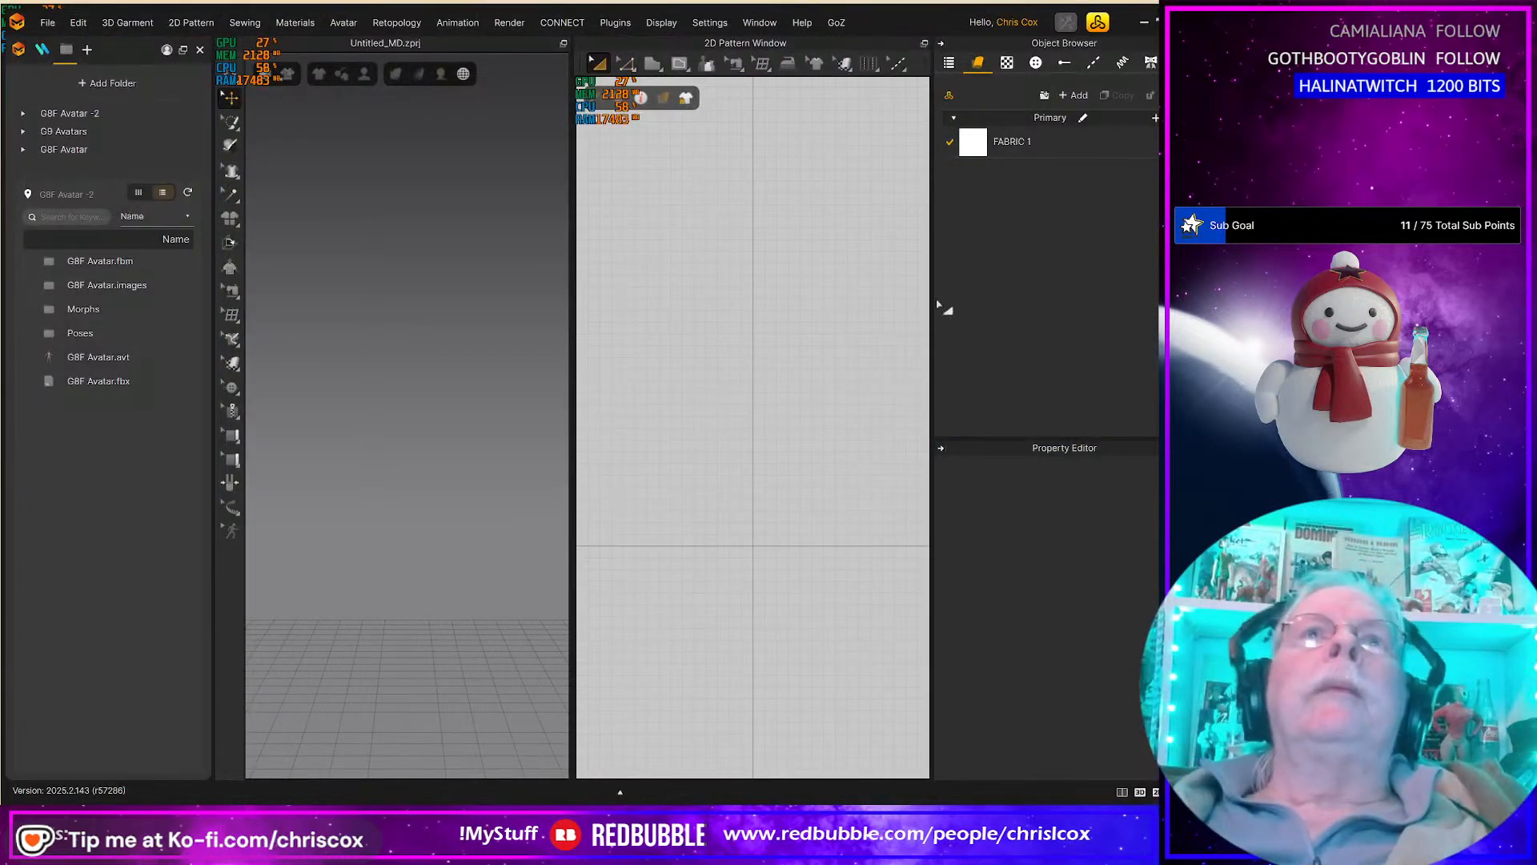
Step: Dismiss the Welcome dialog and reopen the most recent project, WildFang.zprj
left_click(53, 20)
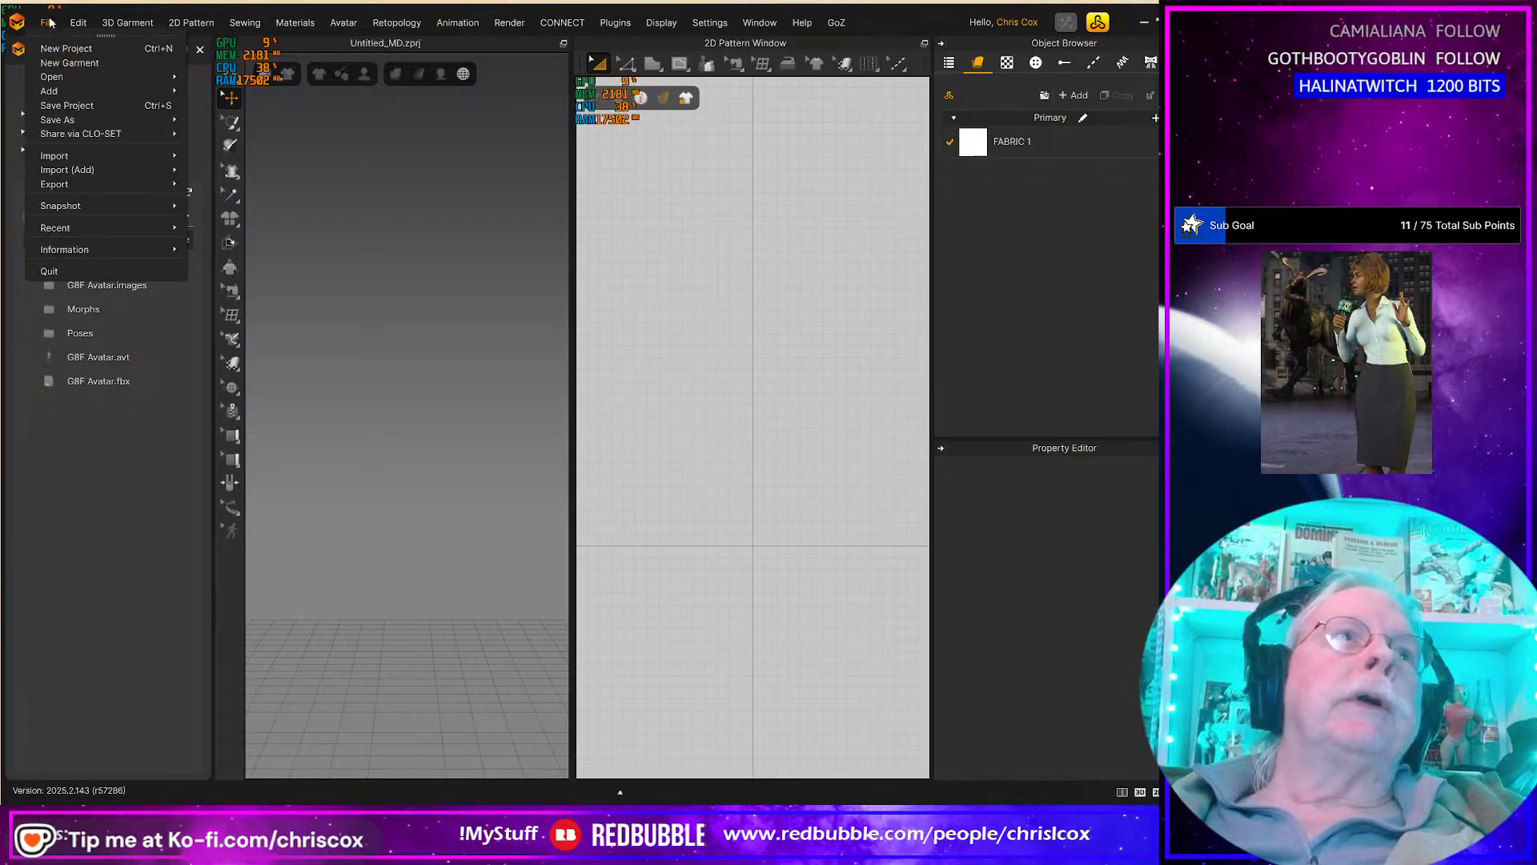
left_click(93, 121)
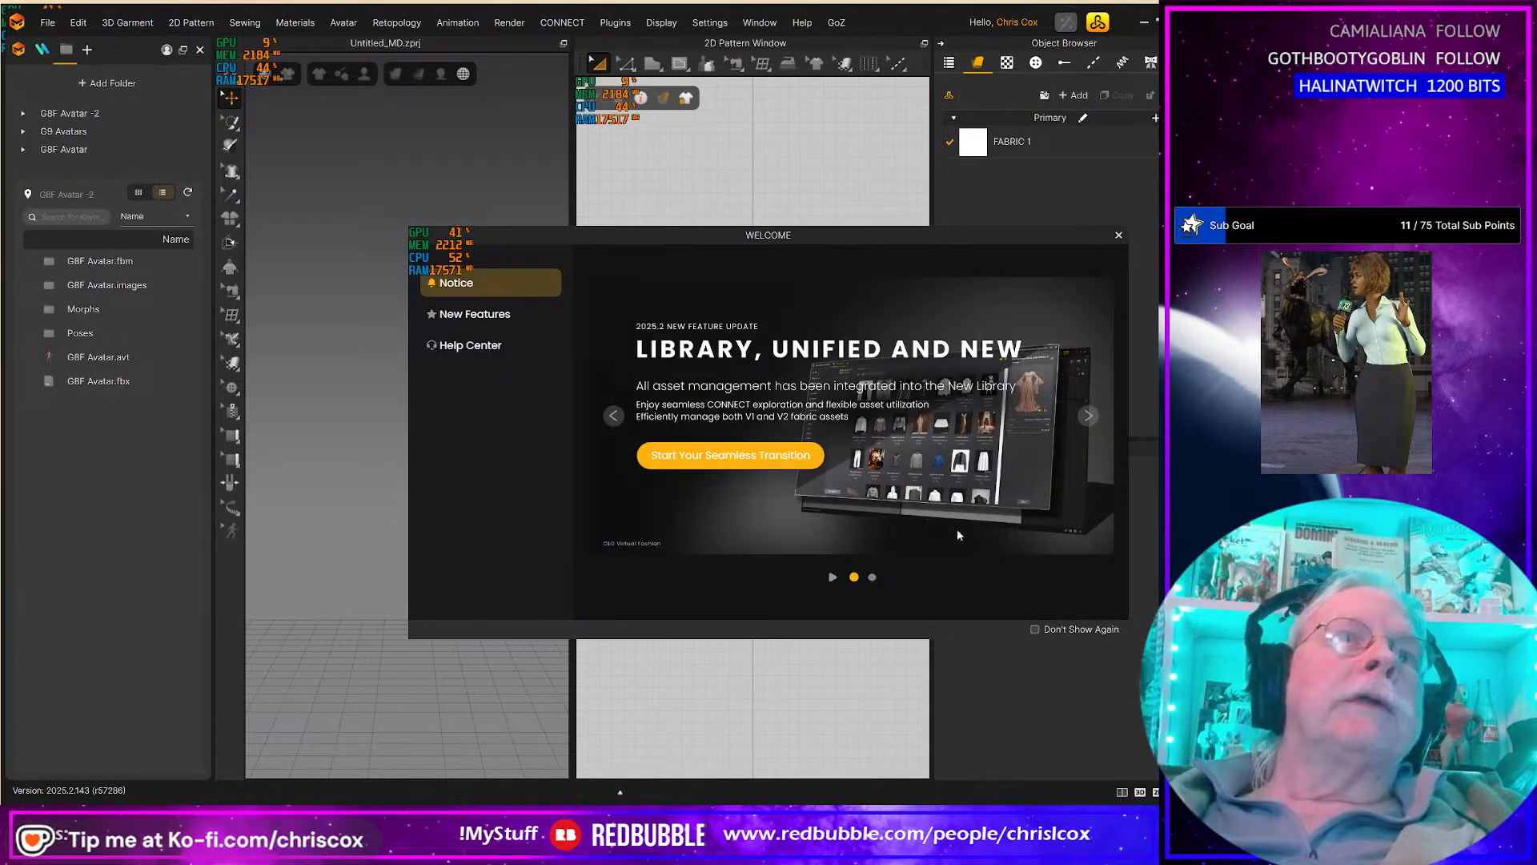
left_click(1118, 236)
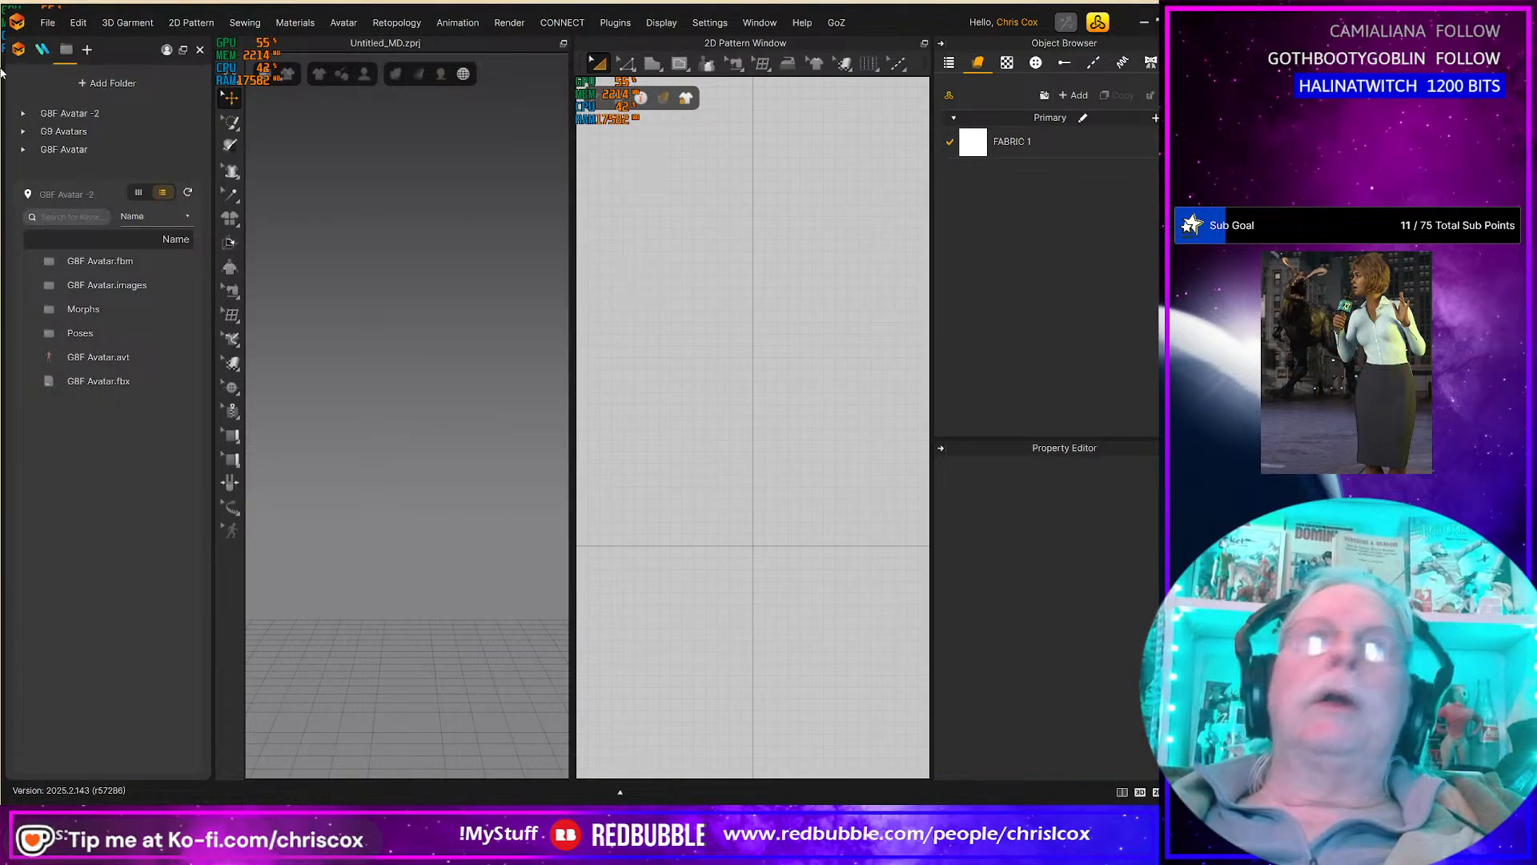
left_click(44, 24)
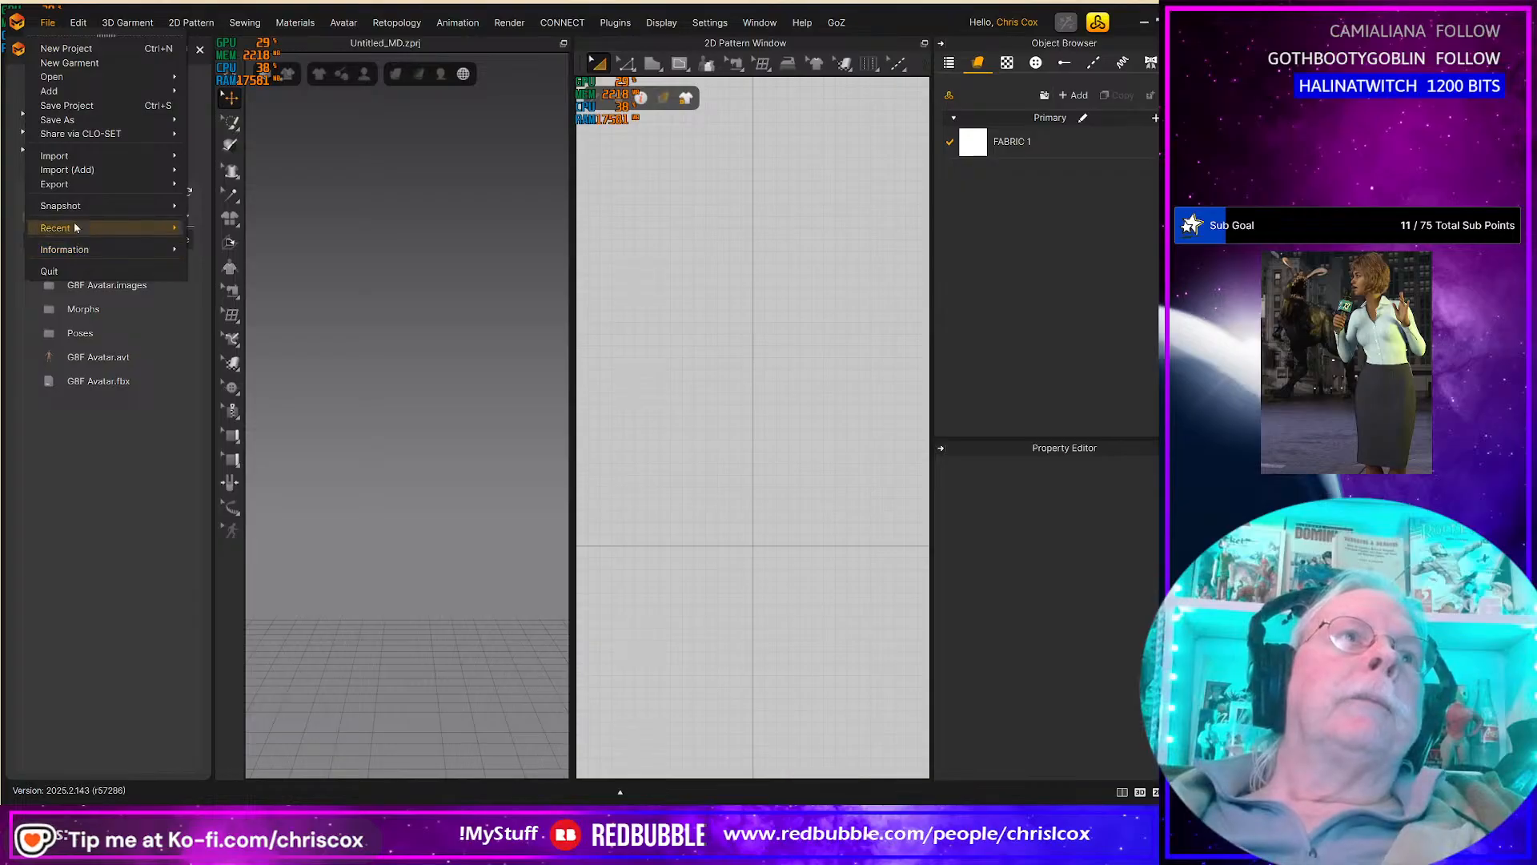
mouse_move(78, 230)
left_click(392, 229)
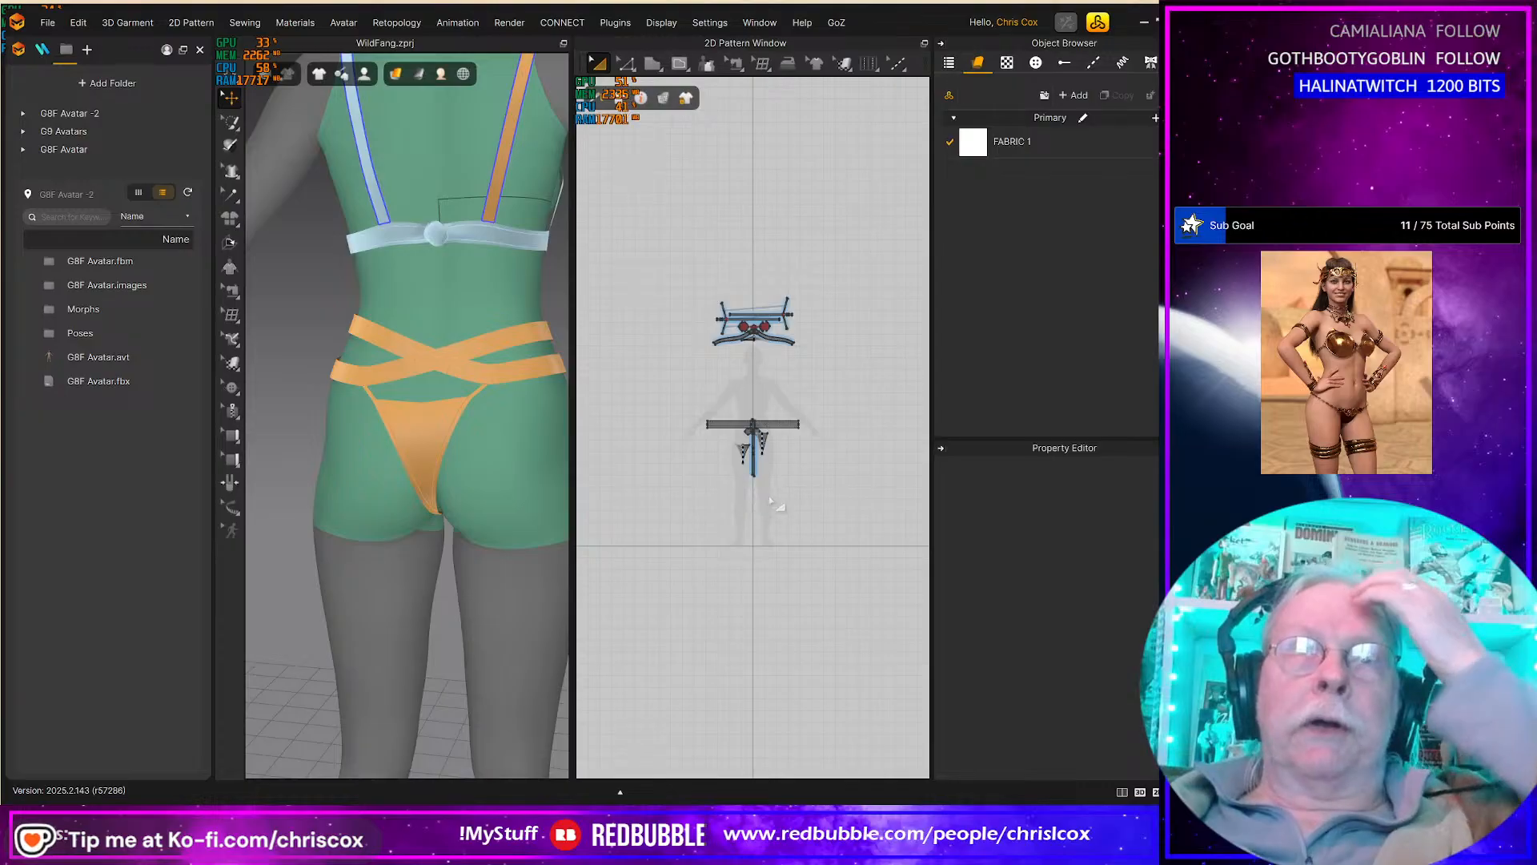
Step: Orbit the avatar to a front view and select the lower orange waist strap
right_click_drag(748, 490, 796, 571)
scroll(805, 538, "down", 4)
scroll(806, 539, "up", 5)
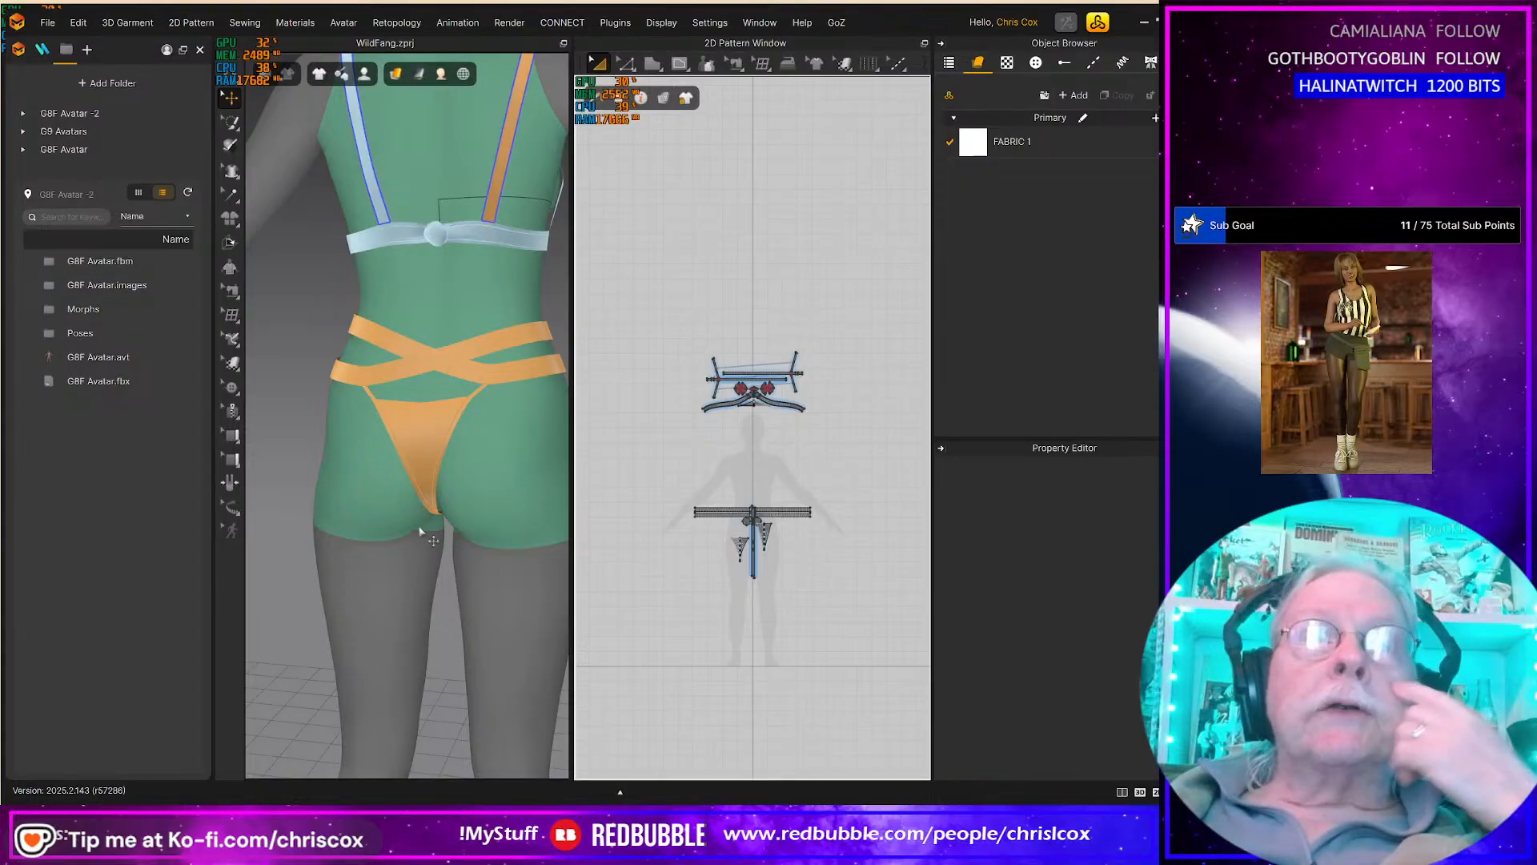
right_click_drag(443, 536, 204, 540)
left_click(358, 389)
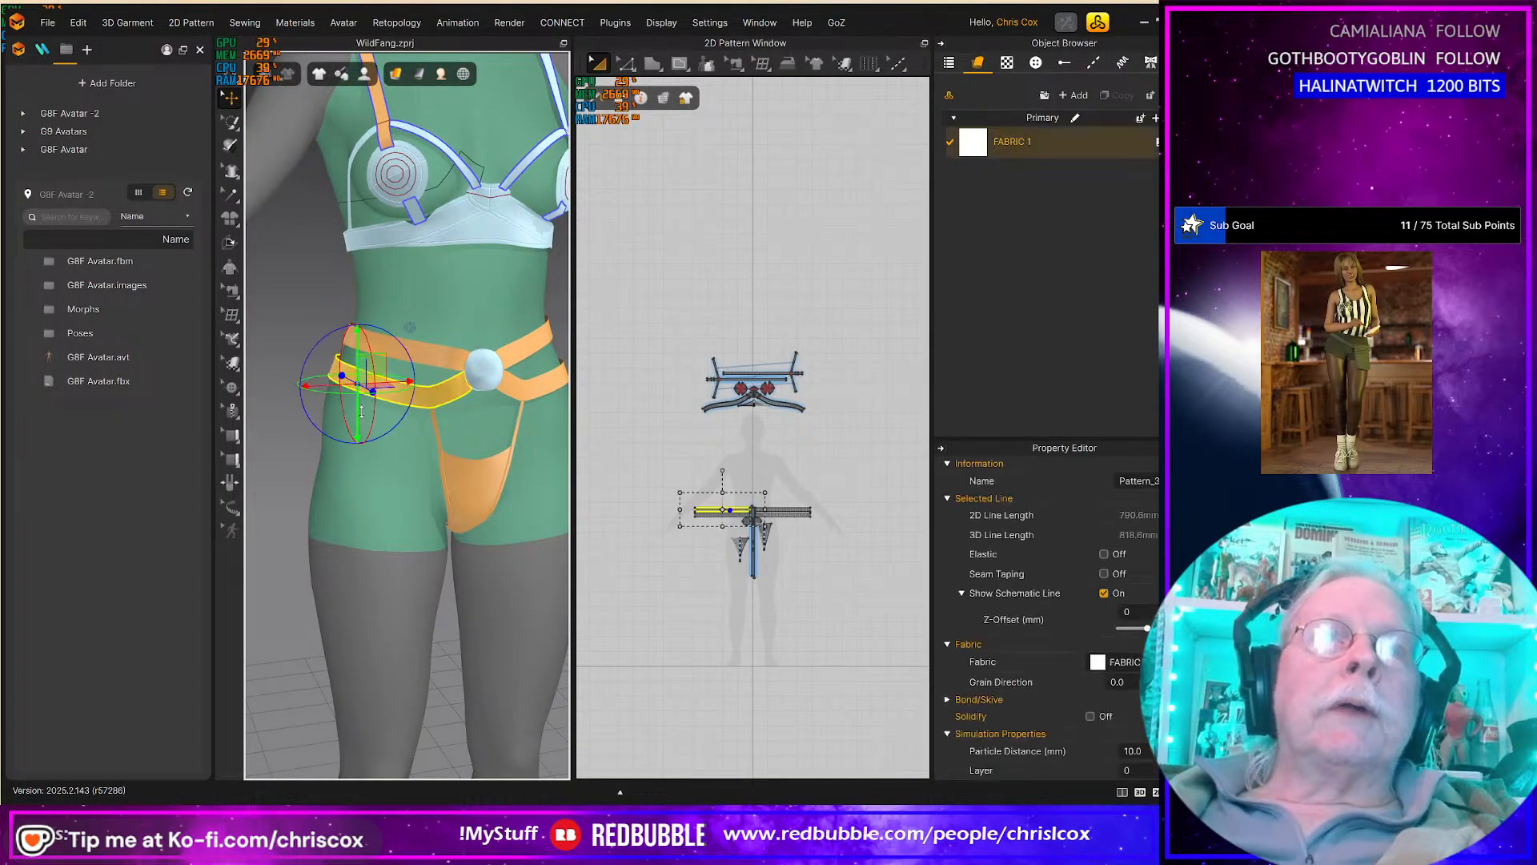
Step: Reselect the strap's waistband piece and centre it in the 2D Pattern Window
right_click_drag(352, 470, 516, 462)
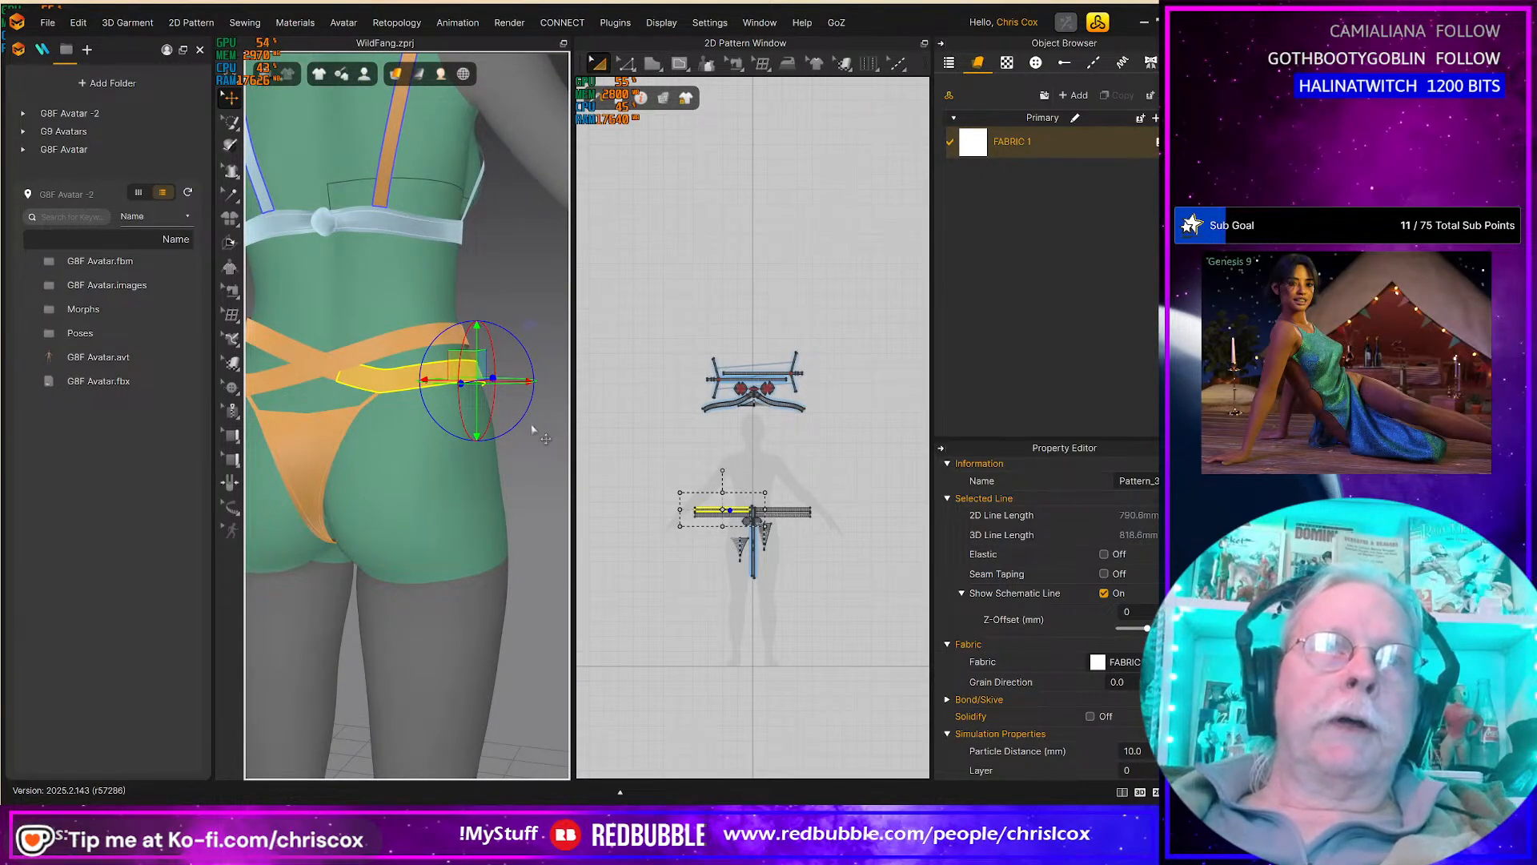
right_click_drag(497, 477, 309, 429)
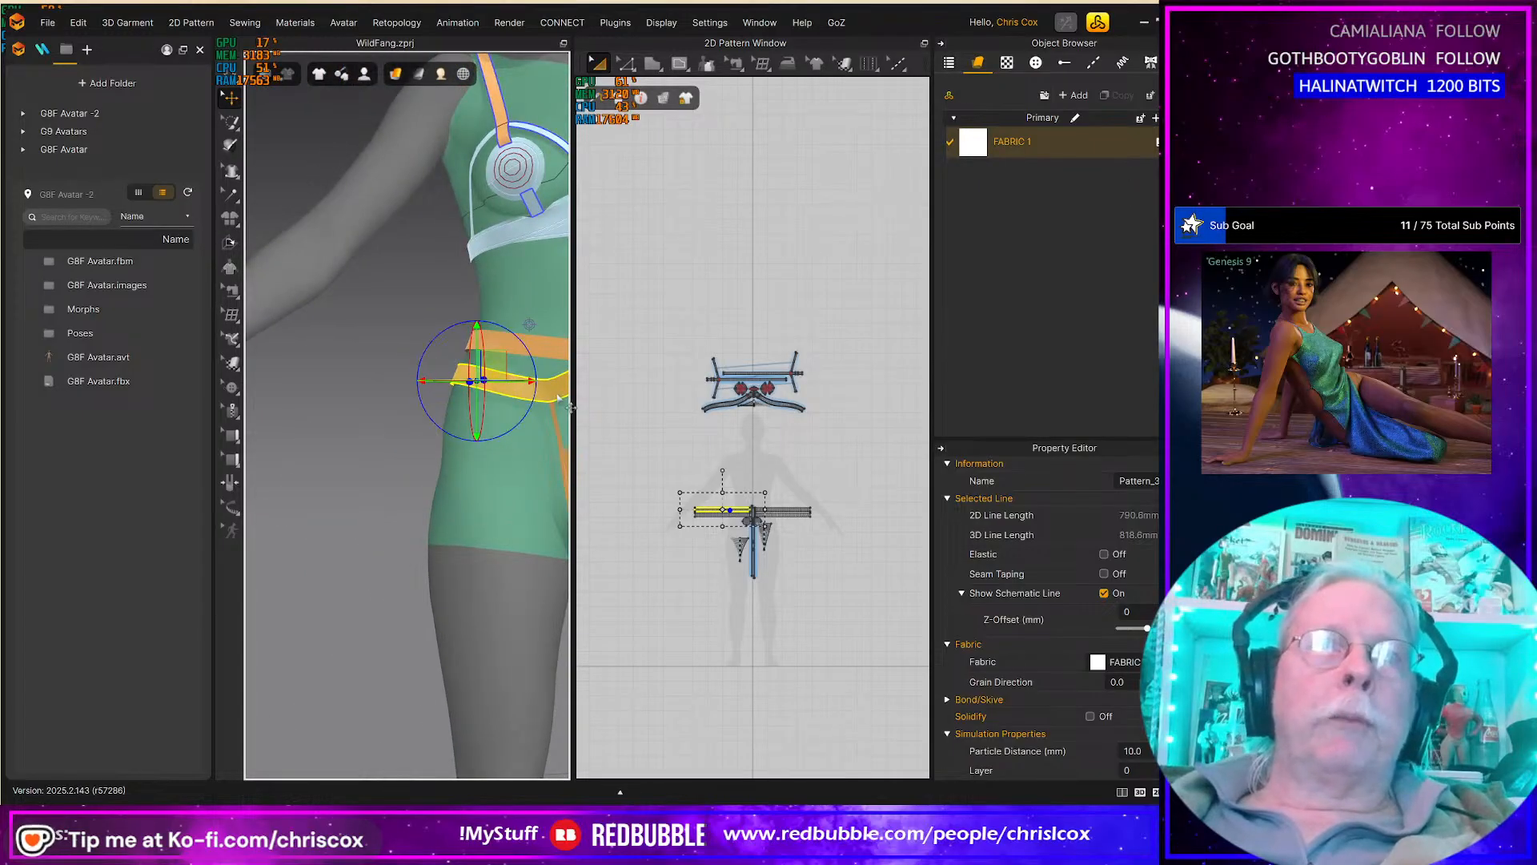
scroll(723, 496, "up", 5)
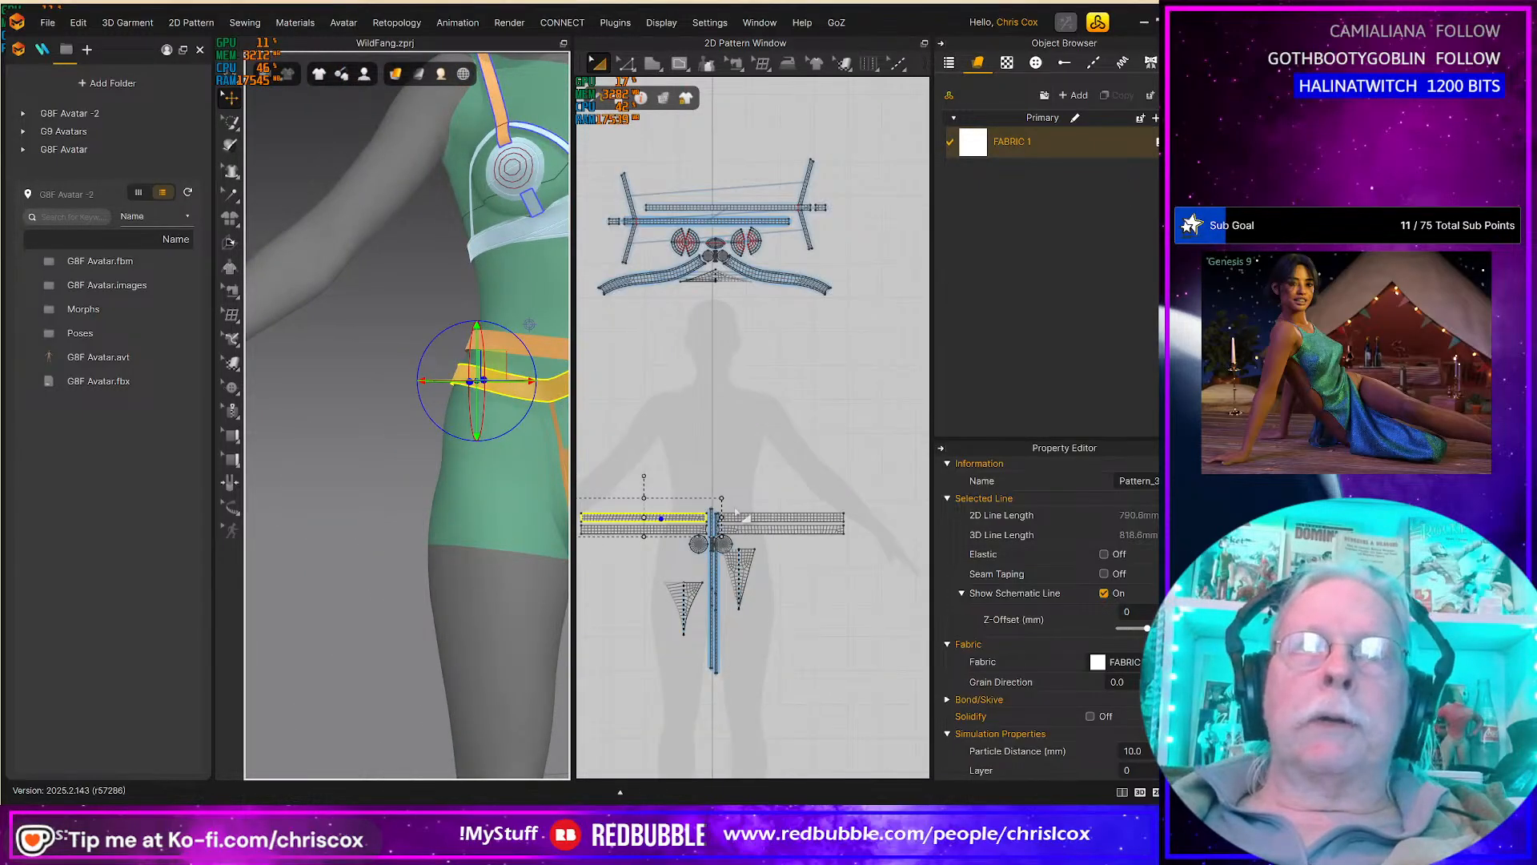
scroll(821, 472, "up", 6)
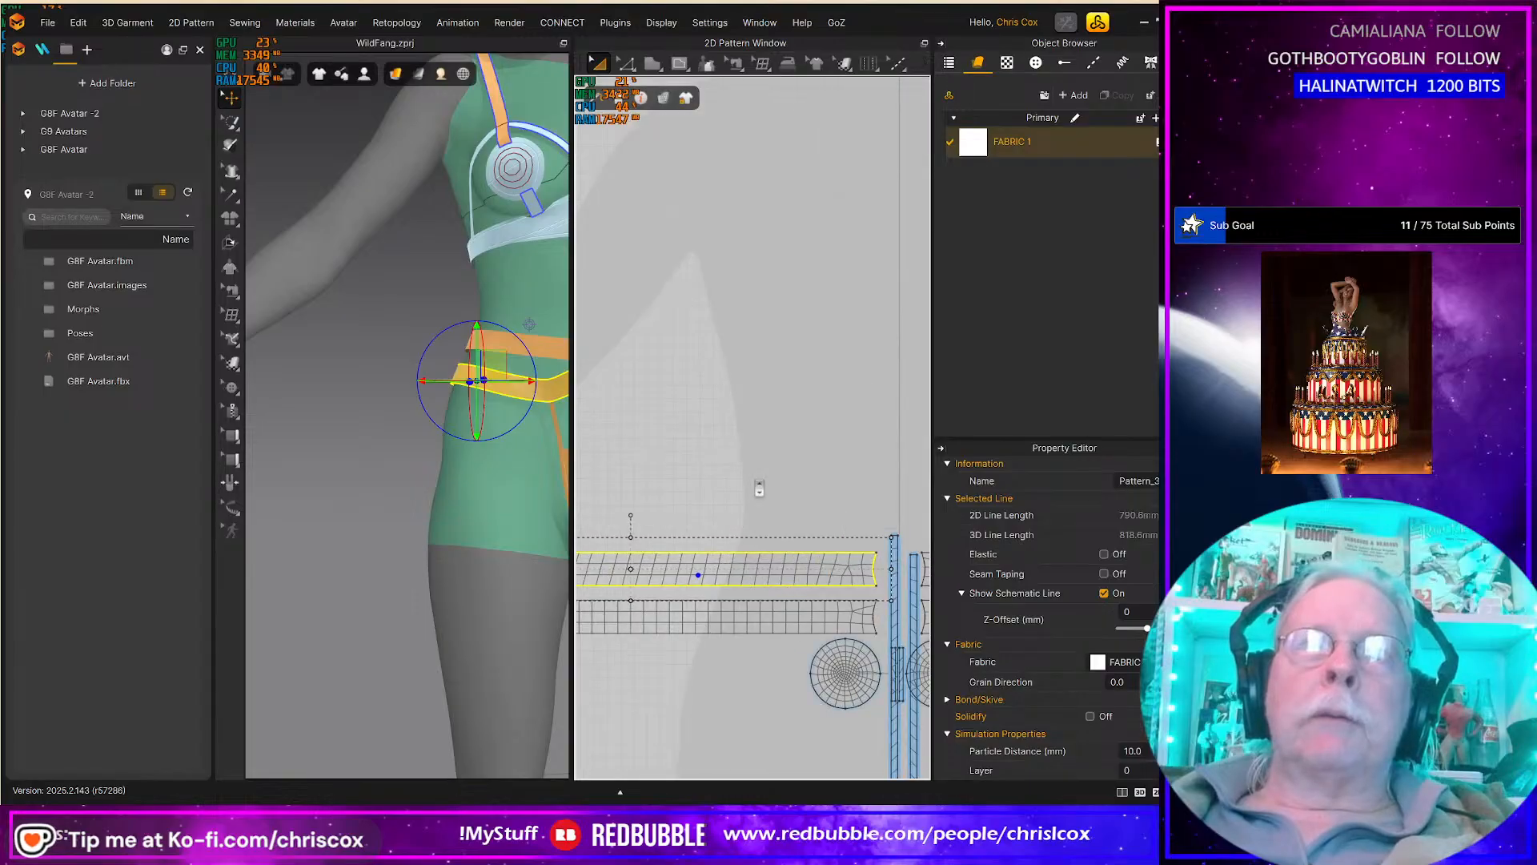
scroll(805, 489, "down", 2)
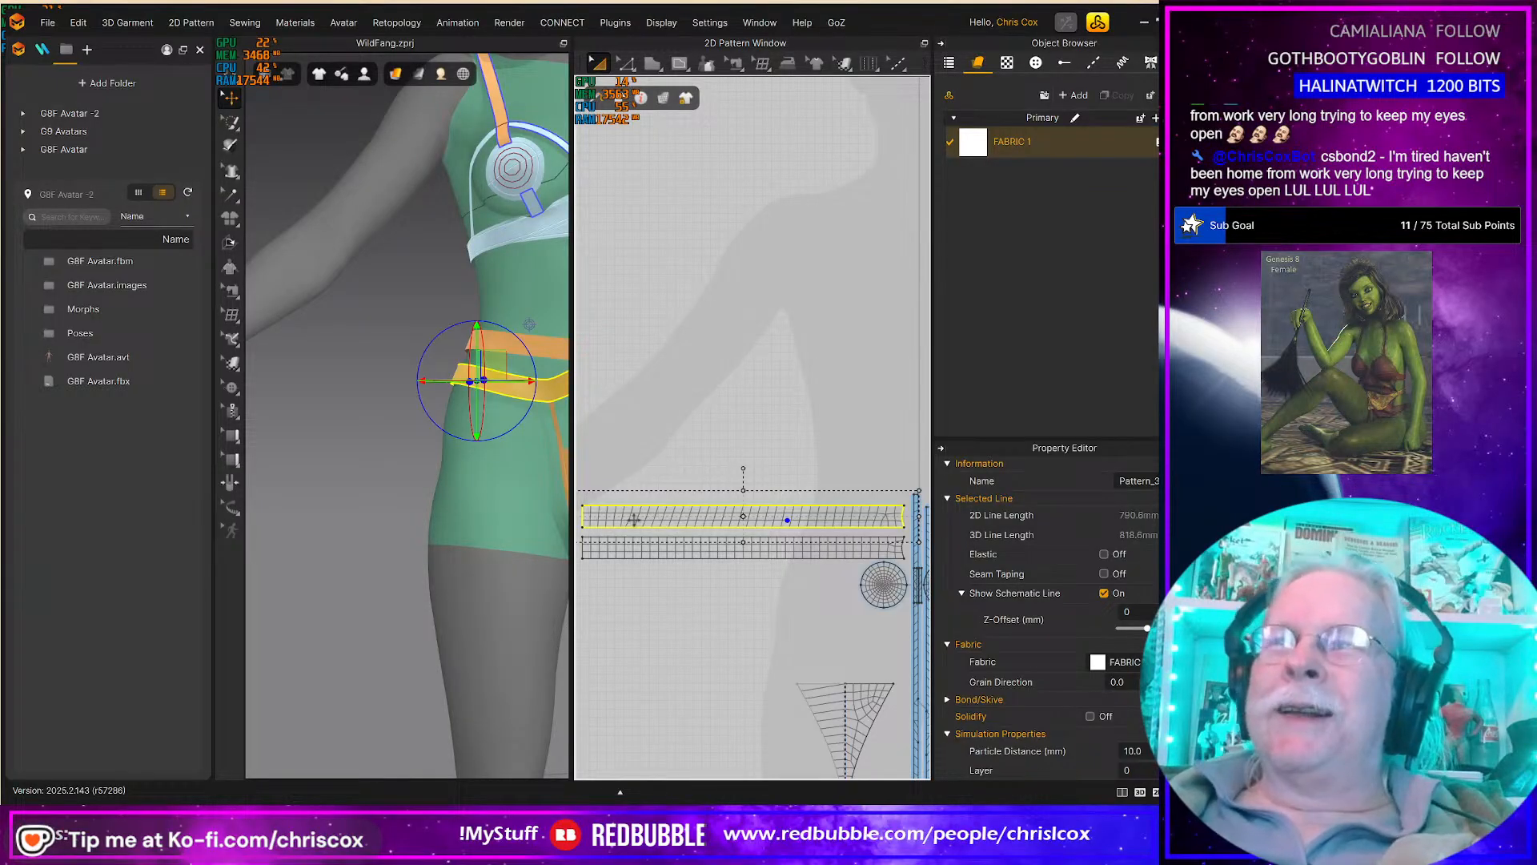
middle_click_drag(796, 445, 718, 424)
scroll(718, 423, "down", 2)
scroll(740, 424, "up", 2)
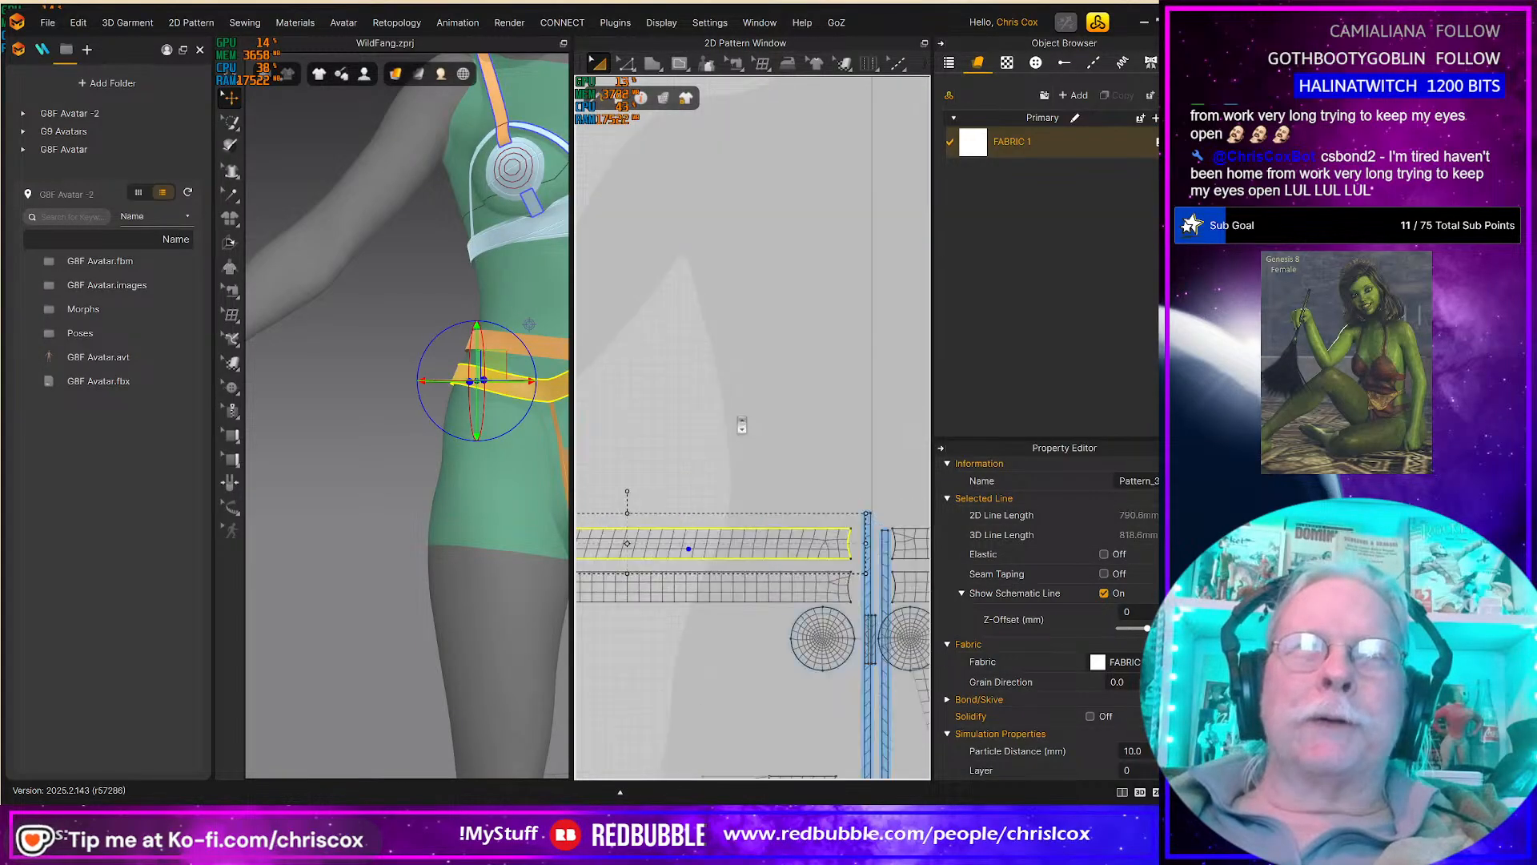
left_click(724, 528)
middle_click_drag(738, 530, 788, 512)
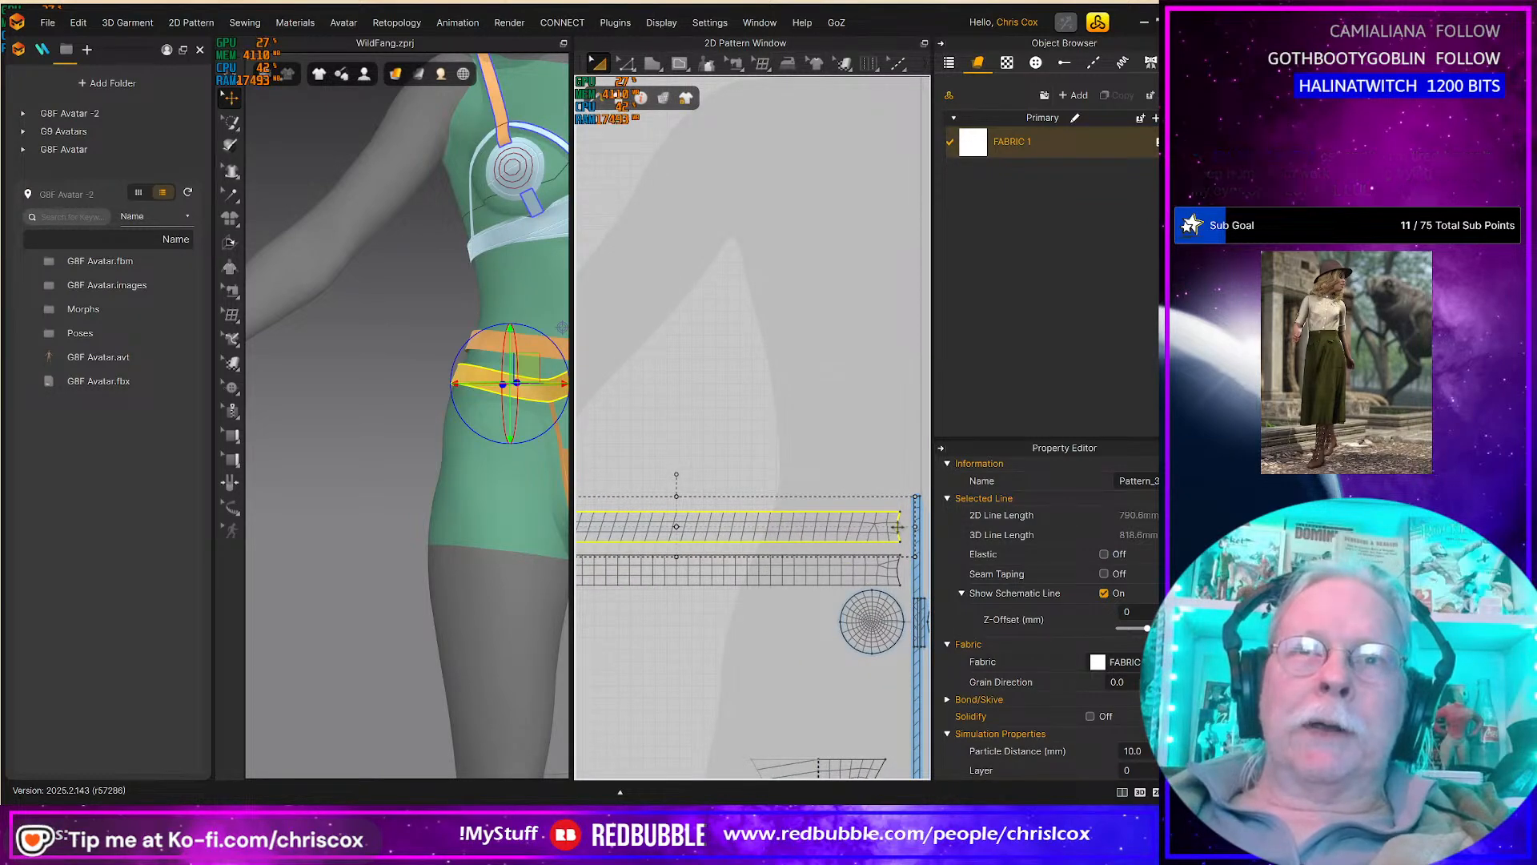
middle_click_drag(721, 524, 820, 504)
scroll(820, 504, "down", 5)
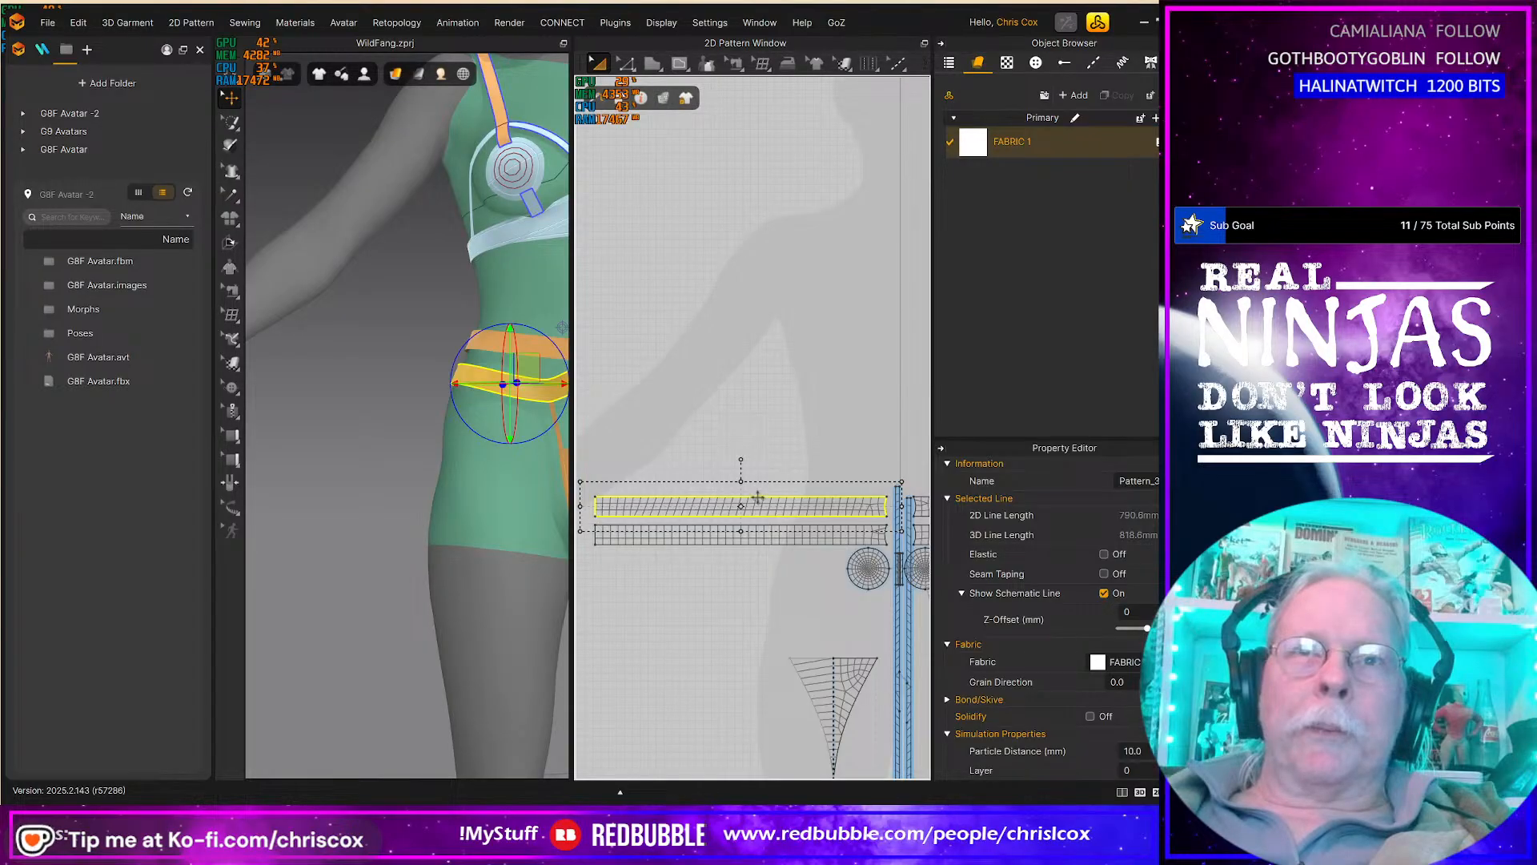
Step: Split the band's top edge and pull the new point up into a peak
key("z")
right_click(759, 502)
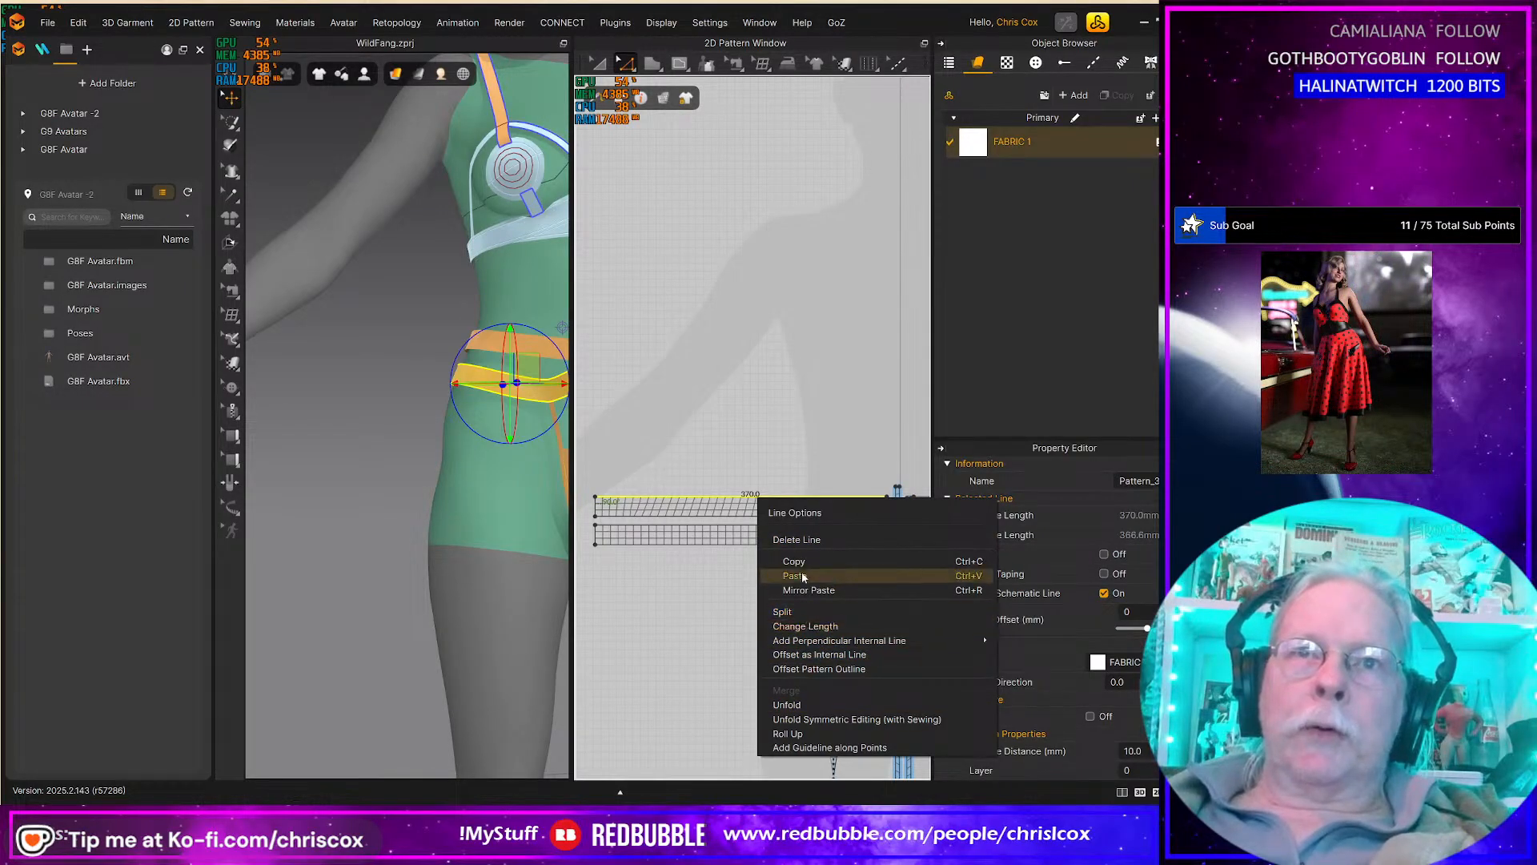
left_click(721, 460)
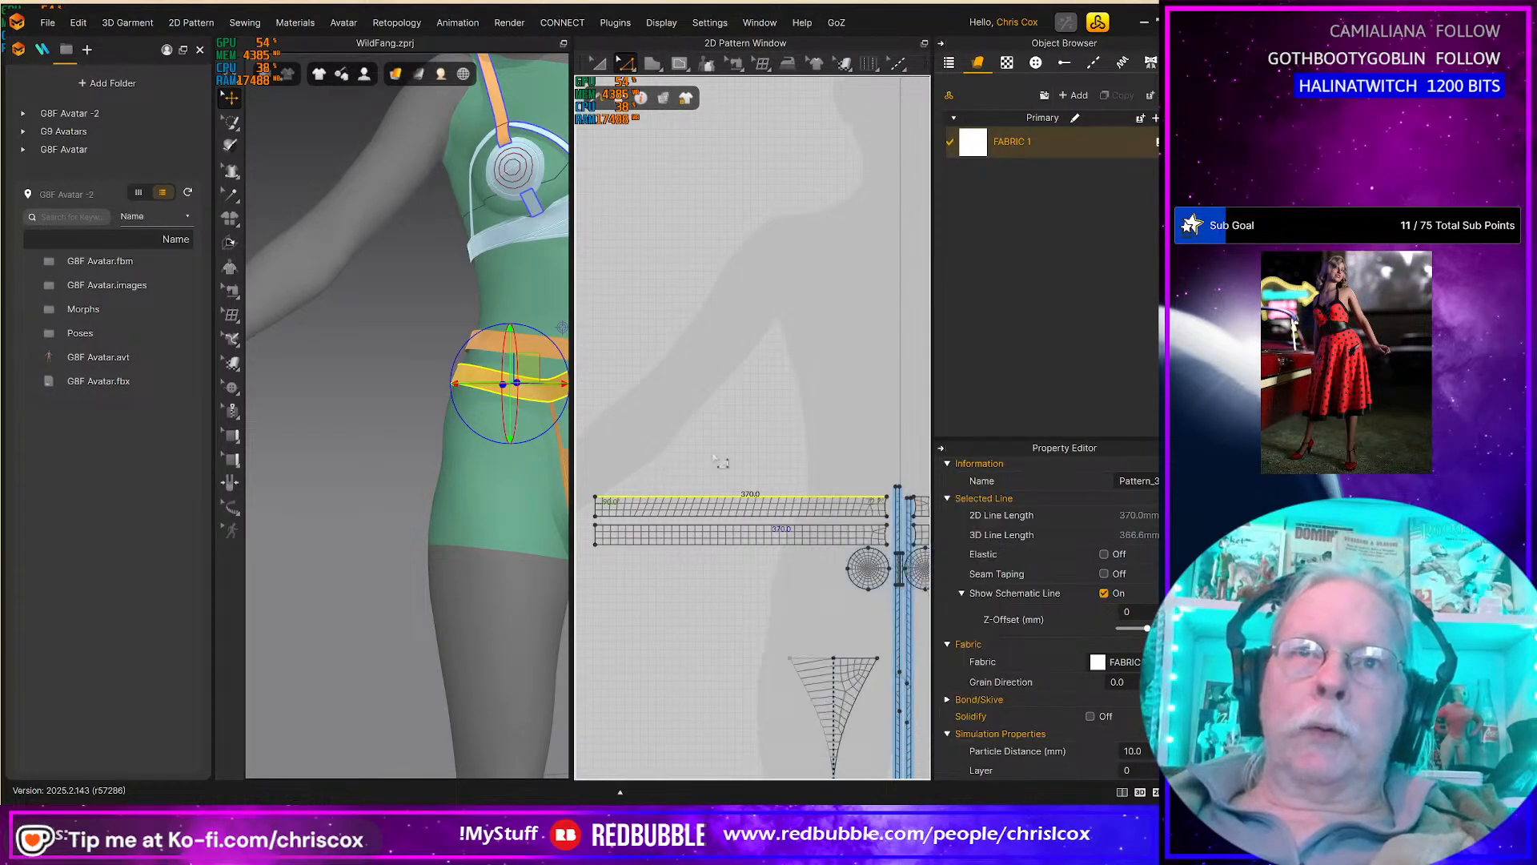
left_click(770, 498)
right_click(771, 501)
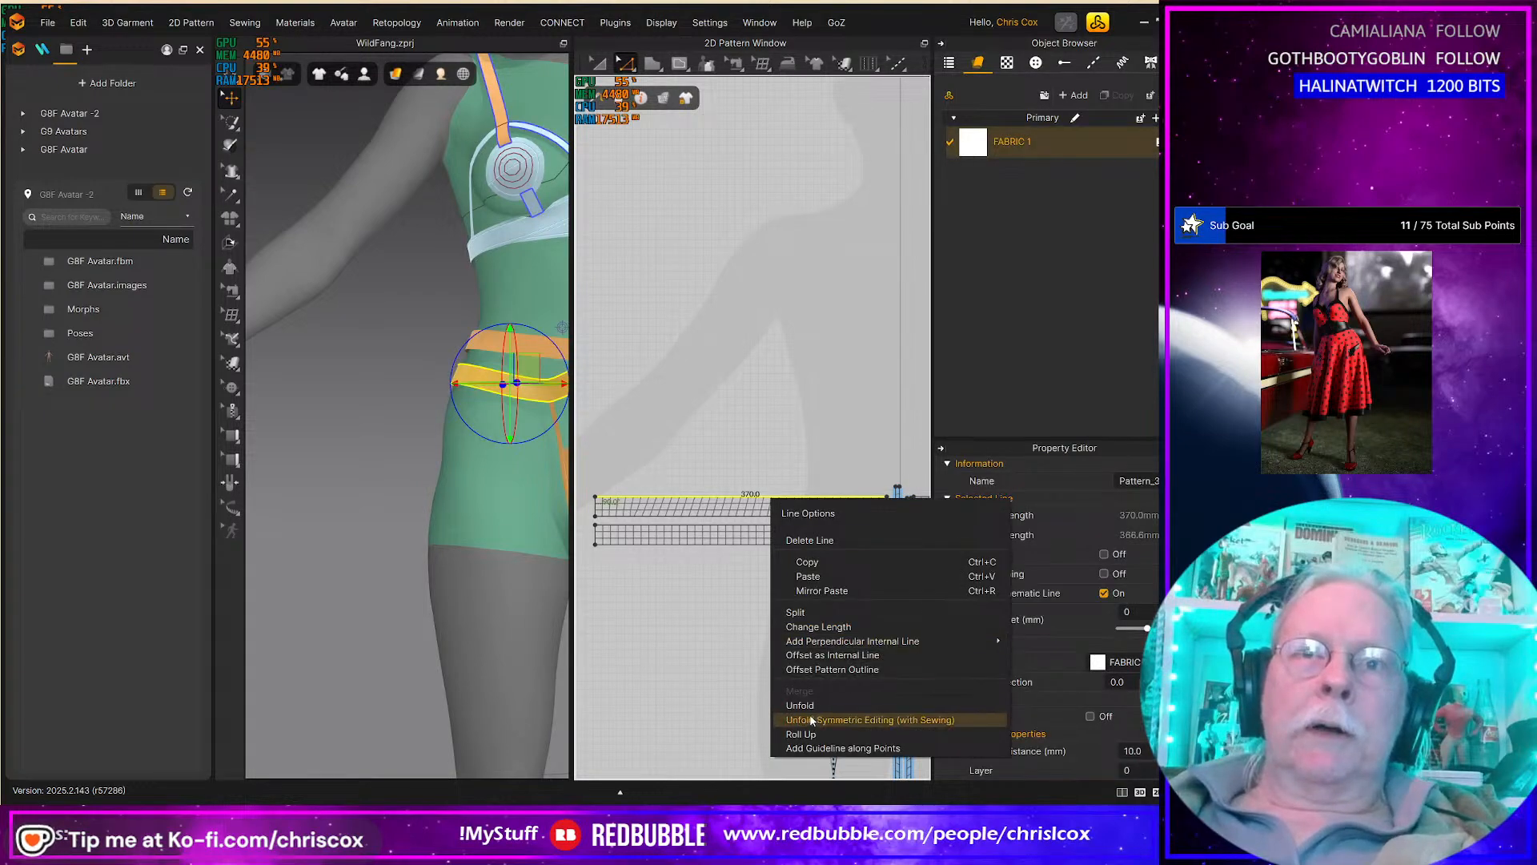
left_click(770, 445)
left_click(772, 499)
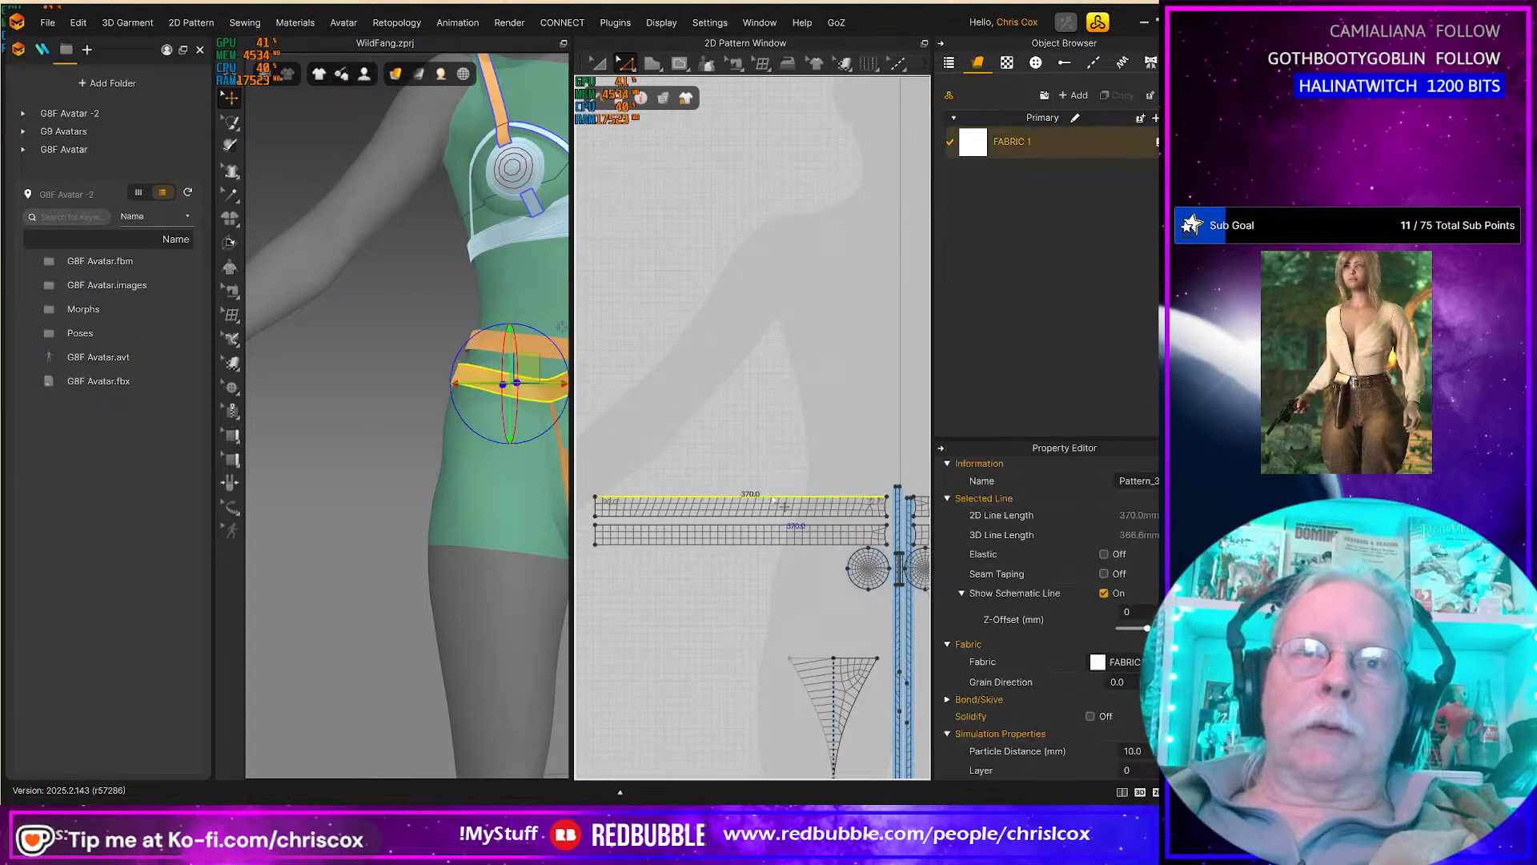
right_click(773, 499)
left_click(794, 611)
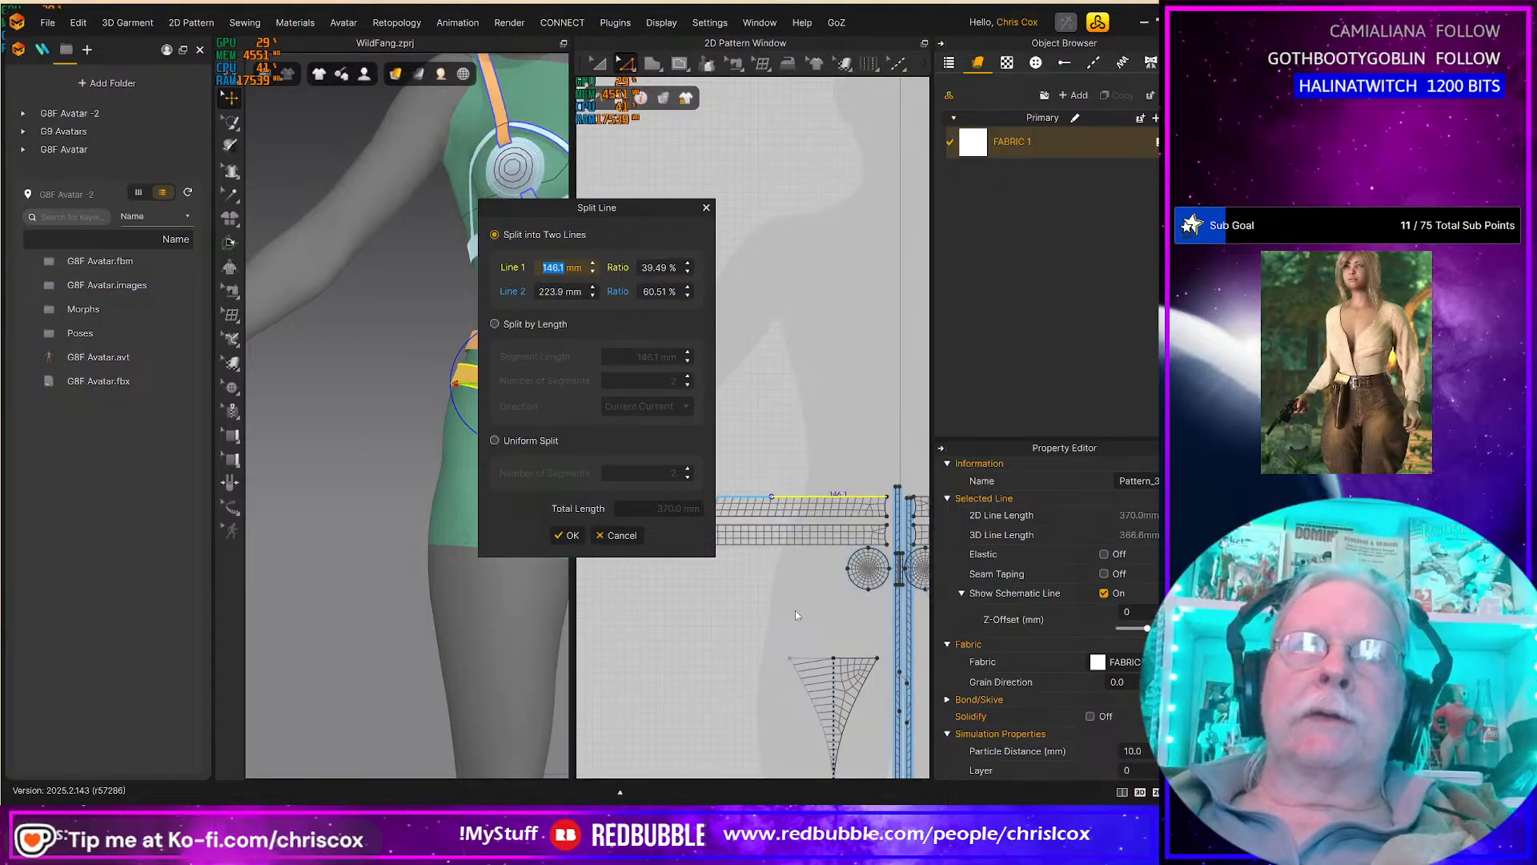
key("Return")
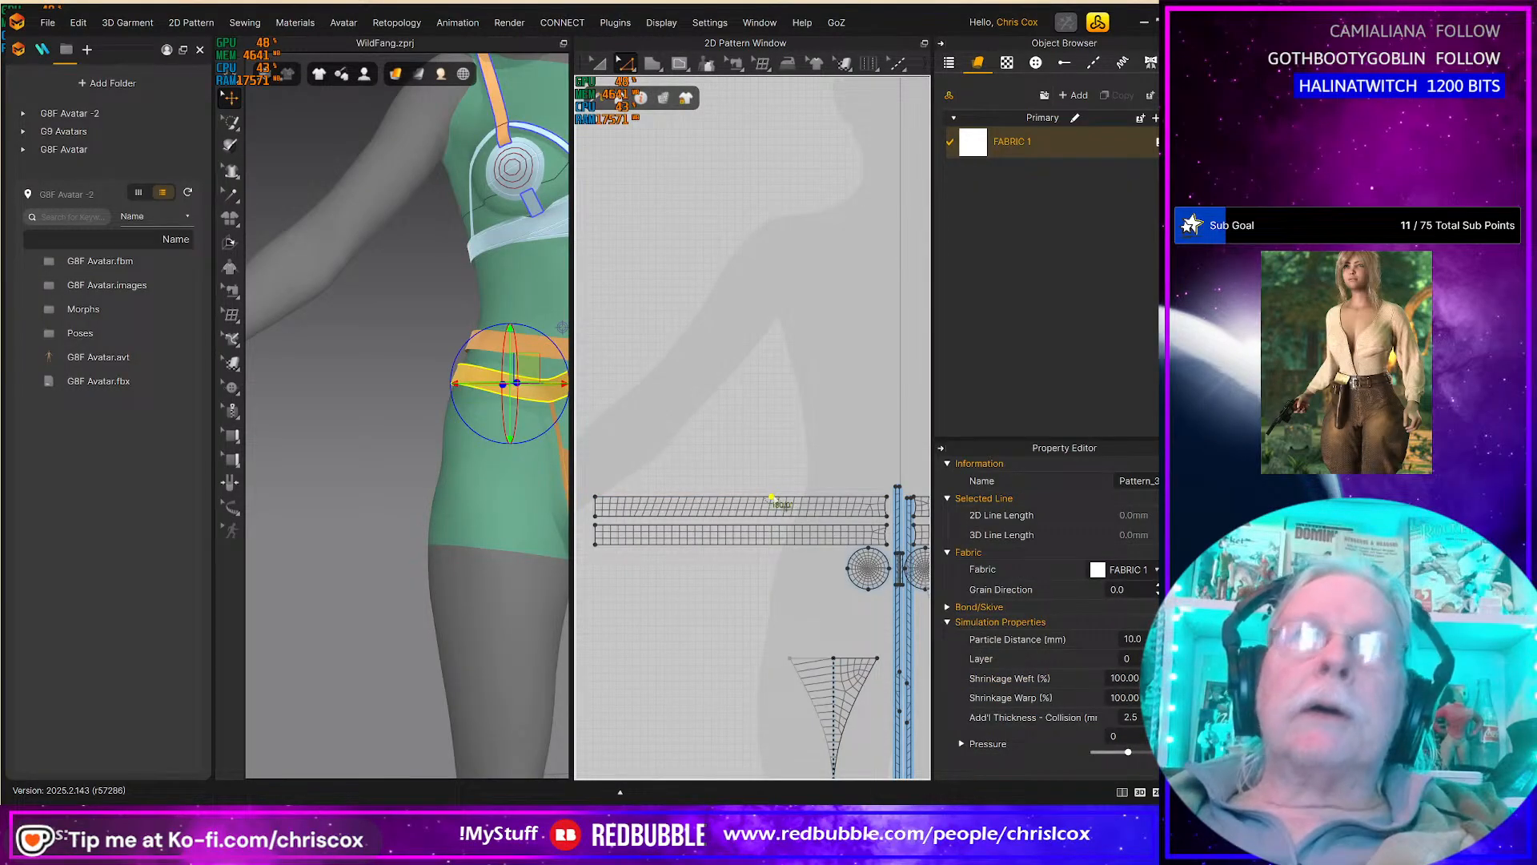
left_click_drag(771, 498, 818, 416)
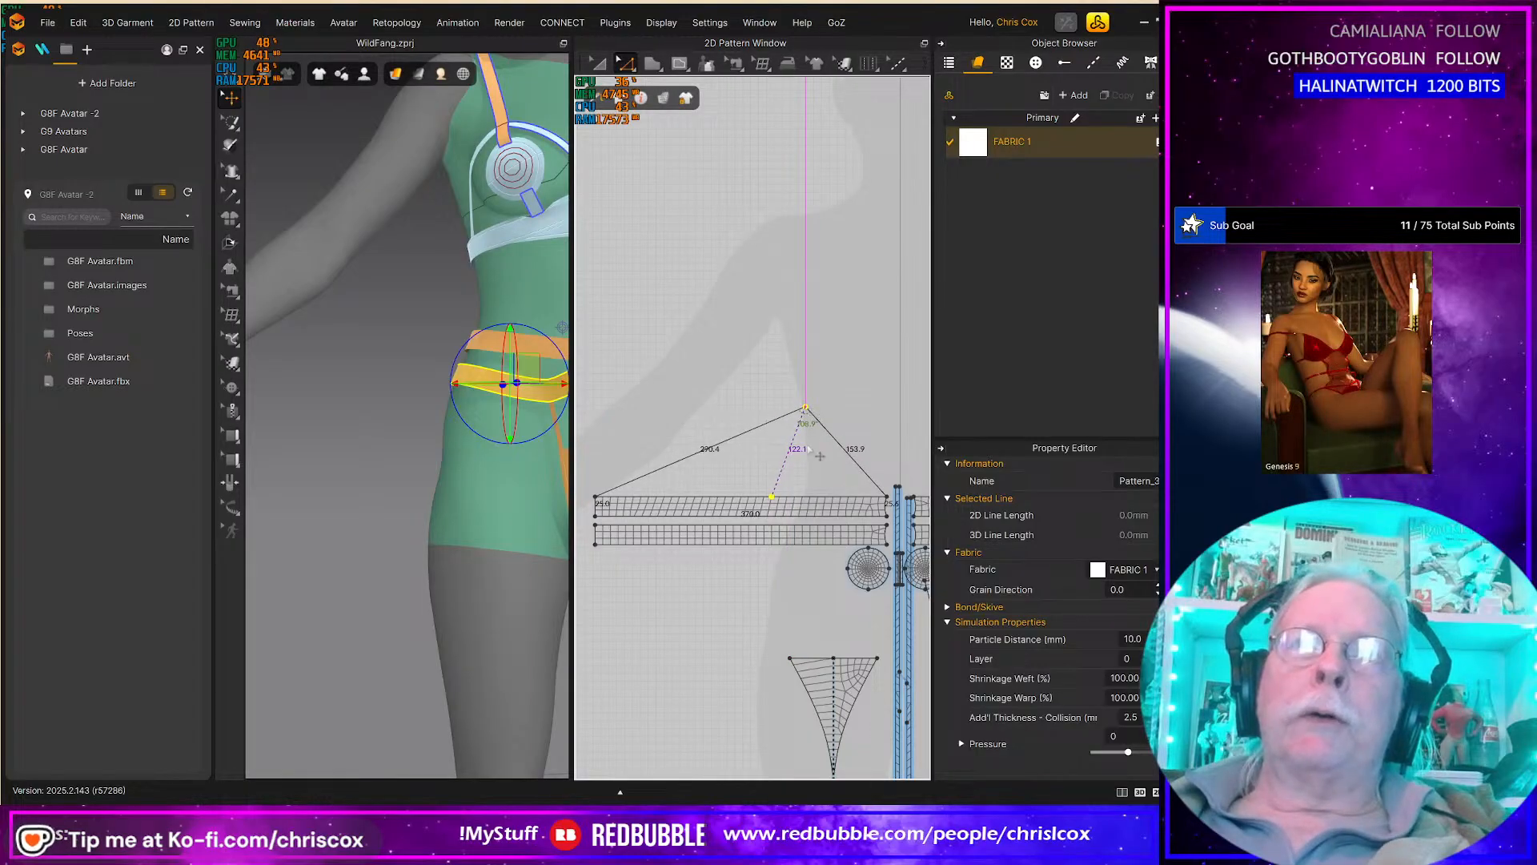
scroll(815, 460, "up", 2)
middle_click_drag(856, 486, 820, 471)
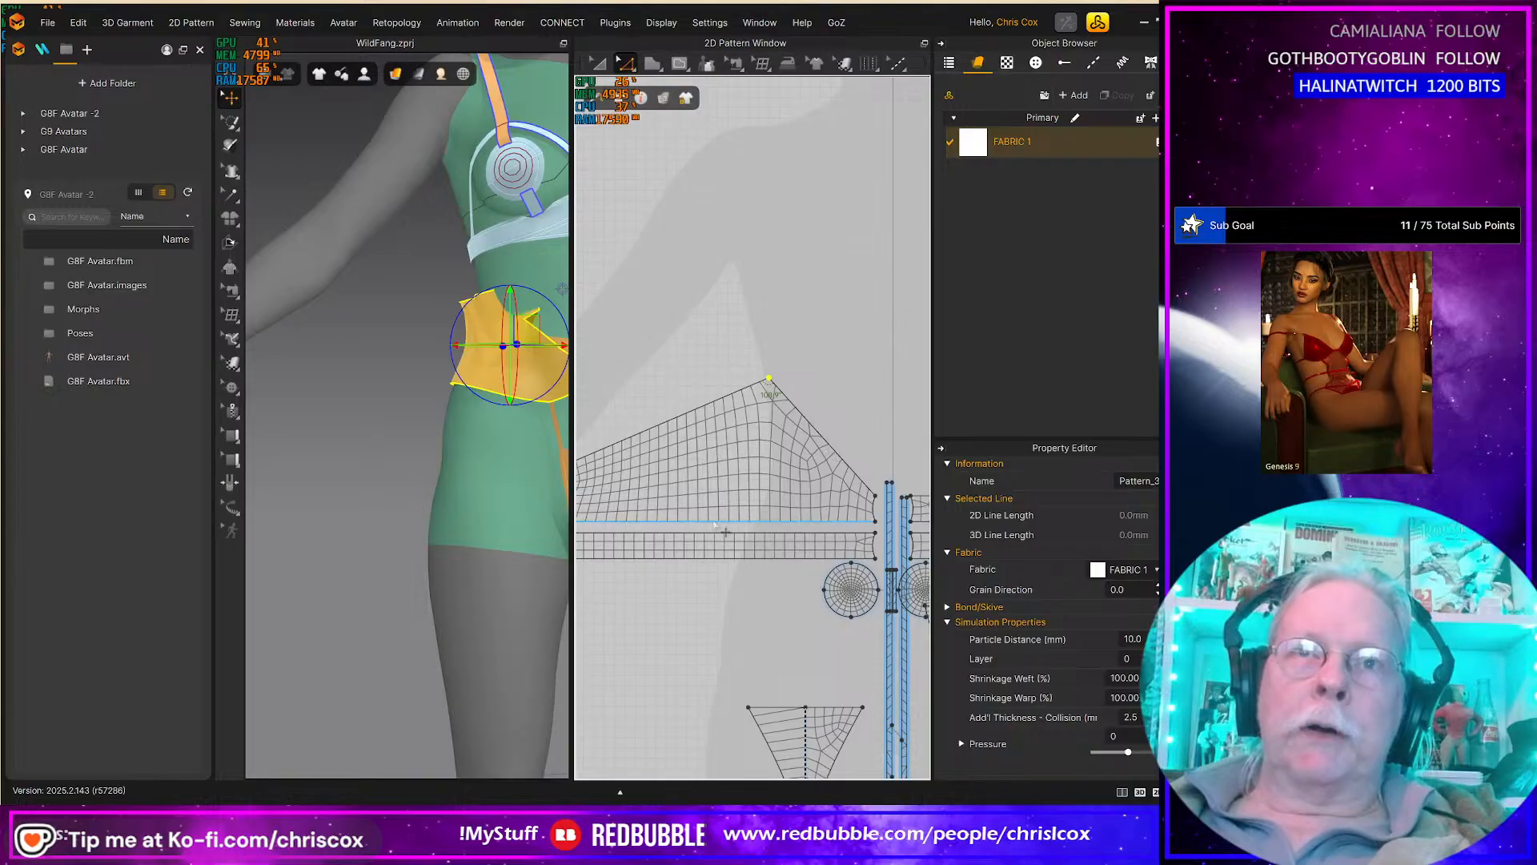
Step: Move the triangular piece's short tip edge up and to the left
left_click(875, 510)
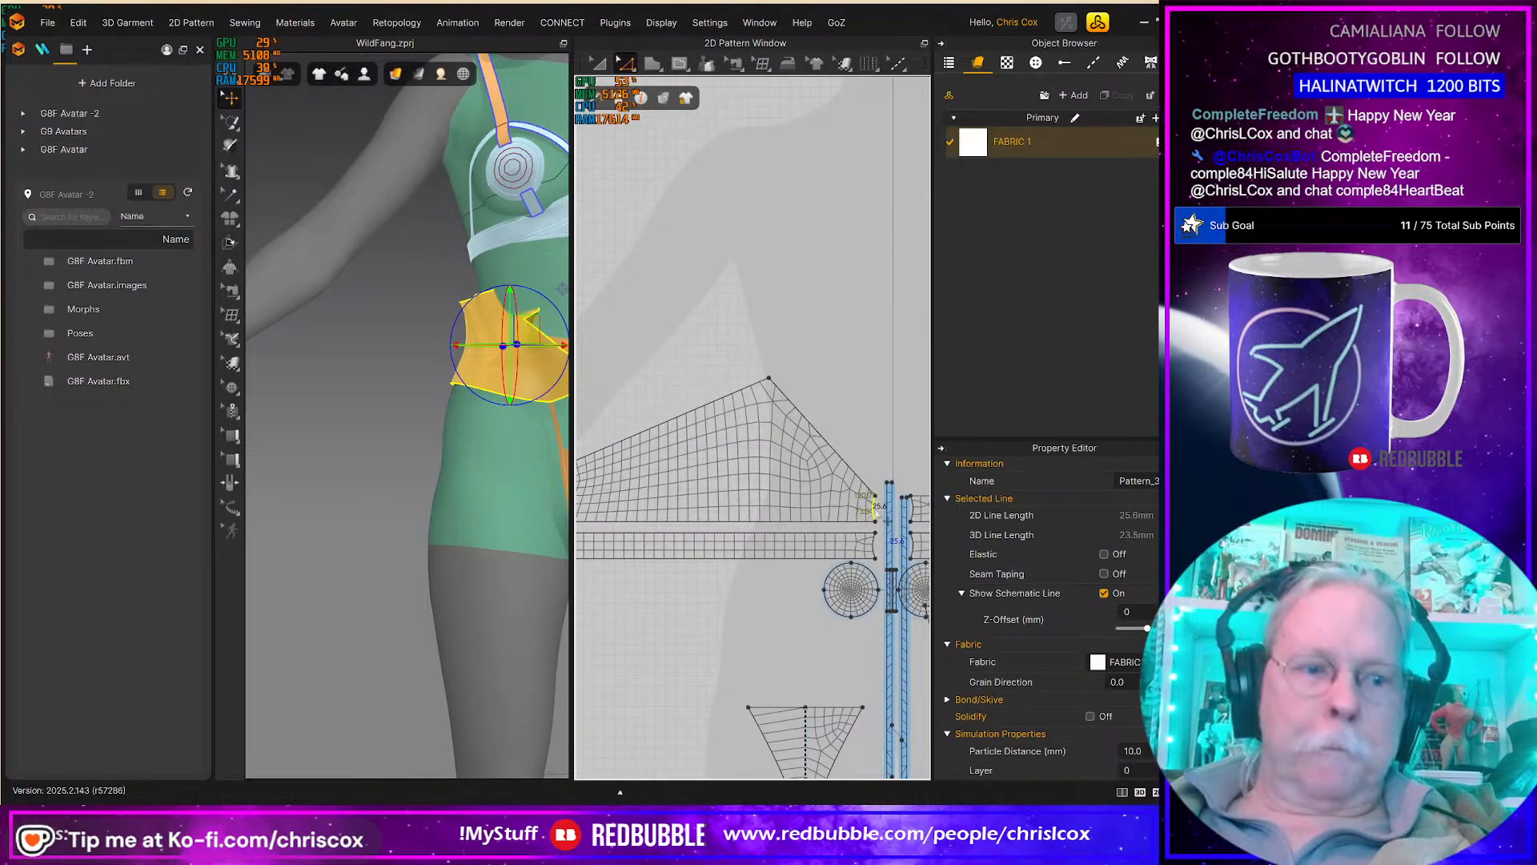
key("g")
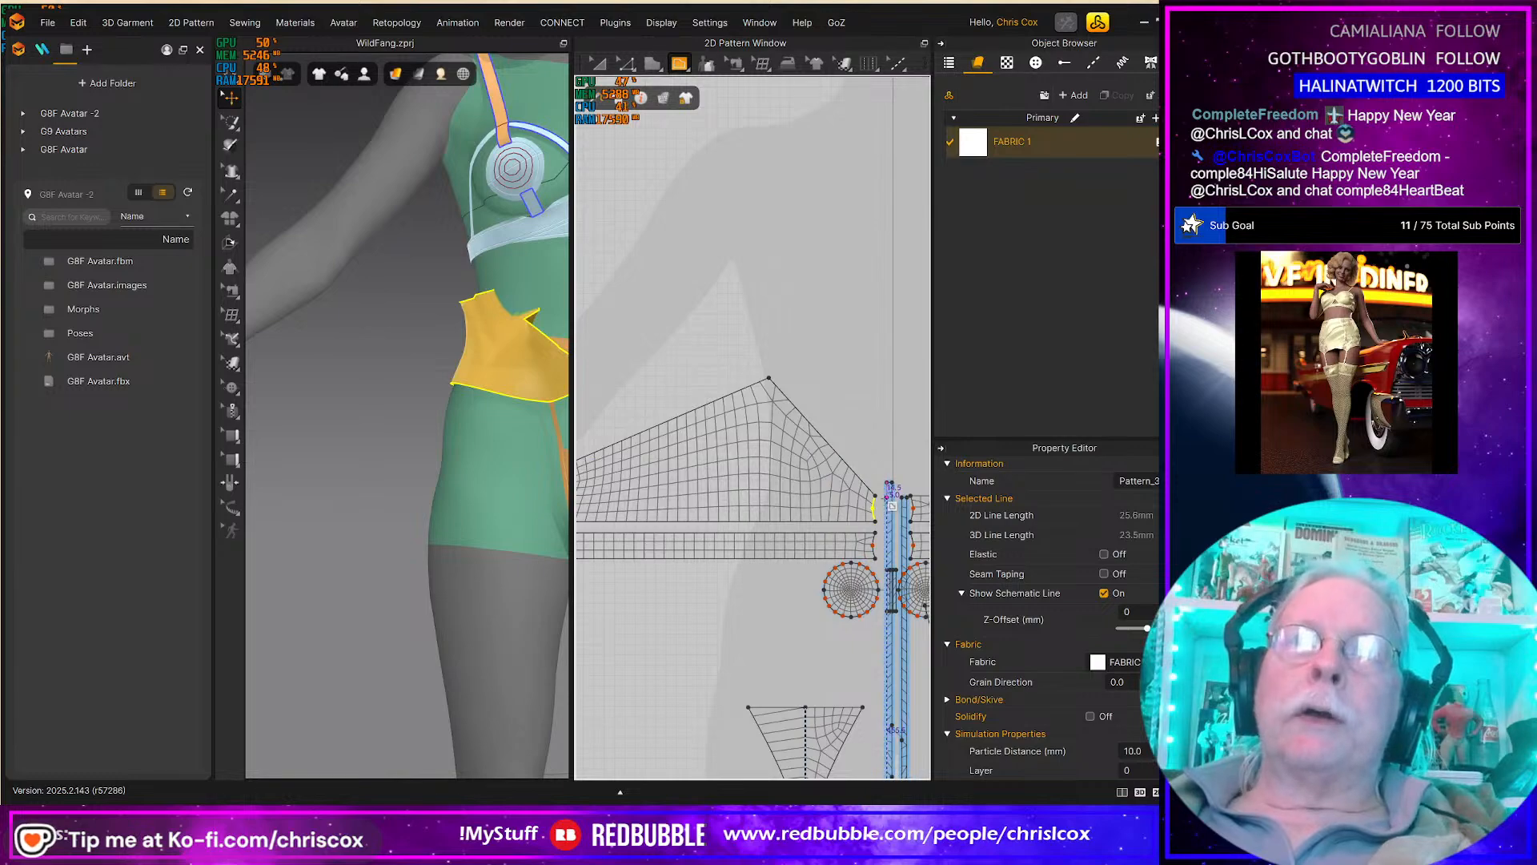
scroll(879, 513, "up", 4)
key("ctrl+z")
key("ctrl+z")
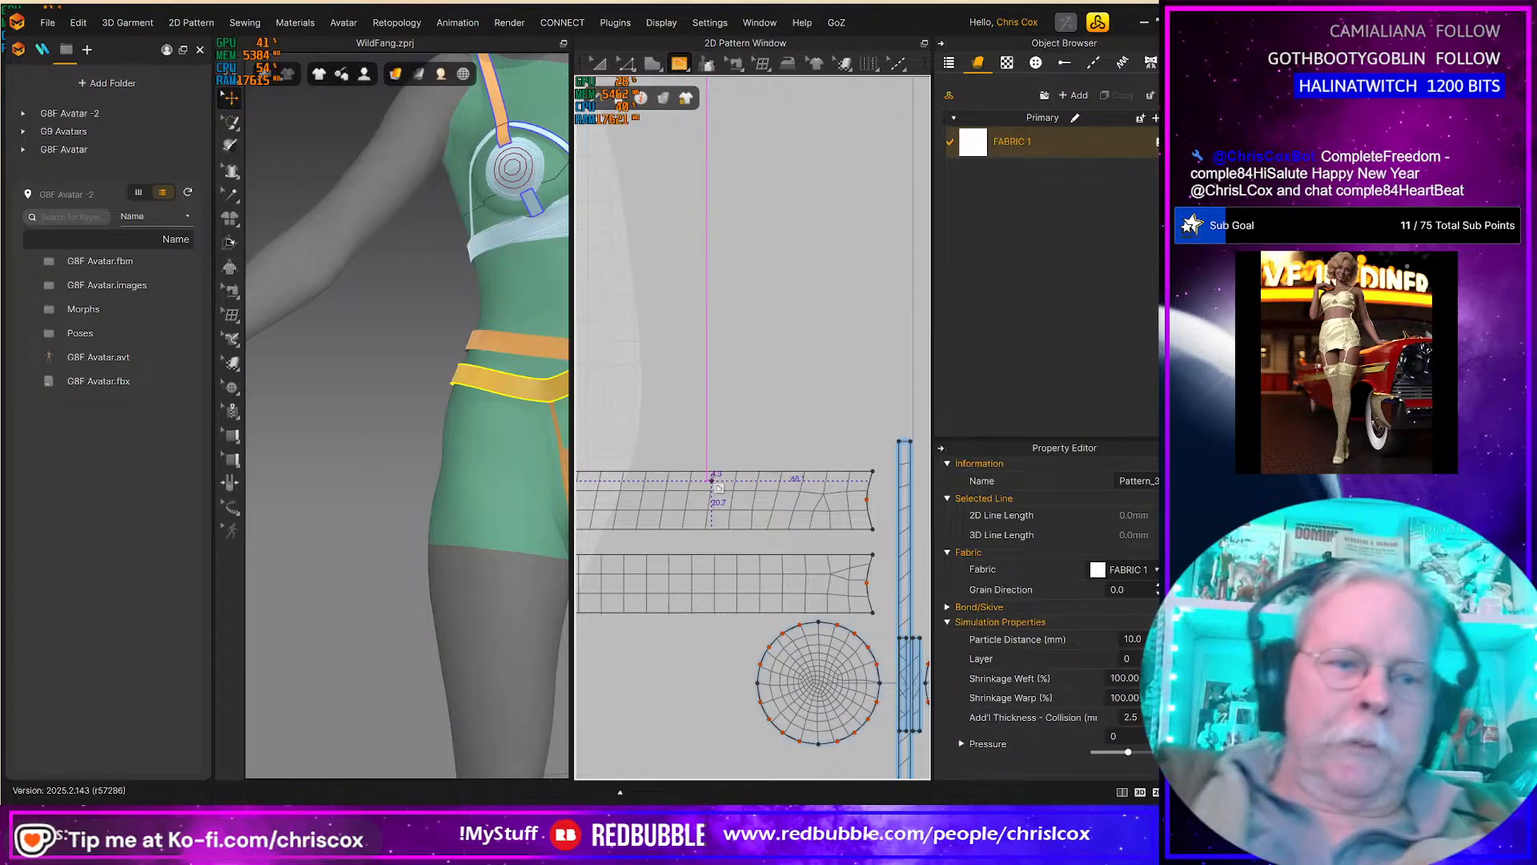
key("ctrl+y")
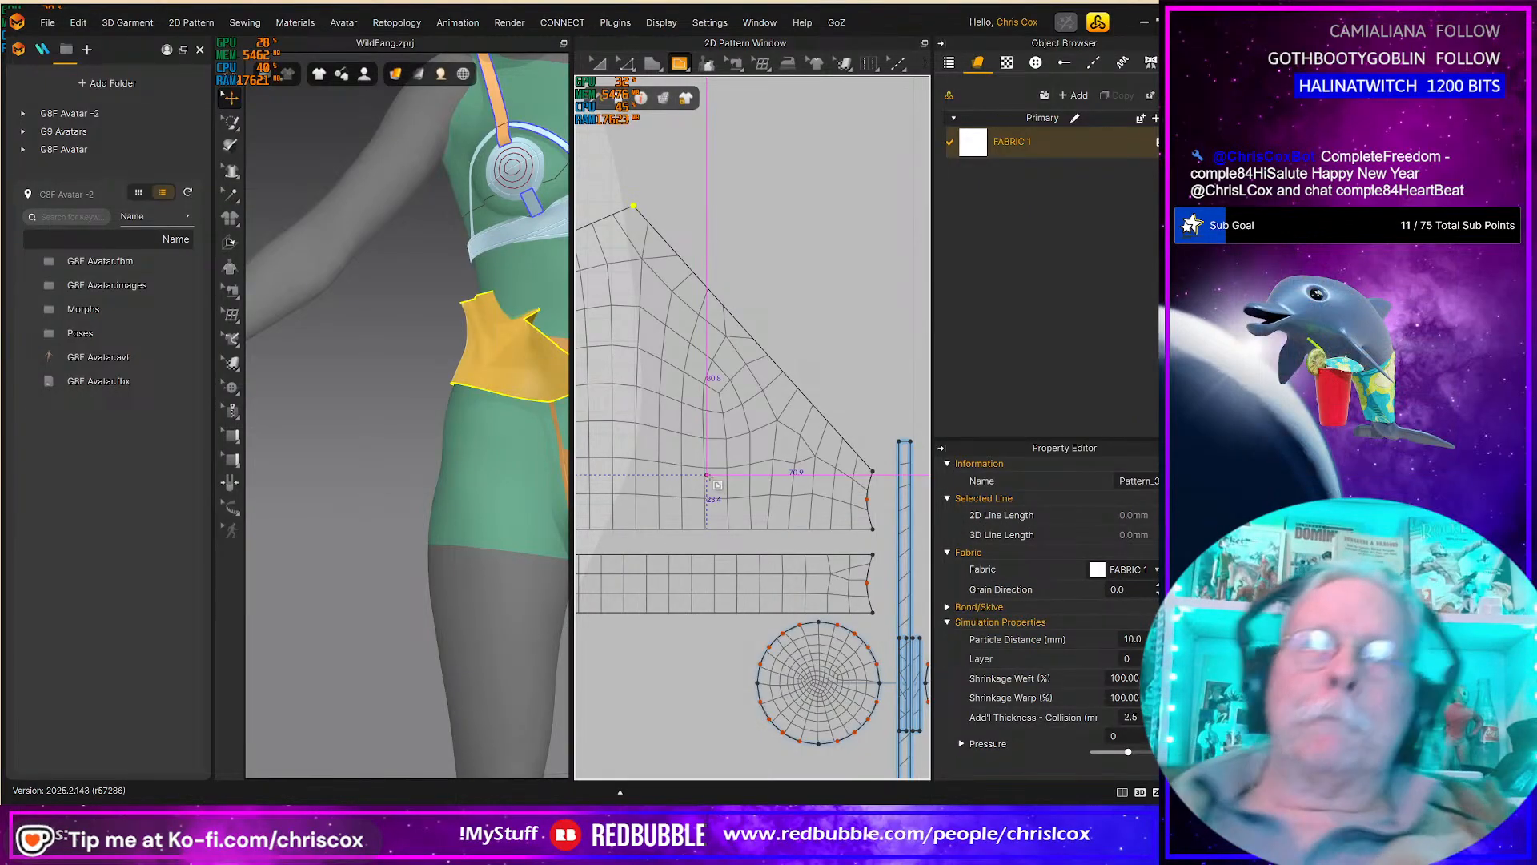
key("z")
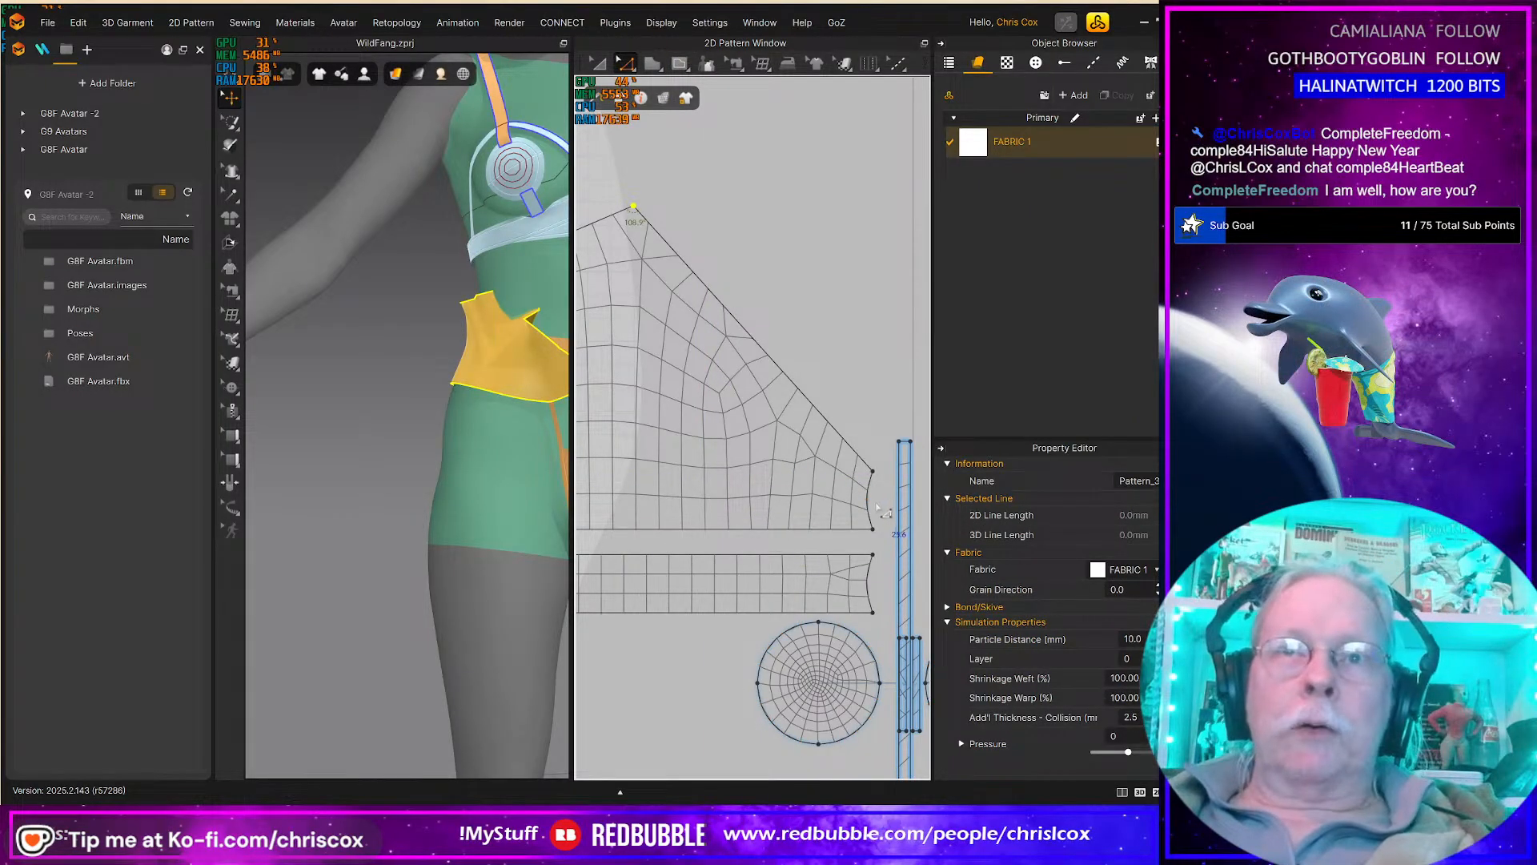
left_click(878, 509)
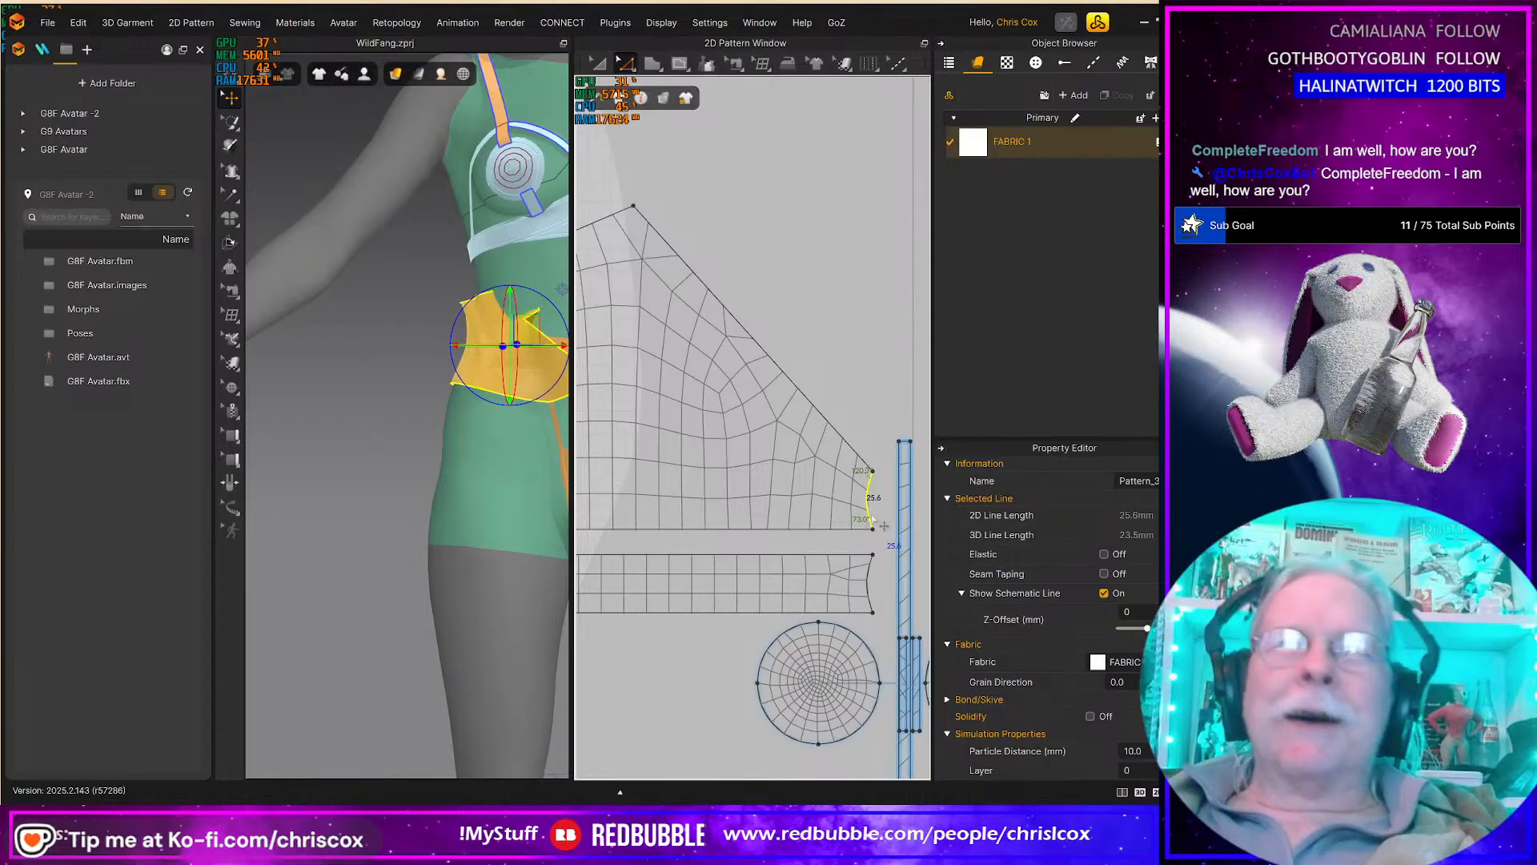
right_click(872, 517)
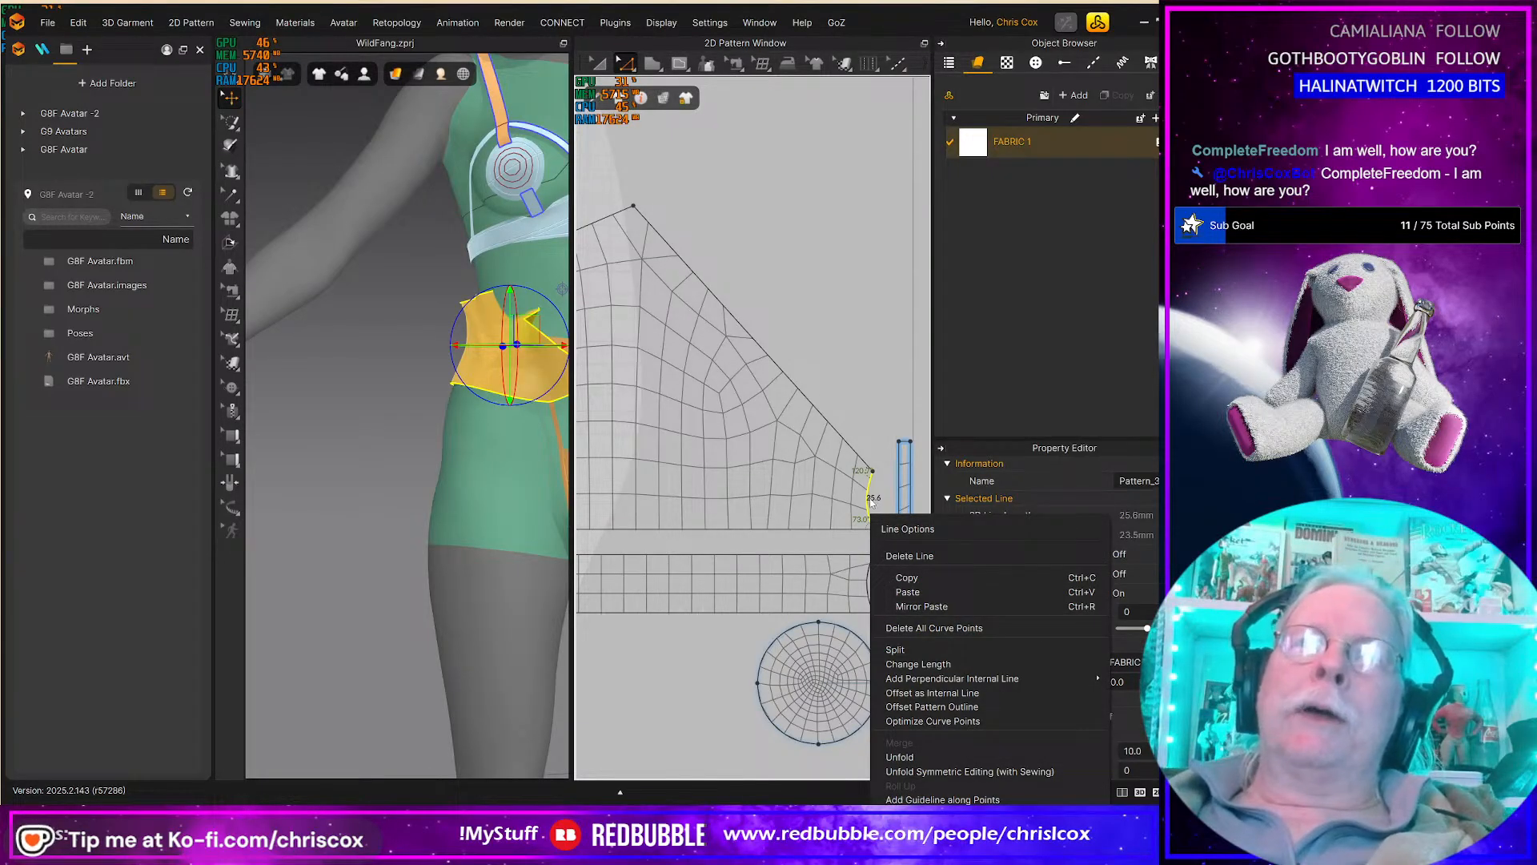
left_click_drag(867, 501, 758, 377)
Step: Rotate the short tip edge with Transform Point/Segment to tilt it
left_click(653, 63)
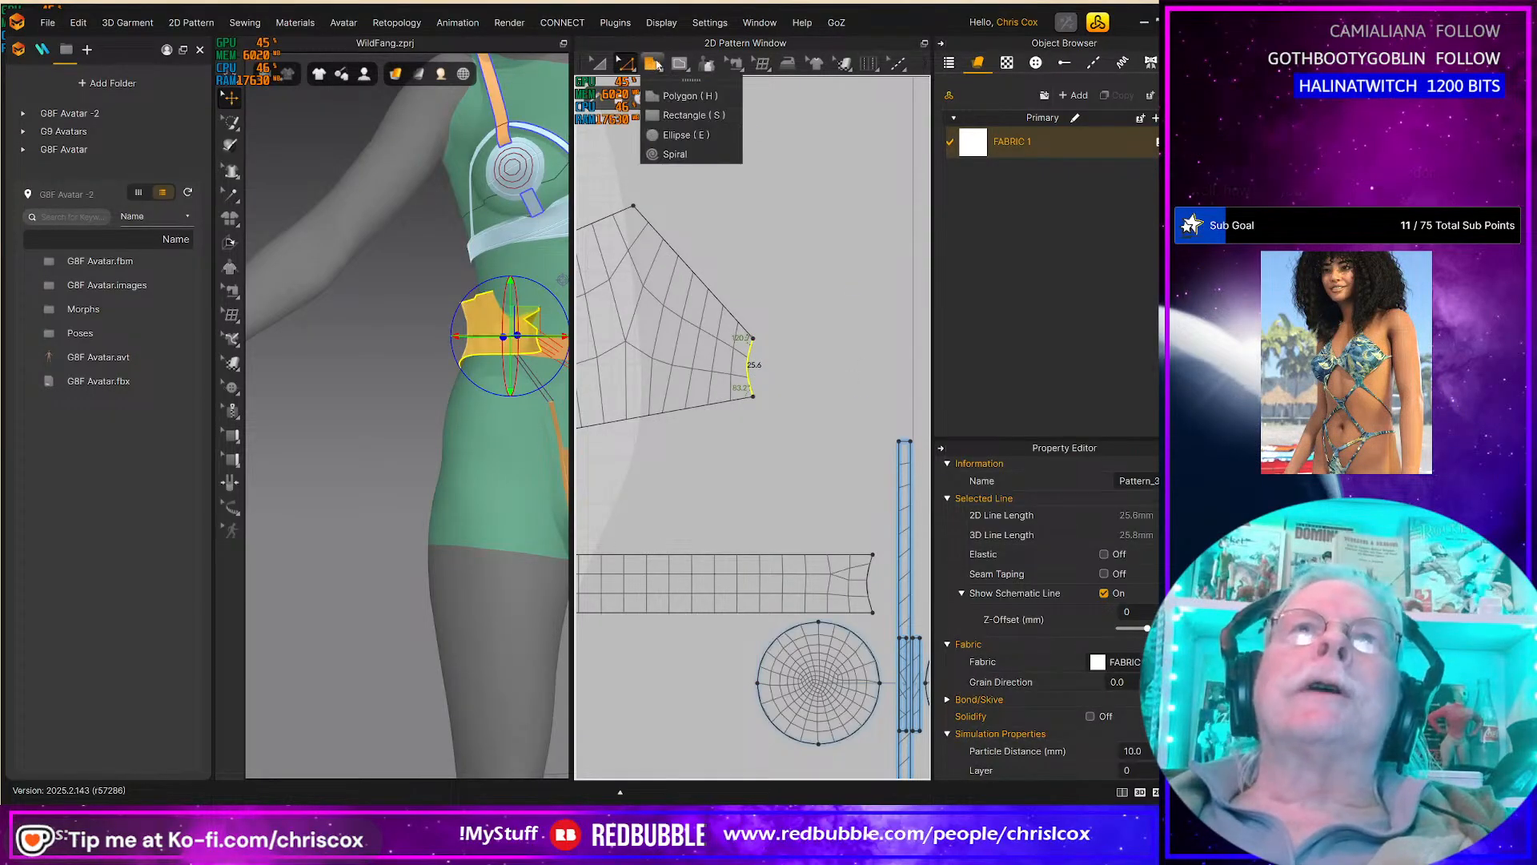
left_click(700, 91)
left_click(619, 64)
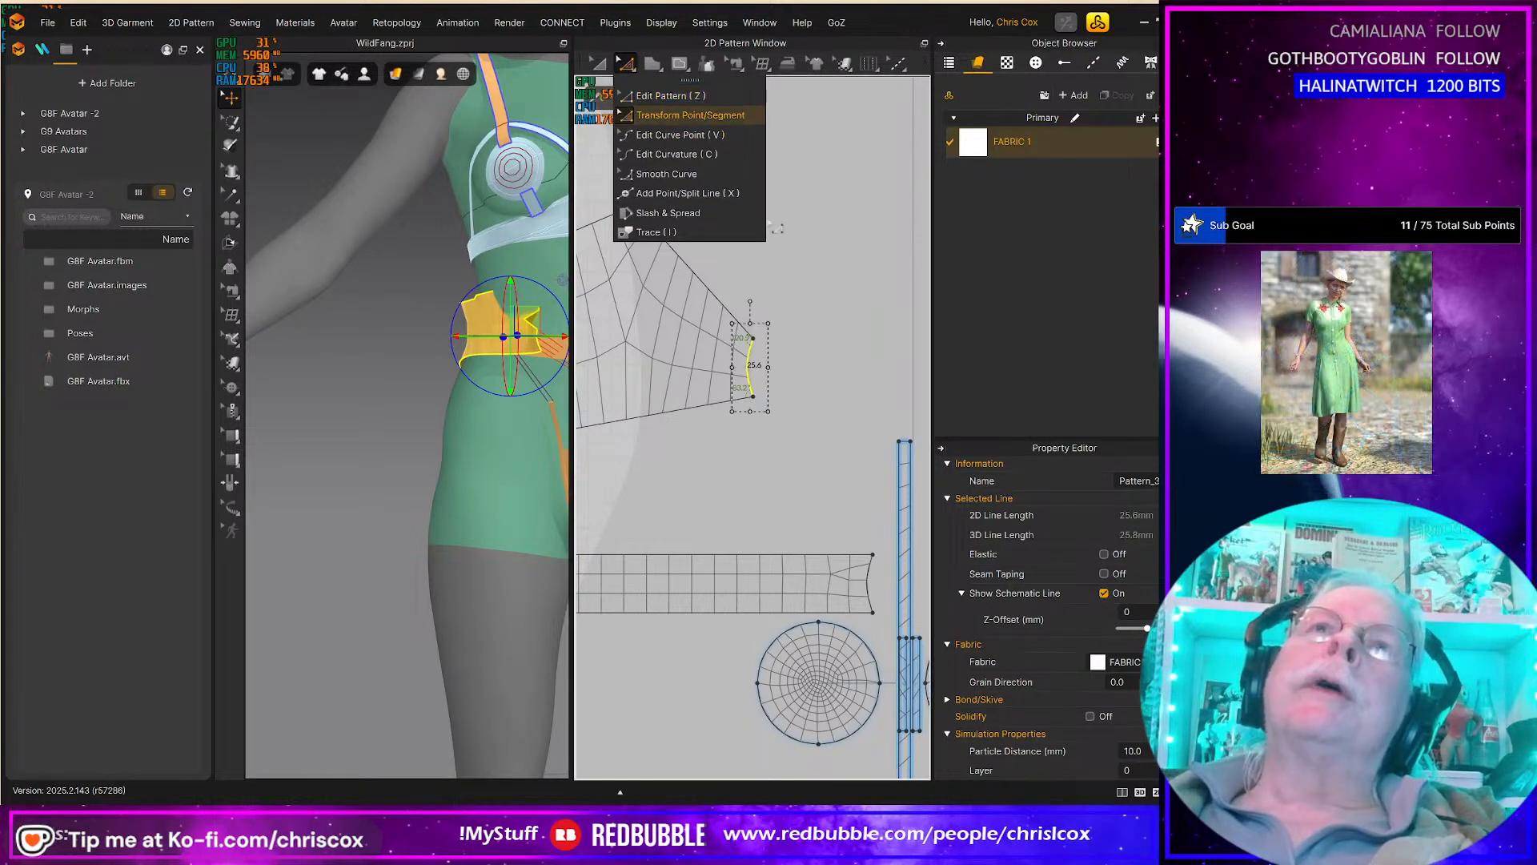
left_click(666, 116)
mouse_move(746, 301)
left_mouse_down()
mouse_move(725, 307)
mouse_move(757, 295)
left_mouse_up()
key("ctrl+z")
left_click(836, 354)
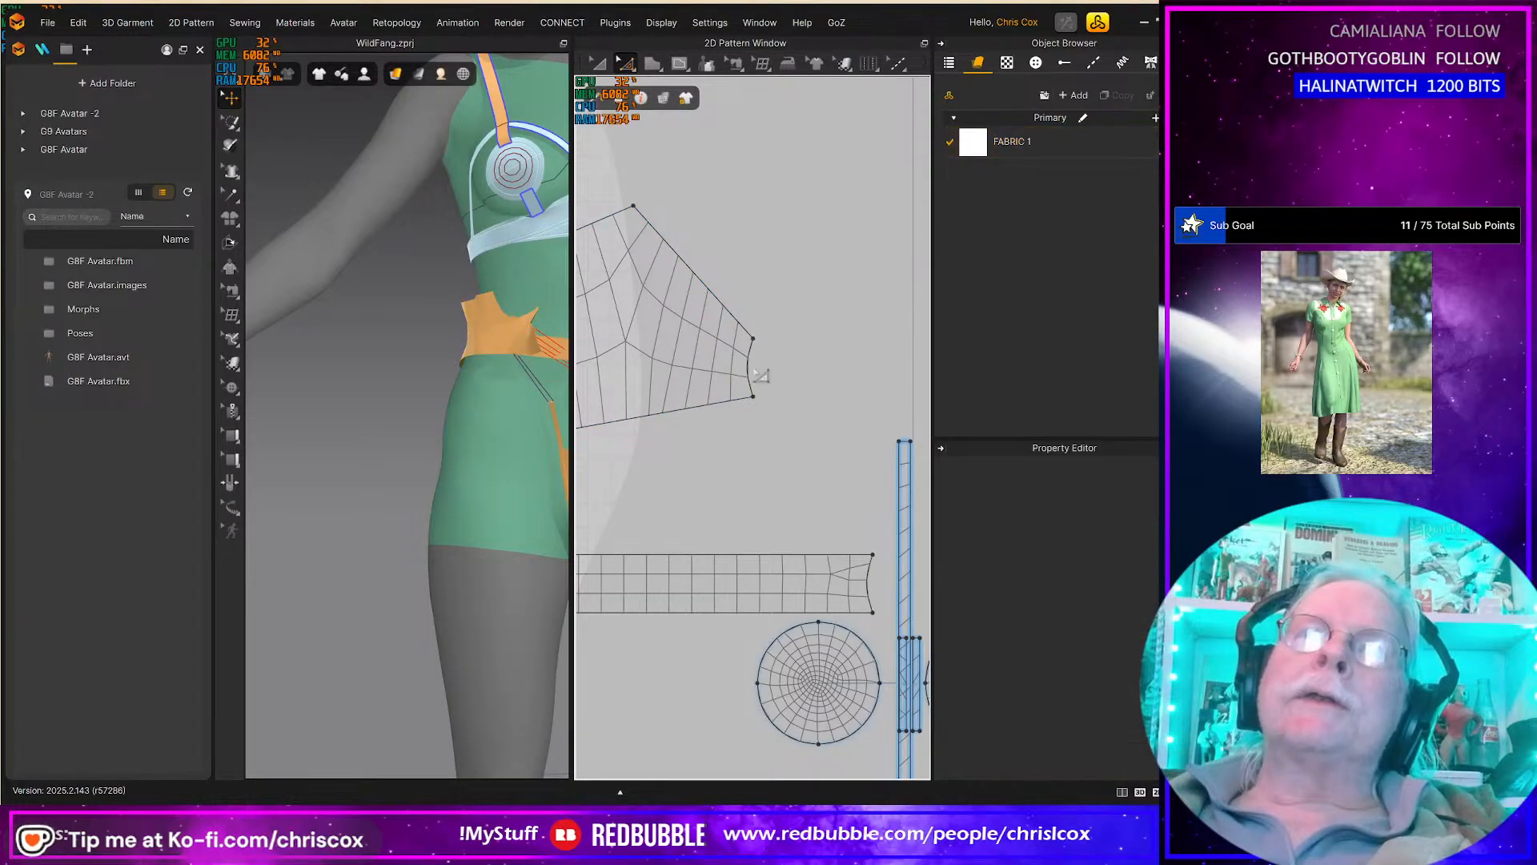
left_click(754, 373)
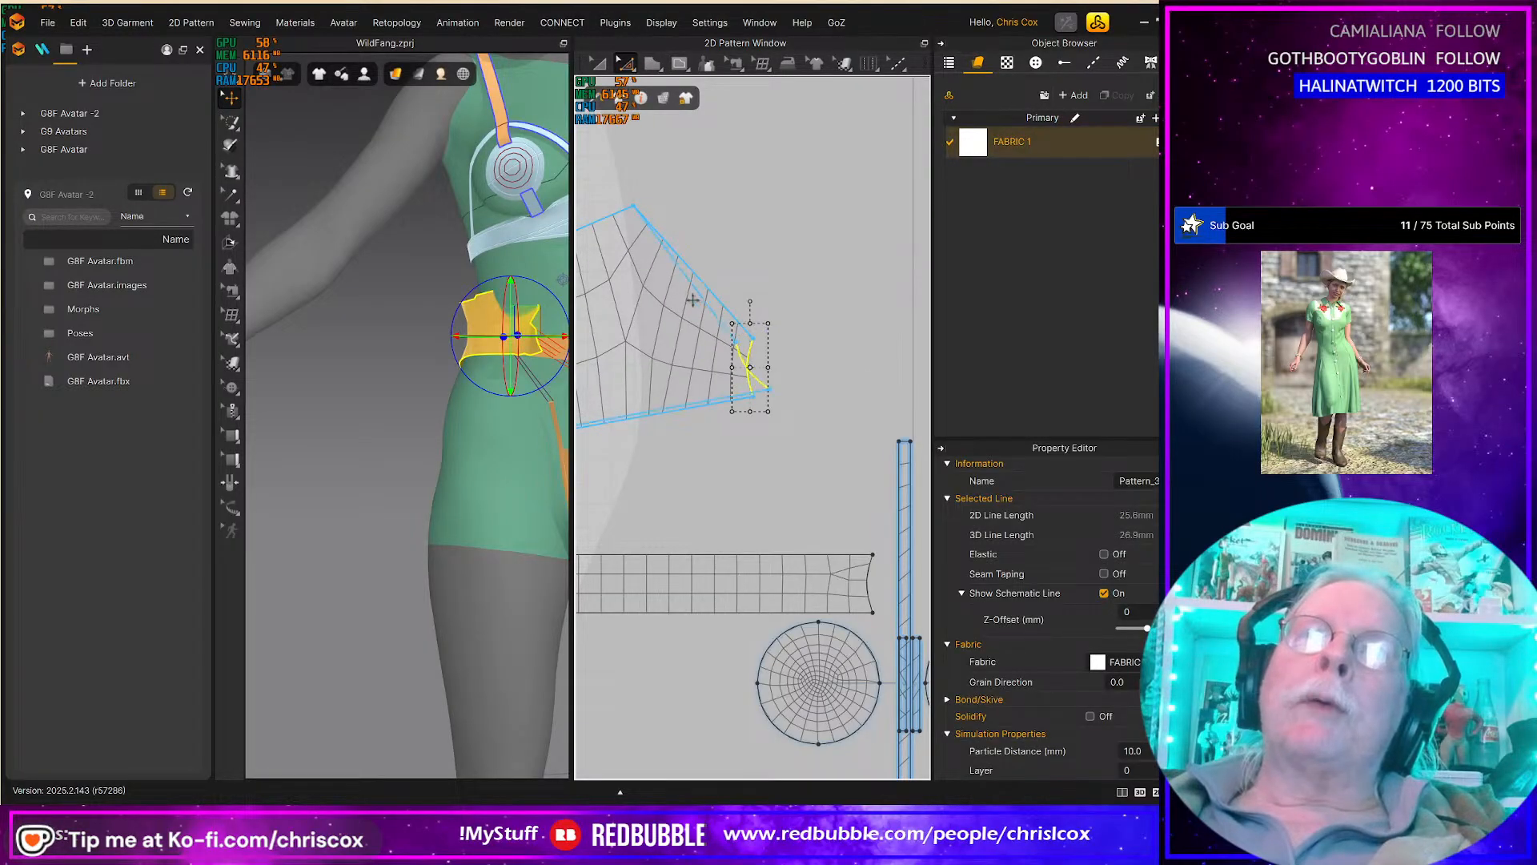
left_click_drag(690, 302, 695, 301)
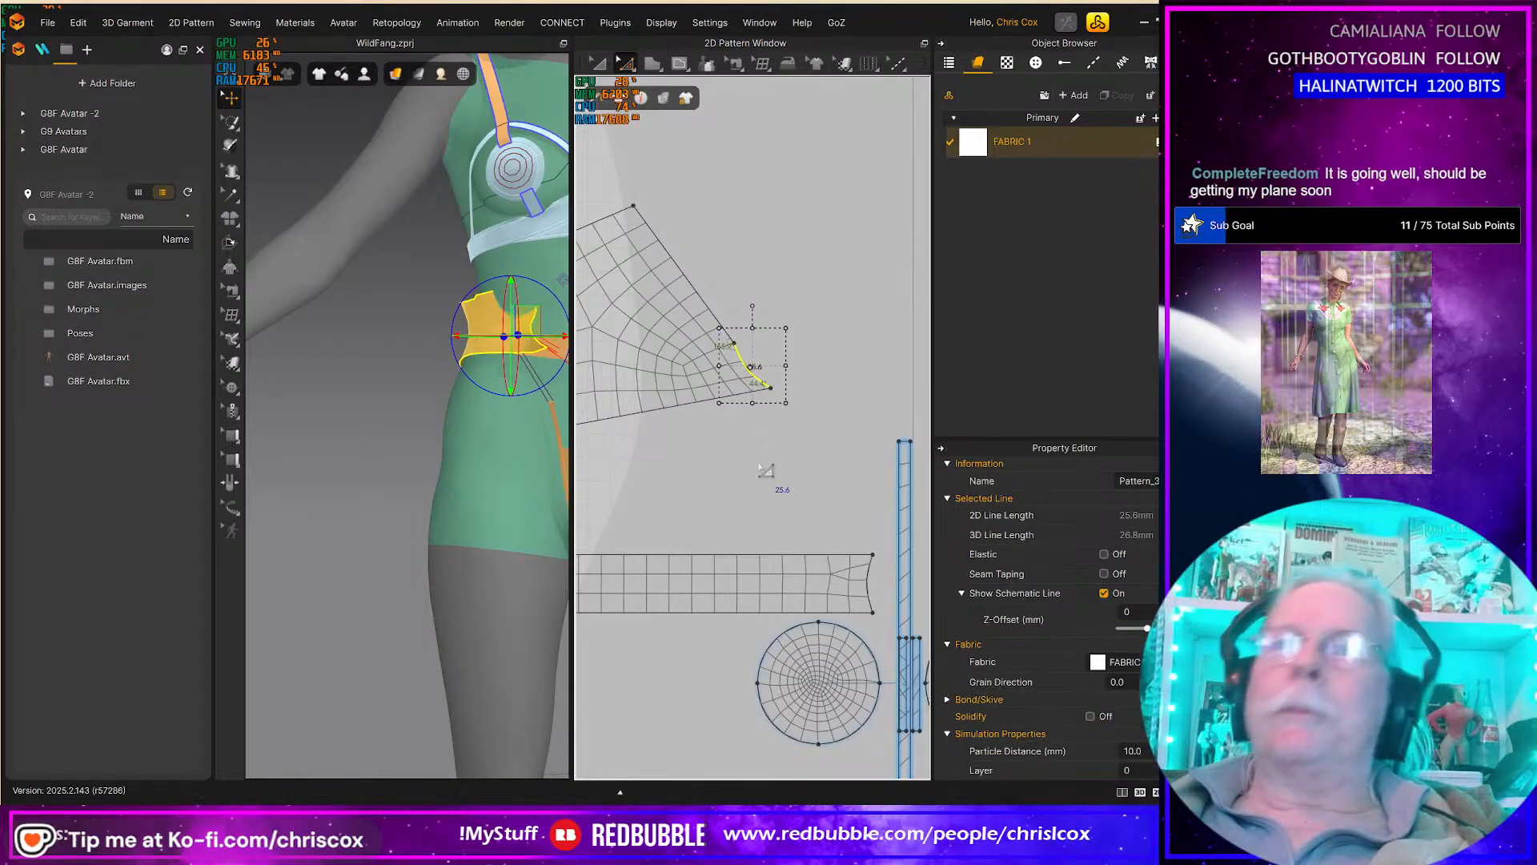
Step: Curve the long bottom edge downward with a new curve point and start an offset internal line
middle_click_drag(720, 485, 775, 490)
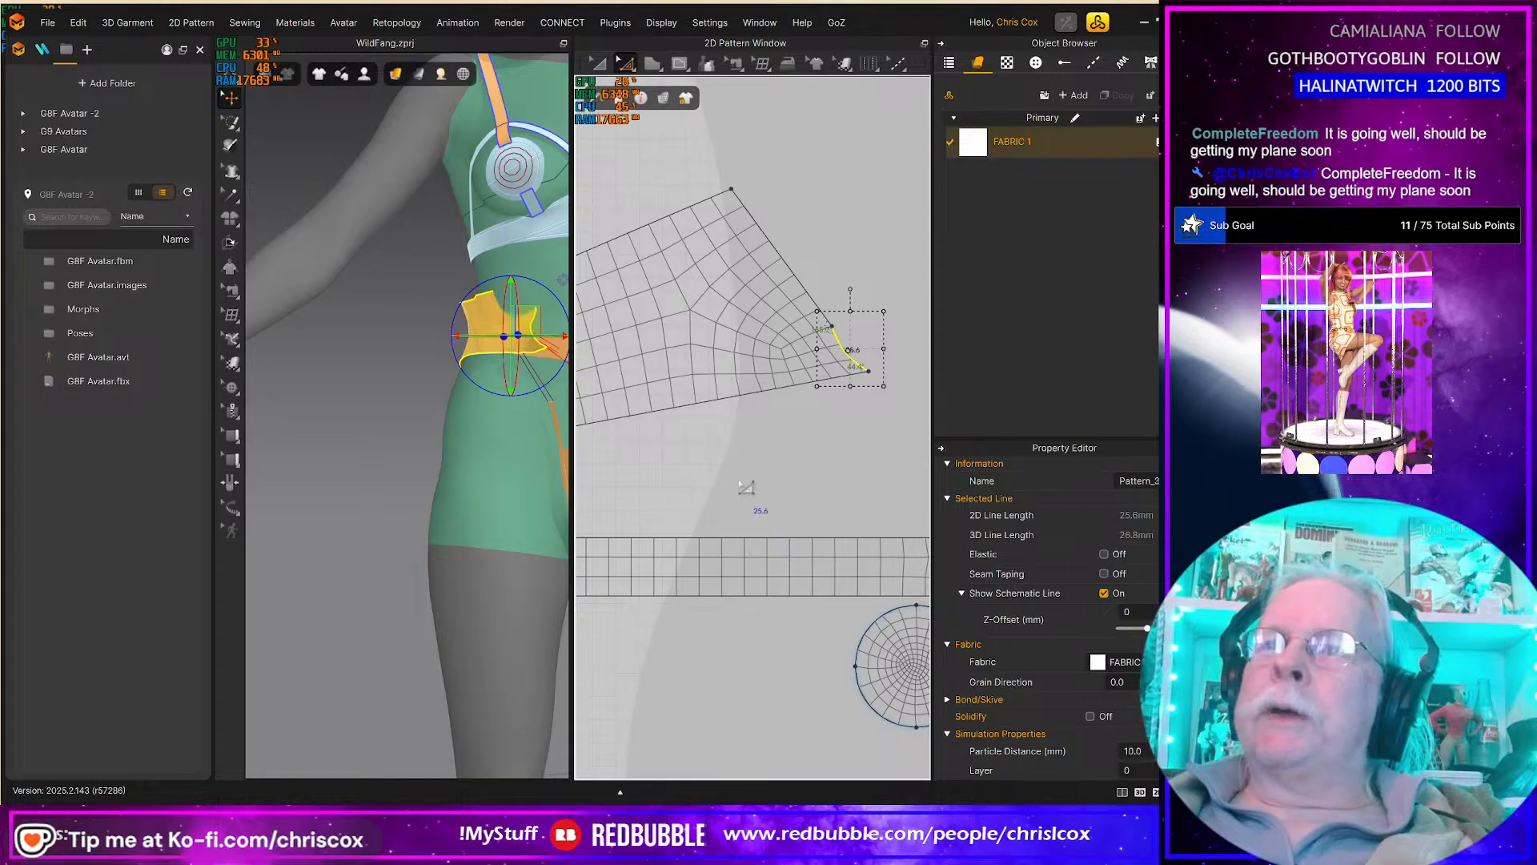
scroll(742, 479, "up", 2)
middle_click_drag(728, 454, 838, 452)
scroll(837, 459, "down", 4)
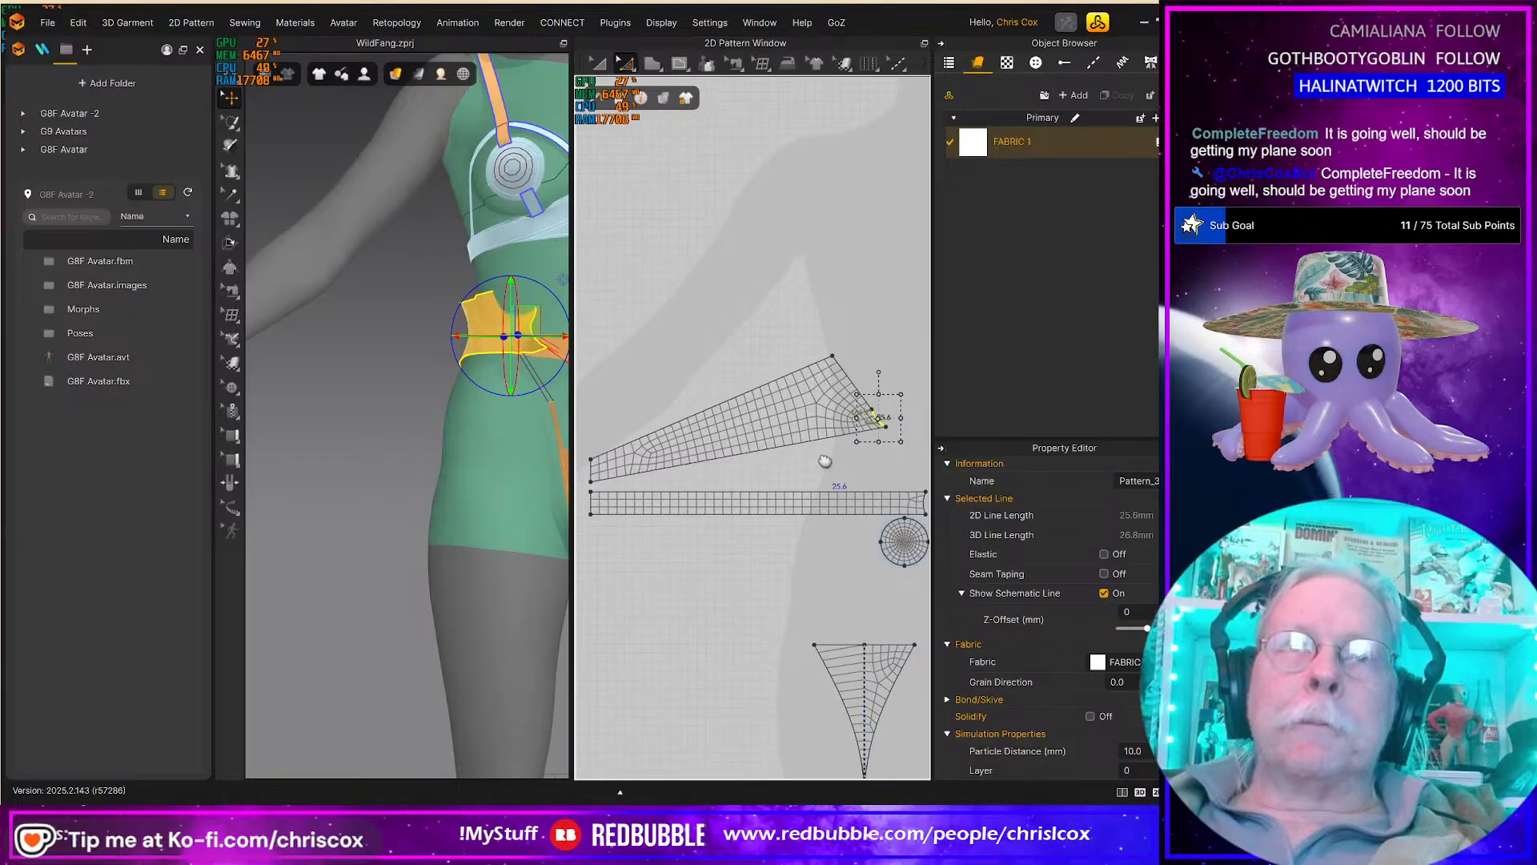
key("c")
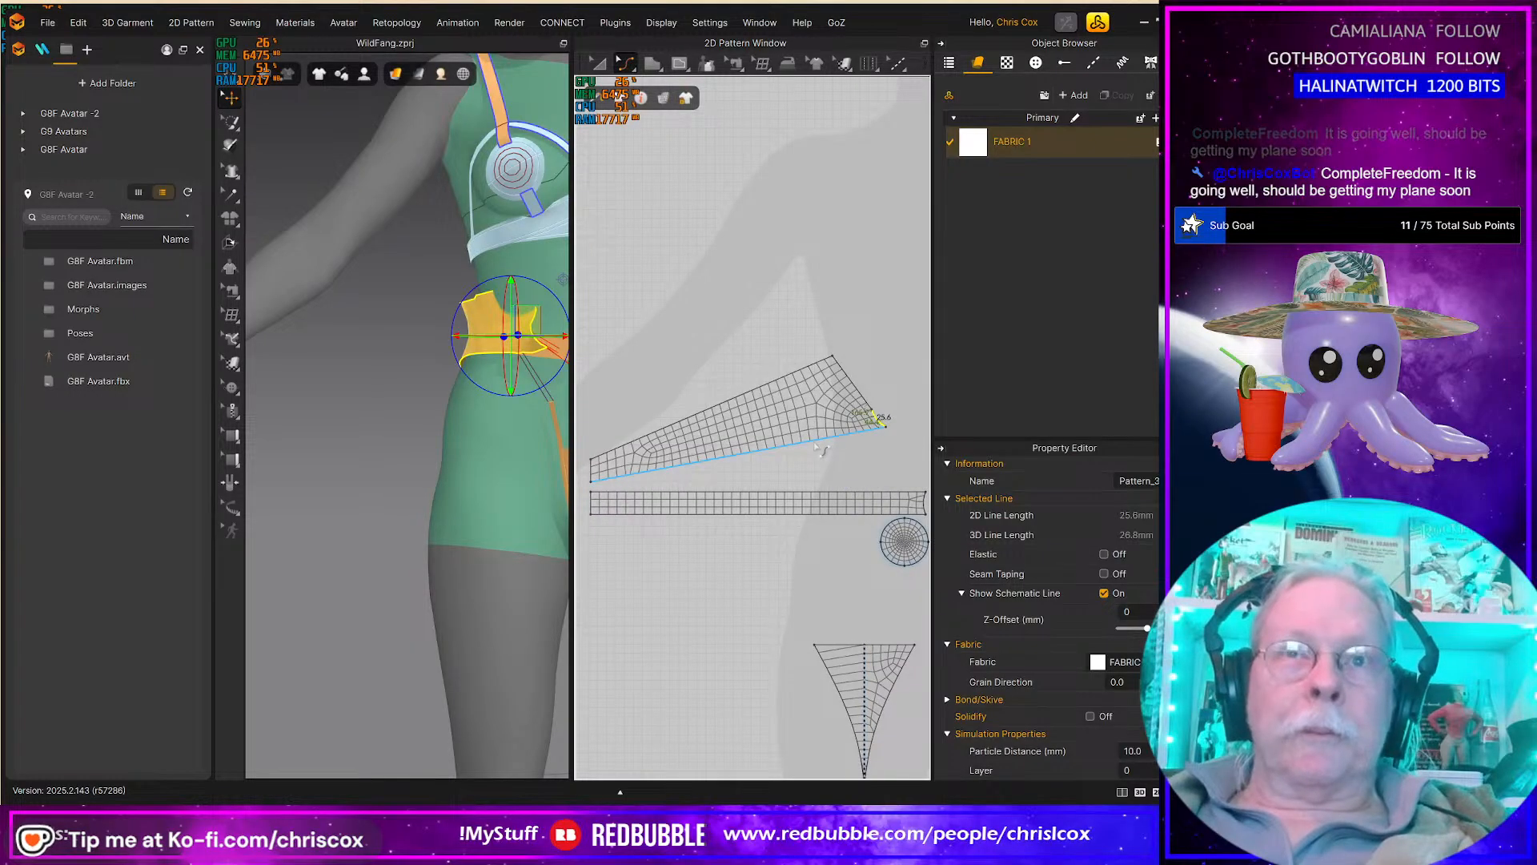
left_click(814, 443)
left_click_drag(817, 445, 845, 451)
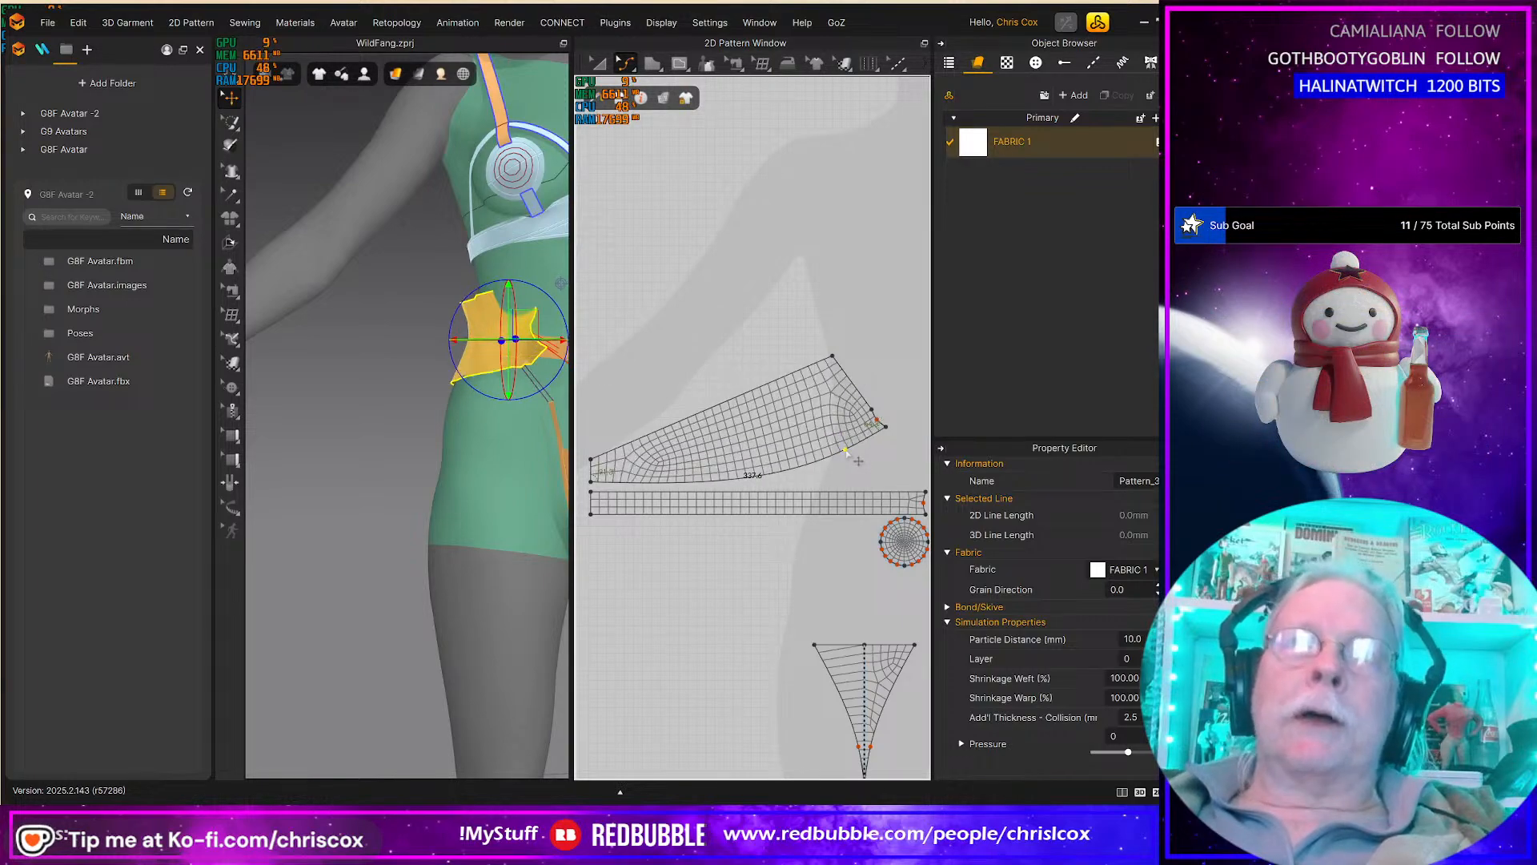
left_click(597, 474)
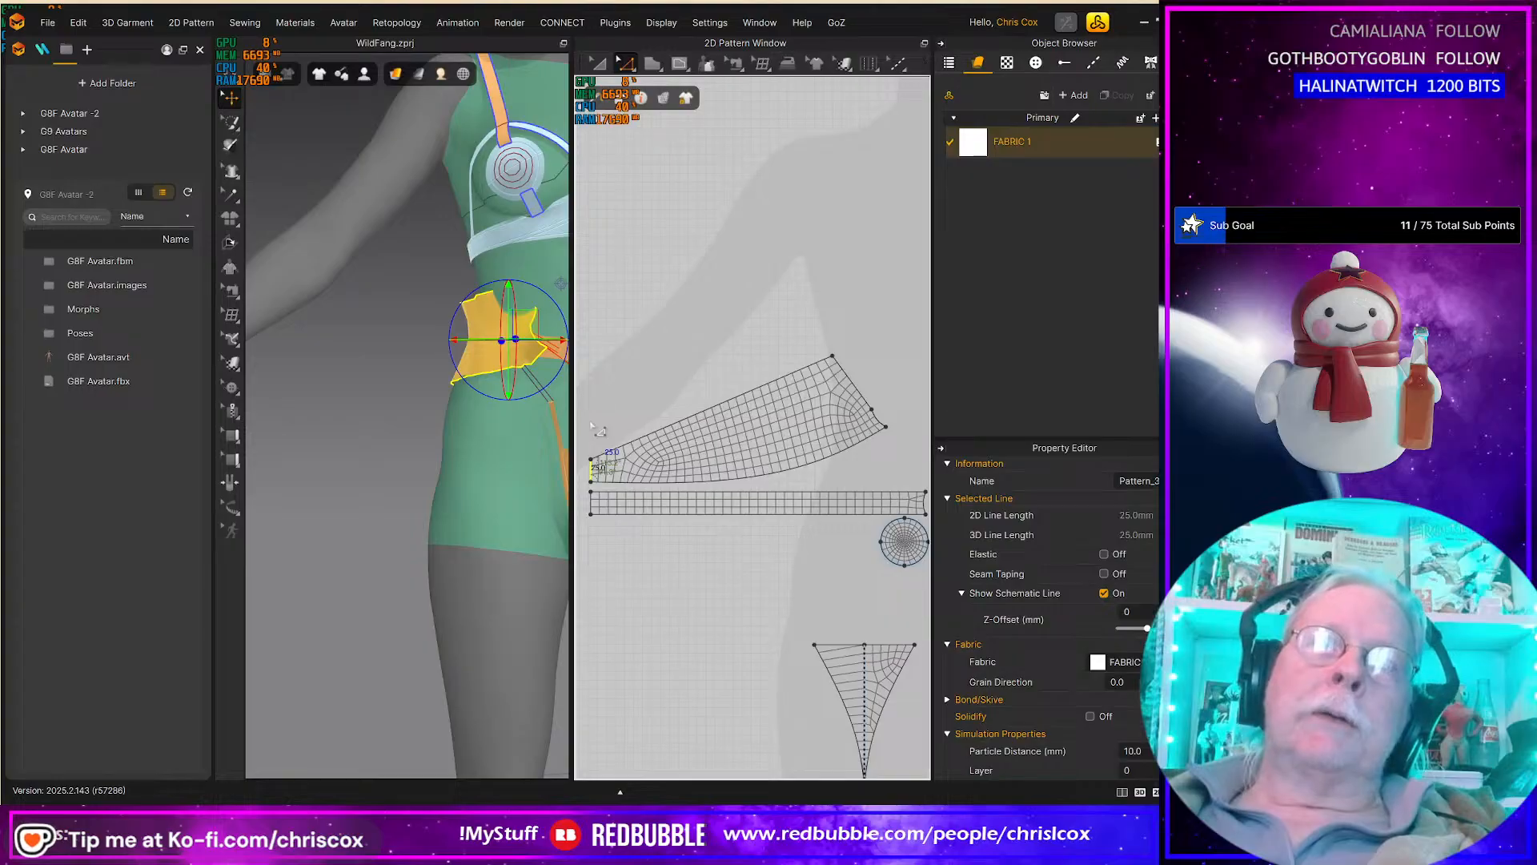
right_click(799, 471)
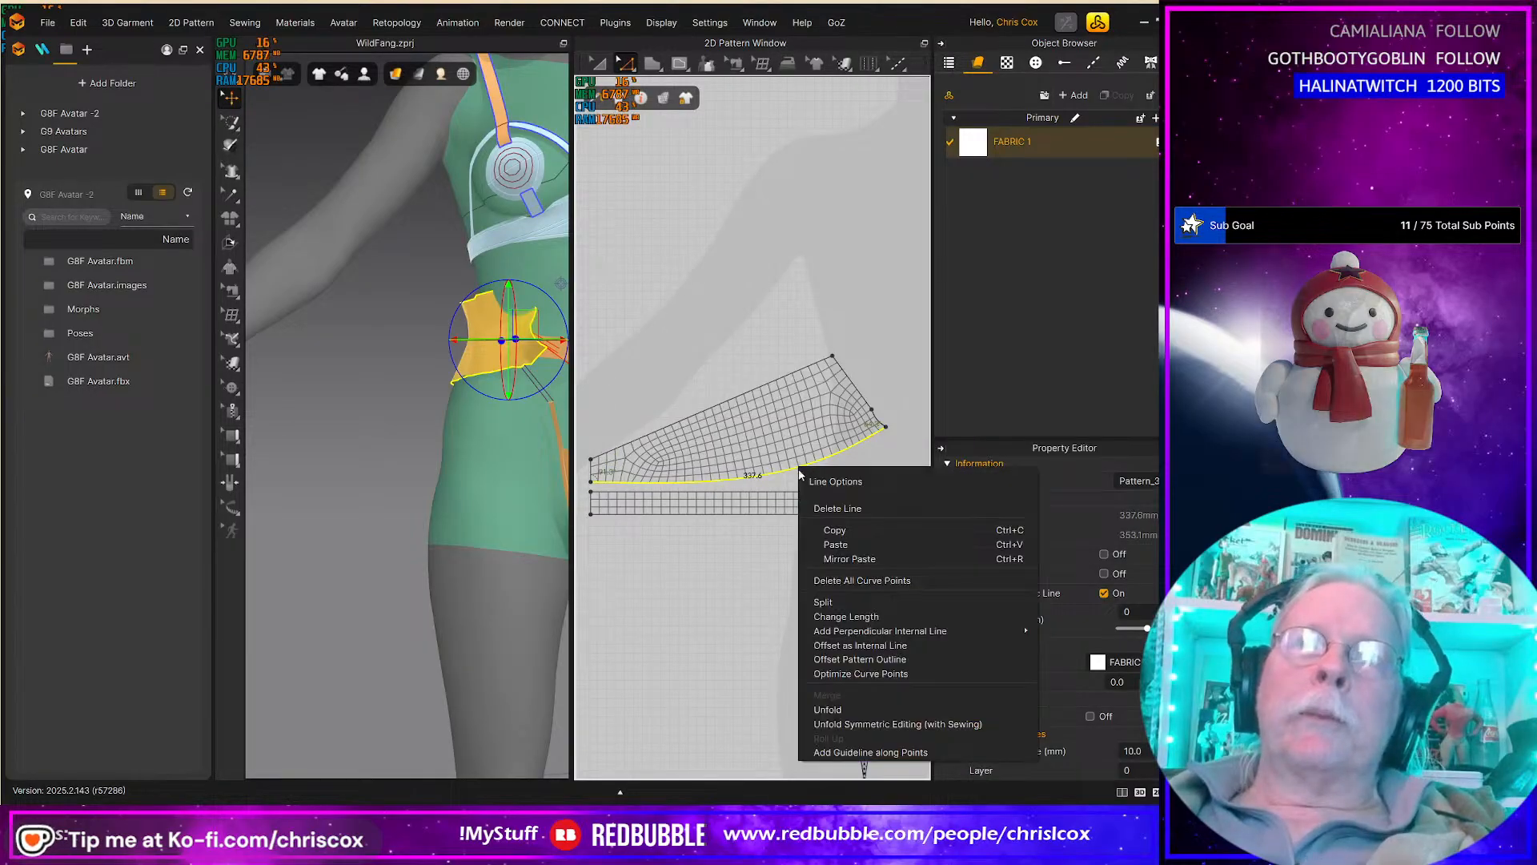
mouse_move(867, 633)
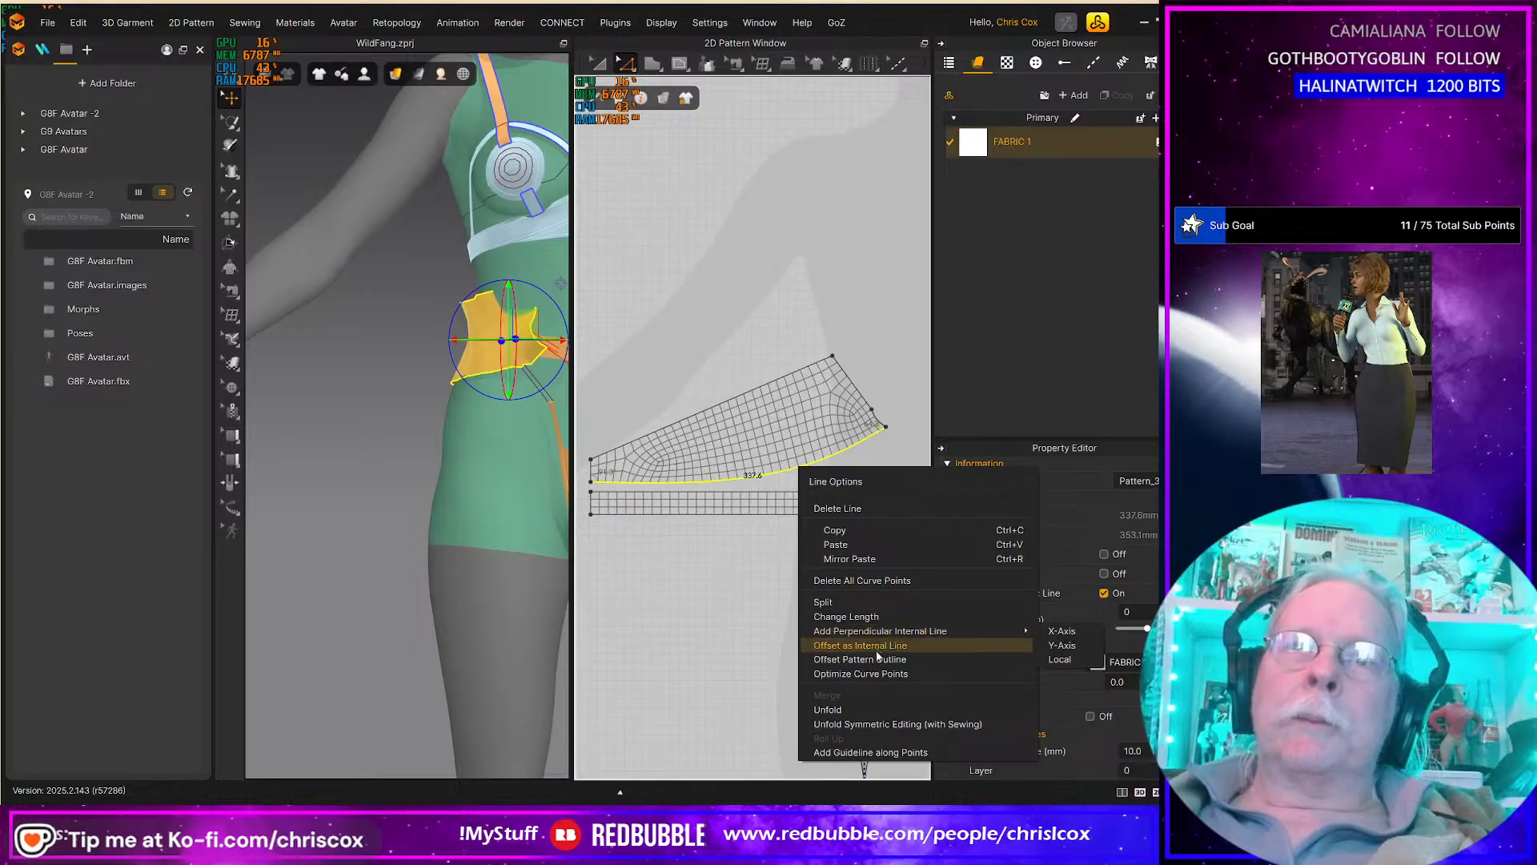
left_click(878, 647)
Step: Create a 25 mm offset internal line along the bottom edge
type("25")
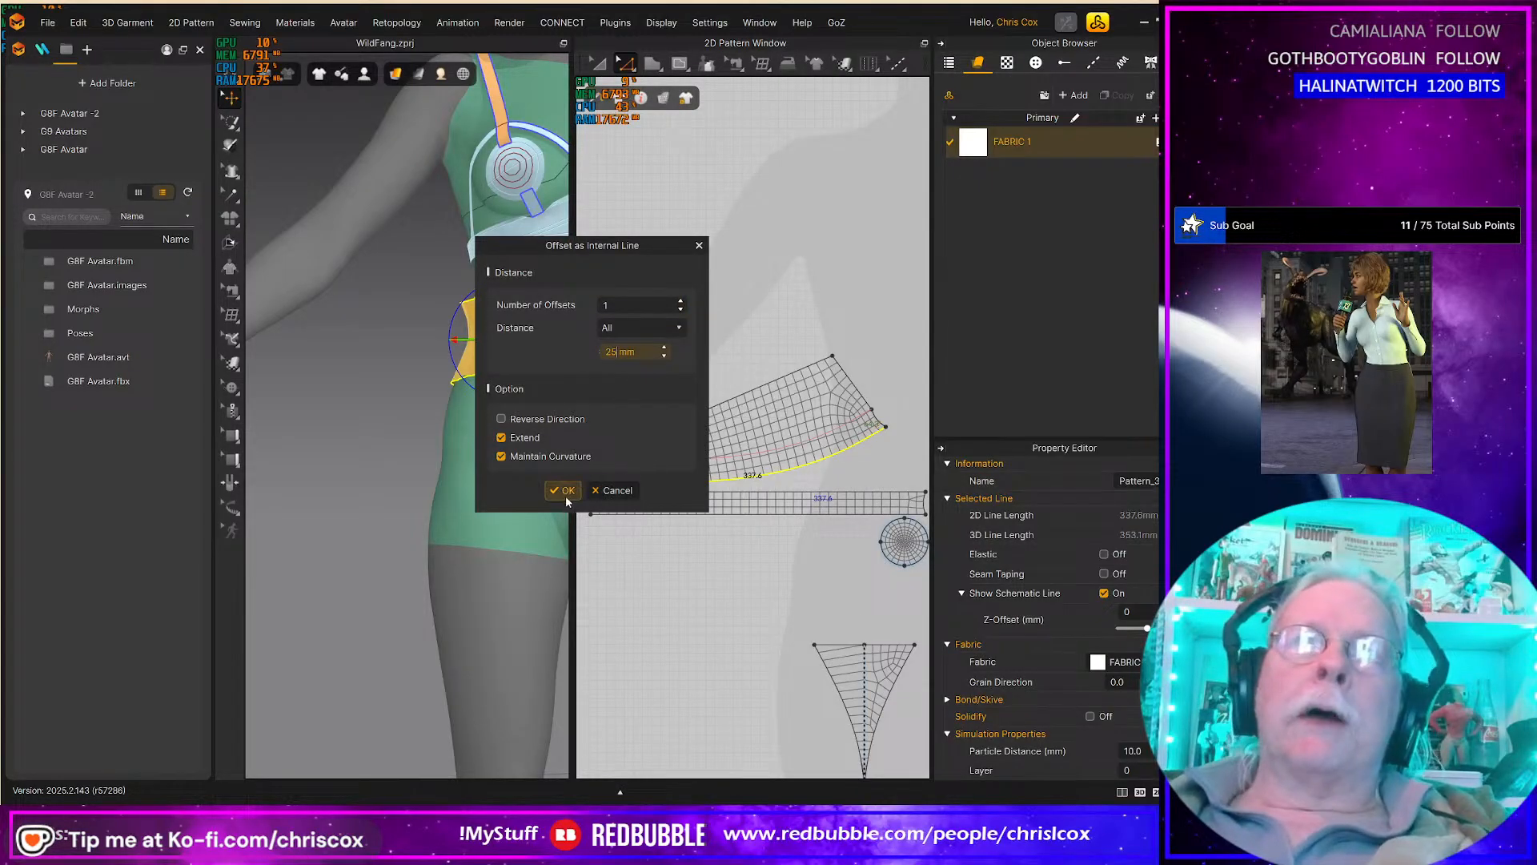
left_click(565, 495)
right_click_drag(506, 442, 436, 383)
scroll(427, 407, "down", 2)
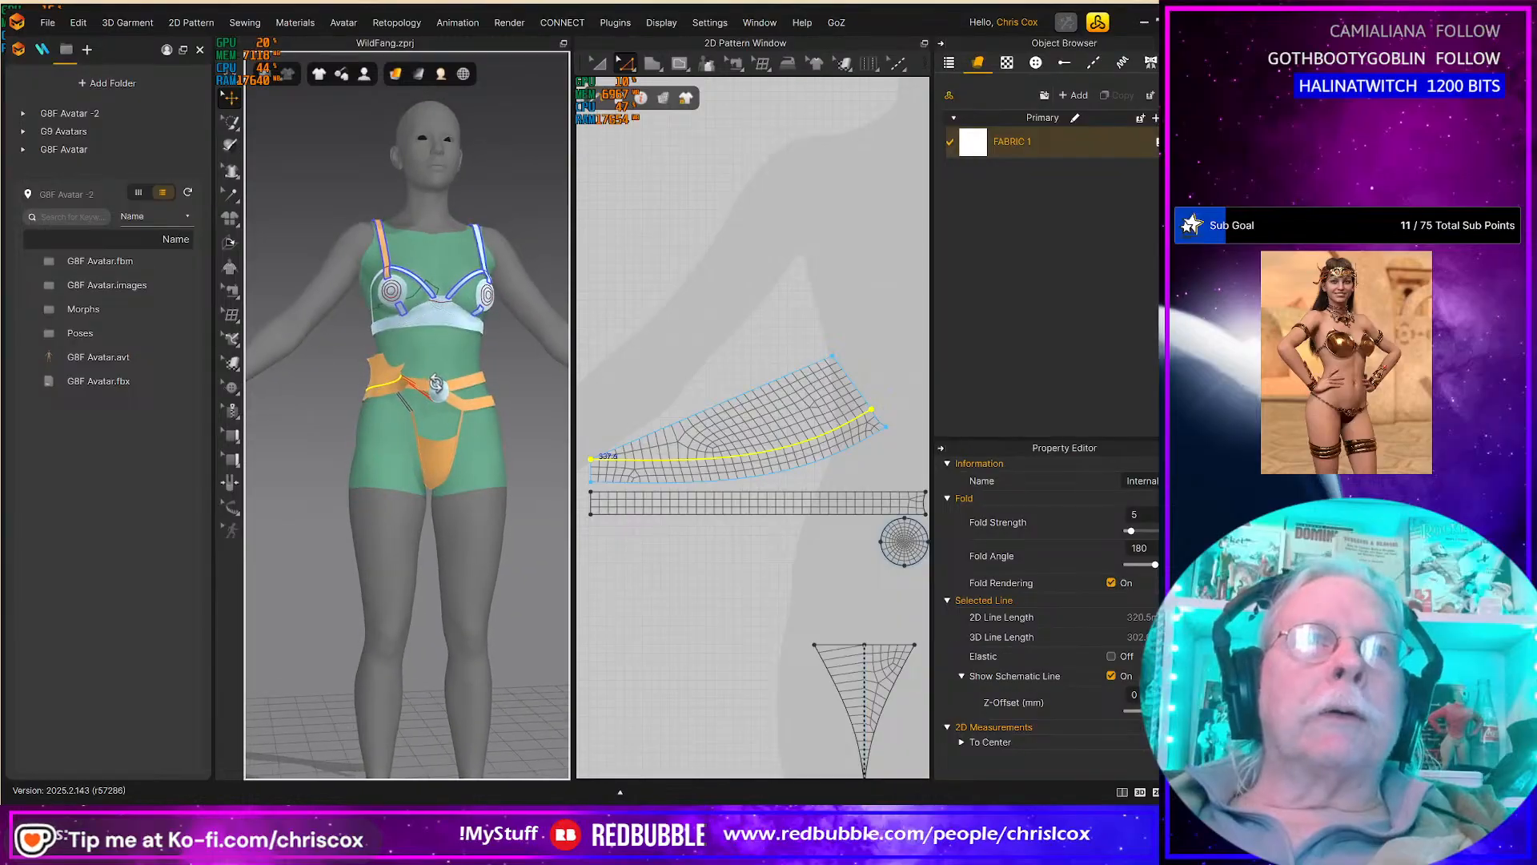
mouse_move(452, 443)
right_mouse_down()
mouse_move(694, 437)
mouse_move(436, 449)
mouse_move(454, 454)
right_mouse_up()
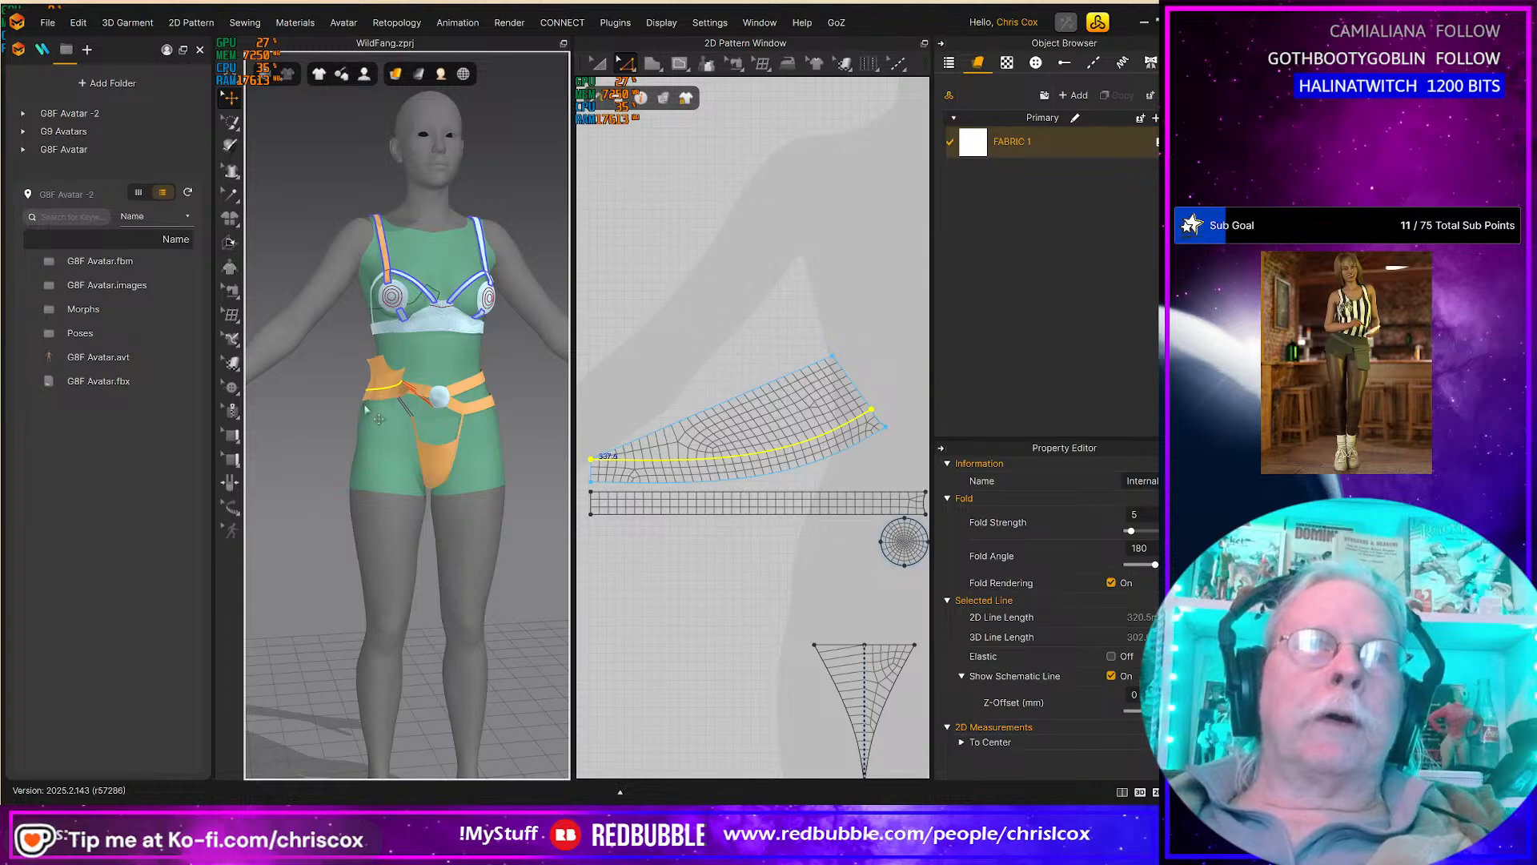
mouse_move(459, 434)
right_mouse_down()
mouse_move(420, 442)
mouse_move(519, 429)
mouse_move(479, 417)
right_mouse_up()
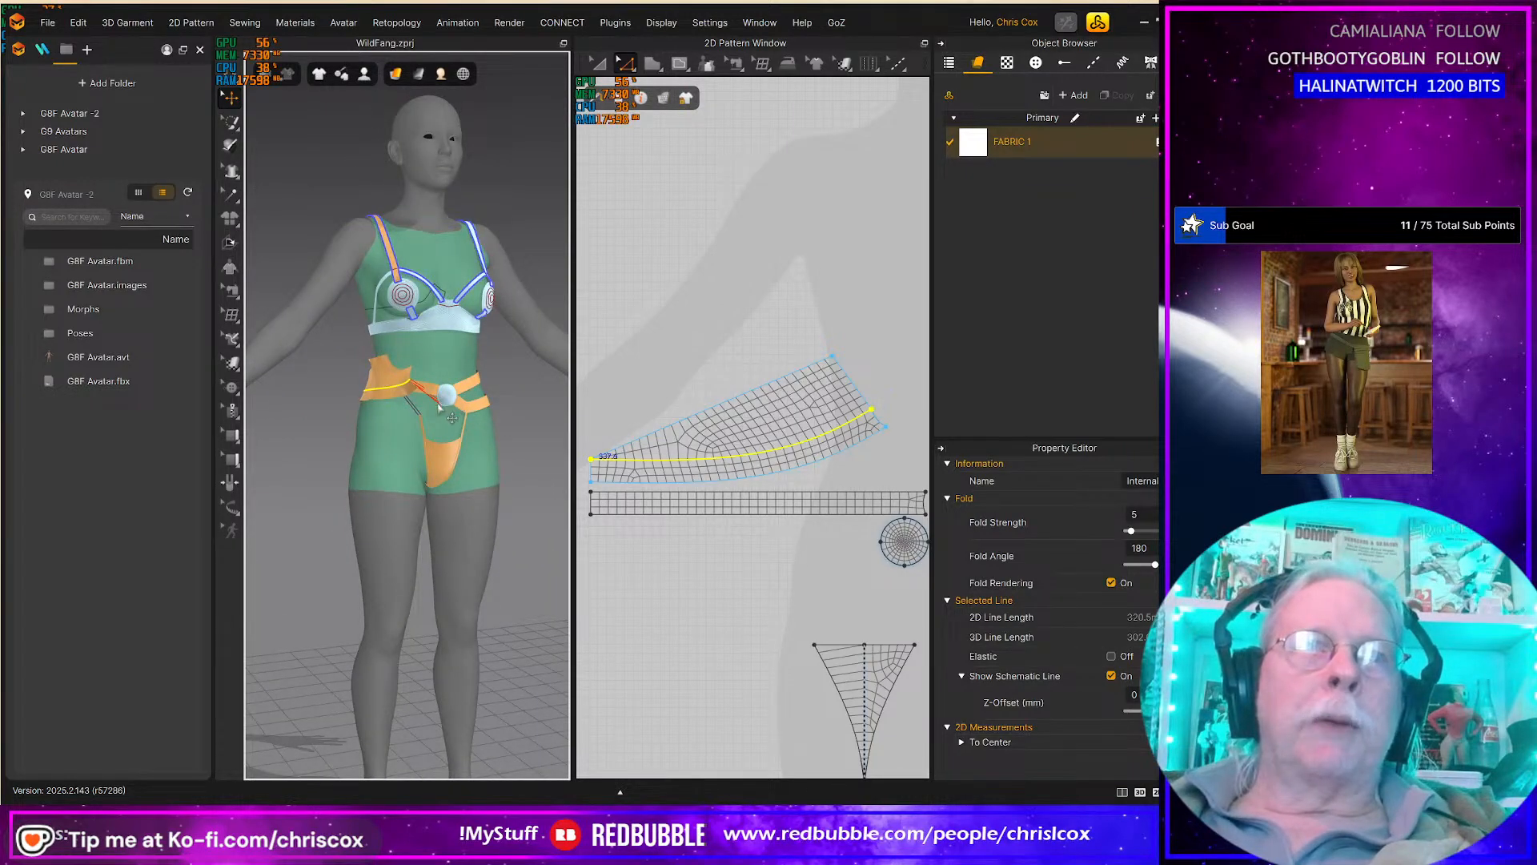
Step: Cut the piece along the internal line and delete the upper leftover piece
right_click(800, 440)
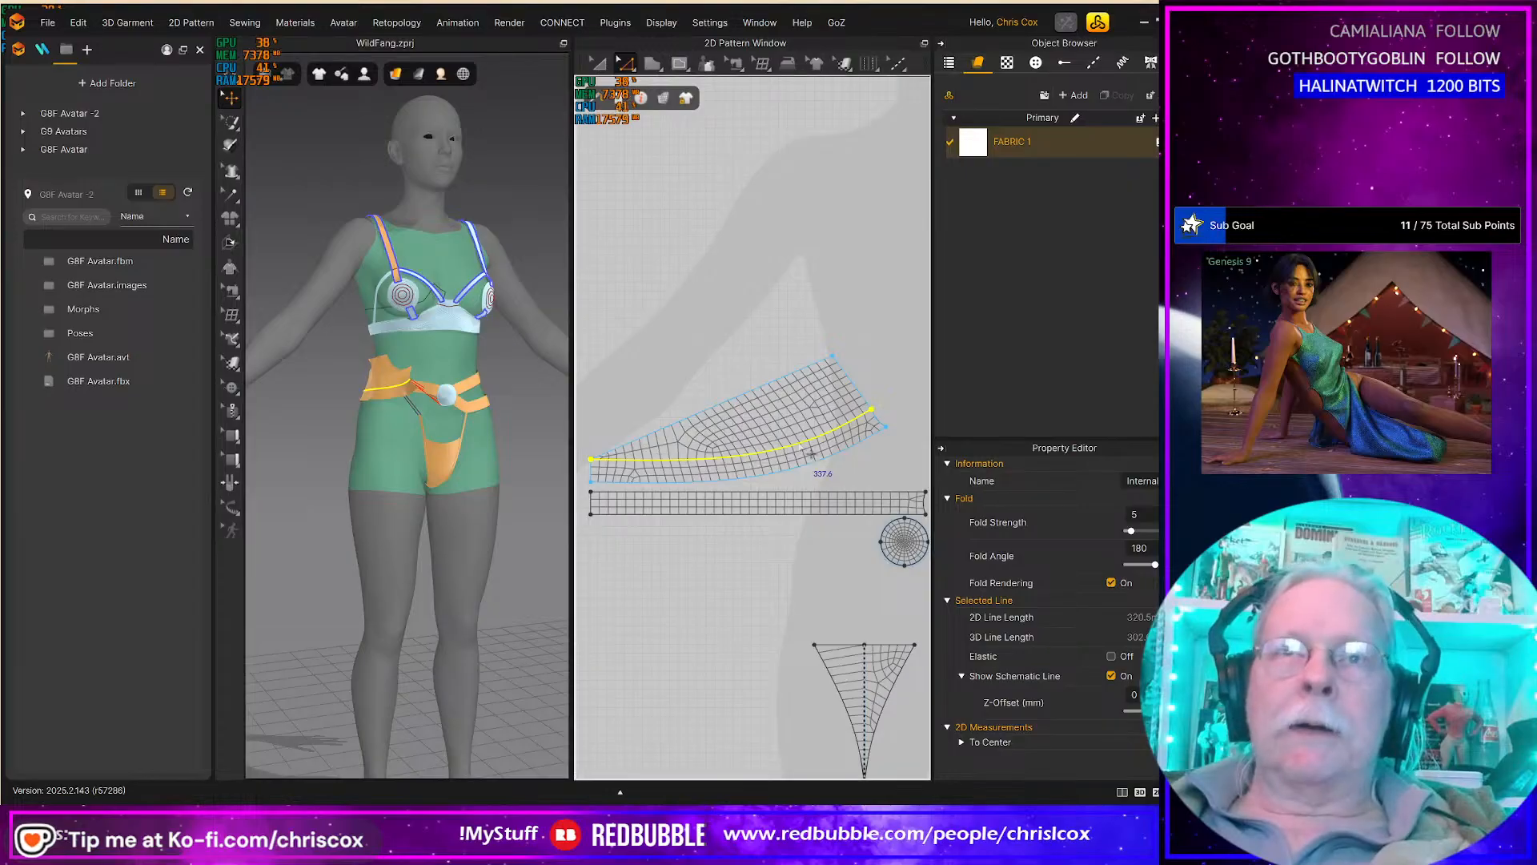
left_click(823, 622)
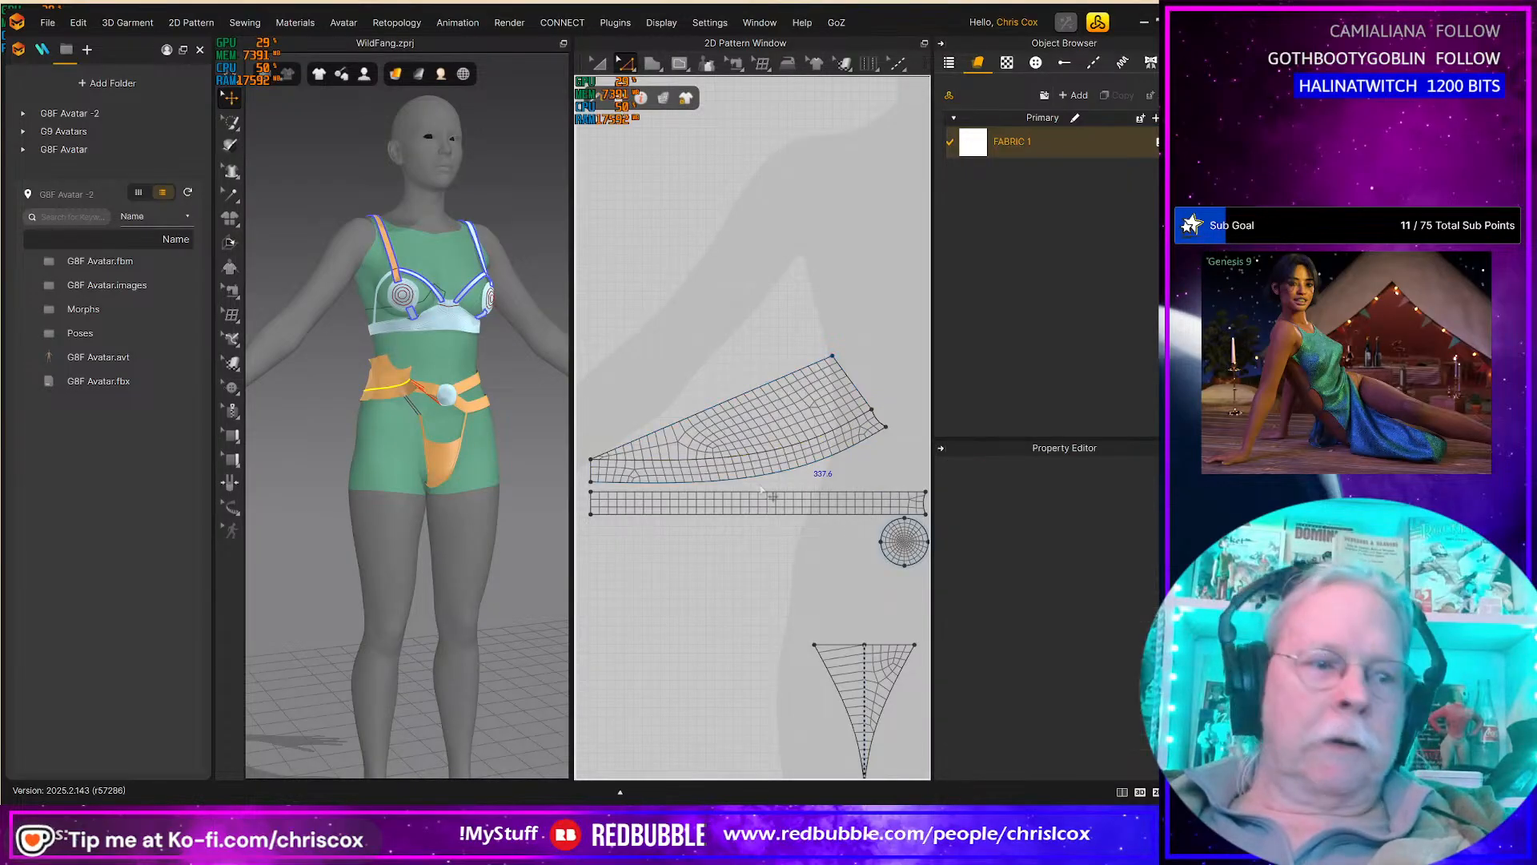
key("a")
left_click(779, 415)
key("Delete")
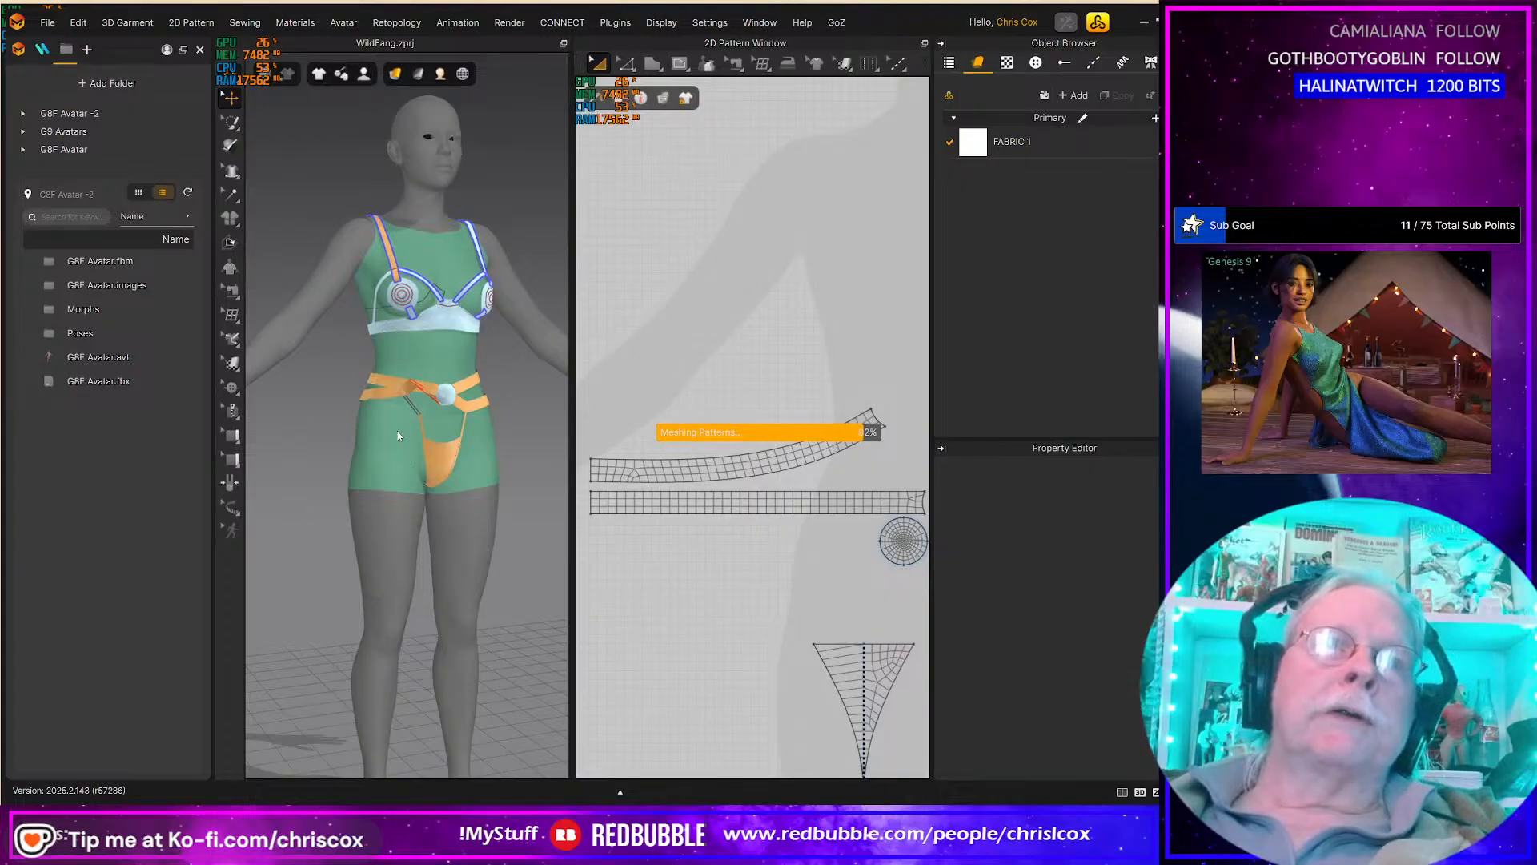
Step: Simulate the cloth and pull the lower waist strap down onto the avatar's hips
key("space")
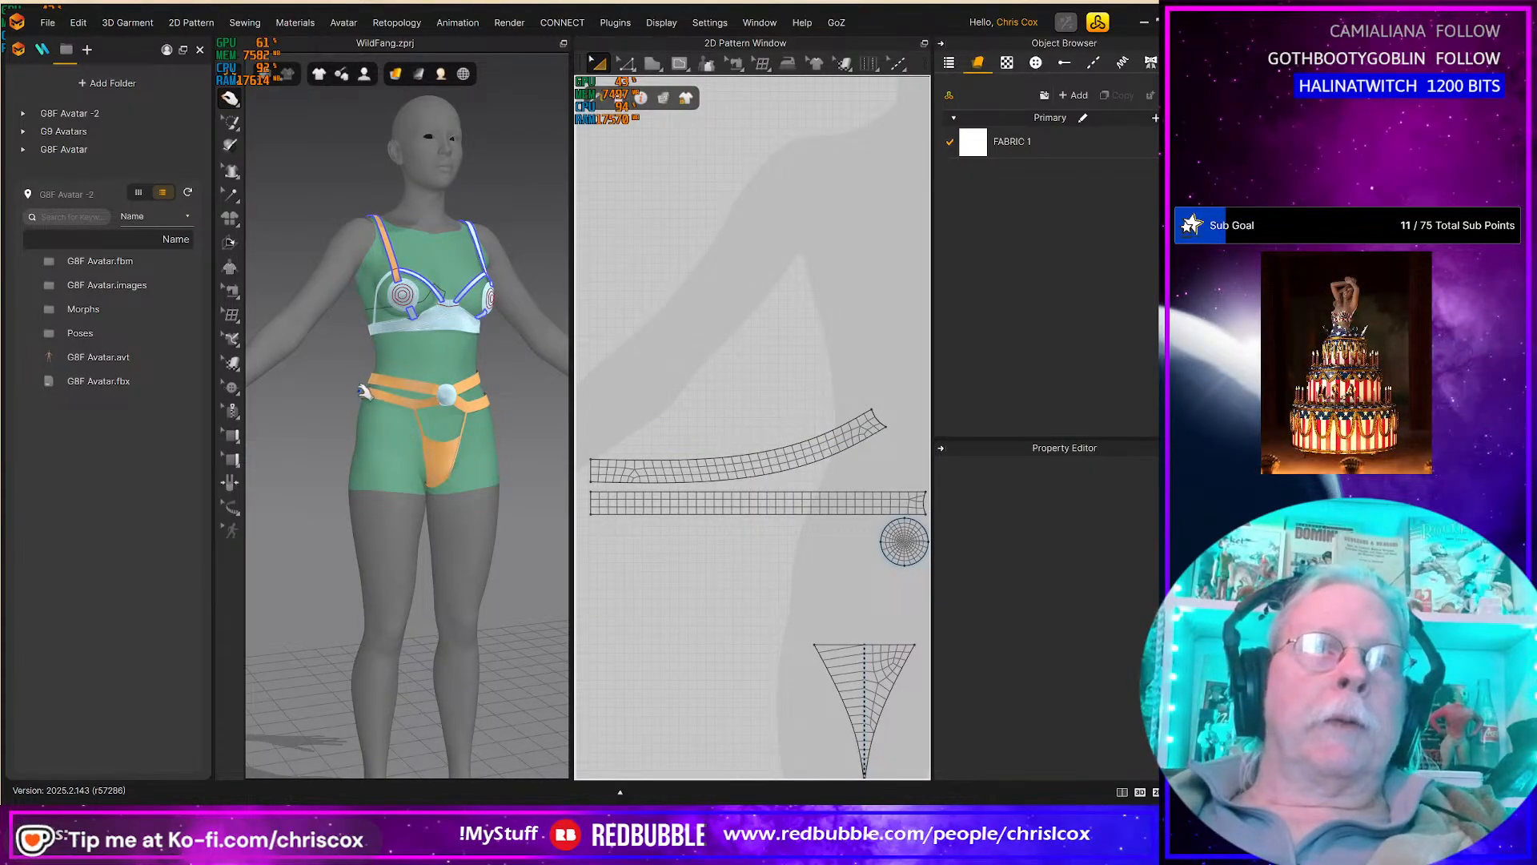
right_click_drag(361, 419, 514, 422)
left_click_drag(416, 395, 438, 455)
right_click_drag(442, 456, 264, 474)
middle_click_drag(661, 410, 599, 408)
middle_click_drag(714, 422, 670, 401)
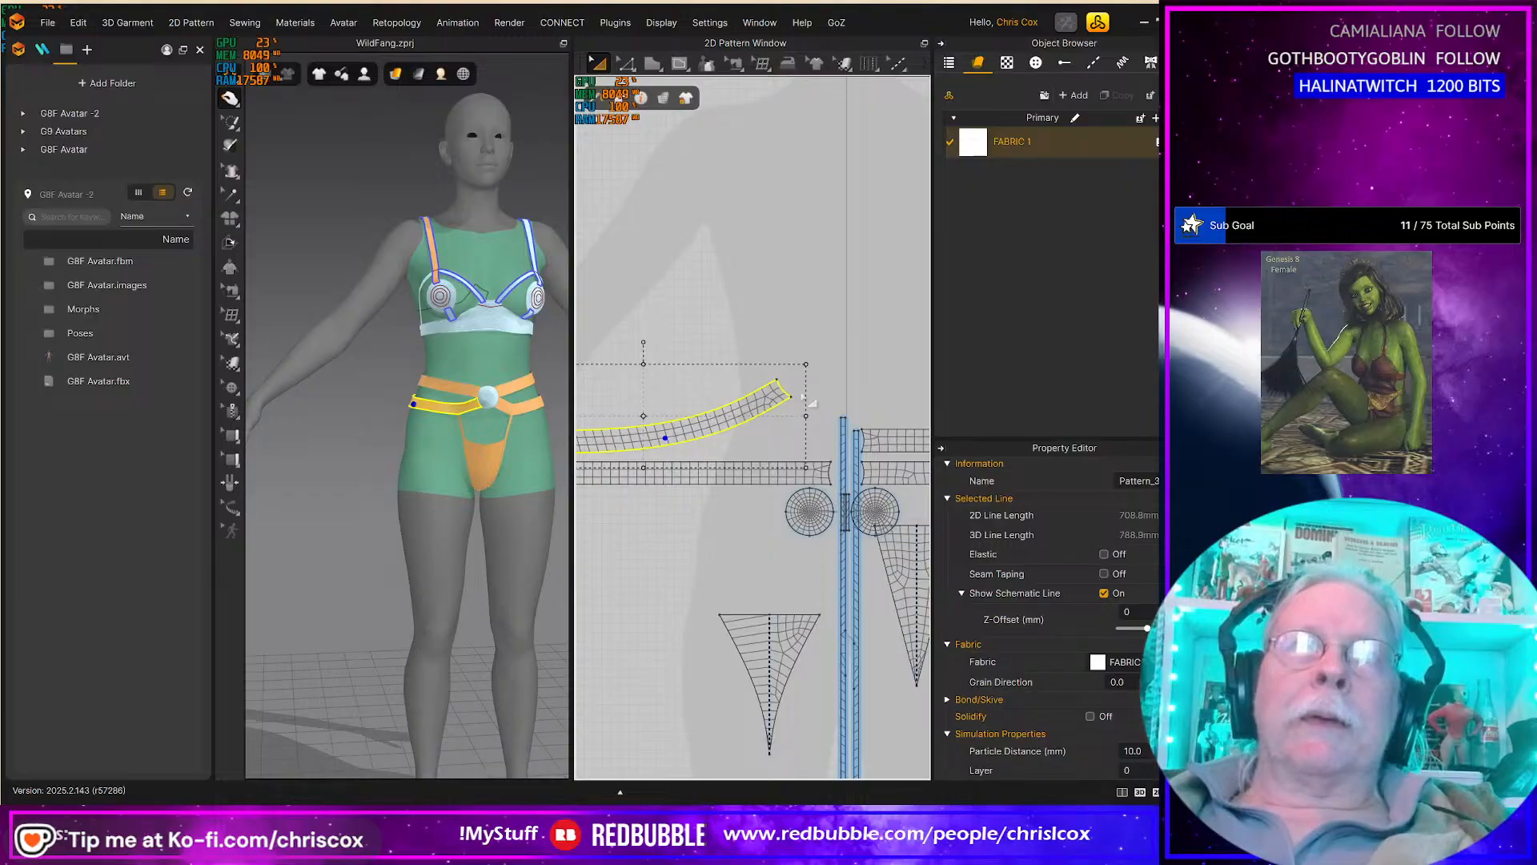
Step: Undo back to the full wedge and move its short corner segment up and right
left_click(803, 396)
key("ctrl+z")
key("ctrl+z")
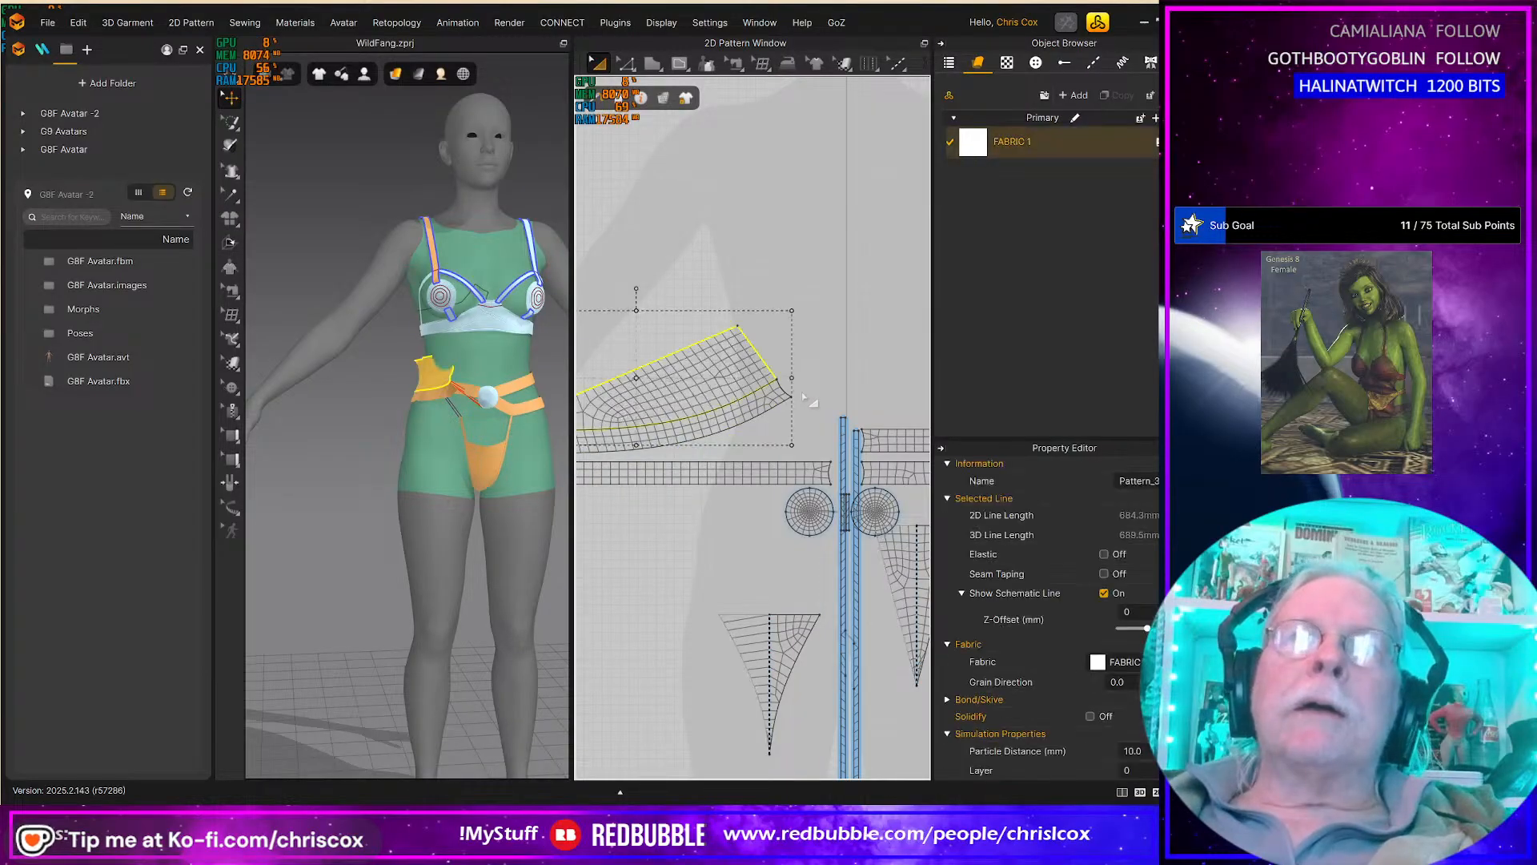
key("ctrl+z")
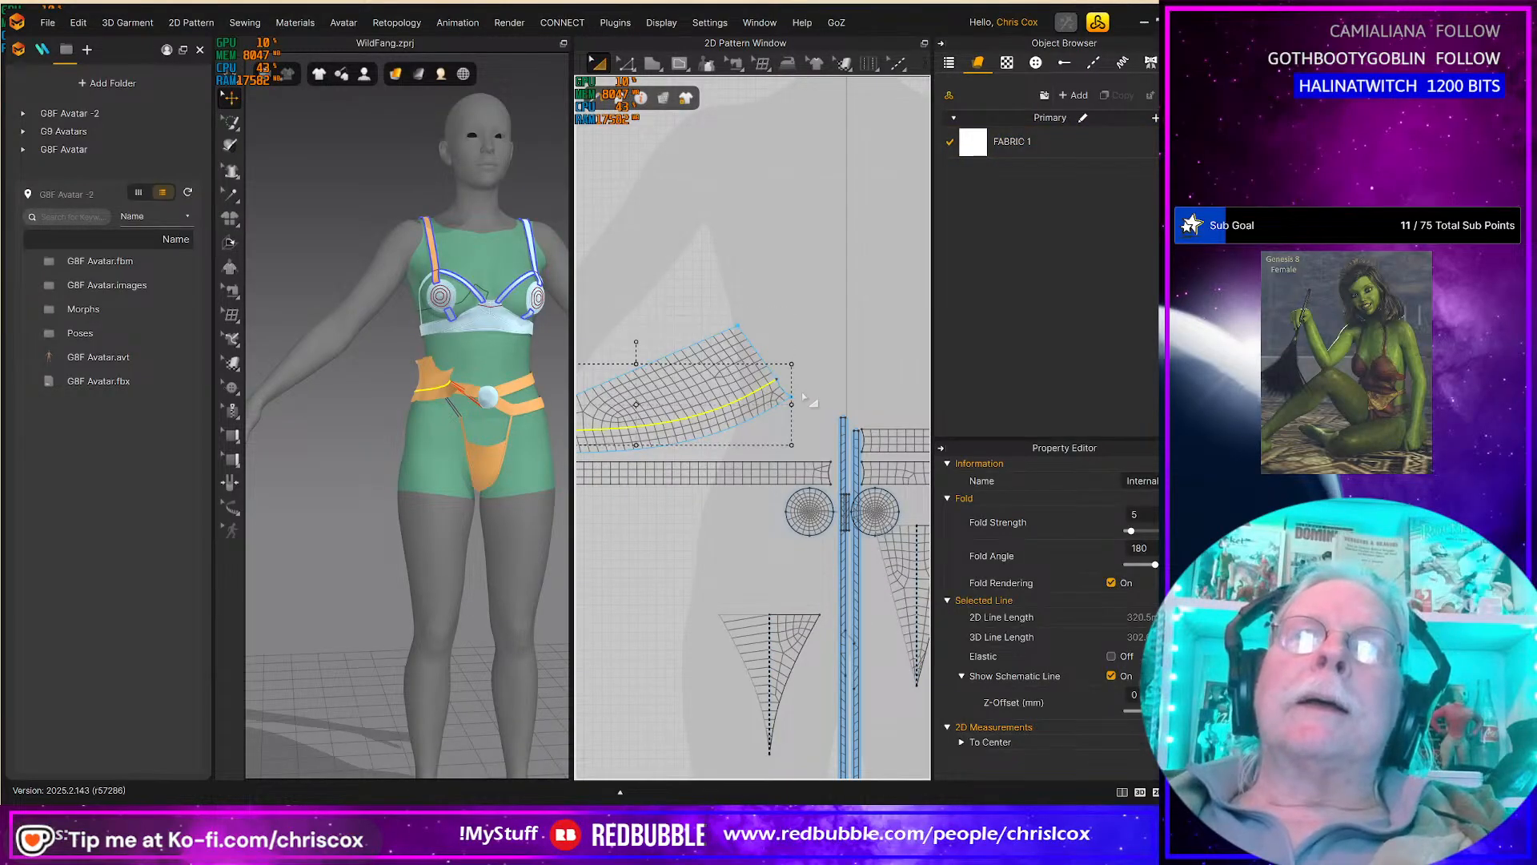
key("ctrl+z")
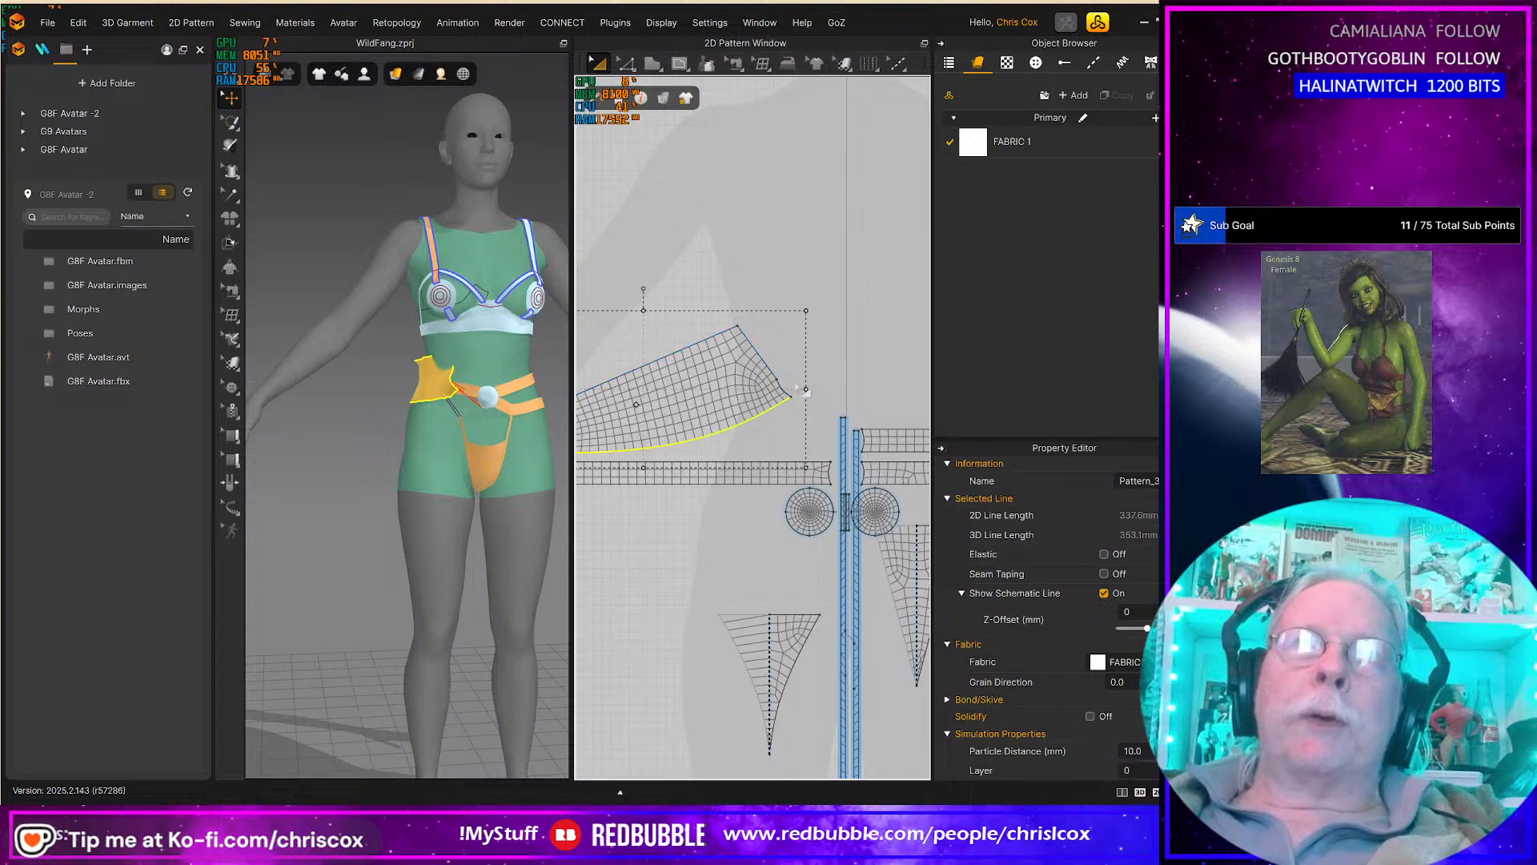
left_click(781, 388)
key("z")
left_click(789, 396)
left_click_drag(793, 398, 823, 385)
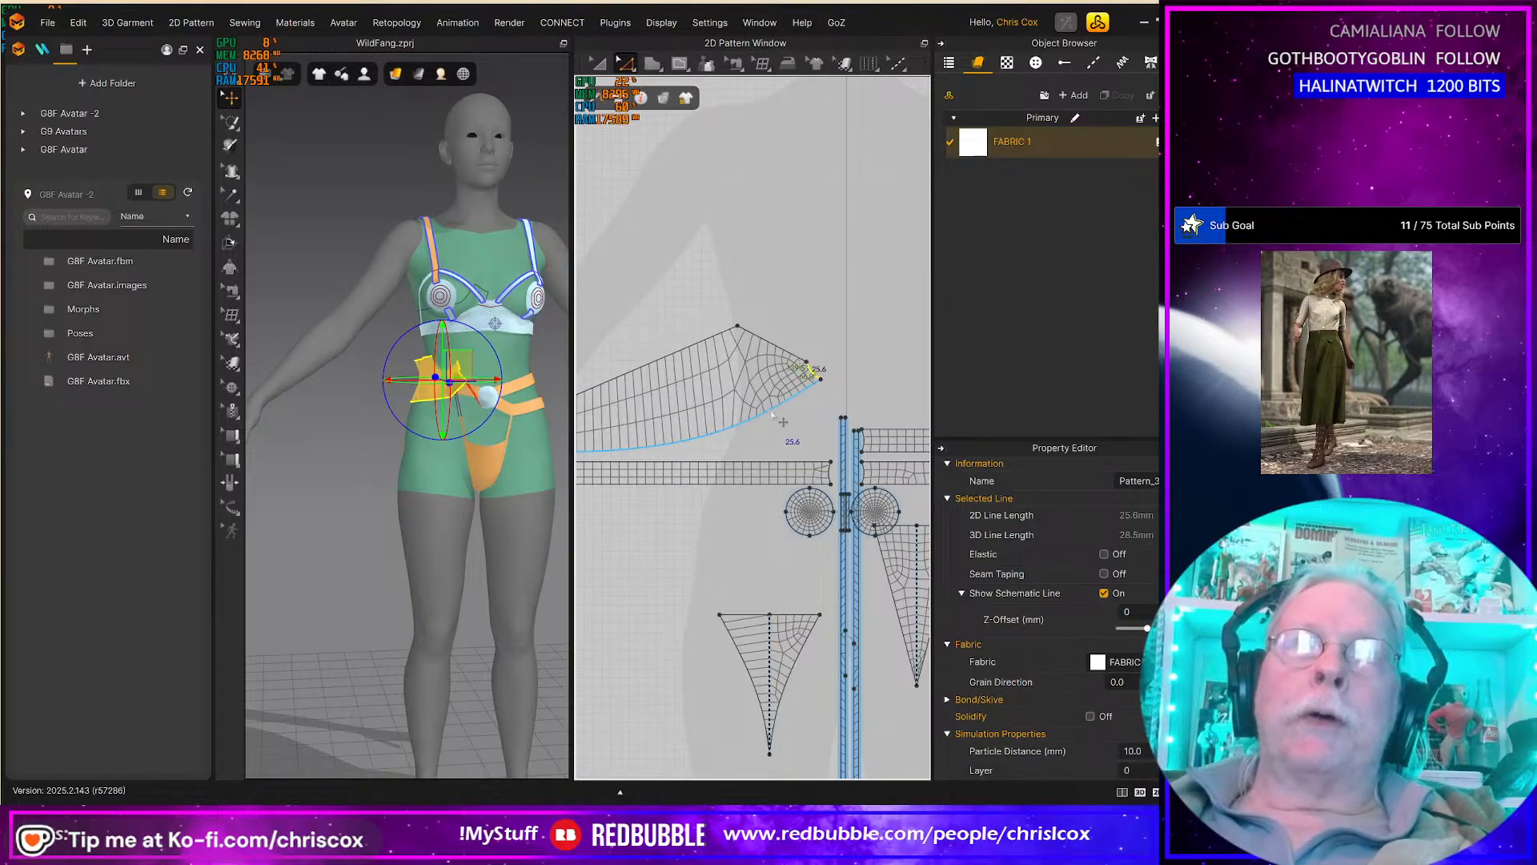
Step: Offset a fresh 25 mm internal line from the lower edge and cut along it
right_click(770, 413)
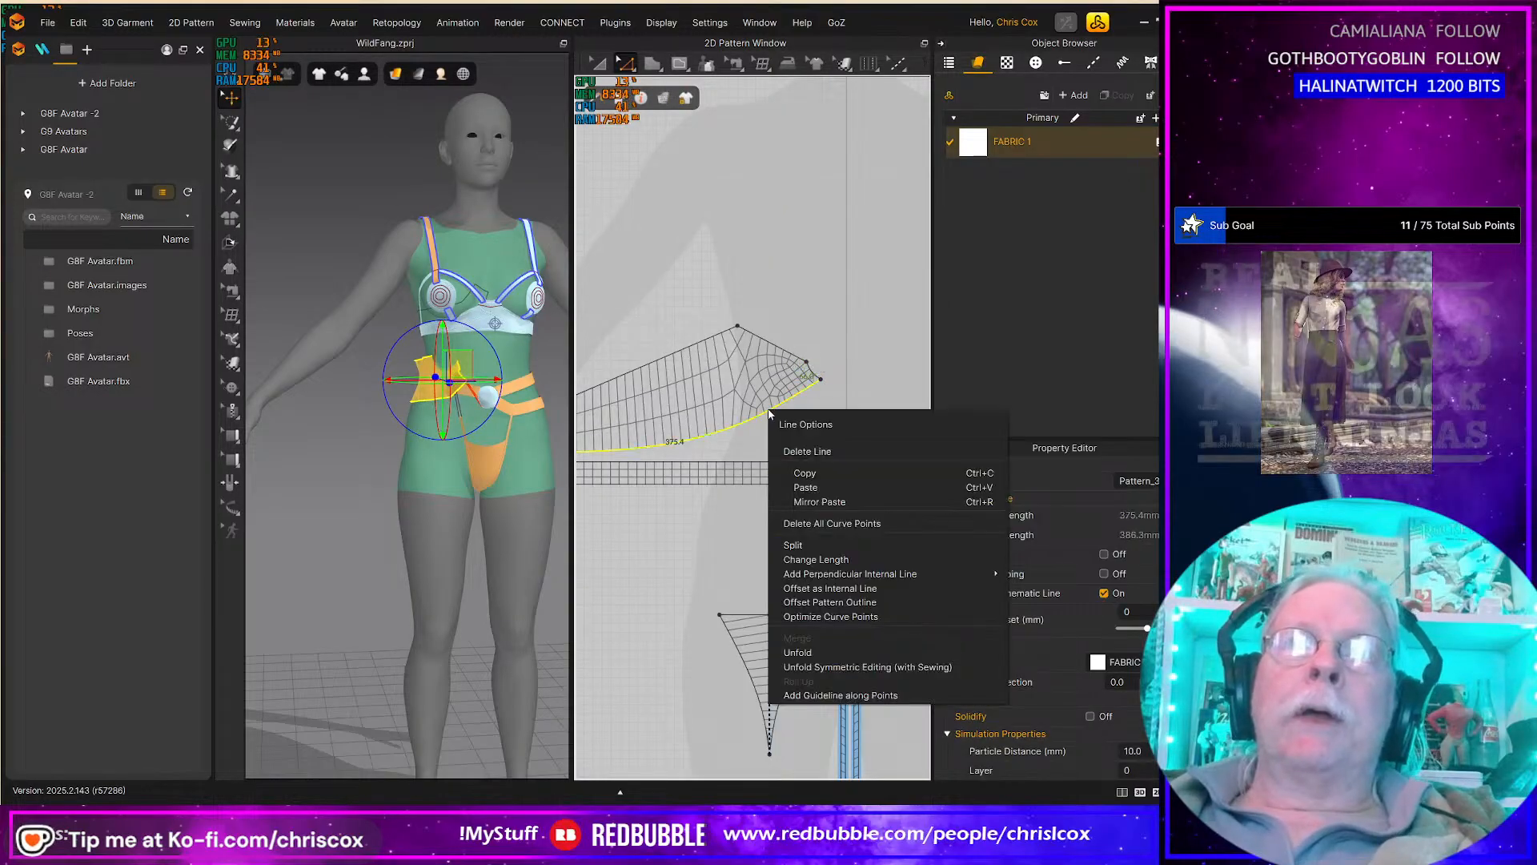
left_click(823, 588)
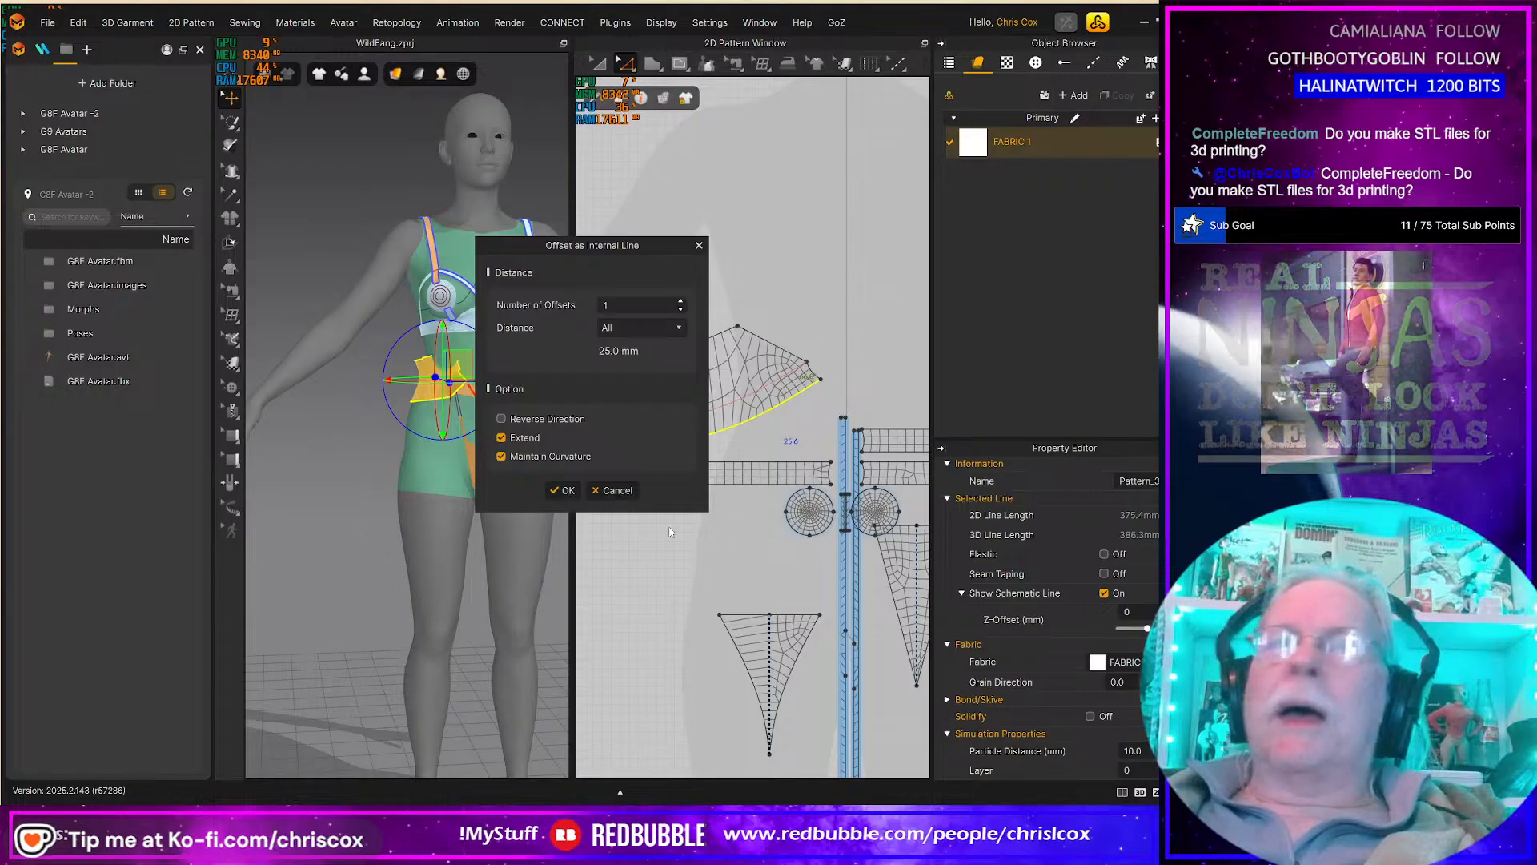
left_click(563, 490)
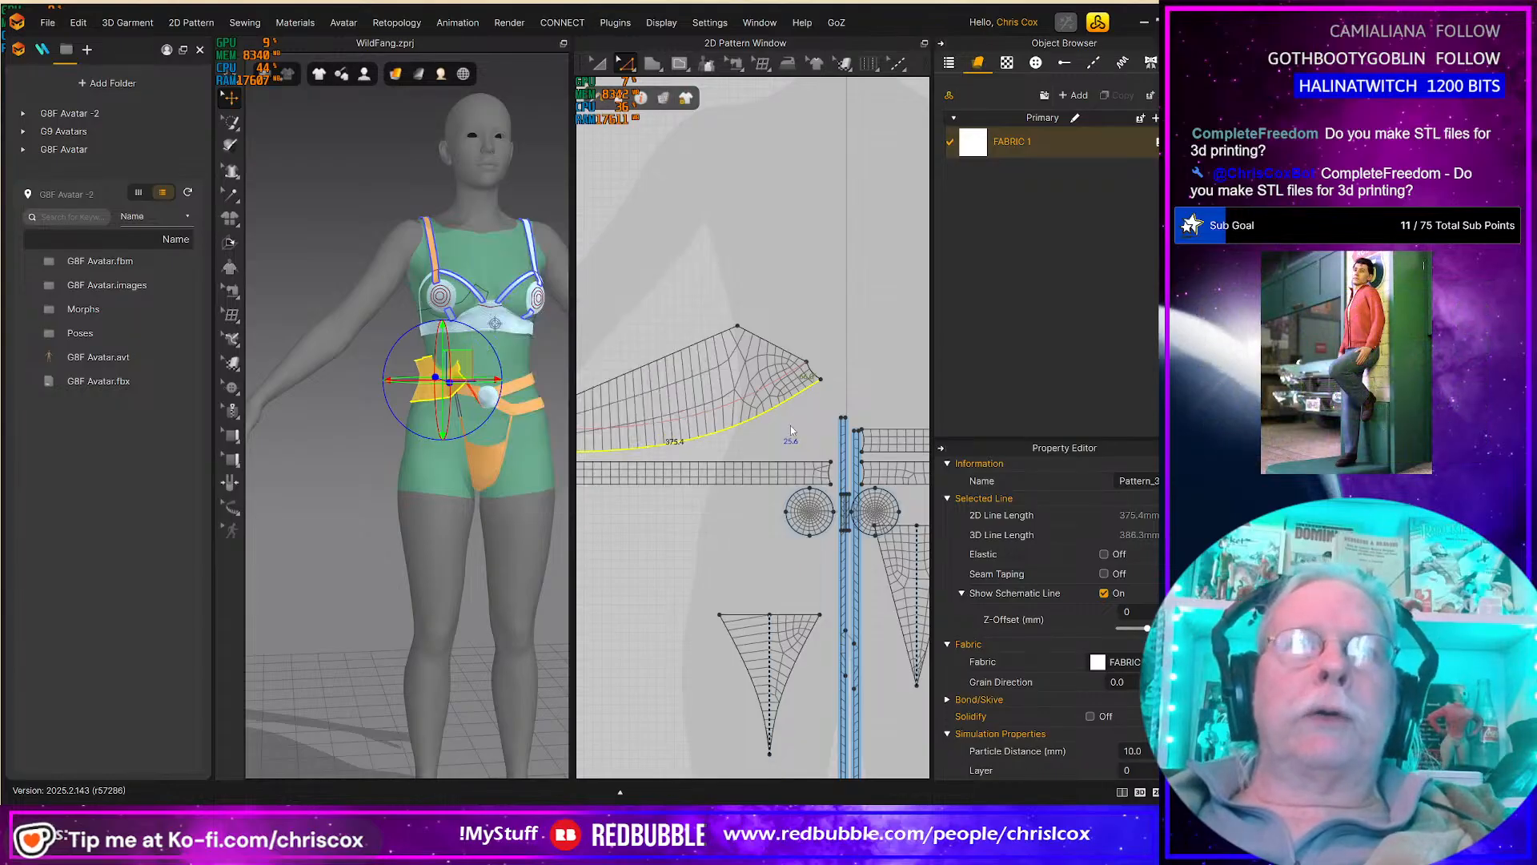
right_click(741, 400)
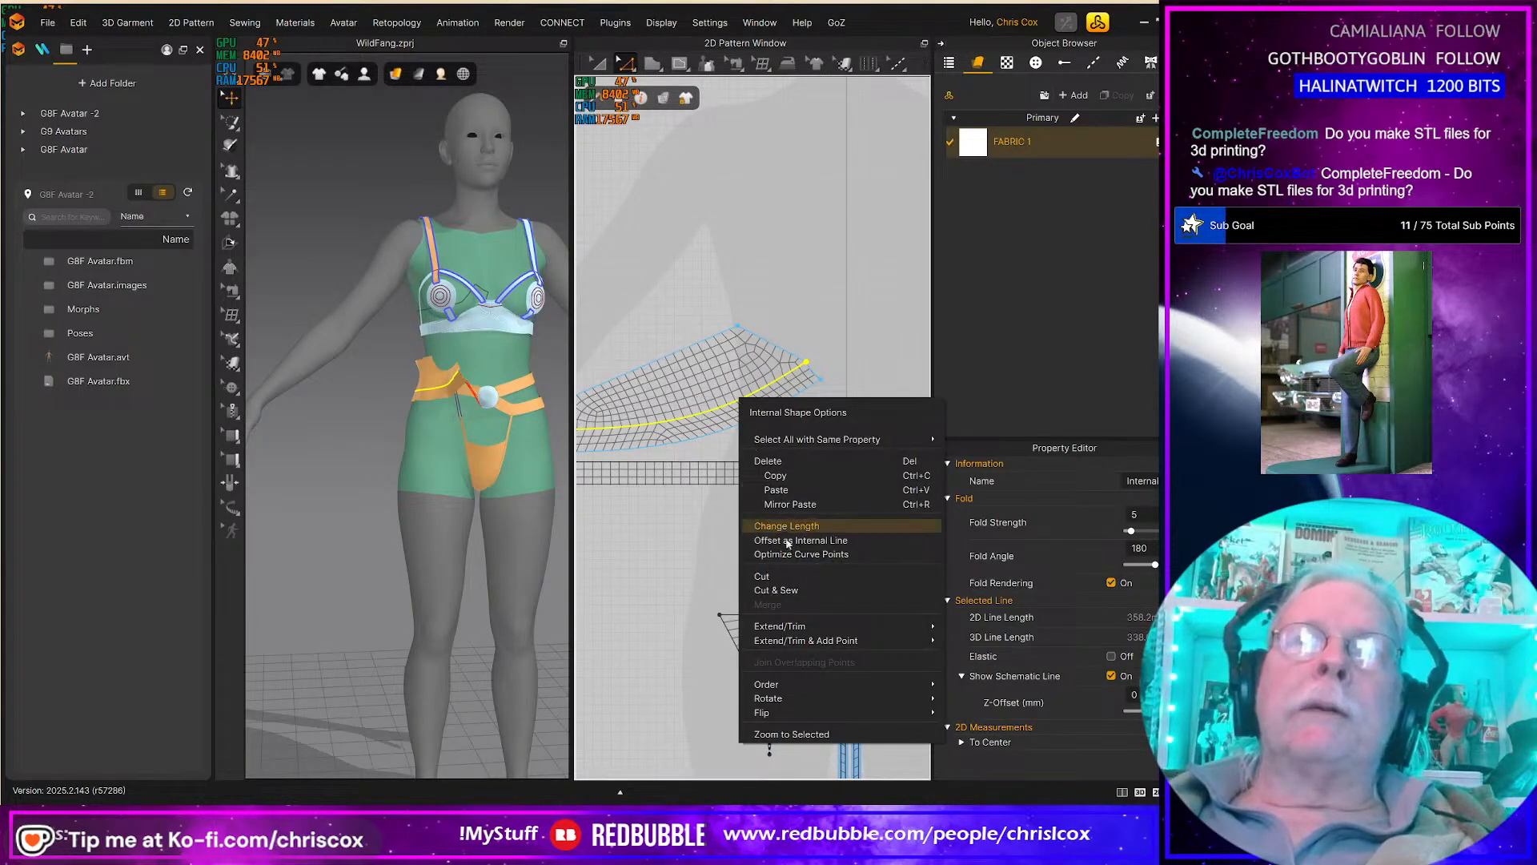
left_click(761, 576)
Step: Select the wide fan-shaped waist piece and delete it
right_click_drag(753, 412, 800, 397)
key("a")
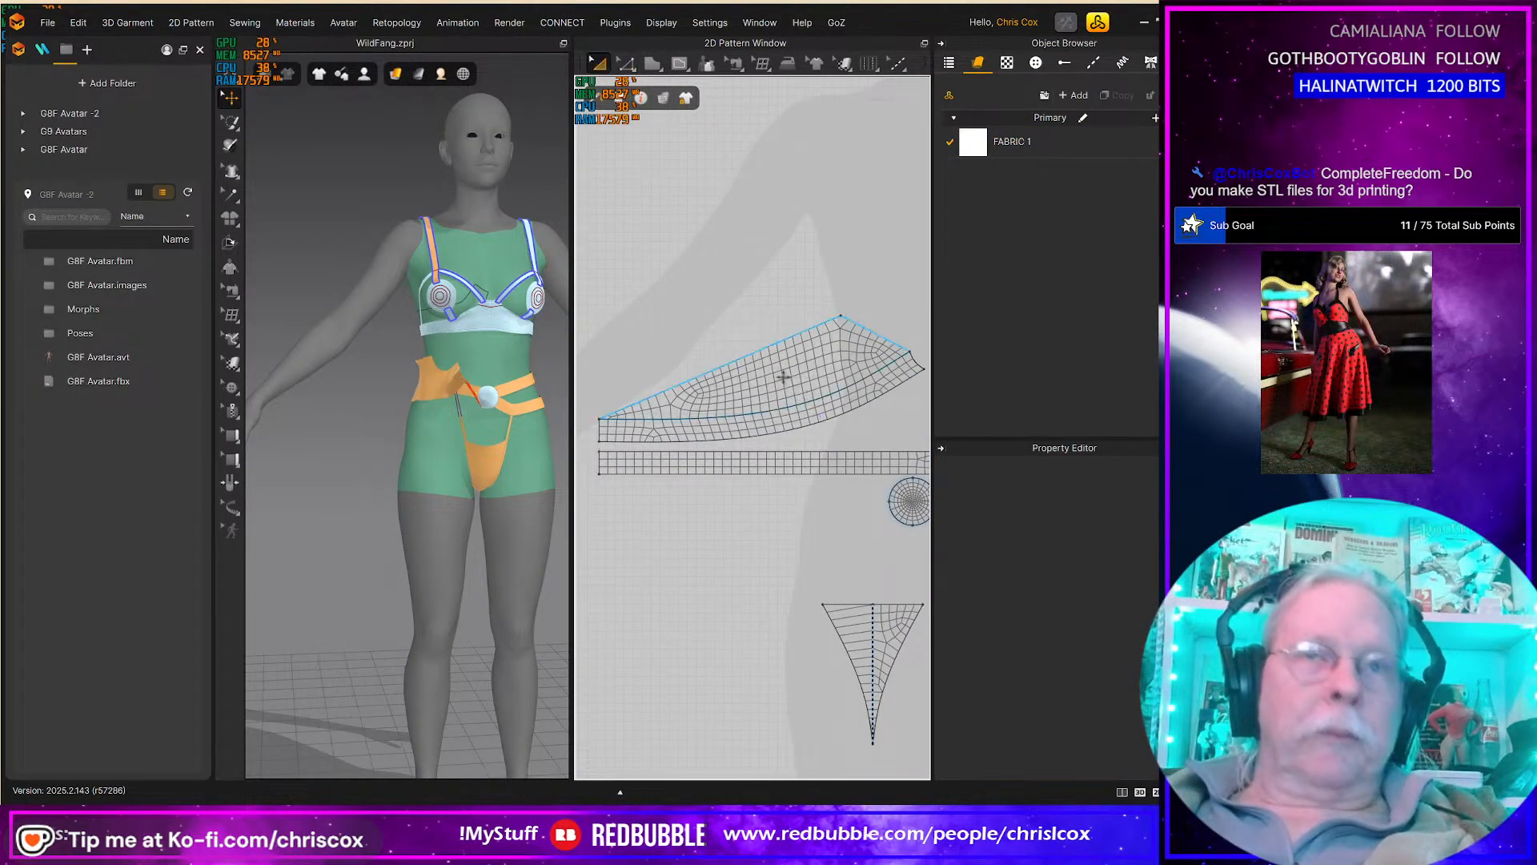
left_click(783, 374)
key("Delete")
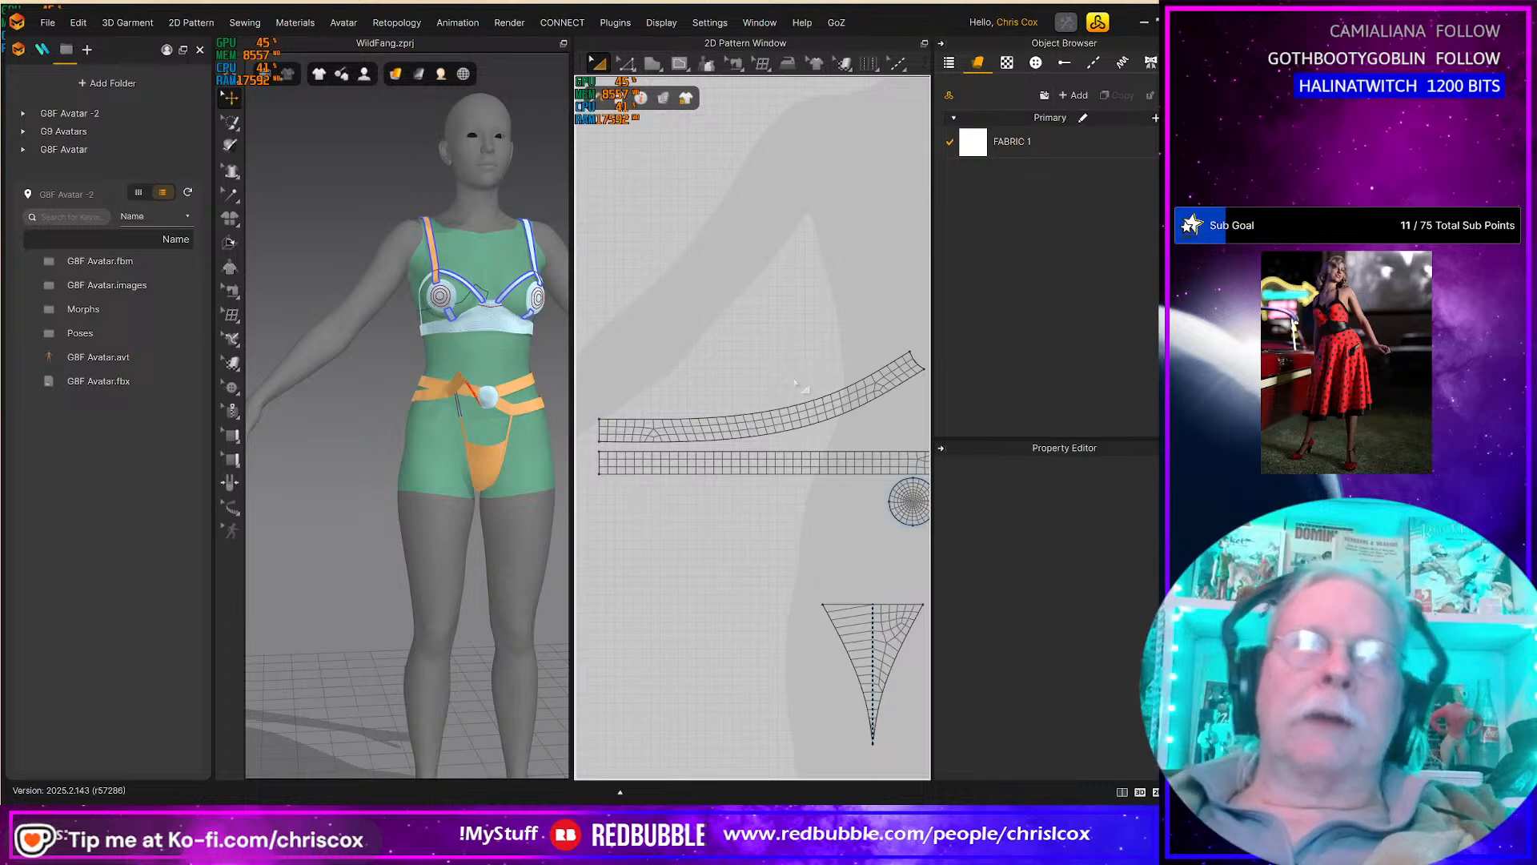
Step: Select the curved waist strip and simulate it around the avatar's waist
left_click(872, 389)
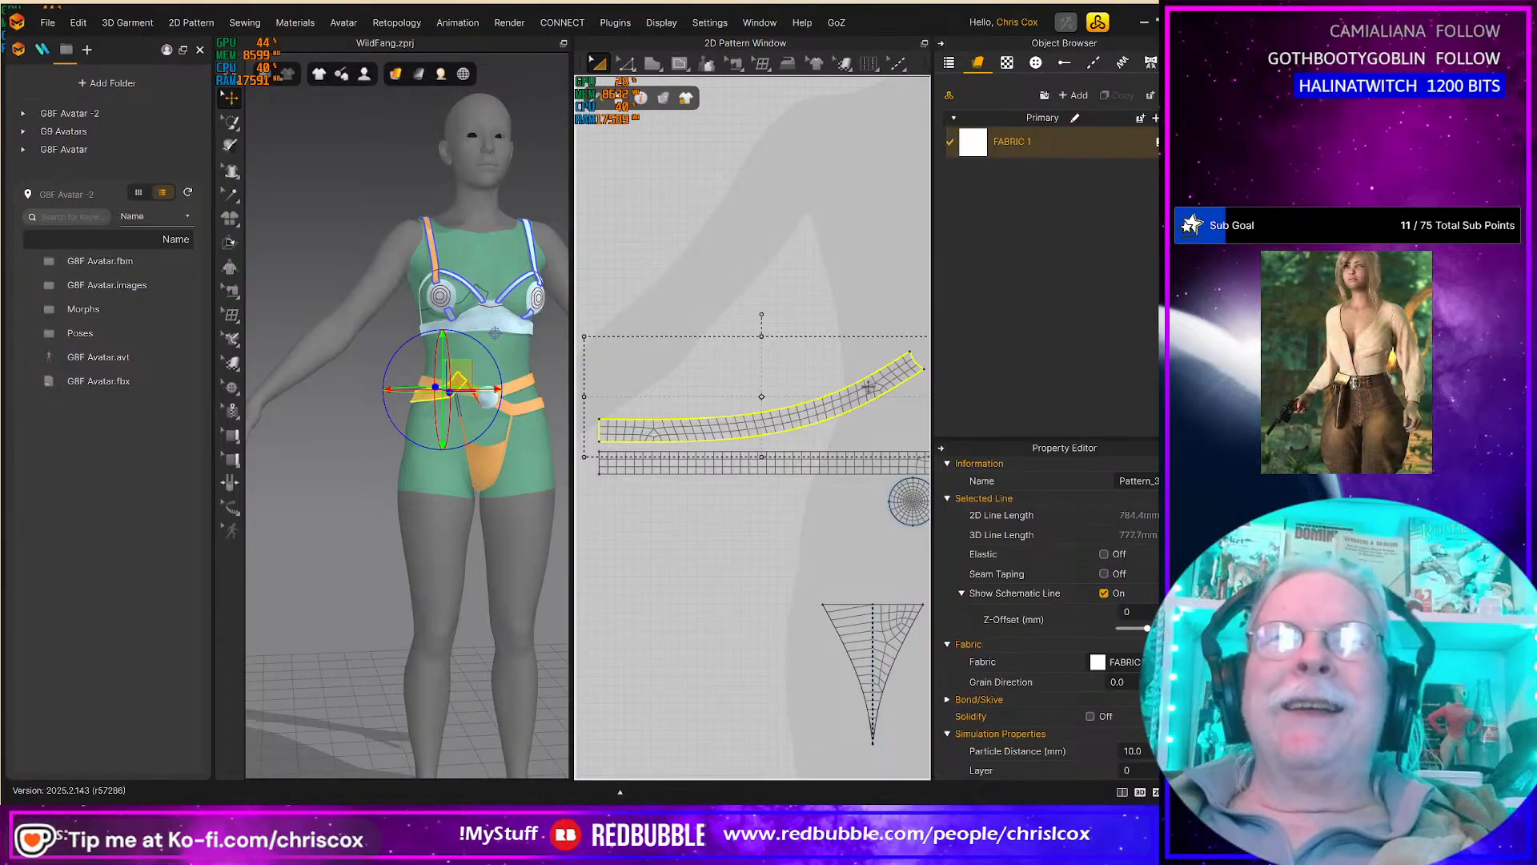
right_click_drag(461, 555, 509, 548)
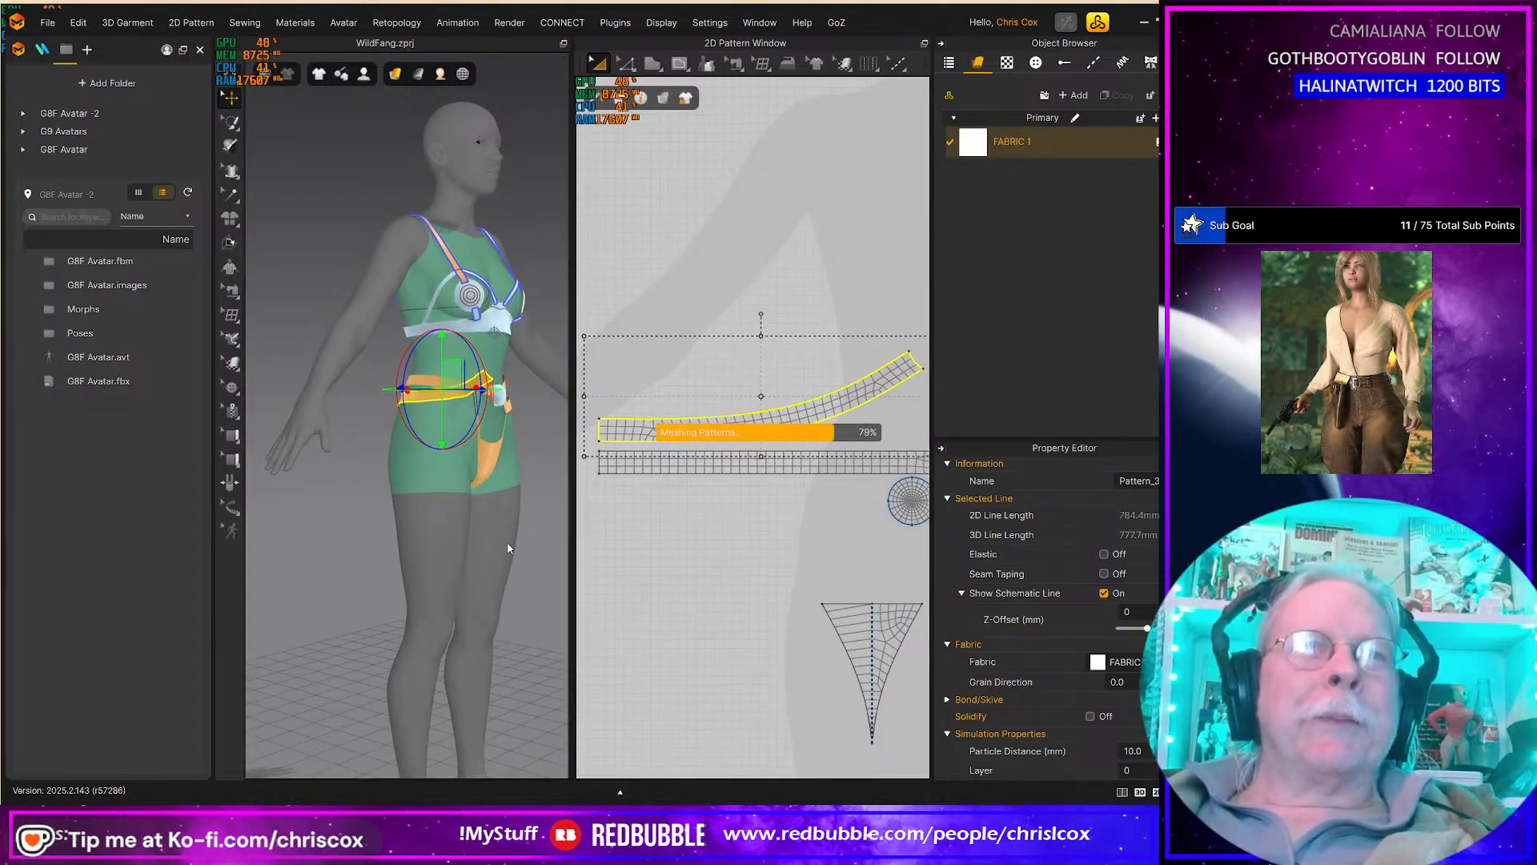
key("q")
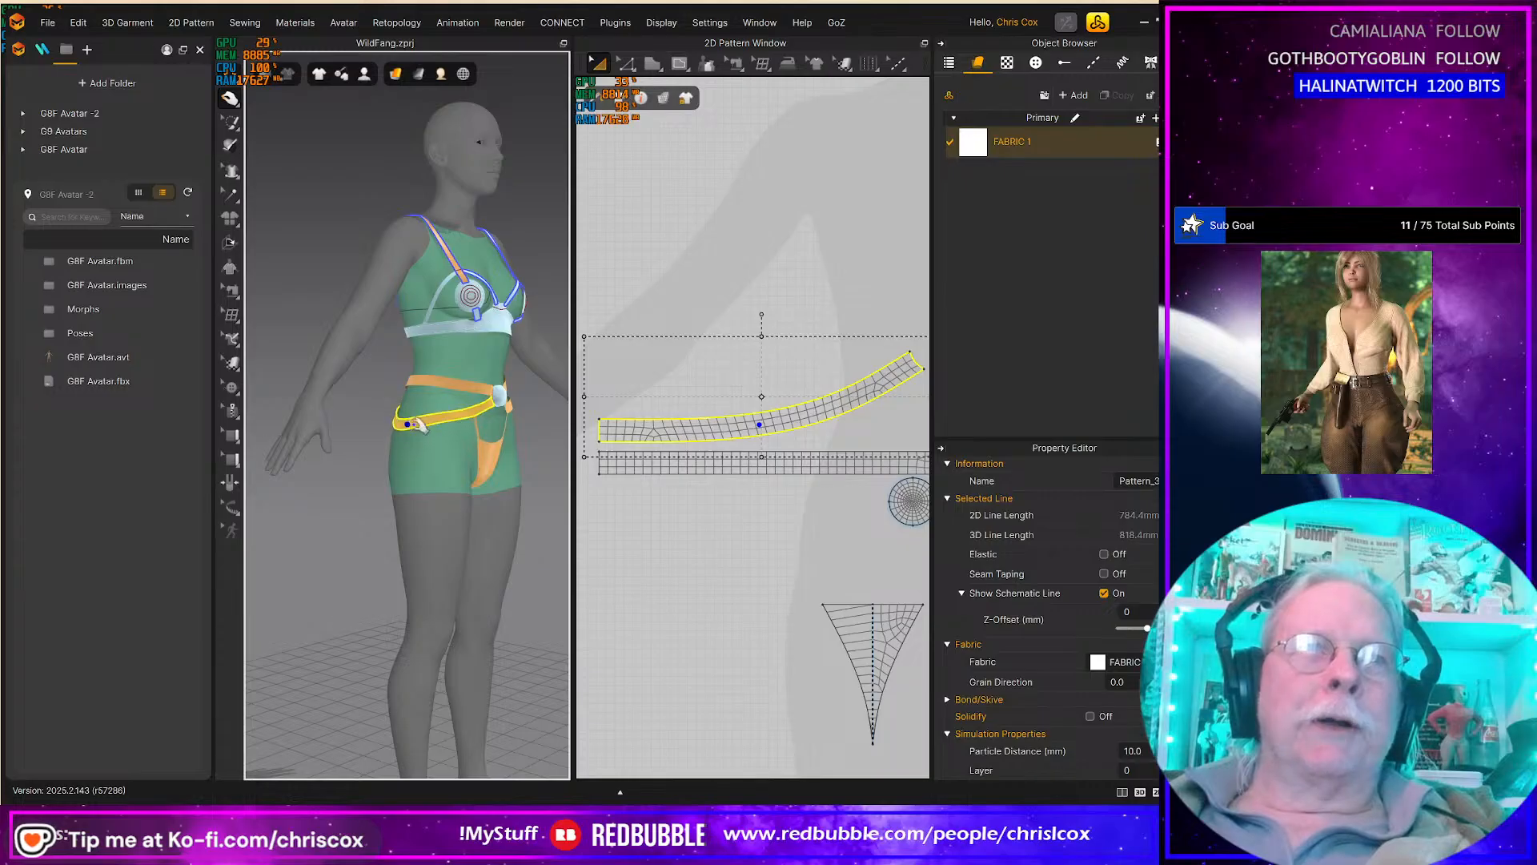
right_click_drag(453, 417, 422, 471)
middle_click_drag(790, 483, 722, 541)
Step: Pan the 2D Pattern Window to bring the other pattern pieces into view
middle_click_drag(803, 501, 841, 493)
scroll(841, 492, "down", 2)
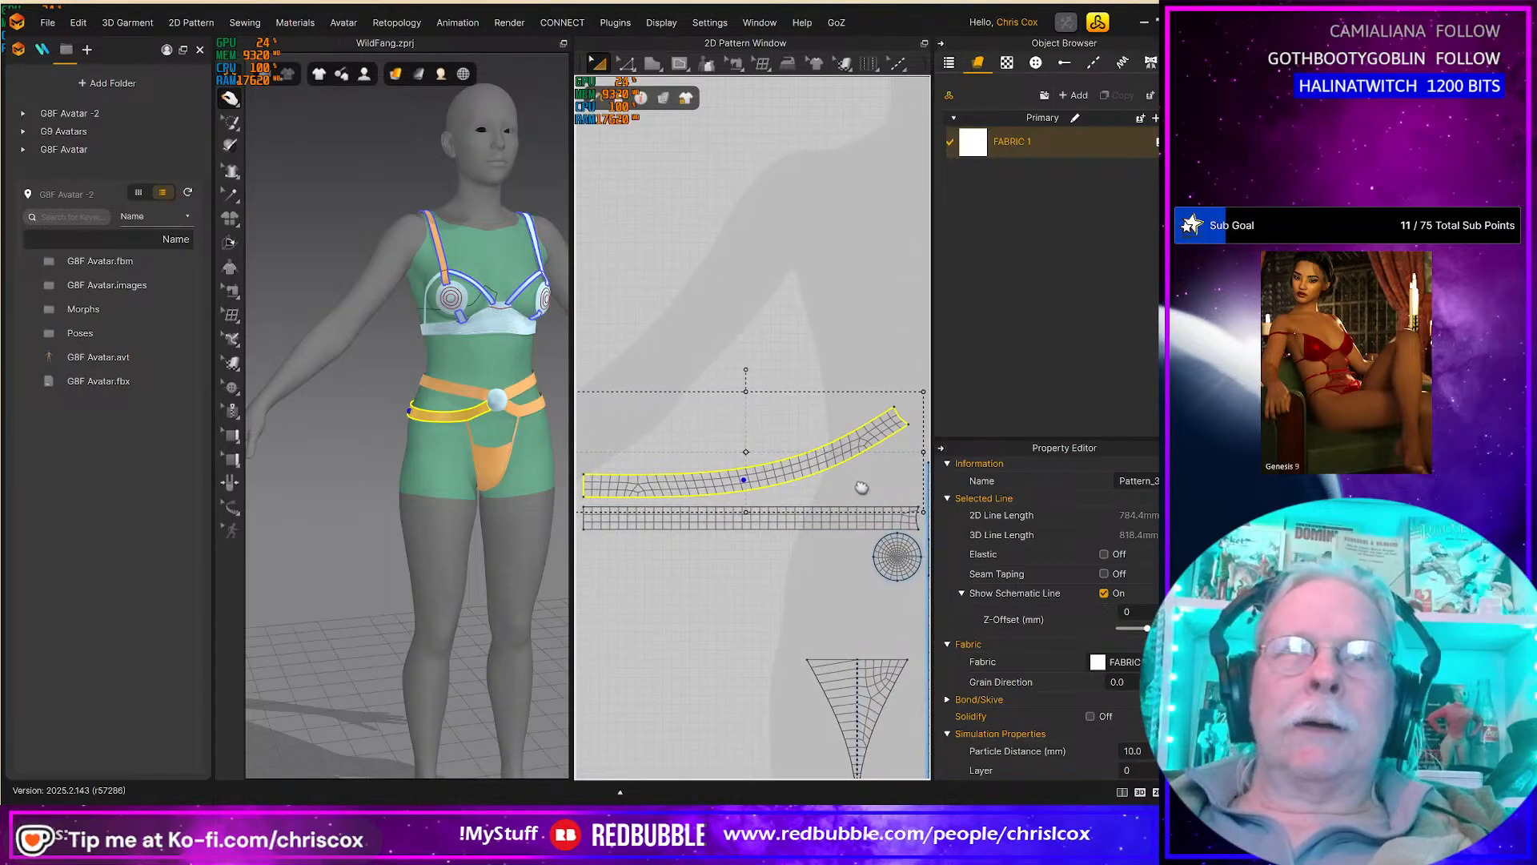
scroll(857, 486, "up", 2)
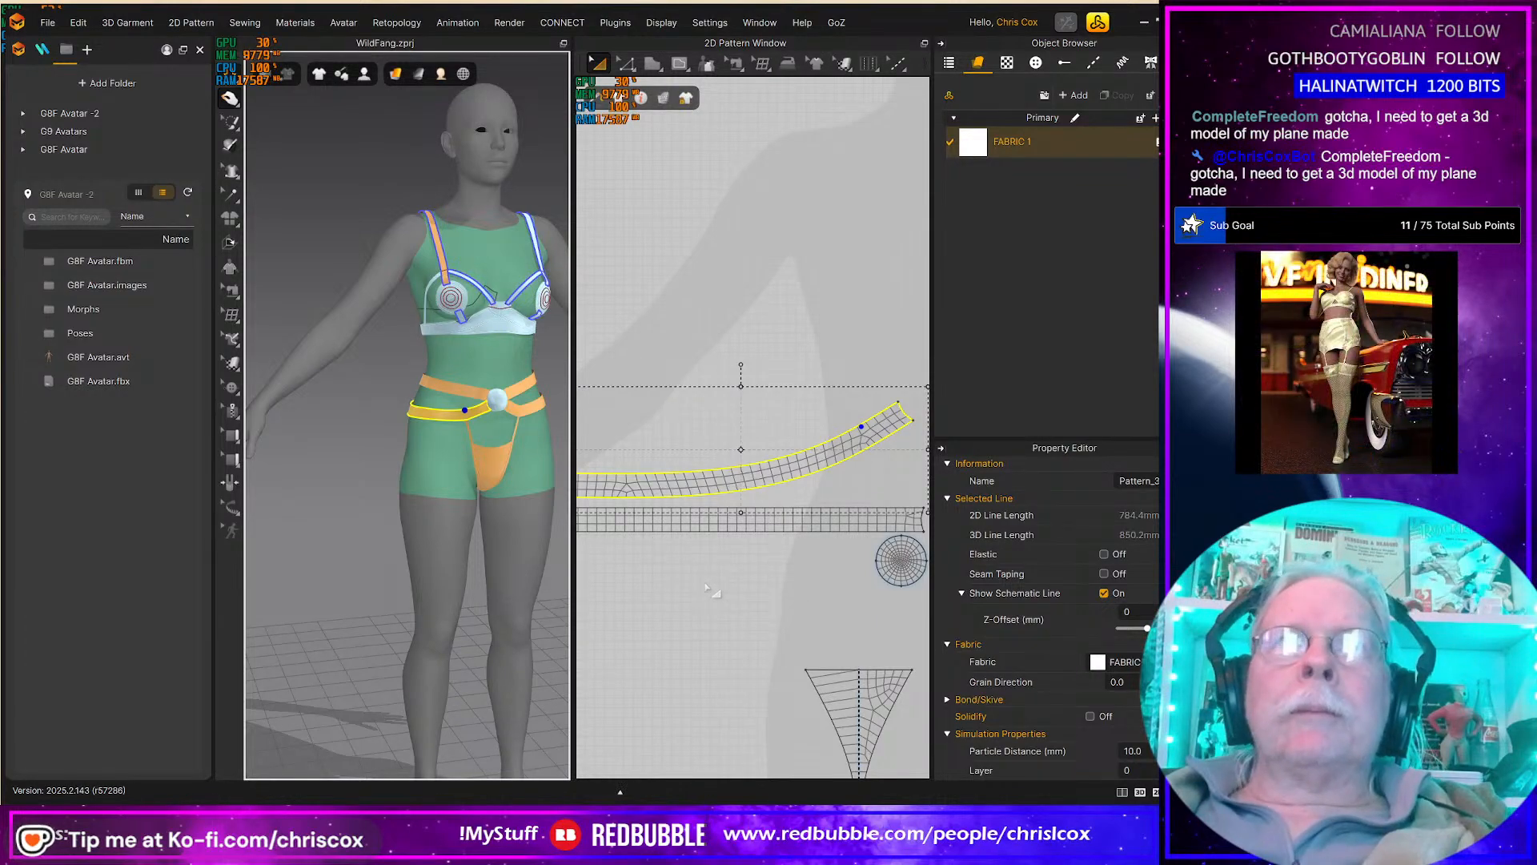
middle_click_drag(706, 586, 569, 574)
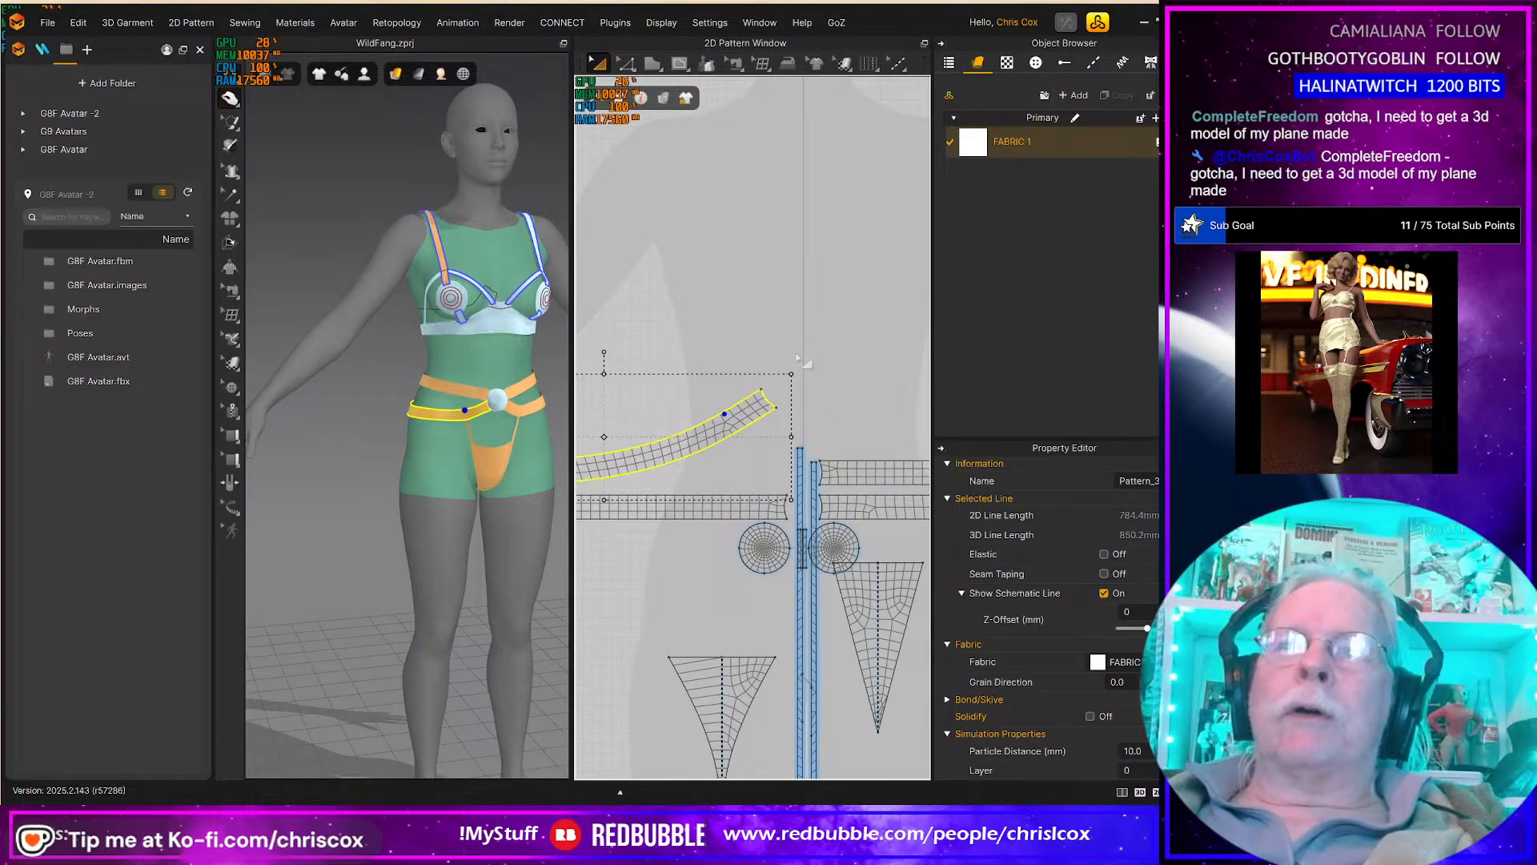
scroll(860, 389, "up", 3)
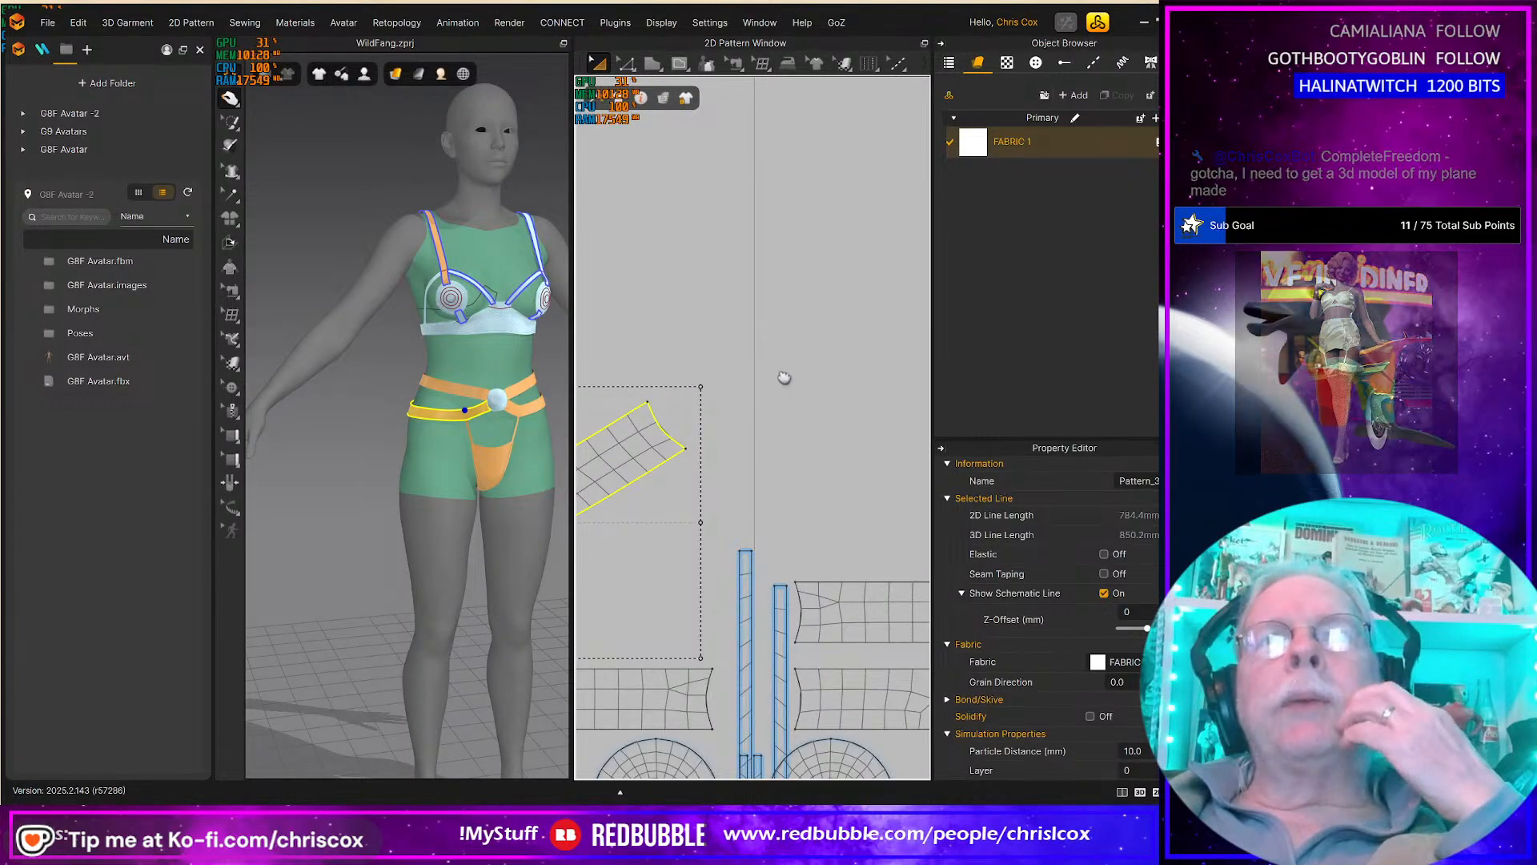
middle_click_drag(782, 397, 901, 375)
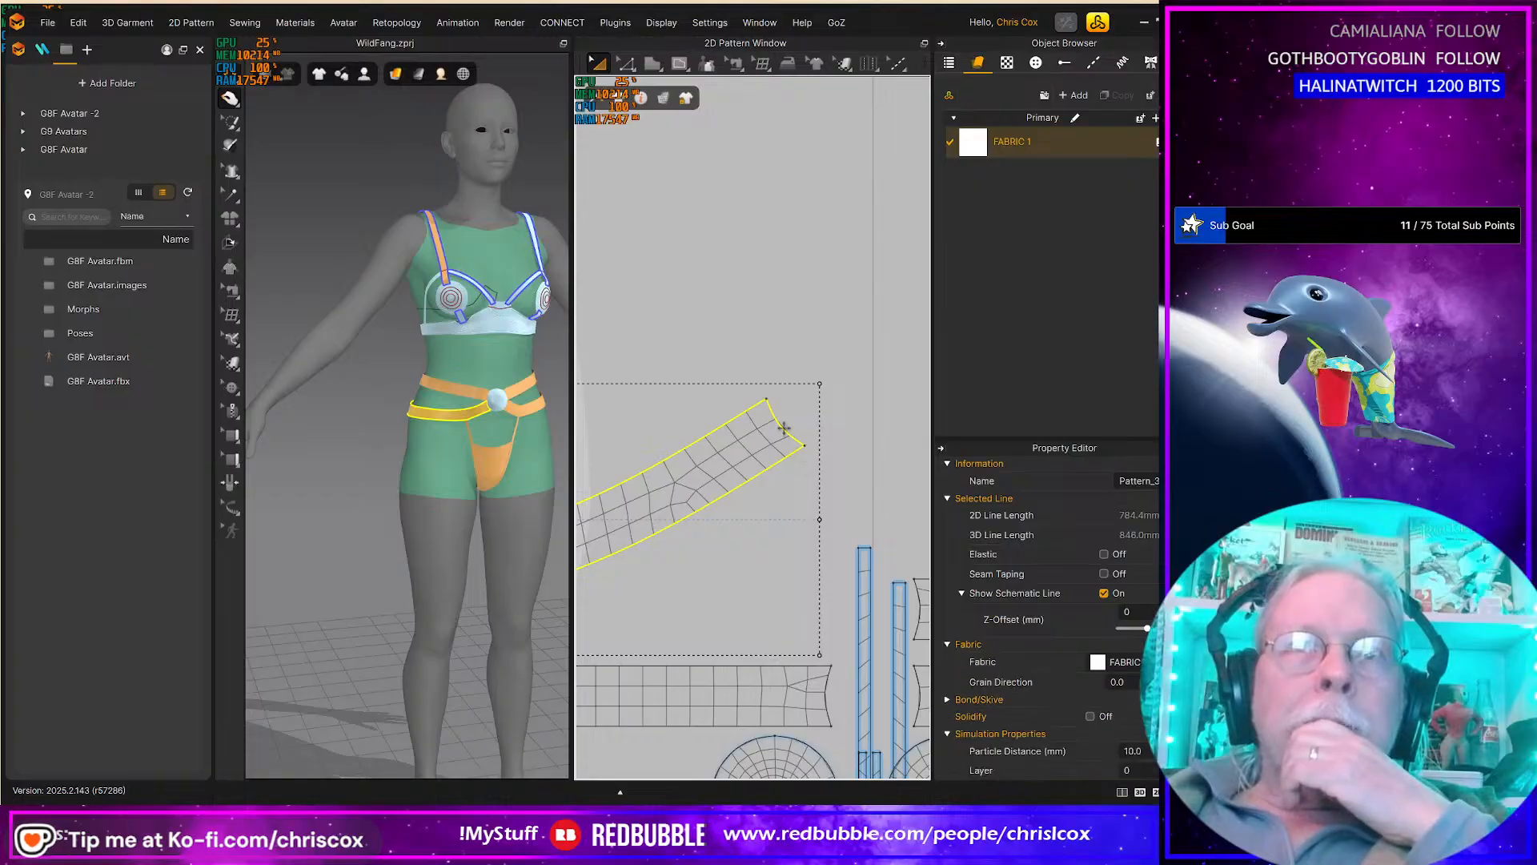
left_click(871, 440)
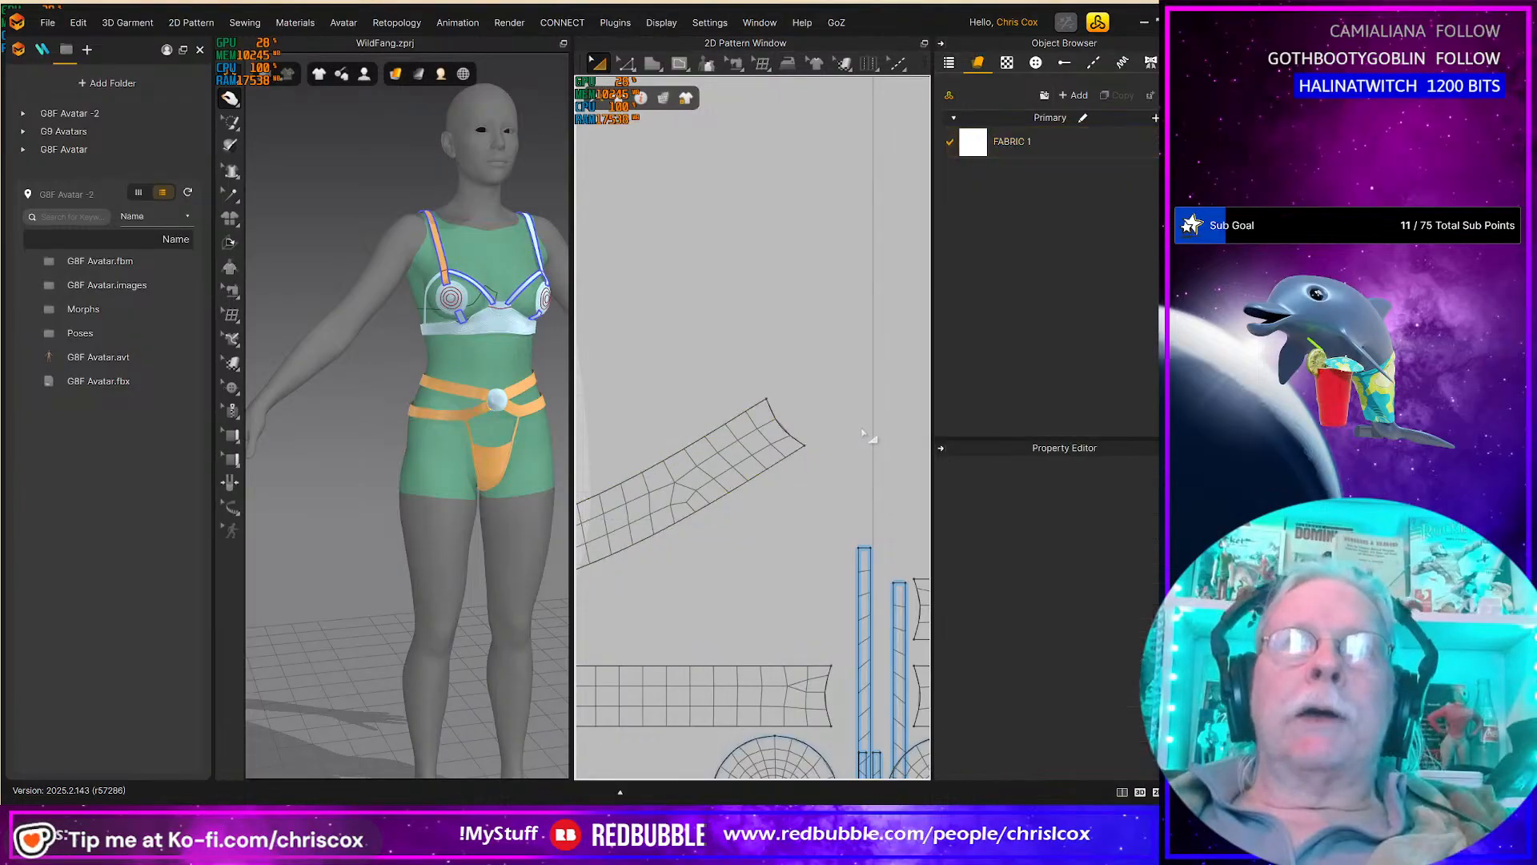
left_click(789, 432)
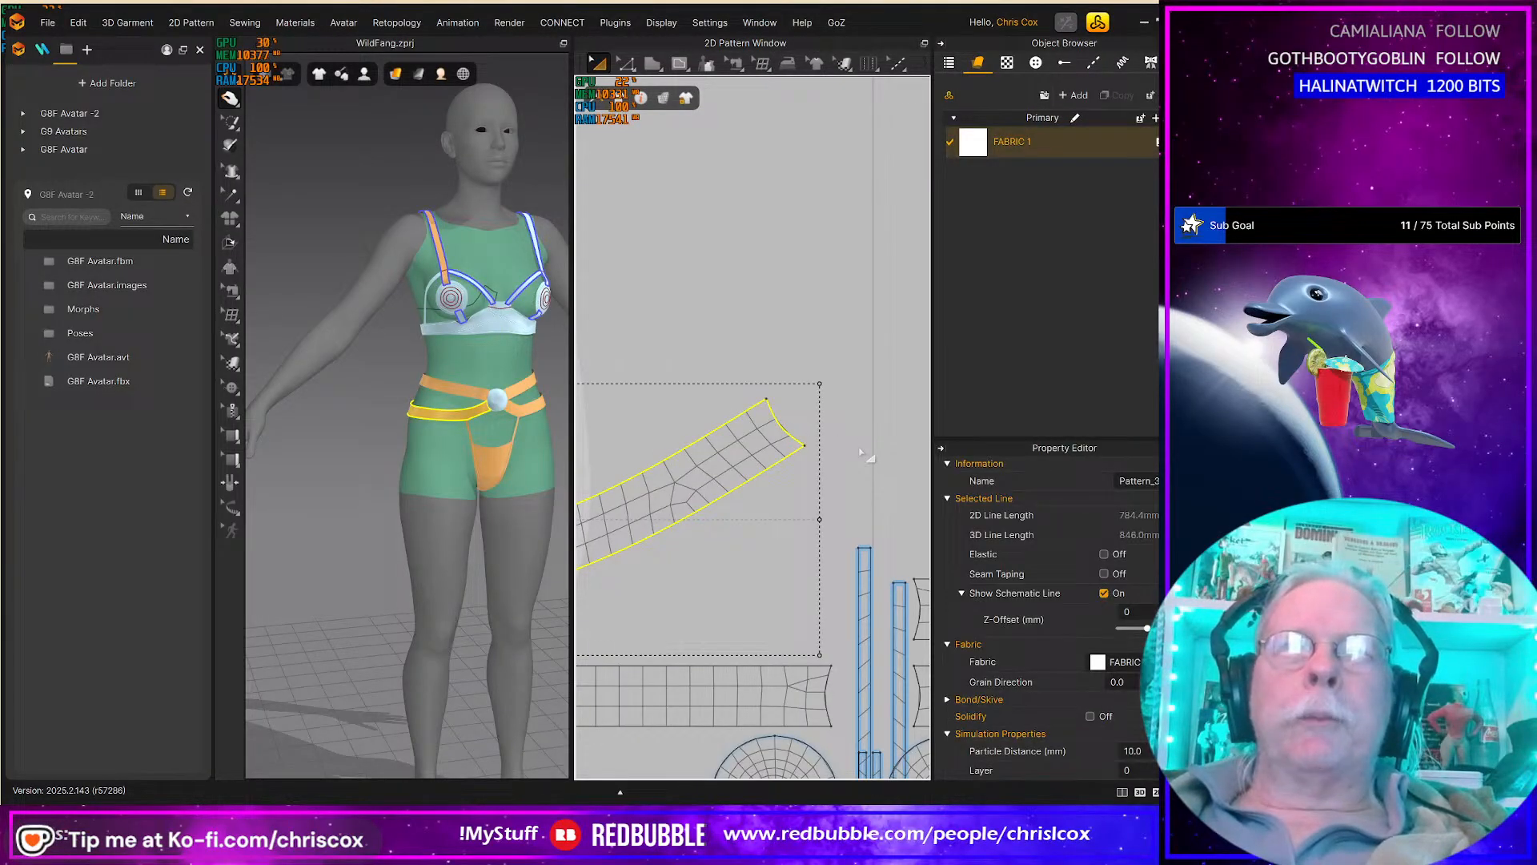
middle_click_drag(856, 452, 865, 474)
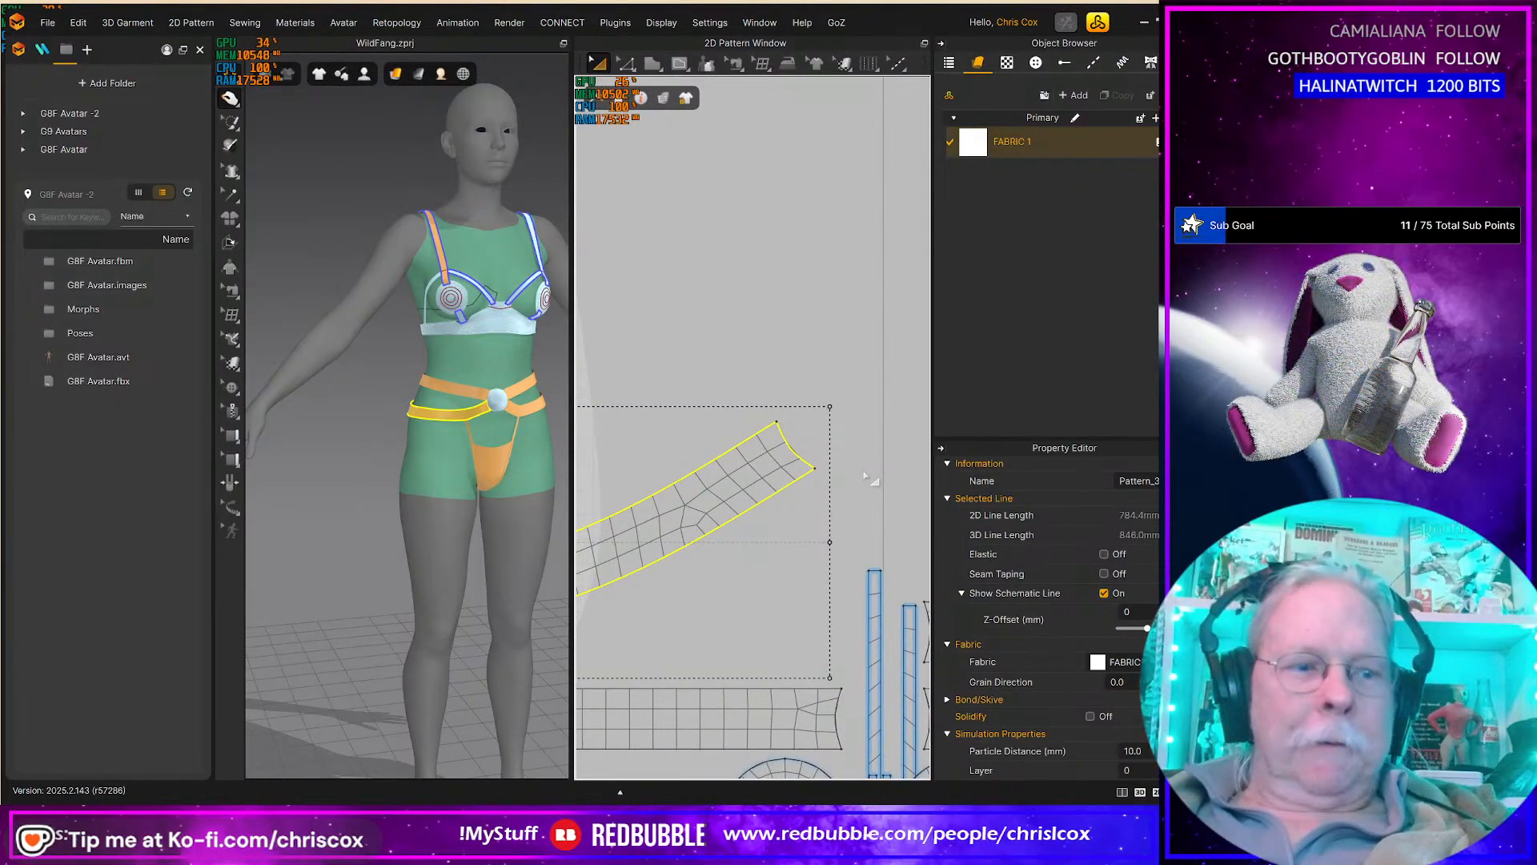
key("z")
left_click_drag(798, 457, 886, 383)
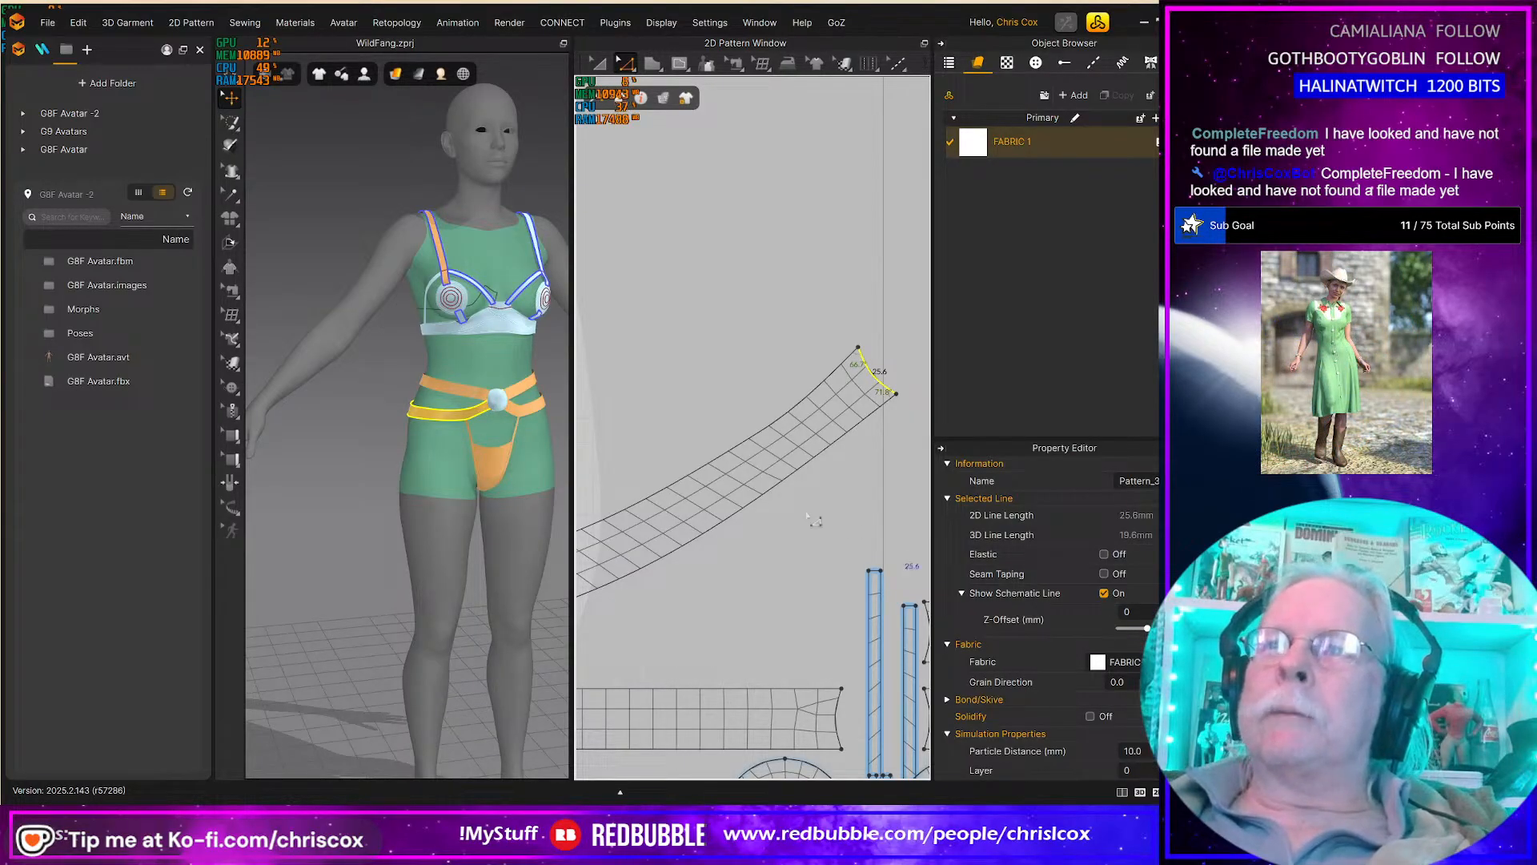
key("ctrl+z")
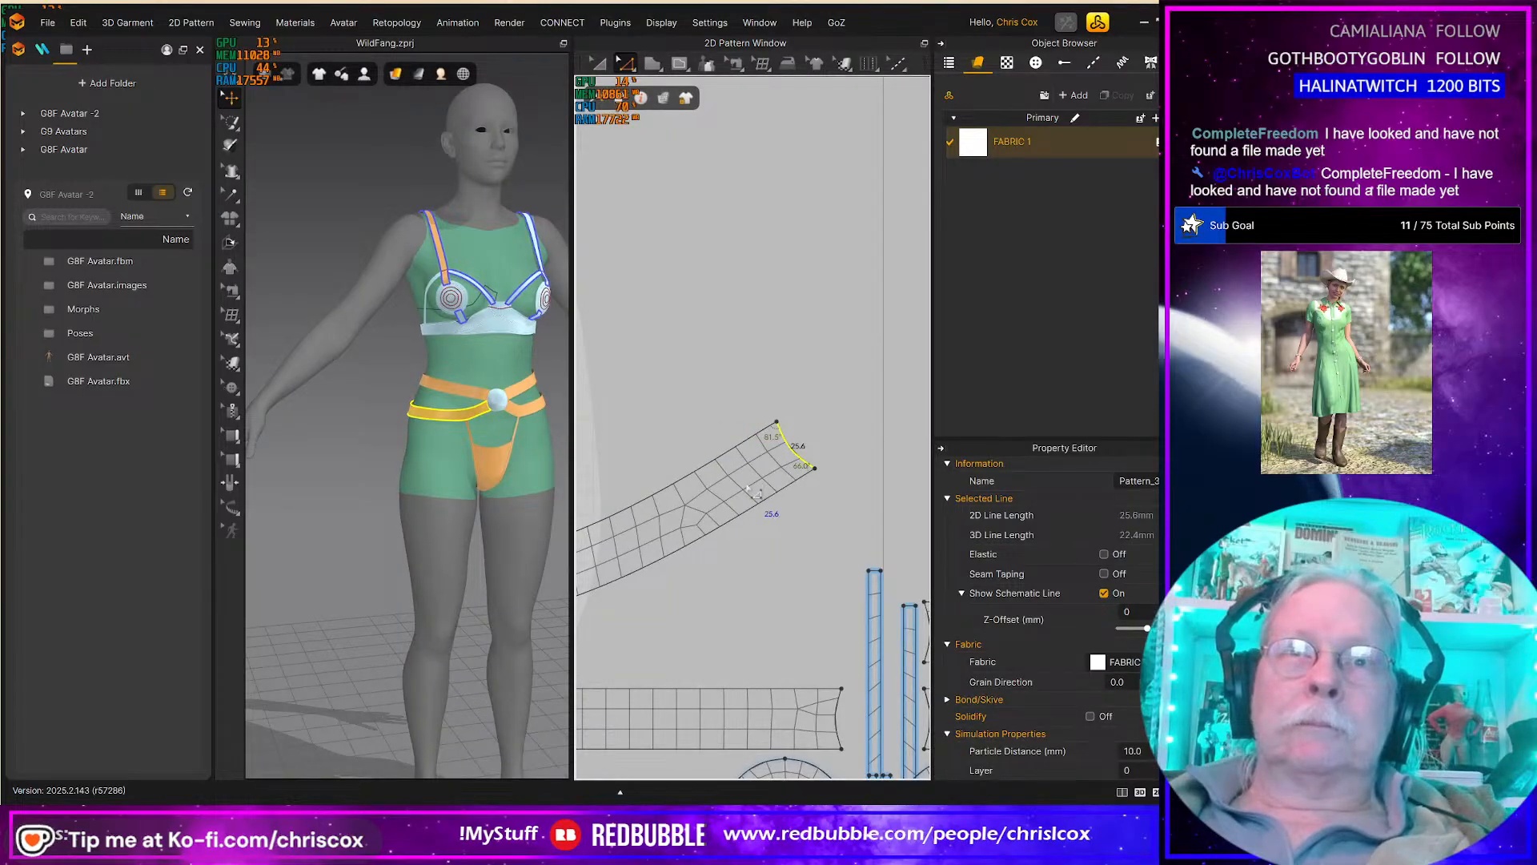
key("x")
key("z")
Step: Split the strip's top edge and raise the new point to widen it
right_click(693, 473)
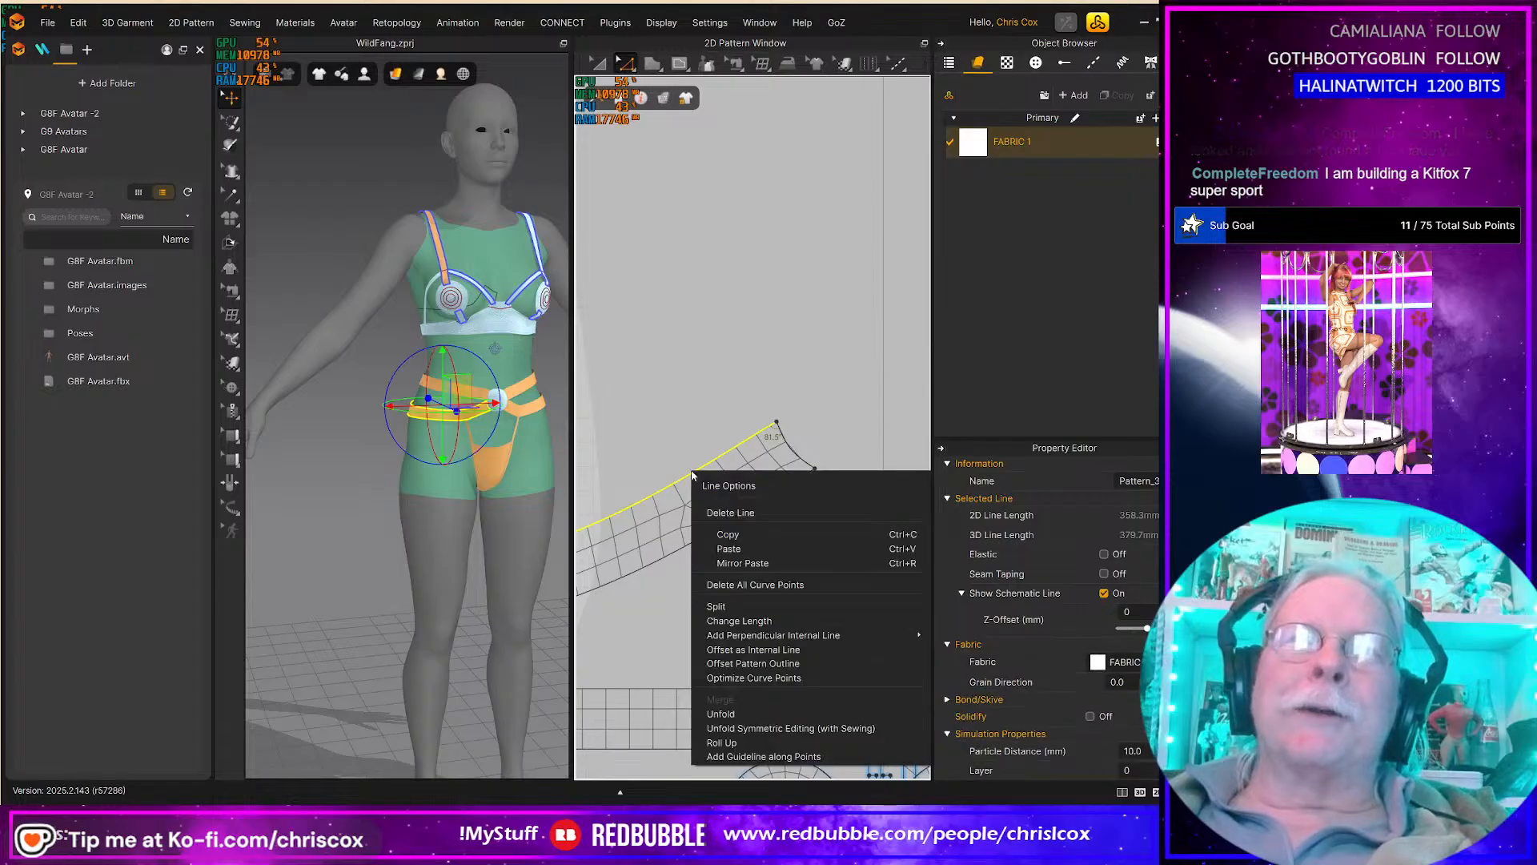
left_click(741, 606)
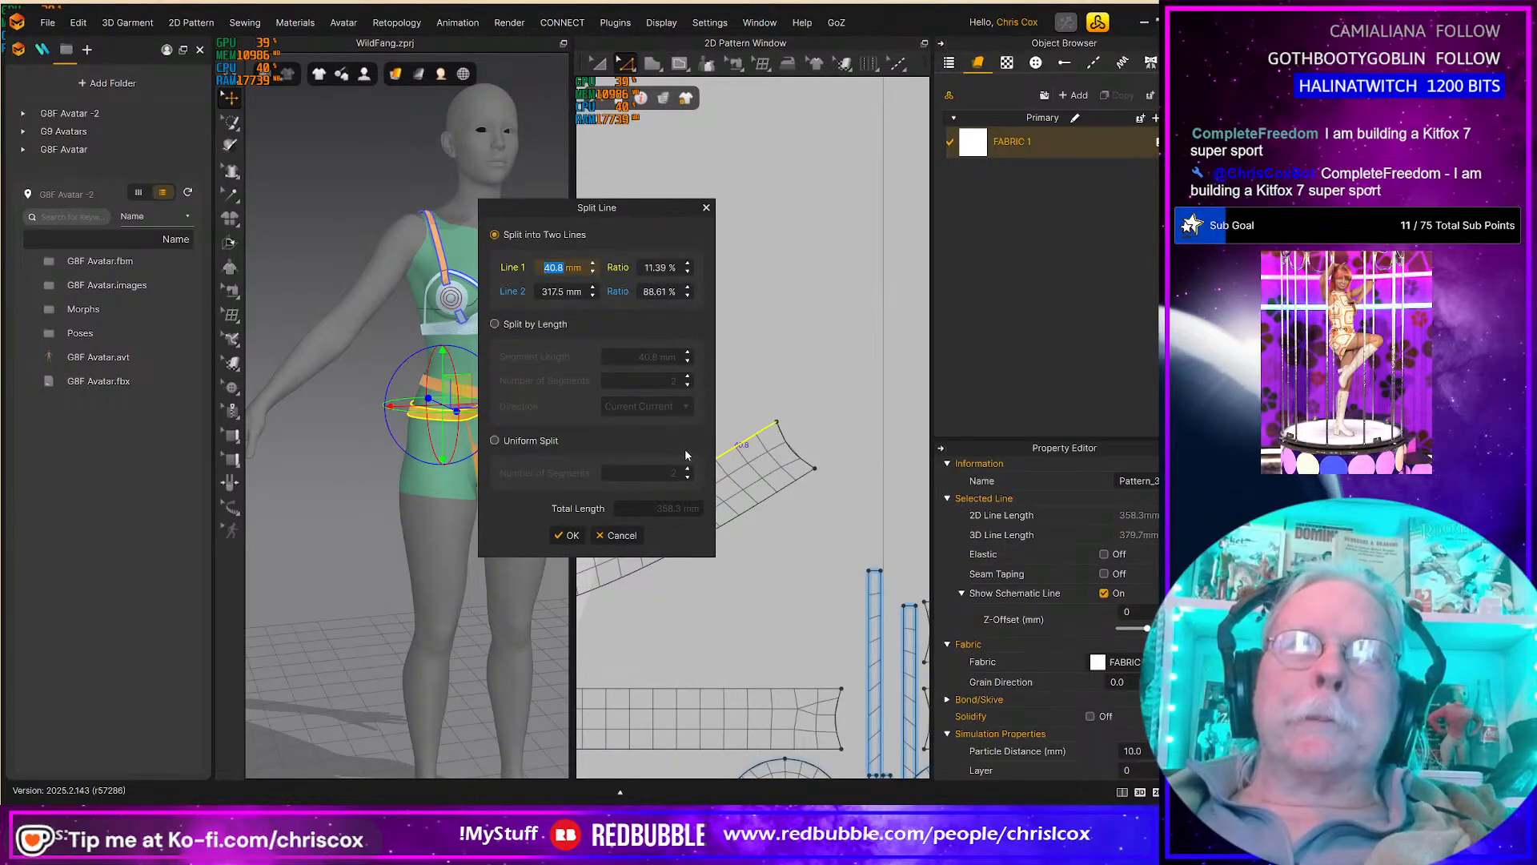
left_click(596, 539)
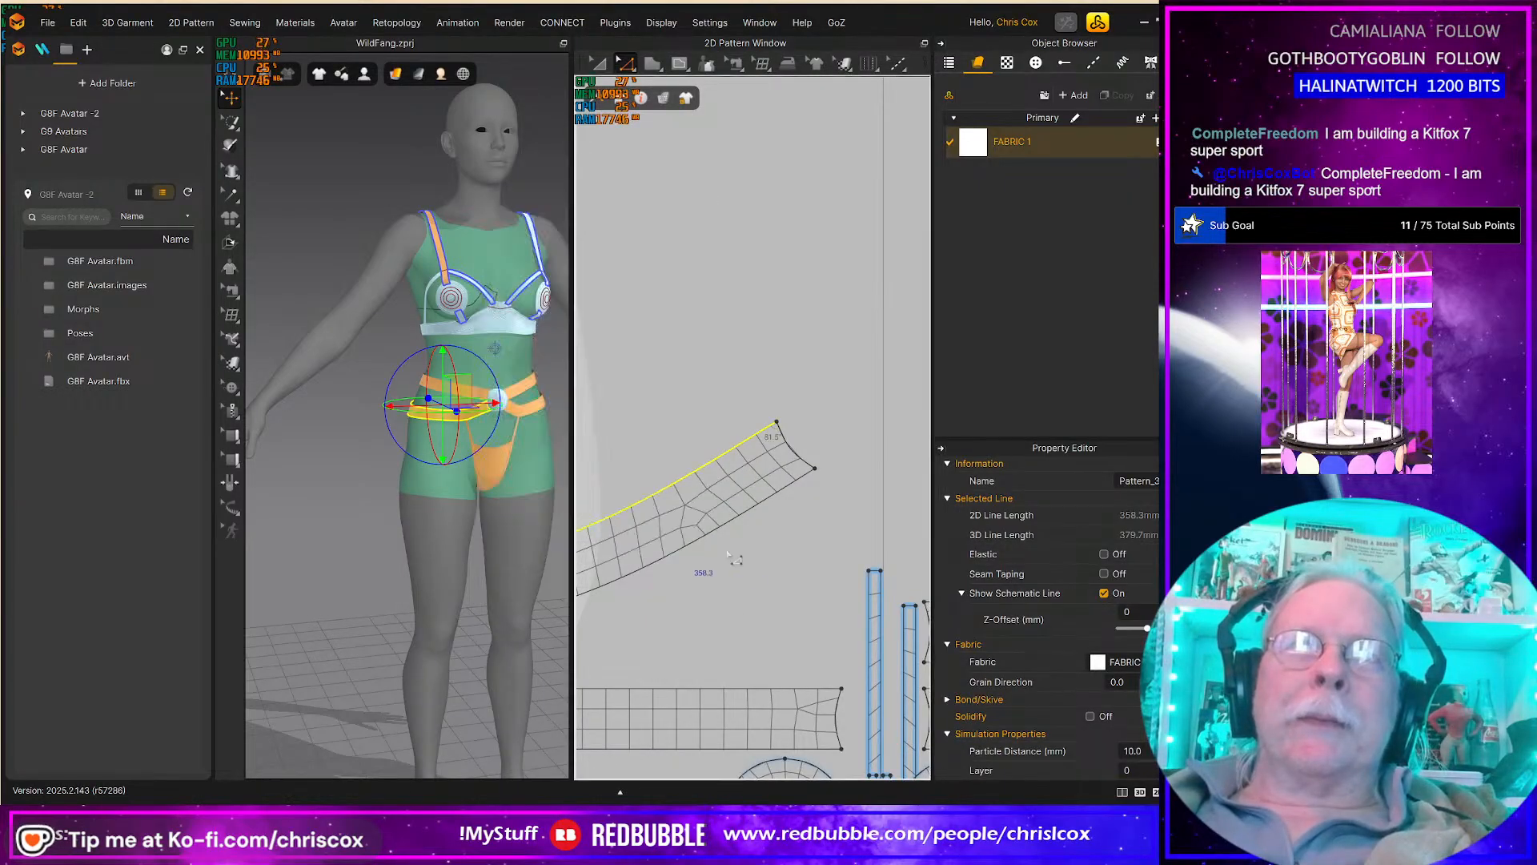
left_click(696, 477)
scroll(697, 475, "down", 8)
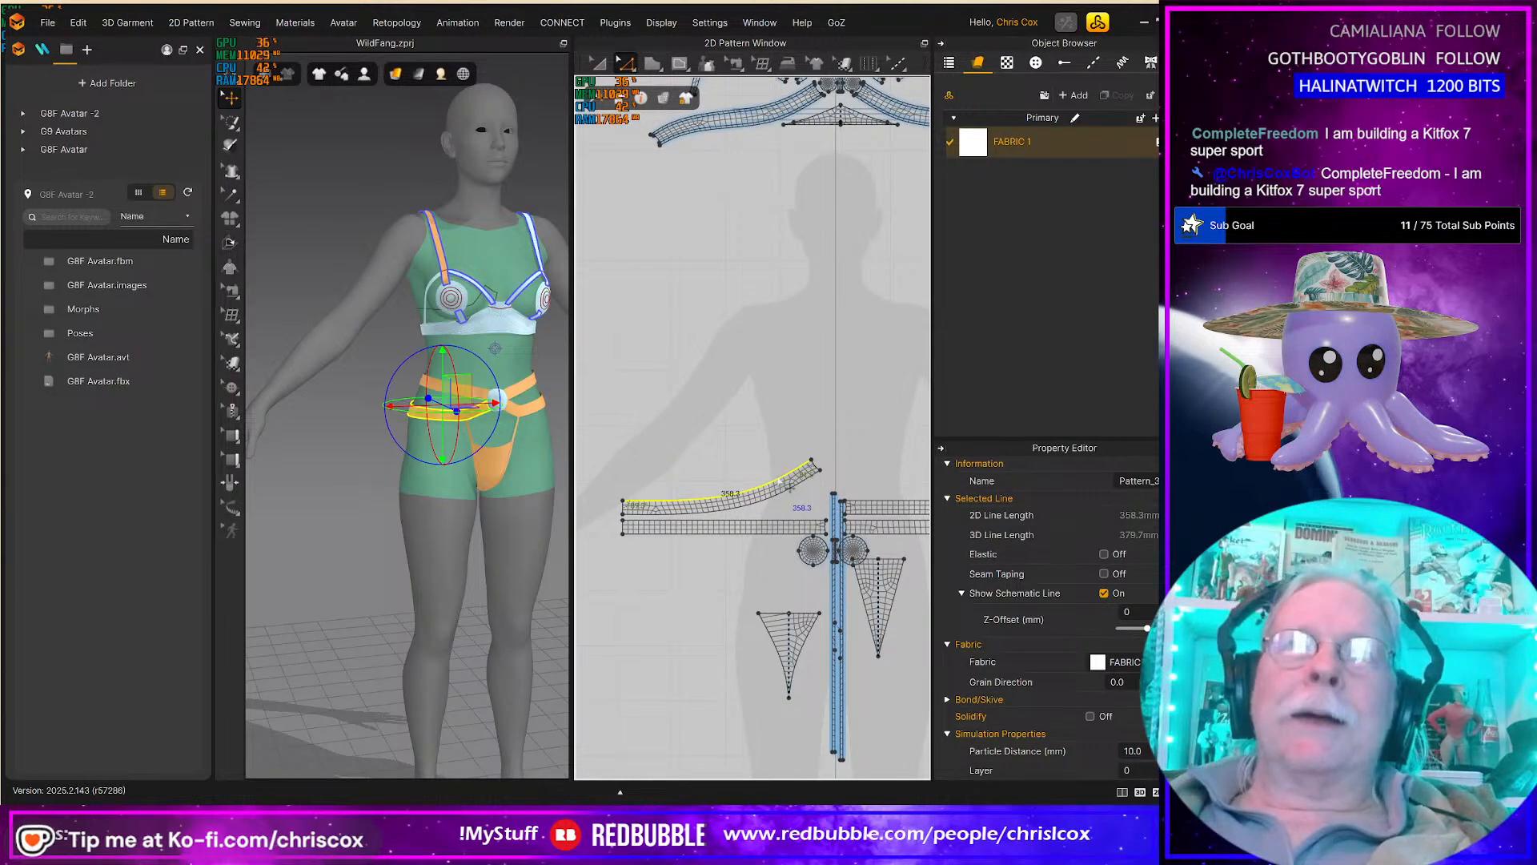
right_click(779, 478)
left_click(801, 612)
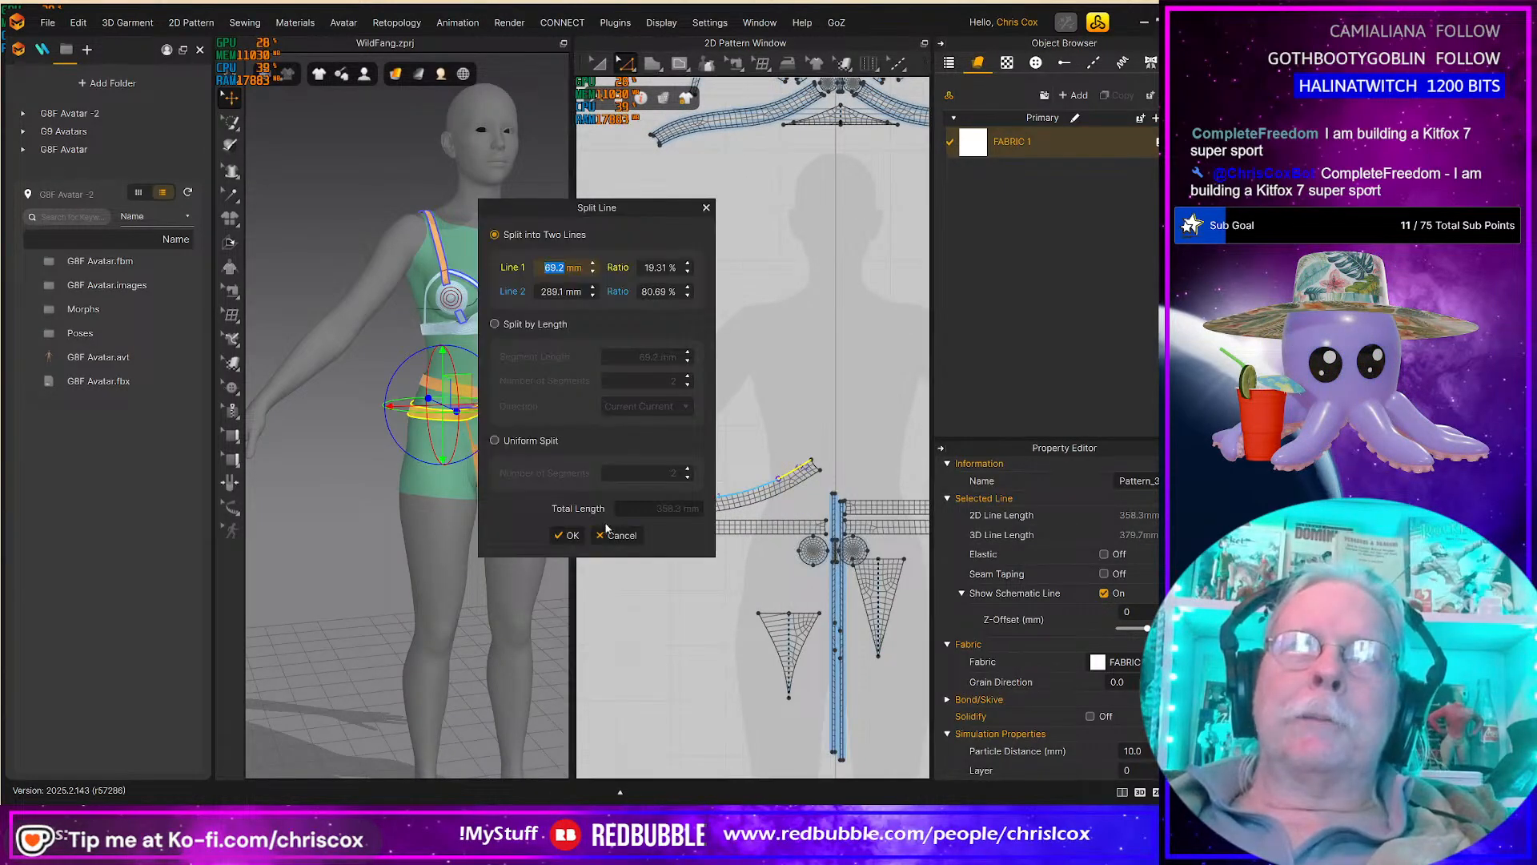
left_click(583, 537)
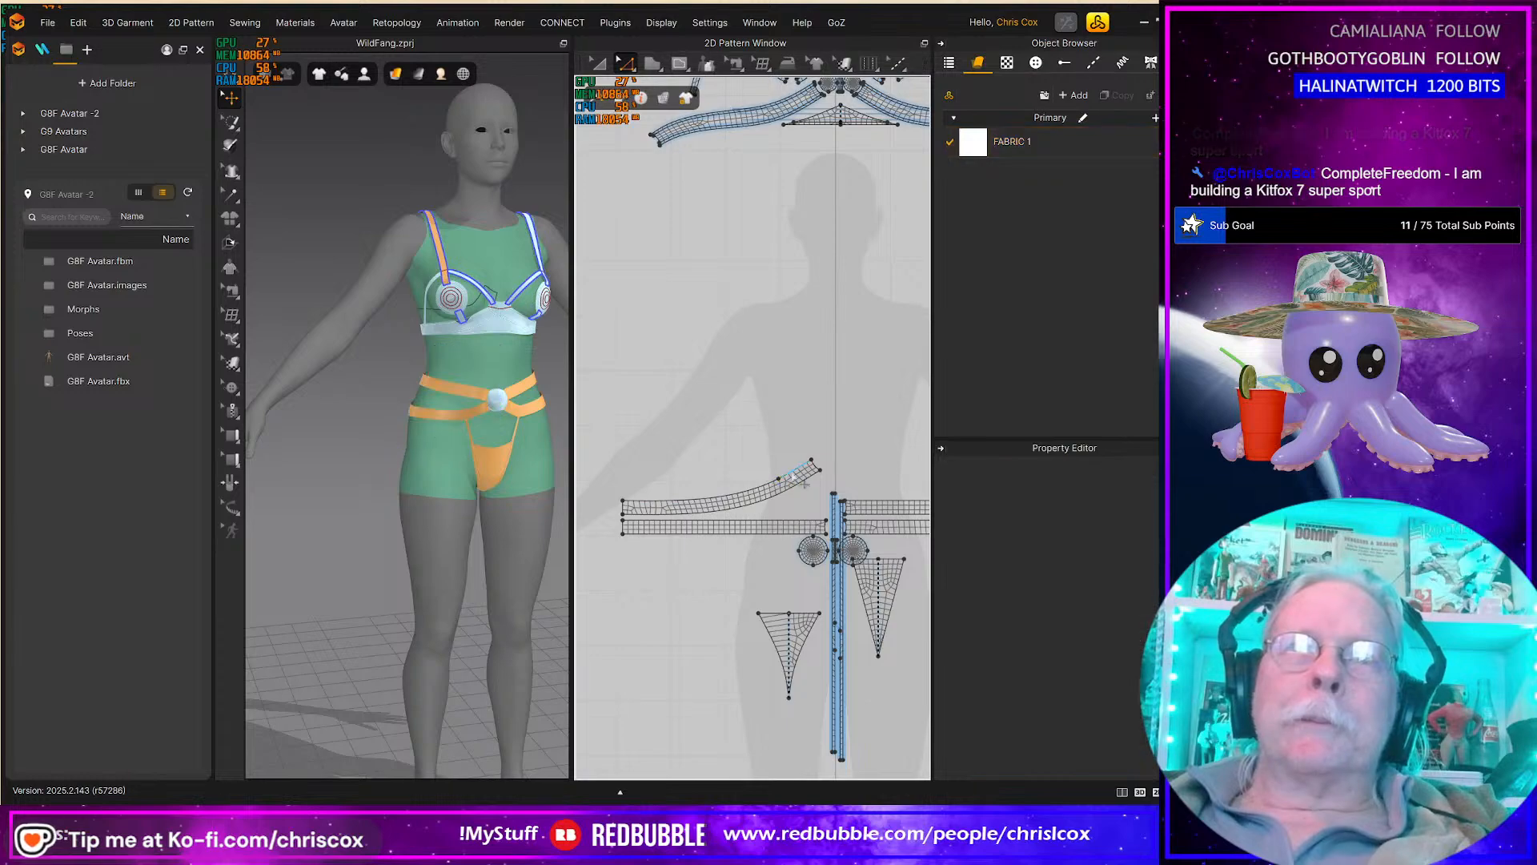
left_click(777, 482)
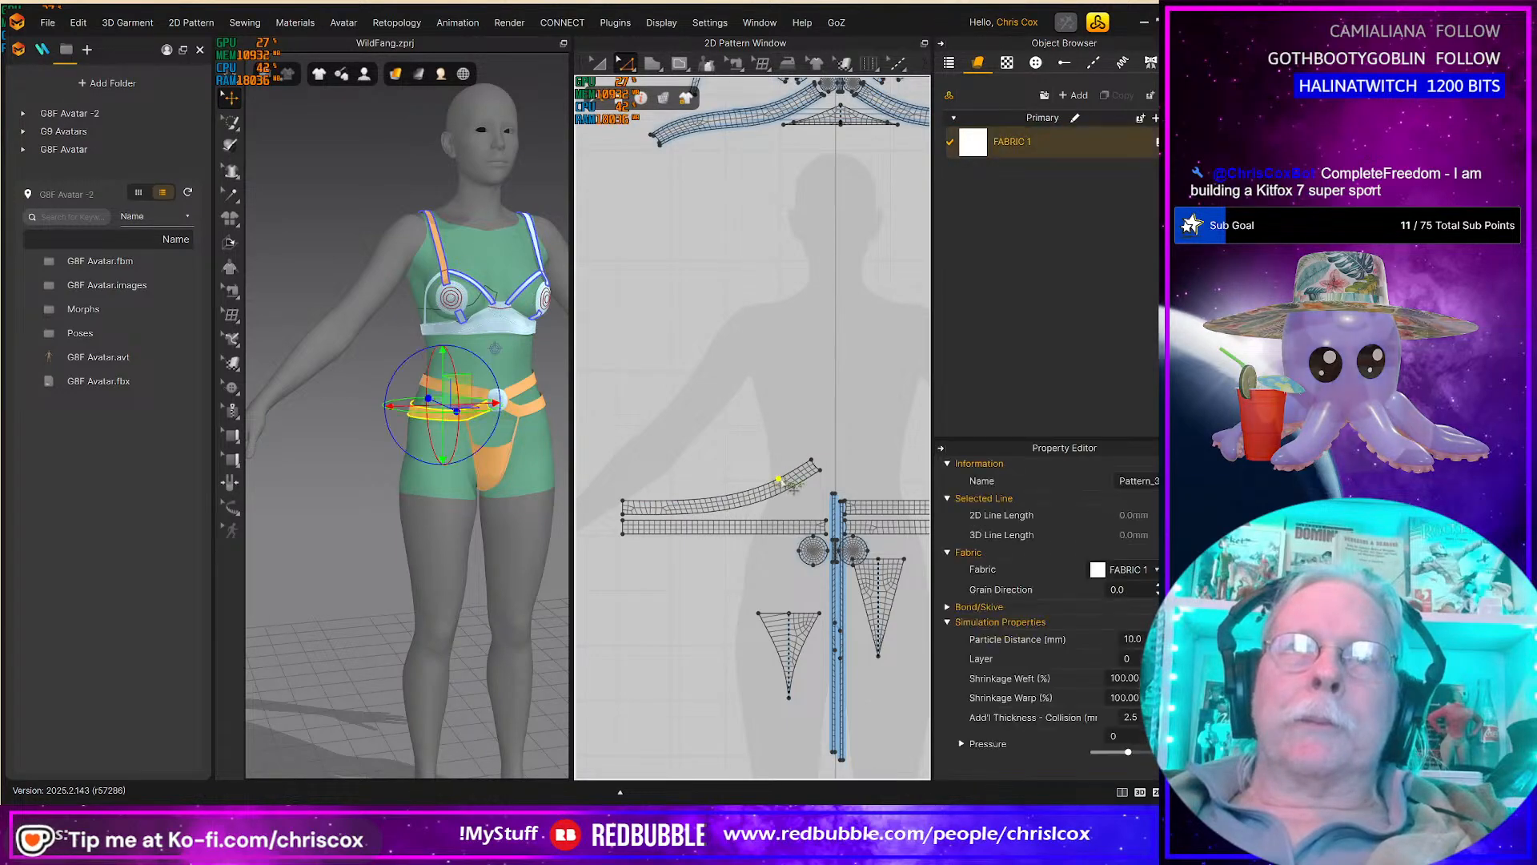
left_click_drag(788, 458, 773, 440)
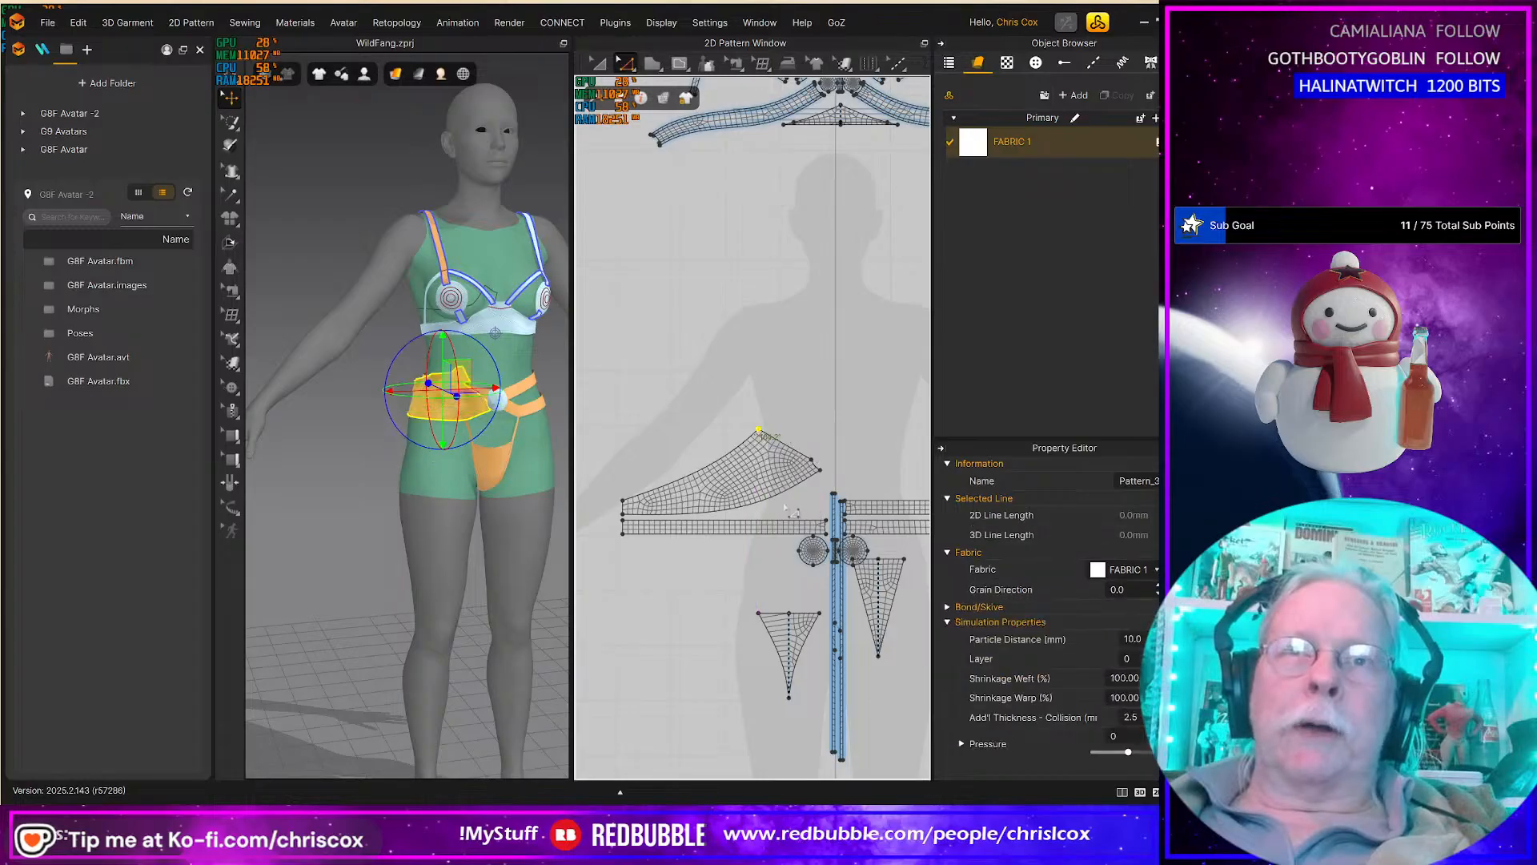
Step: Shift the short tip edge slightly right, then bring up the 'kitfox 7 super sport' search results
left_click(767, 503)
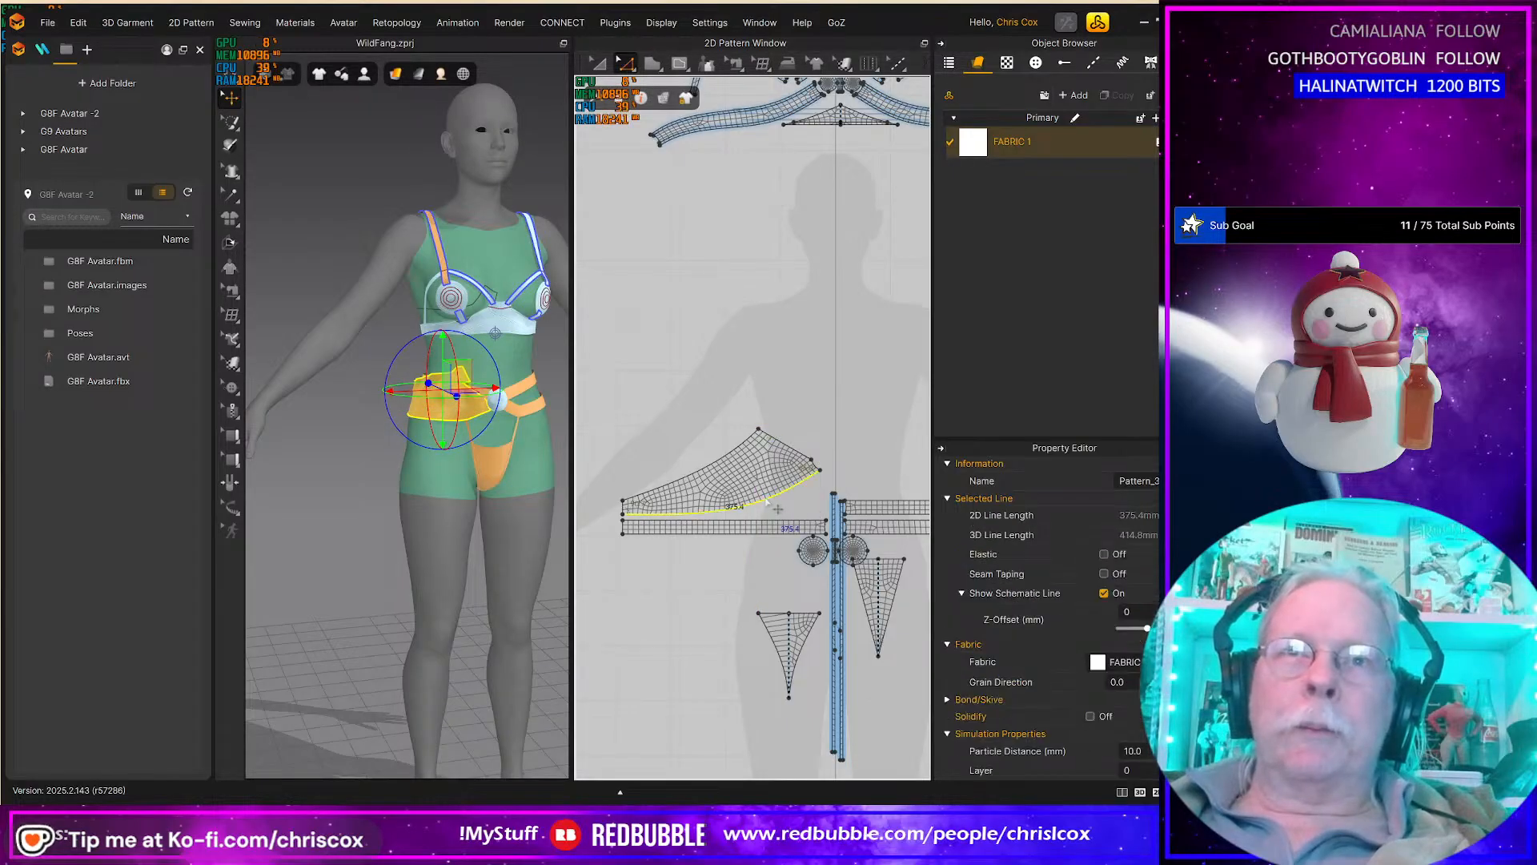
scroll(821, 481, "up", 5)
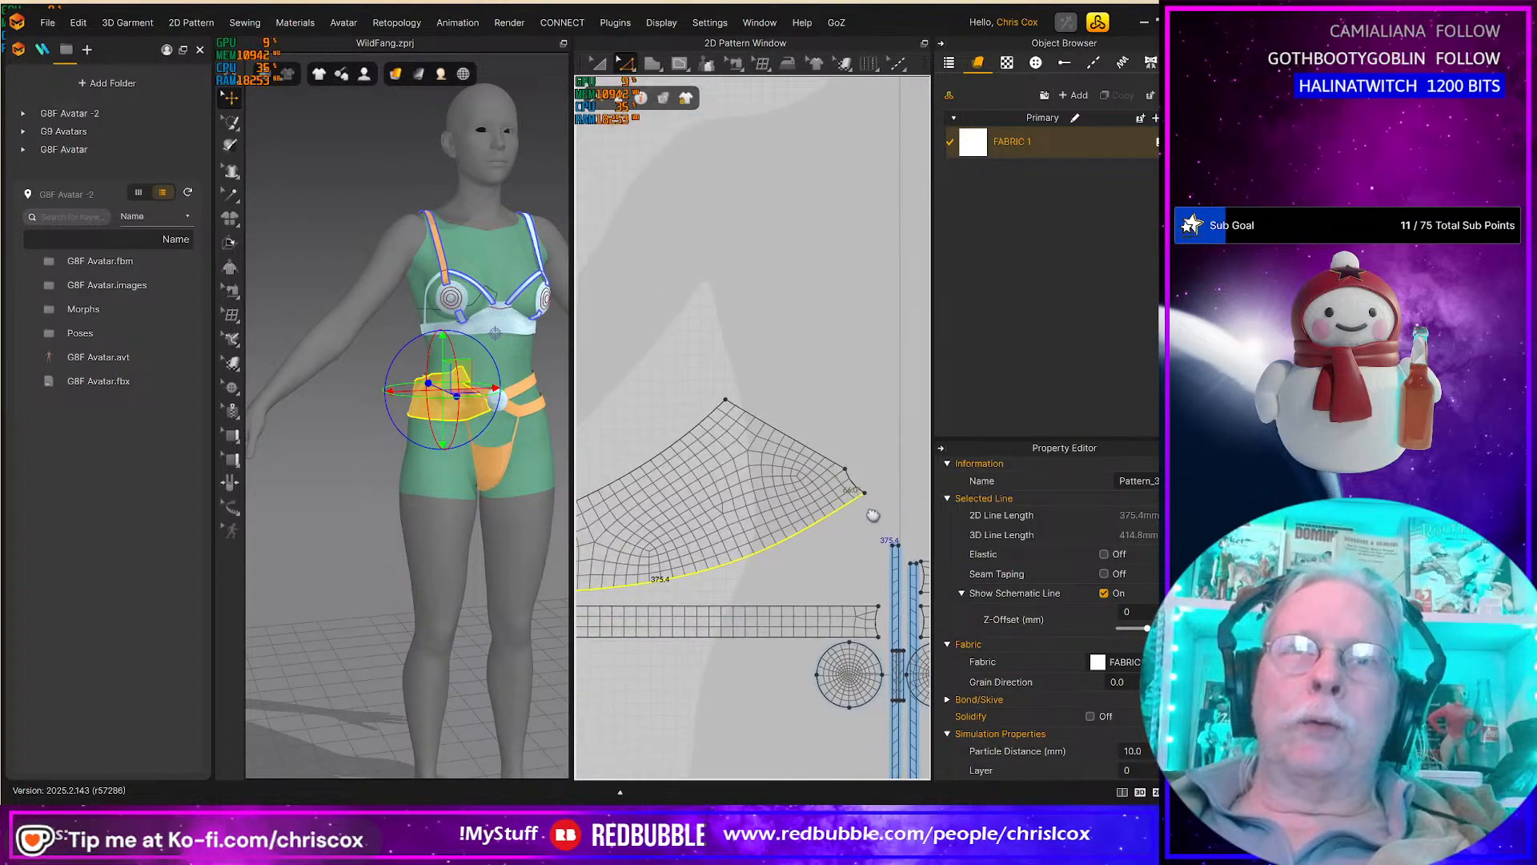
left_click(854, 480)
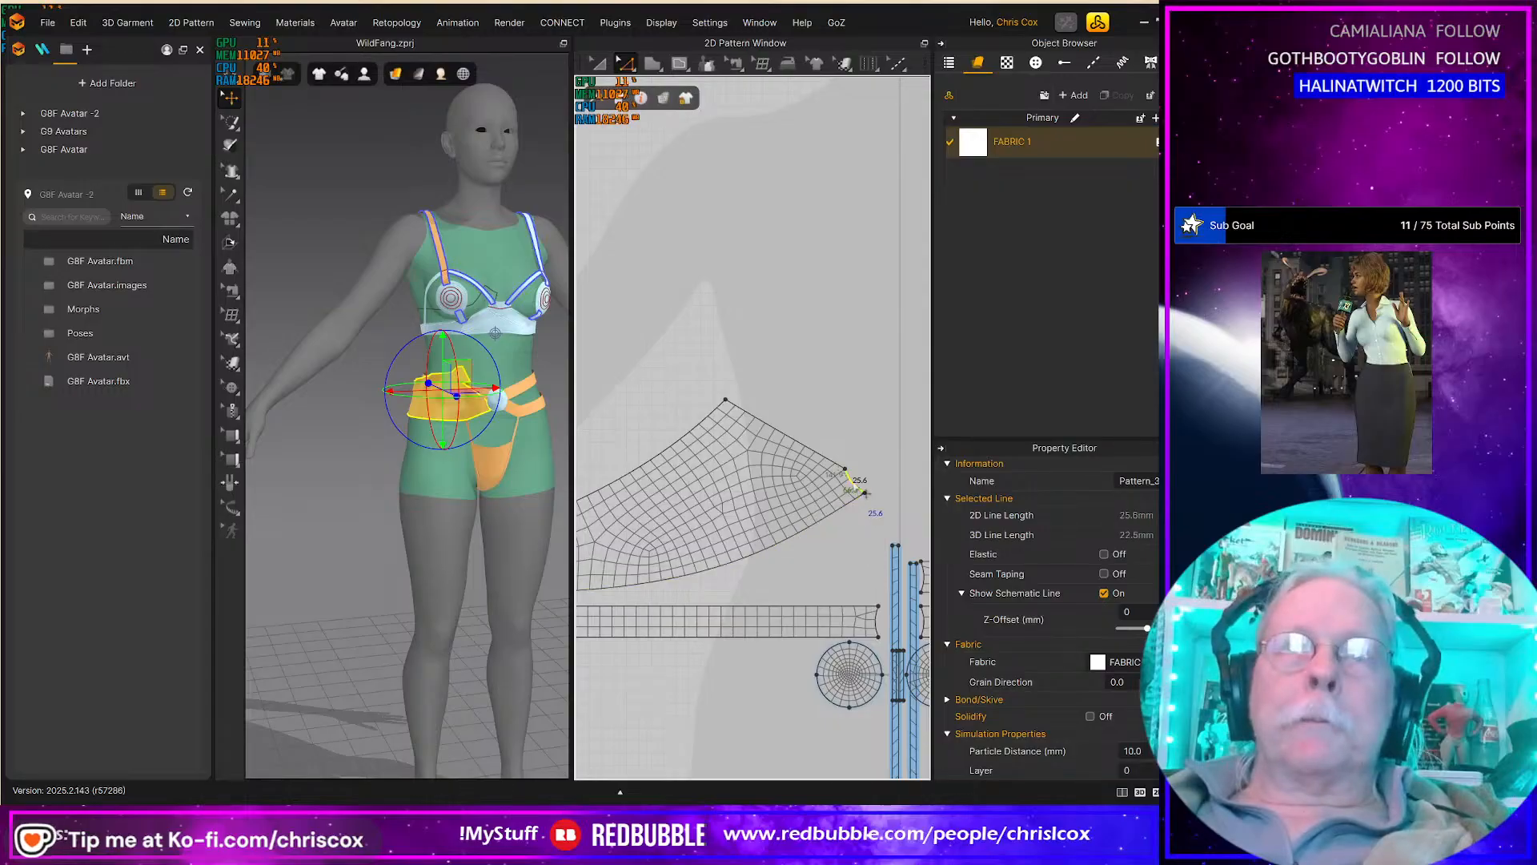
left_click_drag(844, 461, 845, 463)
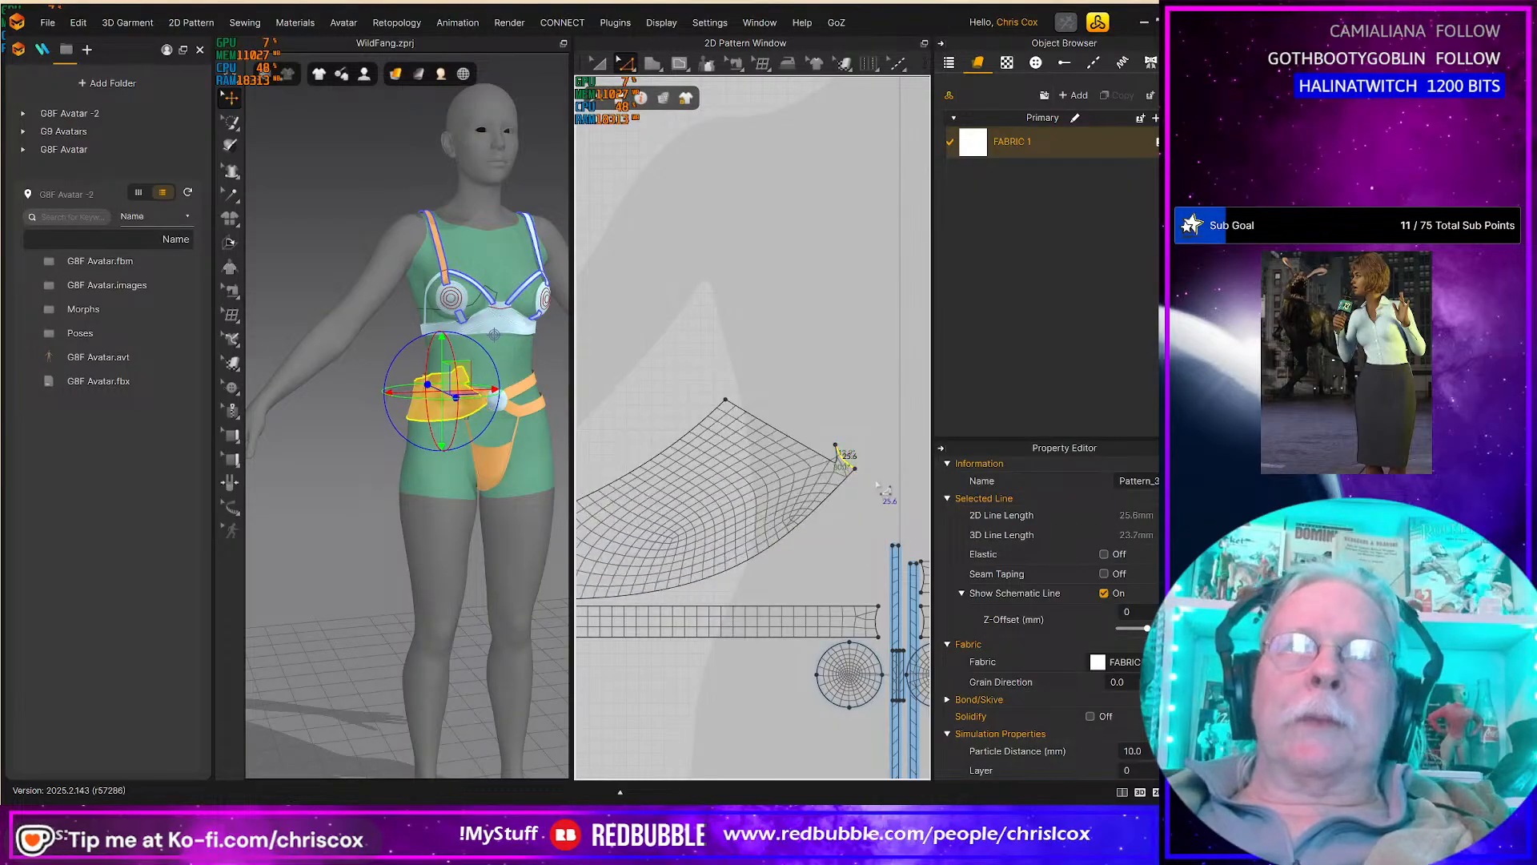
key("ctrl+z")
key("v")
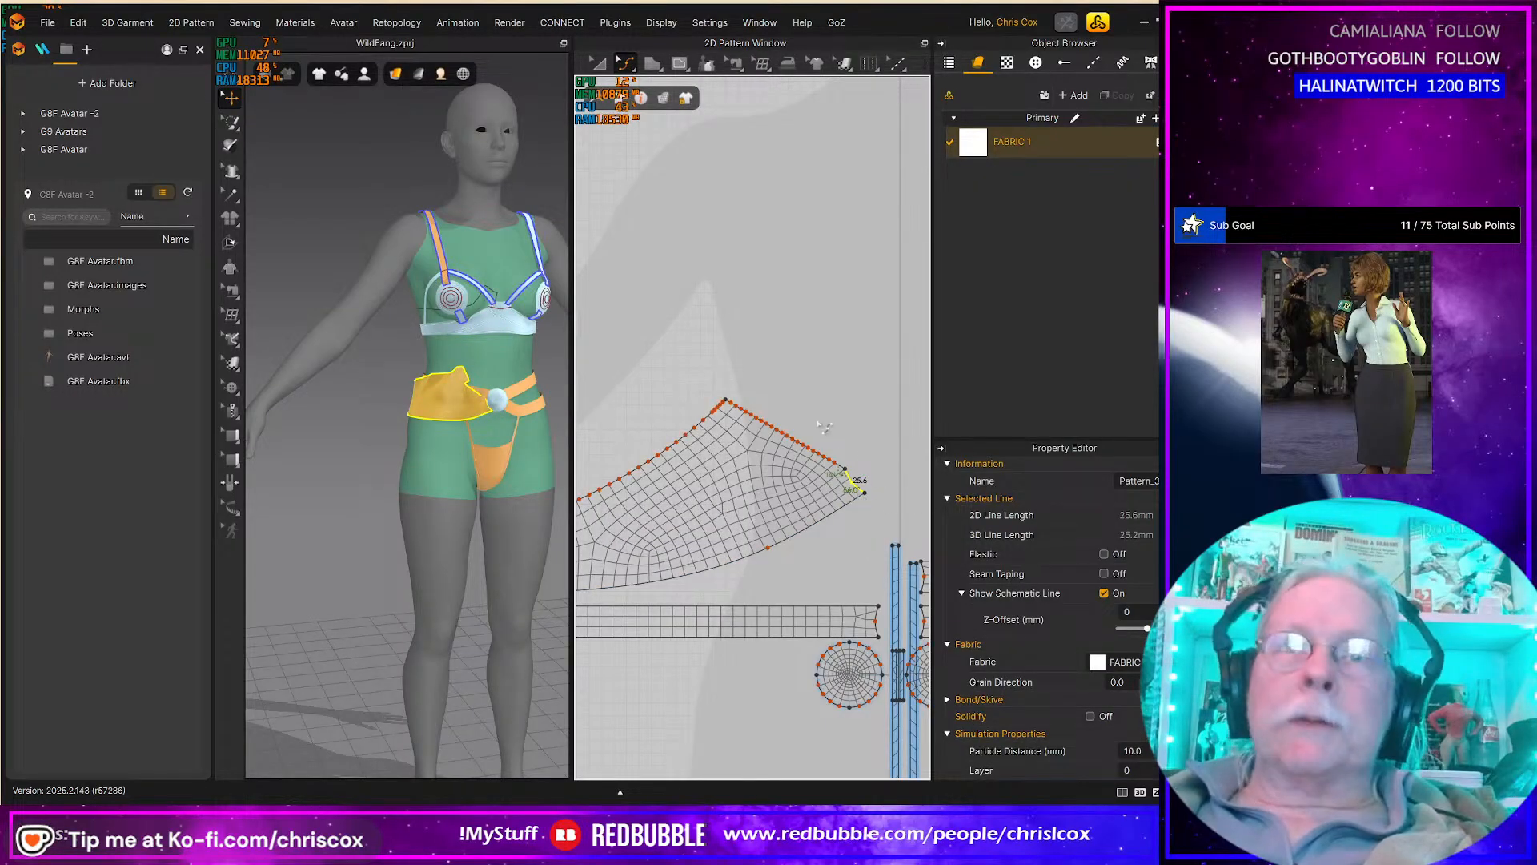
left_click_drag(728, 395, 834, 481)
left_click(840, 486)
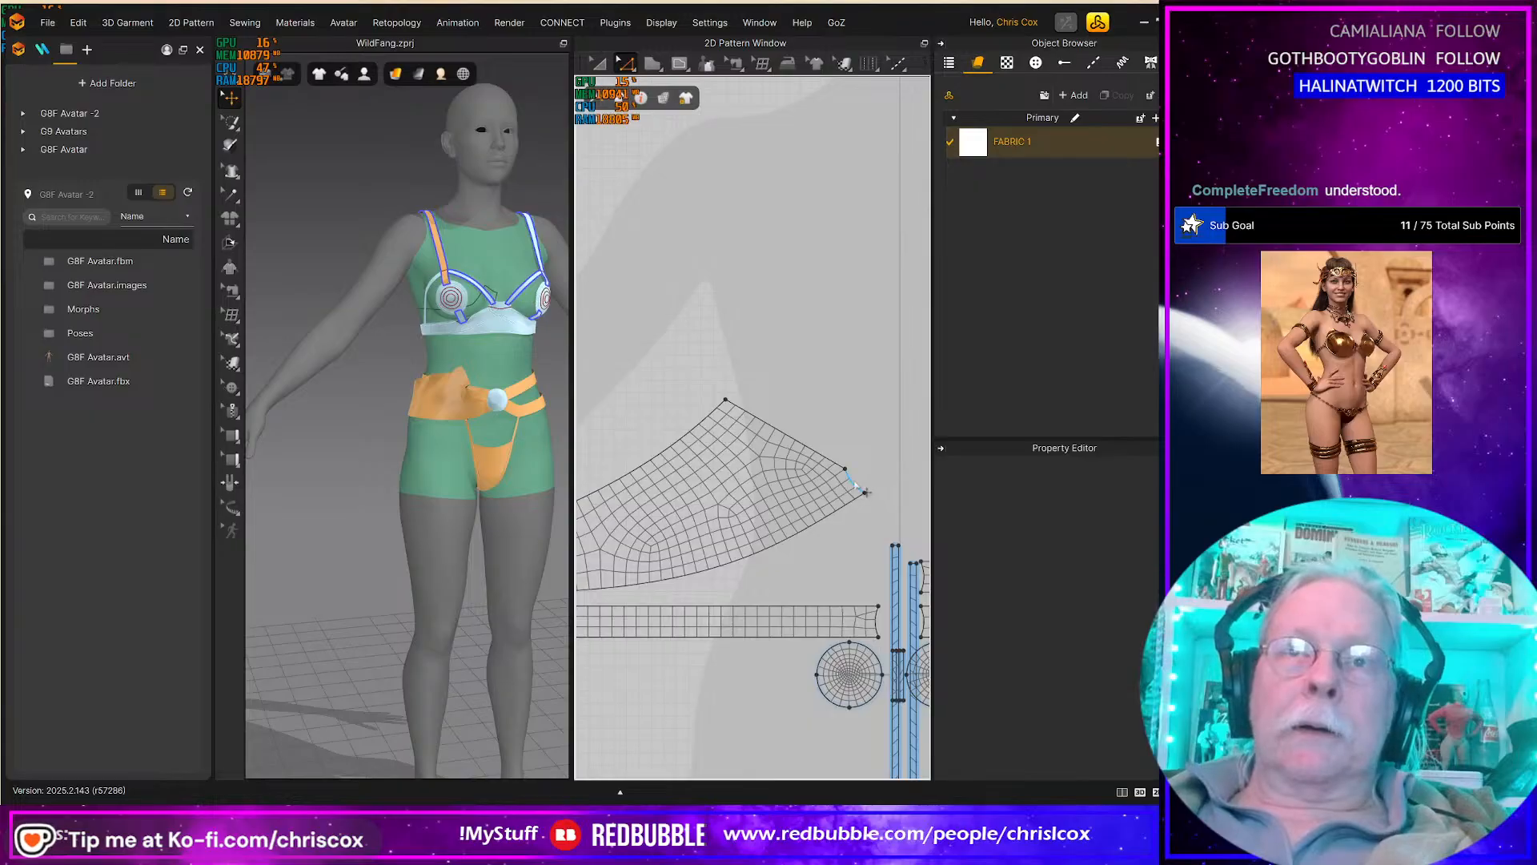
left_click(858, 483)
left_click_drag(842, 469, 849, 474)
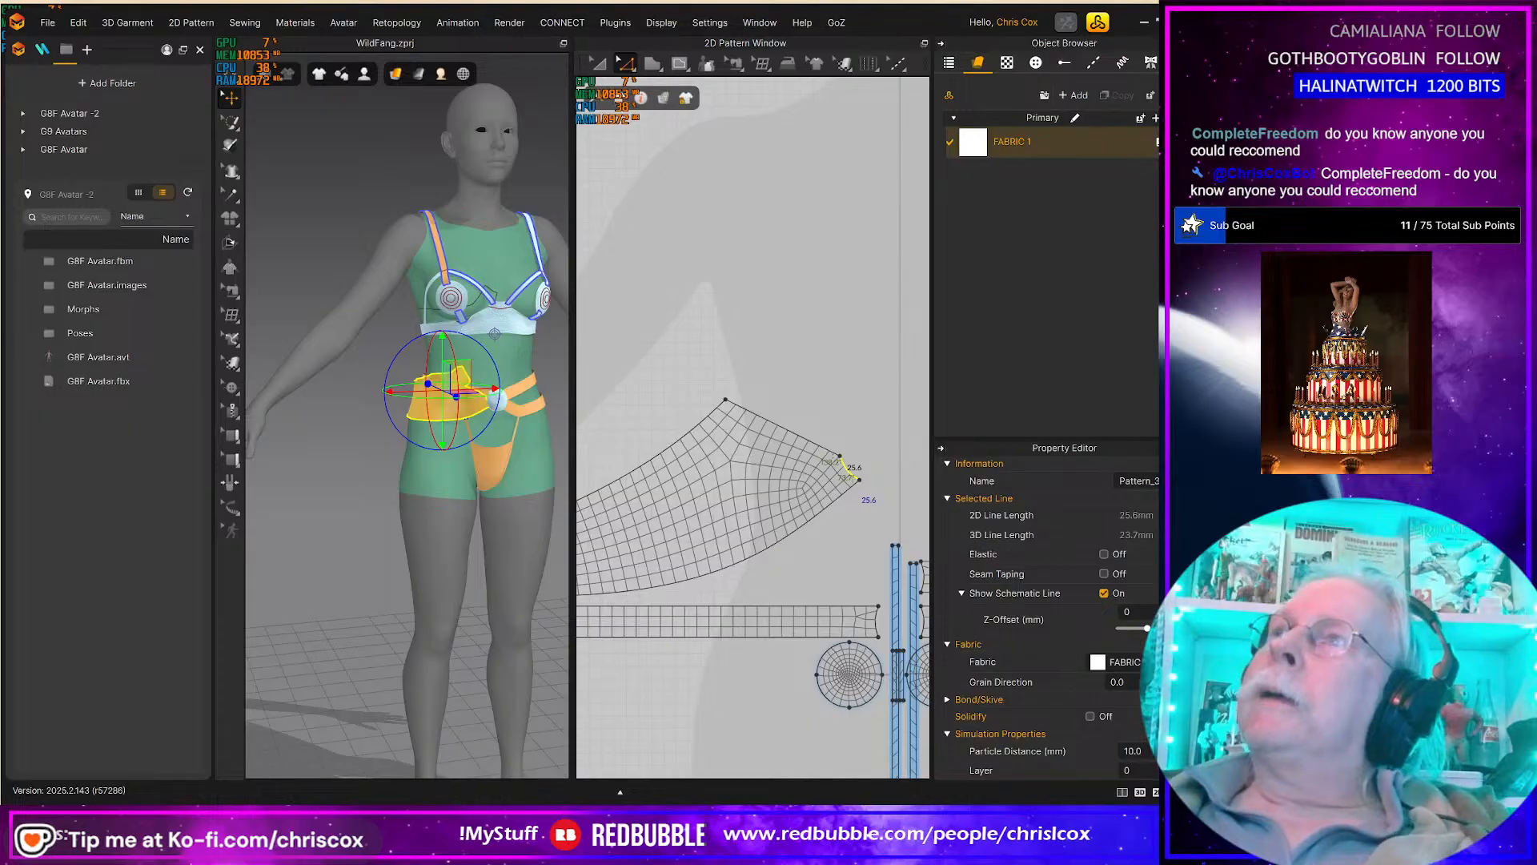
left_click_drag(1153, 130, 588, 56)
Step: Switch the Kitfox search to image results and scroll through them
scroll(626, 417, "down", 2)
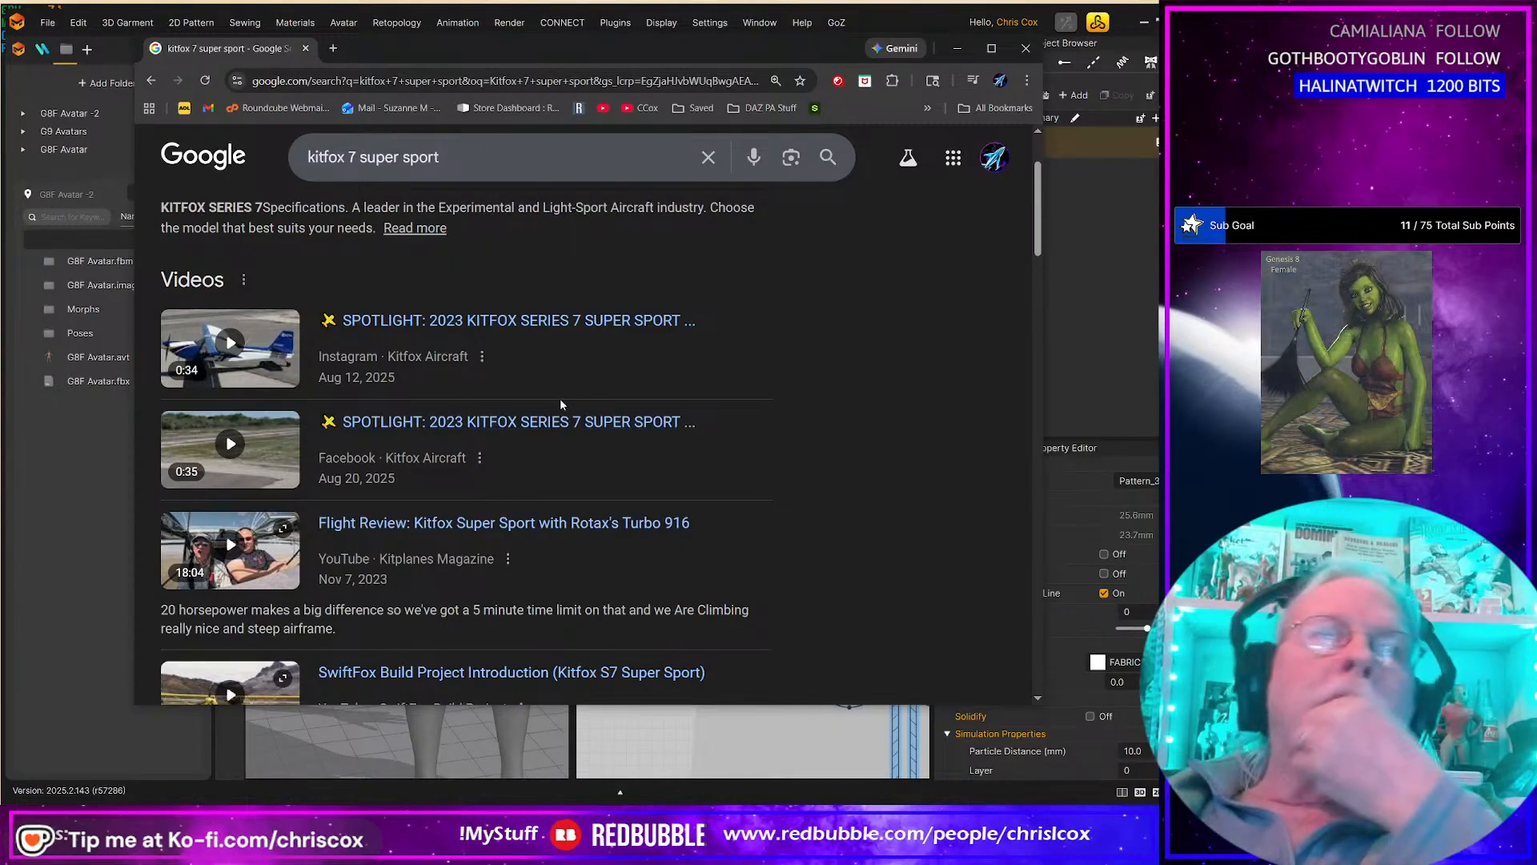
scroll(559, 397, "up", 1)
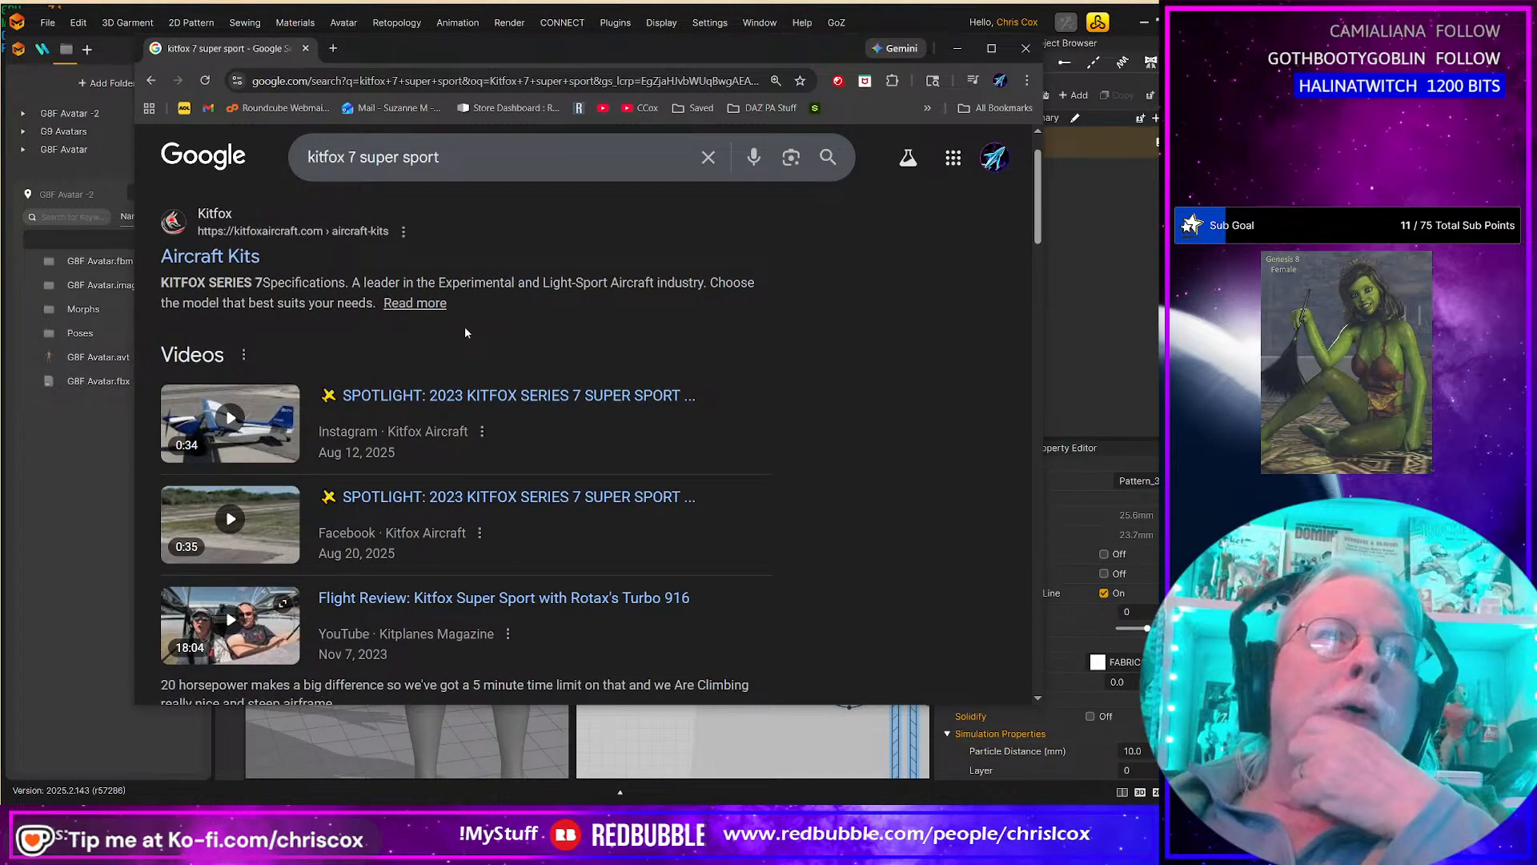
scroll(336, 285, "up", 1)
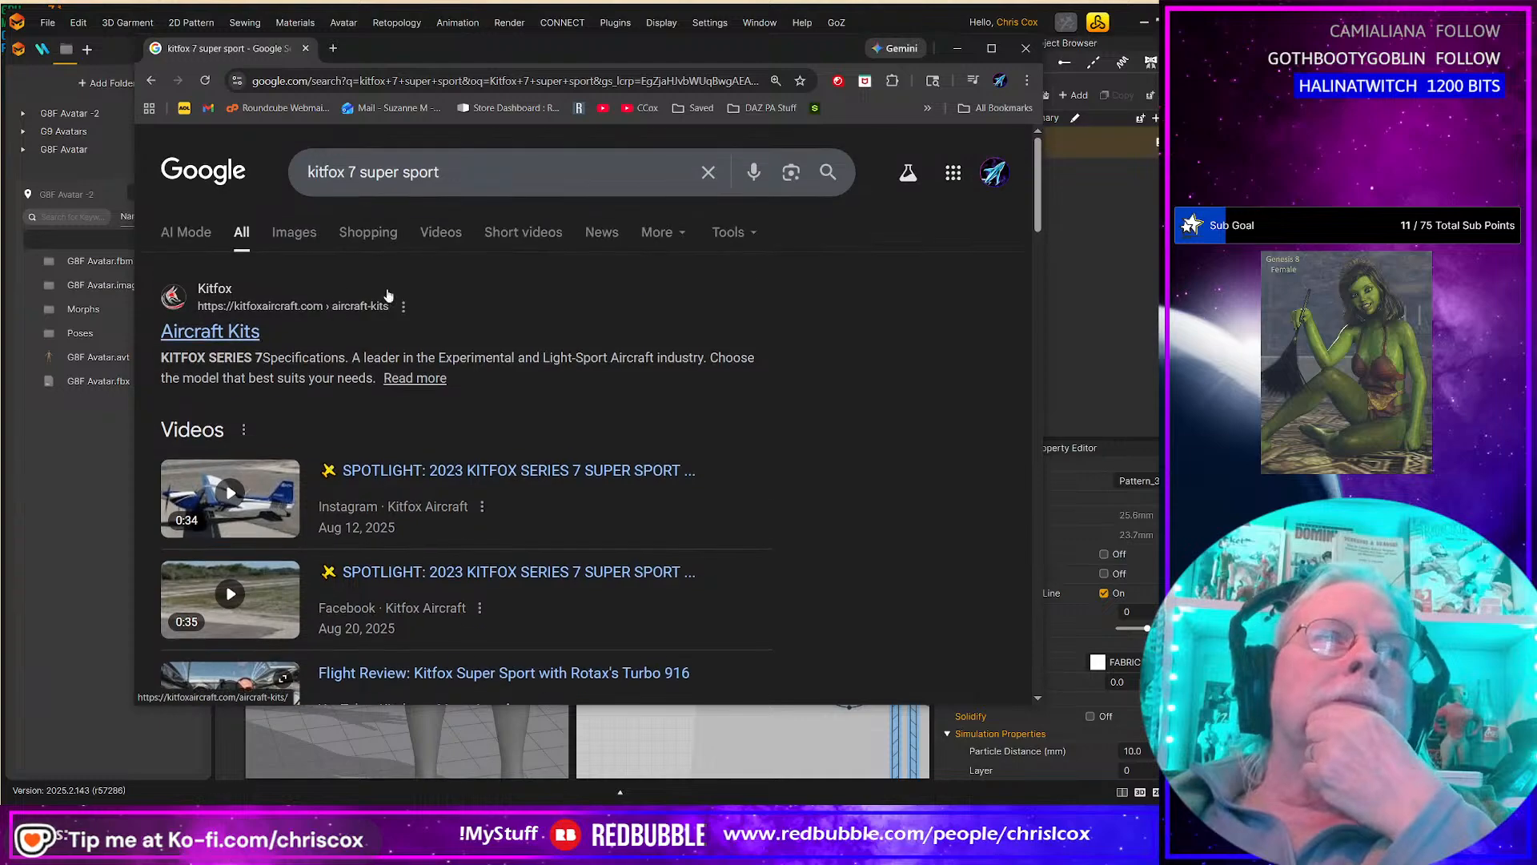
left_click(293, 232)
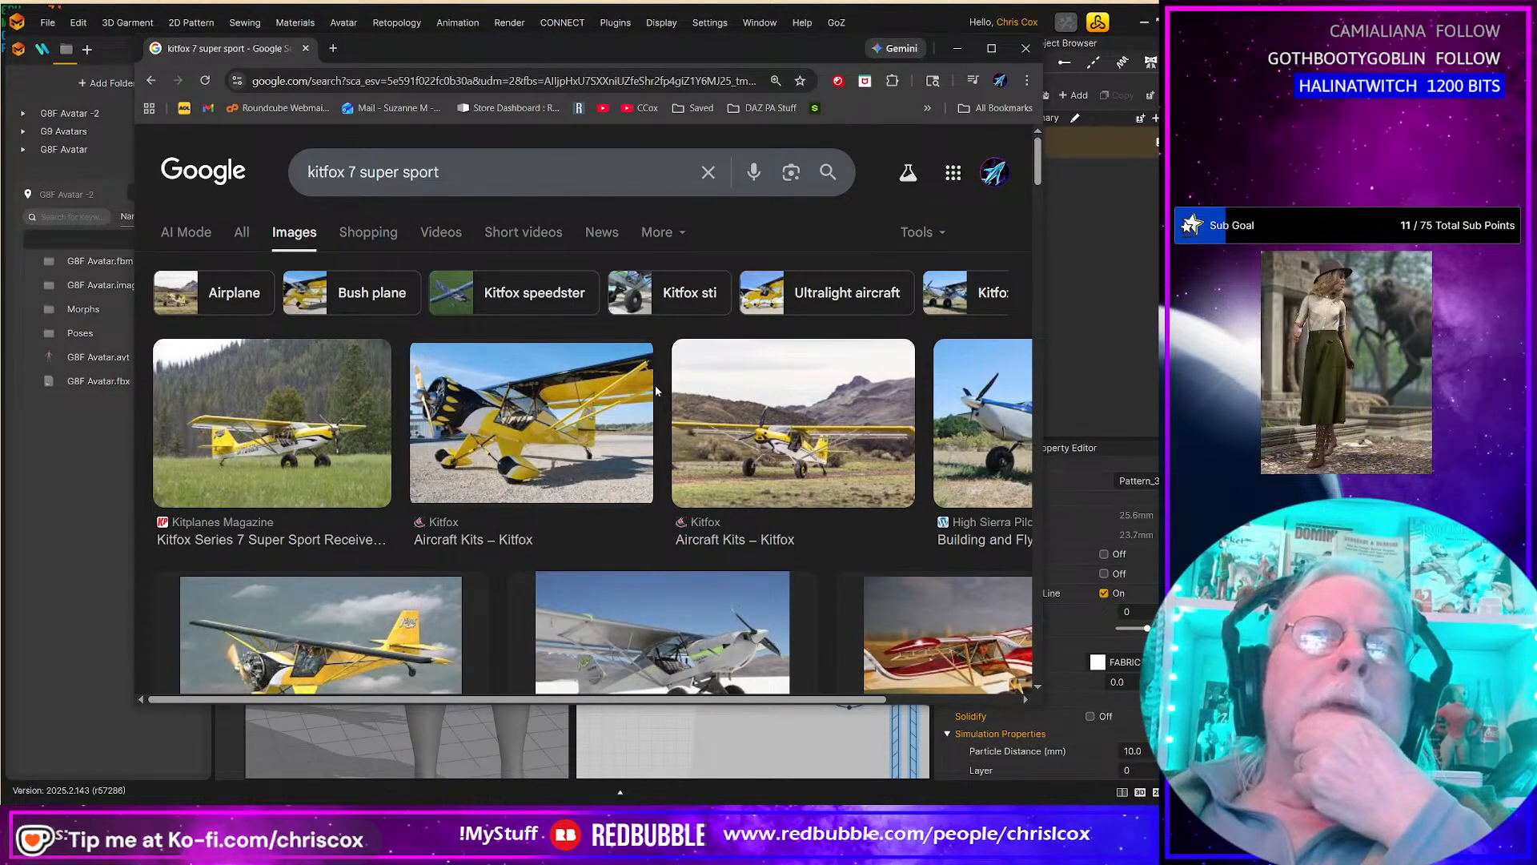
scroll(655, 390, "down", 2)
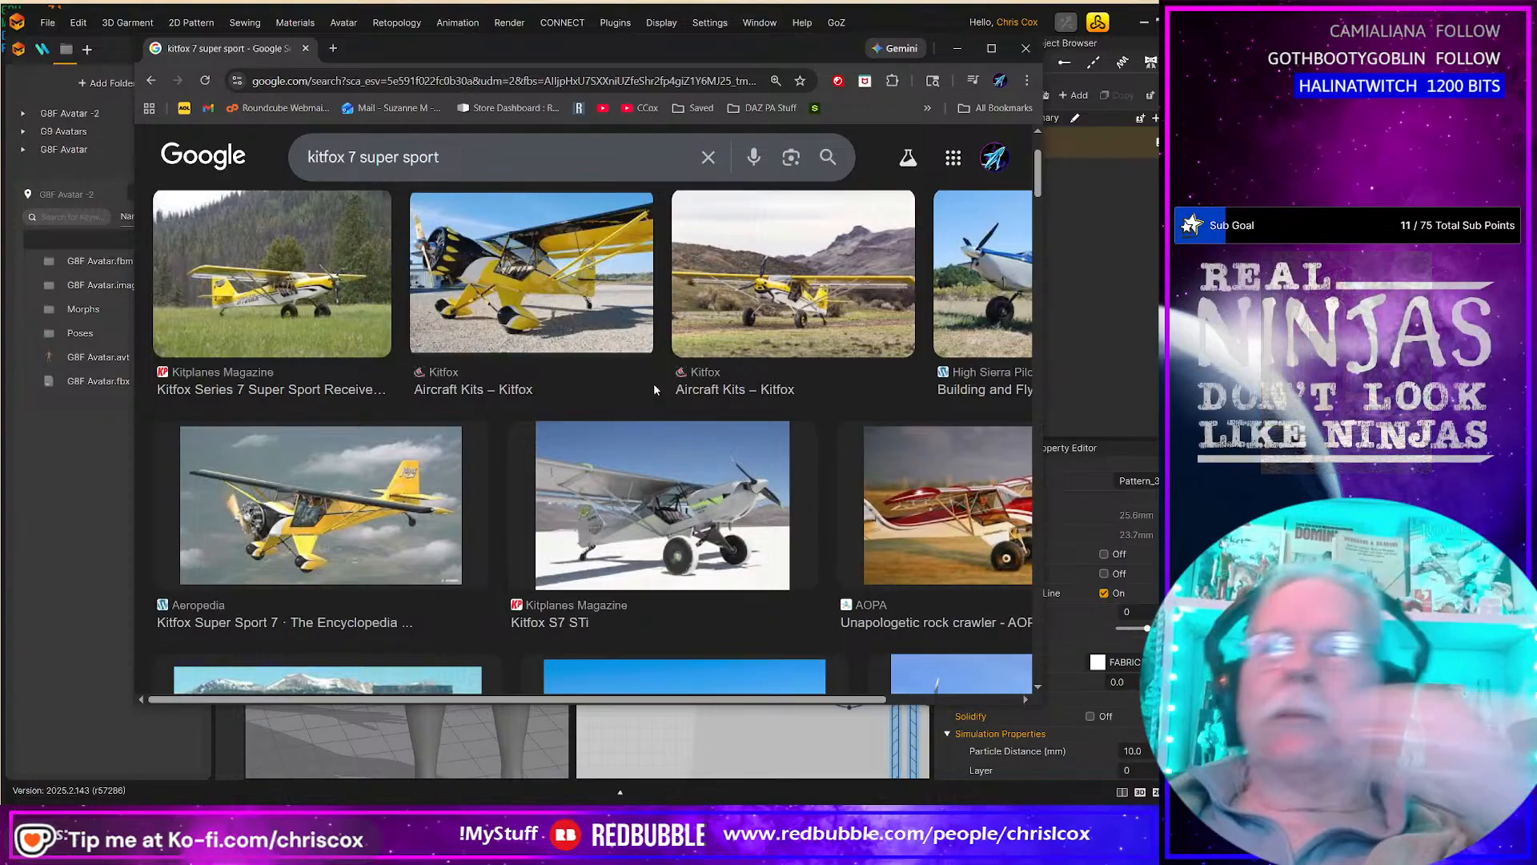
scroll(653, 390, "down", 1)
scroll(653, 390, "down", 2)
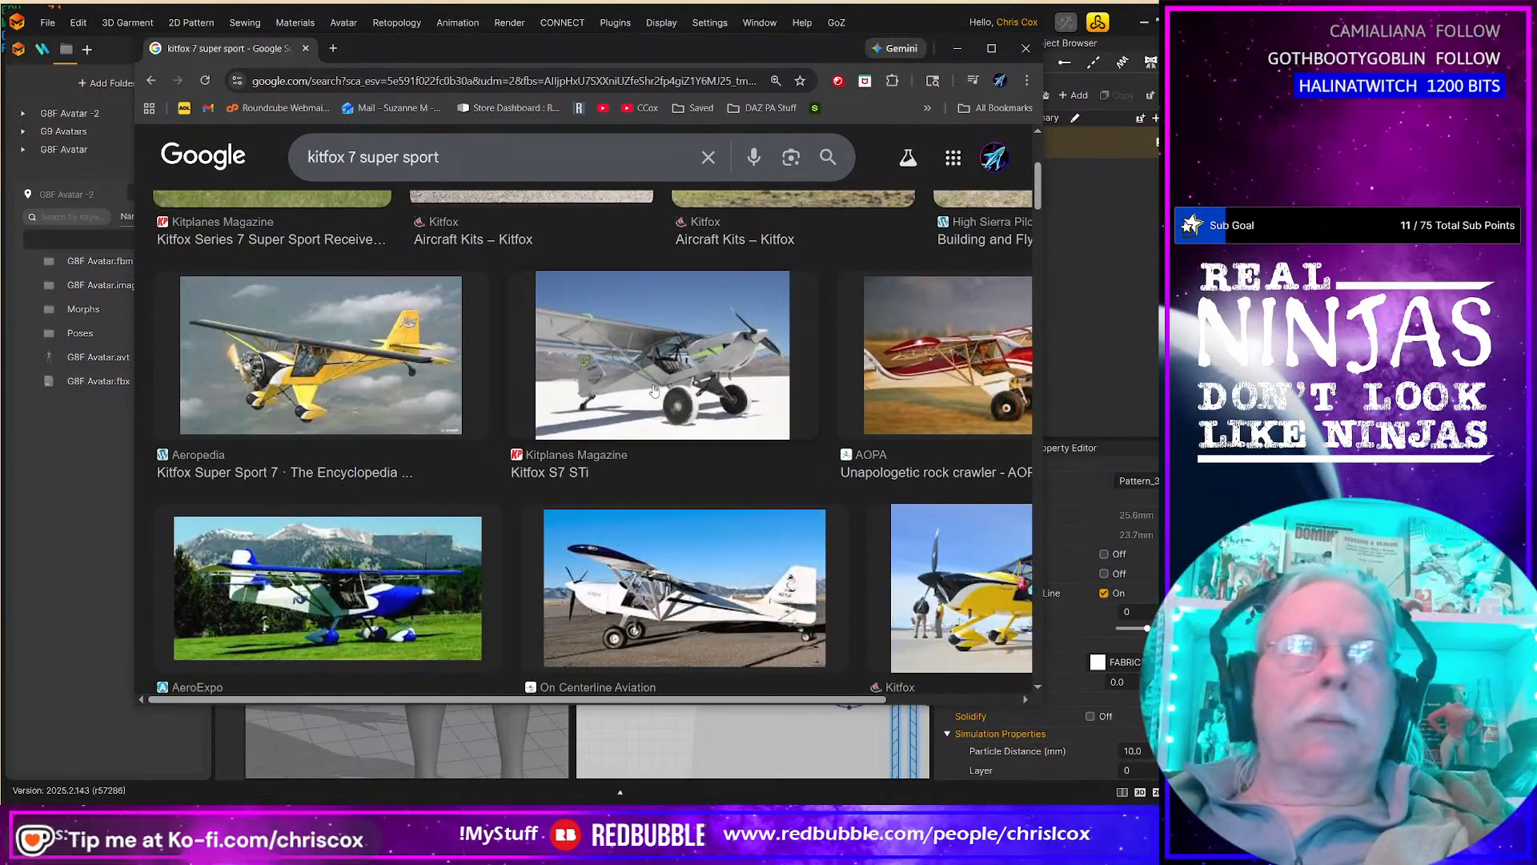
scroll(654, 390, "up", 4)
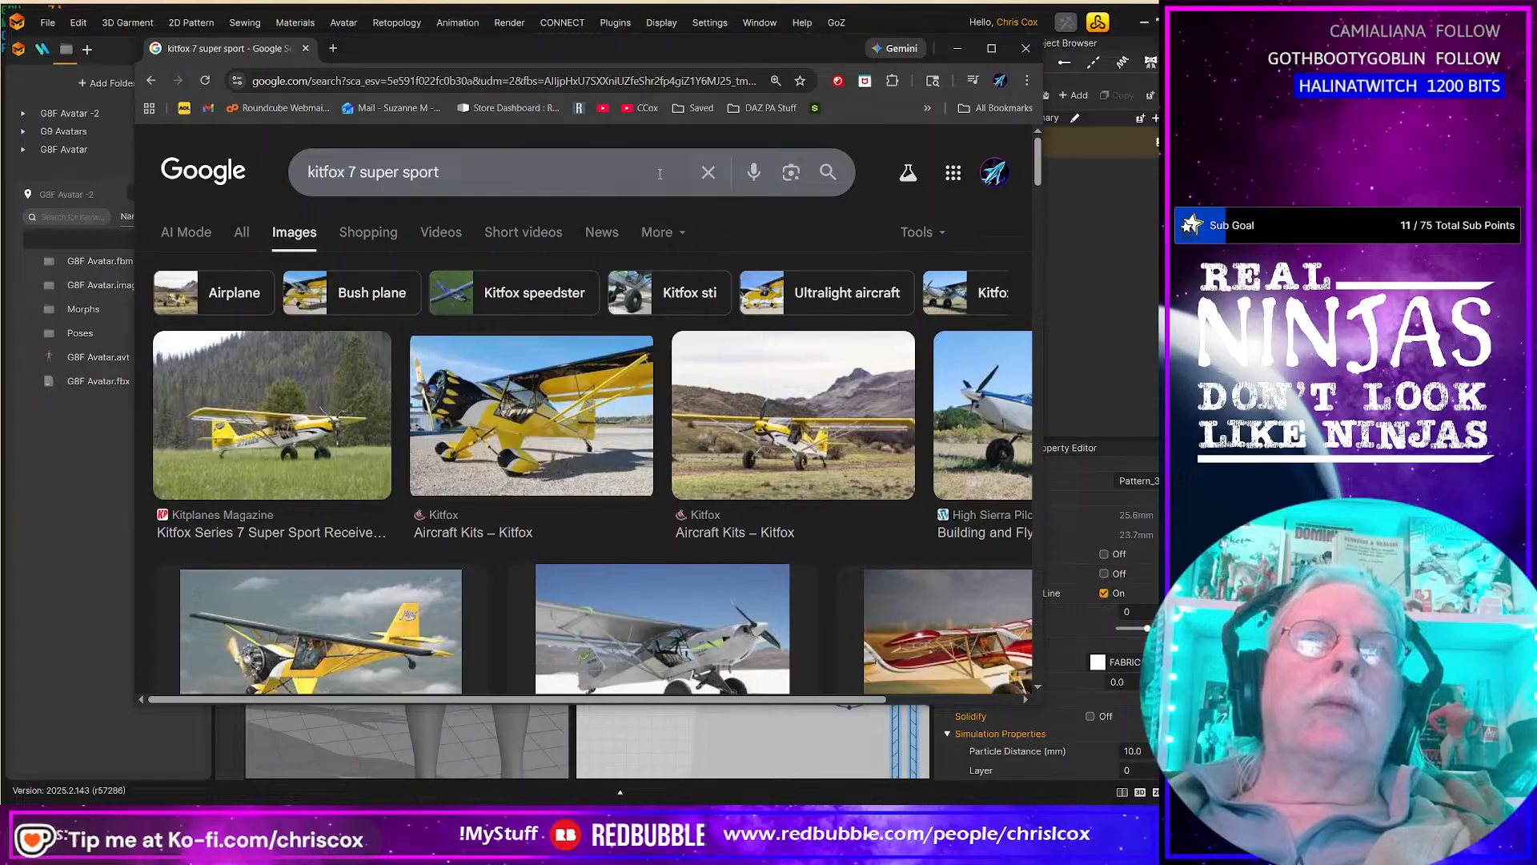
Step: Refine the query to search stl, then 'kitfox 7 super sport obj'
left_click(576, 173)
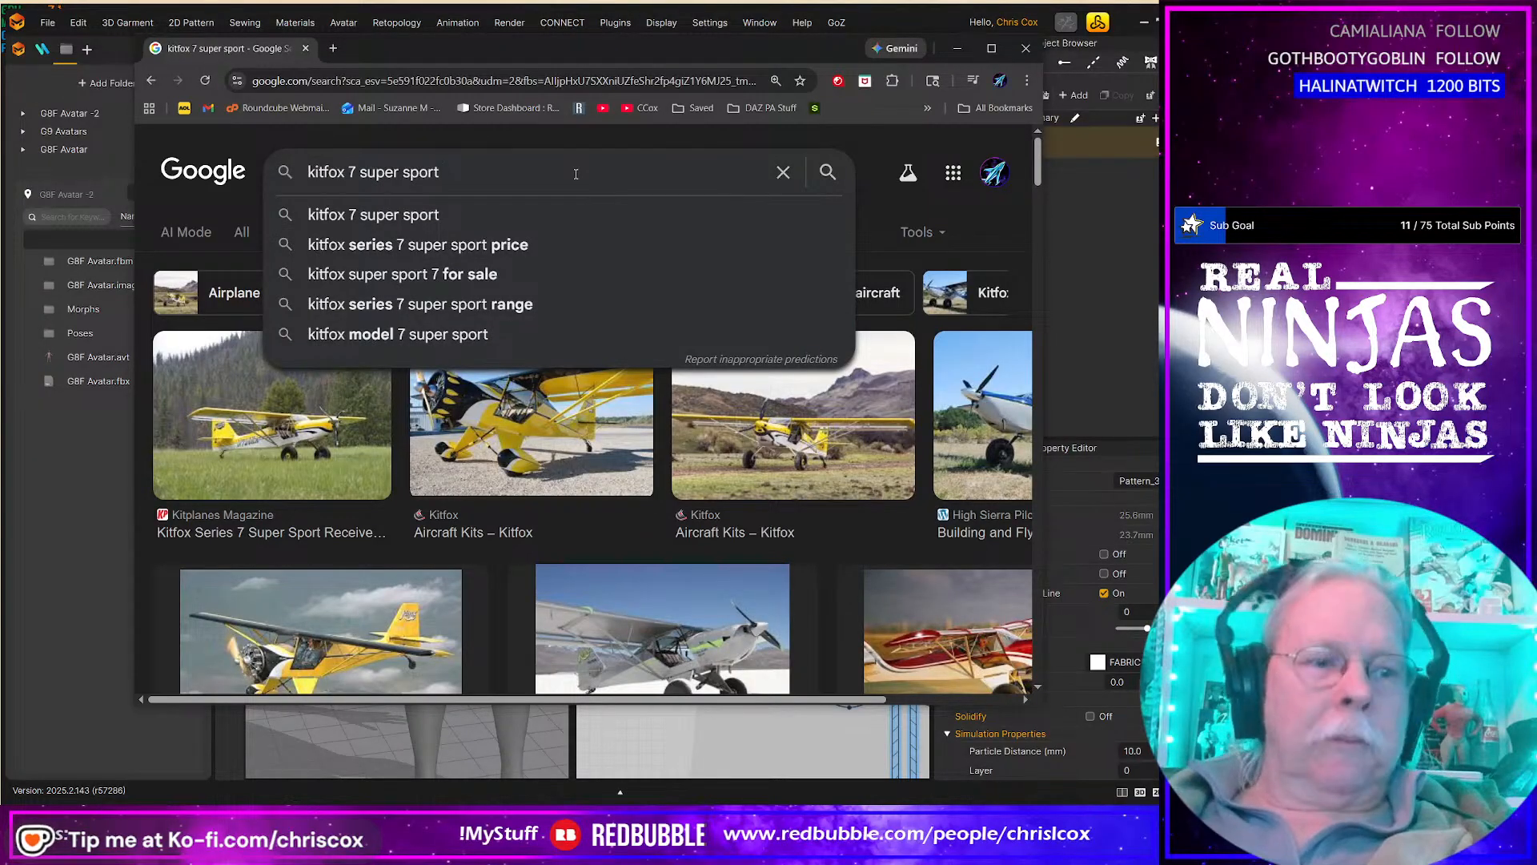
type("s")
type("tl")
key("Return")
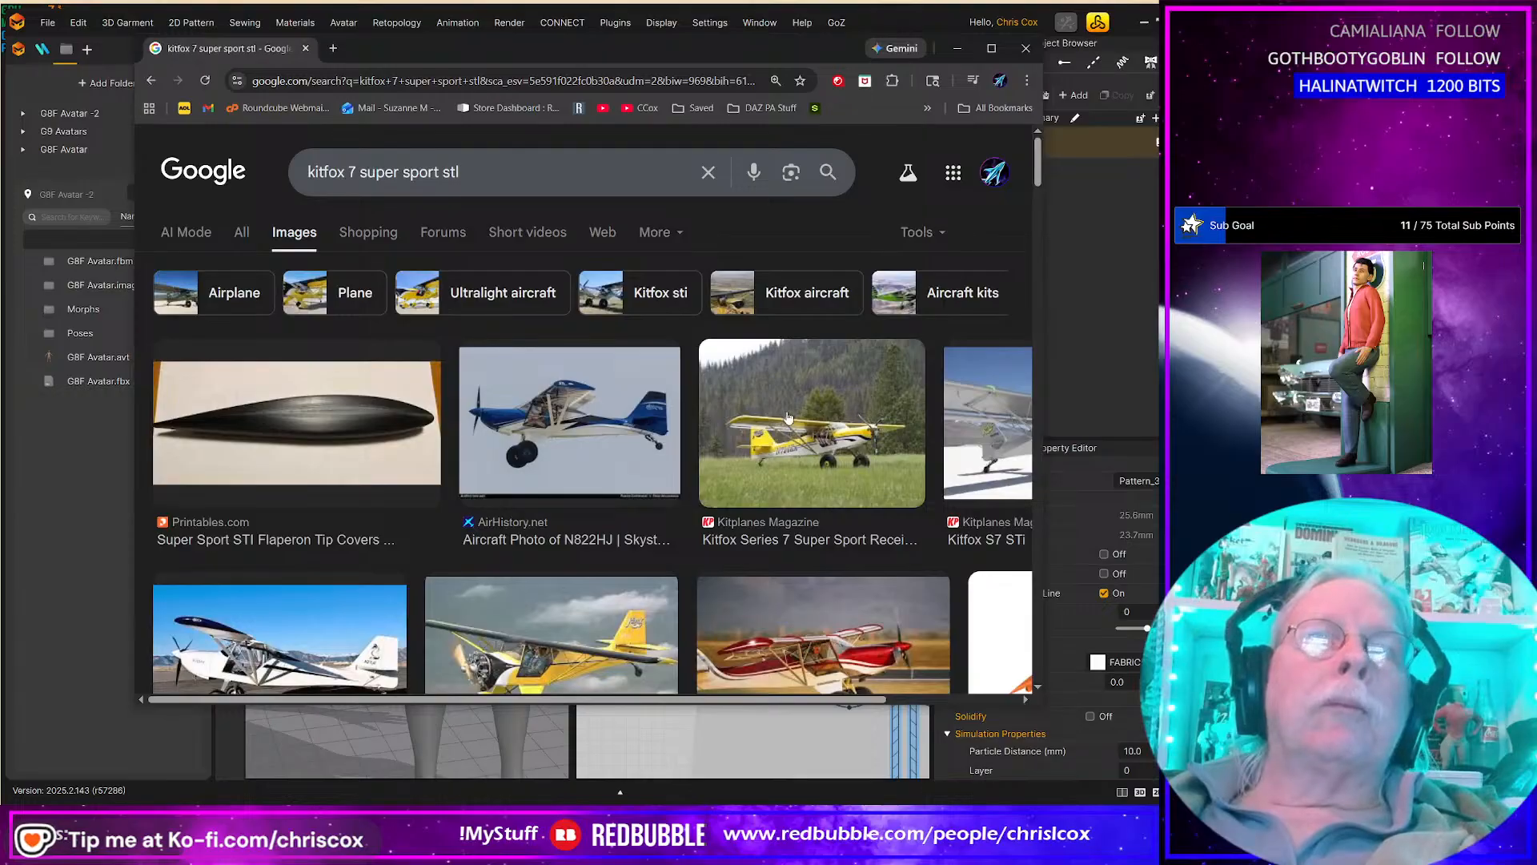
left_click(471, 166)
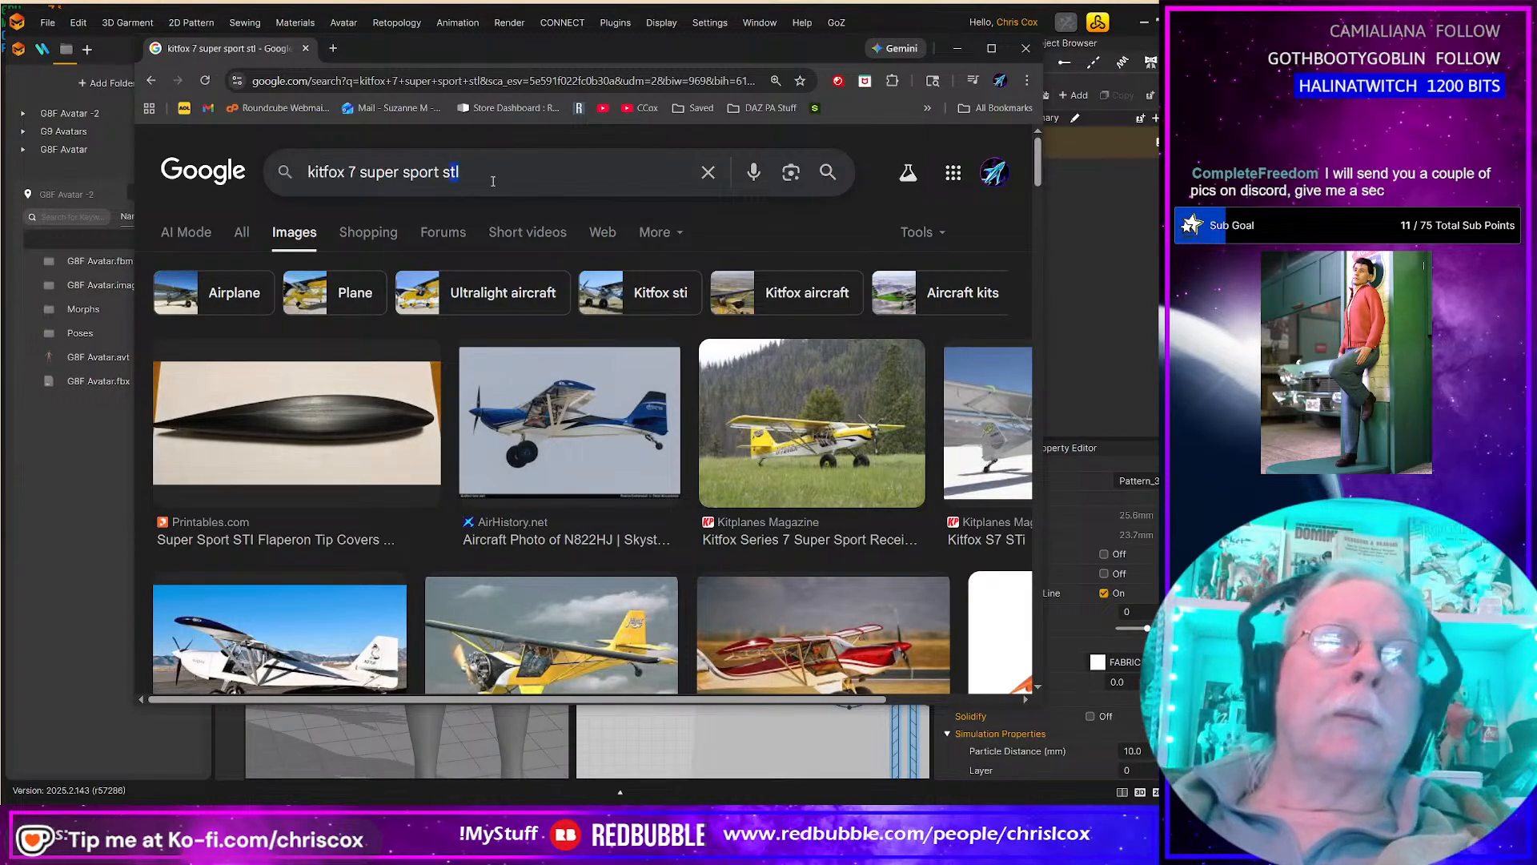
type("obj")
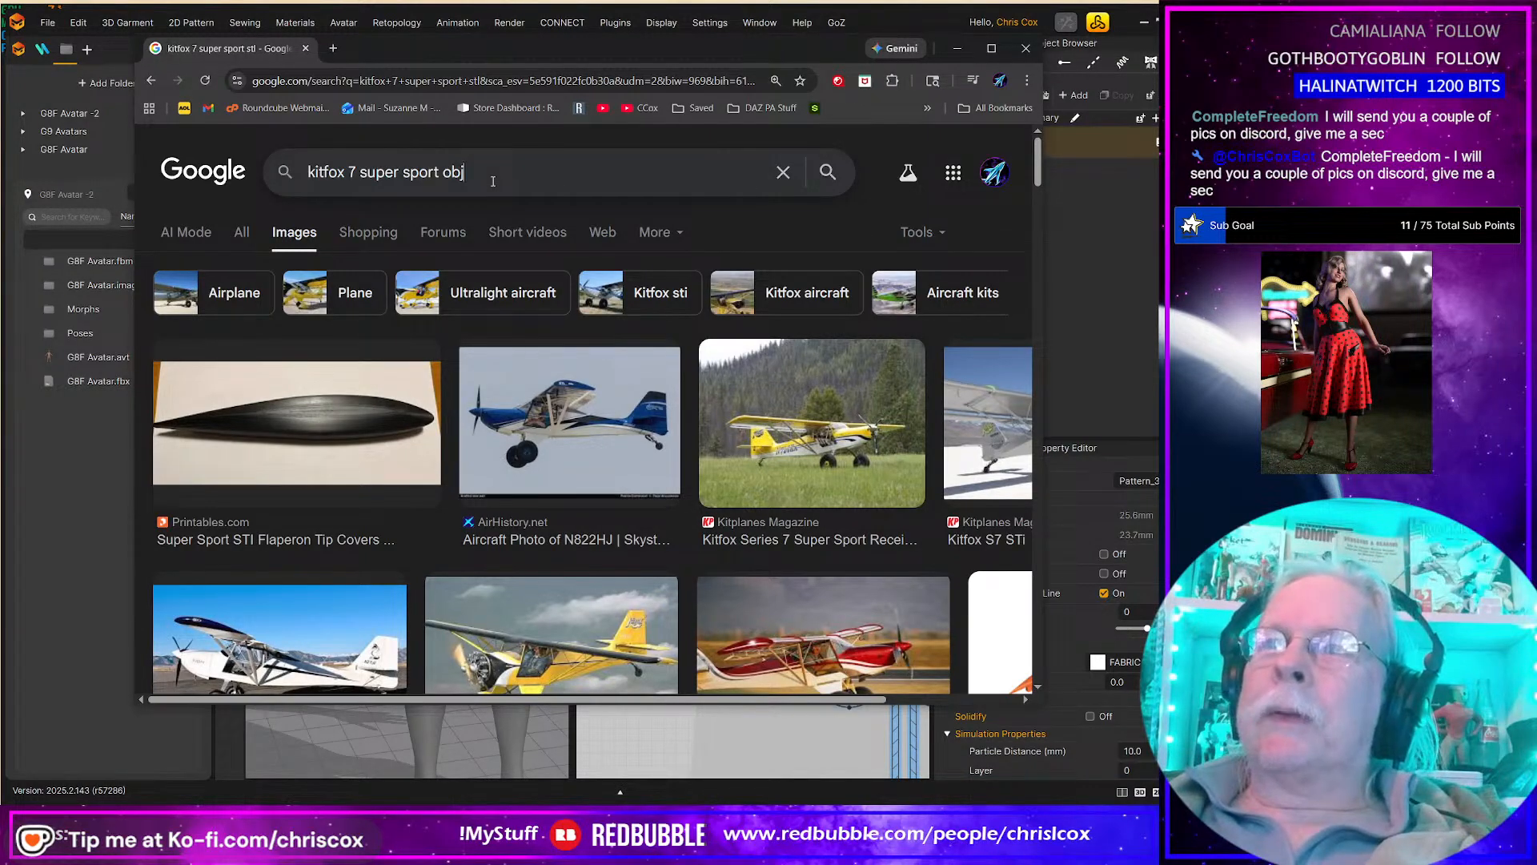
key("Return")
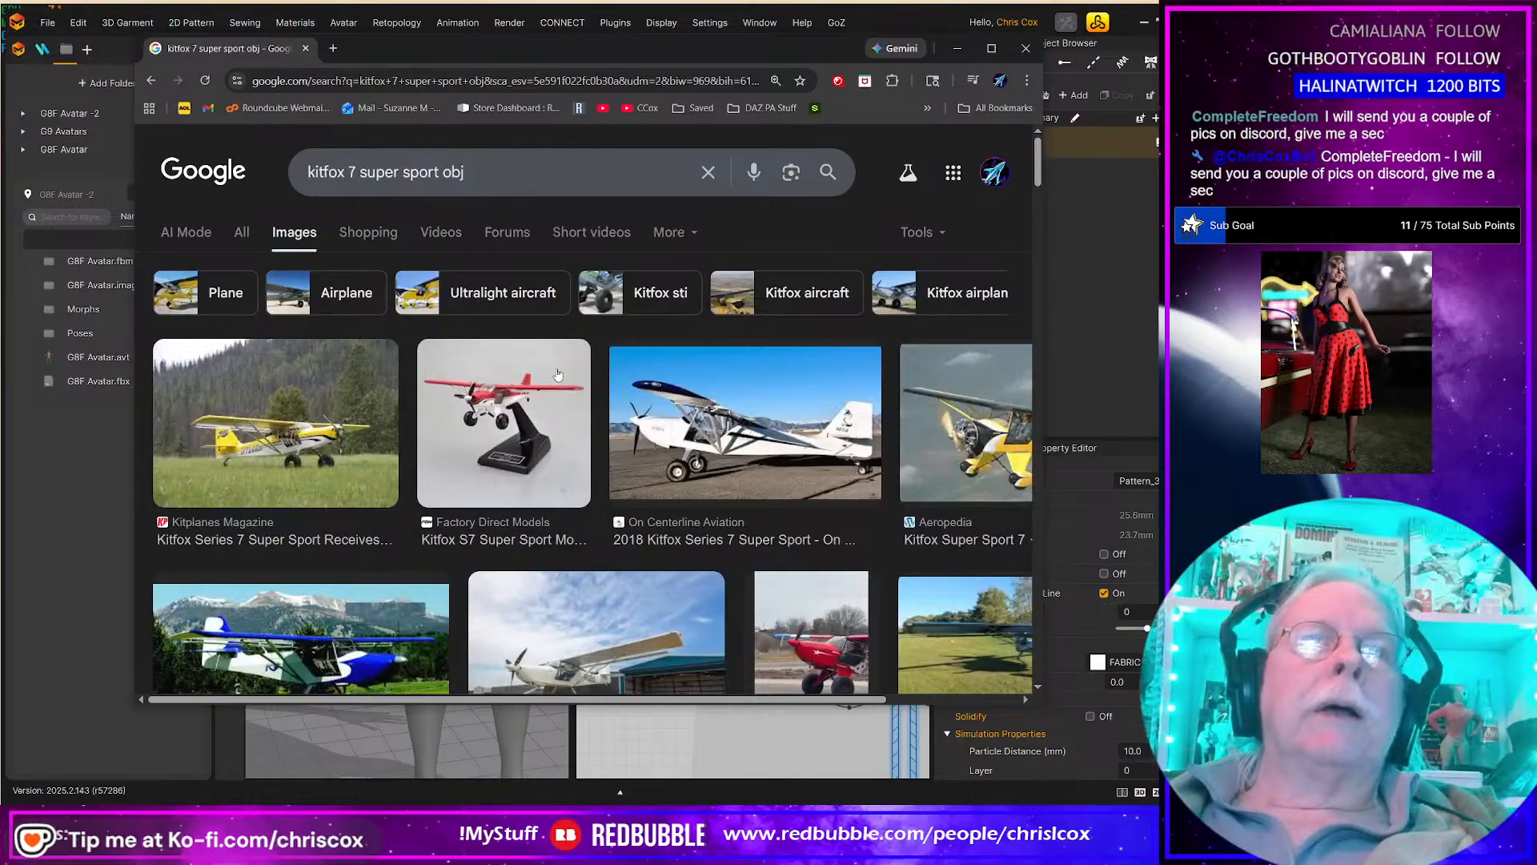
Step: Preview the red Kitfox S7 Super Sport model plane image result
scroll(513, 420, "down", 2)
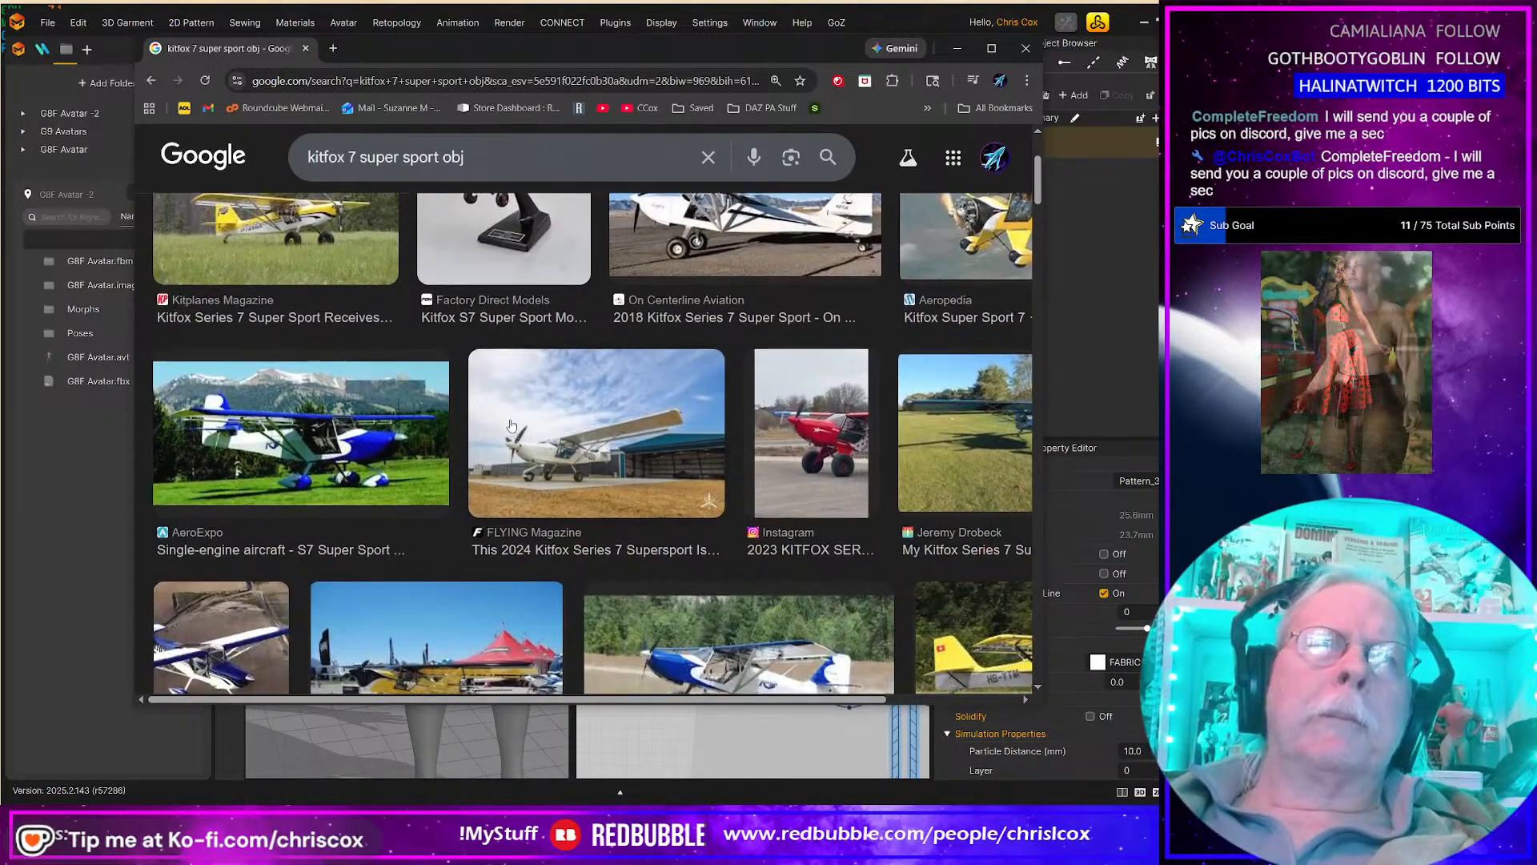
scroll(516, 408, "up", 2)
left_click(516, 408)
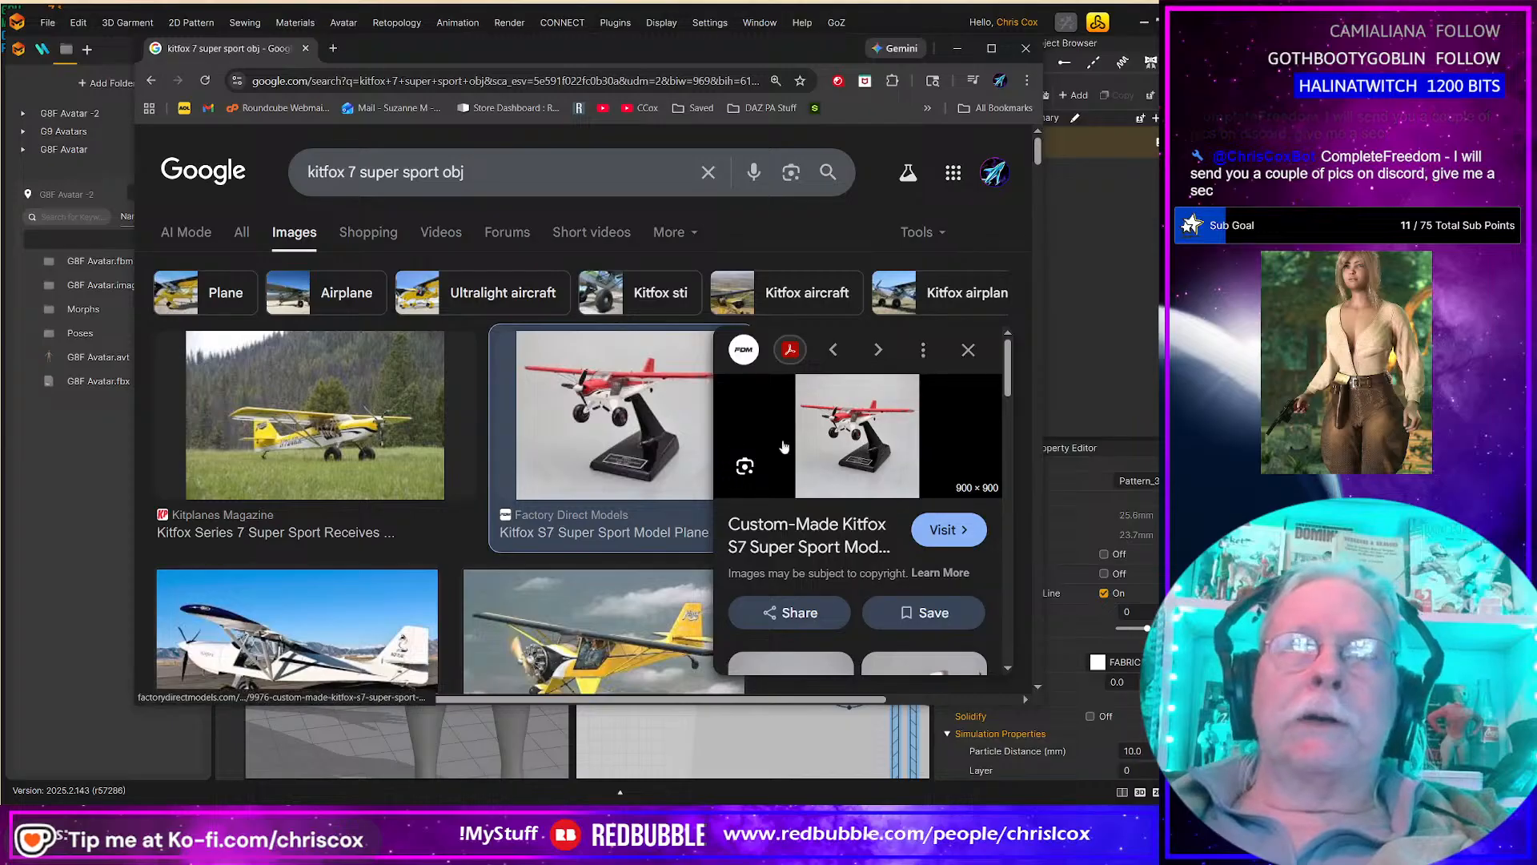
scroll(616, 440, "down", 3)
scroll(619, 432, "down", 3)
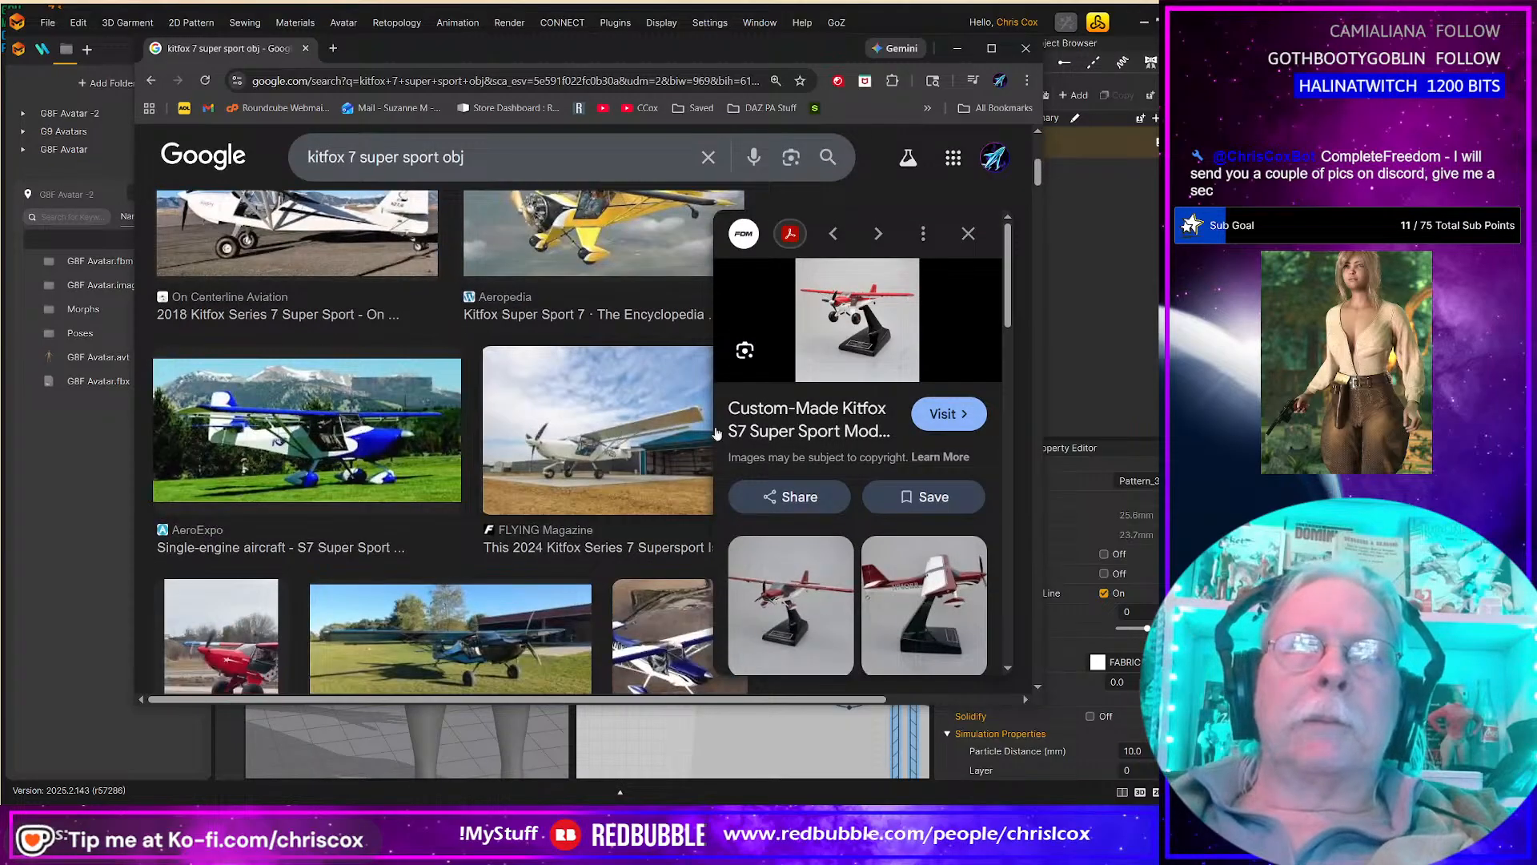
Step: Visit the Factory Direct Models Kitfox S7 product page and scroll through its description
left_click(944, 414)
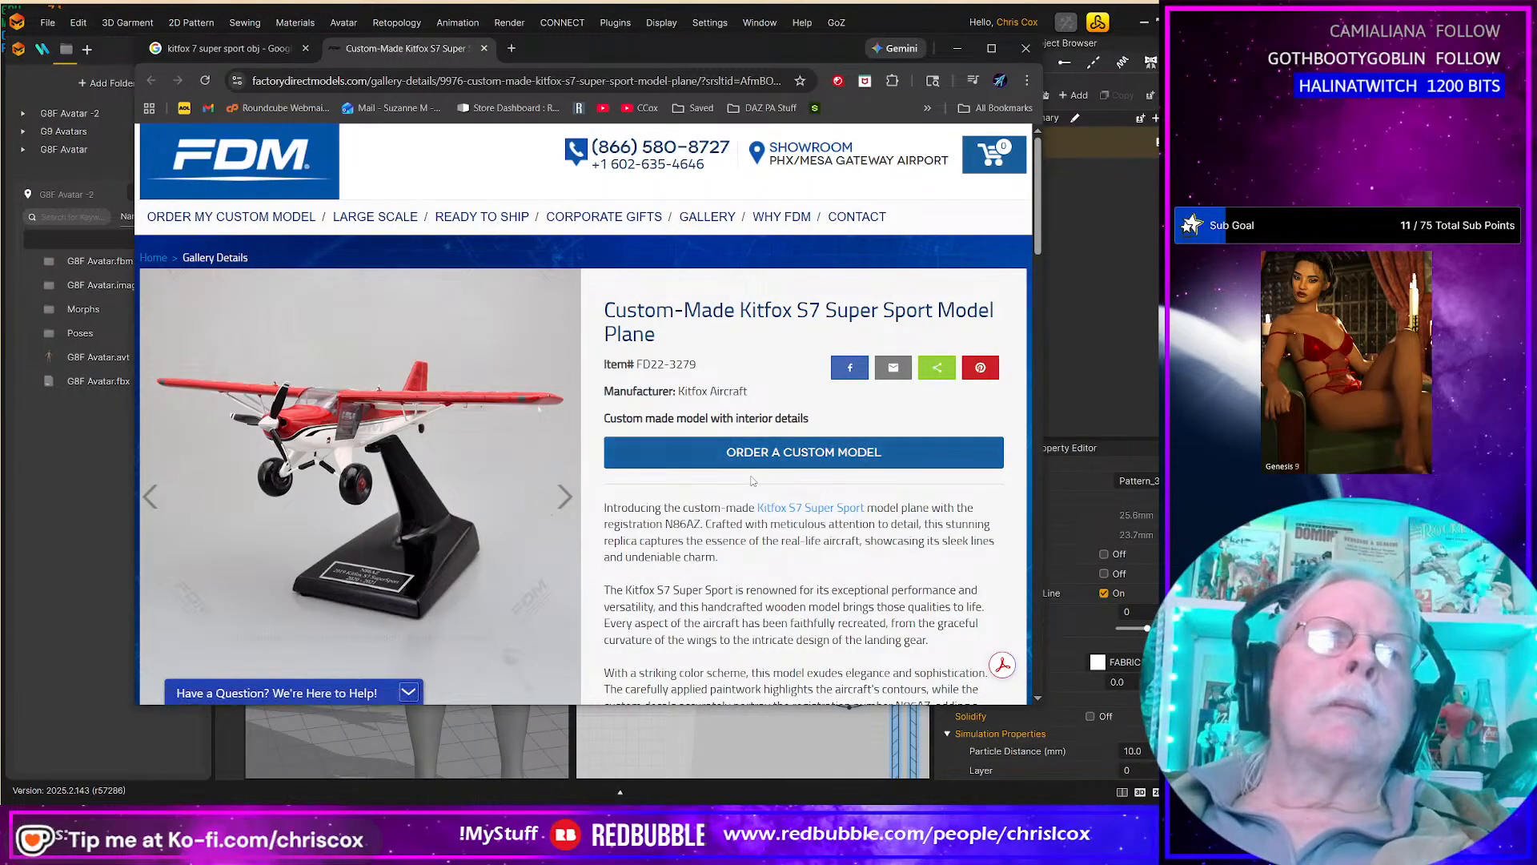
scroll(718, 469, "down", 15)
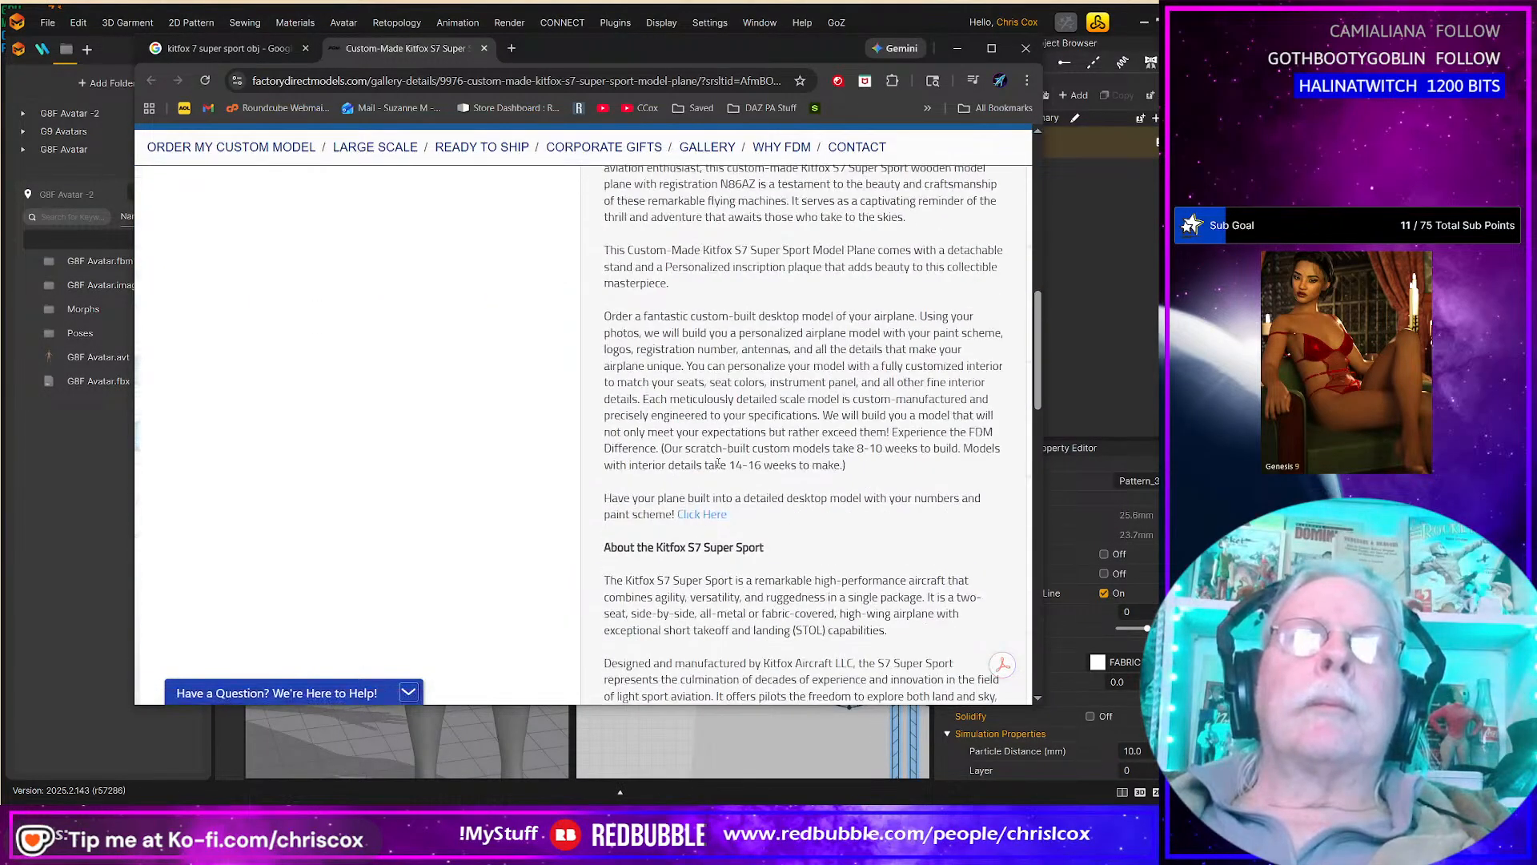
scroll(718, 463, "down", 4)
scroll(718, 463, "up", 10)
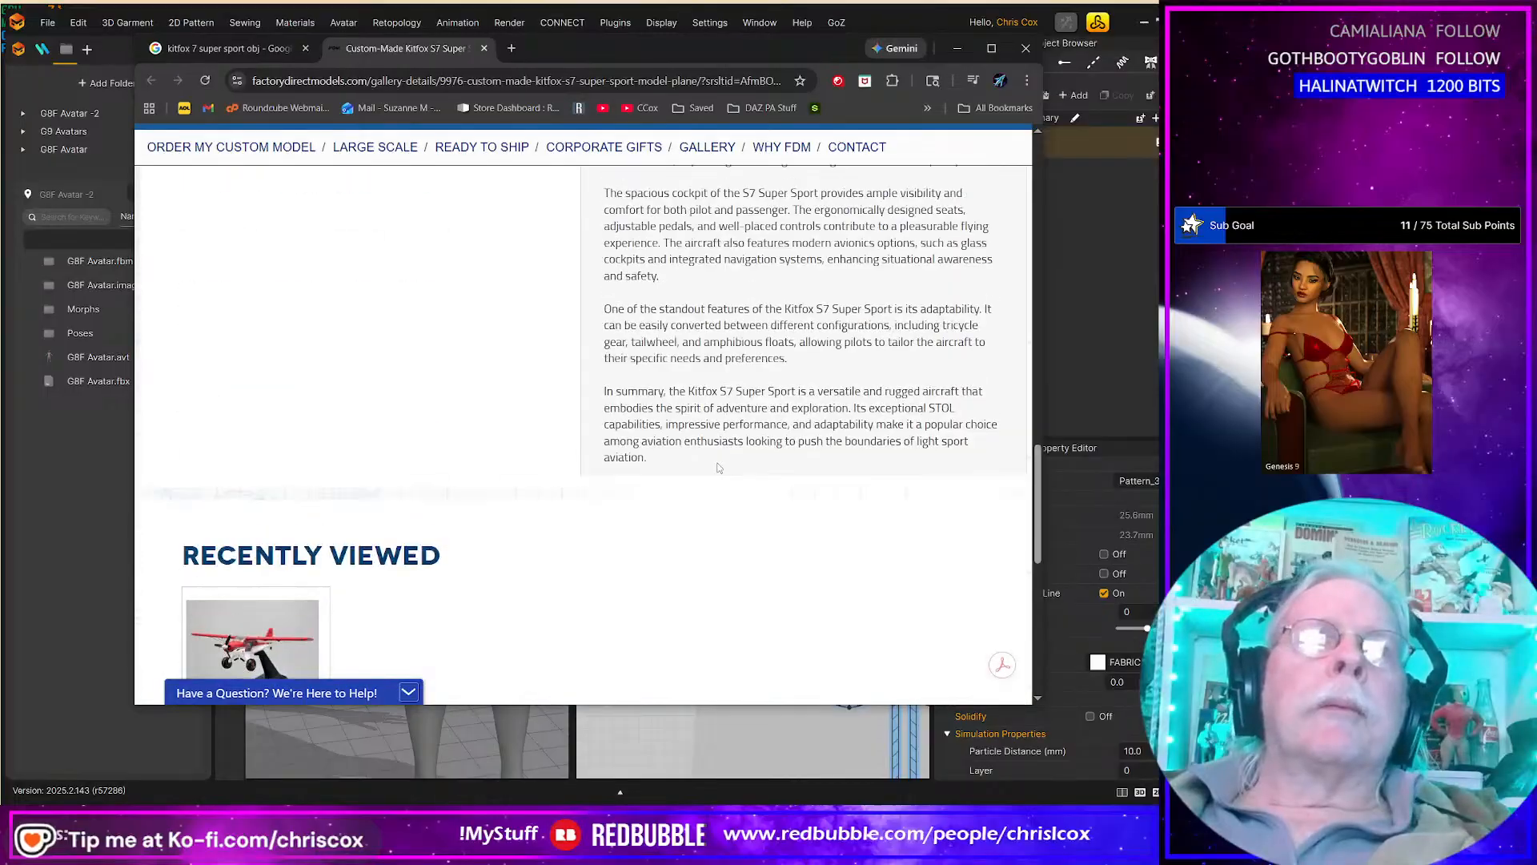
scroll(718, 462, "up", 5)
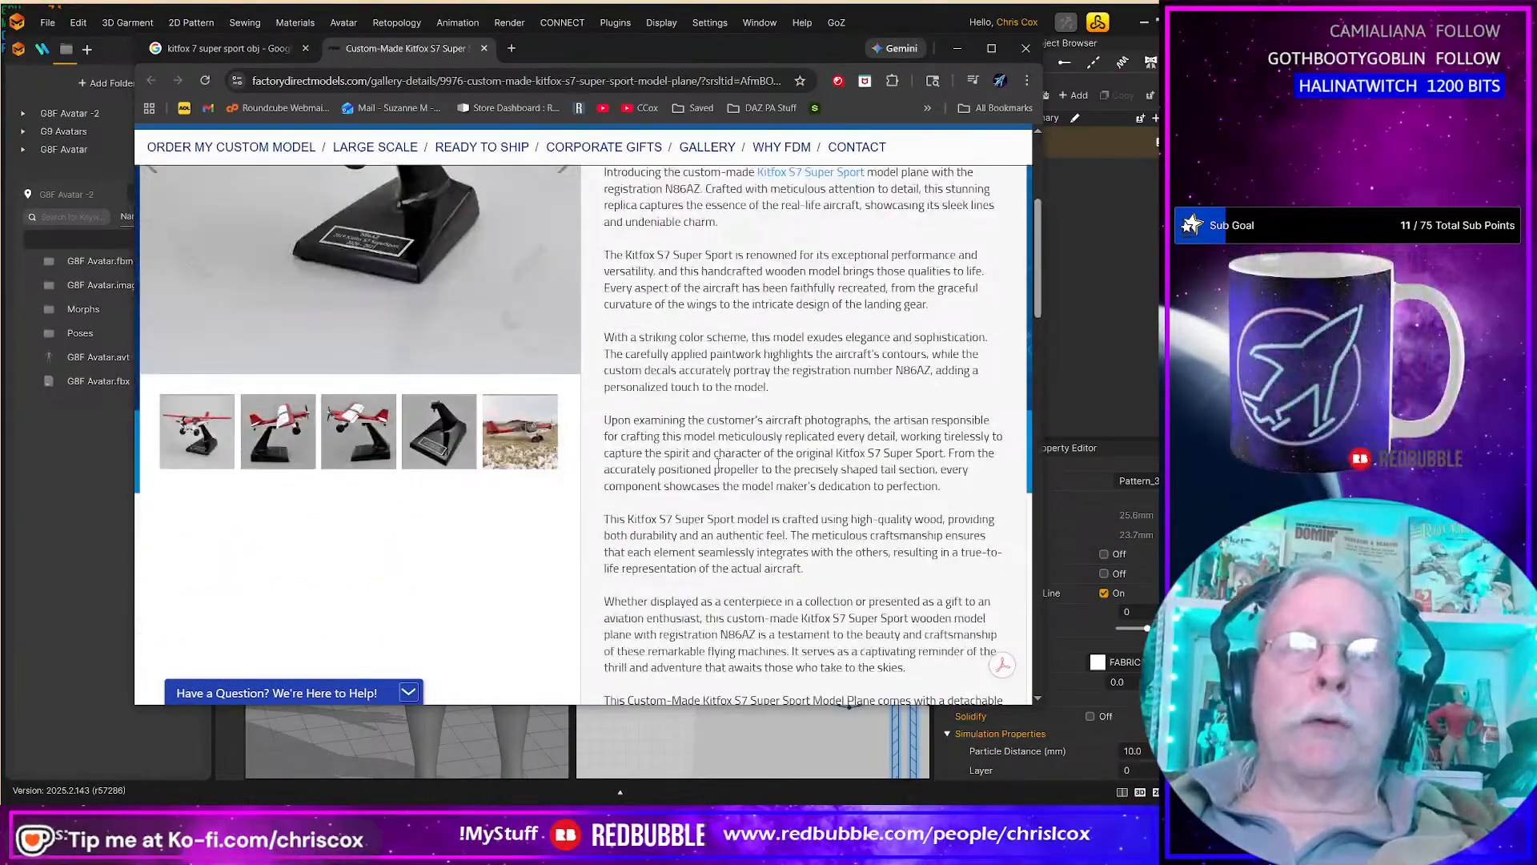
scroll(718, 463, "down", 5)
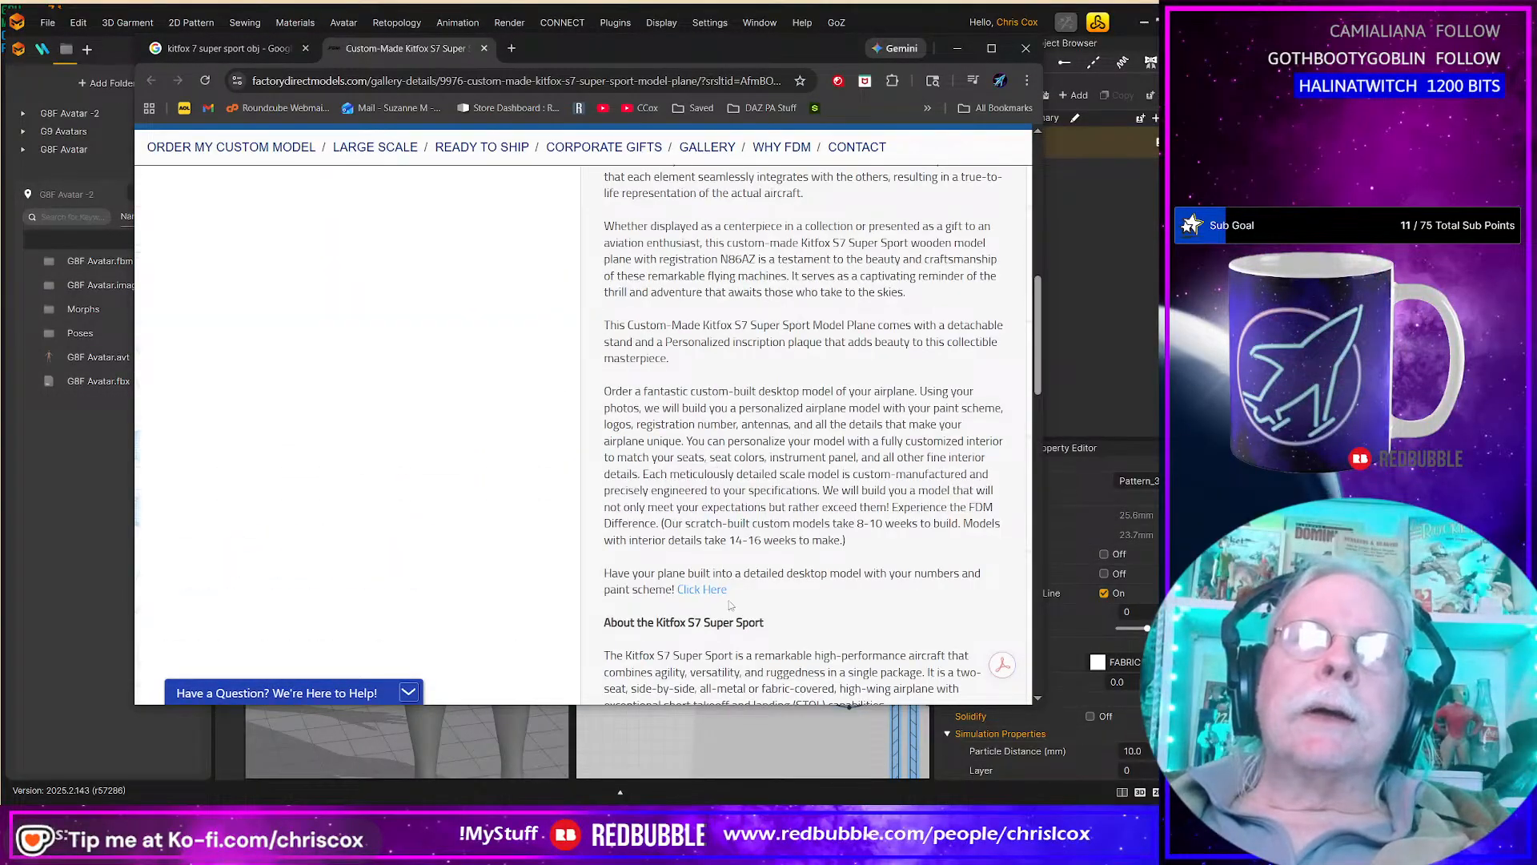
scroll(854, 587, "up", 10)
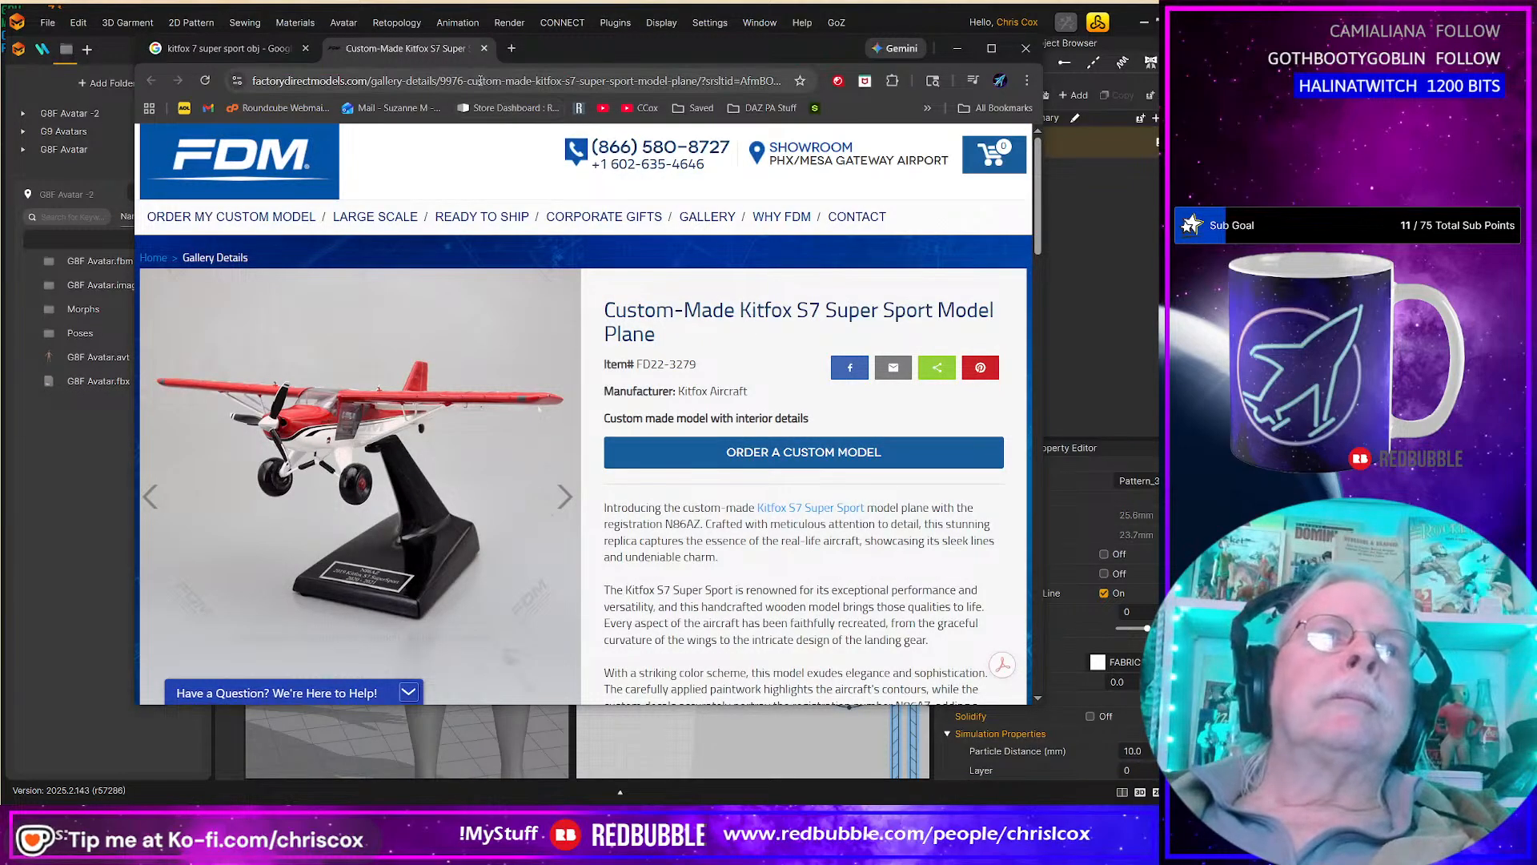
Step: Offset the waist pattern's curved lower edge as a 25 mm internal line
left_click_drag(559, 50, 1536, 64)
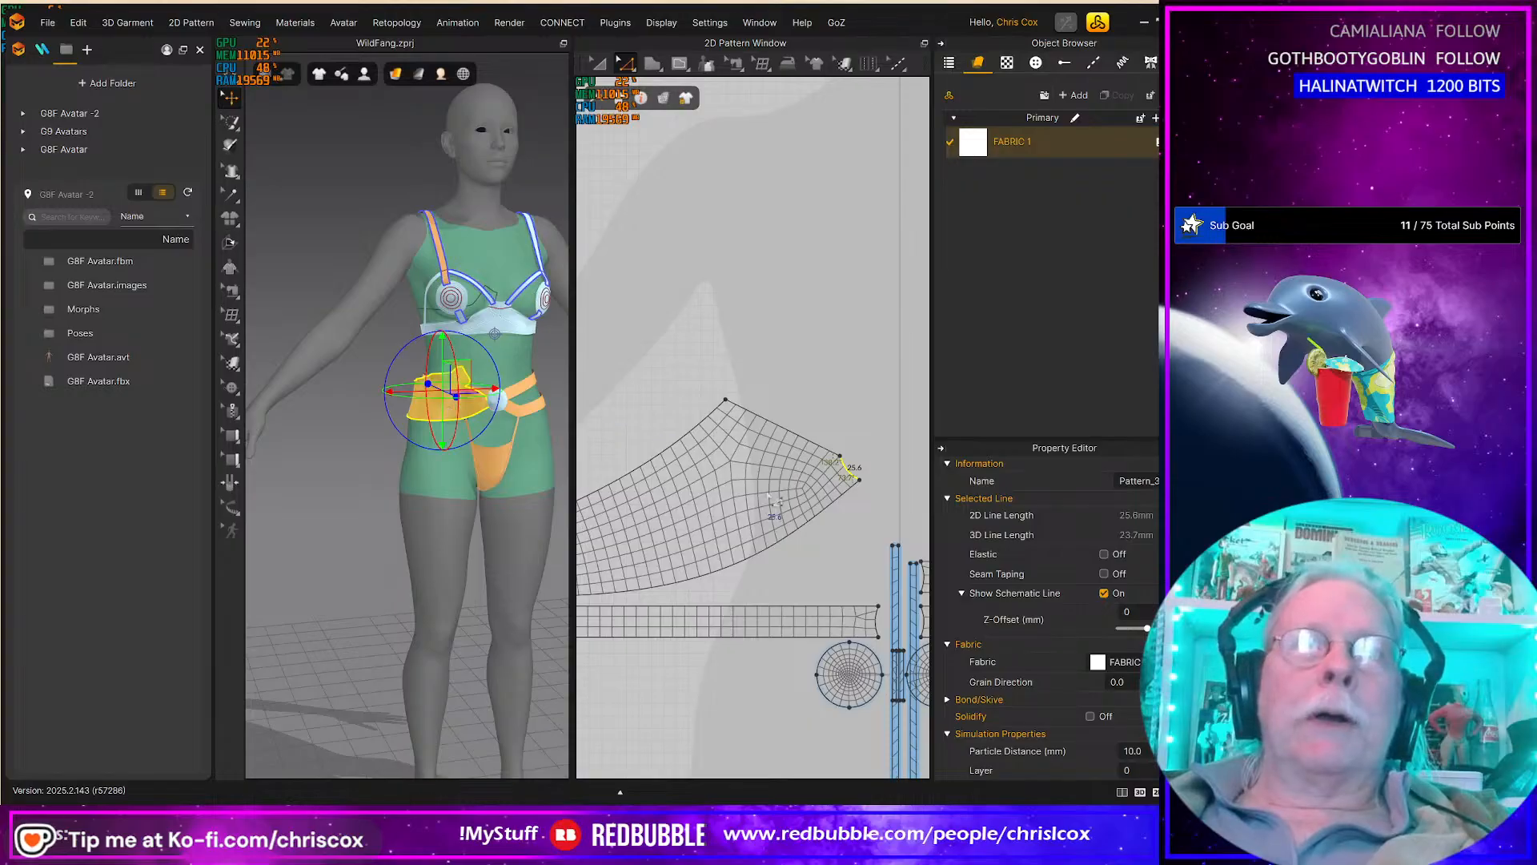
left_click(802, 528)
right_click(802, 528)
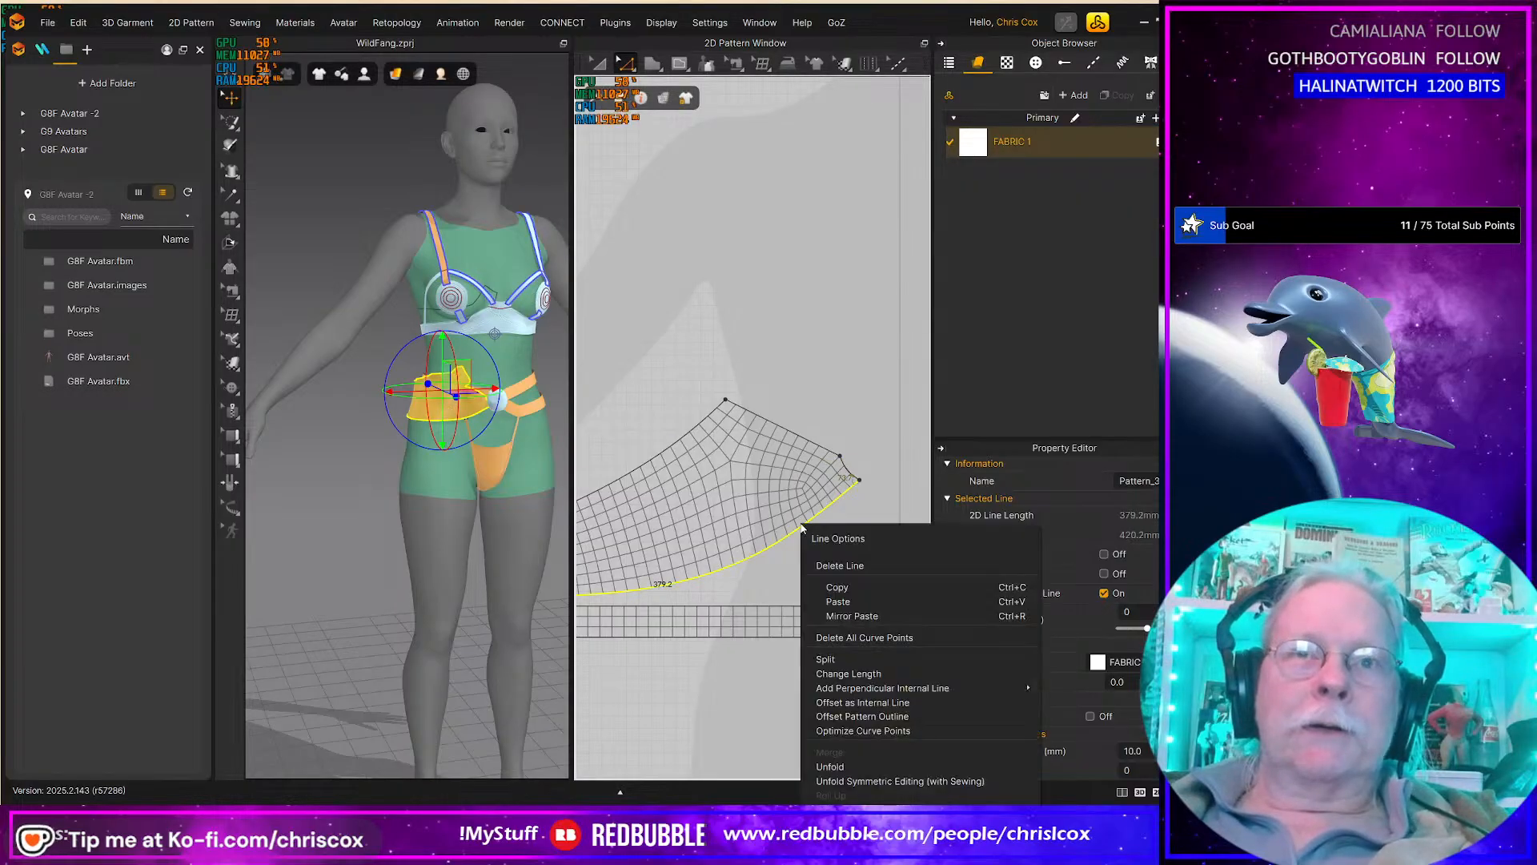
left_click(880, 702)
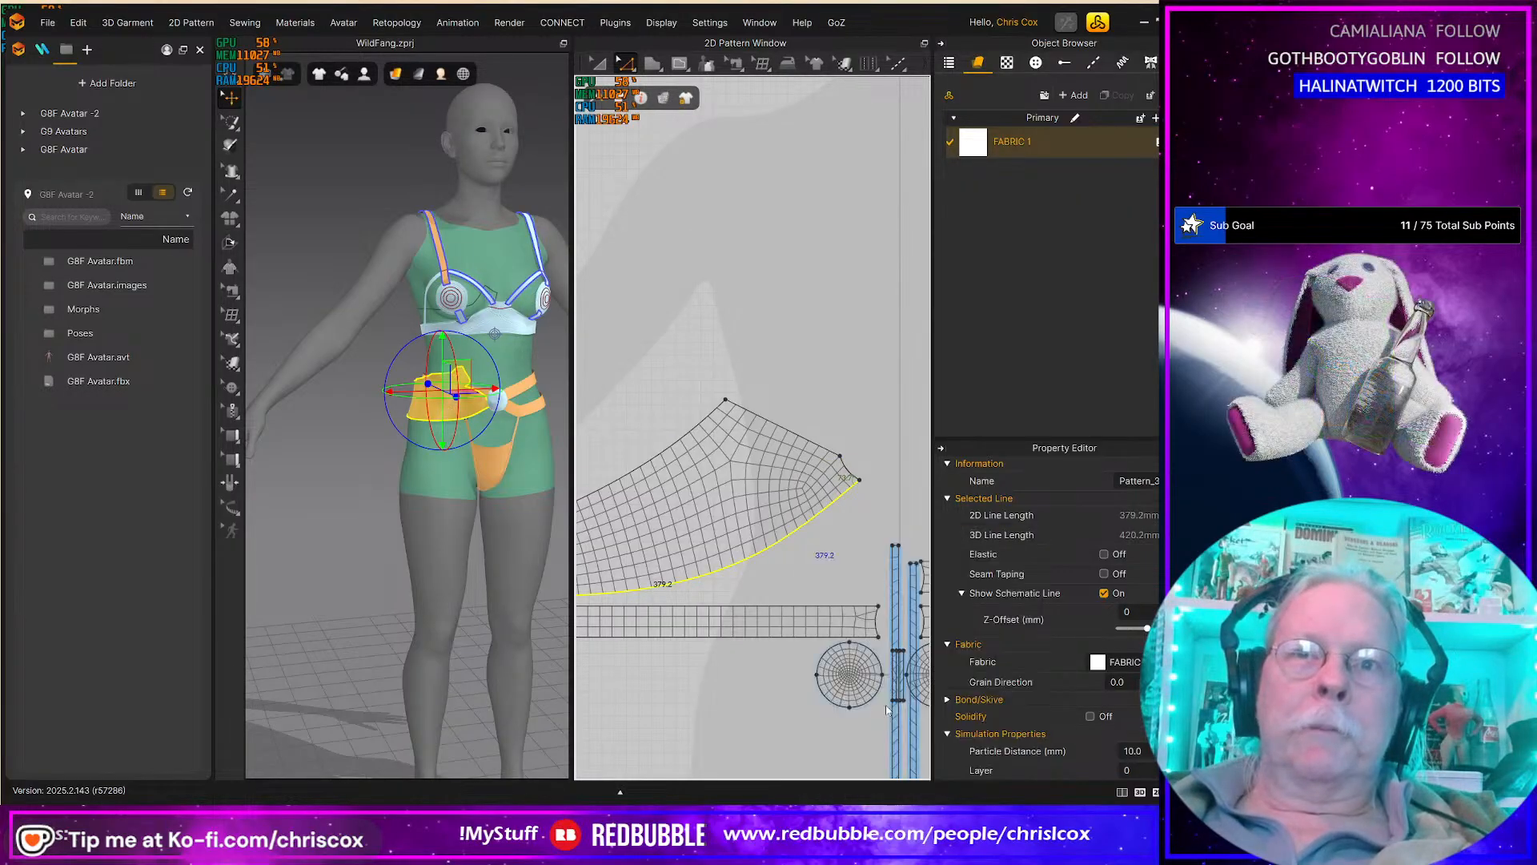
left_click(563, 491)
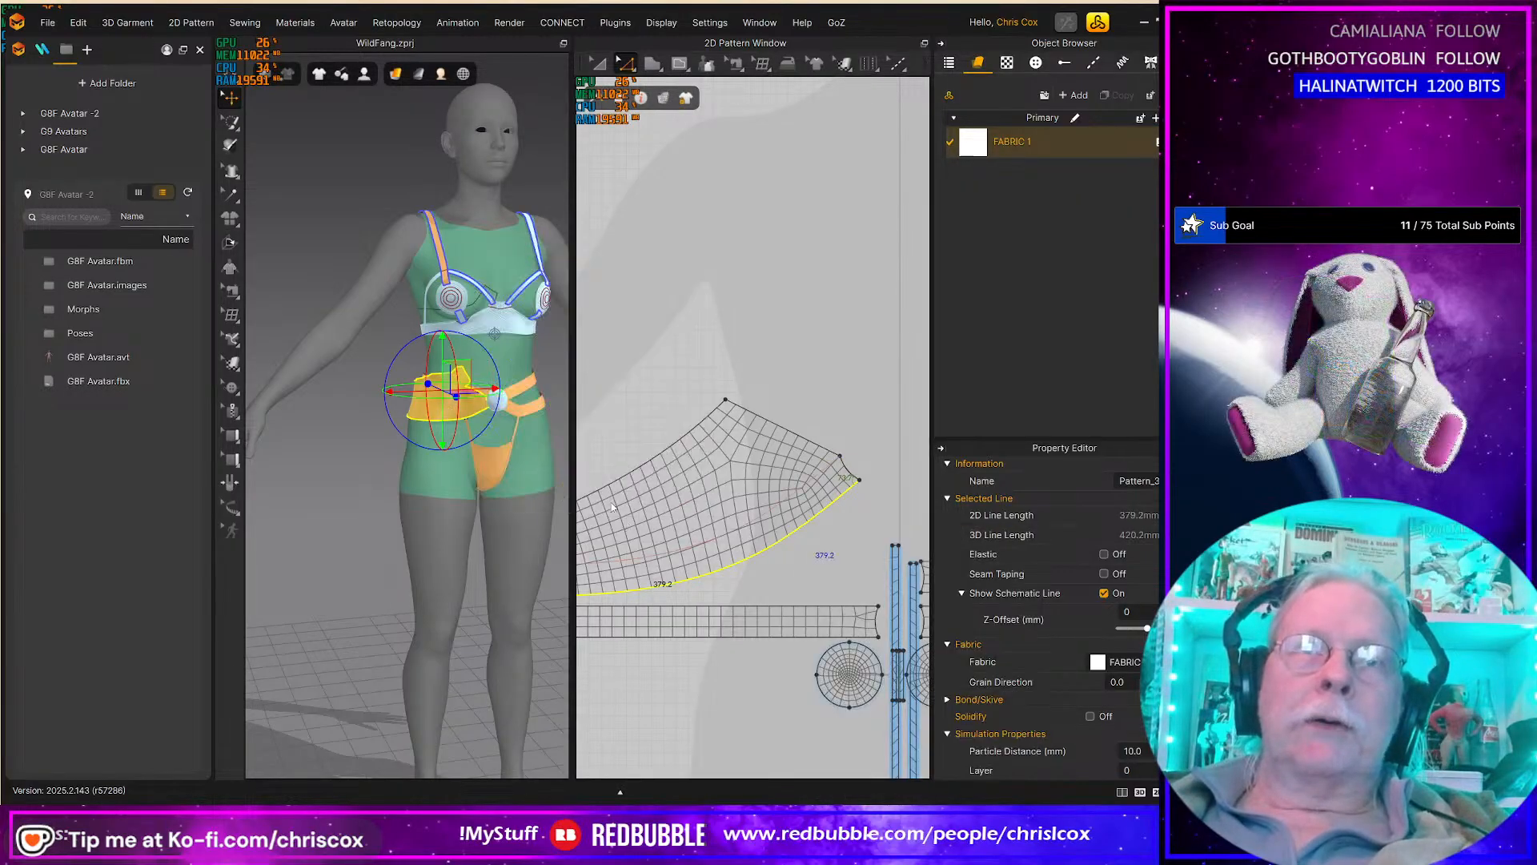
Step: Cut the pattern along that line, delete the upper piece, and re-simulate
left_click(734, 530)
right_click(736, 532)
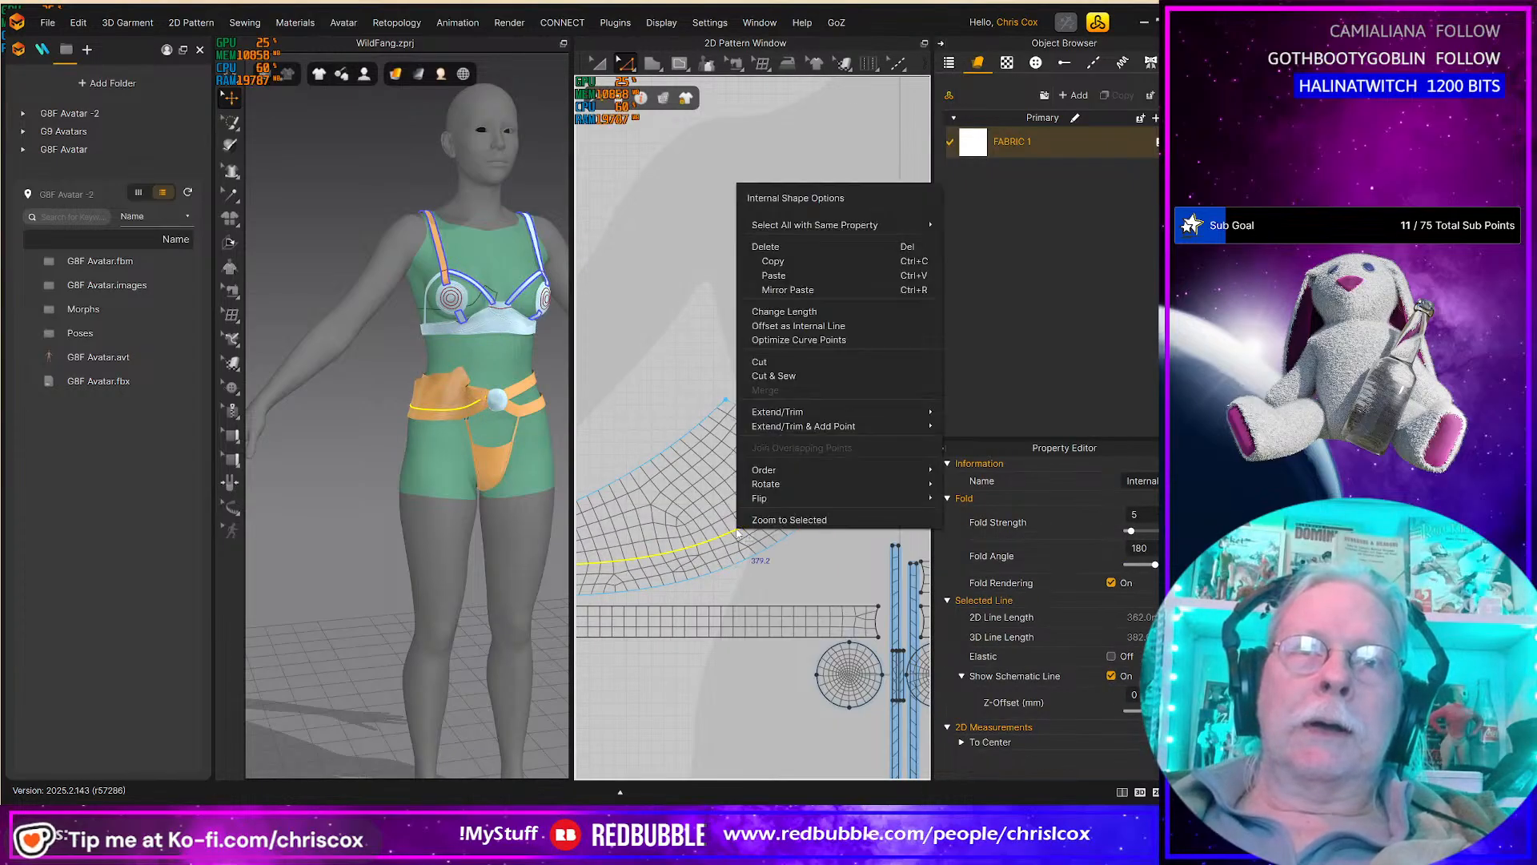
left_click(763, 364)
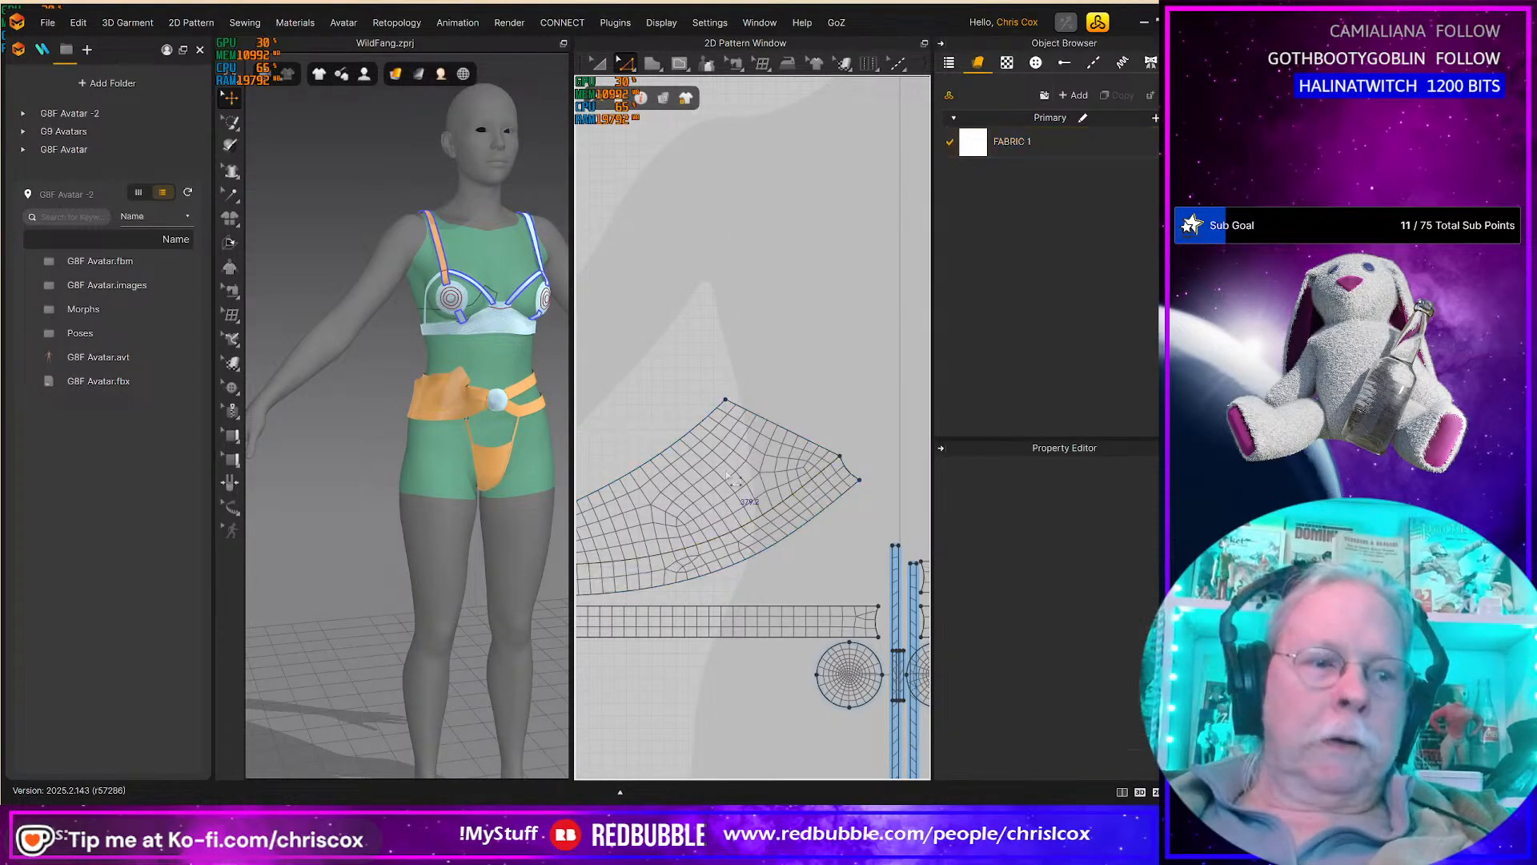
left_click(721, 471)
key("Delete")
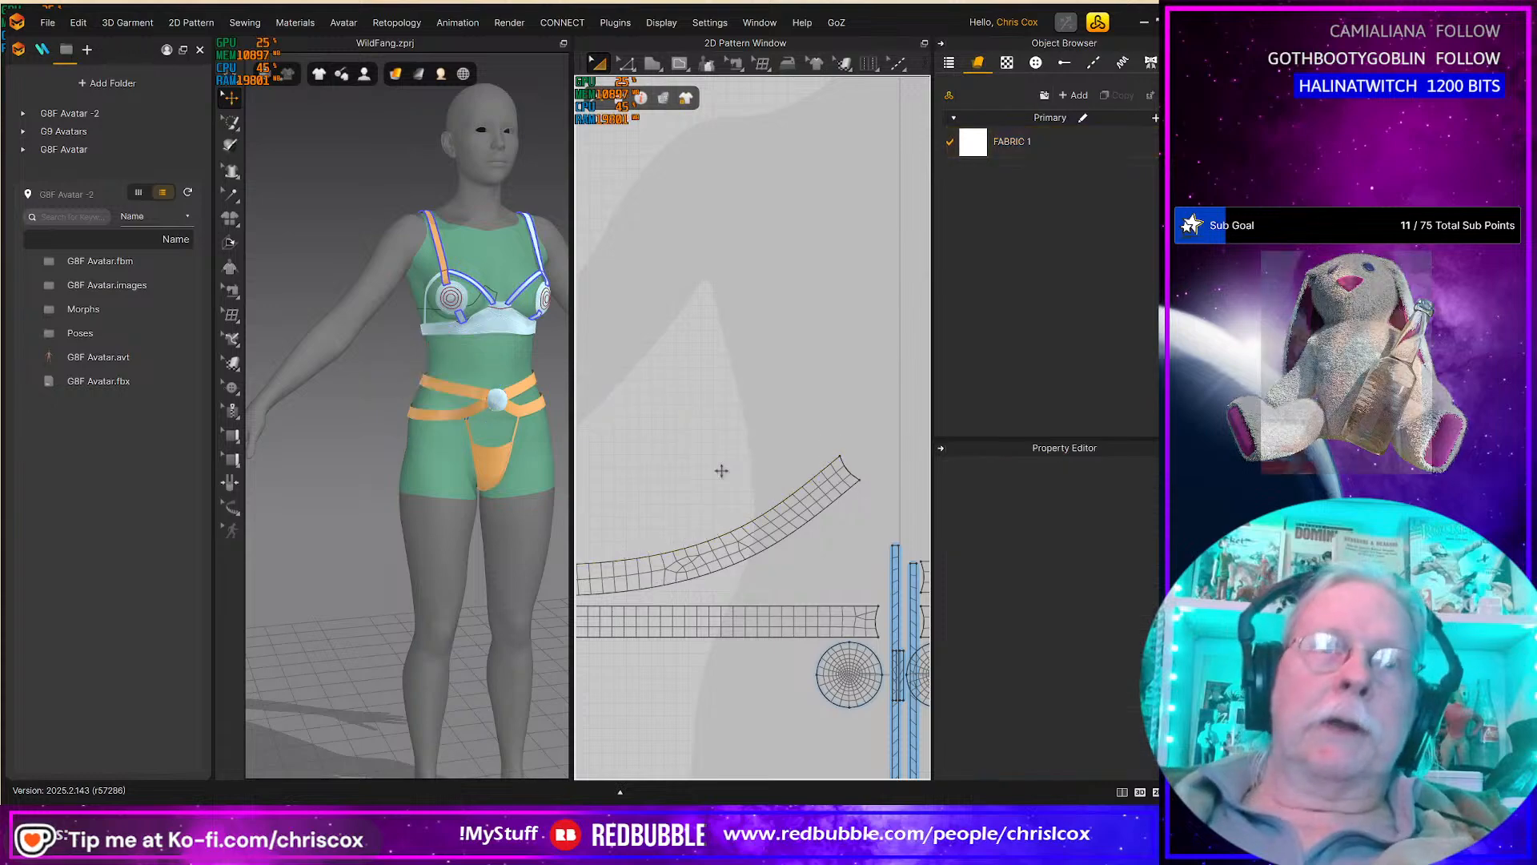
key("space")
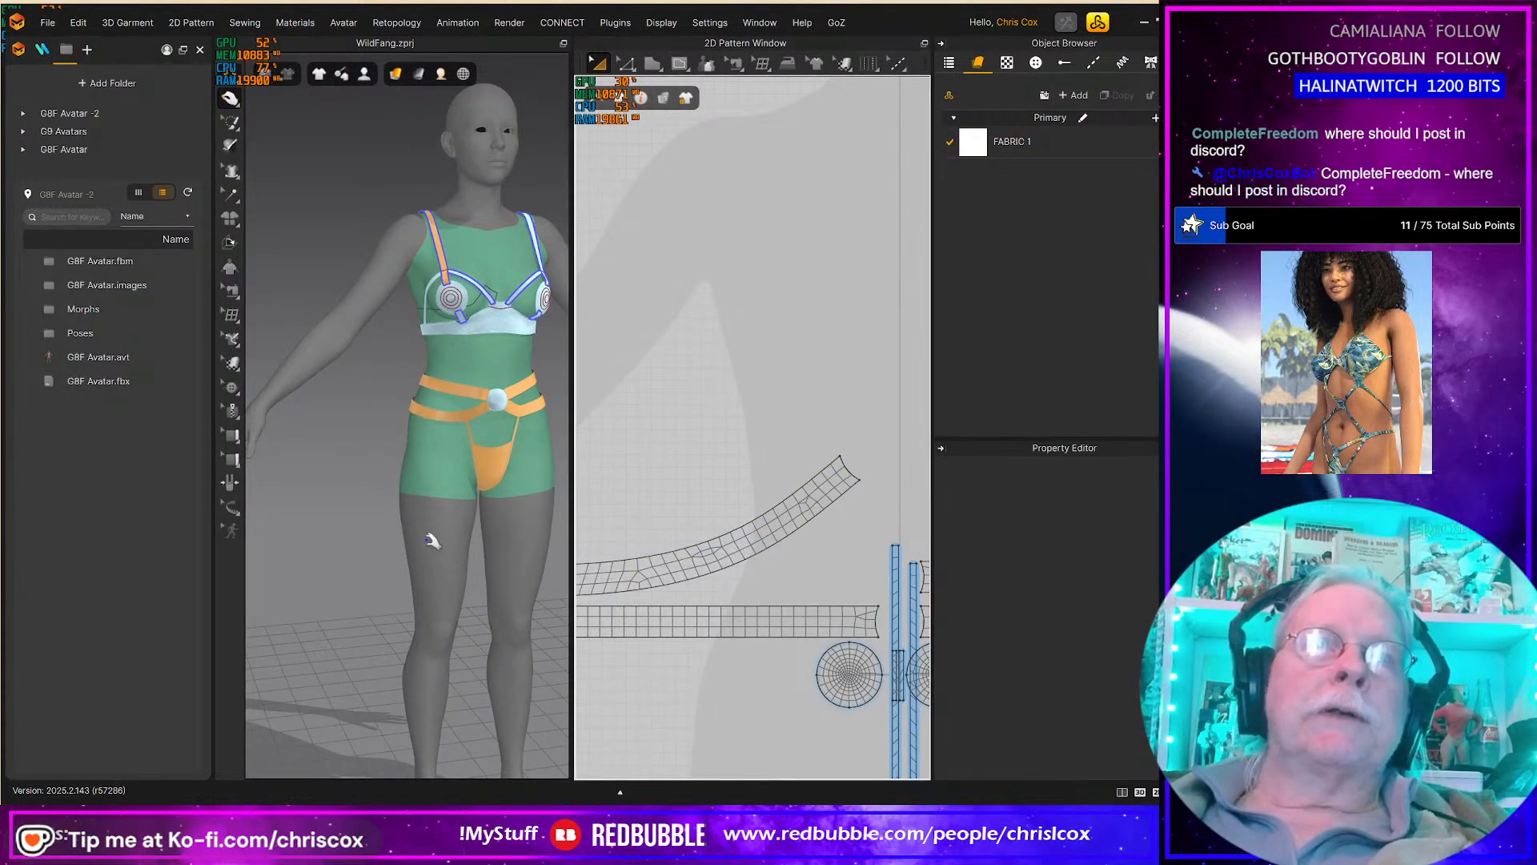
right_click_drag(413, 461, 653, 470)
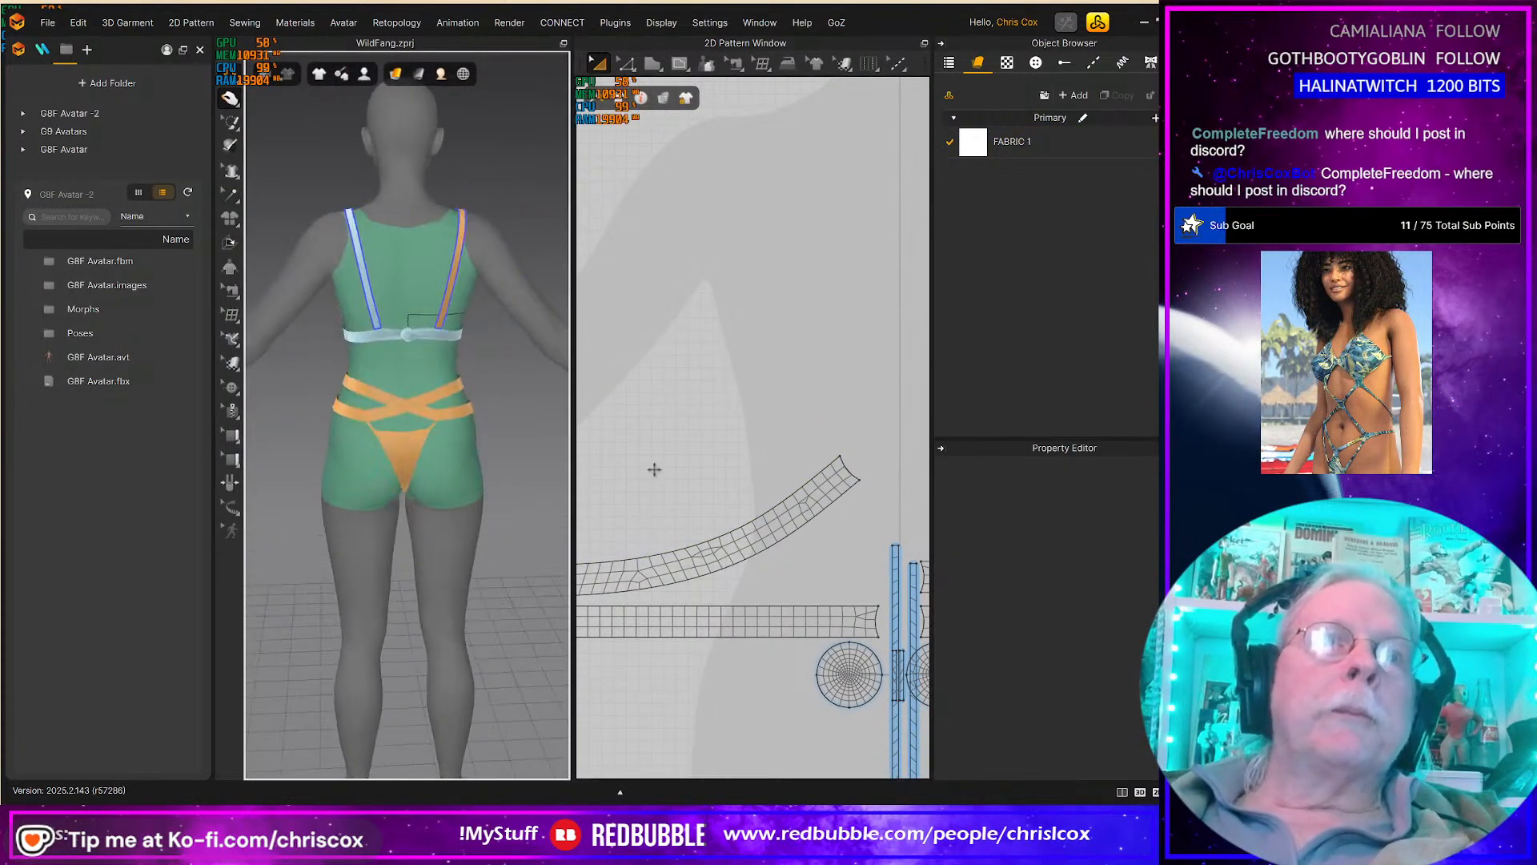
left_click(475, 409)
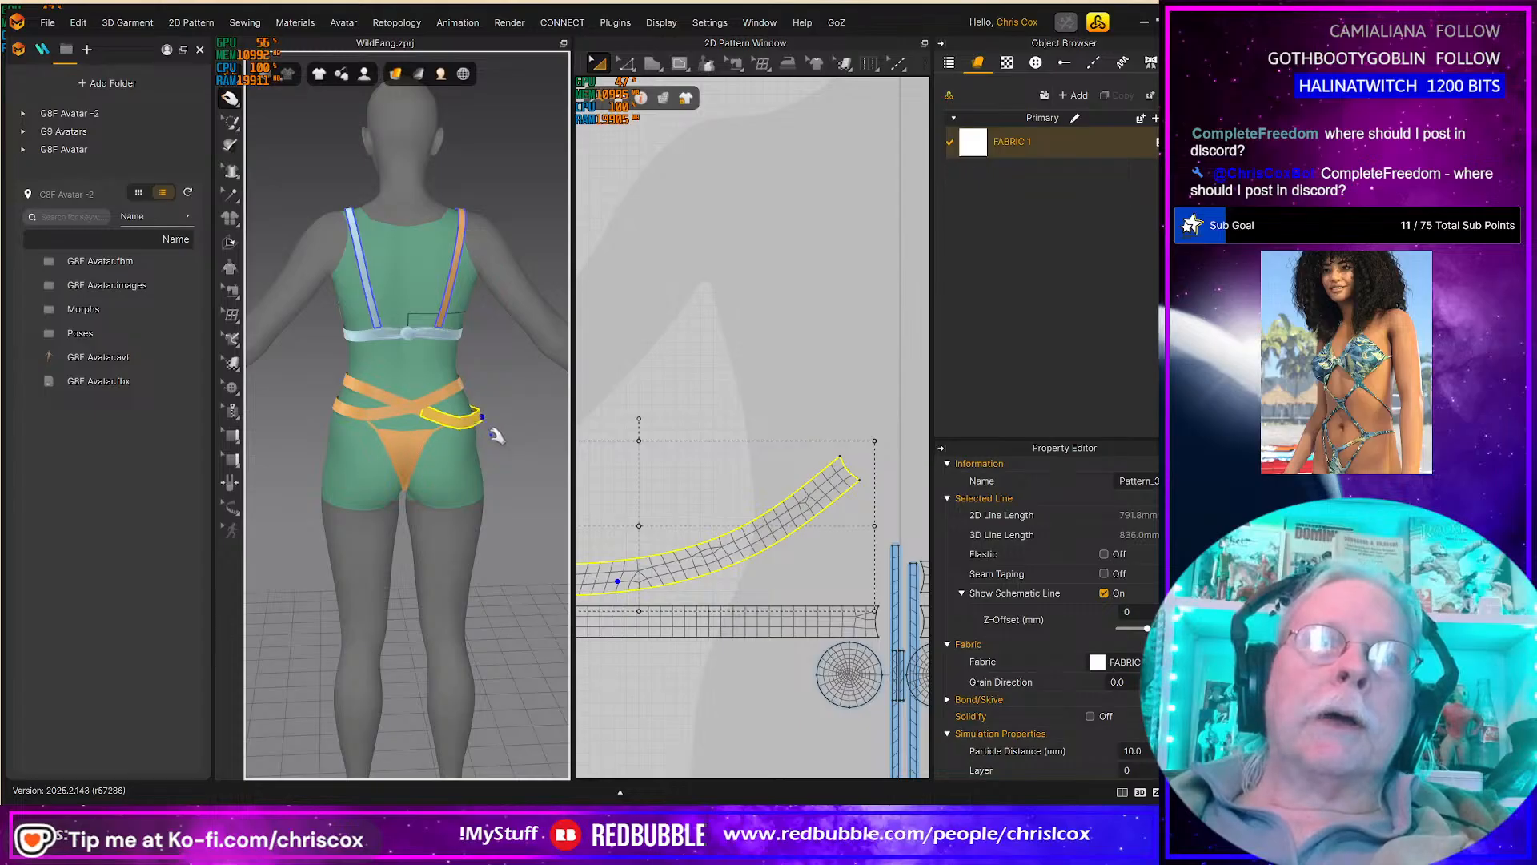
right_click_drag(499, 445, 289, 446)
right_click_drag(825, 520, 931, 490)
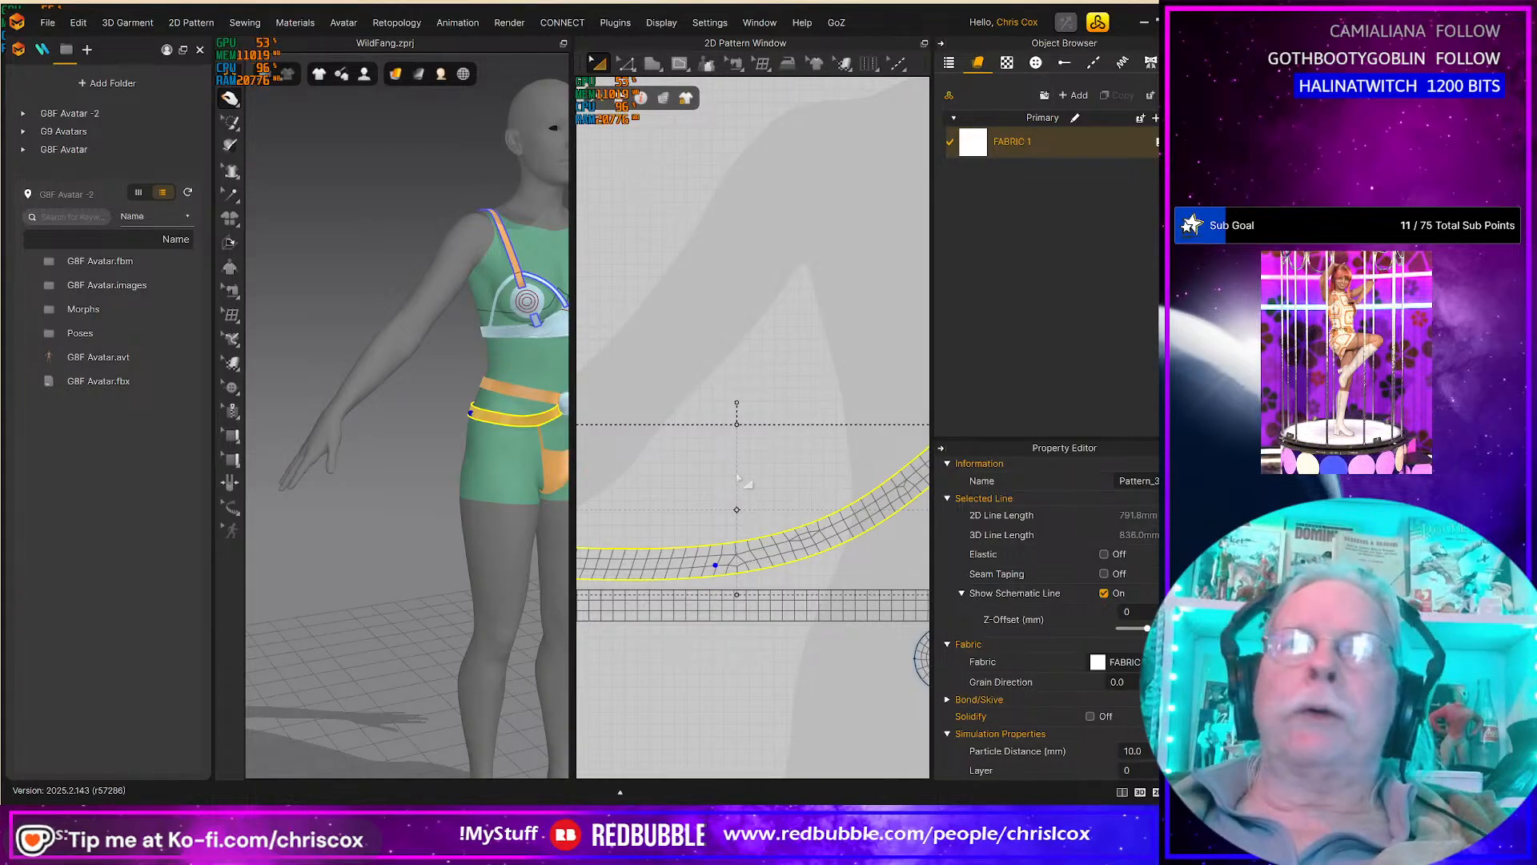
scroll(829, 406, "down", 1)
scroll(747, 357, "down", 2)
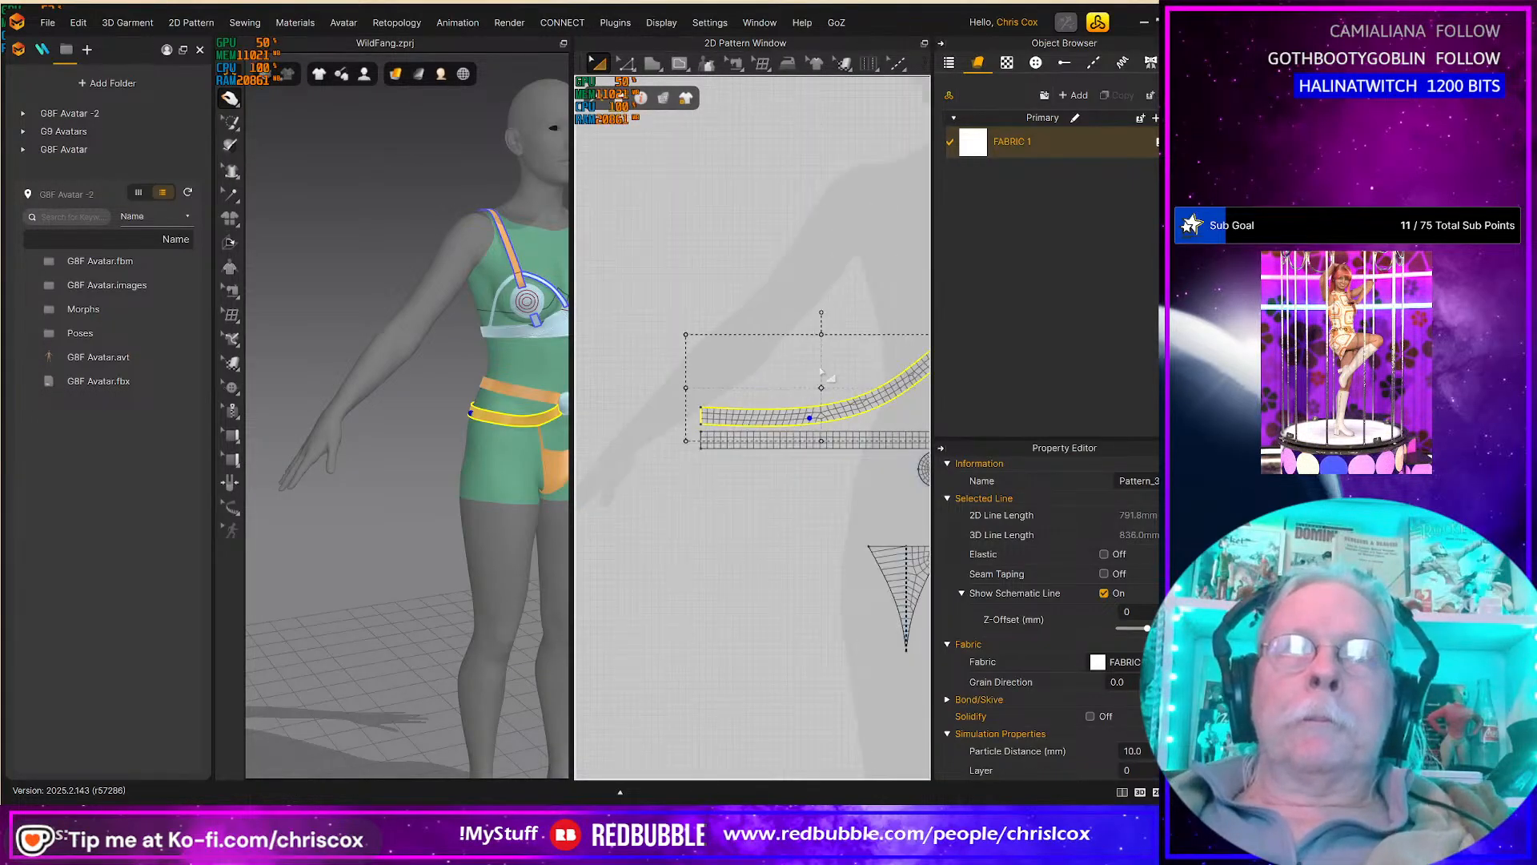
scroll(704, 353, "down", 1)
left_click(721, 354)
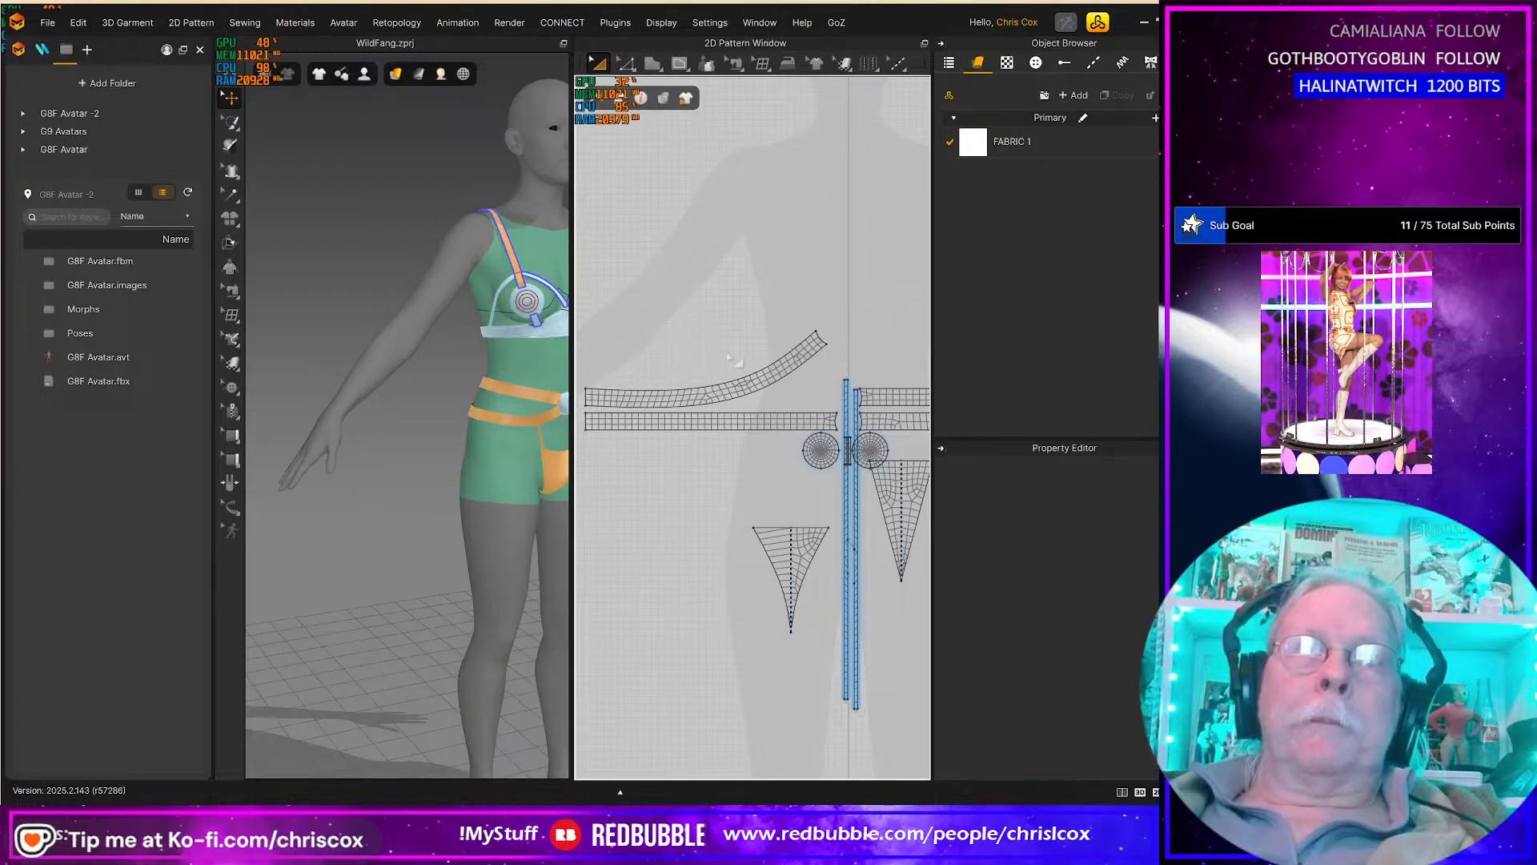
key("ctrl+z")
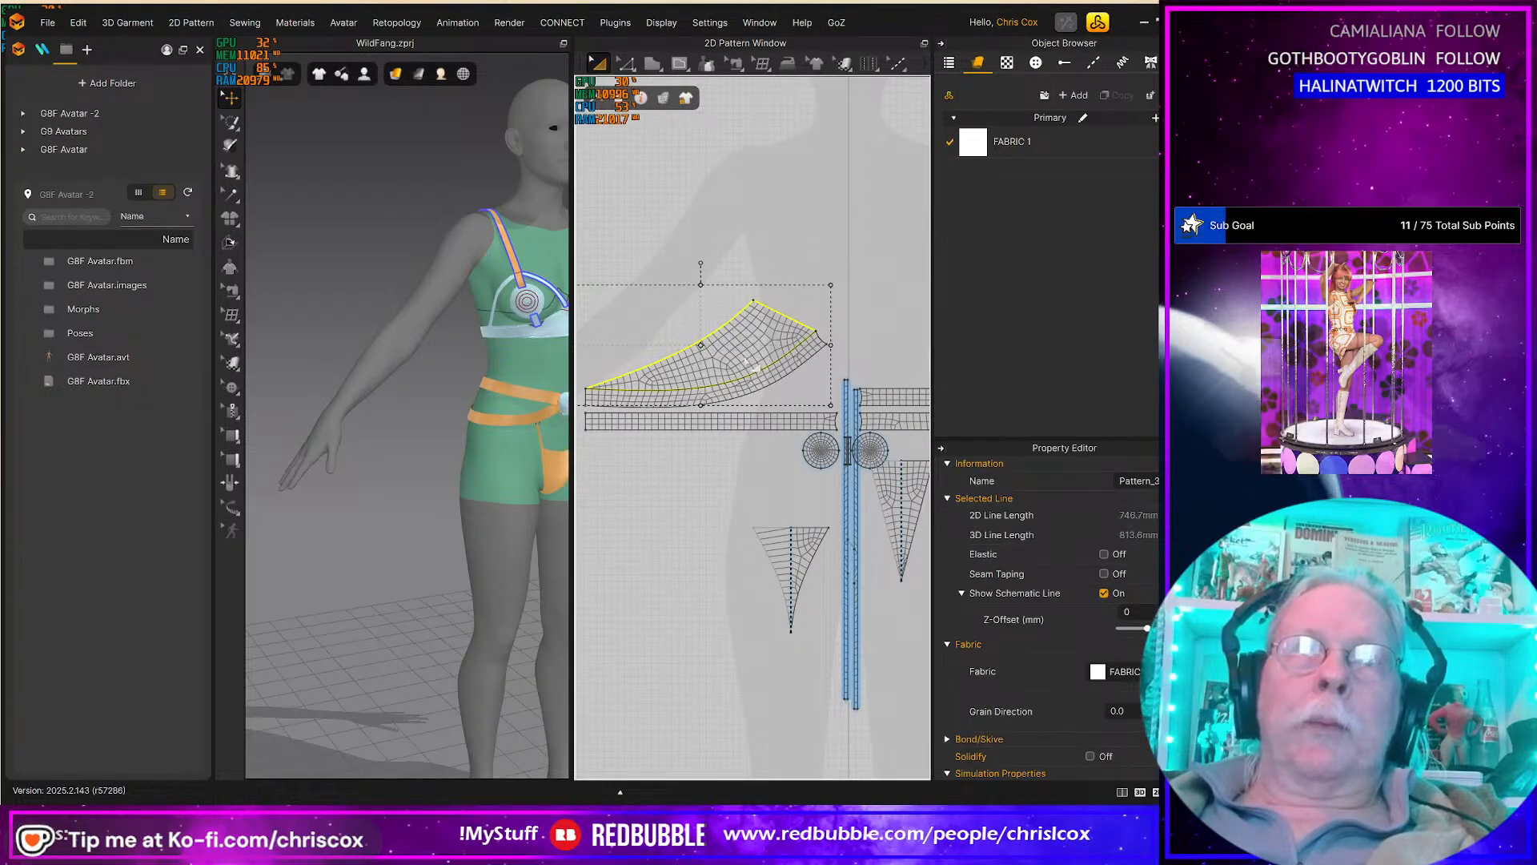
middle_click_drag(747, 361, 807, 363)
key("ctrl+z")
left_click(806, 377)
key("ctrl+z")
middle_click_drag(774, 412, 840, 405)
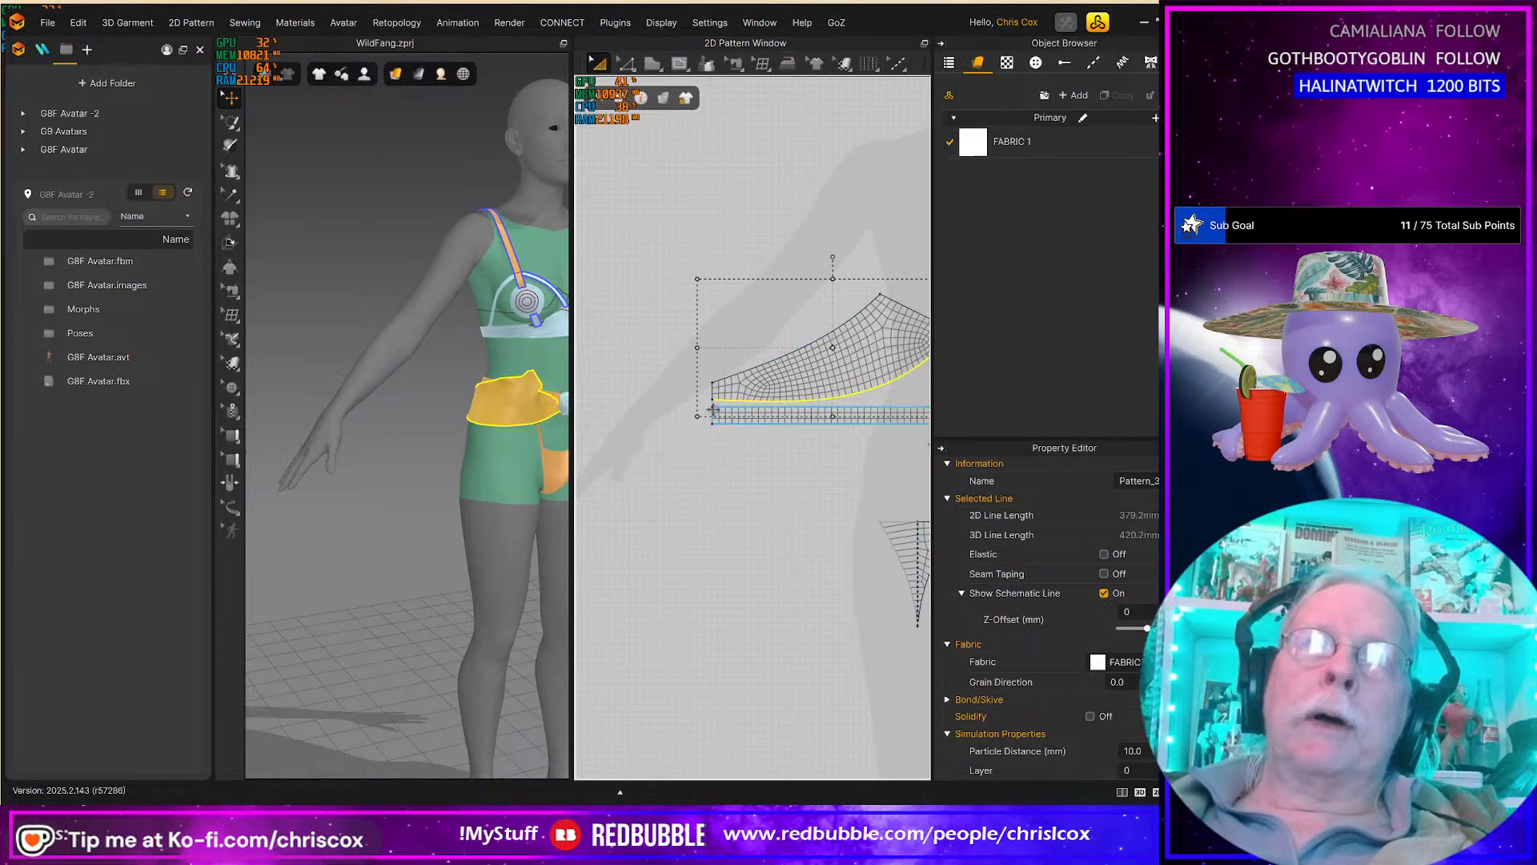
key("z")
left_click(709, 391)
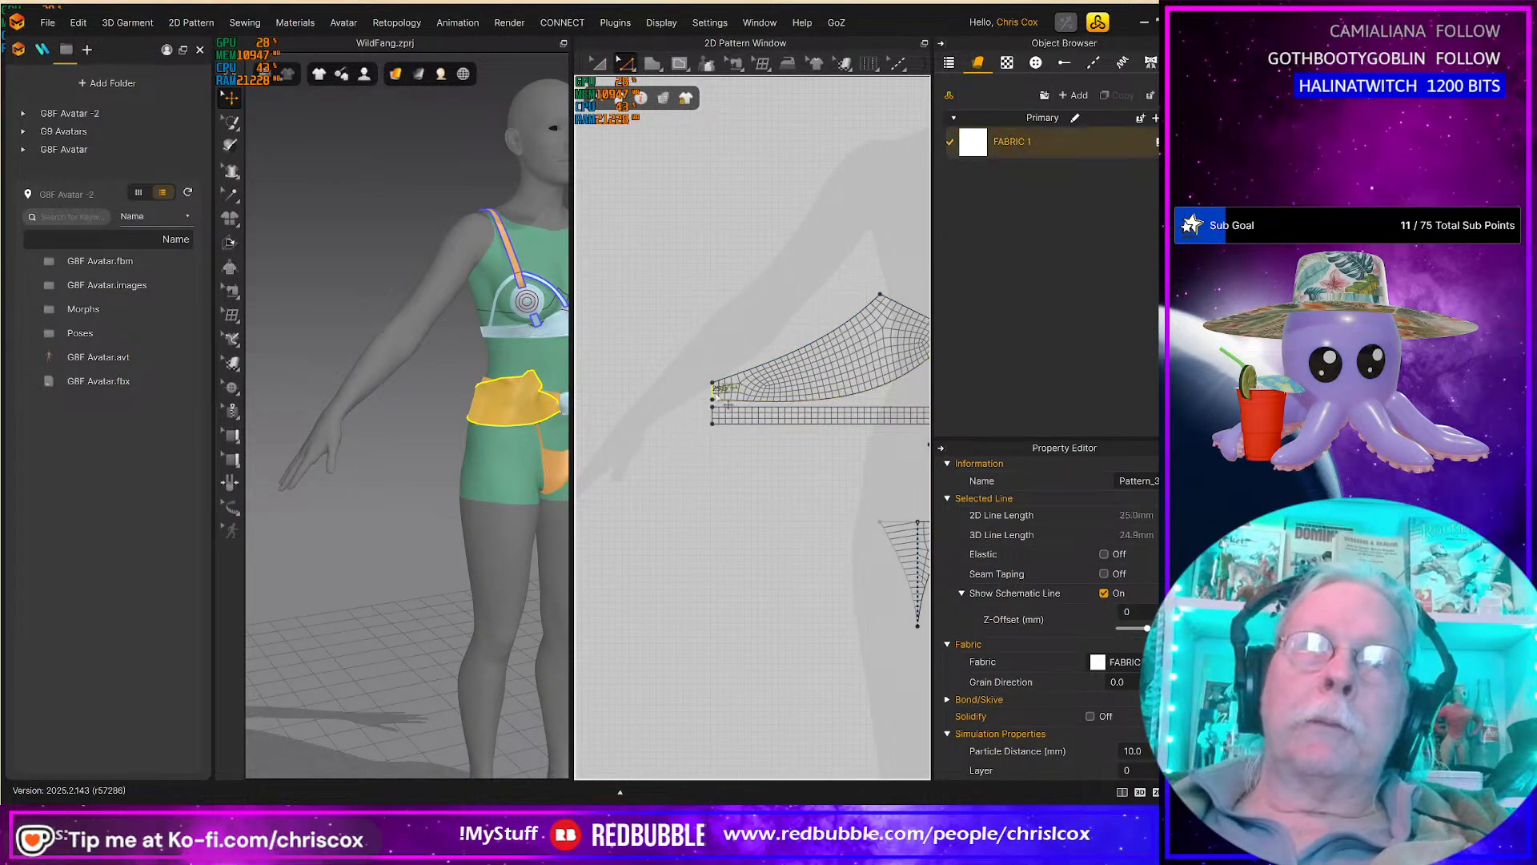
key("Left")
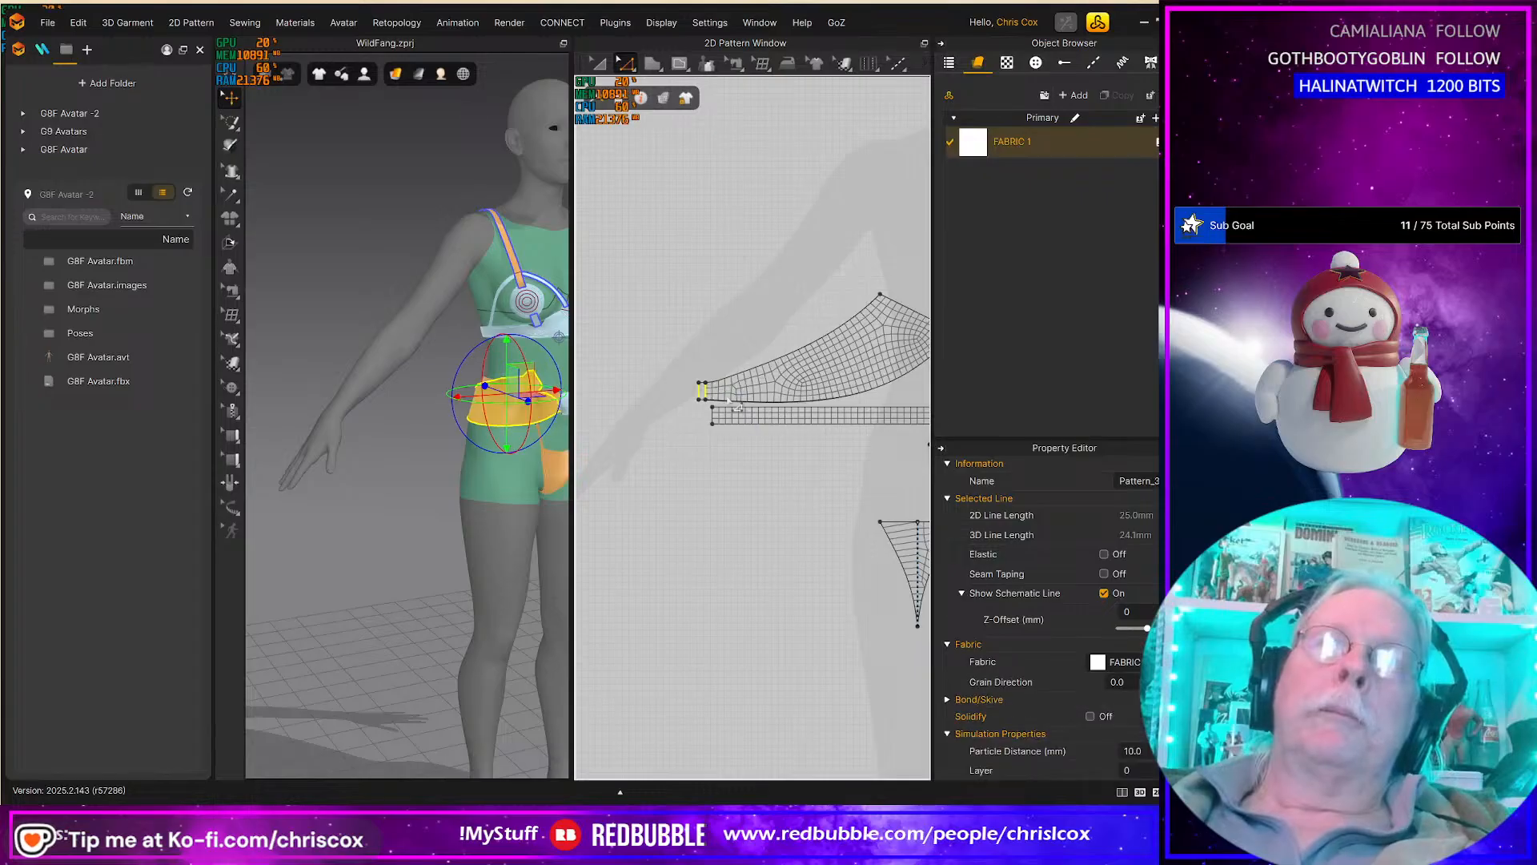
left_click(801, 403)
right_click(801, 403)
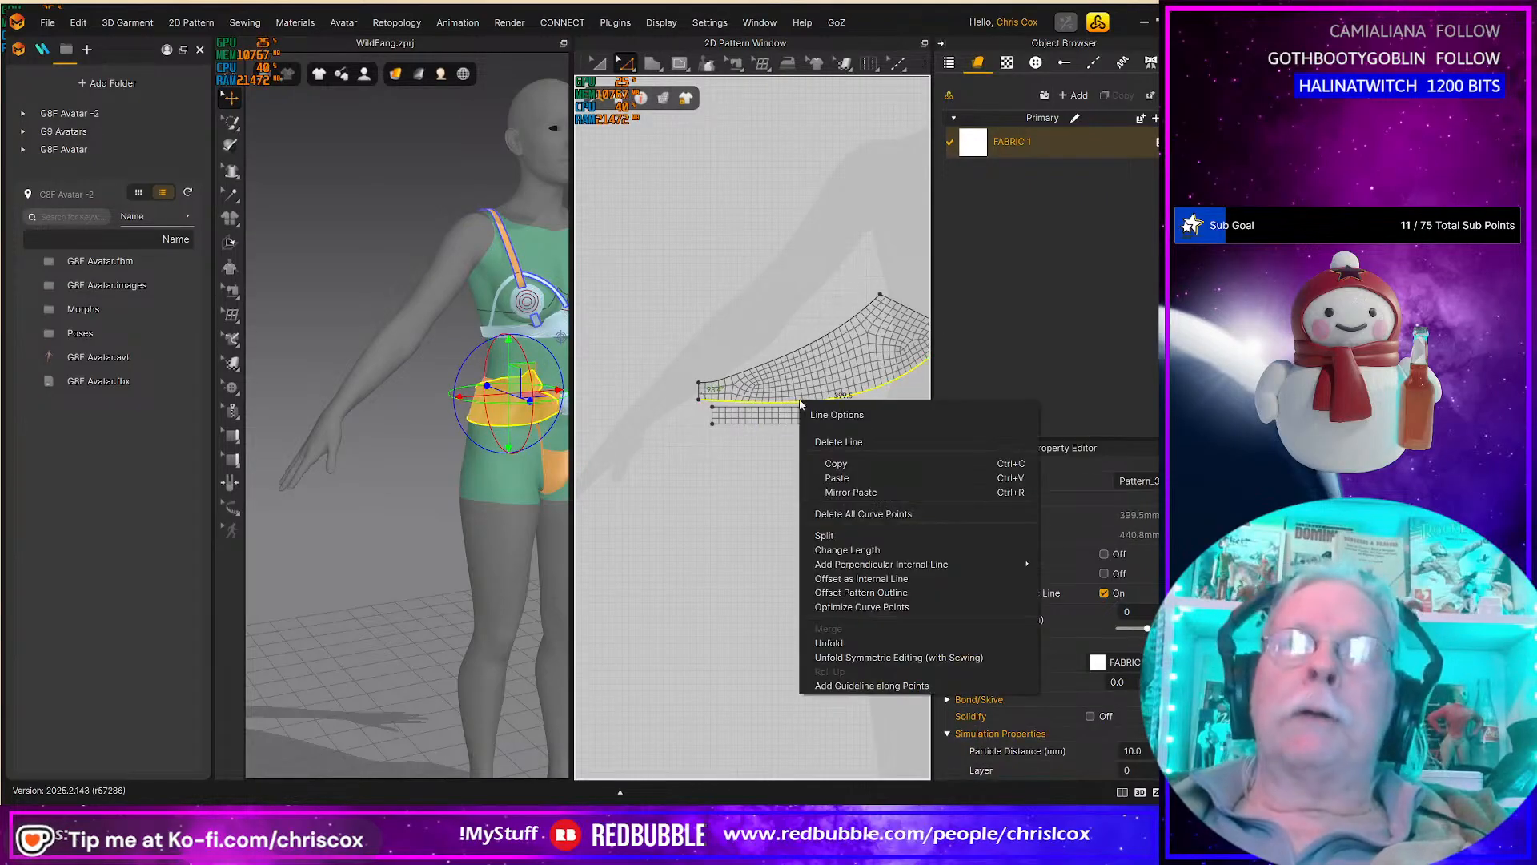
left_click(888, 585)
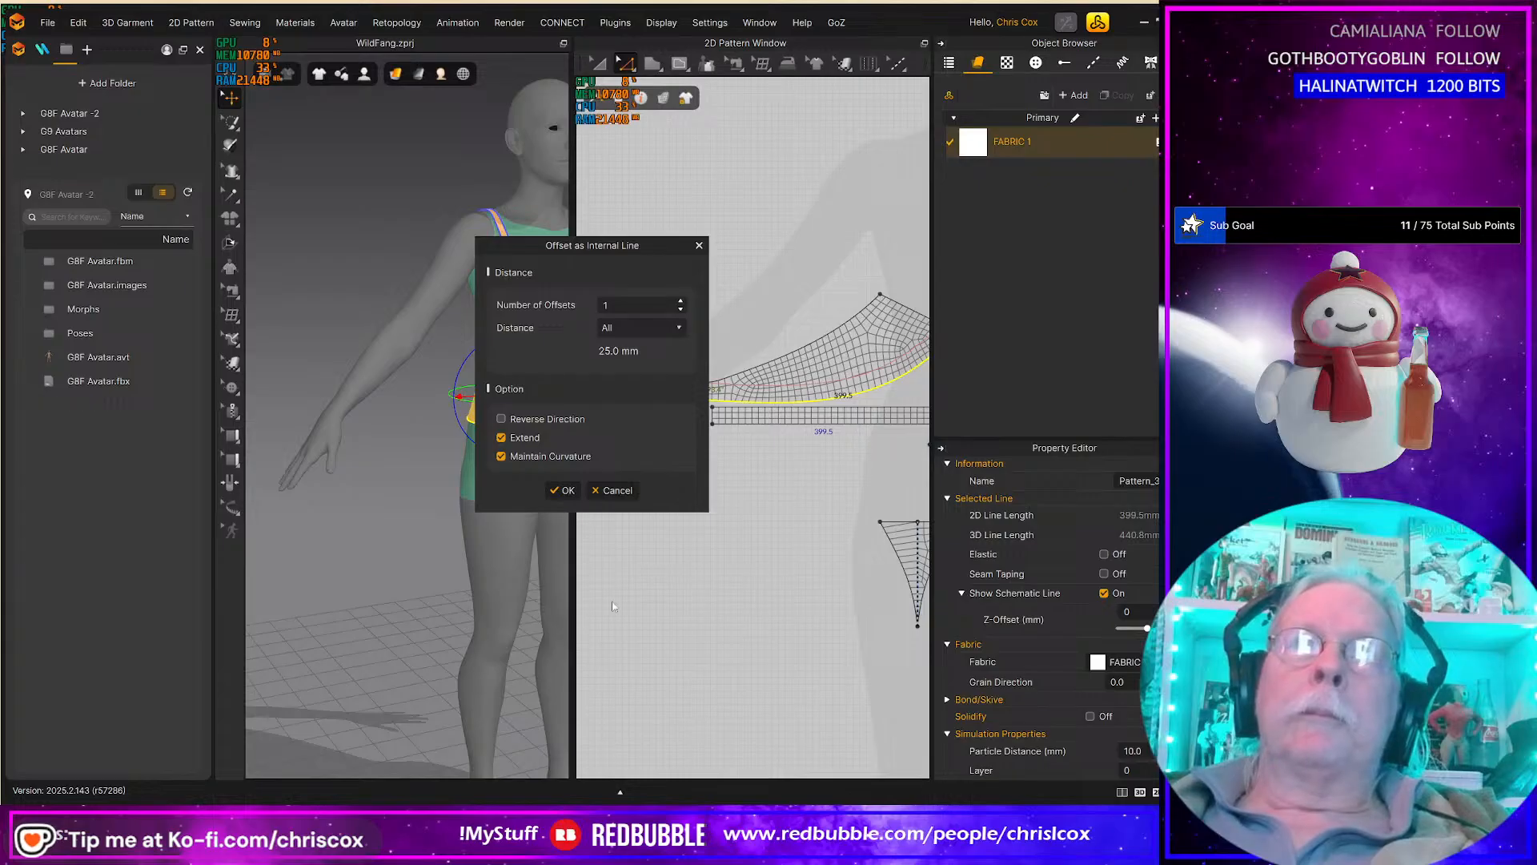
left_click(563, 490)
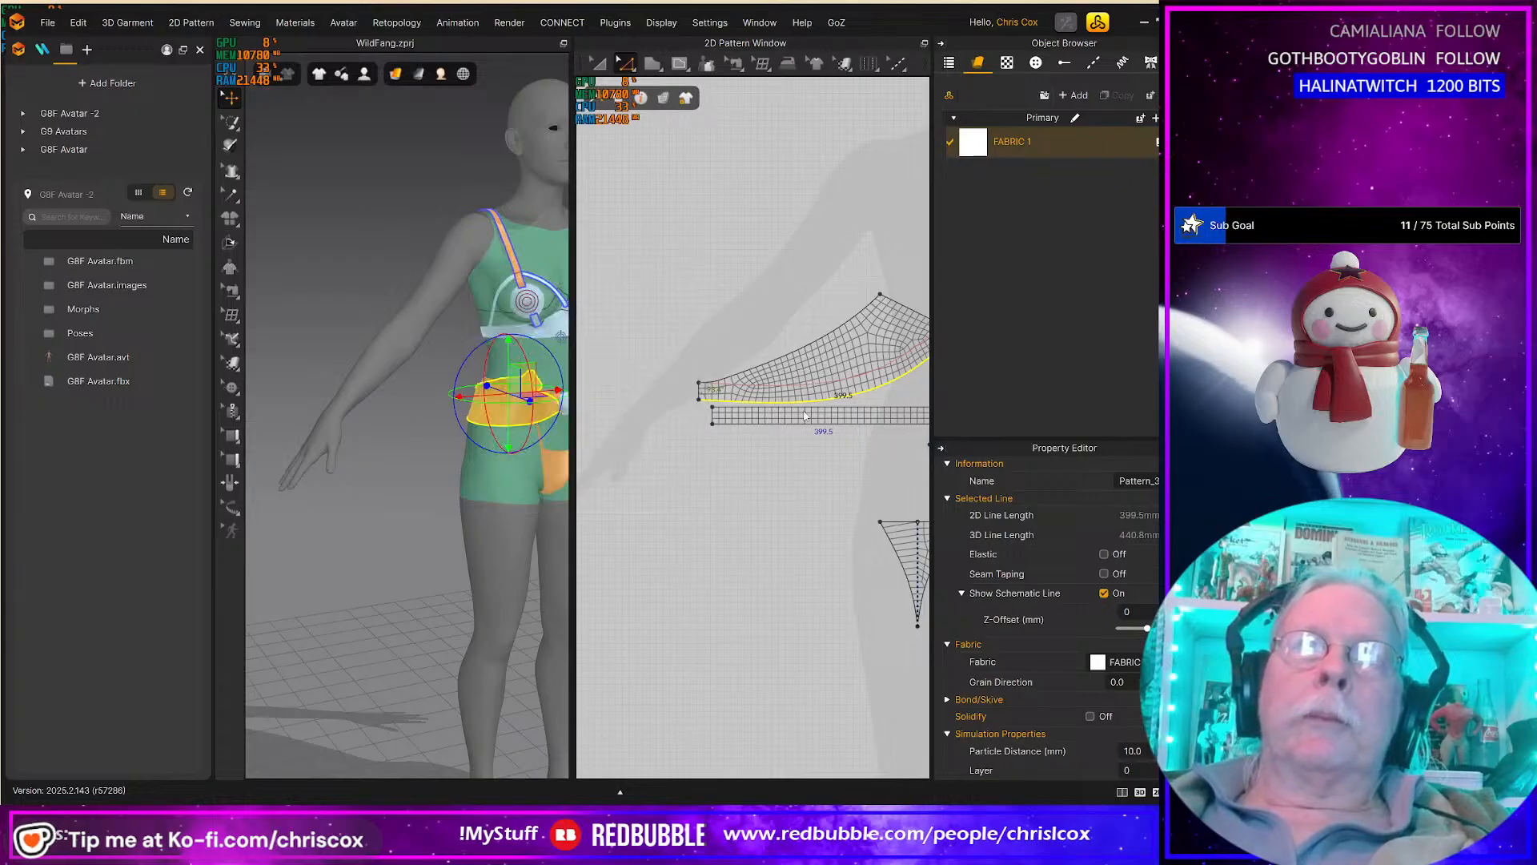
right_click(841, 385)
left_click(873, 572)
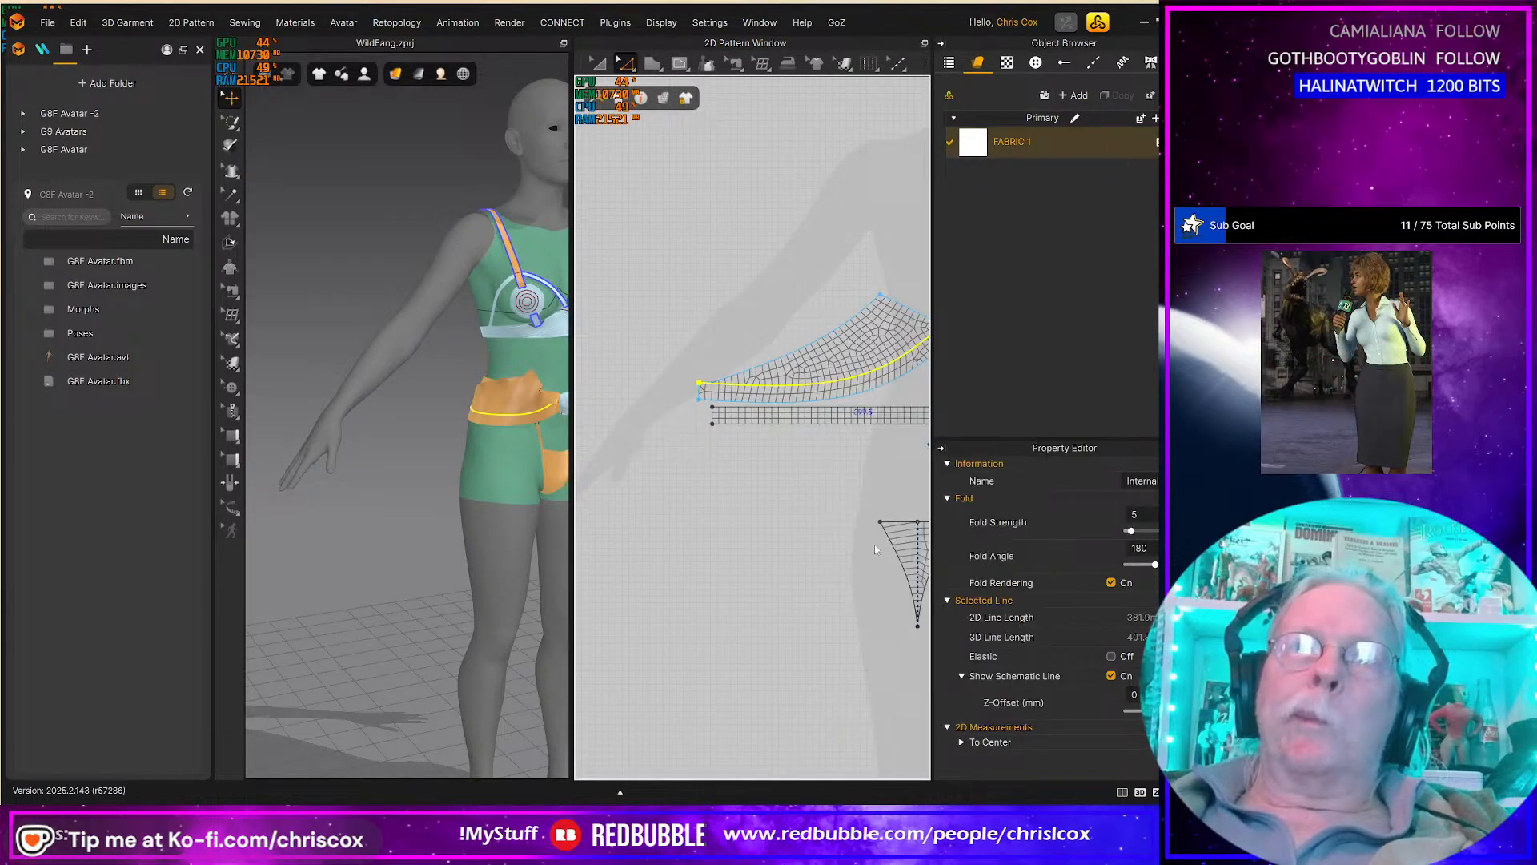
key("a")
left_click(829, 362)
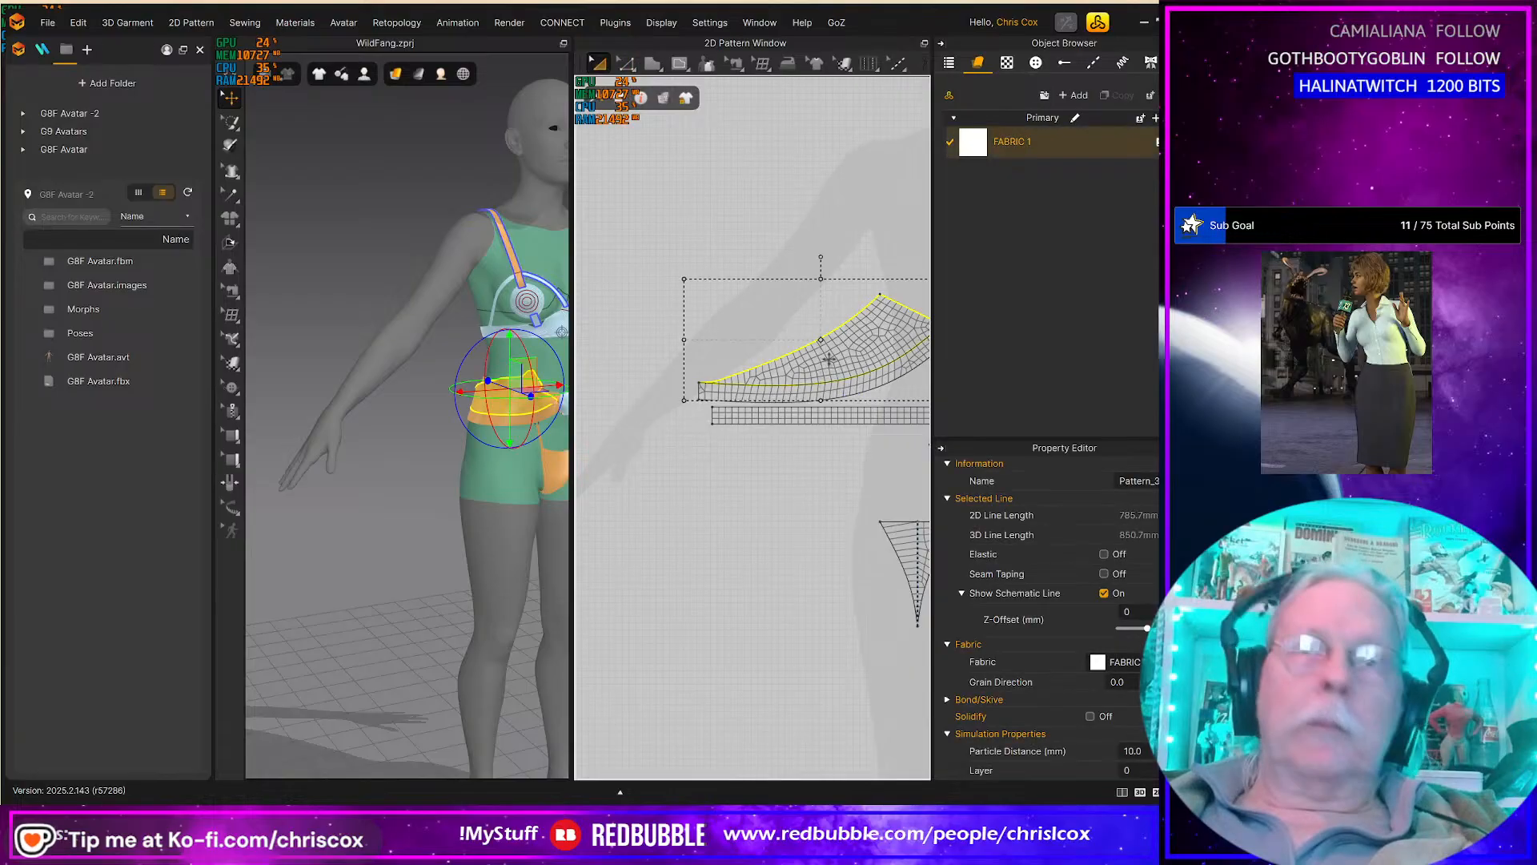
key("Delete")
key("space")
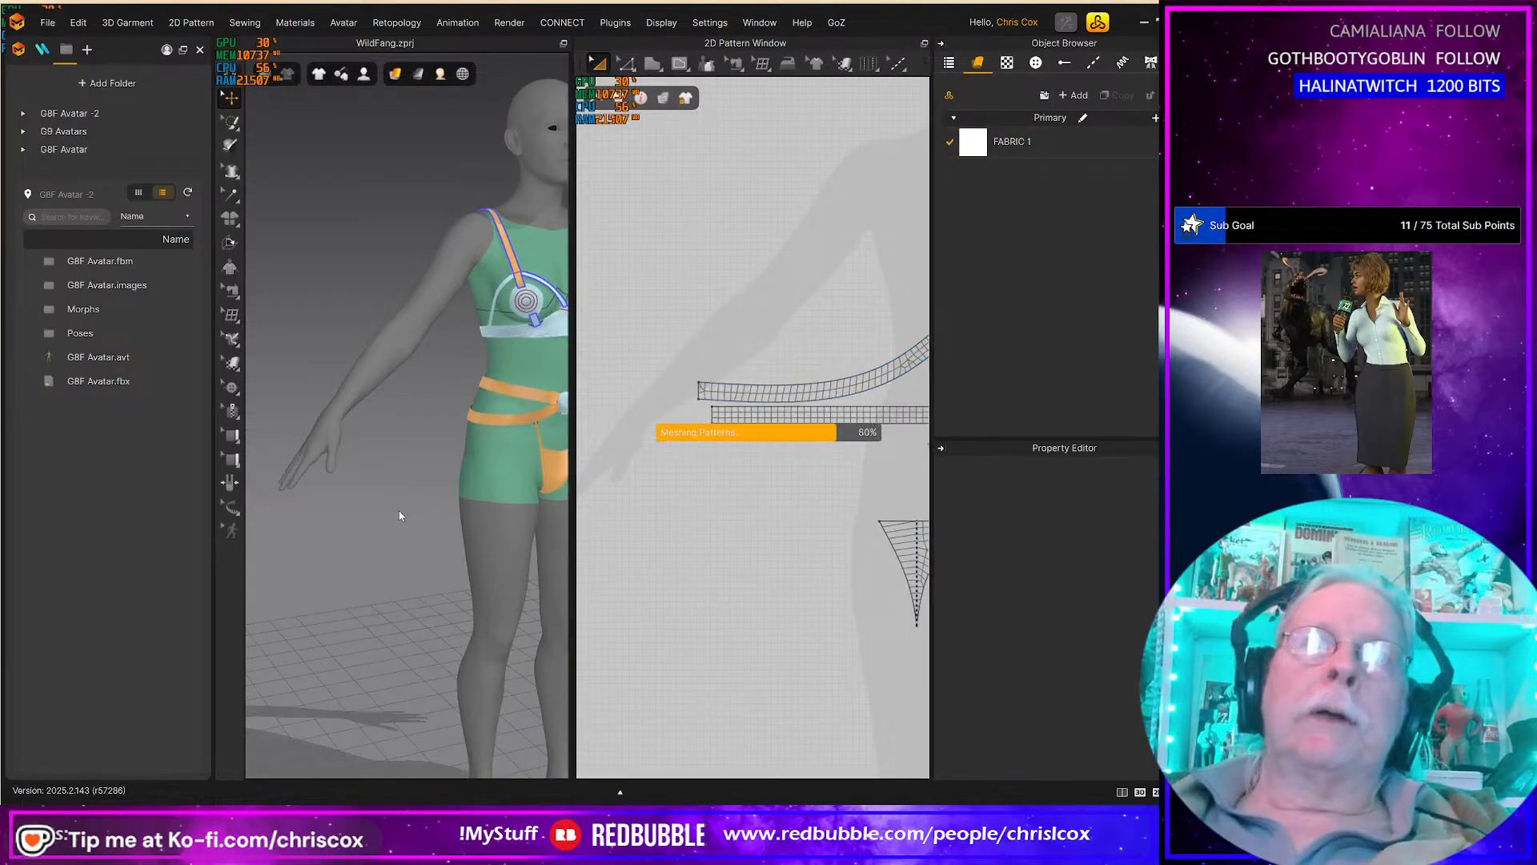
Step: Pull the curved waist strap up onto the hip and tug it into place
right_click_drag(391, 520, 604, 519)
left_click(551, 420)
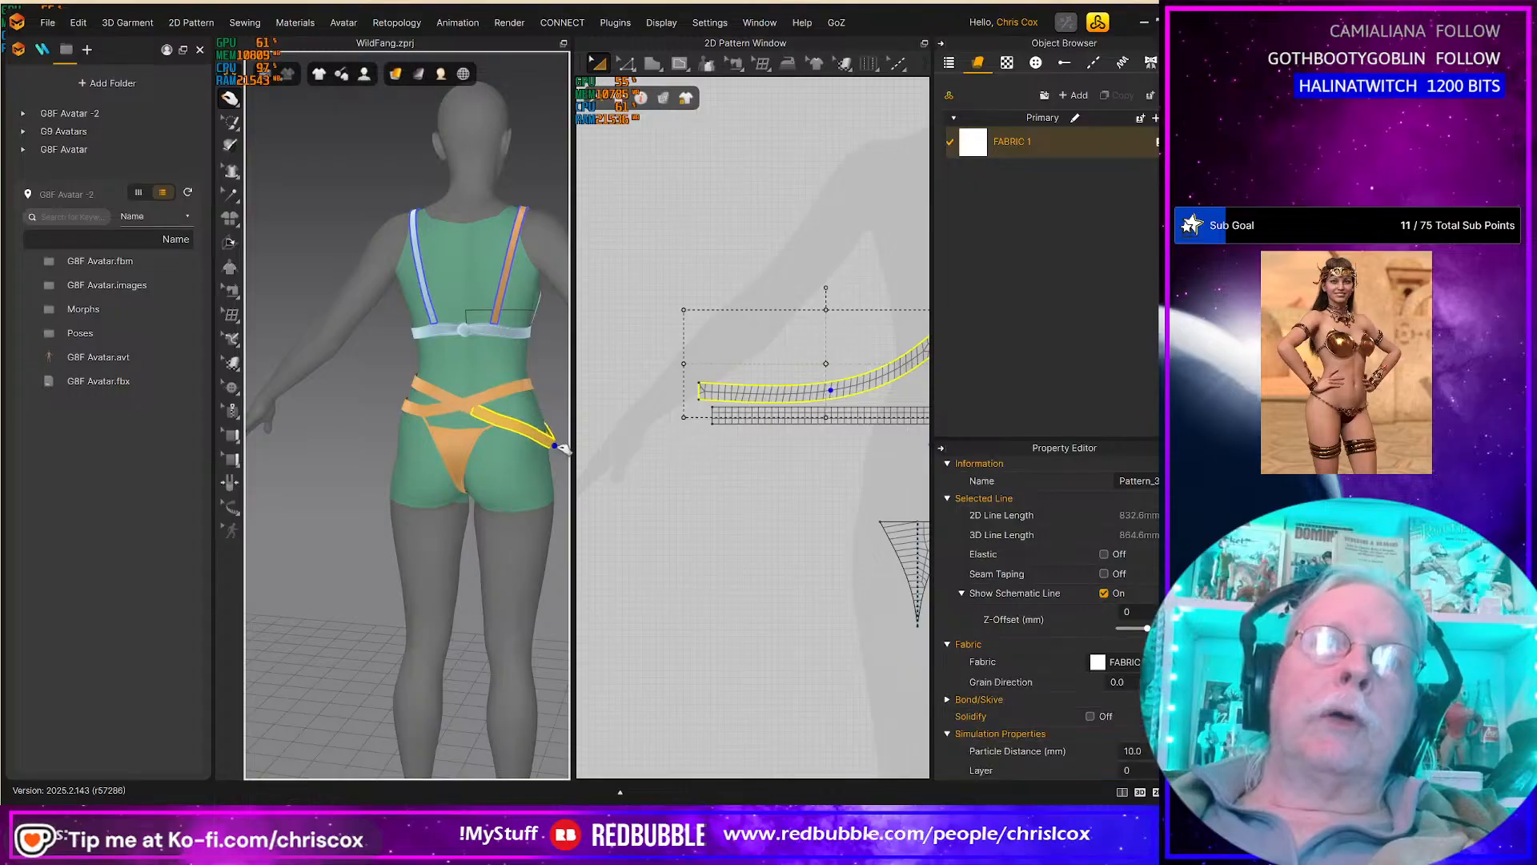
left_click_drag(560, 445, 563, 428)
right_click_drag(549, 461, 526, 422)
left_click_drag(494, 415, 514, 410)
right_click_drag(531, 476, 302, 473)
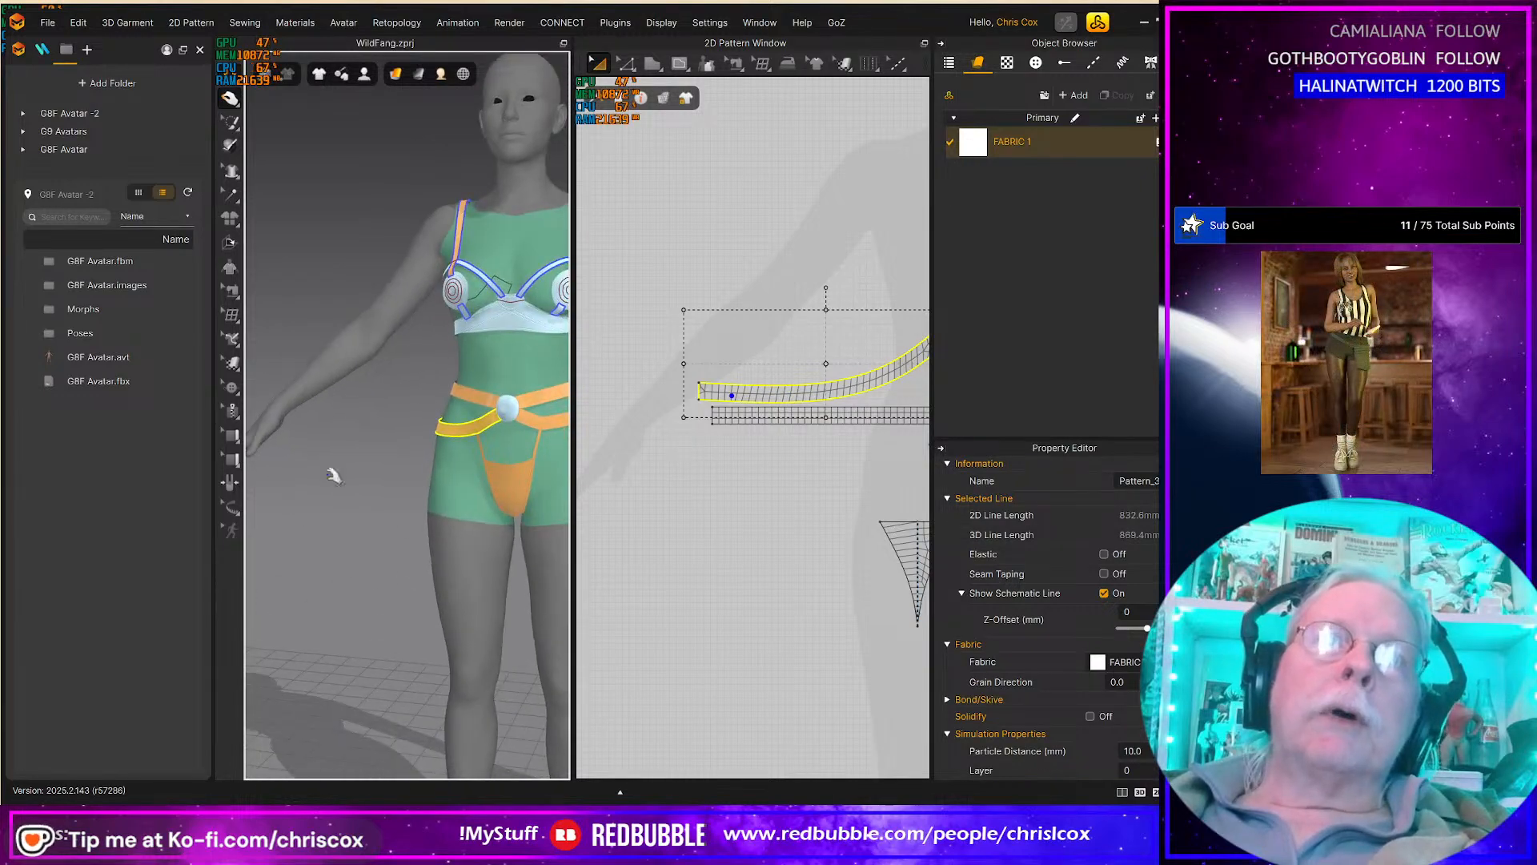
Step: Turn to a three-quarter front view and select the strap's upper edge
mouse_move(401, 484)
right_mouse_down()
mouse_move(353, 460)
mouse_move(429, 488)
right_mouse_up()
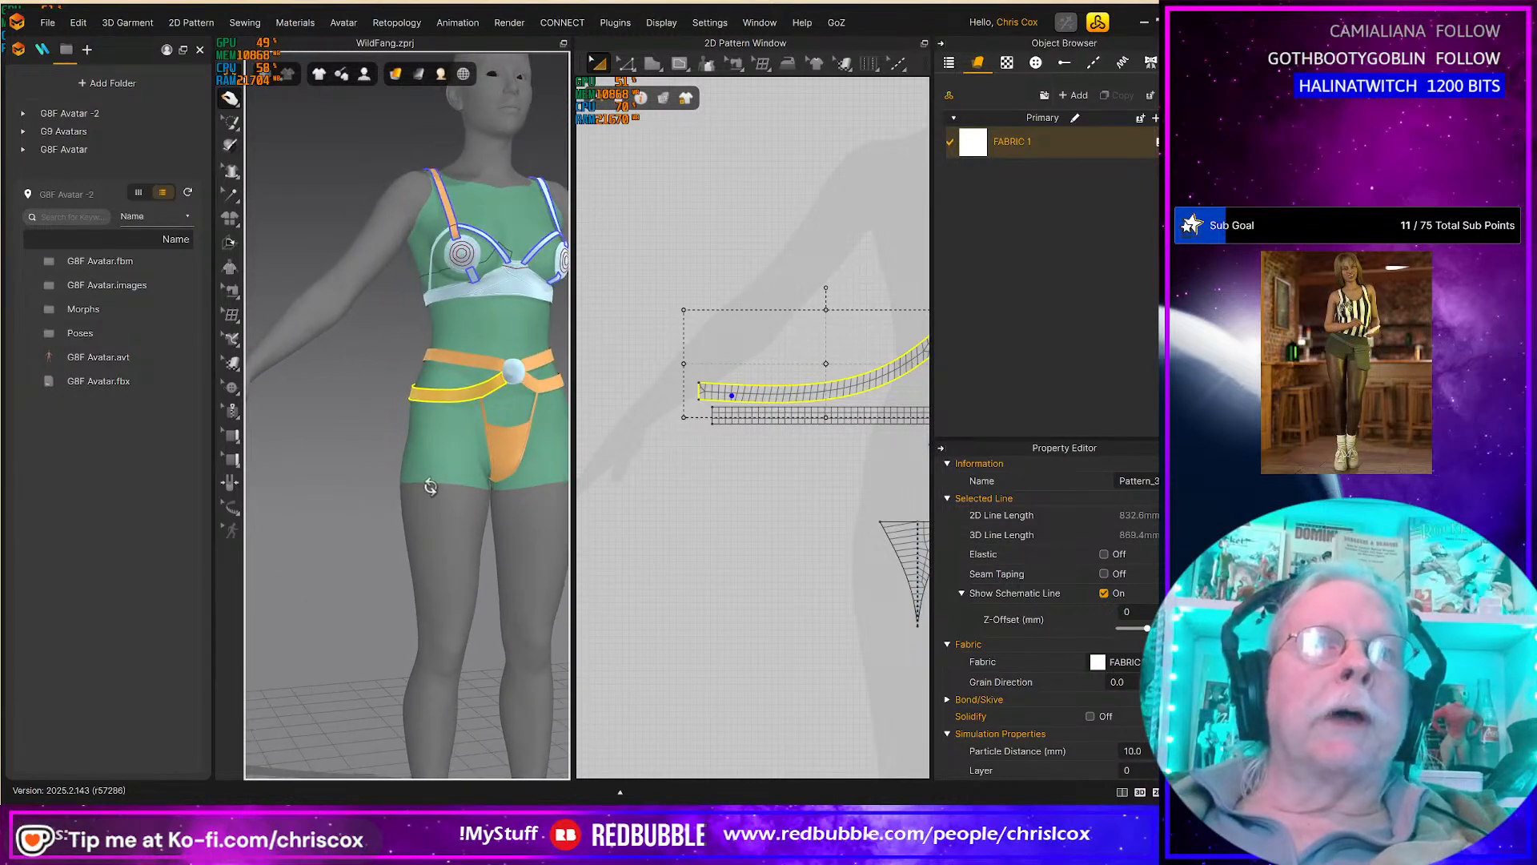
middle_click_drag(683, 477, 600, 490)
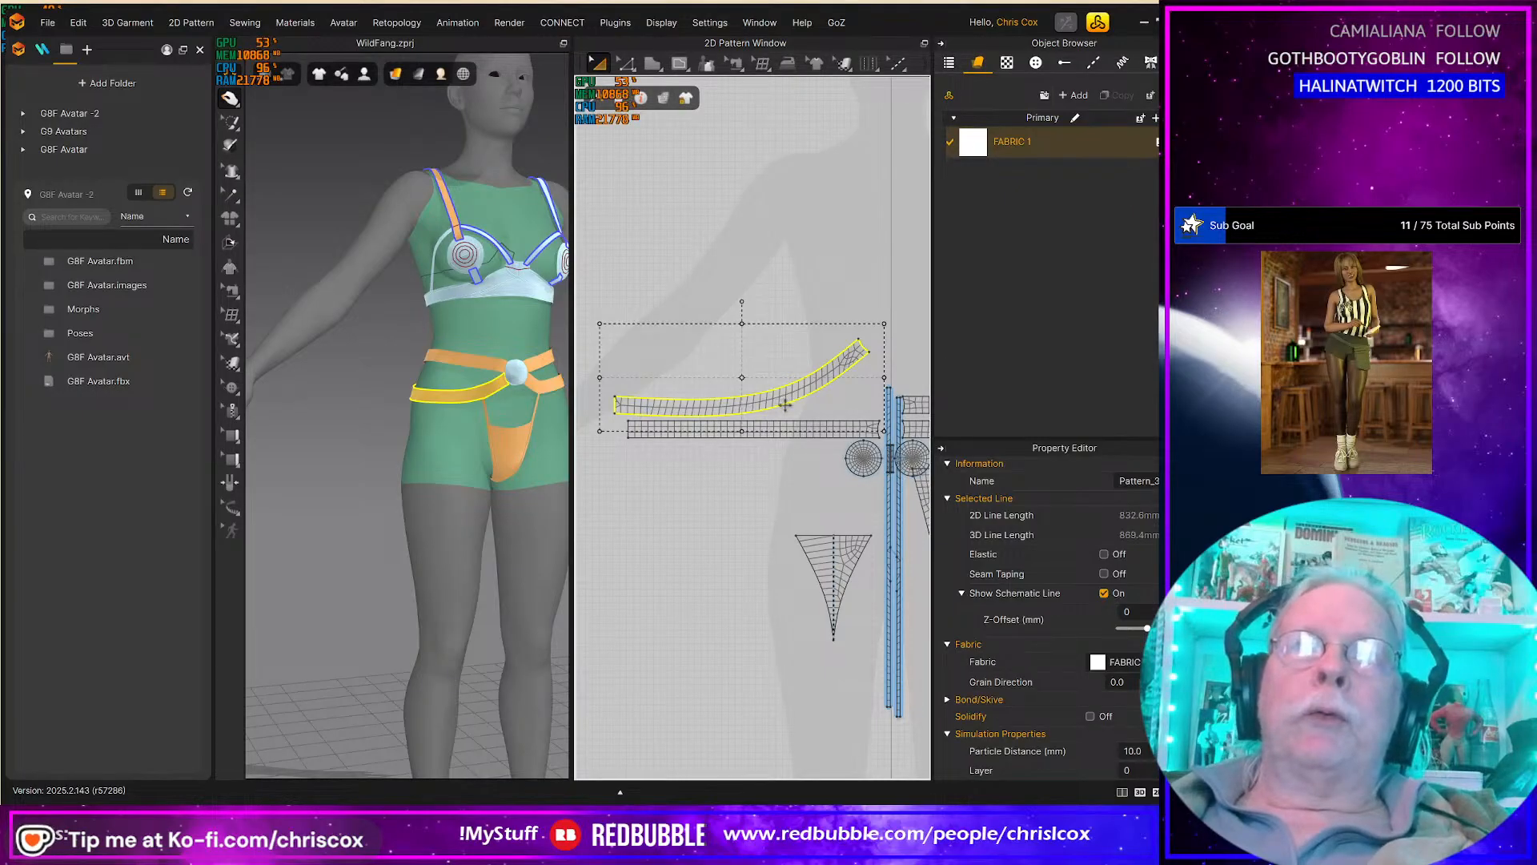
scroll(783, 404, "up", 3)
key("z")
left_click(757, 383)
Step: Offset the curved strap's edge 5 mm as an internal line, then select both straight band edges
right_click(756, 383)
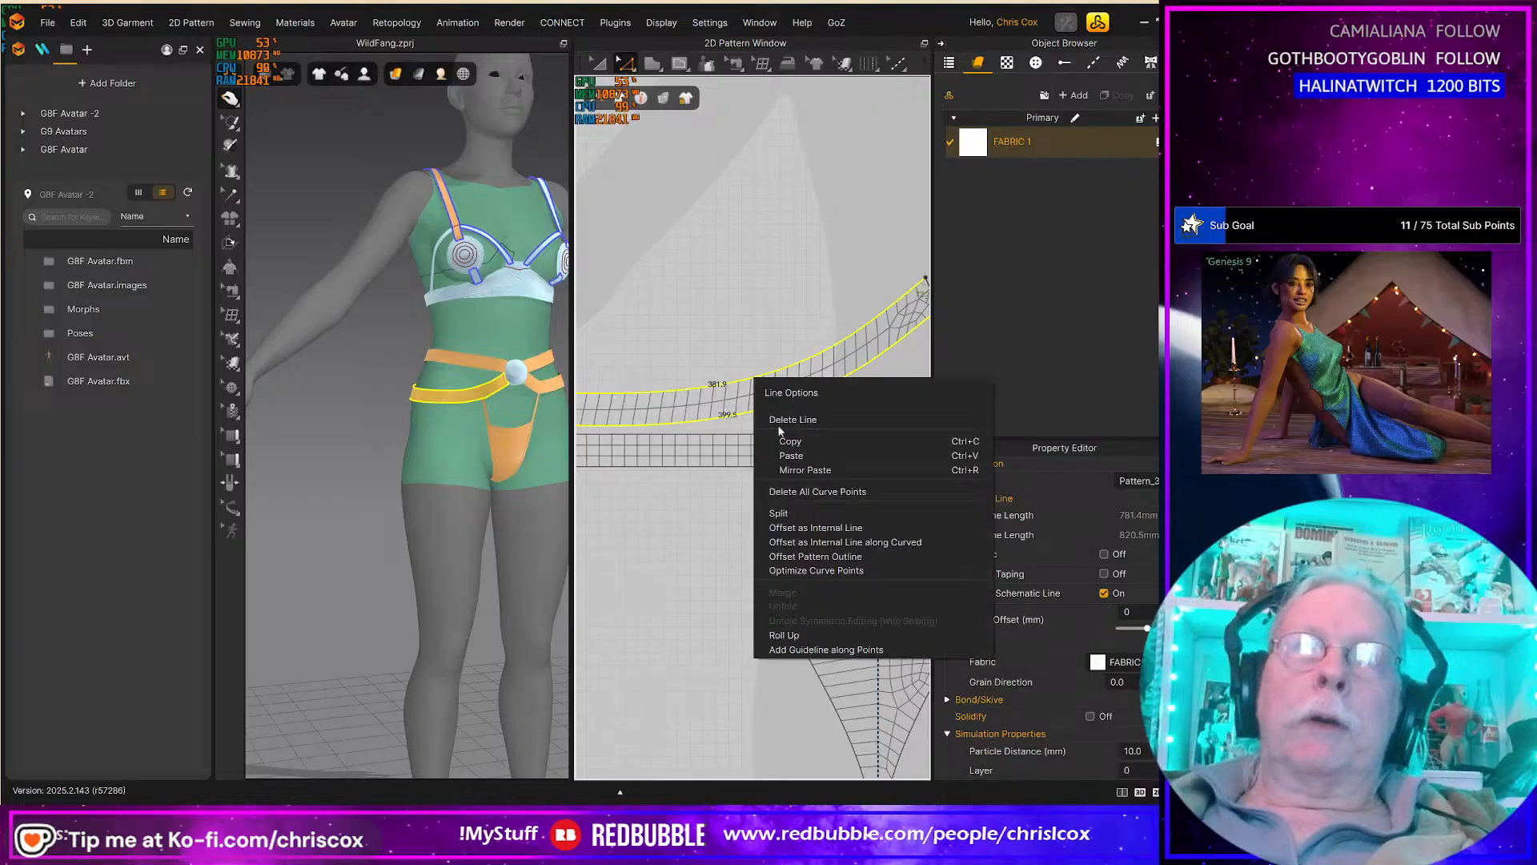
left_click(810, 528)
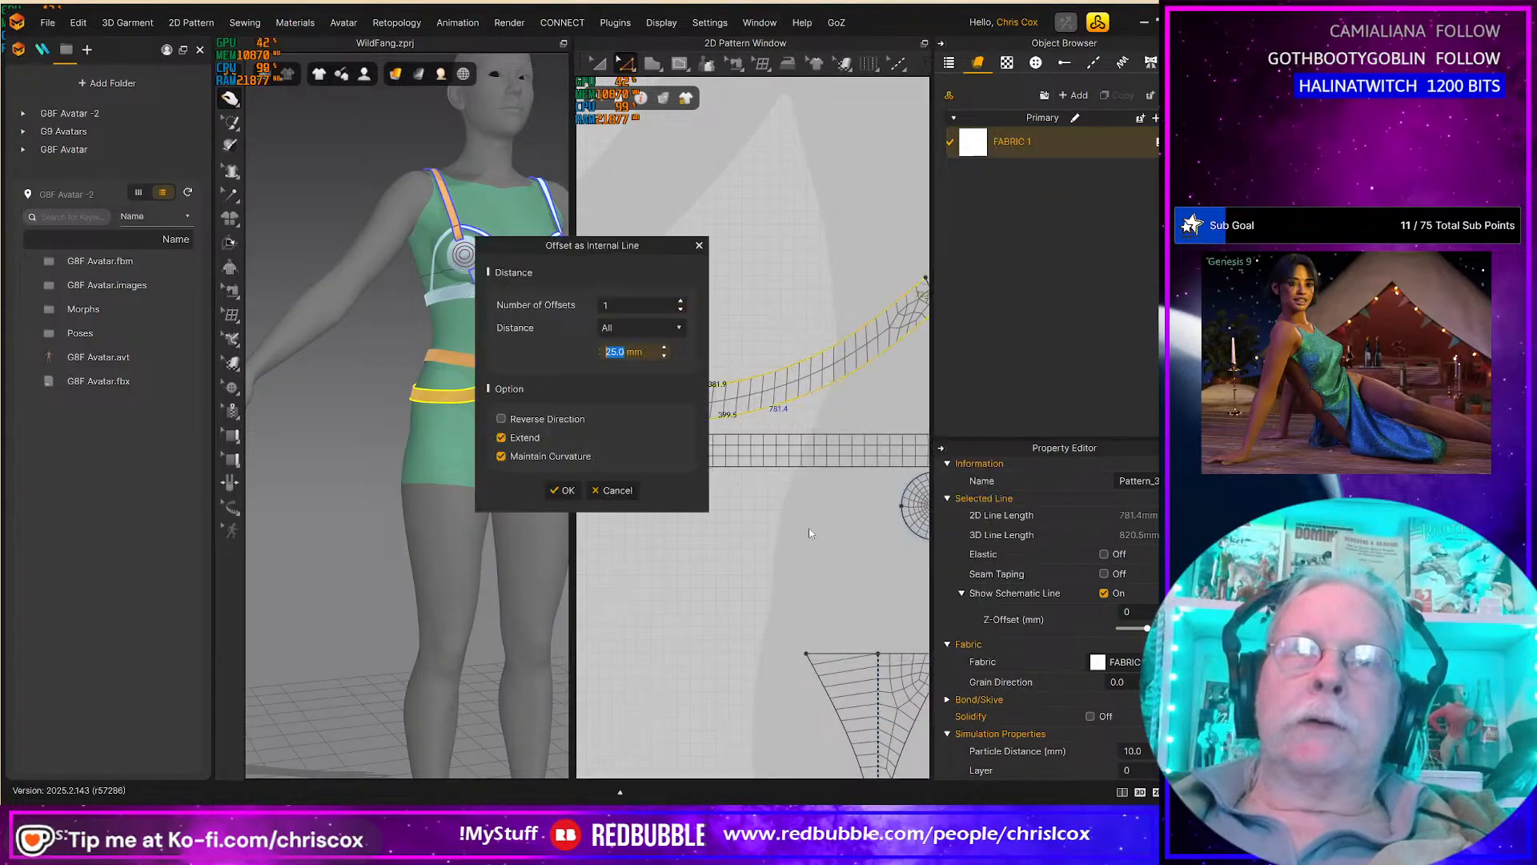
left_click(564, 490)
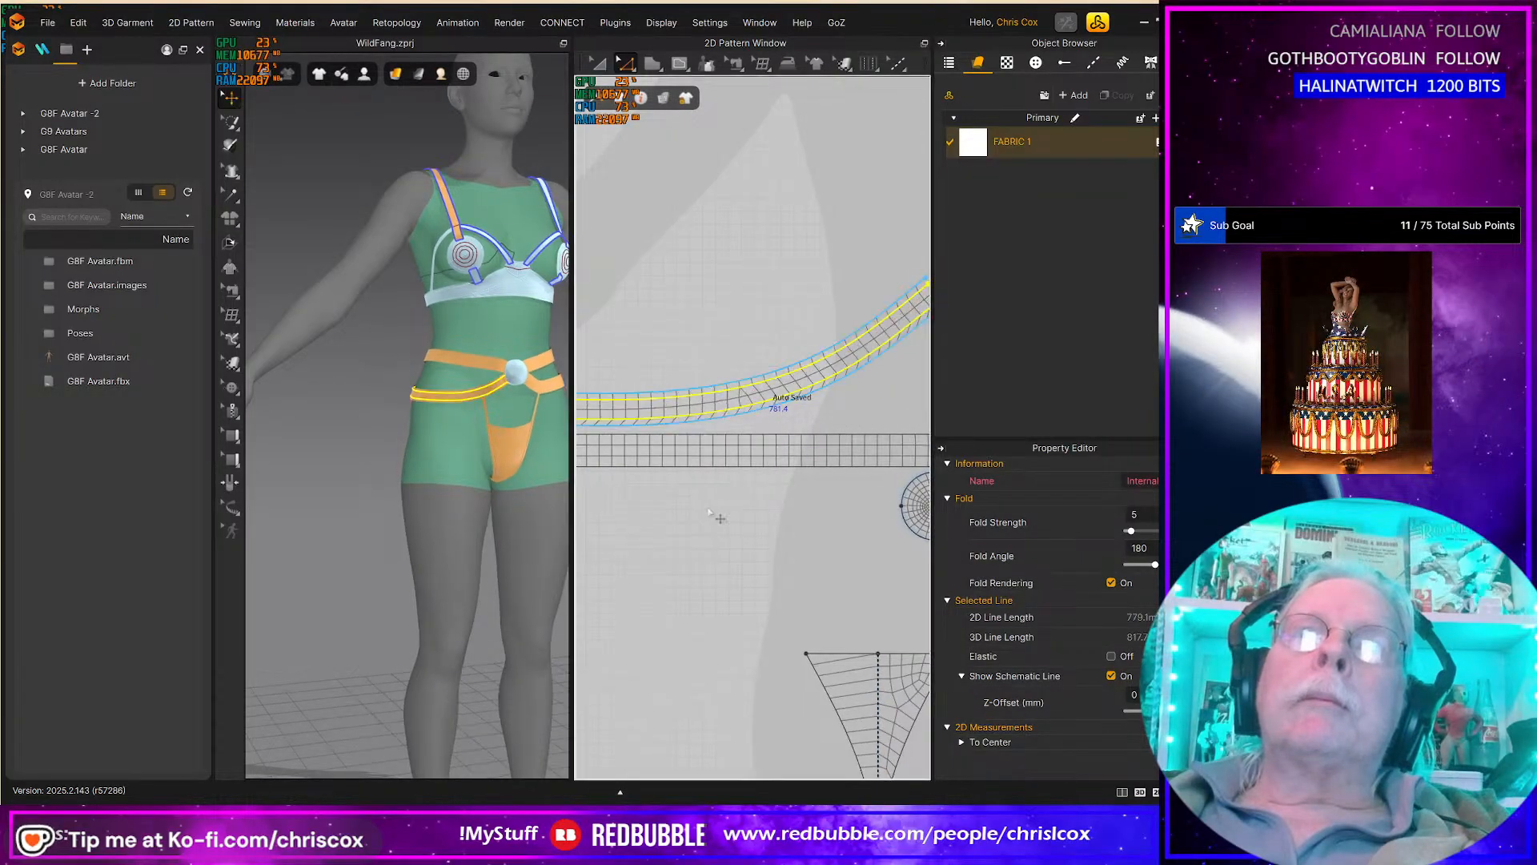
left_click(737, 470)
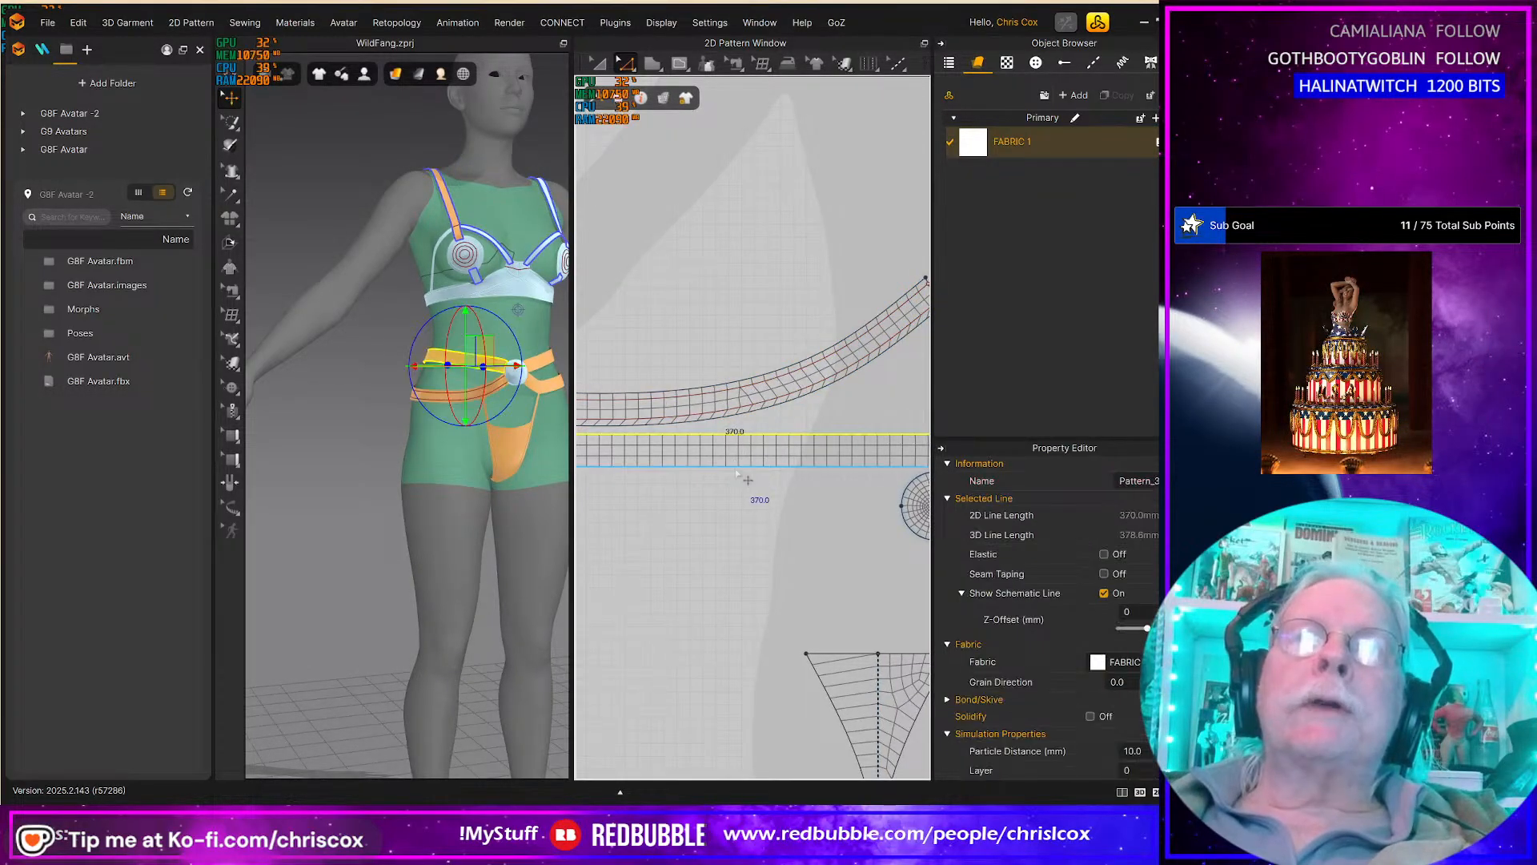
left_click(736, 468, "shift")
Step: Offset both long band edges 5 mm as internal lines and clear the selection
right_click(735, 472)
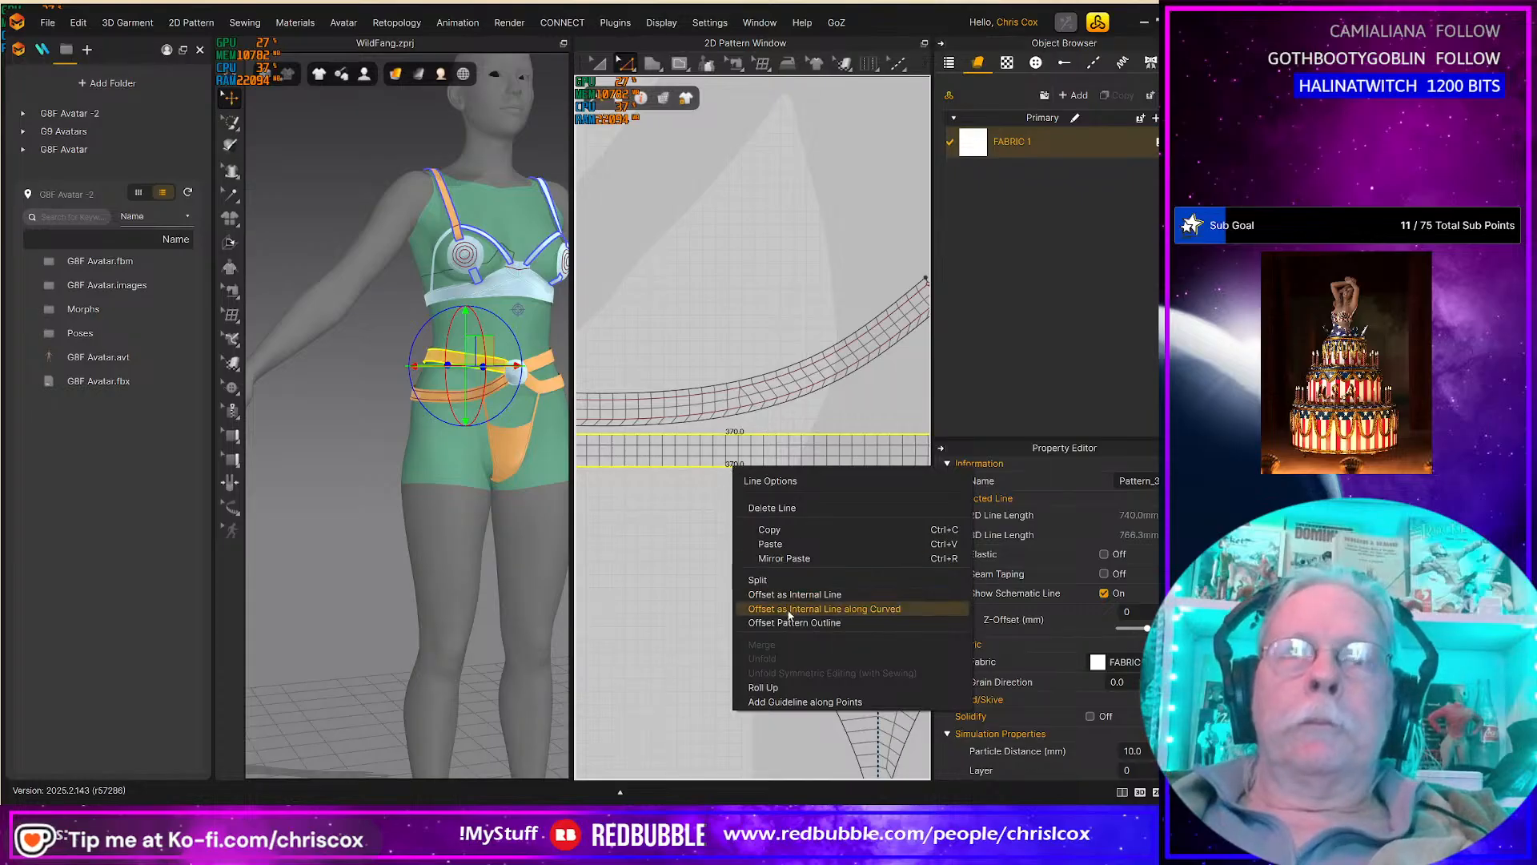
left_click(788, 596)
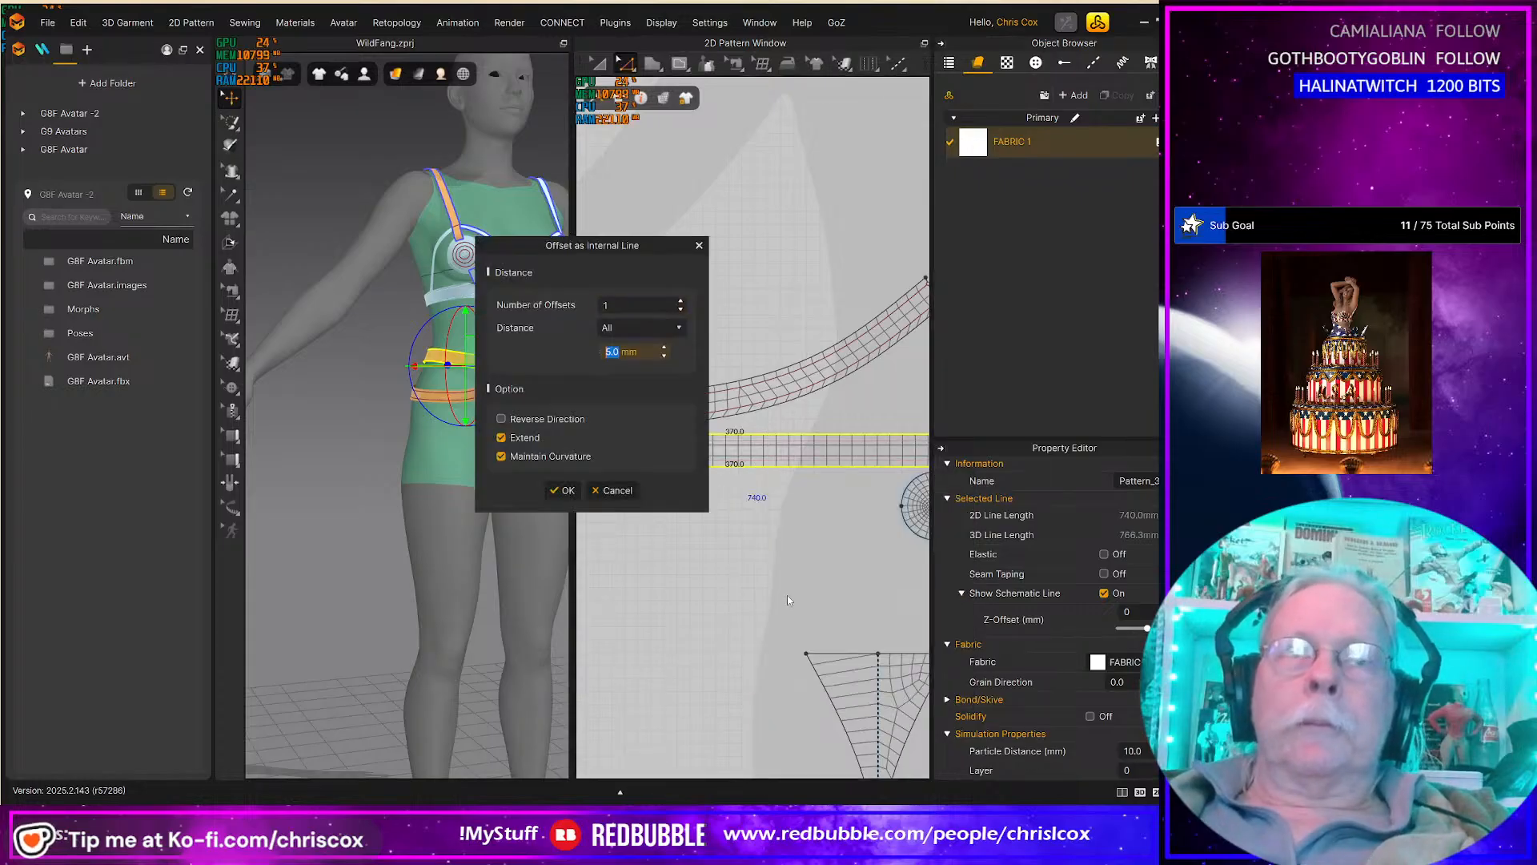
left_click(562, 490)
scroll(735, 512, "down", 4)
scroll(825, 510, "up", 5)
scroll(825, 510, "down", 4)
middle_click_drag(826, 512, 705, 486)
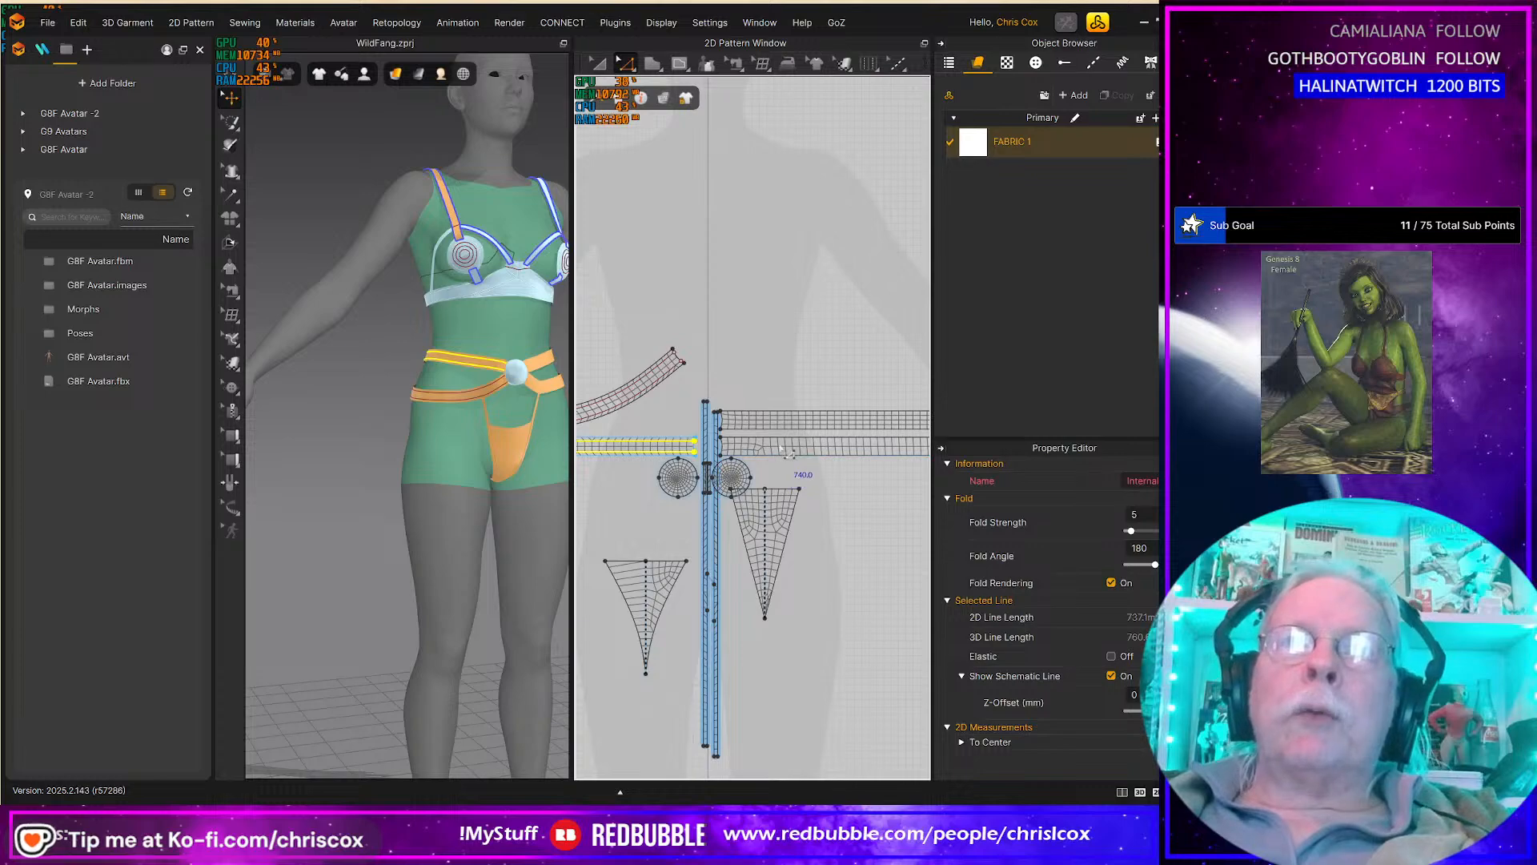
key("Escape")
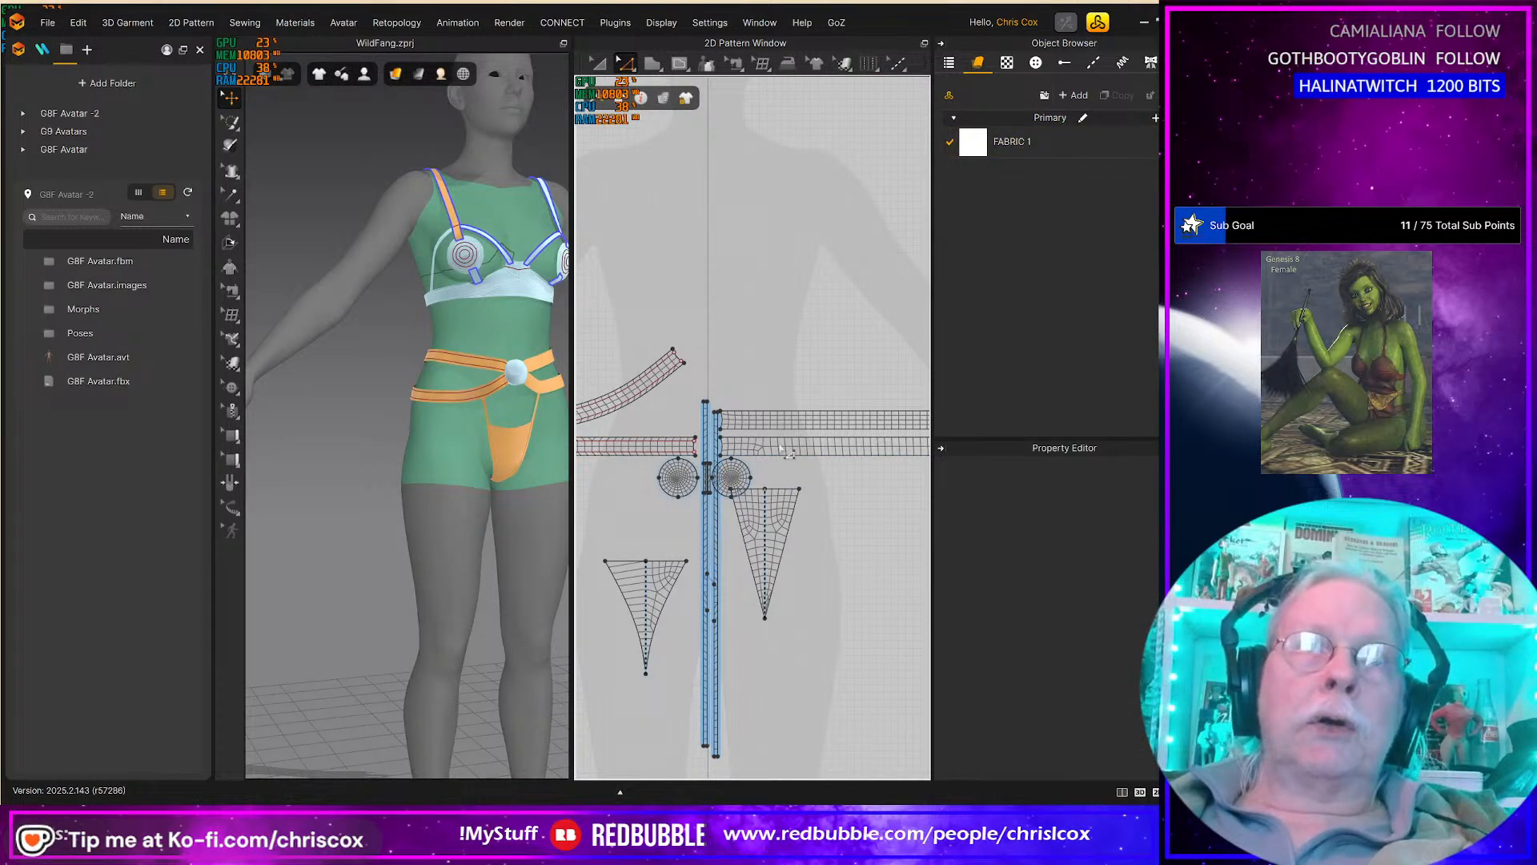
key("a")
left_click(788, 446)
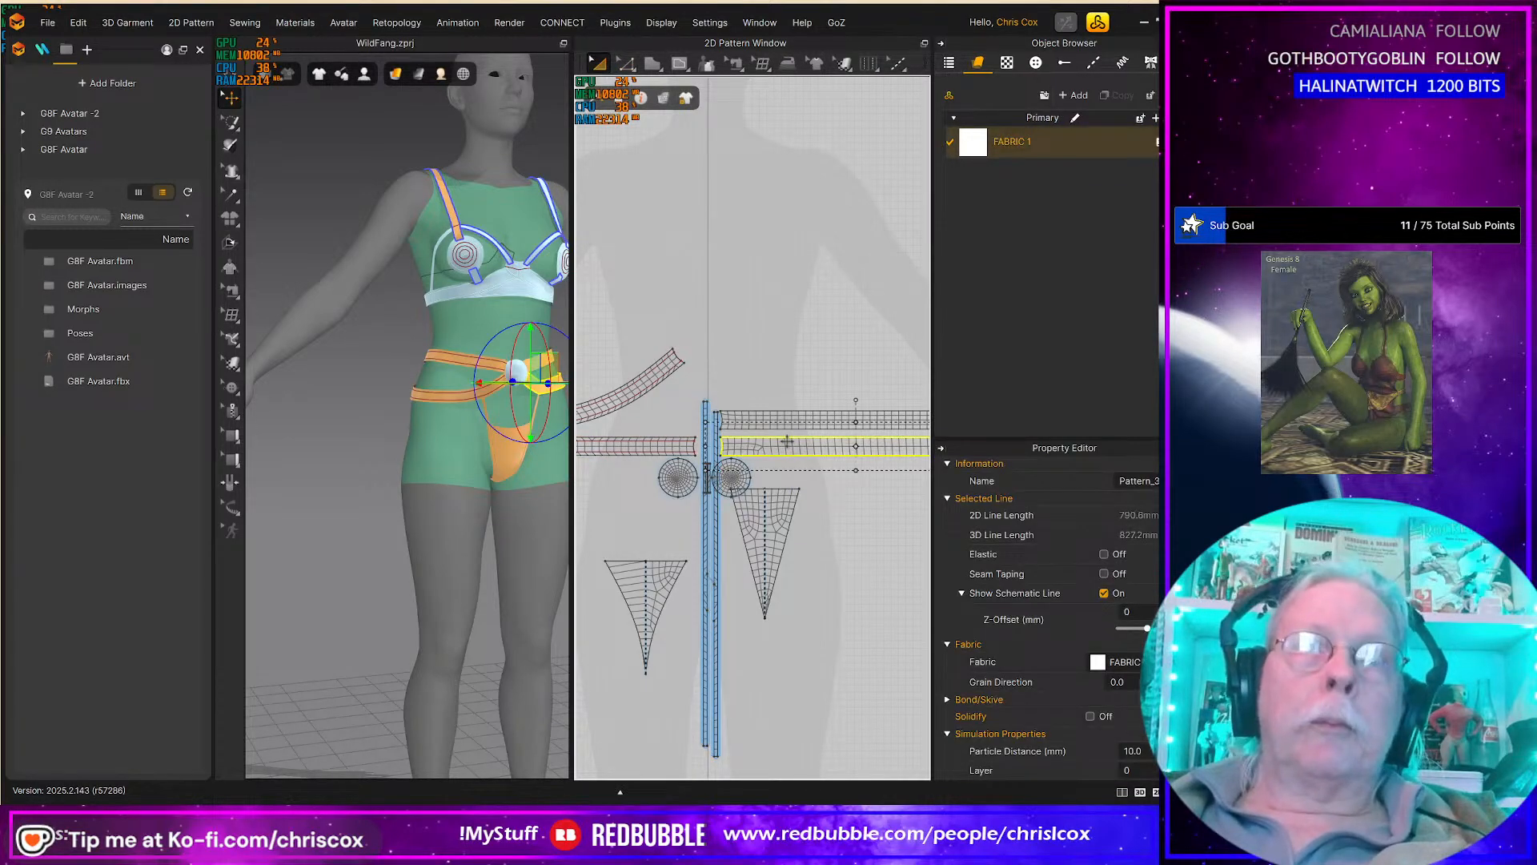
key("Delete")
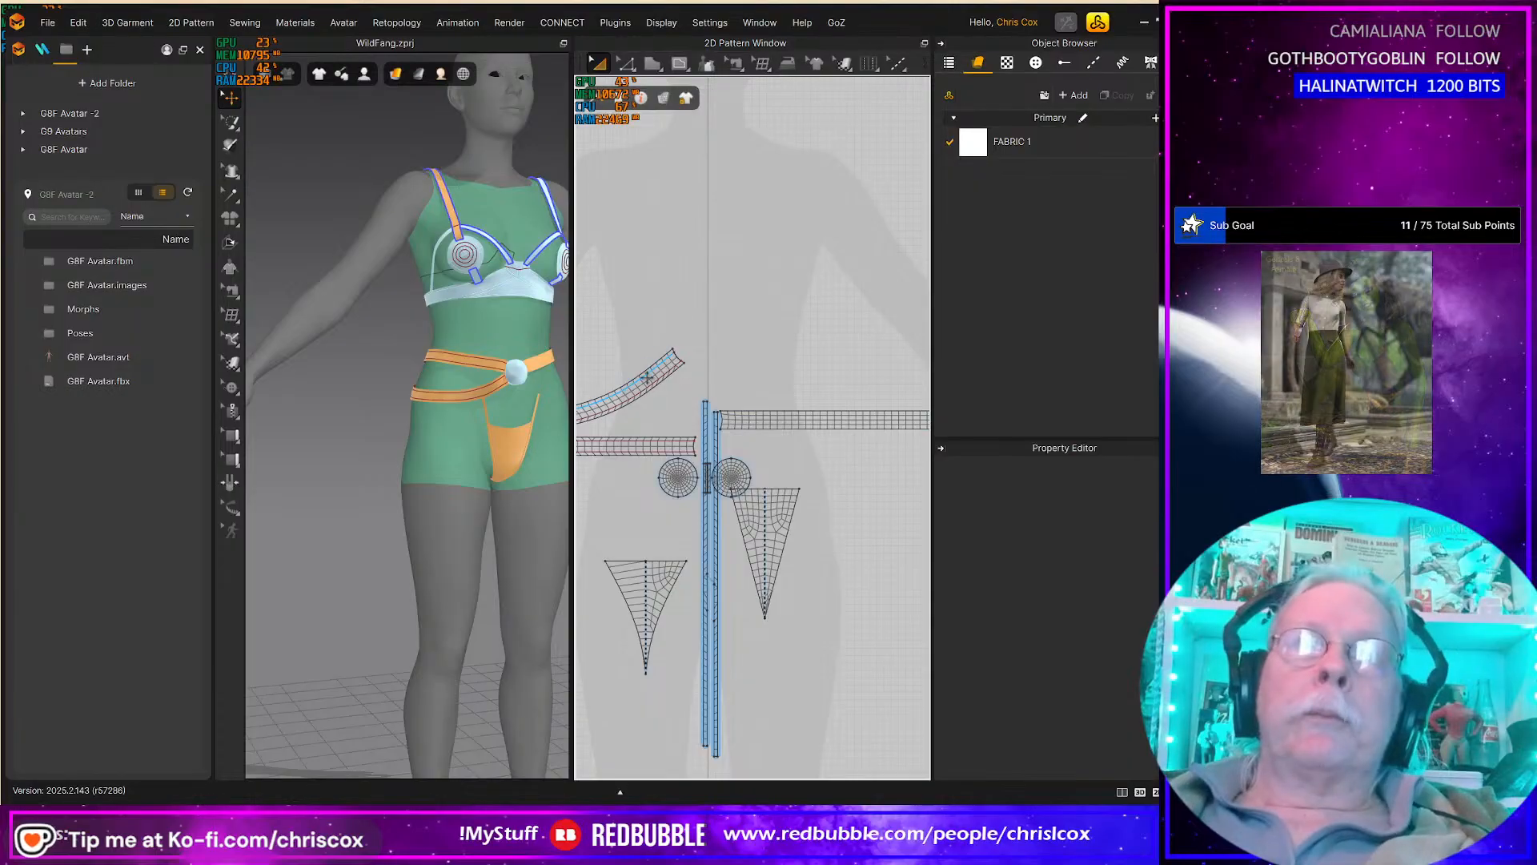
left_click(647, 379)
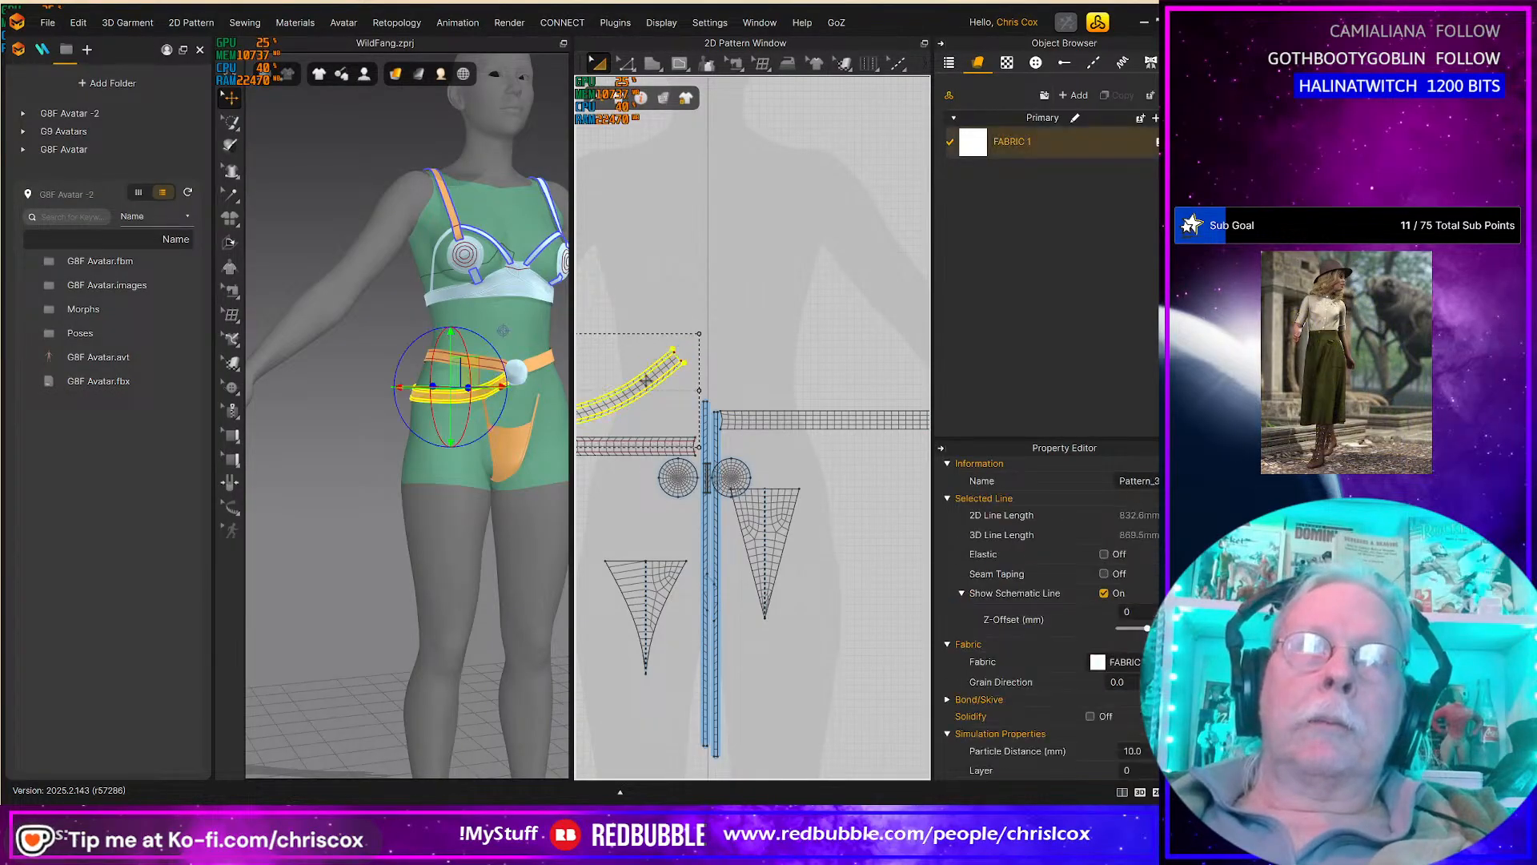
key("ctrl+c")
key("ctrl+r")
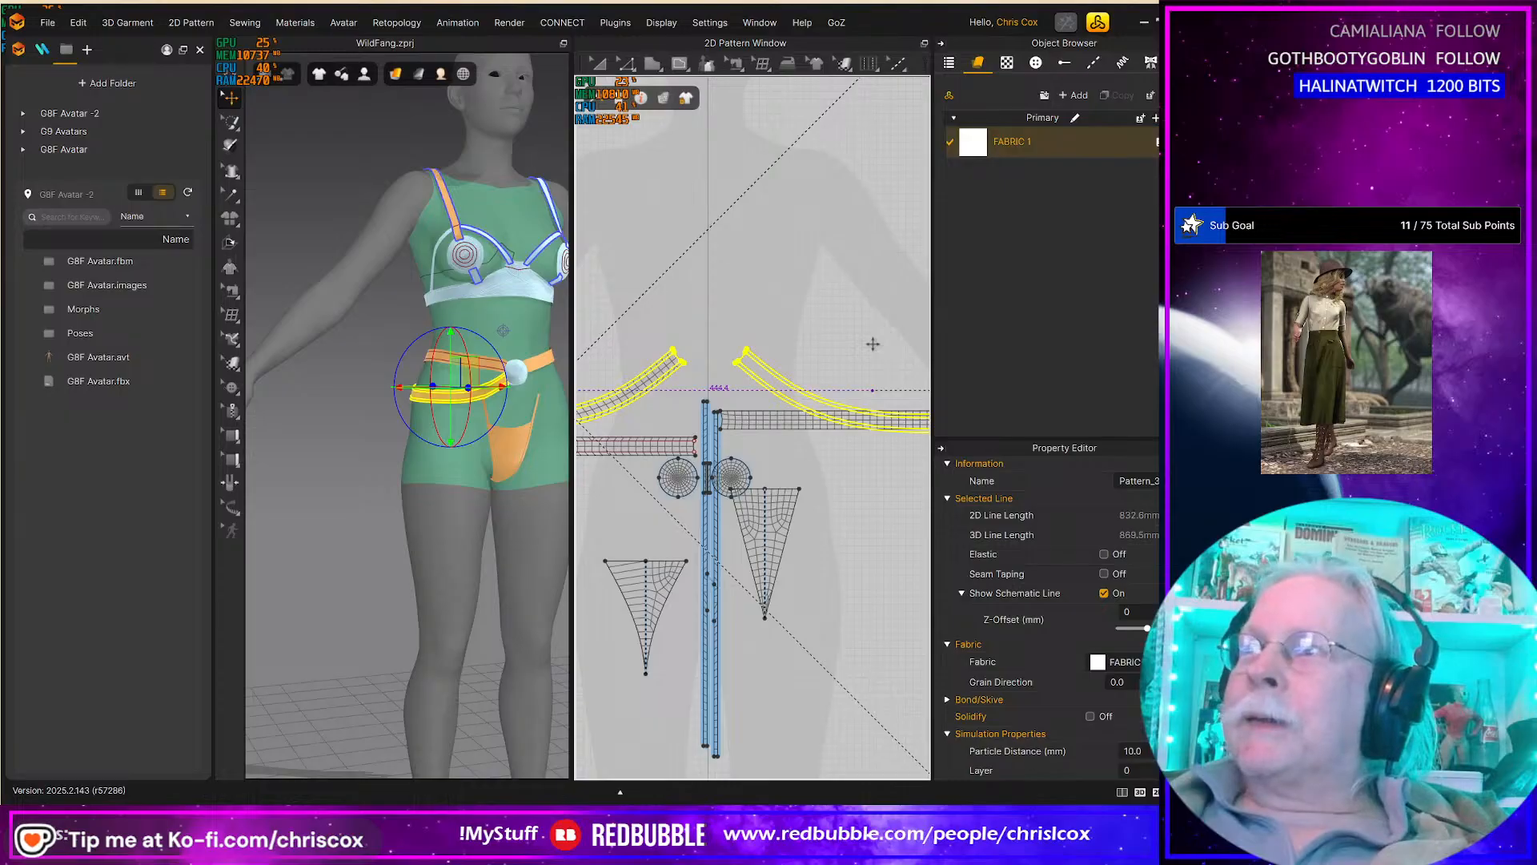
left_click(873, 355)
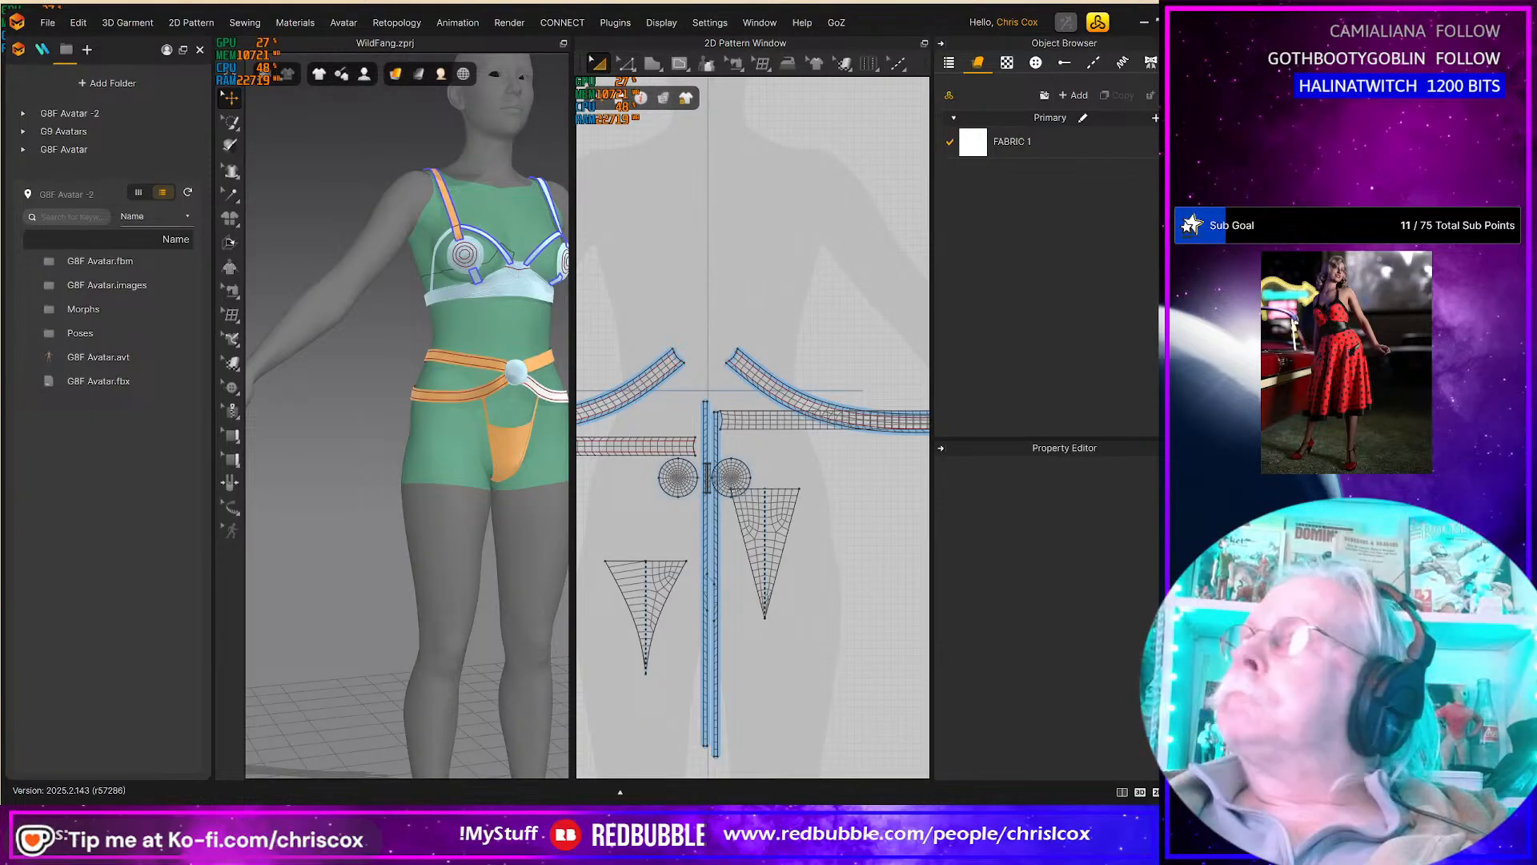
Step: In Chrome, close the two Kitfox tabs, then minimize the browser
key("alt+Tab")
left_click_drag(449, 167, 210, 112)
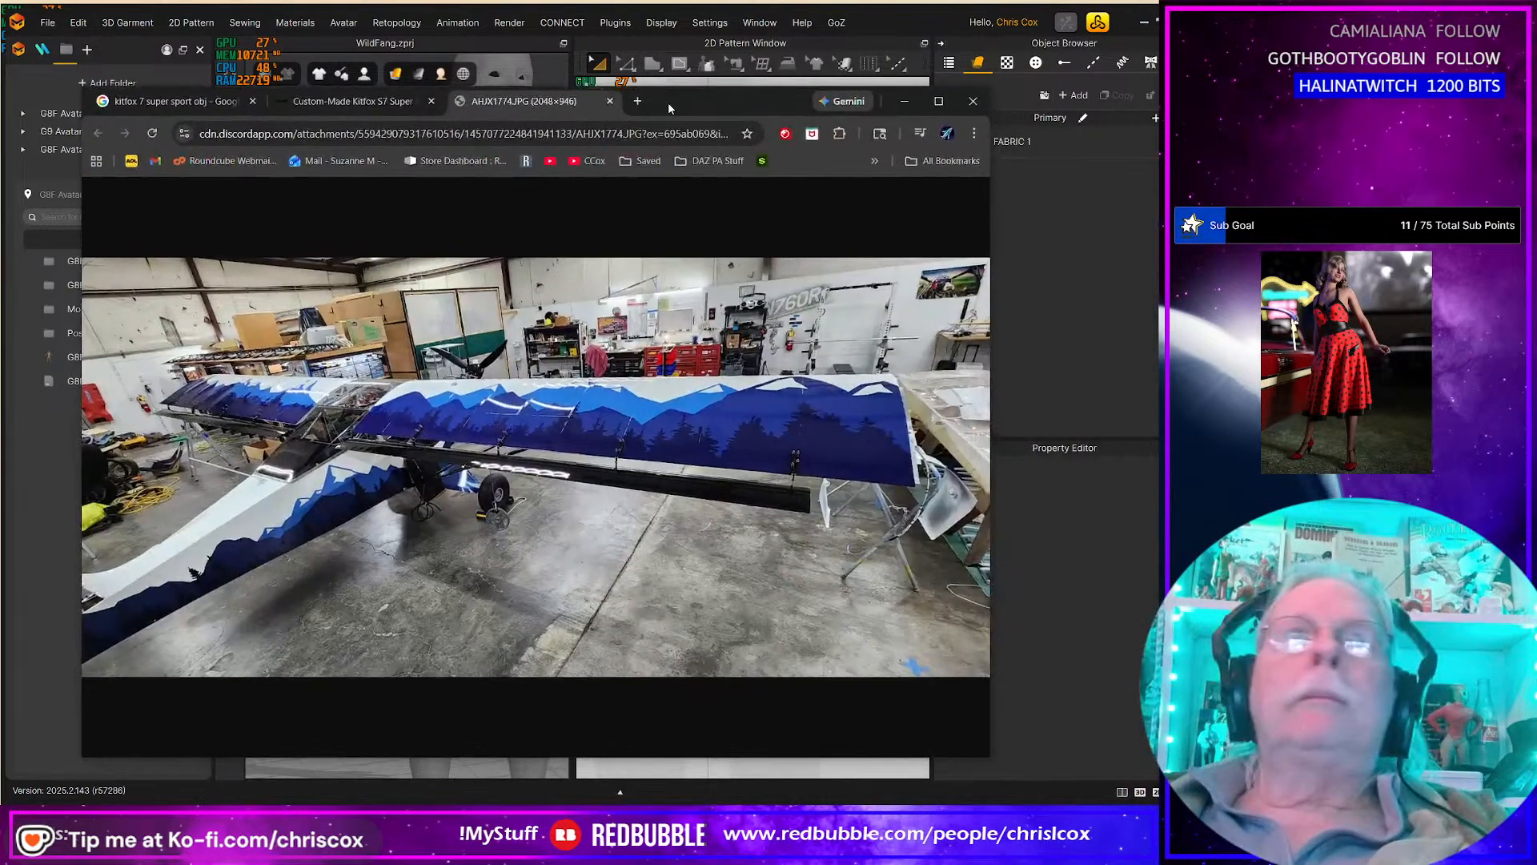
left_click(253, 99)
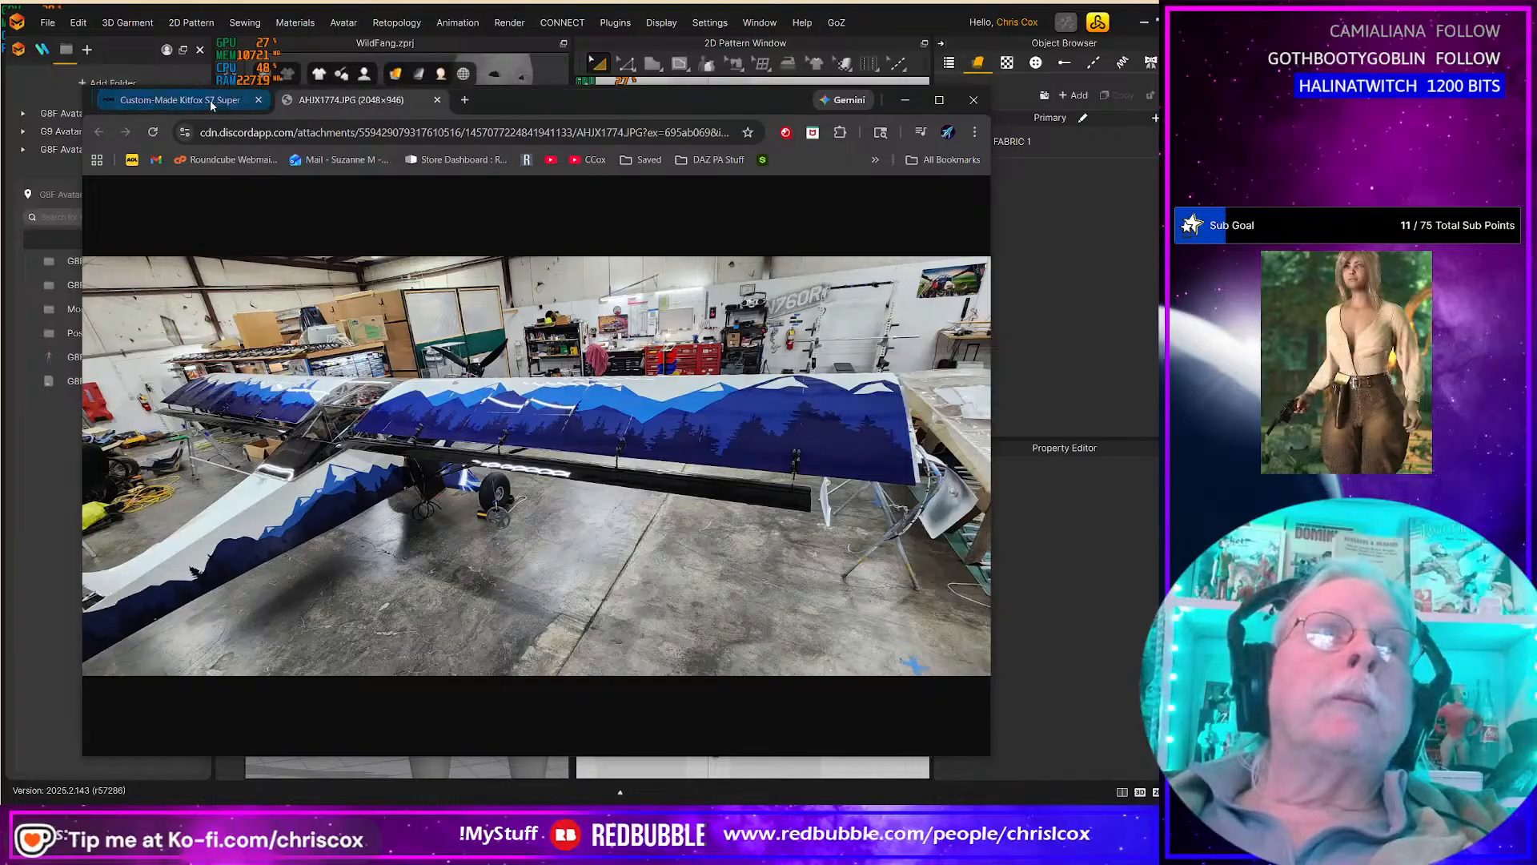
left_click(253, 99)
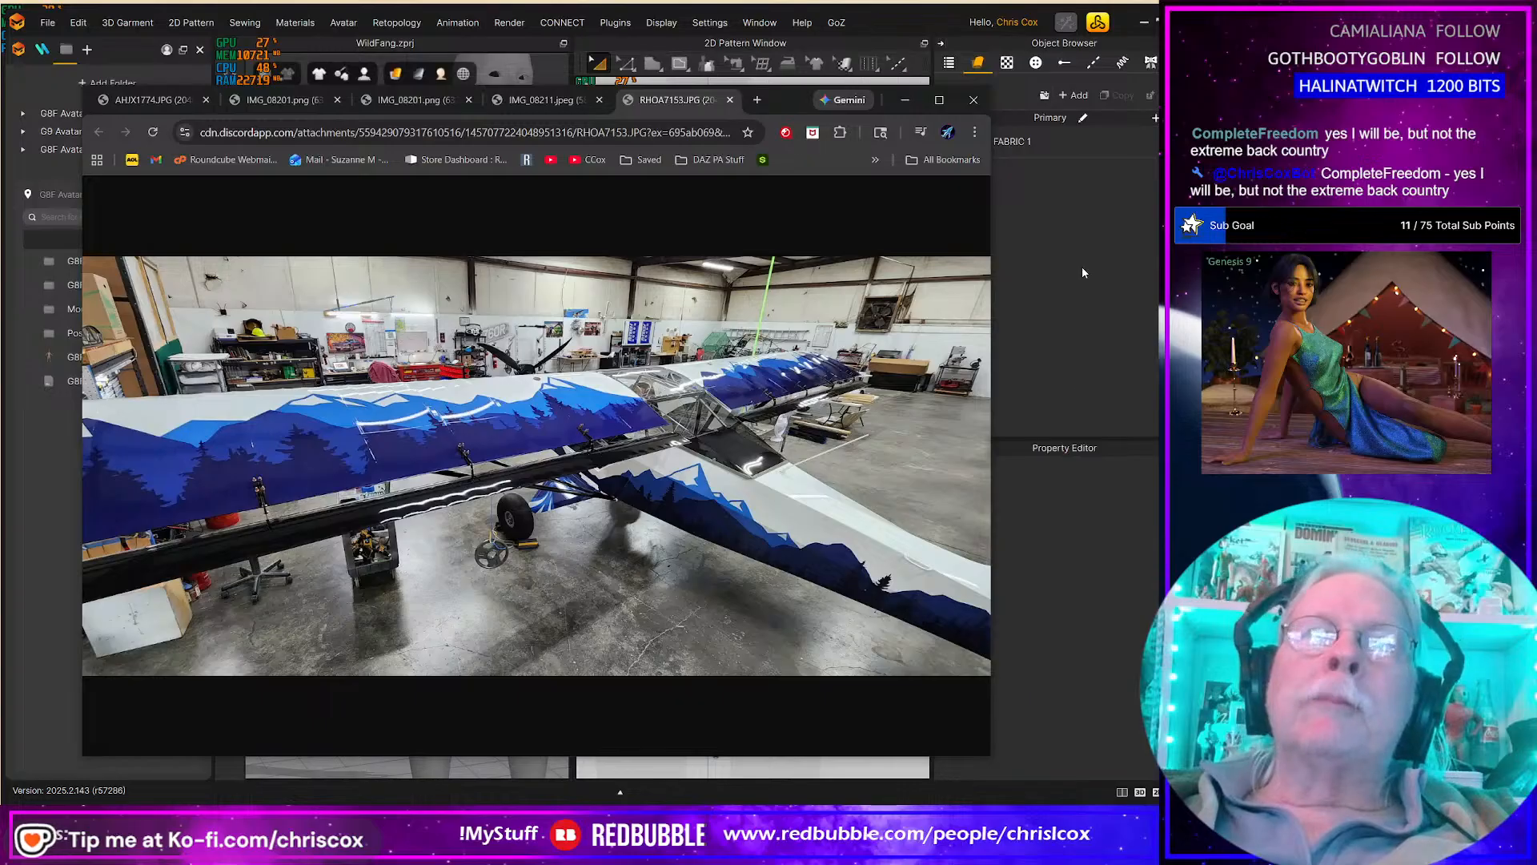
left_click(904, 99)
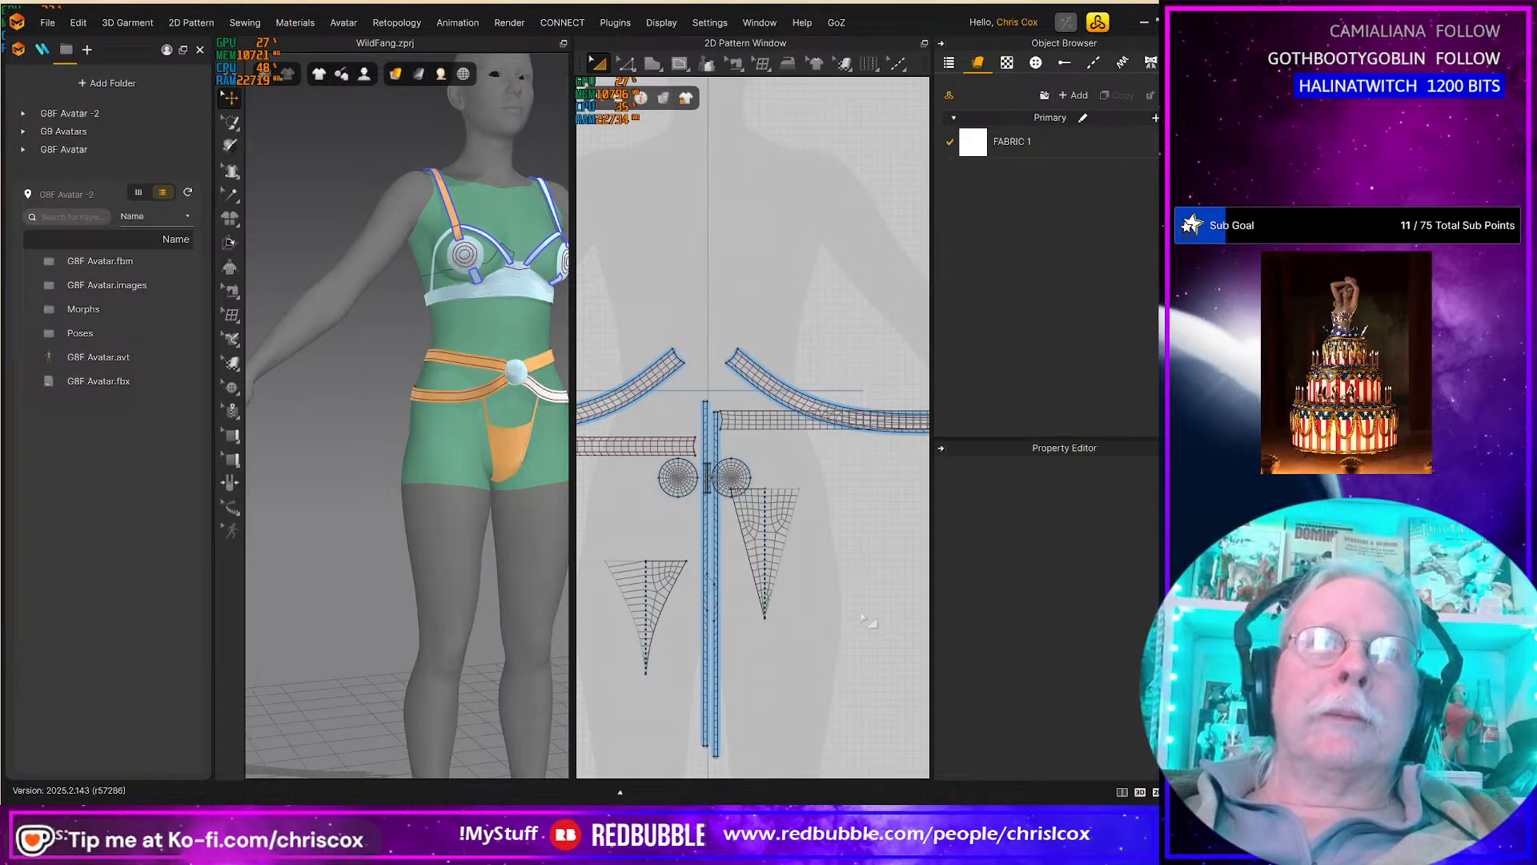
right_click_drag(536, 474, 394, 458)
left_click(766, 382)
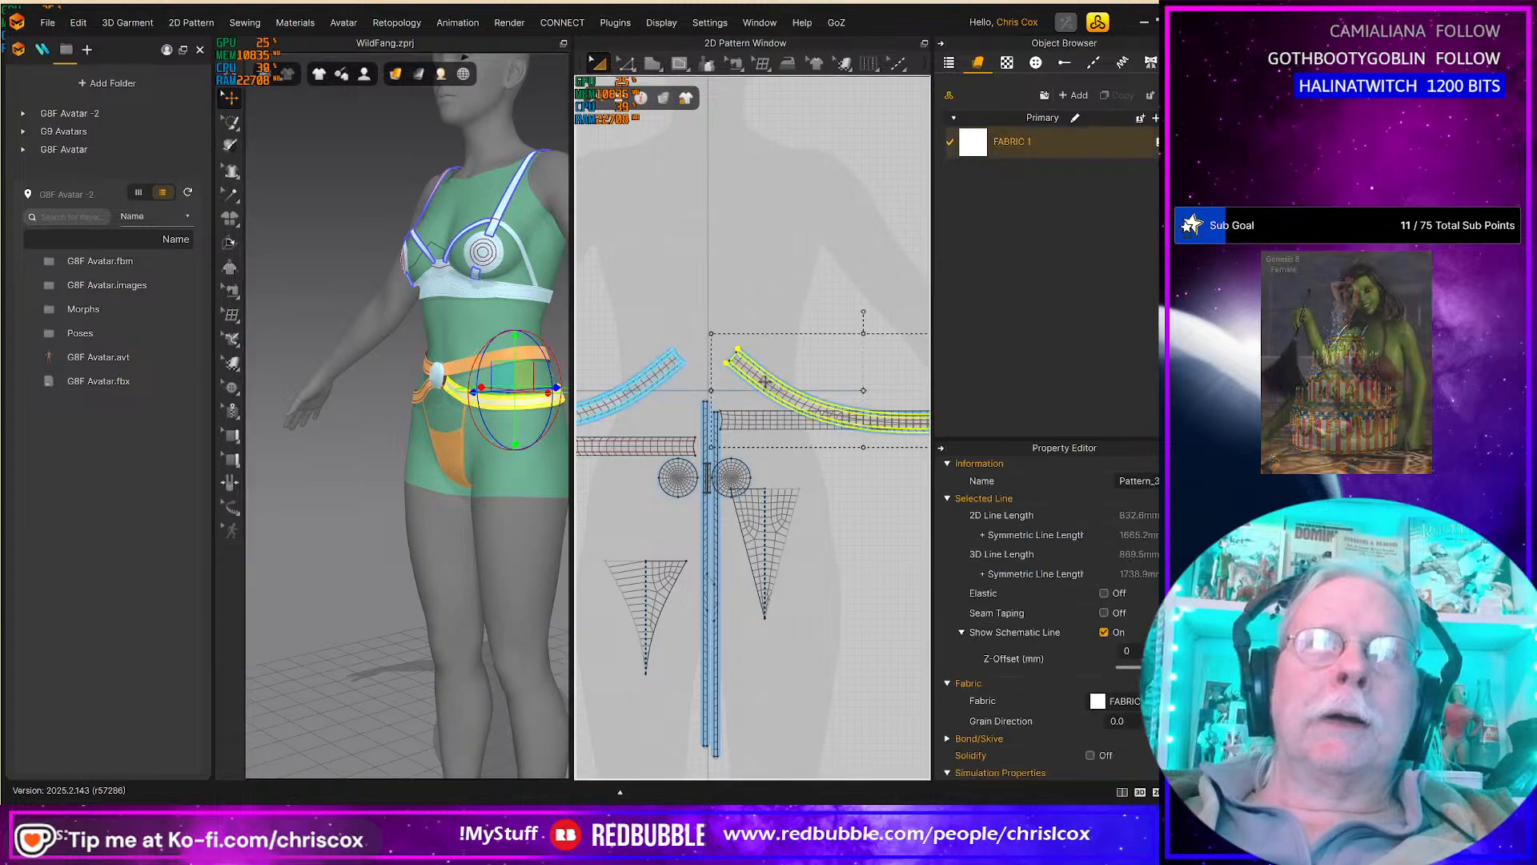
scroll(766, 382, "up", 5)
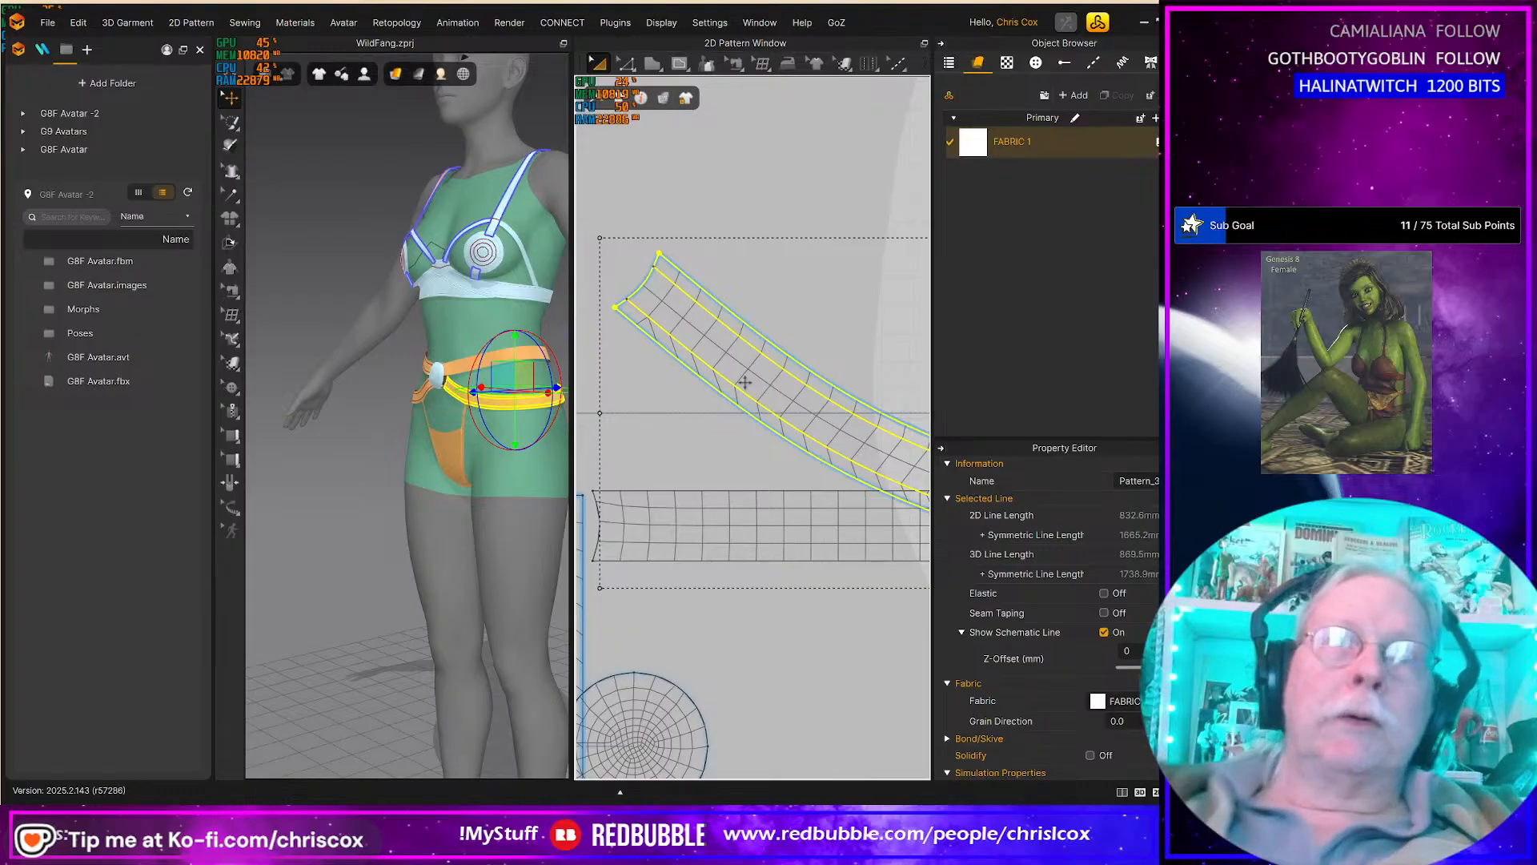
left_click(705, 516)
key("z")
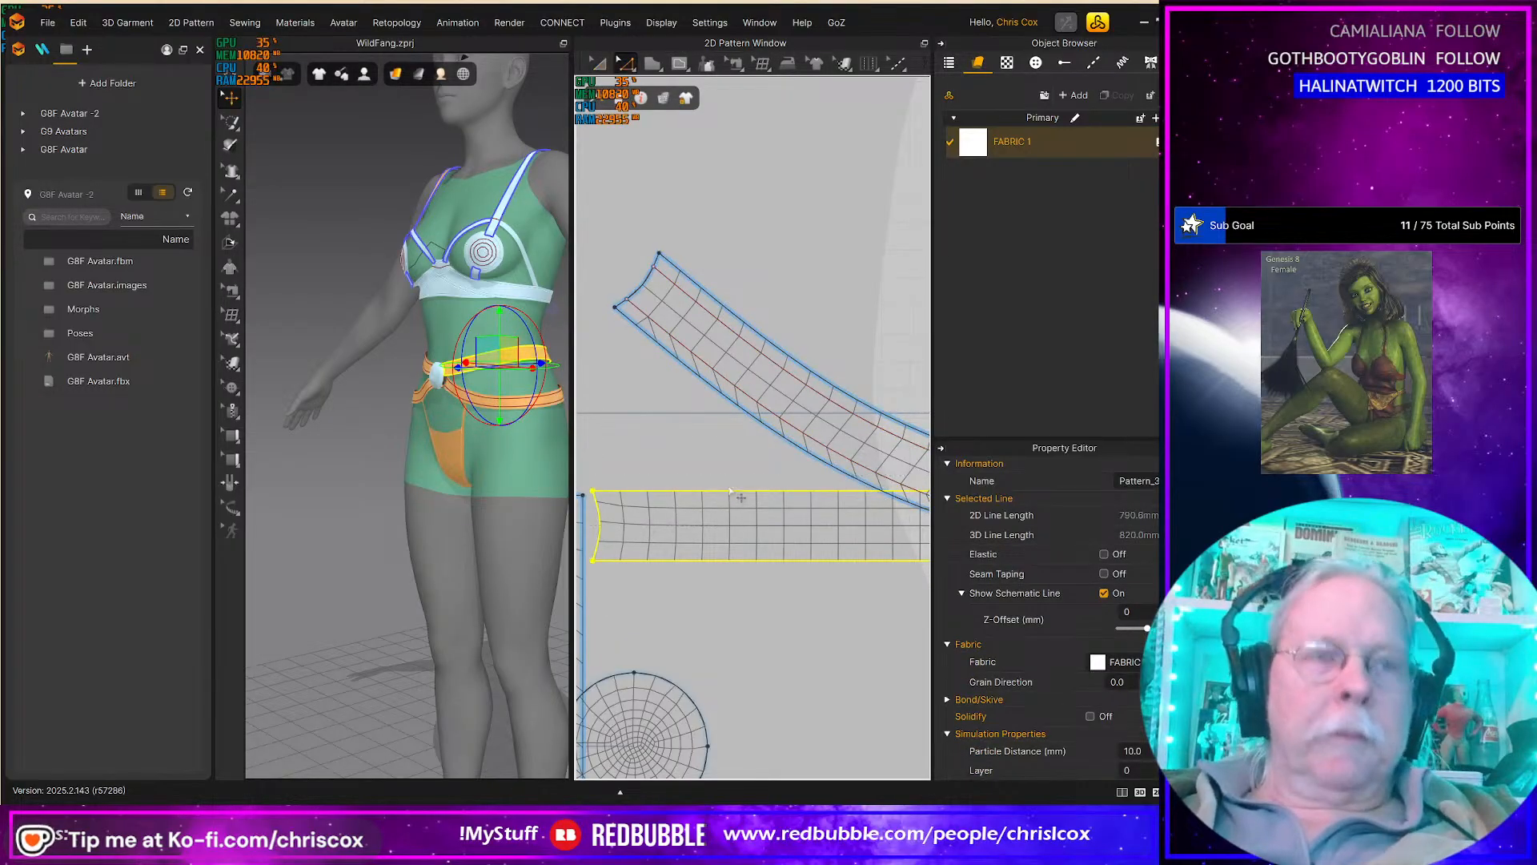
left_click(730, 561)
scroll(529, 561, "down", 5)
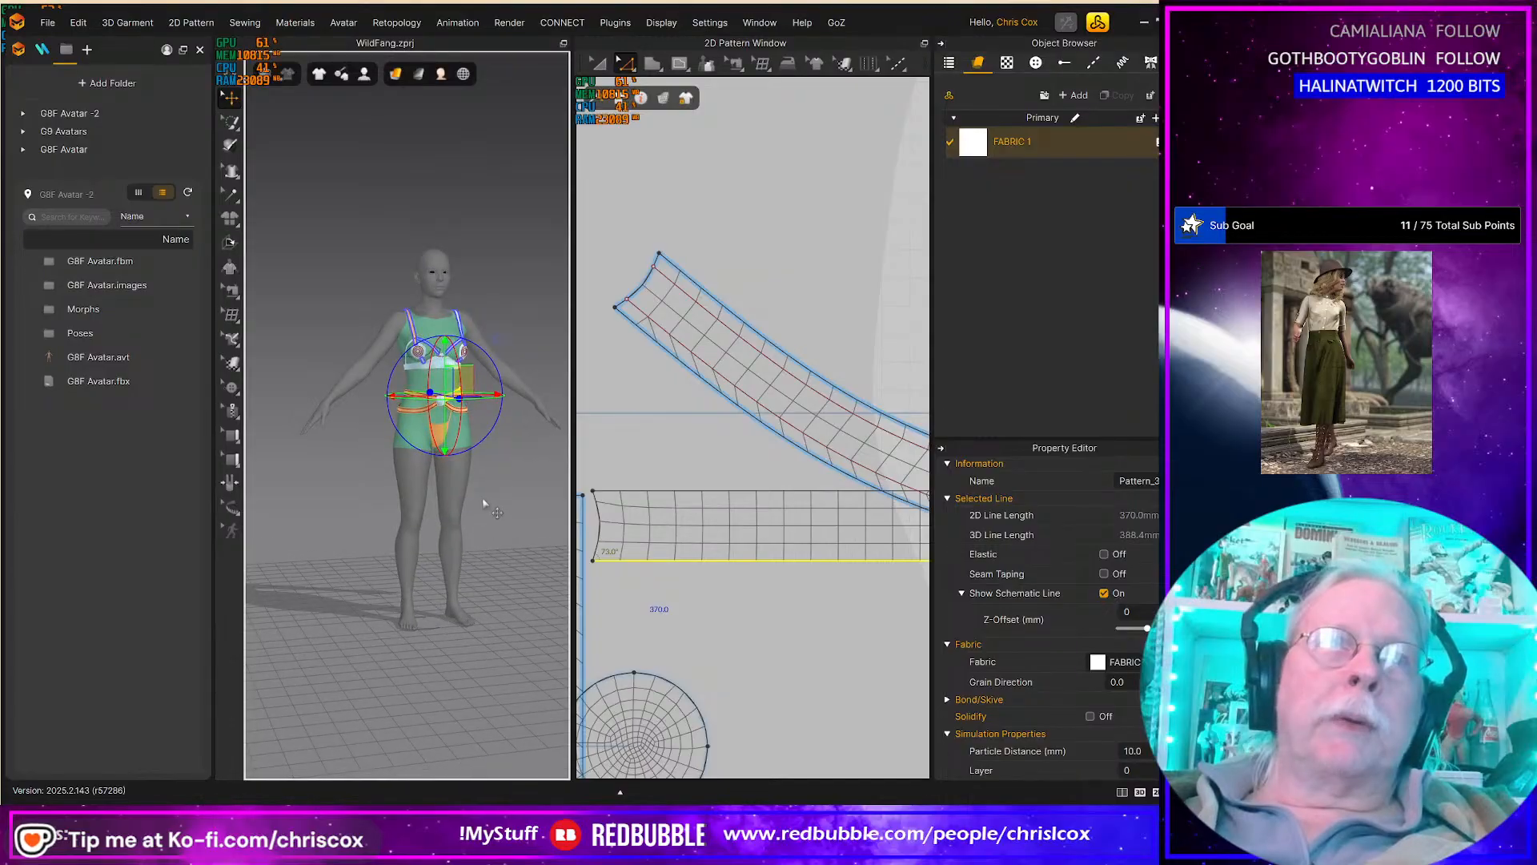
scroll(483, 503, "up", 6)
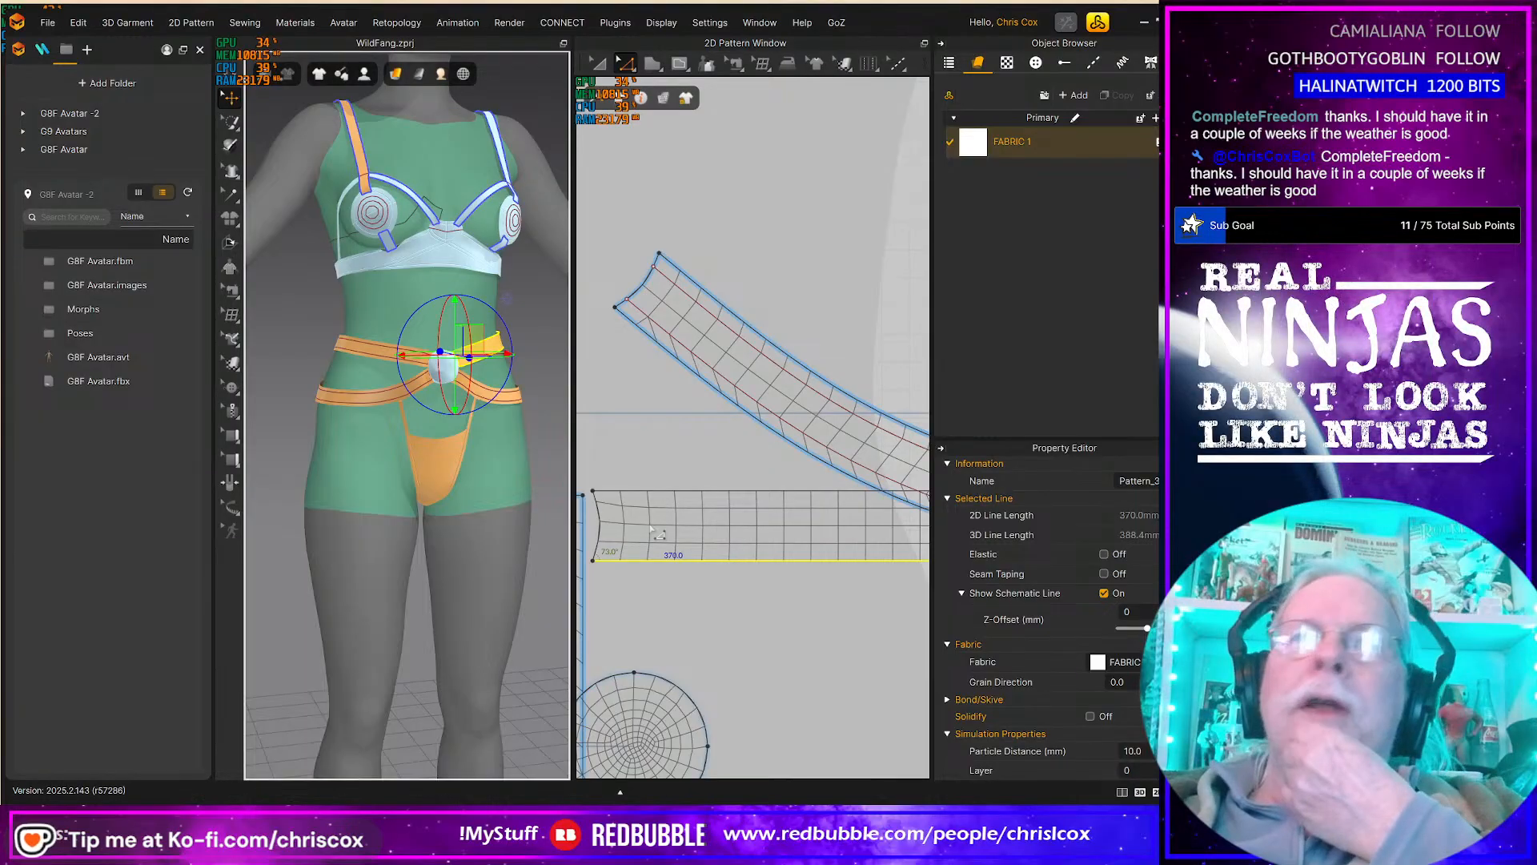
right_click_drag(507, 480, 596, 479)
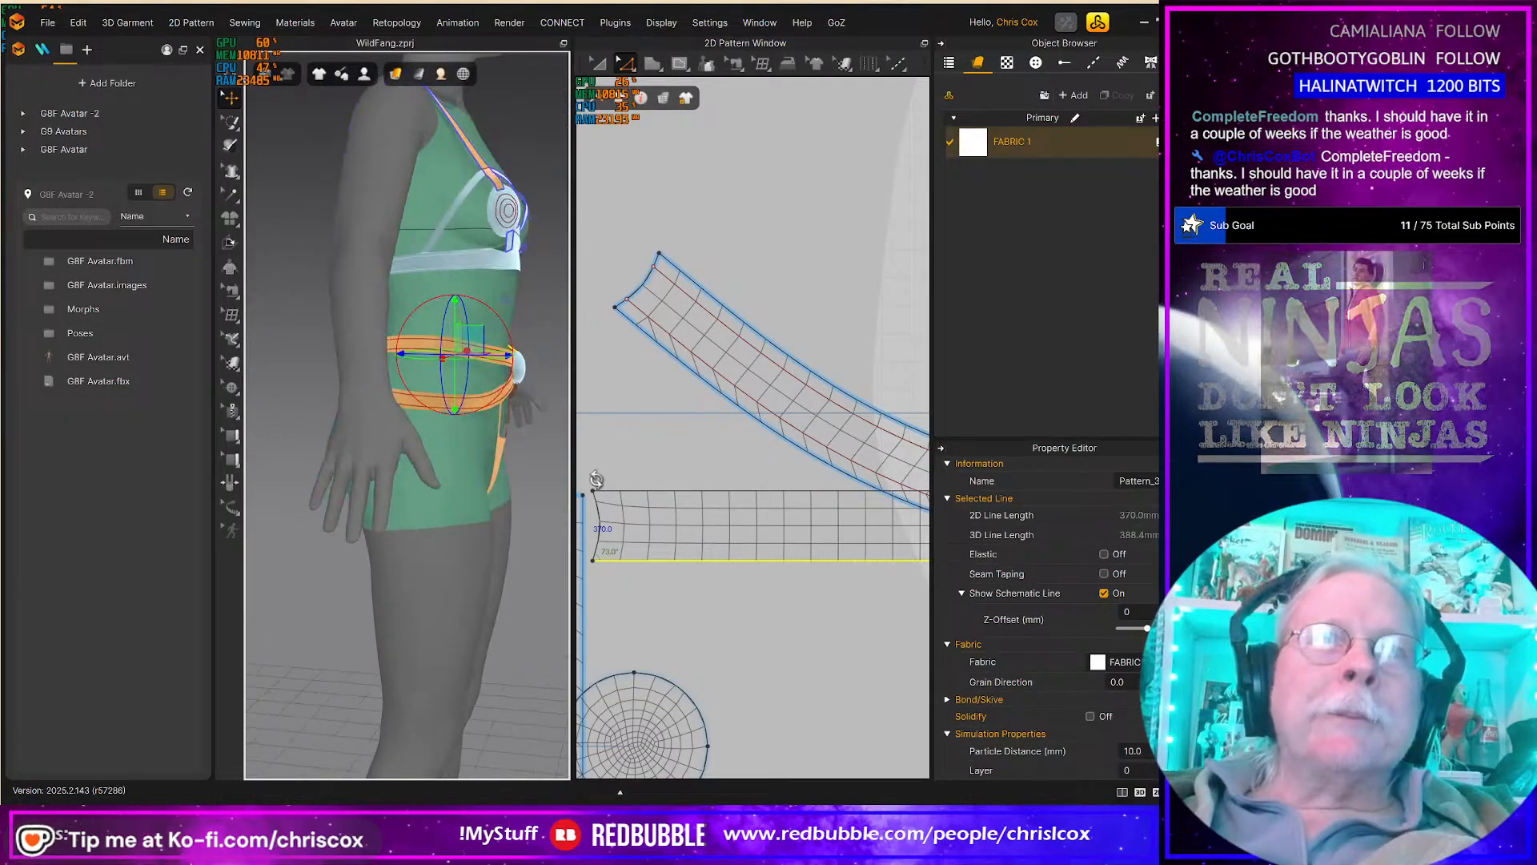
Step: Offset the straight strap's top edge as a 5.0 mm internal line
right_click(701, 492)
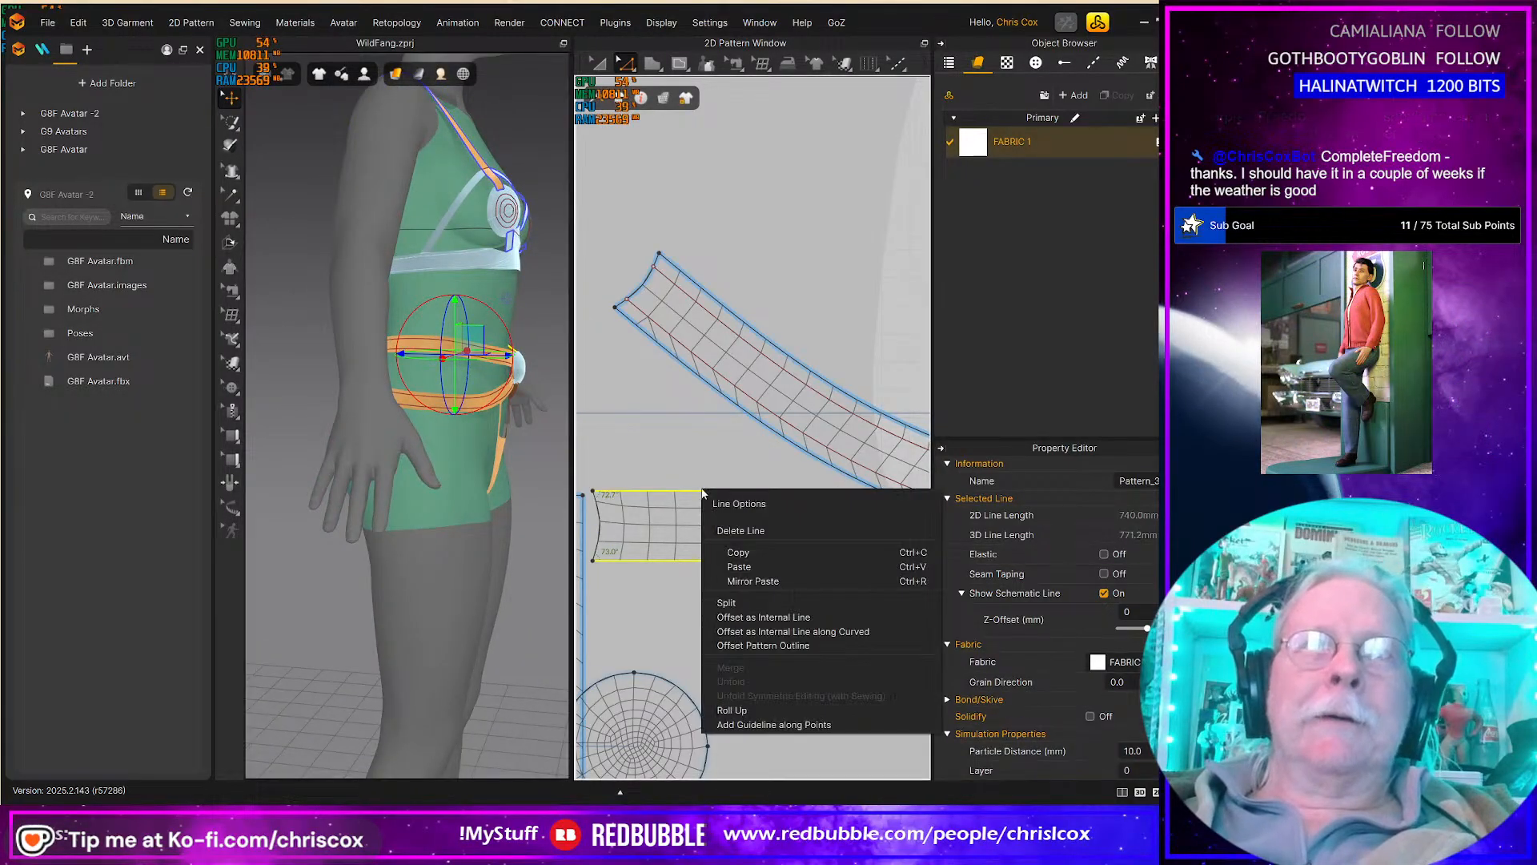
left_click(807, 618)
key("Return")
left_click(565, 490)
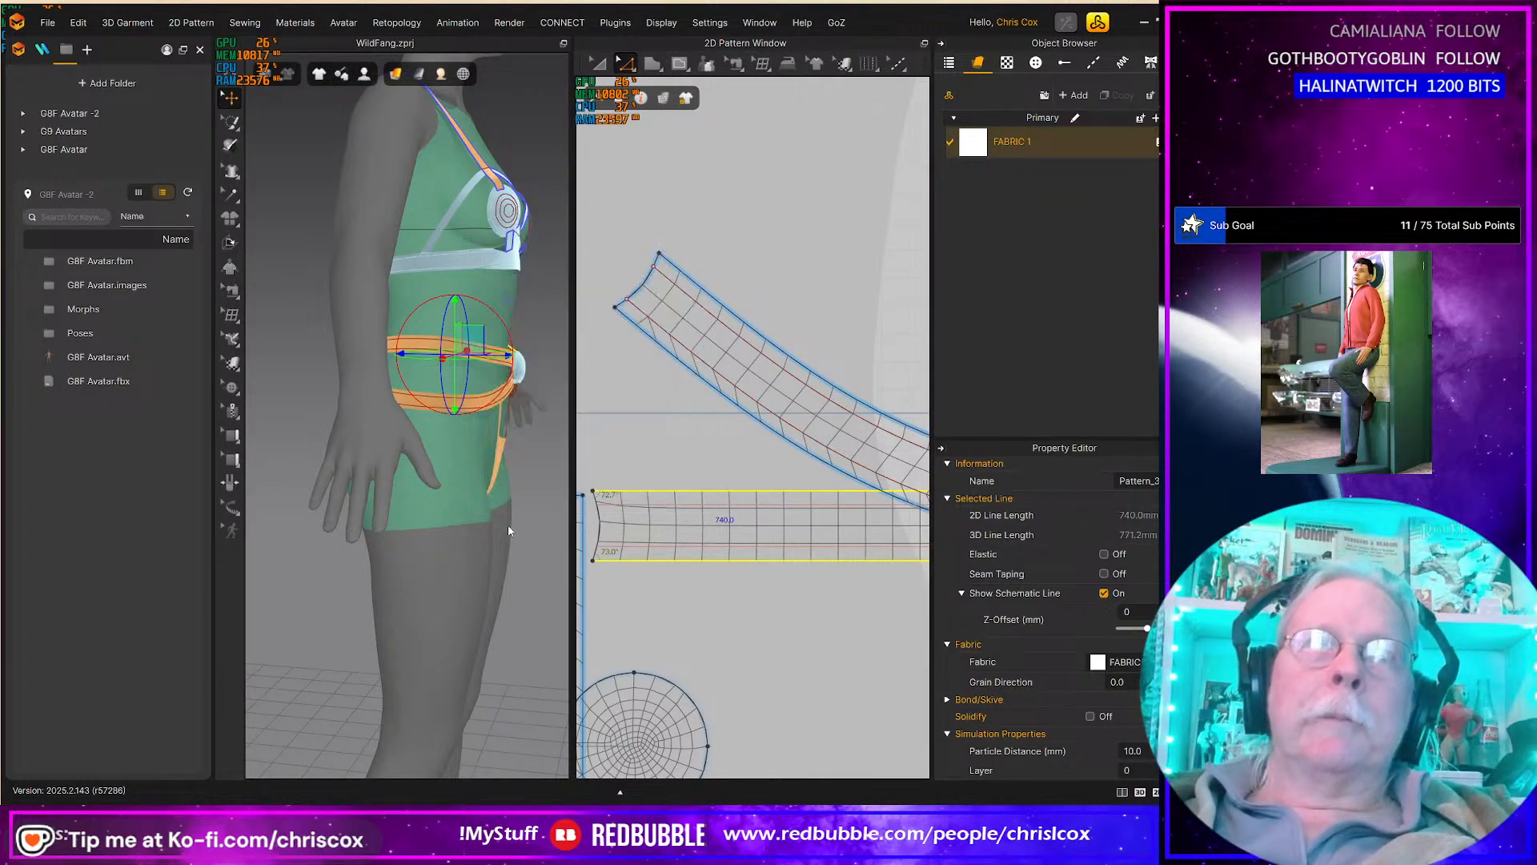
right_click_drag(509, 530, 382, 522)
scroll(408, 536, "down", 3)
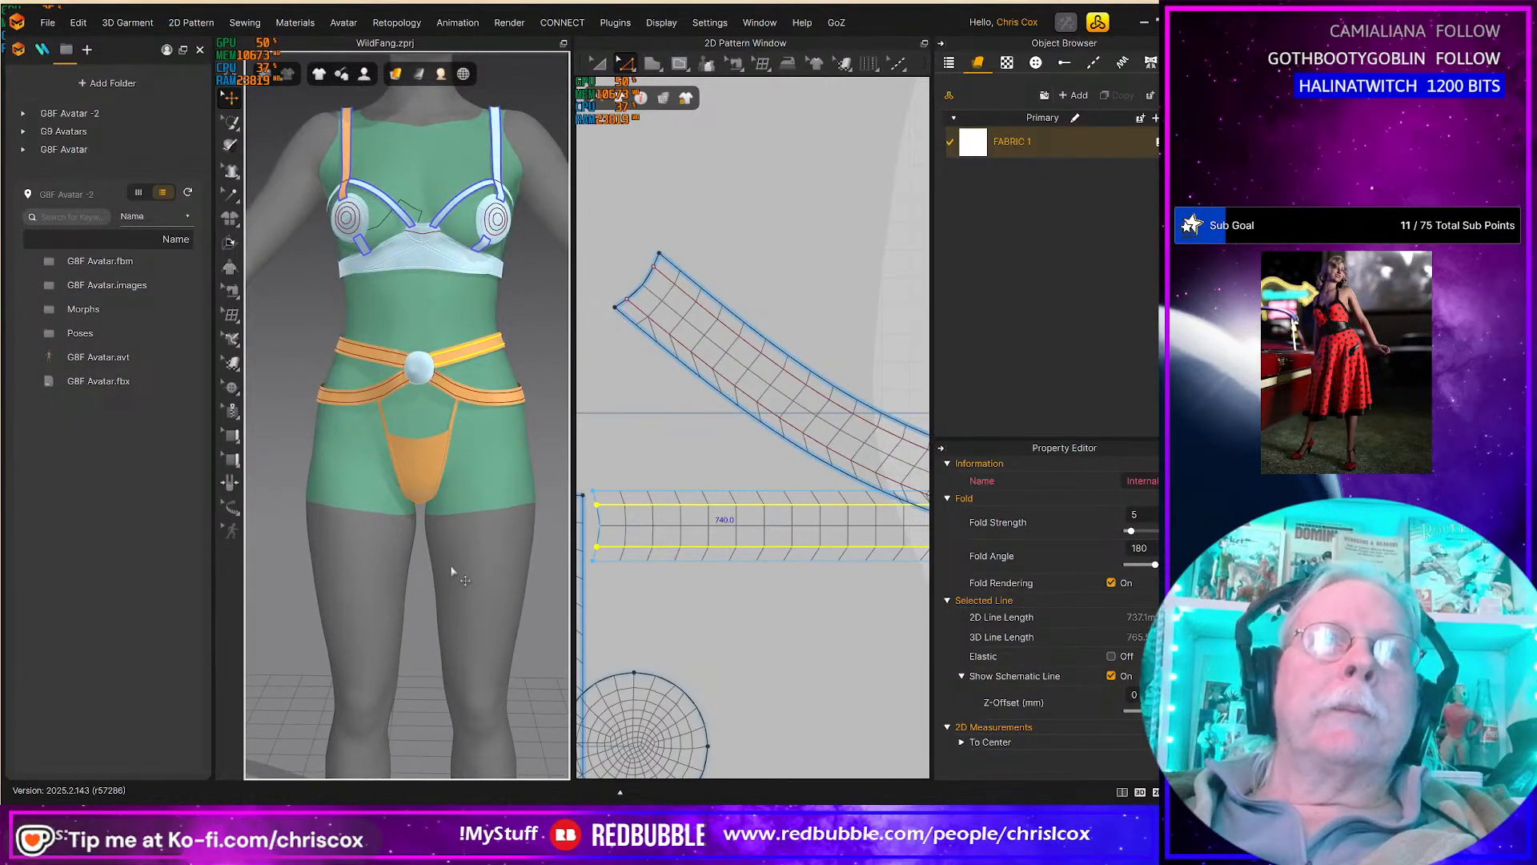
Step: Select the orange thong piece, orbit to the pelvis back, and briefly simulate
left_click(419, 450)
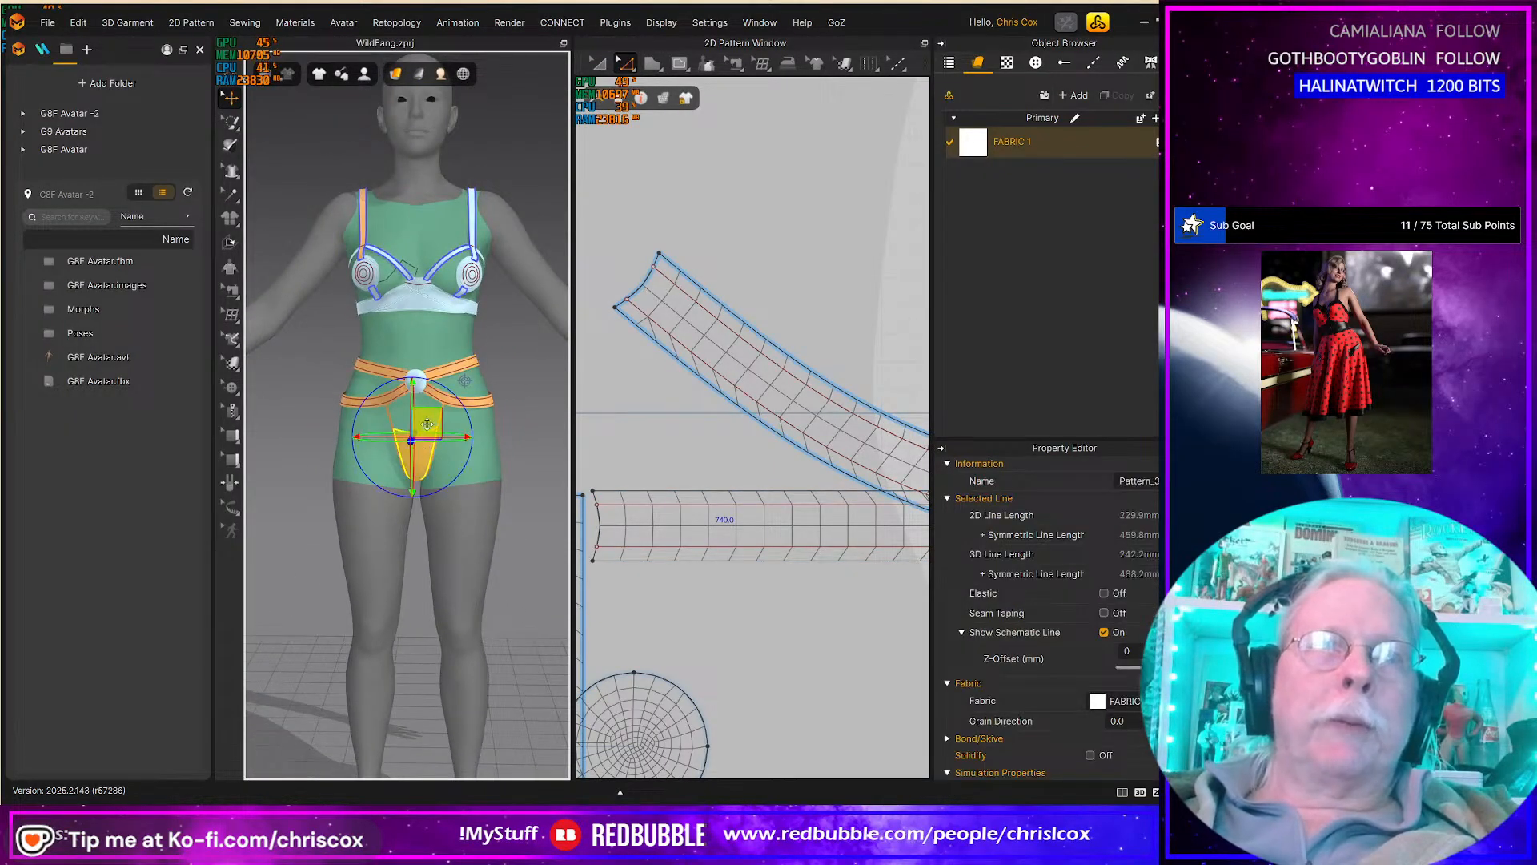
scroll(418, 413, "down", 2)
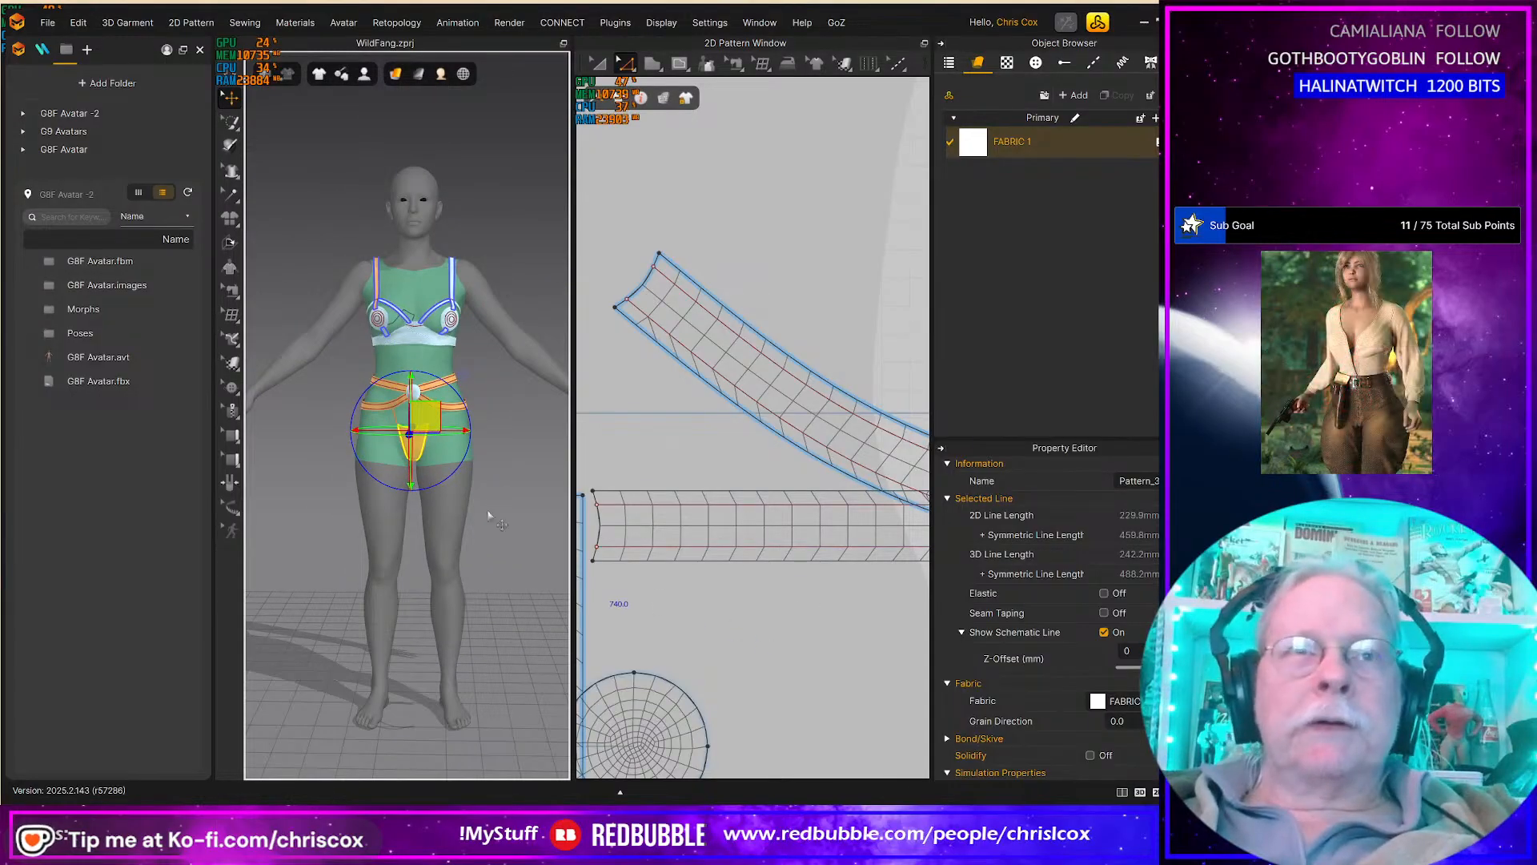
scroll(439, 519, "up", 5)
right_click_drag(423, 550, 704, 542)
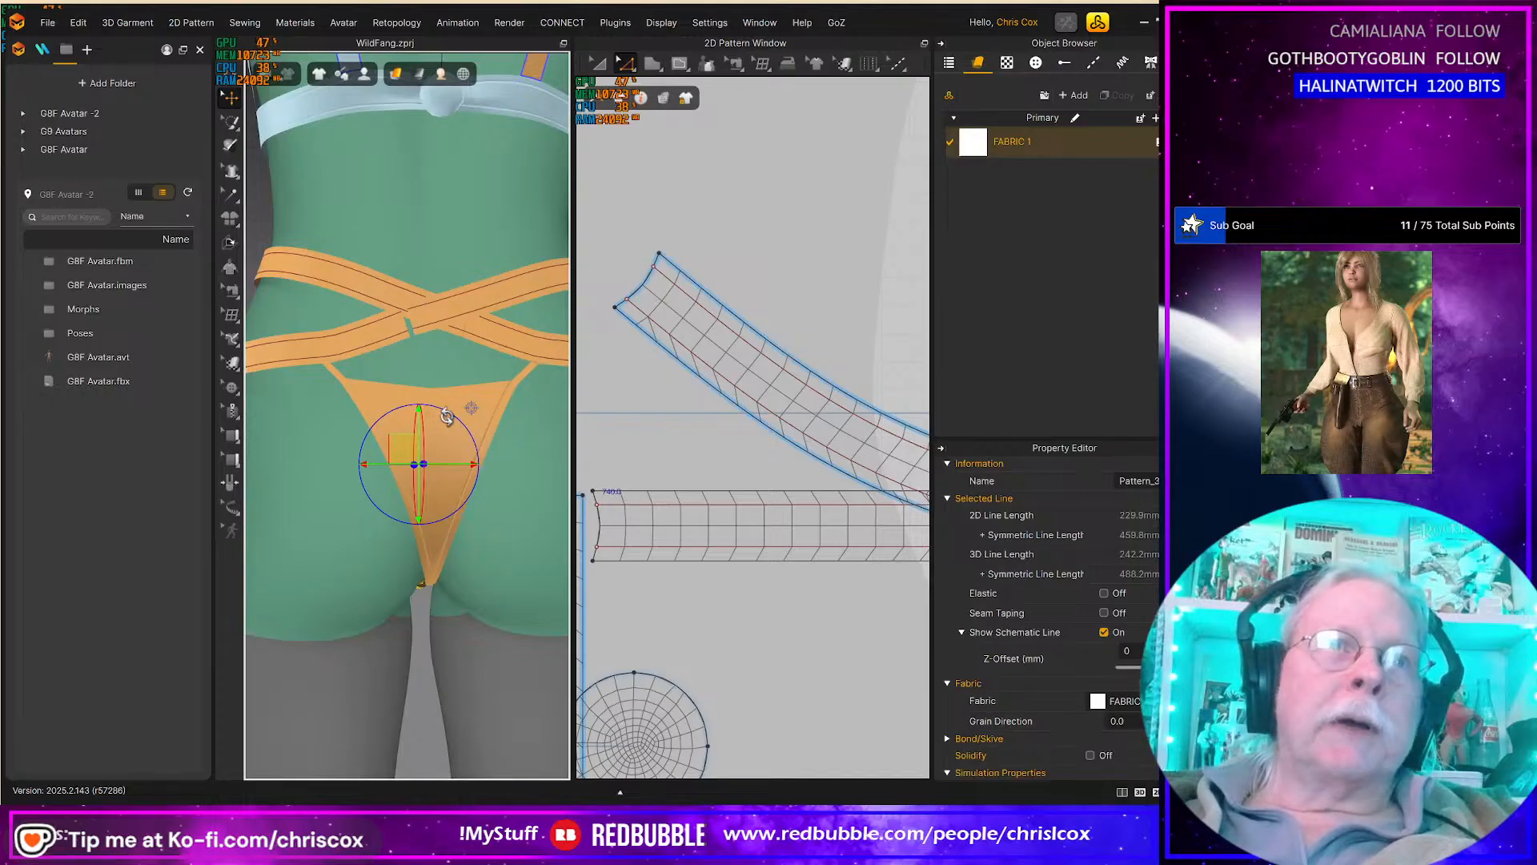
key("space")
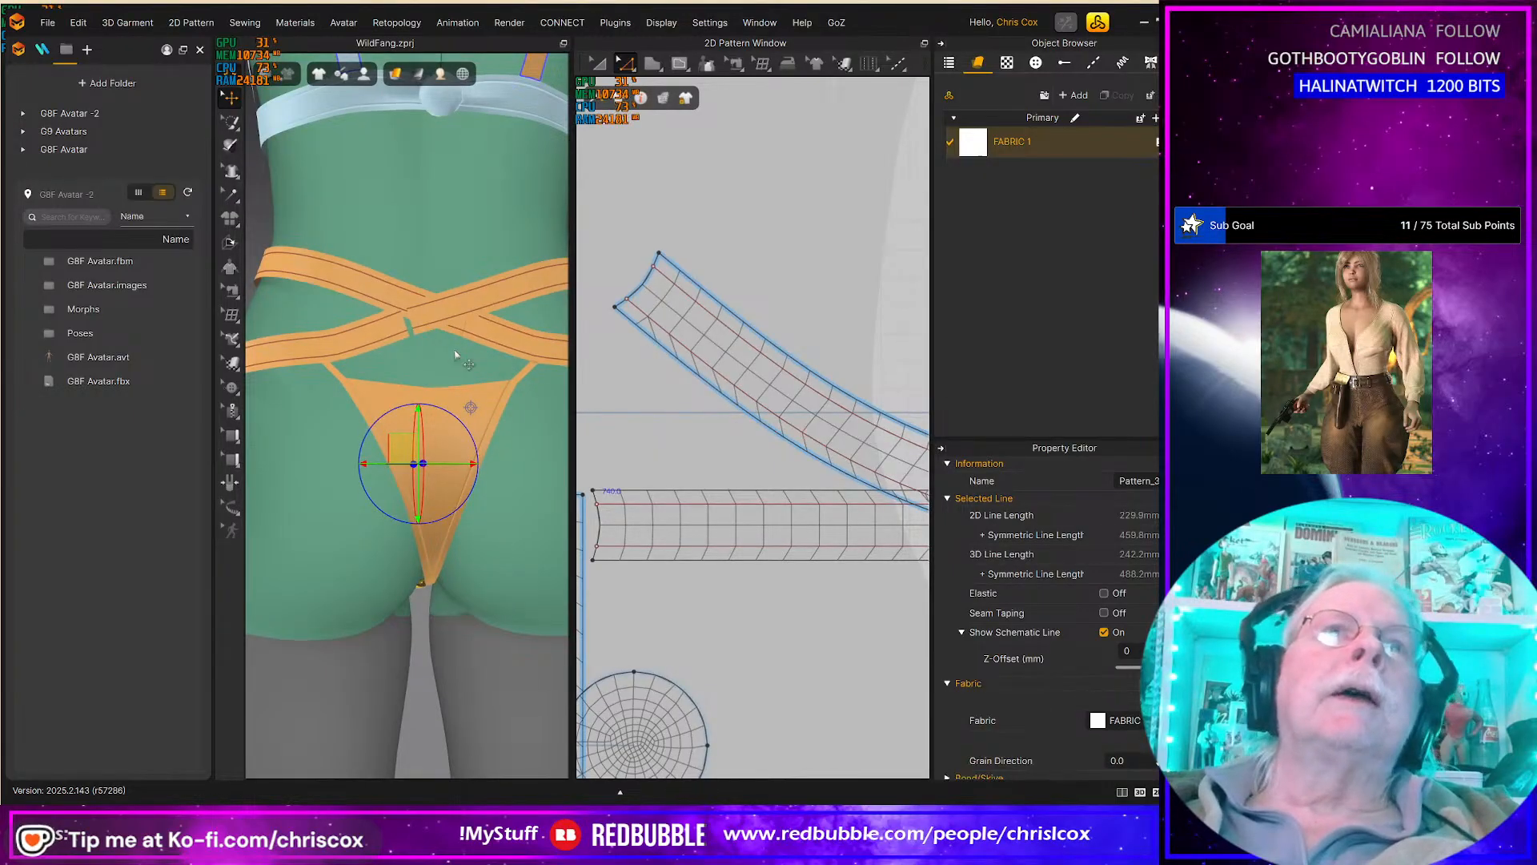
key("space")
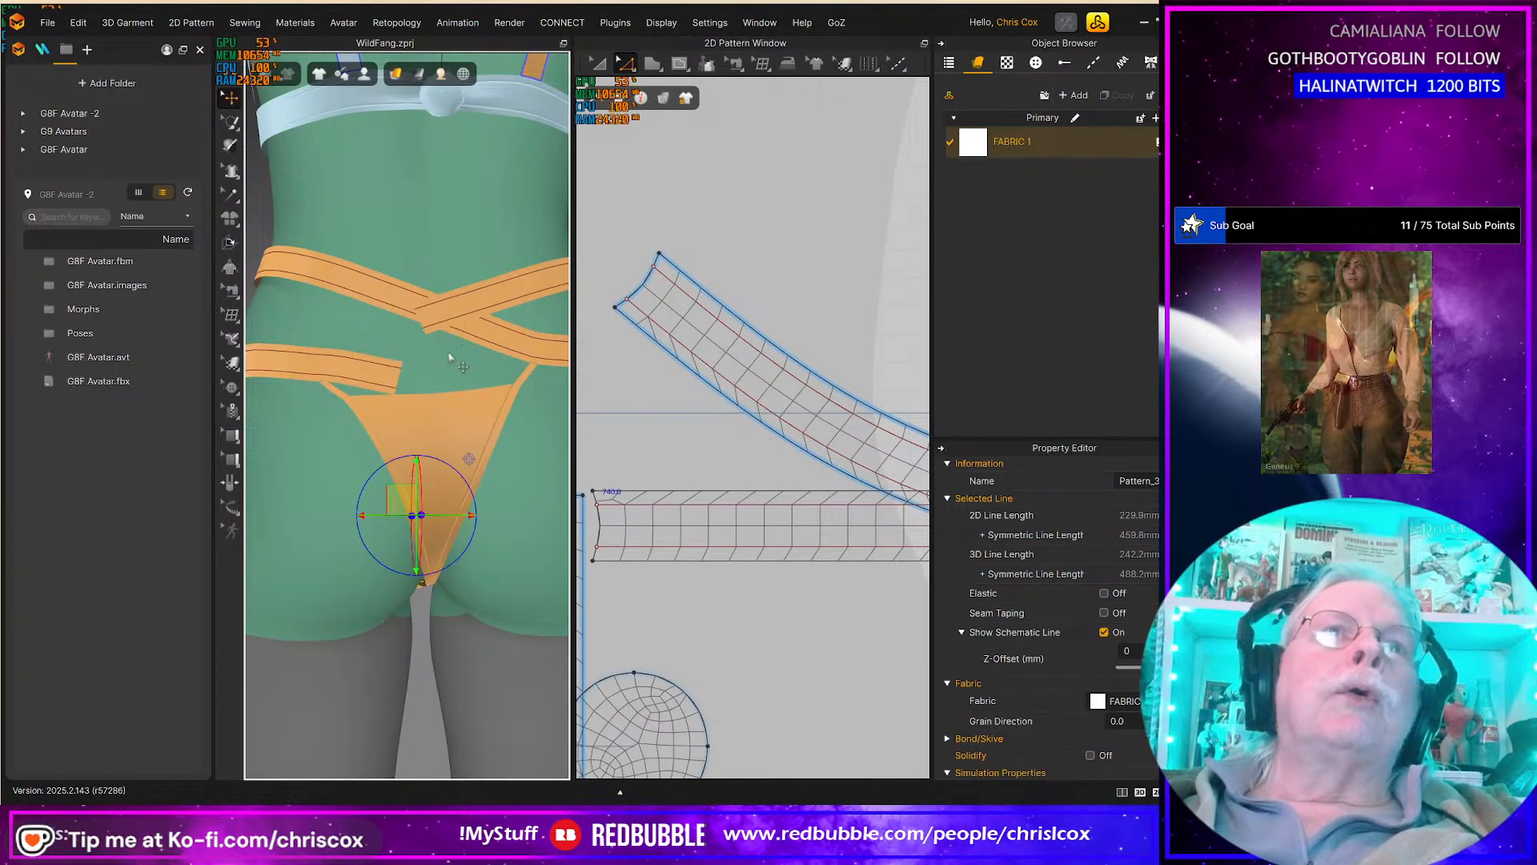
Step: Segment-sew the lower back strap end to the upper one and simulate
key("n")
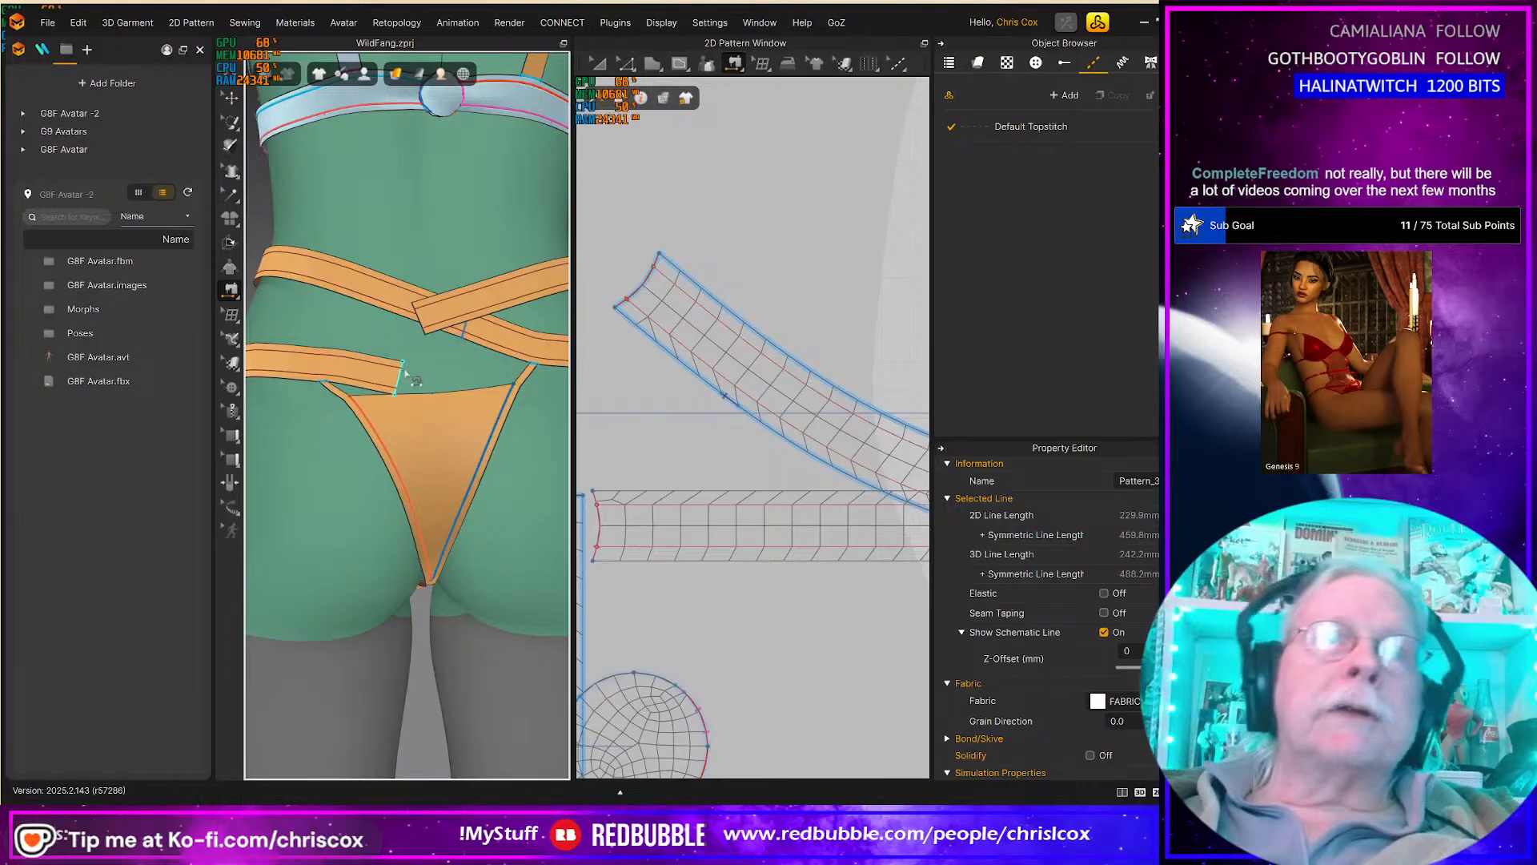
left_click(401, 373)
left_click(420, 321)
key("space")
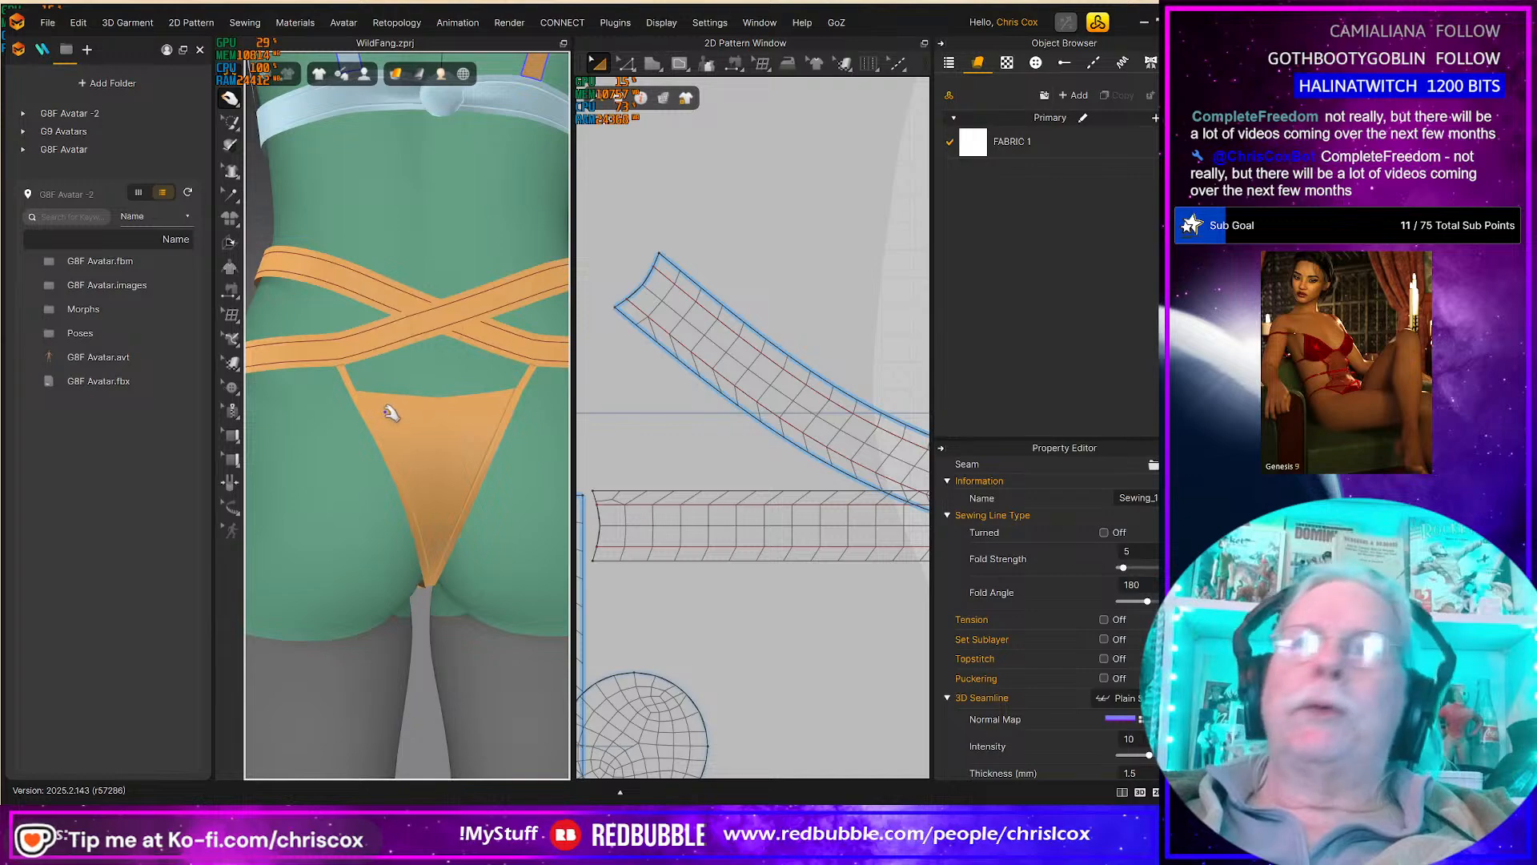
scroll(442, 422, "down", 4)
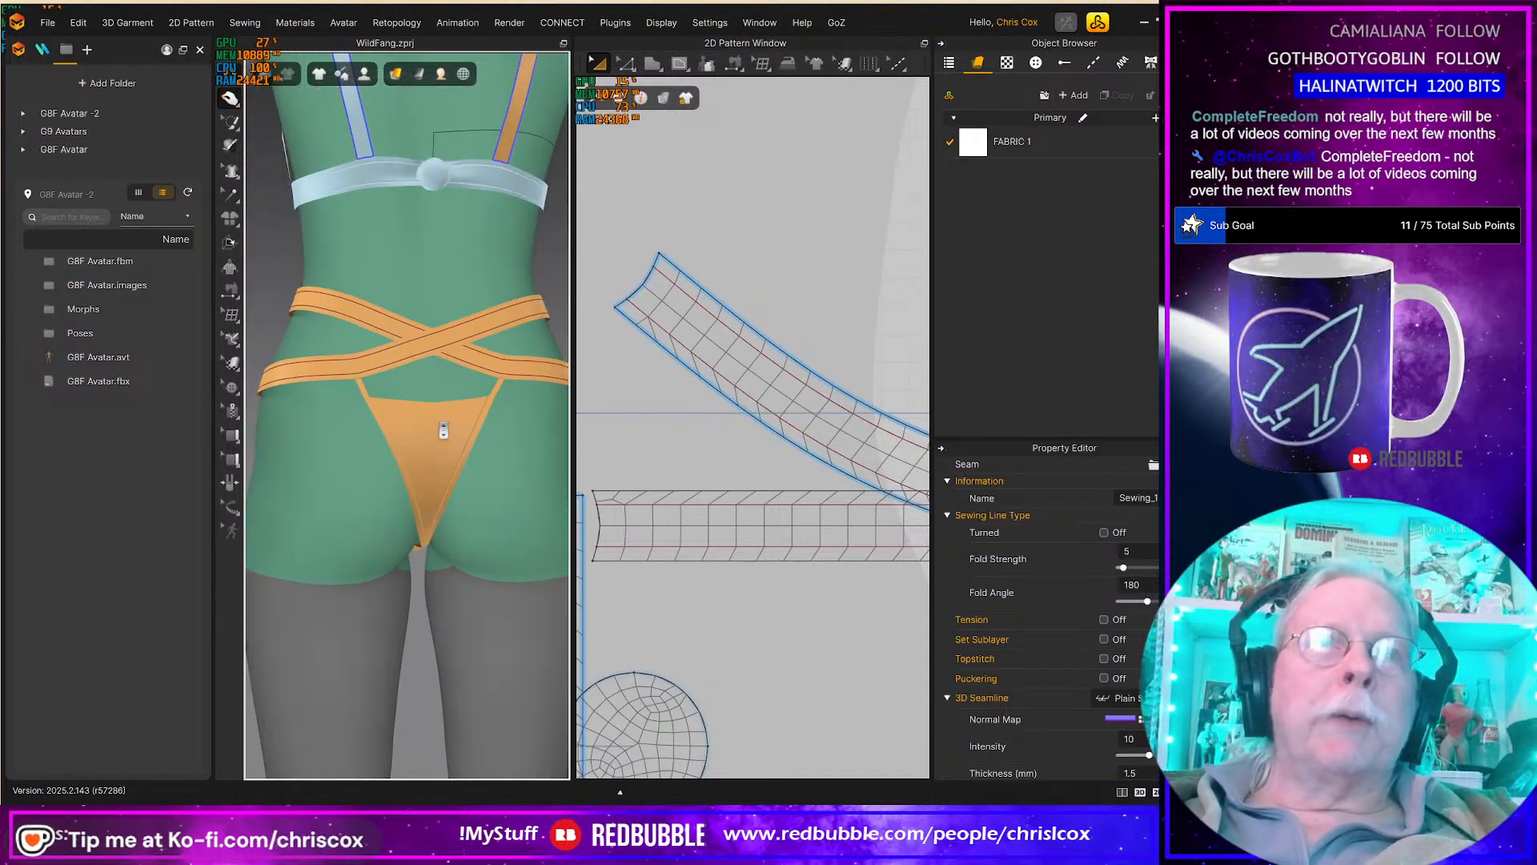
right_click_drag(486, 426, 467, 443)
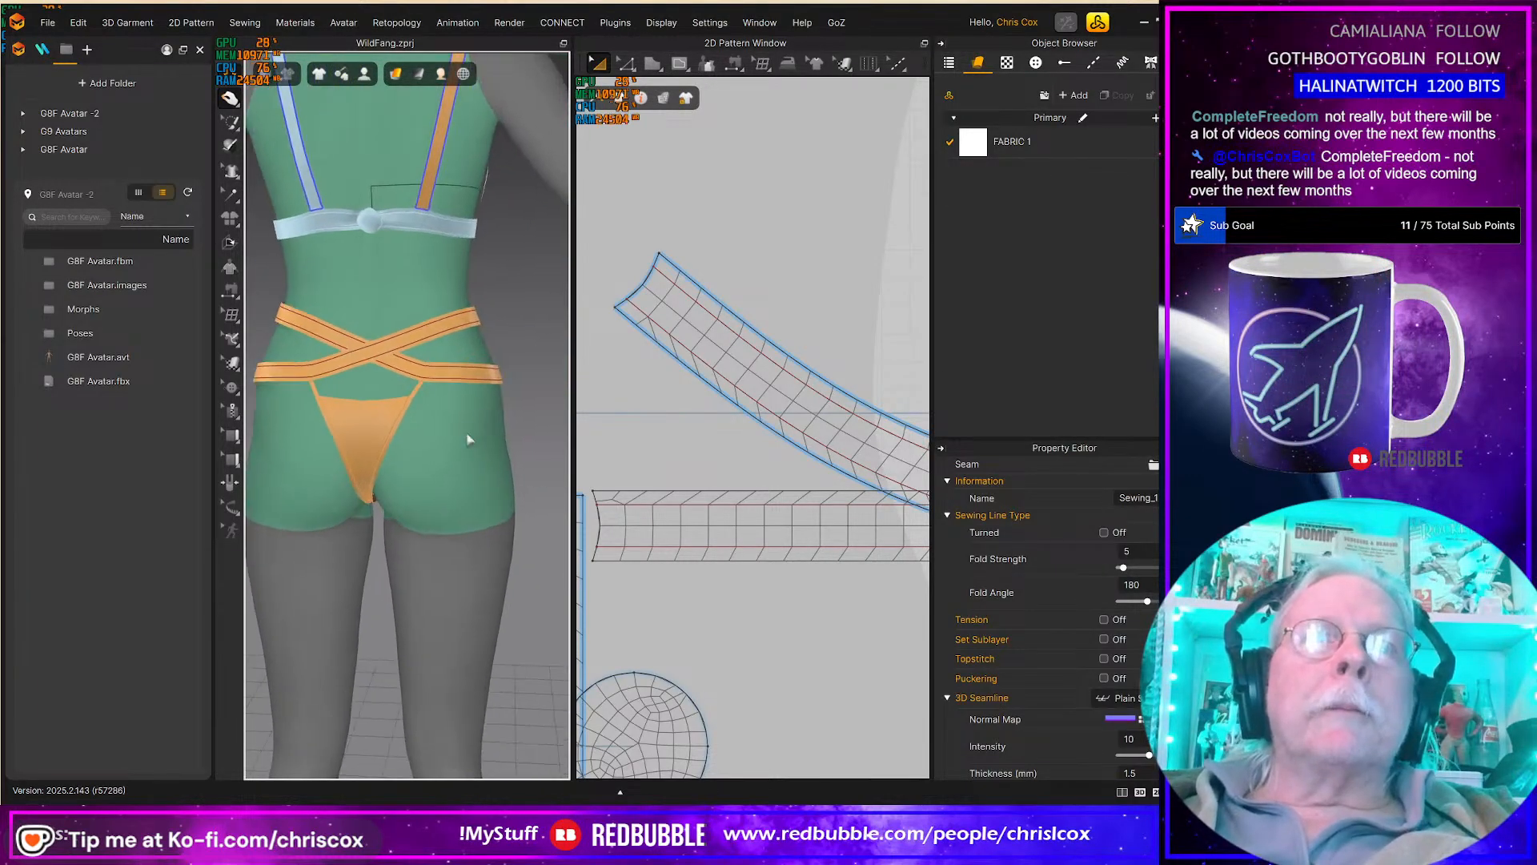
left_click(506, 376)
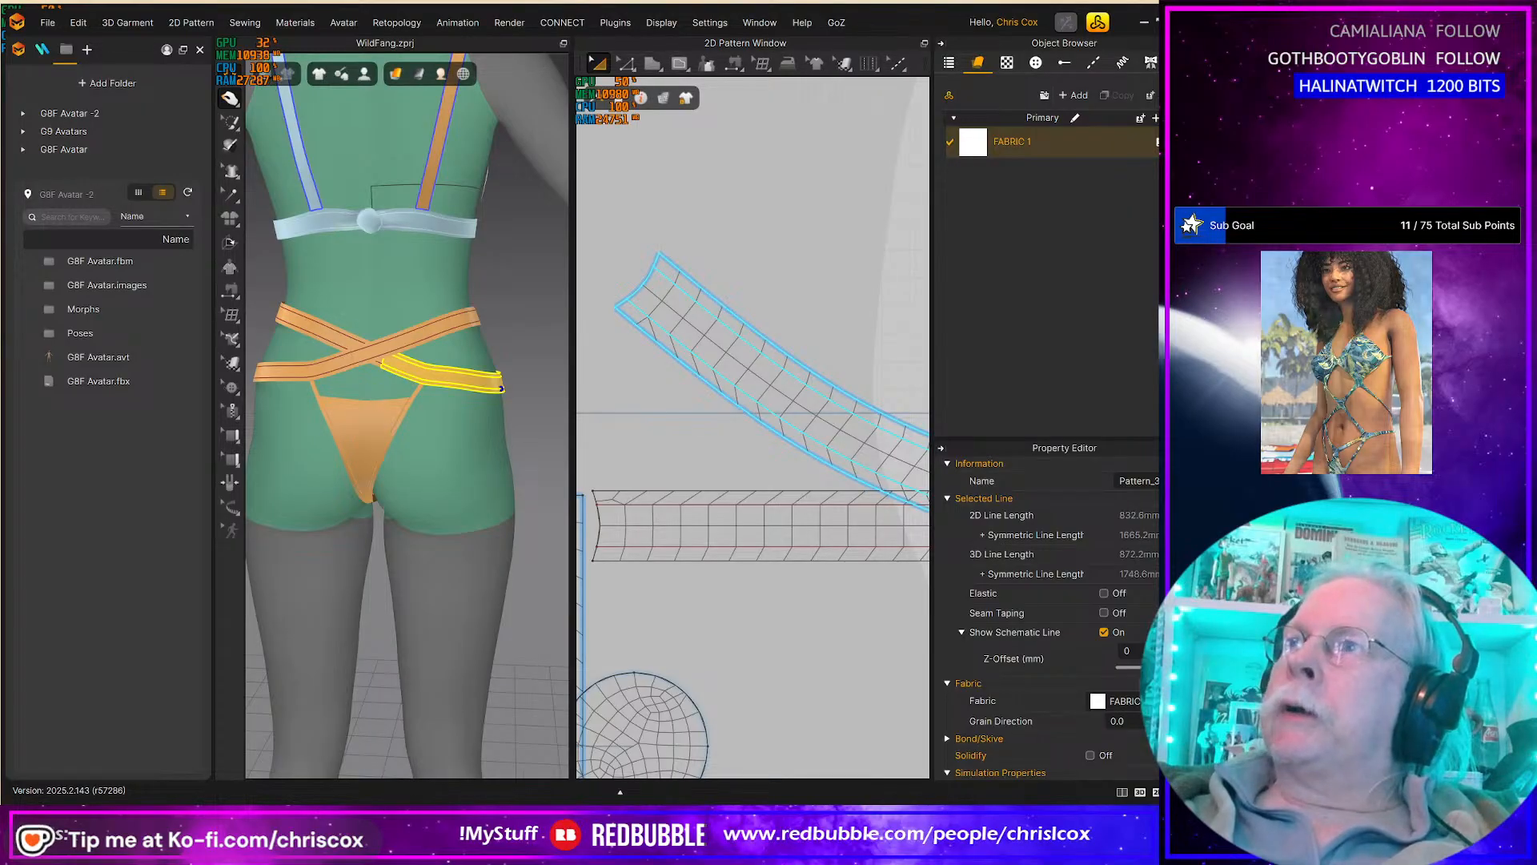
key("alt+Tab")
Step: Open the Cloudbot custom commands list and go to its second page
left_click_drag(1310, 173, 511, 90)
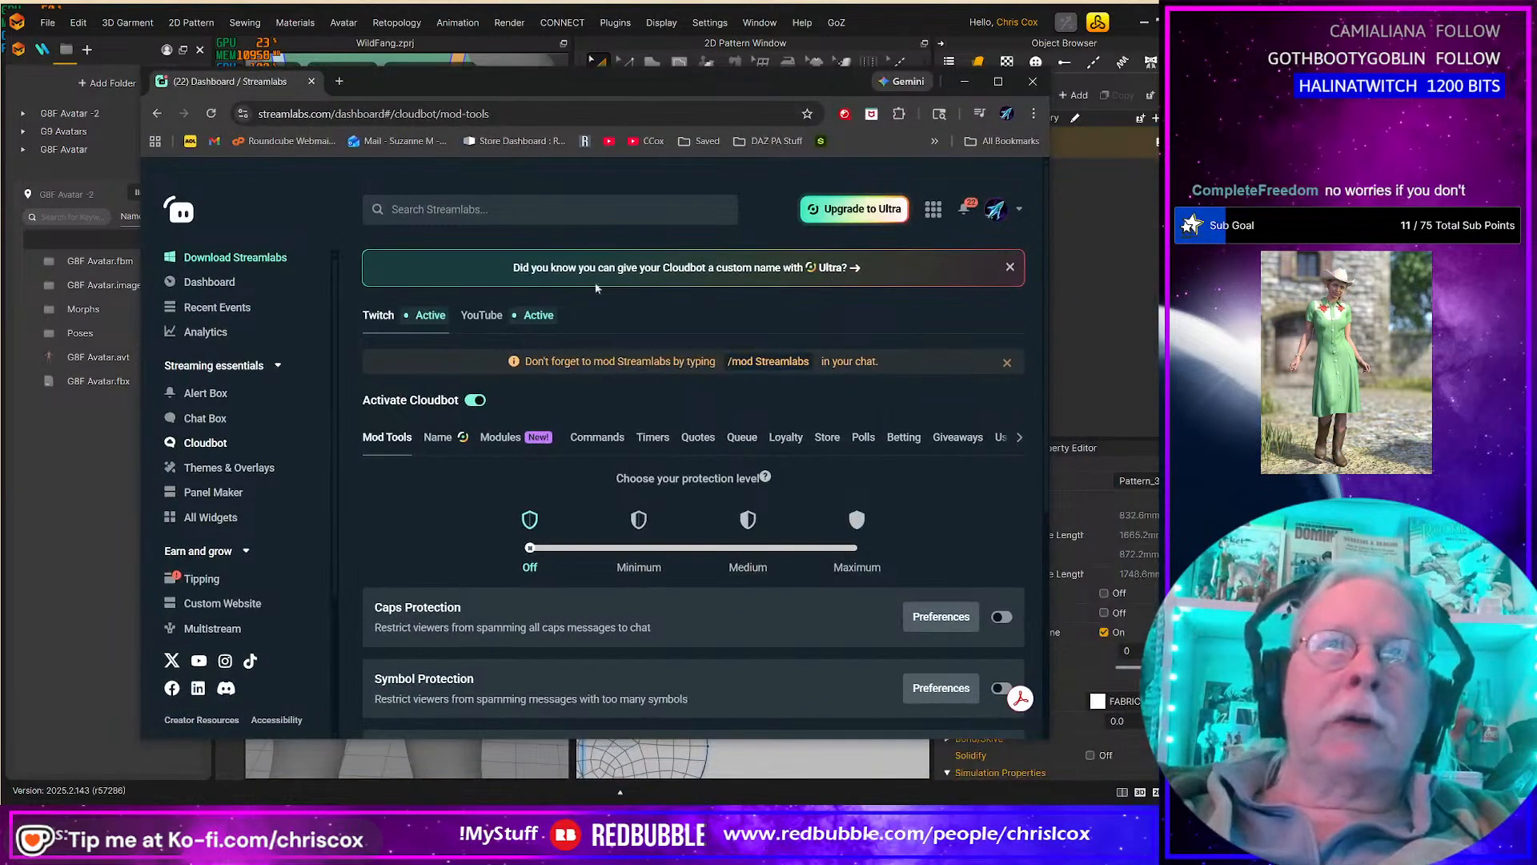
left_click(595, 439)
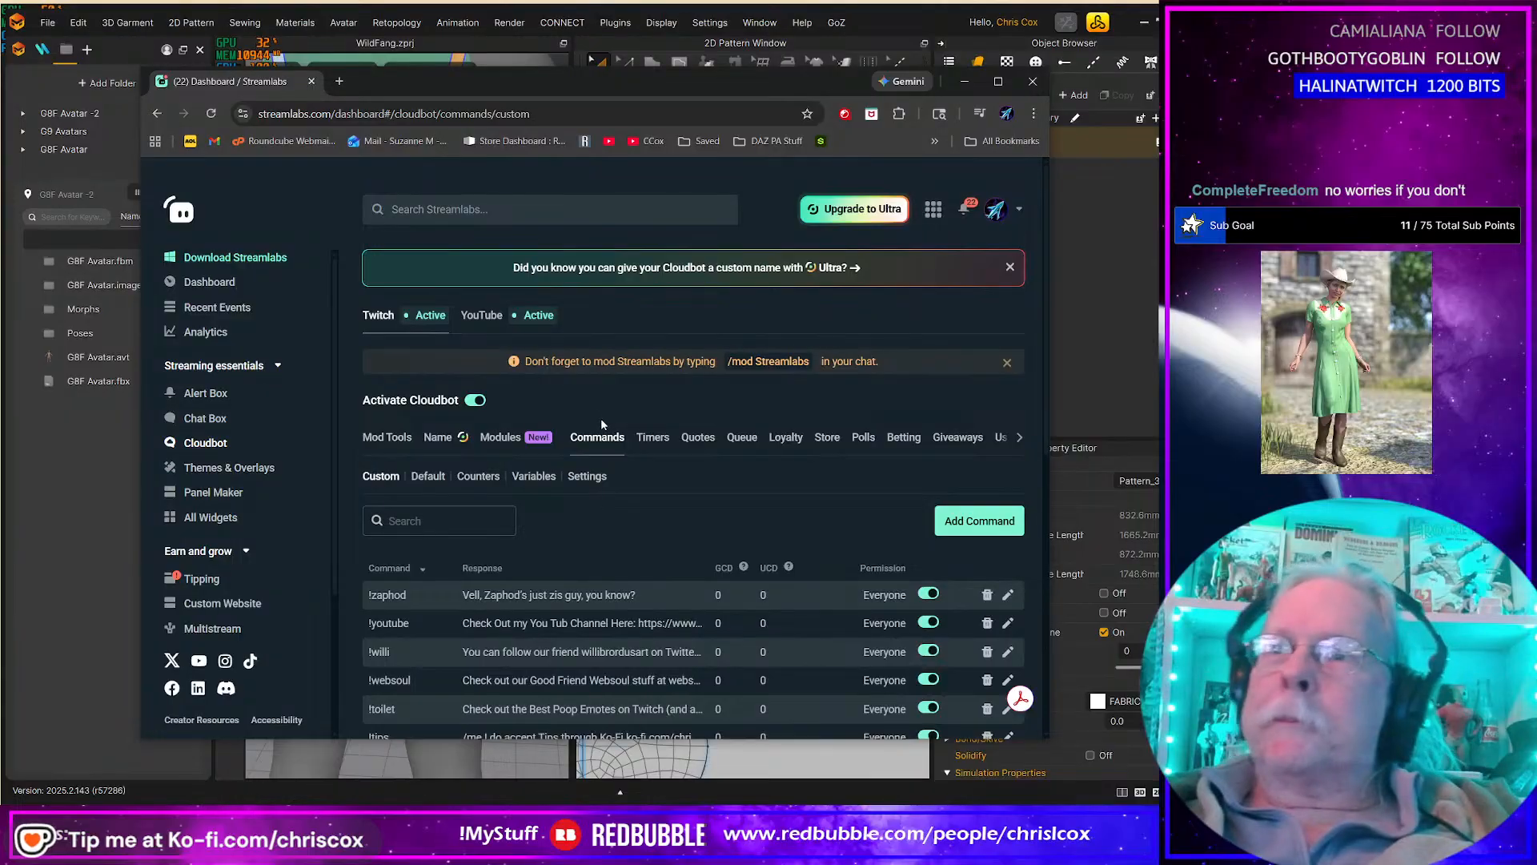
scroll(680, 452, "down", 4)
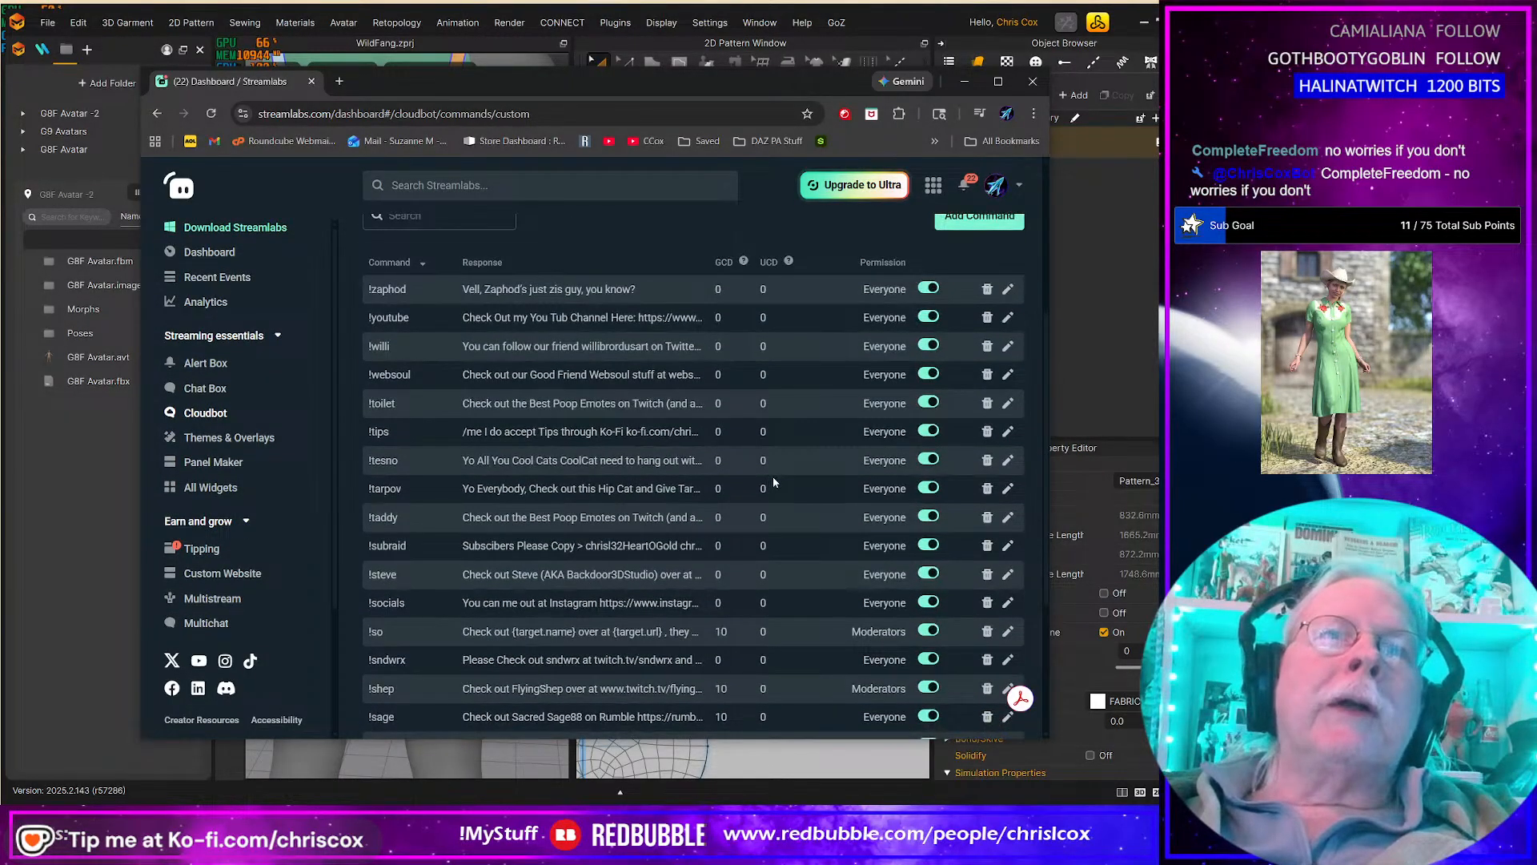
scroll(771, 477, "down", 2)
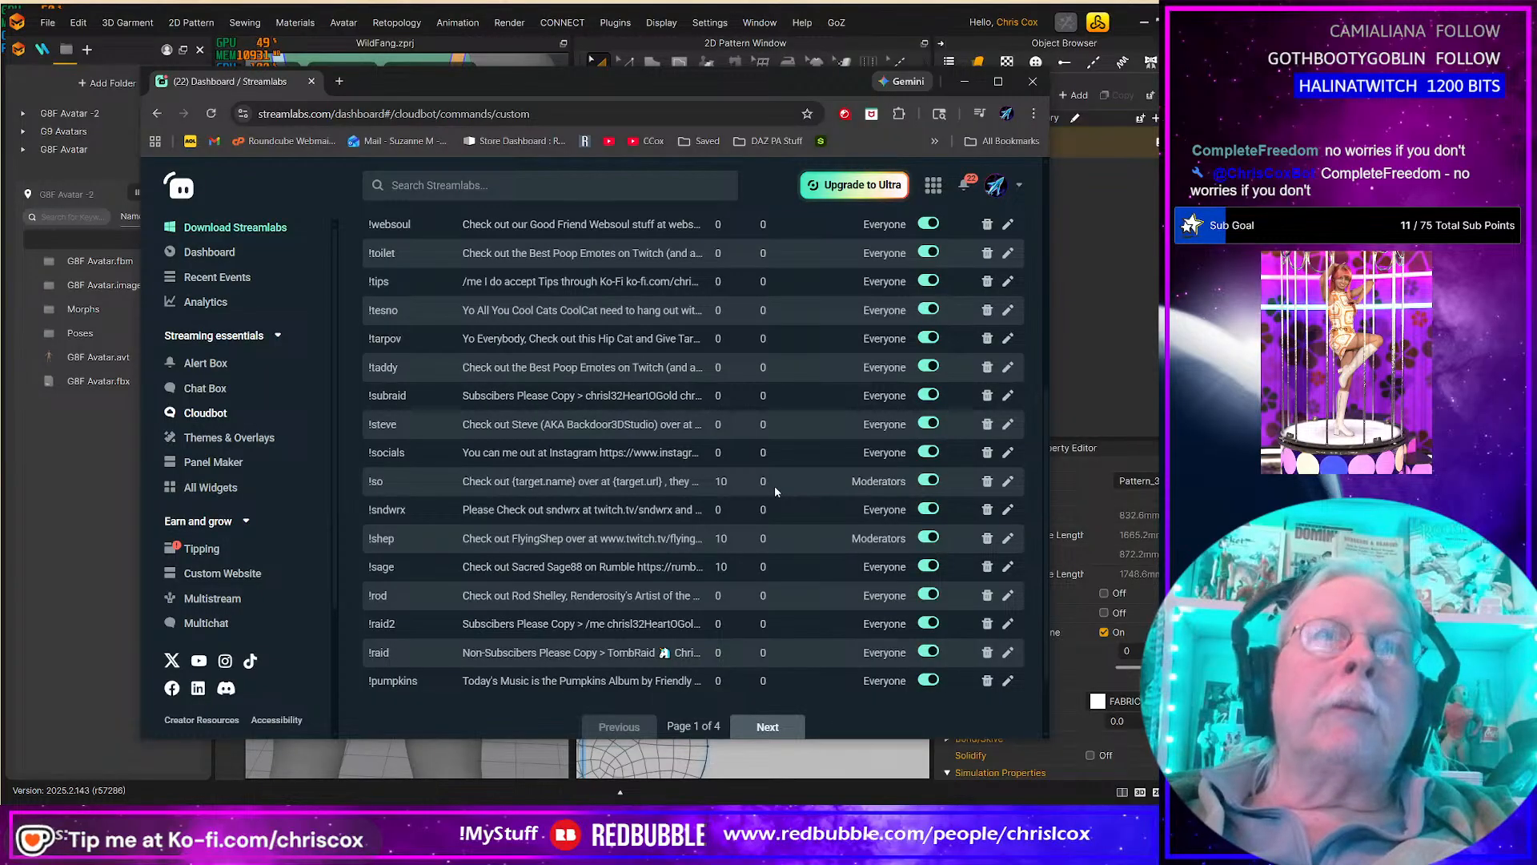
scroll(775, 561, "down", 1)
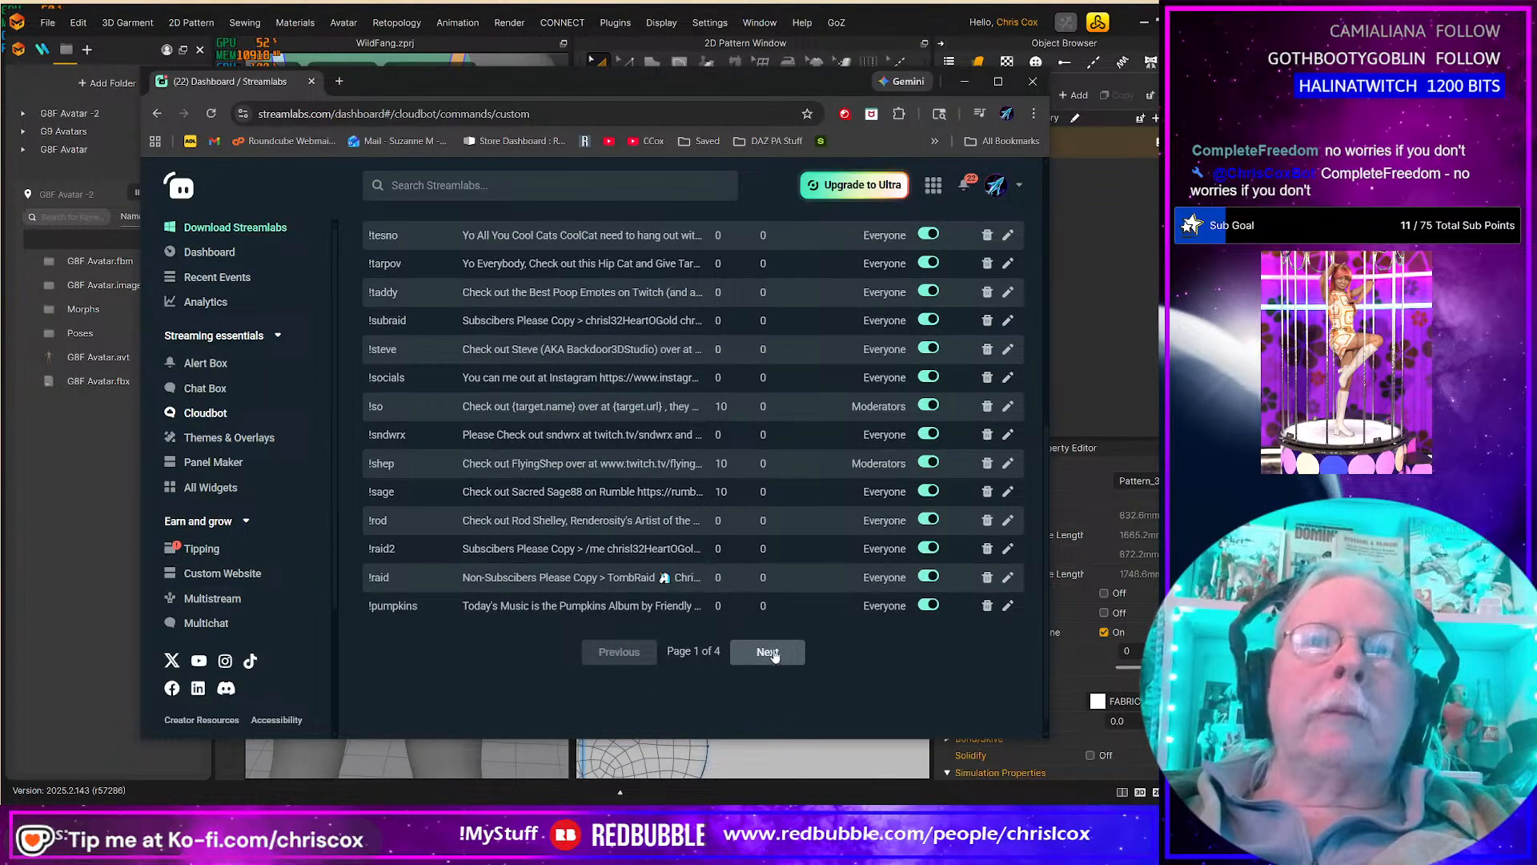
left_click(768, 652)
scroll(779, 558, "up", 2)
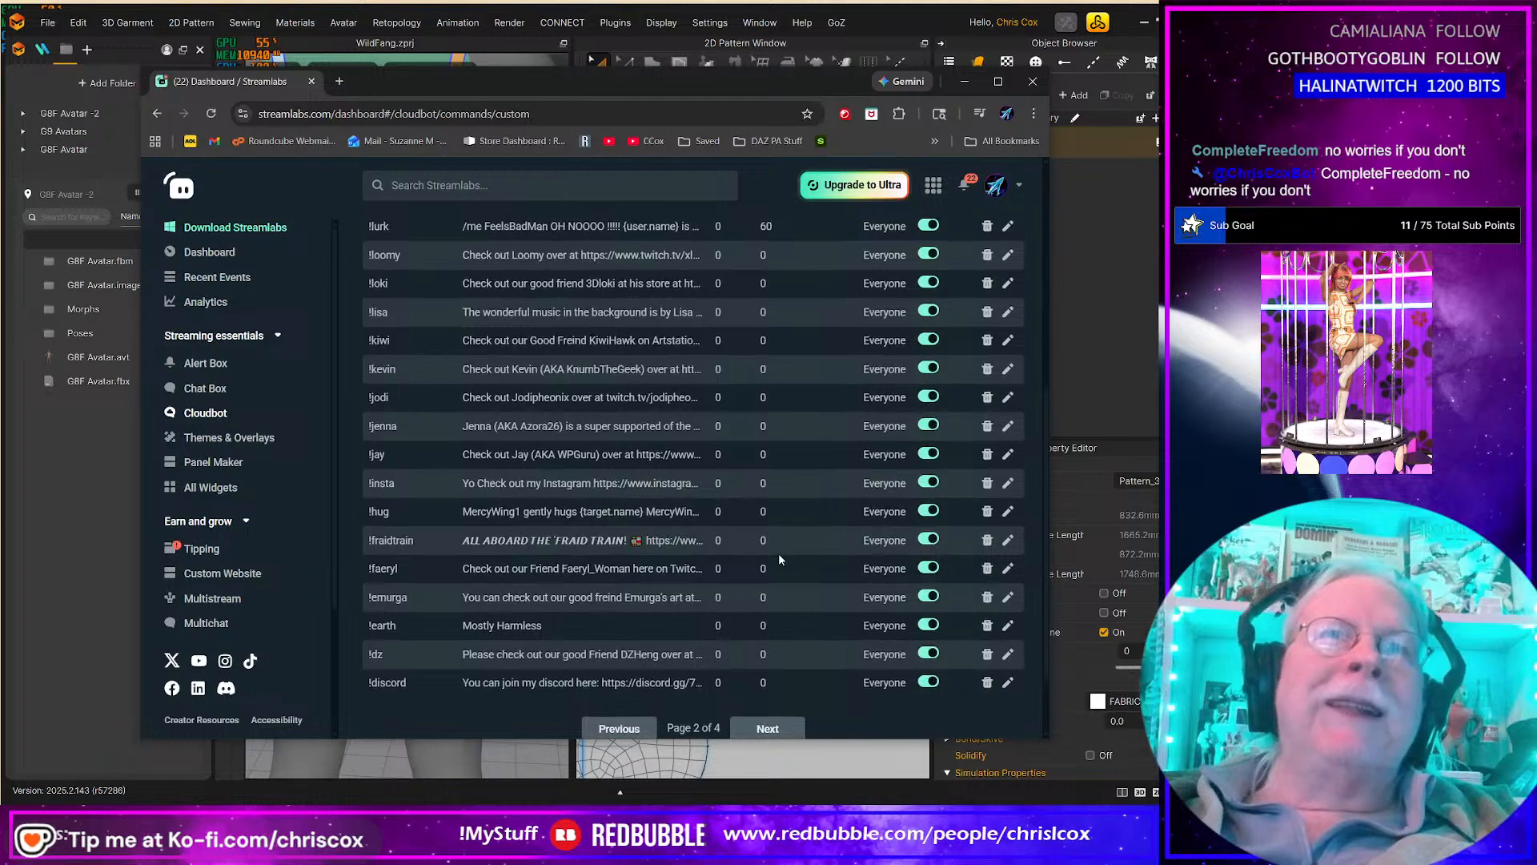
scroll(780, 558, "down", 1)
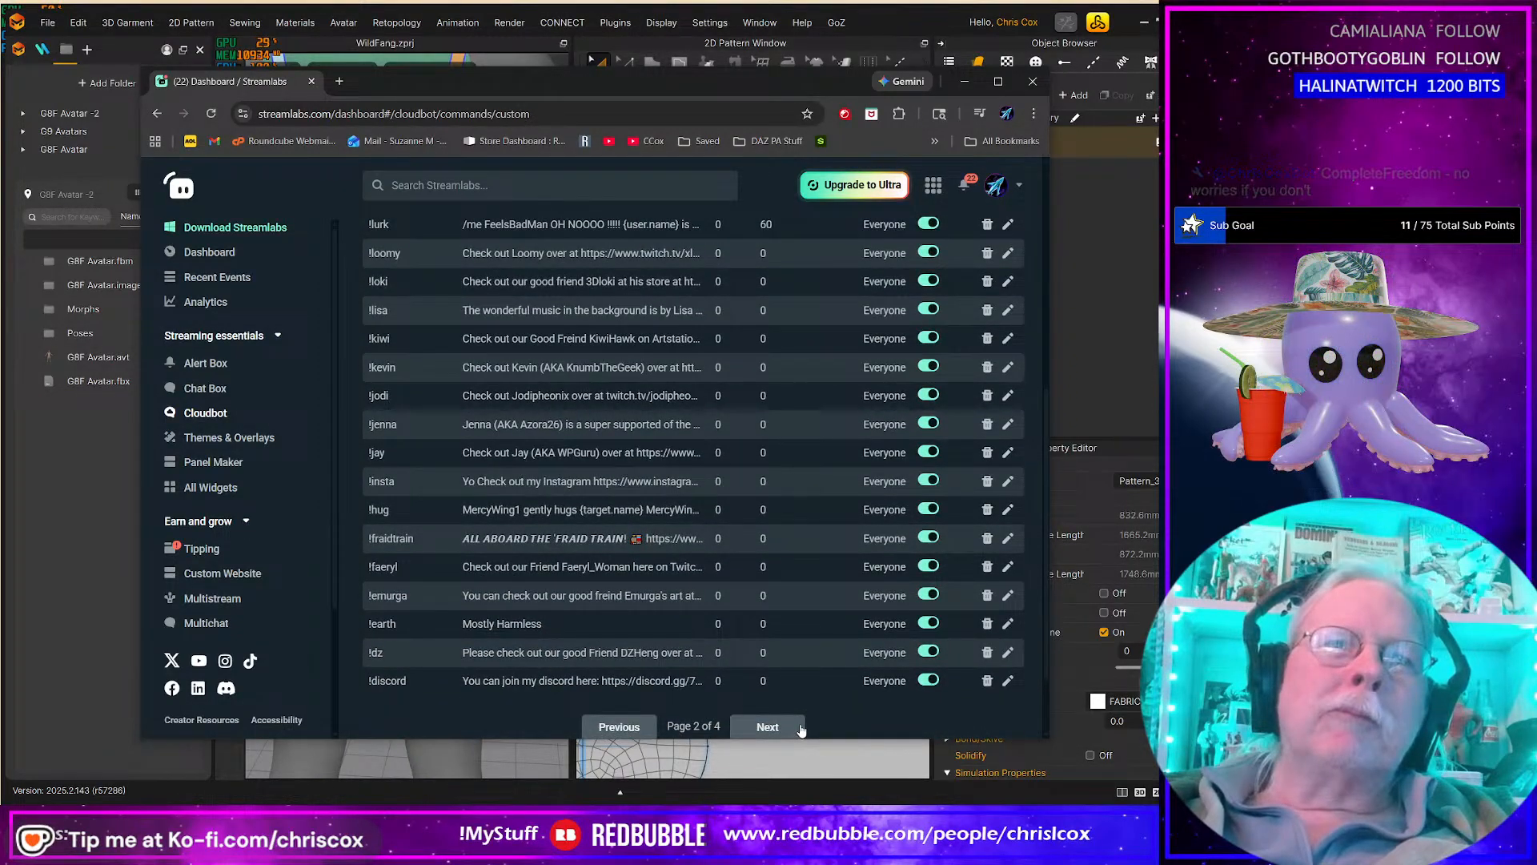
Step: Advance to page 3 of the custom commands and scroll through it
left_click(770, 727)
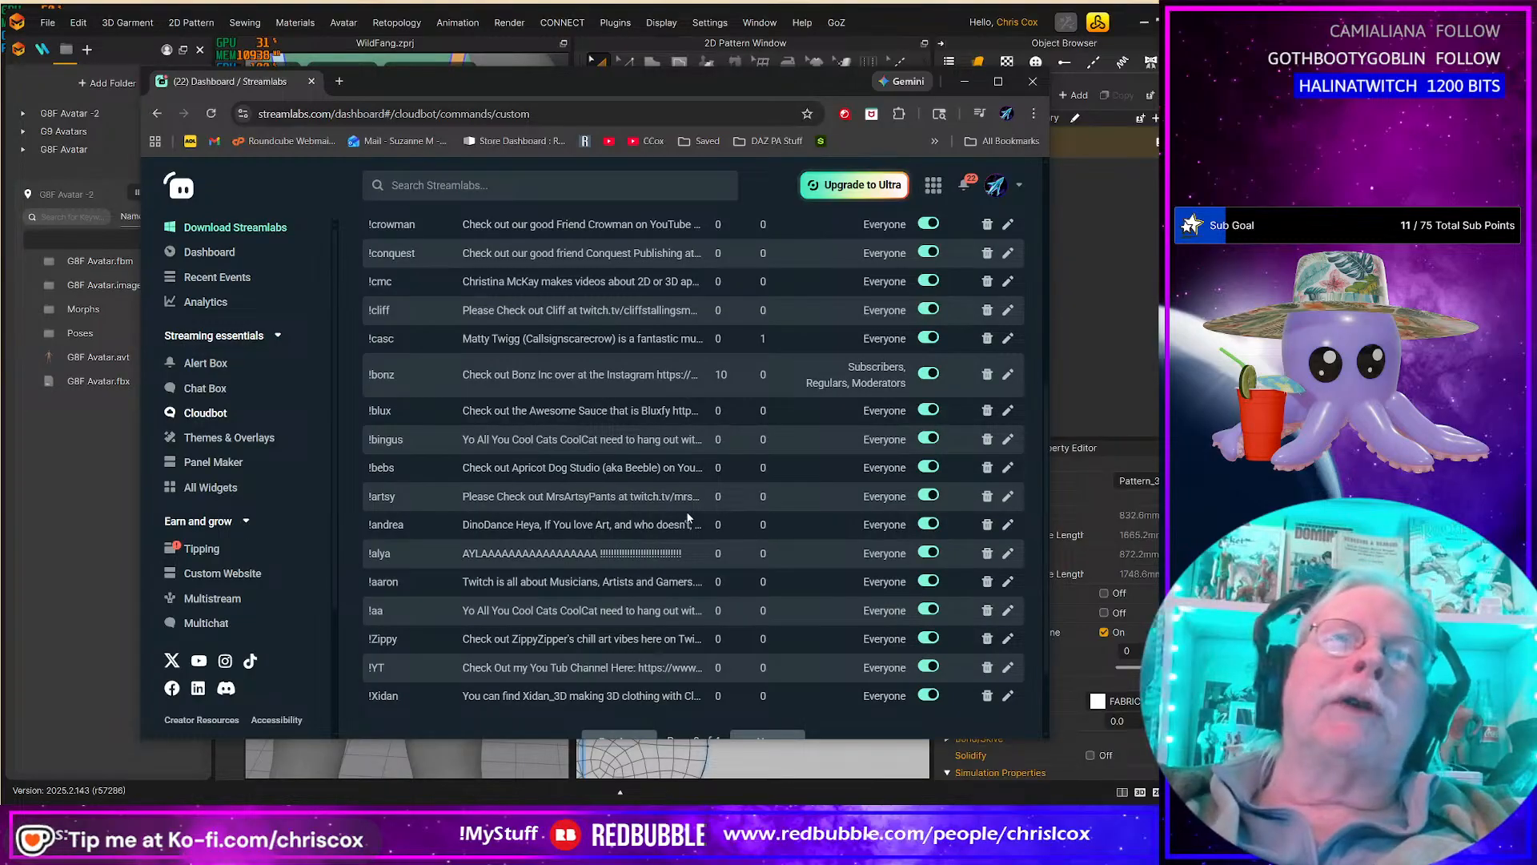
scroll(641, 411, "up", 5)
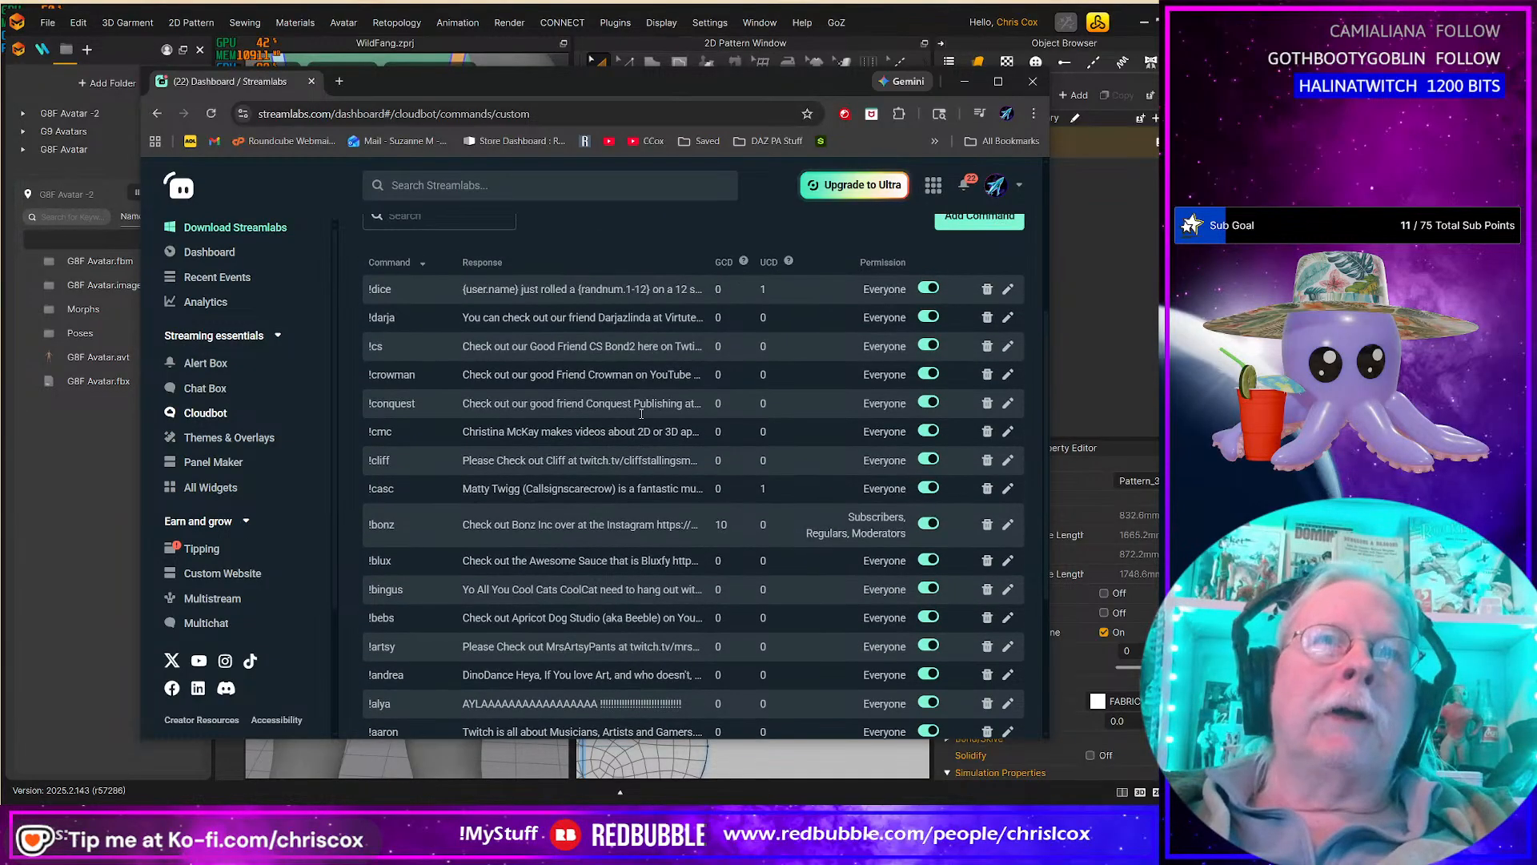
scroll(640, 412, "down", 1)
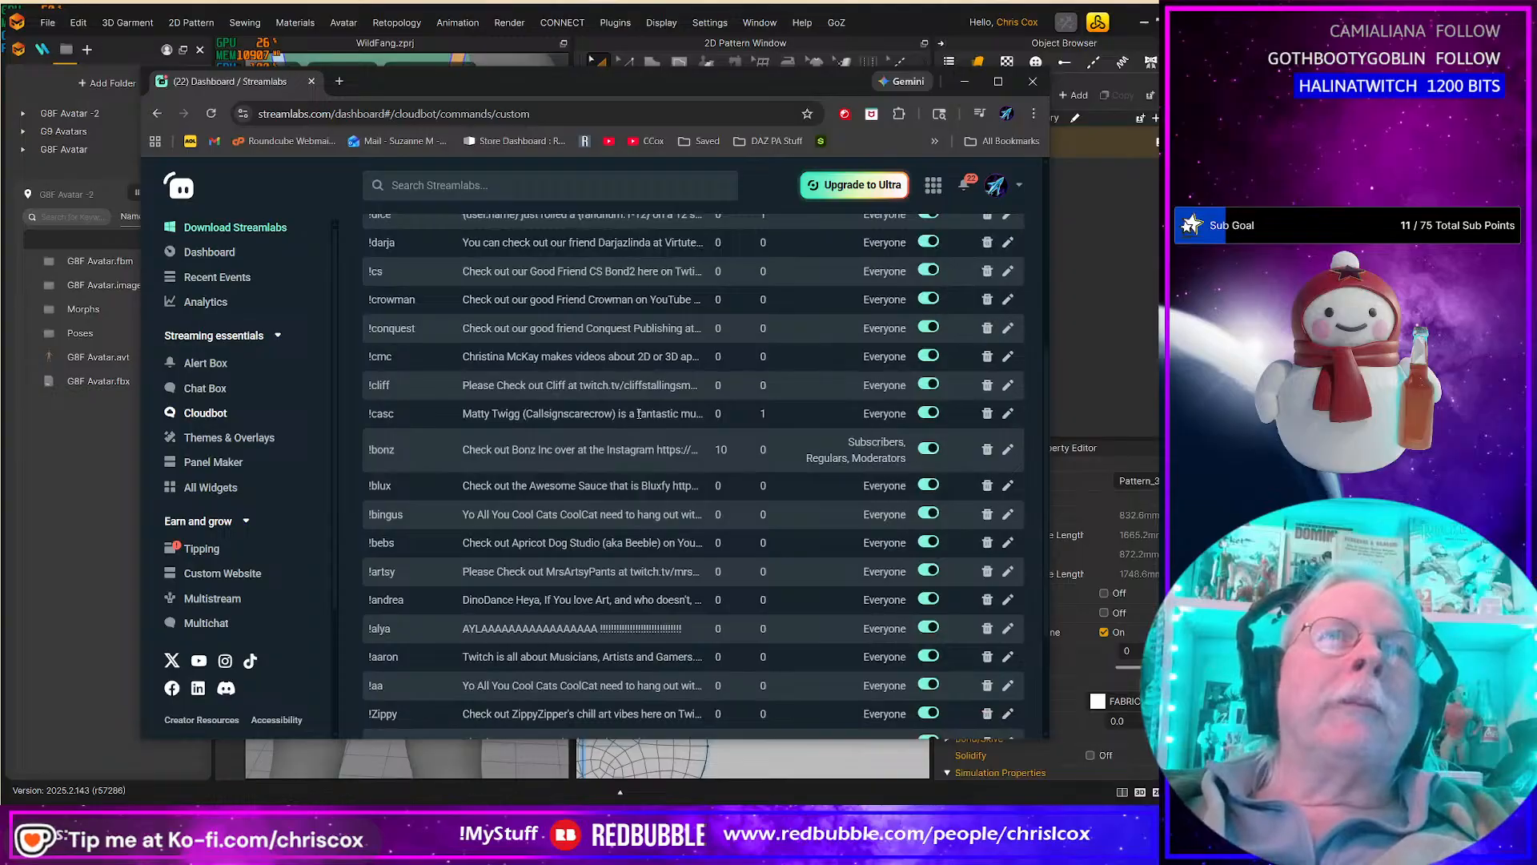
left_click_drag(314, 176, 313, 144)
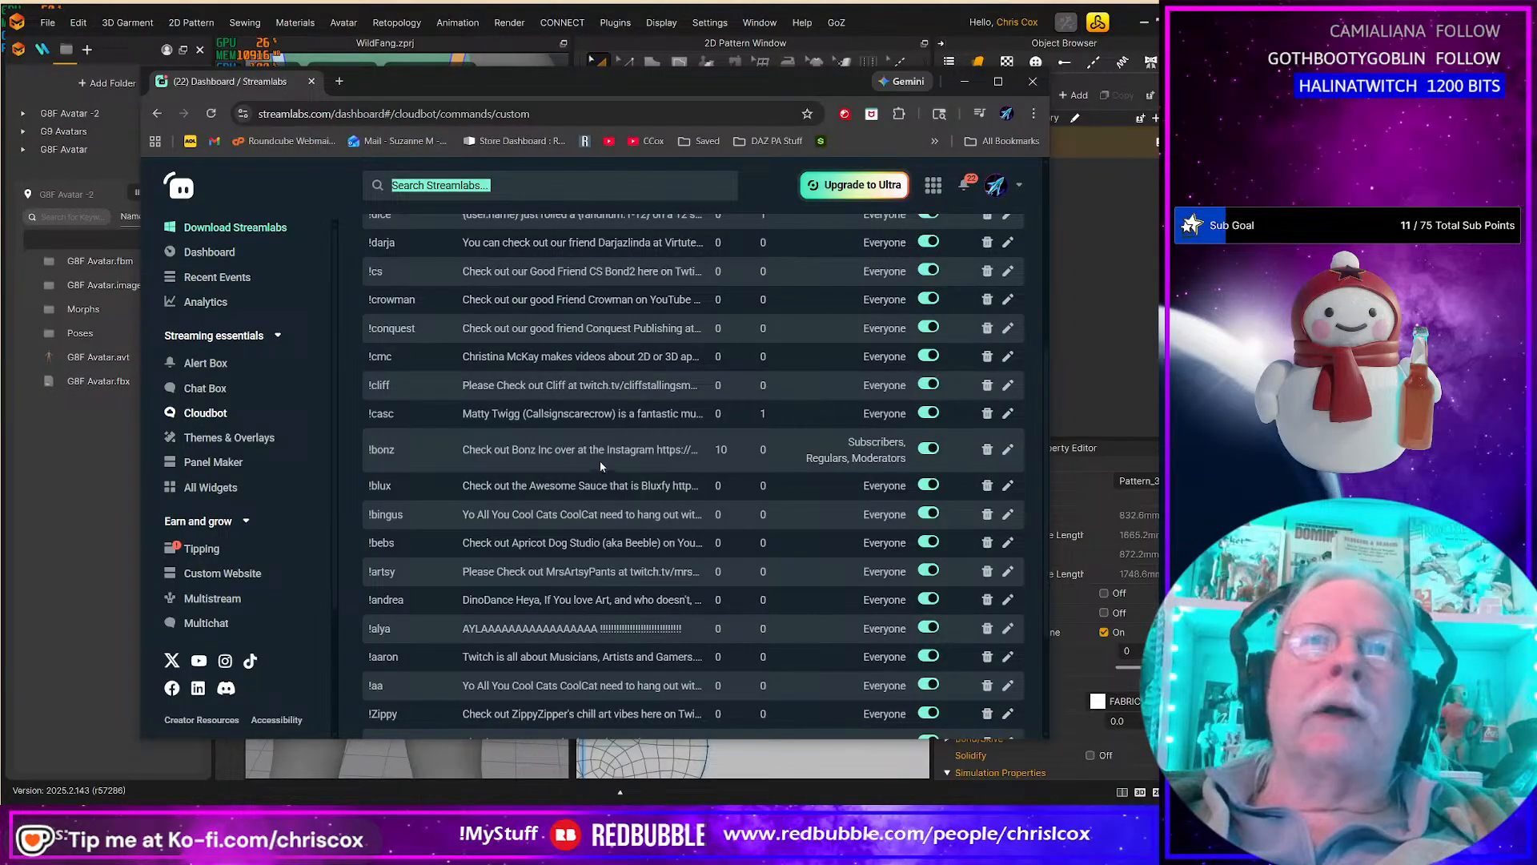
scroll(630, 509, "down", 3)
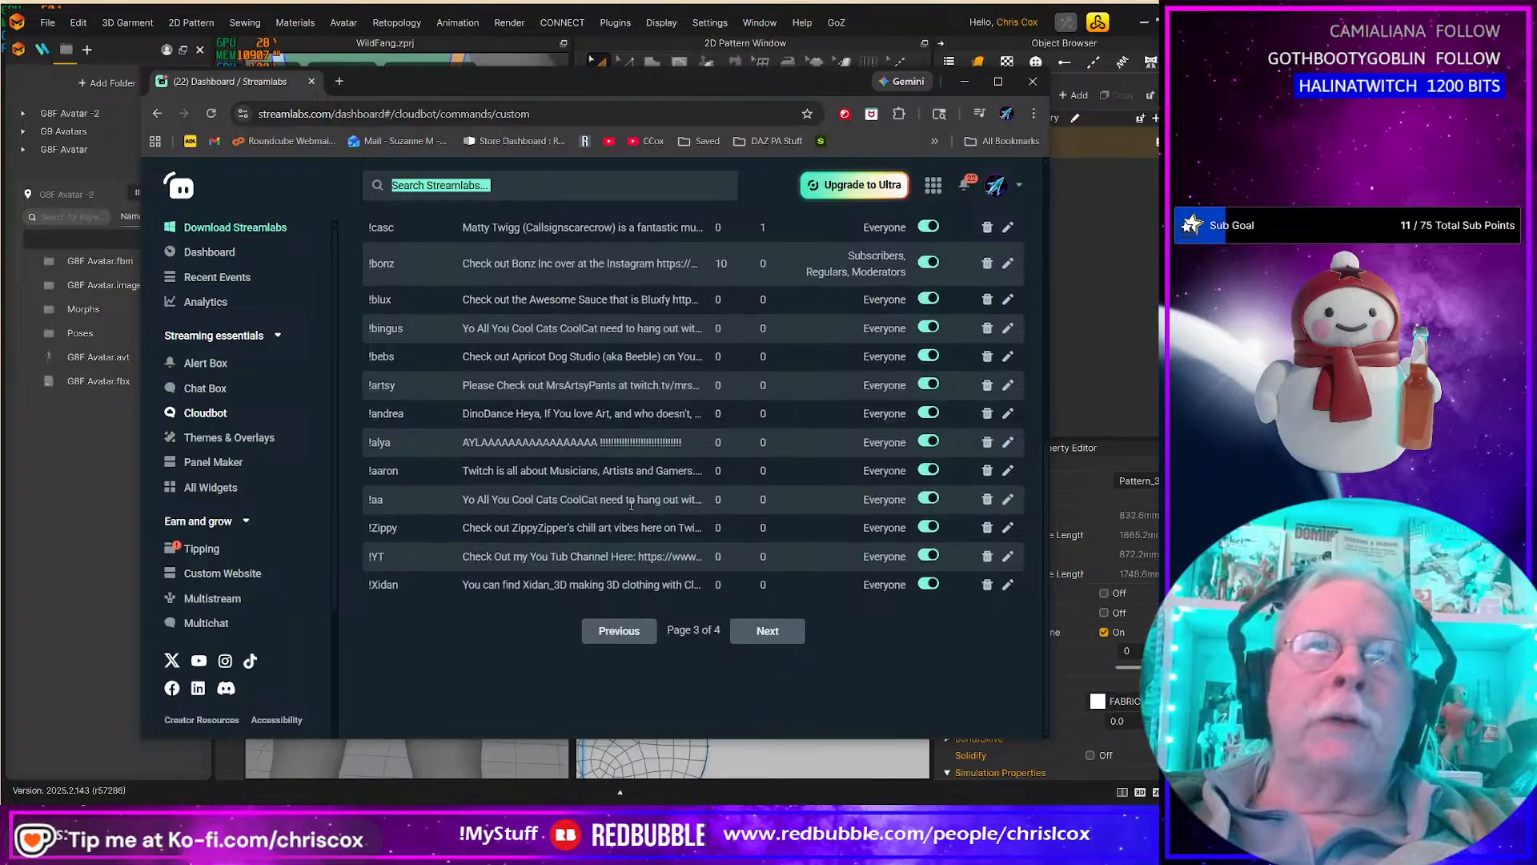
scroll(630, 505, "up", 3)
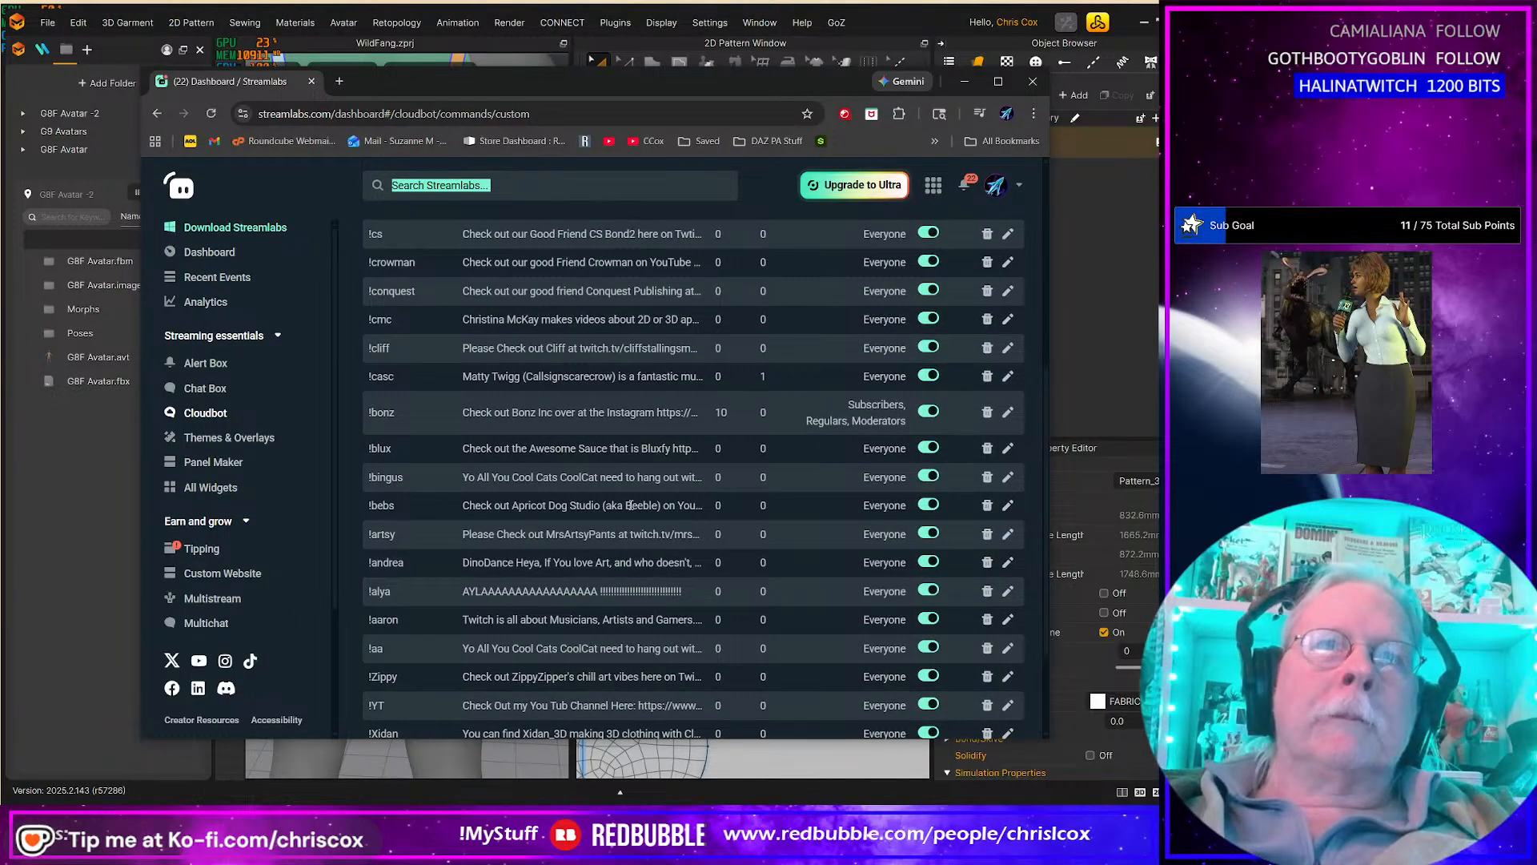
scroll(630, 505, "down", 3)
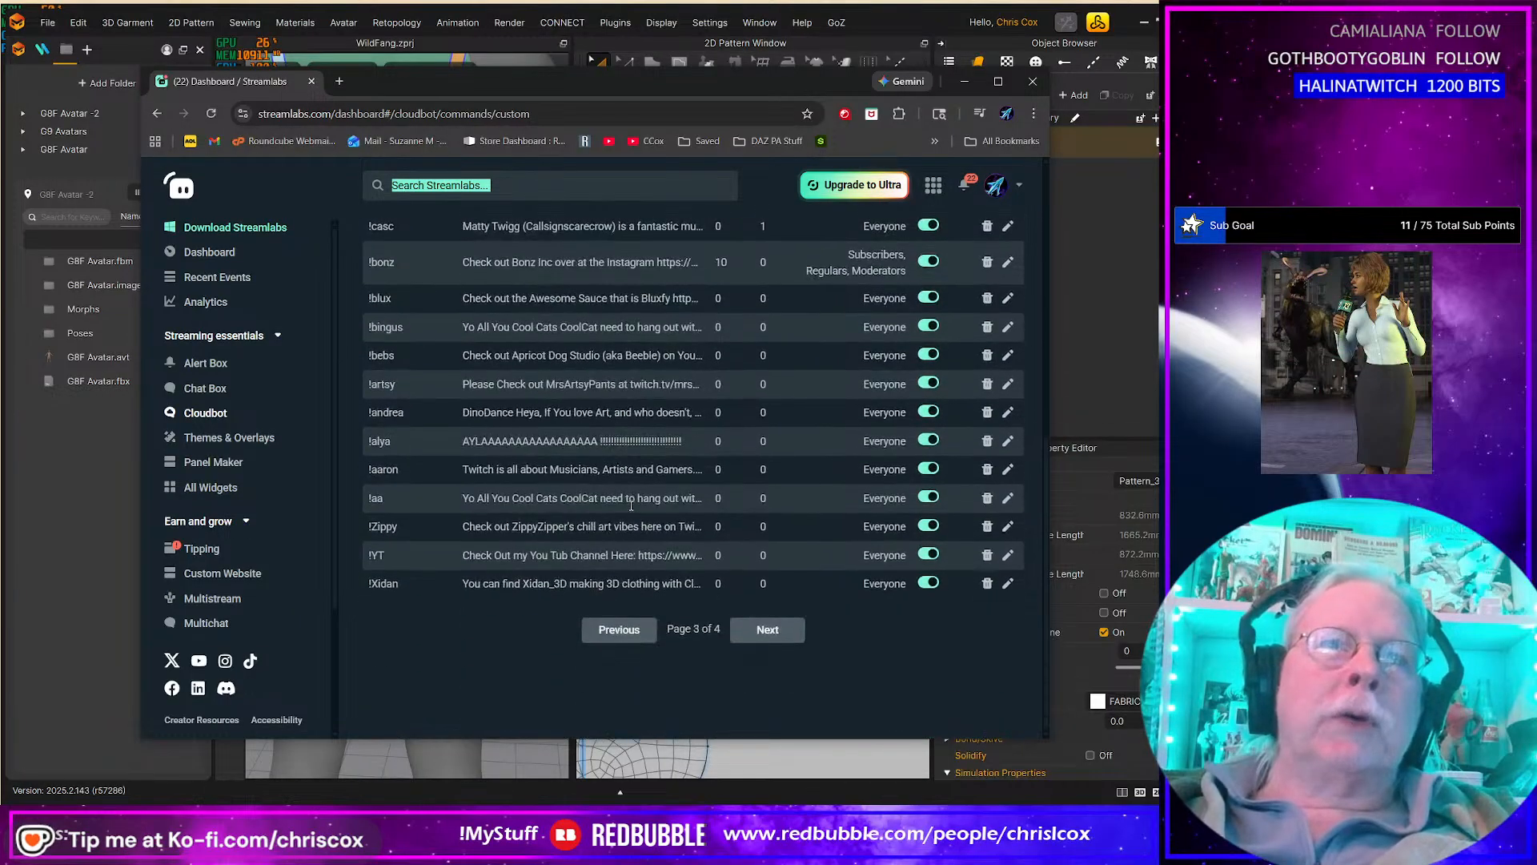
Step: Load the last page (4 of 4) of commands, then minimize Chrome
left_click(797, 635)
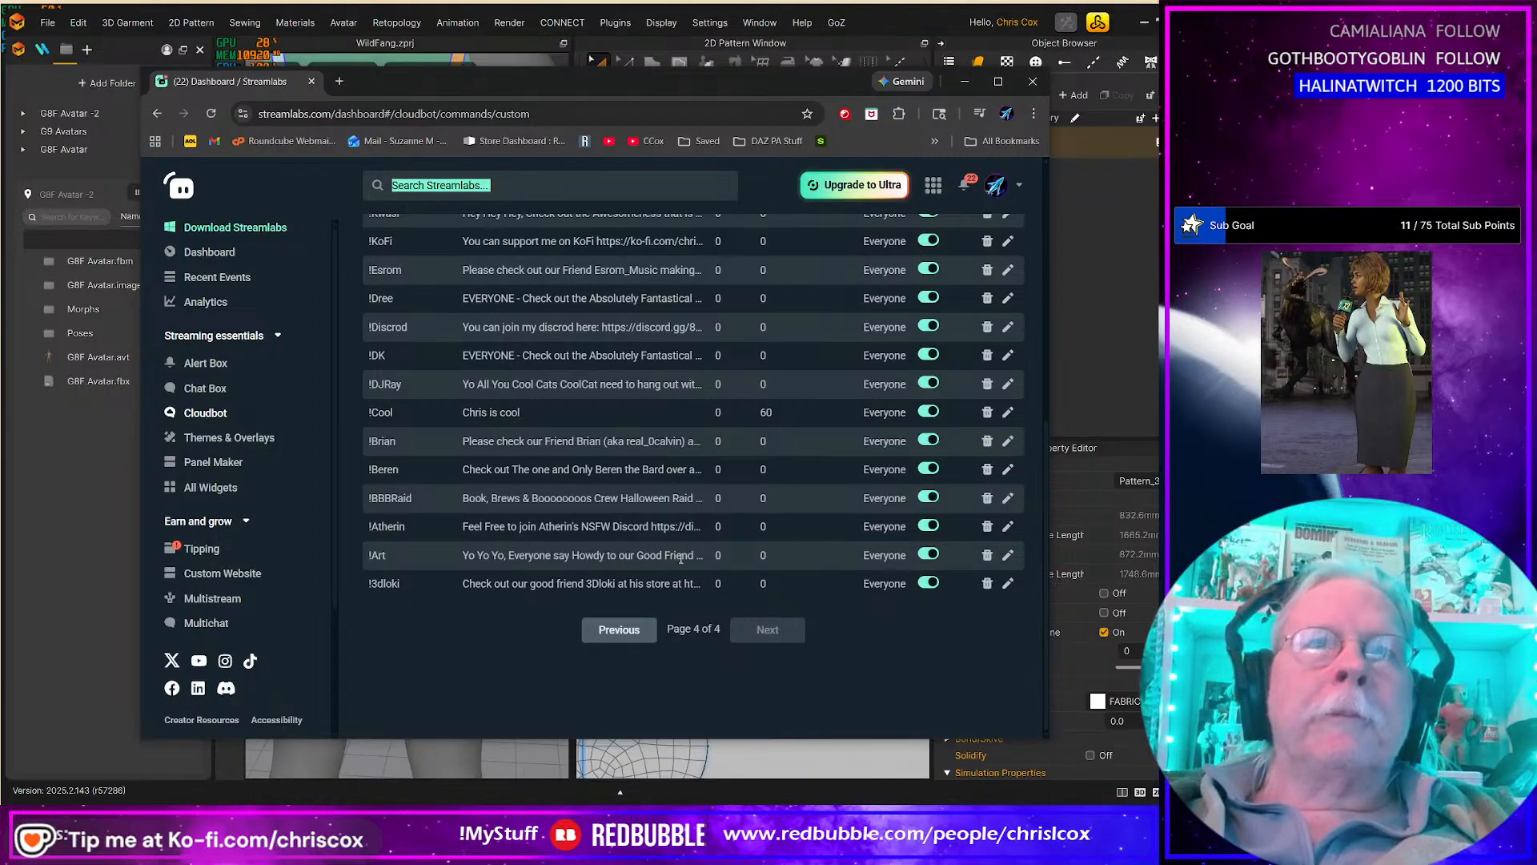
scroll(680, 558, "up", 2)
scroll(679, 557, "up", 3)
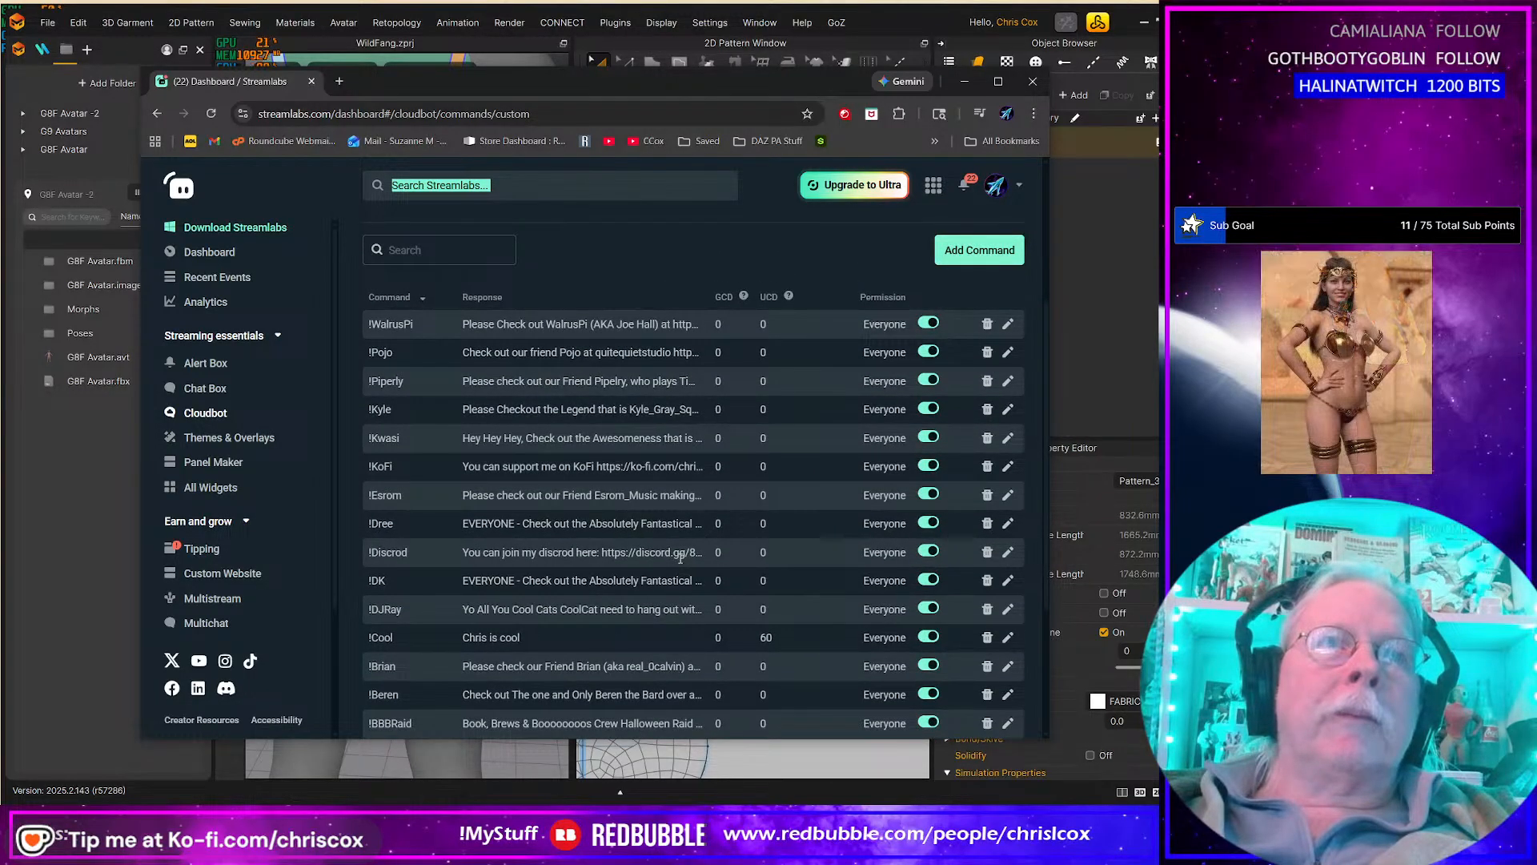
scroll(681, 558, "down", 3)
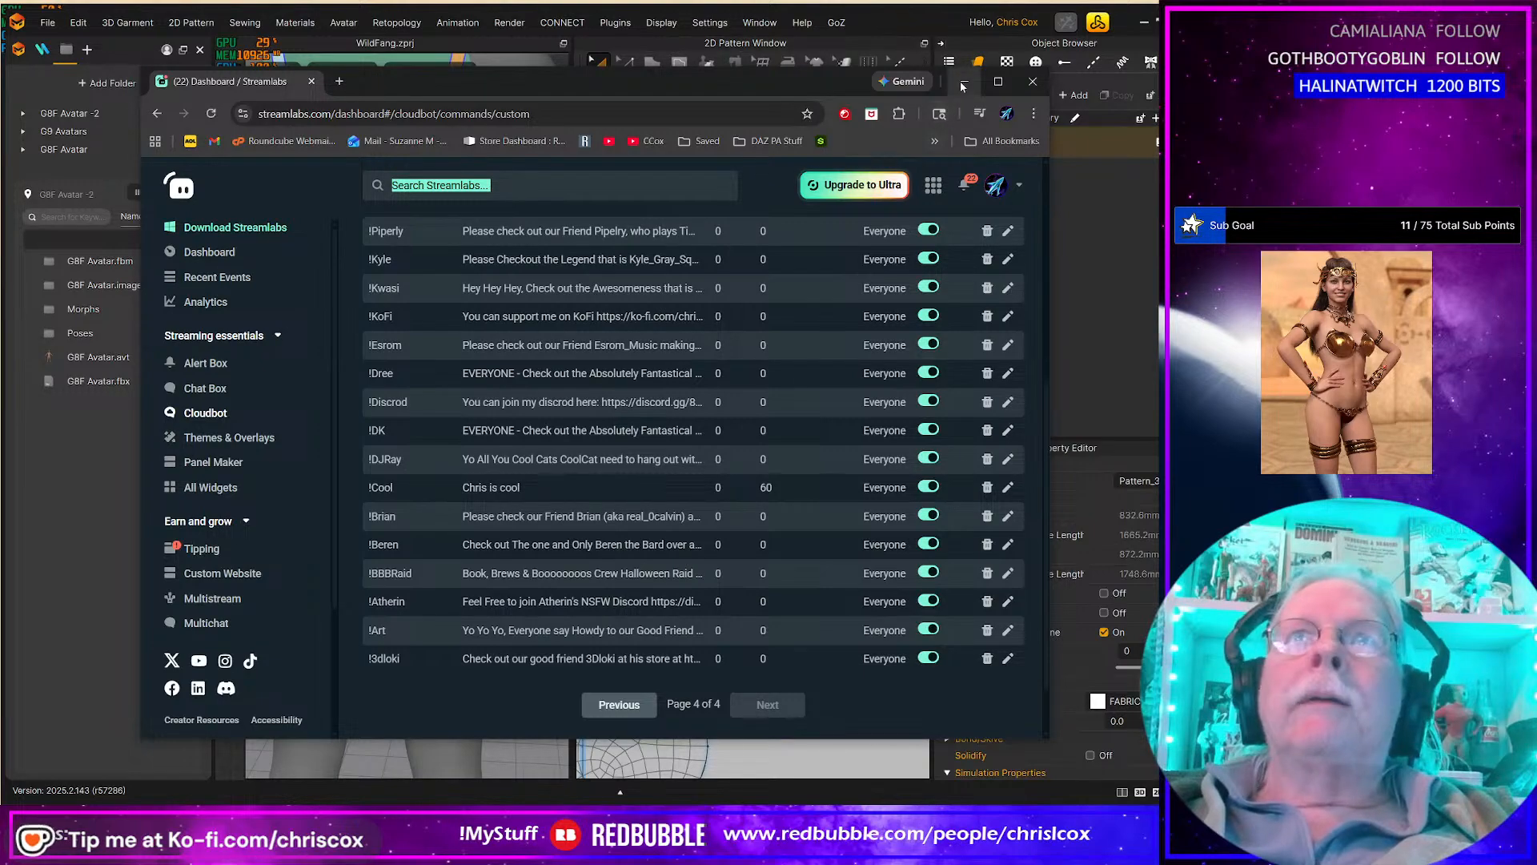
left_click(1050, 357)
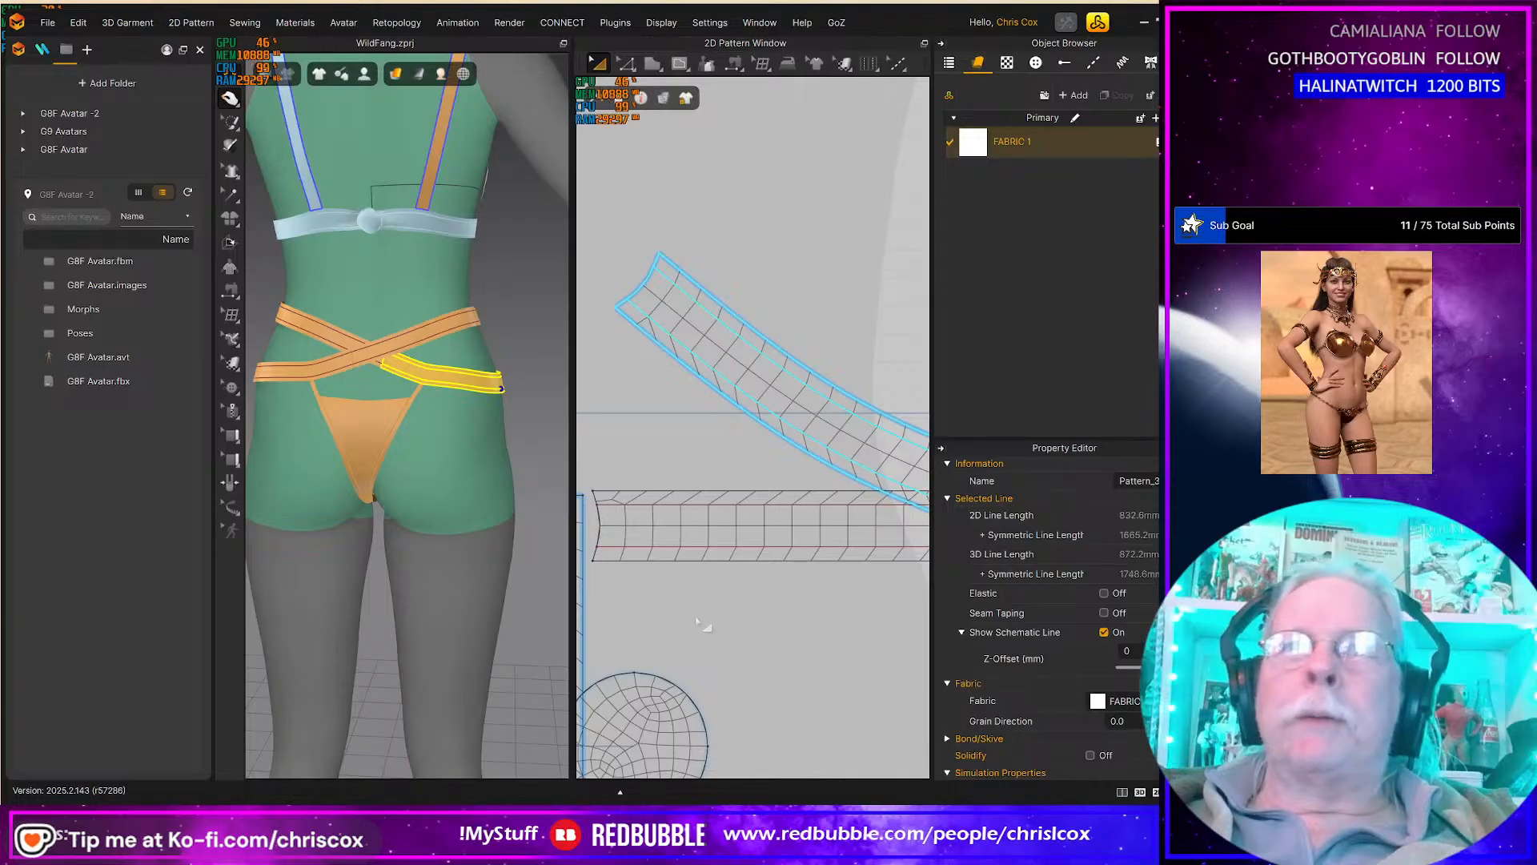
Step: Nudge the horizontal waist strap pattern piece down in the layout
scroll(735, 595, "down", 5)
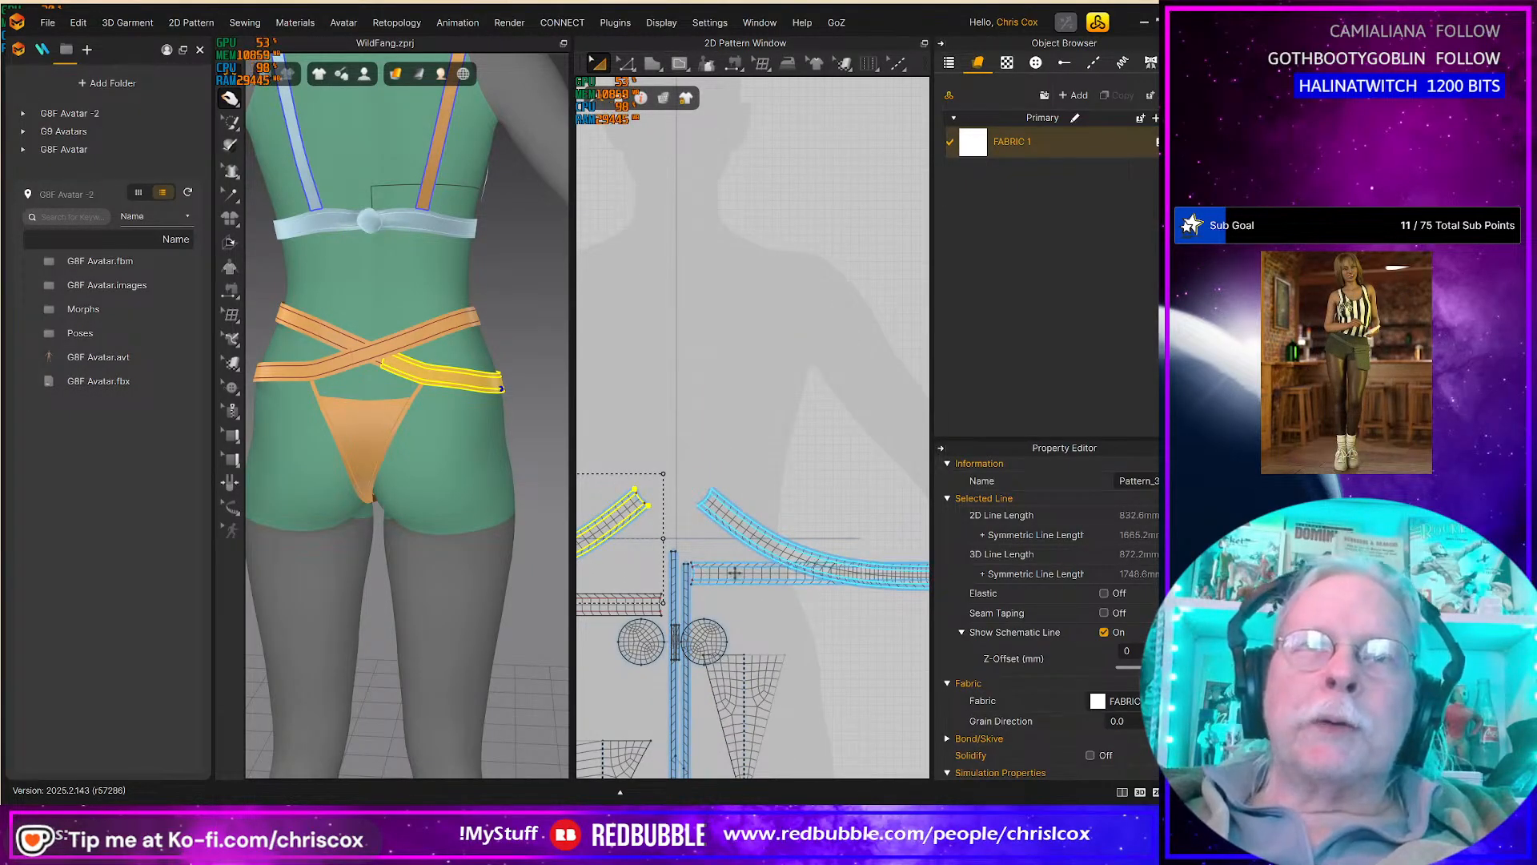
left_click(734, 575)
key("Down")
key("Down")
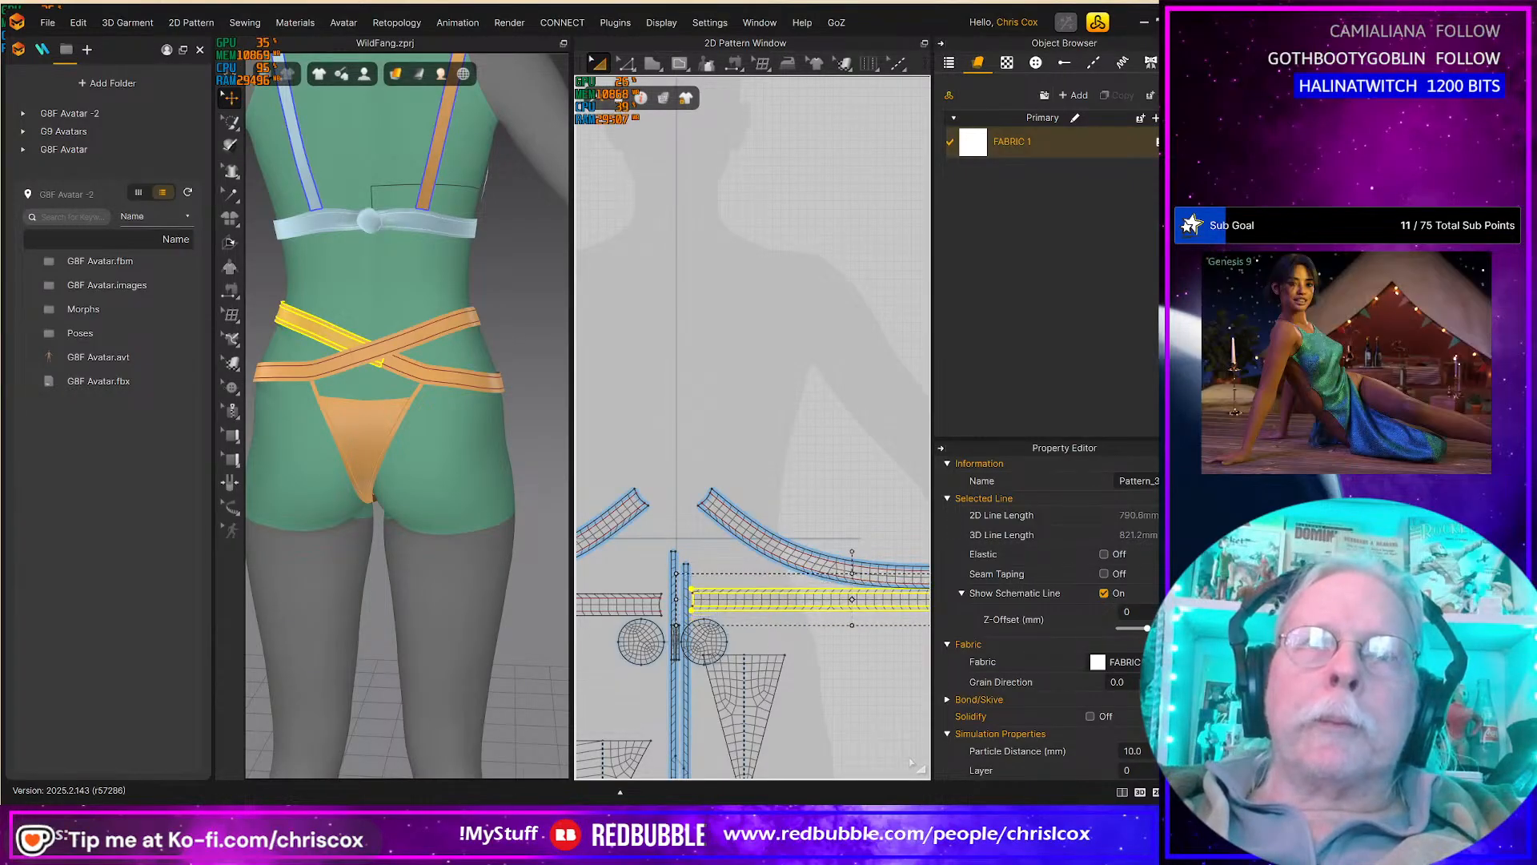
scroll(470, 571, "up", 1)
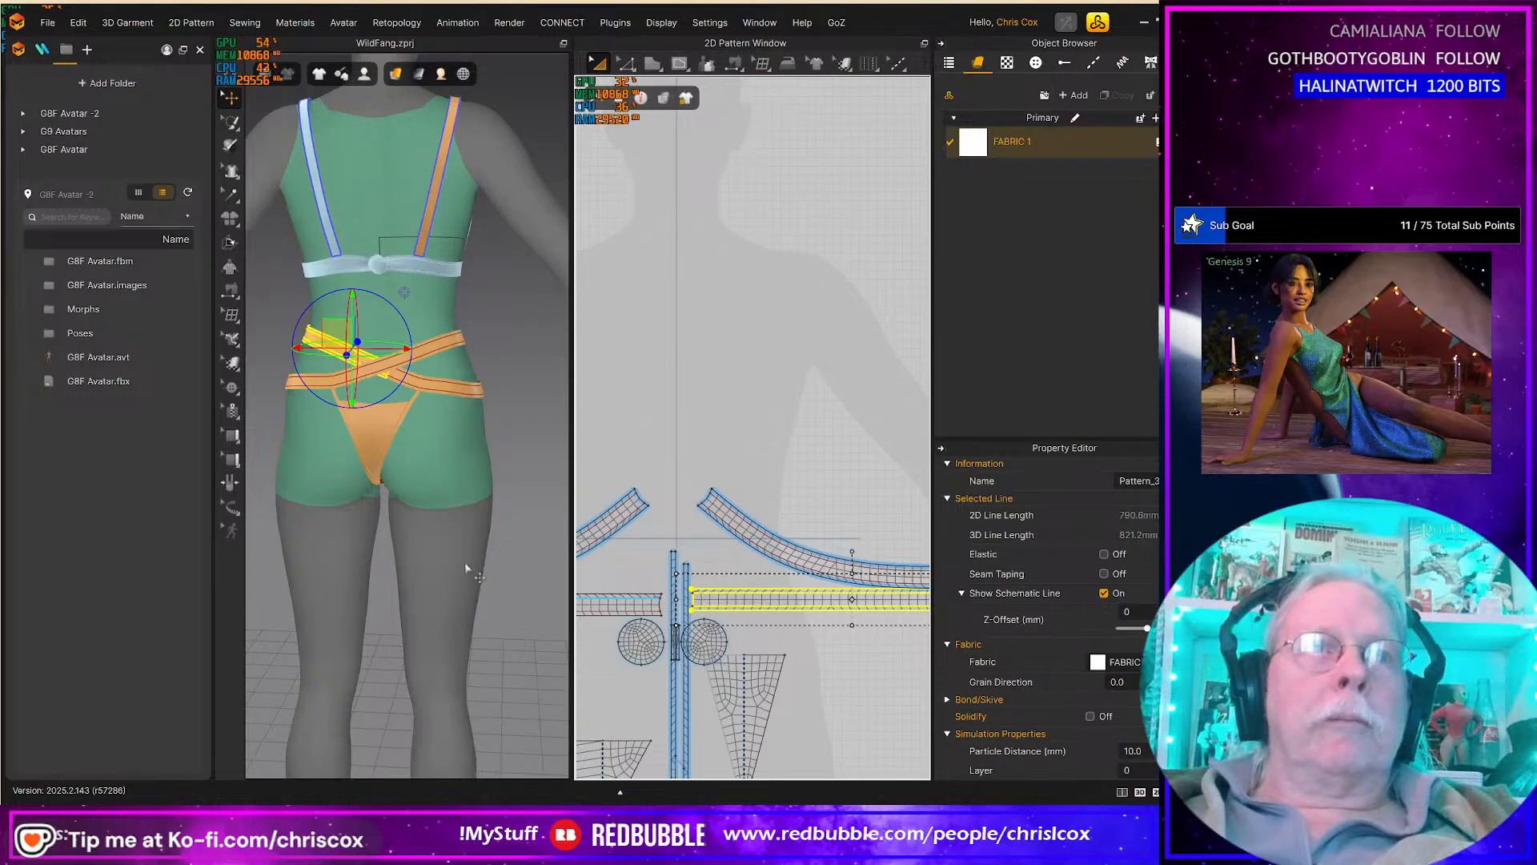
scroll(470, 572, "down", 2)
Step: Raise the back thong piece's top-centre point slightly
left_click(353, 405)
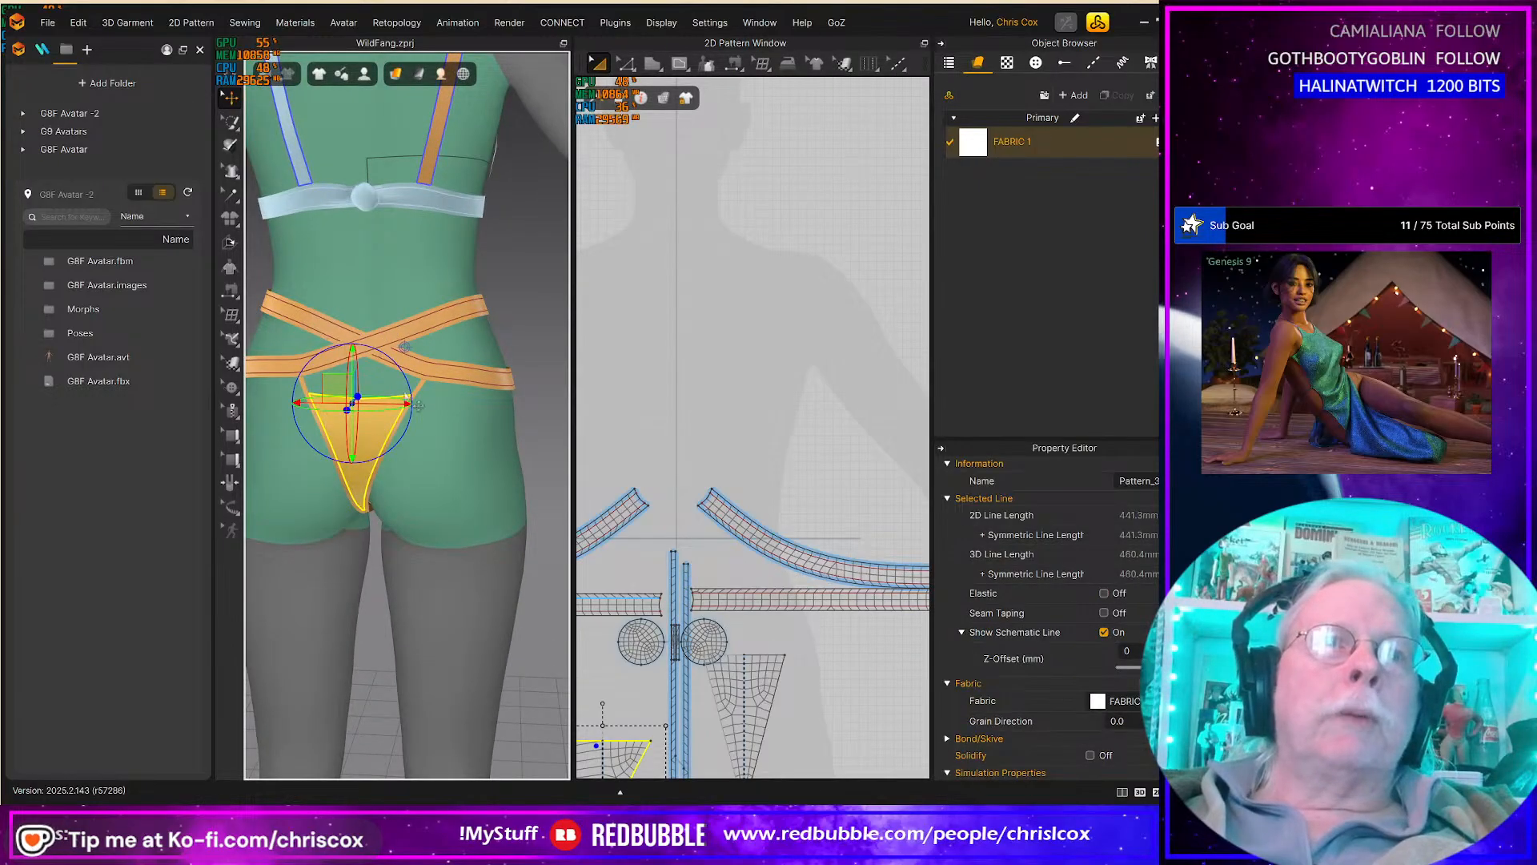
middle_click_drag(853, 639, 931, 560)
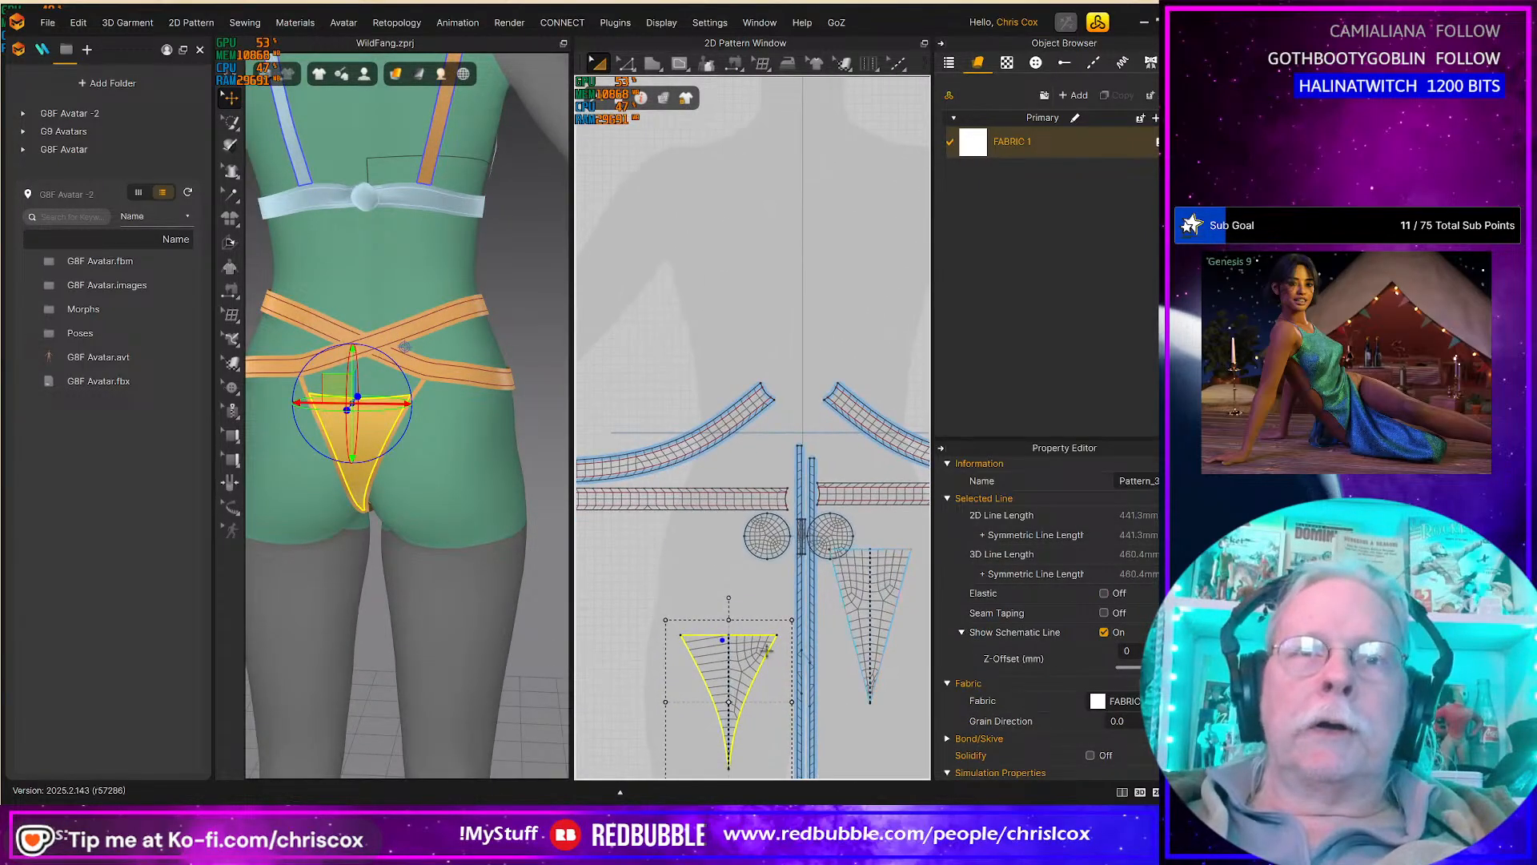
scroll(758, 658, "down", 5)
middle_click_drag(762, 665, 847, 511)
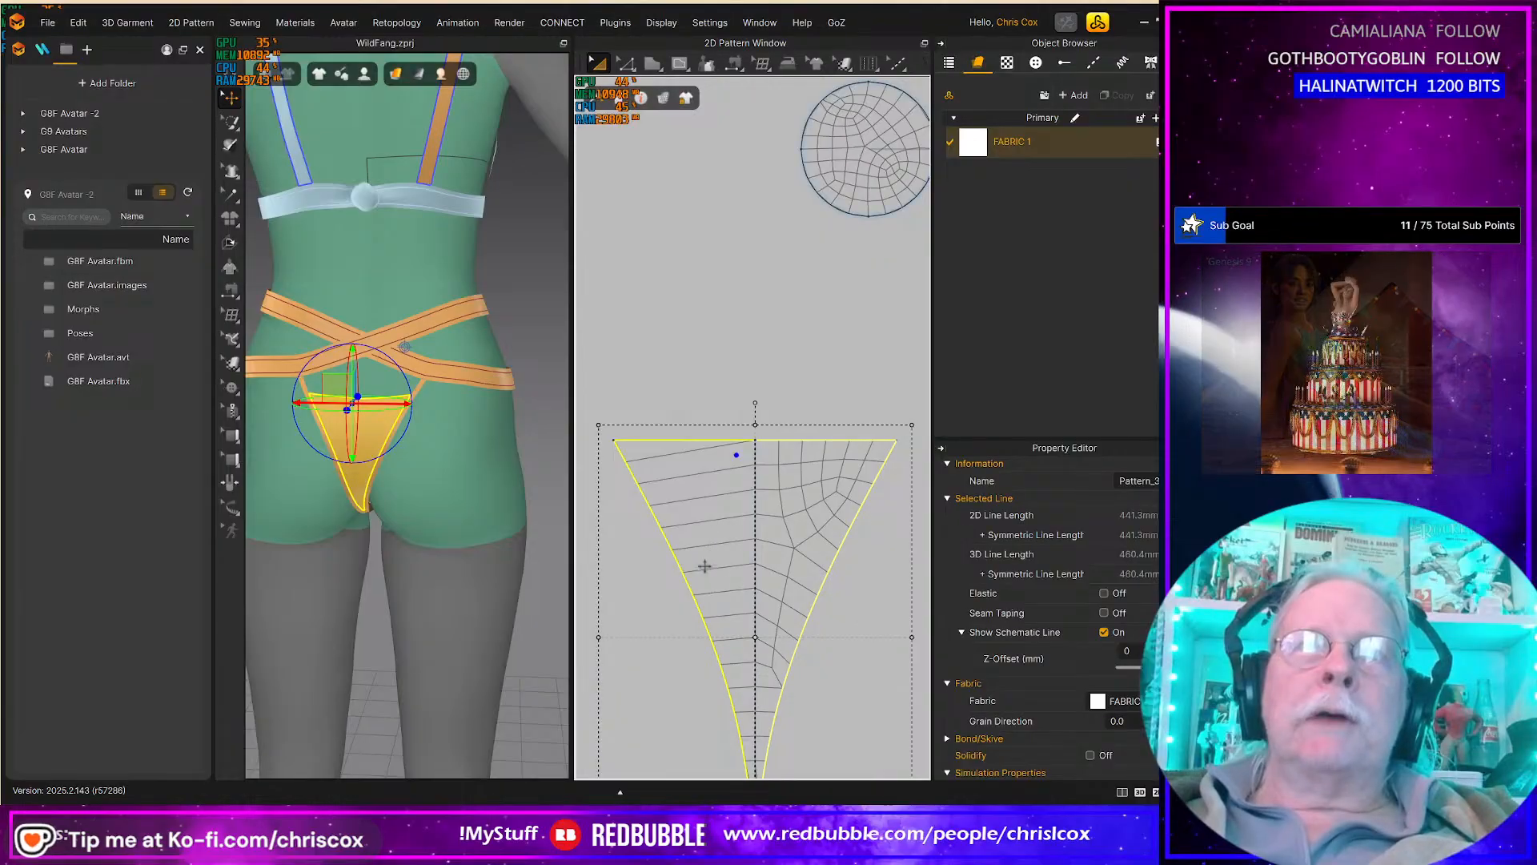
middle_click_drag(799, 610, 803, 647)
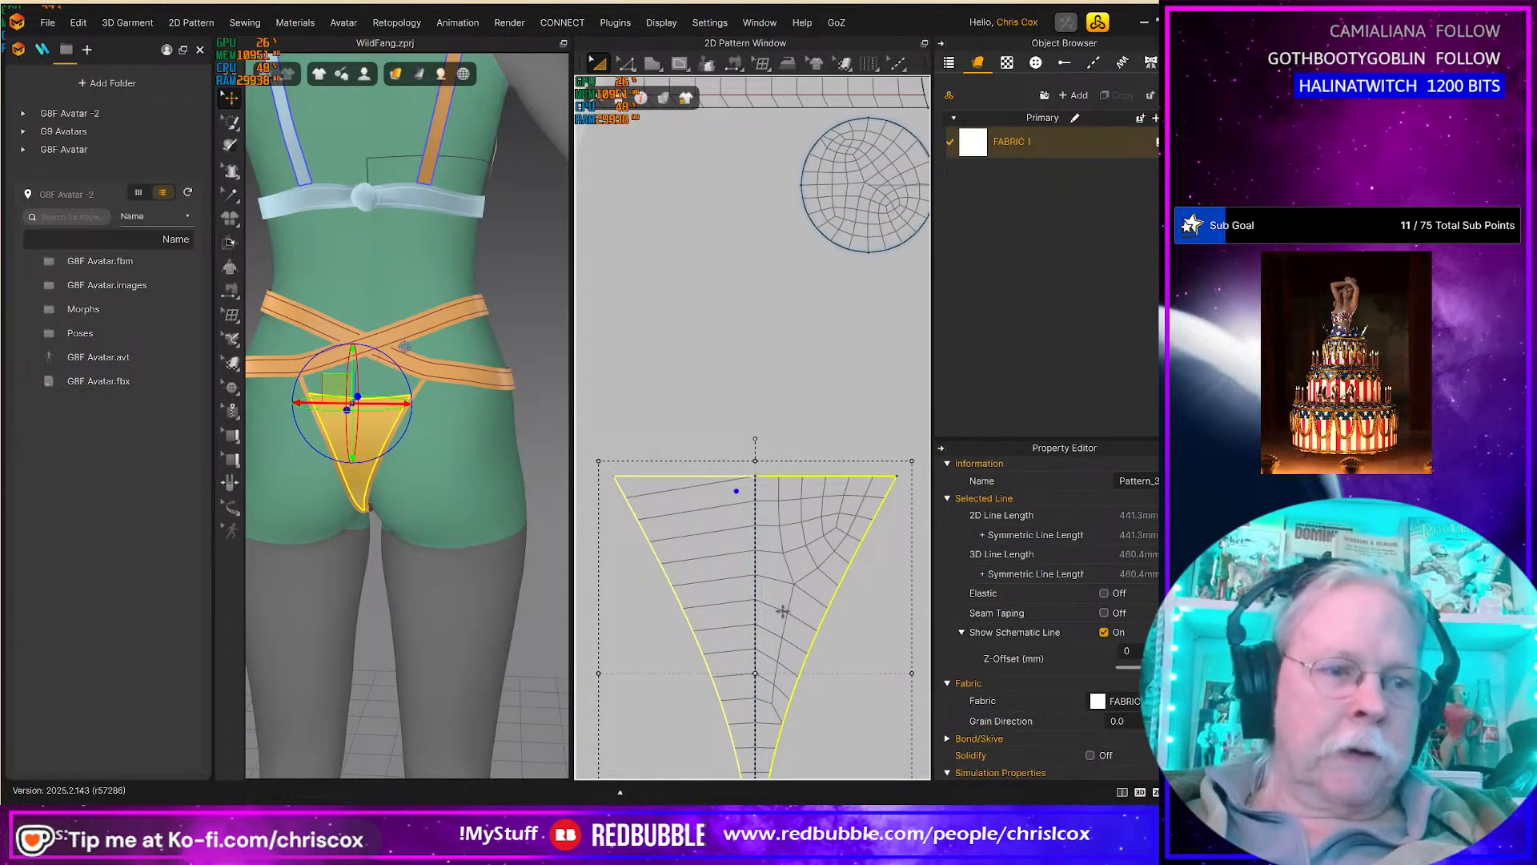
left_click(767, 431)
left_click(754, 474)
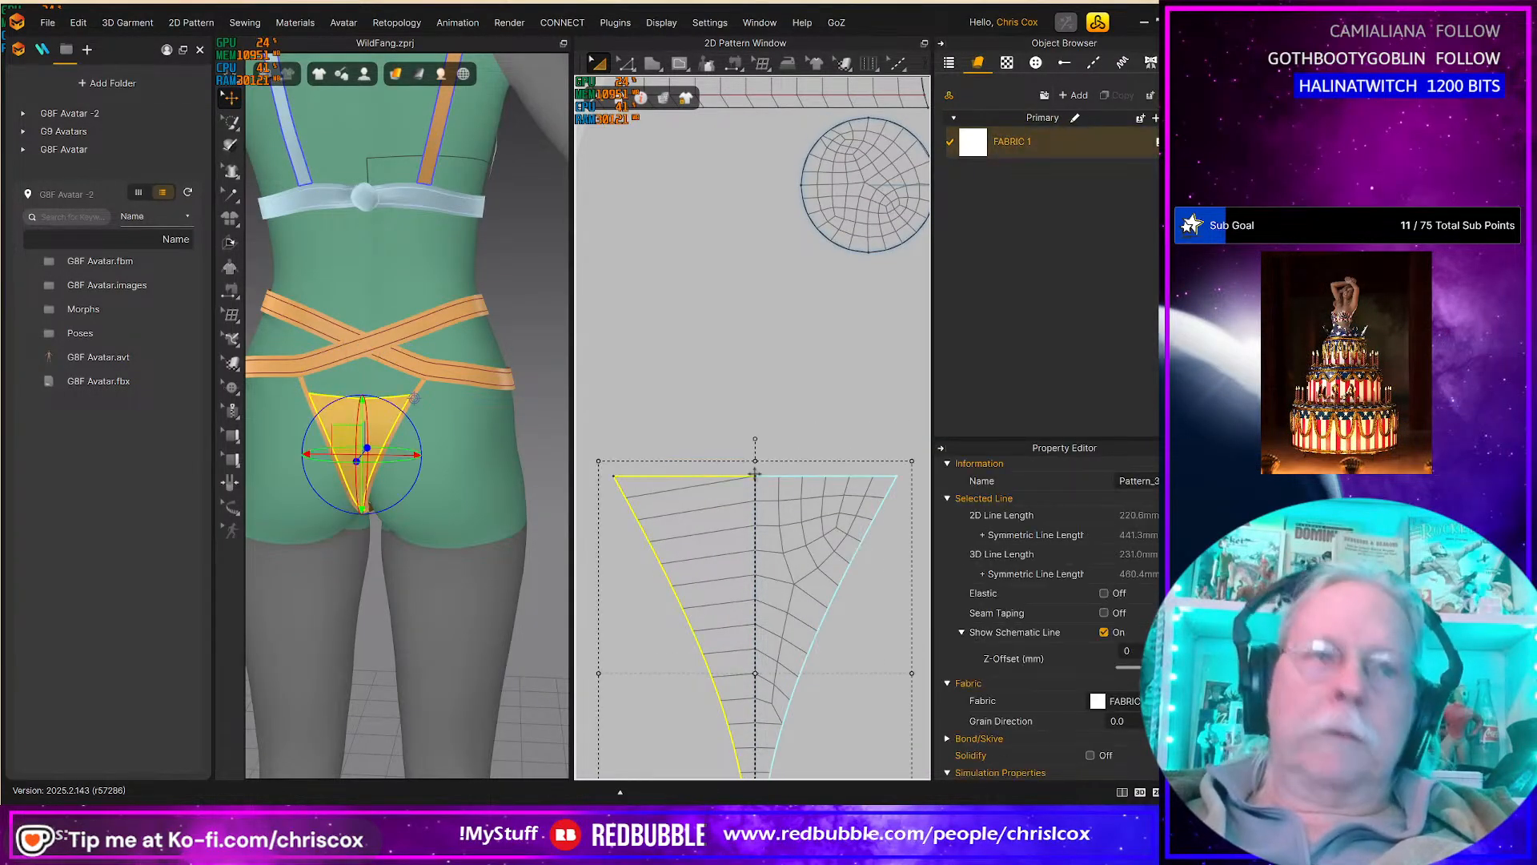
left_click(755, 477)
key("Up")
key("Up")
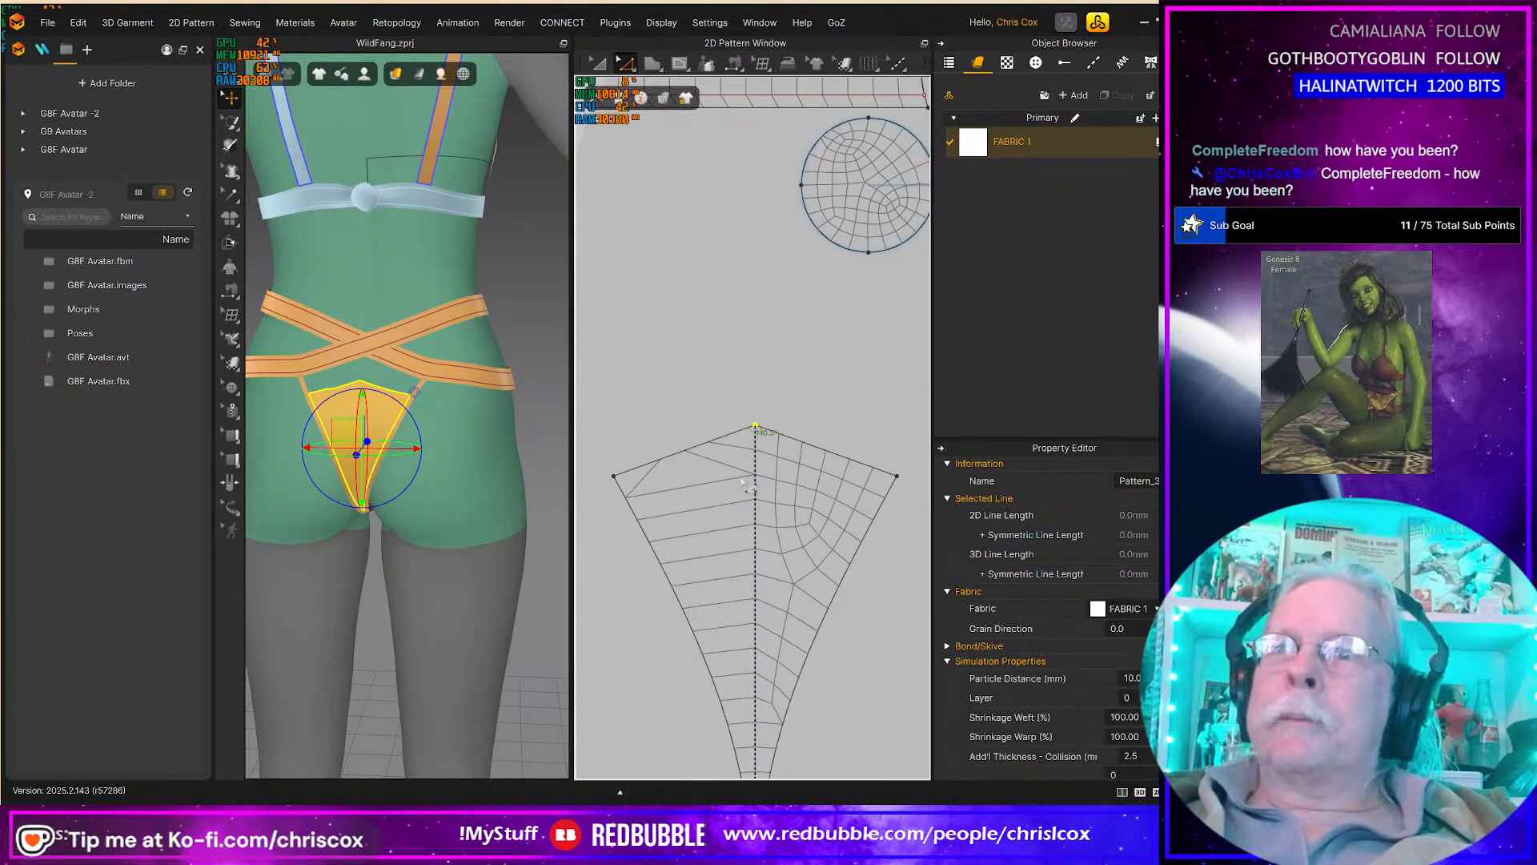
Step: Convert the top-centre point to a curve point, keeping the curve, so the top edge arcs smoothly
left_click(754, 425)
right_click(754, 426)
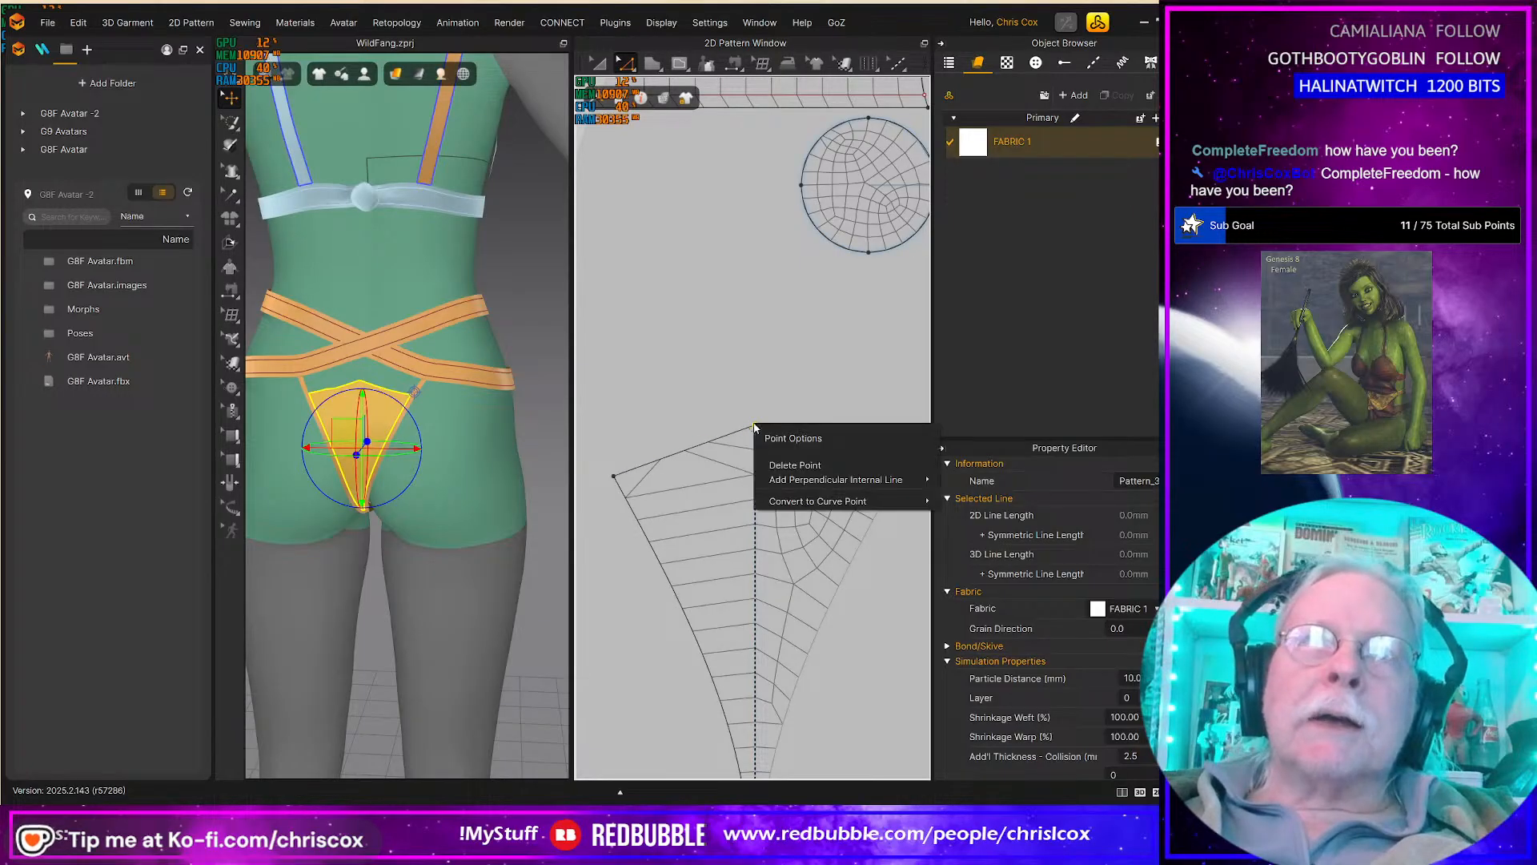
mouse_move(811, 501)
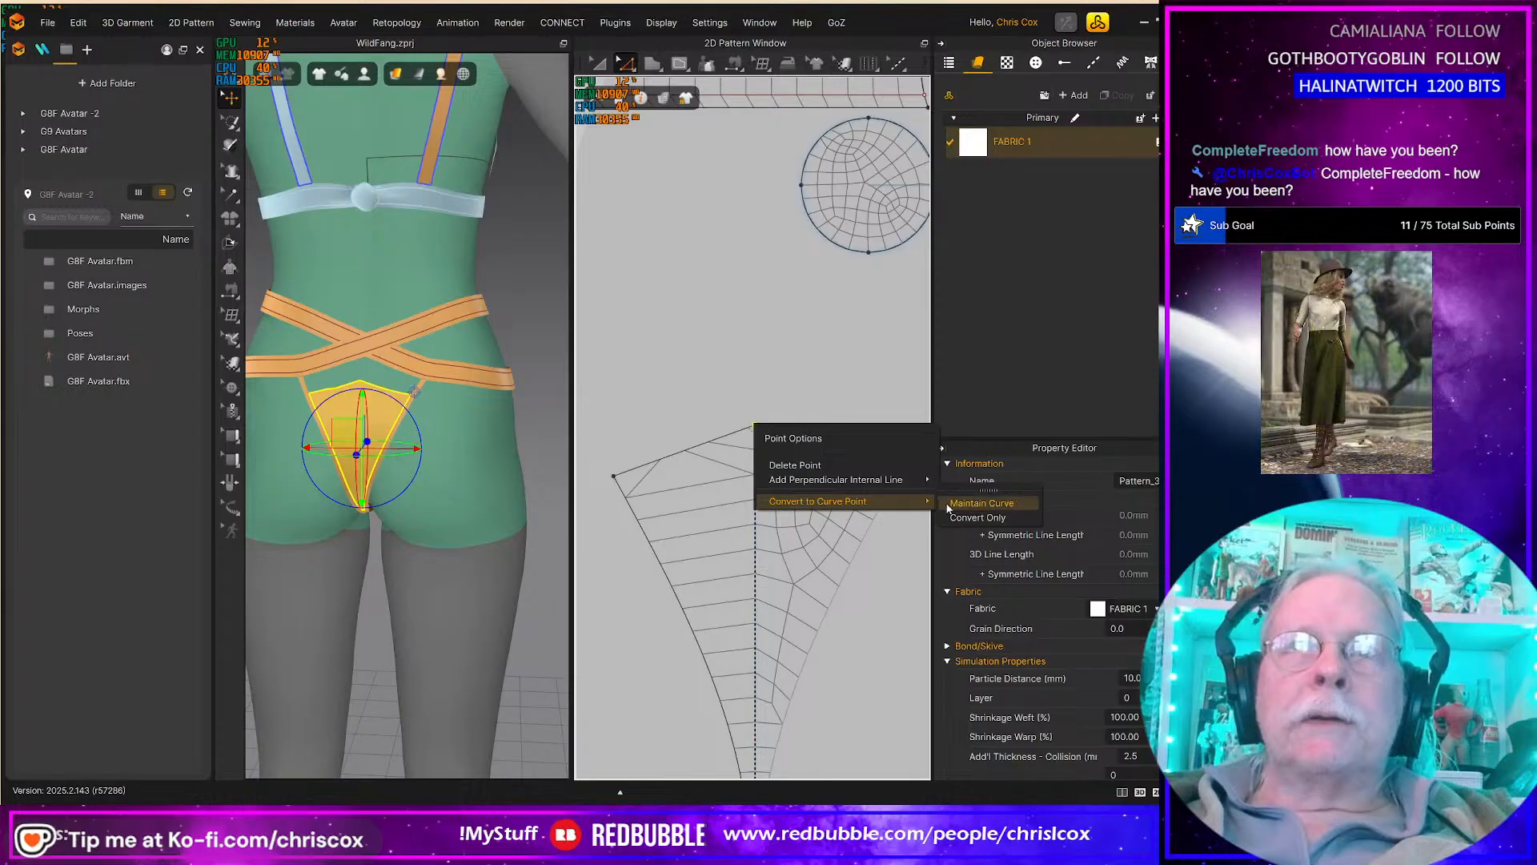
left_click(978, 517)
left_click(880, 523)
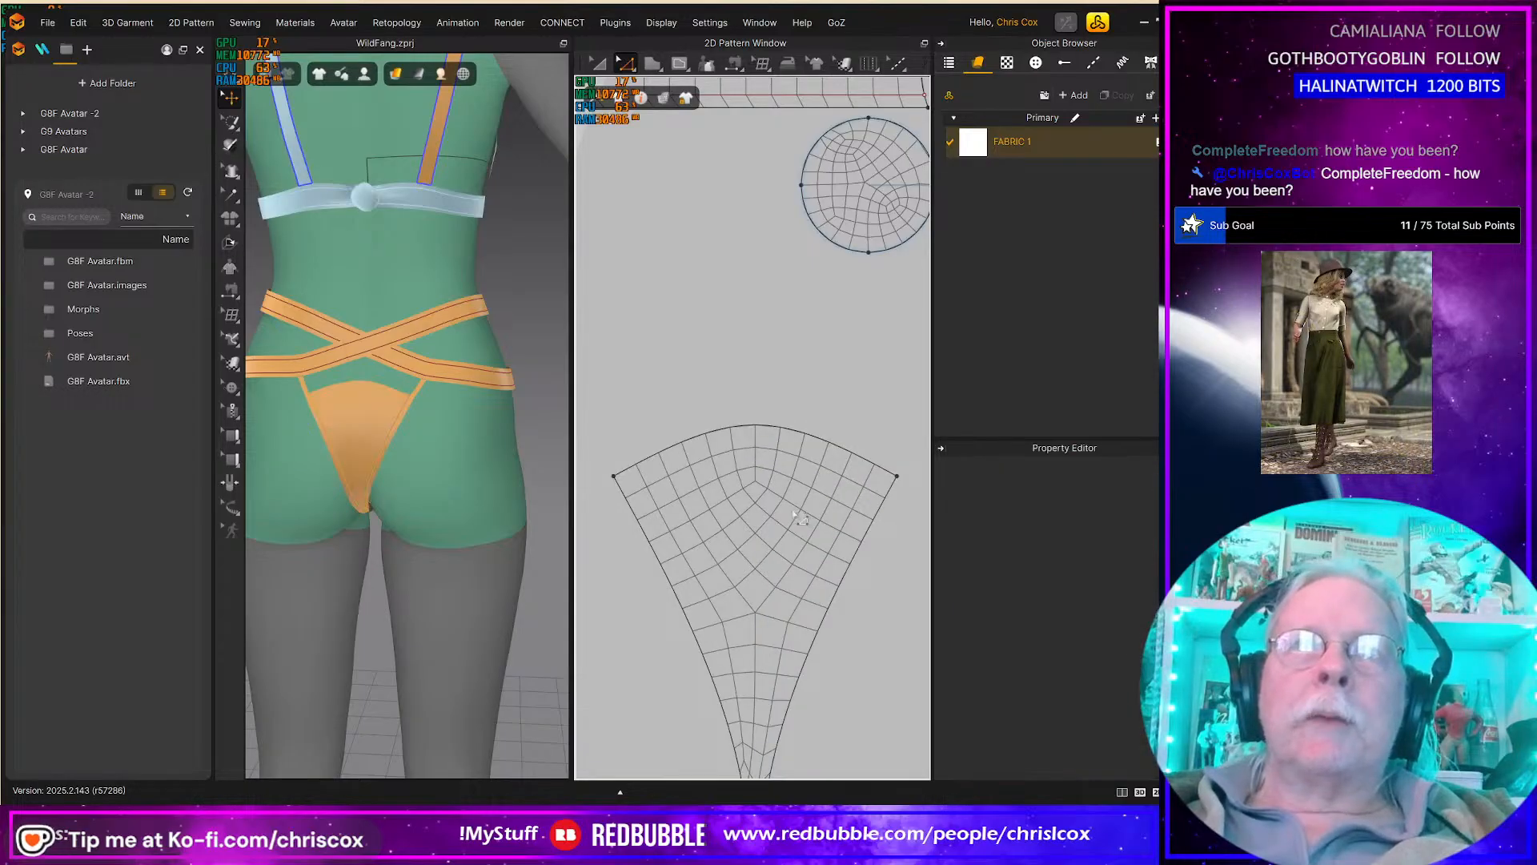
middle_click_drag(775, 590, 747, 458)
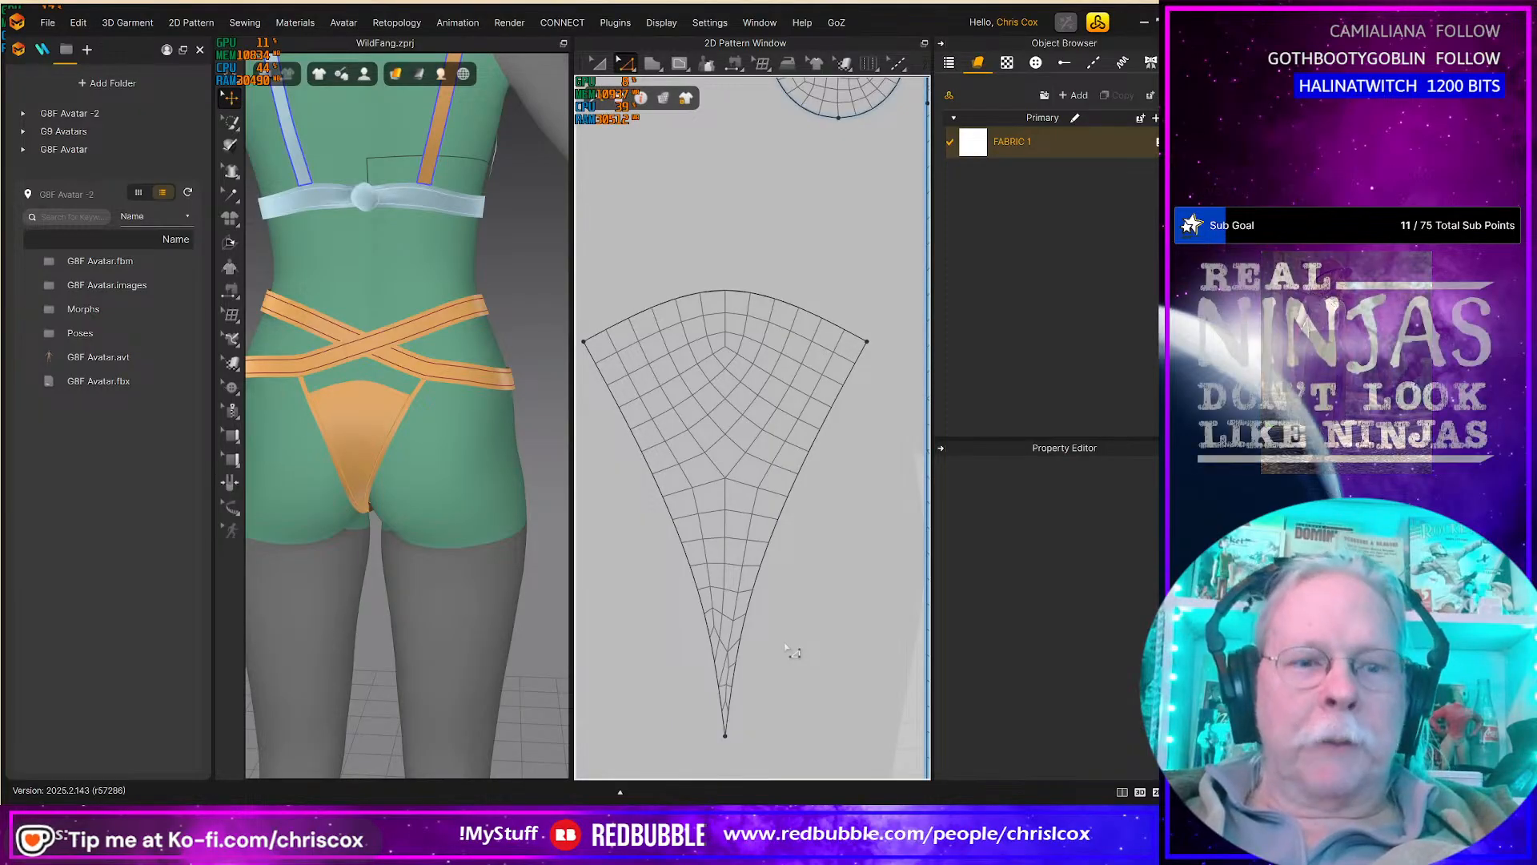
Step: Draw a vertical internal centre line from the thong back's bottom tip to its top edge
key("v")
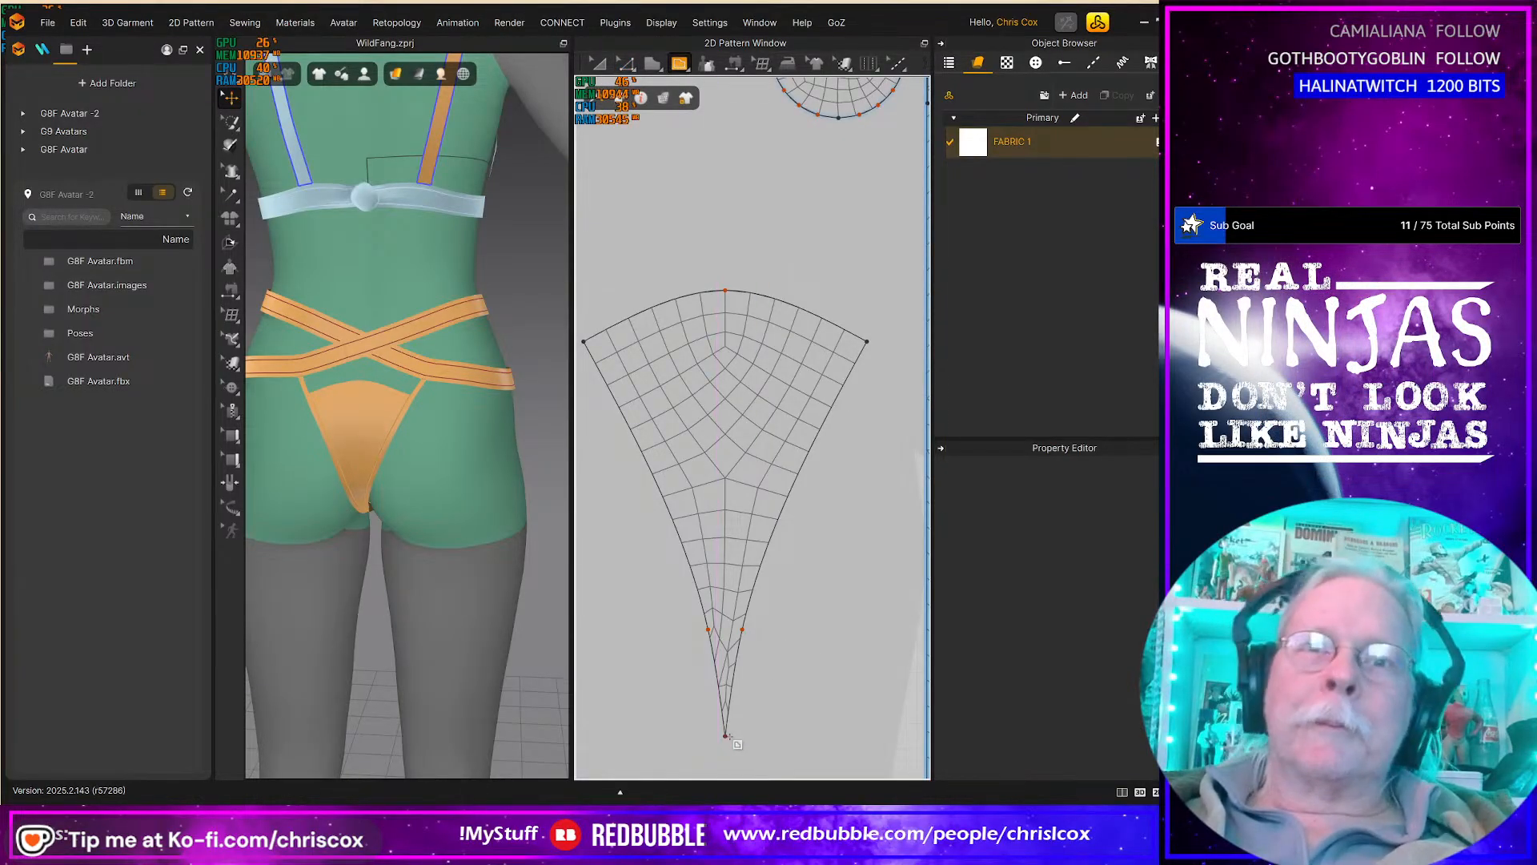
left_click(726, 735)
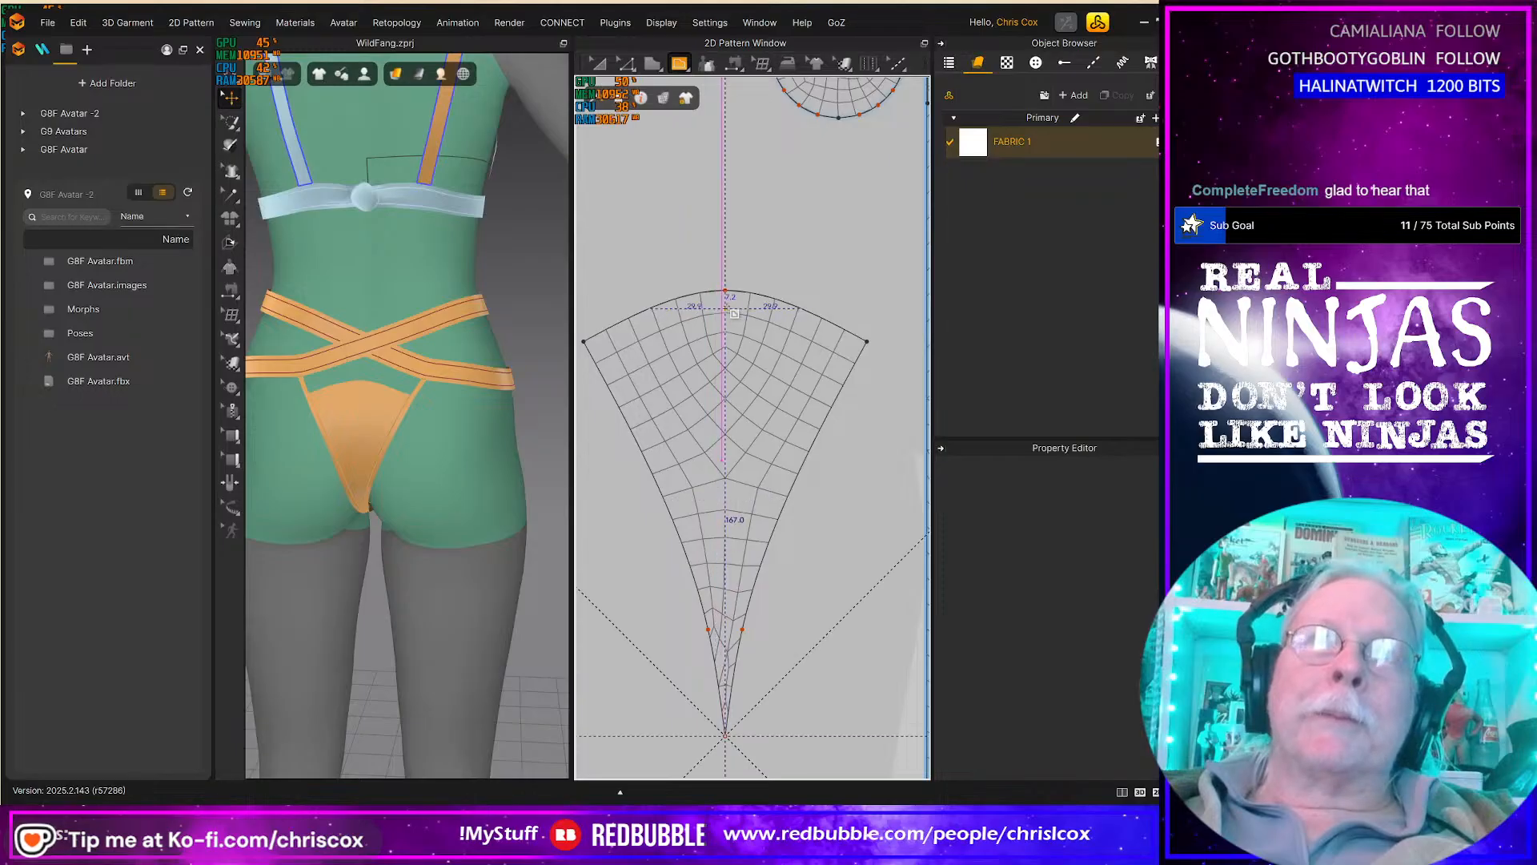
left_click(726, 289)
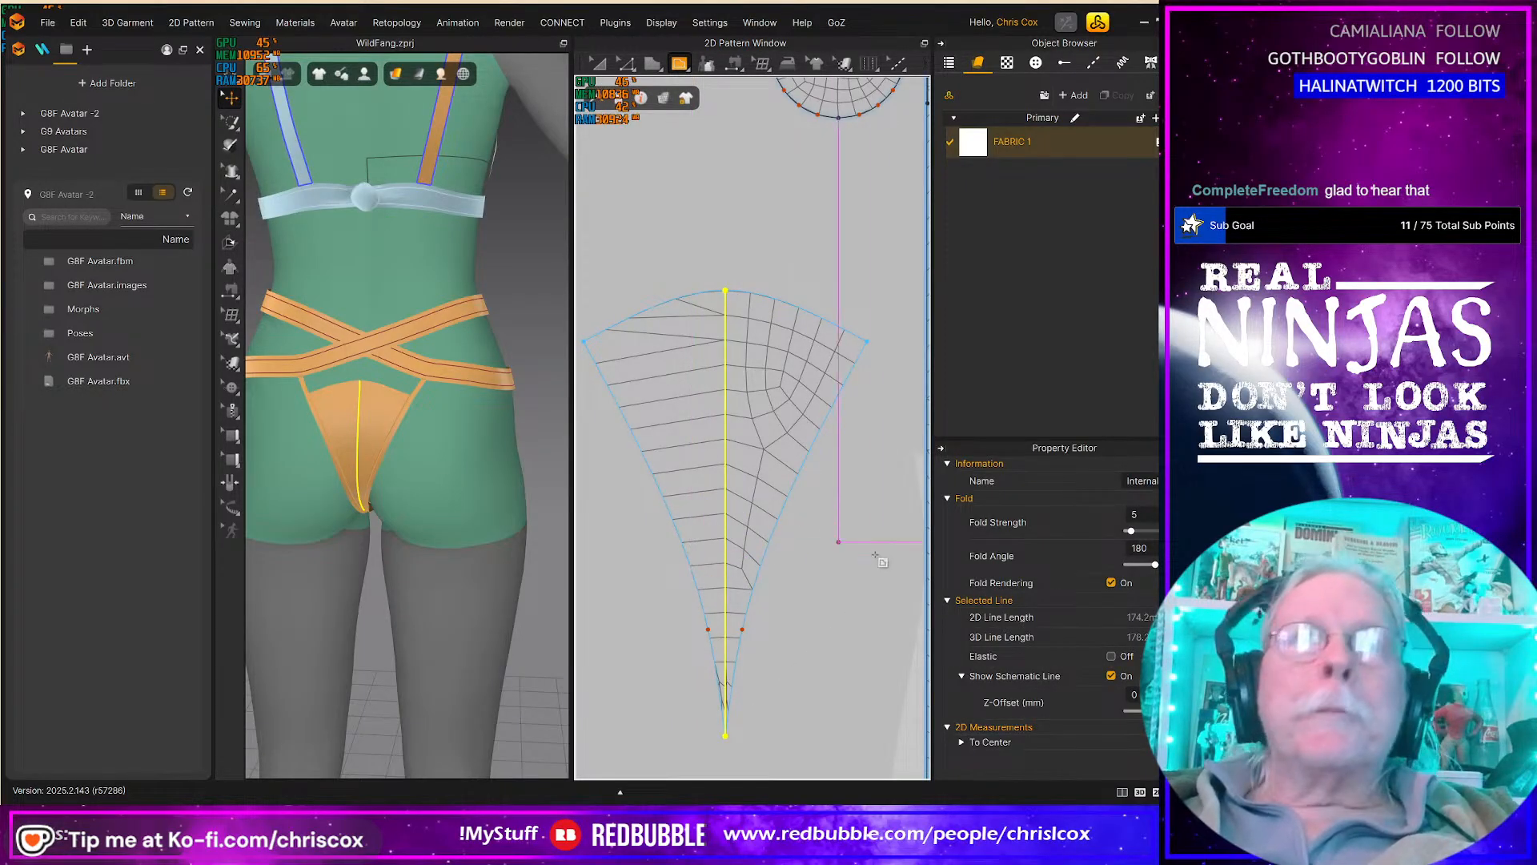
key("z")
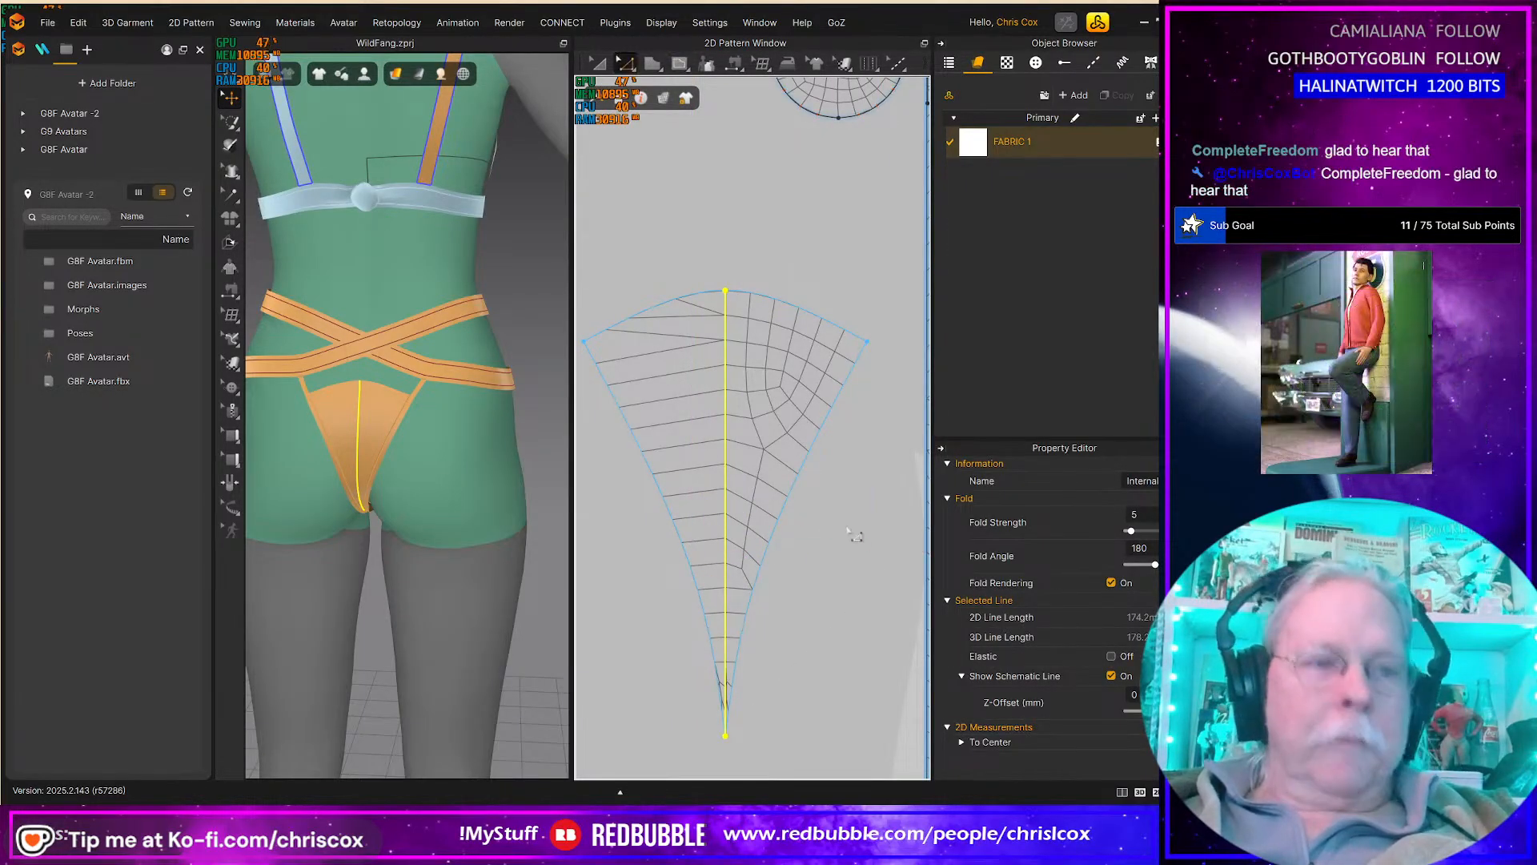
left_click(667, 303)
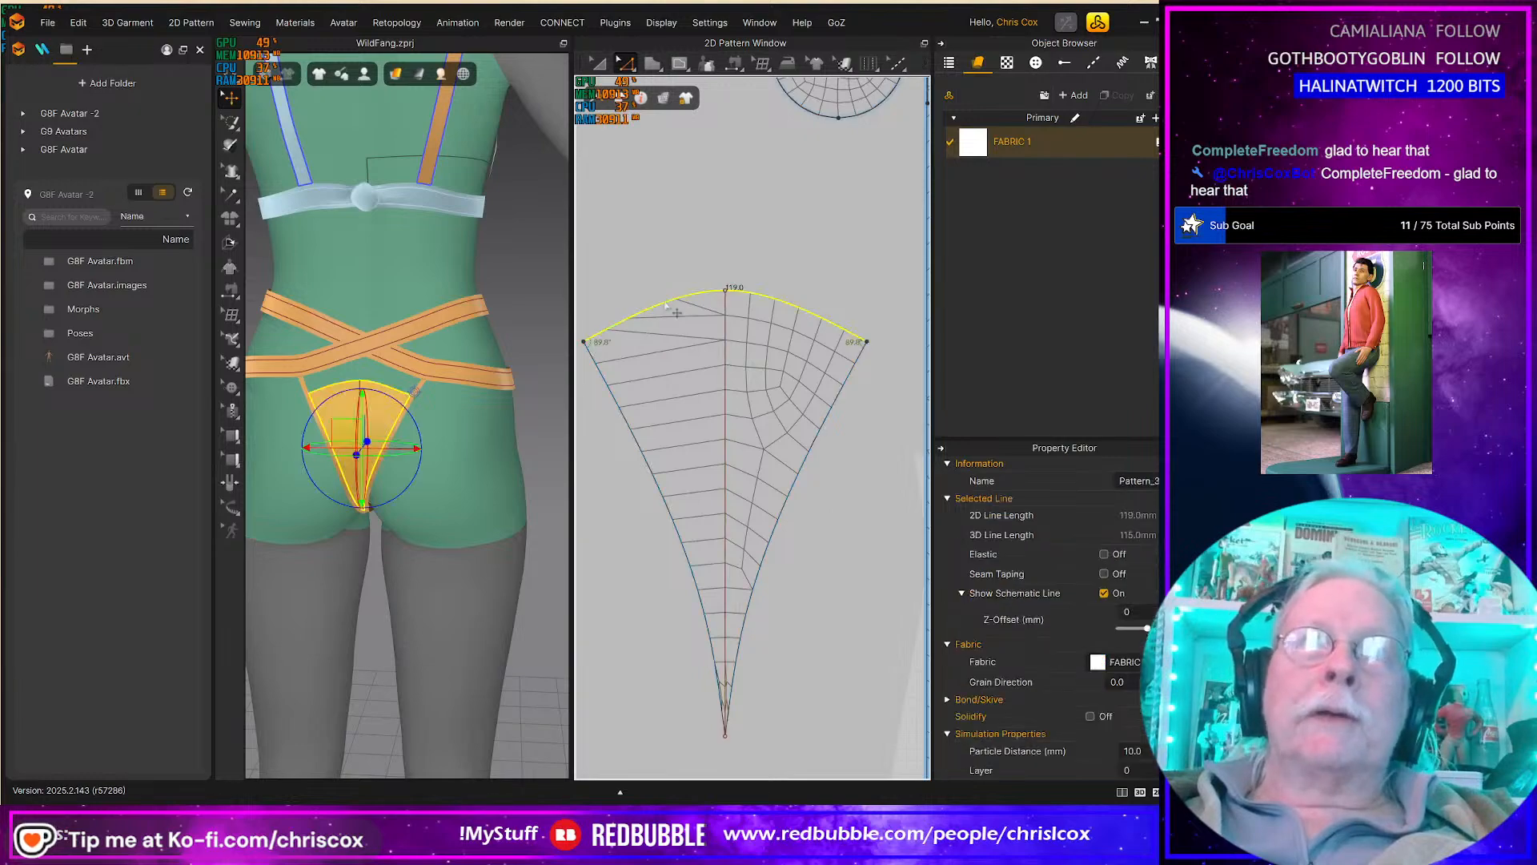
left_click(751, 294)
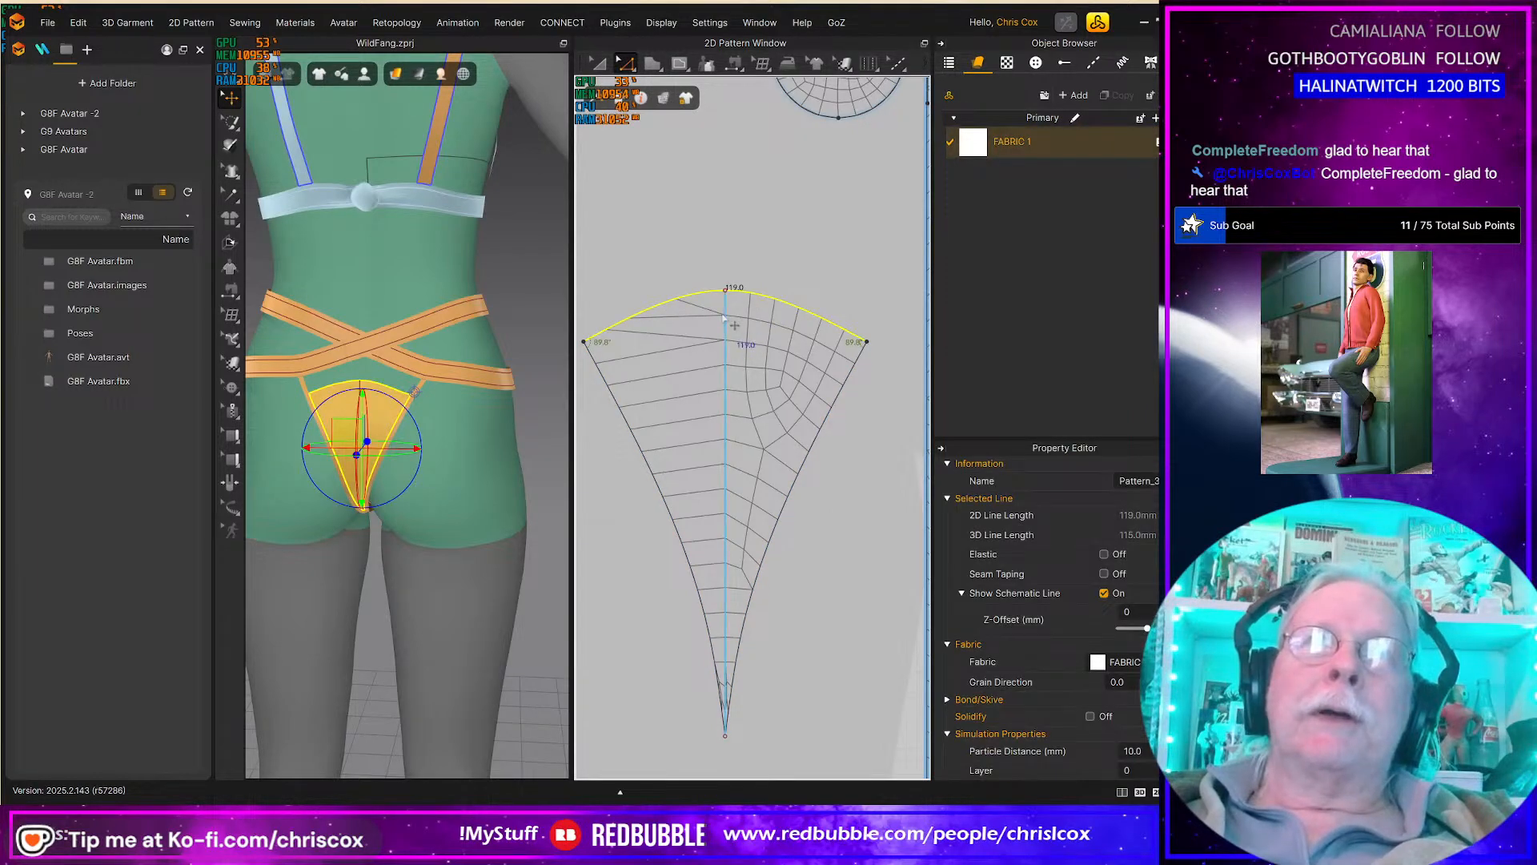
left_click(723, 317)
right_click(724, 317)
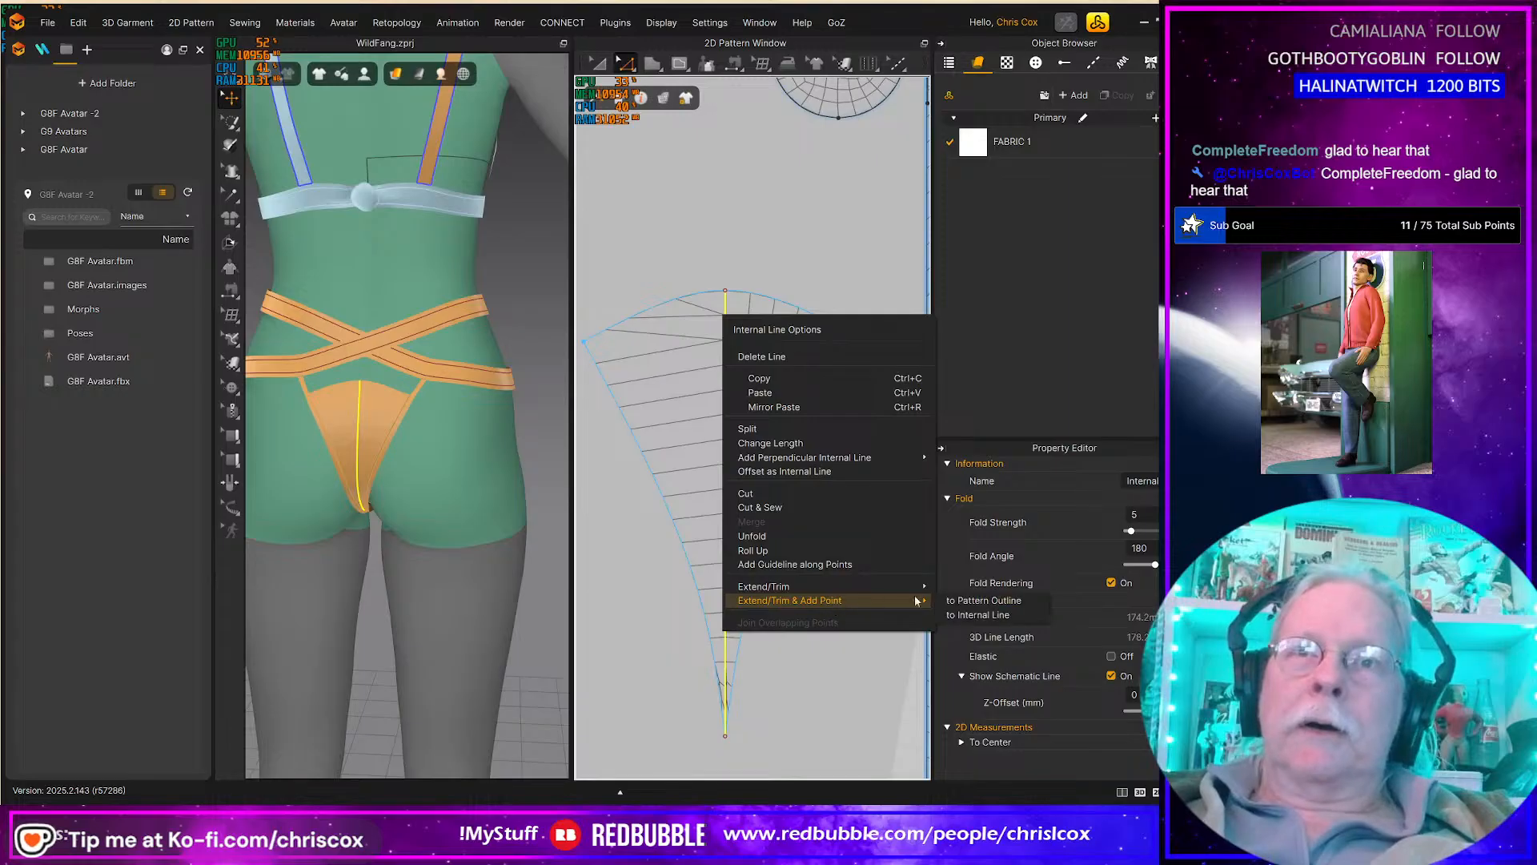
left_click(989, 604)
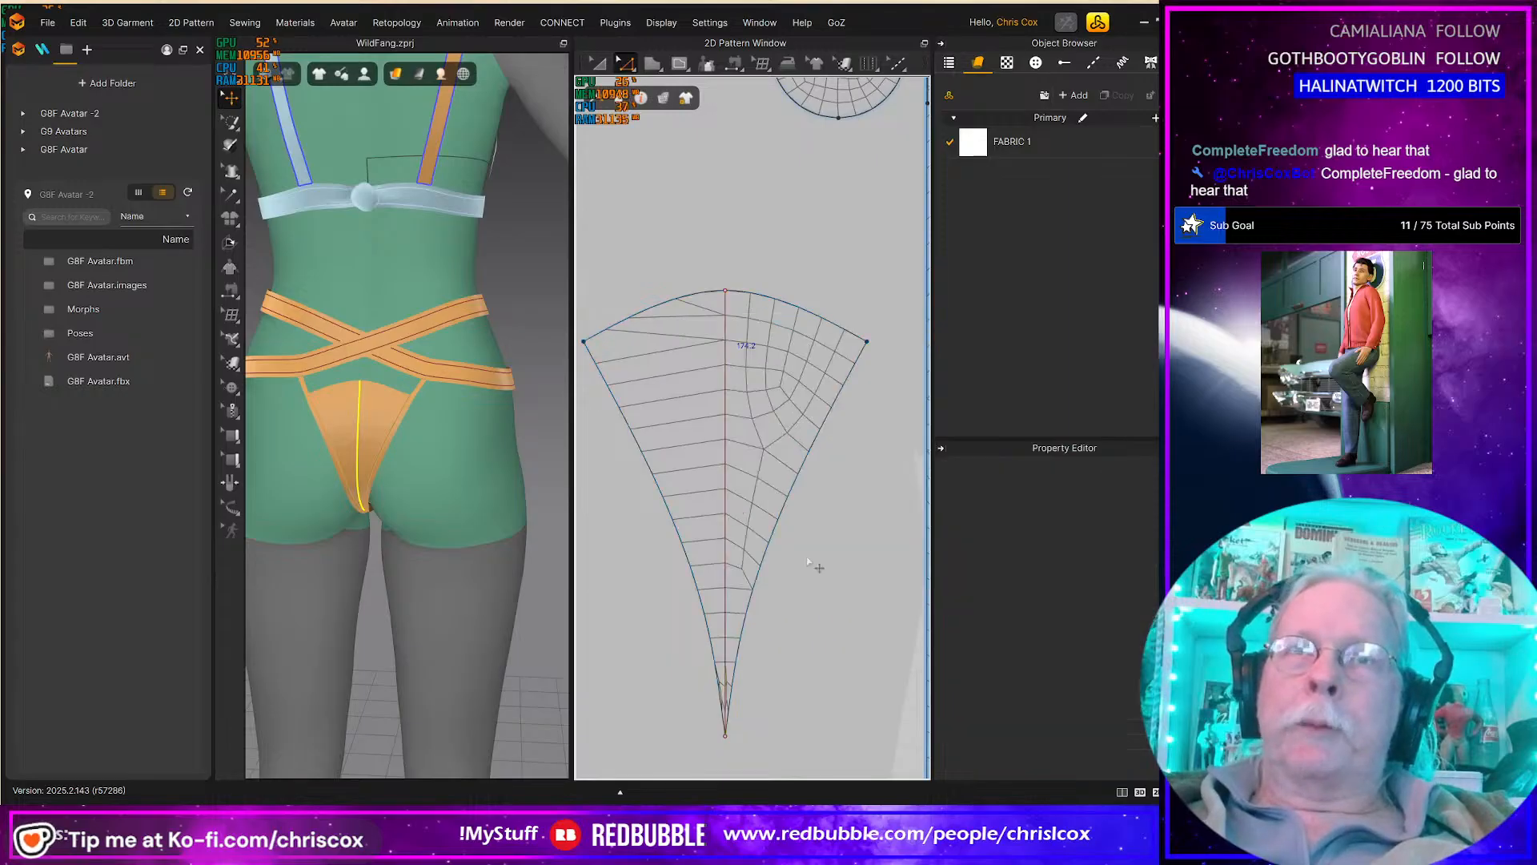
Step: Offset both top edges as 3 internal lines spaced 4.5 mm apart
left_click(755, 296)
left_click(679, 303, "shift")
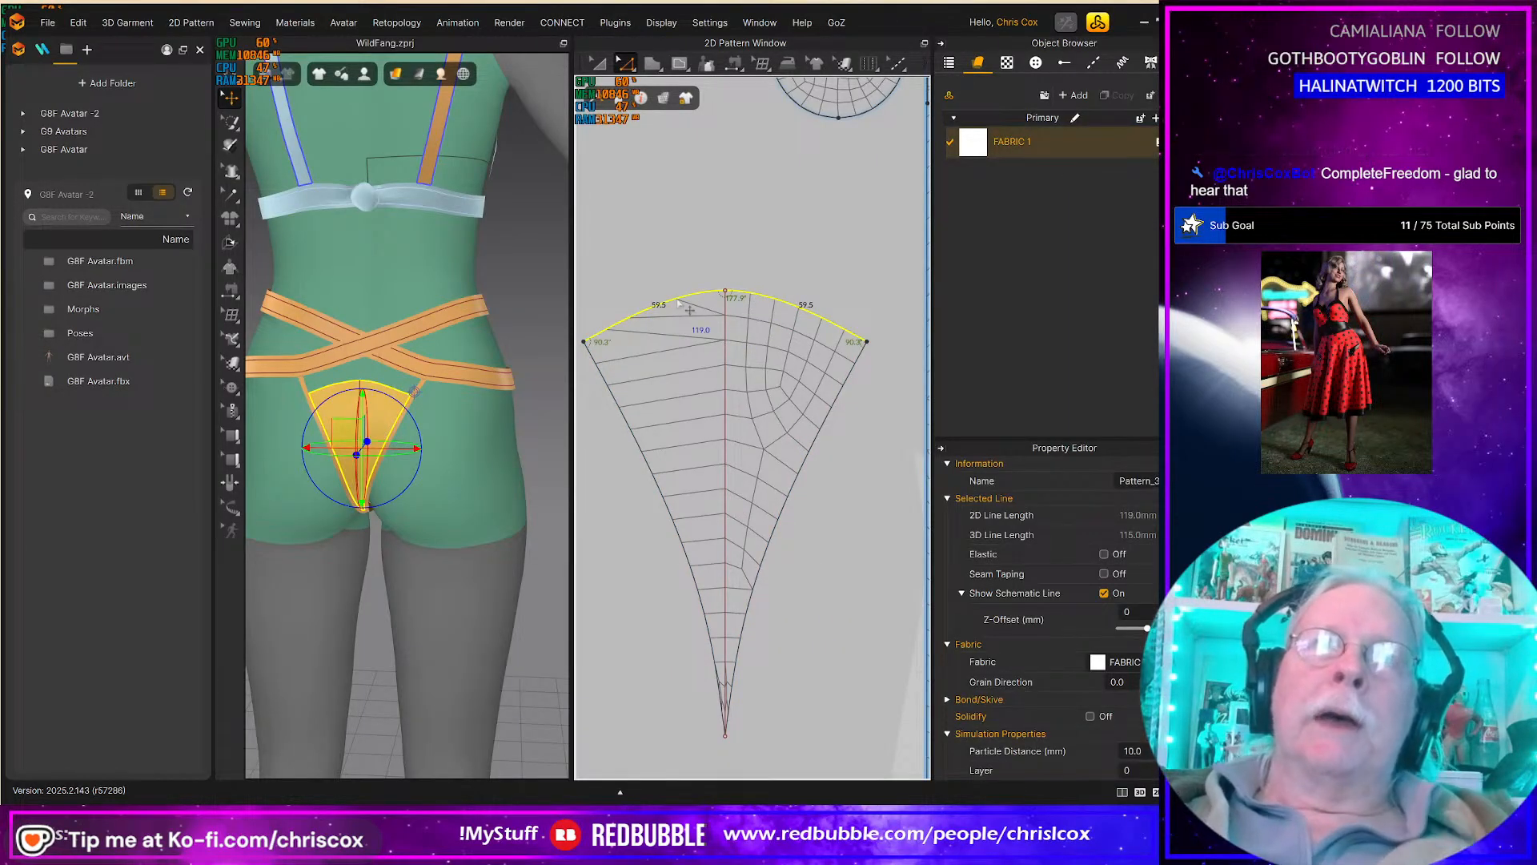
right_click(679, 303)
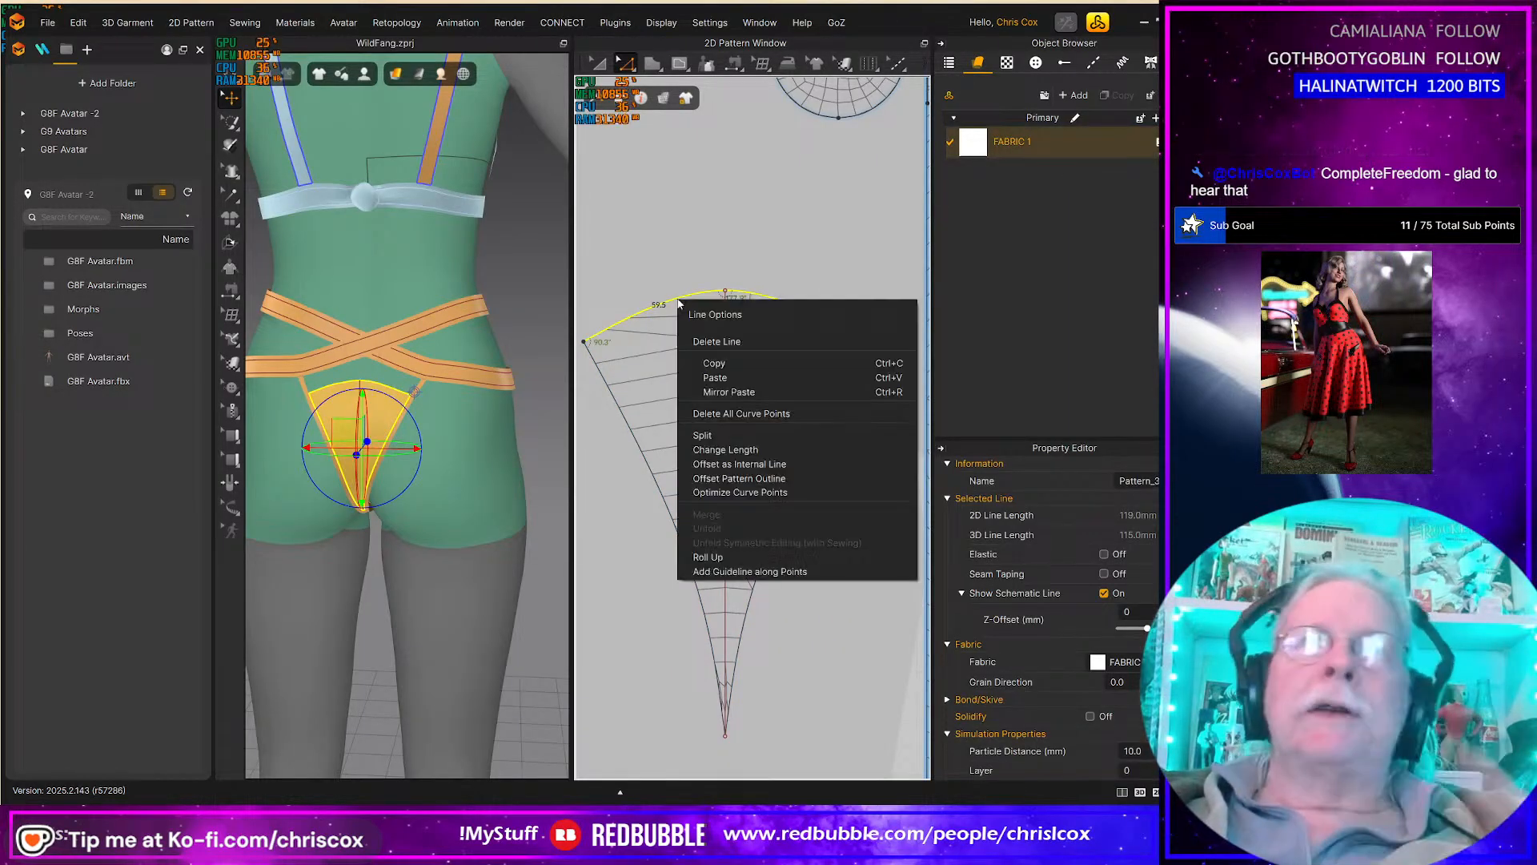
left_click(744, 468)
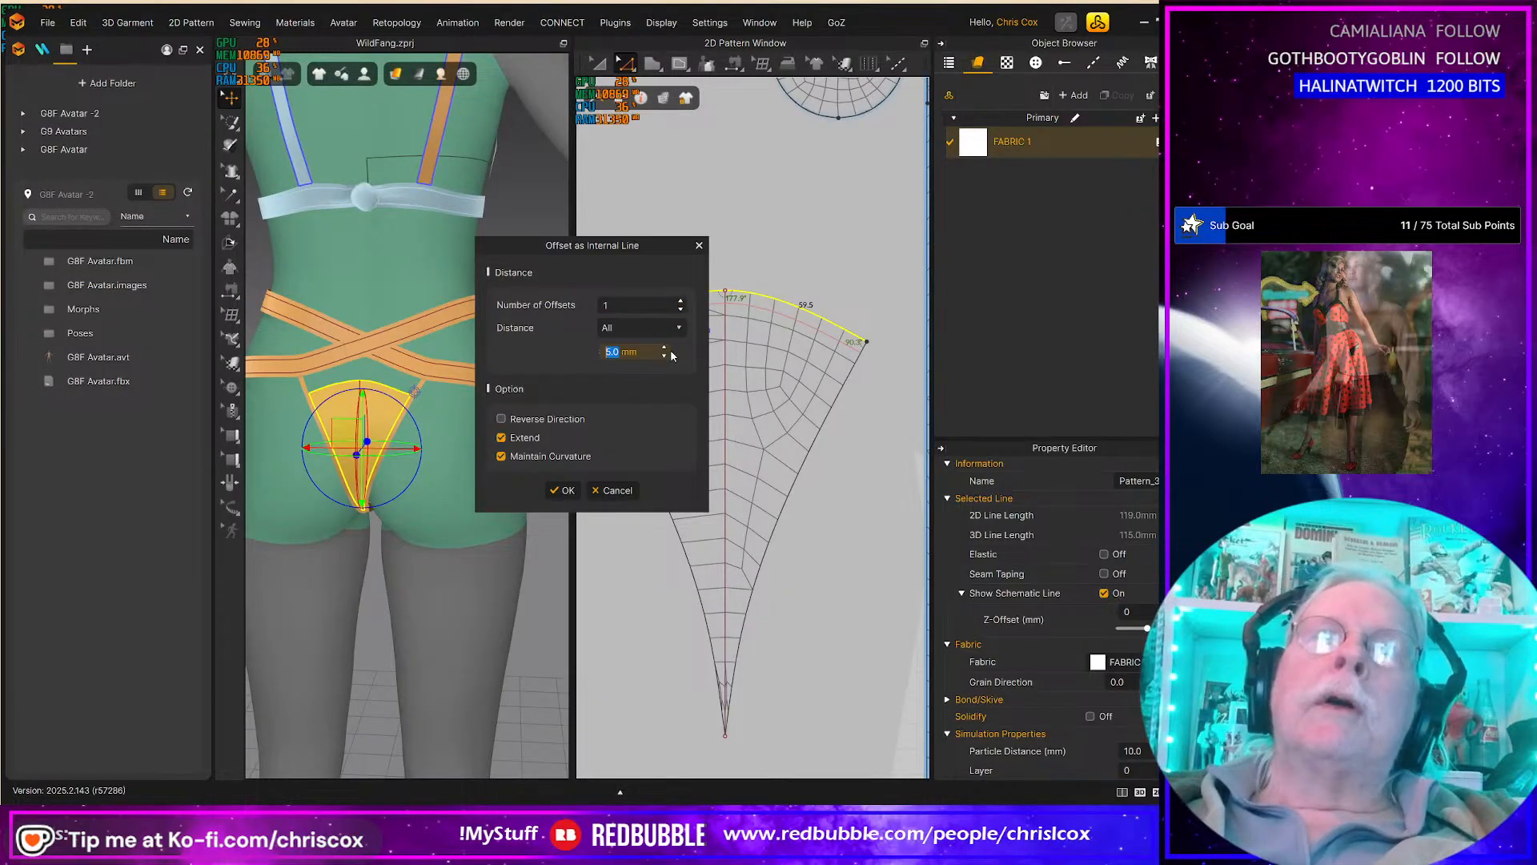
type("4.5")
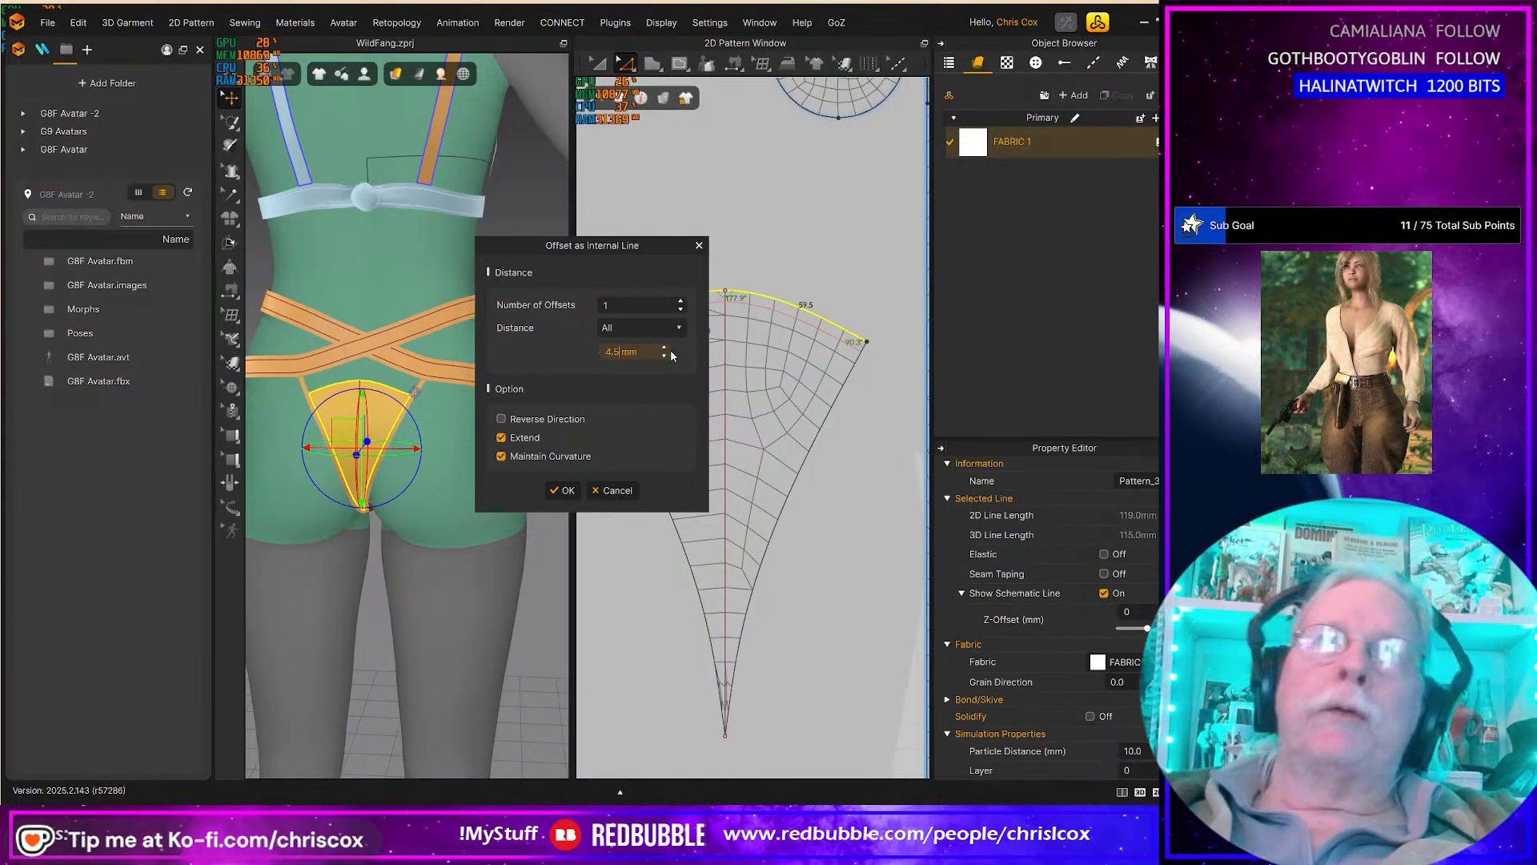
double_click(678, 301)
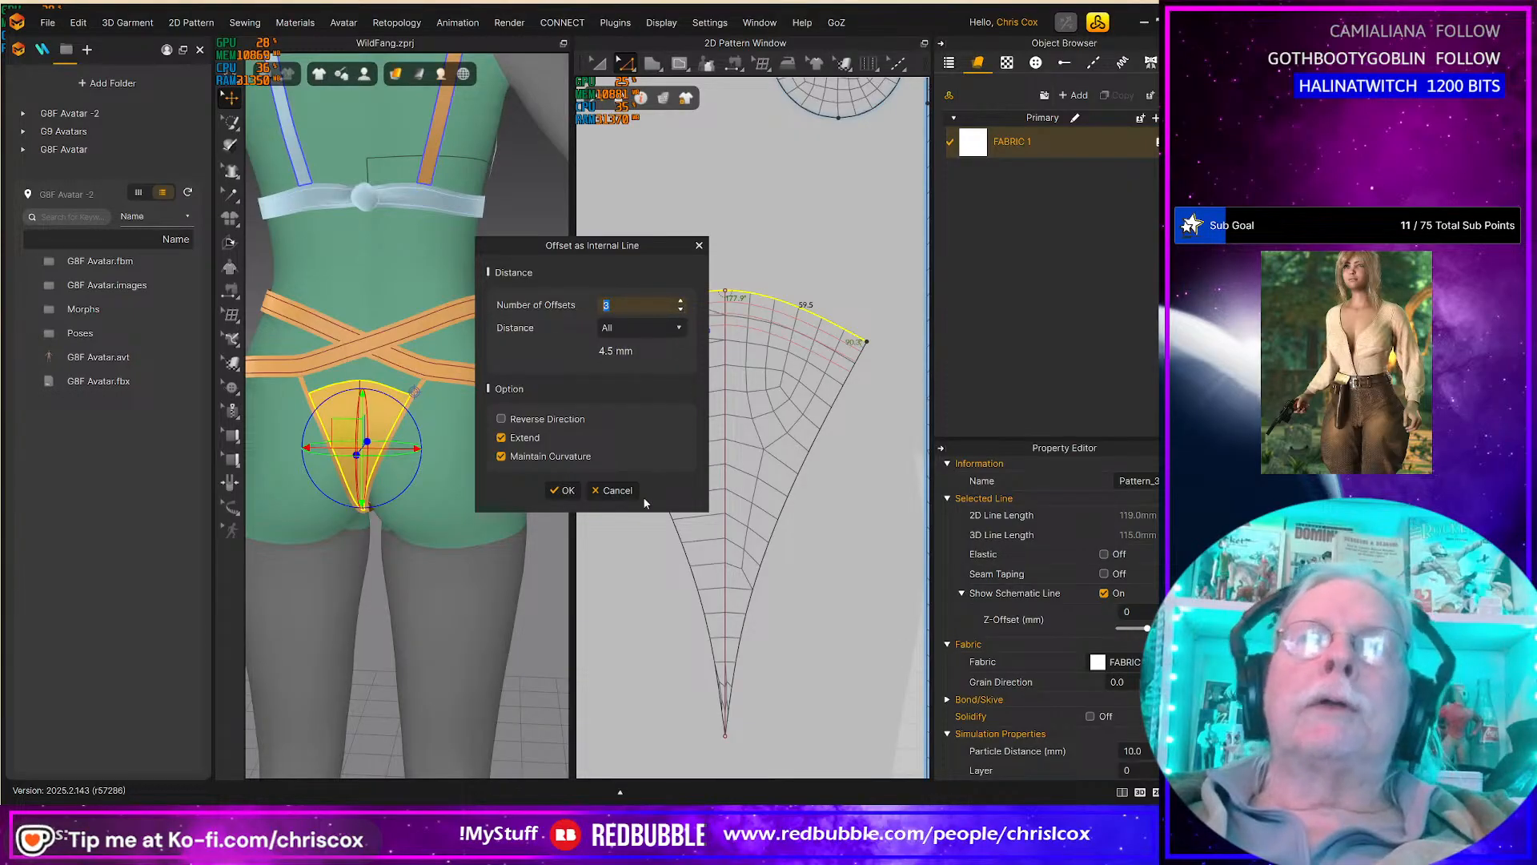
left_click(562, 491)
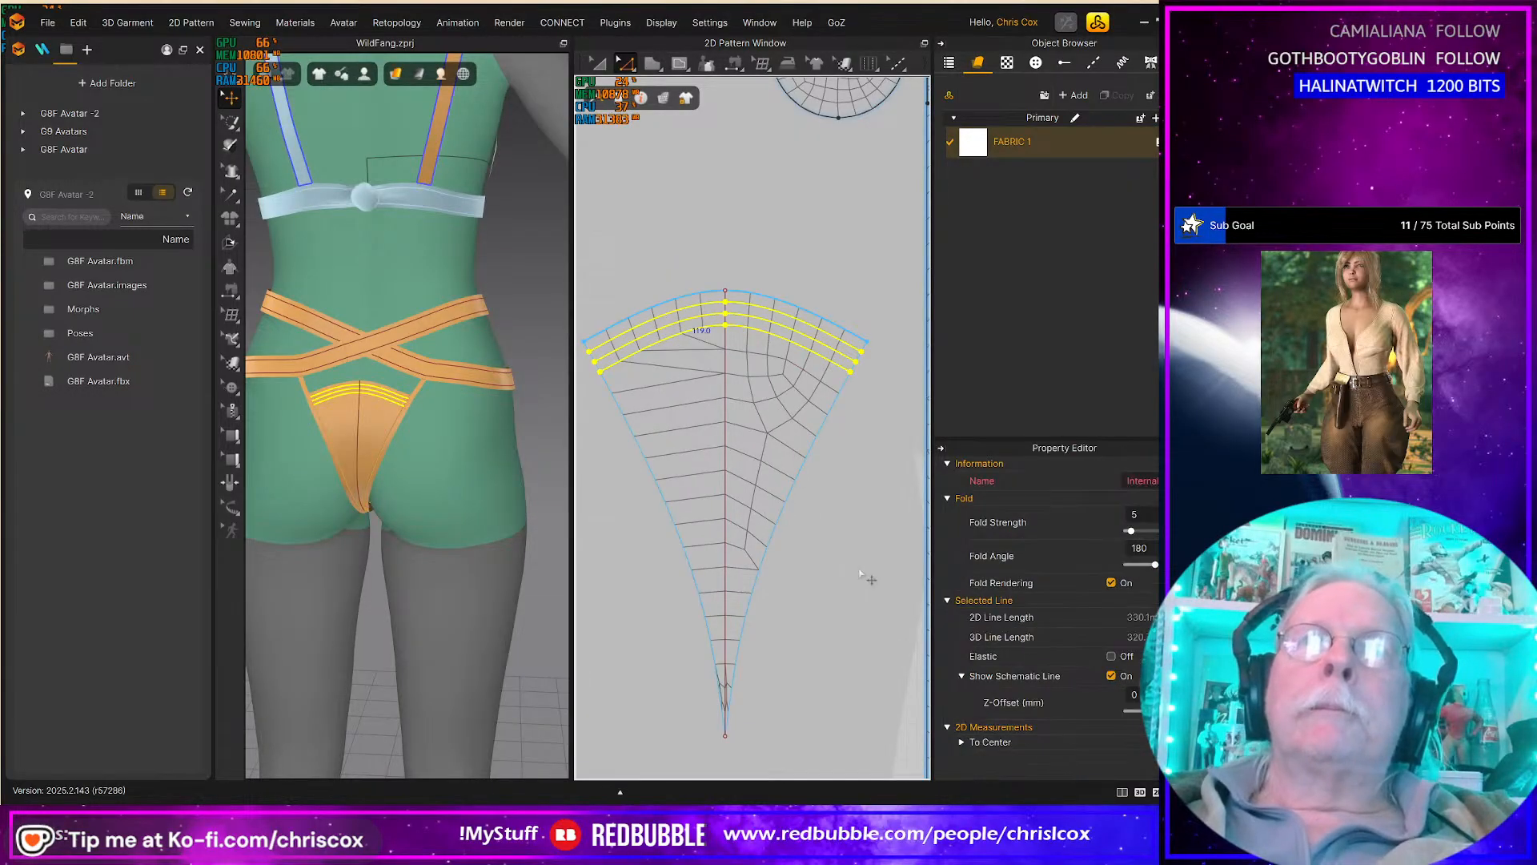
left_click(658, 486)
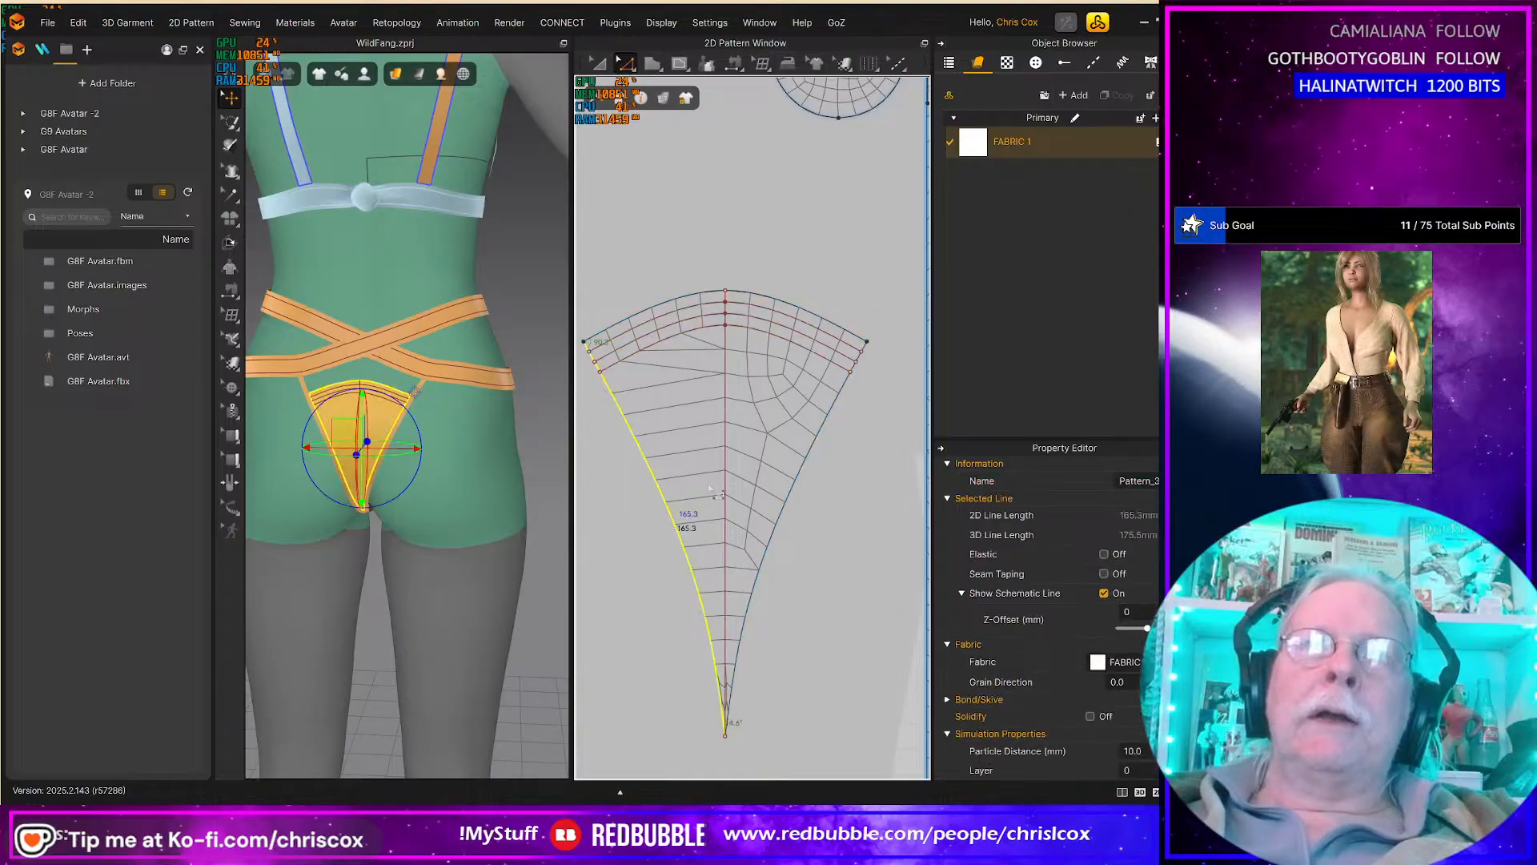
left_click(788, 501, "shift")
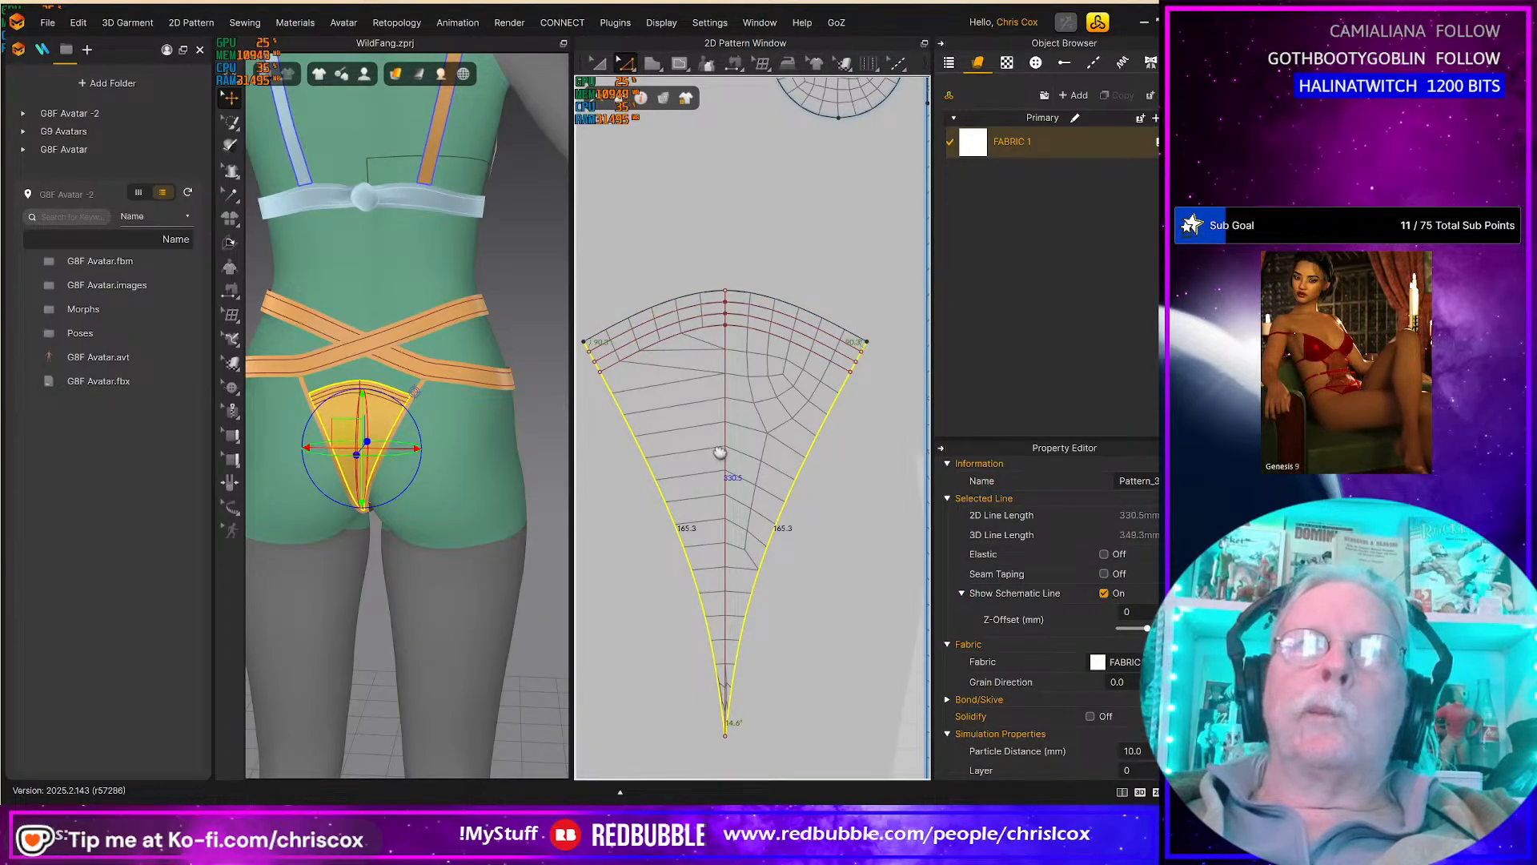
middle_click_drag(717, 452, 757, 443)
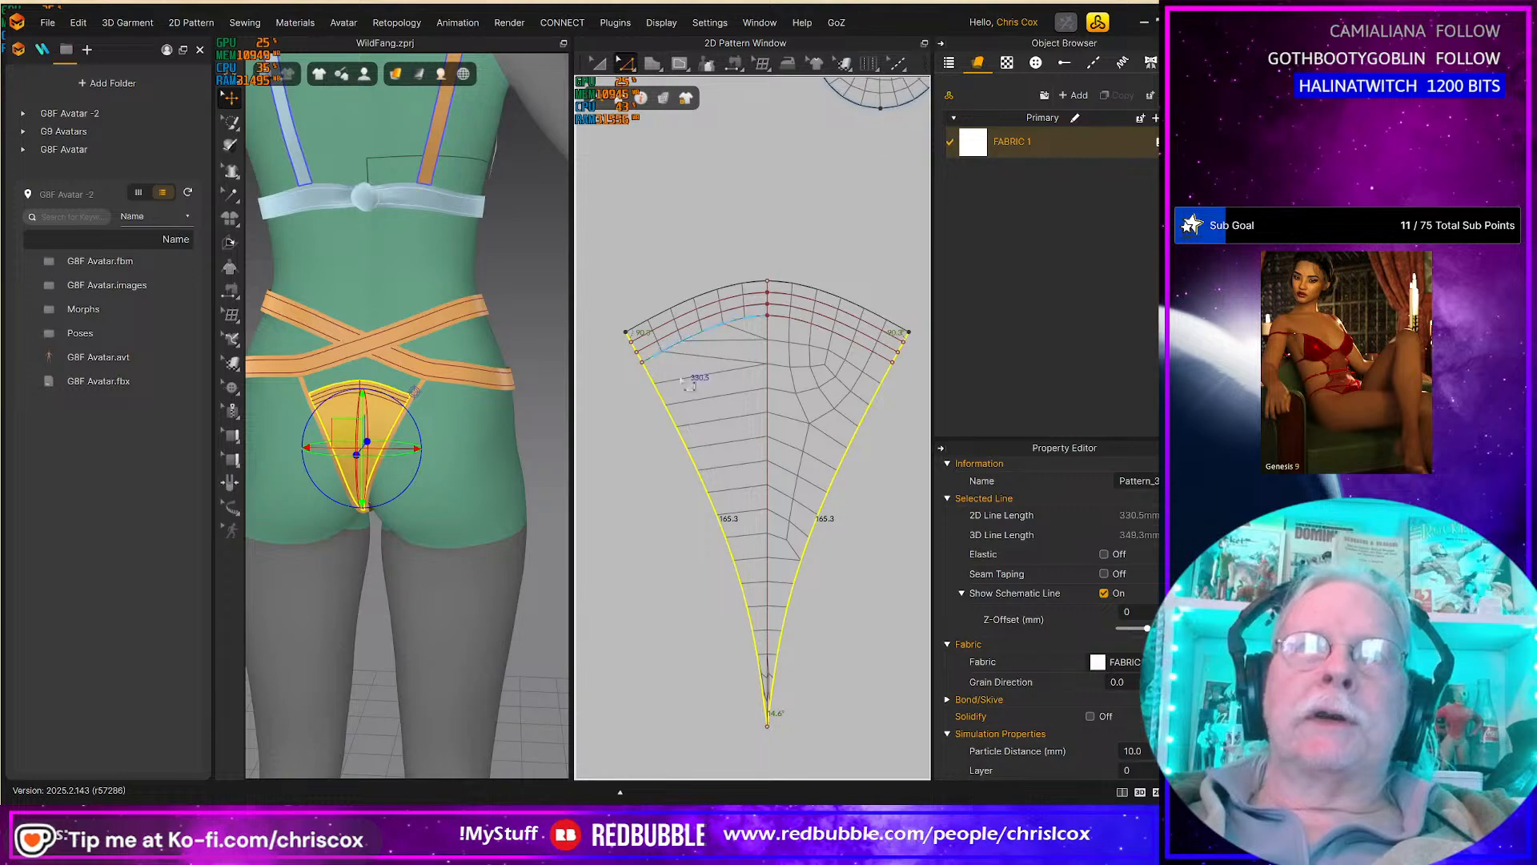
Step: Cut and sew the back piece along its vertical centre line after Unfold fails
left_click(768, 376)
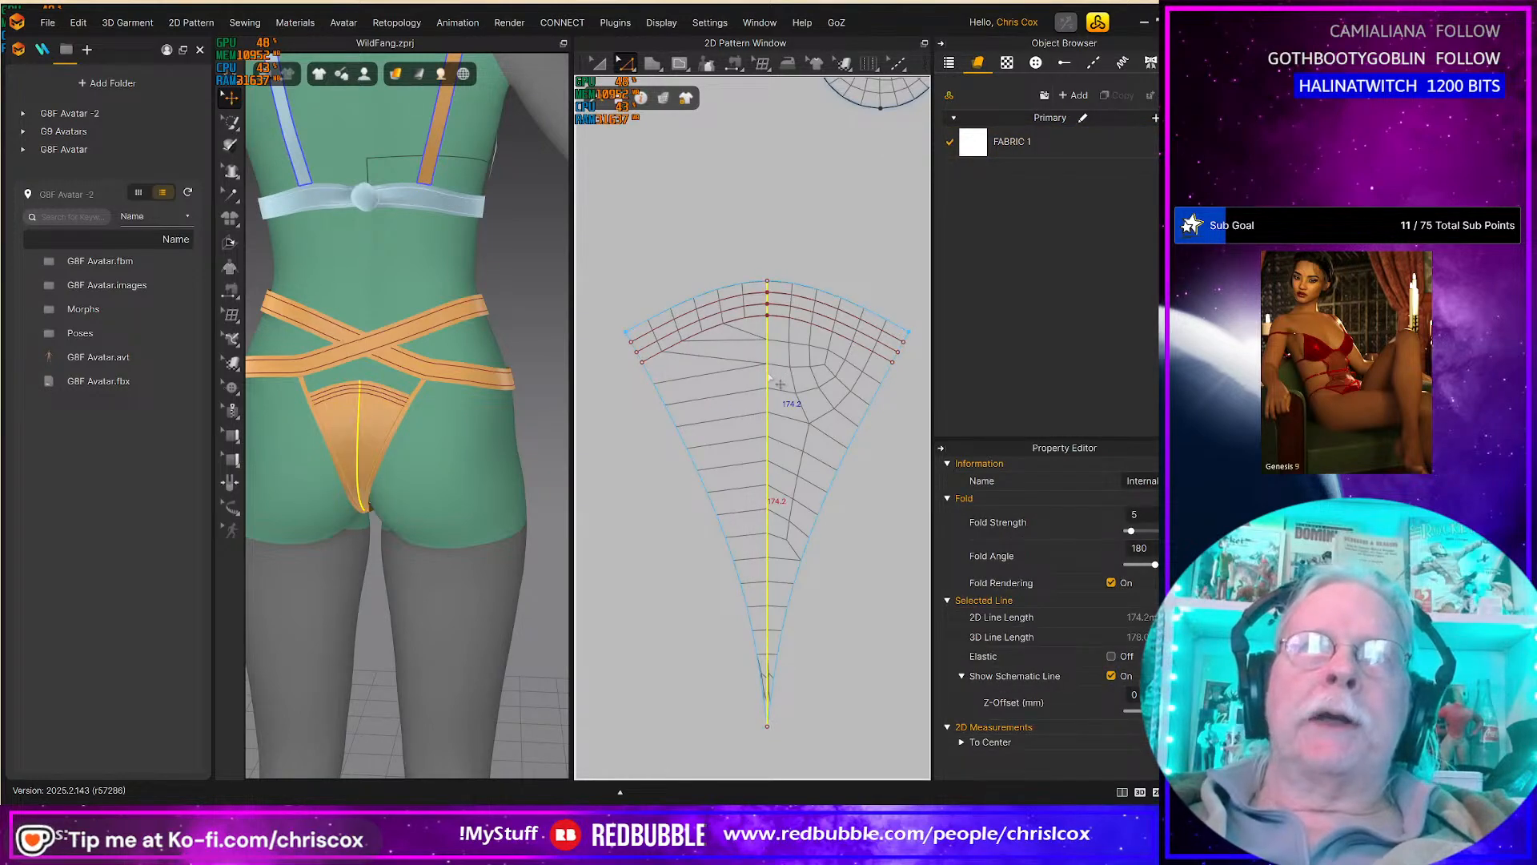
right_click(768, 374)
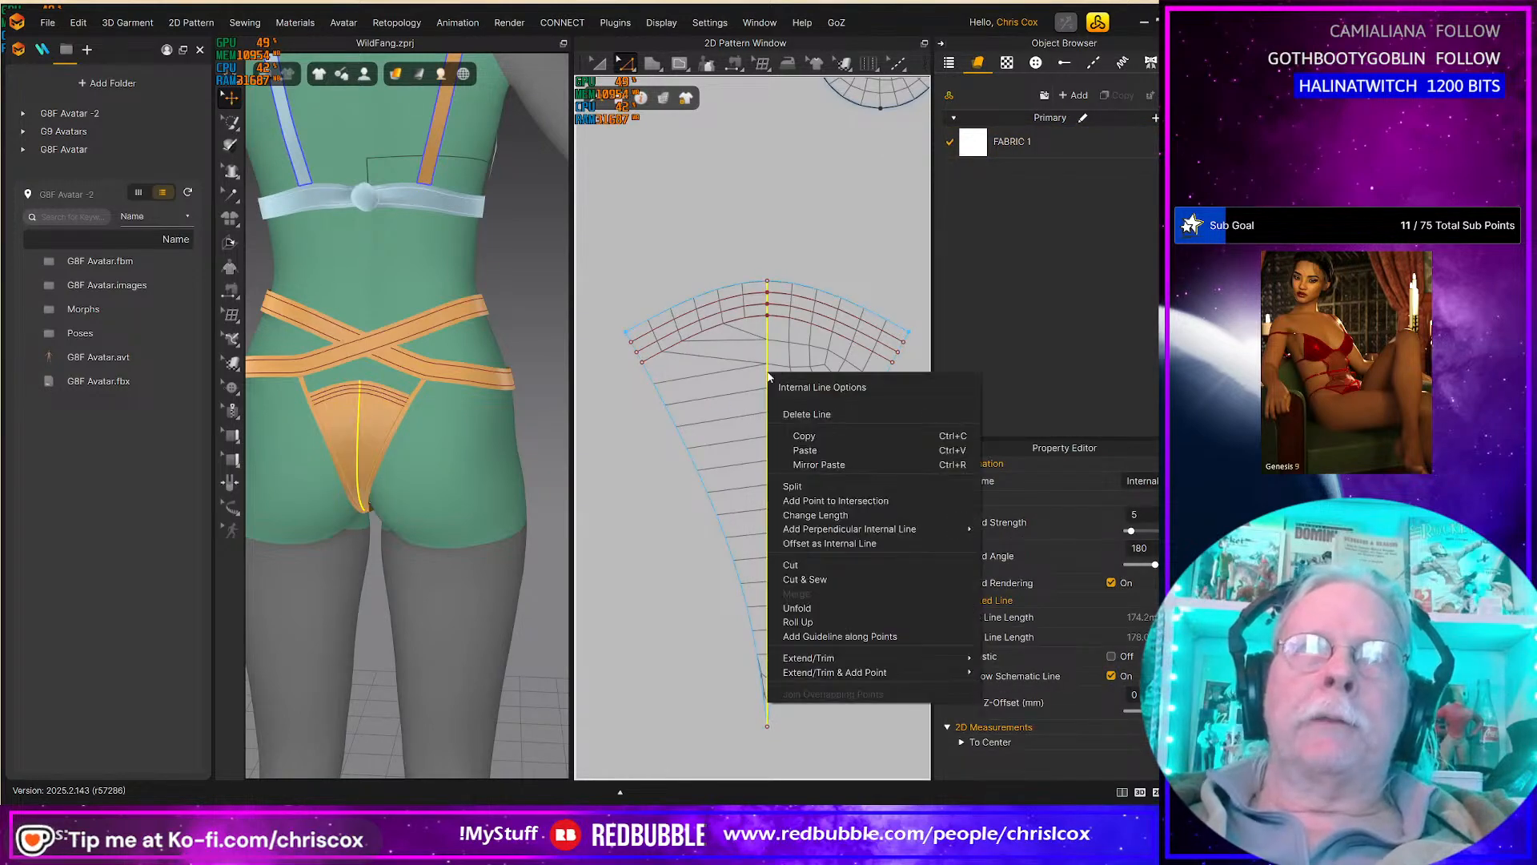
left_click(812, 609)
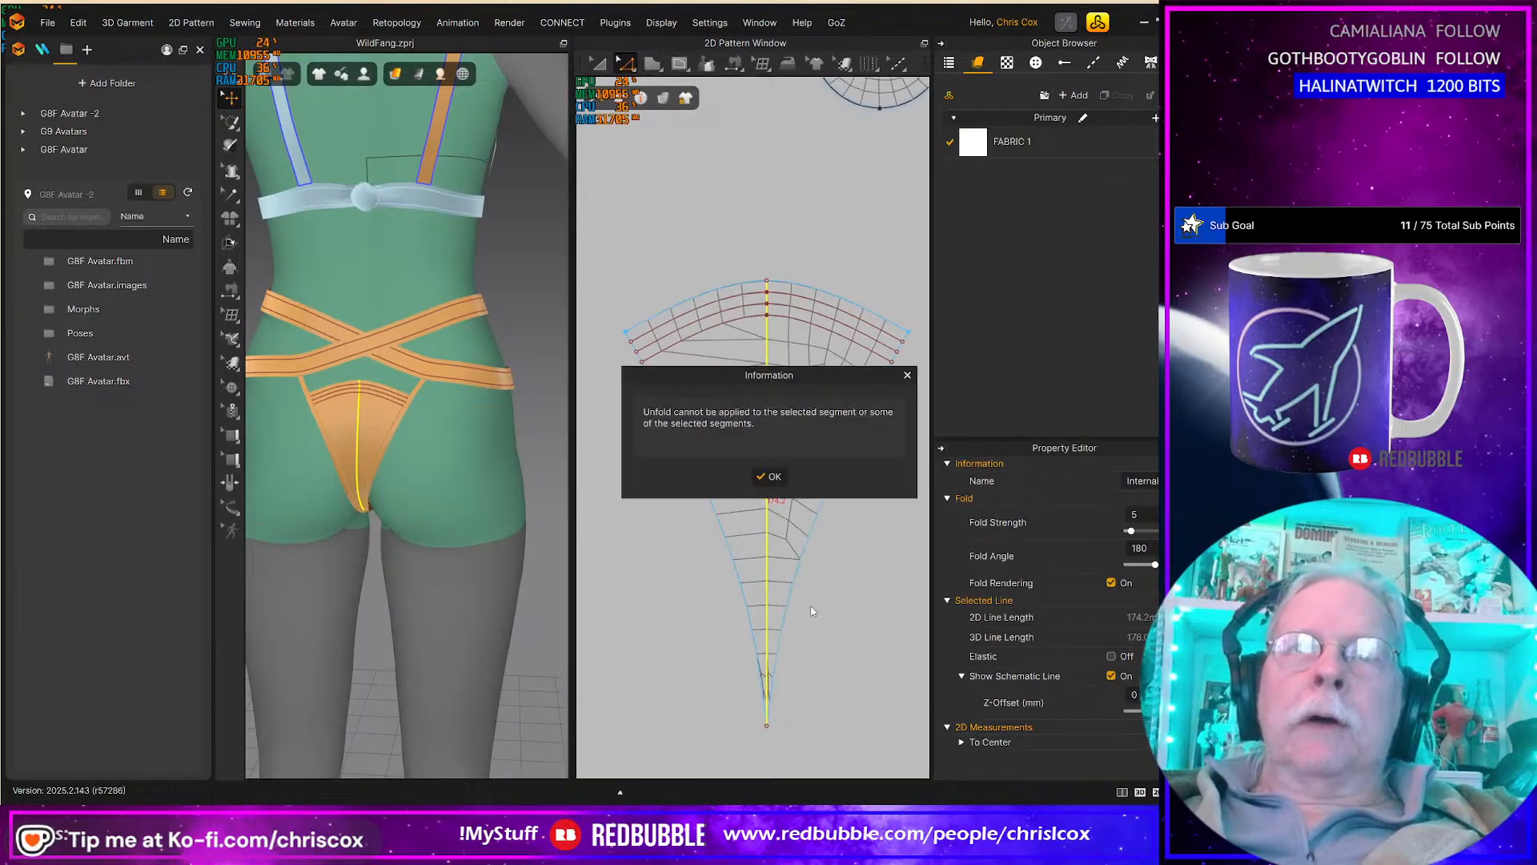
left_click(766, 477)
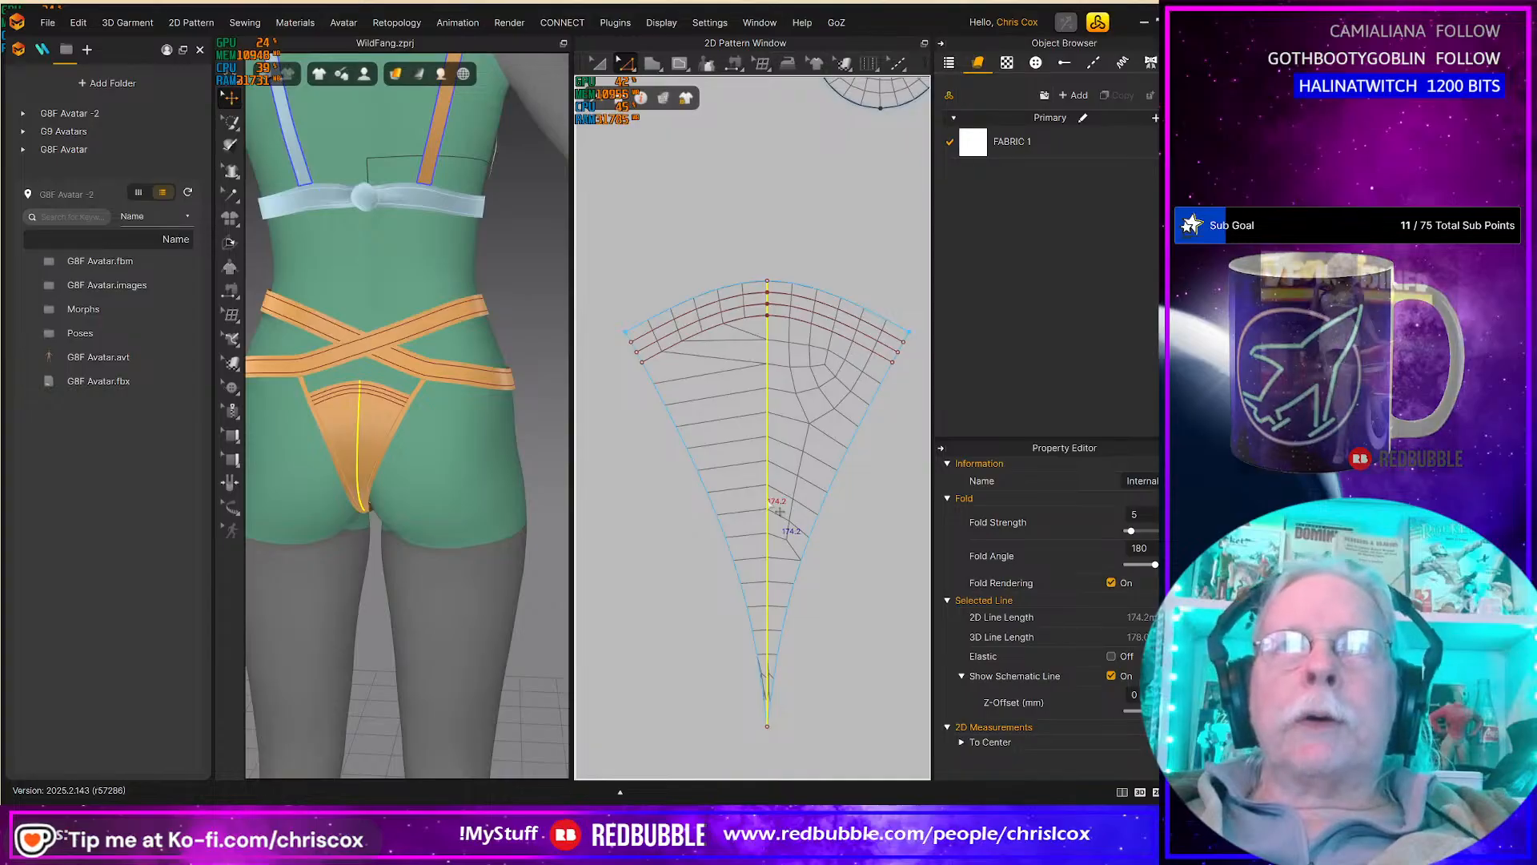
right_click(767, 499)
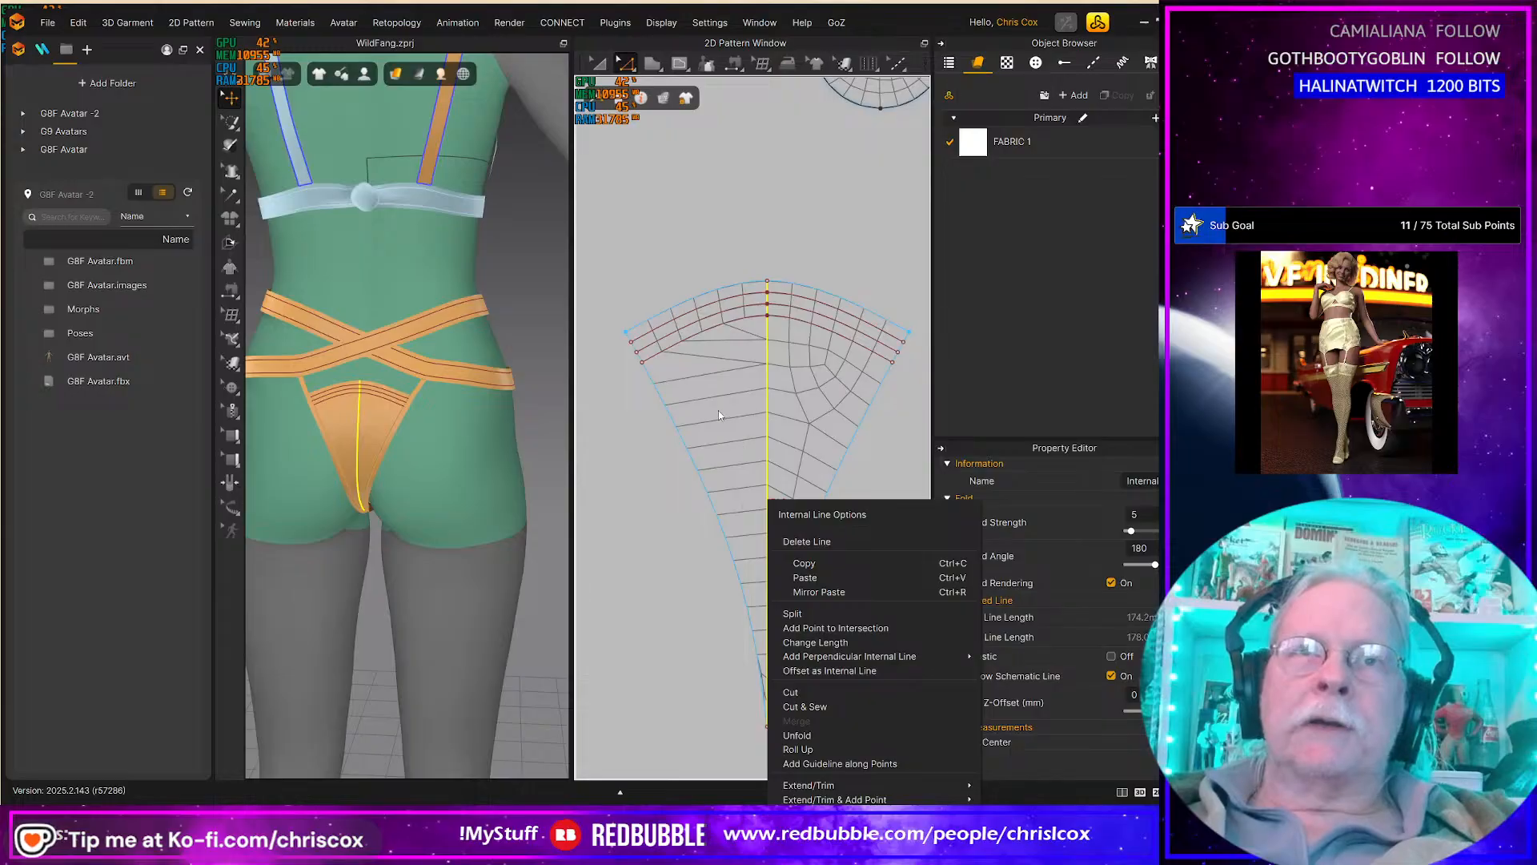
left_click(805, 706)
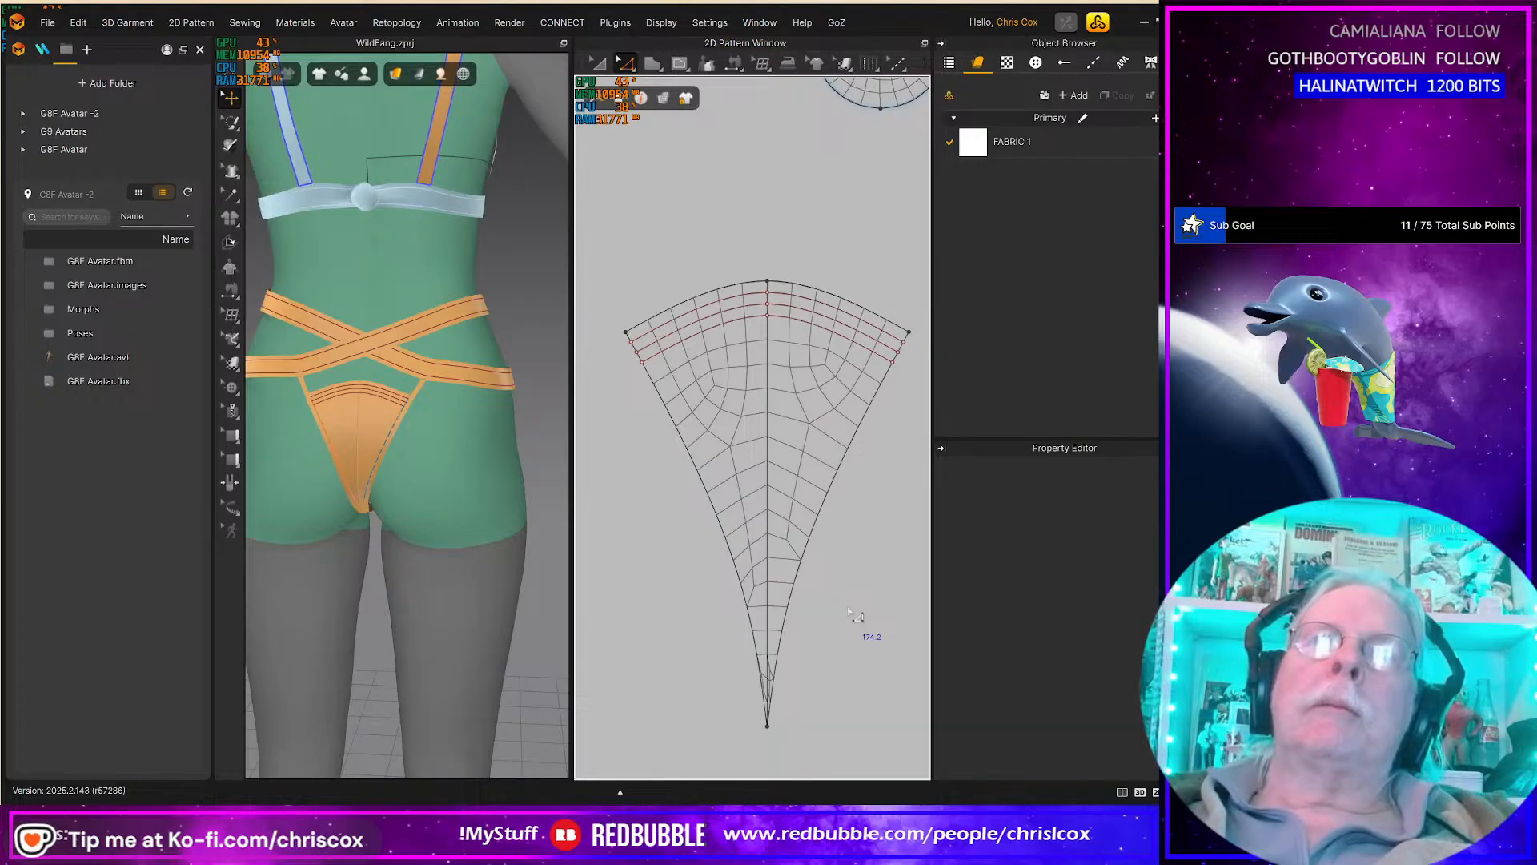
Step: Select the other triangular crotch piece in the pattern layout
scroll(851, 616, "down", 3)
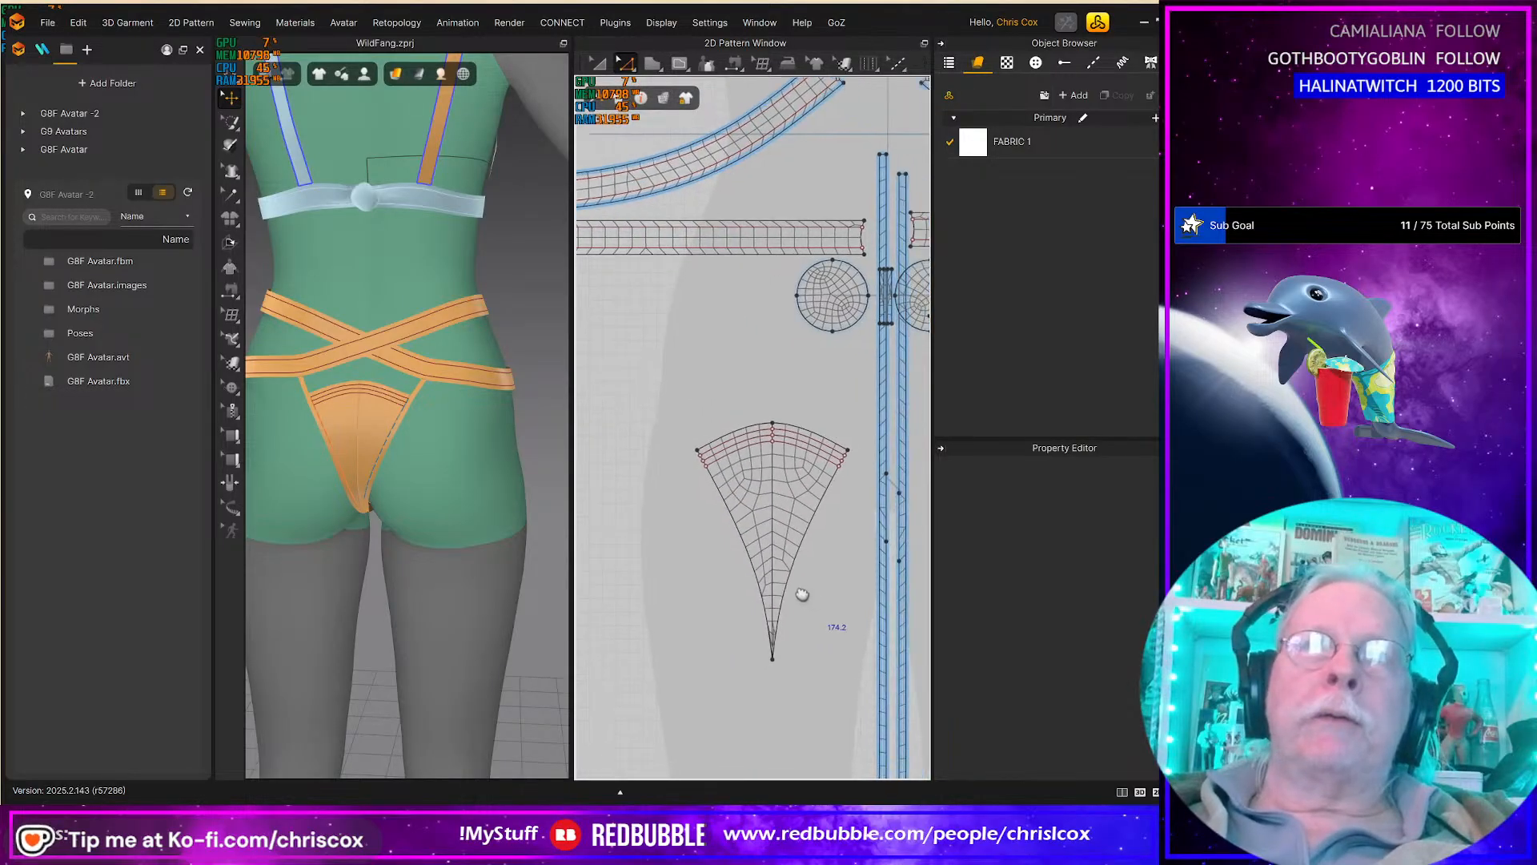
scroll(727, 576, "down", 3)
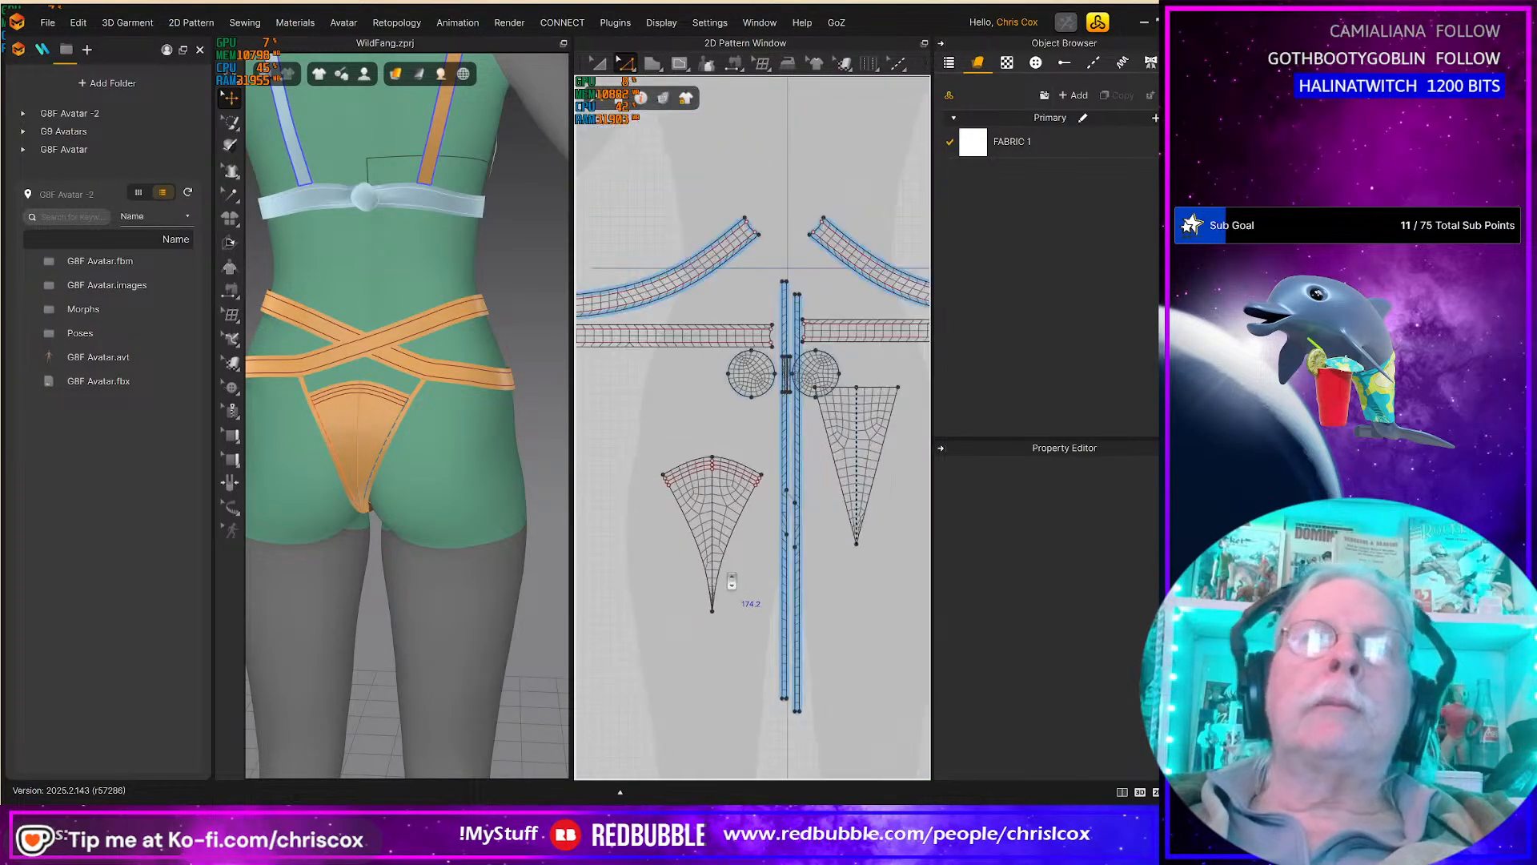
scroll(727, 576, "up", 2)
middle_click_drag(820, 551, 702, 612)
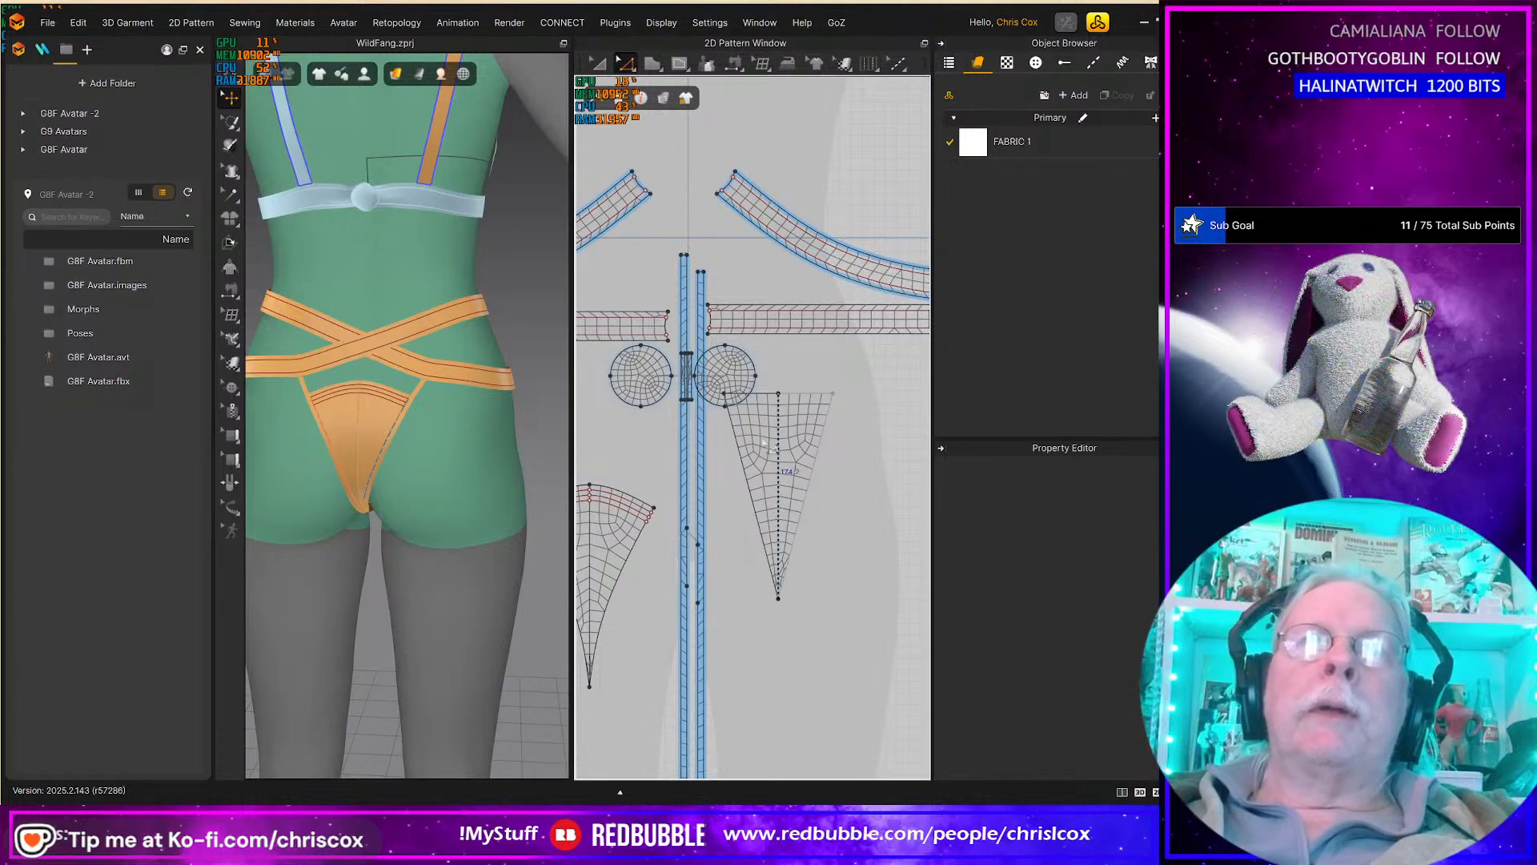
key("a")
left_click(797, 429)
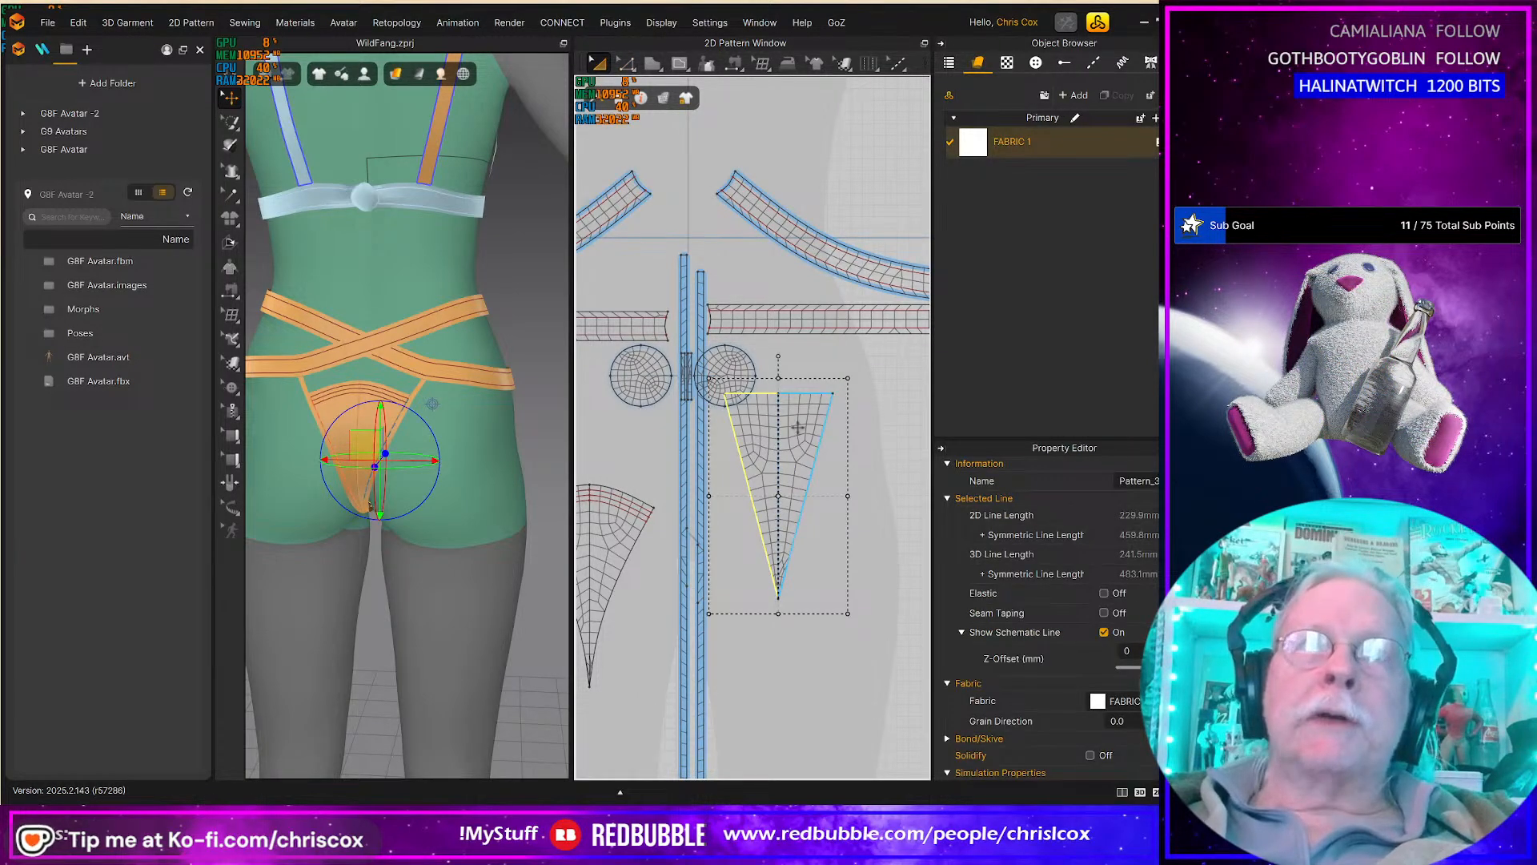
Step: Move the front crotch piece's top edge upward to make it taller
right_click_drag(389, 505, 169, 513)
middle_click_drag(281, 525, 343, 582)
scroll(346, 578, "up", 3)
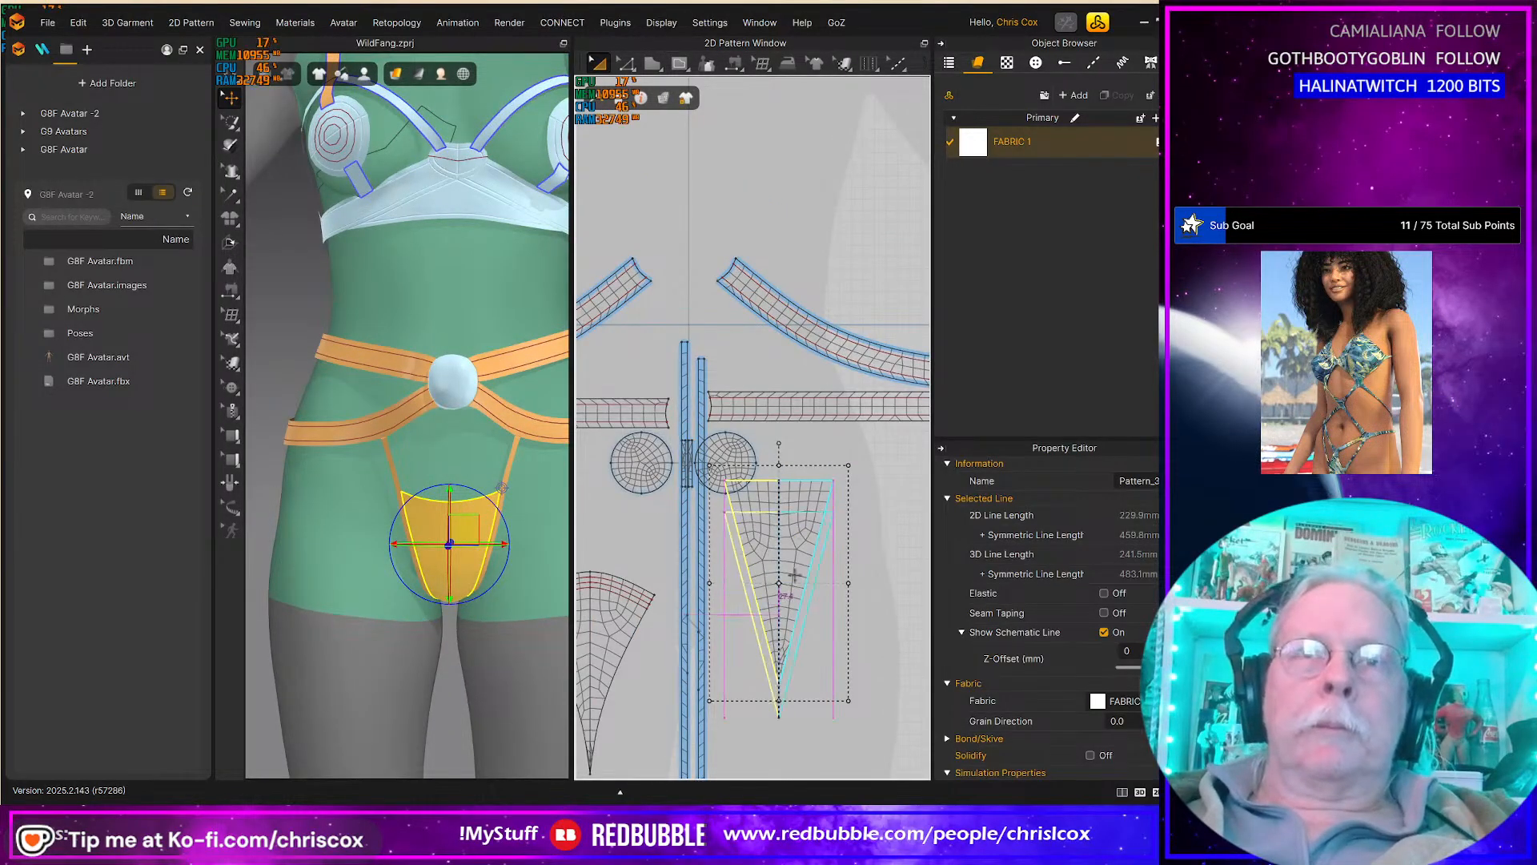
scroll(805, 616, "up", 4)
middle_click_drag(751, 487, 780, 525)
key("z")
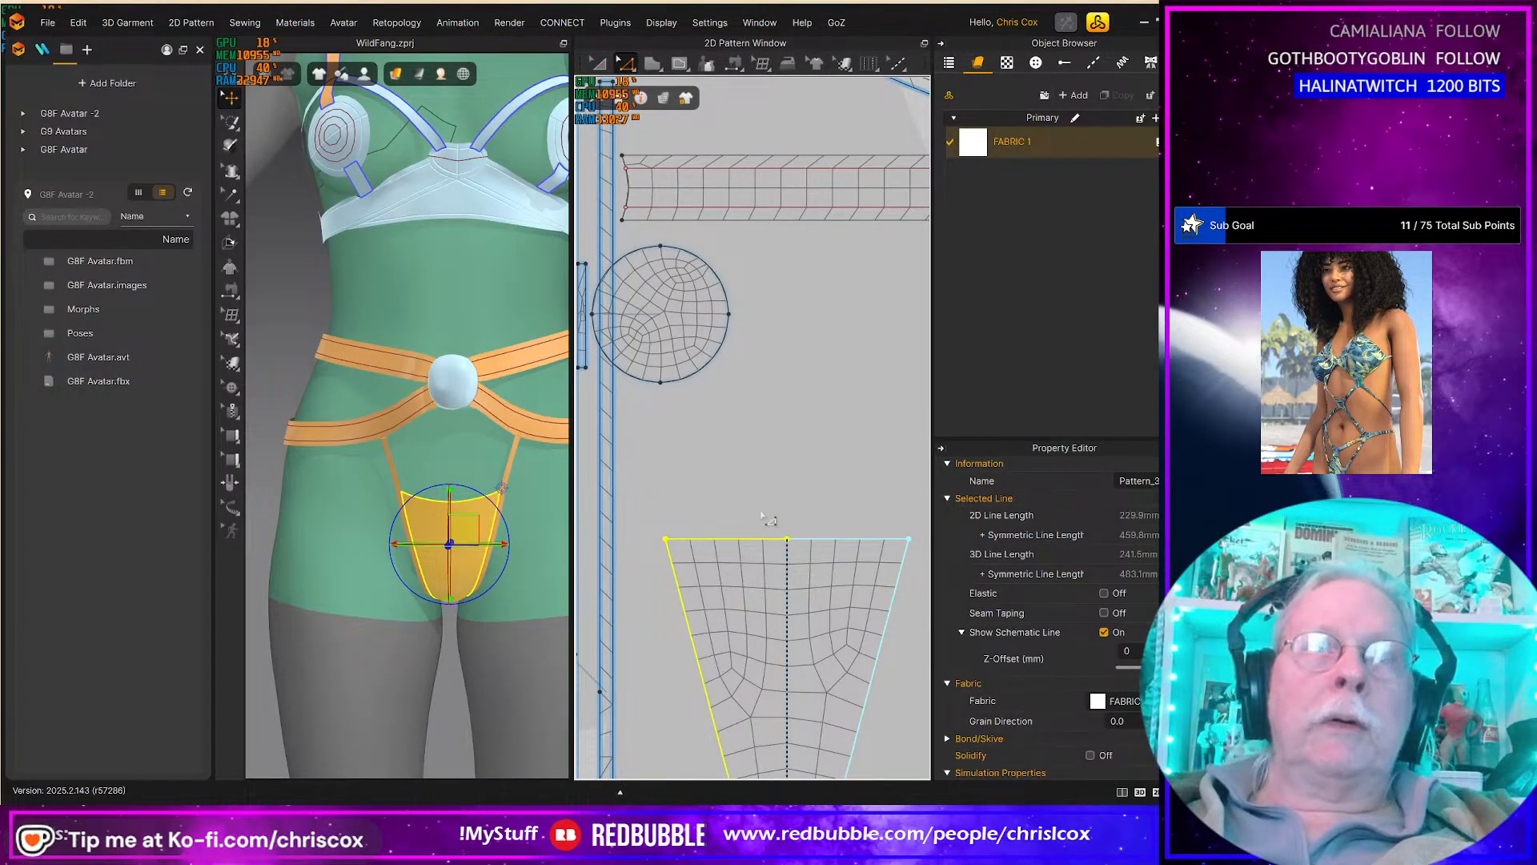
left_click_drag(651, 522, 788, 561)
left_click_drag(934, 564, 885, 572)
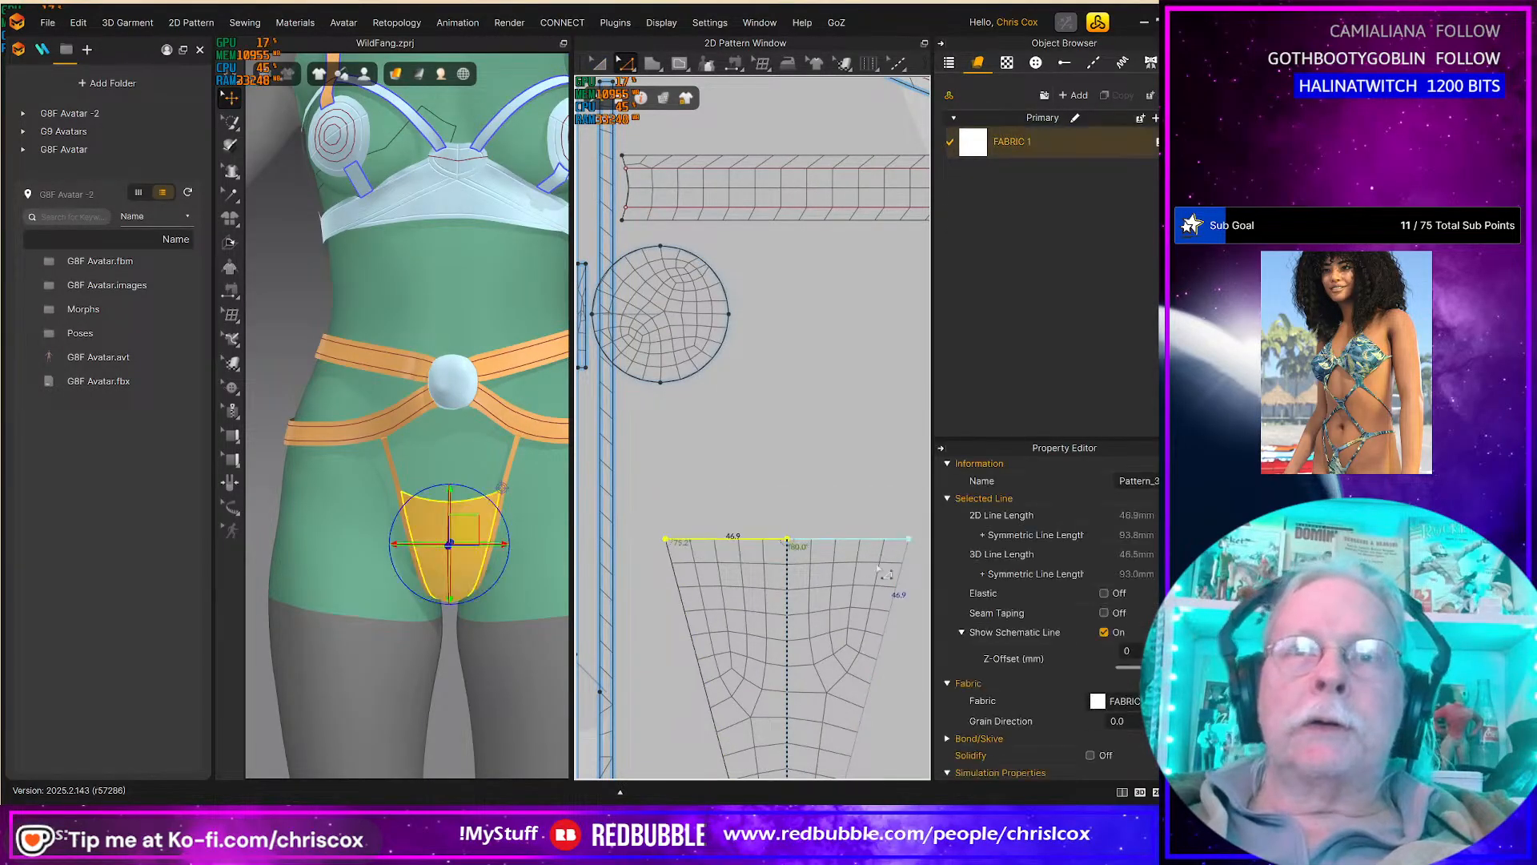
key("Up")
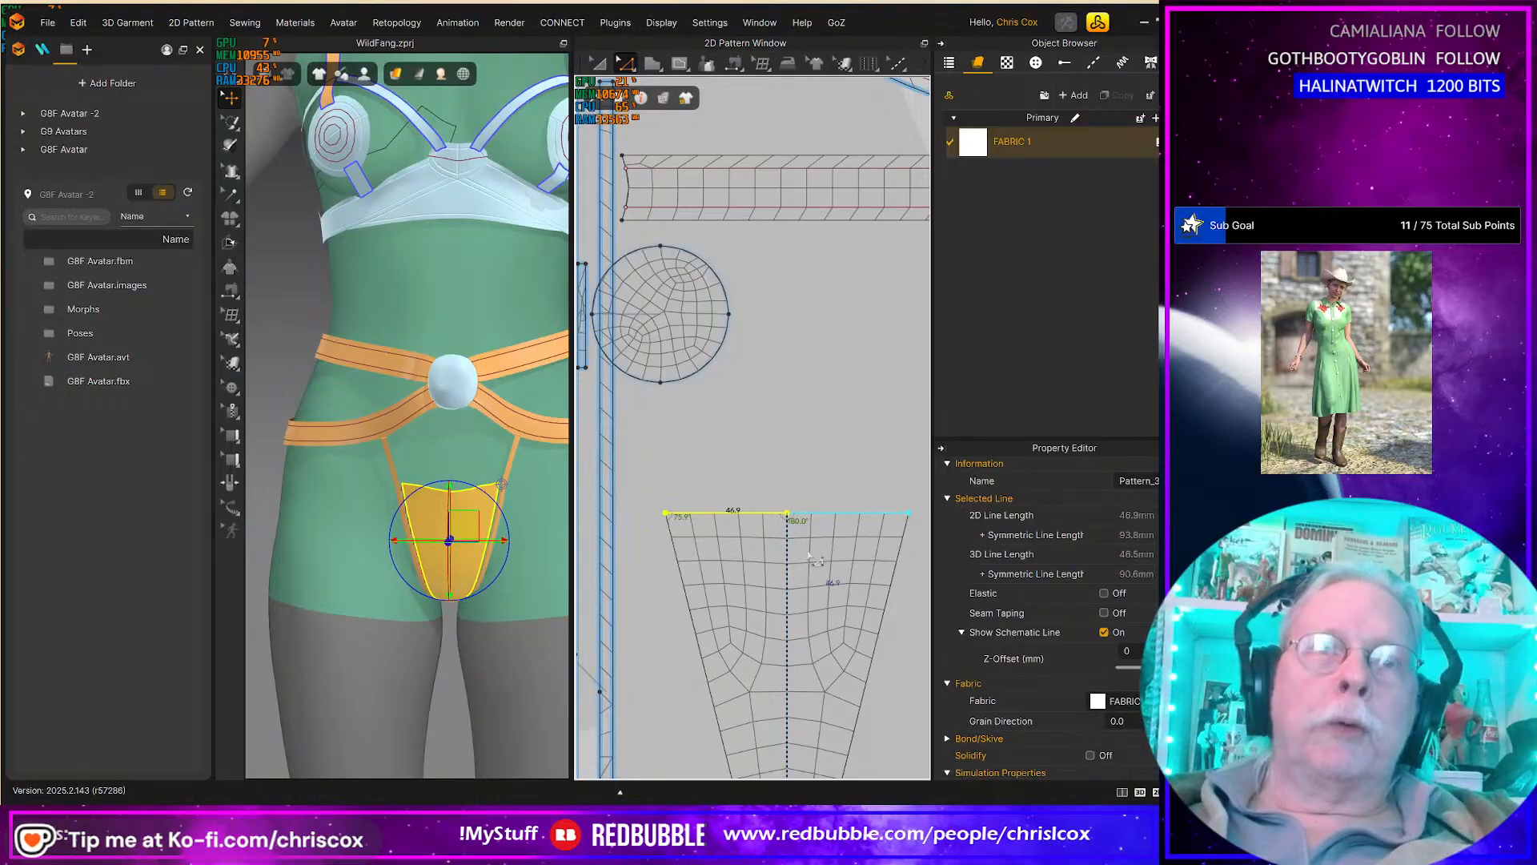
Step: Extend the side seam's upper end to match a 192.7 length
right_click_drag(651, 556, 757, 532)
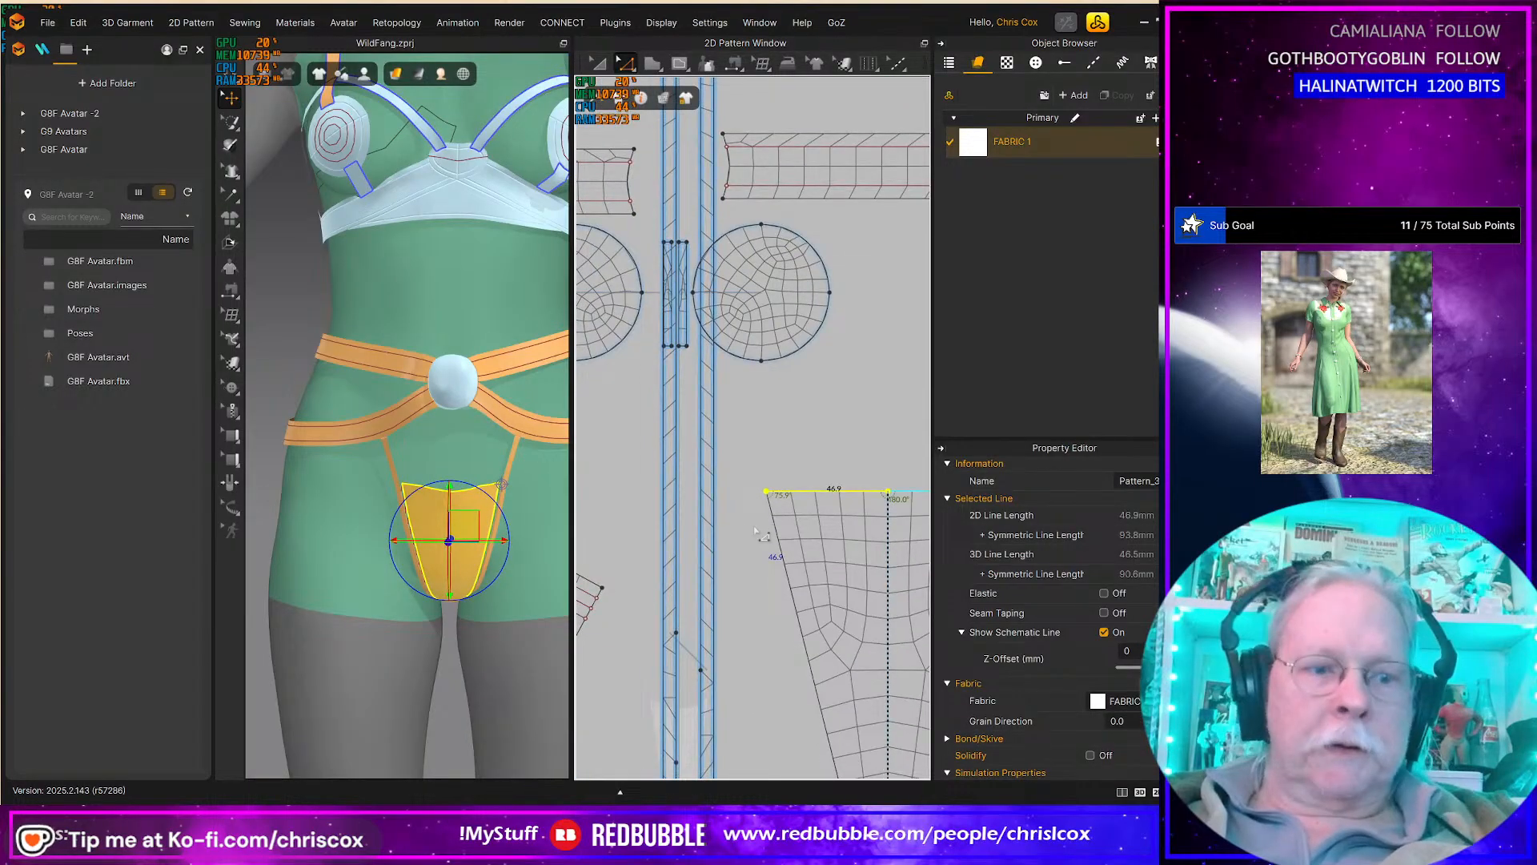
key("b")
left_click(753, 459)
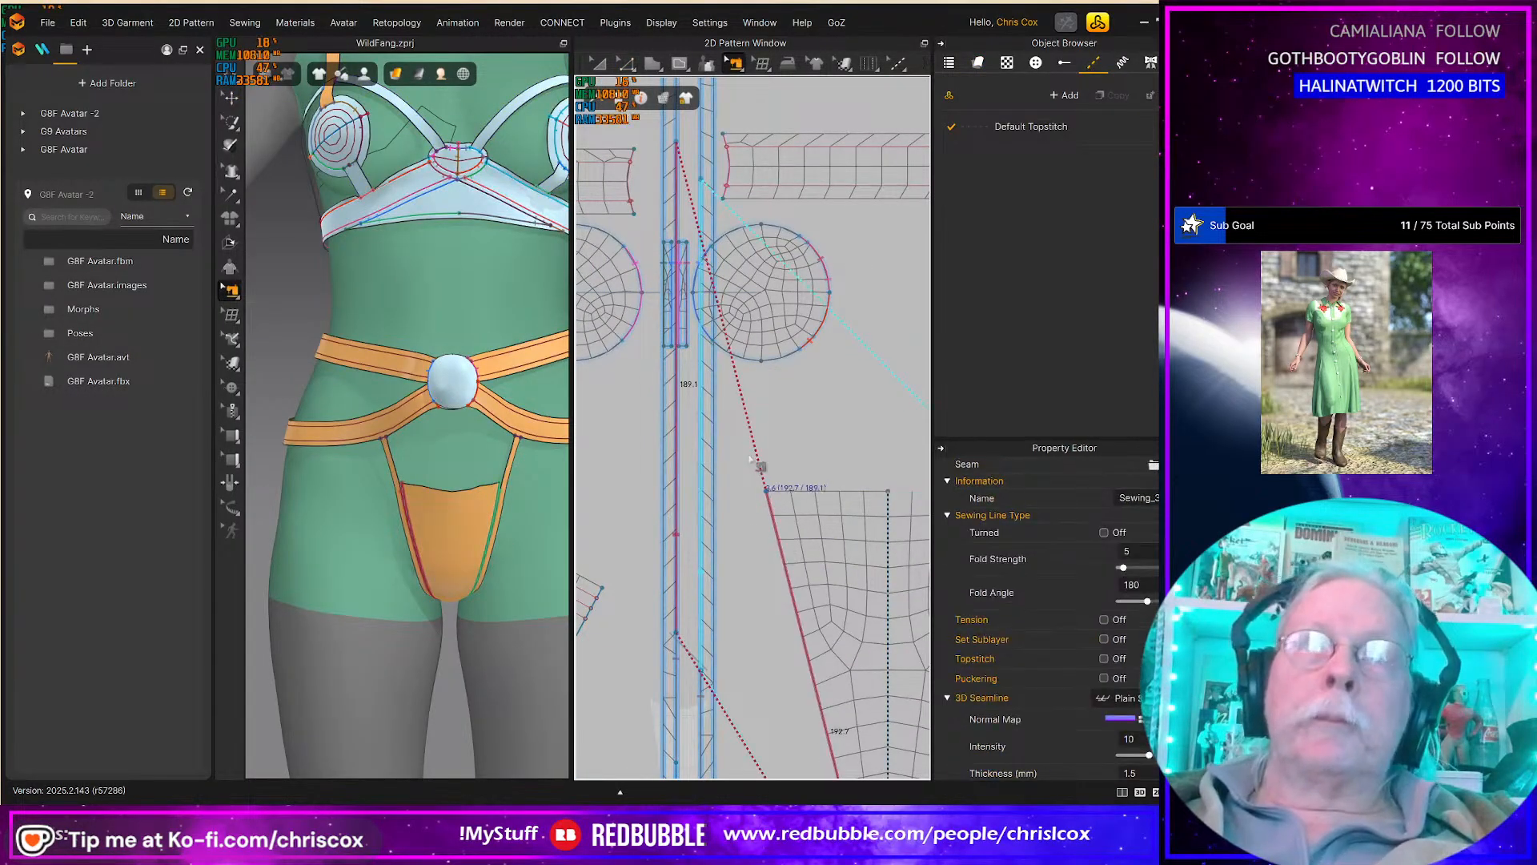
middle_click_drag(704, 354, 765, 644)
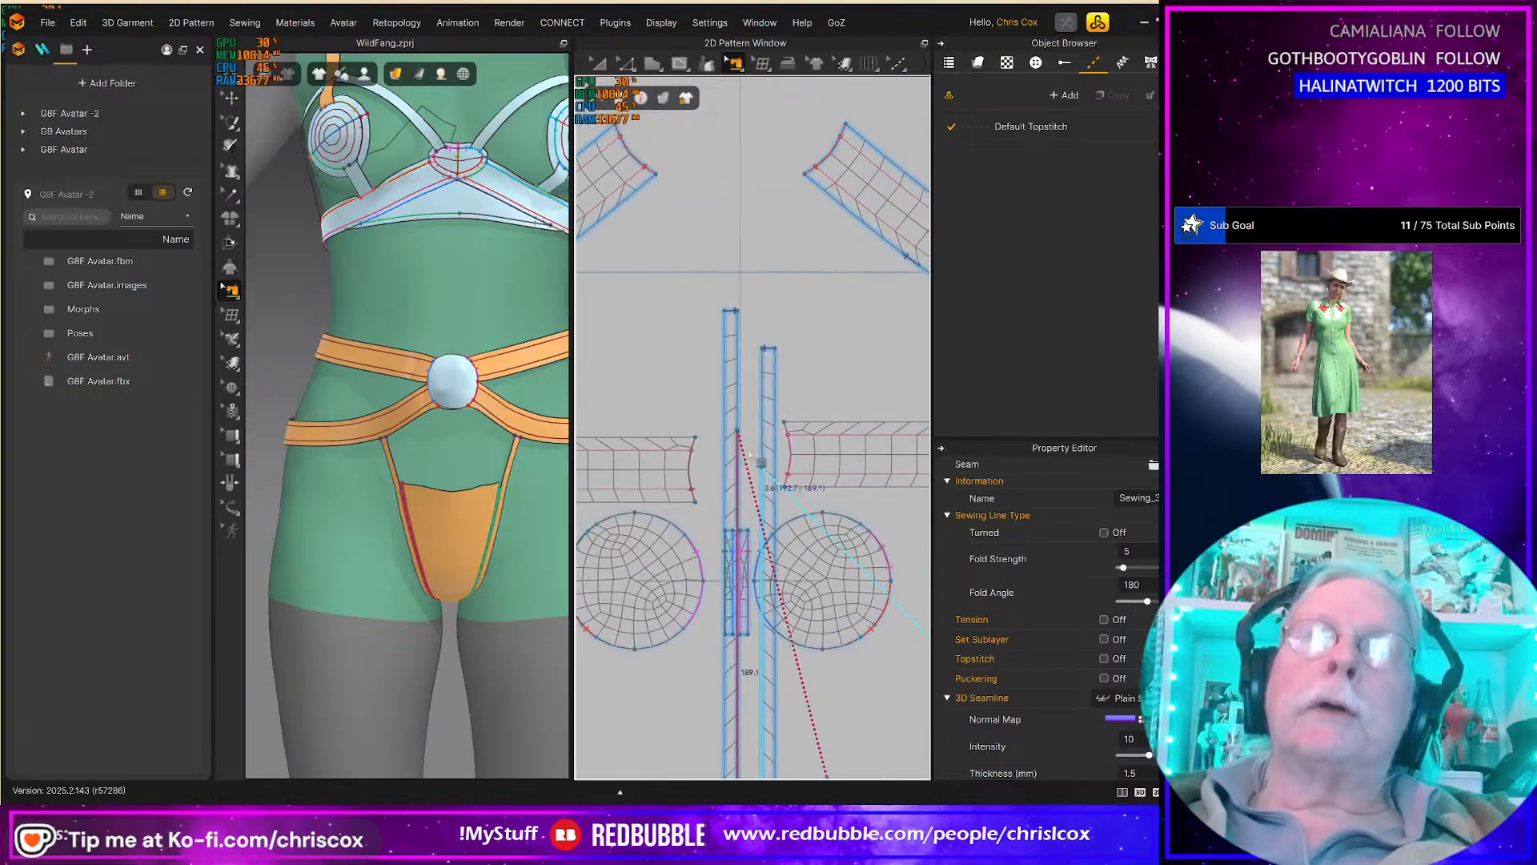
left_click_drag(737, 431, 739, 428)
middle_click_drag(803, 570, 641, 302)
Step: Raise the front piece's top-centre point into a peak
key("z")
left_click_drag(761, 486, 809, 530)
key("Up")
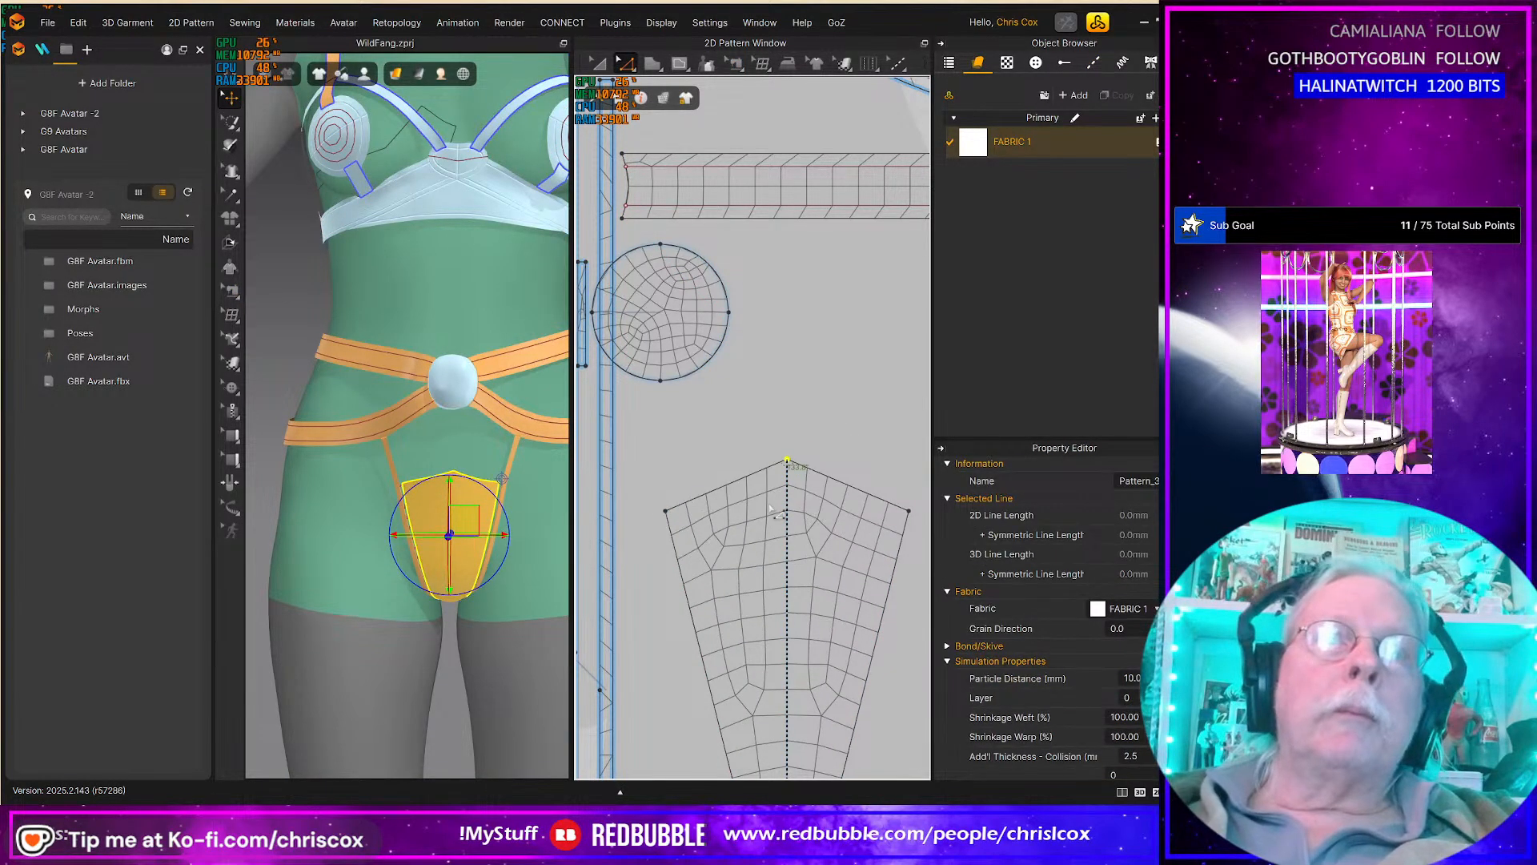
Step: Apply a right-click option to the front piece's top point
right_click(787, 462)
mouse_move(957, 533)
left_click(1010, 556)
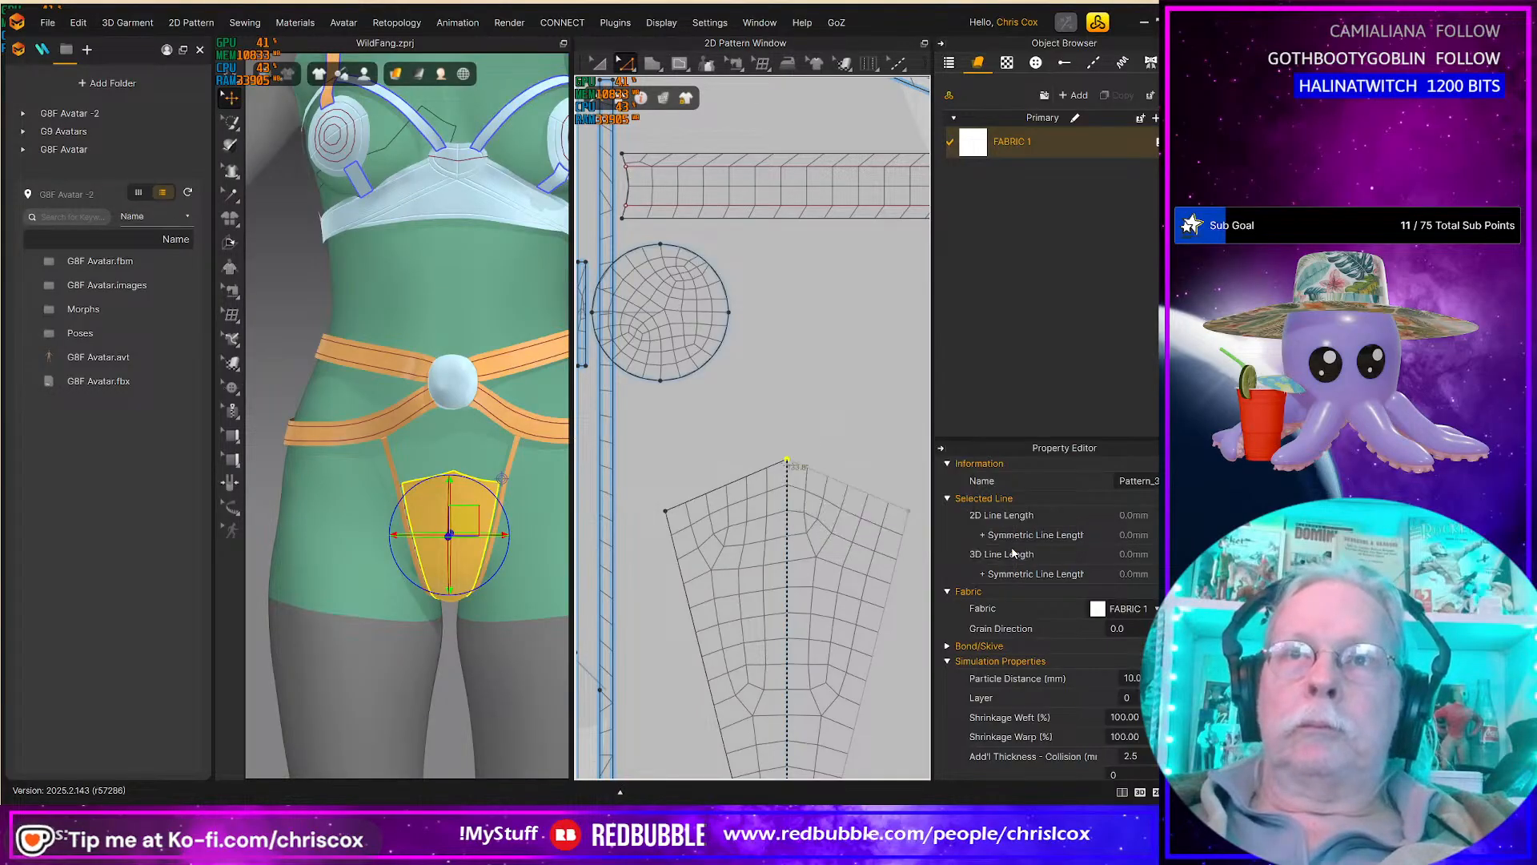
middle_click_drag(770, 621, 722, 429)
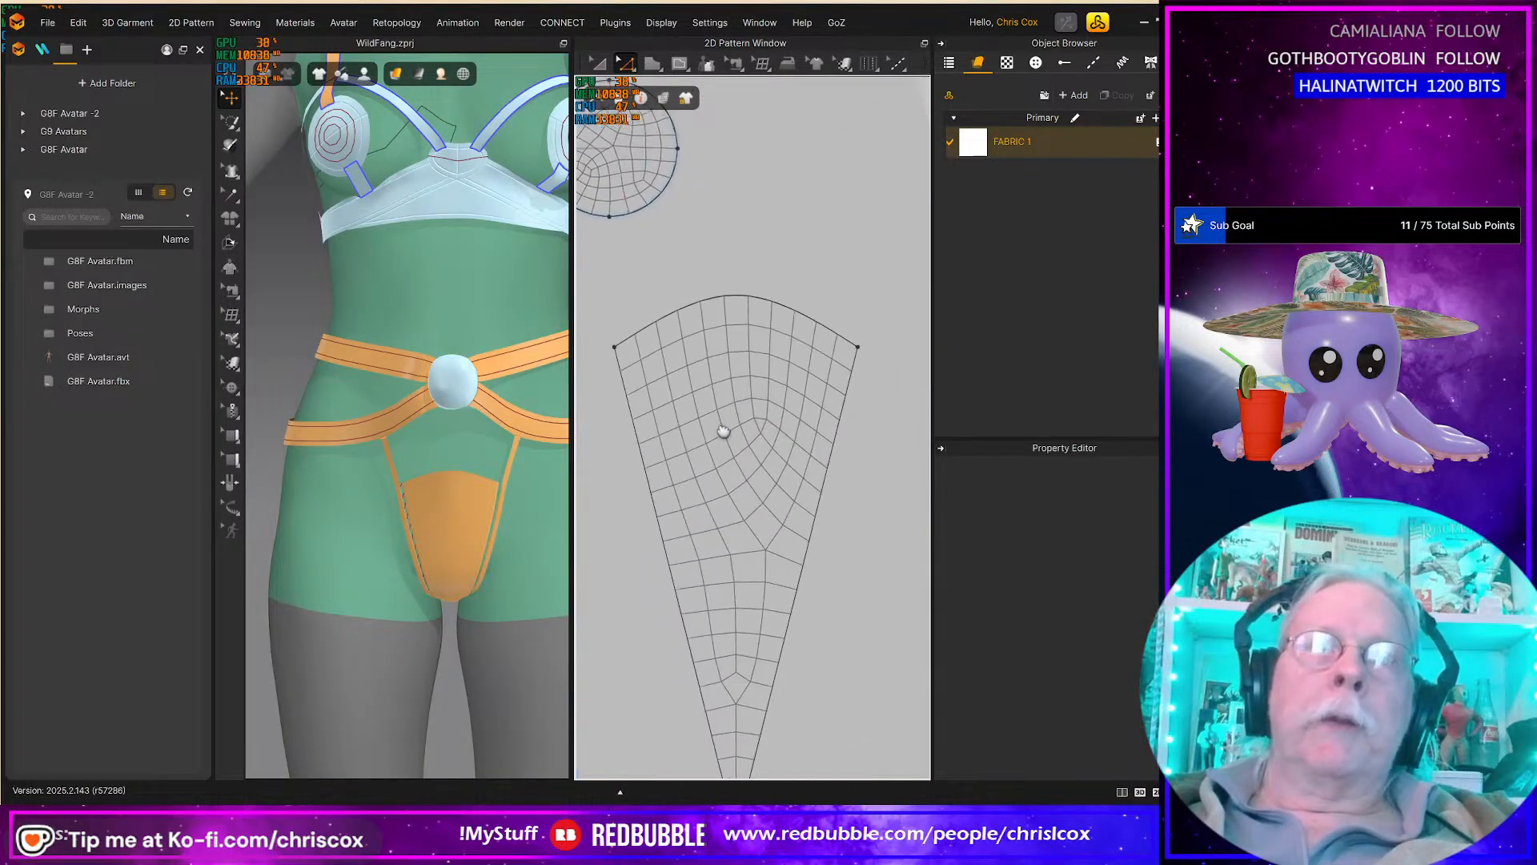
middle_click_drag(804, 669, 793, 551)
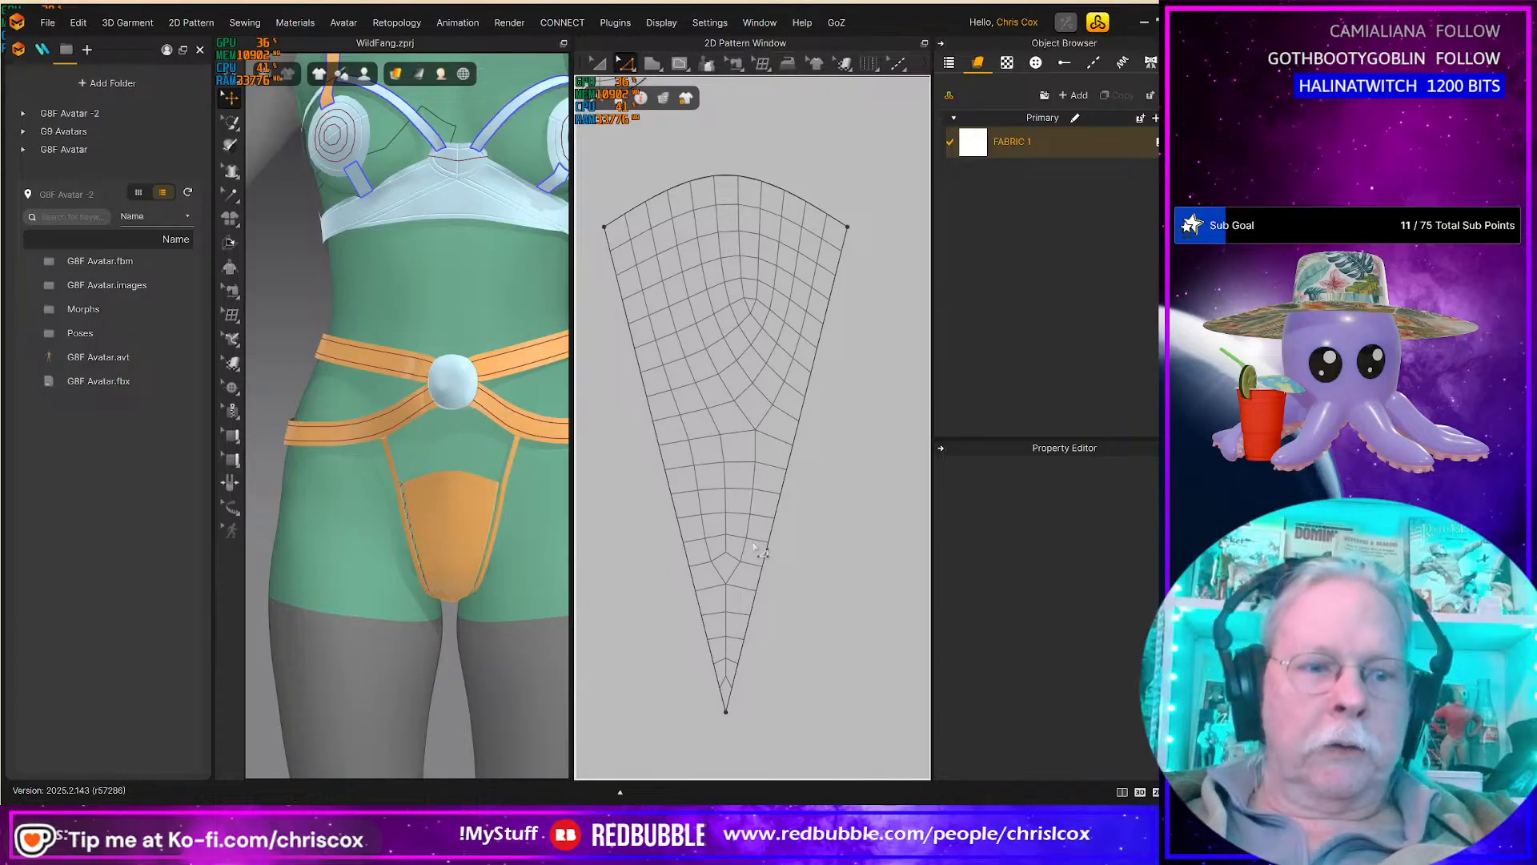
Step: Draw an internal line from the wedge's top centre down to its tip
key("g")
left_click(726, 174)
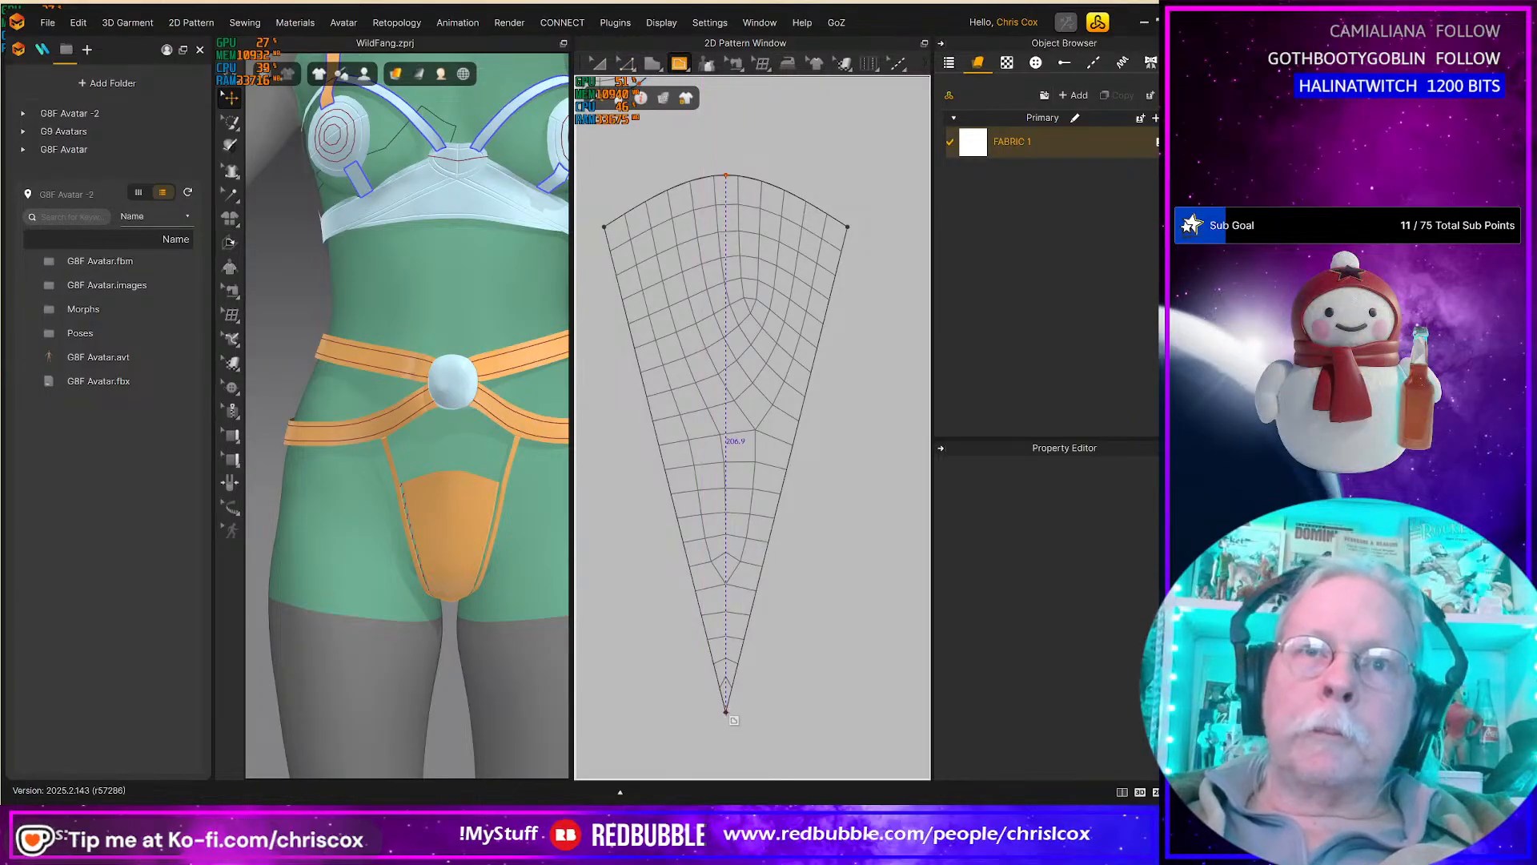
left_click(726, 712)
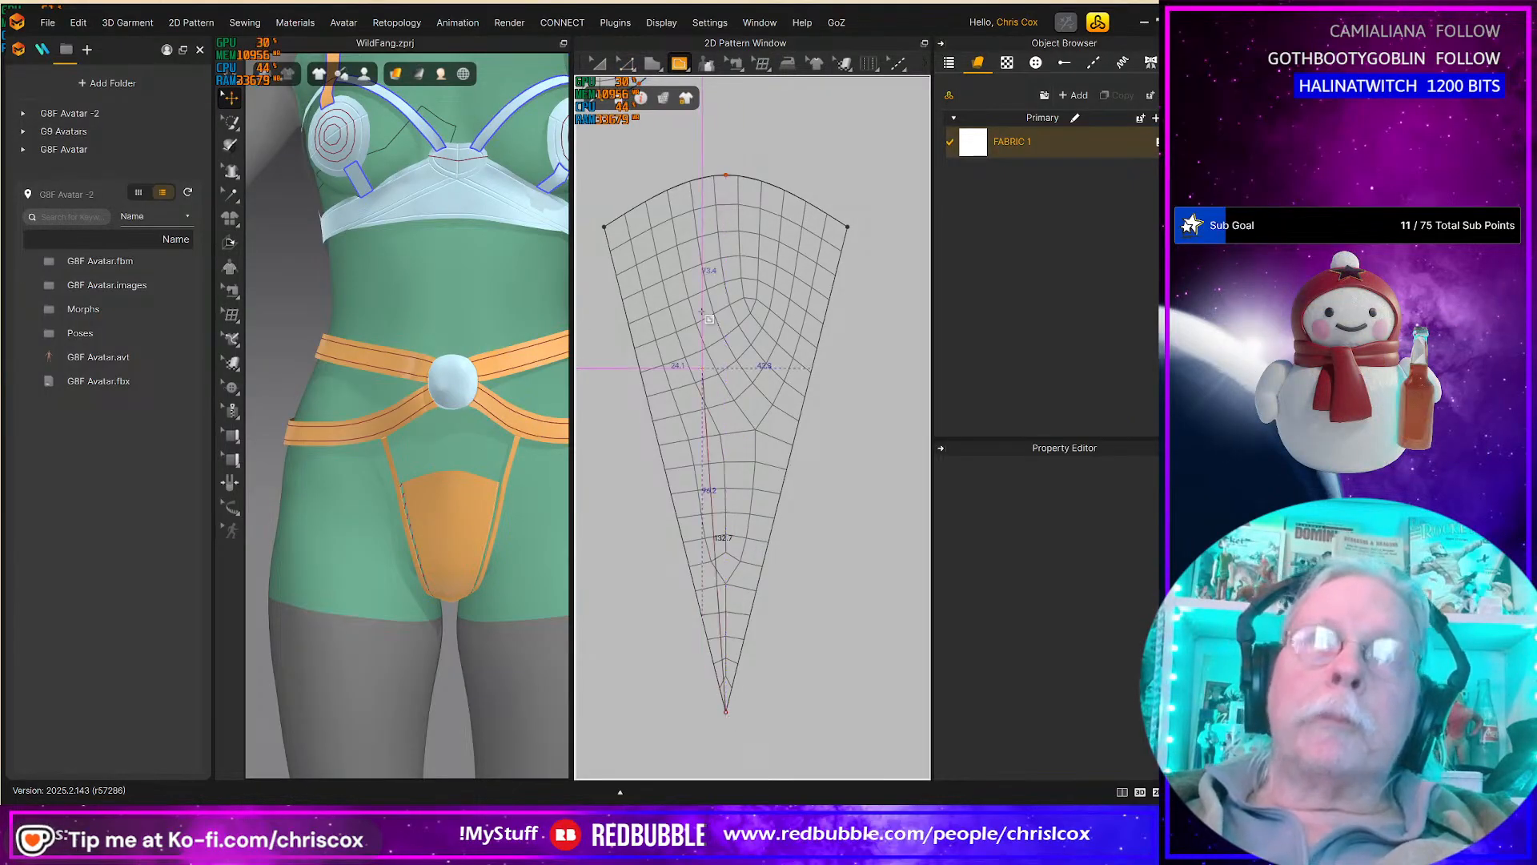
double_click(725, 174)
Step: Cut and sew the front wedge along the new centre line
key("z")
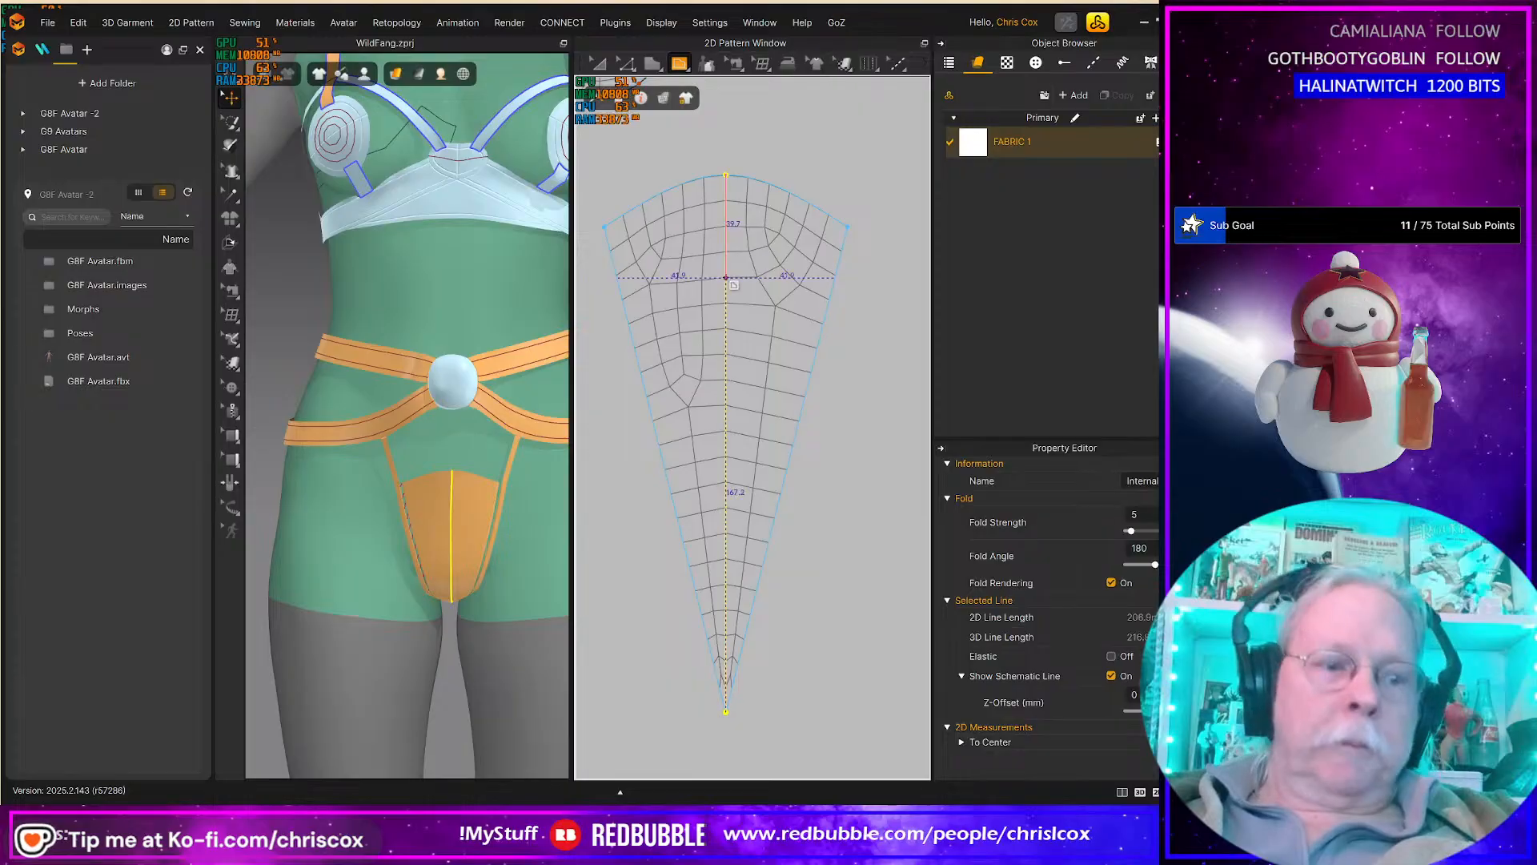
right_click(725, 276)
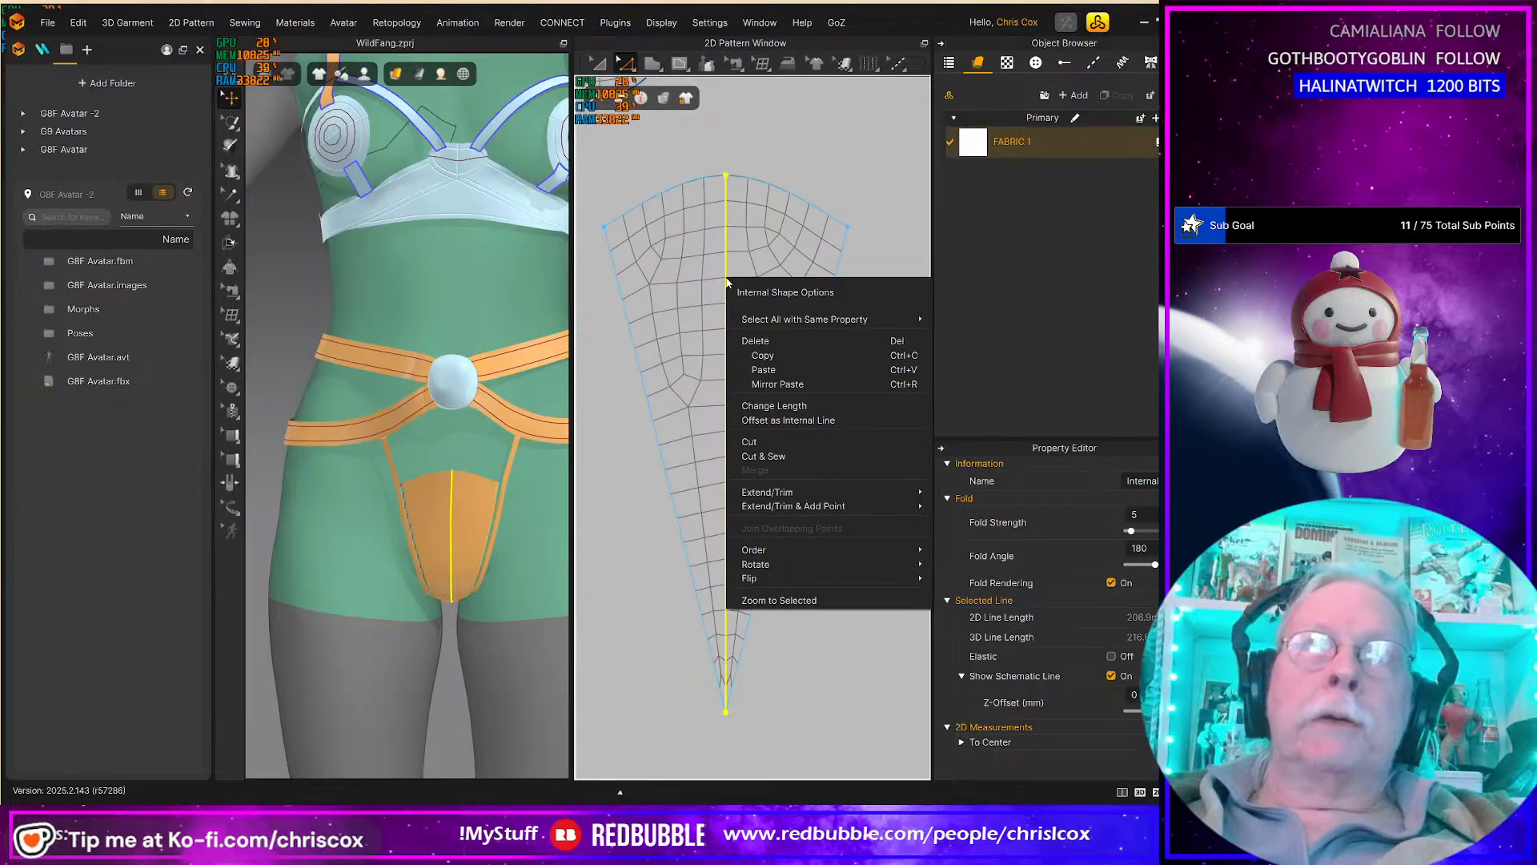
left_click(765, 456)
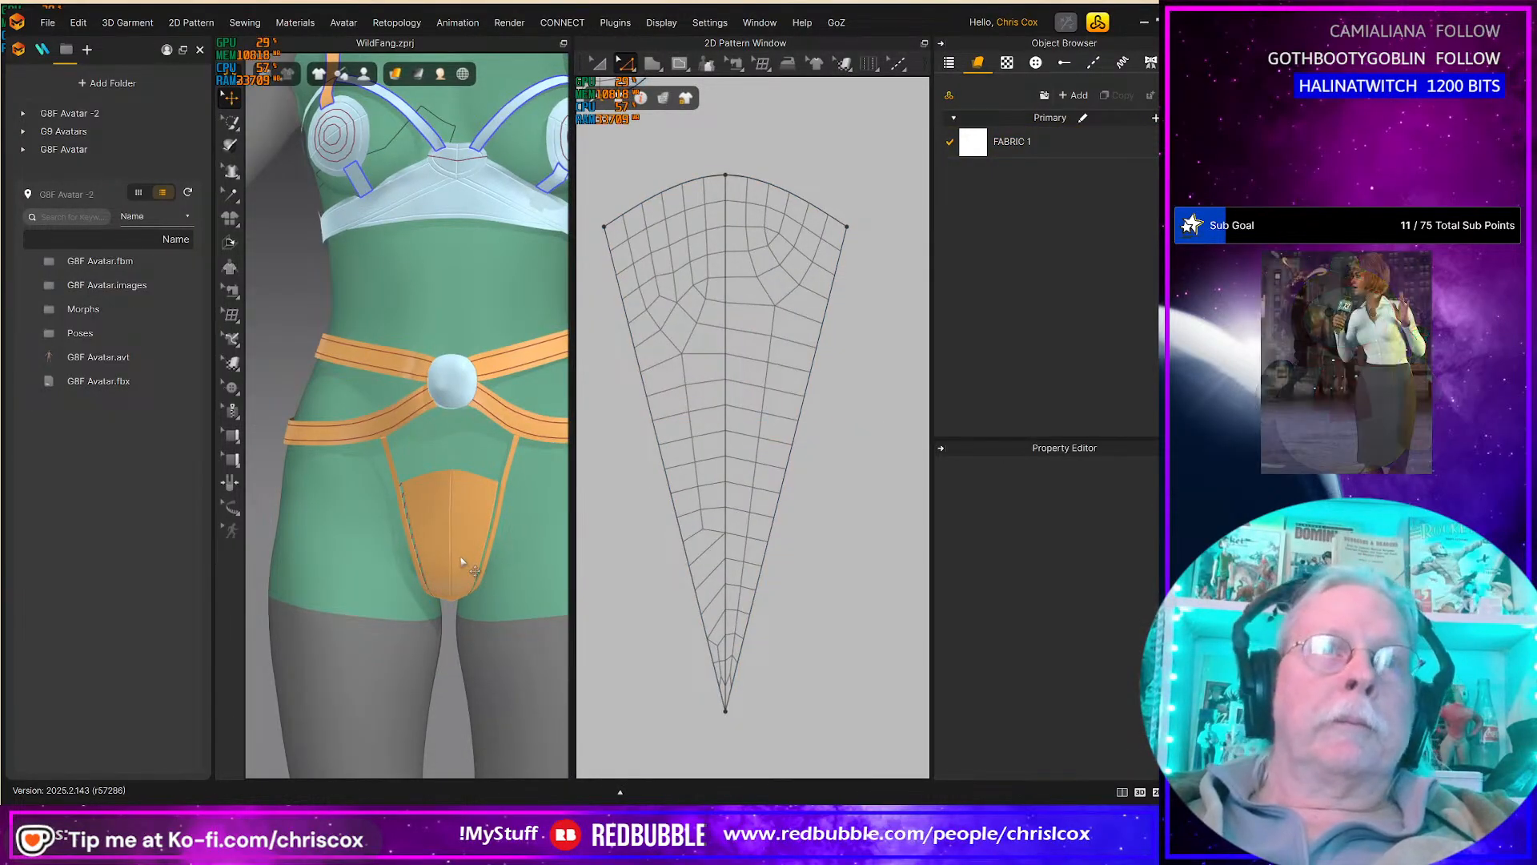
right_click_drag(462, 562, 488, 536)
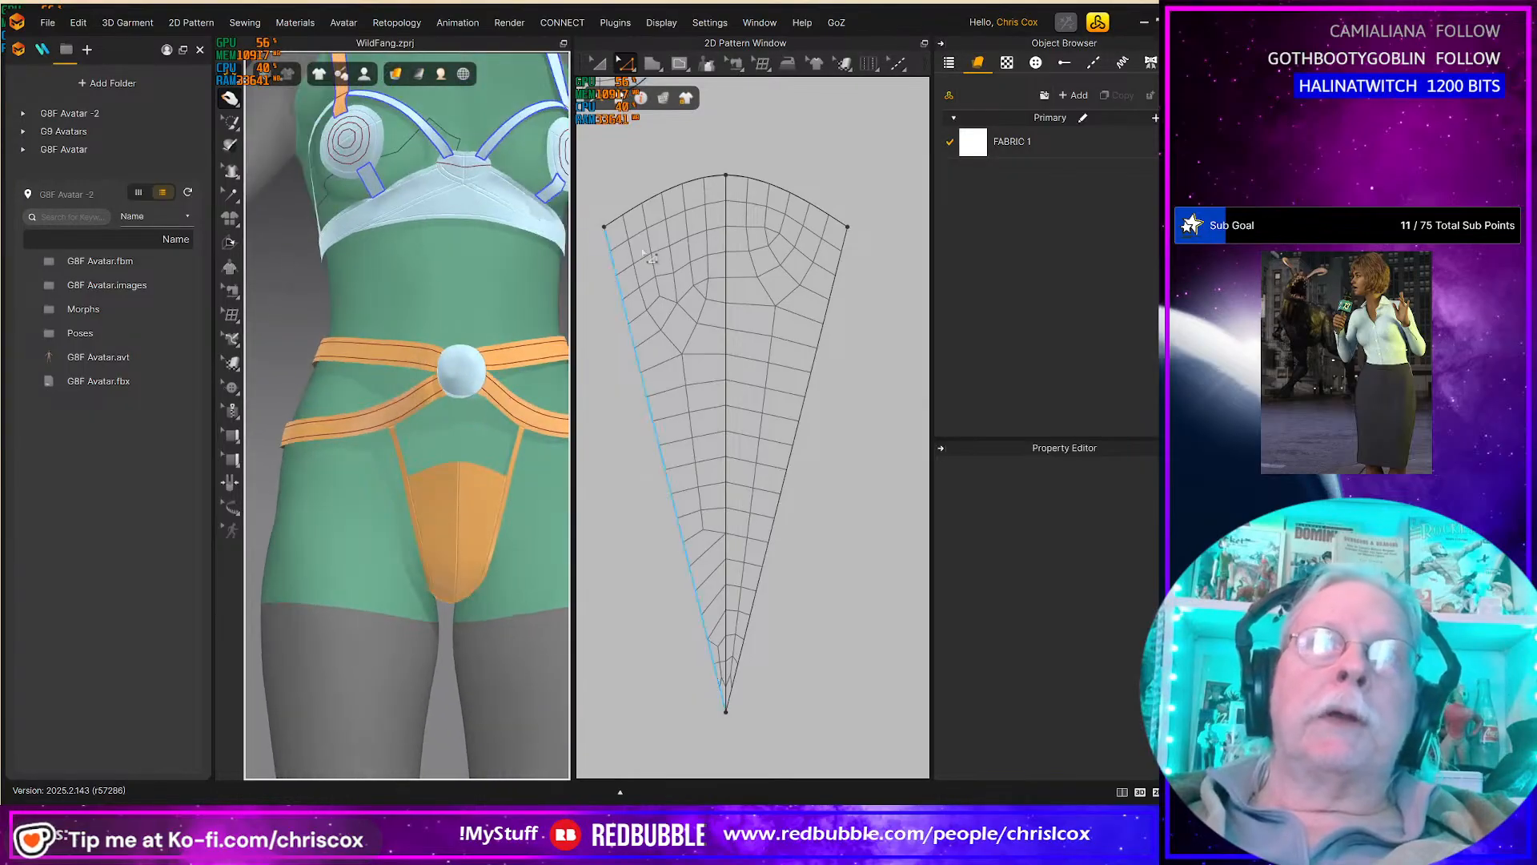
Step: Offset the front wedge's two top edges into three internal lines 4.5 mm apart
left_click(668, 200)
left_click(767, 189, "shift")
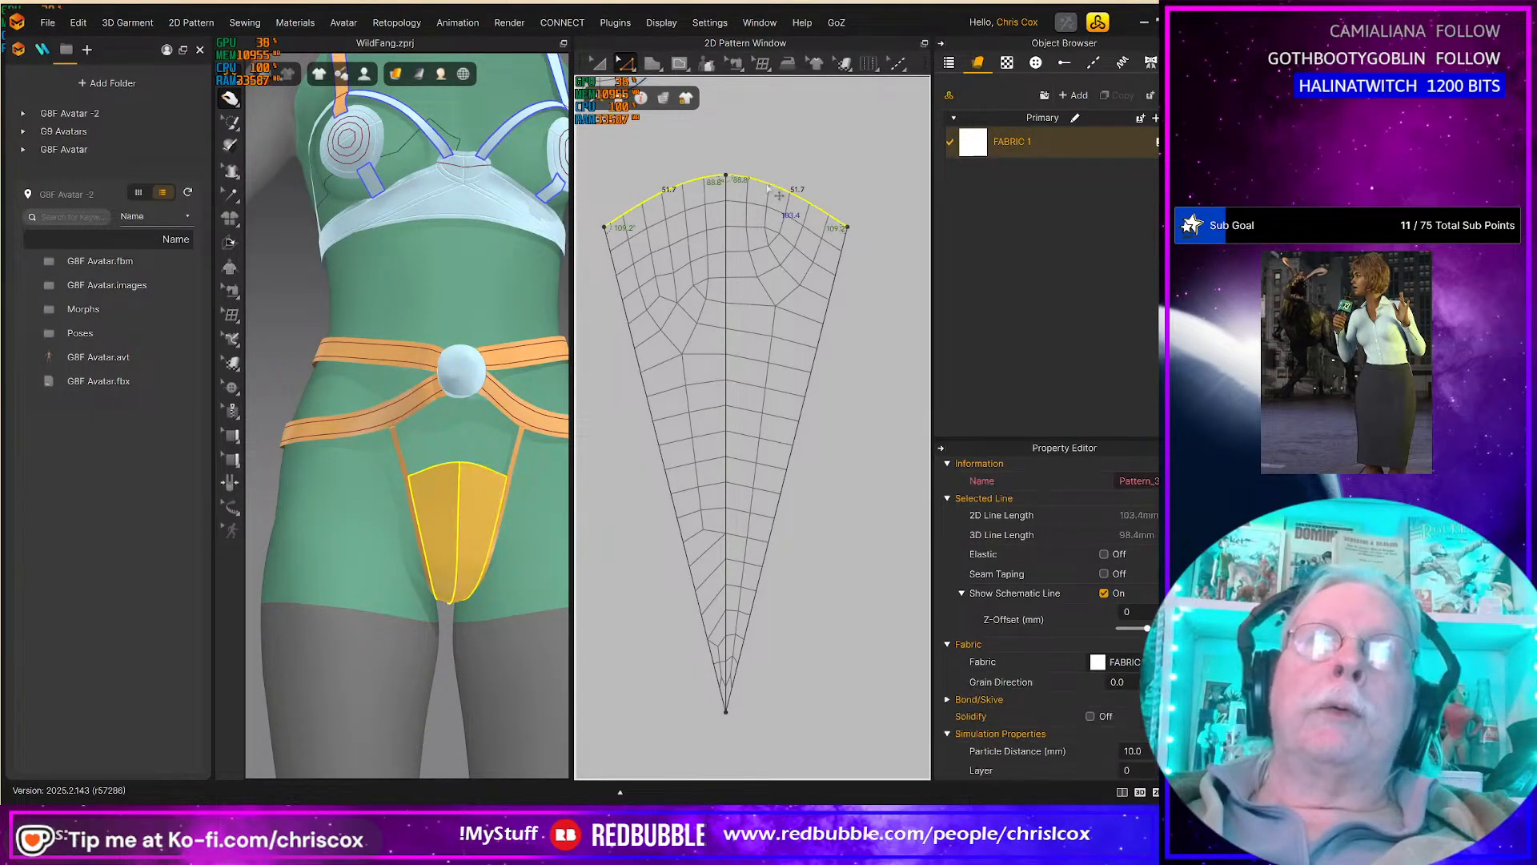
right_click(767, 189)
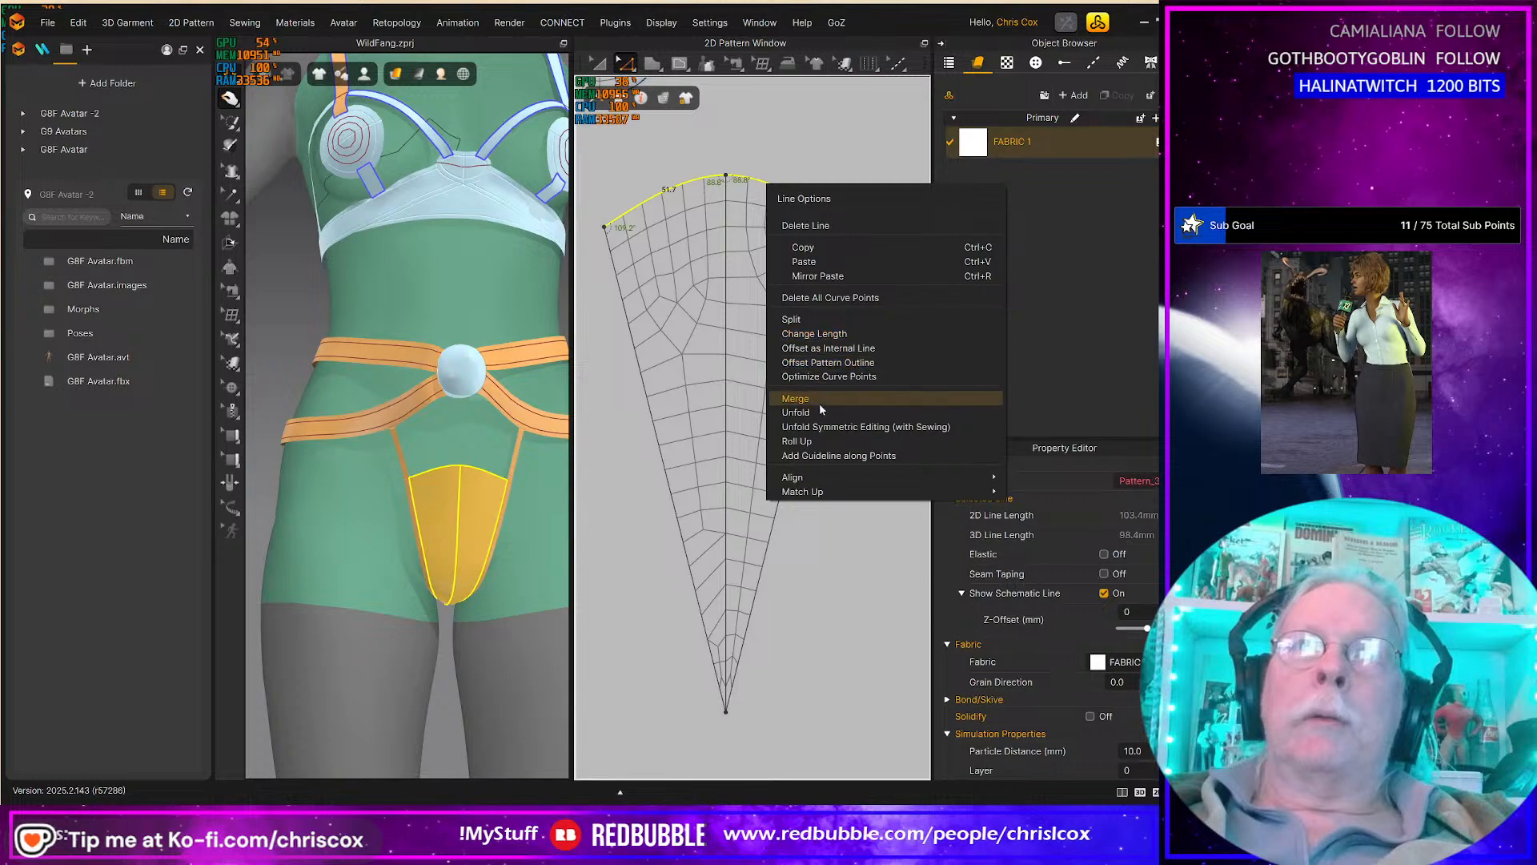
left_click(839, 347)
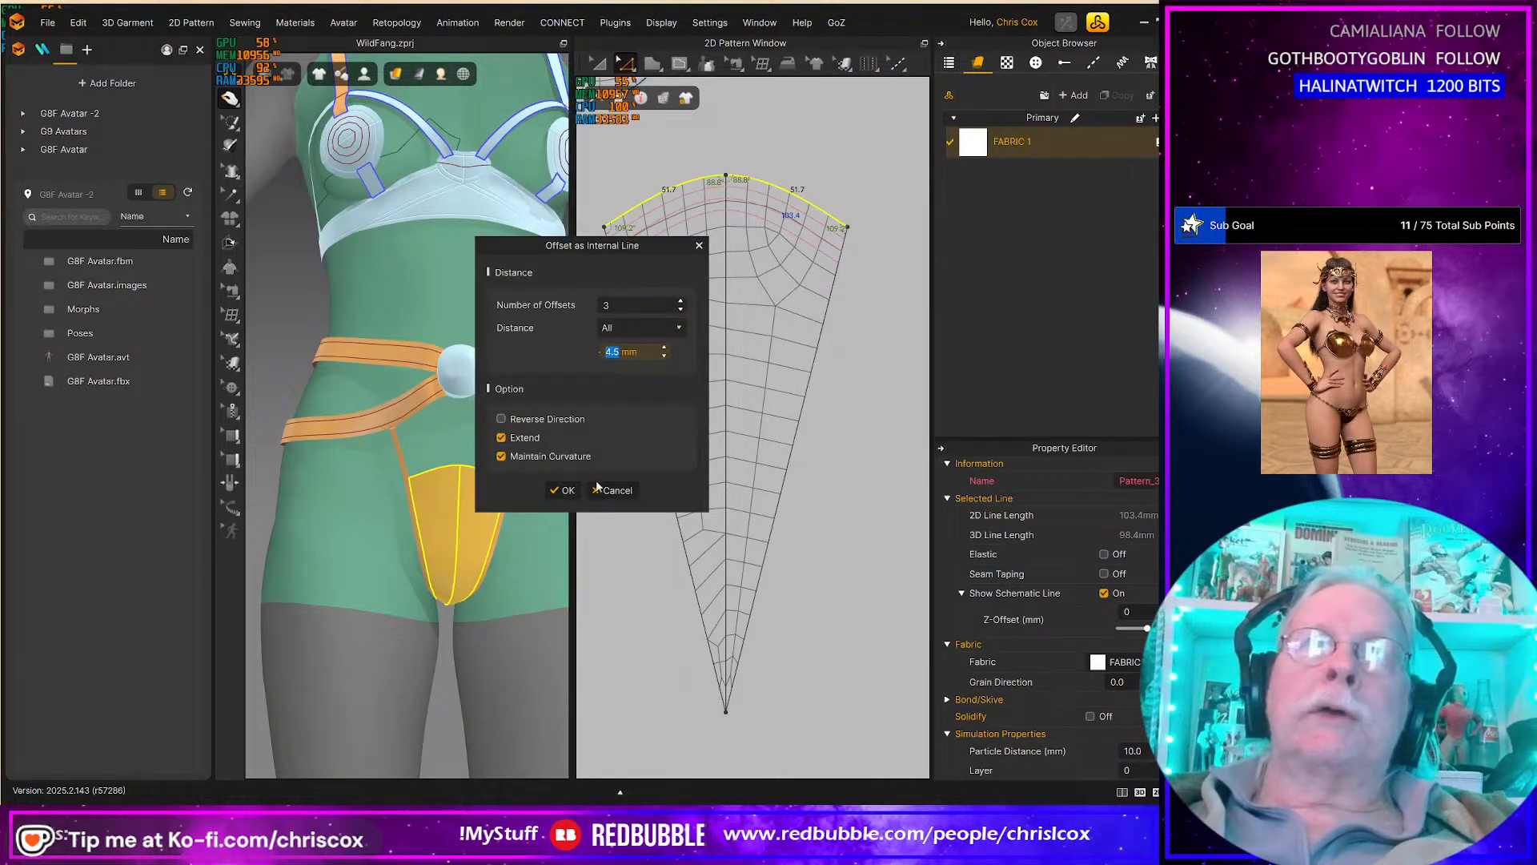
left_click(564, 490)
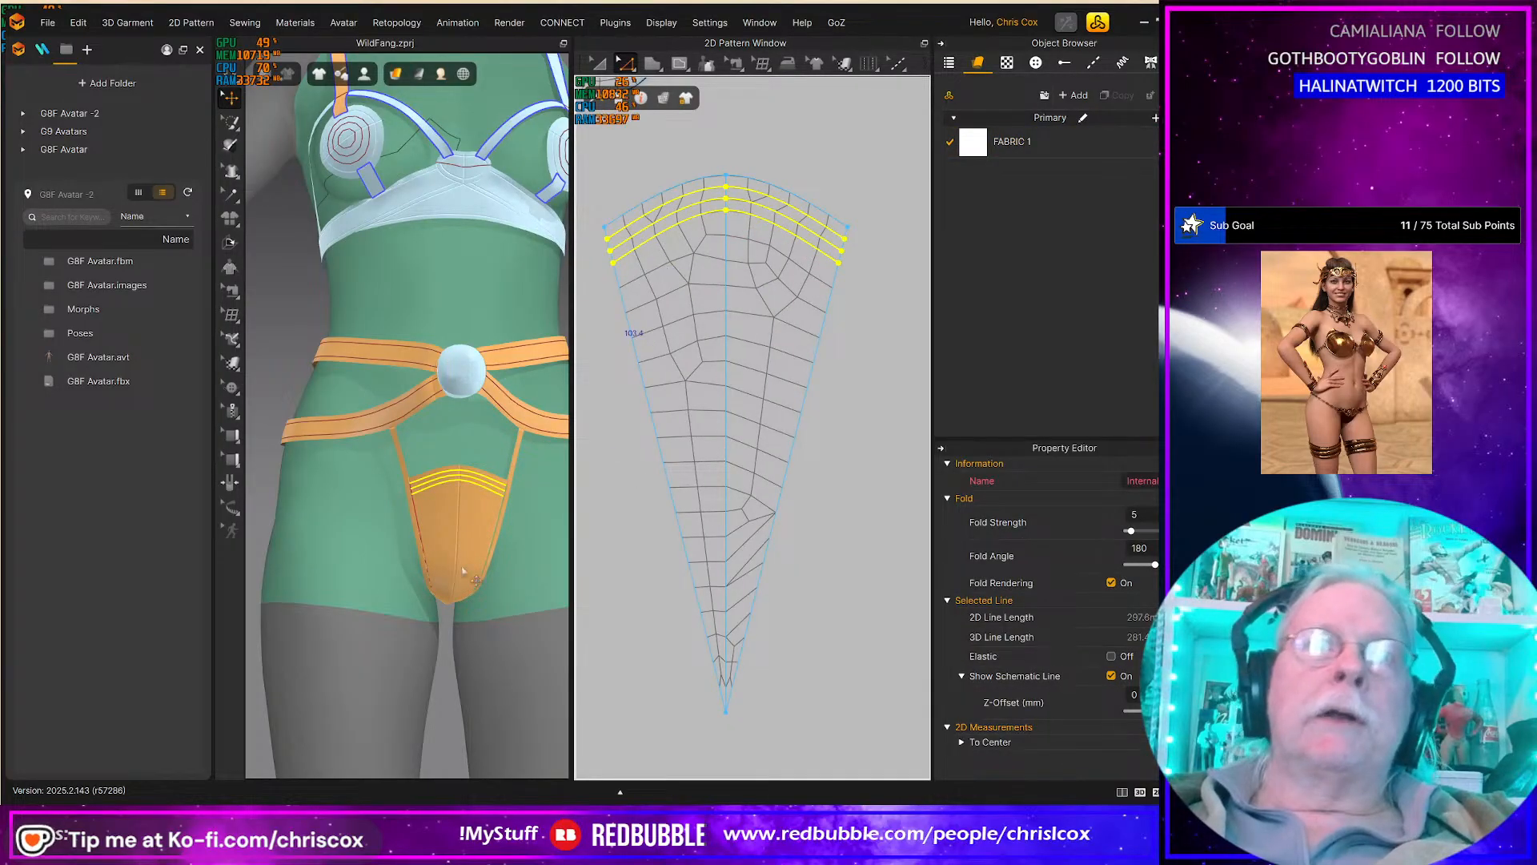
scroll(442, 616, "down", 5)
right_click_drag(442, 617, 264, 622)
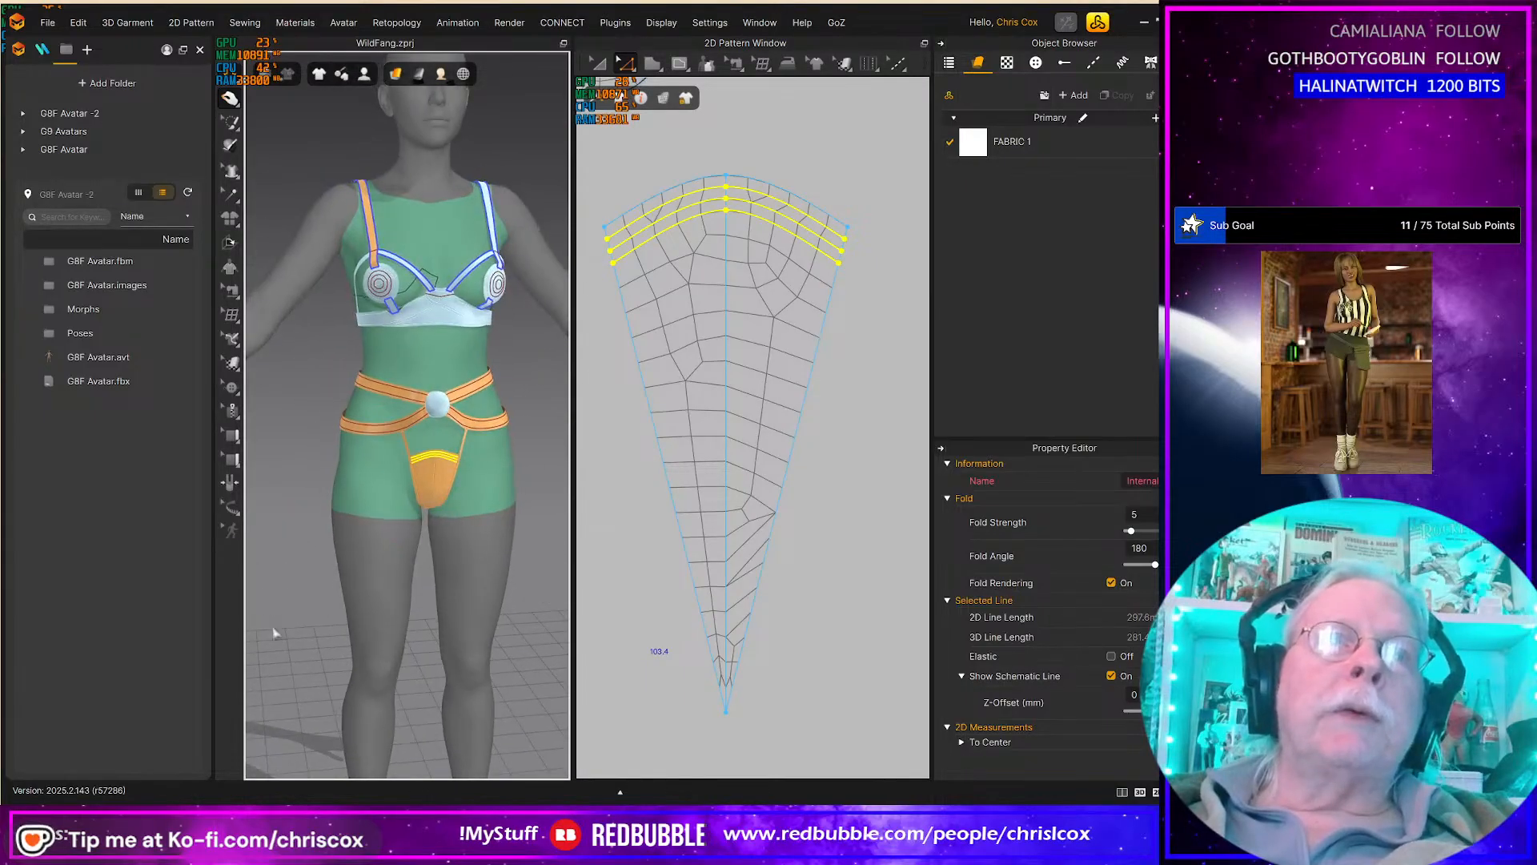
Step: Offset the circle pattern's outline into three concentric internal rings
scroll(454, 558, "up", 6)
left_click(470, 385)
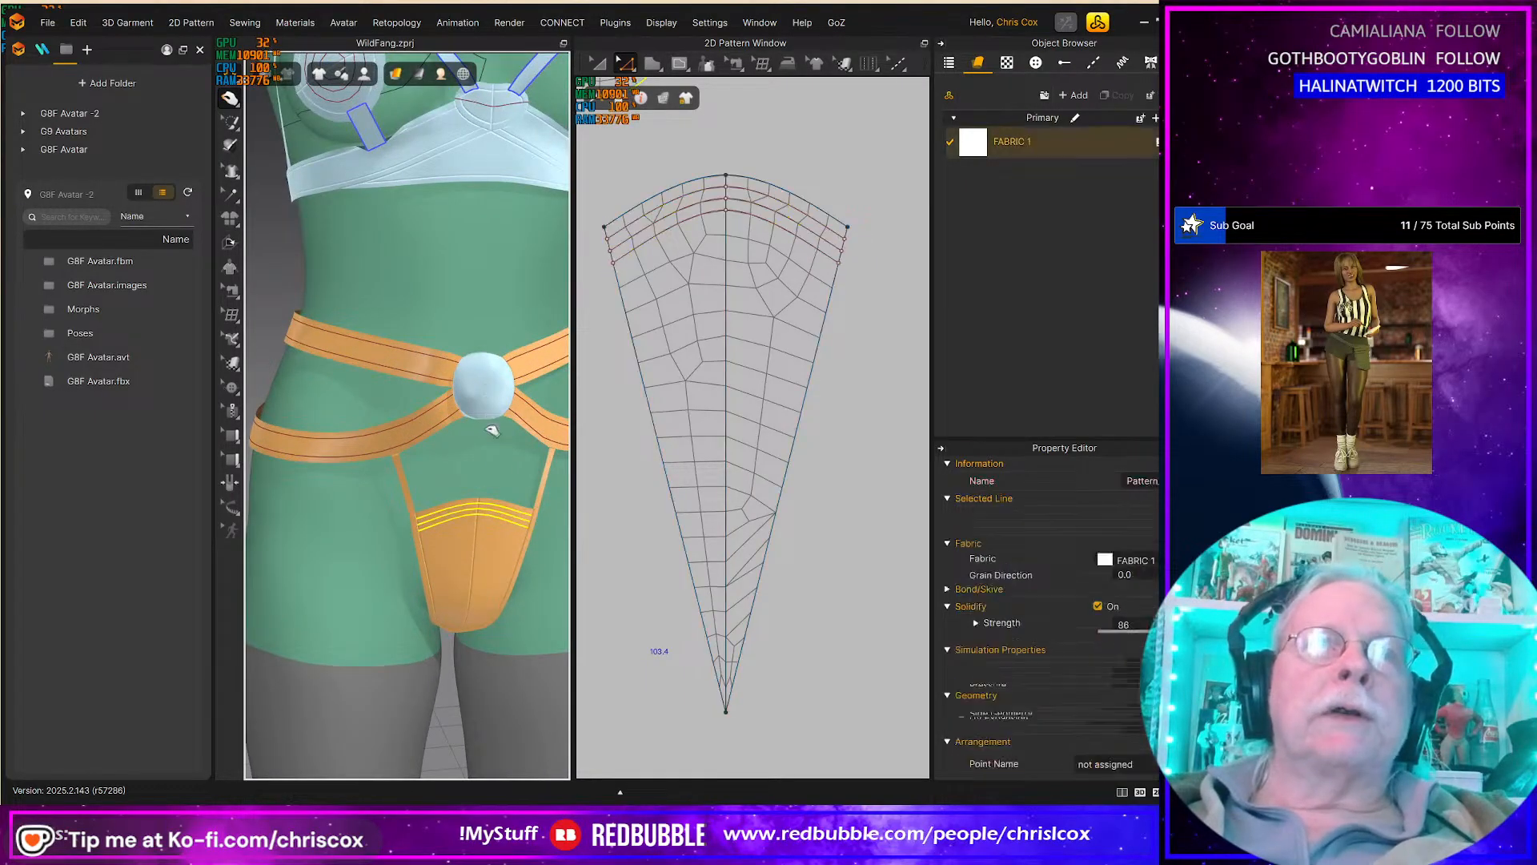
right_click_drag(481, 492, 477, 449)
scroll(725, 622, "down", 4)
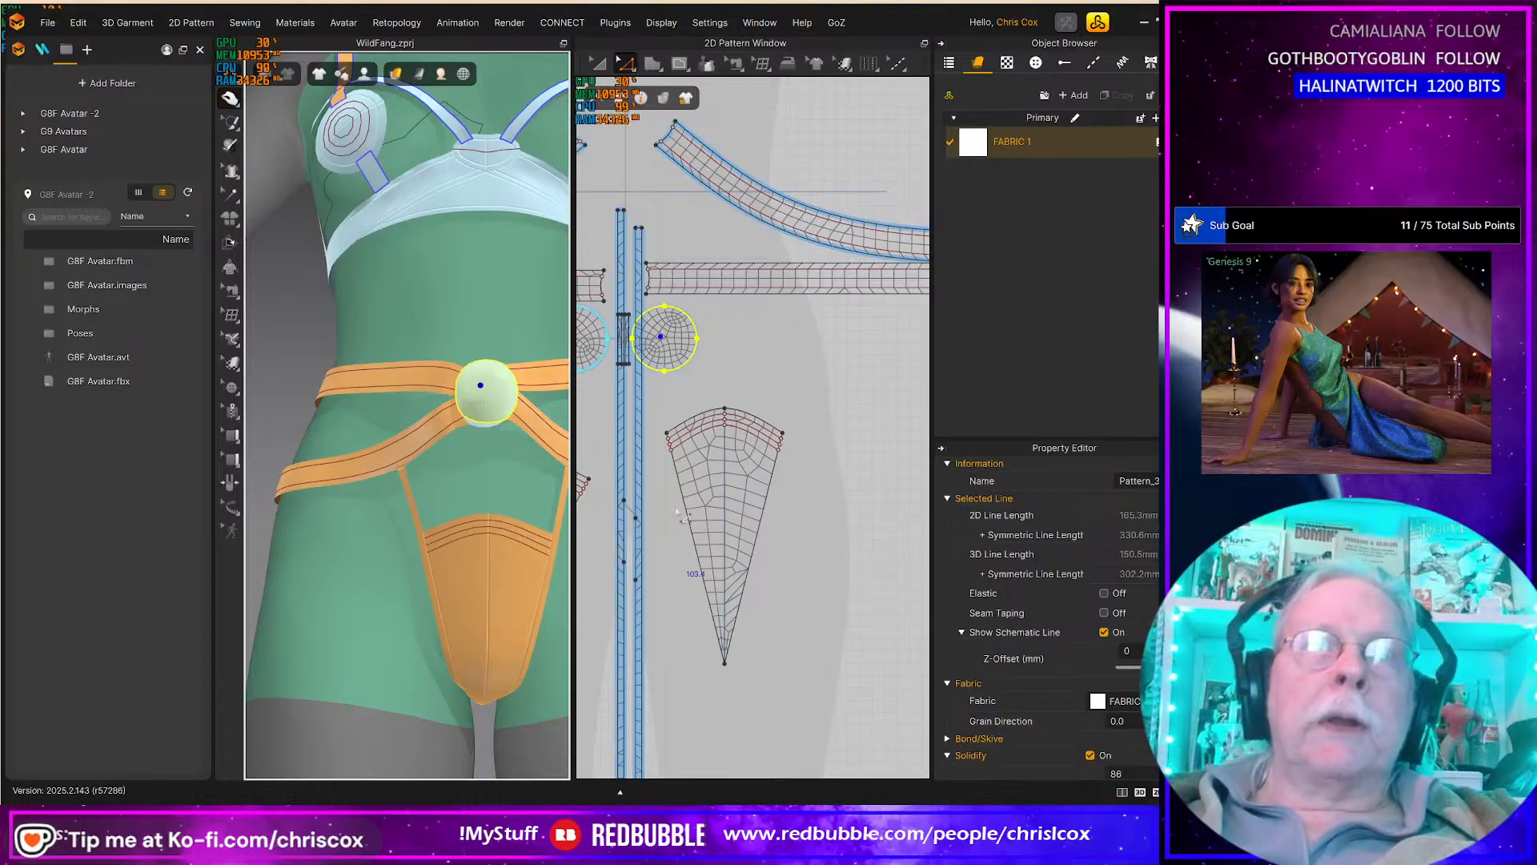
right_click_drag(663, 394, 815, 468)
scroll(764, 458, "up", 5)
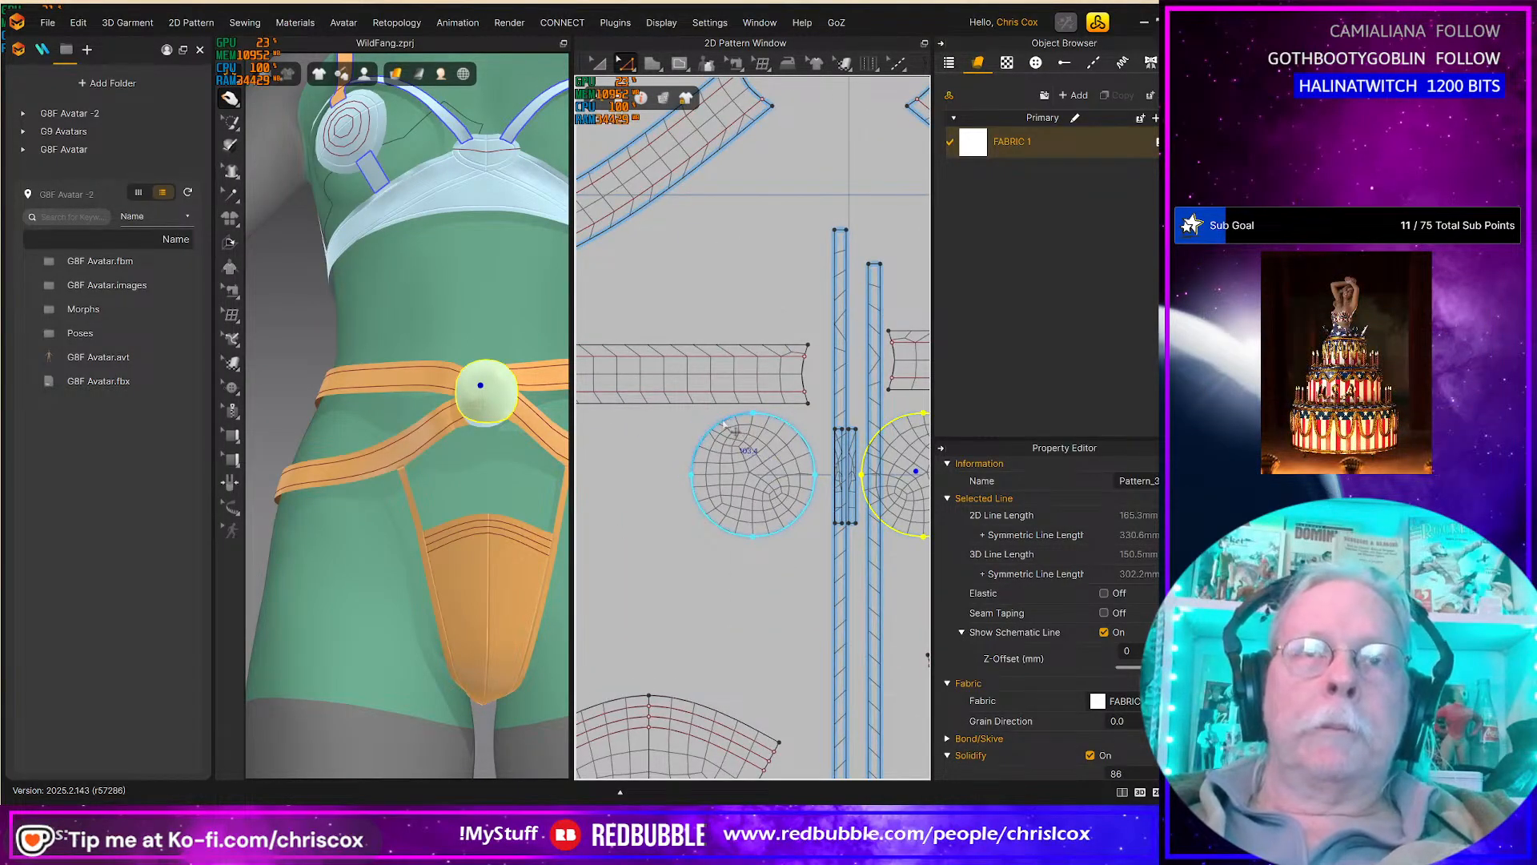
right_click(909, 420)
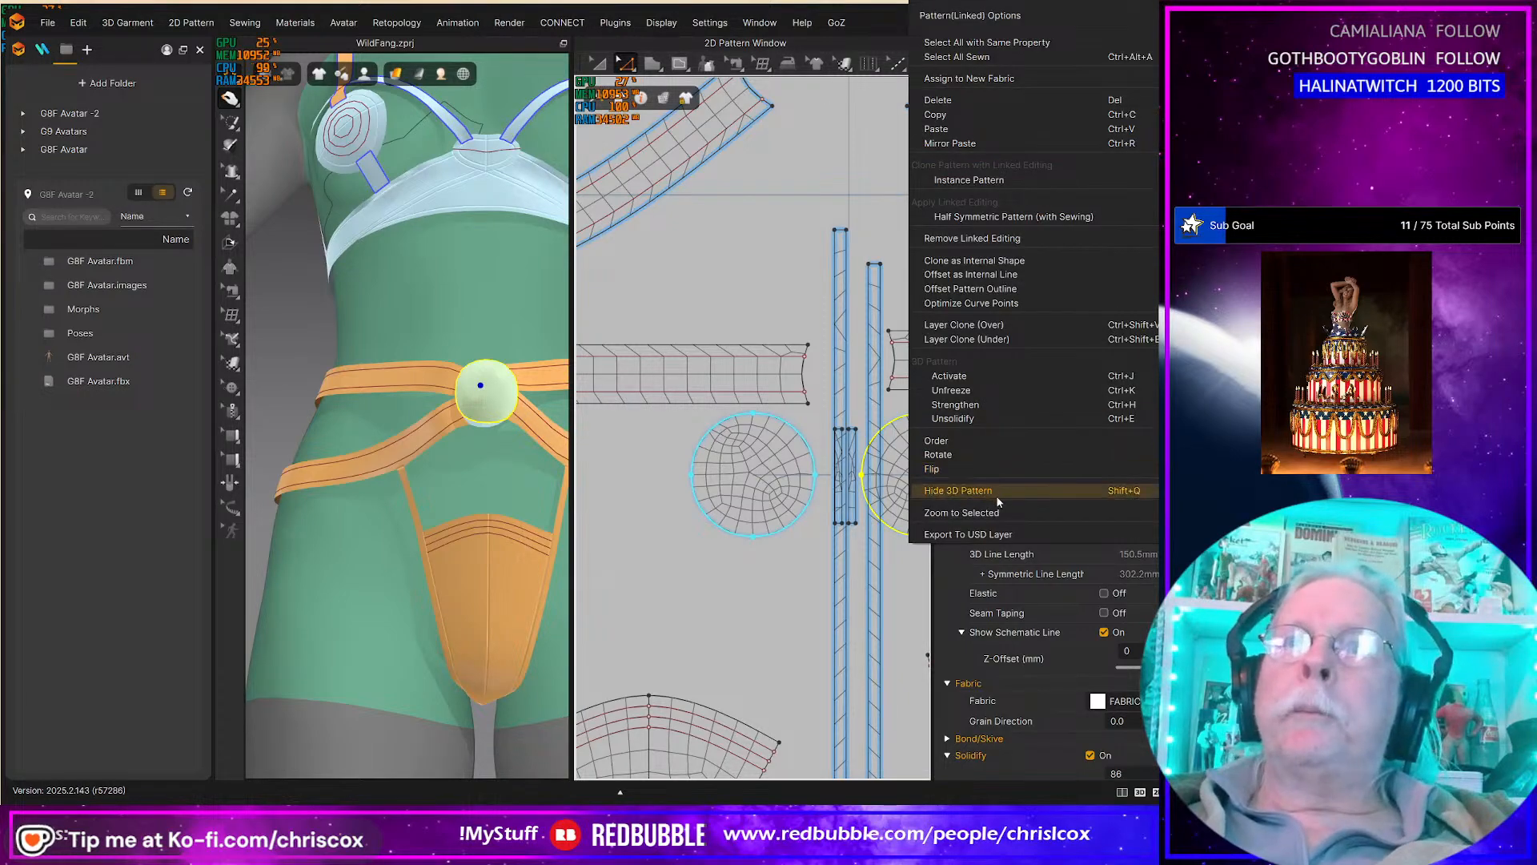
left_click(997, 274)
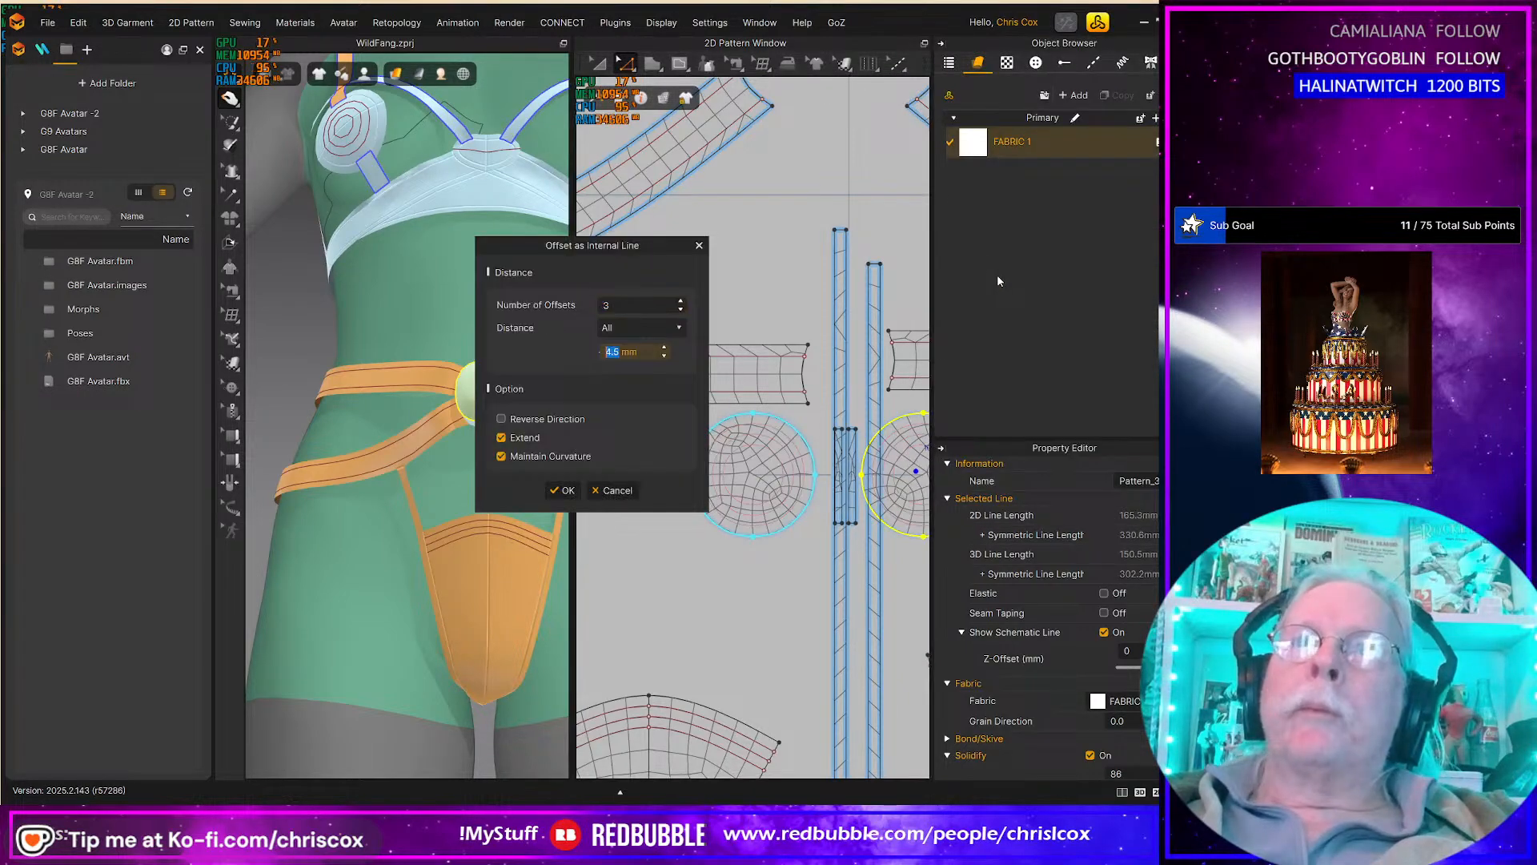
left_click(563, 490)
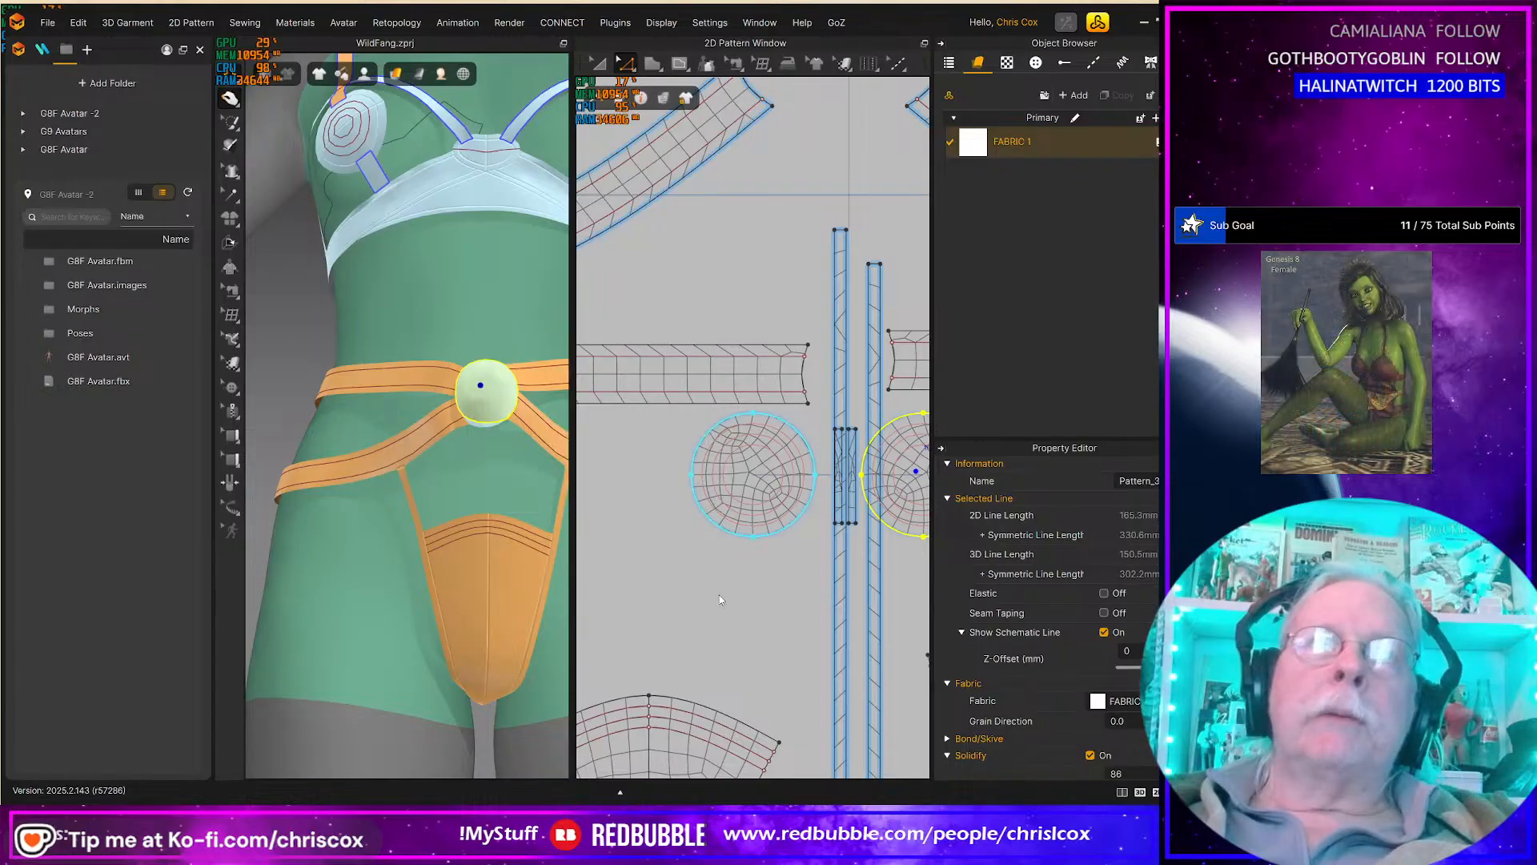
Step: Deselect the offset line and review the outfit from a three-quarter view
middle_click_drag(720, 599, 597, 598)
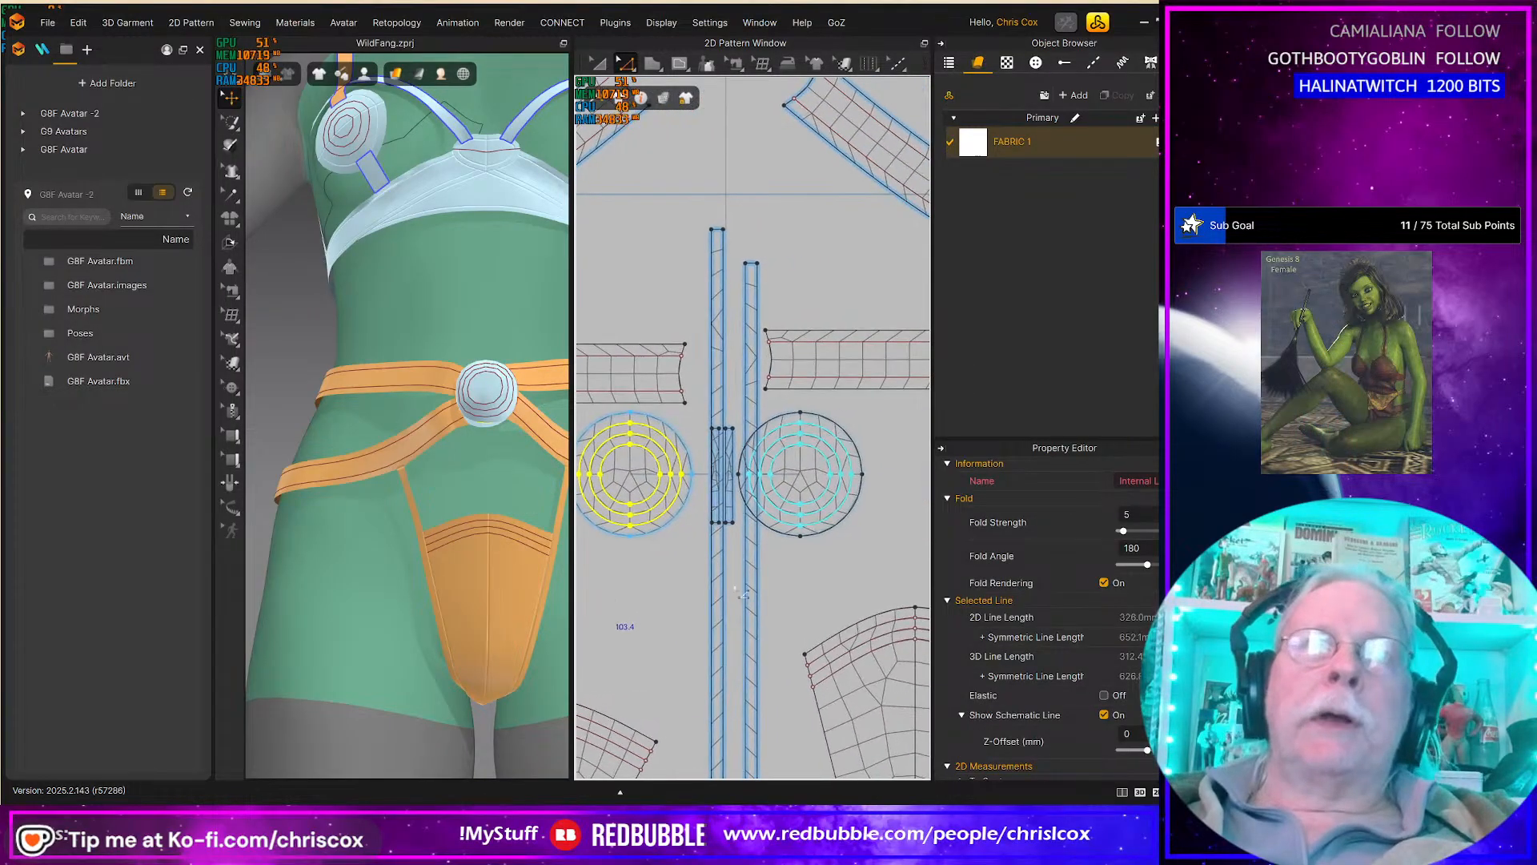
scroll(825, 575, "down", 10)
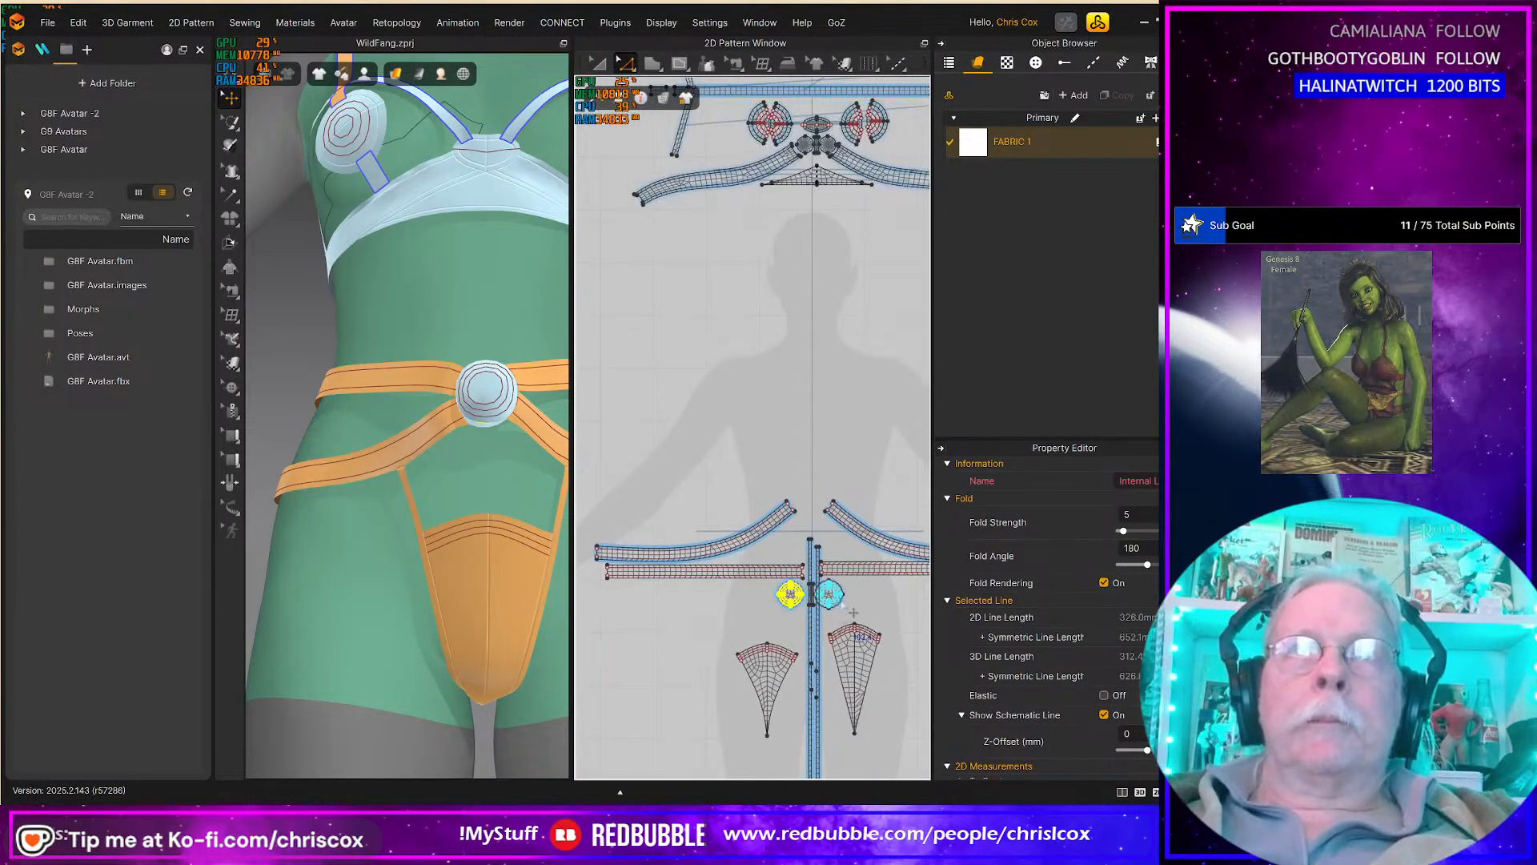
middle_click_drag(813, 573, 775, 547)
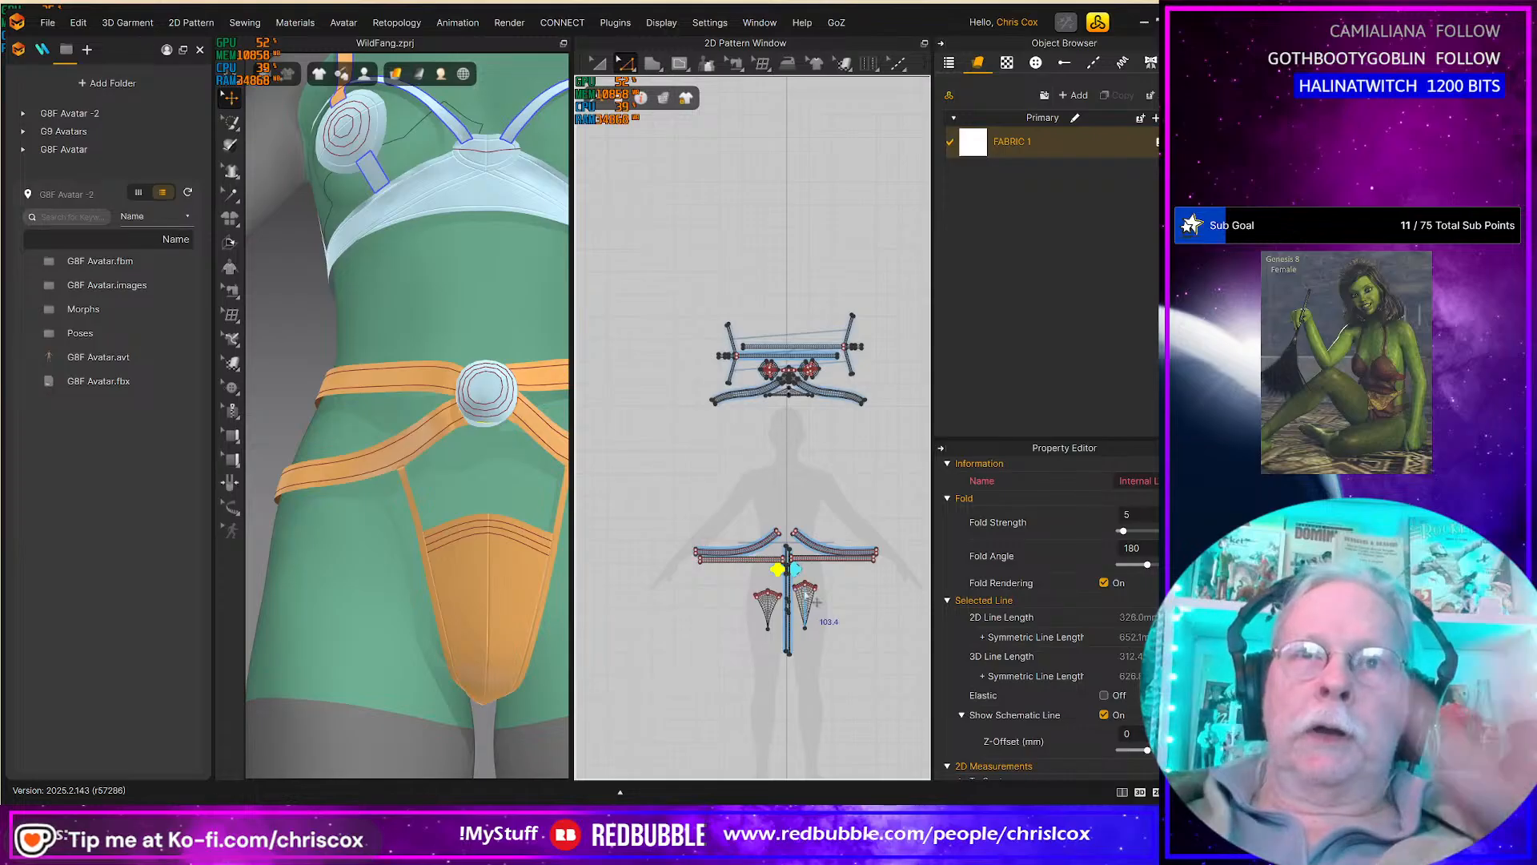
scroll(847, 594, "down", 1)
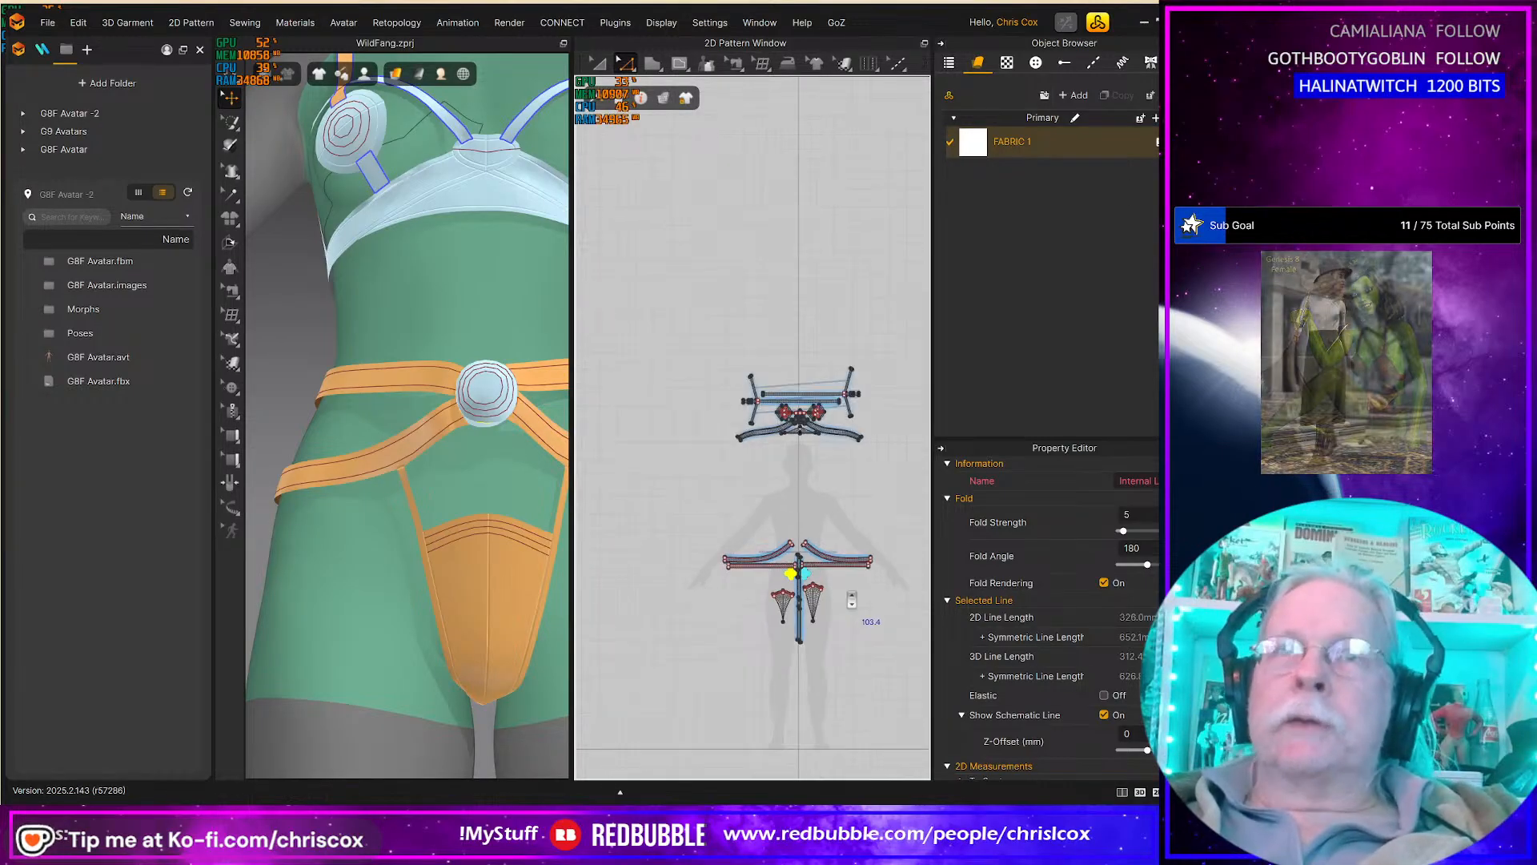
scroll(847, 593, "up", 3)
middle_click_drag(827, 575, 834, 588)
left_click(656, 468)
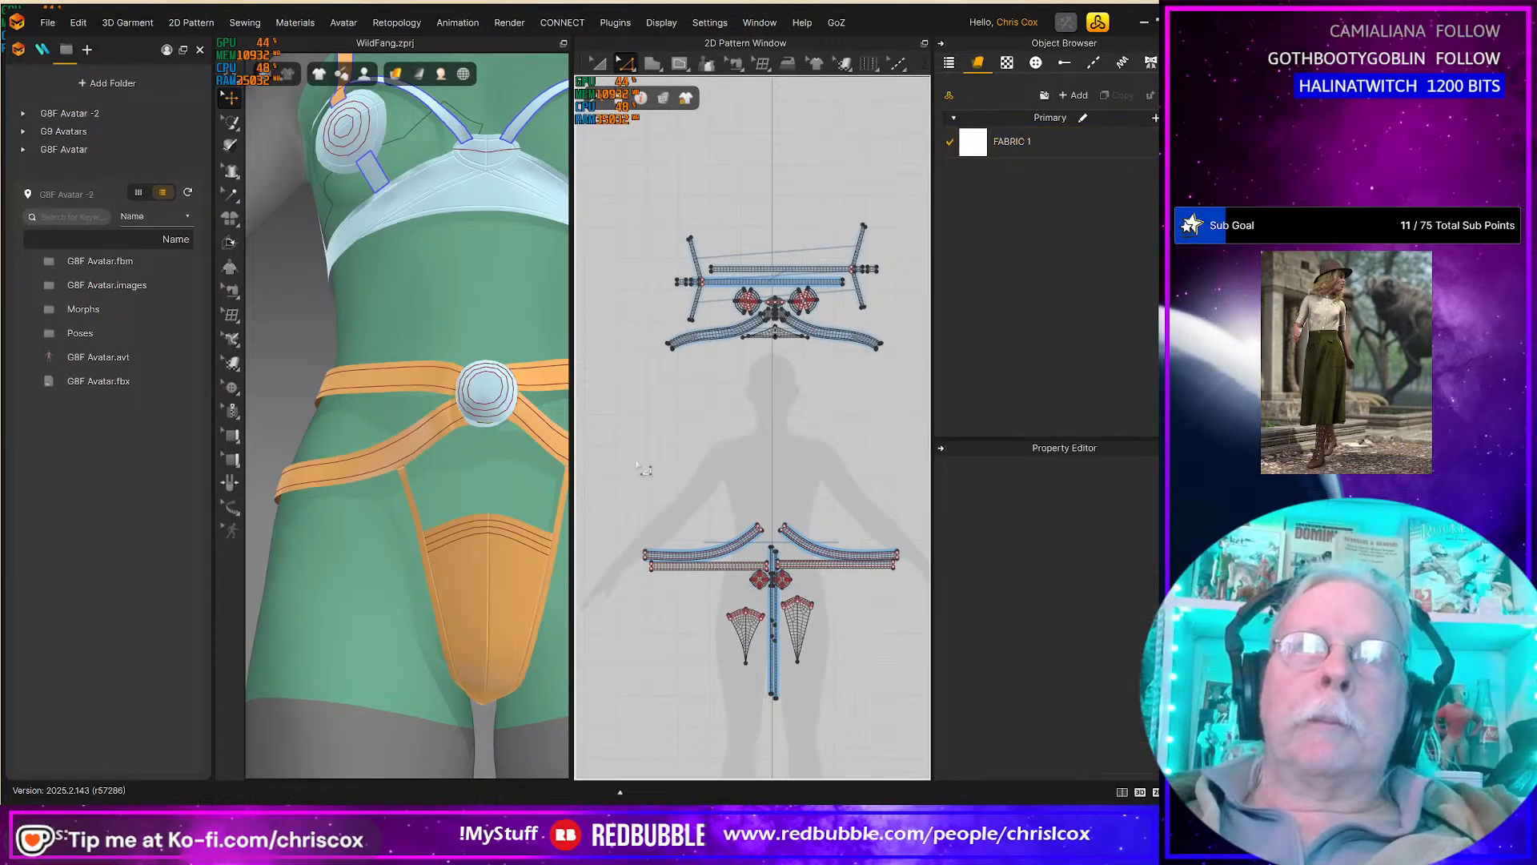
right_click_drag(511, 582, 584, 601)
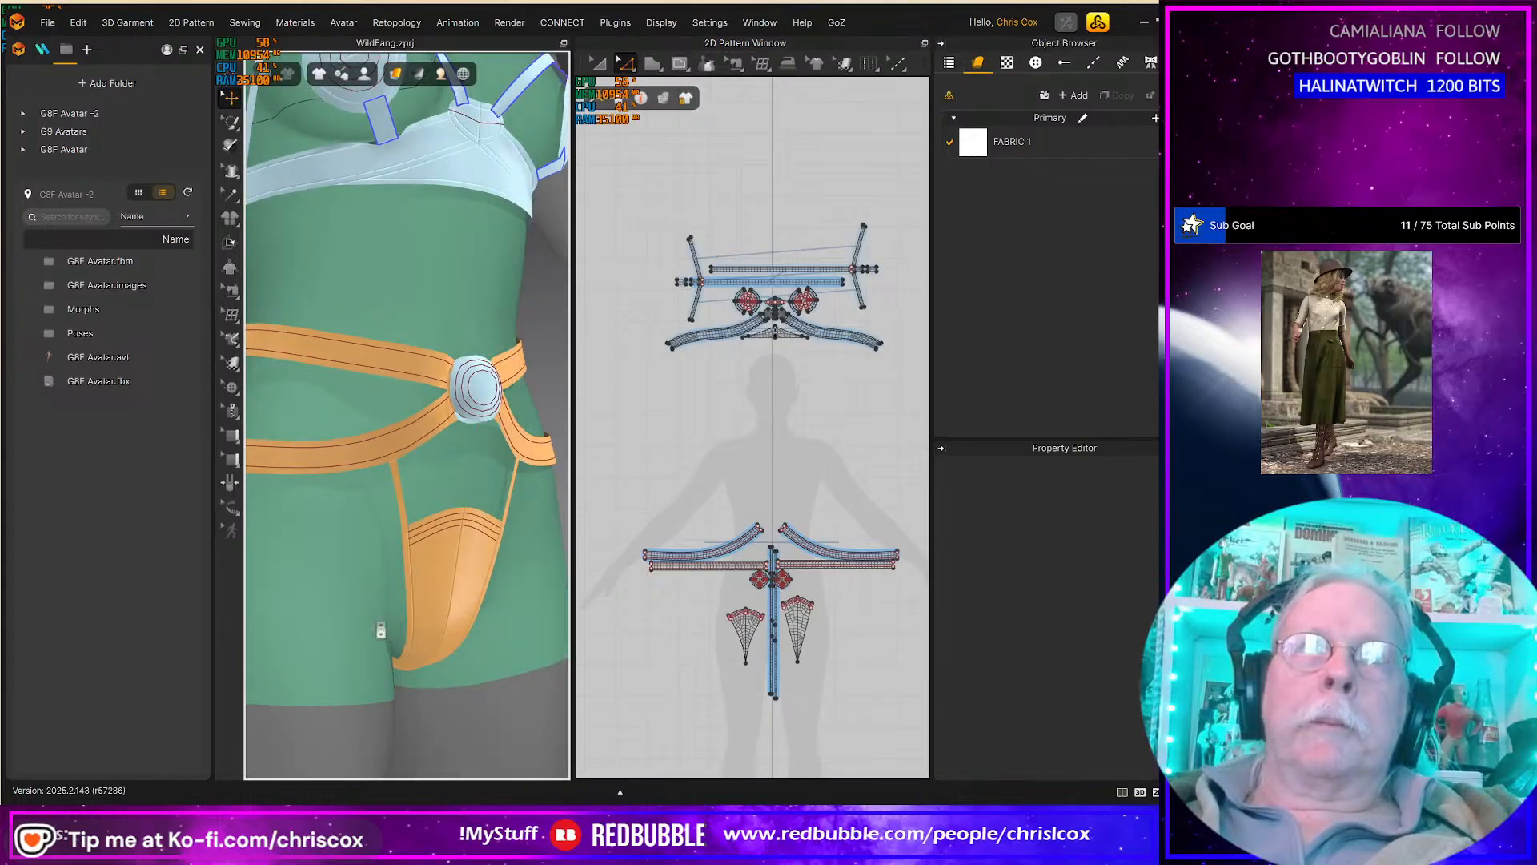
scroll(390, 598, "down", 3)
scroll(422, 591, "down", 3)
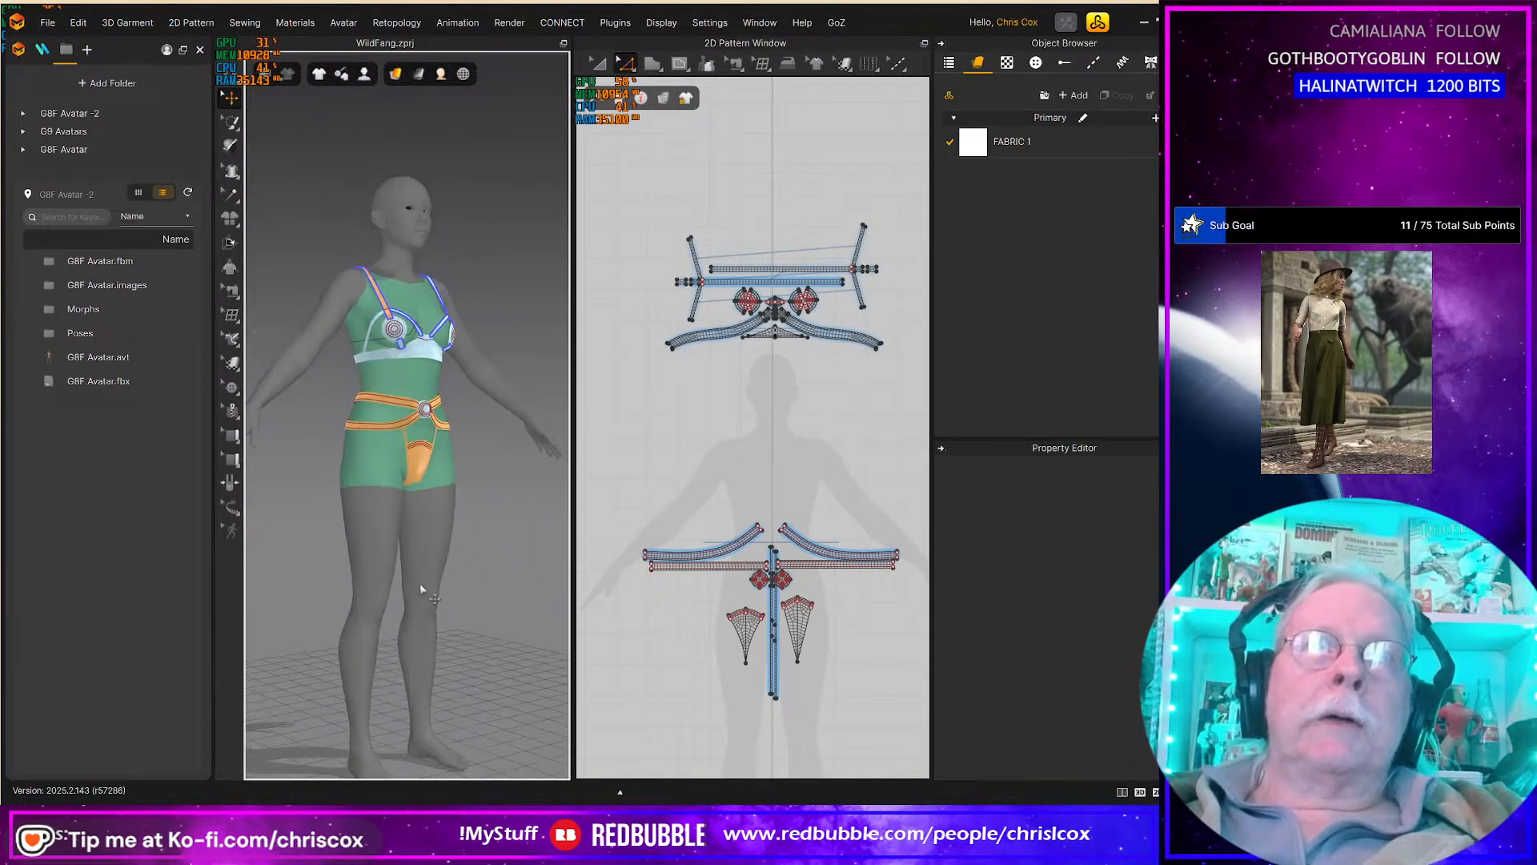
middle_click_drag(420, 583, 470, 539)
scroll(470, 538, "down", 1)
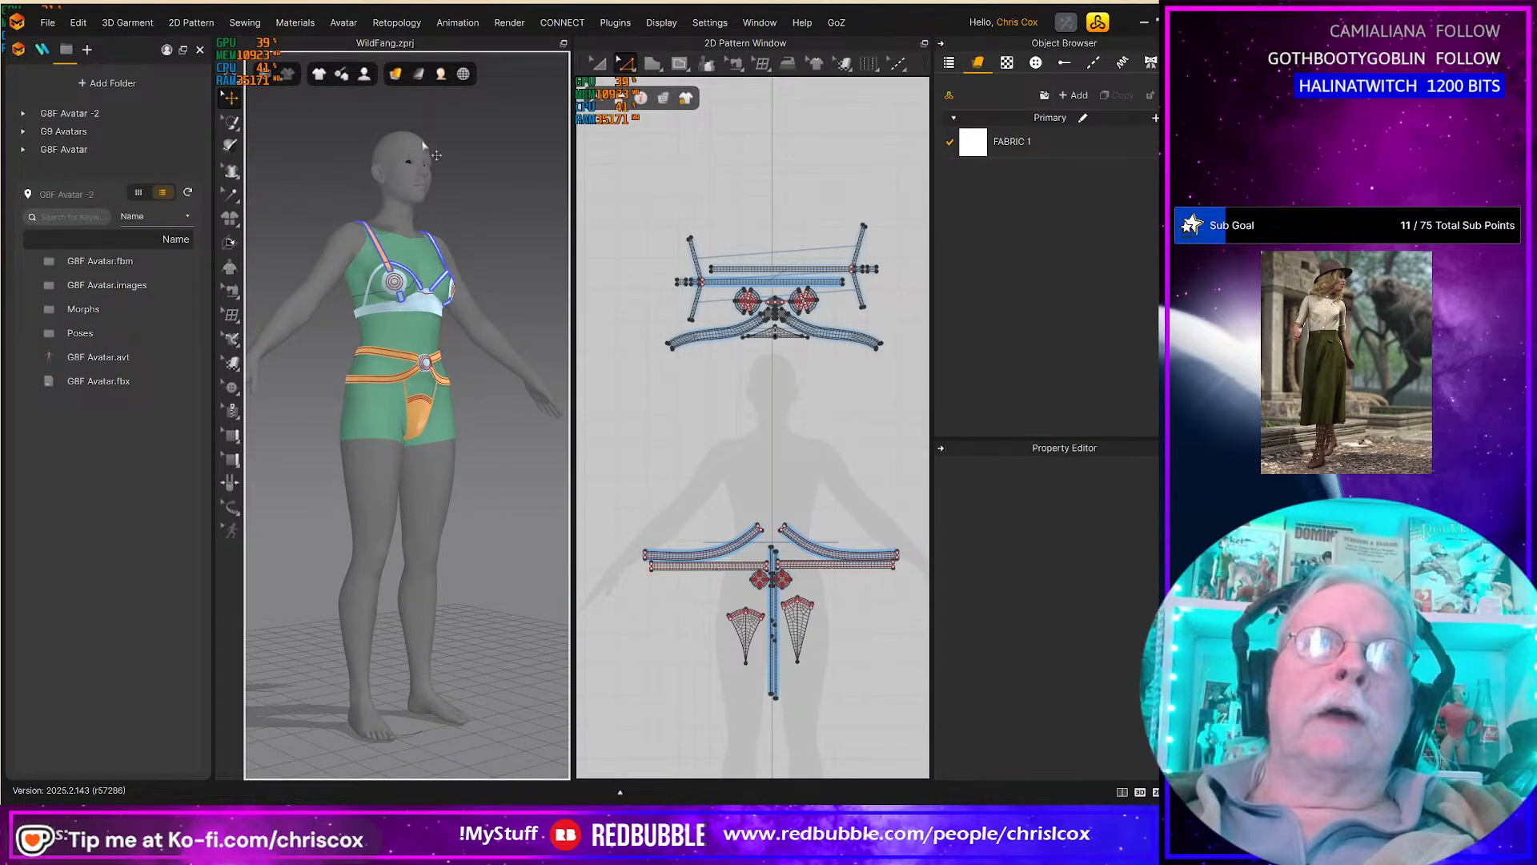
right_click_drag(505, 439, 437, 535)
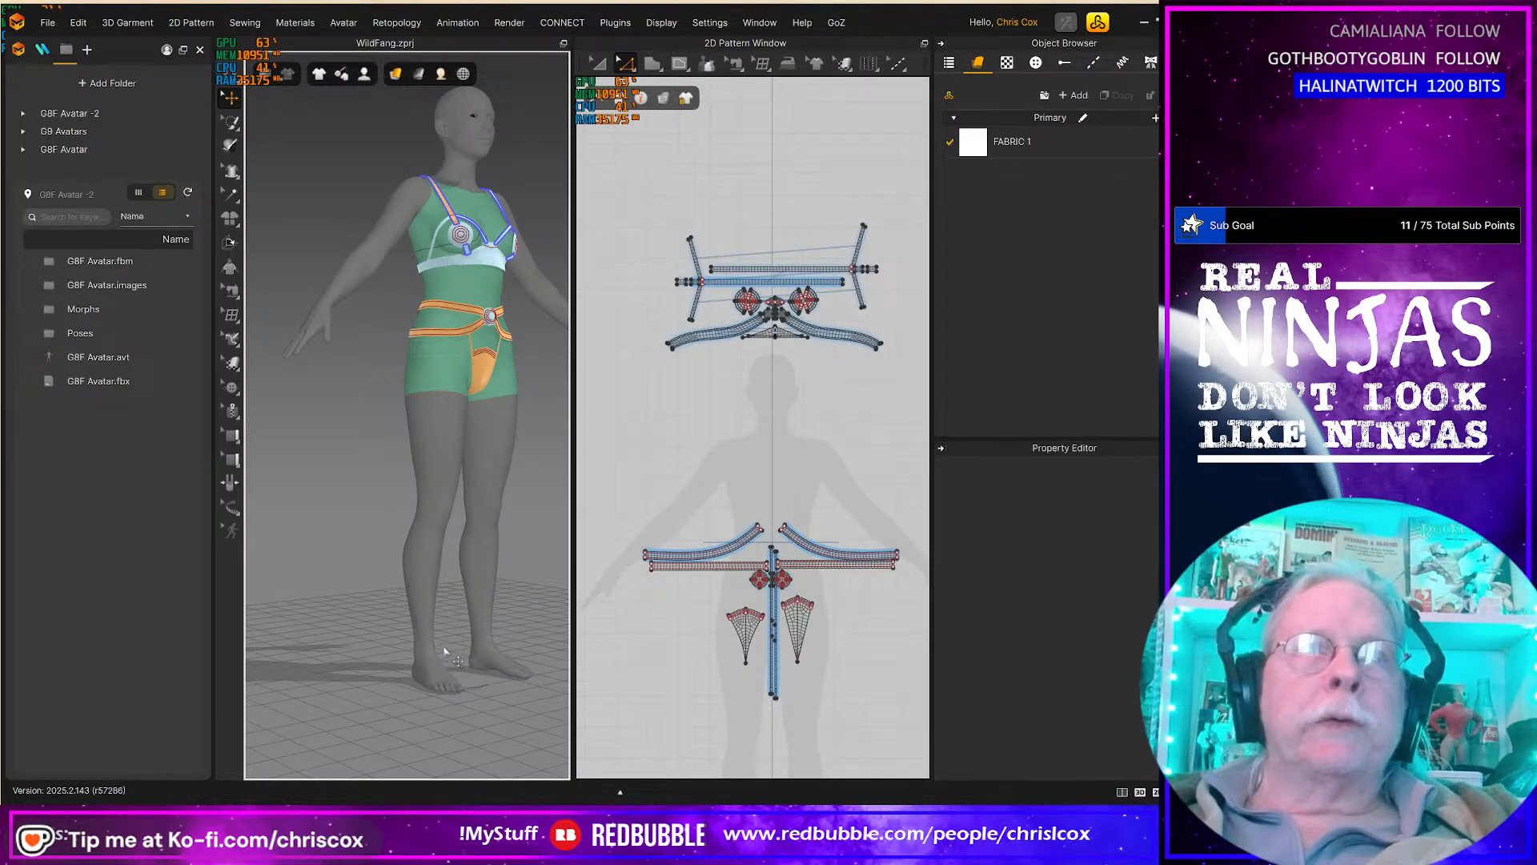
mouse_move(437, 665)
right_mouse_down()
mouse_move(474, 662)
mouse_move(456, 666)
right_mouse_up()
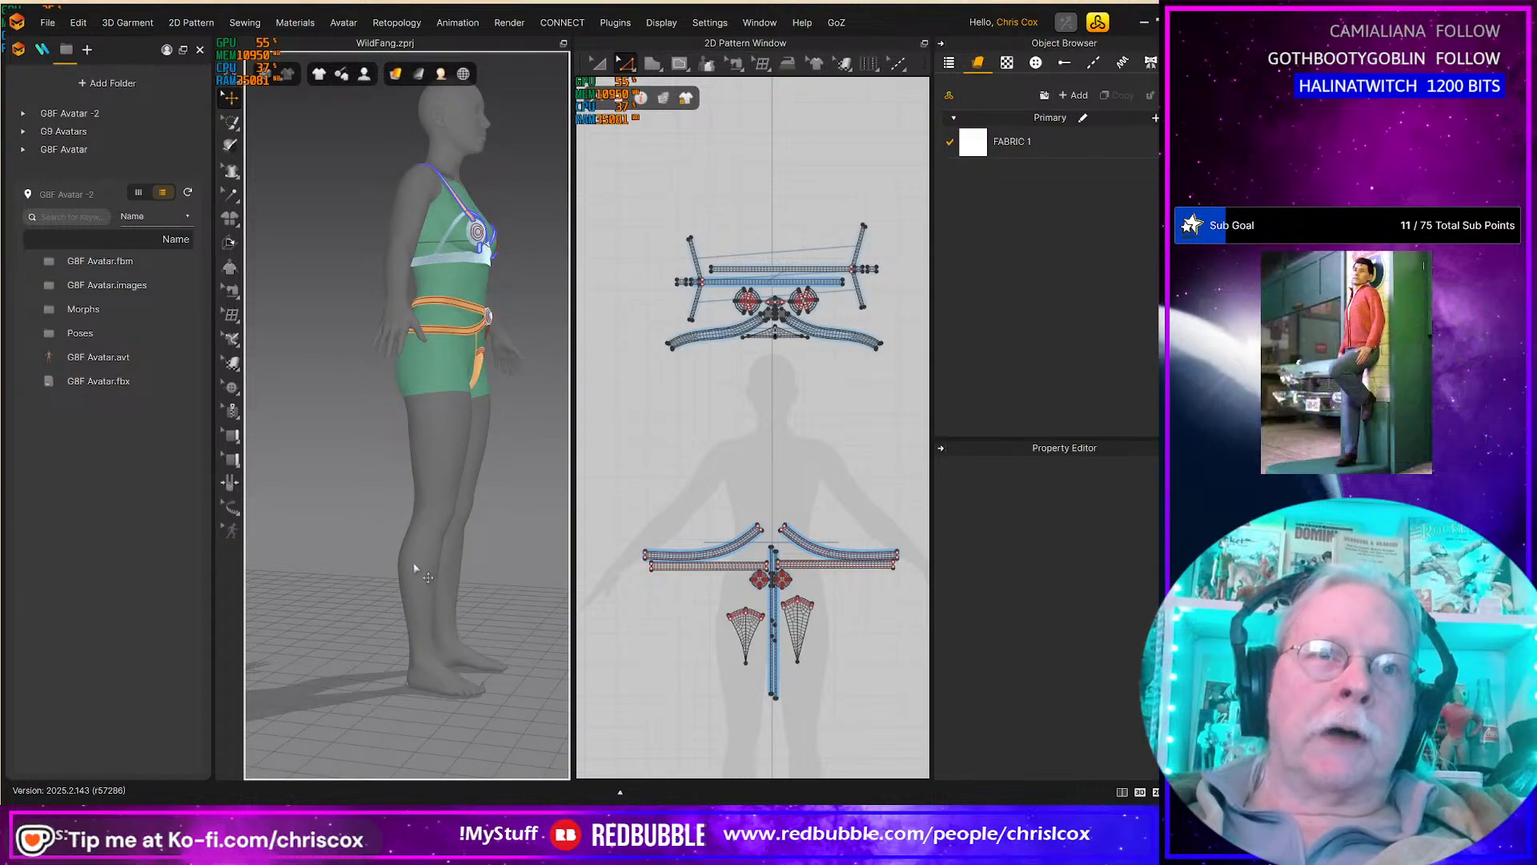
right_click_drag(501, 685, 394, 600)
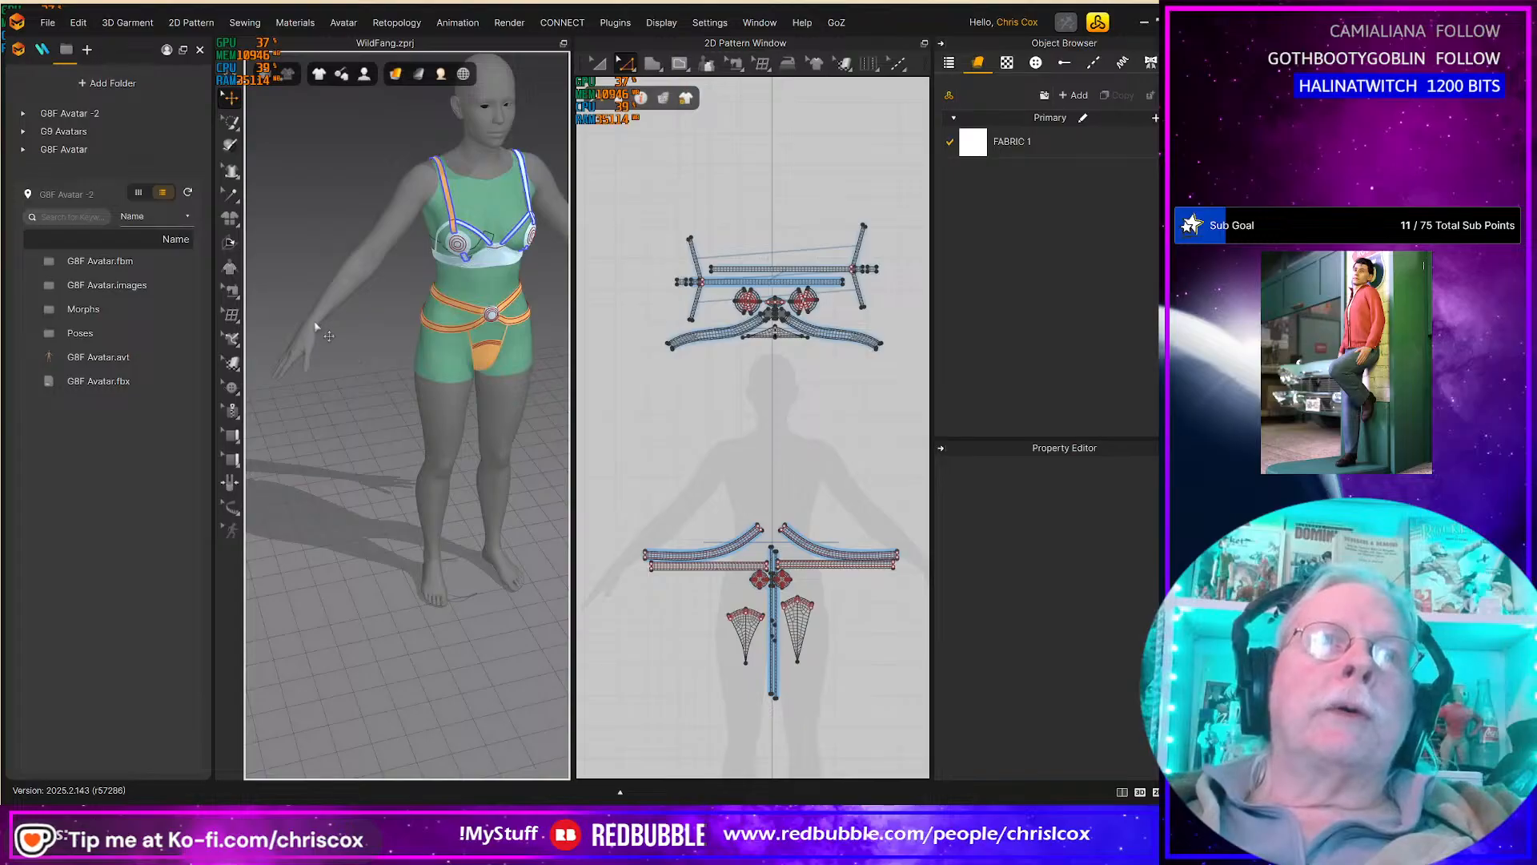
right_click_drag(352, 445, 330, 393)
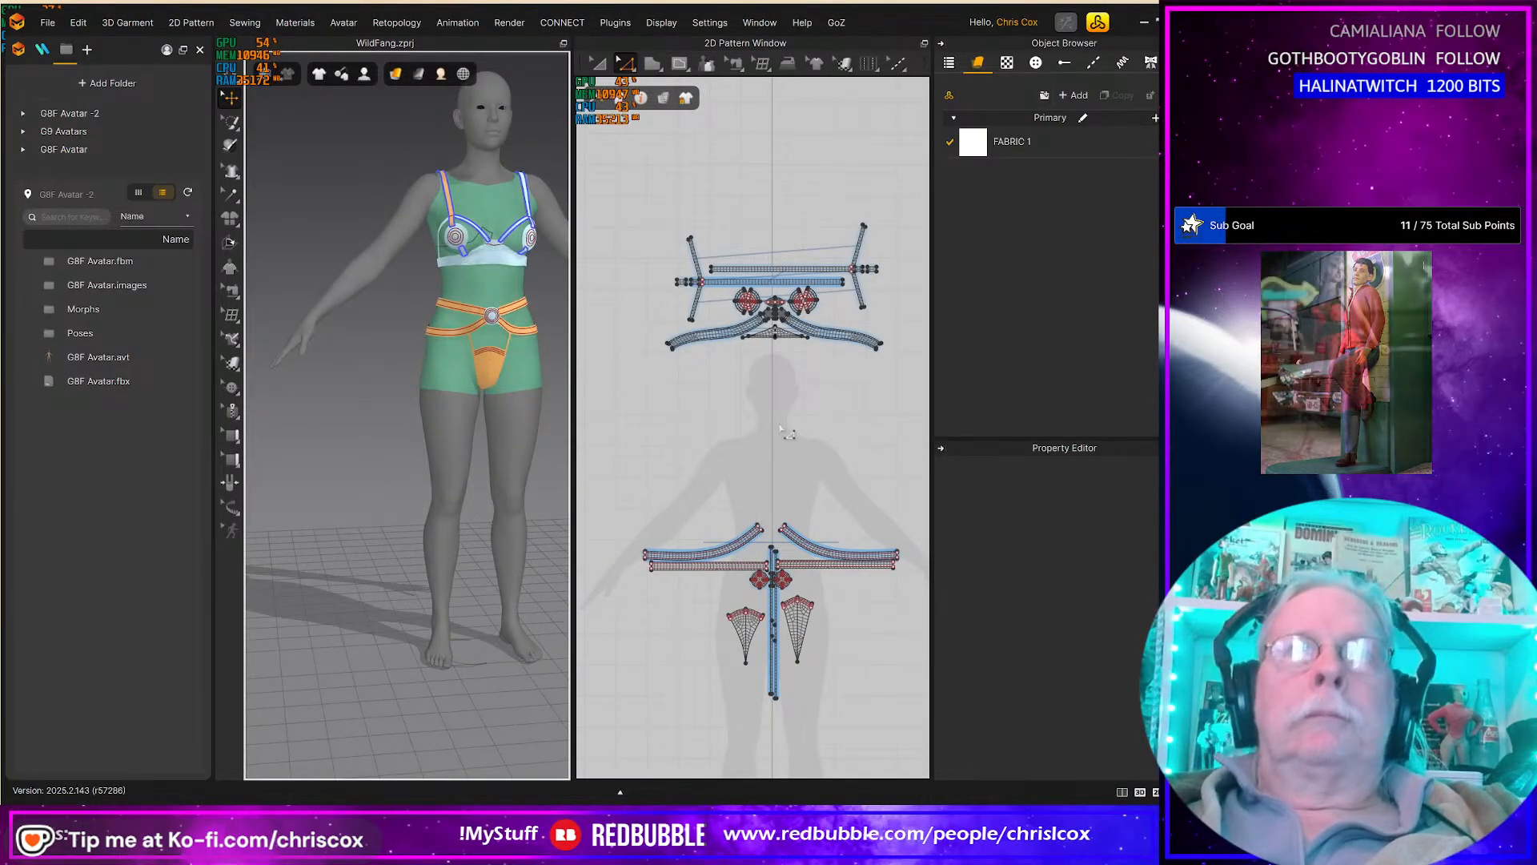
middle_click_drag(491, 432, 415, 504)
scroll(775, 458, "down", 3)
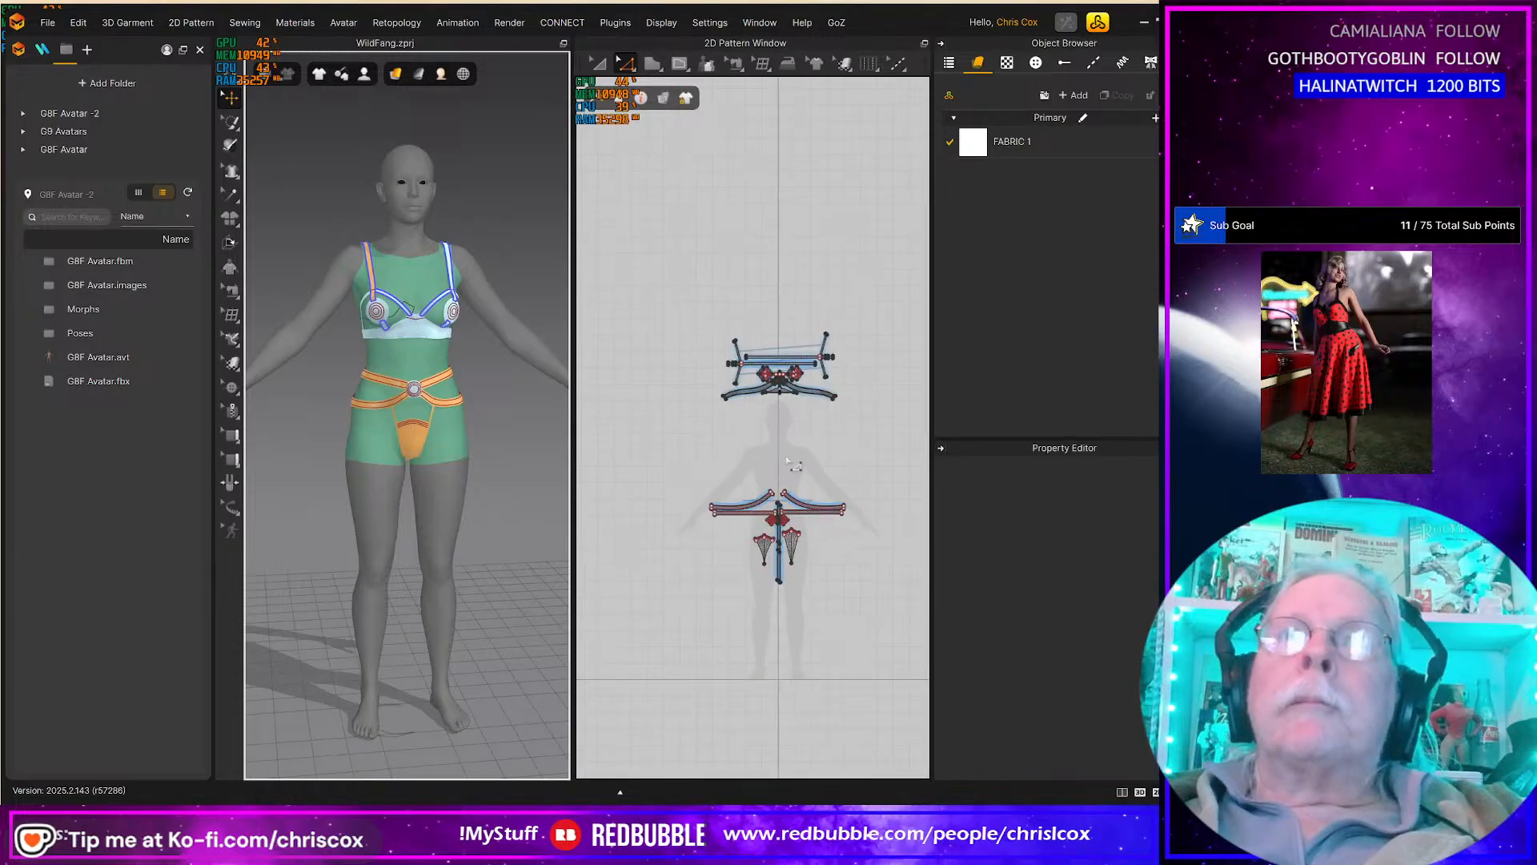
scroll(733, 477, "up", 4)
right_click_drag(496, 539, 570, 540)
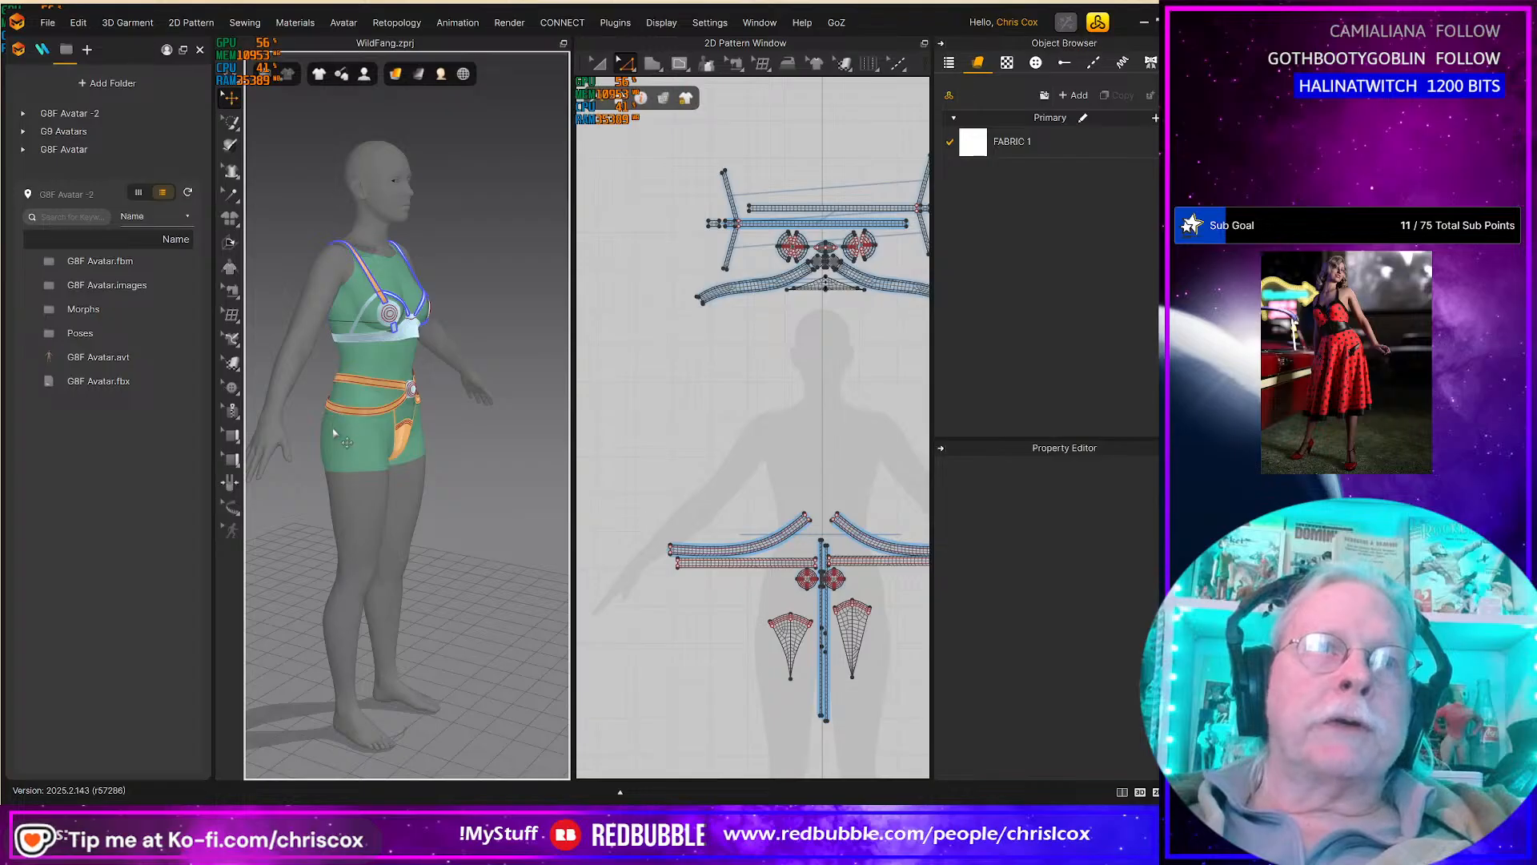
right_click_drag(485, 549, 437, 516)
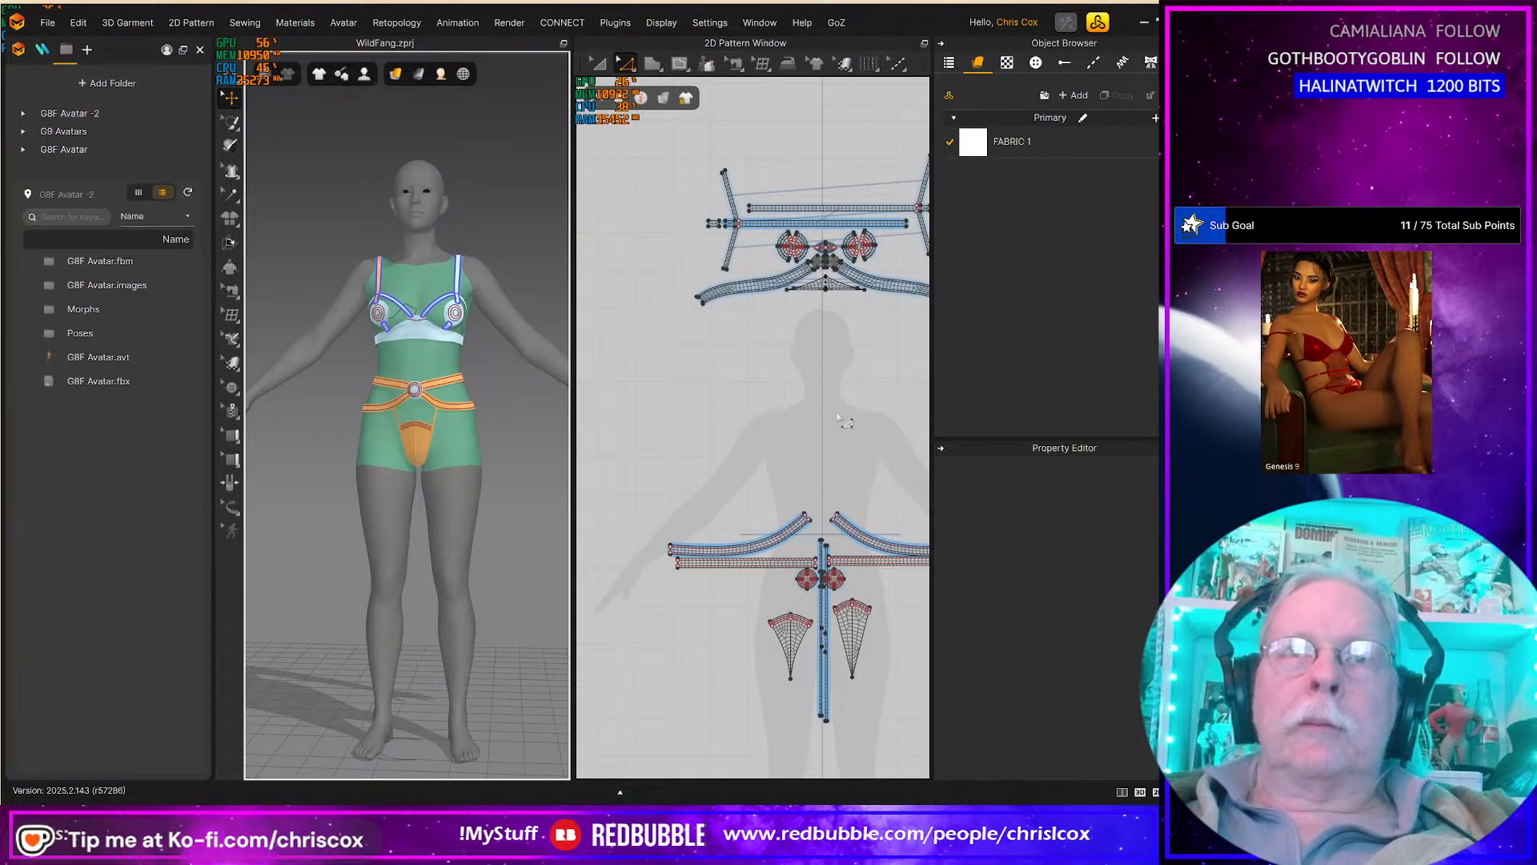
scroll(800, 404, "down", 2)
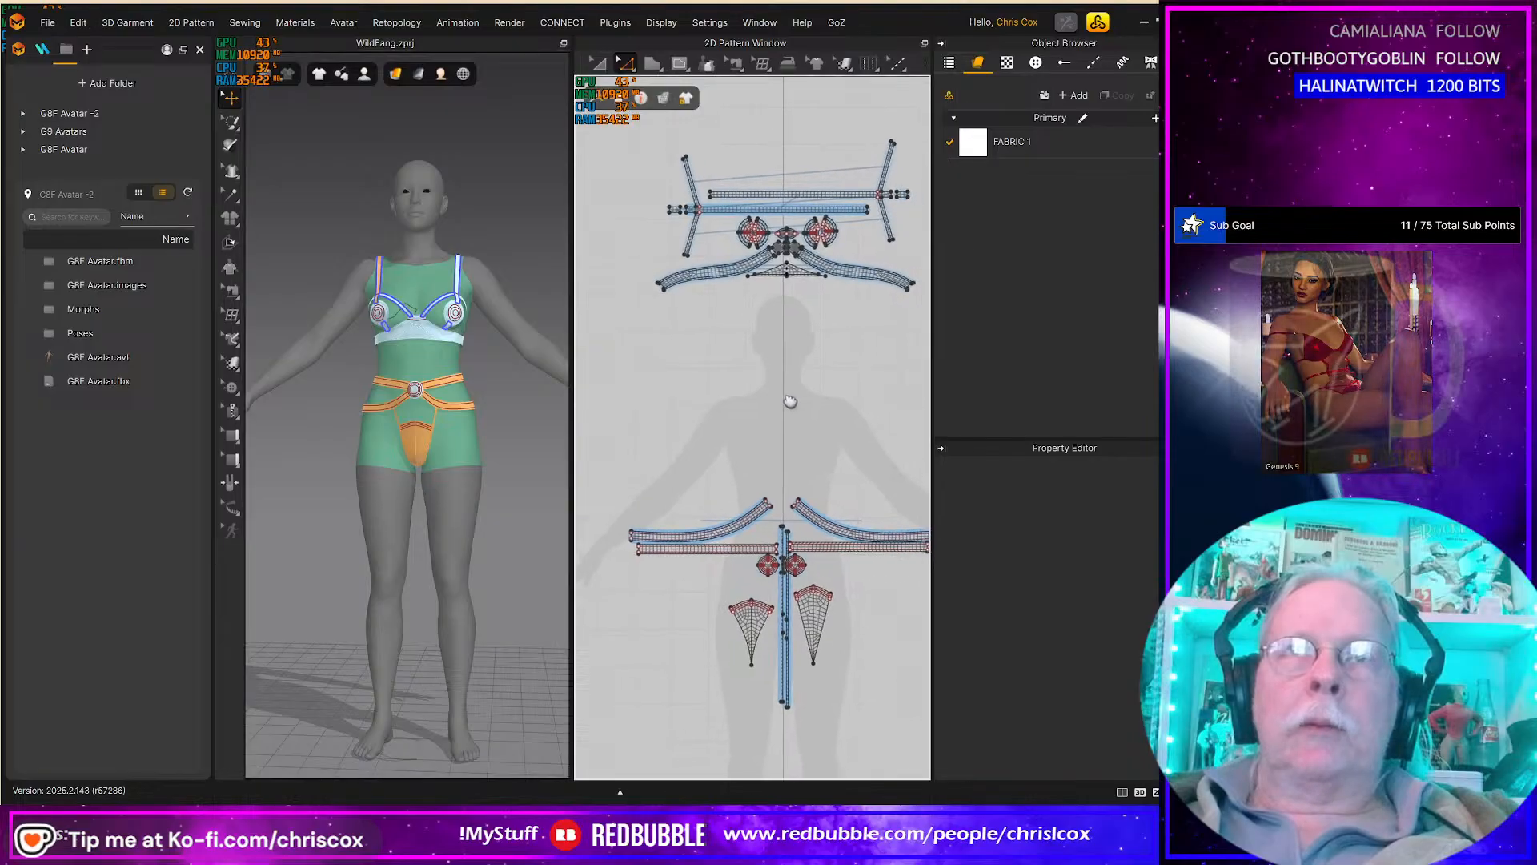
scroll(766, 400, "up", 4)
middle_click_drag(824, 479, 839, 154)
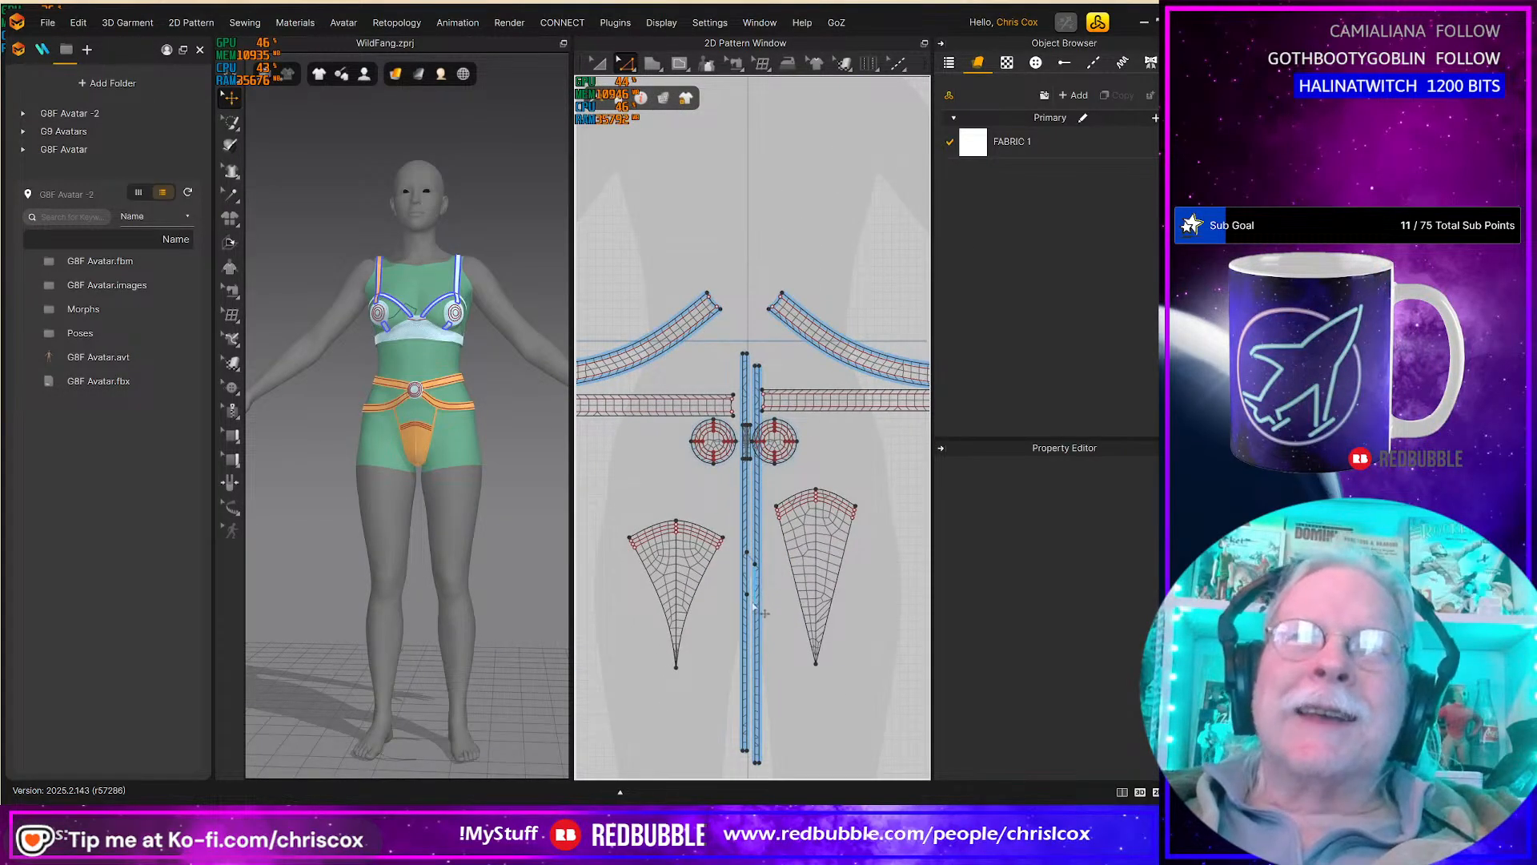
Step: Try rotating the two narrow strap strips with Transform Pattern, undoing the unwanted rotation
key("a")
left_click(757, 649)
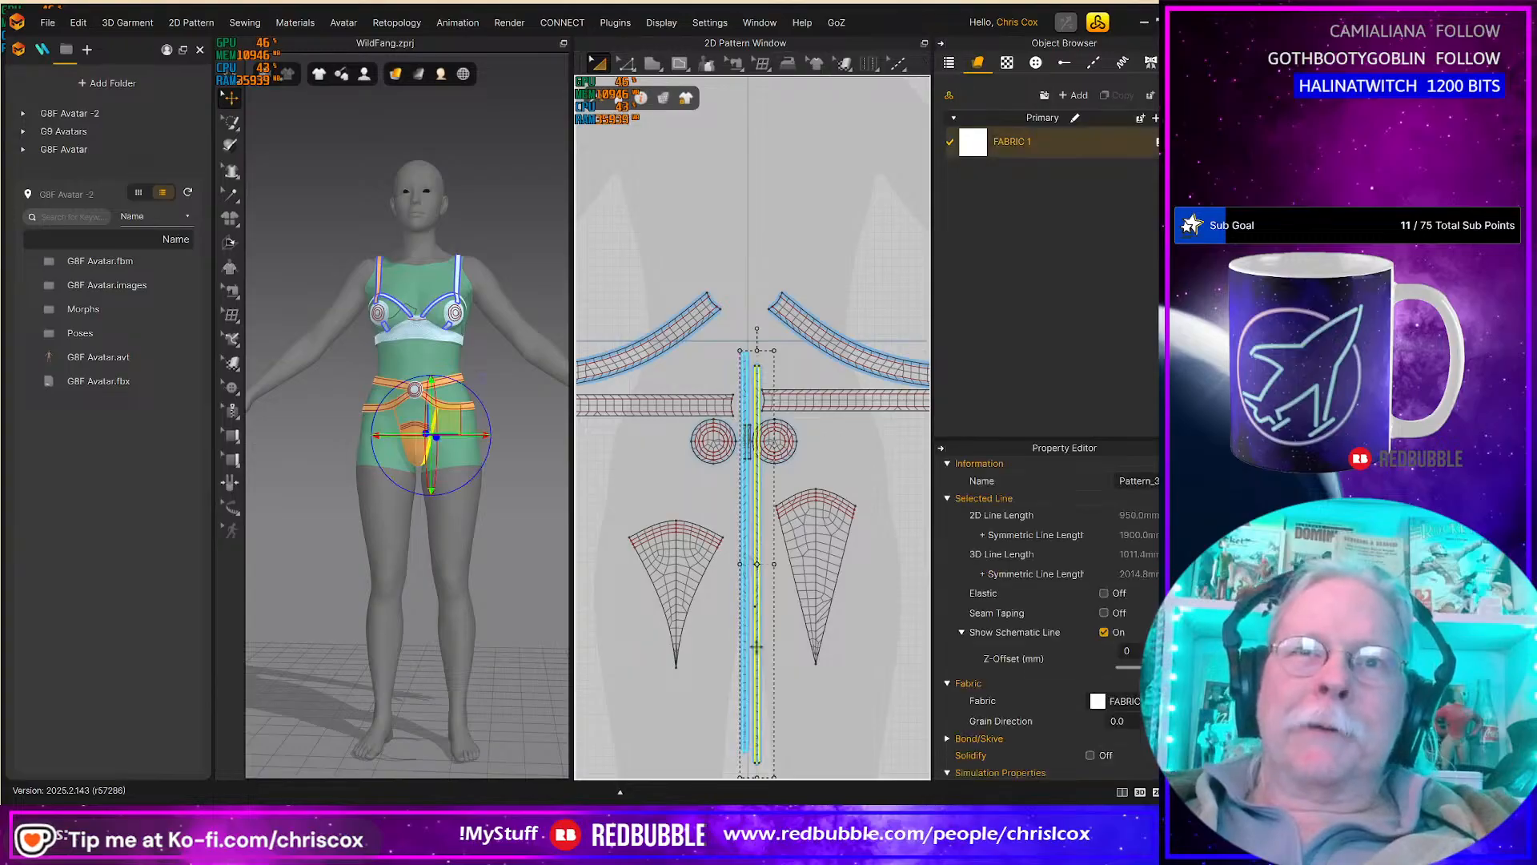
left_click_drag(756, 330, 731, 484)
scroll(780, 552, "down", 5)
left_click(847, 473)
mouse_move(914, 426)
left_mouse_down()
mouse_move(889, 425)
mouse_move(908, 433)
left_mouse_up()
scroll(907, 433, "down", 5)
scroll(789, 458, "up", 5)
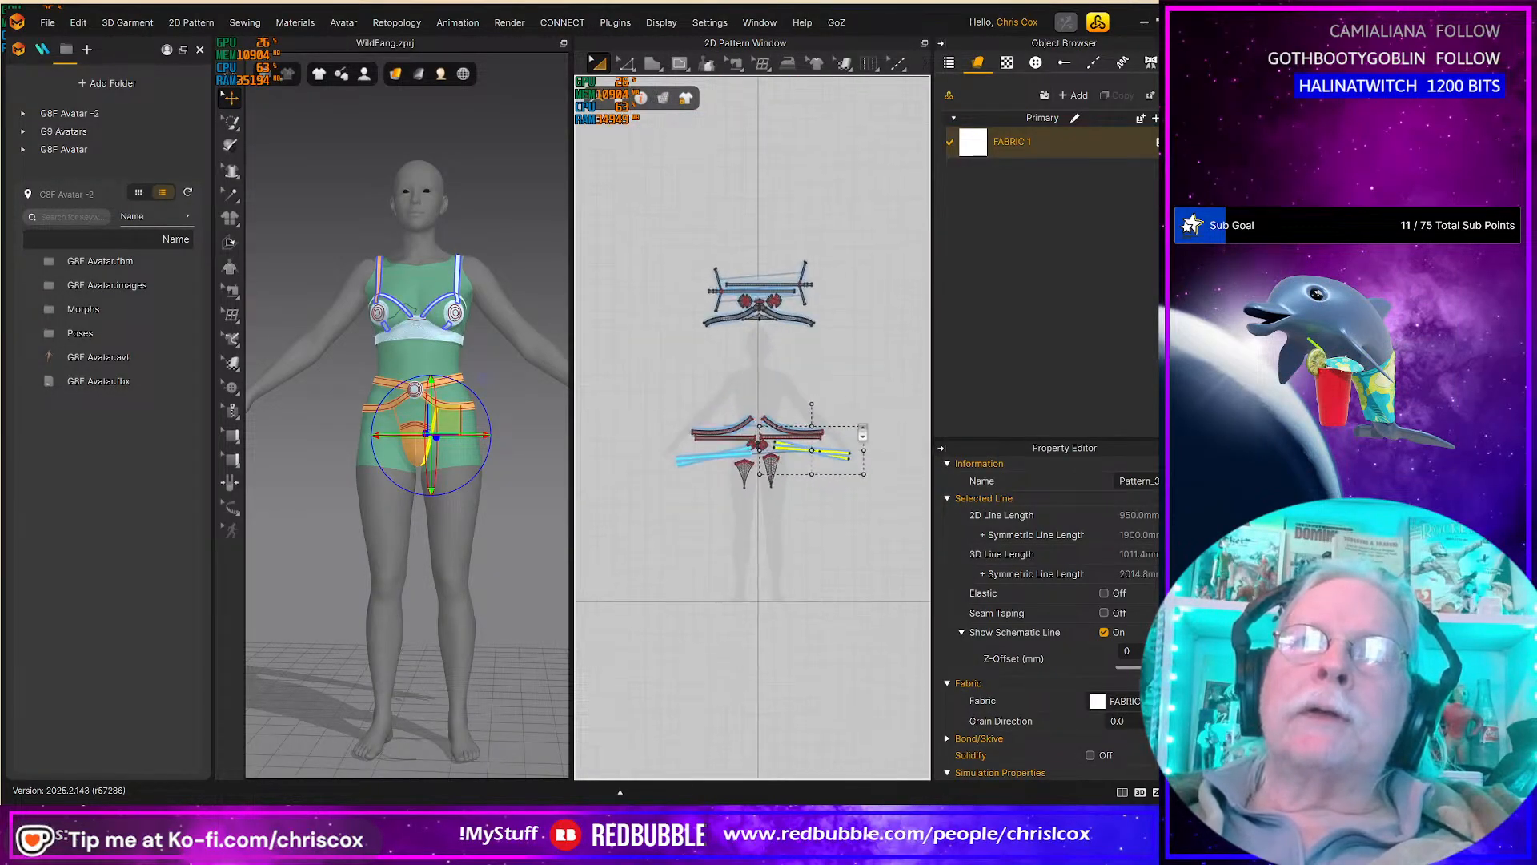
left_click_drag(789, 458, 892, 427)
key("ctrl+z")
key("ctrl+z")
key("ctrl+z")
key("ctrl+z")
key("ctrl+z")
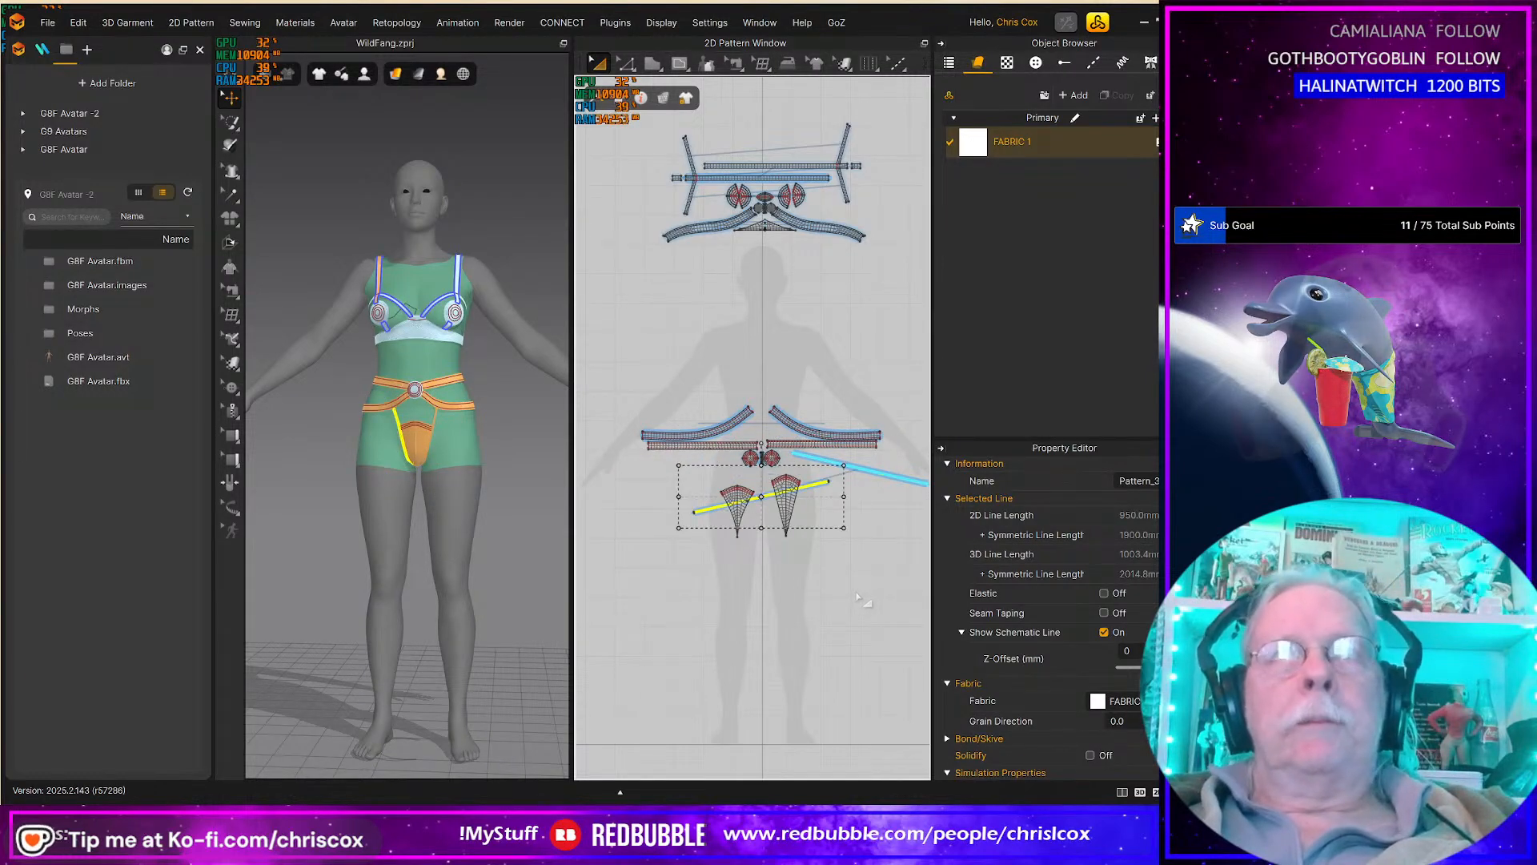
key("ctrl+z")
key("ctrl+z")
key("ctrl+z")
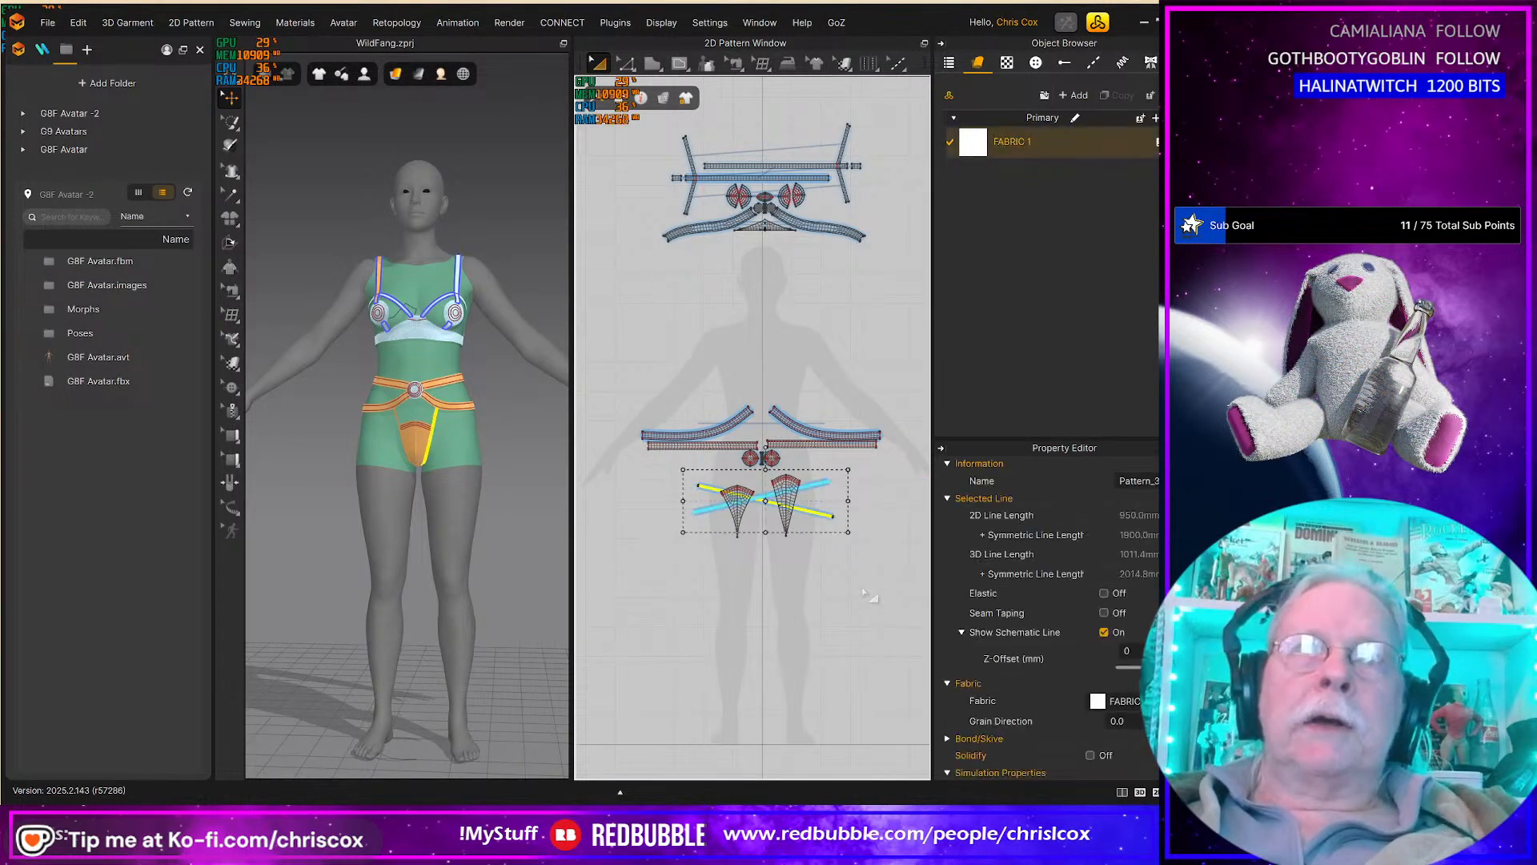
Step: Move the right-hand strip aside and turn both narrow strips from vertical to horizontal
scroll(869, 588, "up", 3)
scroll(869, 586, "up", 2)
middle_click_drag(720, 425, 793, 546)
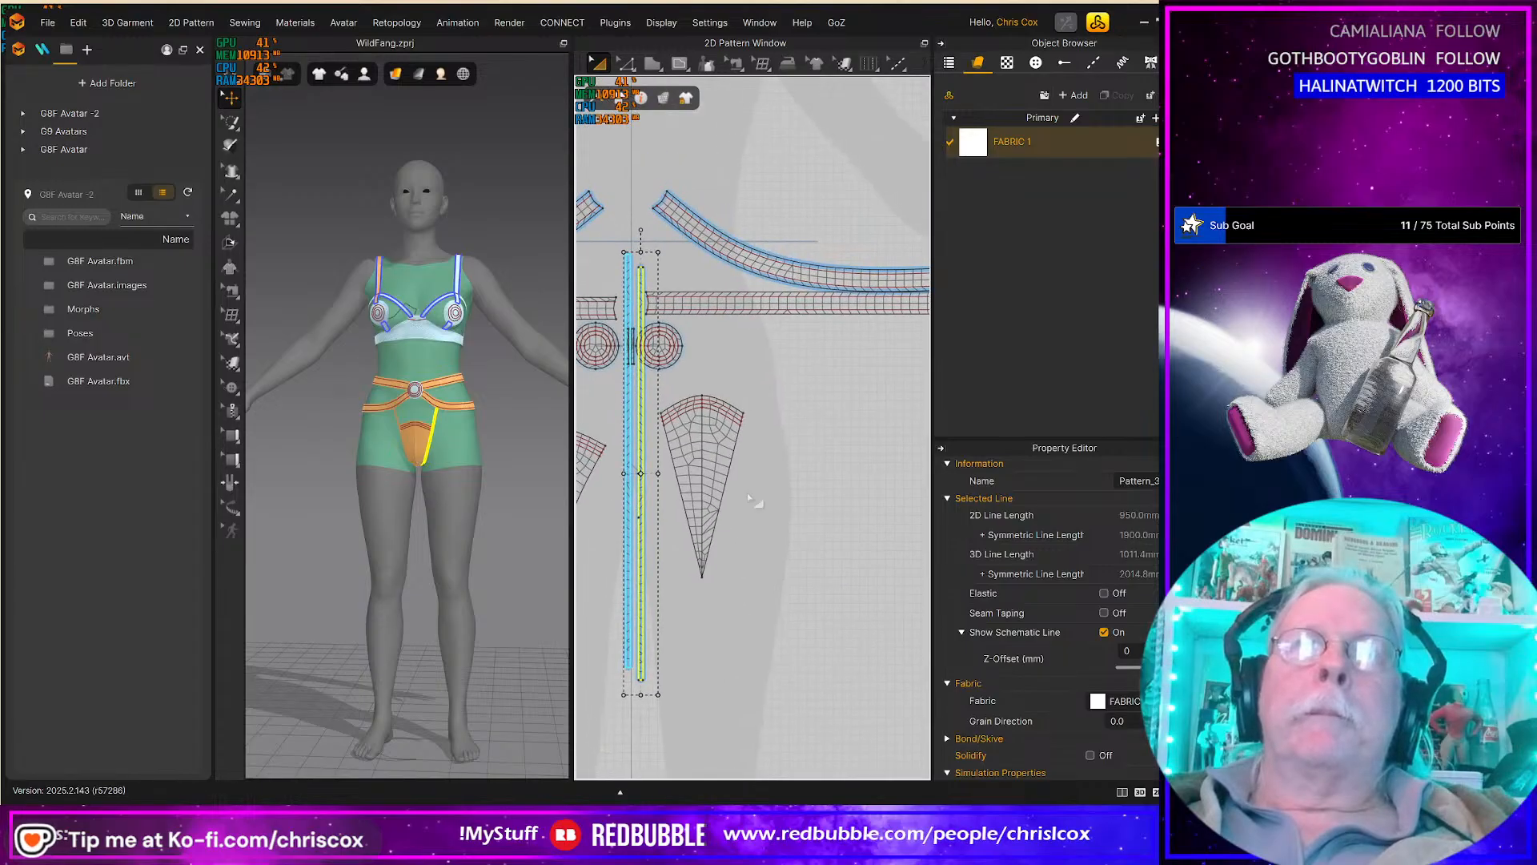
middle_click_drag(711, 456, 773, 602)
left_click(826, 508)
left_click_drag(705, 546, 873, 557)
scroll(872, 558, "down", 2)
scroll(872, 560, "down", 3)
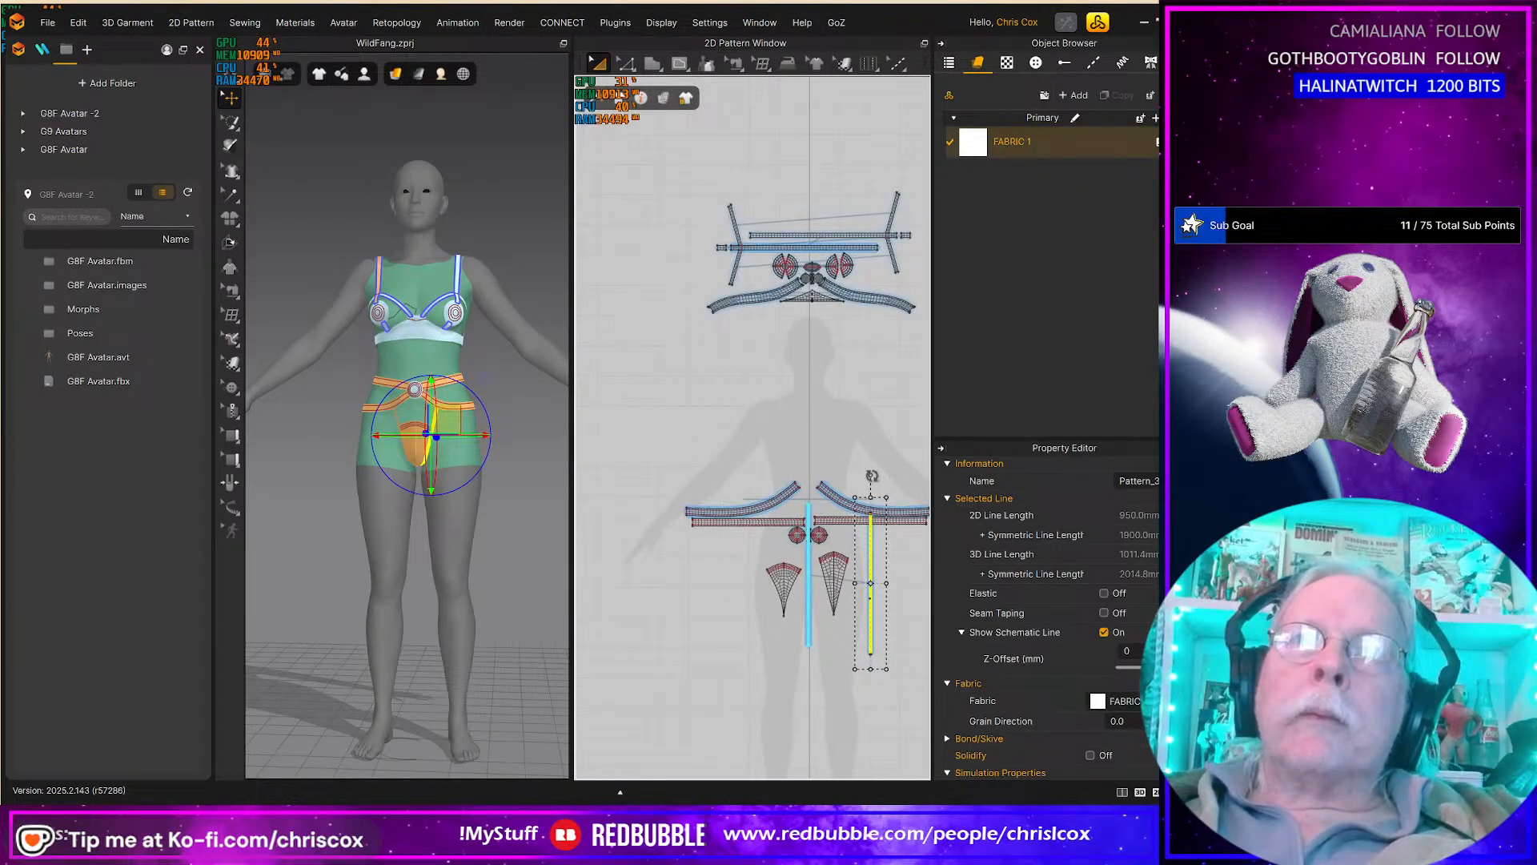
left_click_drag(866, 474, 732, 579)
scroll(758, 665, "down", 4)
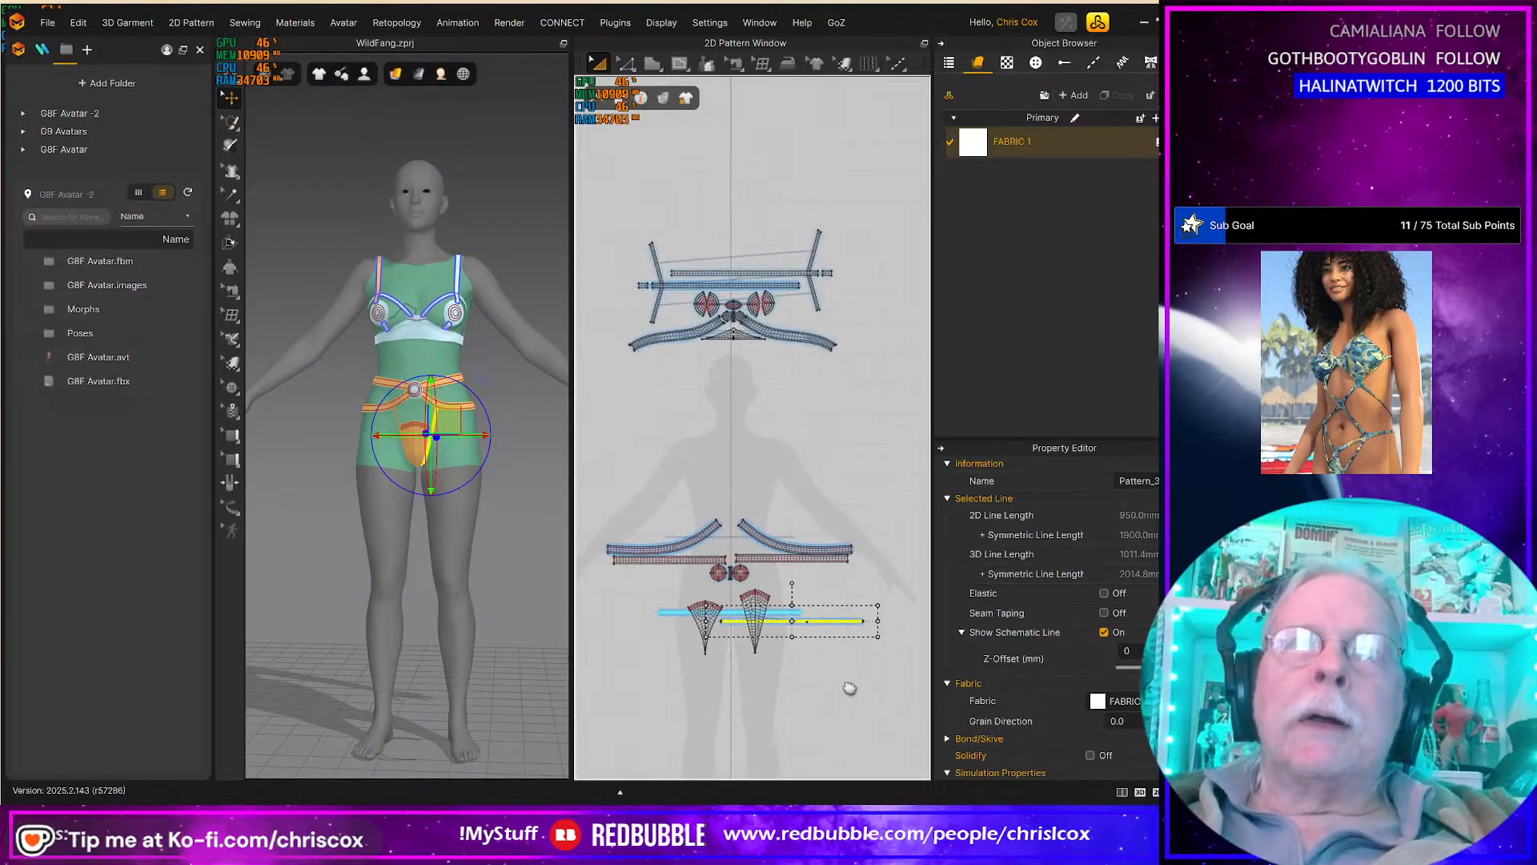
scroll(846, 690, "up", 4)
middle_click_drag(766, 645, 803, 677)
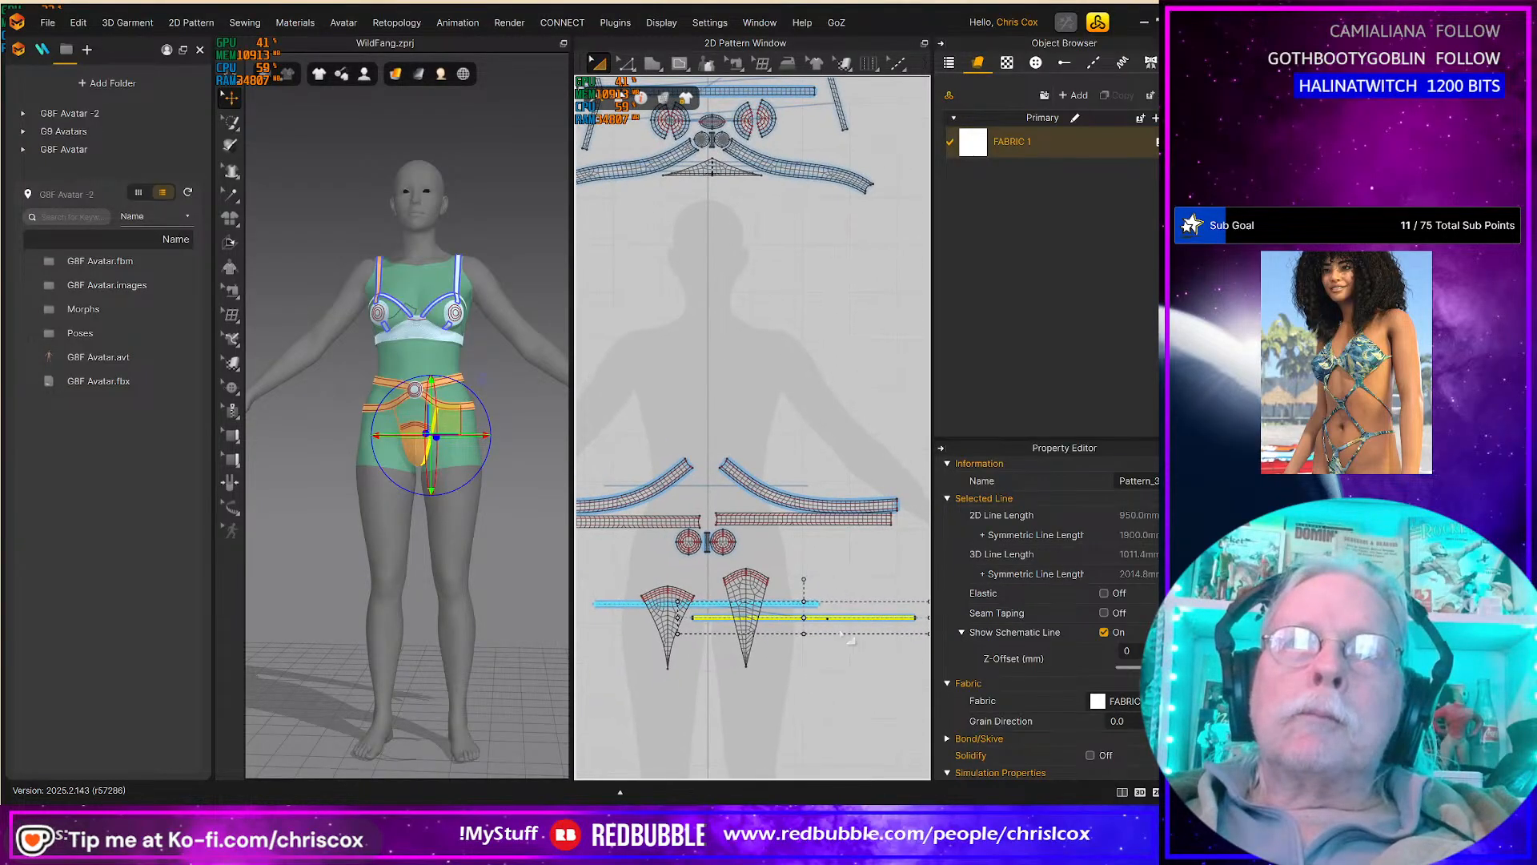
Step: Move both horizontal strips up under the waist straps, lined up with each other
left_click(840, 644)
left_click_drag(848, 617, 870, 562)
left_click_drag(720, 603, 604, 567)
middle_click_drag(746, 539, 789, 518)
scroll(801, 520, "down", 3)
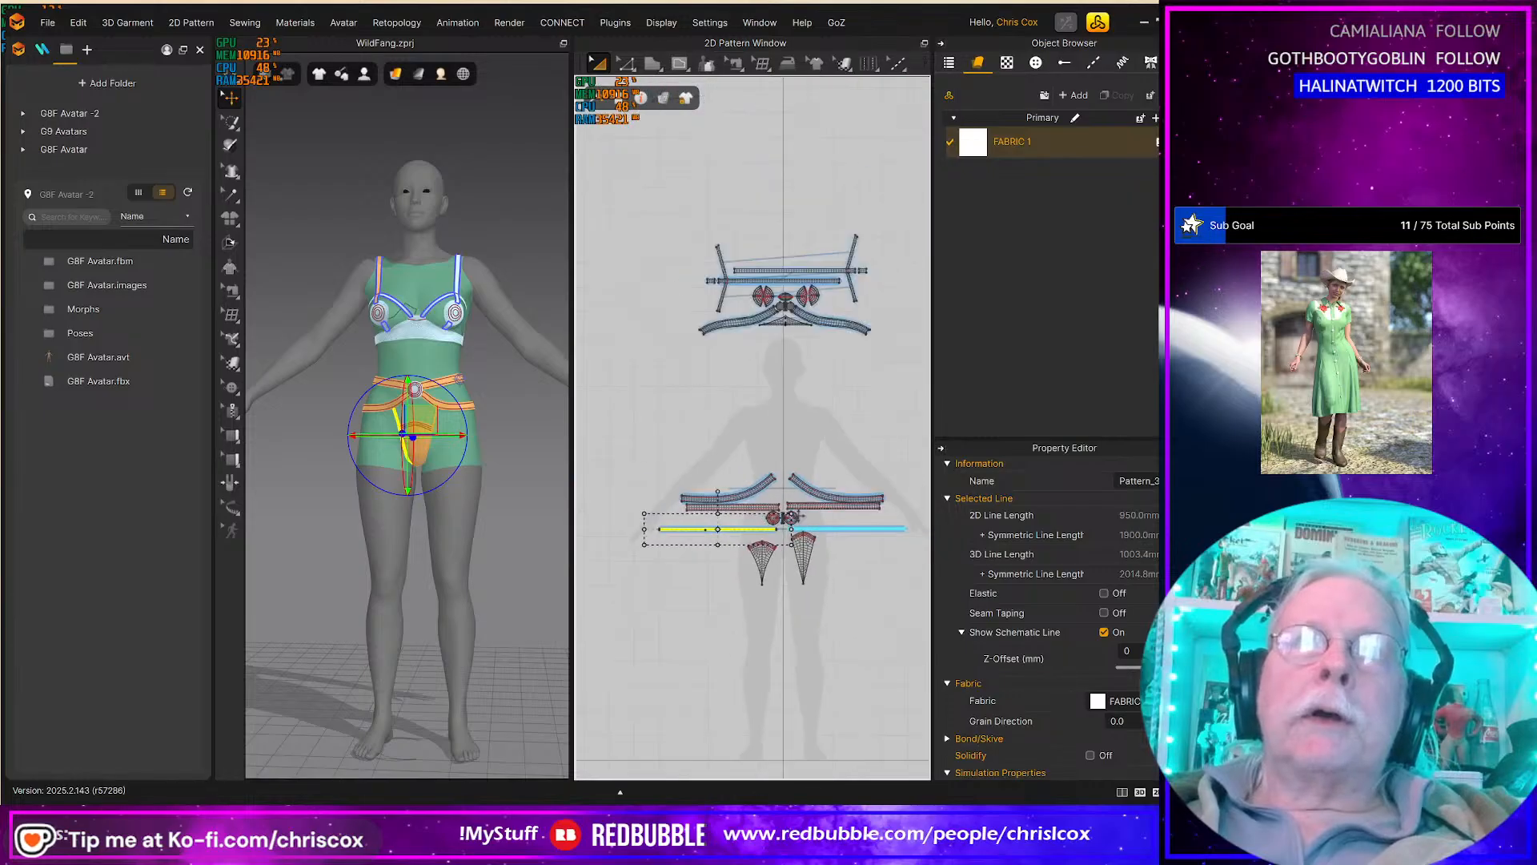
Step: Marquee-select the lower pattern pieces and place them just below the top's pieces
left_click_drag(582, 419, 939, 661)
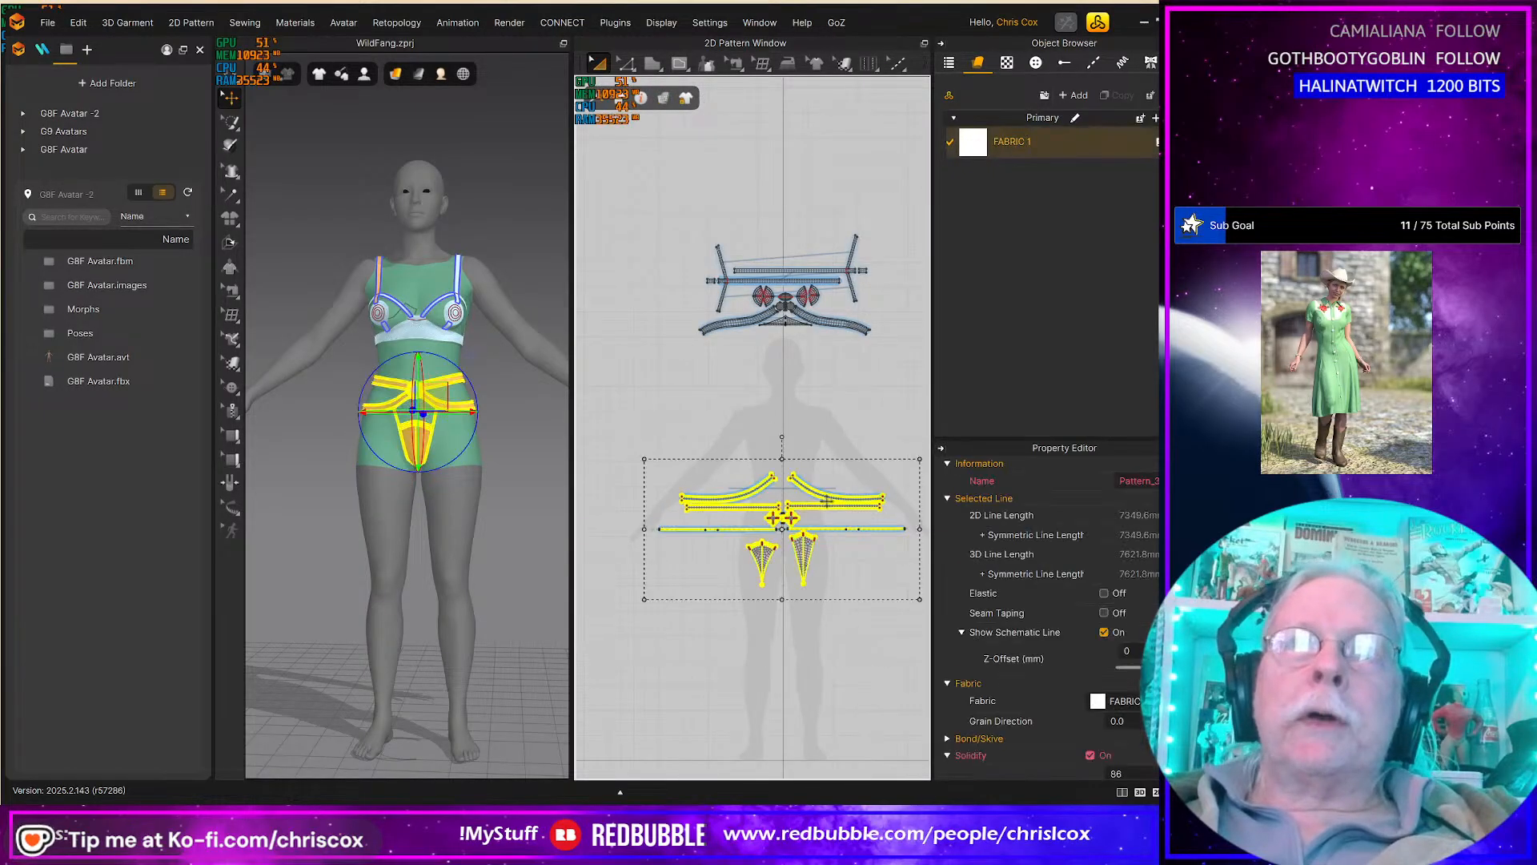
key("ctrl+v")
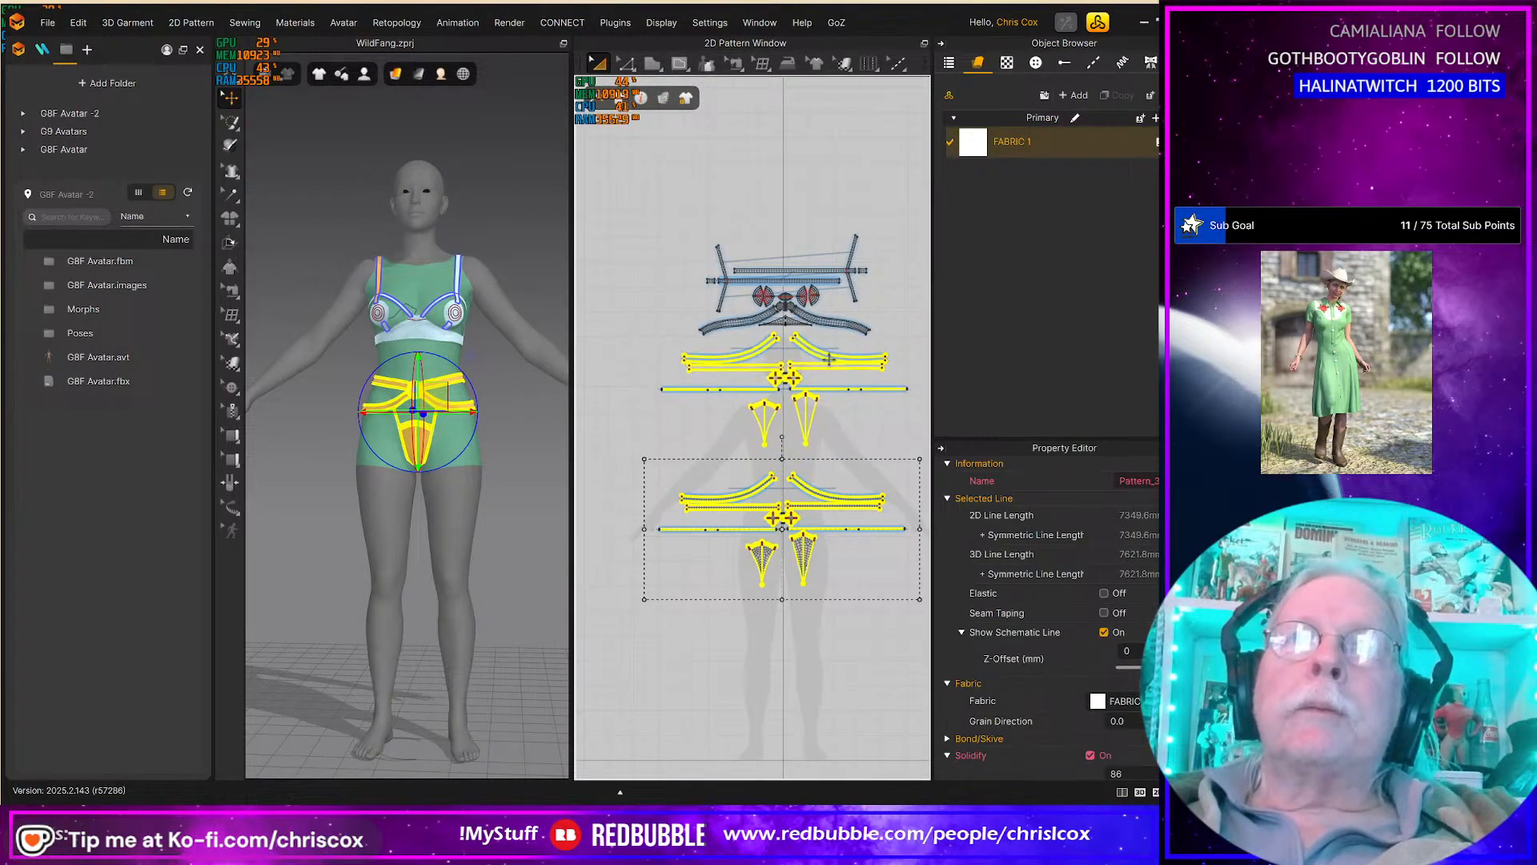
left_click(829, 359)
scroll(782, 424, "up", 4)
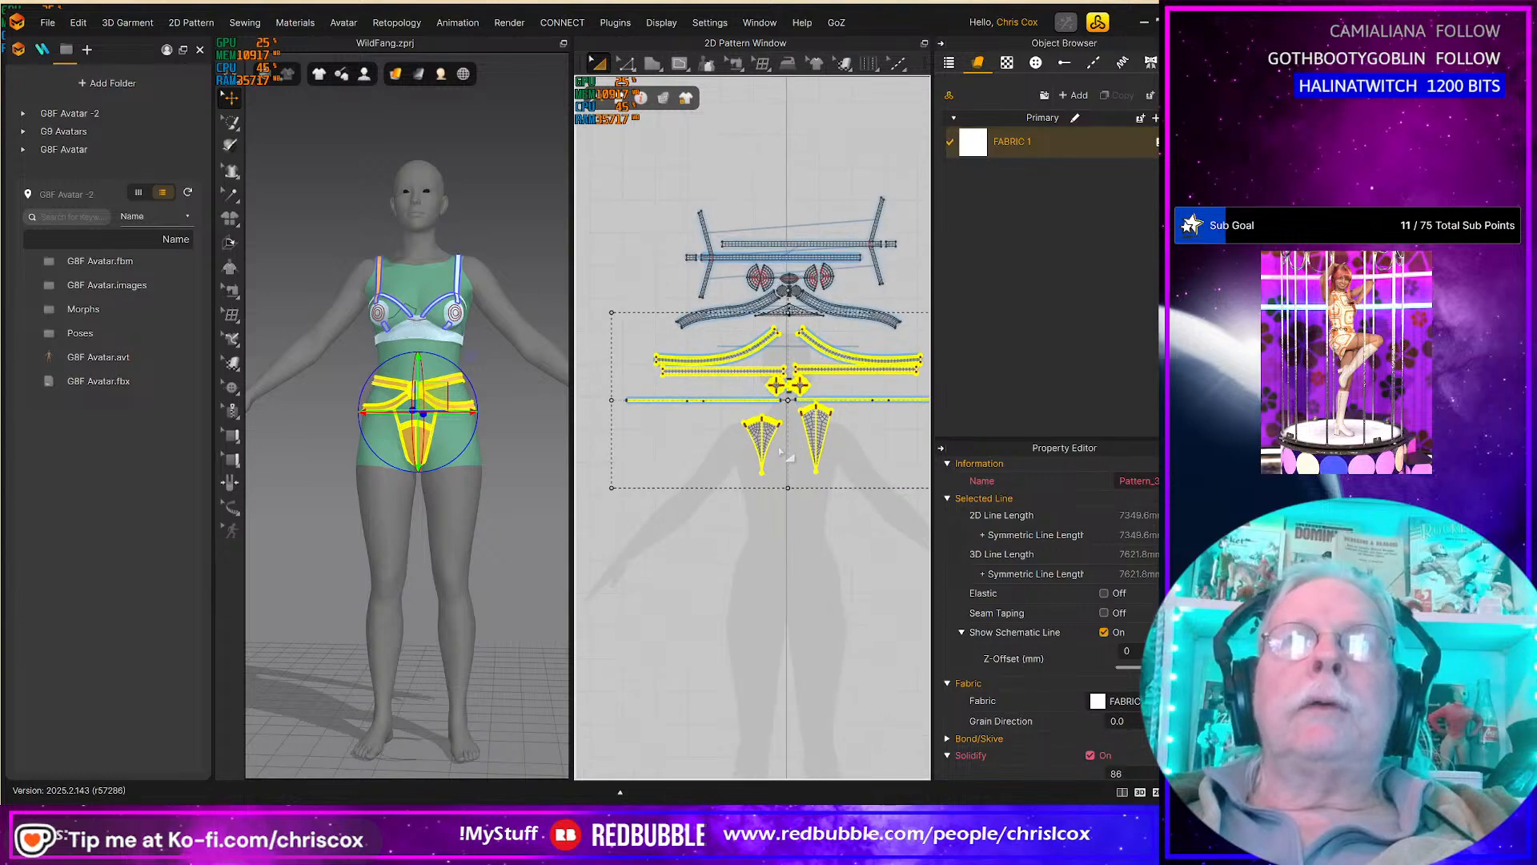
middle_click_drag(793, 425, 773, 538)
Step: Clear the selection and switch the panel to the UV Editor
scroll(789, 530, "down", 3)
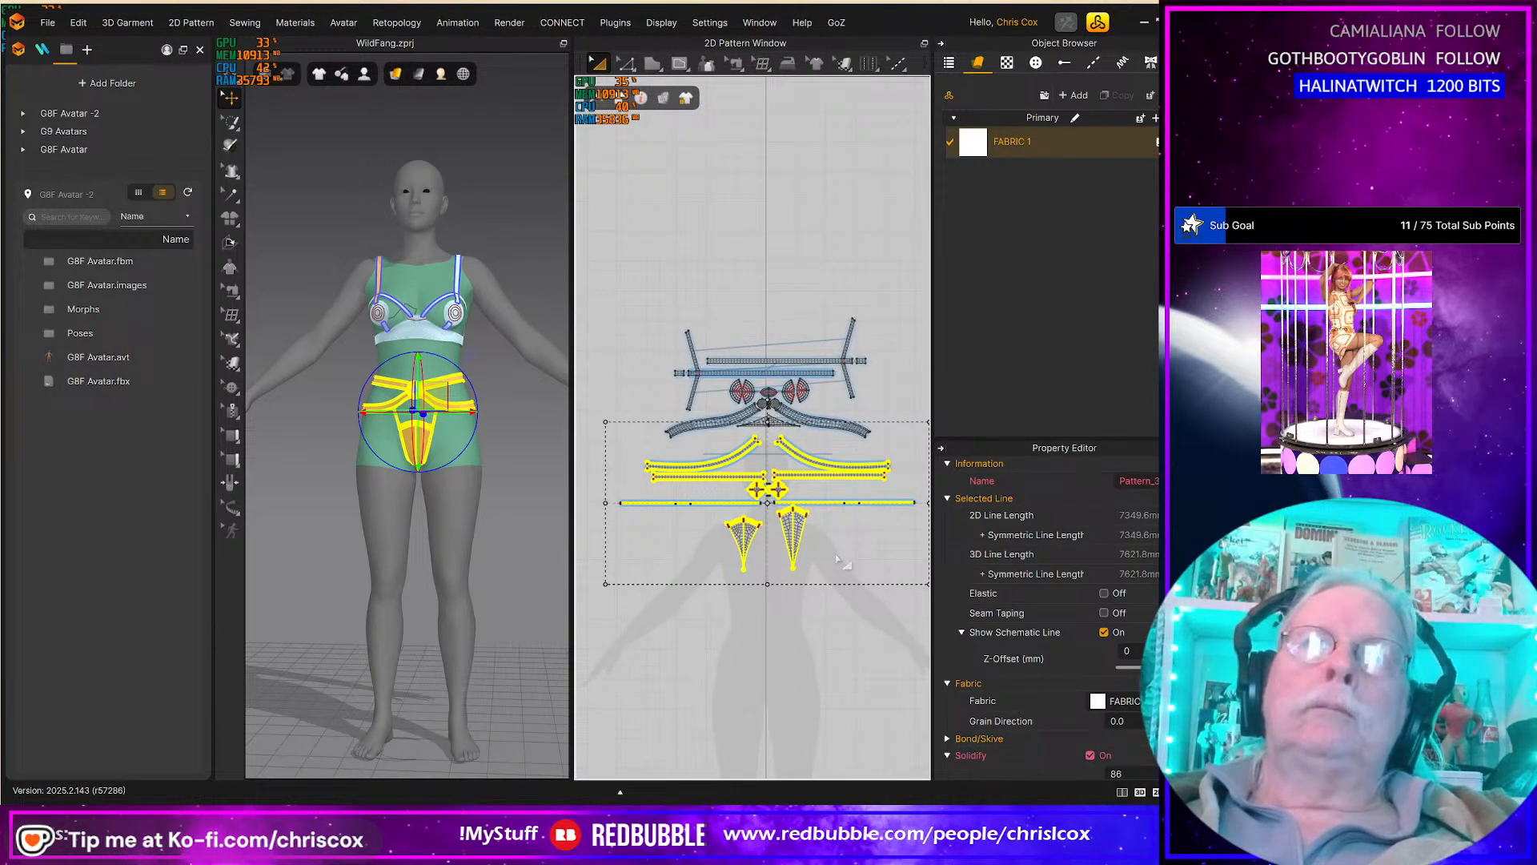
left_click(843, 576)
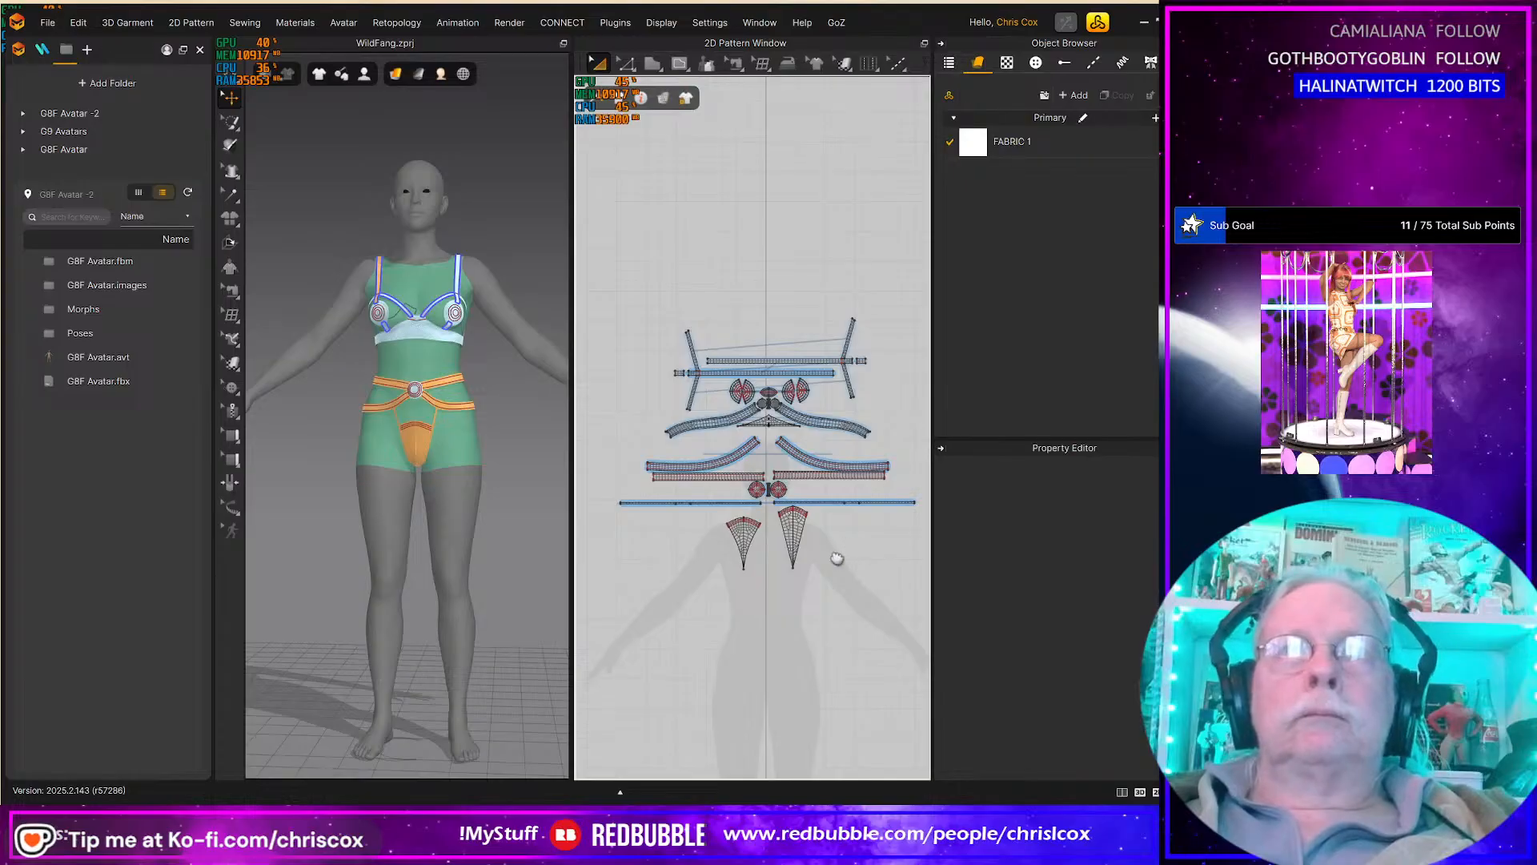
scroll(837, 557, "down", 2)
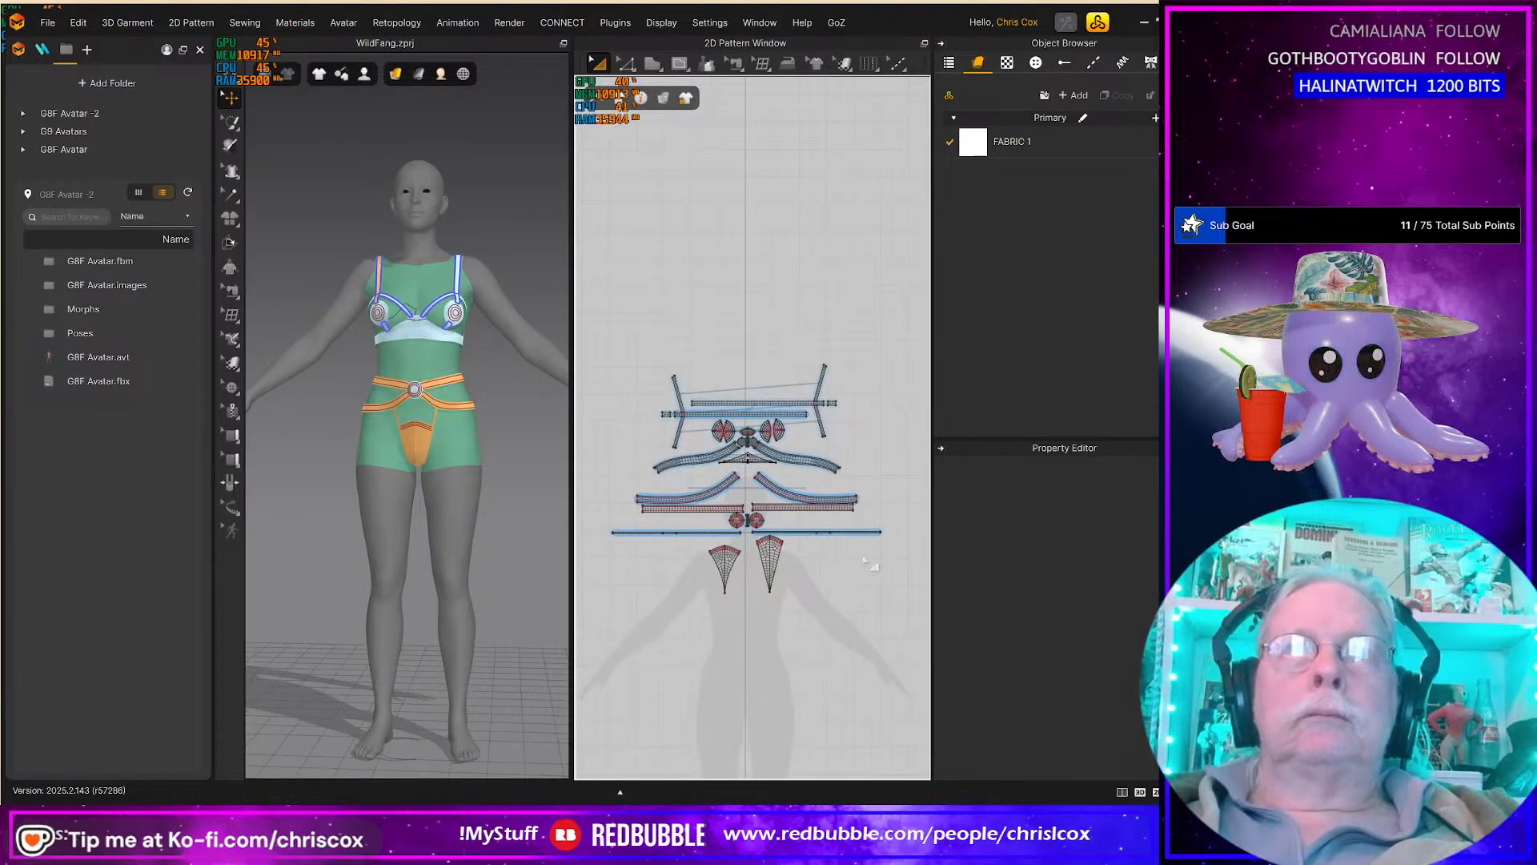
left_click(763, 50)
left_click(797, 83)
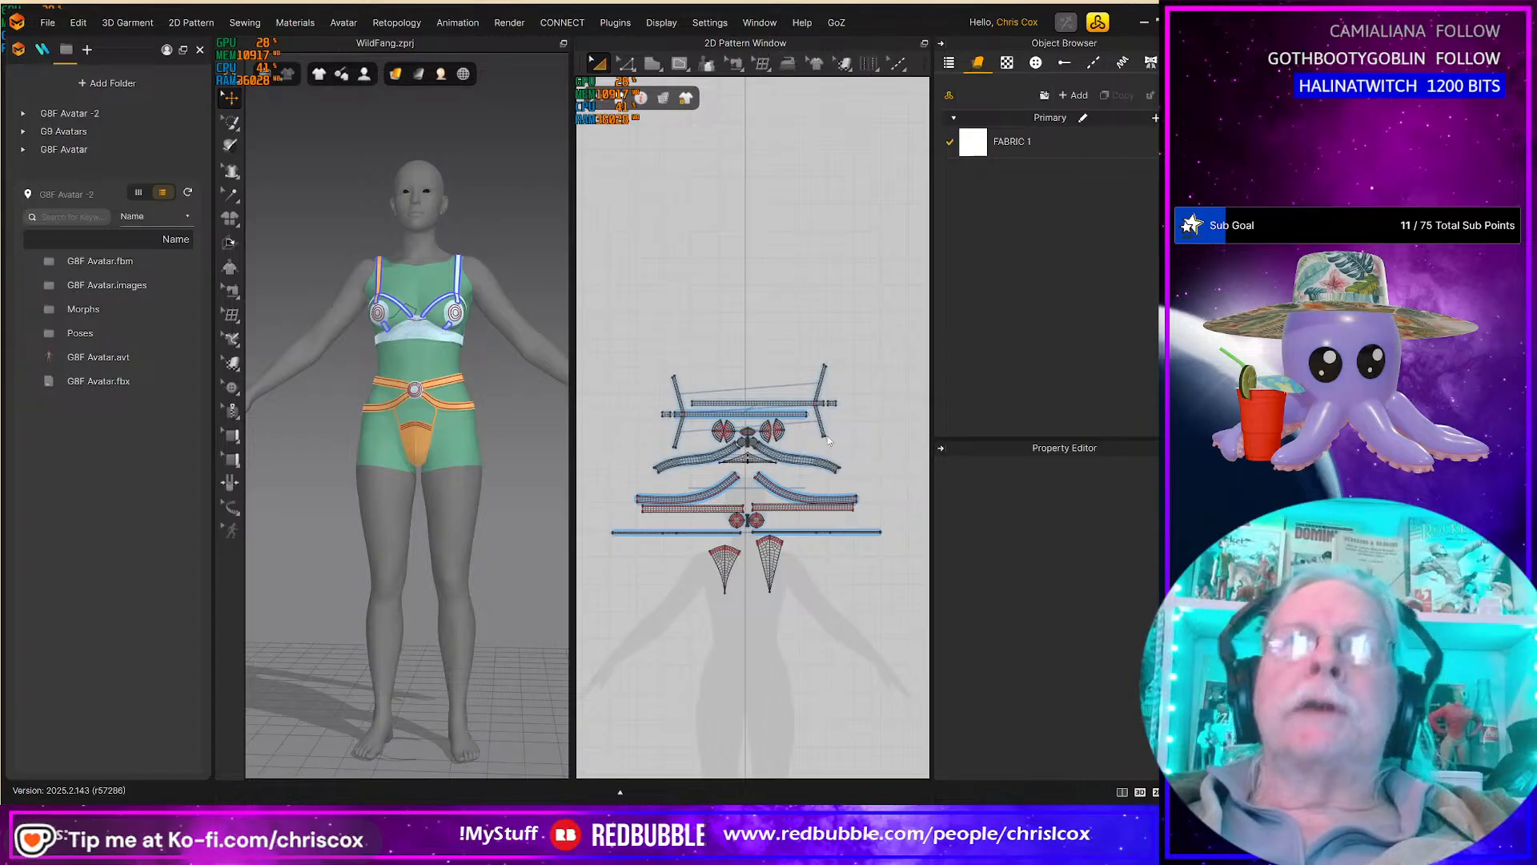
Step: Reset the UVs to the 2D pattern arrangement
right_click(820, 596)
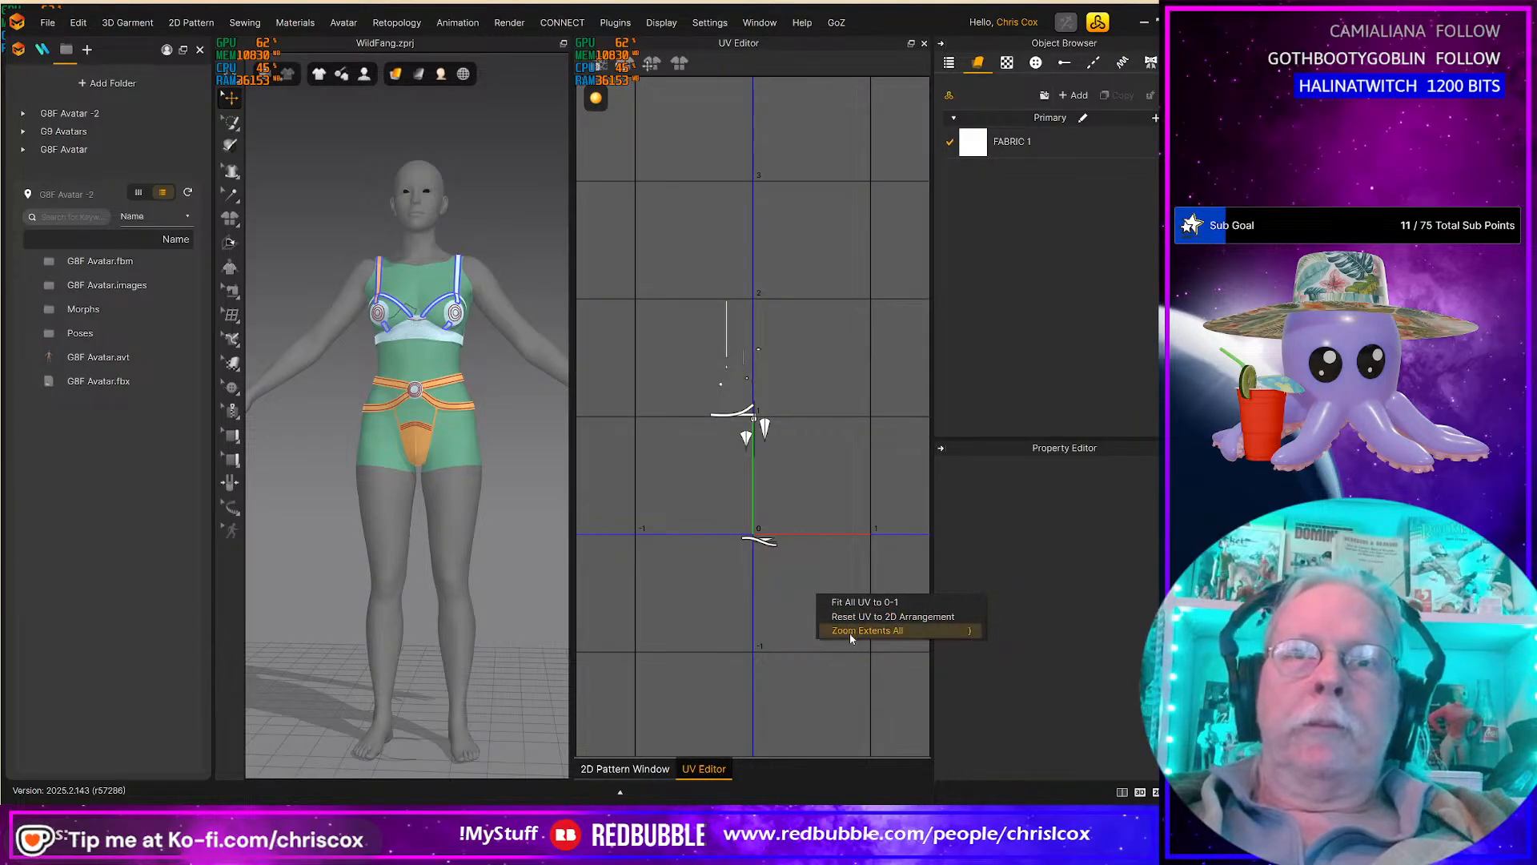
left_click(850, 614)
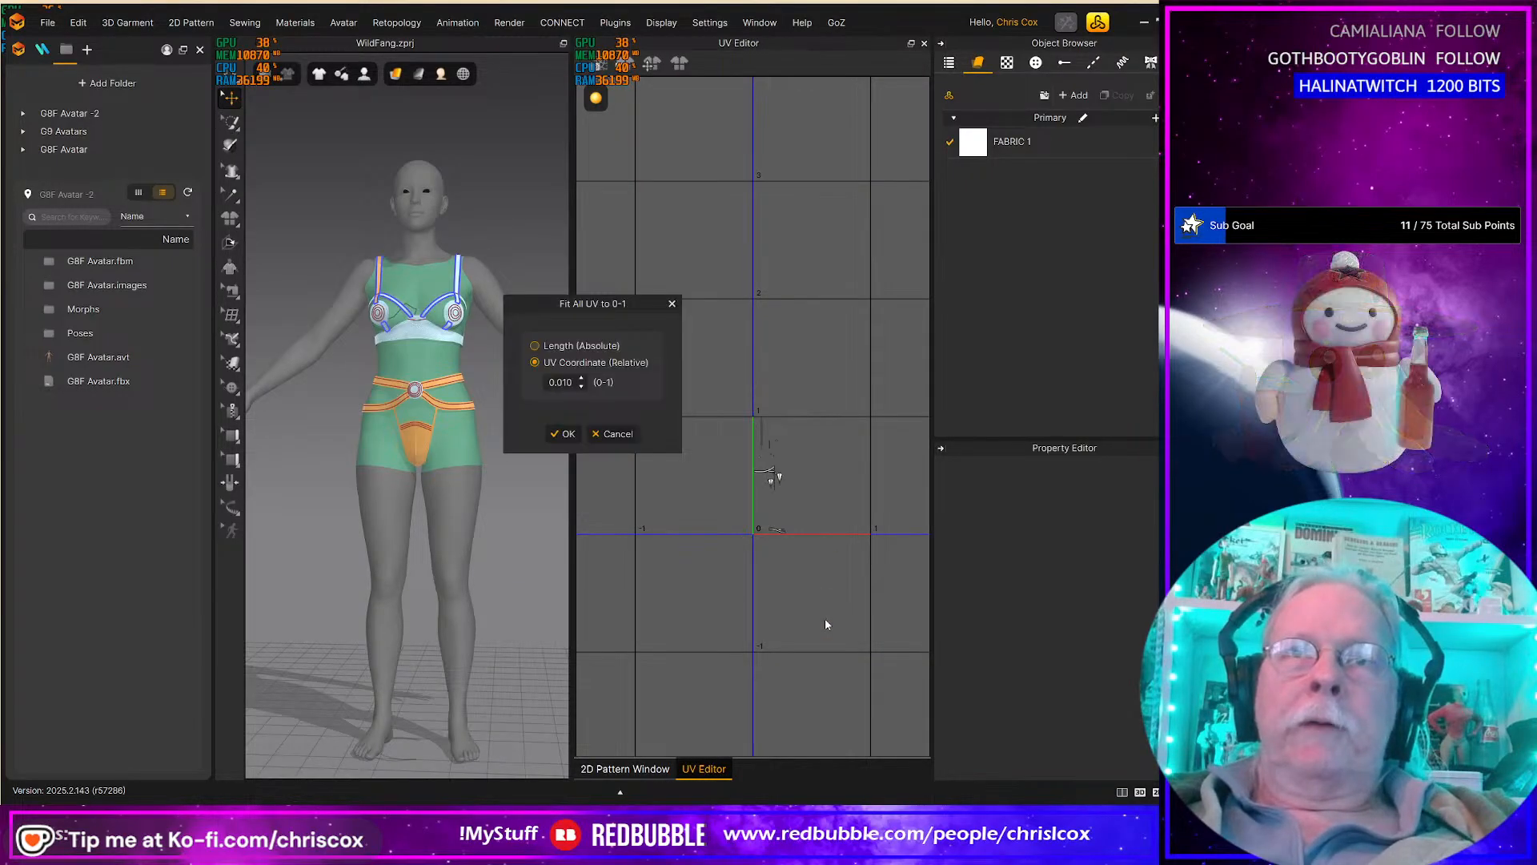
left_click(616, 436)
right_click(770, 617)
left_click(824, 642)
Step: Fit all UV islands into the 0–1 square and confirm with OK
right_click(773, 627)
left_click(804, 627)
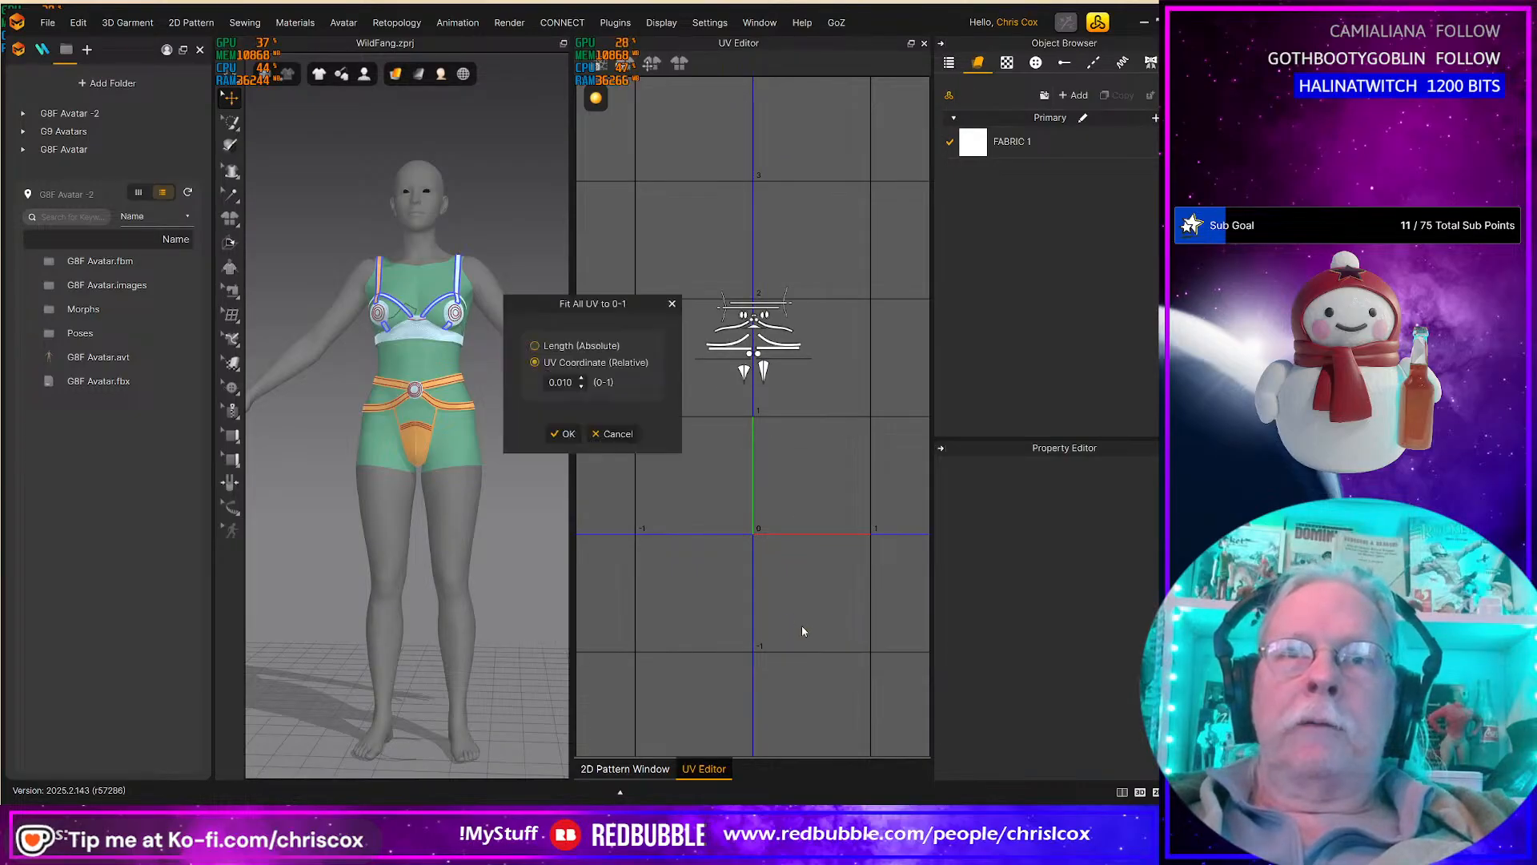
left_click(564, 433)
scroll(850, 568, "up", 6)
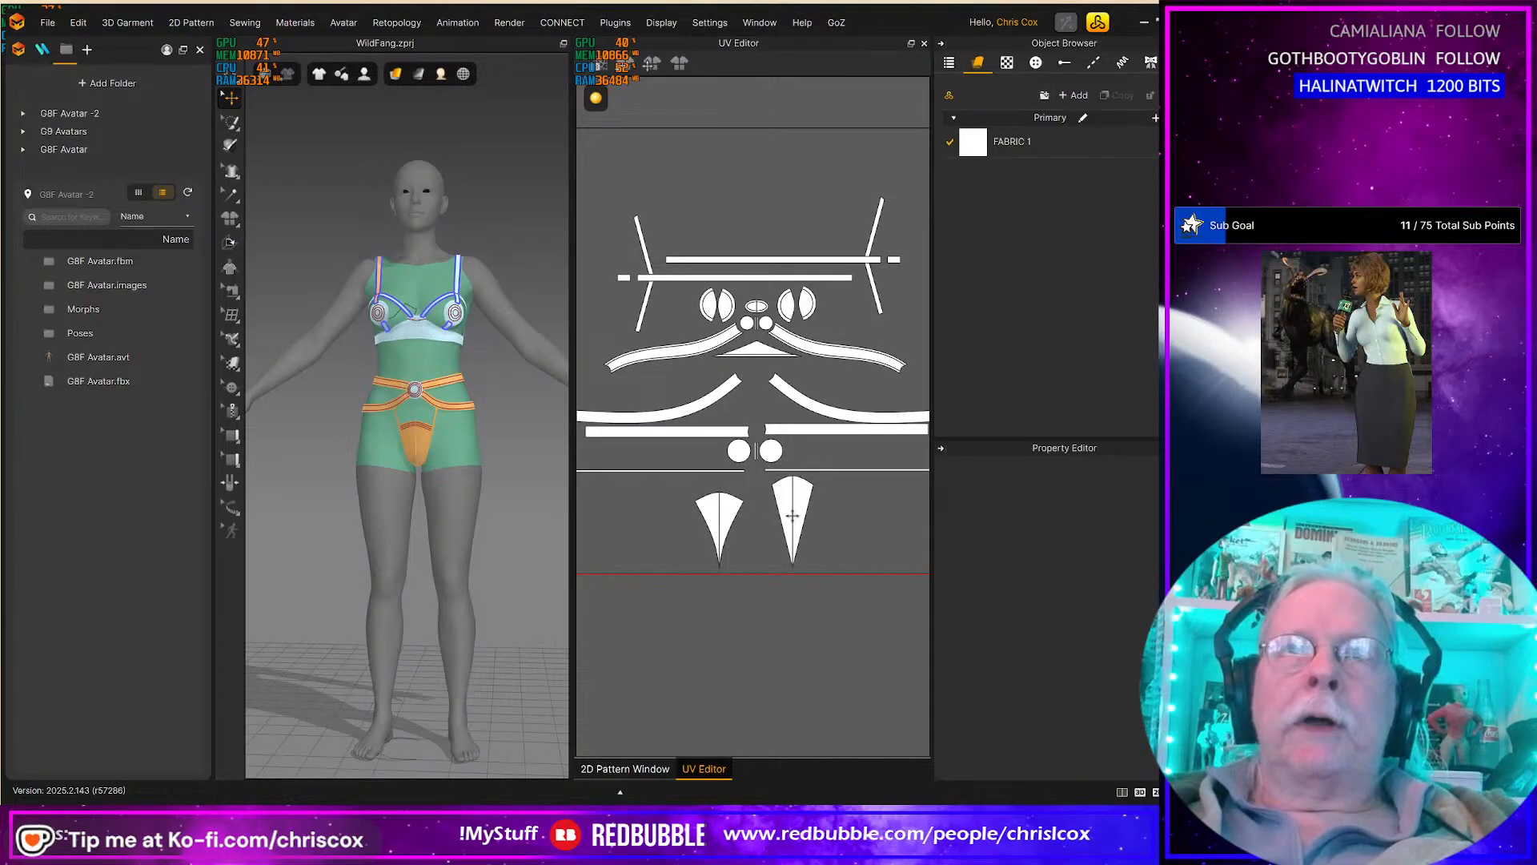
scroll(767, 418, "down", 4)
scroll(793, 481, "up", 3)
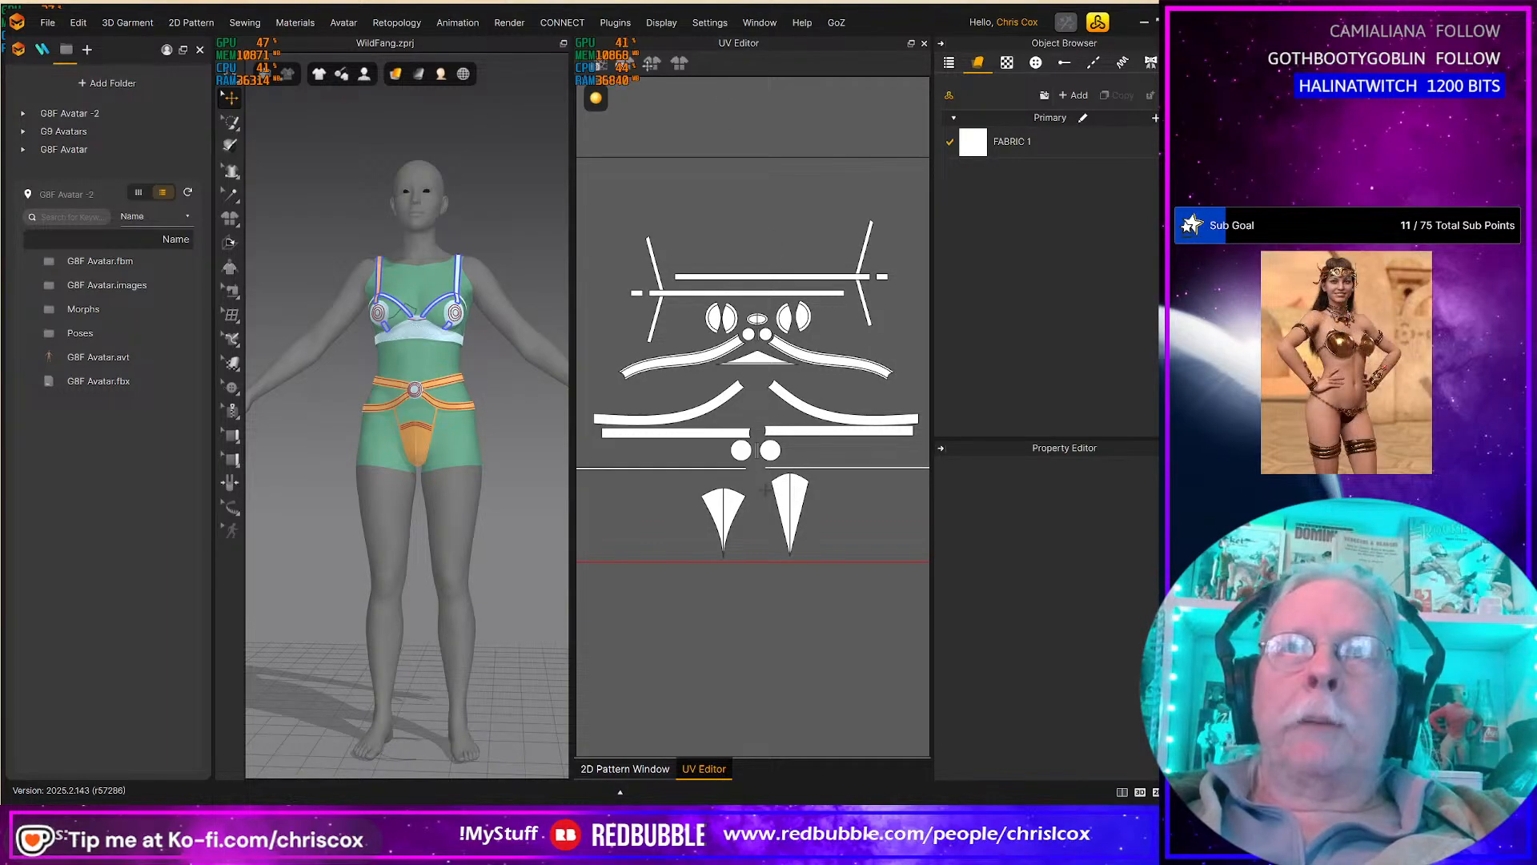
scroll(723, 401, "down", 2)
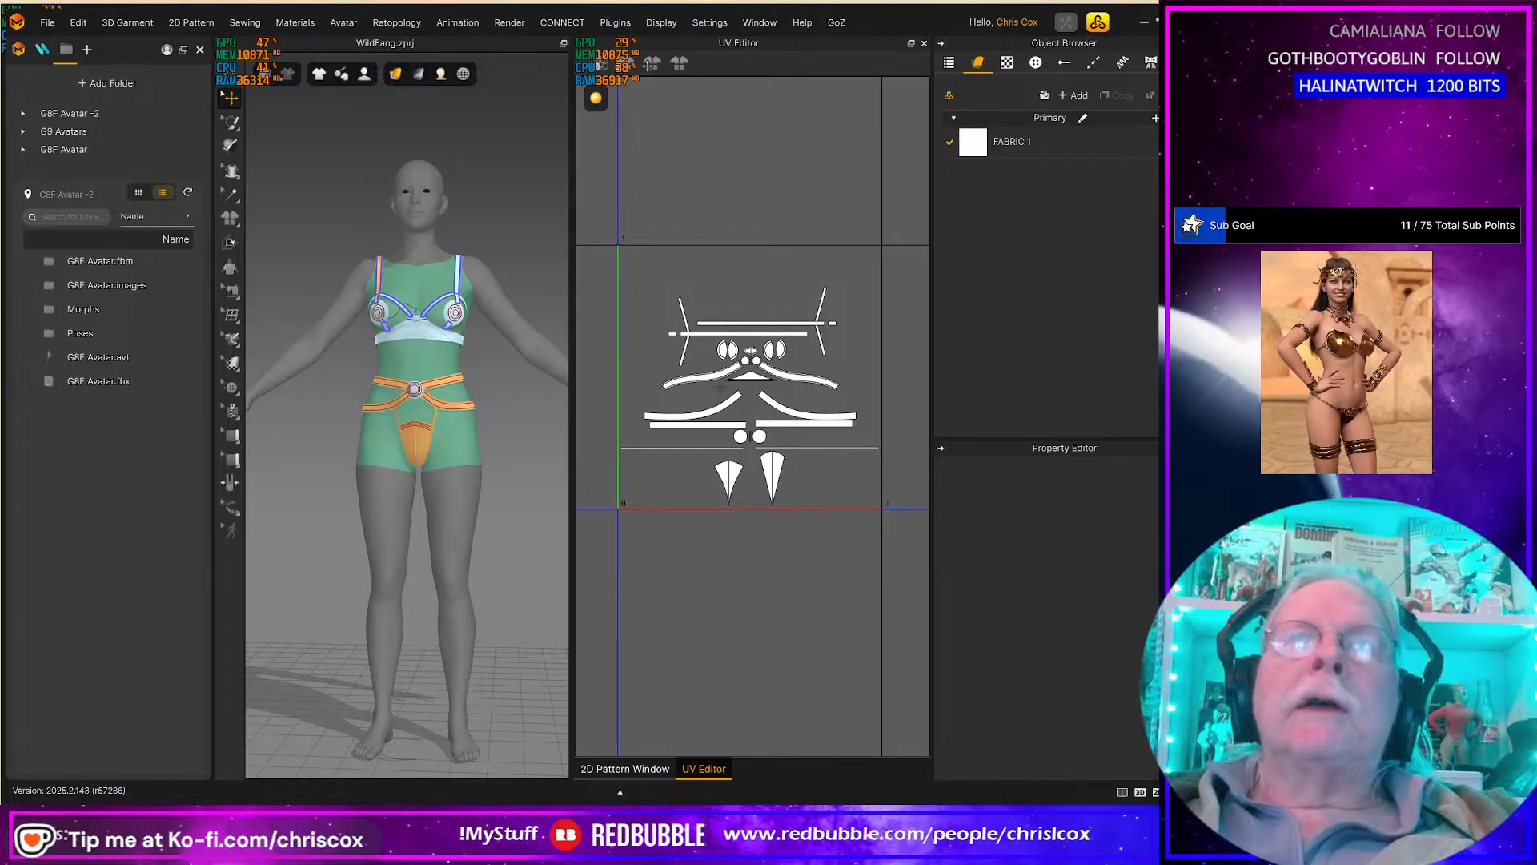
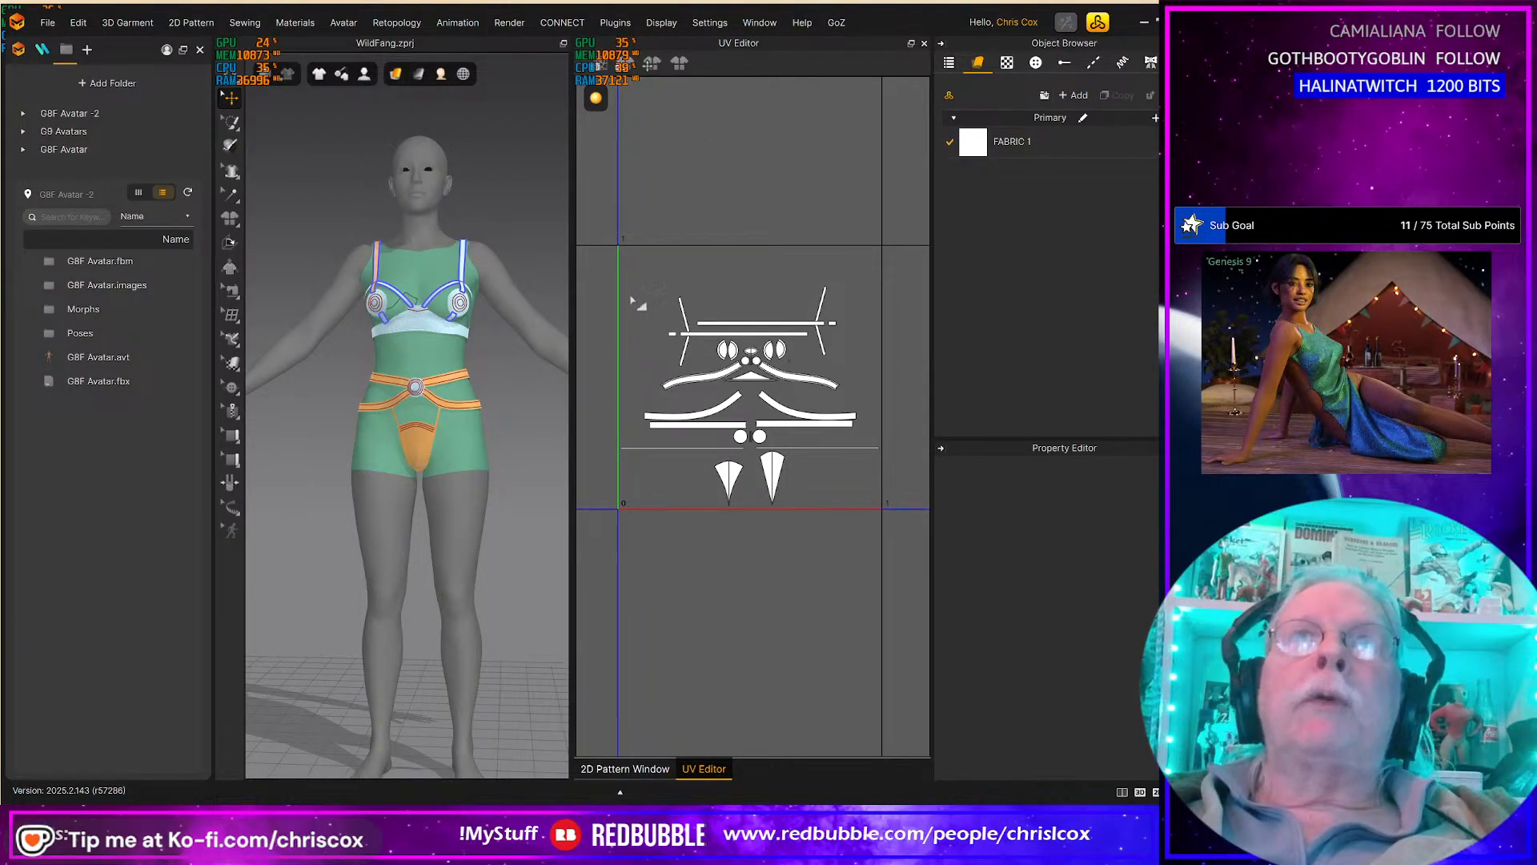
Step: Swap the UV Editor for the 2D Pattern Window showing the flat pattern layout
middle_click_drag(757, 241, 766, 190)
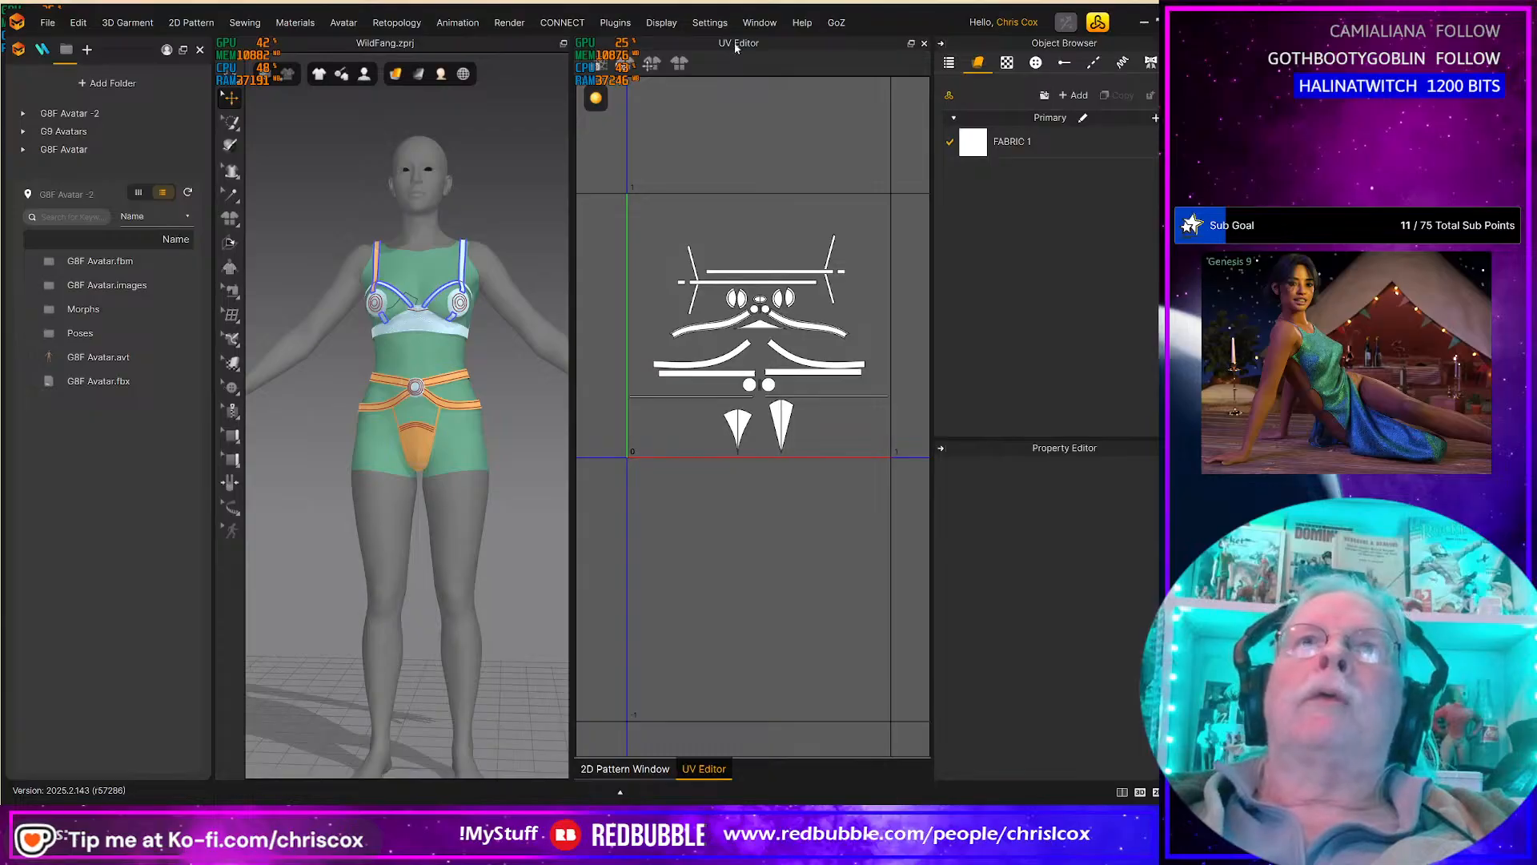
left_click(648, 770)
middle_click_drag(450, 579, 614, 626)
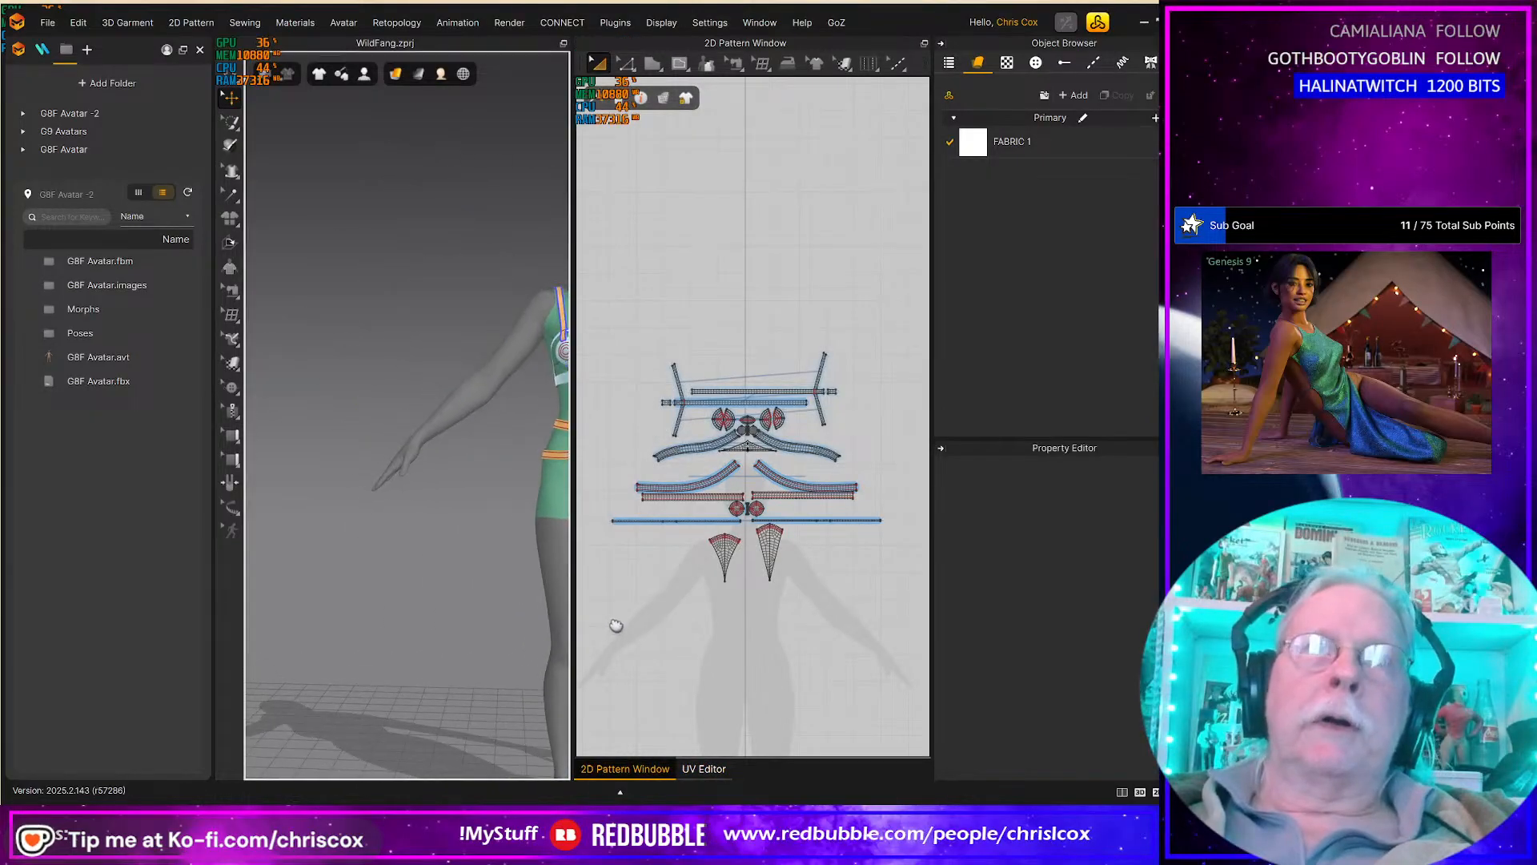
scroll(435, 512, "down", 2)
scroll(438, 513, "up", 5)
Step: Frame the avatar's arm in the 3D view and re-centre the pattern layout in 2D
middle_click_drag(442, 515, 349, 532)
right_click_drag(376, 544, 424, 545)
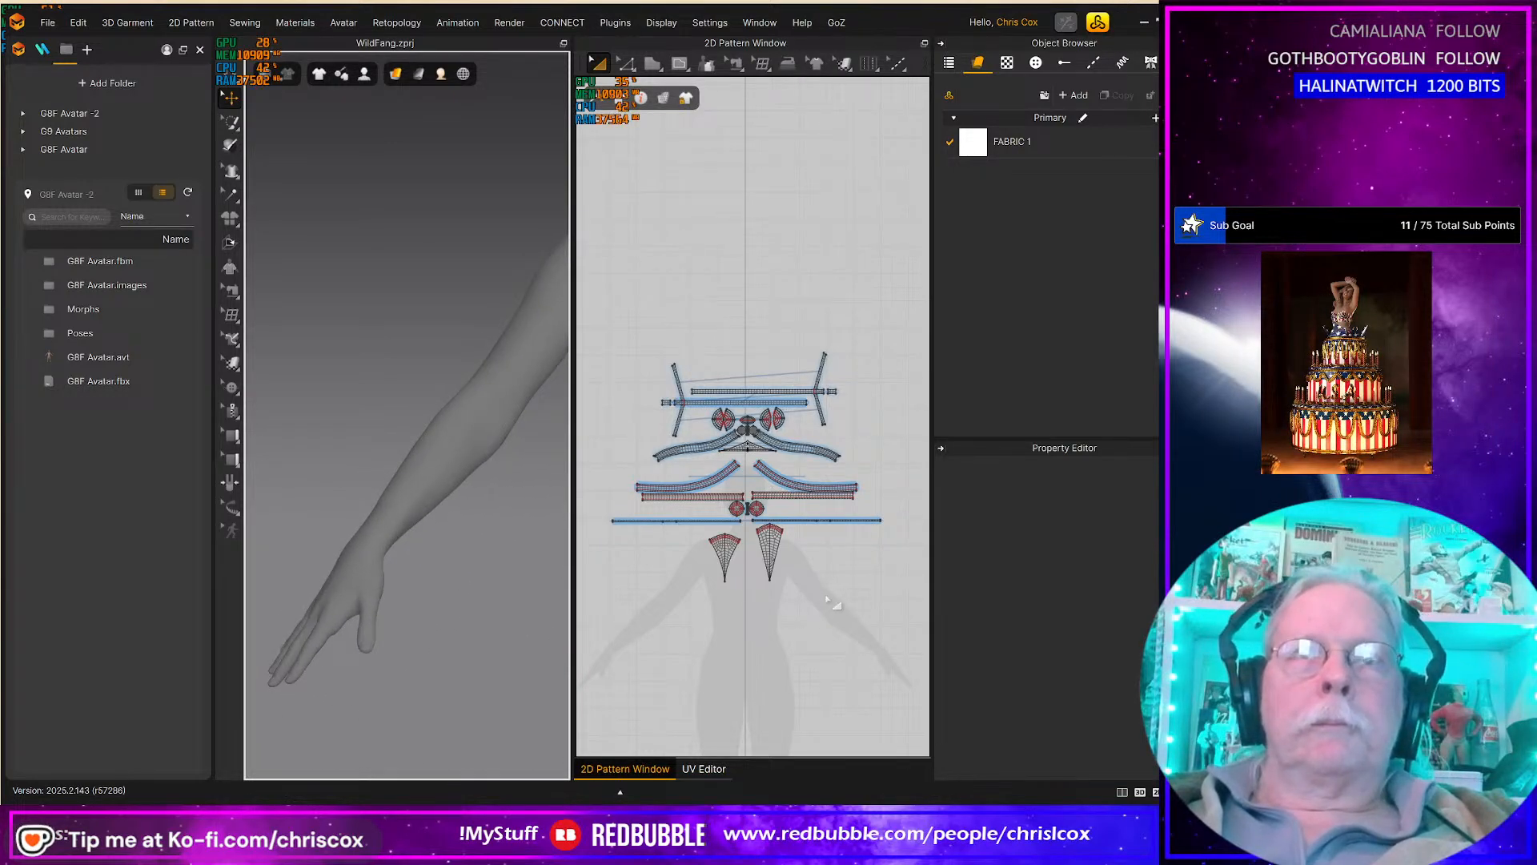
scroll(831, 602, "up", 2)
scroll(790, 622, "down", 3)
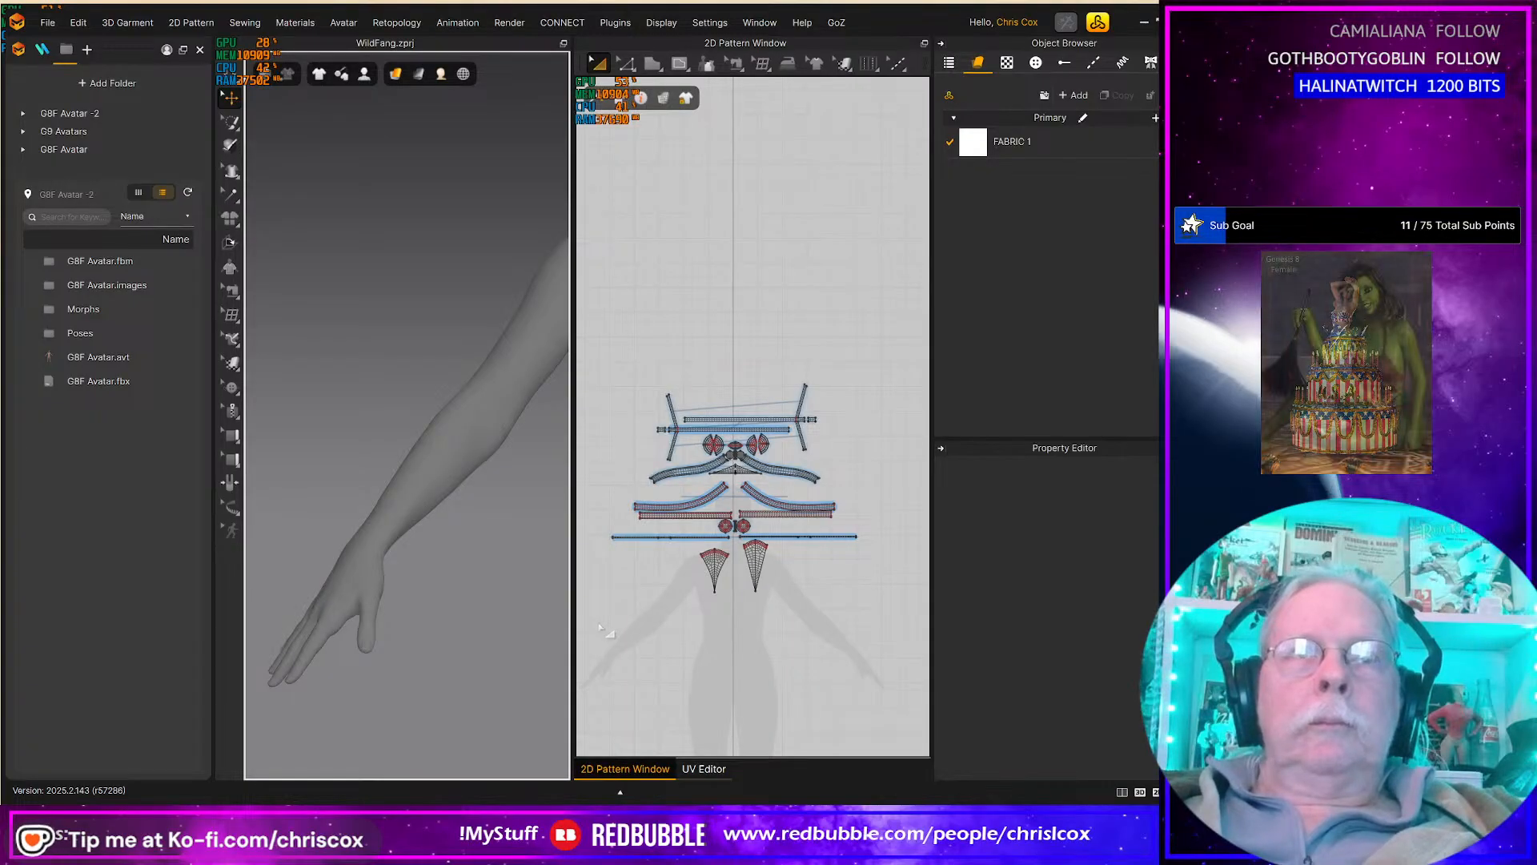
middle_click_drag(673, 619, 702, 583)
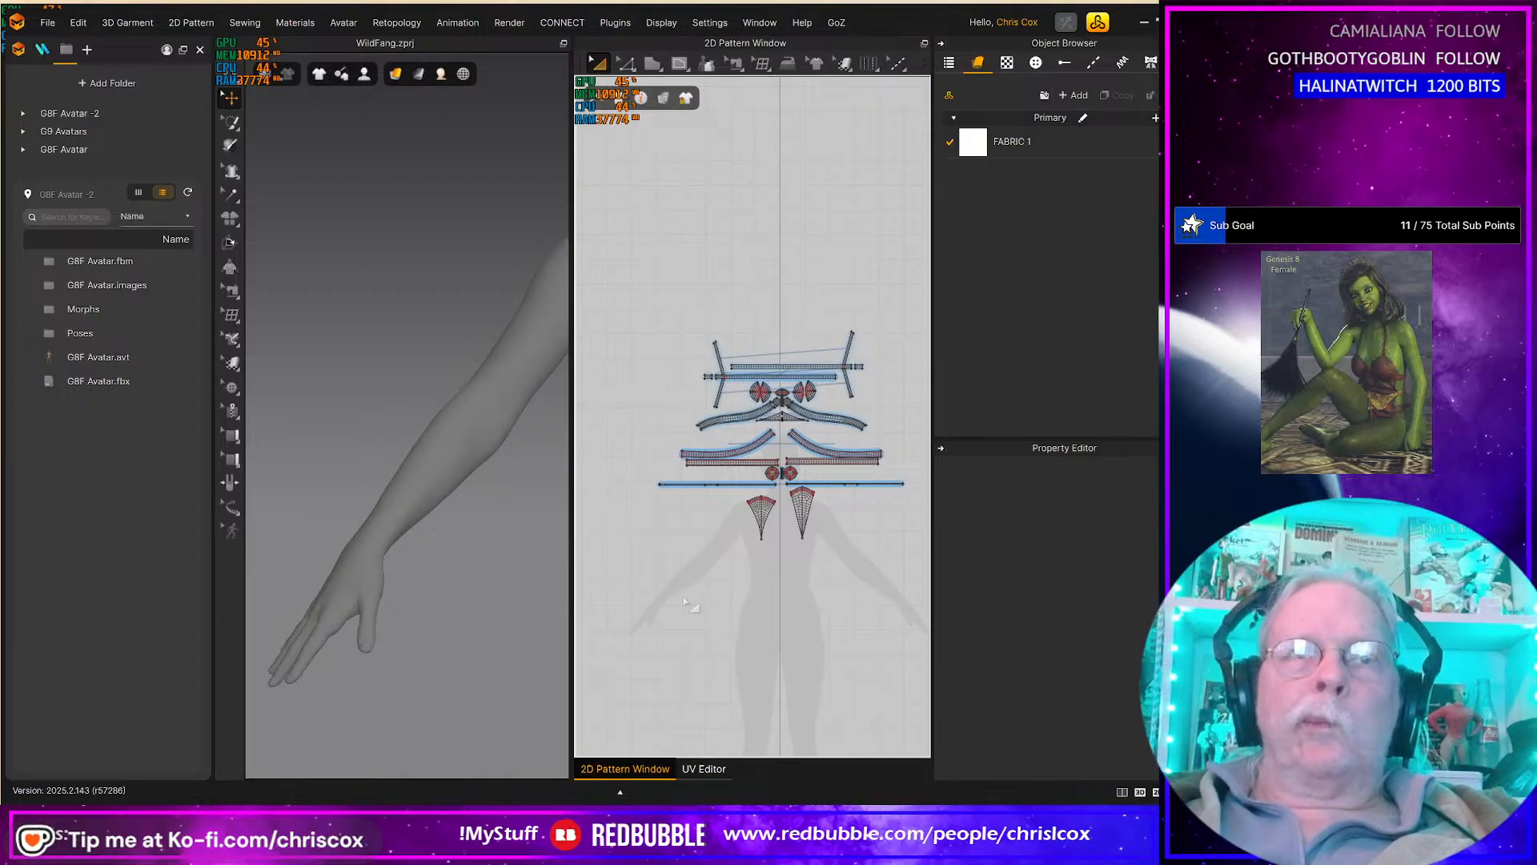
middle_click_drag(524, 576, 401, 555)
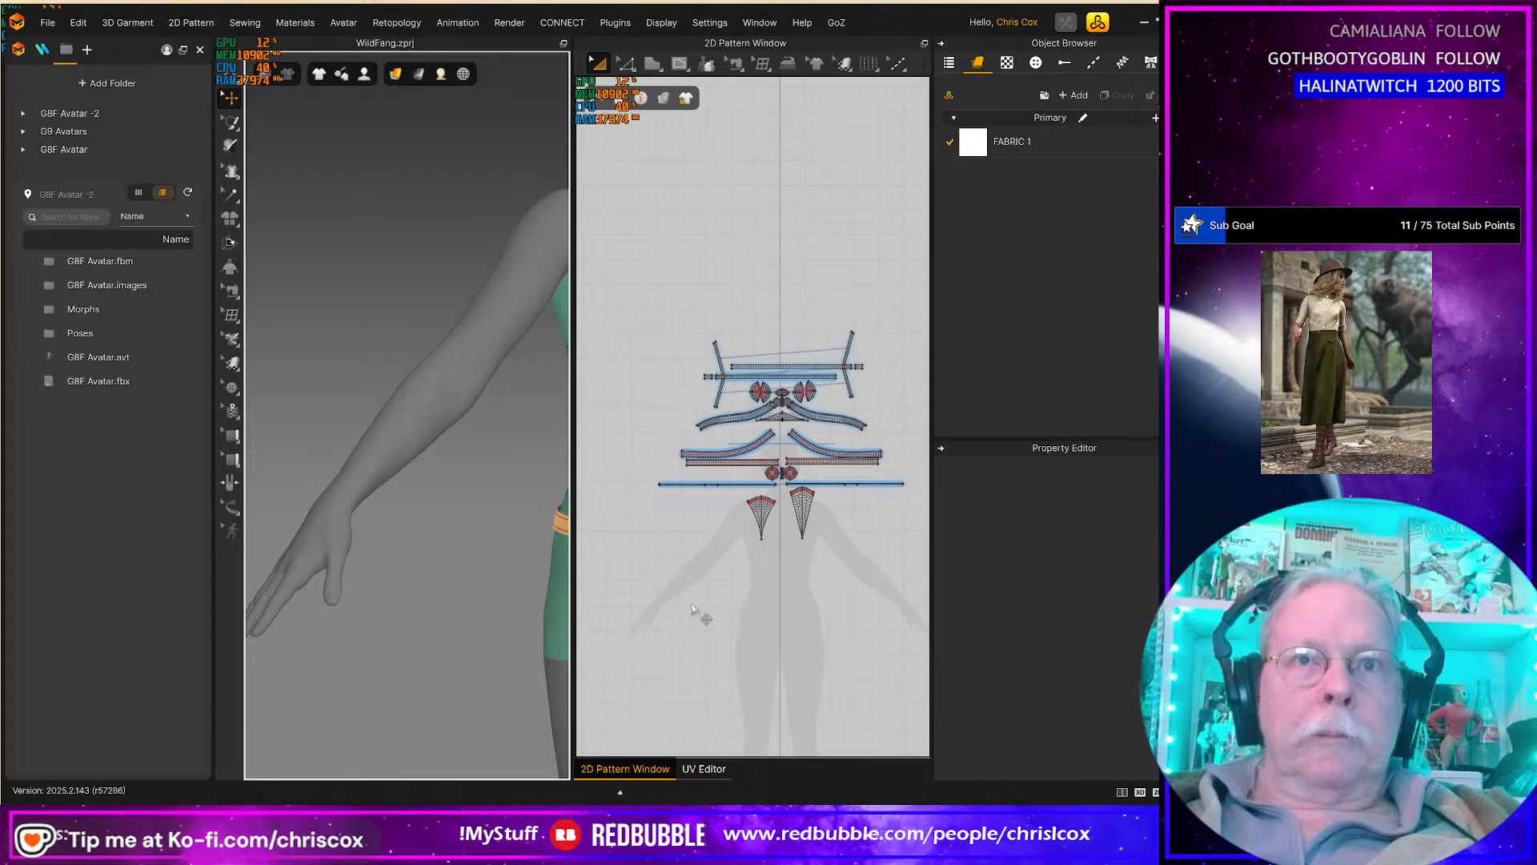
scroll(693, 610, "up", 3)
key("z")
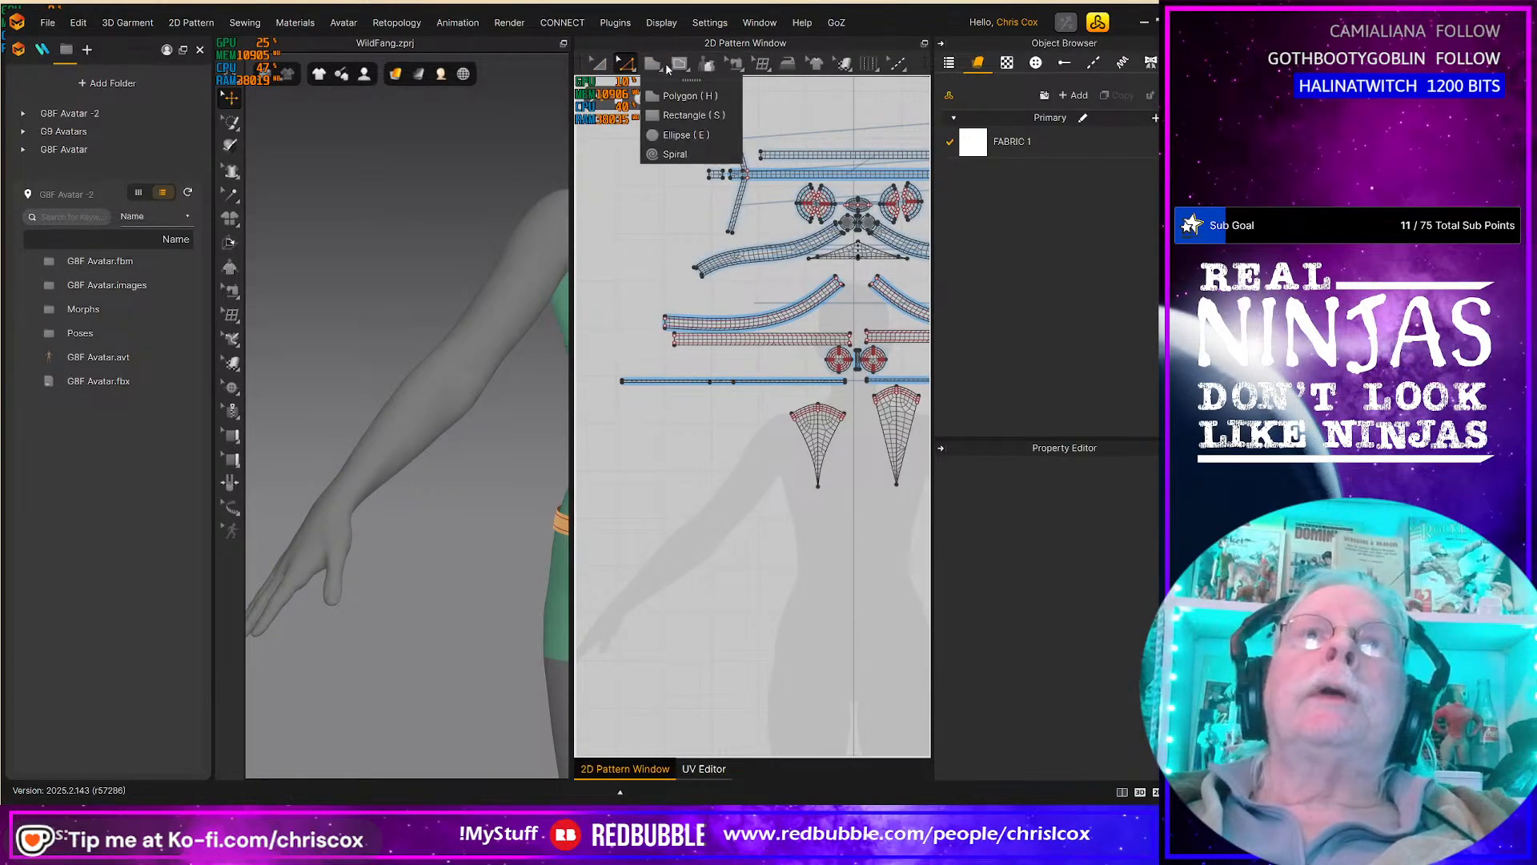
Step: Draw a new rectangle pattern below the outfit patterns, dismissing the exact-size dialog
left_click(650, 65)
left_click(681, 115)
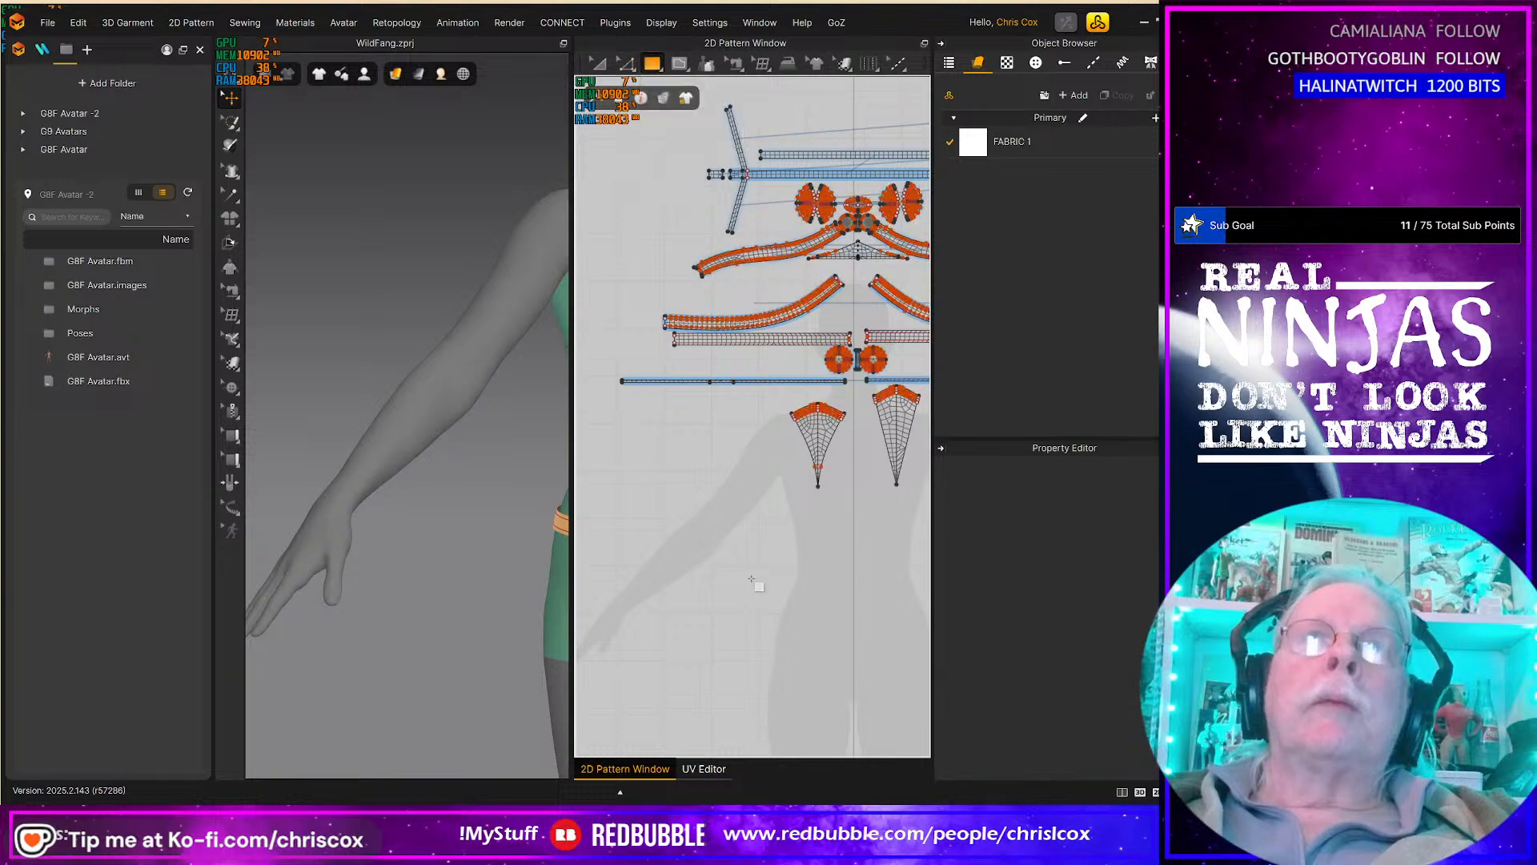
left_click_drag(654, 647, 714, 661)
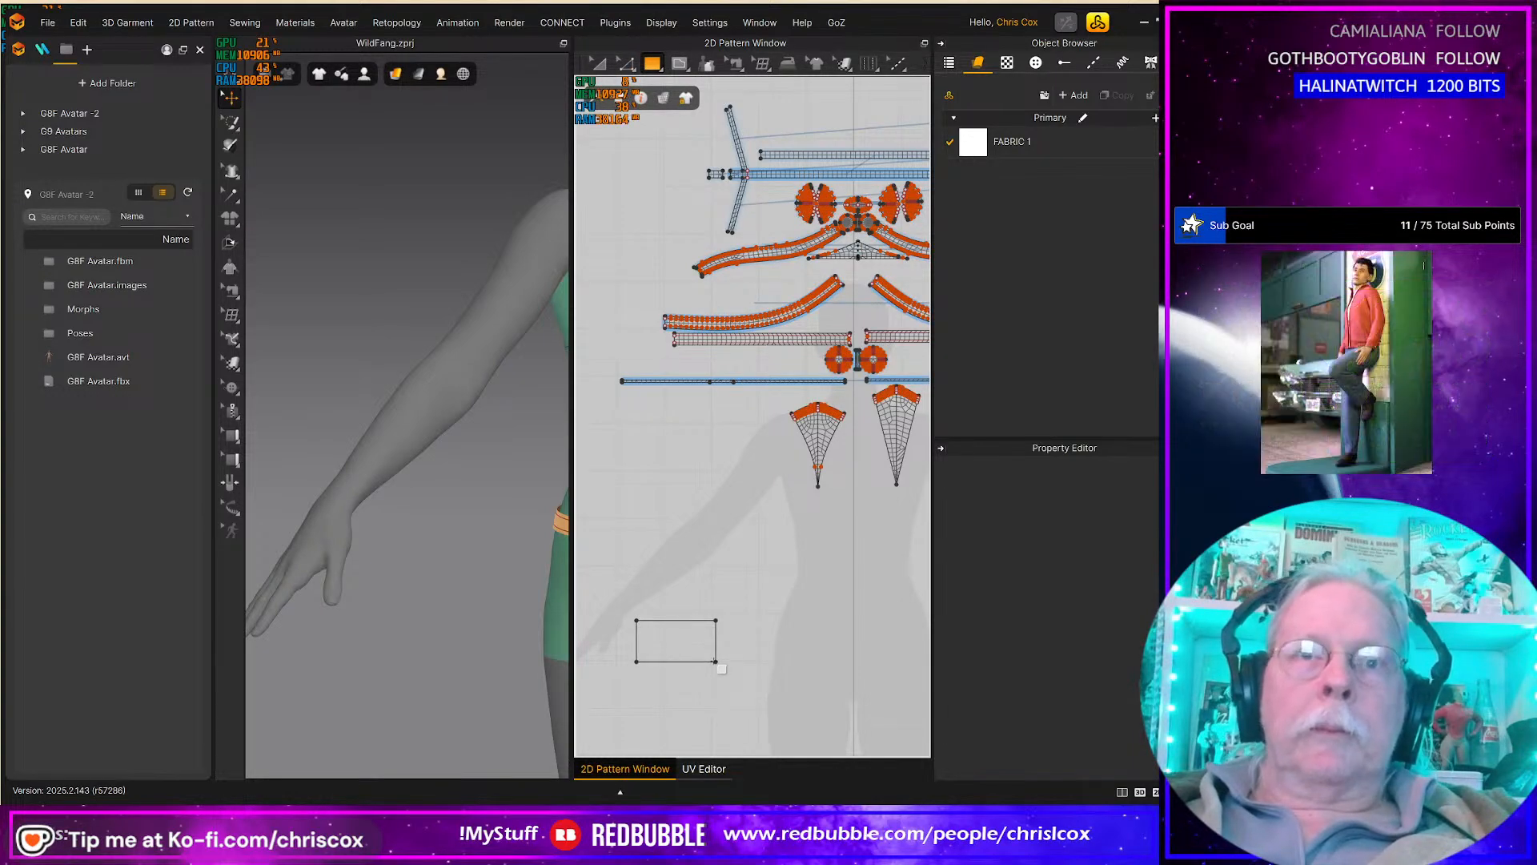
left_click(684, 628)
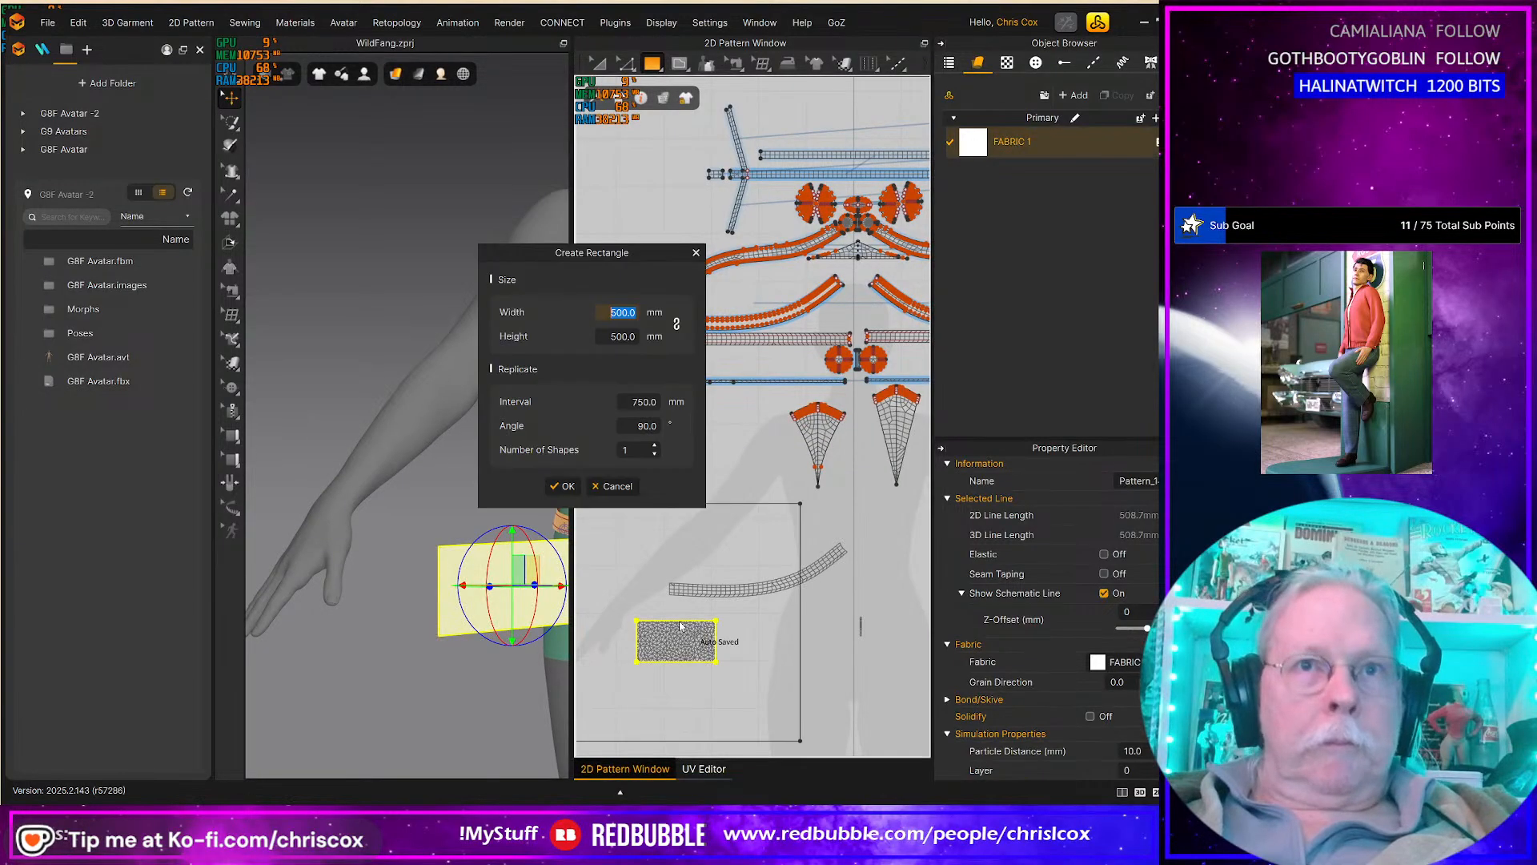
left_click(617, 486)
Step: Set the new rectangle's Mesh Type to Quad (Optimized)
scroll(1130, 698, "down", 10)
left_click(1105, 694)
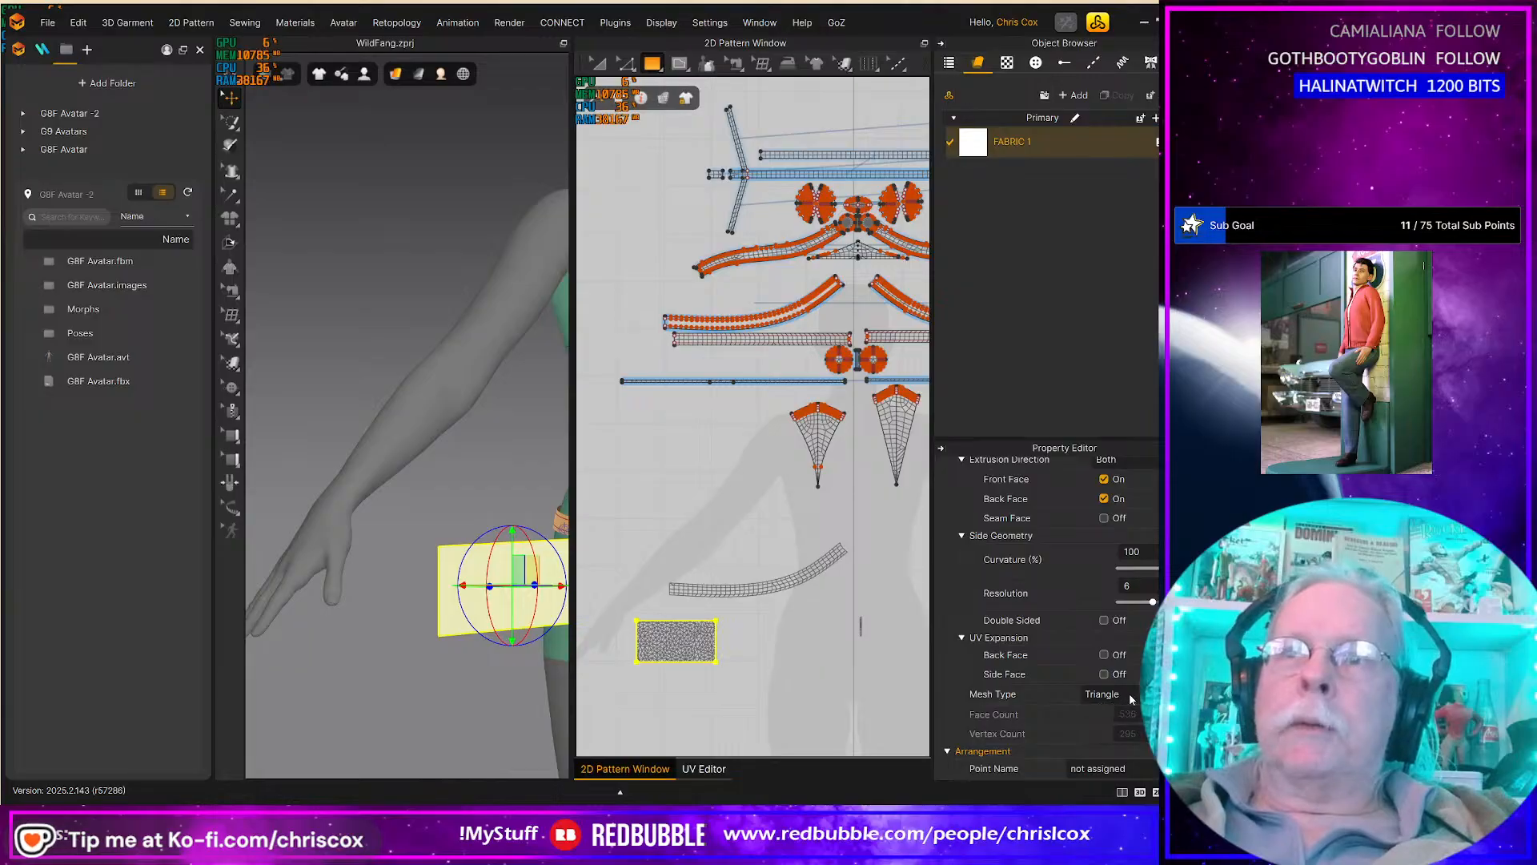
left_click(1109, 734)
scroll(724, 647, "up", 5)
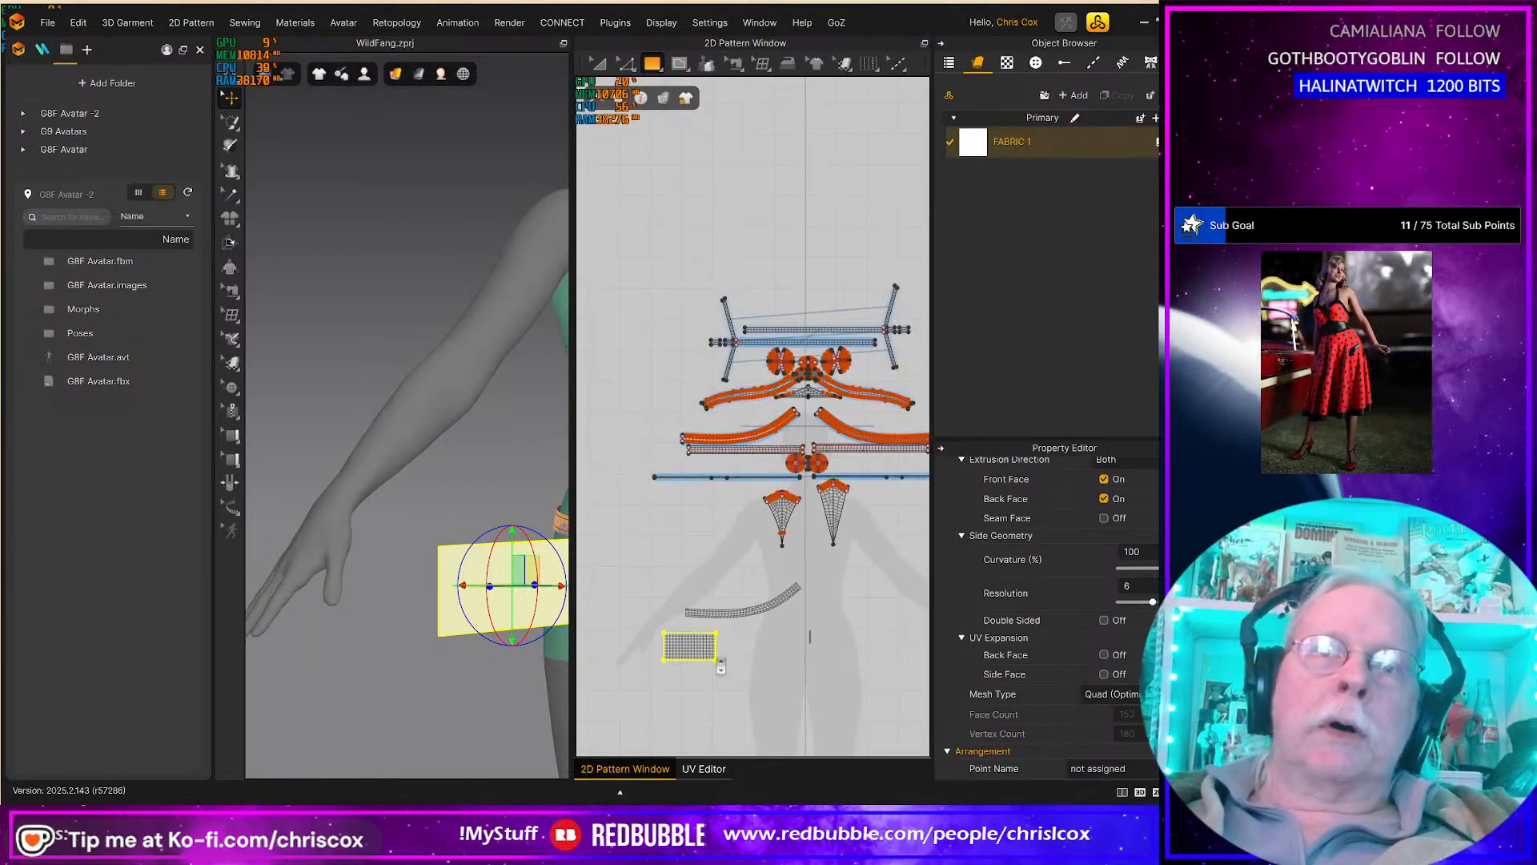
Step: Rotate the new rectangle upright with the 3D gizmo rotation rings
right_click_drag(513, 573, 559, 548)
left_click_drag(523, 488, 631, 577)
right_click_drag(470, 645, 436, 612)
mouse_move(462, 484)
left_mouse_down()
mouse_move(422, 484)
mouse_move(446, 488)
left_mouse_up()
right_click_drag(449, 578, 514, 571)
Step: Position and angle the rectangle against the avatar's forearm, down toward the wrist
left_click_drag(530, 522, 360, 450)
right_click_drag(452, 497, 401, 520)
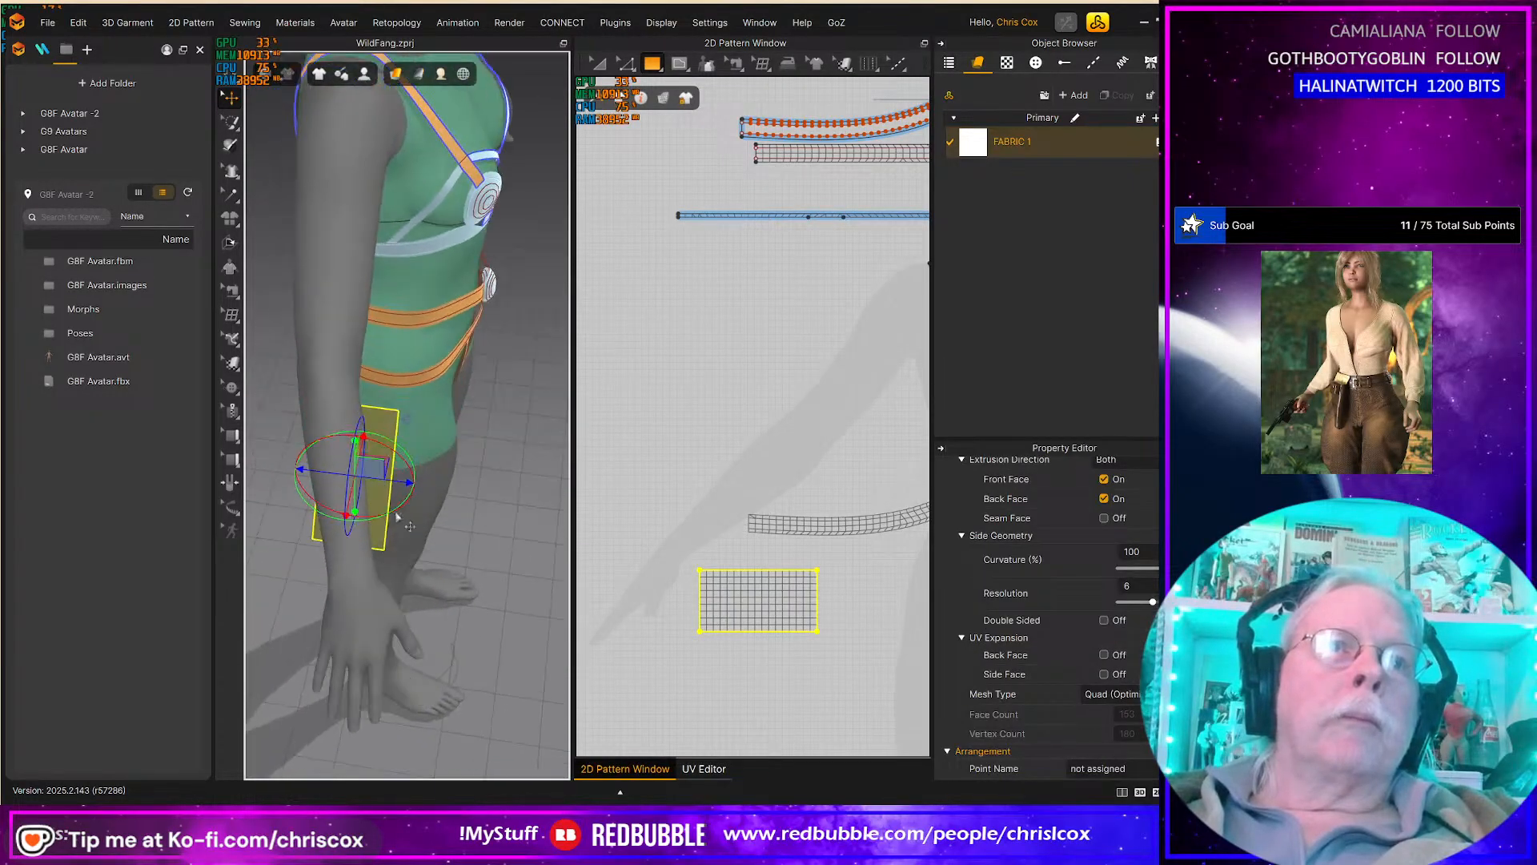
left_click_drag(374, 519, 397, 517)
right_click_drag(398, 517, 268, 449)
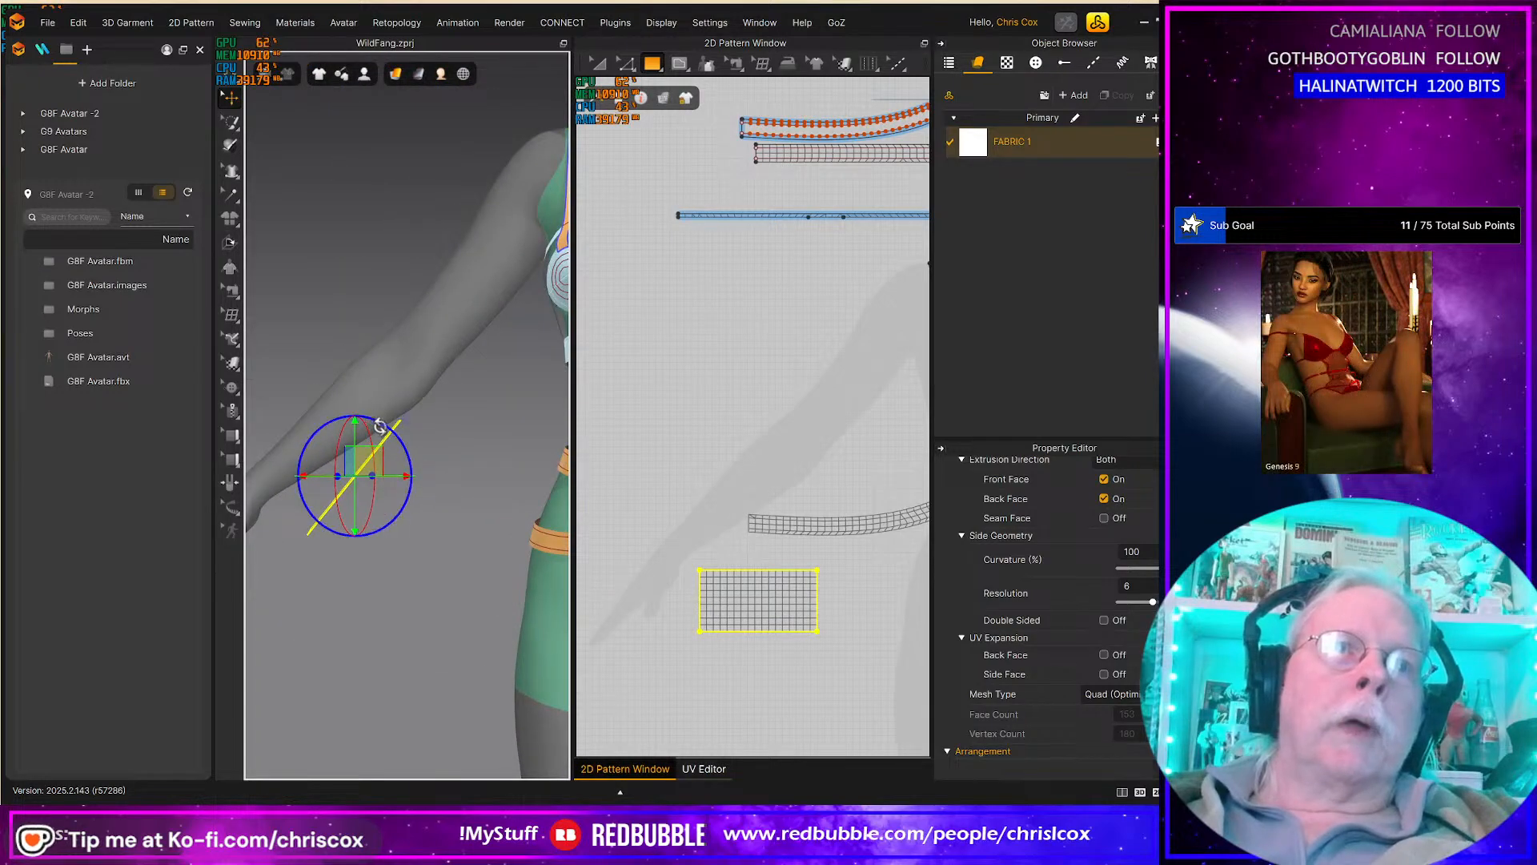
right_click_drag(383, 435, 366, 450)
left_click_drag(374, 460, 341, 463)
right_click_drag(340, 462, 433, 558)
key("z")
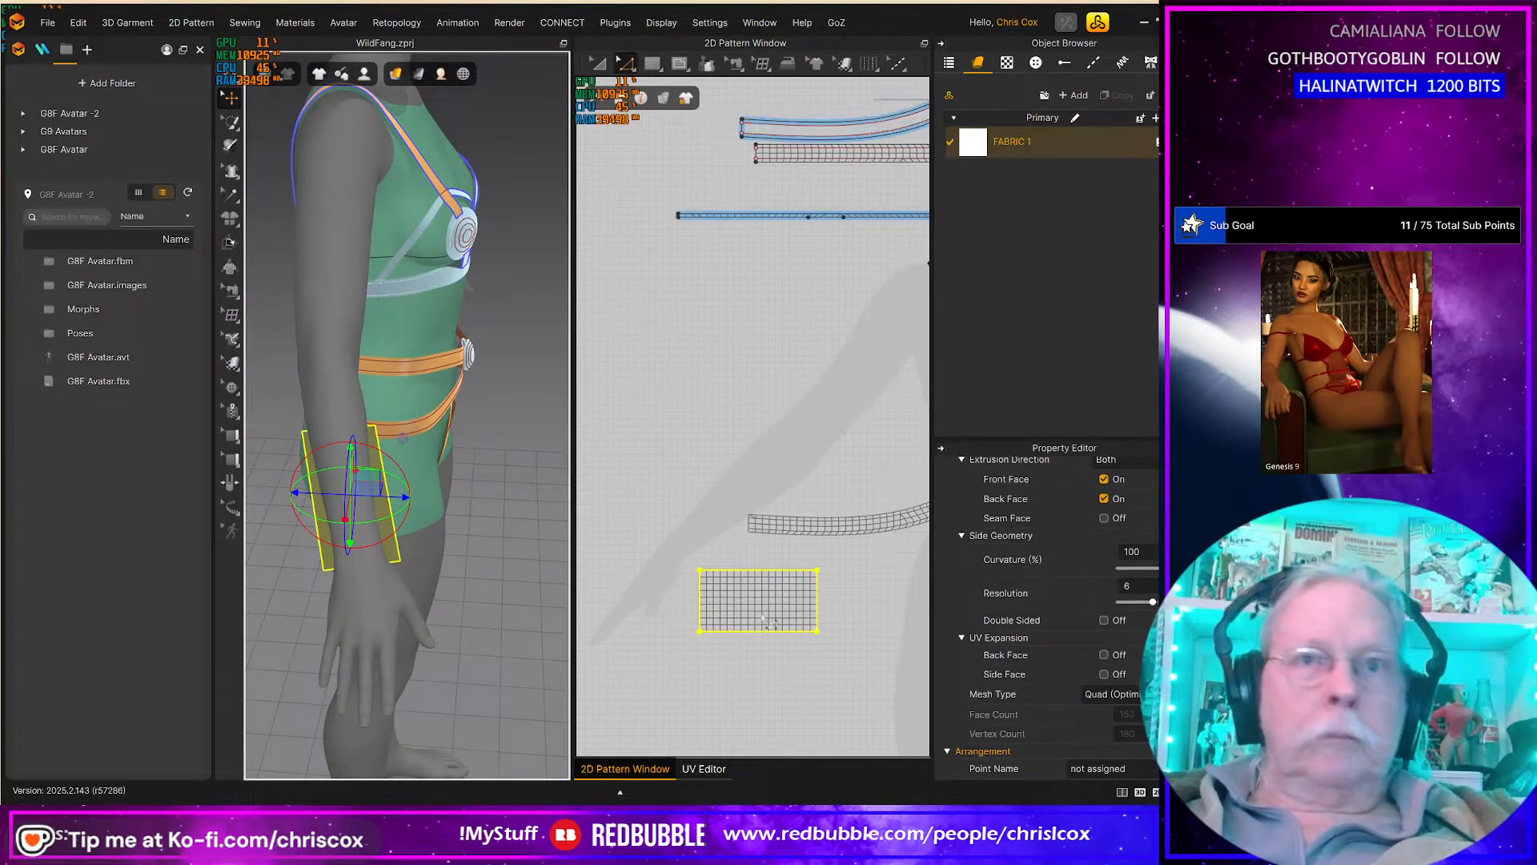
key("a")
left_click(757, 613)
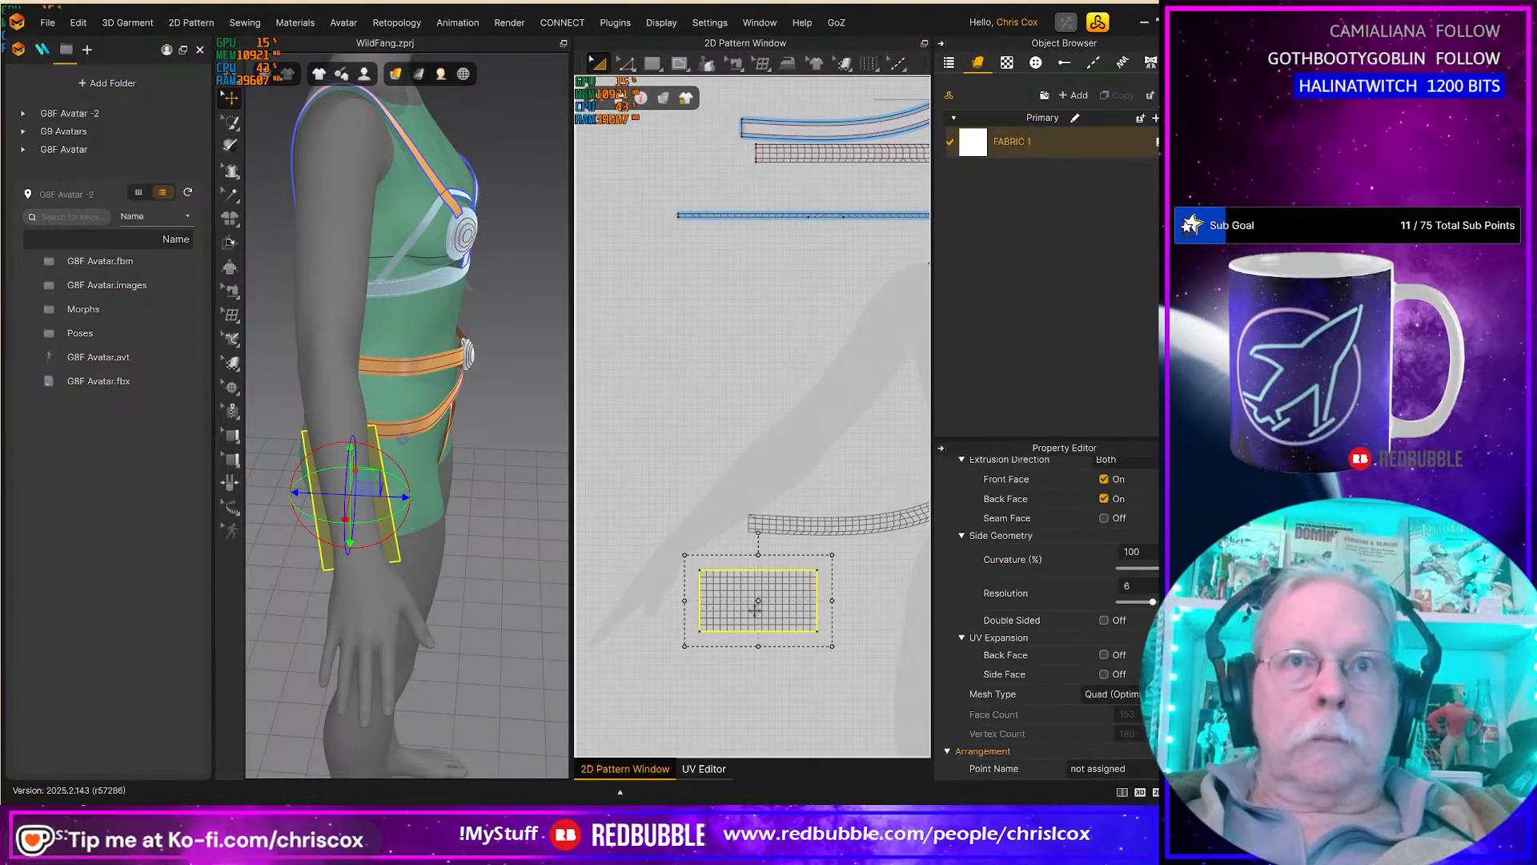
Step: Duplicate the rectangle above the original and flip the copy's normal
key("ctrl+c")
key("ctrl+v")
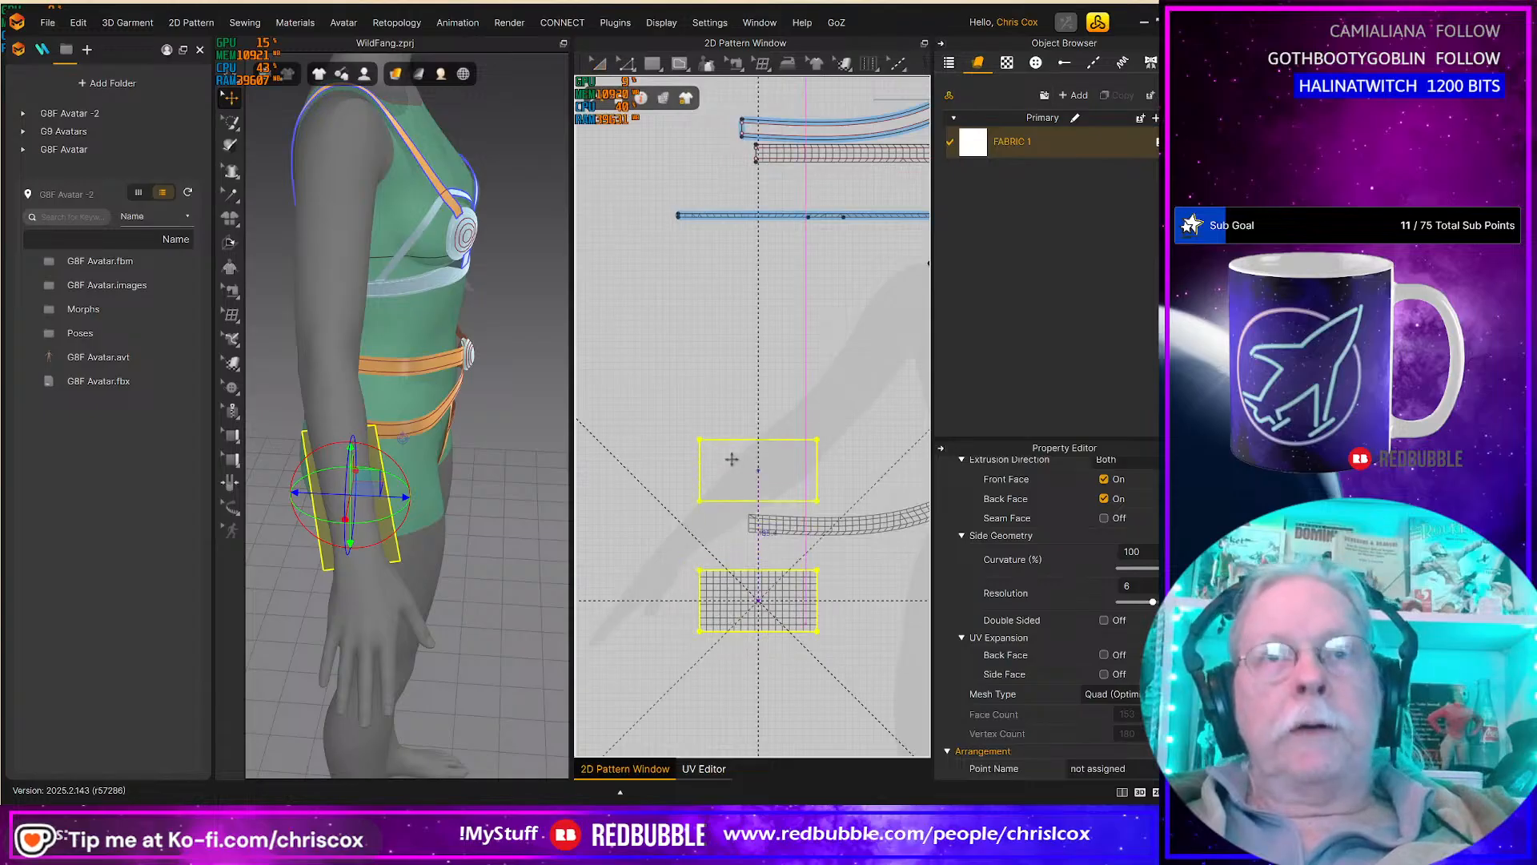
left_click(730, 461, "shift")
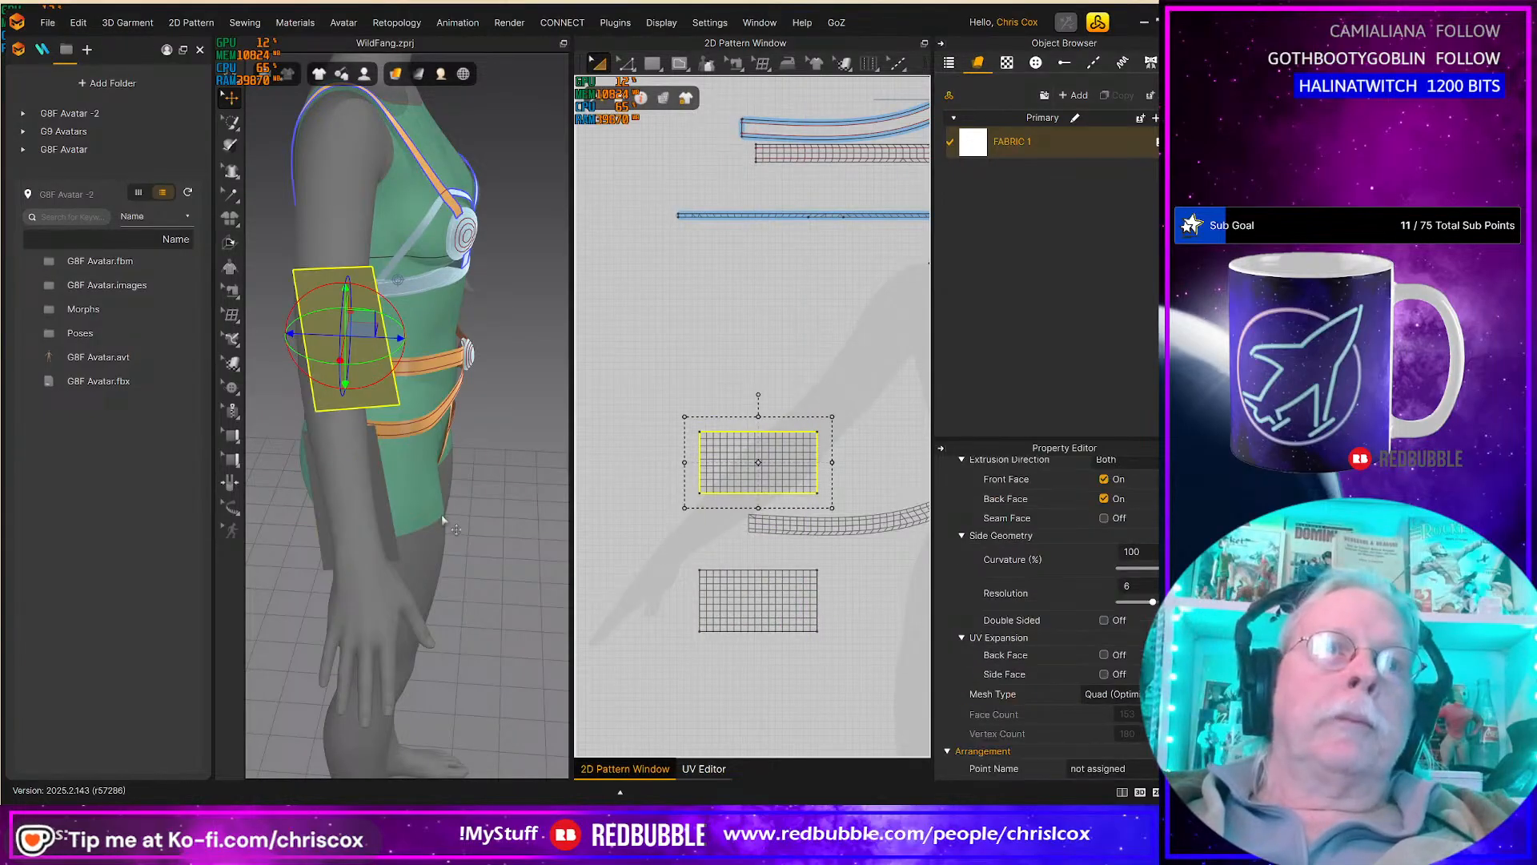
right_click(387, 385)
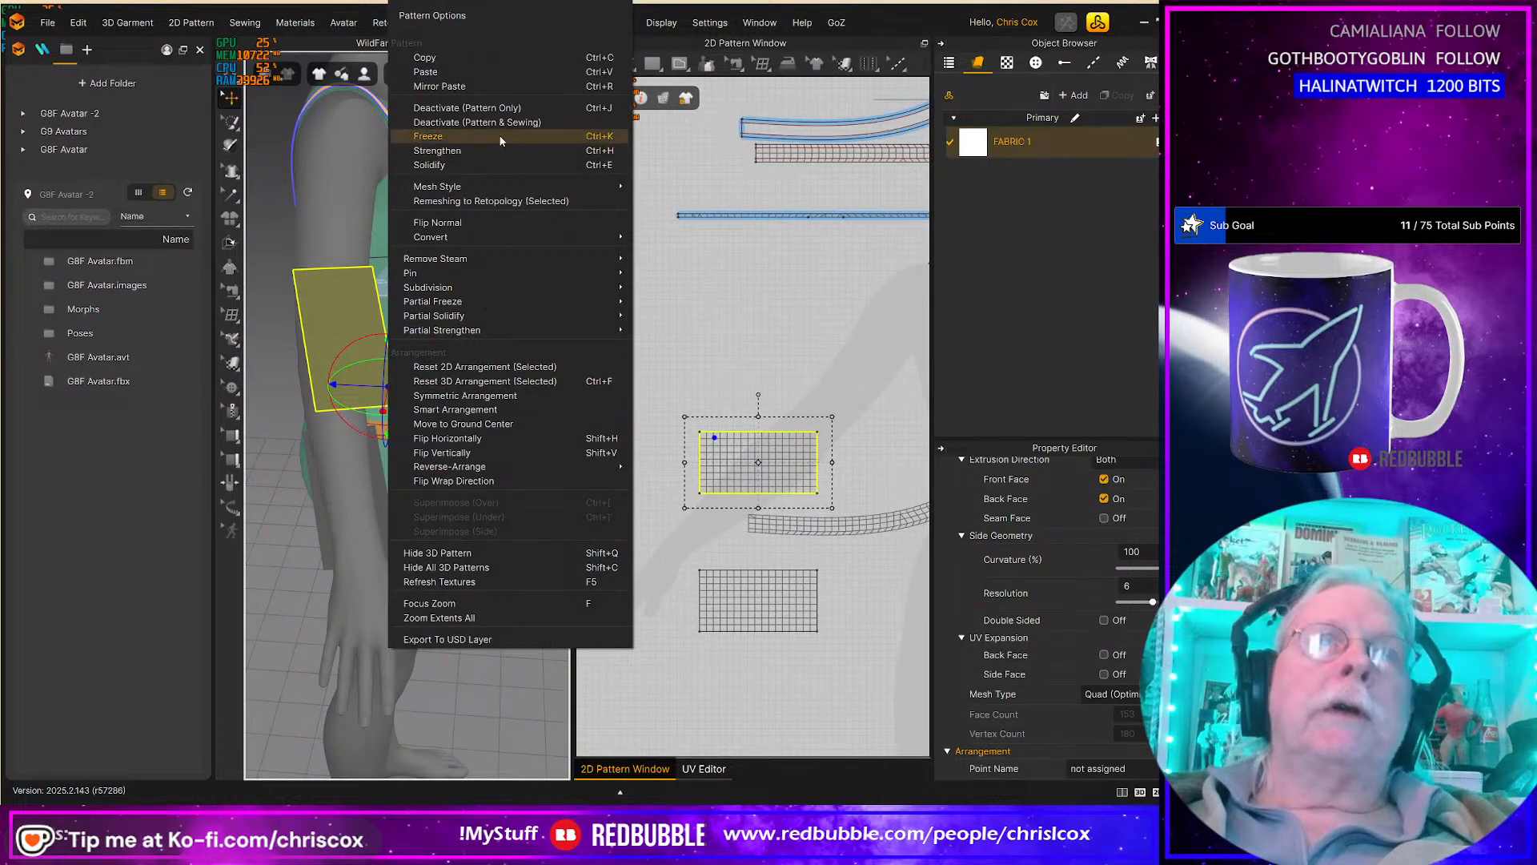
left_click(484, 222)
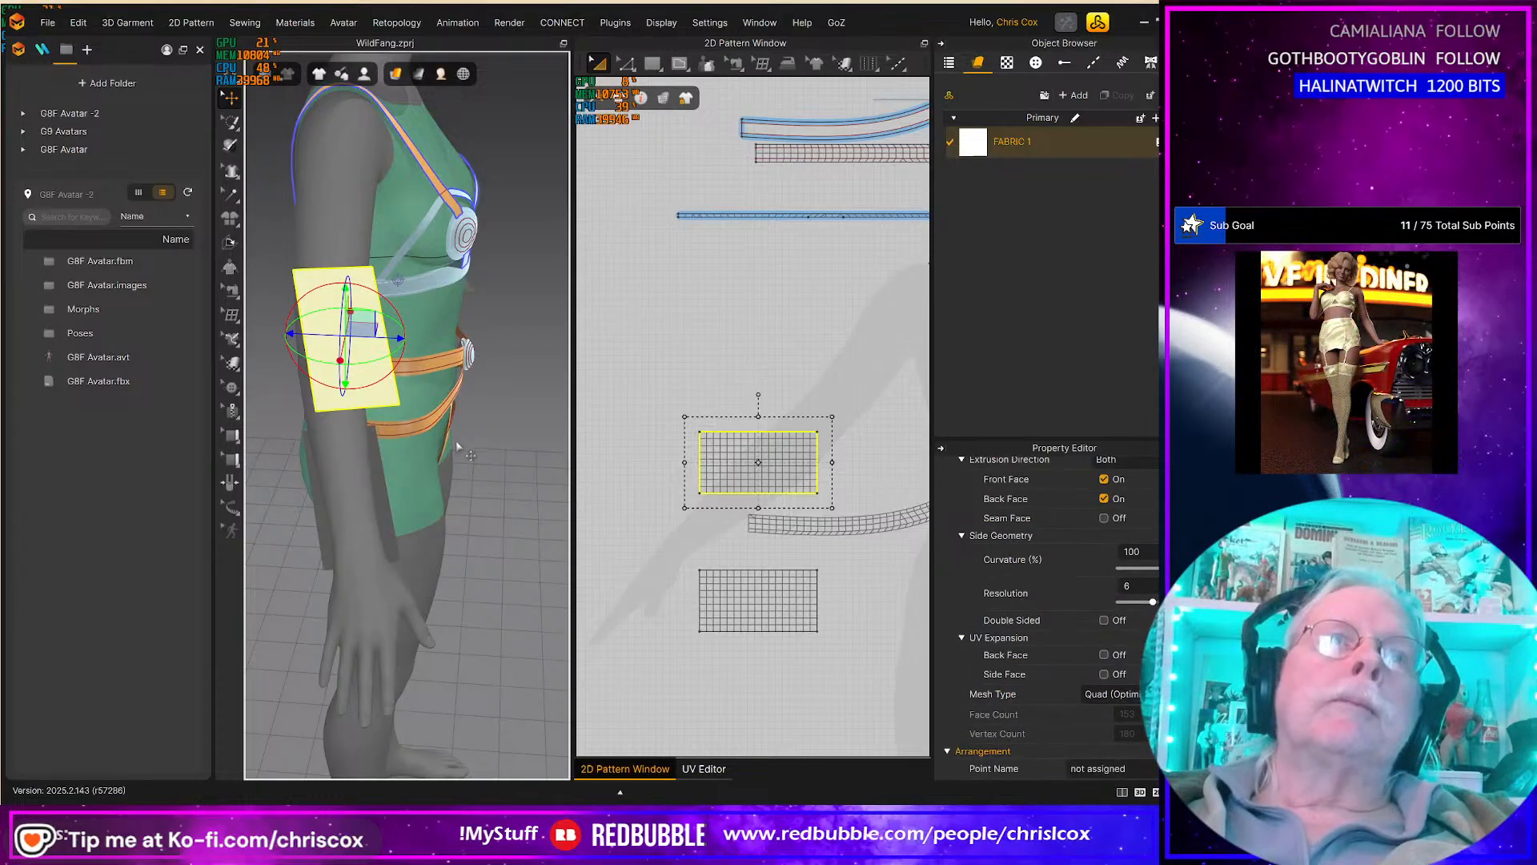
Step: Move the flipped copy down along the forearm as a second panel
right_click_drag(440, 492, 329, 442)
middle_click_drag(409, 469, 515, 540)
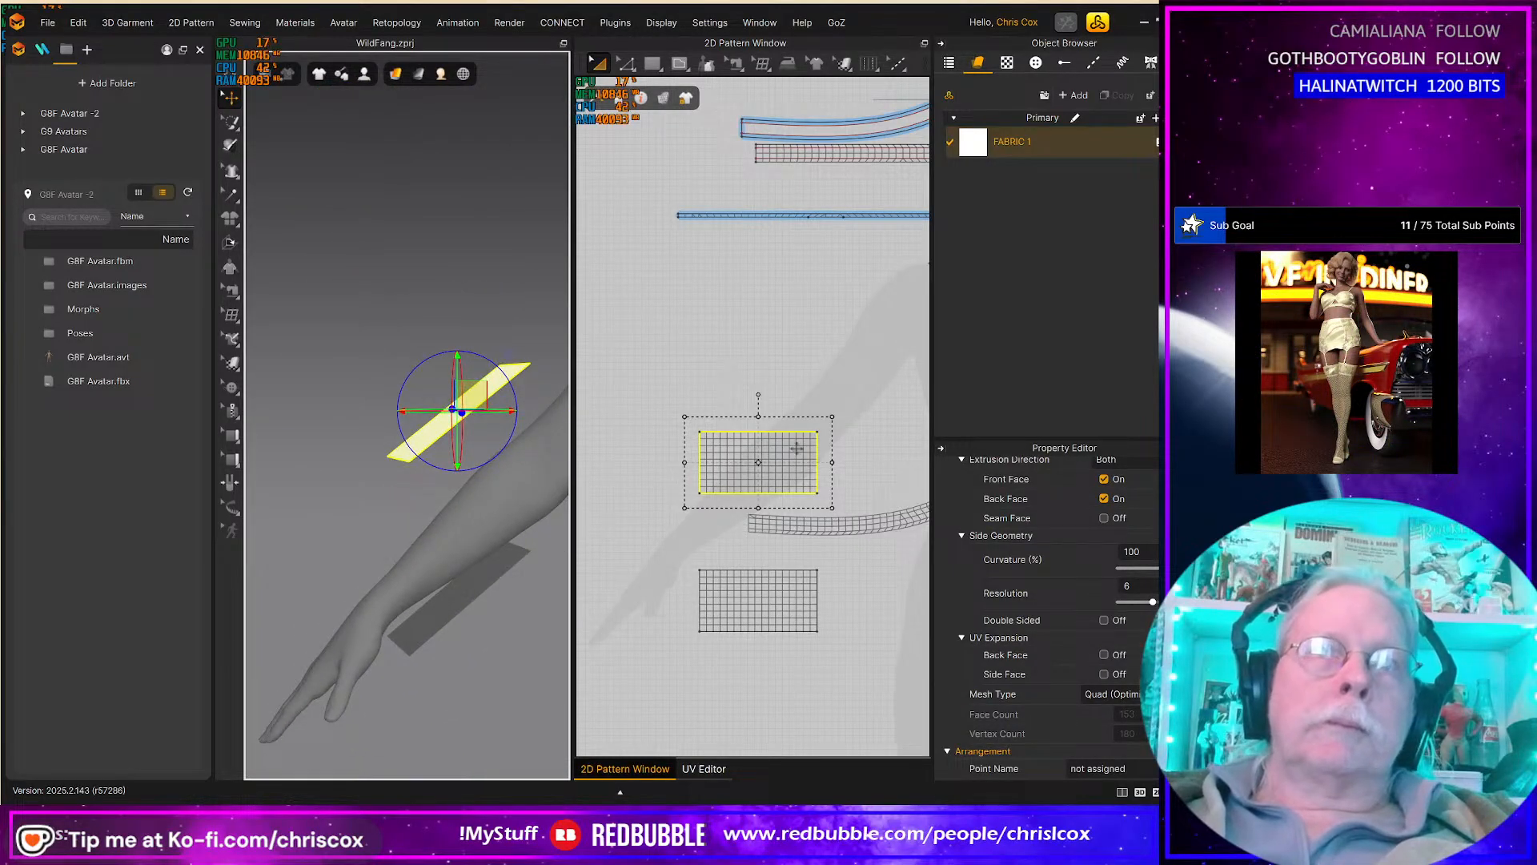
left_click_drag(448, 386, 412, 498)
right_click_drag(413, 497, 535, 568)
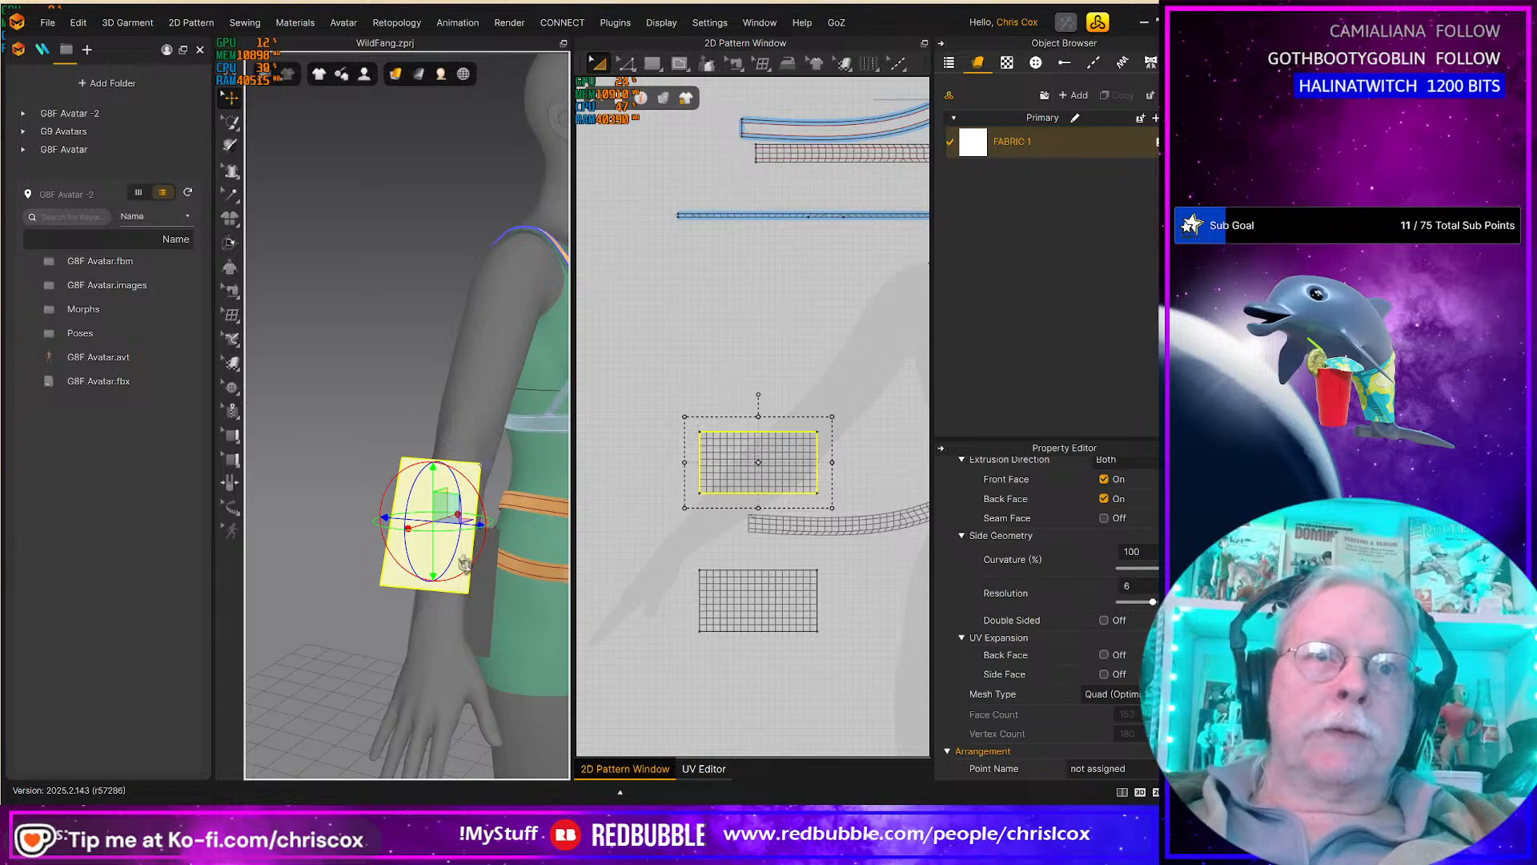
scroll(706, 488, "up", 3)
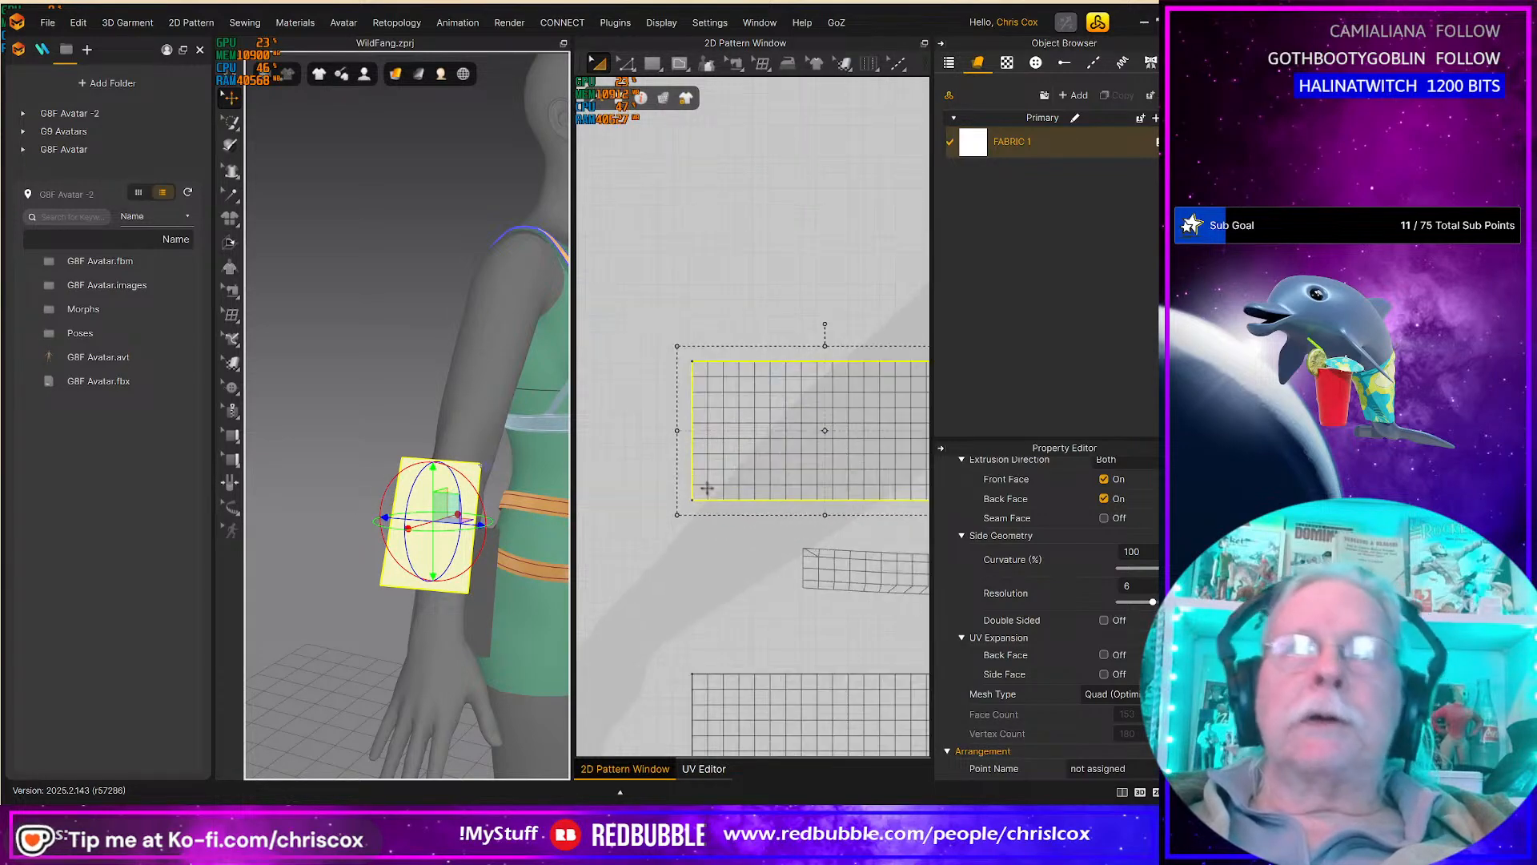
Step: Reselect the copied rectangle and nudge its bottom-left corner point up and back down
left_click(740, 510)
left_click(737, 503)
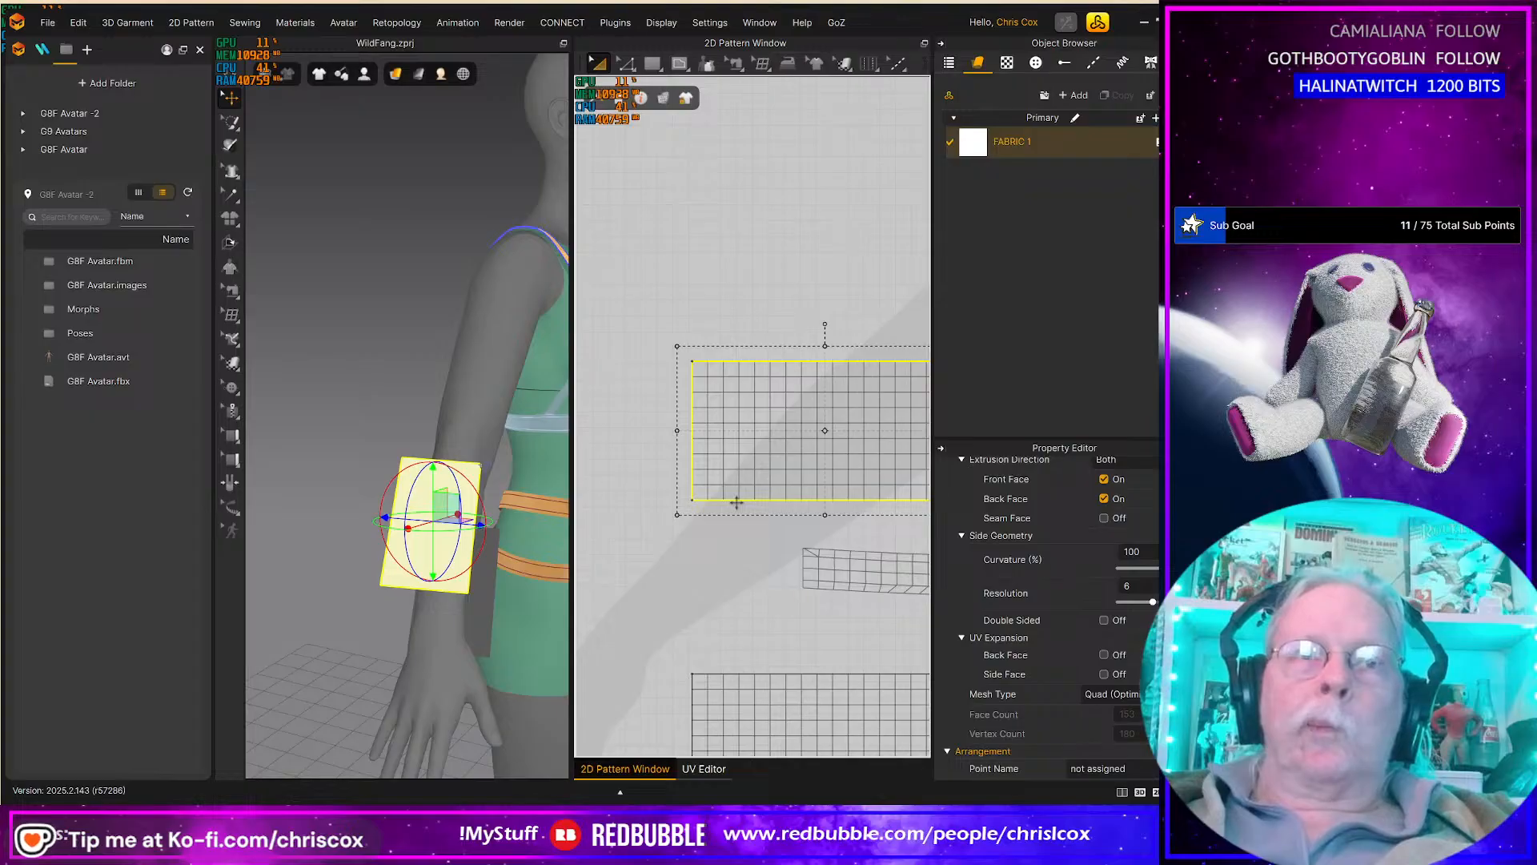
middle_click_drag(736, 502, 722, 508)
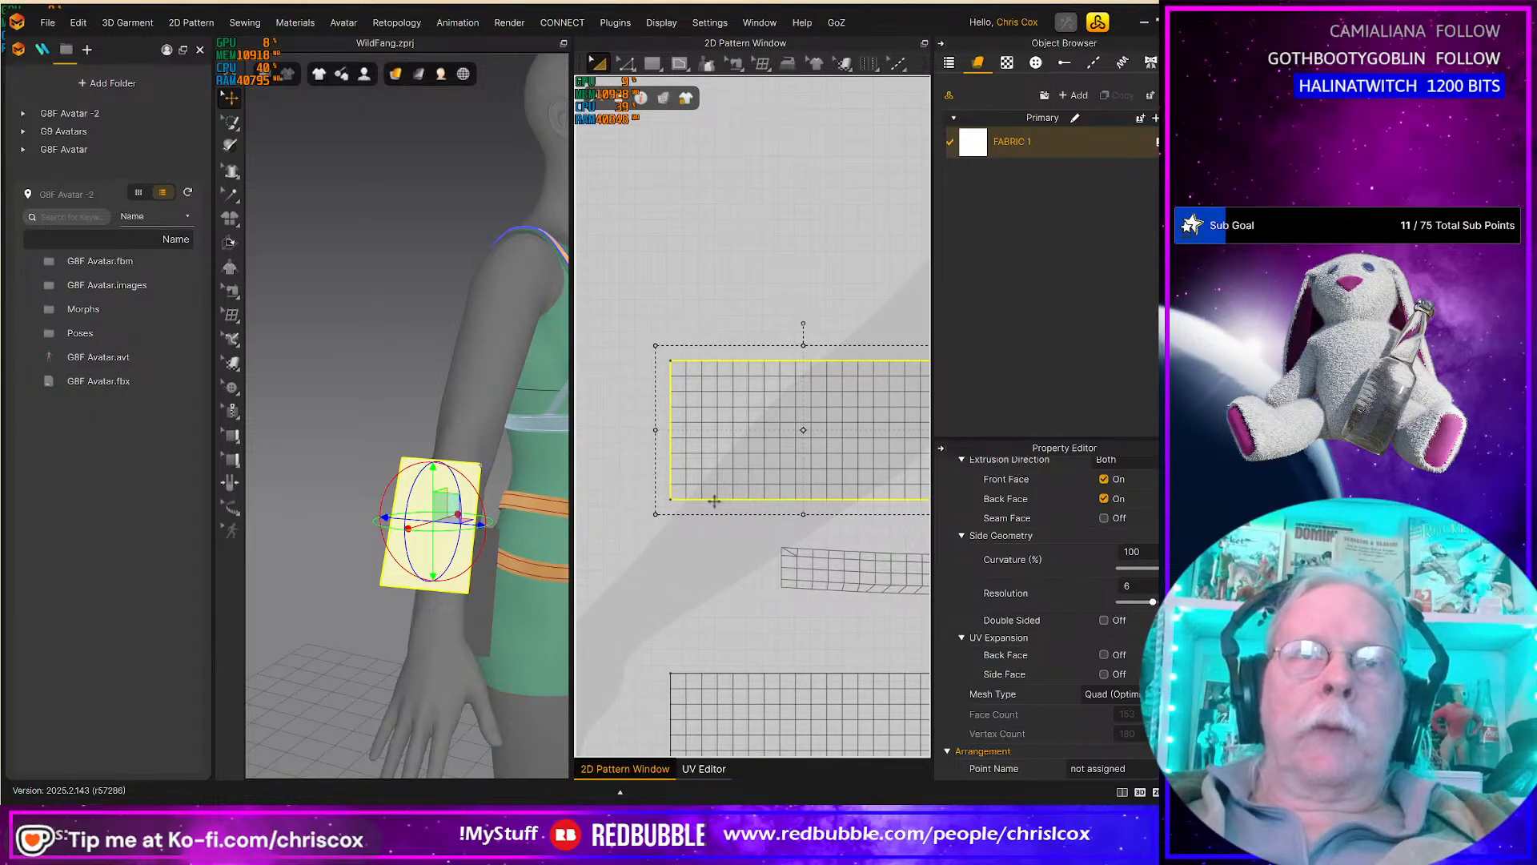
key("z")
left_click(674, 500)
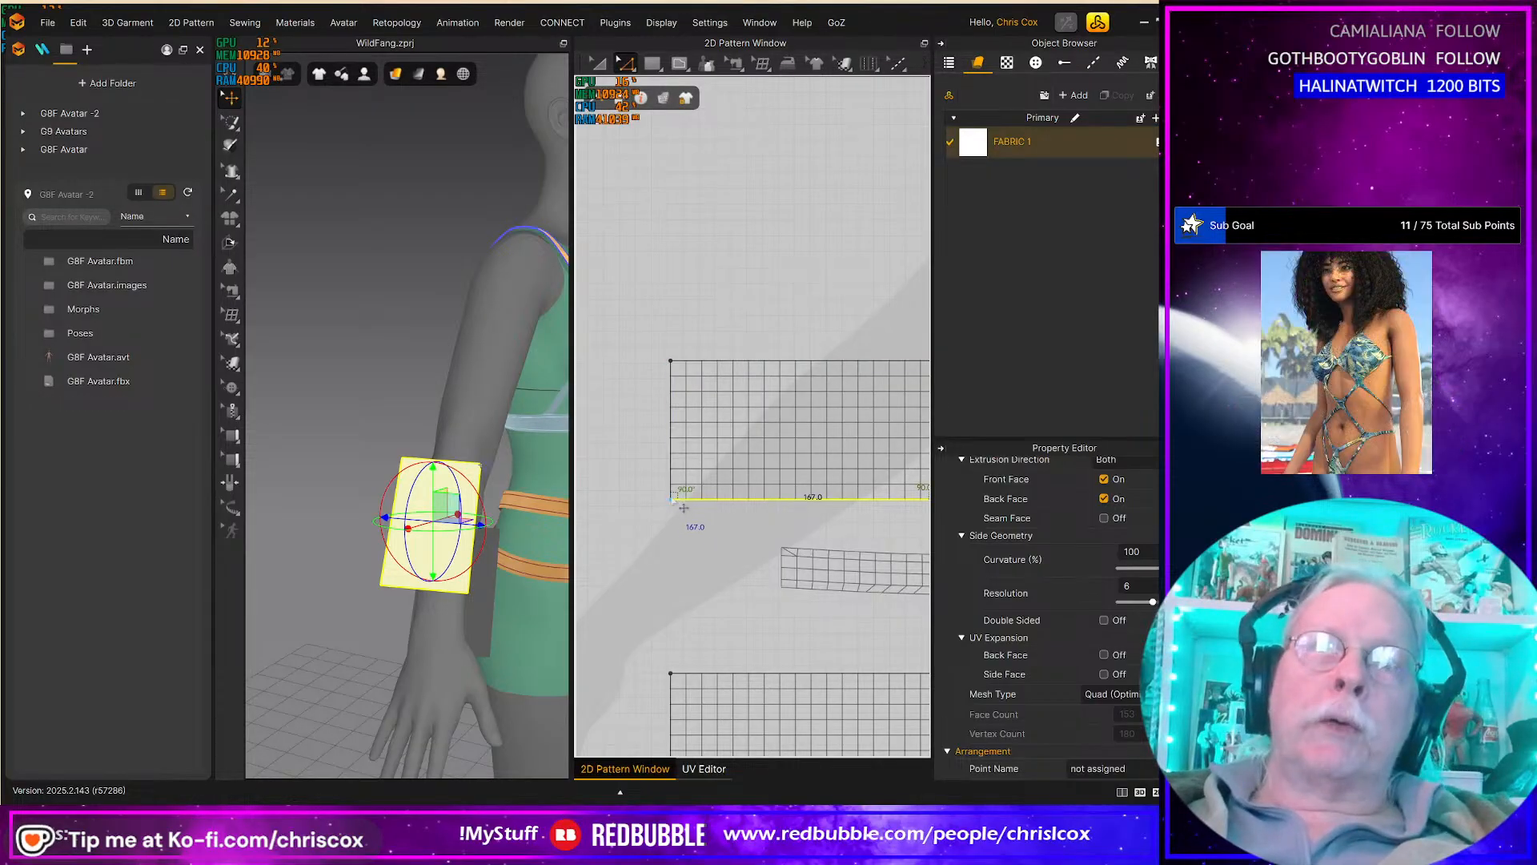
left_click(672, 500)
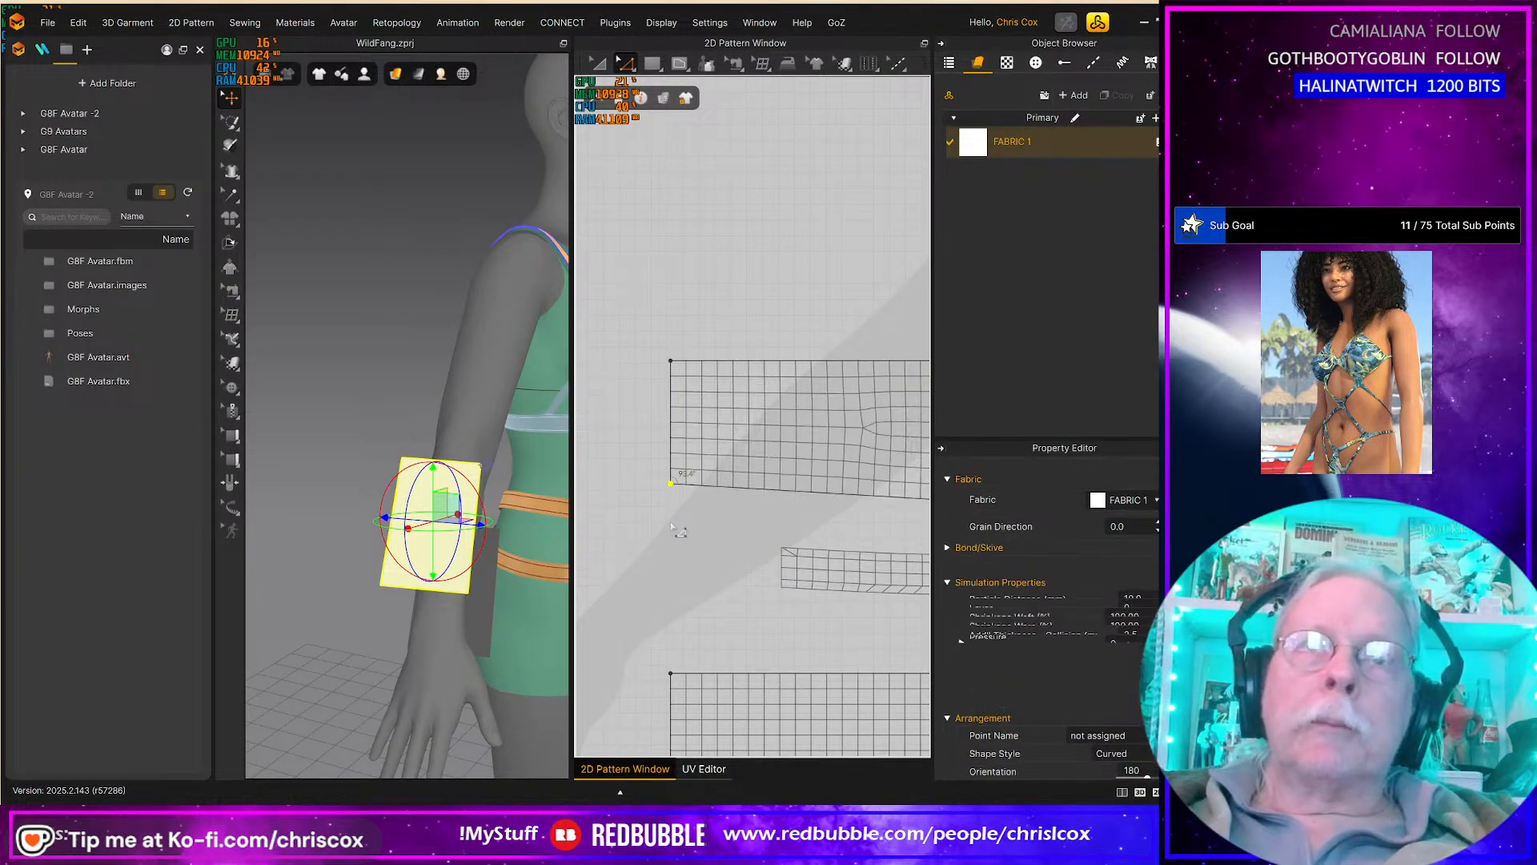
key("Up")
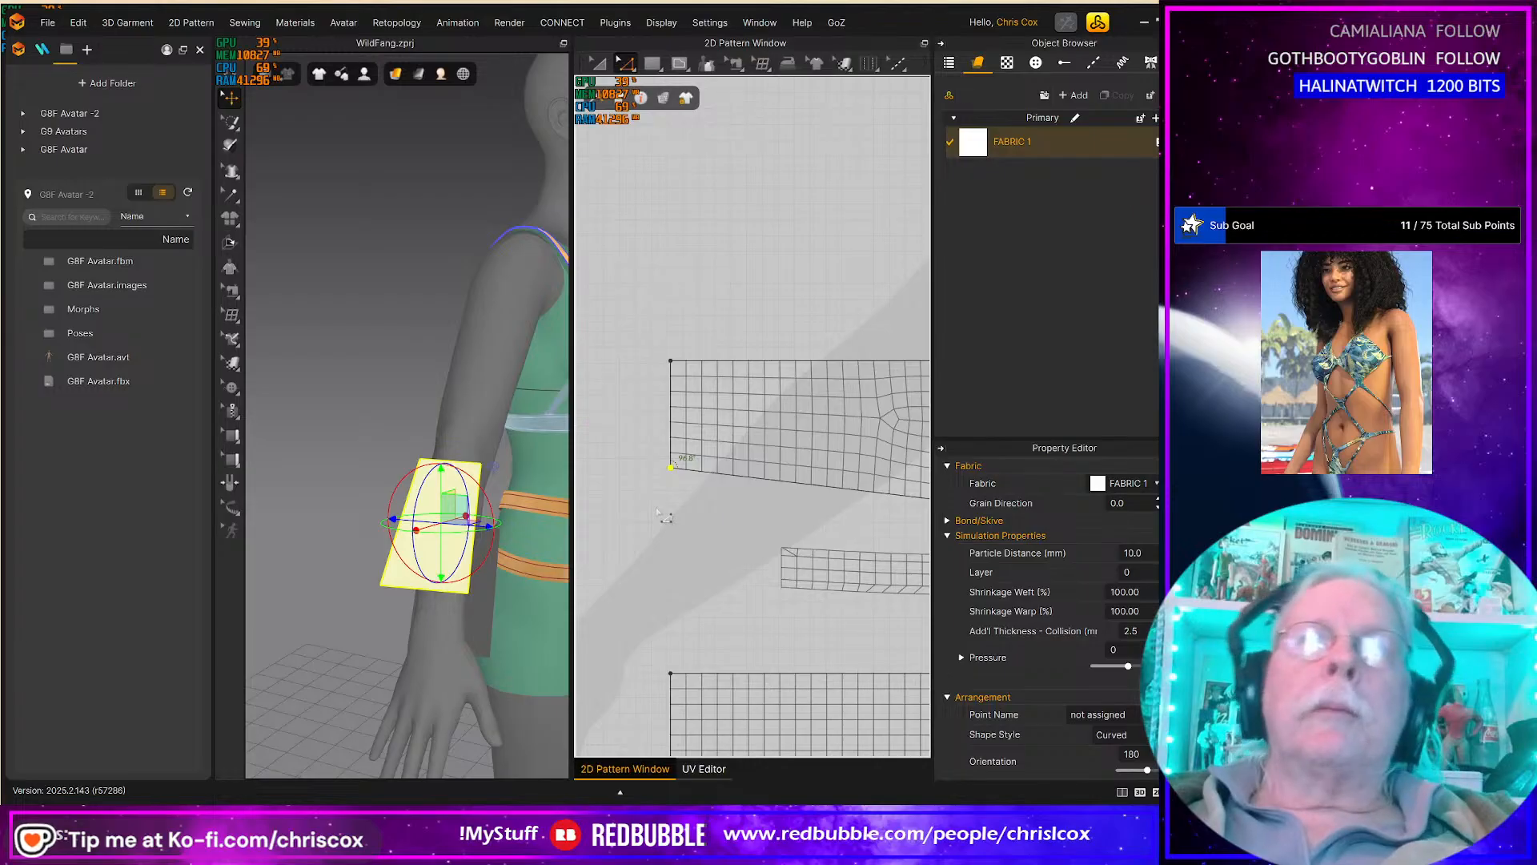
key("Down")
key("Down")
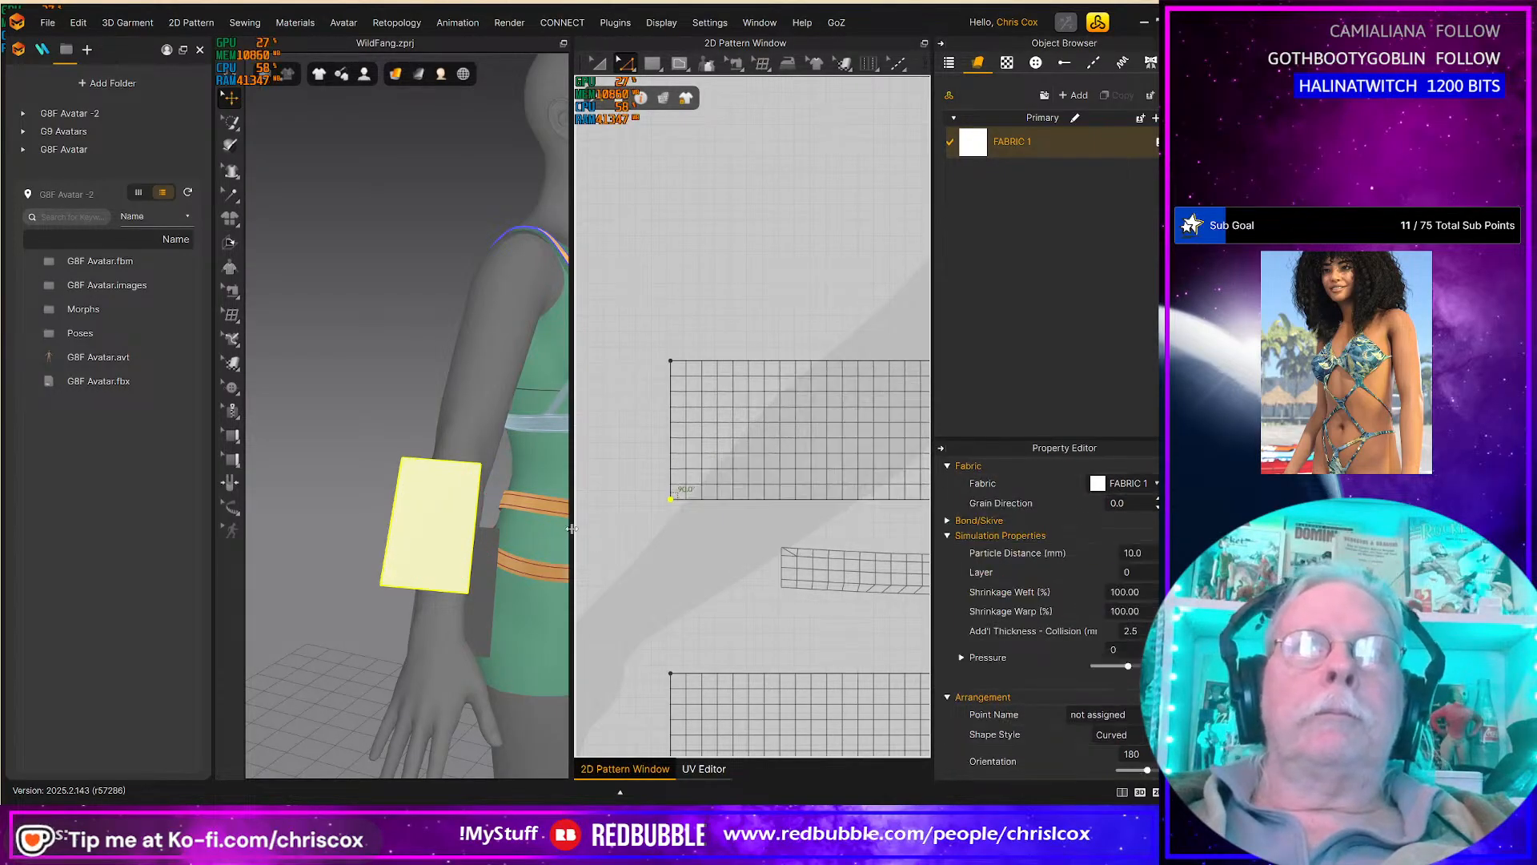
Step: Select the bracer pattern and try rotating it about its centre
right_click_drag(547, 535, 446, 450)
key("a")
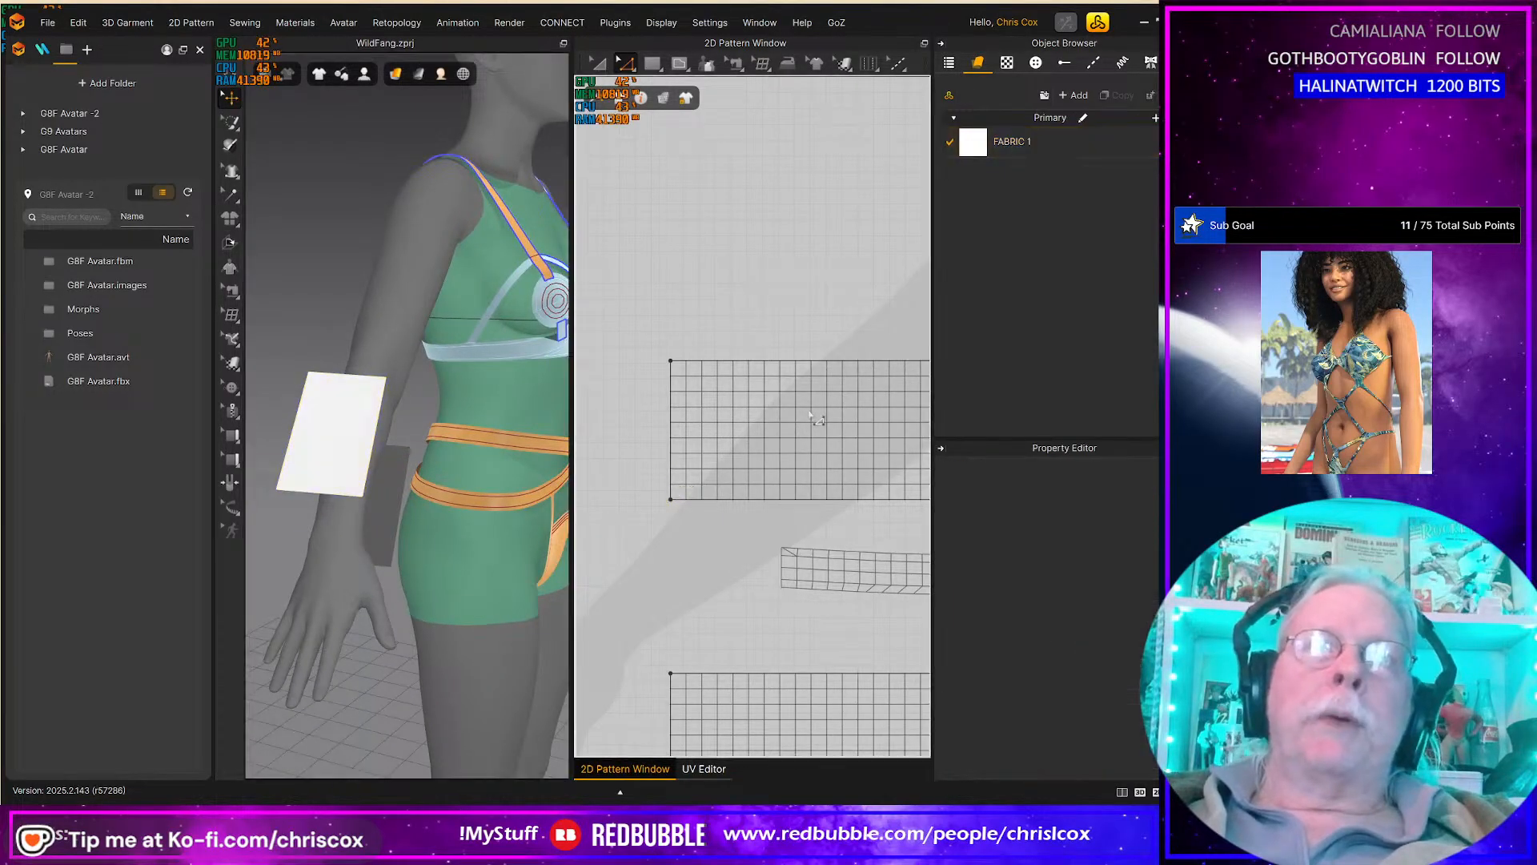
left_click(809, 409)
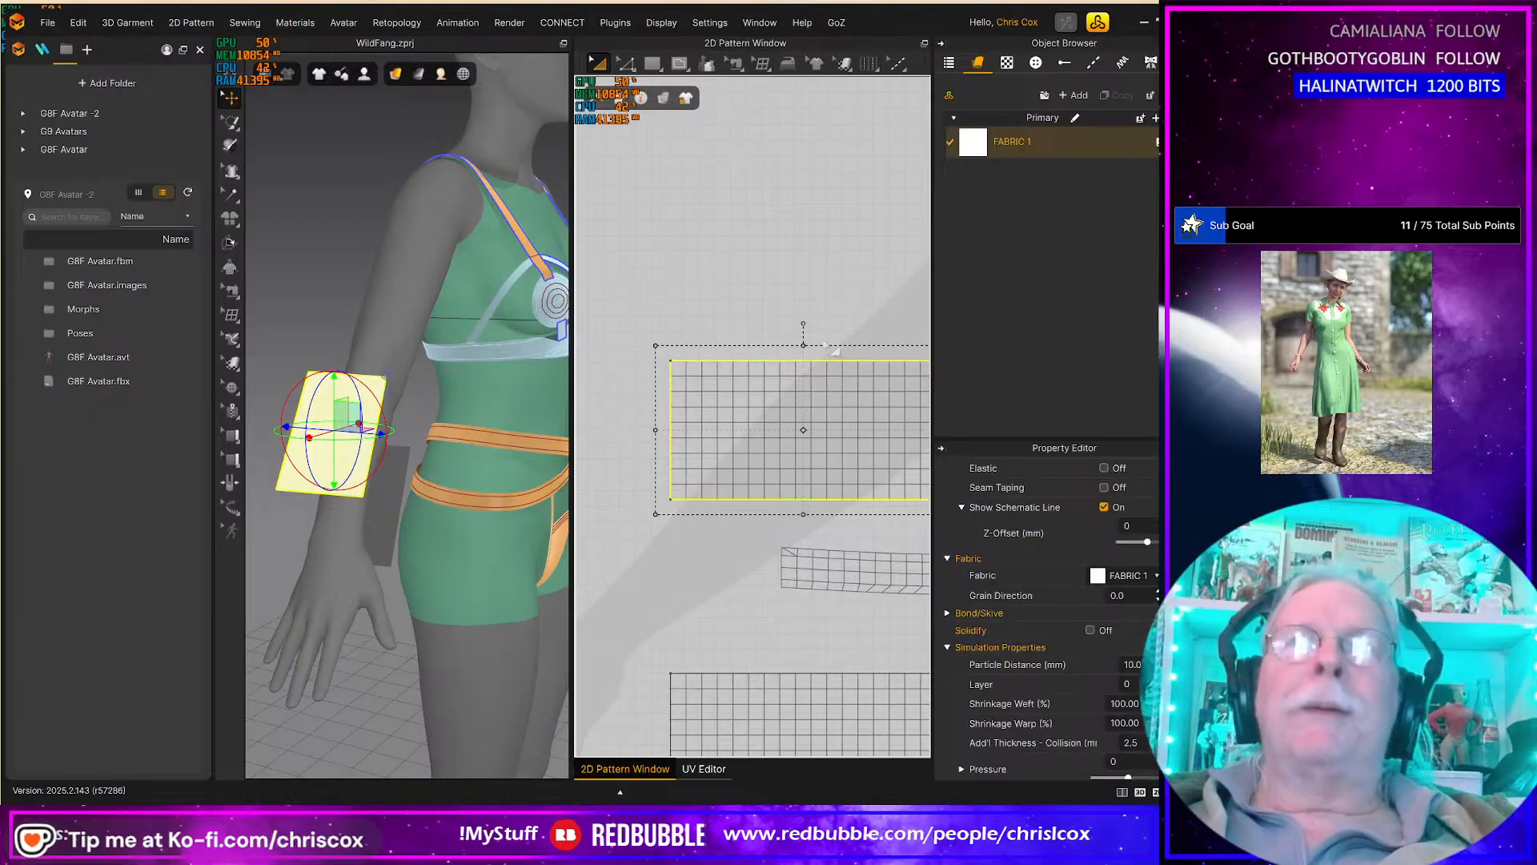
left_click_drag(807, 335, 805, 516)
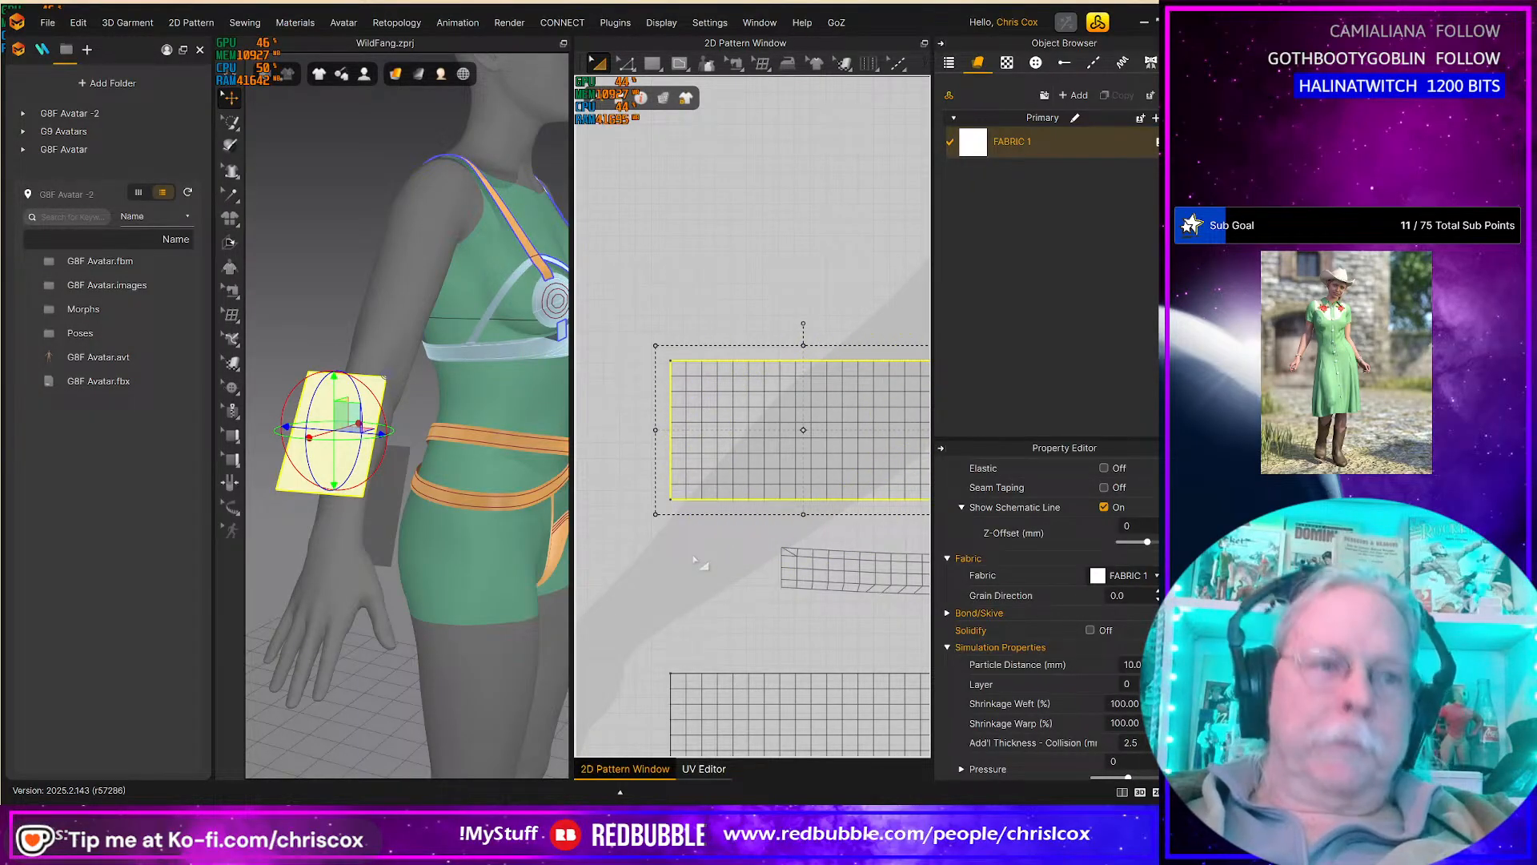
Step: Nudge the bracer's bottom-left corner point upward, then select its top-left corner
key("z")
left_click(671, 498)
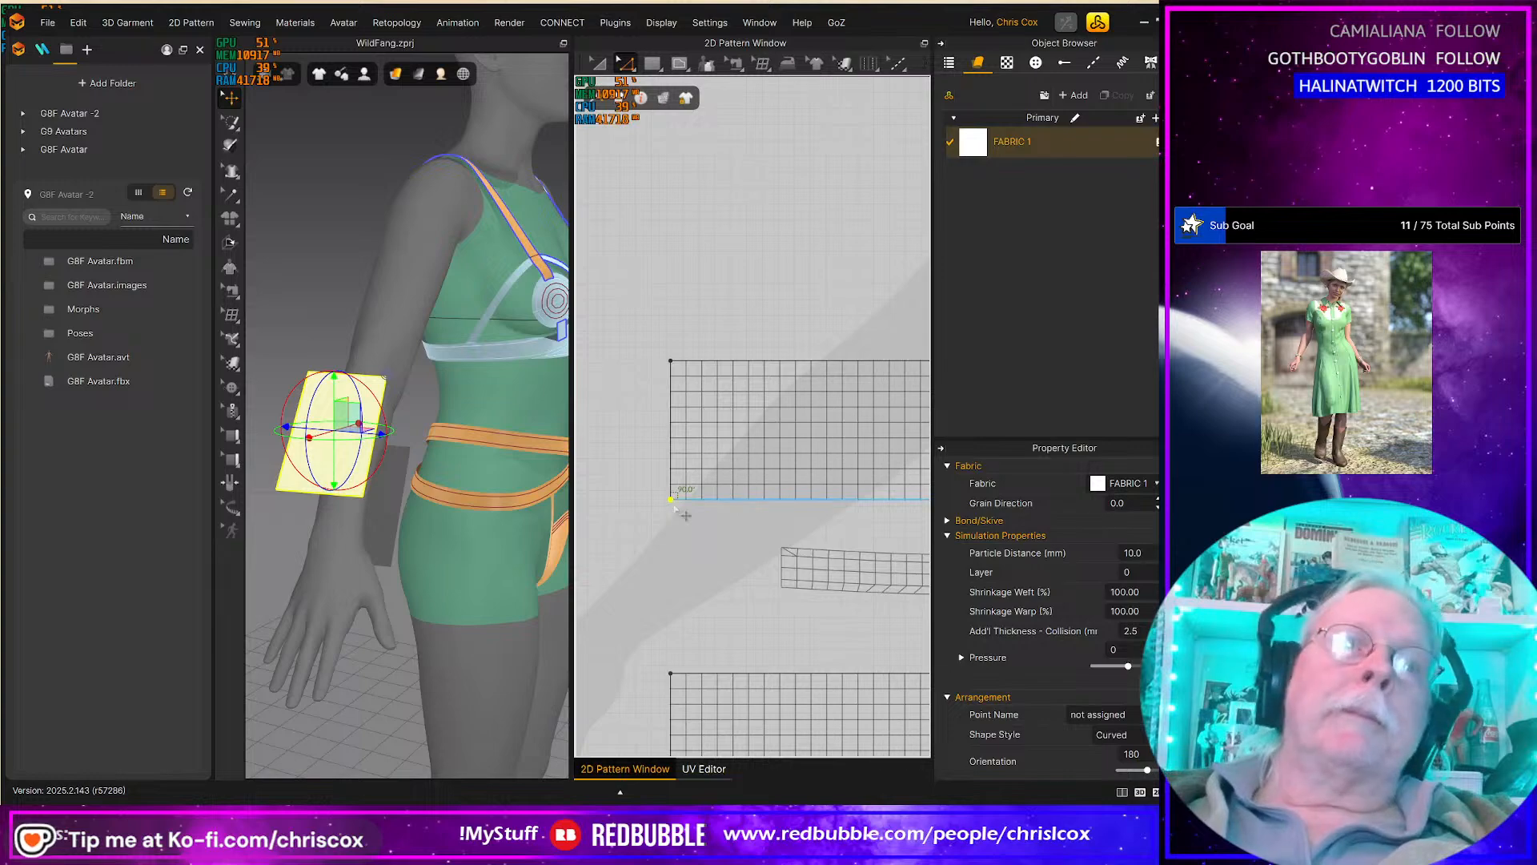
key("Up")
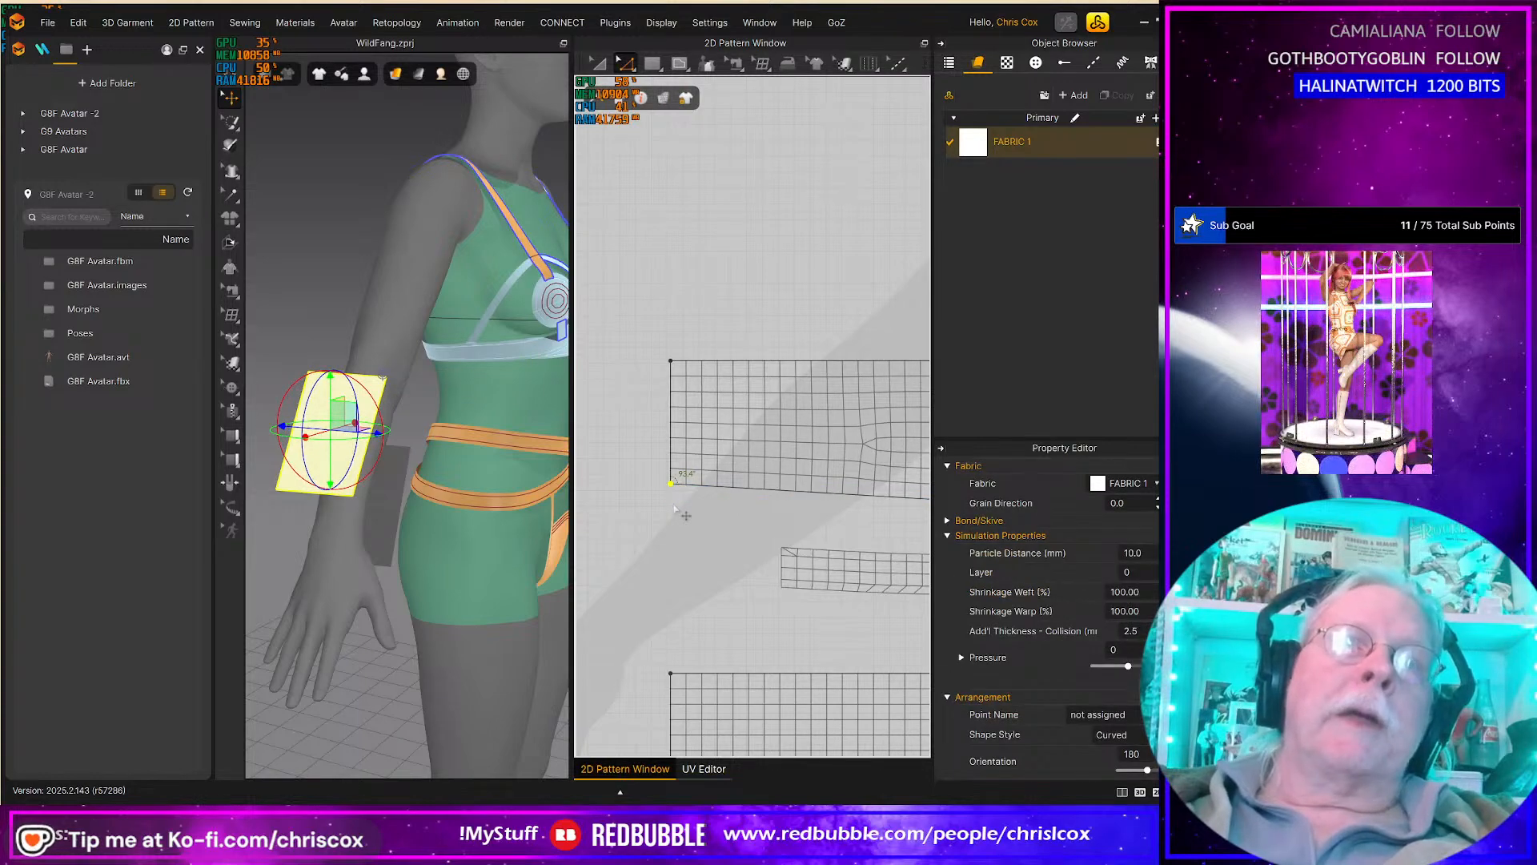
left_click(672, 362)
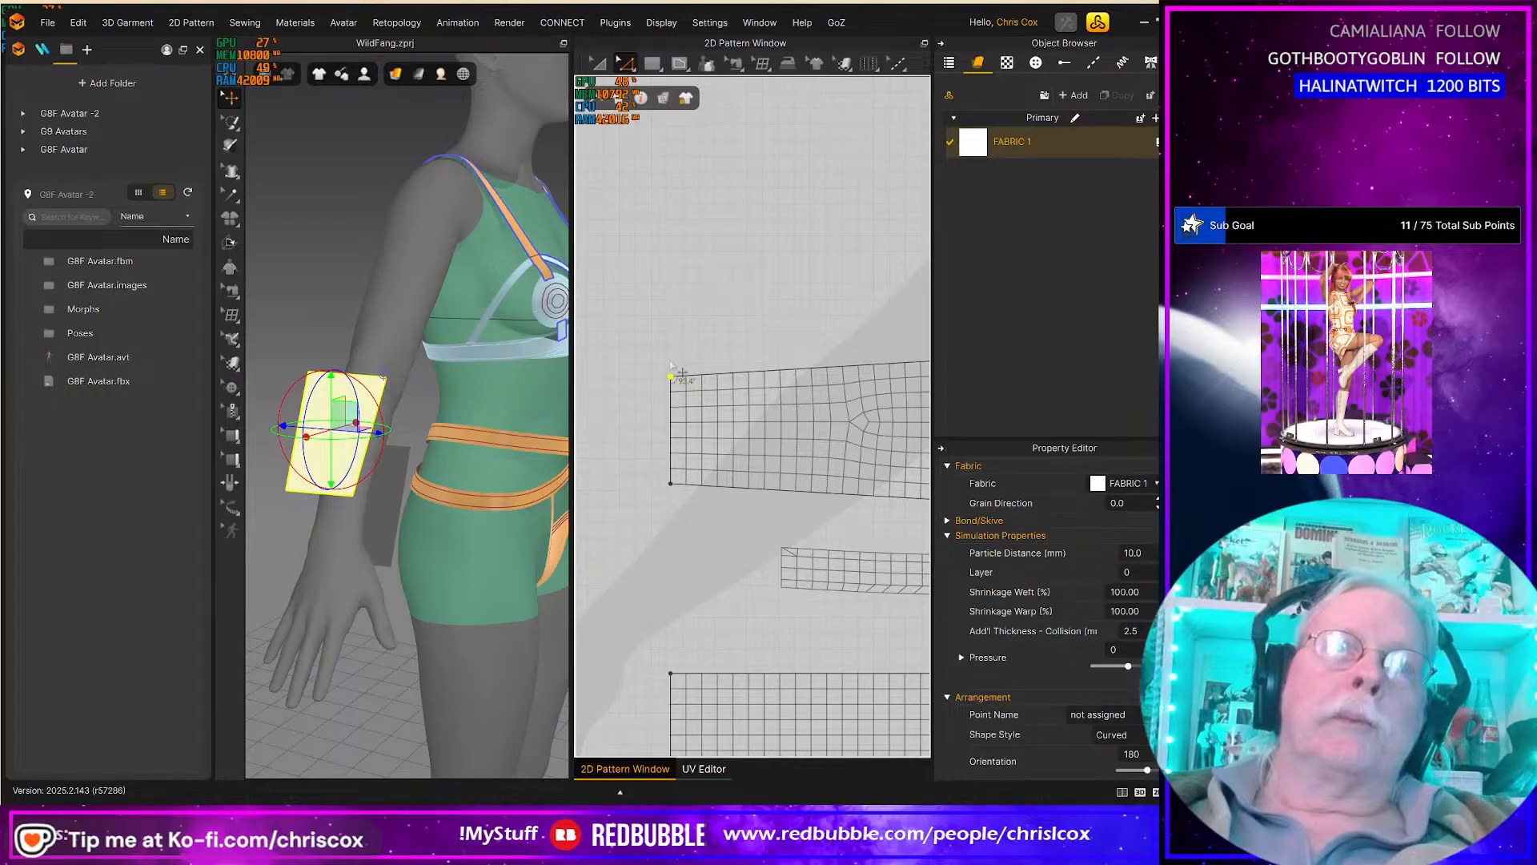
middle_click_drag(671, 362, 609, 389)
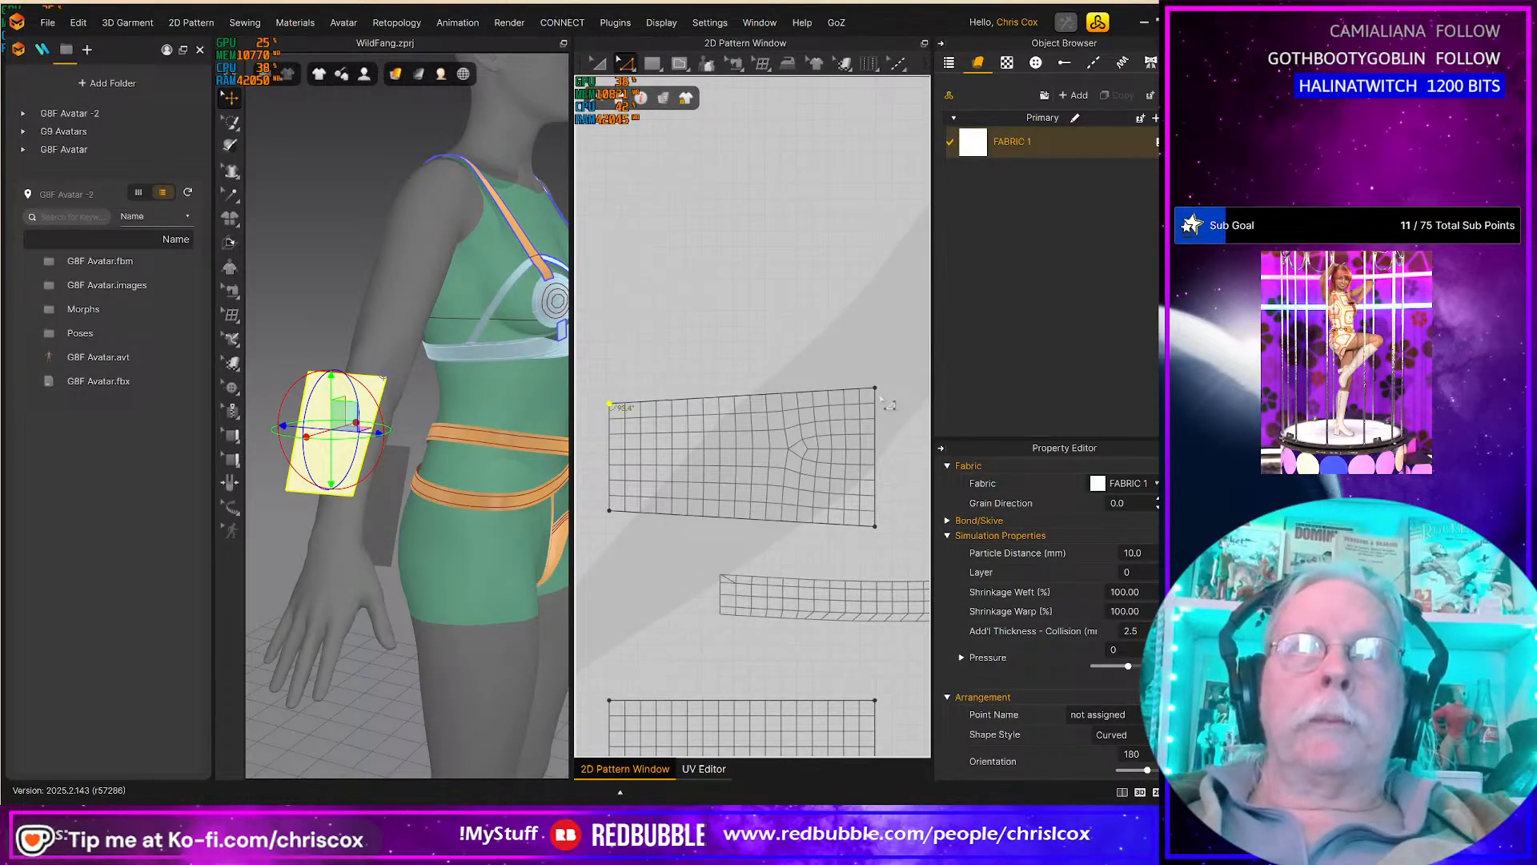
left_click(638, 69)
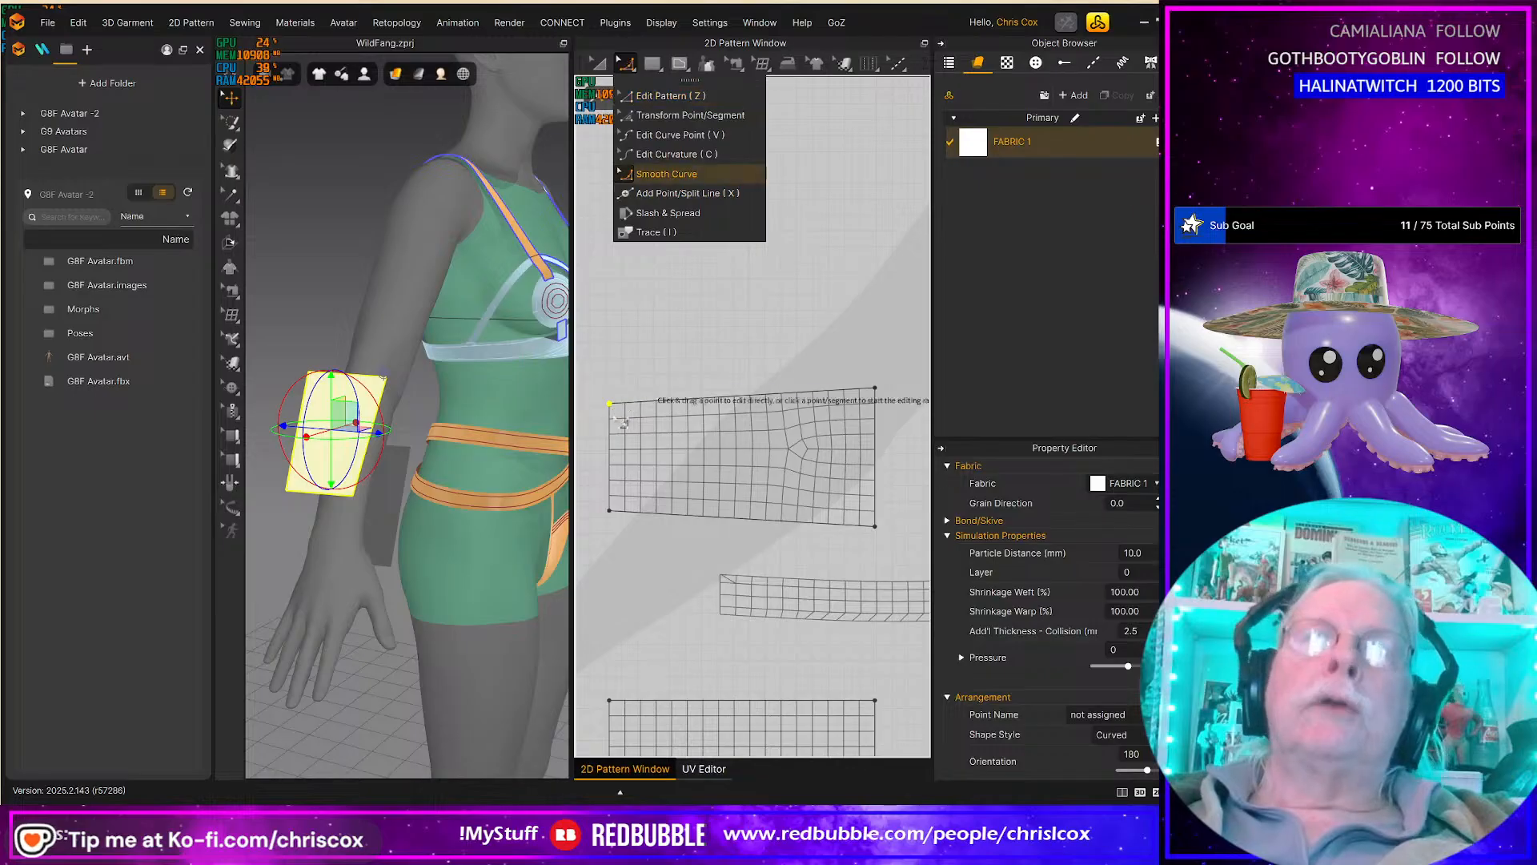
Step: Round the bracer pattern's top-left and bottom-left corners with Smooth Curve
left_click(666, 174)
scroll(609, 404, "up", 5)
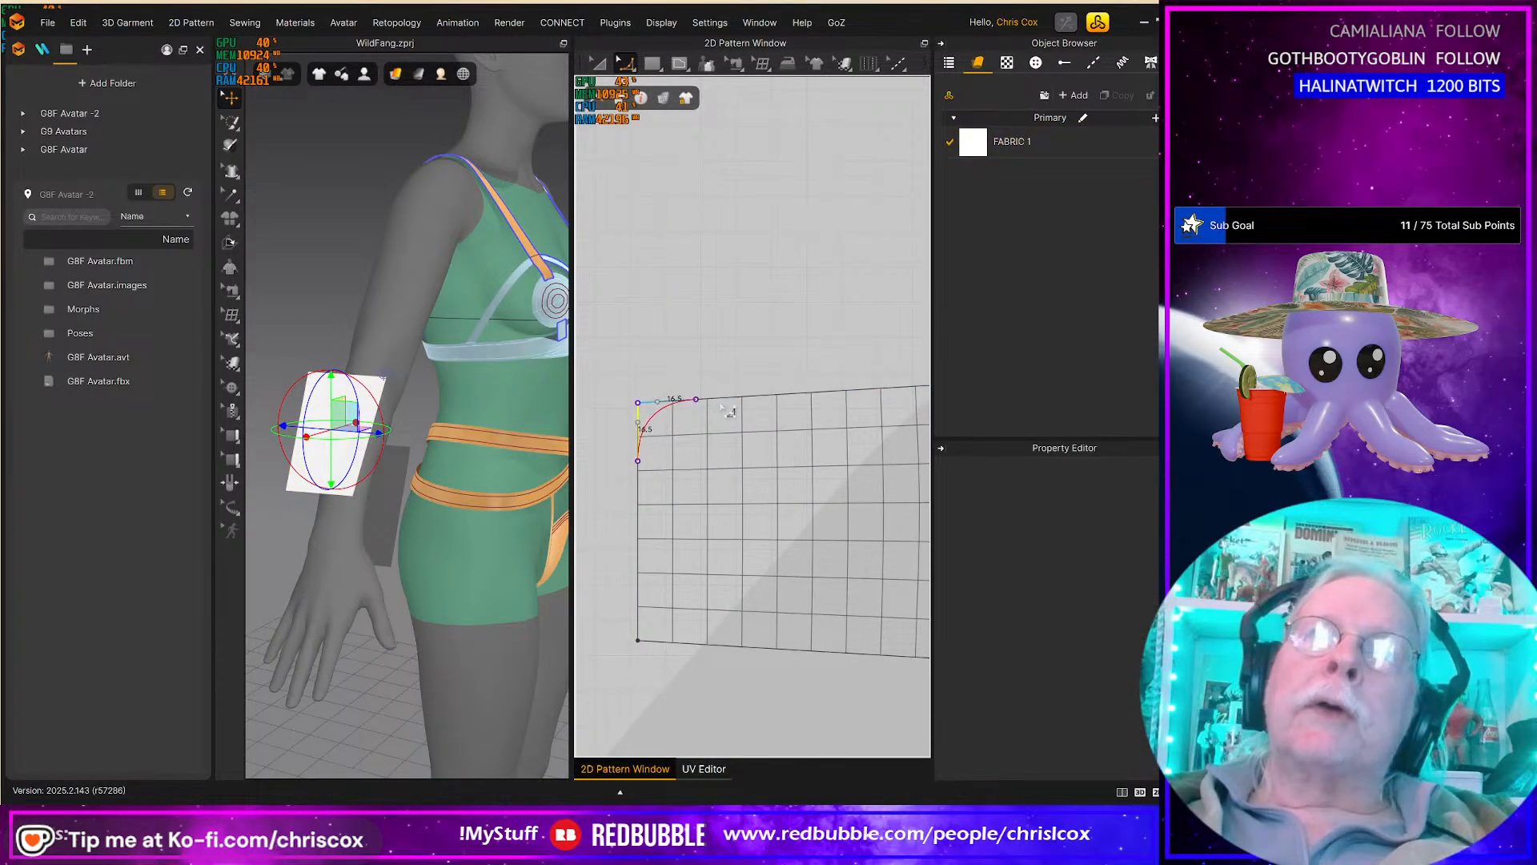
left_click_drag(761, 409, 747, 412)
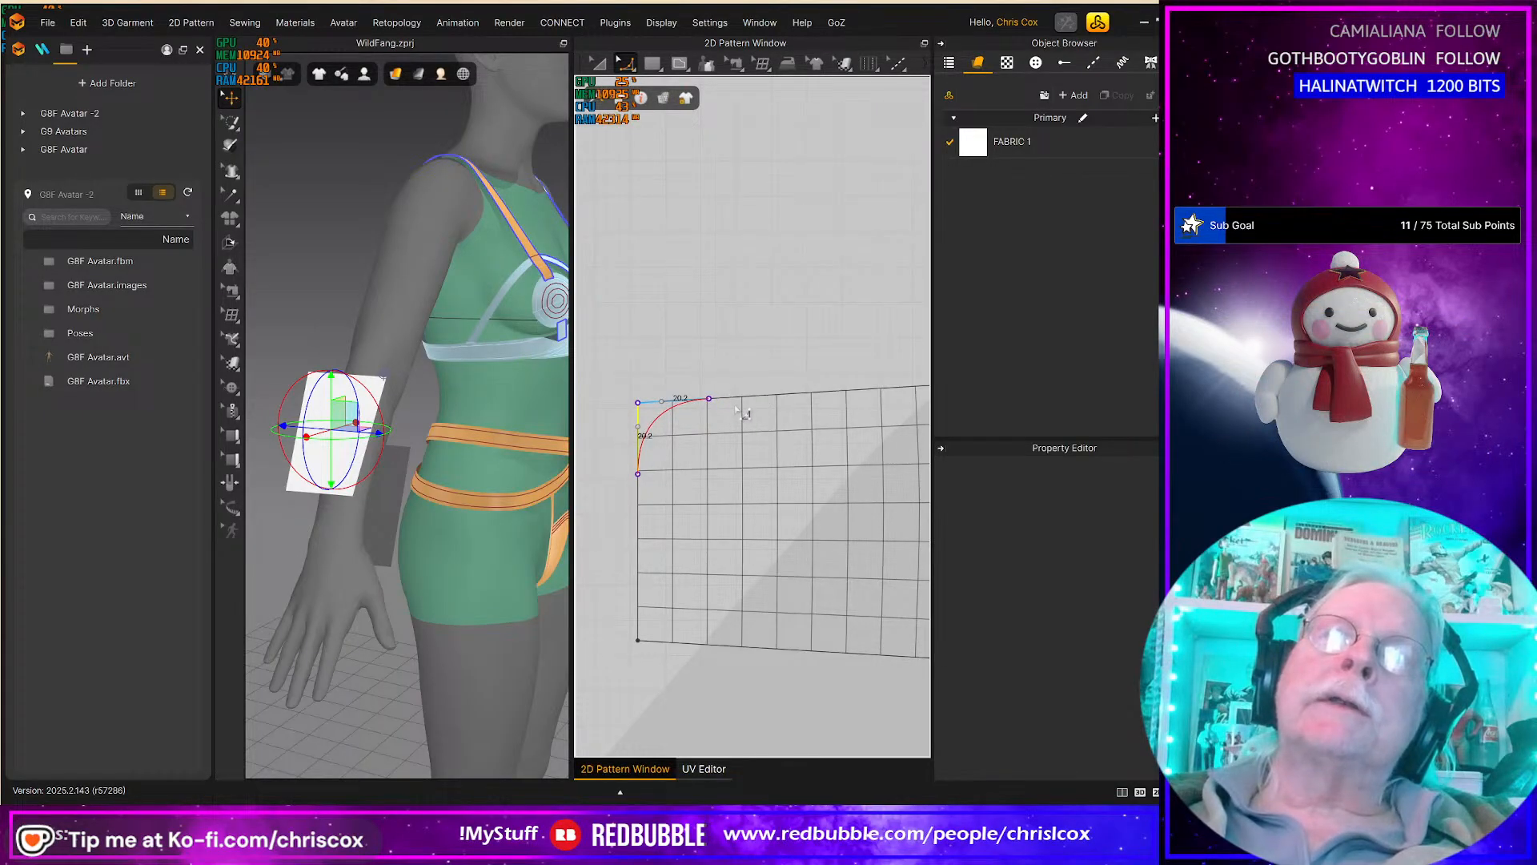
left_click_drag(736, 410, 736, 411)
left_click_drag(640, 642, 760, 653)
scroll(688, 608, "down", 5)
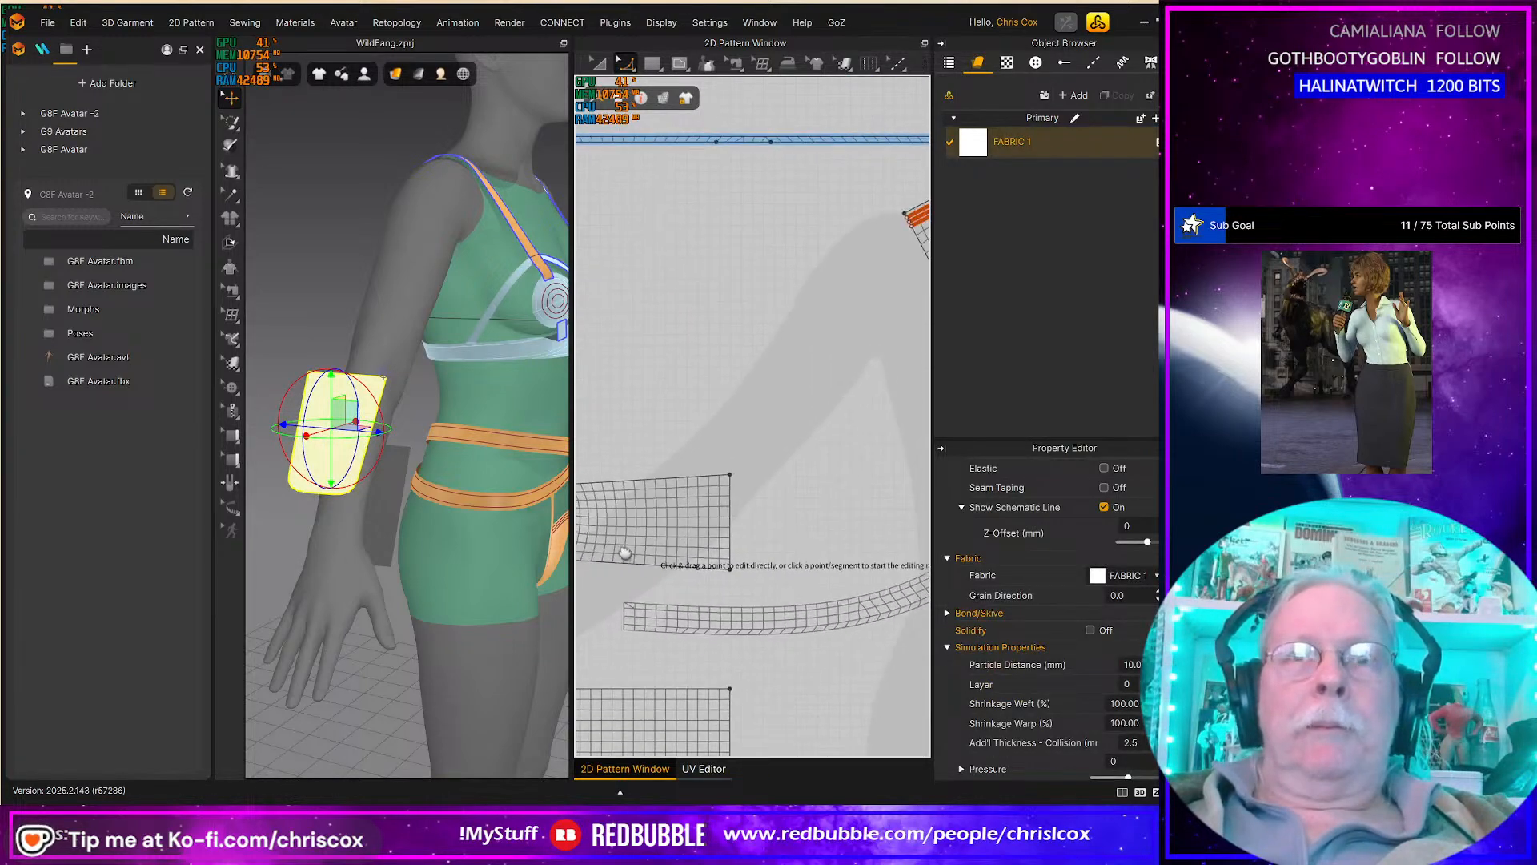
Step: Round the bracer pattern's top-right and bottom-right corners
middle_click_drag(636, 556, 589, 544)
scroll(691, 465, "up", 4)
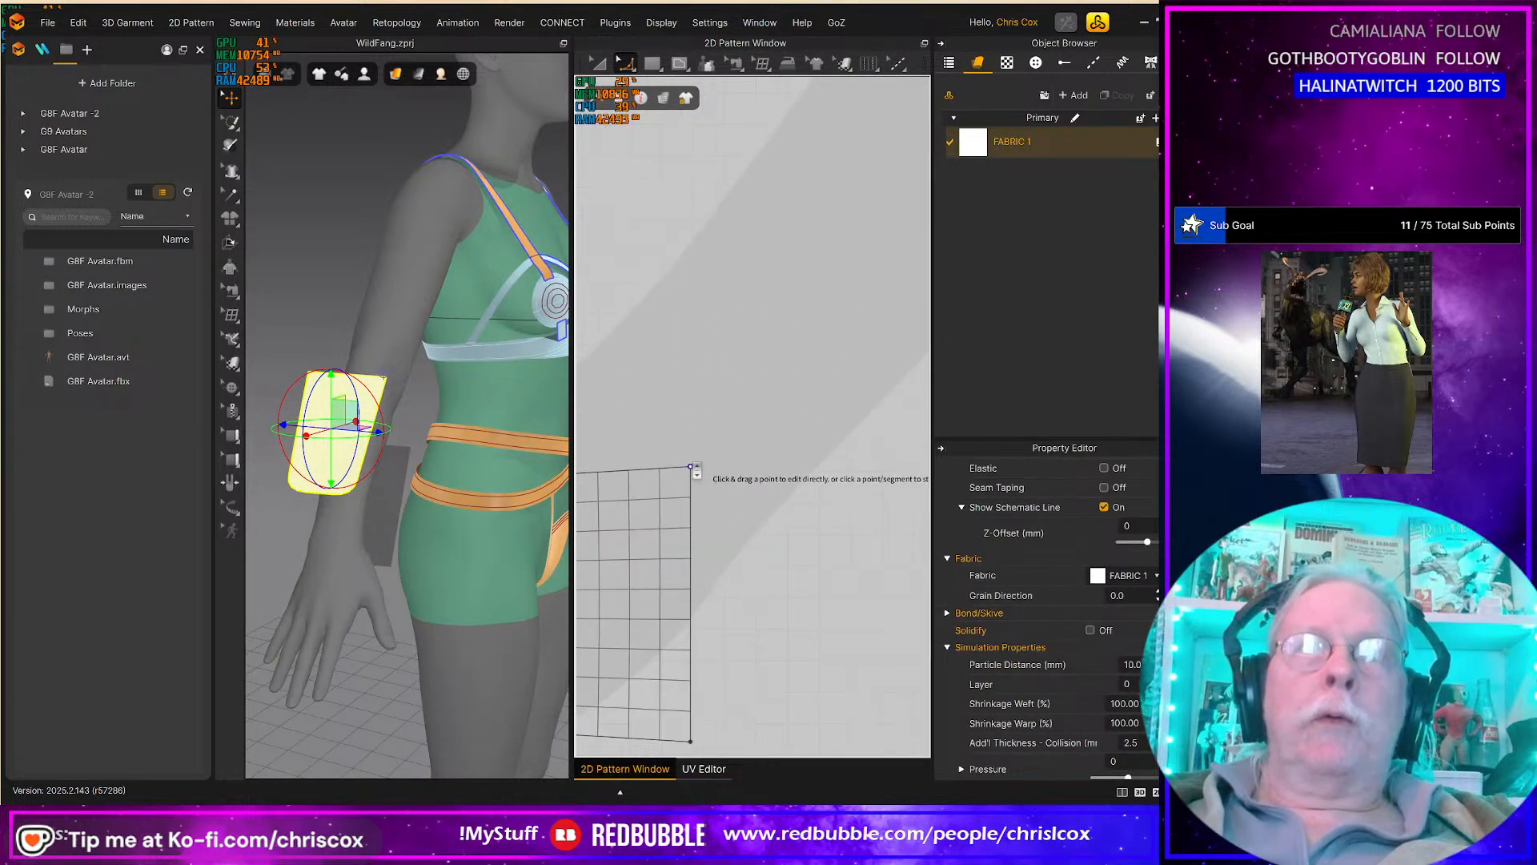
left_click_drag(691, 465, 597, 471)
middle_click_drag(815, 624, 864, 432)
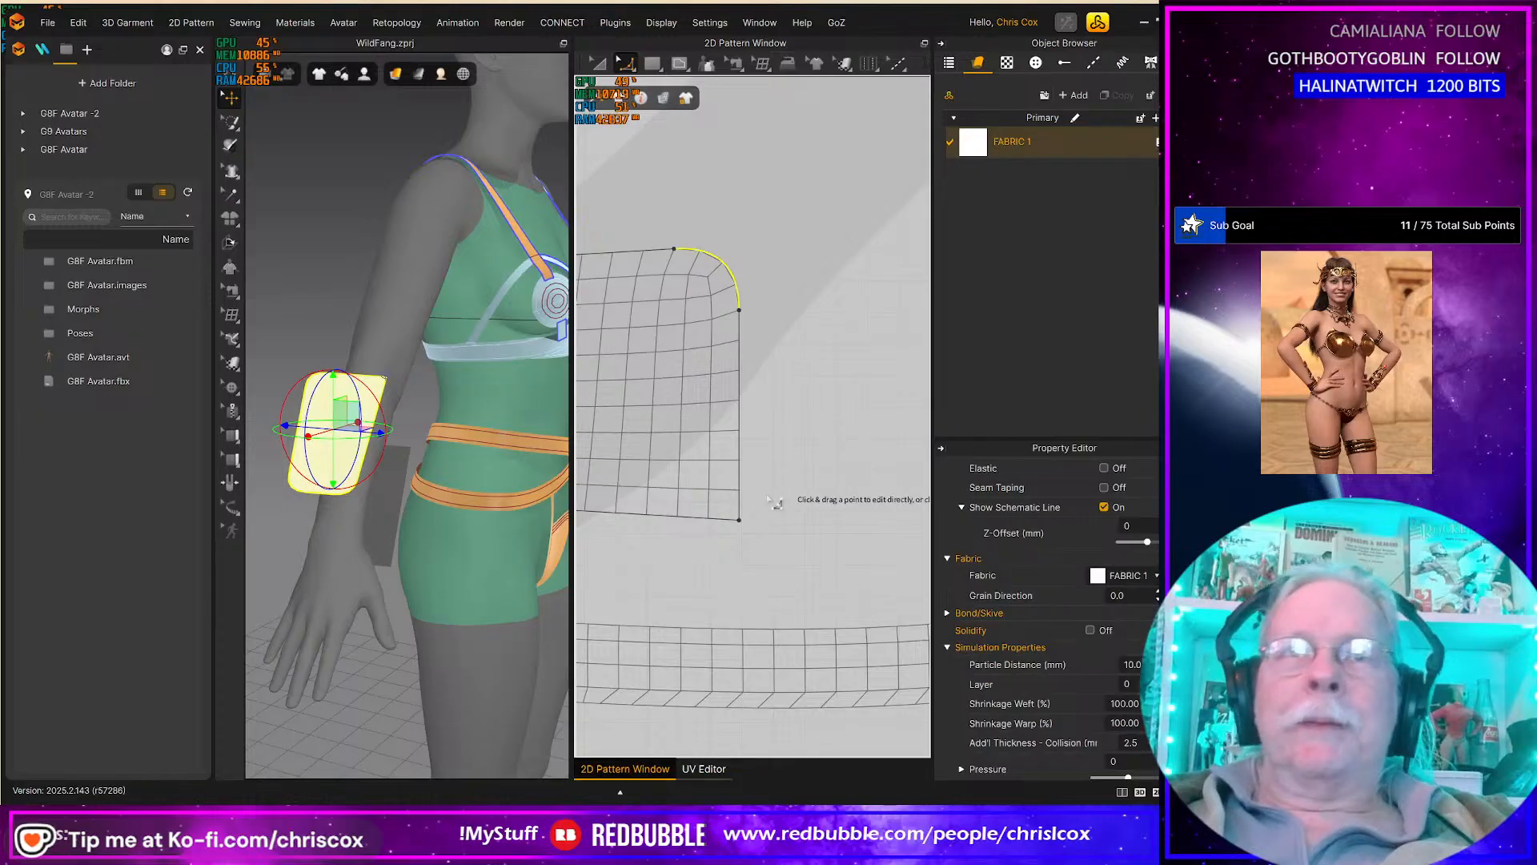
left_click_drag(739, 517, 740, 430)
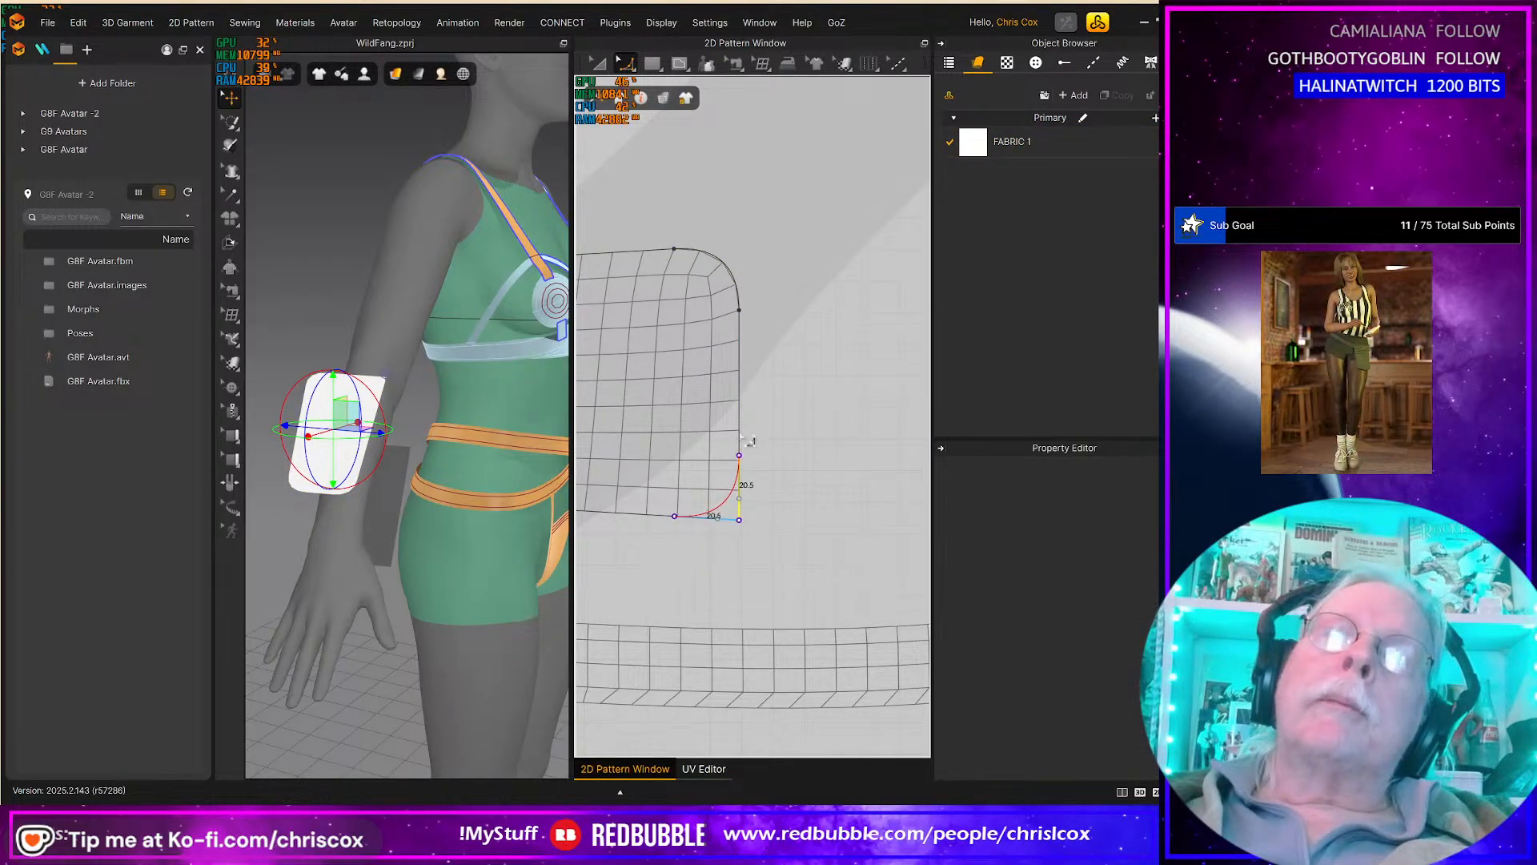
left_click_drag(747, 441, 743, 469)
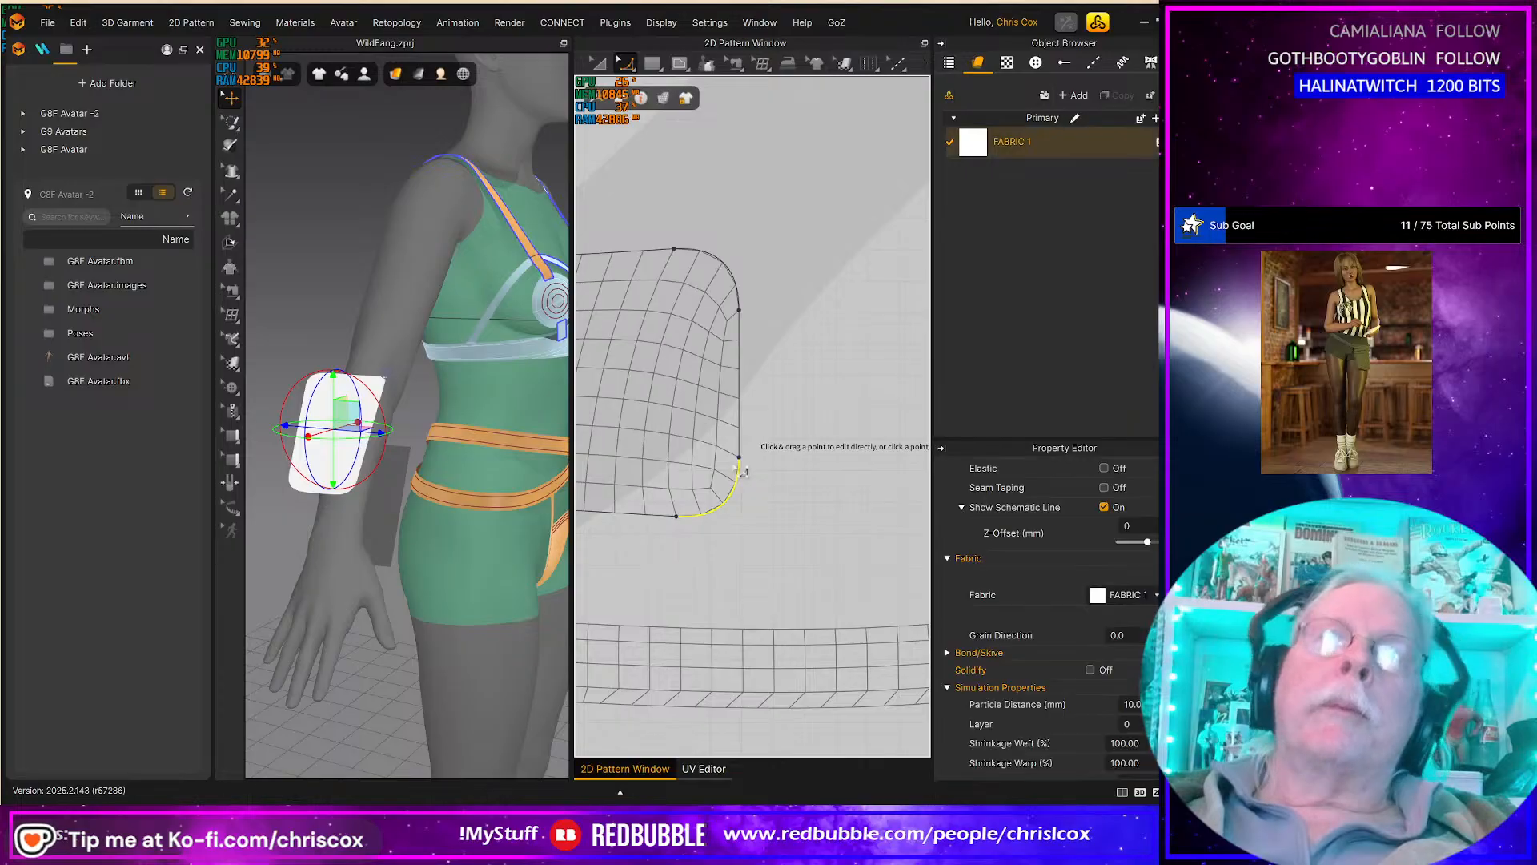
middle_click_drag(791, 501, 917, 491)
middle_click_drag(714, 536, 894, 536)
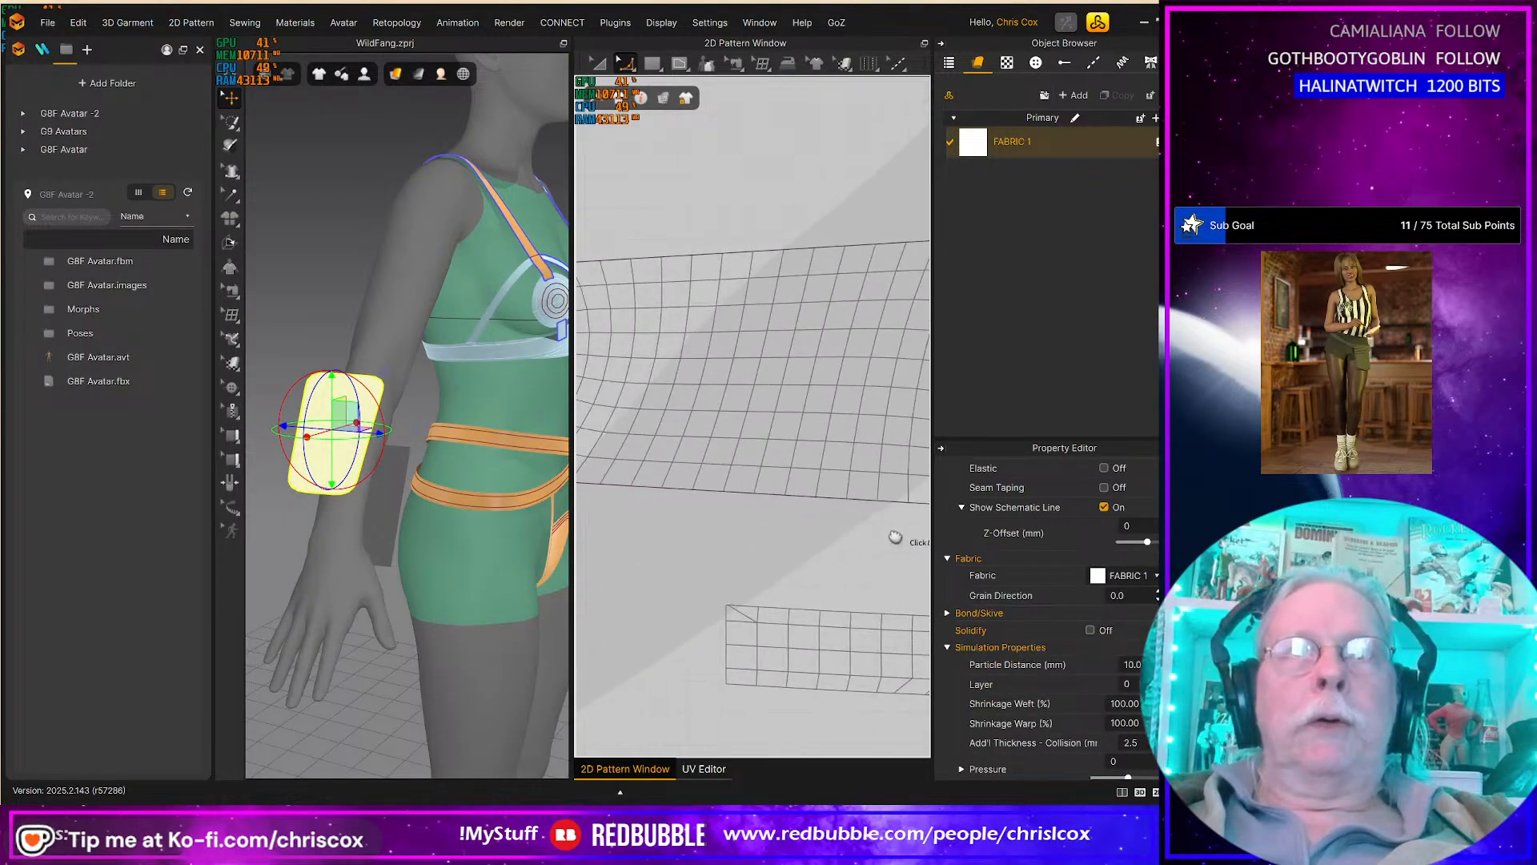
scroll(765, 533, "down", 3)
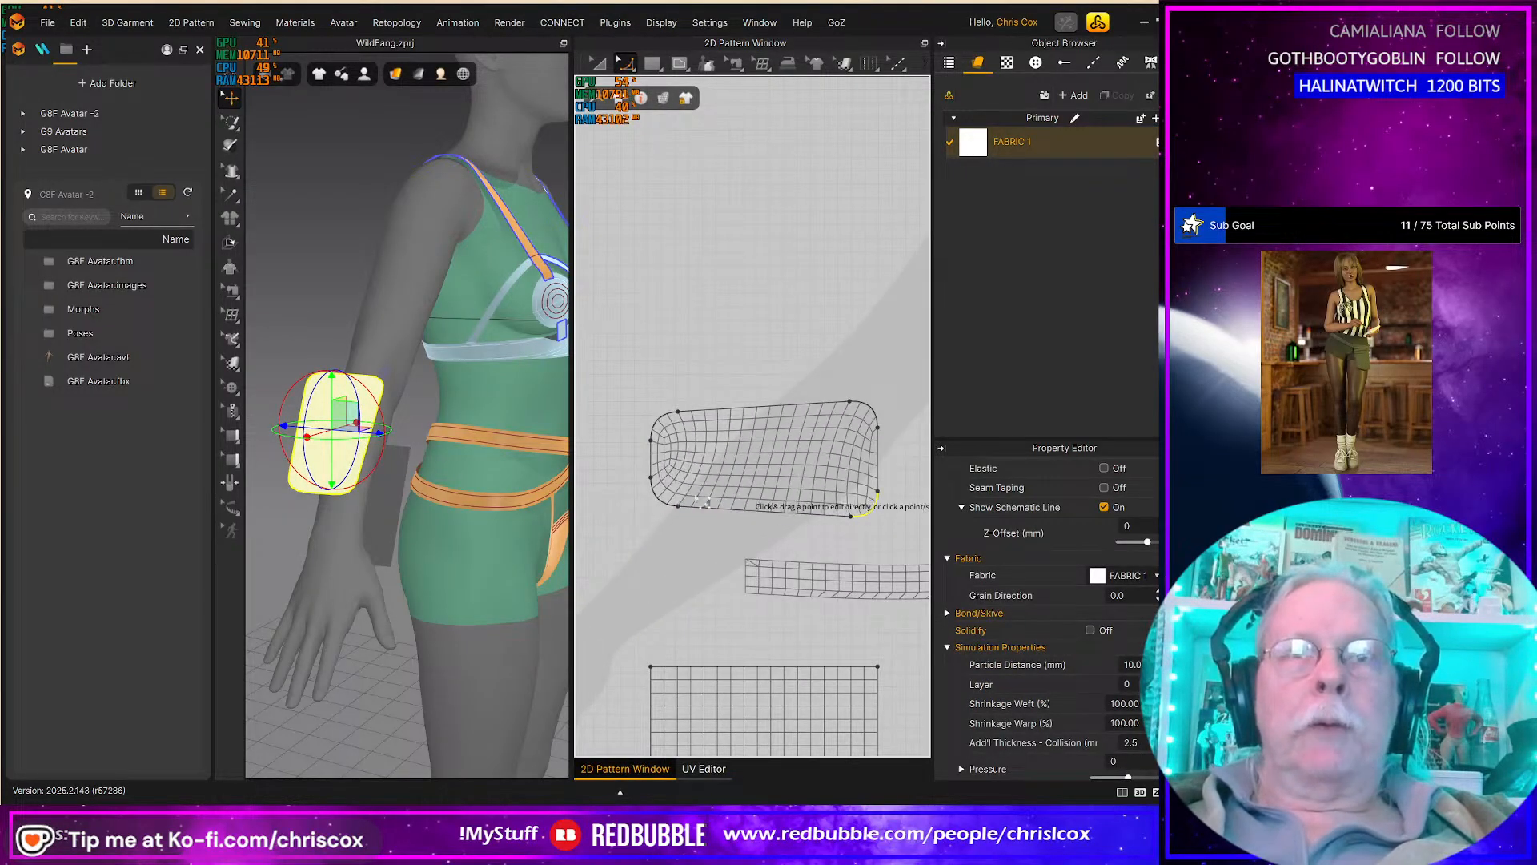
key("ctrl+z")
key("ctrl+y")
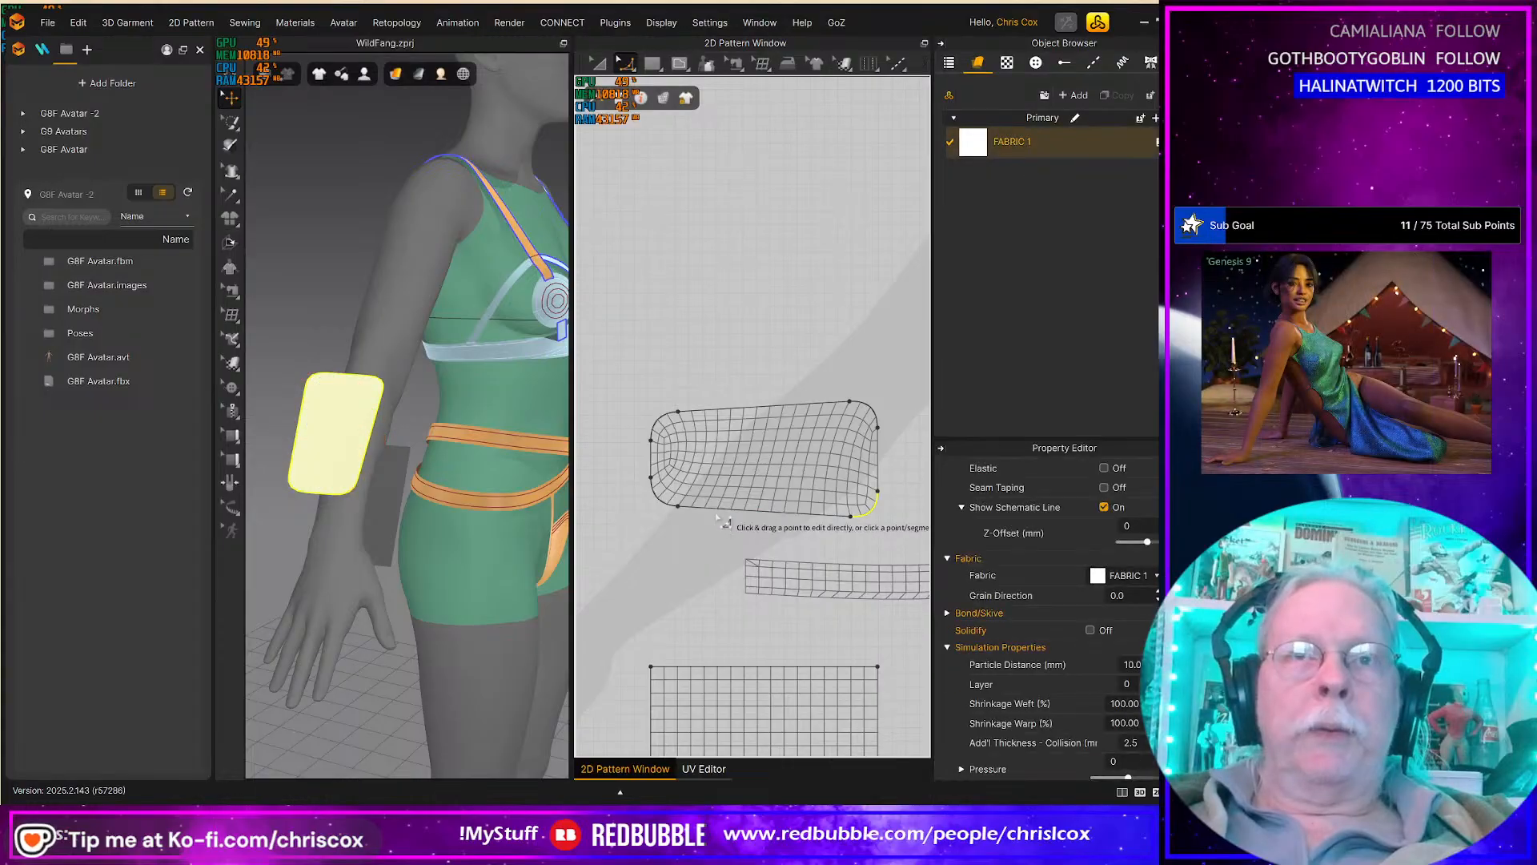
Step: Narrow the lower rectangle by nudging its right edge left twice, then select the bracer
left_click(716, 510)
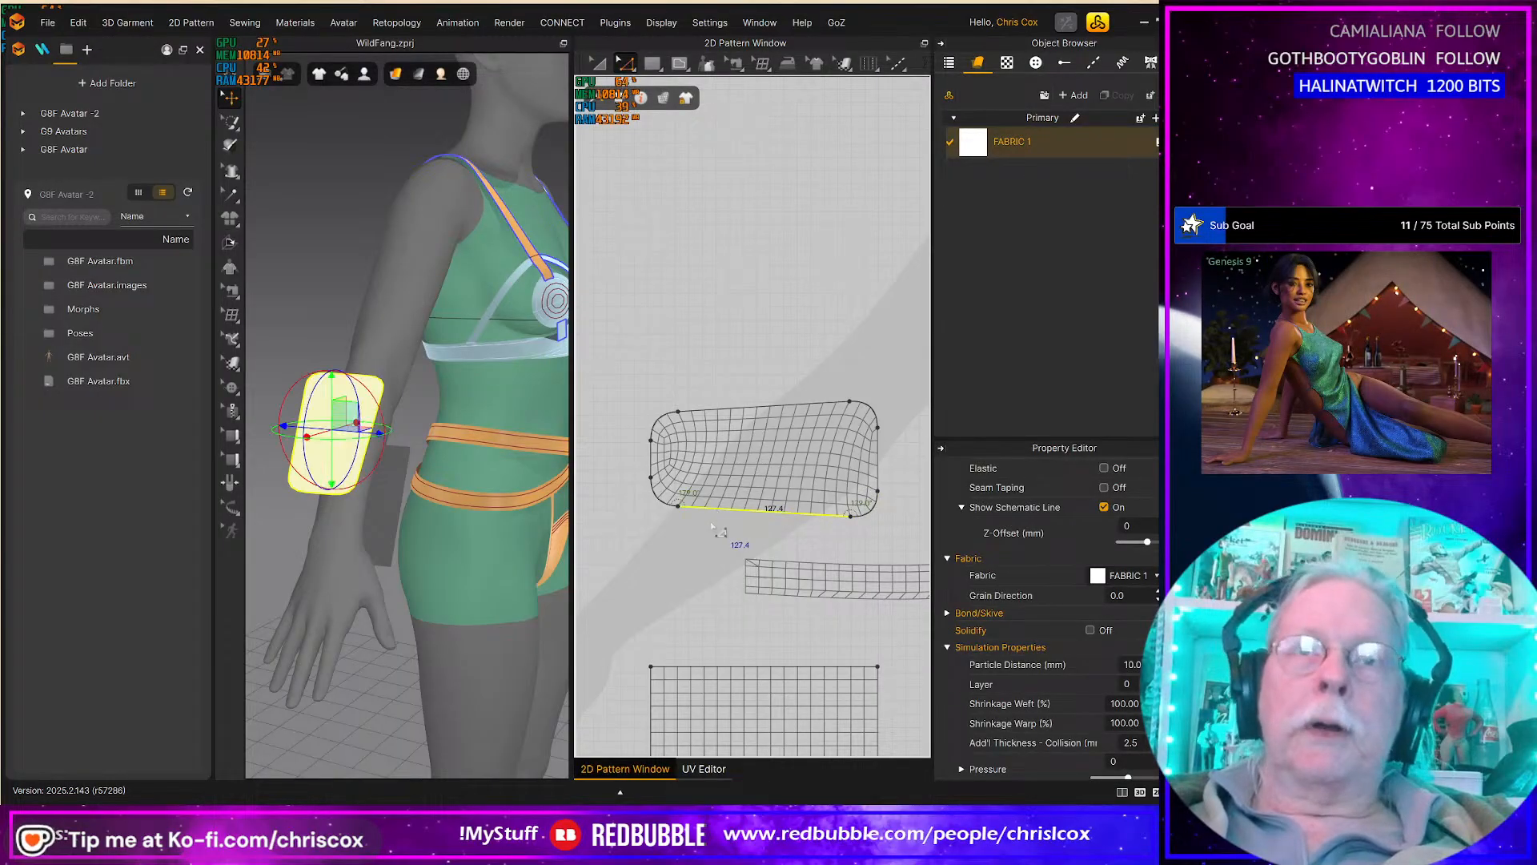
right_click_drag(681, 553, 669, 430)
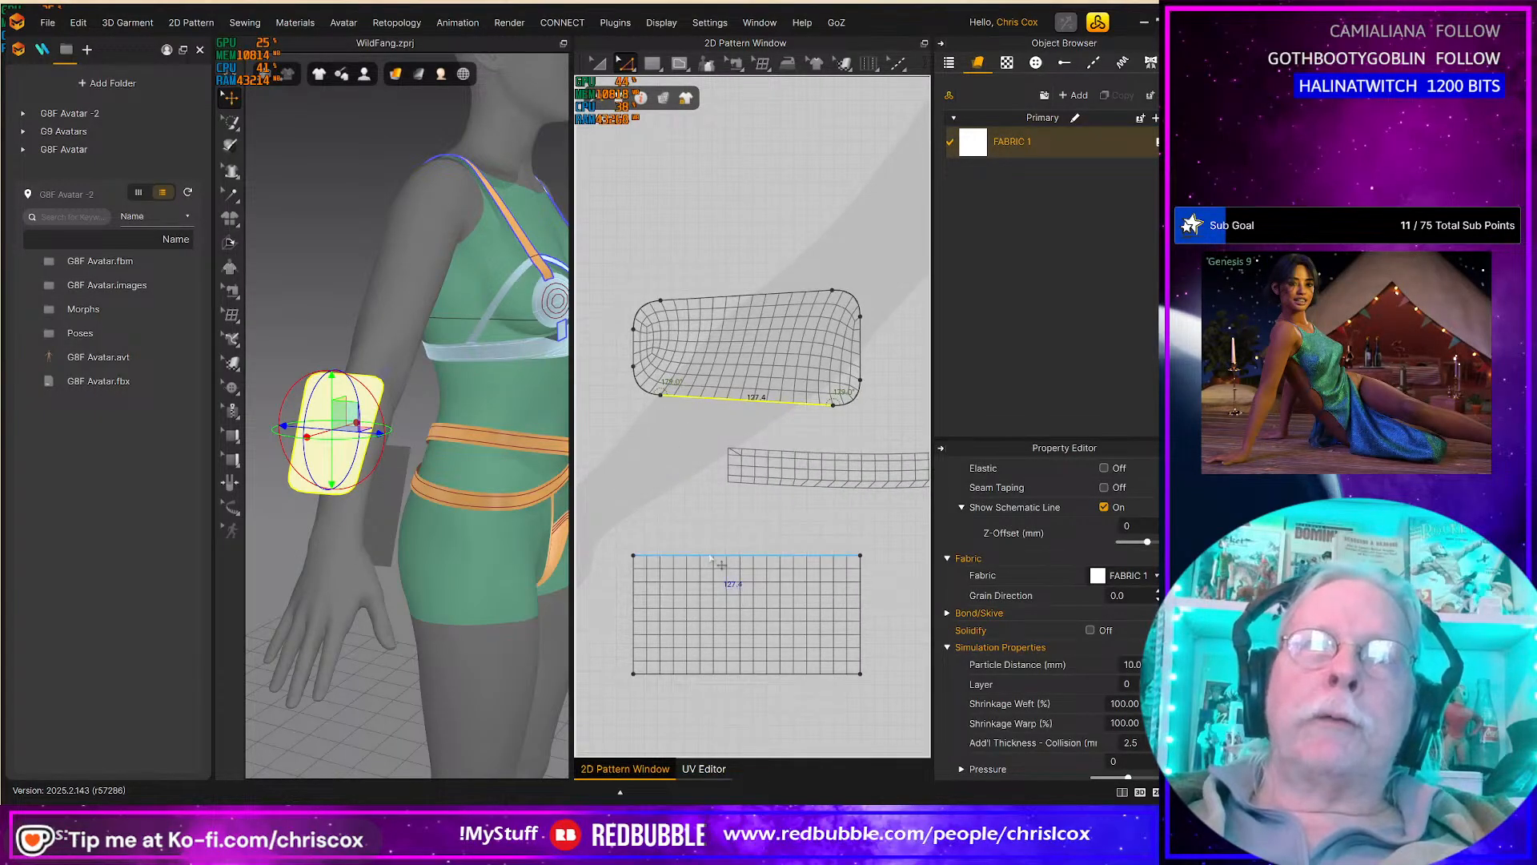
left_click(712, 555)
left_click(872, 614)
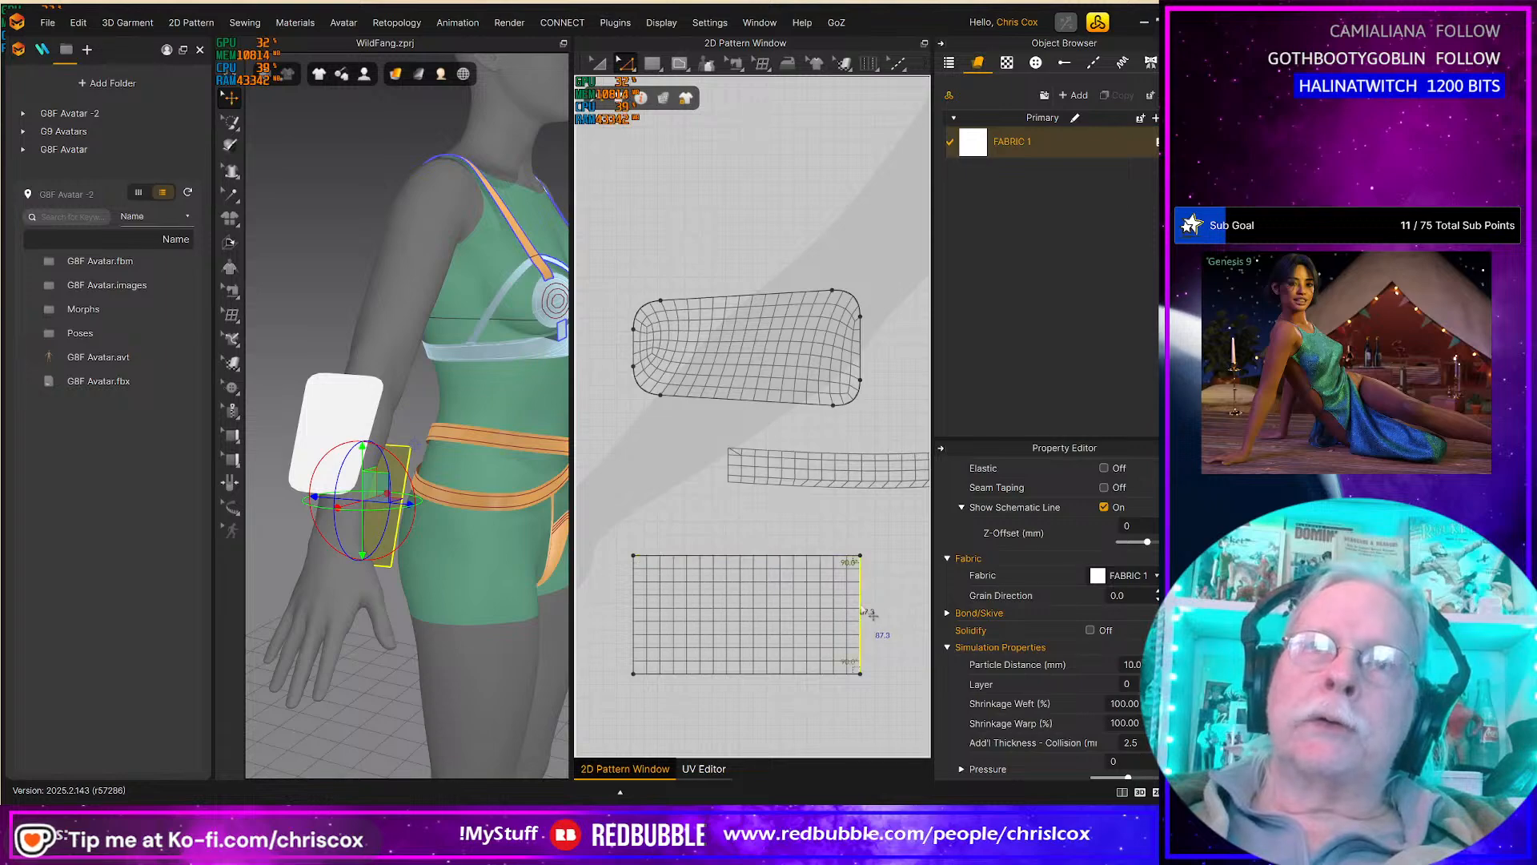
key("Left")
key("Left")
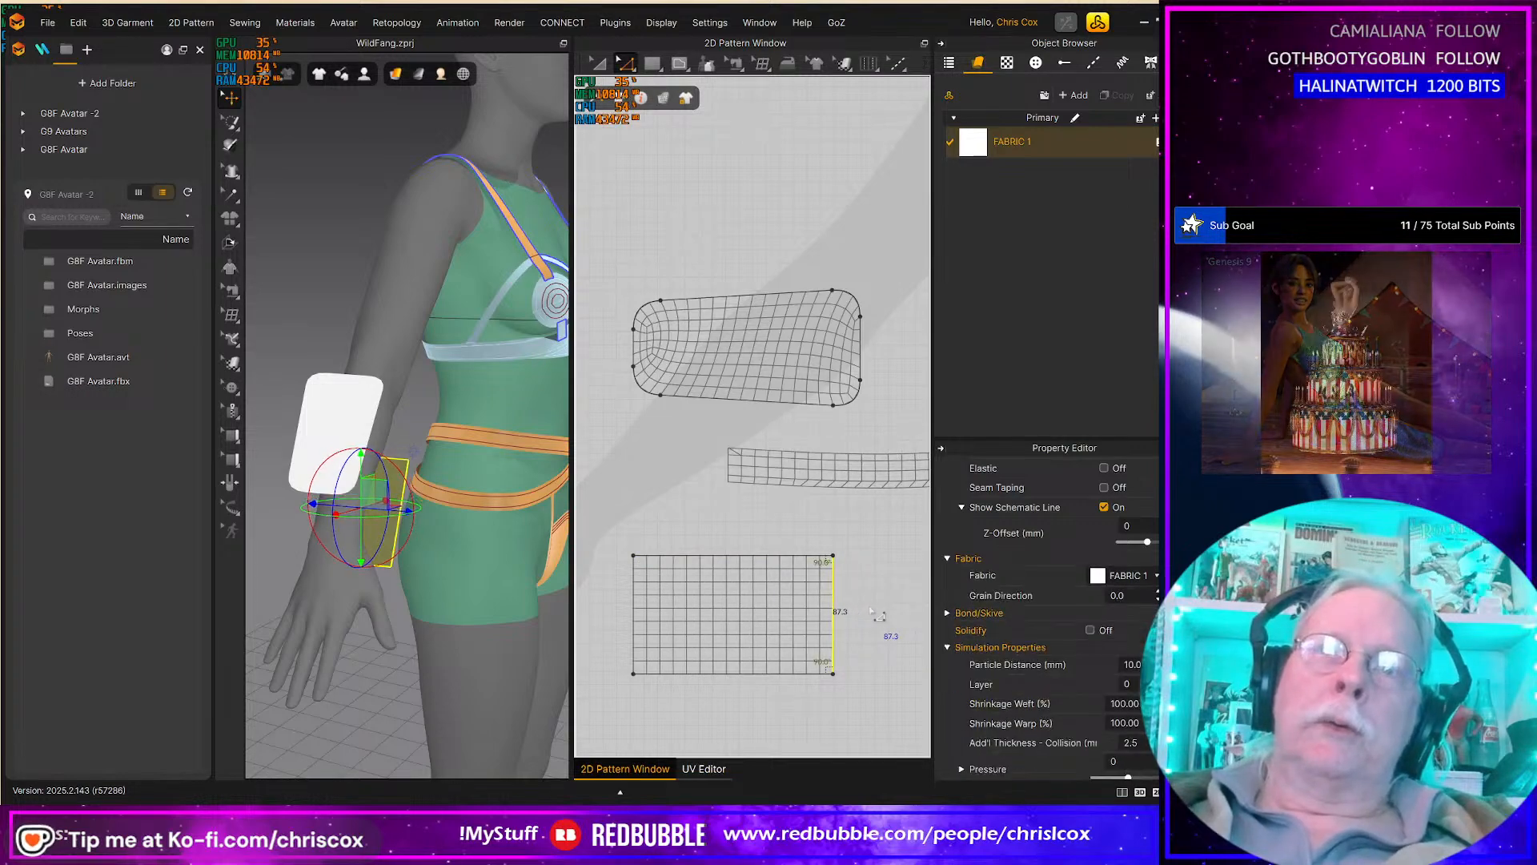
key("Left")
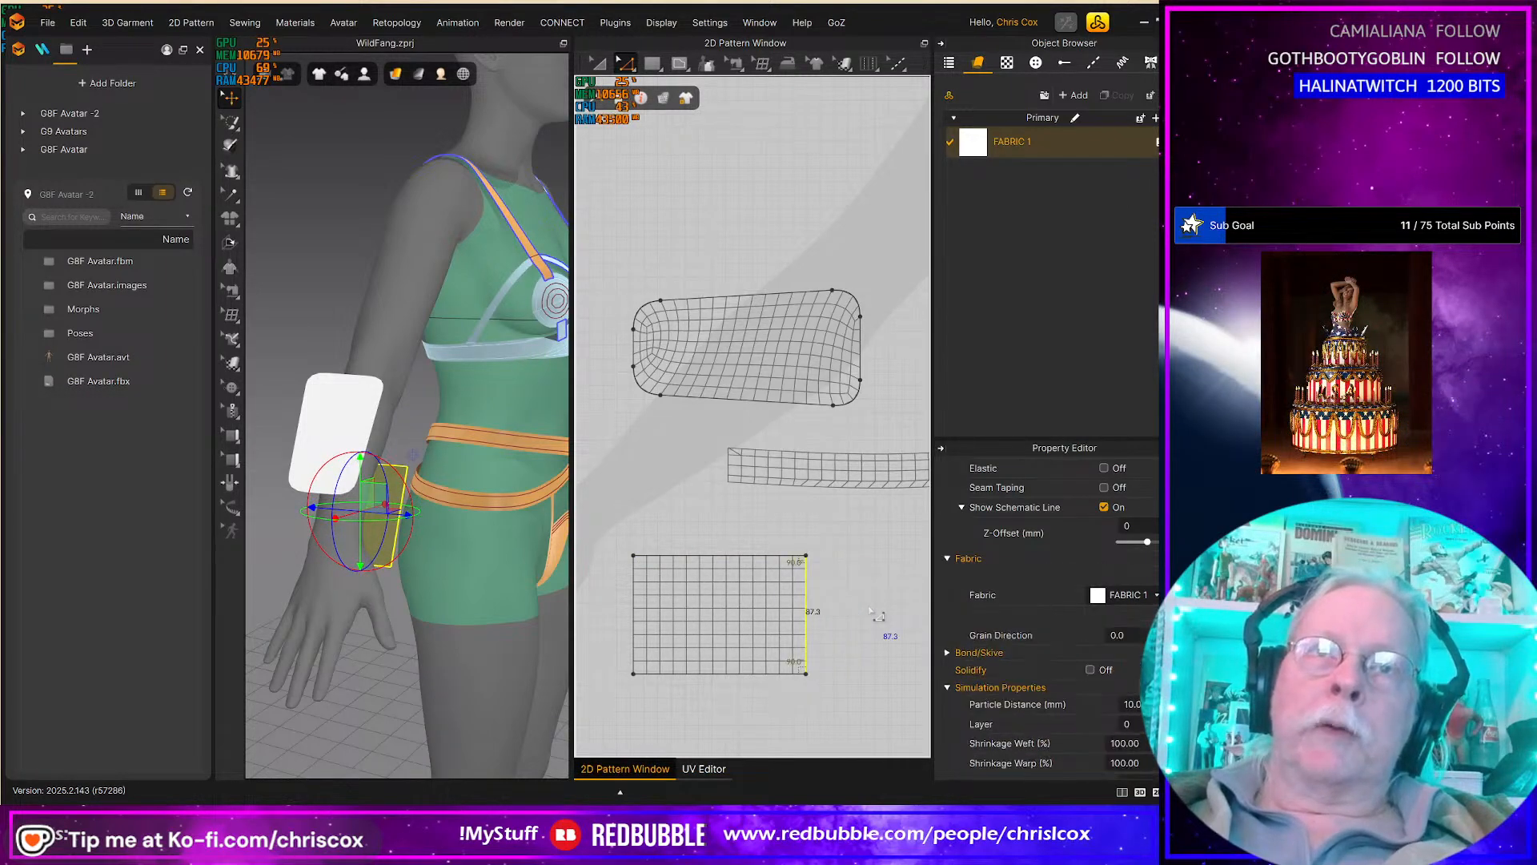
left_click(709, 407)
left_click_drag(597, 237, 891, 422)
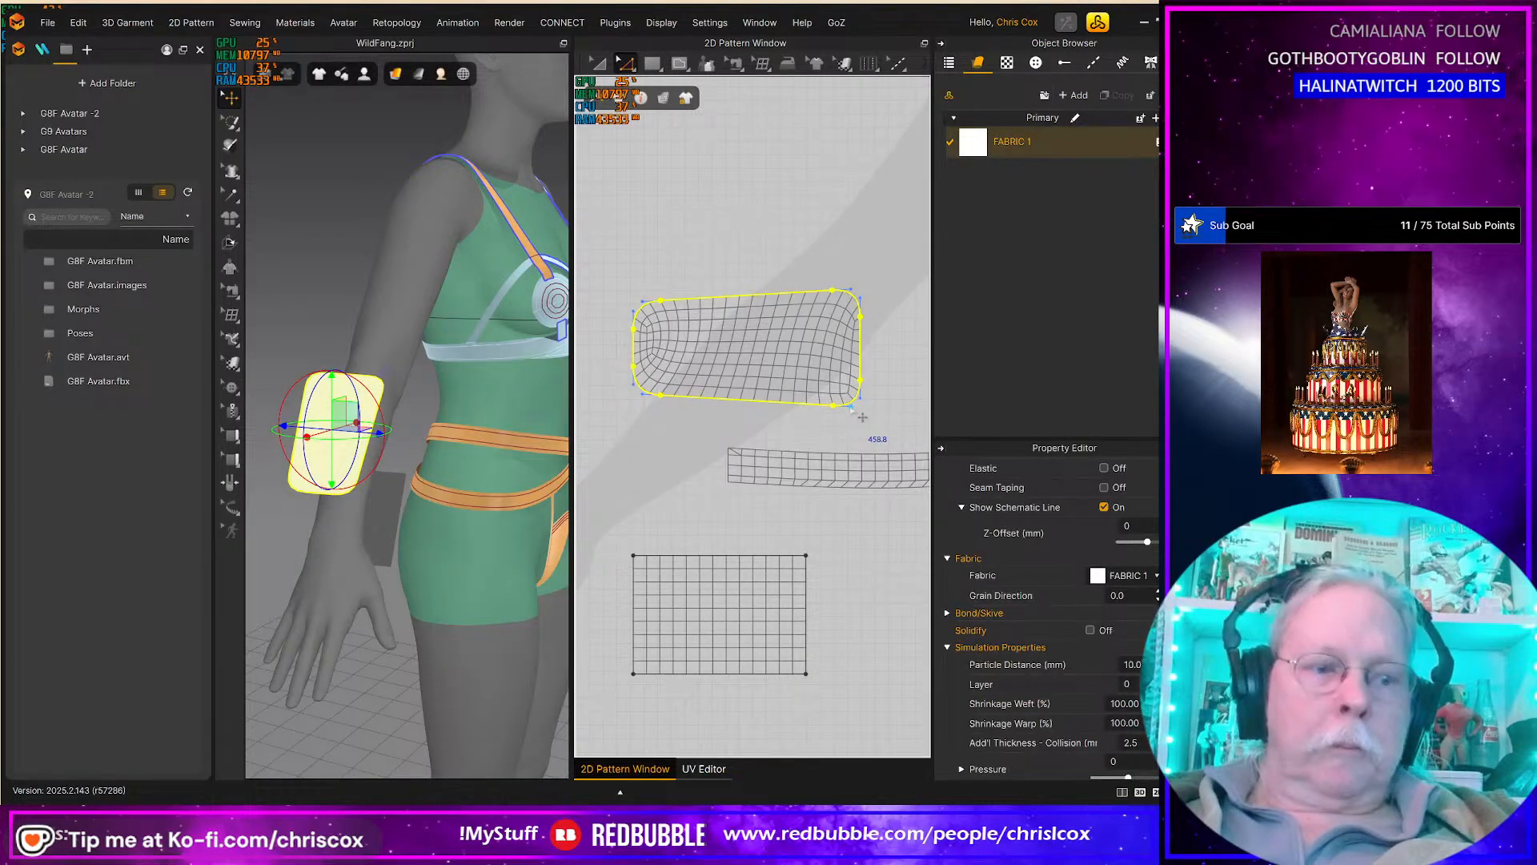
Step: Offset the bracer outline as one internal line 4.5 mm inside the border
right_click(850, 402)
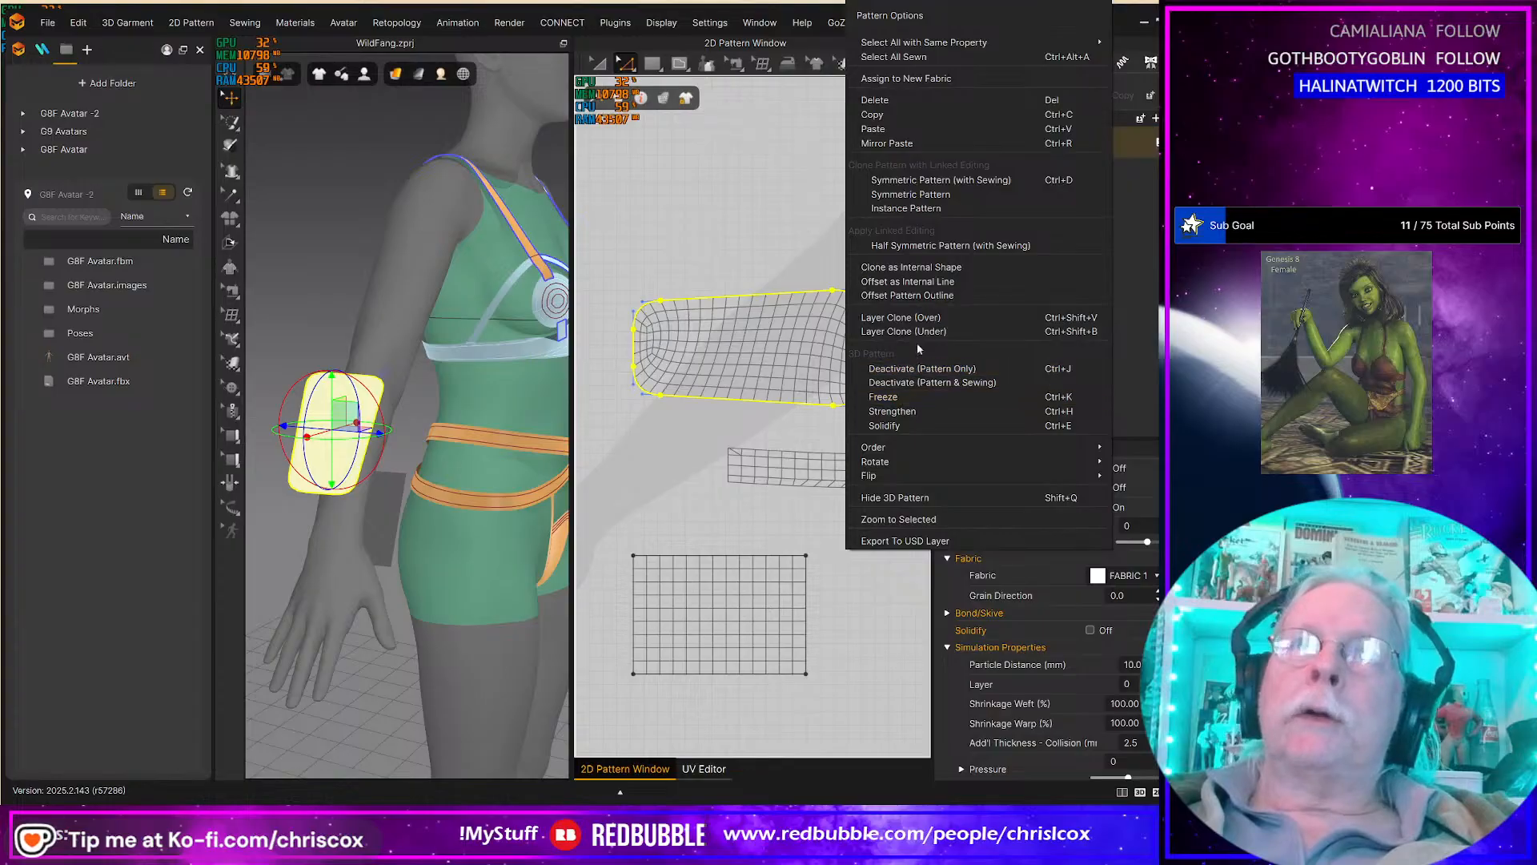
left_click(913, 282)
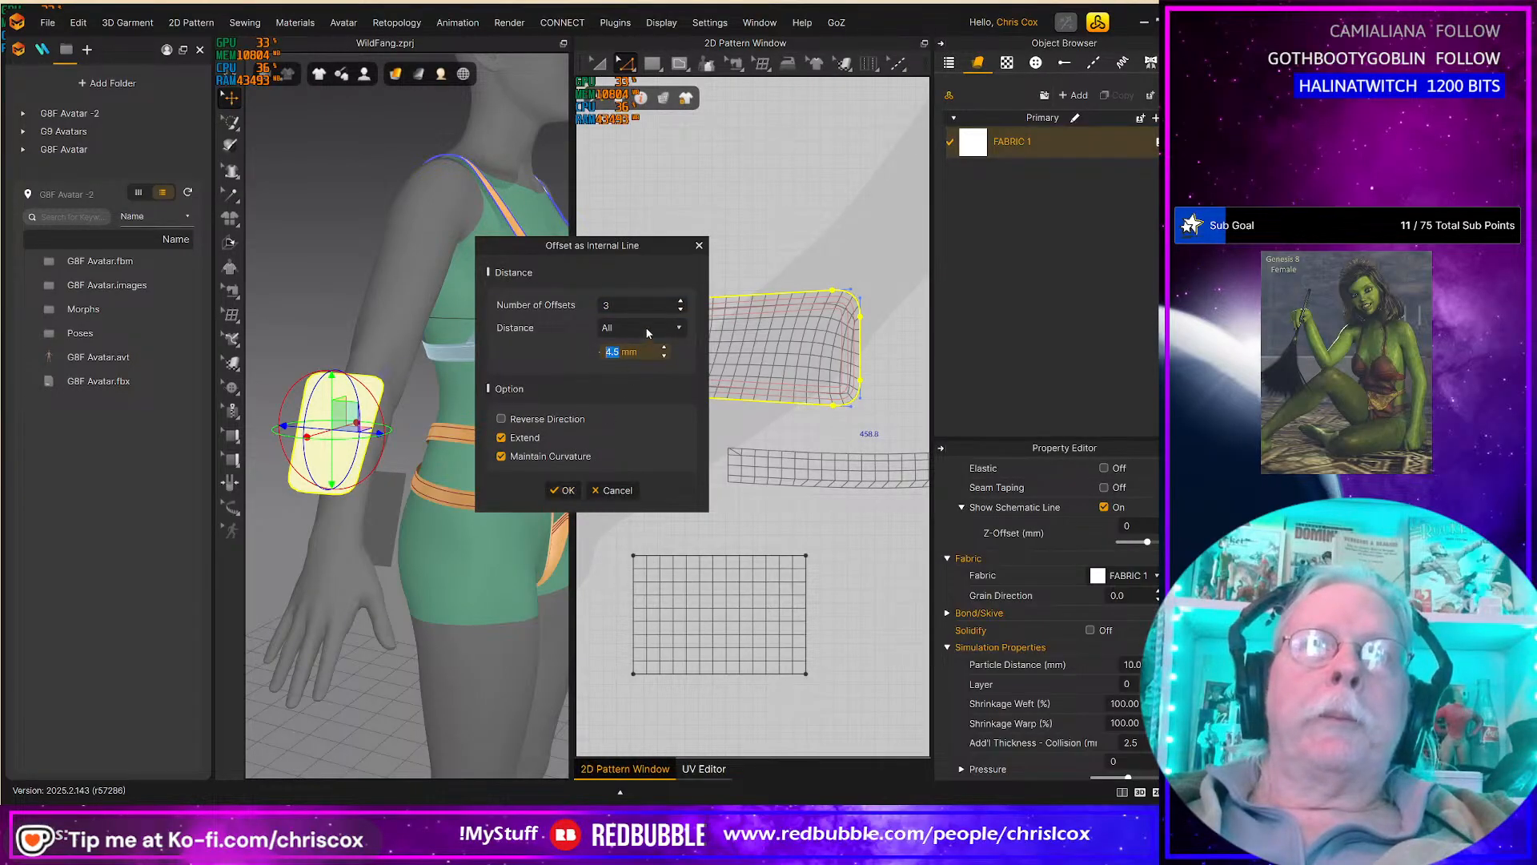
left_click(680, 310)
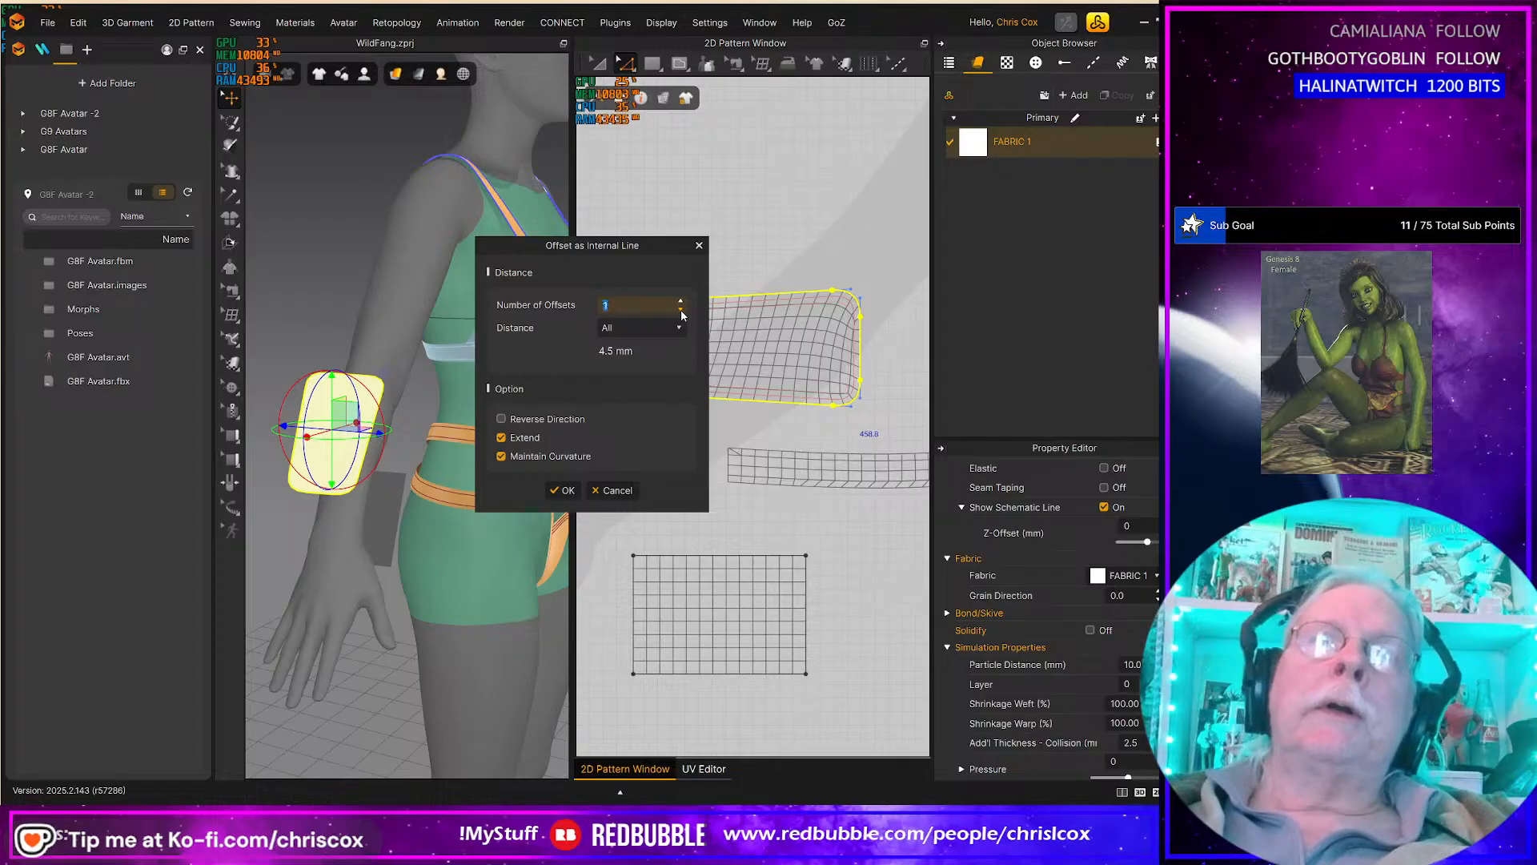
left_click(653, 351)
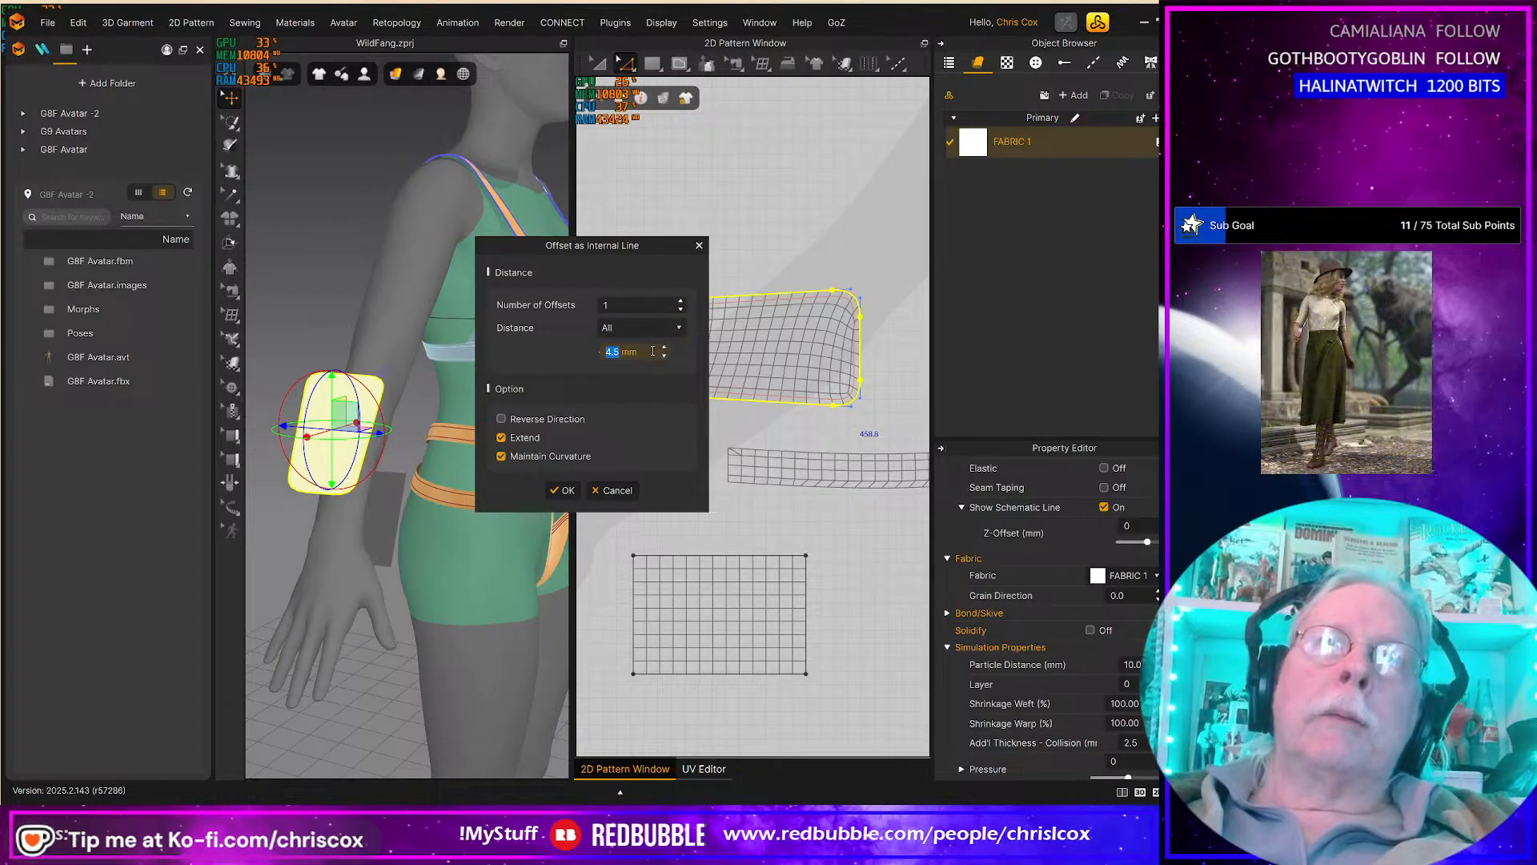
left_click(564, 489)
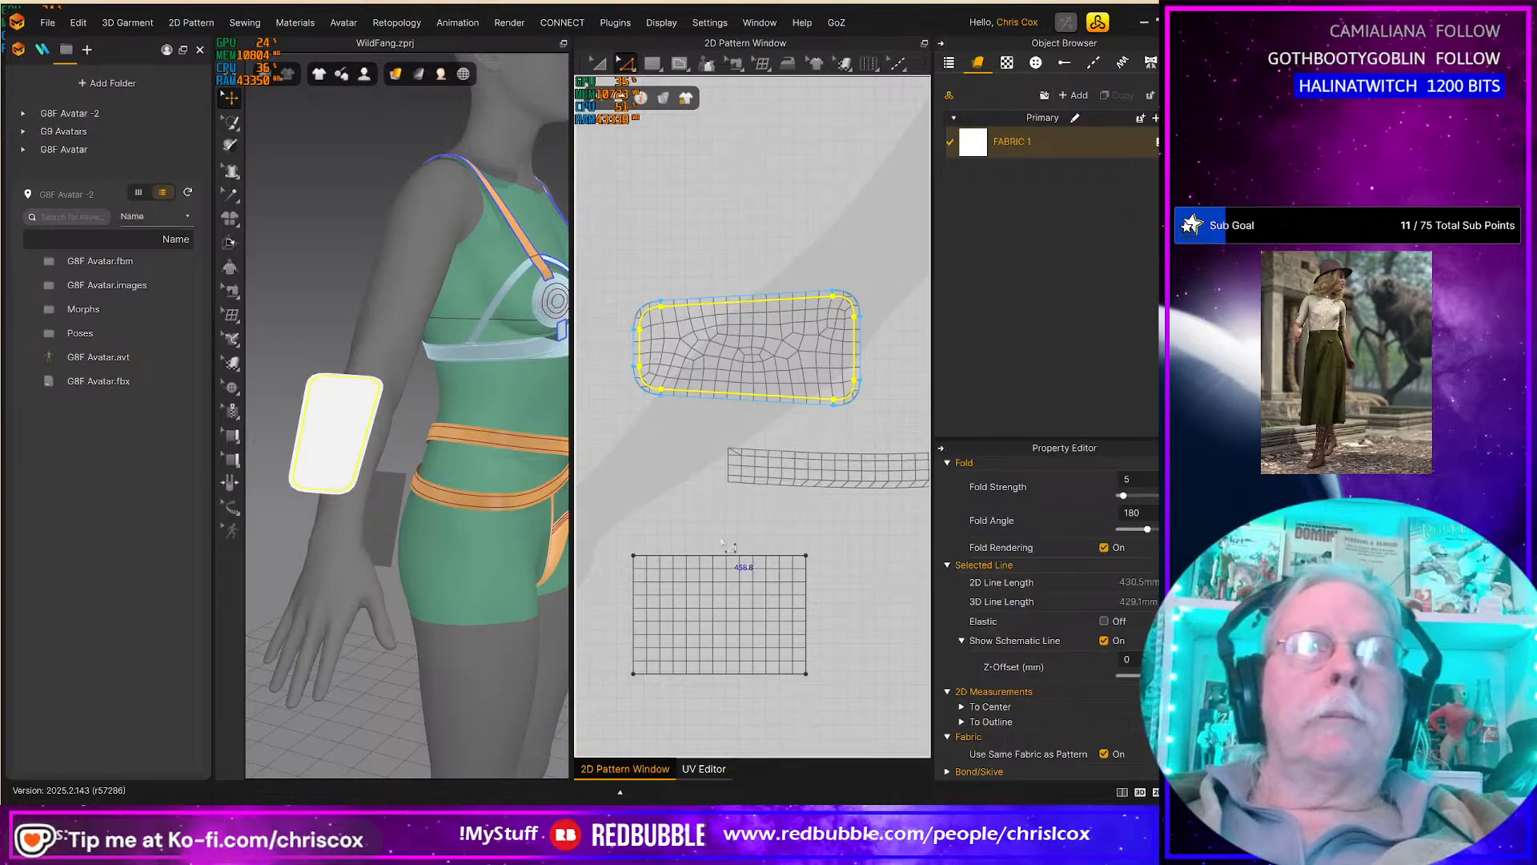
left_click(385, 543)
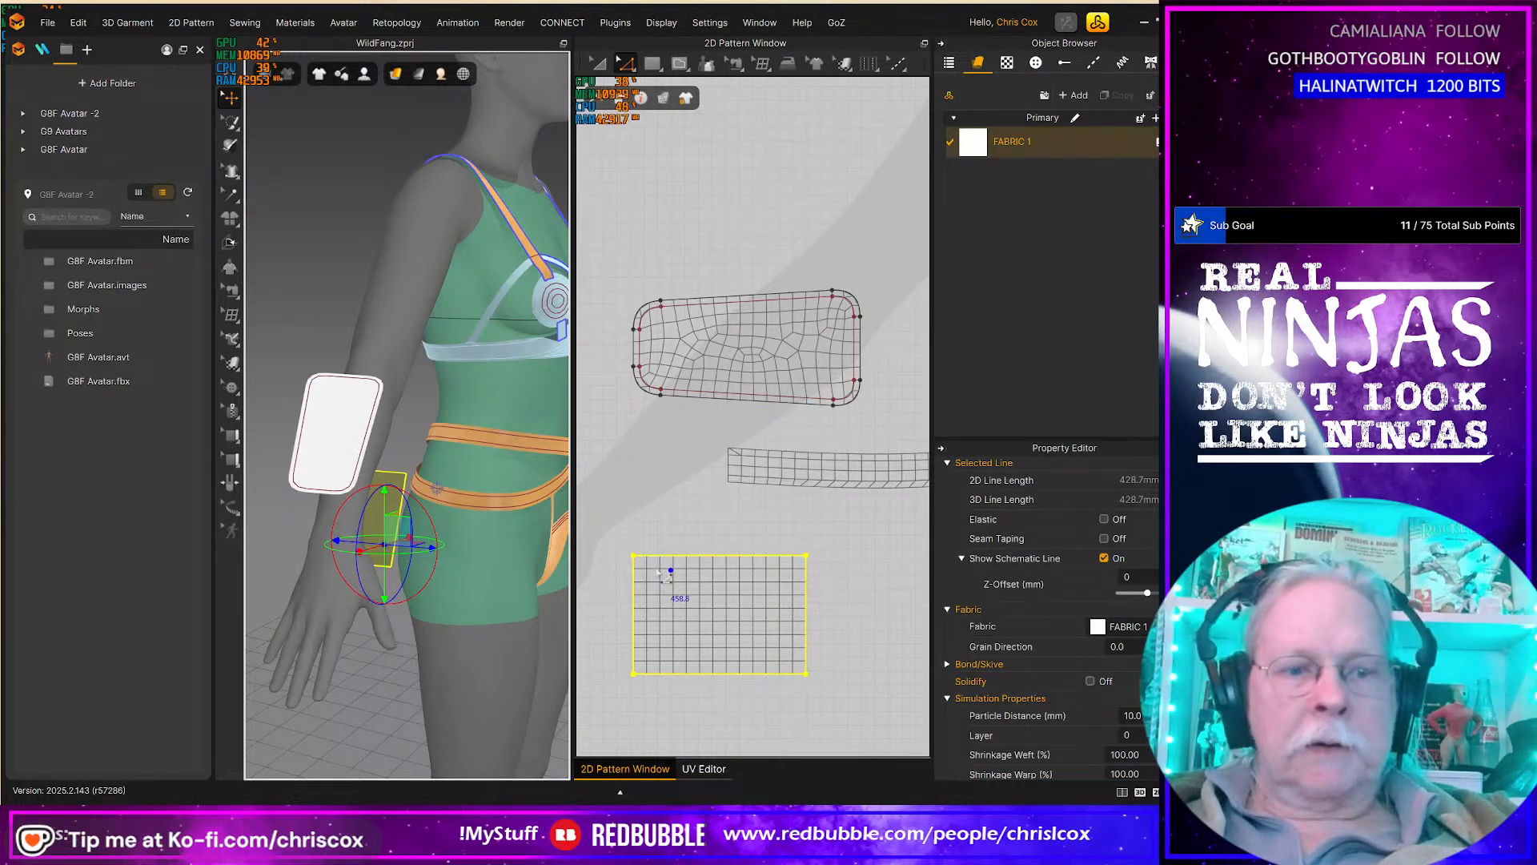
Step: Sew the rectangle's top and bottom edges to the rounded piece's bottom and top edges
key("m")
left_click(633, 556)
left_click(805, 554)
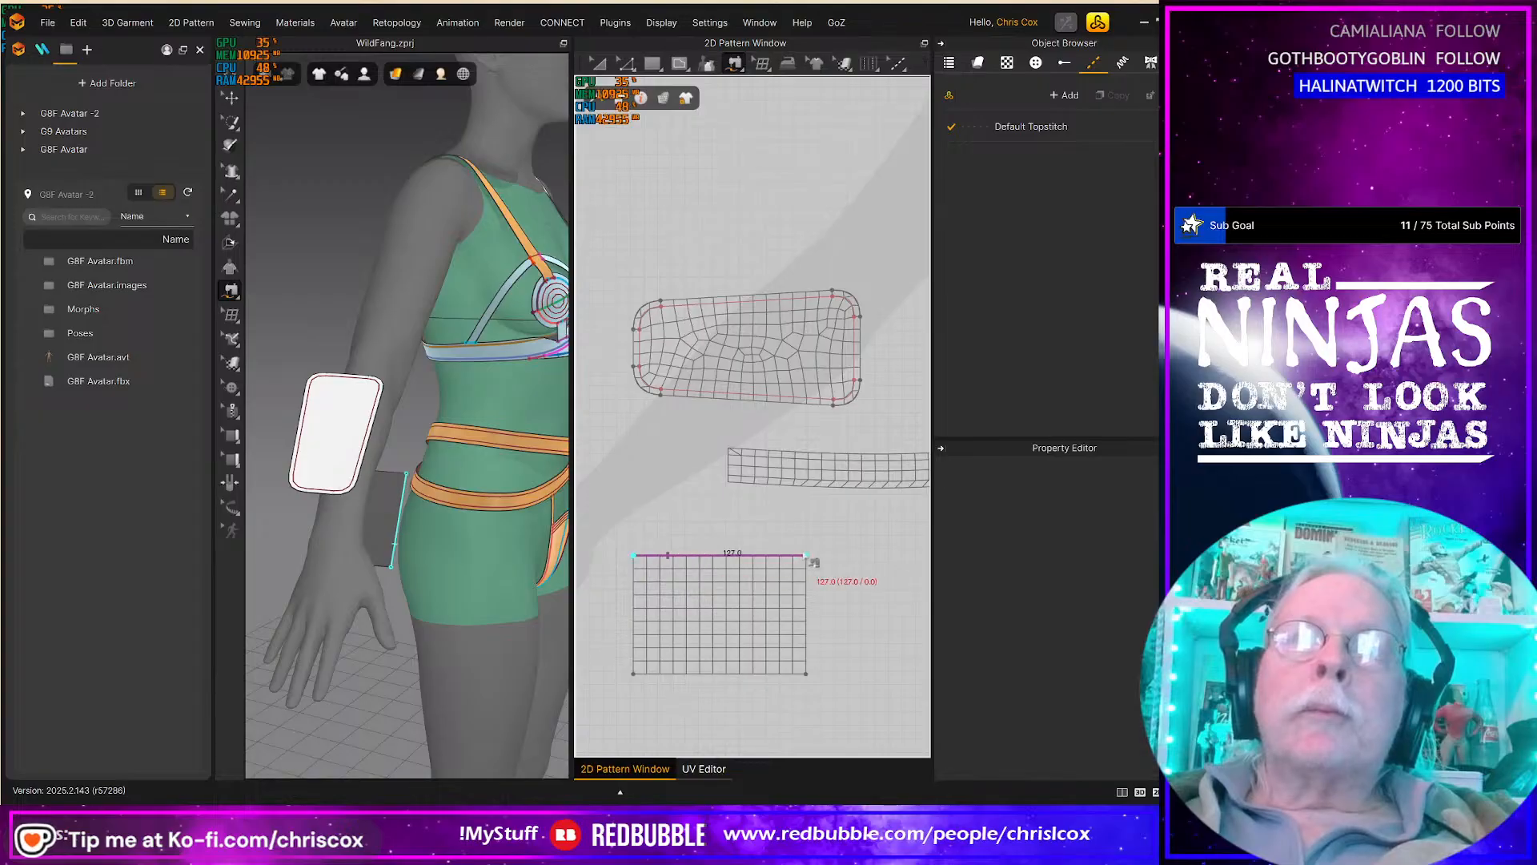
left_click(661, 391)
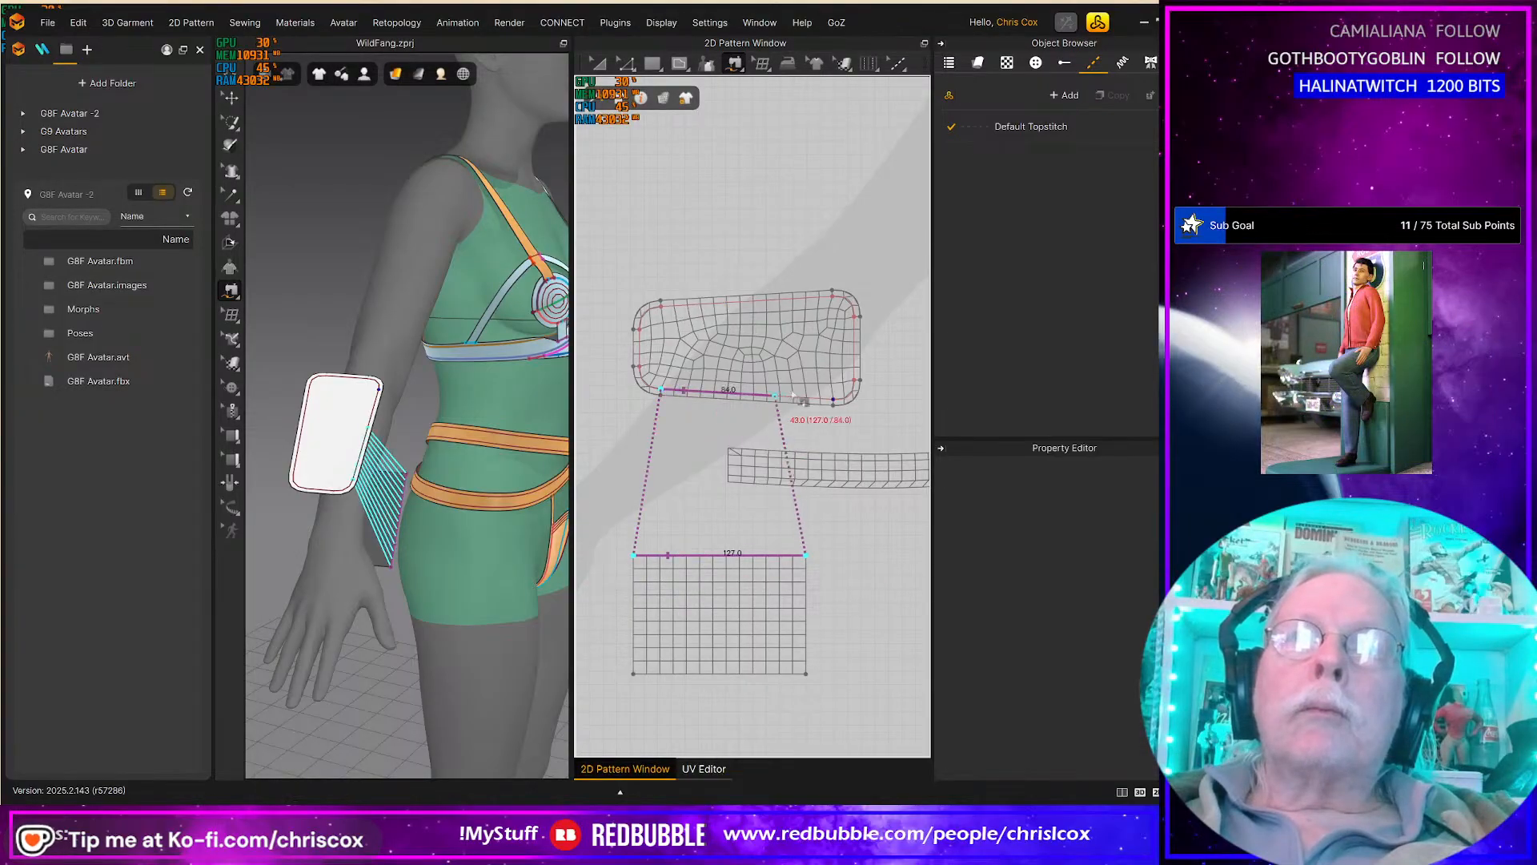
left_click(838, 402)
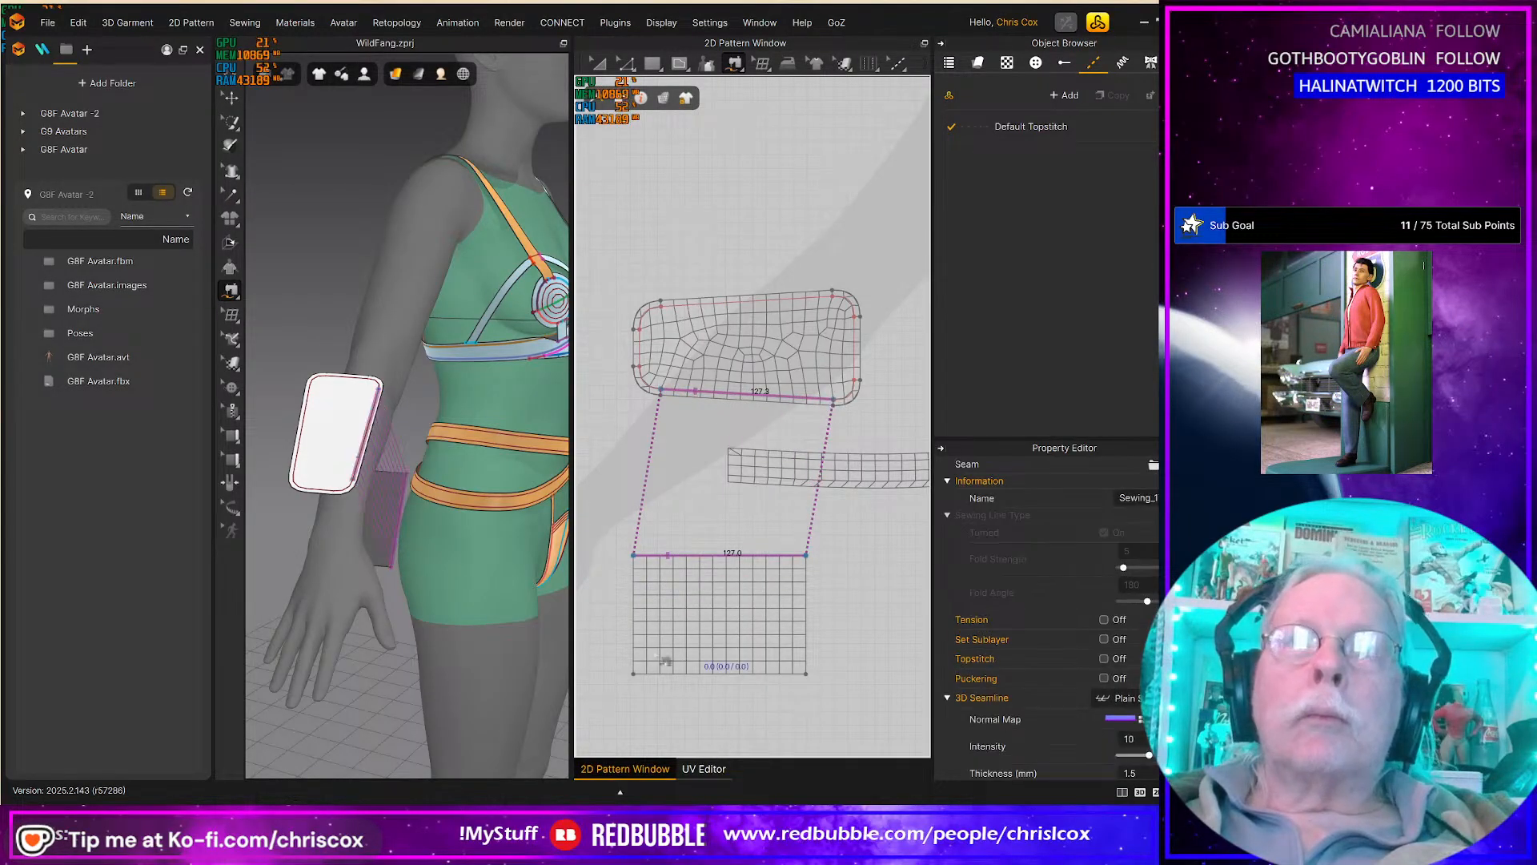
left_click(633, 674)
left_click(805, 674)
left_click(661, 307)
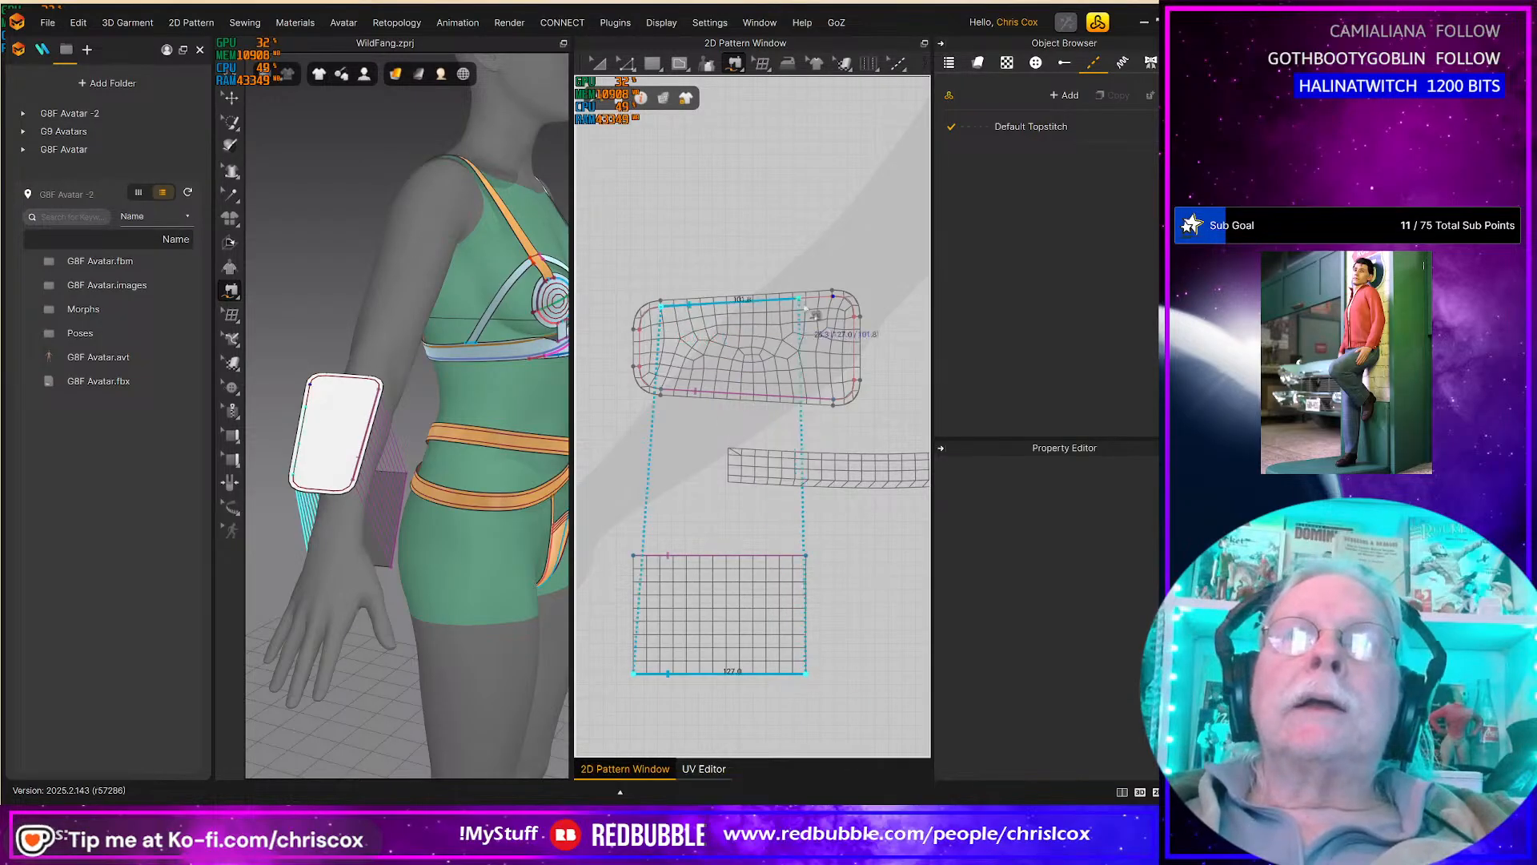
left_click(832, 297)
Step: Simulate so the sewn pieces wrap the forearm, then select the rounded piece
right_click_drag(451, 598, 318, 576)
key("space")
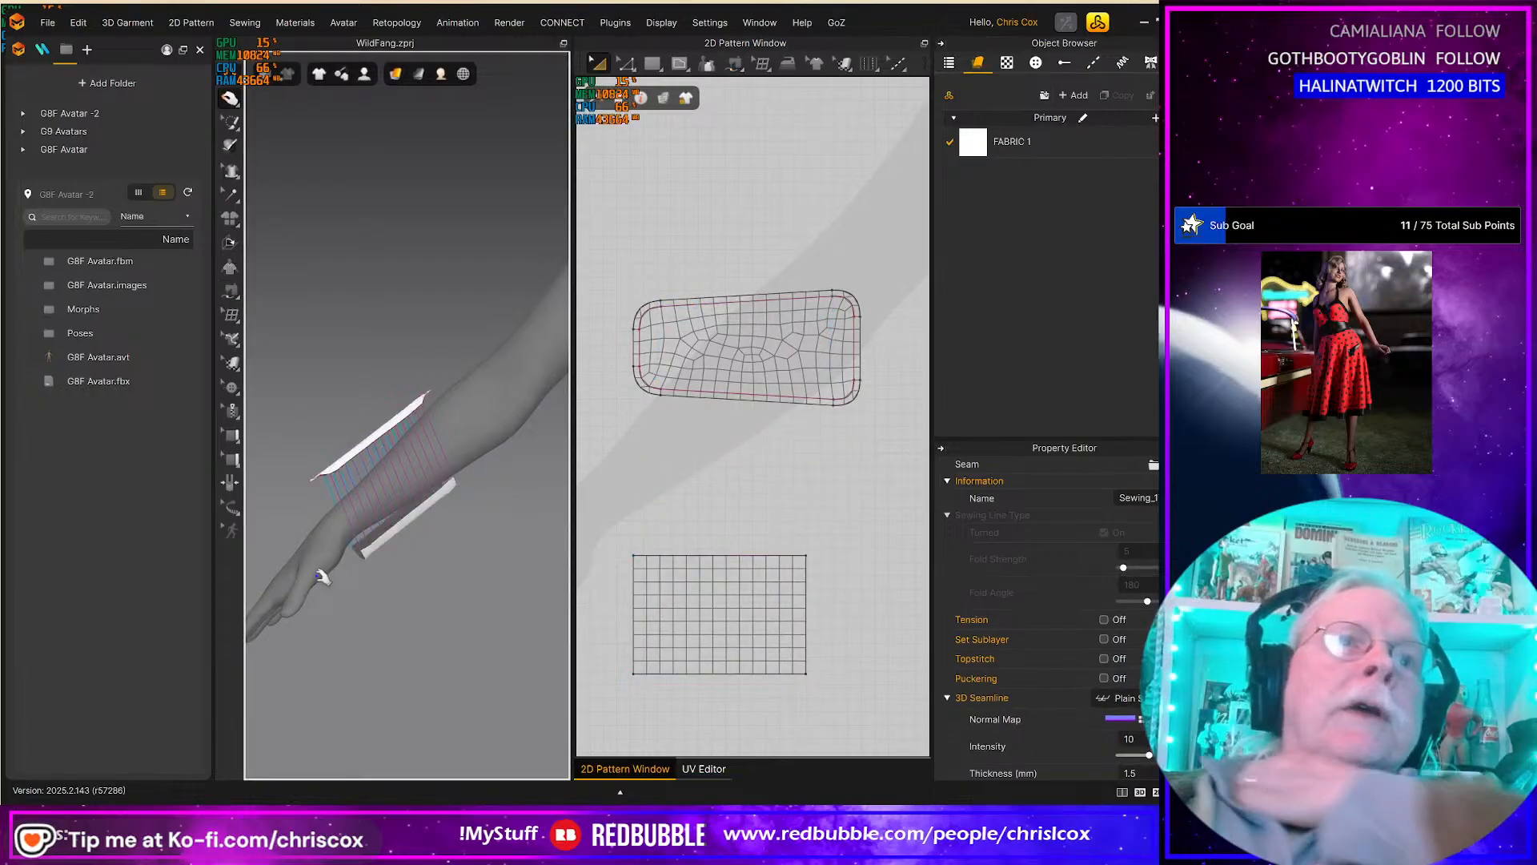
right_click_drag(366, 587, 385, 551)
left_click(352, 448)
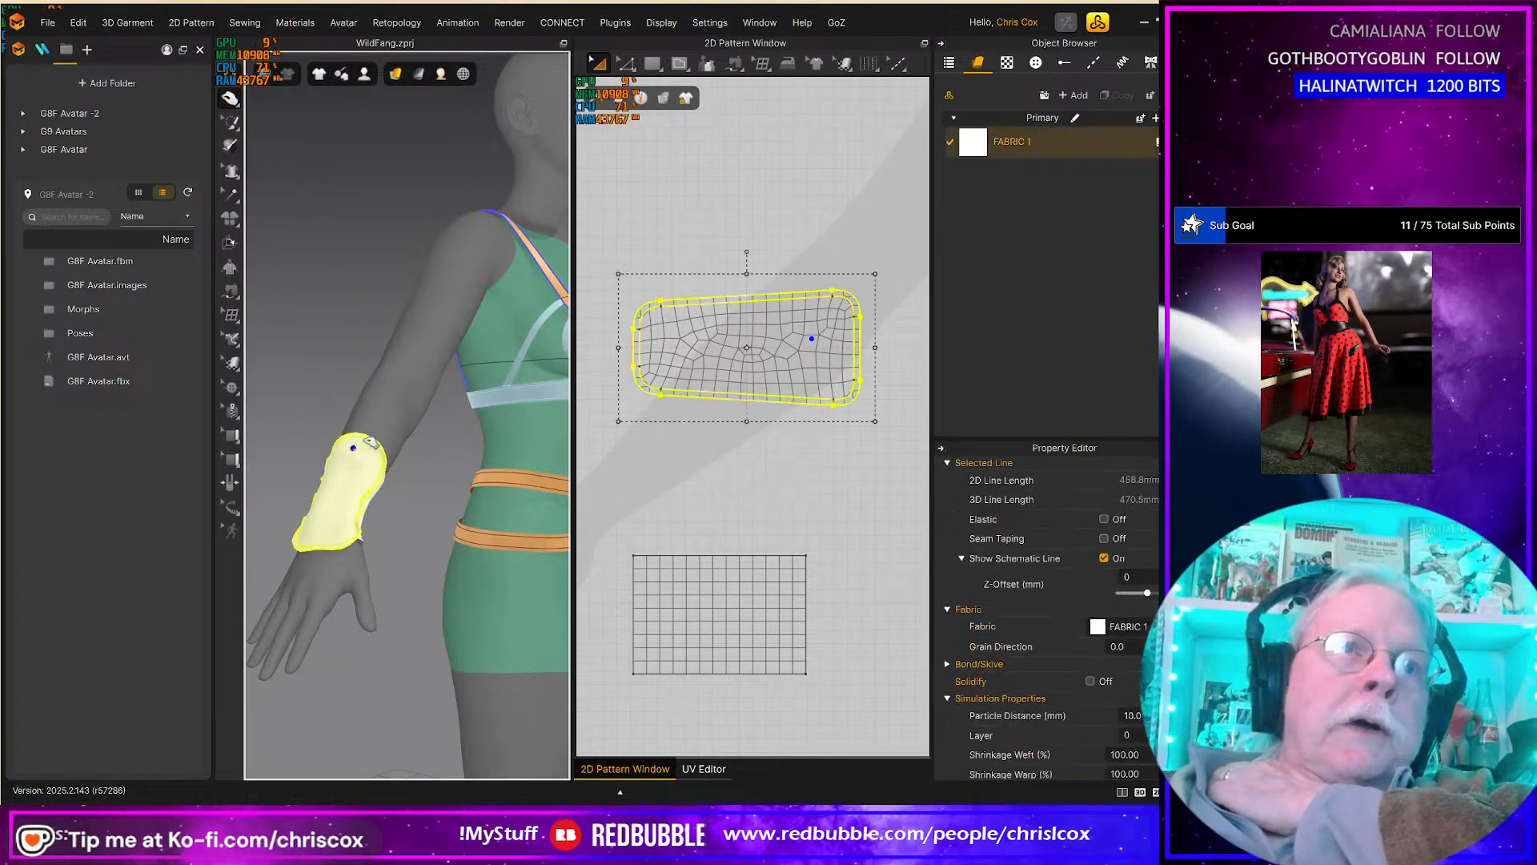
left_click(704, 329)
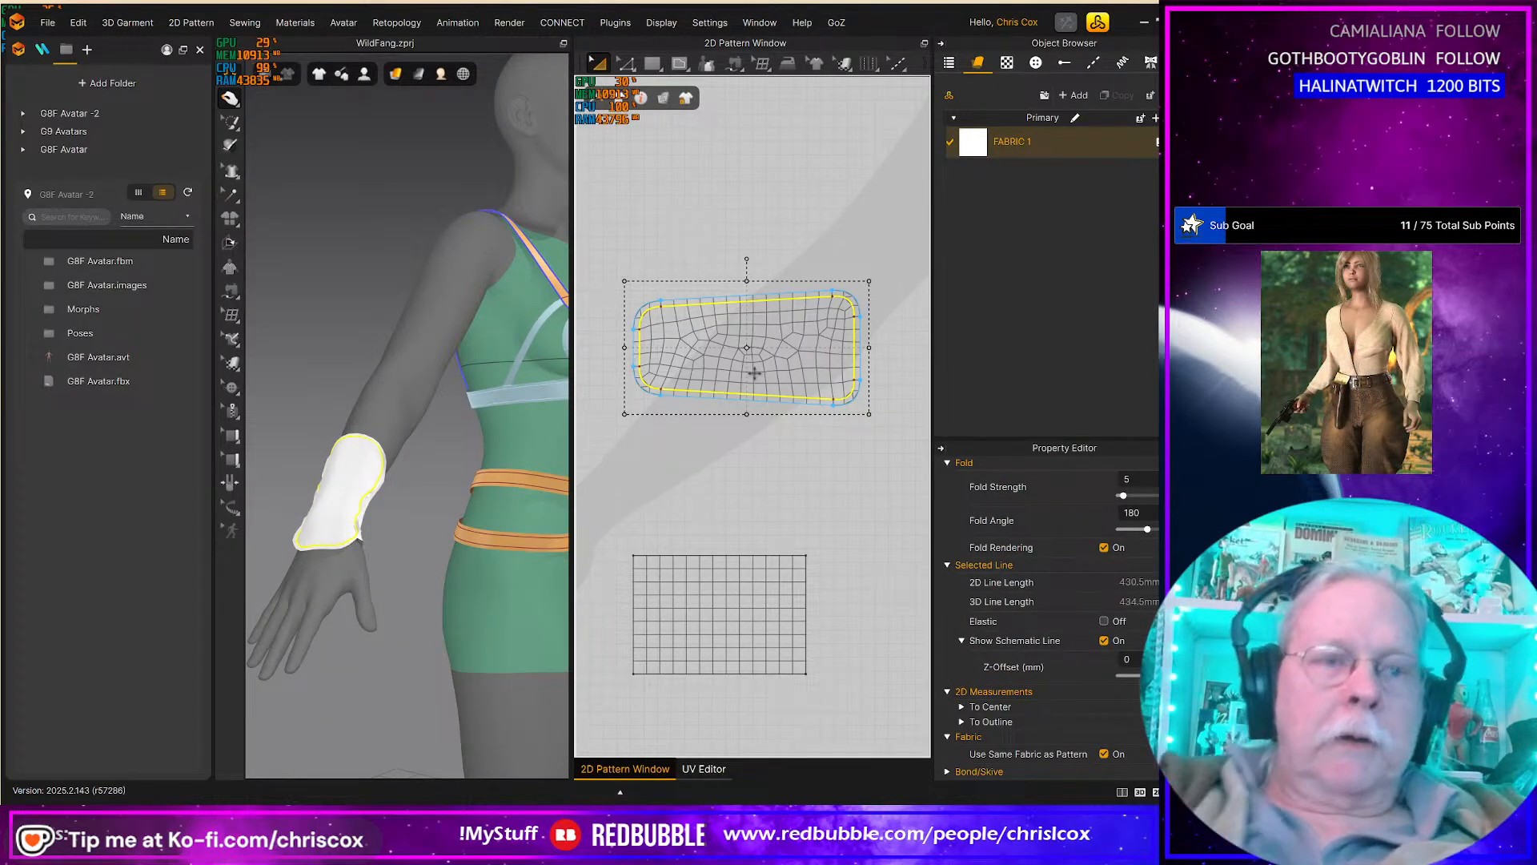
left_click(784, 424)
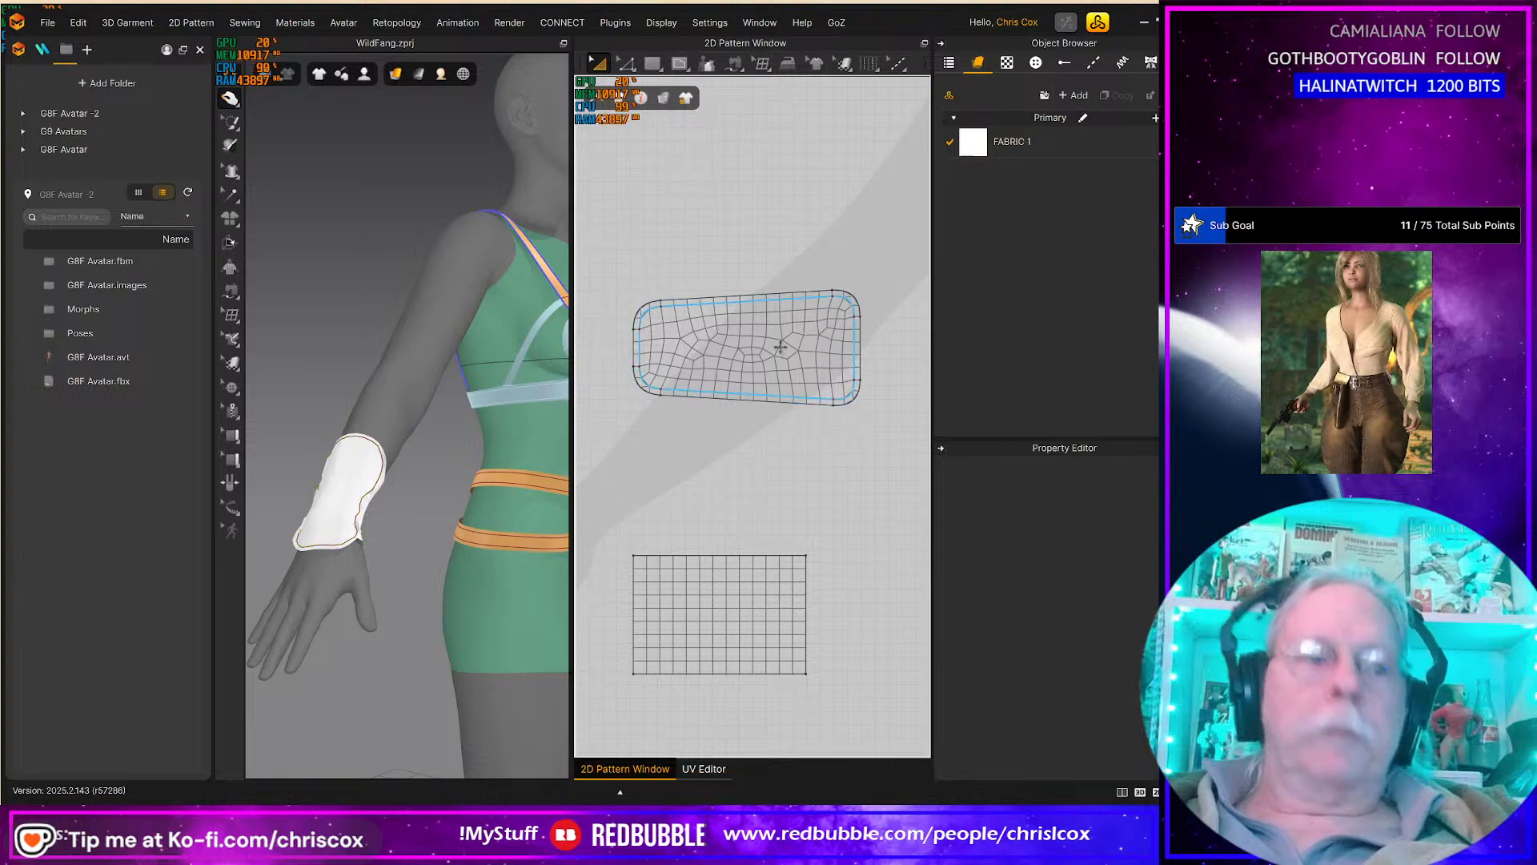
left_click(781, 337)
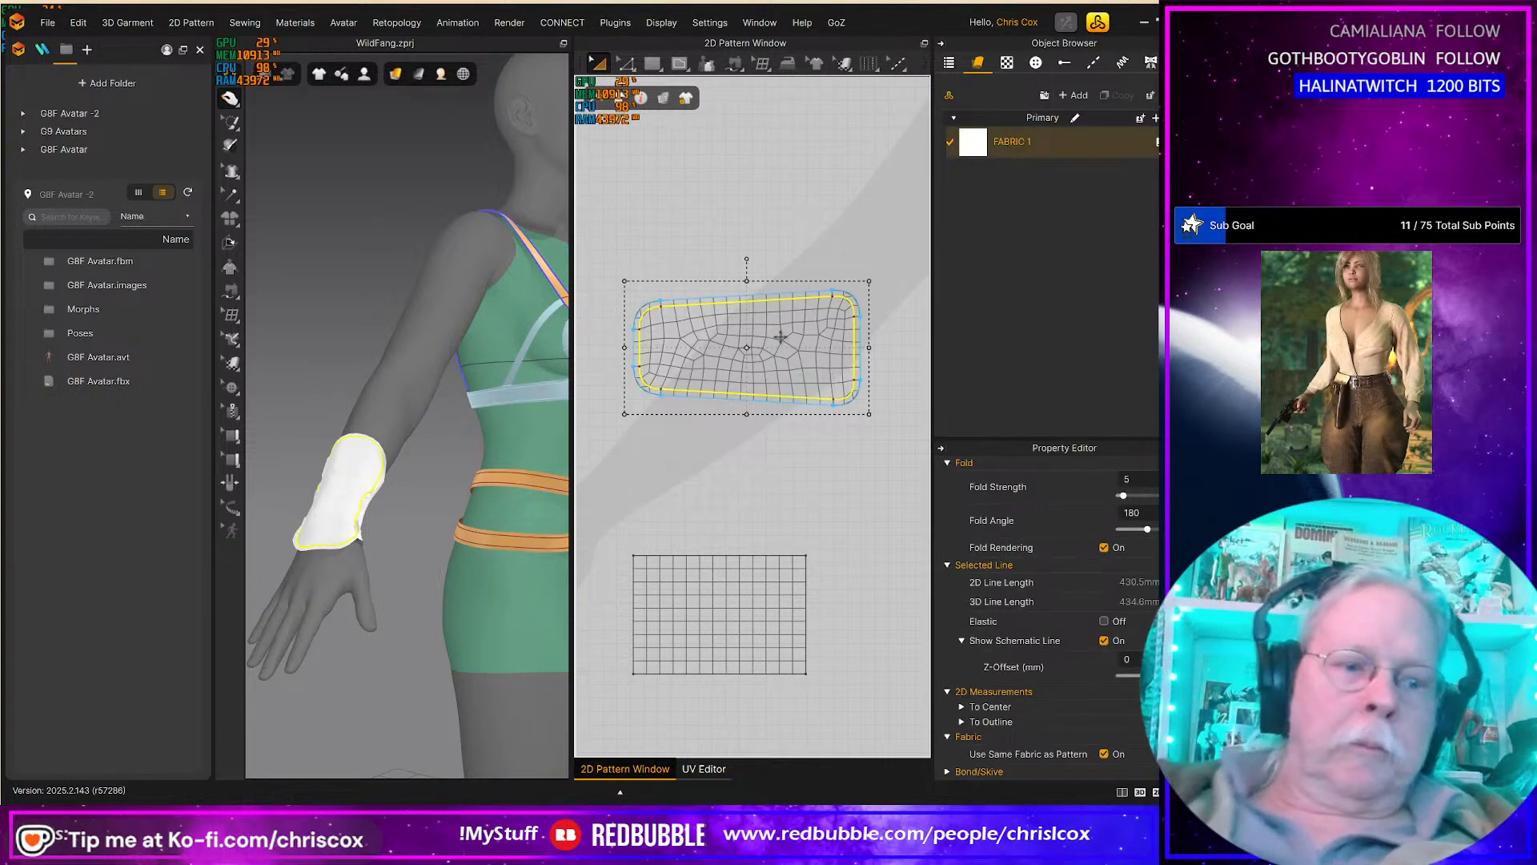
left_click(883, 478)
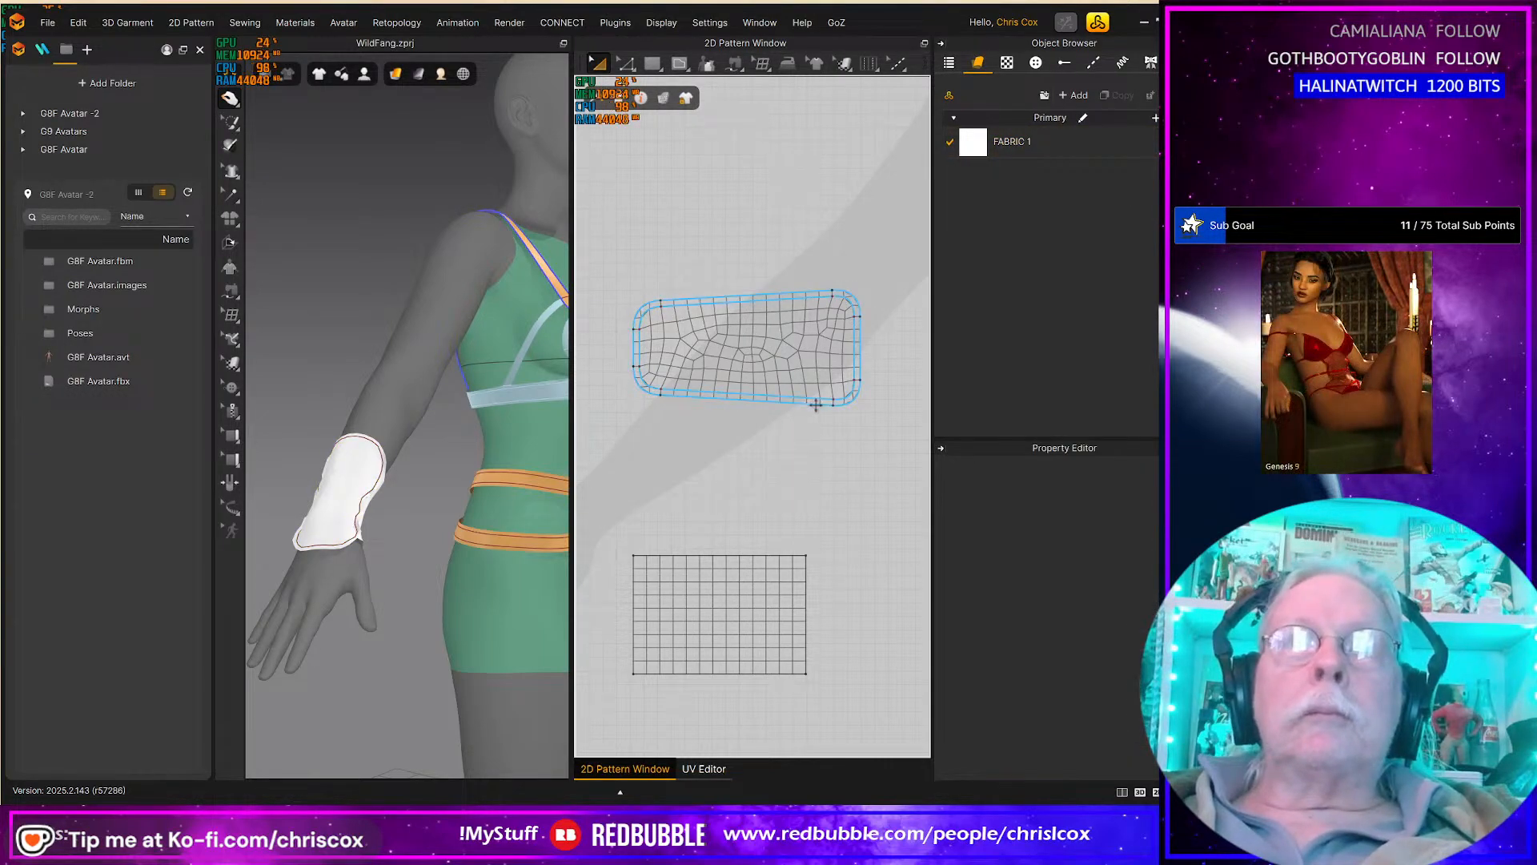
left_click(815, 405)
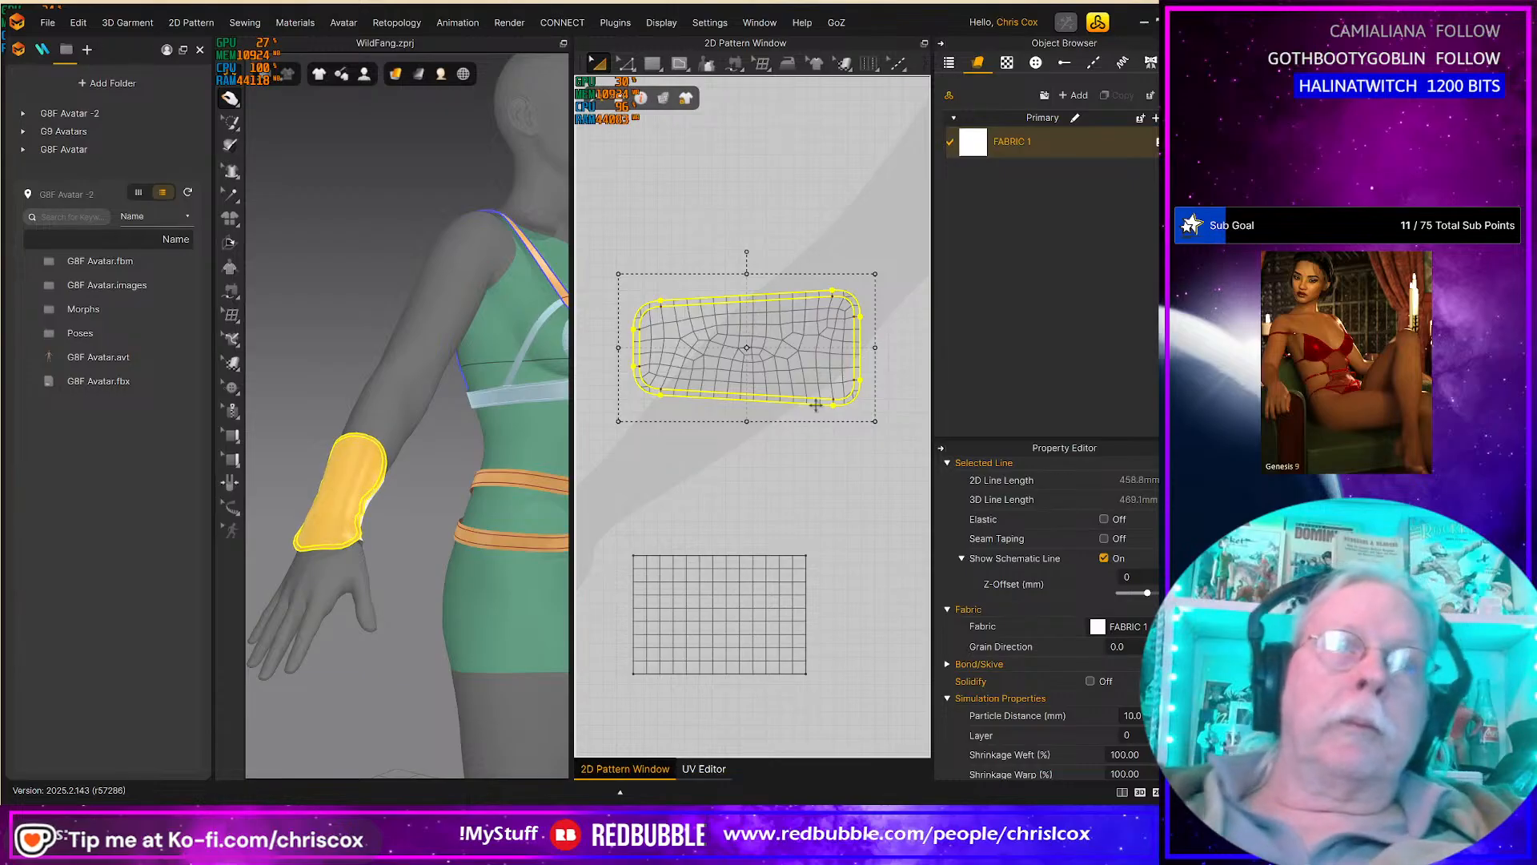
Step: Stretch the rectangular sleeve piece taller by dragging its top bounding-box handle upward
right_click_drag(366, 476, 286, 478)
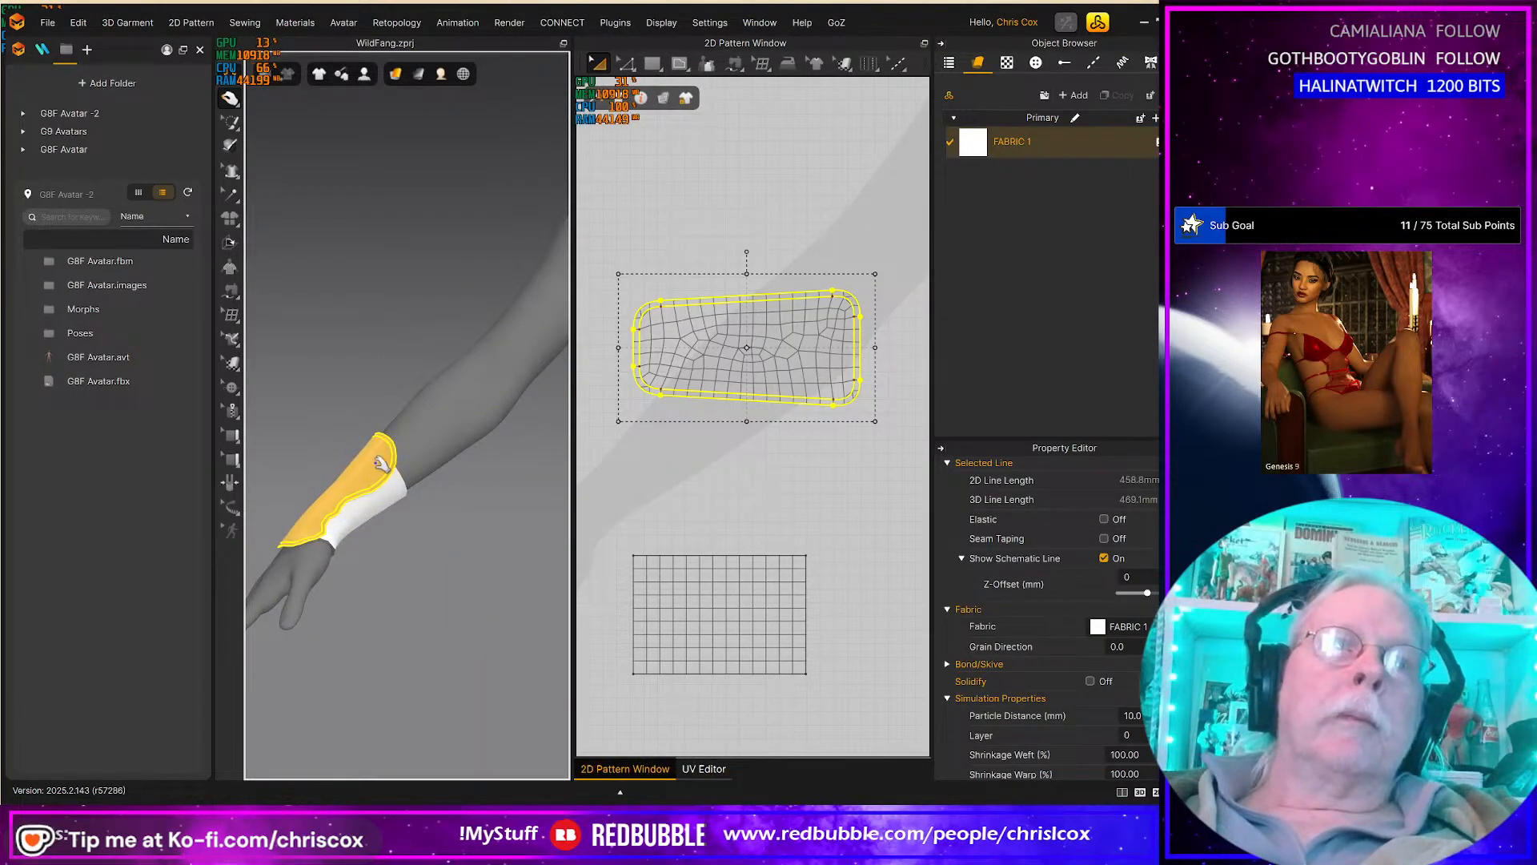
left_click(358, 517)
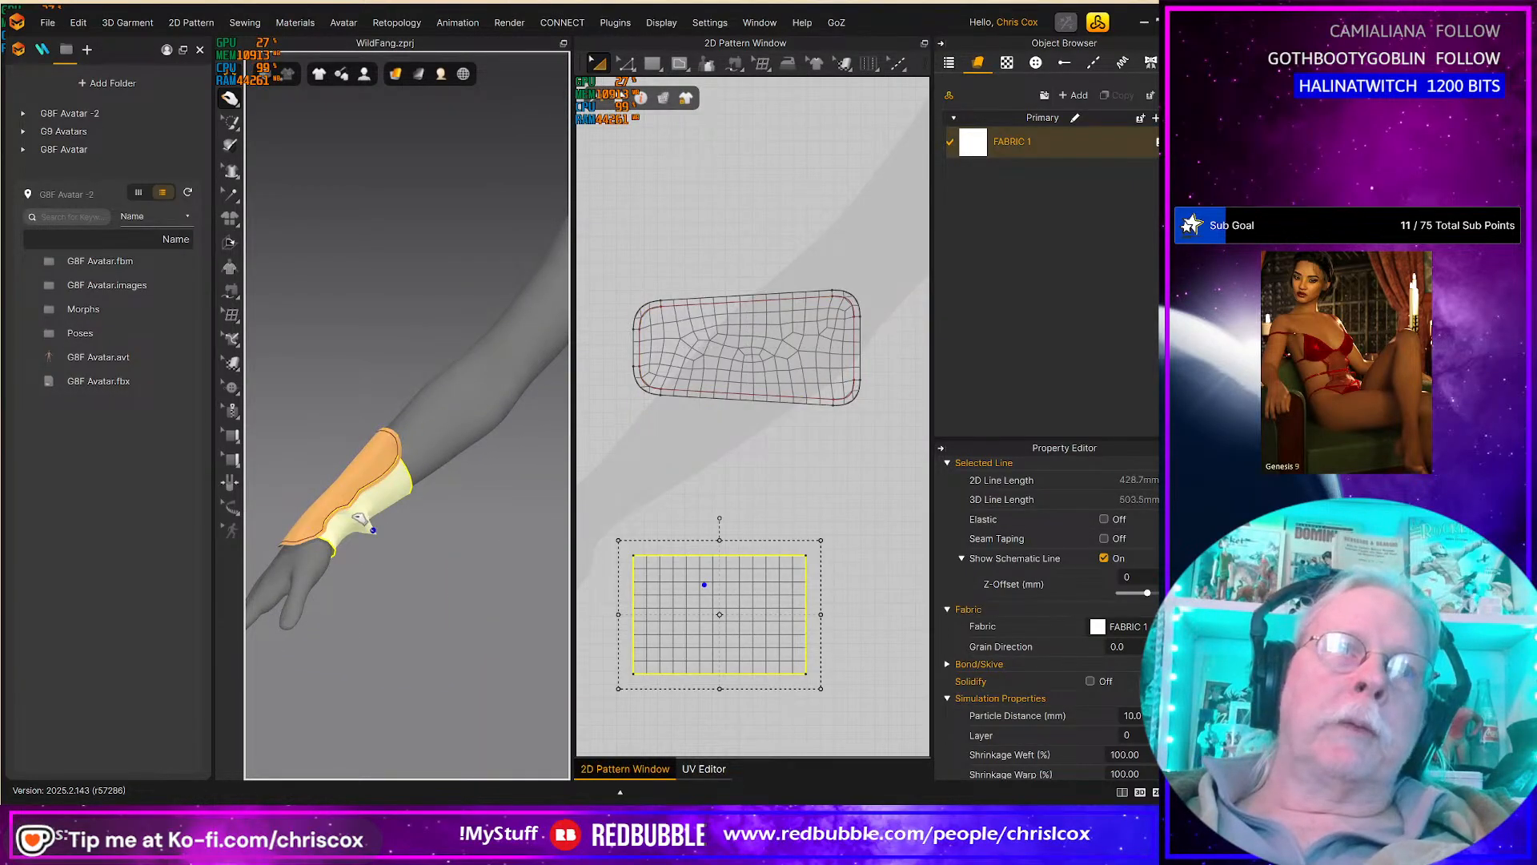
right_click_drag(344, 529, 460, 581)
left_click(739, 474)
right_click_drag(389, 525, 312, 530)
left_click(652, 608)
right_click_drag(474, 608, 429, 578)
left_click_drag(720, 541, 718, 499)
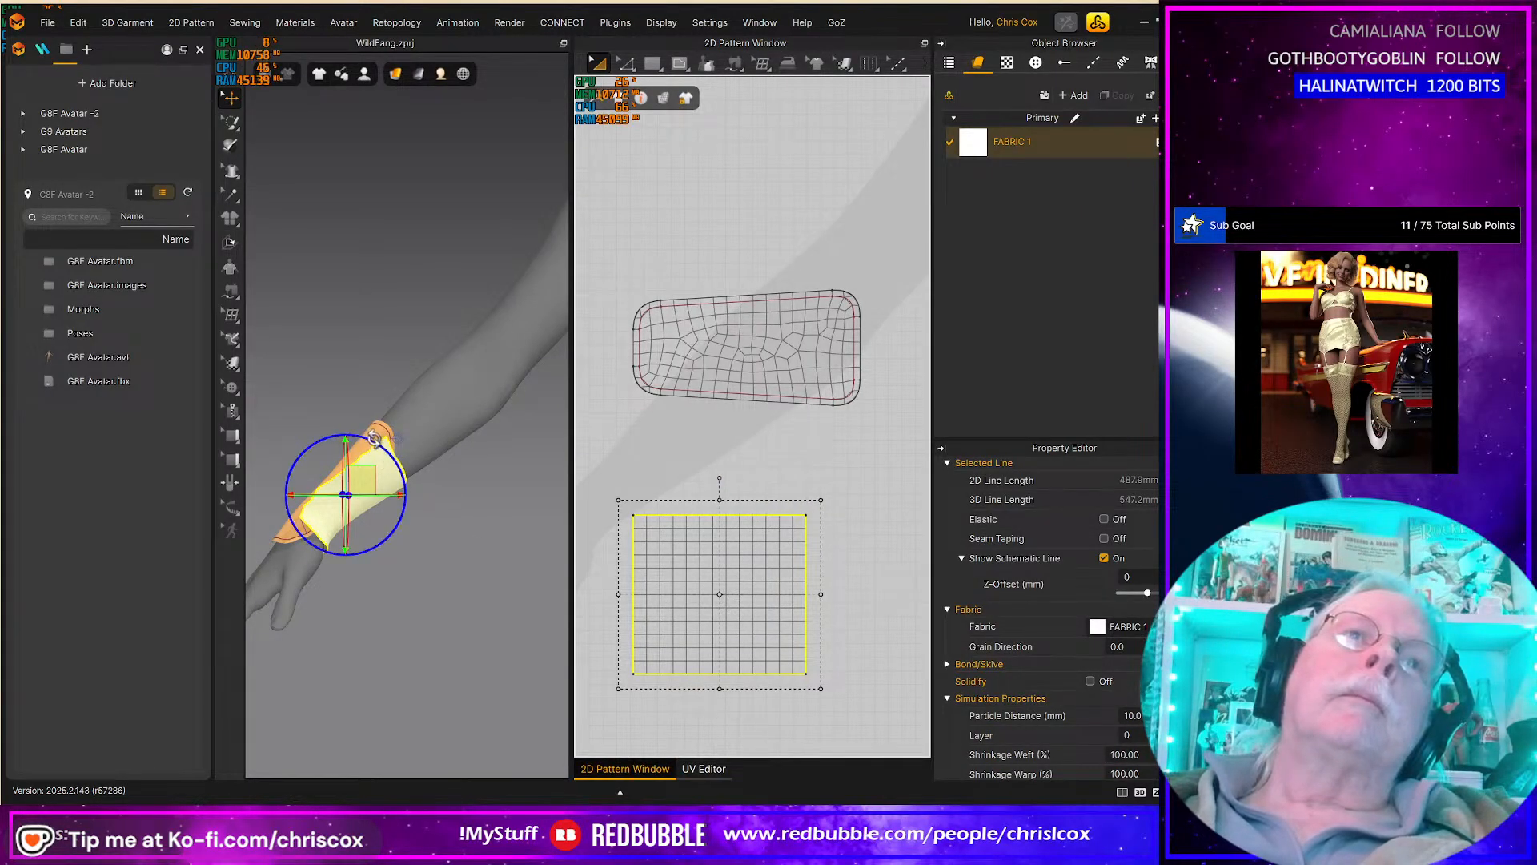
Step: Pull the cuff further up the forearm with the Select/Move tool
key("q")
left_click_drag(387, 444, 439, 398)
right_click_drag(439, 398, 592, 528)
left_click(337, 446)
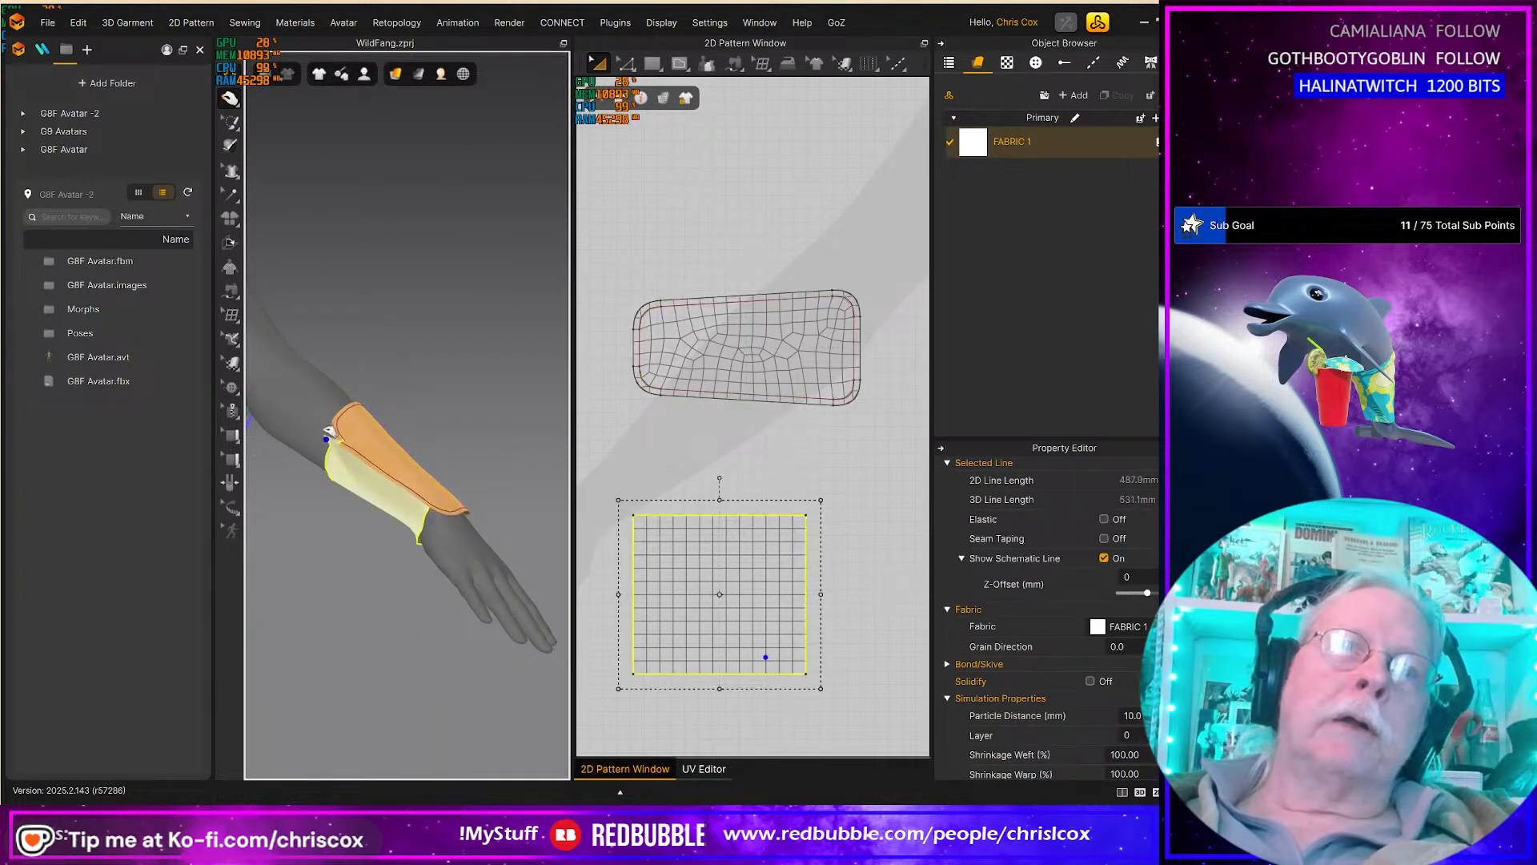
right_click_drag(455, 490, 366, 544)
left_click_drag(394, 433, 459, 335)
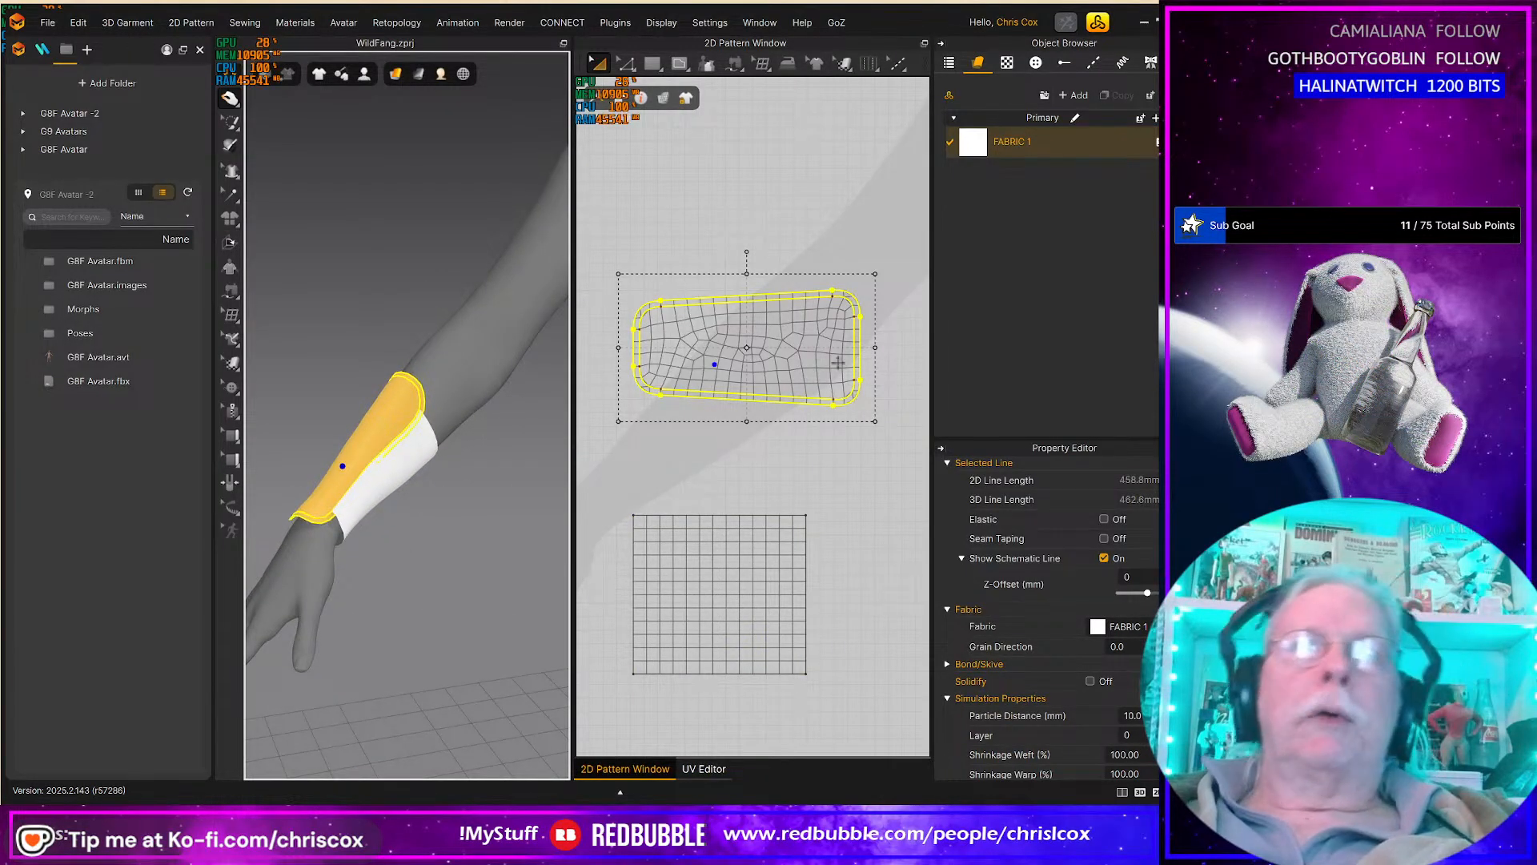
Step: Set the rounded guard piece's Layer to 1 in the Property Editor
scroll(1126, 675, "down", 5)
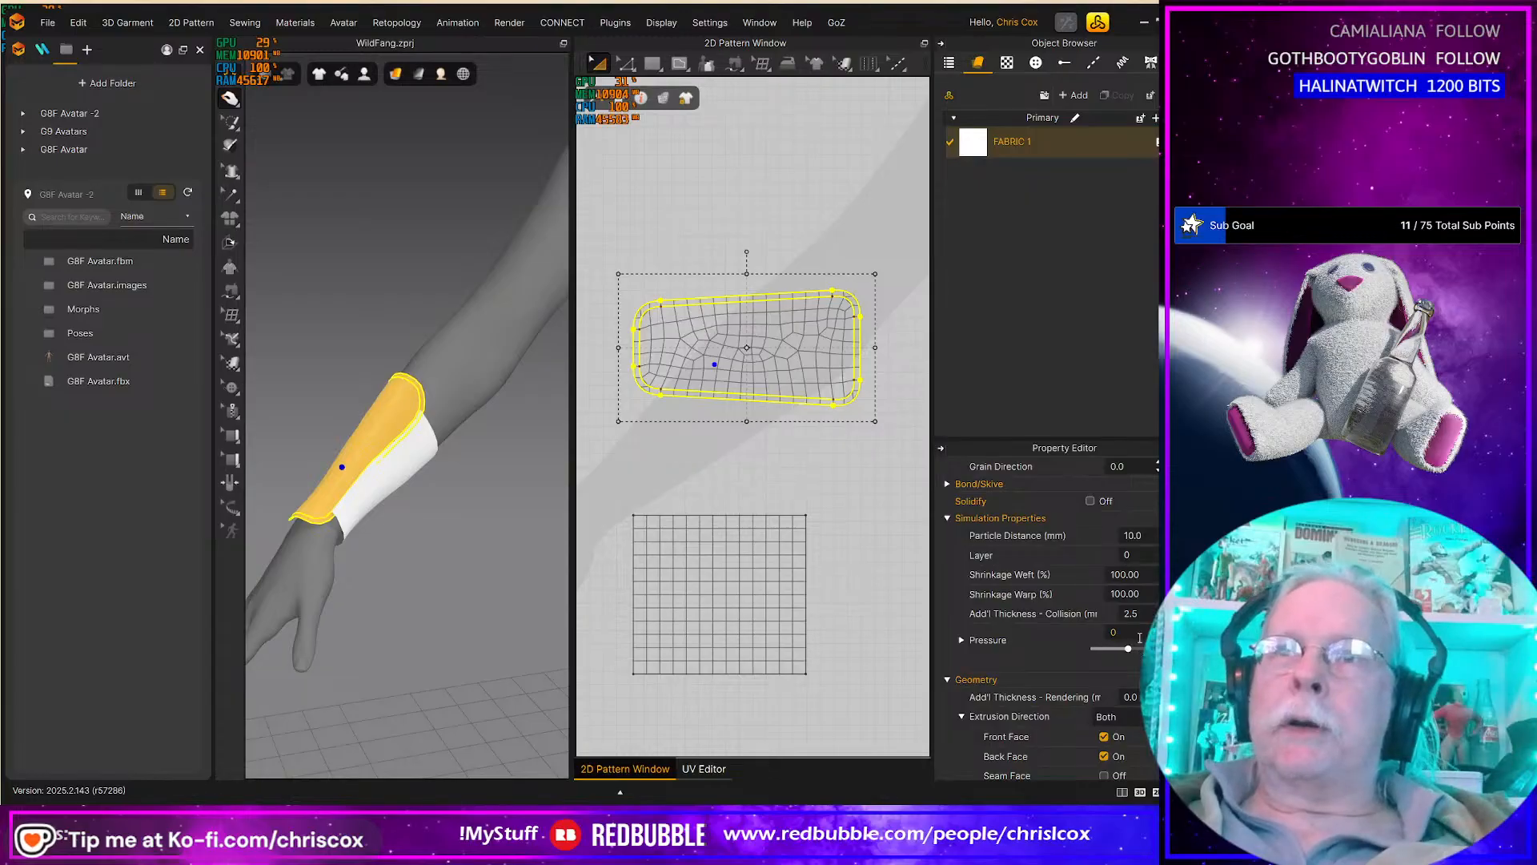
scroll(1139, 640, "down", 2)
scroll(1139, 665, "up", 7)
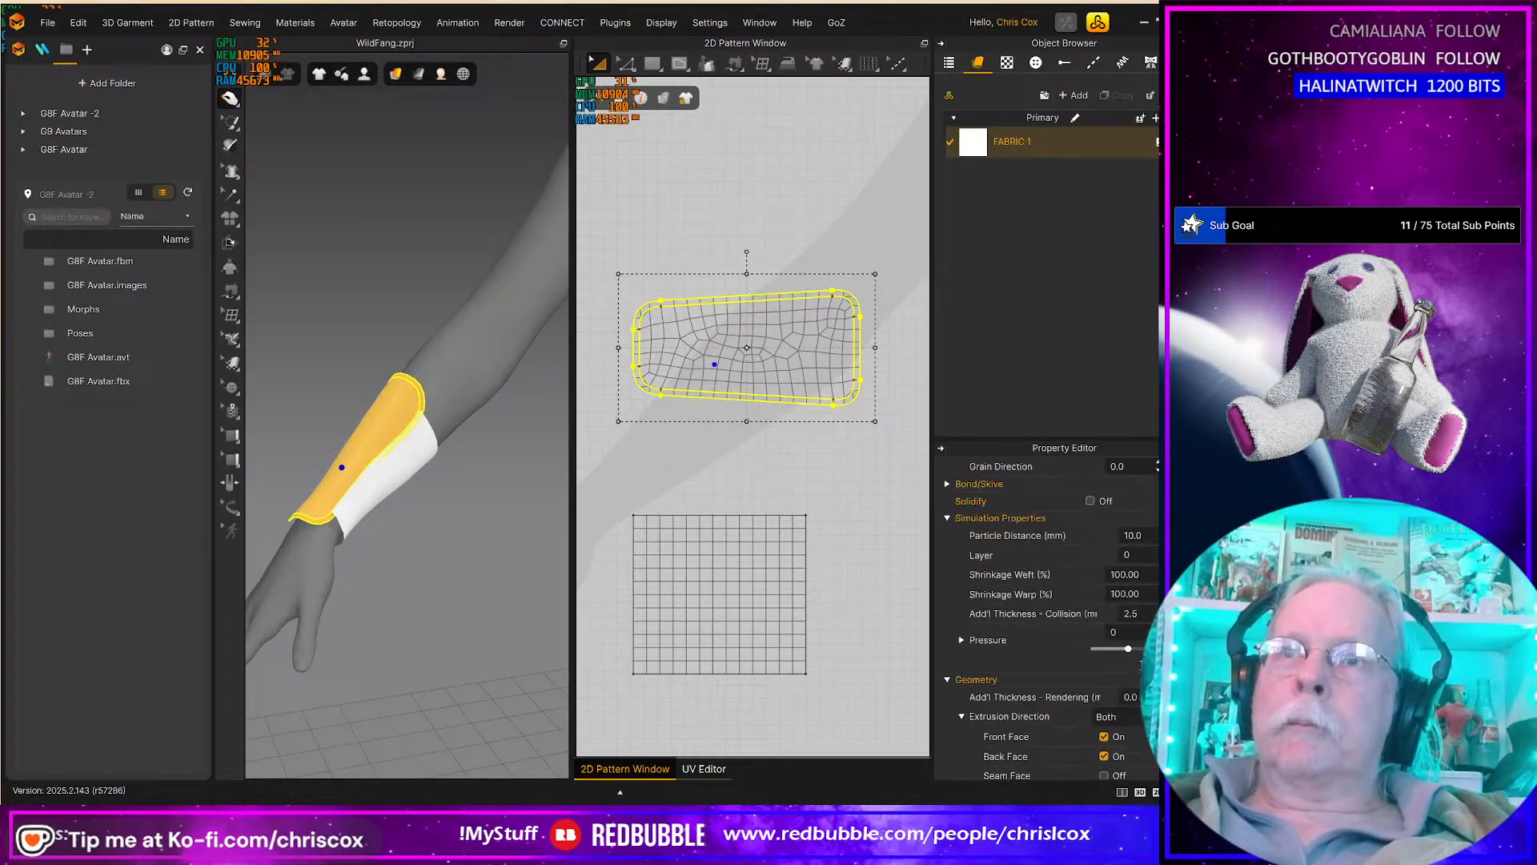
scroll(1135, 680, "down", 1)
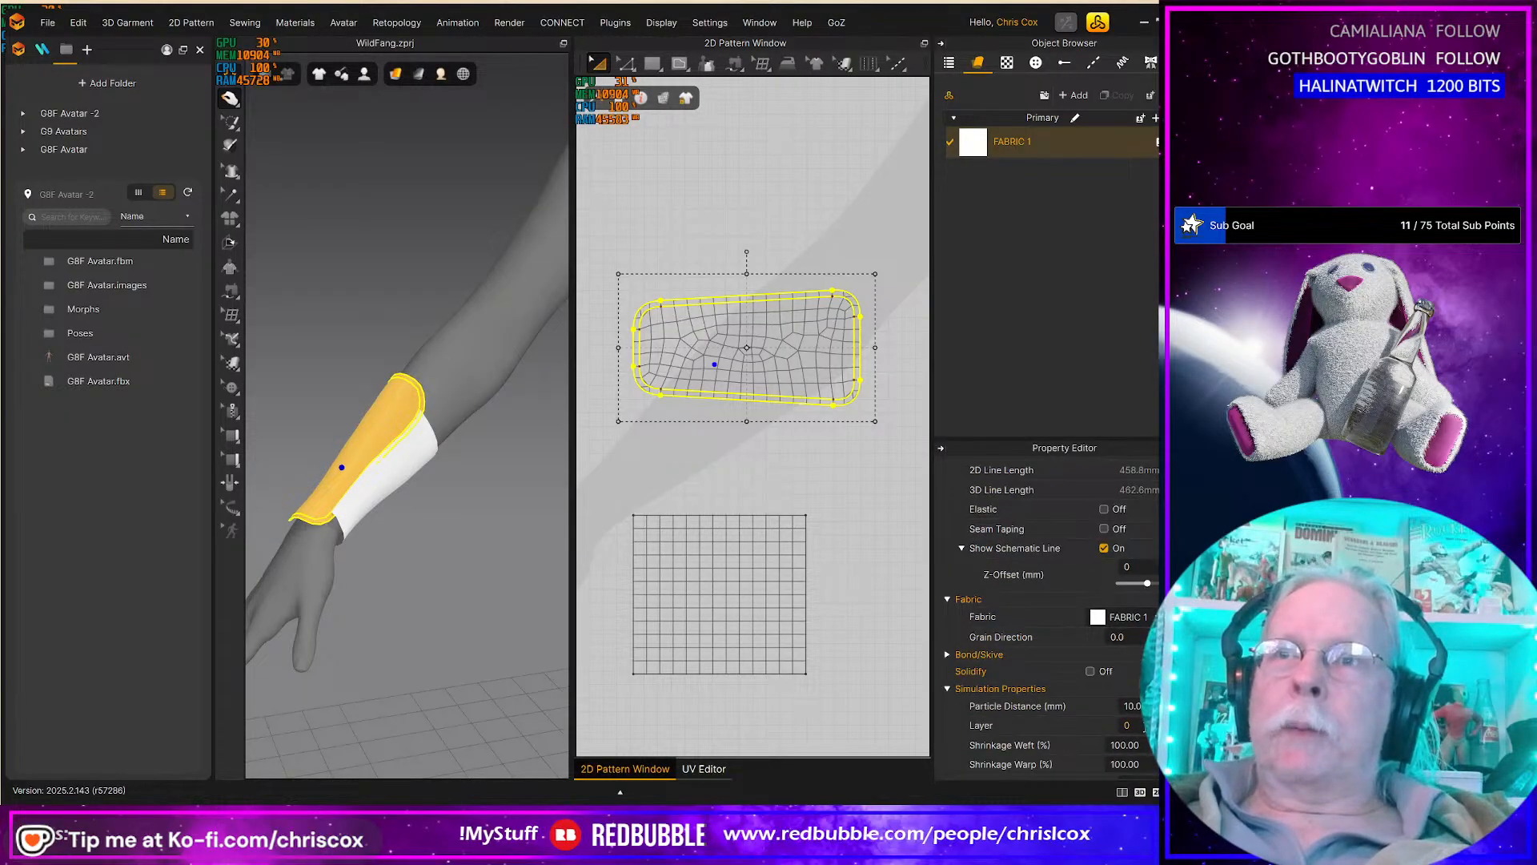
left_click(1140, 725)
key("Return")
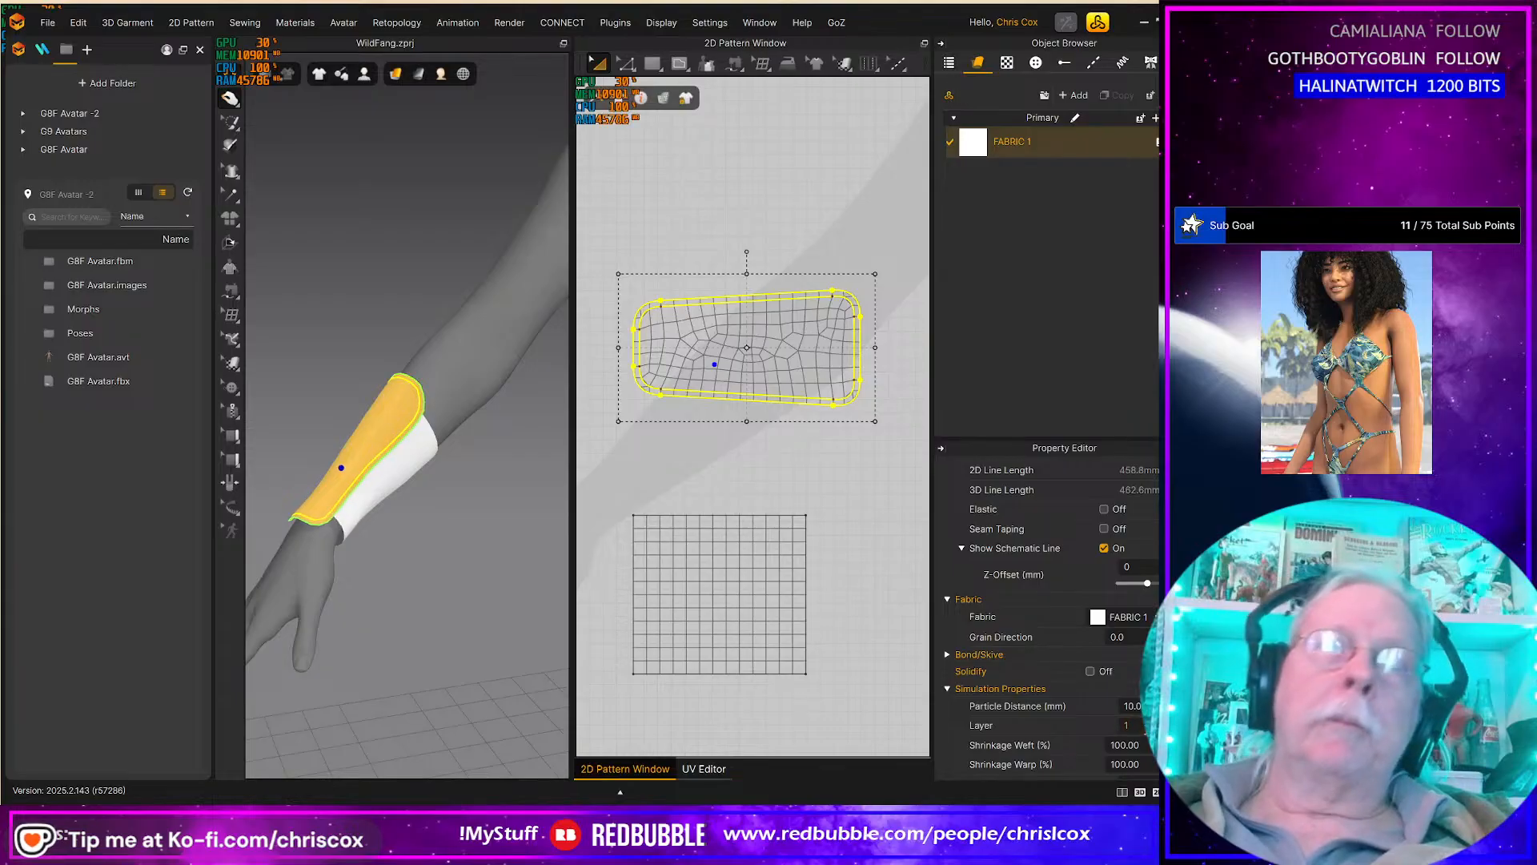
Step: Tug the white sleeve piece's edge into place on the forearm
right_click_drag(555, 576, 553, 490)
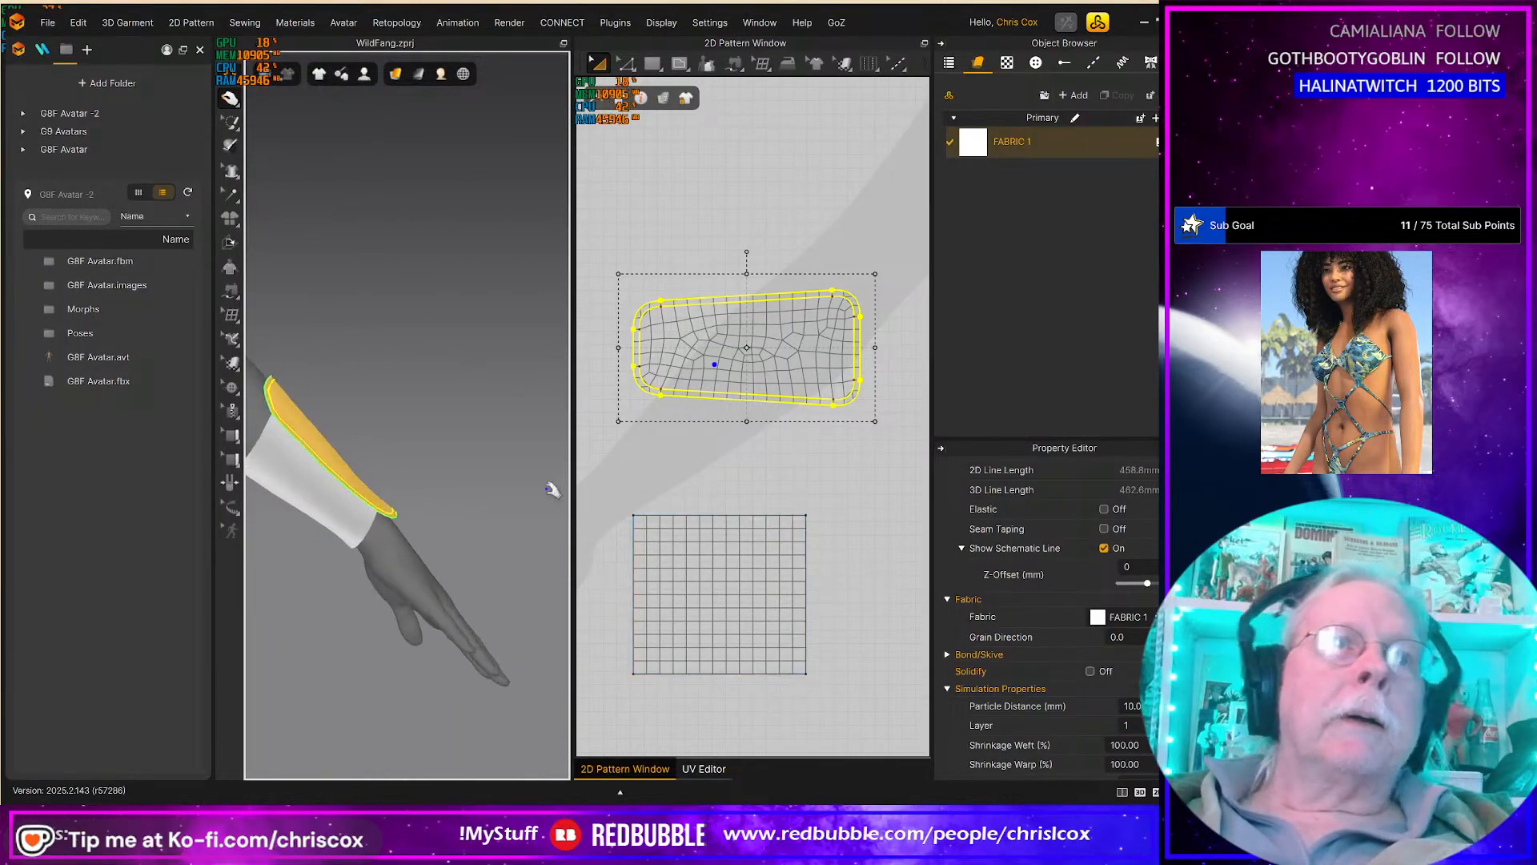
left_click(255, 462)
right_click_drag(481, 503, 243, 542)
middle_click_drag(442, 538, 467, 554)
right_click_drag(467, 554, 401, 545)
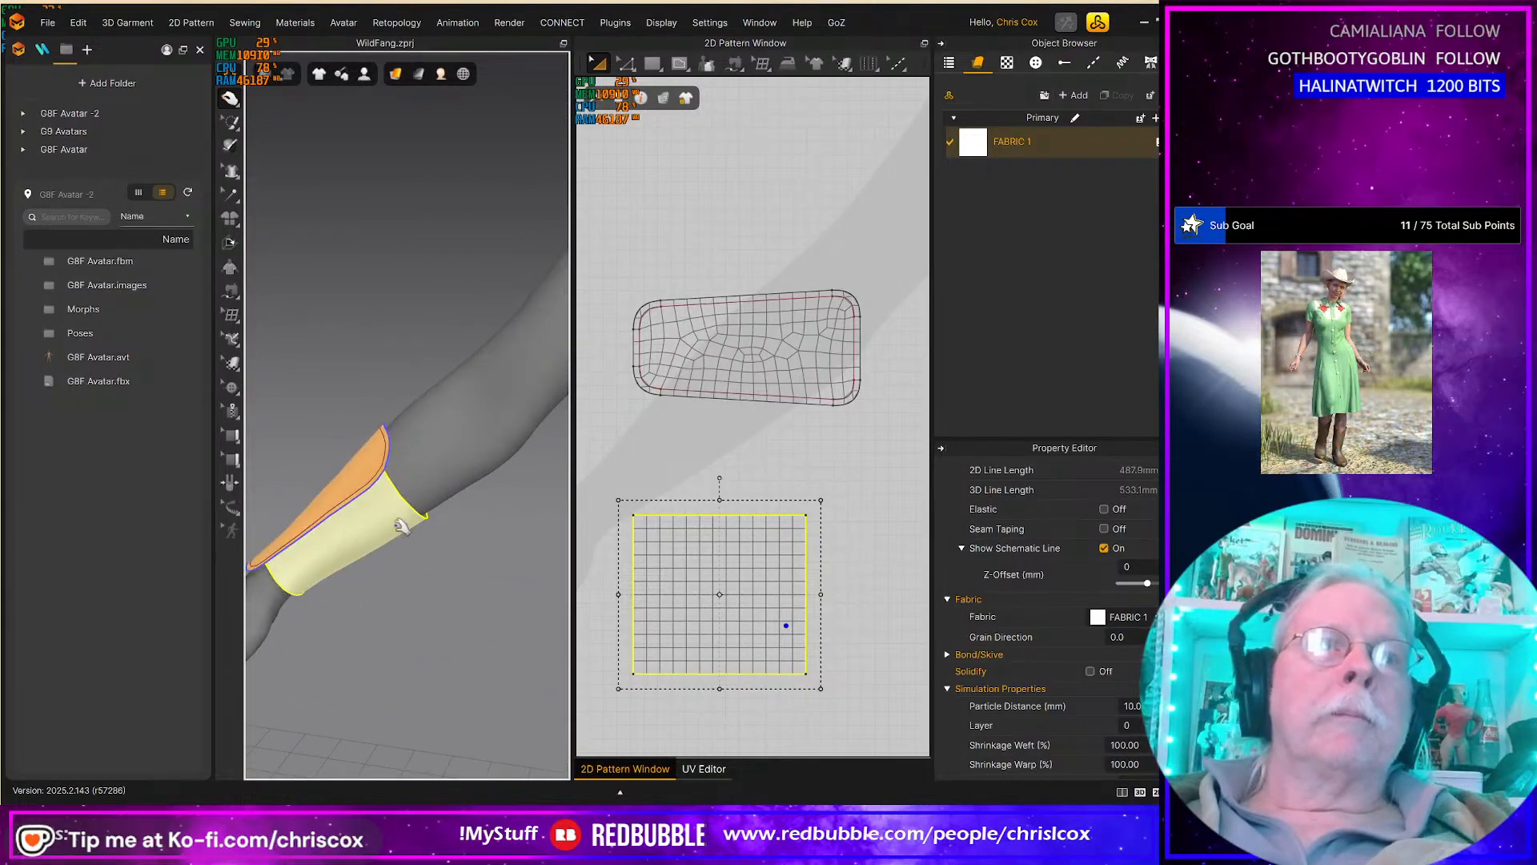
left_click_drag(420, 516, 410, 508)
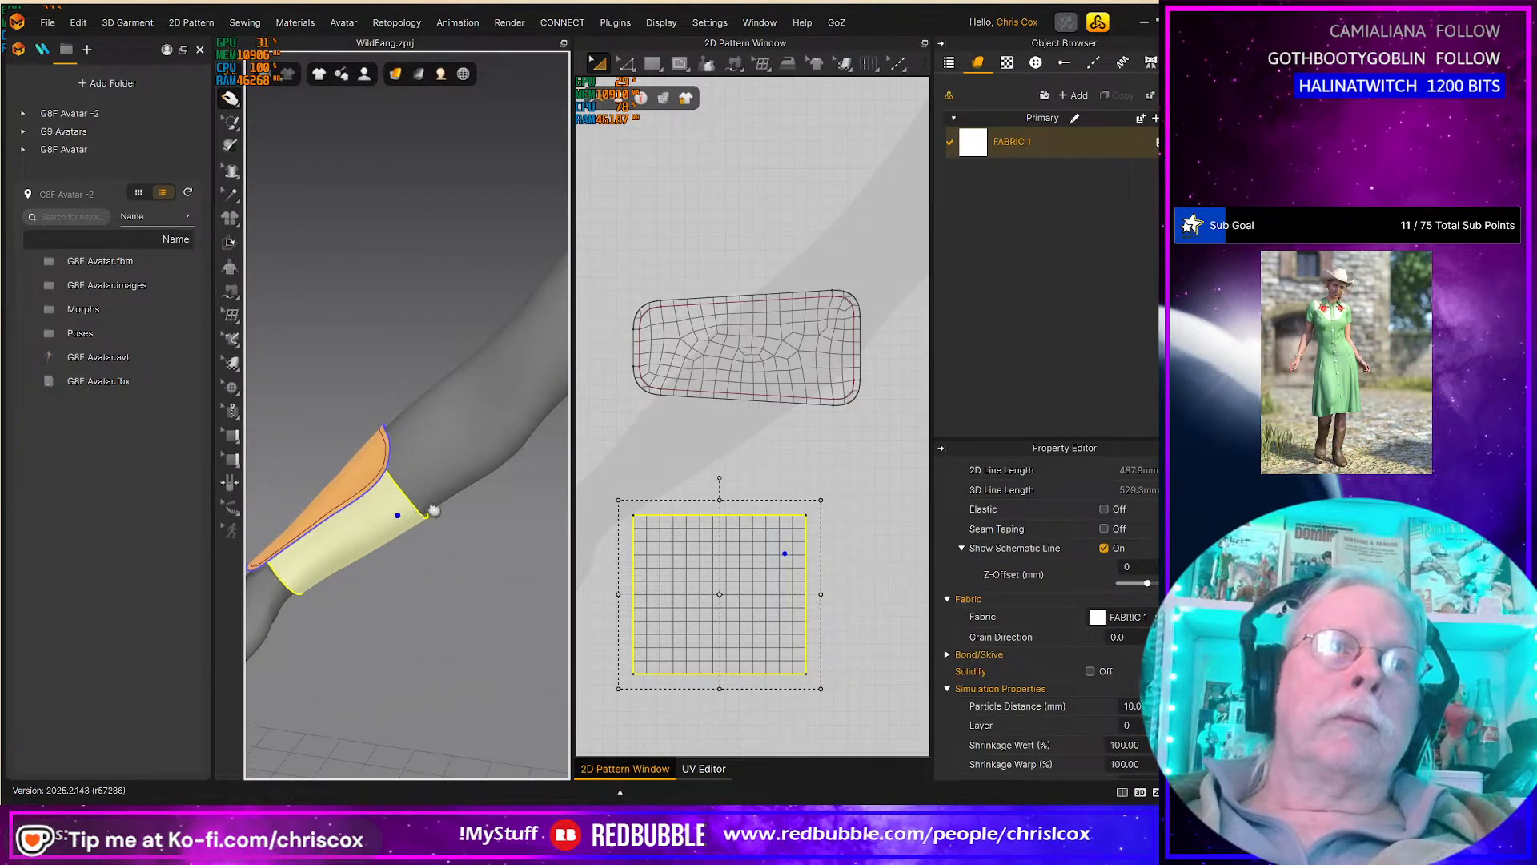
middle_click_drag(415, 516, 486, 482)
right_click_drag(469, 542, 429, 559)
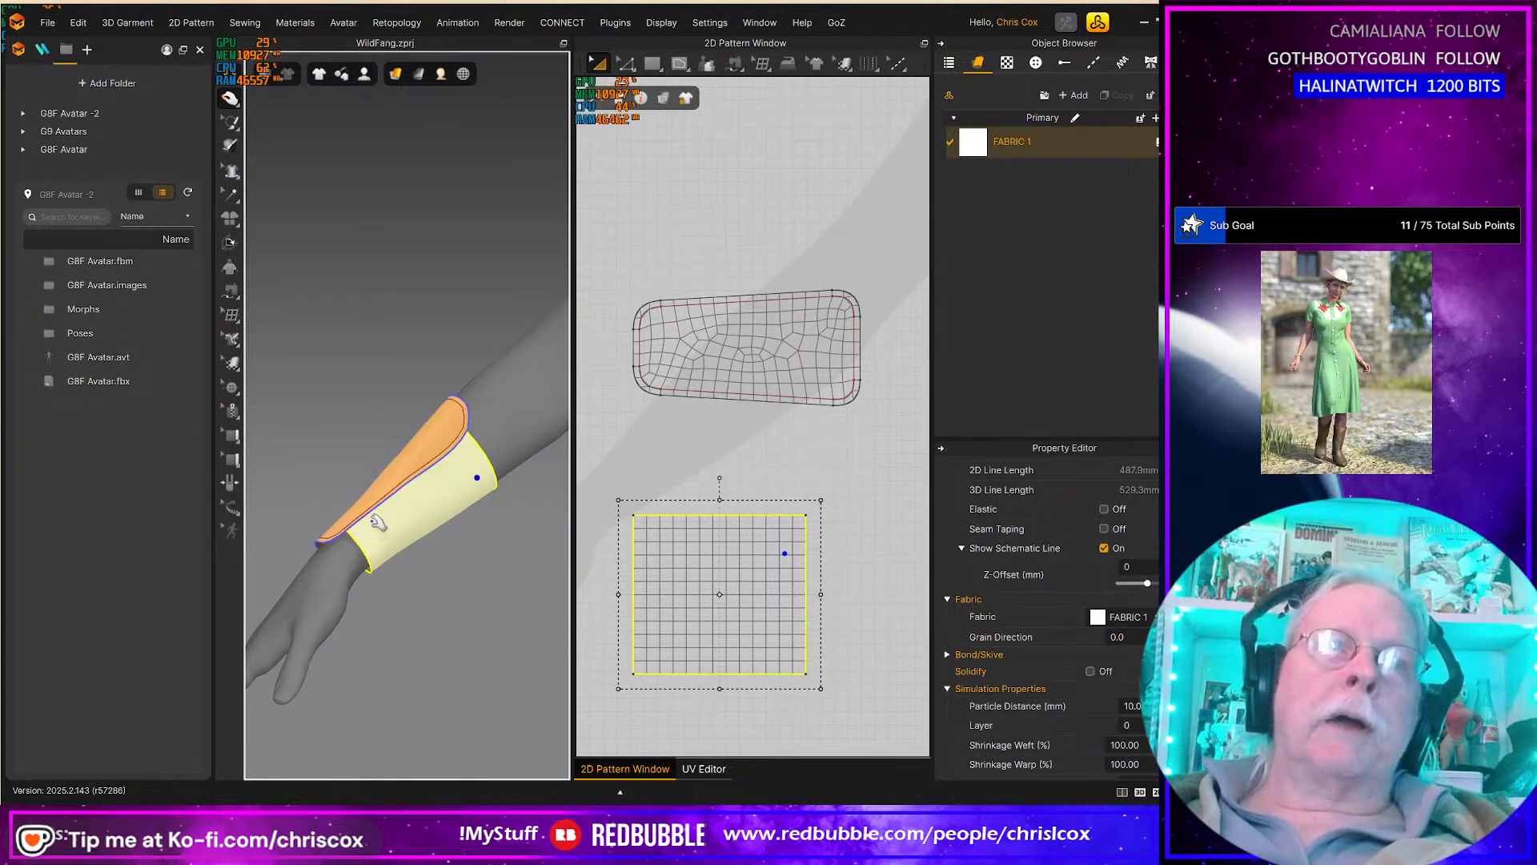
right_click_drag(480, 546, 521, 565)
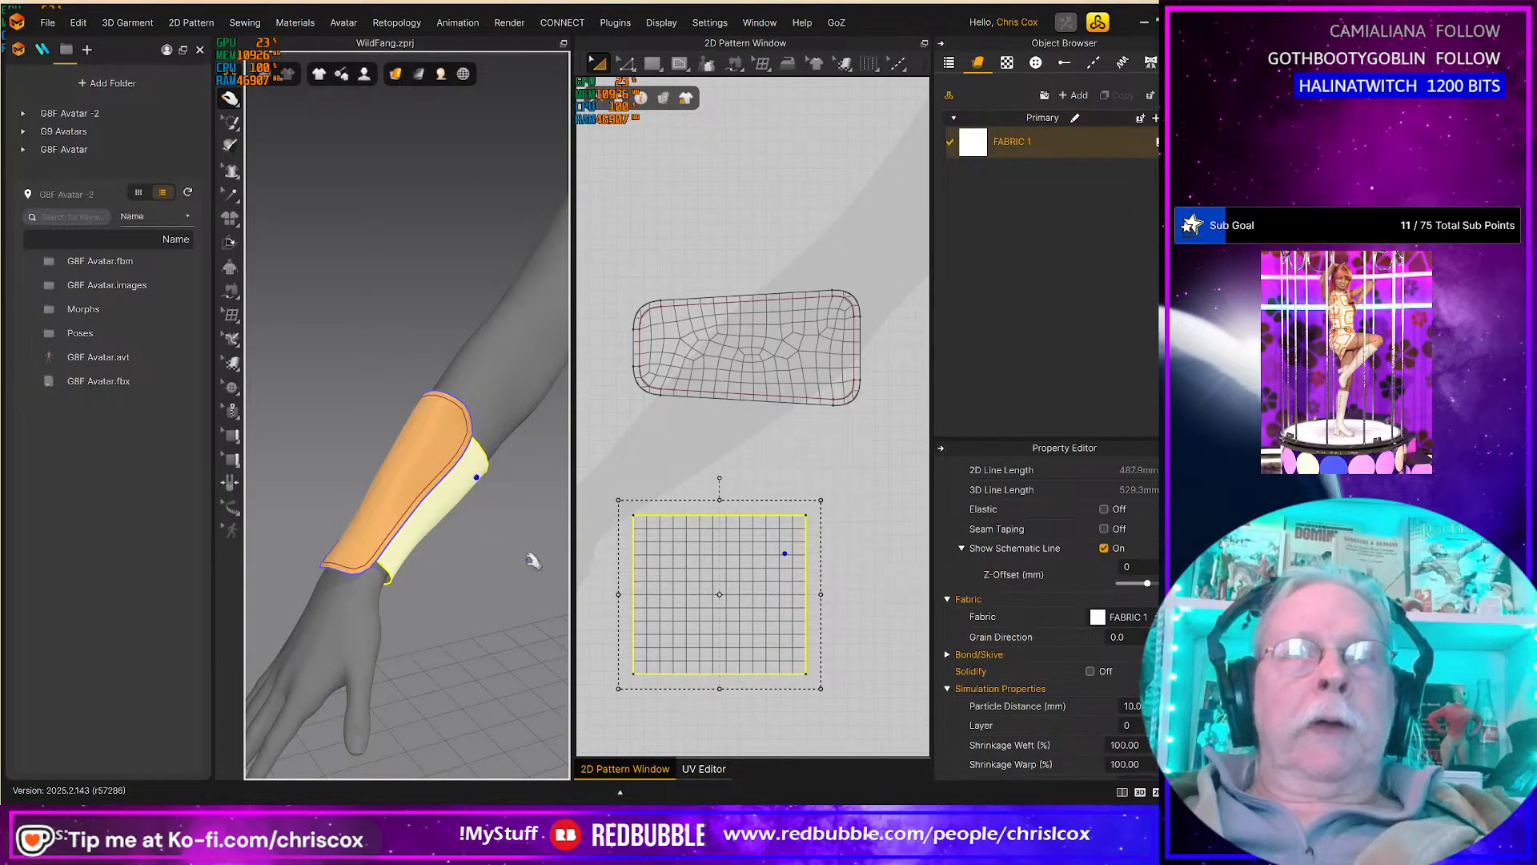
Step: Show the stress map and simulate so the cuff wraps the wrist
mouse_move(442, 74)
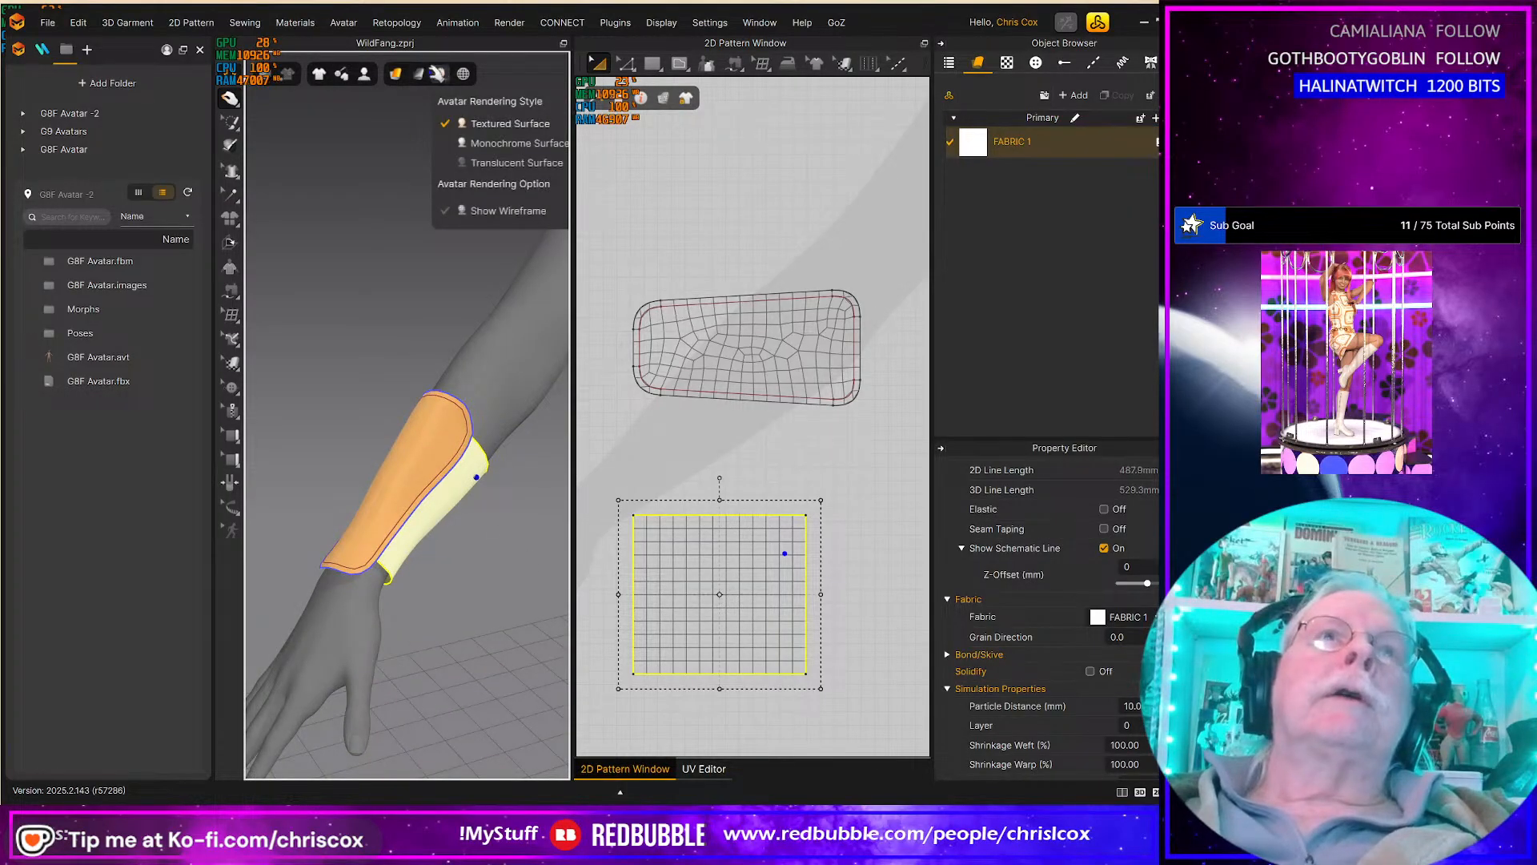
left_click(444, 124)
key("space")
right_click_drag(380, 571, 488, 665)
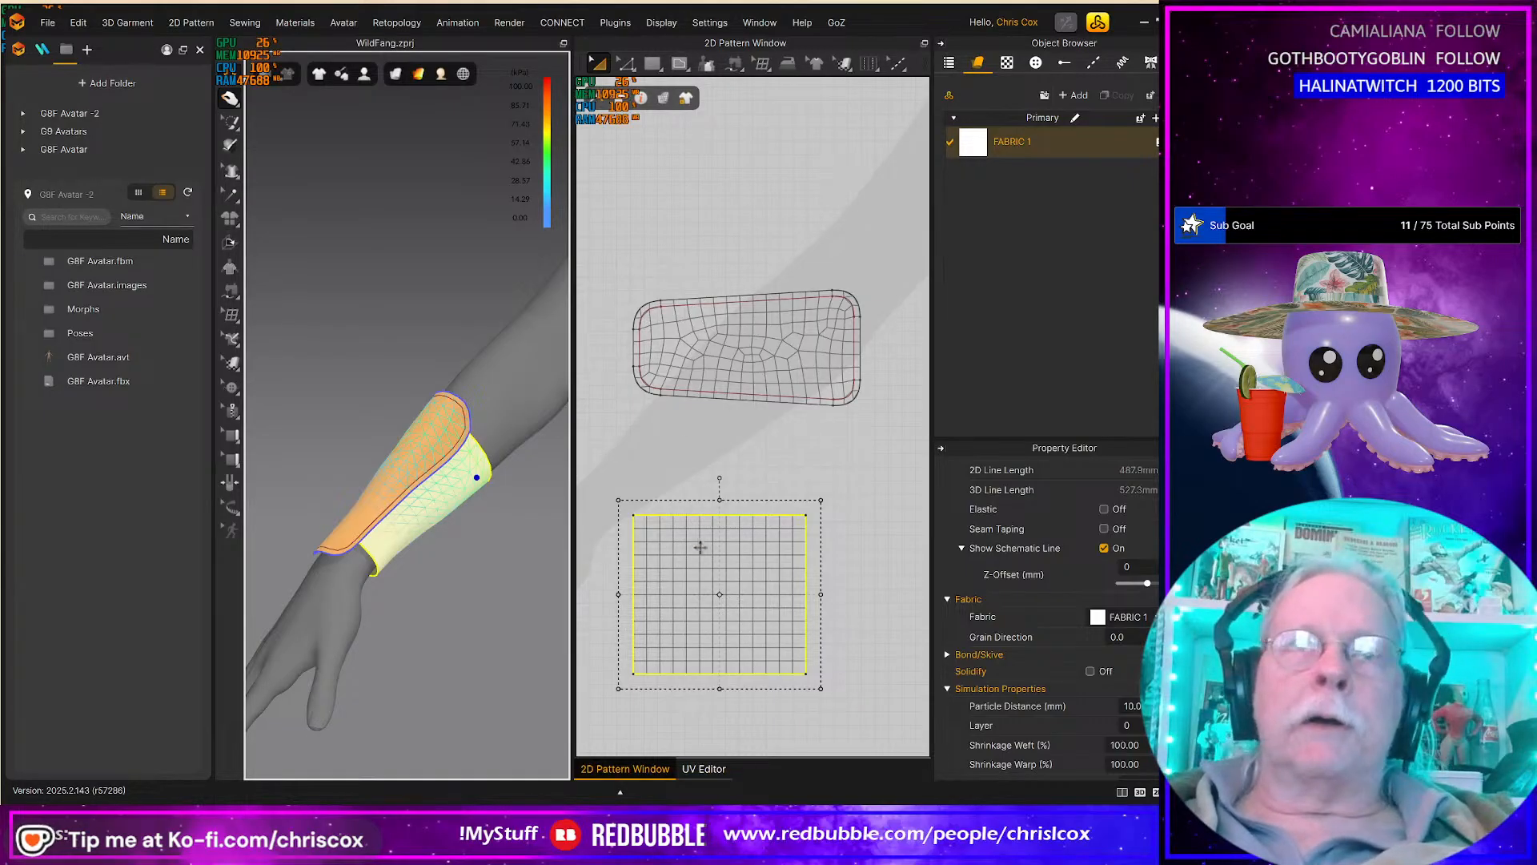
Step: Move the square pattern's top edge up three steps
left_click(696, 478)
key("z")
left_click(711, 516)
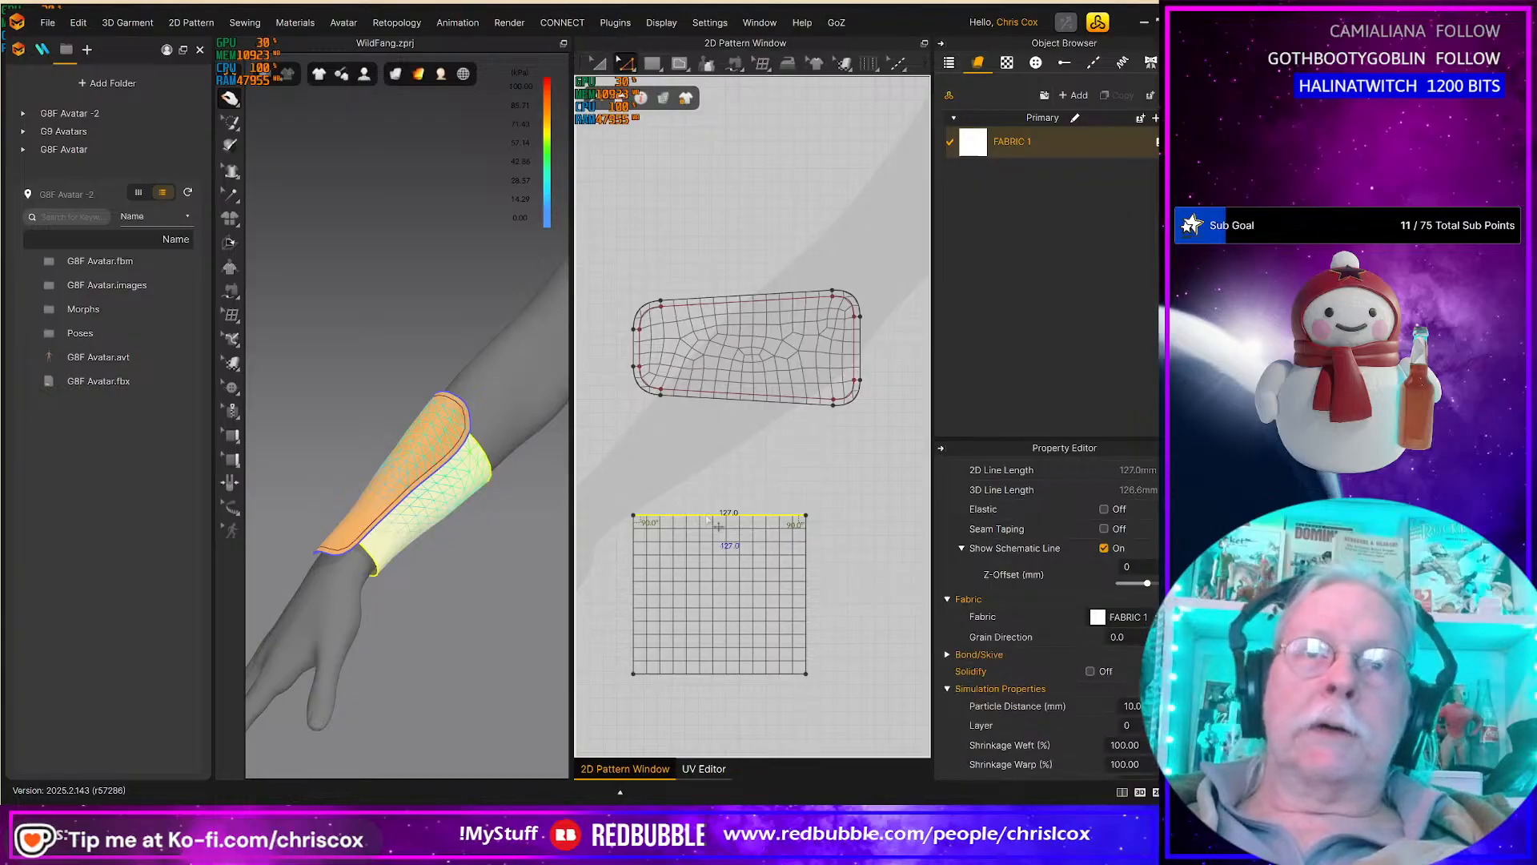
key("Up")
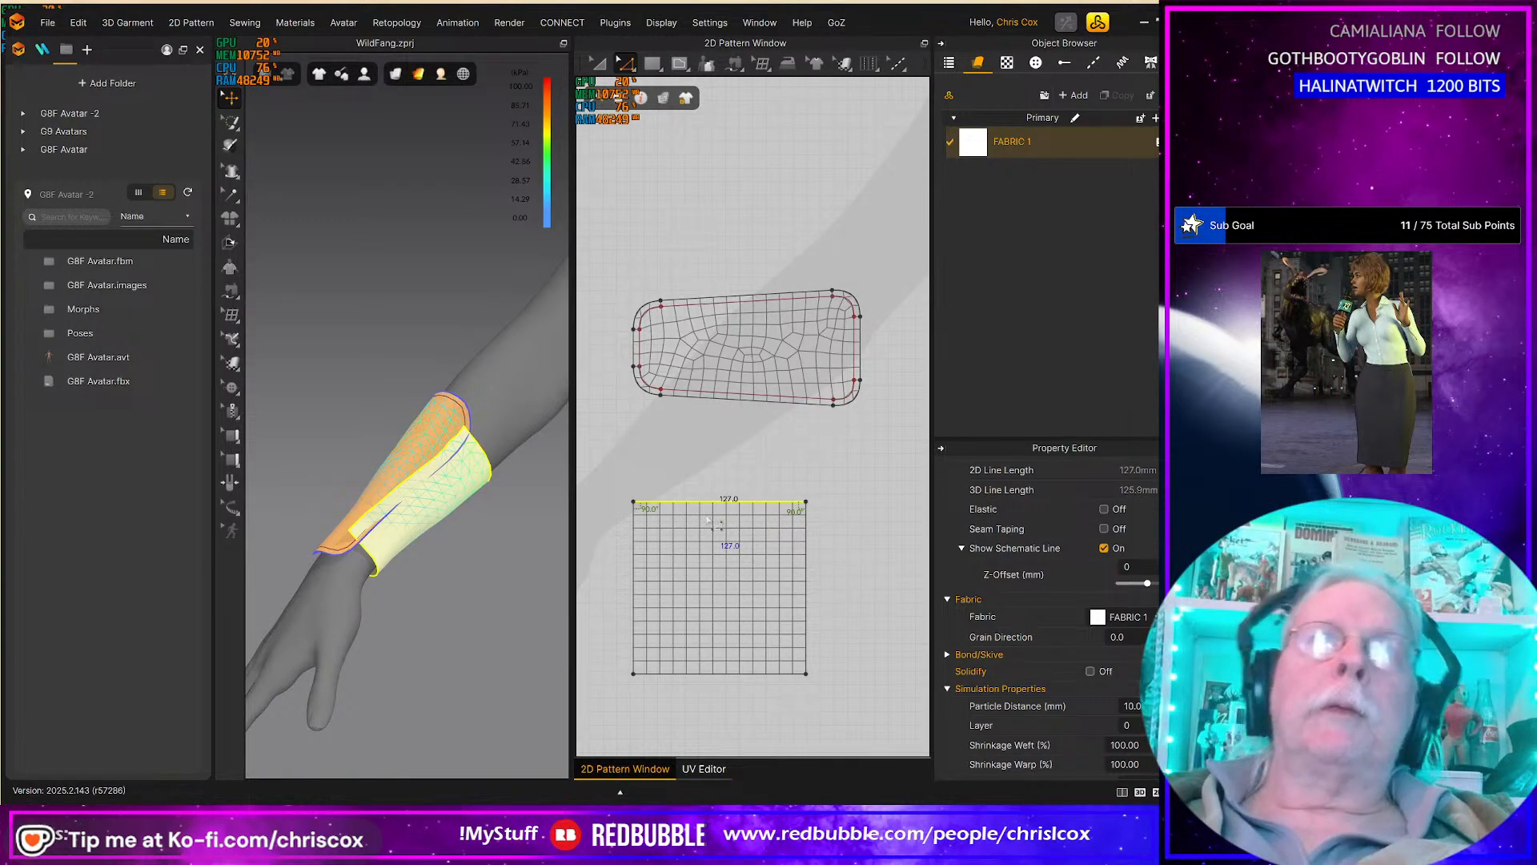
key("Up")
key("Up")
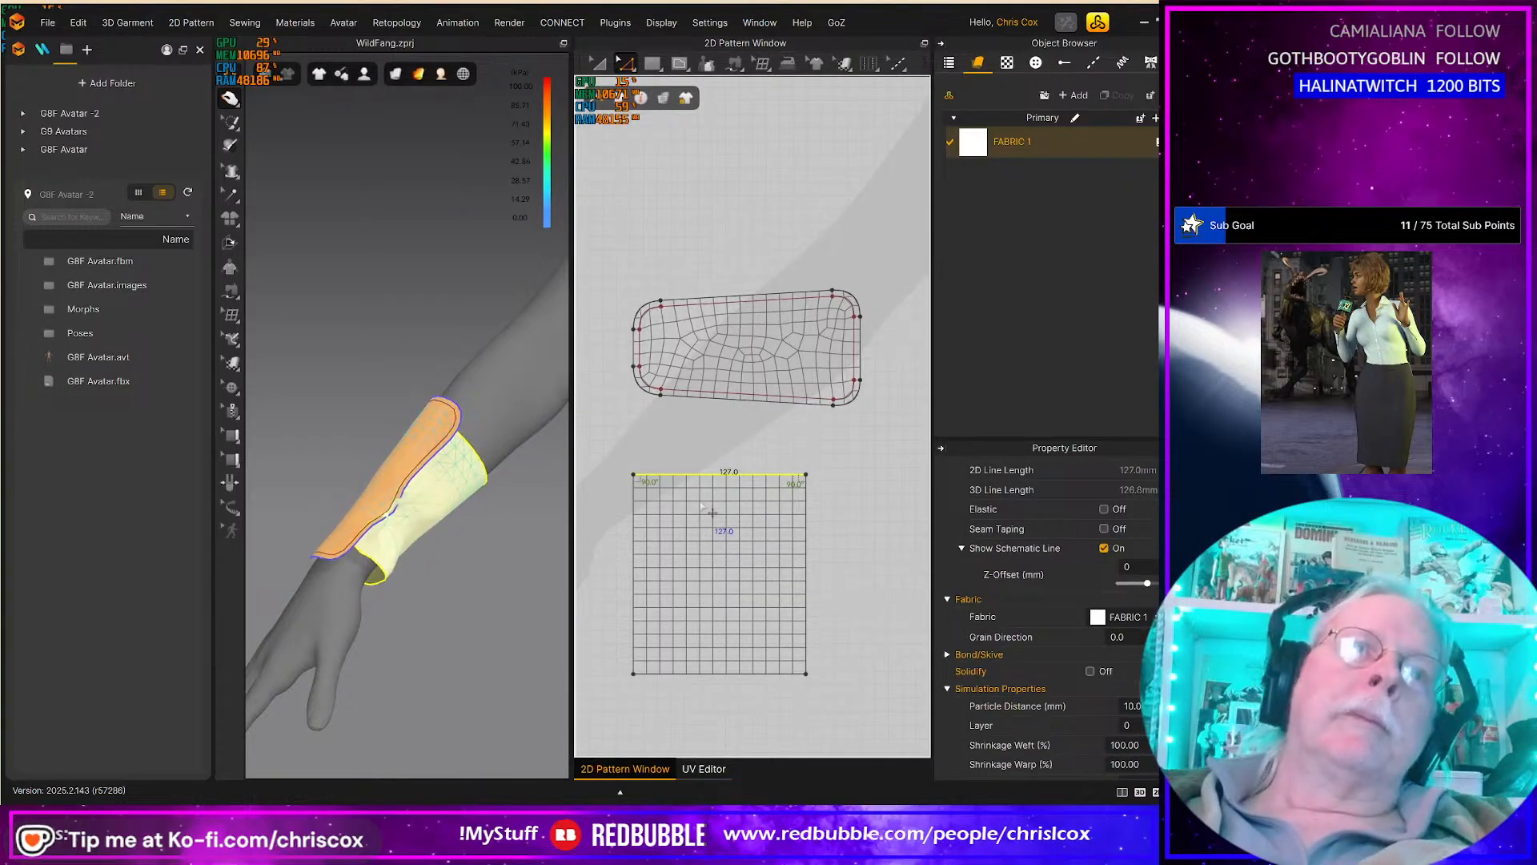
right_click_drag(362, 569, 552, 412)
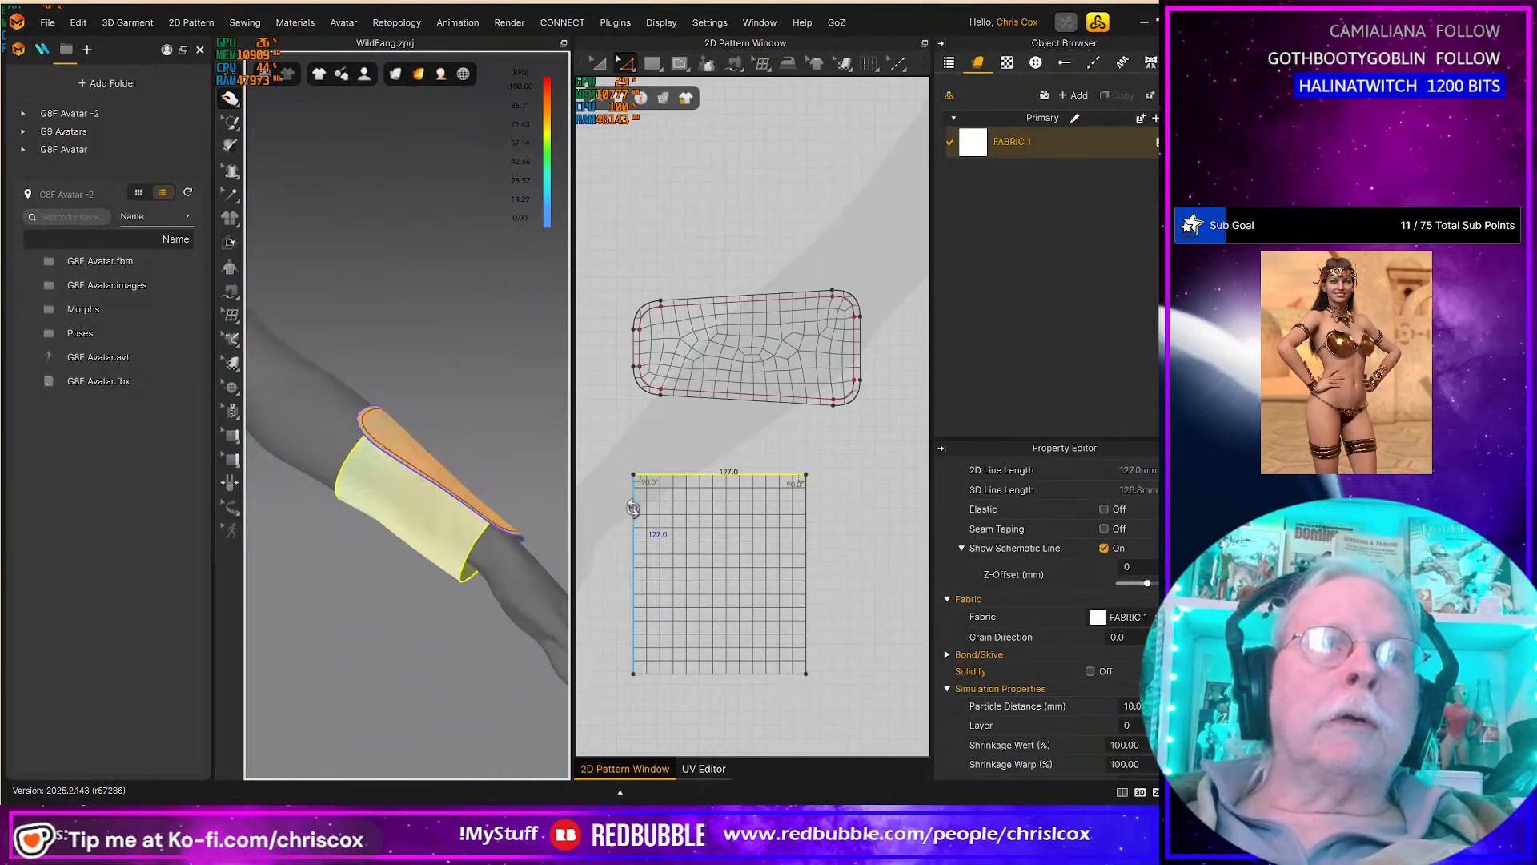
Step: Raise the lower pattern's top edge and pull its bottom edge down, keeping 127 mm width
left_click(806, 475)
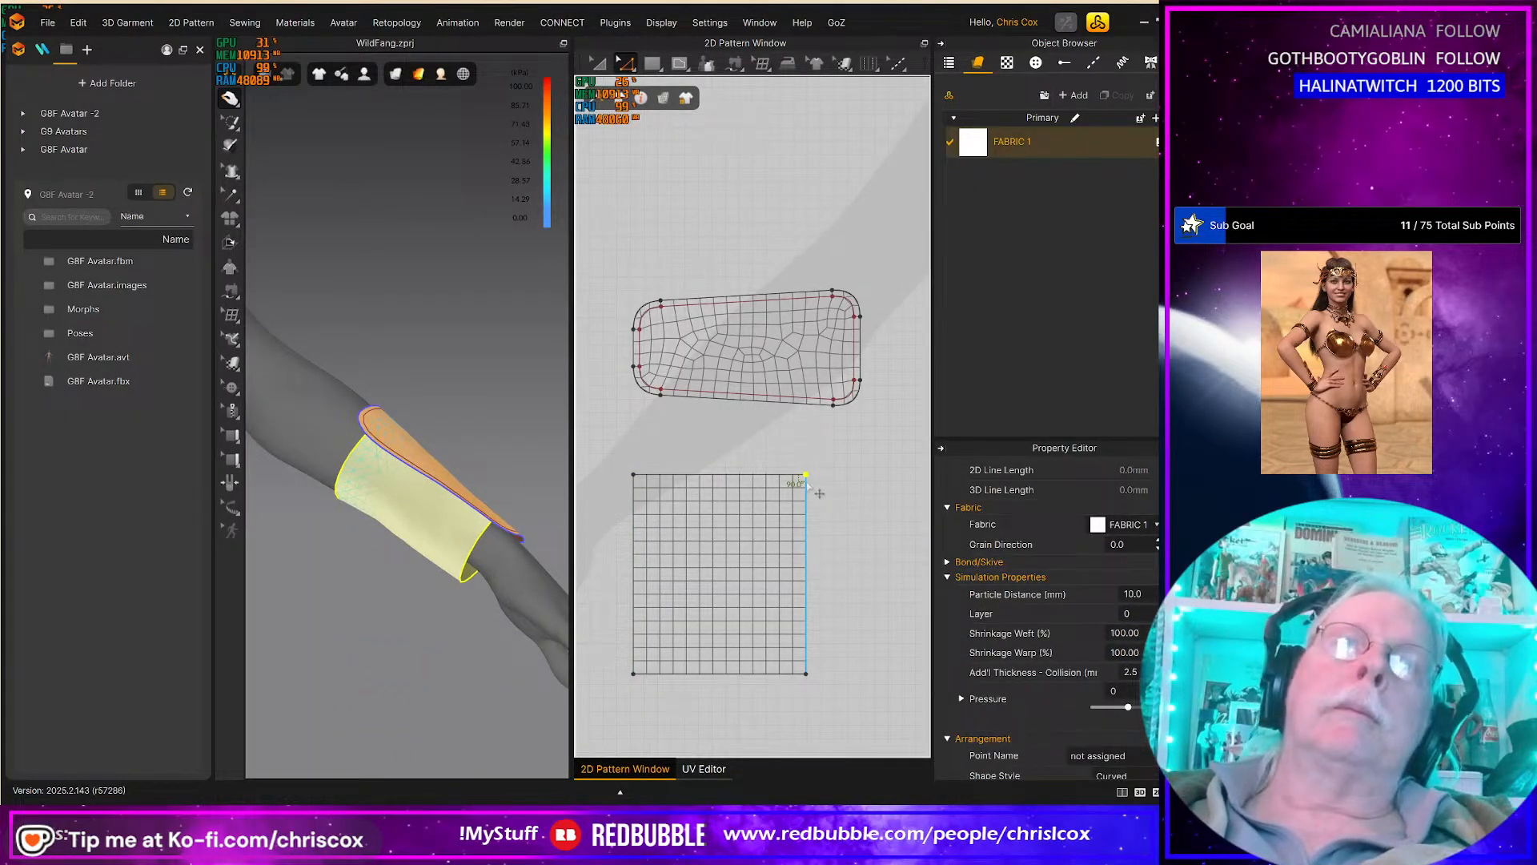
left_click_drag(808, 481, 806, 468)
key("ctrl+z")
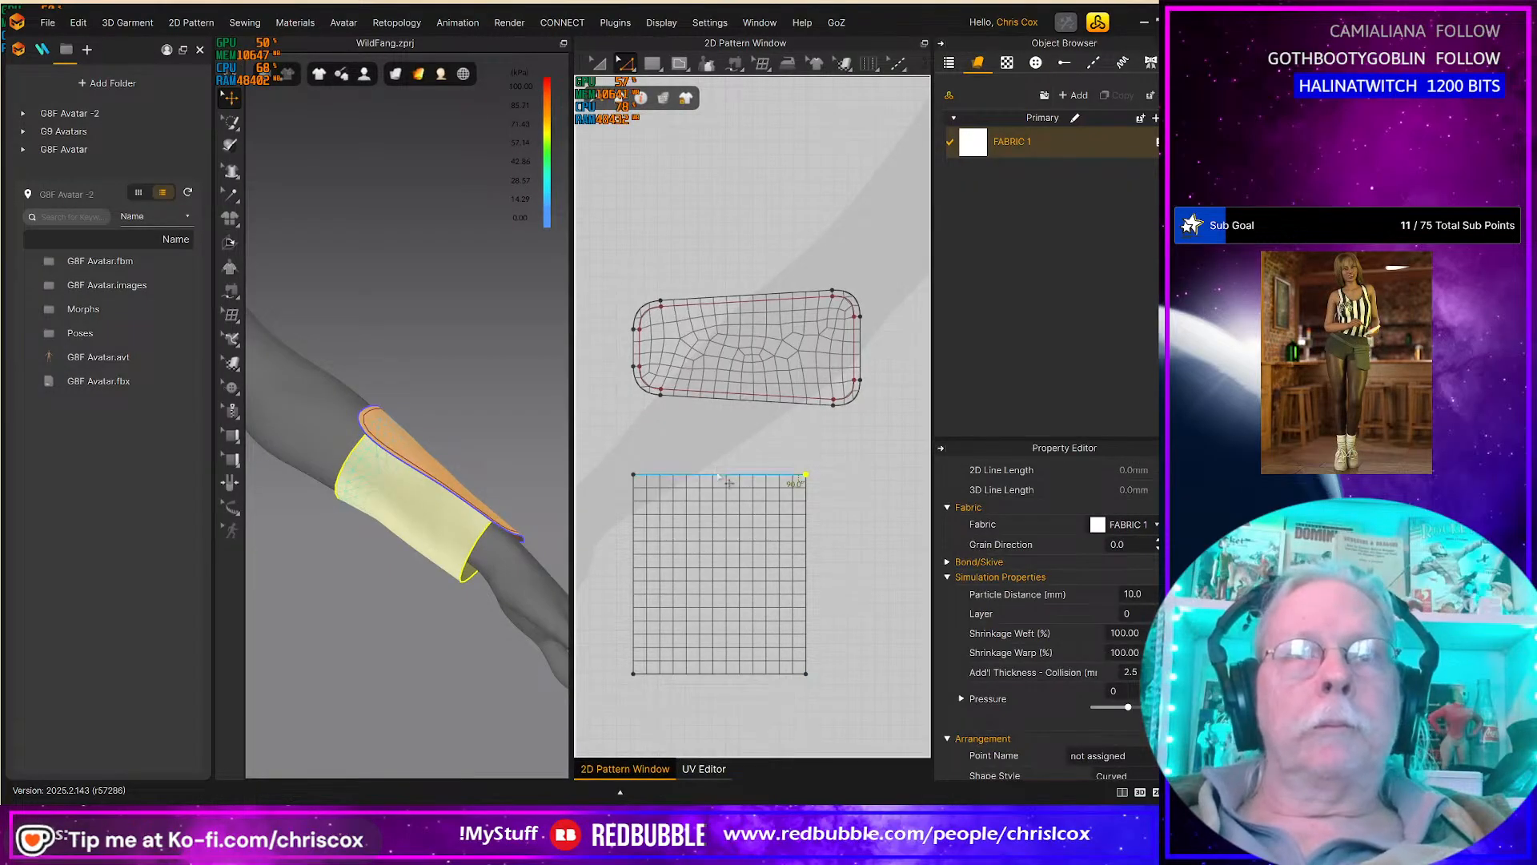
left_click(718, 474)
key("Up")
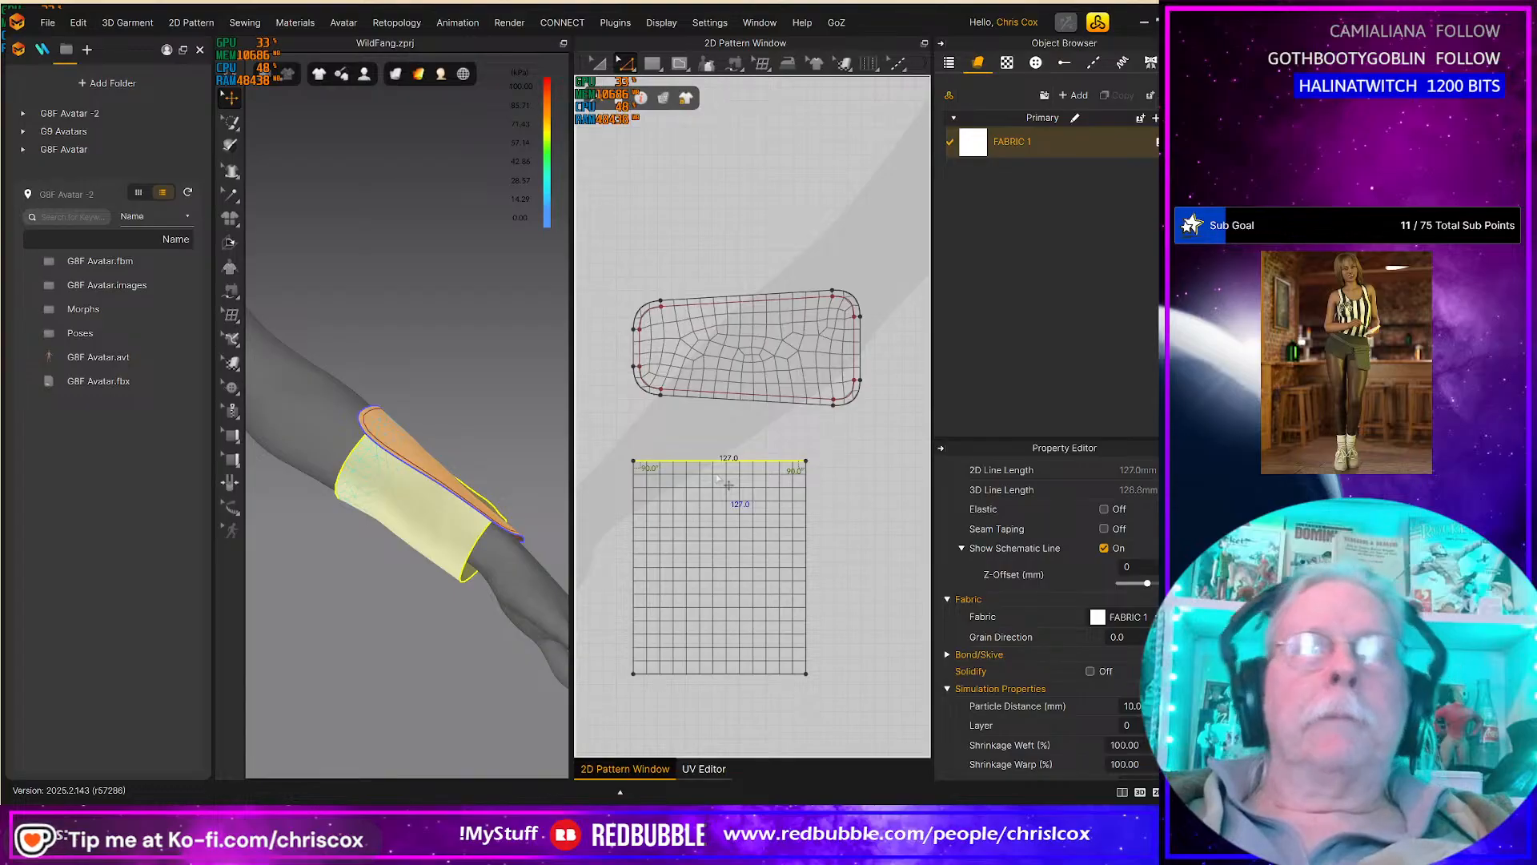
left_click(702, 679)
left_click_drag(702, 681, 703, 685)
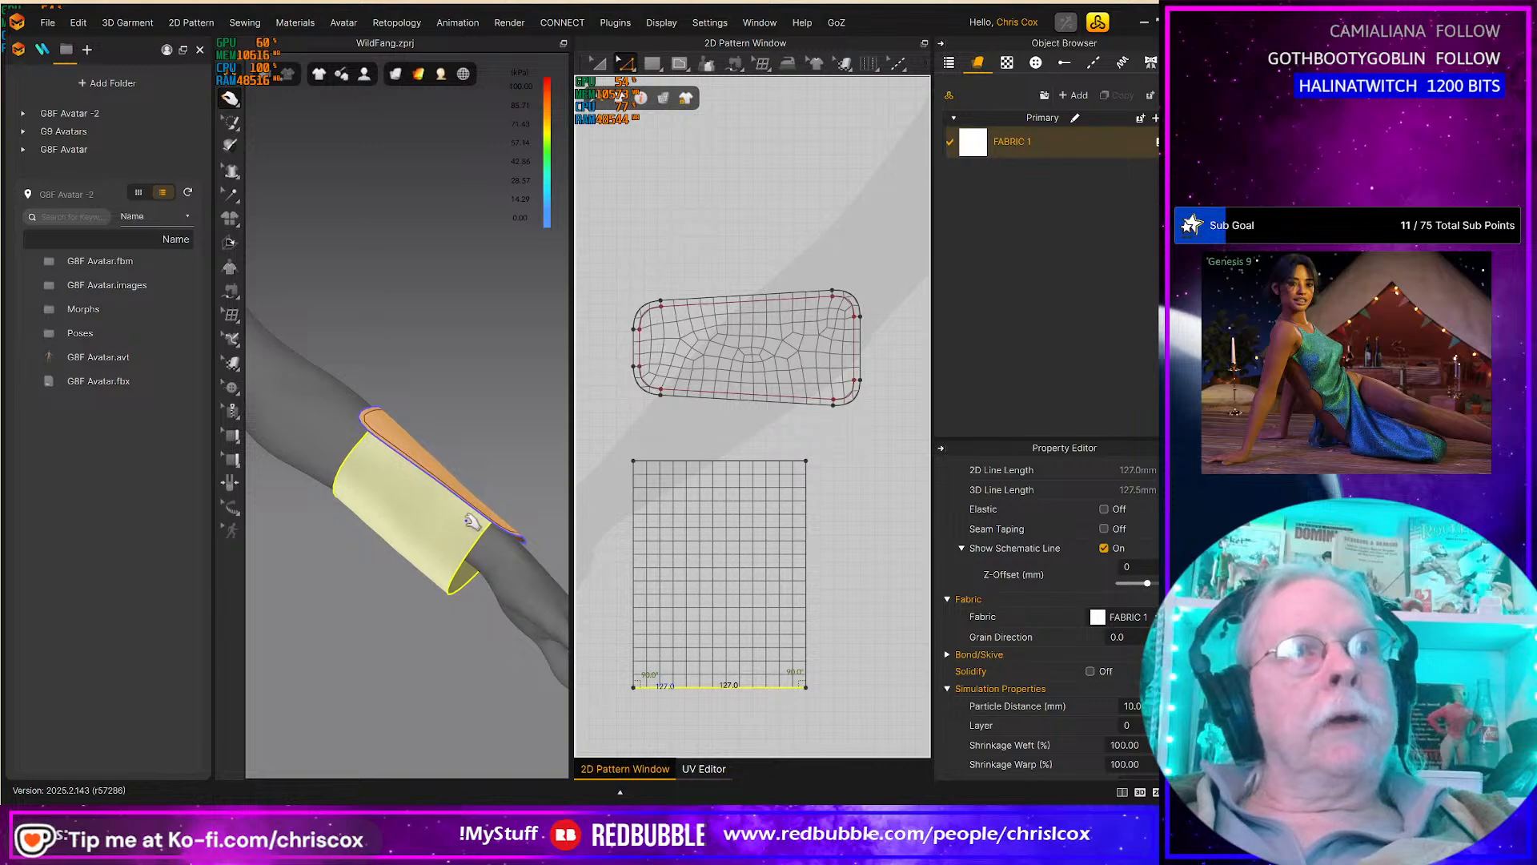
left_click(685, 461)
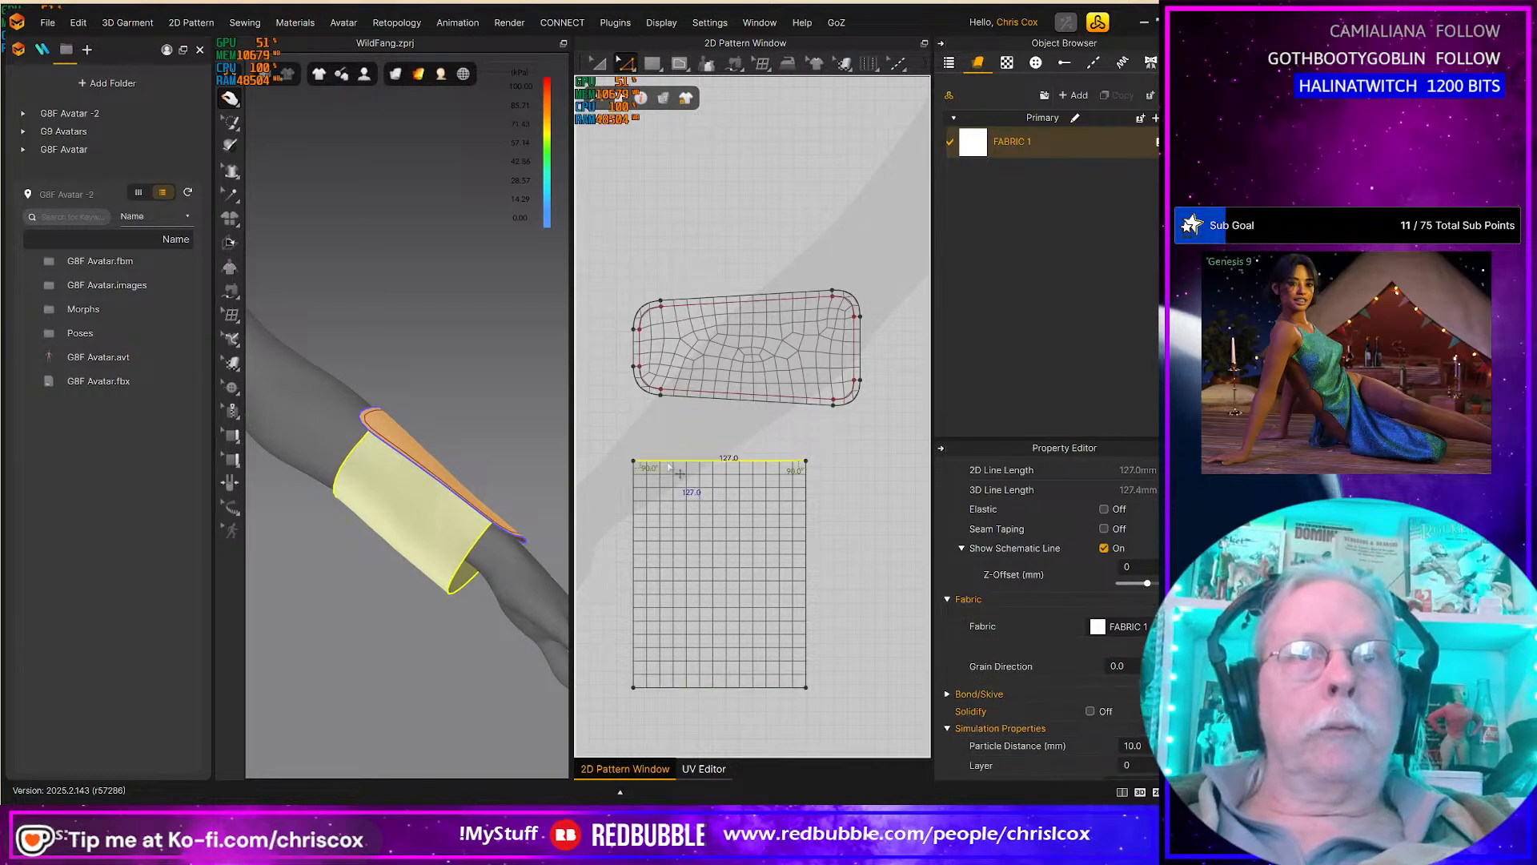
Step: Split the lower pattern's top edge 25 mm in from each side
right_click(668, 462)
left_click(703, 575)
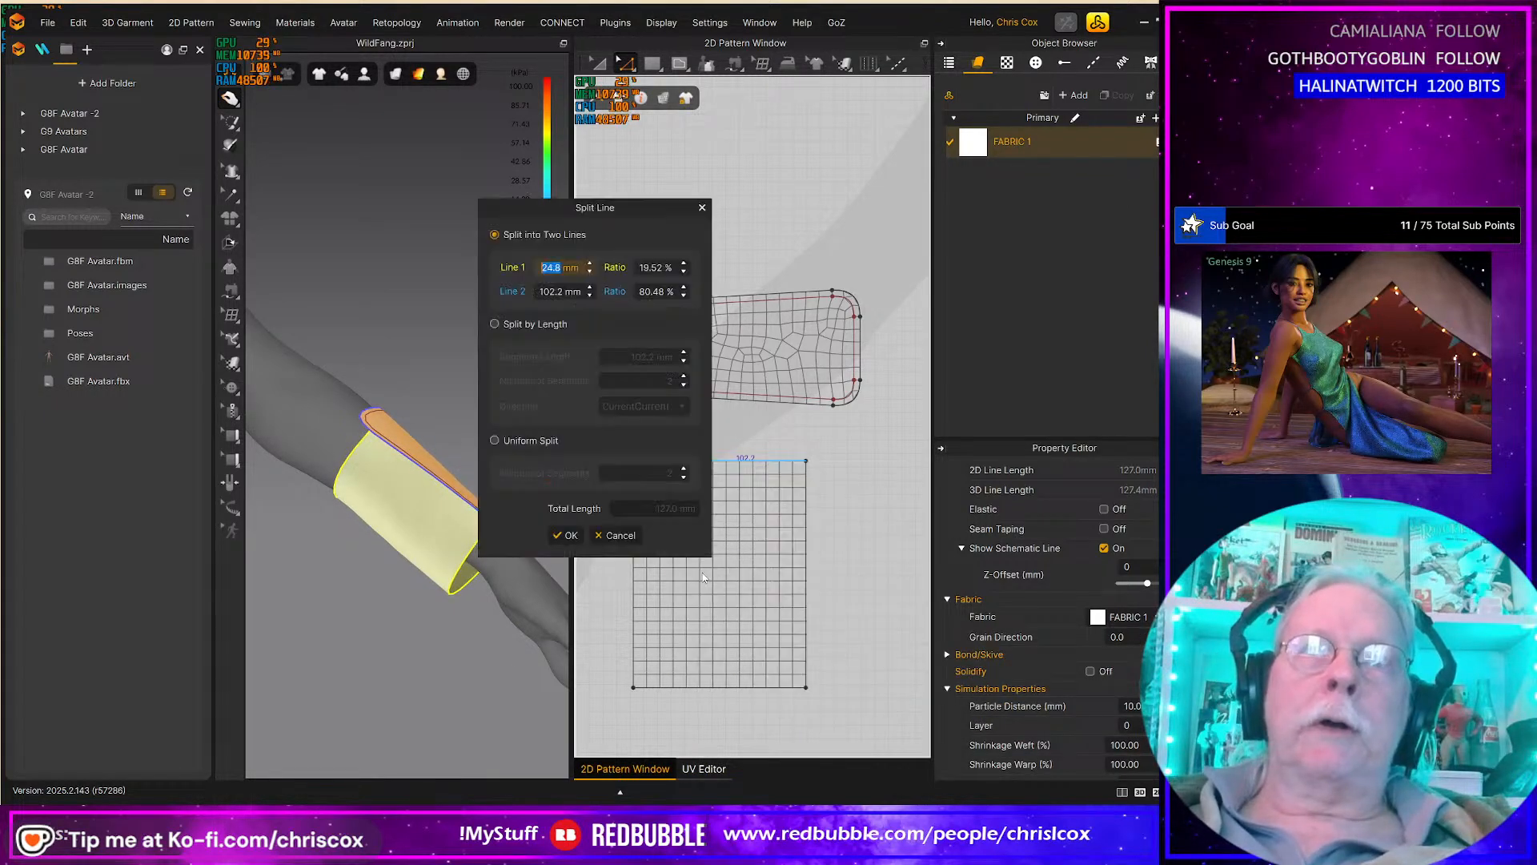
type("25")
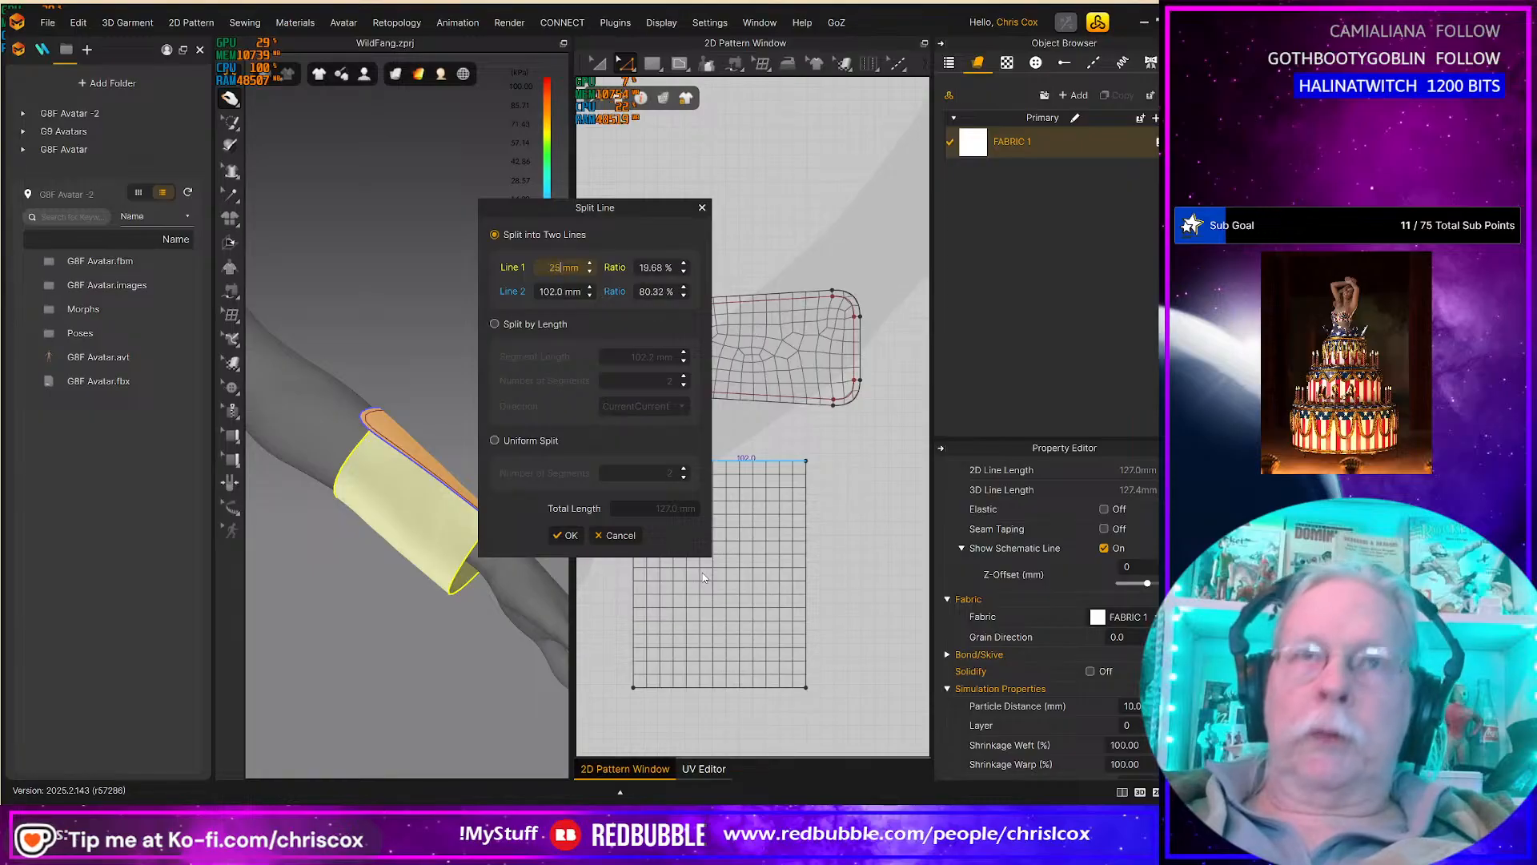
left_click(568, 535)
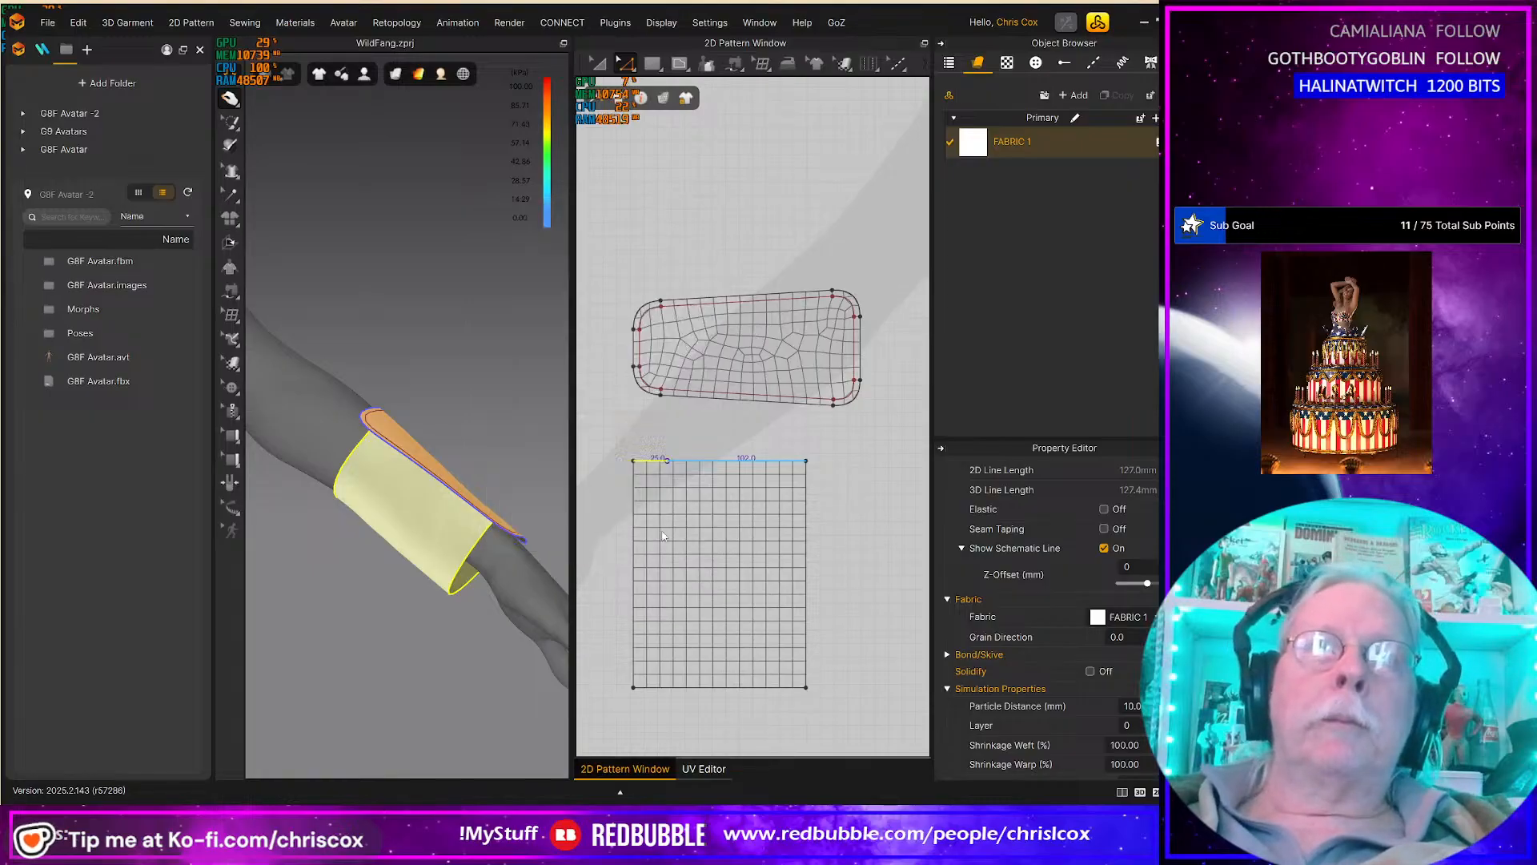
right_click(772, 467)
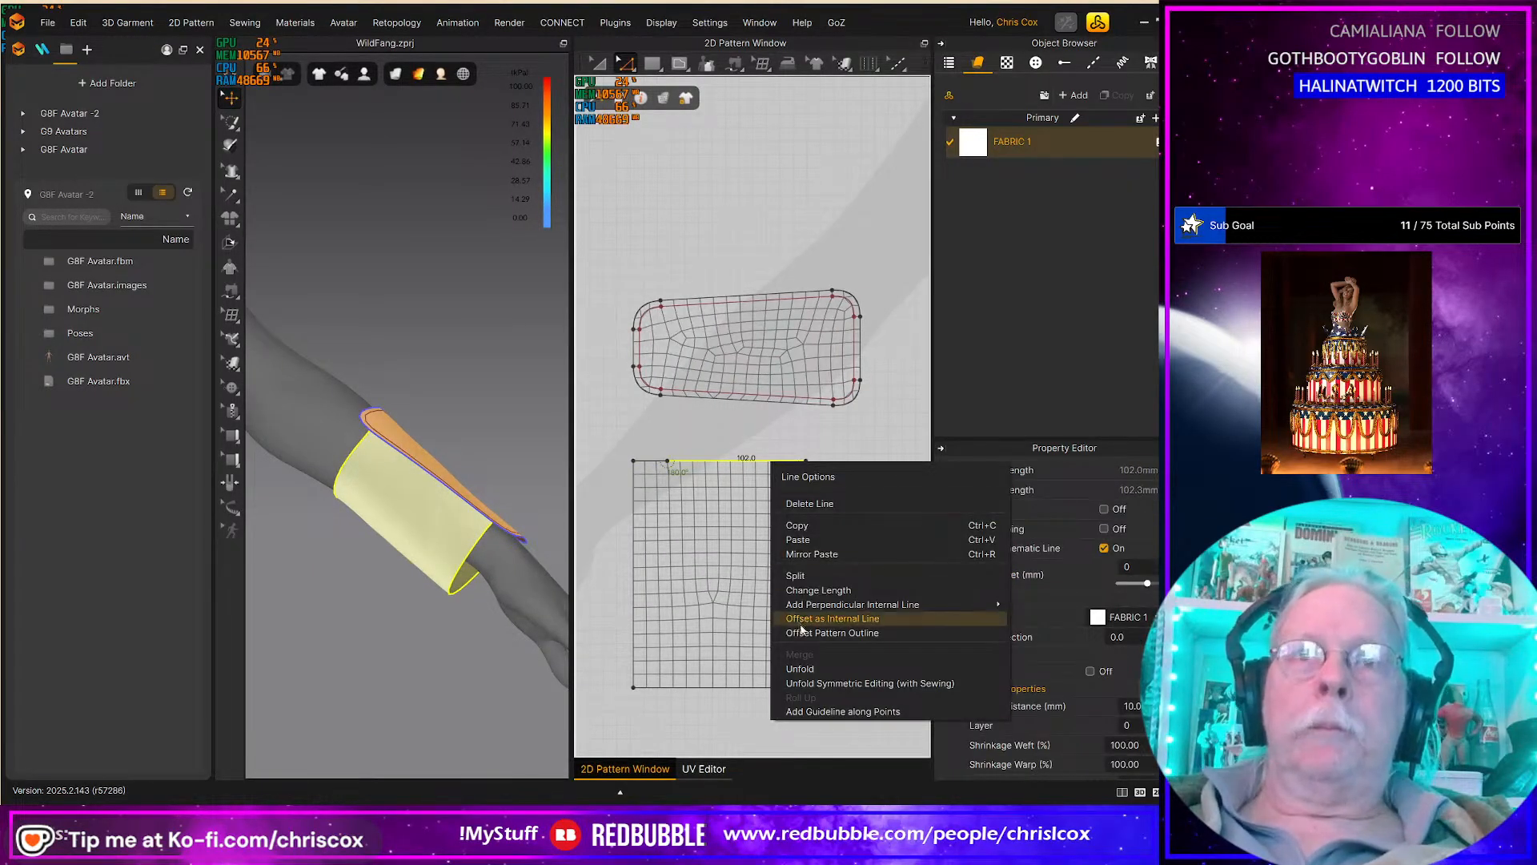
left_click(807, 576)
type("2.")
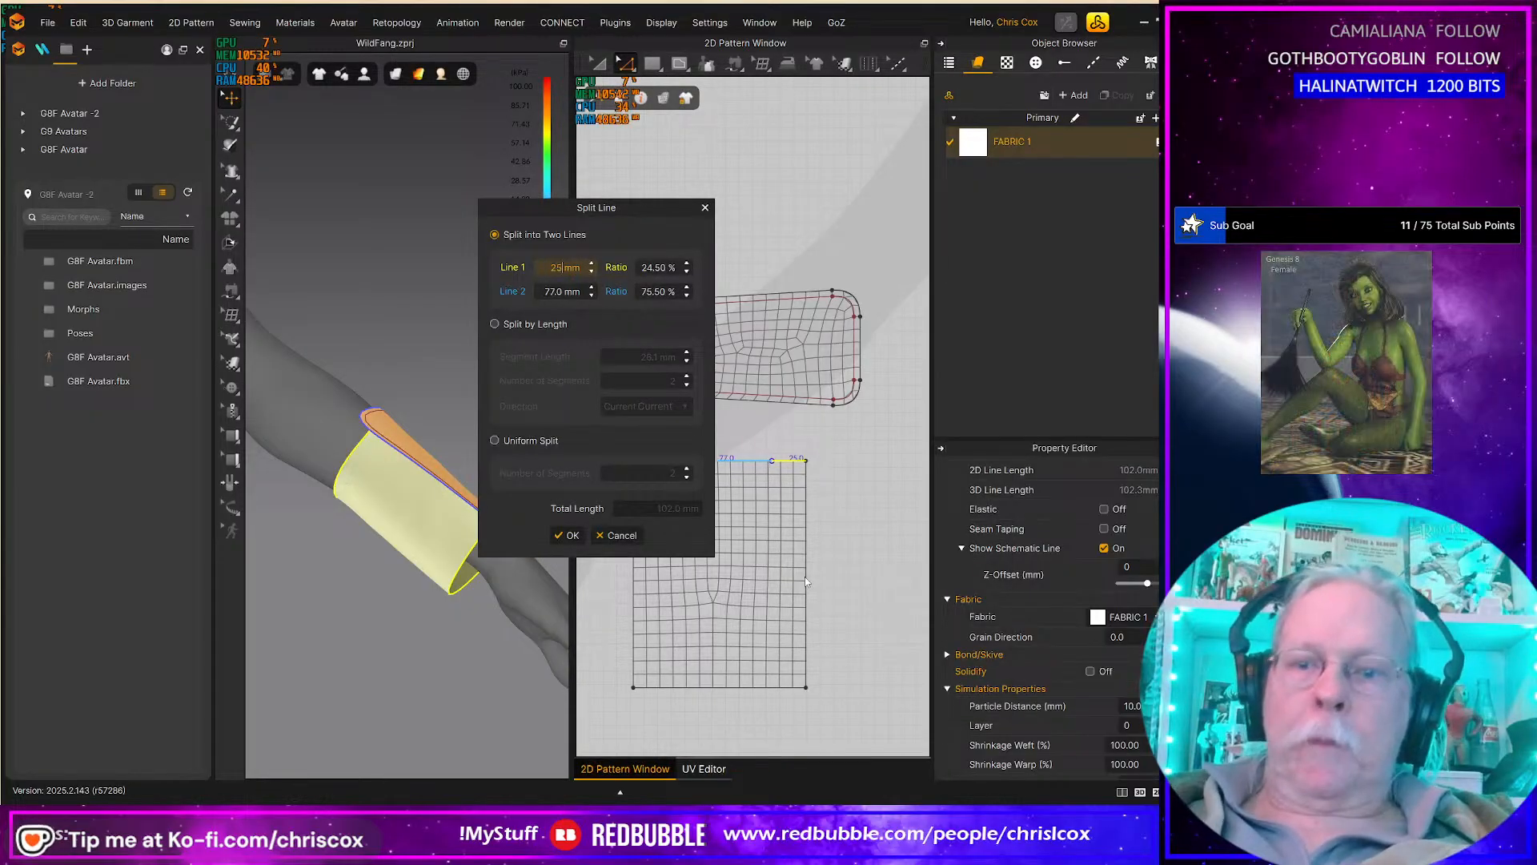
type("5")
left_click(565, 536)
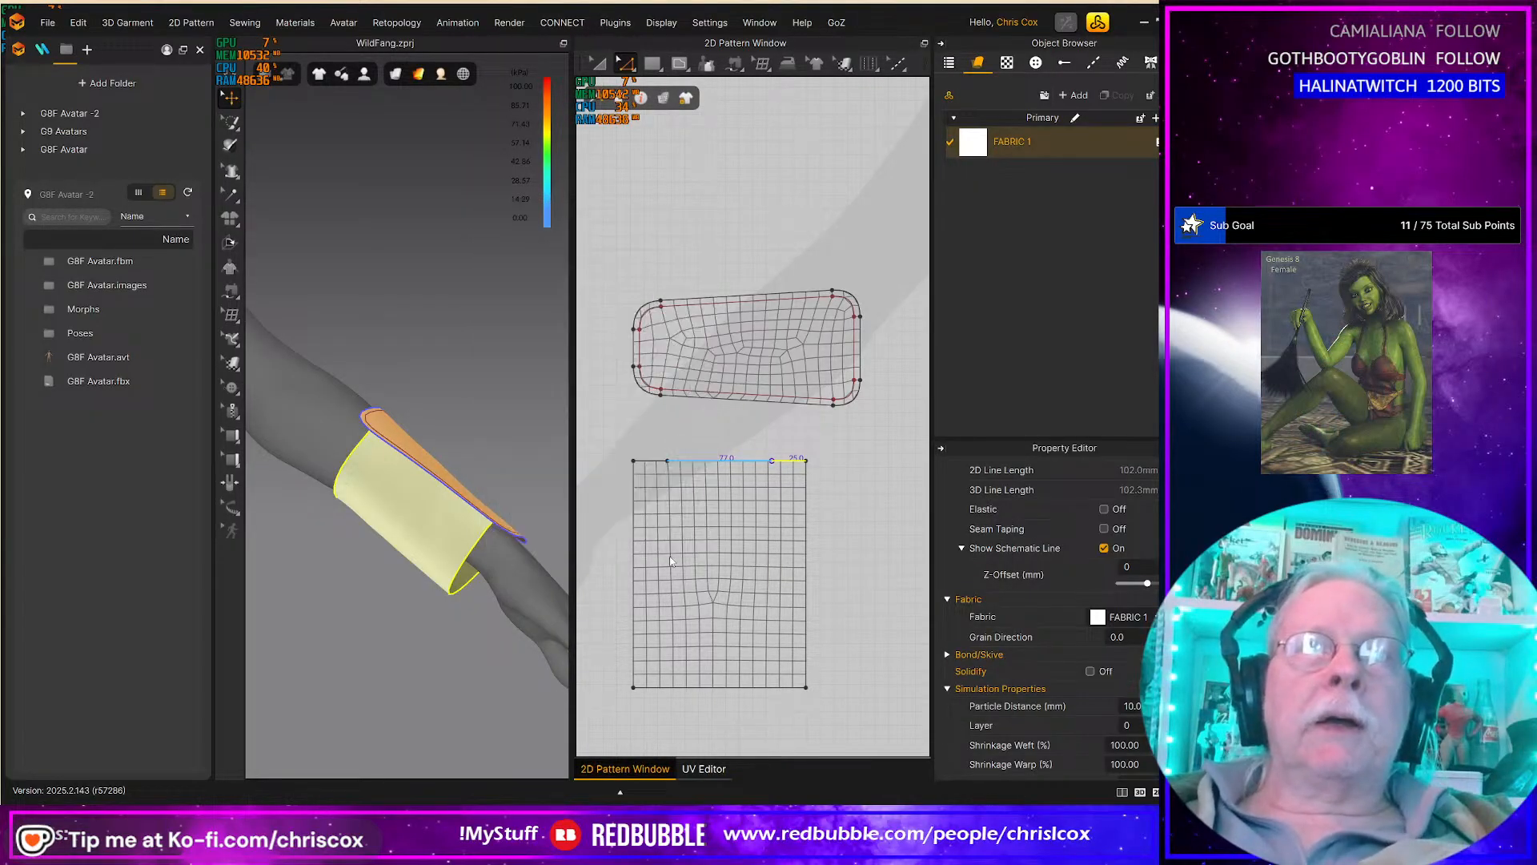
Step: Draw two vertical internal lines from the split points down to the bottom edge
key("g")
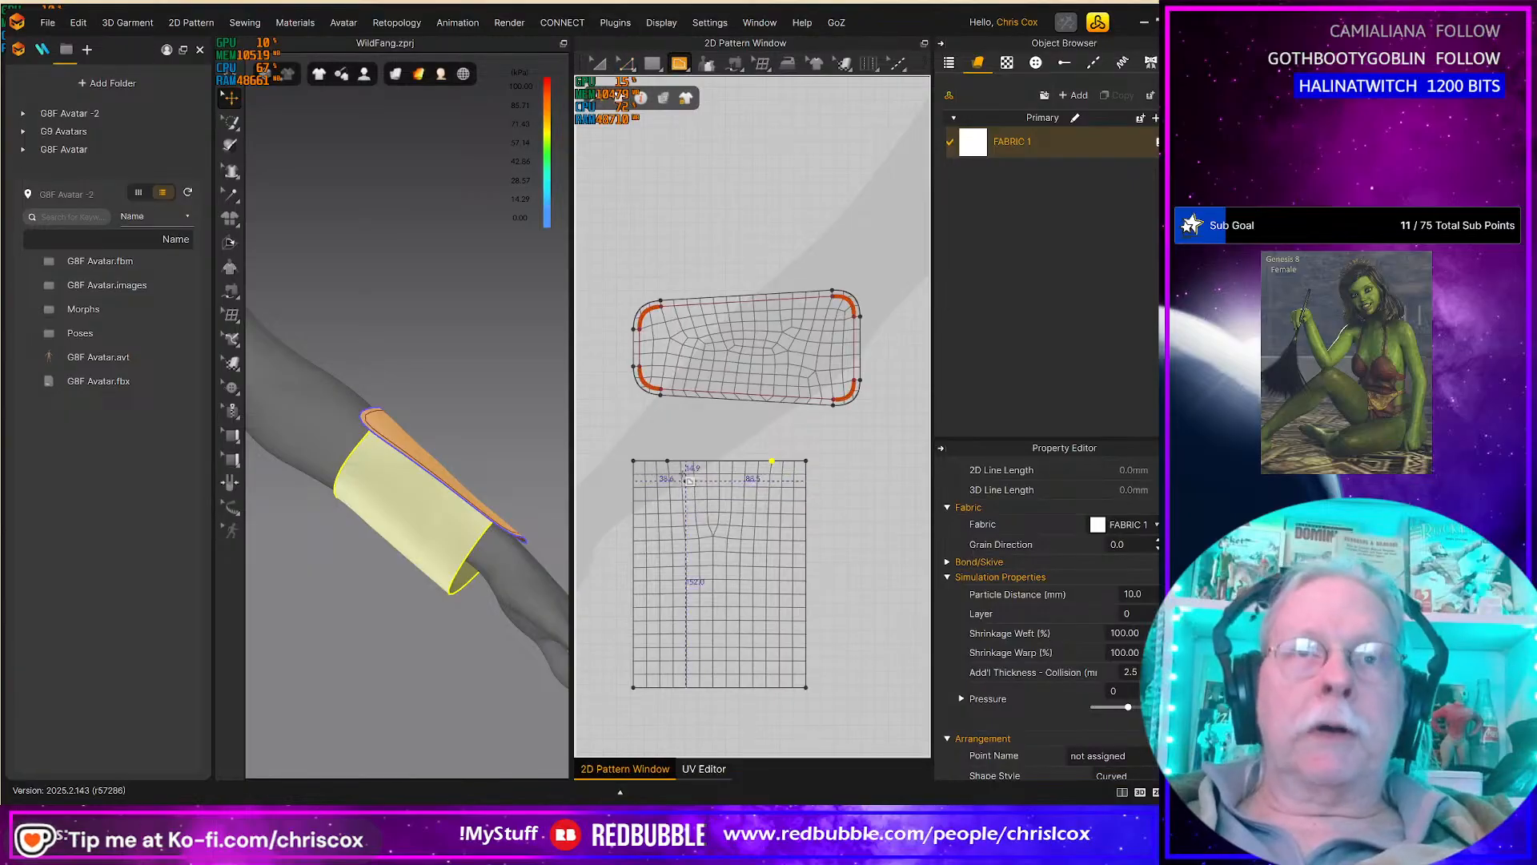
left_click(669, 462)
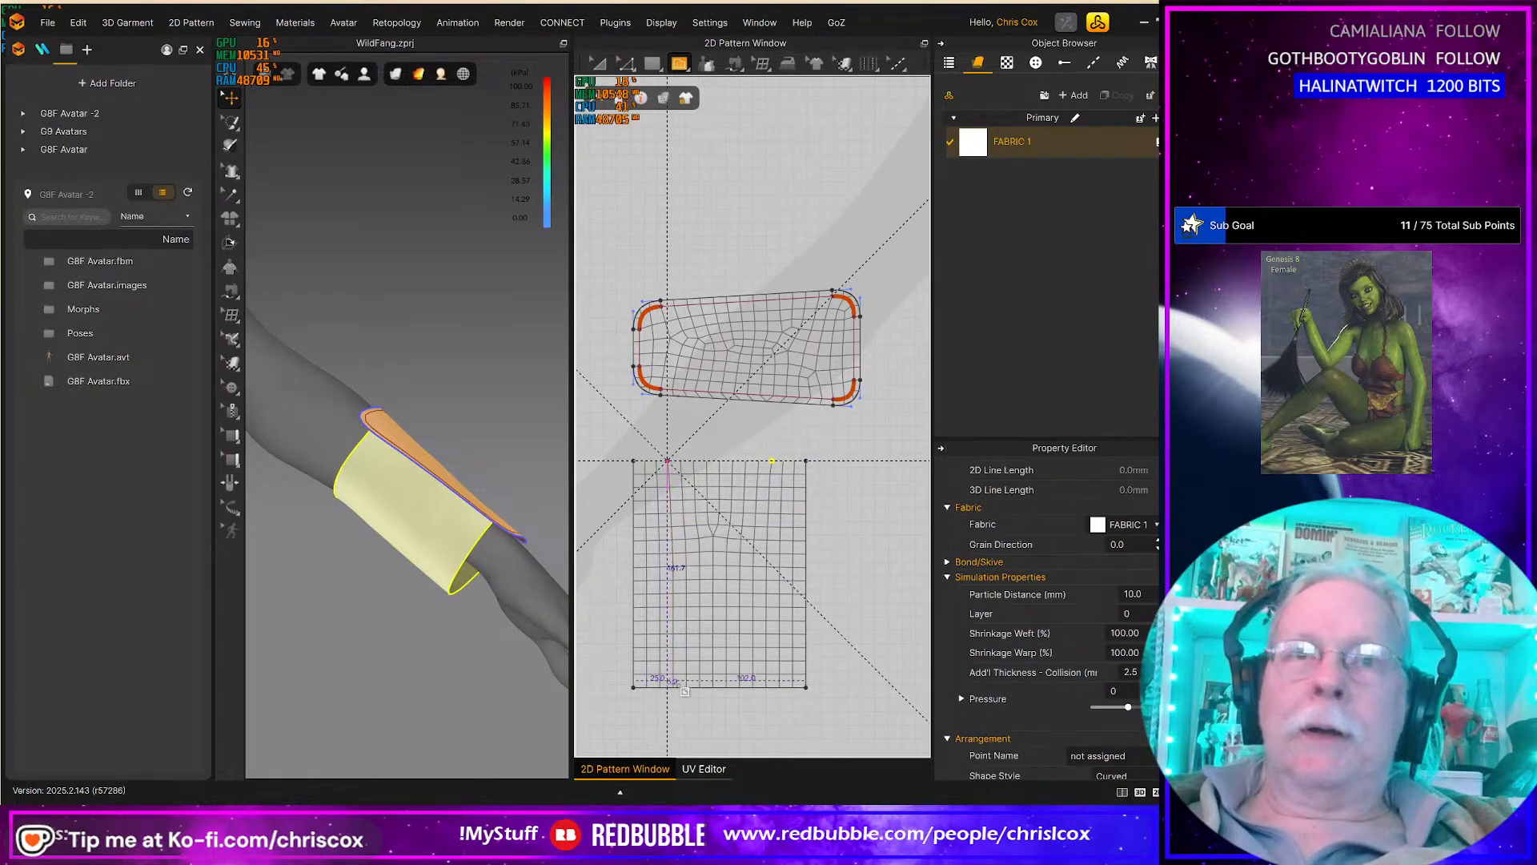
left_click(667, 687)
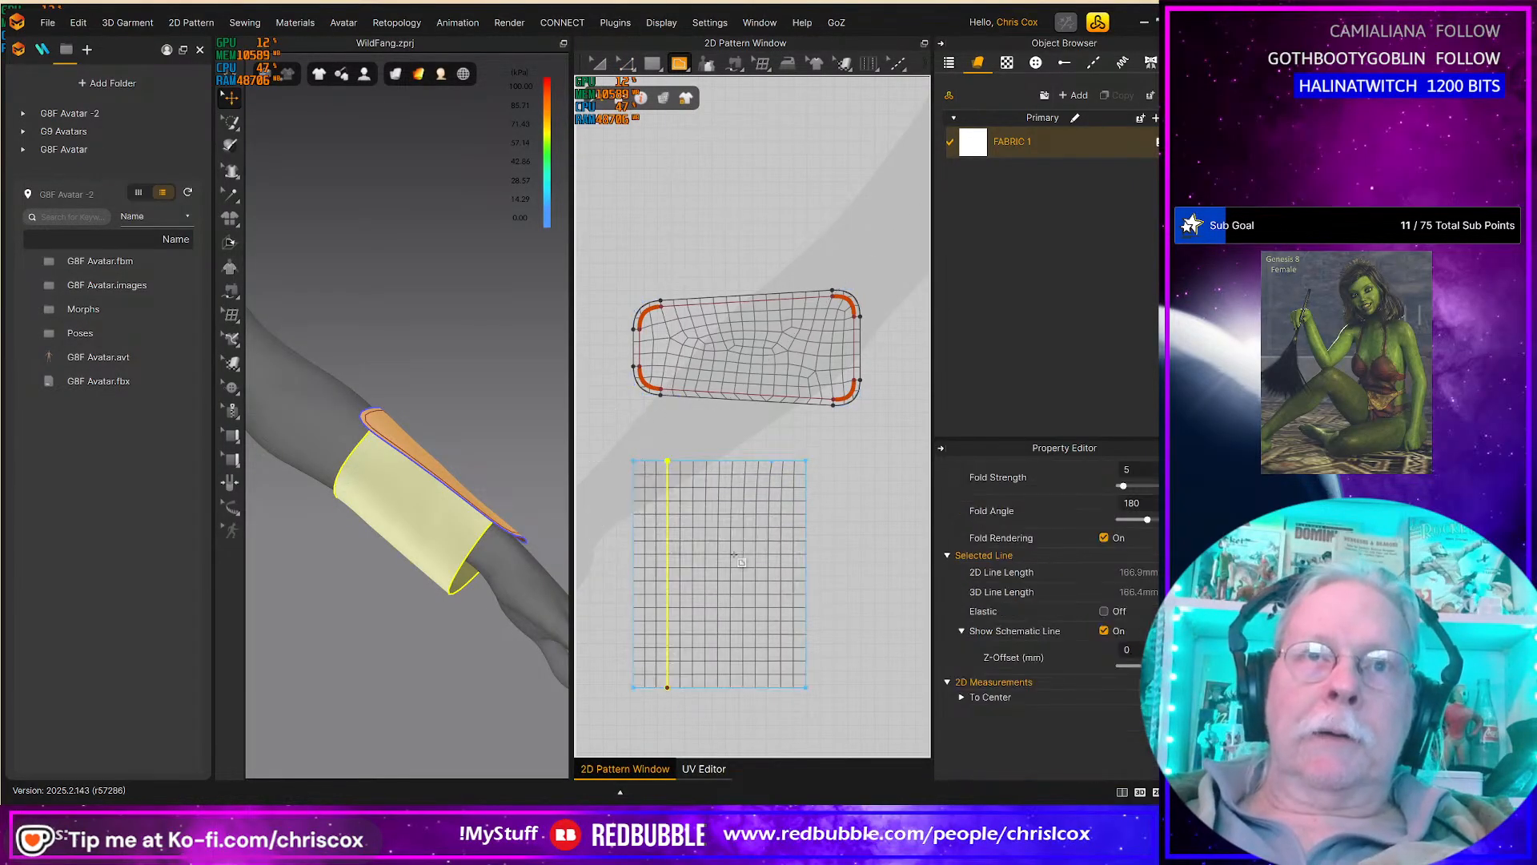
left_click(773, 462)
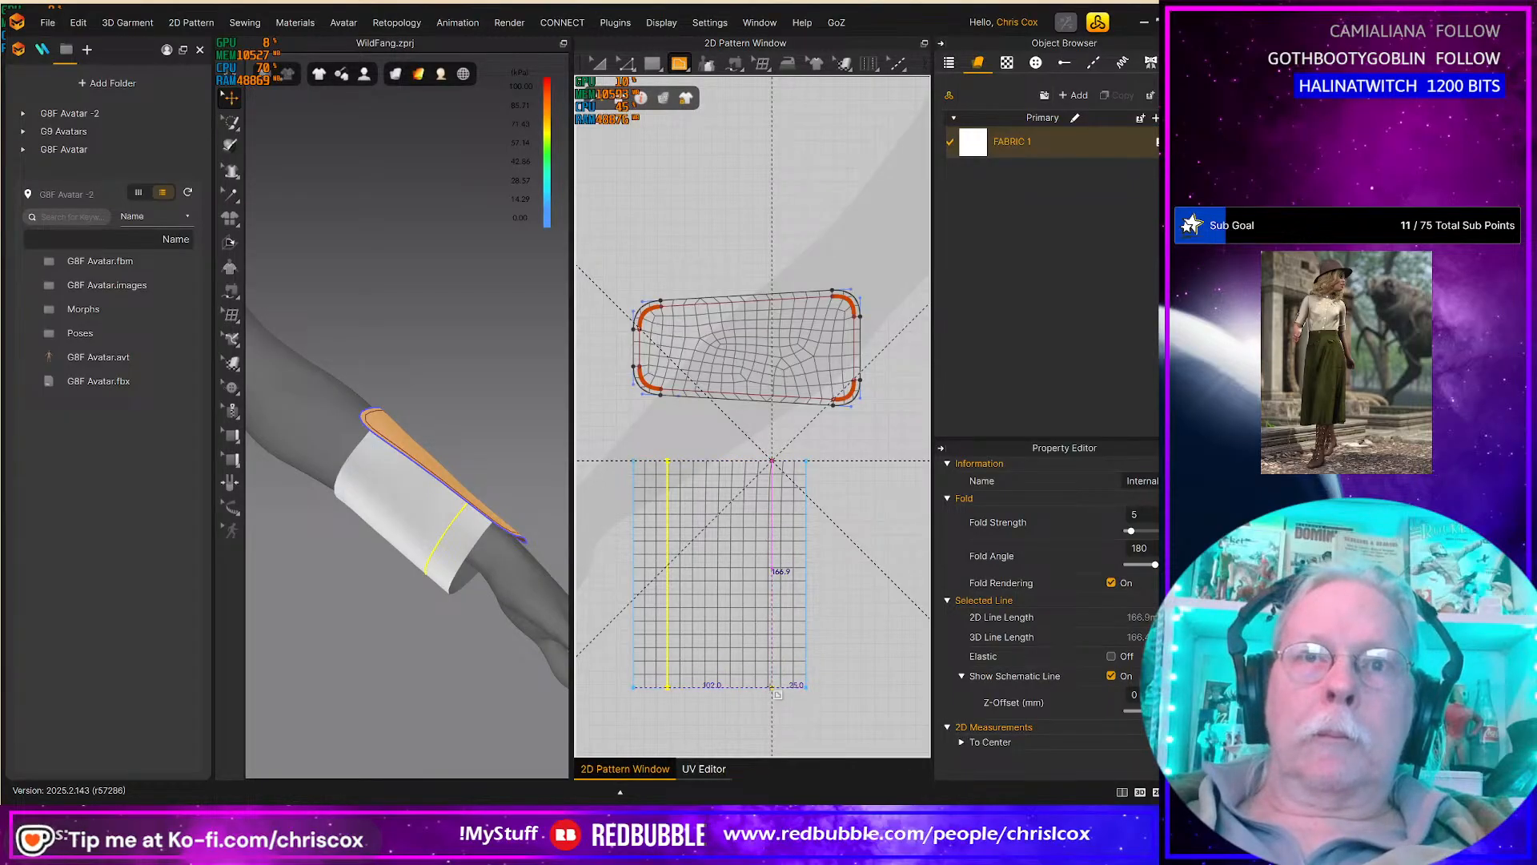
left_click(771, 686)
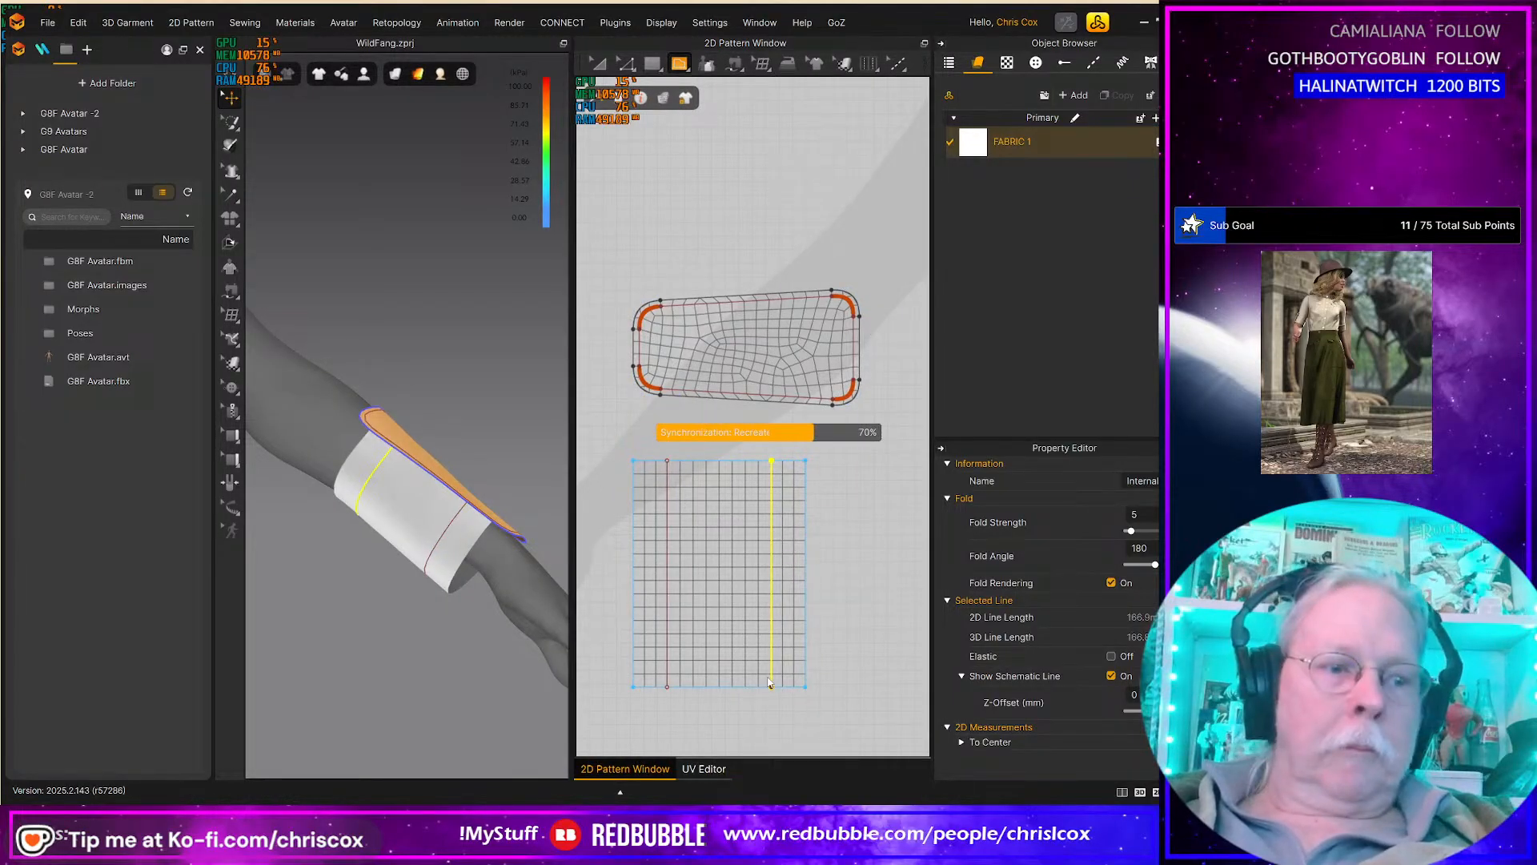
key("a")
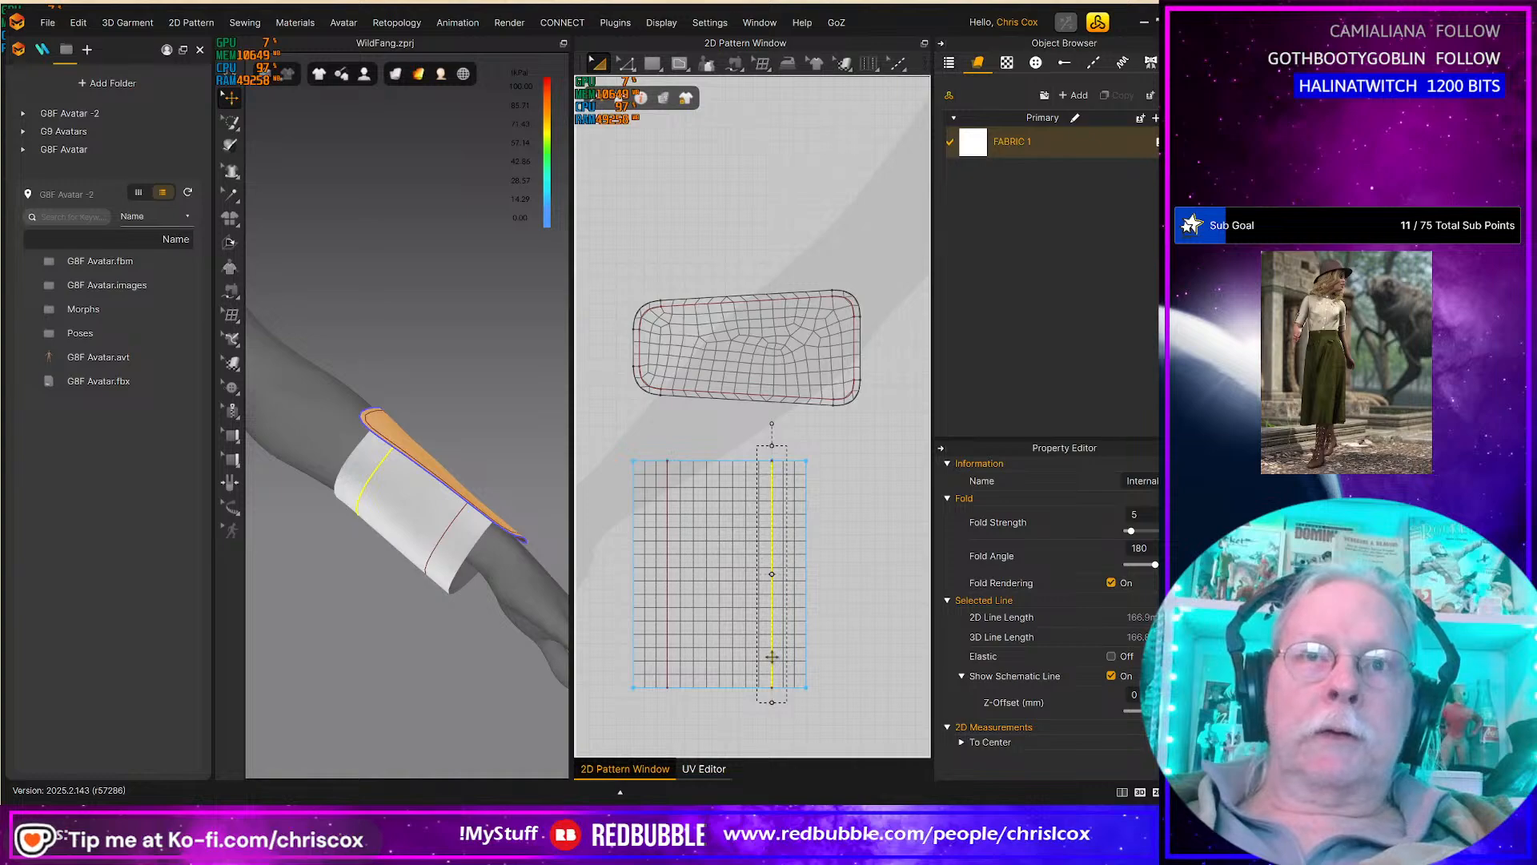
Step: Offset both vertical internal lines by 10 mm as new internal lines
right_click(772, 657)
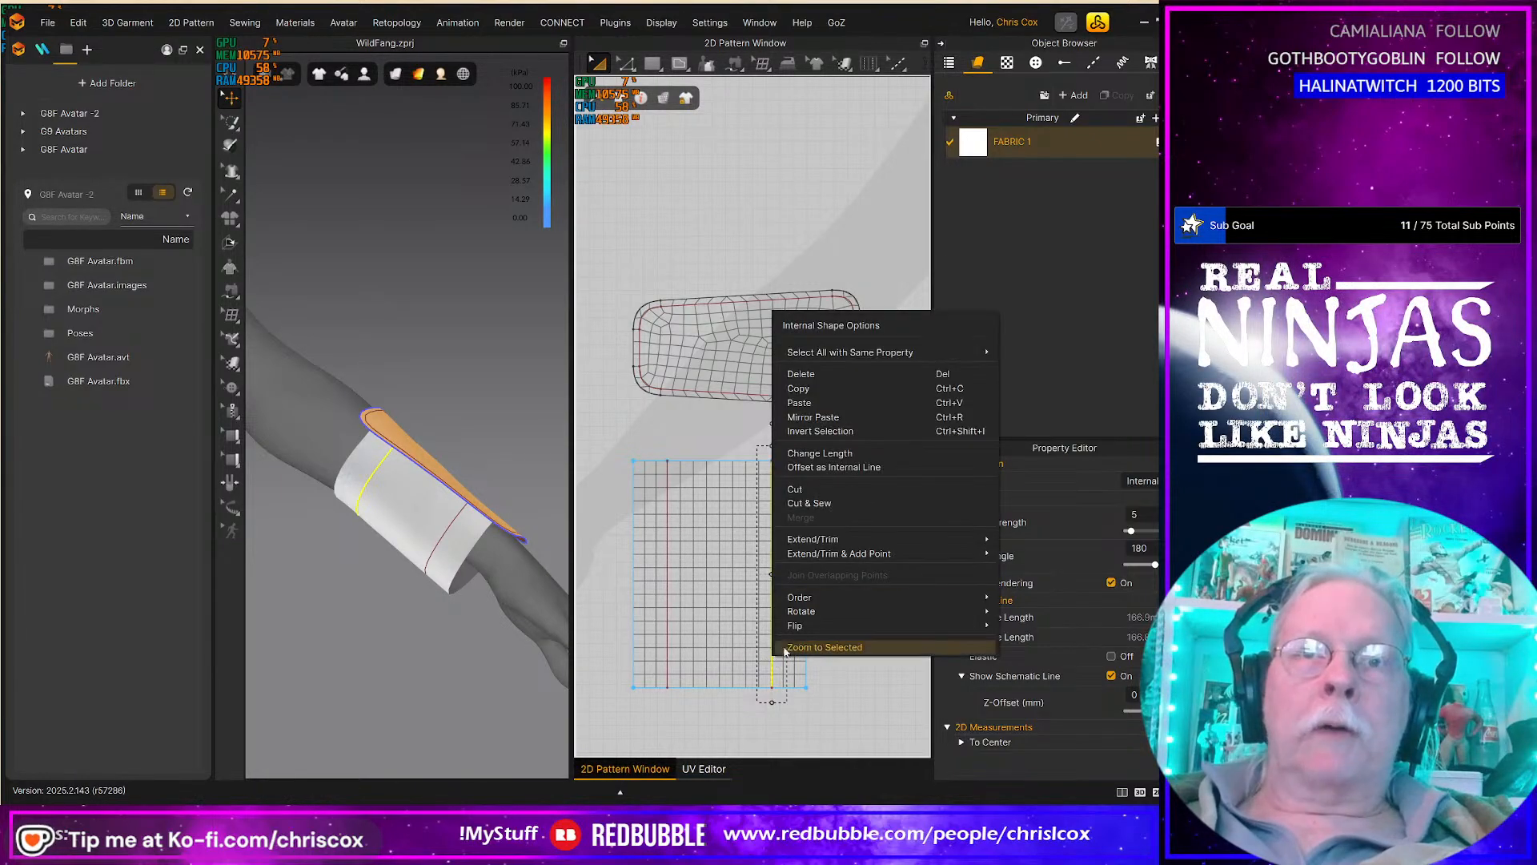
left_click(833, 467)
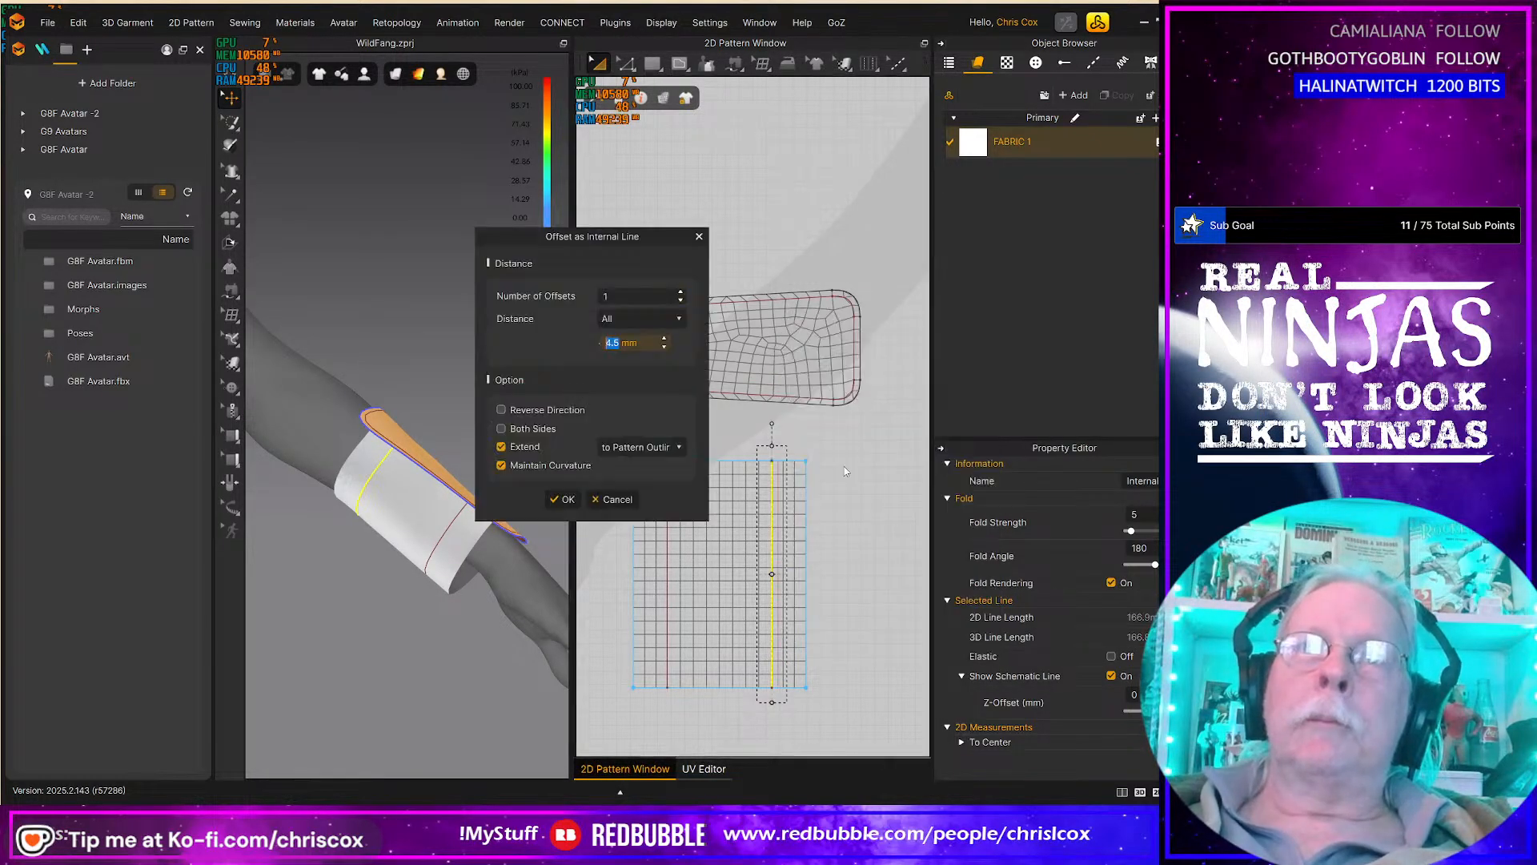
type("10")
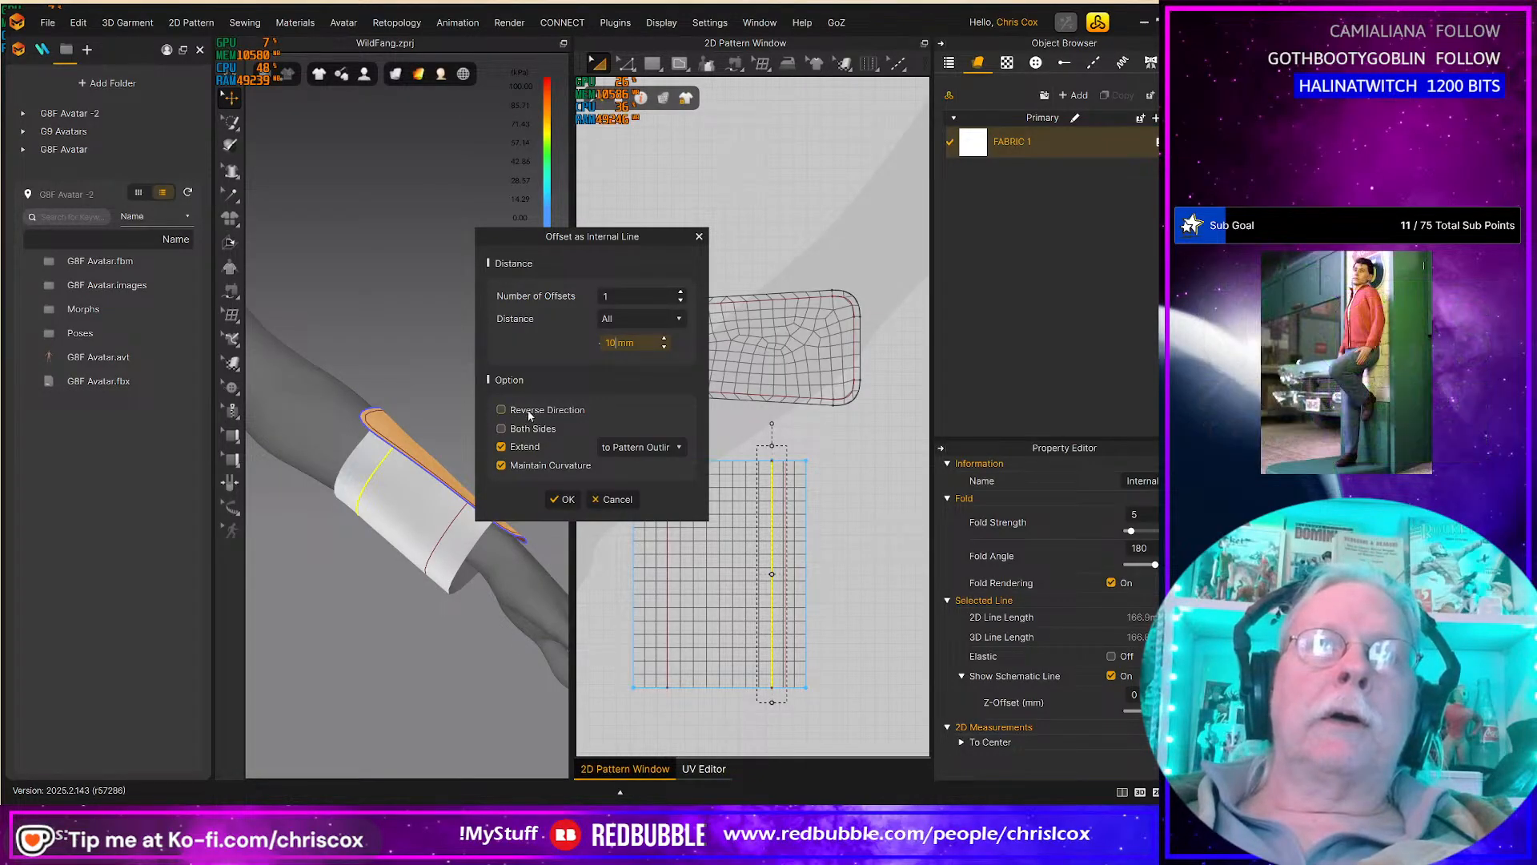
left_click(569, 501)
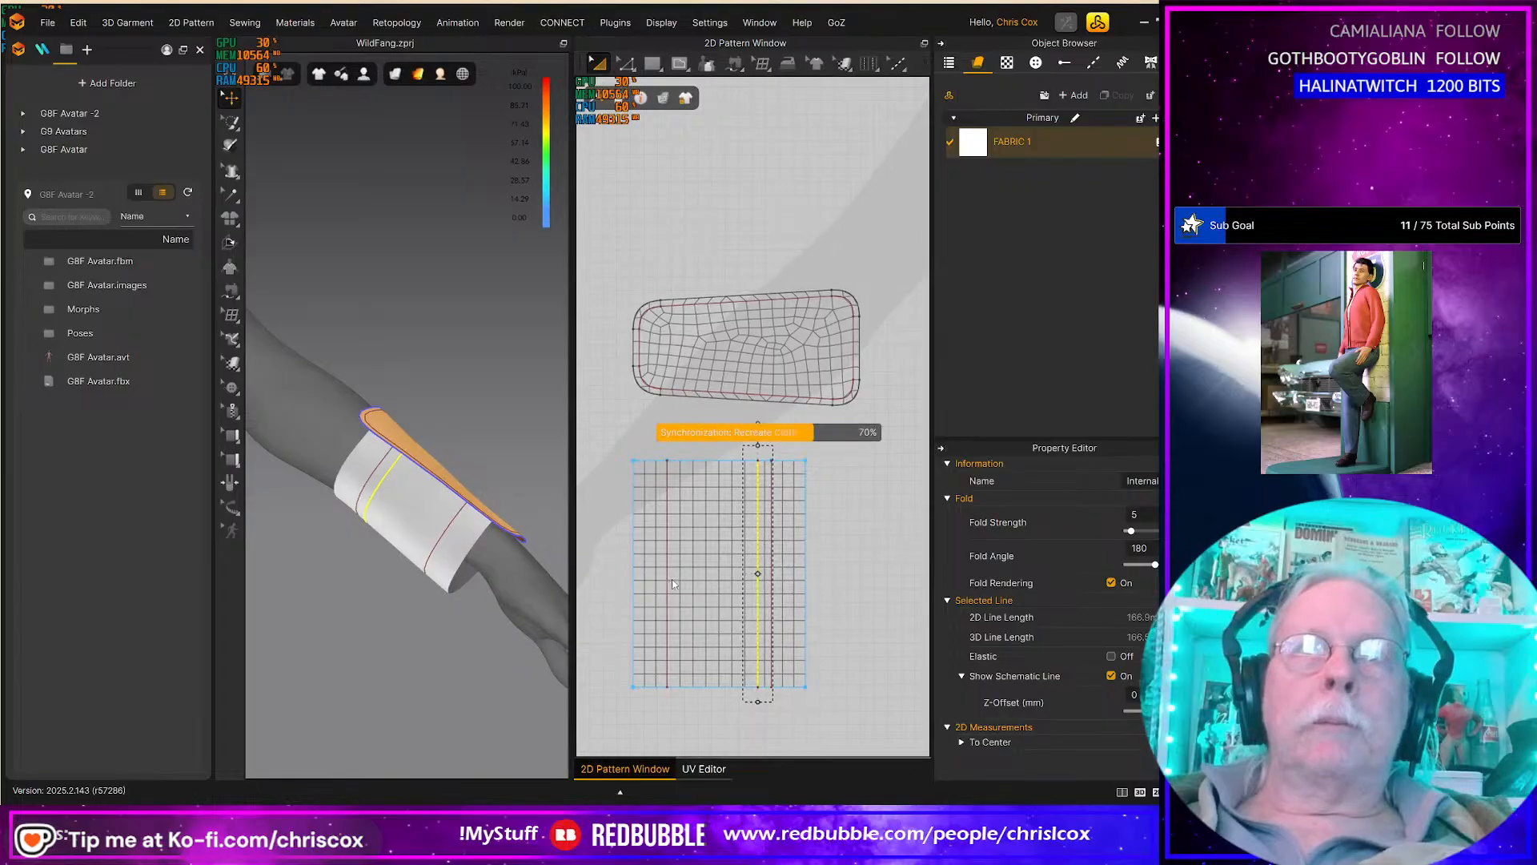
left_click(668, 575)
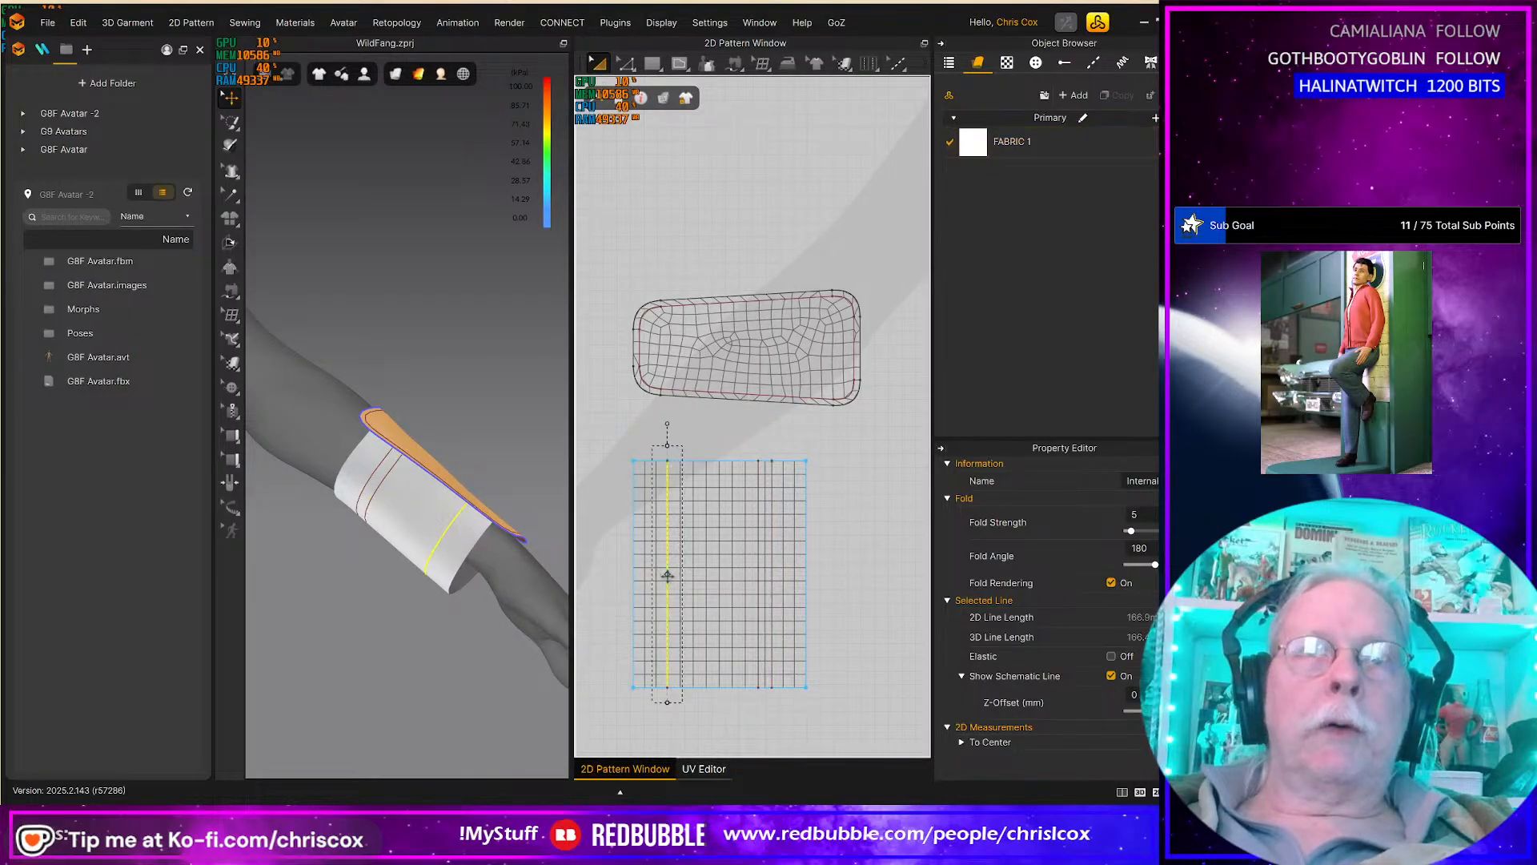
right_click(668, 575)
mouse_move(732, 478)
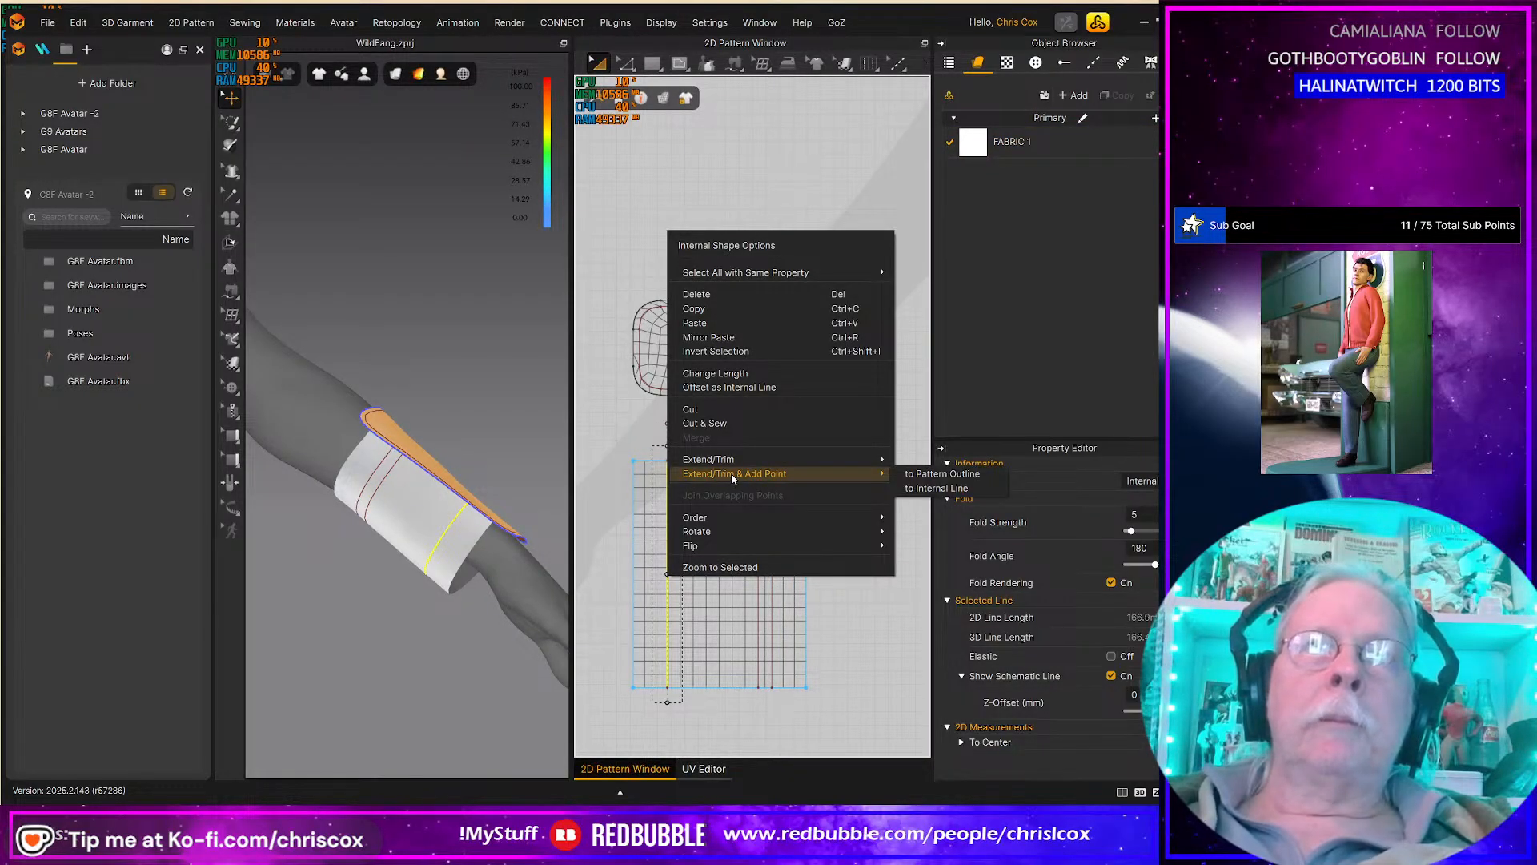
left_click(736, 388)
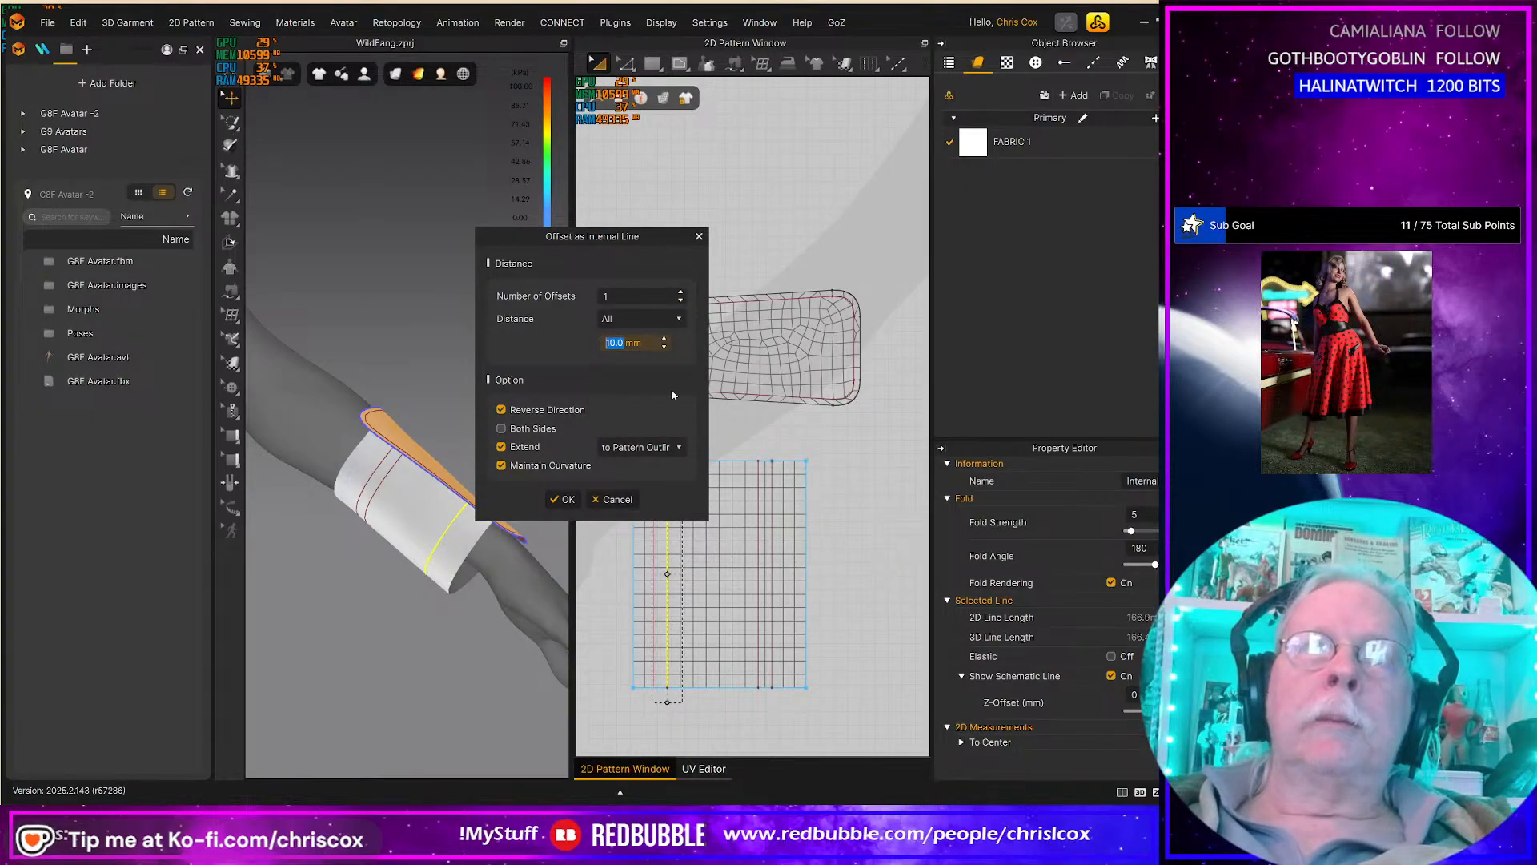
left_click(503, 411)
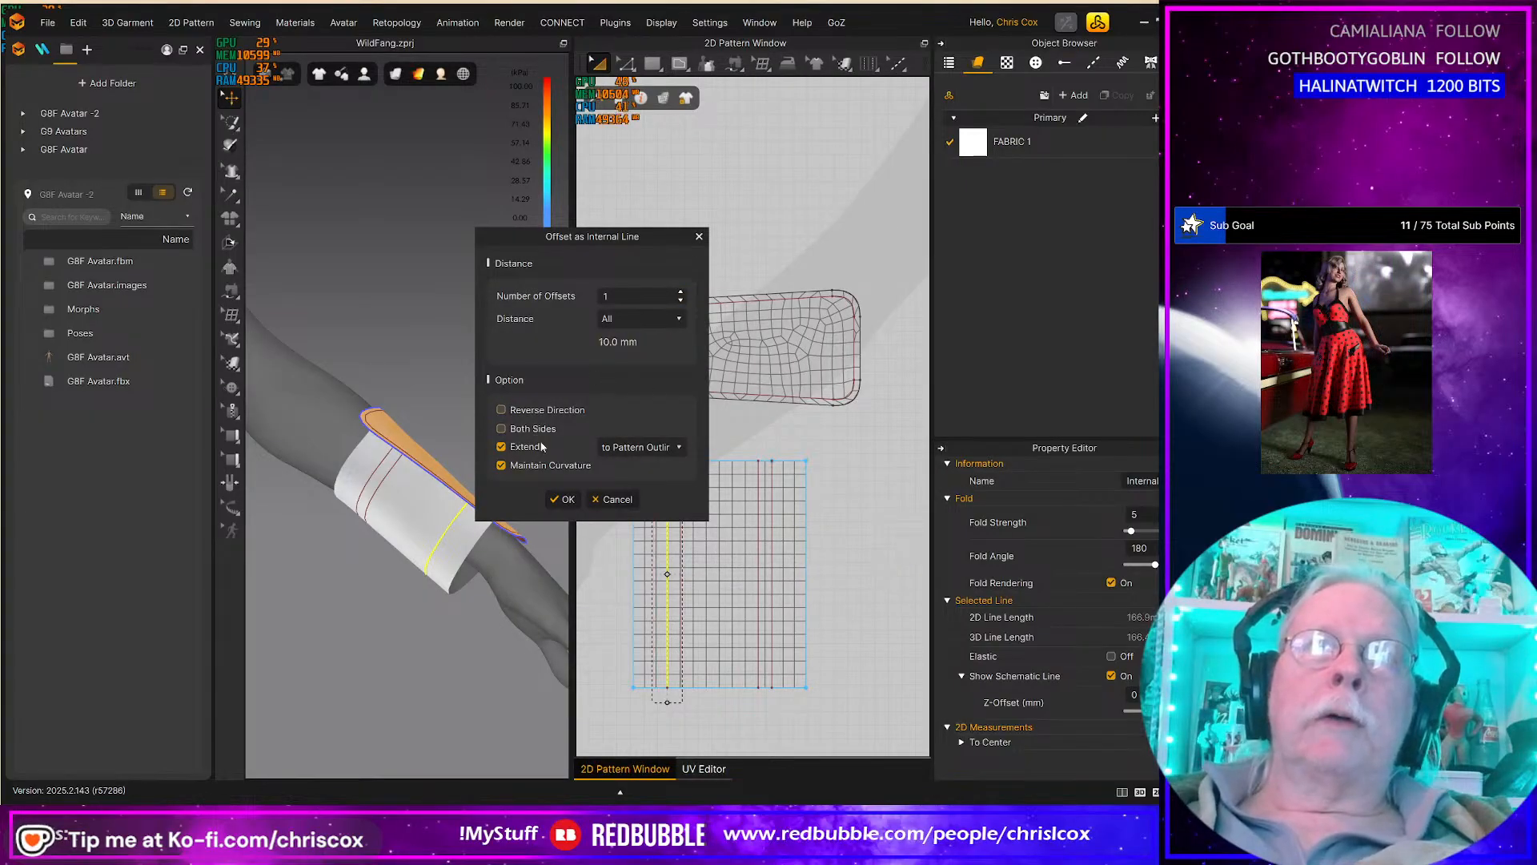
left_click(565, 500)
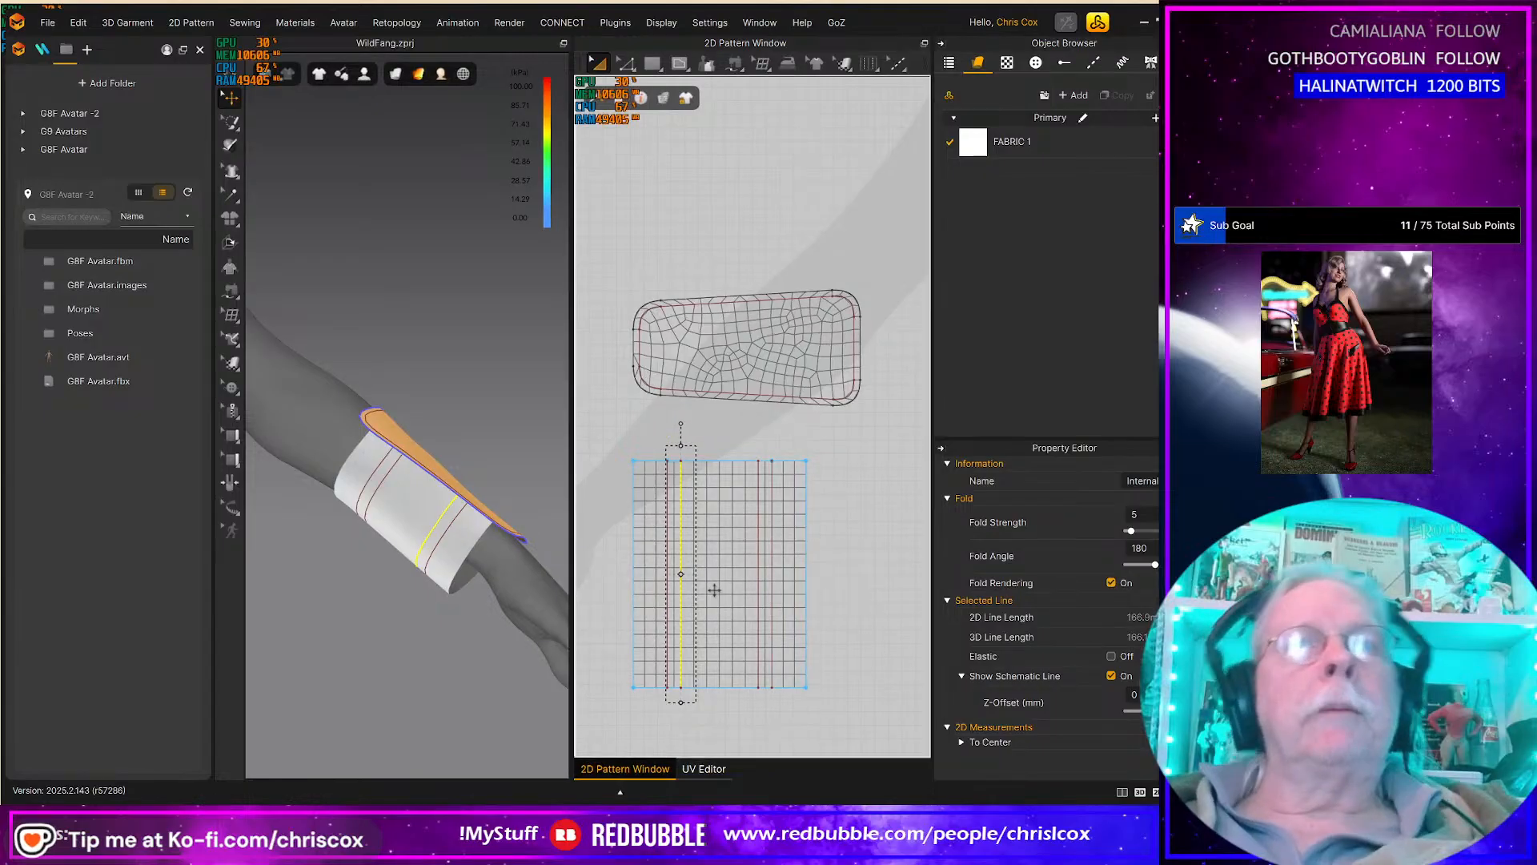
Step: Select all four internal lines and Cut & Sew the pattern along them
left_click(668, 554, "shift")
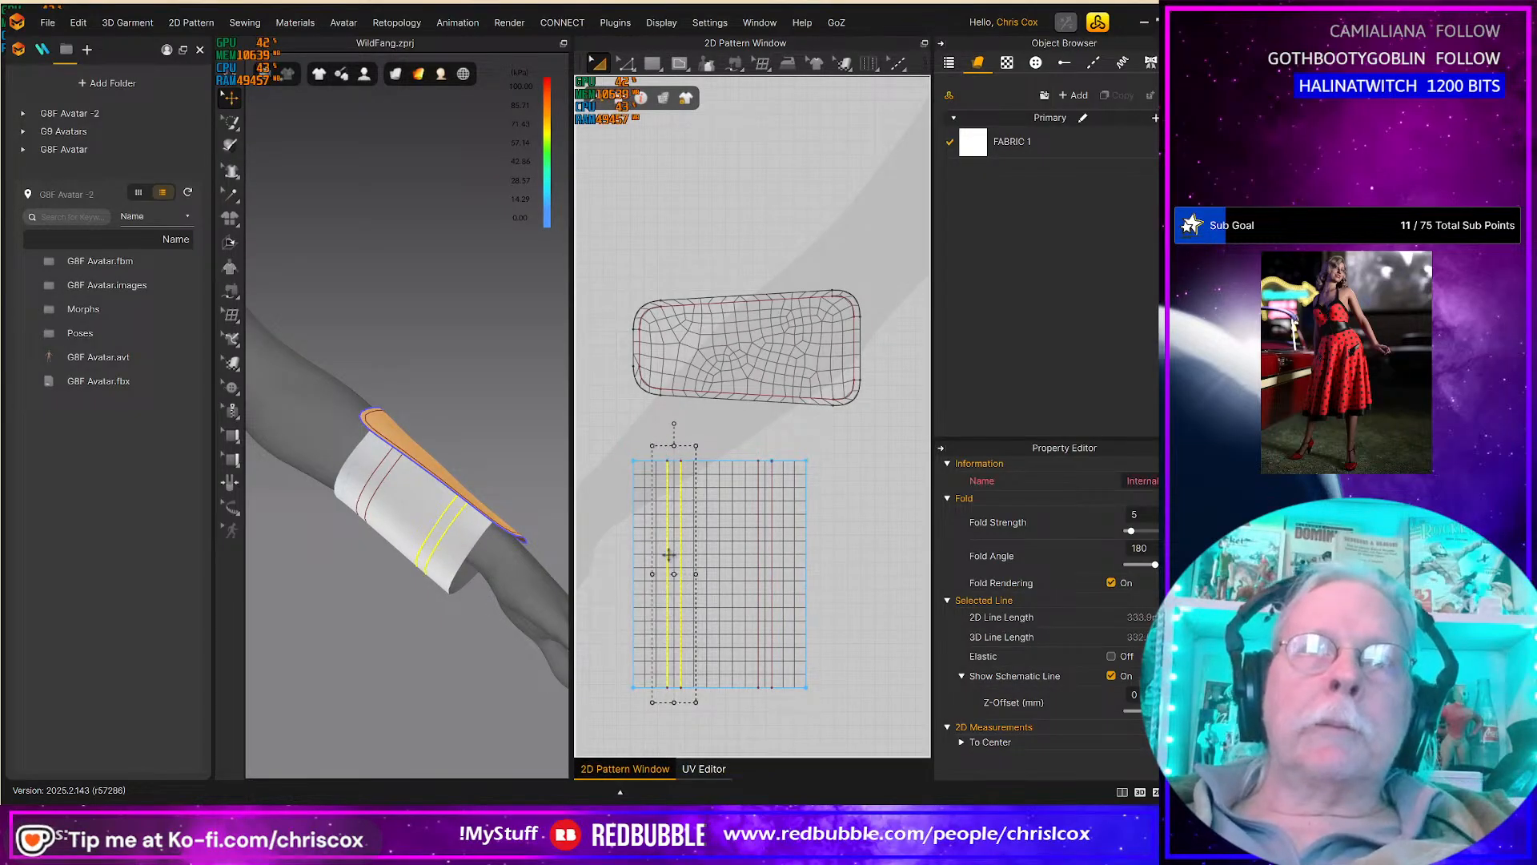
left_click(759, 550, "shift")
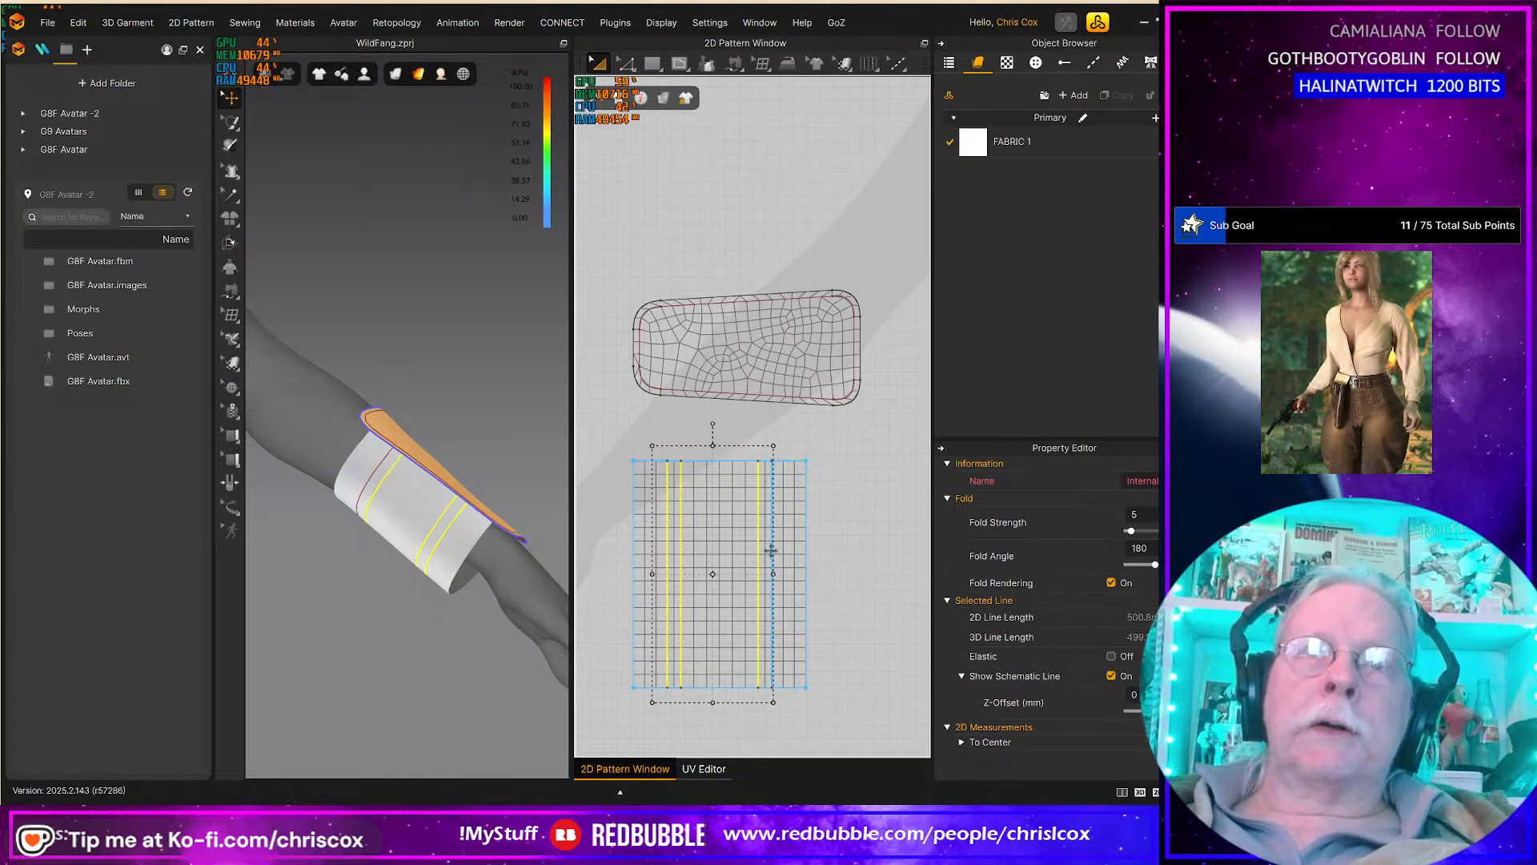
left_click(772, 550, "shift")
right_click(772, 563)
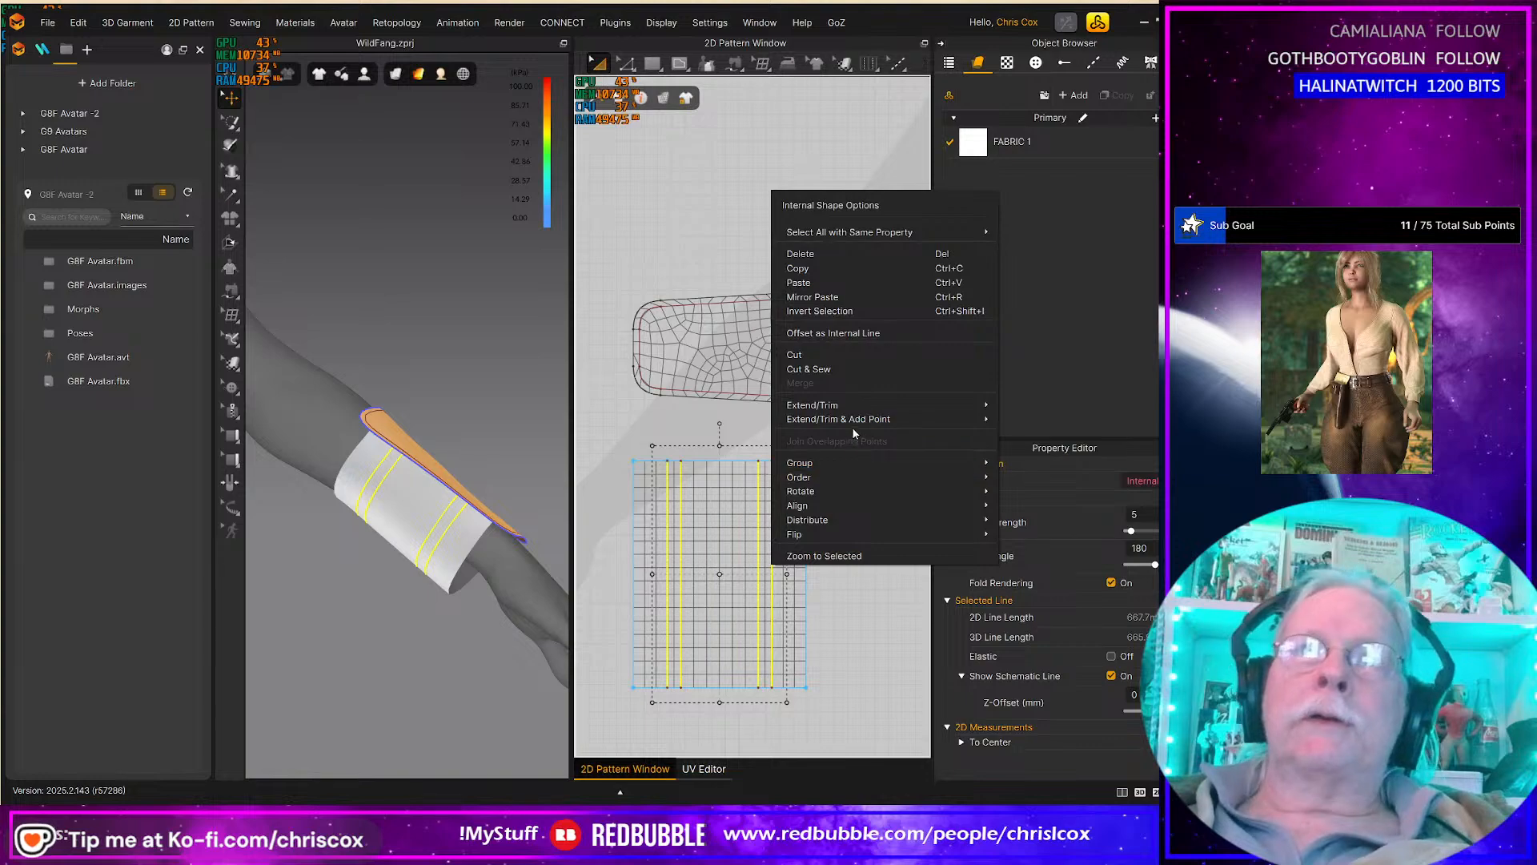
left_click(835, 369)
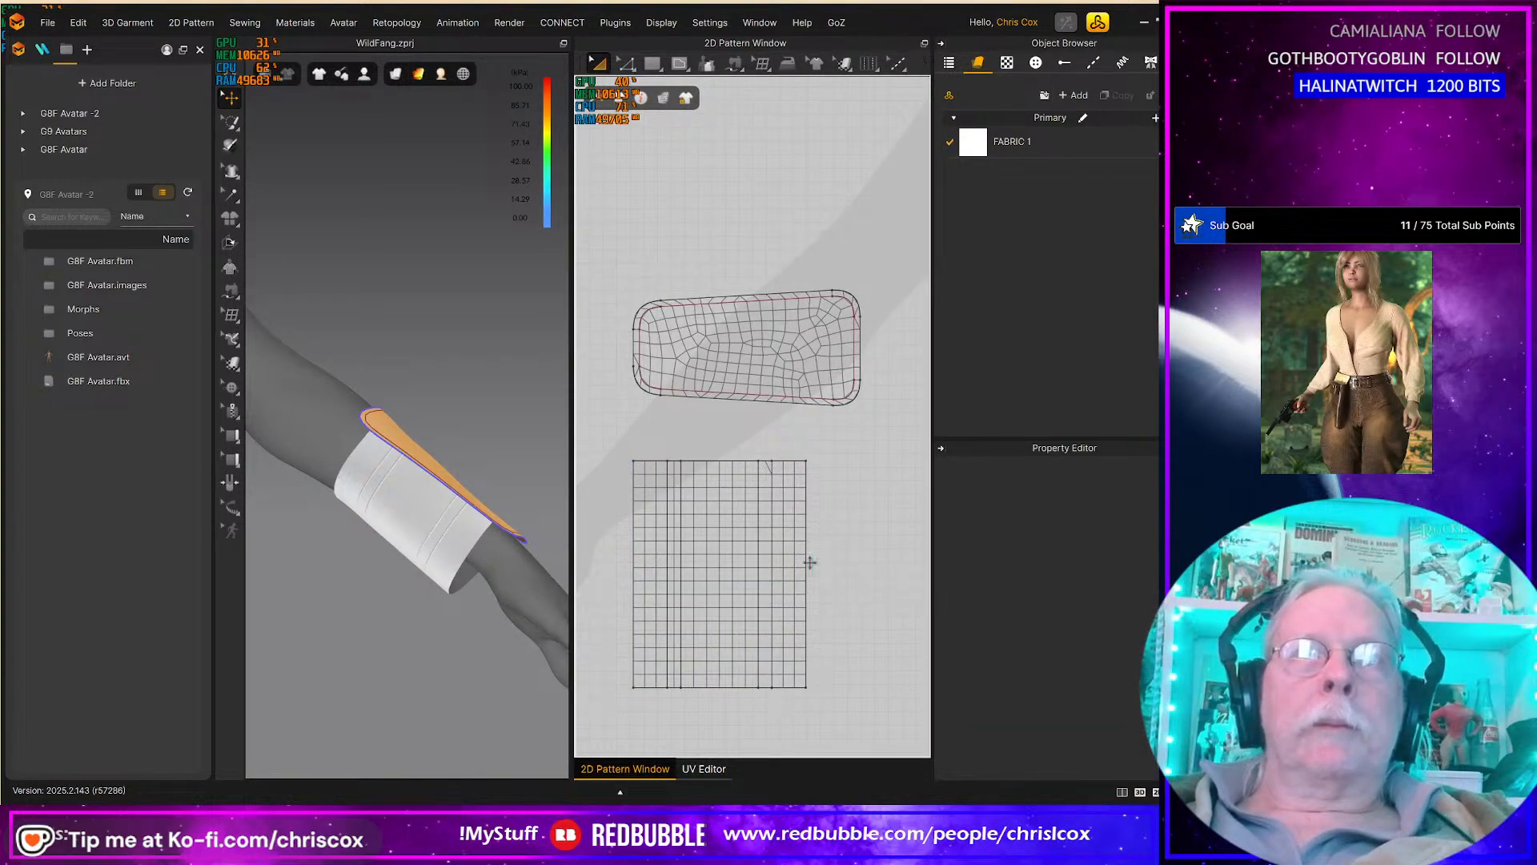
Step: Nudge the two narrow strips and the middle cuff section to the right
left_click(793, 564)
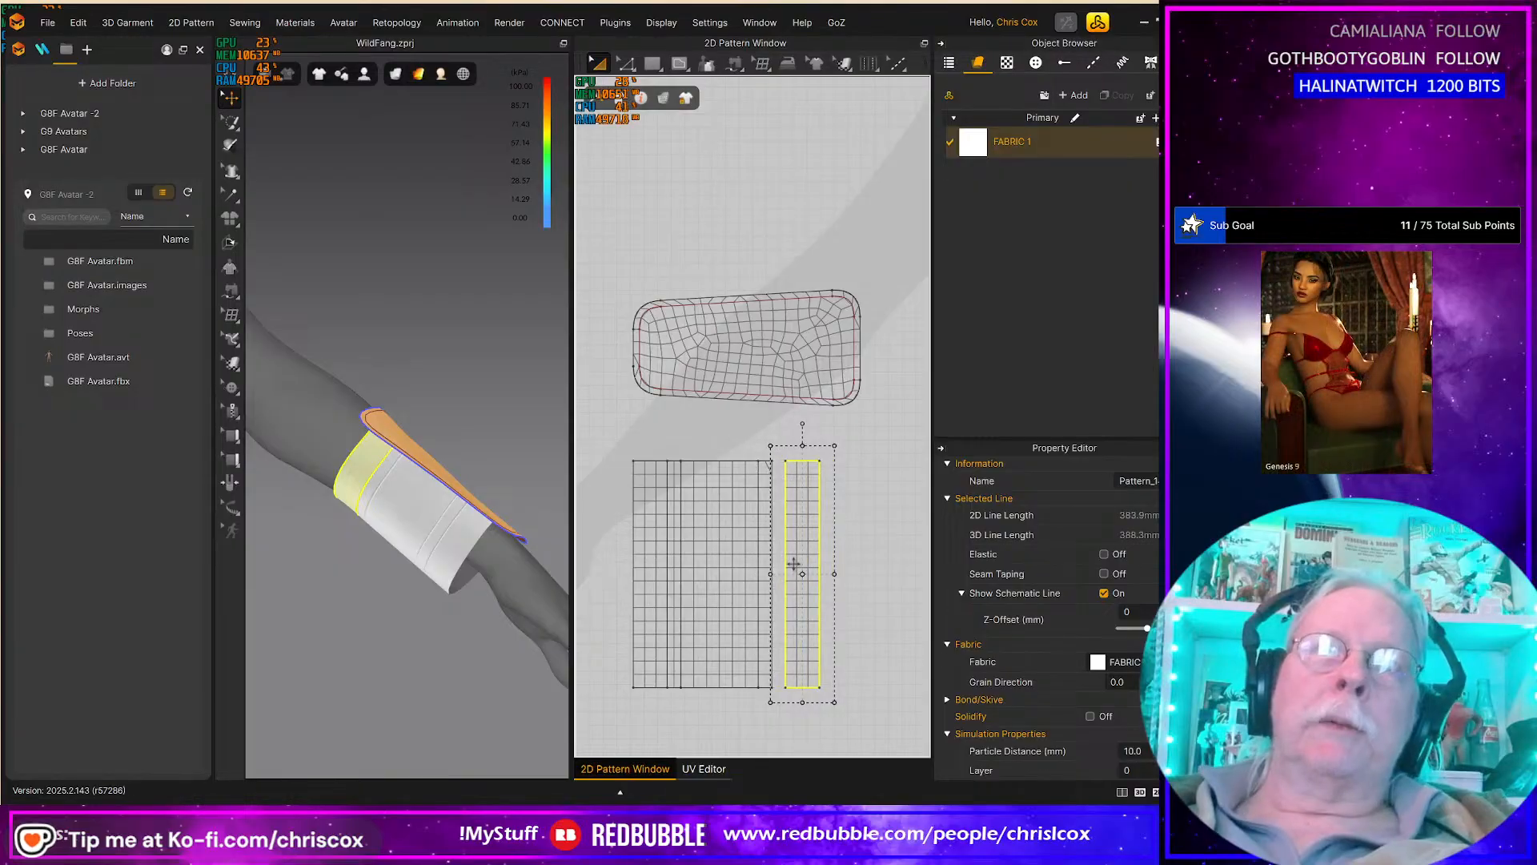
left_click(768, 585, "shift")
key("Right")
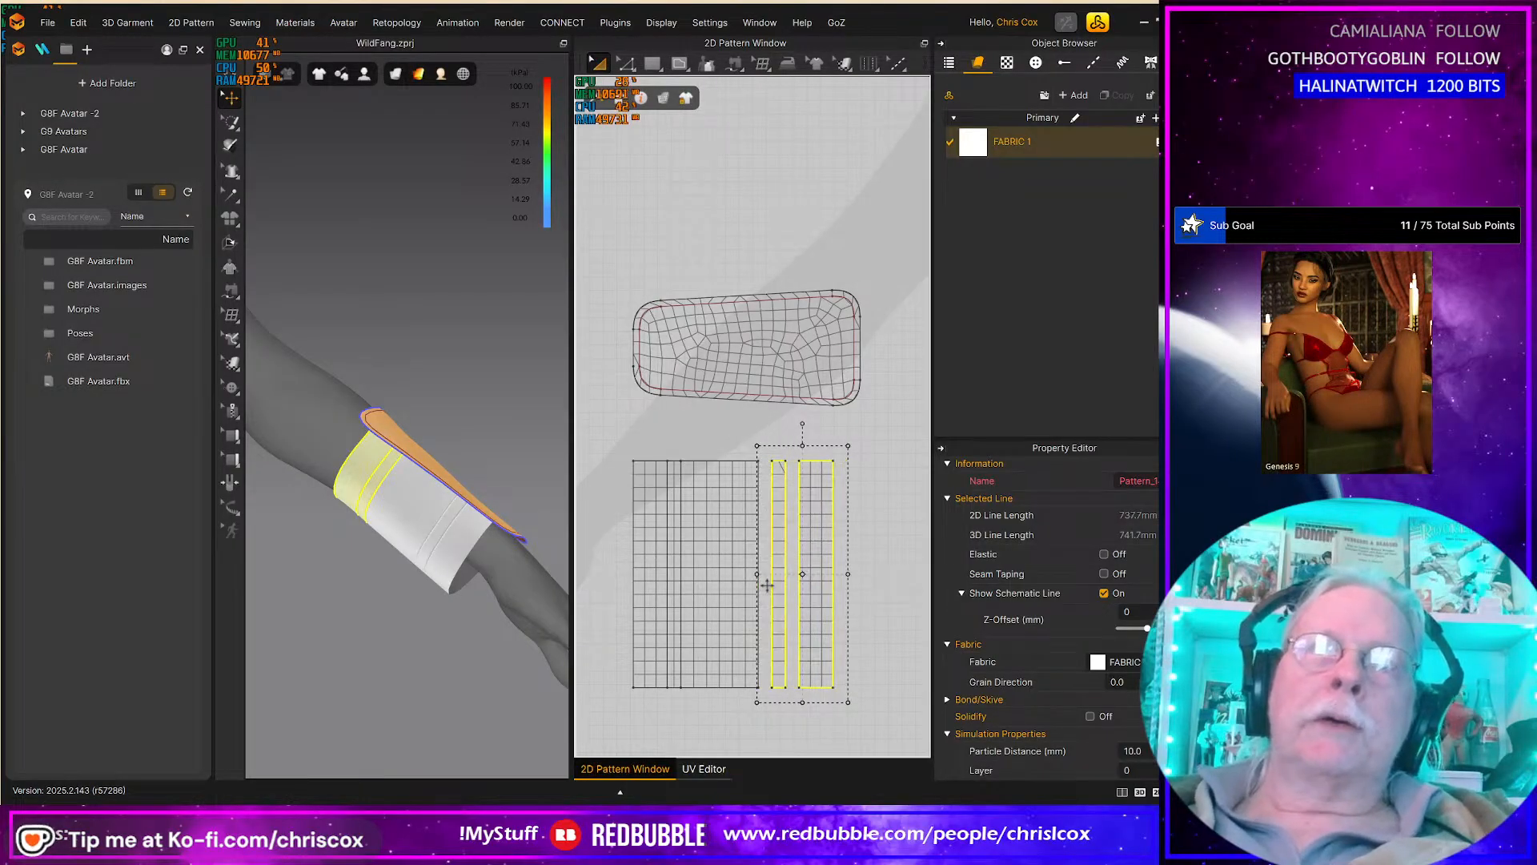
left_click(732, 588, "shift")
key("Right")
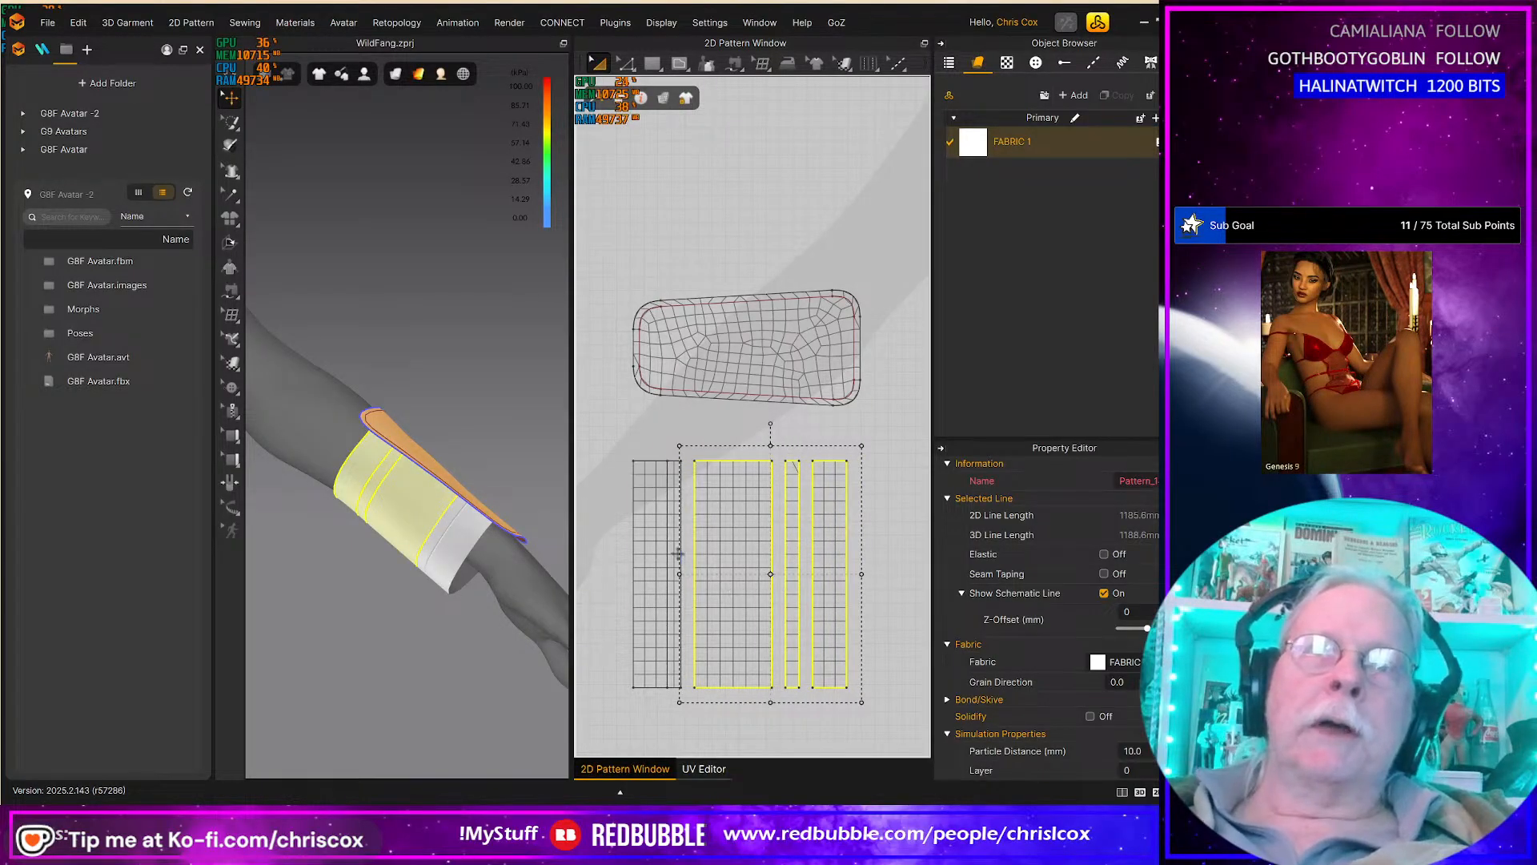
Step: Shift the narrow bands' edges left and make them Elastic, ratio 80
left_click(647, 571)
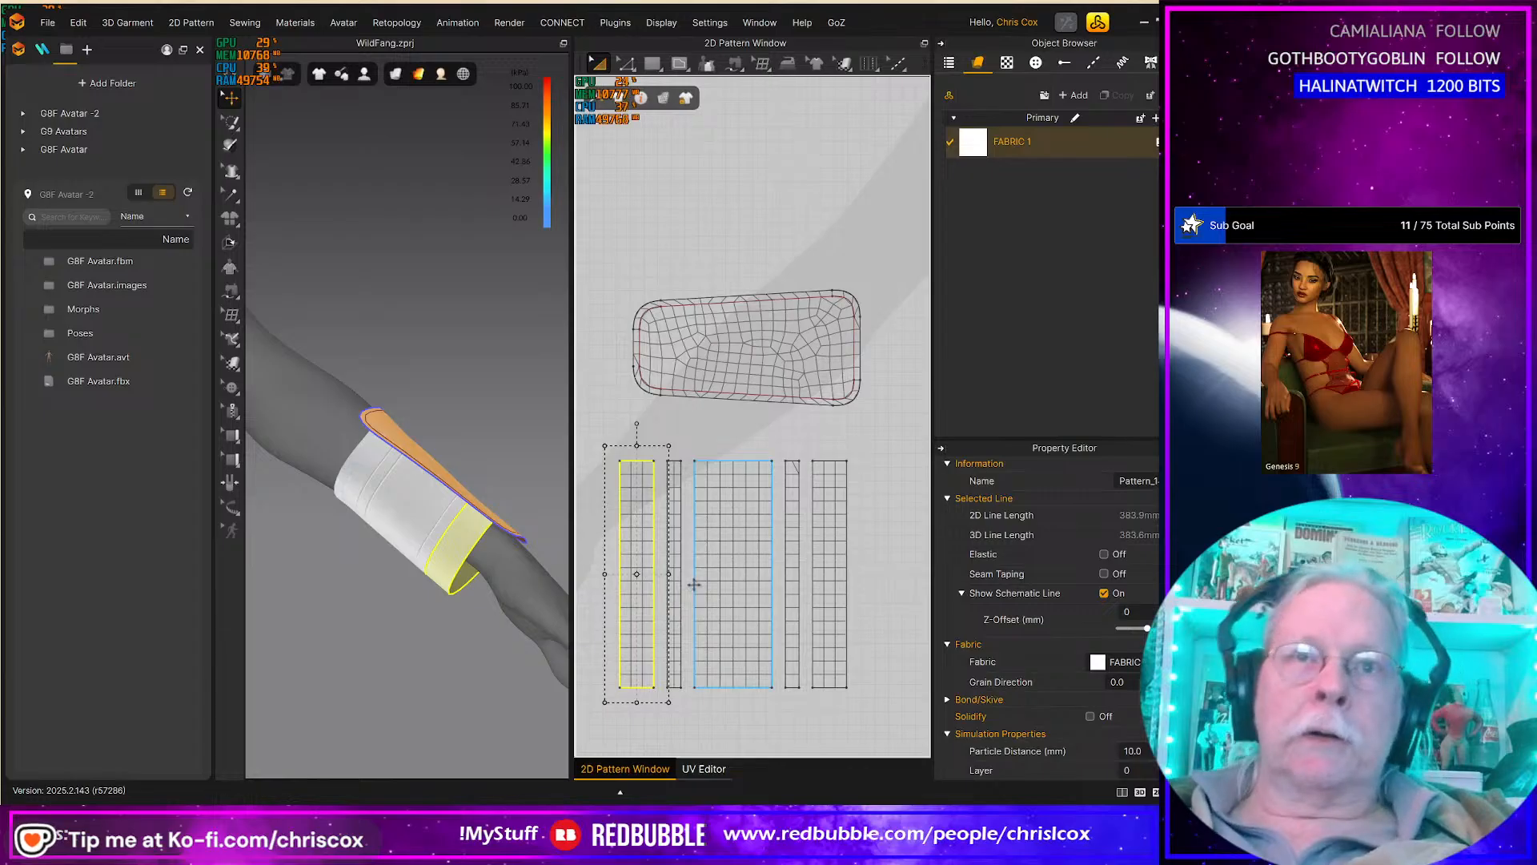
key("z")
left_click(669, 625)
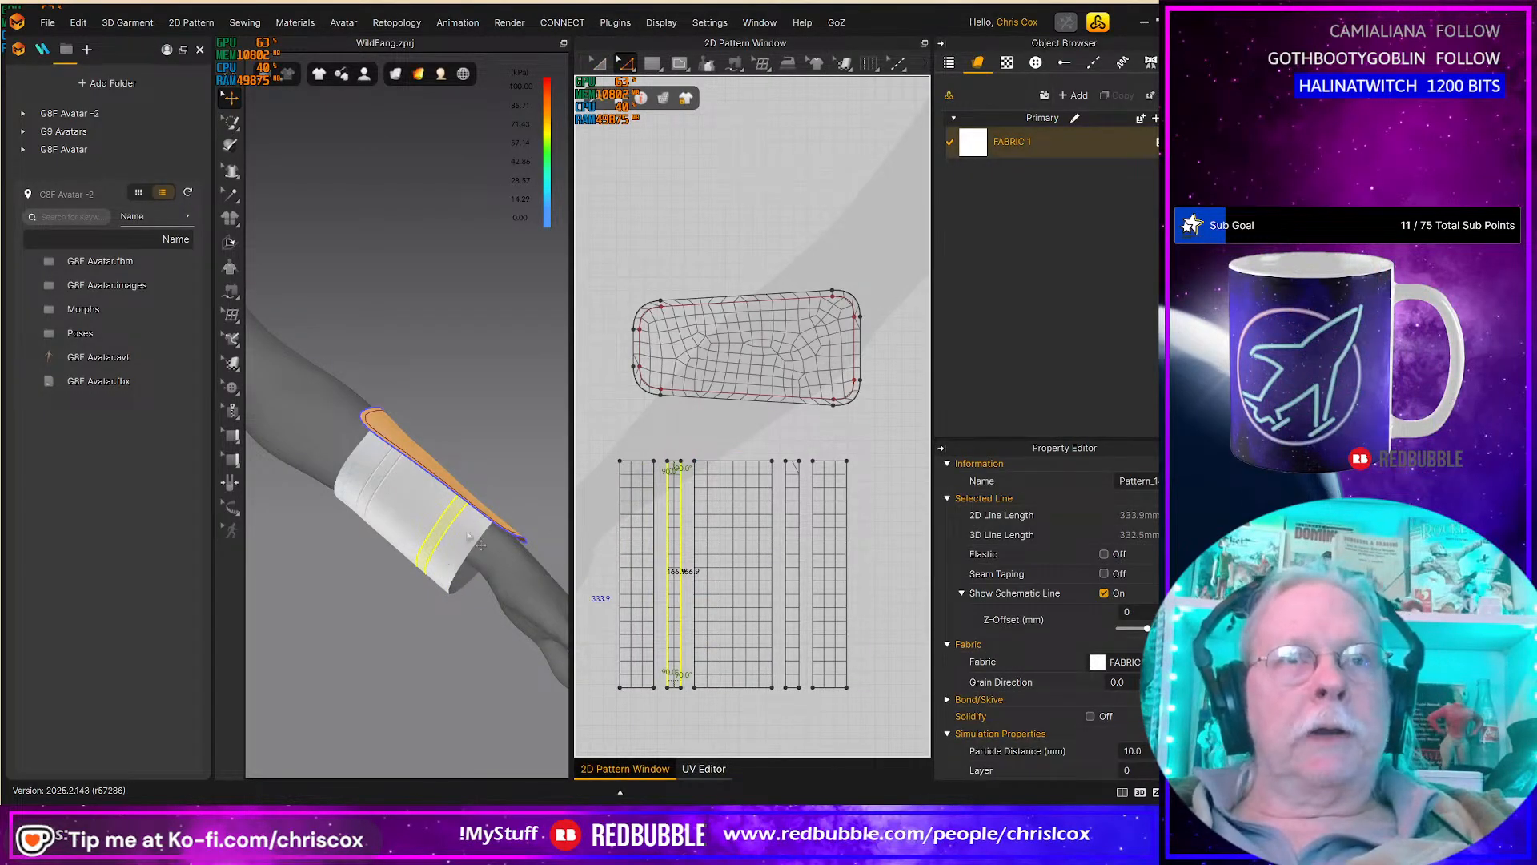
left_click(790, 589, "shift")
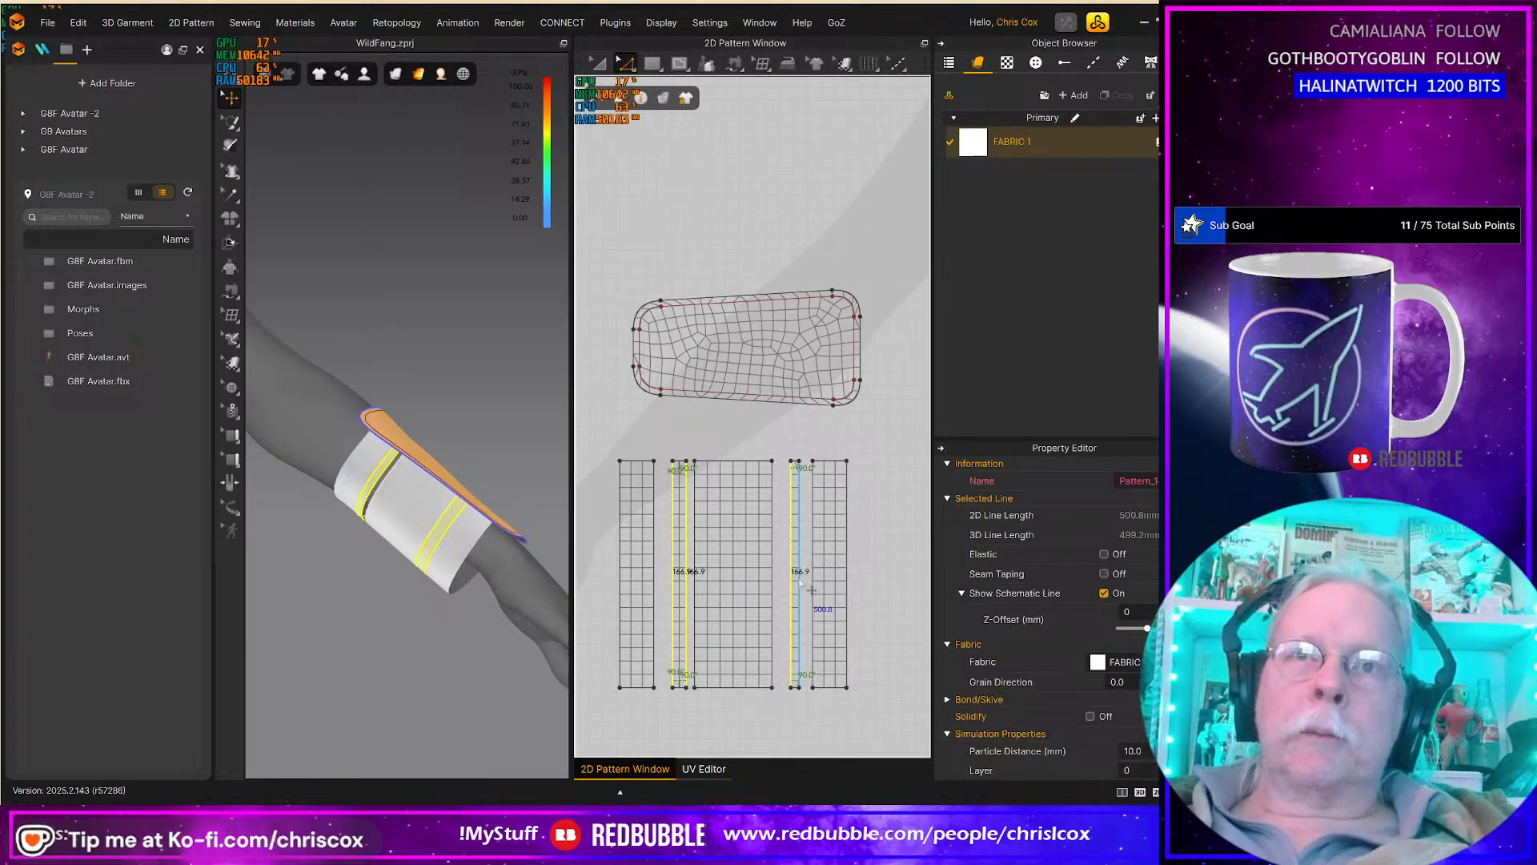
key("Left")
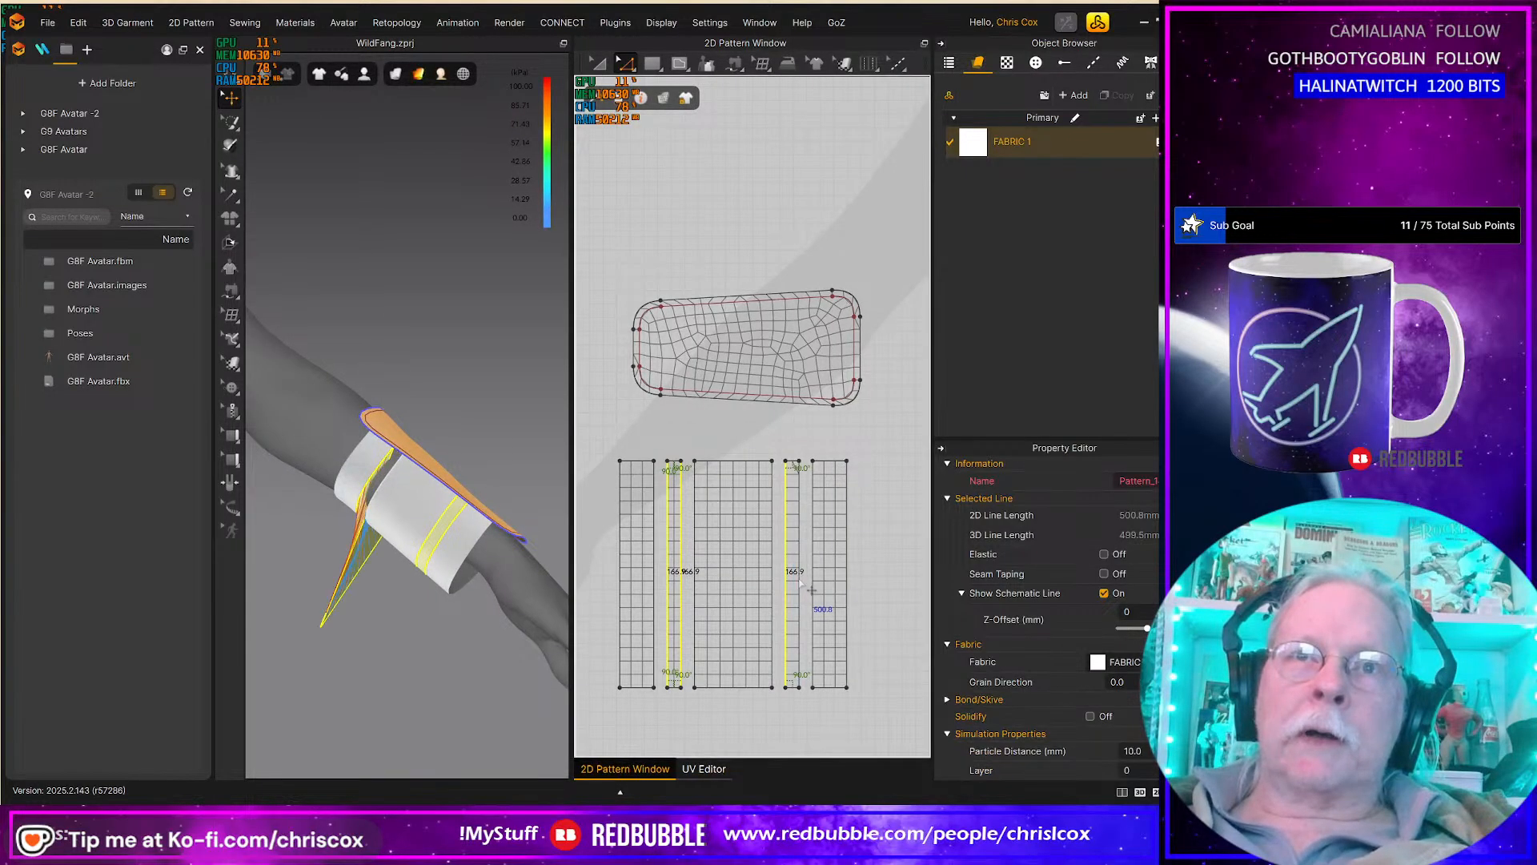
left_click(1105, 555)
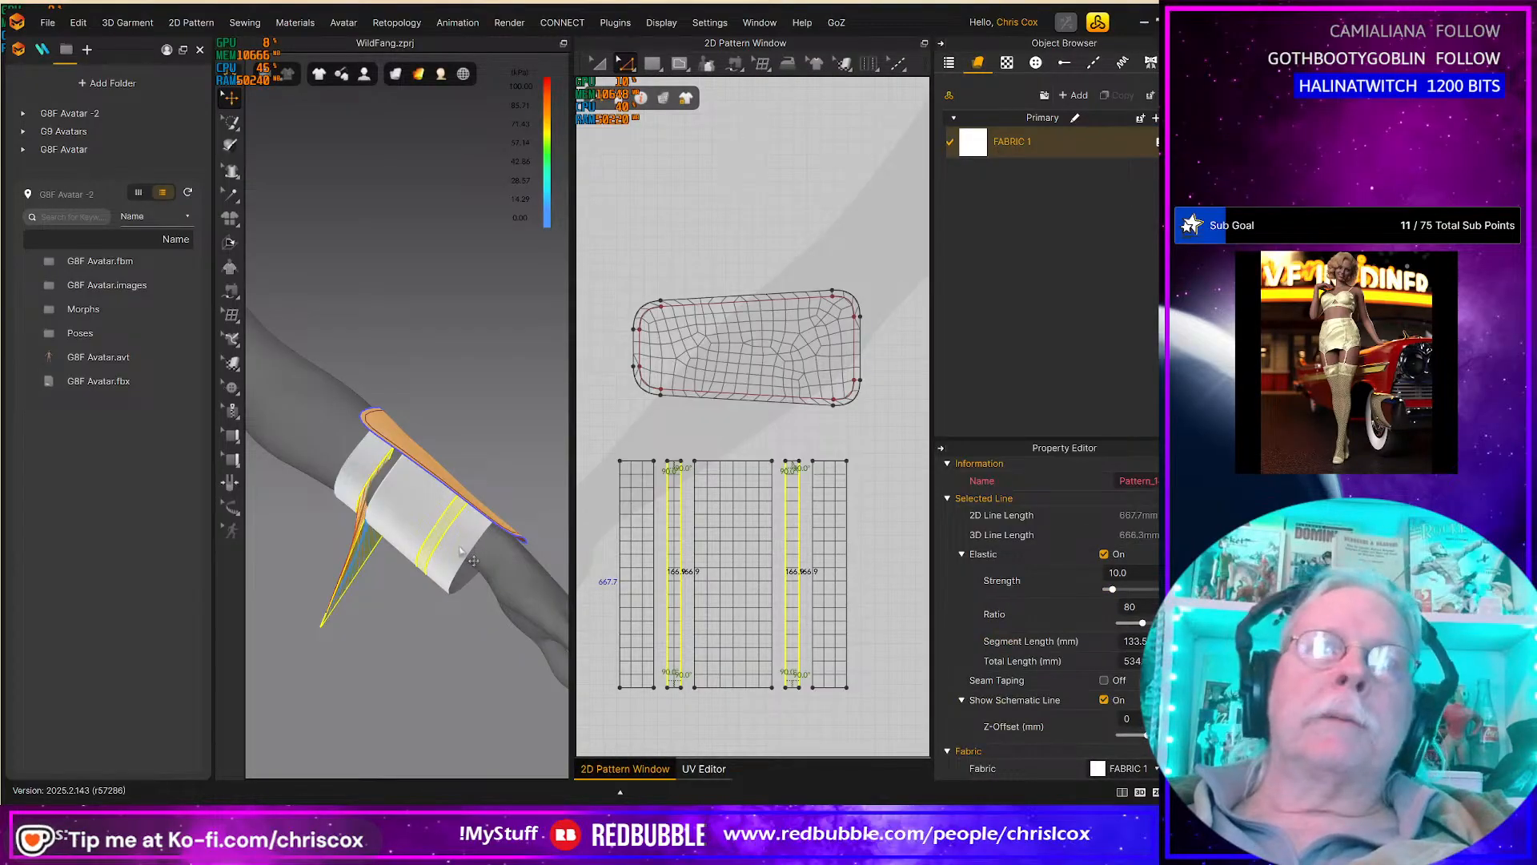
Step: Simulate the cuff draping onto the forearm and inspect it
key("space")
right_click_drag(449, 563, 529, 575)
left_click_drag(415, 500, 400, 472)
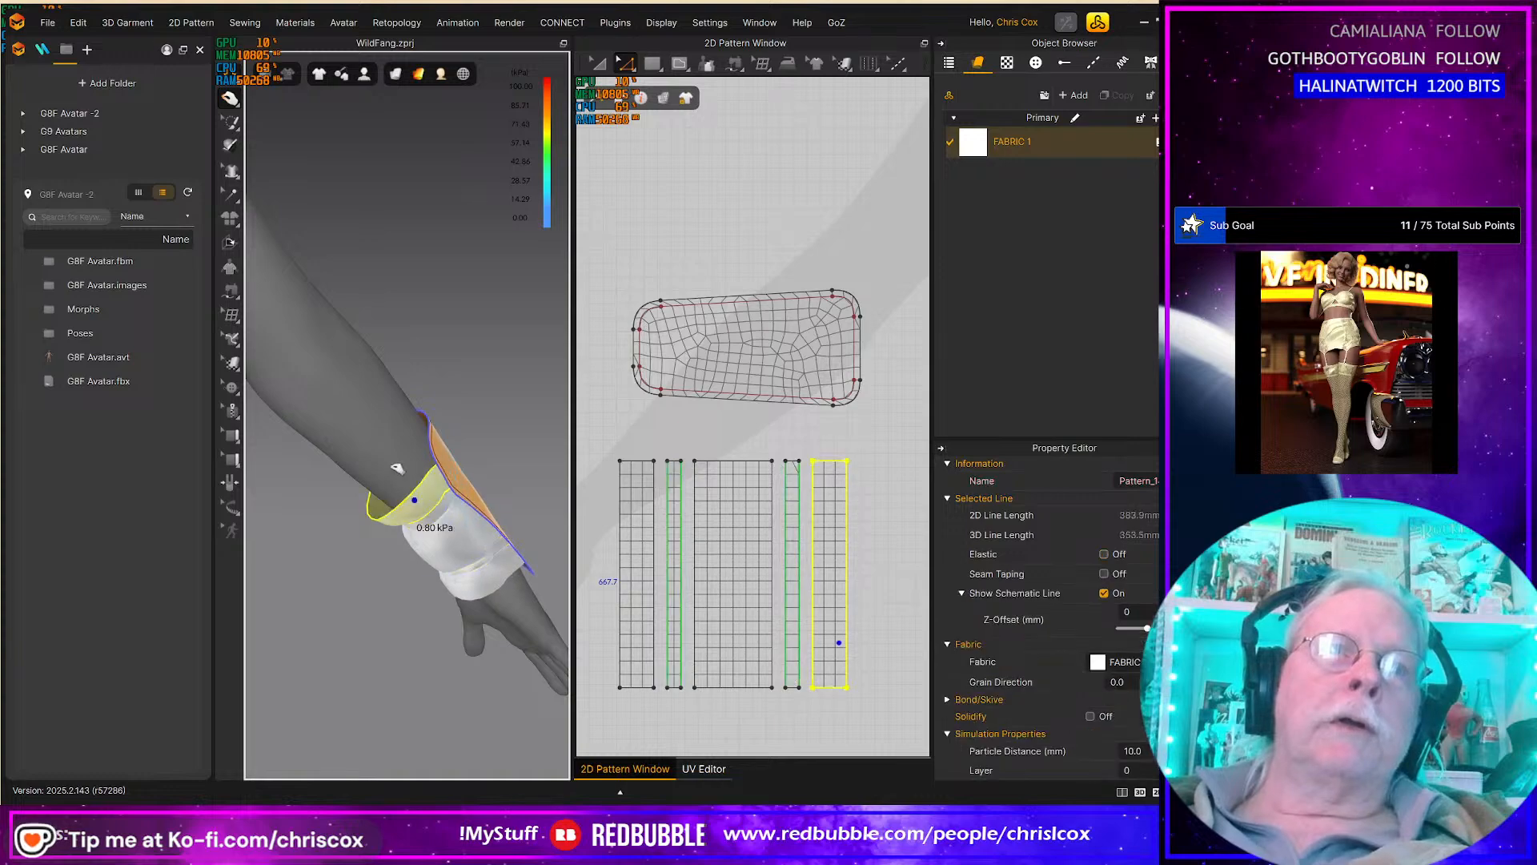
right_click_drag(500, 538, 299, 559)
left_click_drag(469, 430, 484, 404)
mouse_move(513, 490)
right_mouse_down()
mouse_move(440, 522)
mouse_move(422, 463)
mouse_move(357, 440)
mouse_move(340, 527)
mouse_move(468, 548)
mouse_move(507, 496)
right_mouse_up()
Step: Select both band edges and set their Elastic Ratio to 70
left_click(494, 486)
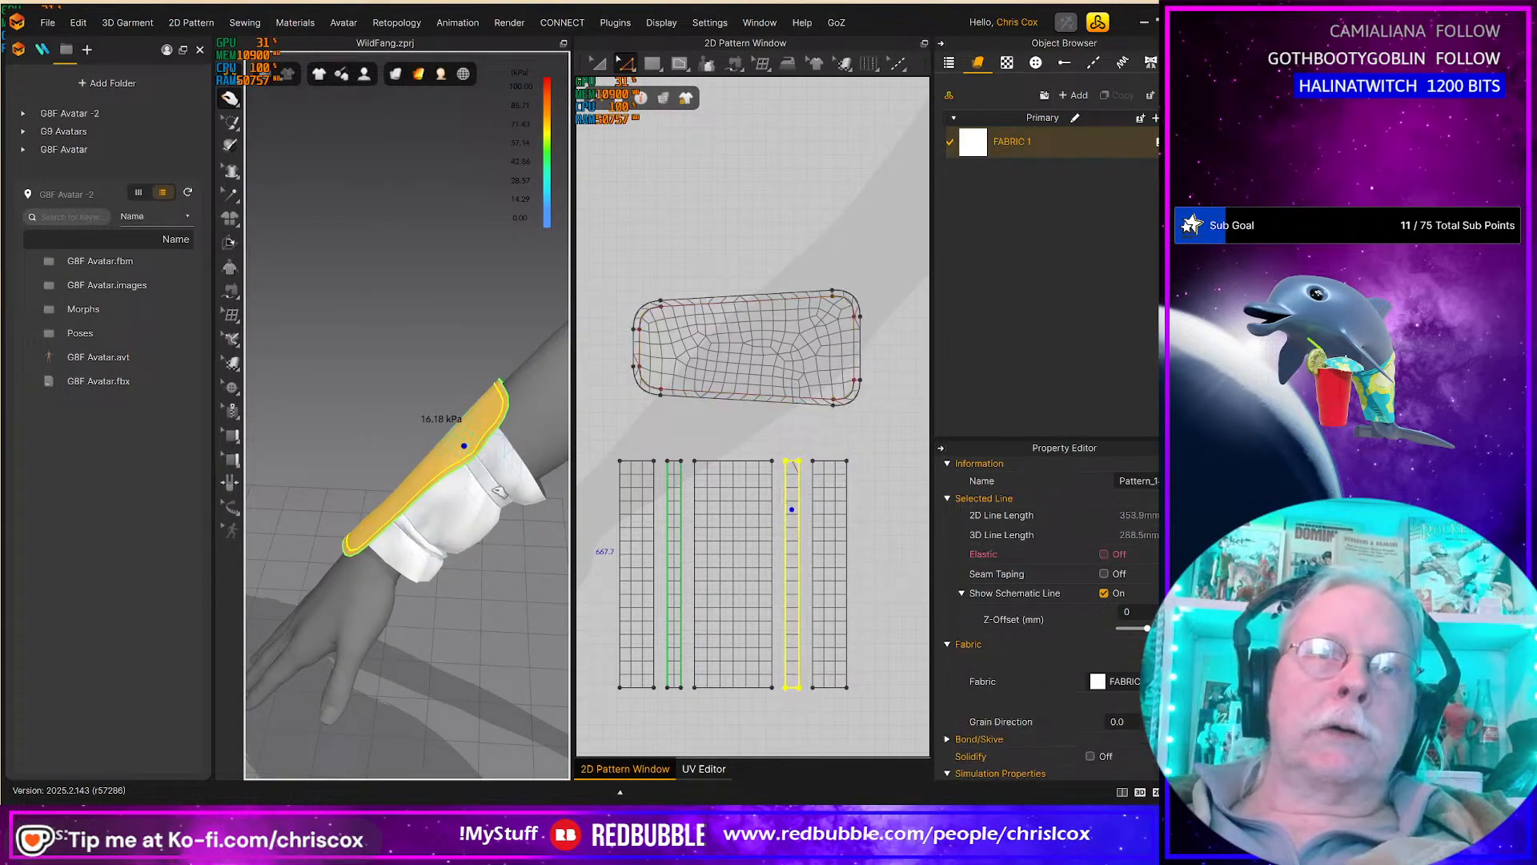
left_click(667, 570)
right_click_drag(432, 480, 479, 558)
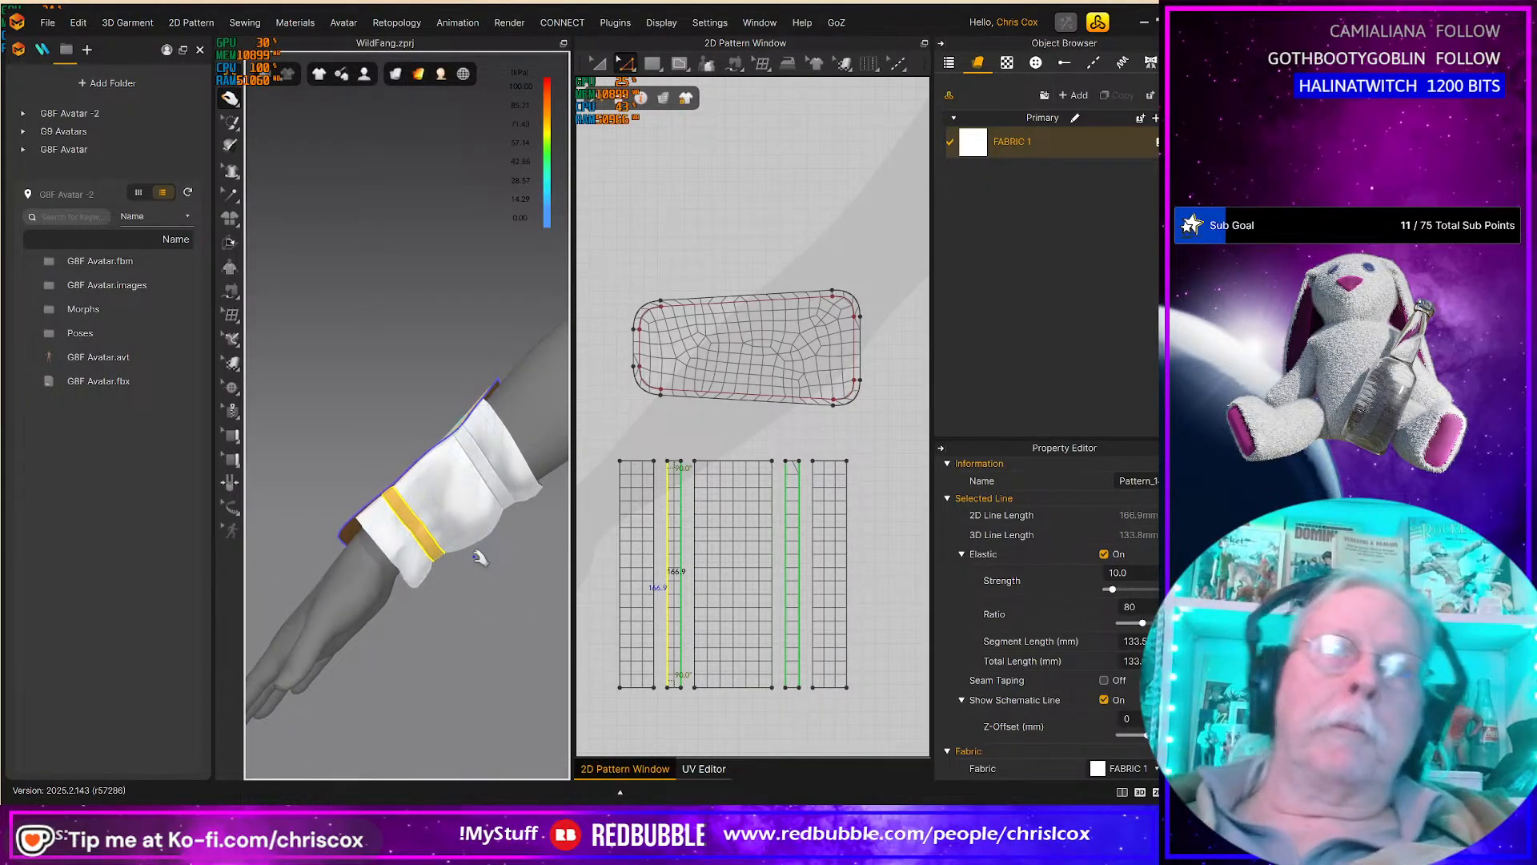
right_click_drag(571, 573, 590, 594)
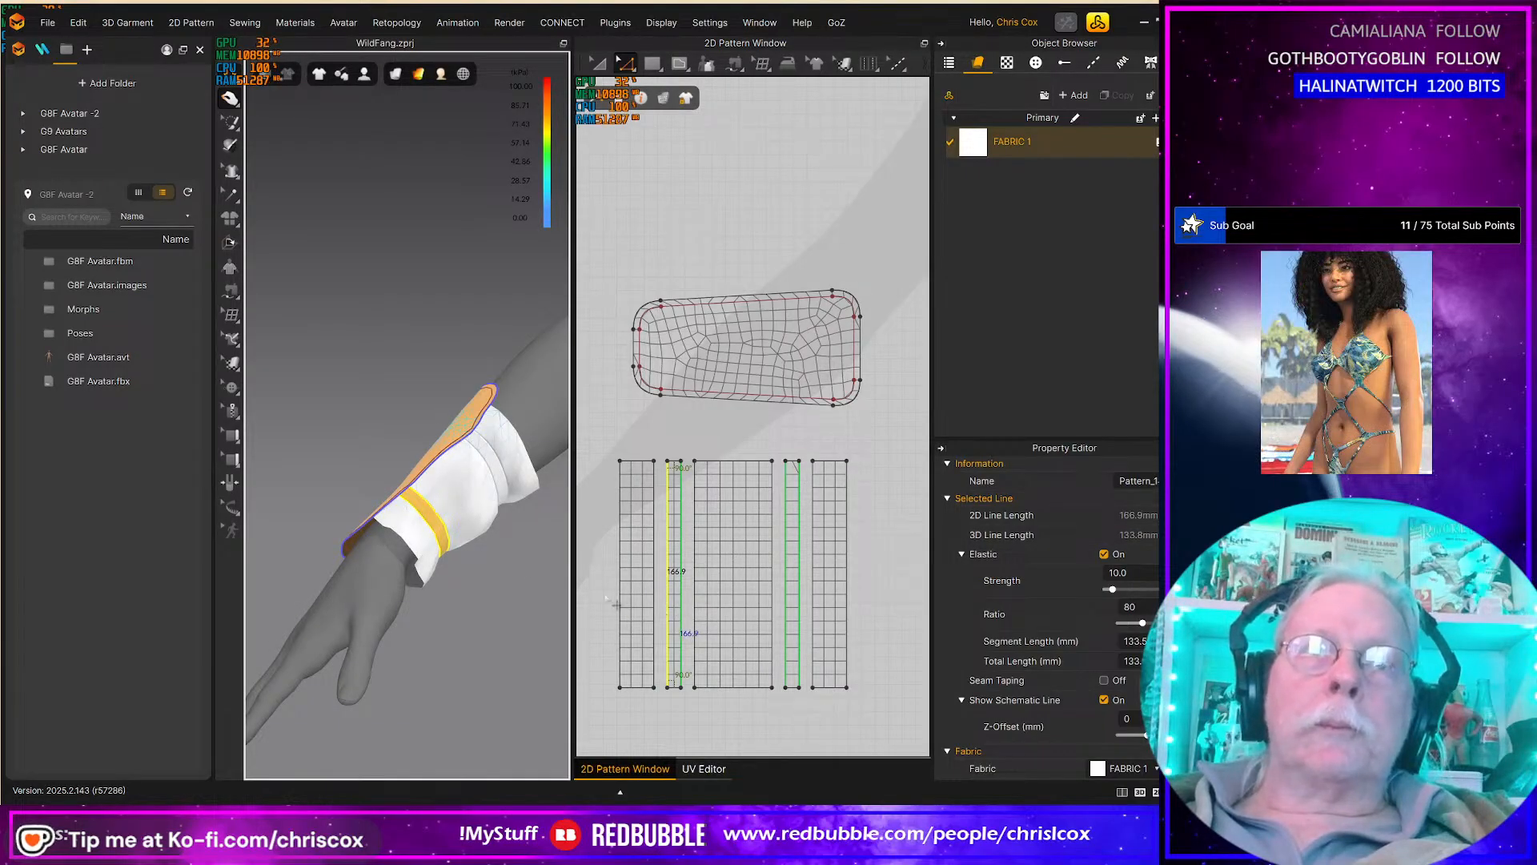
right_click_drag(482, 558, 468, 596)
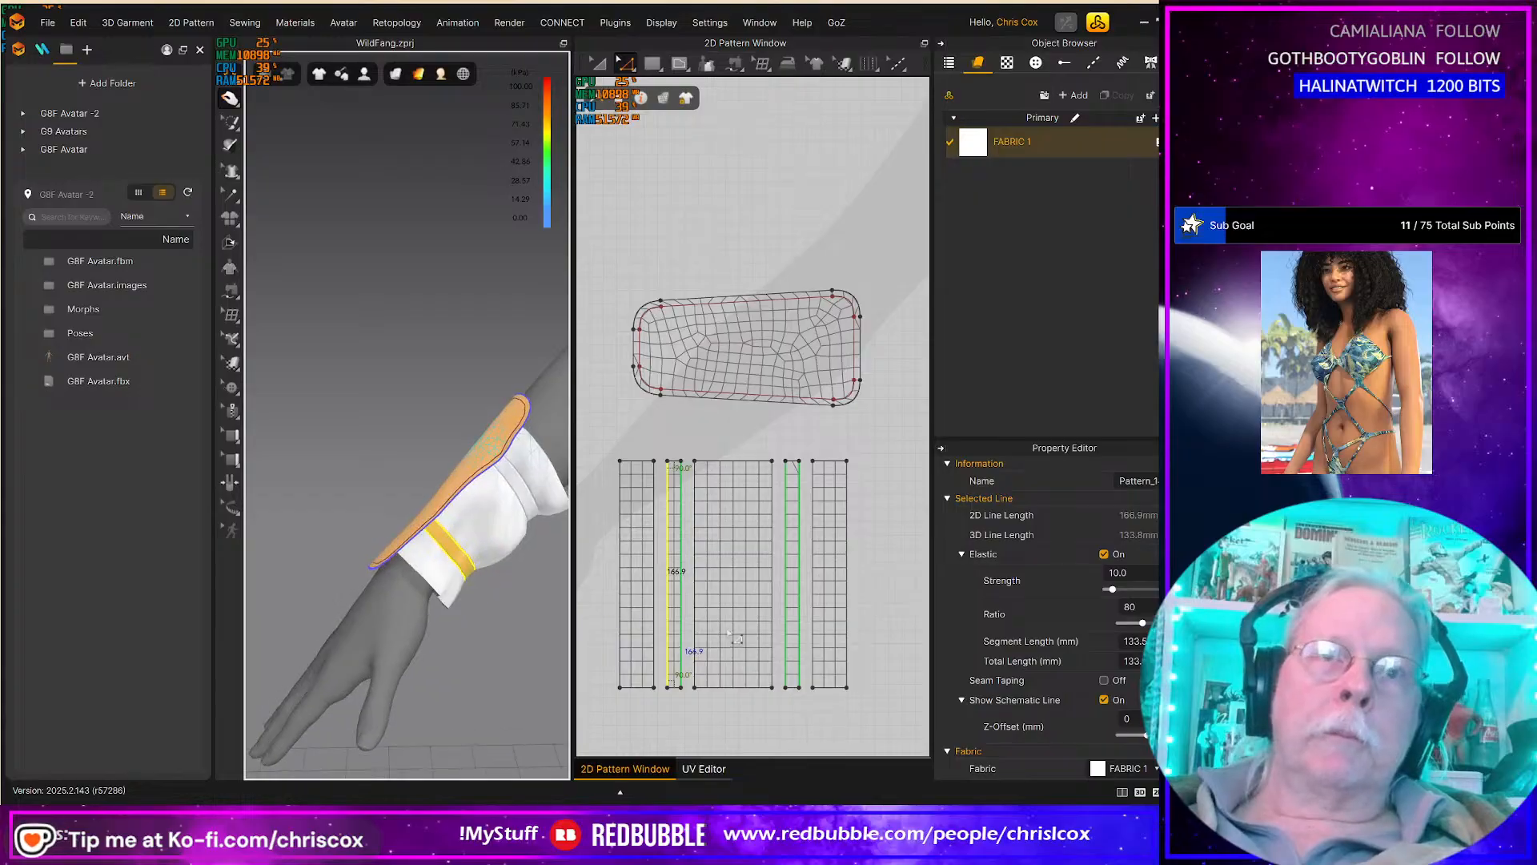
left_click(682, 630, "shift")
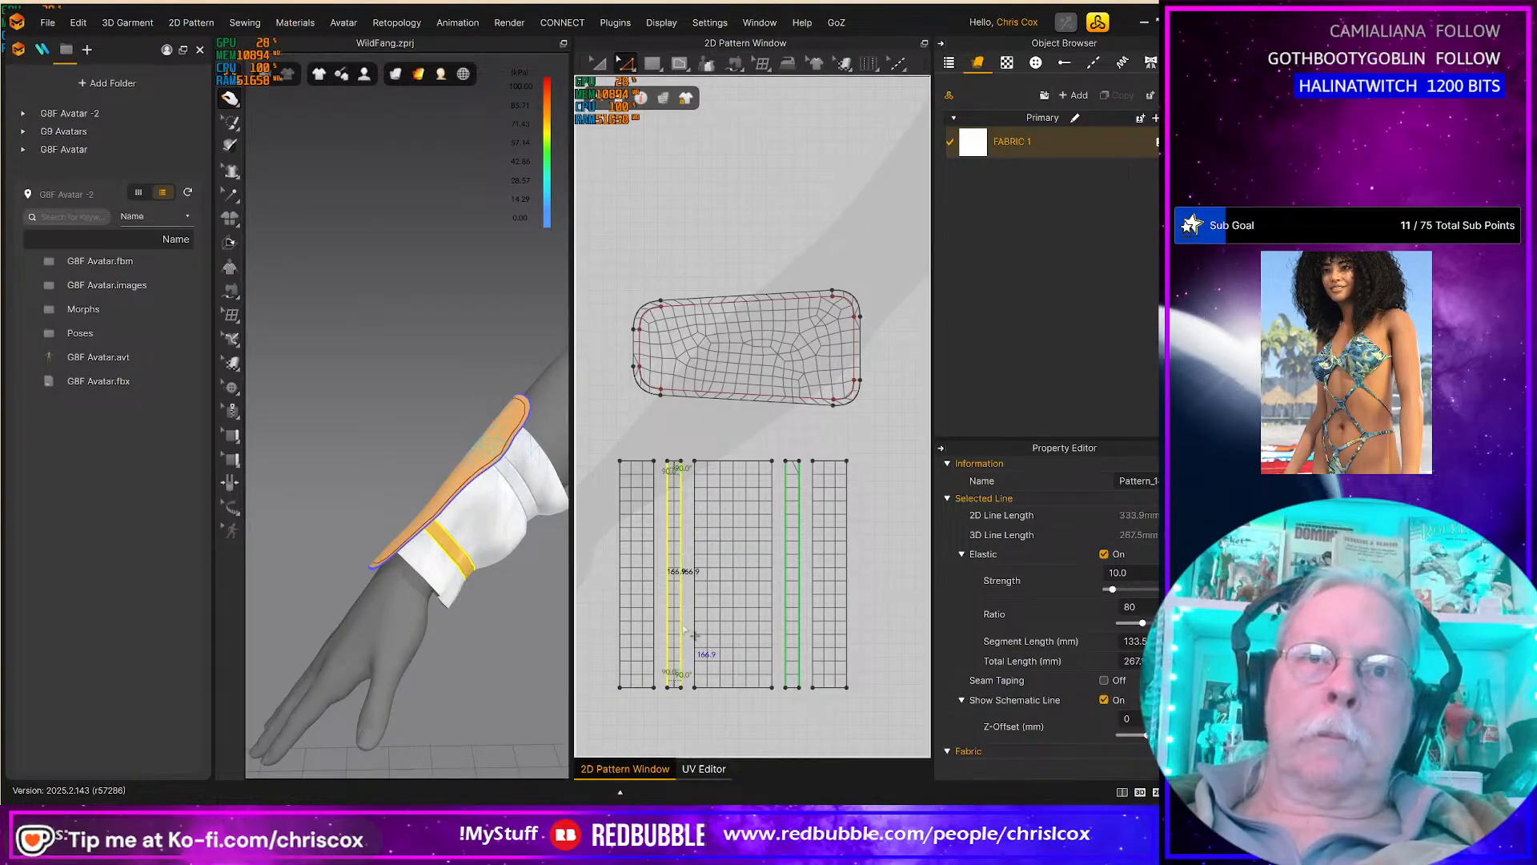
left_click(1129, 607)
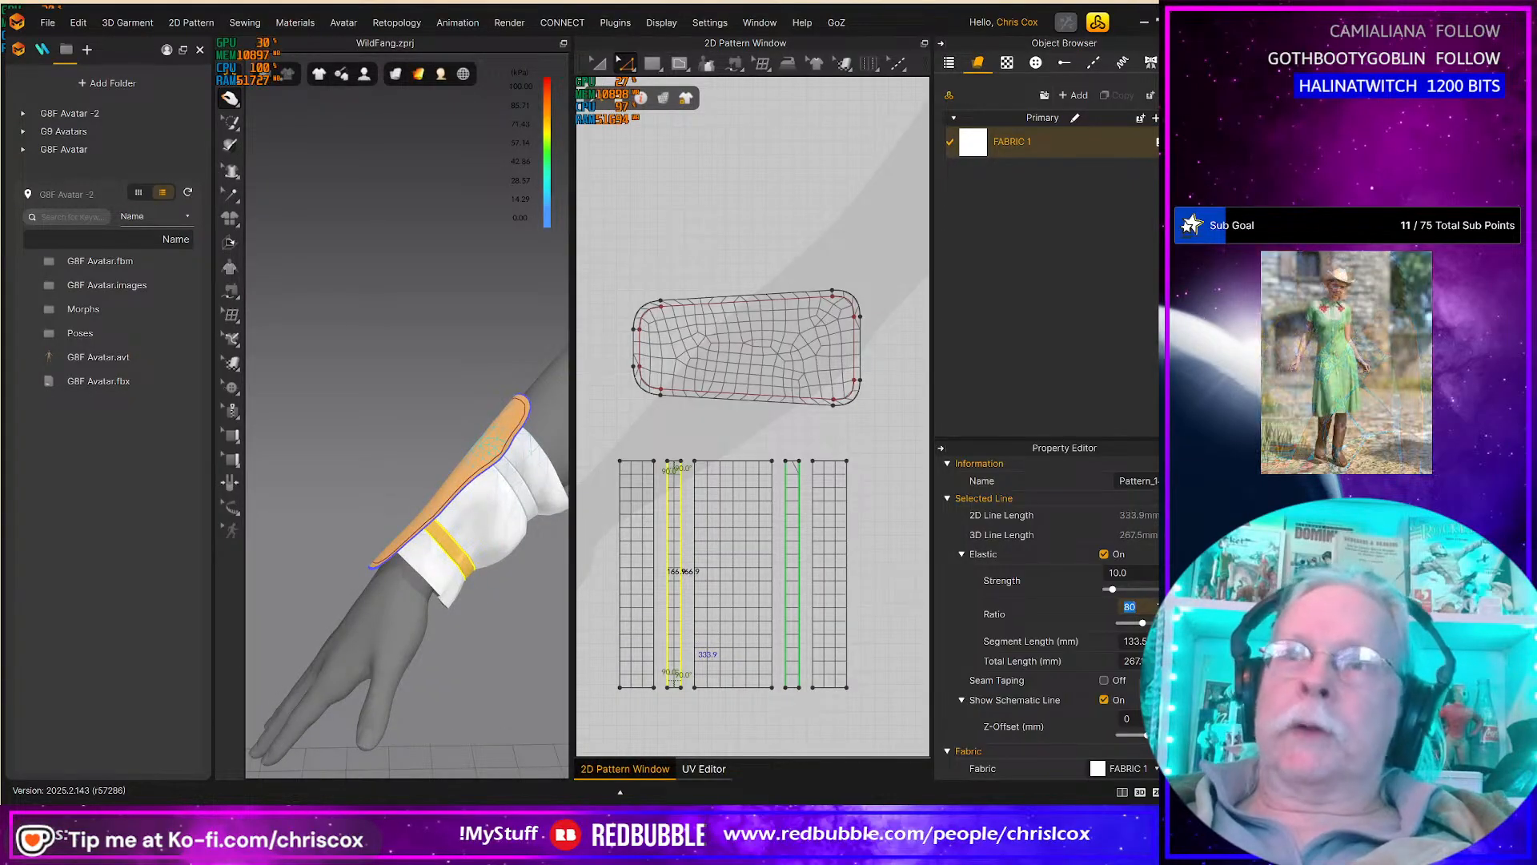
type("70")
key("Return")
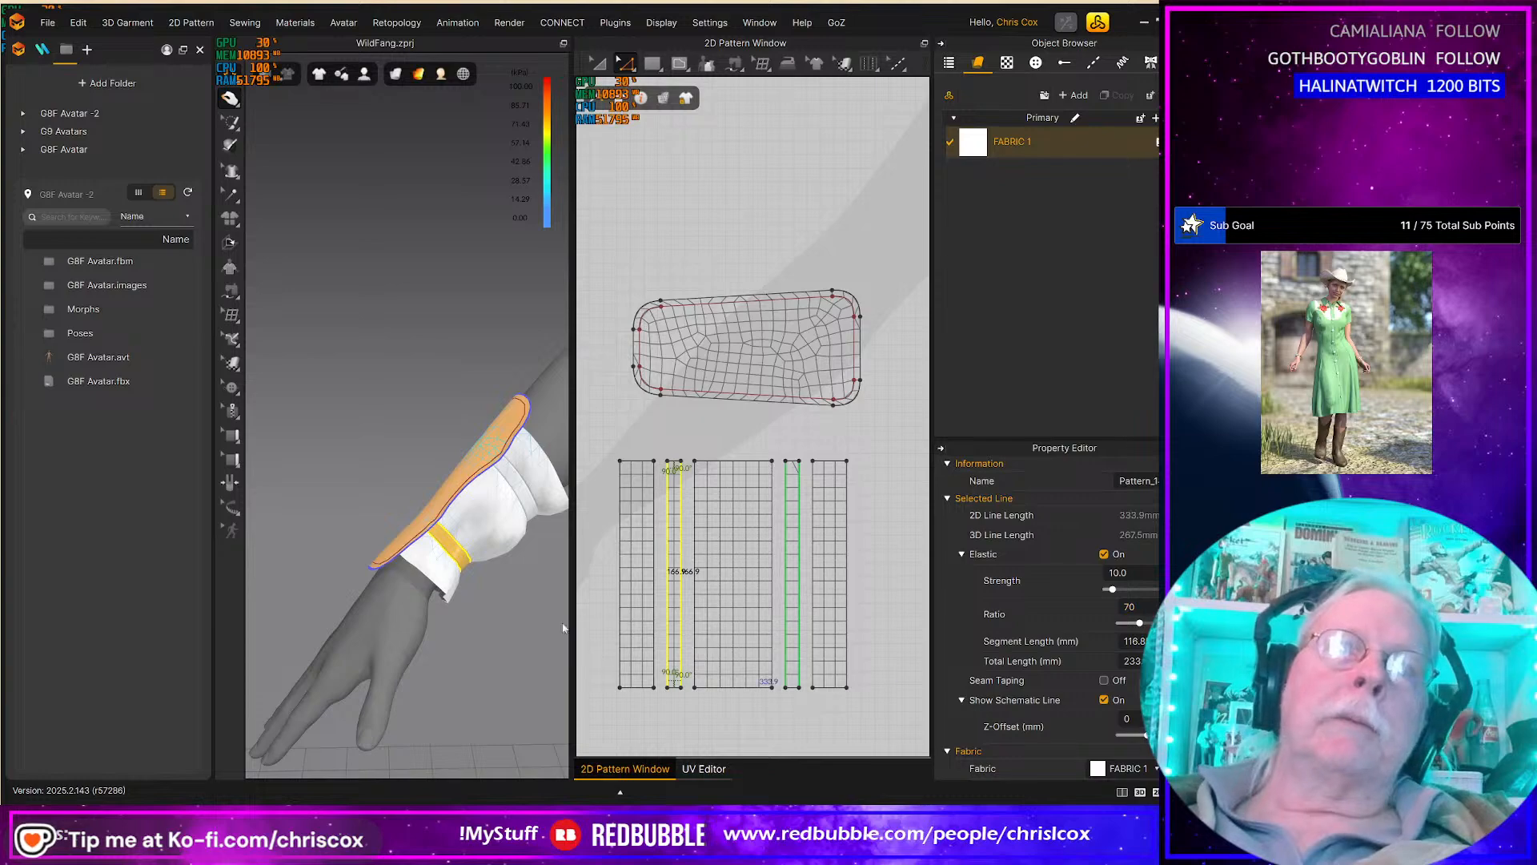
Step: Inspect the tightened cuff on the arm from the avatar's side
left_click(522, 496)
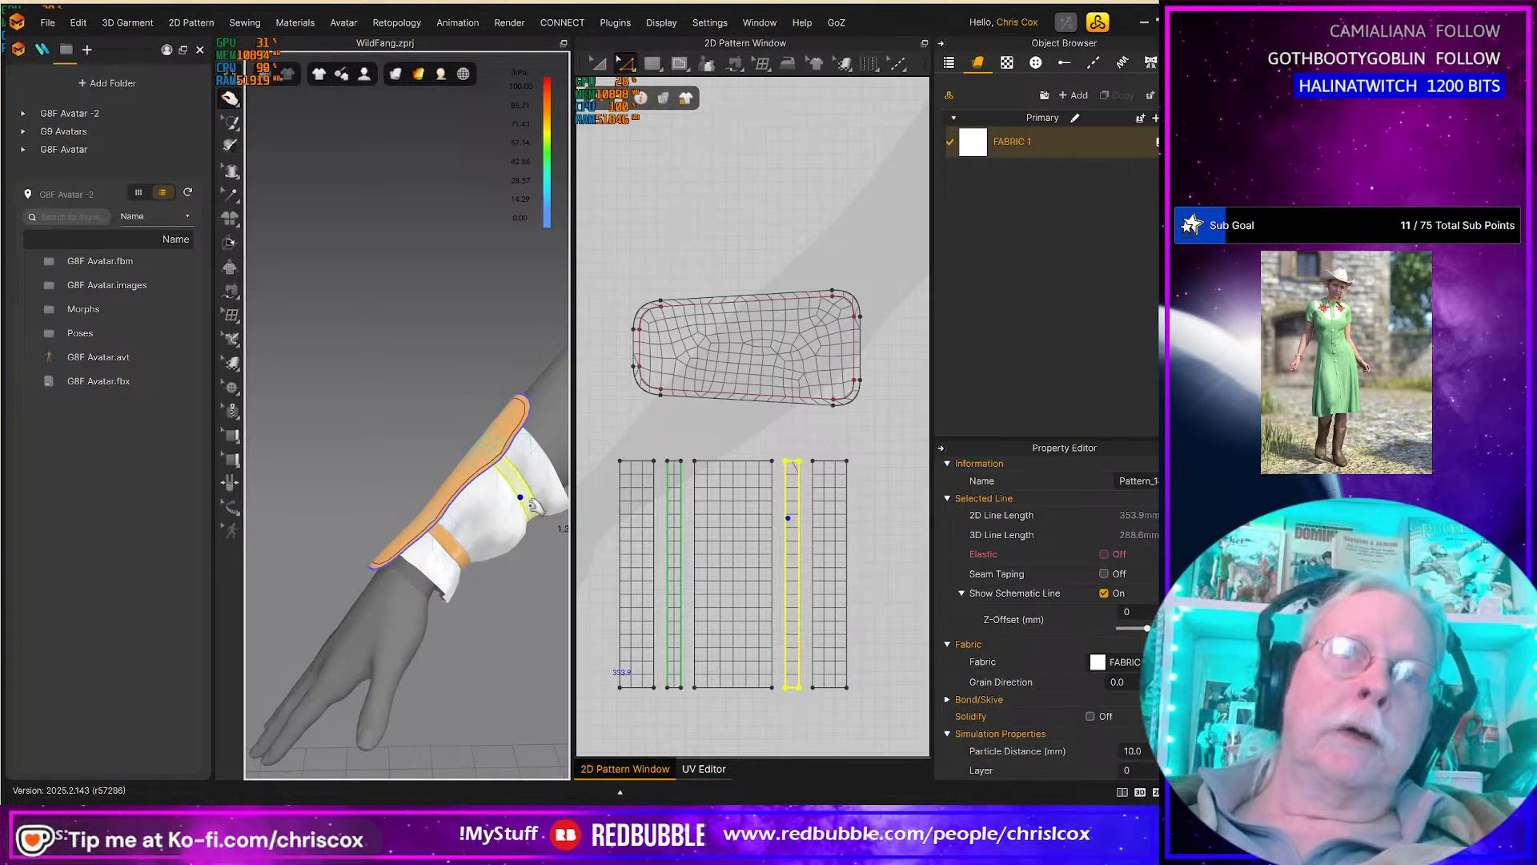
mouse_move(534, 505)
right_mouse_down()
mouse_move(456, 483)
mouse_move(512, 418)
mouse_move(600, 470)
mouse_move(684, 481)
mouse_move(558, 508)
right_mouse_up()
right_click_drag(451, 486, 470, 490)
left_click(463, 490)
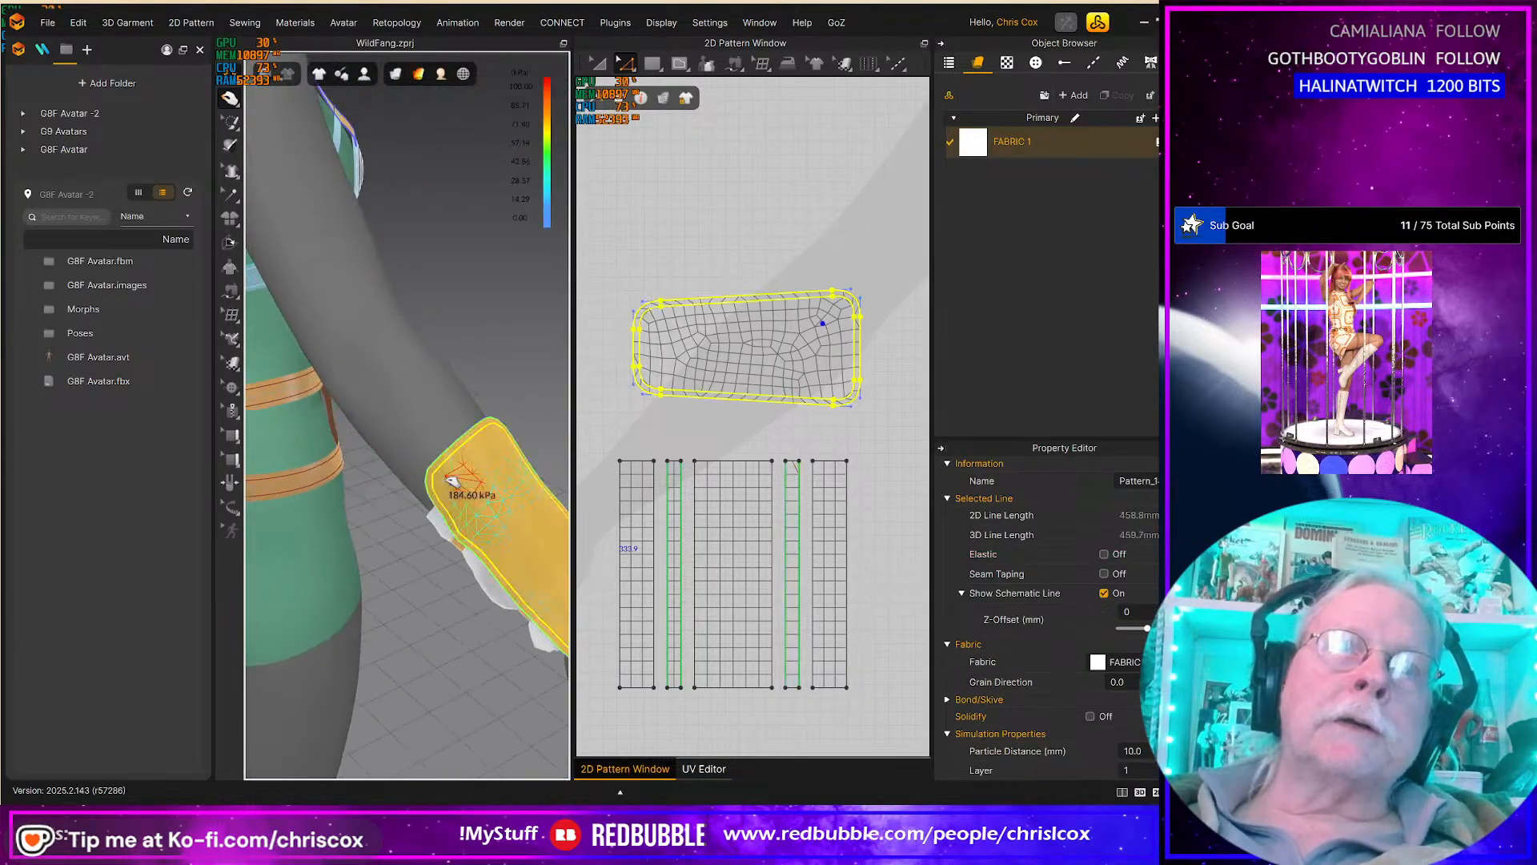
Step: Select the forearm pad and turn off the stress map display
left_click(759, 349)
right_click_drag(439, 534, 331, 462)
left_click(376, 453)
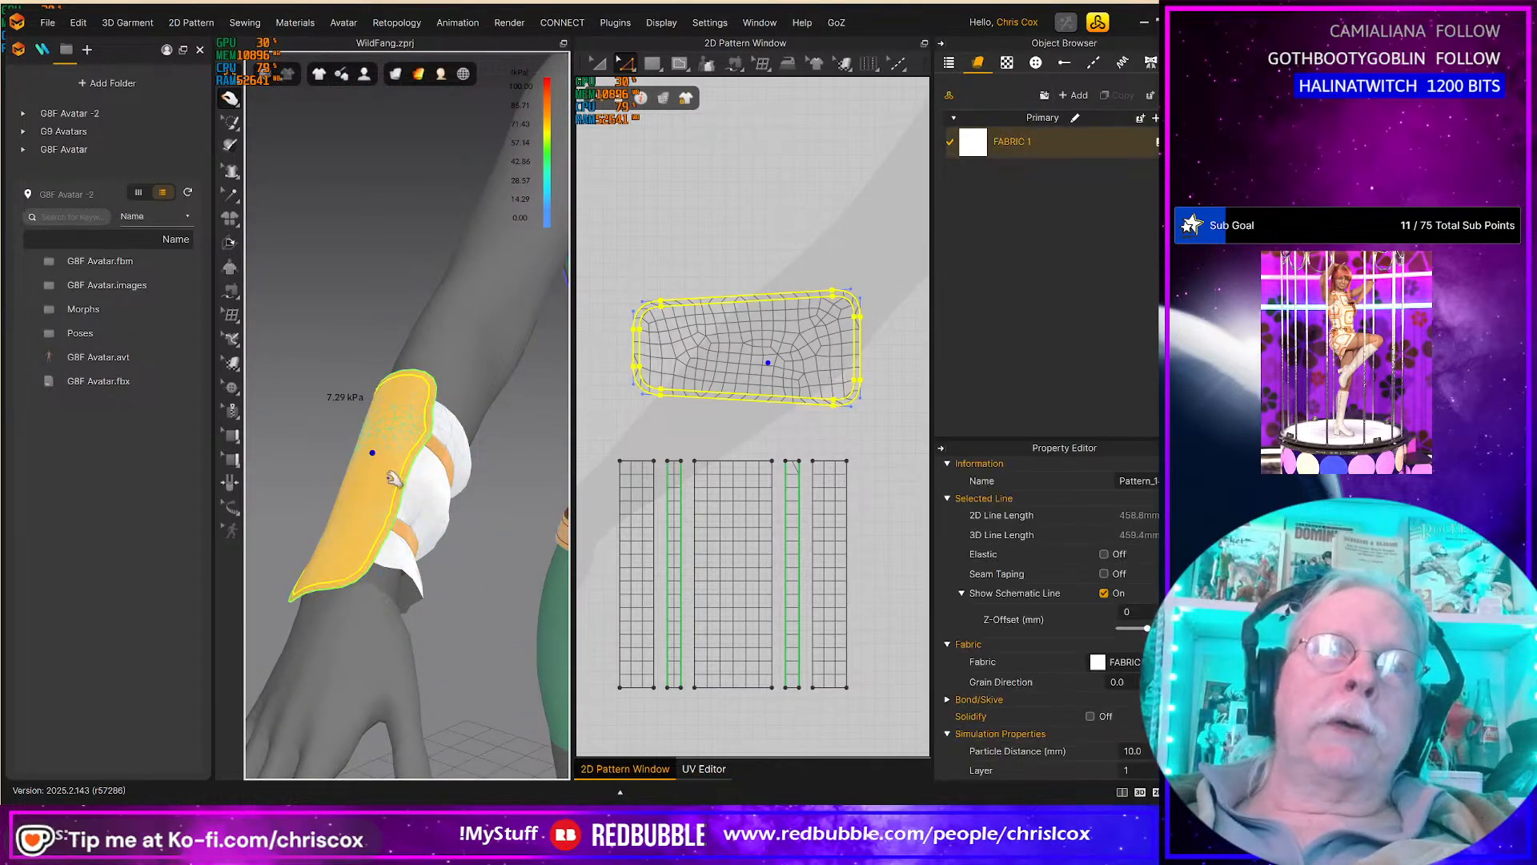
right_click_drag(504, 518, 436, 533)
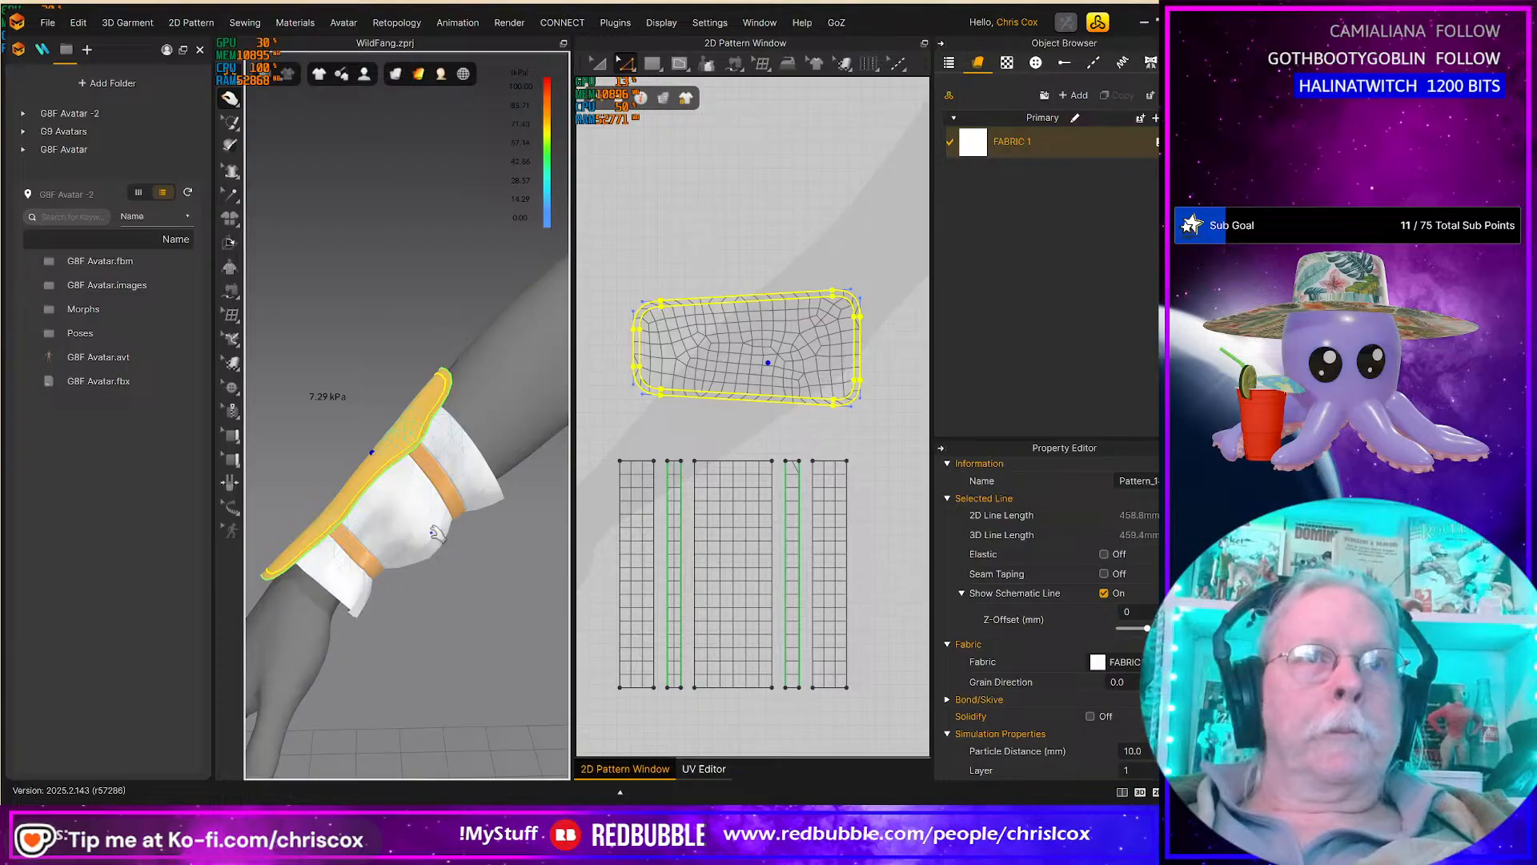
mouse_move(423, 70)
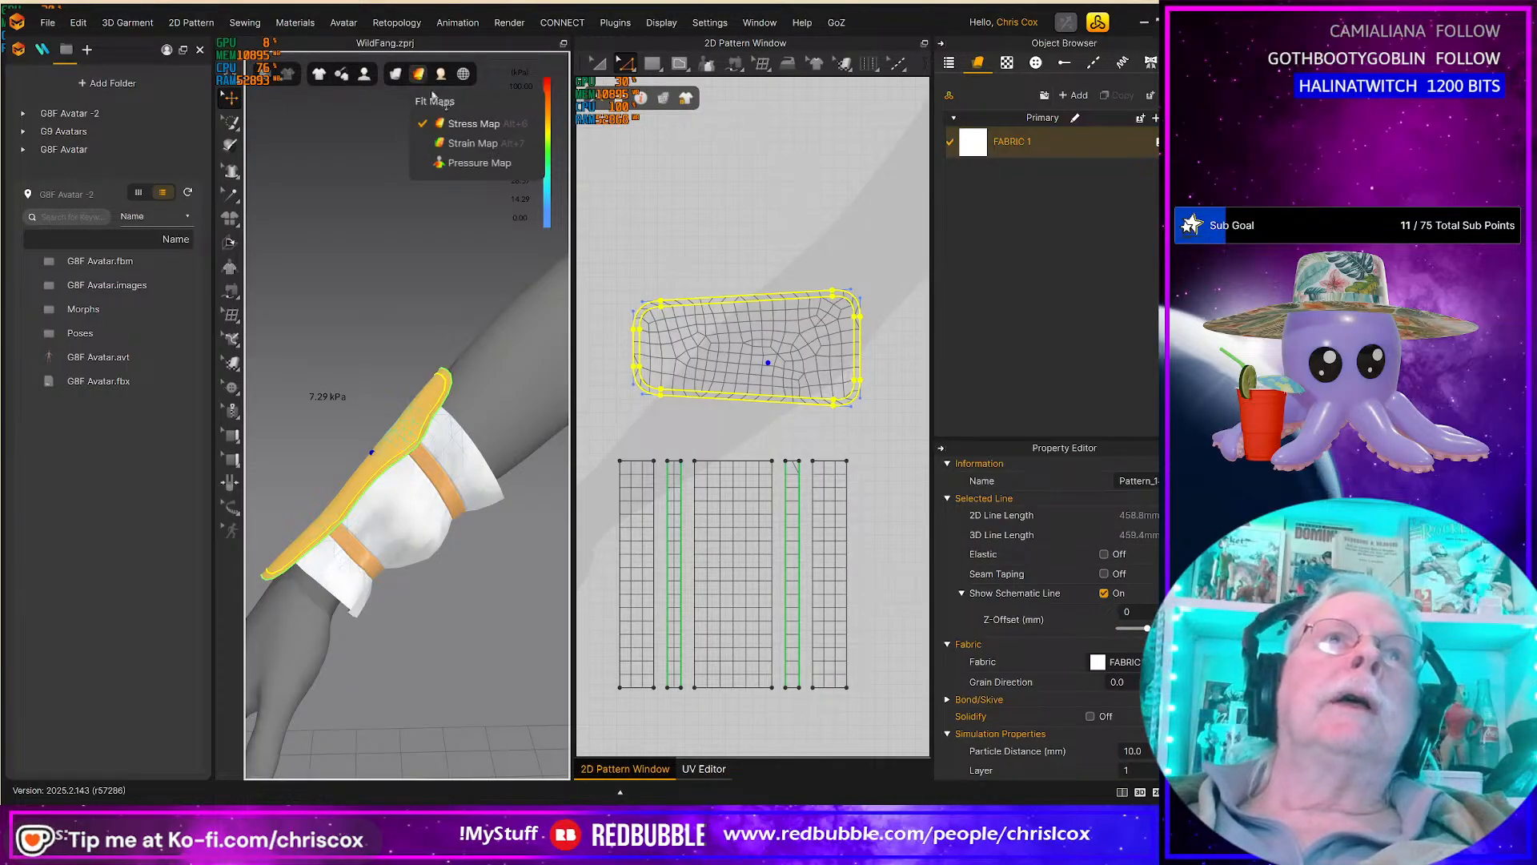
left_click(454, 124)
Step: Reset the pad to its unsimulated position and rotate it back upright
right_click_drag(475, 590, 485, 553)
left_click(386, 419)
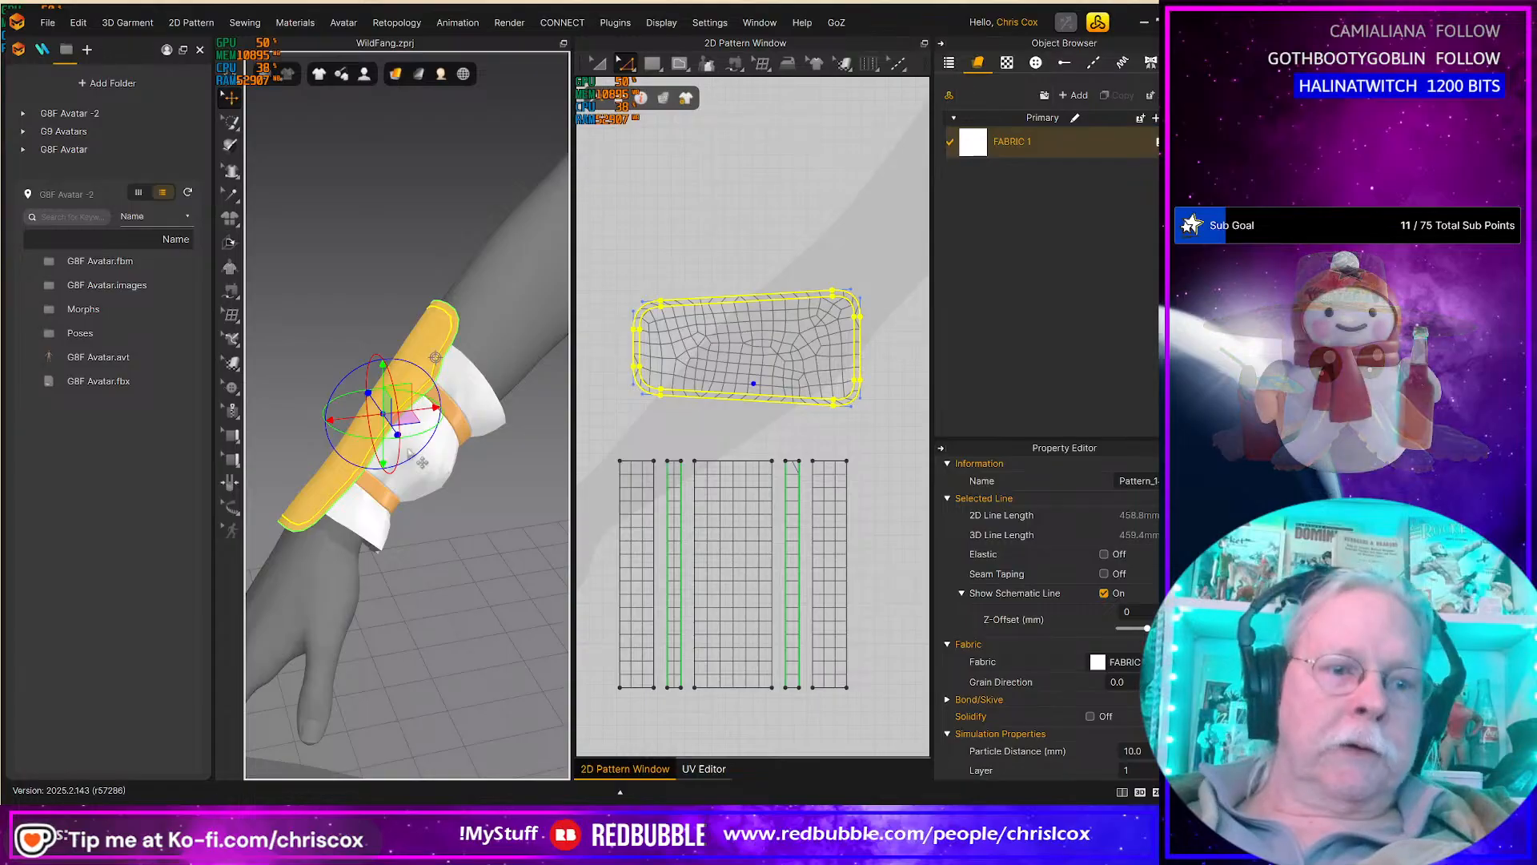
key("ctrl+z")
right_click_drag(435, 457, 428, 276)
left_click_drag(429, 276, 441, 377)
right_click_drag(440, 377, 420, 342)
left_click_drag(414, 343, 340, 349)
mouse_move(339, 349)
right_mouse_down()
mouse_move(419, 309)
mouse_move(376, 292)
mouse_move(334, 371)
right_mouse_up()
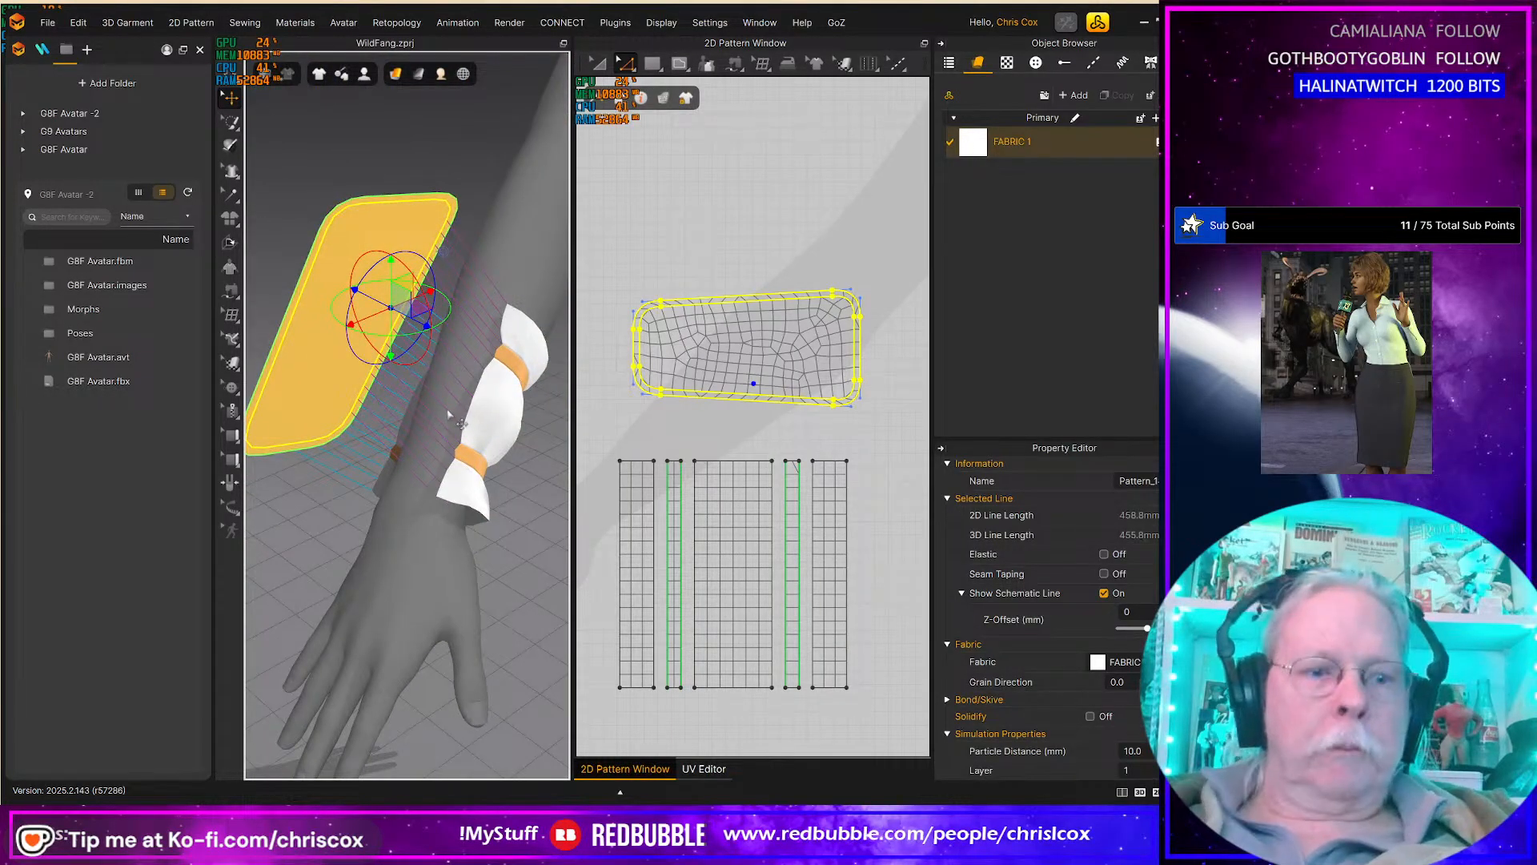
right_click_drag(448, 414, 518, 446)
right_click_drag(446, 484, 380, 369)
Step: Reselect the pad and simulate it so it drapes along the forearm's outside
left_click(724, 343)
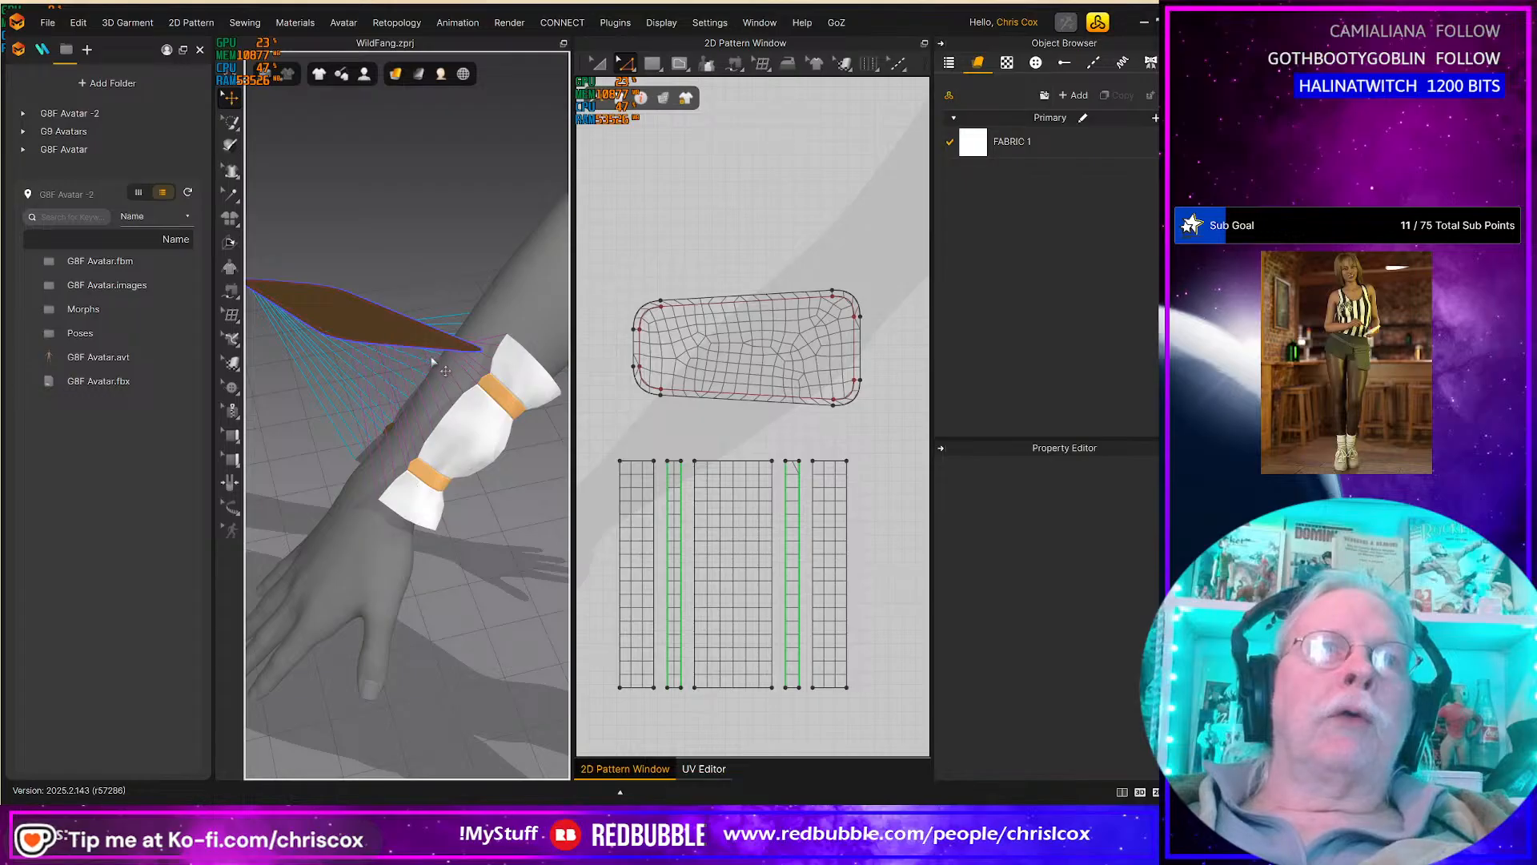
left_click(393, 344)
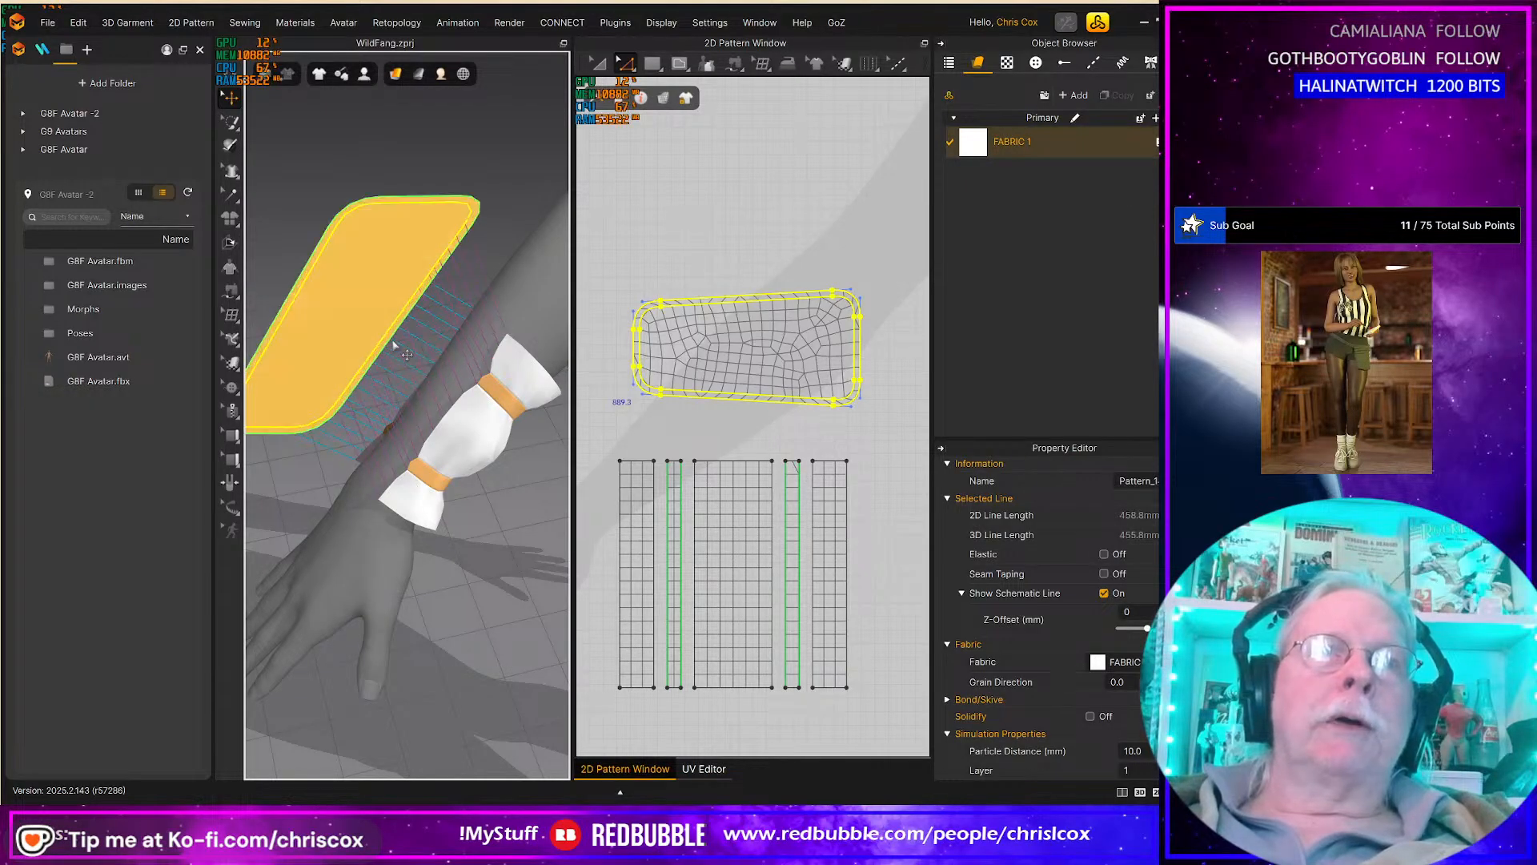
key("space")
right_click_drag(403, 350, 516, 369)
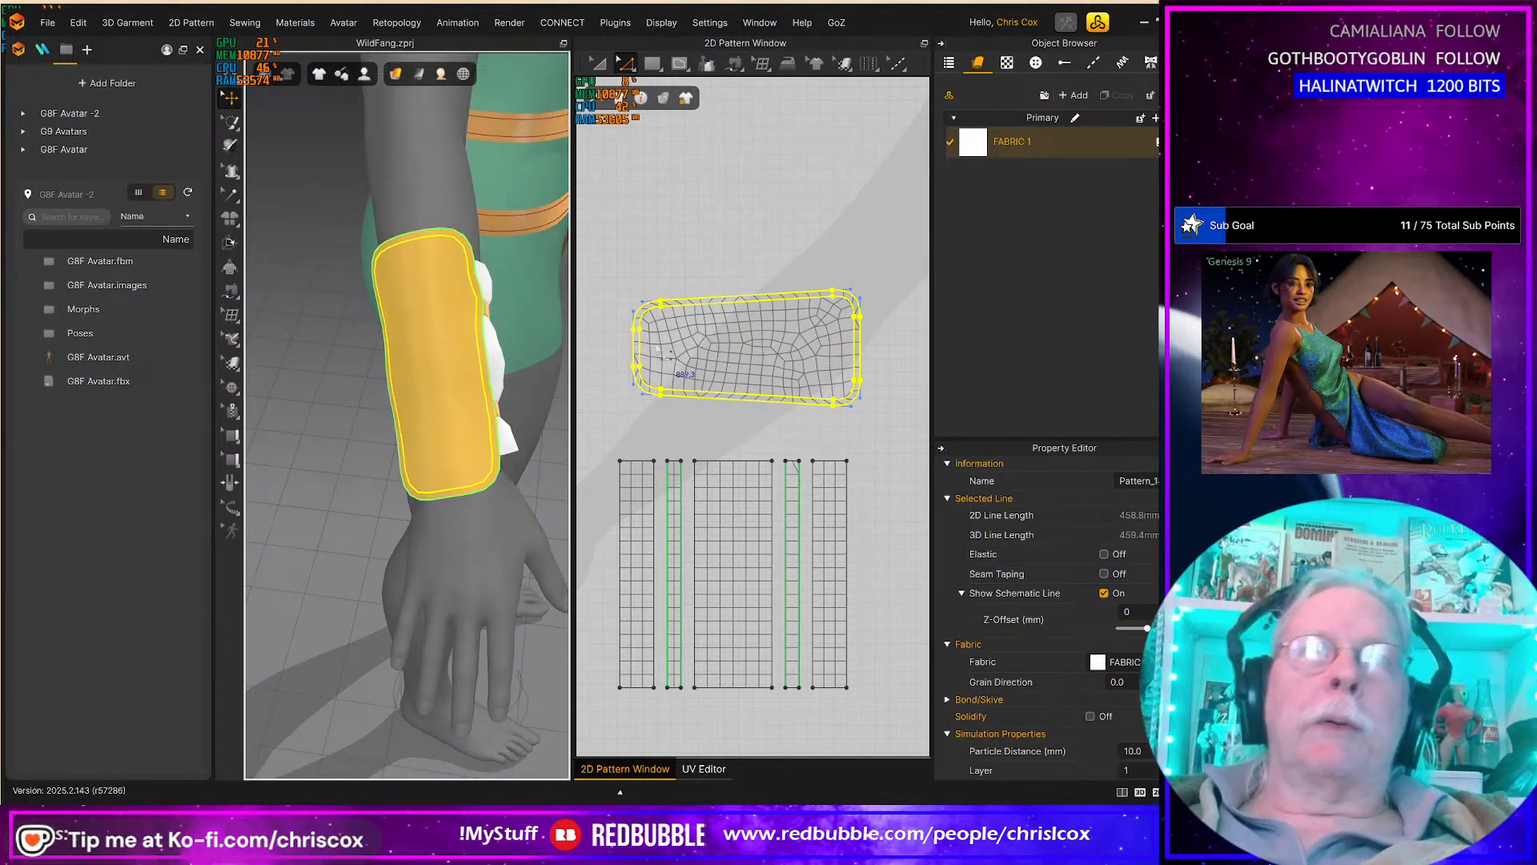
Step: Move the pad's internal fold line lower on the pattern
key("a")
left_click(731, 340)
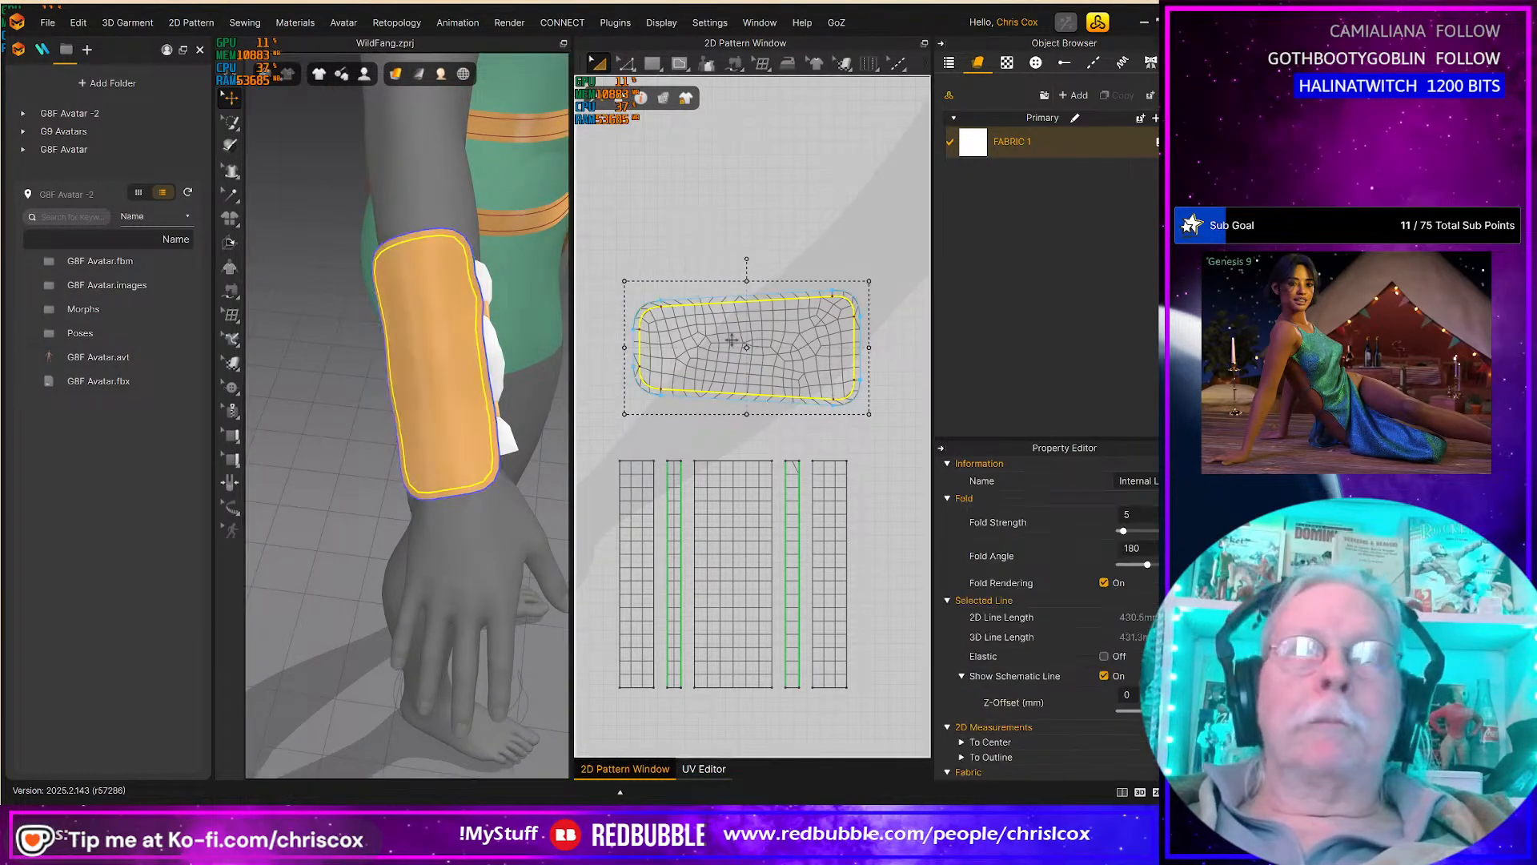
left_click_drag(807, 315, 807, 343)
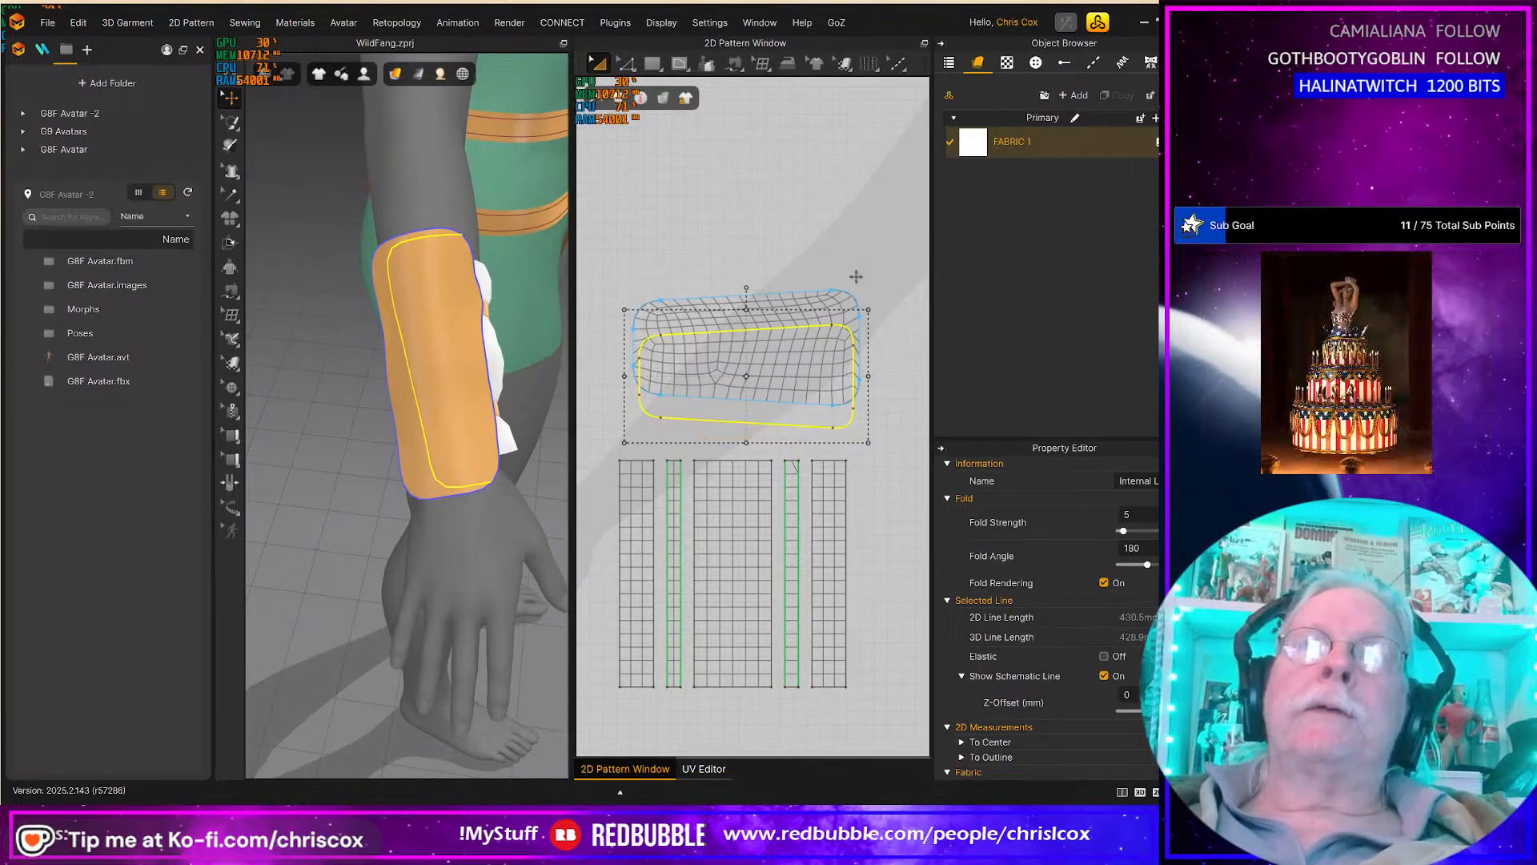
Step: Solidify the rounded bracer pattern piece at strength 86
left_click(812, 290)
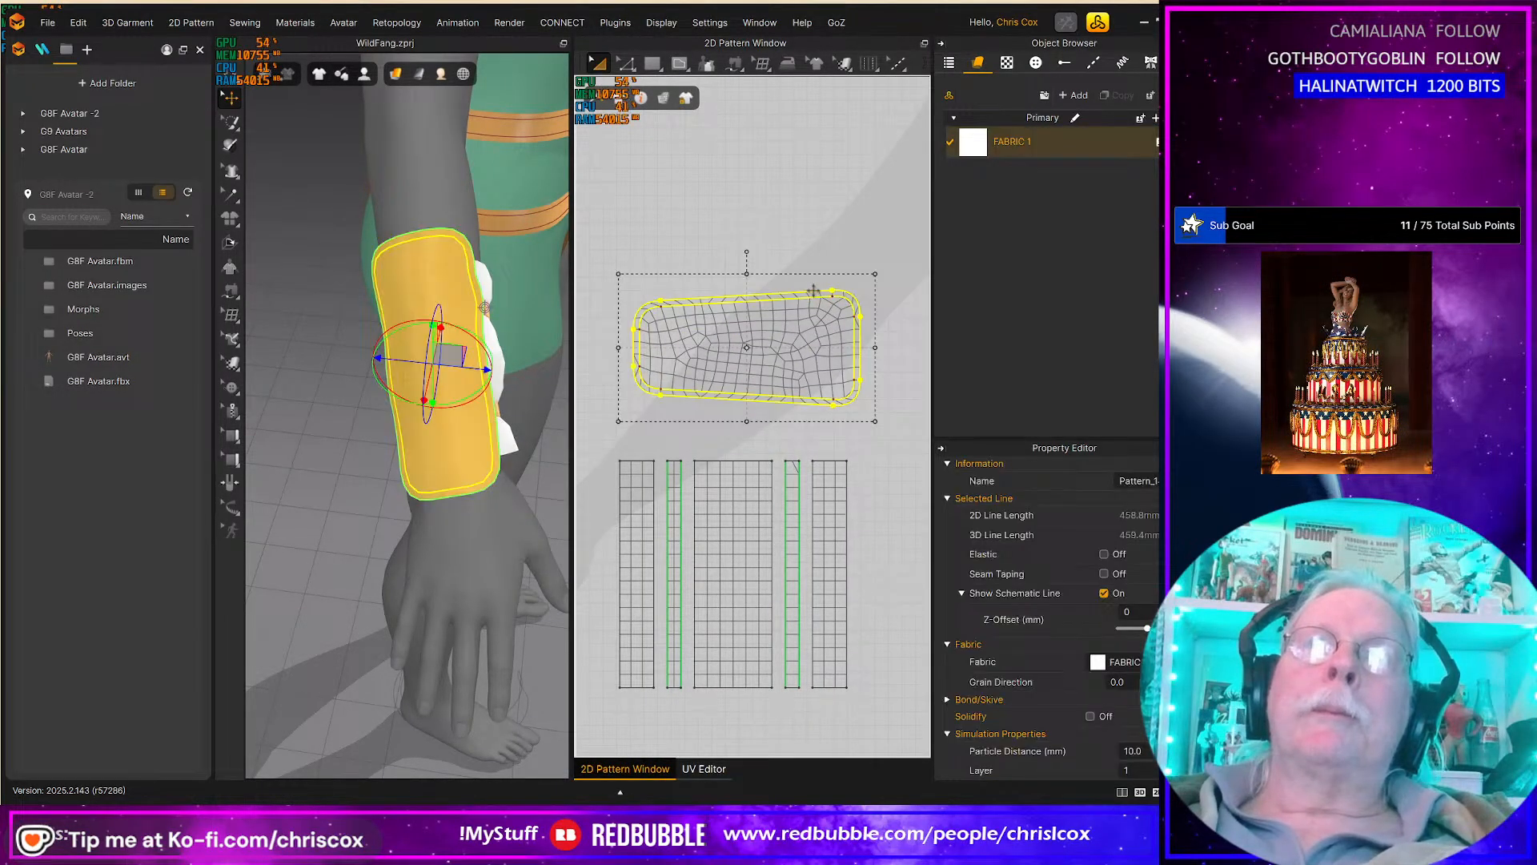
right_click(813, 291)
left_click(729, 334)
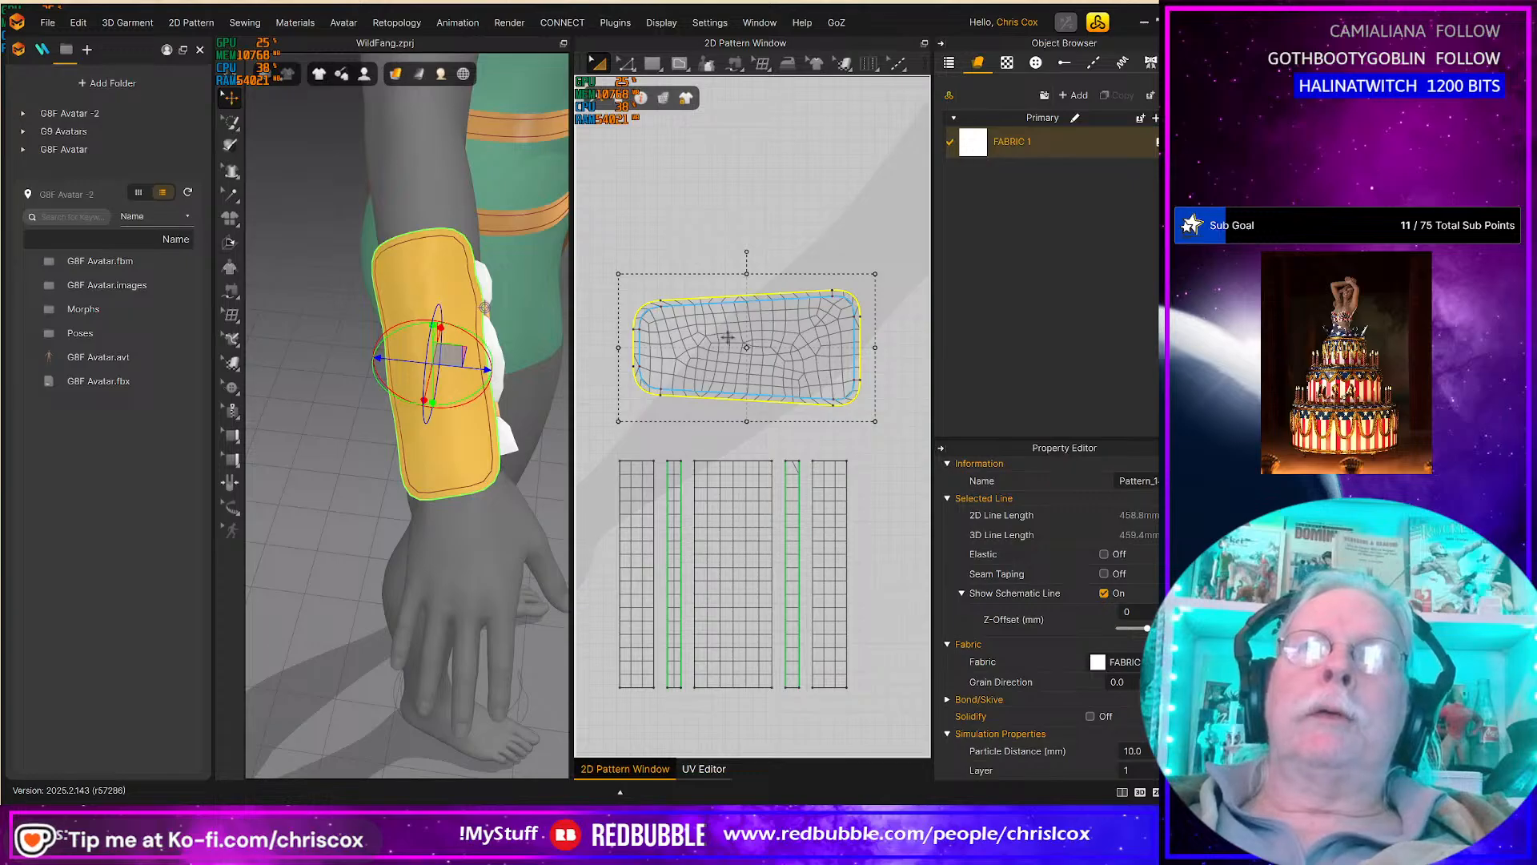
right_click(735, 330)
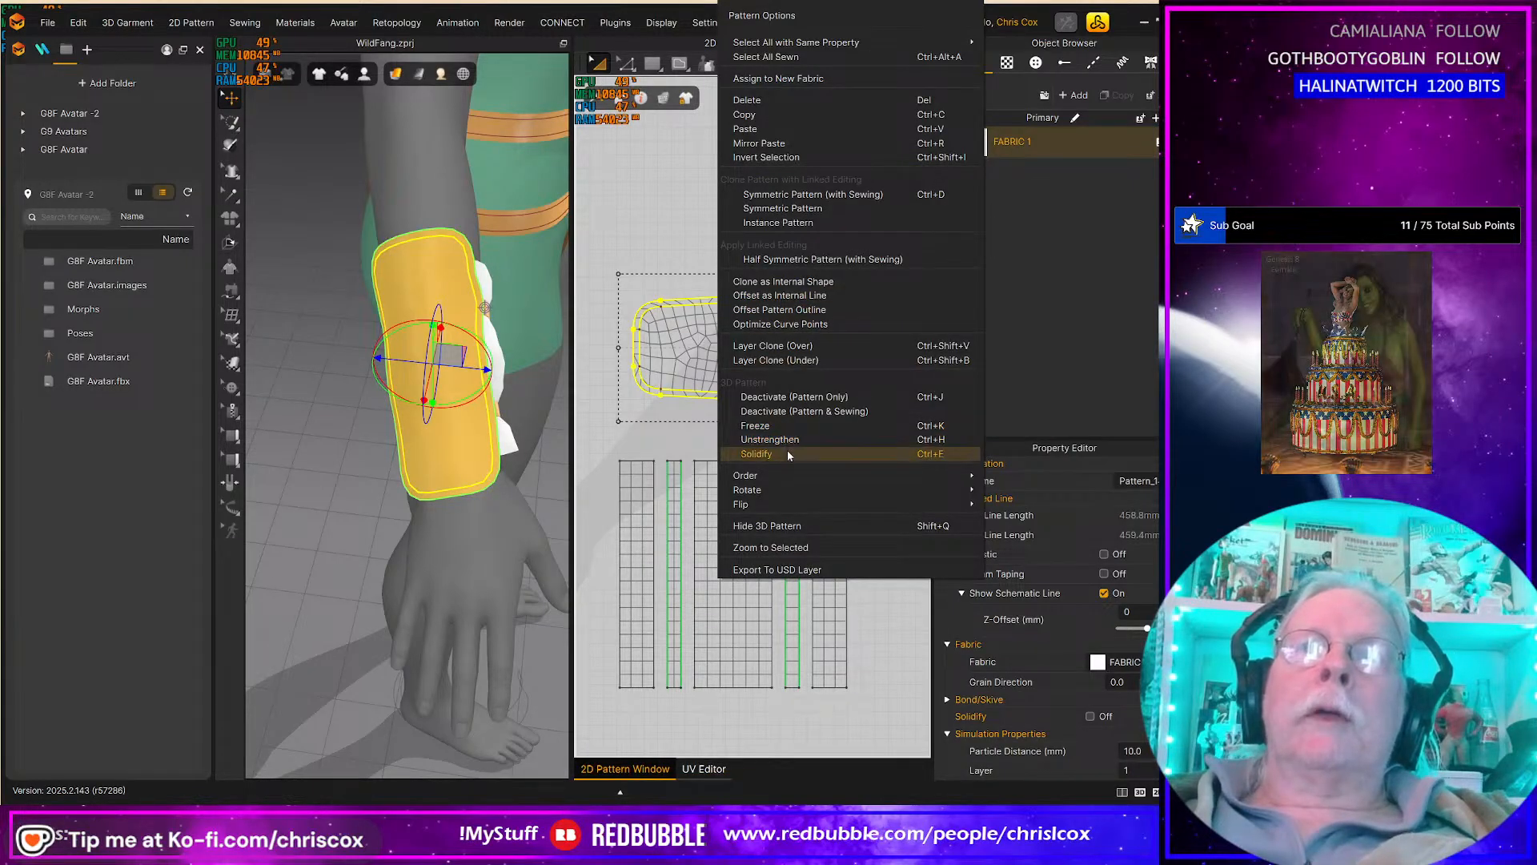
left_click(786, 450)
right_click(700, 333)
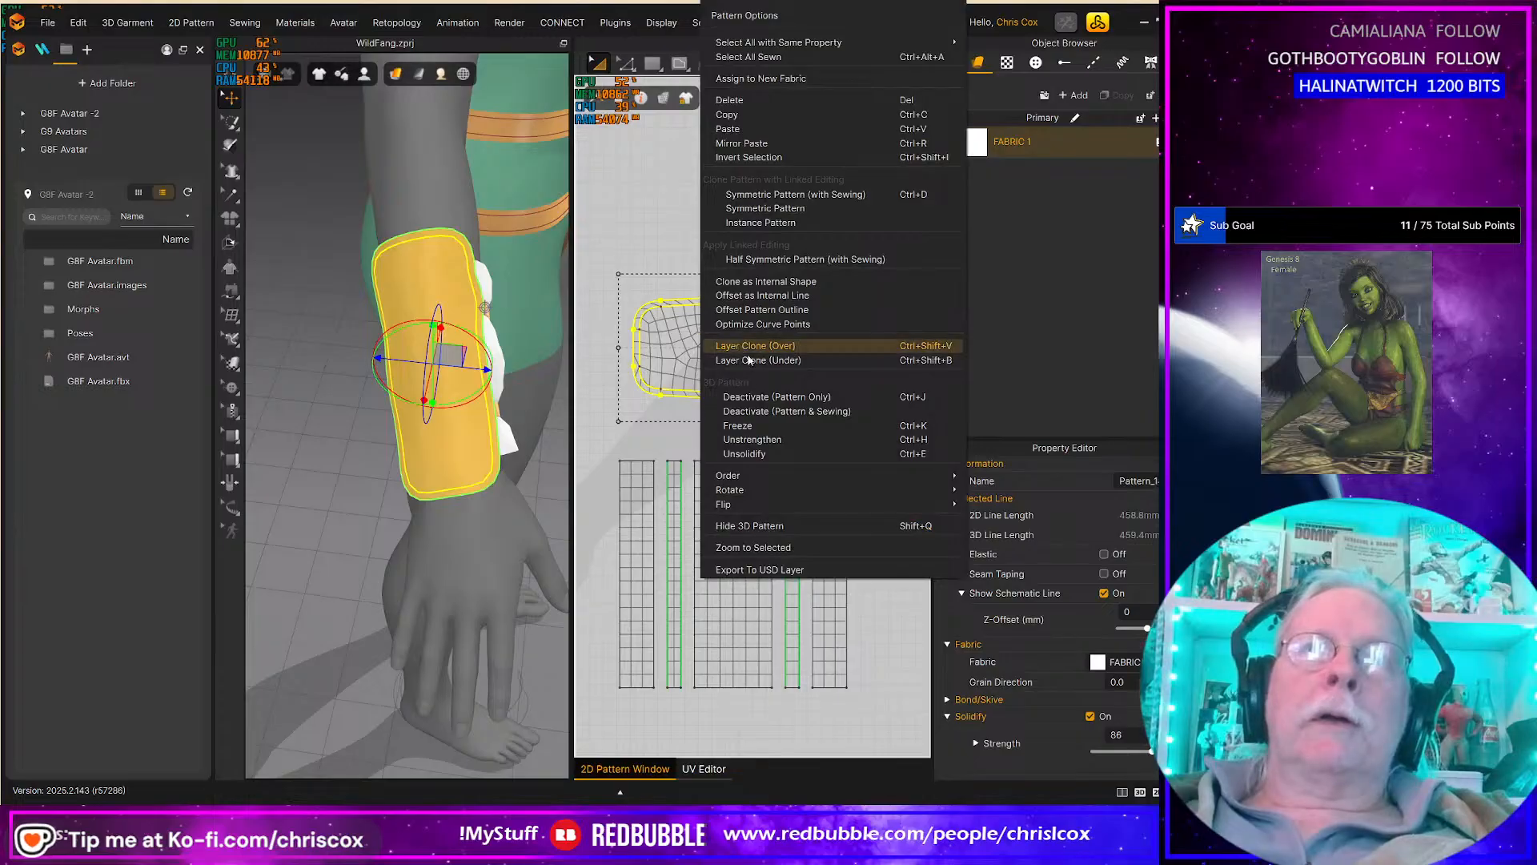
left_click(749, 433)
Step: Drag the stiffened bracer fabric higher up the forearm into place
right_click_drag(511, 415, 469, 358)
right_click_drag(497, 253, 507, 289)
left_click_drag(434, 424, 410, 439)
right_click_drag(411, 438, 542, 425)
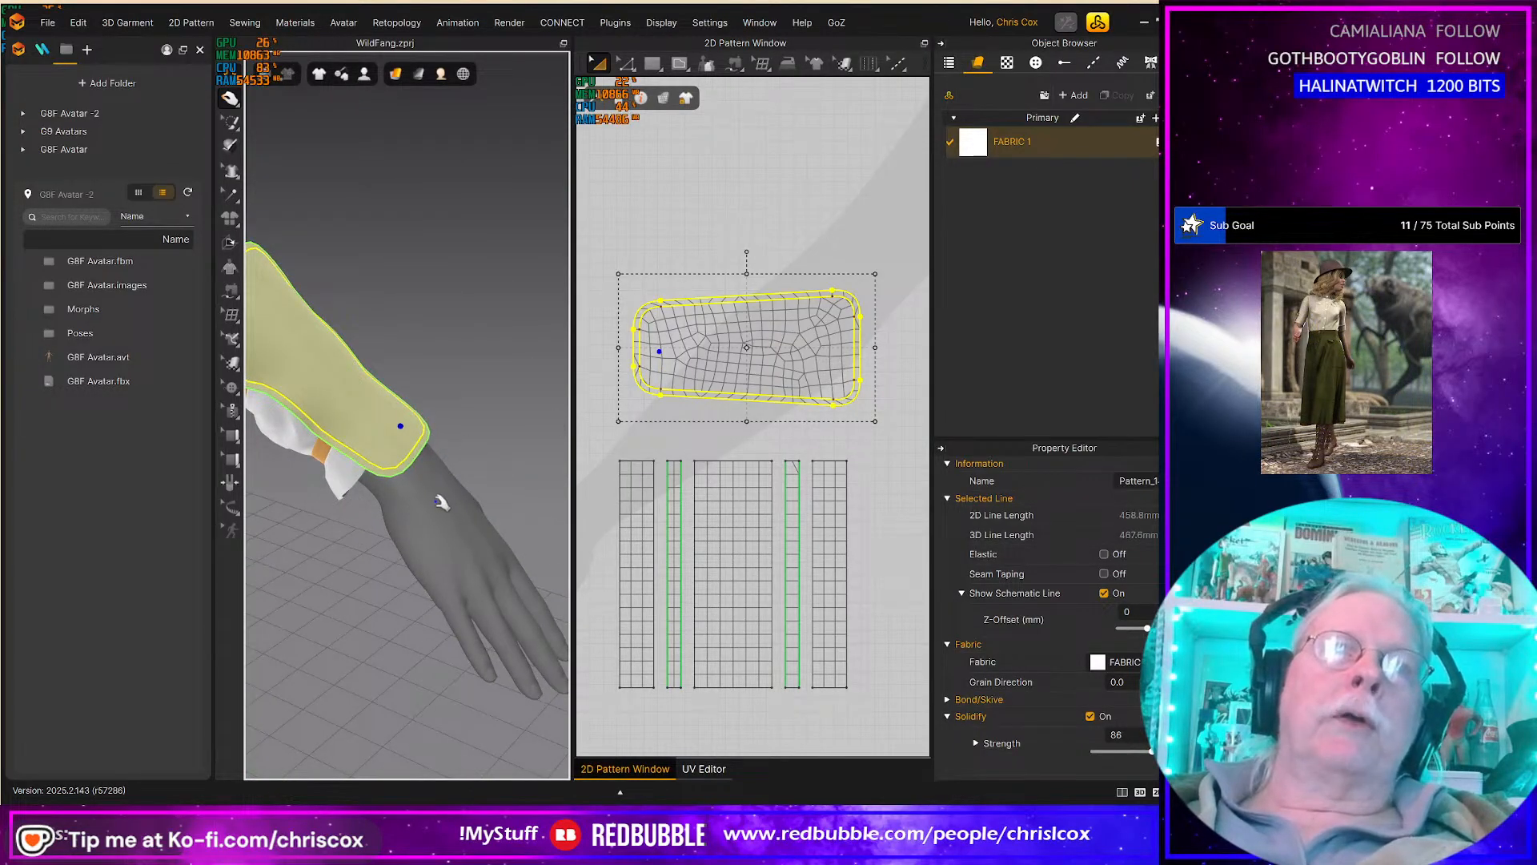
right_click_drag(437, 446, 367, 478)
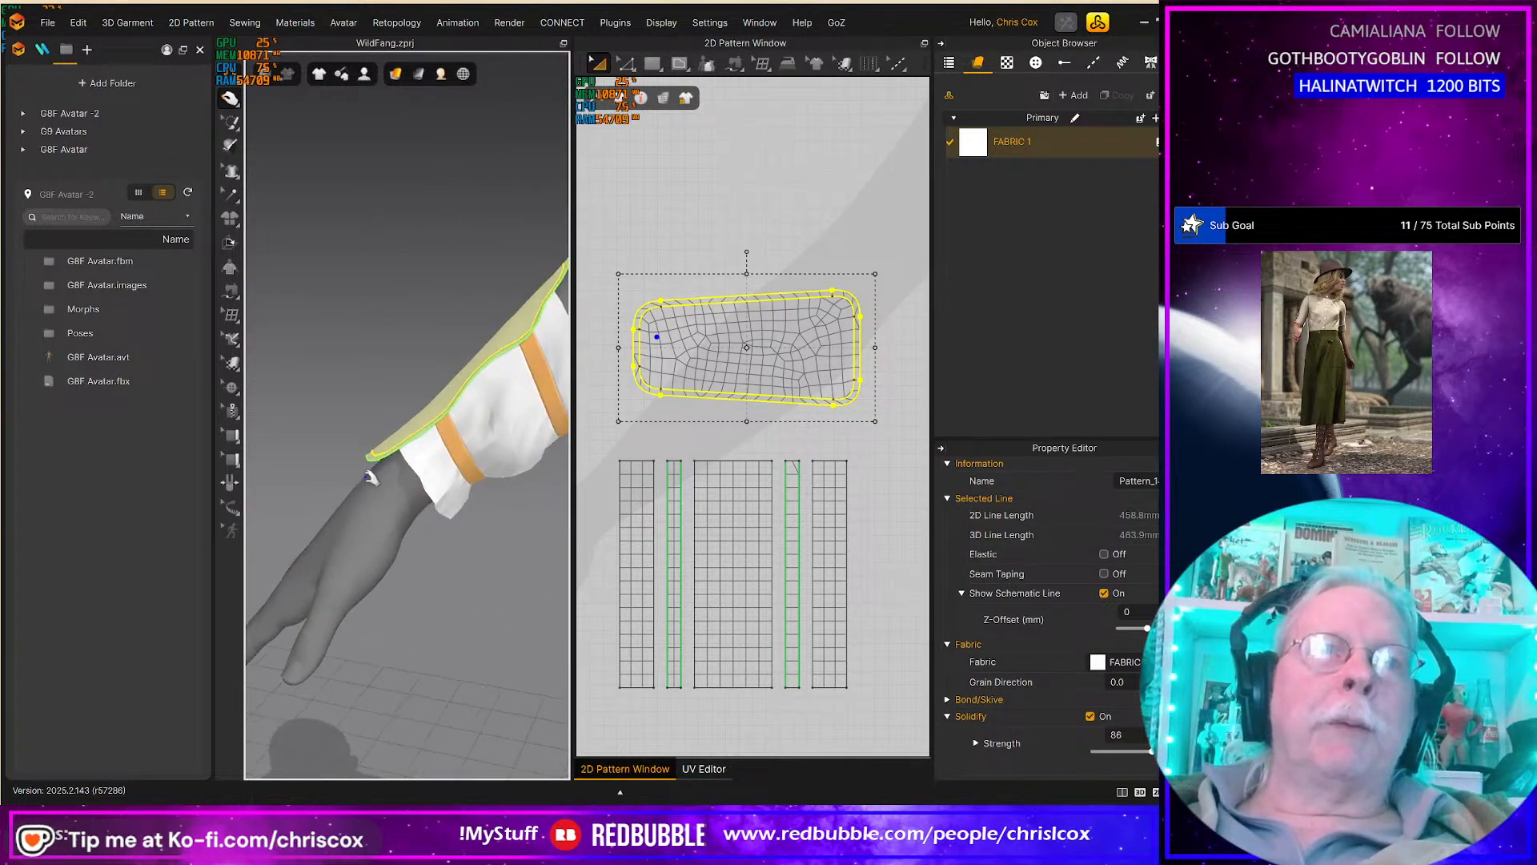
right_click_drag(476, 451, 407, 427)
right_click_drag(359, 351, 525, 344)
left_click_drag(376, 279, 340, 77)
right_click_drag(438, 376, 476, 396)
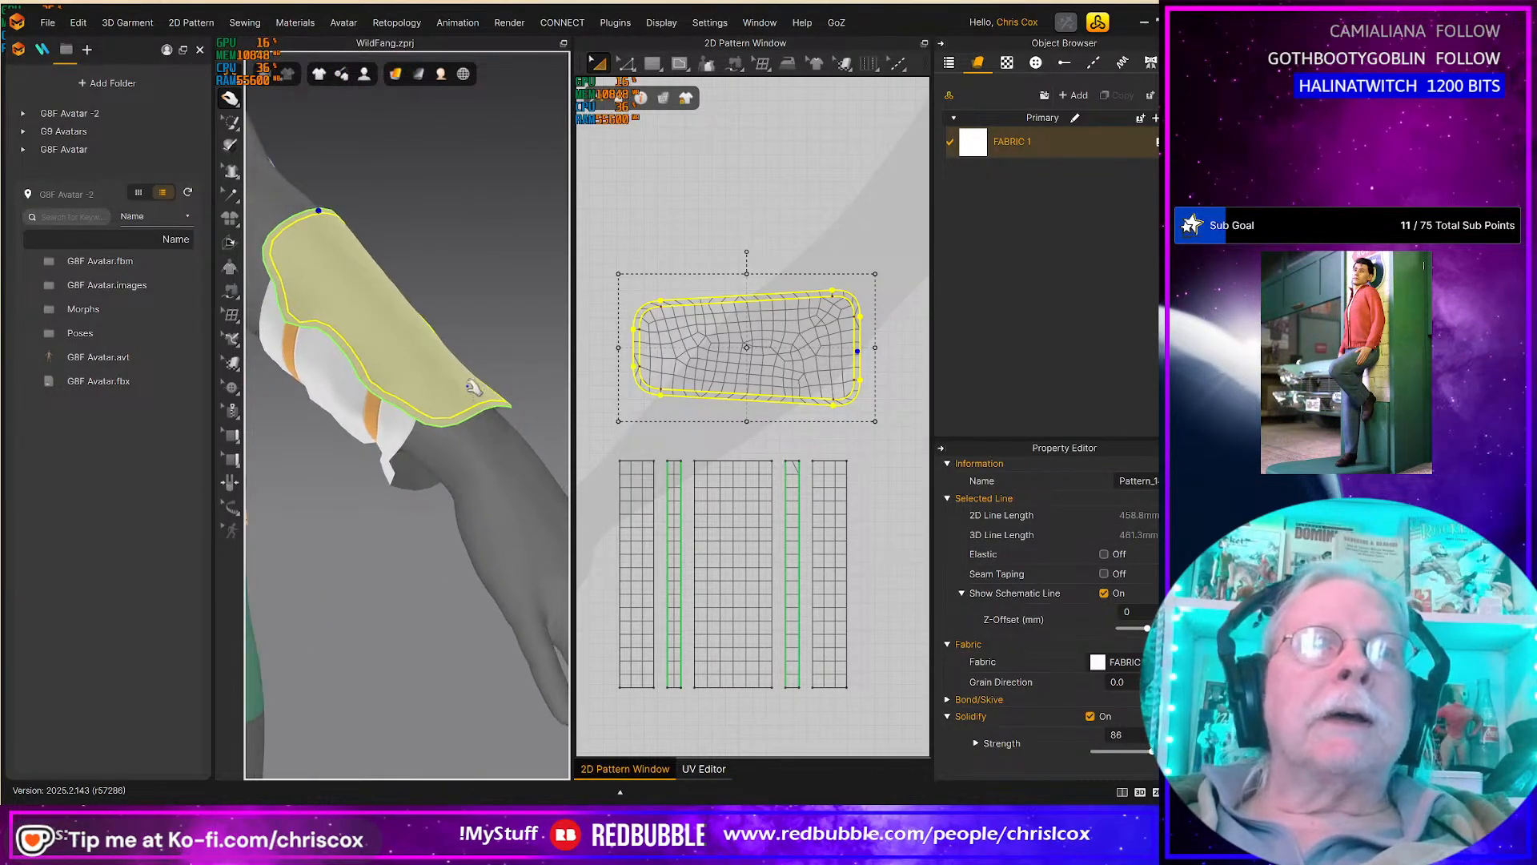
right_click_drag(346, 317, 519, 348)
left_click_drag(518, 349, 447, 308)
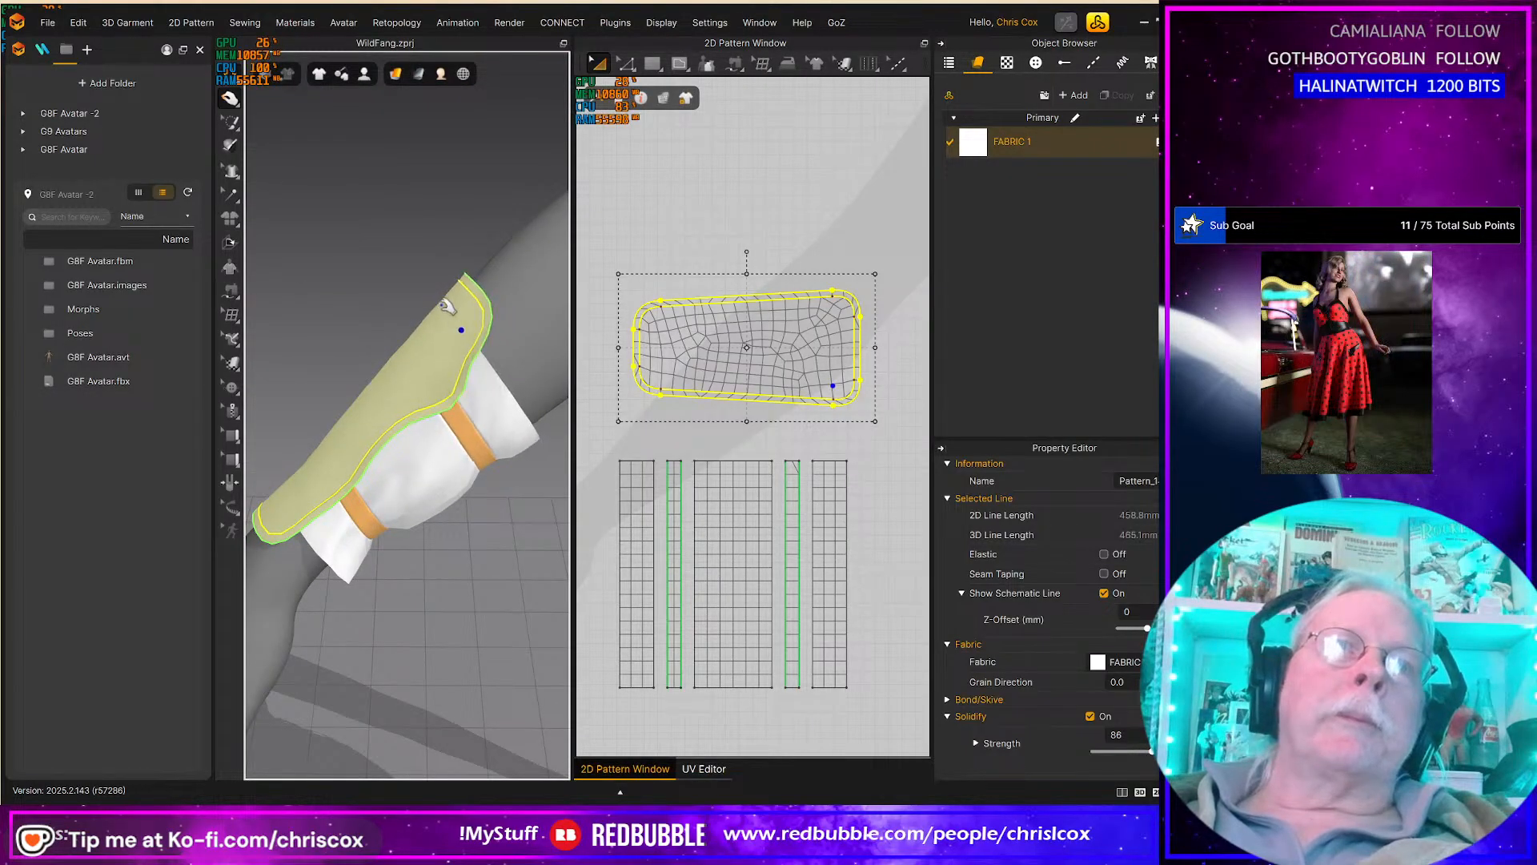
mouse_move(417, 430)
right_mouse_down()
mouse_move(456, 385)
mouse_move(413, 453)
right_mouse_up()
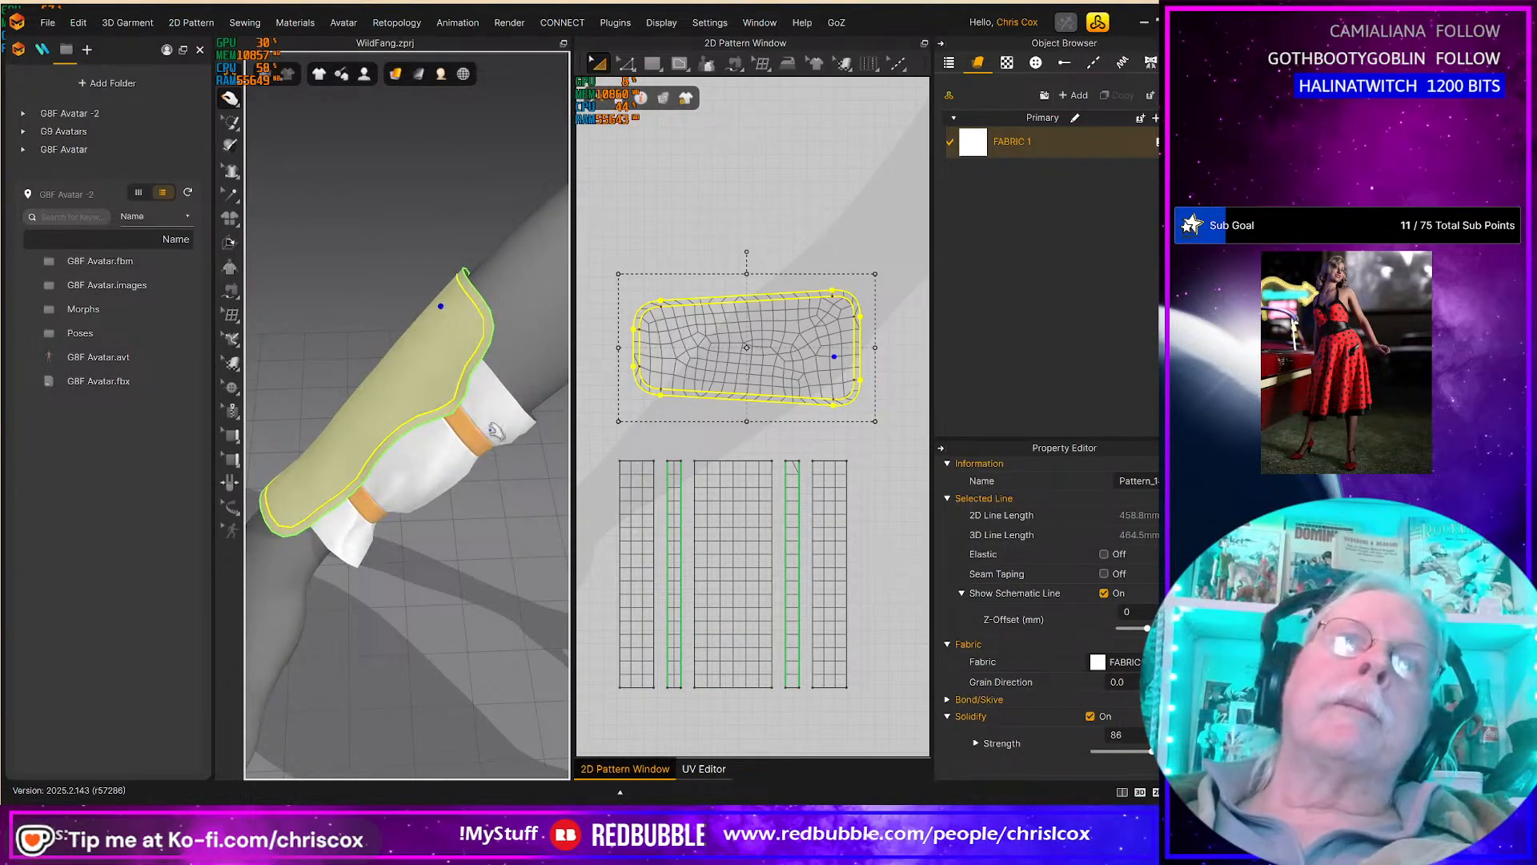
Step: Marquee-select the bracer pattern and make its outline Elastic with ratio 100
left_click(606, 328)
left_click_drag(601, 257, 892, 430)
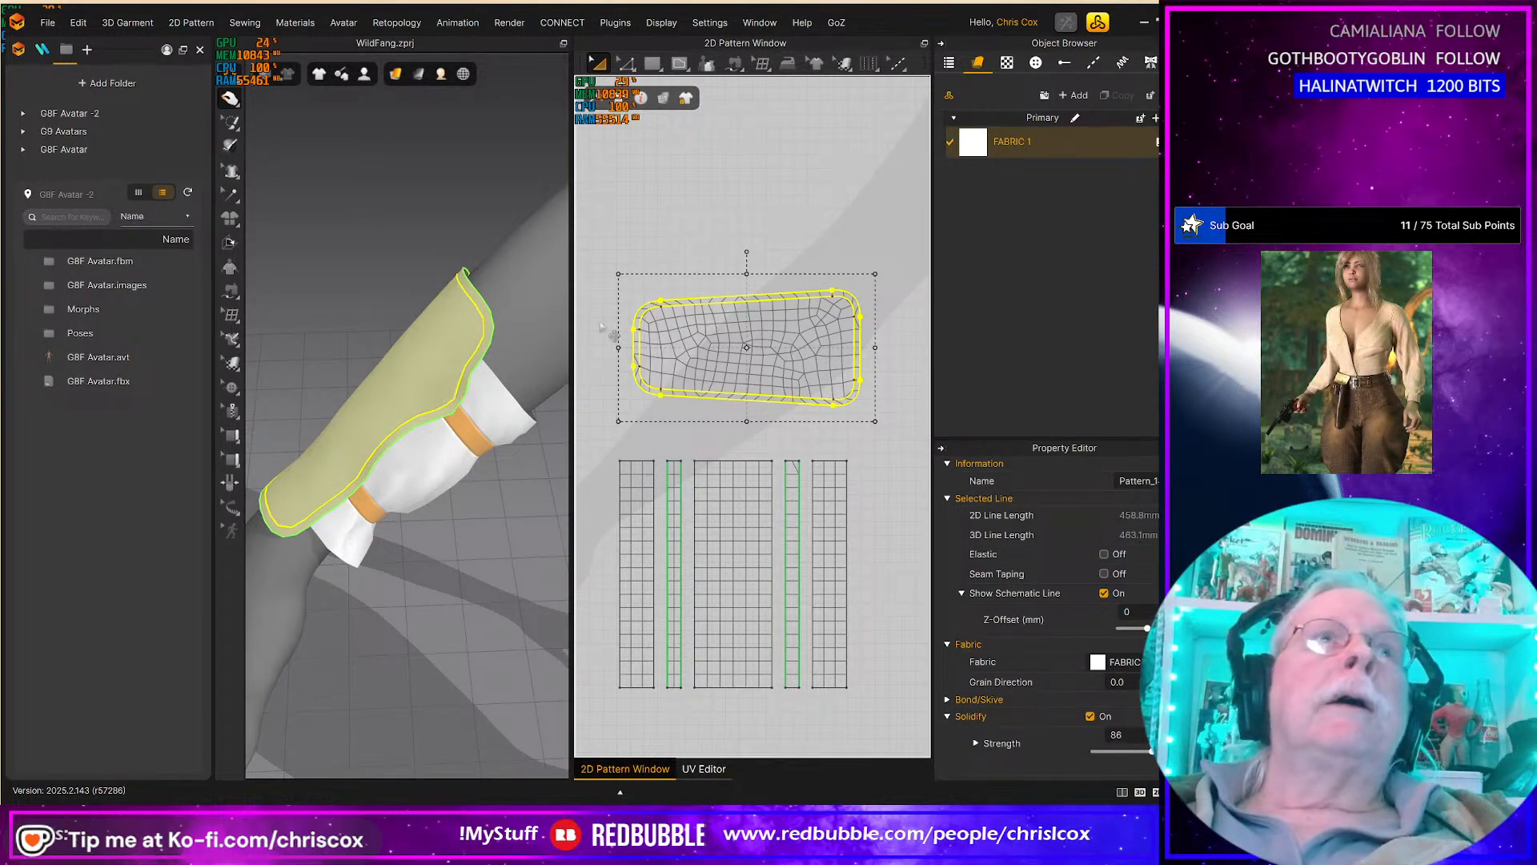
key("q")
left_click(1105, 554)
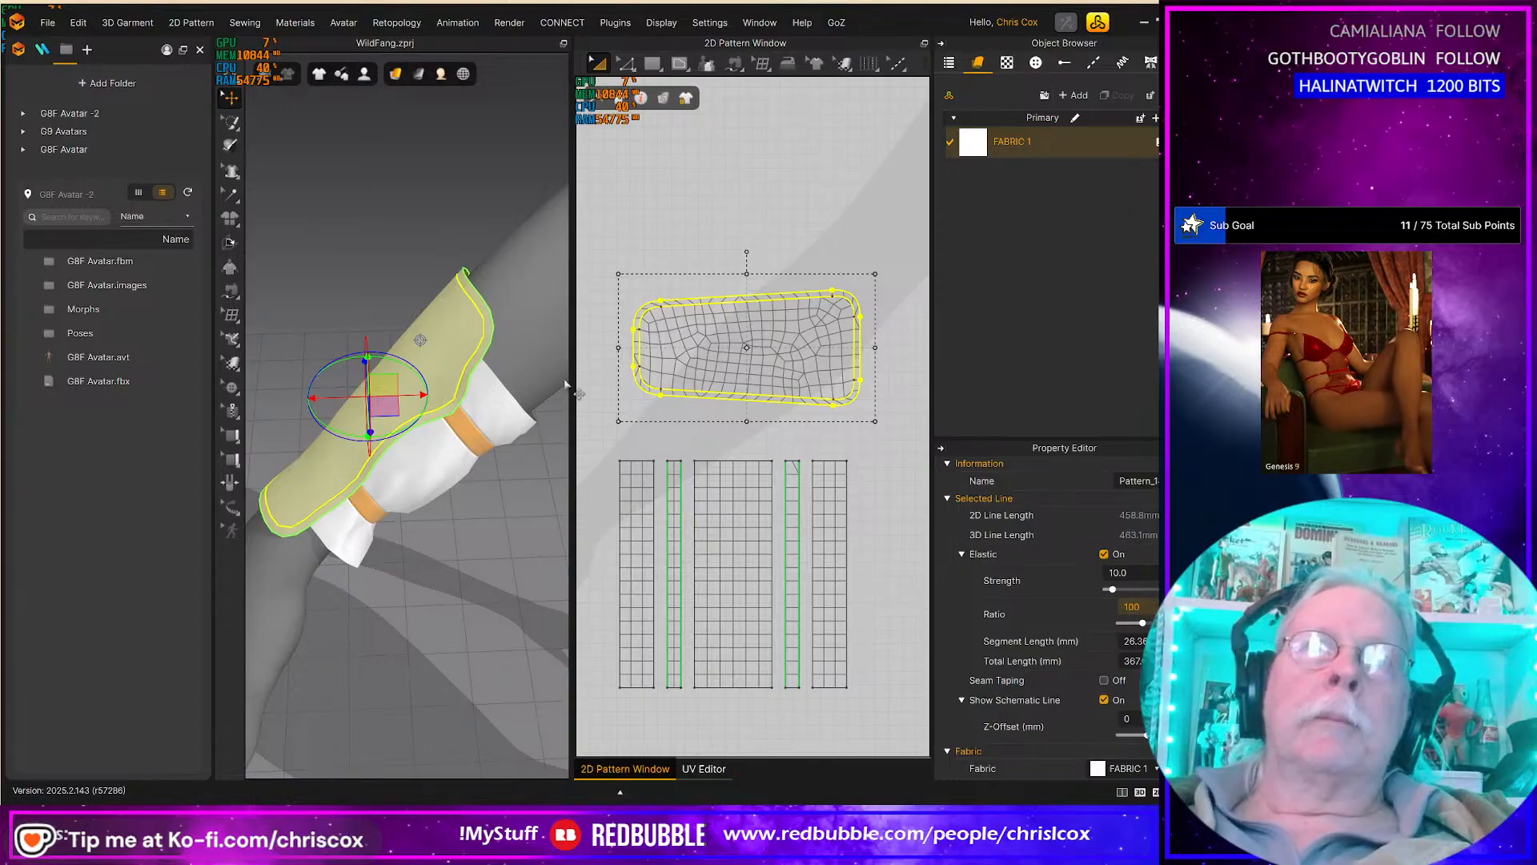
Step: Set the bracer guard's Elastic Strength to 100
left_click(1149, 578)
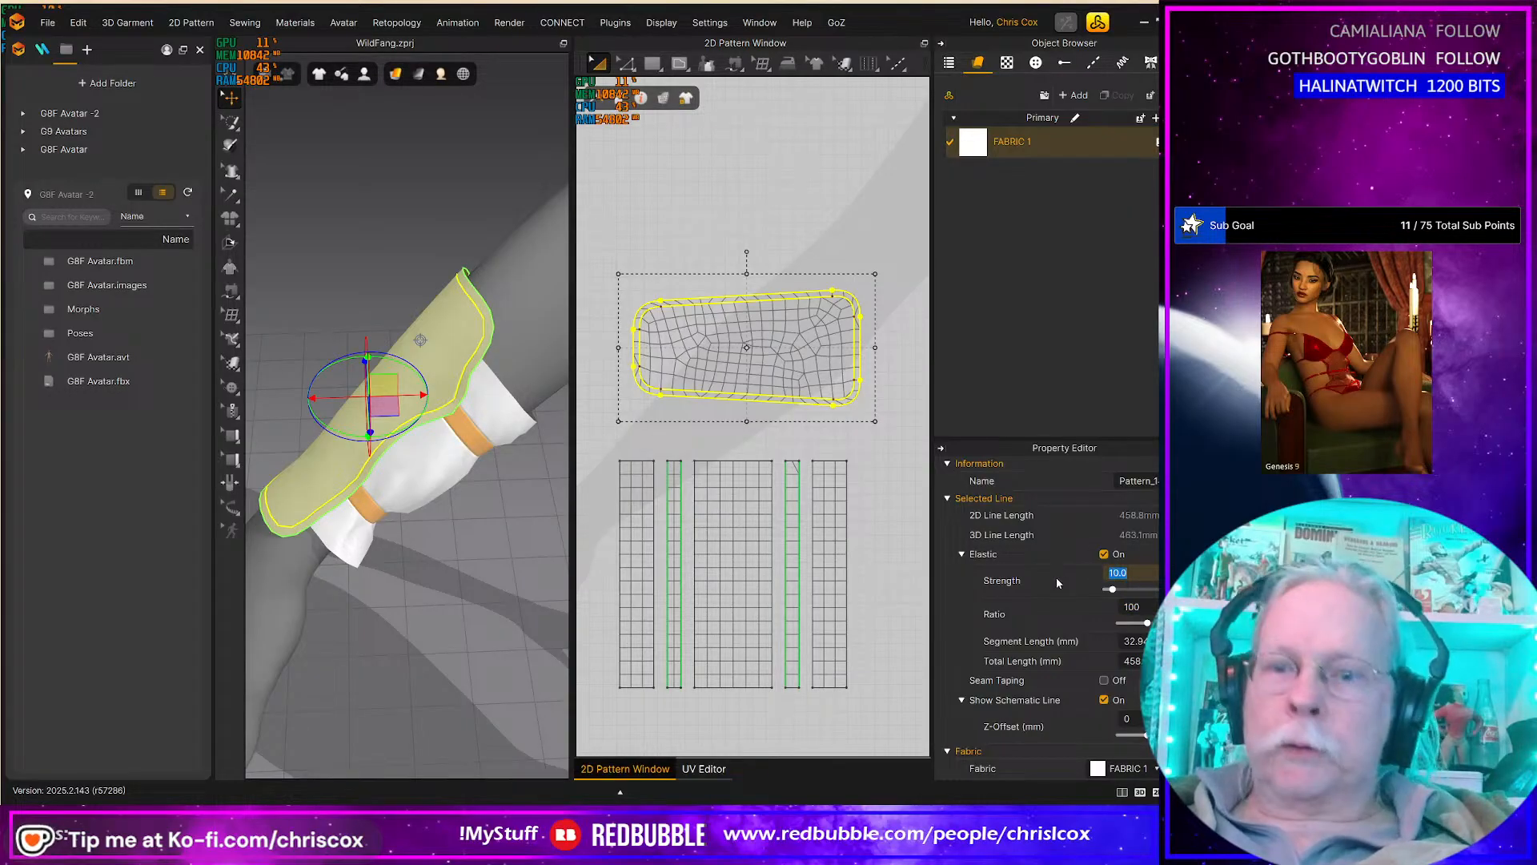
type("100")
key("Return")
Step: Simulate and tug the bracer so it tightens on the wrist, then check from the front view
key("space")
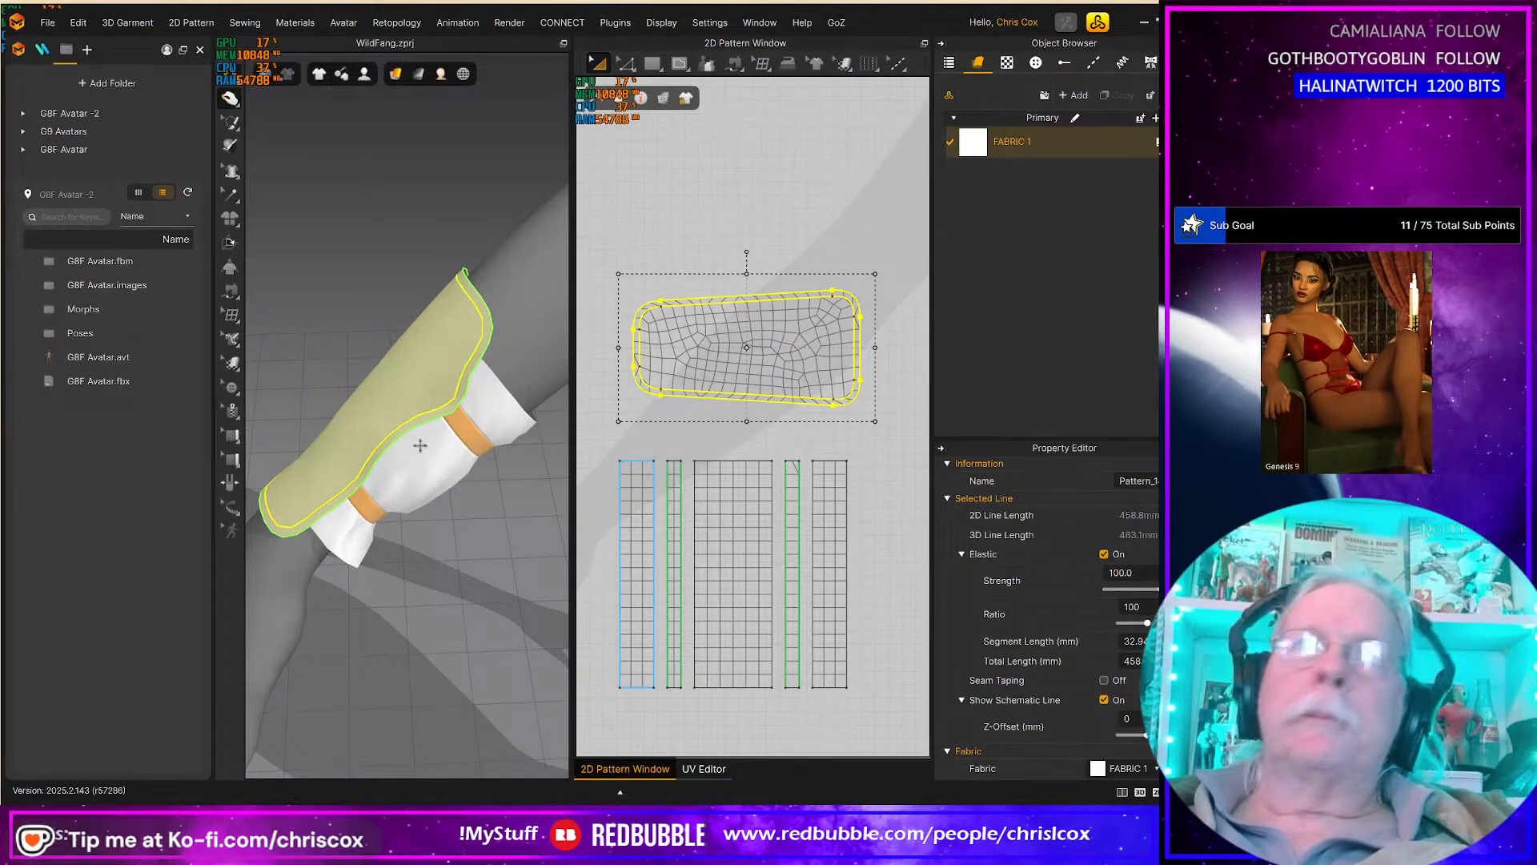
left_click_drag(476, 332, 535, 292)
right_click_drag(472, 479, 573, 440)
left_click(414, 341)
right_click_drag(445, 456, 628, 432)
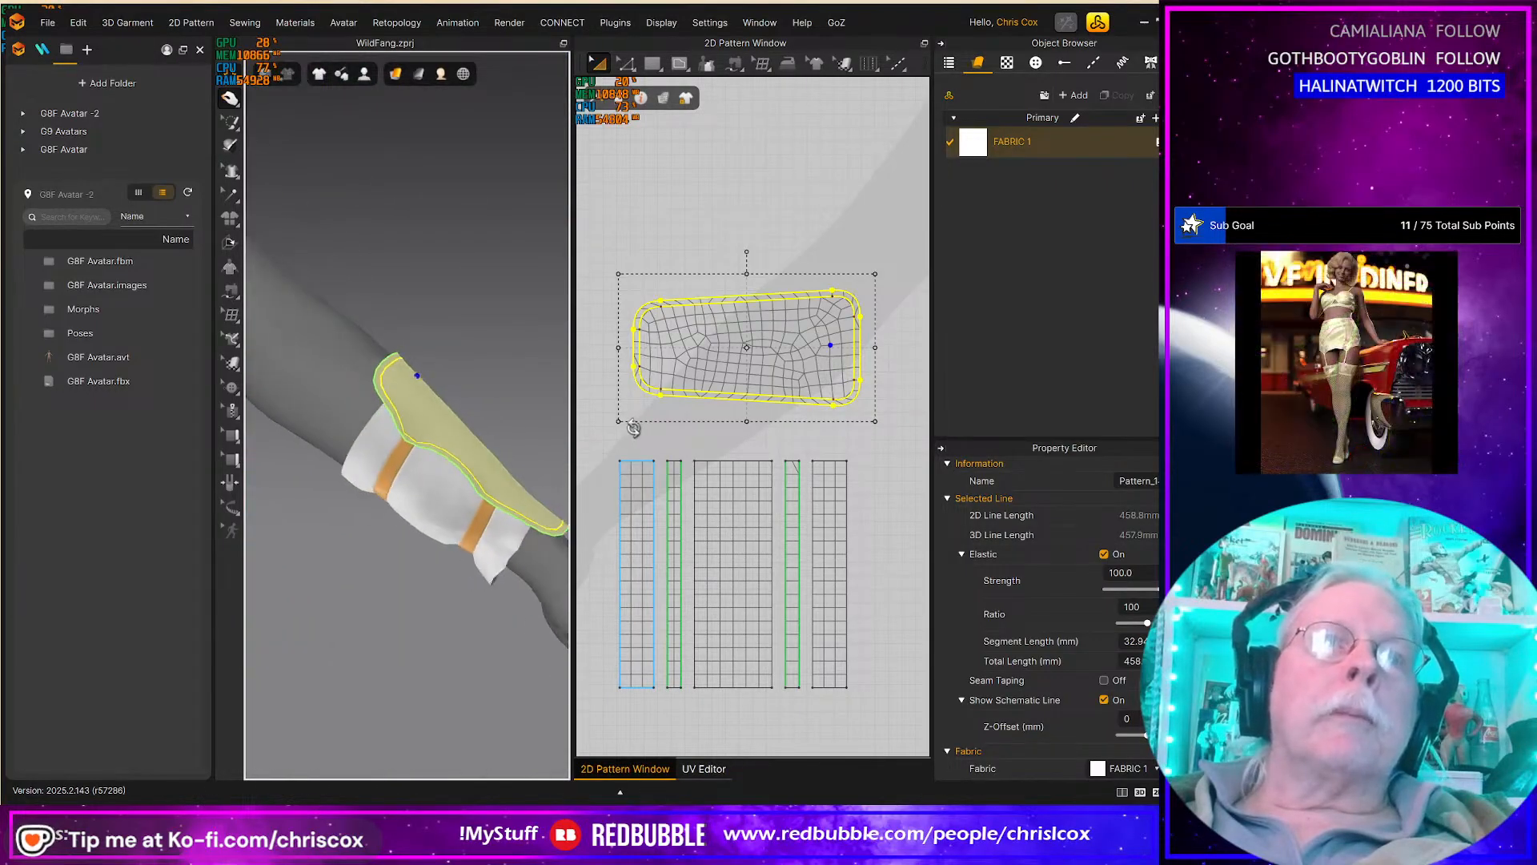
right_click_drag(459, 473, 422, 580)
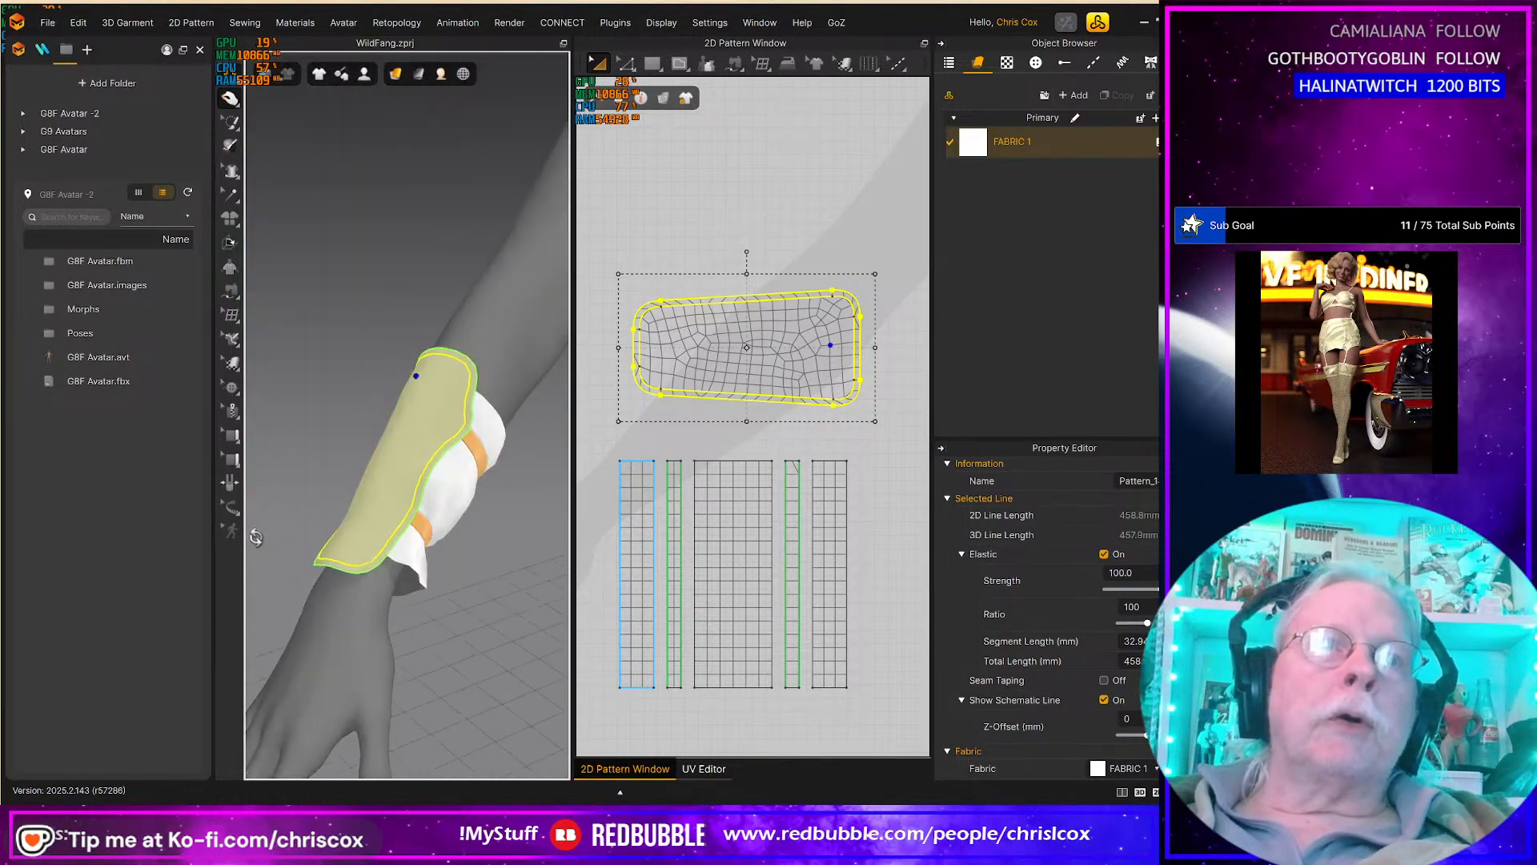
scroll(422, 581, "down", 3)
key("2")
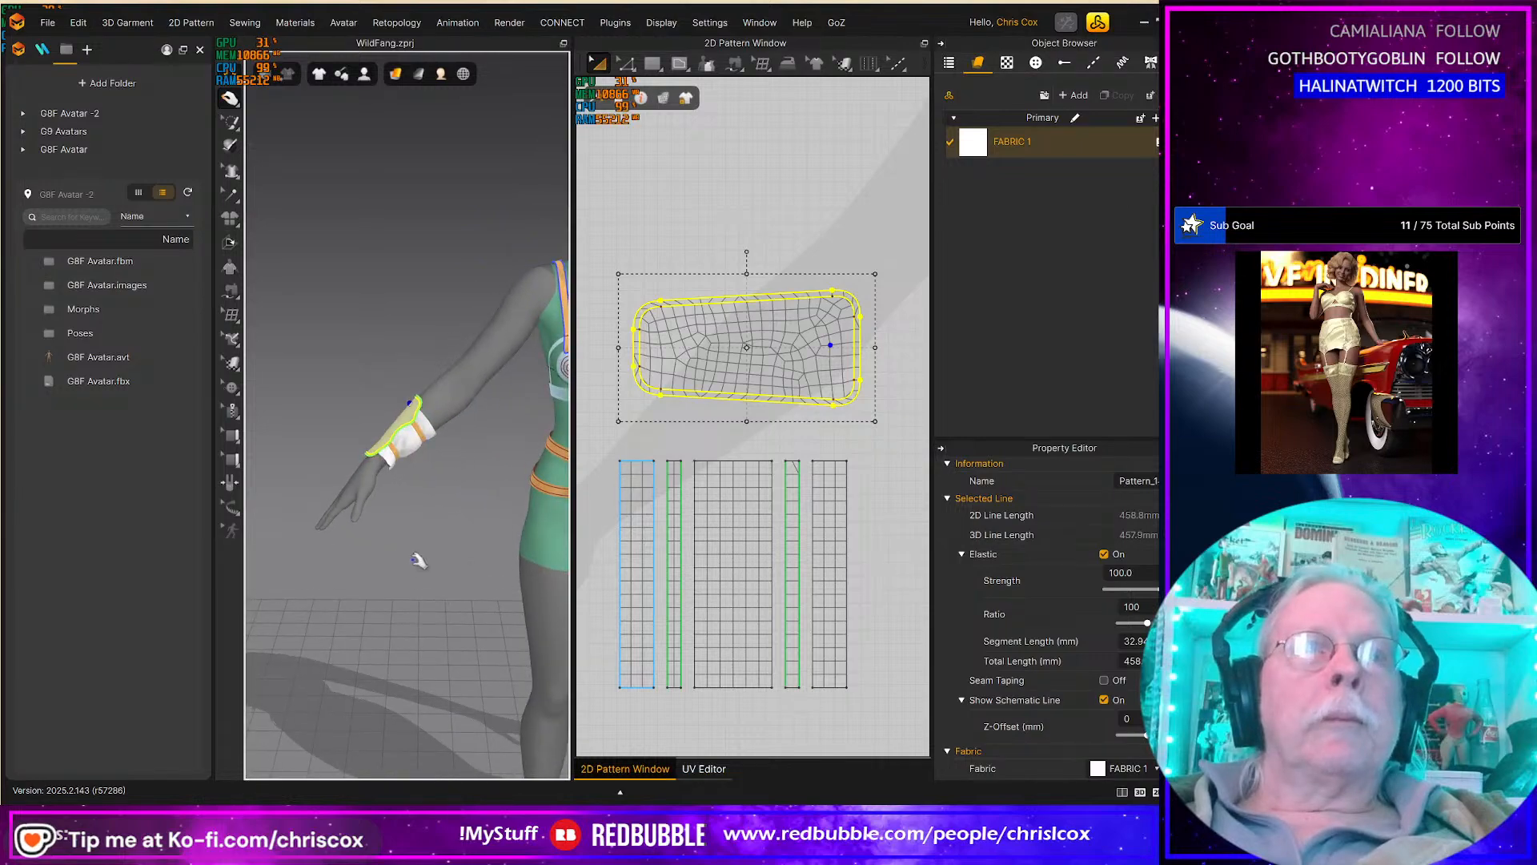
scroll(346, 580, "down", 1)
mouse_move(346, 582)
right_mouse_down()
mouse_move(320, 588)
mouse_move(498, 576)
mouse_move(511, 559)
mouse_move(346, 562)
mouse_move(419, 549)
mouse_move(353, 662)
mouse_move(344, 572)
right_mouse_up()
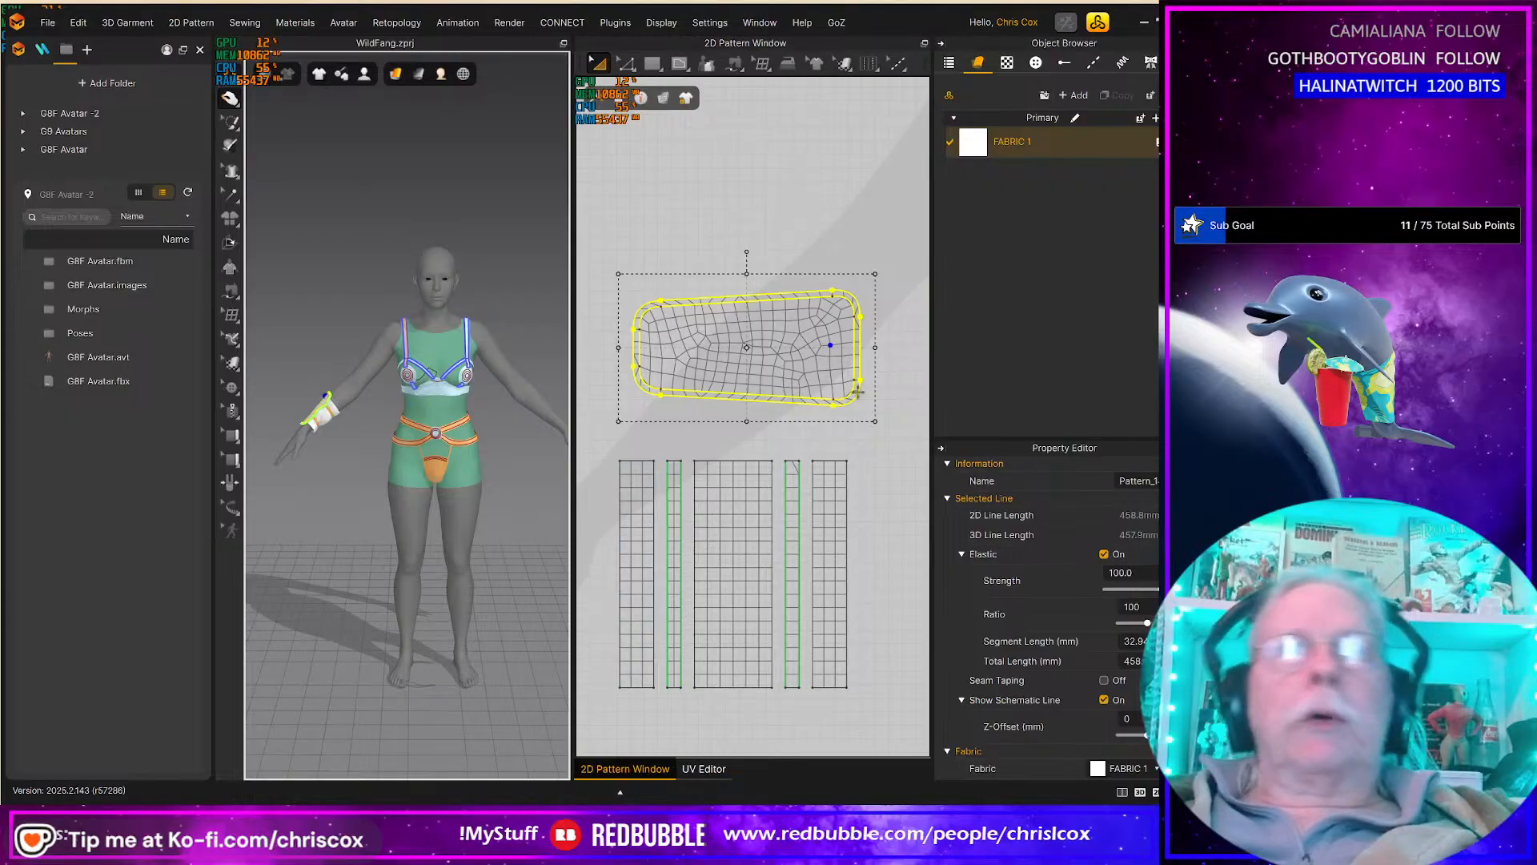
Step: Line up the grid strips beside the green strip and shift the group up and right
scroll(789, 425, "down", 4)
scroll(809, 481, "up", 5)
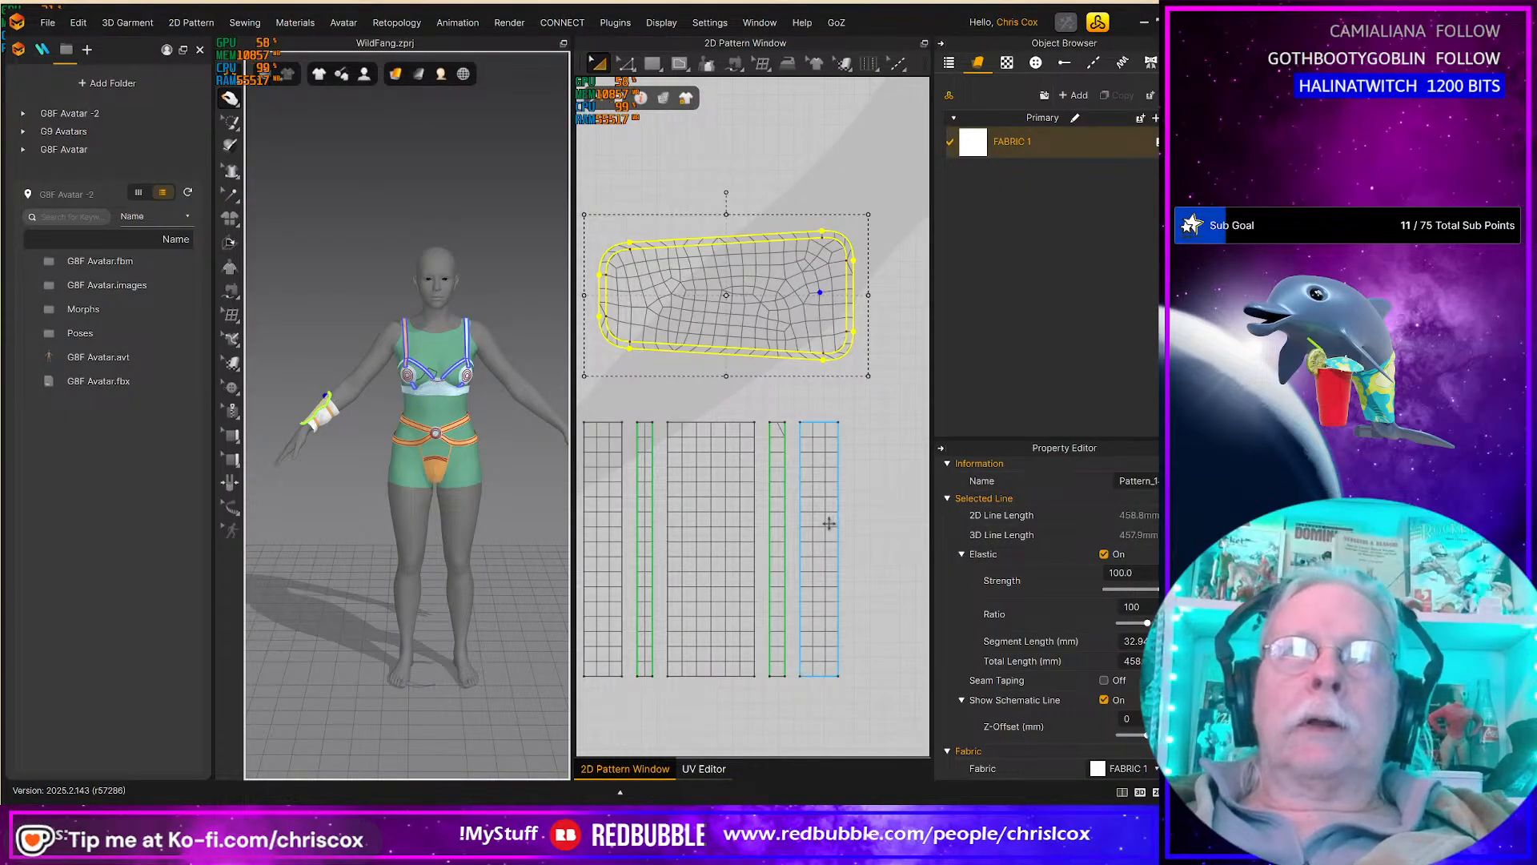
left_click(832, 521)
left_click_drag(833, 524, 817, 524)
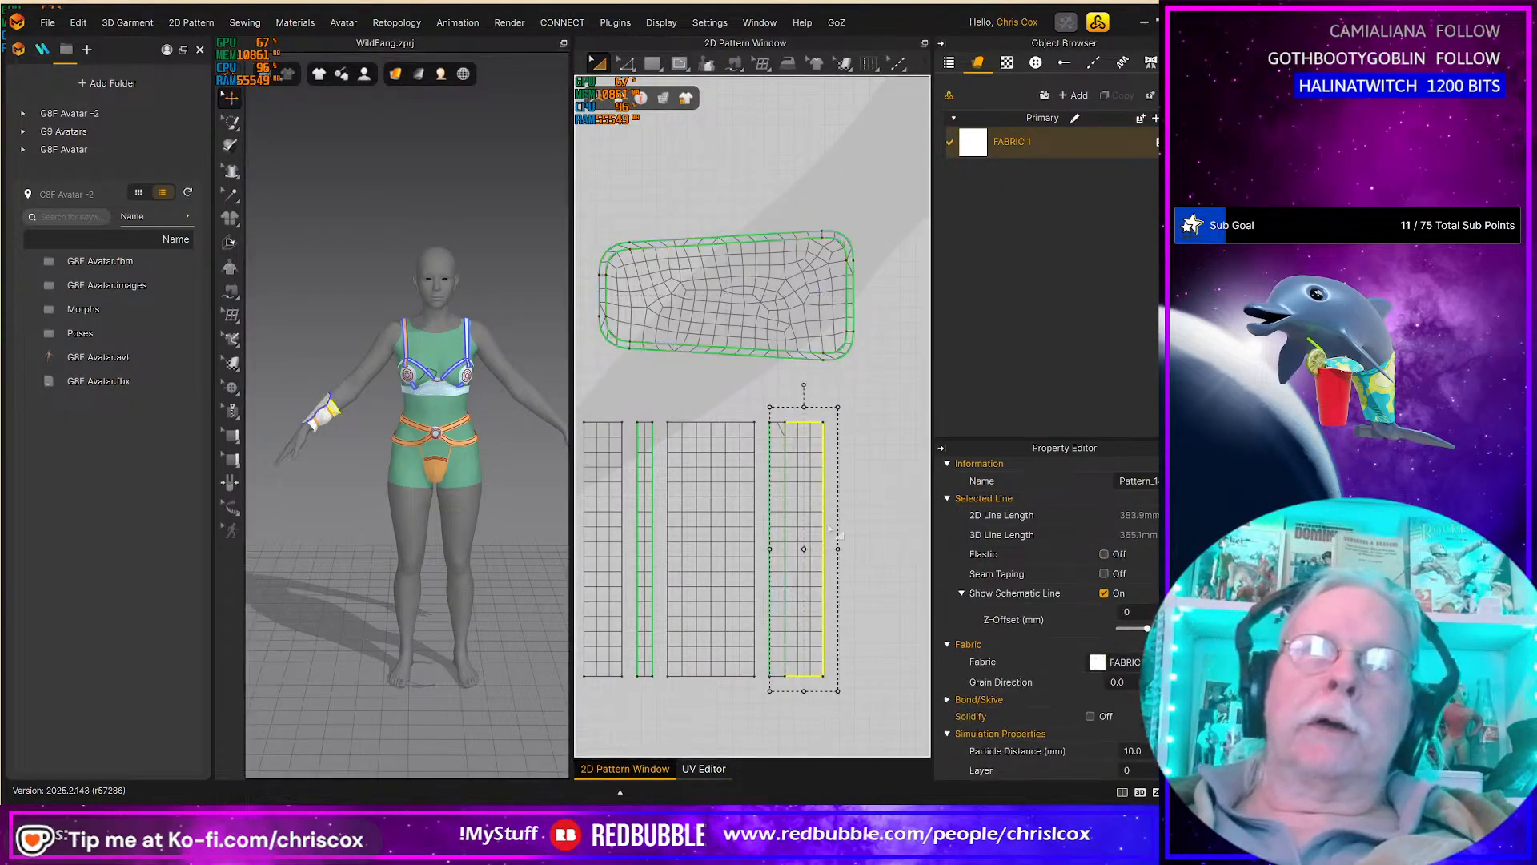
left_click(778, 532, "shift")
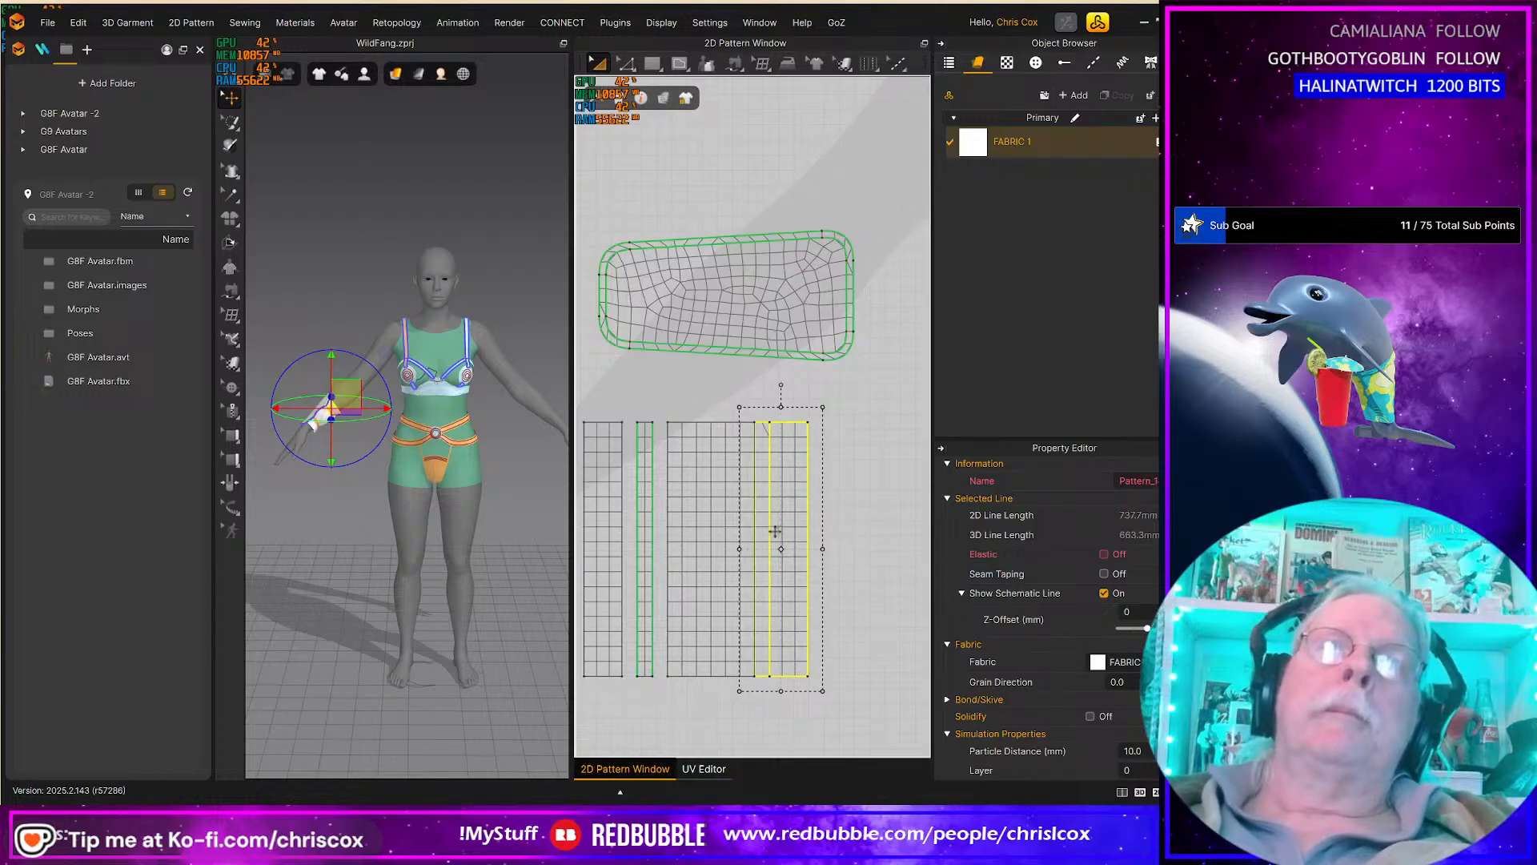
left_click(704, 535, "shift")
left_click_drag(725, 527, 709, 523)
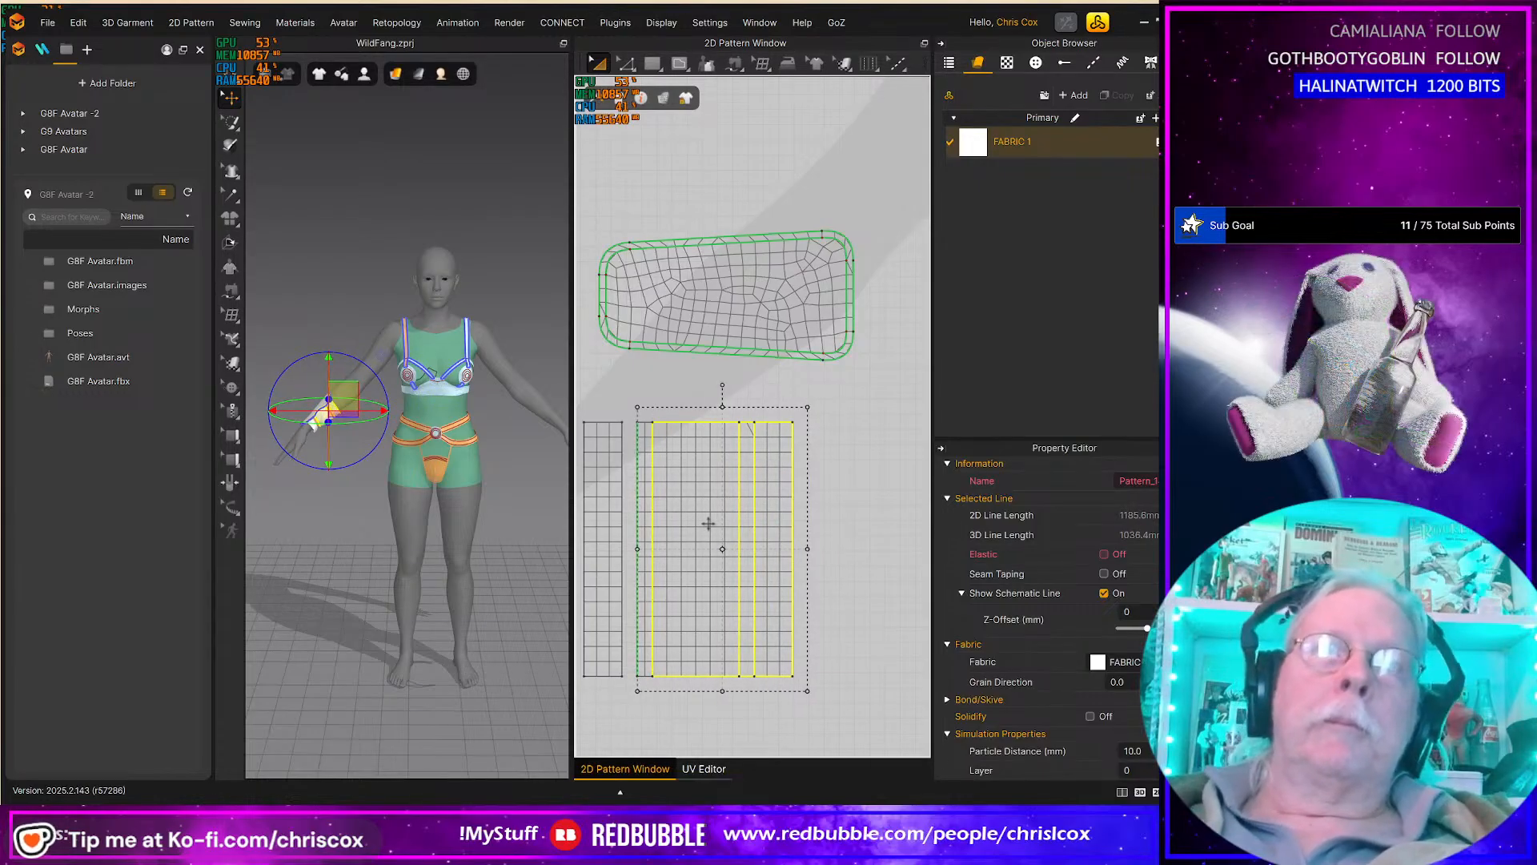
left_click(644, 535, "shift")
key("Left")
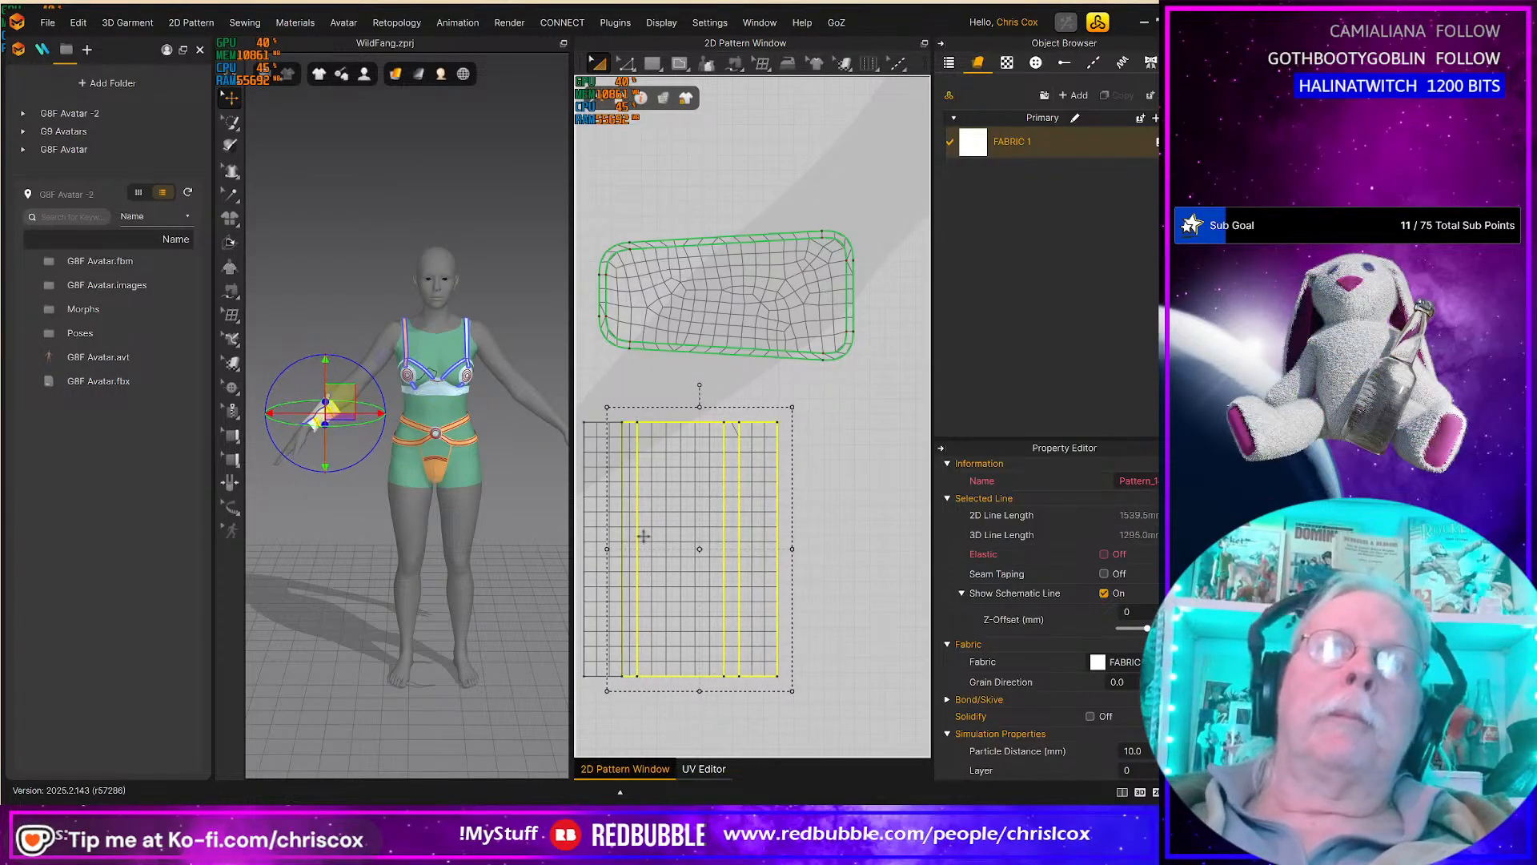
left_click(586, 517, "shift")
left_click_drag(590, 515, 635, 476)
Step: Move both arm-band pieces and the long strip up and to the right
scroll(720, 575, "down", 3)
scroll(721, 575, "down", 3)
middle_click_drag(767, 599, 705, 563)
left_click_drag(796, 626, 599, 413)
left_click_drag(676, 457, 718, 334)
scroll(698, 409, "up", 5)
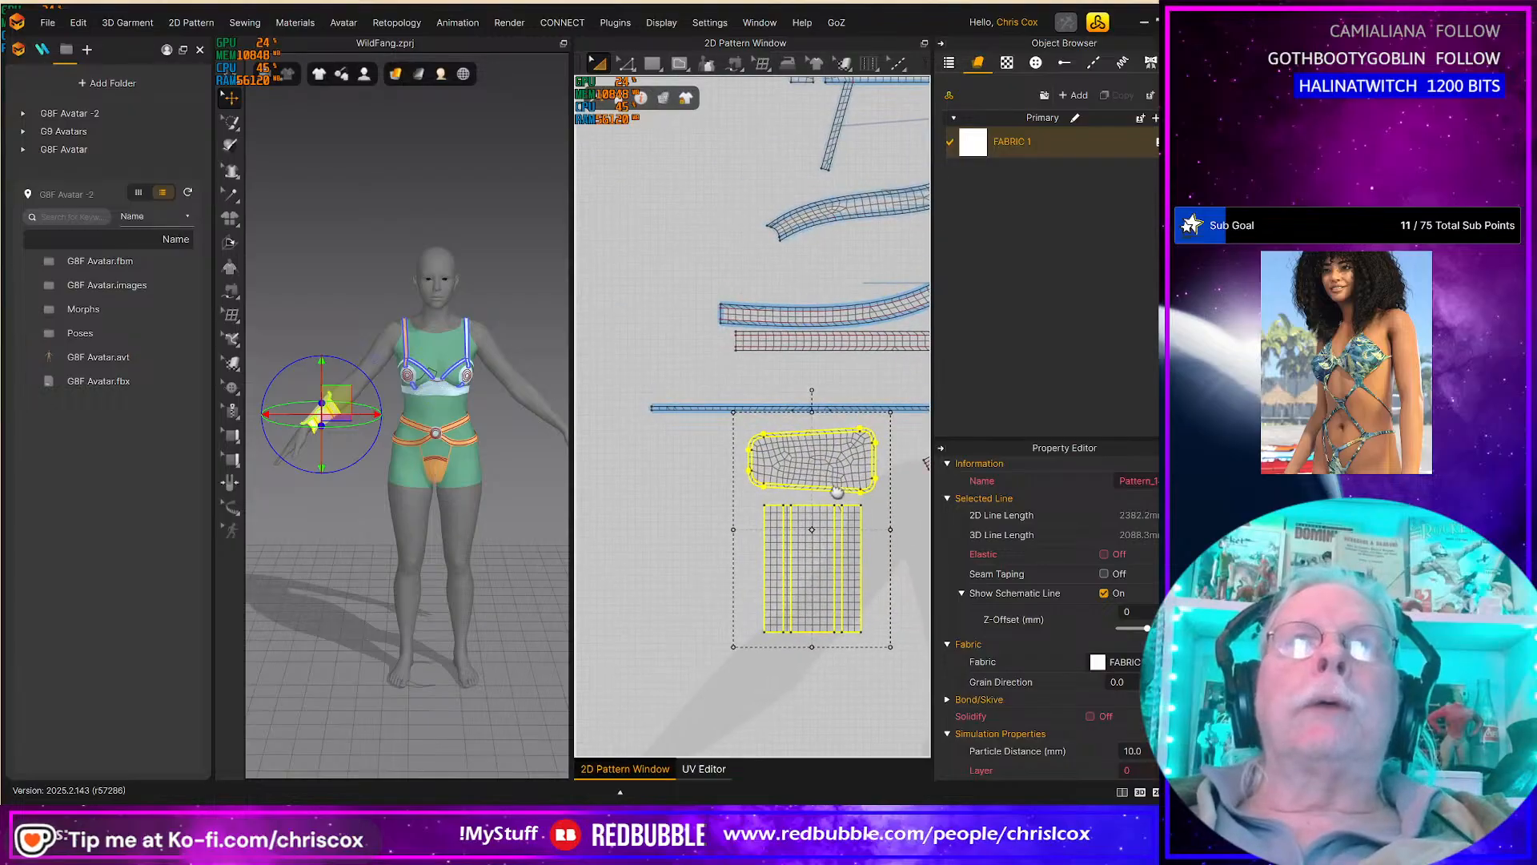
left_click_drag(680, 408, 751, 398)
Step: Shift the right strip piece slightly to the left
scroll(751, 398, "down", 5)
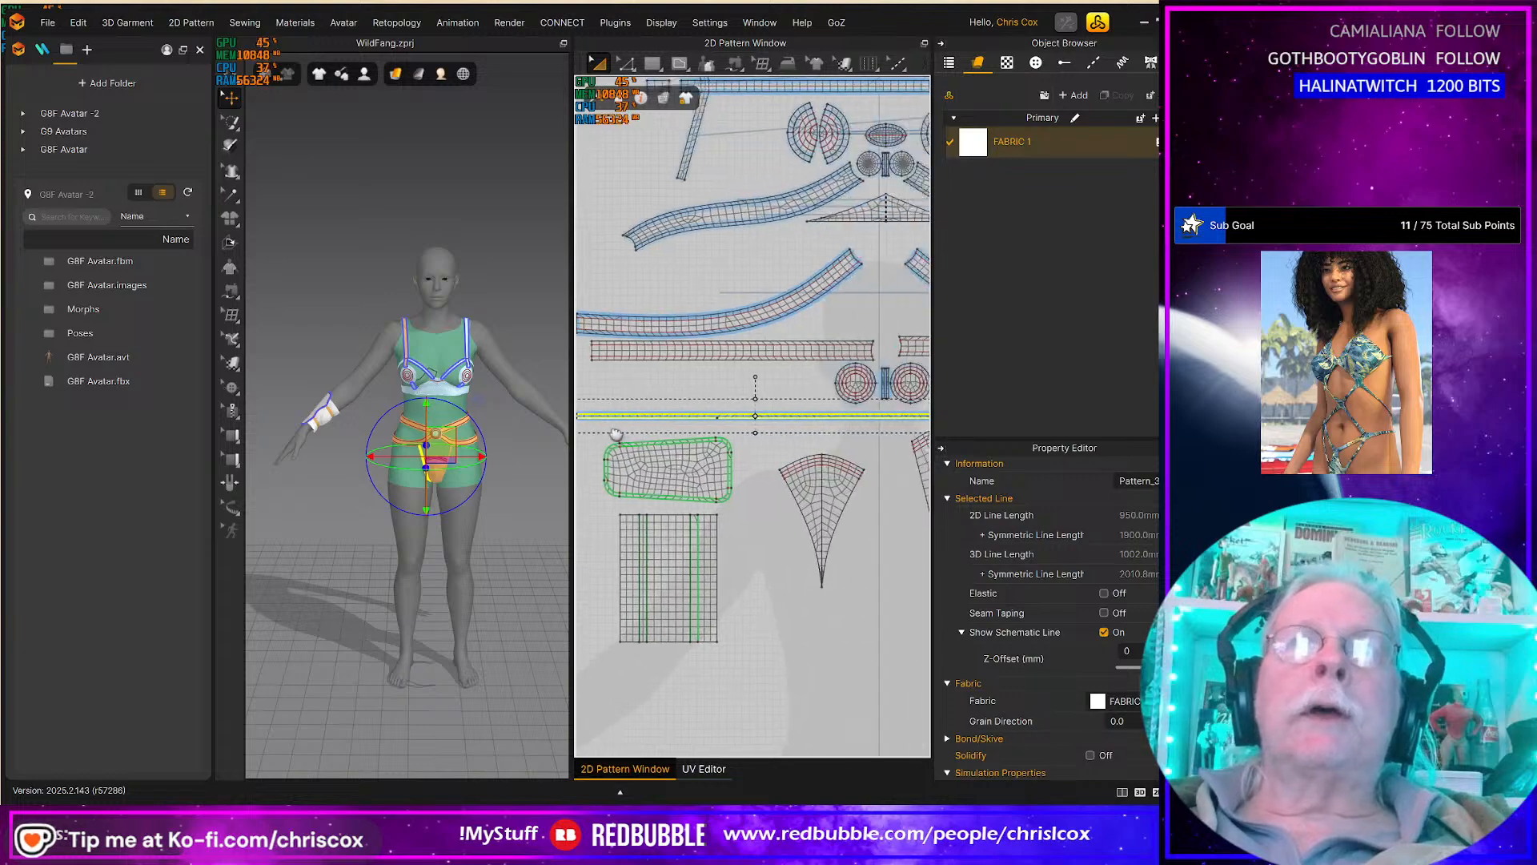
scroll(801, 469, "down", 4)
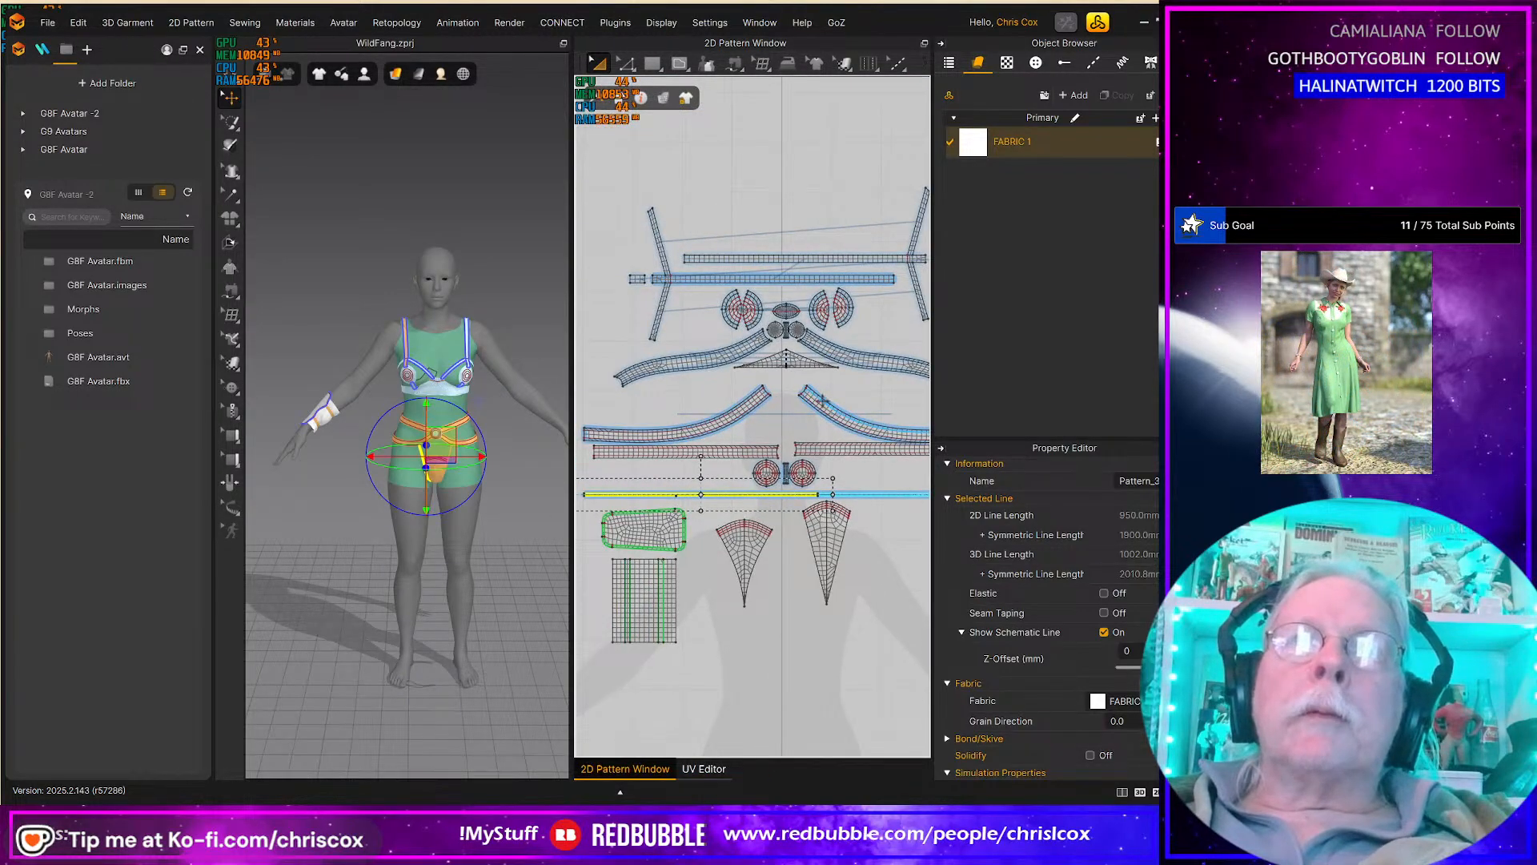
scroll(804, 450, "up", 5)
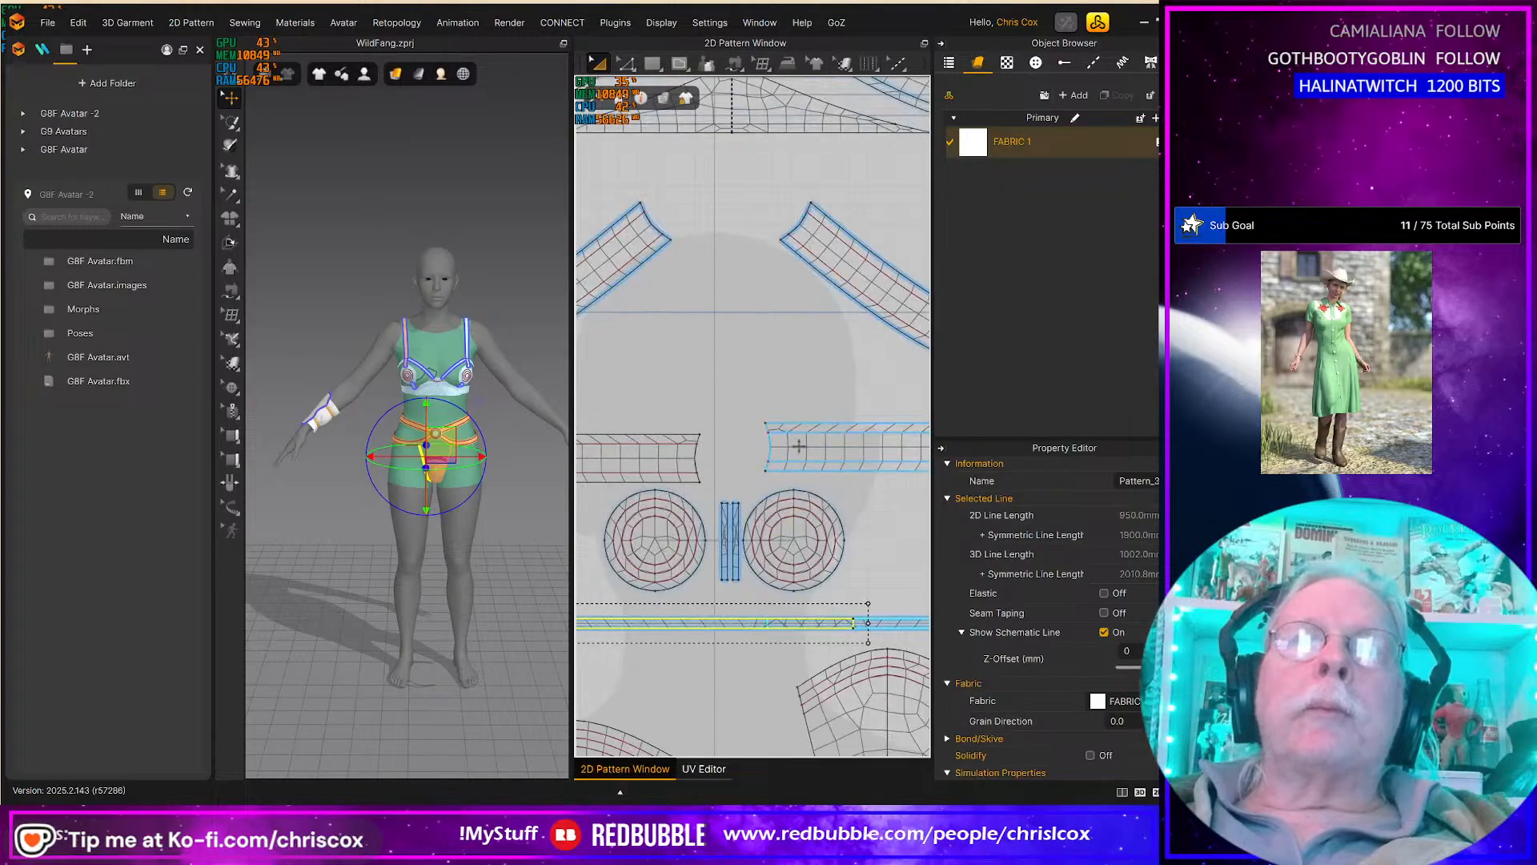
left_click(775, 426)
left_click_drag(750, 435, 749, 435)
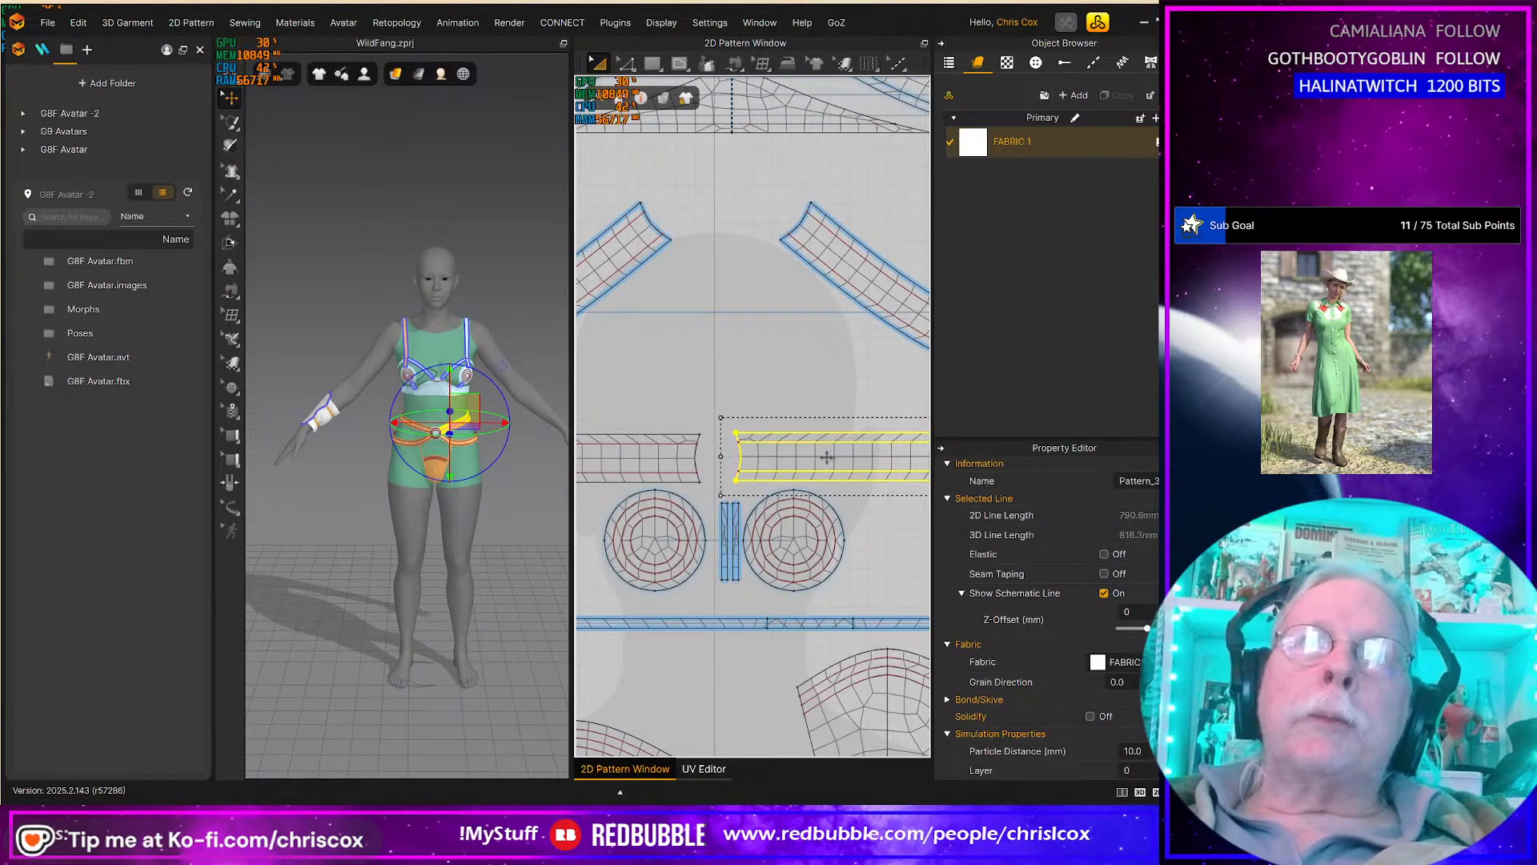
Step: Align the long bottom strip with the snap guide, nudging it down toward the blue strip
scroll(832, 456, "down", 4)
middle_click_drag(836, 457, 626, 431)
left_click_drag(766, 506, 751, 494)
middle_click_drag(925, 491, 698, 513)
left_click_drag(734, 509, 672, 507)
middle_click_drag(635, 556, 865, 573)
scroll(854, 586, "up", 4)
scroll(853, 586, "up", 3)
key("Down")
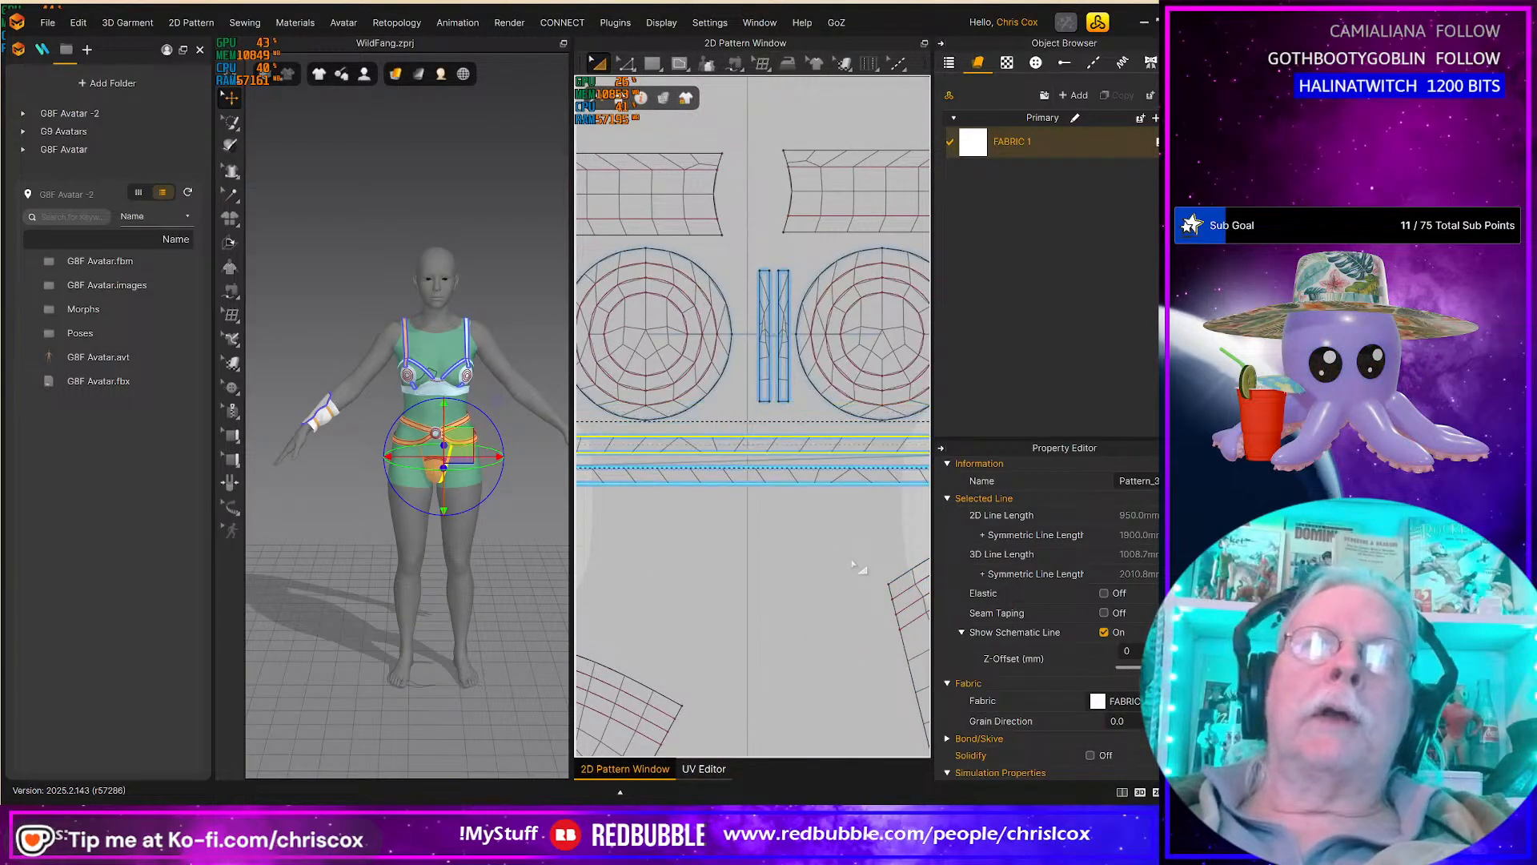
scroll(702, 603, "down", 6)
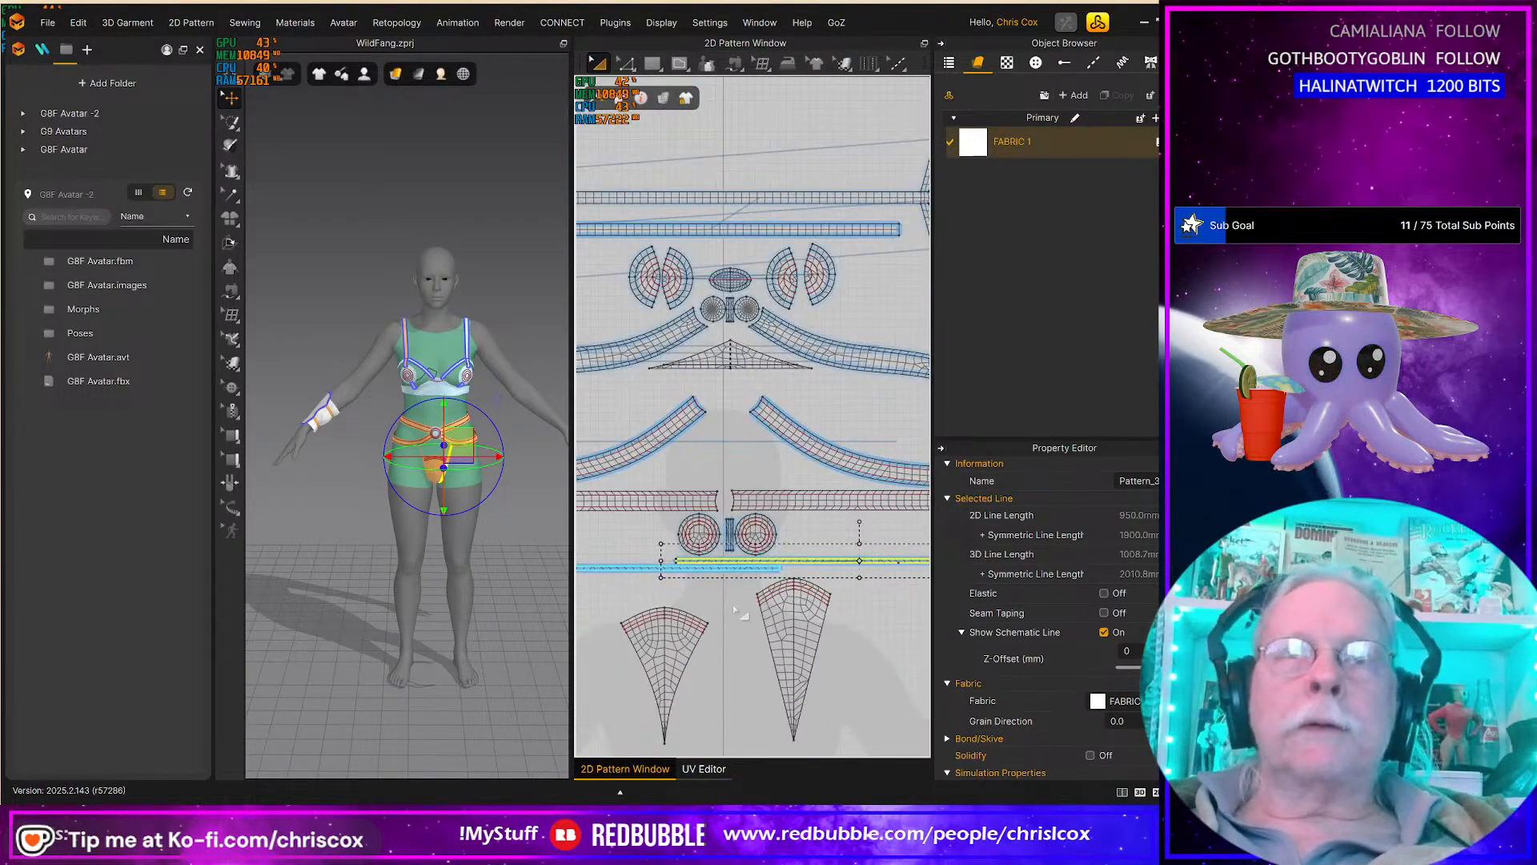
Step: Nudge the left triangular piece up and right, then select the wristband pieces
left_click_drag(721, 703, 606, 543)
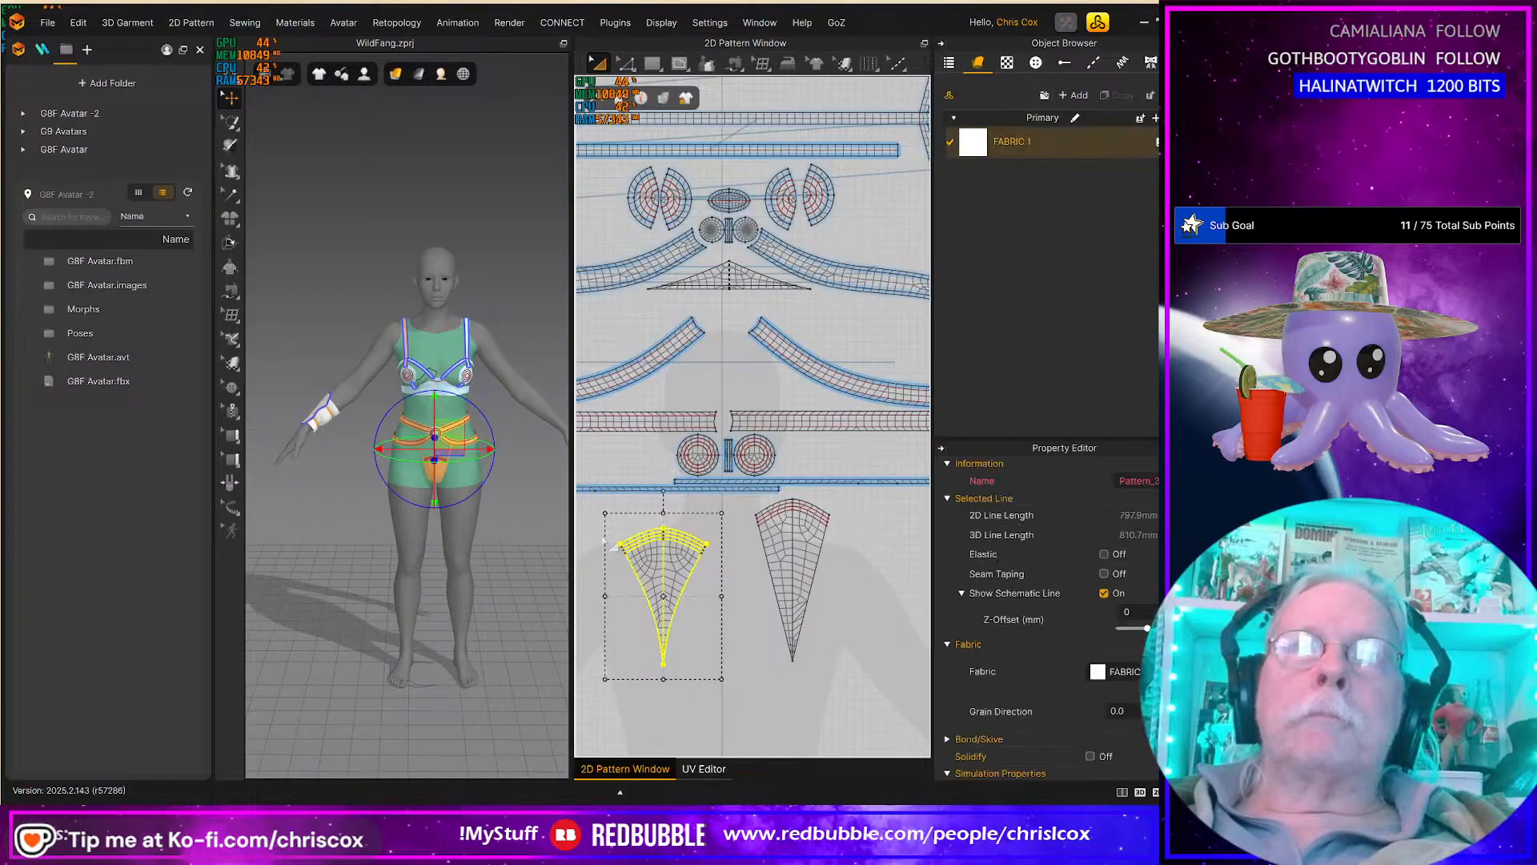
key("Up")
key("Up")
key("Up")
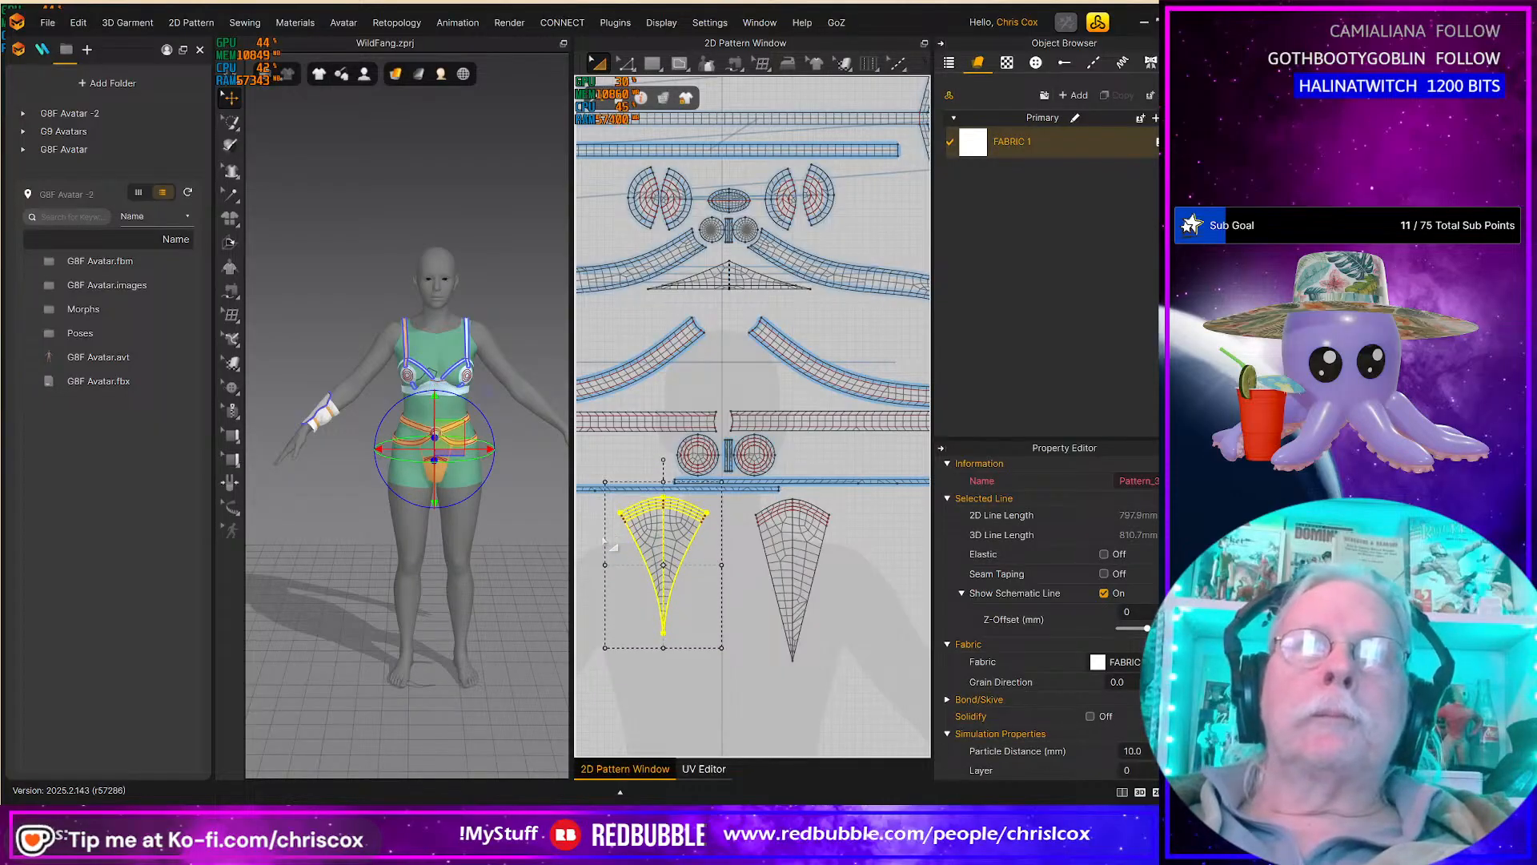
key("Right")
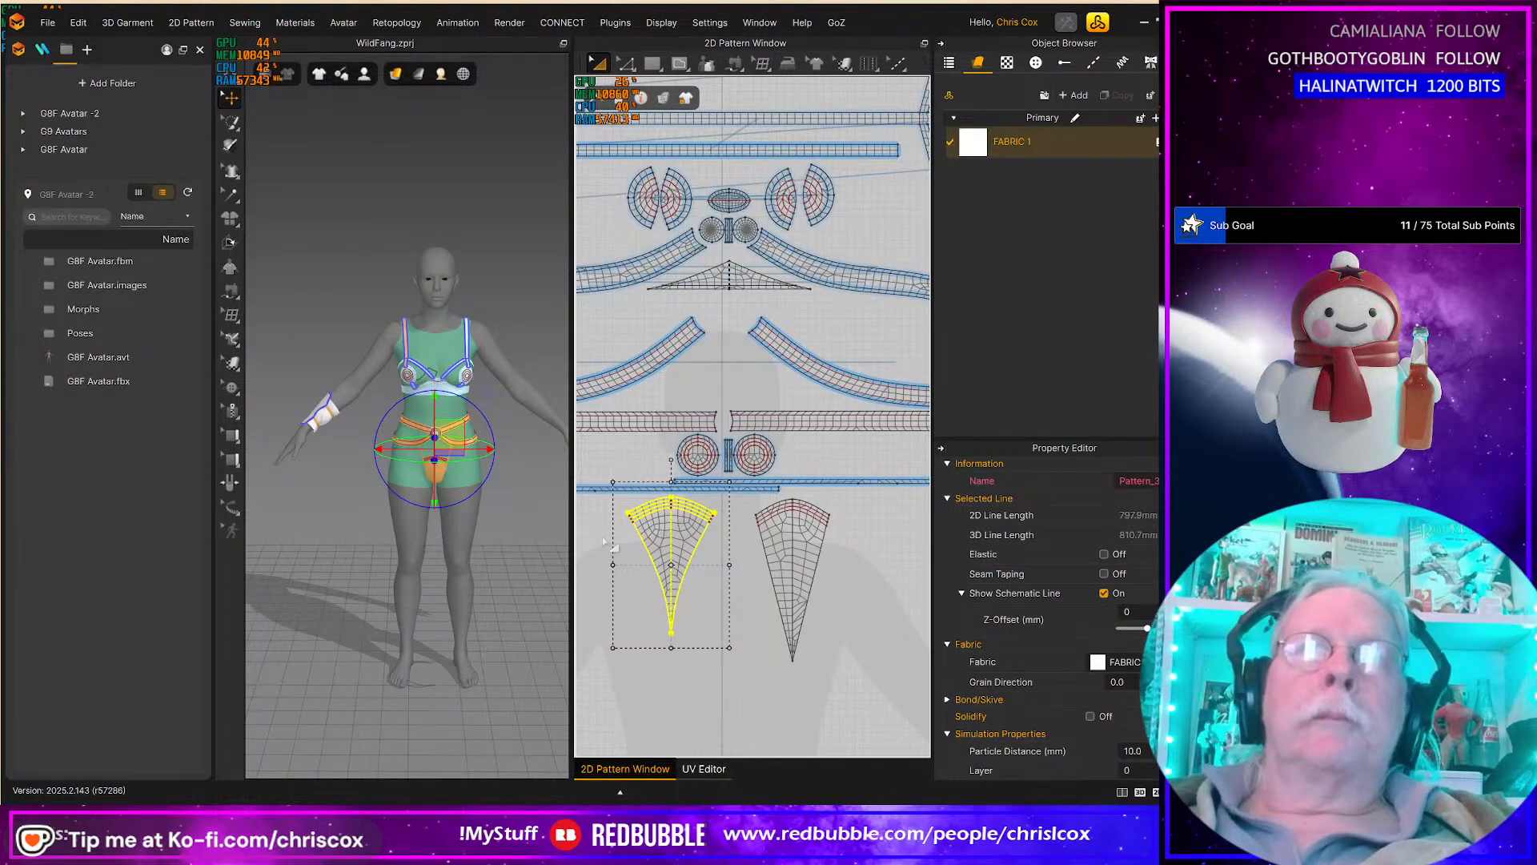
middle_click_drag(700, 609, 955, 577)
middle_click_drag(795, 620, 730, 614)
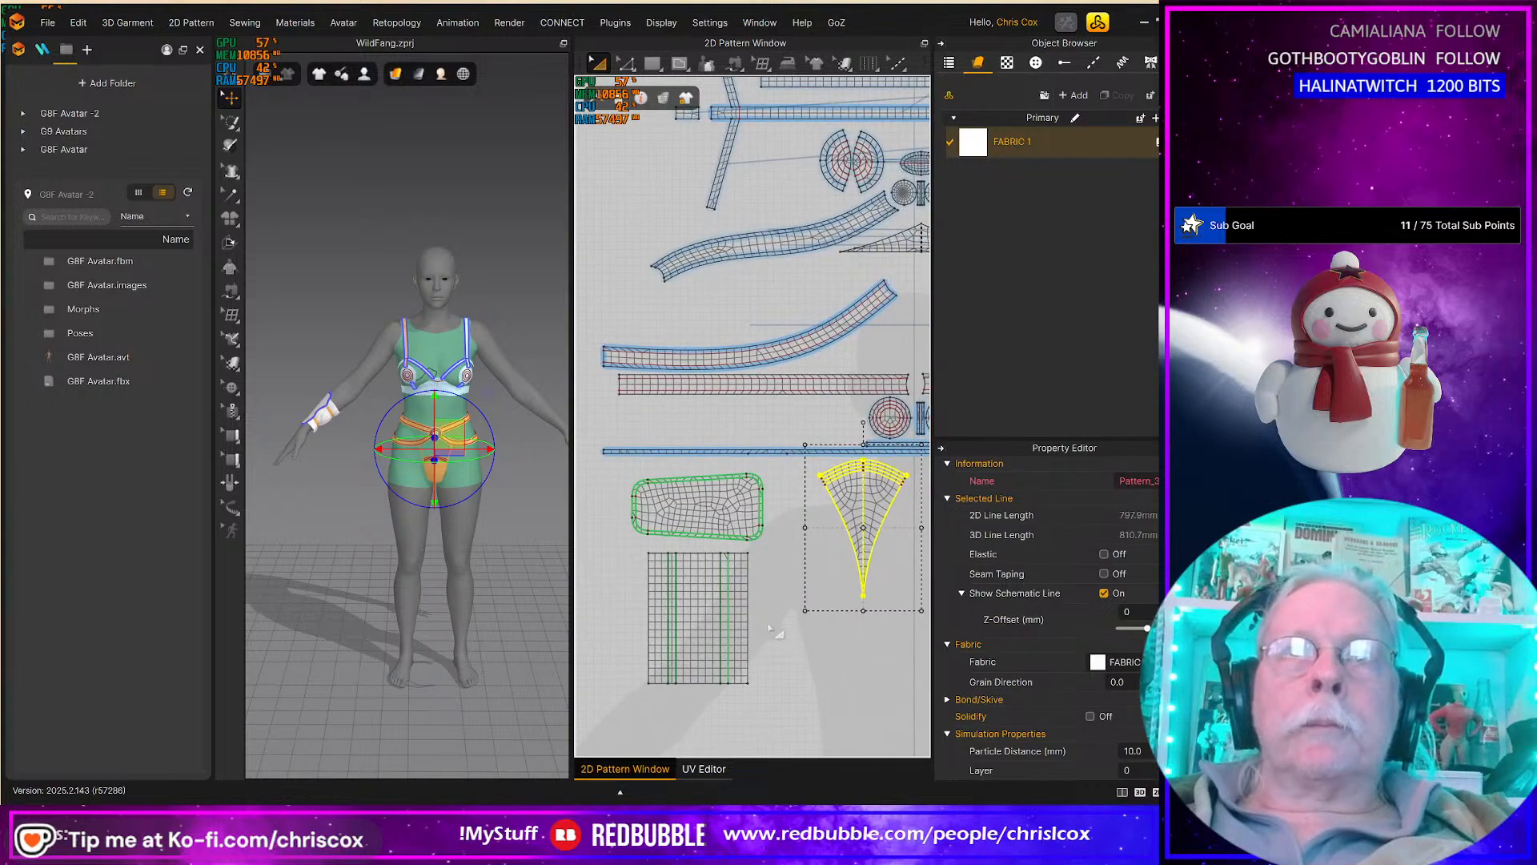
scroll(790, 655, "down", 2)
middle_click_drag(791, 658, 712, 608)
left_click(657, 611)
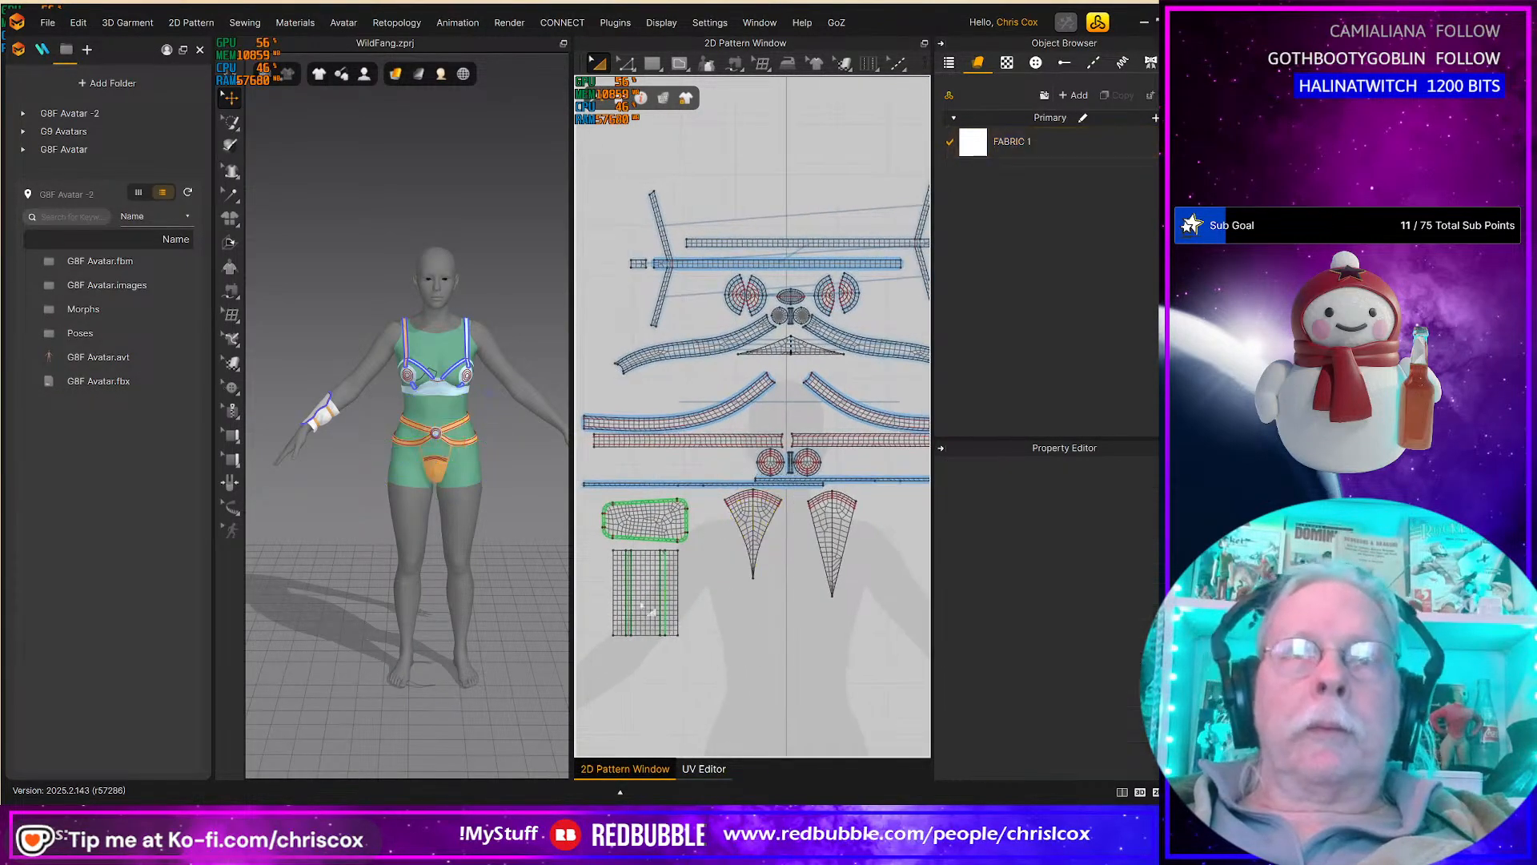
scroll(657, 609, "down", 4)
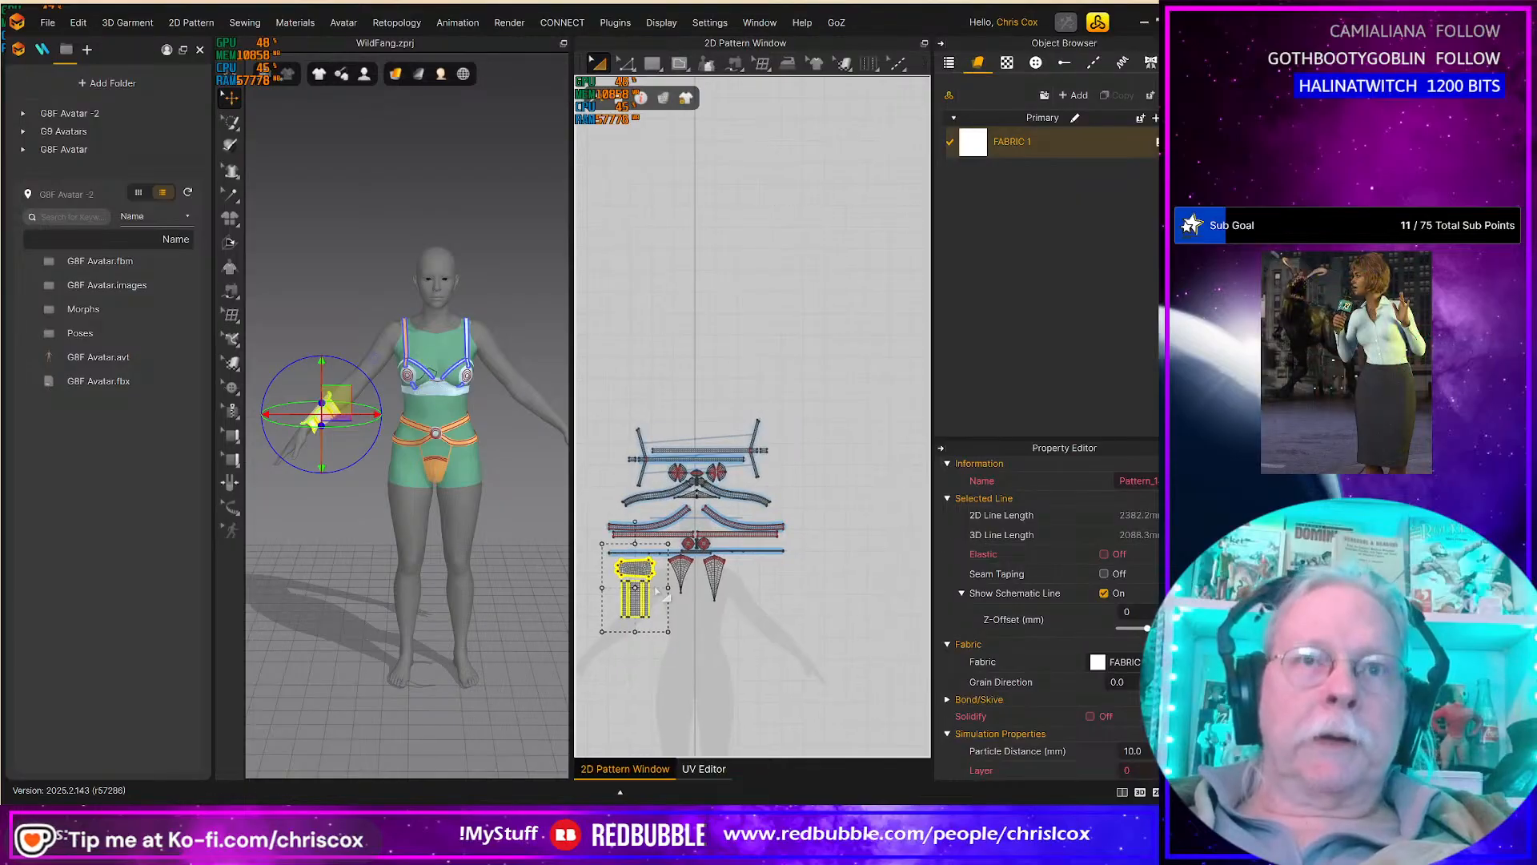
Step: Clone the wristband pieces as a symmetric pattern and place the copy on the right
key("ctrl+d")
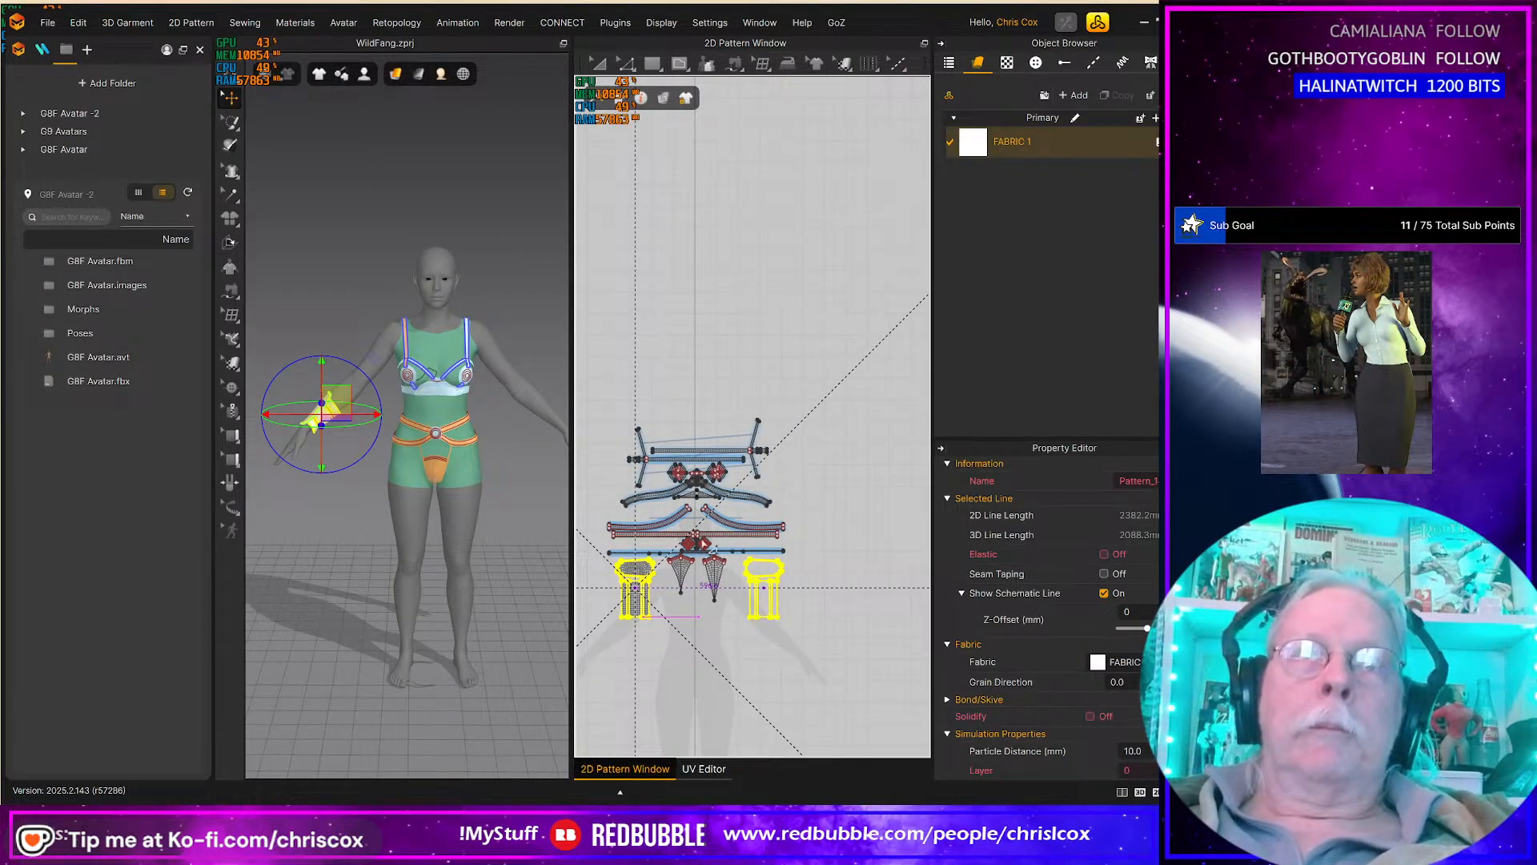
left_click(702, 538)
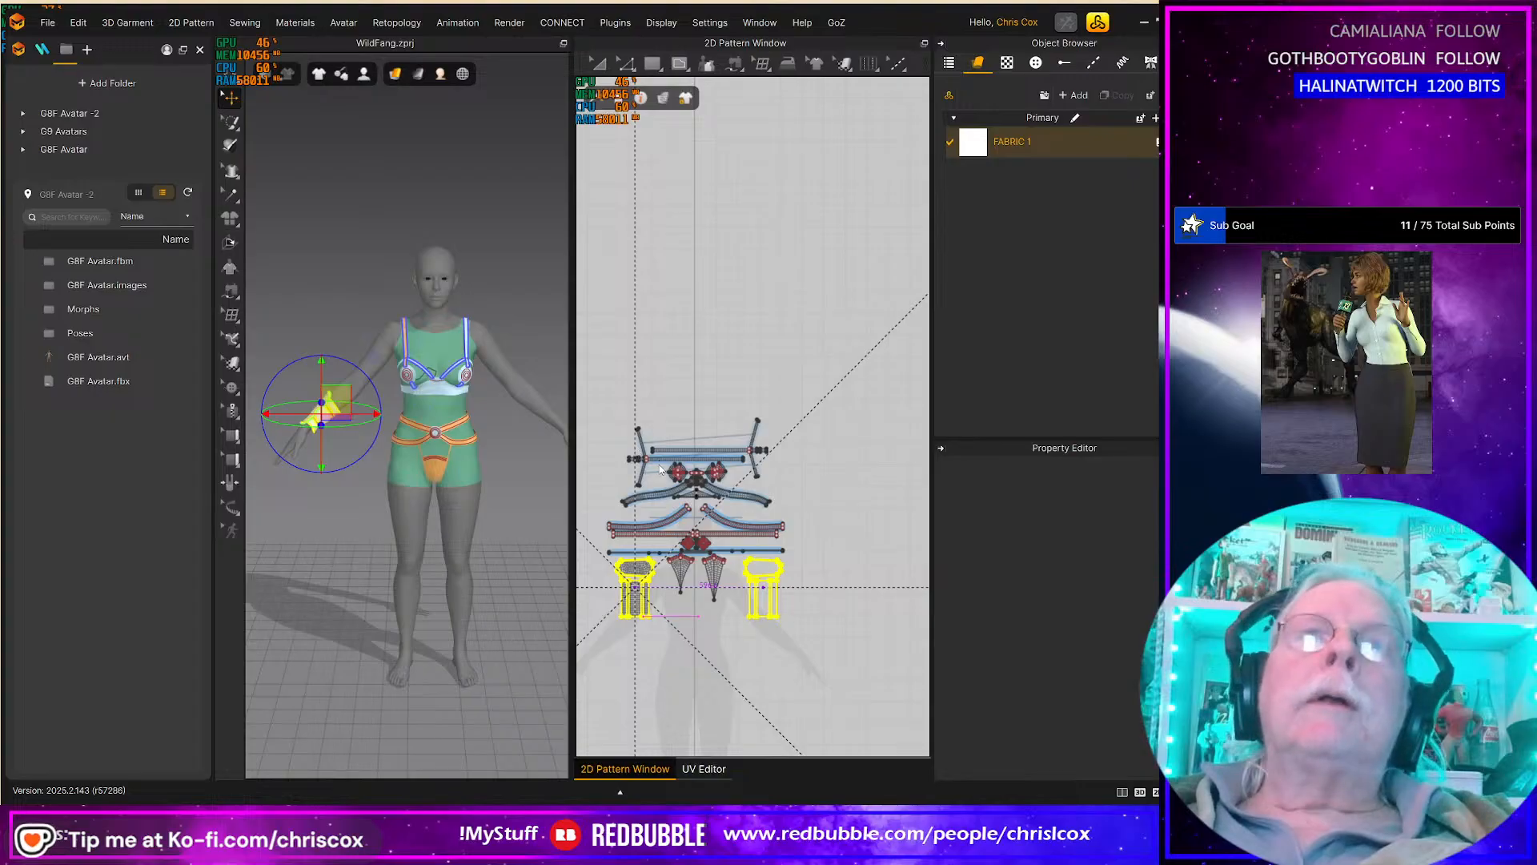
left_click(650, 466)
Step: Orbit the avatar to check both bracers, then reframe the full pattern layout
scroll(638, 453, "up", 8)
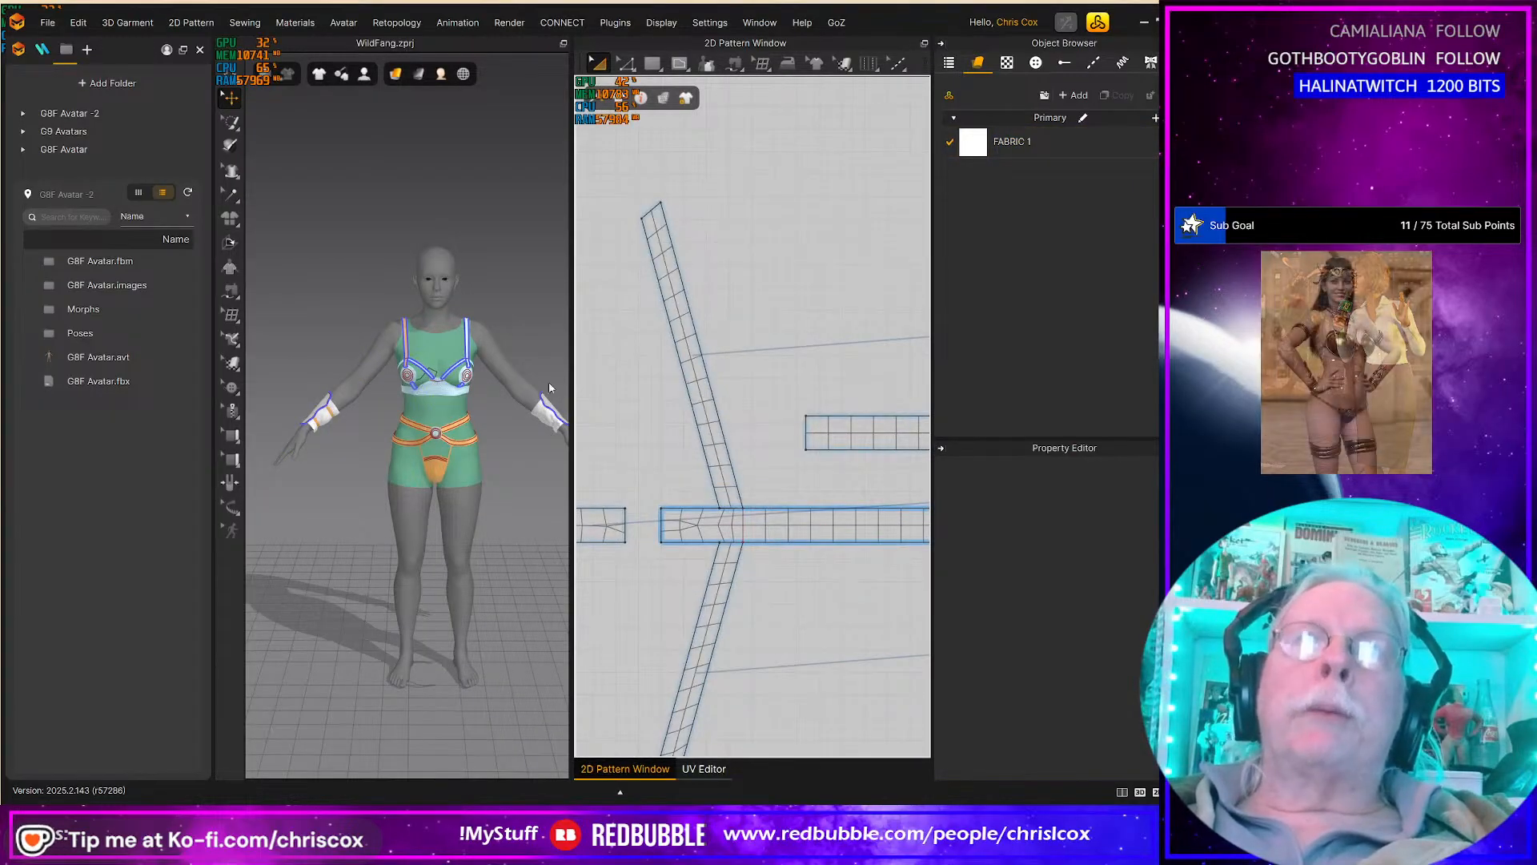
scroll(437, 404, "up", 5)
right_click_drag(413, 399, 472, 357)
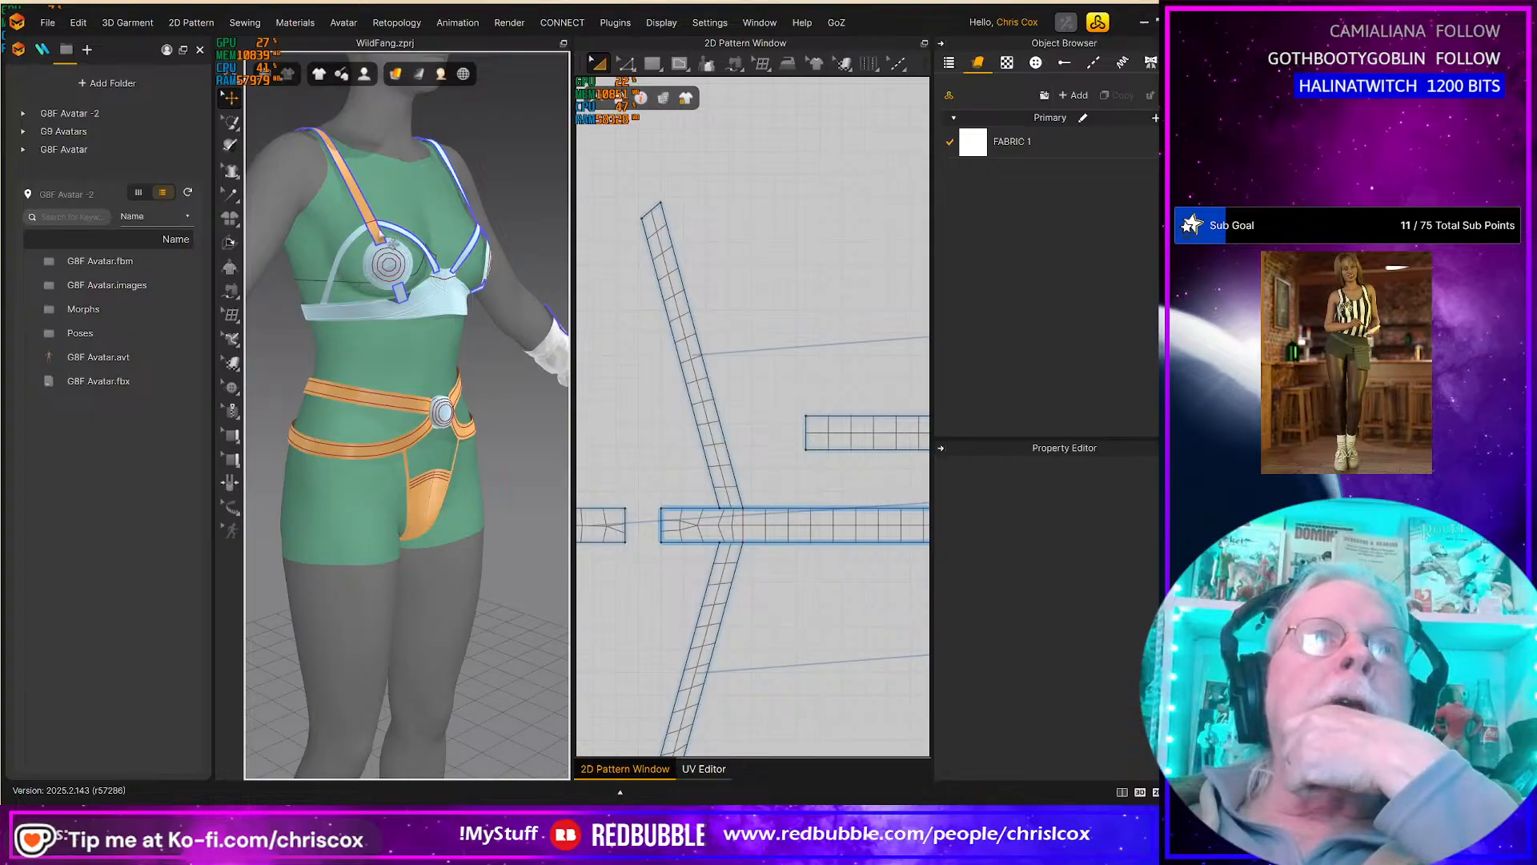
mouse_move(408, 299)
right_mouse_down()
mouse_move(477, 295)
mouse_move(406, 303)
mouse_move(402, 325)
right_mouse_up()
scroll(644, 486, "down", 3)
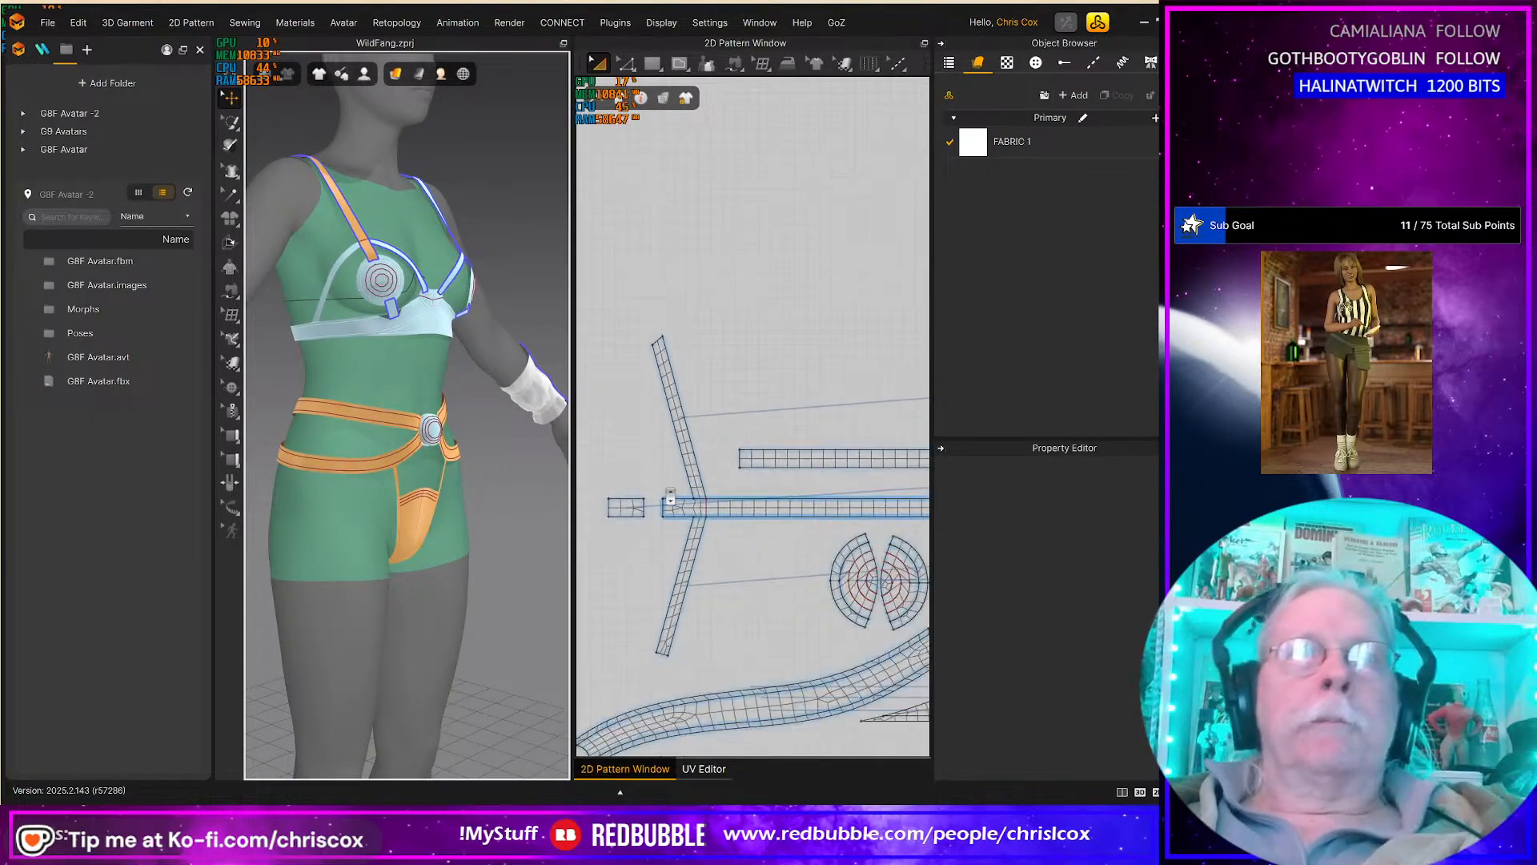
right_click_drag(499, 480, 320, 496)
scroll(460, 471, "down", 4)
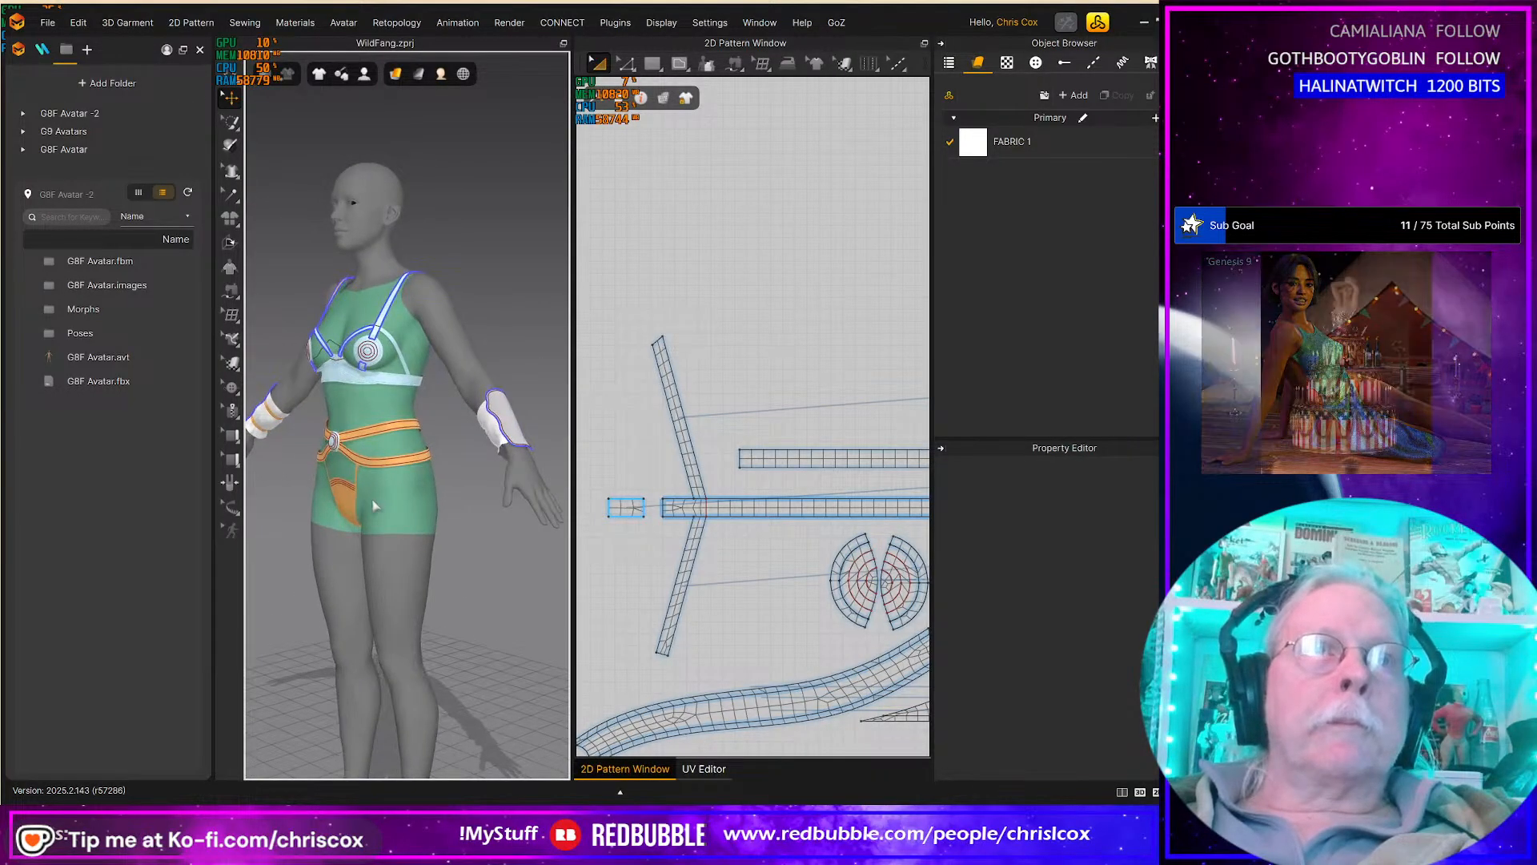
scroll(678, 582, "down", 7)
middle_click_drag(749, 591, 868, 497)
scroll(791, 504, "up", 3)
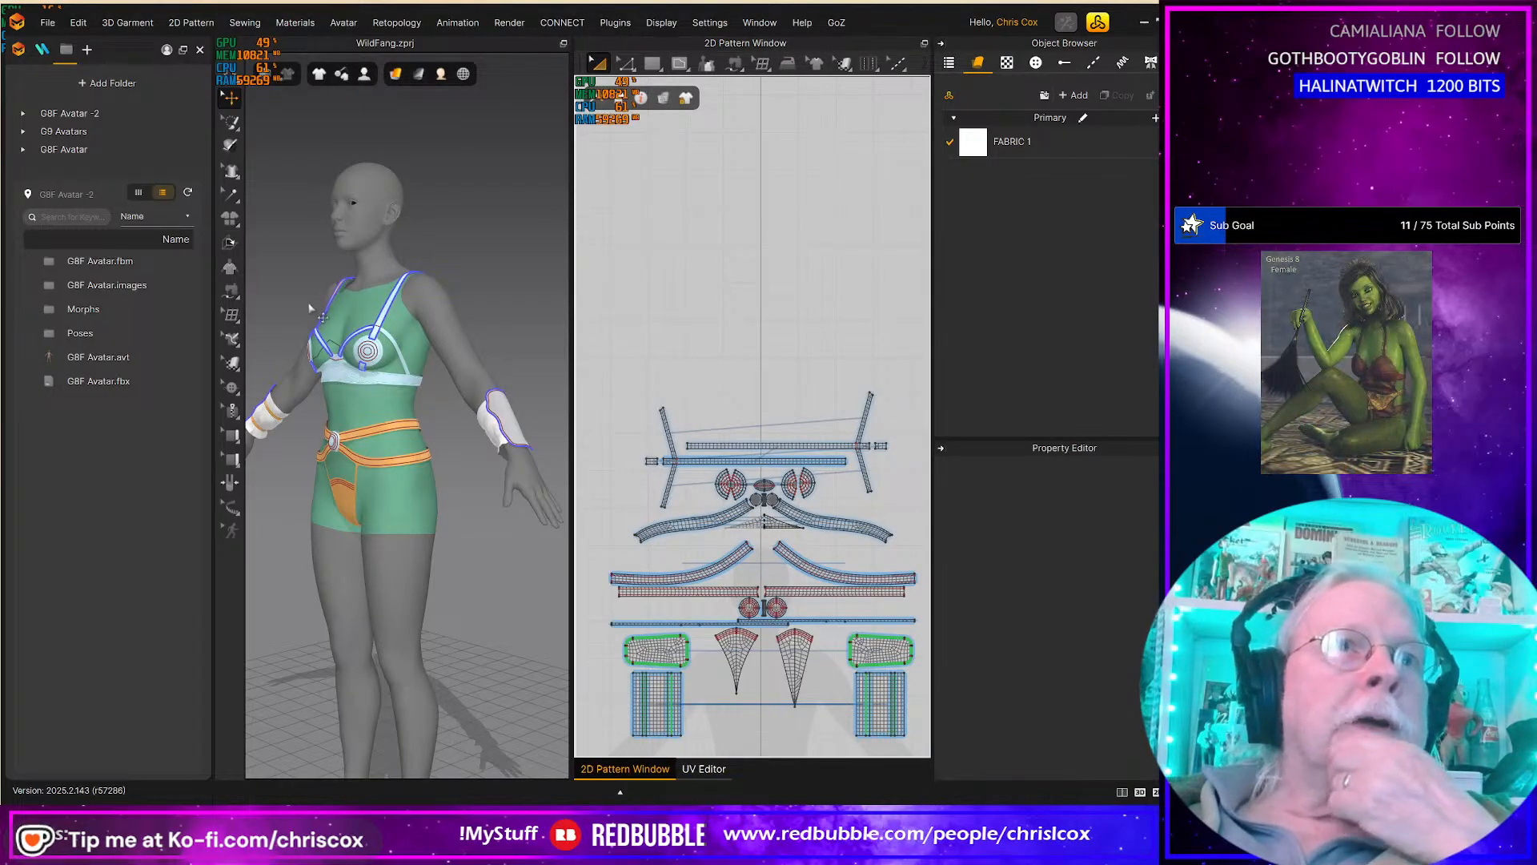
right_click_drag(413, 285, 376, 317)
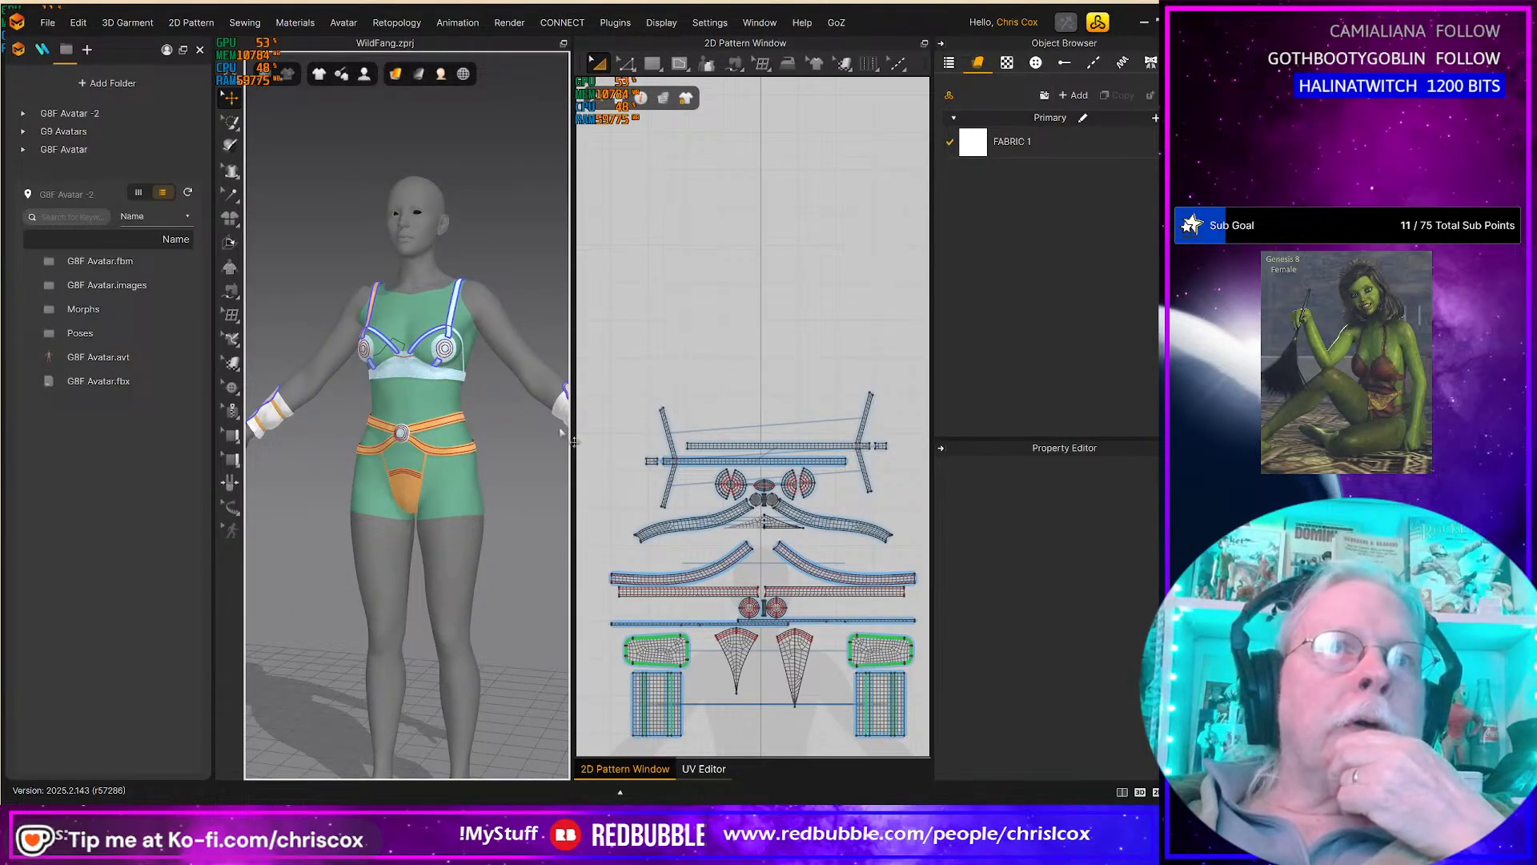
scroll(775, 522, "up", 8)
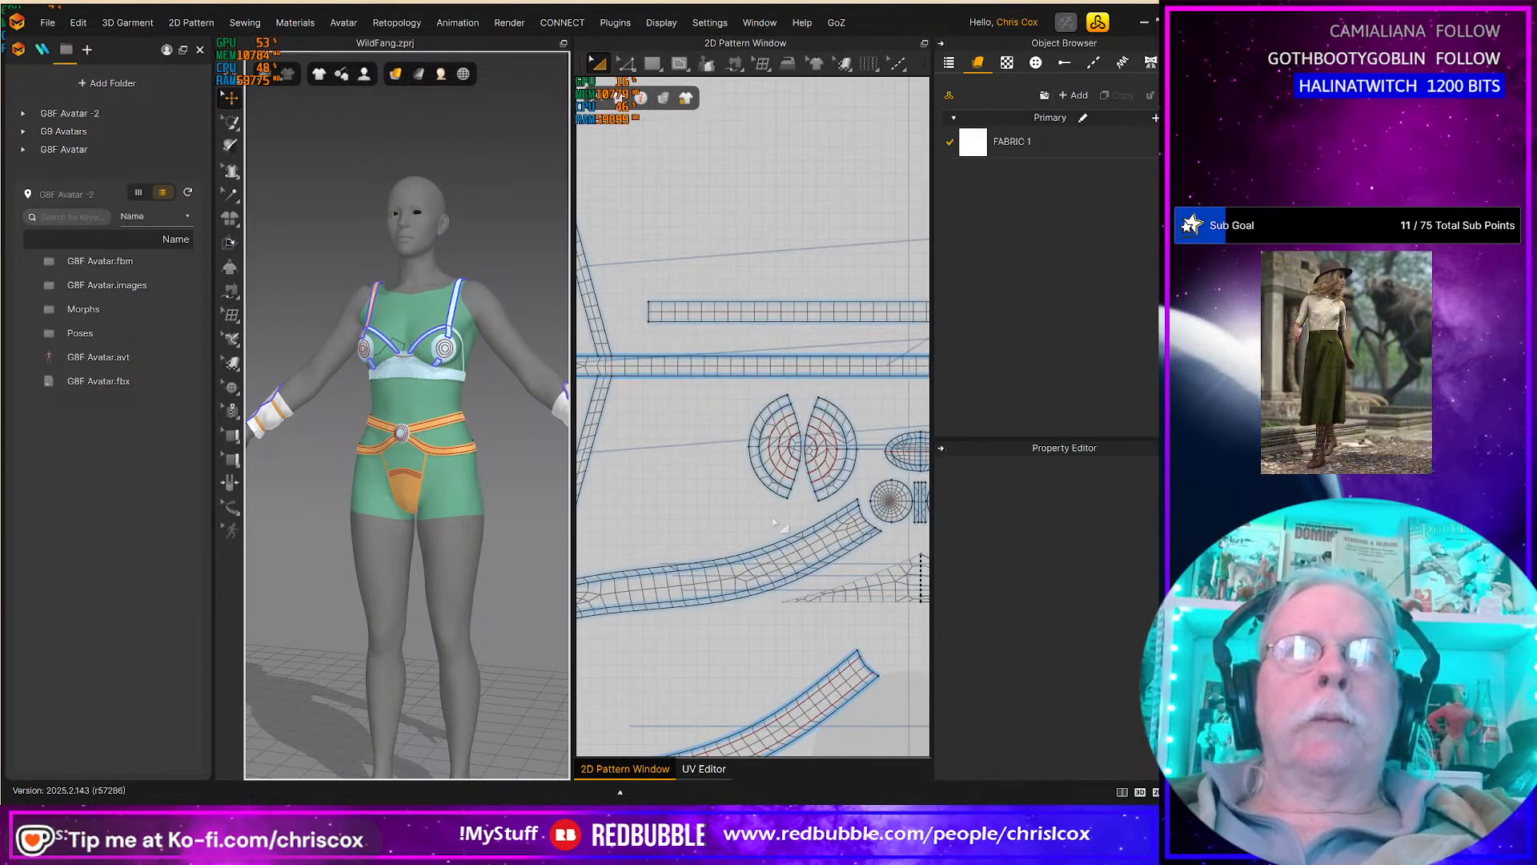
middle_click_drag(775, 522, 728, 540)
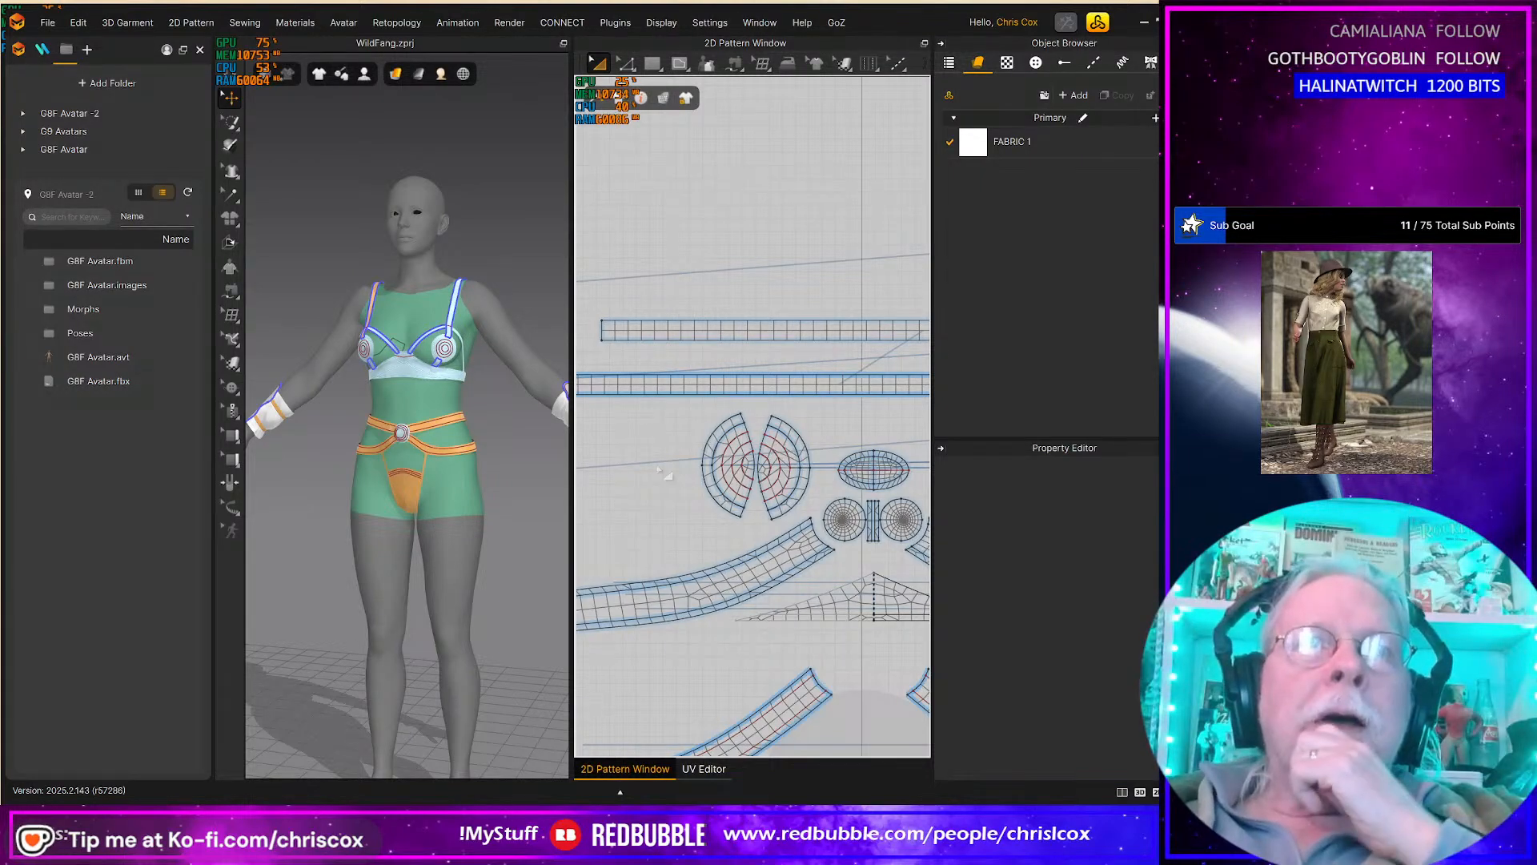
right_click_drag(443, 401, 492, 422)
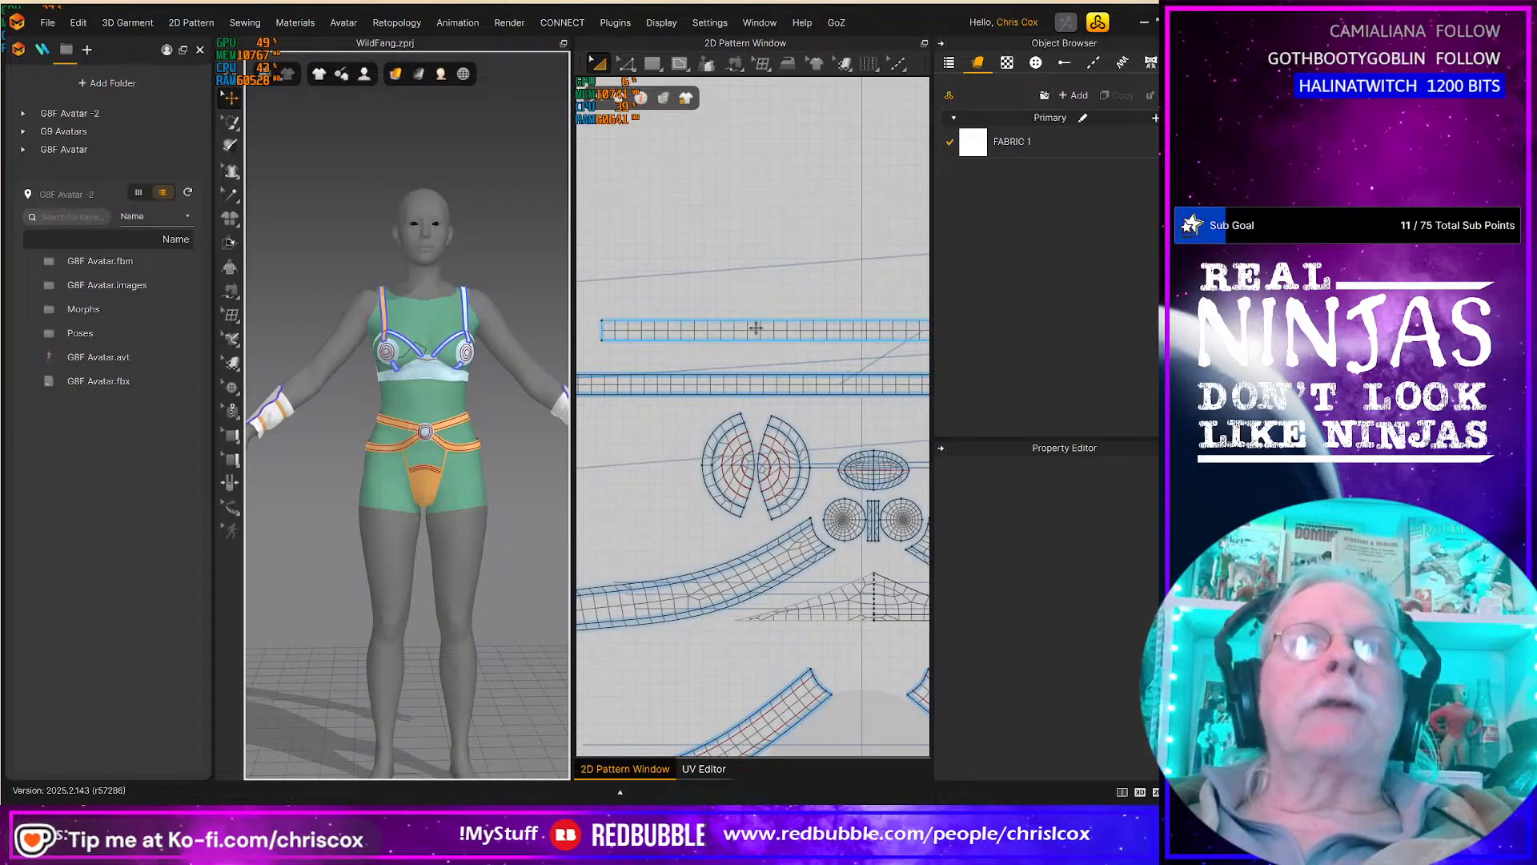
scroll(761, 327, "down", 8)
scroll(762, 325, "up", 3)
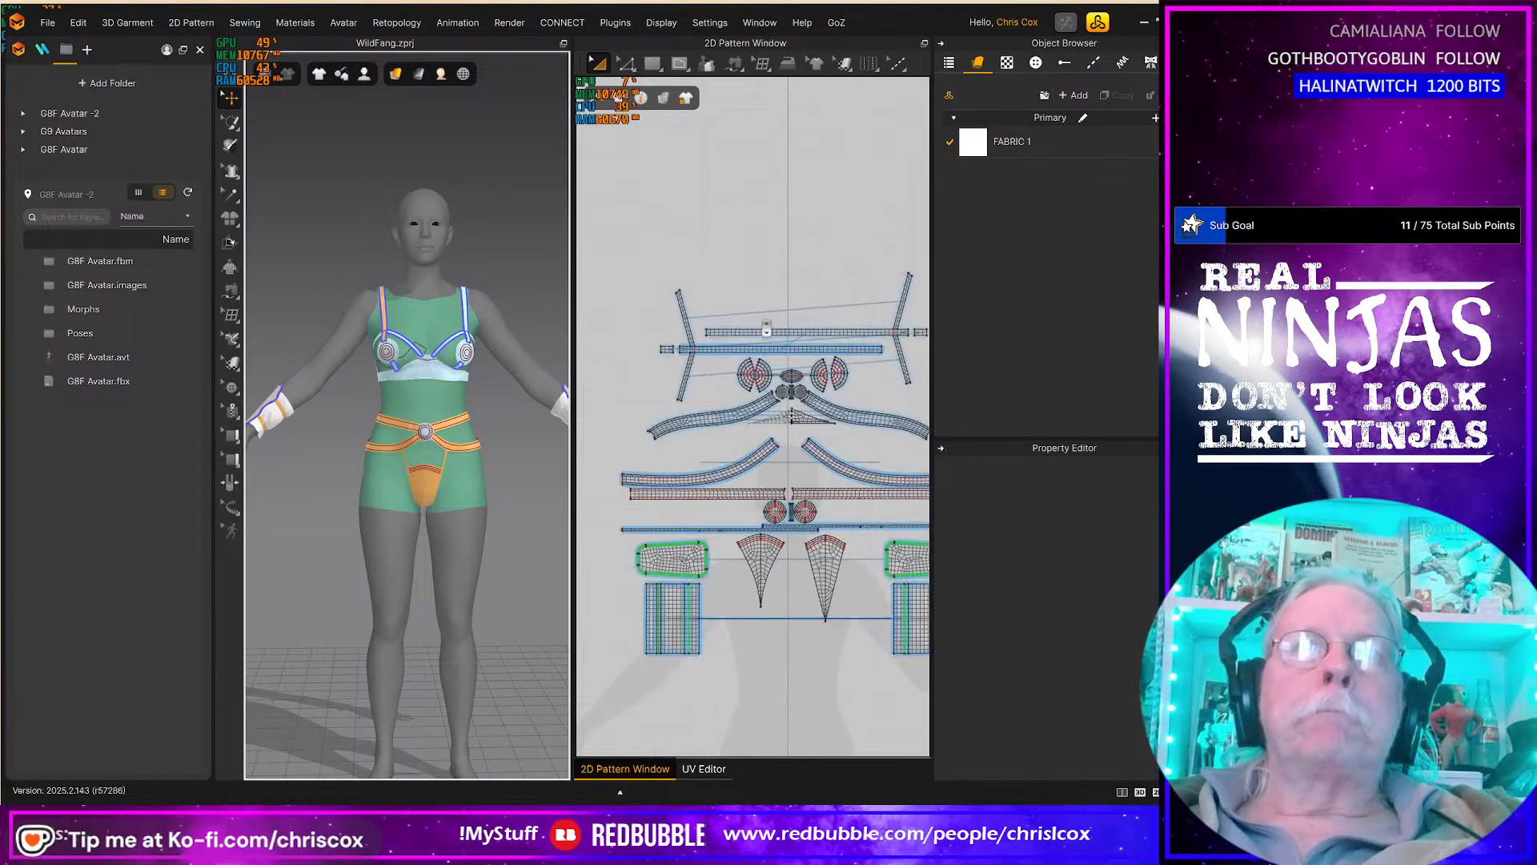
right_click_drag(888, 712, 837, 566)
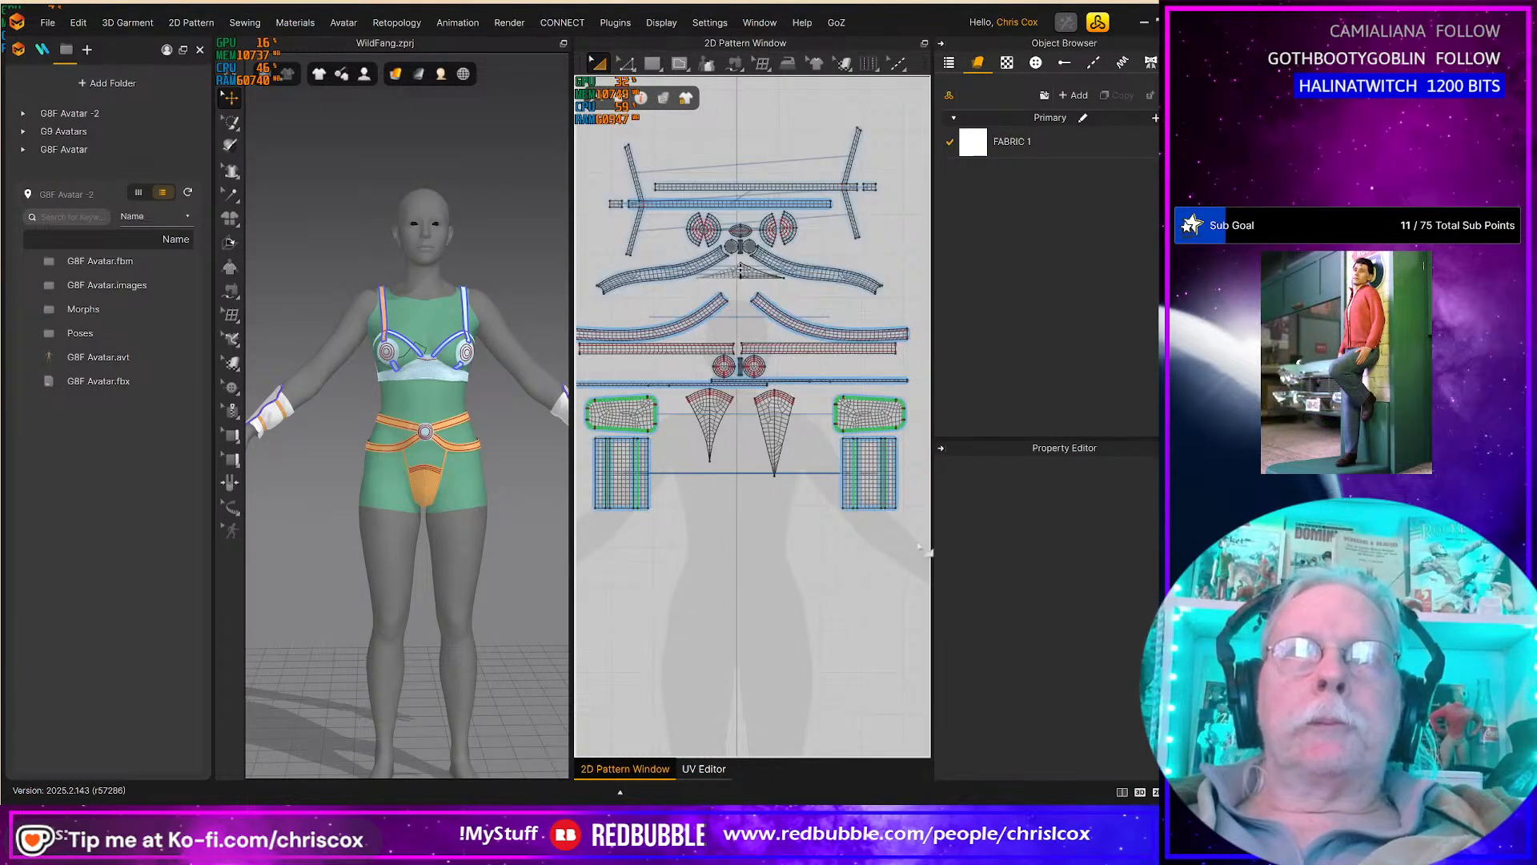
Step: In the UV Editor, re-lay out the UVs and fit them all to 0–1 with 0.010 spacing
left_click(703, 768)
right_click(801, 702)
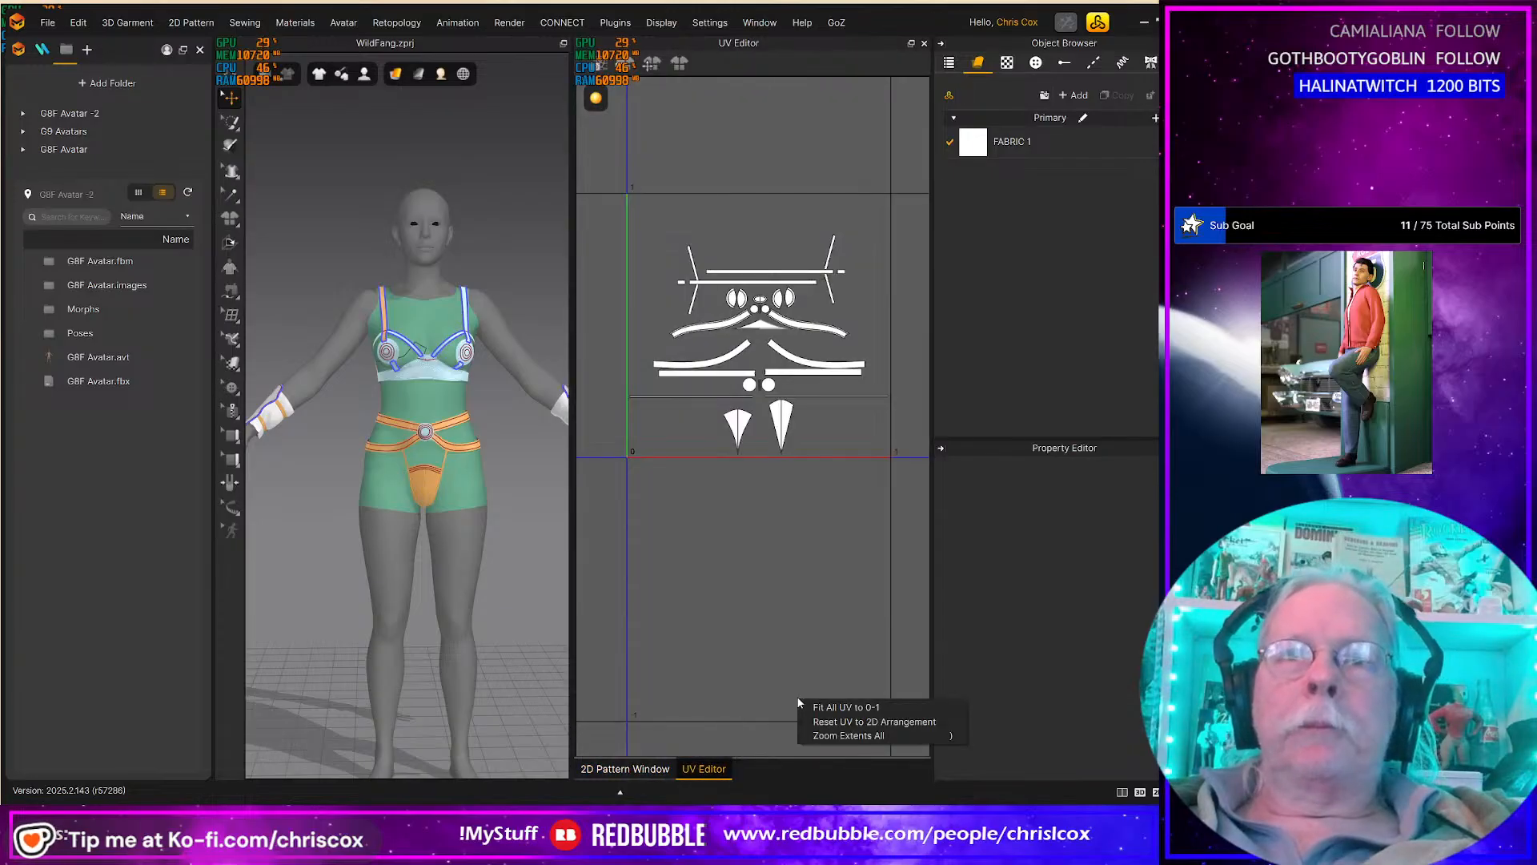
left_click(845, 708)
right_click(799, 645)
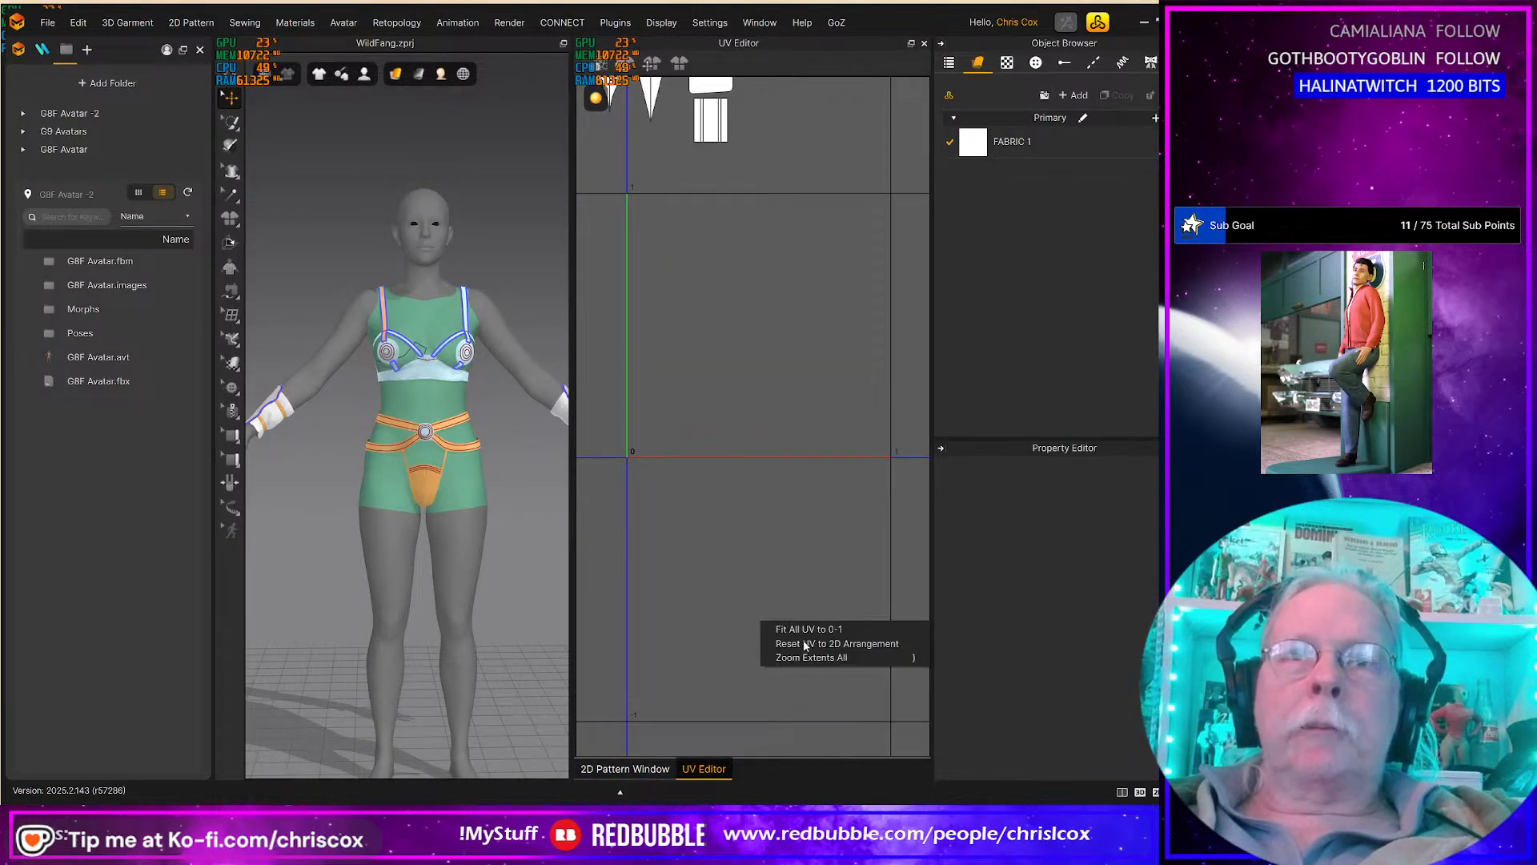
left_click(797, 626)
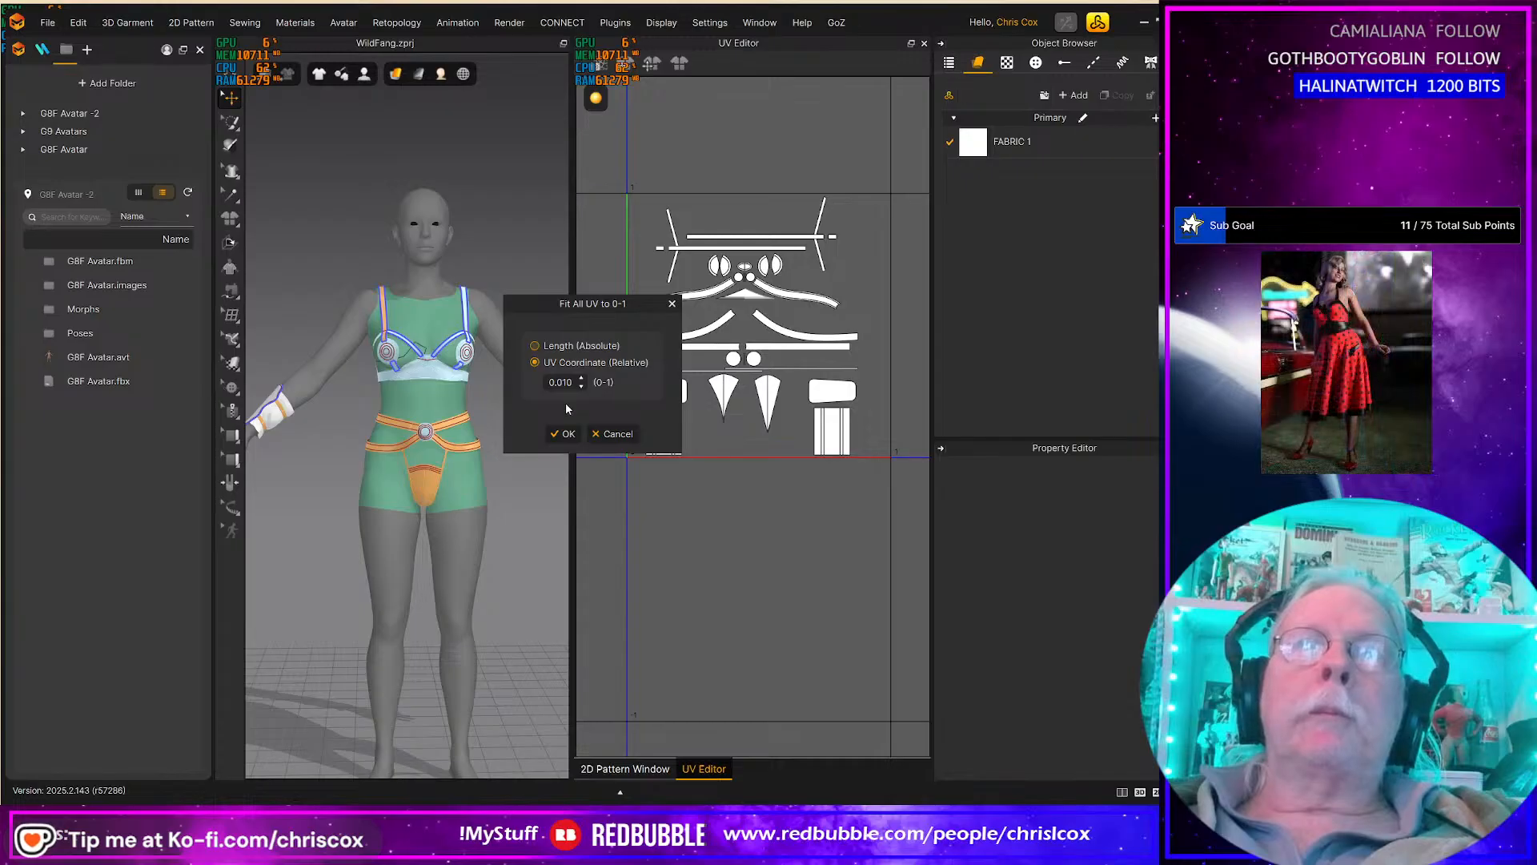
left_click(564, 435)
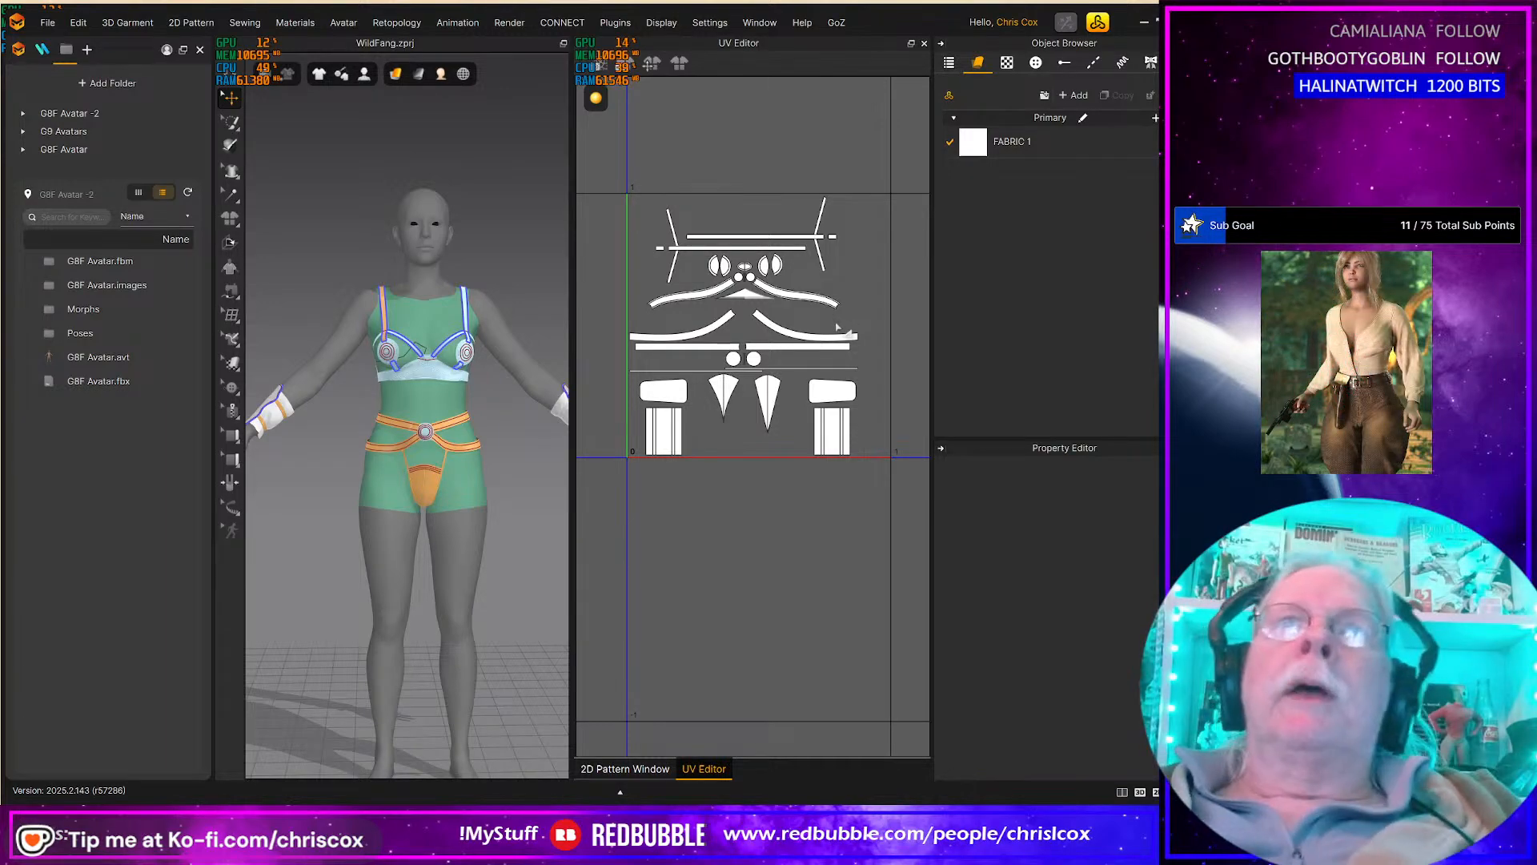
scroll(837, 327, "down", 2)
scroll(838, 328, "up", 3)
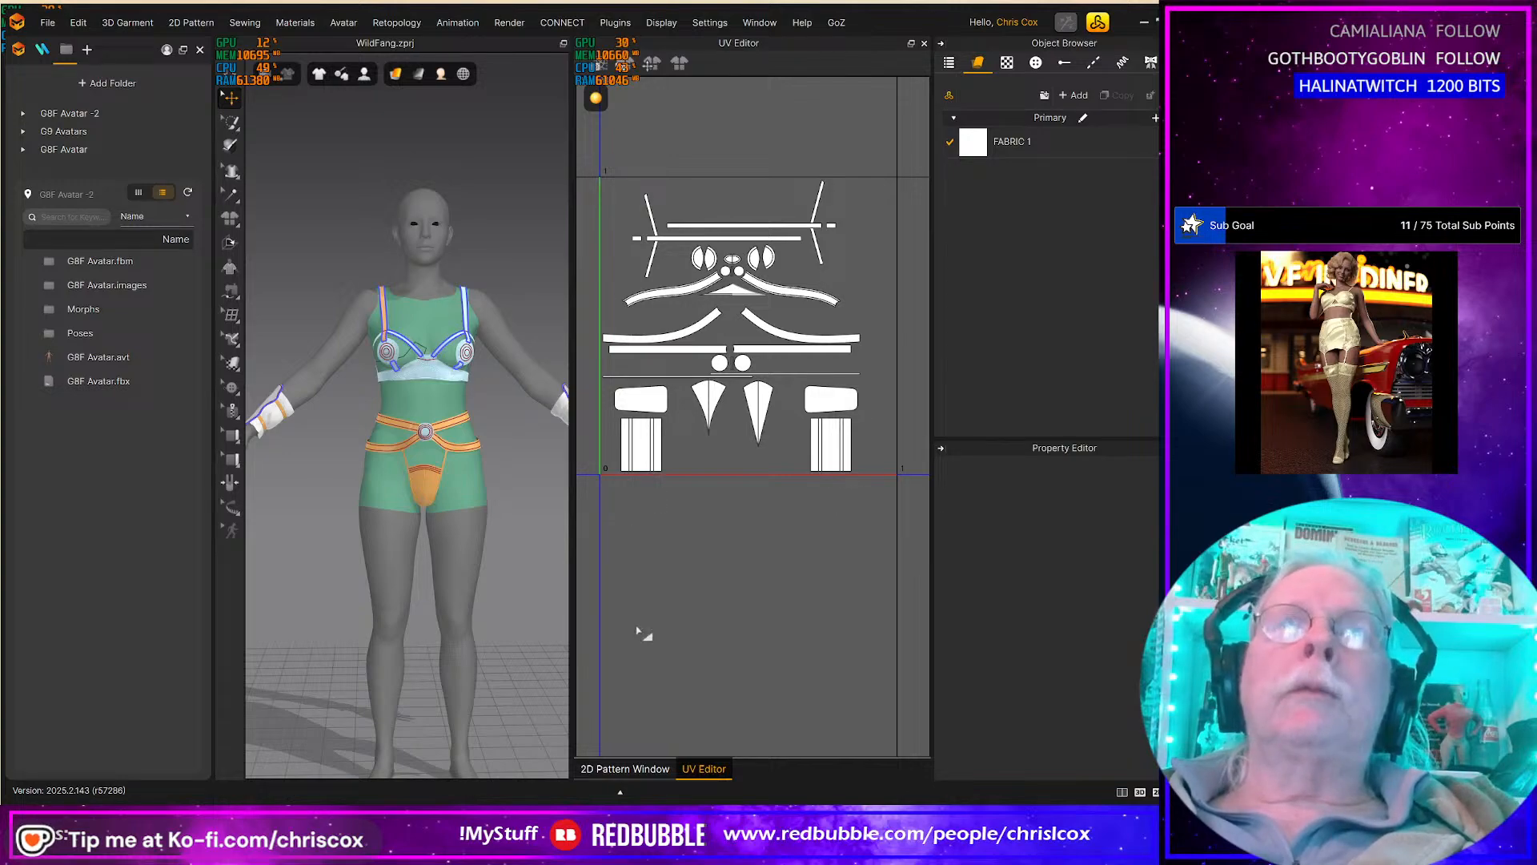
Step: In the 2D layout, nudge the two circles and centre strips up and left
left_click(643, 769)
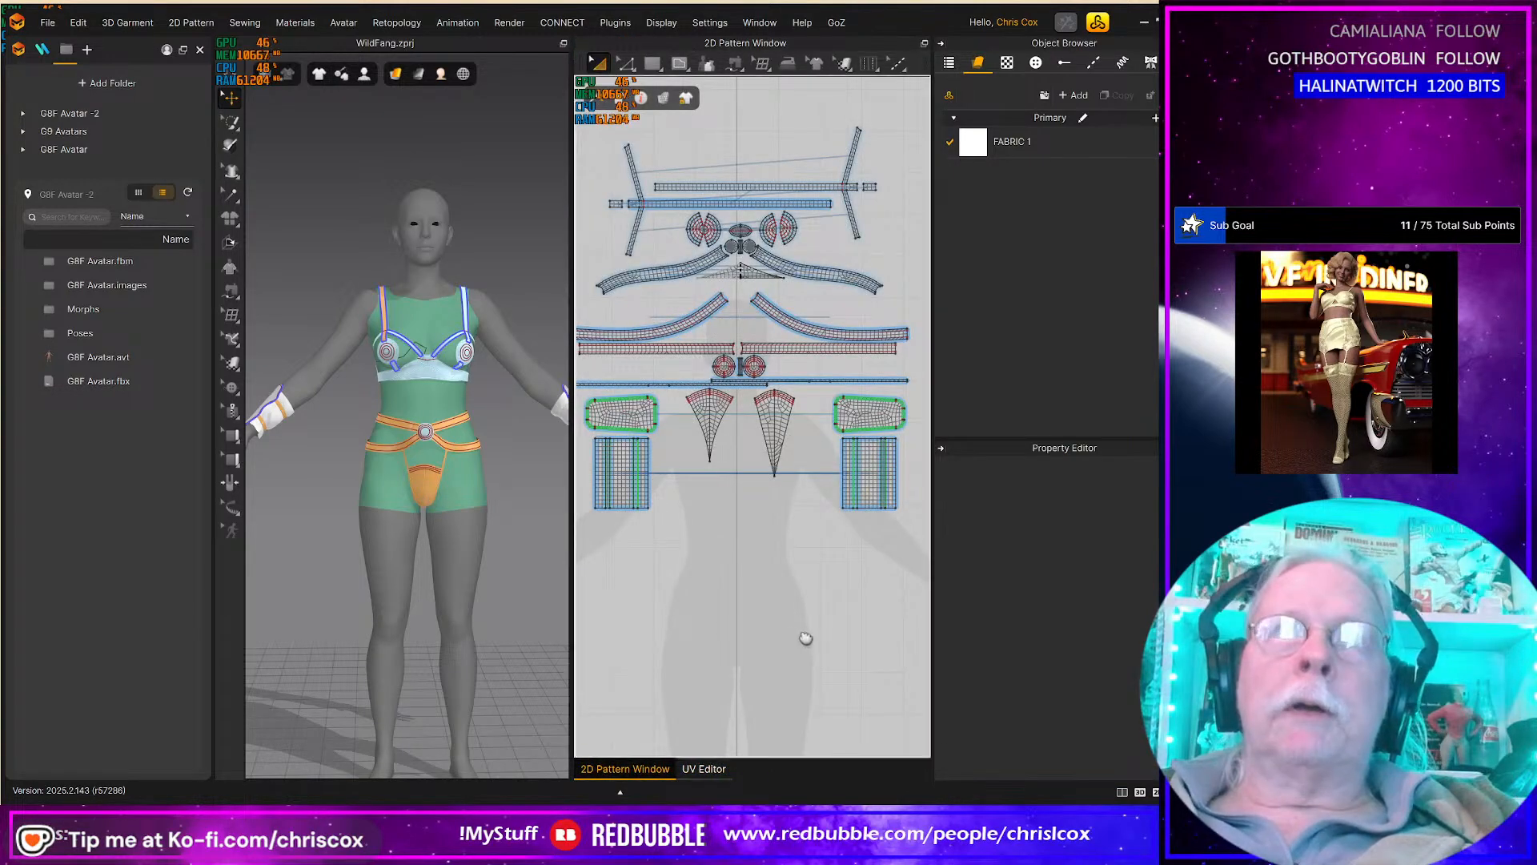
scroll(809, 639, "up", 2)
middle_click_drag(808, 642, 795, 656)
scroll(794, 652, "down", 2)
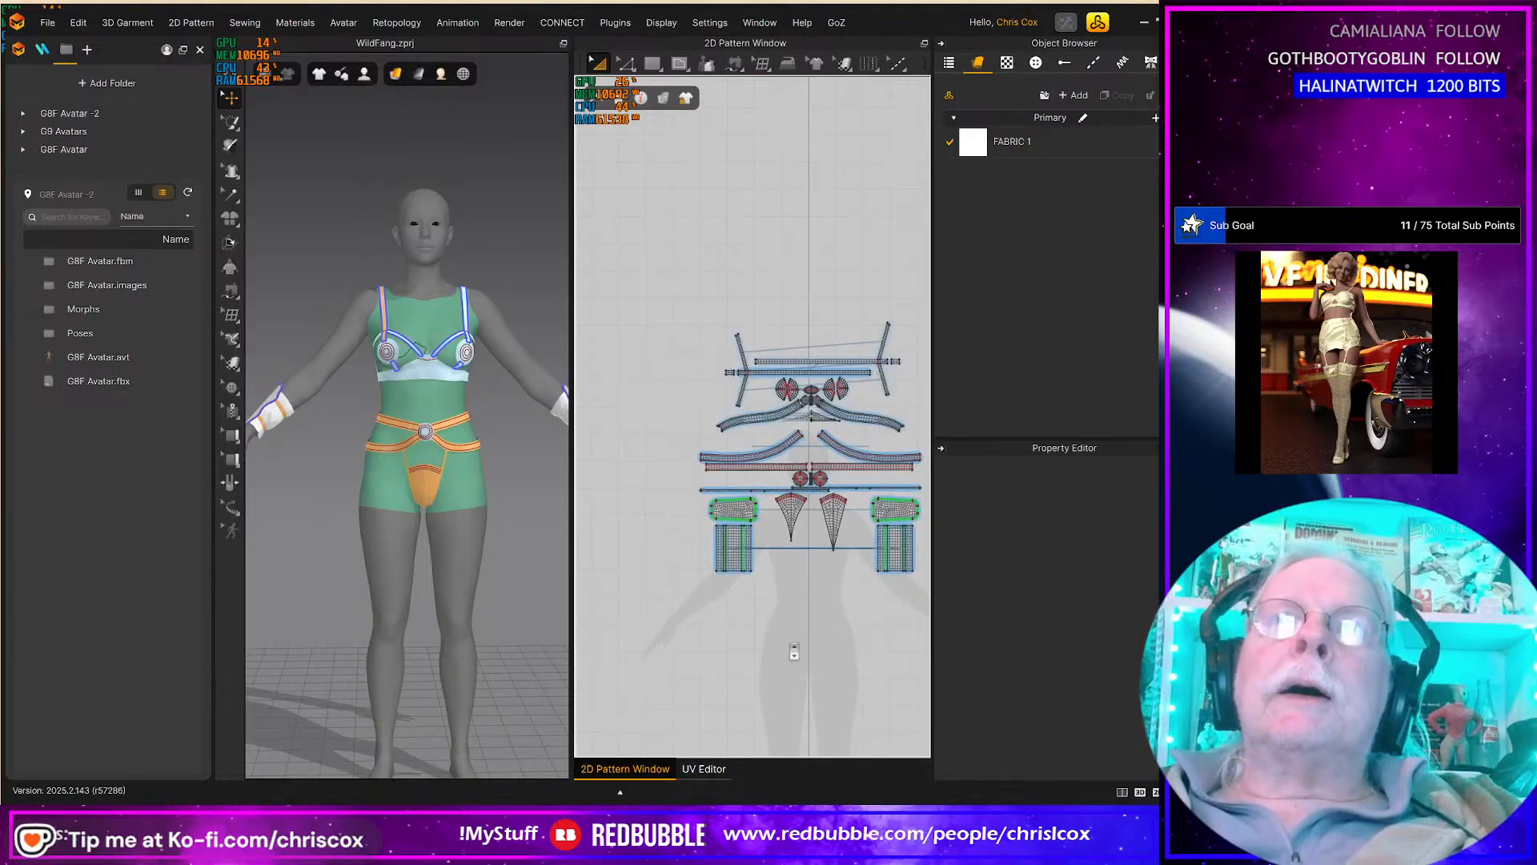
scroll(792, 651, "up", 4)
middle_click_drag(819, 538, 769, 644)
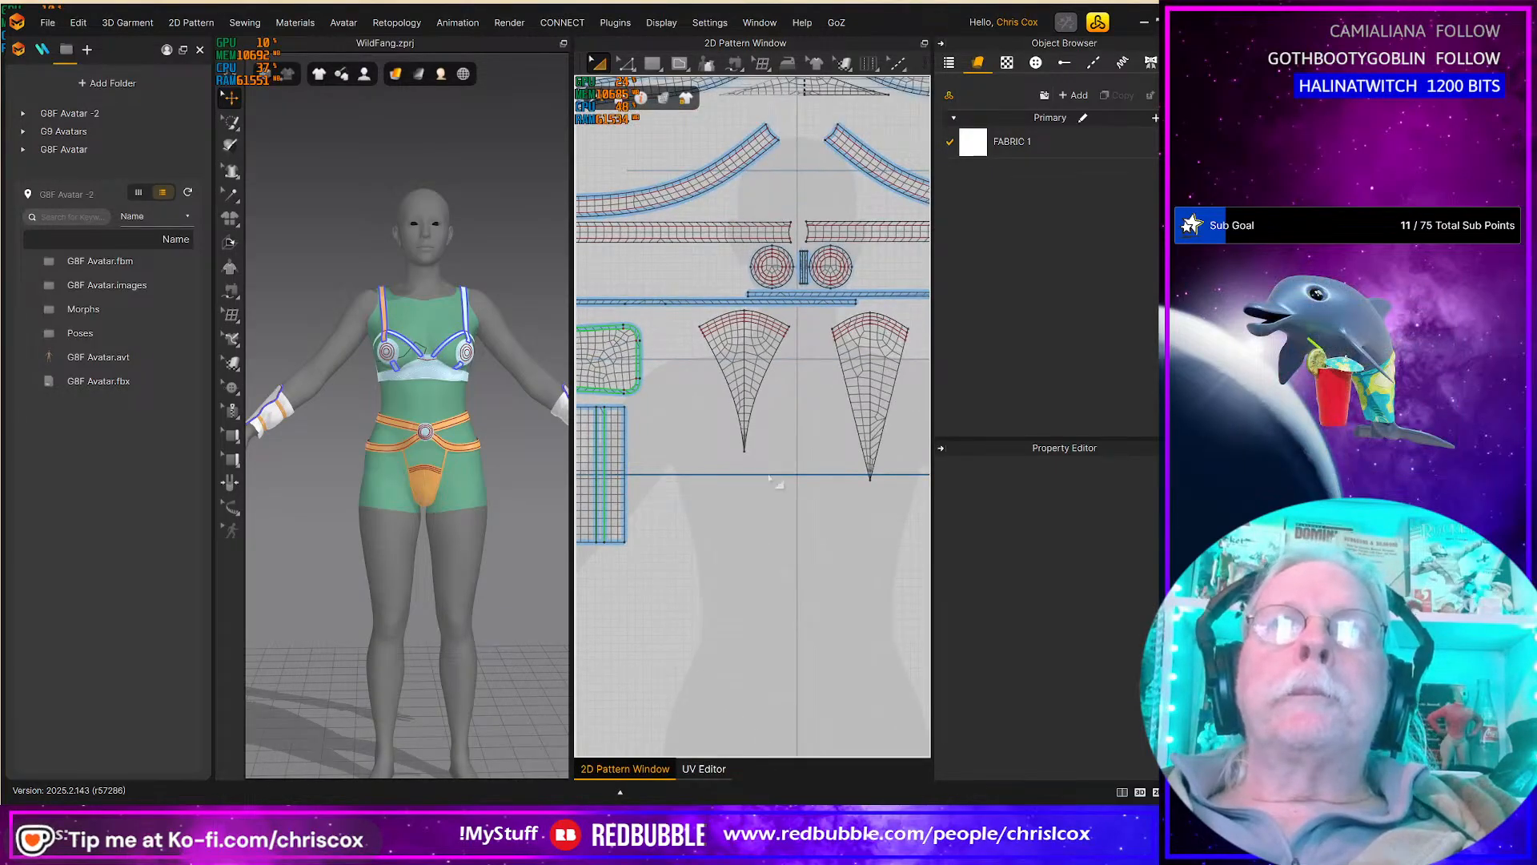
middle_click_drag(789, 396, 737, 500)
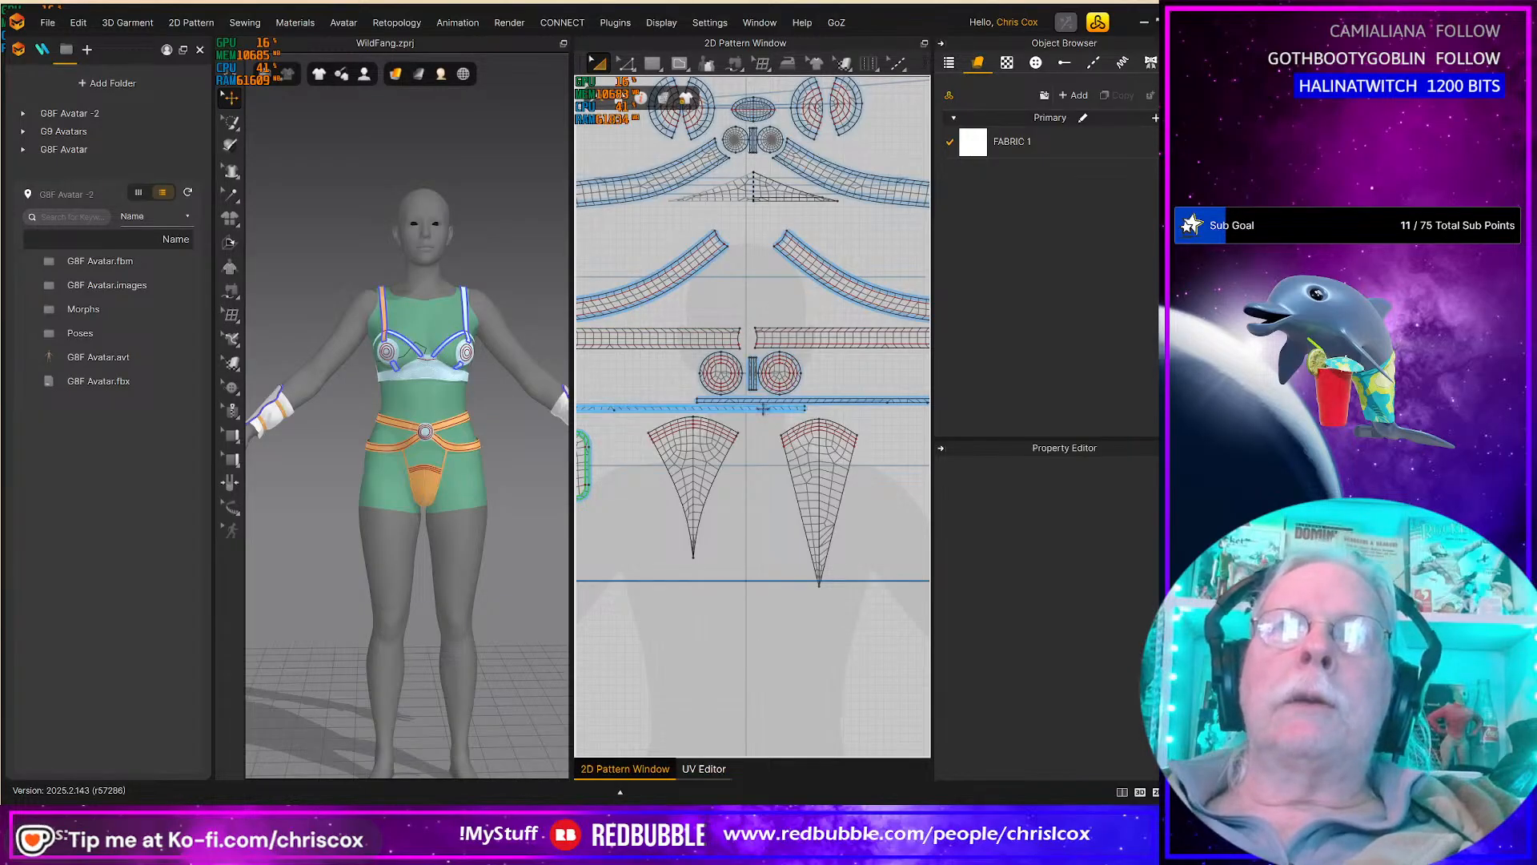
scroll(751, 376, "up", 3)
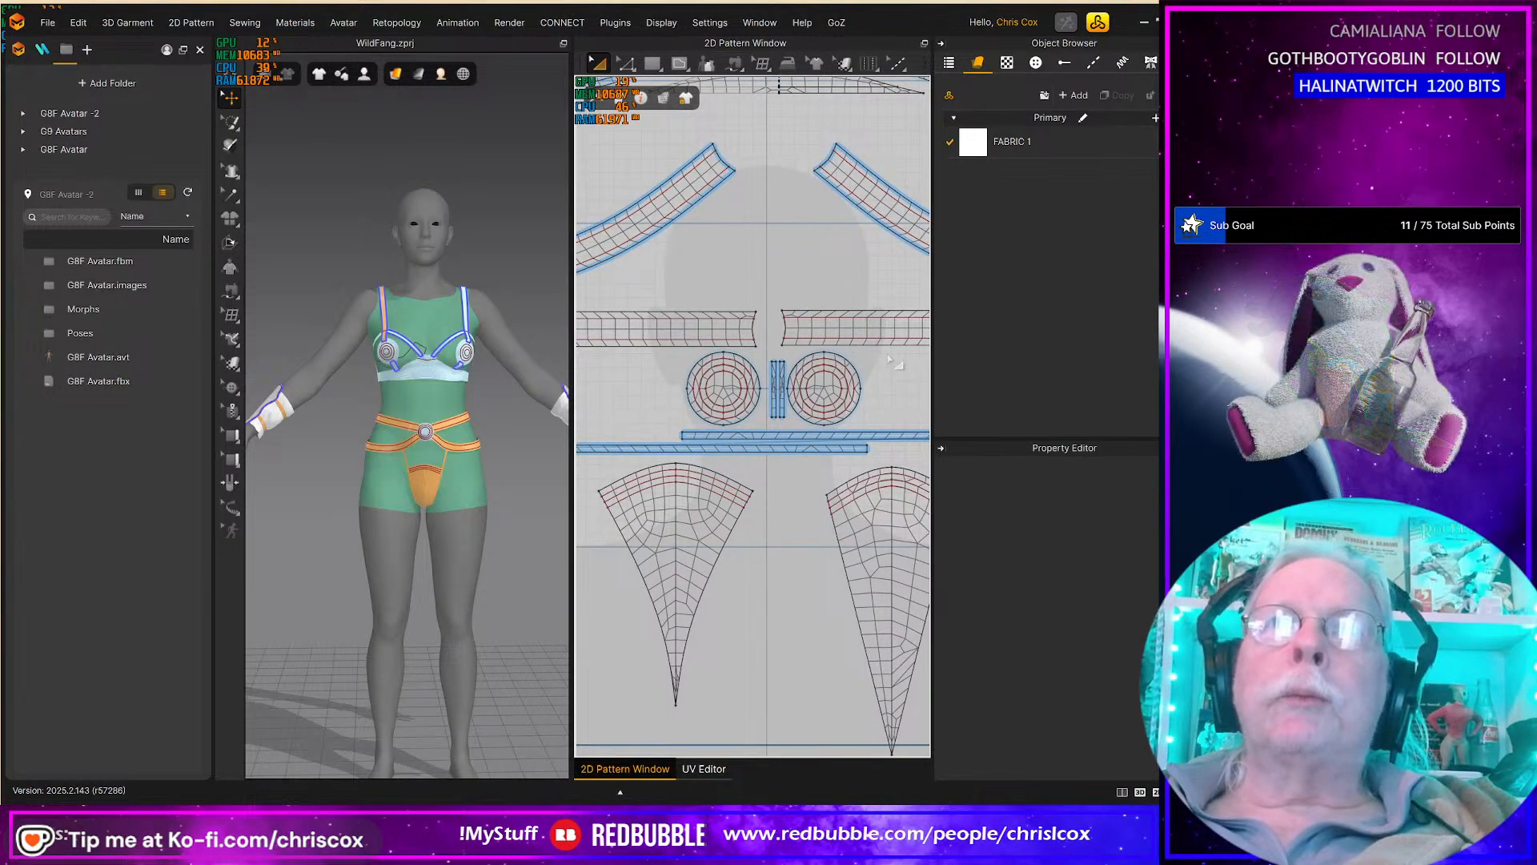
left_click_drag(894, 458, 640, 348)
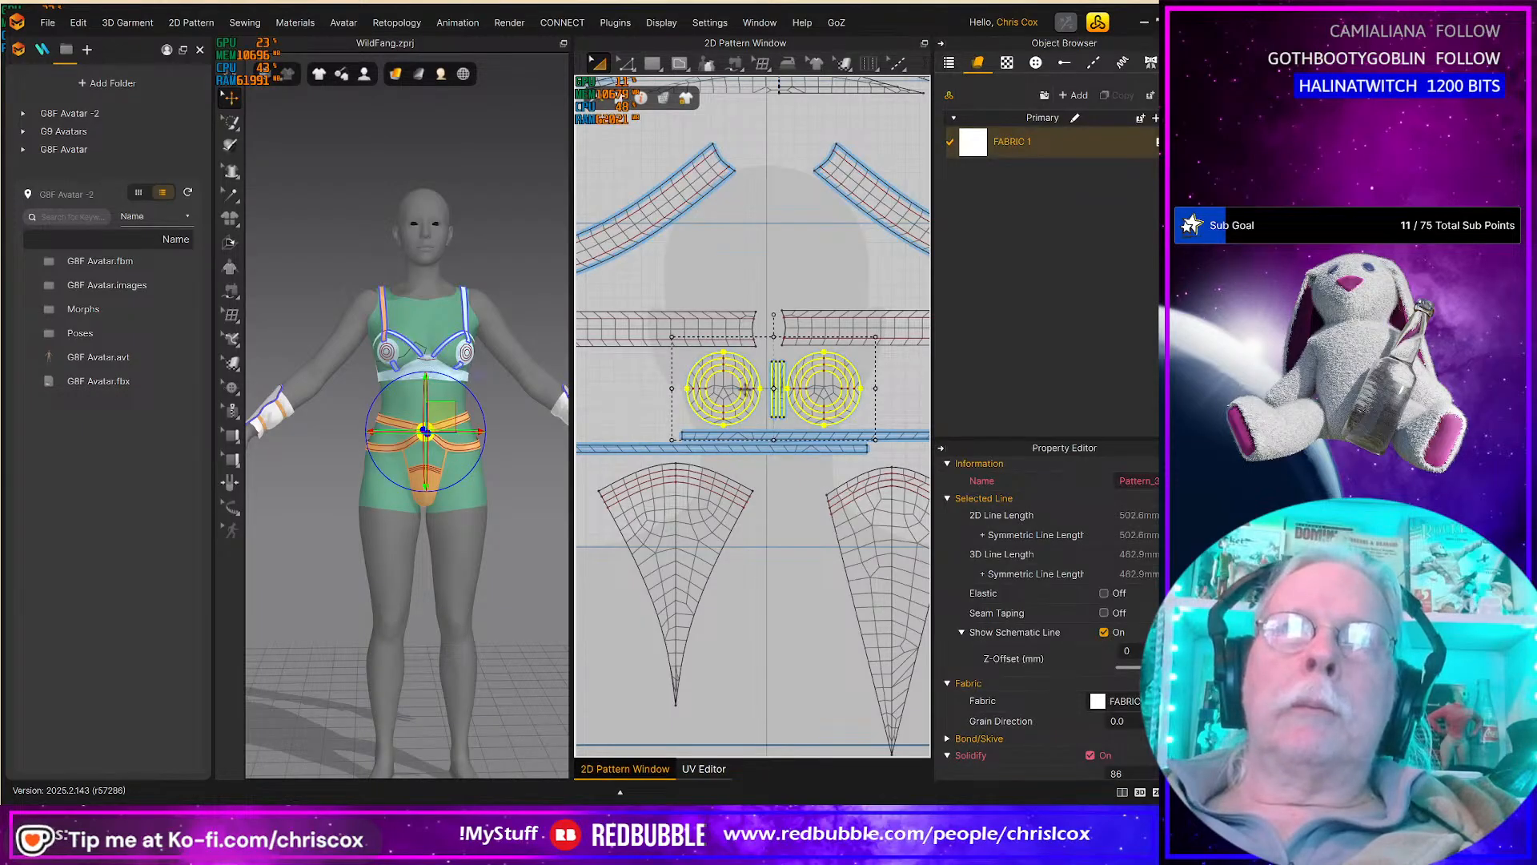
key("Up")
key("Up")
key("Up")
key("Up")
key("Up")
key("Up")
key("Up")
key("Up")
key("Up")
key("Up")
key("Up")
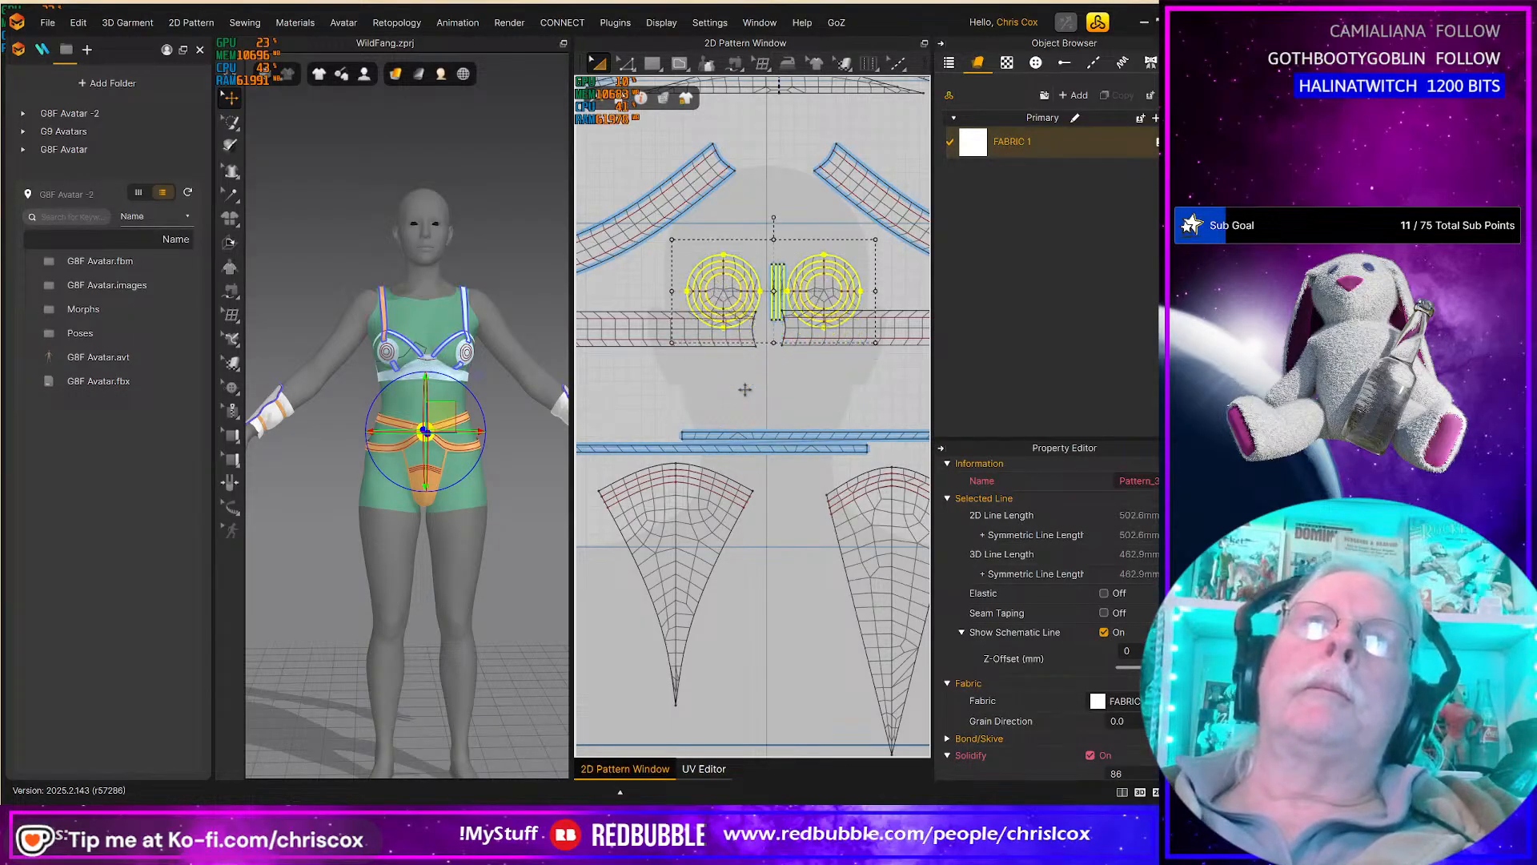
key("Left")
key("Left")
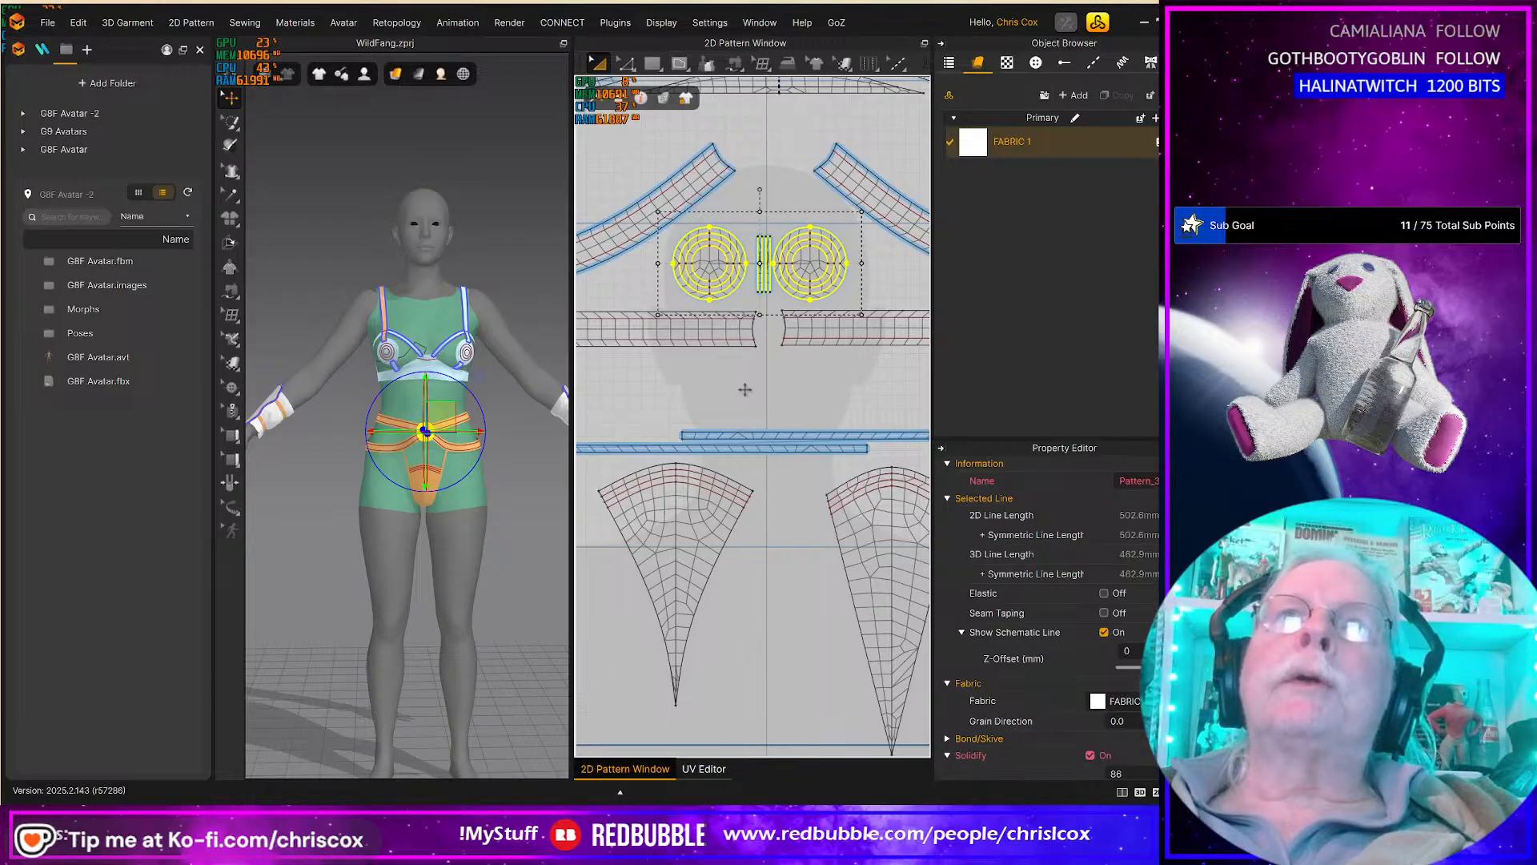
Step: Nudge the rings slightly up-right, then move the lower pattern pieces upward
scroll(693, 288, "up", 4)
middle_click_drag(743, 398, 652, 554)
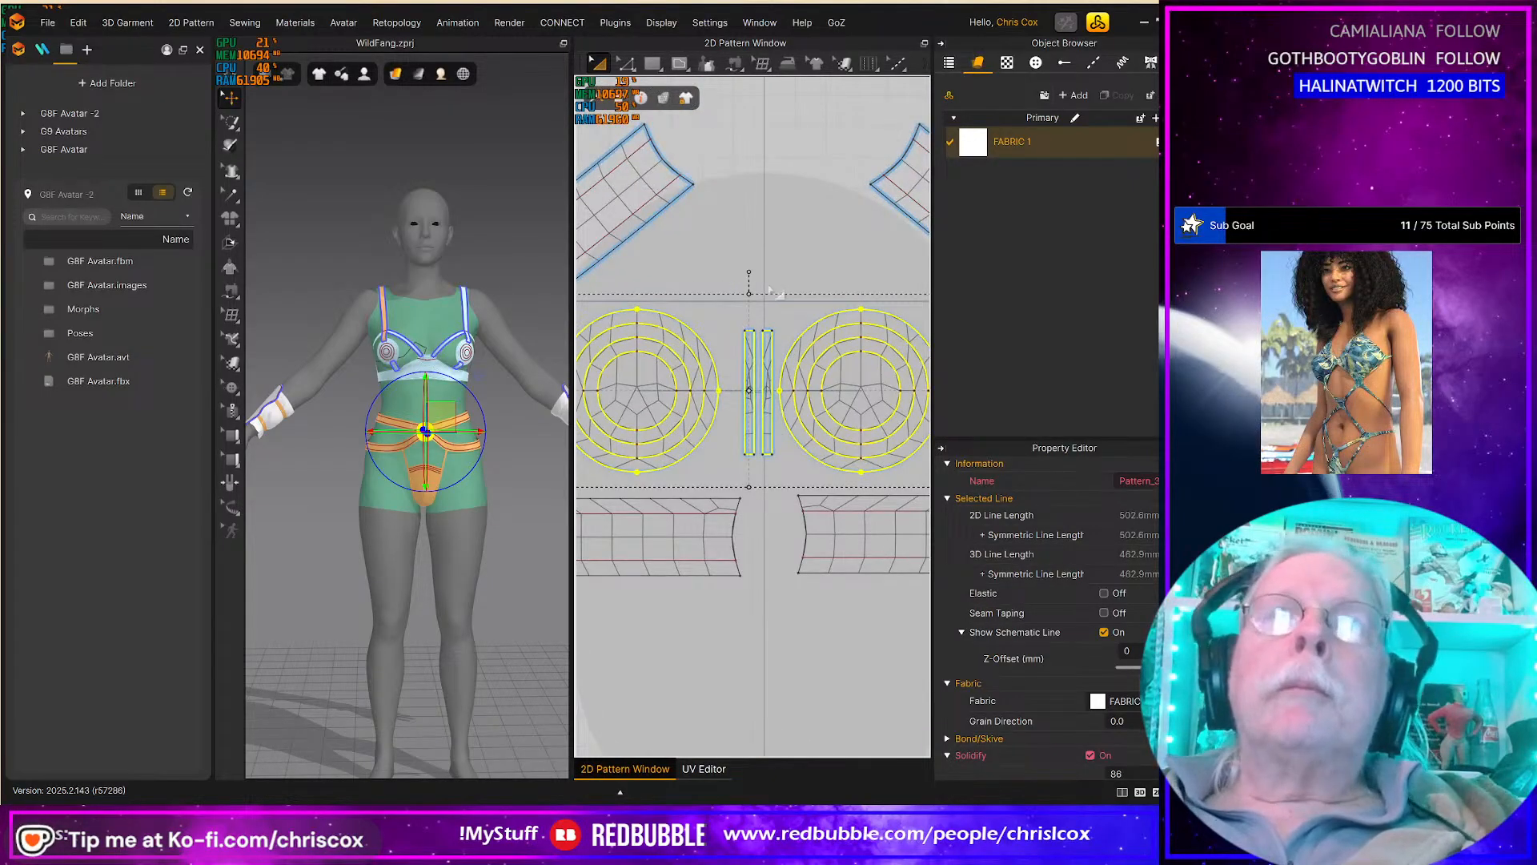
left_click_drag(803, 341, 809, 352)
scroll(832, 453, "down", 6)
middle_click_drag(832, 453, 784, 429)
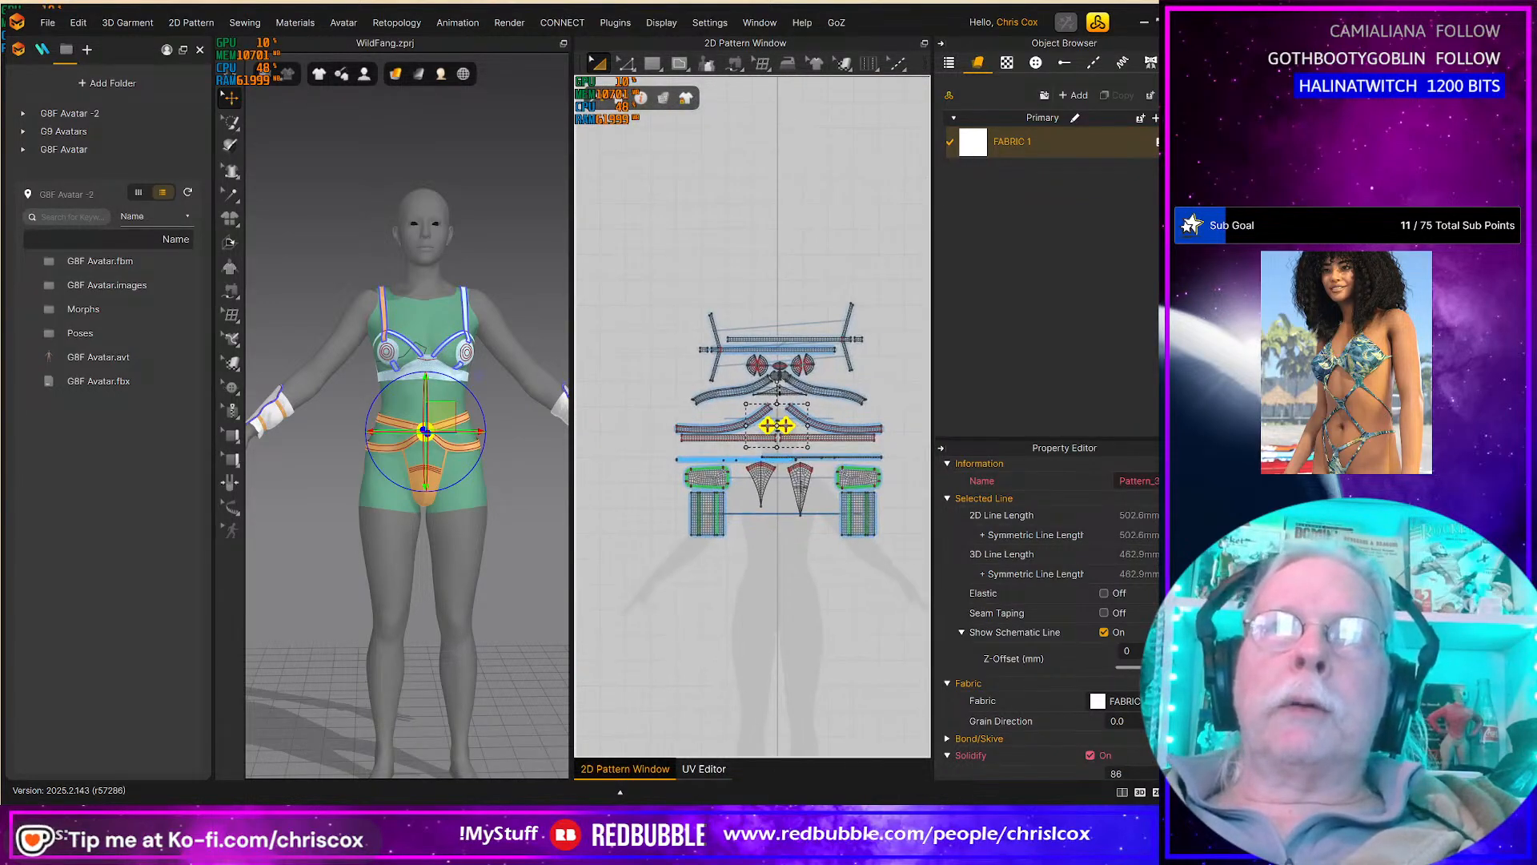
left_click_drag(920, 572, 660, 448)
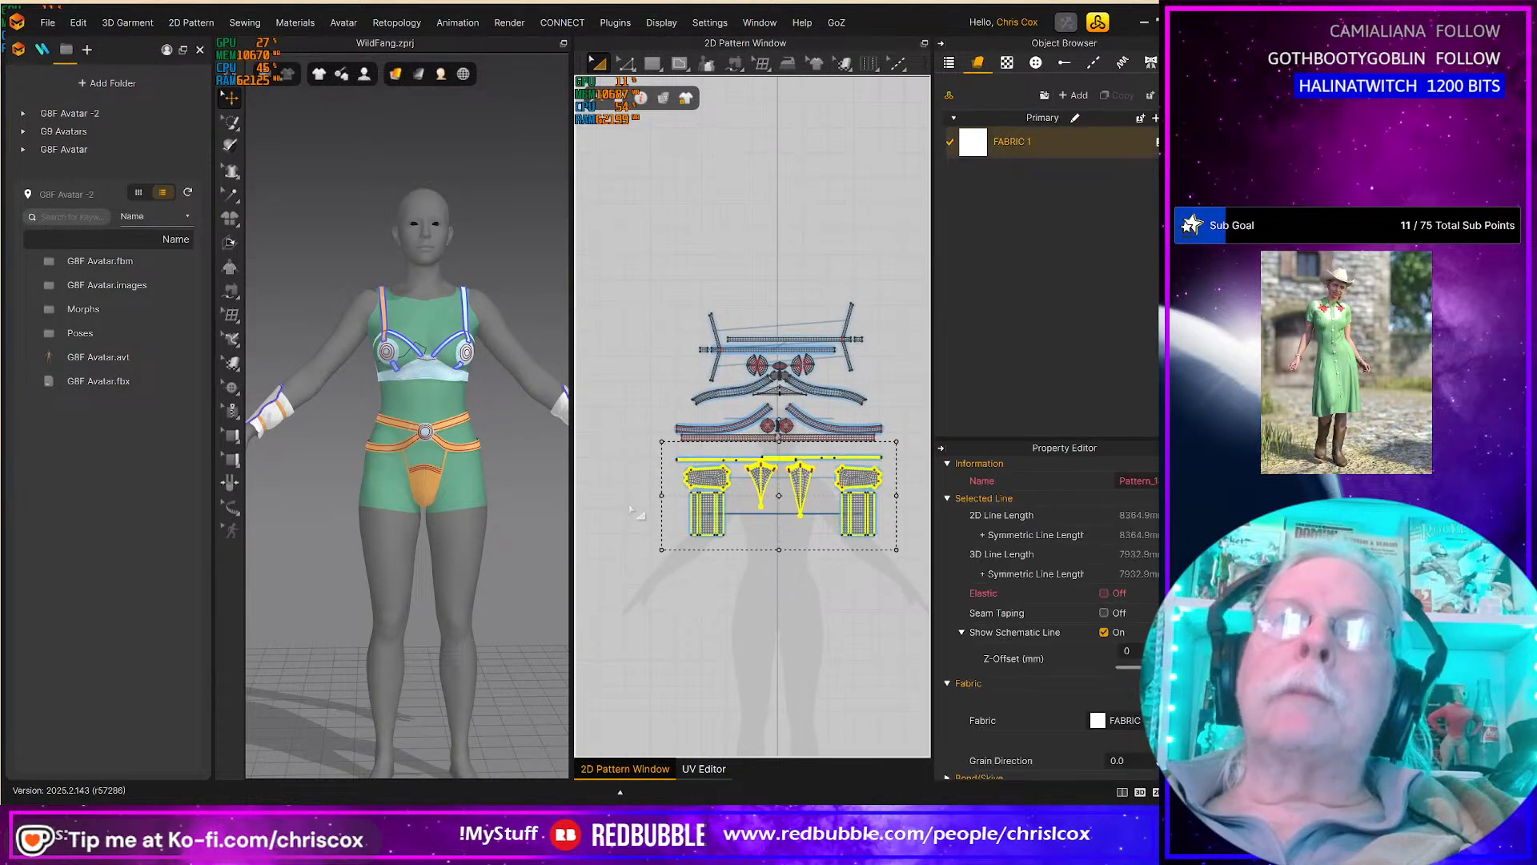
scroll(633, 513, "down", 3)
scroll(633, 513, "up", 4)
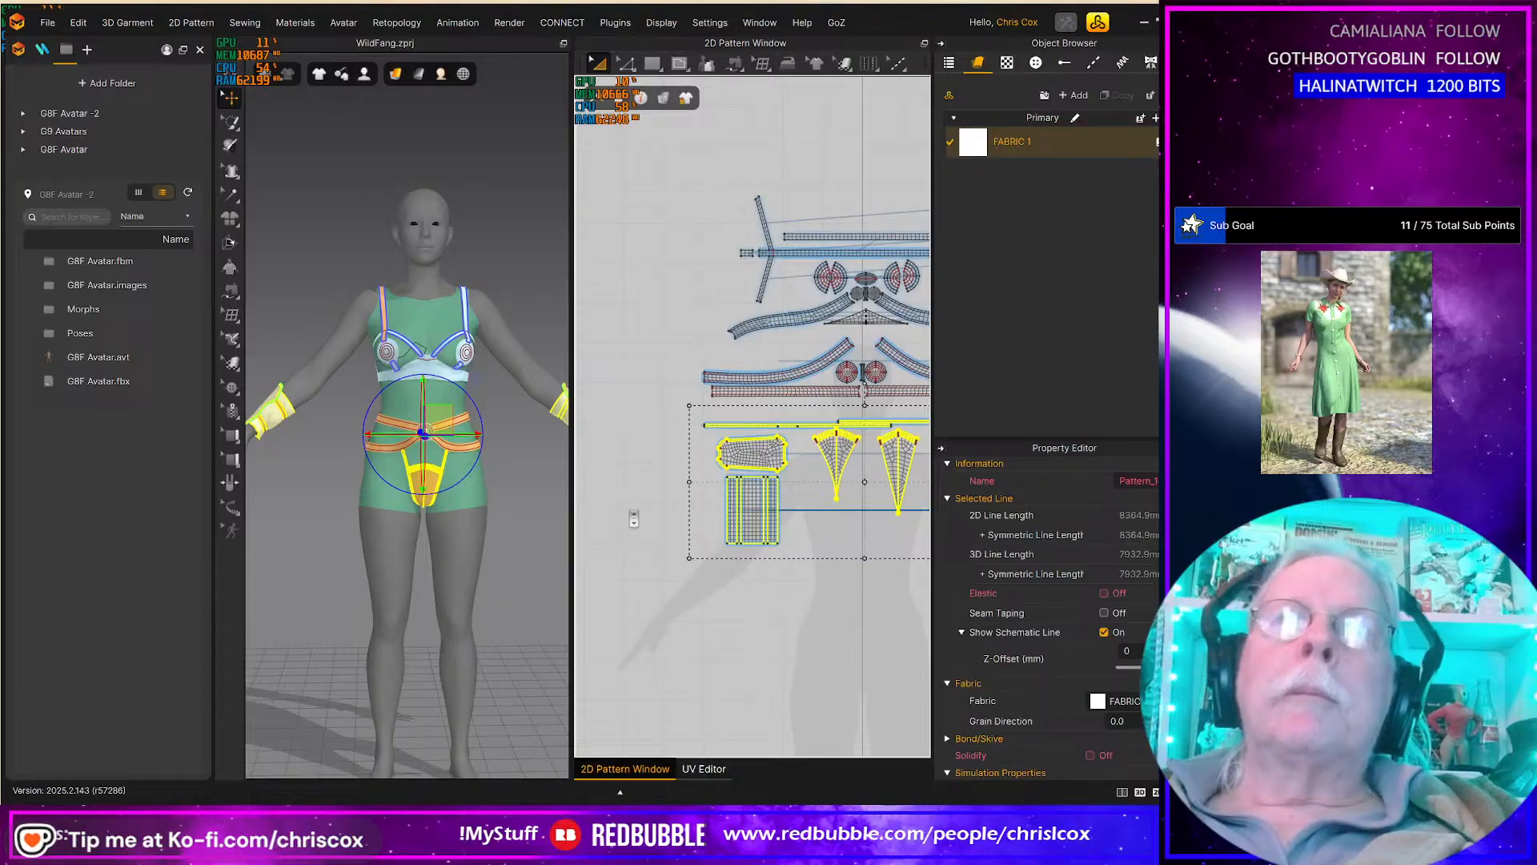
key("Up")
key("Up")
key("Up")
key("Up")
key("Up")
key("Up")
key("Up")
key("Up")
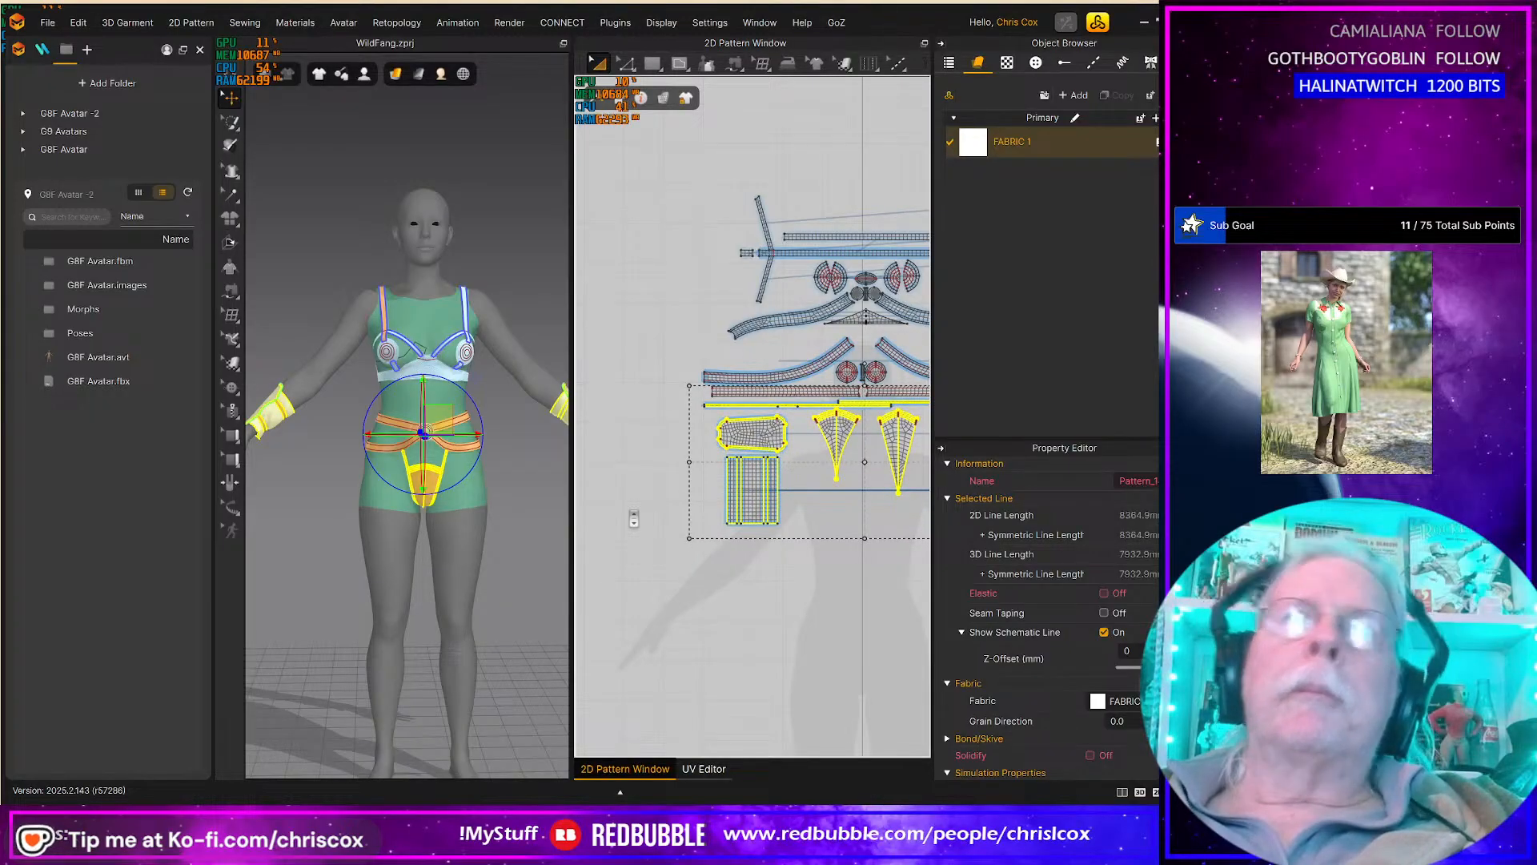
Step: Move the lower pieces, including the curved straps, further up
scroll(769, 540, "up", 2)
middle_click_drag(768, 540, 653, 596)
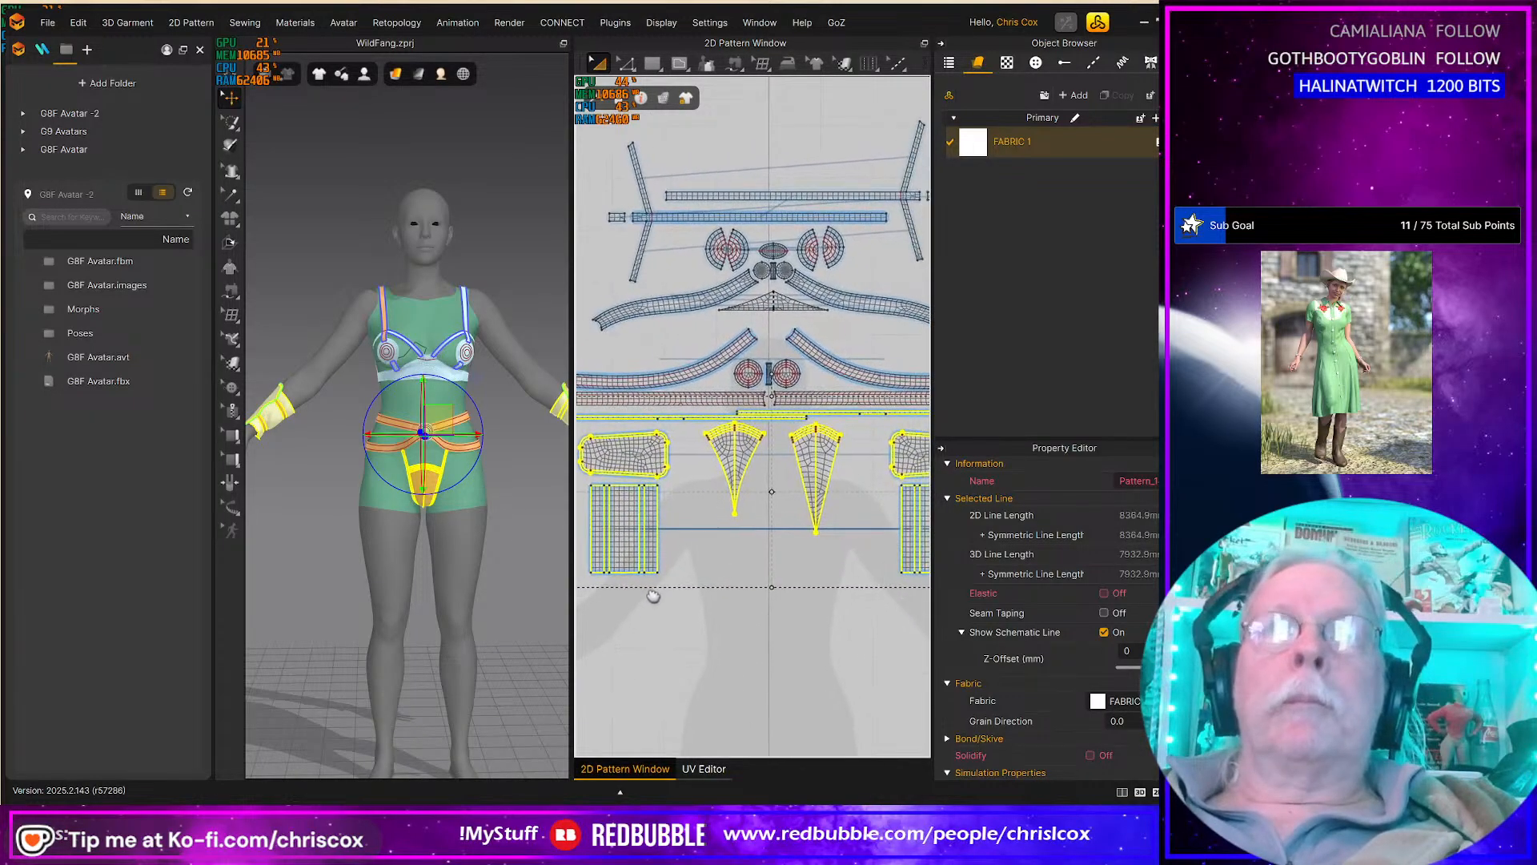
scroll(696, 574, "down", 3)
left_click_drag(931, 602, 592, 420)
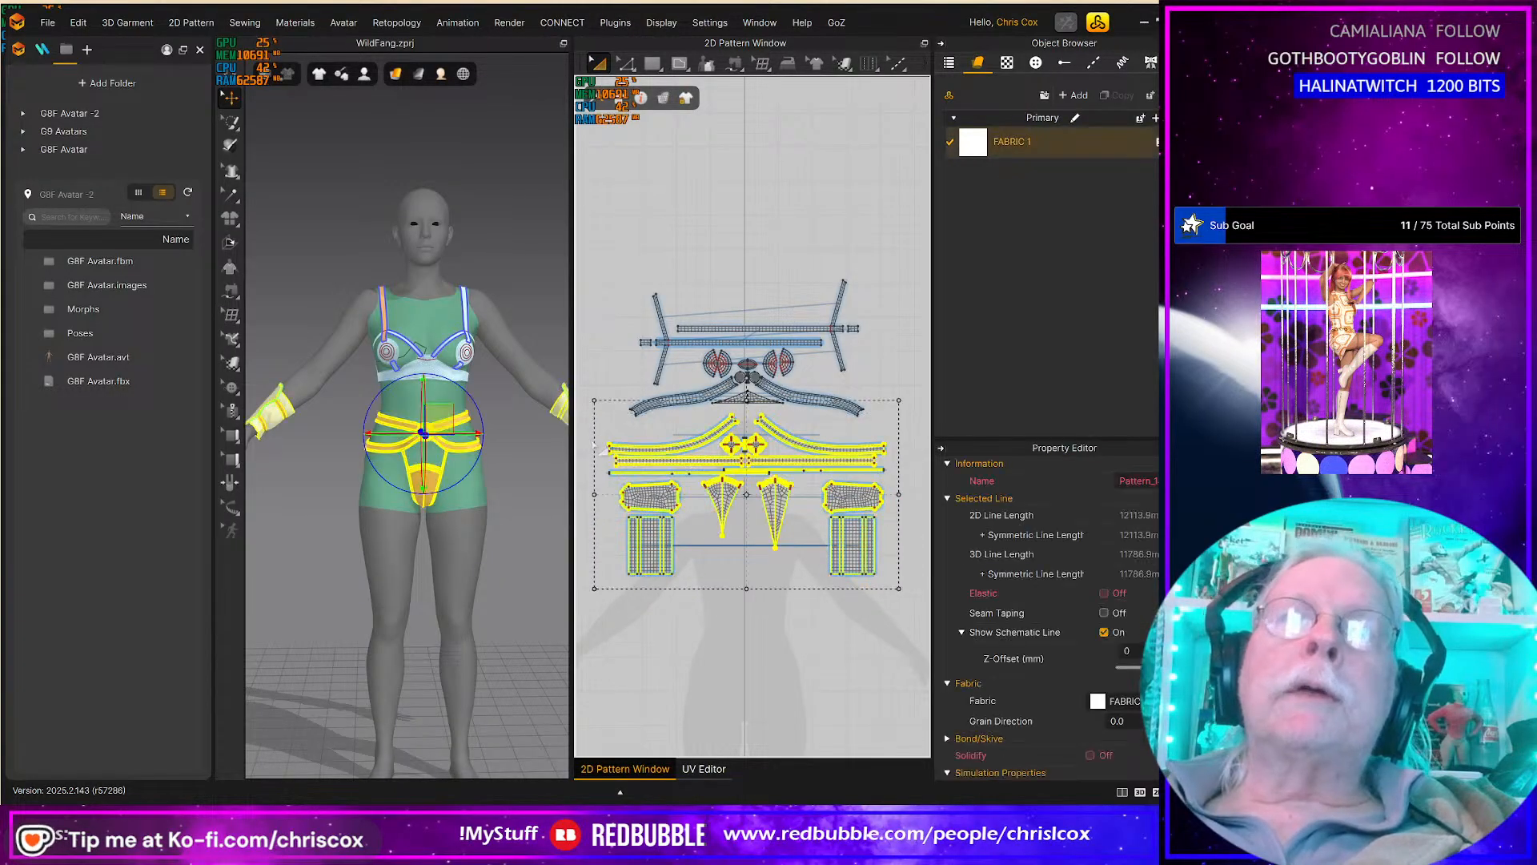
scroll(599, 450, "up", 3)
middle_click_drag(679, 458, 546, 475)
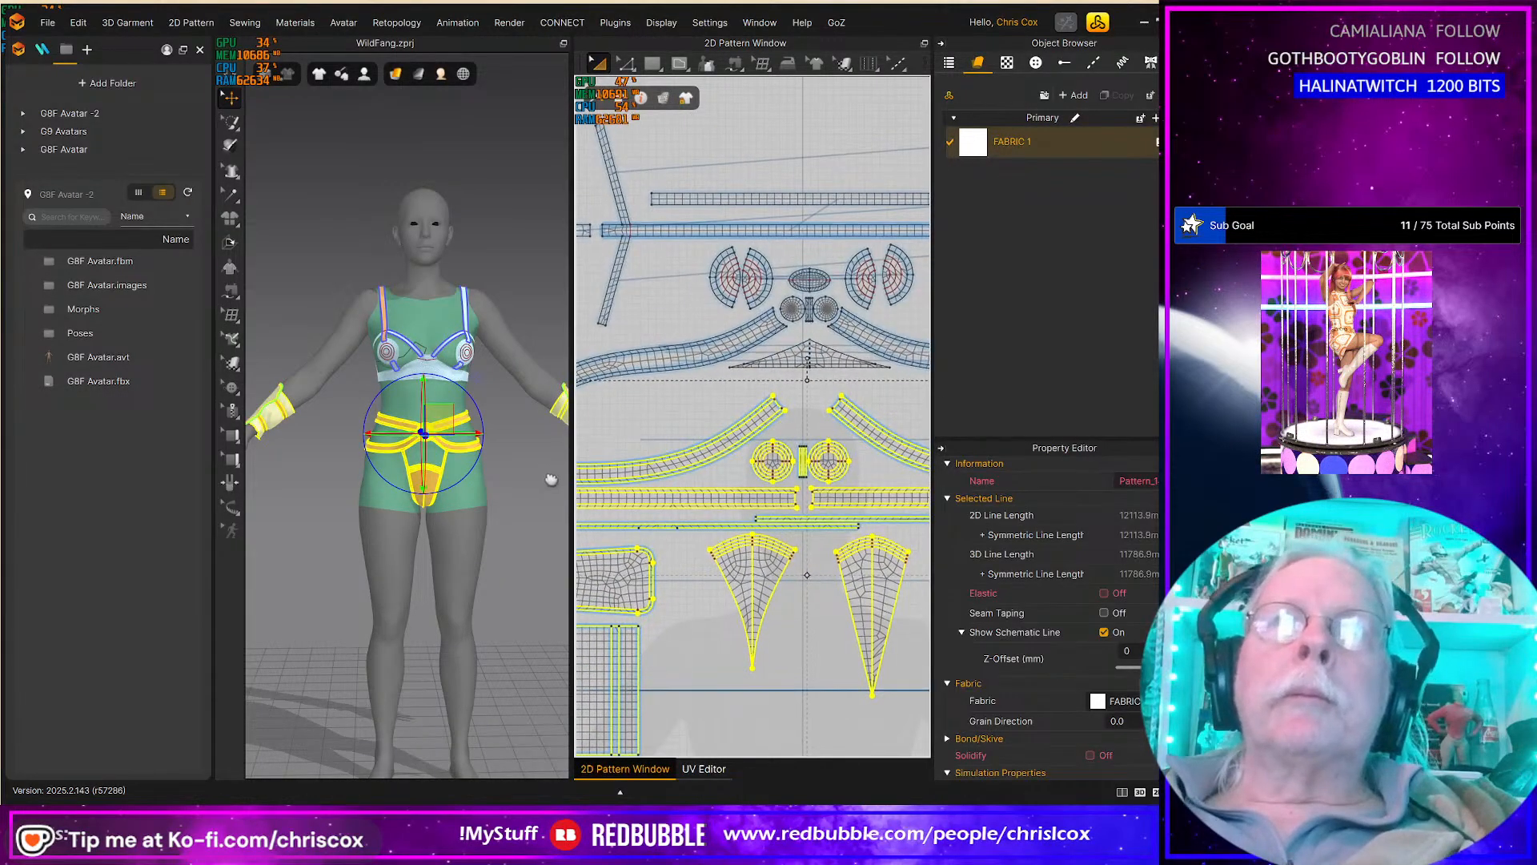
key("Up")
key("Up")
key("Up")
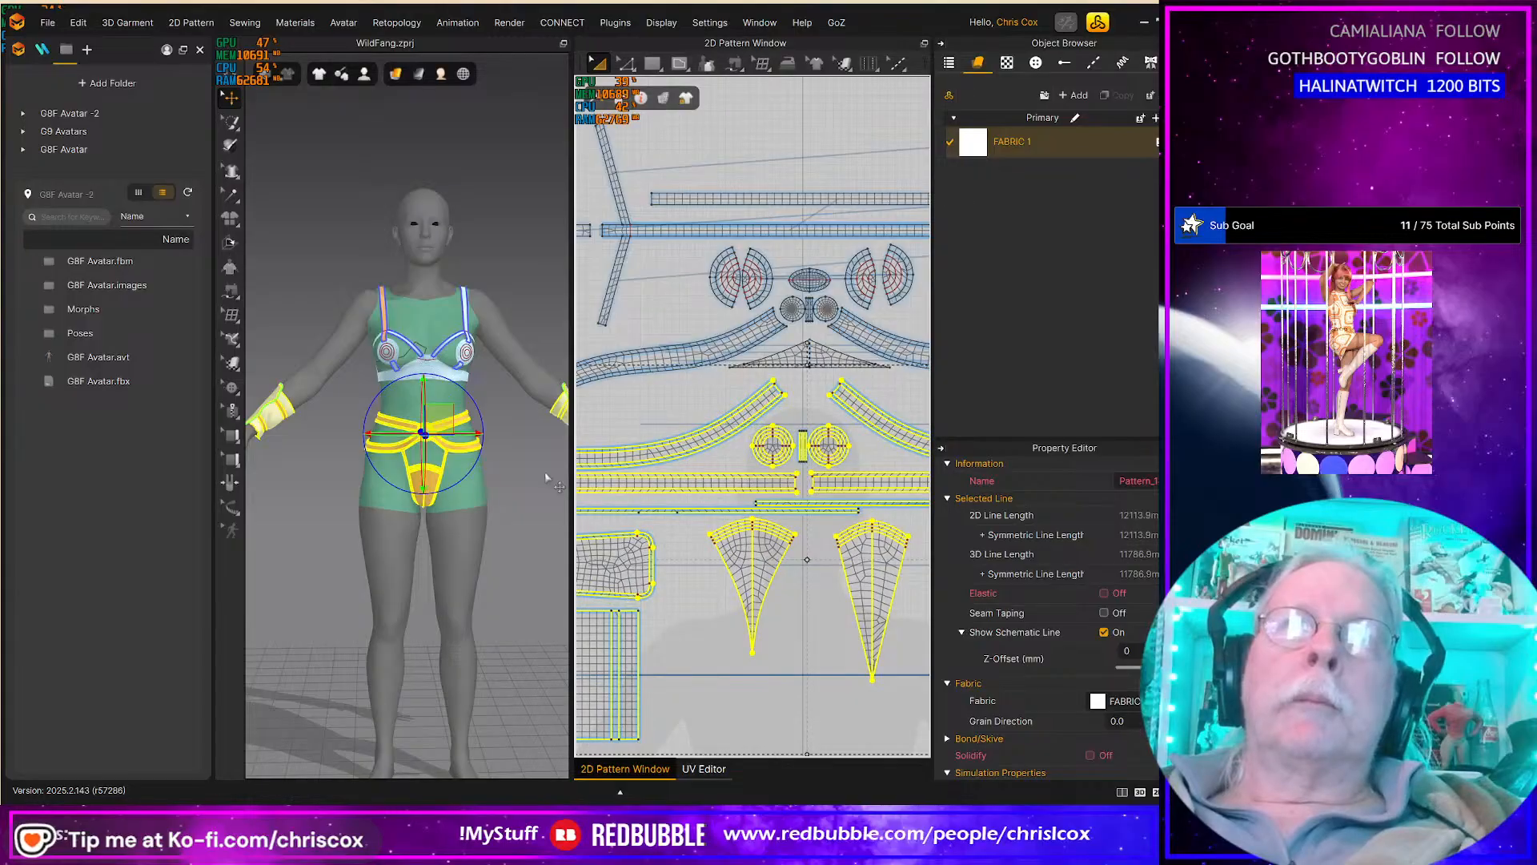
scroll(767, 555, "down", 3)
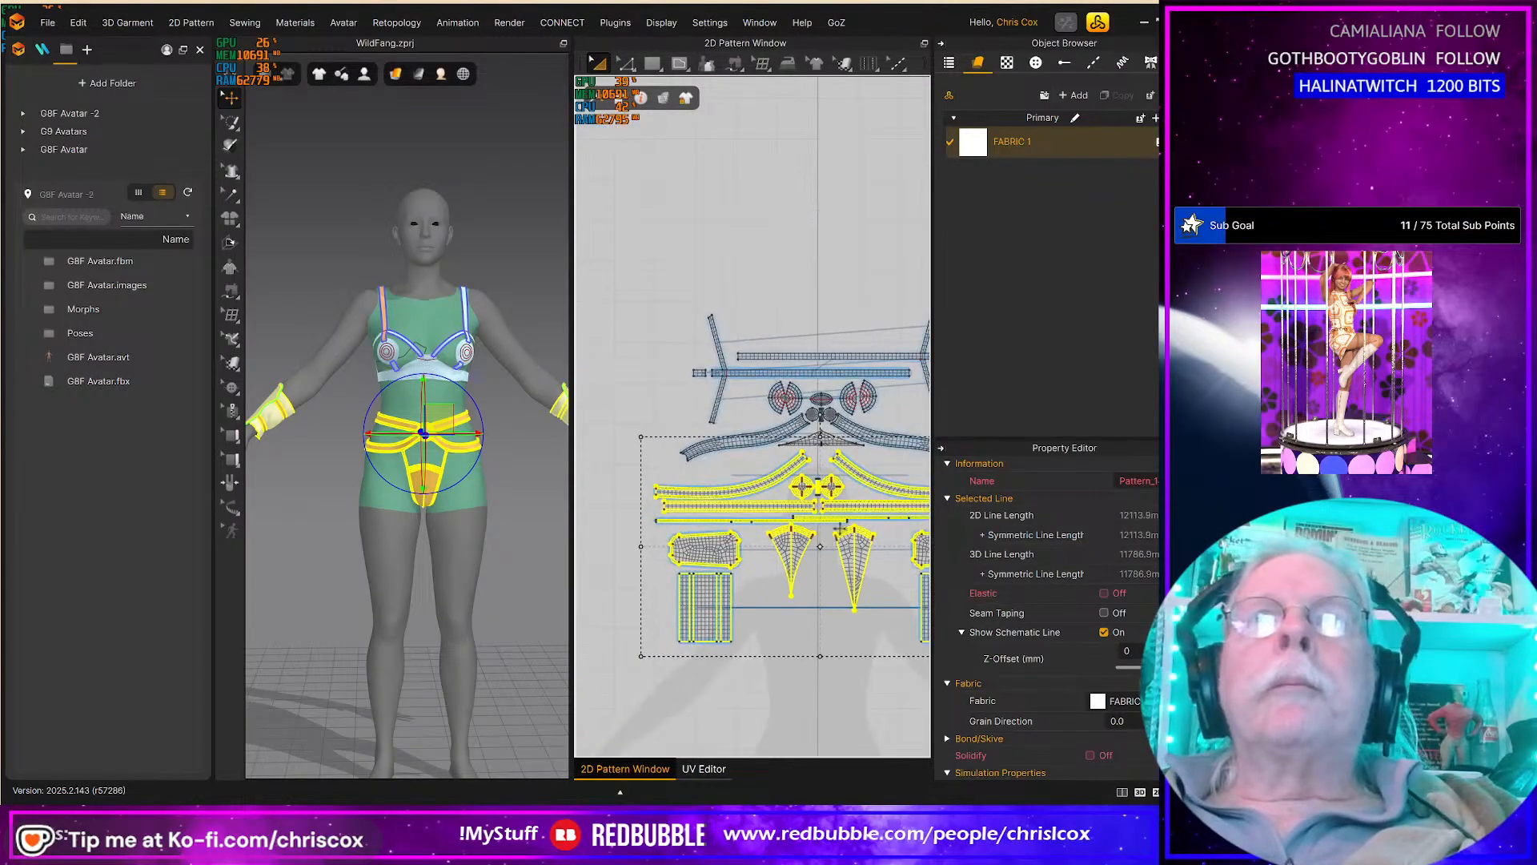
middle_click_drag(767, 555, 773, 557)
Step: Reset UVs to the 2D arrangement and fit all UVs to 0–1 with 0.010 spacing
left_click(710, 770)
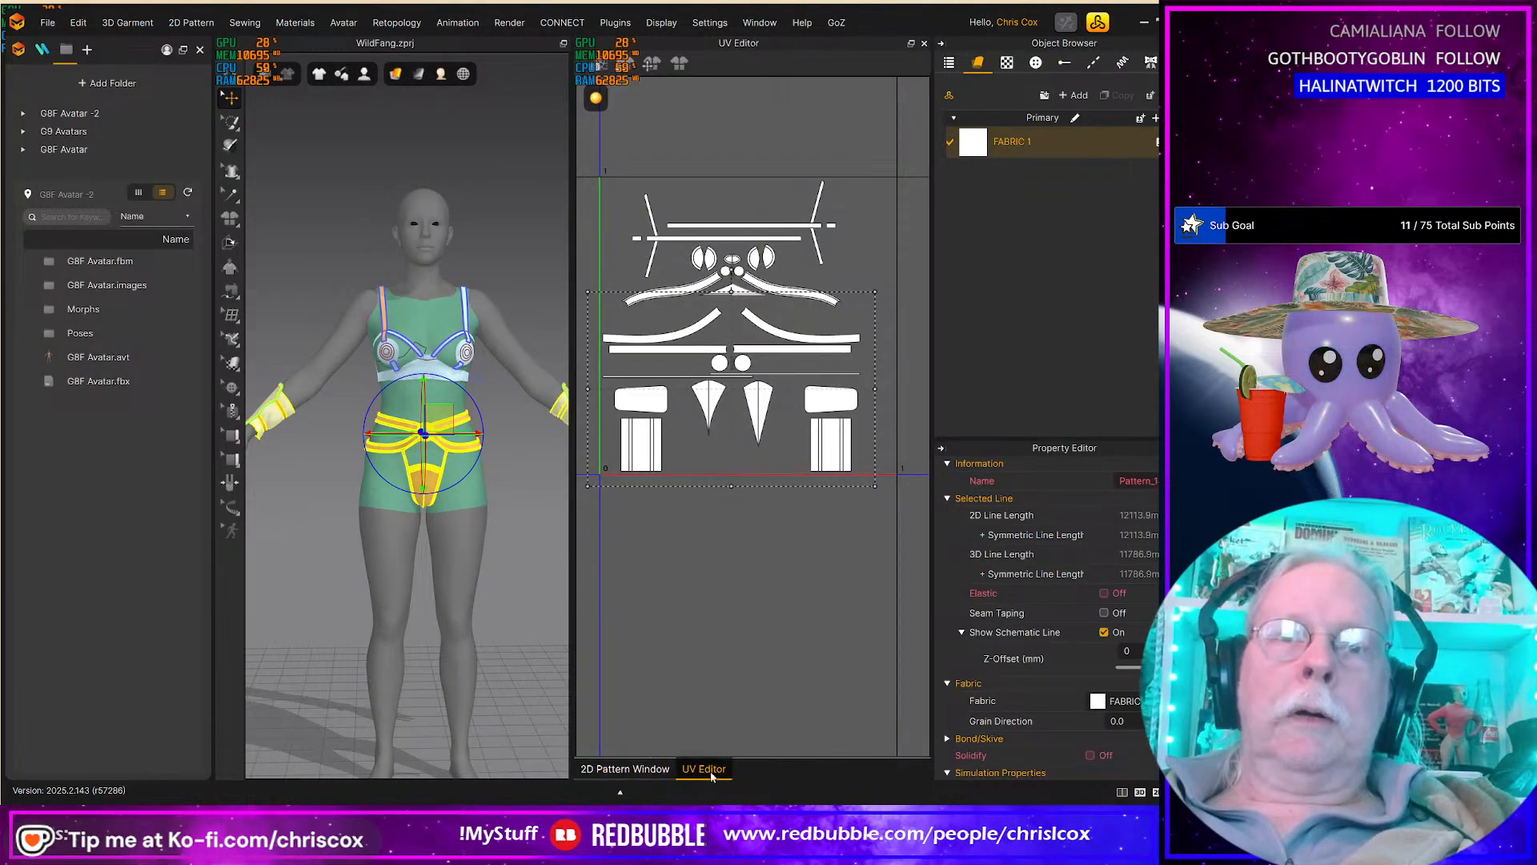
right_click(839, 631)
left_click(879, 655)
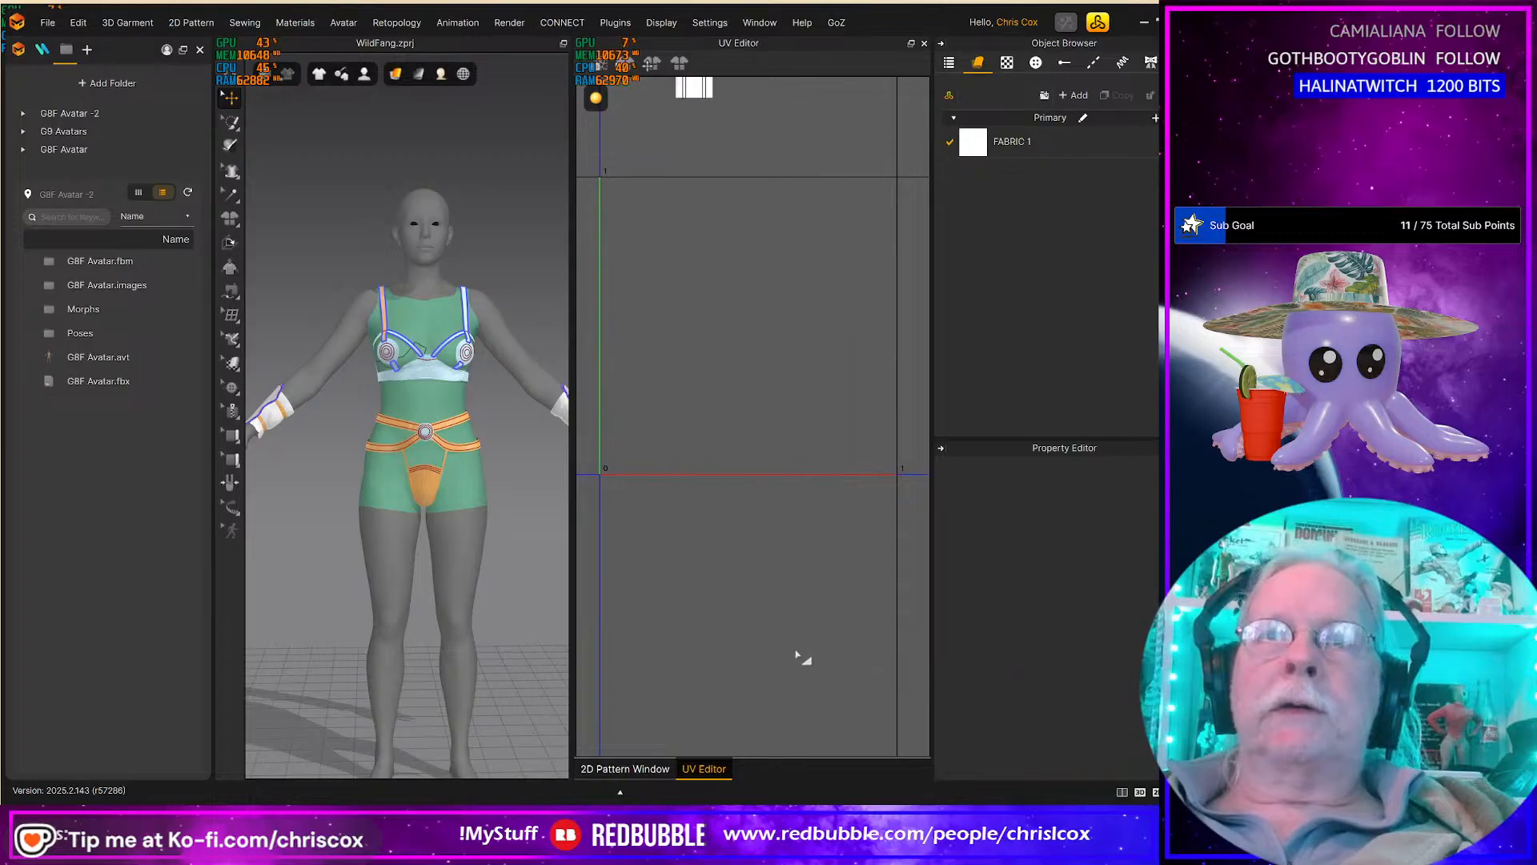
right_click(797, 651)
left_click(843, 657)
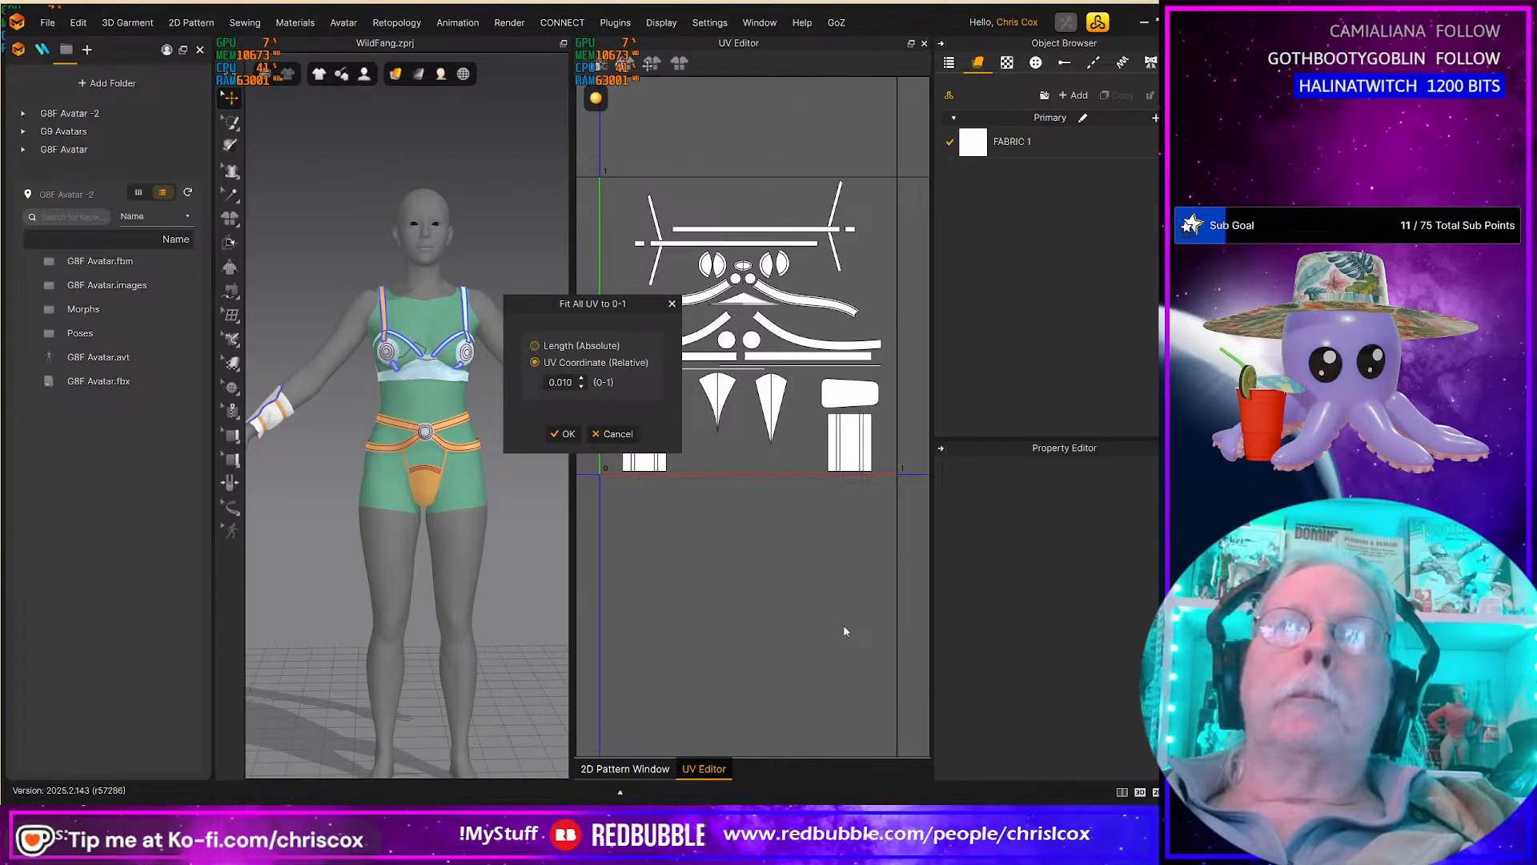
left_click(565, 434)
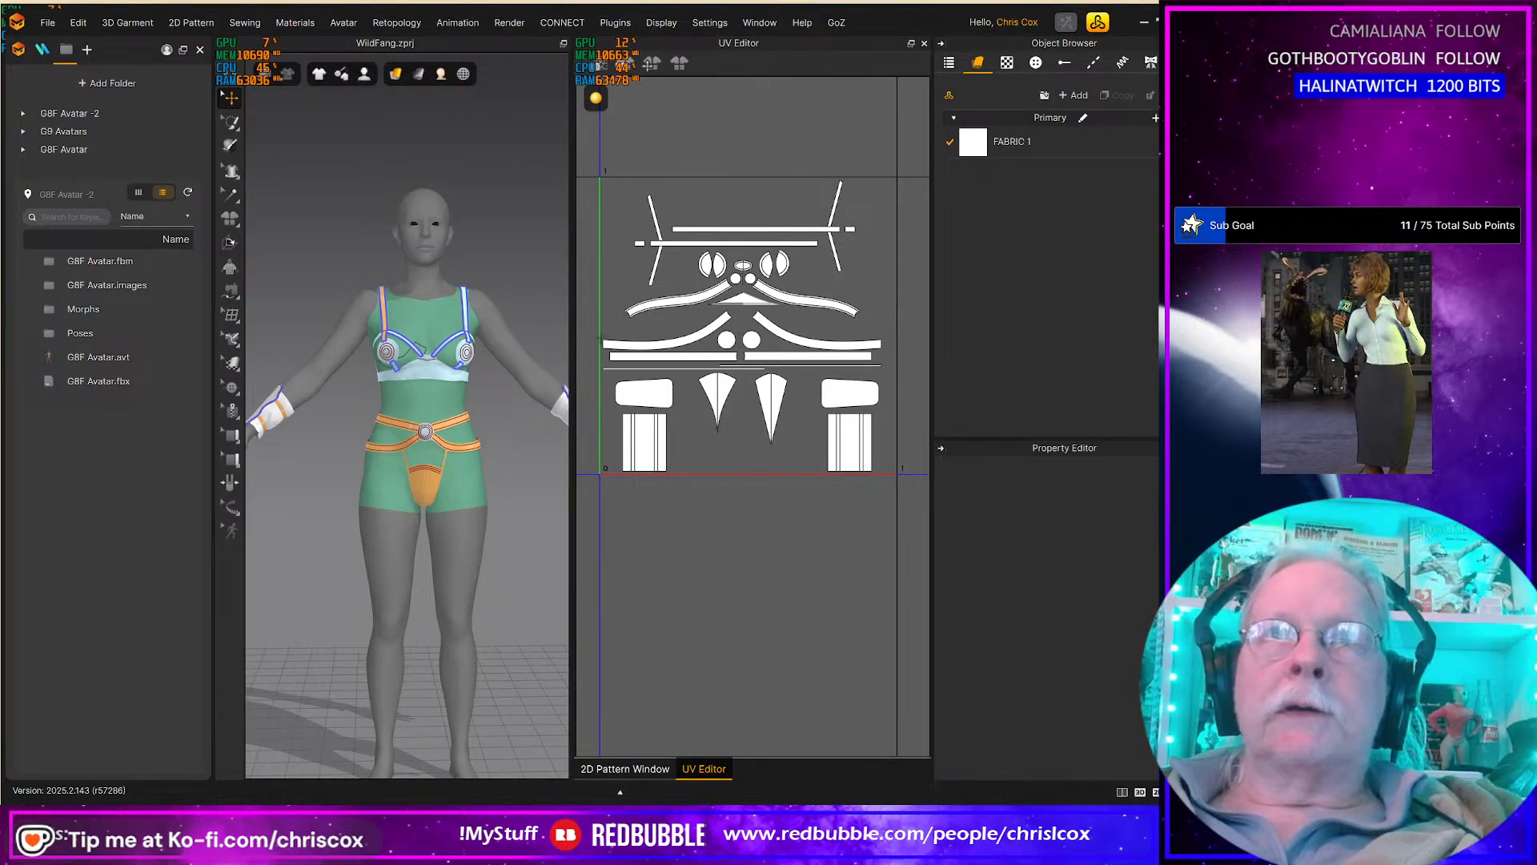
left_click(629, 769)
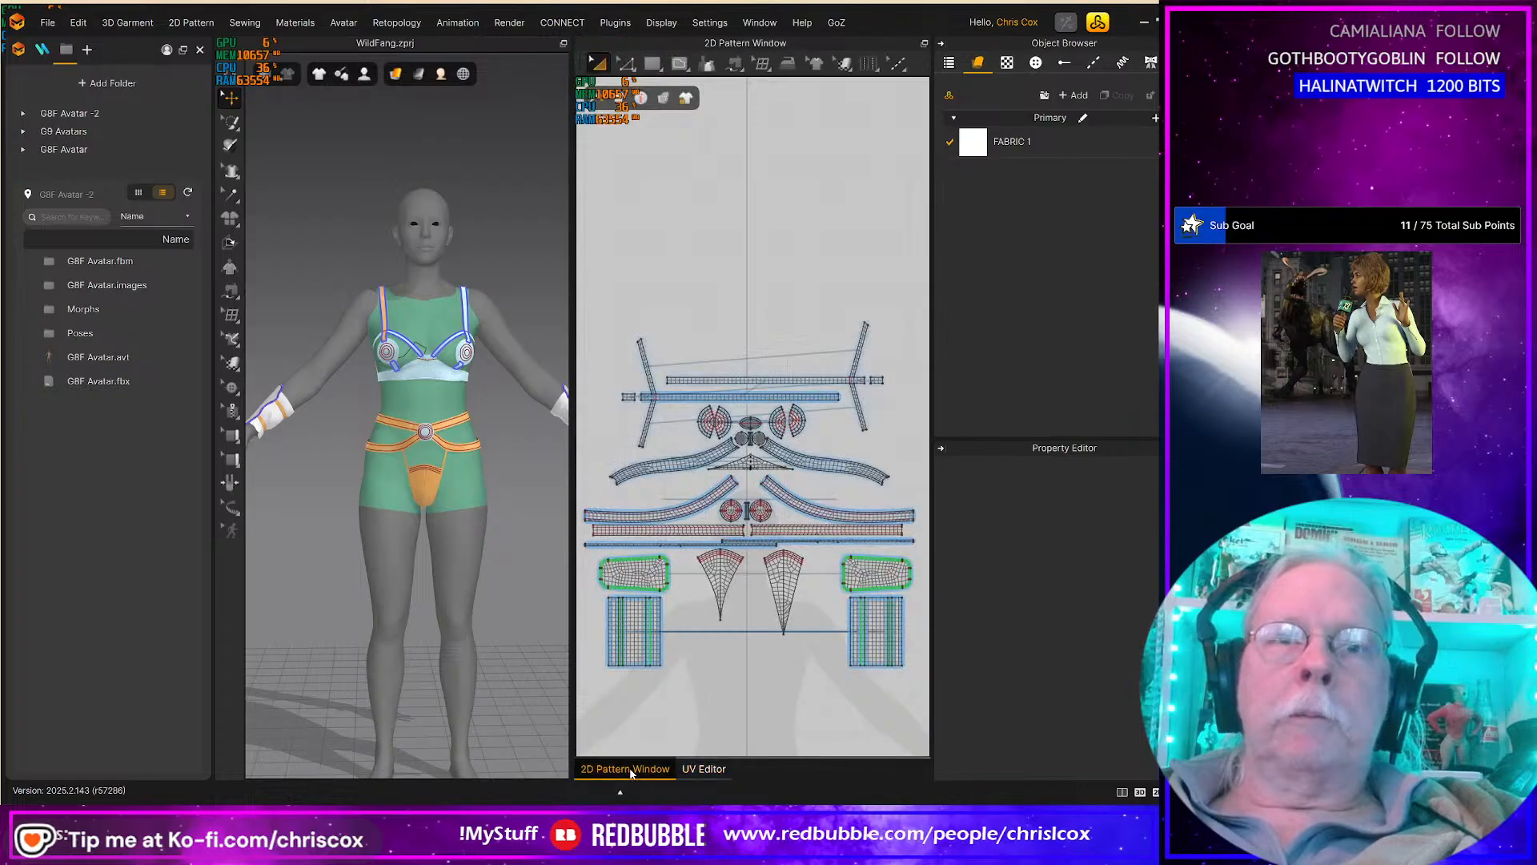
scroll(860, 436, "up", 2)
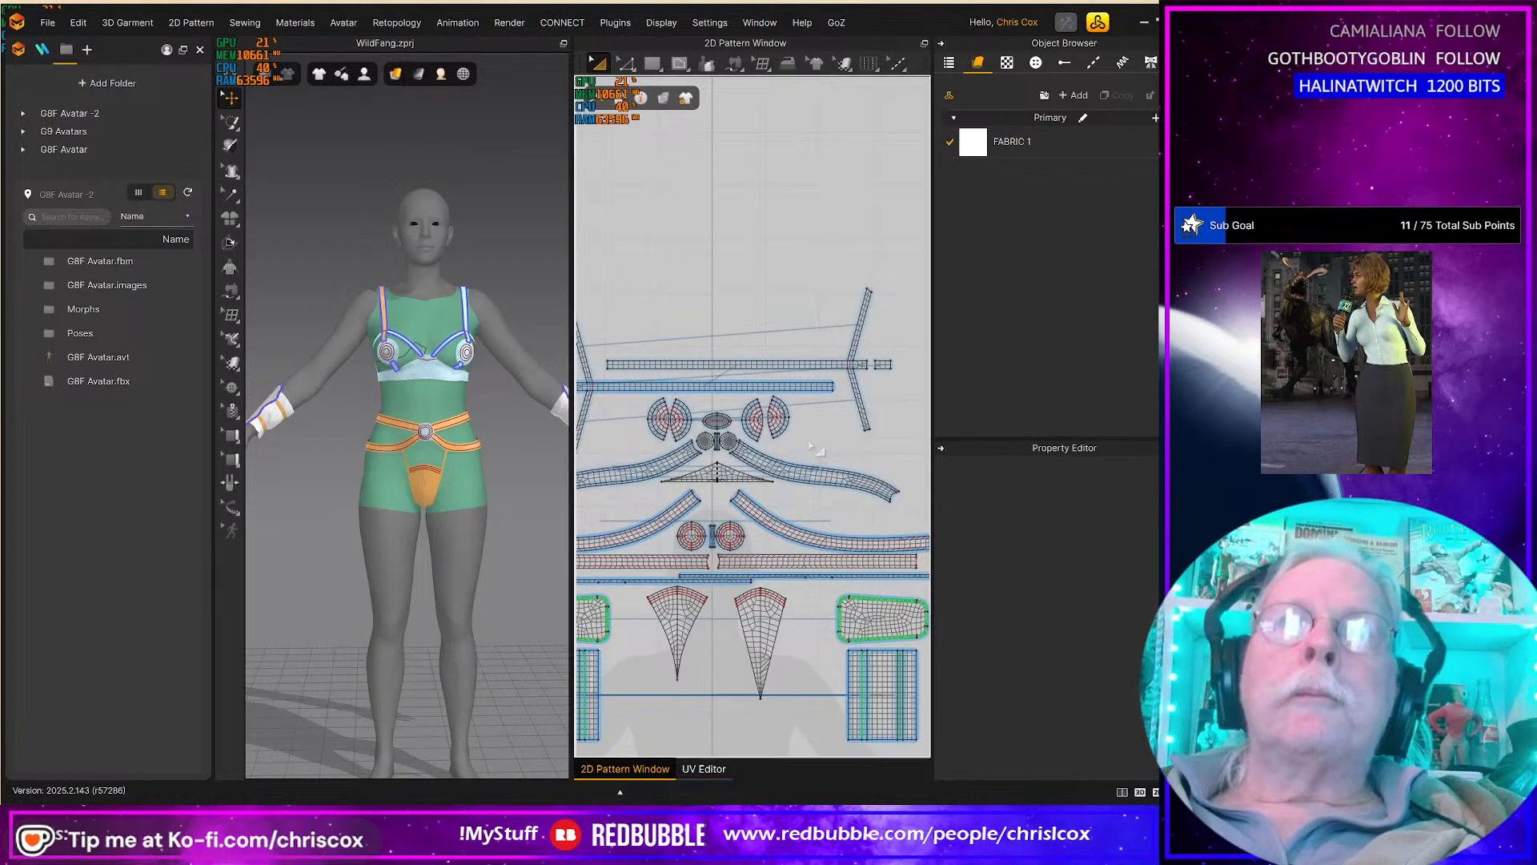
Step: Move the right cup pieces lower right and adjust the left cup piece
left_click_drag(746, 416, 838, 440)
middle_click_drag(813, 451, 909, 437)
mouse_move(728, 437)
left_mouse_down()
mouse_move(799, 378)
mouse_move(724, 422)
left_mouse_up()
scroll(764, 426, "up", 4)
scroll(732, 418, "down", 3)
Step: Move the left and right Y-shaped straps and the long horizontal strap down
left_click_drag(586, 239, 662, 457)
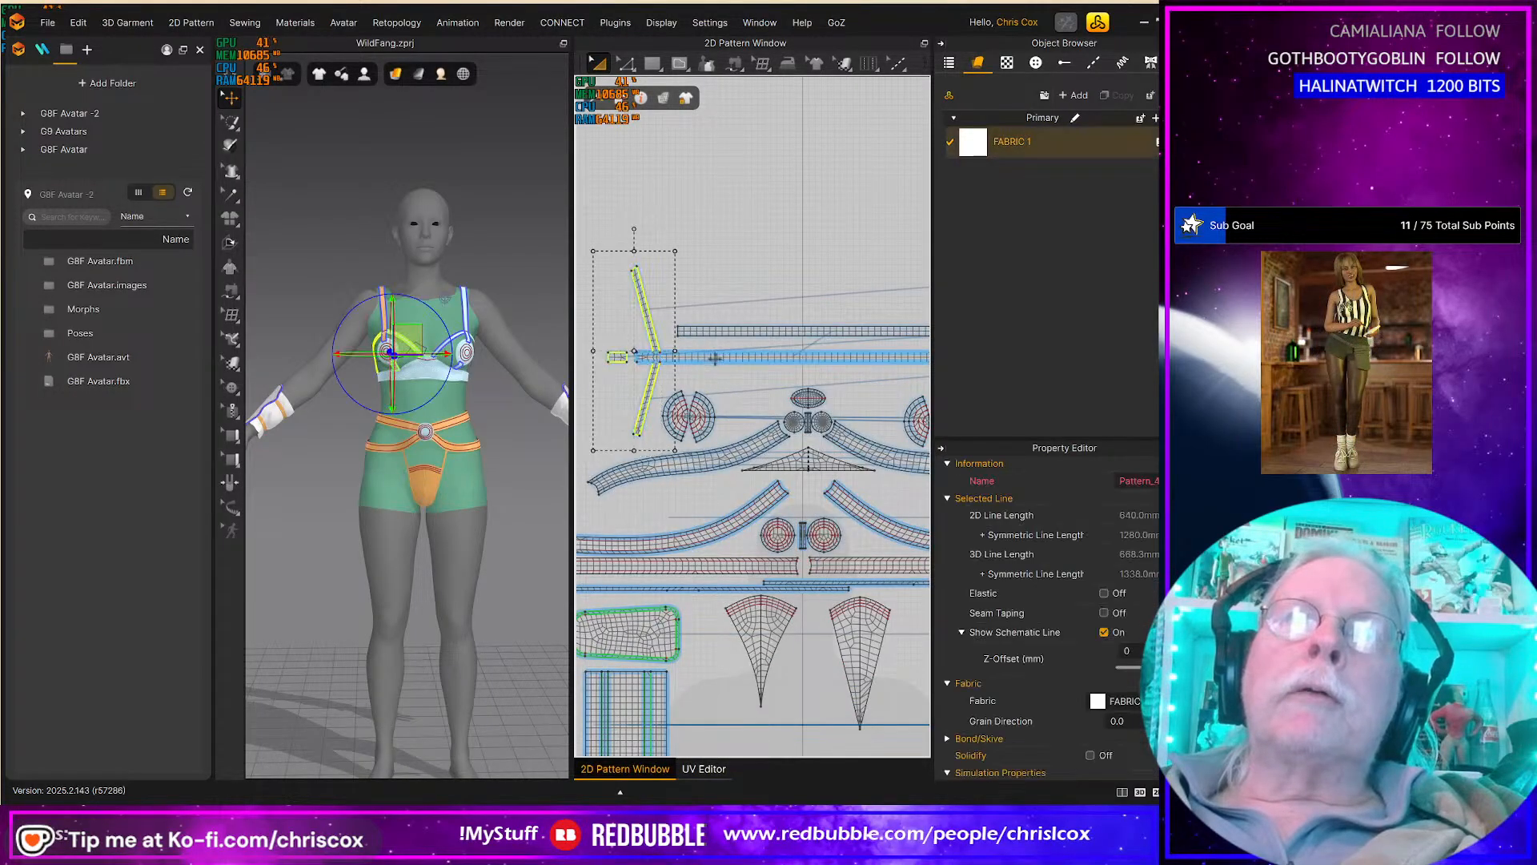
key("Down")
key("Down")
key("Down")
key("Down")
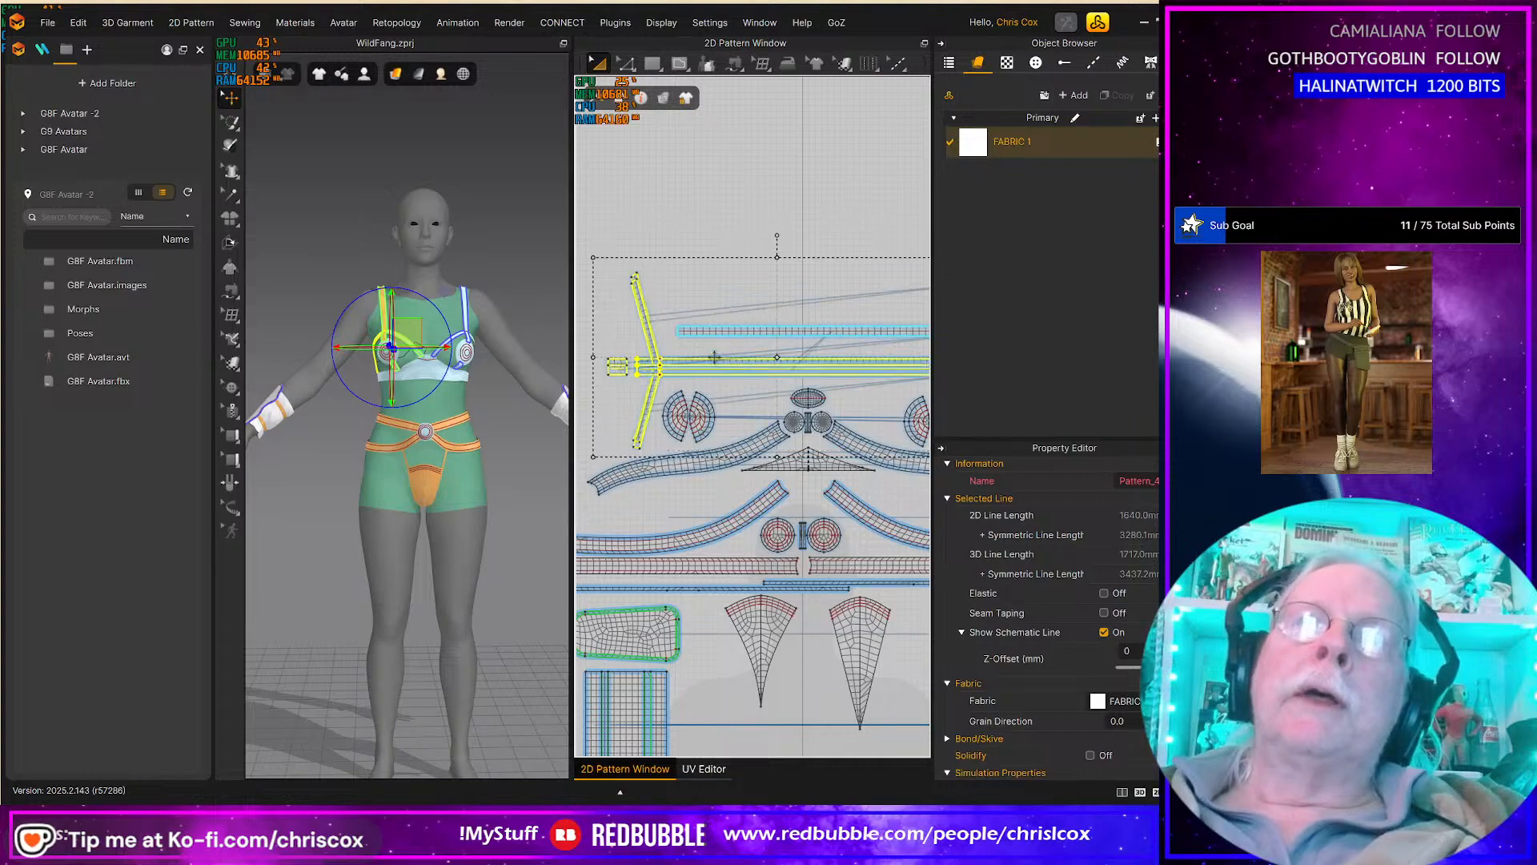
middle_click_drag(834, 372, 630, 362)
left_click_drag(872, 413, 734, 210)
left_click(707, 320, "shift")
key("Down")
key("Down")
key("Down")
key("Down")
key("Down")
key("Down")
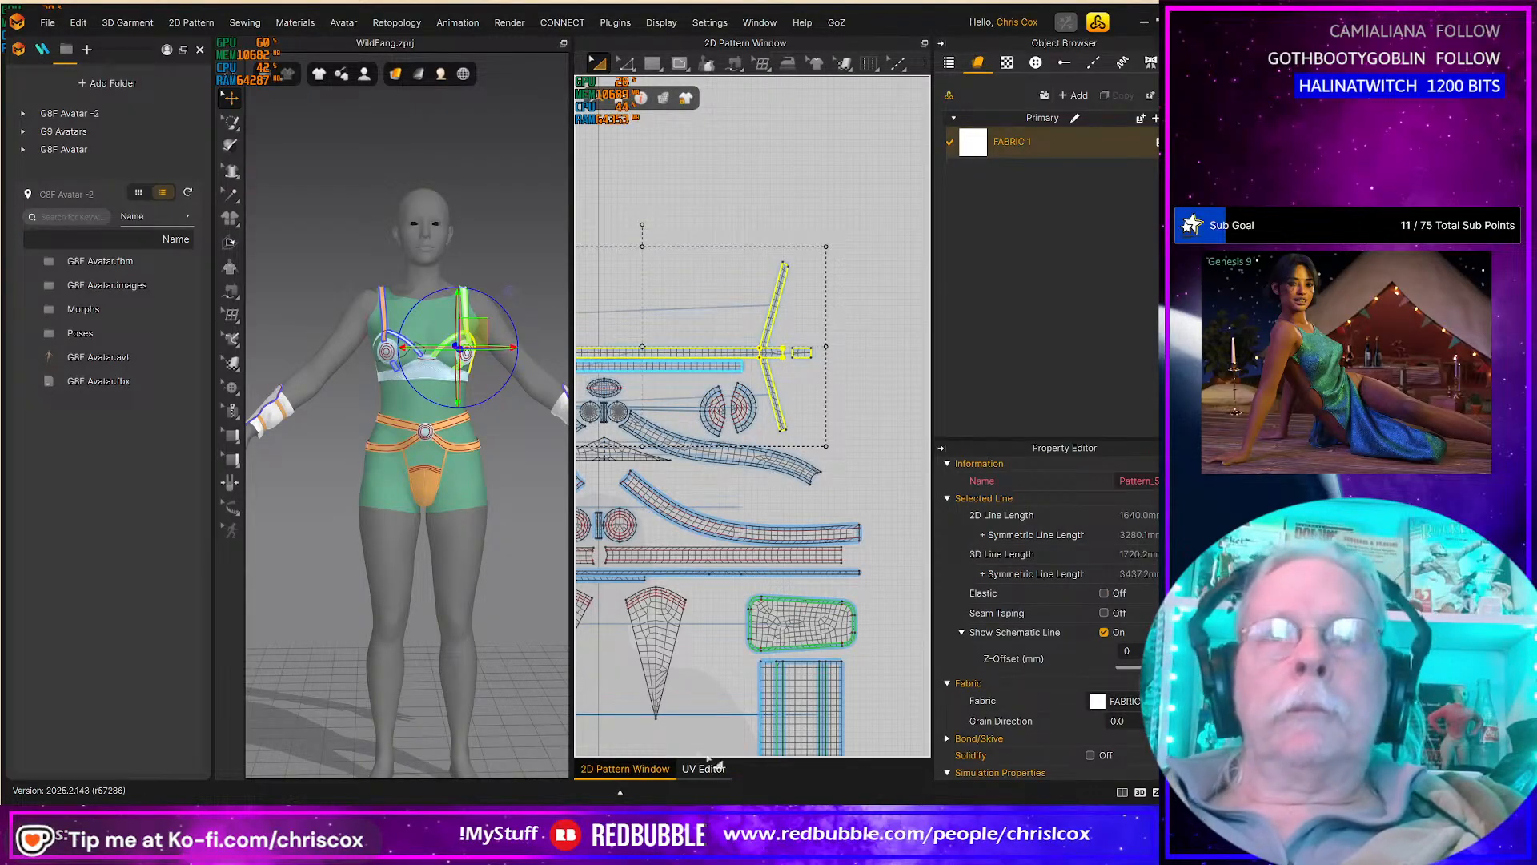
left_click(702, 768)
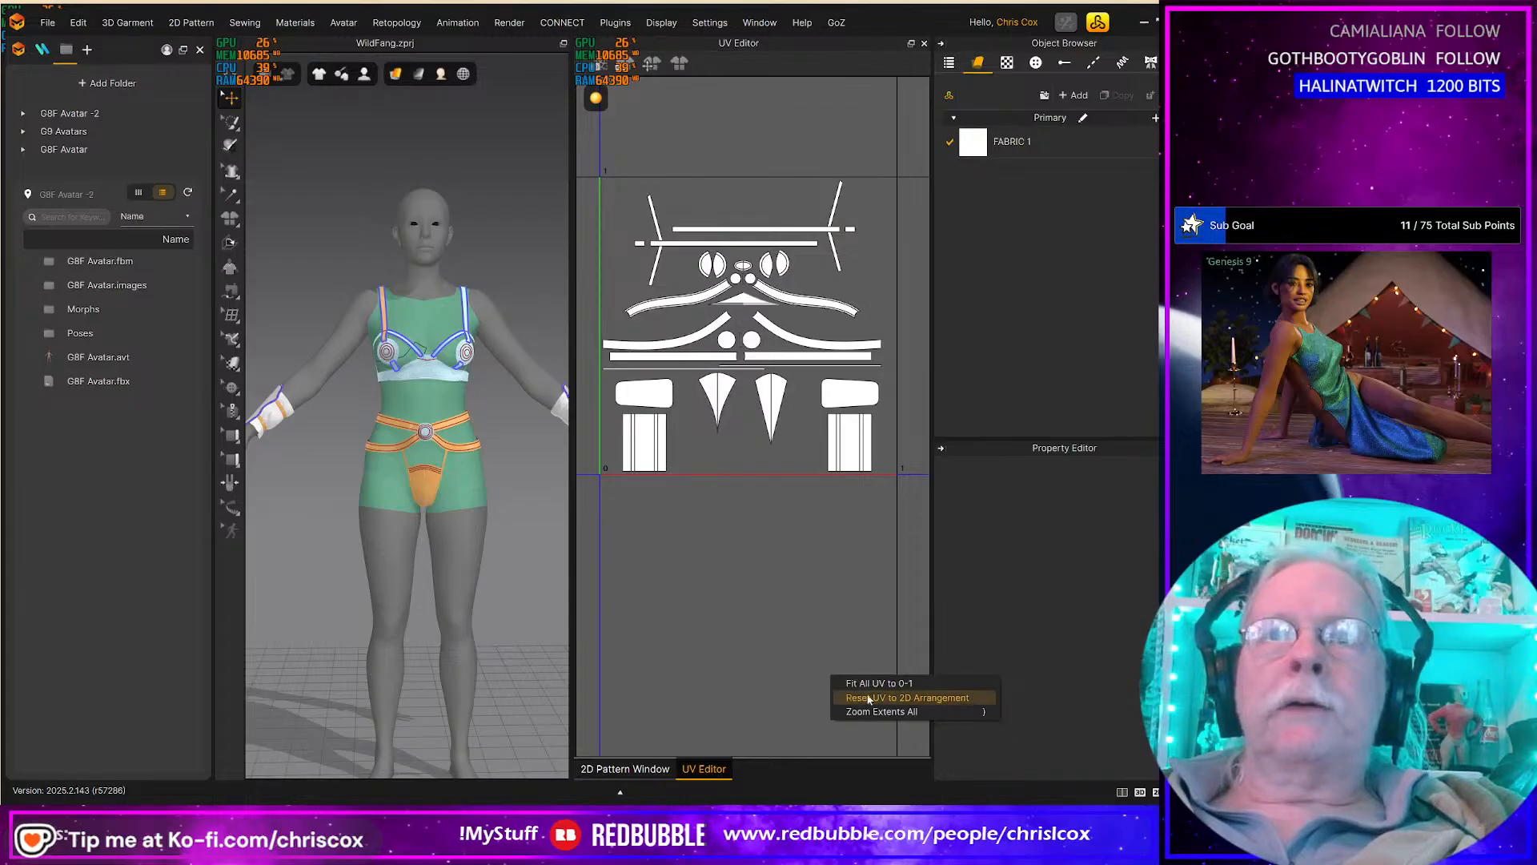
Step: Refit the straps, cups and bracer UV islands into the 0–1 square
scroll(859, 699, "up", 3)
right_click(777, 619)
left_click(810, 629)
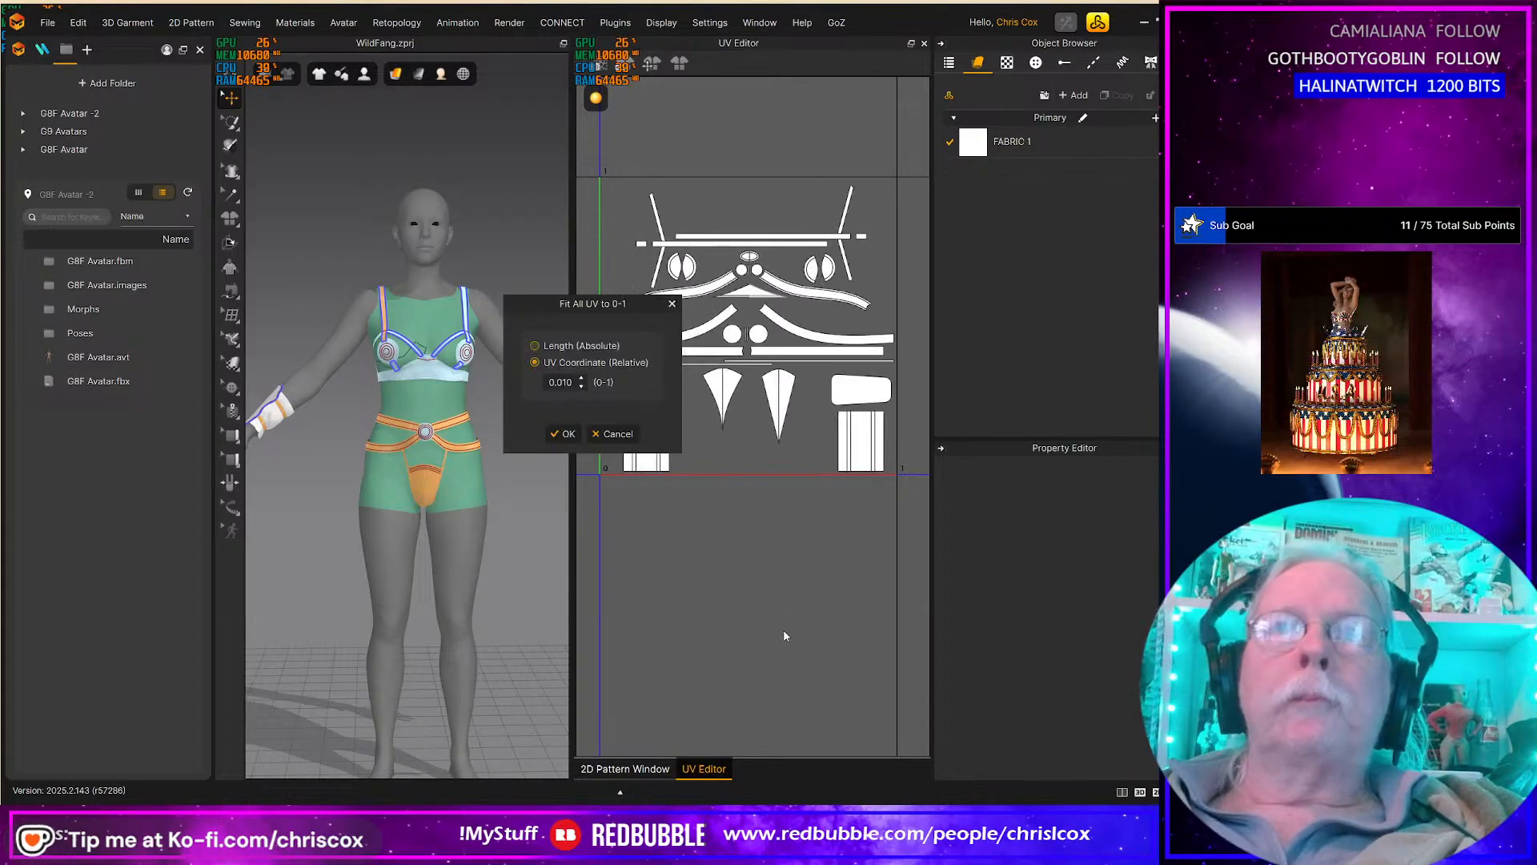
left_click(564, 433)
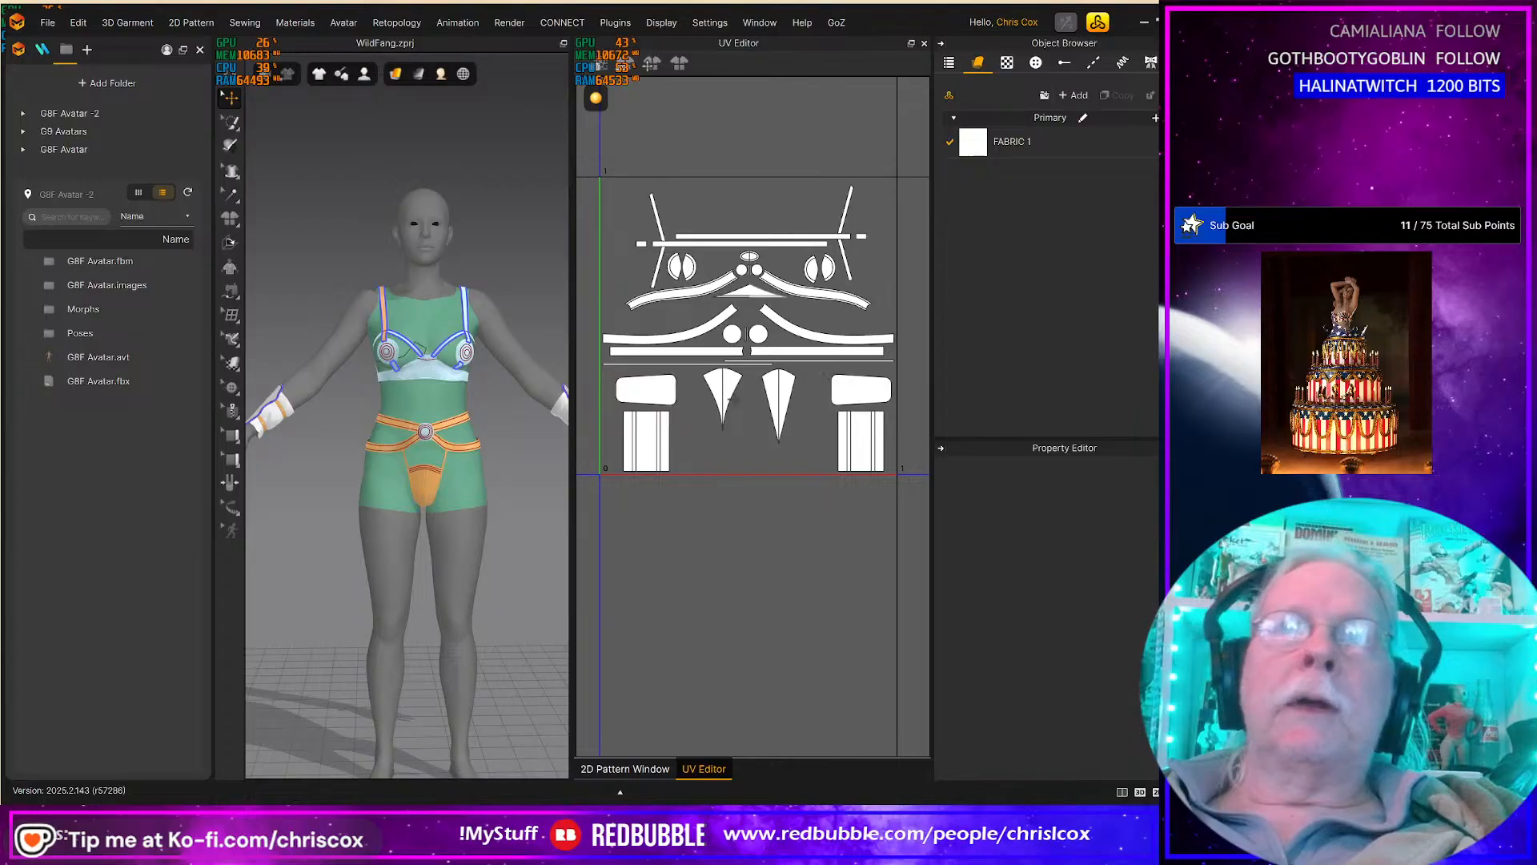
scroll(729, 397, "up", 2)
scroll(745, 404, "down", 3)
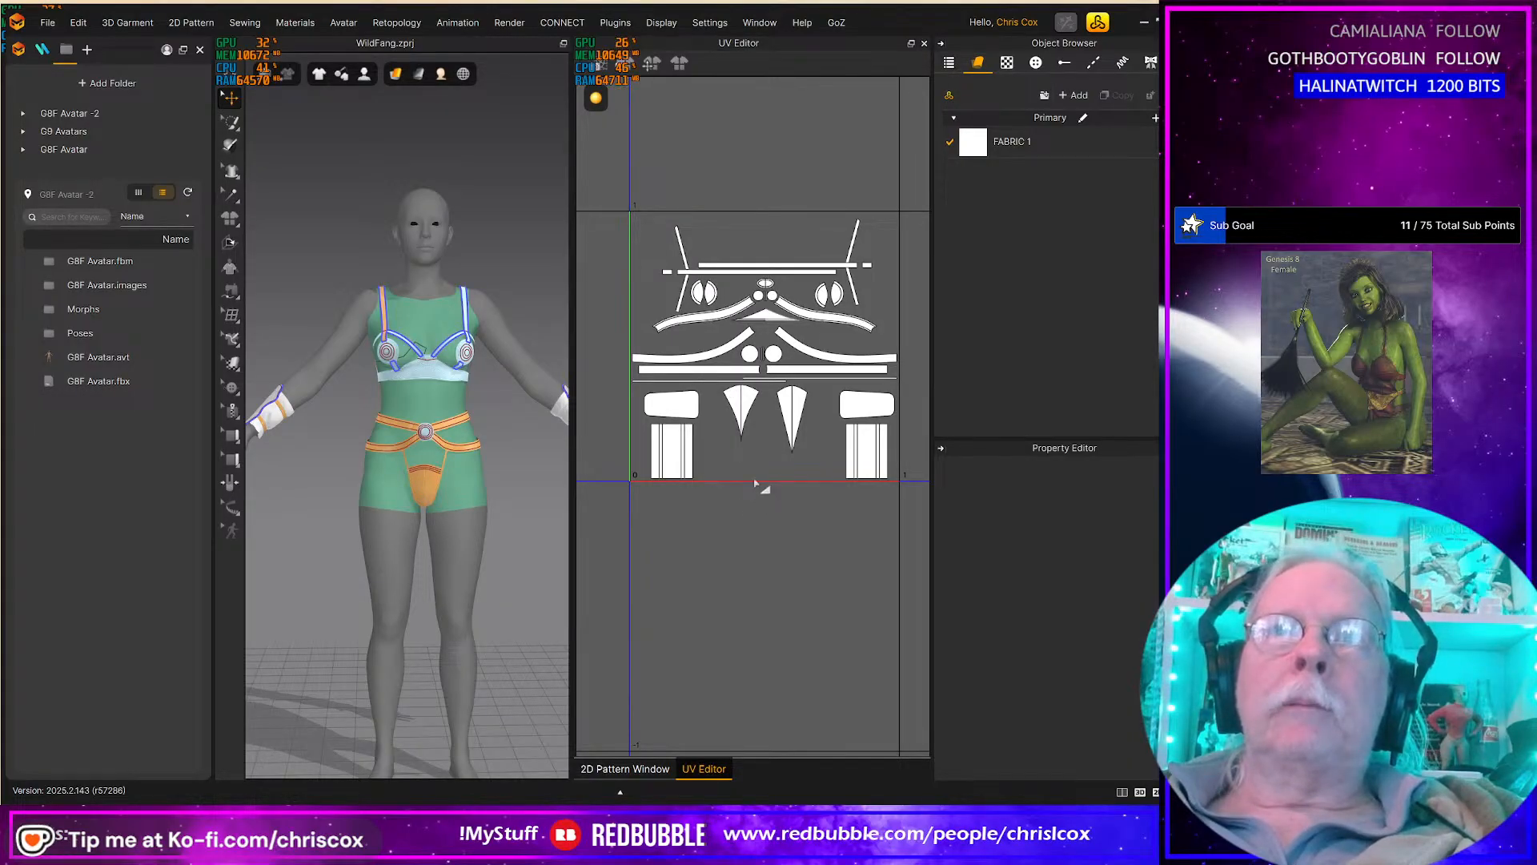
Step: Back in the 2D pattern layout, nudge the curved strap piece to the left
left_click(640, 769)
scroll(719, 568, "up", 3)
middle_click_drag(721, 567, 858, 568)
left_click(800, 492)
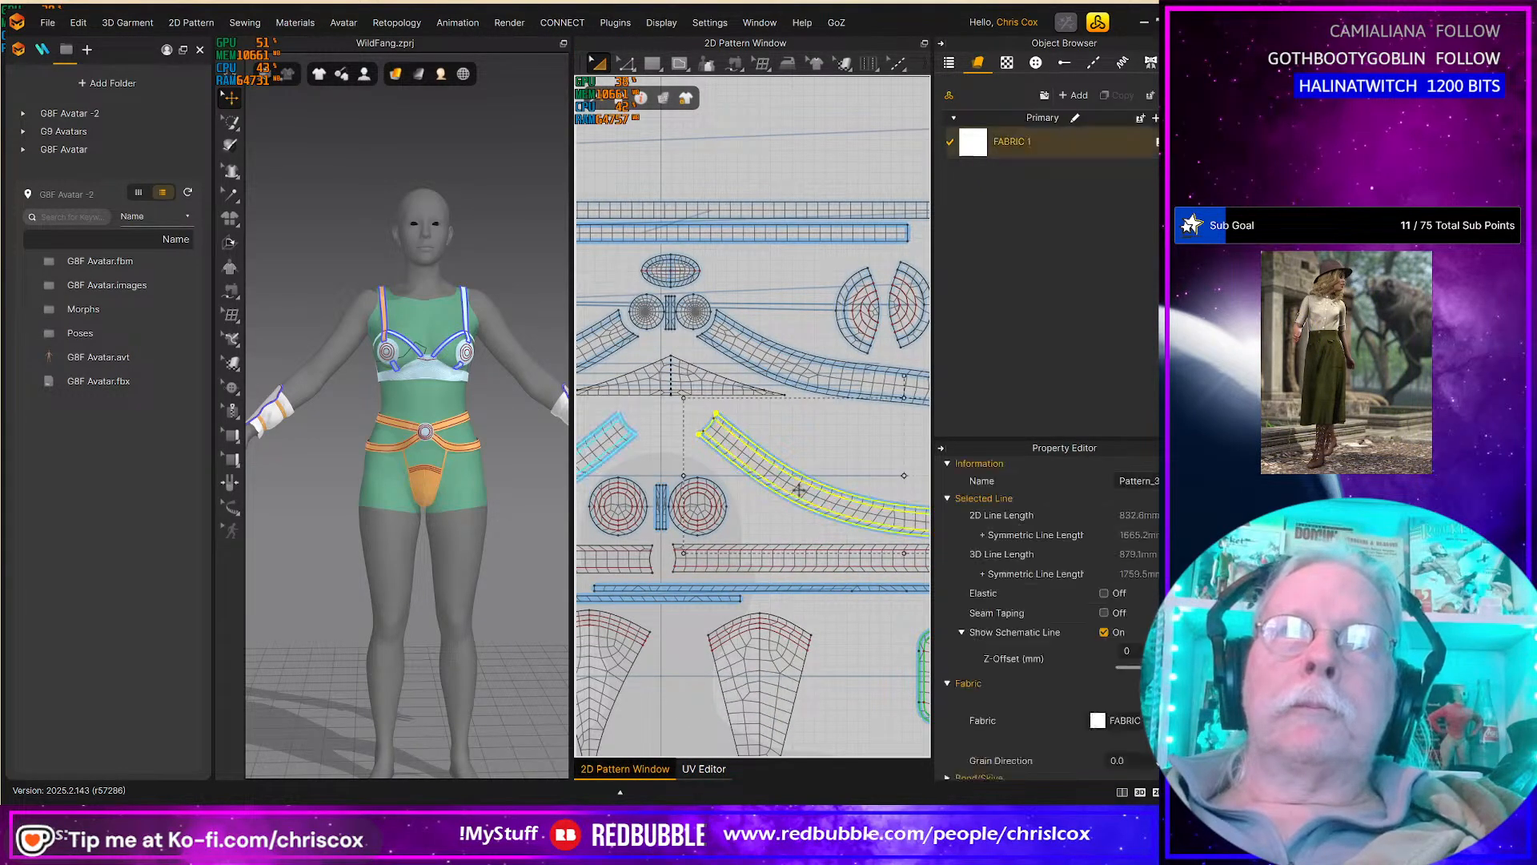
key("Left")
key("Left")
key("Left")
key("Left")
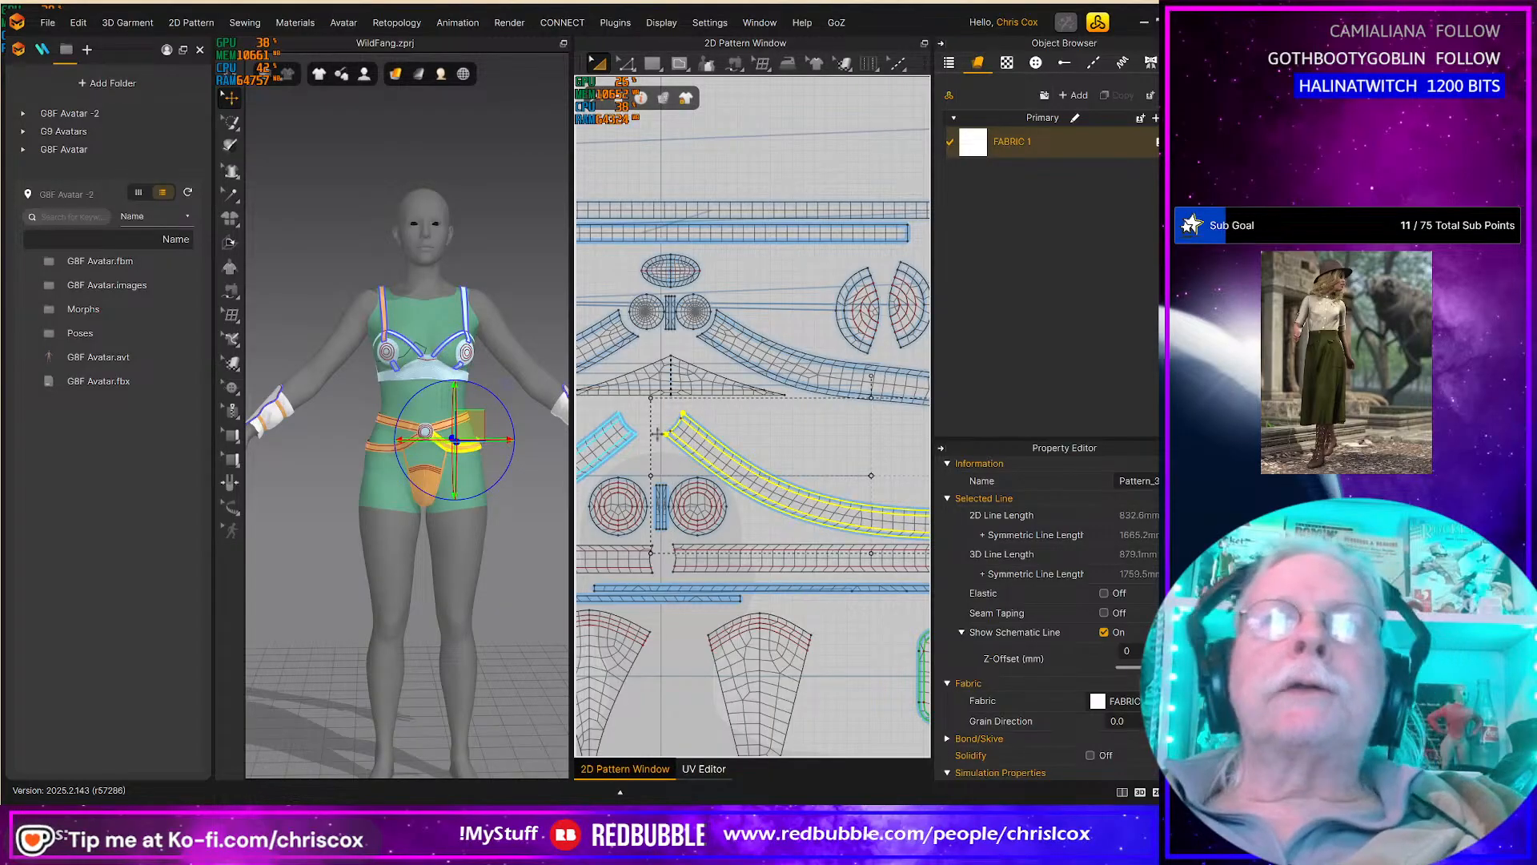
Step: Select the small piece, the long thin strip and the upper long strip to compare positions
left_click(608, 439)
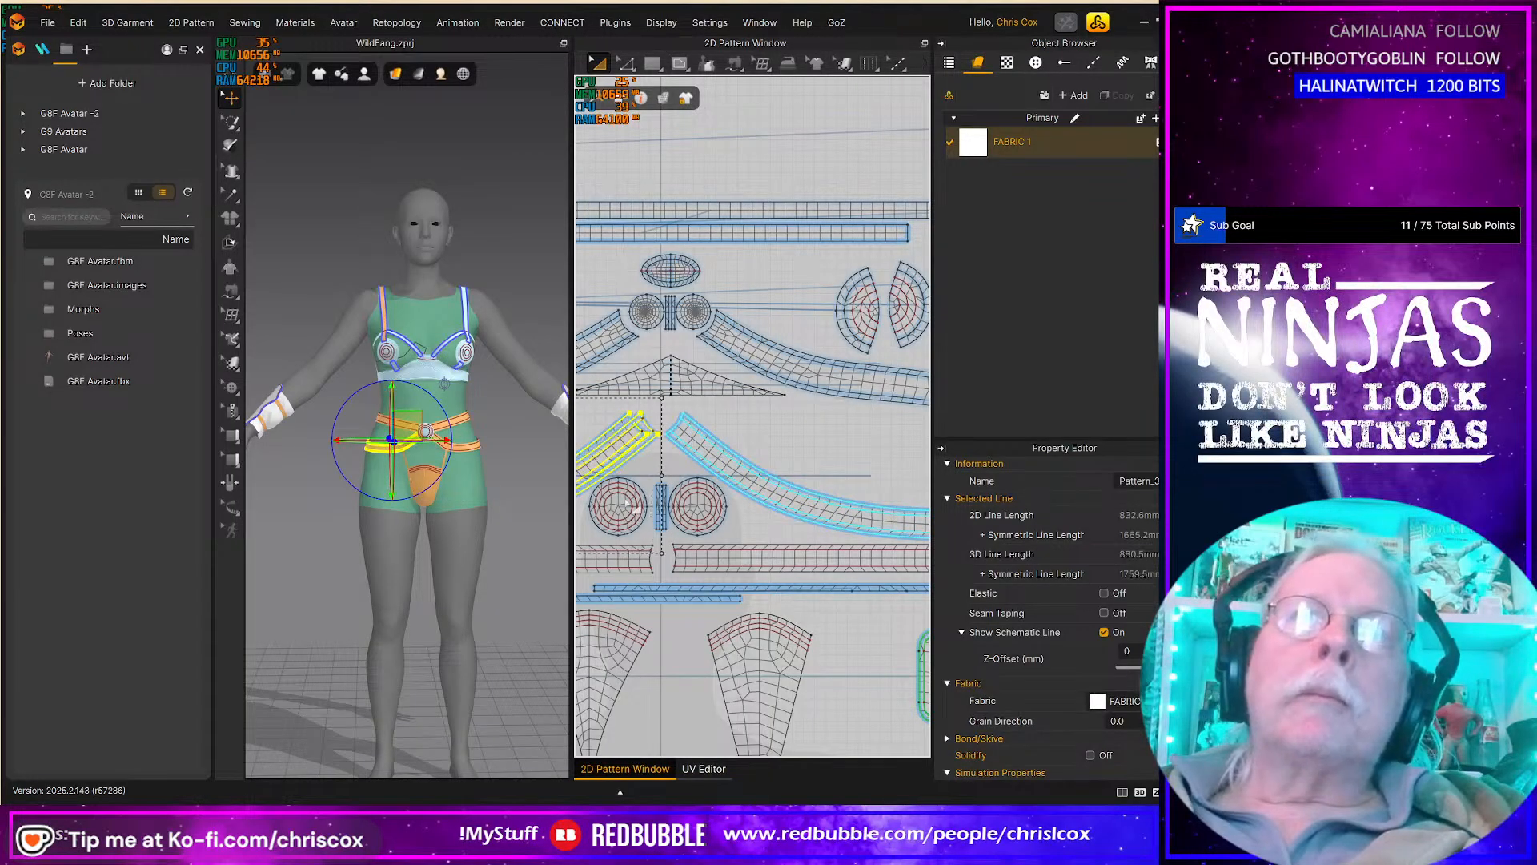
scroll(631, 482, "up", 2)
scroll(641, 445, "down", 6)
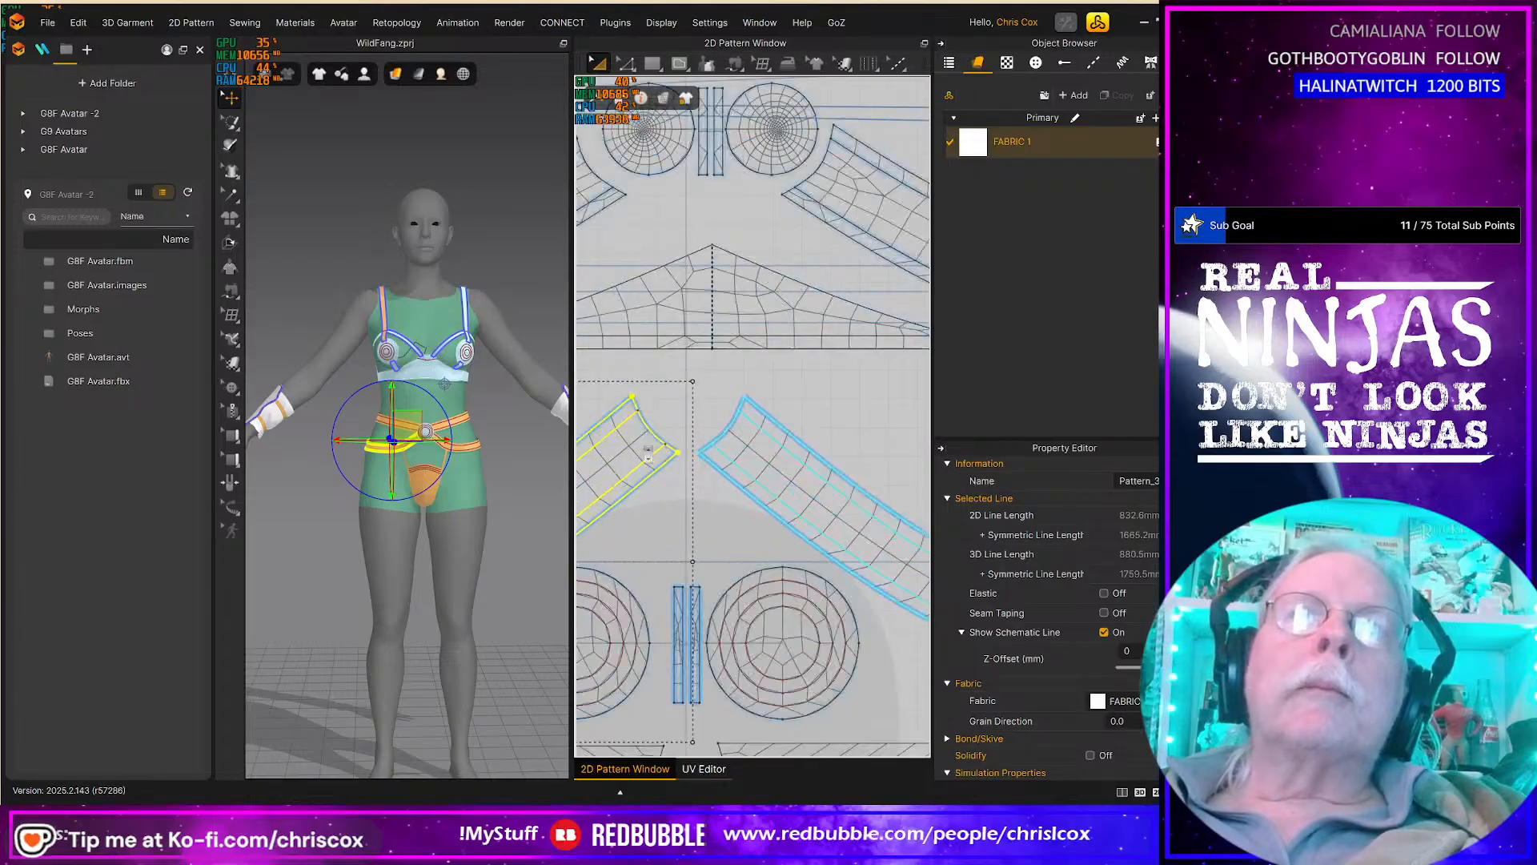
scroll(729, 545, "up", 5)
scroll(729, 544, "down", 4)
scroll(800, 569, "up", 6)
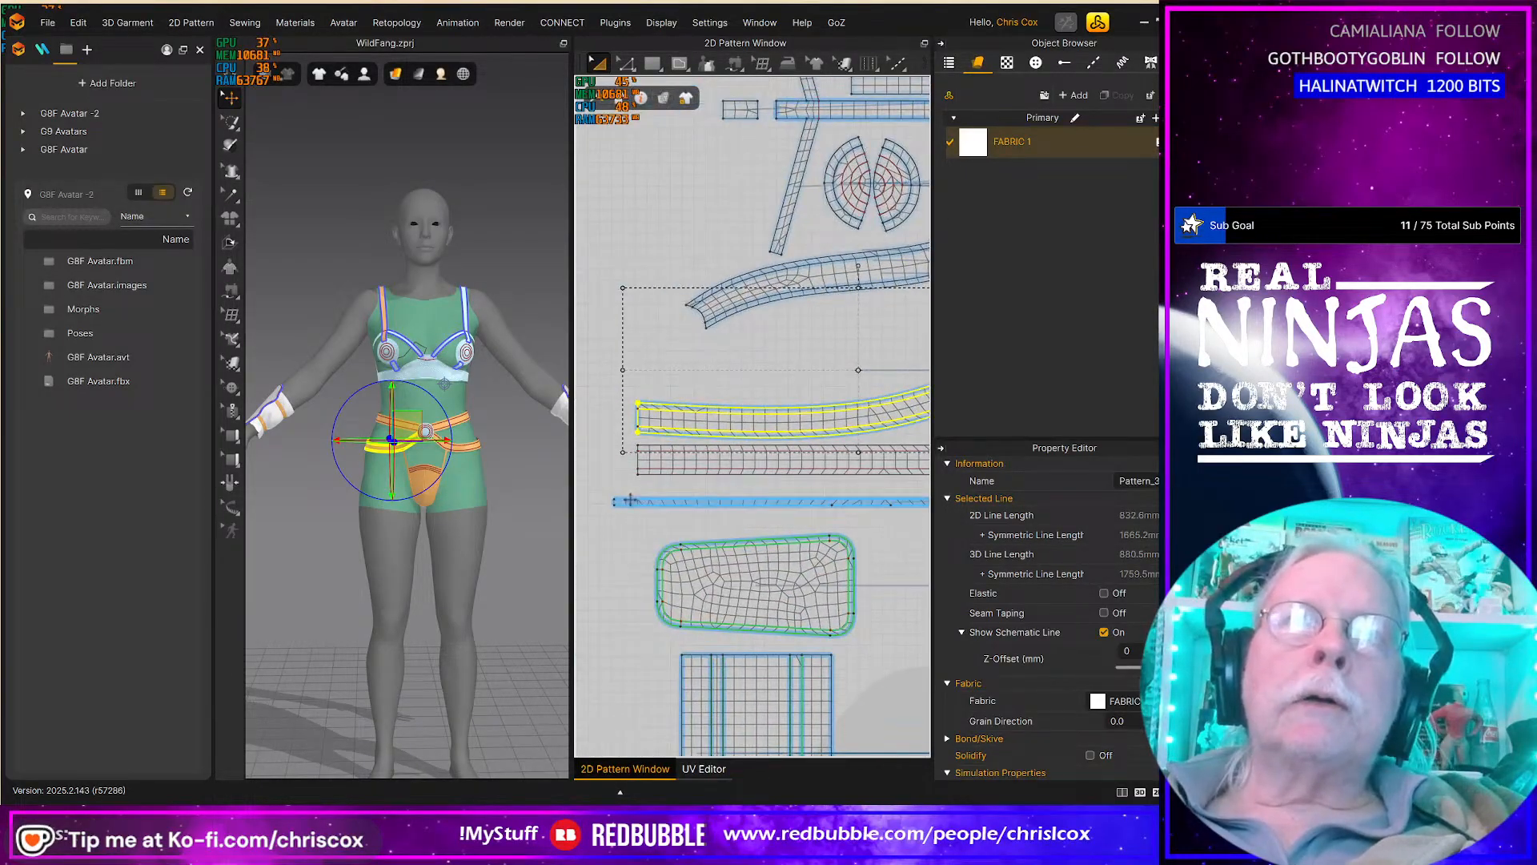
left_click(631, 501)
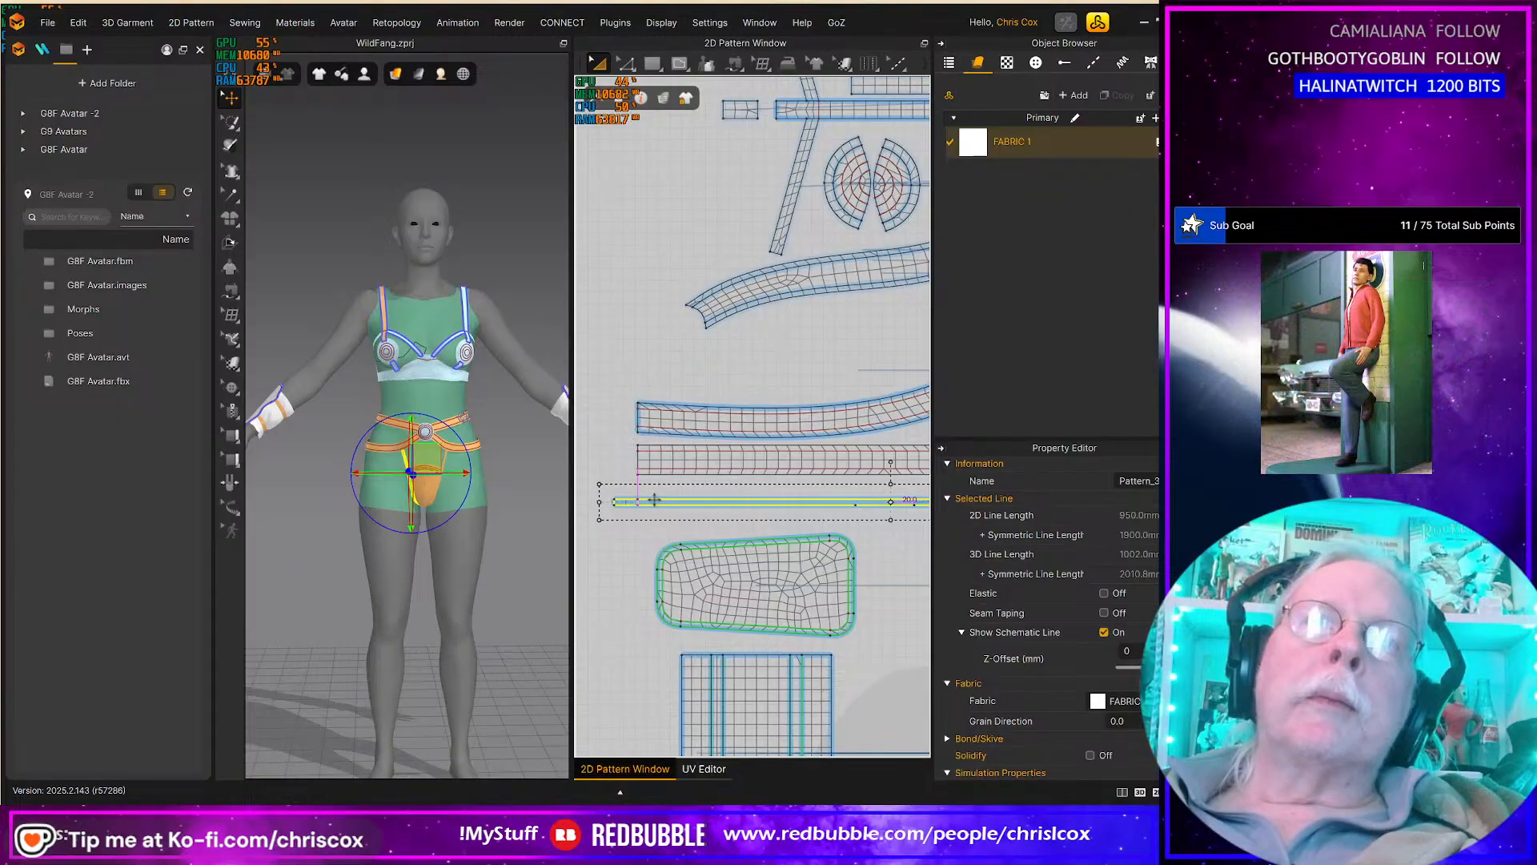
scroll(658, 508, "down", 3)
scroll(664, 522, "up", 4)
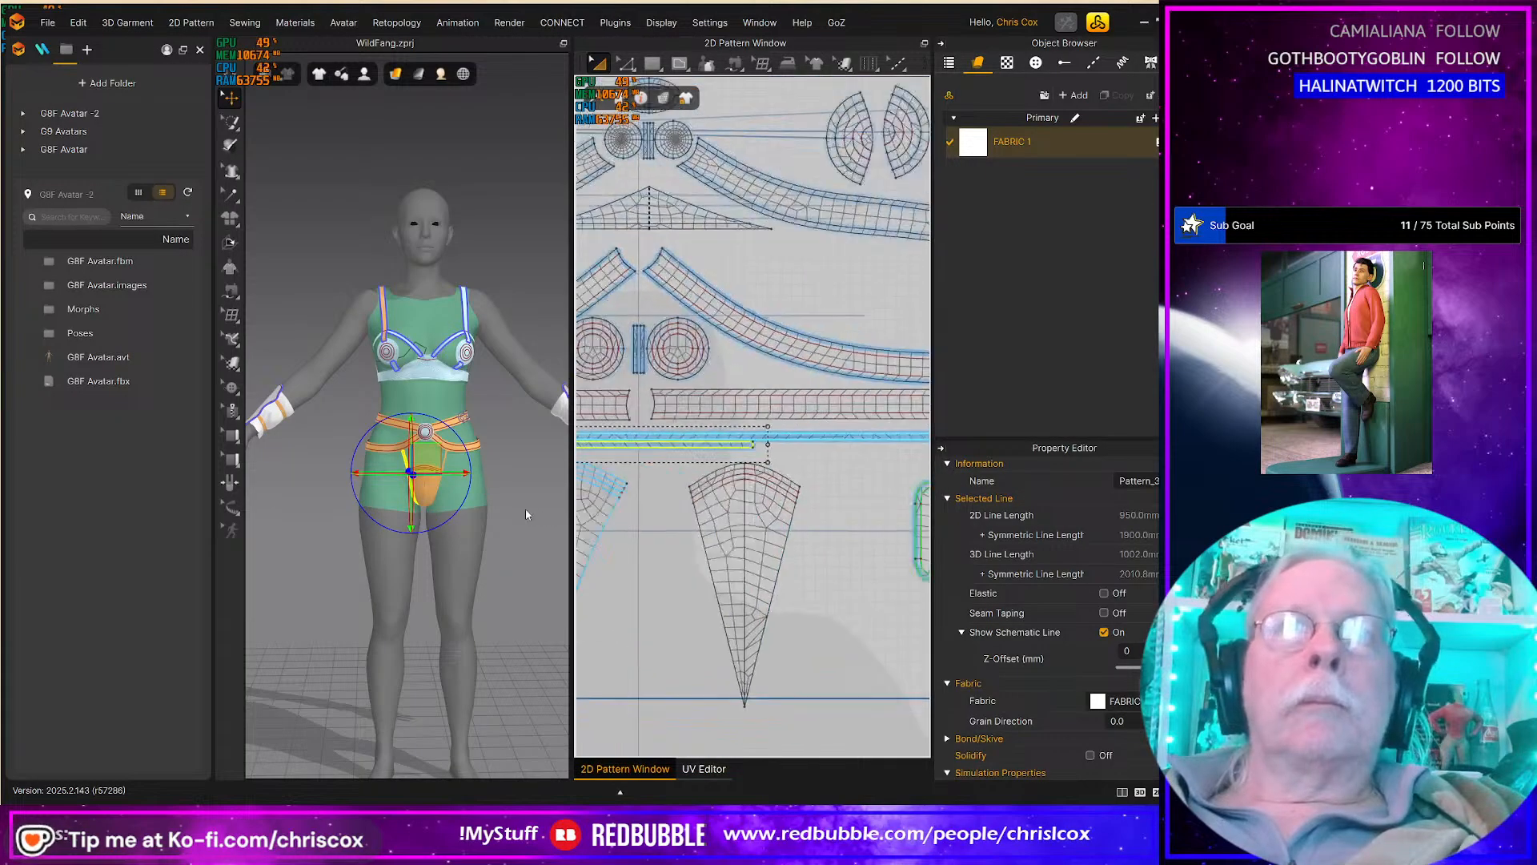
middle_click_drag(663, 523, 417, 558)
left_click(802, 465)
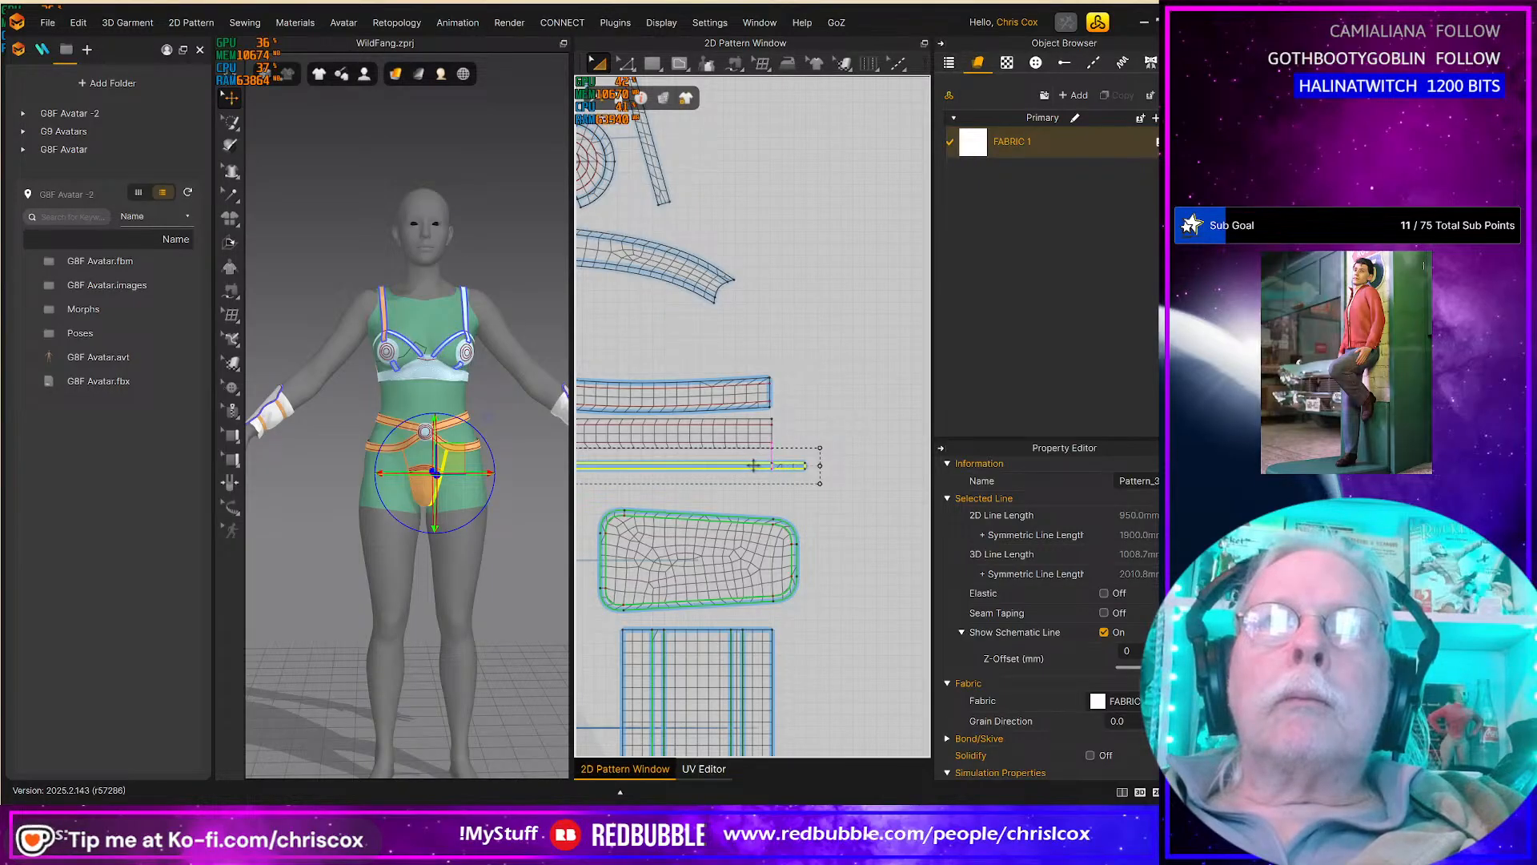
Step: Move the long thin strip up into line with its neighbours and frame the whole layout
middle_click_drag(721, 500, 874, 512)
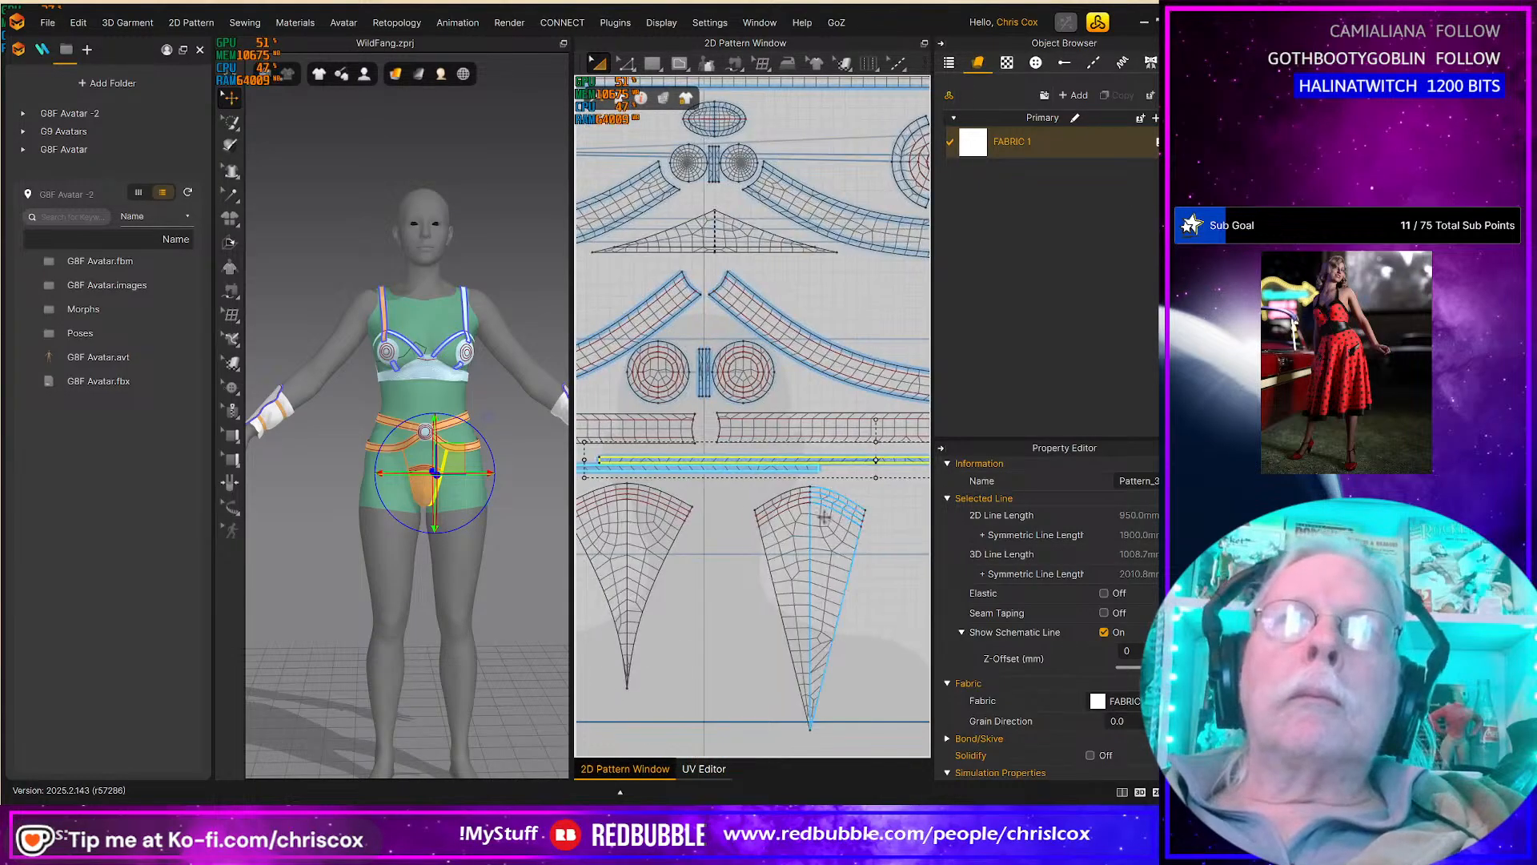
scroll(820, 519, "up", 3)
scroll(818, 518, "down", 6)
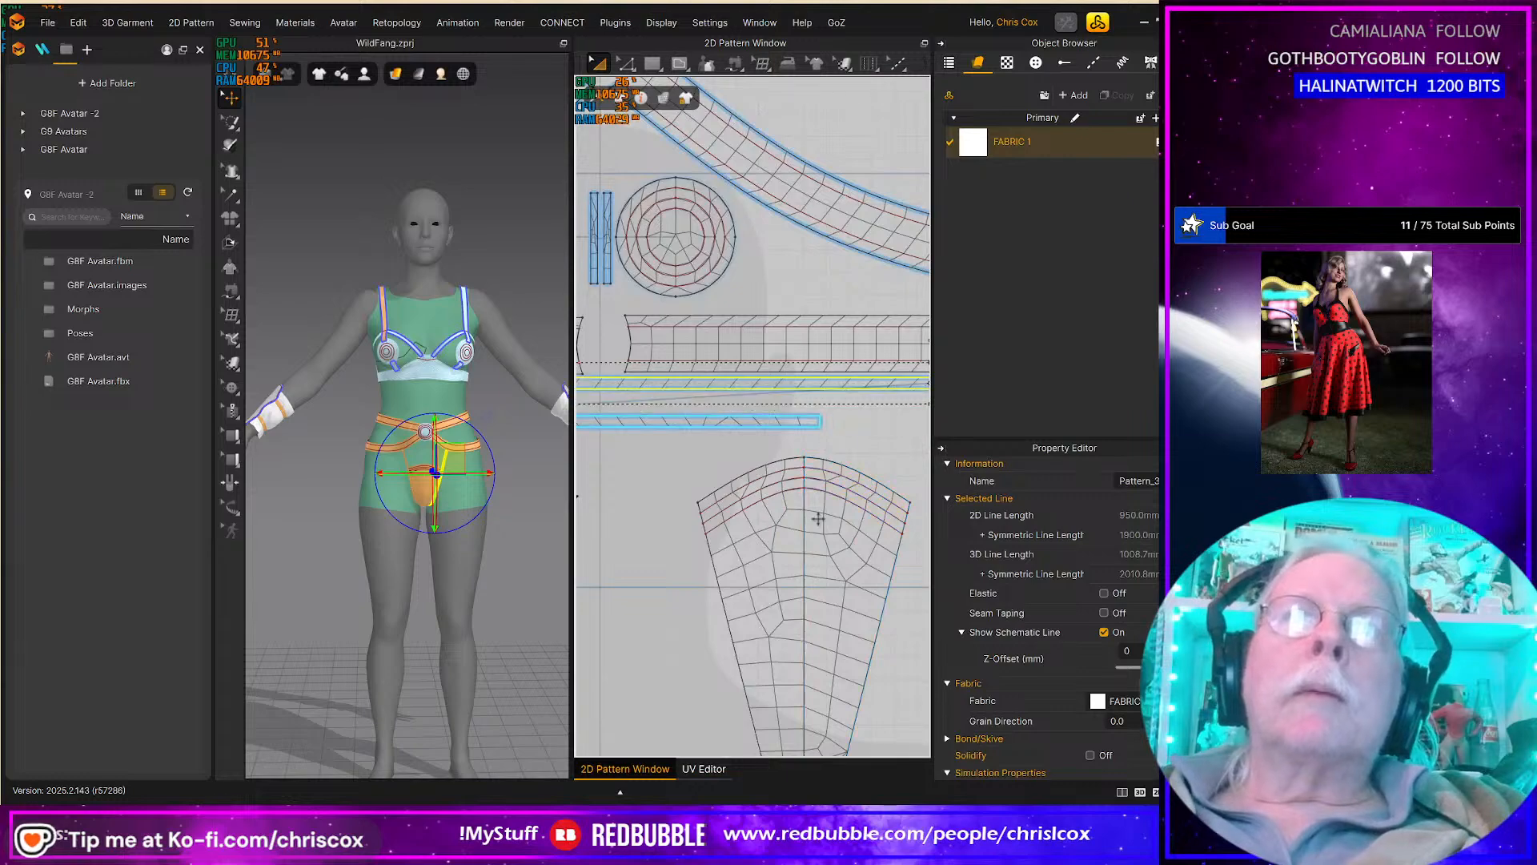
middle_click_drag(643, 480, 855, 534)
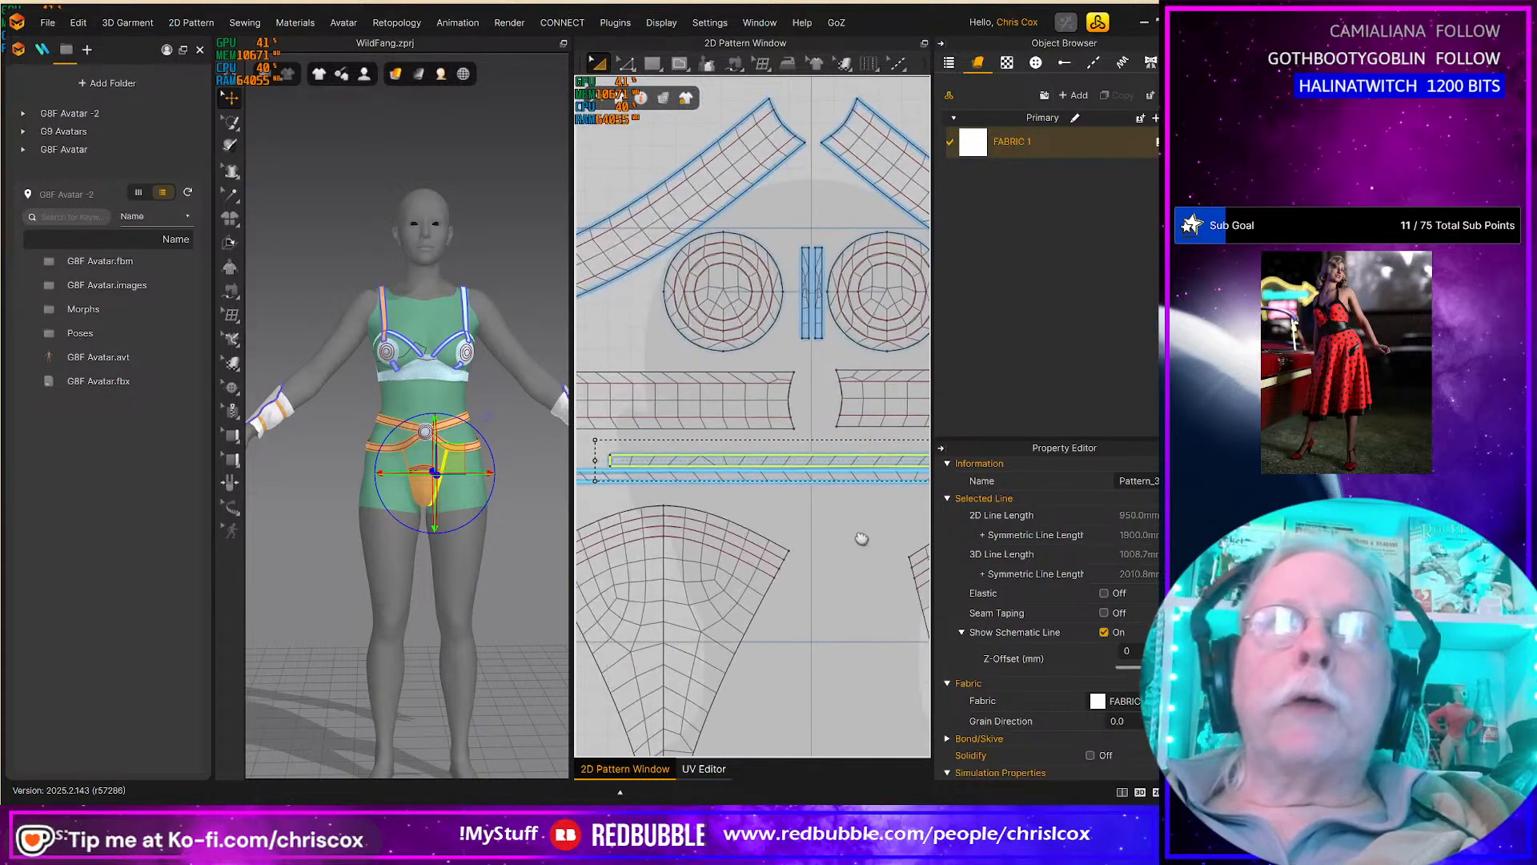
left_click_drag(833, 463, 833, 451)
scroll(837, 479, "down", 3)
scroll(833, 476, "up", 10)
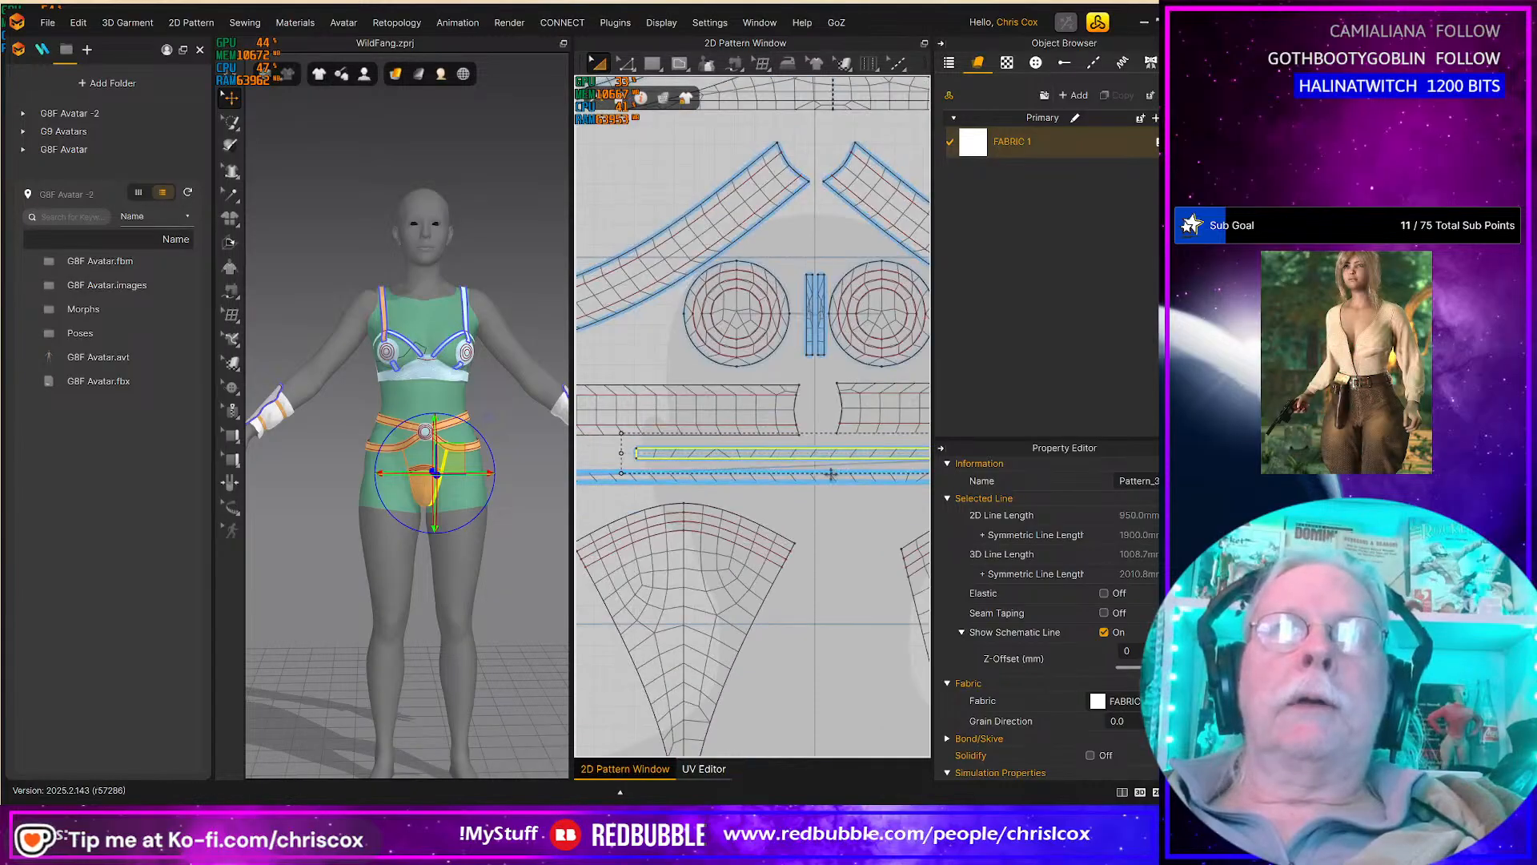
middle_click_drag(841, 599, 752, 542)
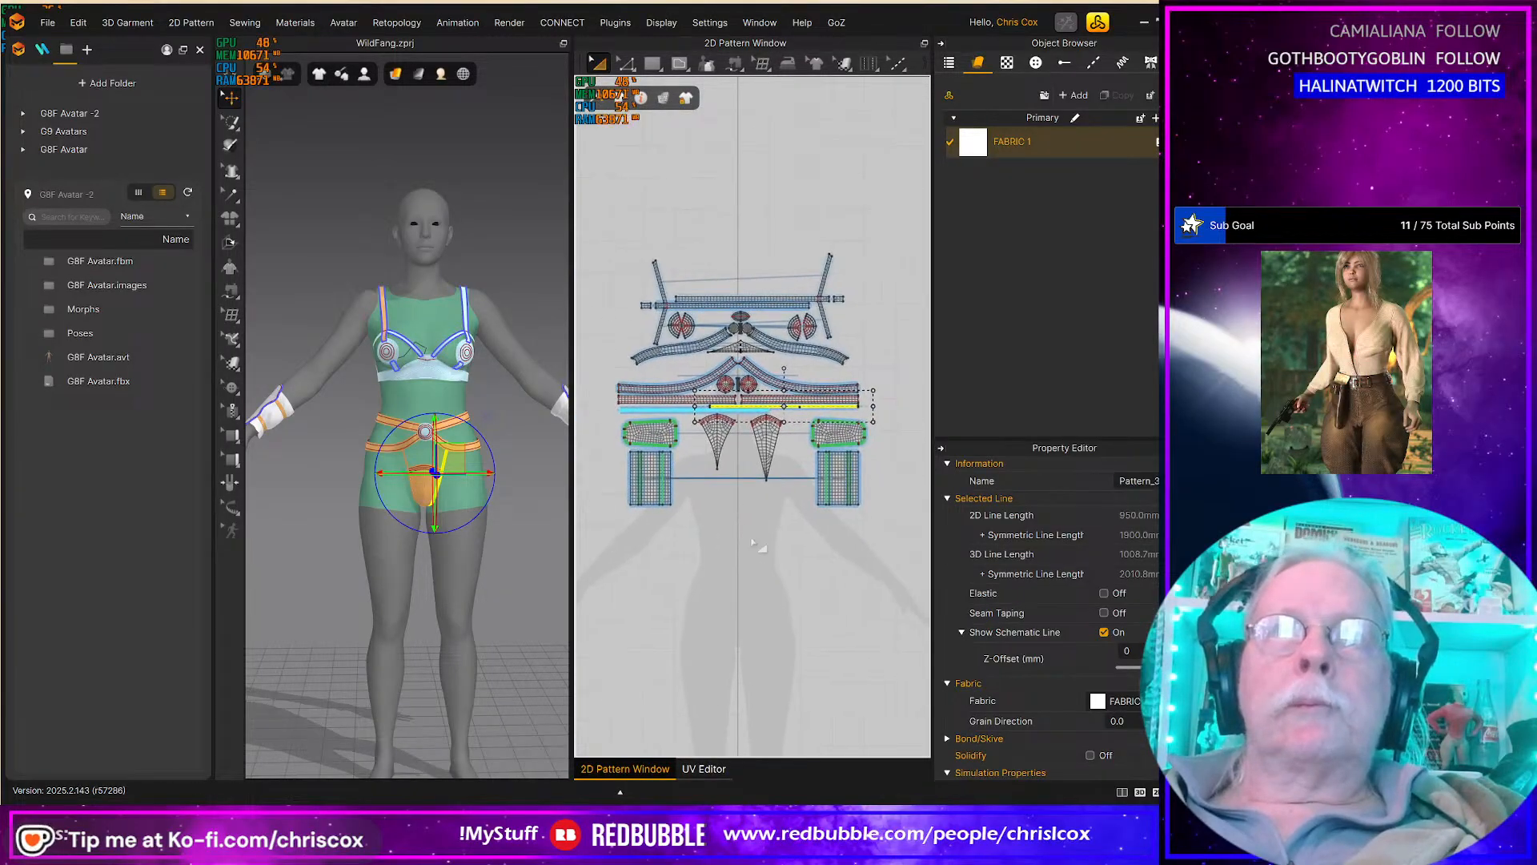
Step: In the UV Editor, fit all UVs to 0–1 with 0.010 UV Coordinate spacing, then return to 2D
left_click(693, 769)
left_click(781, 669)
right_click(811, 686)
left_click(829, 687)
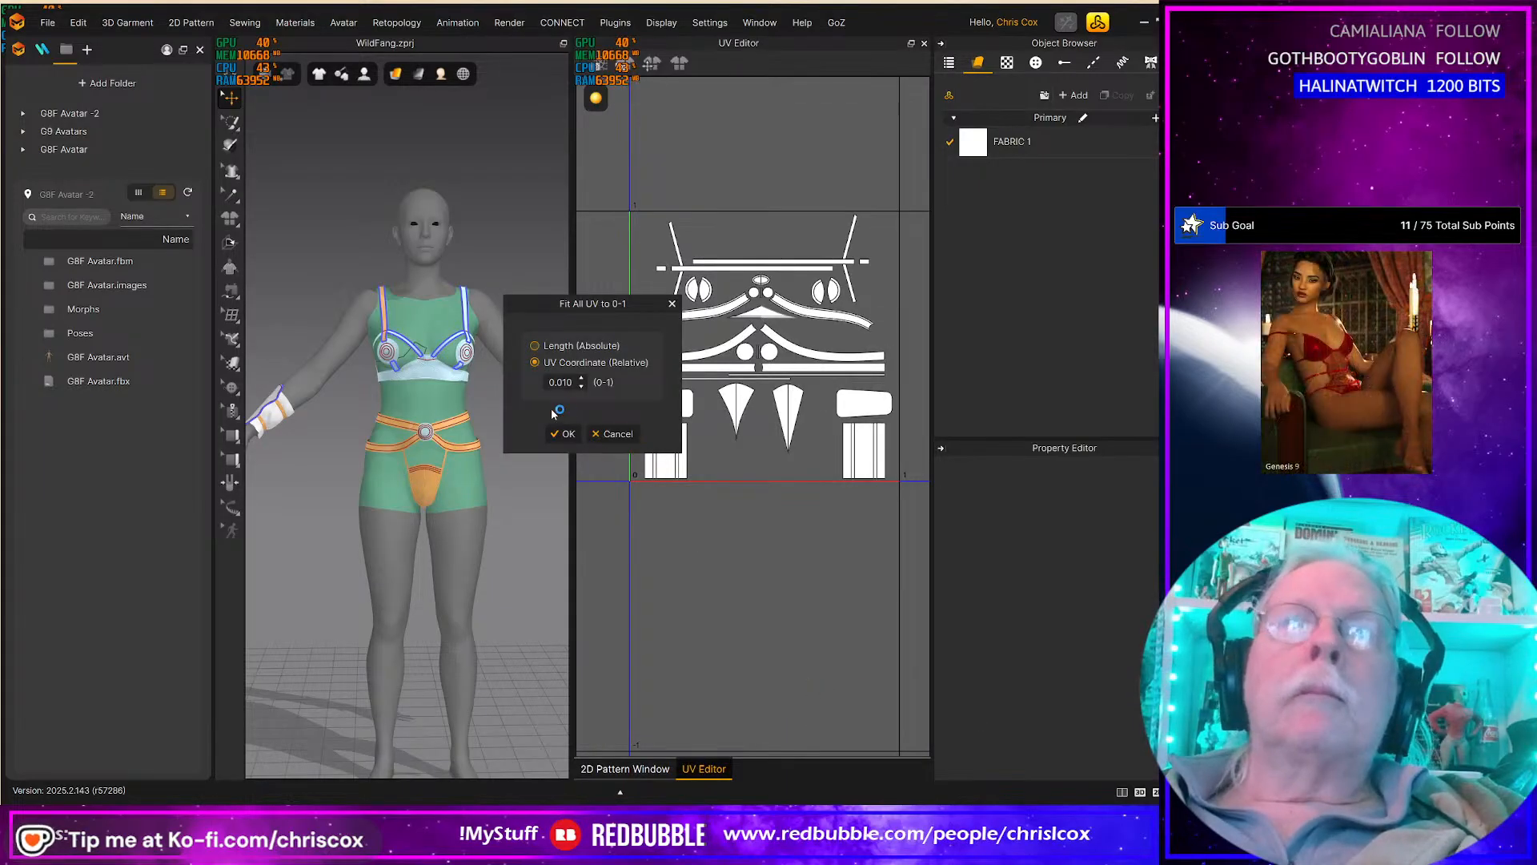
left_click(565, 434)
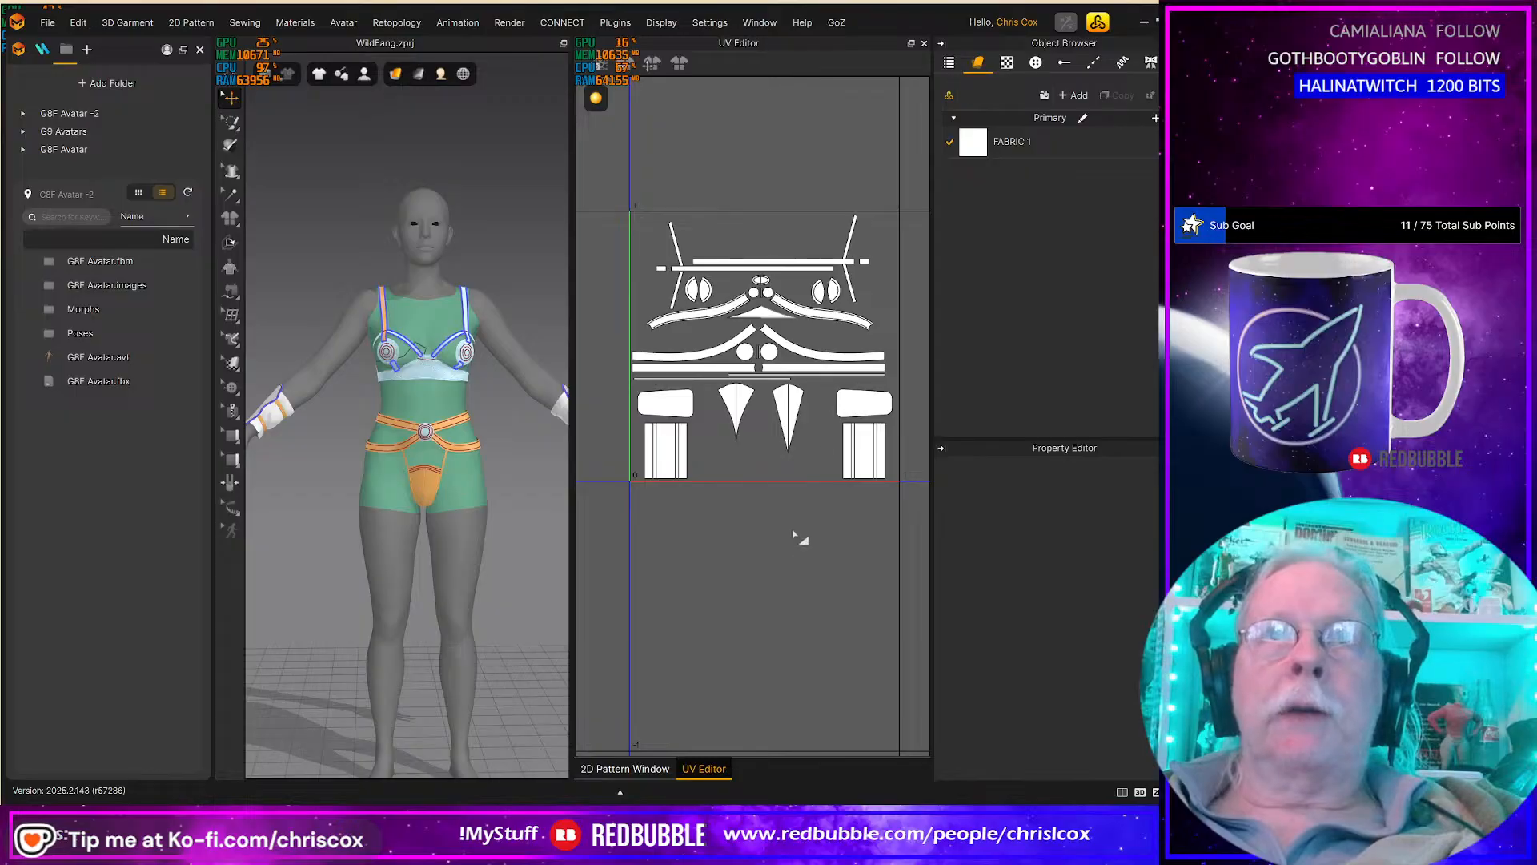
left_click(637, 770)
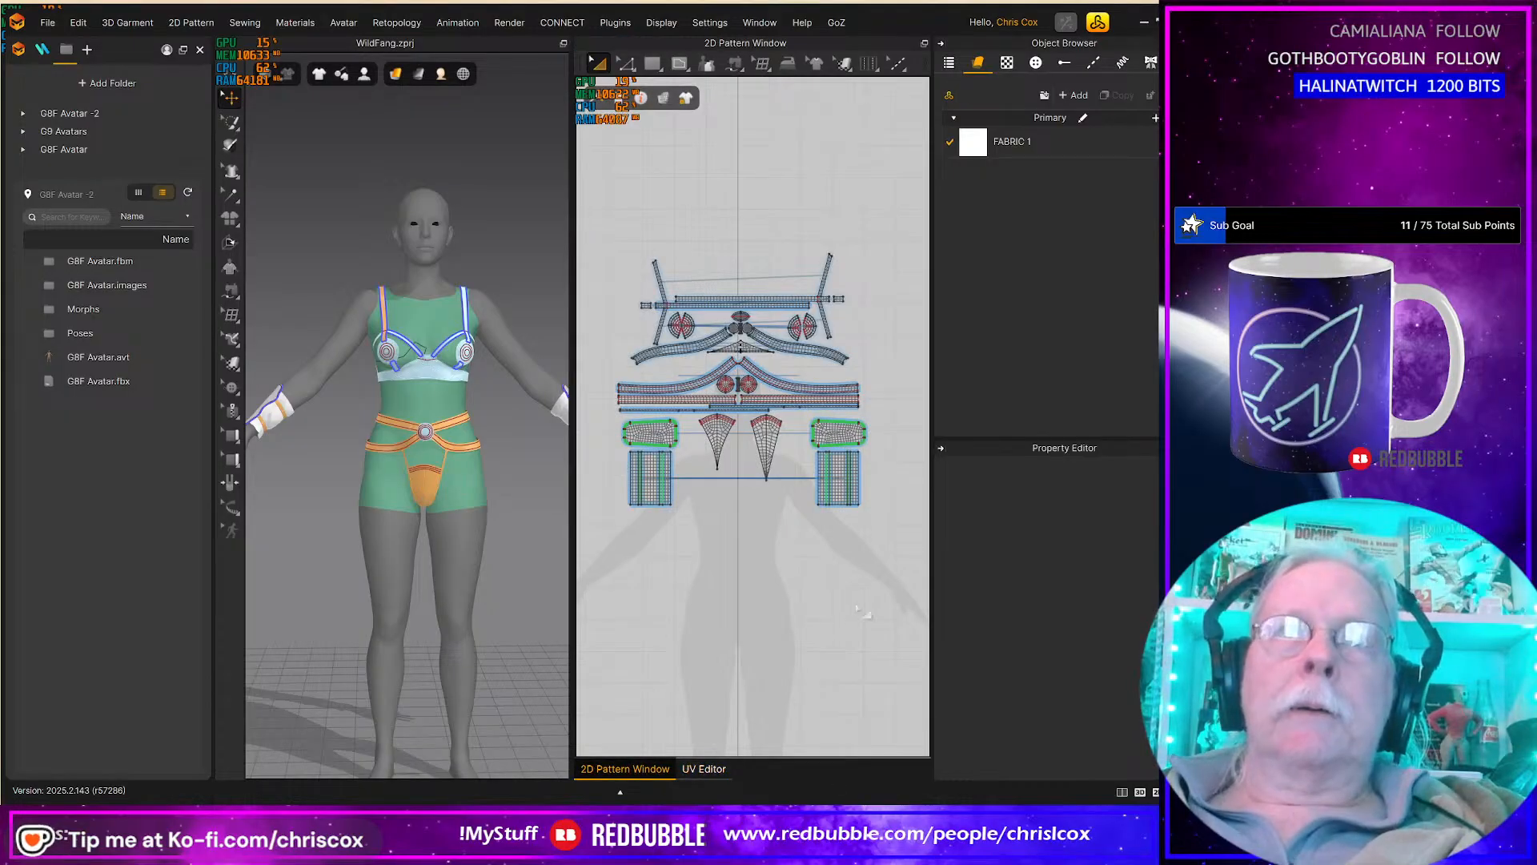
Step: Box-select the lower-left pair of pieces and nudge them slightly upward
left_click_drag(878, 548, 813, 421)
left_click_drag(685, 437, 687, 405, "shift")
scroll(683, 487, "up", 3)
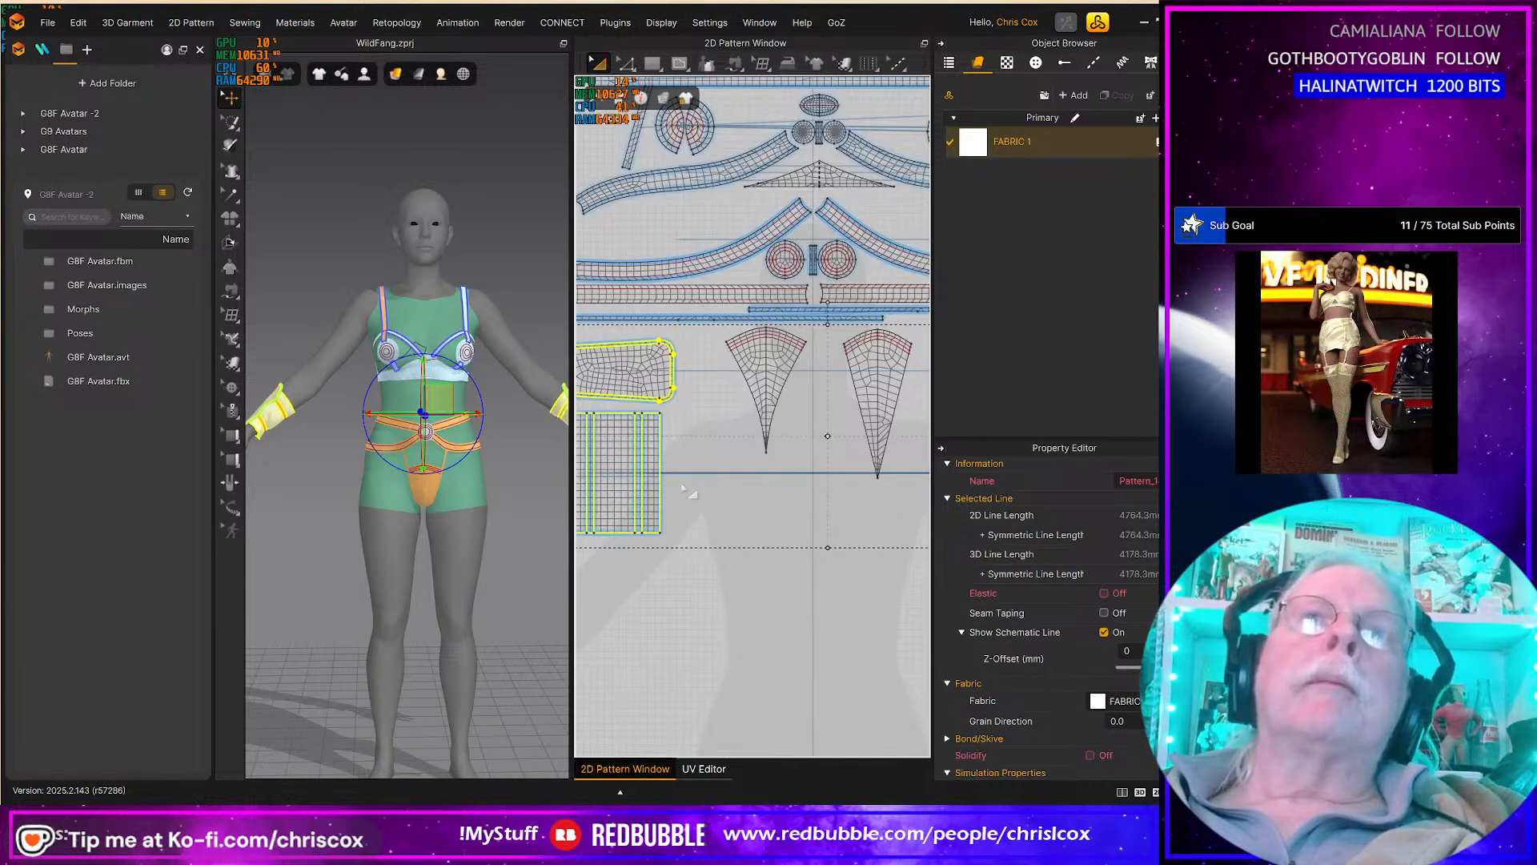
right_click_drag(684, 491, 803, 535)
key("Up")
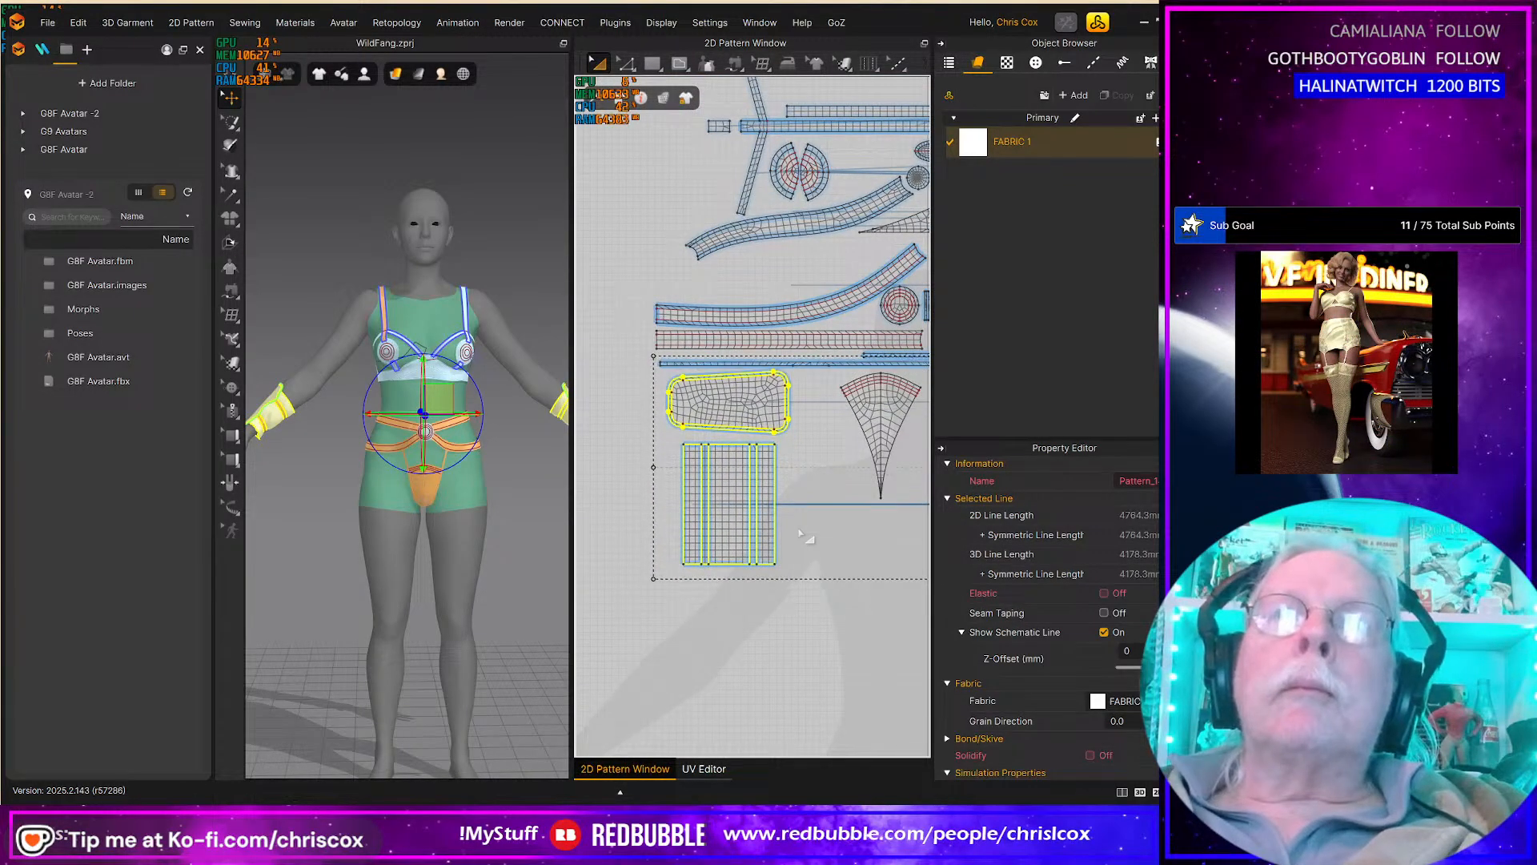
middle_click_drag(804, 535, 677, 564)
middle_click_drag(823, 571, 886, 585)
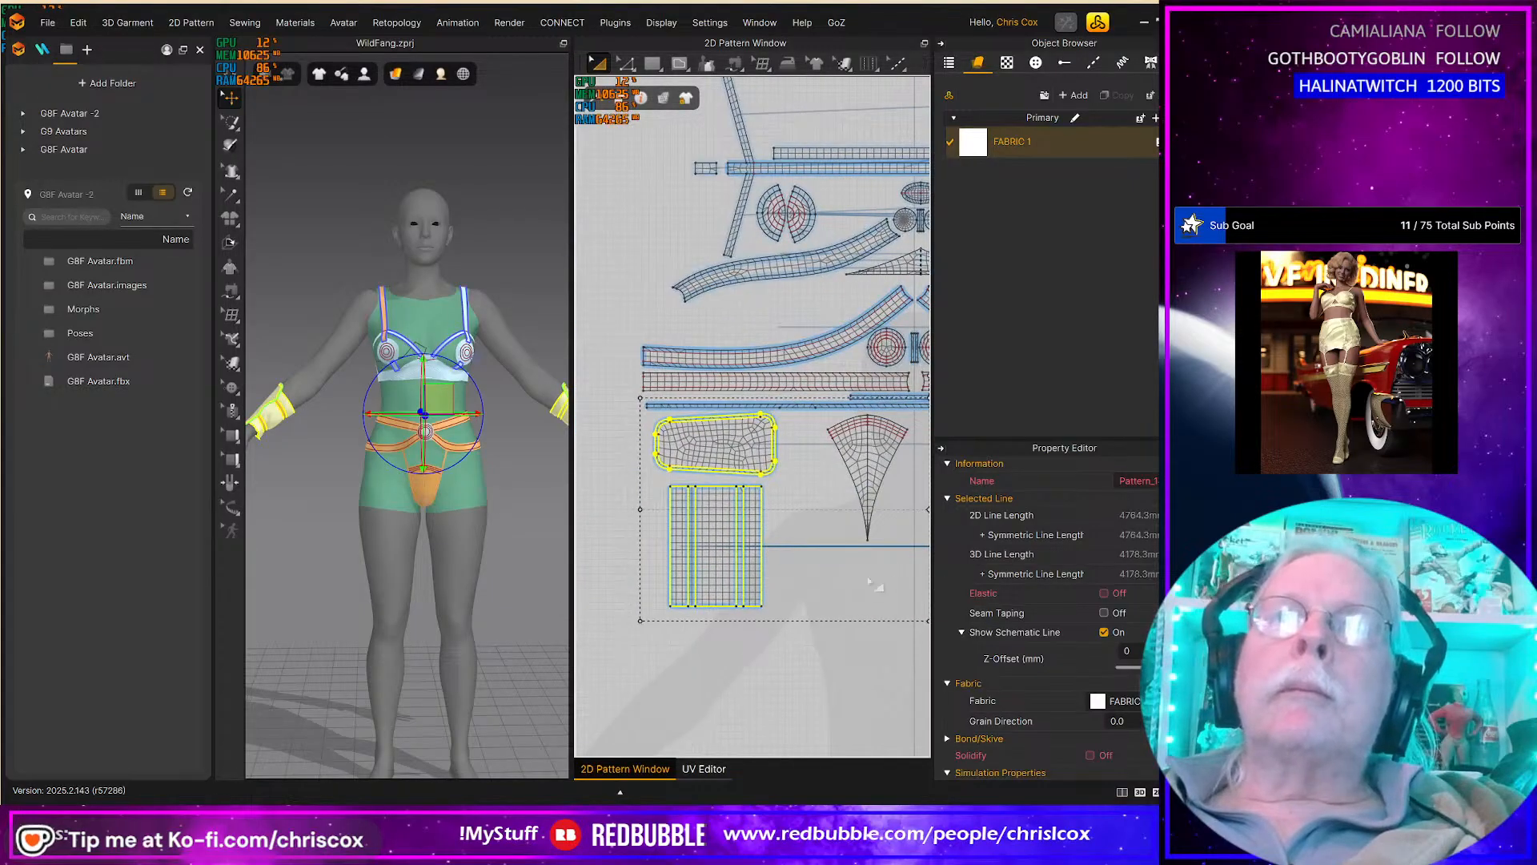
Step: Reset UVs to the 2D arrangement and fit all UVs into the 0–1 square
left_click(703, 768)
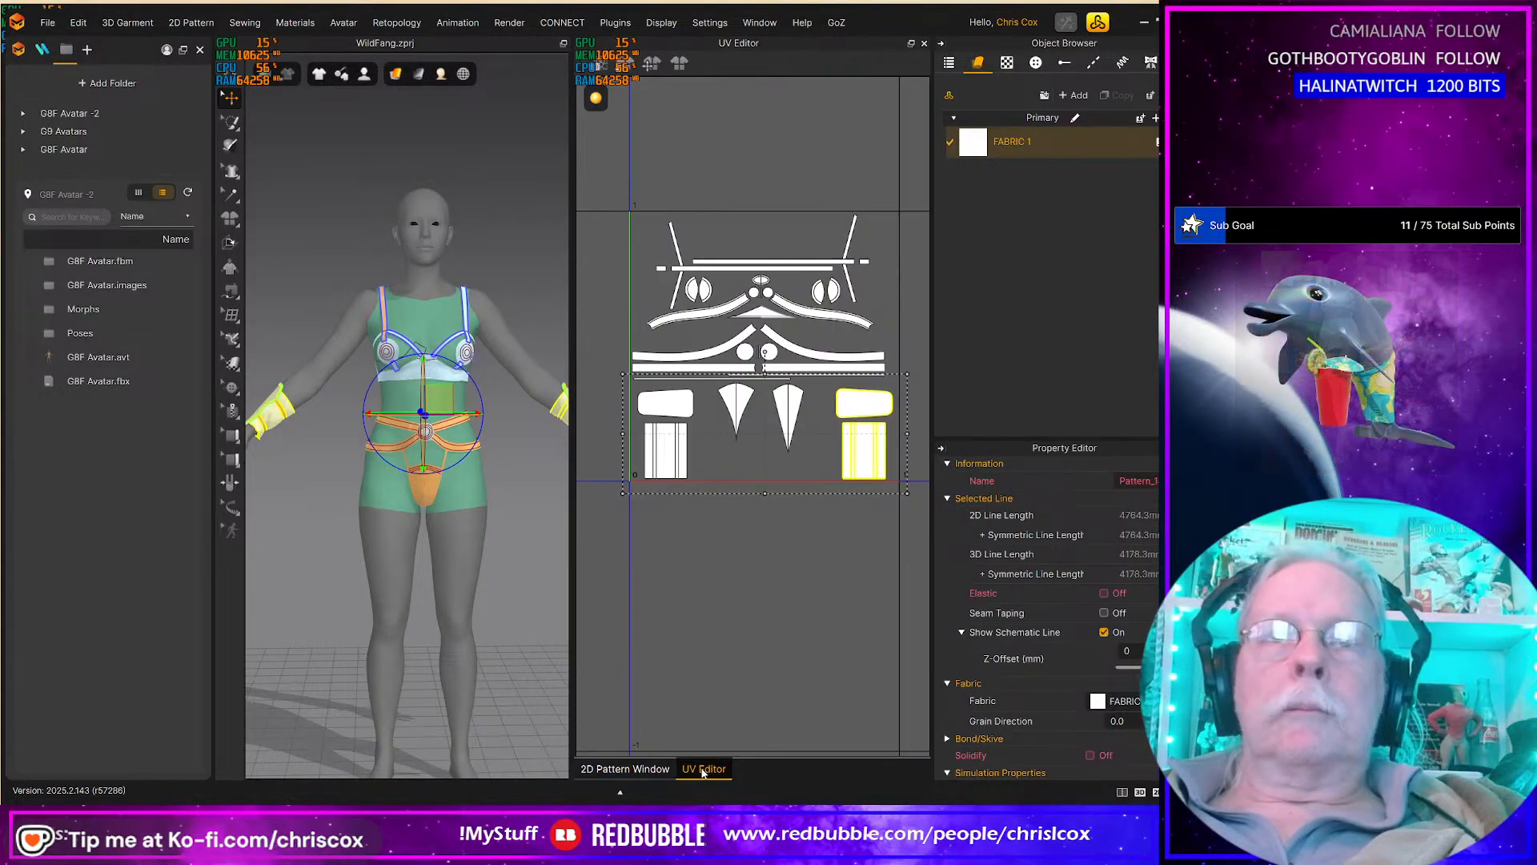
right_click(731, 623)
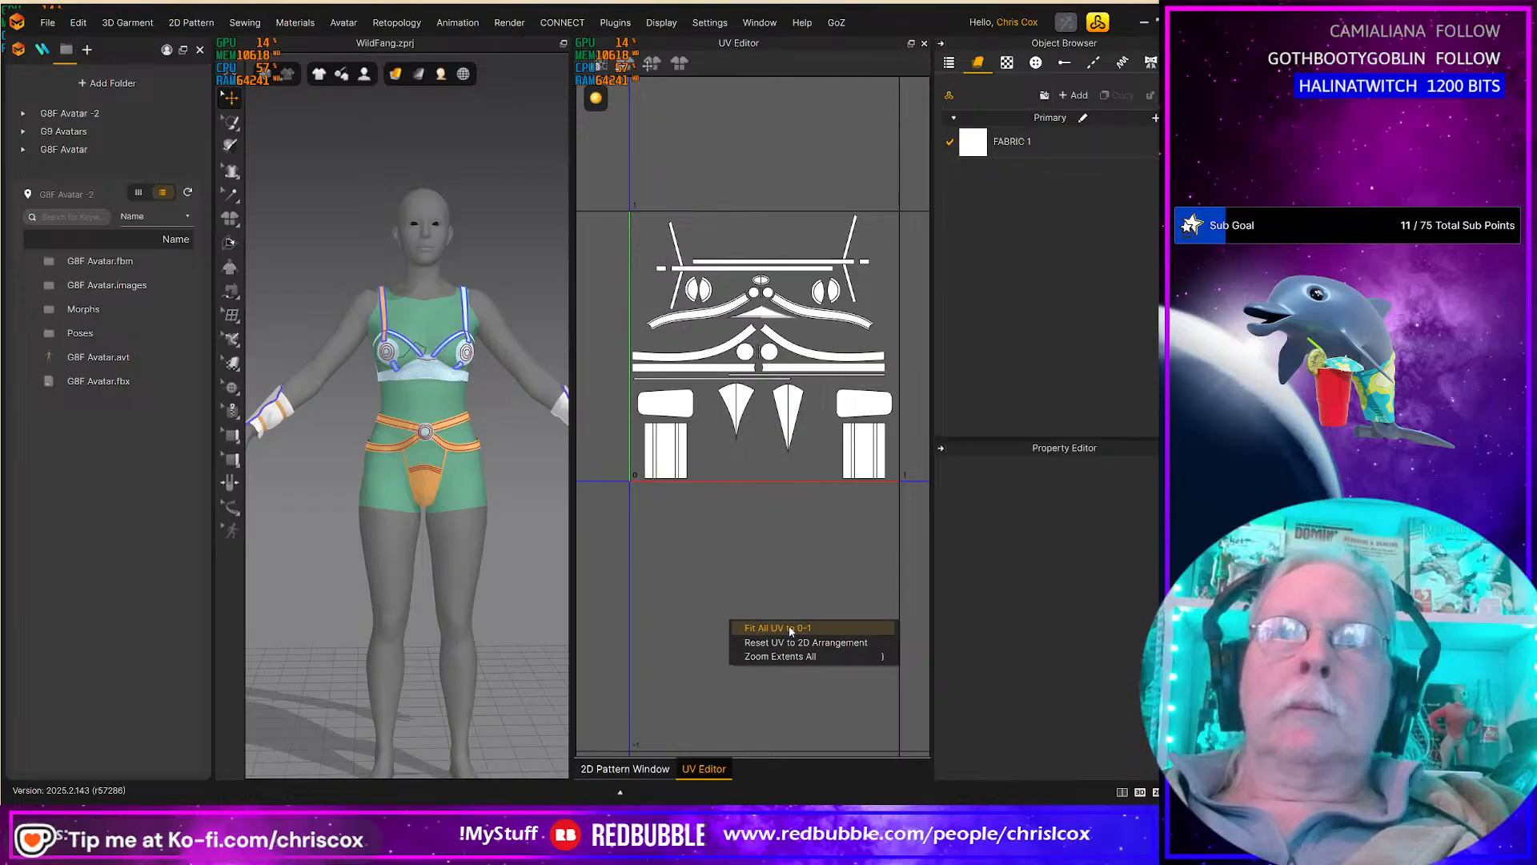
left_click(796, 643)
right_click(795, 644)
left_click(818, 650)
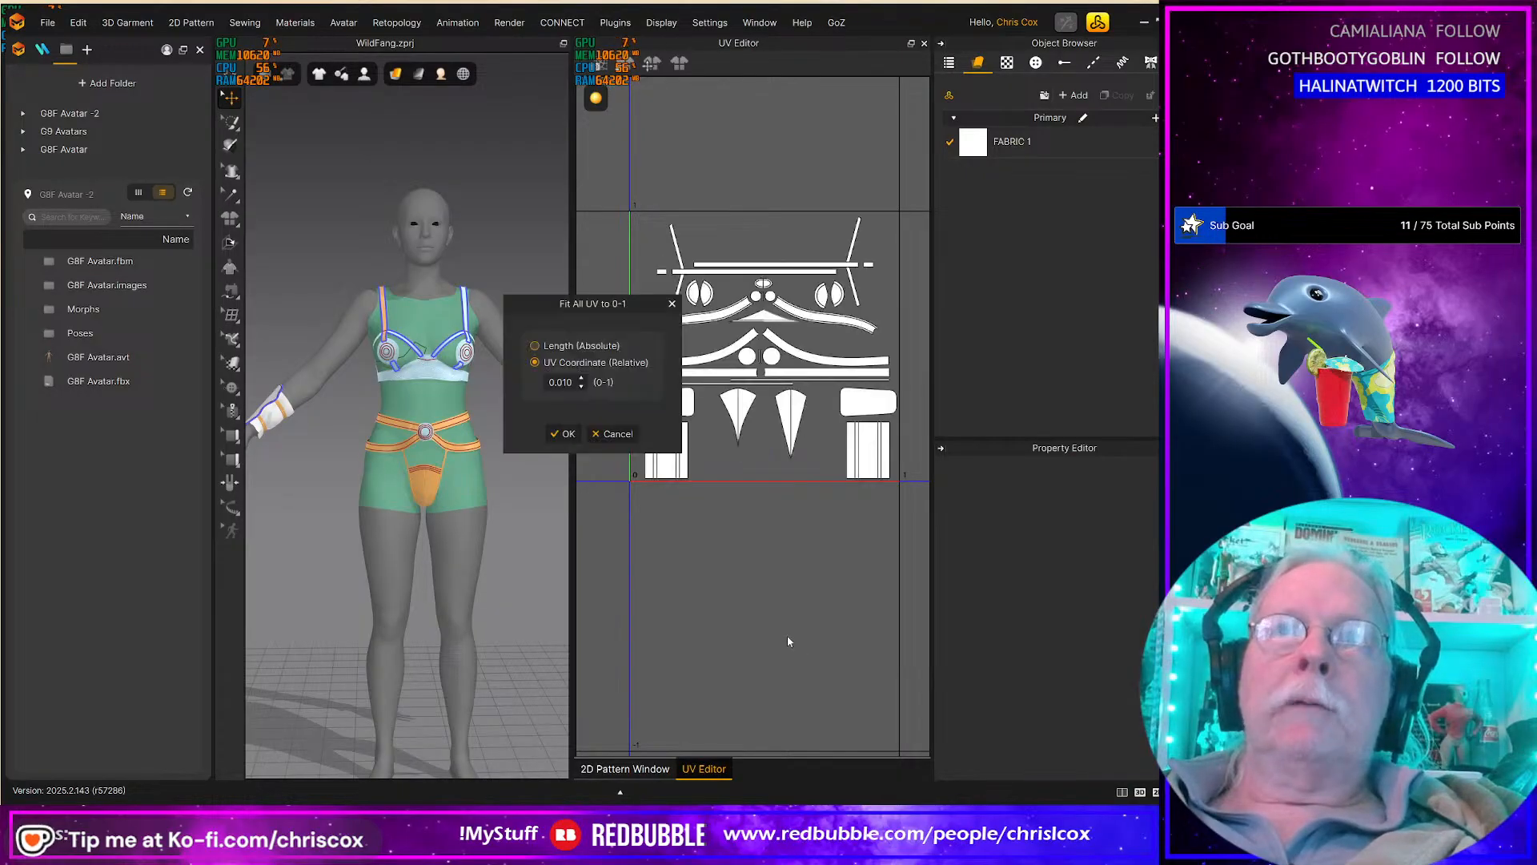
left_click(614, 434)
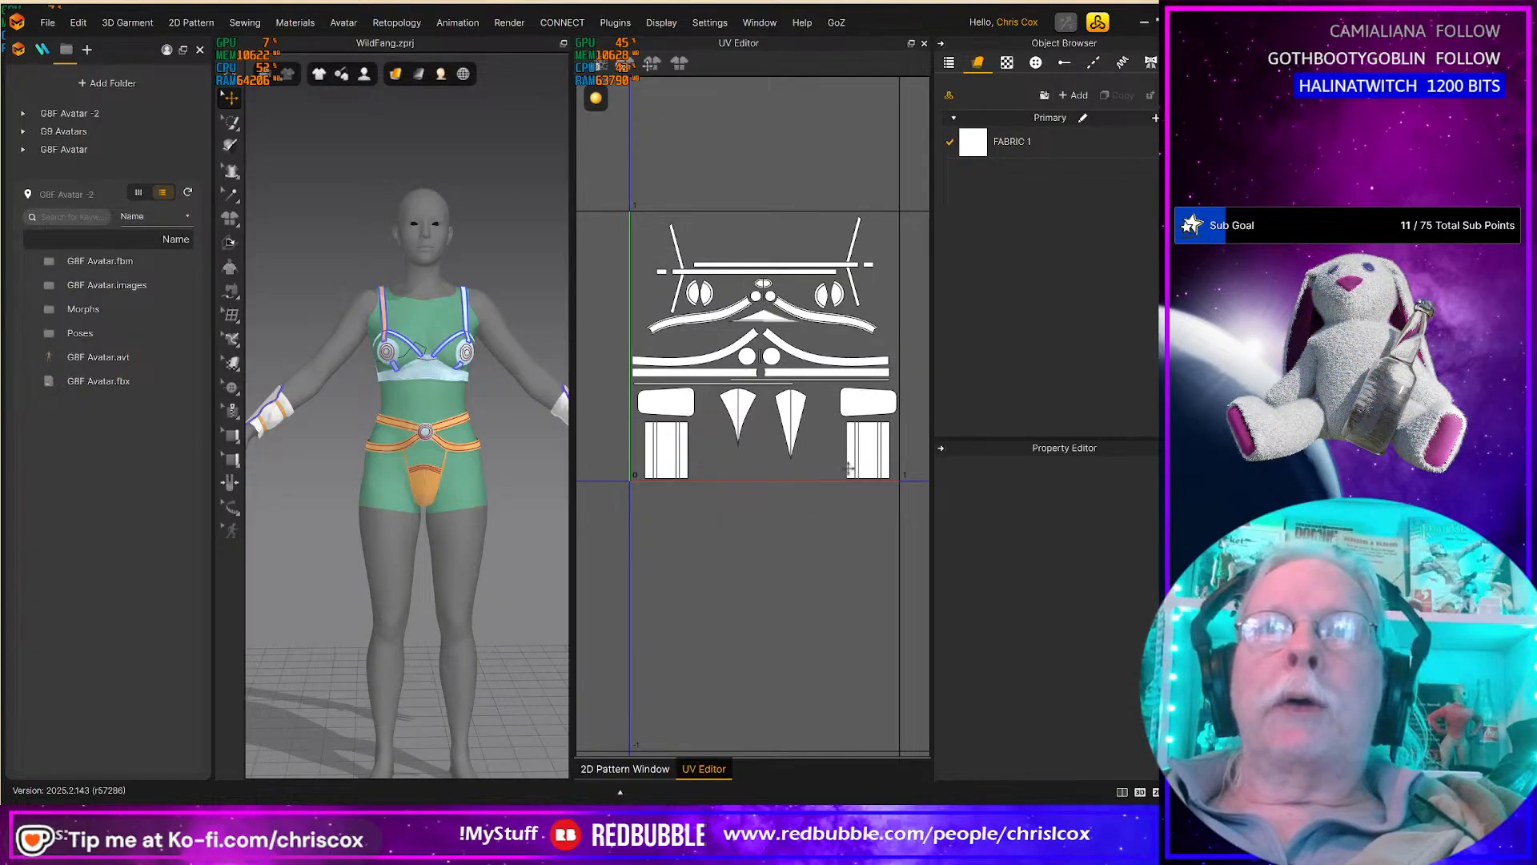
Step: In the 2D pattern layout, box-select the two right-hand pieces
left_click(664, 768)
middle_click_drag(688, 720, 635, 636)
left_click_drag(809, 652, 622, 410)
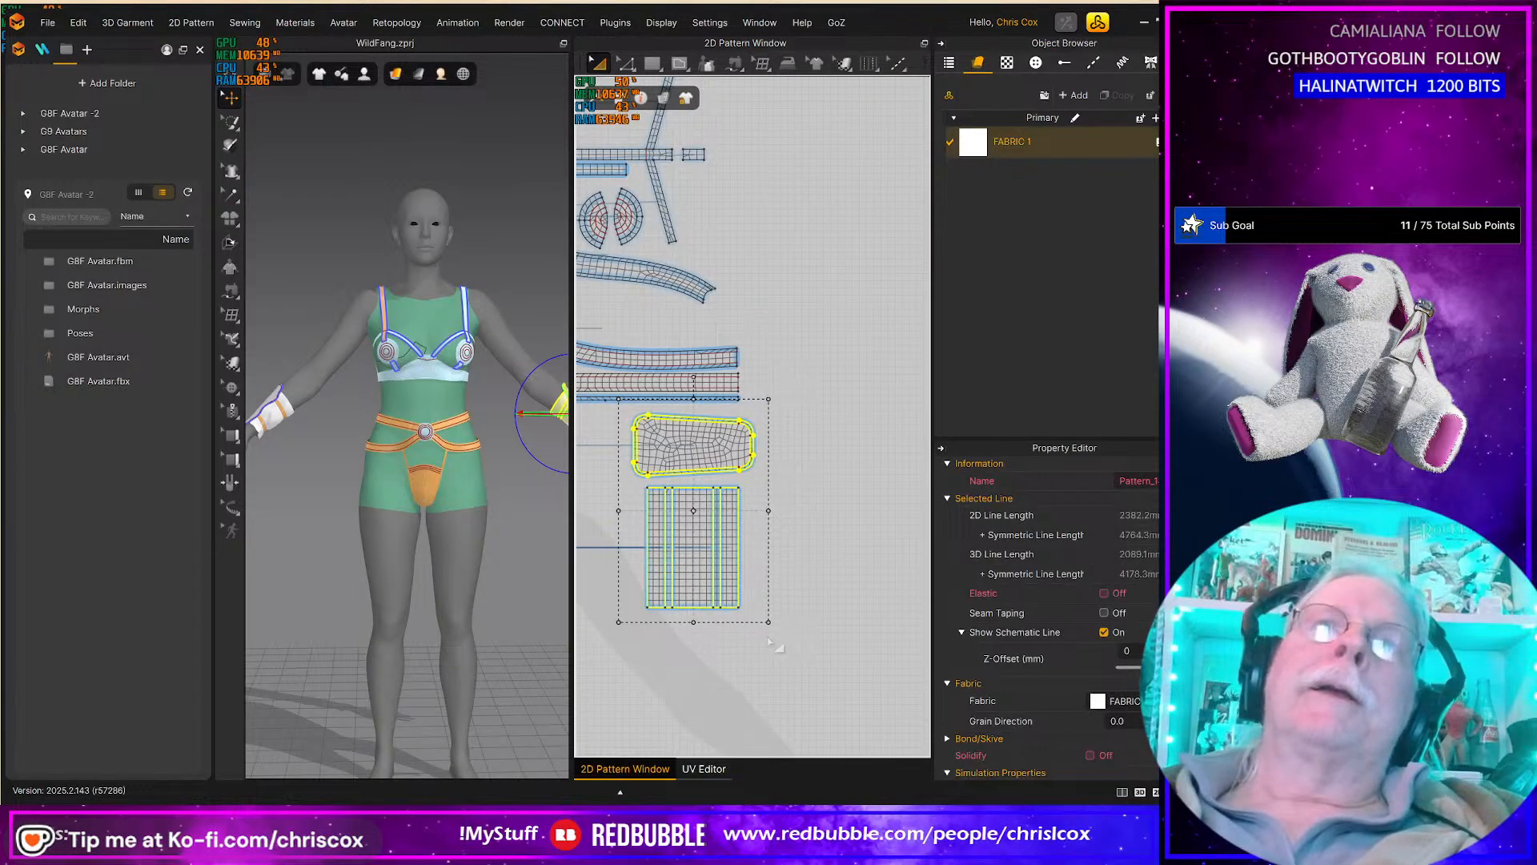
scroll(792, 516, "up", 3)
middle_click_drag(579, 544, 756, 533)
scroll(755, 533, "down", 5)
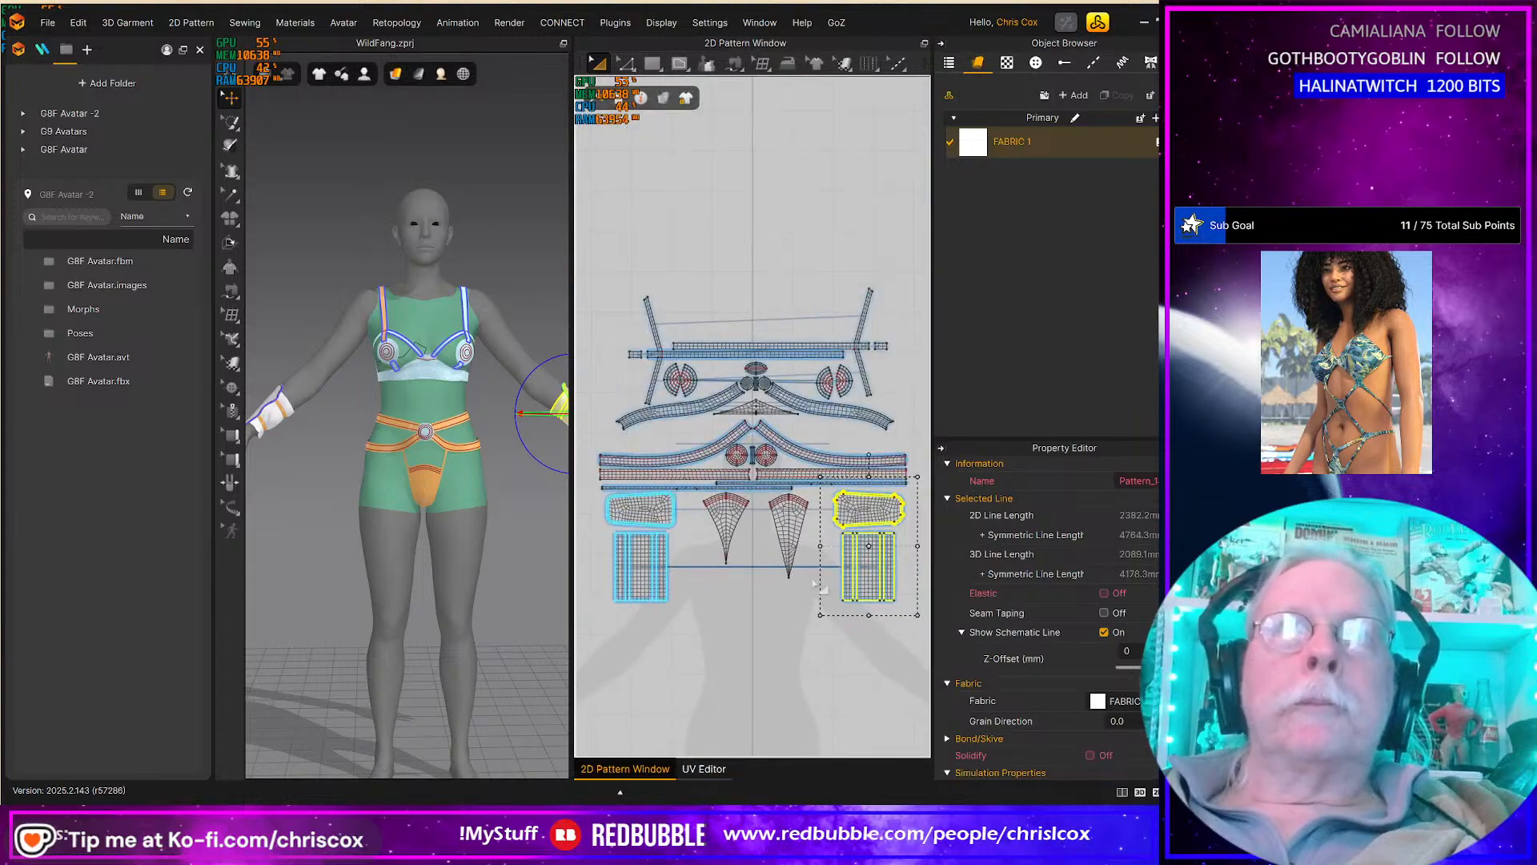
Step: Reset UVs to the 2D arrangement, fit all into 0–1 at 0.010 spacing, and return to 2D
left_click(704, 769)
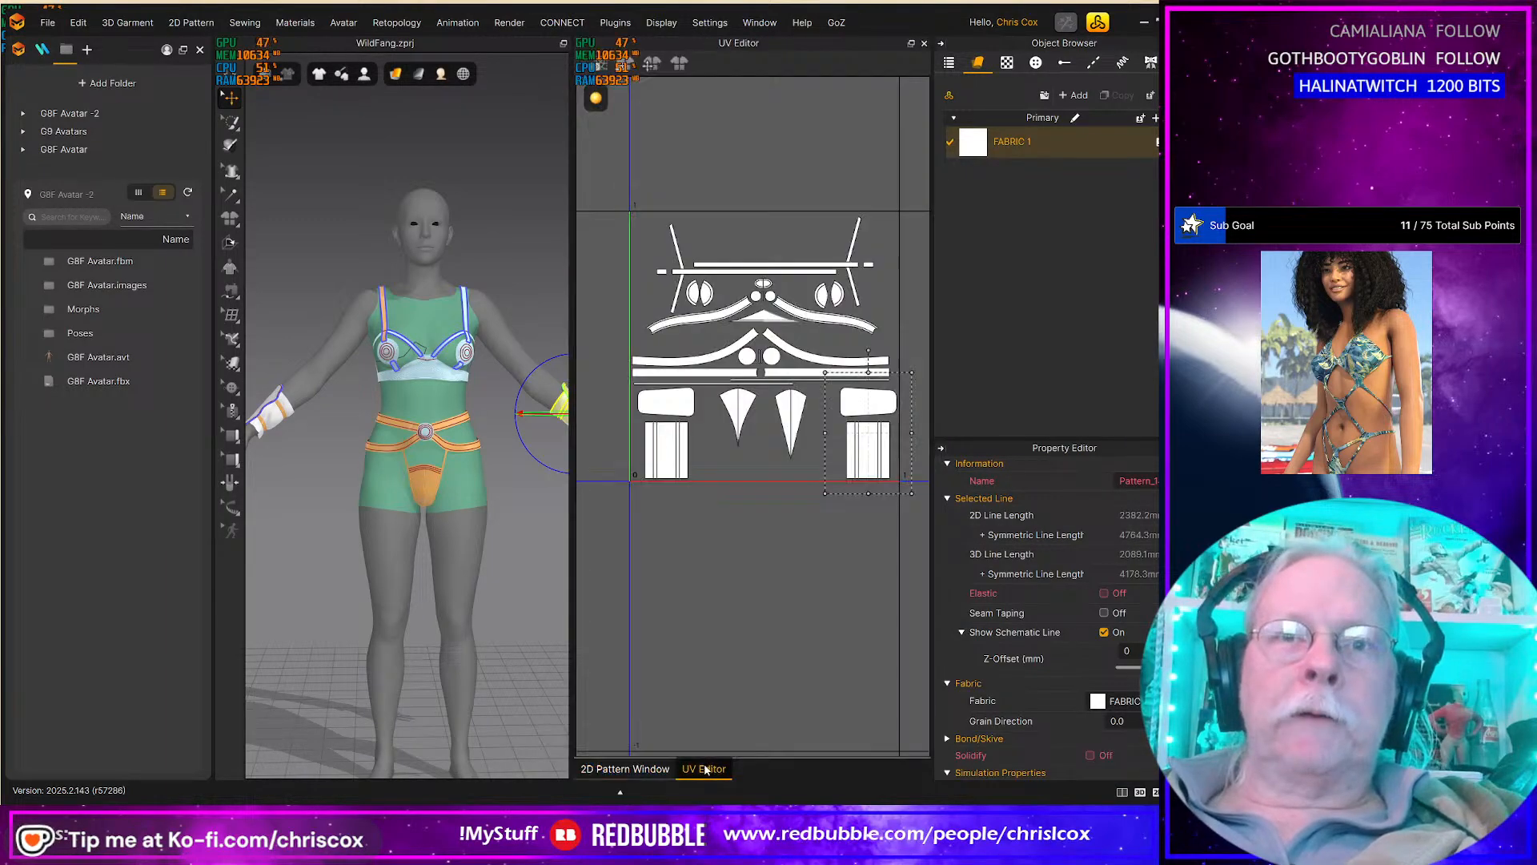
right_click(756, 648)
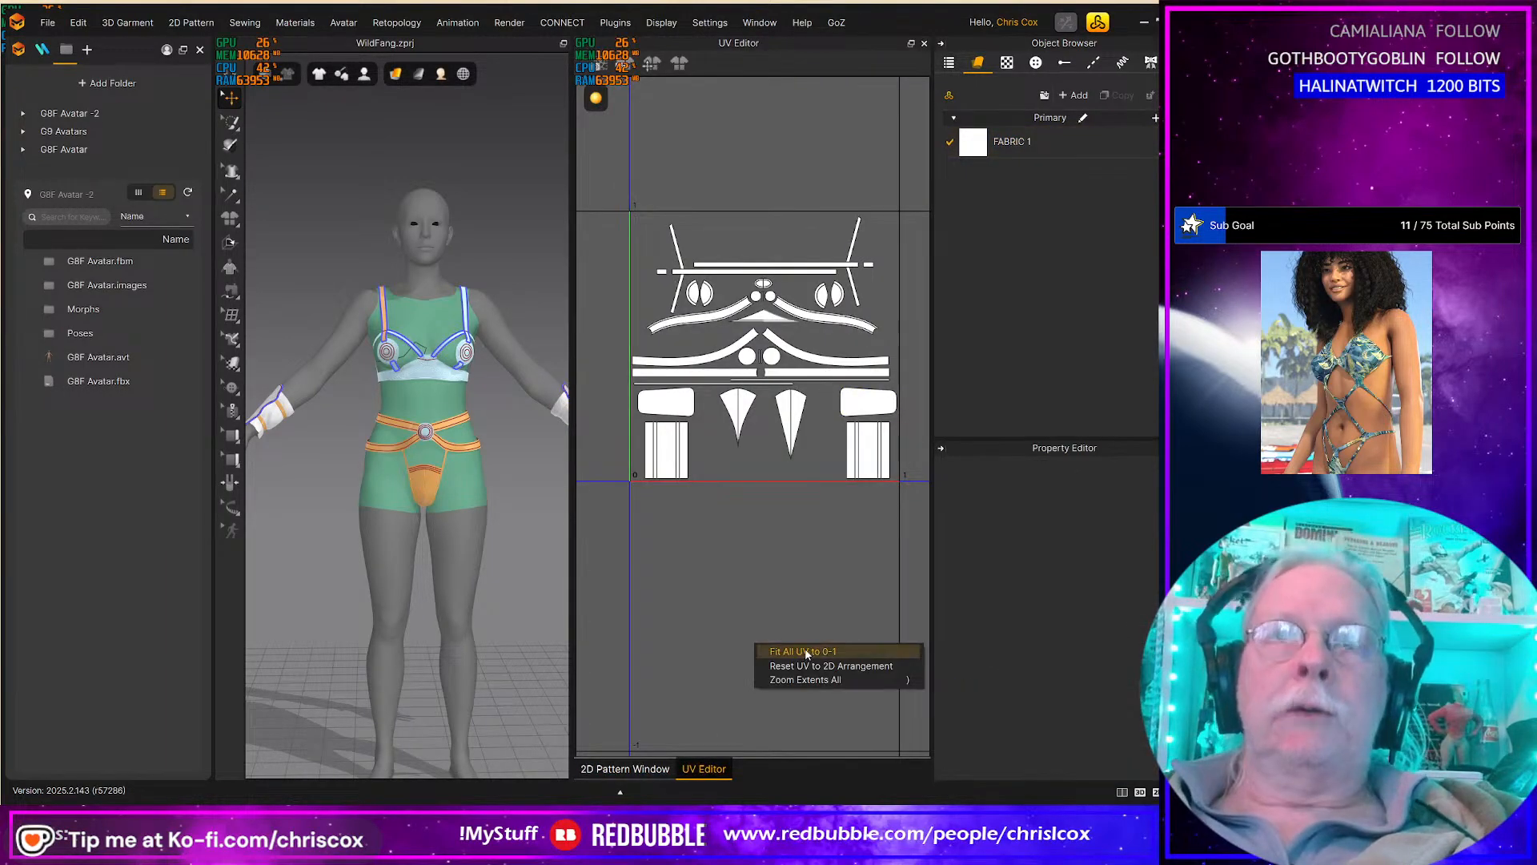
left_click(799, 658)
right_click(799, 658)
left_click(809, 670)
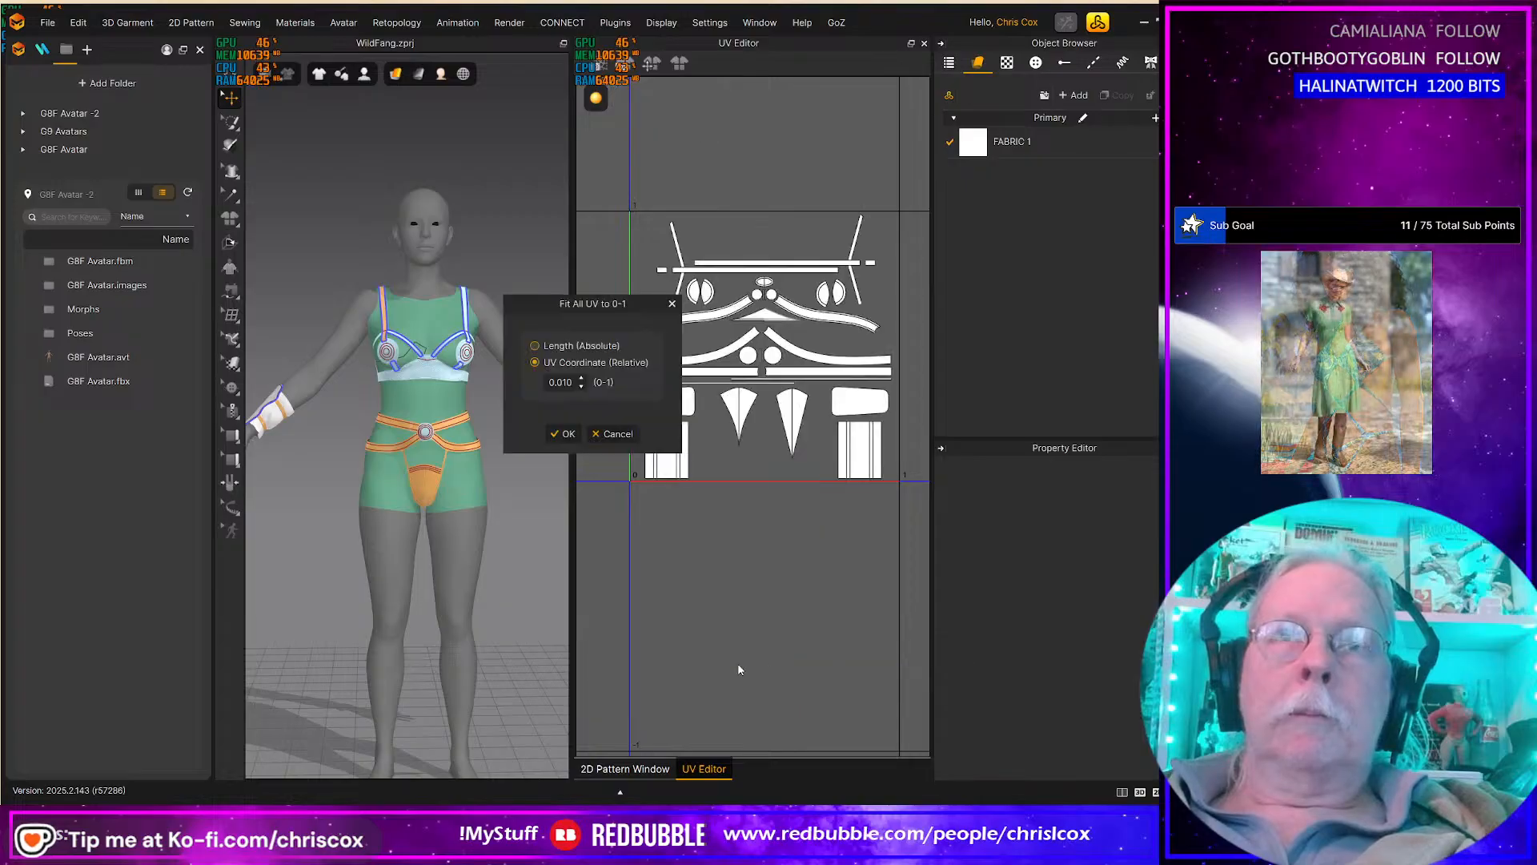
left_click(565, 434)
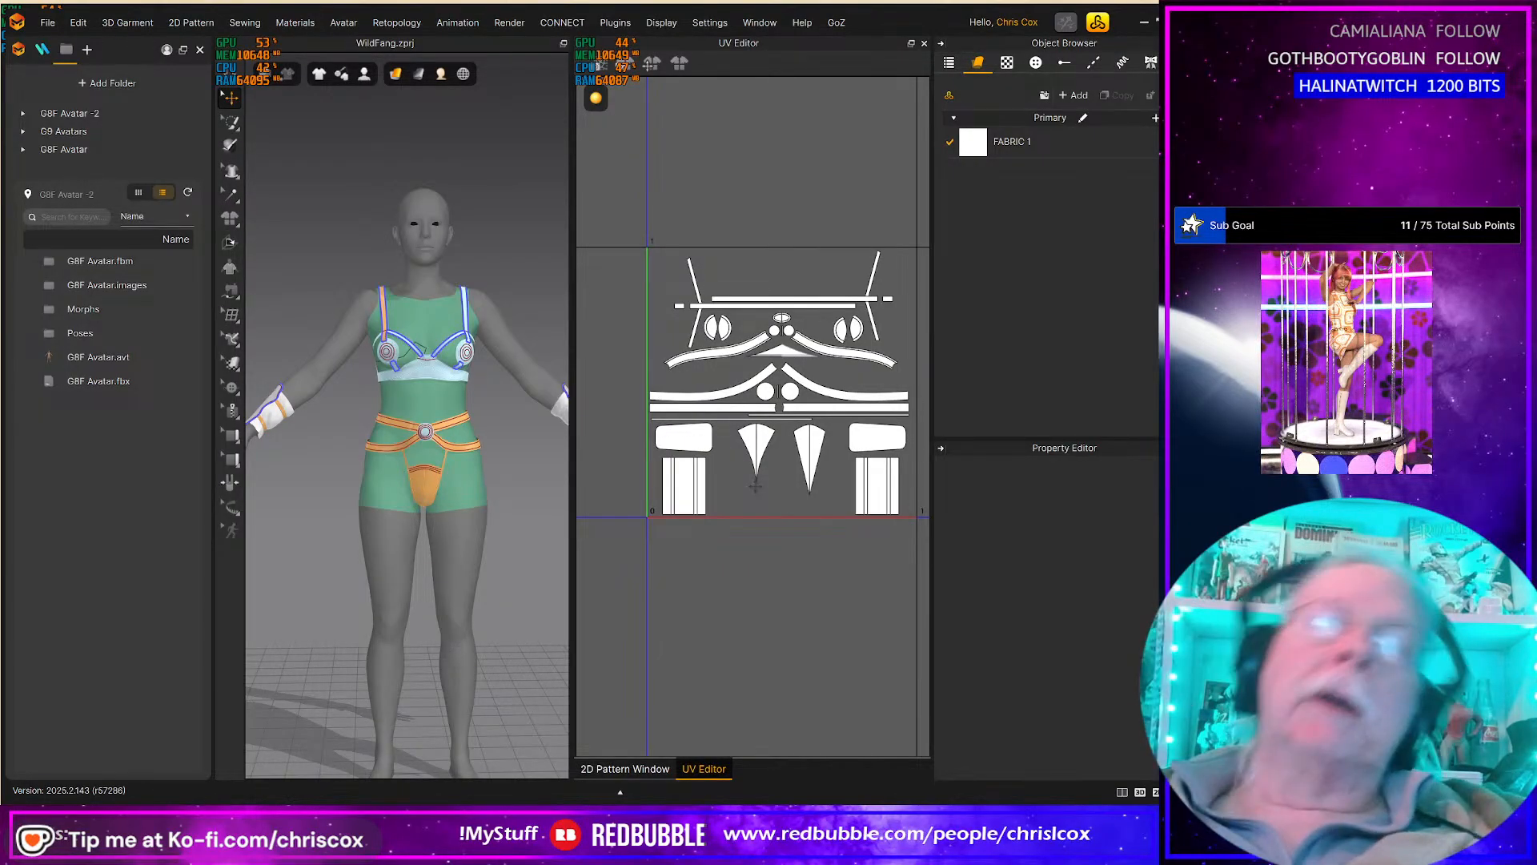
left_click(642, 769)
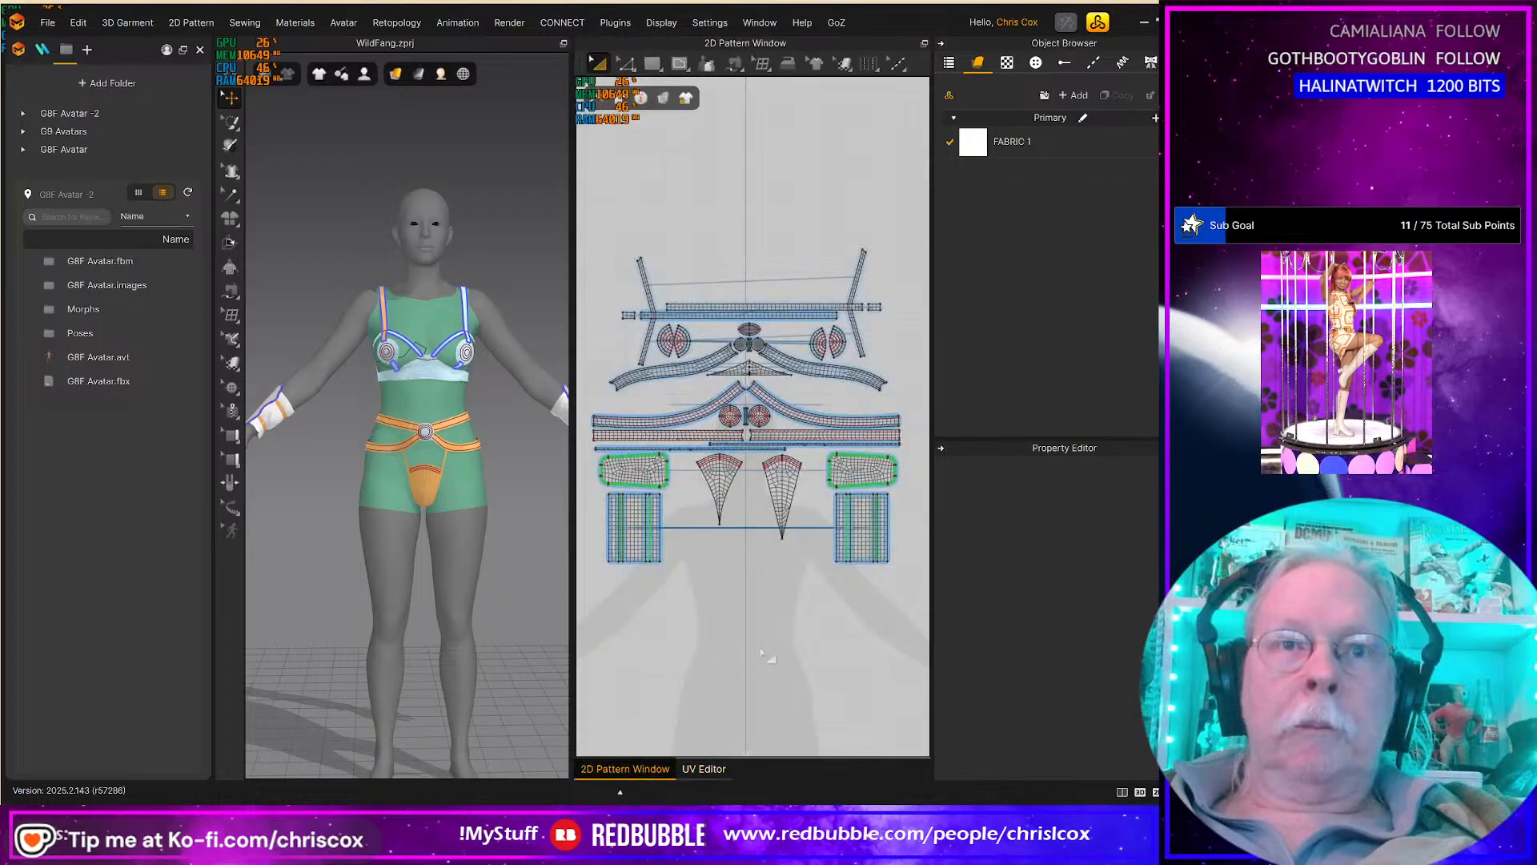
Step: Zoom in on the avatar's torso and bra top, then turn it back to a front view
middle_click_drag(495, 258, 492, 383)
right_click_drag(492, 382, 591, 366)
scroll(484, 377, "up", 5)
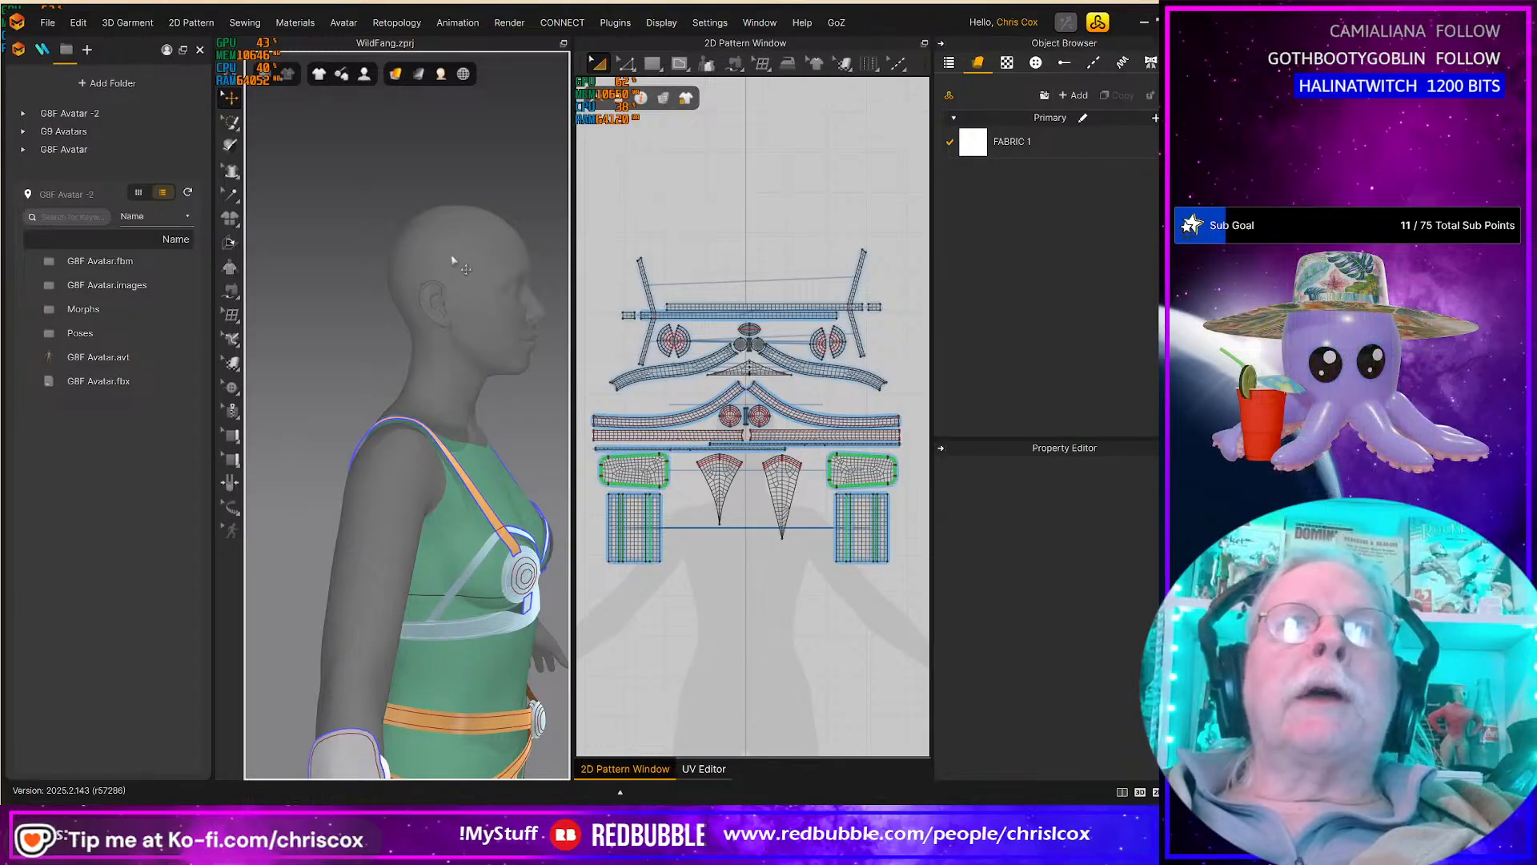
right_click_drag(523, 255, 412, 257)
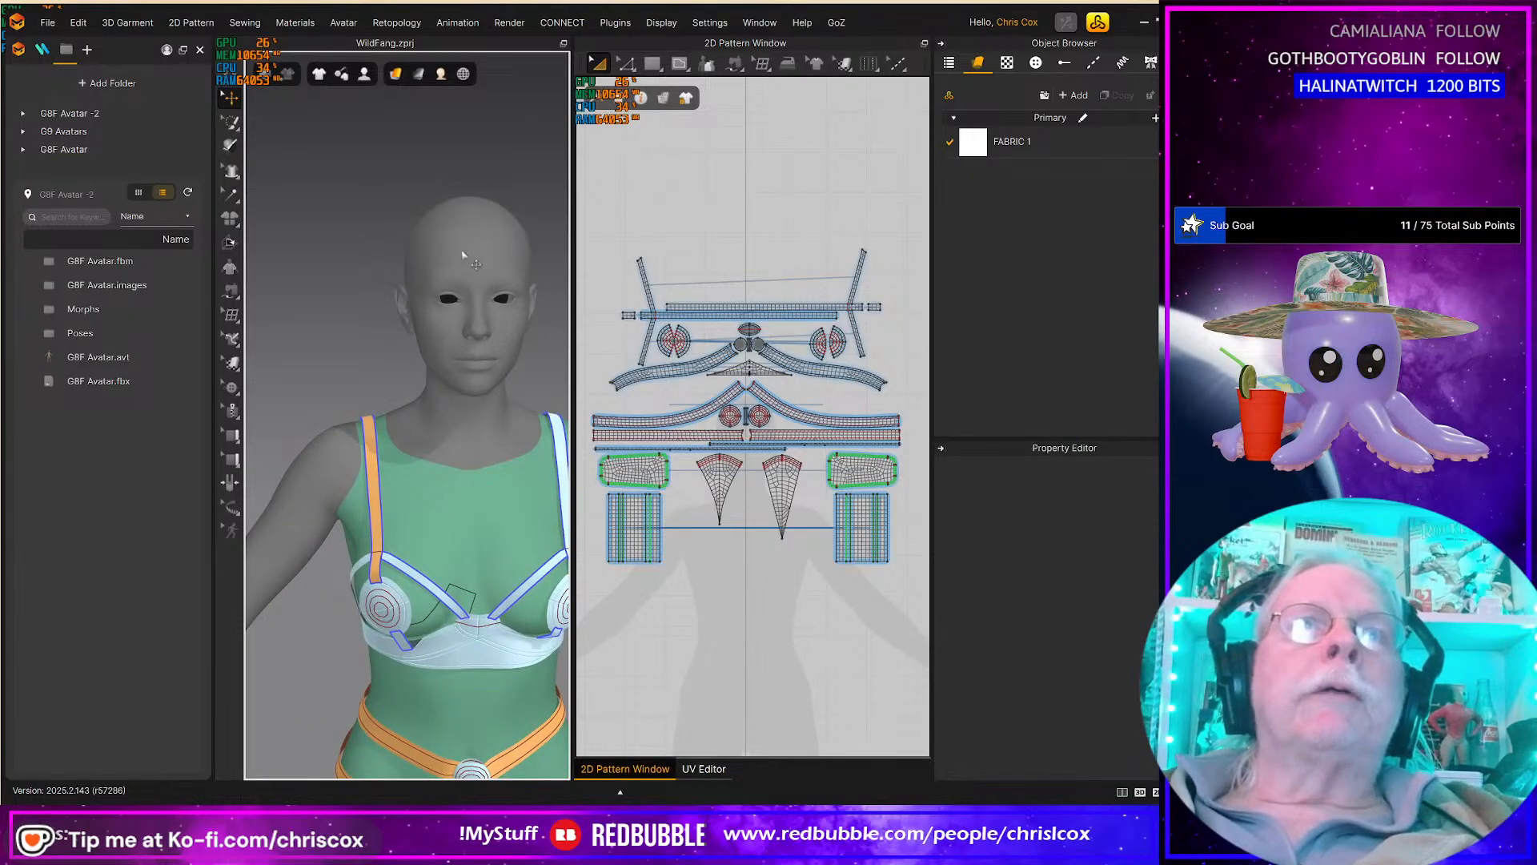
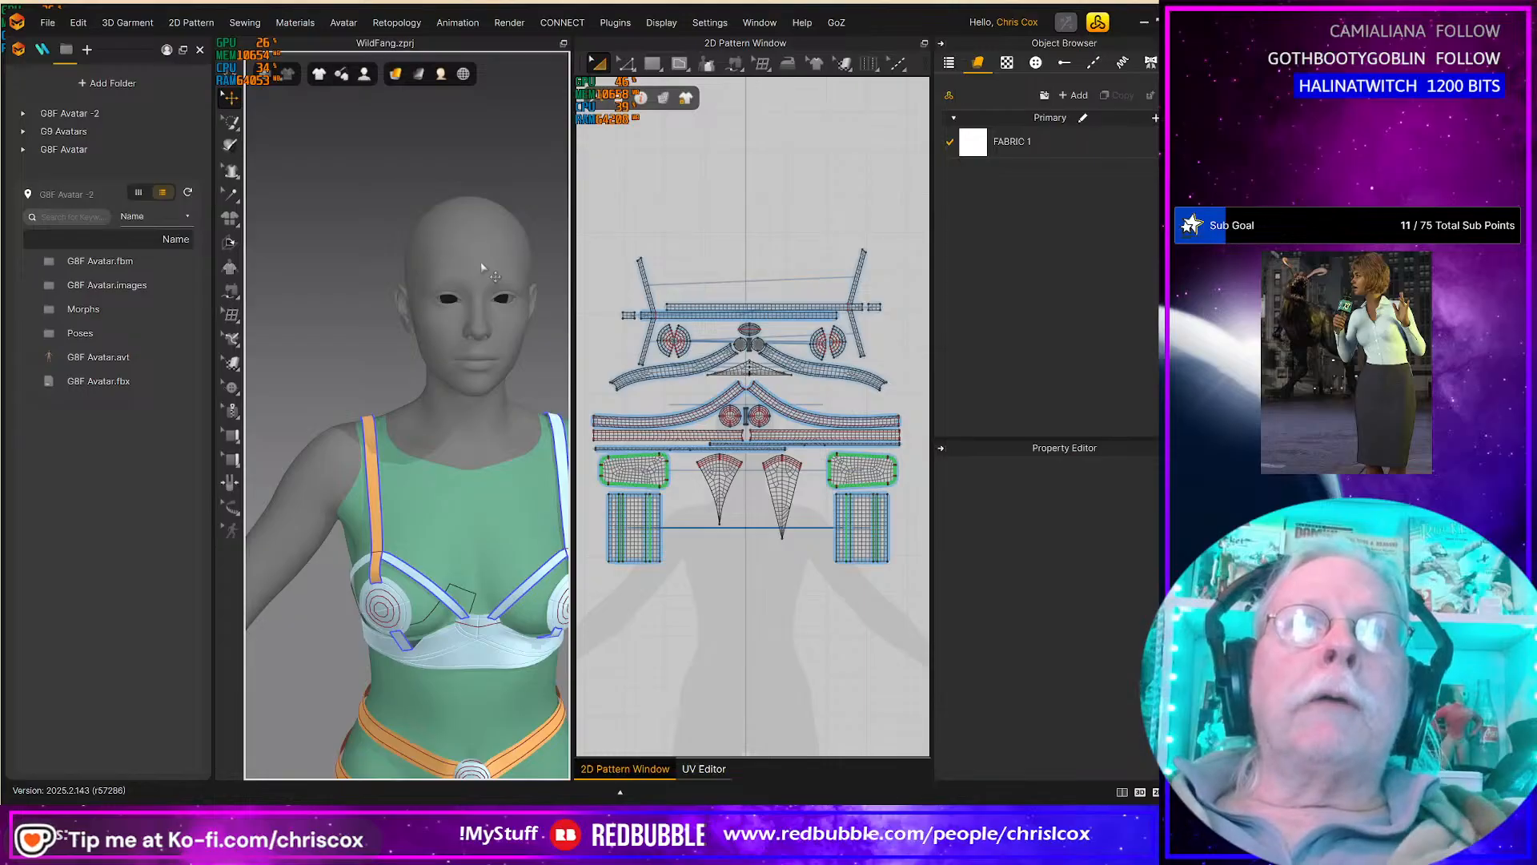
Step: Orbit the avatar to a side profile and look over the texture and binding tool variants
right_click_drag(478, 268, 520, 248)
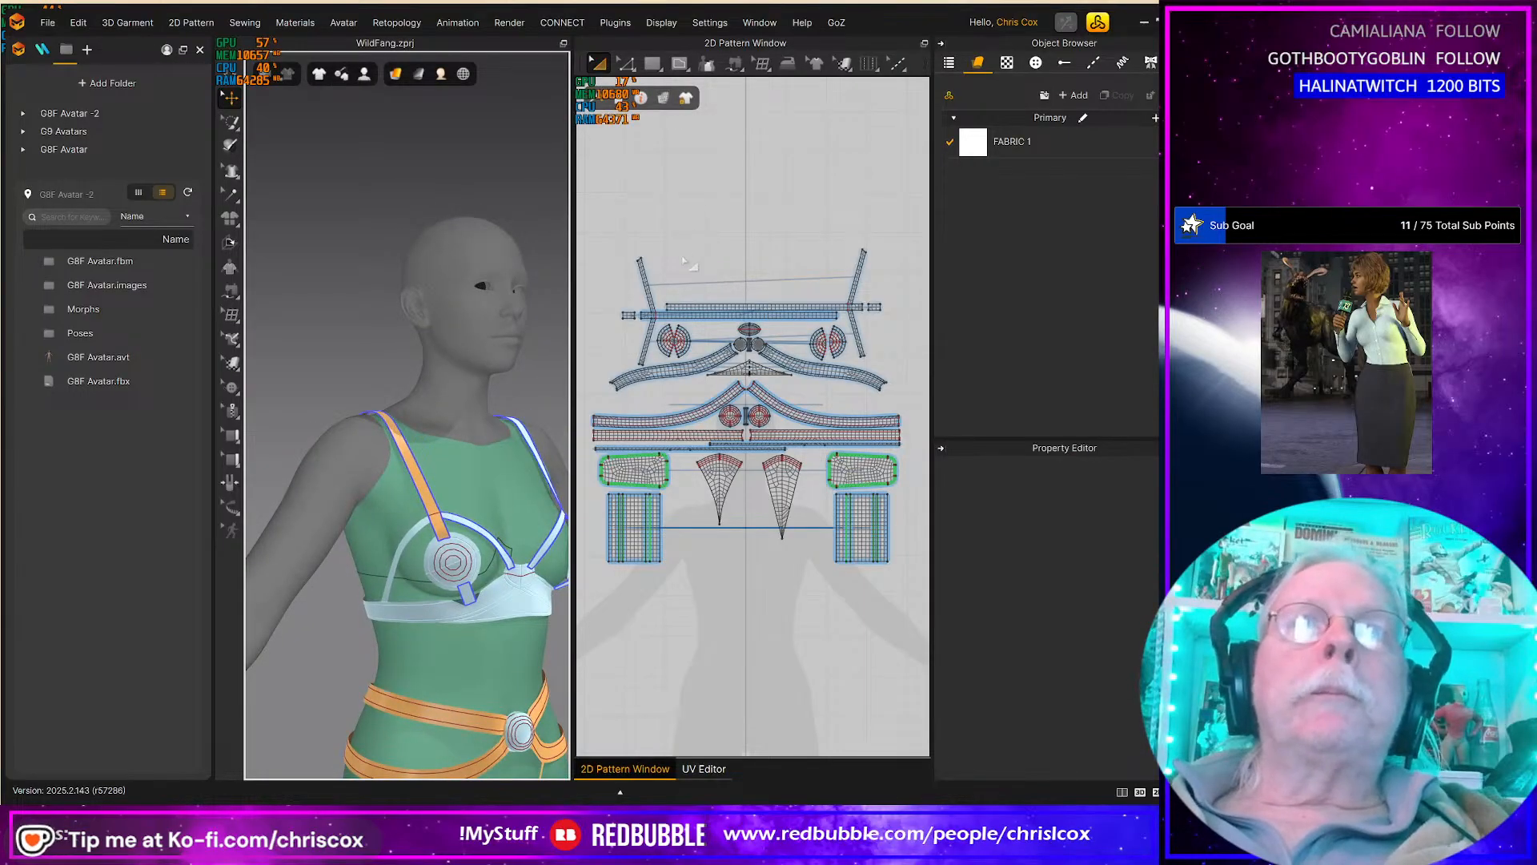
scroll(732, 312, "up", 3)
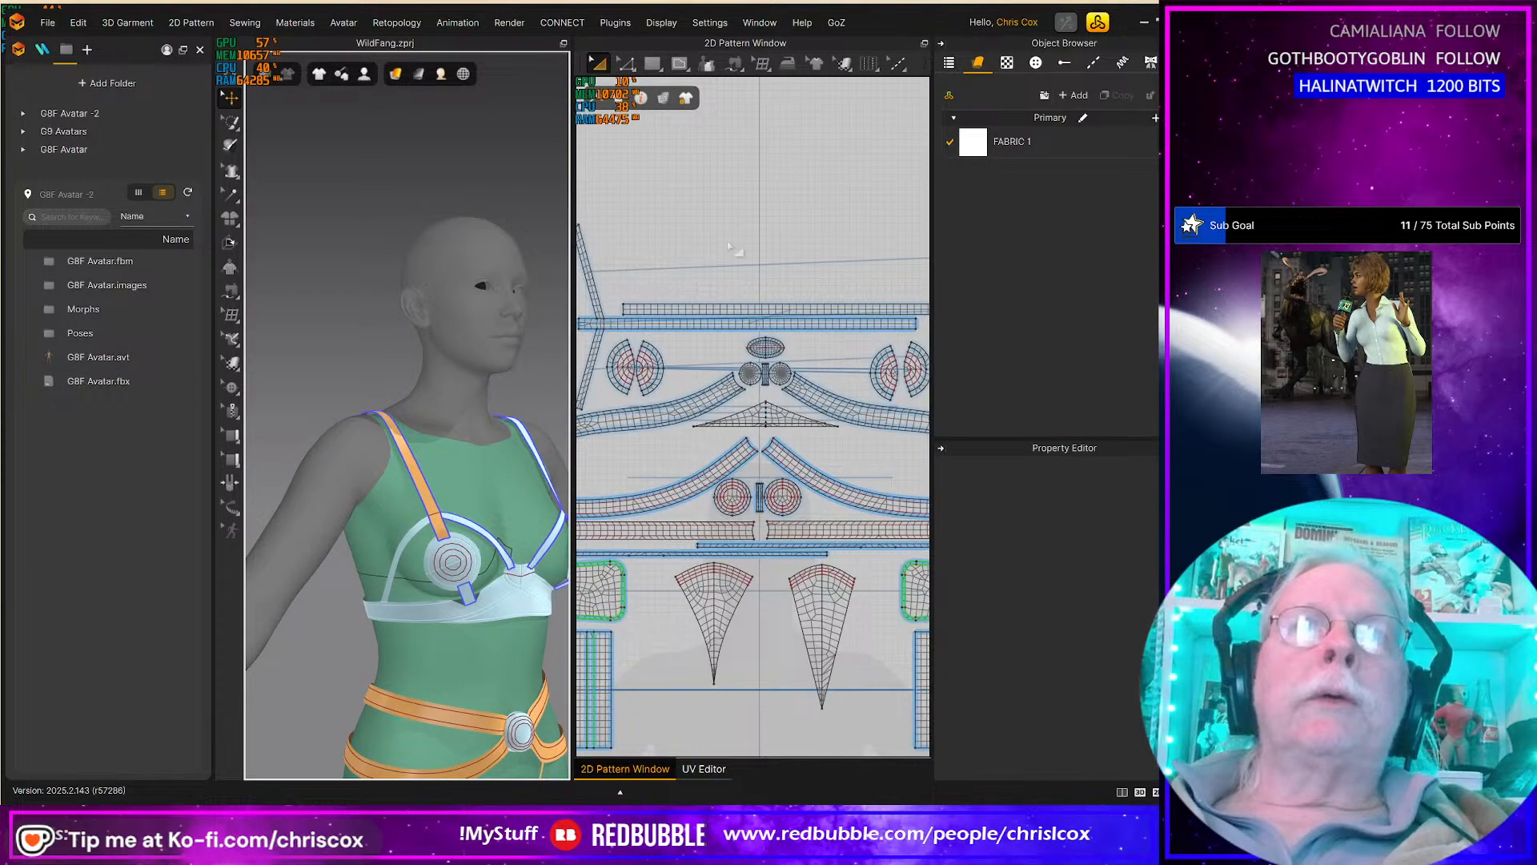
right_click_drag(501, 273, 542, 275)
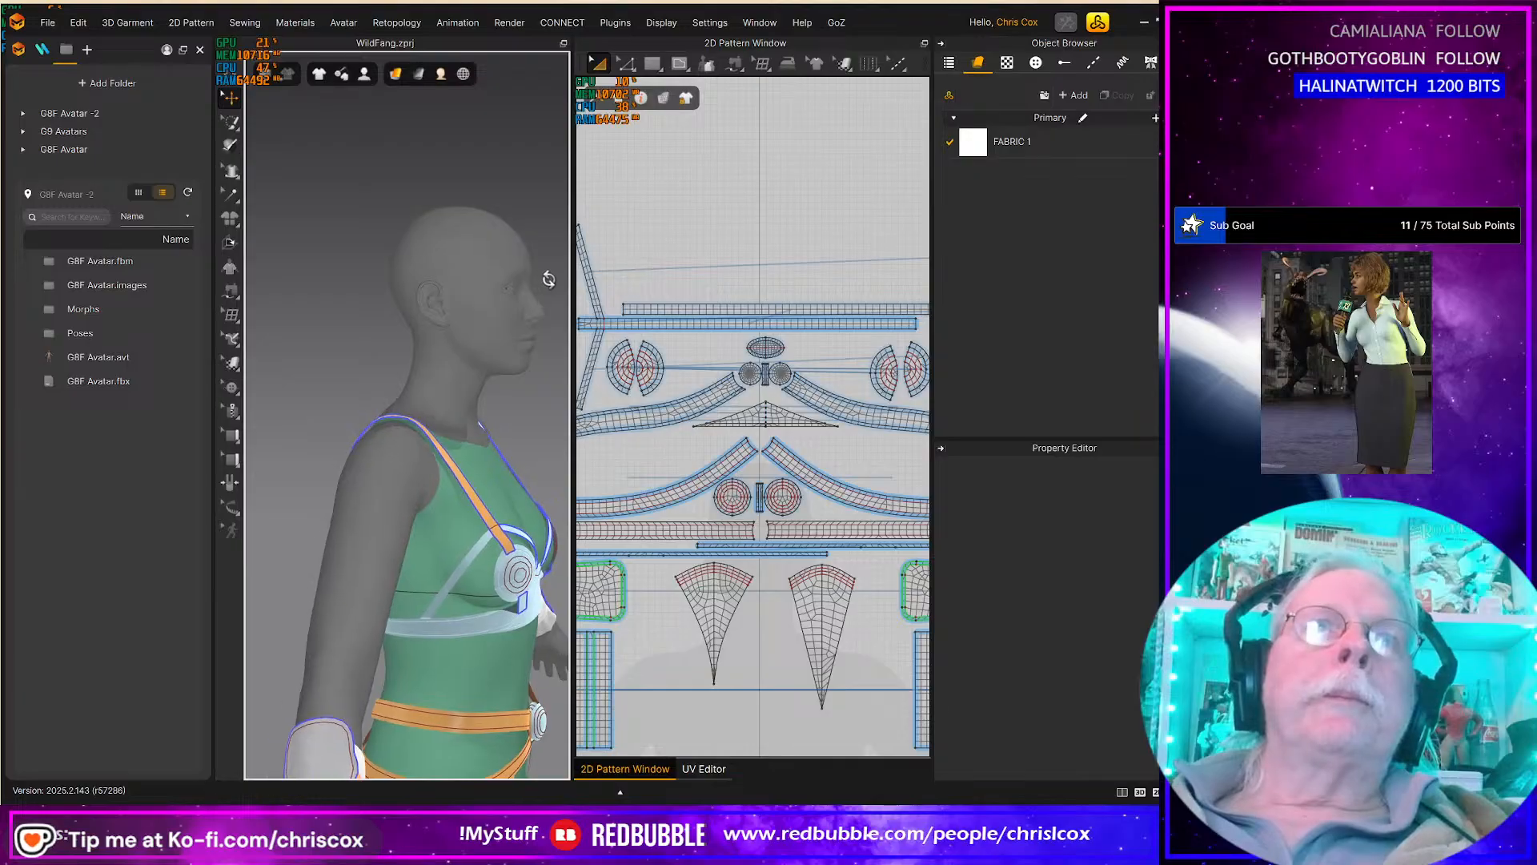
left_click(232, 361)
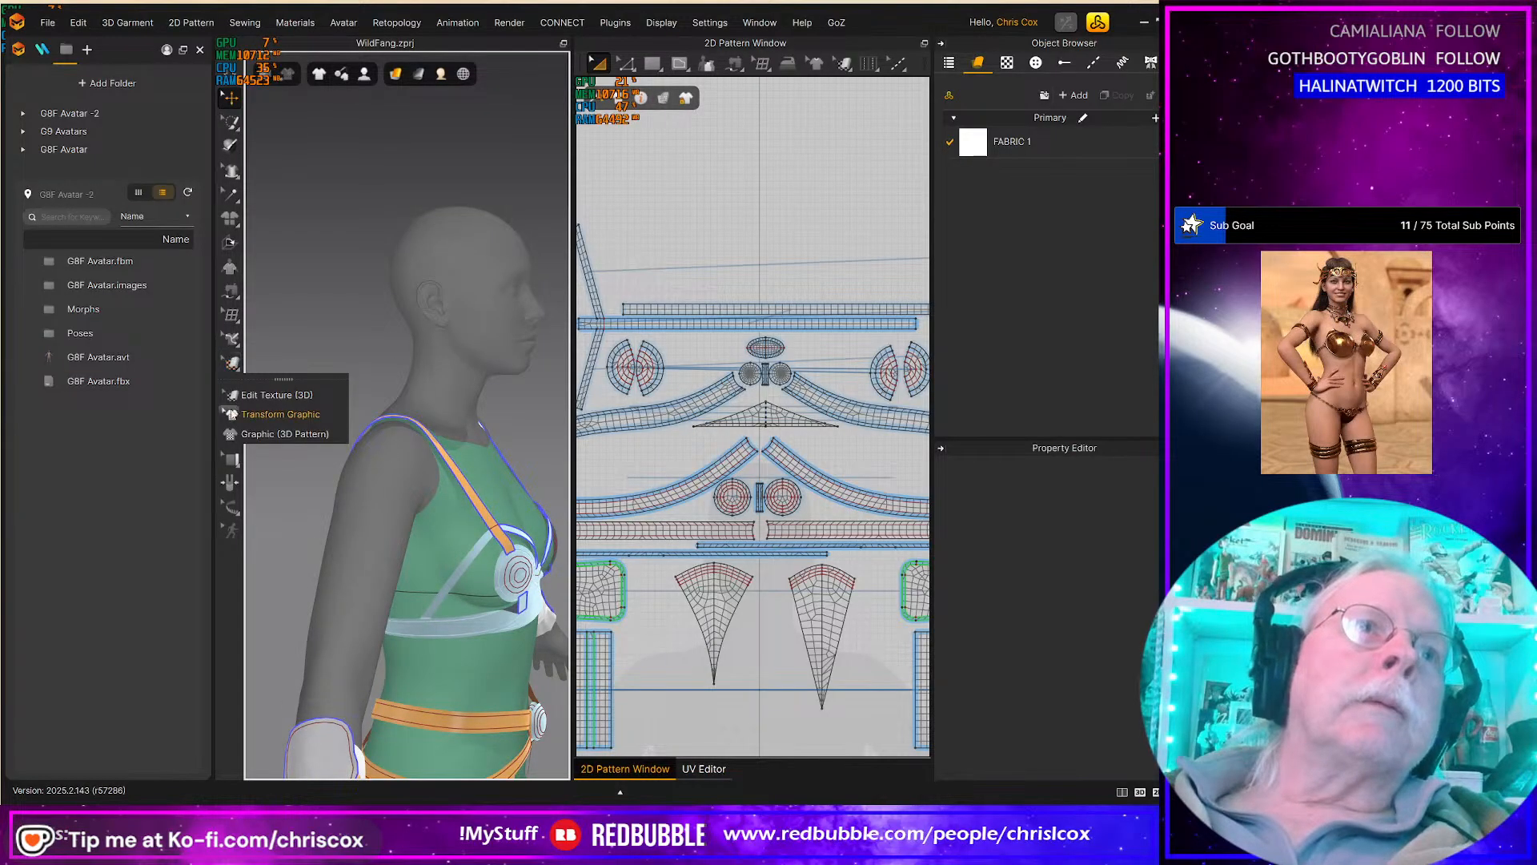
left_click(231, 459)
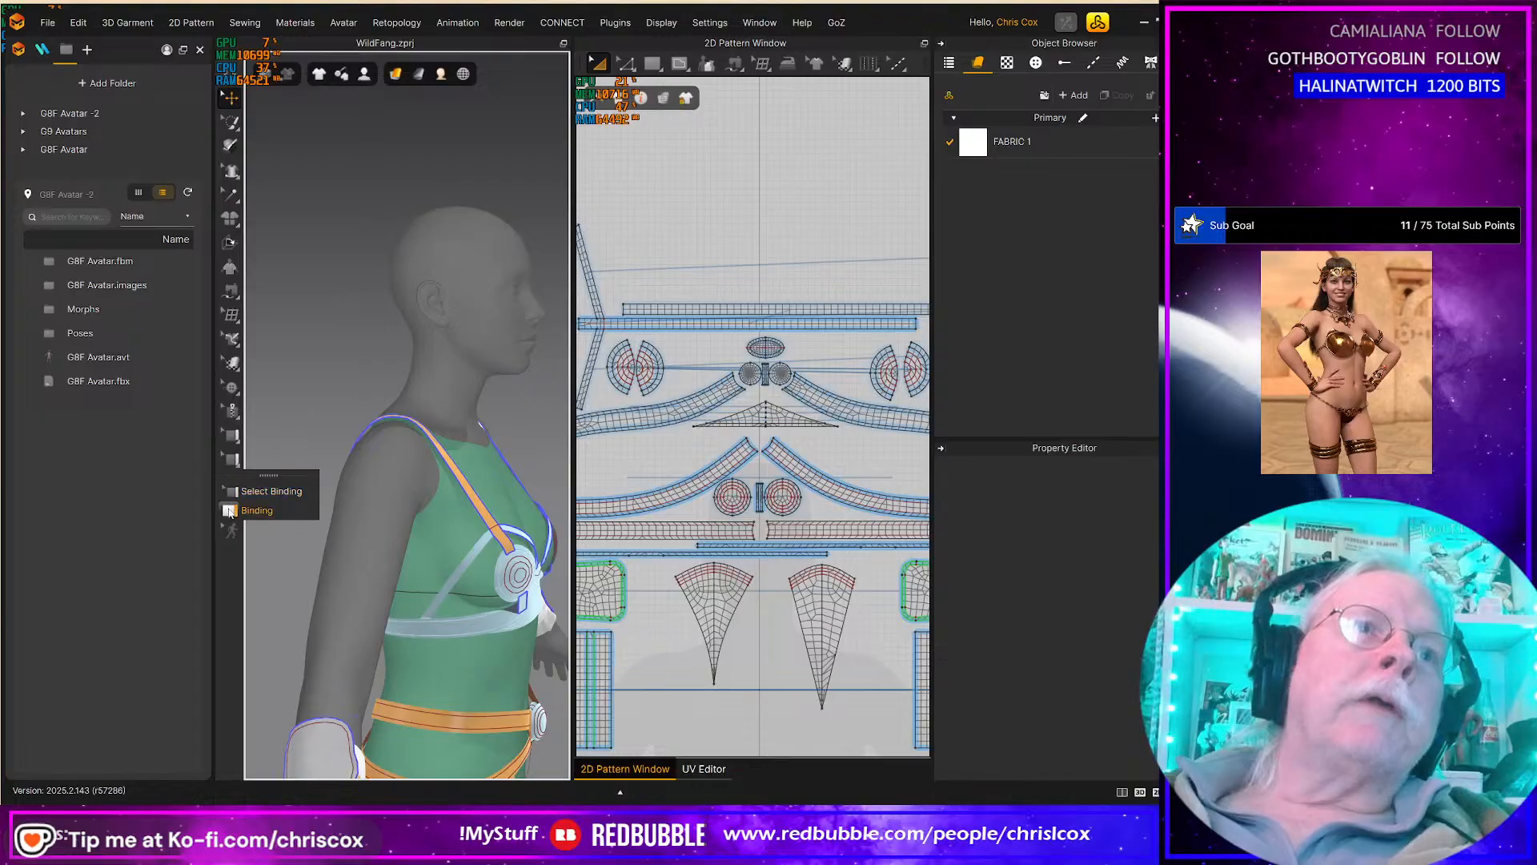
Step: Measure around the head with Basic Circumference Measure (Avatar), reading about 546 mm
mouse_move(228, 338)
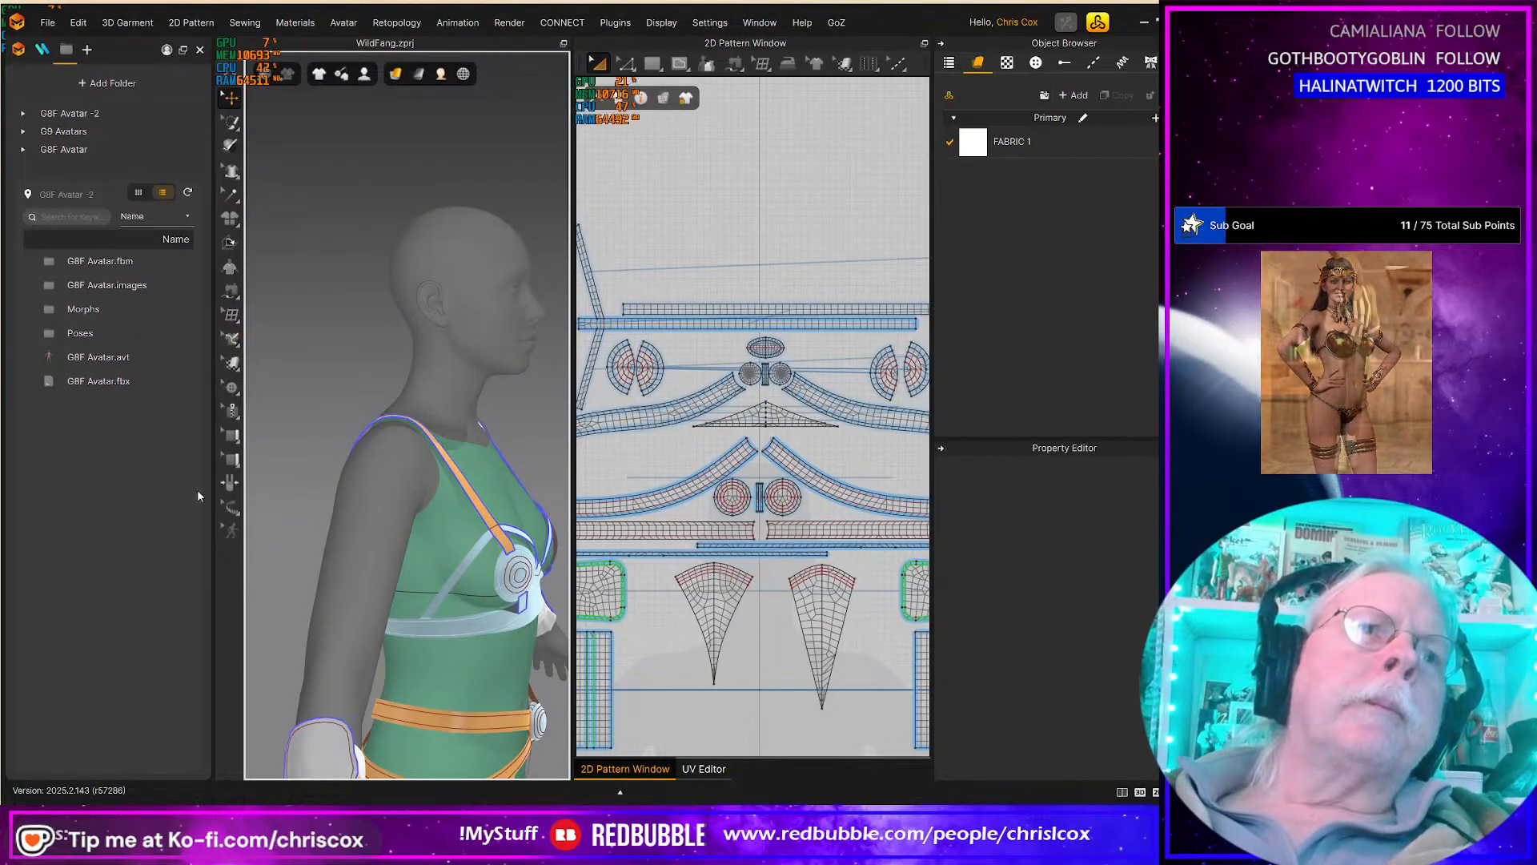
mouse_move(232, 510)
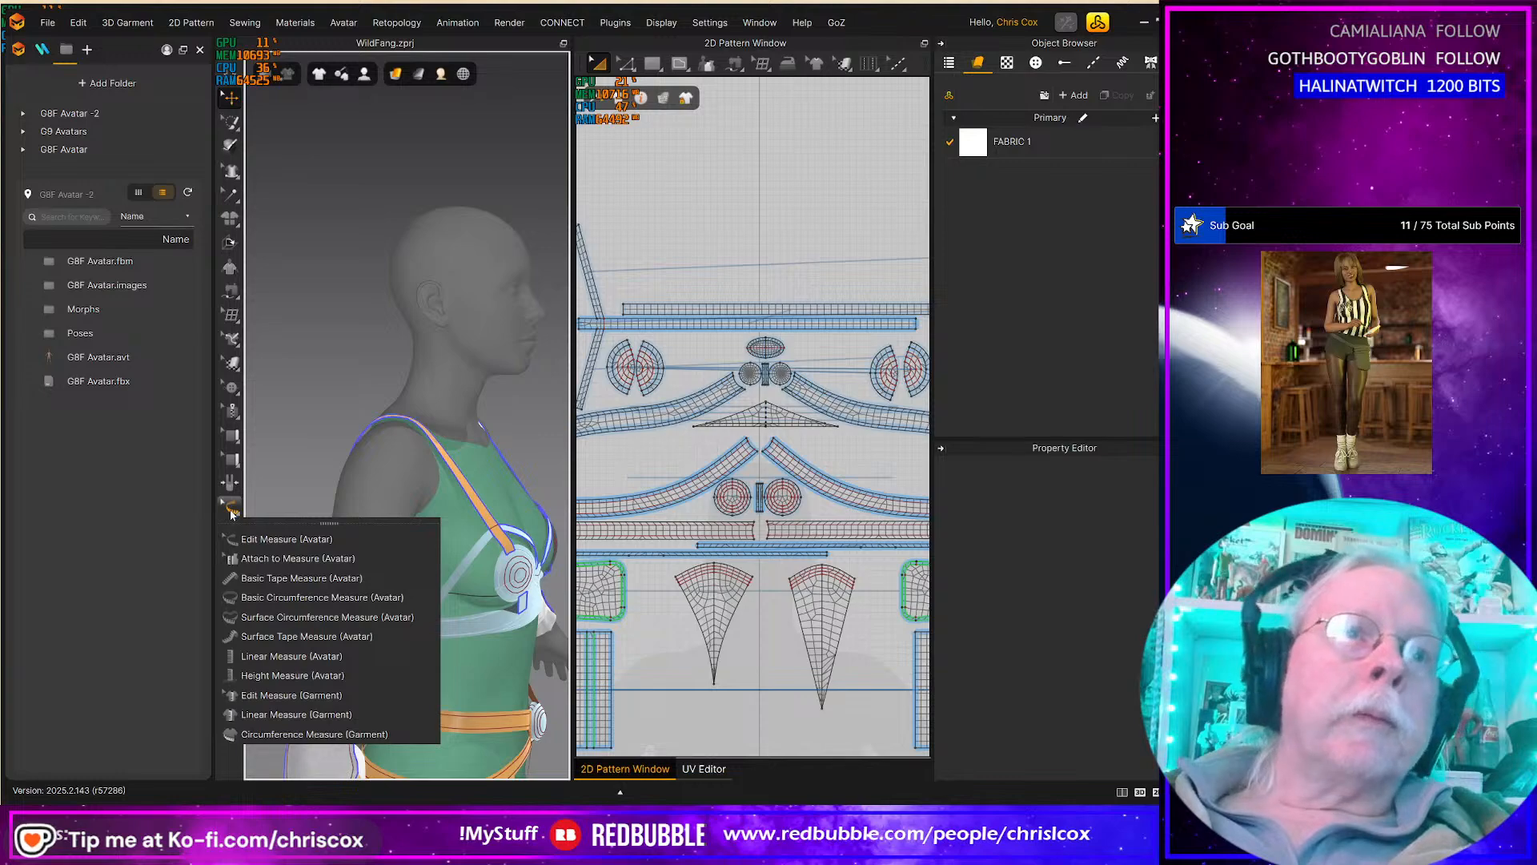
left_click(304, 597)
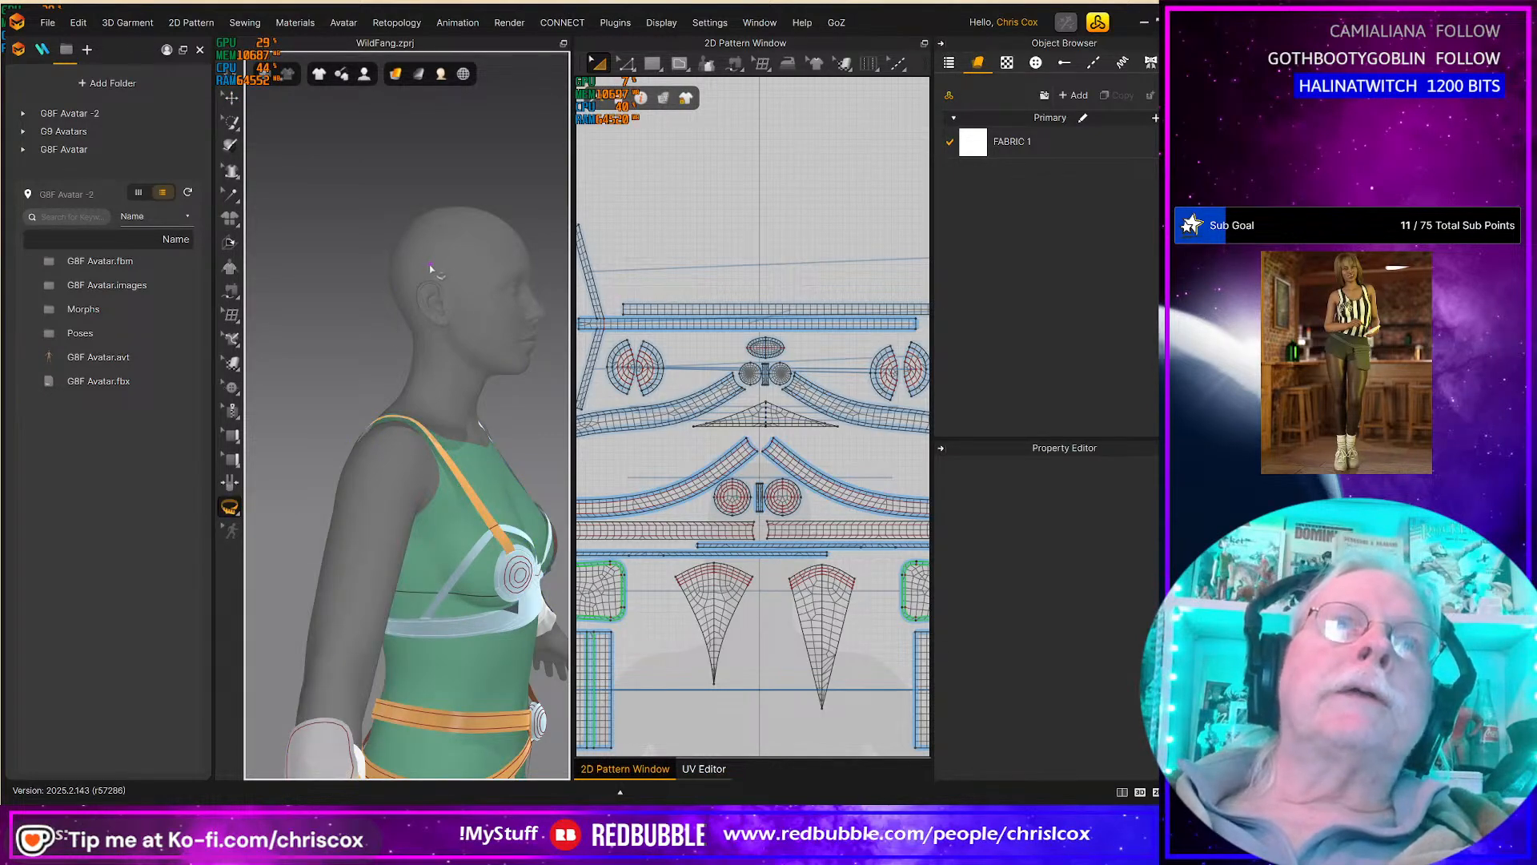
left_click(498, 249)
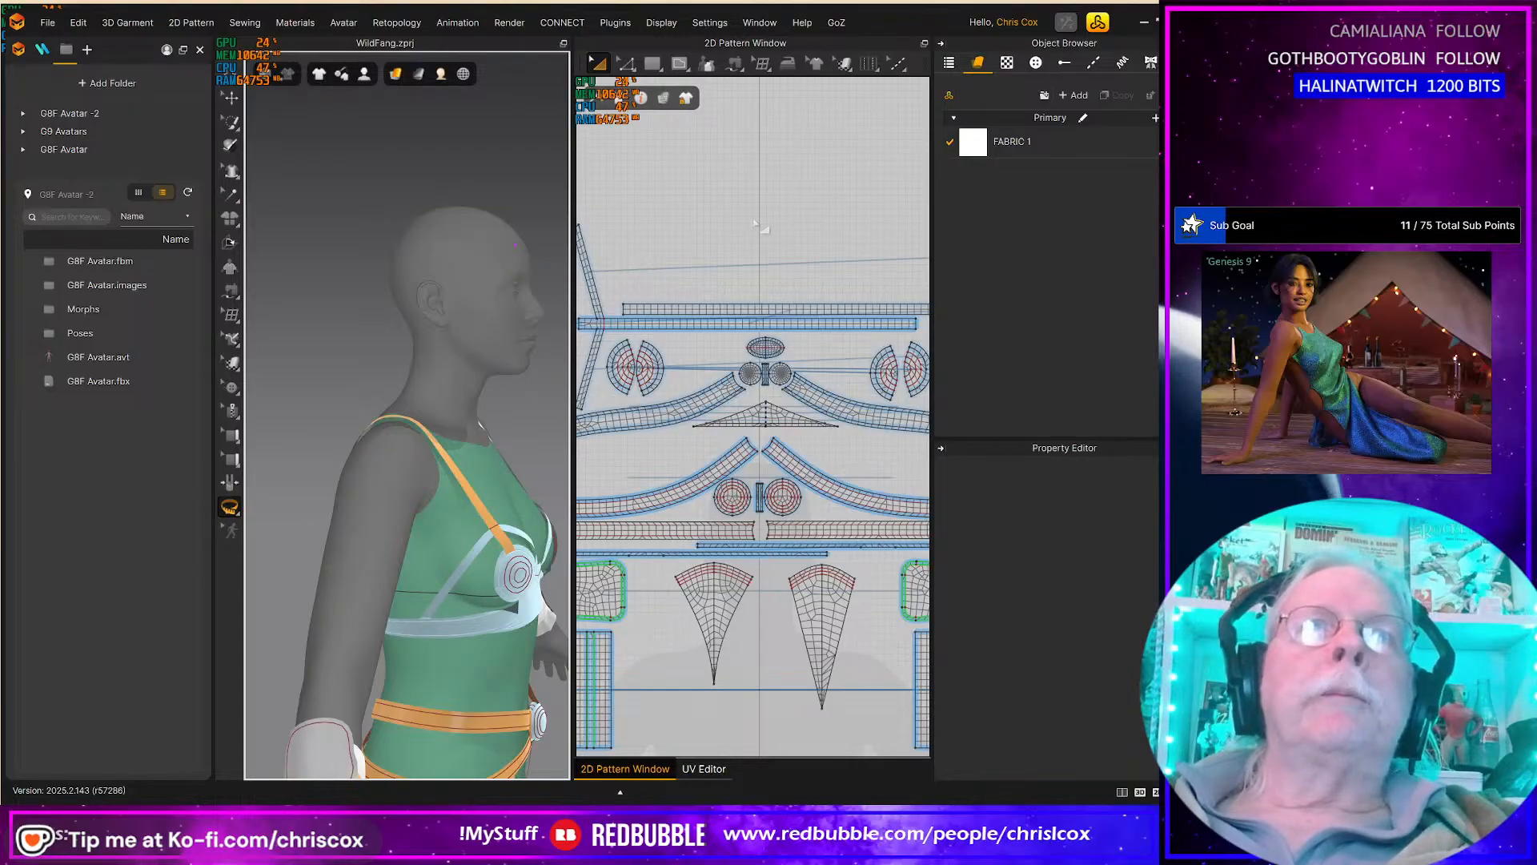
Step: Create a 260 × 35 mm rectangle pattern in the 2D window
key("s")
left_click(683, 220)
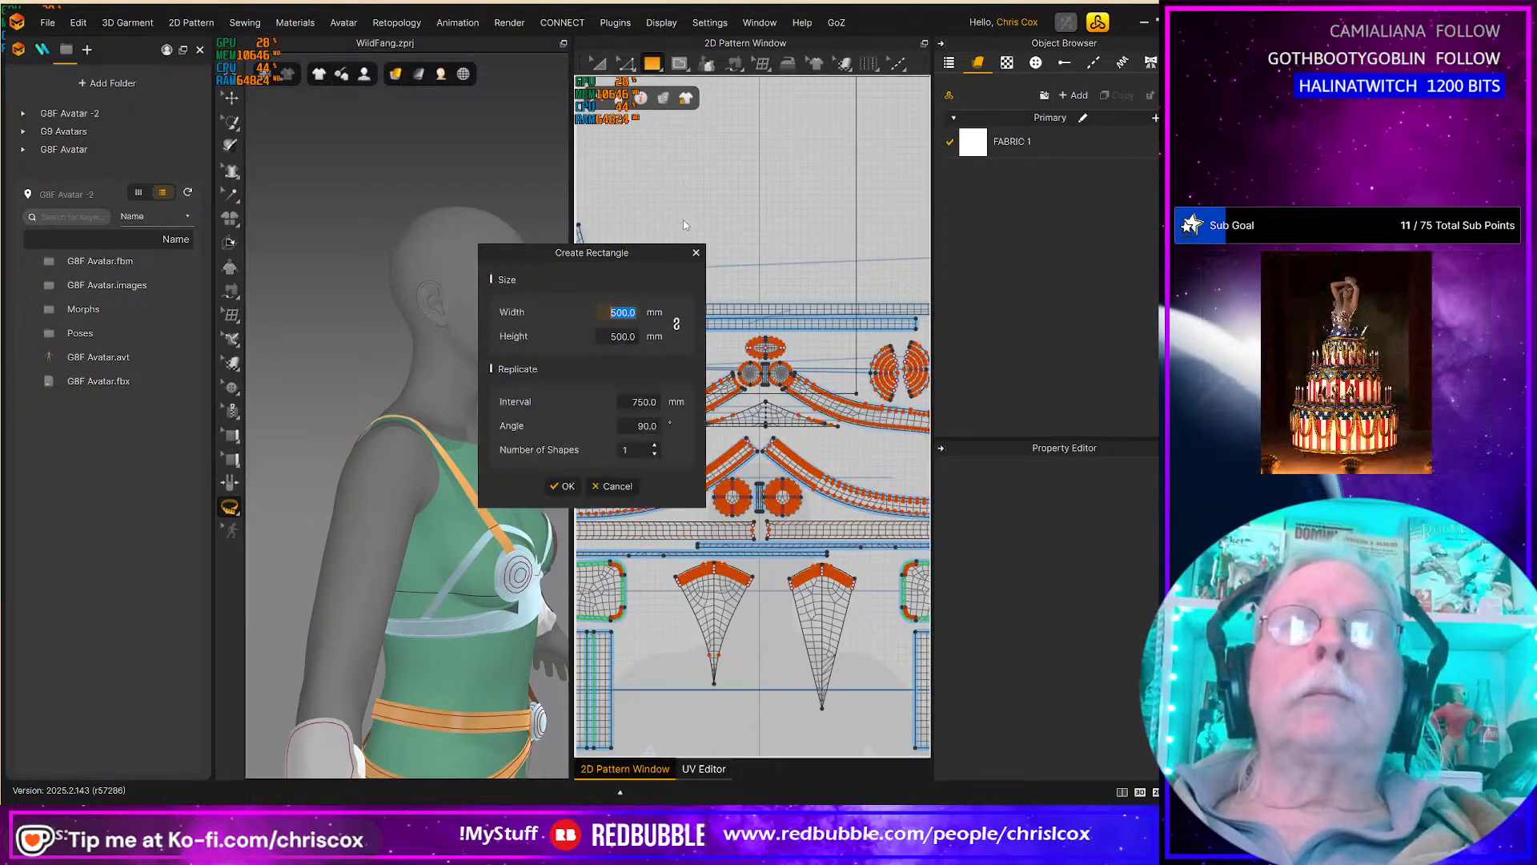
type("260")
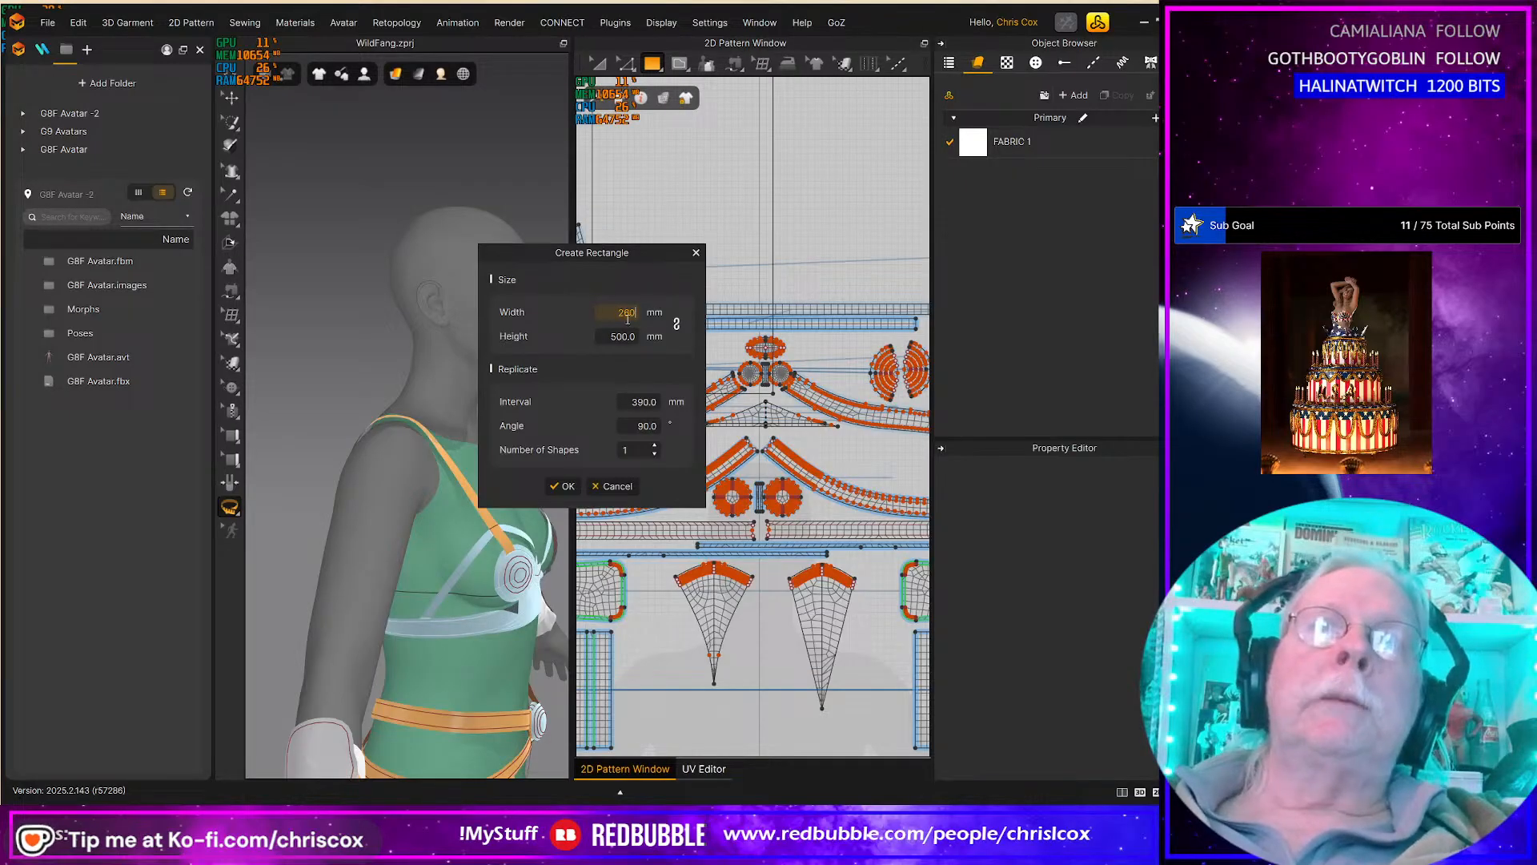
left_click(606, 336)
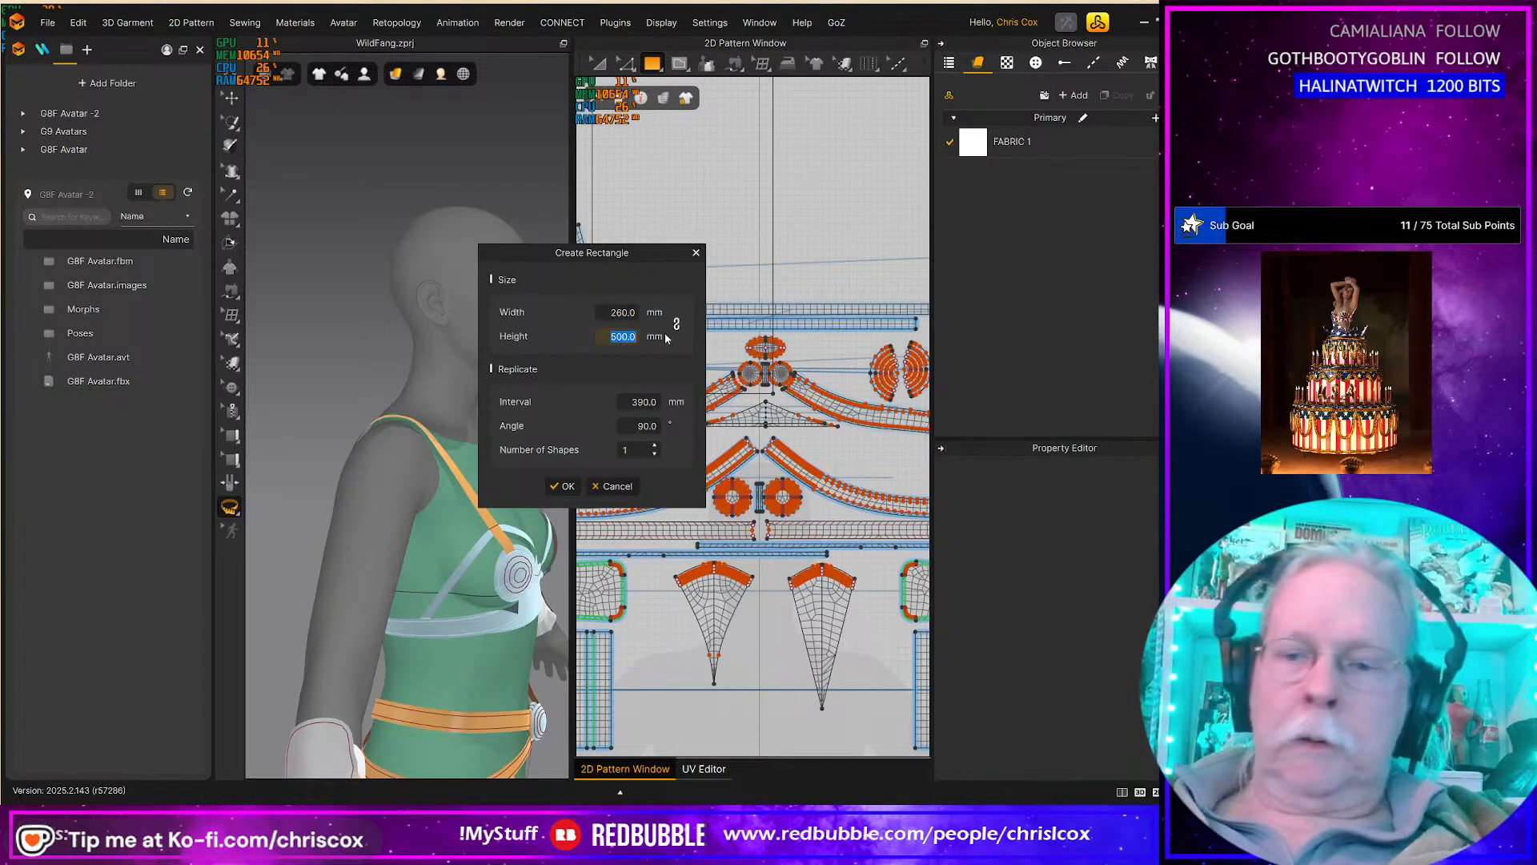
type("35")
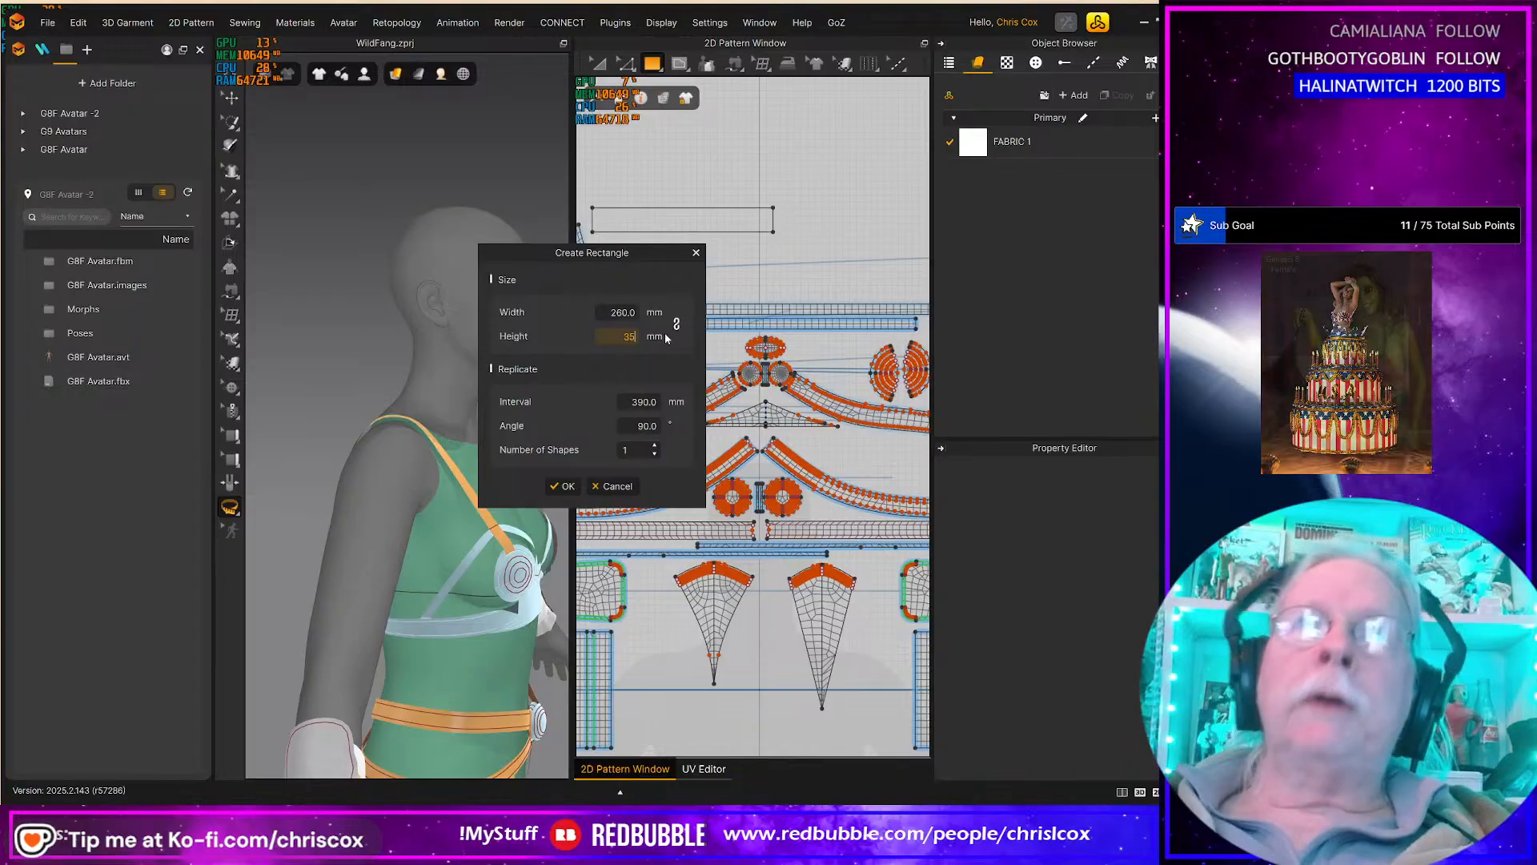
left_click(562, 486)
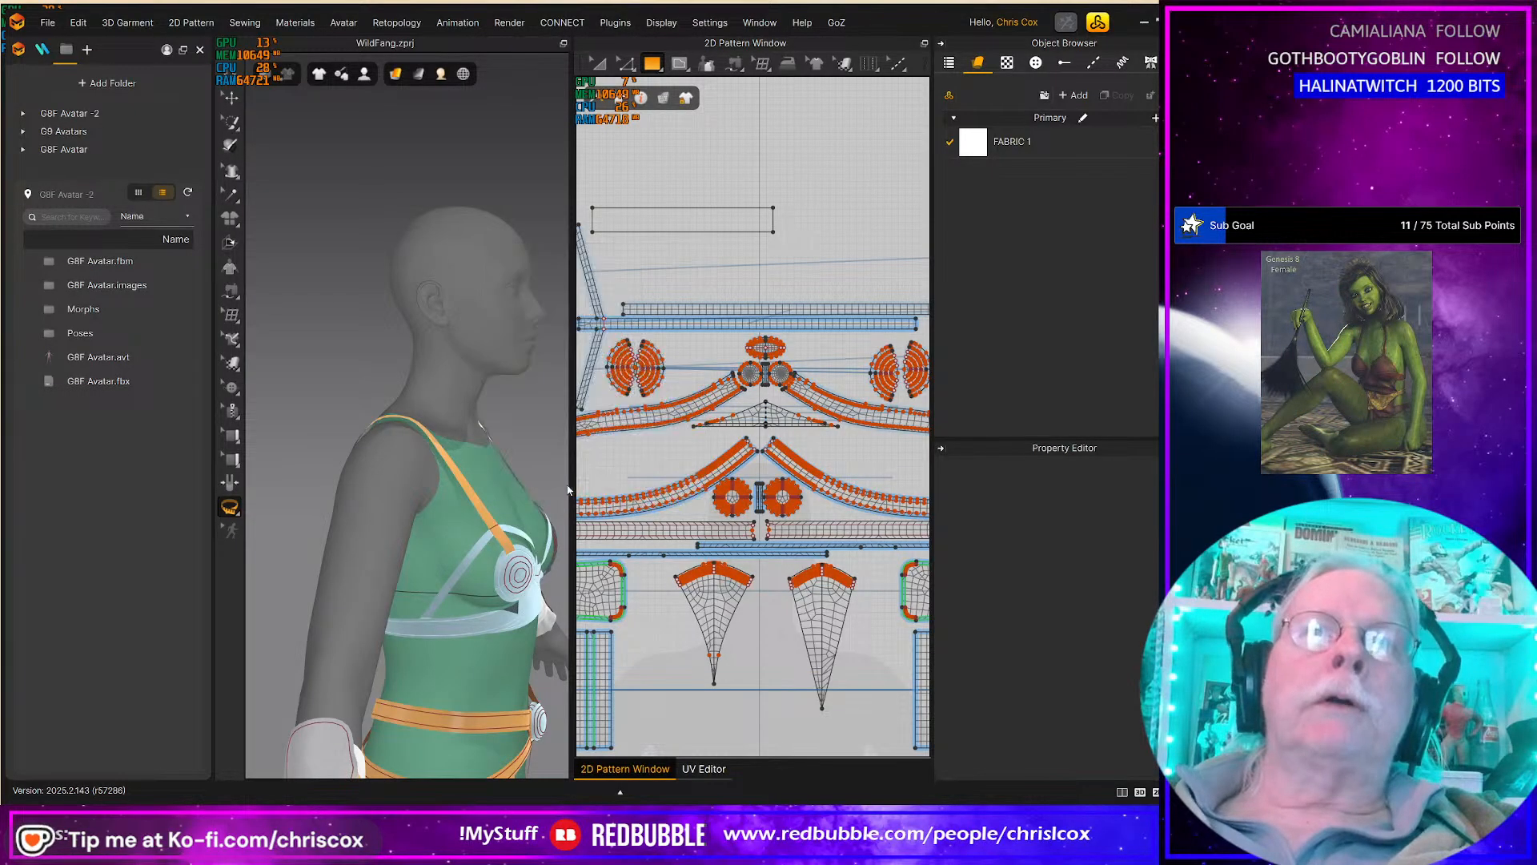
Step: Set the strip's Mesh Type to Quad (Optimized) in the Property Editor
middle_click_drag(756, 293, 781, 358)
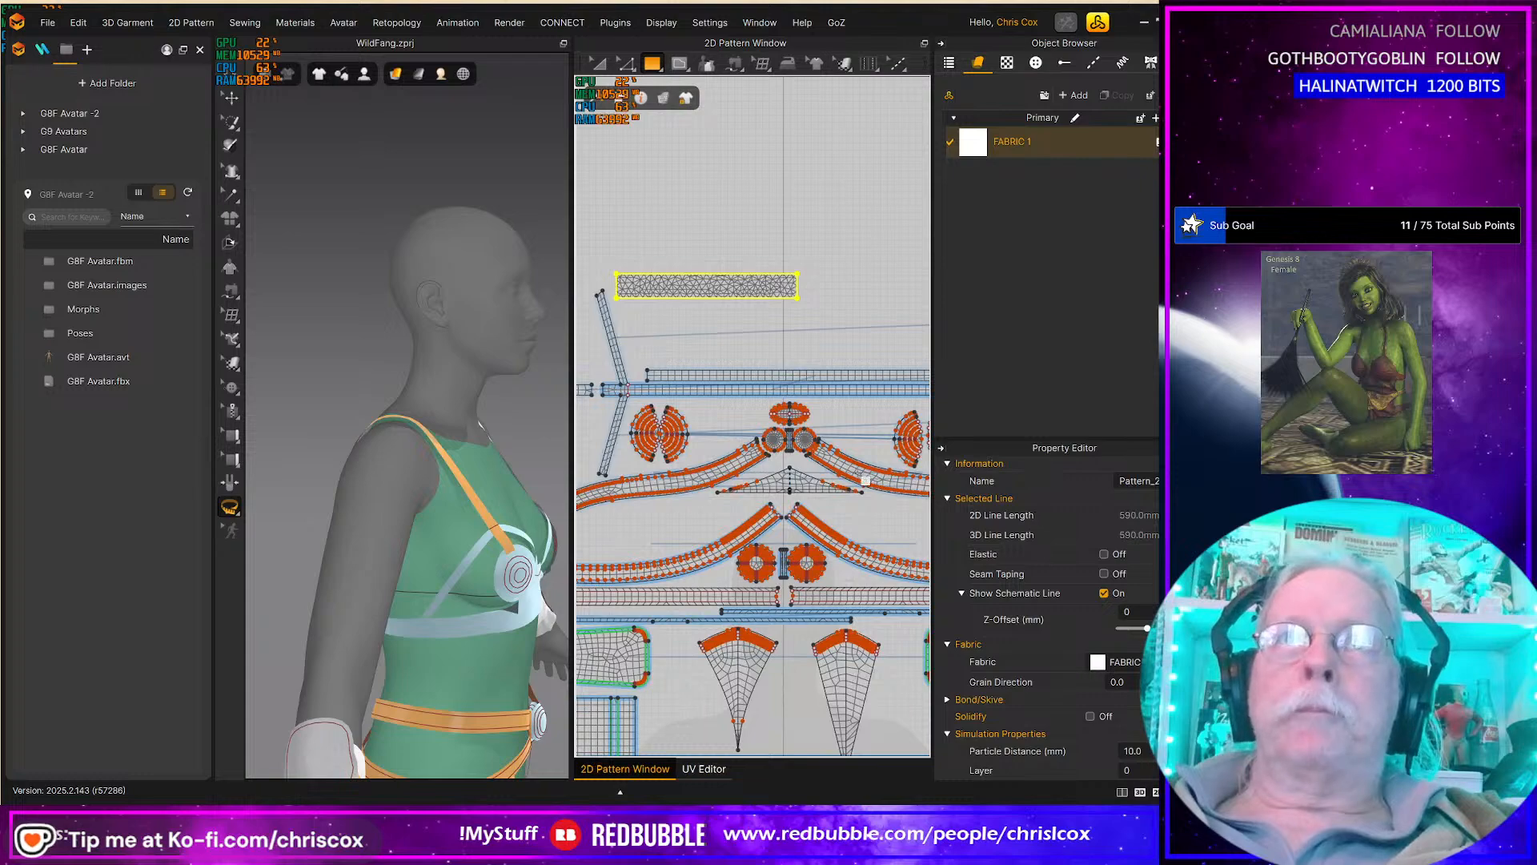
scroll(855, 479, "down", 2)
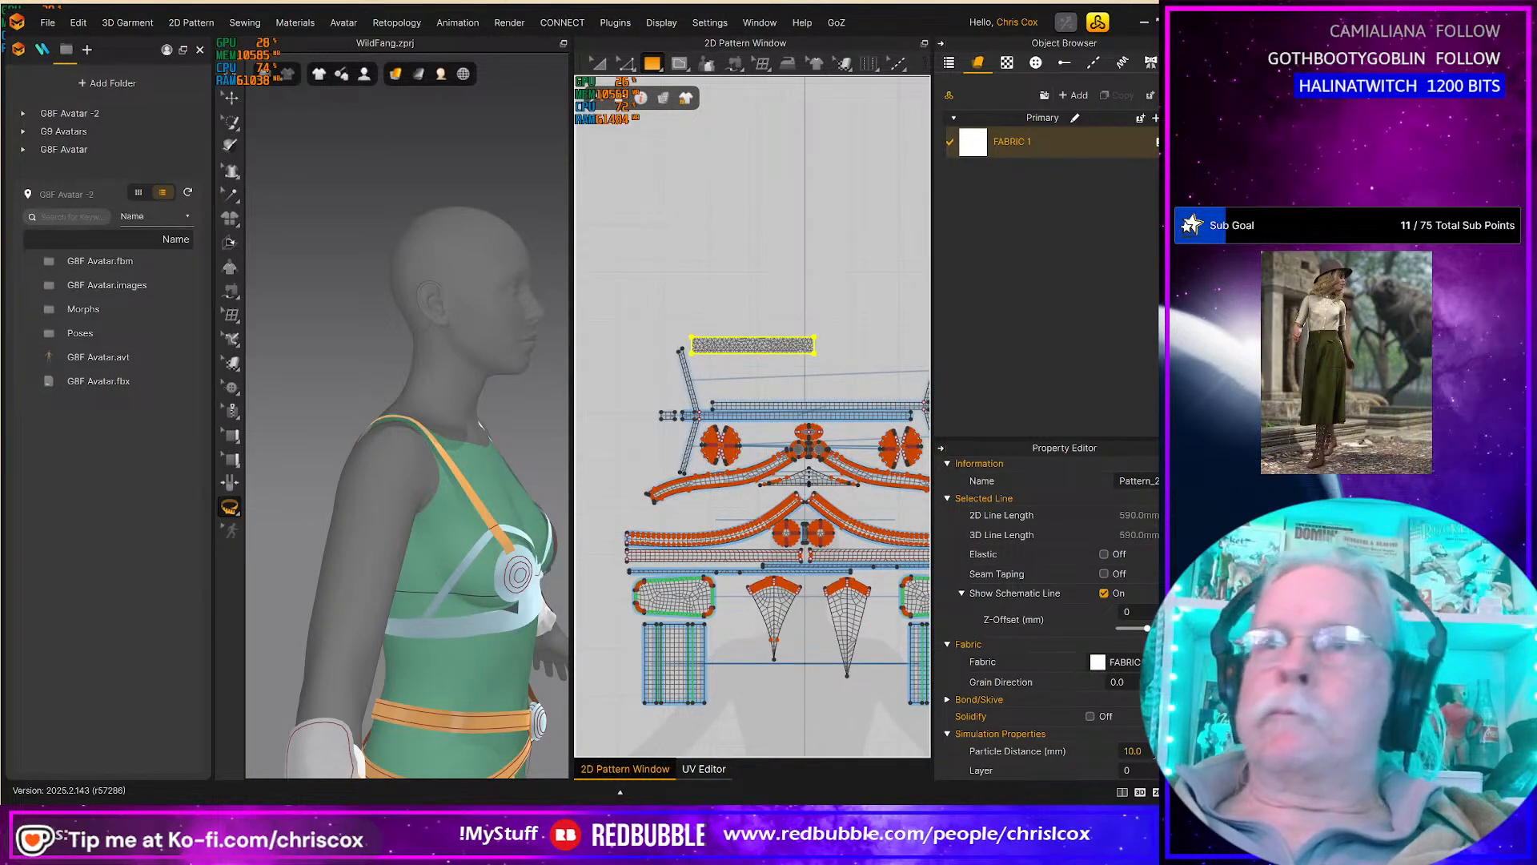
scroll(1140, 732, "down", 8)
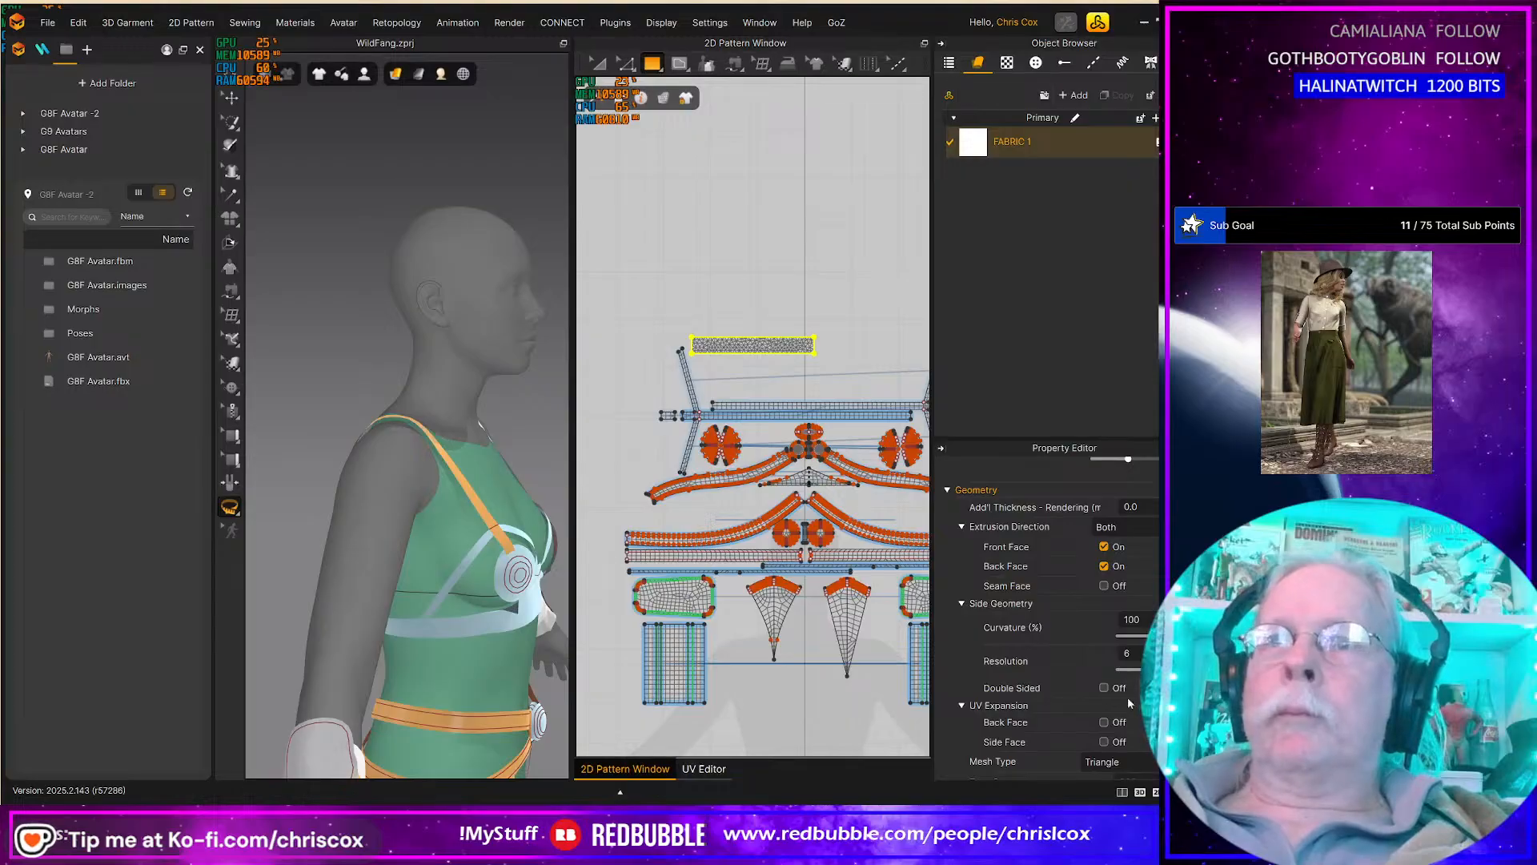
scroll(1129, 614, "down", 2)
left_click(1113, 695)
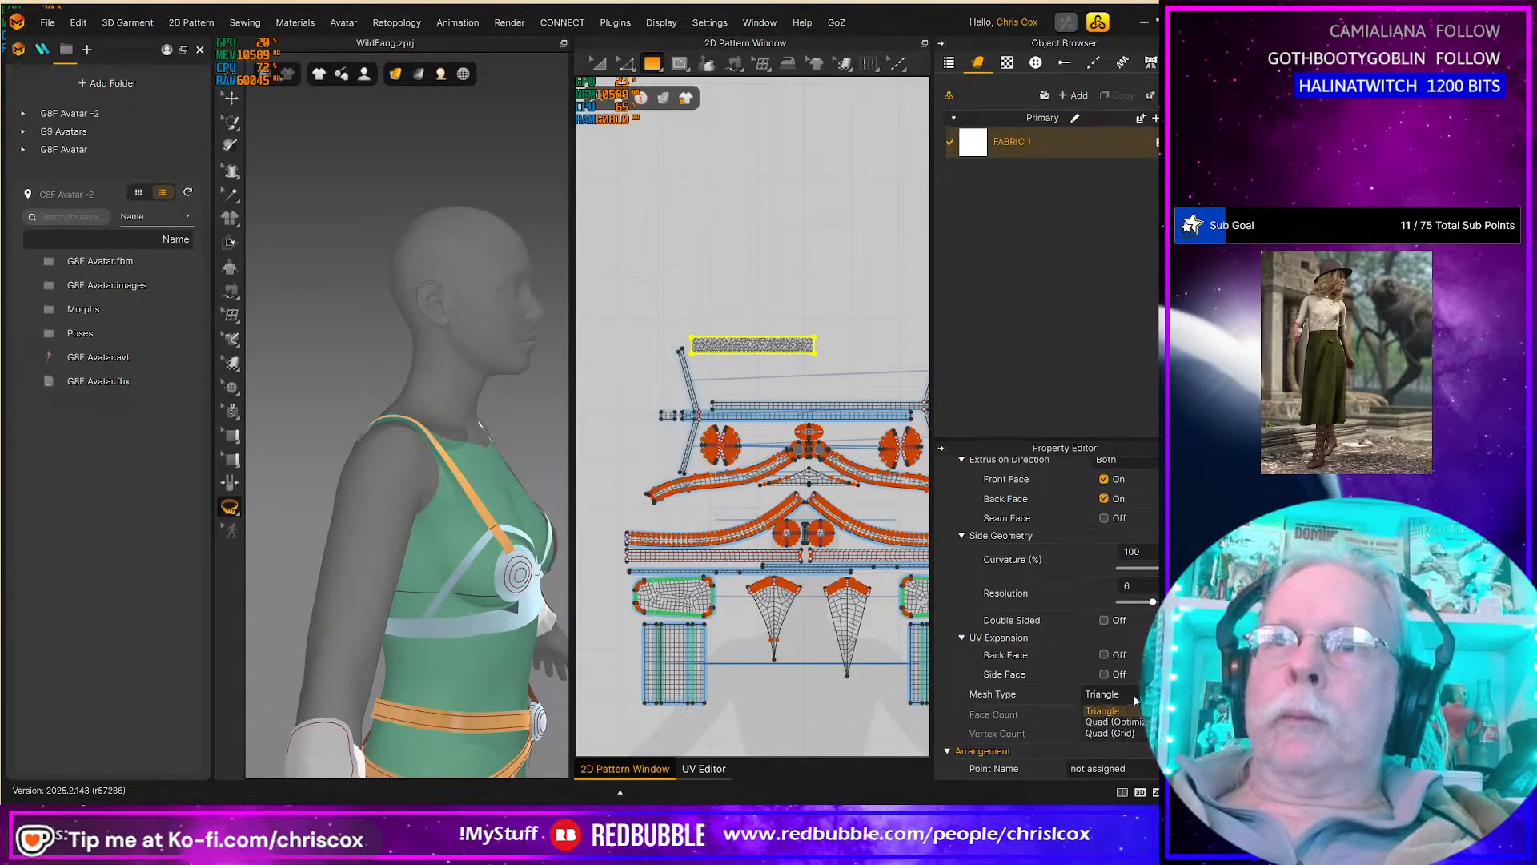
left_click(1120, 723)
scroll(775, 350, "down", 3)
scroll(775, 351, "up", 6)
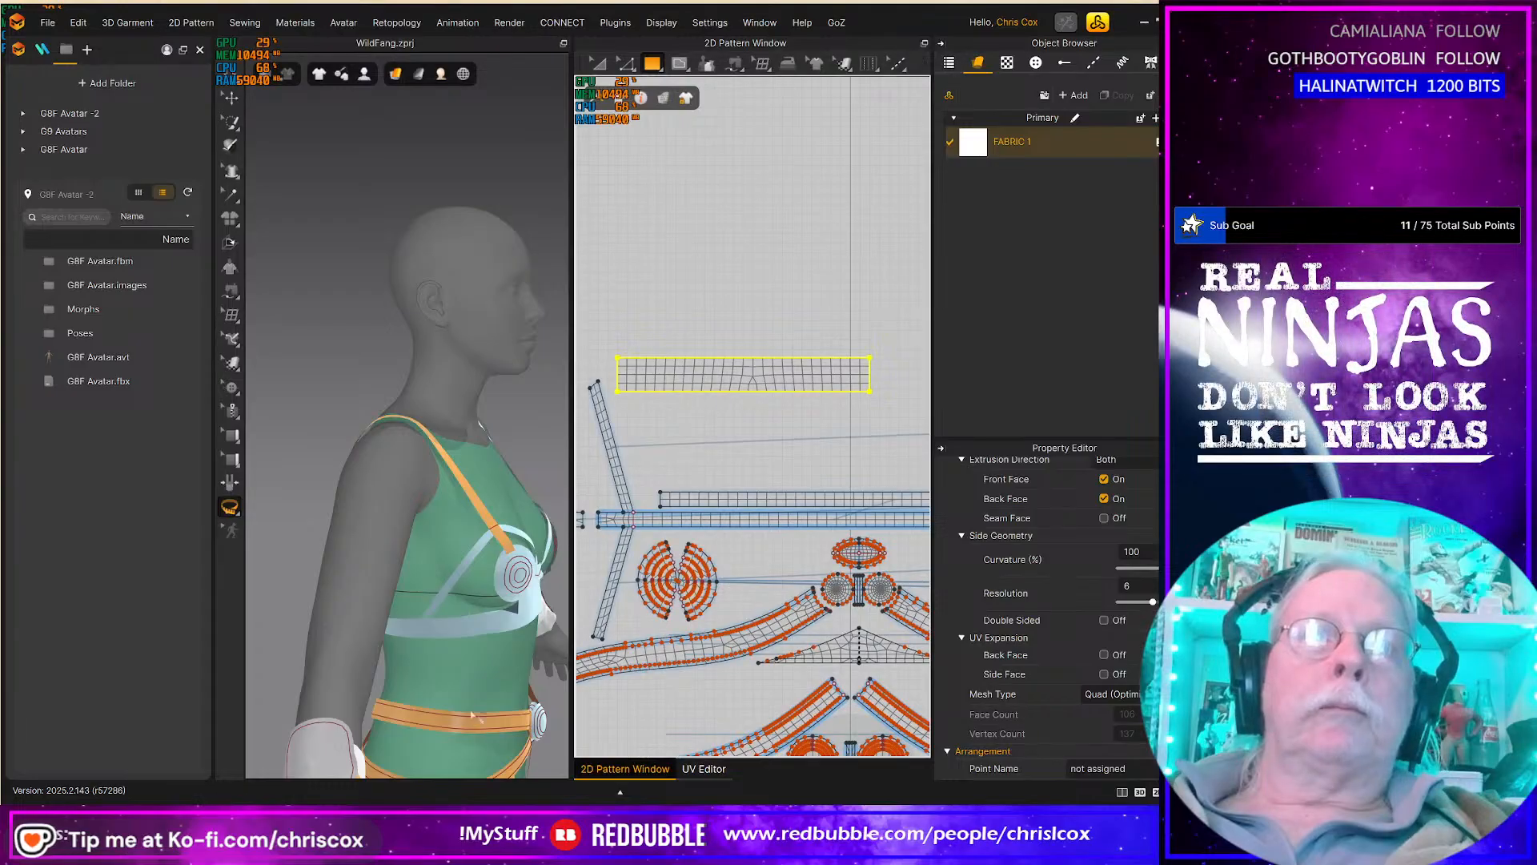
scroll(508, 137, "down", 5)
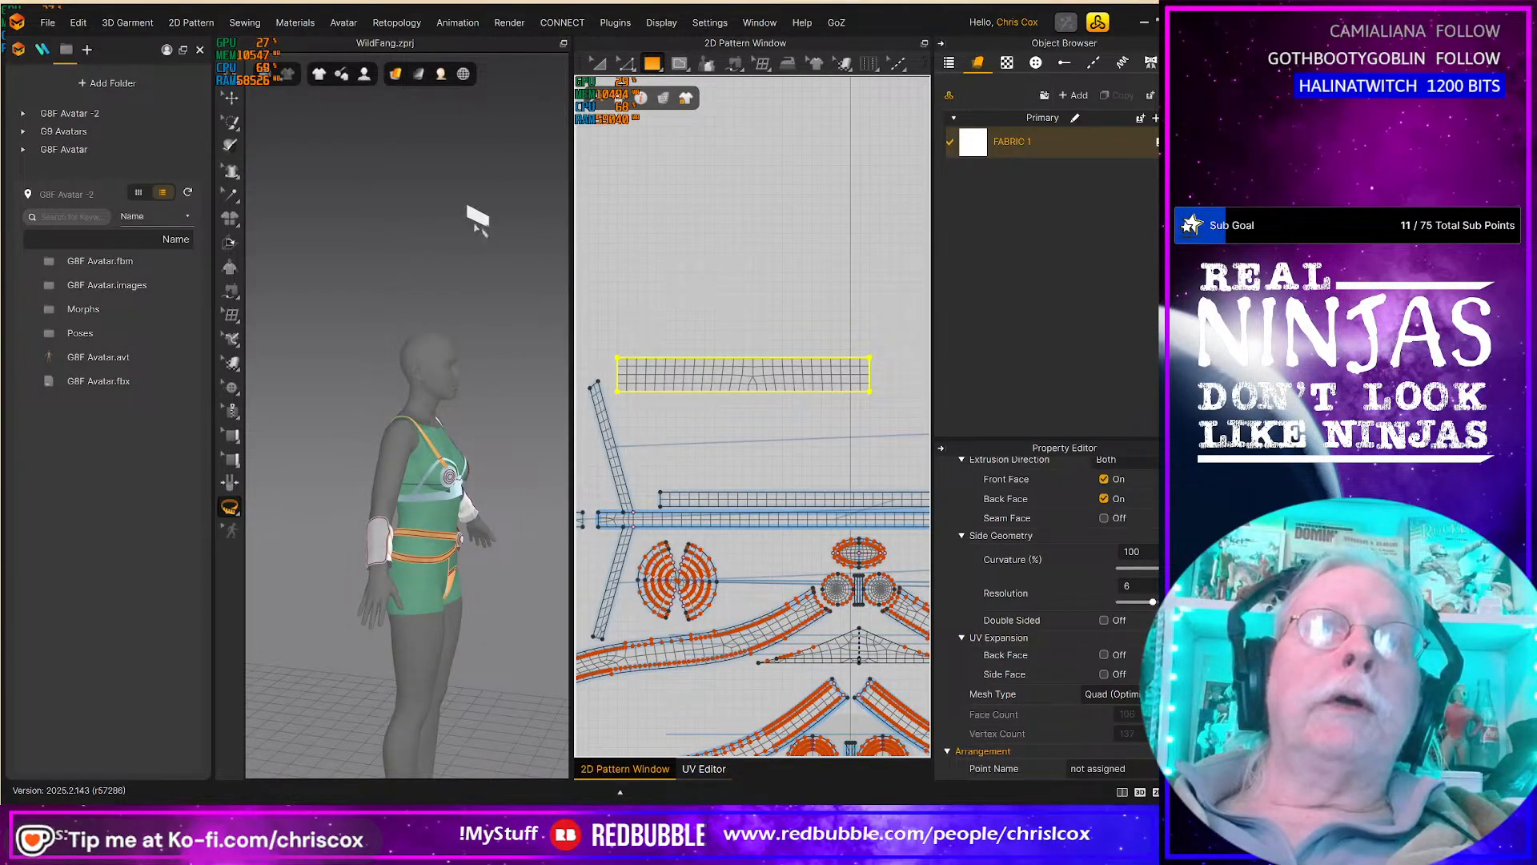
Step: Rotate the strip horizontal and lower it onto the avatar's head, shifting it slightly right
left_click(481, 253)
key("q")
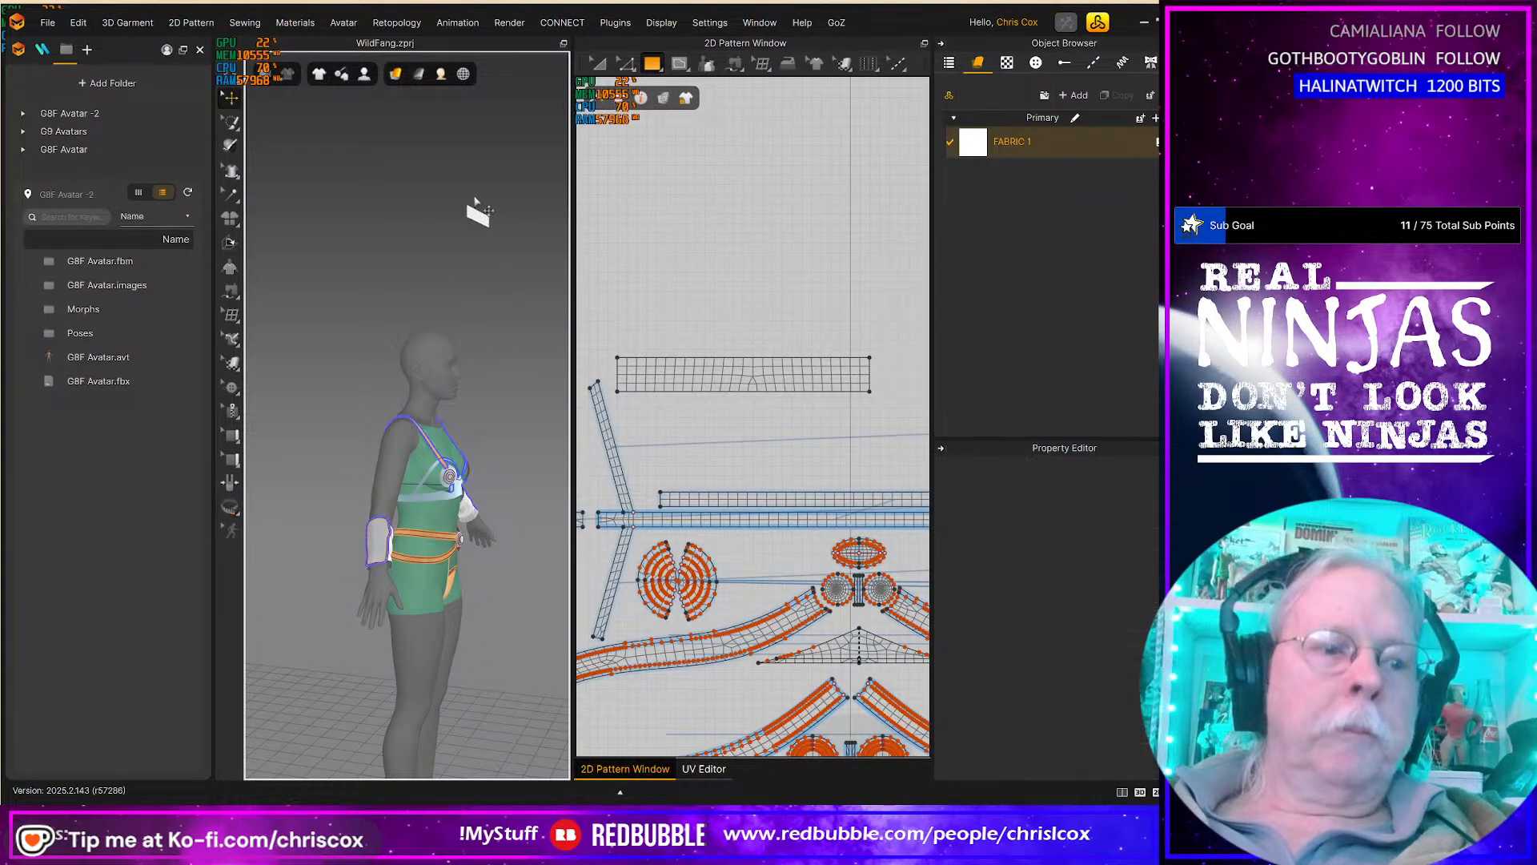
left_click(478, 218)
right_click_drag(478, 220, 478, 305)
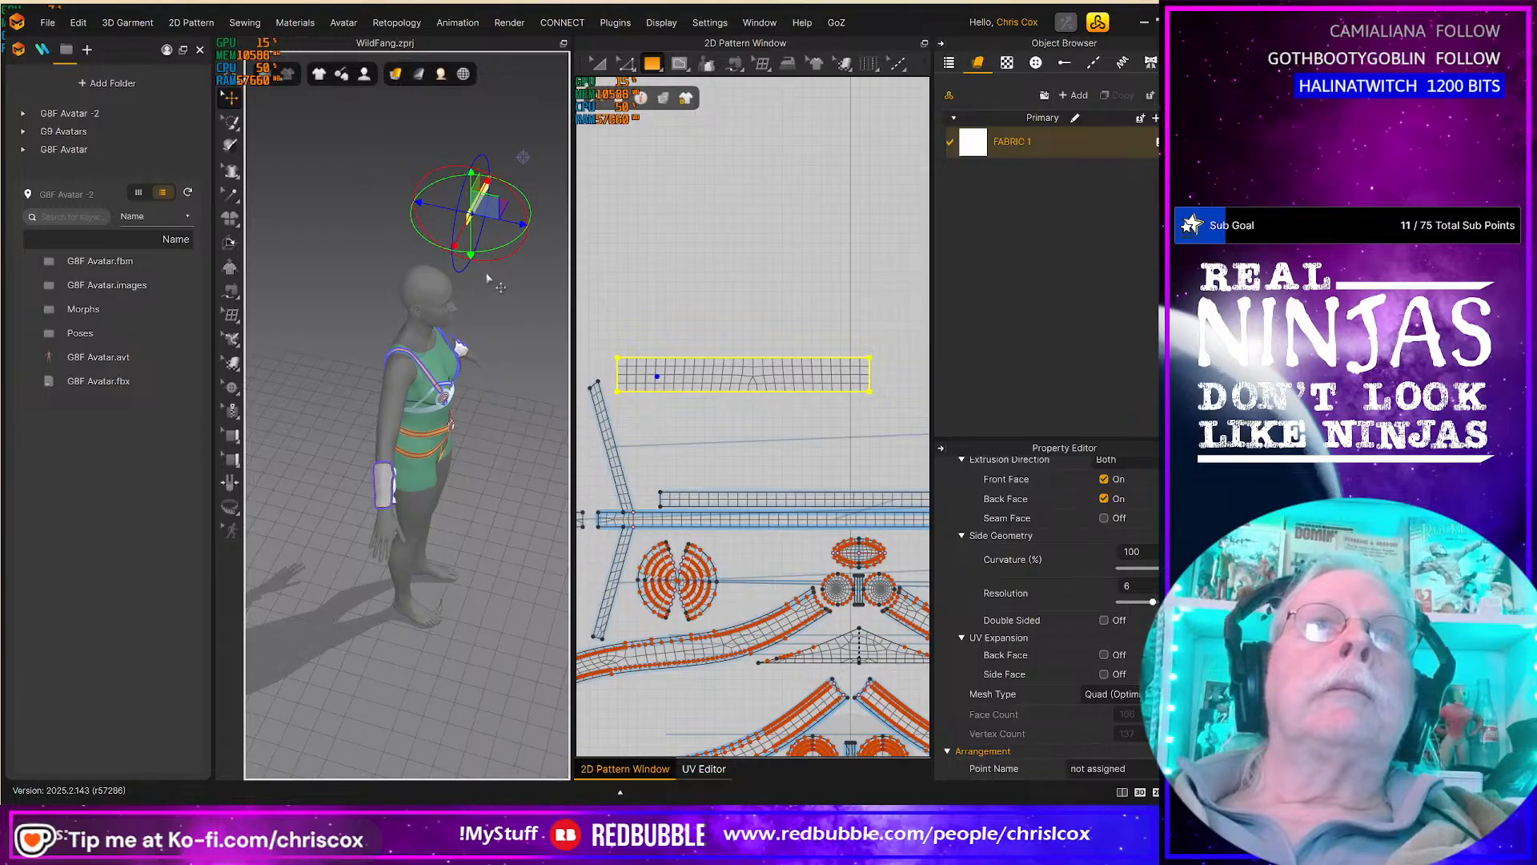
left_click_drag(484, 249, 407, 213)
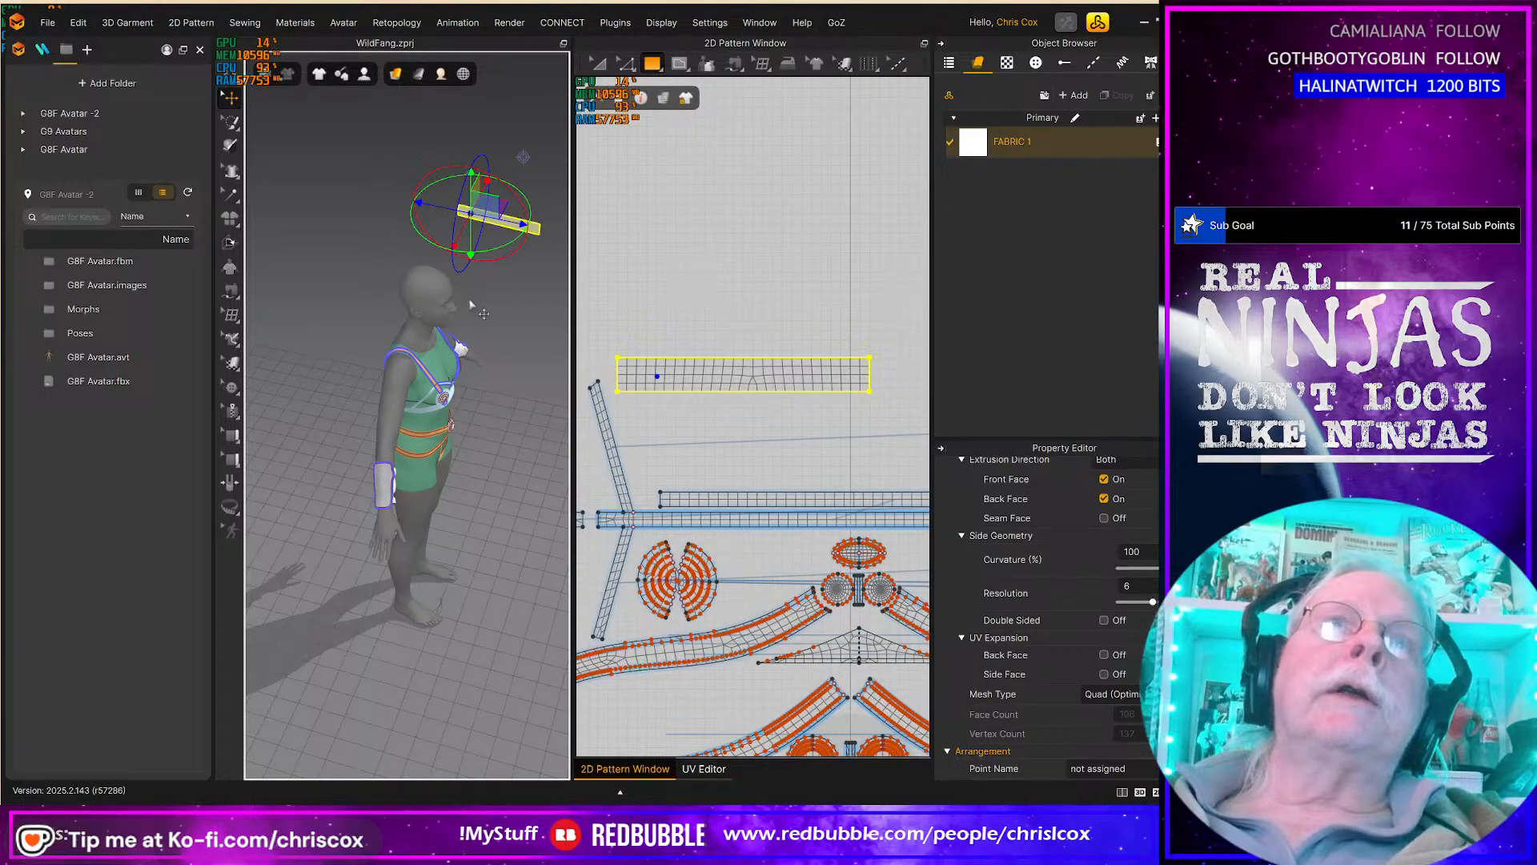
right_click_drag(463, 324, 489, 244)
left_click_drag(486, 196, 418, 303)
right_click_drag(459, 374, 353, 376)
left_click_drag(397, 337, 429, 337)
scroll(753, 416, "down", 3)
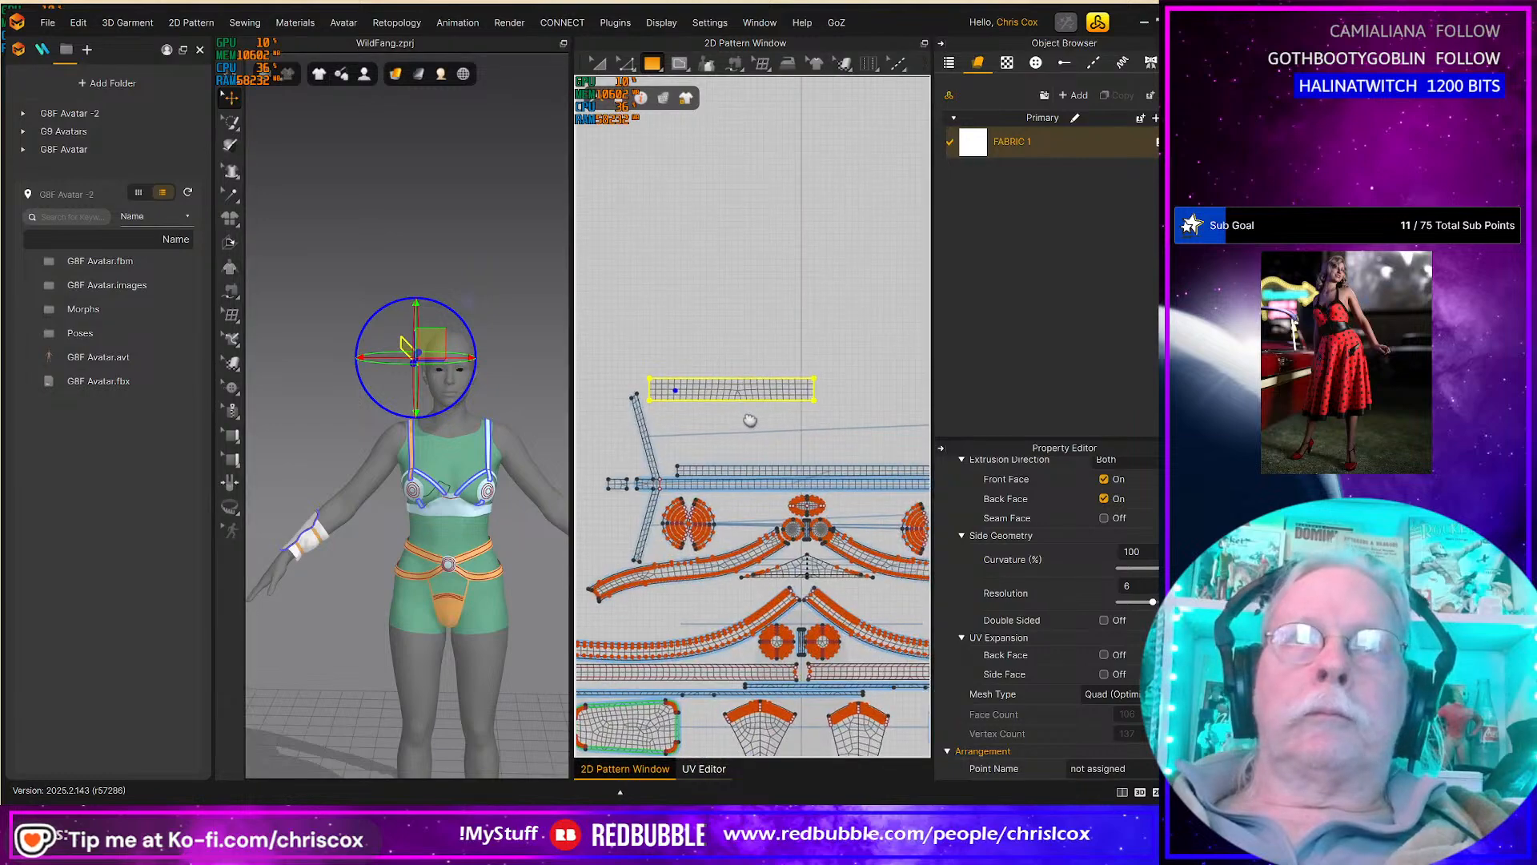
Step: Paste a copy of the strip beside the original in the 2D layout
key("a")
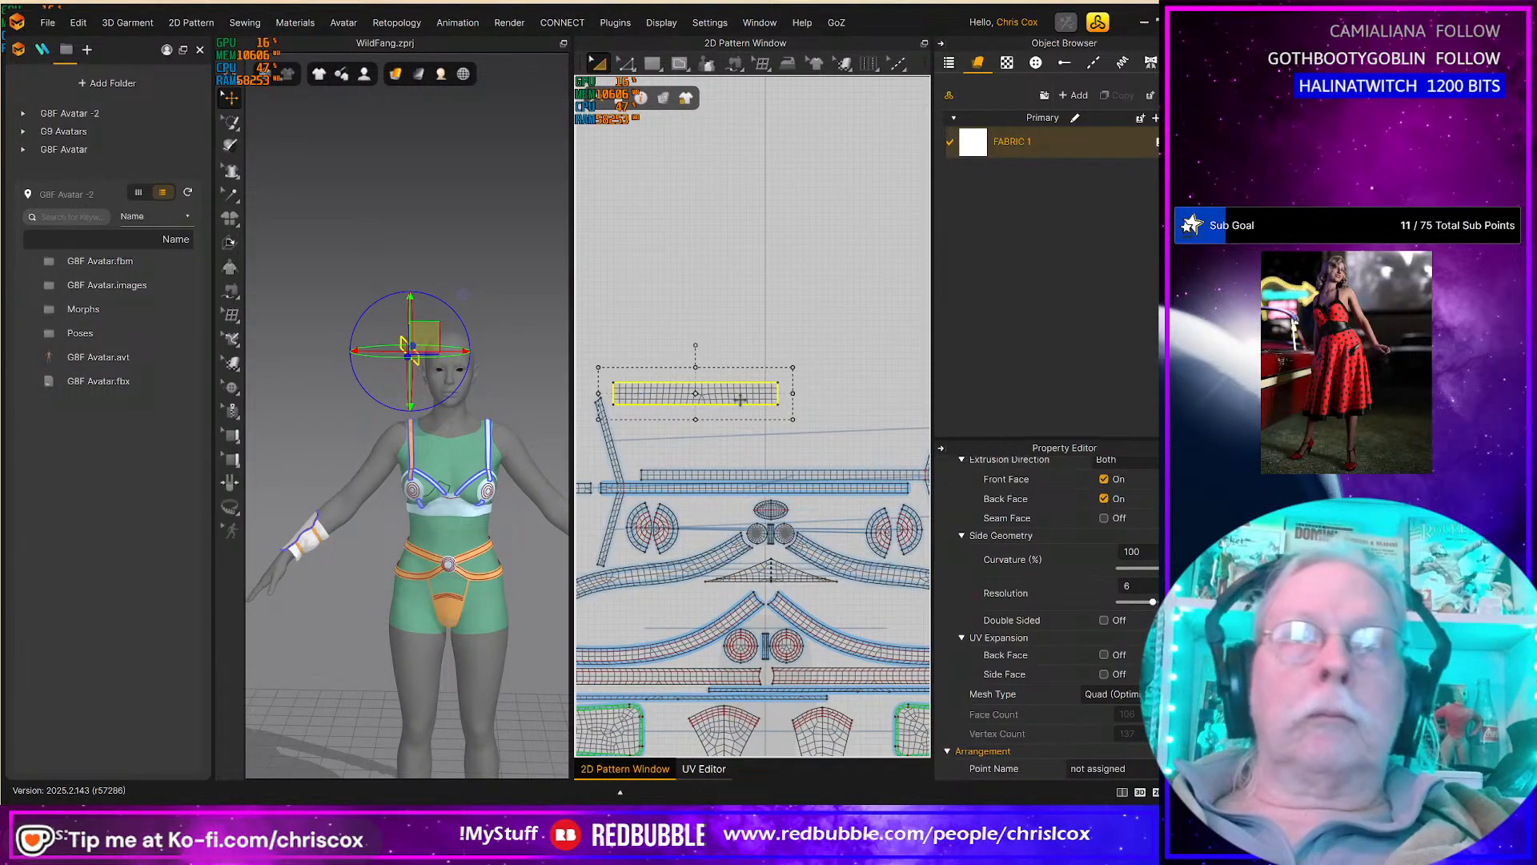
key("ctrl+v")
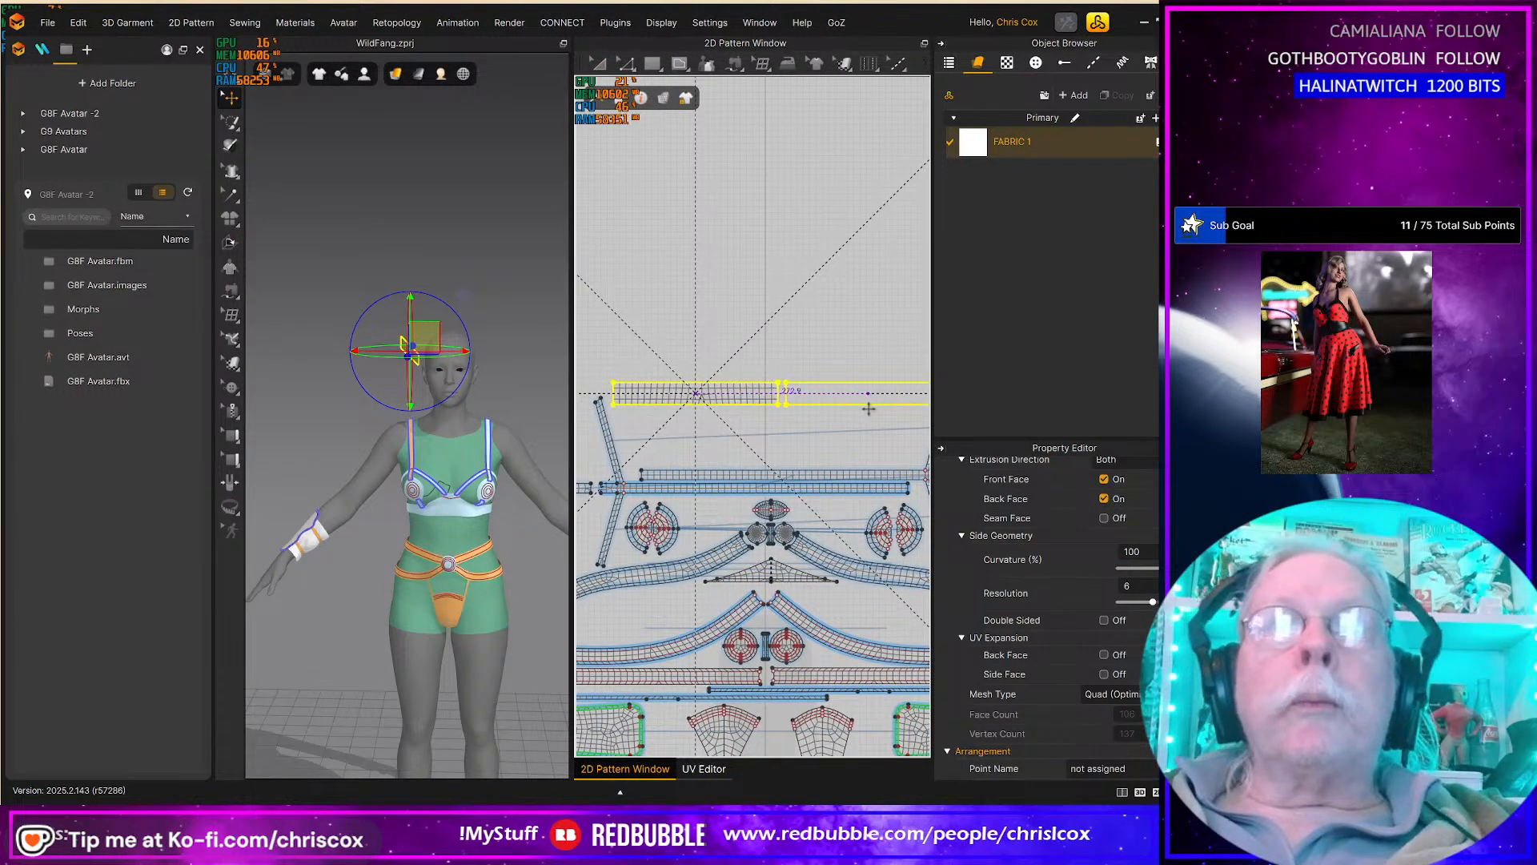
left_click(869, 408)
left_click(811, 435)
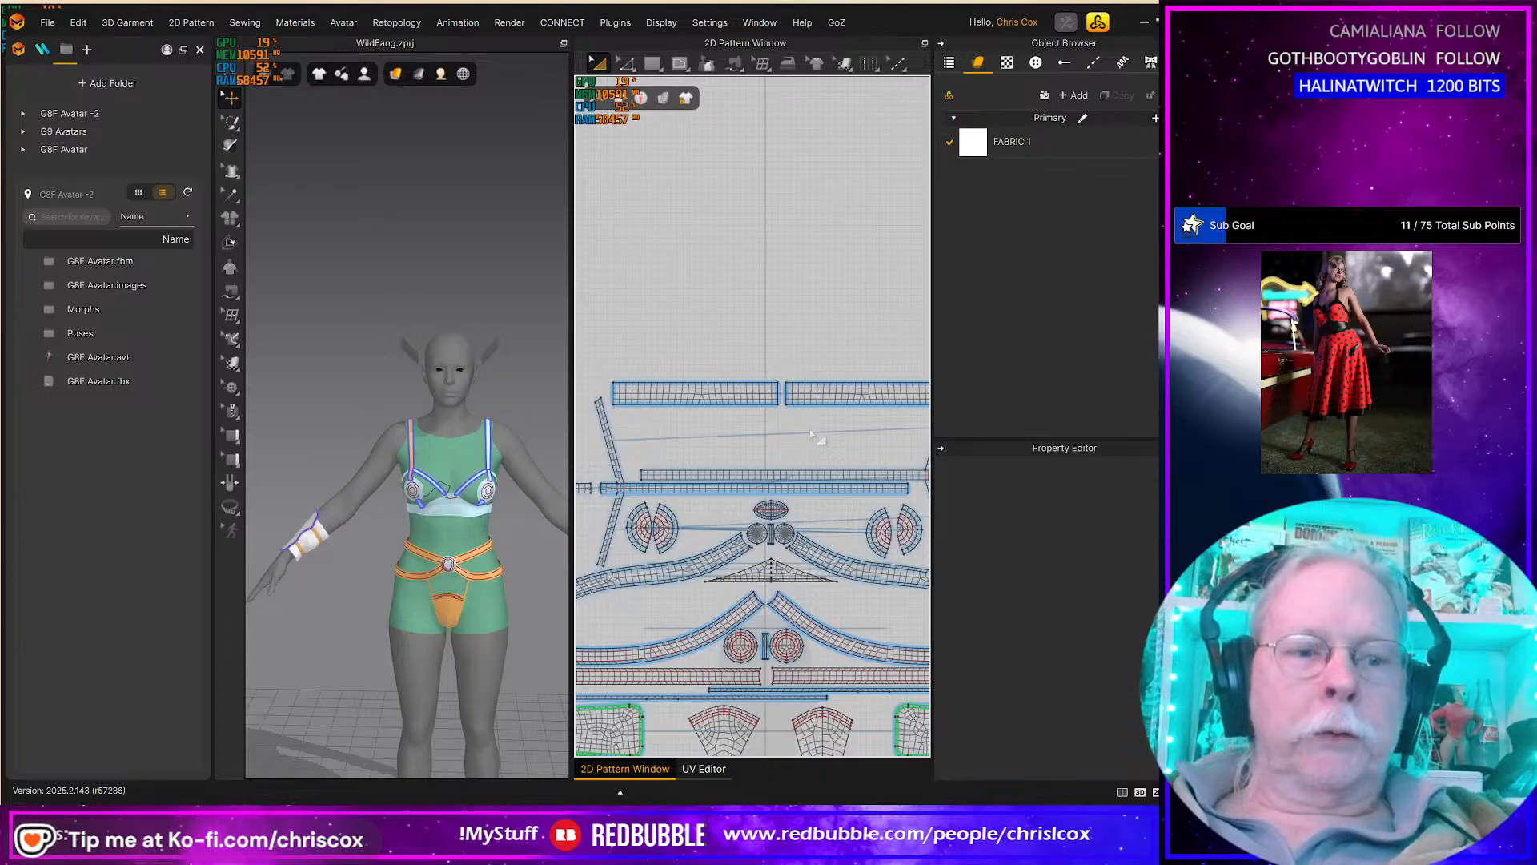
Step: Sew the right strip's end edge to the left strip's end edge and simulate
key("n")
left_click(787, 394)
left_click(606, 436)
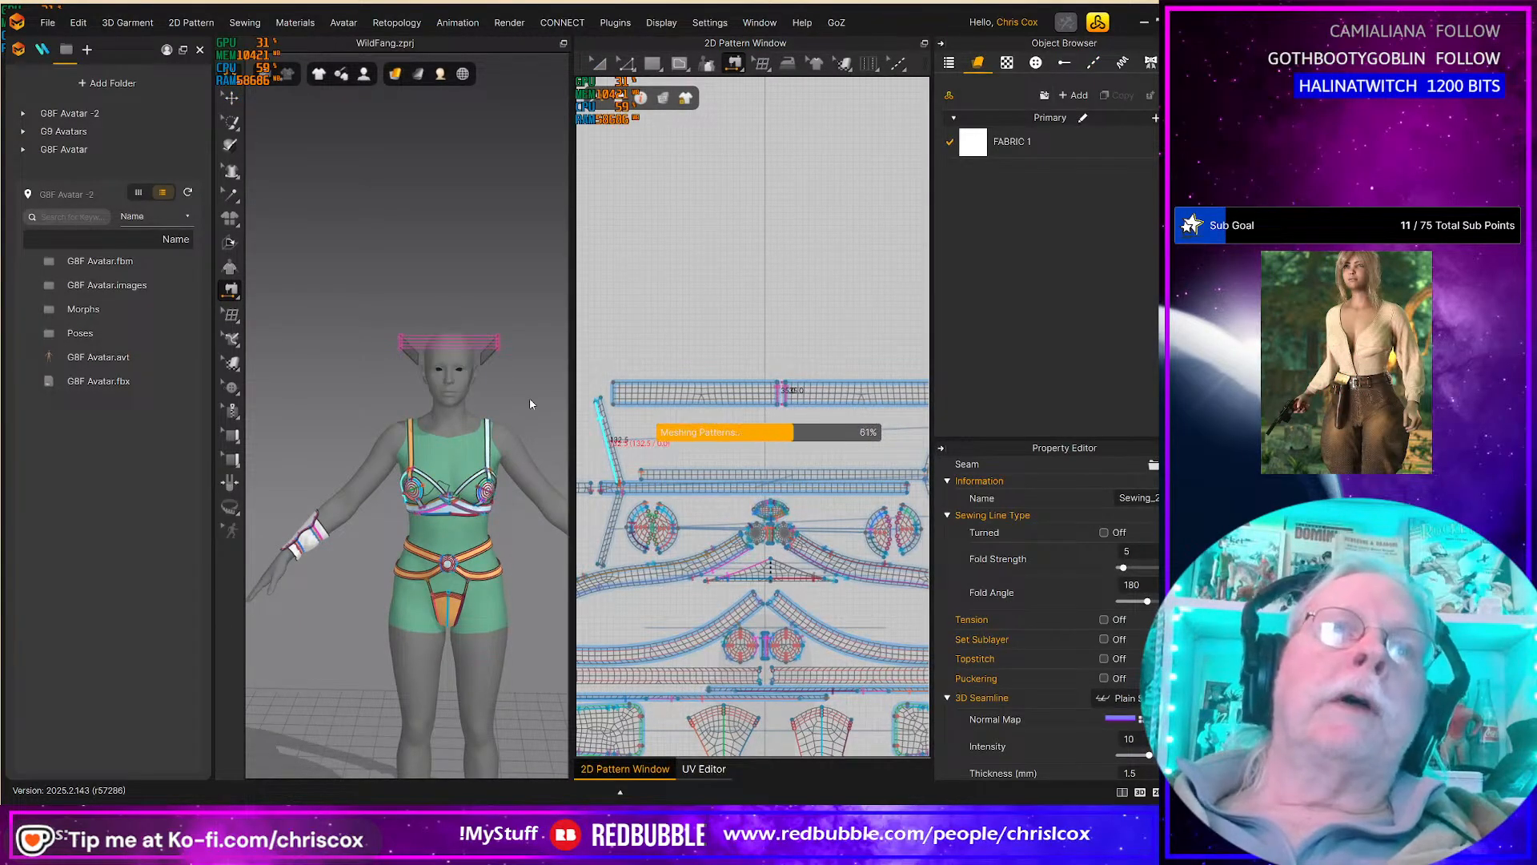
key("space")
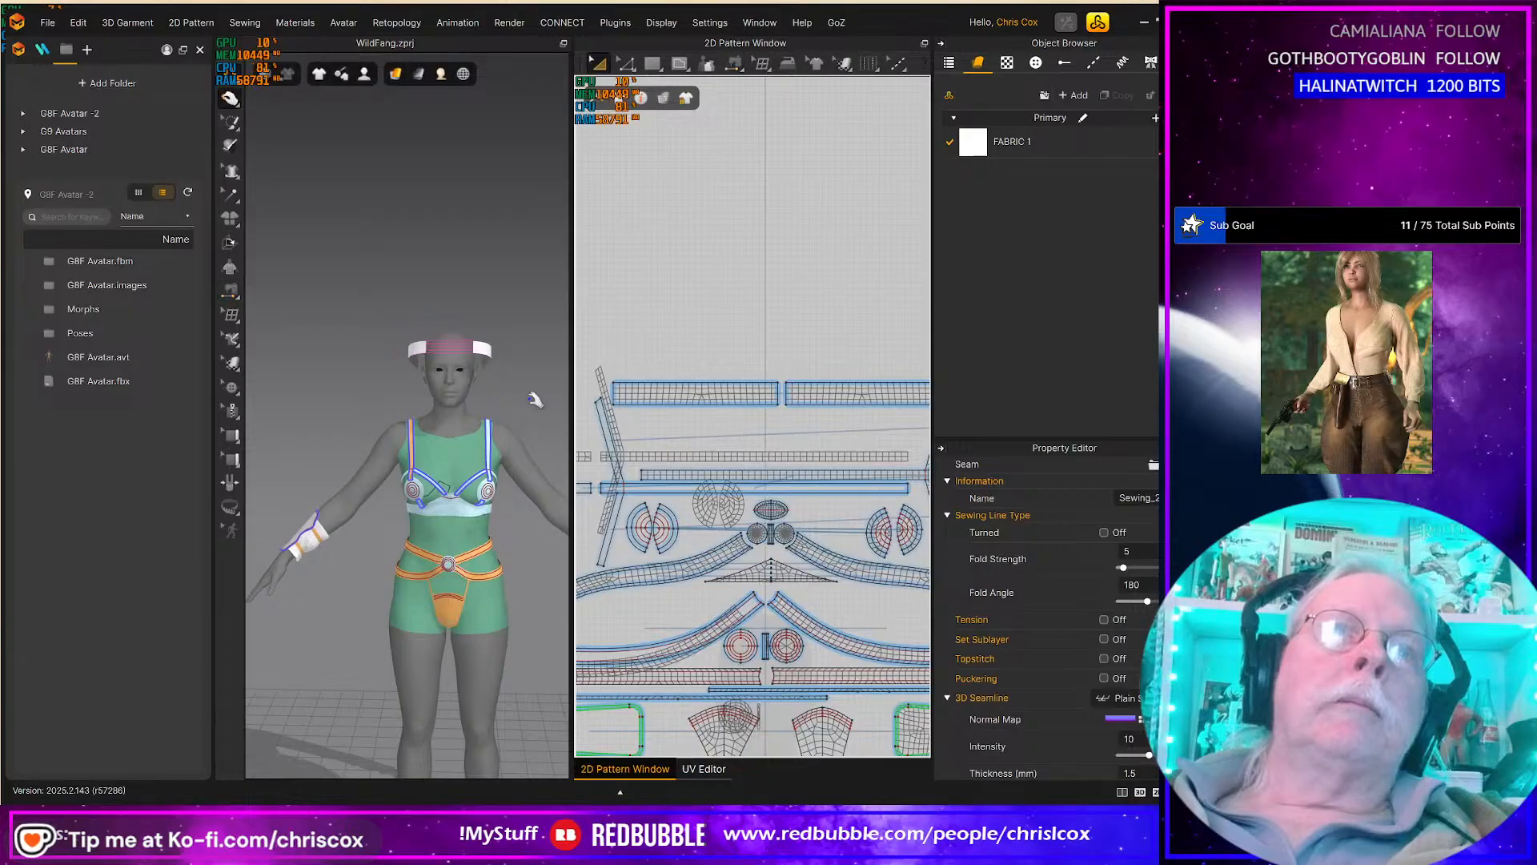
Step: Add a segment seam from the strip's left end to its right end
key("n")
right_click_drag(488, 398, 581, 398)
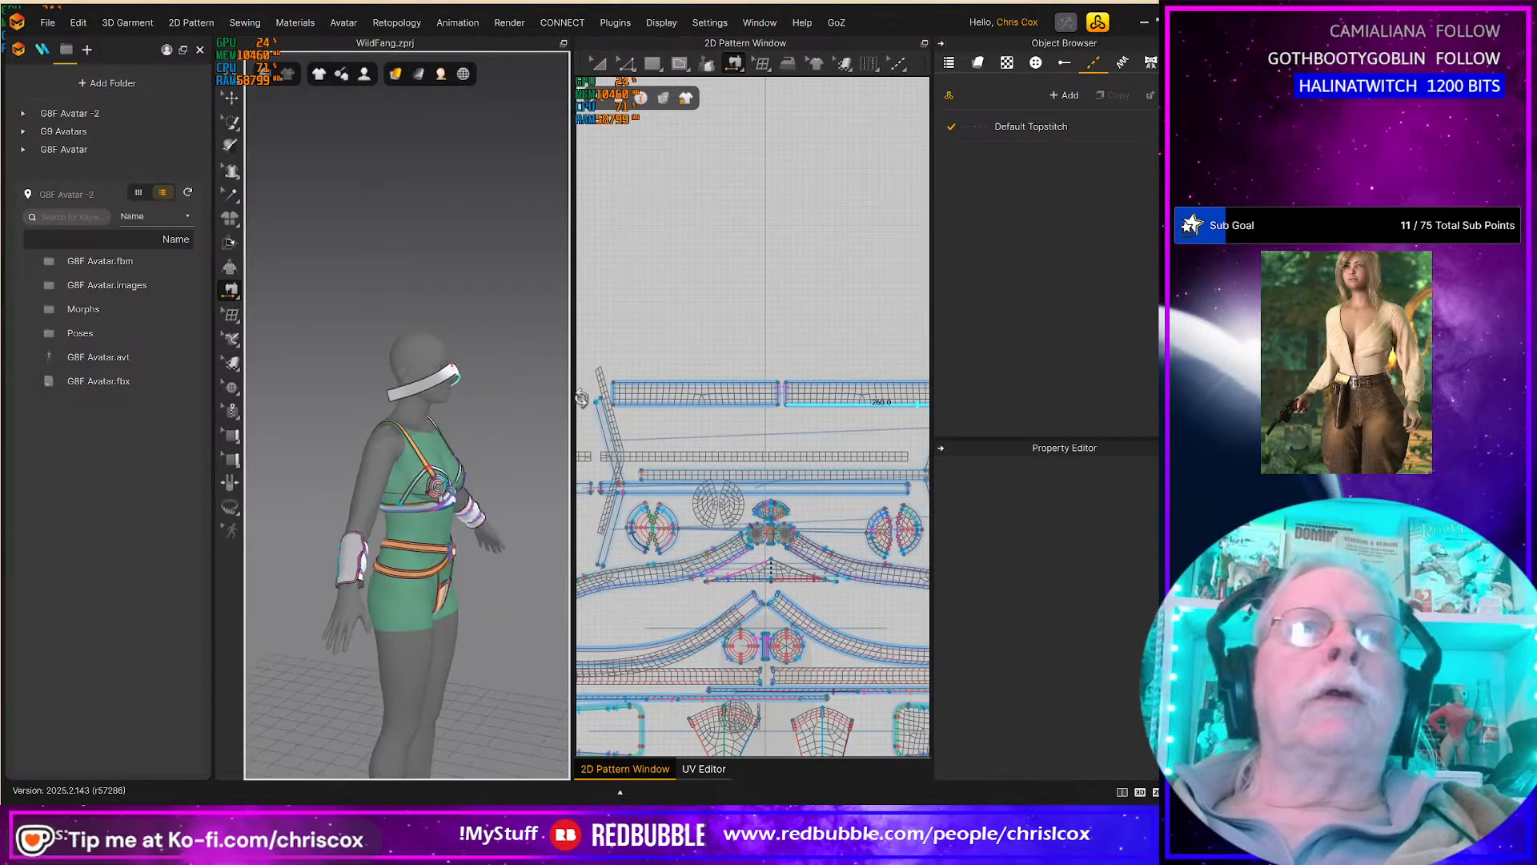
left_click(769, 402)
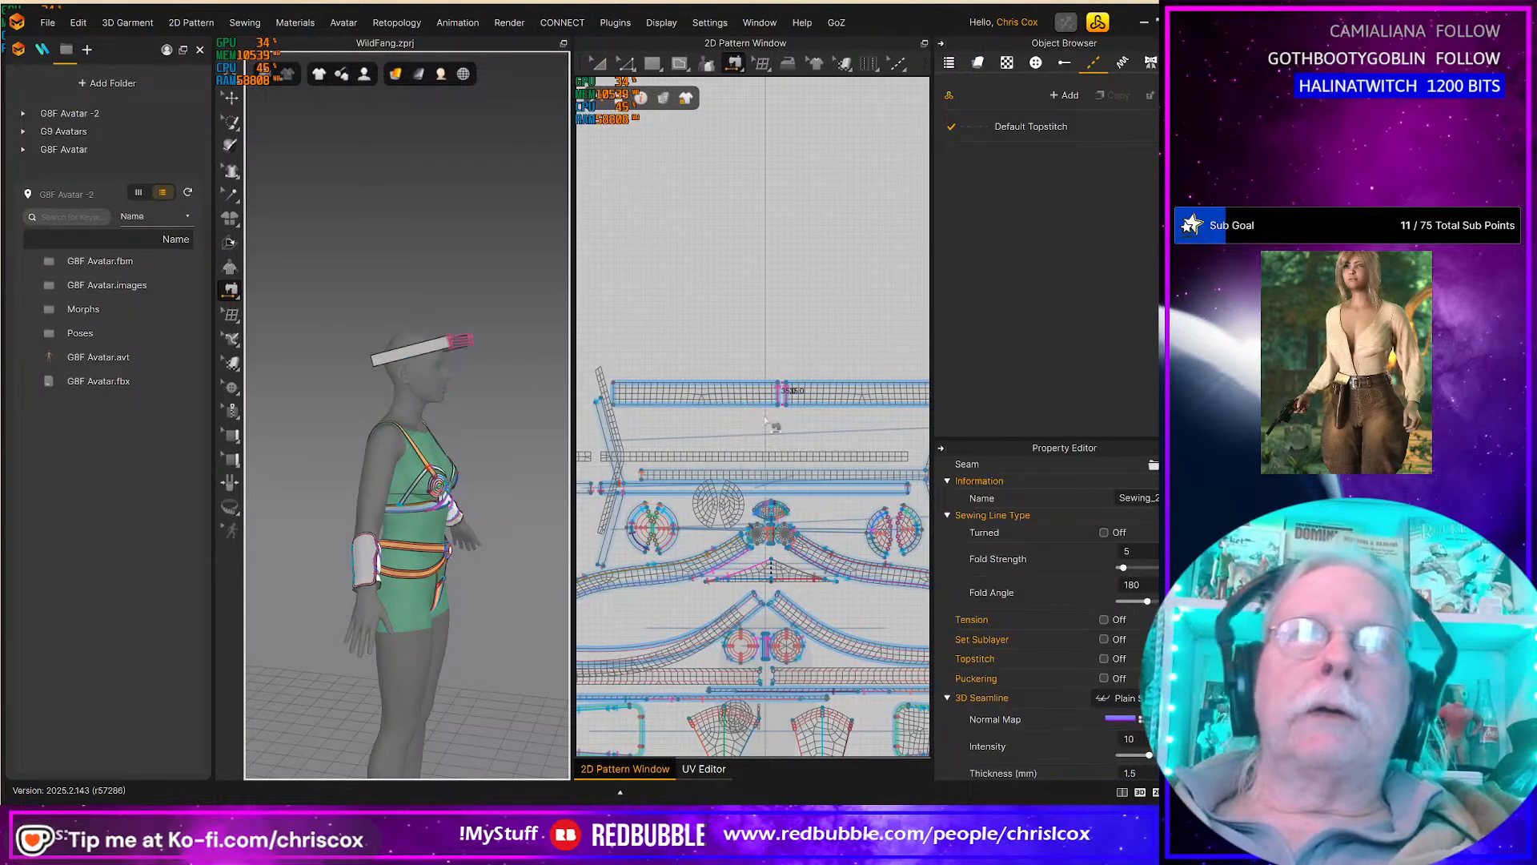
left_click(758, 405)
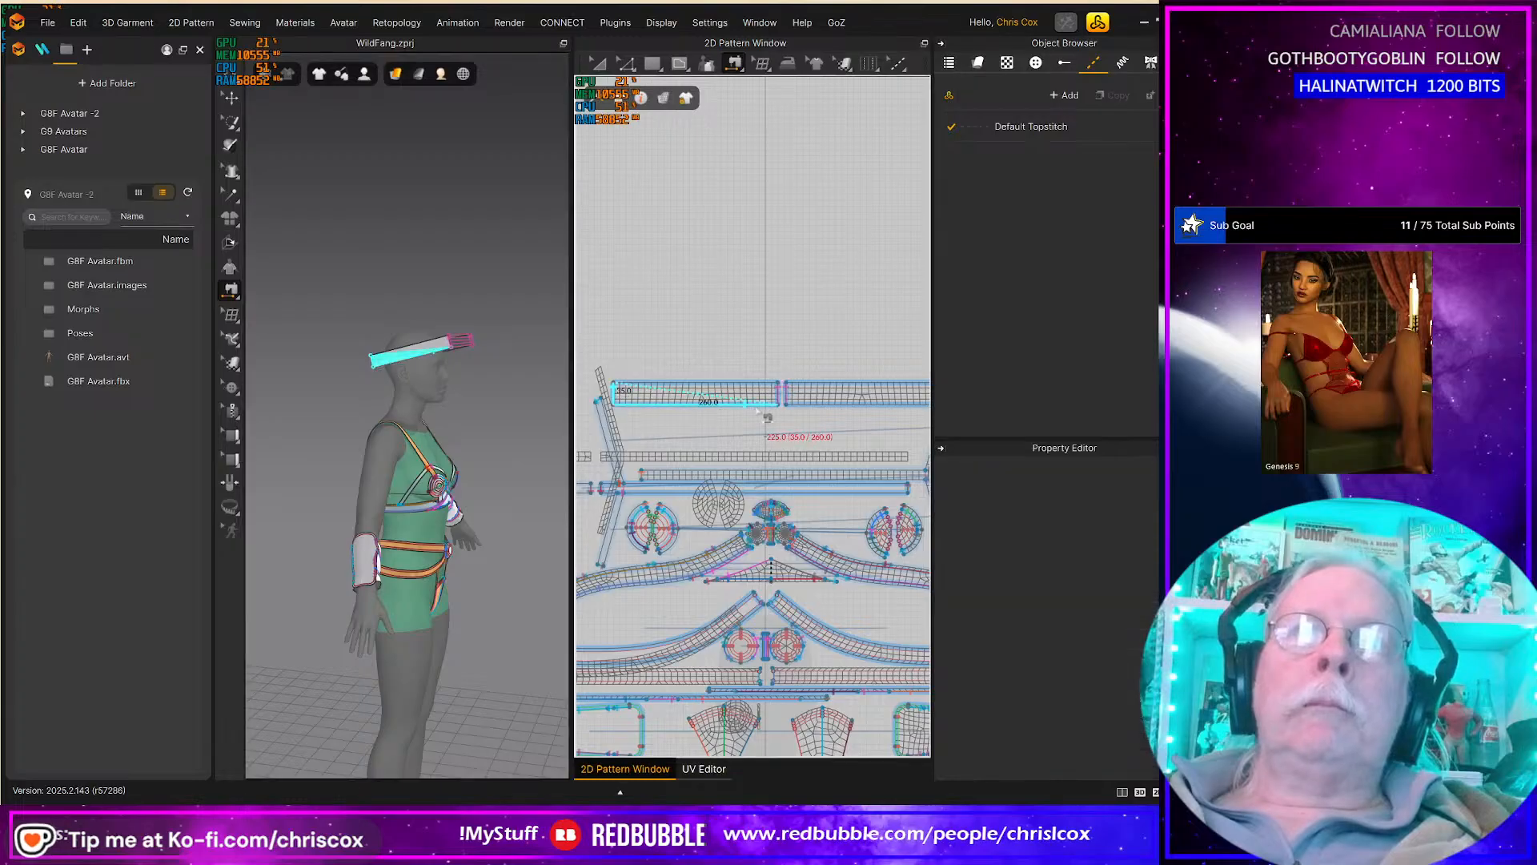
right_click_drag(756, 410, 603, 424)
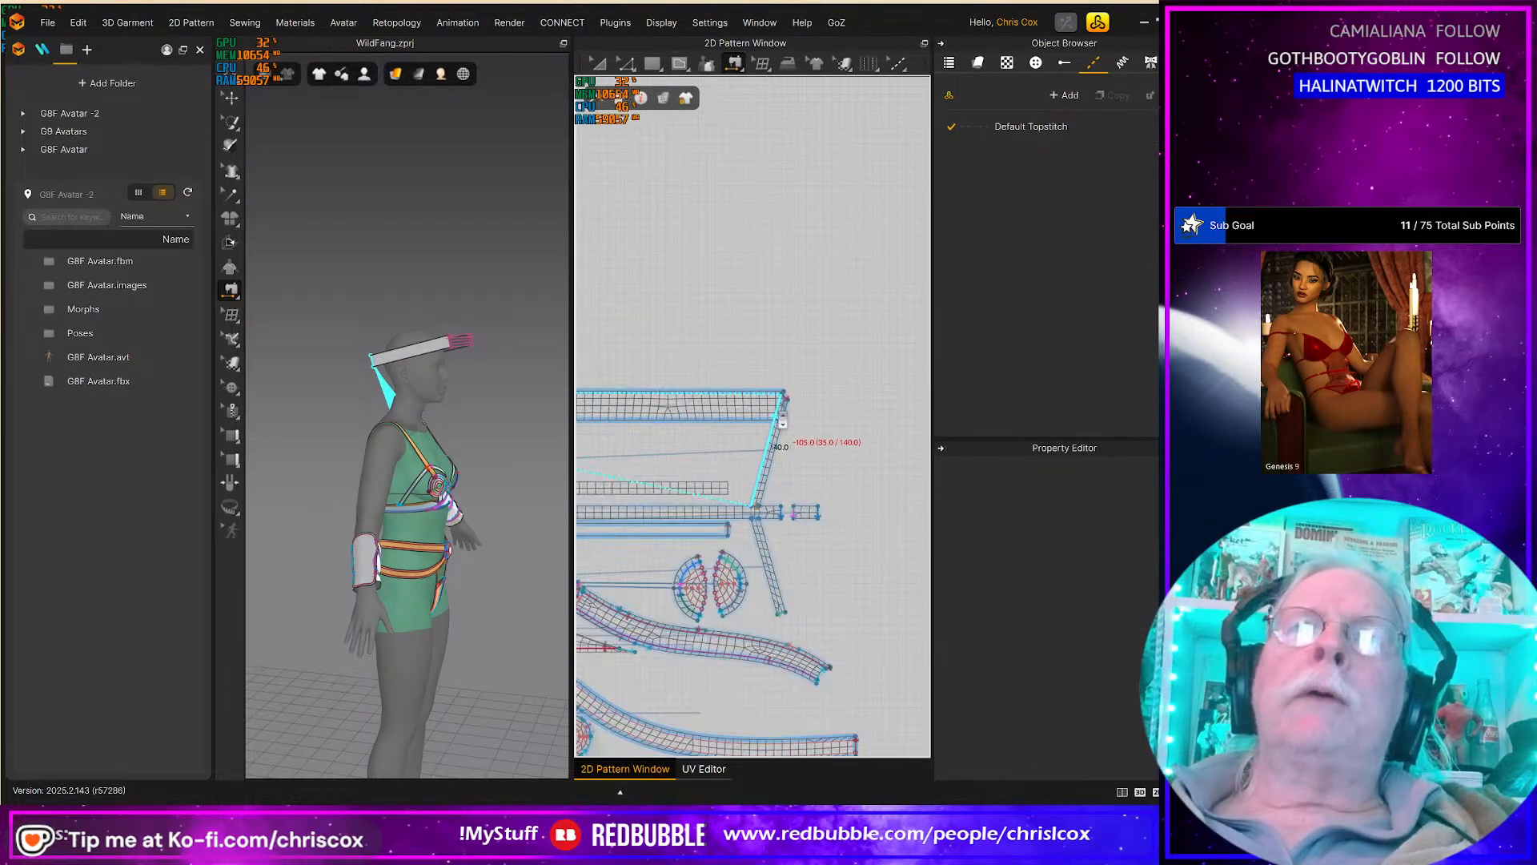
scroll(788, 422, "up", 5)
left_click(821, 326)
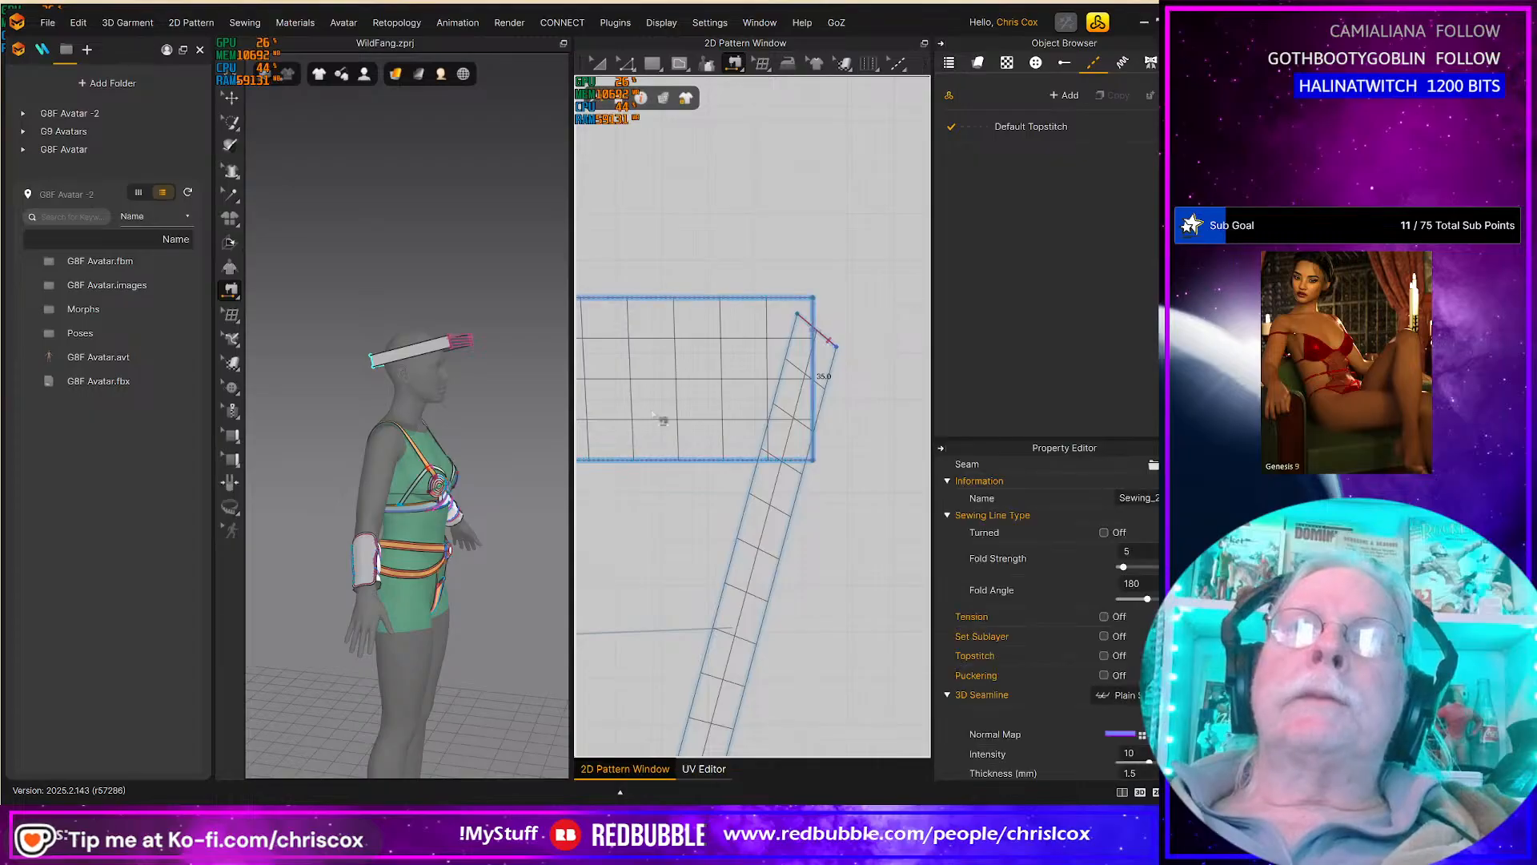
scroll(608, 496, "down", 5)
Step: Set Gravity to 0.00 in Simulation Properties and run the simulation
right_click(522, 537)
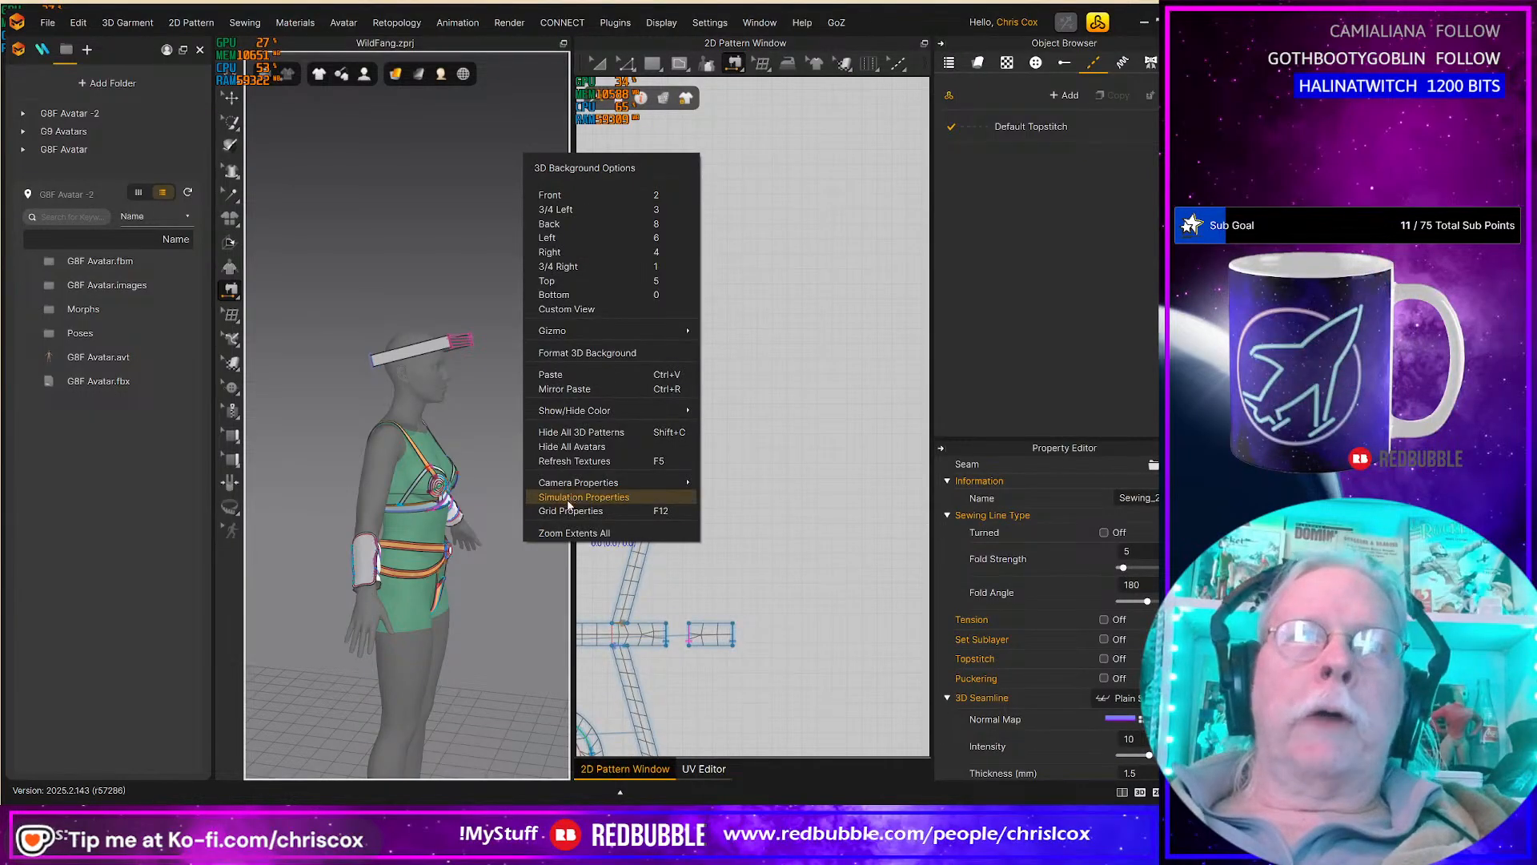
left_click(576, 501)
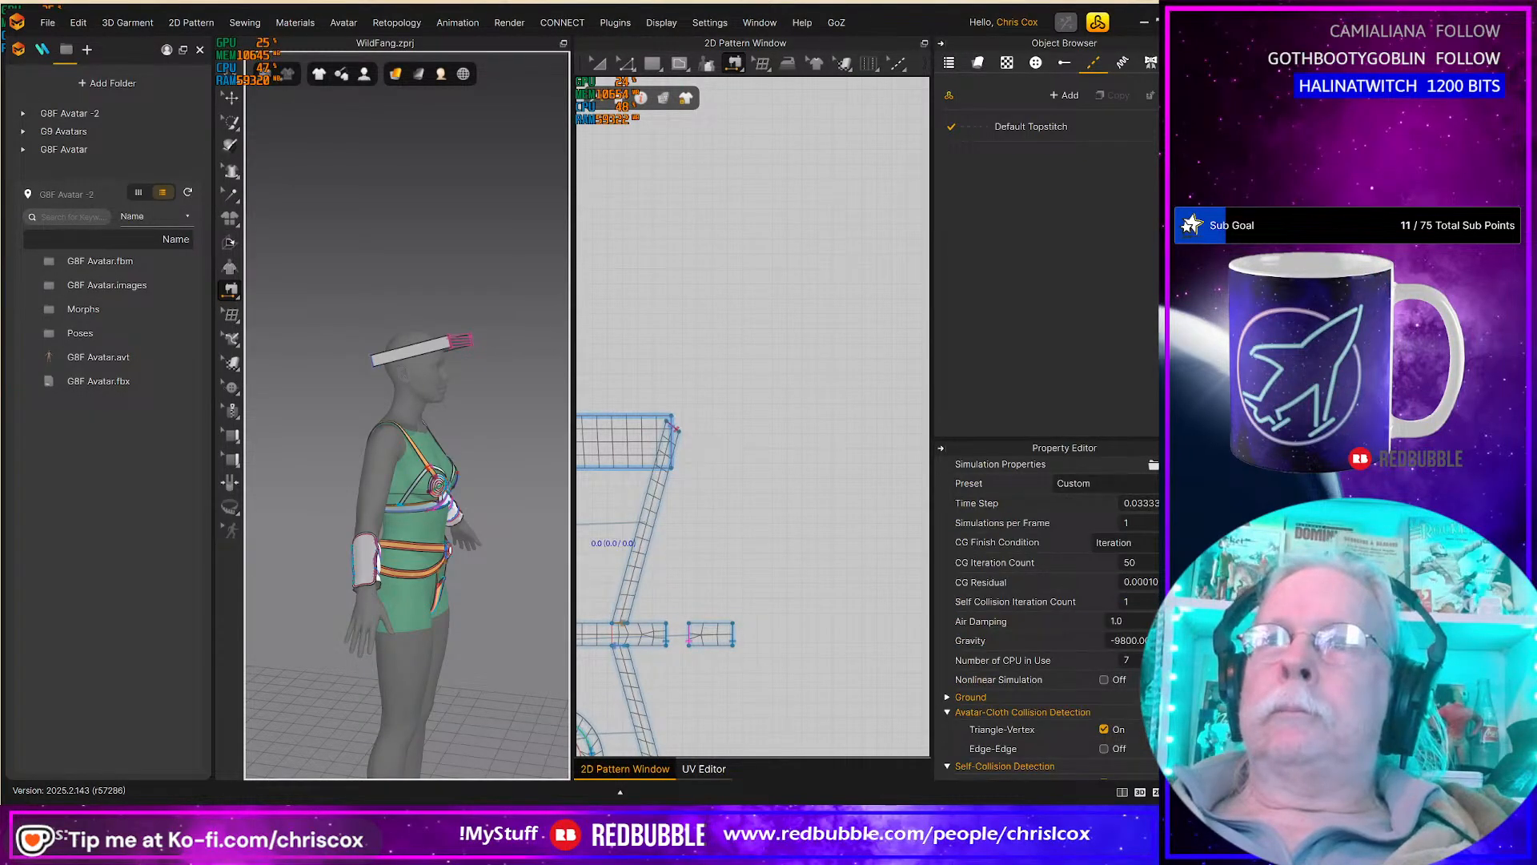
left_click(1128, 639)
key("Return")
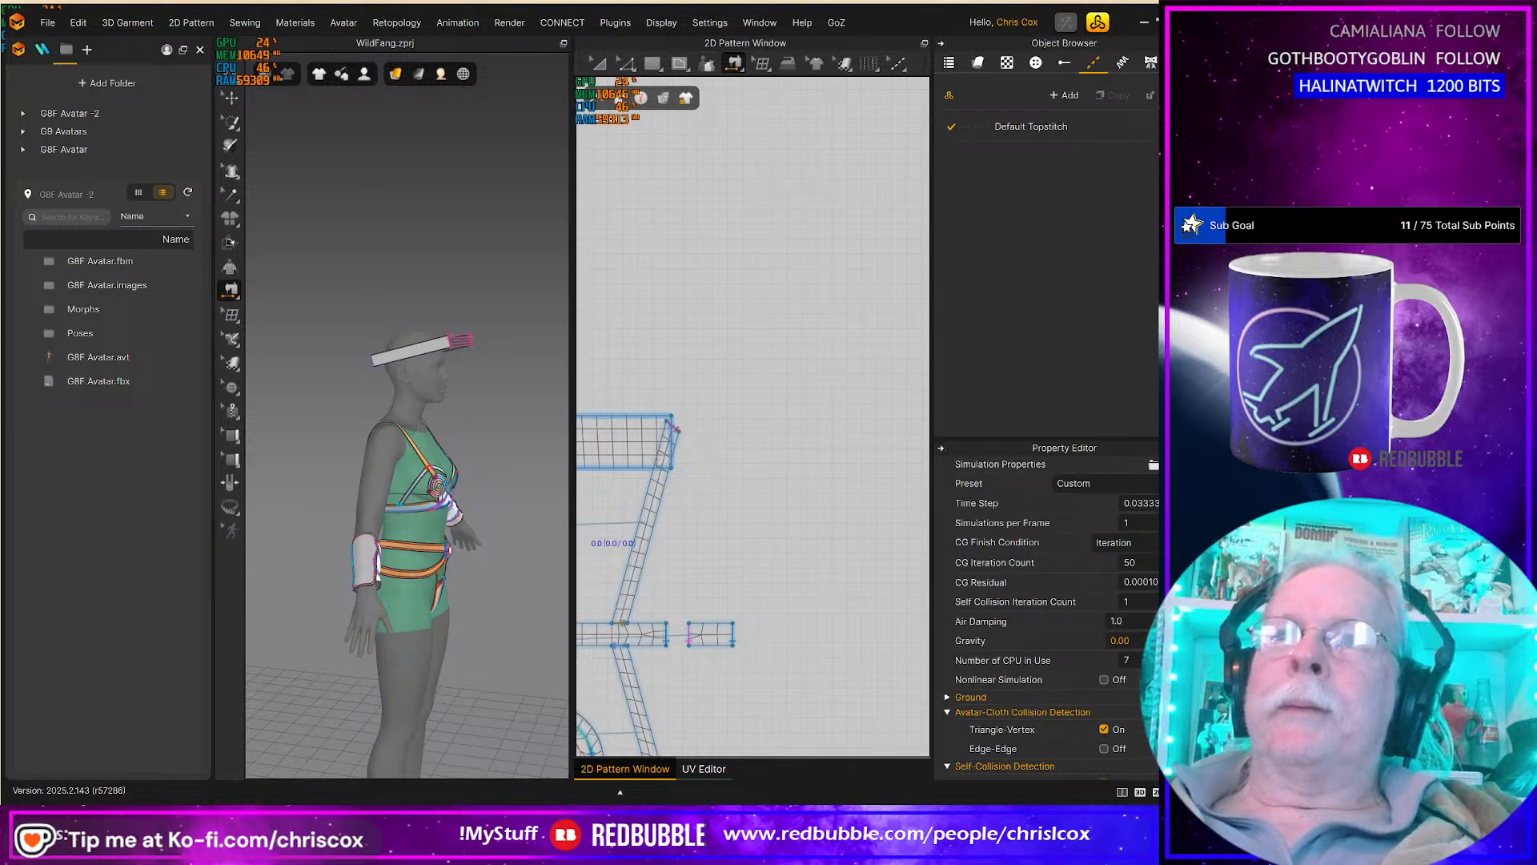
key("space")
key("space")
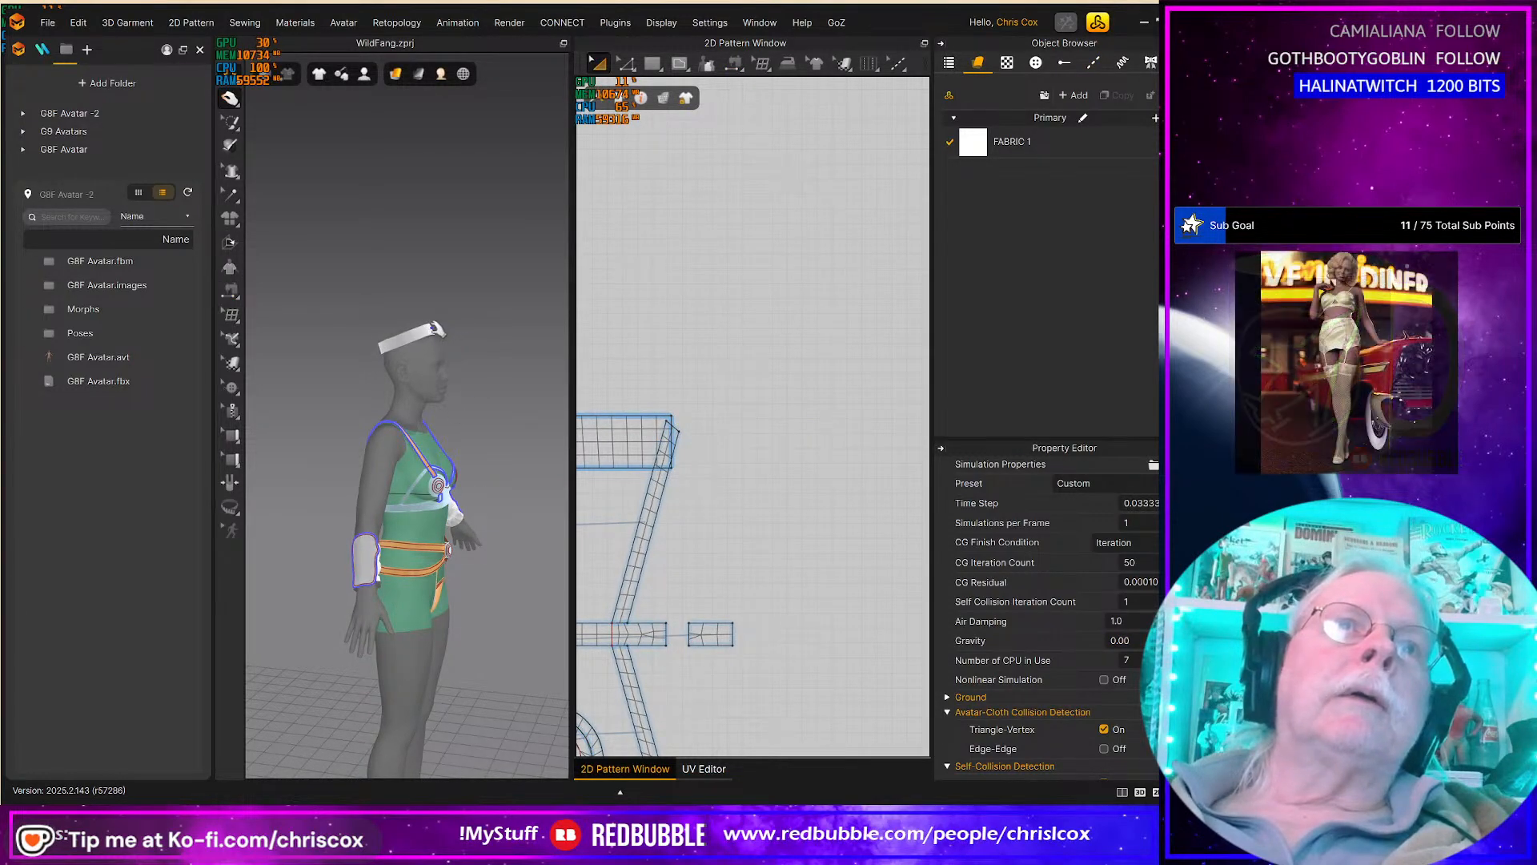
Step: Select the headband and orbit around the avatar to inspect it from behind
left_click(435, 334)
right_click_drag(439, 339, 549, 377)
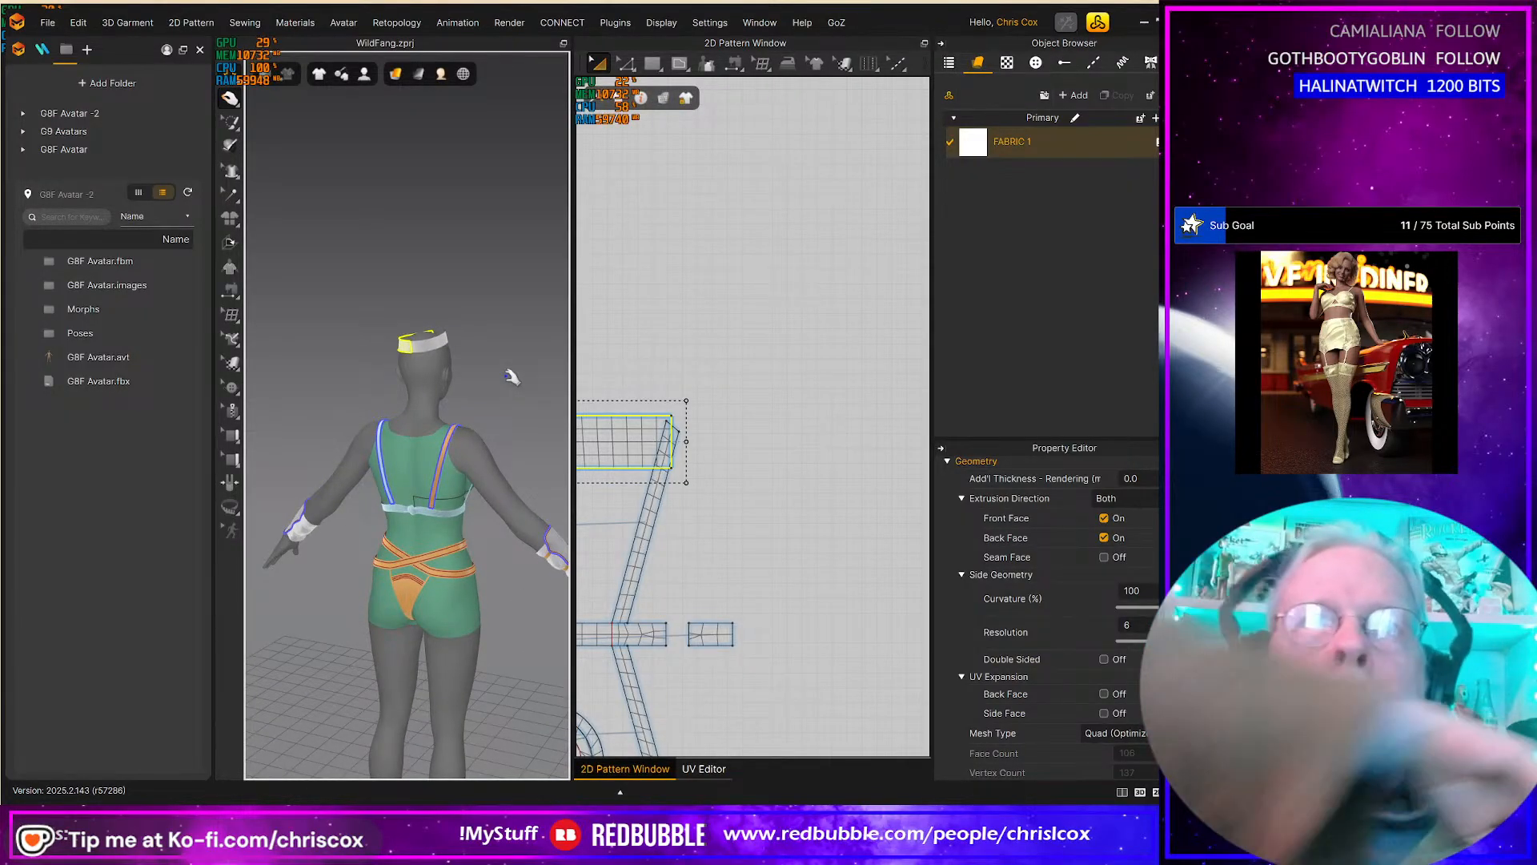
right_click_drag(535, 451, 507, 461)
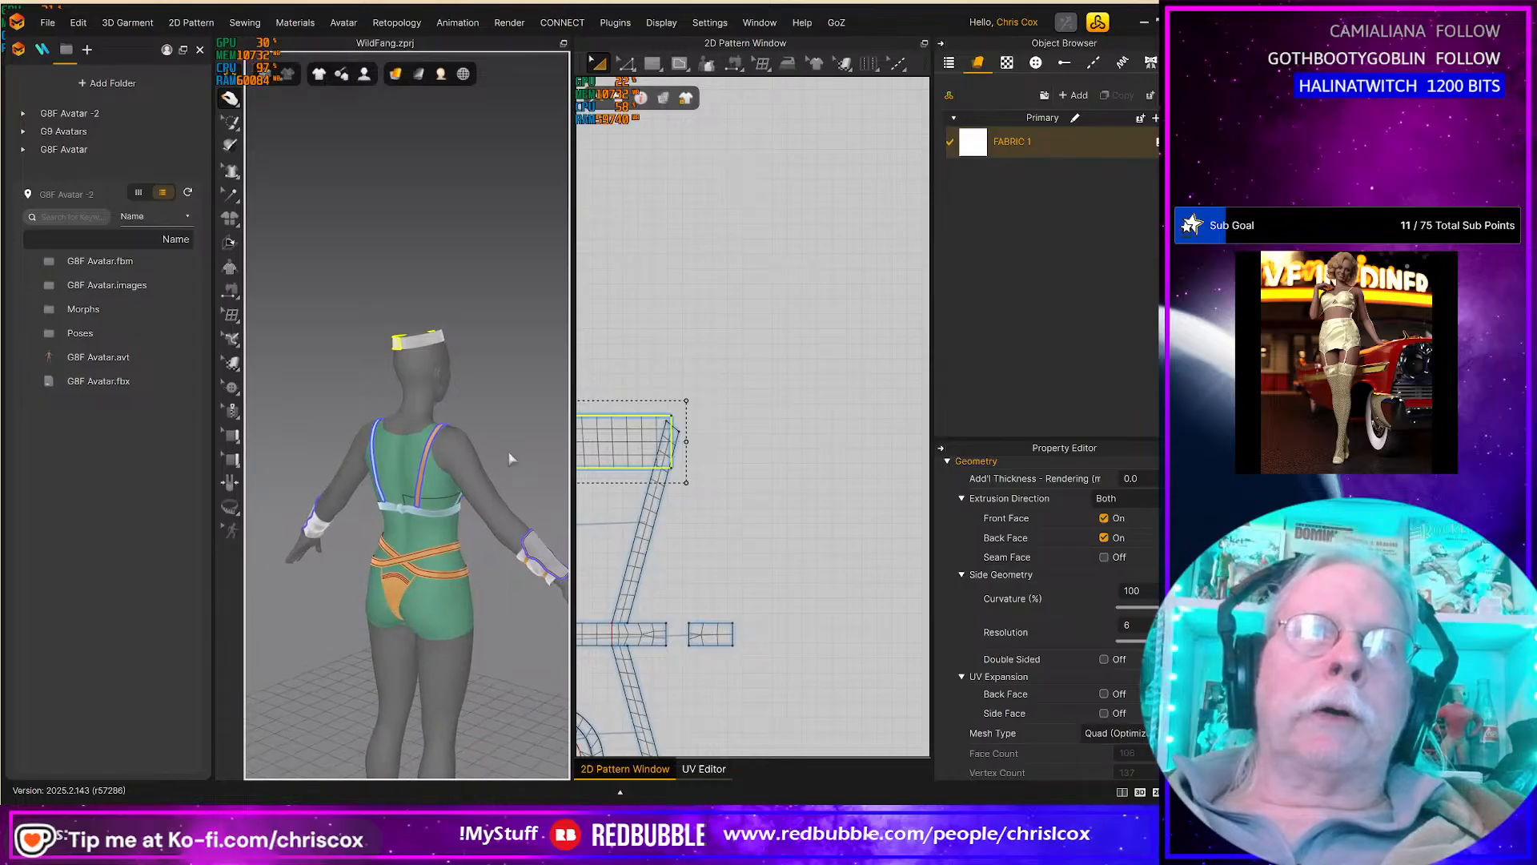
middle_click_drag(591, 506, 903, 574)
scroll(842, 486, "down", 2)
scroll(824, 507, "up", 2)
scroll(810, 507, "up", 3)
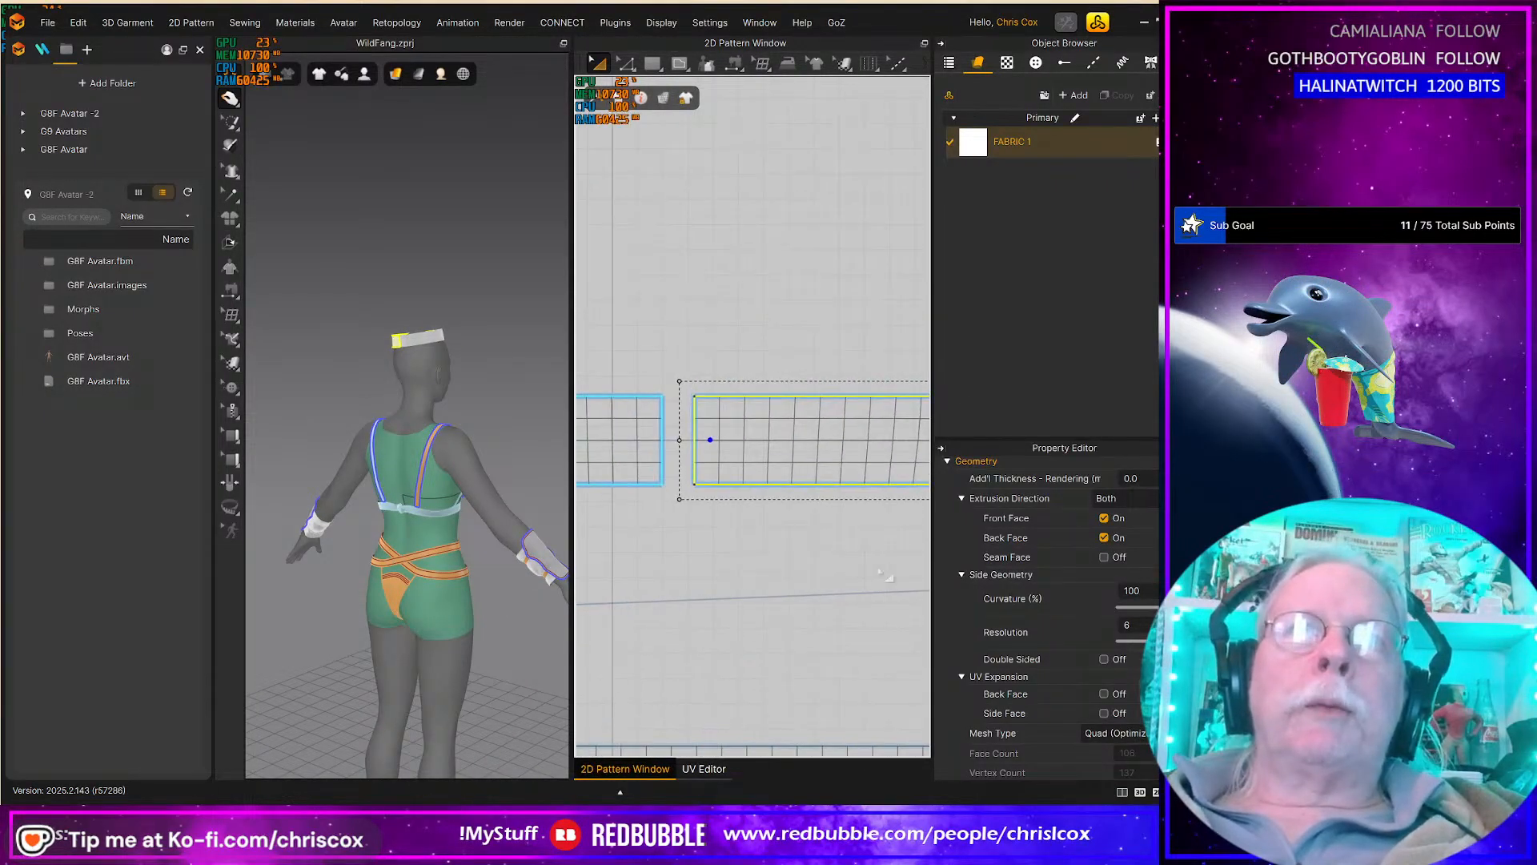
Step: In Edit Pattern, merge the two headband pieces along the left piece's right edge
key("z")
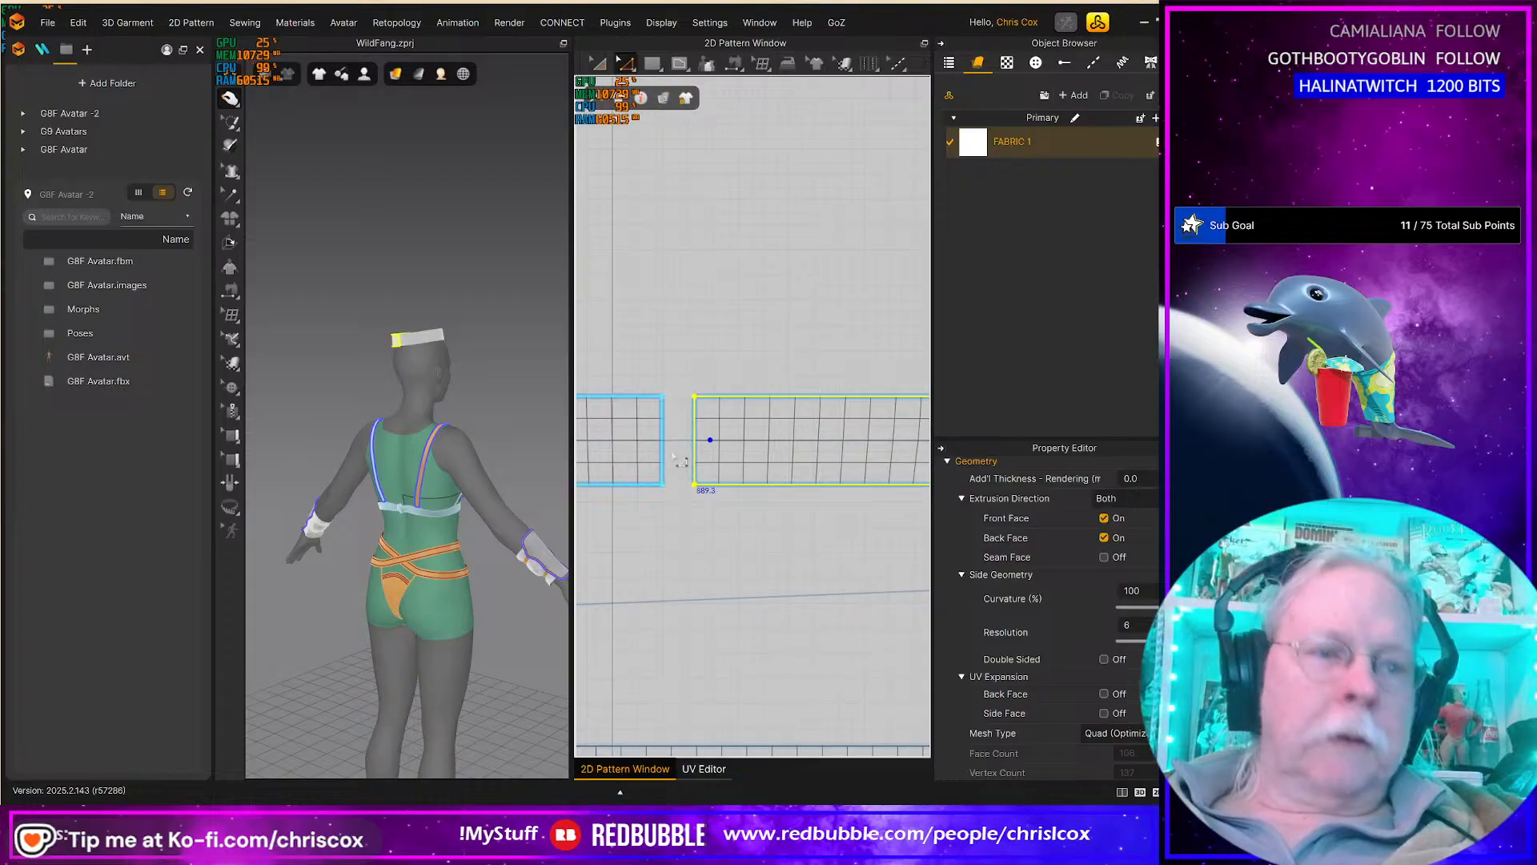
left_click(675, 461)
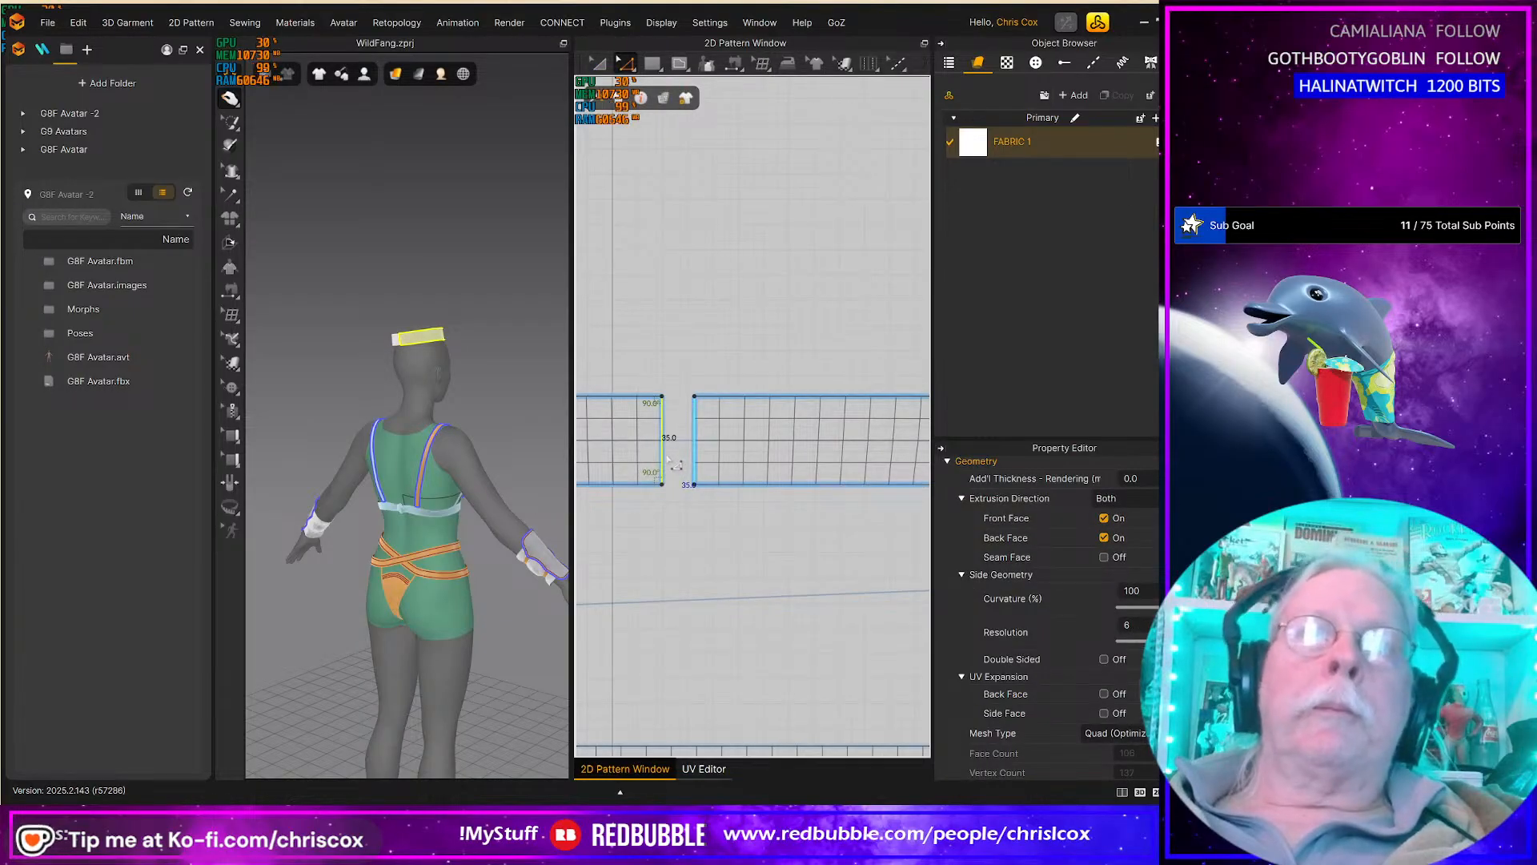
right_click(670, 458)
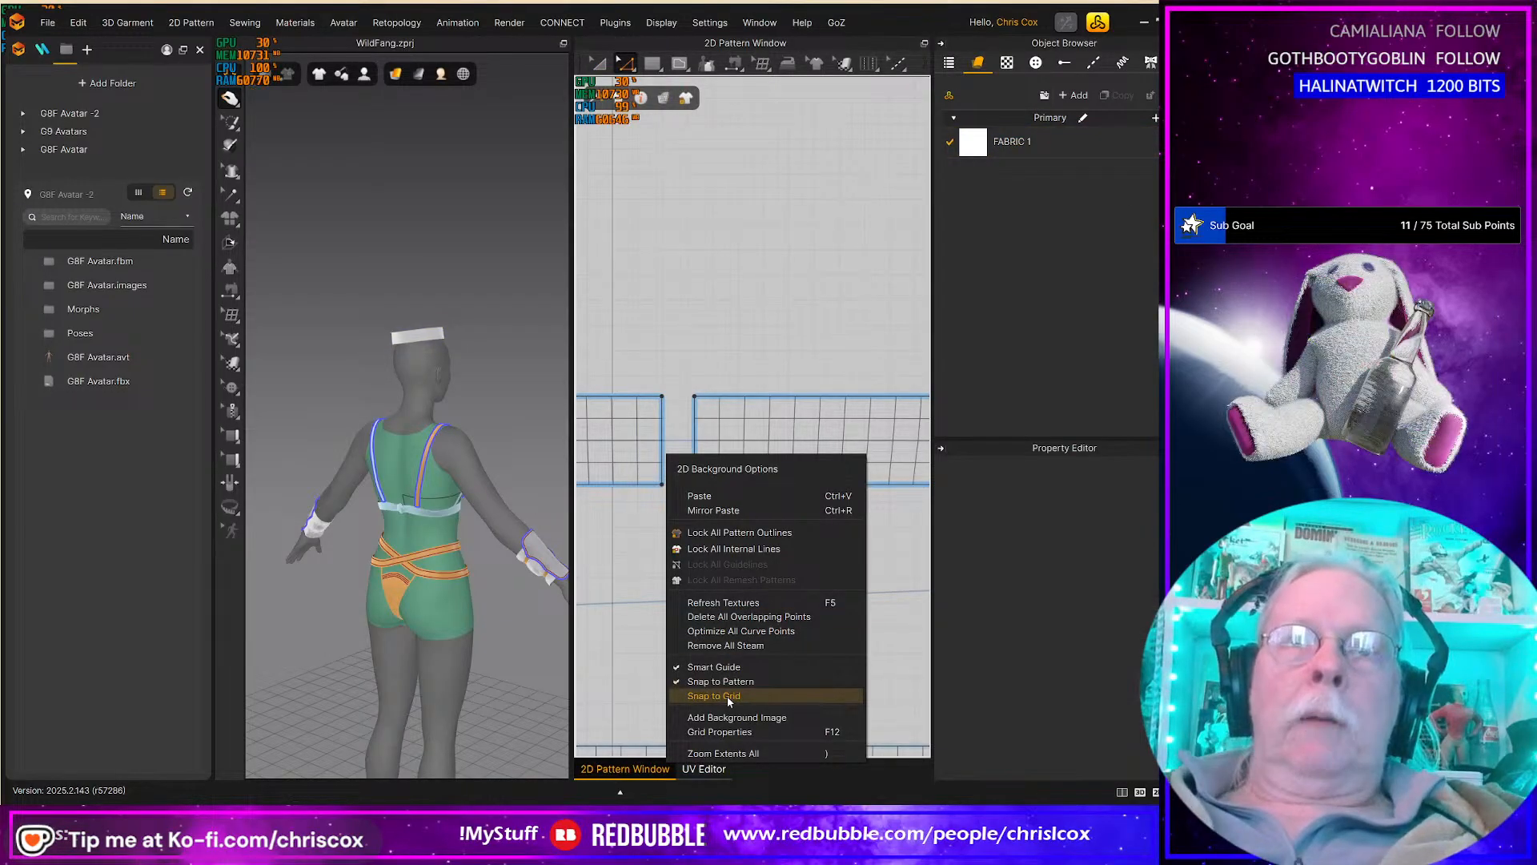
left_click(634, 607)
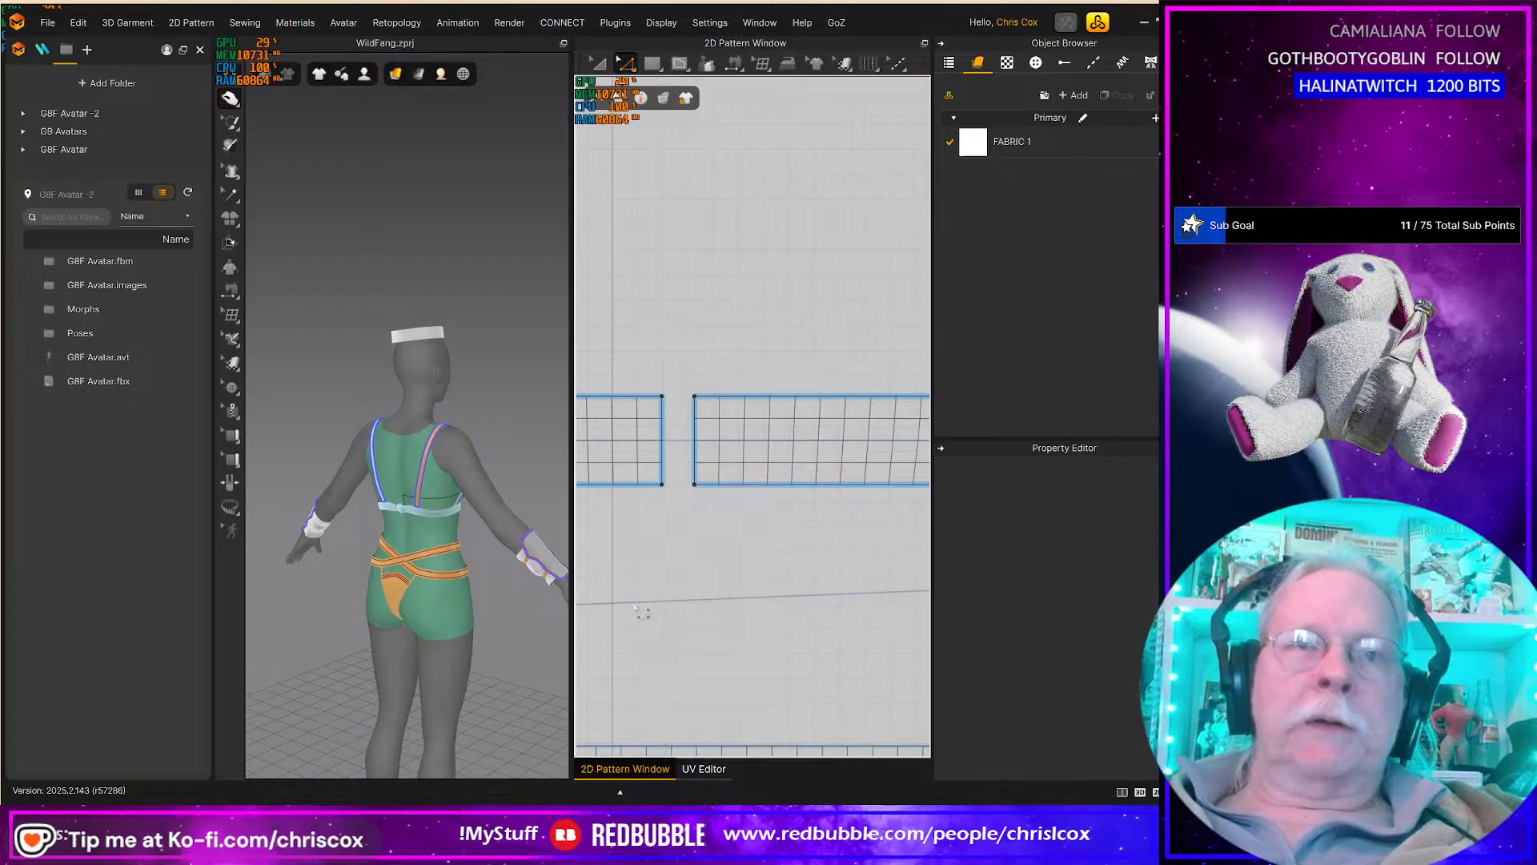
left_click(662, 453)
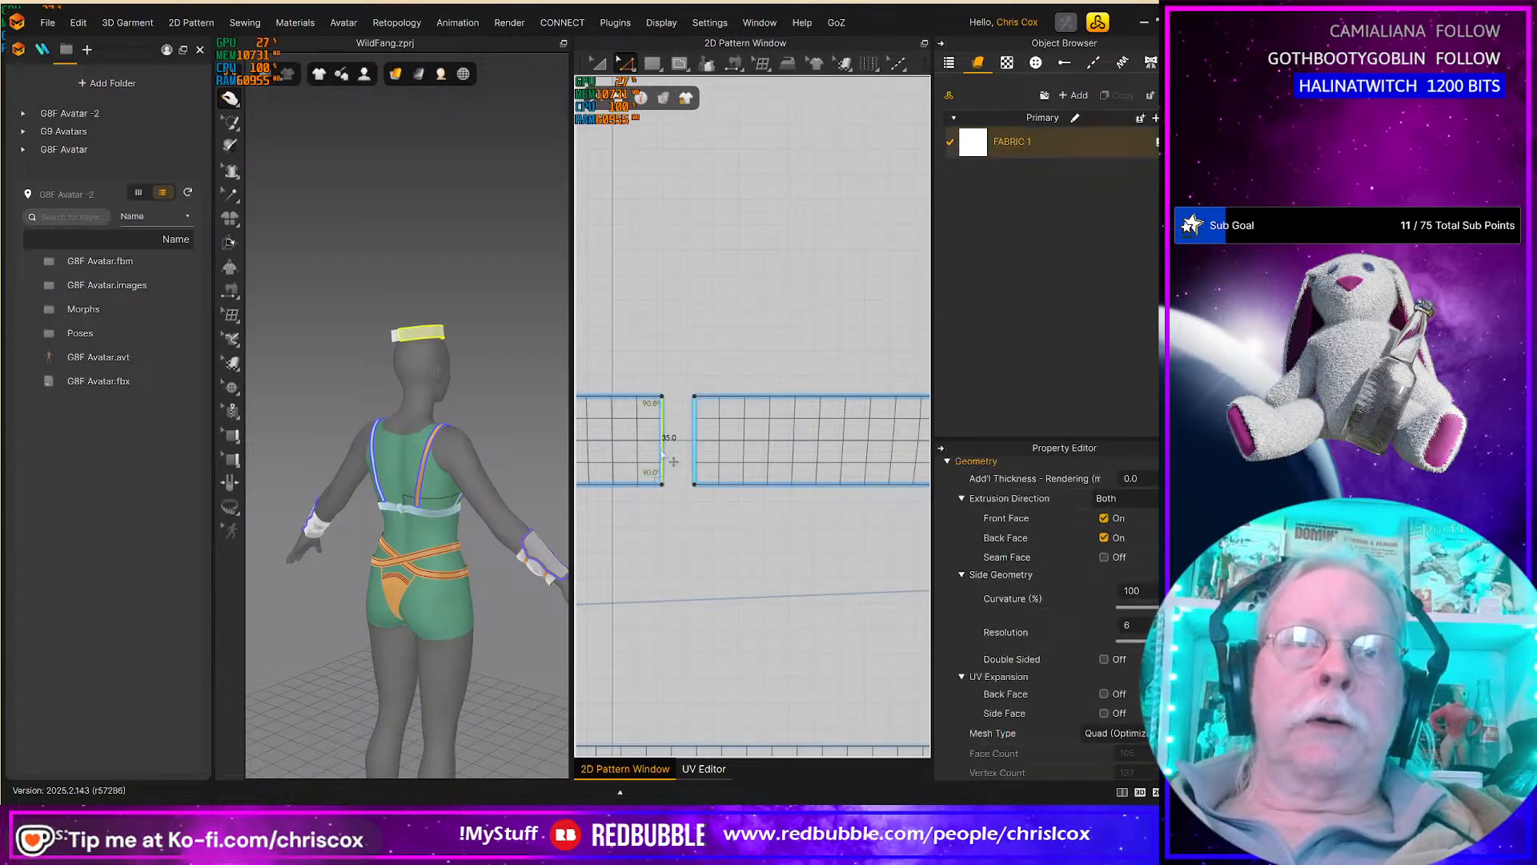
right_click(663, 453)
left_click(699, 641)
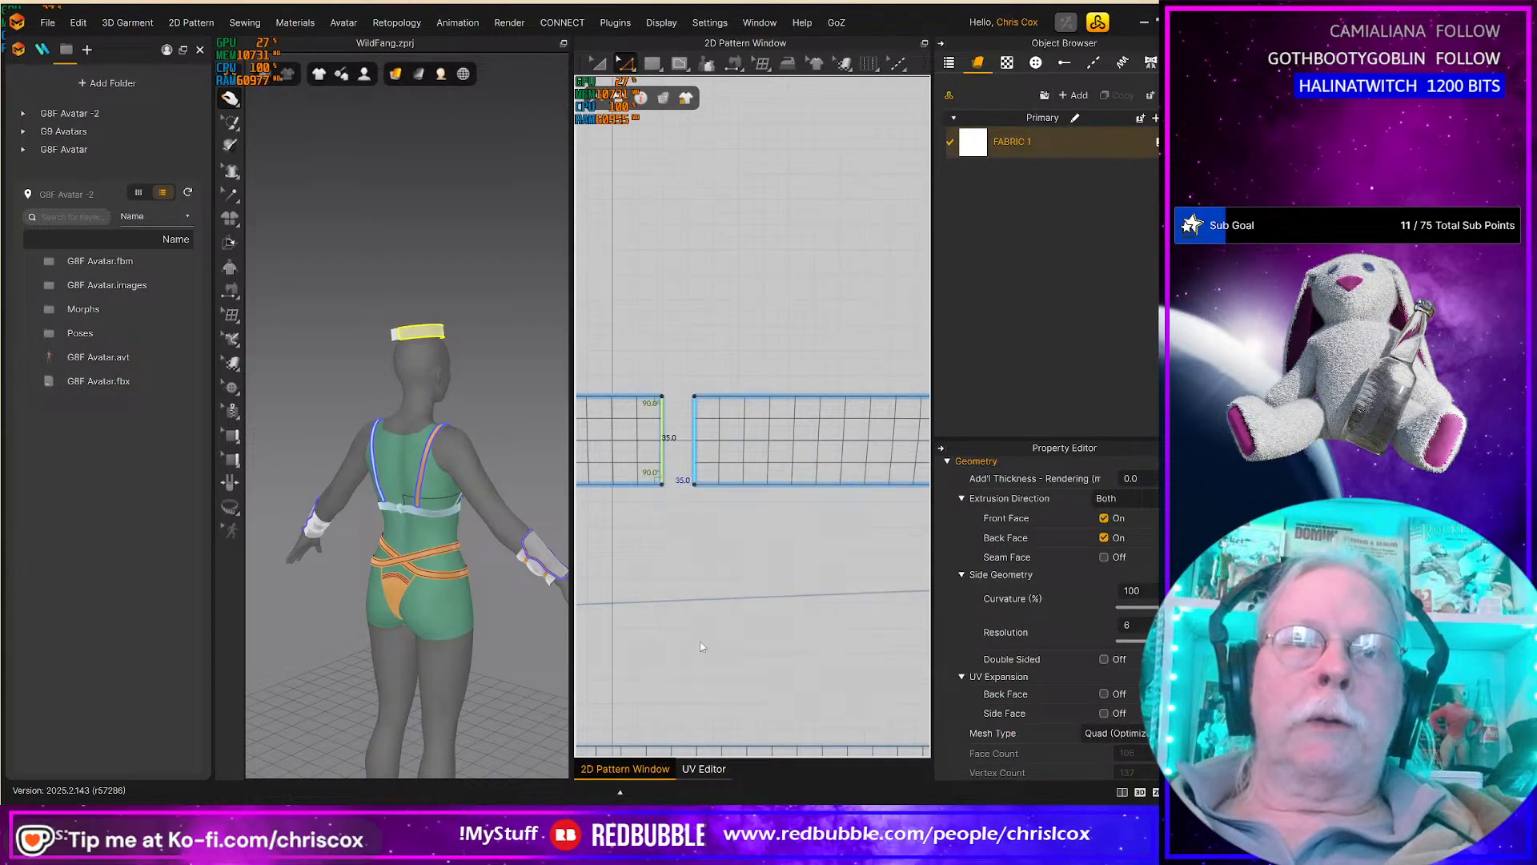
scroll(703, 643, "down", 3)
middle_click_drag(710, 638, 814, 617)
middle_click_drag(725, 559, 894, 553)
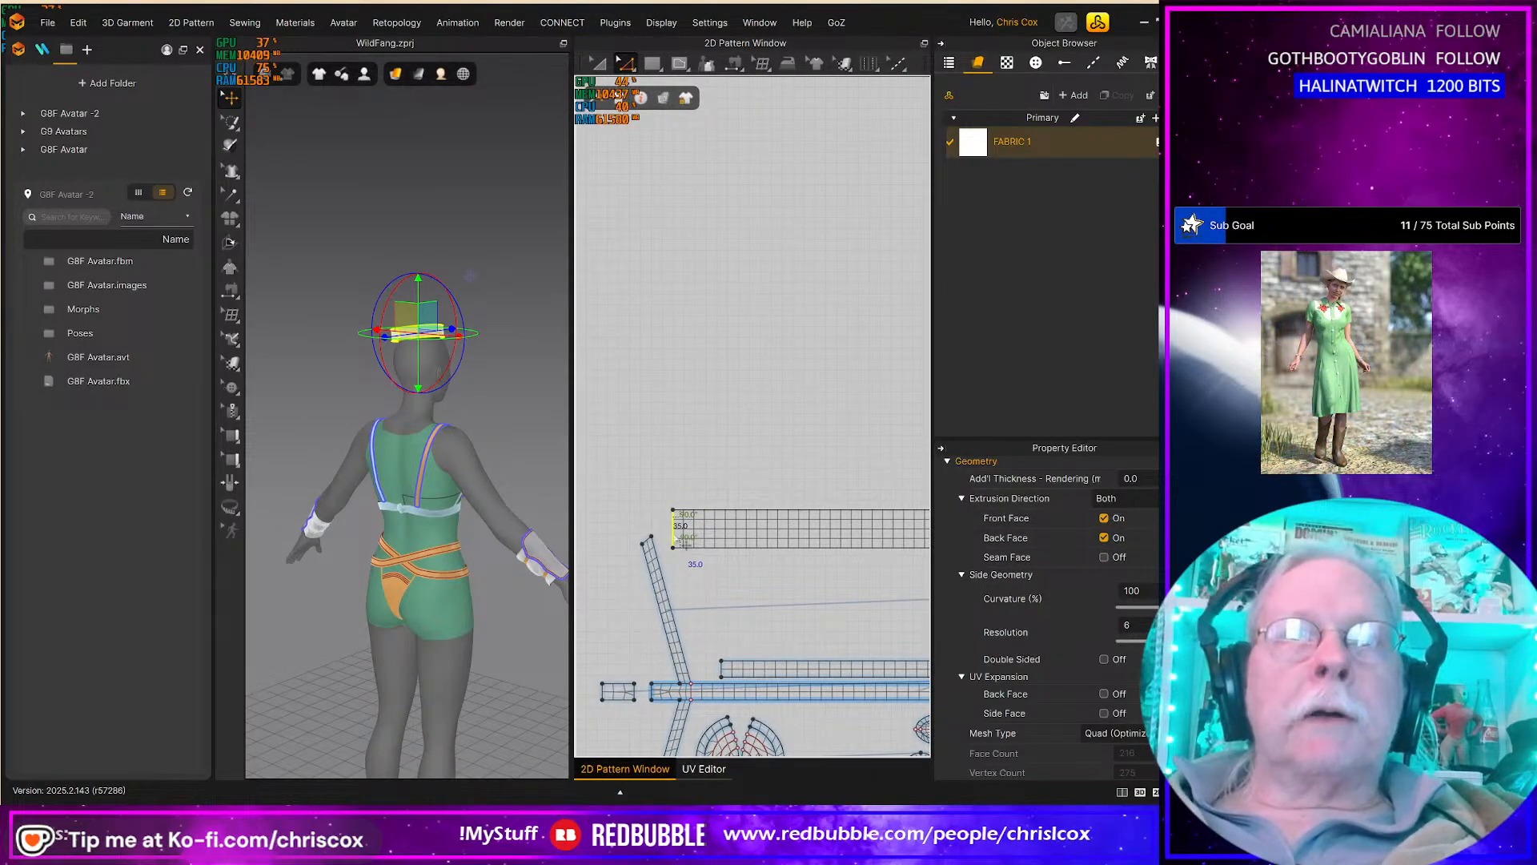
Step: Simulate and pull the headband into a better position, viewing it from the back
key("m")
key("space")
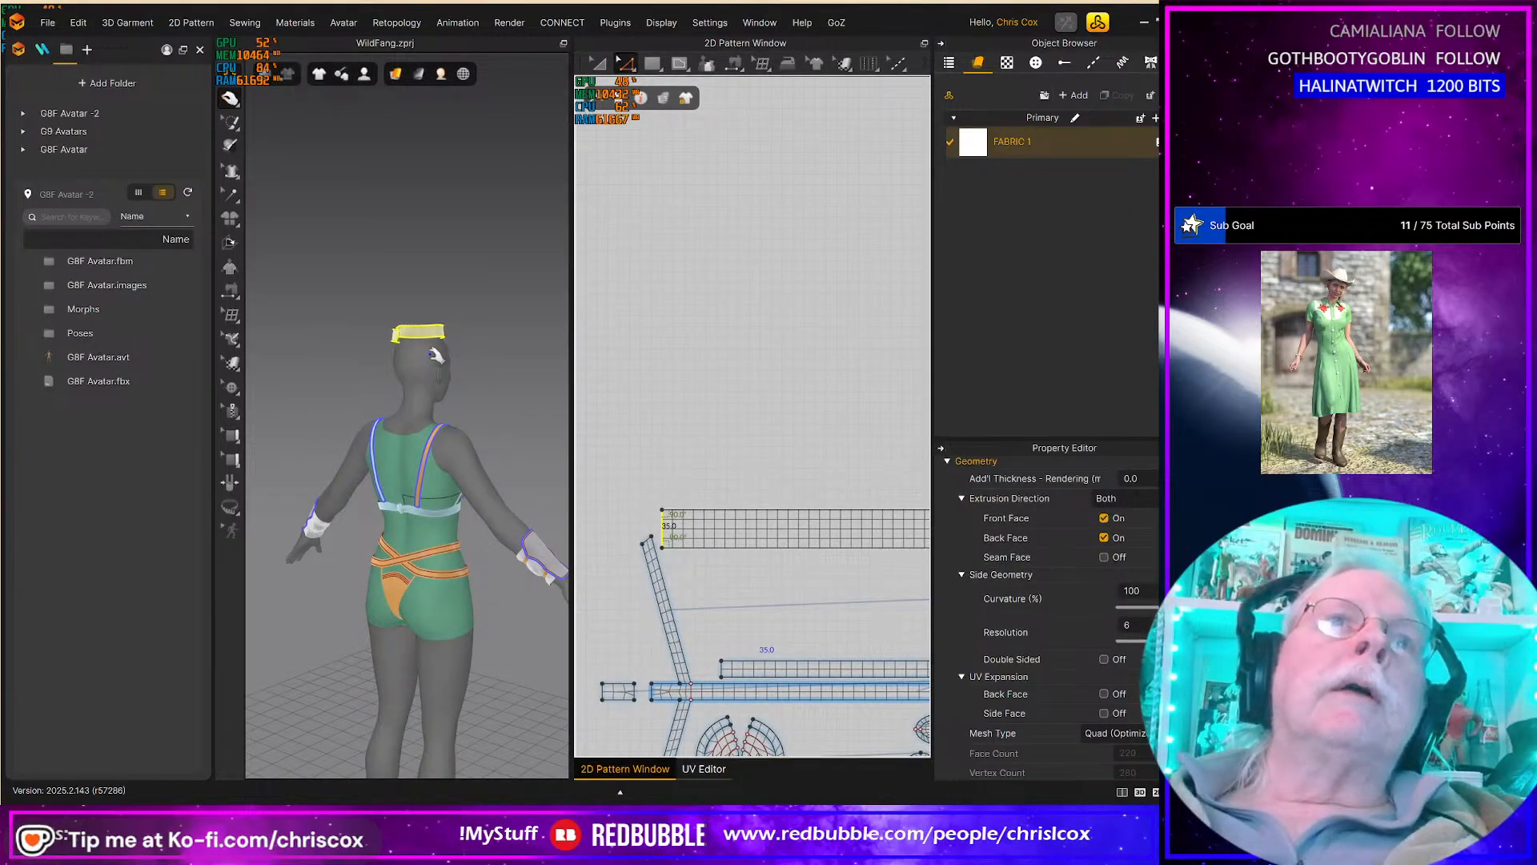
left_click(436, 330)
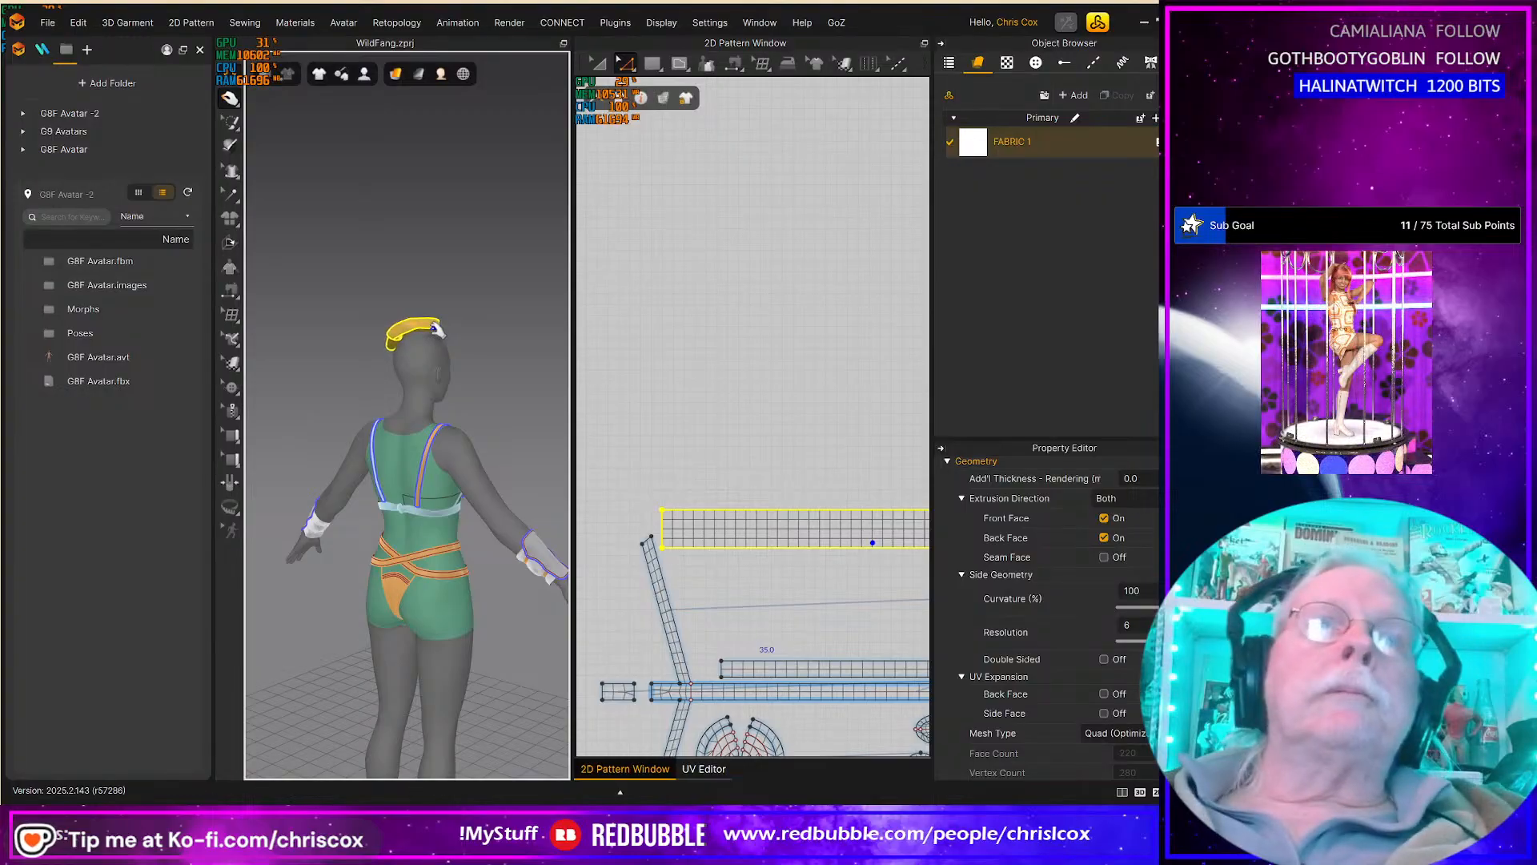
left_click_drag(435, 327, 446, 340)
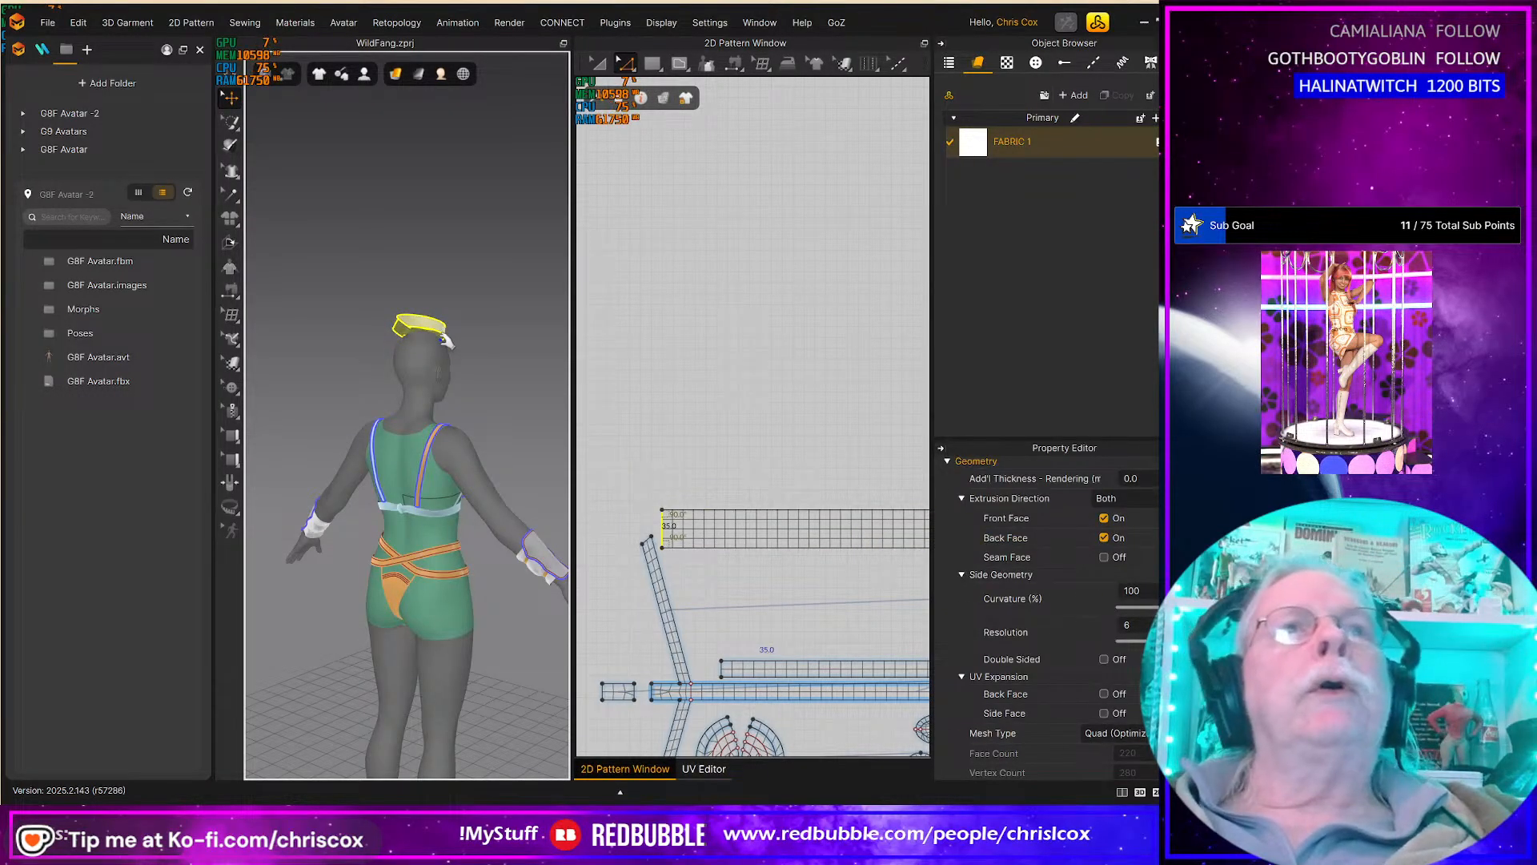
right_click_drag(446, 396, 487, 442)
scroll(473, 388, "up", 2)
Step: Reshape the headband pattern's left edge, move the band right, and re-simulate it on the head
key("Right")
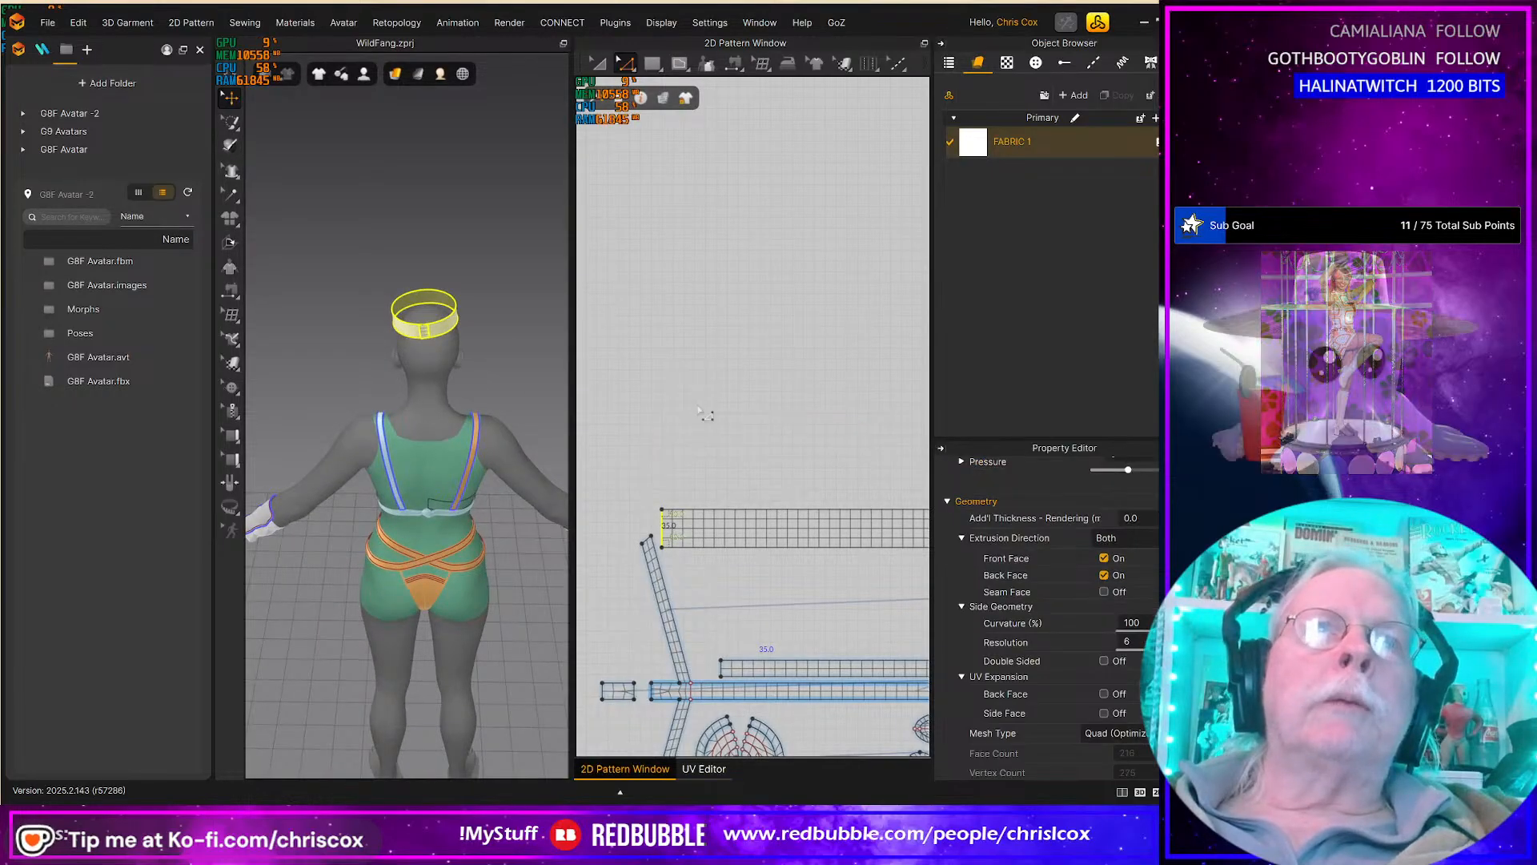
key("ctrl+a")
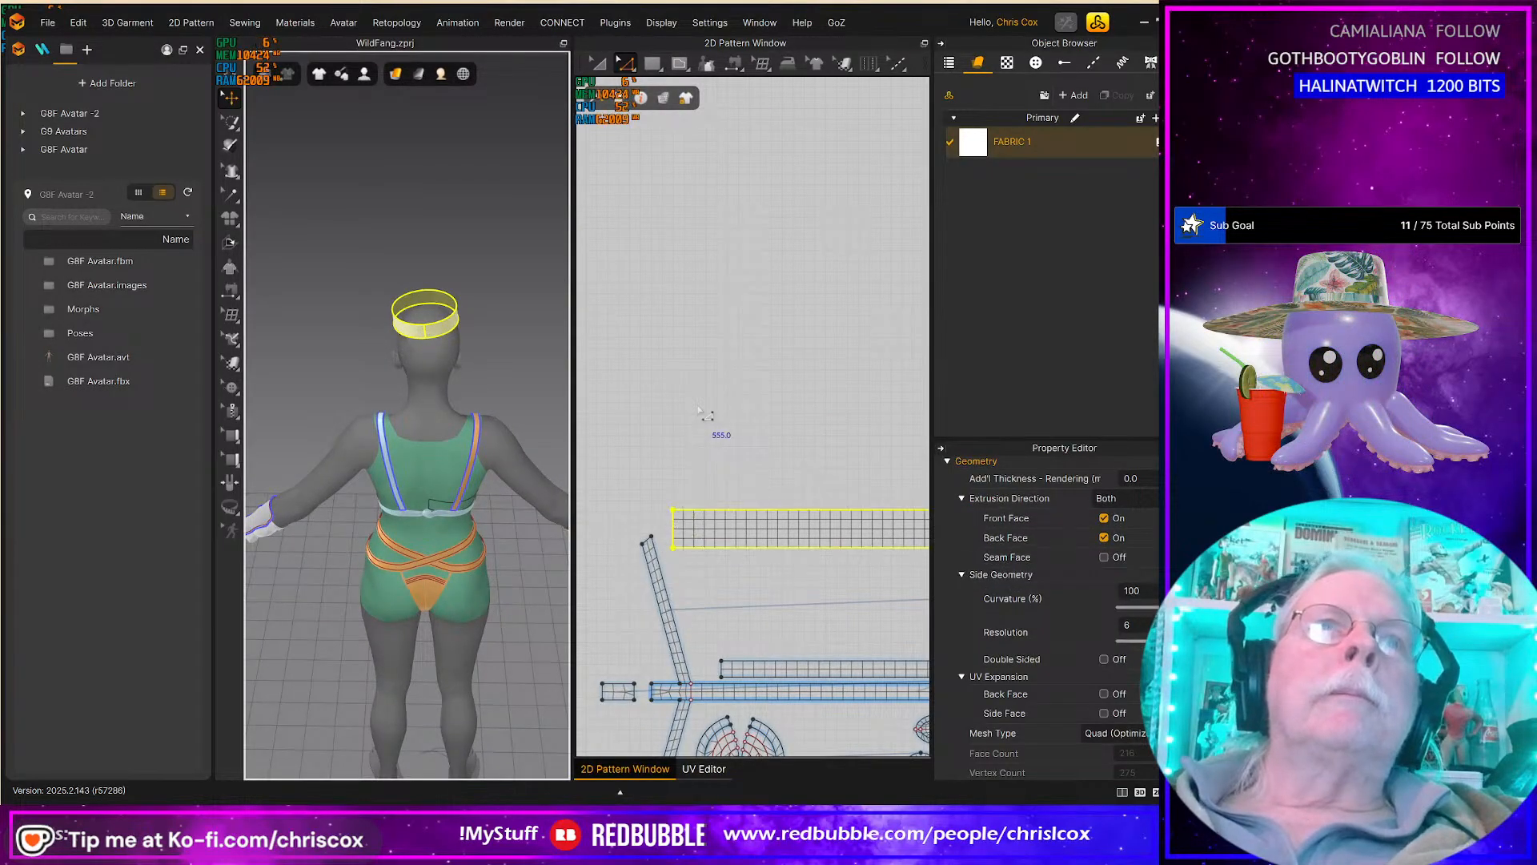
key("ctrl+z")
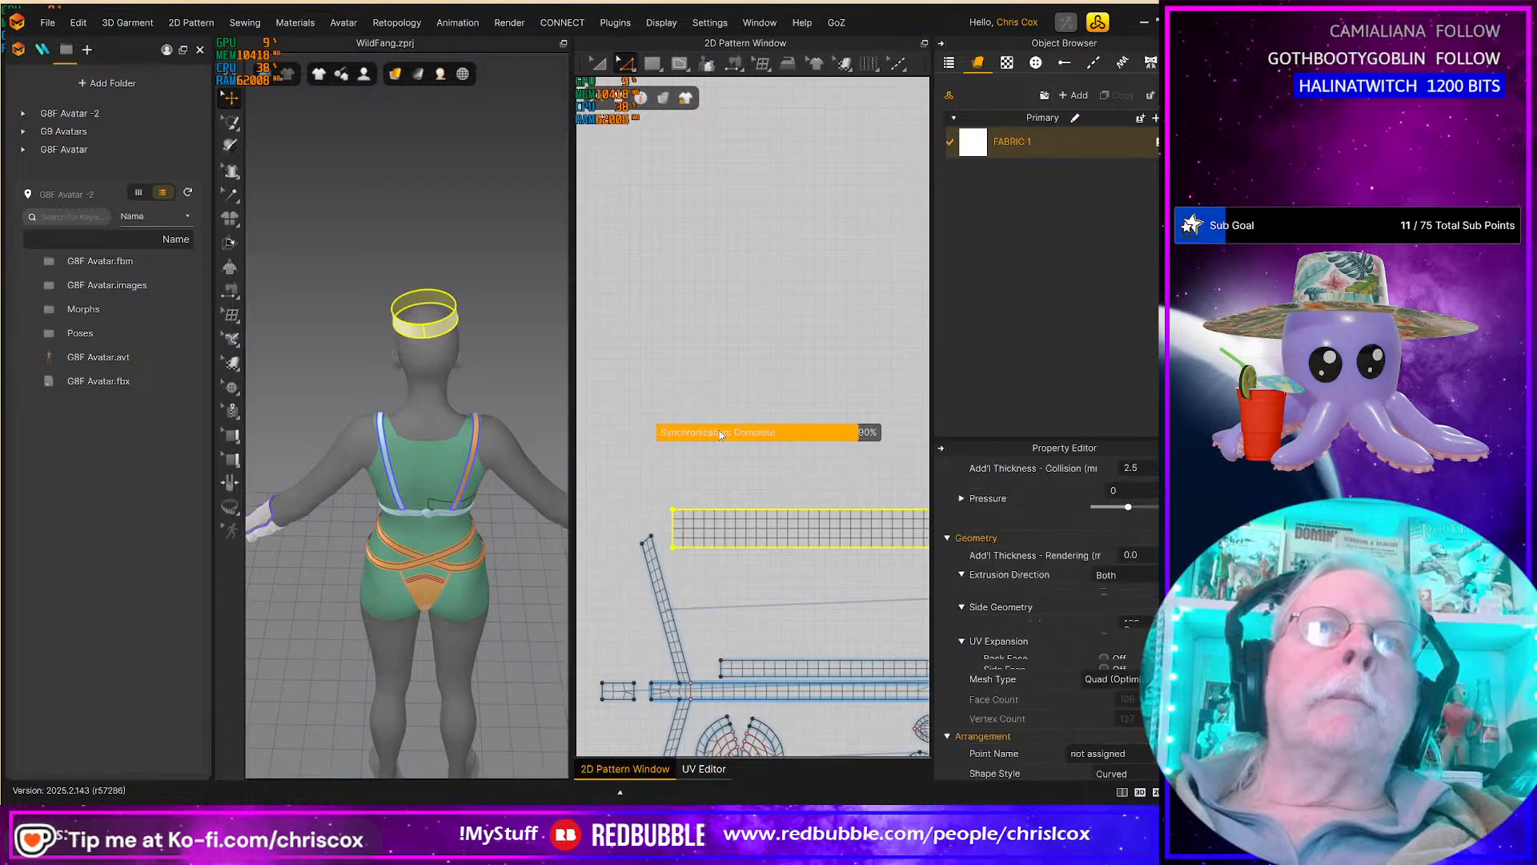
left_click(674, 530)
left_click_drag(674, 530, 662, 530)
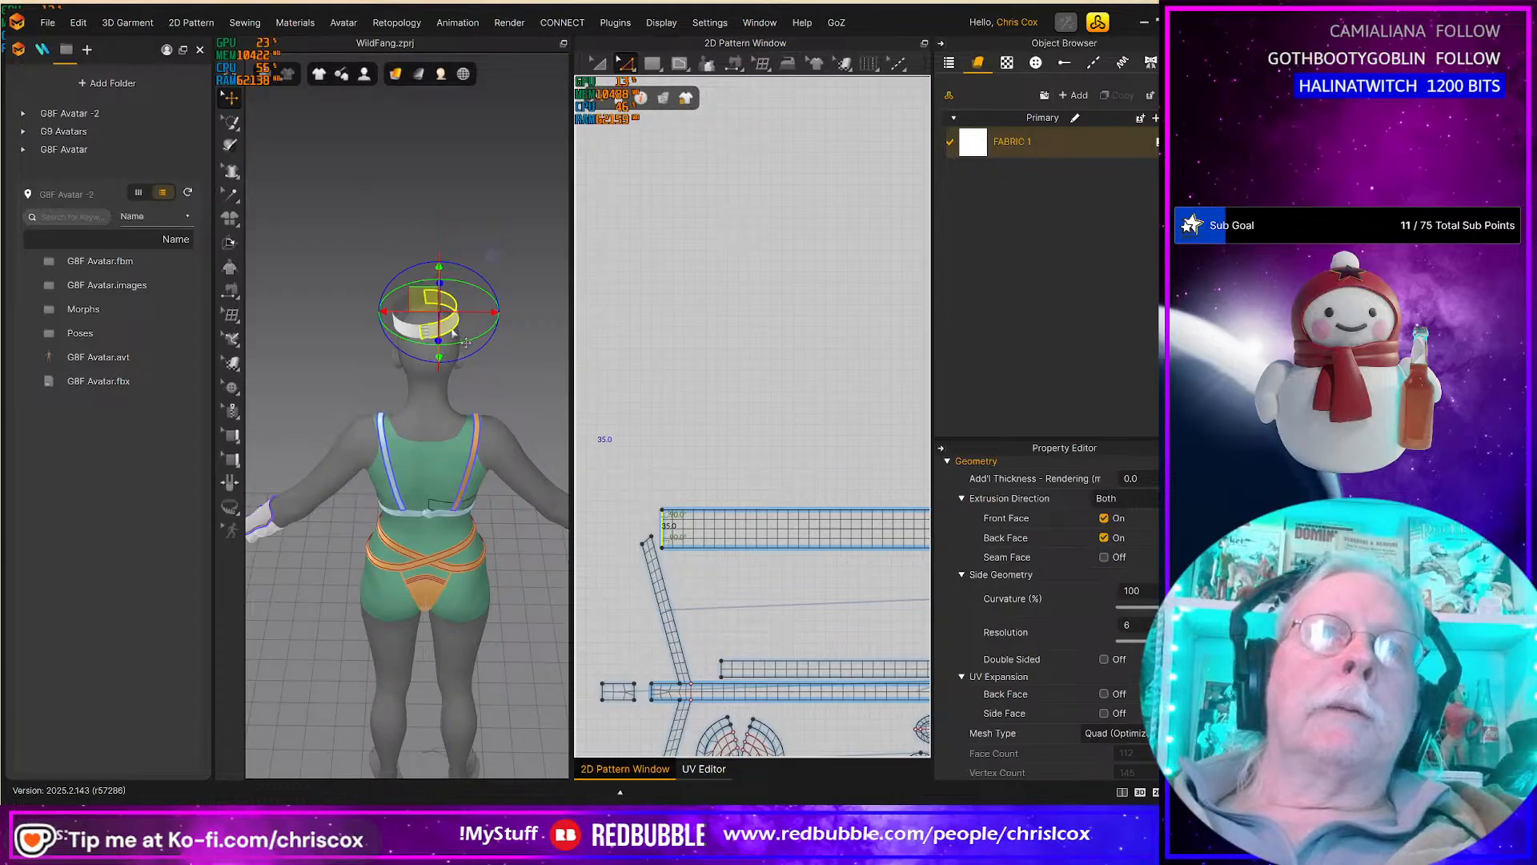
left_click_drag(465, 309, 479, 310)
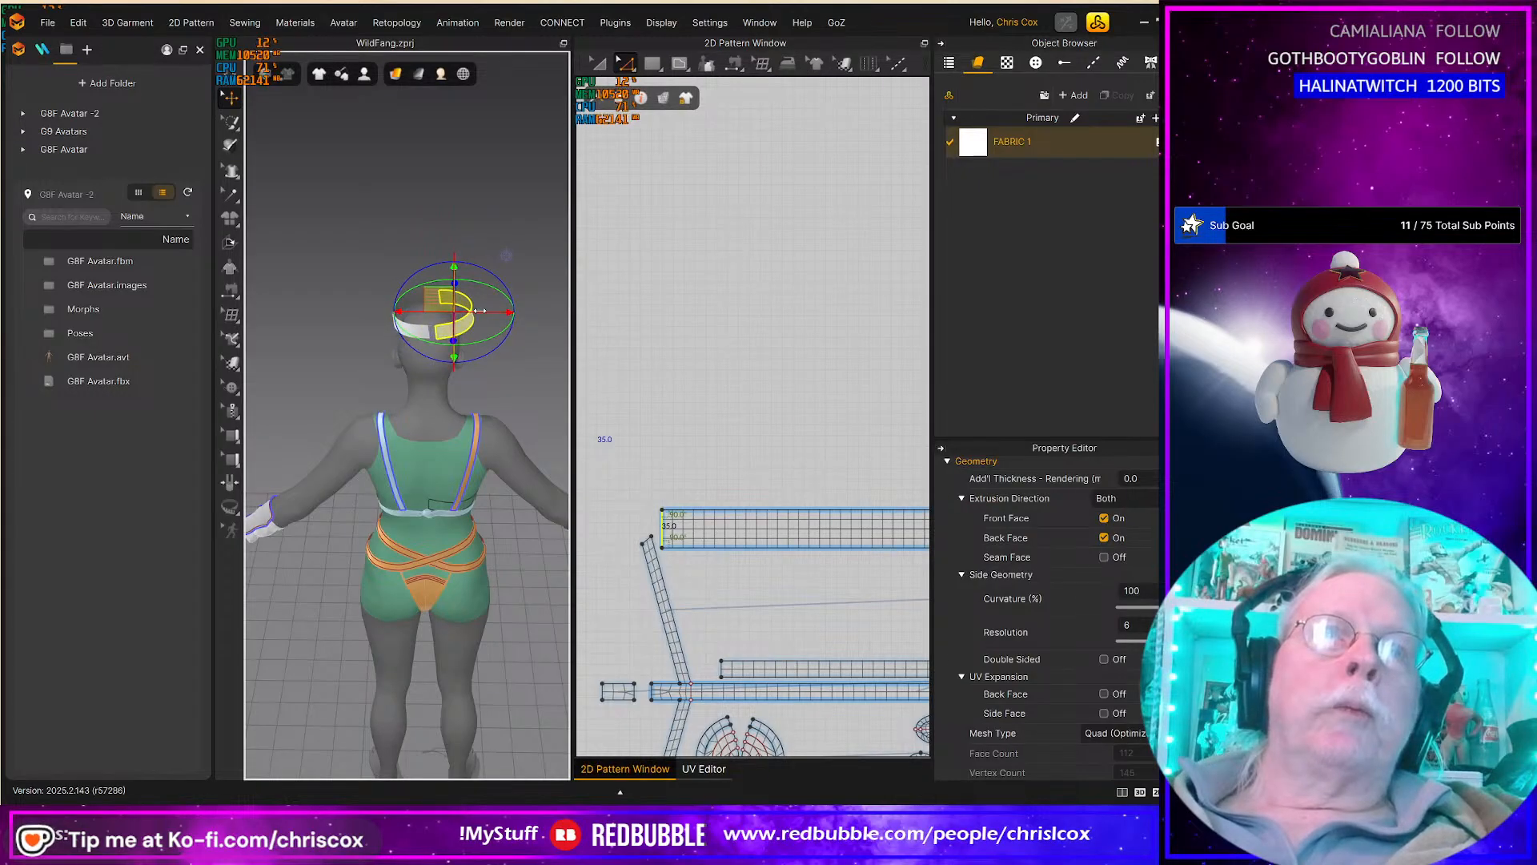
key("space")
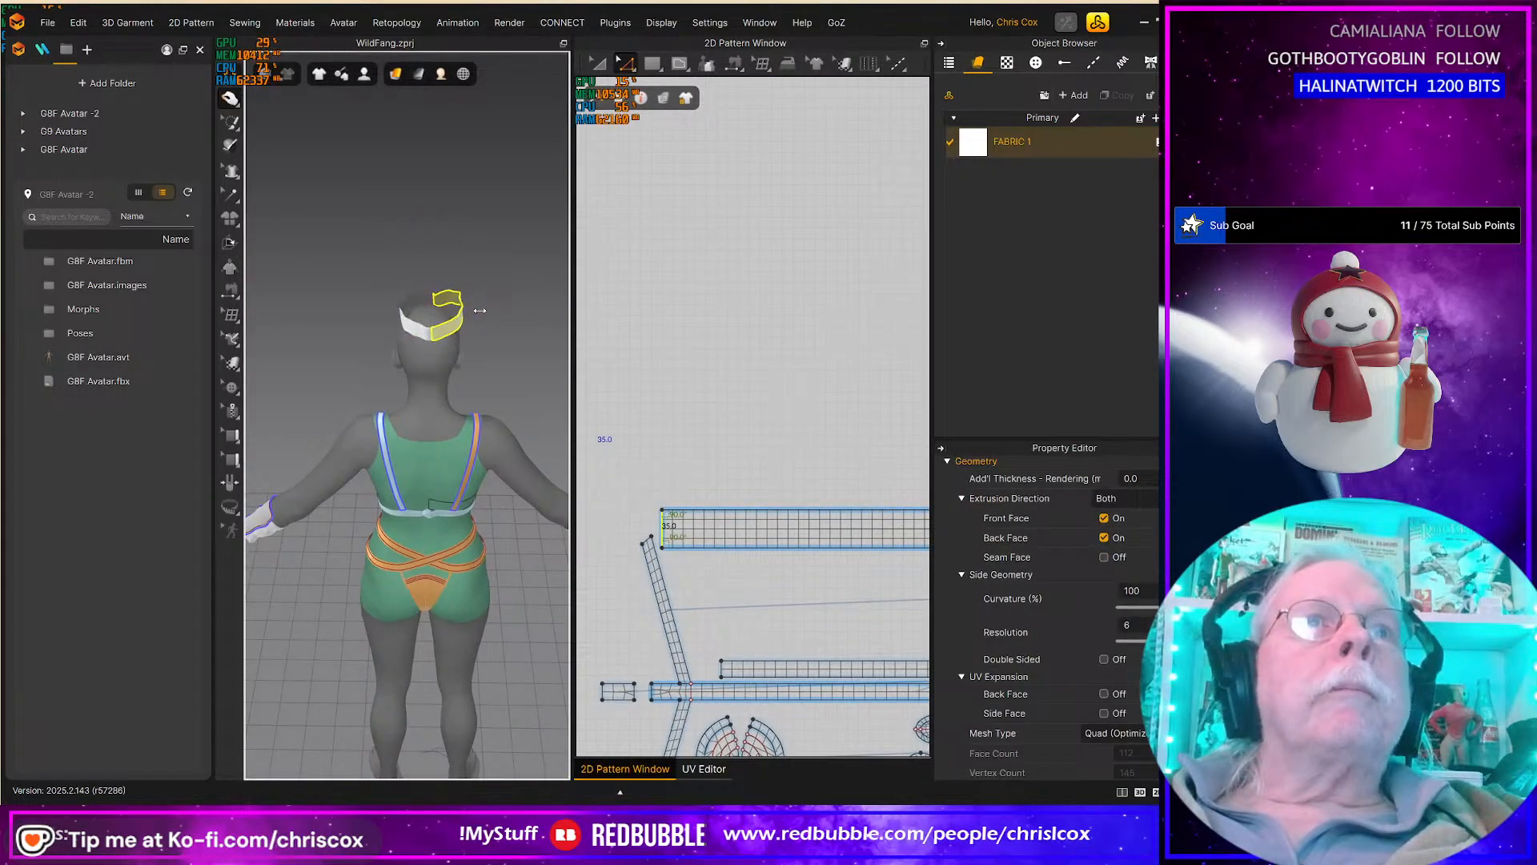
right_click(517, 371)
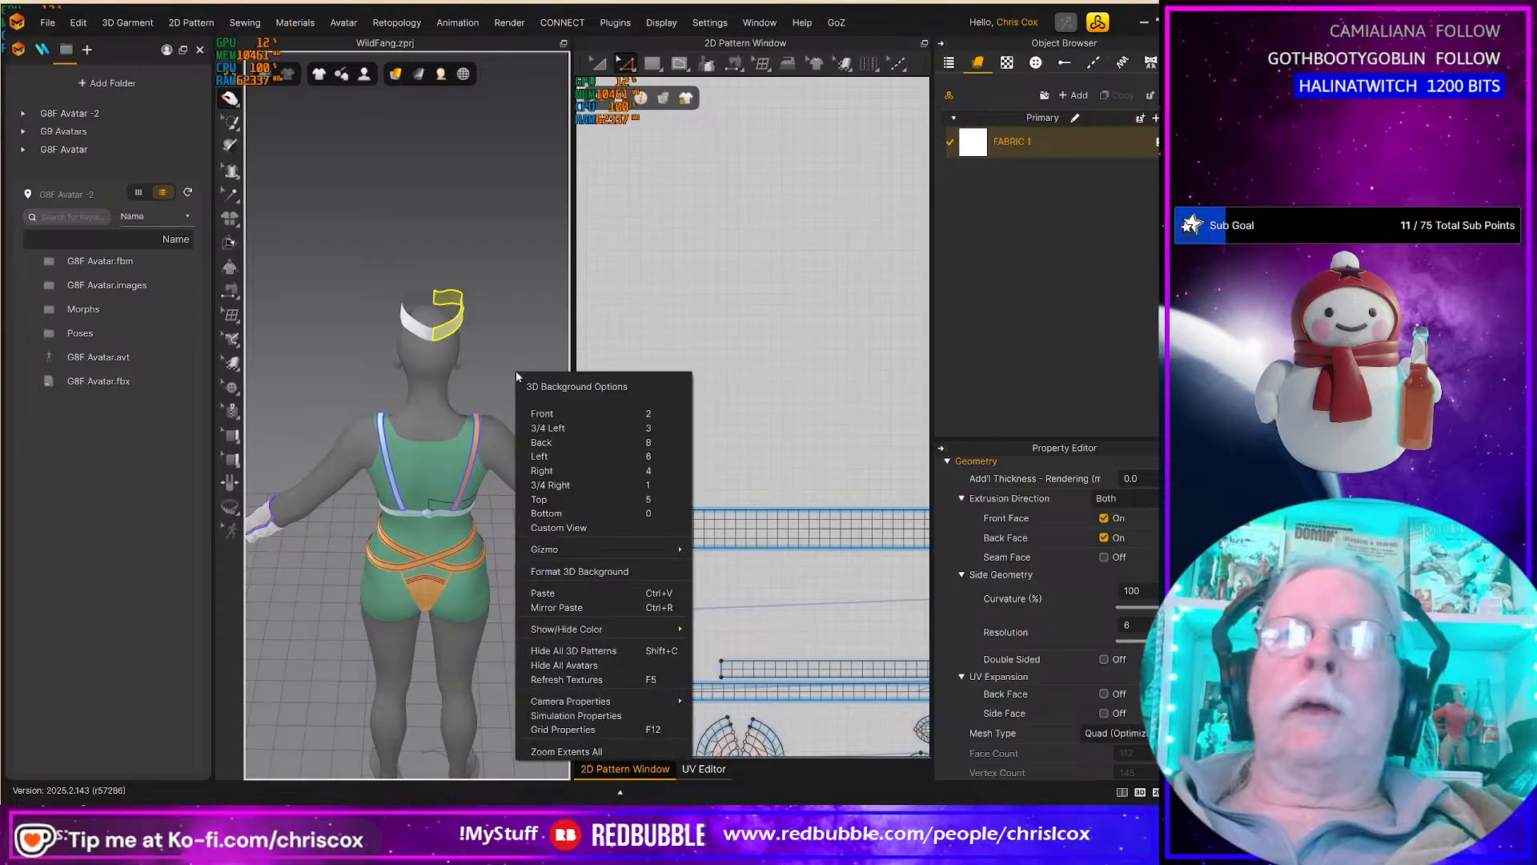
right_click_drag(500, 392, 360, 350)
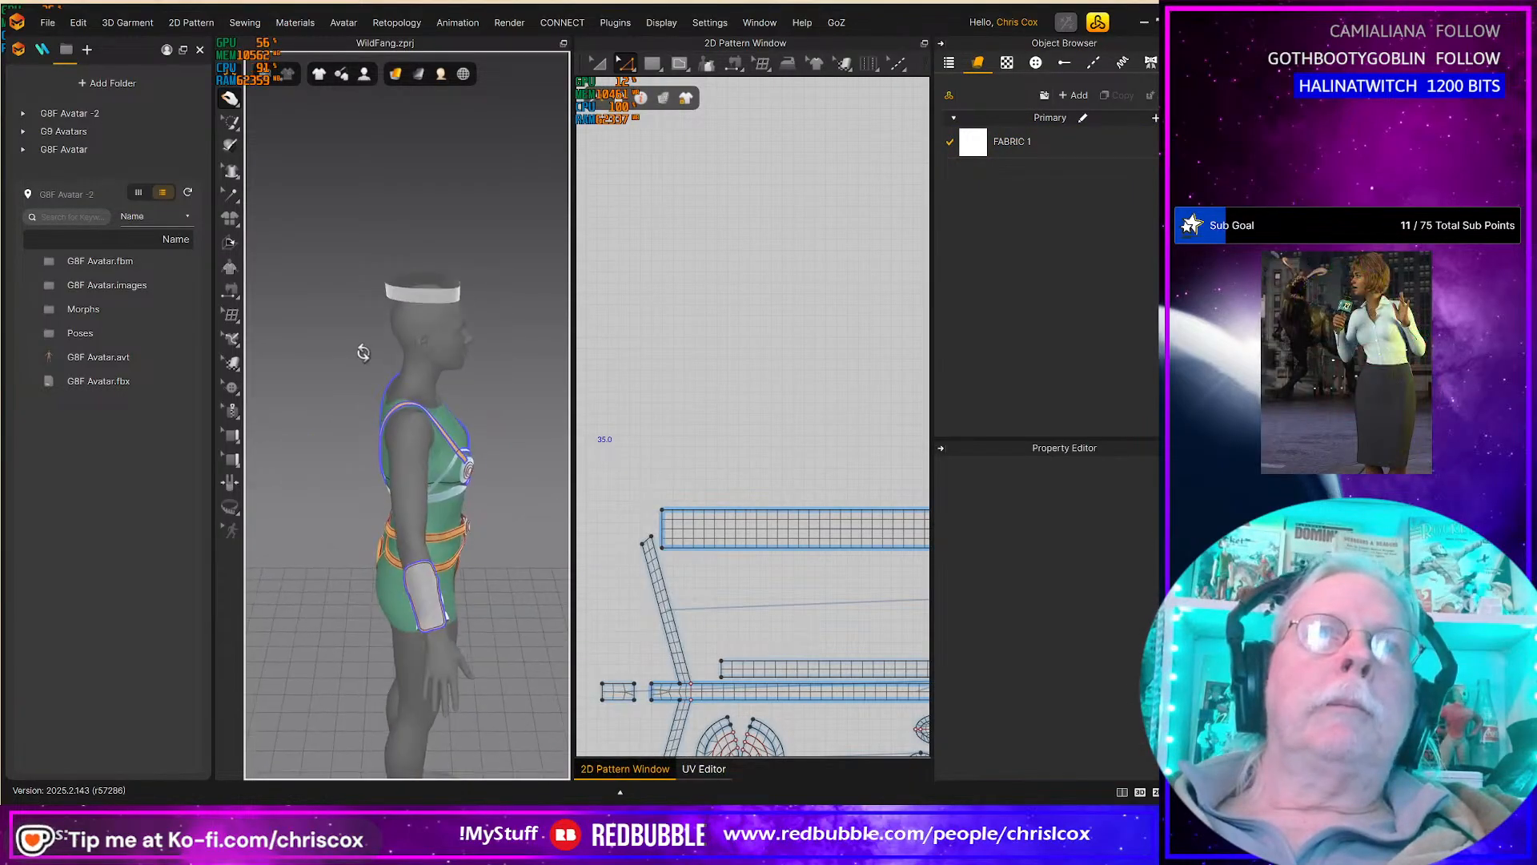
right_click(490, 396)
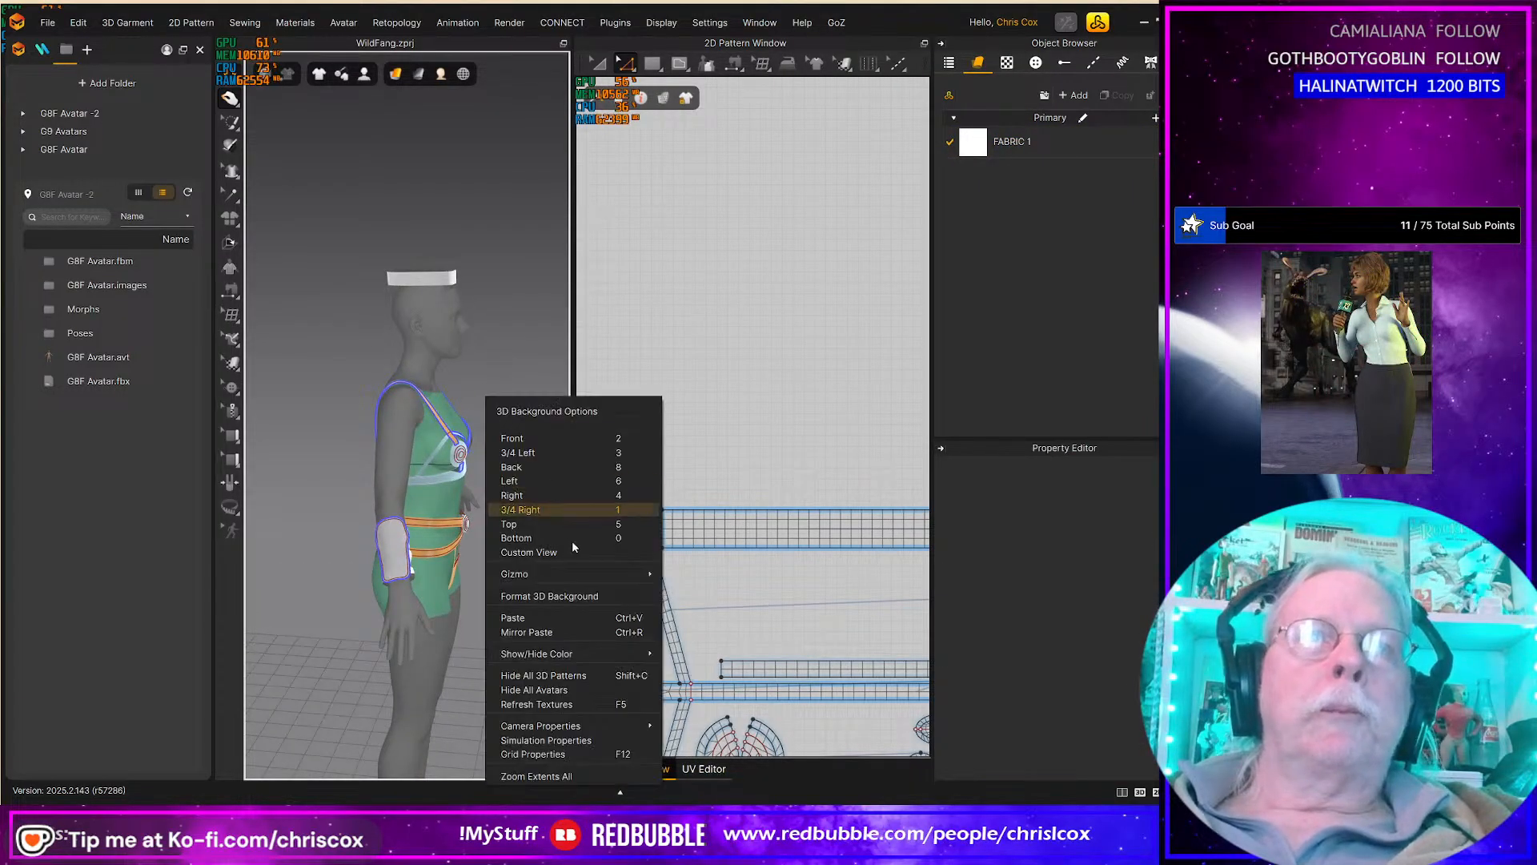
left_click(545, 732)
left_click(1119, 640)
type("-9800.0")
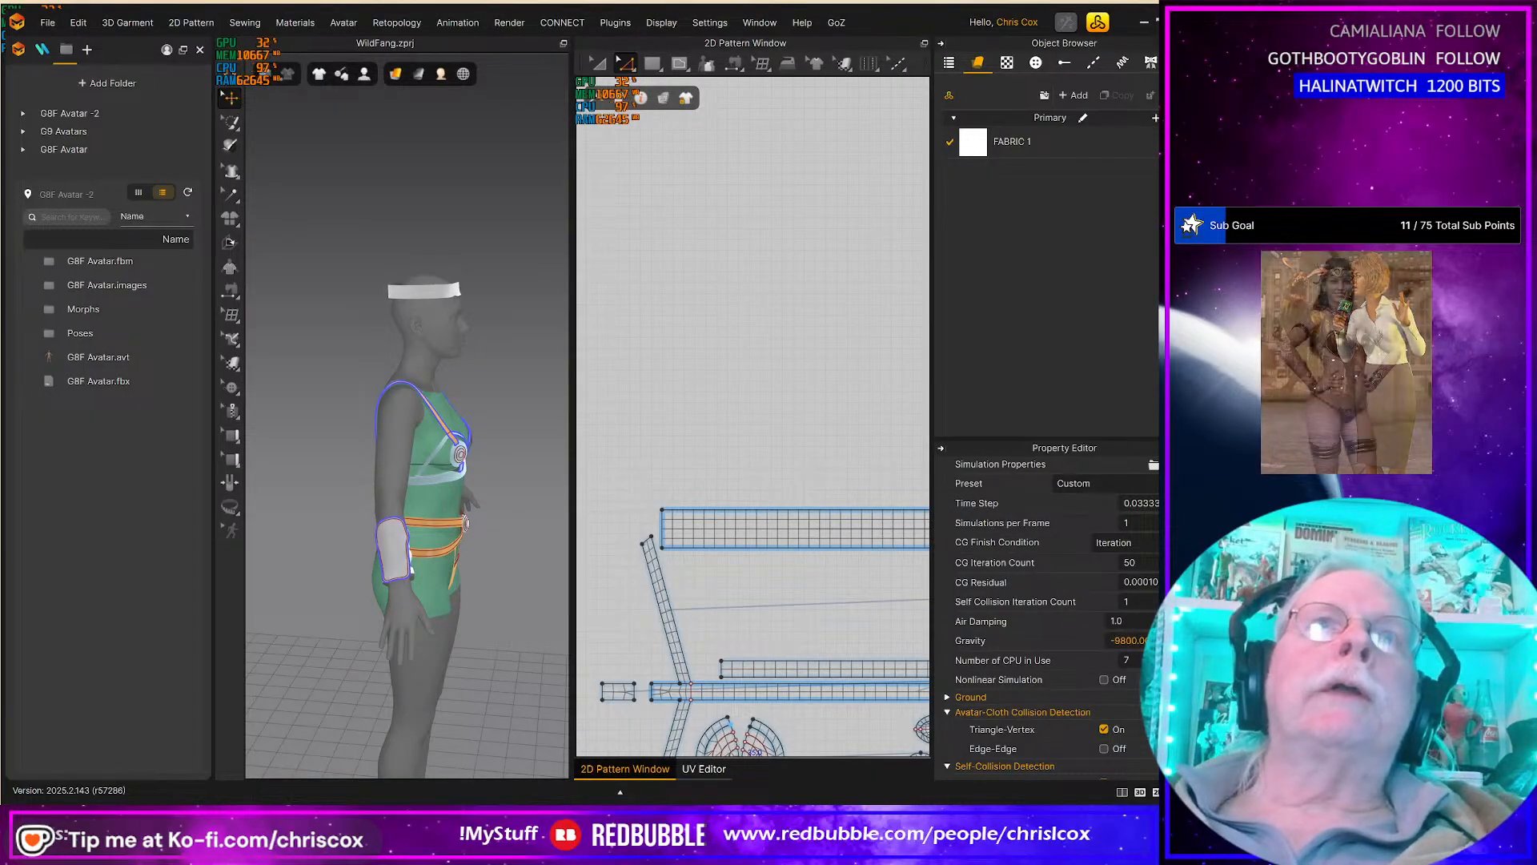
right_click_drag(424, 462, 302, 449)
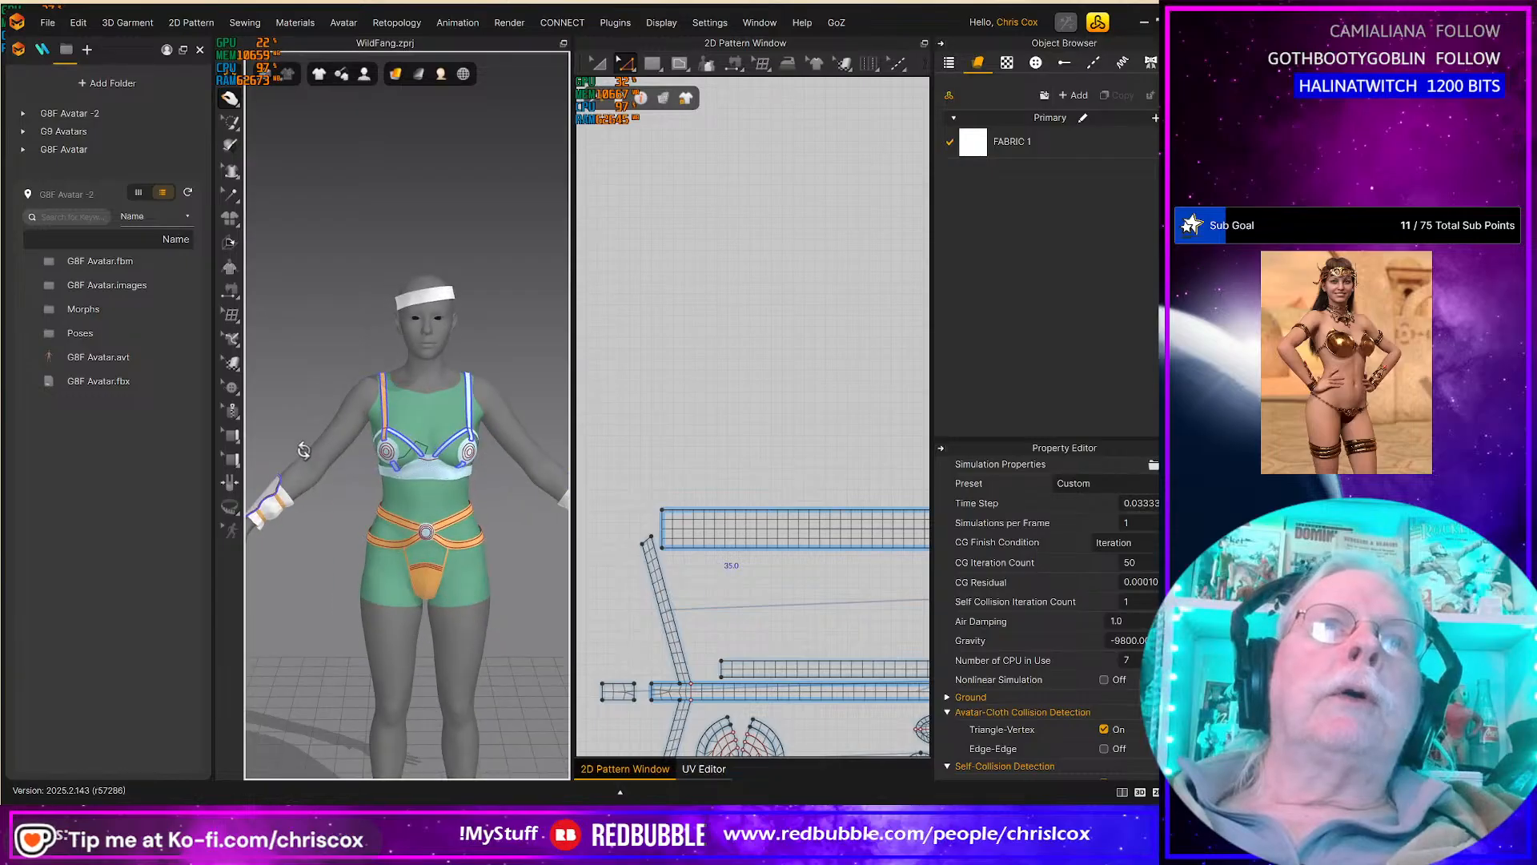
left_click(461, 296)
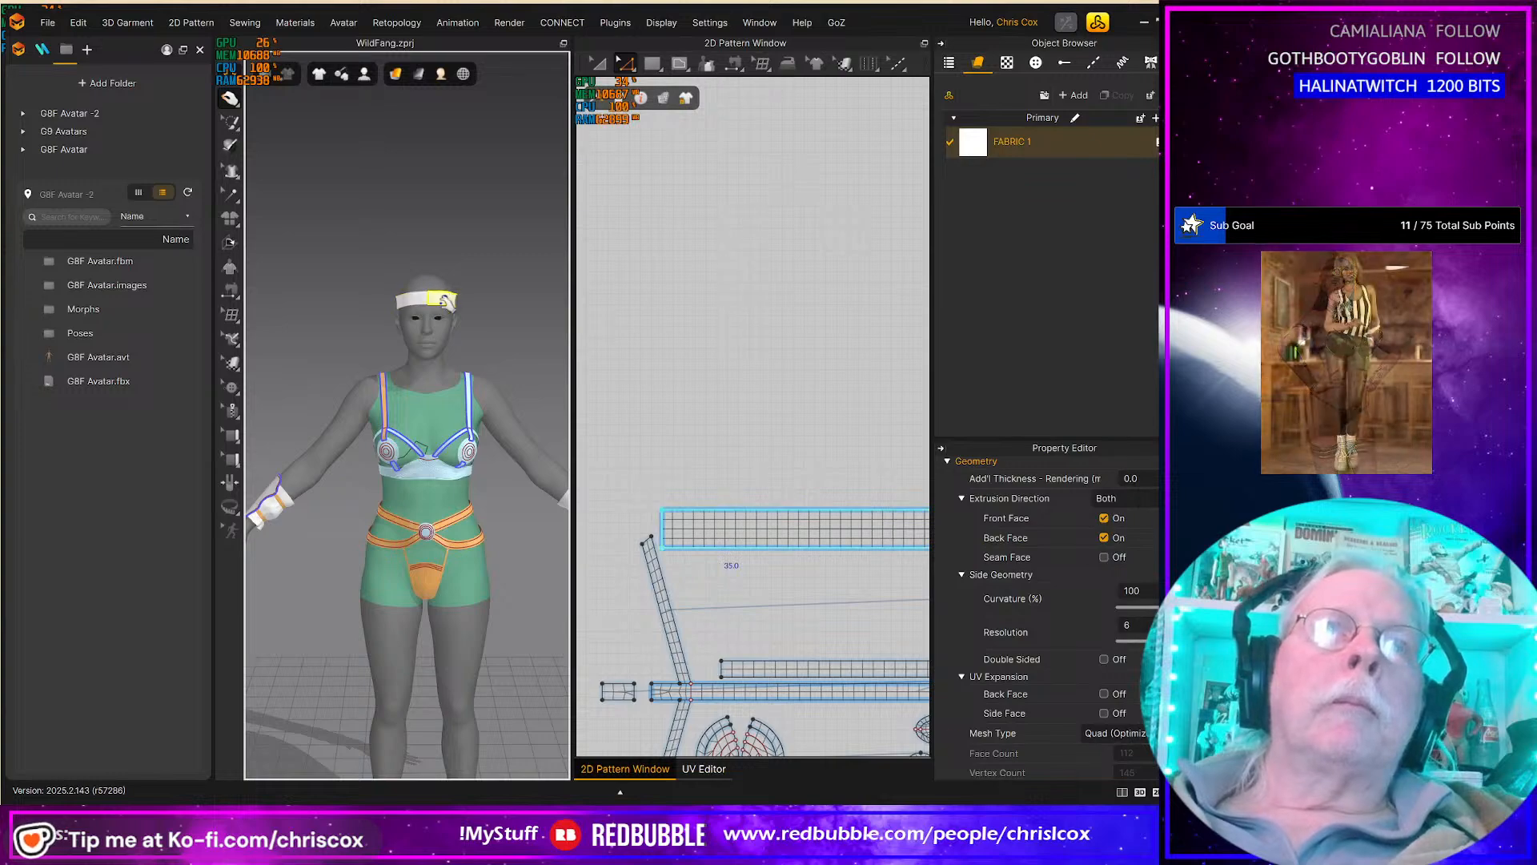
right_click_drag(445, 301, 624, 322)
left_click(392, 307)
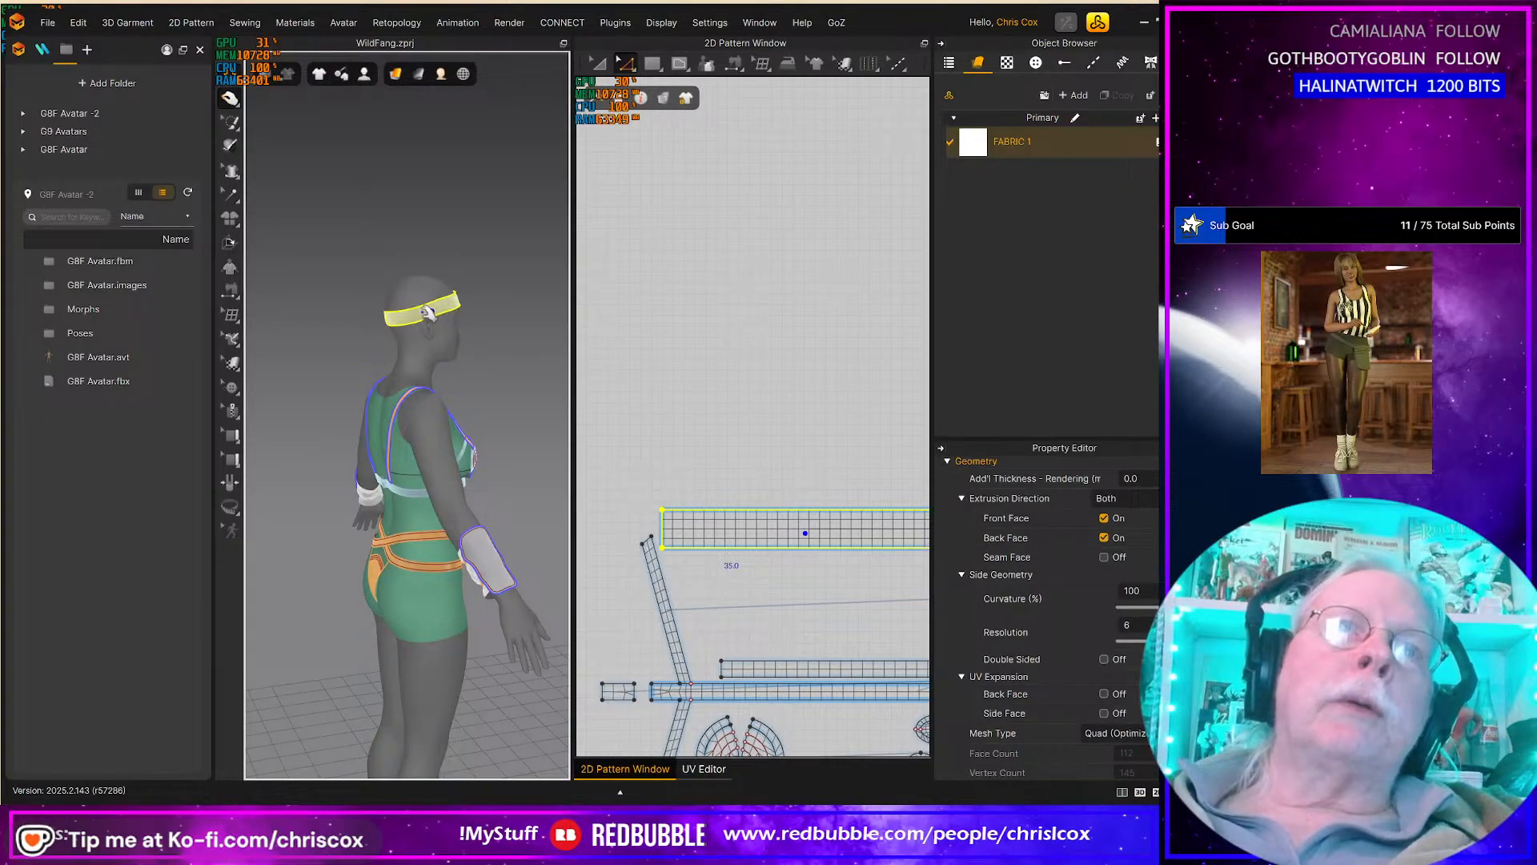
right_click_drag(455, 320, 603, 347)
left_click(410, 329)
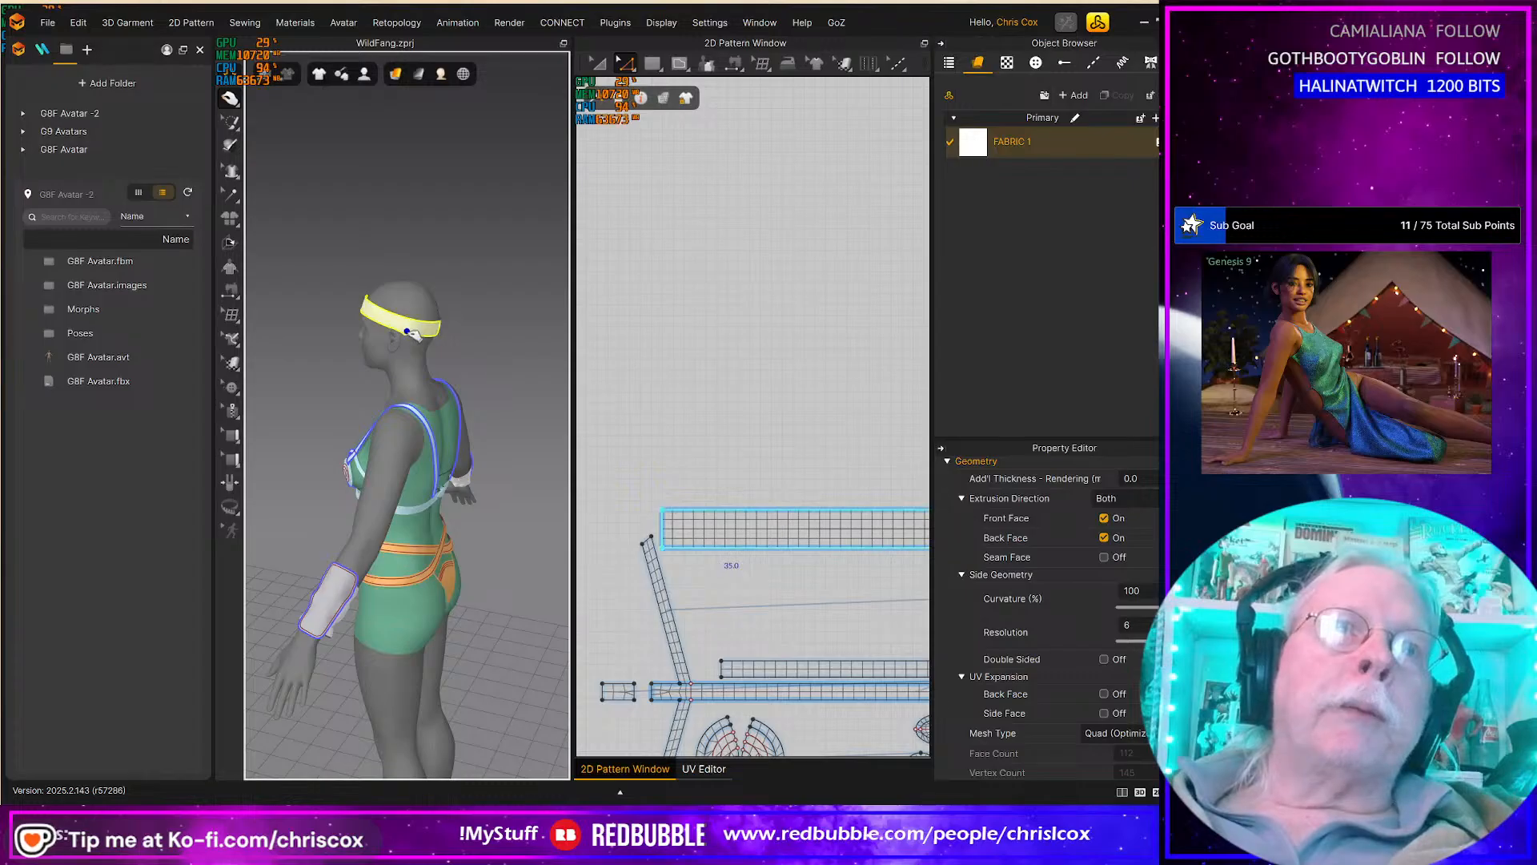
mouse_move(410, 328)
right_mouse_down()
mouse_move(484, 333)
mouse_move(383, 329)
right_mouse_up()
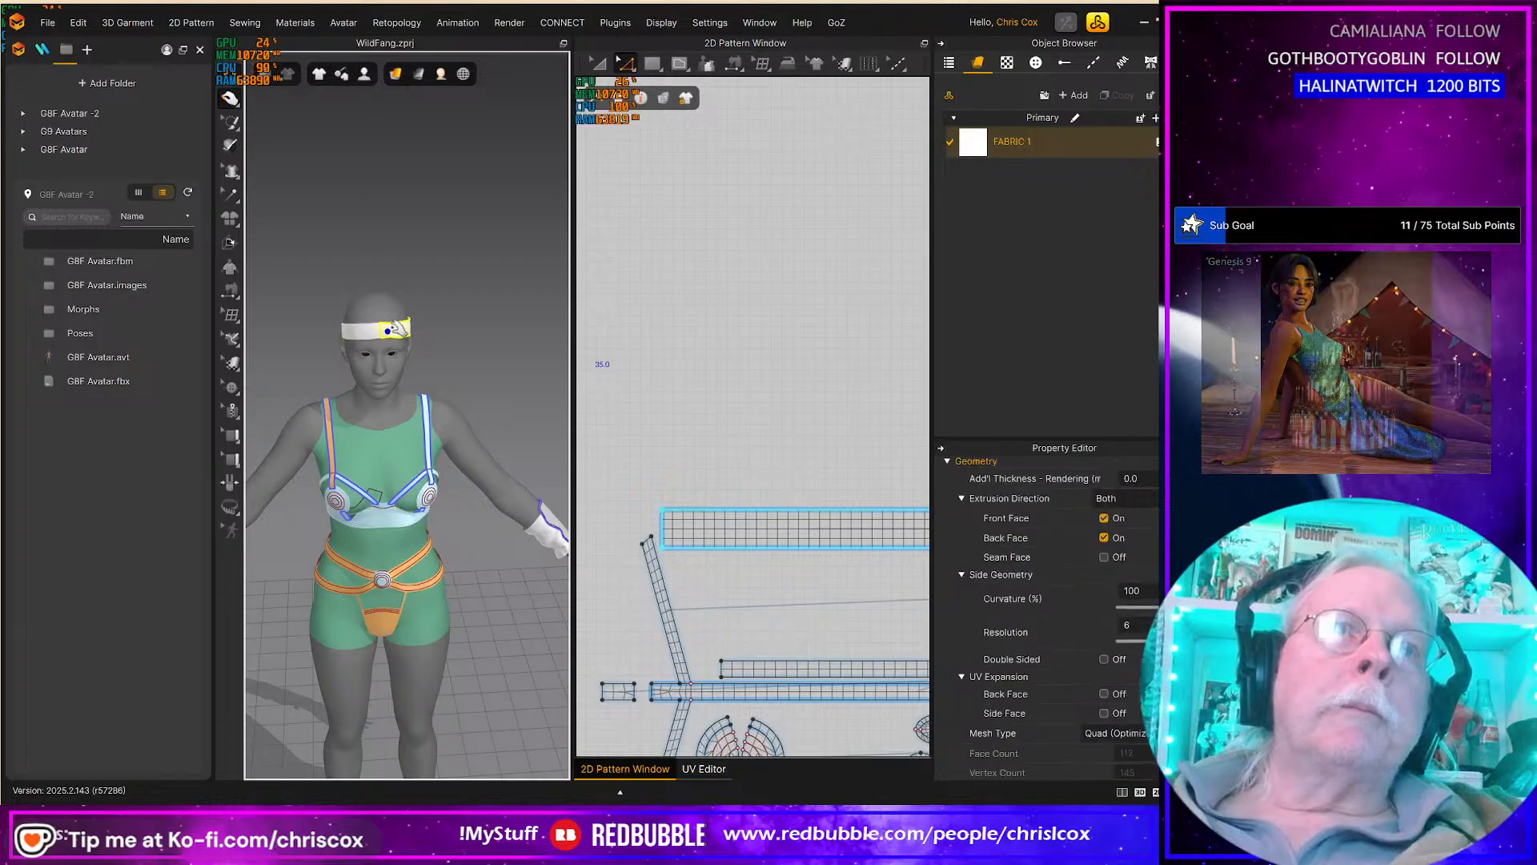
mouse_move(425, 358)
right_mouse_down()
mouse_move(425, 326)
mouse_move(418, 340)
right_mouse_up()
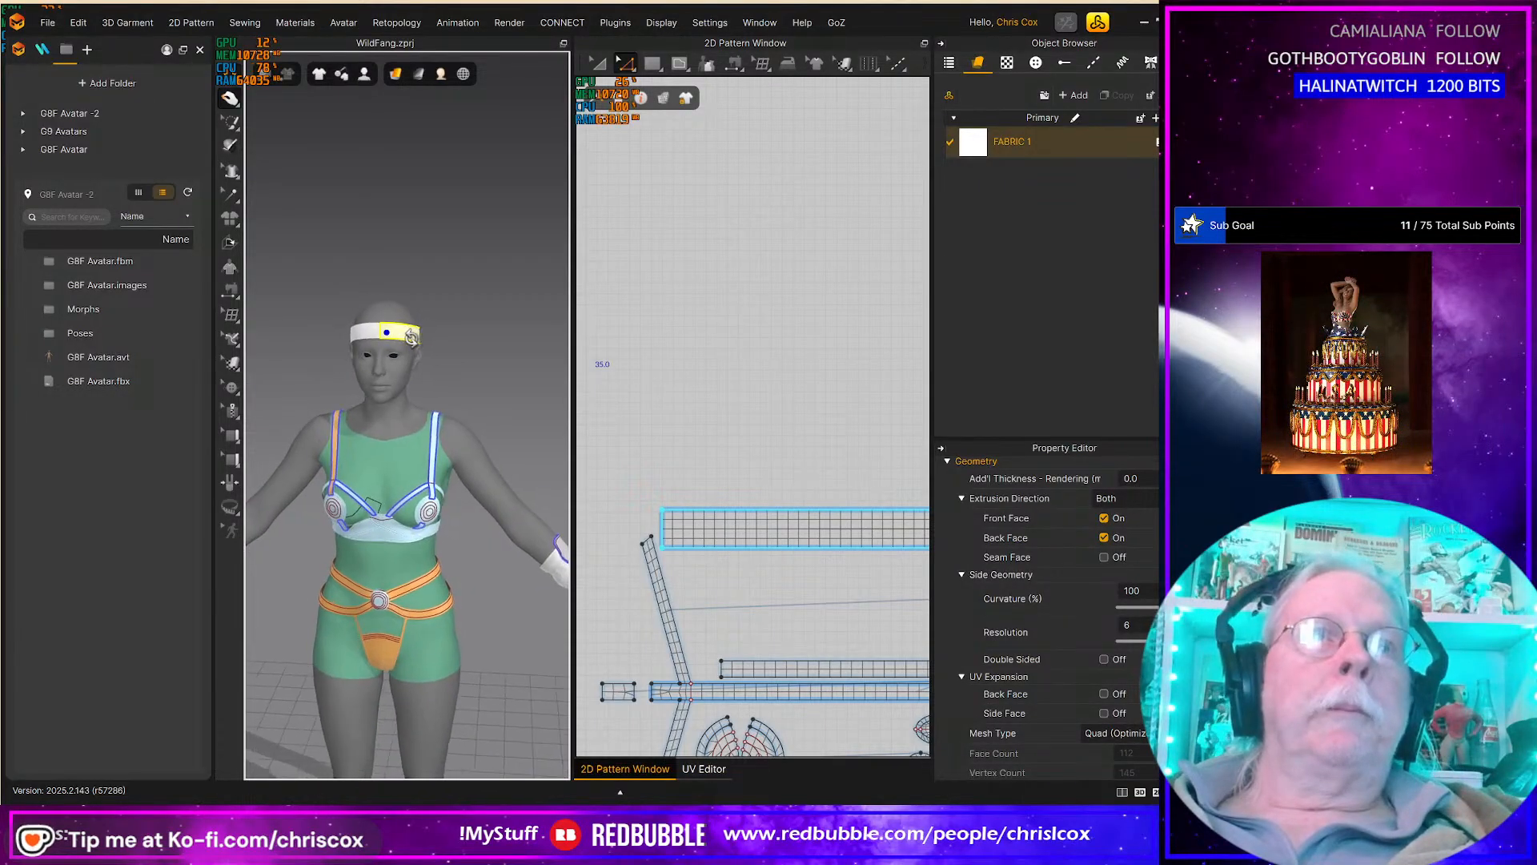
scroll(824, 546, "down", 6)
middle_click_drag(775, 514, 749, 505)
scroll(748, 505, "up", 2)
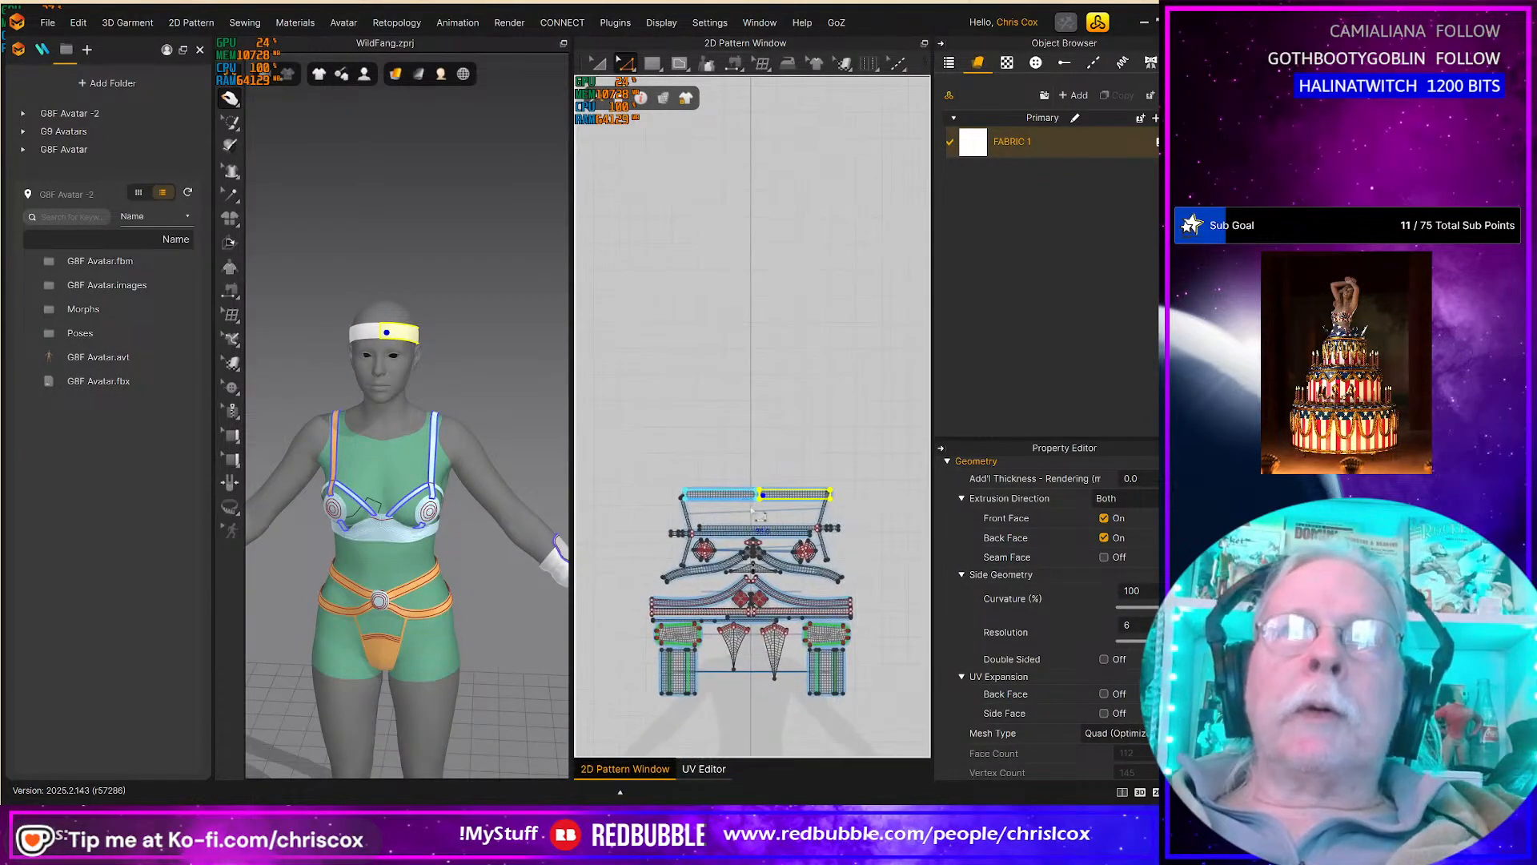
Step: Move the strap pattern pieces and long strip further left, then nudge them slightly right
scroll(756, 515, "up", 4)
scroll(820, 512, "down", 2)
middle_click_drag(819, 513, 847, 484)
left_click(618, 442)
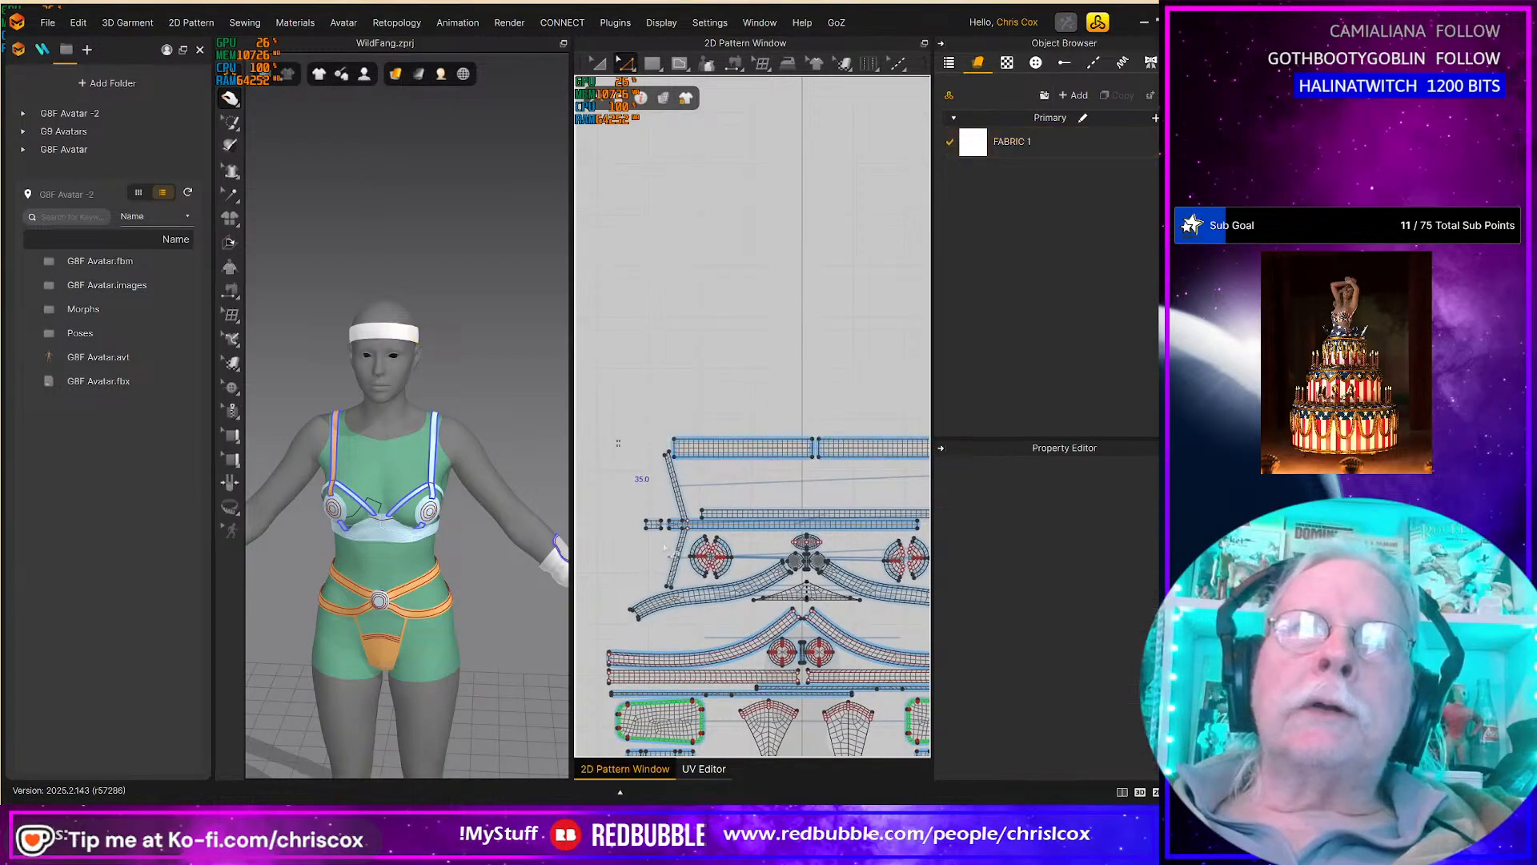
left_click_drag(674, 571, 682, 583)
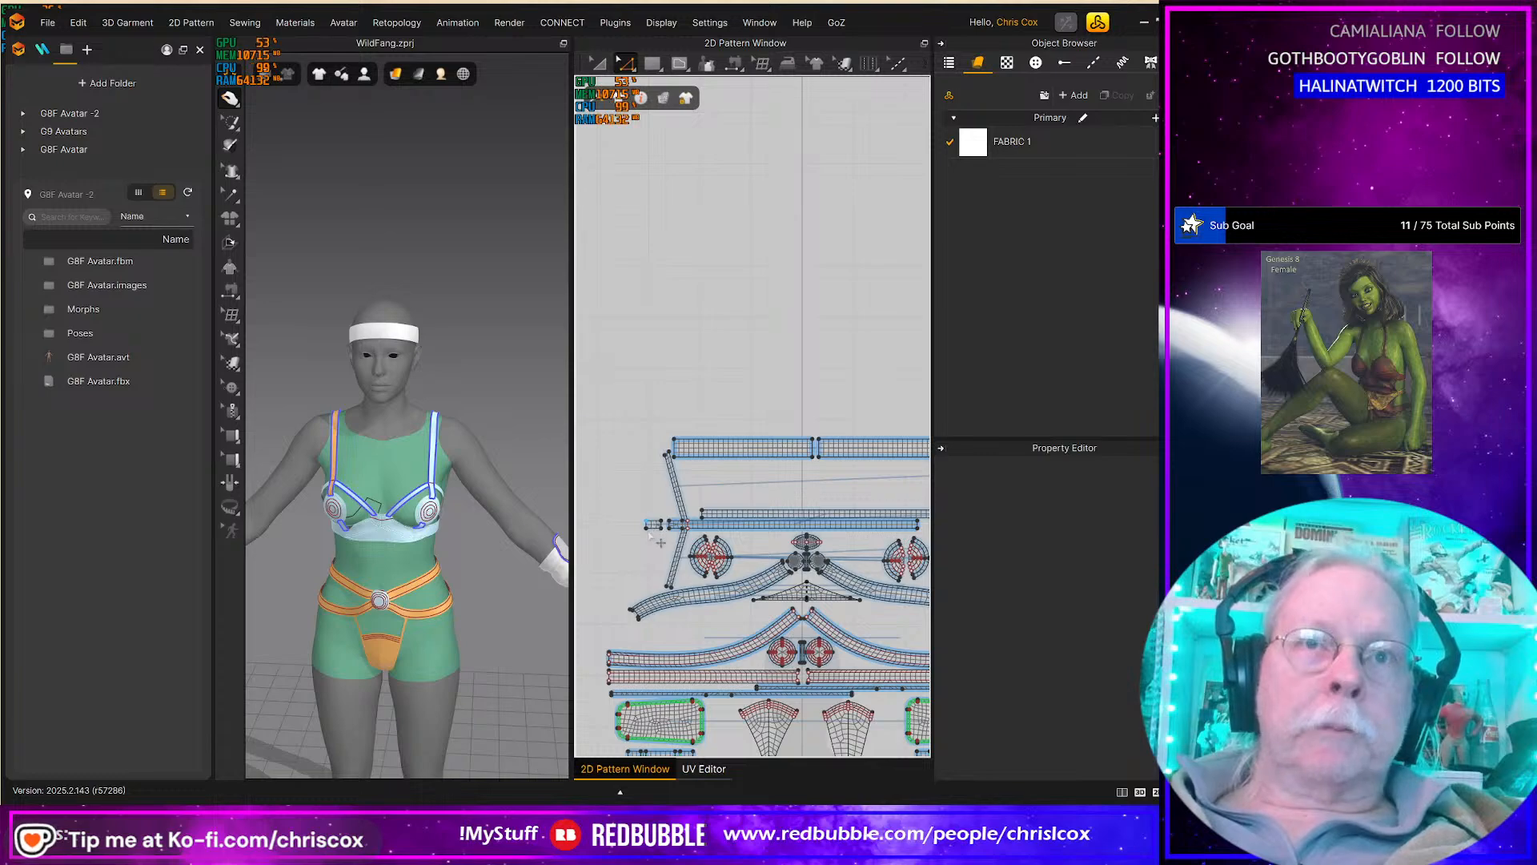
key("a")
left_click_drag(616, 435, 703, 601)
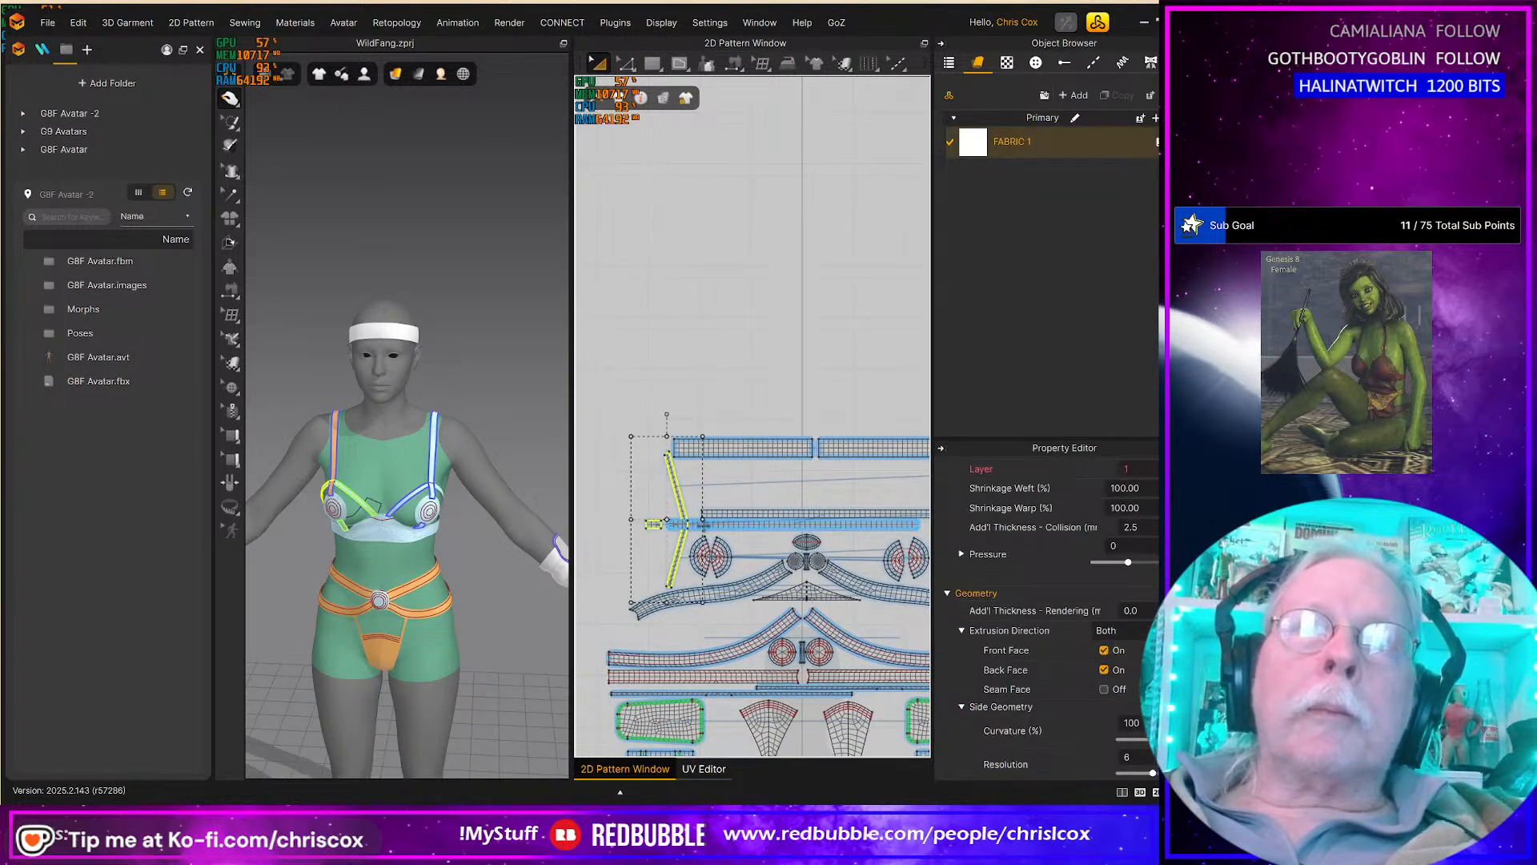
left_click(708, 524, "shift")
left_click_drag(707, 525, 674, 527)
middle_click_drag(757, 550, 652, 547)
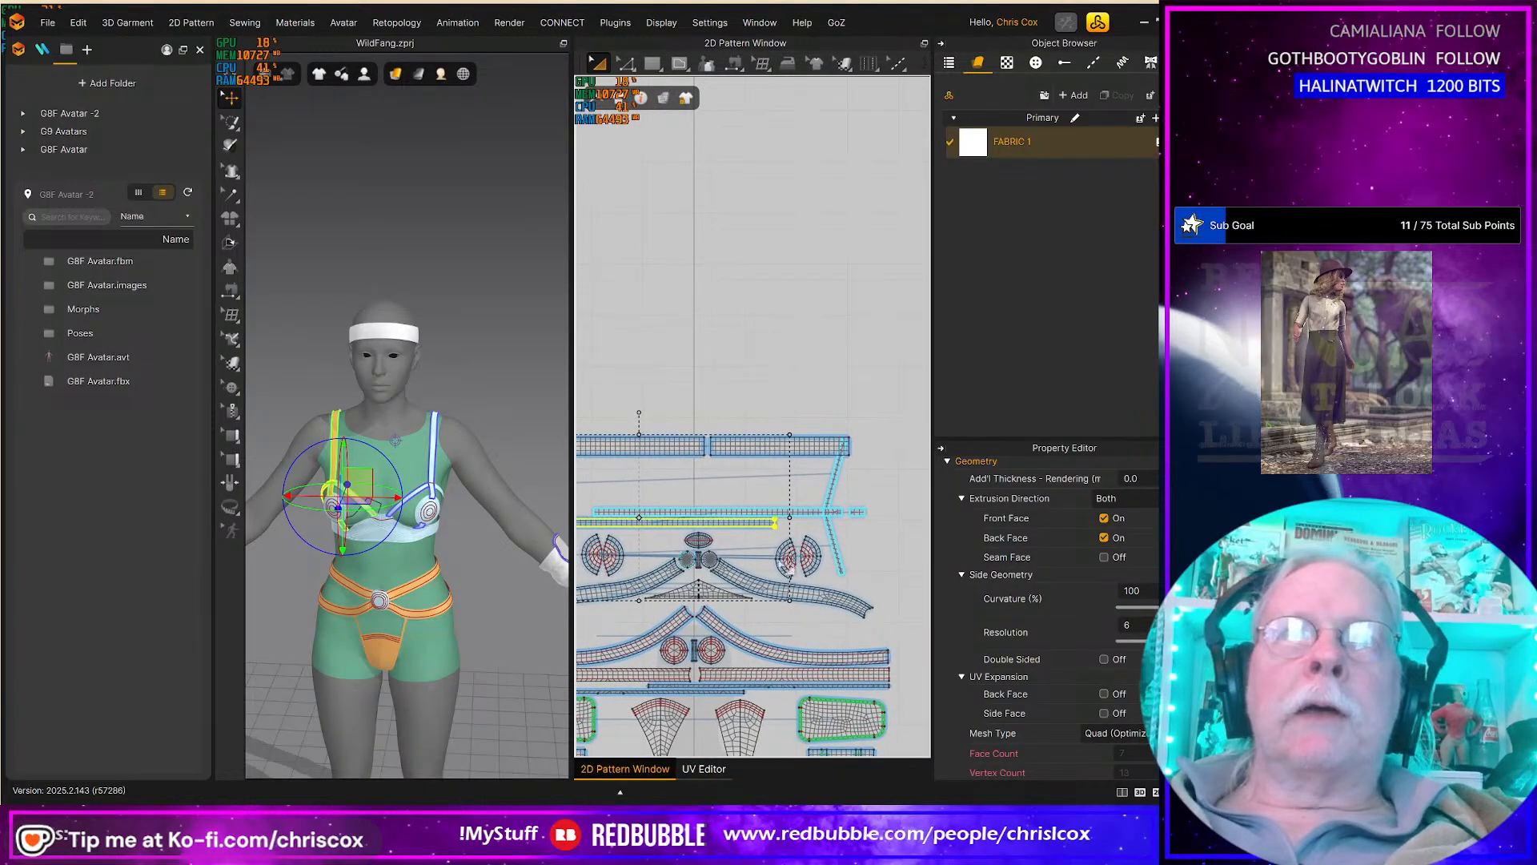
left_click_drag(885, 589, 820, 426)
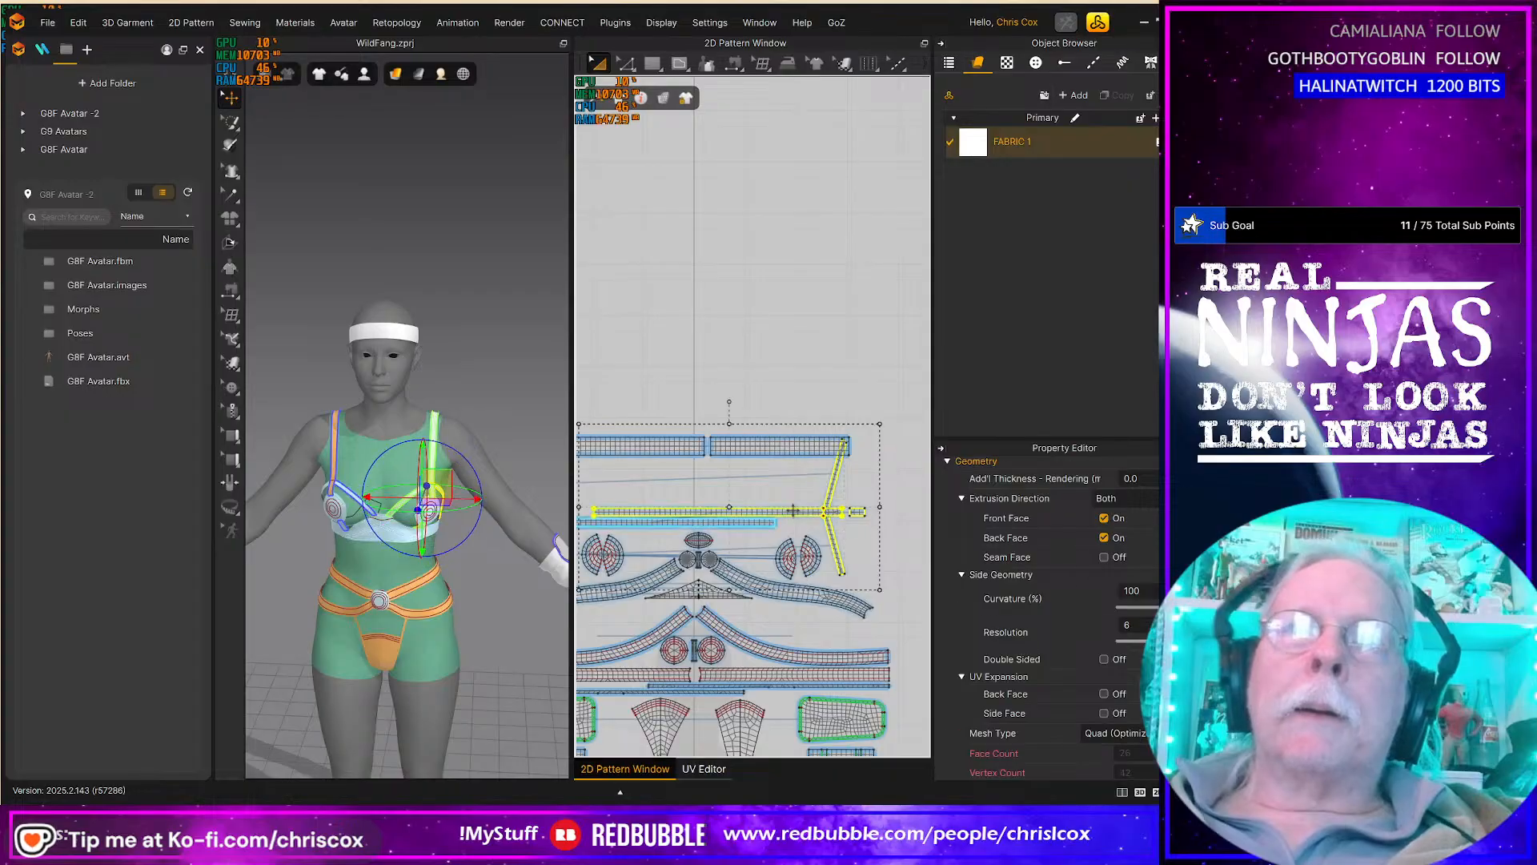
key("Right")
key("Right")
key("Right")
key("Right")
key("Right")
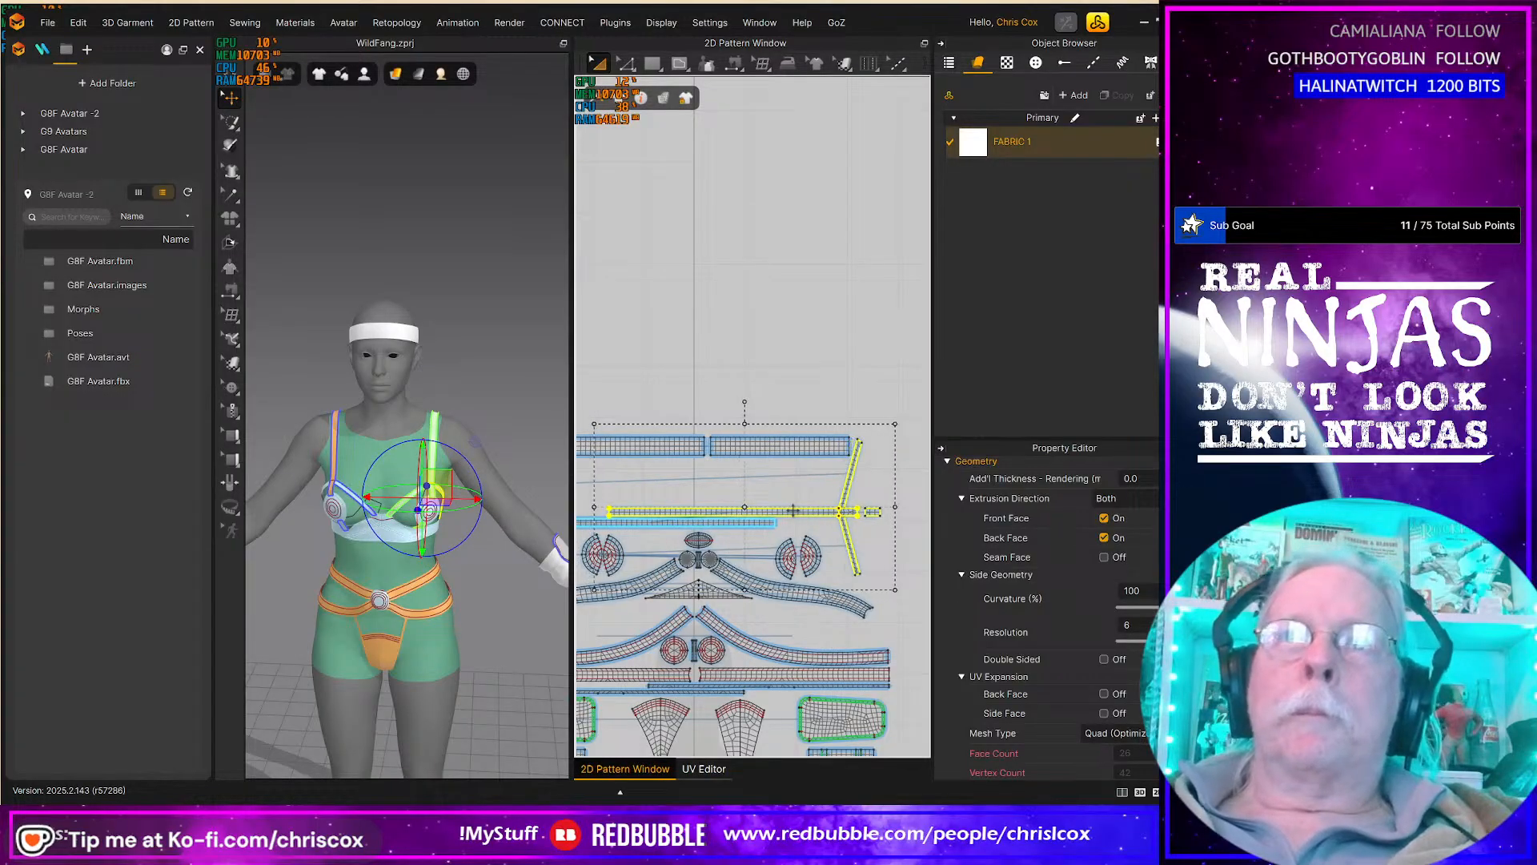
Step: Move both headband halves down and left together in the layout
middle_click_drag(724, 462, 818, 462)
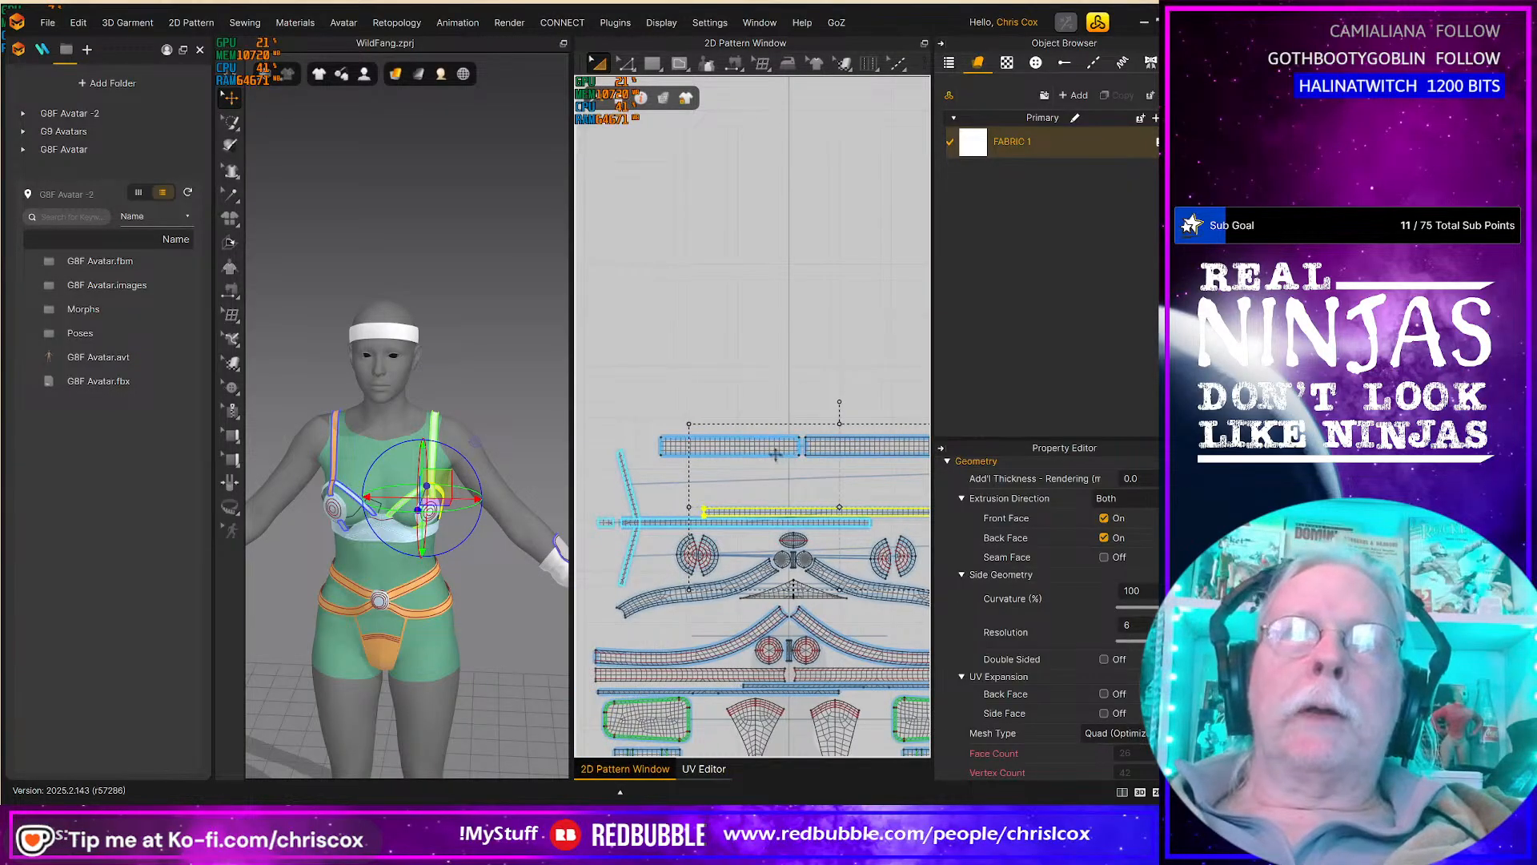
left_click(776, 453)
left_click_drag(852, 440, 837, 470, "shift")
scroll(837, 470, "up", 4)
Step: Merge the two headband halves along their seam line into one piece
key("z")
right_click(728, 480)
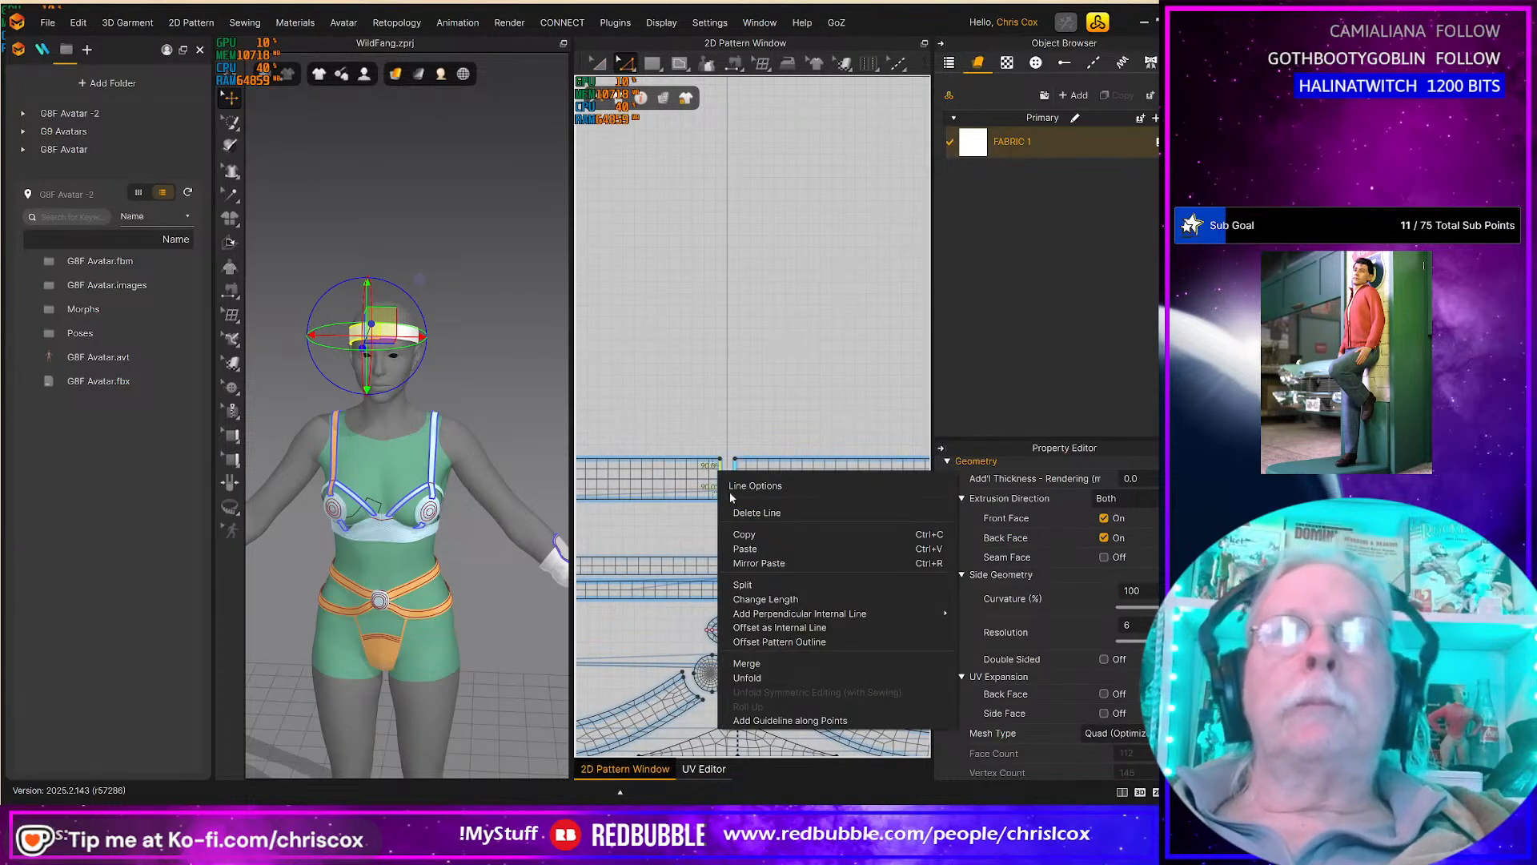
left_click(763, 666)
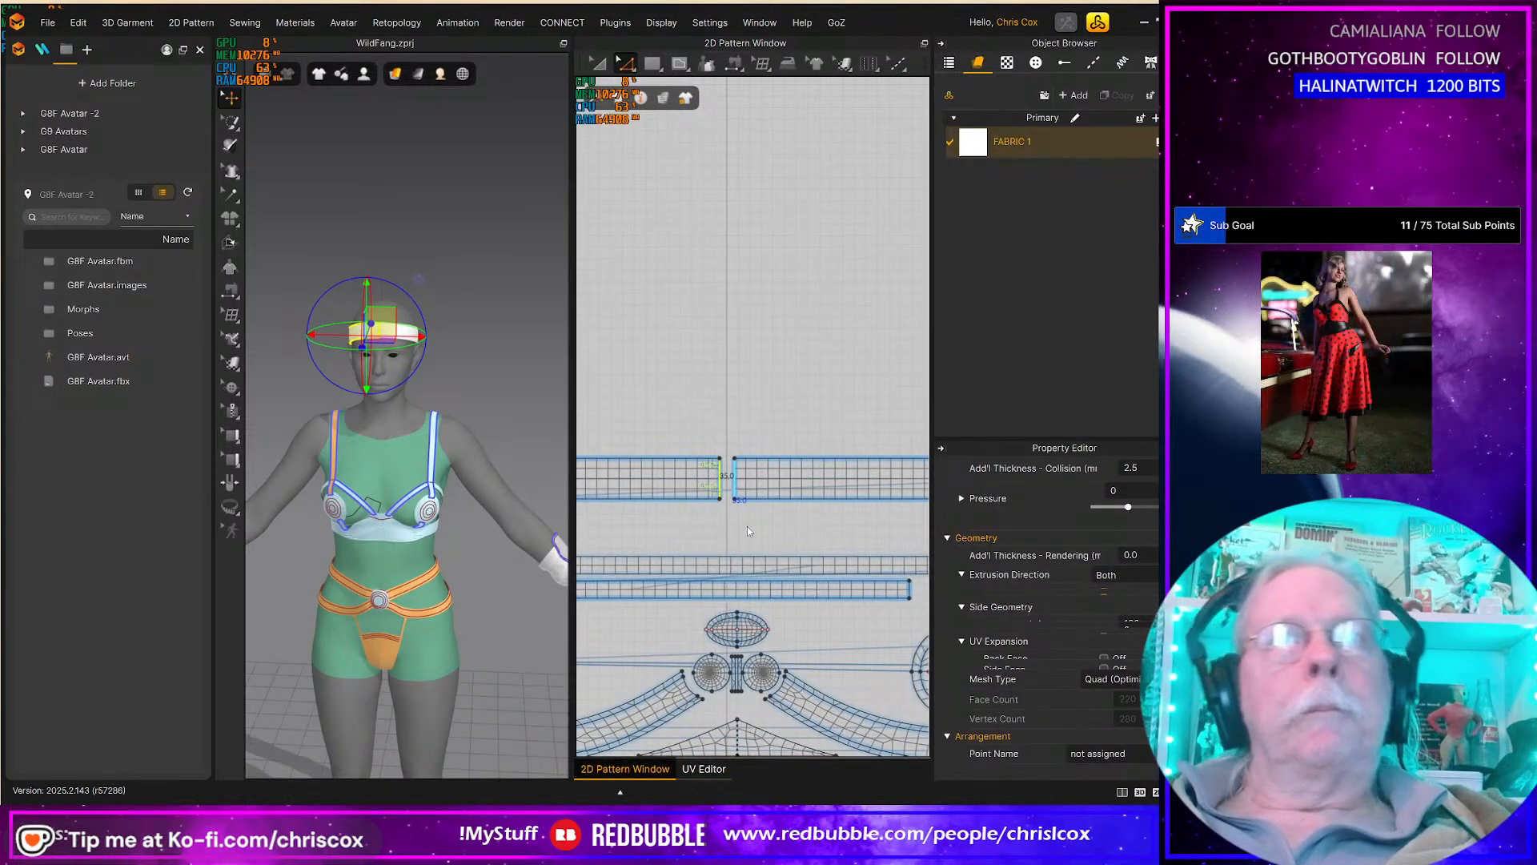
scroll(724, 517, "up", 2)
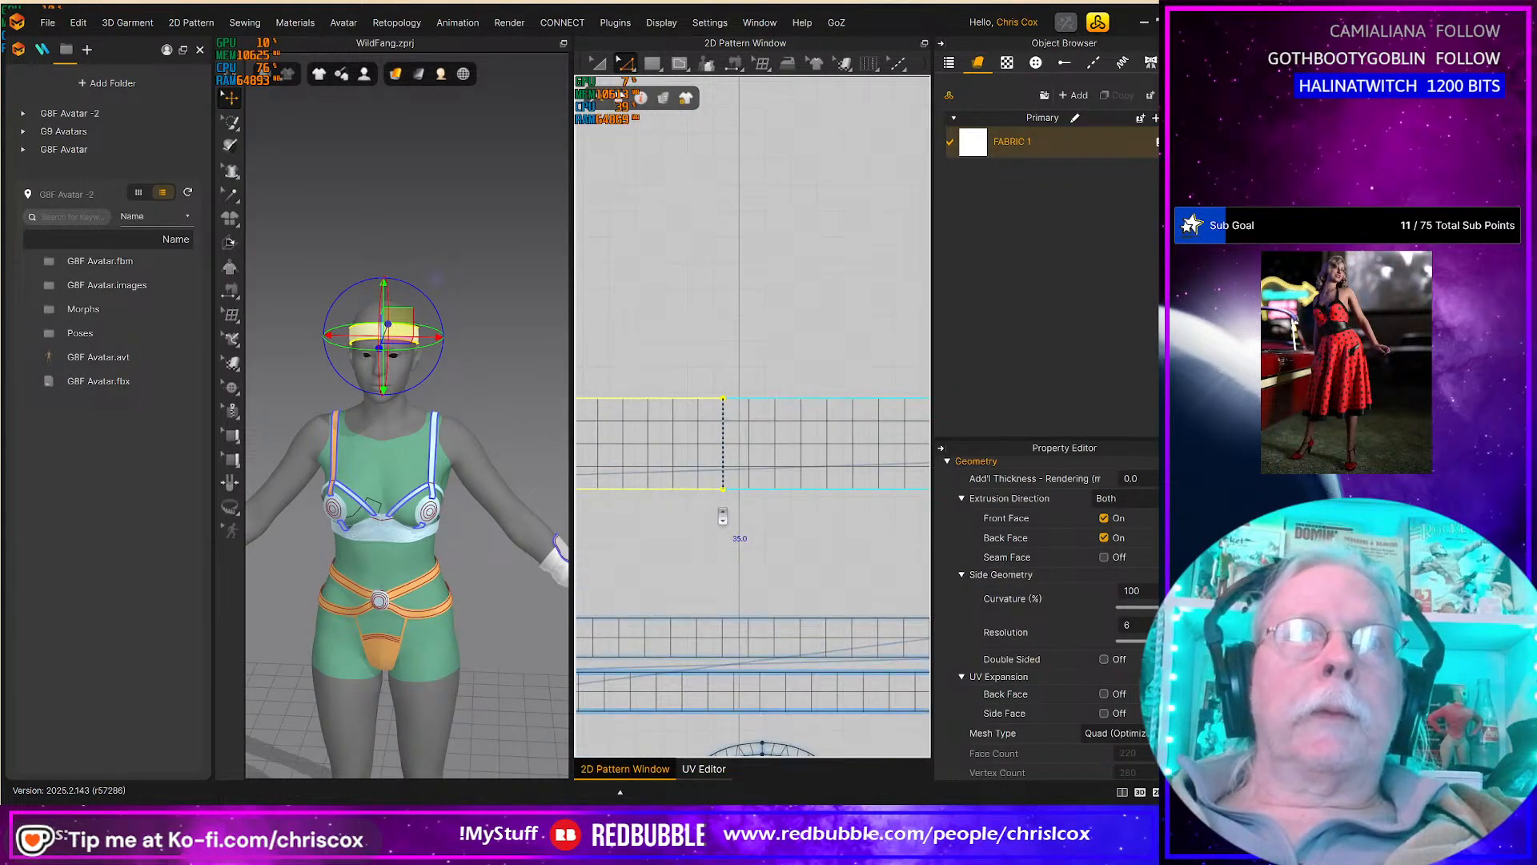
middle_click_drag(738, 520, 772, 539)
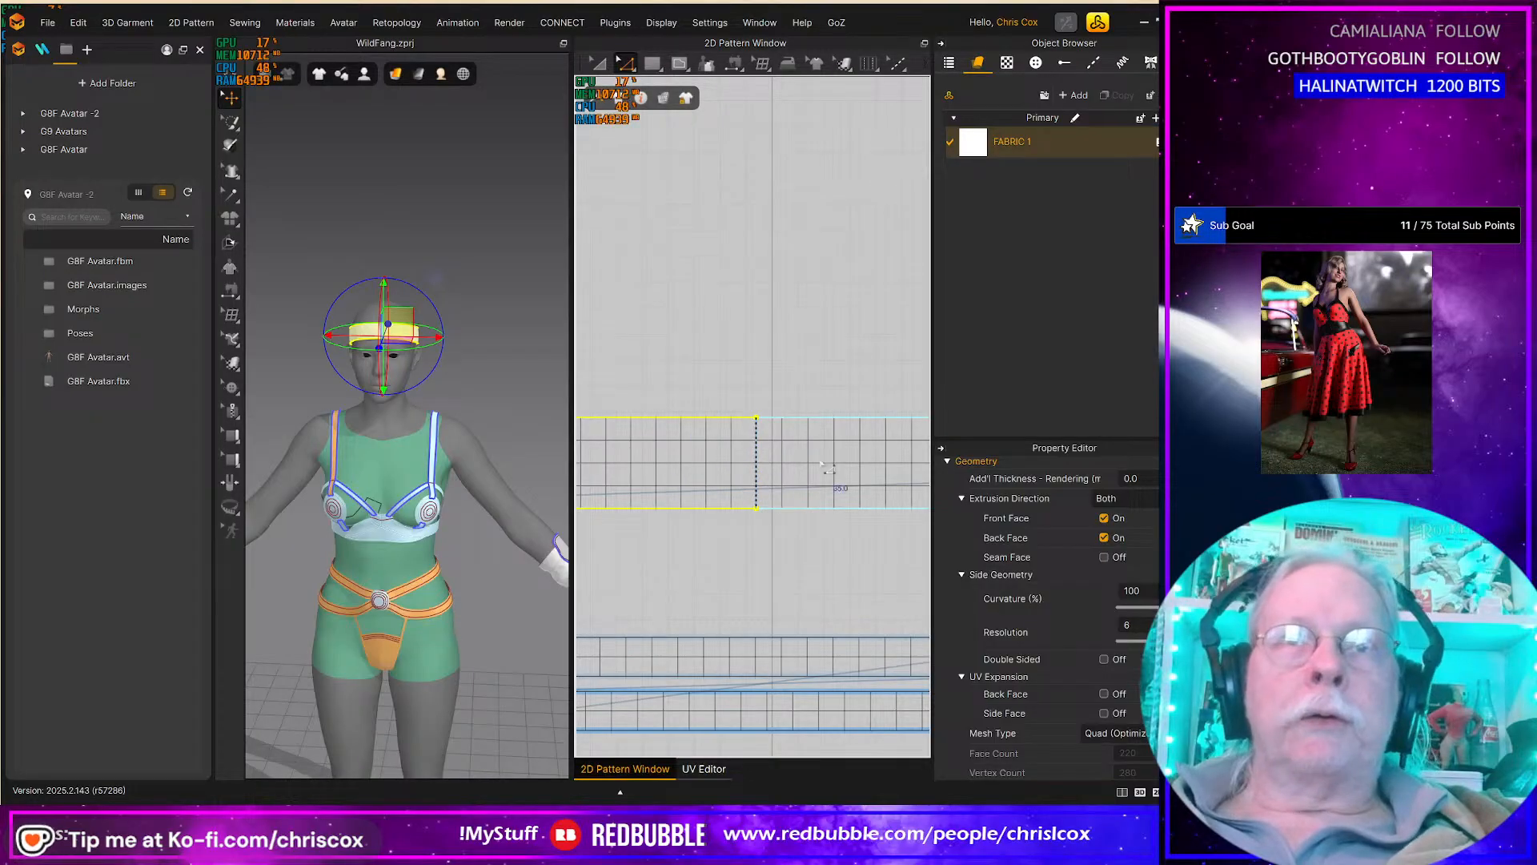
key("a")
left_click(743, 462)
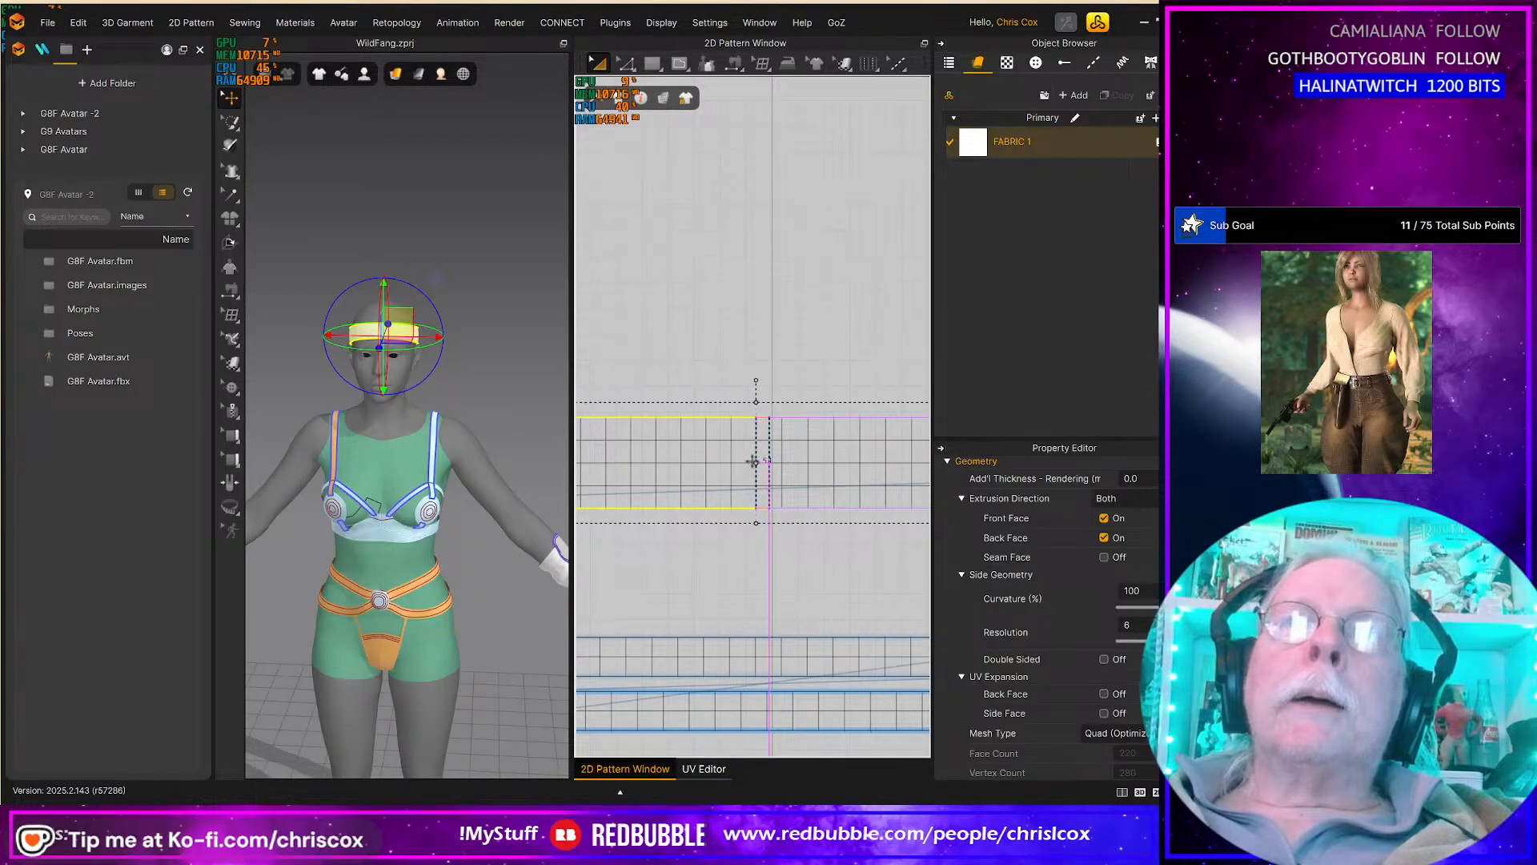
scroll(754, 461, "up", 5)
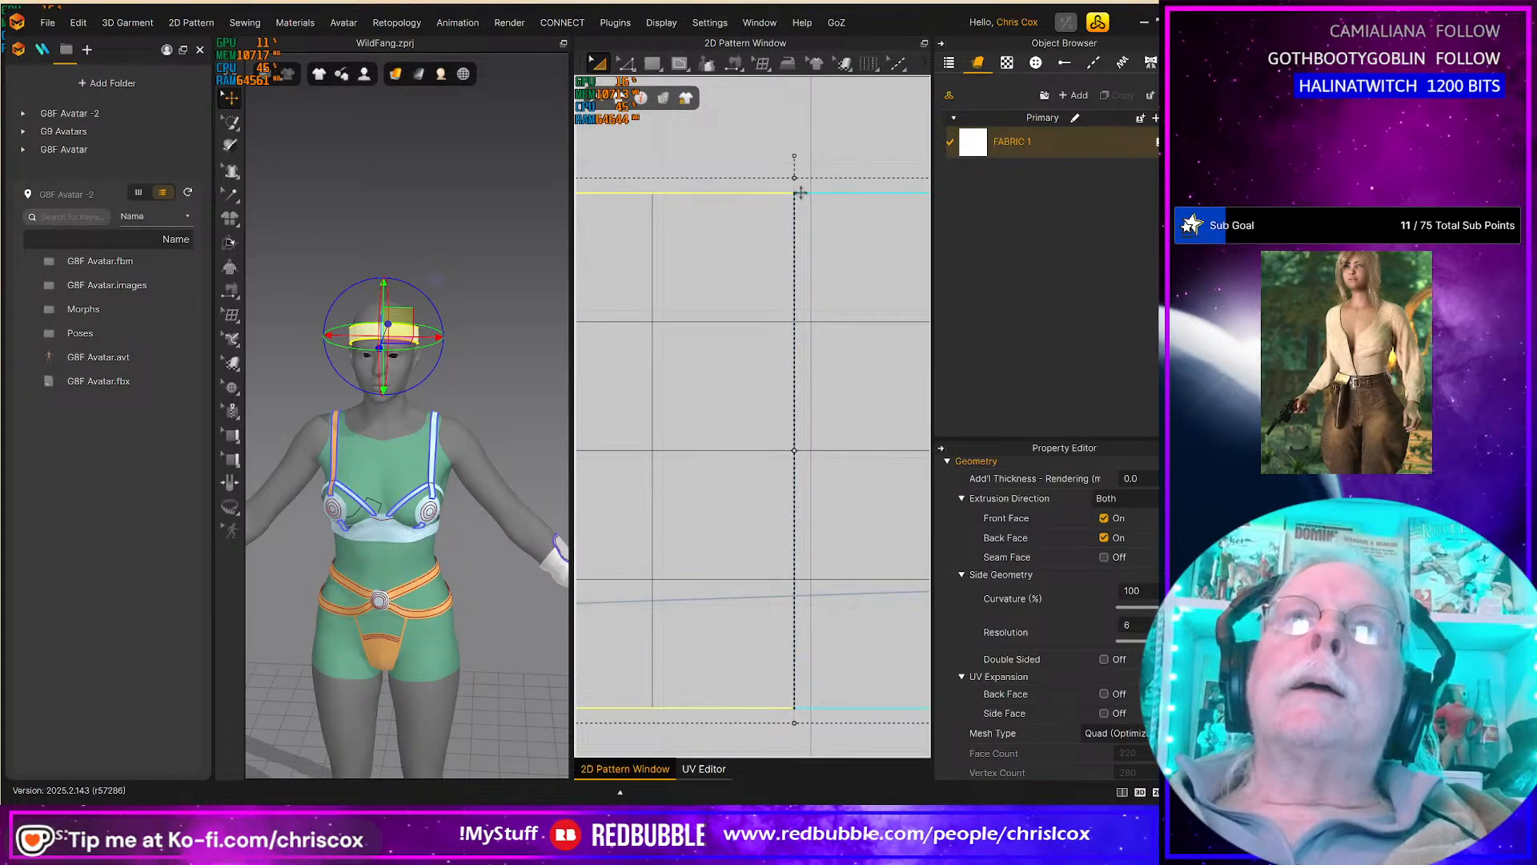
scroll(825, 349, "down", 2)
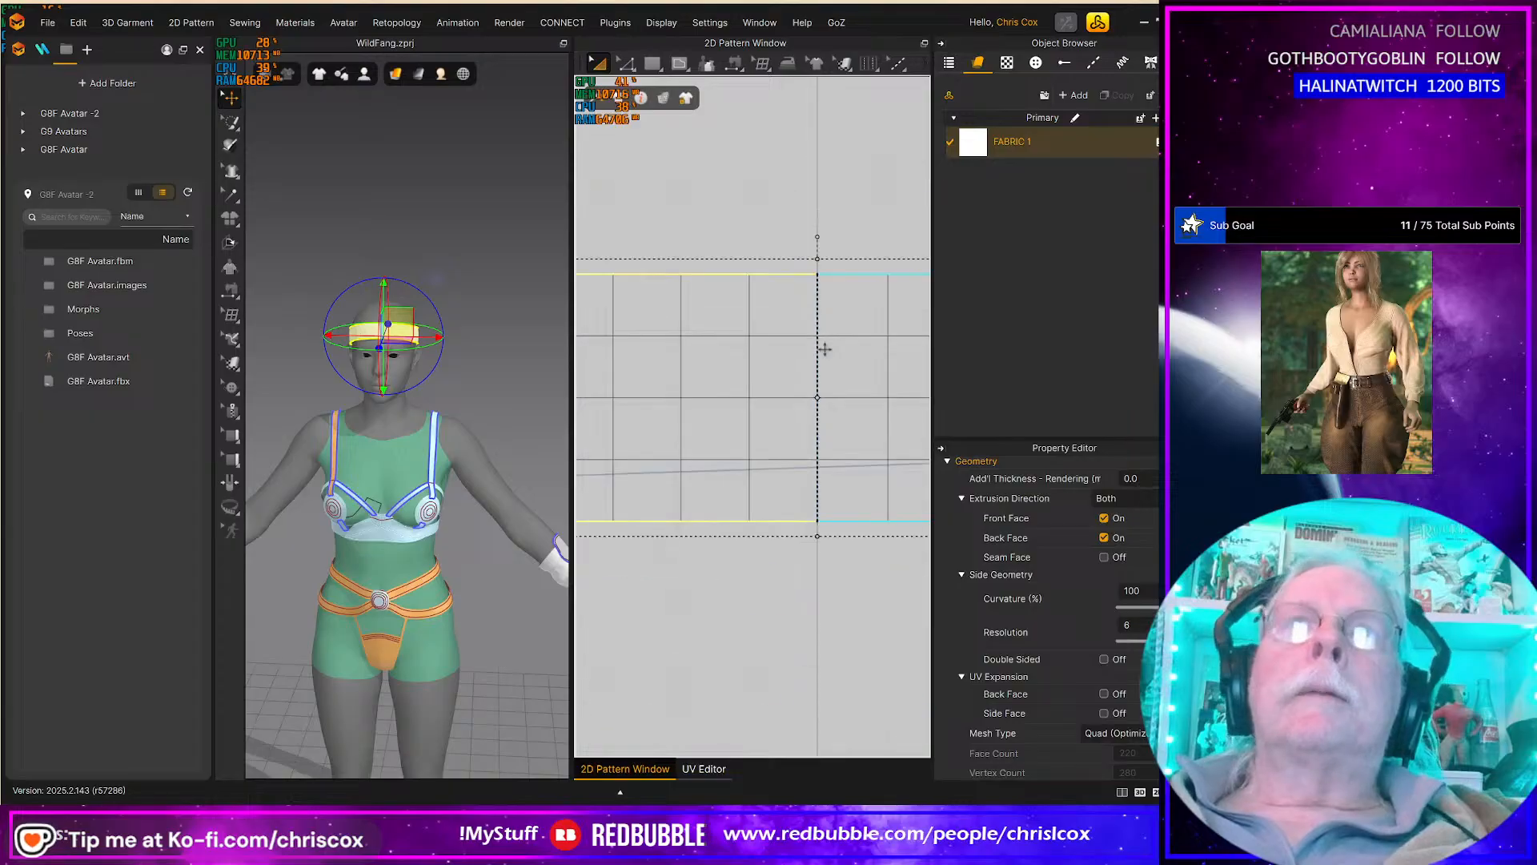
scroll(825, 349, "down", 4)
scroll(818, 385, "down", 1)
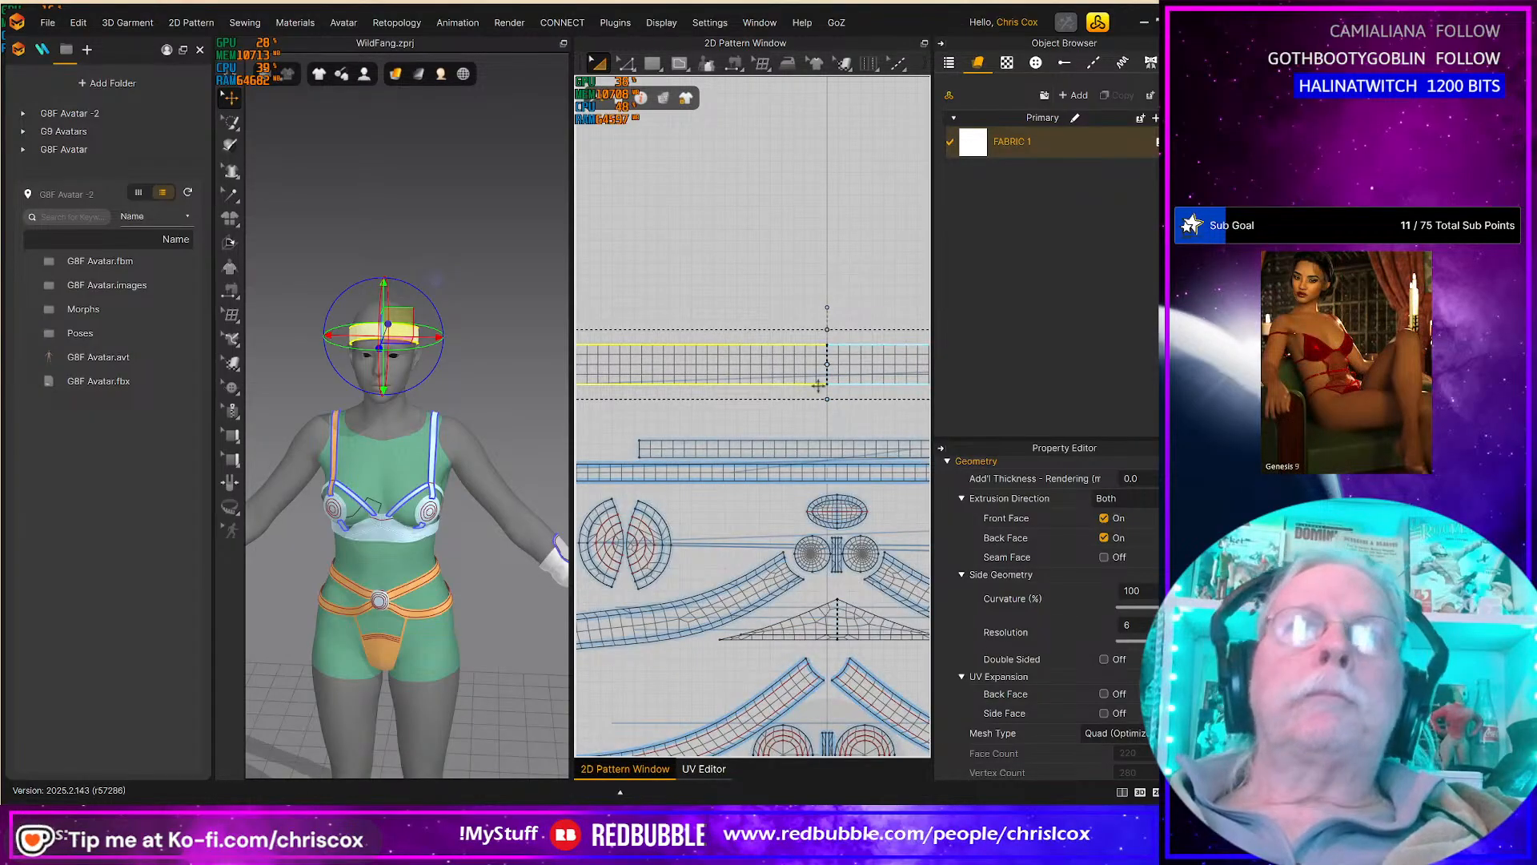
scroll(781, 396, "down", 1)
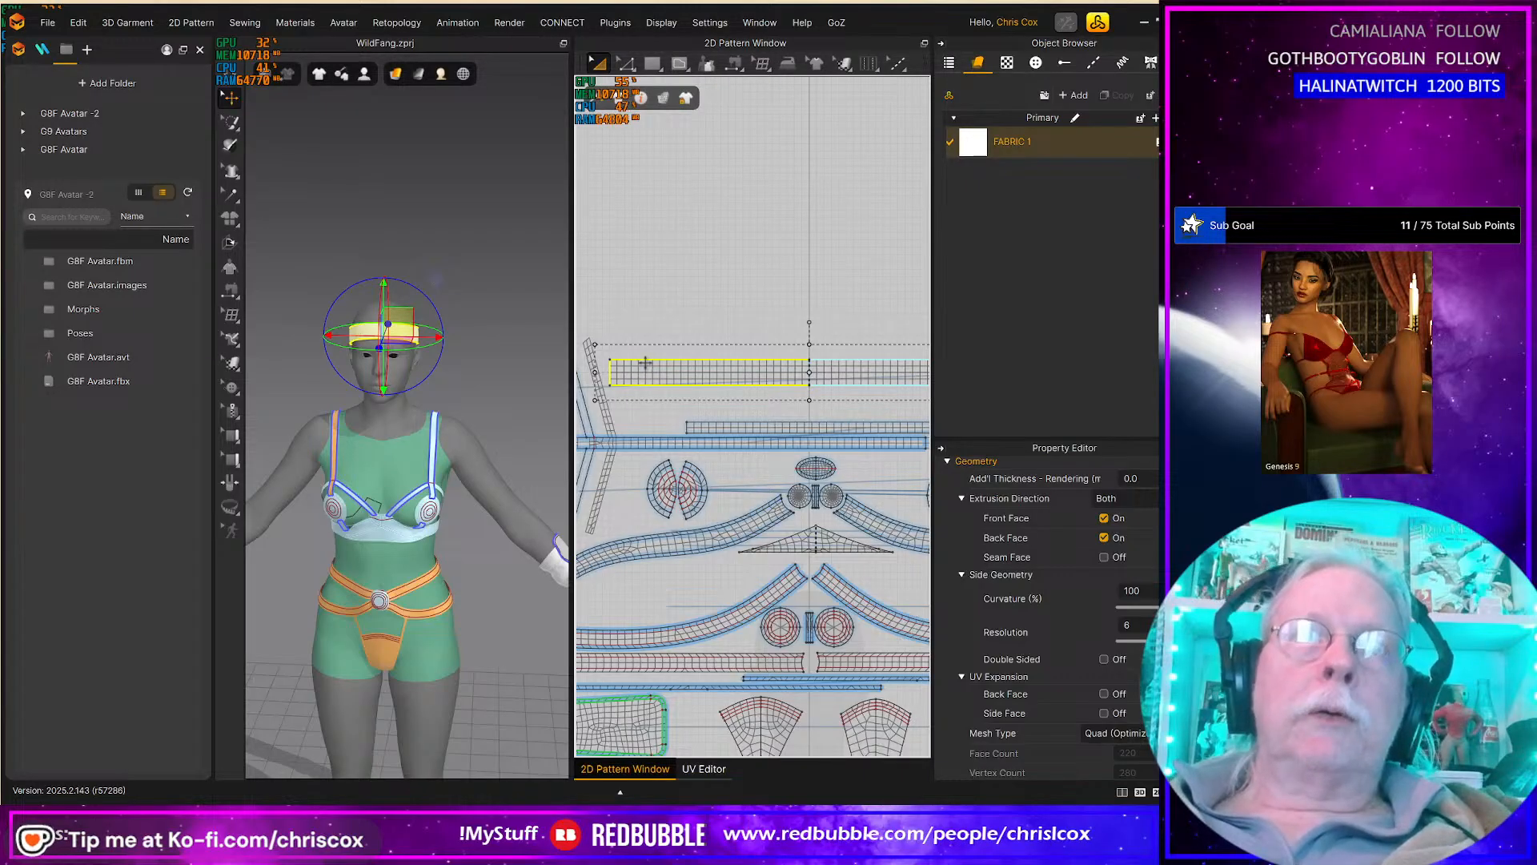
Step: Offset a curved internal line along the band: 540 mm long, 17.5 mm from the edge
key("z")
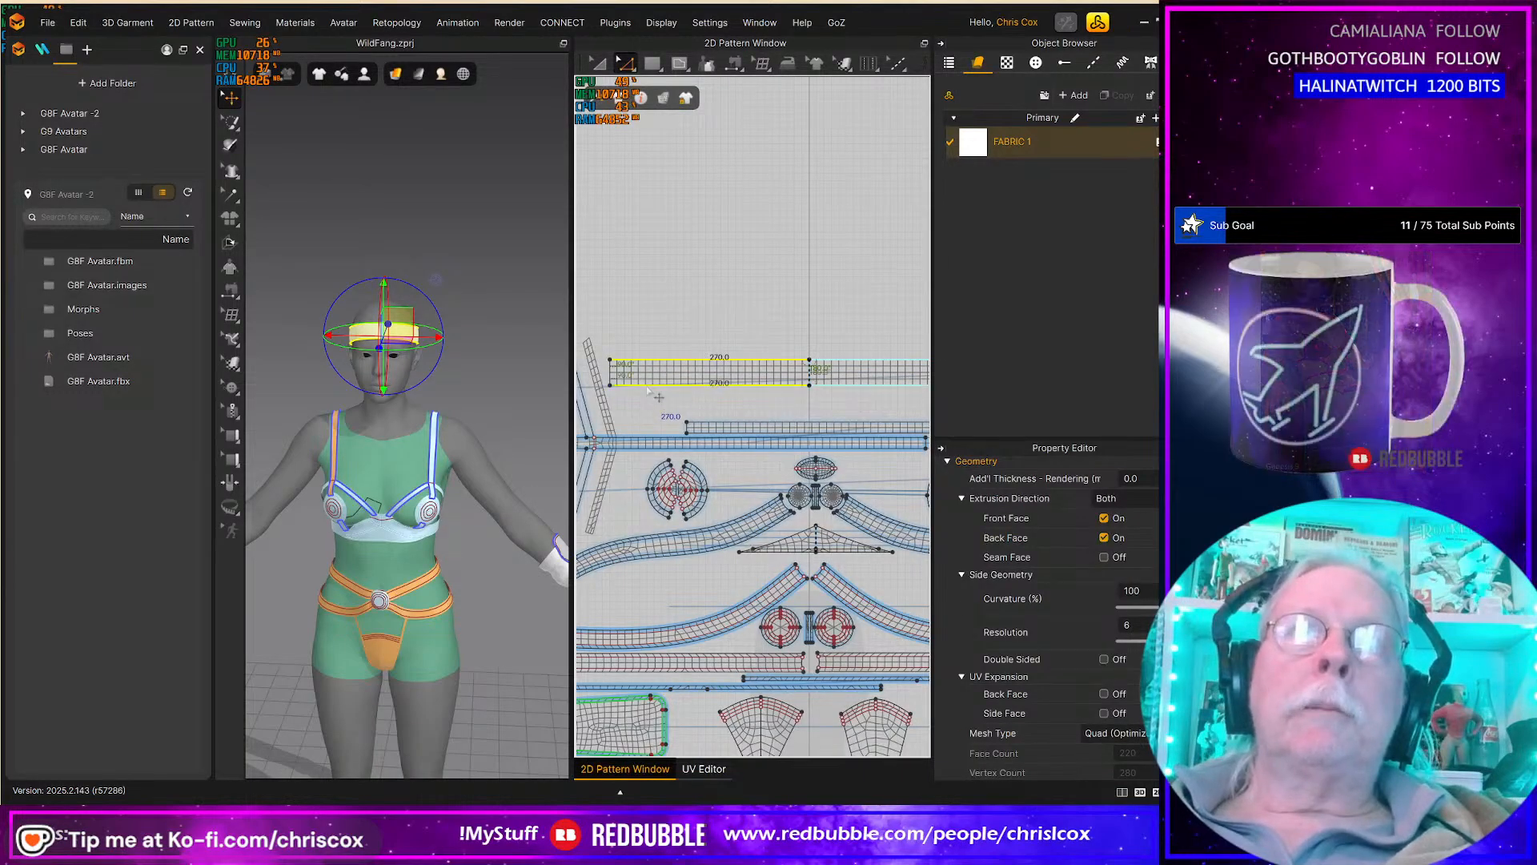
right_click(648, 390)
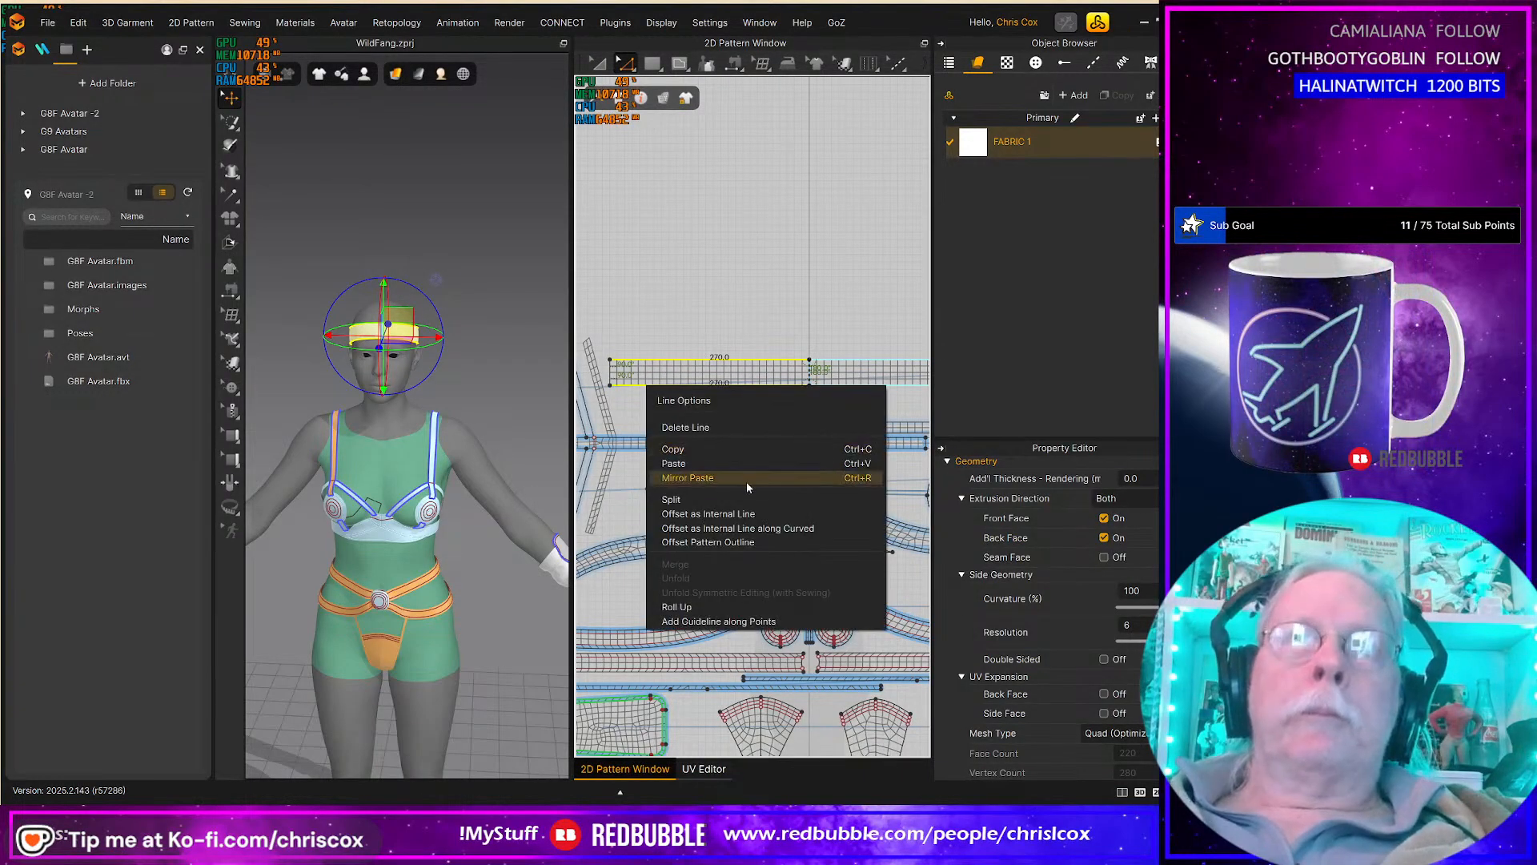
left_click(726, 532)
left_click(561, 487)
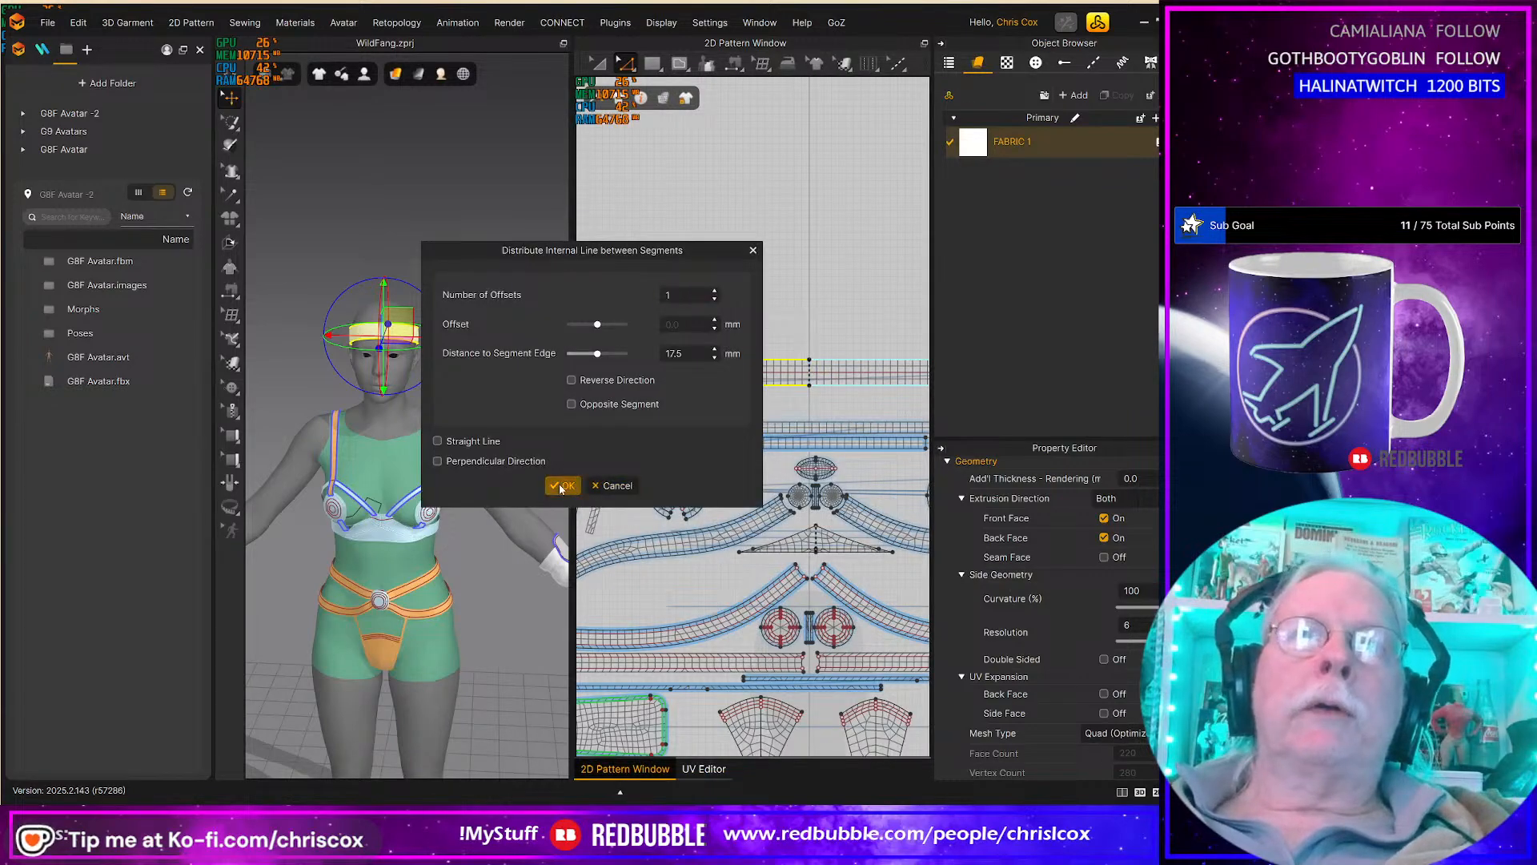
left_click(749, 386)
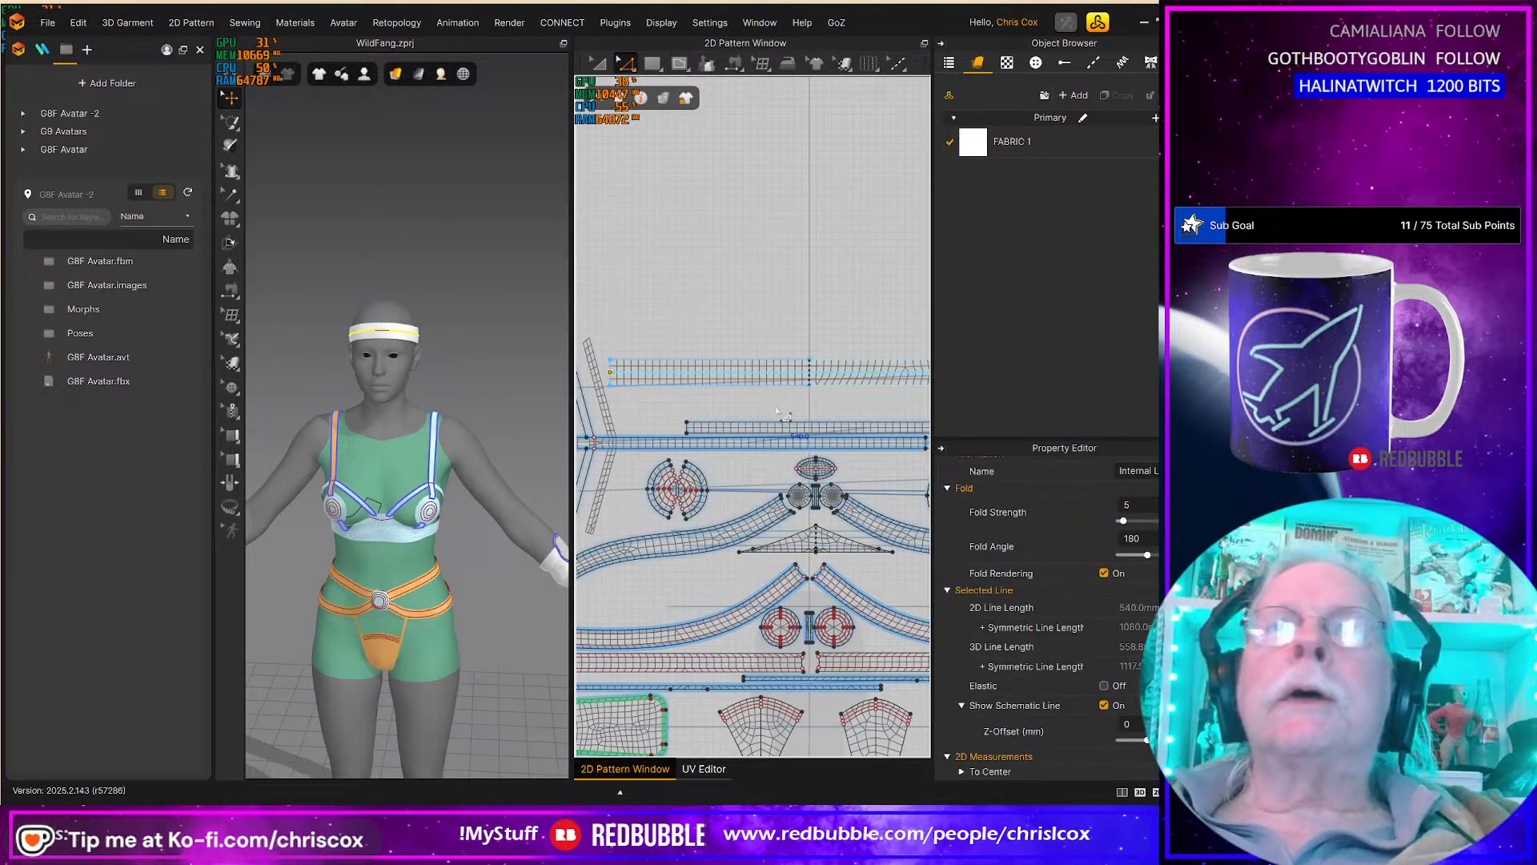
scroll(779, 414, "up", 4)
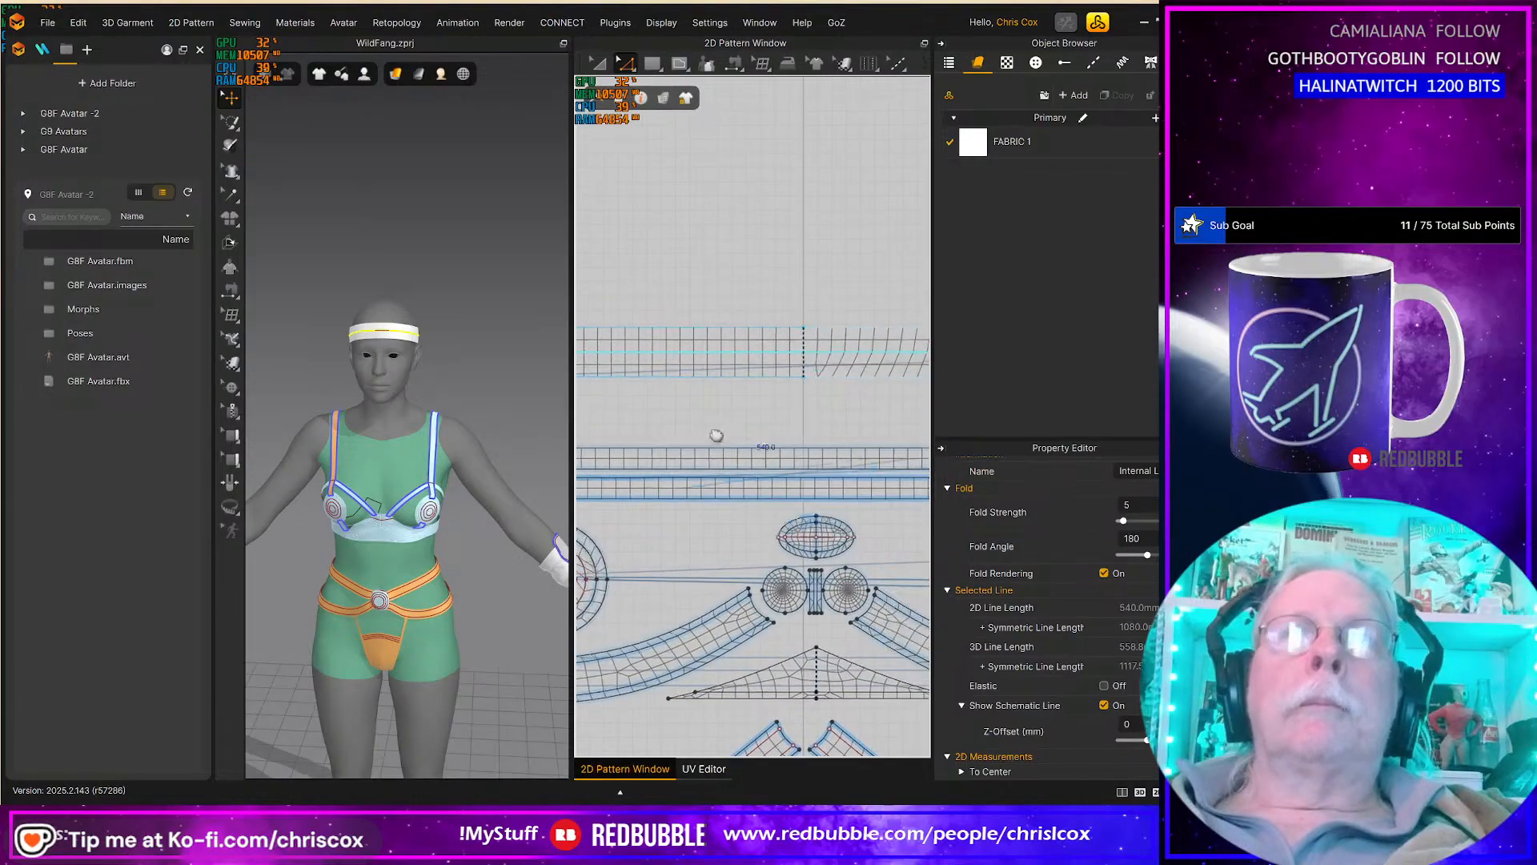
middle_click_drag(737, 425, 634, 466)
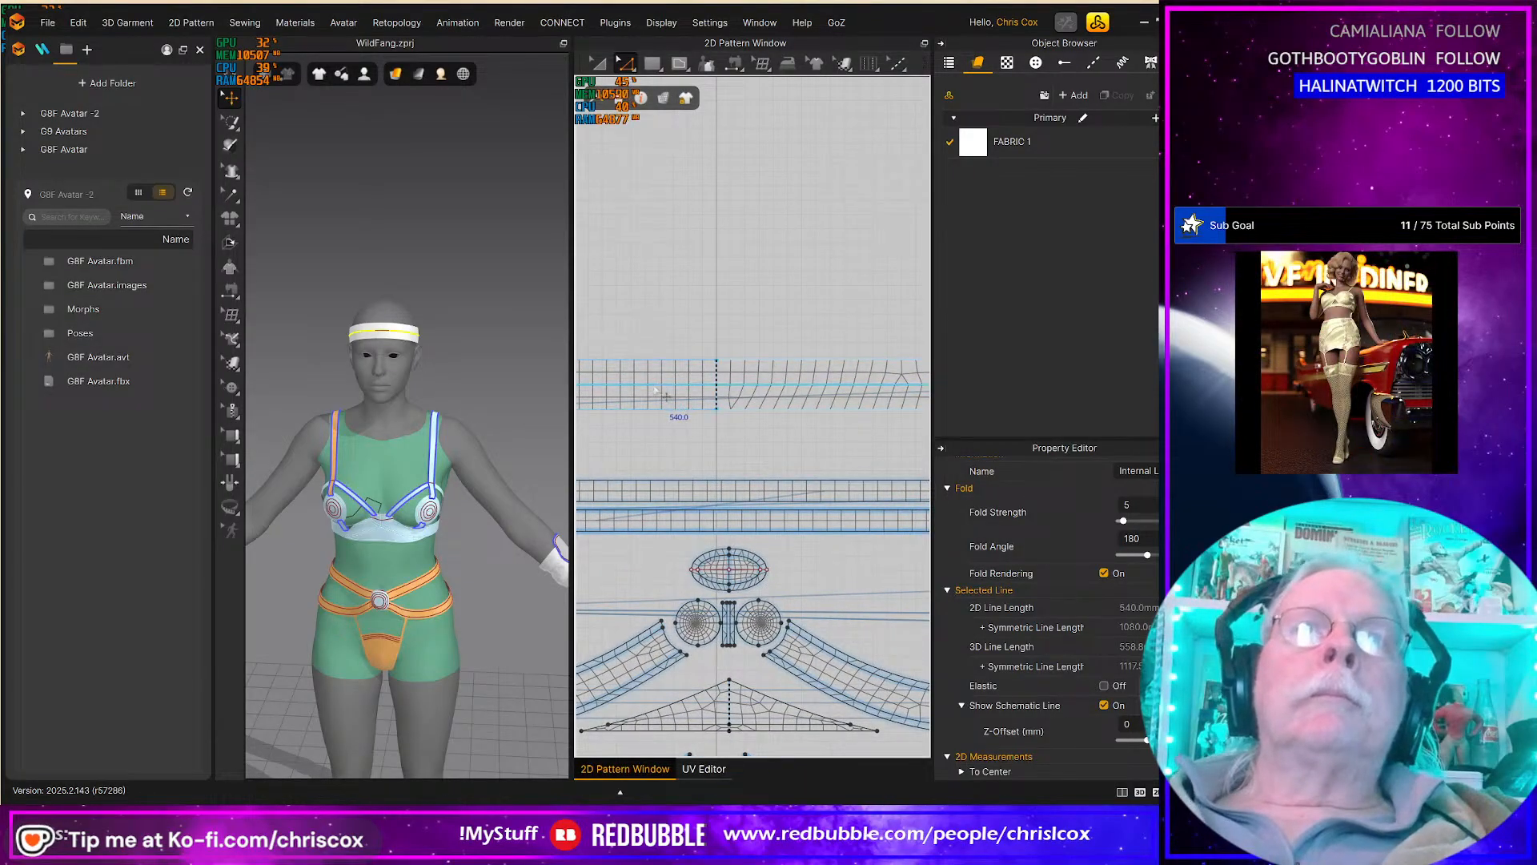
right_click(653, 388)
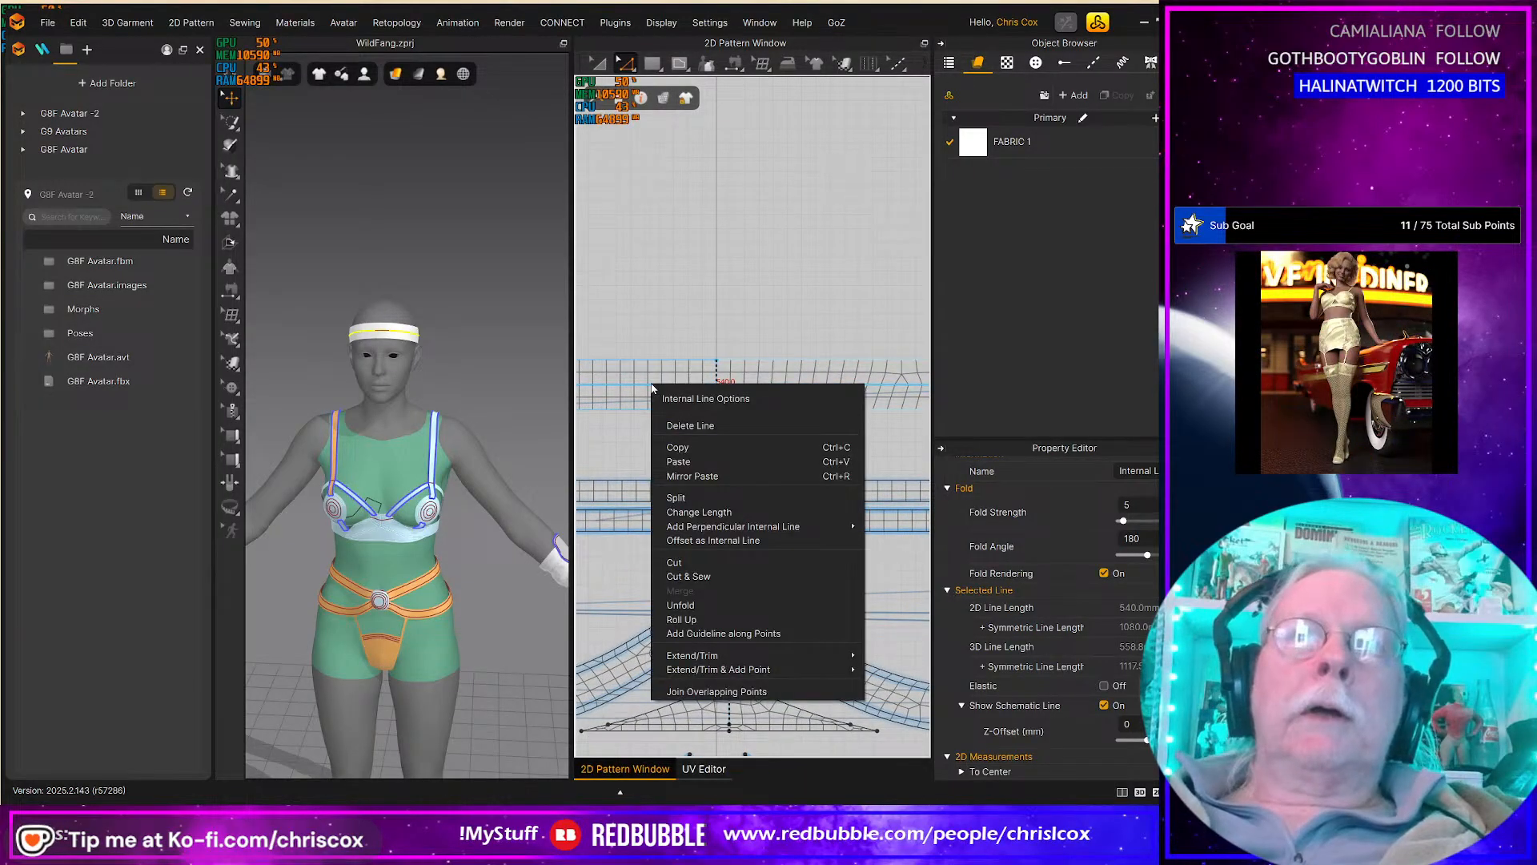
left_click(737, 221)
left_click(680, 63)
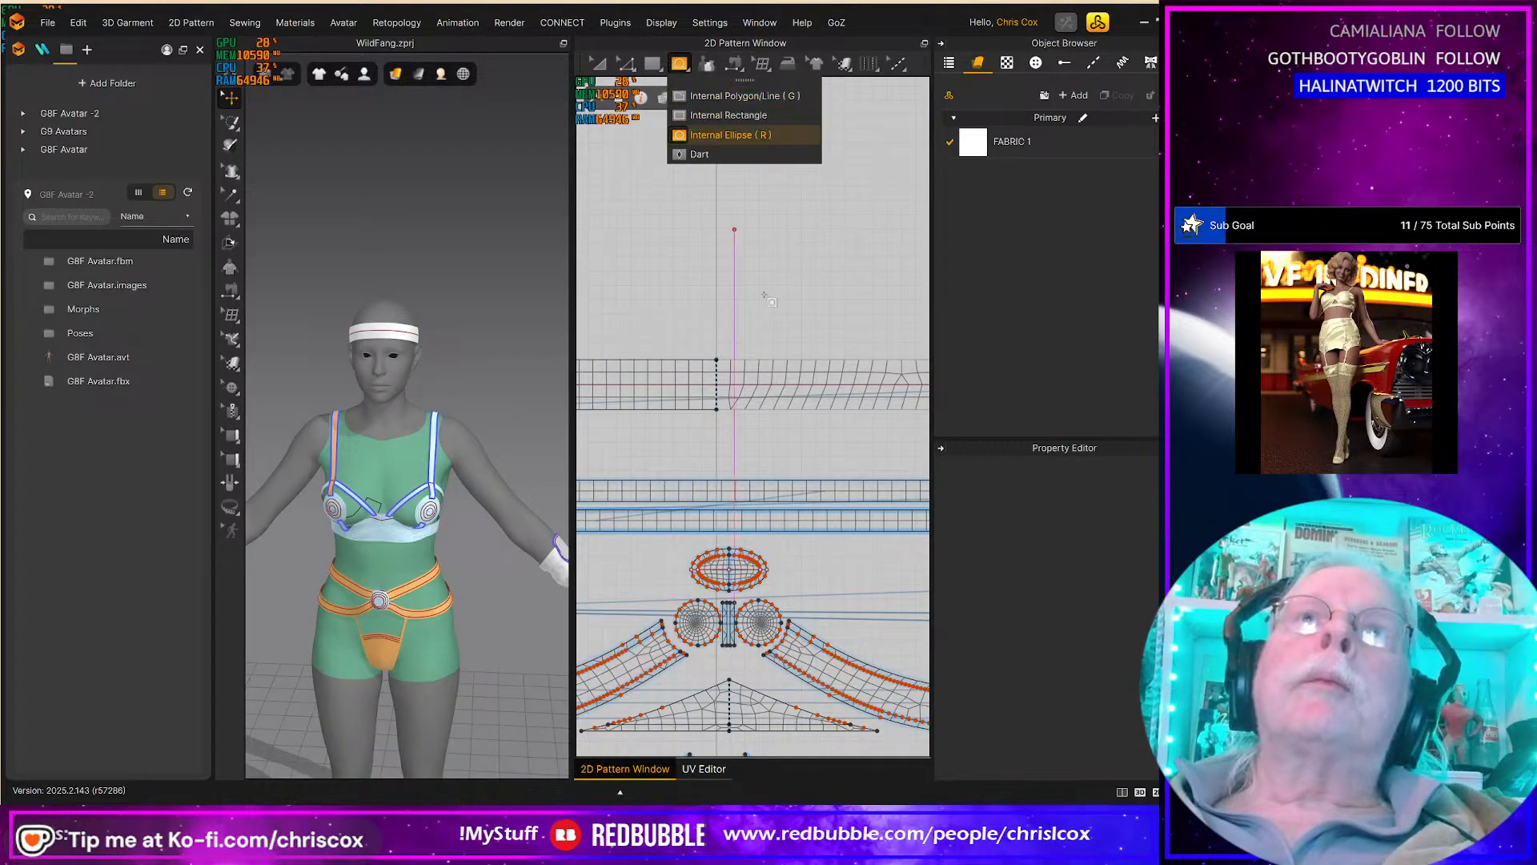
Step: Try placing an internal ellipse and circle on the headband, then undo both
left_click(721, 134)
scroll(723, 422, "up", 3)
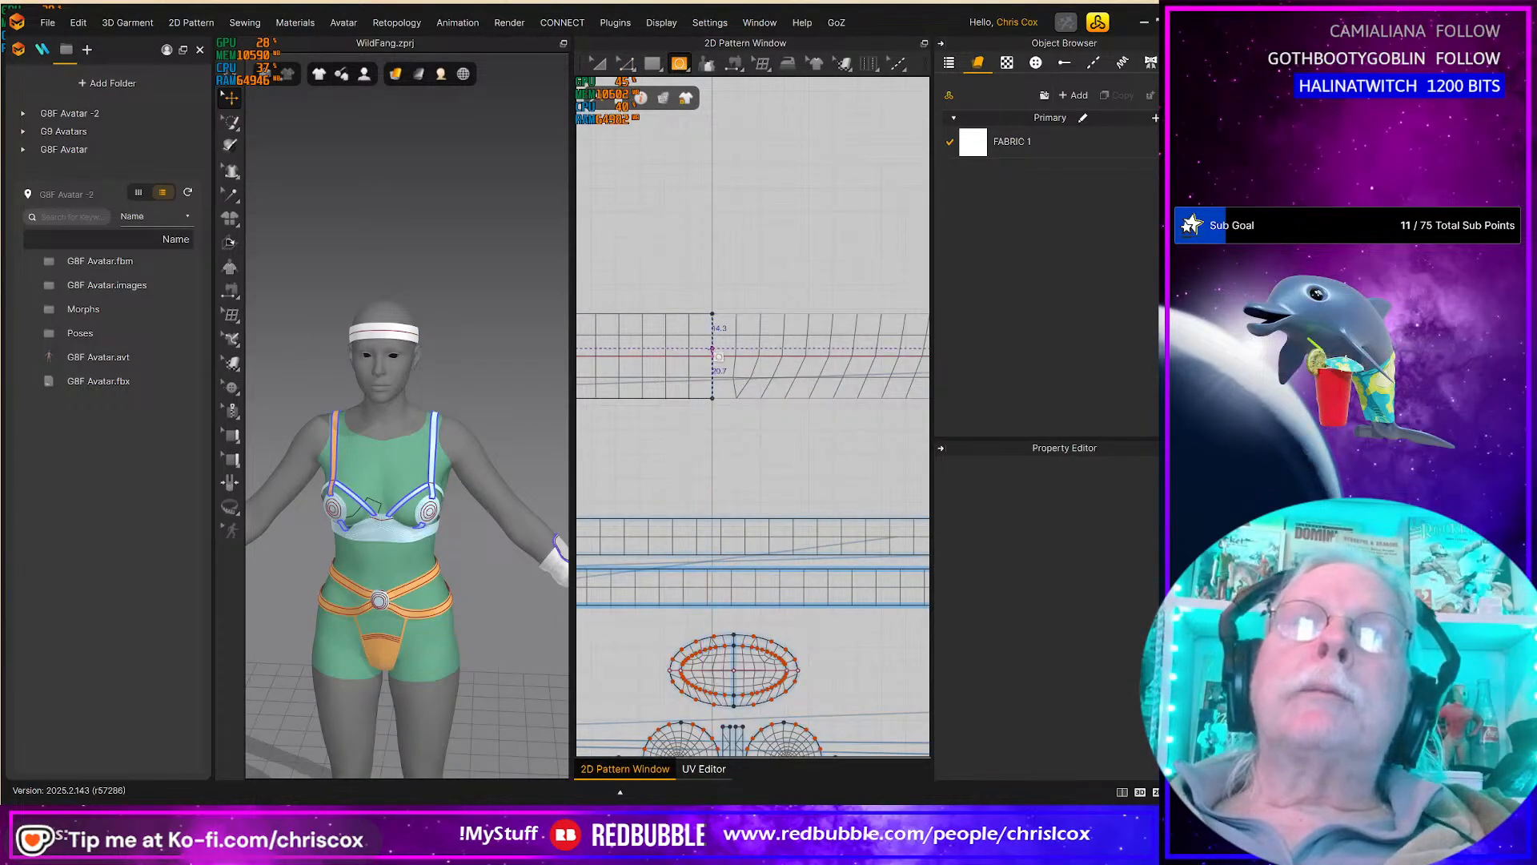
left_click(735, 381)
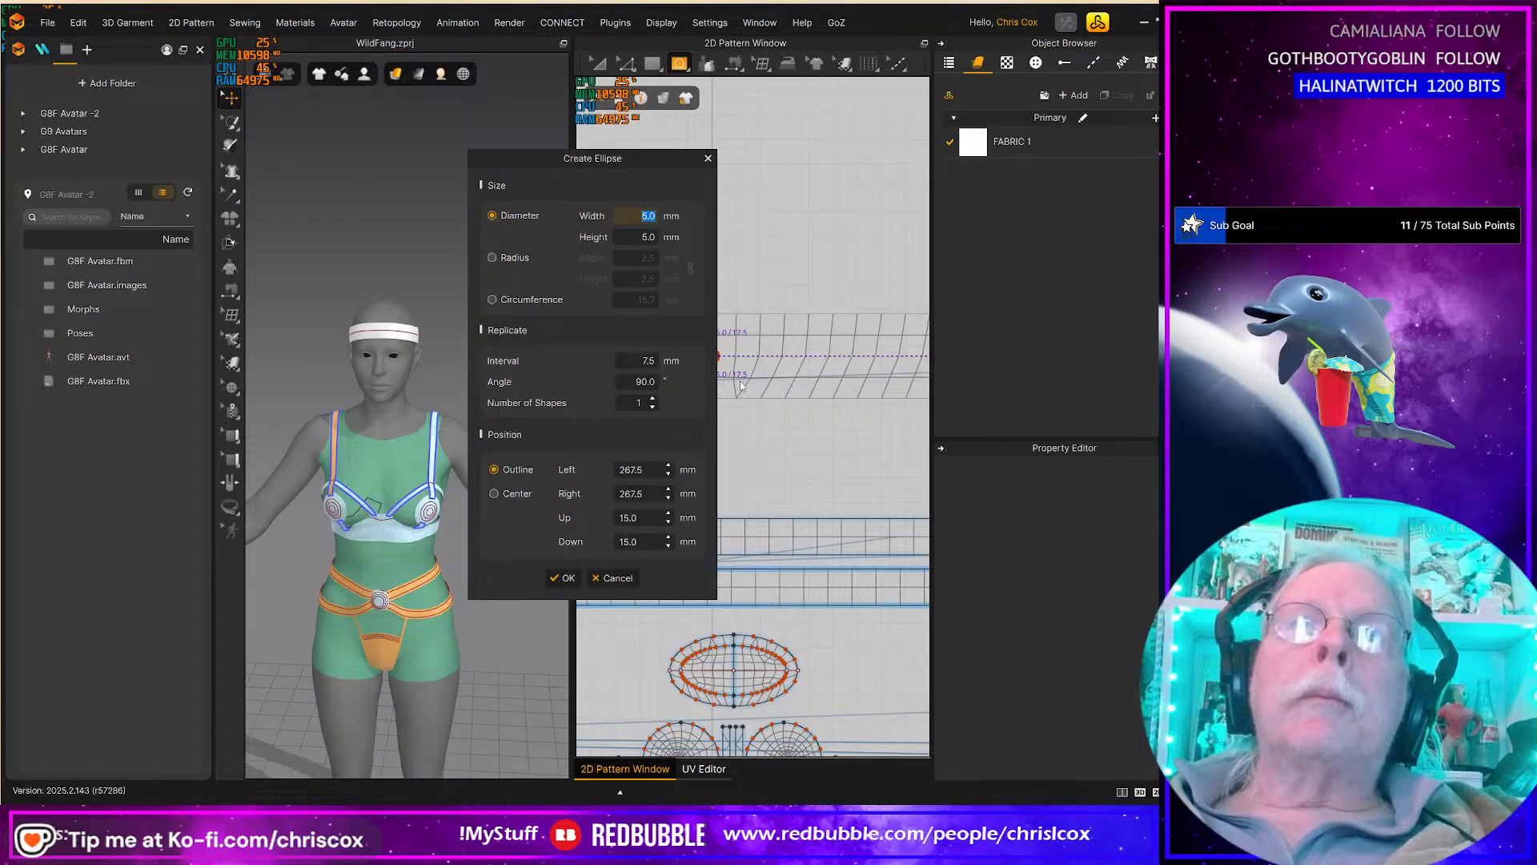
left_click(625, 577)
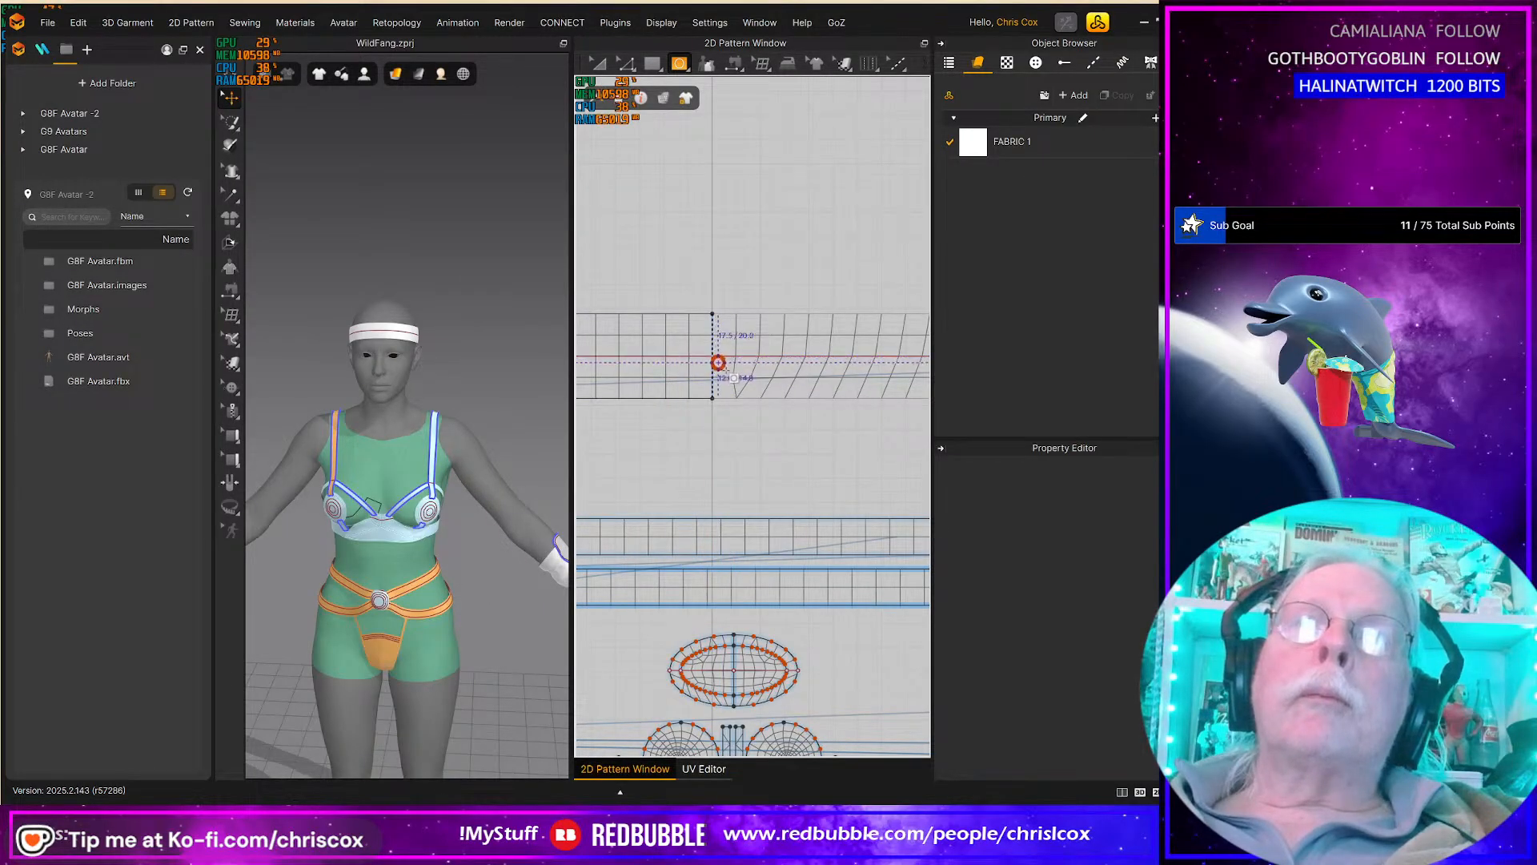
left_click(717, 365)
key("ctrl+z")
mouse_move(713, 356)
left_mouse_down()
mouse_move(724, 362)
mouse_move(716, 350)
left_mouse_up()
scroll(723, 362, "up", 5)
scroll(718, 349, "down", 8)
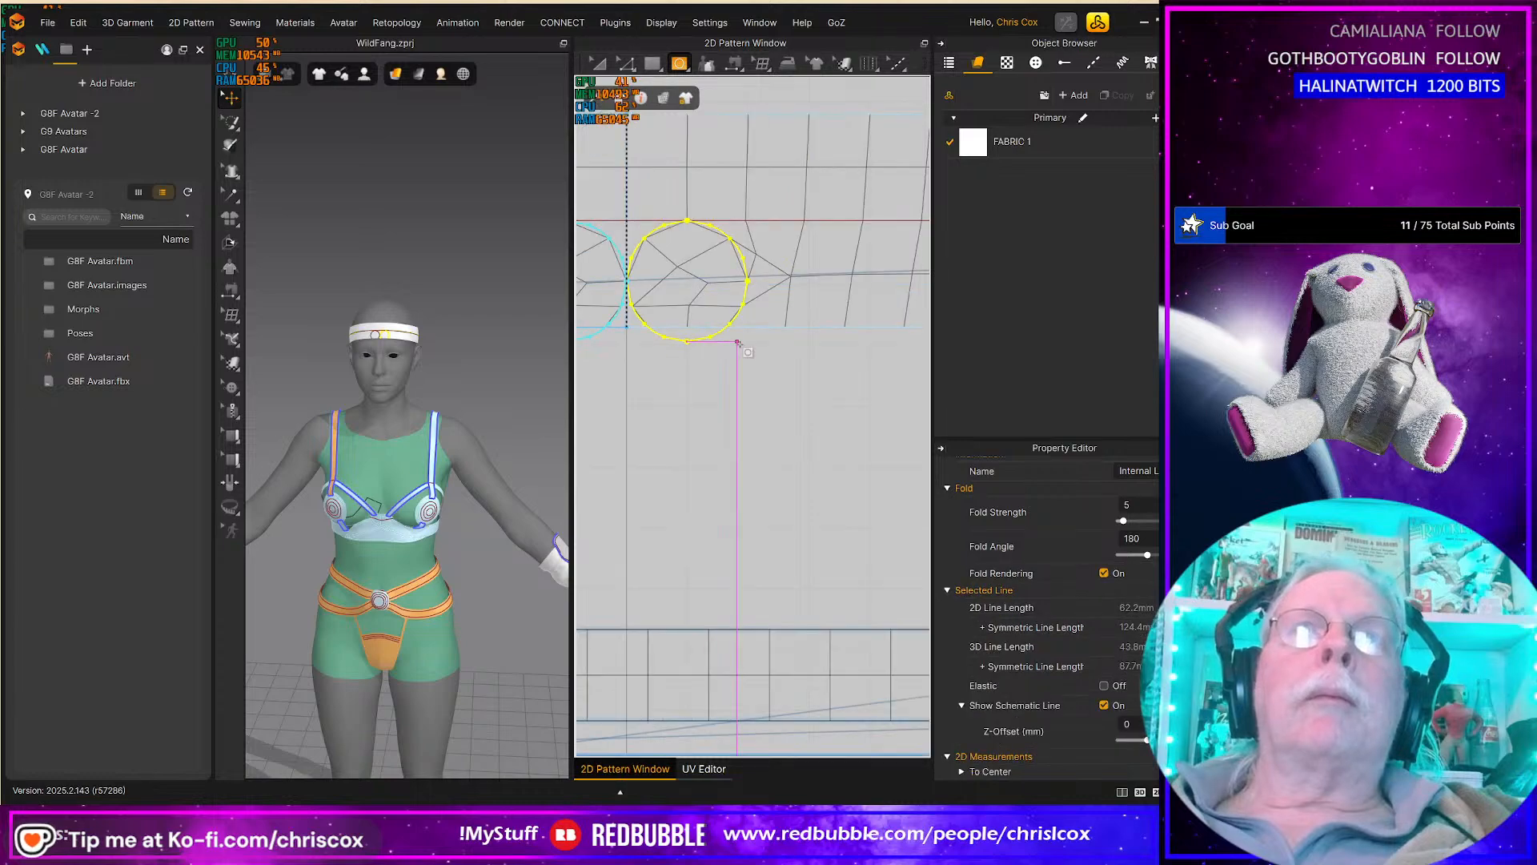
key("ctrl+z")
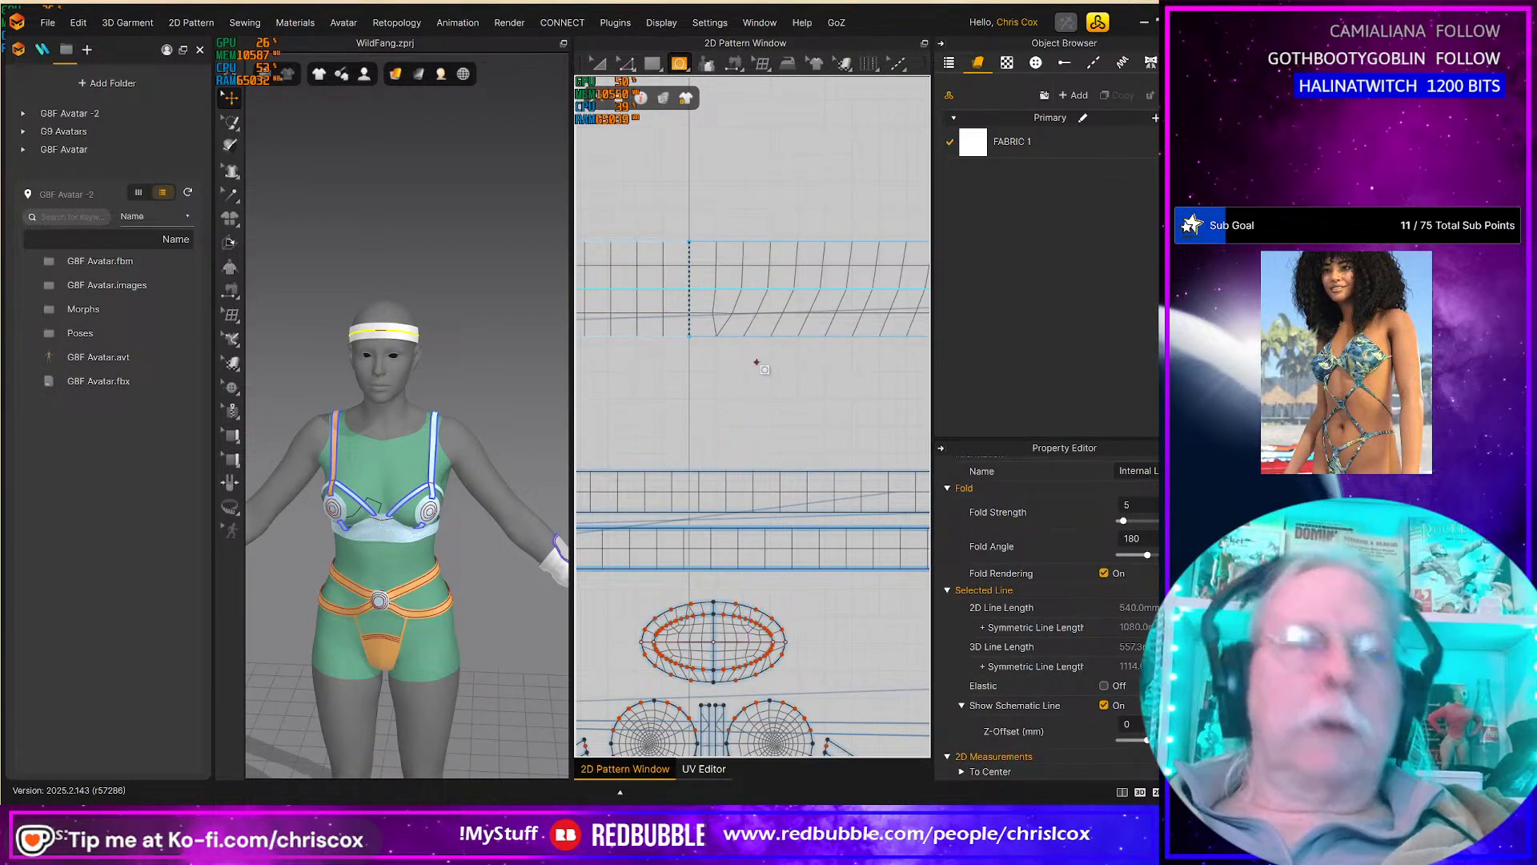
Step: Select the headband pattern, dismiss its options, and pan to the band's centre
key("a")
left_click(747, 318)
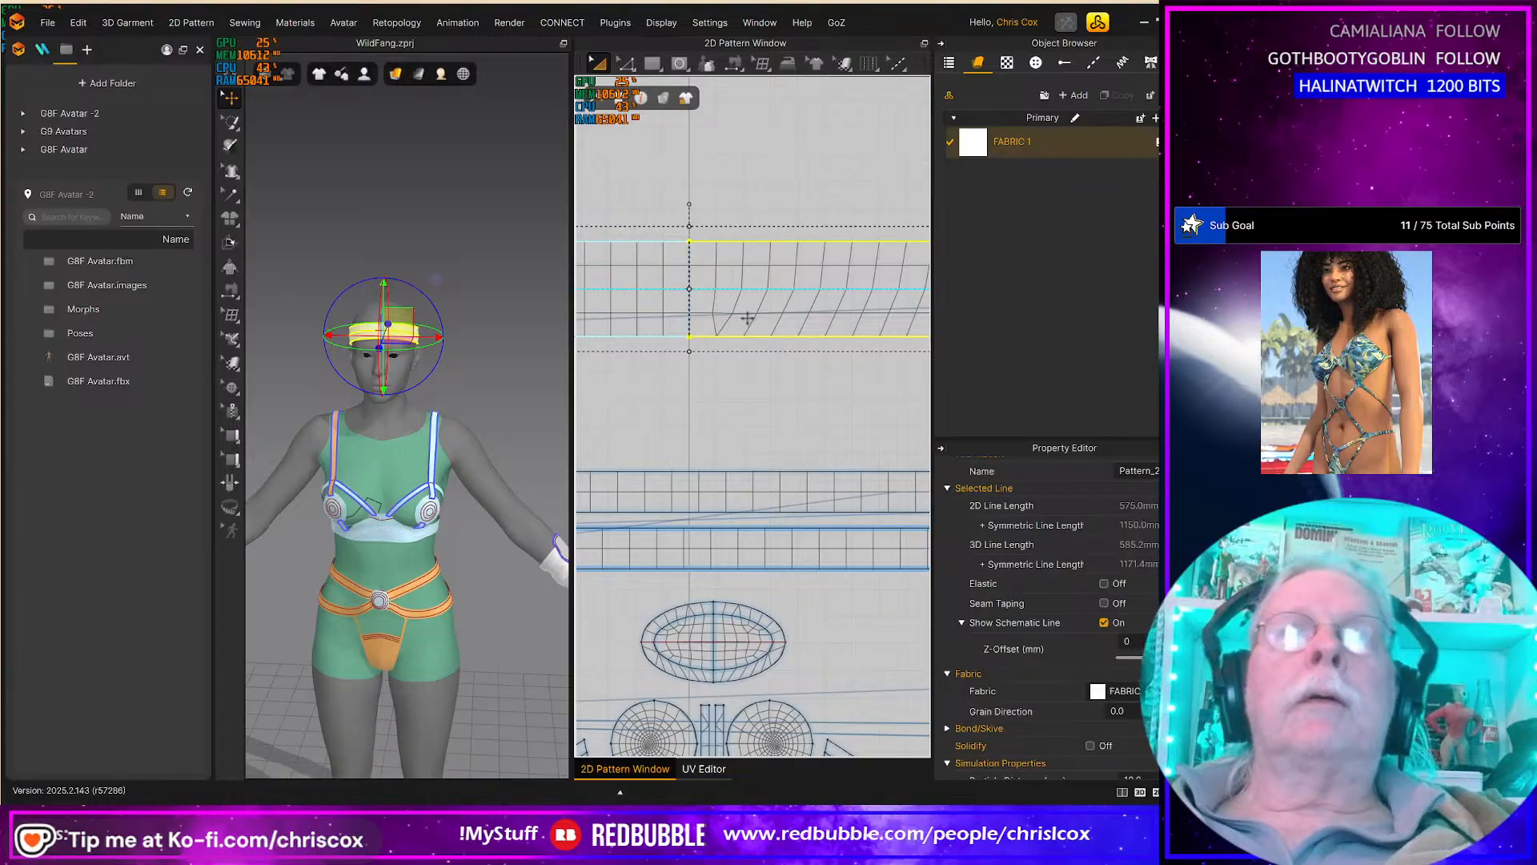
right_click(747, 318)
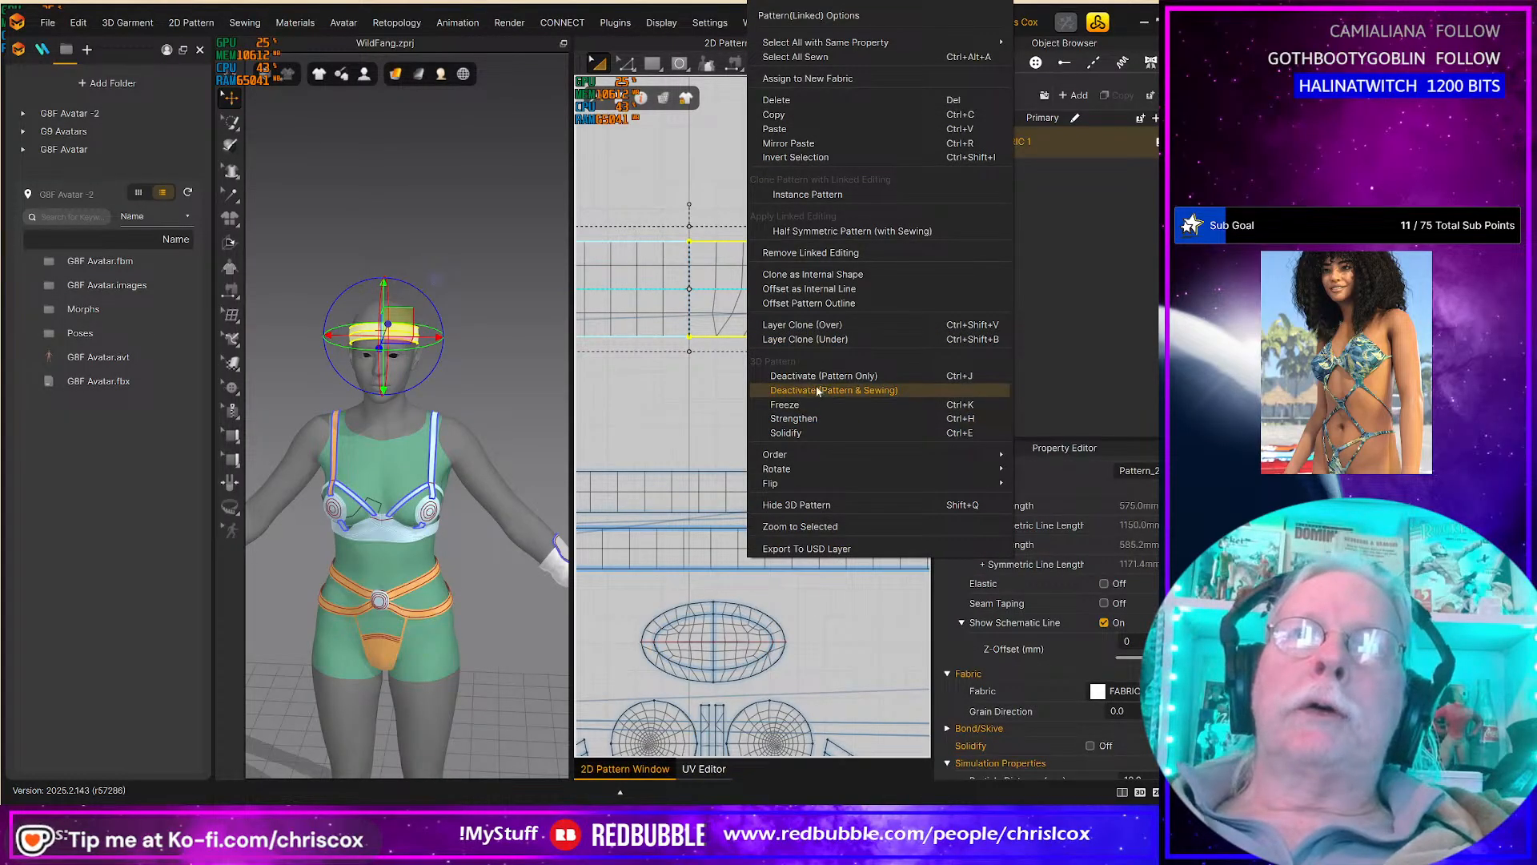
left_click(698, 382)
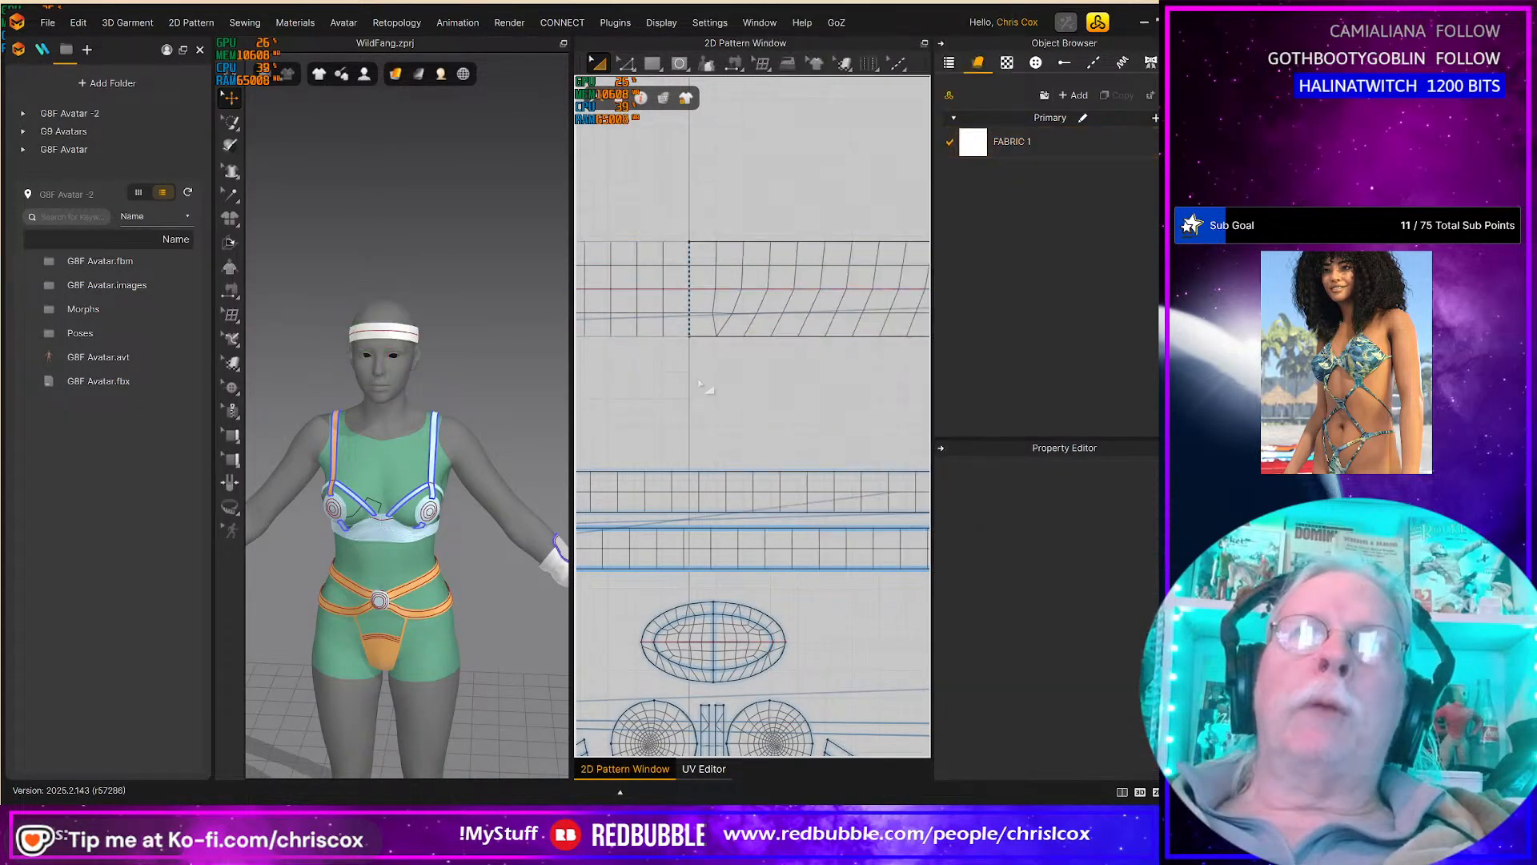
middle_click_drag(707, 385, 824, 419)
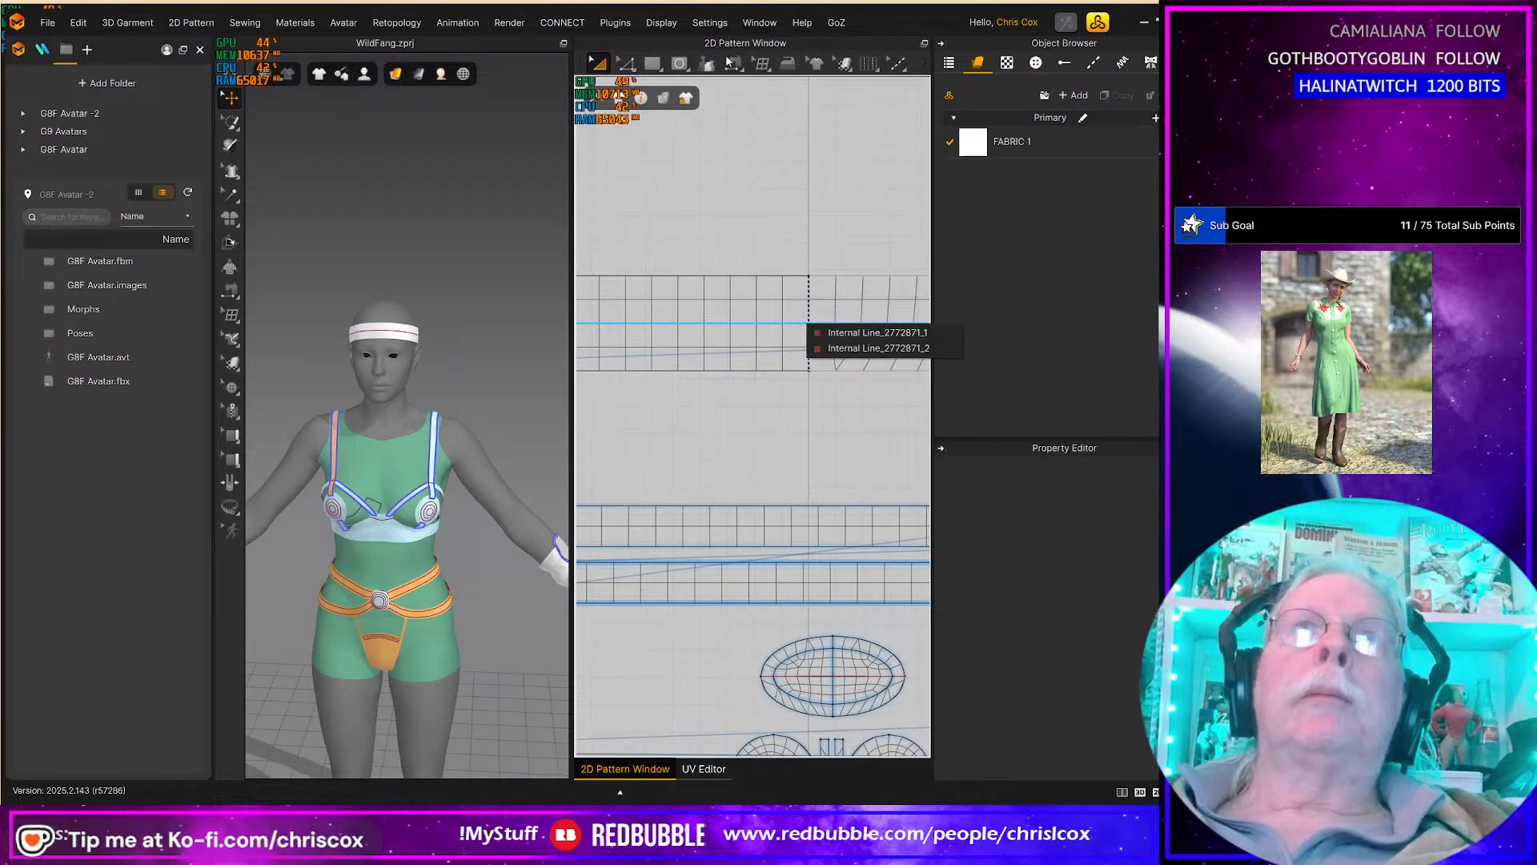
left_click(678, 69)
Step: Add a 30 mm internal circle at the headband pattern's centre point
left_click(724, 131)
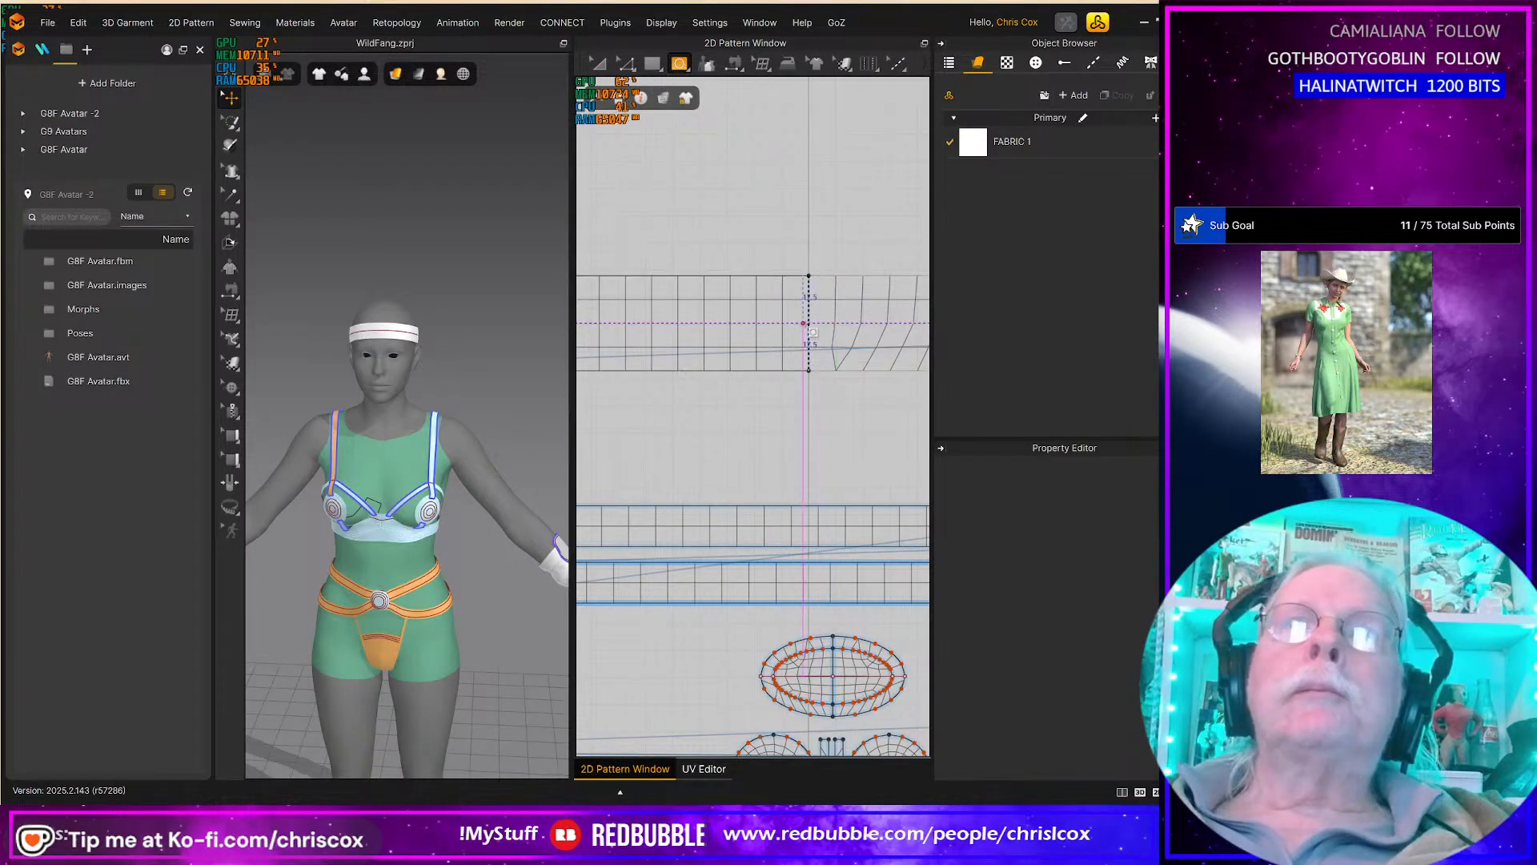
left_click(808, 324)
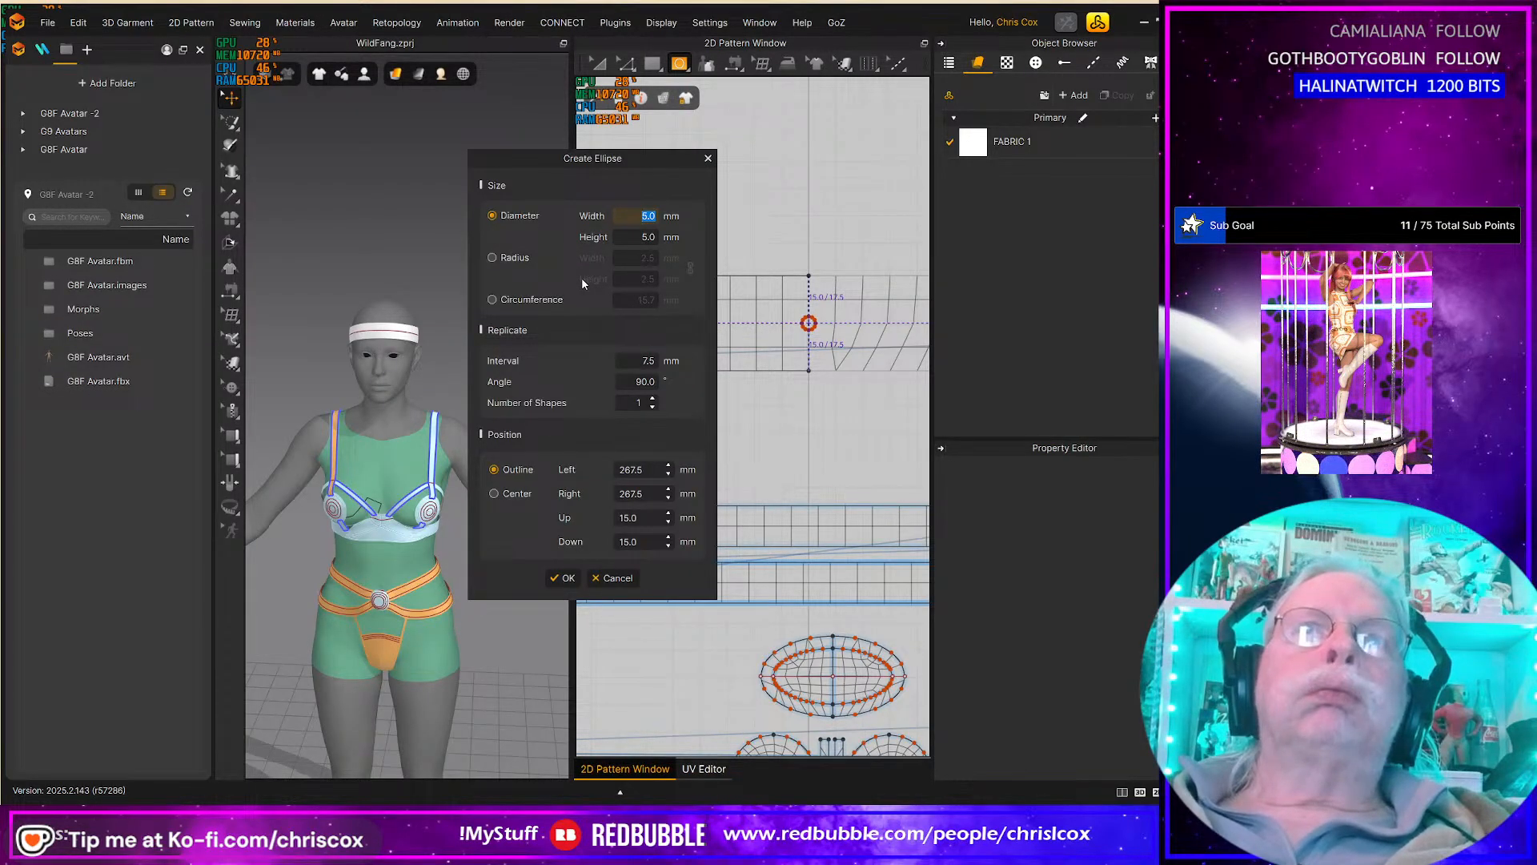
type("30")
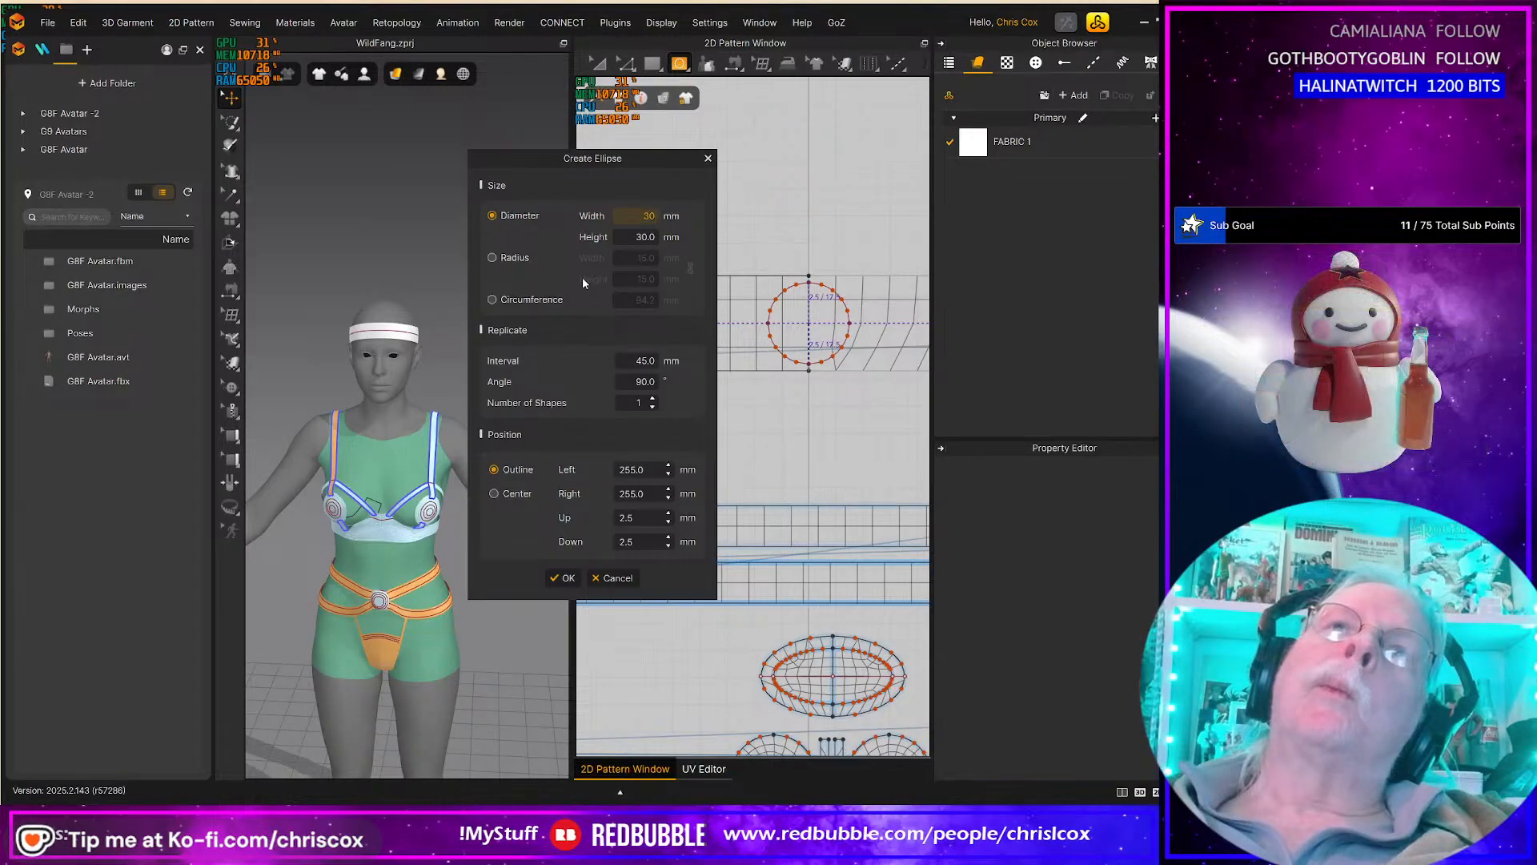
left_click(570, 578)
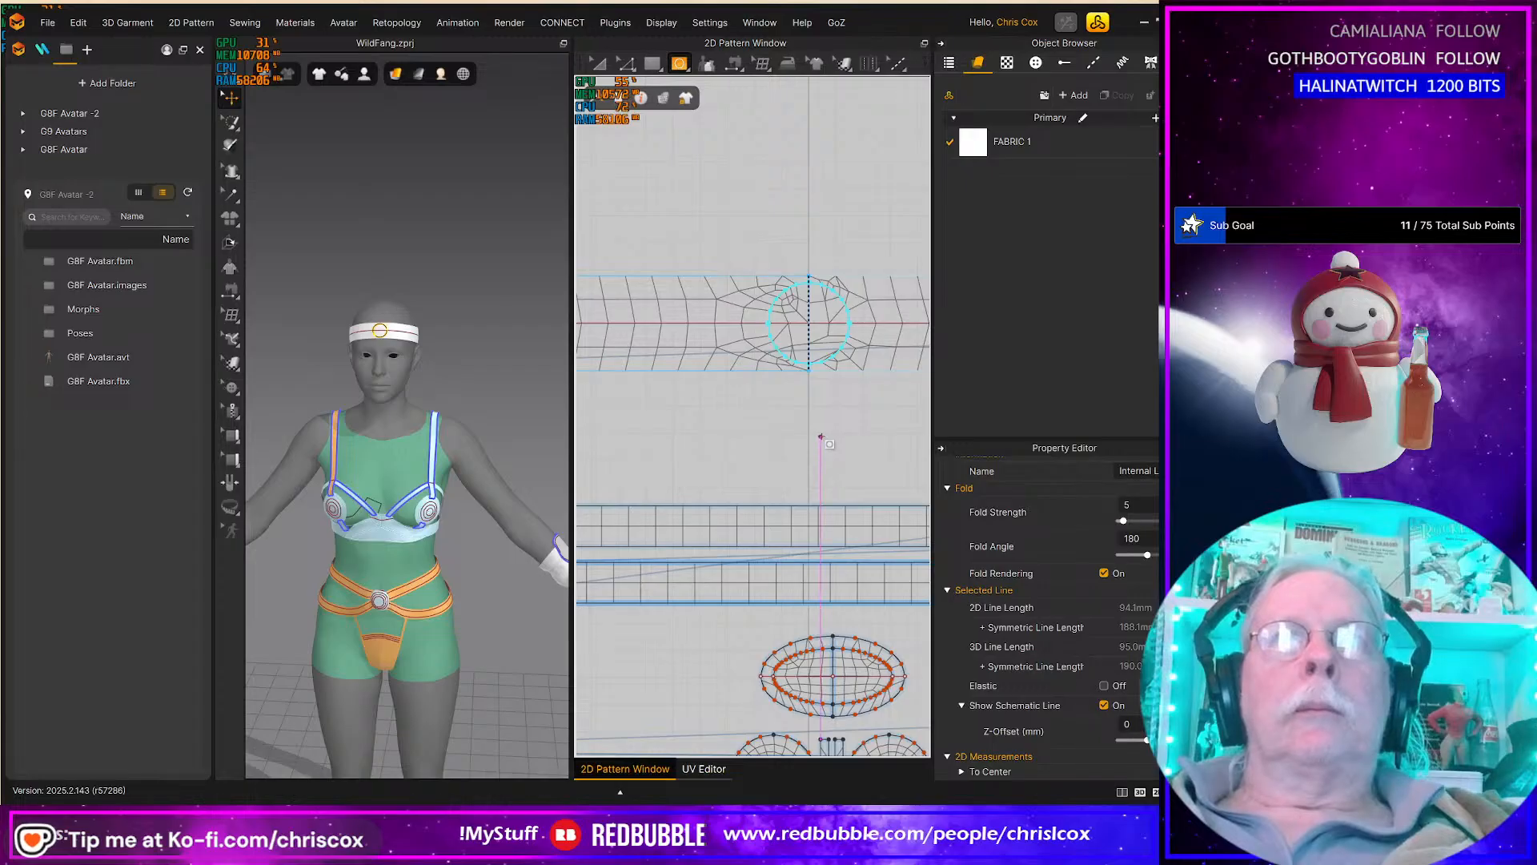
scroll(839, 512, "up", 3)
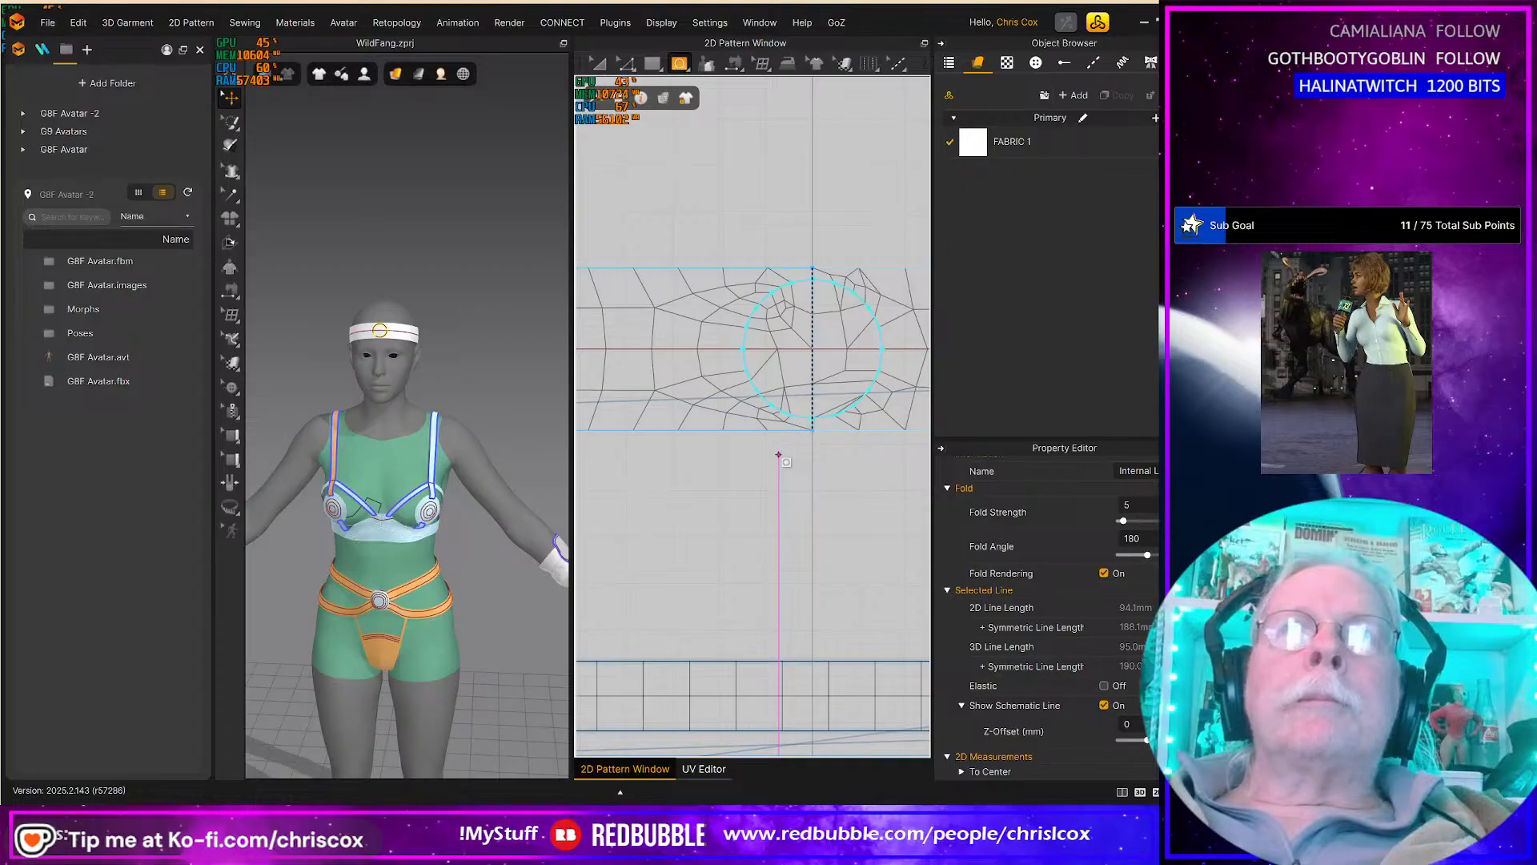
Step: Remove the 30 mm internal circle from the headband pattern
key("z")
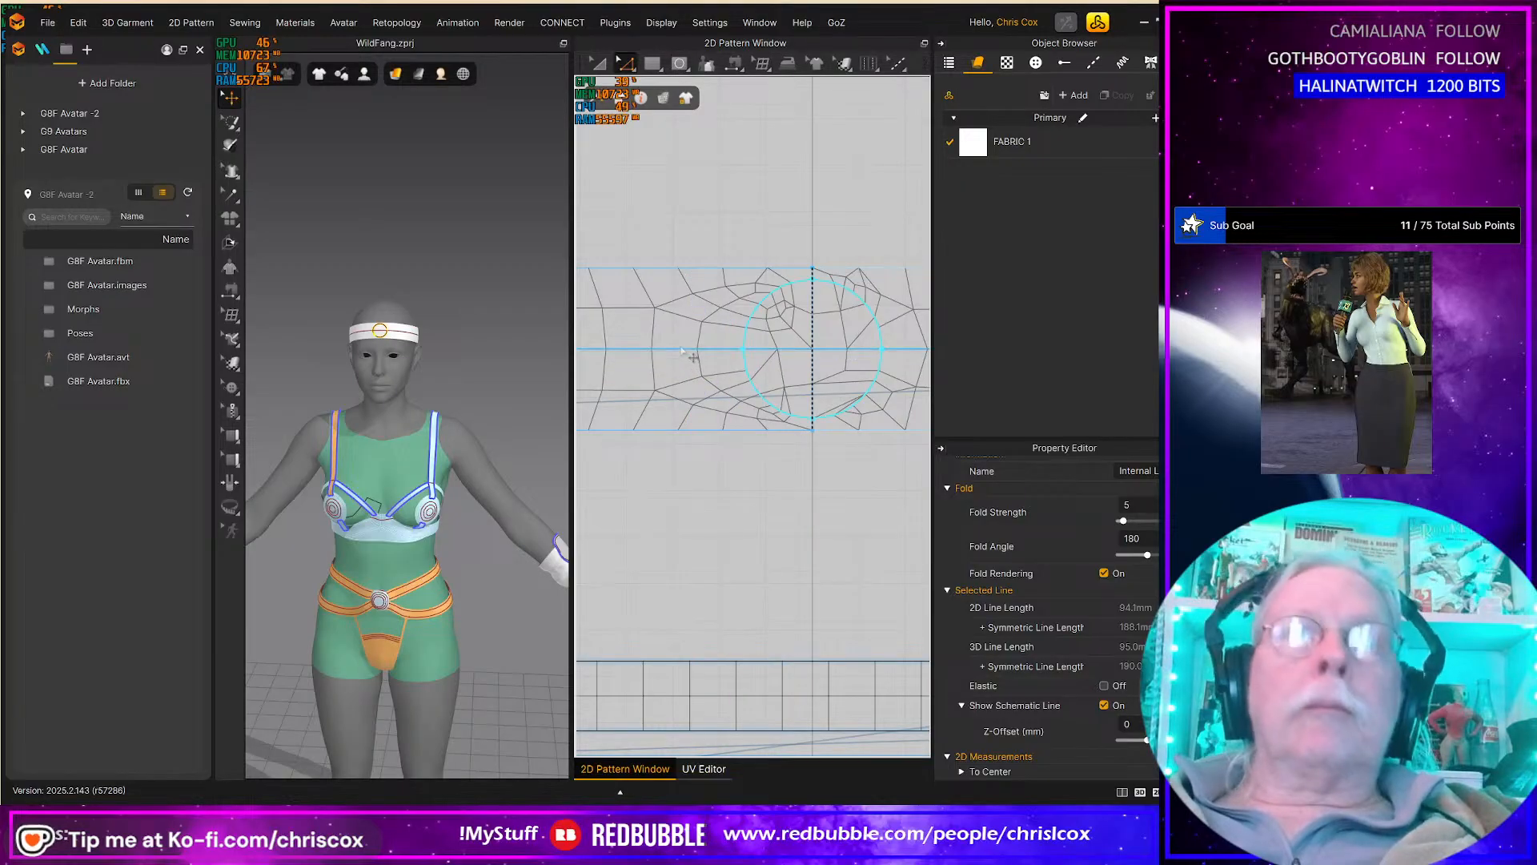
left_click(681, 353)
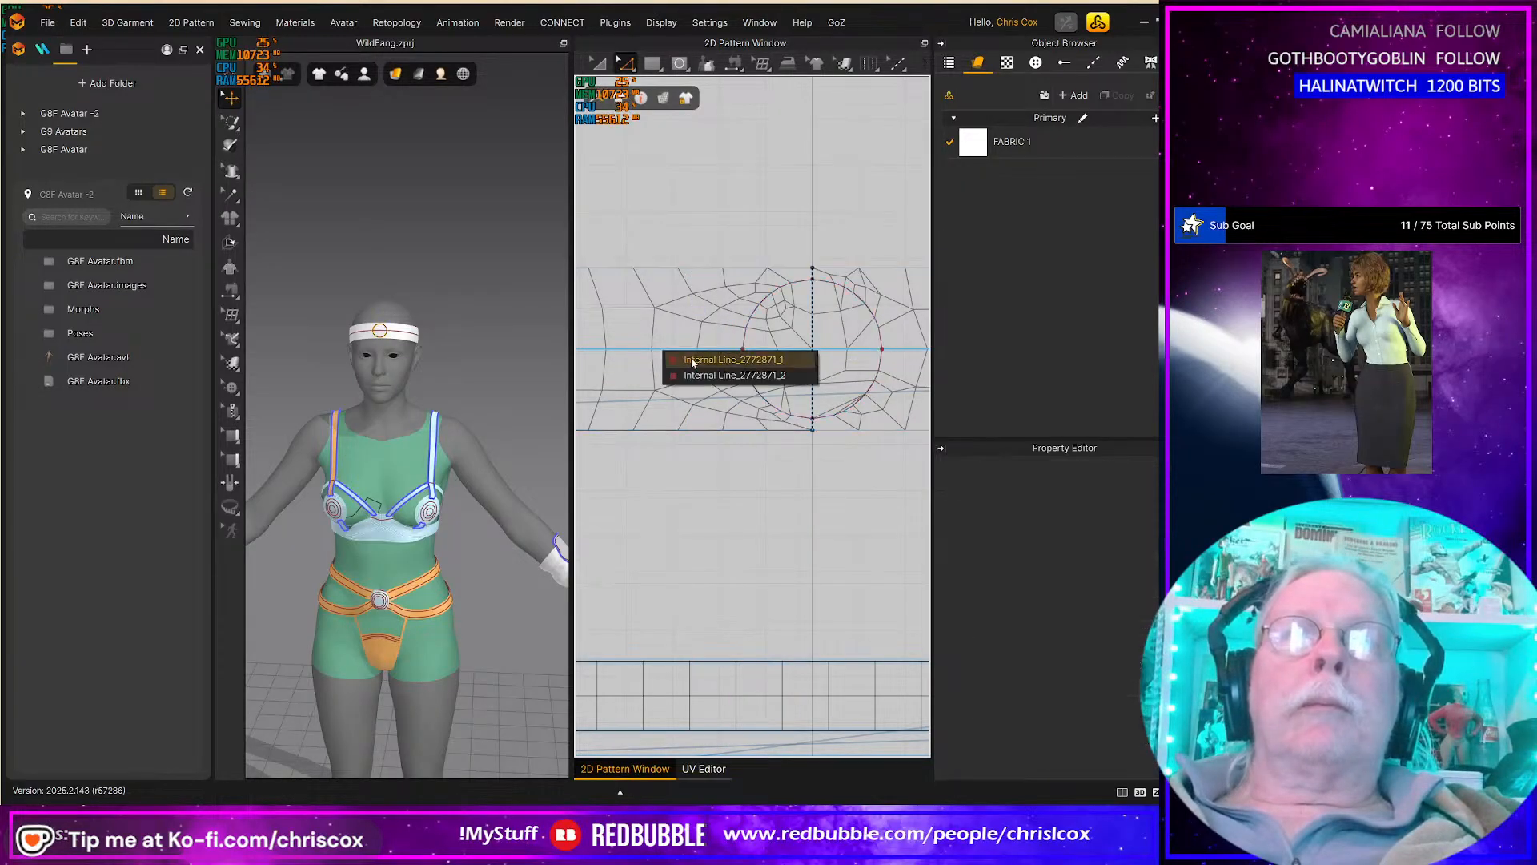
left_click(692, 357)
right_click(674, 351)
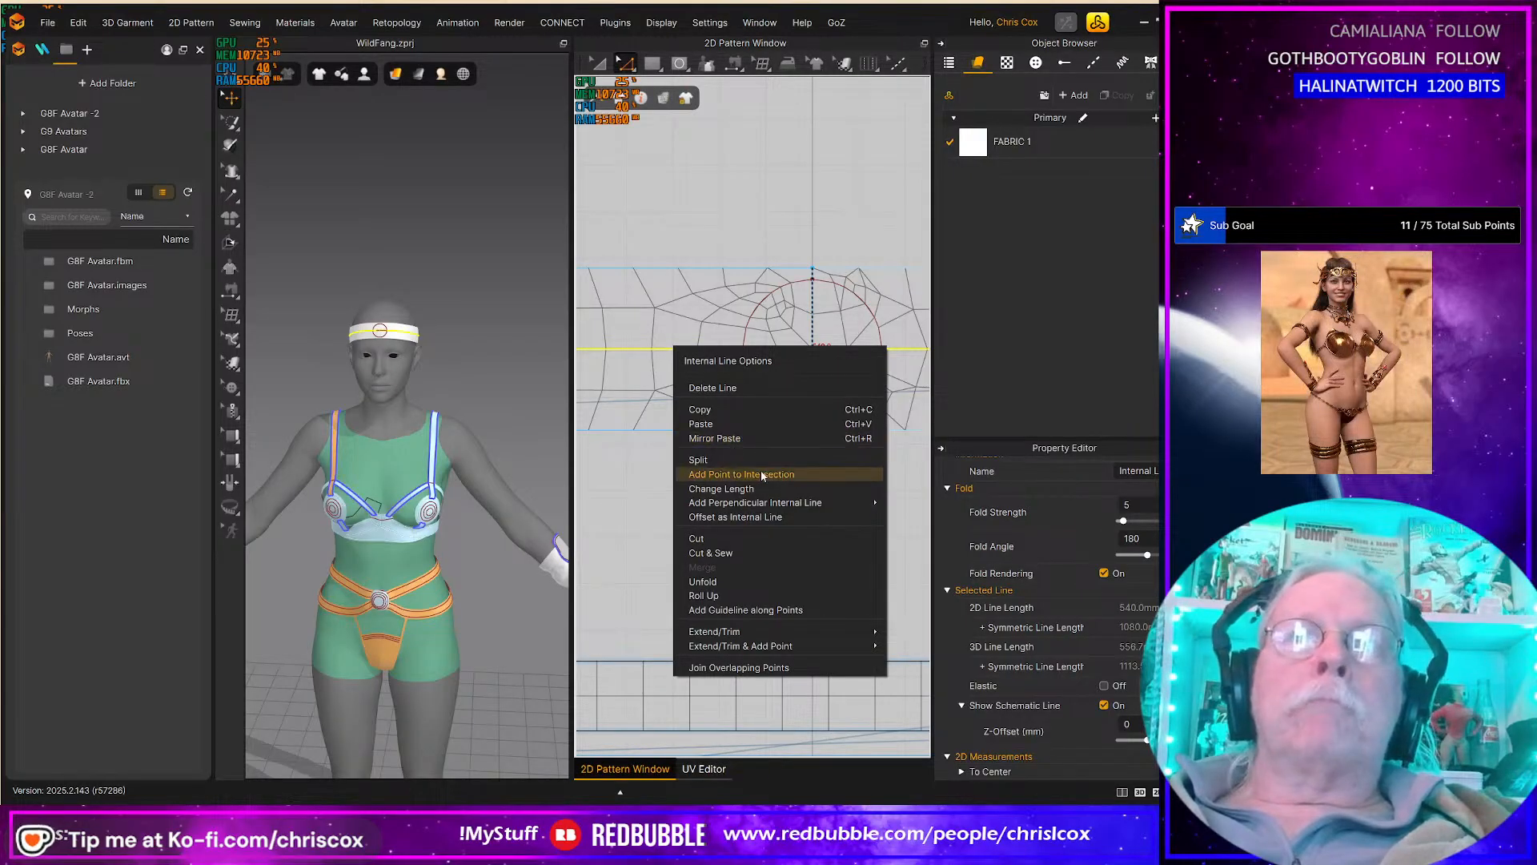
left_click(759, 288)
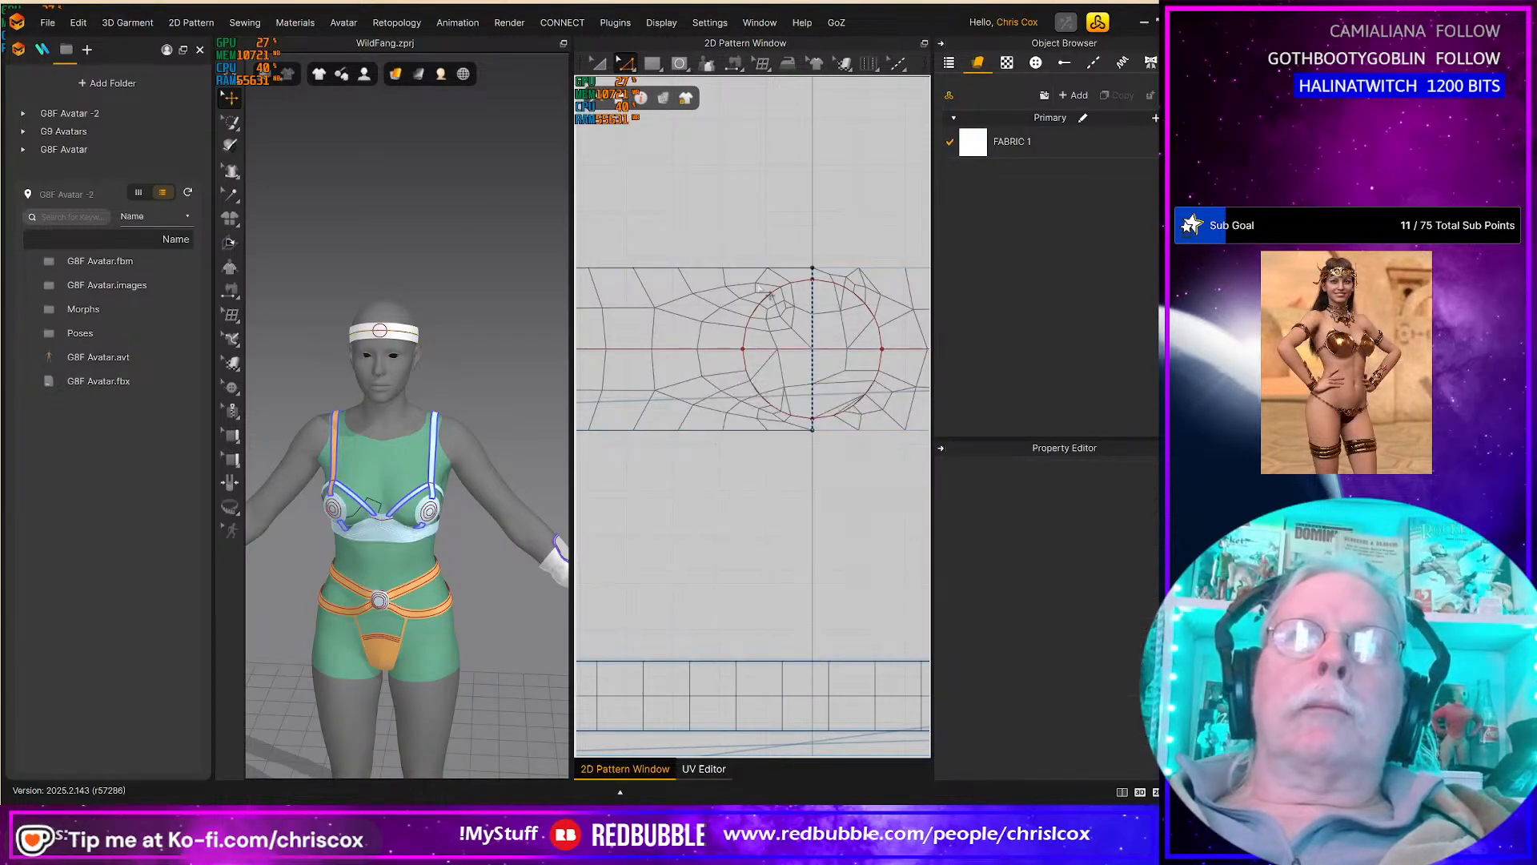
key("a")
left_click(898, 296)
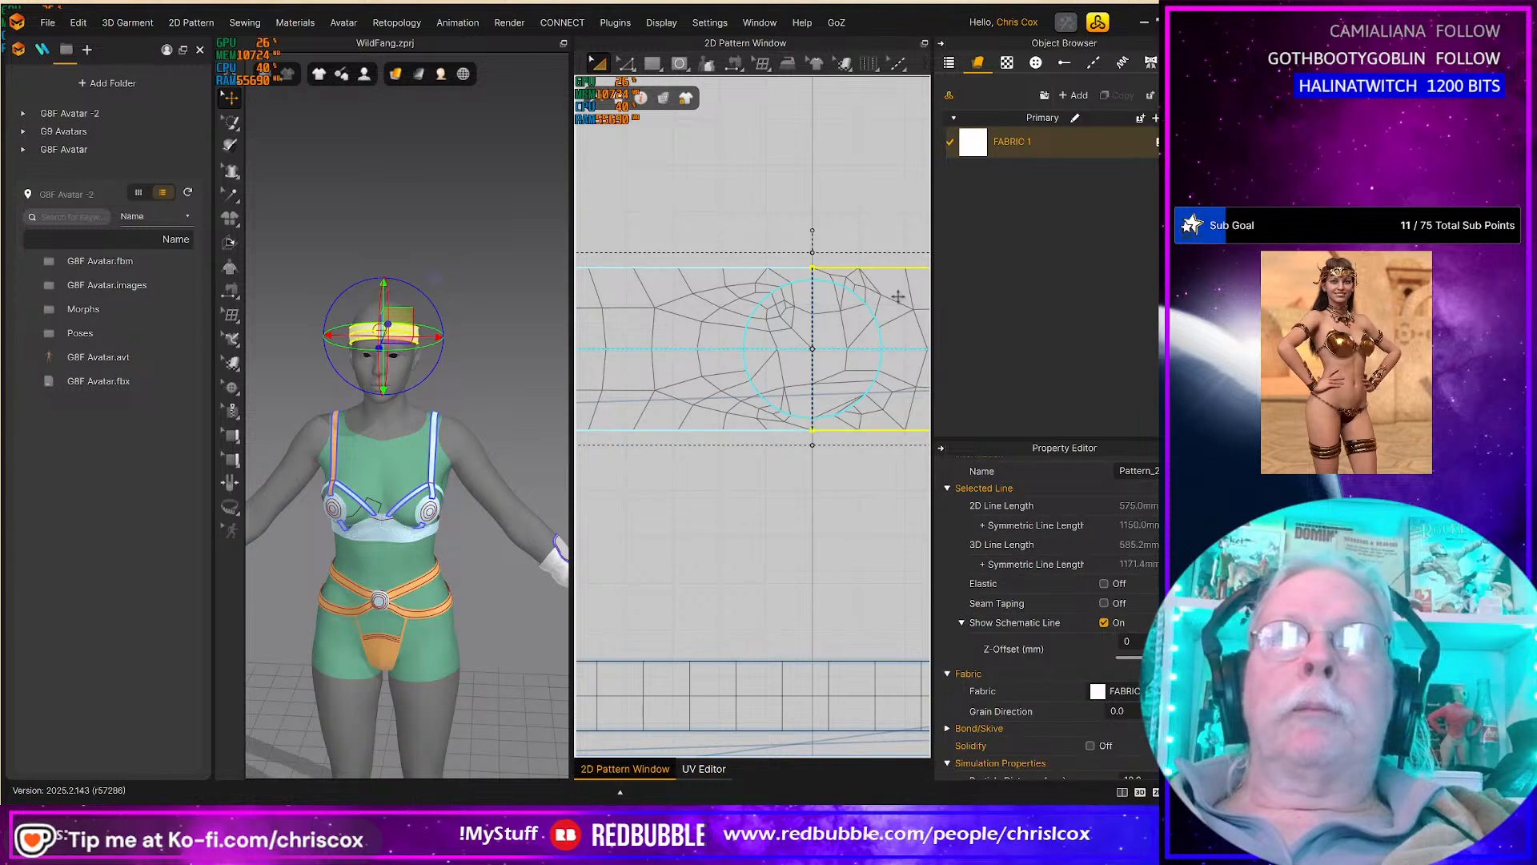
key("ctrl+z")
key("ctrl+z")
key("ctrl+z")
key("ctrl+z")
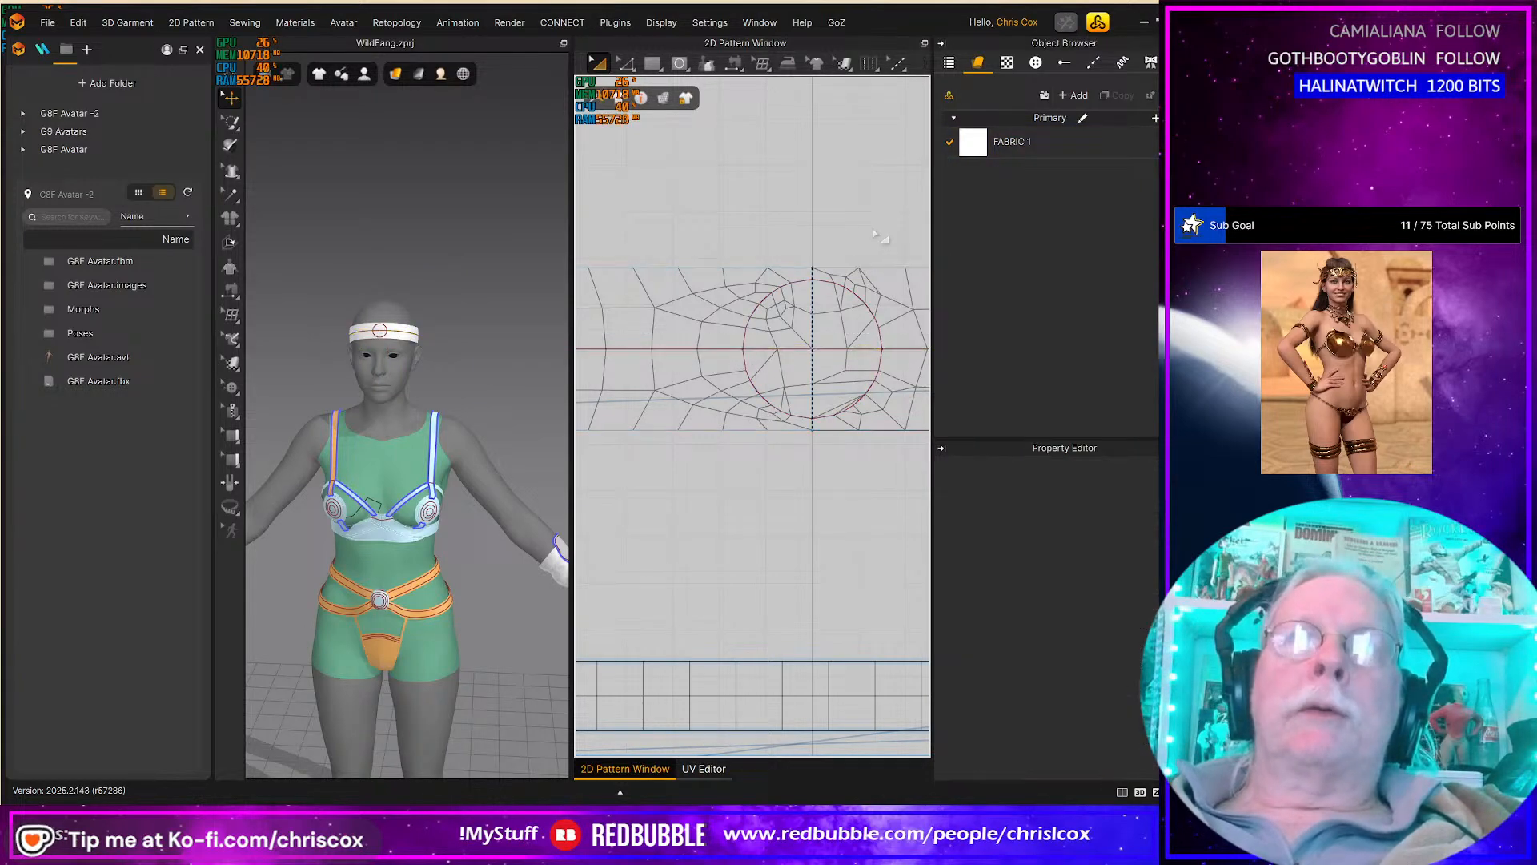
key("ctrl+z")
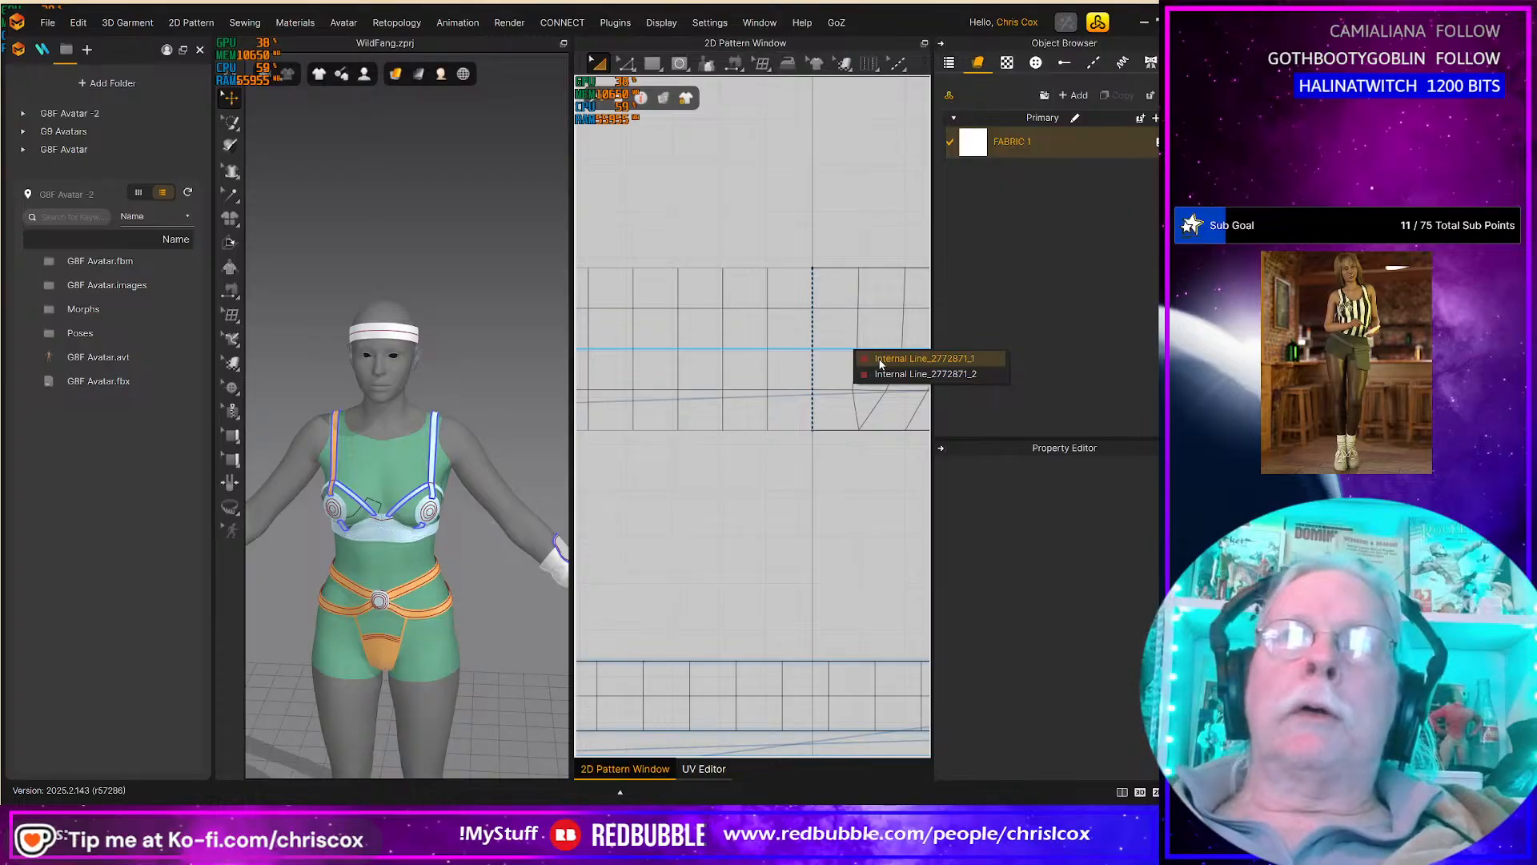
Step: Delete the horizontal internal line and offset the headband outline as an internal line
left_click(879, 360)
key("Delete")
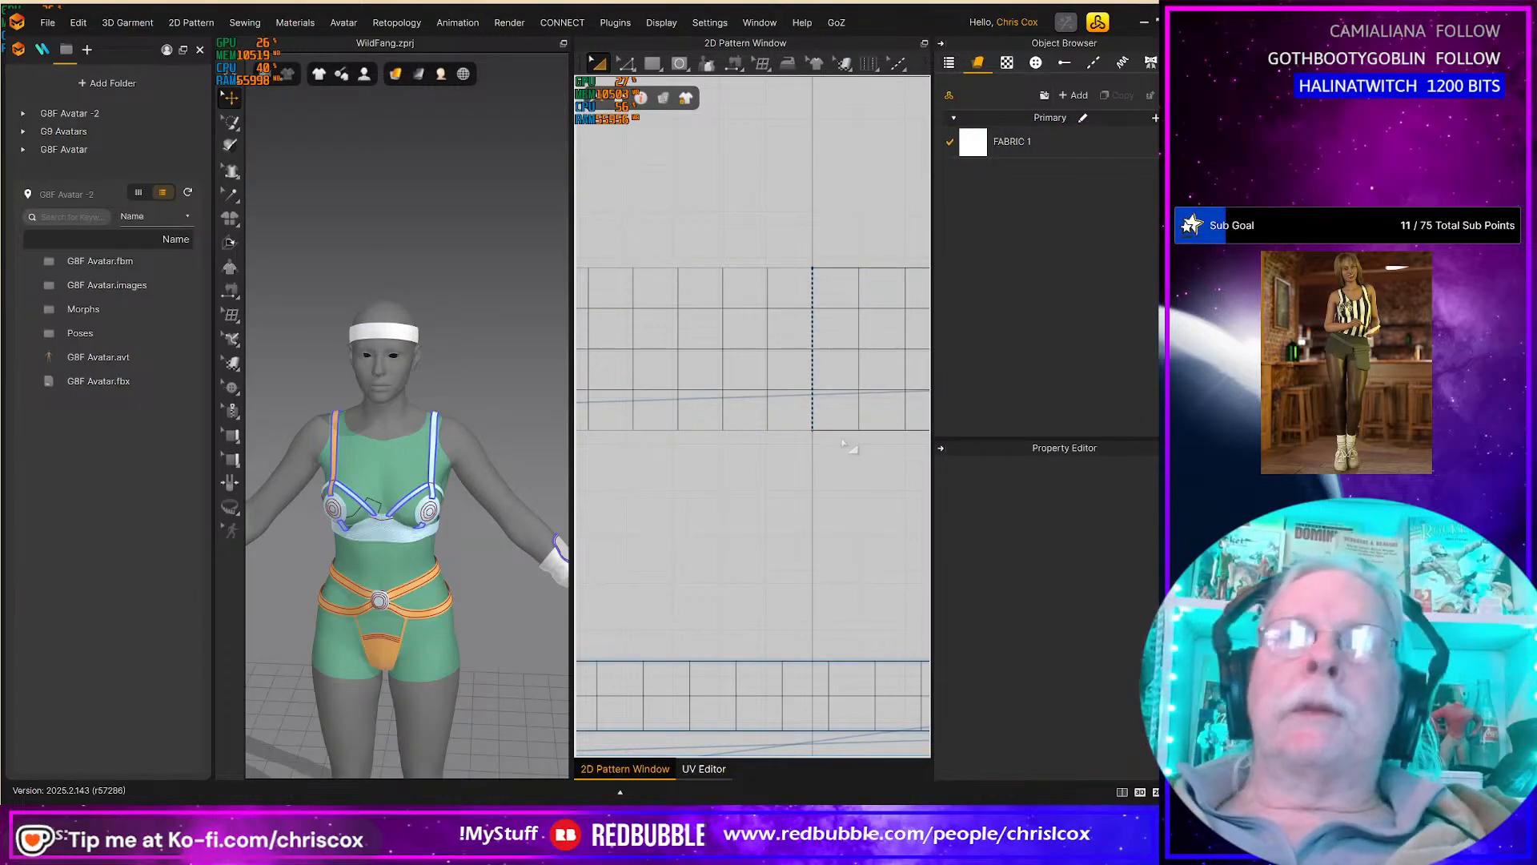
left_click(837, 431)
right_click(837, 431)
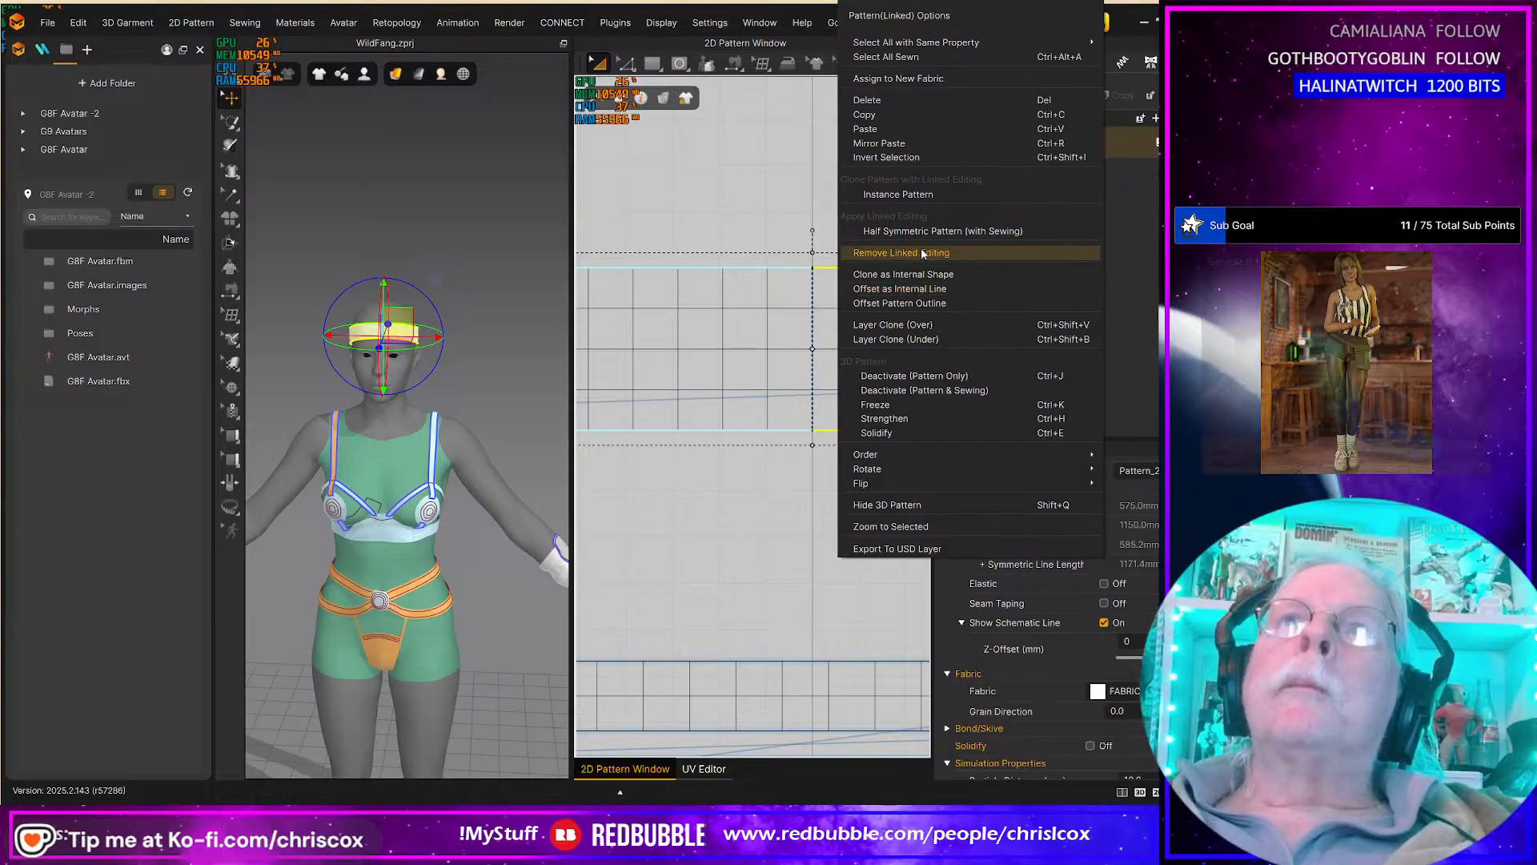
left_click(923, 290)
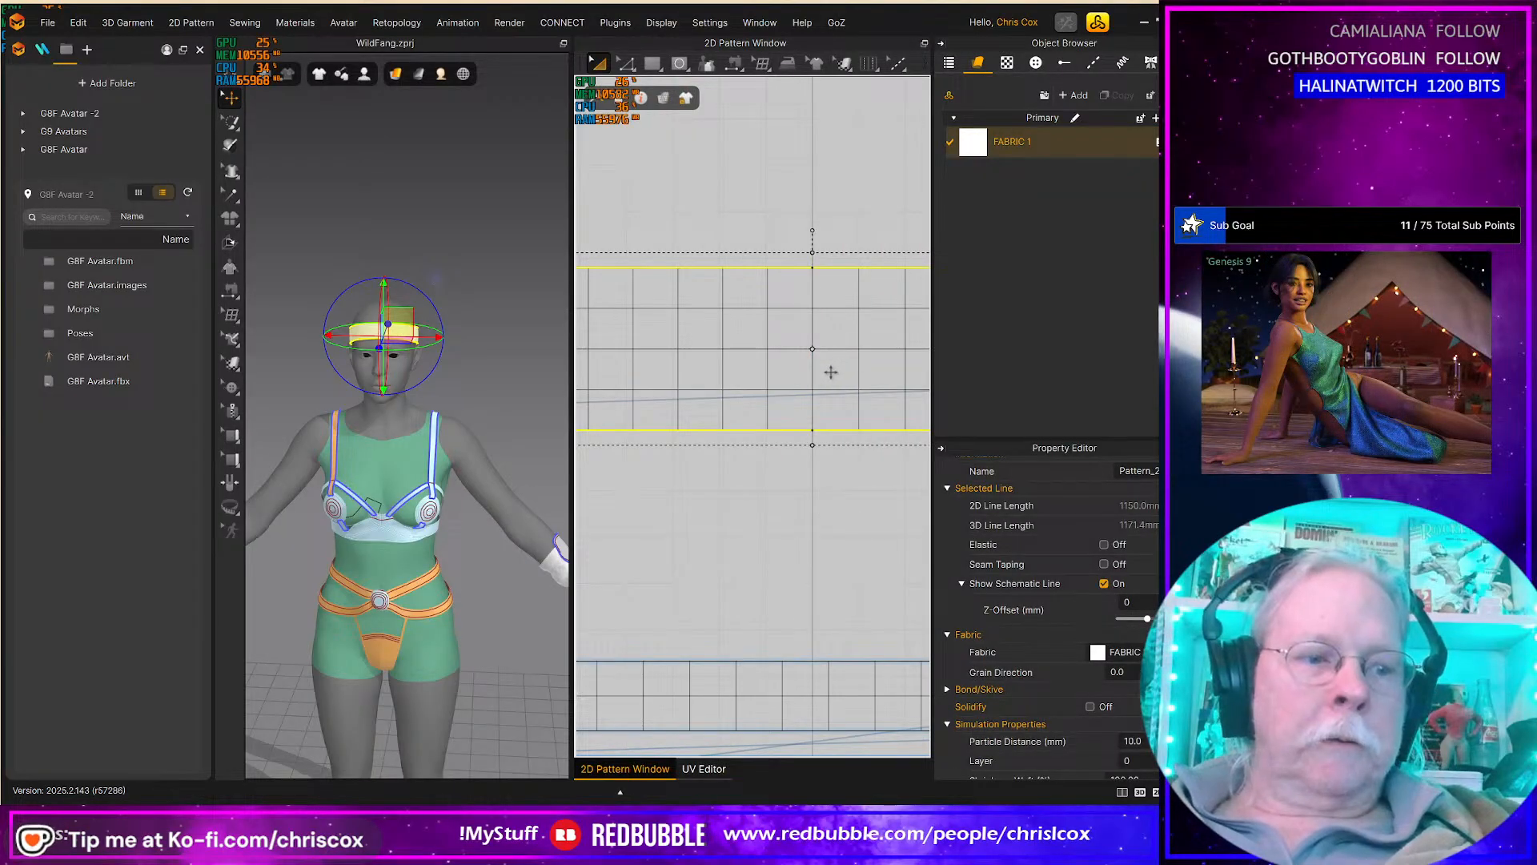
Step: Distribute an internal line between the headband's top and bottom edges
left_click(769, 474)
key("z")
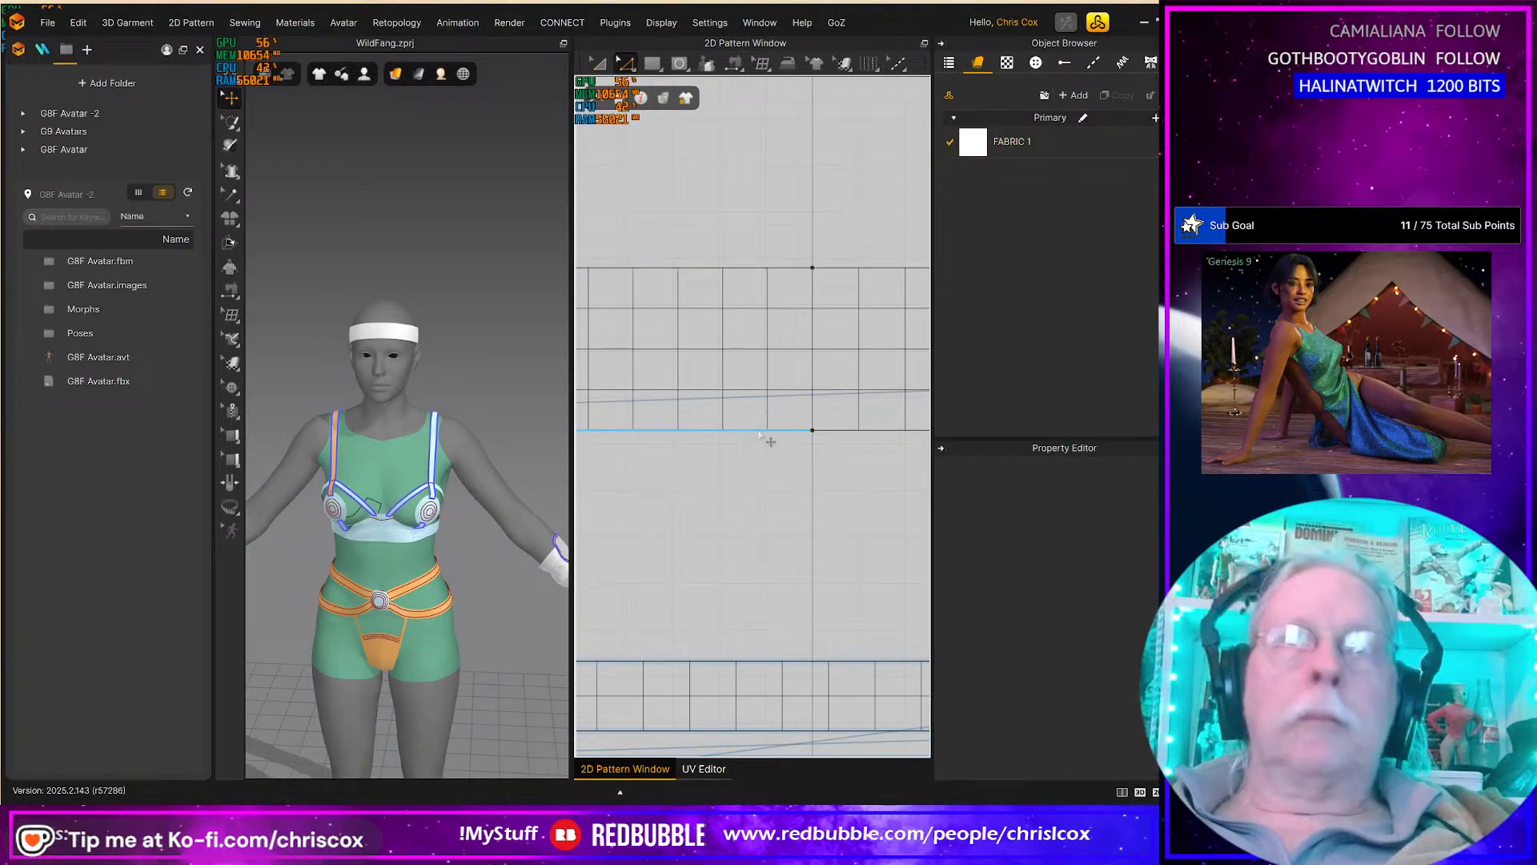
left_click(770, 432)
left_click(851, 432, "shift")
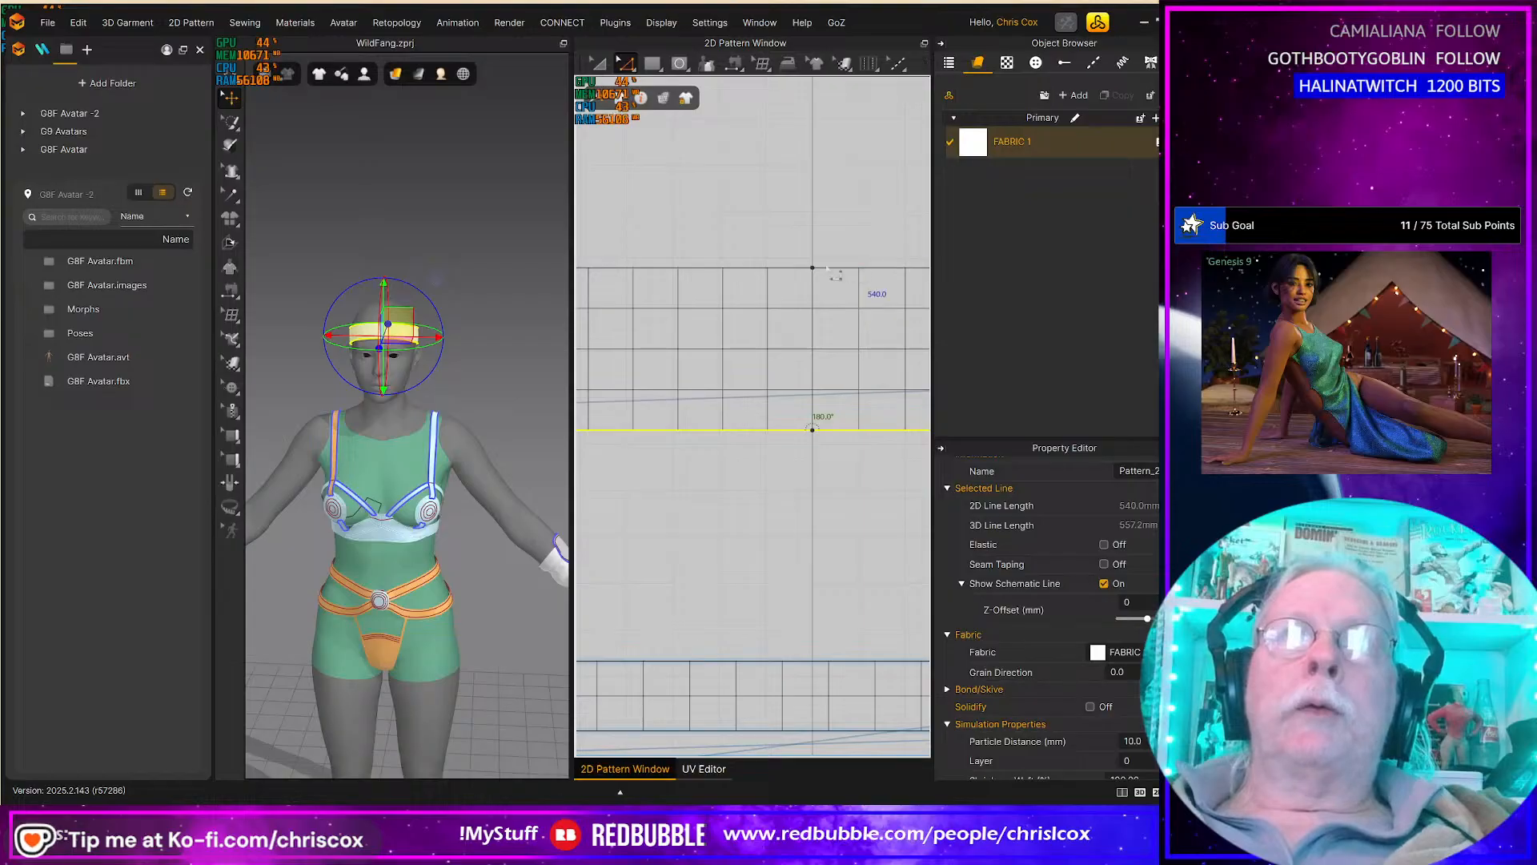
left_click(764, 269, "shift")
left_click(847, 269, "shift")
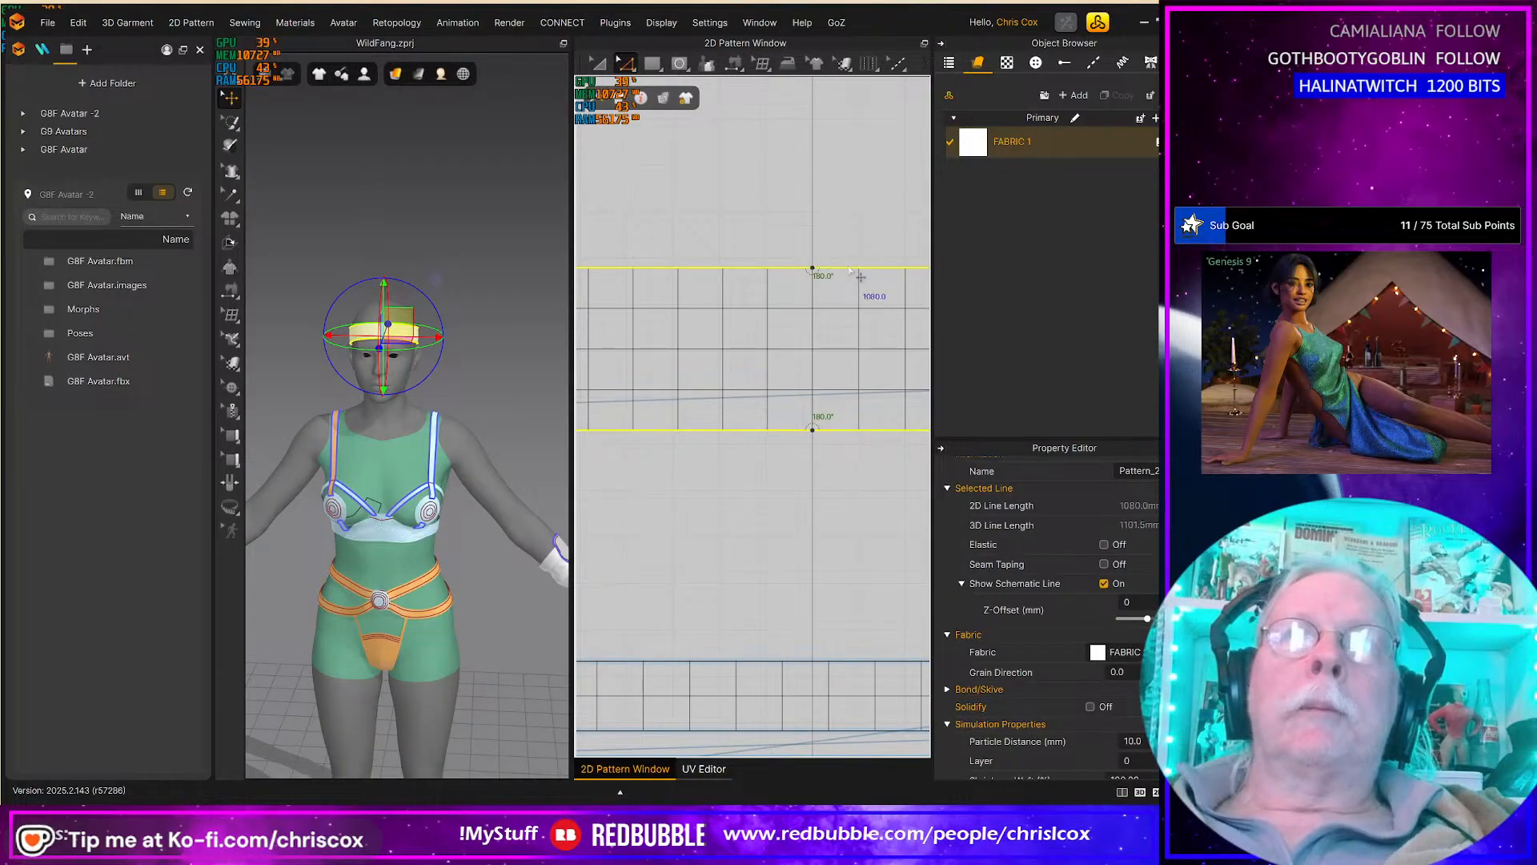
right_click(847, 269)
left_click(909, 406)
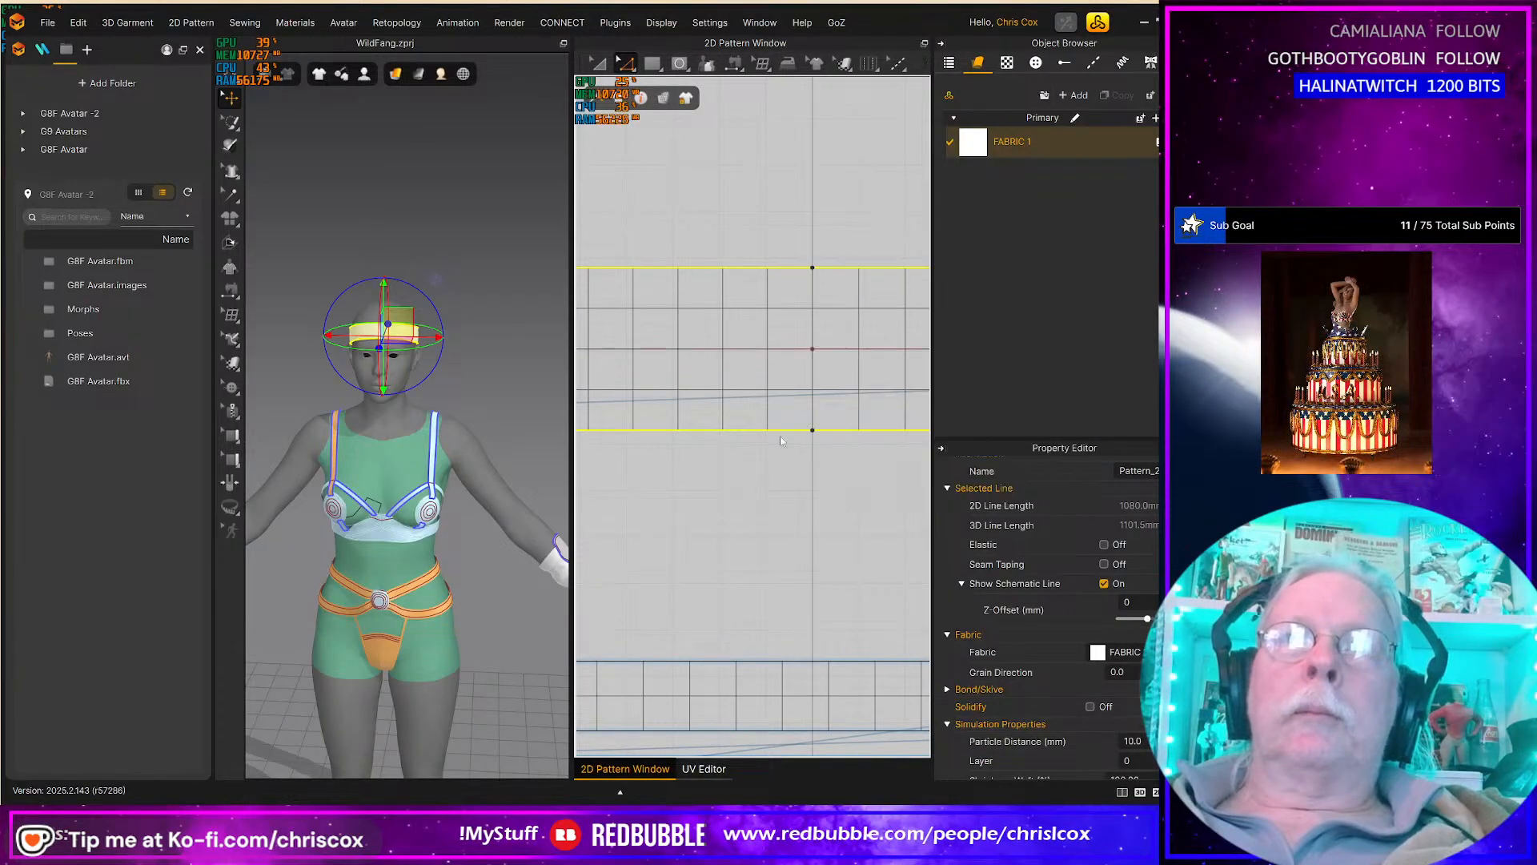
left_click(565, 486)
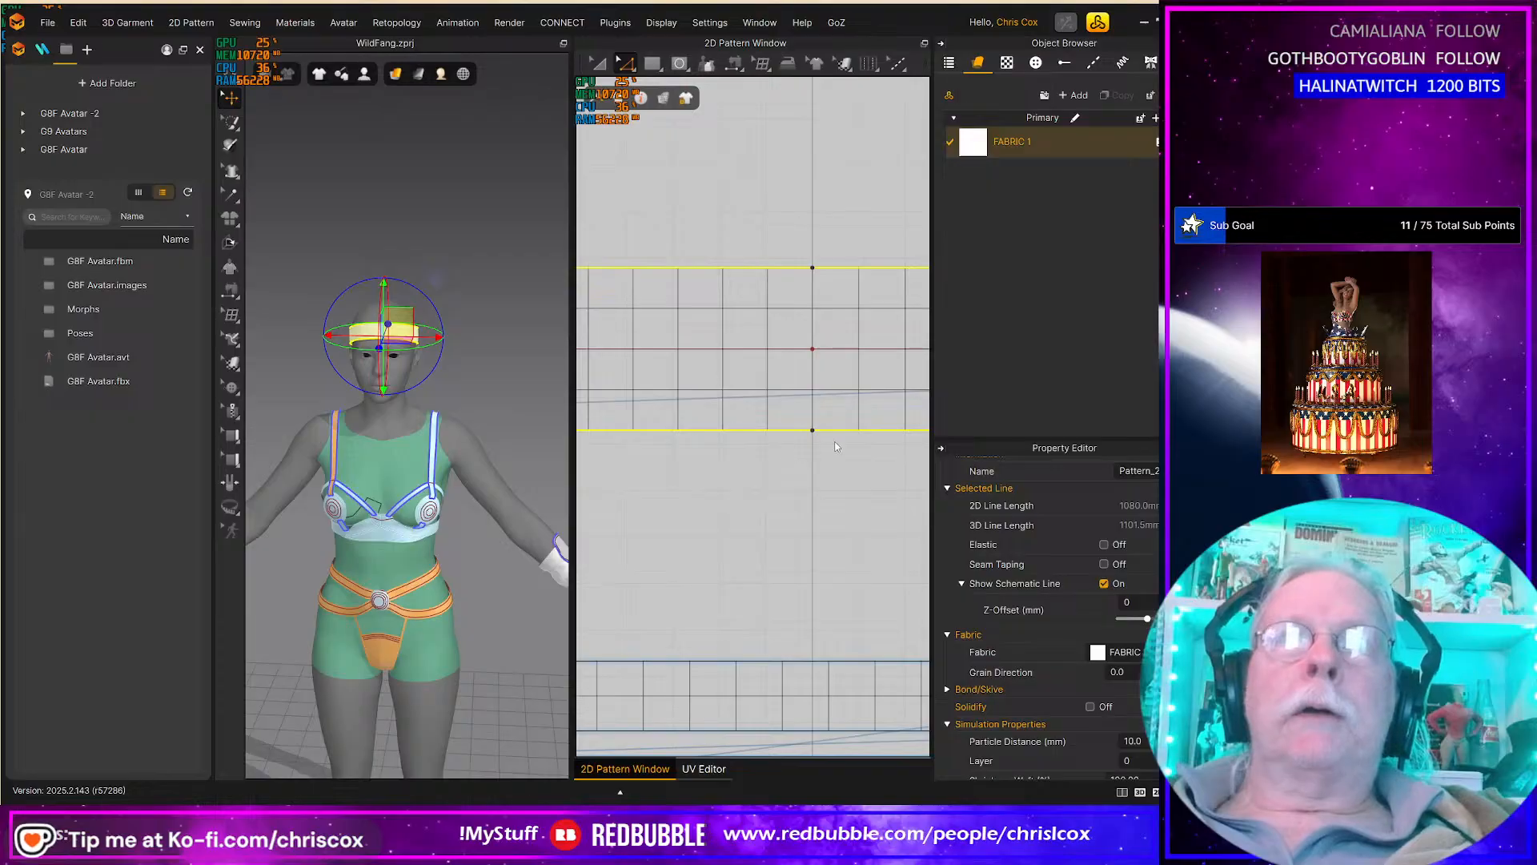
left_click(821, 348)
Step: Place a 30 mm internal circle on the new line's centre point
left_click(680, 64)
left_click(720, 138)
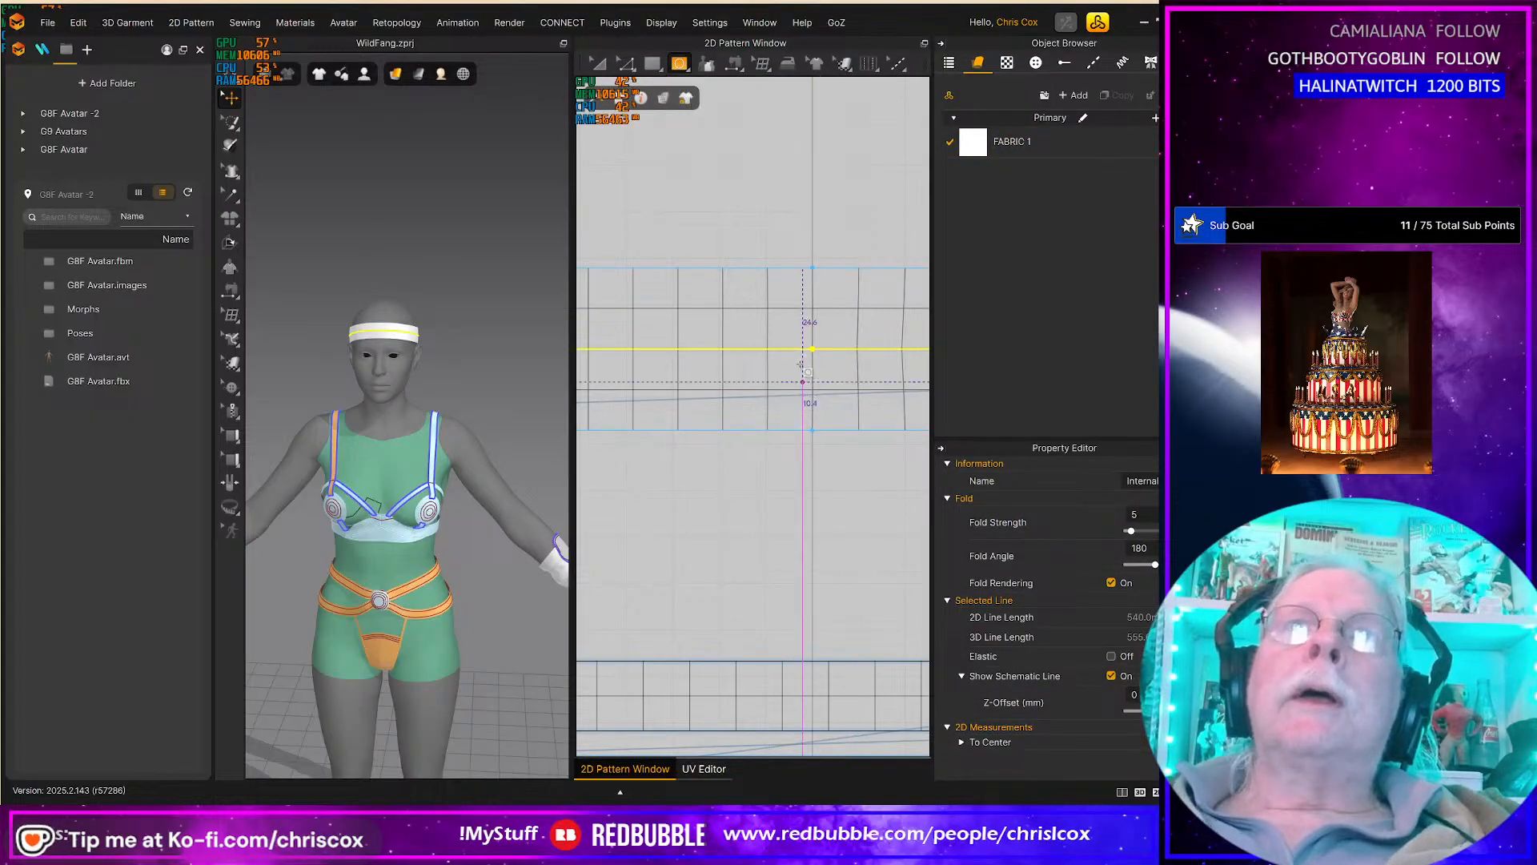
left_click(812, 349)
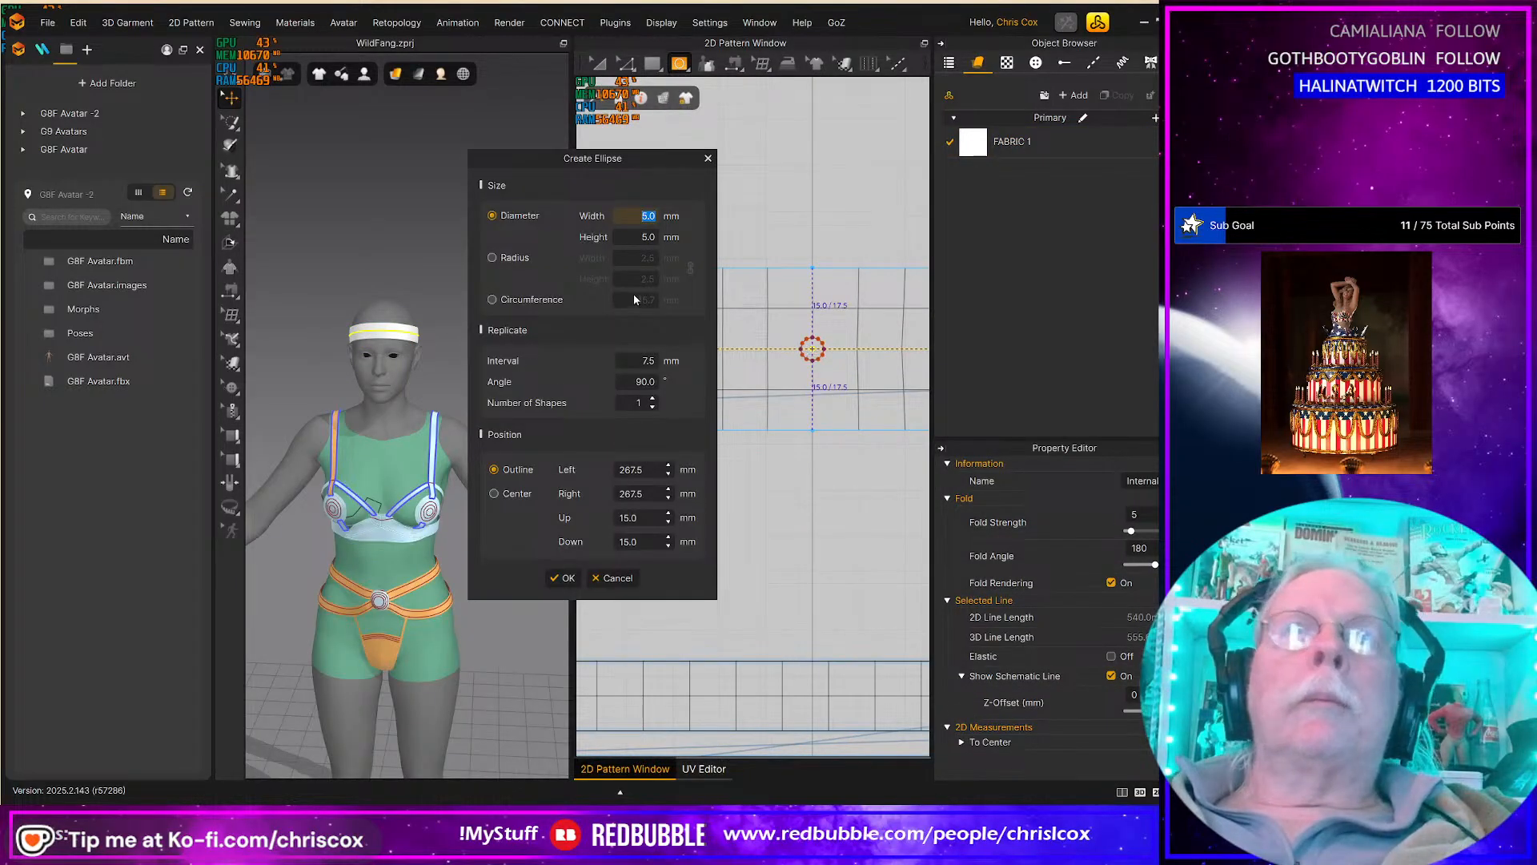
type("30")
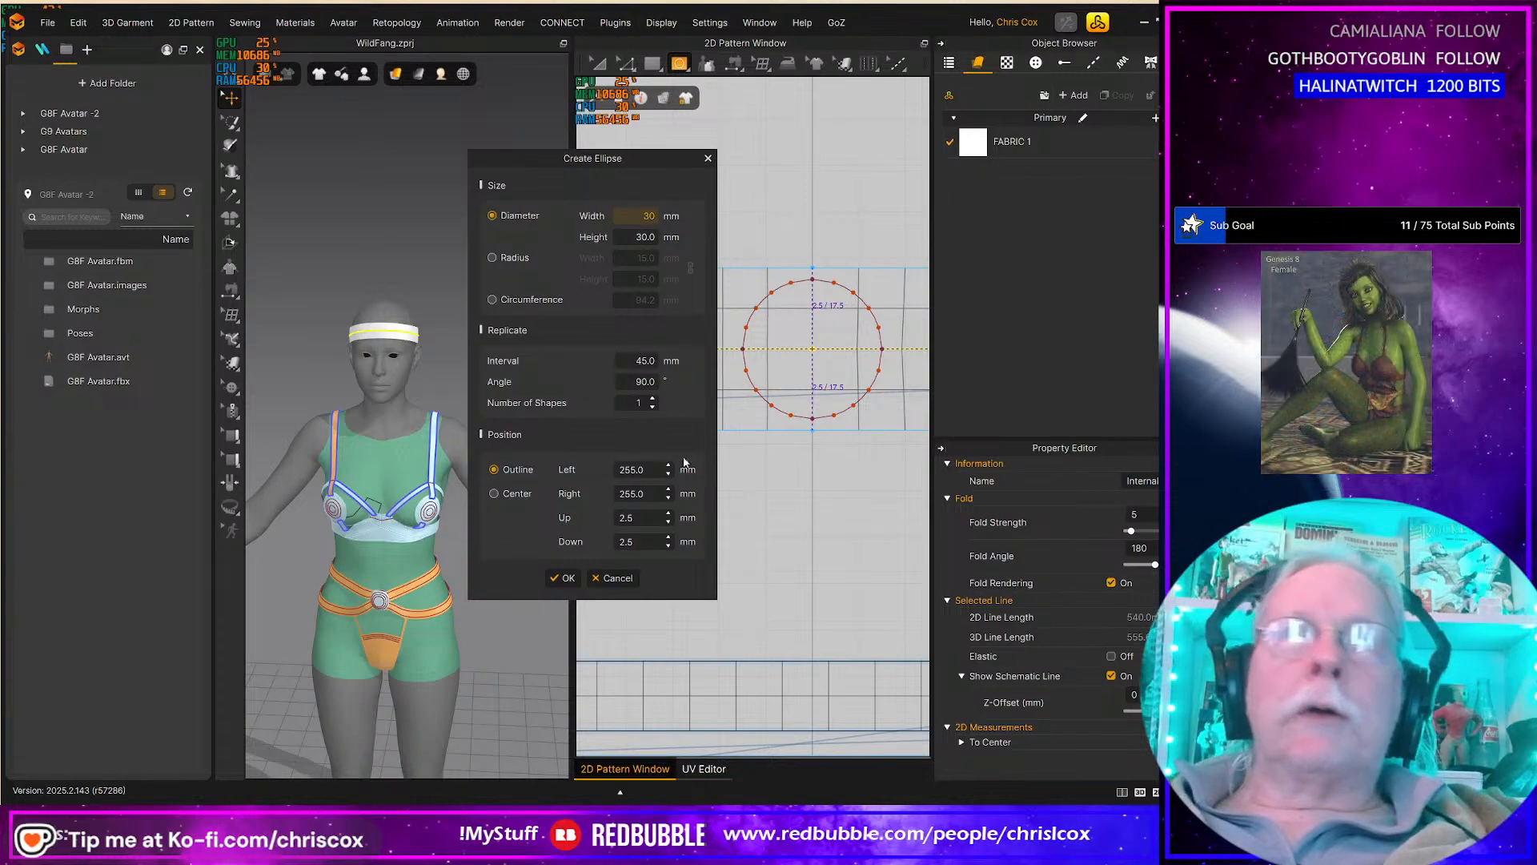
left_click(566, 578)
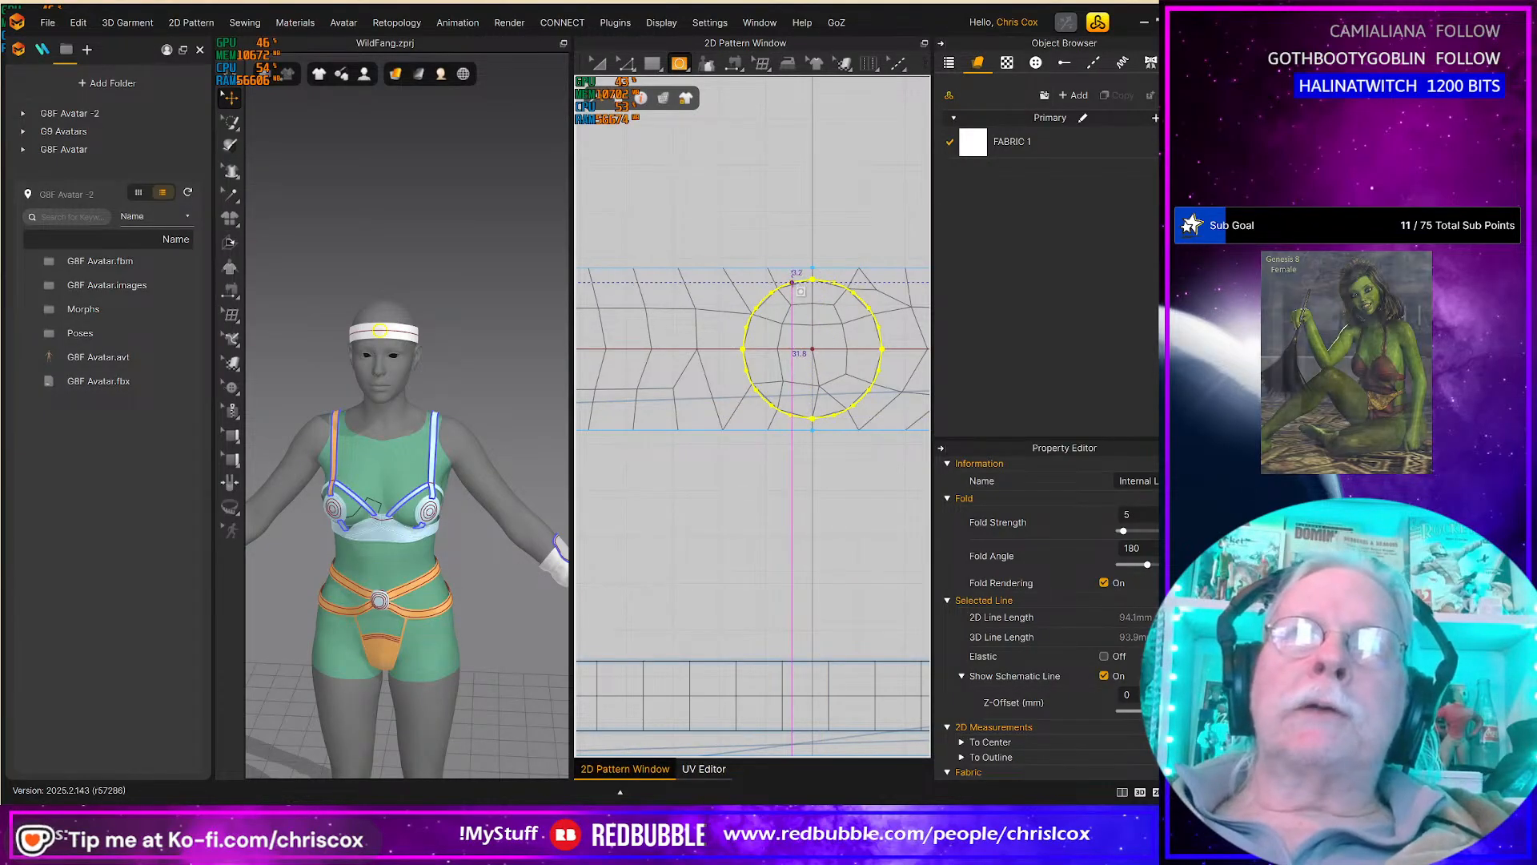
right_click(793, 285)
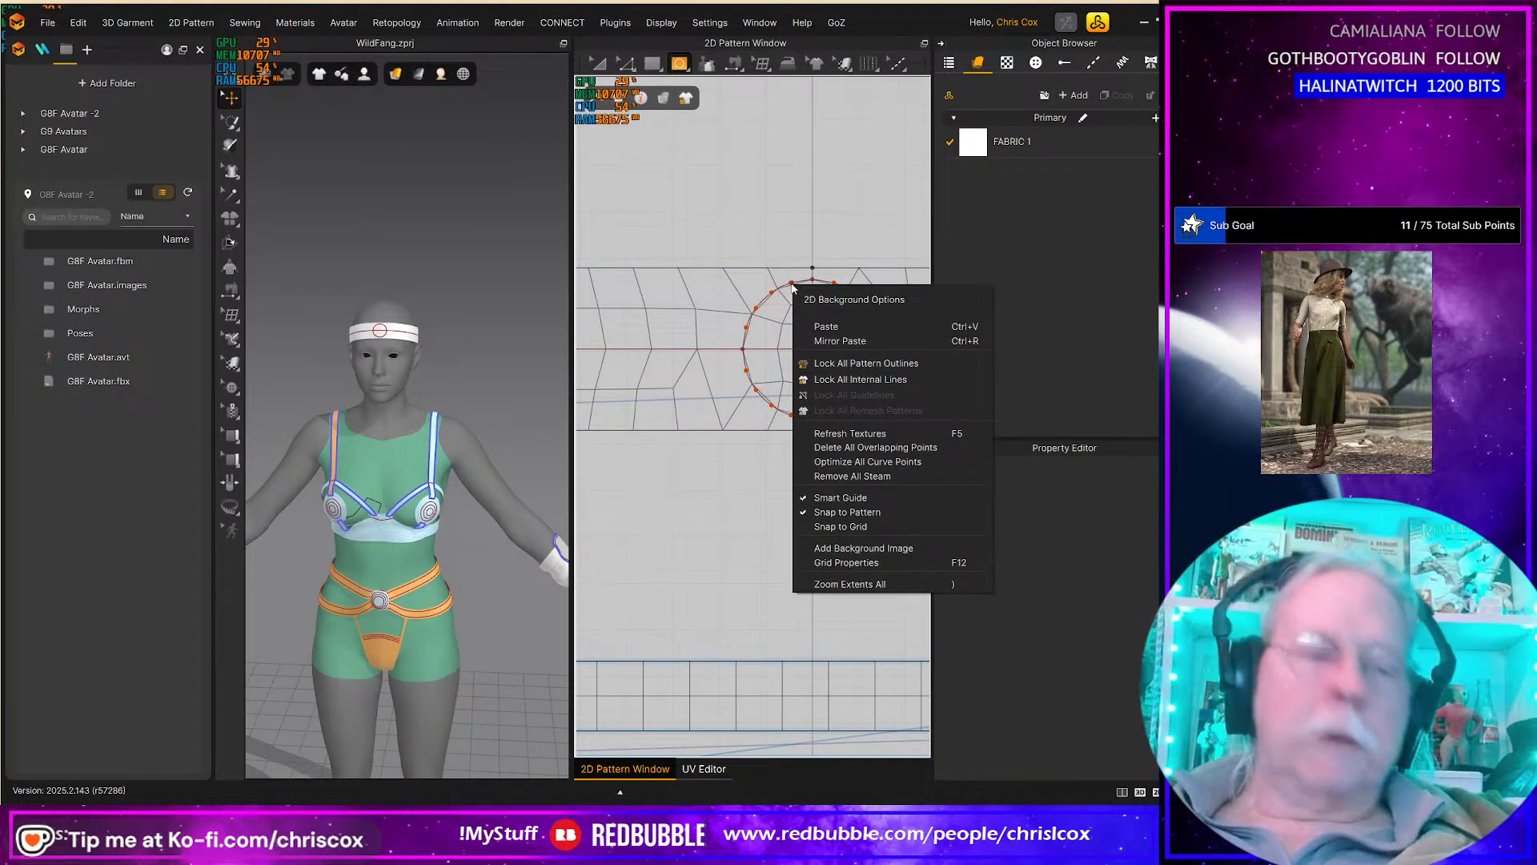
left_click(776, 180)
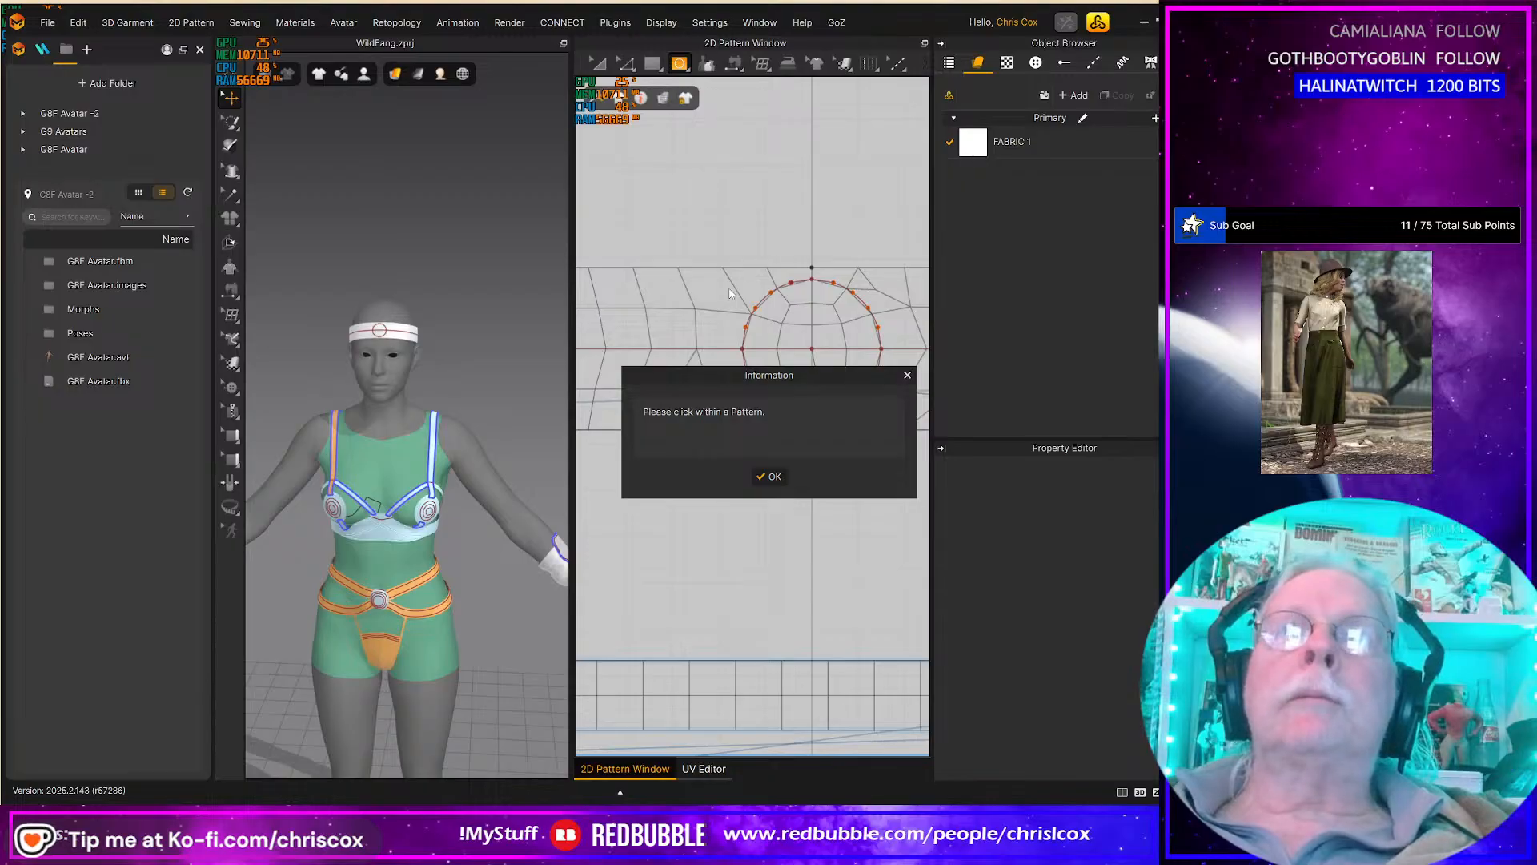
left_click(770, 477)
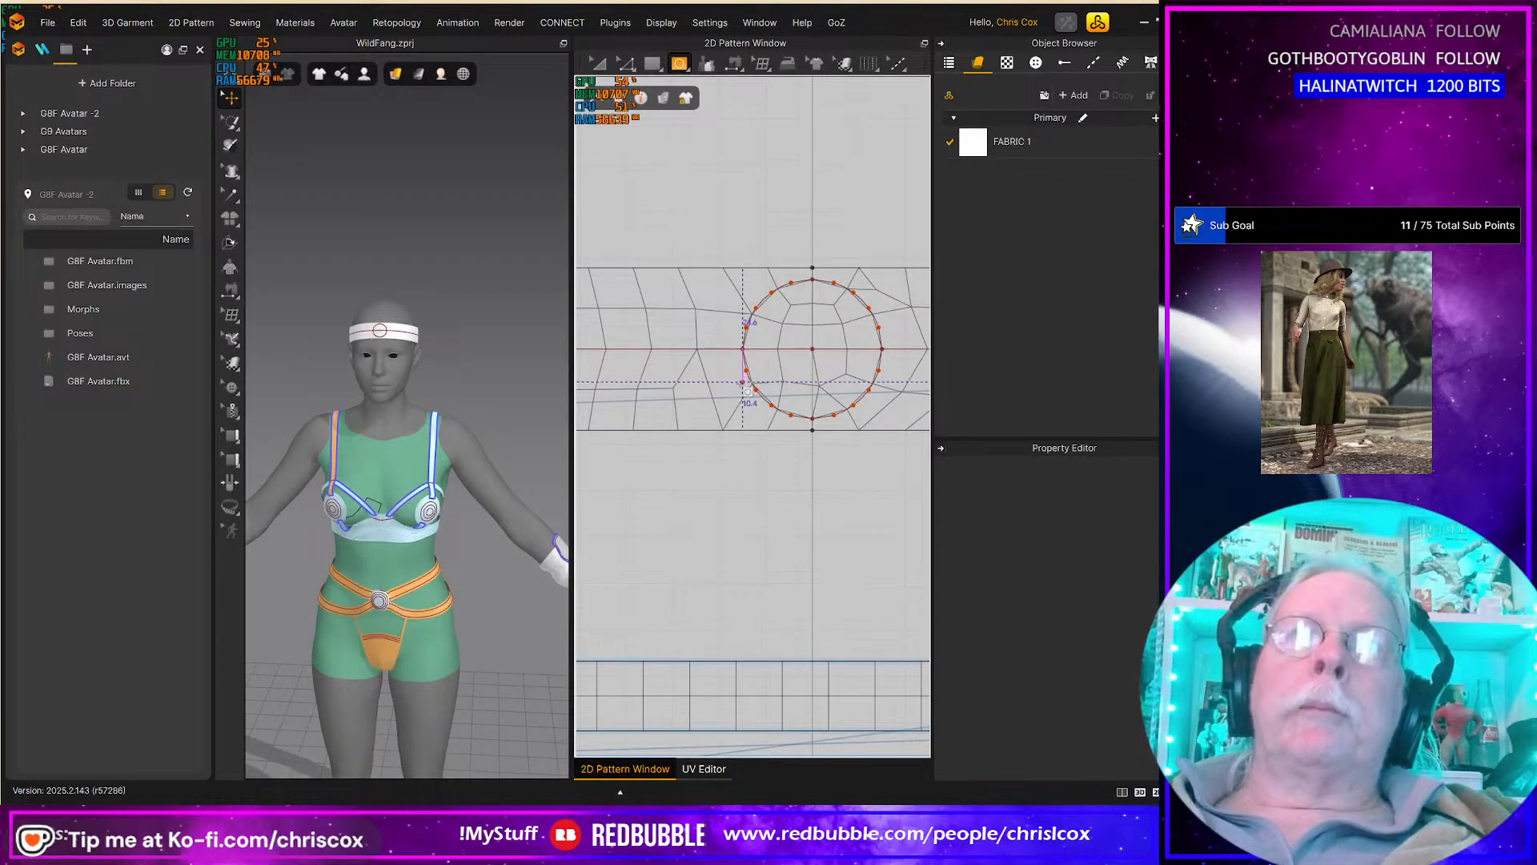
key("z")
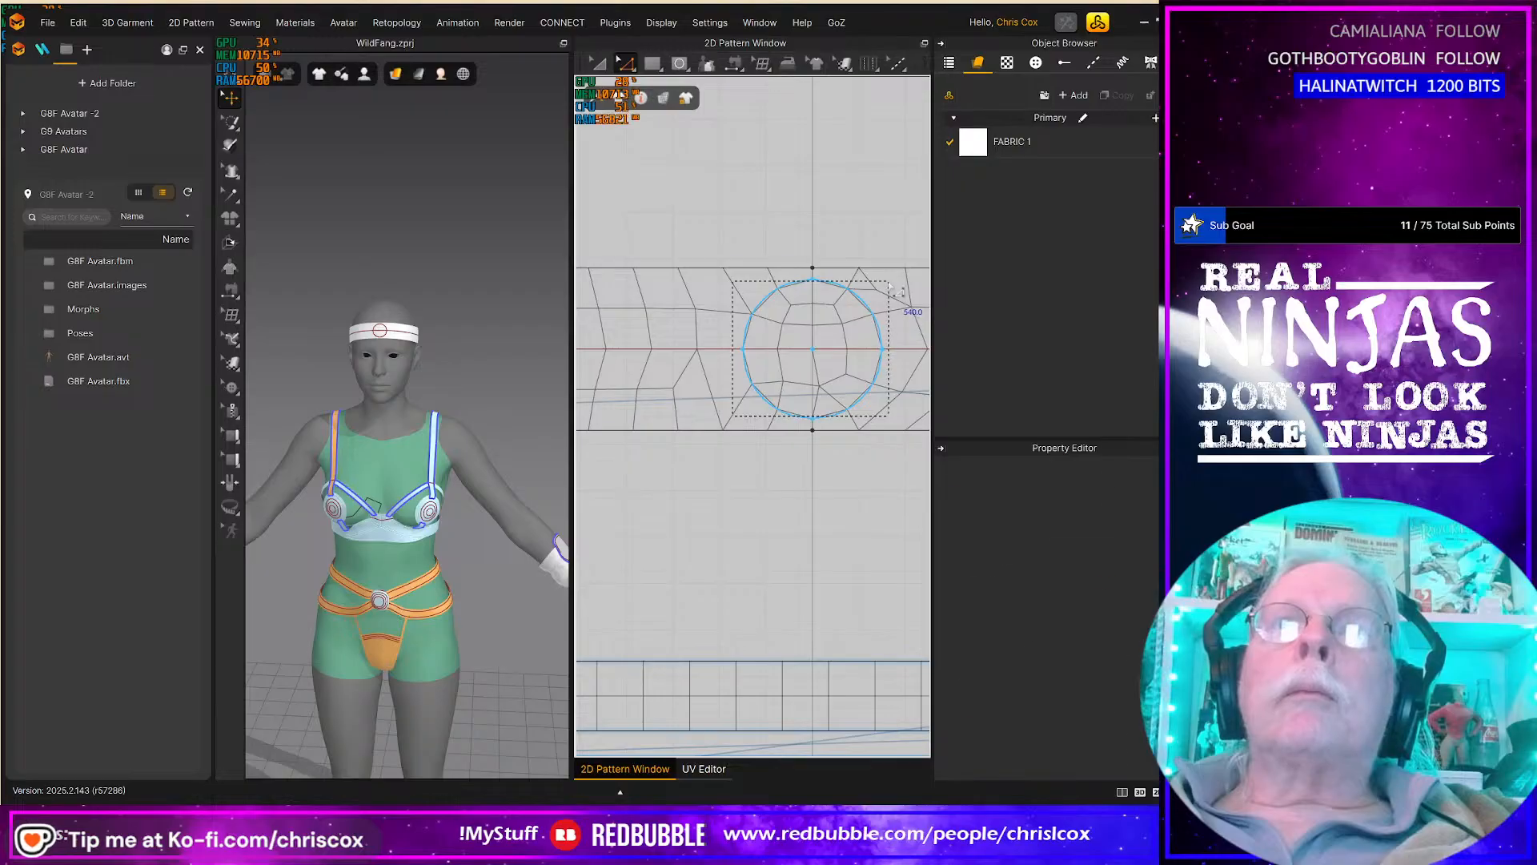
Step: Offset the centre circle inward as 2 internal lines spaced 4.5 mm apart
left_click(871, 381)
right_click(857, 401)
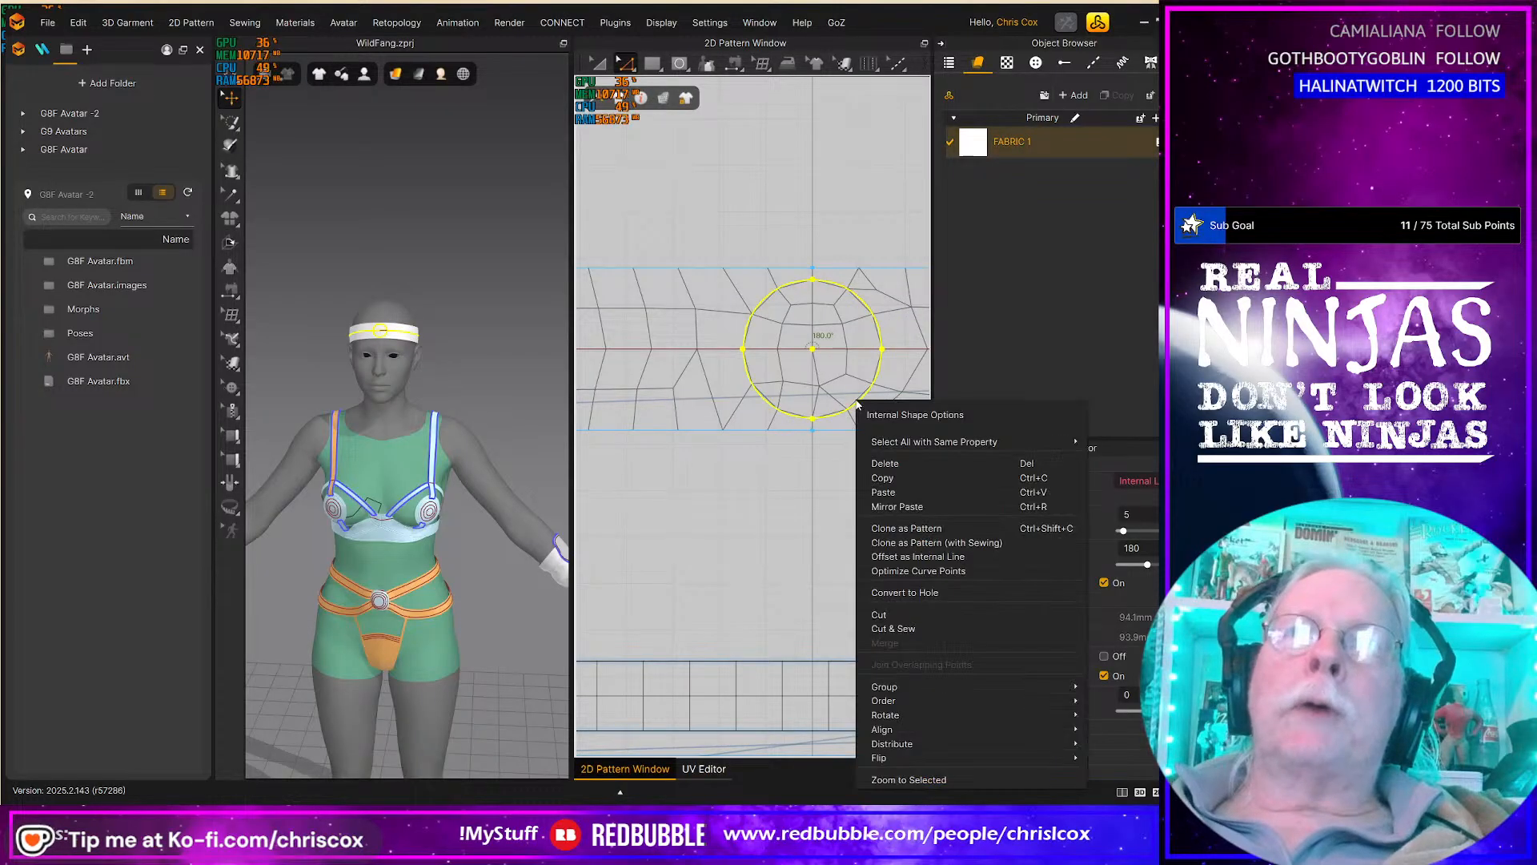
left_click(919, 558)
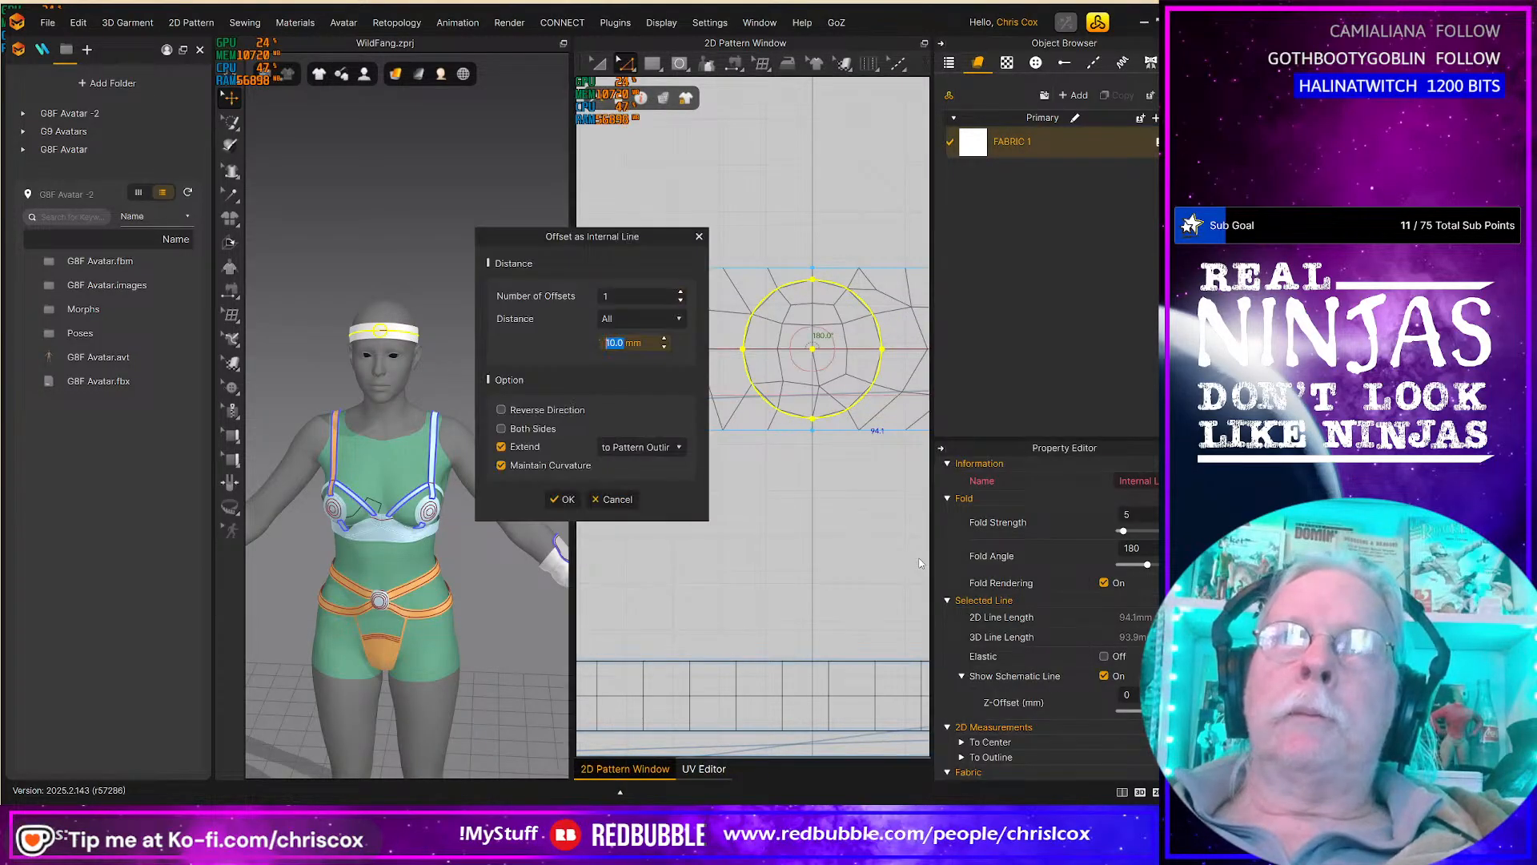
type("4.5")
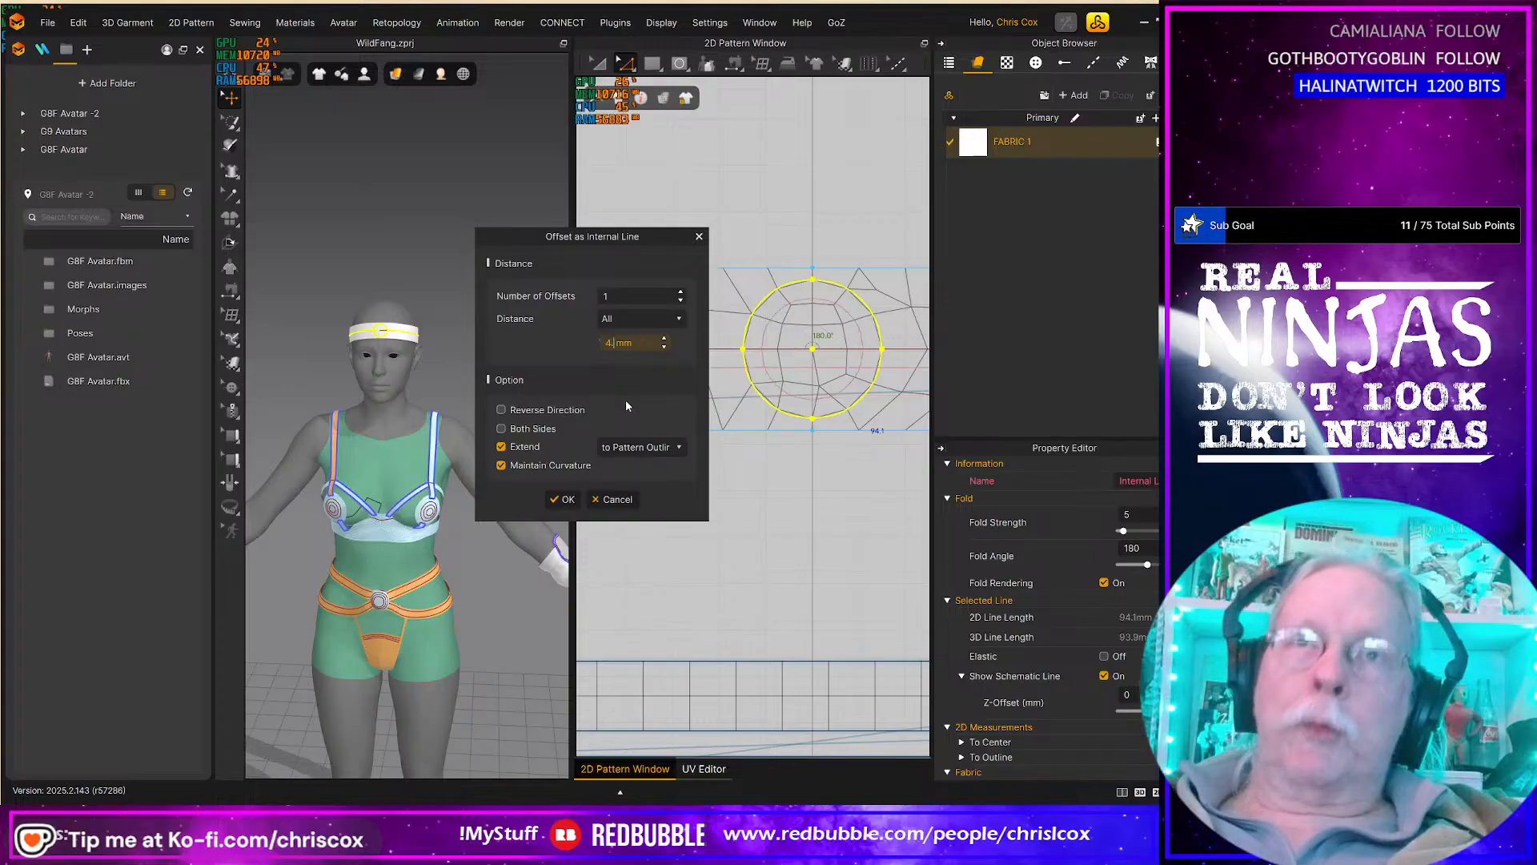
left_click(681, 293)
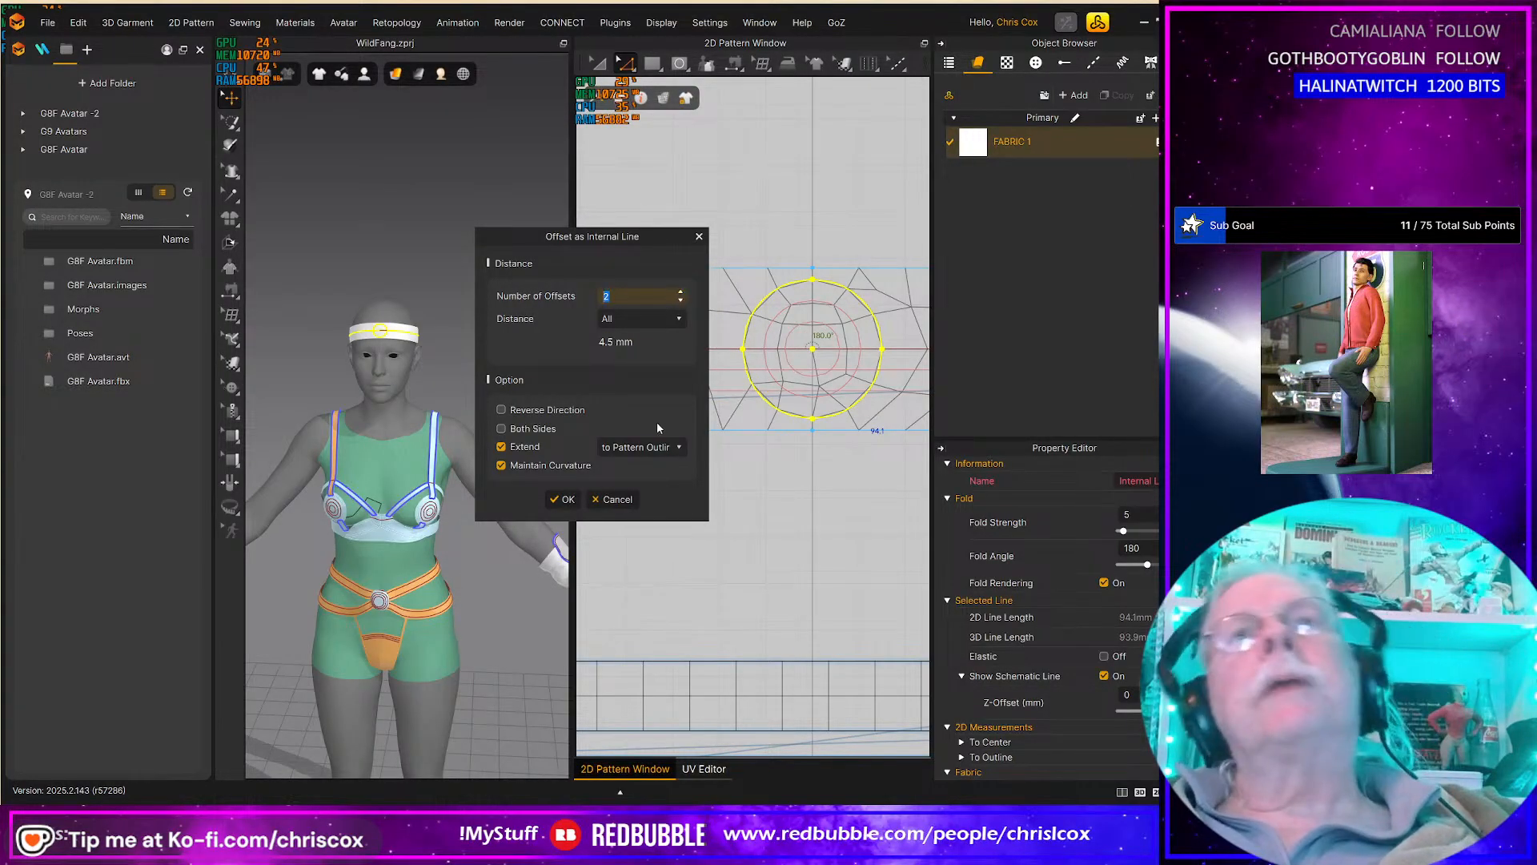
left_click(564, 499)
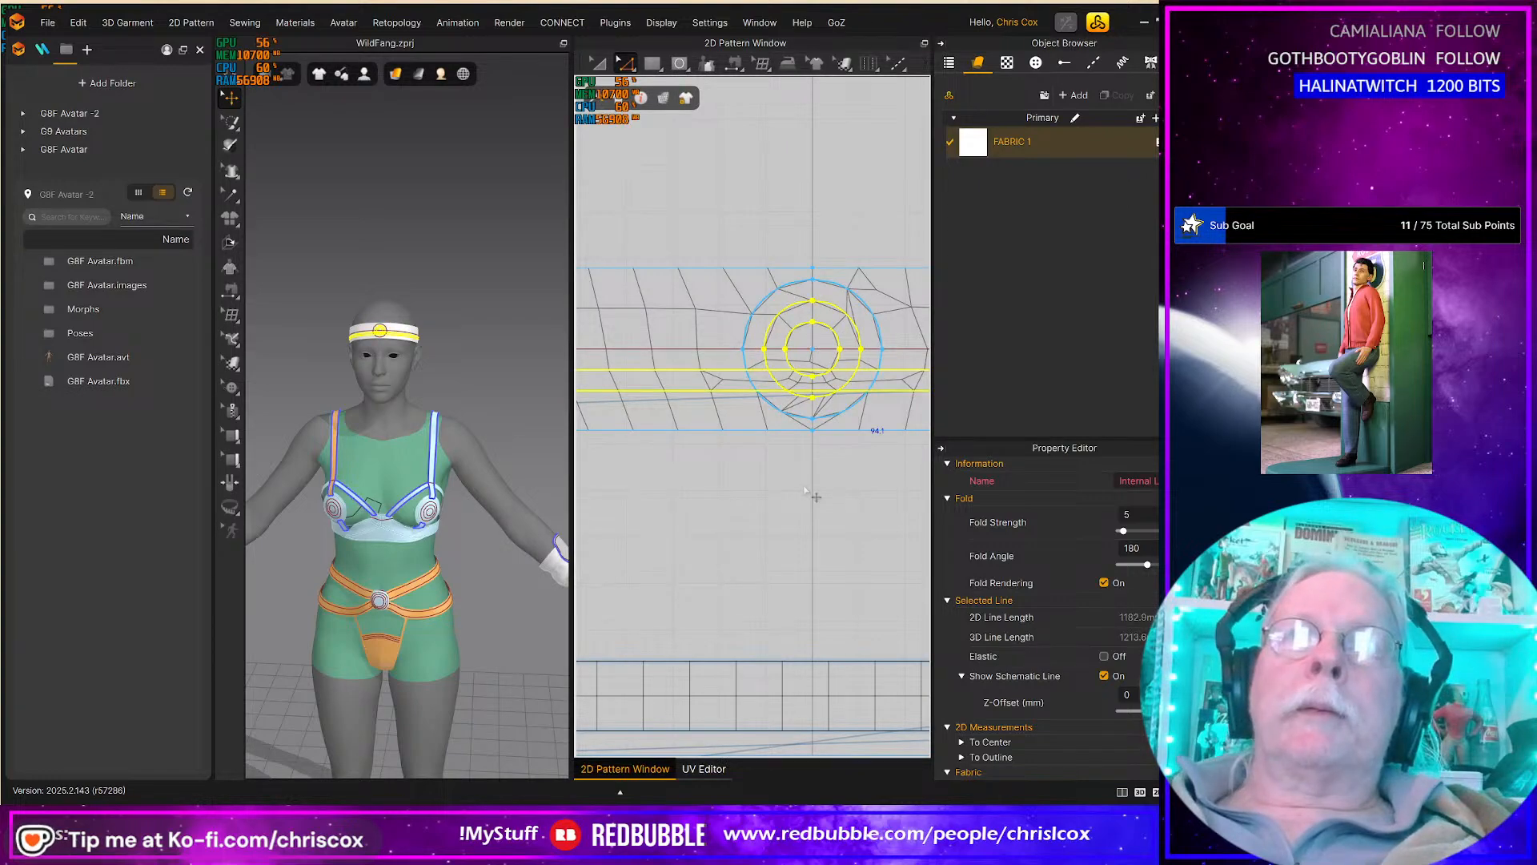
scroll(805, 489, "down", 1)
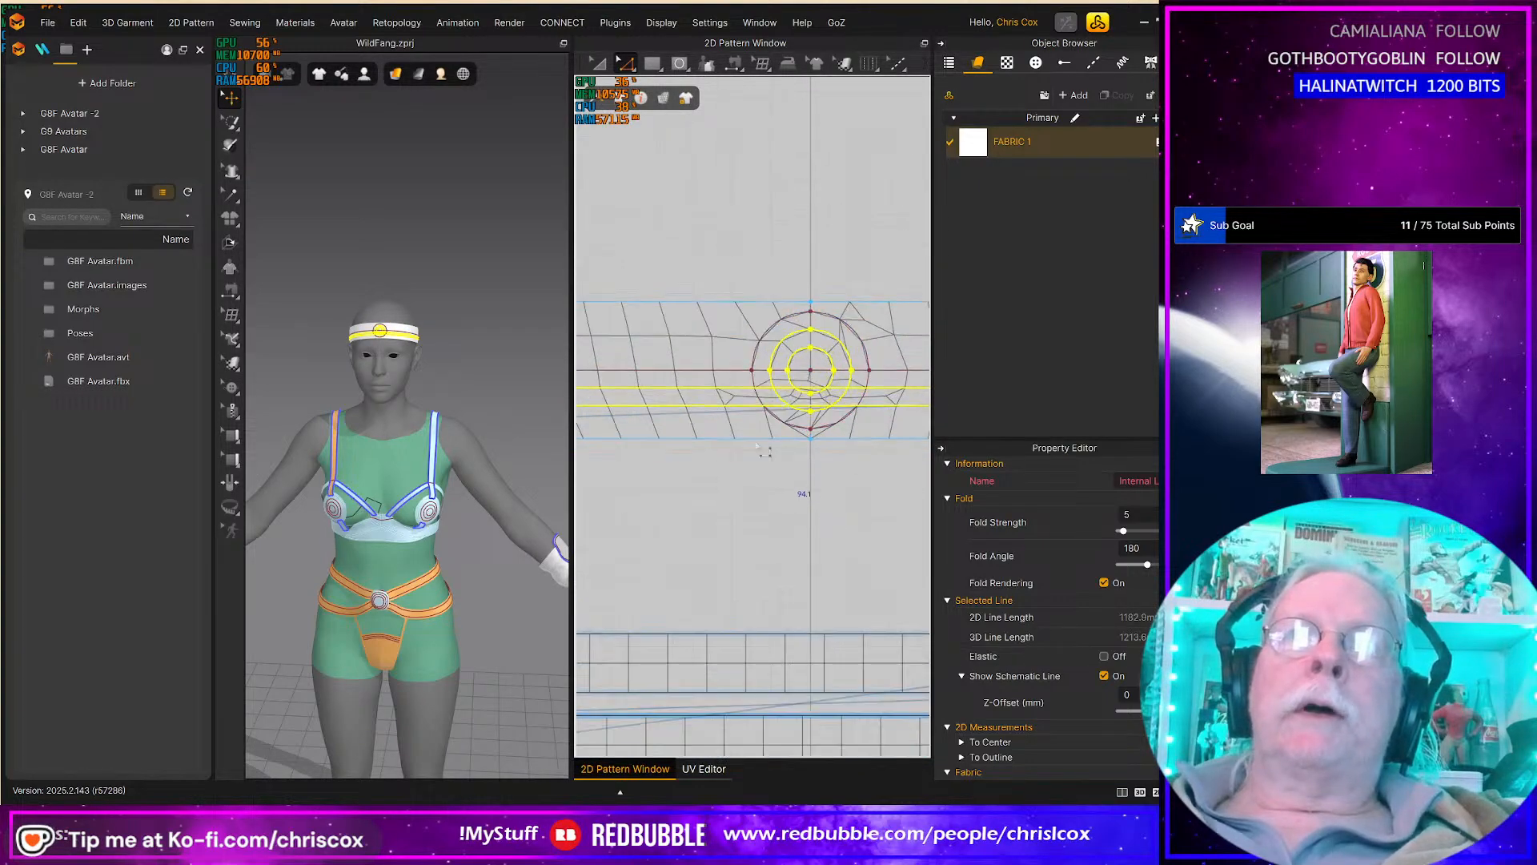
scroll(757, 445, "down", 1)
Step: Give the headband pattern a Particle Distance of 5.0 mm
key("a")
left_click(731, 421)
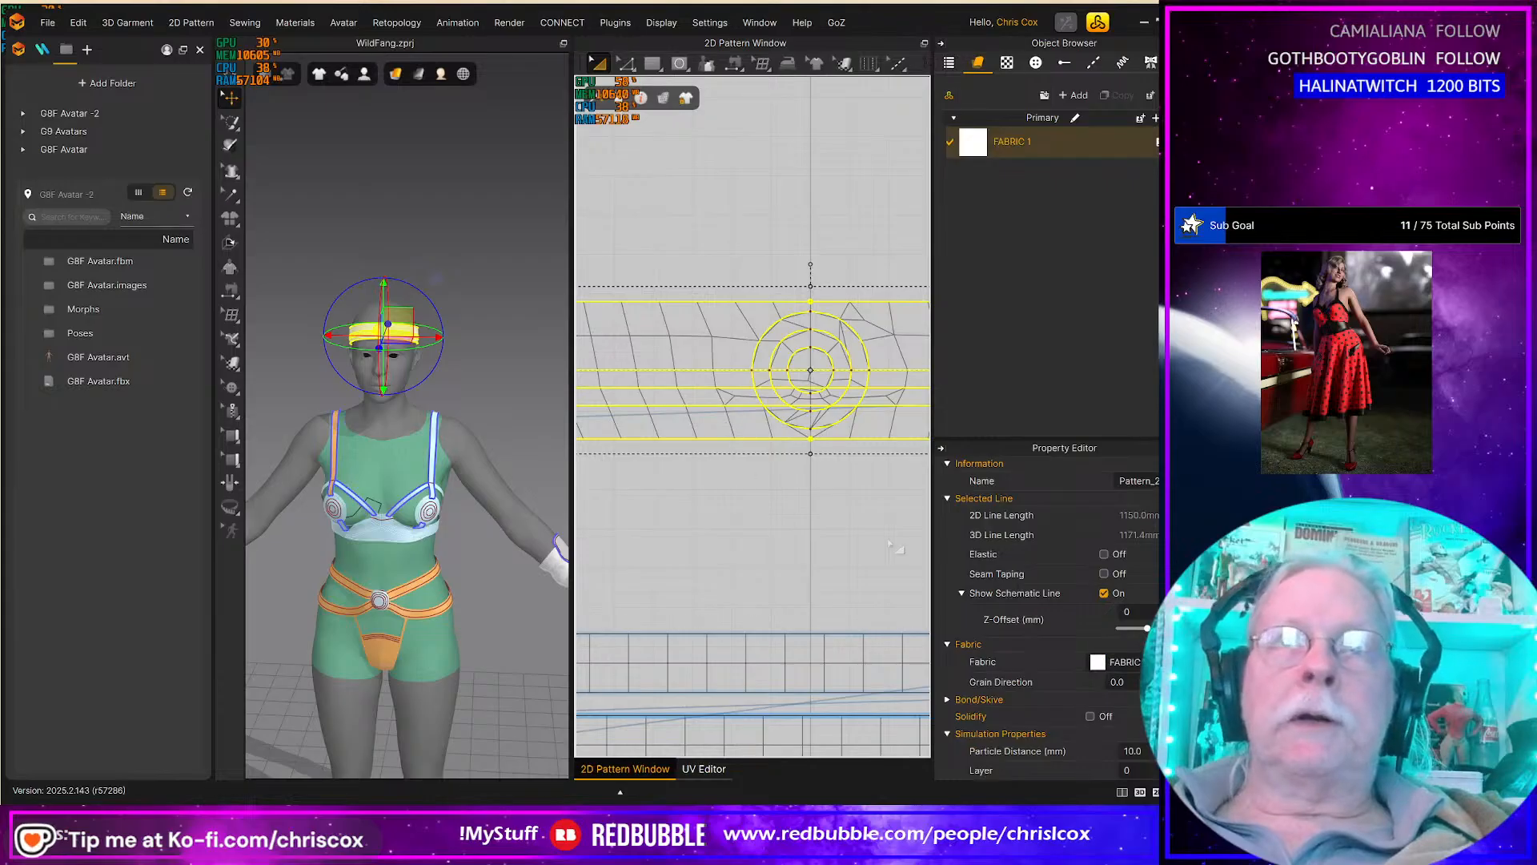
scroll(1129, 594, "down", 3)
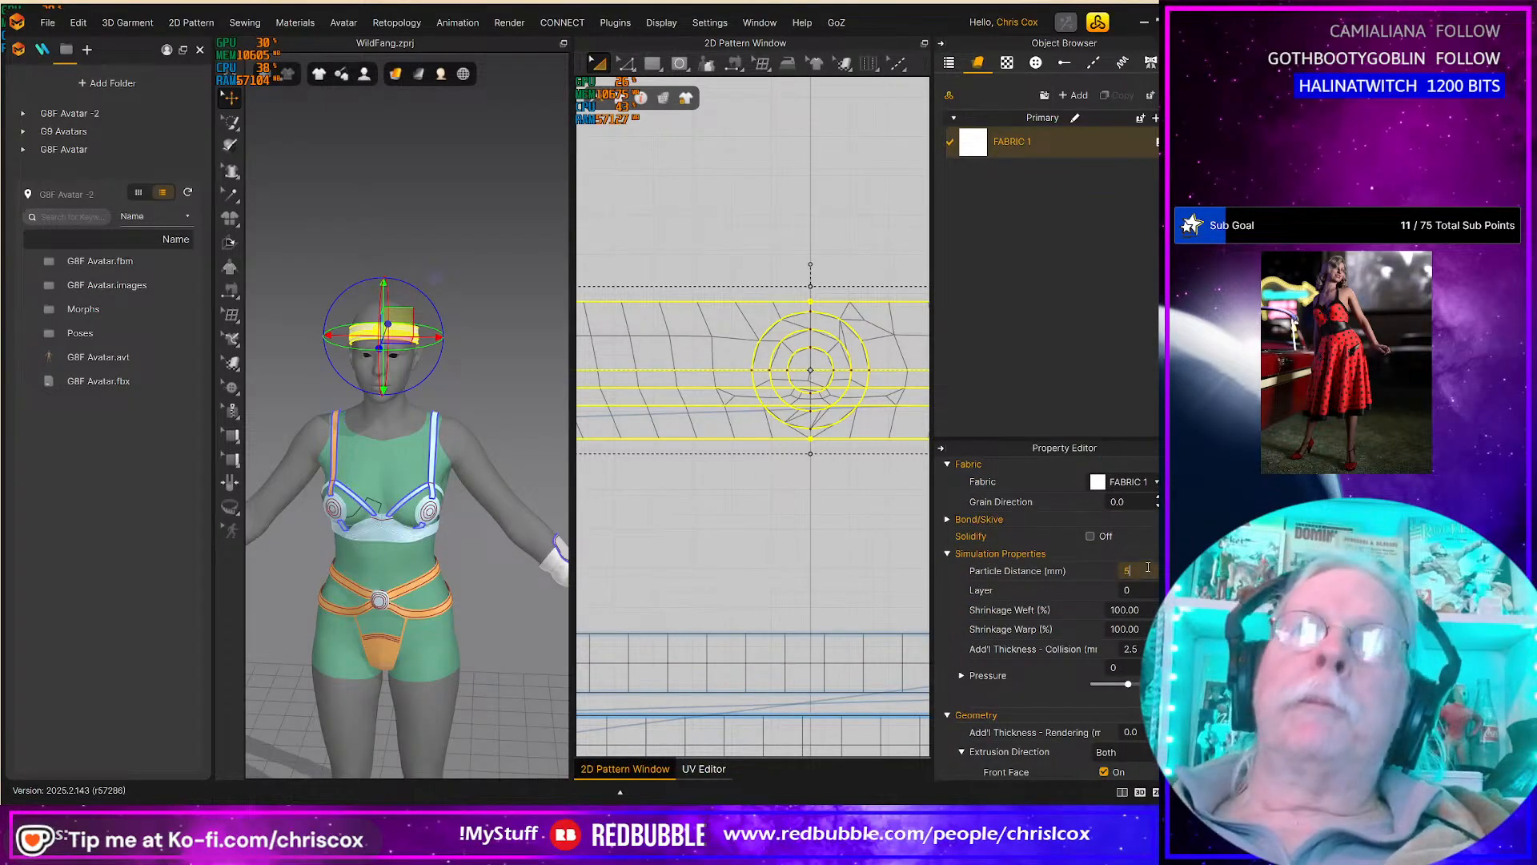
key("Return")
scroll(777, 484, "up", 2)
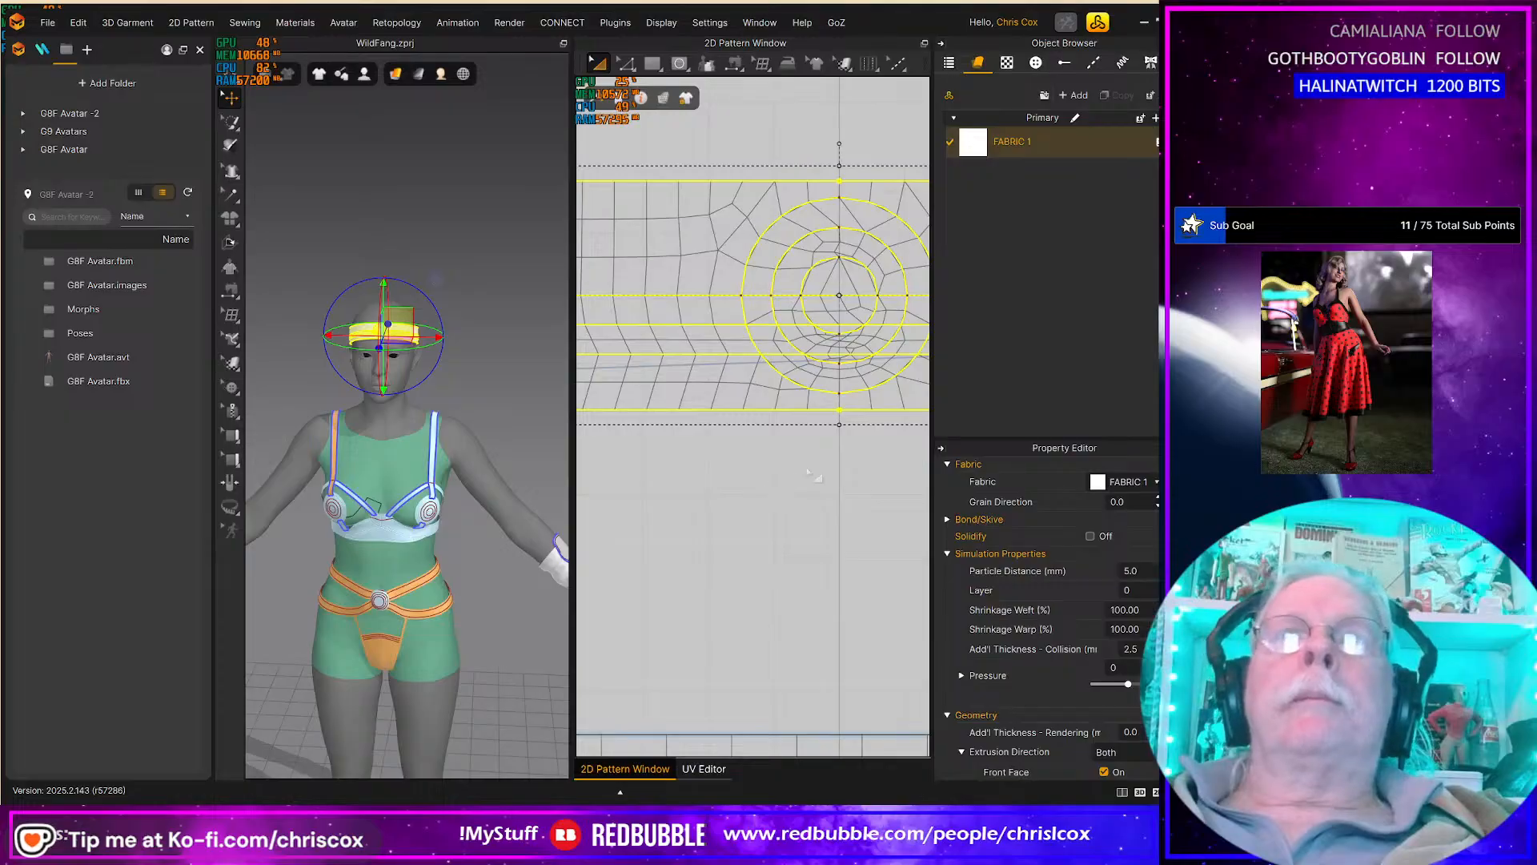
middle_click_drag(894, 529, 854, 597)
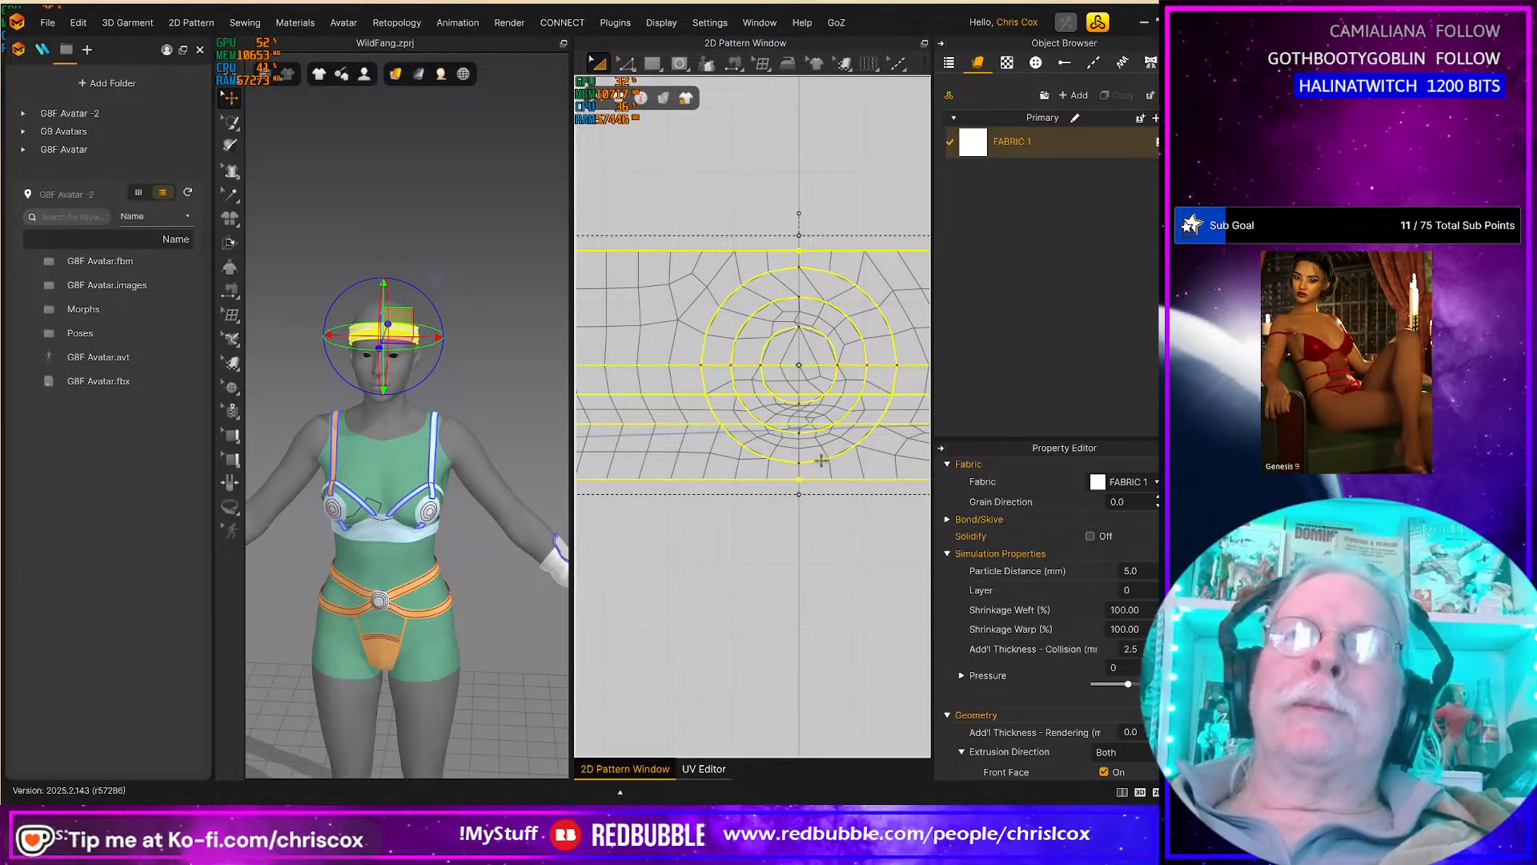
Step: Offset the emblem's outer circle inward once by 2 mm
left_click(771, 460)
right_click(768, 459)
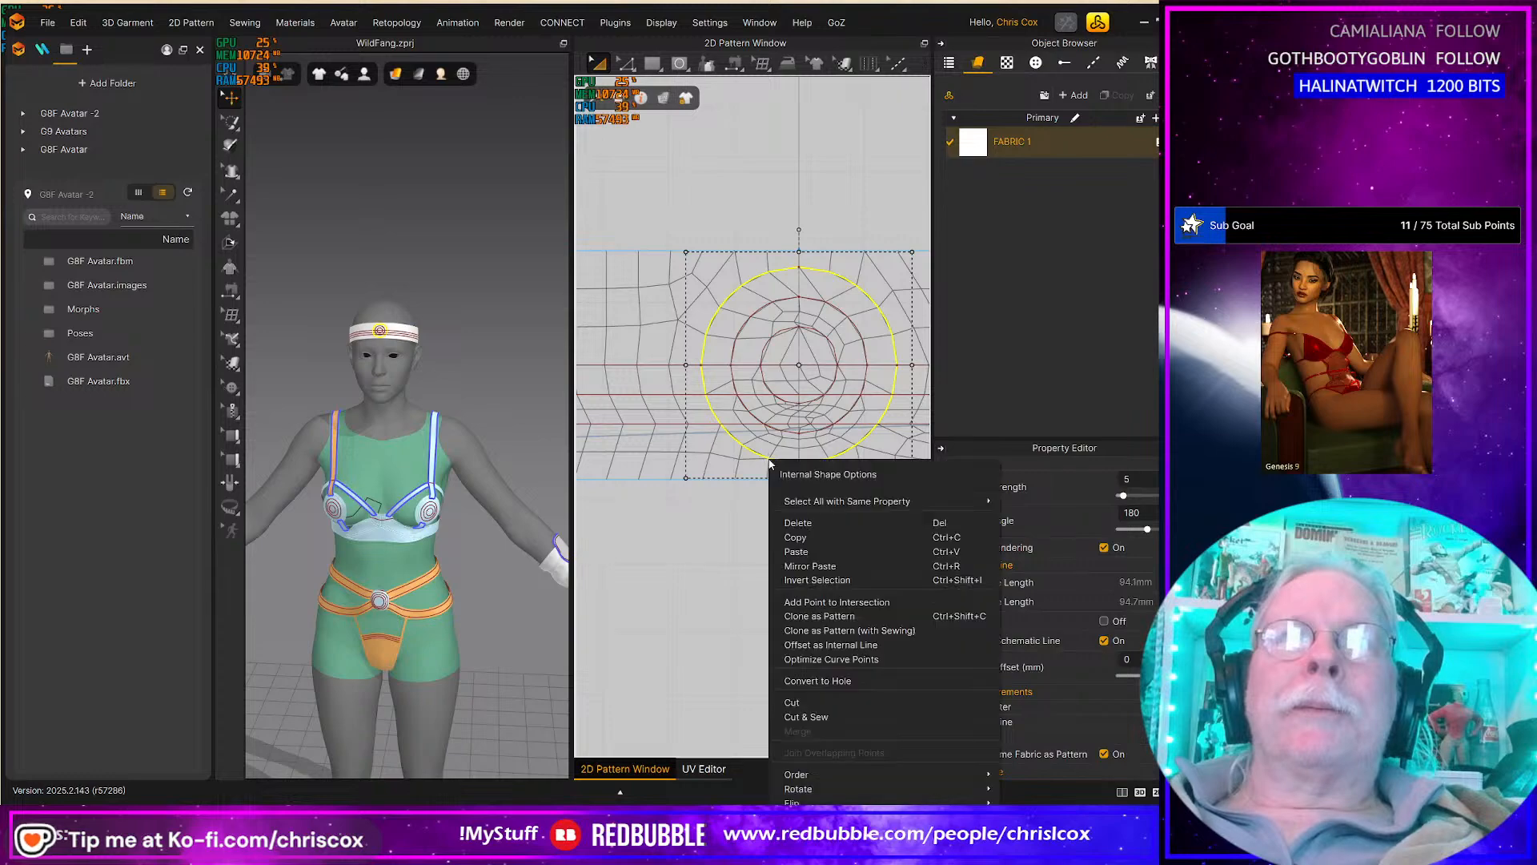
left_click(853, 645)
type("2")
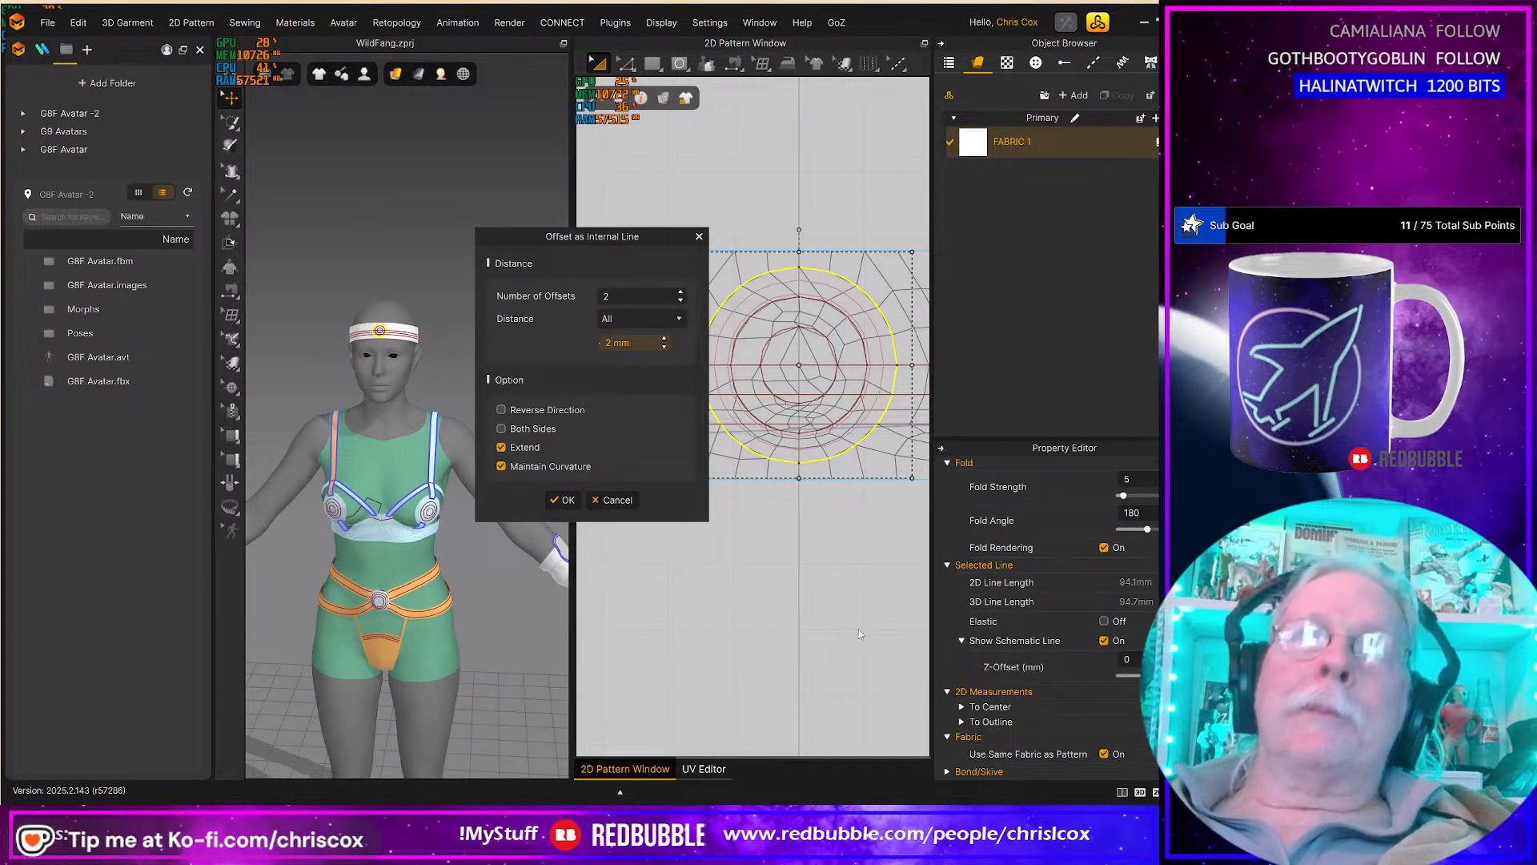
left_click(680, 301)
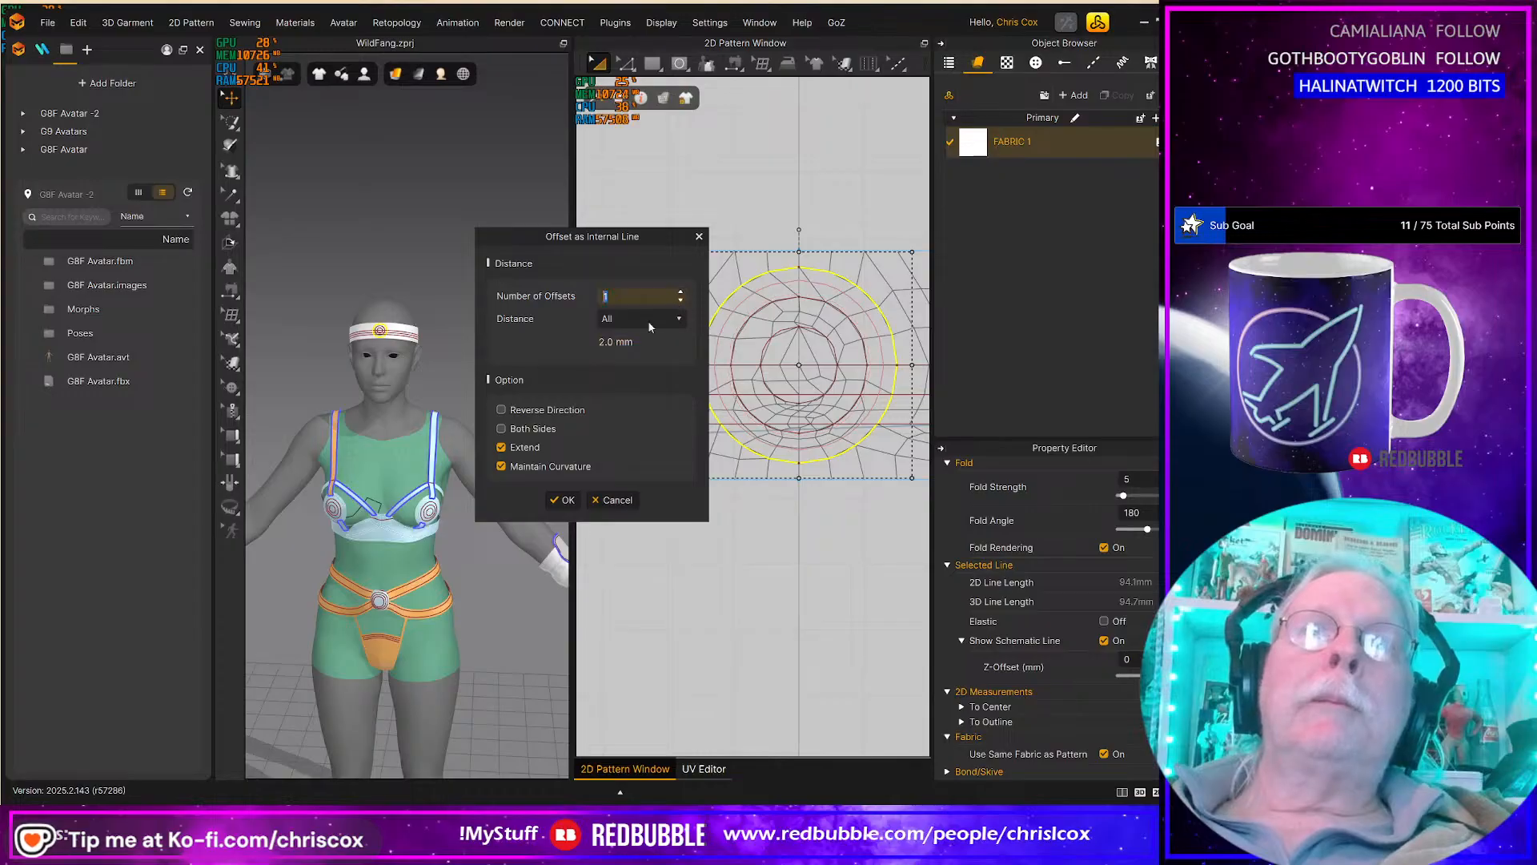
left_click(556, 498)
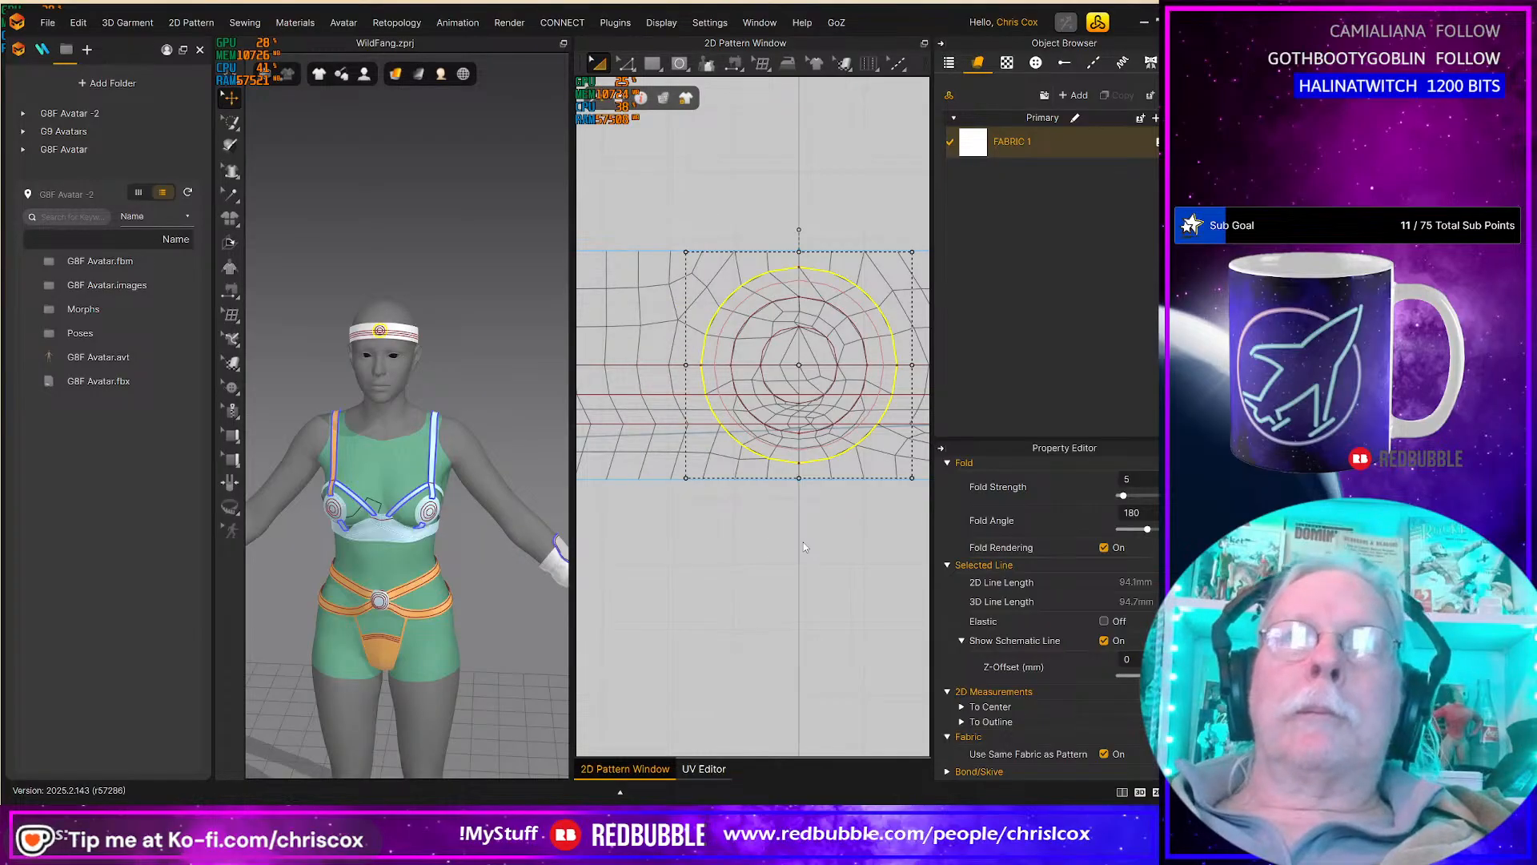
right_click(766, 423)
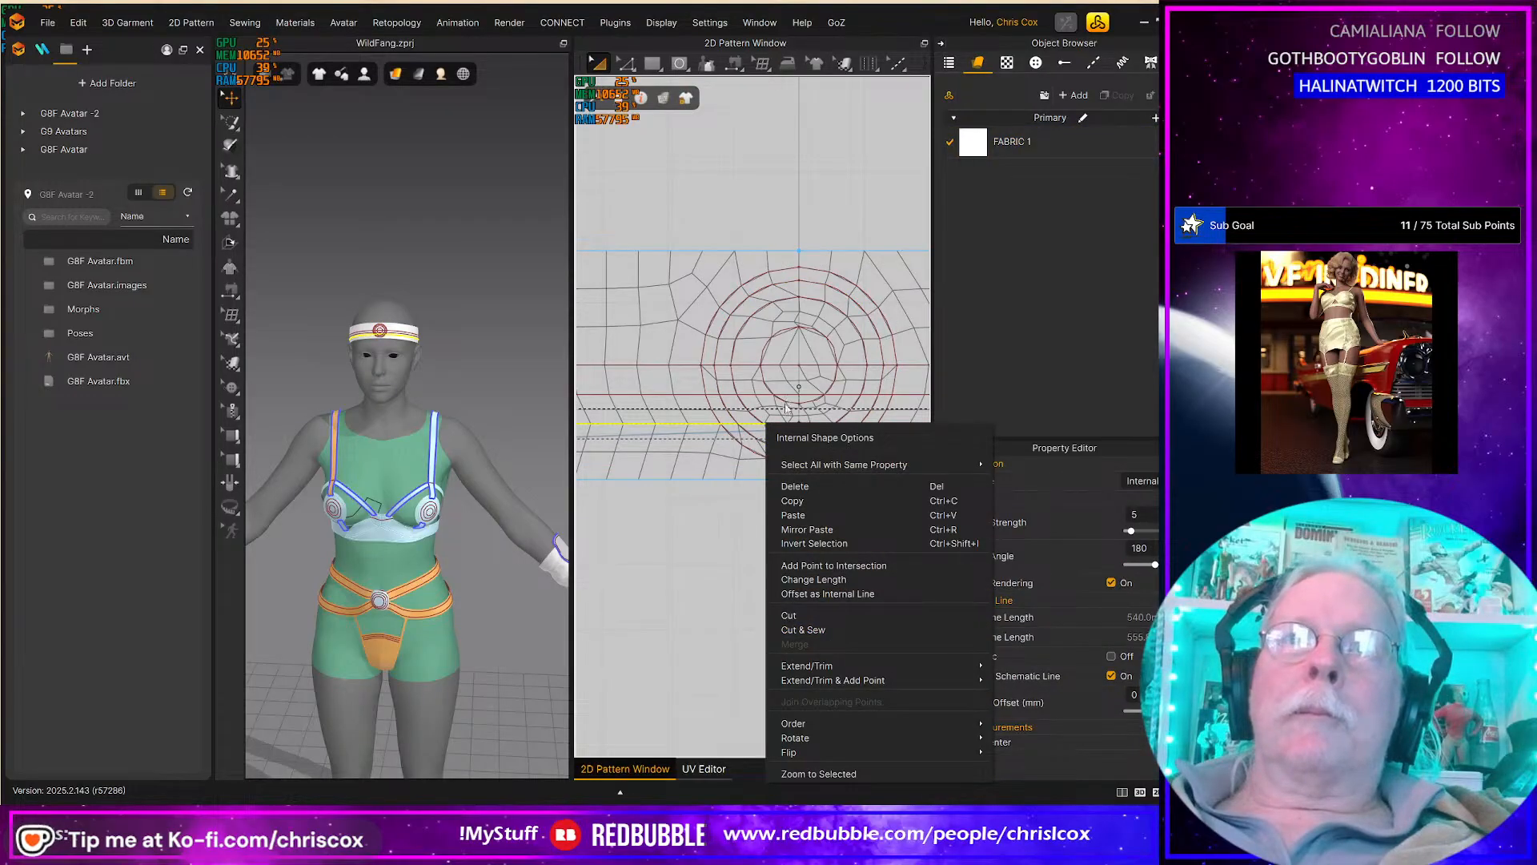
left_click(750, 410)
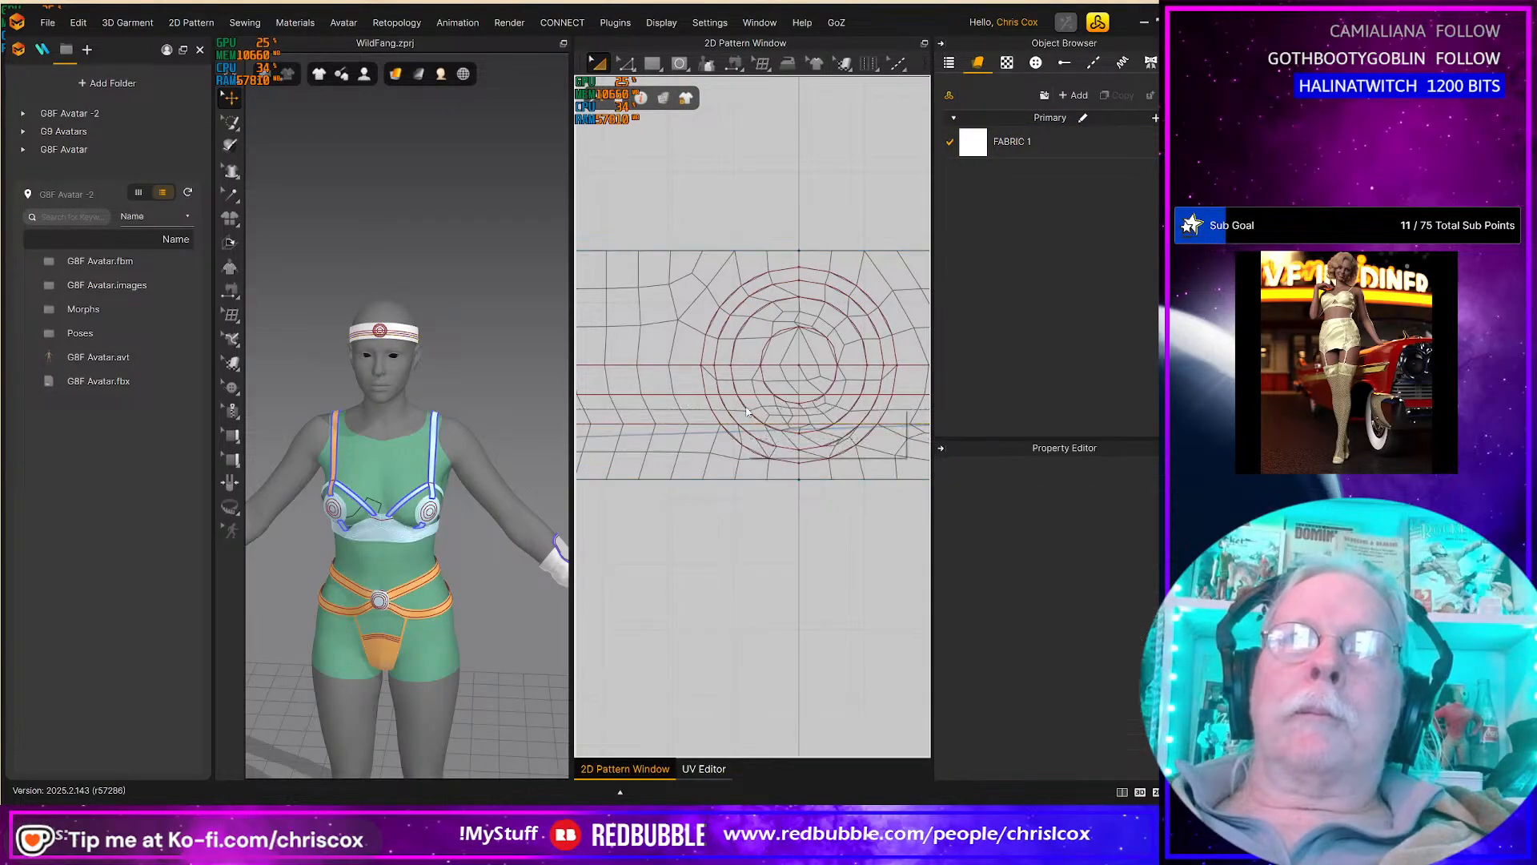
Step: Add a 2 mm inner ring inside the 81.4 mm offset circle
left_click(817, 417)
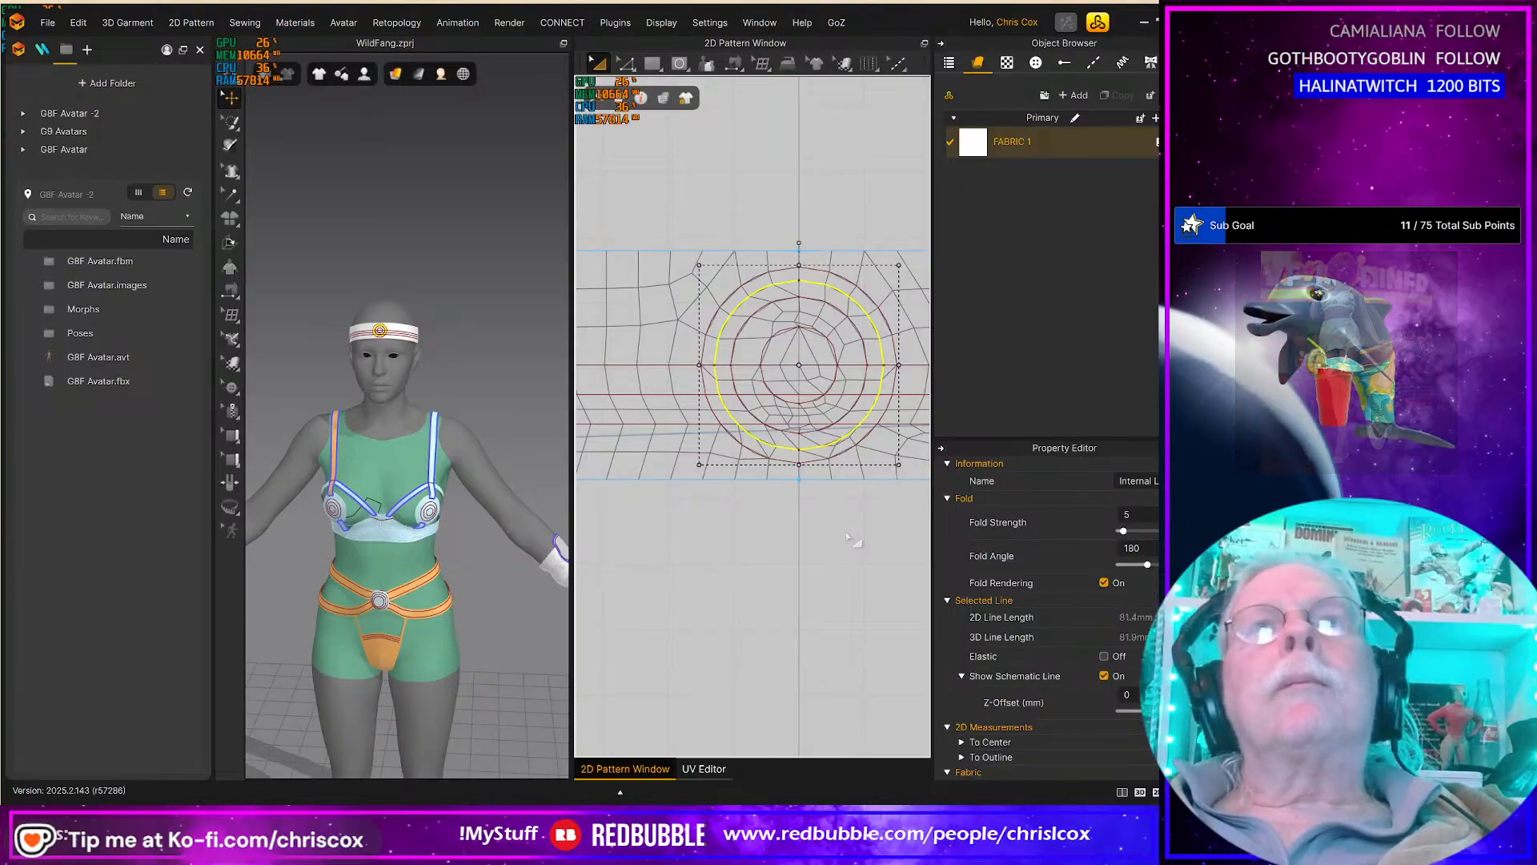
right_click(756, 417)
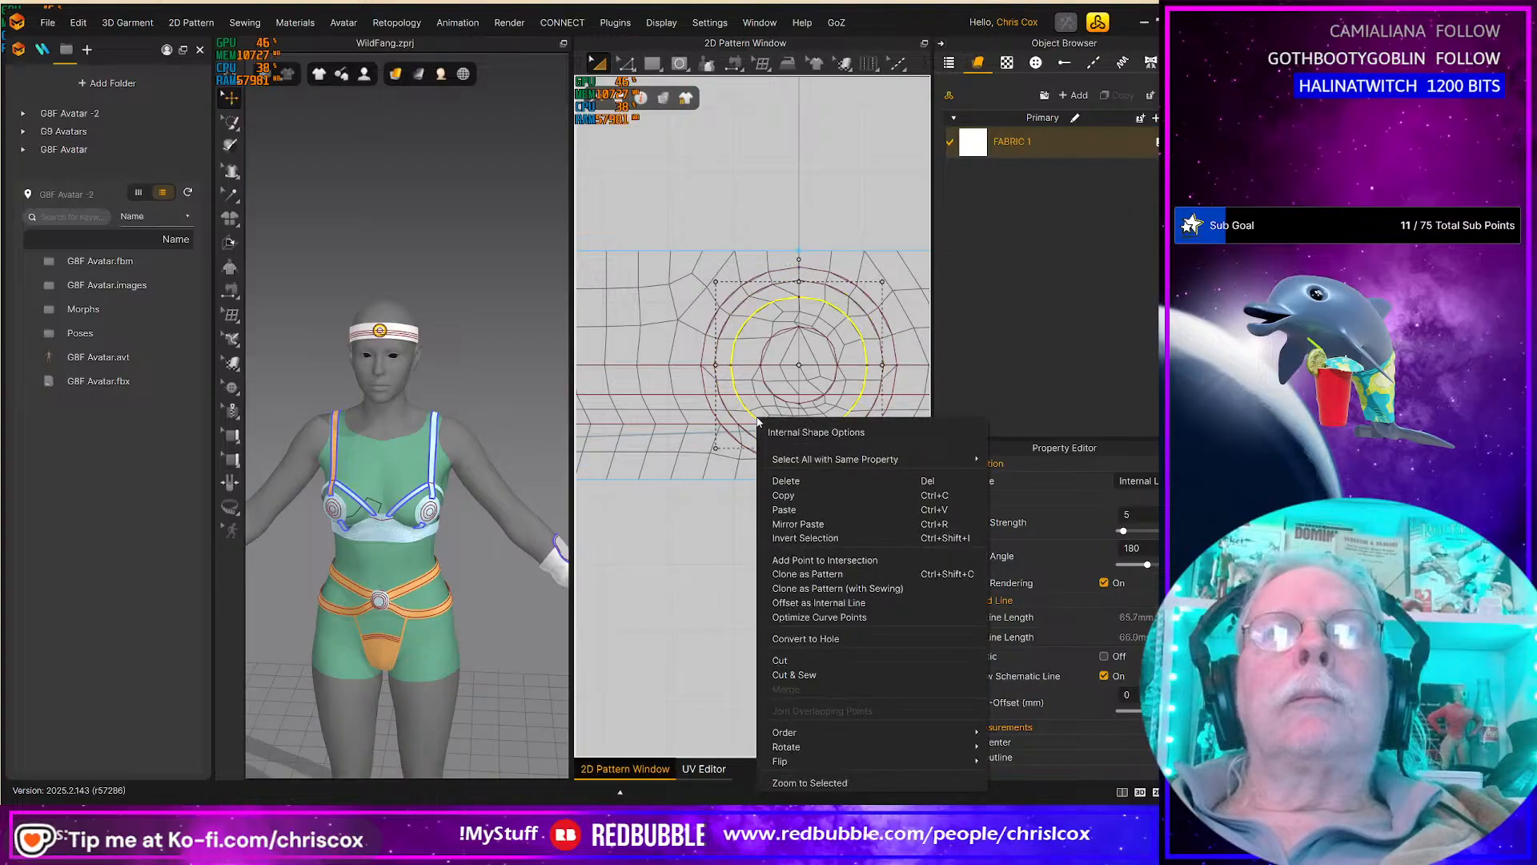
left_click(840, 607)
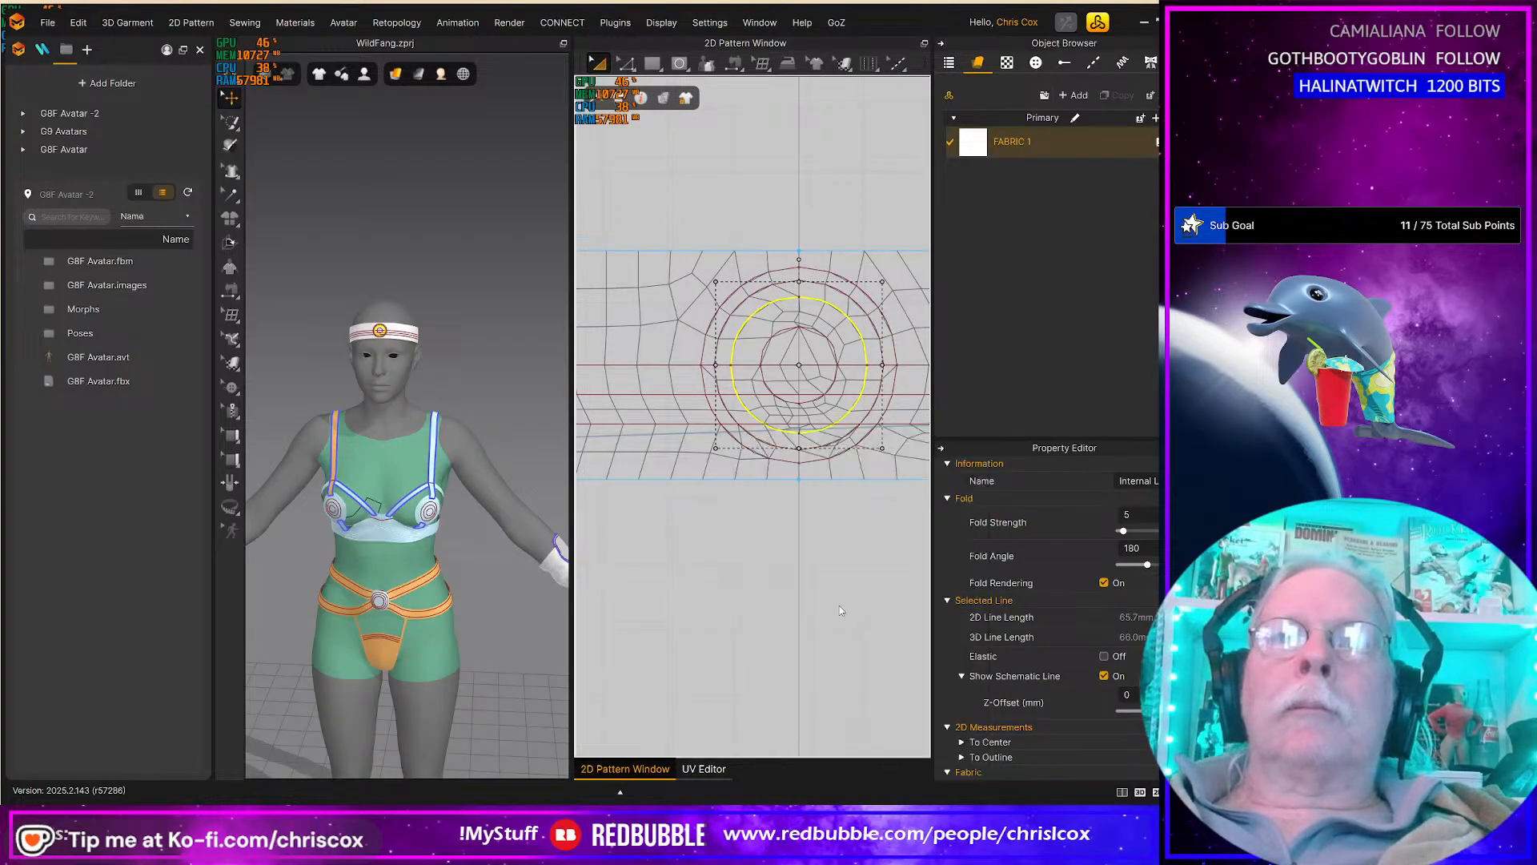
left_click(565, 500)
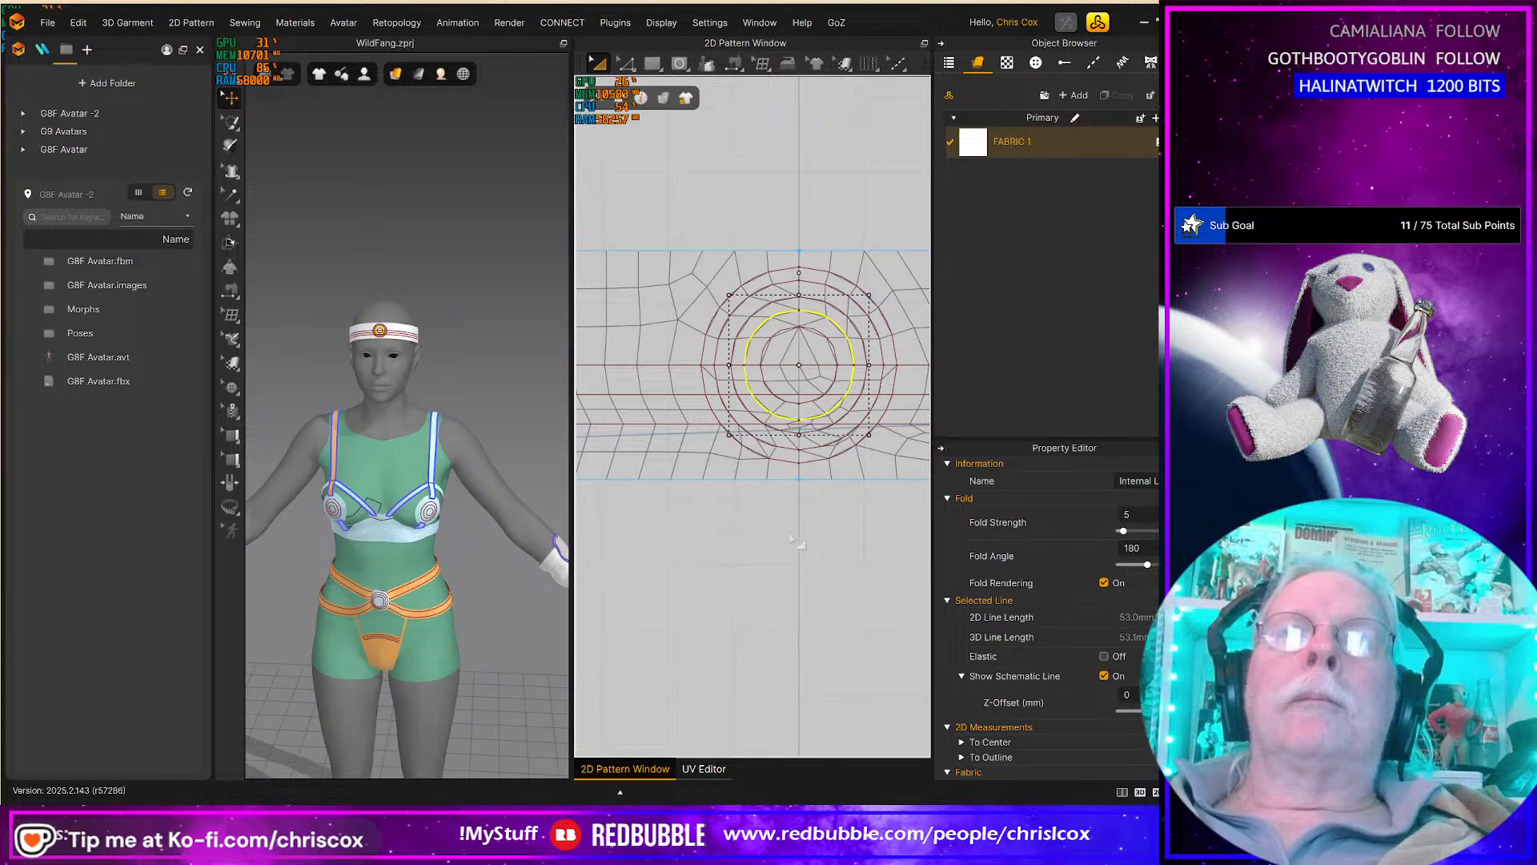
scroll(803, 541, "up", 1)
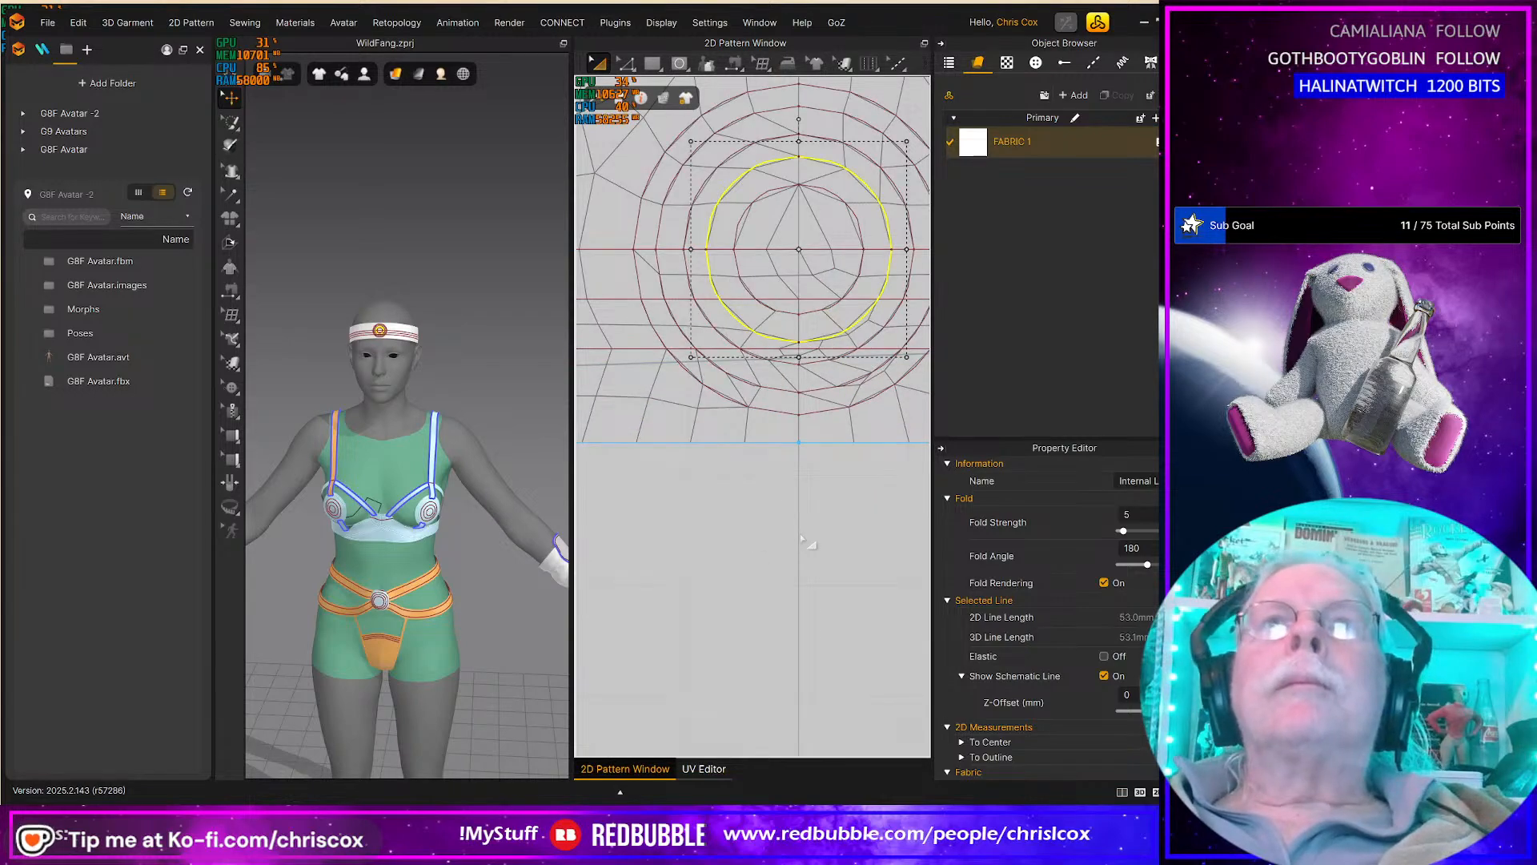
scroll(805, 542, "up", 1)
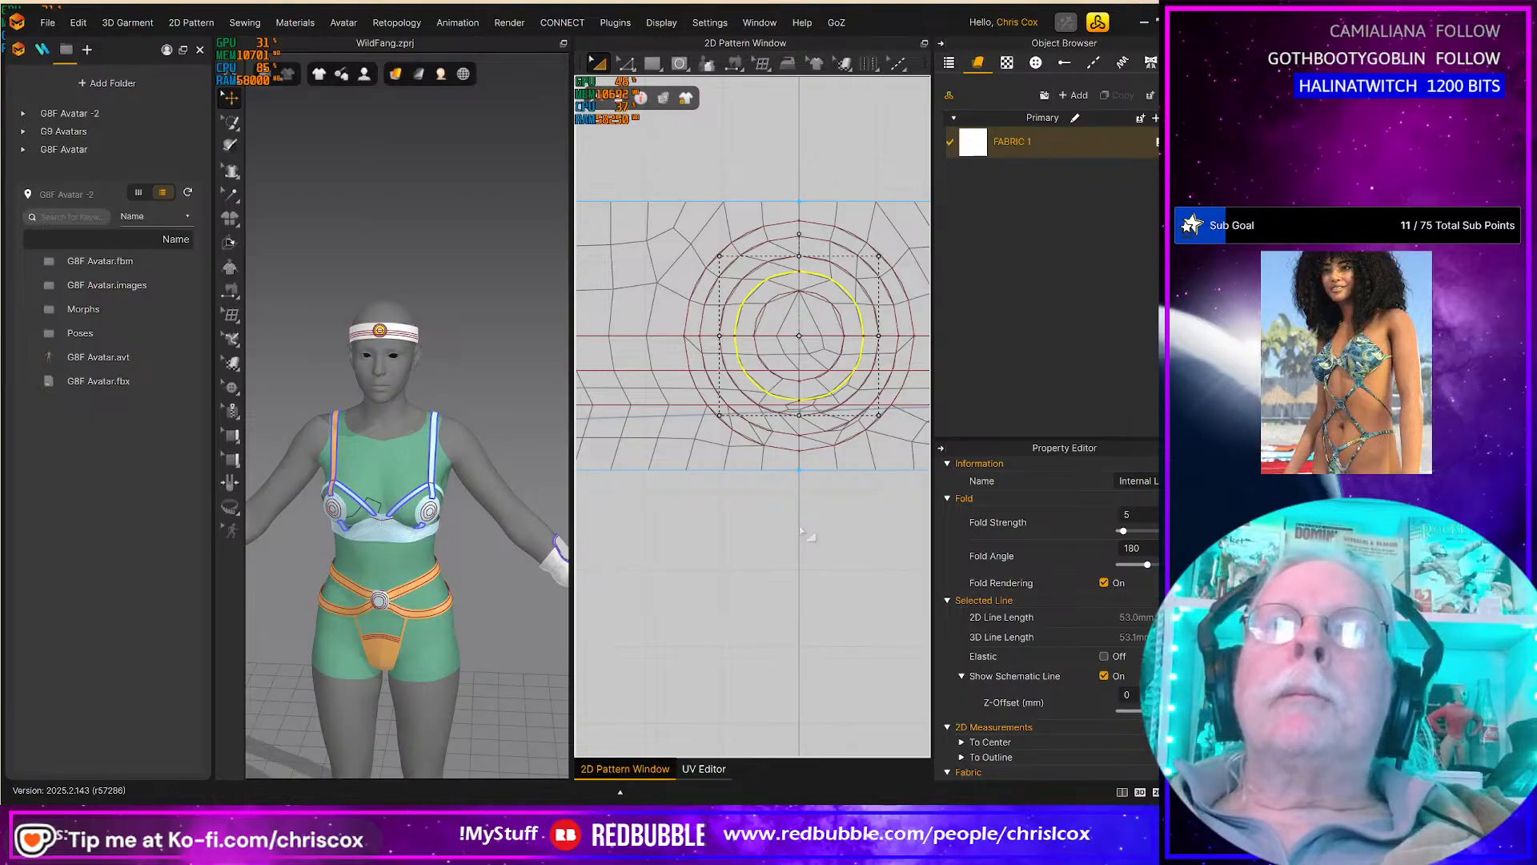
scroll(801, 529, "down", 3)
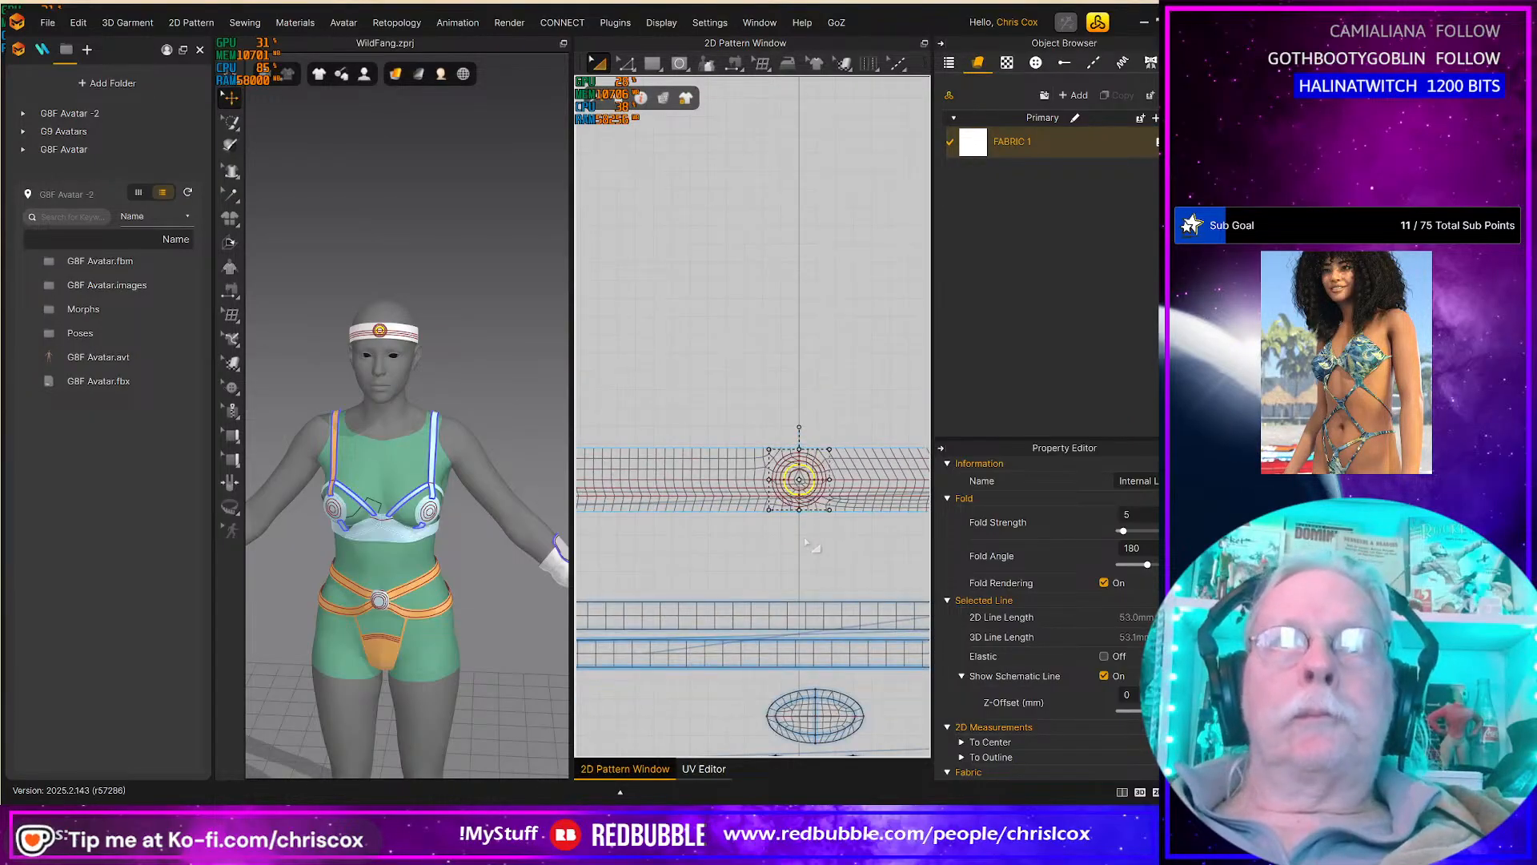
Step: Delete two stray horizontal internal lines from the headband band
left_click(707, 453)
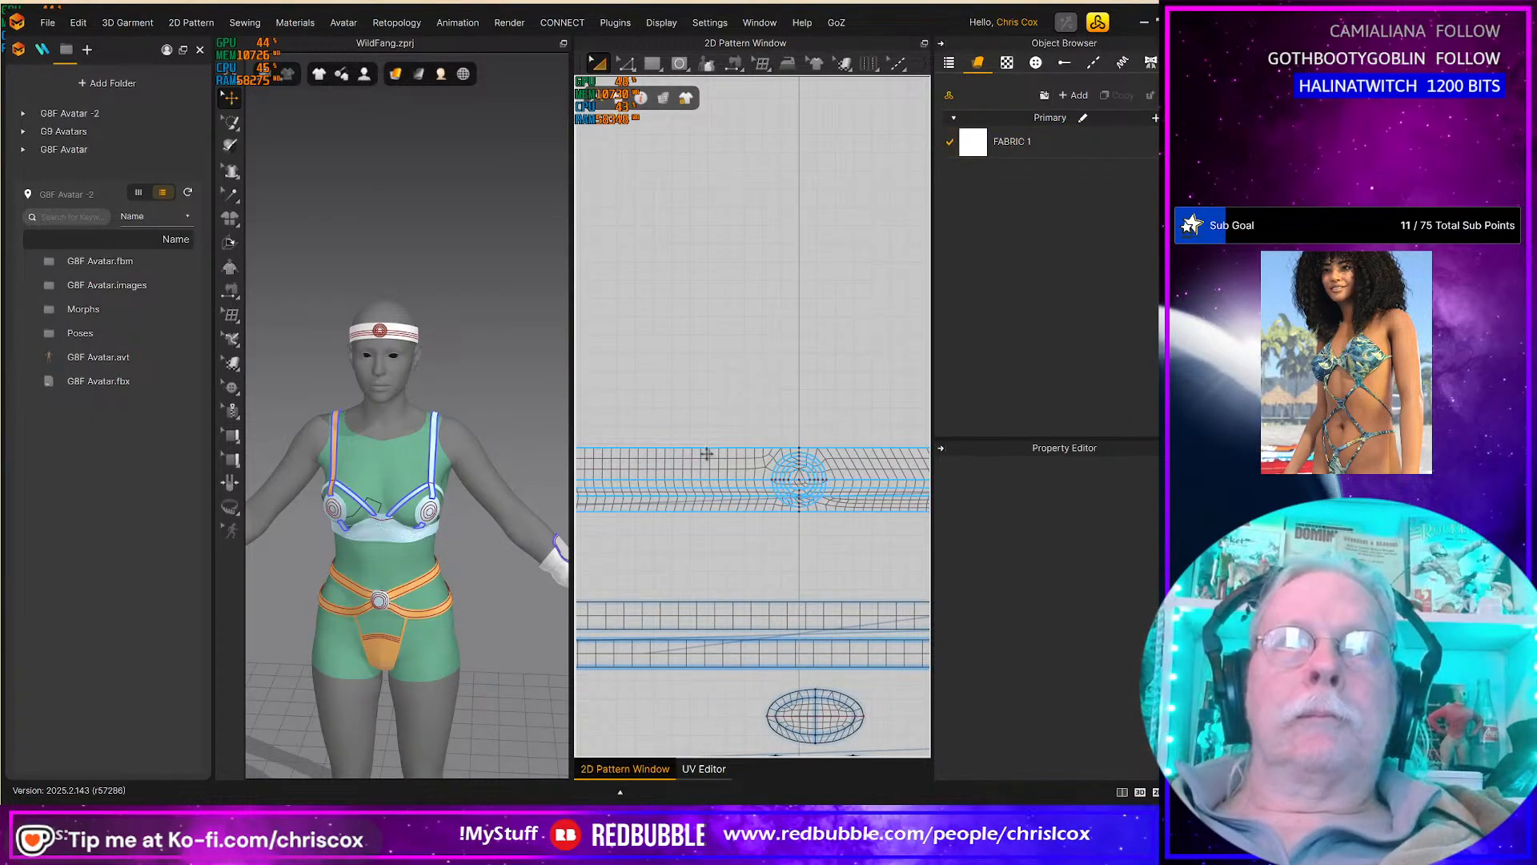
left_click(698, 482)
left_click_drag(698, 484, 698, 487)
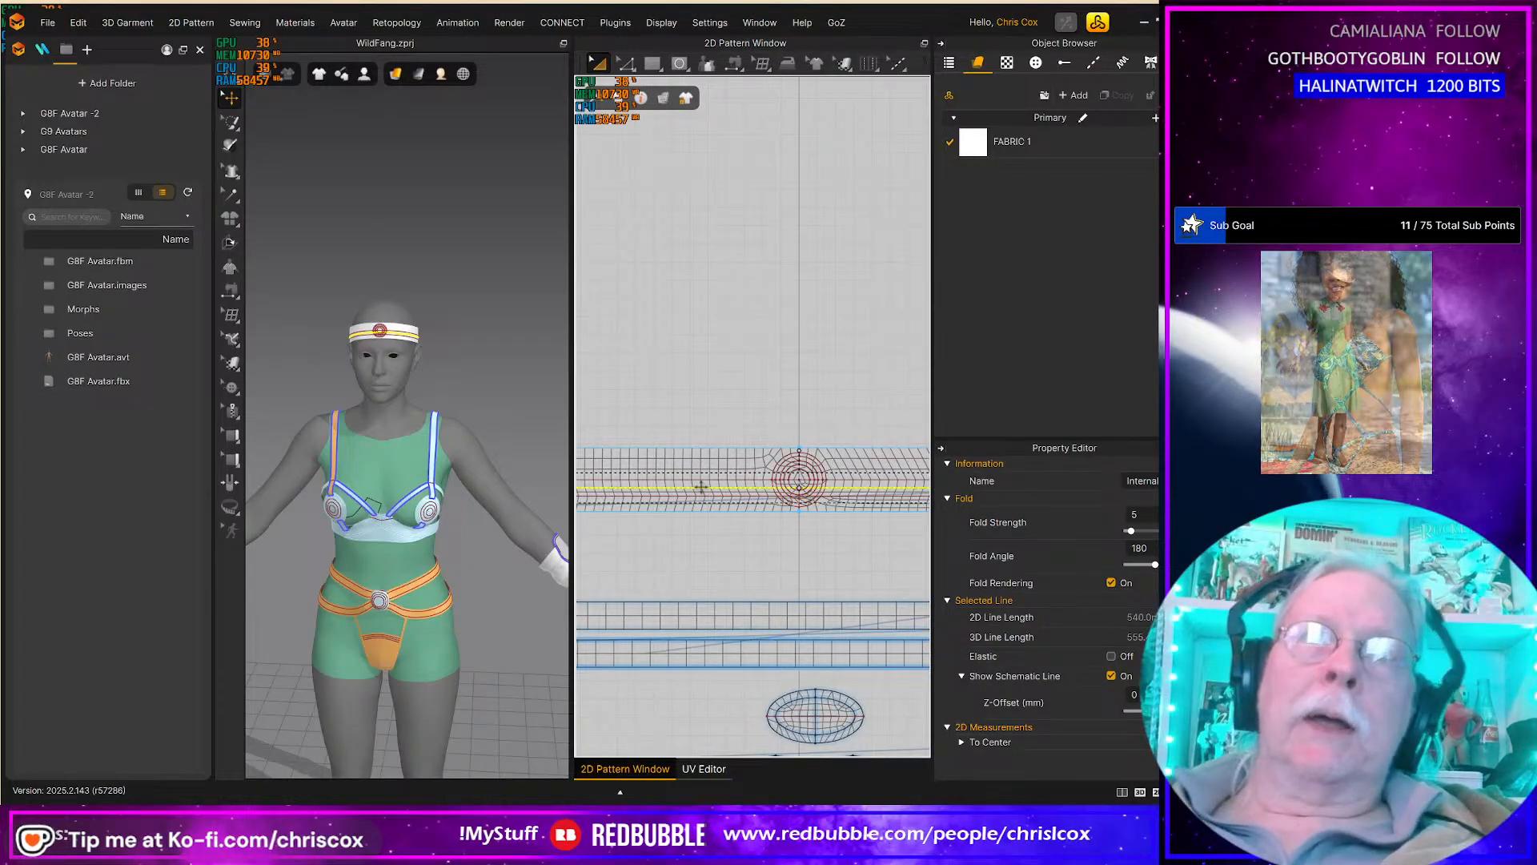
key("Delete")
left_click(723, 497)
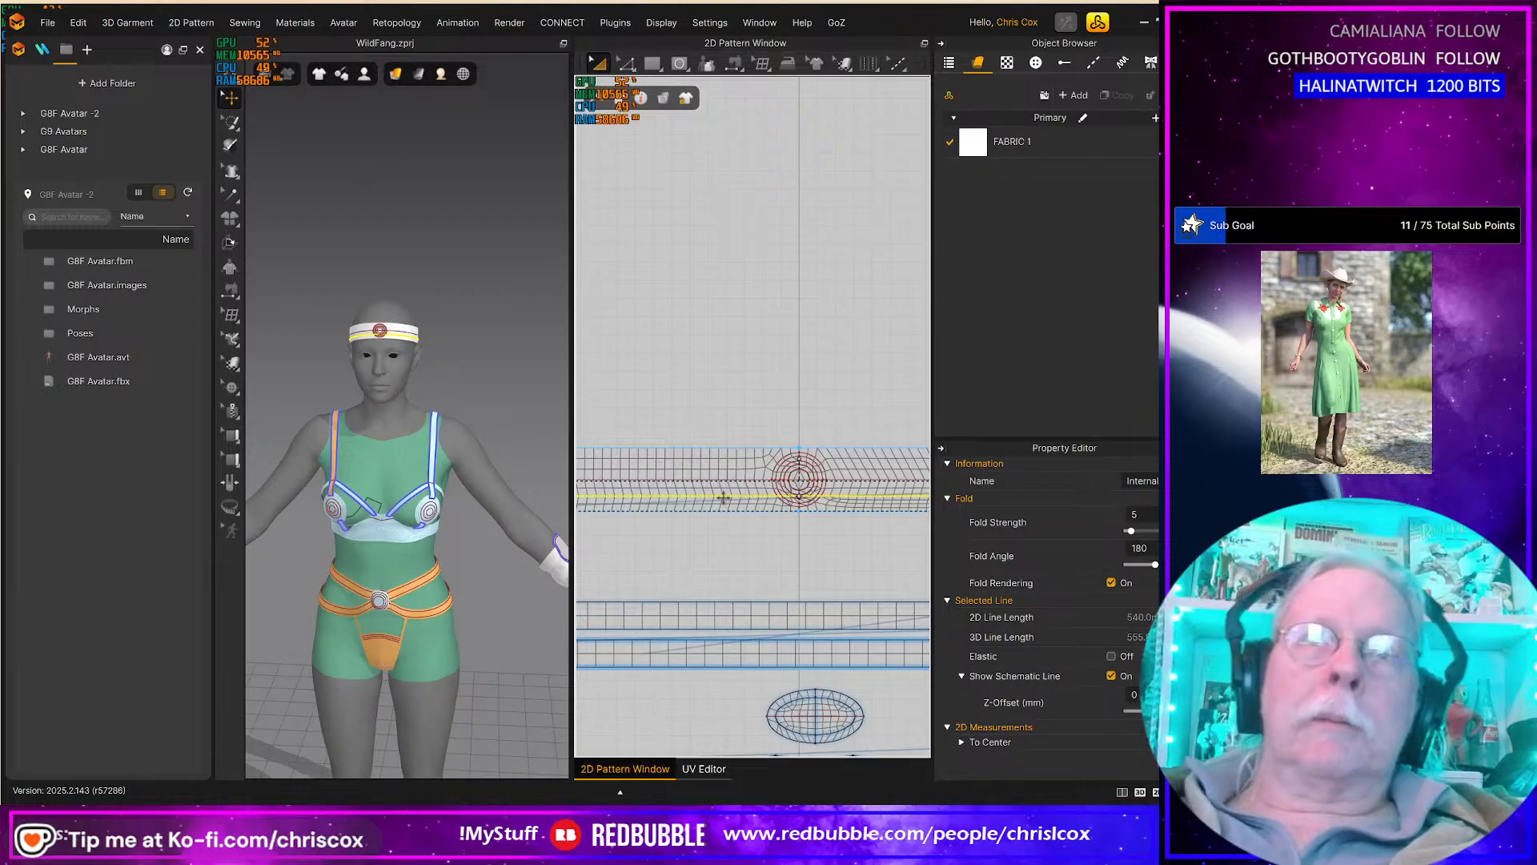
key("Delete")
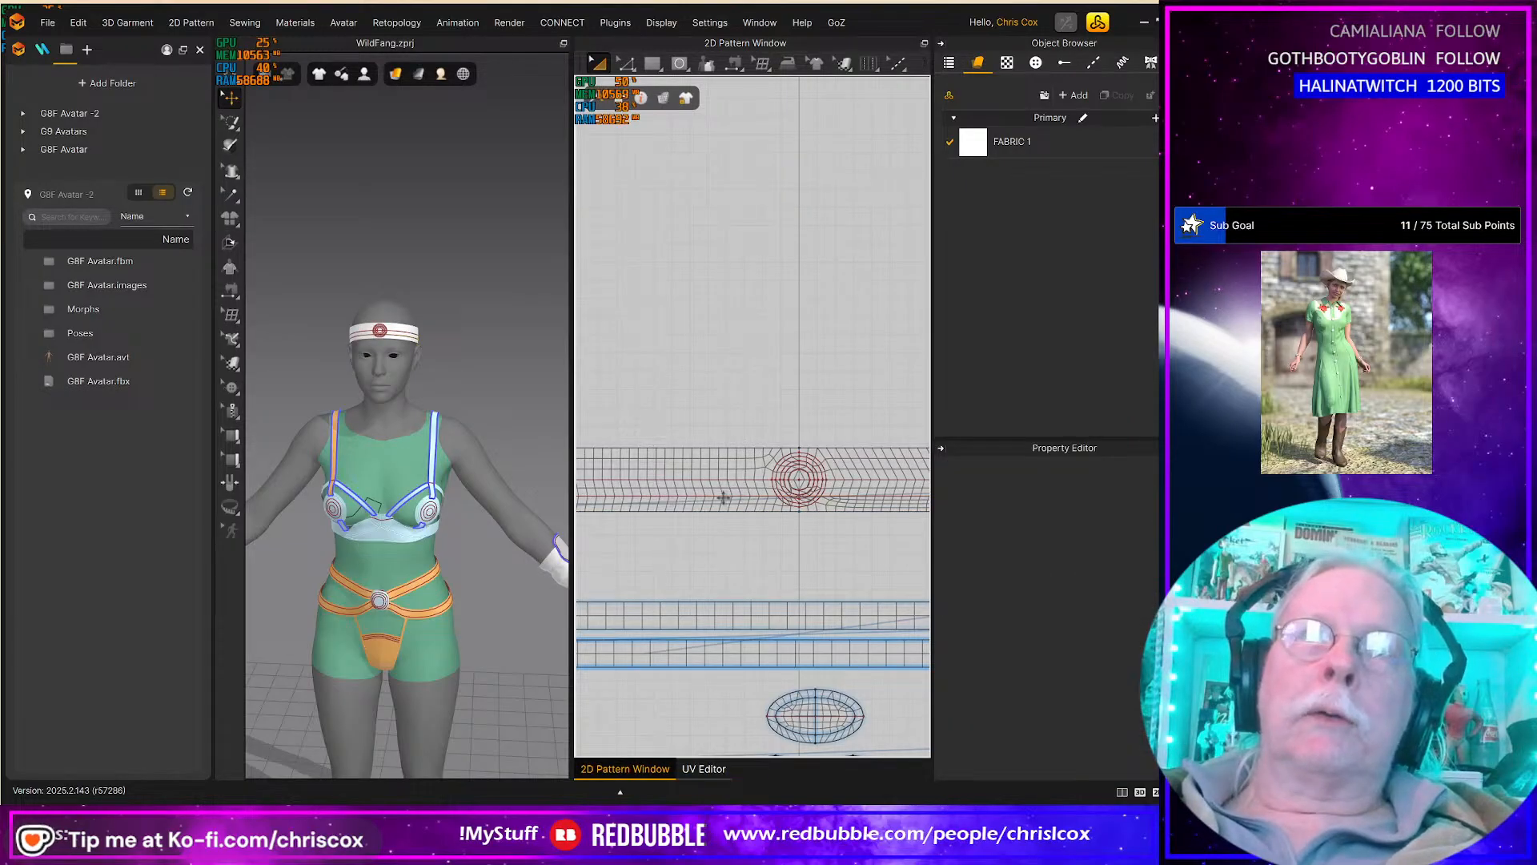
left_click(724, 497)
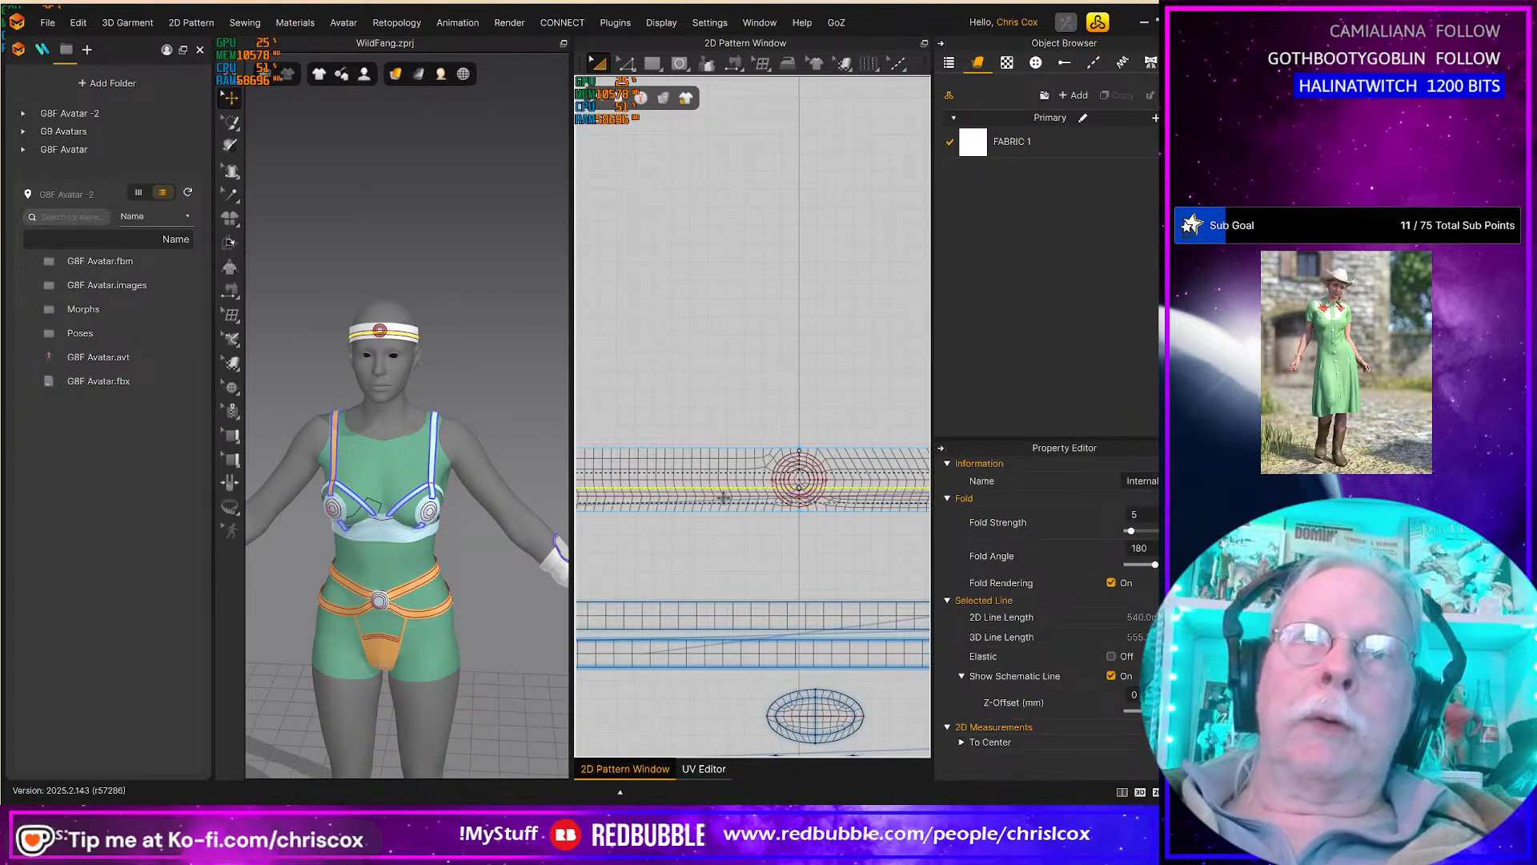
left_click(723, 497)
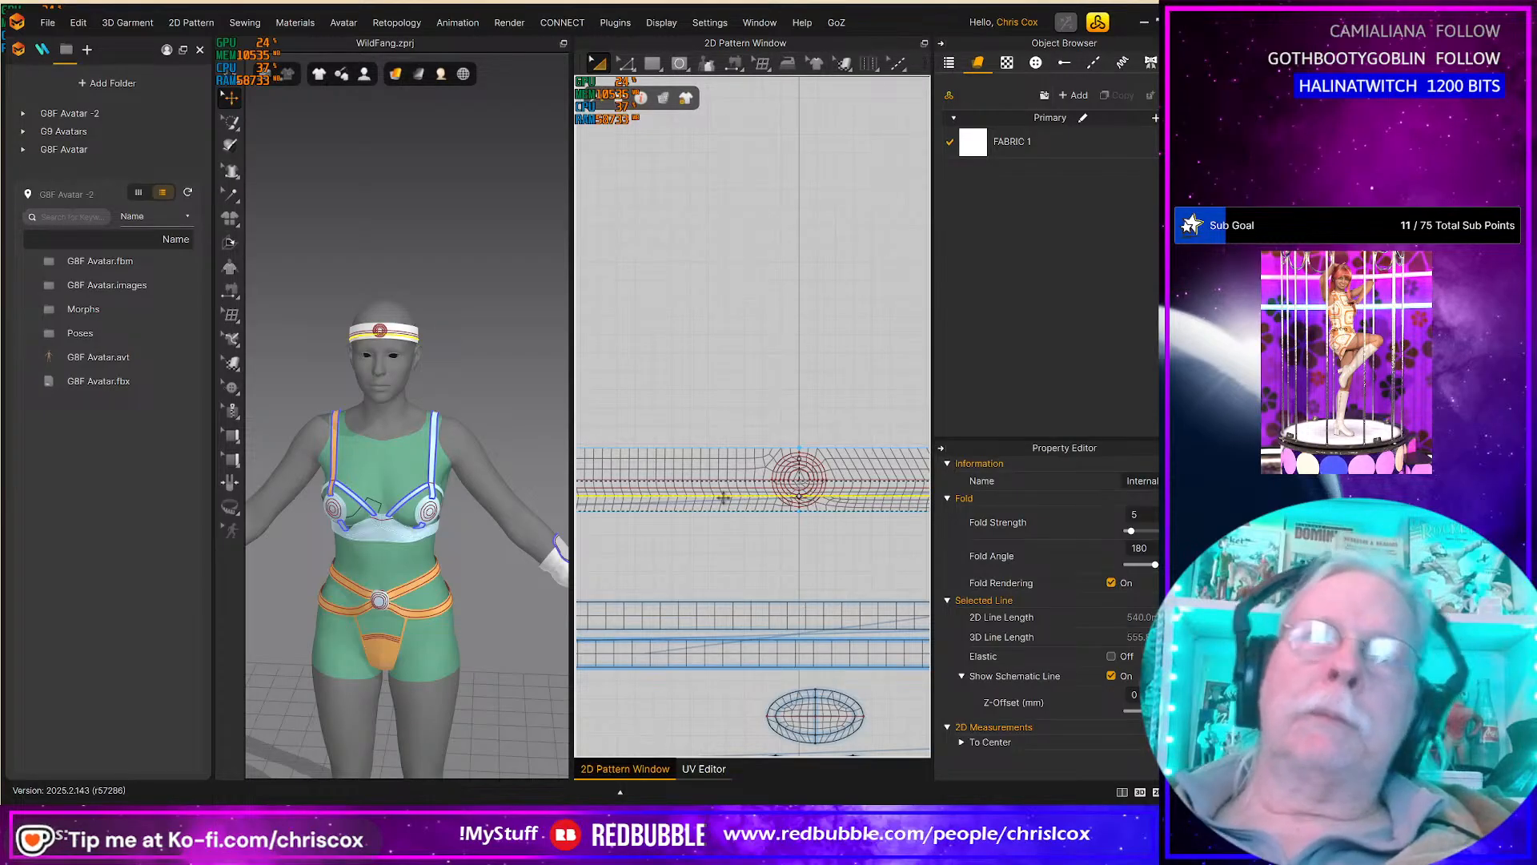
left_click(847, 593)
left_click(722, 488)
left_click(720, 481)
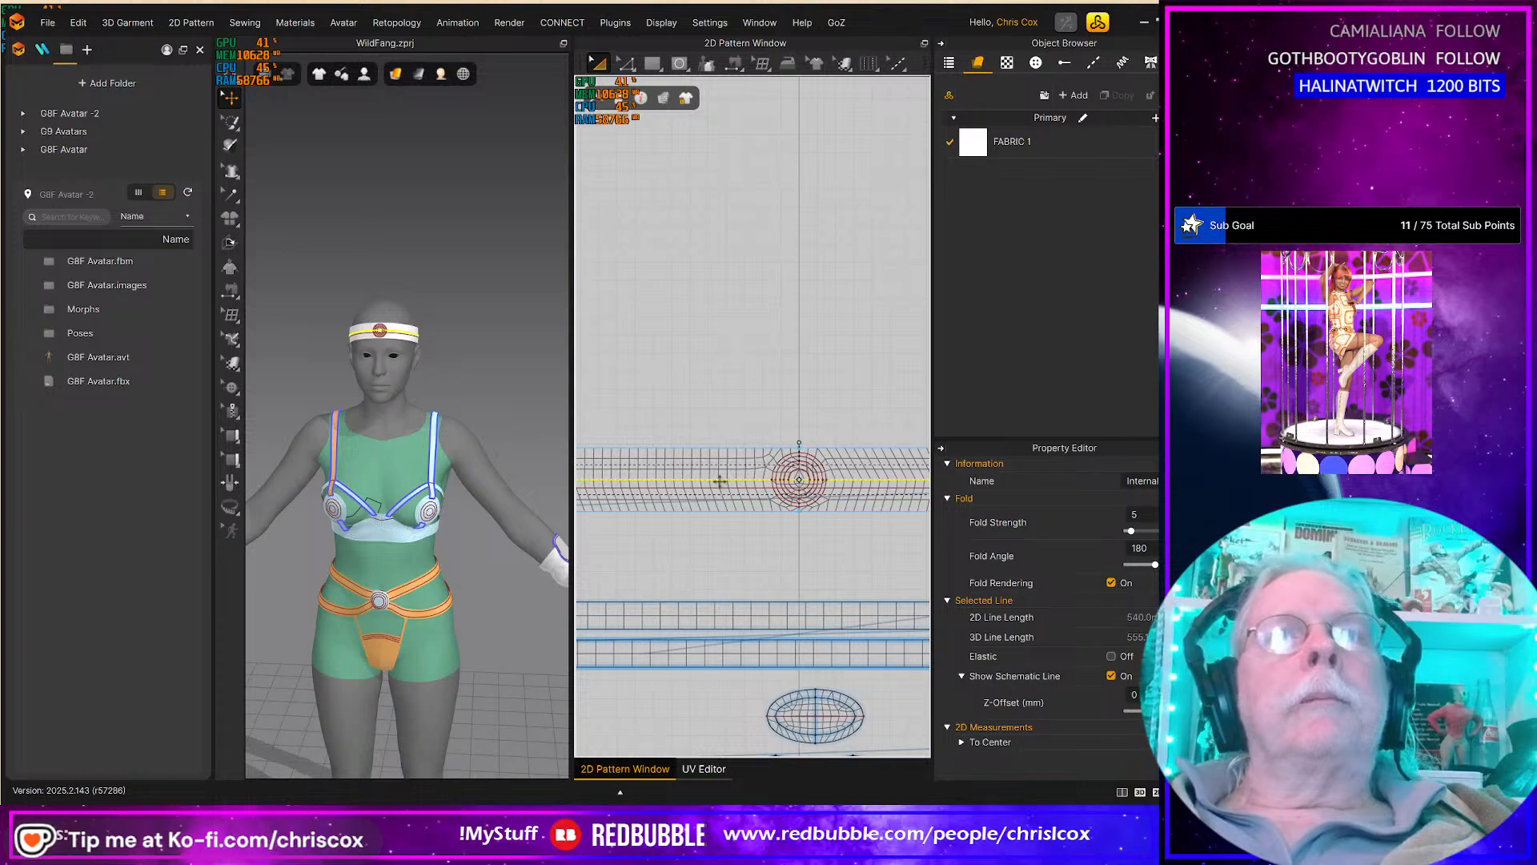
Step: Select the circle emblem's internal lines and pick the Internal Polygon/Line tool (E)
mouse_move(449, 405)
right_mouse_down()
mouse_move(517, 404)
mouse_move(475, 416)
right_mouse_up()
scroll(850, 528, "up", 3)
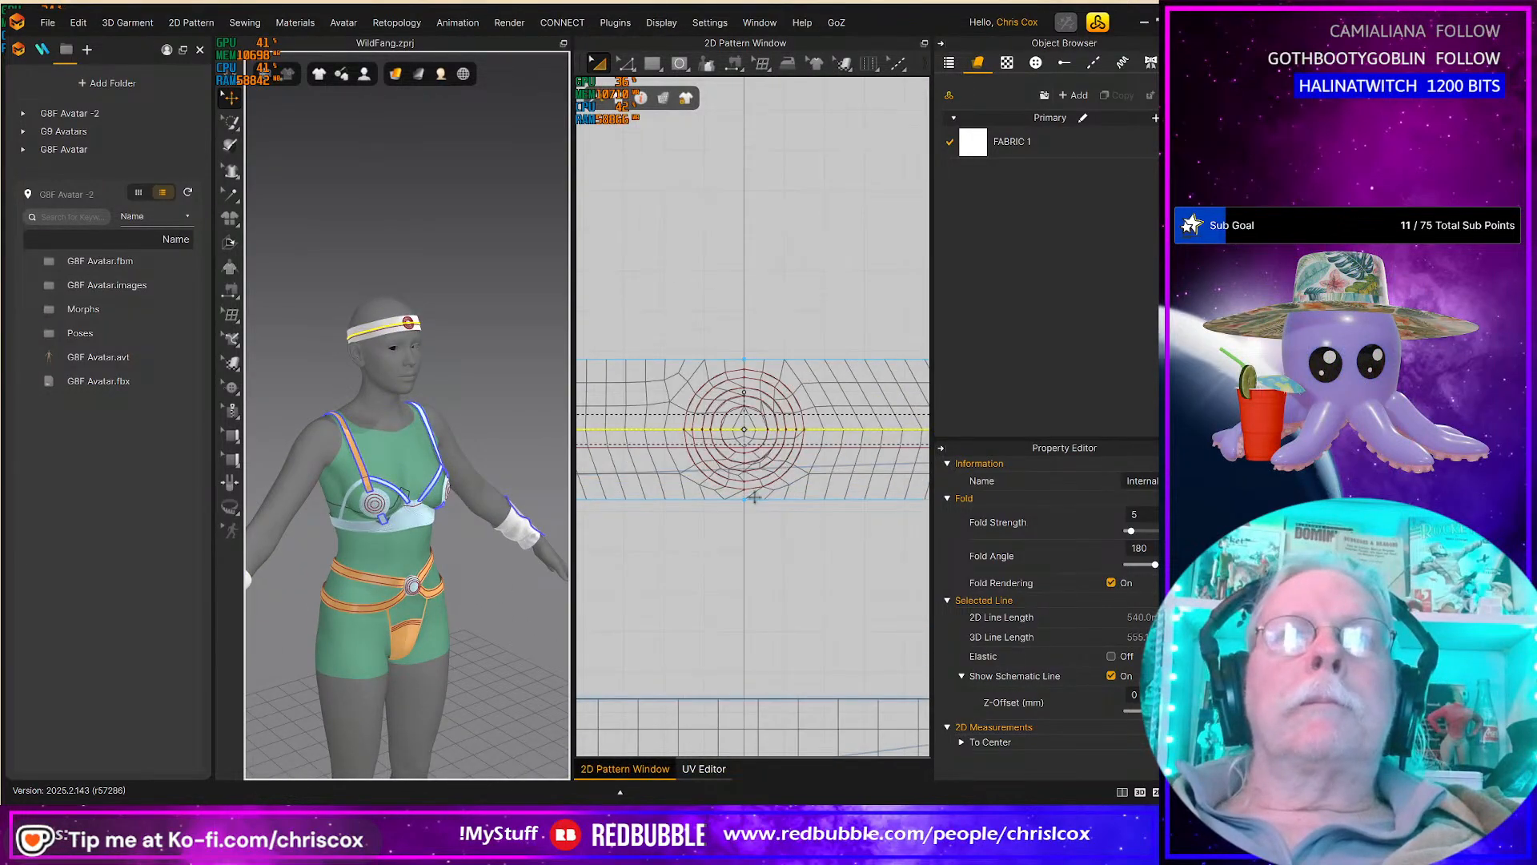
middle_click_drag(755, 505, 876, 555)
scroll(823, 548, "up", 2)
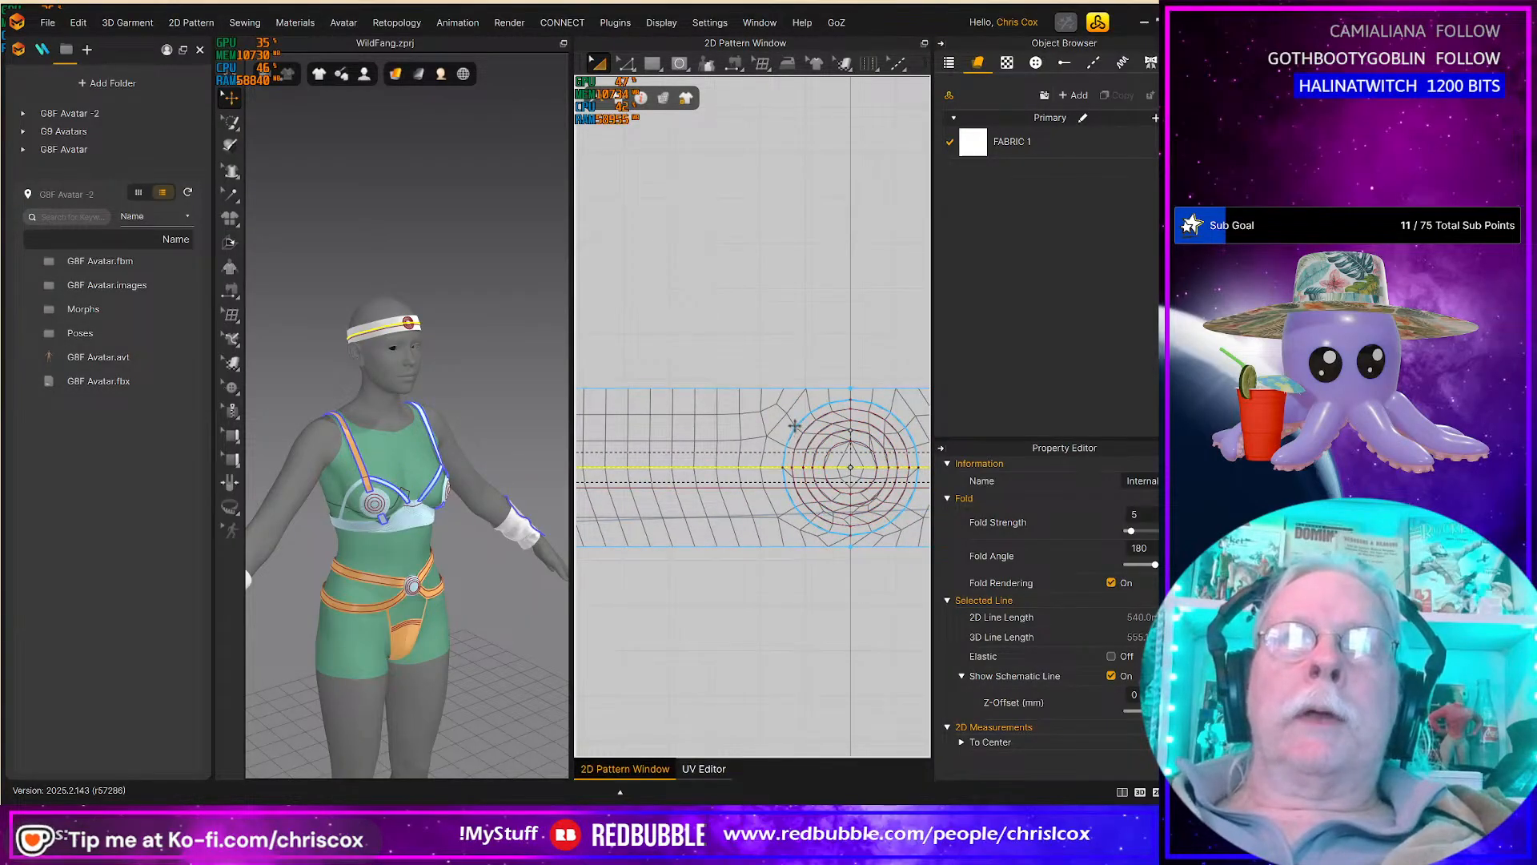
left_click(663, 465)
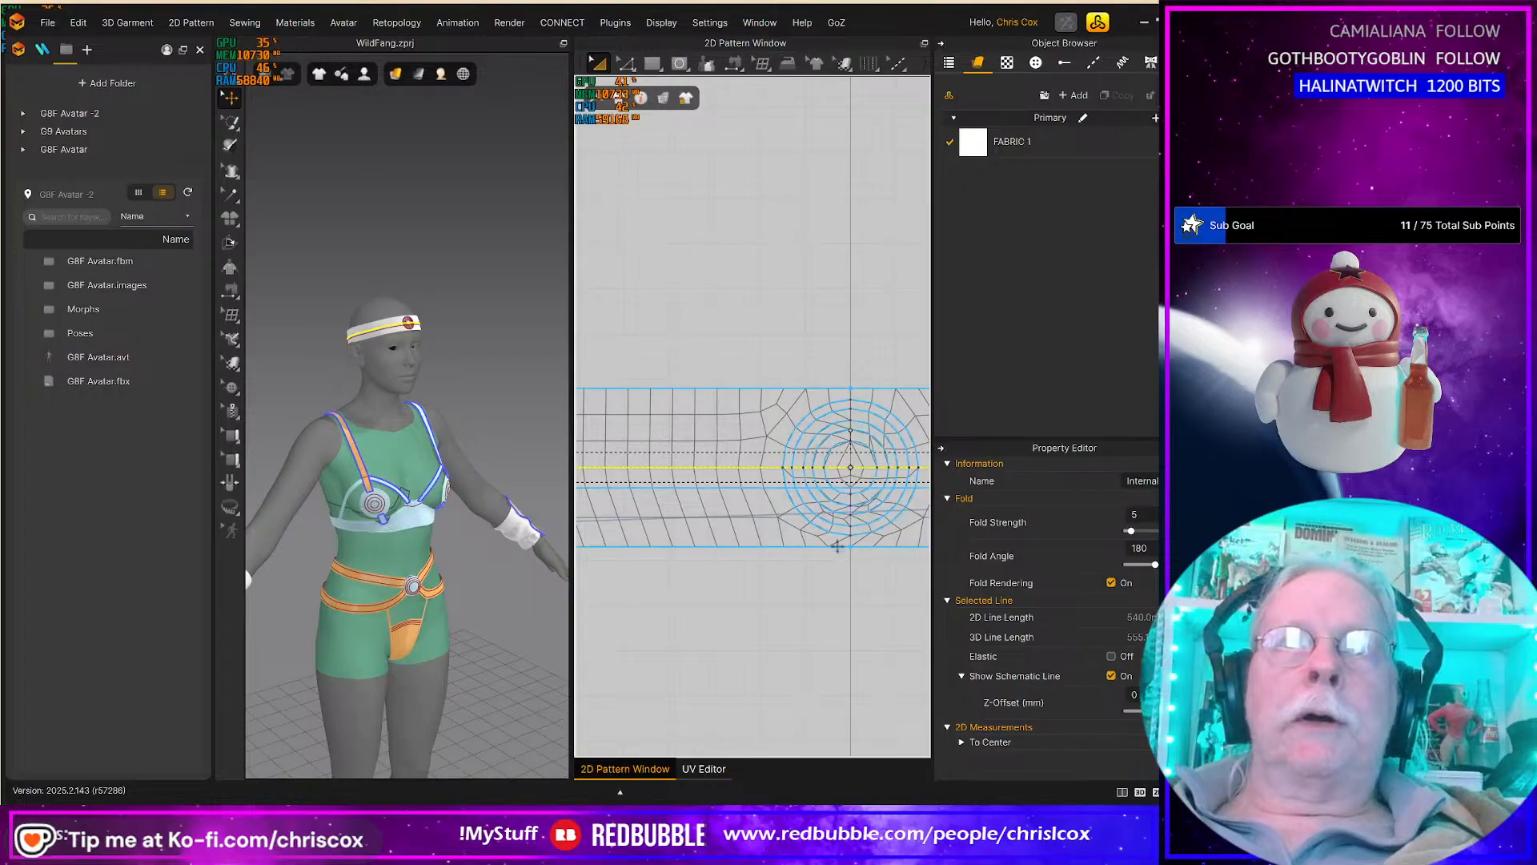
key("e")
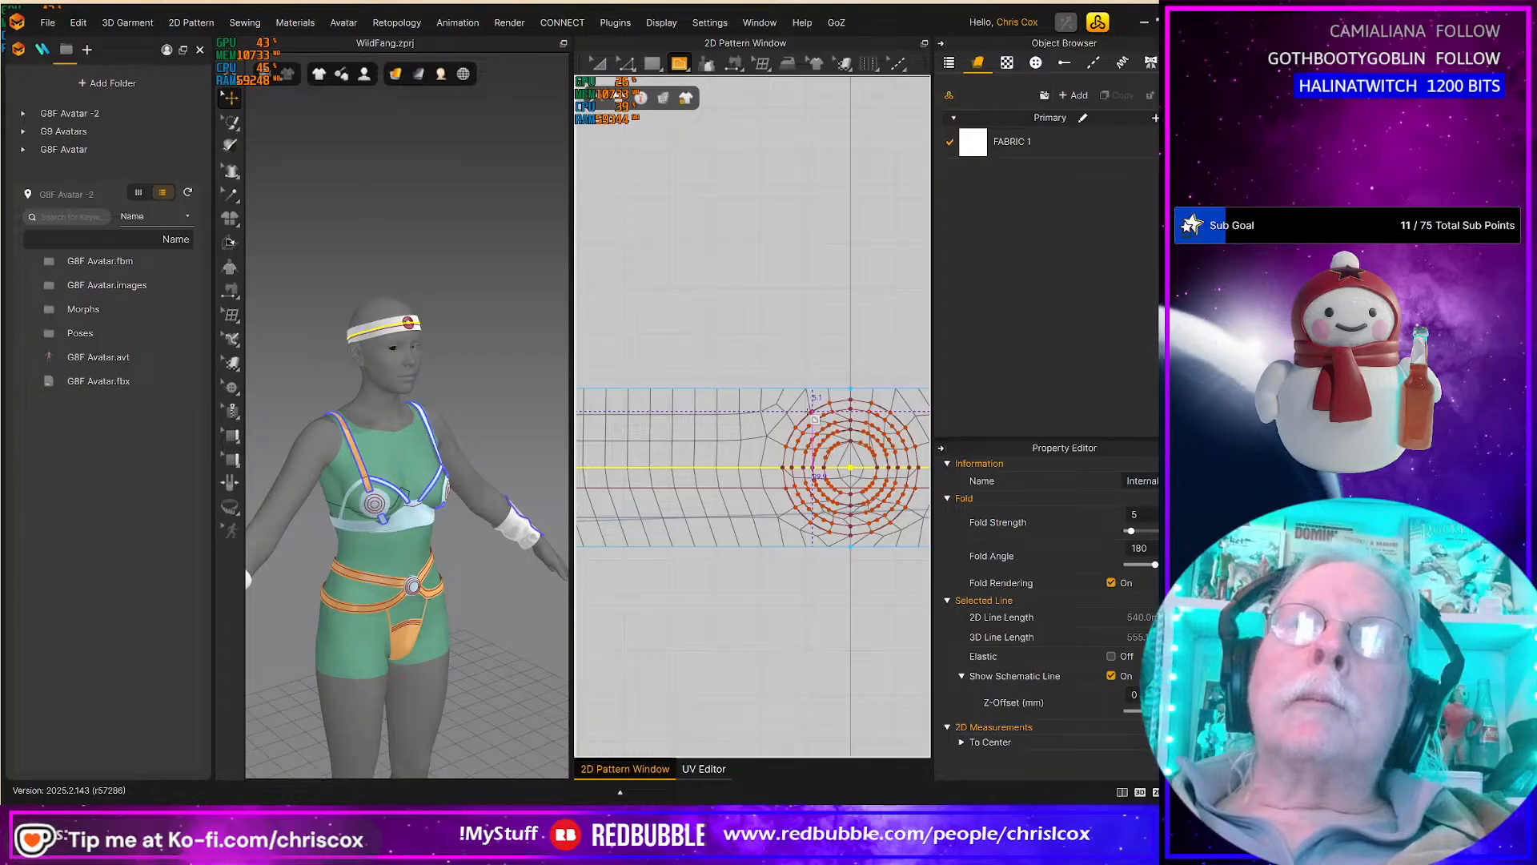
Step: Draw two angled trace lines leading left from the emblem's outer circle
scroll(814, 417, "up", 4)
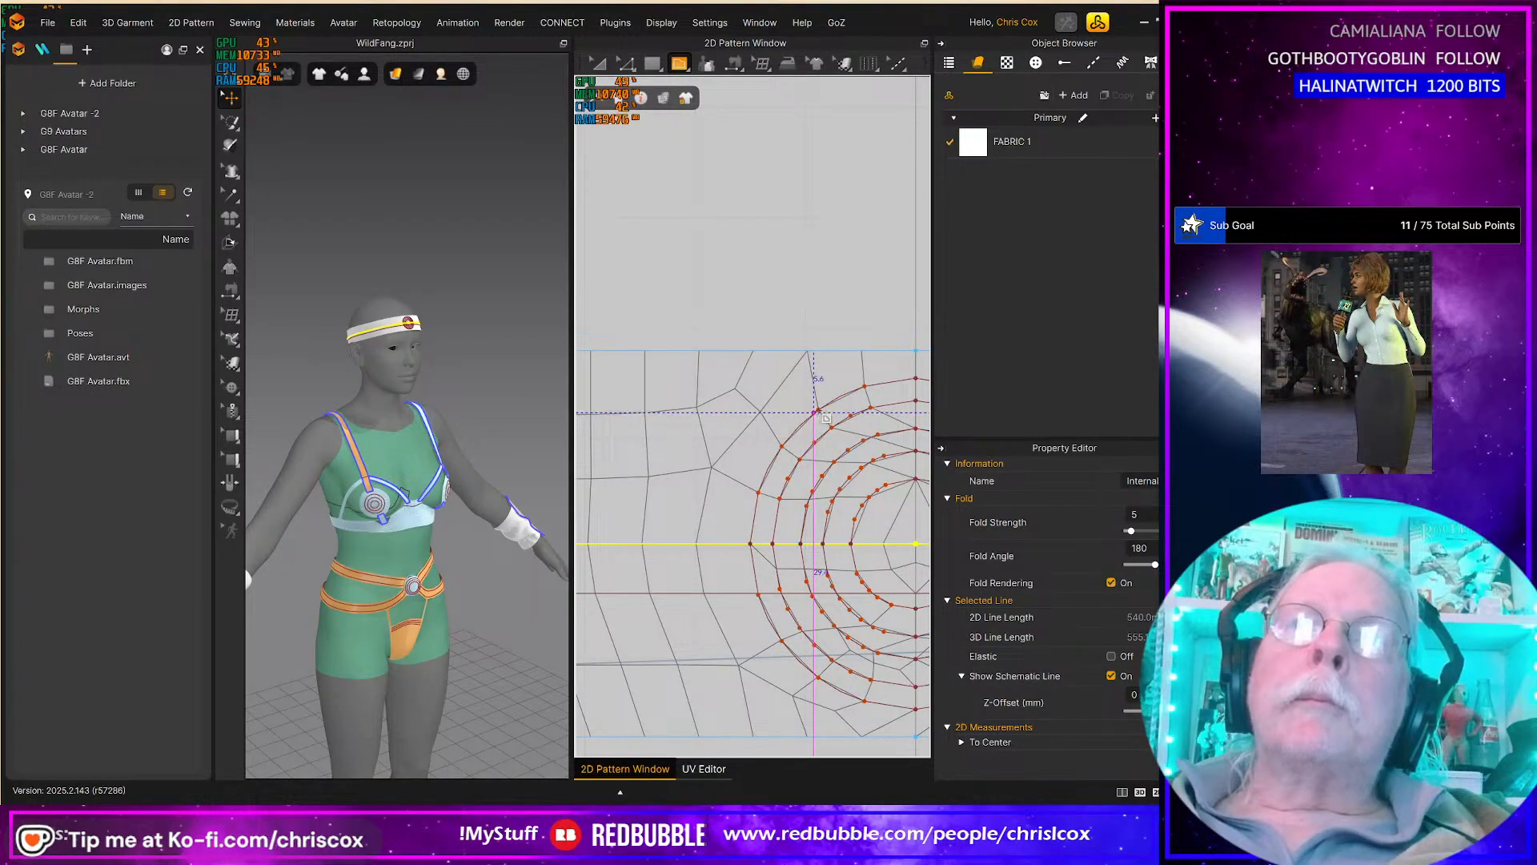
left_click(818, 410)
middle_click_drag(612, 452, 760, 439)
left_click(757, 438)
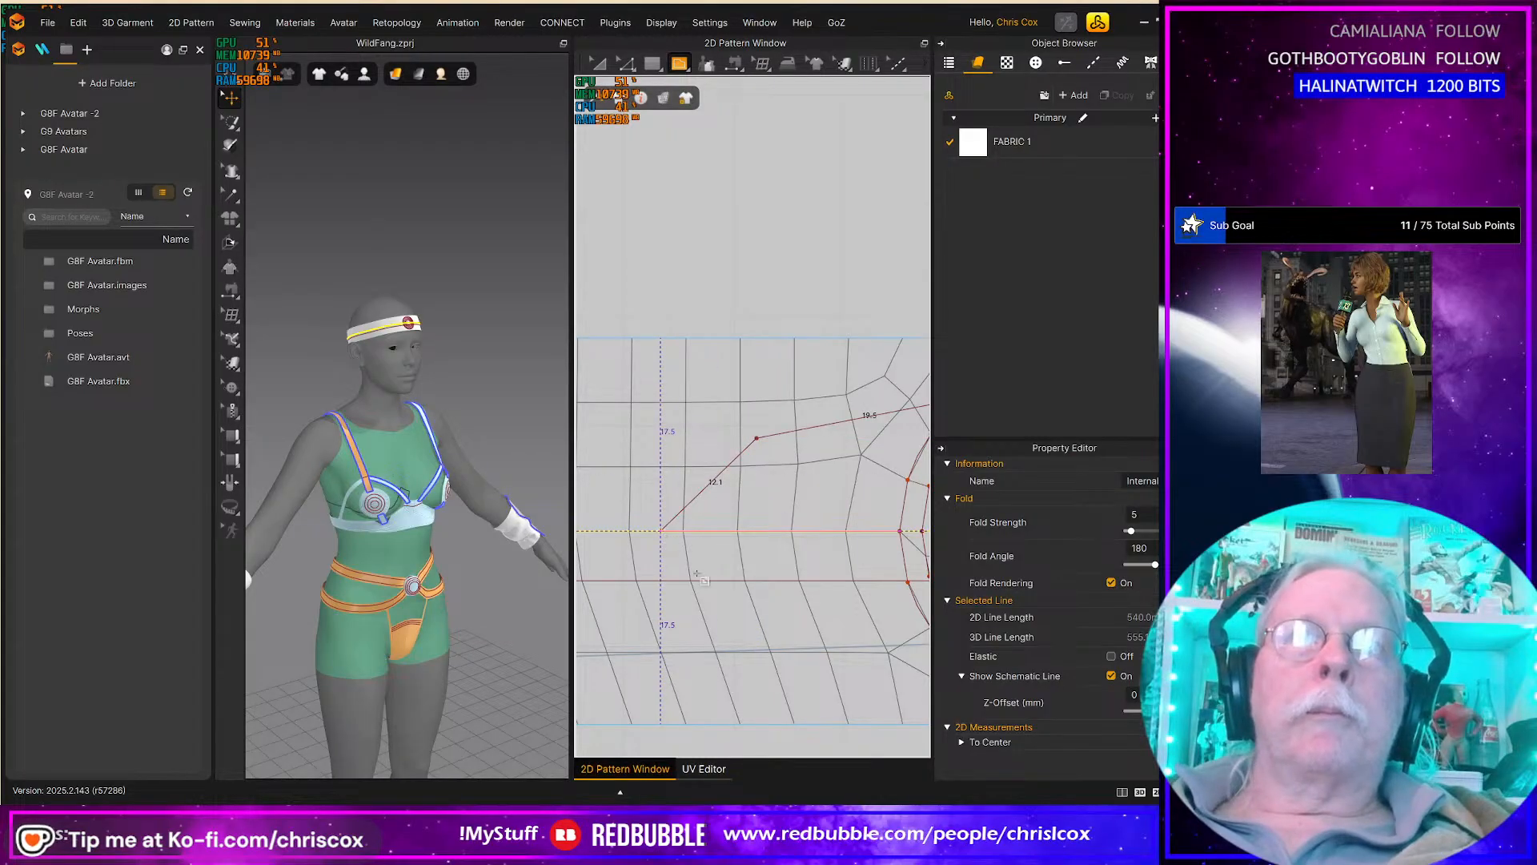
double_click(662, 531)
scroll(747, 632, "down", 3)
middle_click_drag(765, 628, 703, 607)
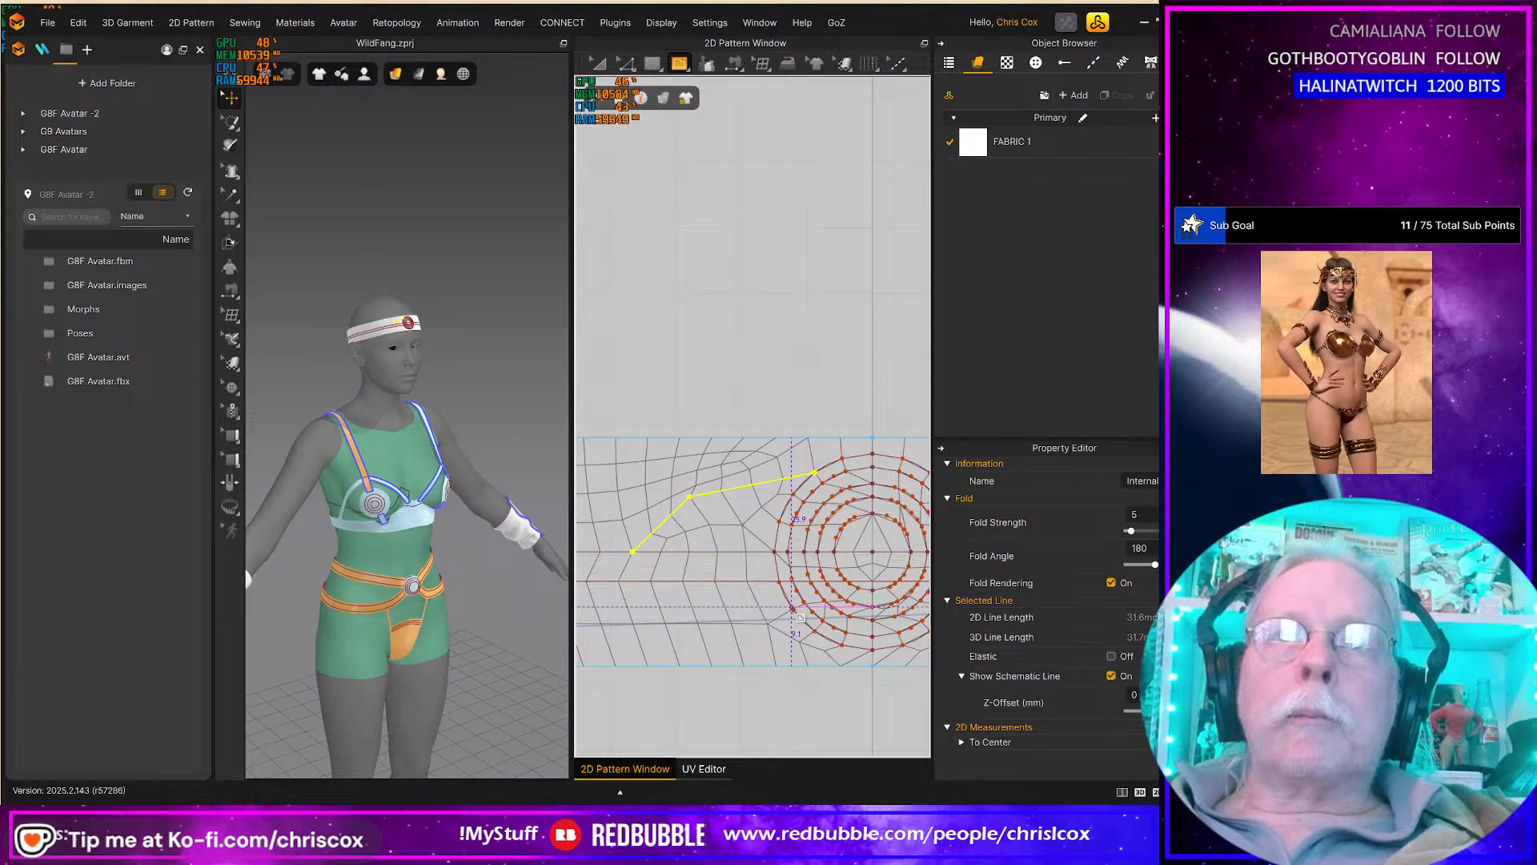
left_click(791, 606)
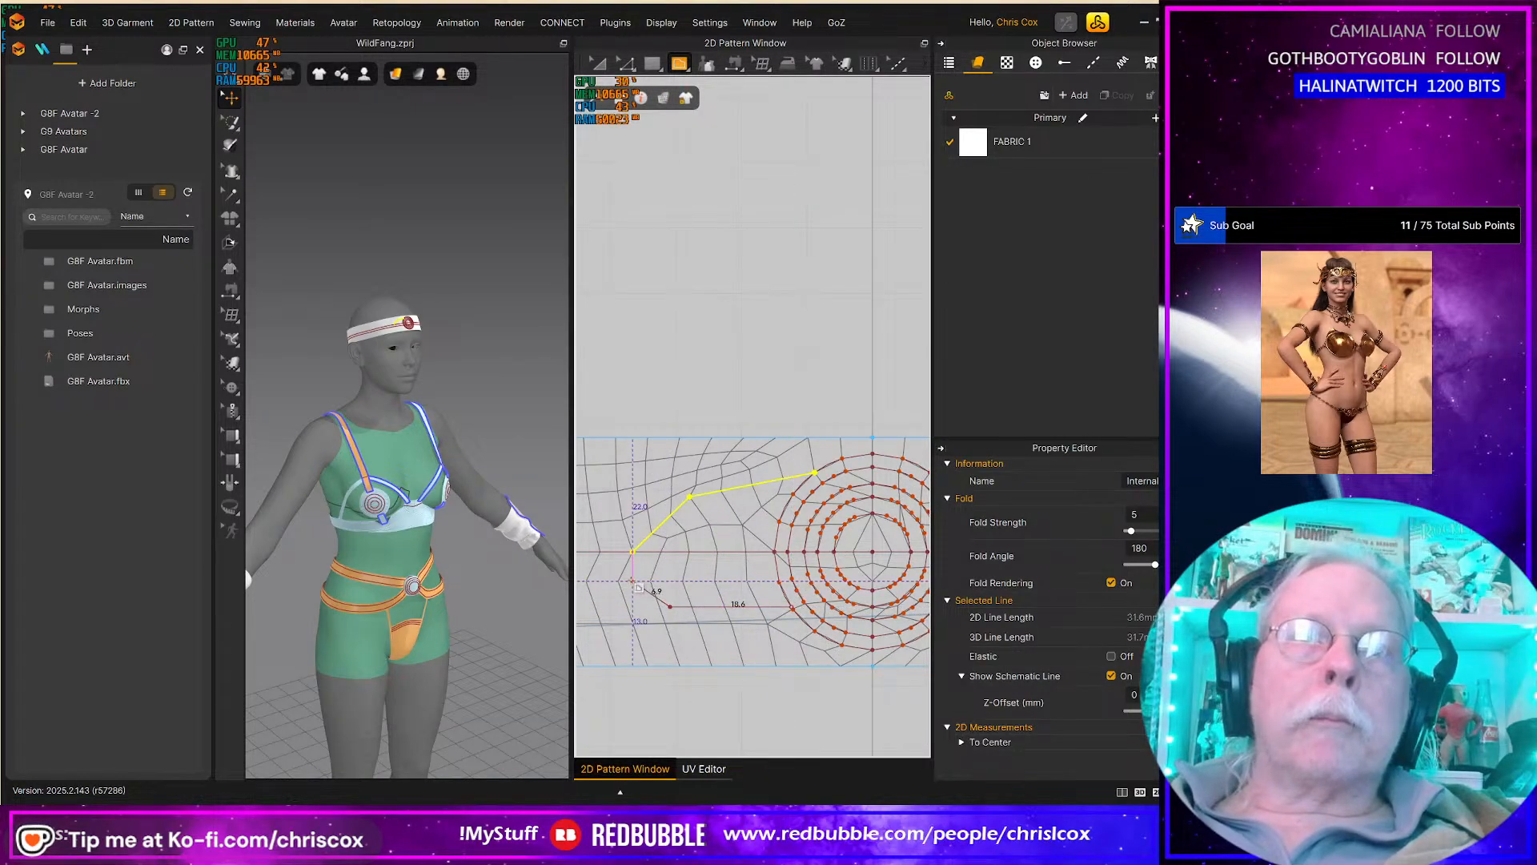
double_click(633, 581)
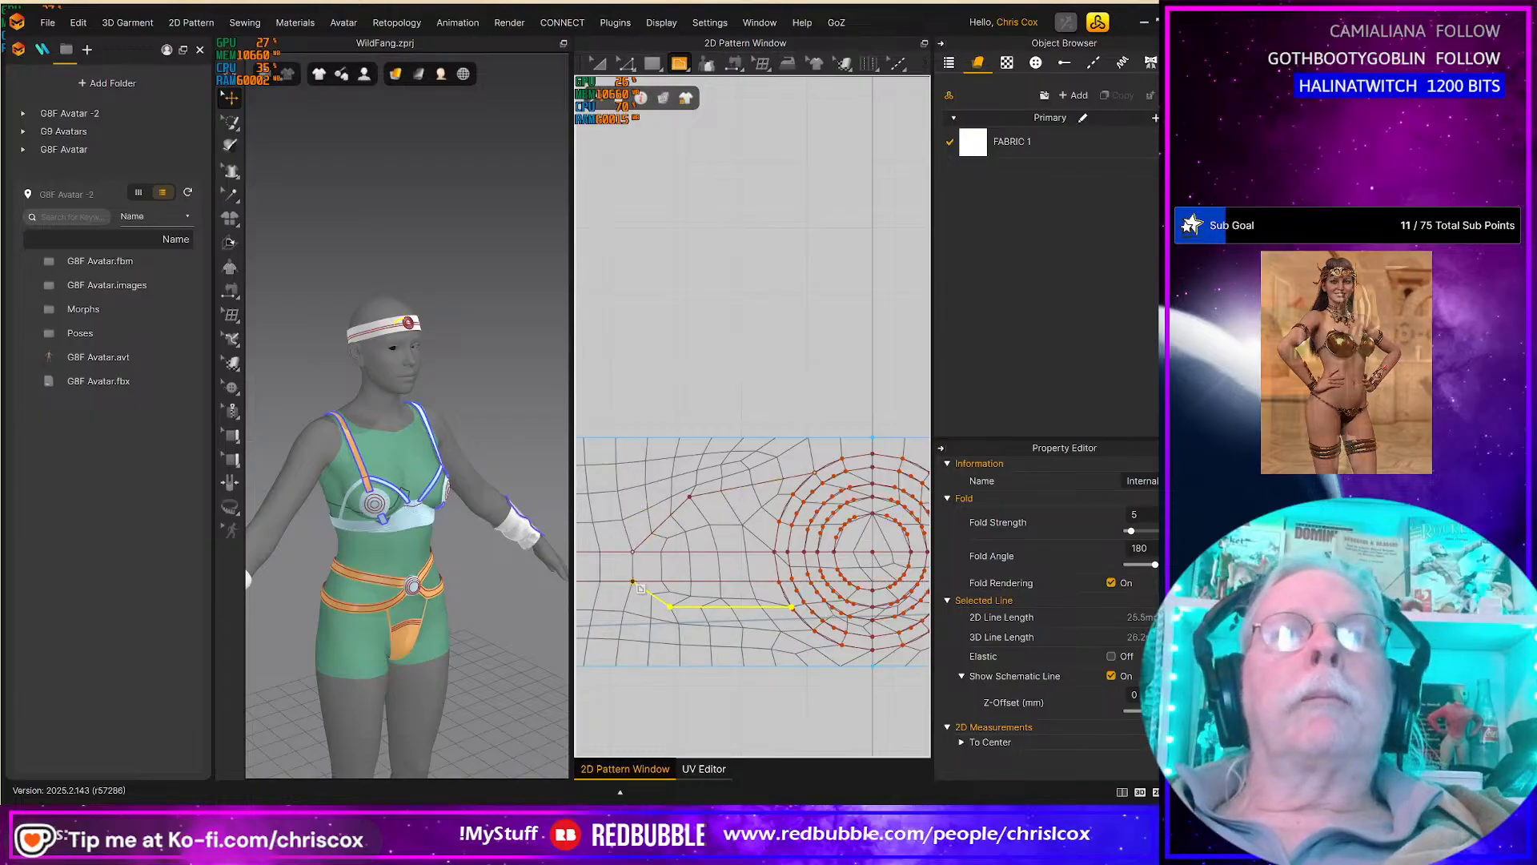
Step: Undo the second trace and delete the first trace's bend point so it runs straight
scroll(488, 392, "up", 5)
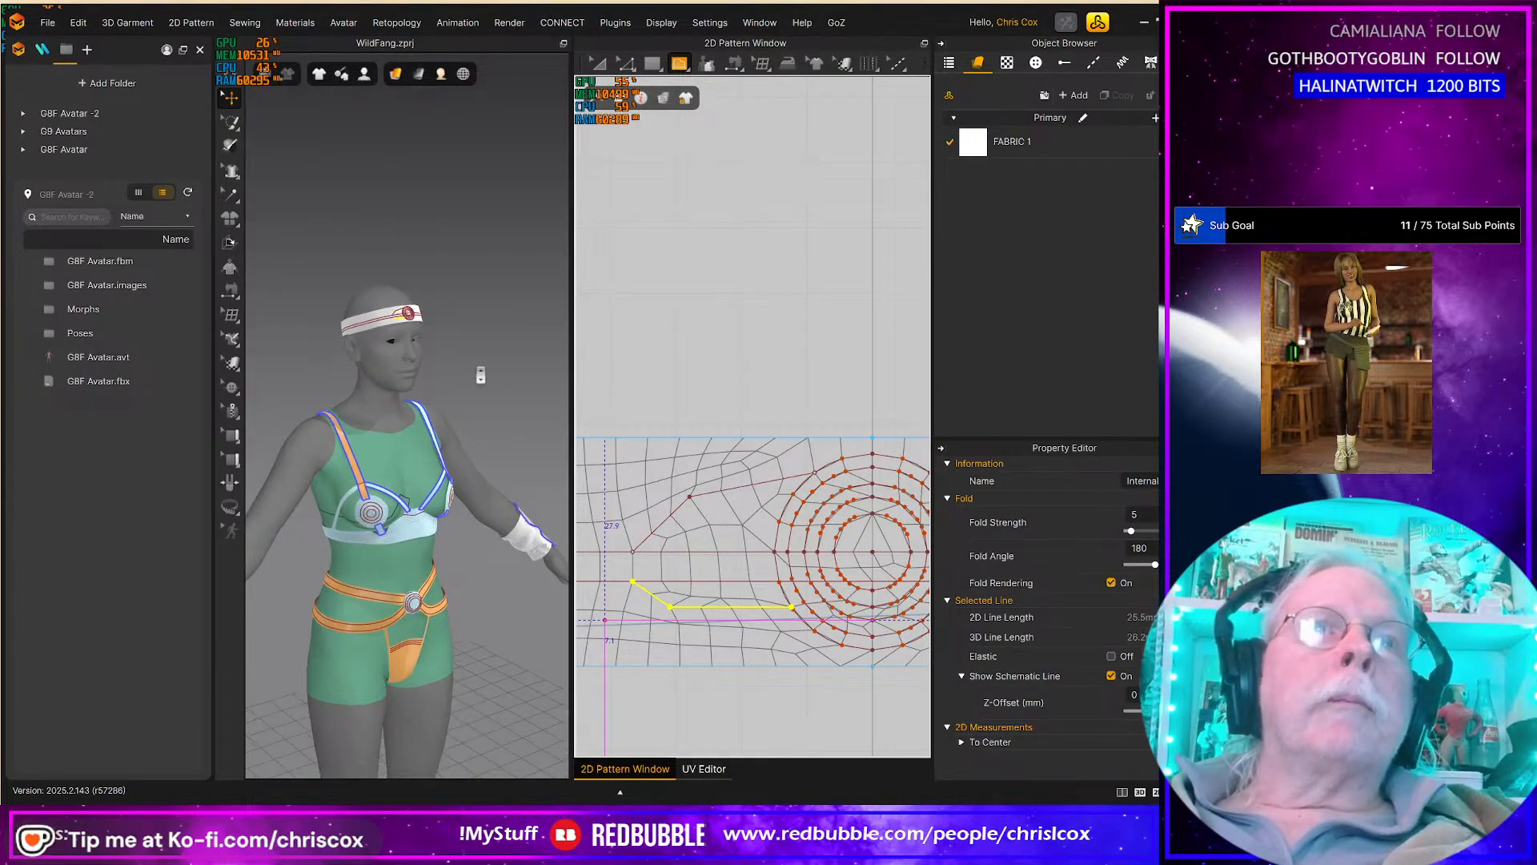
mouse_move(517, 346)
right_mouse_down()
mouse_move(508, 371)
mouse_move(512, 355)
right_mouse_up()
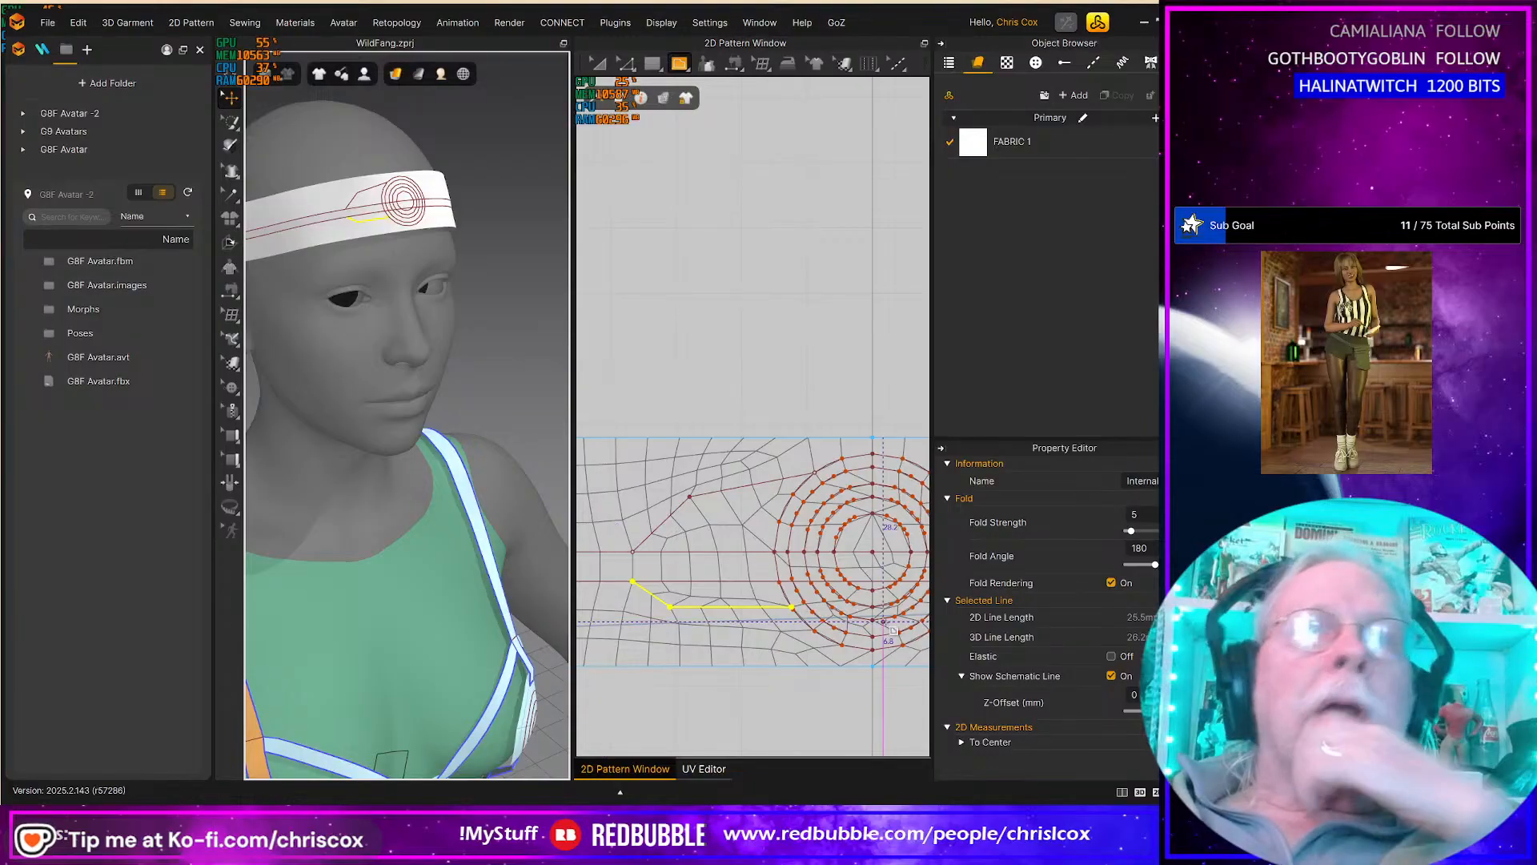
key("ctrl+z")
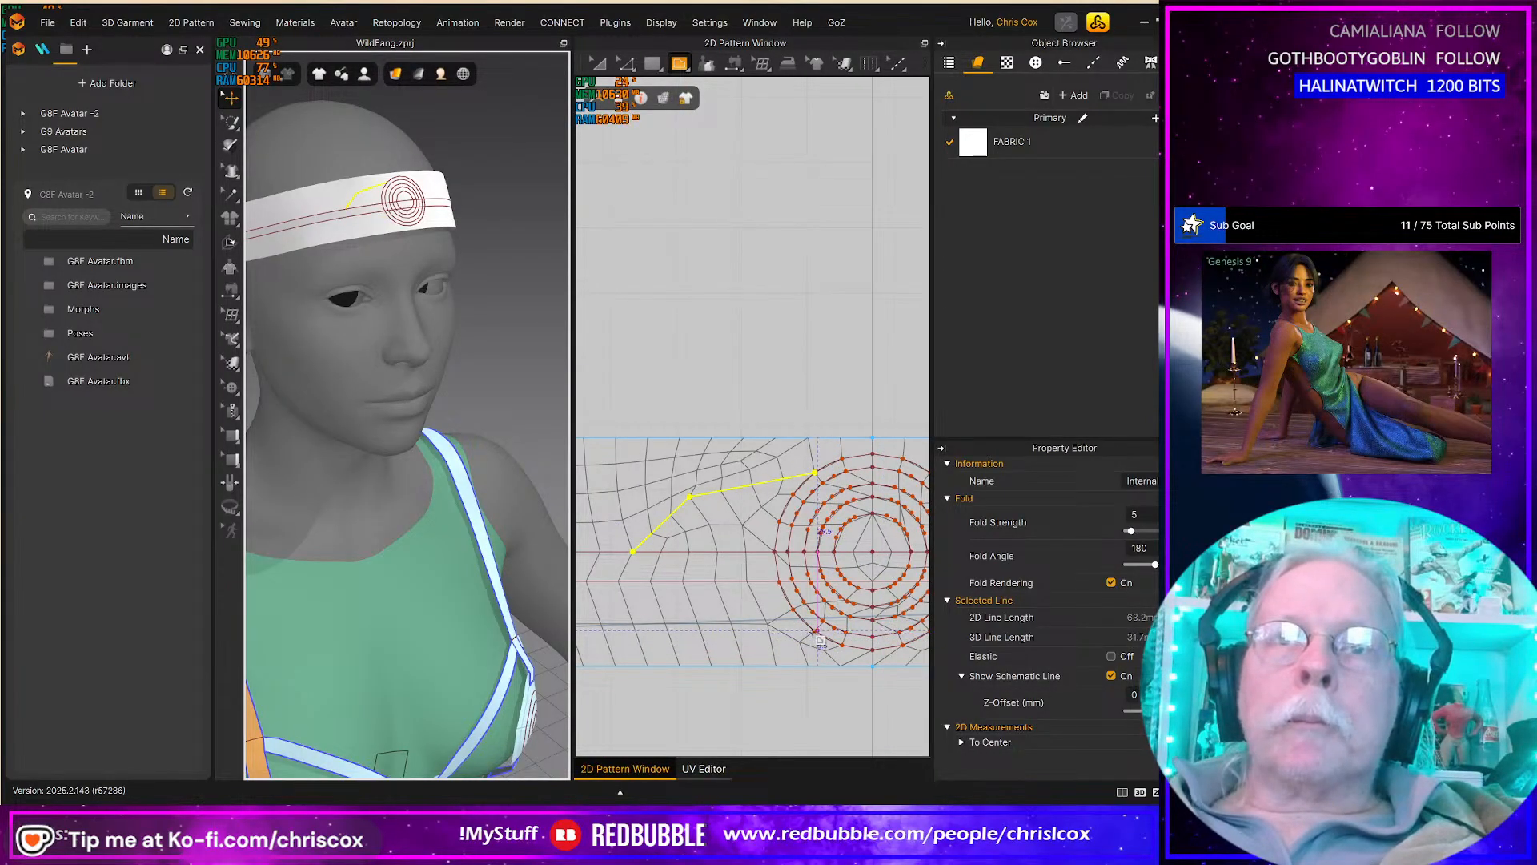
scroll(820, 639, "up", 3)
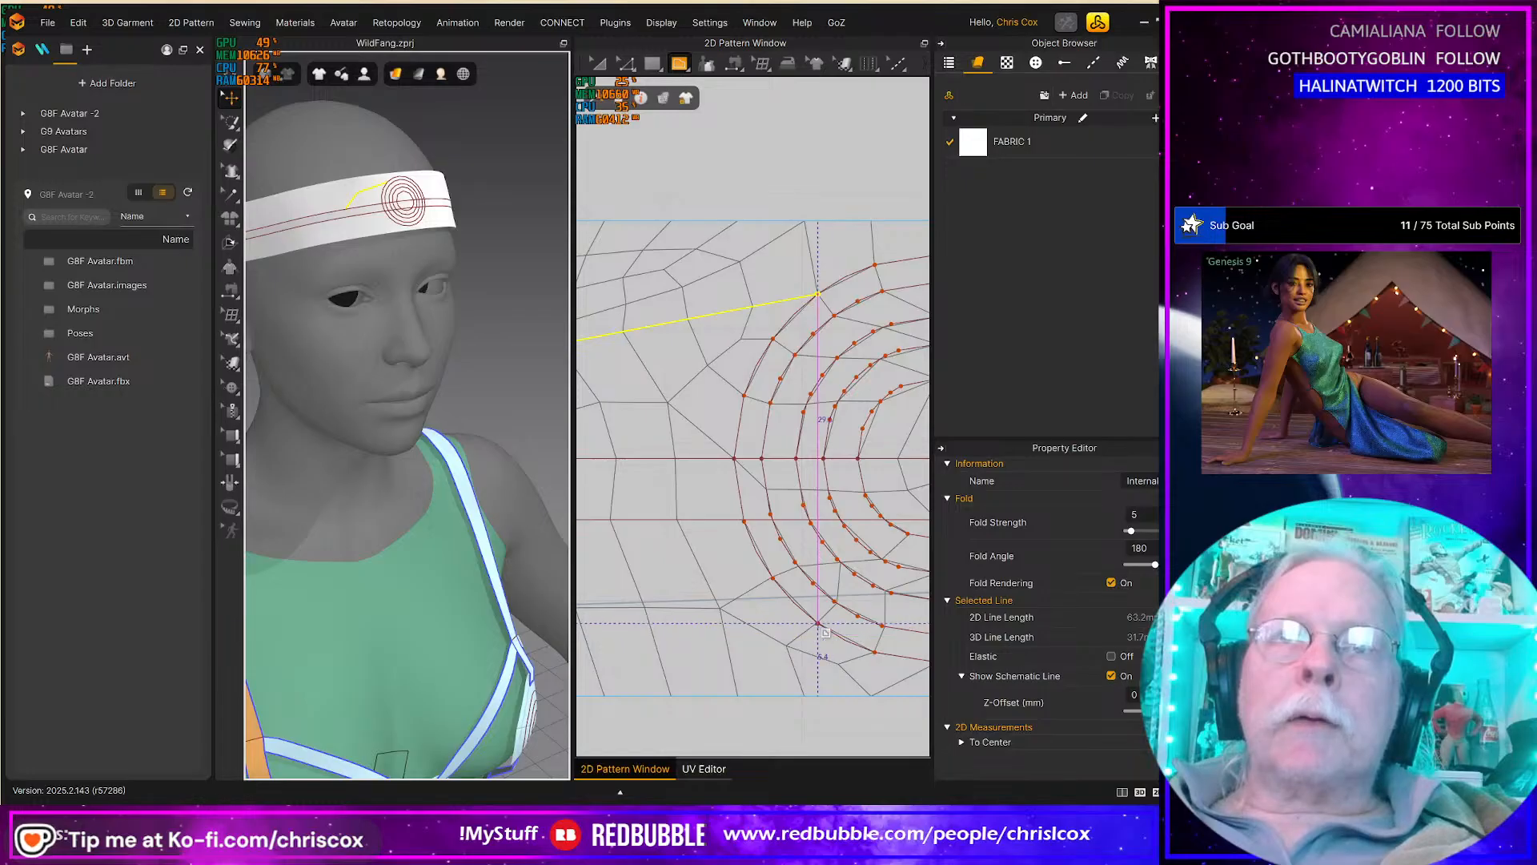
right_click_drag(824, 631, 909, 637)
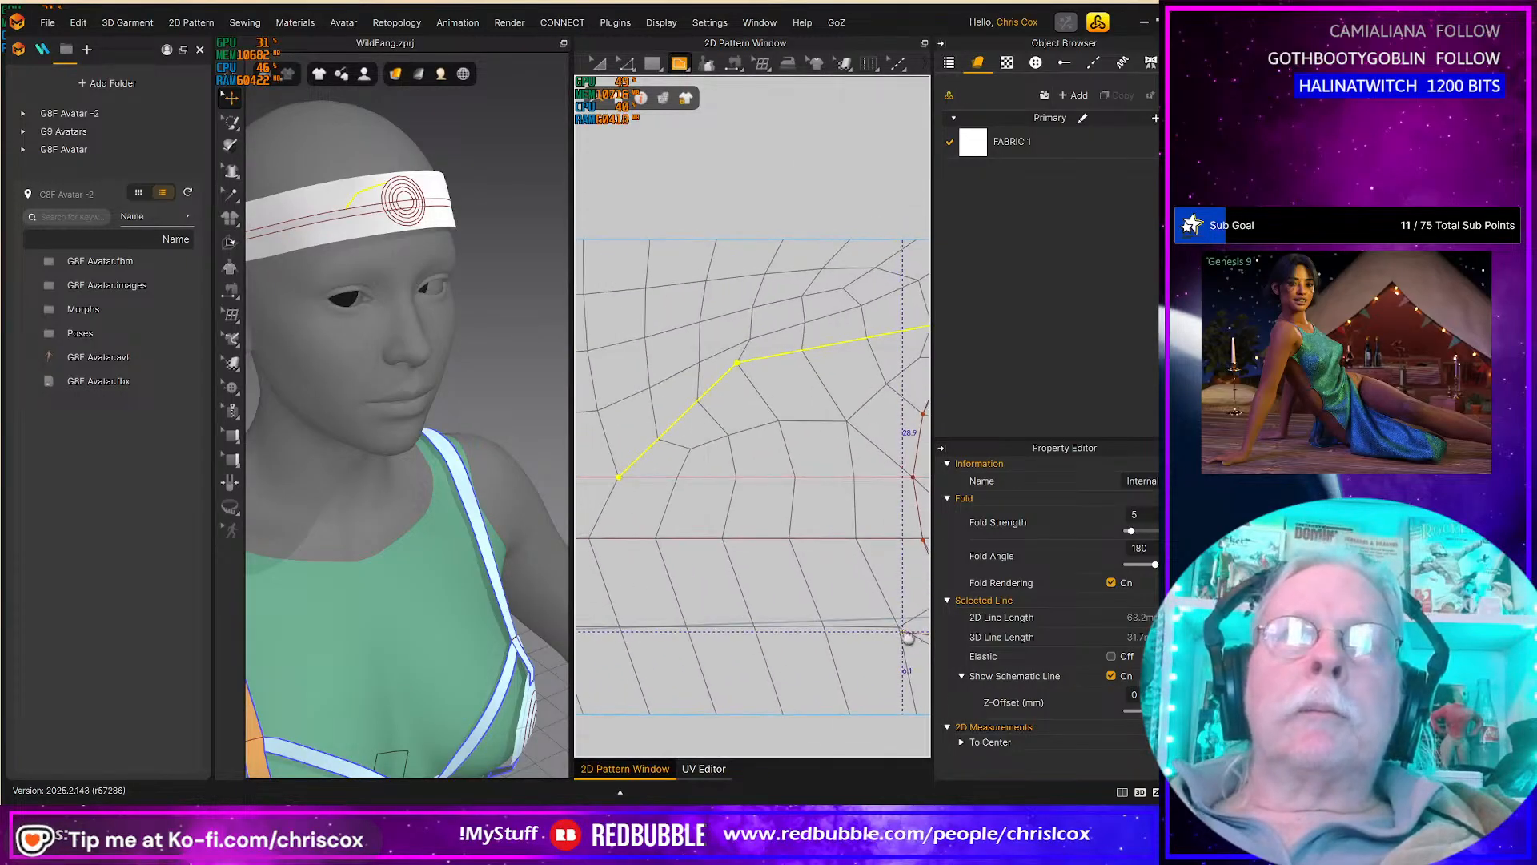
left_click(618, 541)
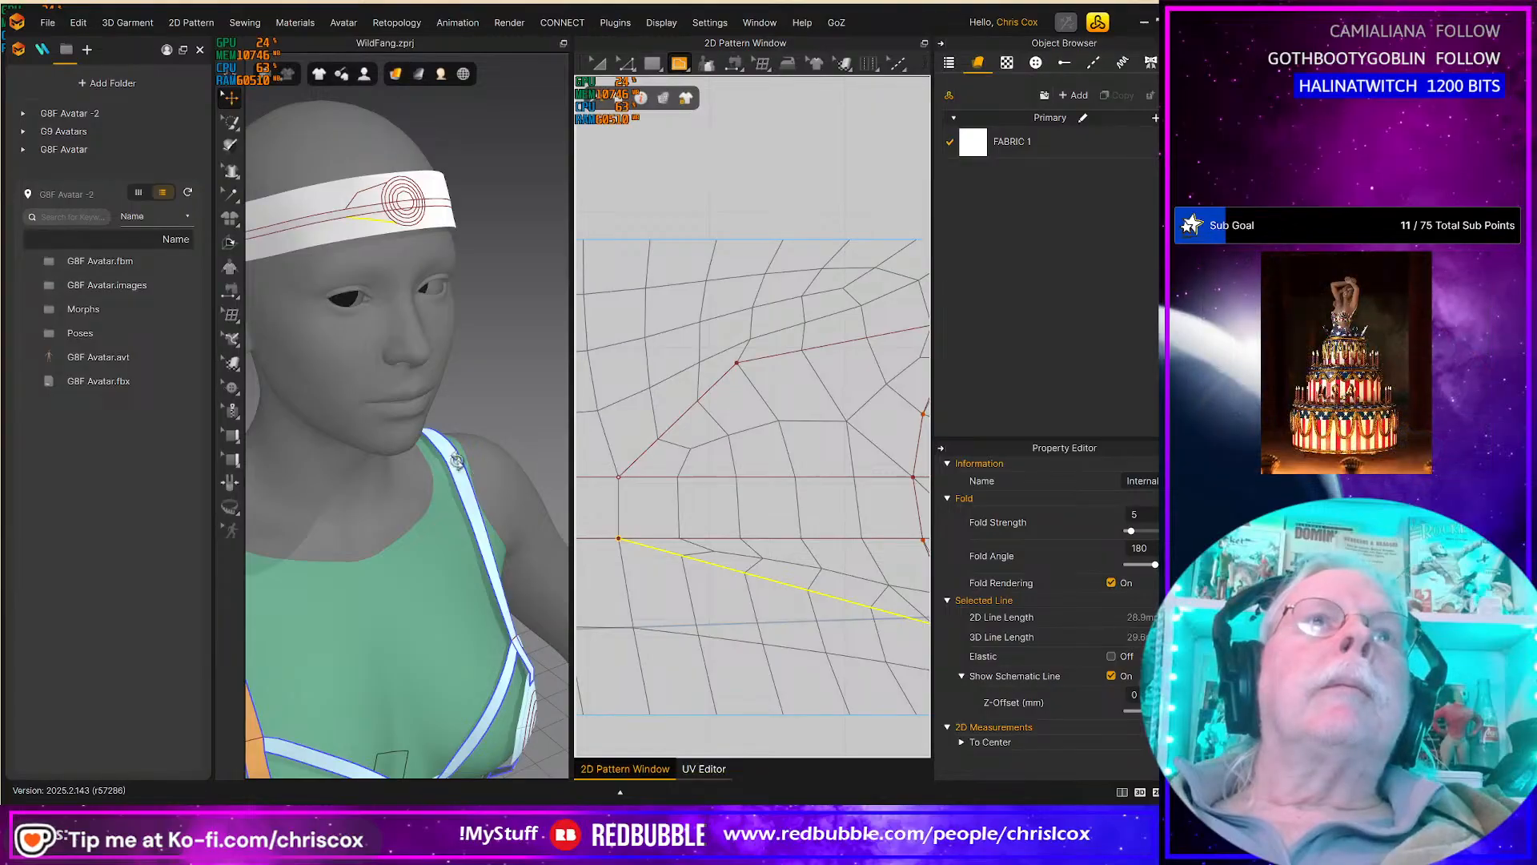
right_click_drag(430, 517, 421, 460)
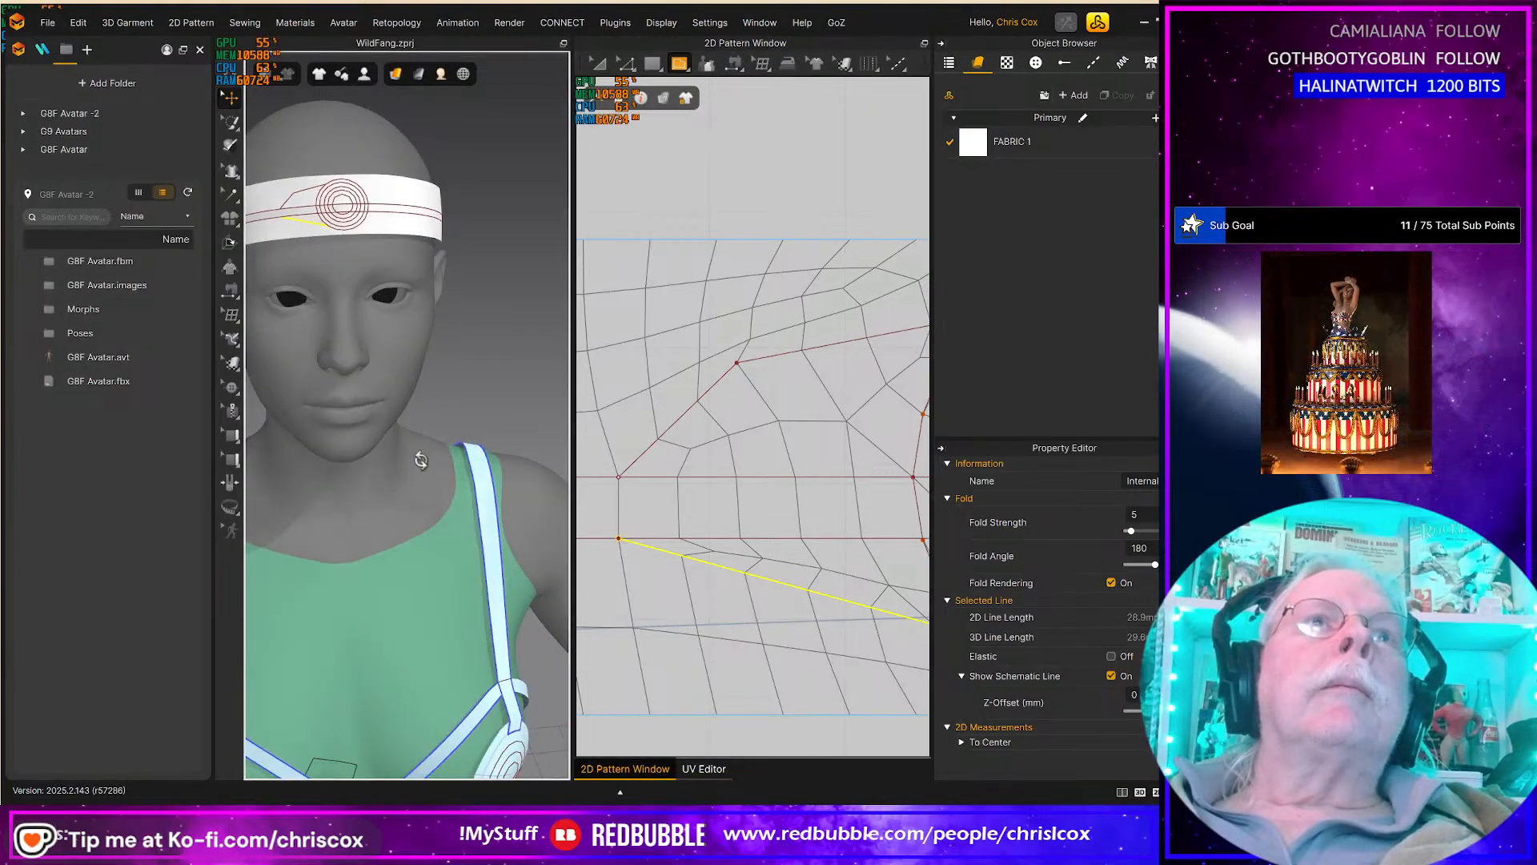
key("z")
left_click(737, 363)
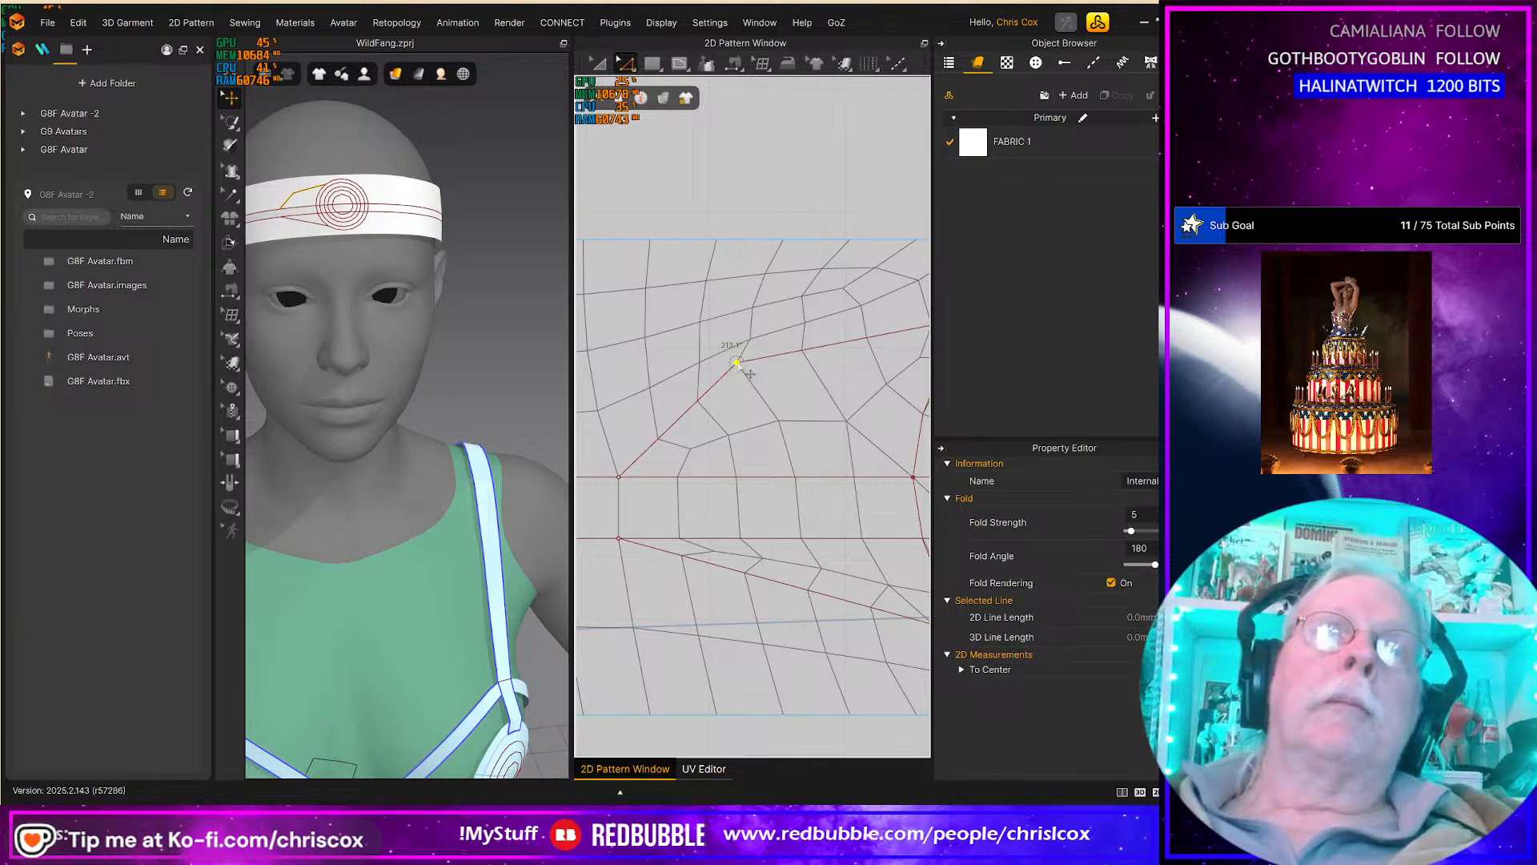
key("Delete")
scroll(453, 390, "down", 5)
right_click_drag(472, 372, 442, 357)
scroll(781, 461, "down", 8)
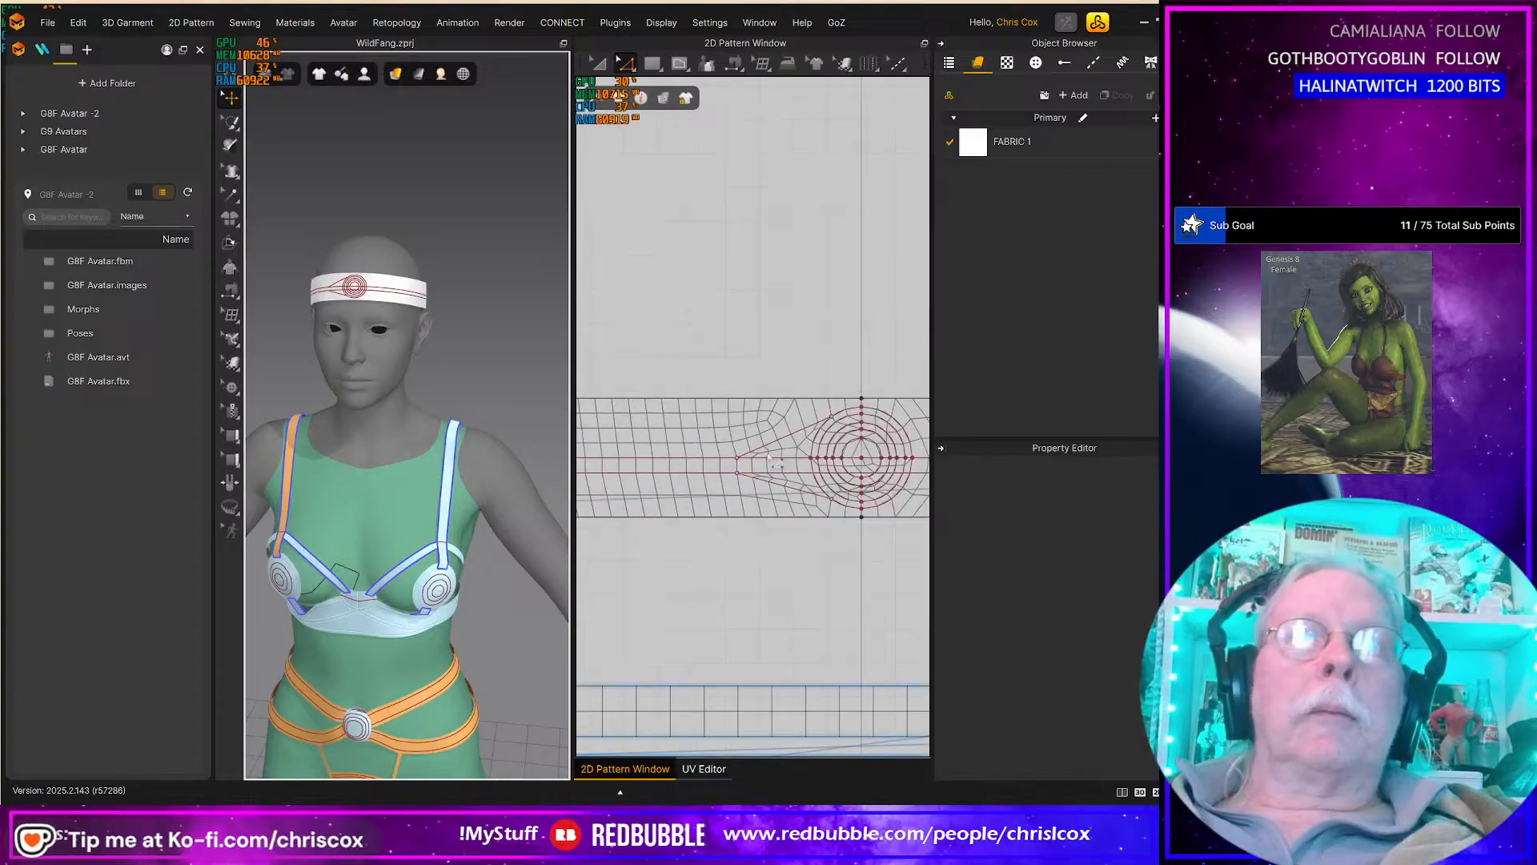
scroll(784, 460, "up", 6)
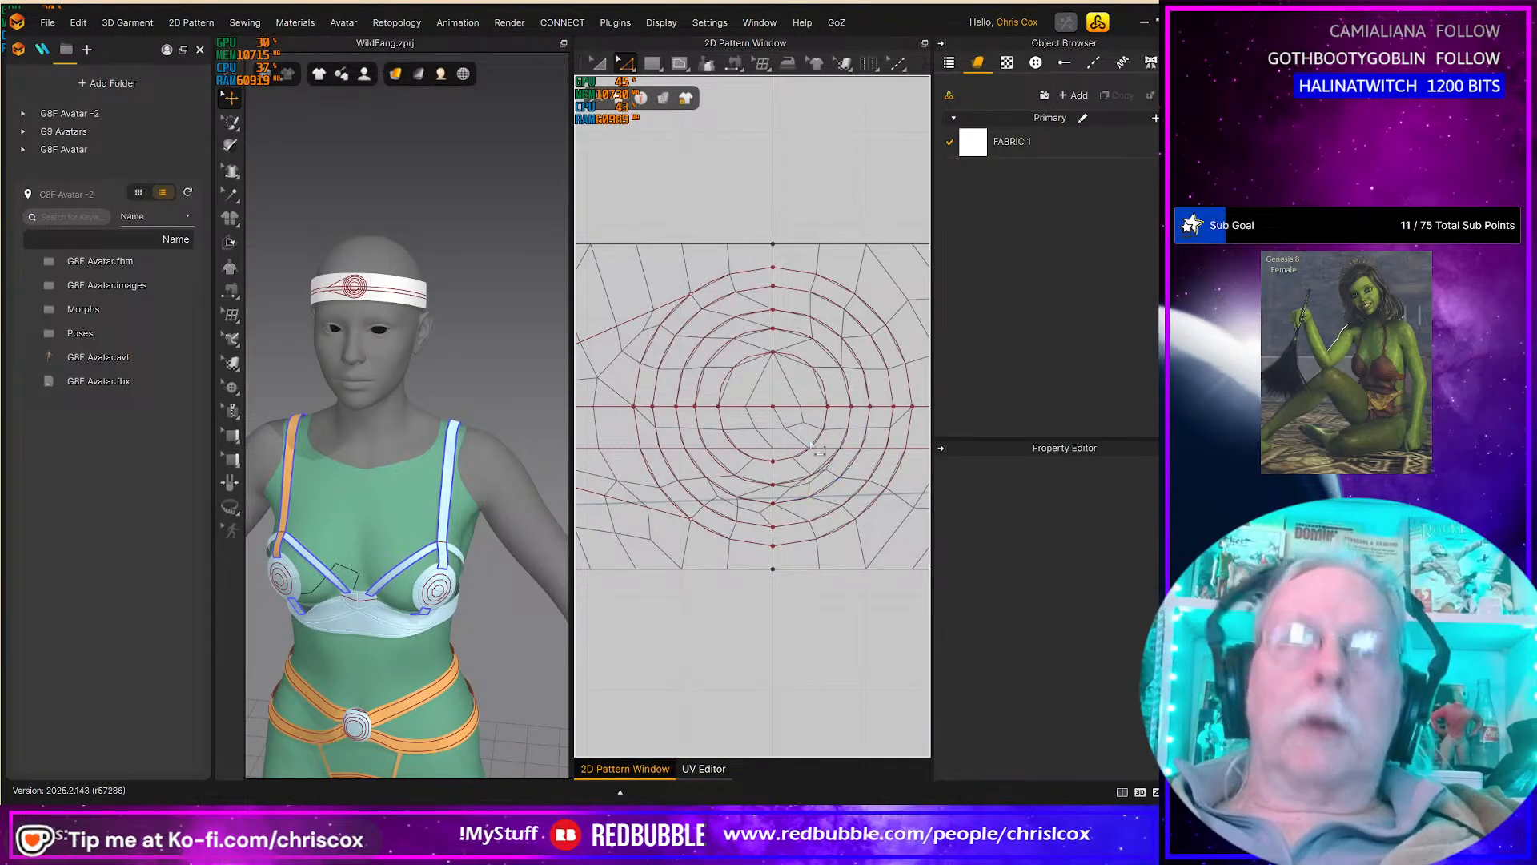
key("v")
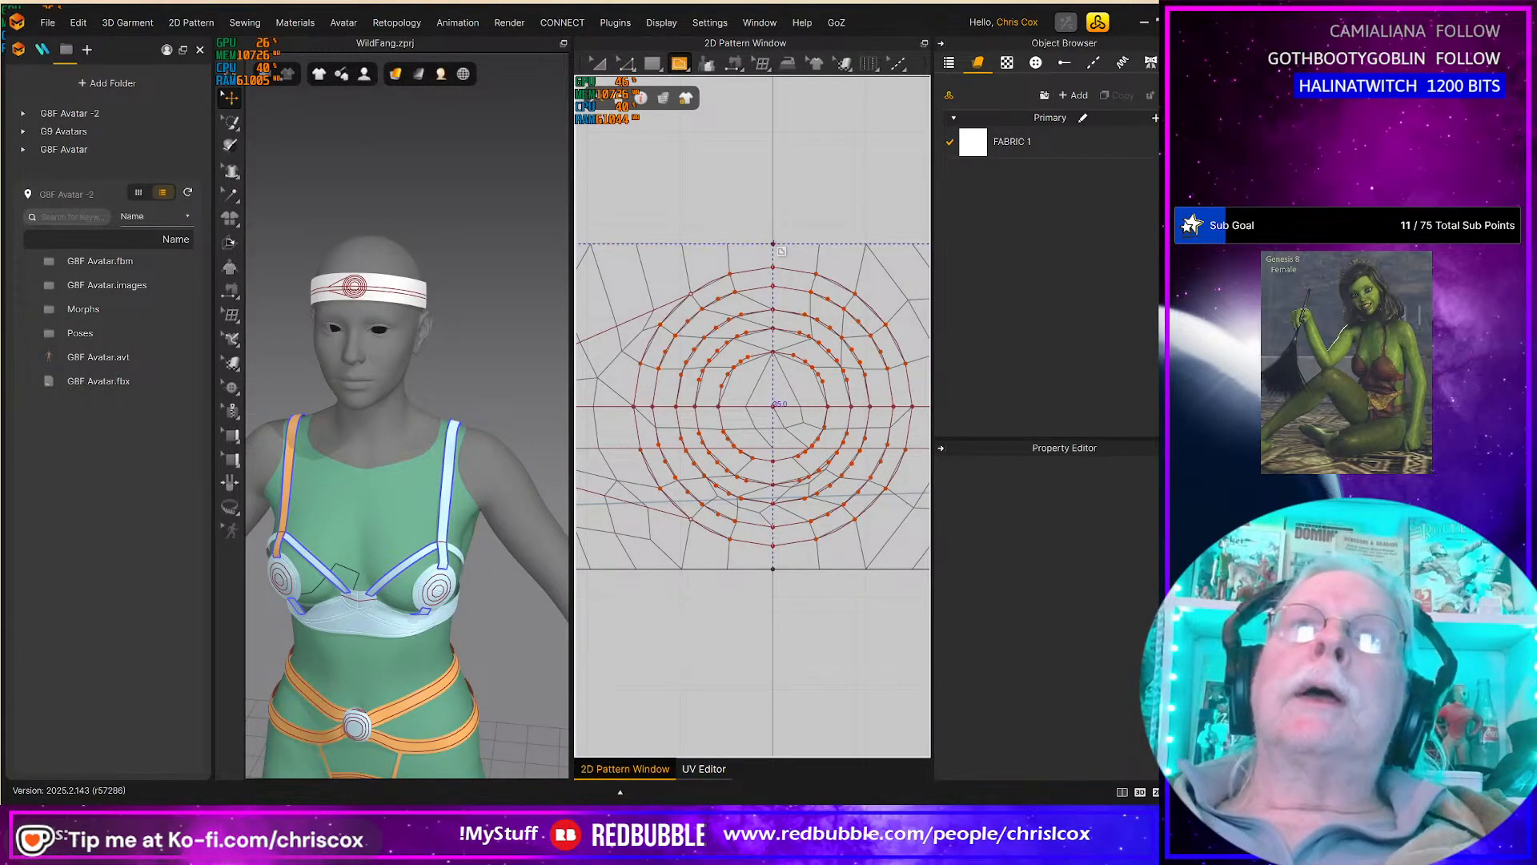
Step: Draw a bent trace line from the emblem across the headband strip
left_click(773, 571)
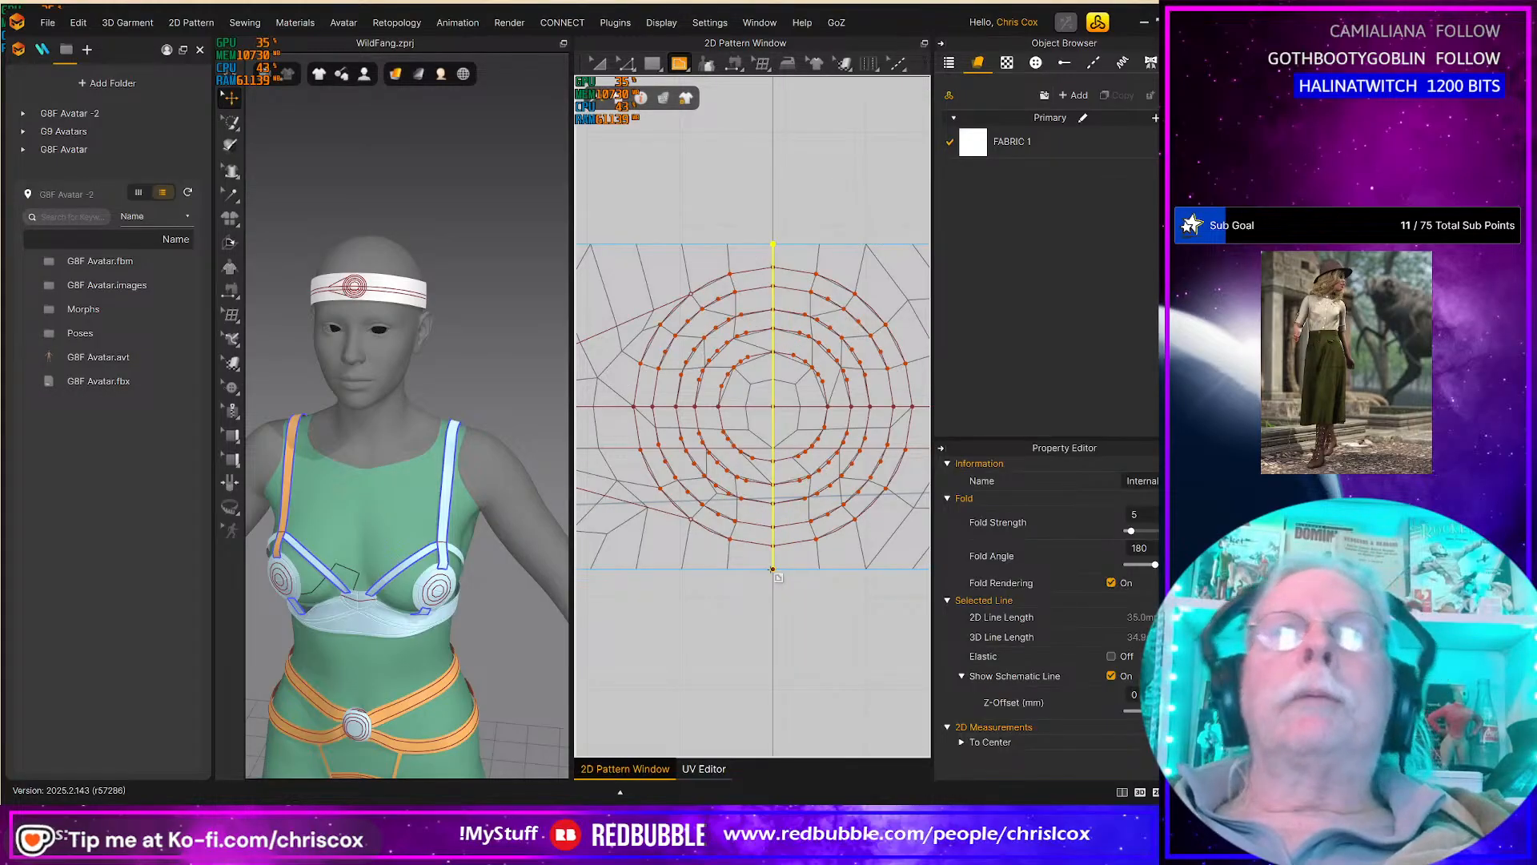
scroll(734, 623, "down", 3)
right_click_drag(368, 404, 438, 398)
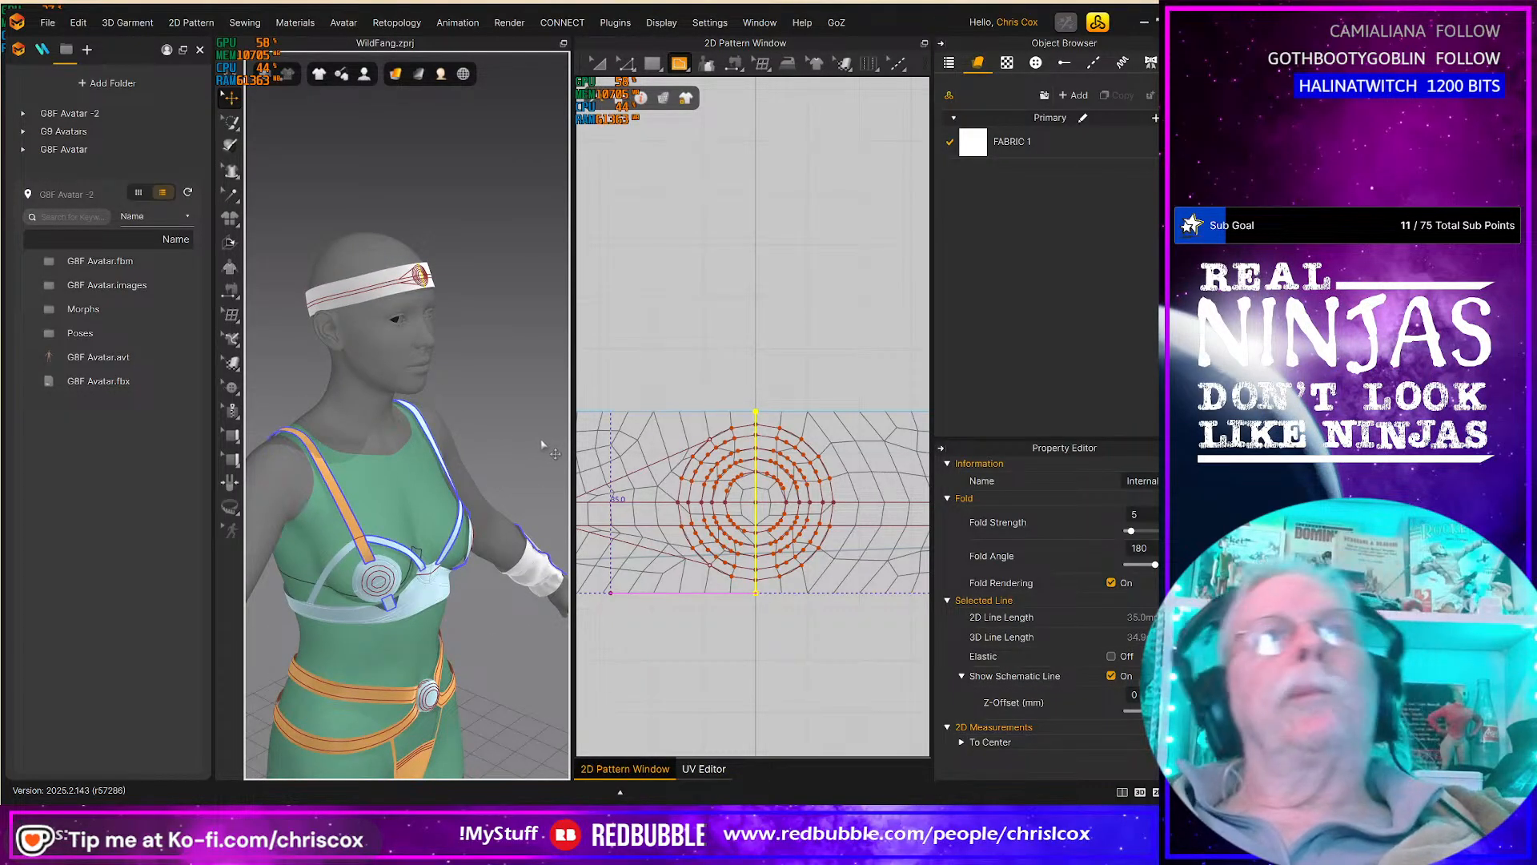
right_click_drag(670, 495, 824, 491)
middle_click_drag(823, 493, 838, 492)
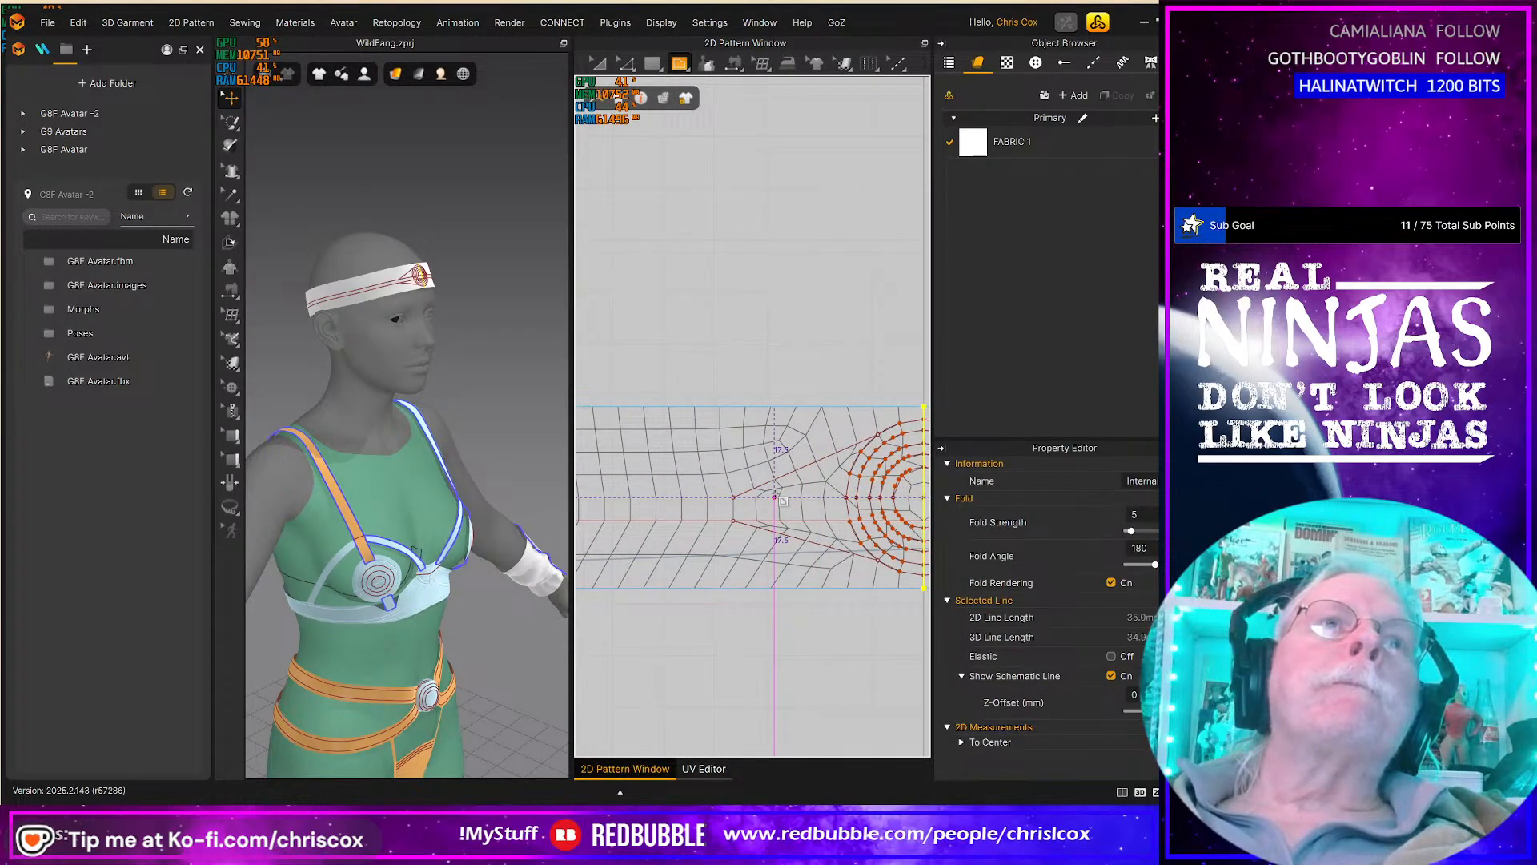
left_click(805, 465)
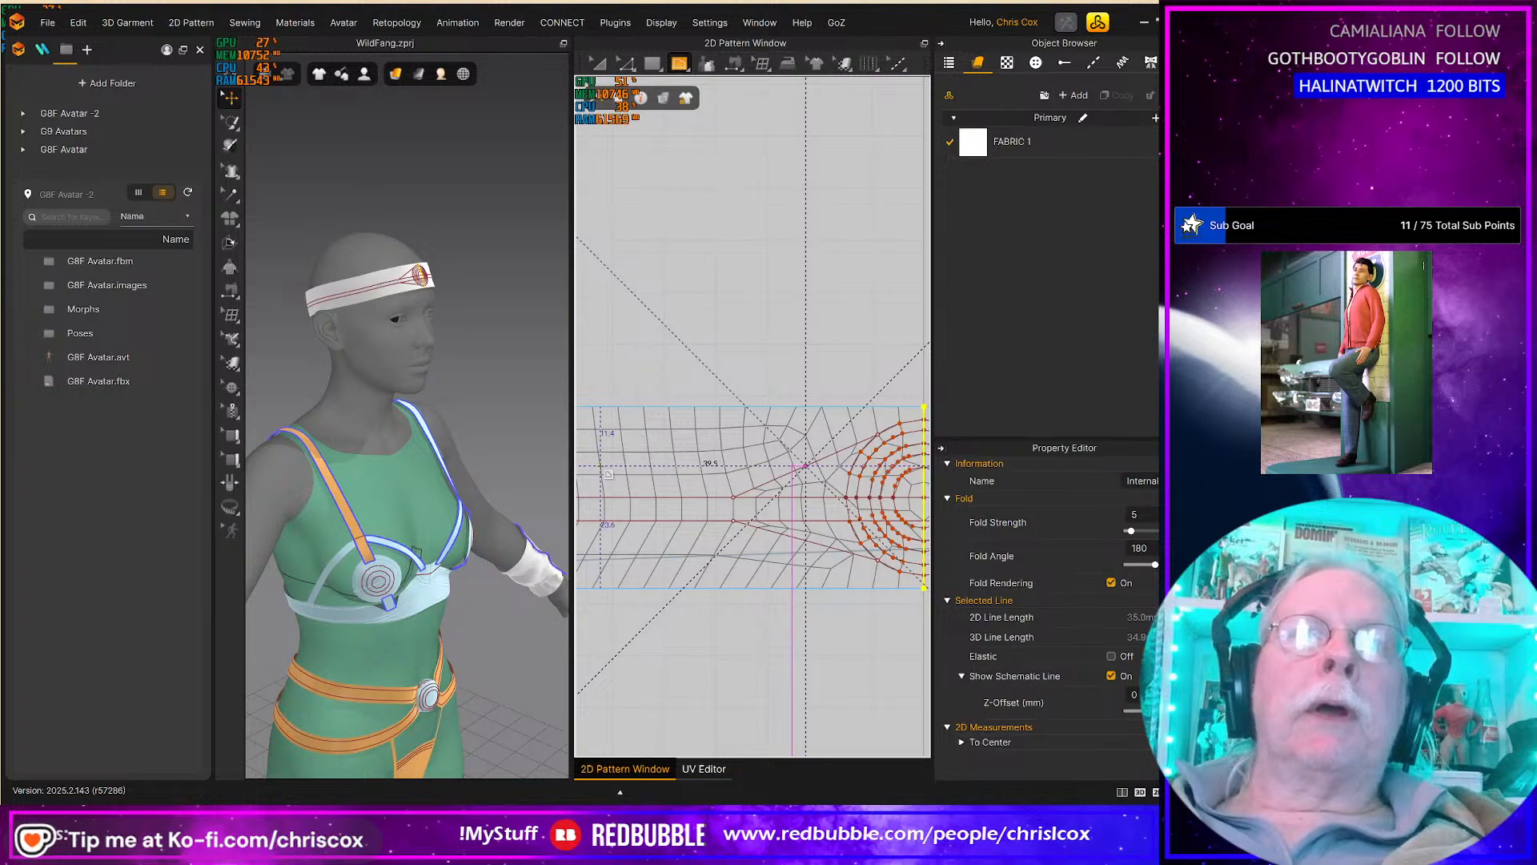
middle_click_drag(632, 472, 839, 465)
left_click(804, 457)
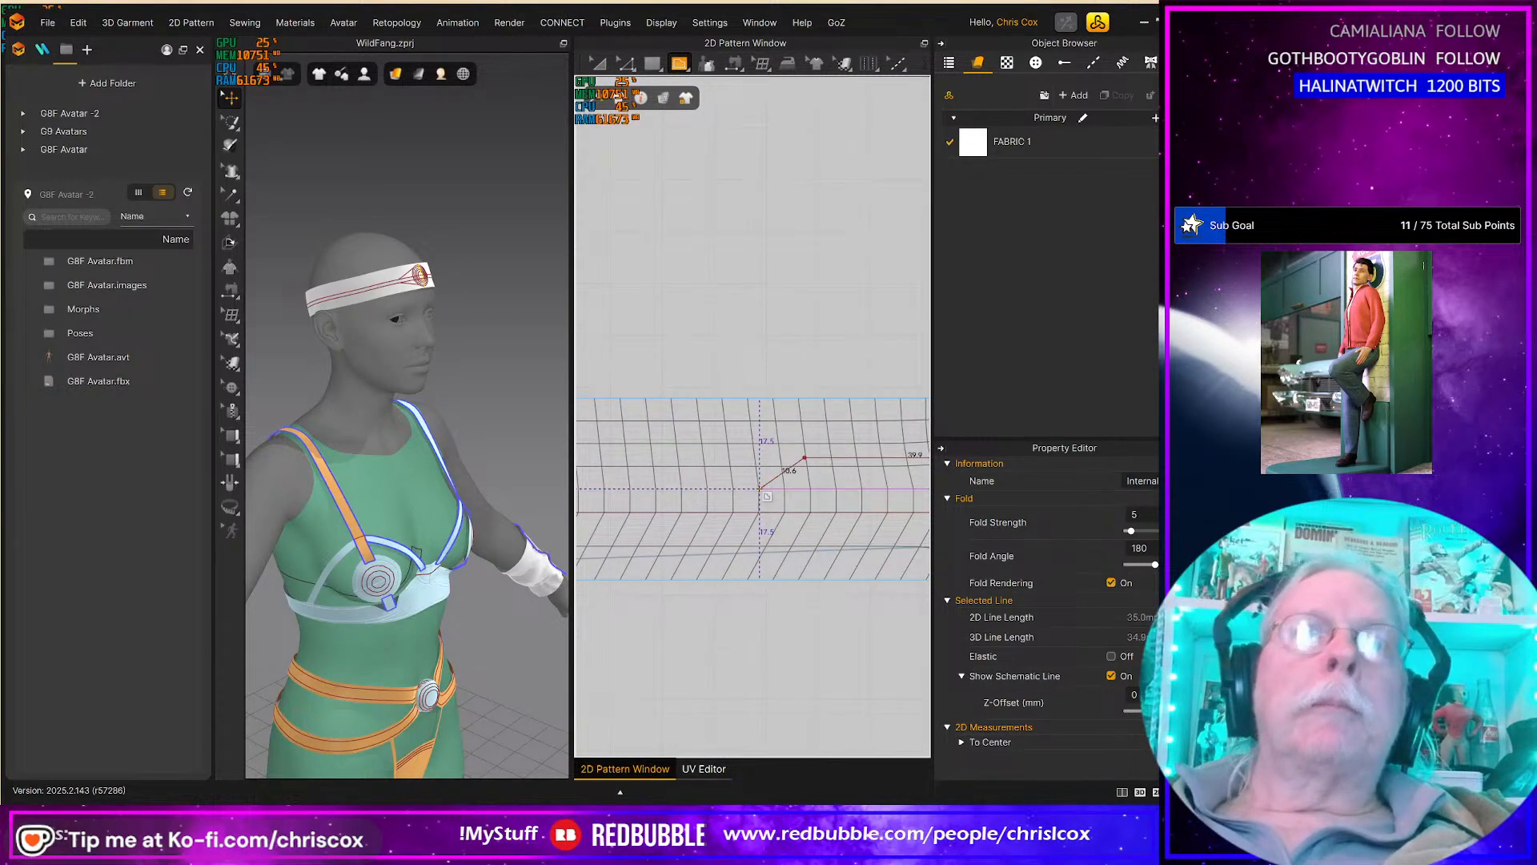
double_click(760, 488)
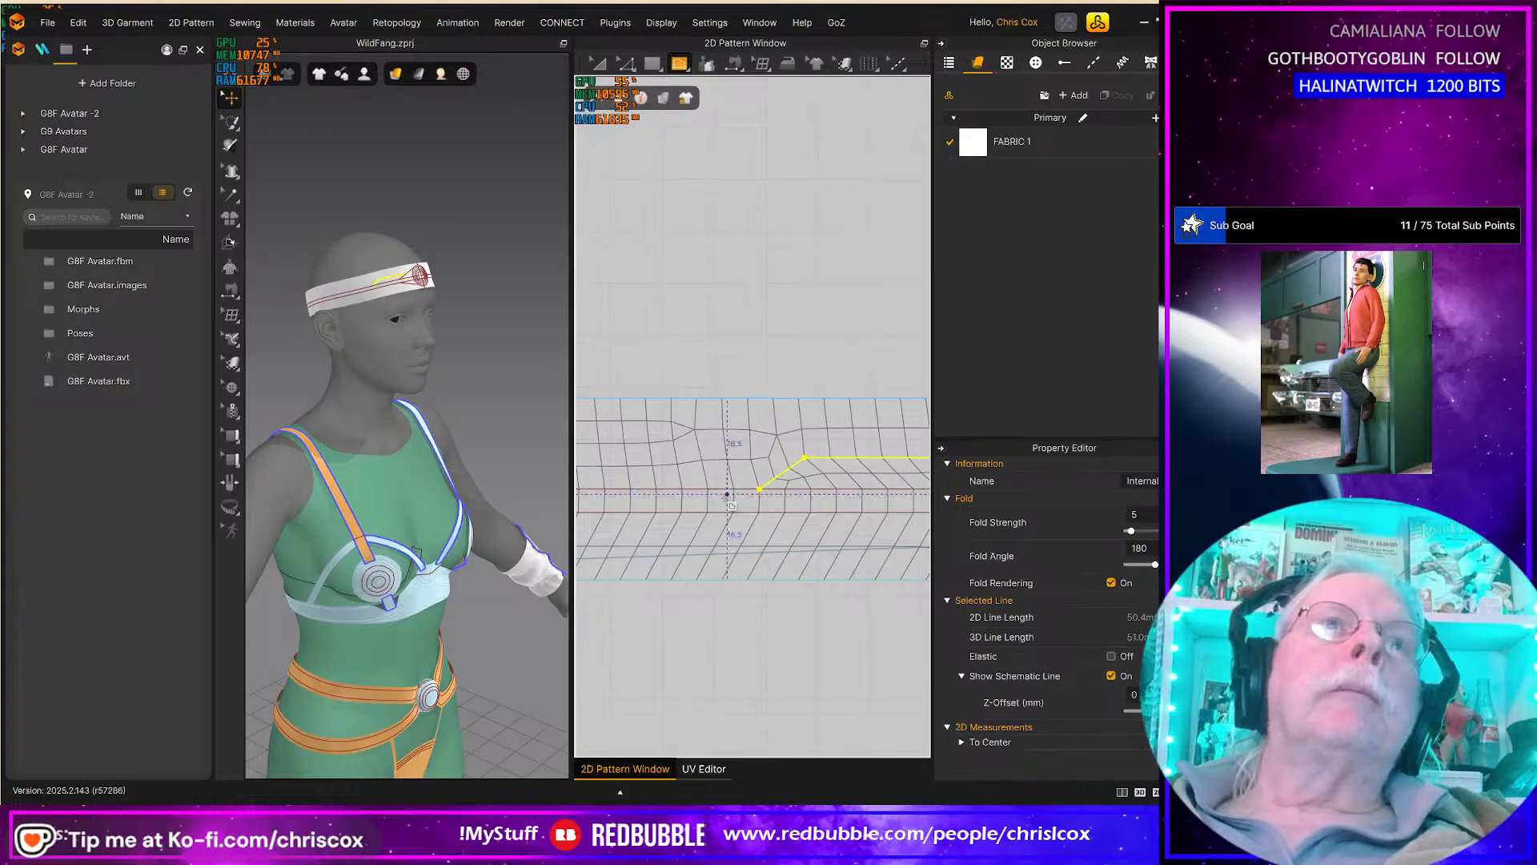
Step: Draw a second bent trace line from the emblem along the band's lower half
middle_click_drag(830, 576, 664, 574)
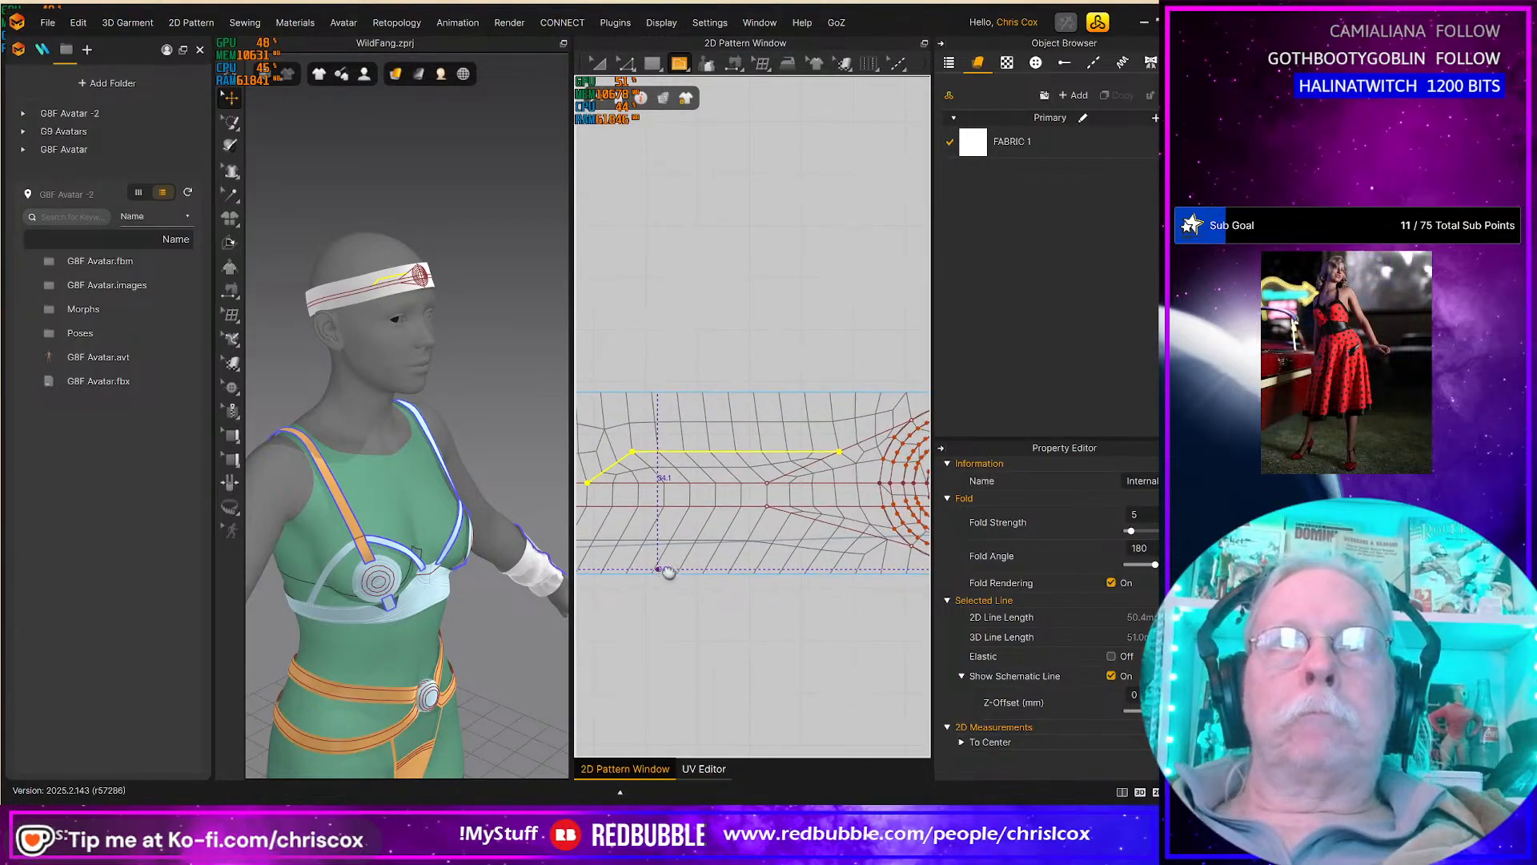
left_click(836, 533)
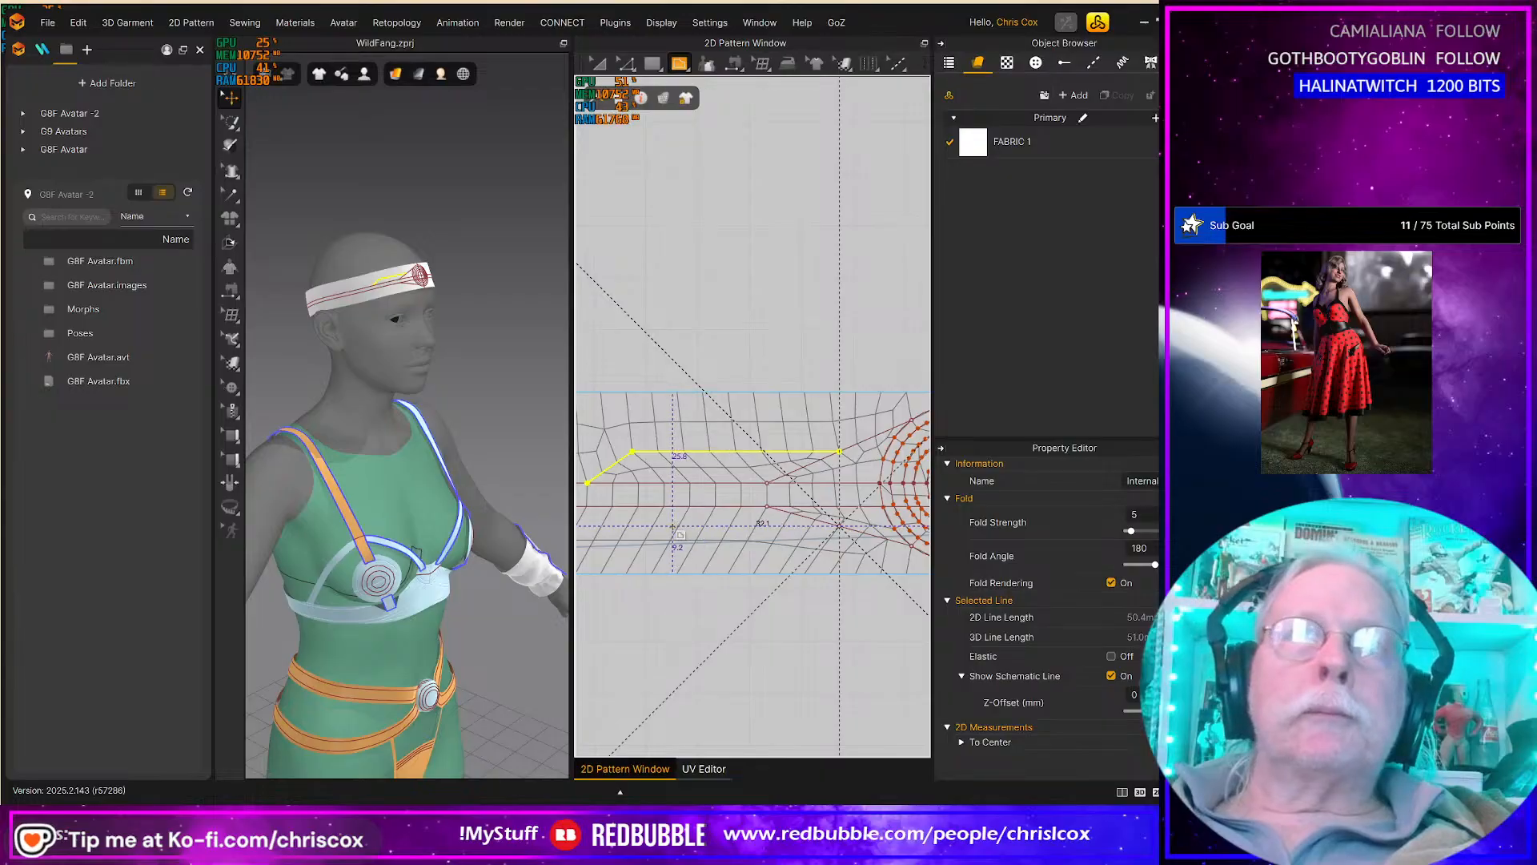
left_click(677, 526)
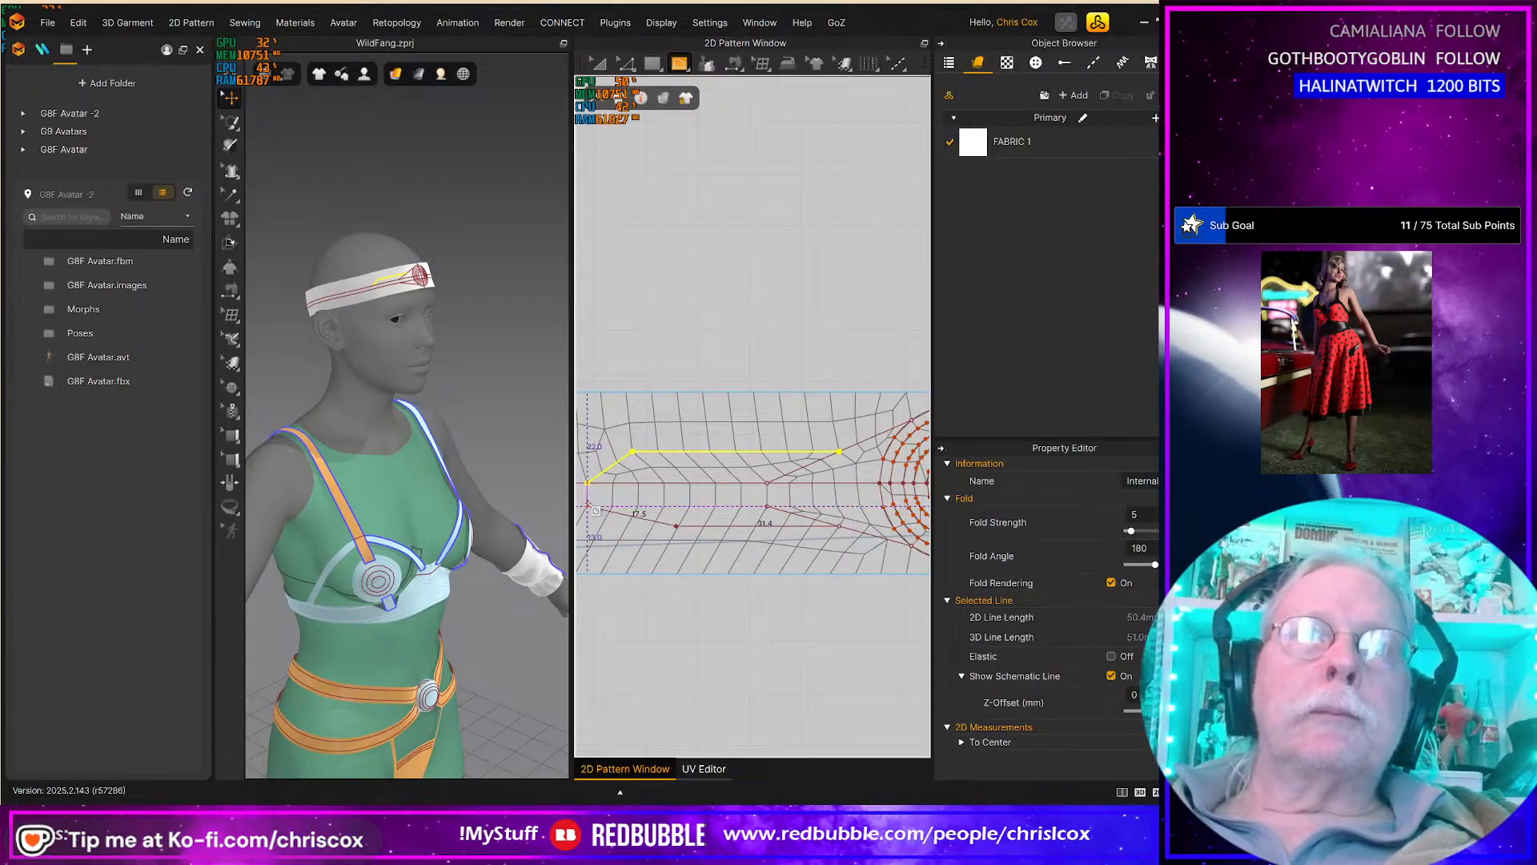
double_click(587, 506)
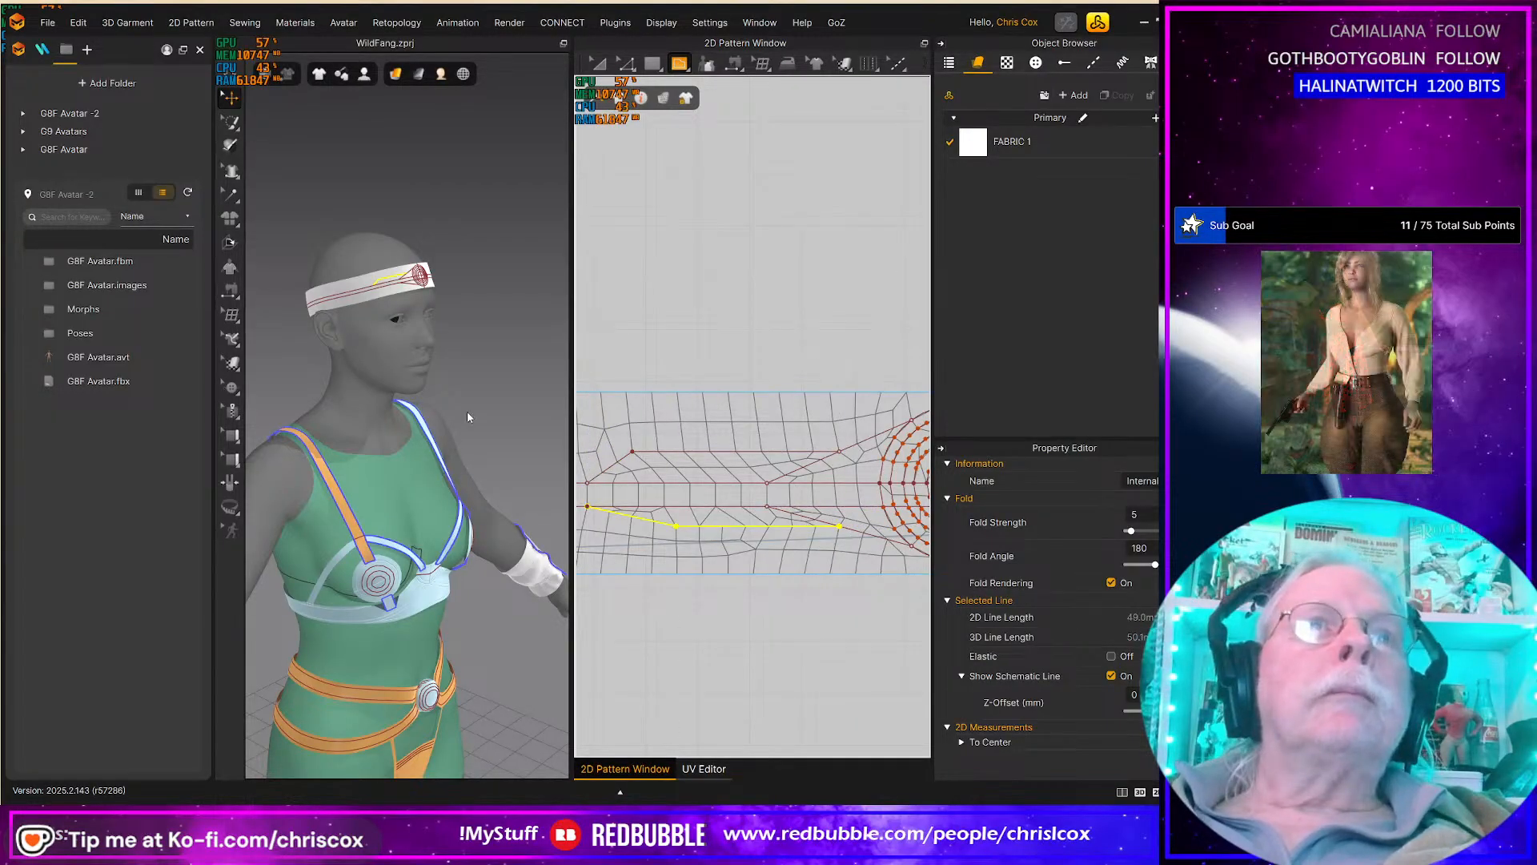
scroll(477, 406, "up", 3)
right_click_drag(480, 386, 431, 400)
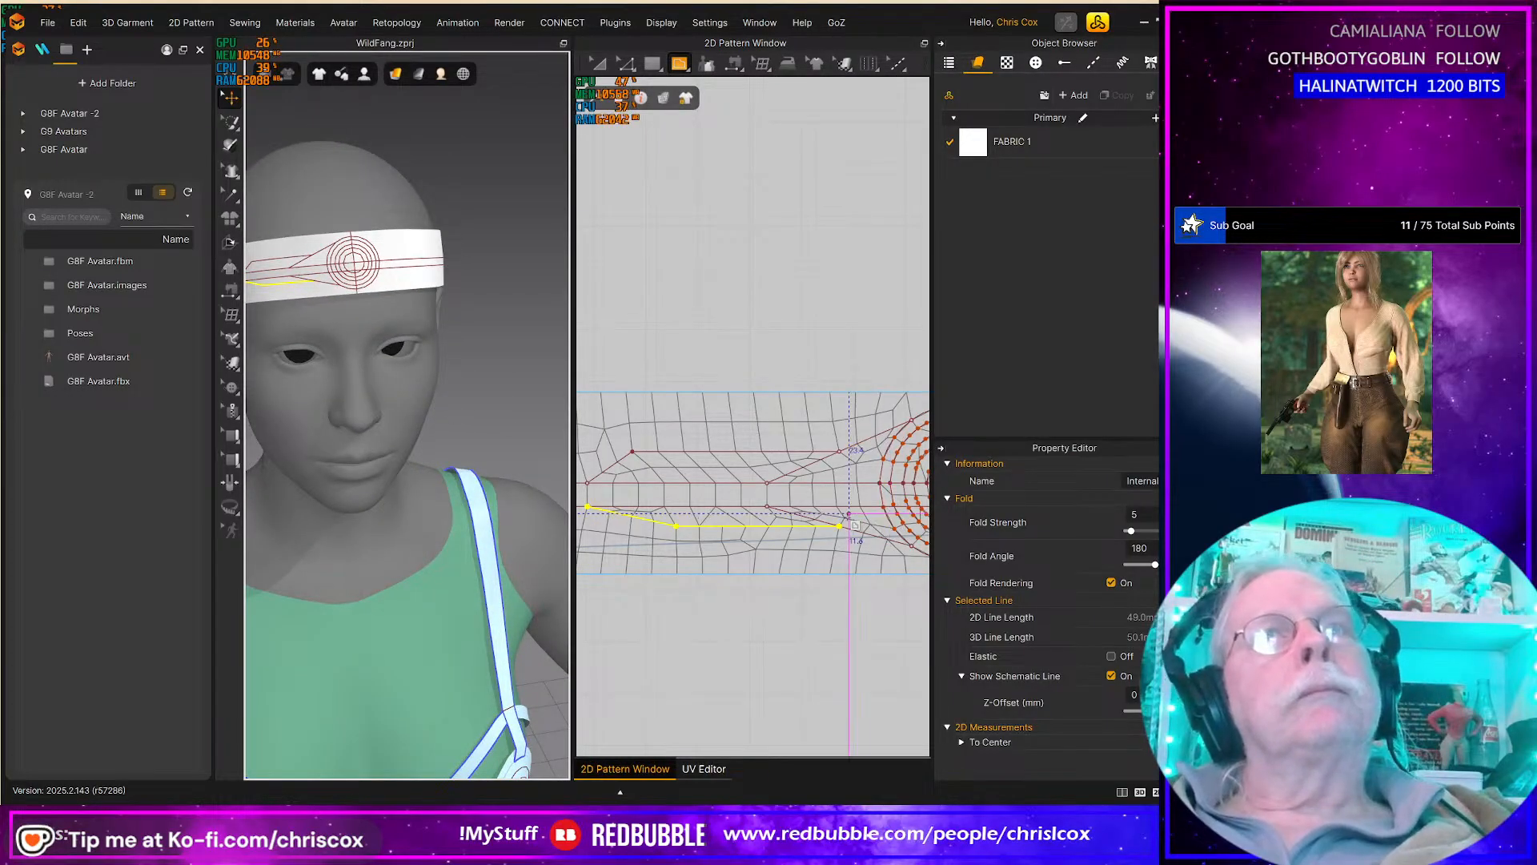
scroll(854, 525, "down", 2)
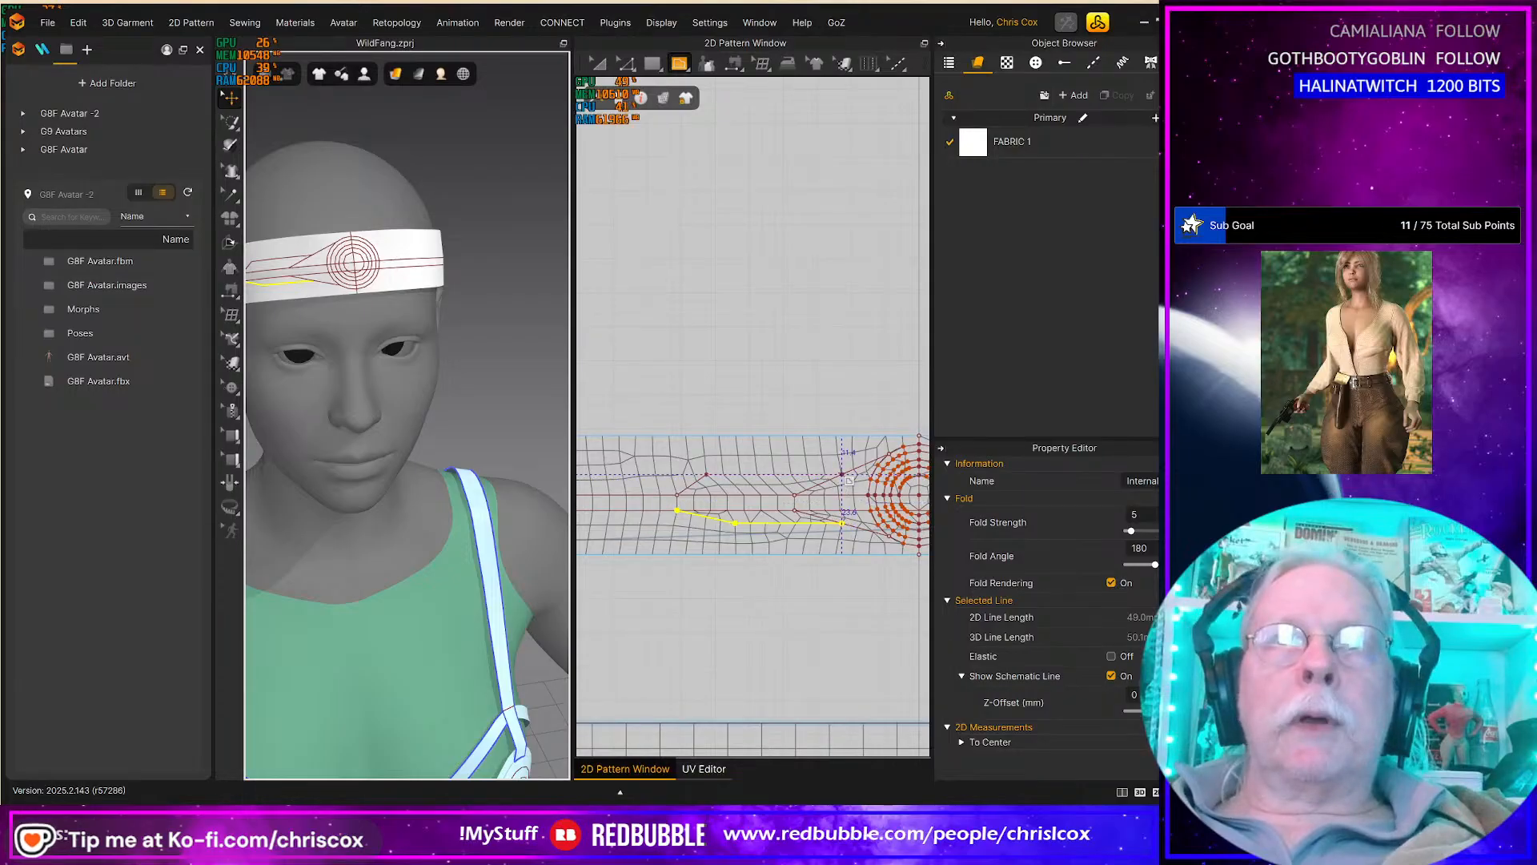
key("z")
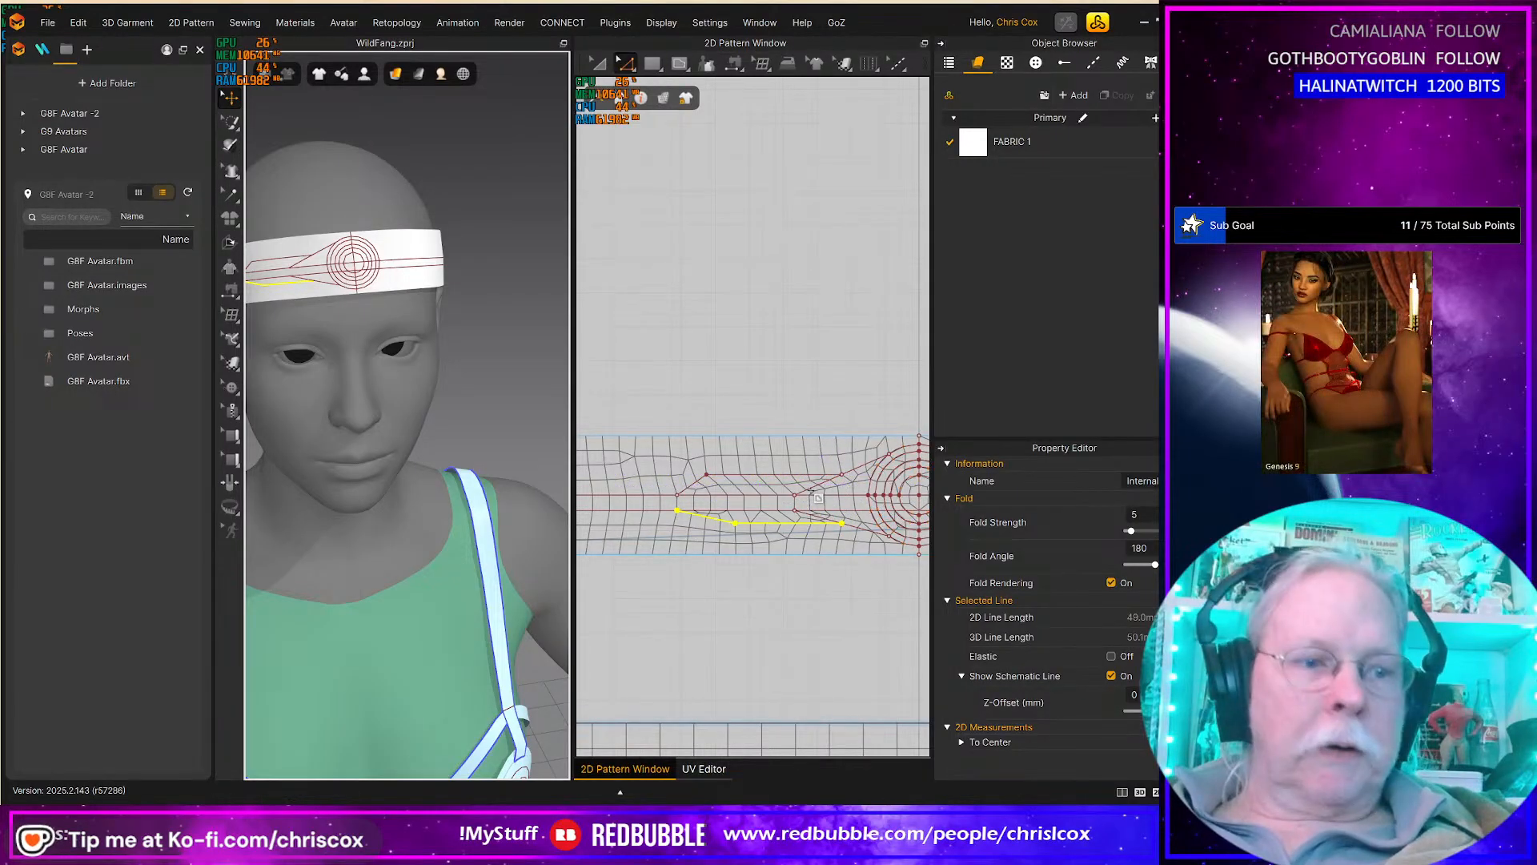
Step: Drag a headband internal-line point lower, then select the short and curved lines beside the emblem
left_click(794, 495)
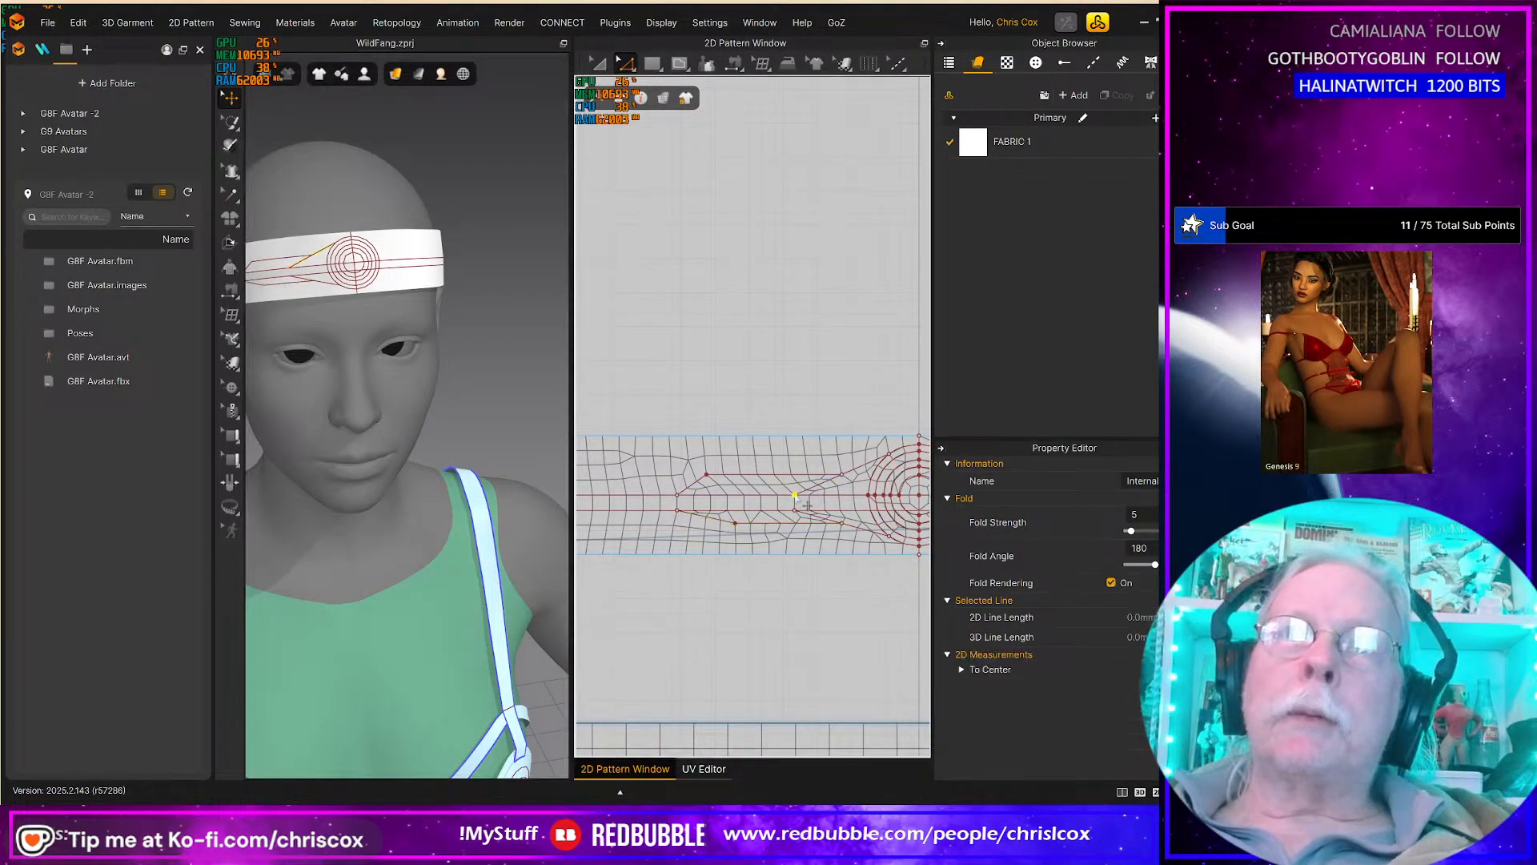
left_click_drag(794, 495, 841, 524)
scroll(500, 413, "down", 3)
right_click_drag(465, 419, 457, 387)
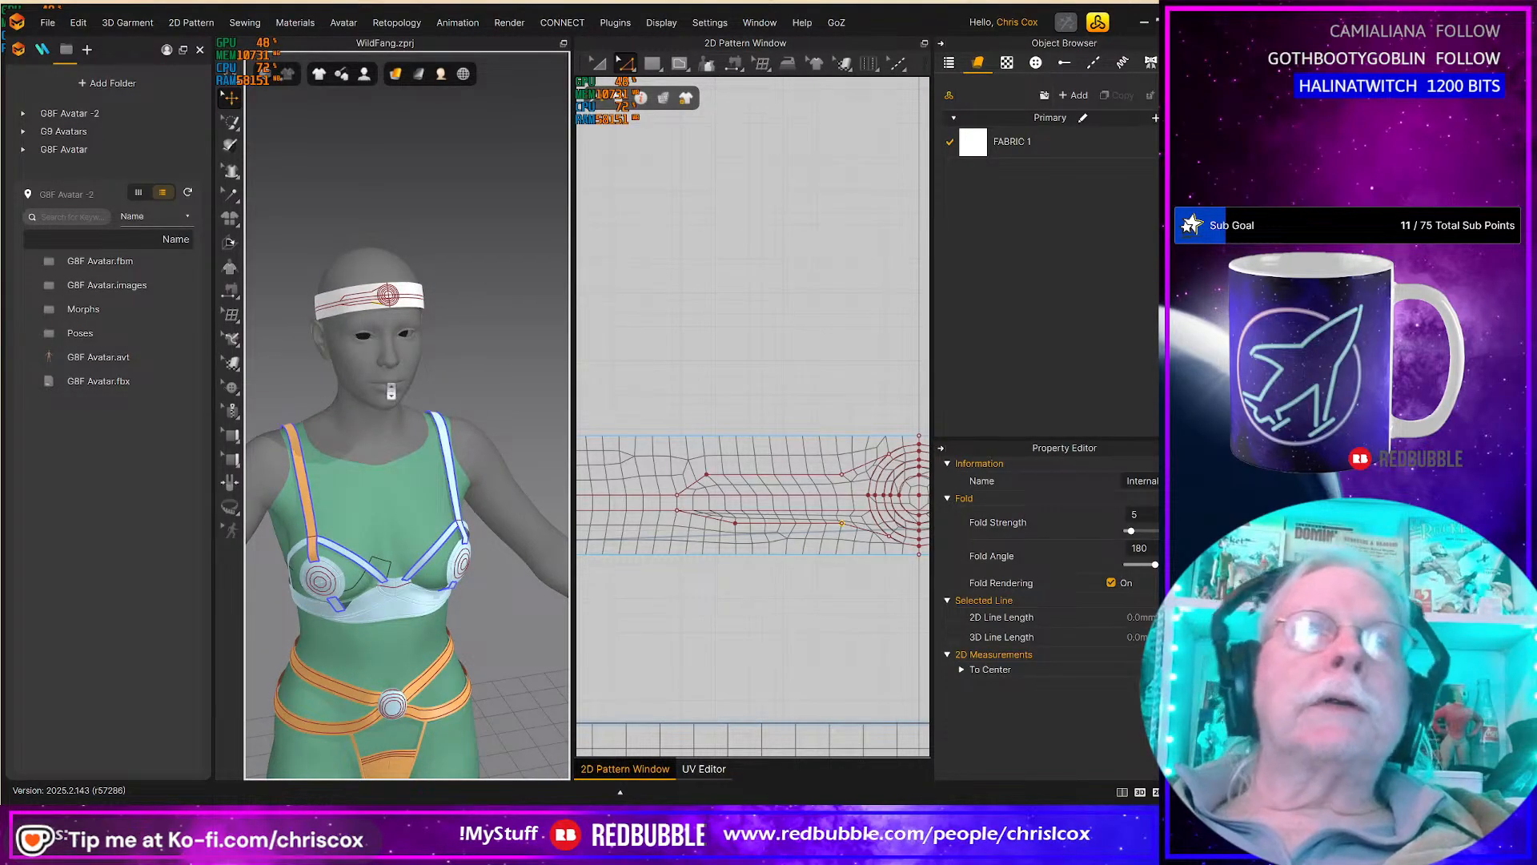
scroll(386, 388, "up", 3)
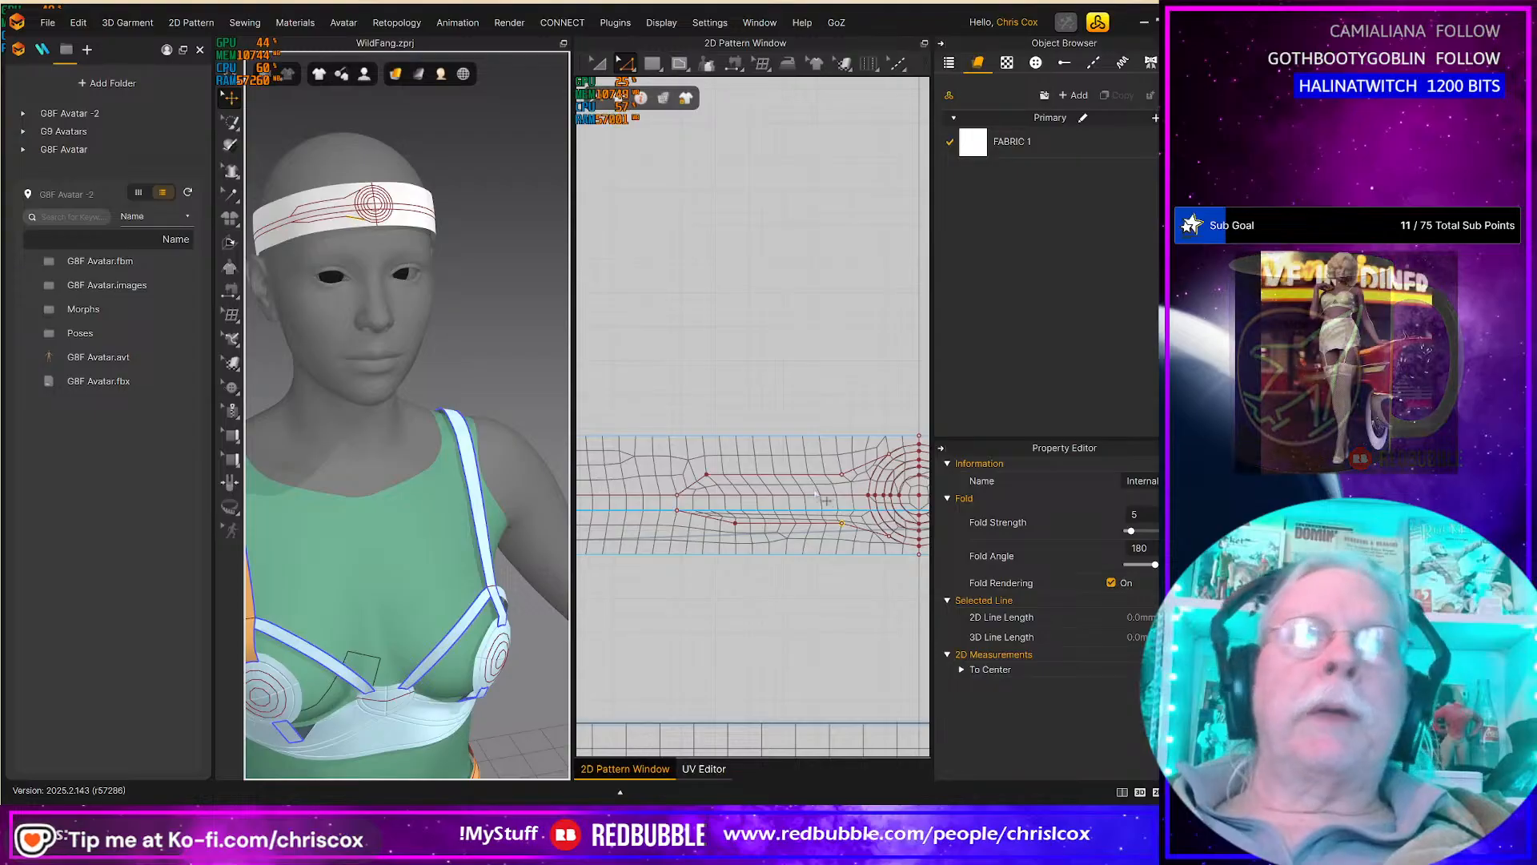
left_click(859, 472)
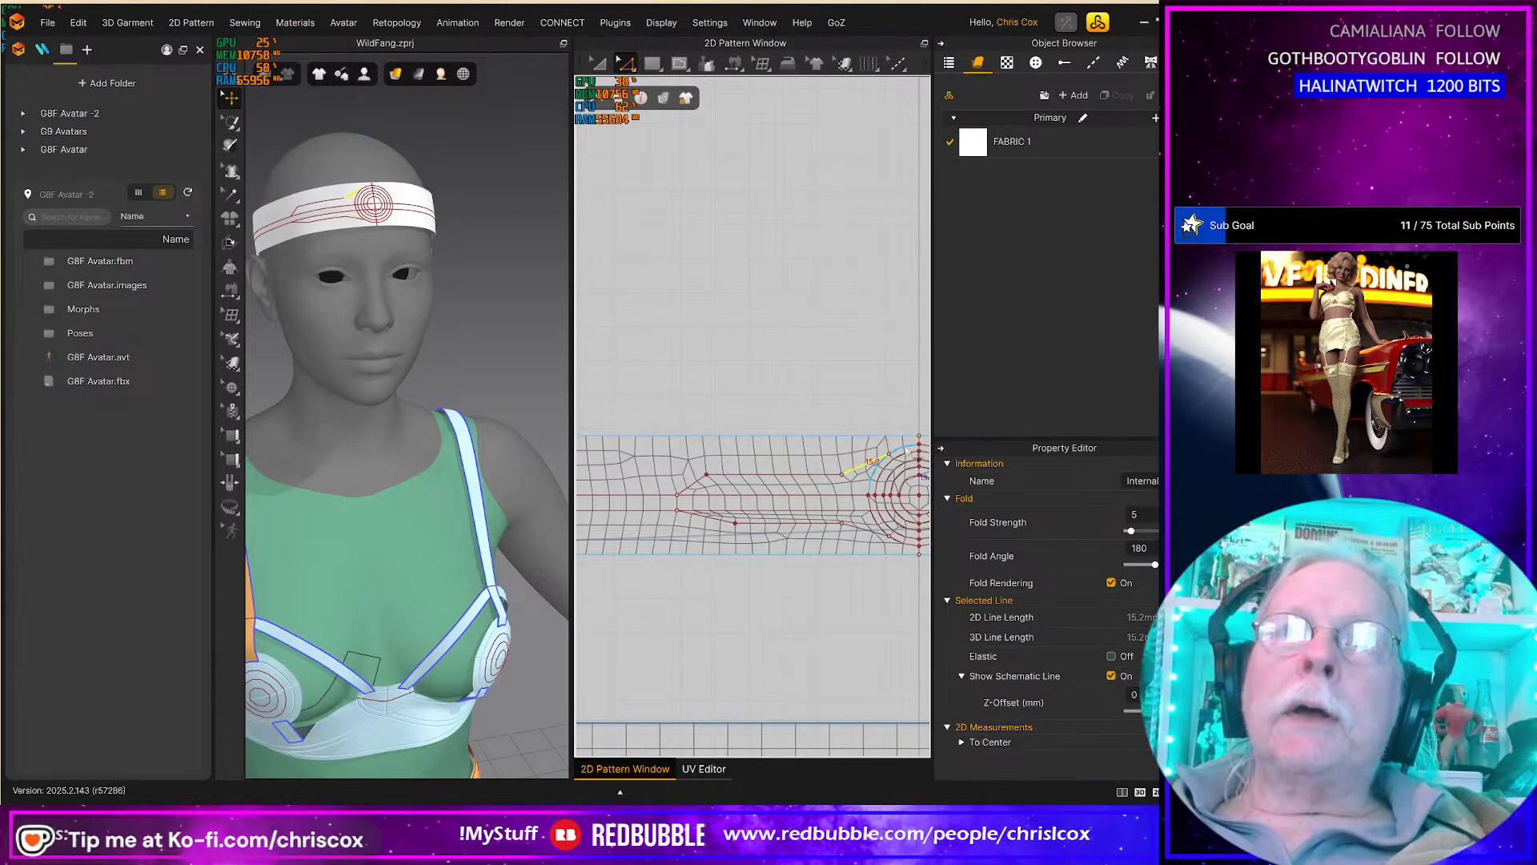
left_click(907, 453)
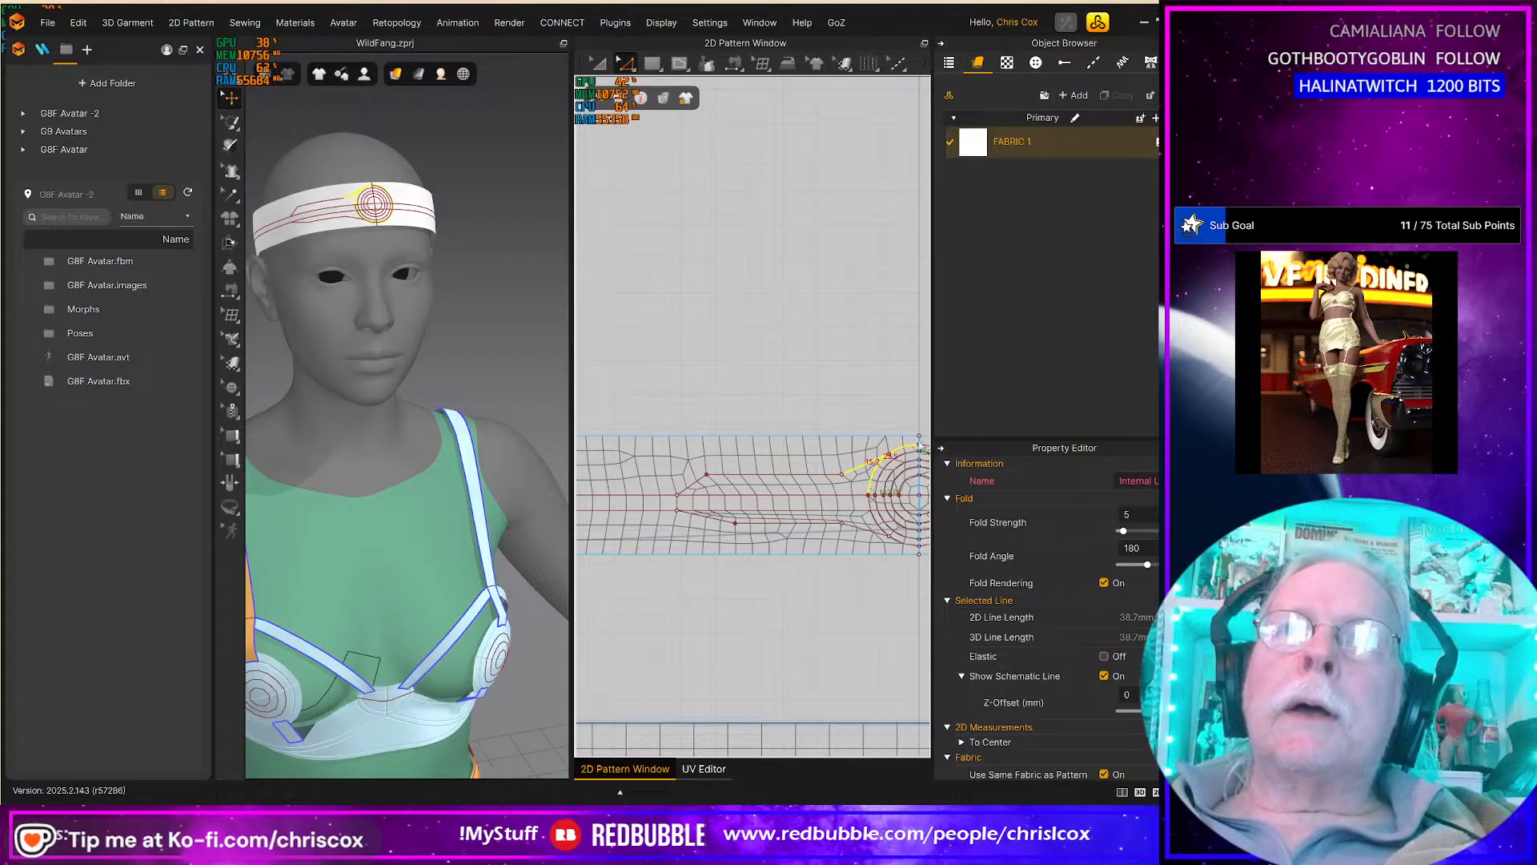
Step: Try cutting the headband along the curved internal line and dismiss the failed-cut warning
right_click(920, 447)
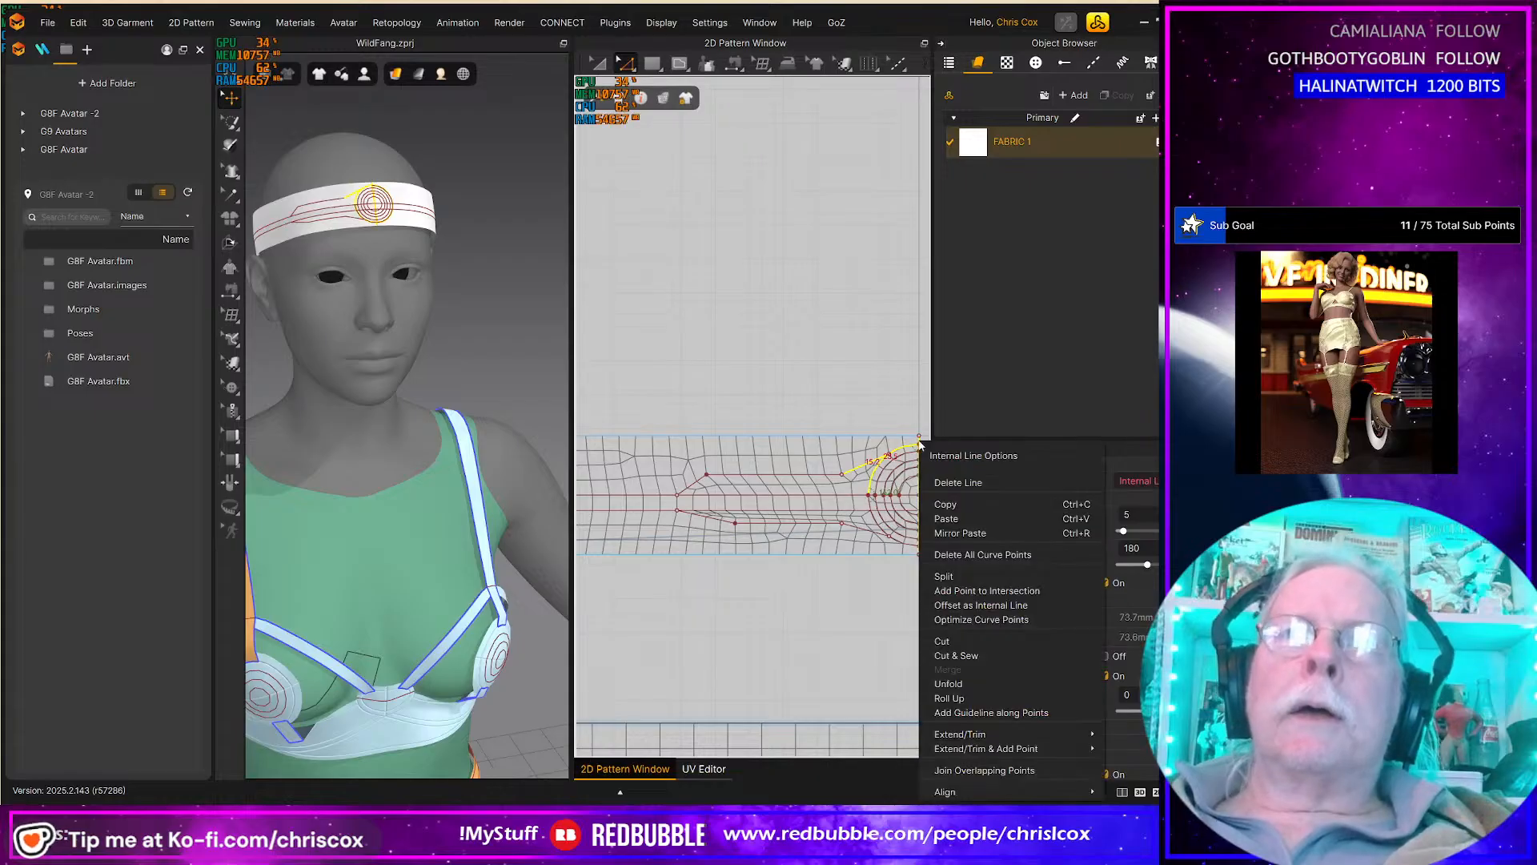
left_click(944, 642)
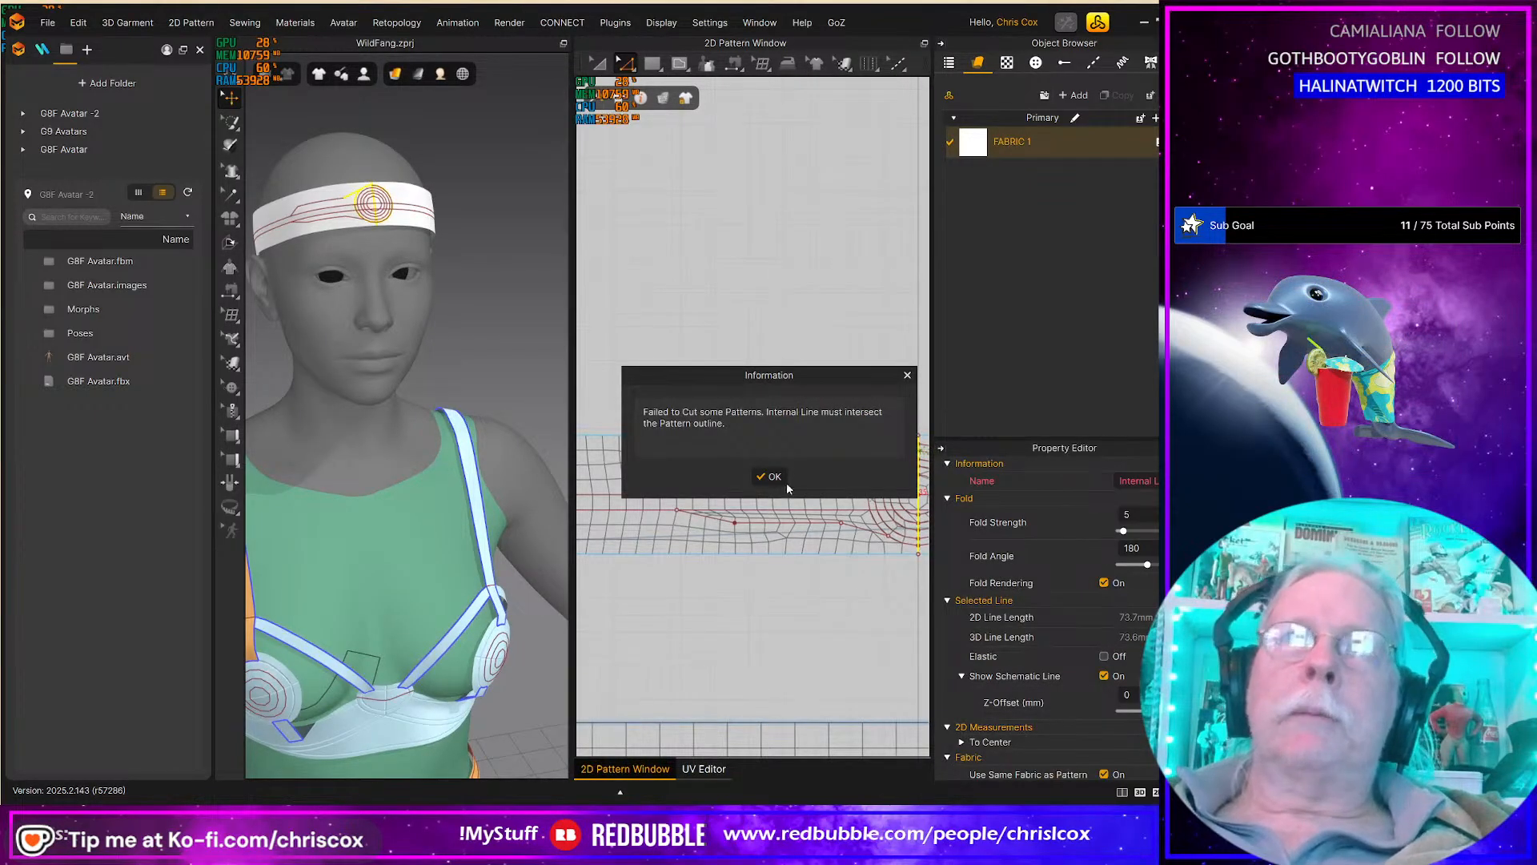
left_click(770, 476)
Step: Zoom and turn the avatar frontally, and shift the headband pattern view right
scroll(793, 537, "down", 3)
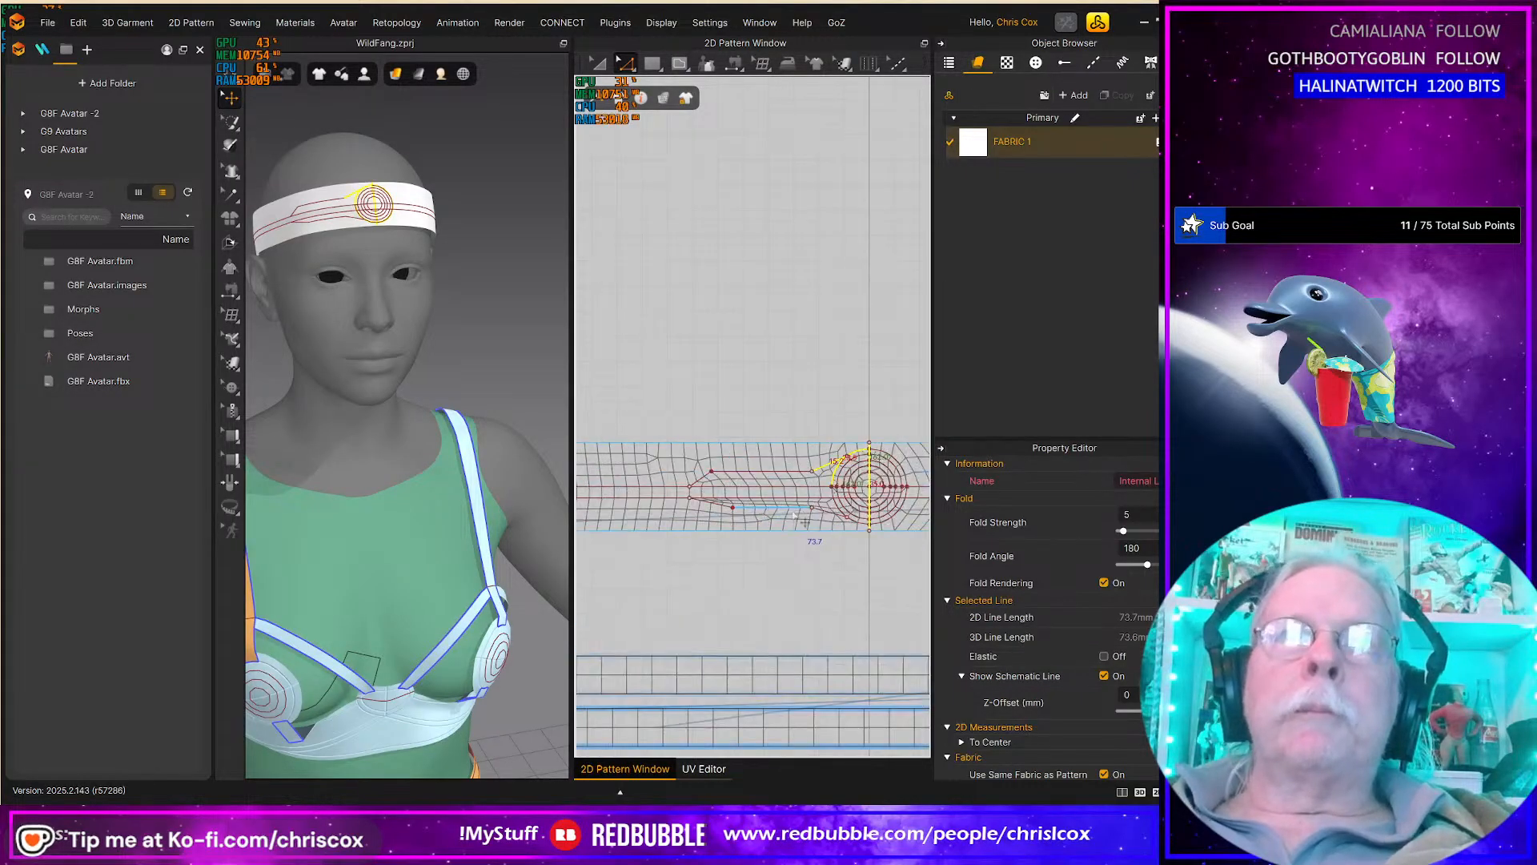
scroll(792, 521, "down", 2)
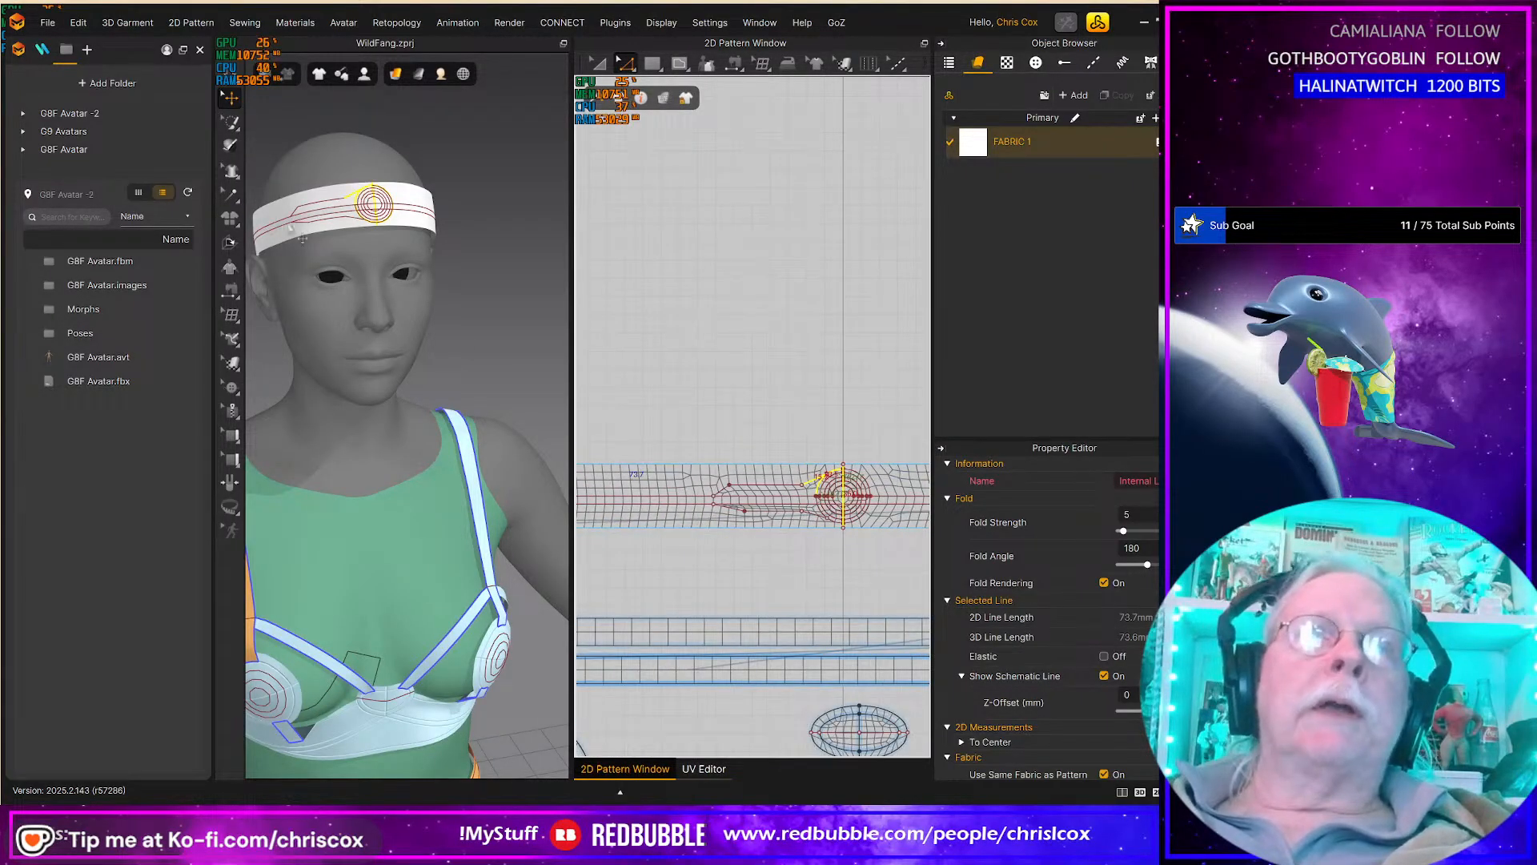
scroll(472, 288, "down", 3)
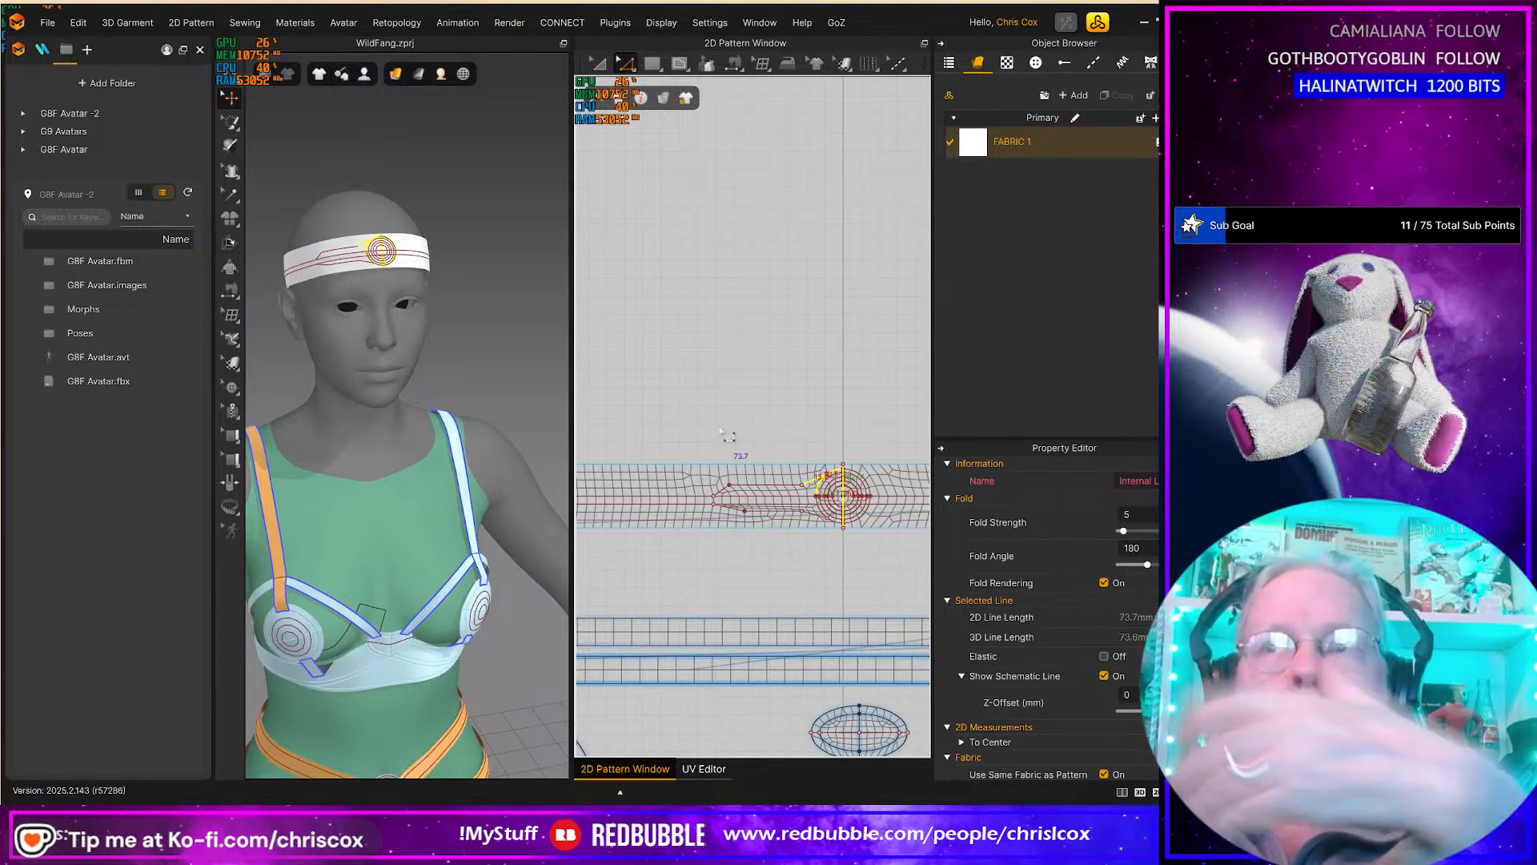
right_click_drag(442, 330, 403, 274)
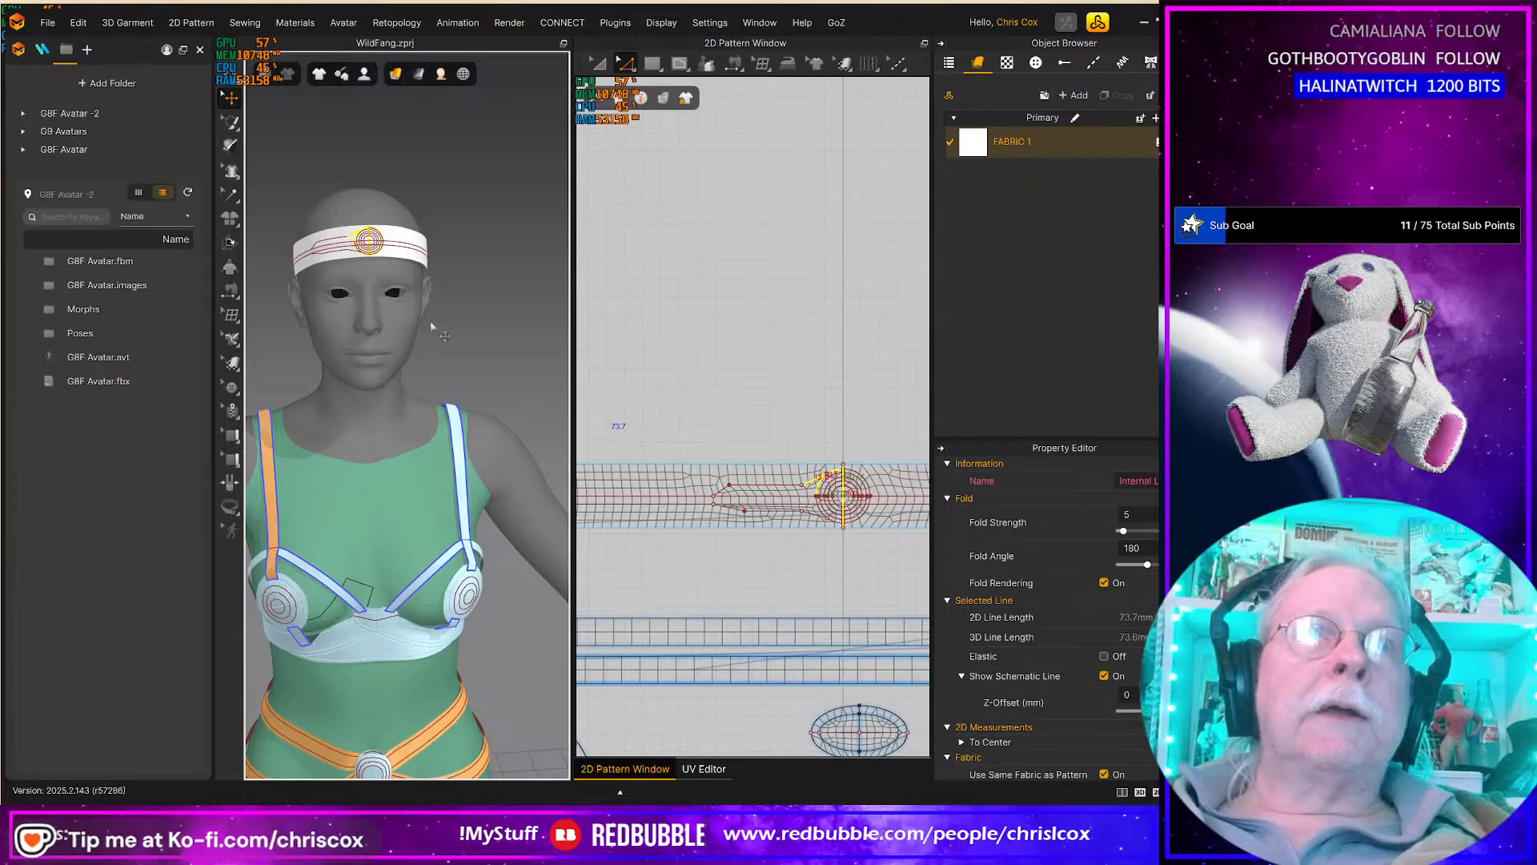
scroll(855, 493, "up", 5)
scroll(855, 492, "down", 1)
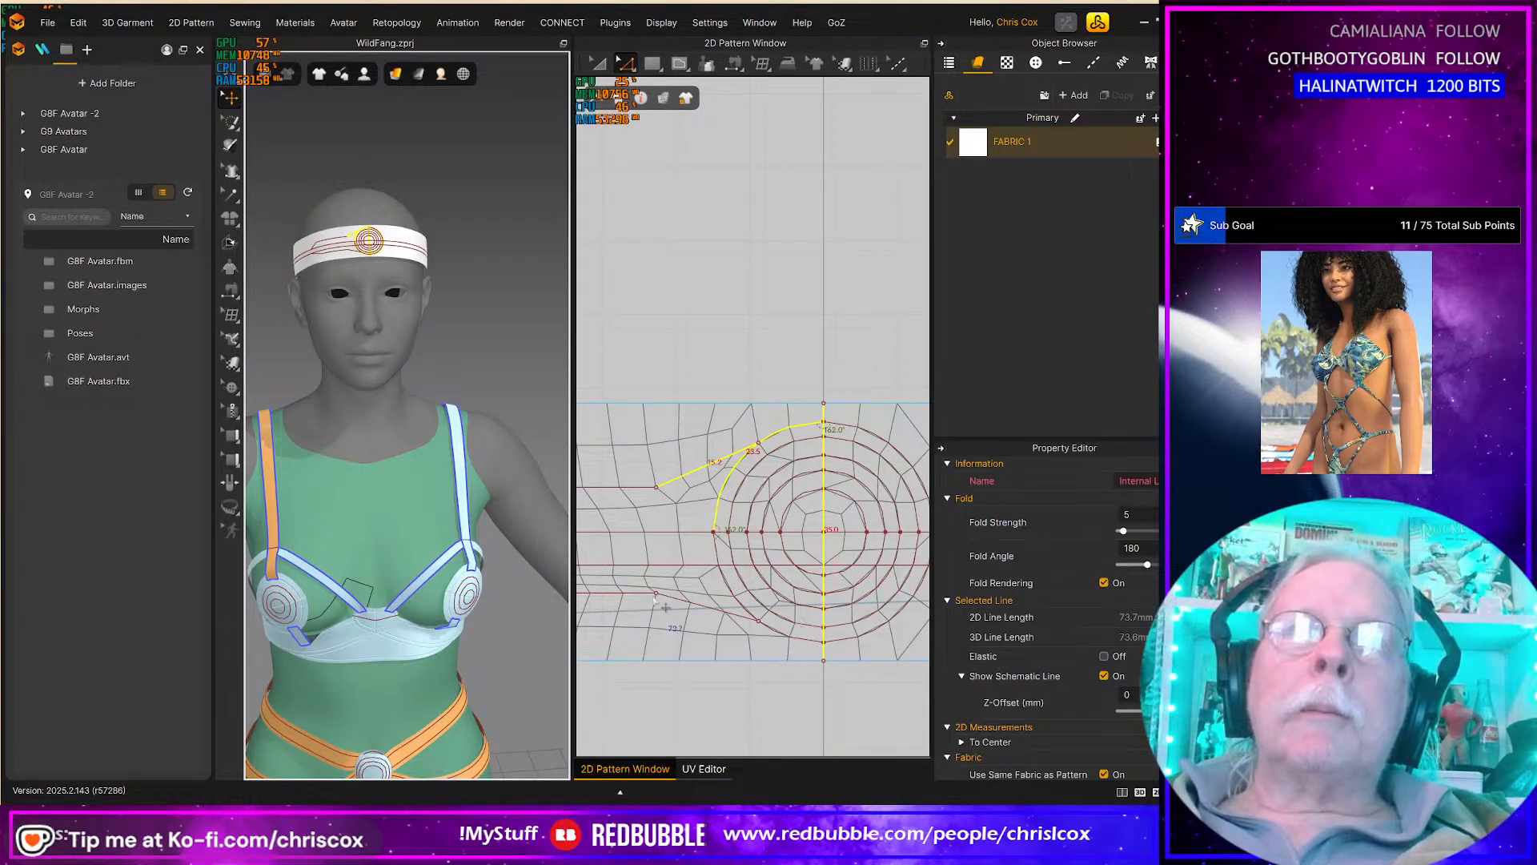
middle_click_drag(658, 591, 802, 560)
scroll(802, 560, "down", 3)
middle_click_drag(679, 570, 759, 551)
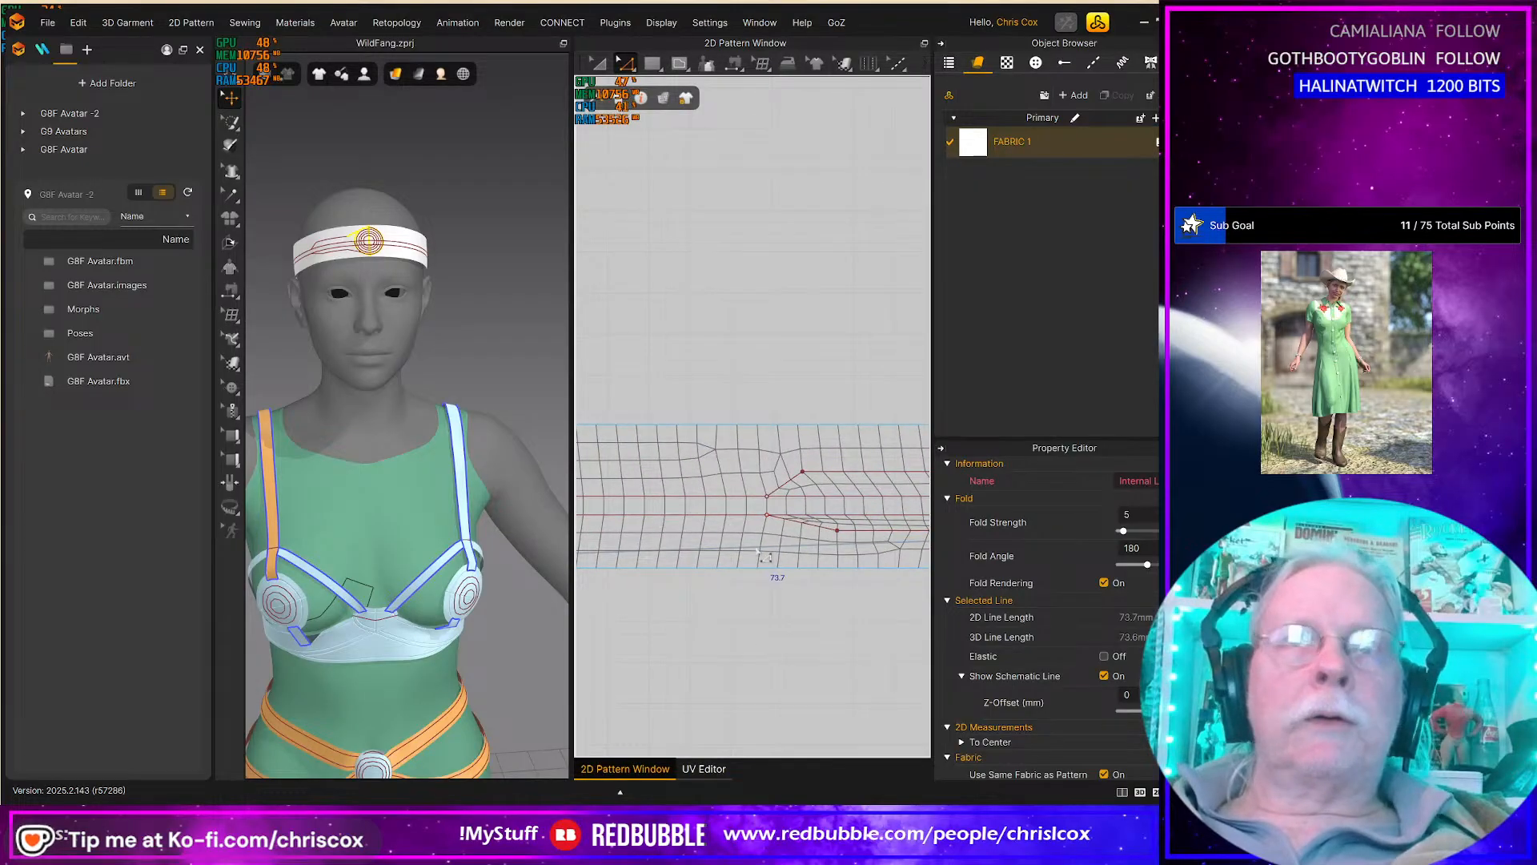
scroll(765, 556, "down", 4)
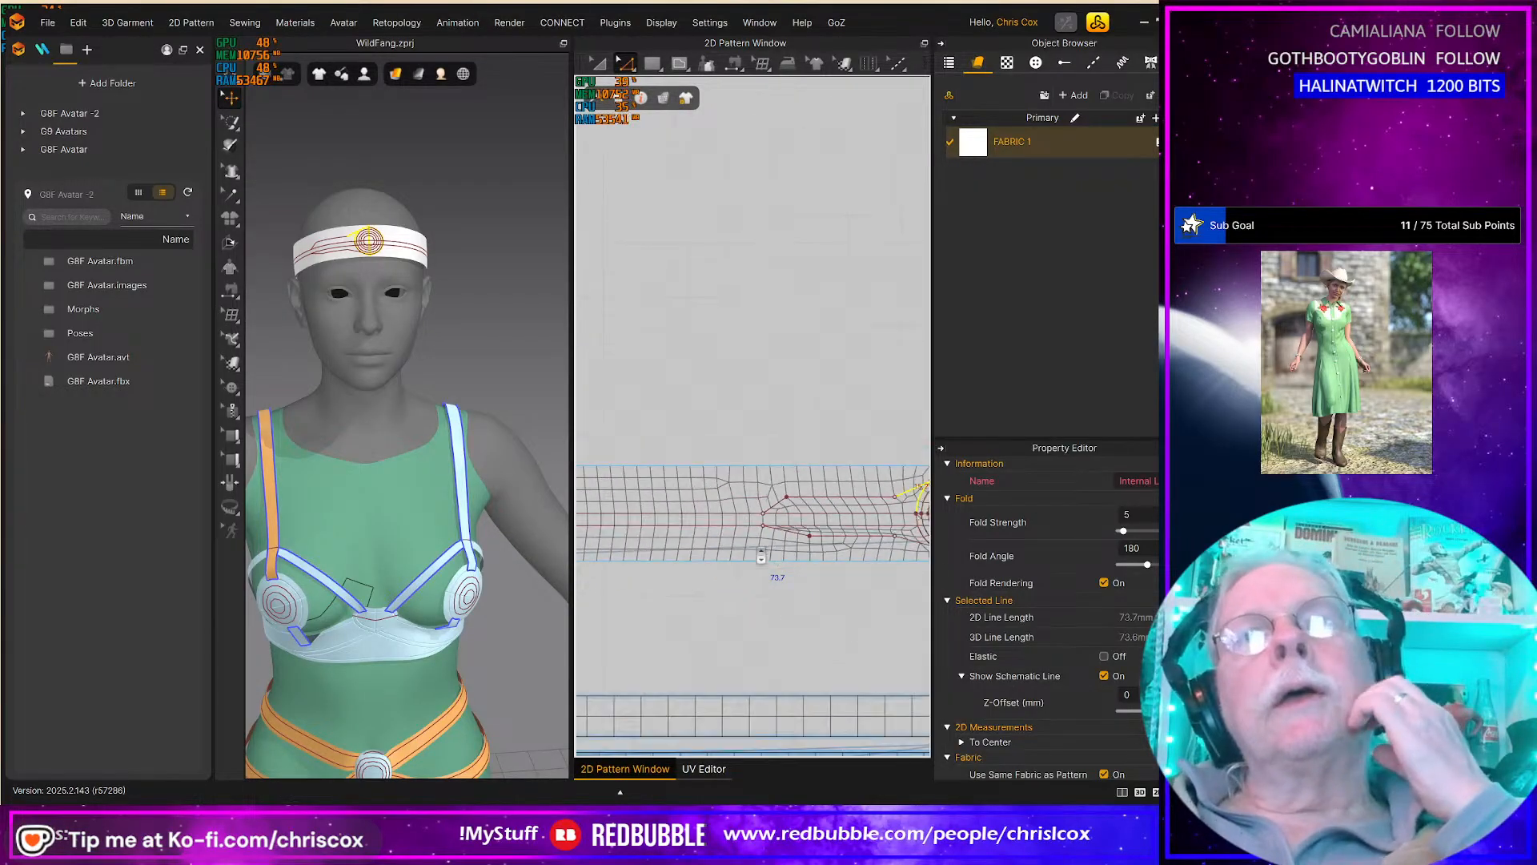
scroll(759, 552, "down", 2)
Step: Orbit the avatar around to check the outfit and bring all pattern pieces into view
right_click_drag(302, 418, 511, 408)
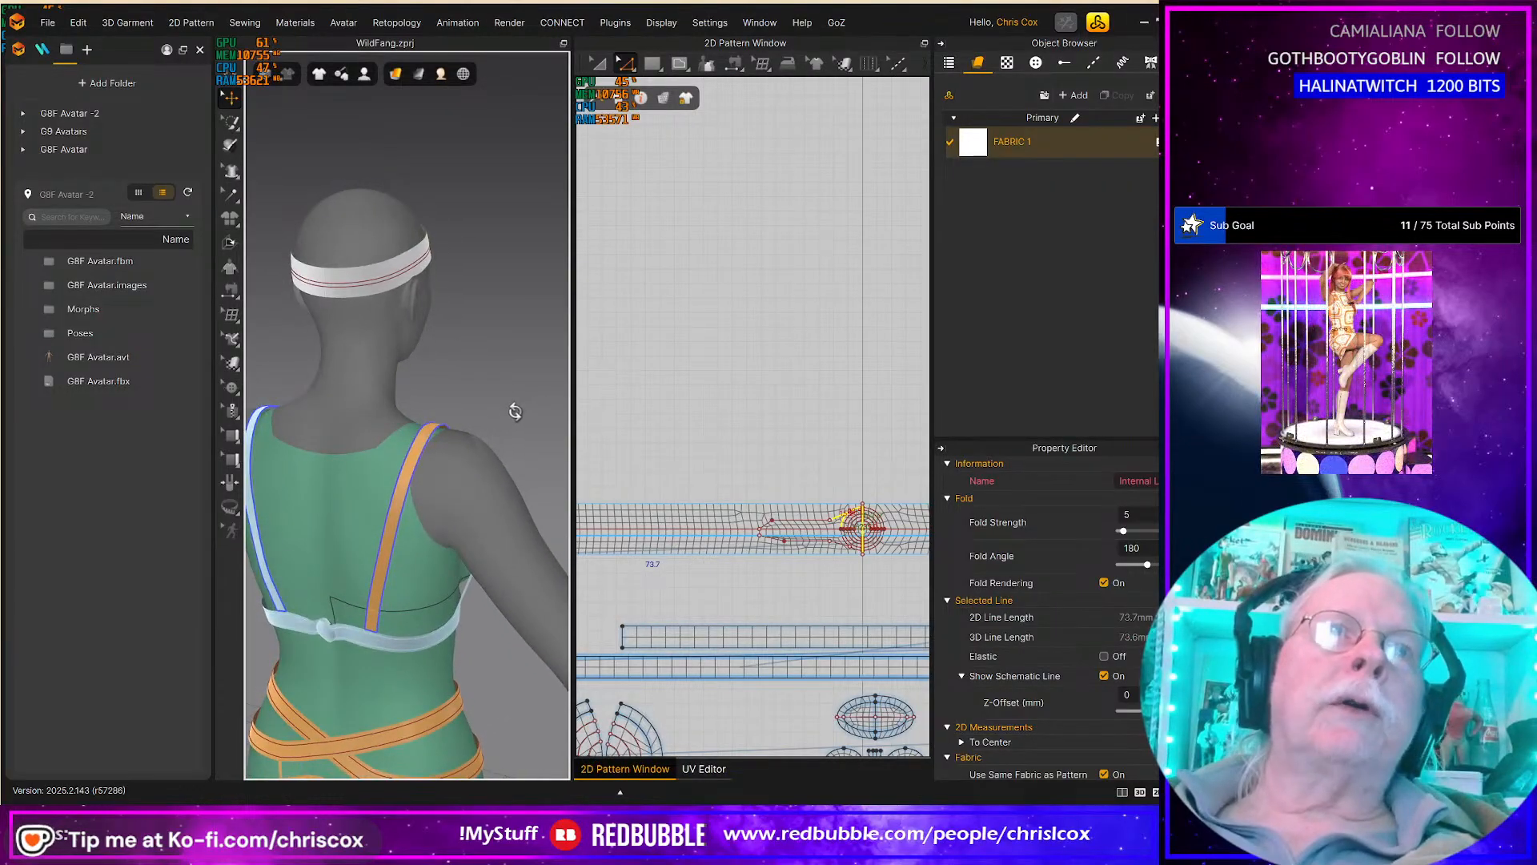
right_click_drag(752, 461, 927, 453)
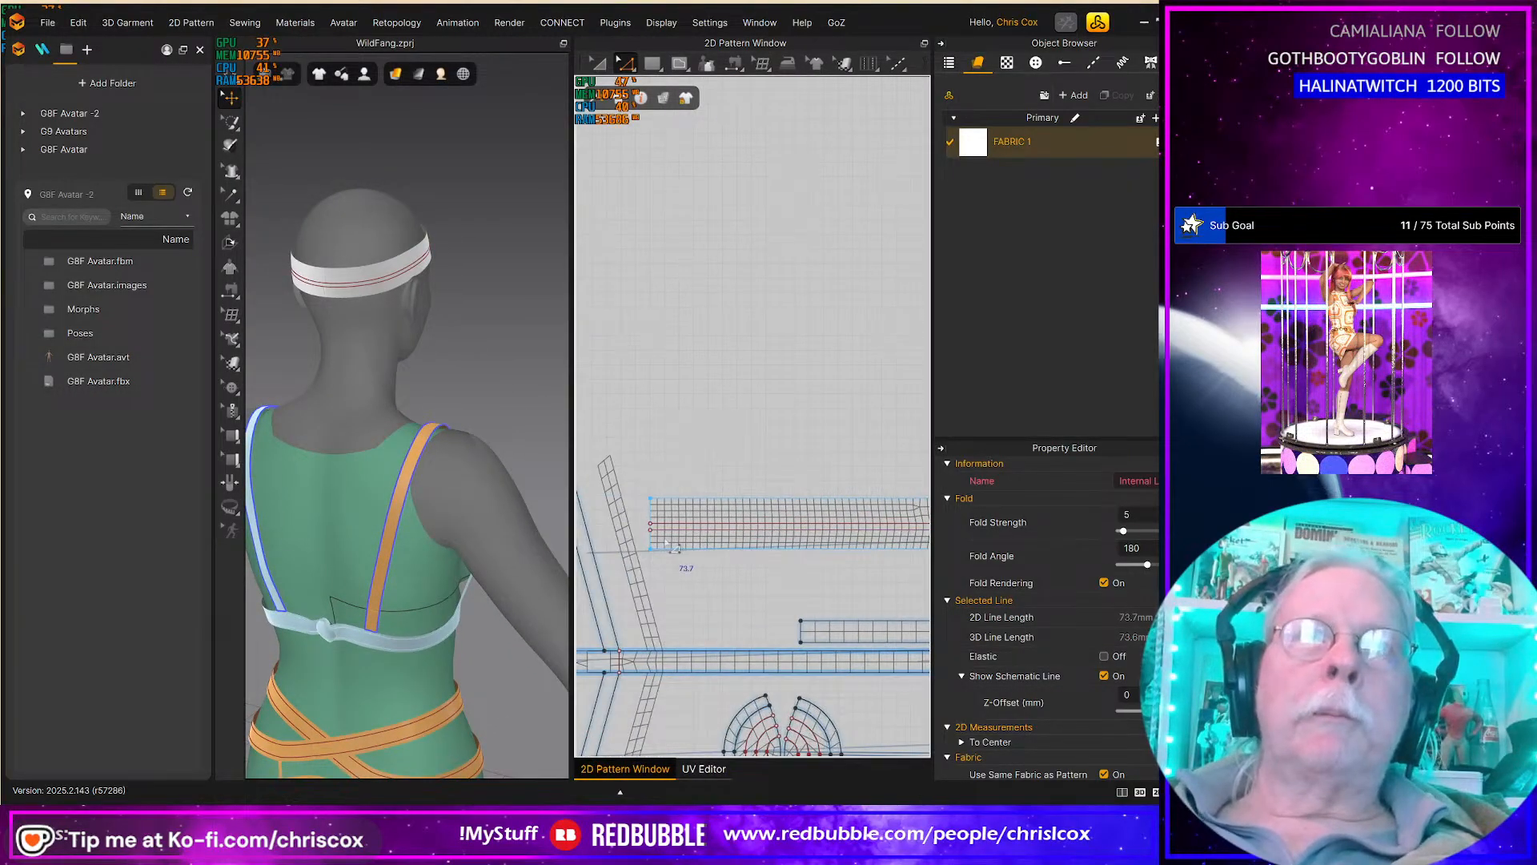
scroll(673, 547, "up", 2)
right_click_drag(526, 476, 308, 457)
scroll(713, 506, "down", 3)
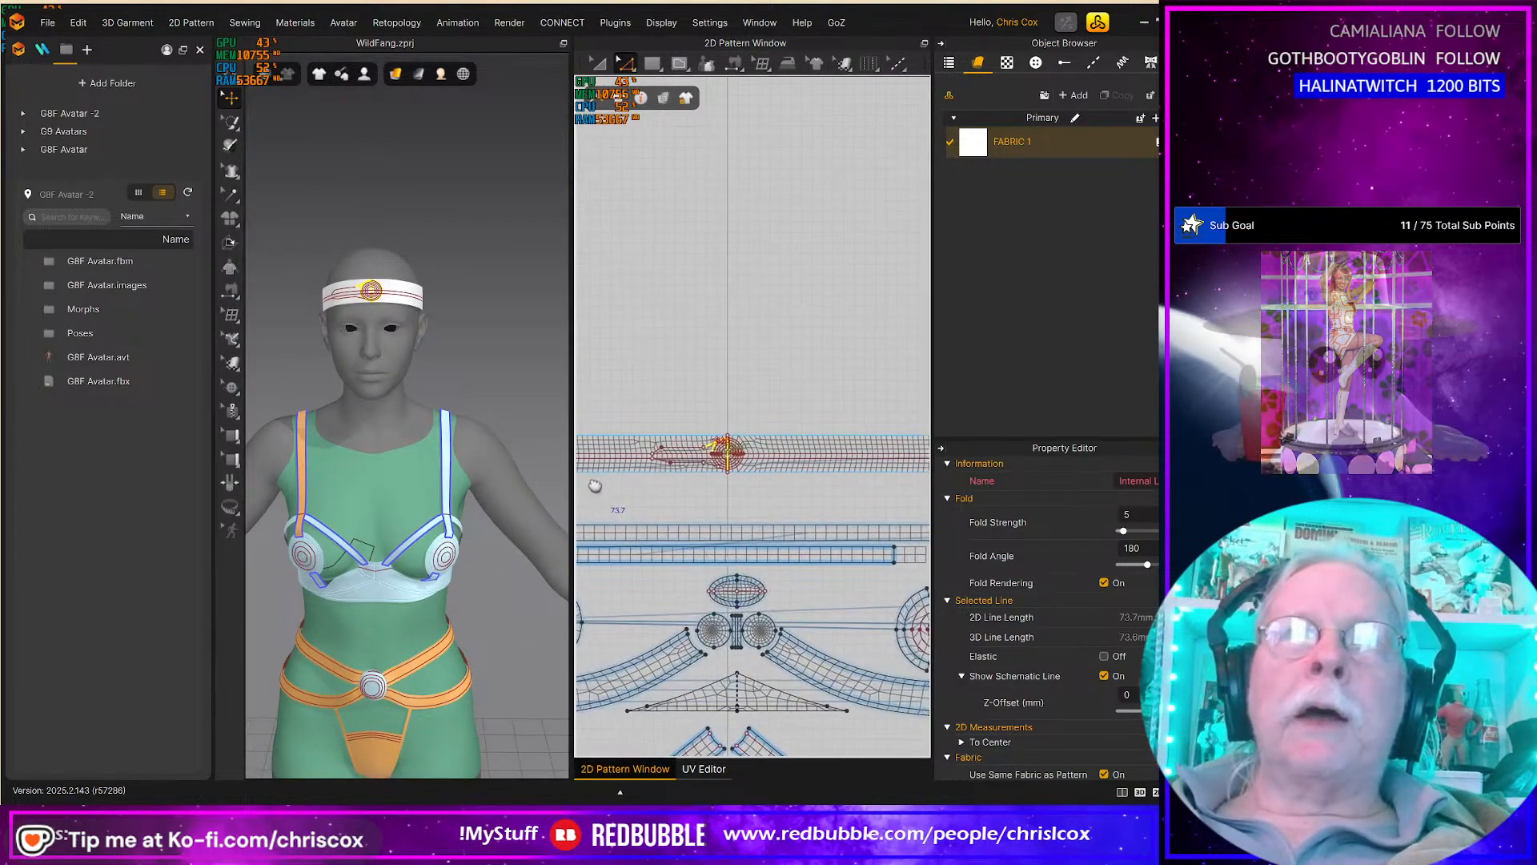
scroll(781, 483, "down", 4)
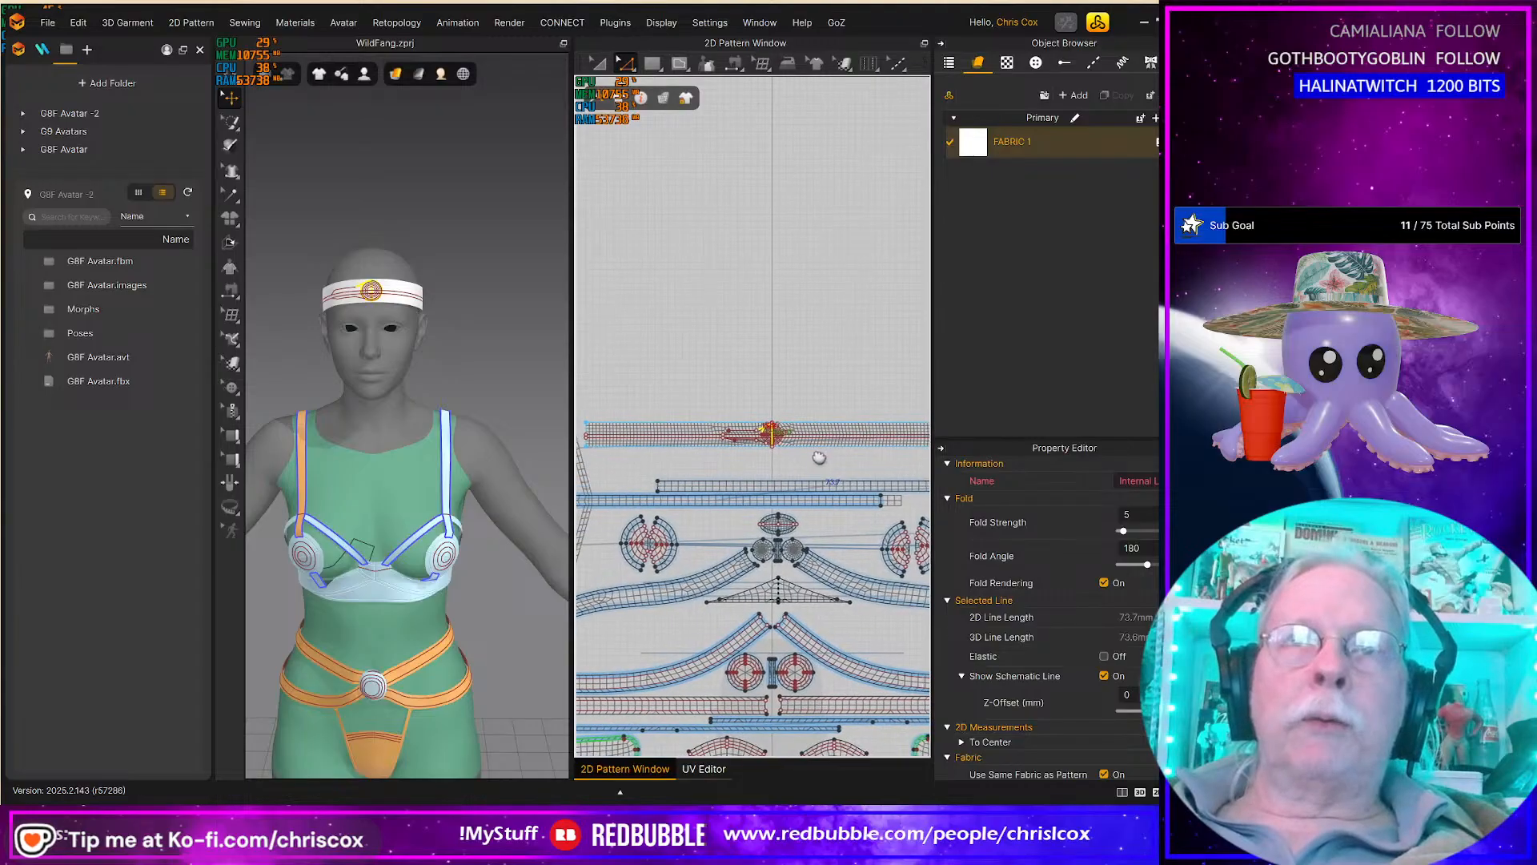
right_click_drag(800, 441, 753, 306)
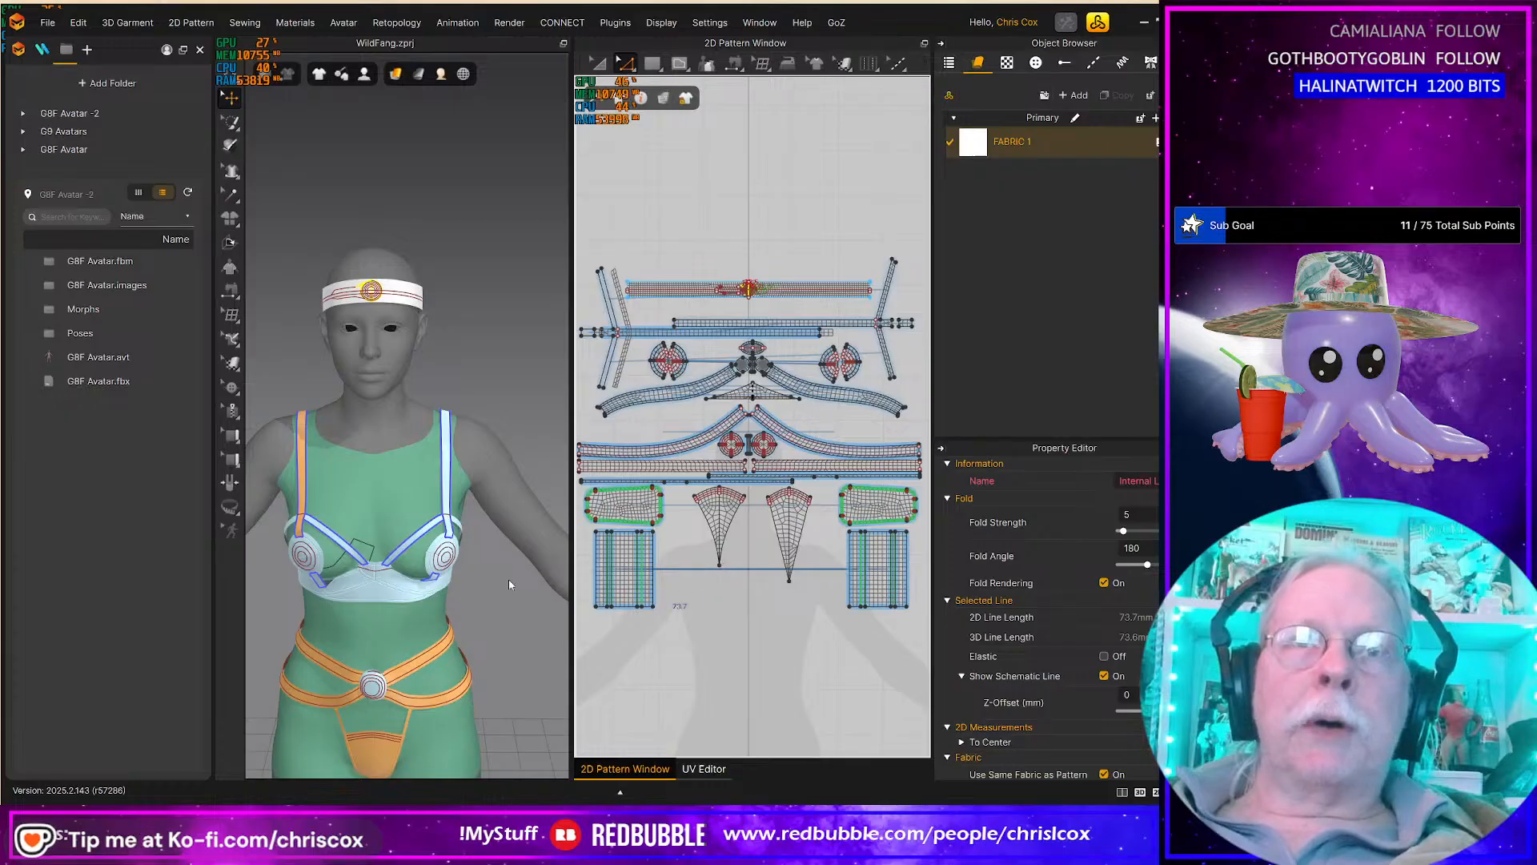
scroll(371, 579, "down", 3)
right_click_drag(371, 579, 411, 571)
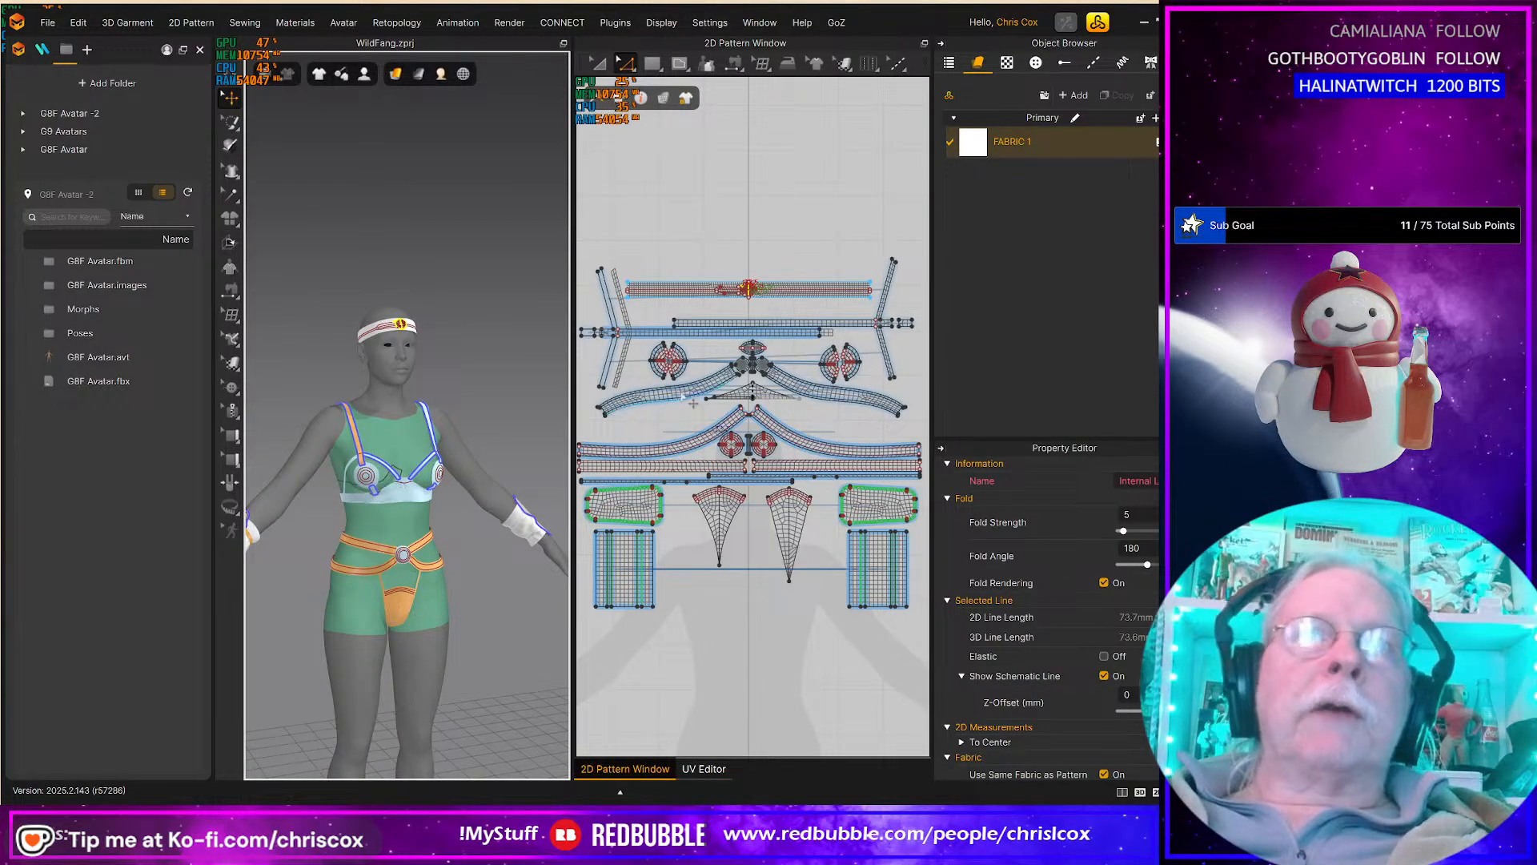
scroll(688, 396, "up", 5)
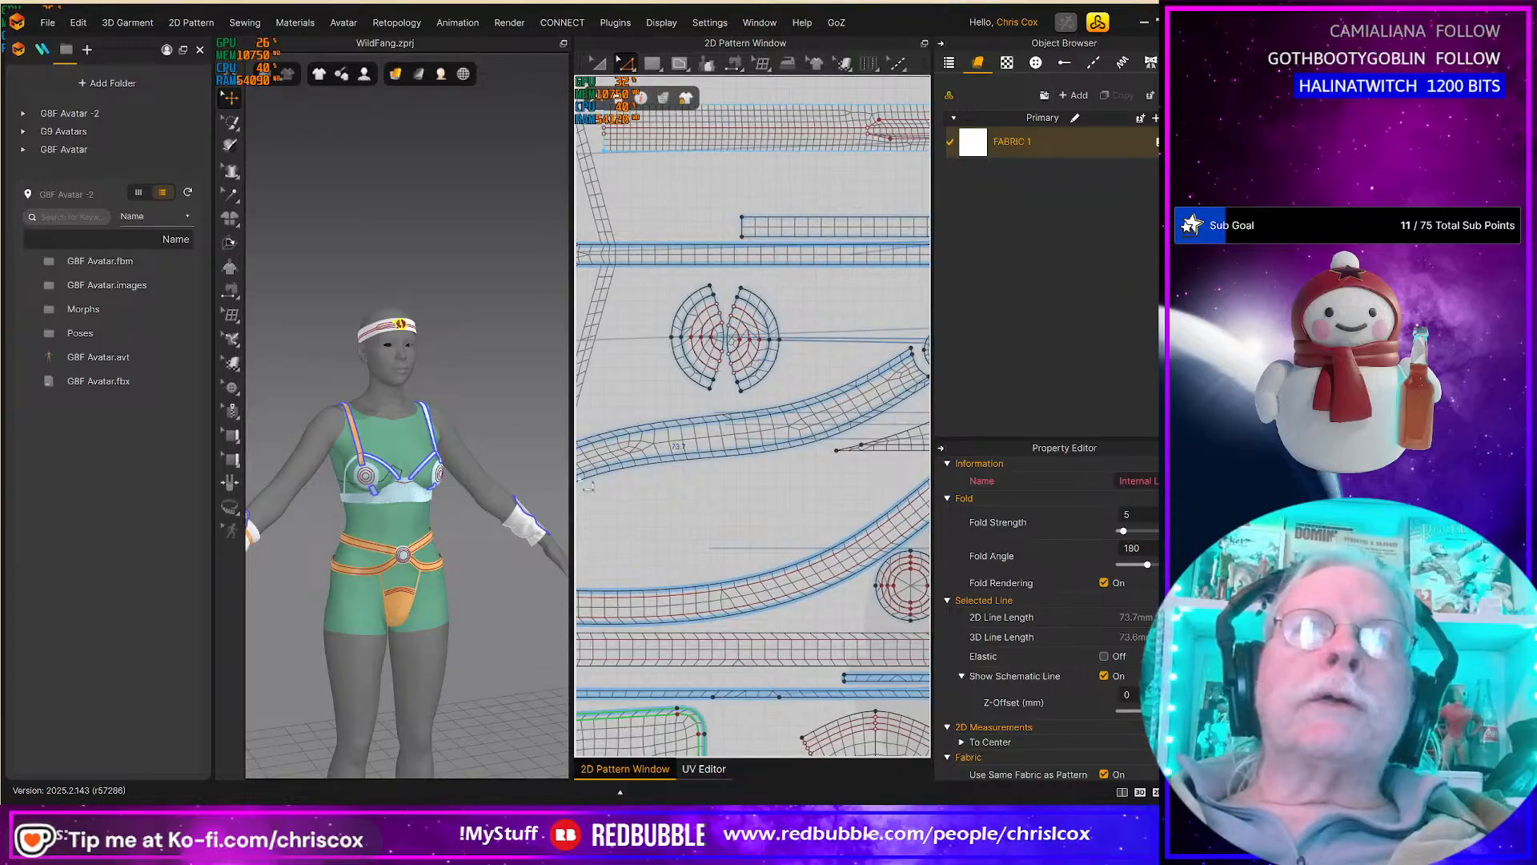
scroll(444, 560, "down", 3)
mouse_move(400, 574)
right_mouse_down()
mouse_move(545, 562)
mouse_move(423, 565)
right_mouse_up()
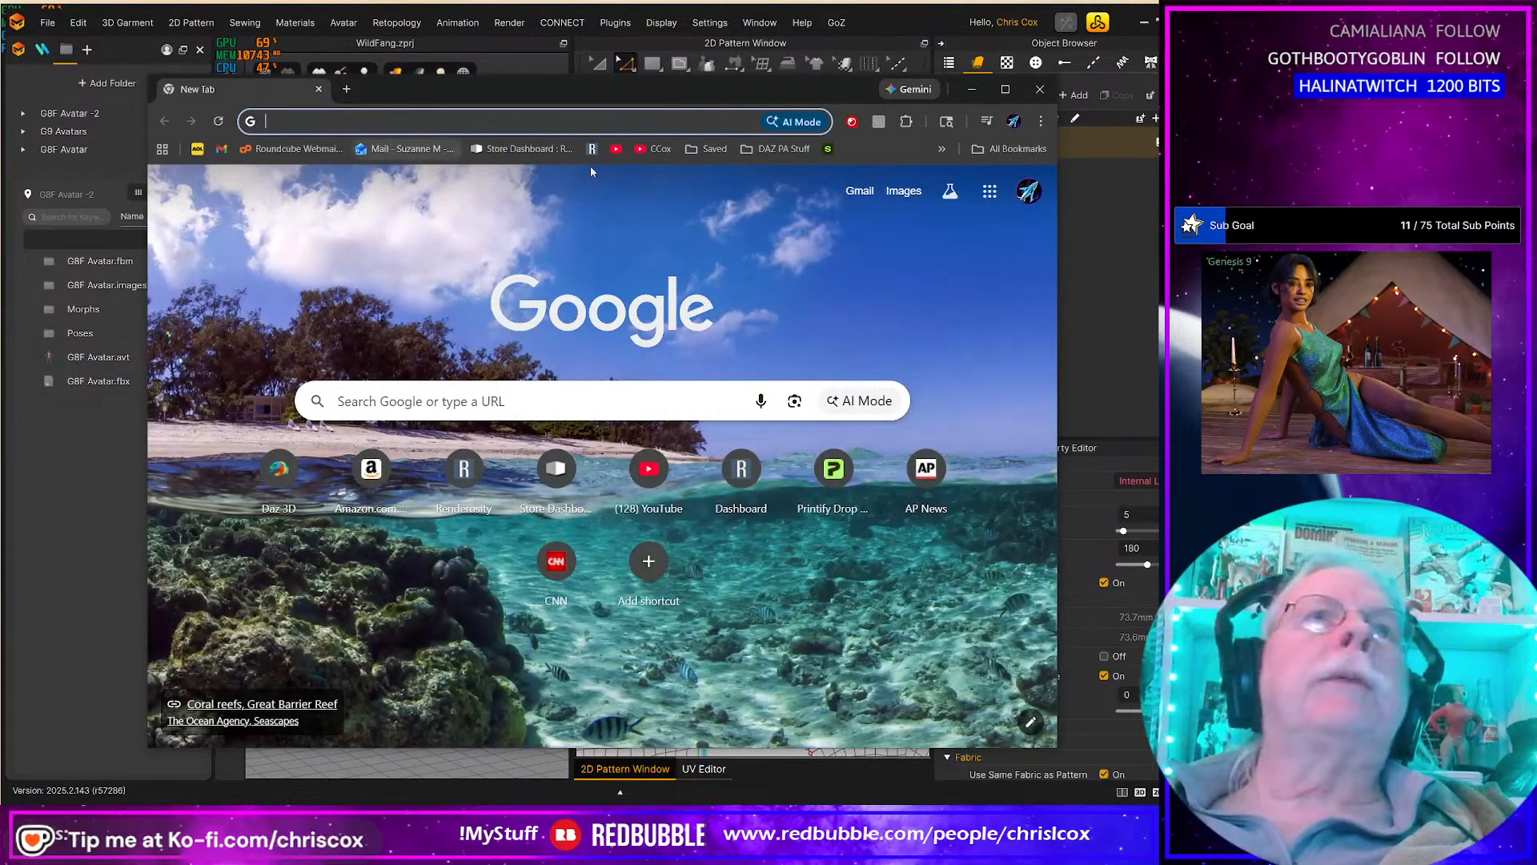
Step: Go to the Daz 3D store shop page and enlarge the browser window
left_click(279, 472)
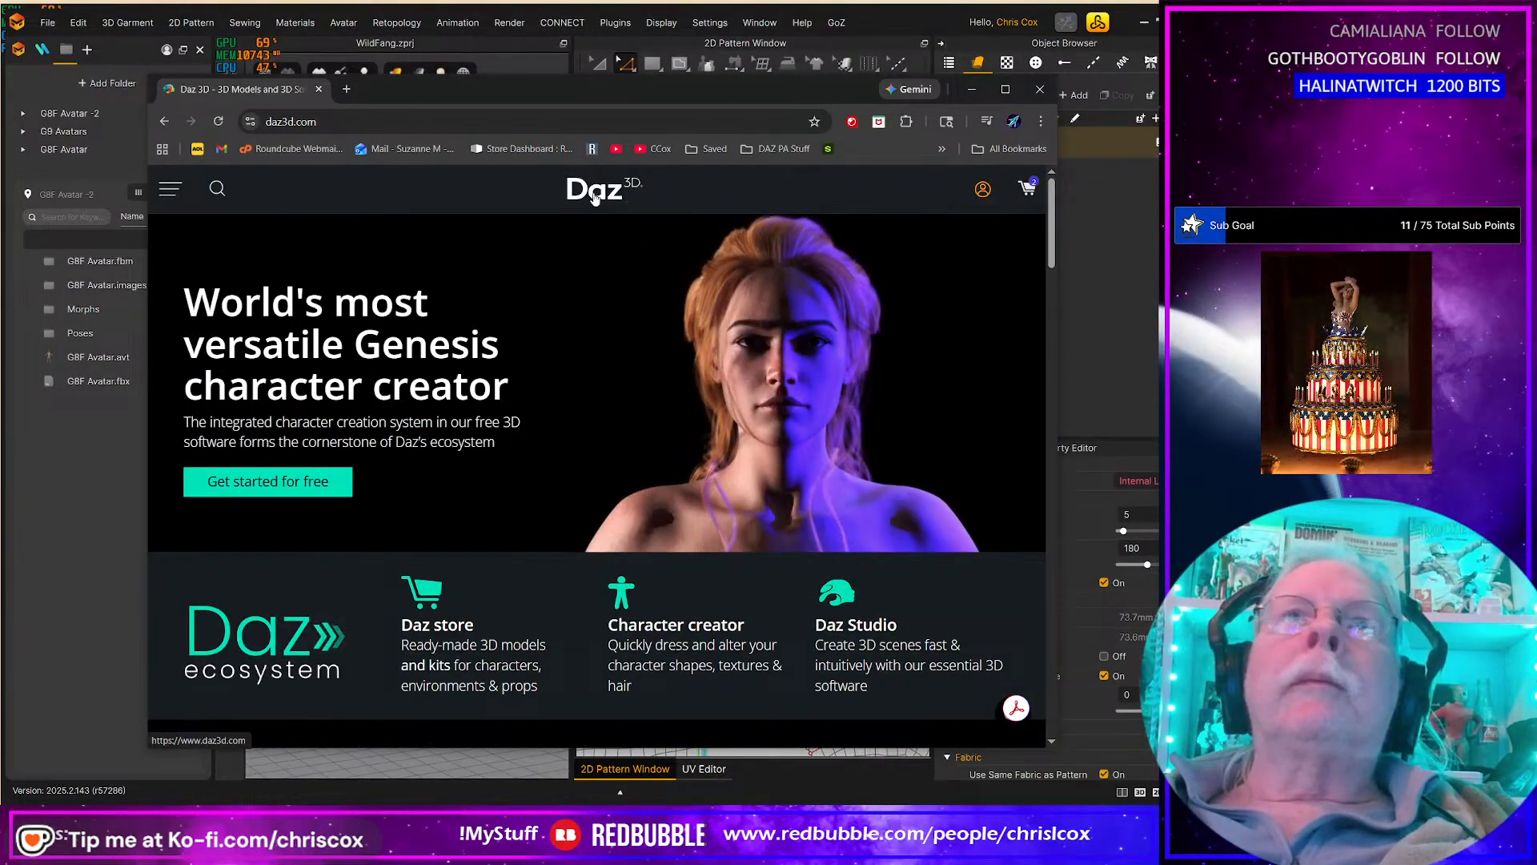
left_click(170, 188)
left_click(171, 230)
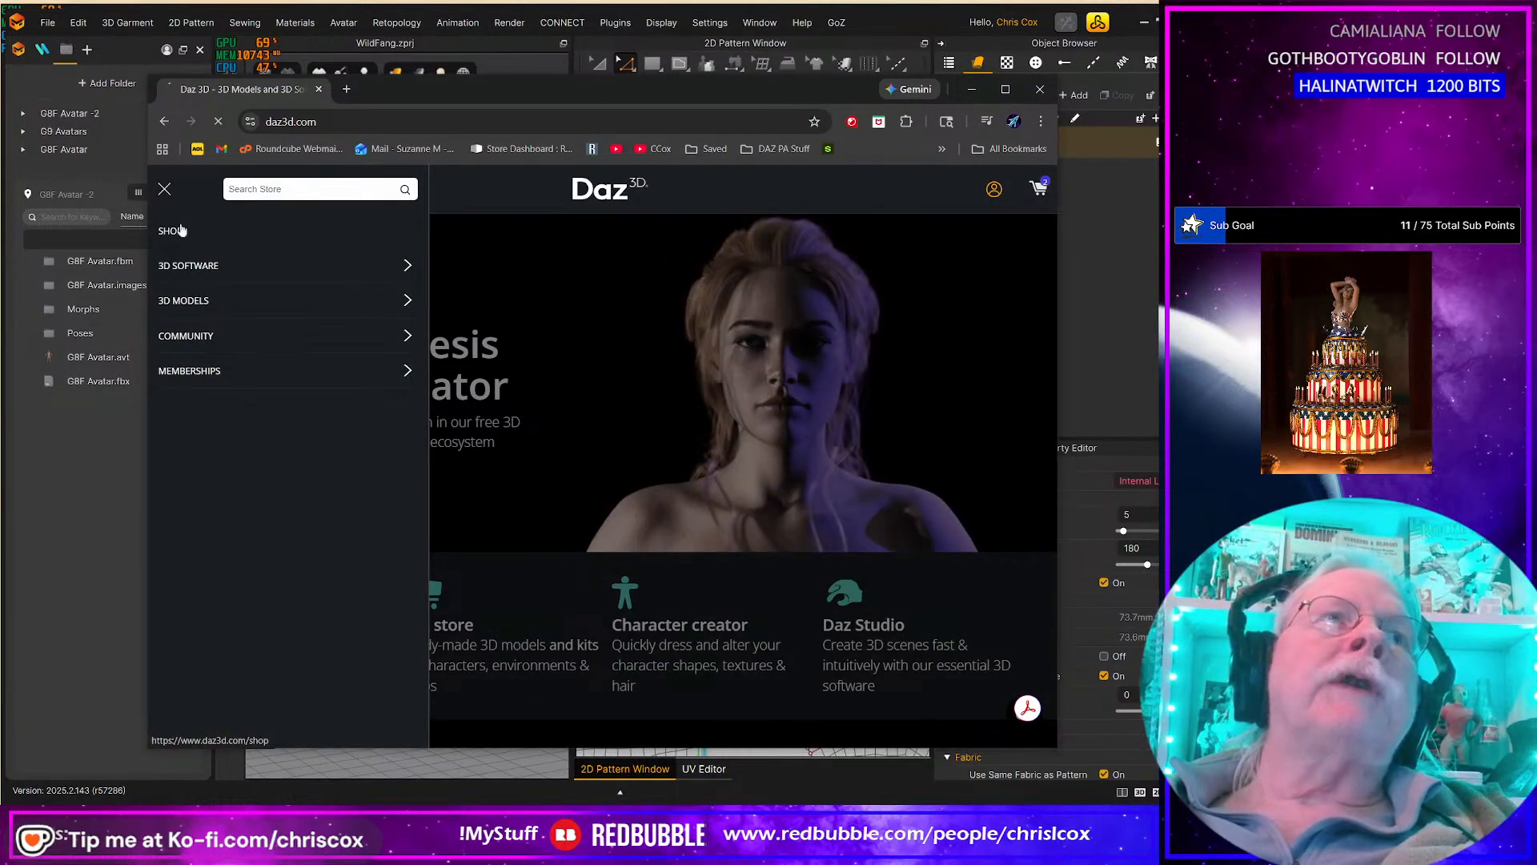
left_click_drag(723, 93, 602, 31)
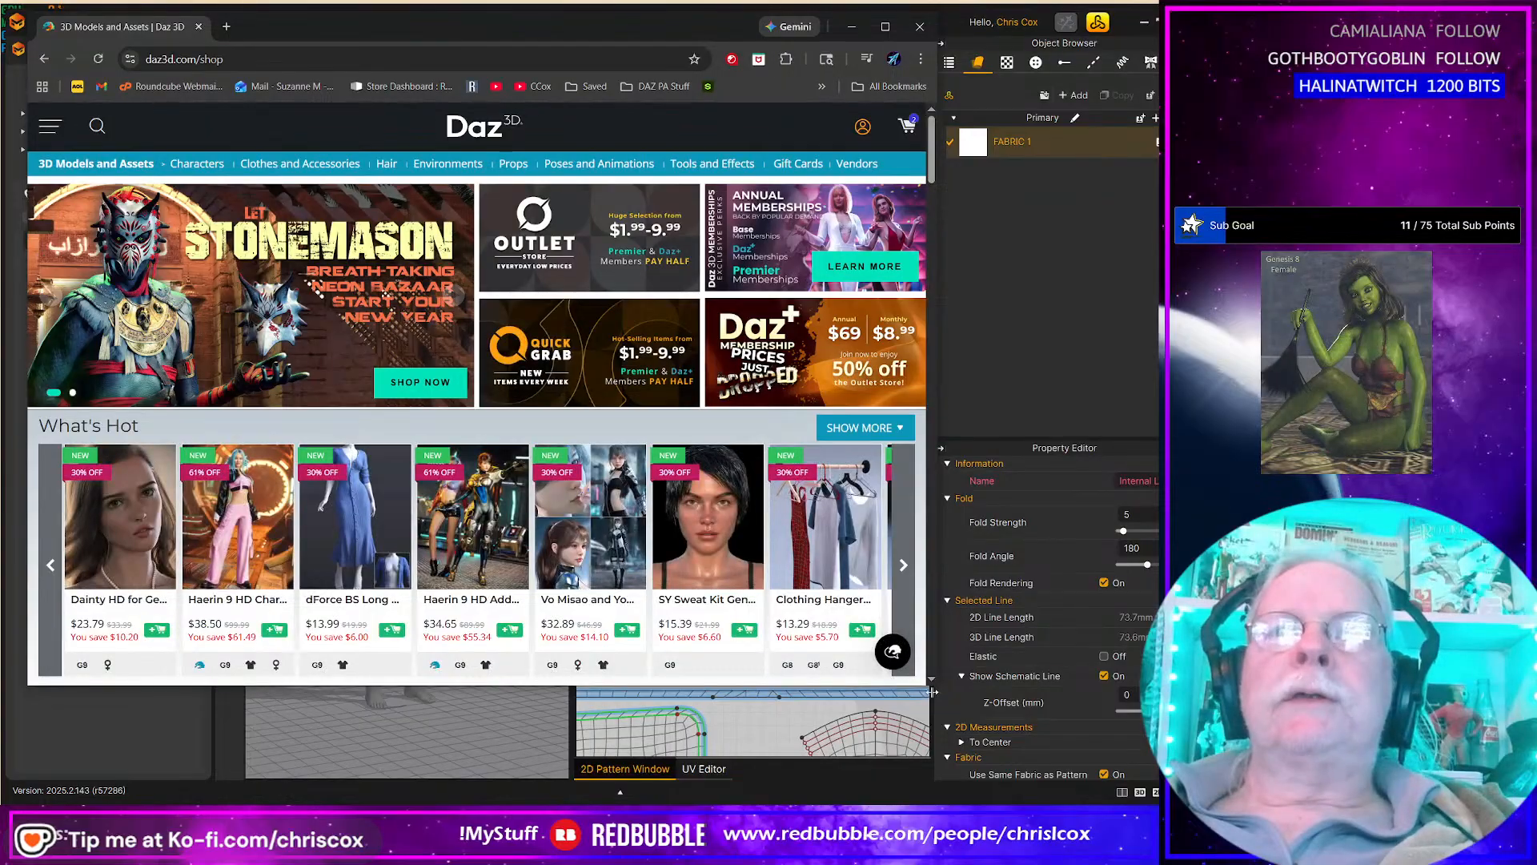
left_click_drag(932, 695, 1151, 741)
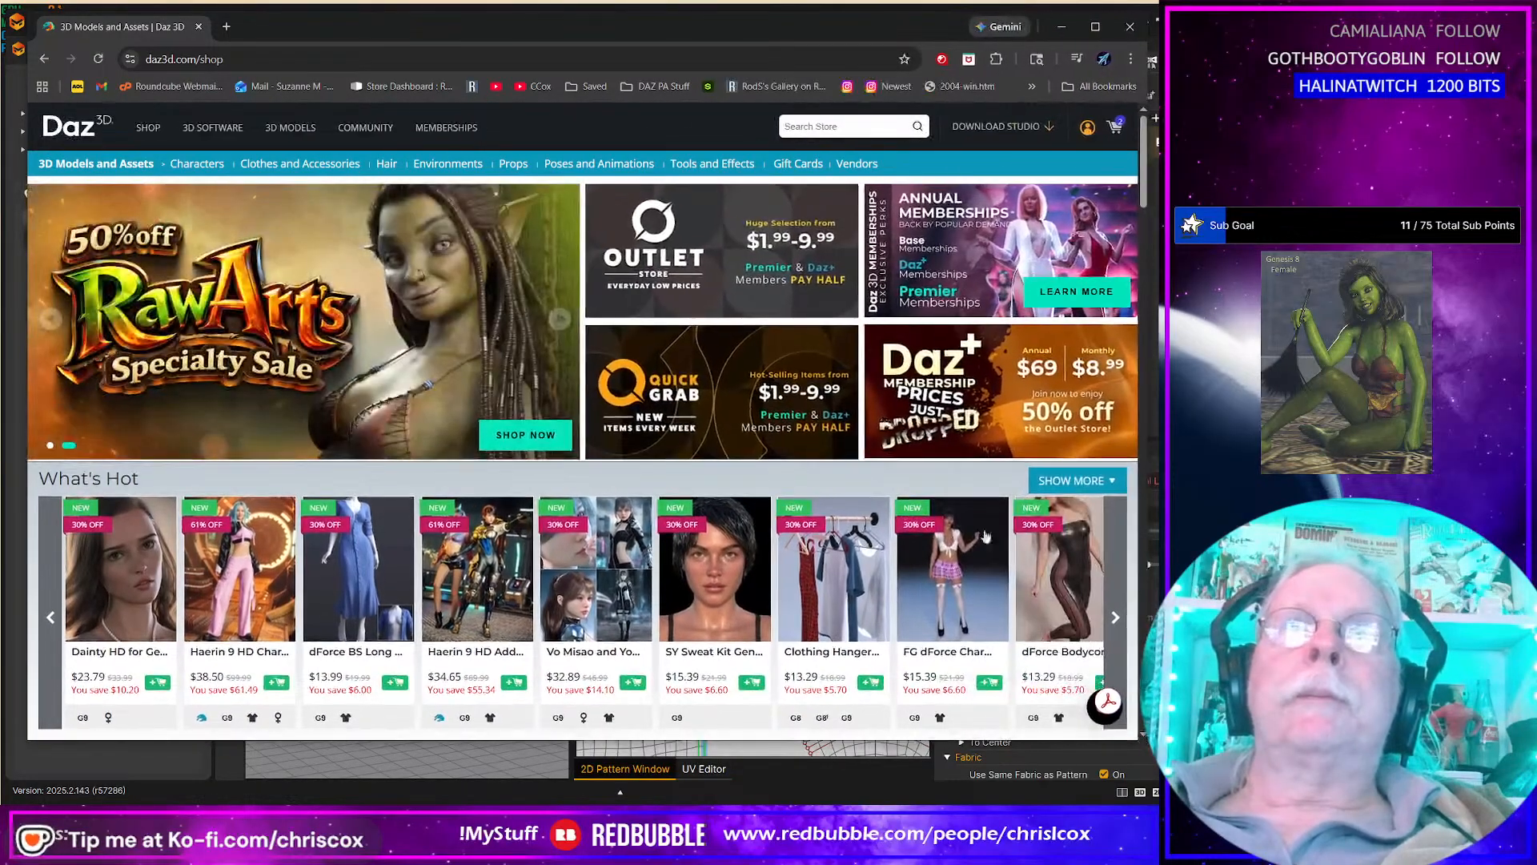
Step: Search the store for 'cox' and reach the vendor's catalogue via the dForce Cinnamon Outfit page
left_click(818, 128)
type("cox")
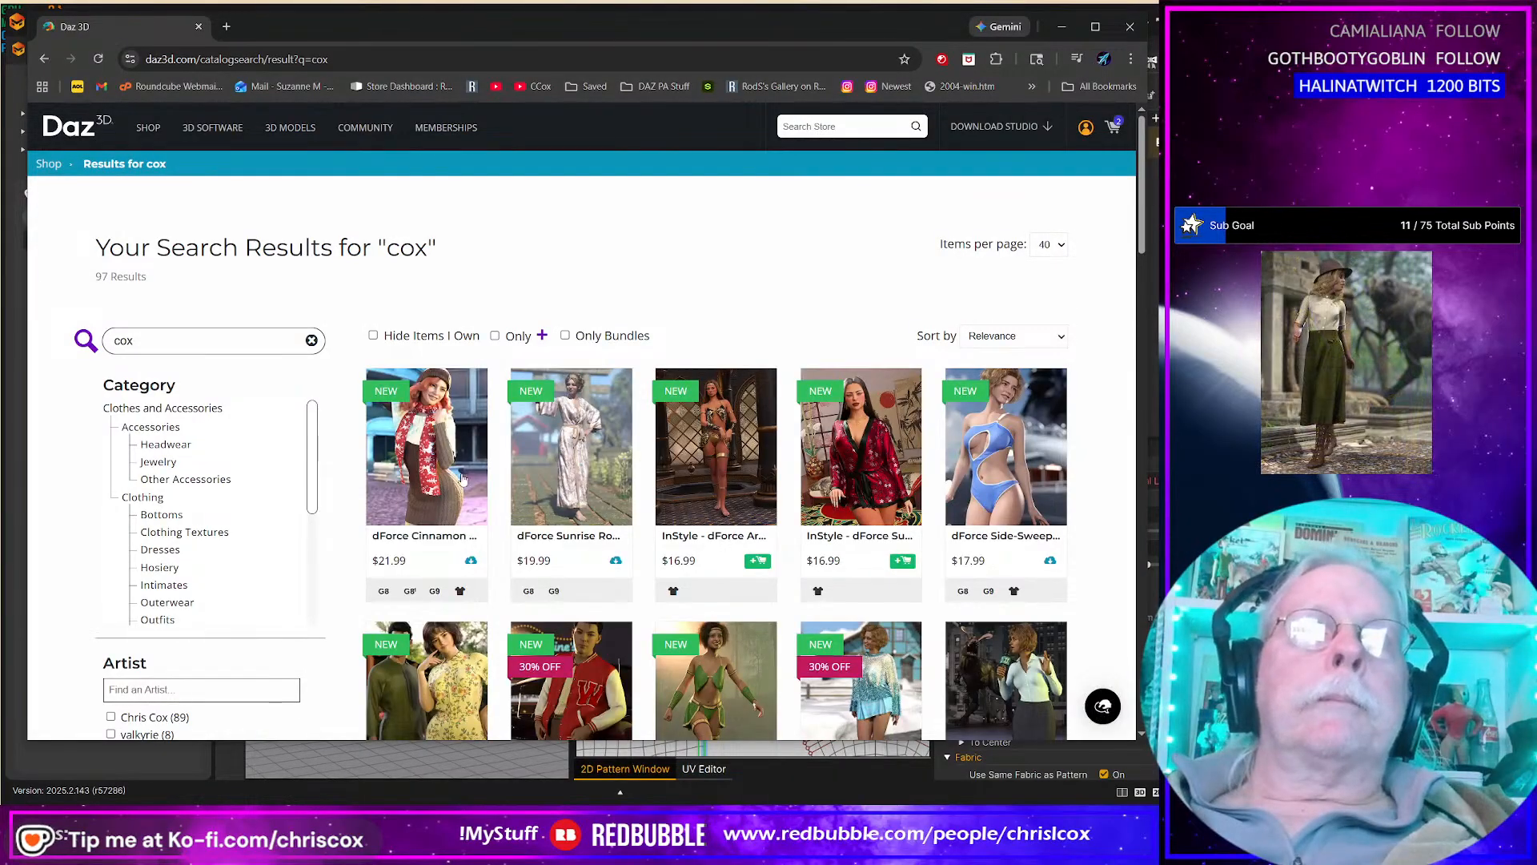
left_click(448, 464)
left_click(703, 256)
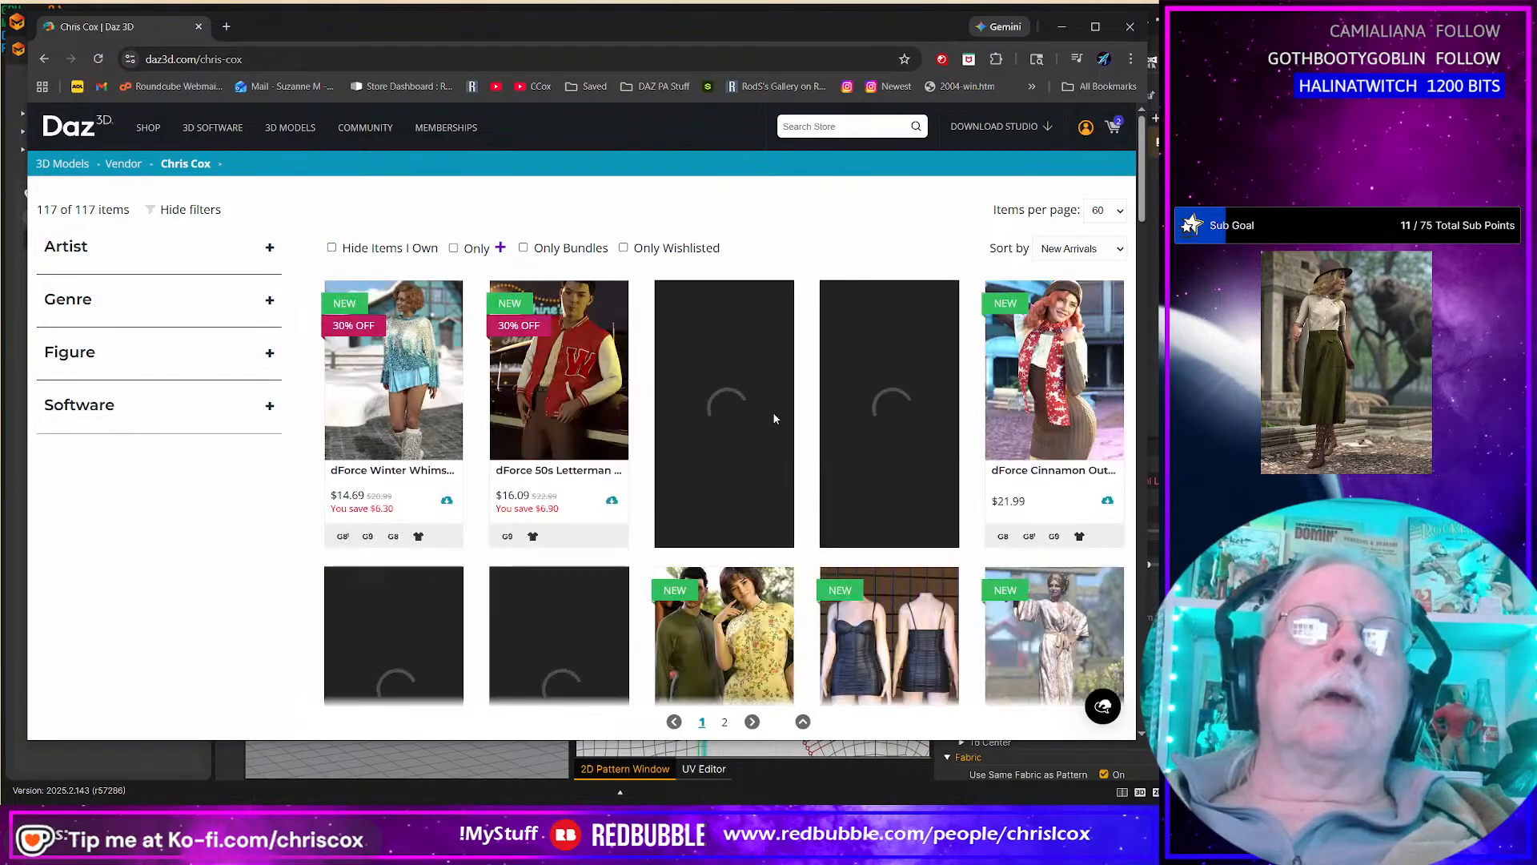
Step: Scroll the vendor's catalogue and open the dForce Pulp Safari Outfit product page
scroll(880, 440, "down", 4)
scroll(928, 458, "down", 6)
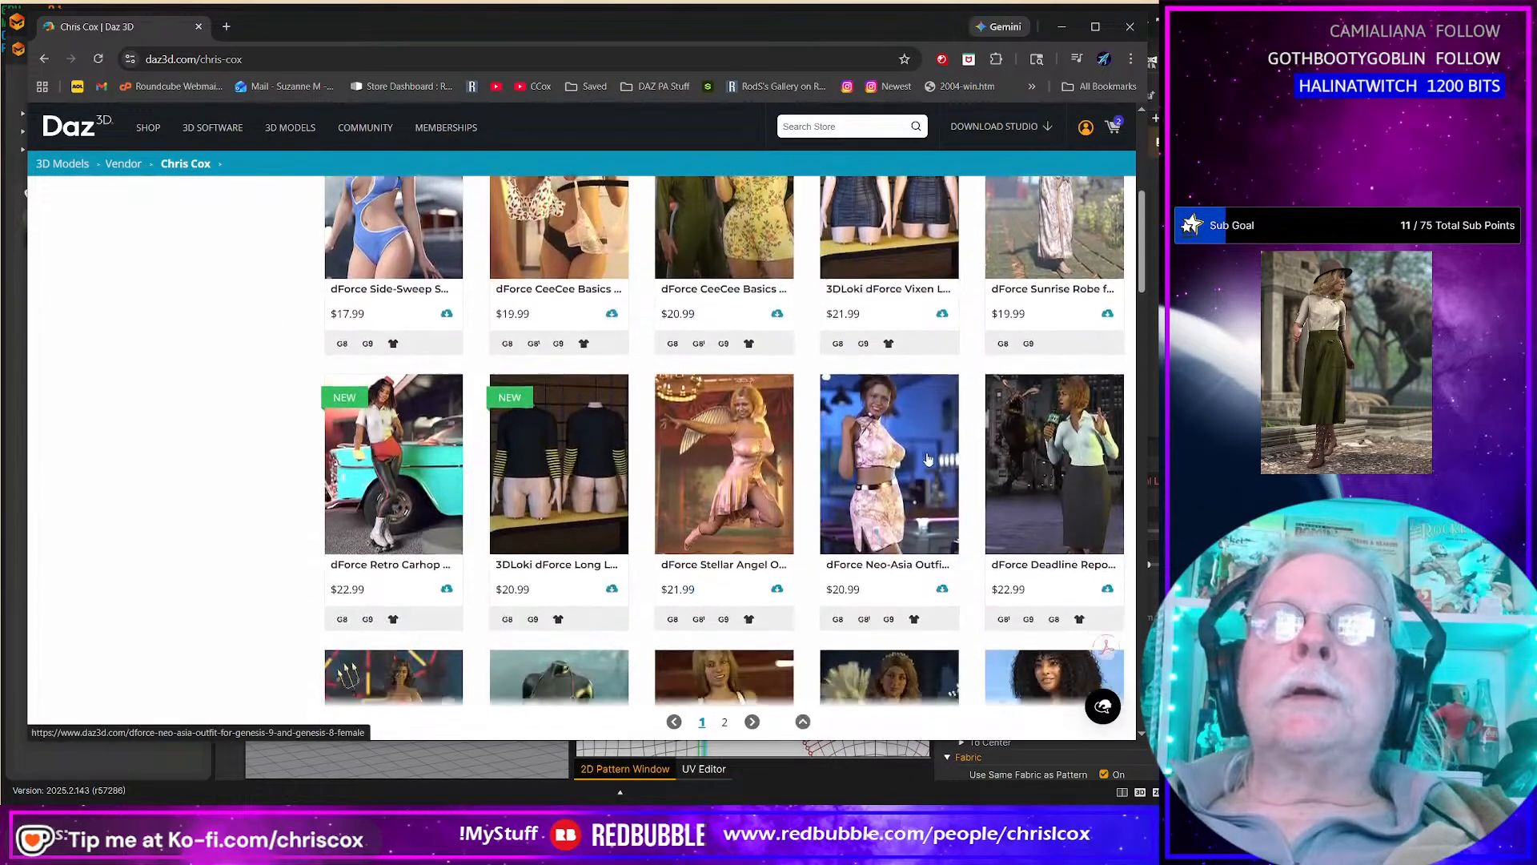
scroll(928, 459, "down", 5)
scroll(929, 459, "down", 2)
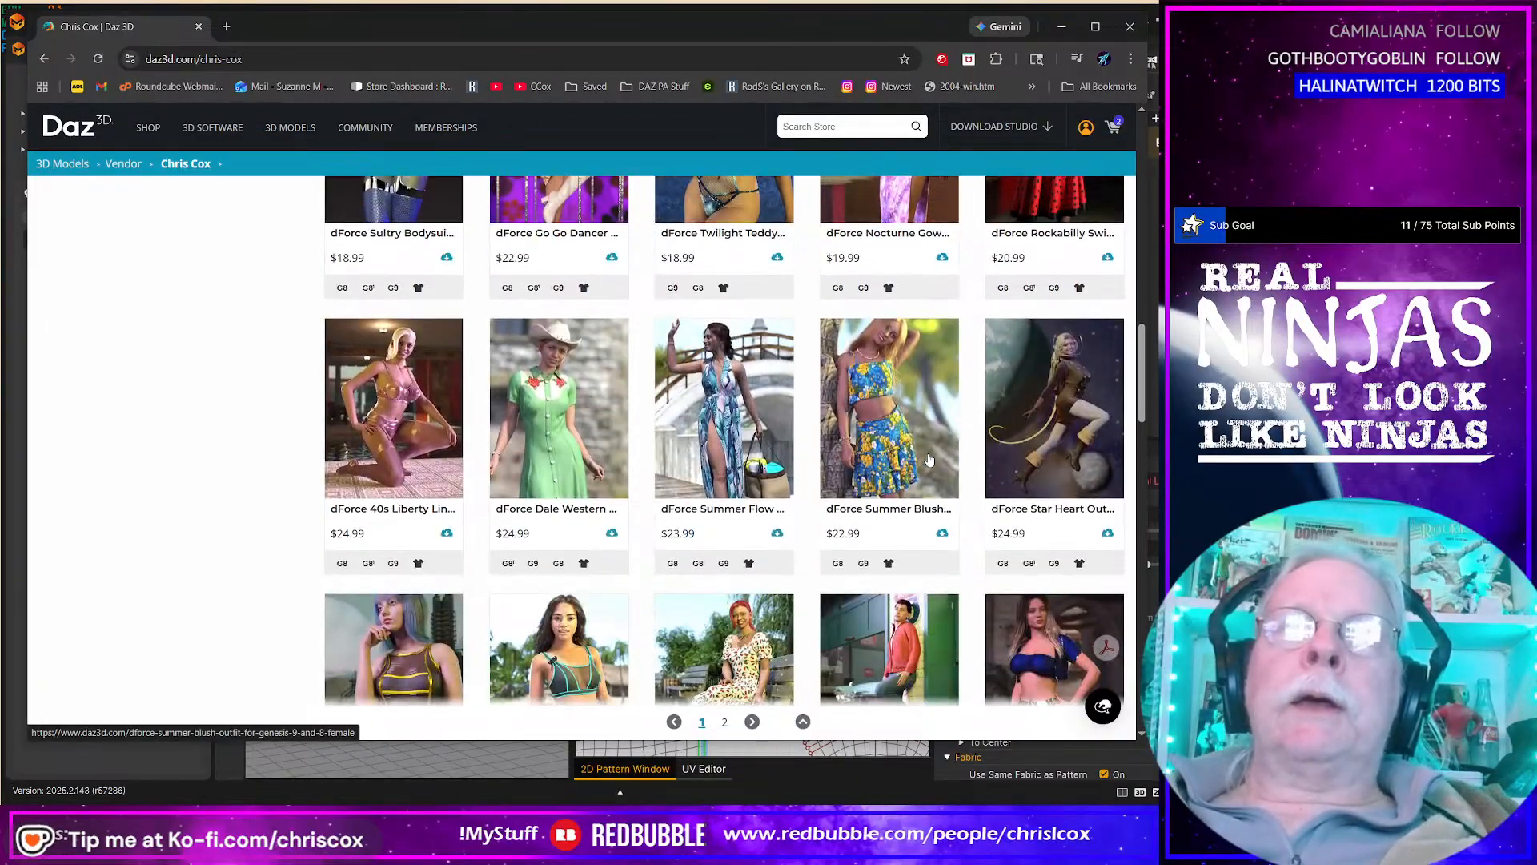
scroll(928, 460, "down", 3)
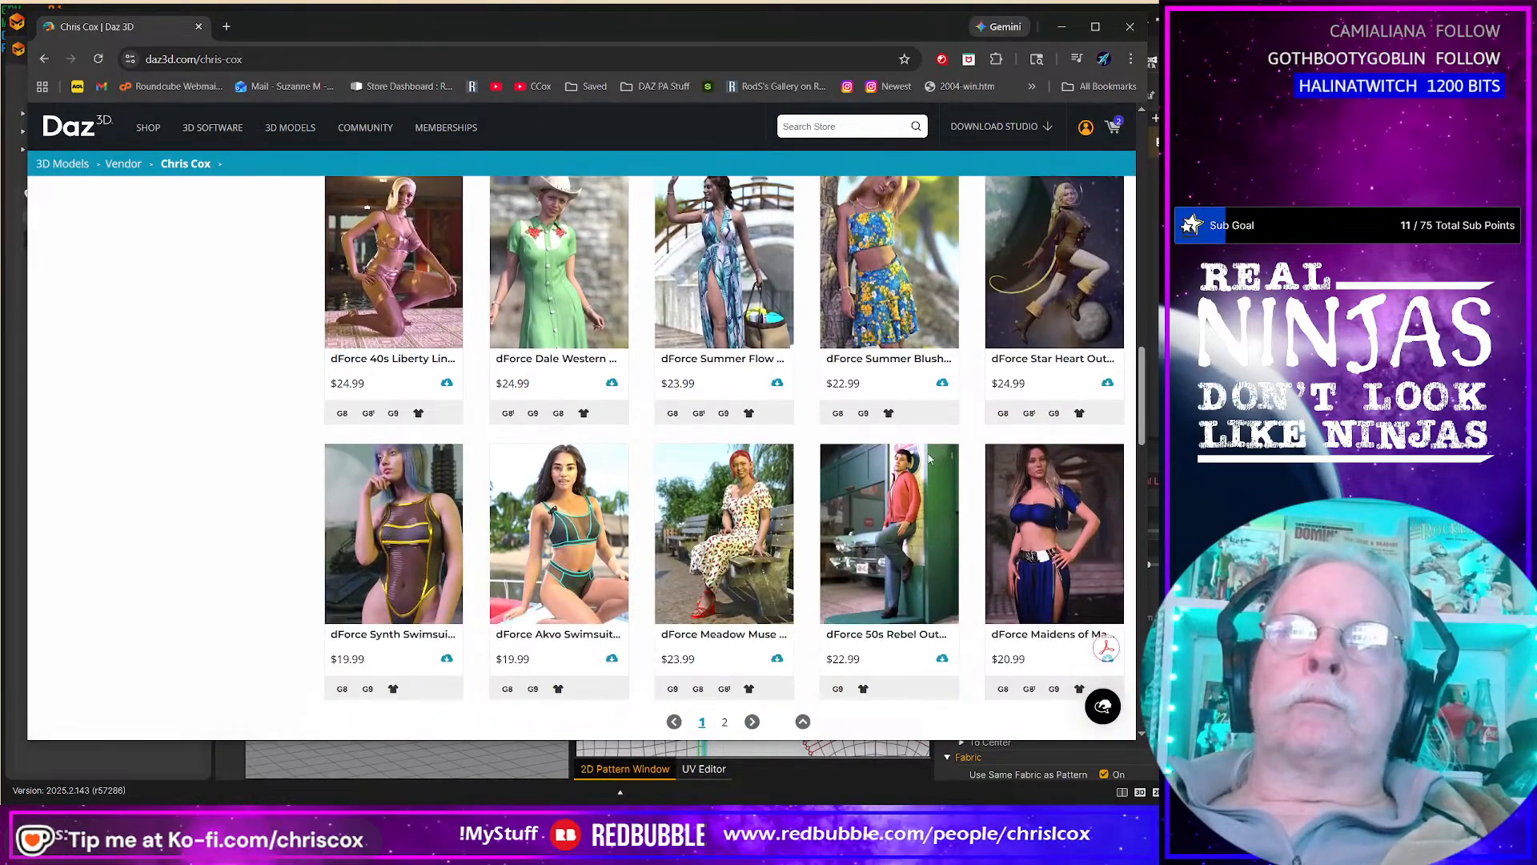
scroll(929, 459, "down", 4)
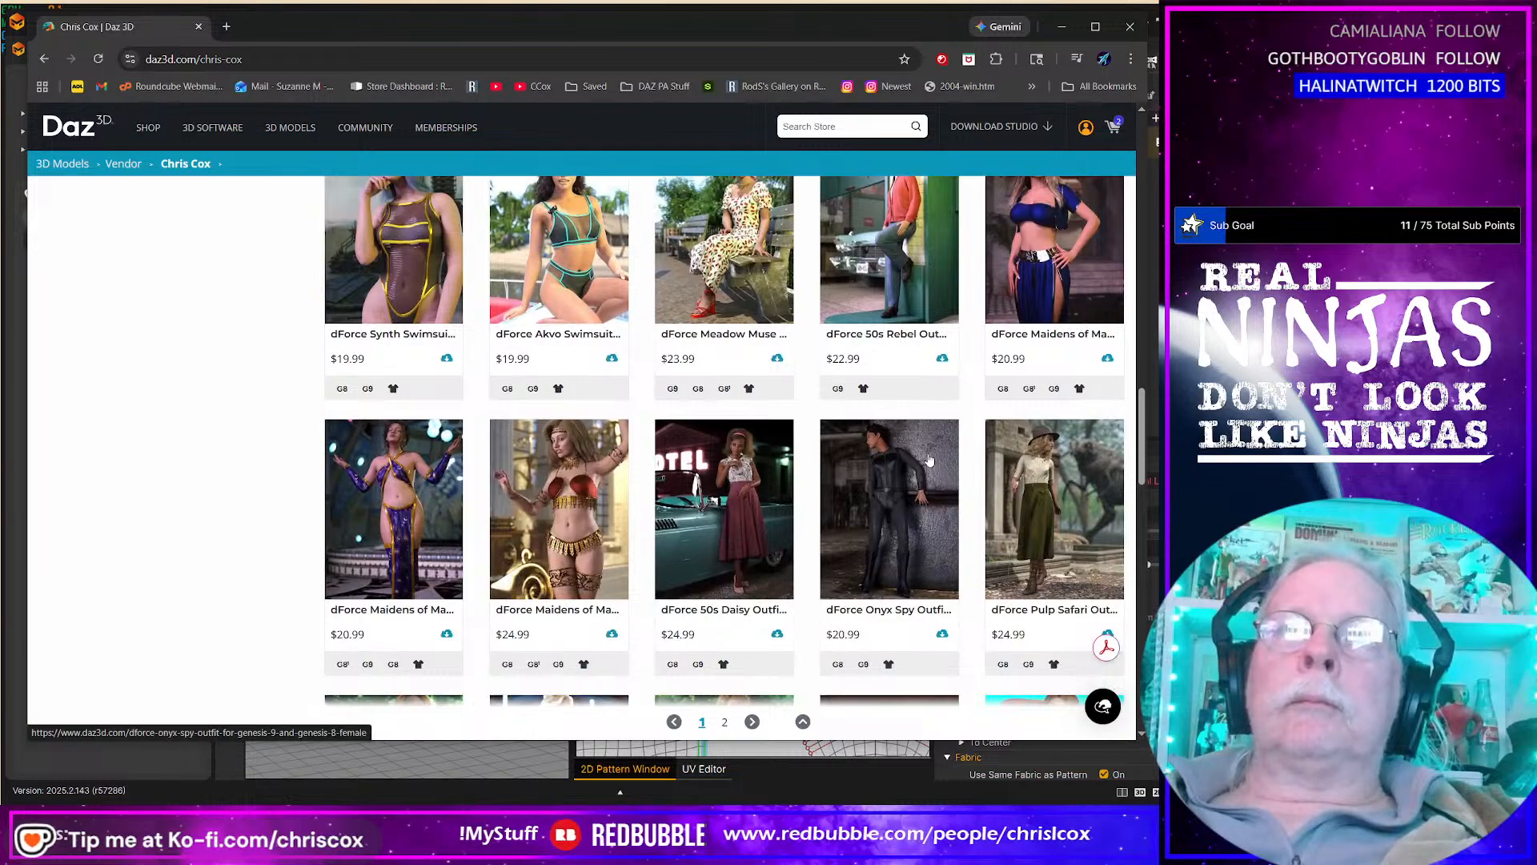
left_click(1024, 440)
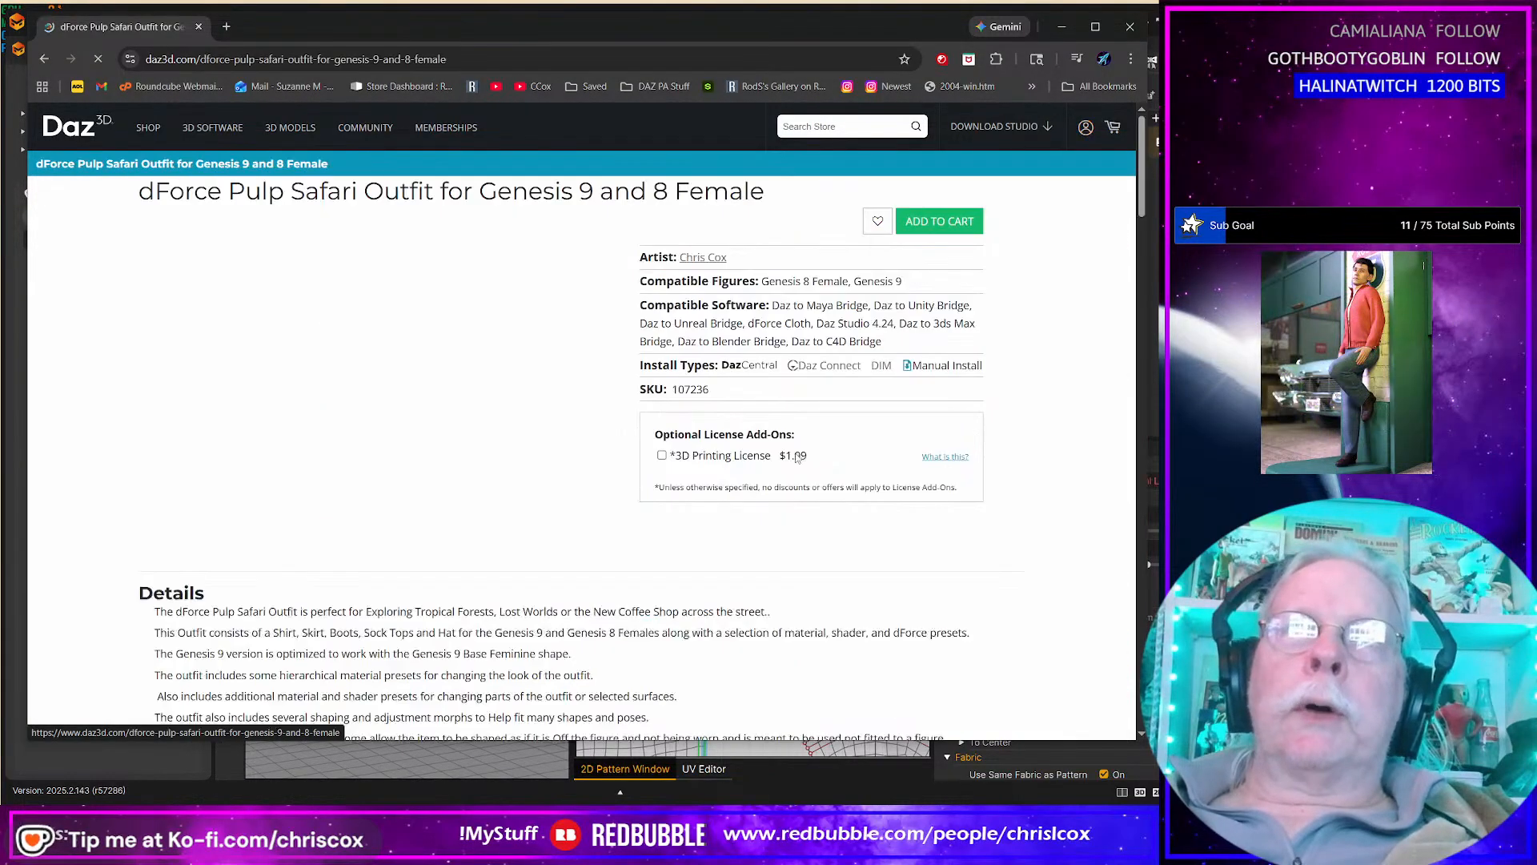
Step: Enlarge the Pulp Safari 'Sample of Shapes Supported' gallery image showing Genesis 8 and 9 shapes
scroll(696, 498, "down", 3)
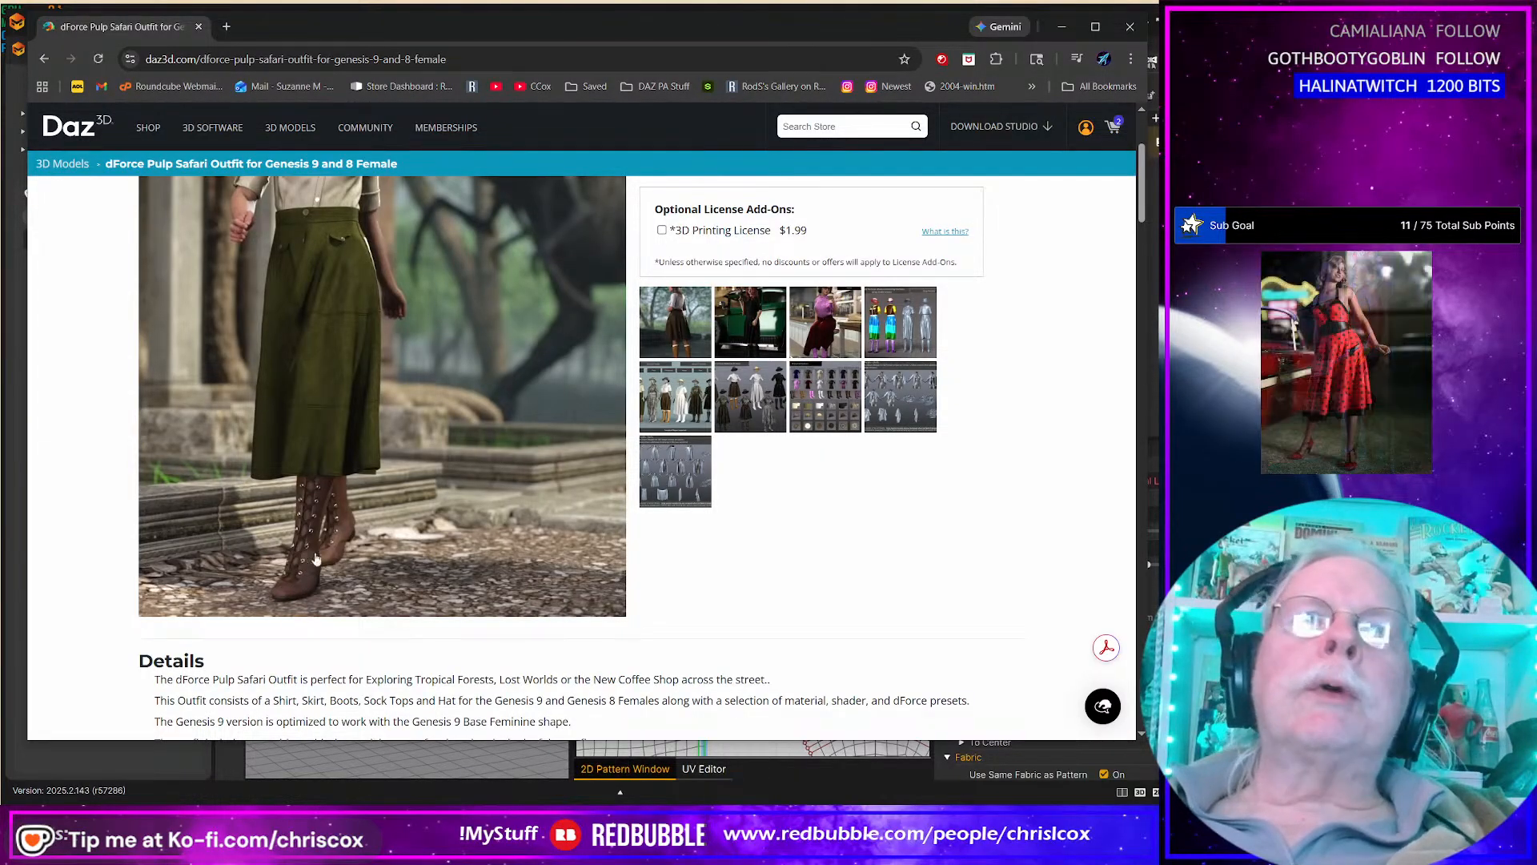
scroll(549, 424, "up", 3)
scroll(719, 463, "down", 3)
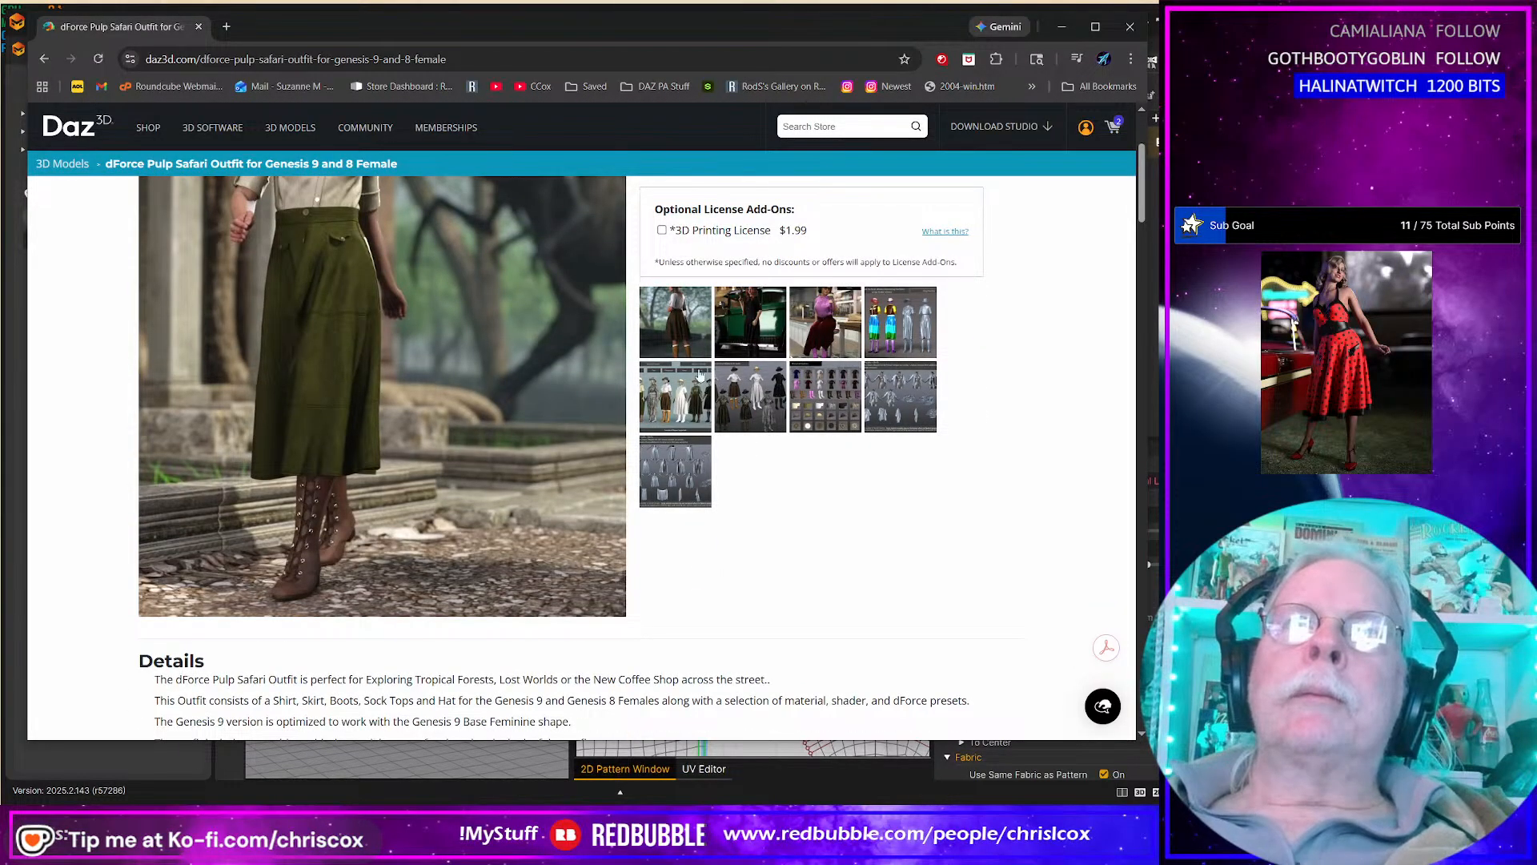
left_click(674, 416)
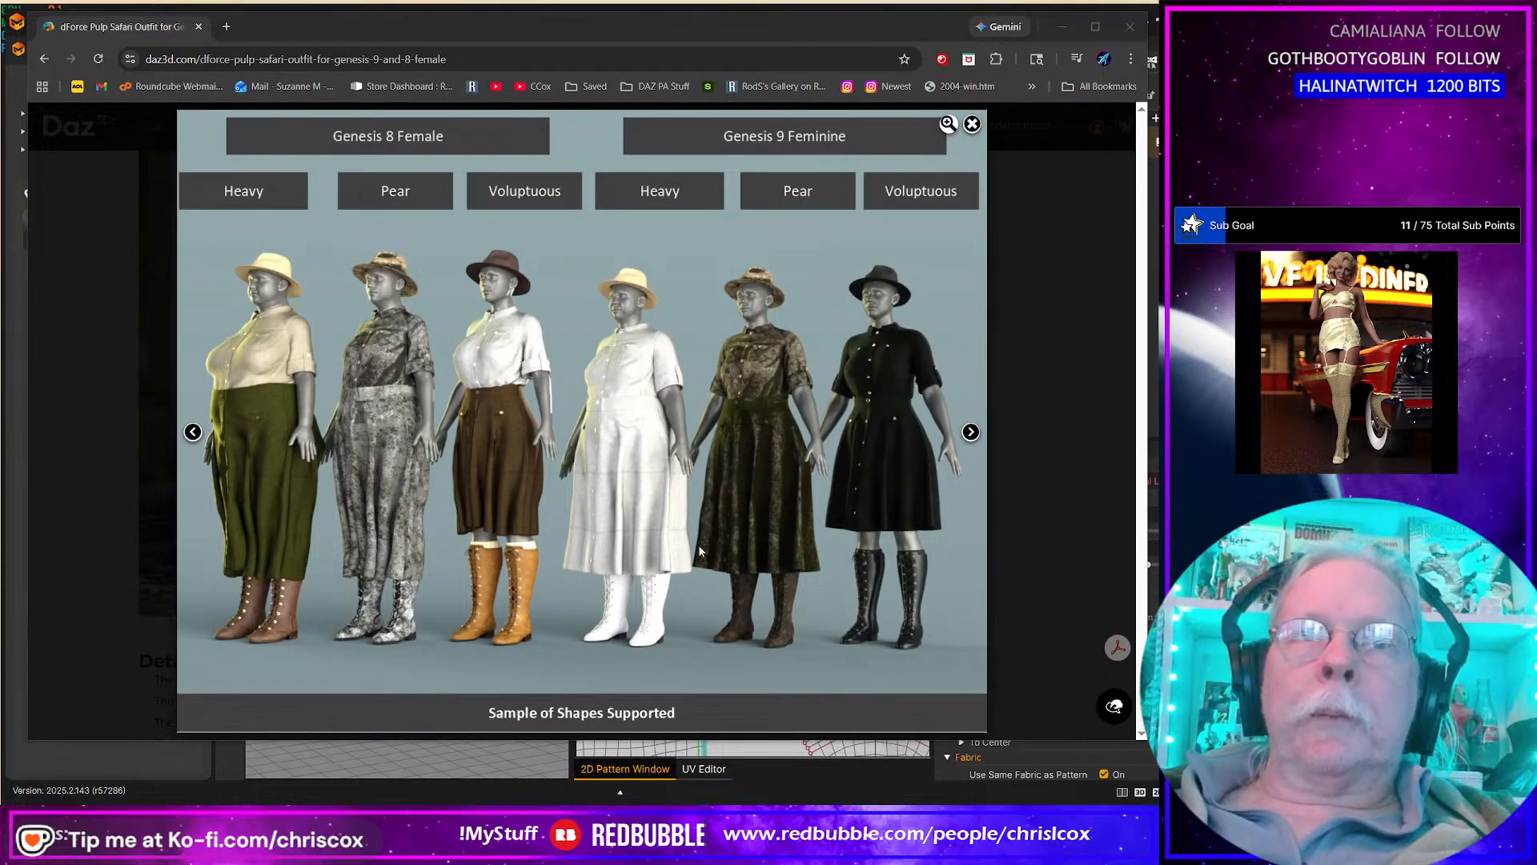
key("alt+Tab")
key("alt+Tab")
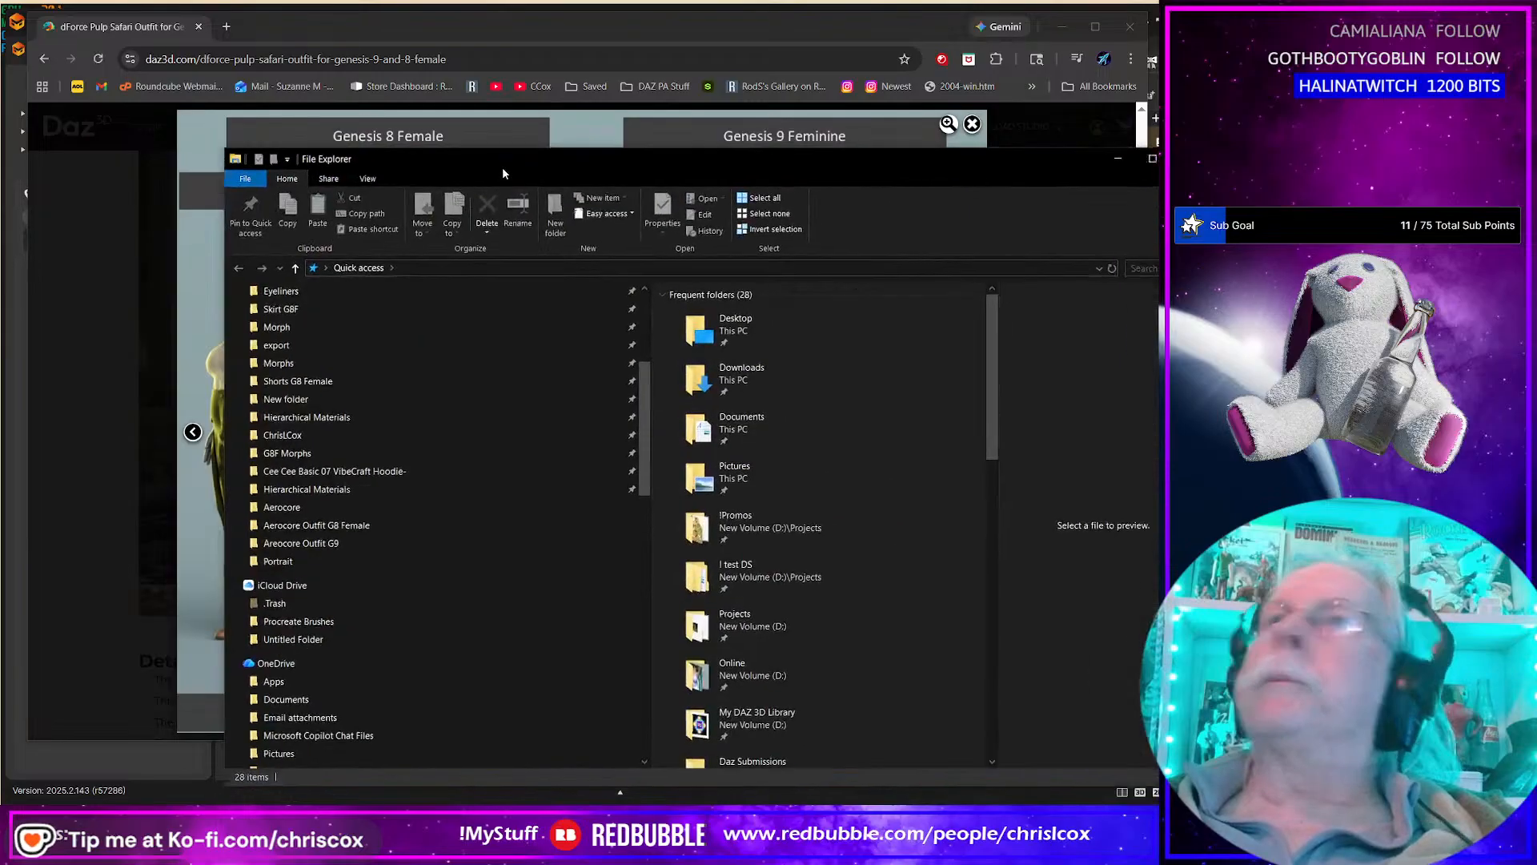
Step: Open the Pulp folder inside Projects in File Explorer
left_click_drag(514, 175, 345, 111)
scroll(220, 448, "up", 5)
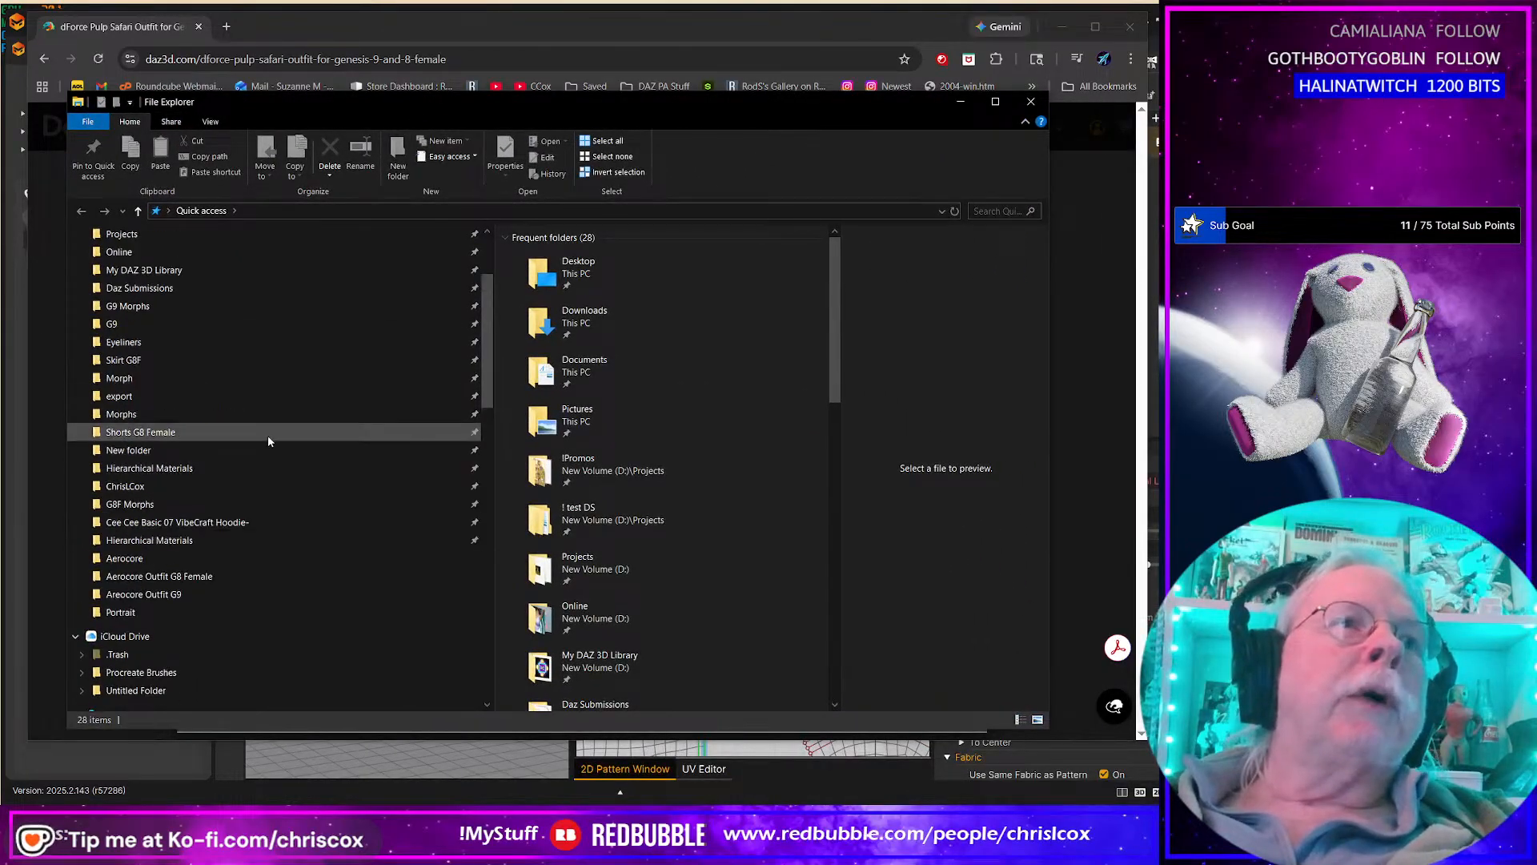
left_click(121, 372)
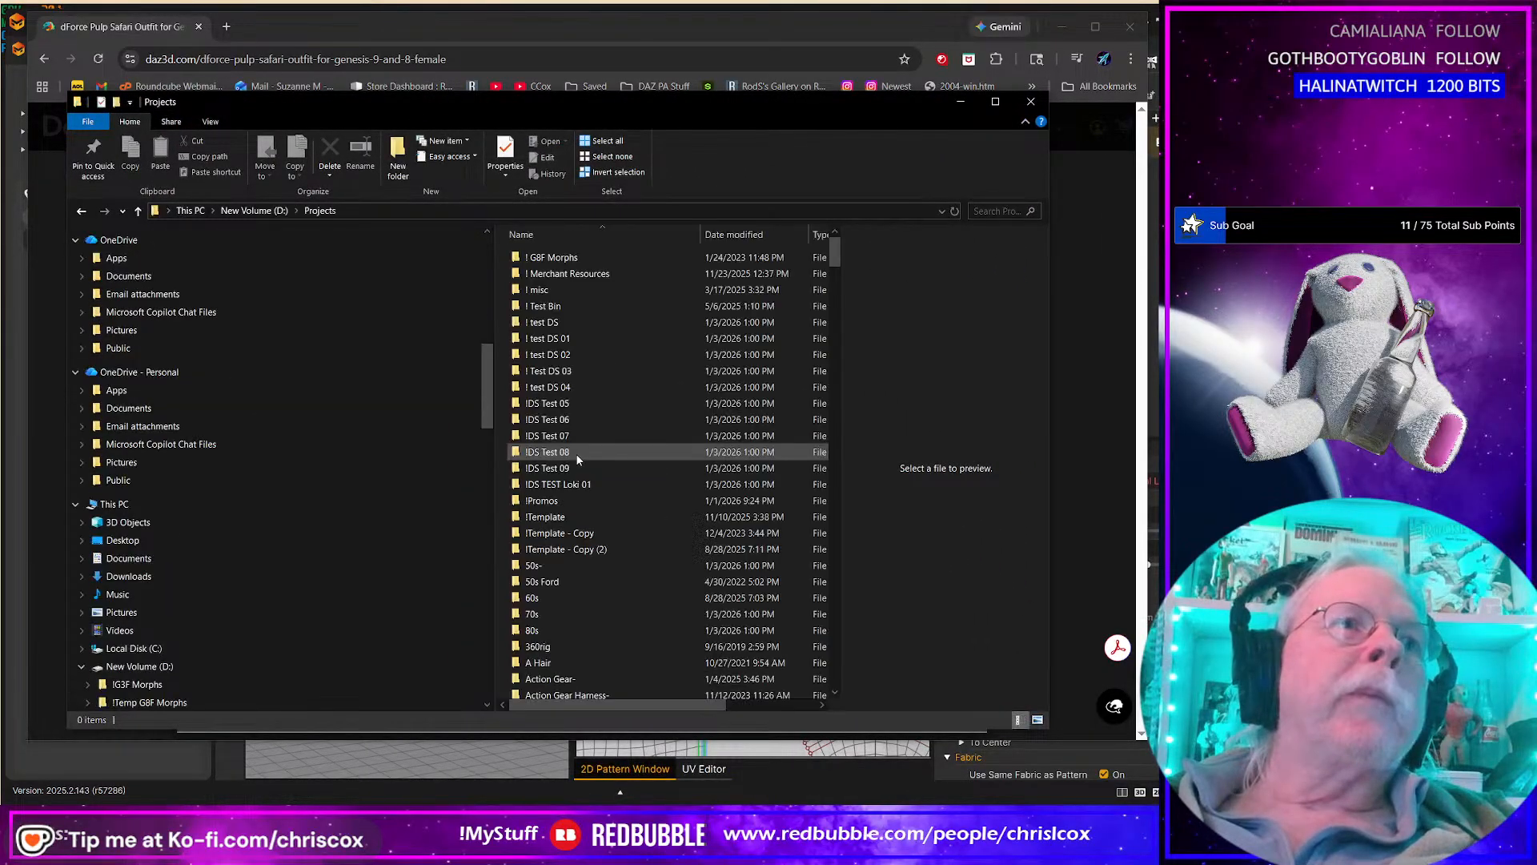
key("p")
key("u")
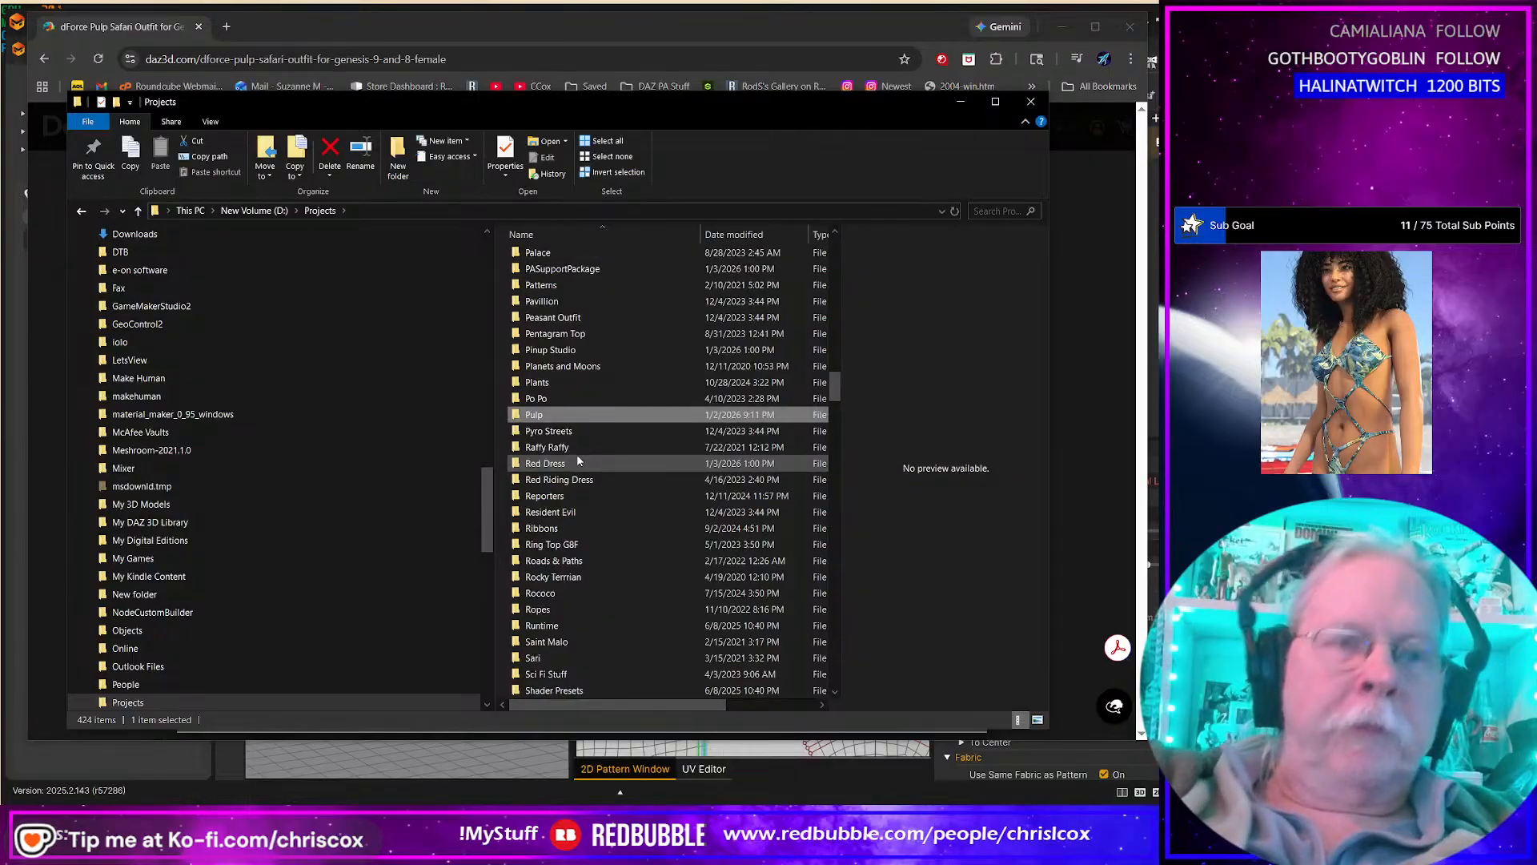
key("Return")
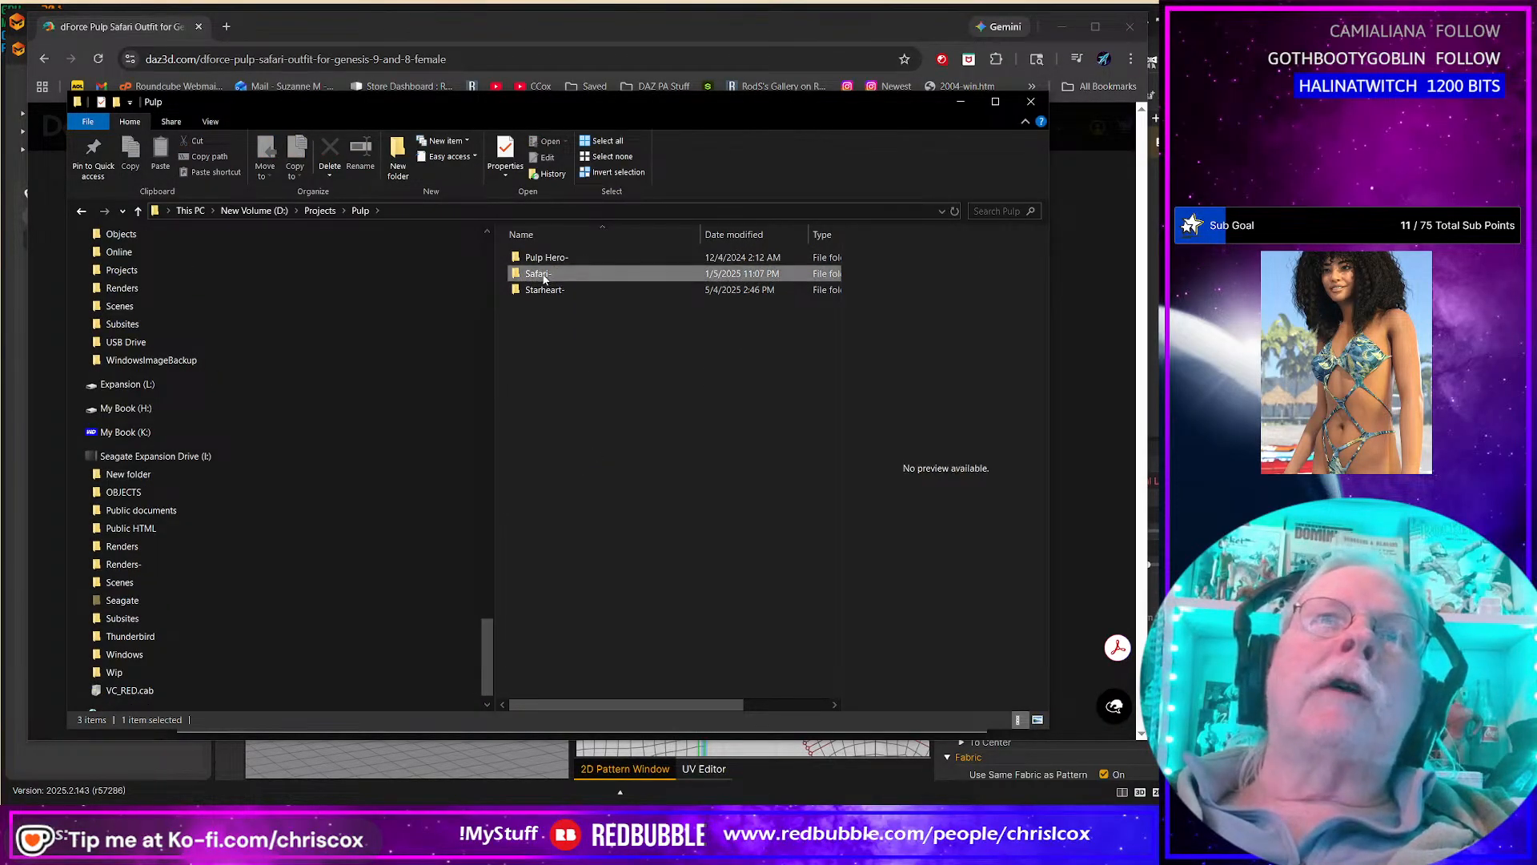
Step: Open Safari Boots.blend from the Safari- project's WIP folder
double_click(547, 275)
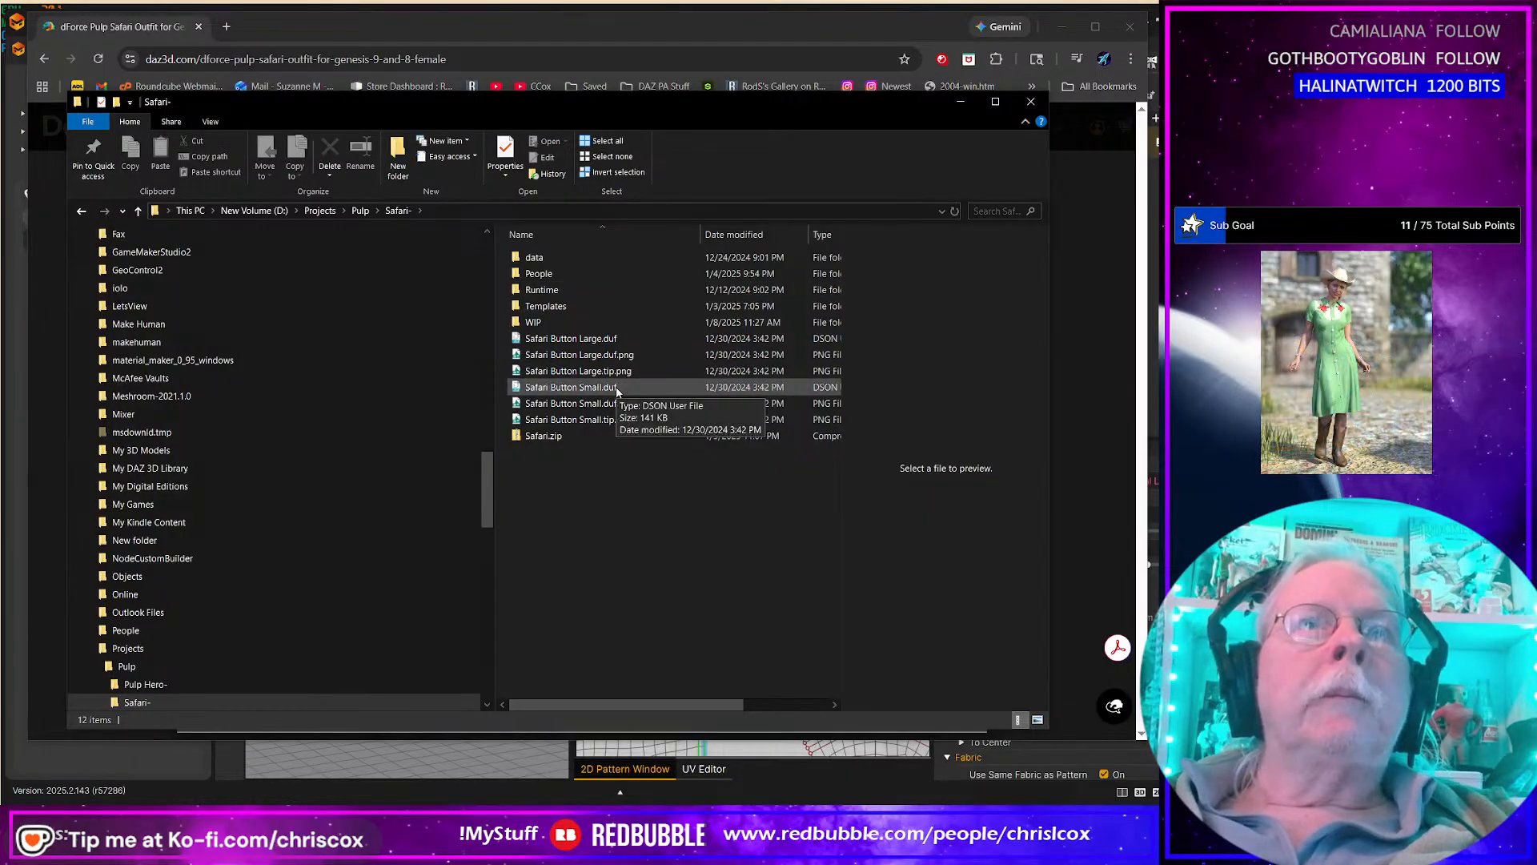
scroll(280, 560, "down", 10)
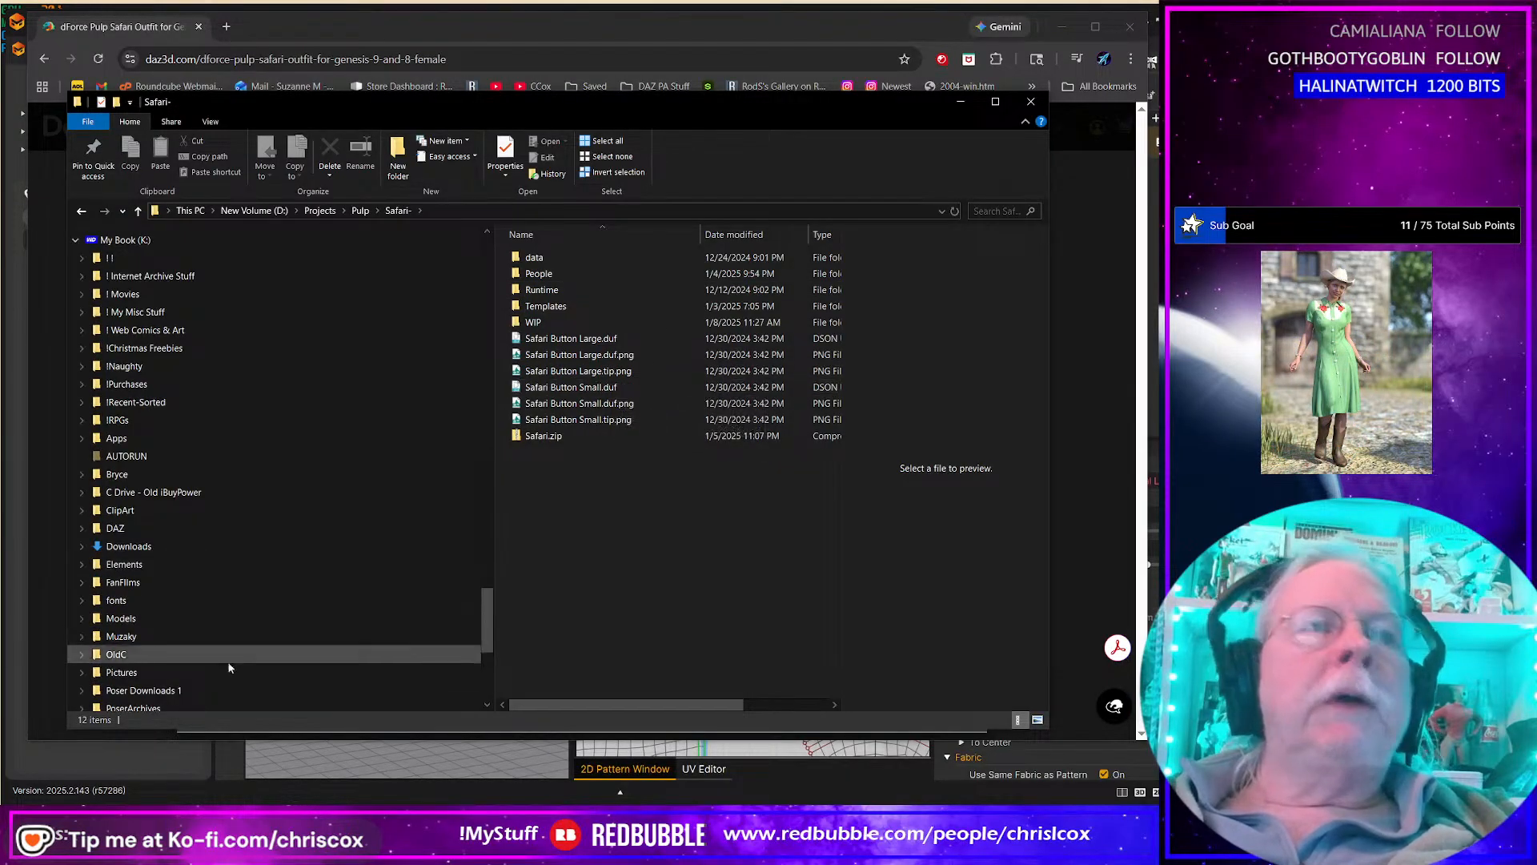
double_click(552, 322)
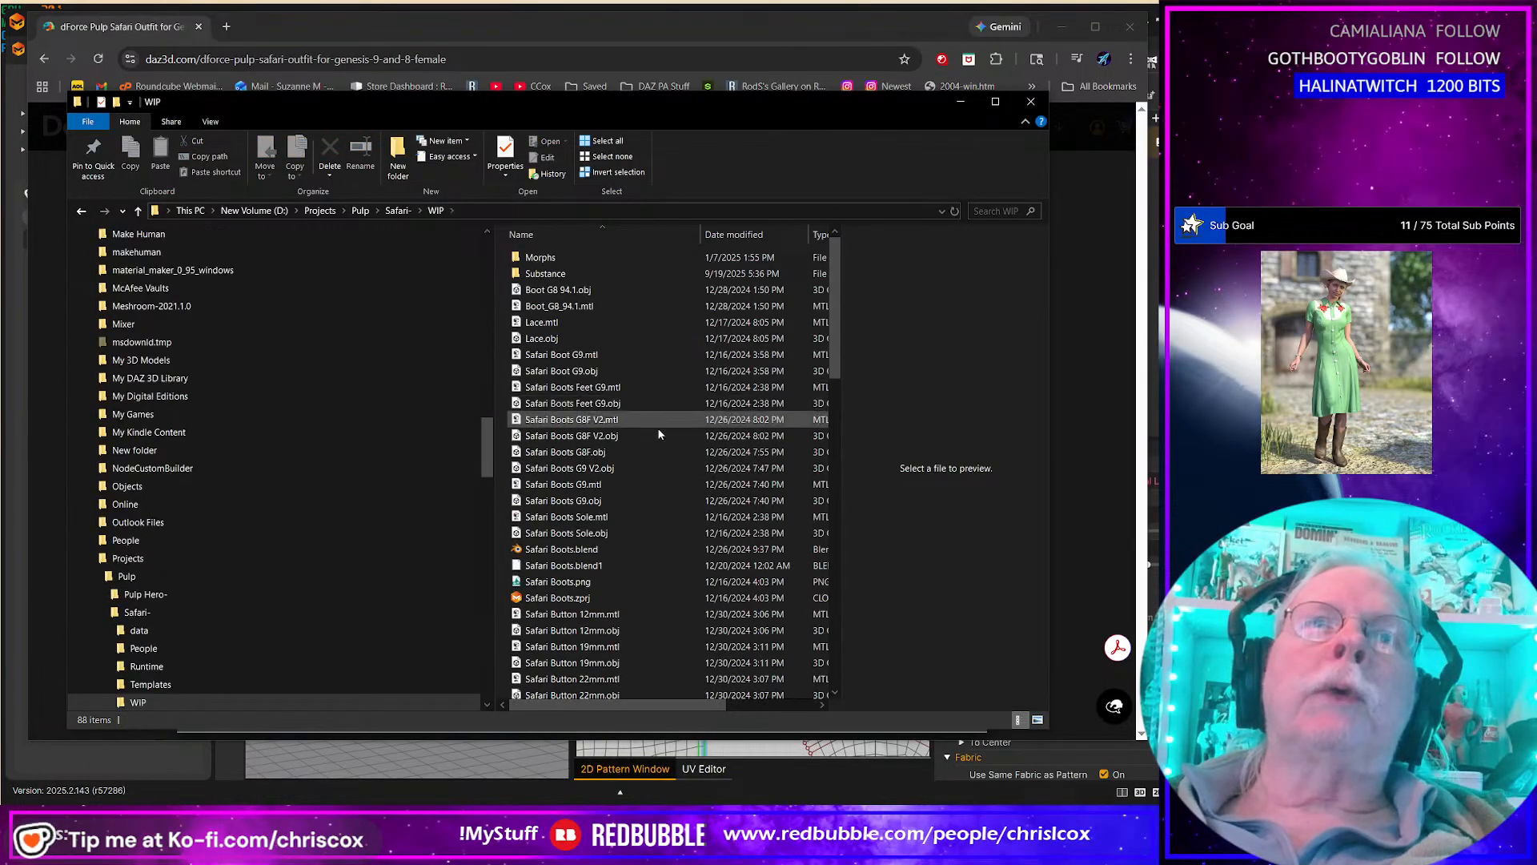
left_click(626, 549)
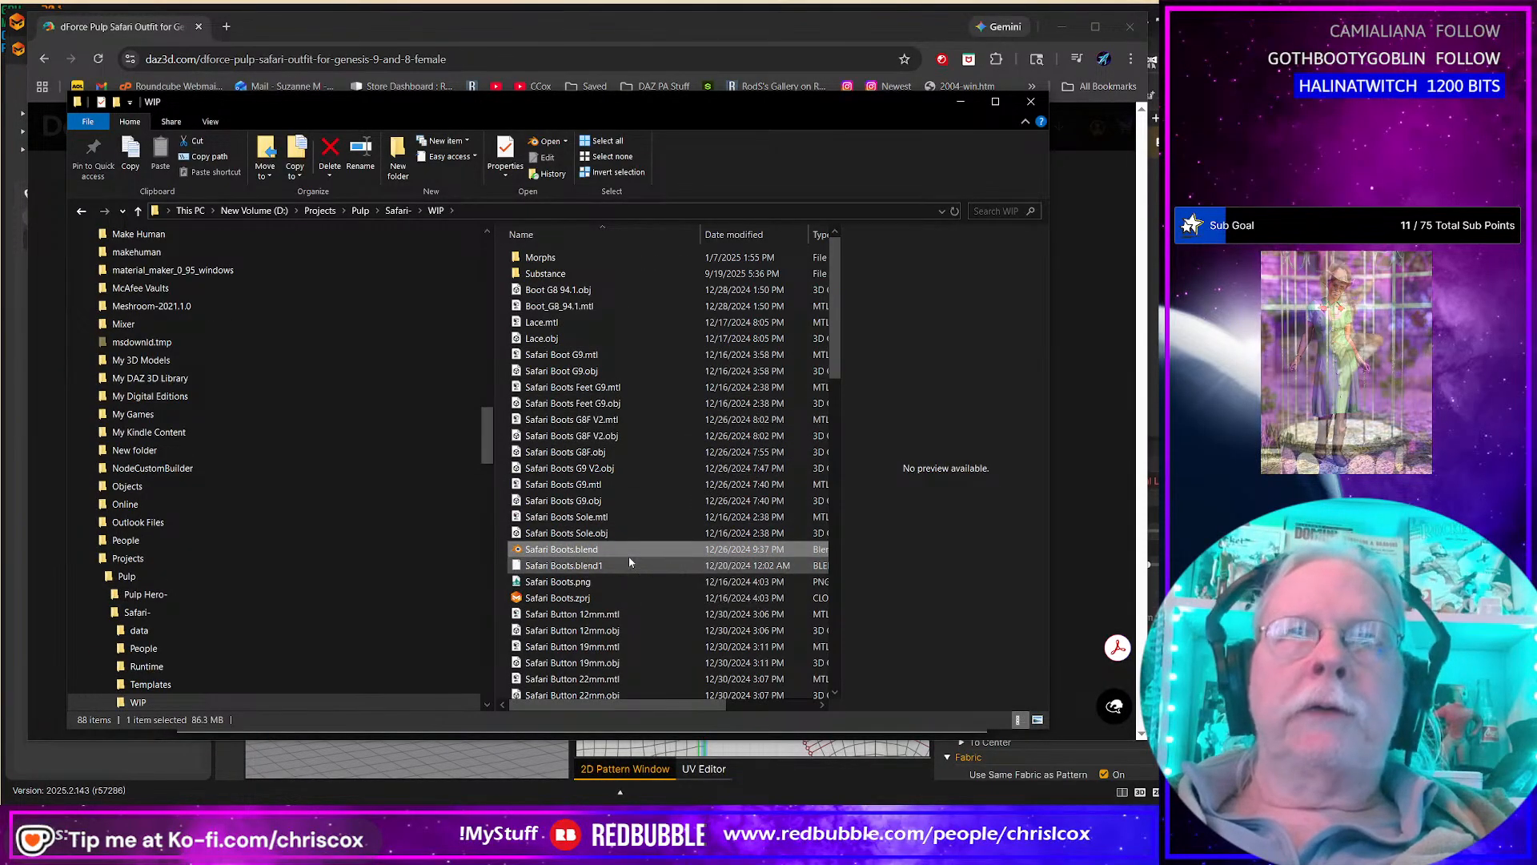
key("Return")
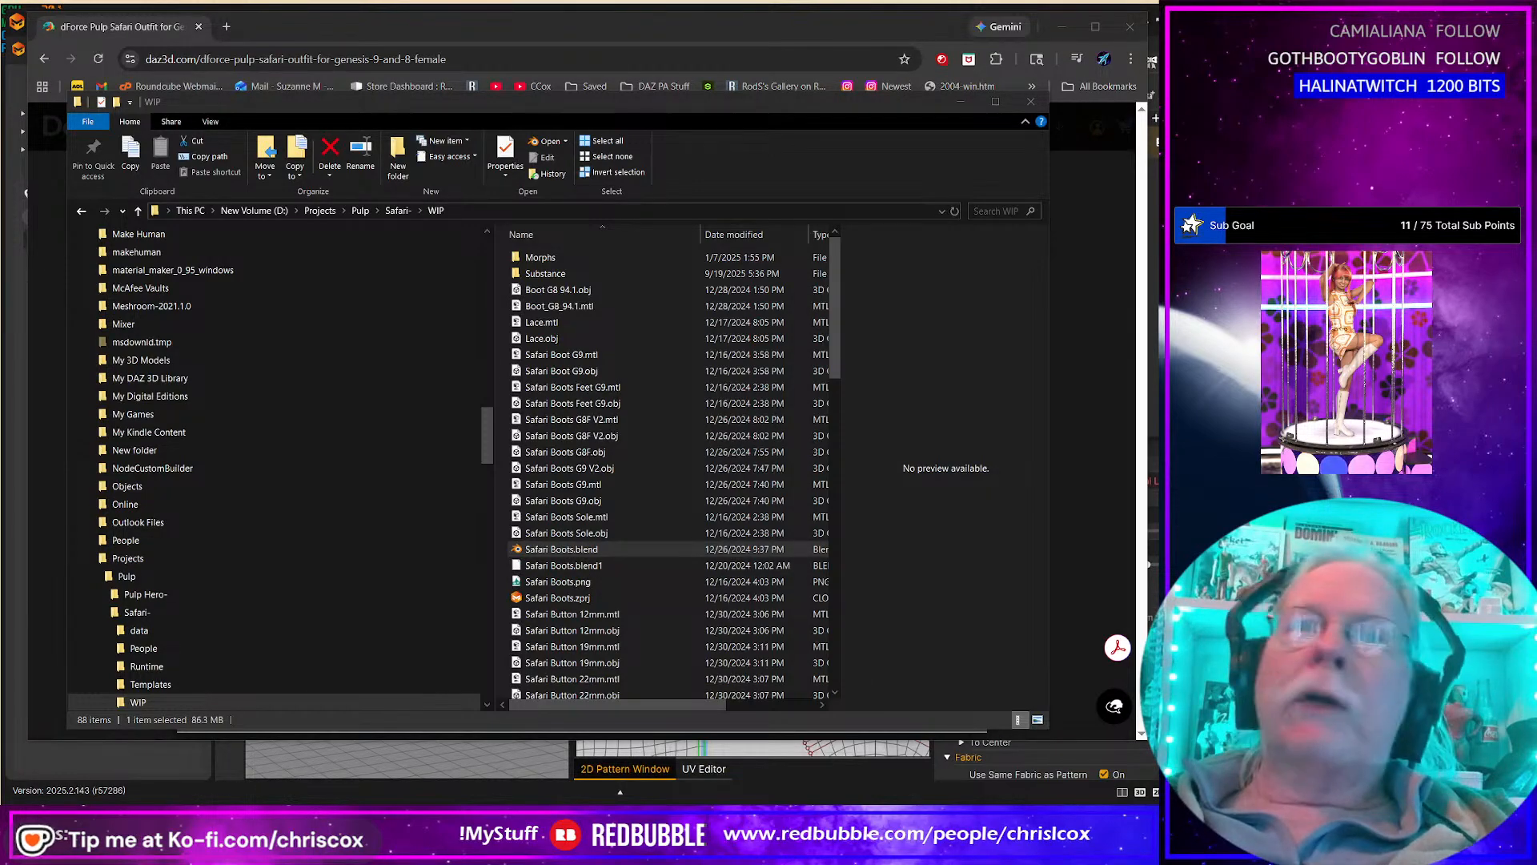
Step: Select Safari Boots.zprj, then bring the browser's shapes image back to the front
left_click(551, 602)
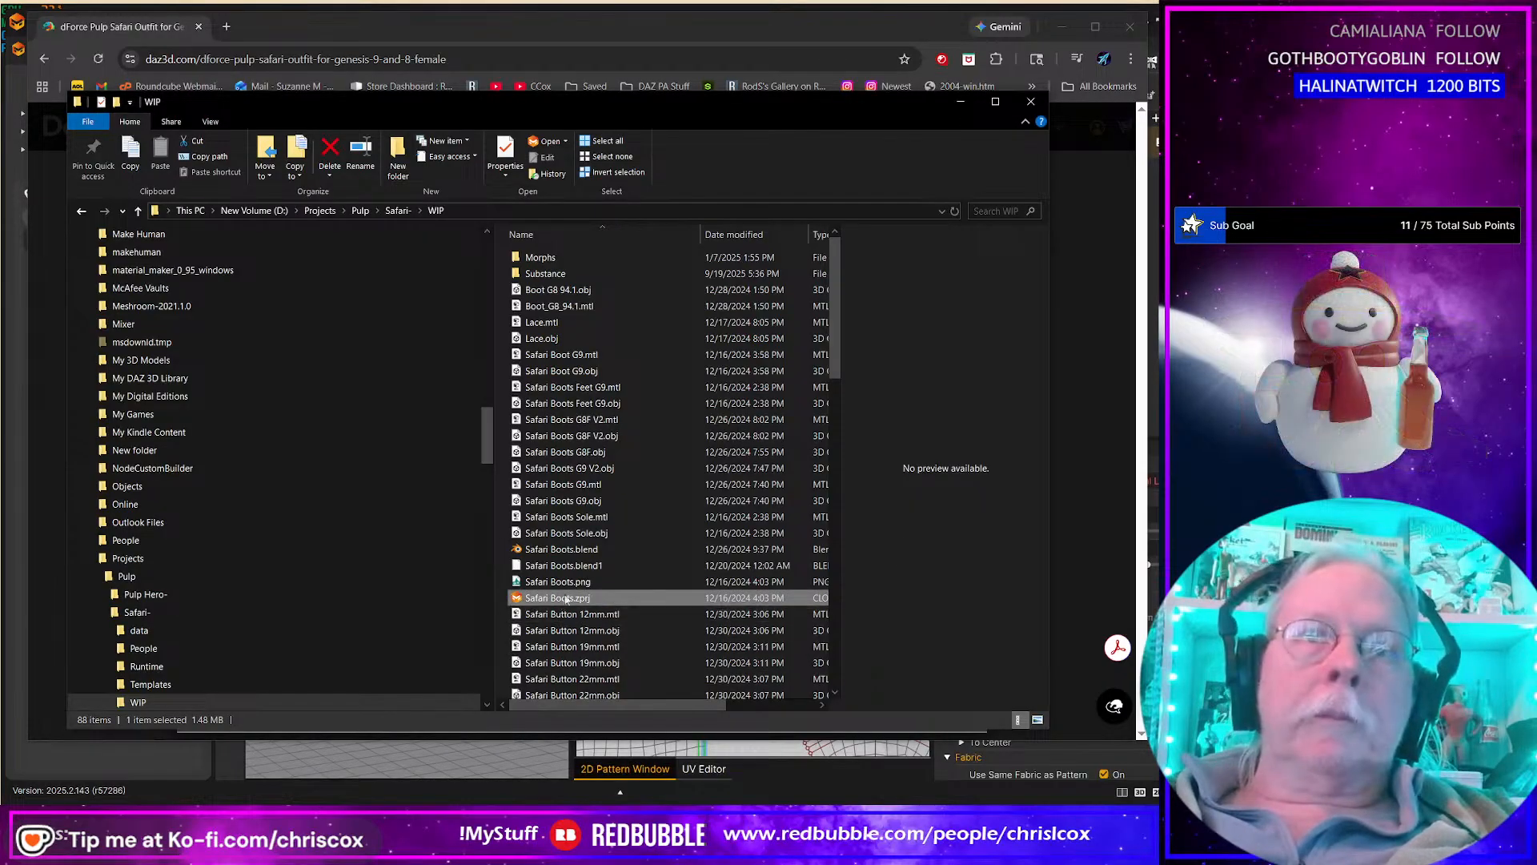
scroll(584, 580, "down", 6)
scroll(584, 587, "down", 3)
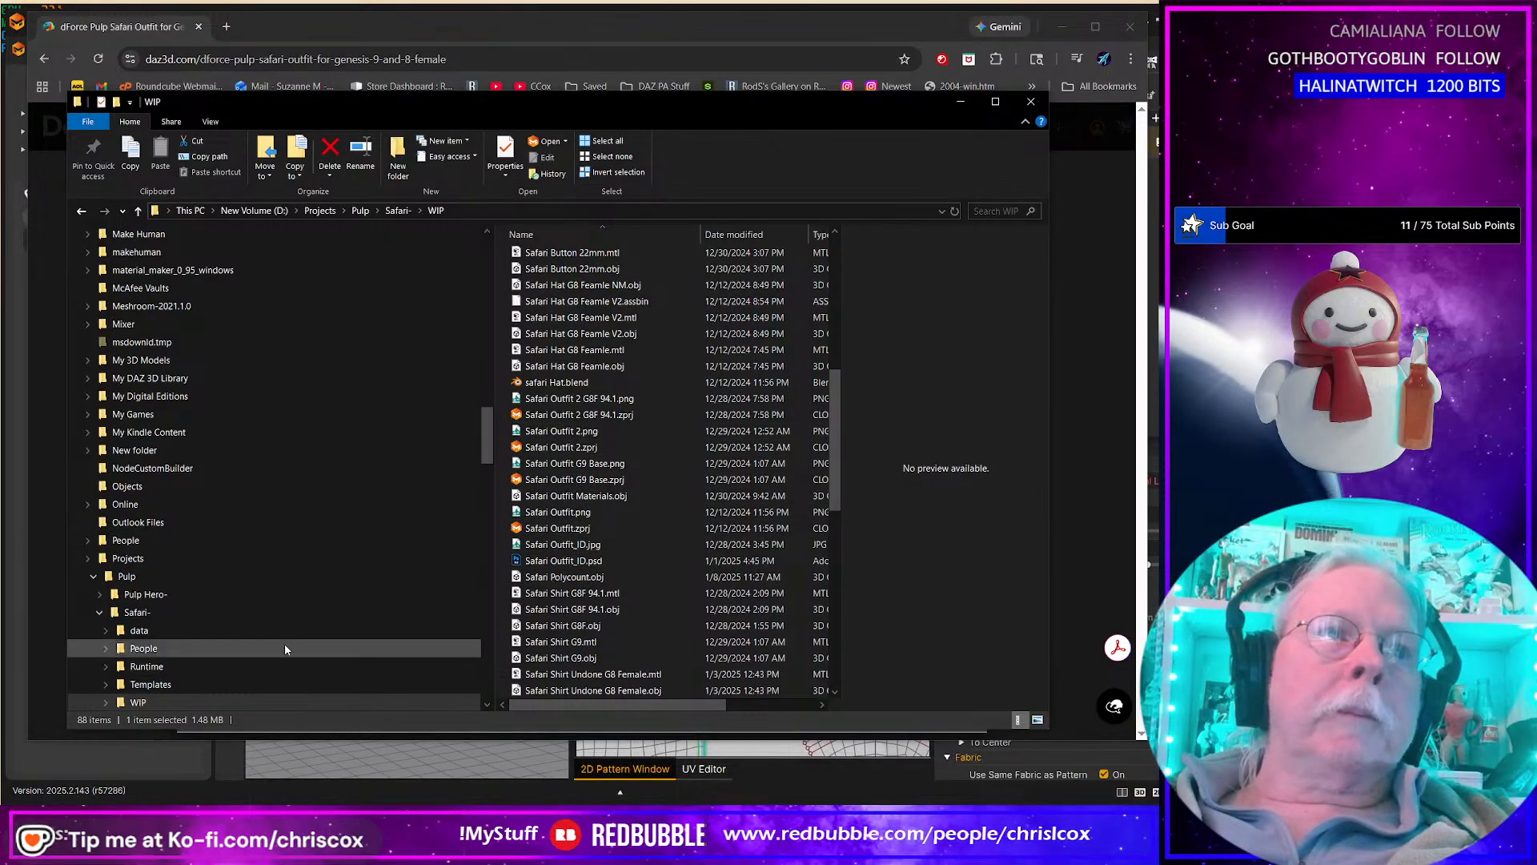
left_click(423, 31)
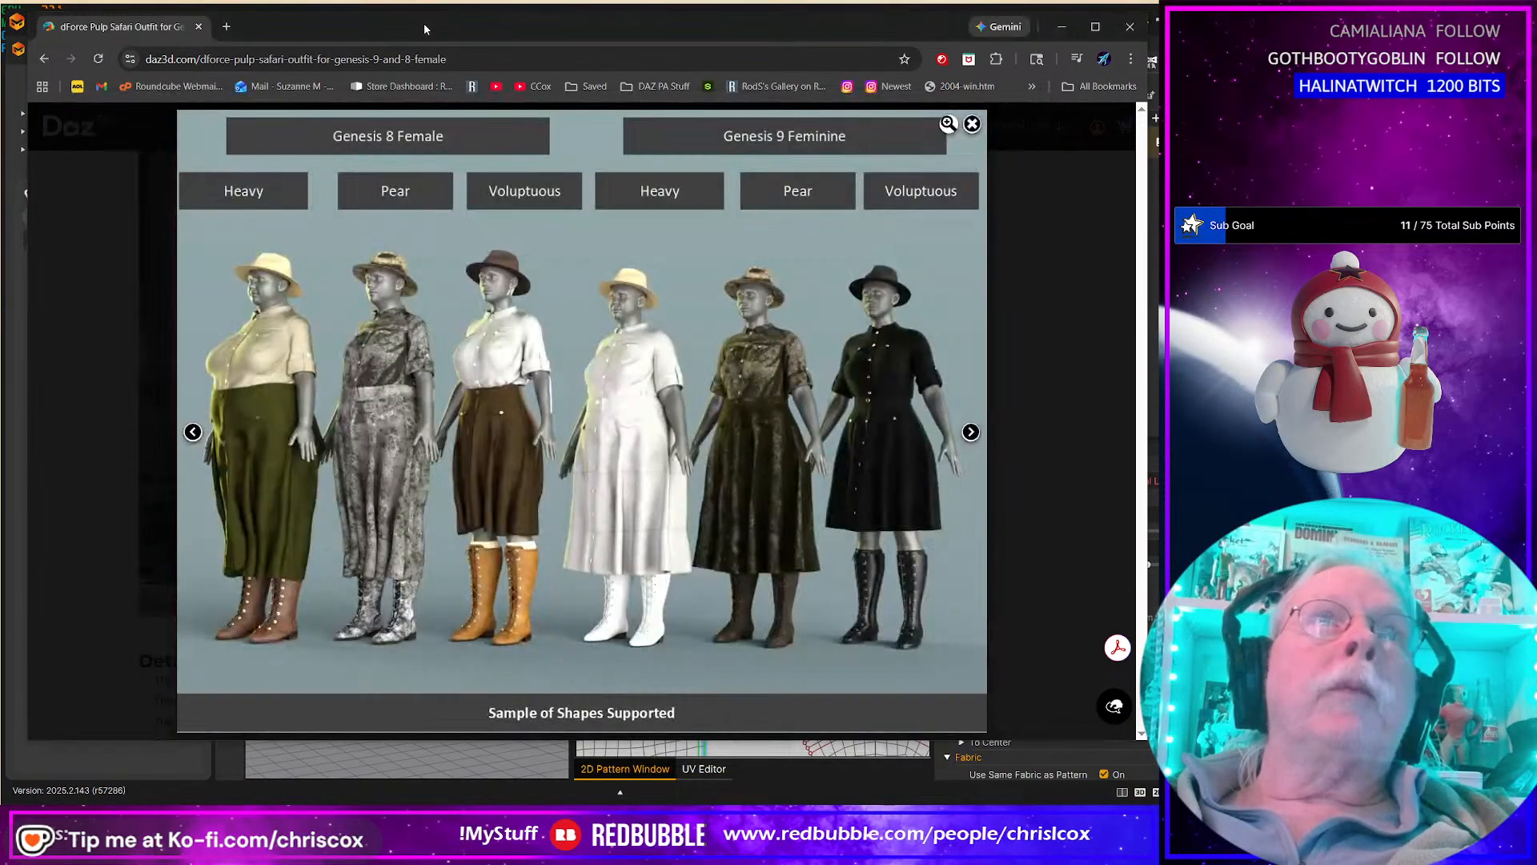
Step: Save the WildFang cloth project with Ctrl+S, then show the Pulp Hero- folder in Explorer
left_click(763, 786)
key("ctrl+s")
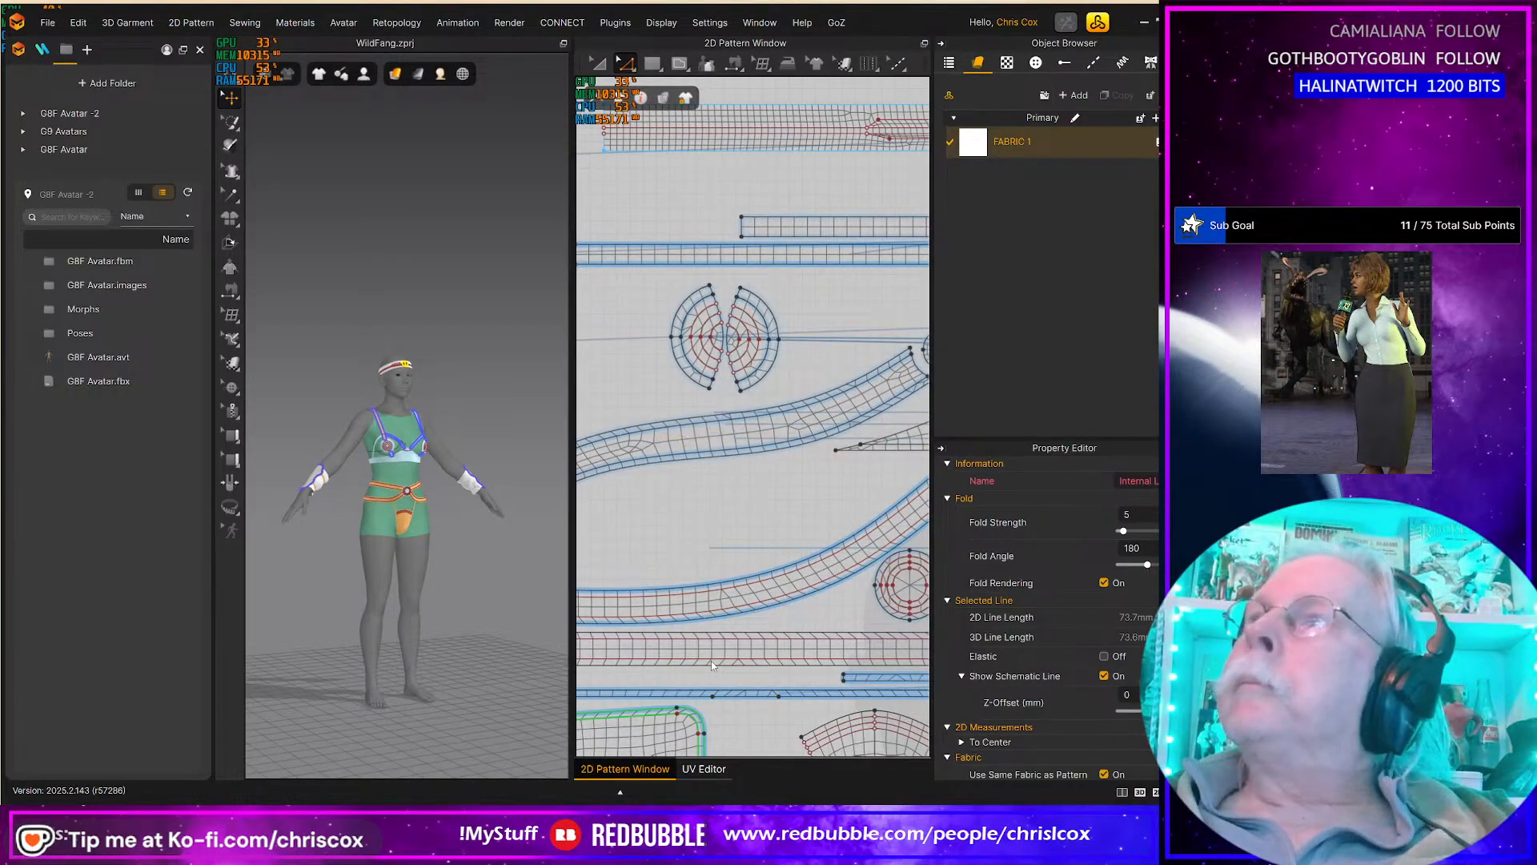
key("alt+Tab")
key("alt+Tab")
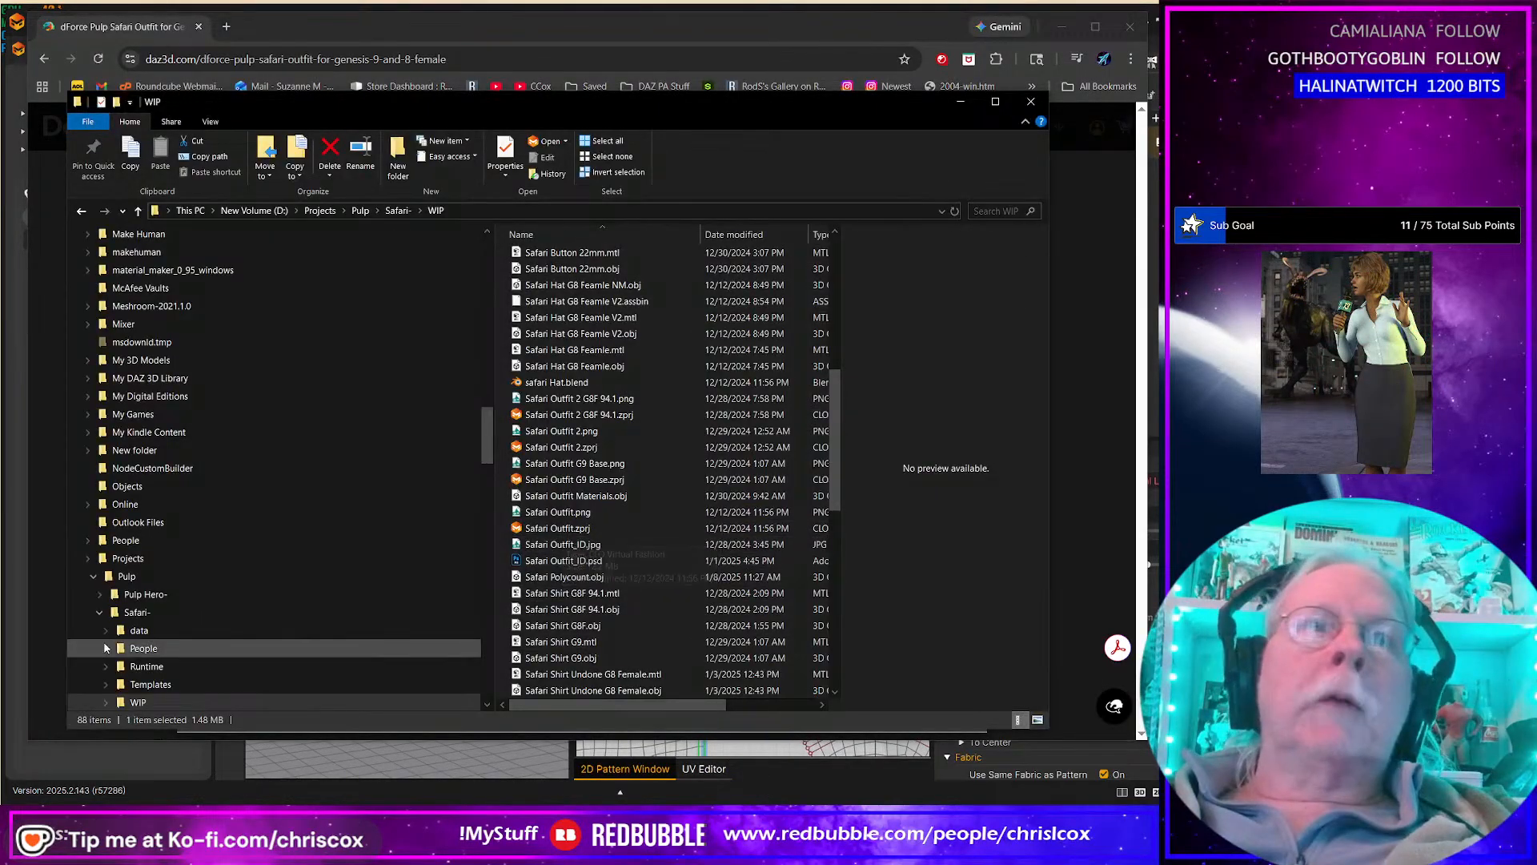
left_click(148, 487)
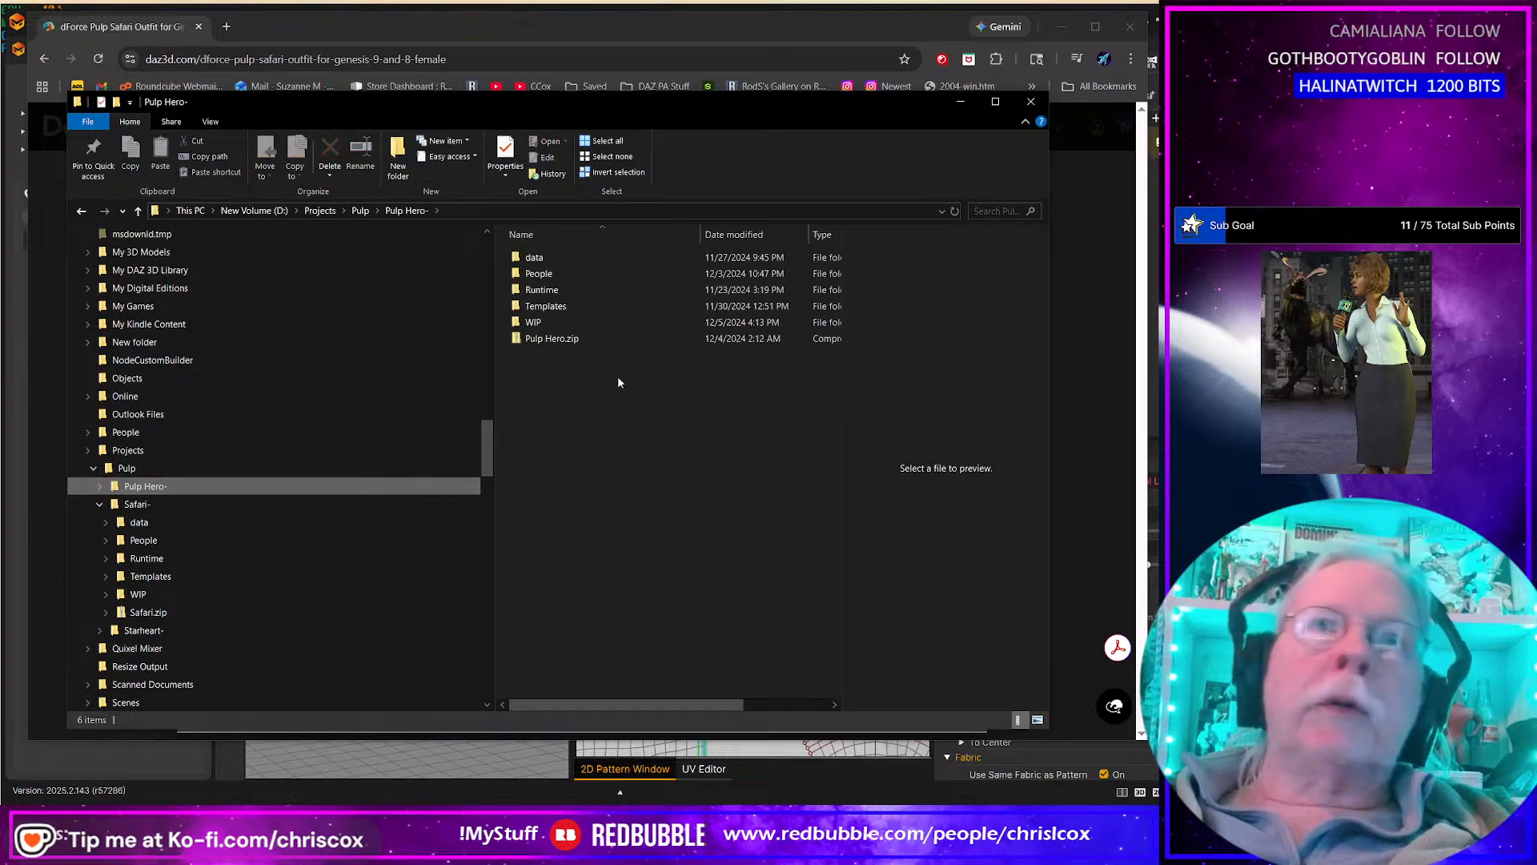
Step: Open Pulp Hero-'s WIP folder, browse its 70 files, and open Pulp Hero.zprj
left_click(544, 323)
double_click(545, 324)
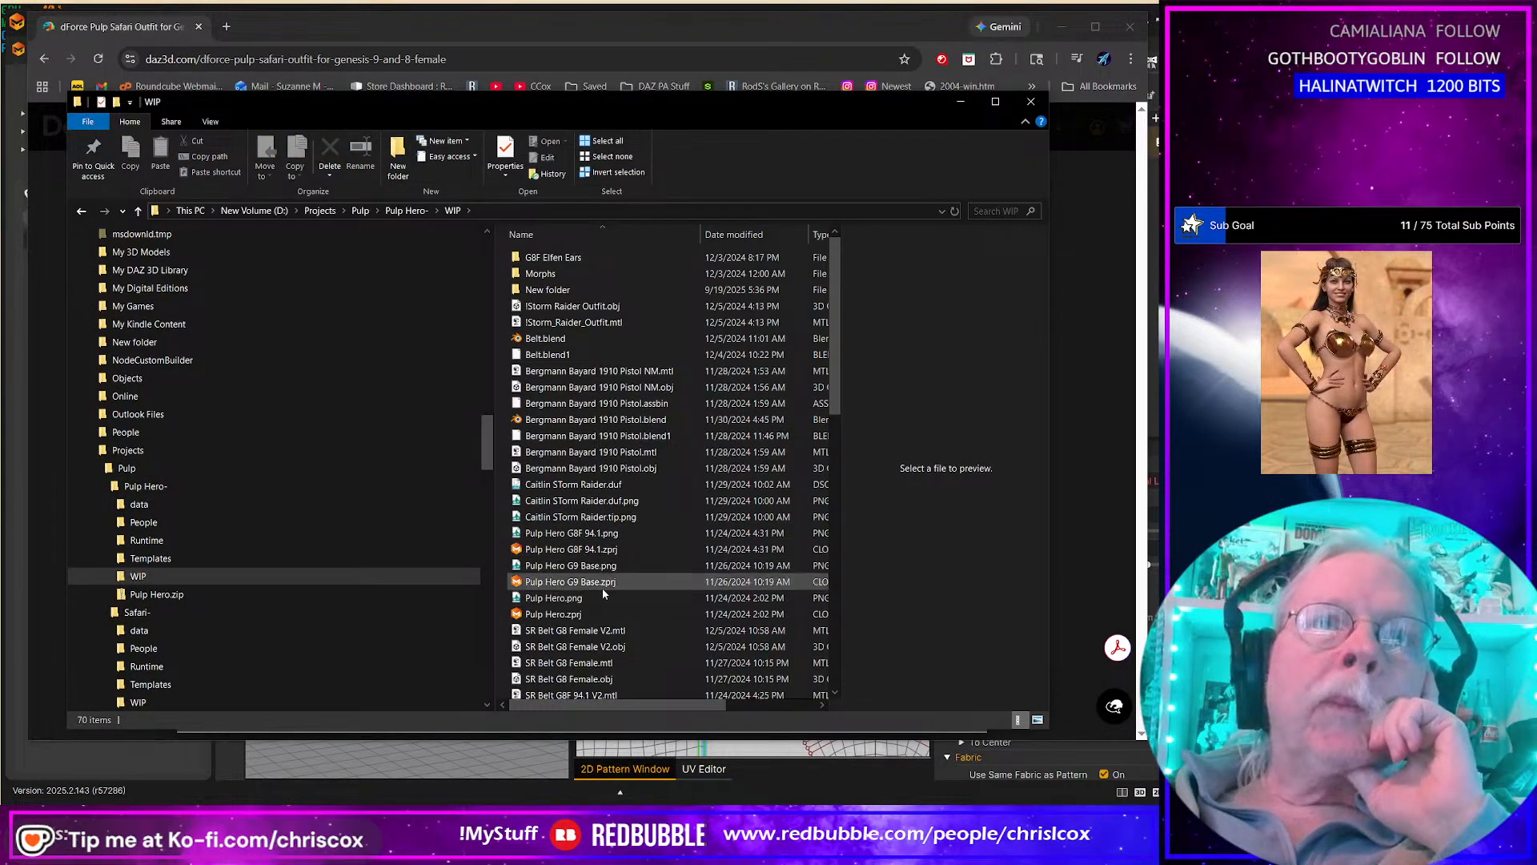
scroll(602, 588, "down", 7)
scroll(602, 592, "down", 7)
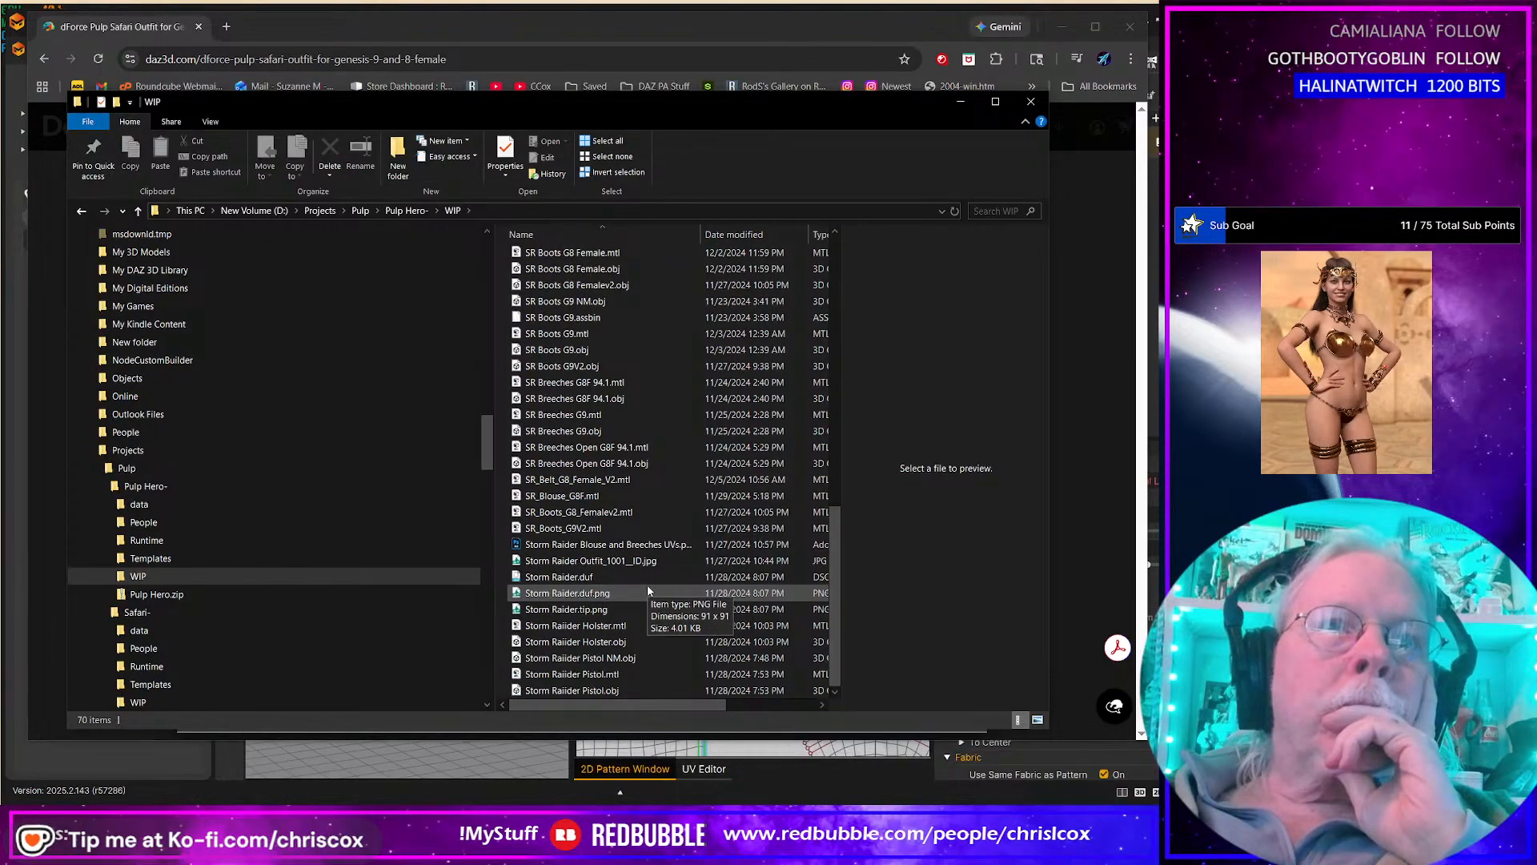
scroll(648, 590, "up", 7)
scroll(648, 590, "up", 6)
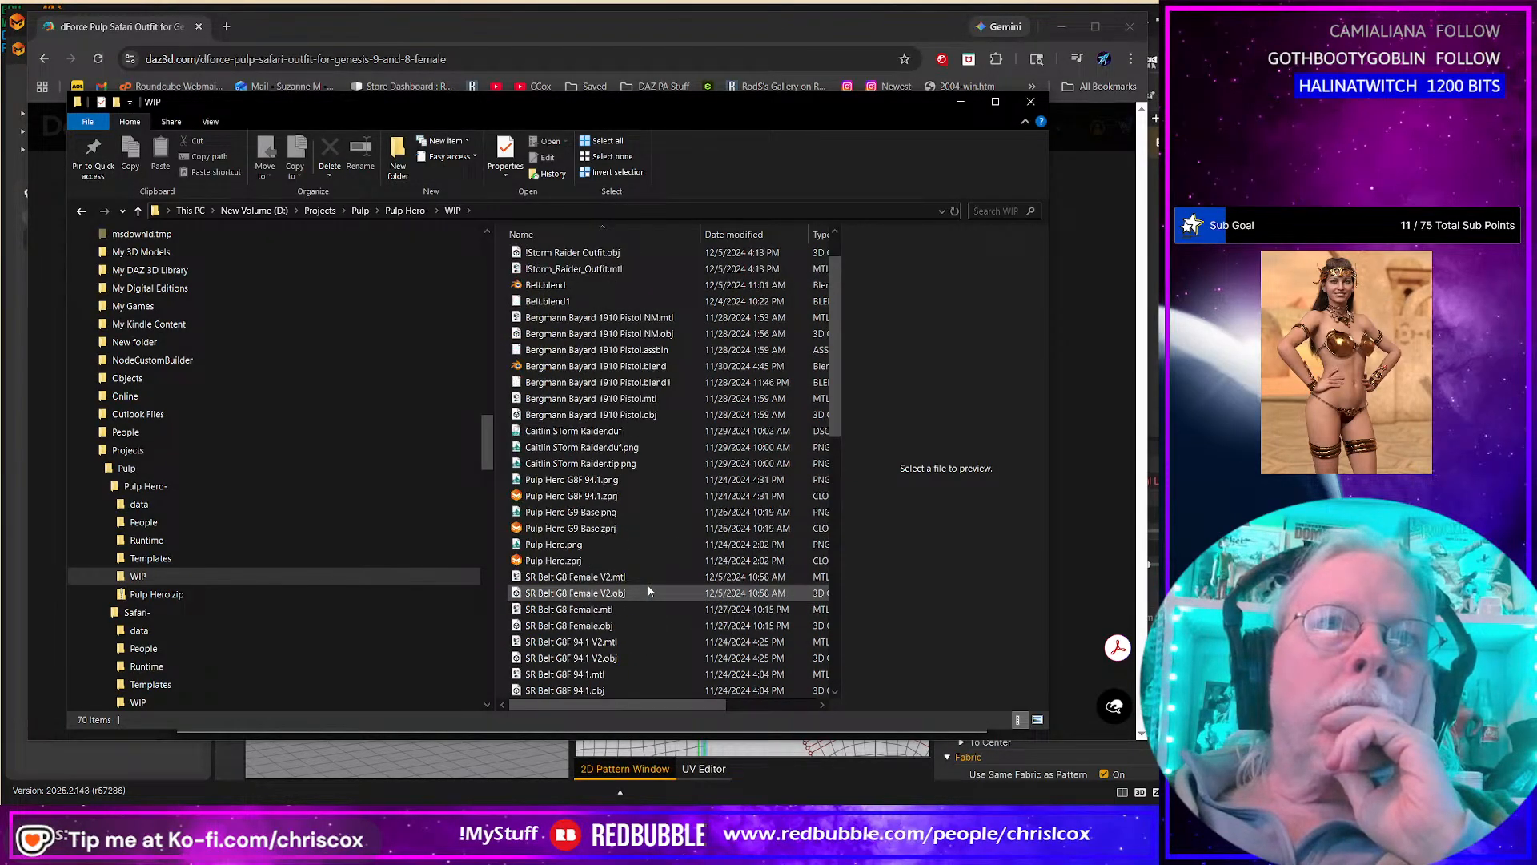
scroll(648, 591, "down", 1)
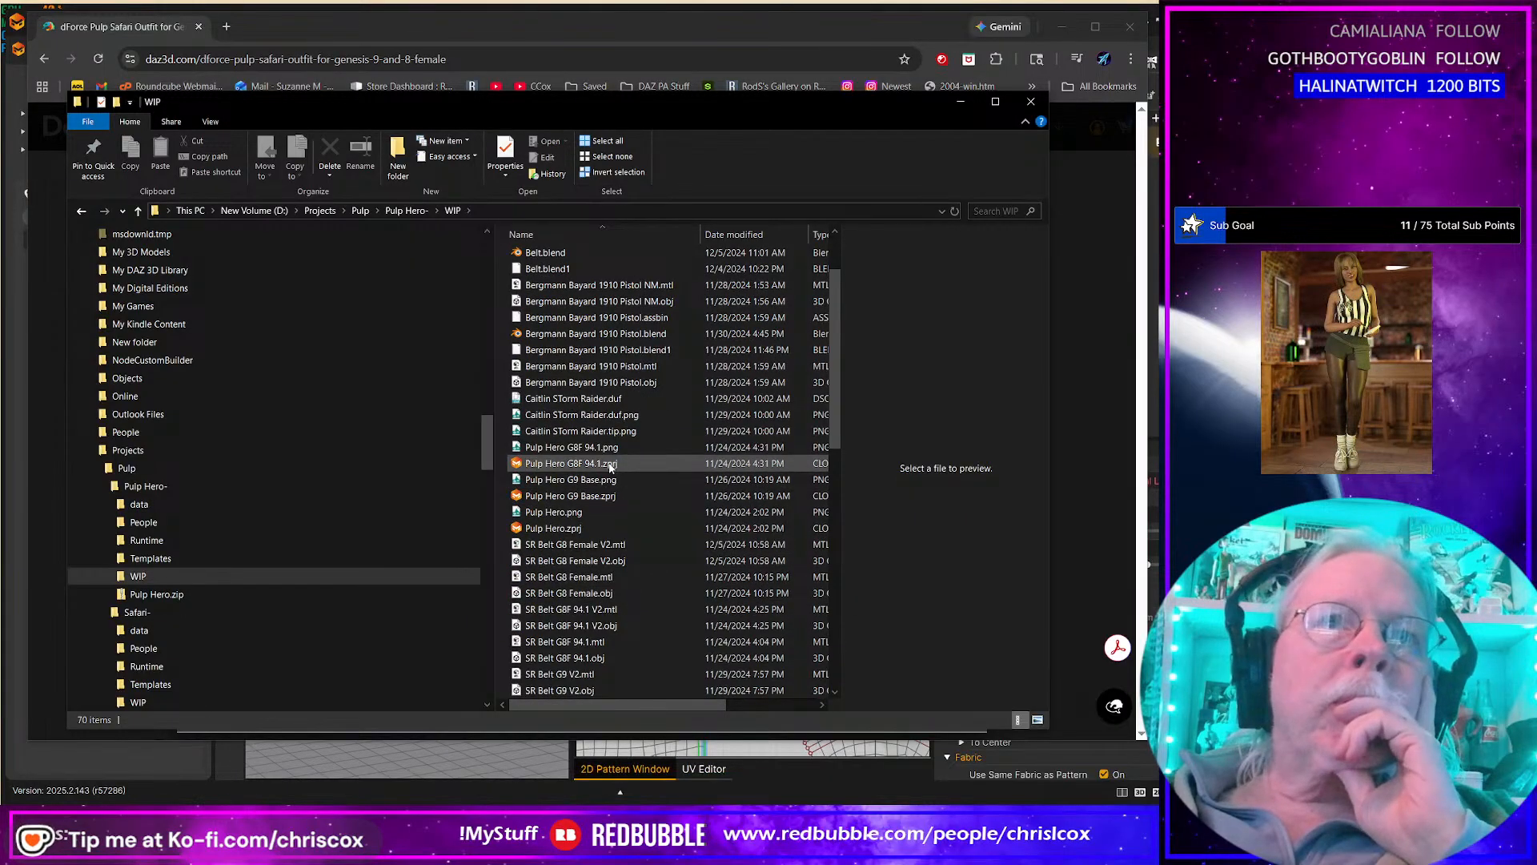
scroll(670, 549, "down", 1)
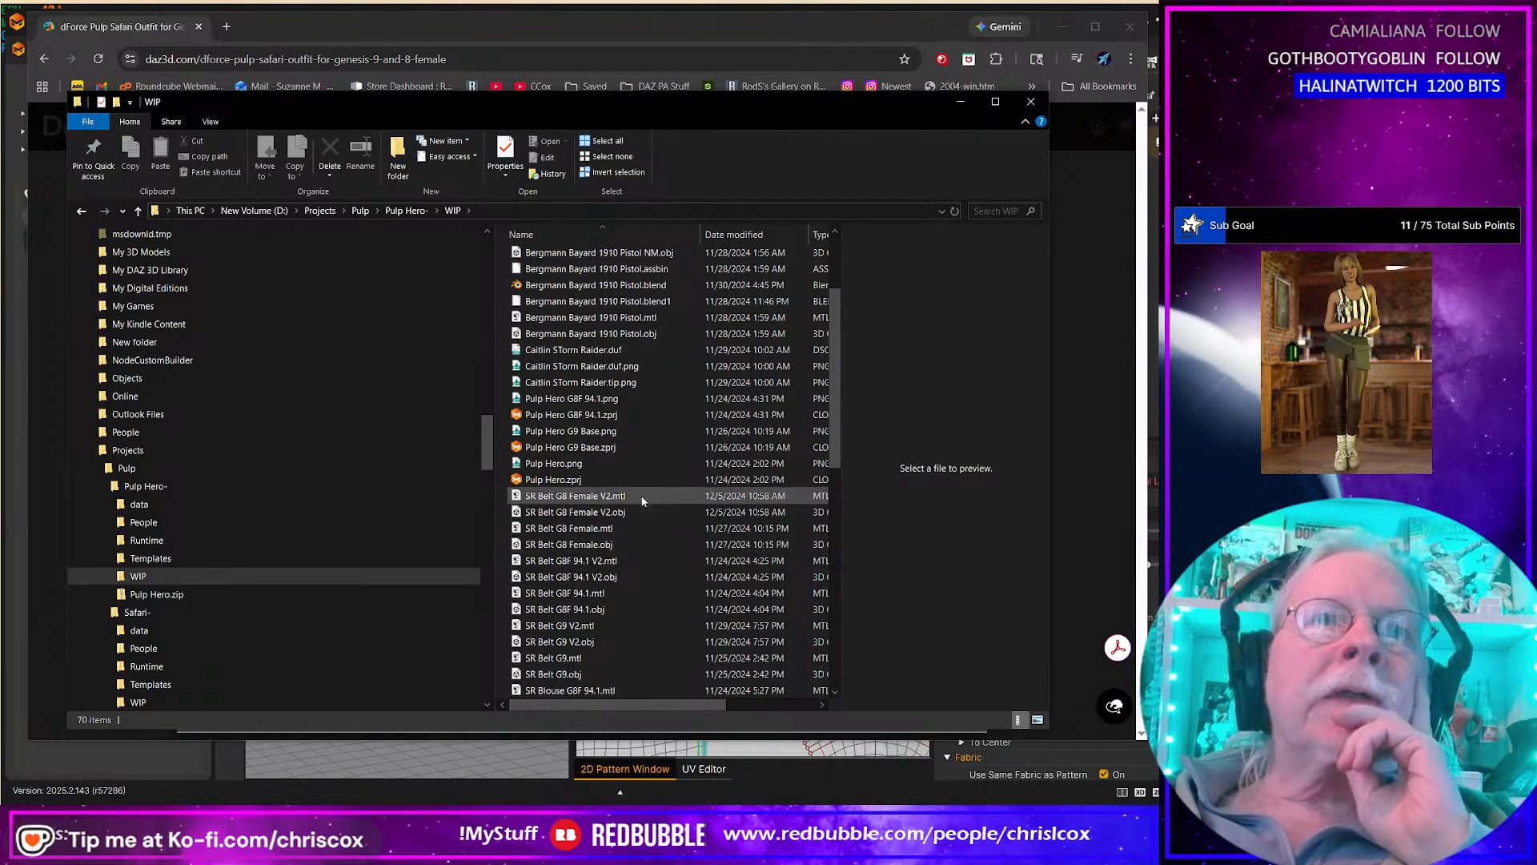
left_click(570, 480)
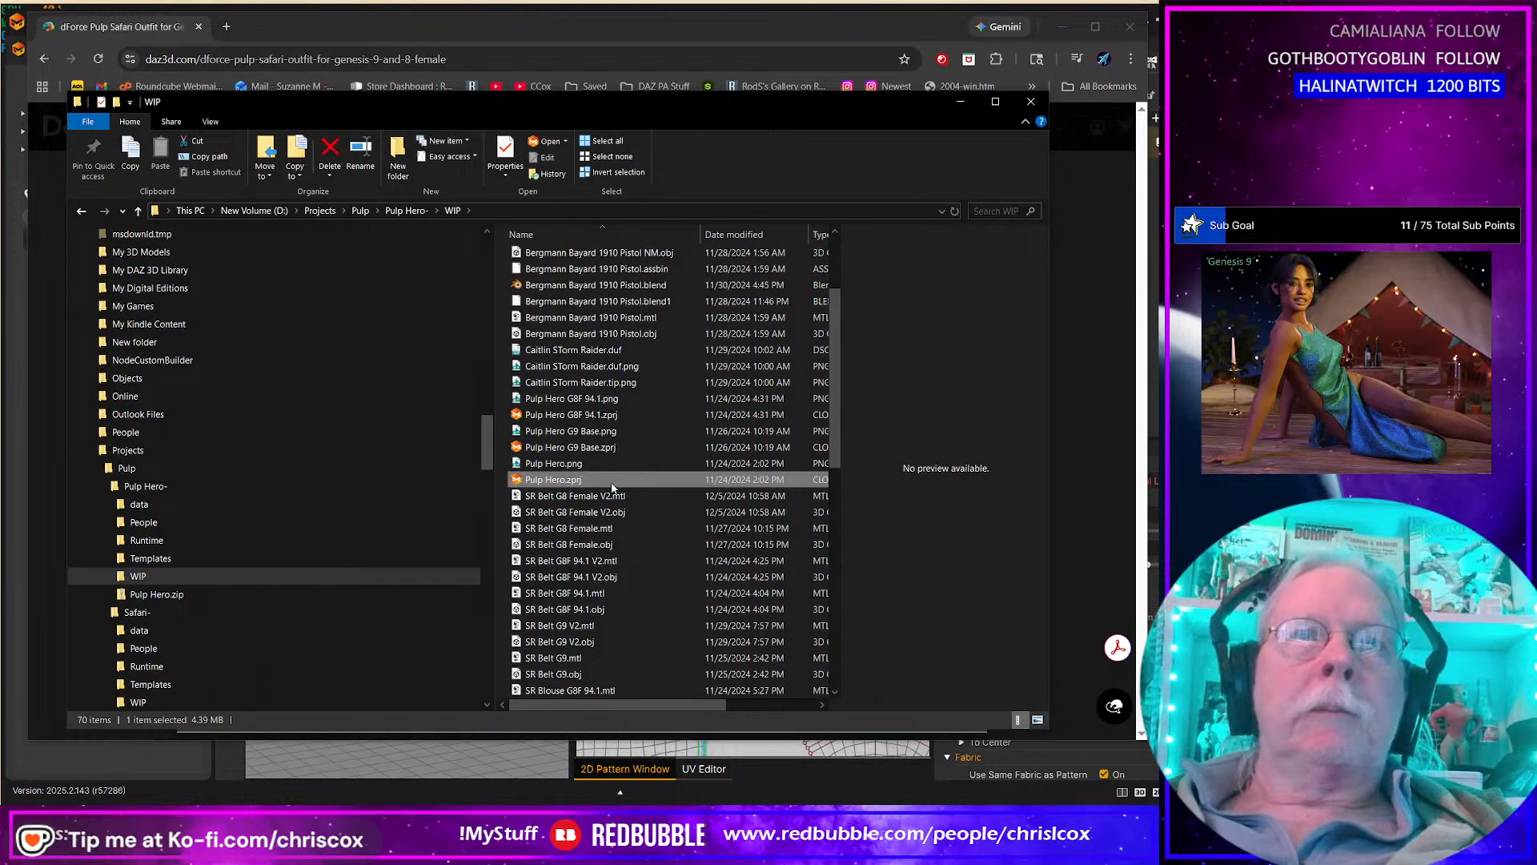
double_click(612, 488)
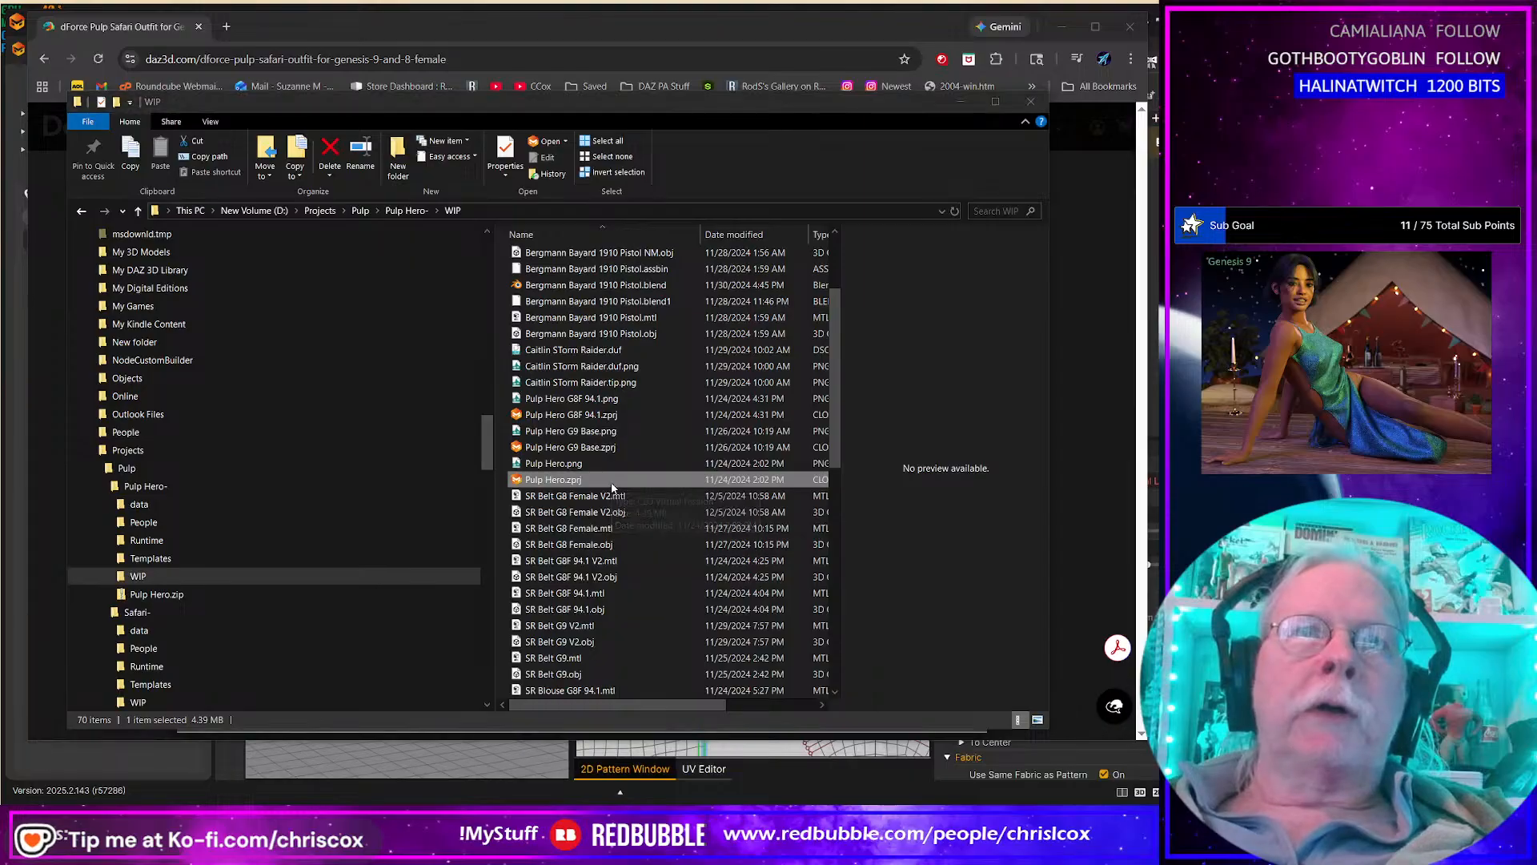
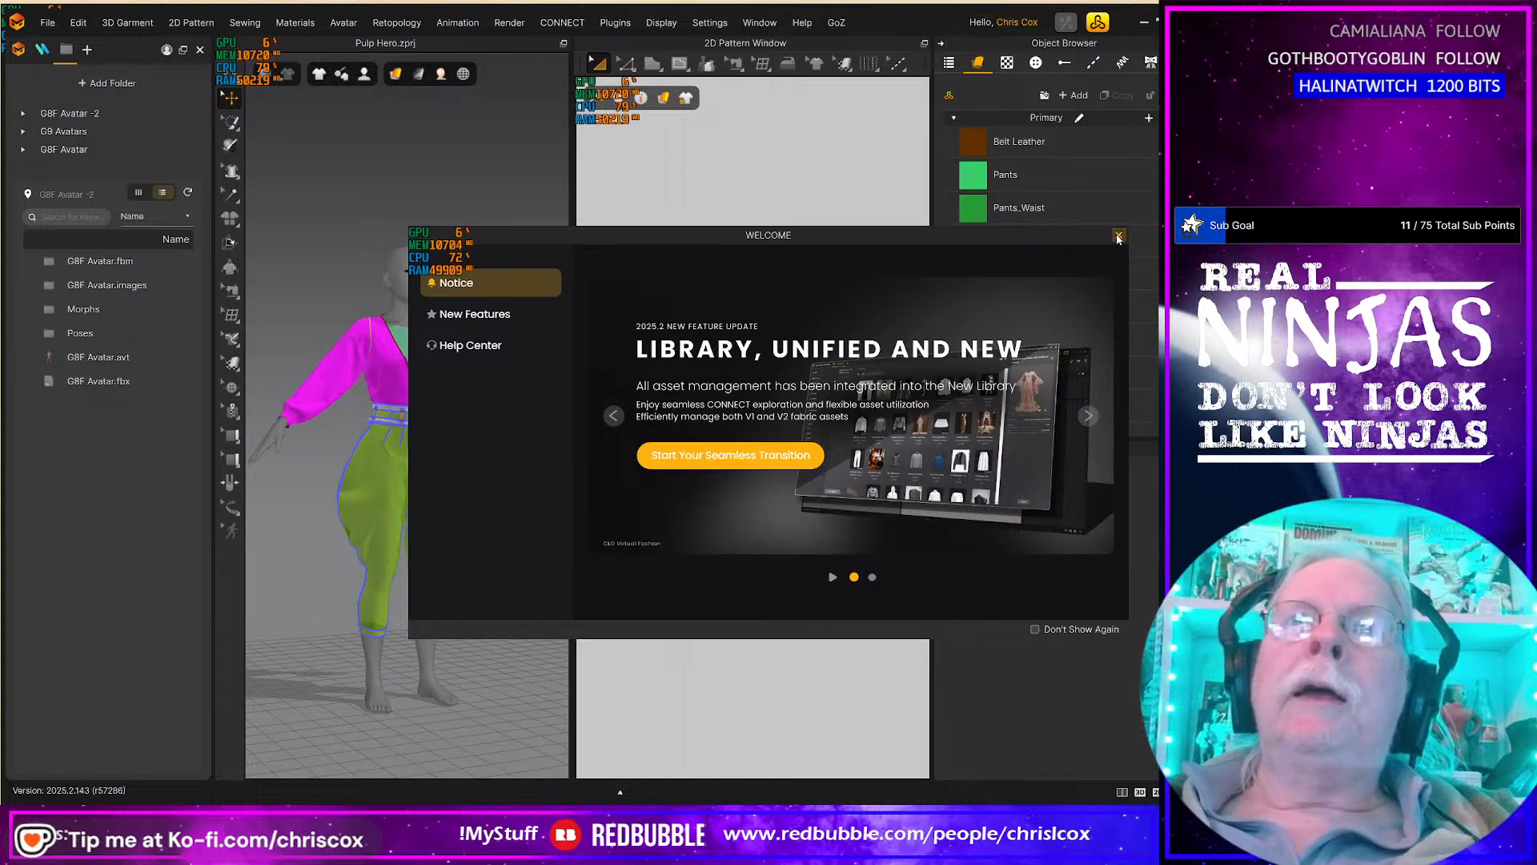
Step: Dismiss Marvelous Designer's welcome announcement and return to File Explorer showing Pulp Hero's WIP folder
left_click(1118, 237)
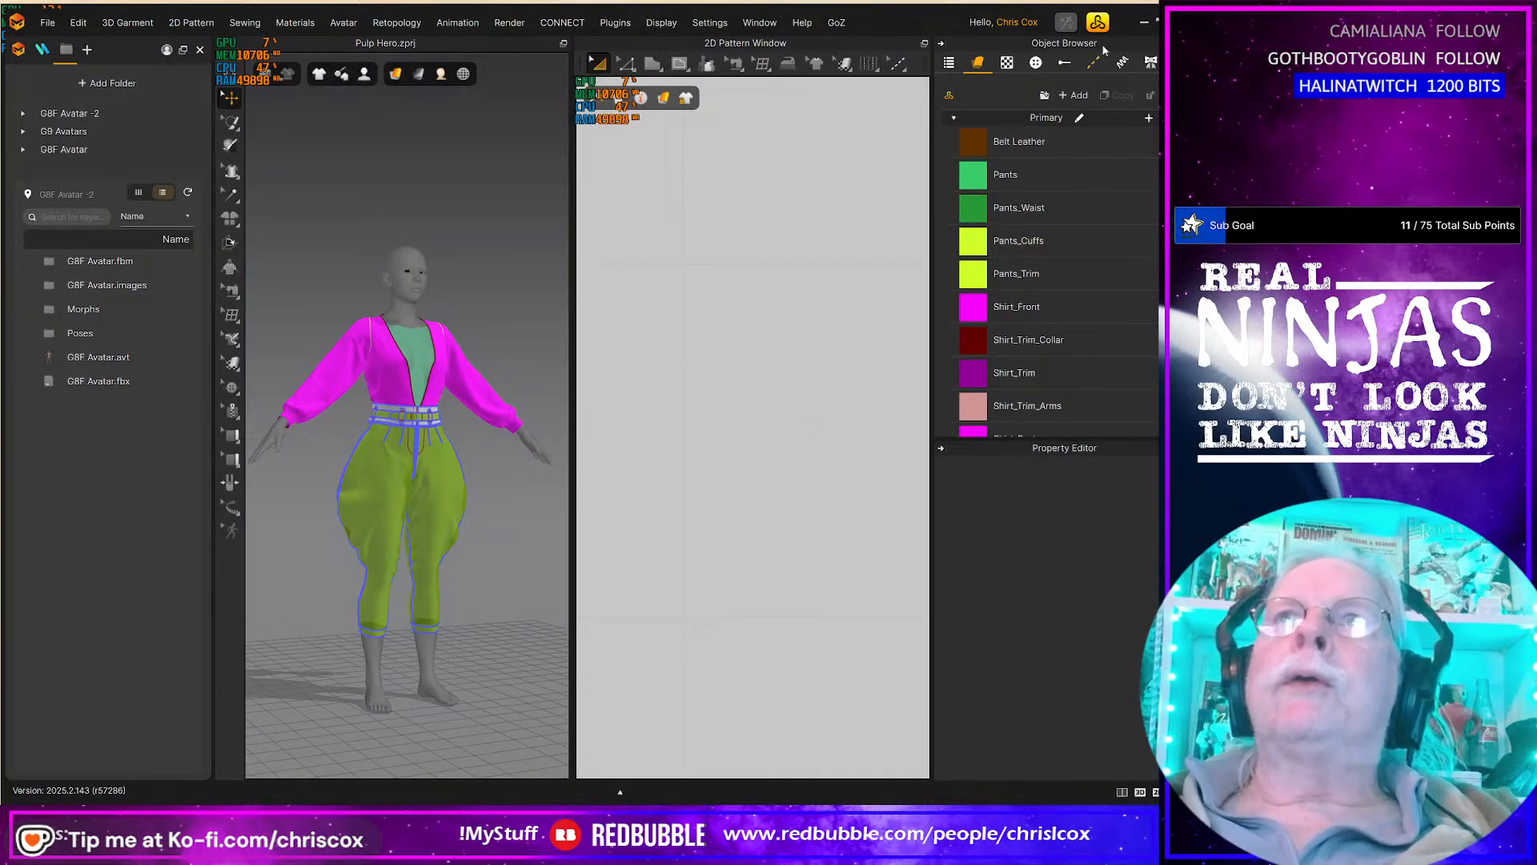
key("alt+Tab")
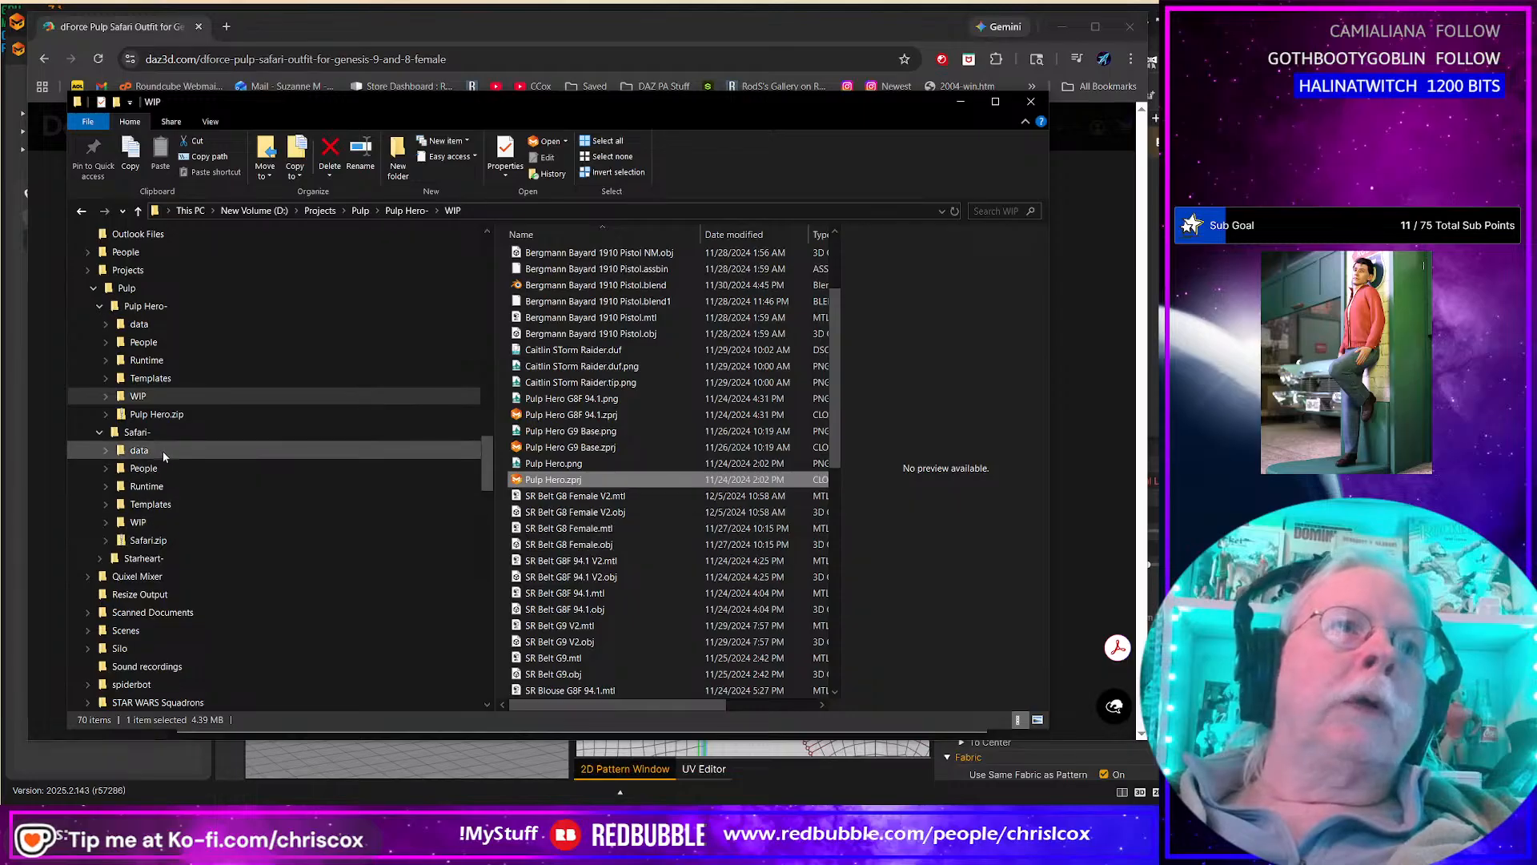
Step: Open Safari Boots.zprj from the Safari- WIP folder
left_click(138, 522)
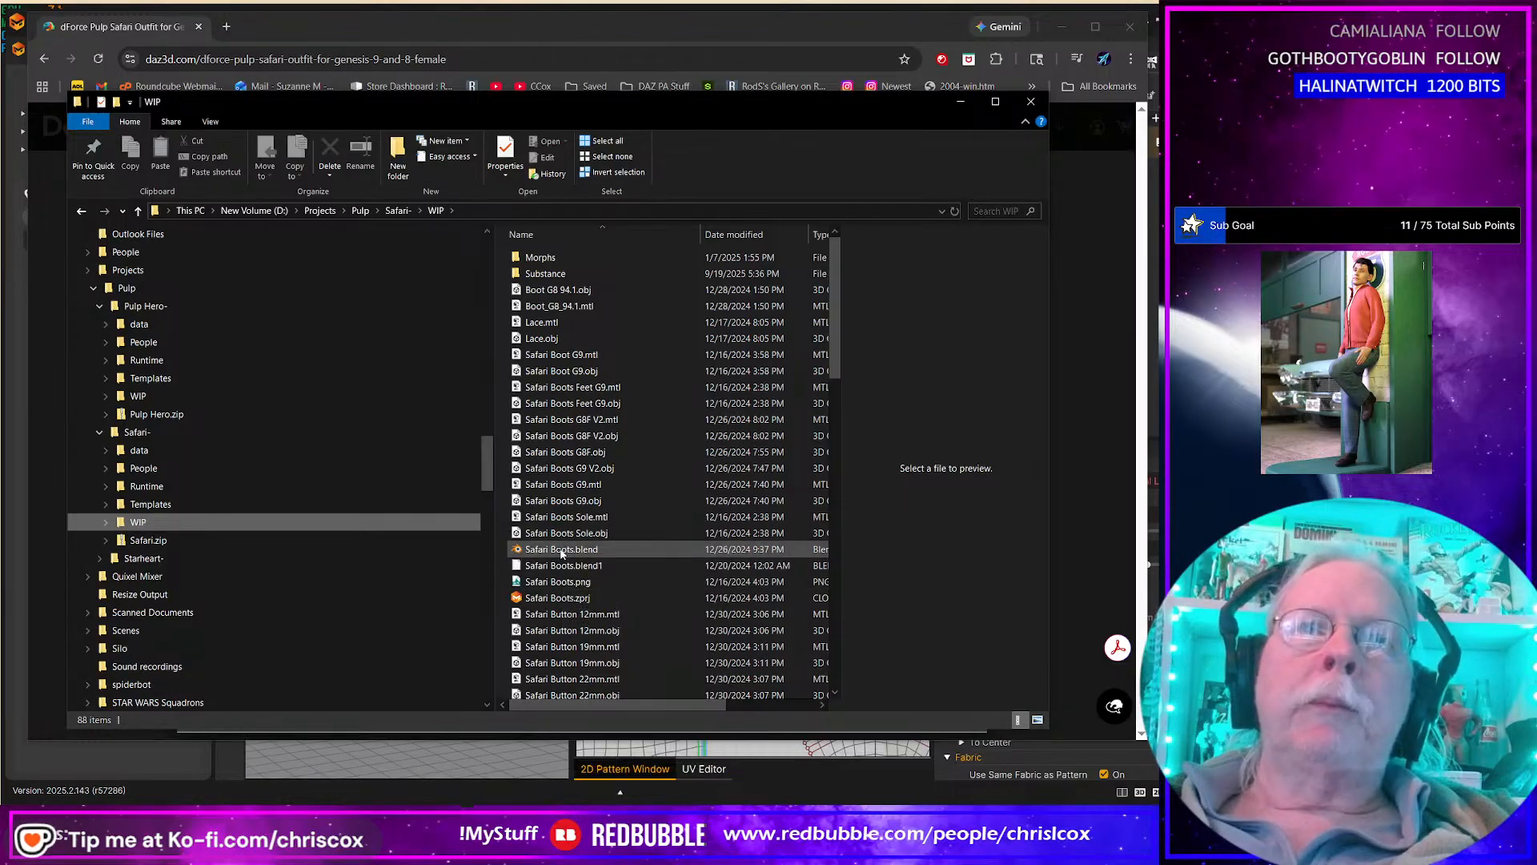
left_click(581, 600)
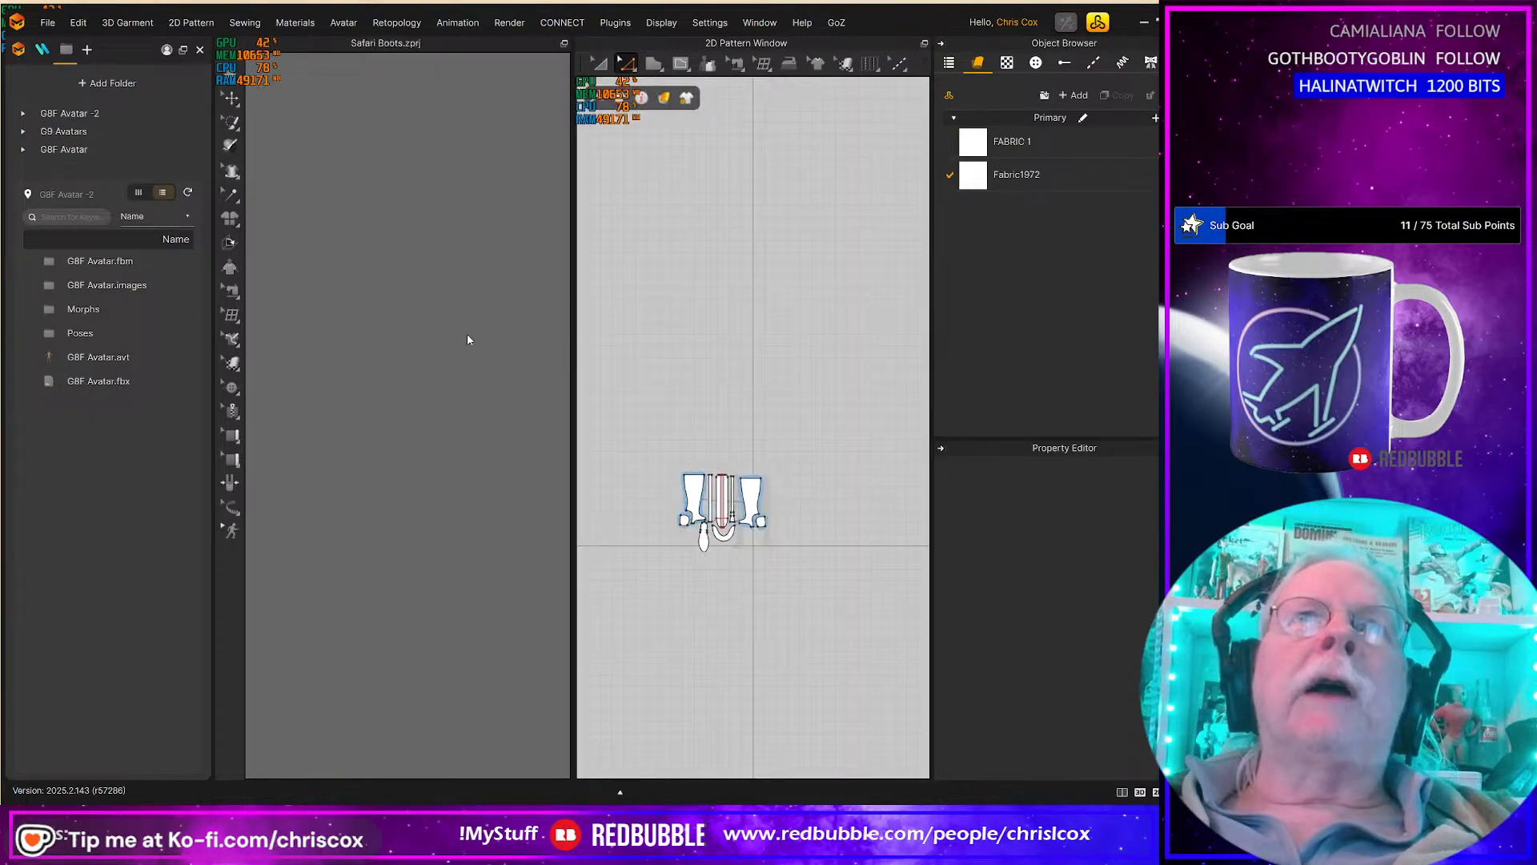
left_click(364, 416)
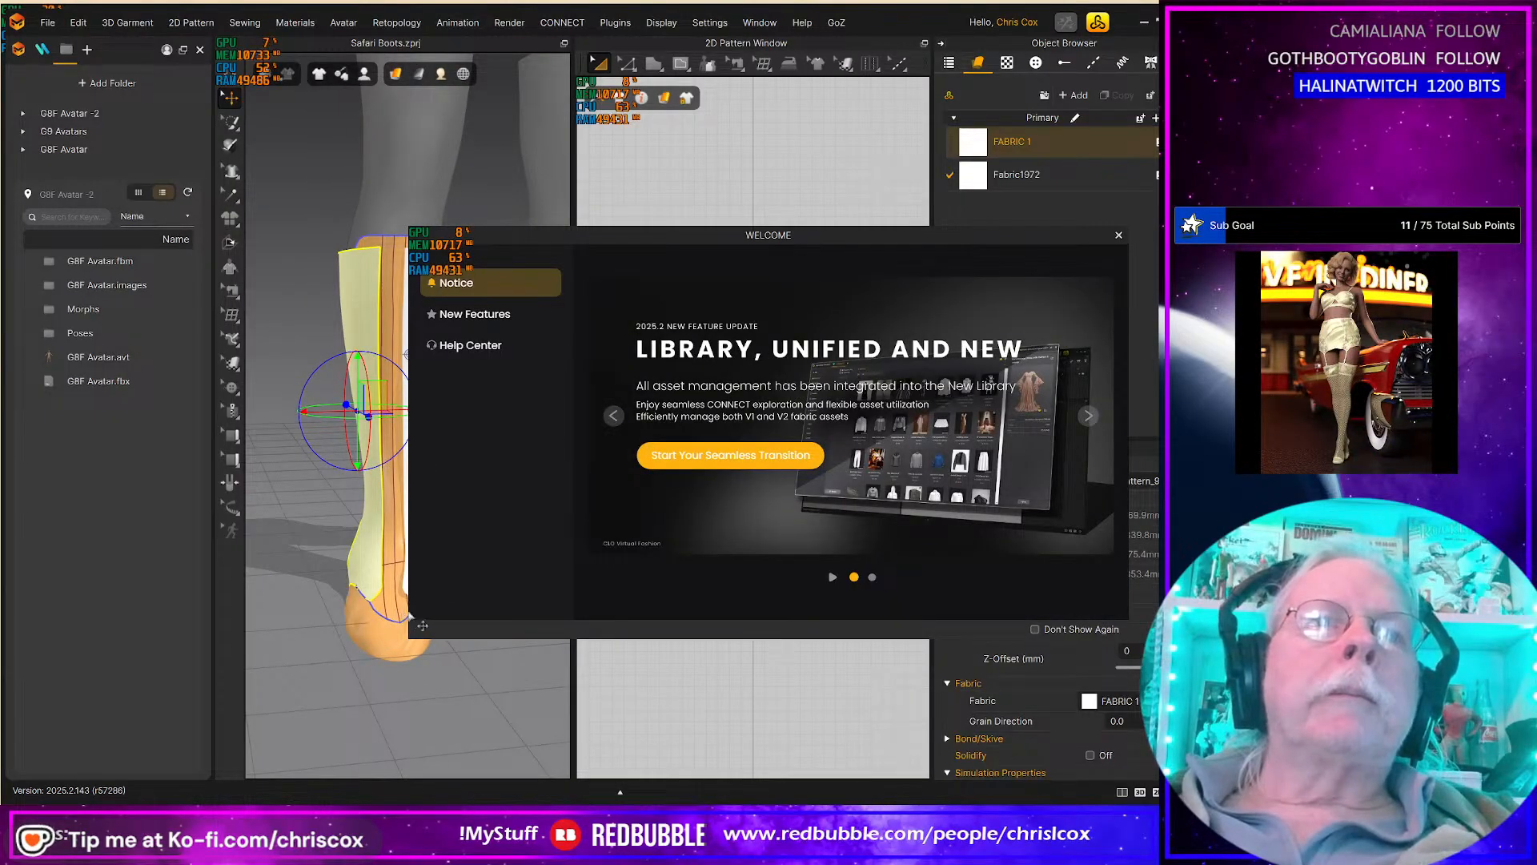
left_click(1118, 236)
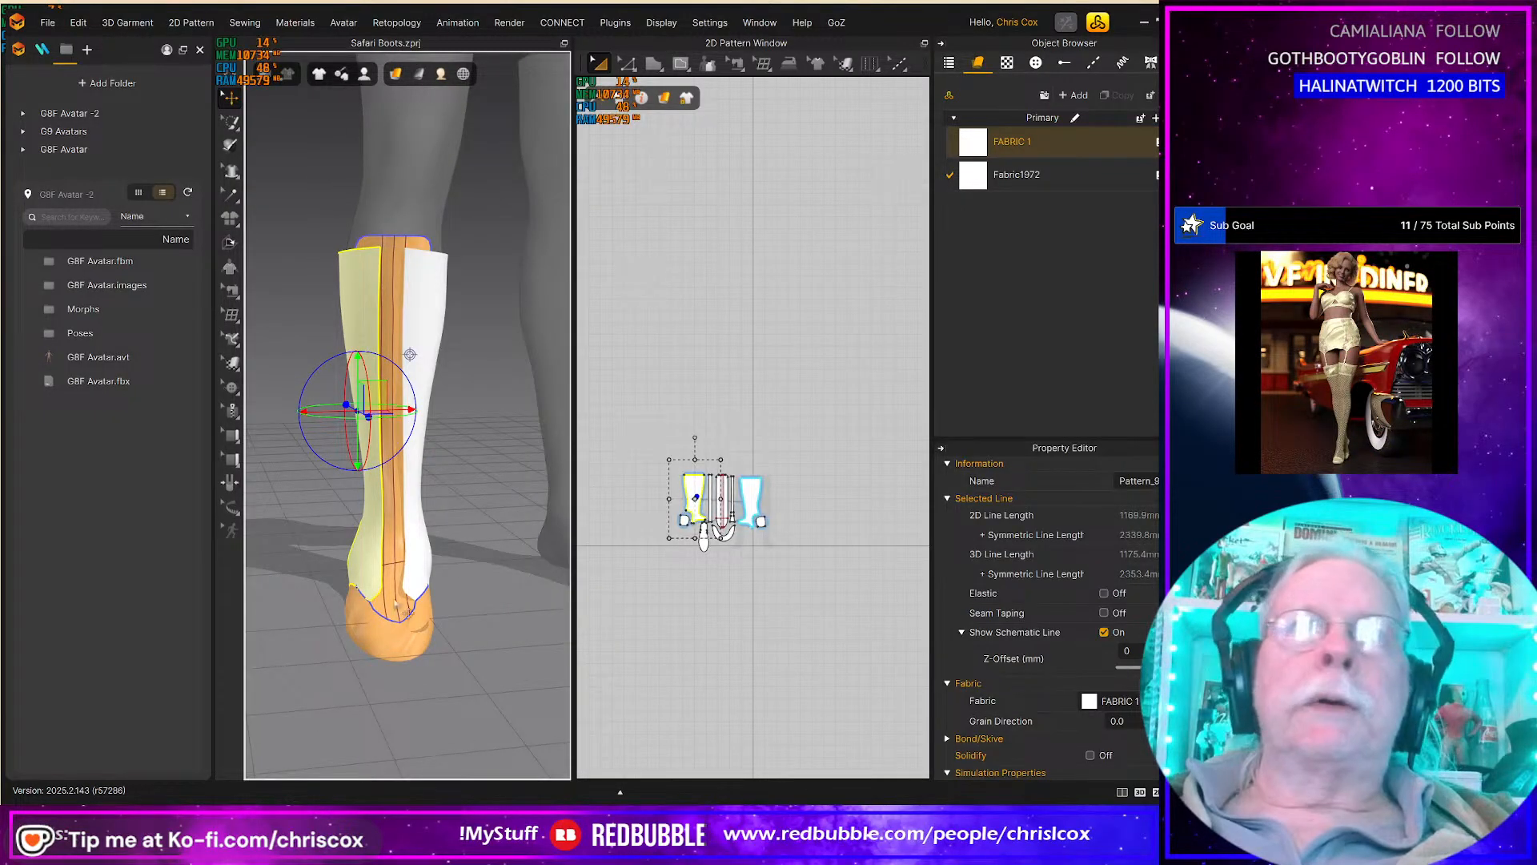
left_click(395, 588)
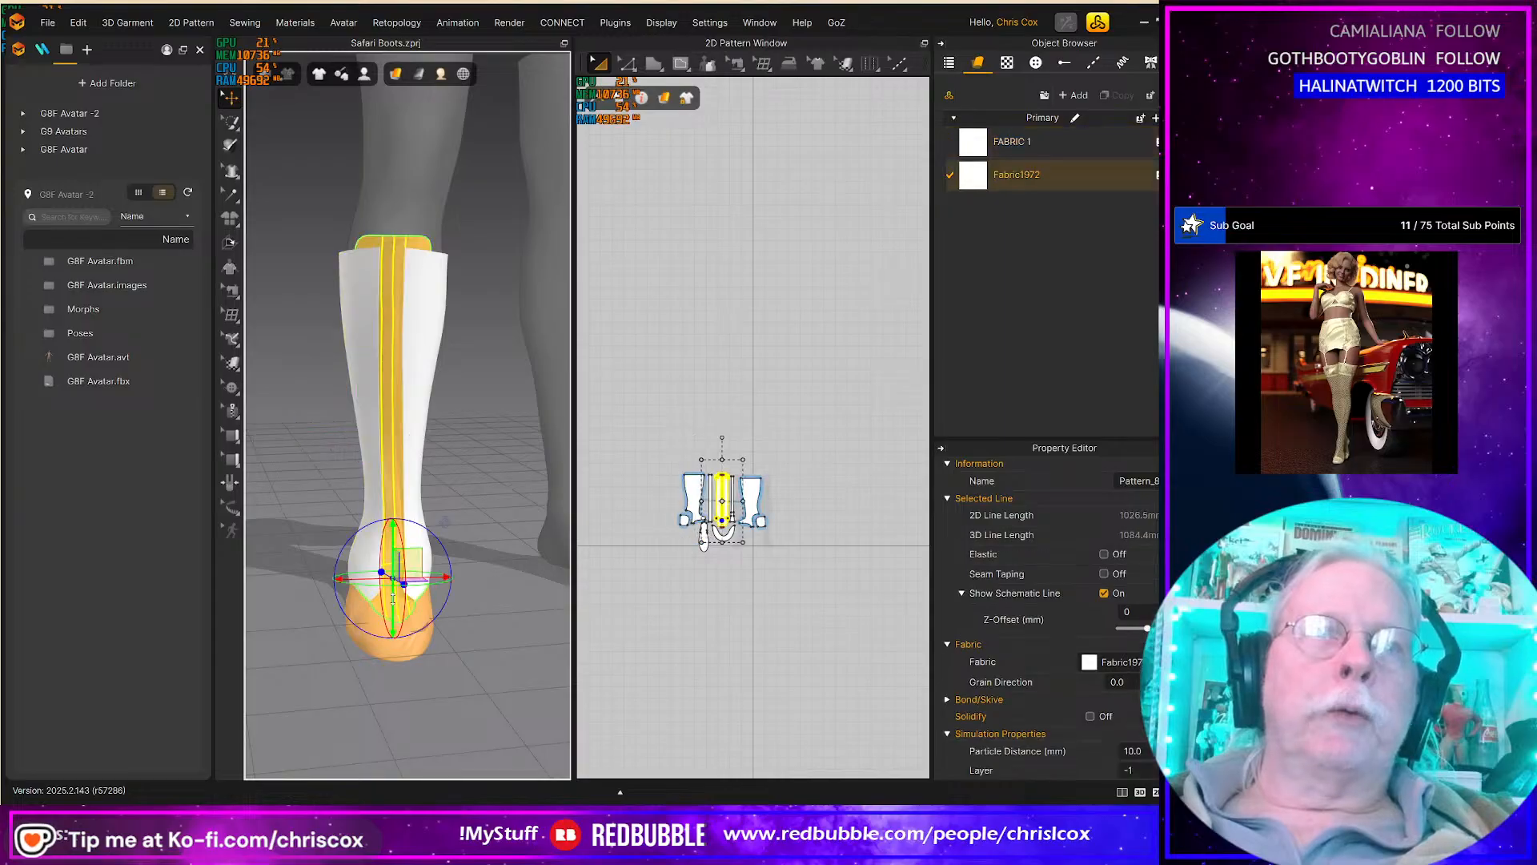
mouse_move(390, 601)
right_mouse_down()
mouse_move(473, 615)
mouse_move(420, 607)
right_mouse_up()
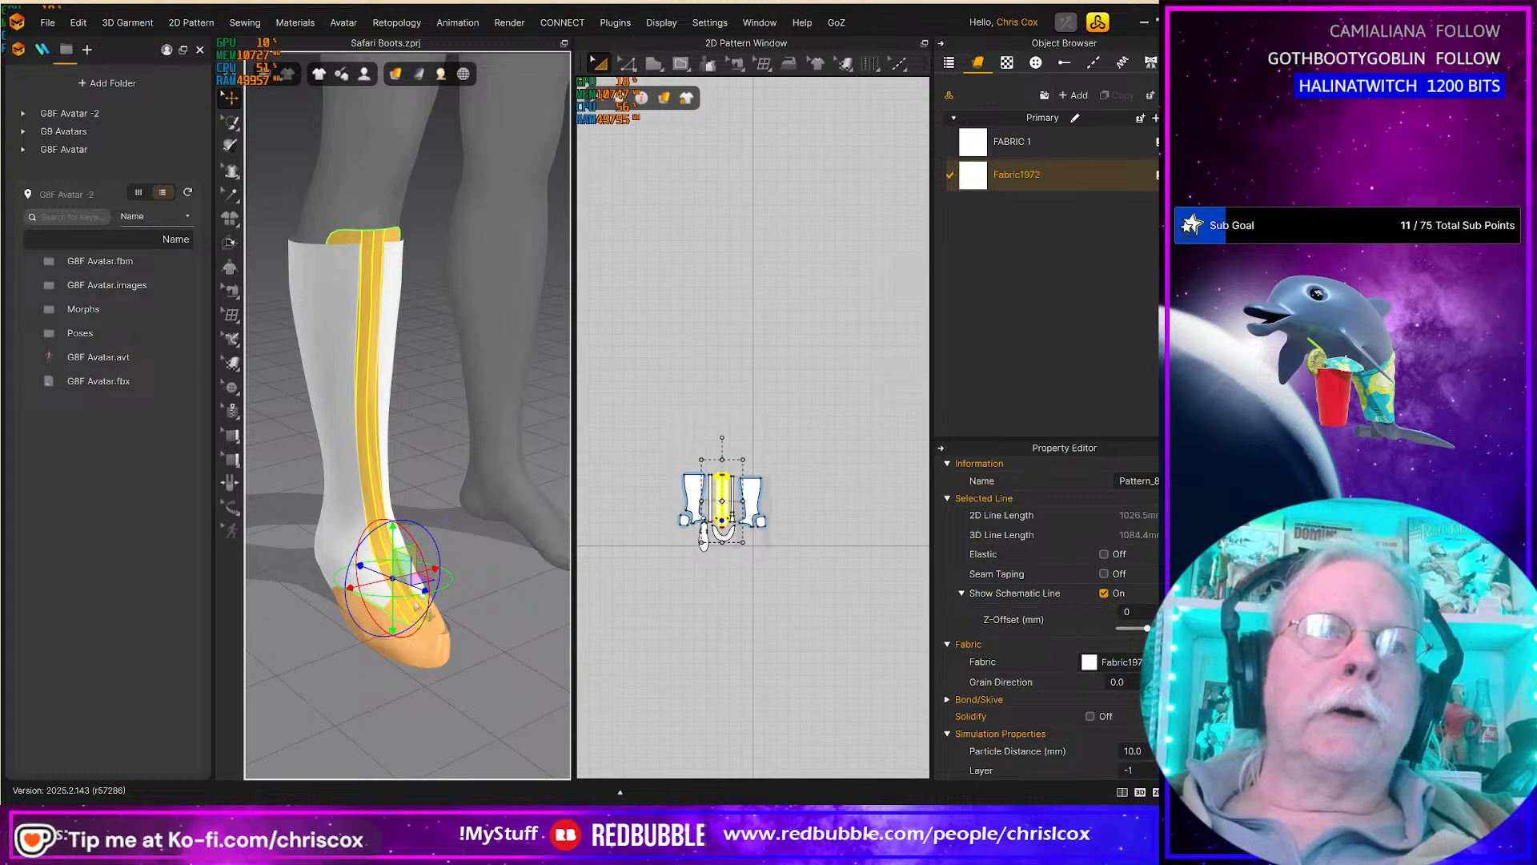
right_click_drag(382, 257, 507, 353)
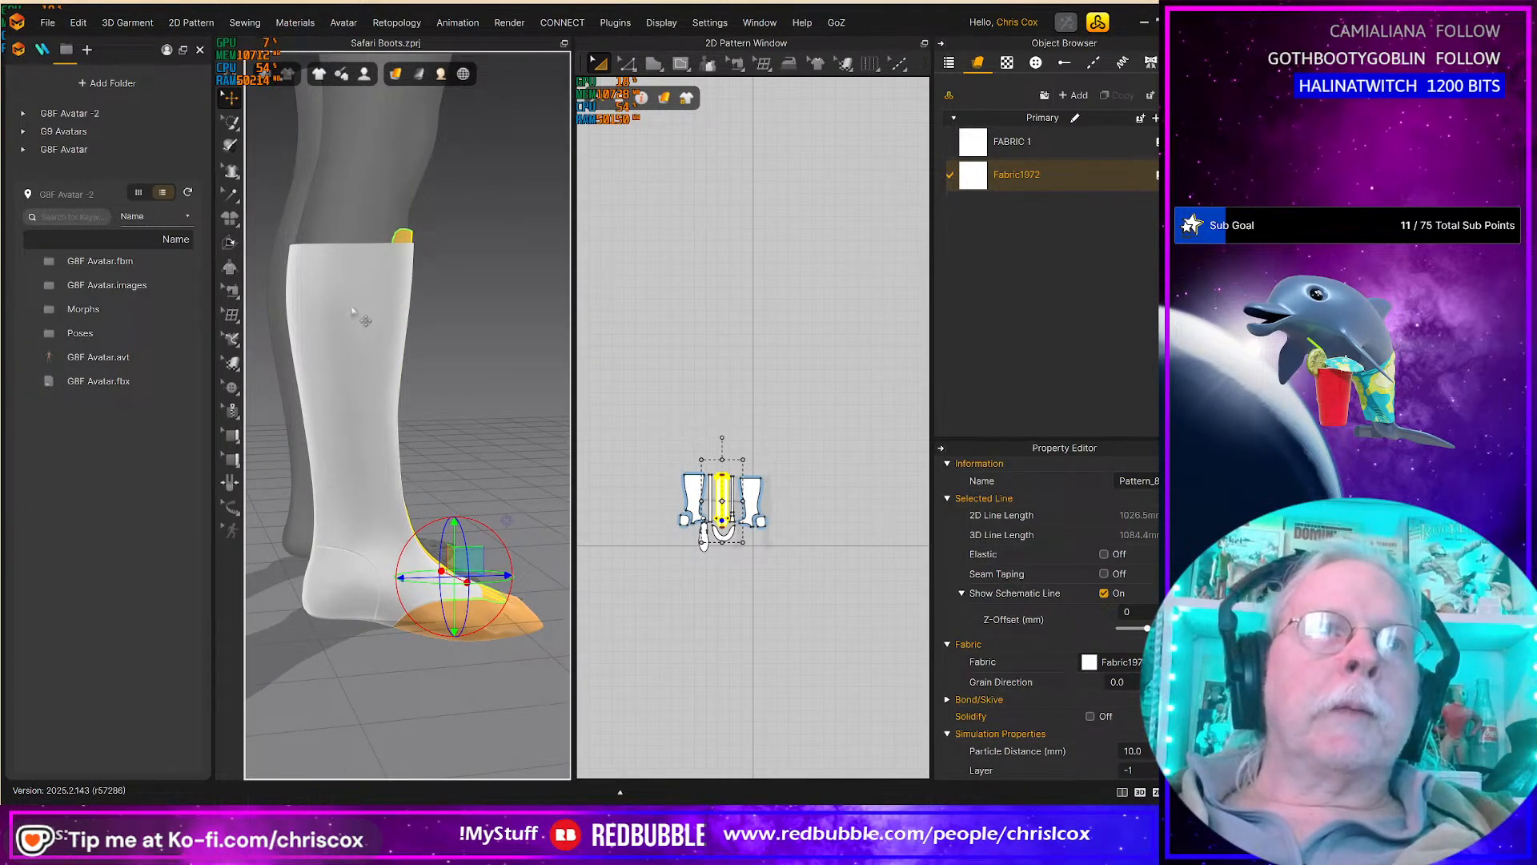
right_click_drag(369, 269, 323, 310)
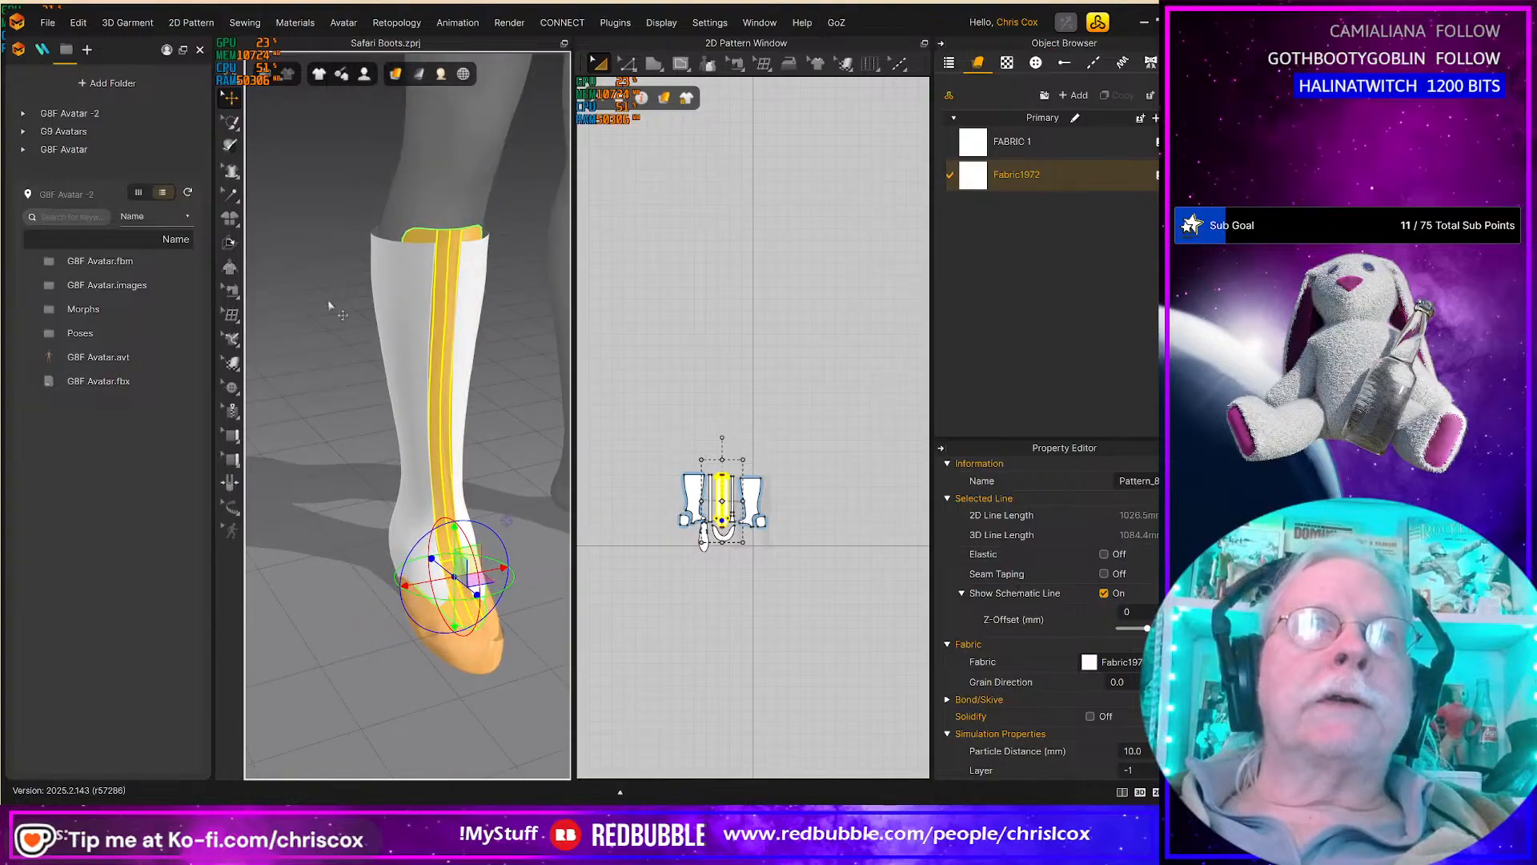
right_click_drag(416, 246, 397, 426)
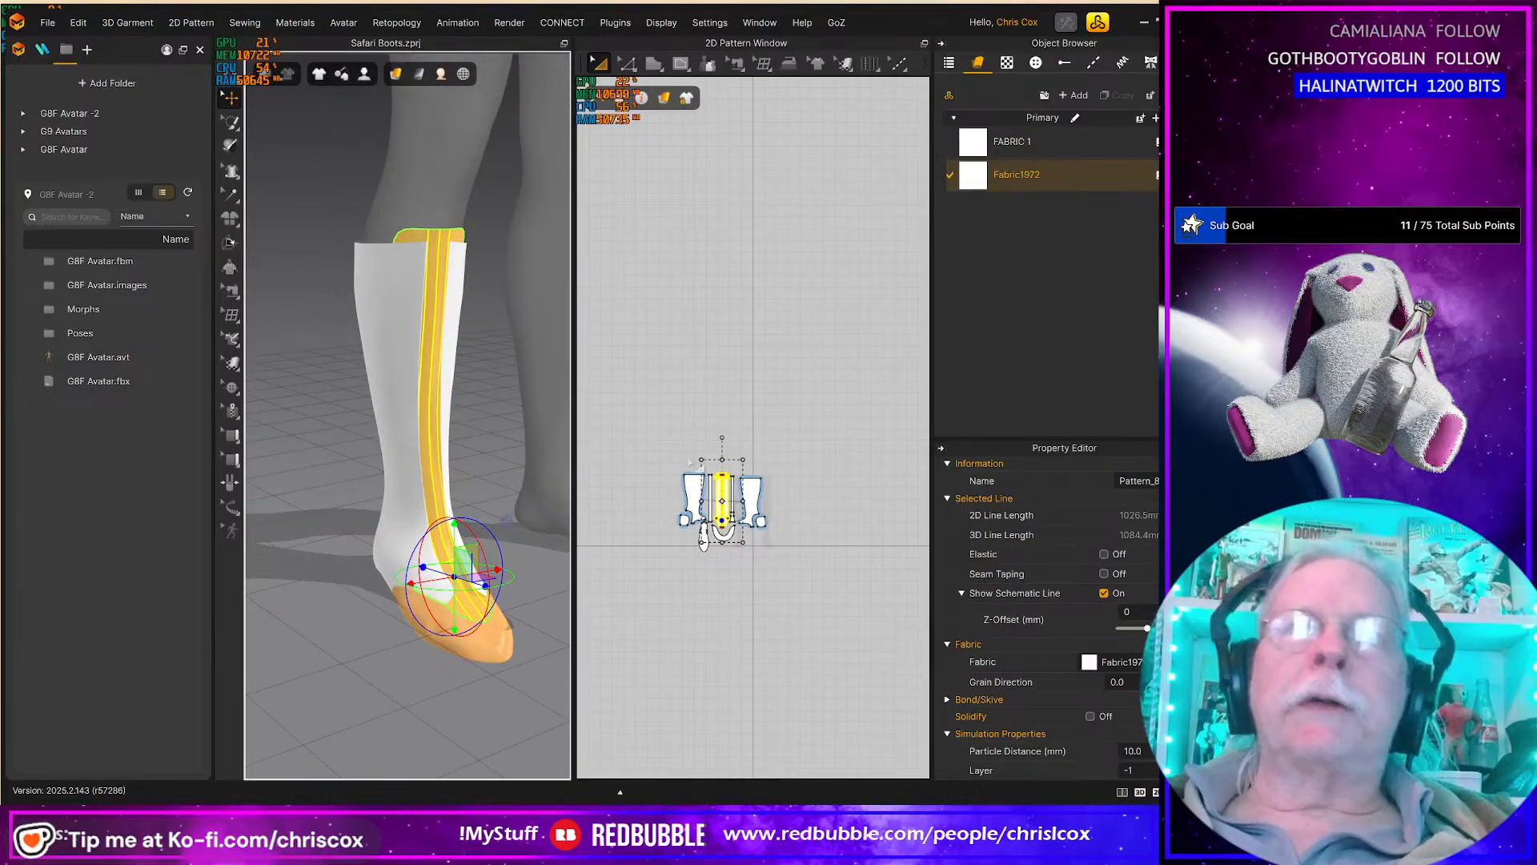
Step: Save the project as 'Wildfang Boots' in Projects\Fantasy\Wildfang\WIP
left_click(47, 22)
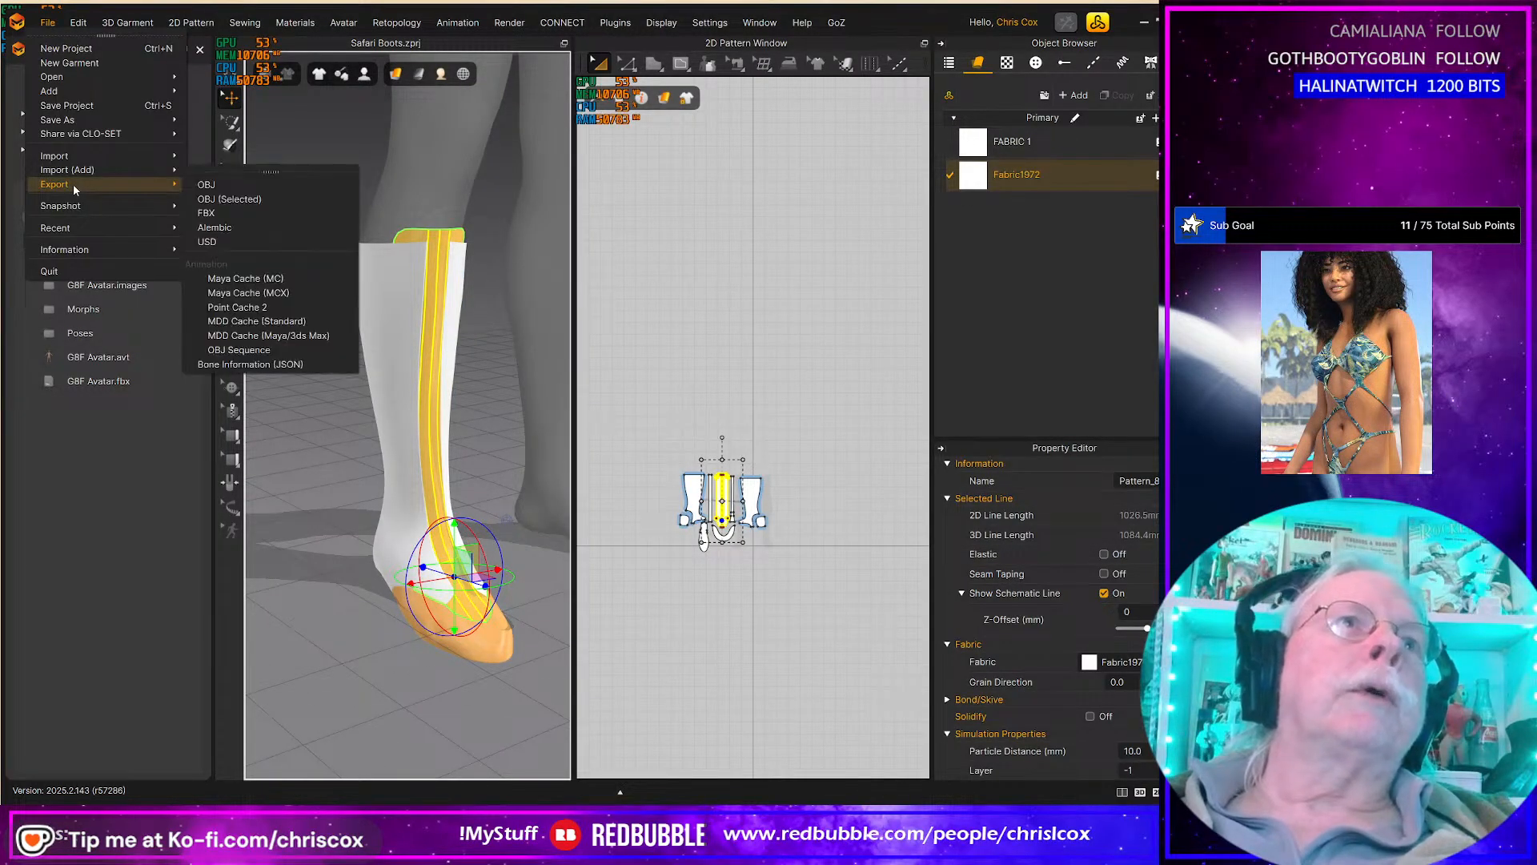
mouse_move(78, 118)
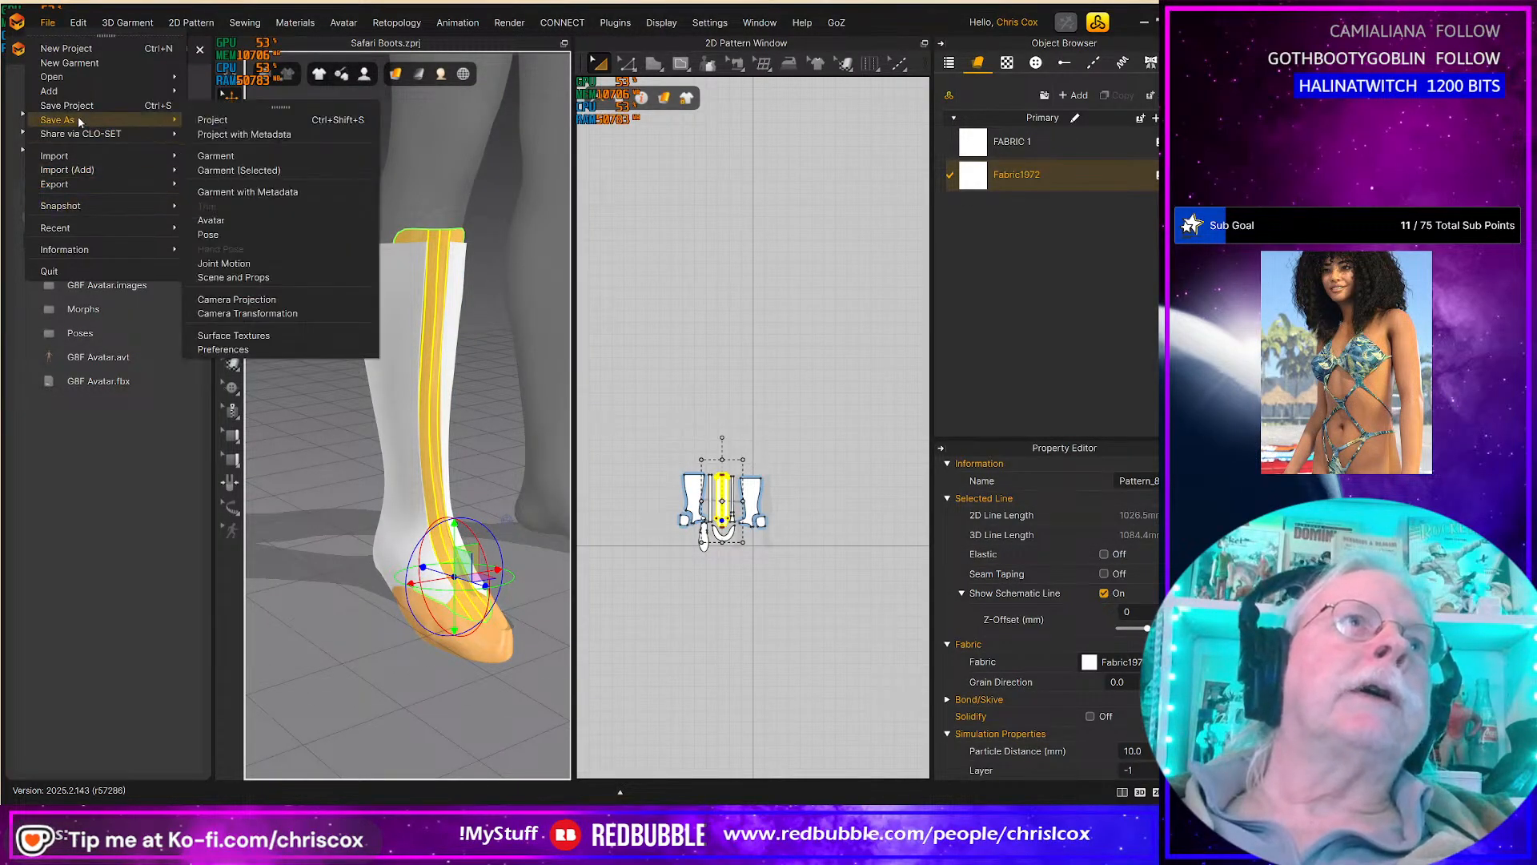
left_click(228, 120)
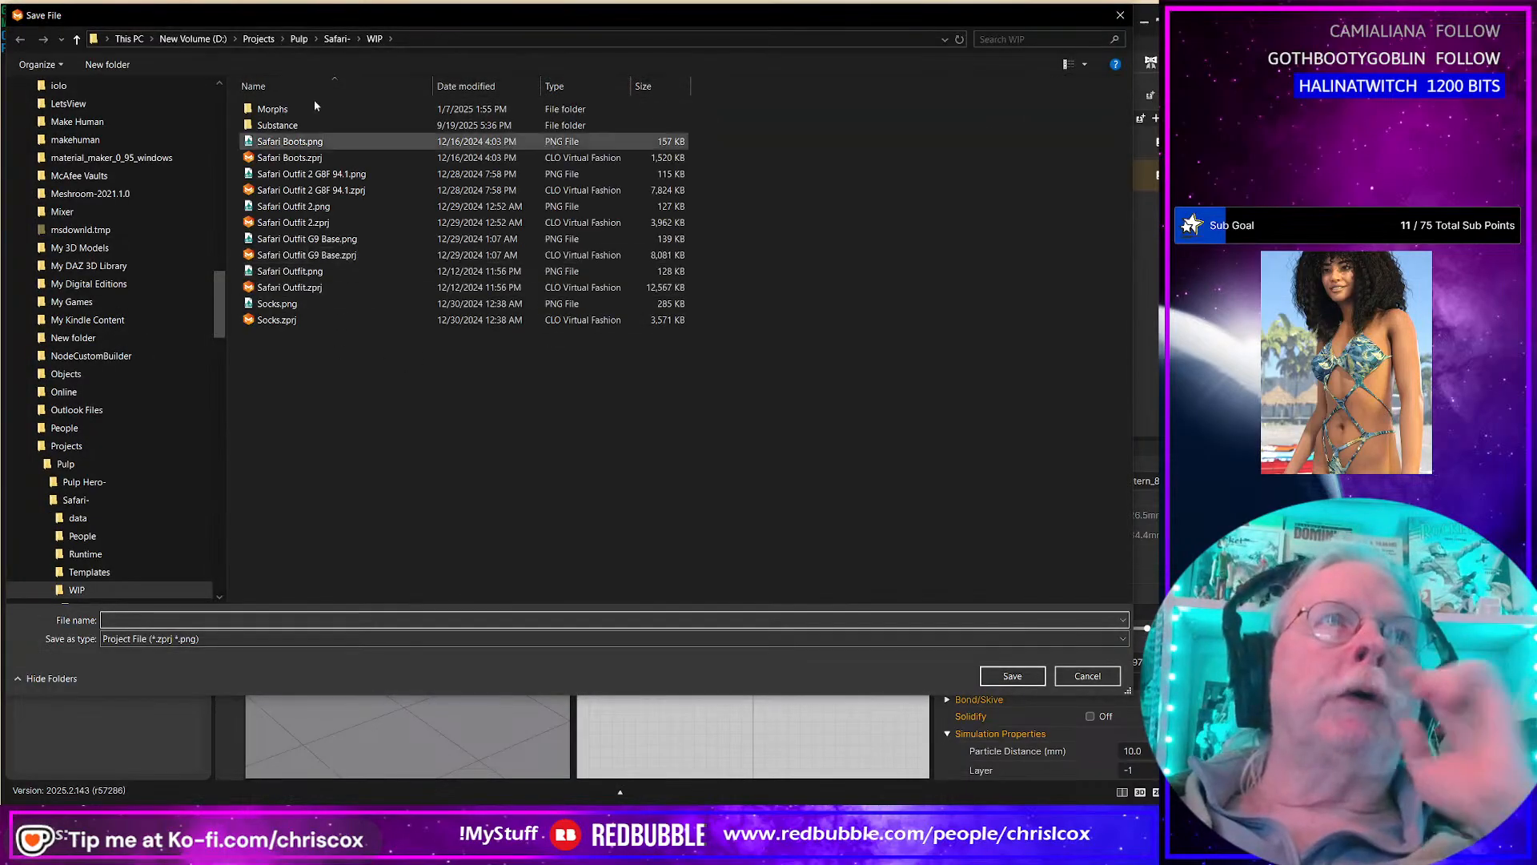
left_click(259, 38)
scroll(390, 355, "down", 20)
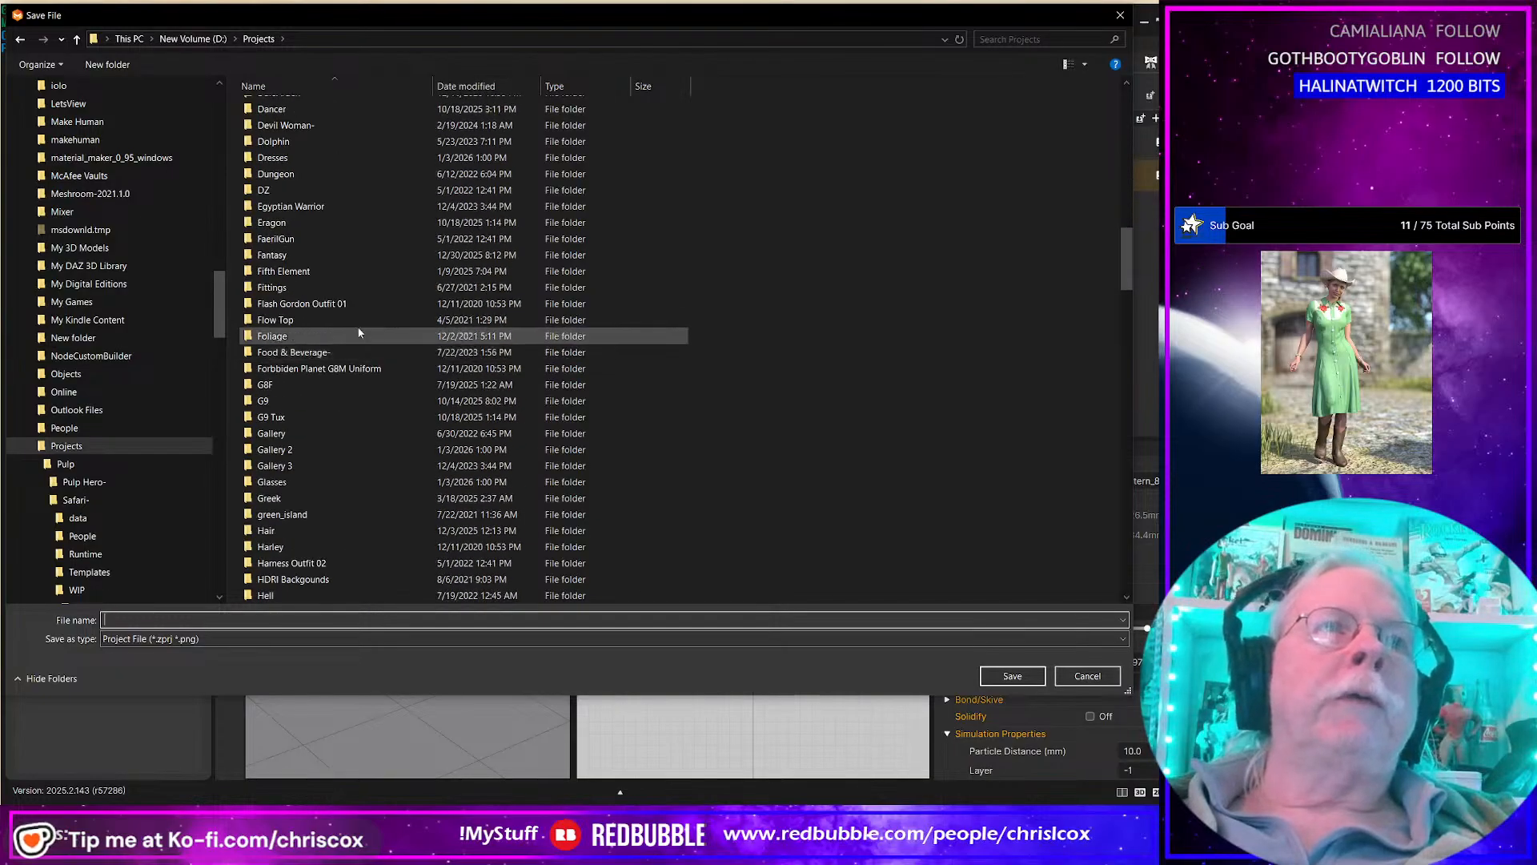
double_click(284, 254)
double_click(284, 126)
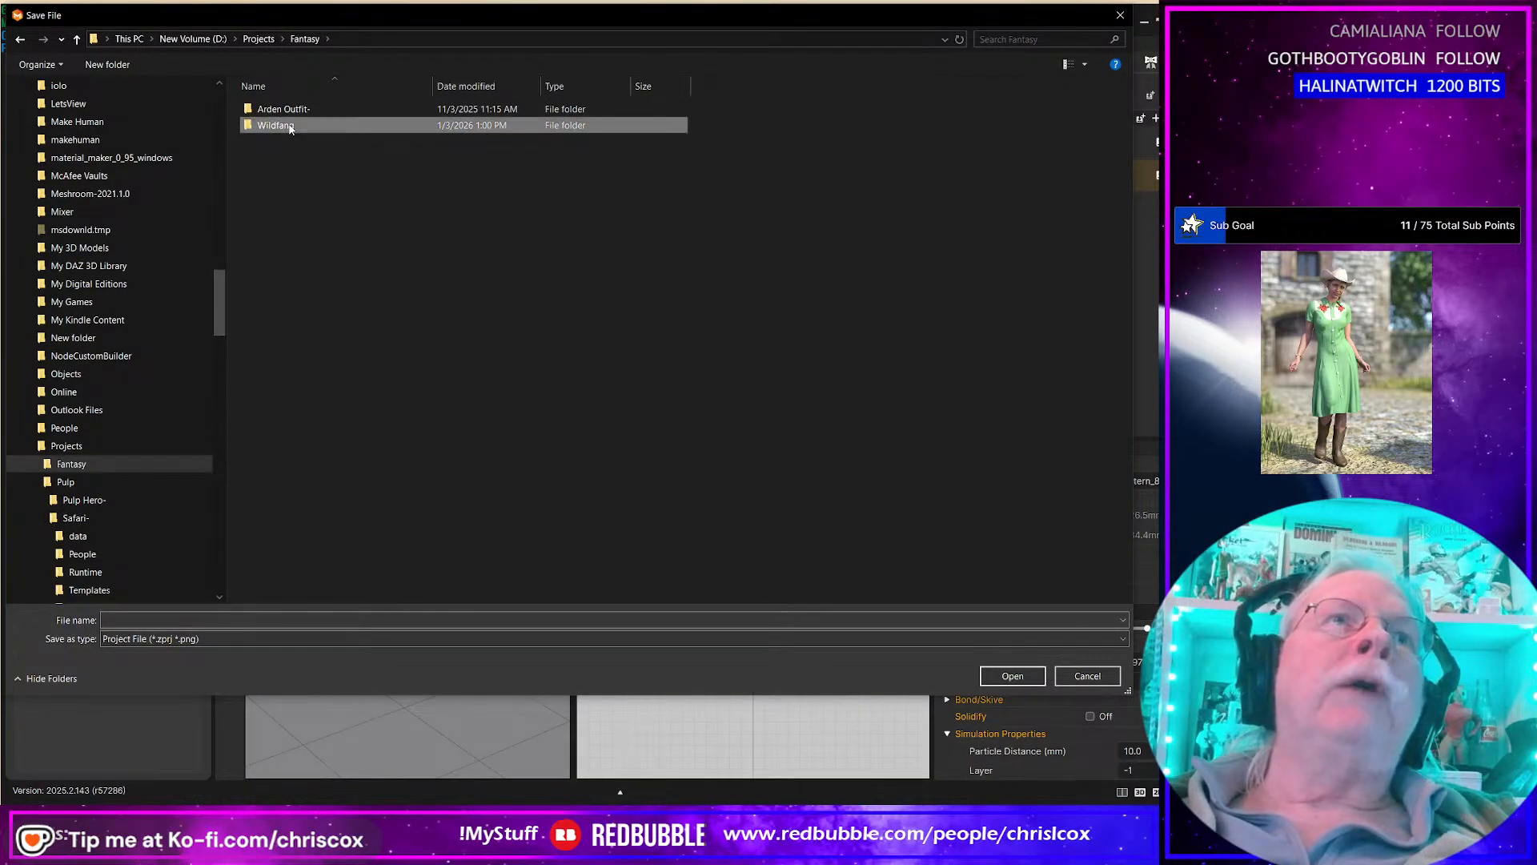
double_click(265, 174)
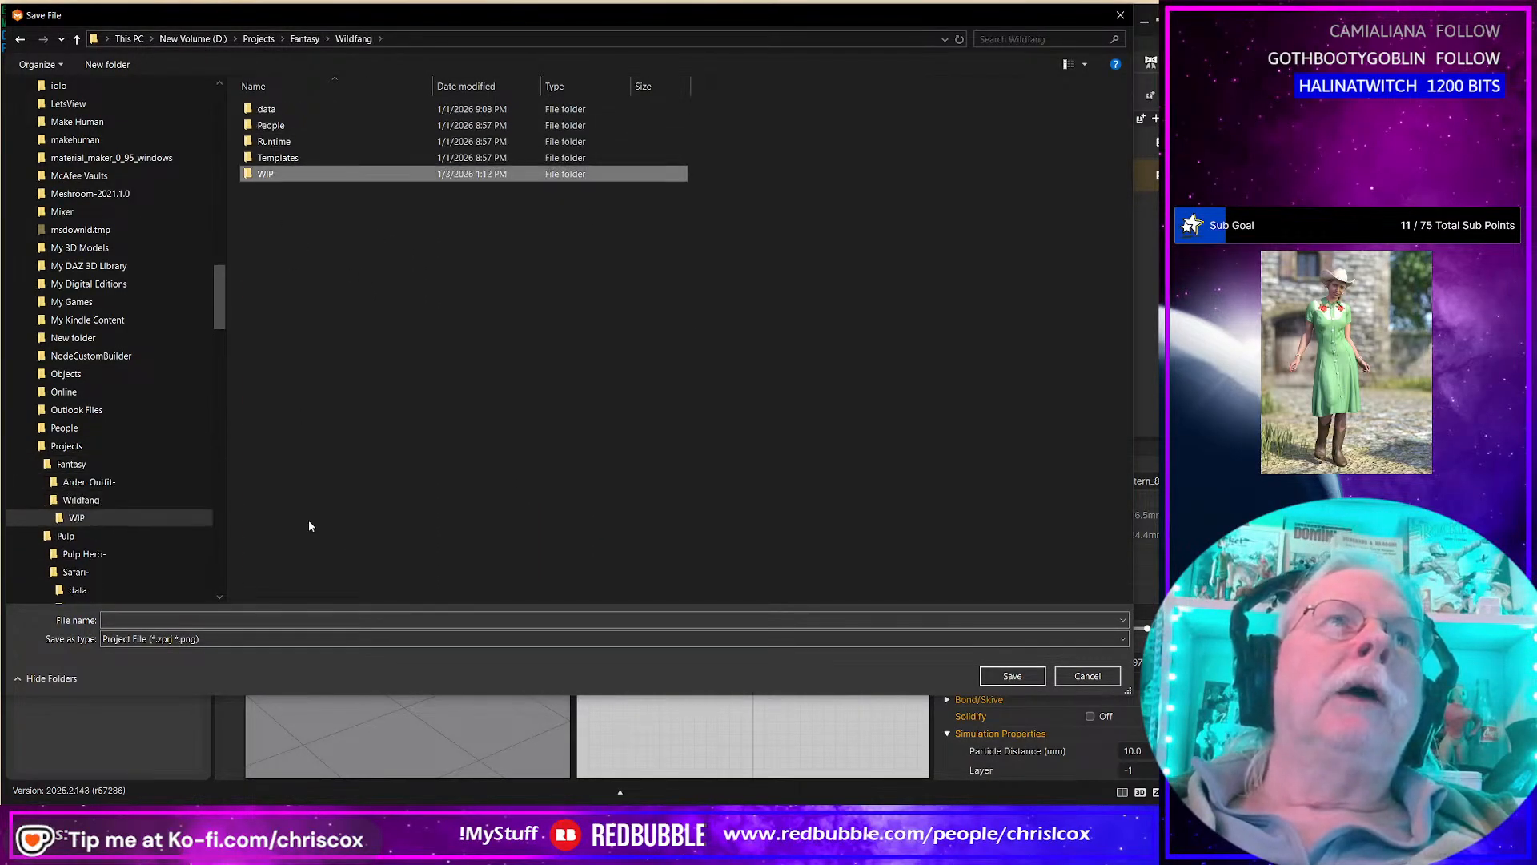
left_click(227, 621)
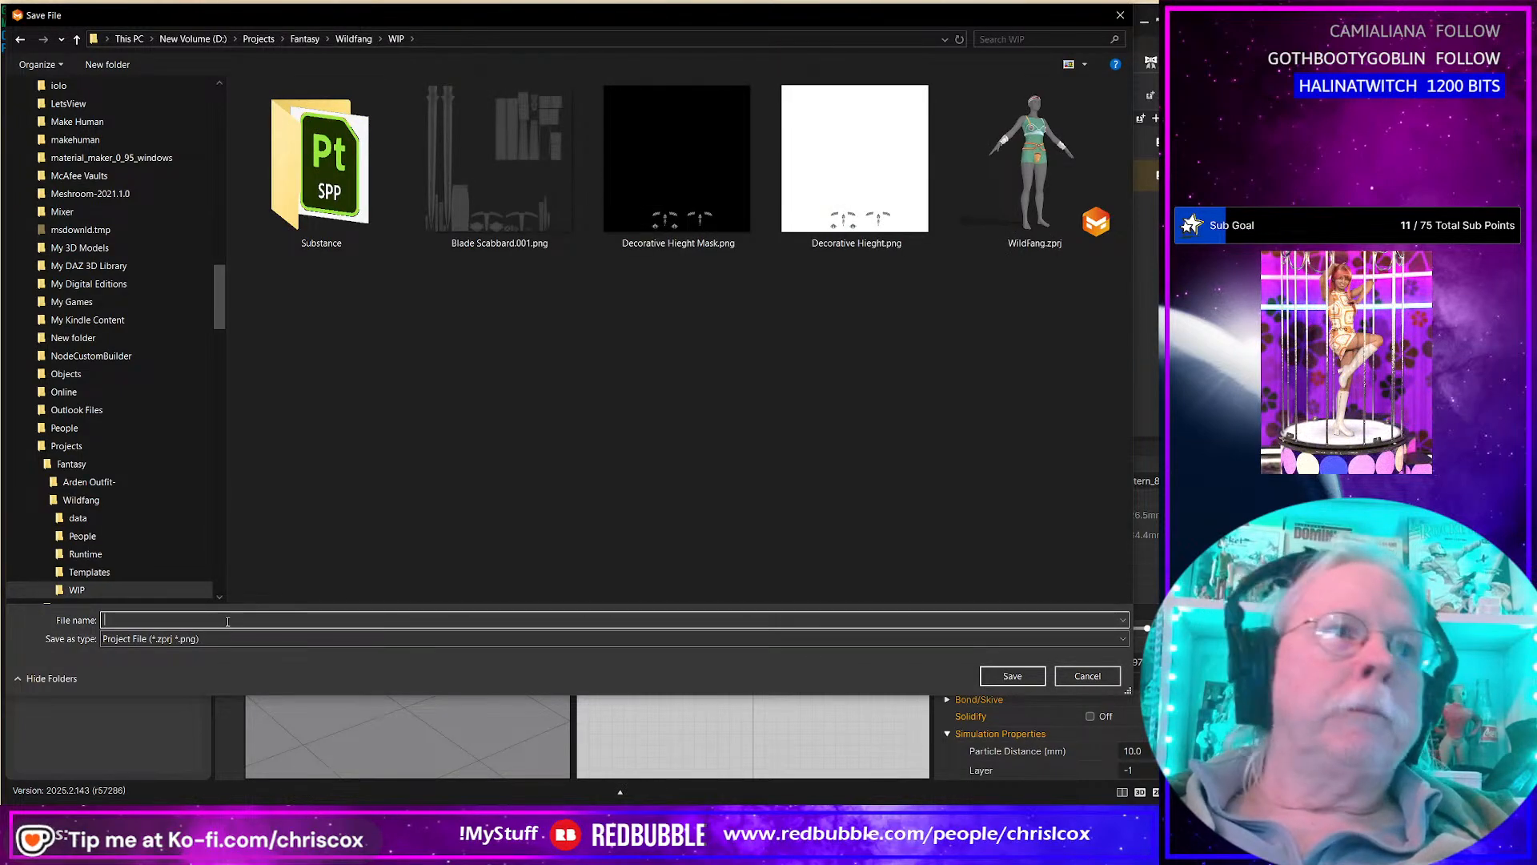
type("Wildf")
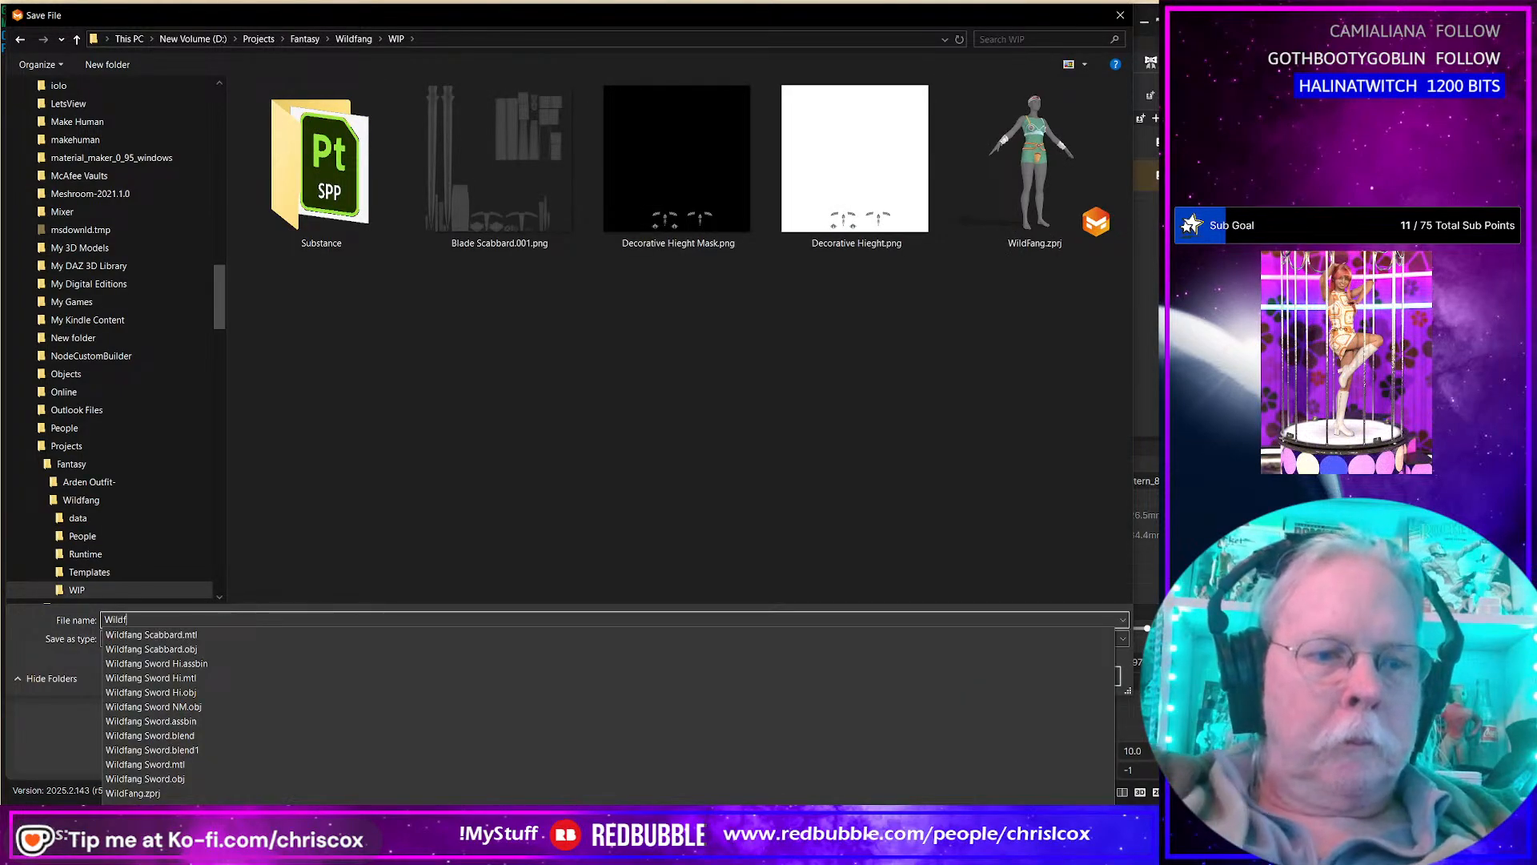
type("ang B")
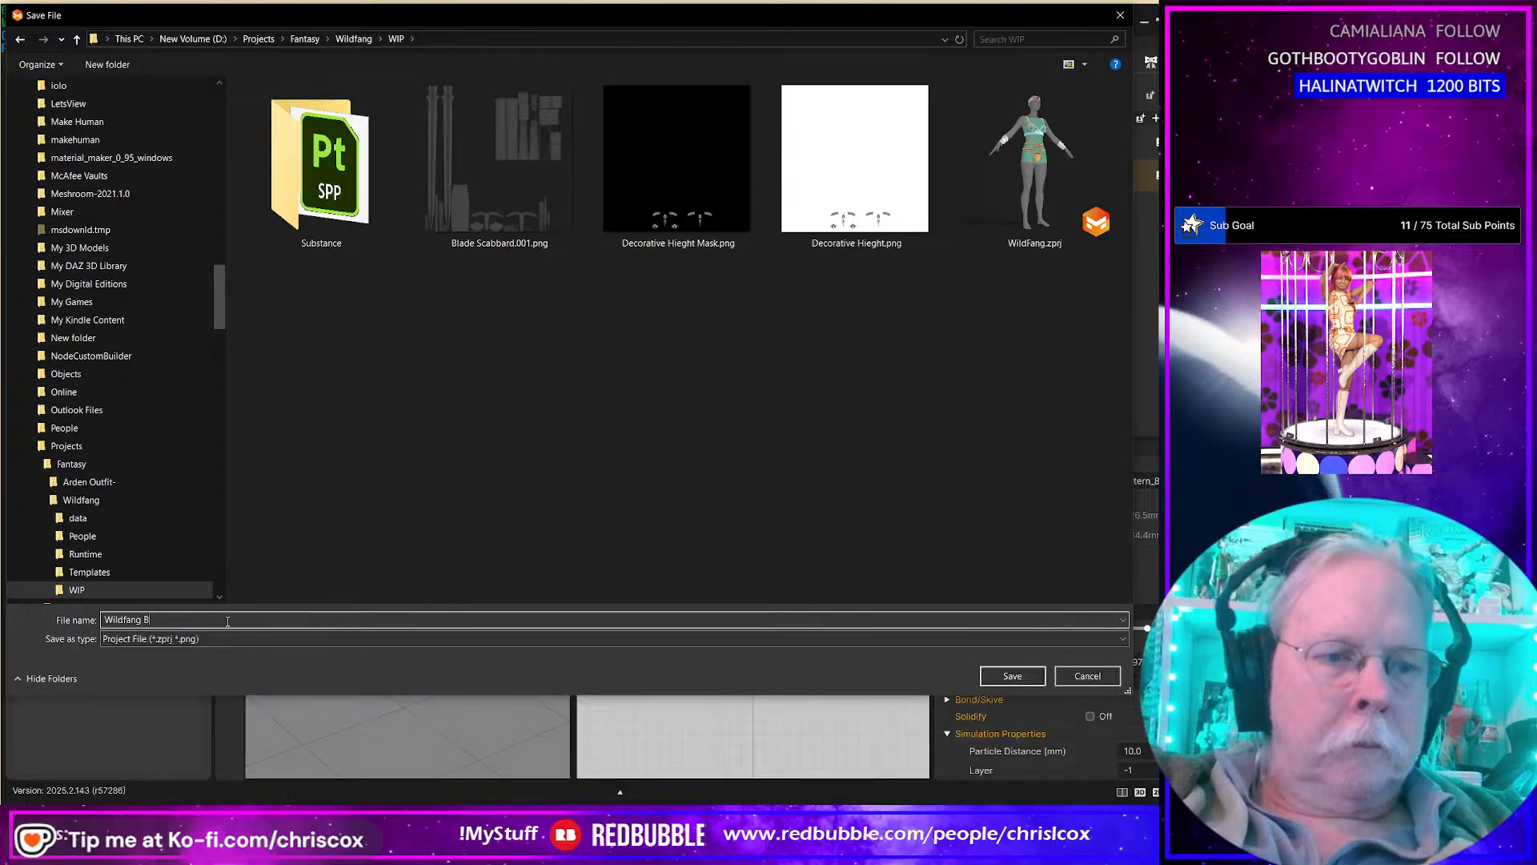
type("oots")
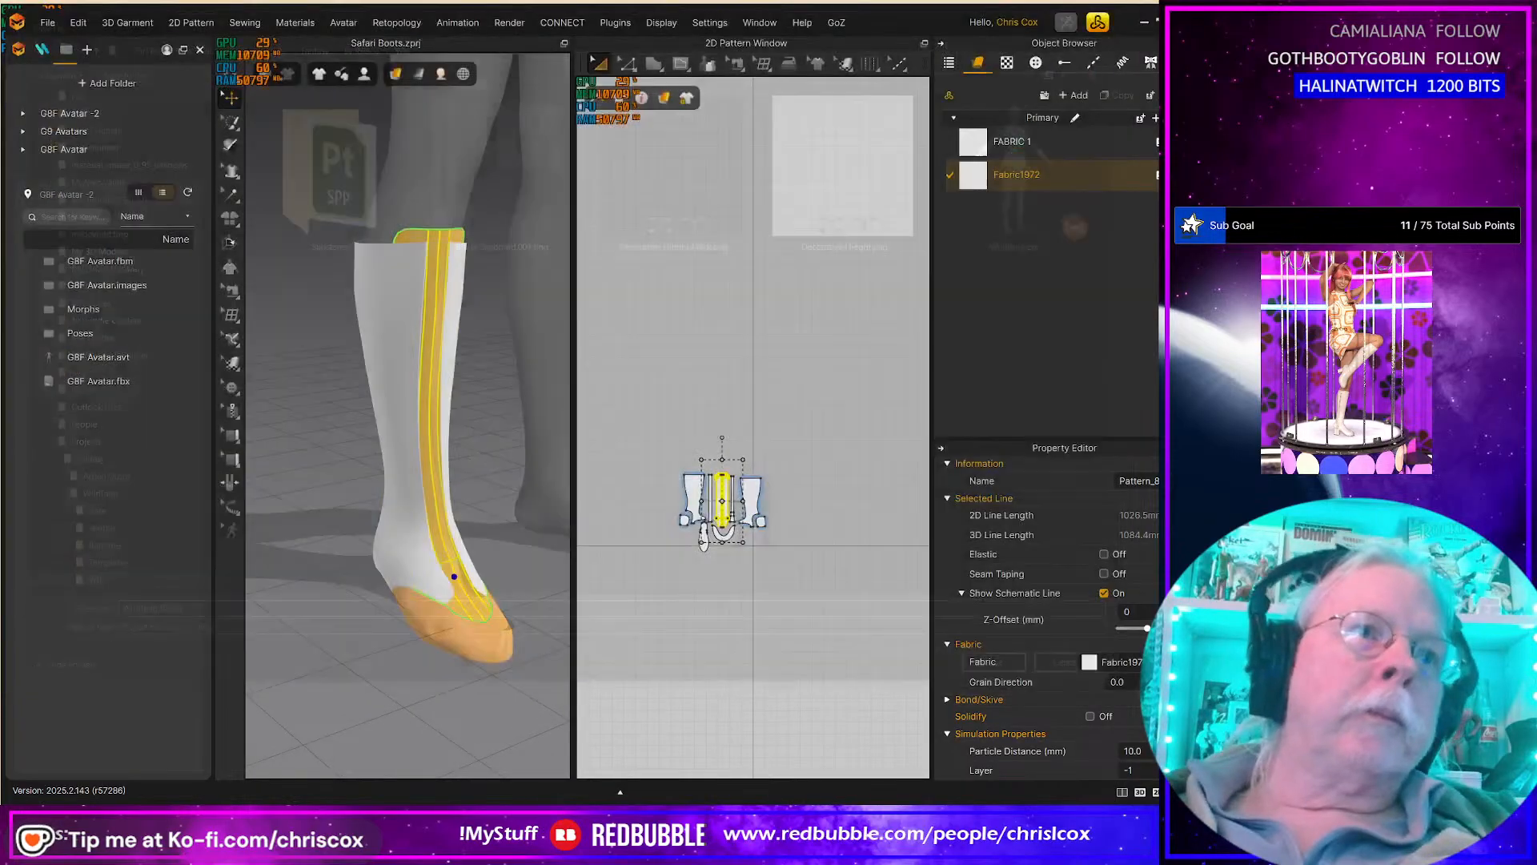
Step: Confirm the Wildfang Boots save and delete the boot's yellow back strip
key("Return")
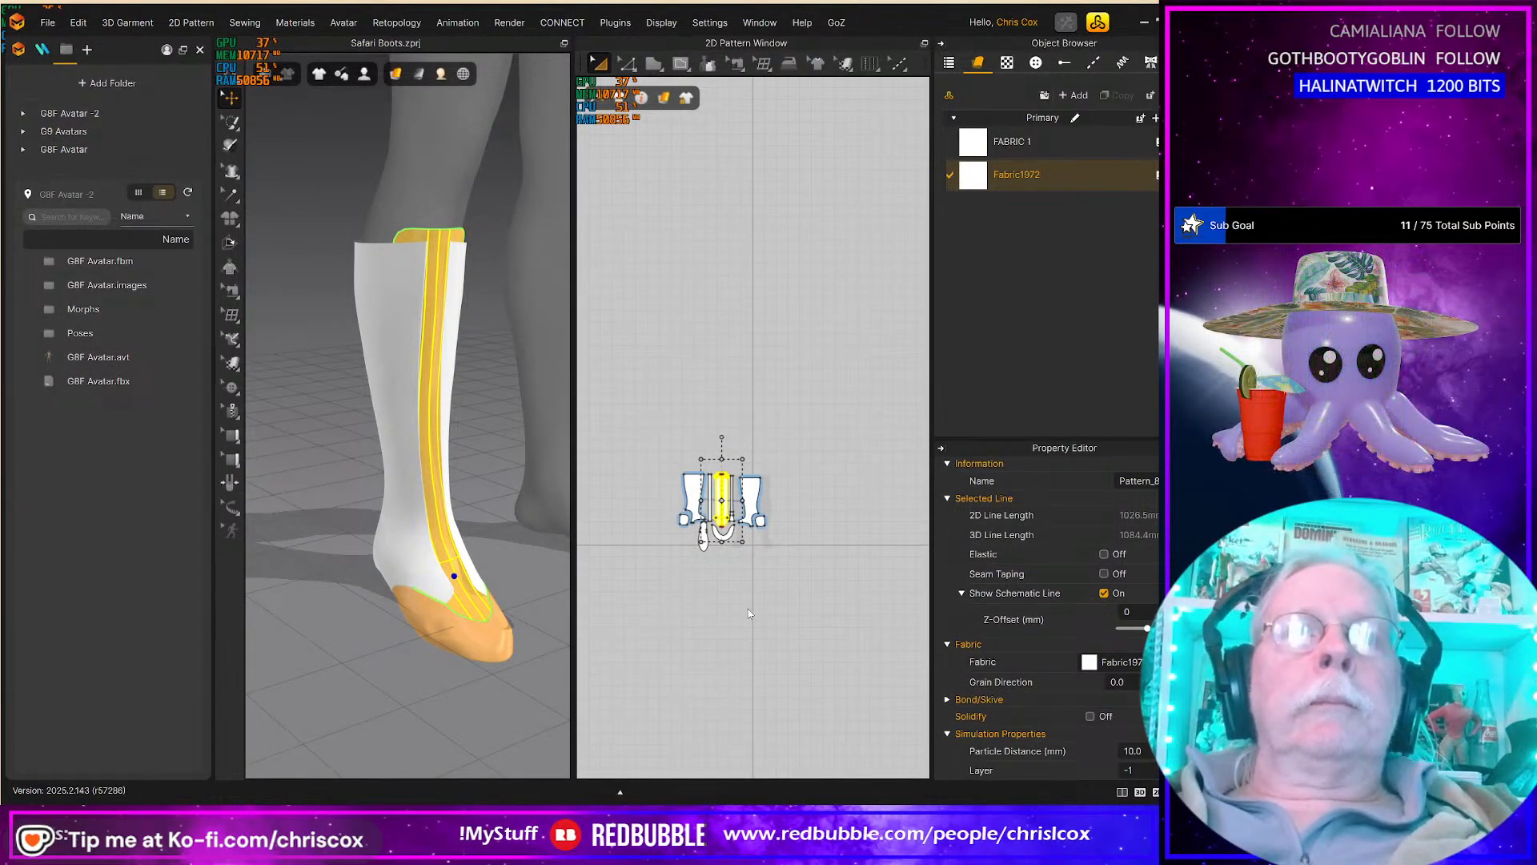
left_click(454, 538)
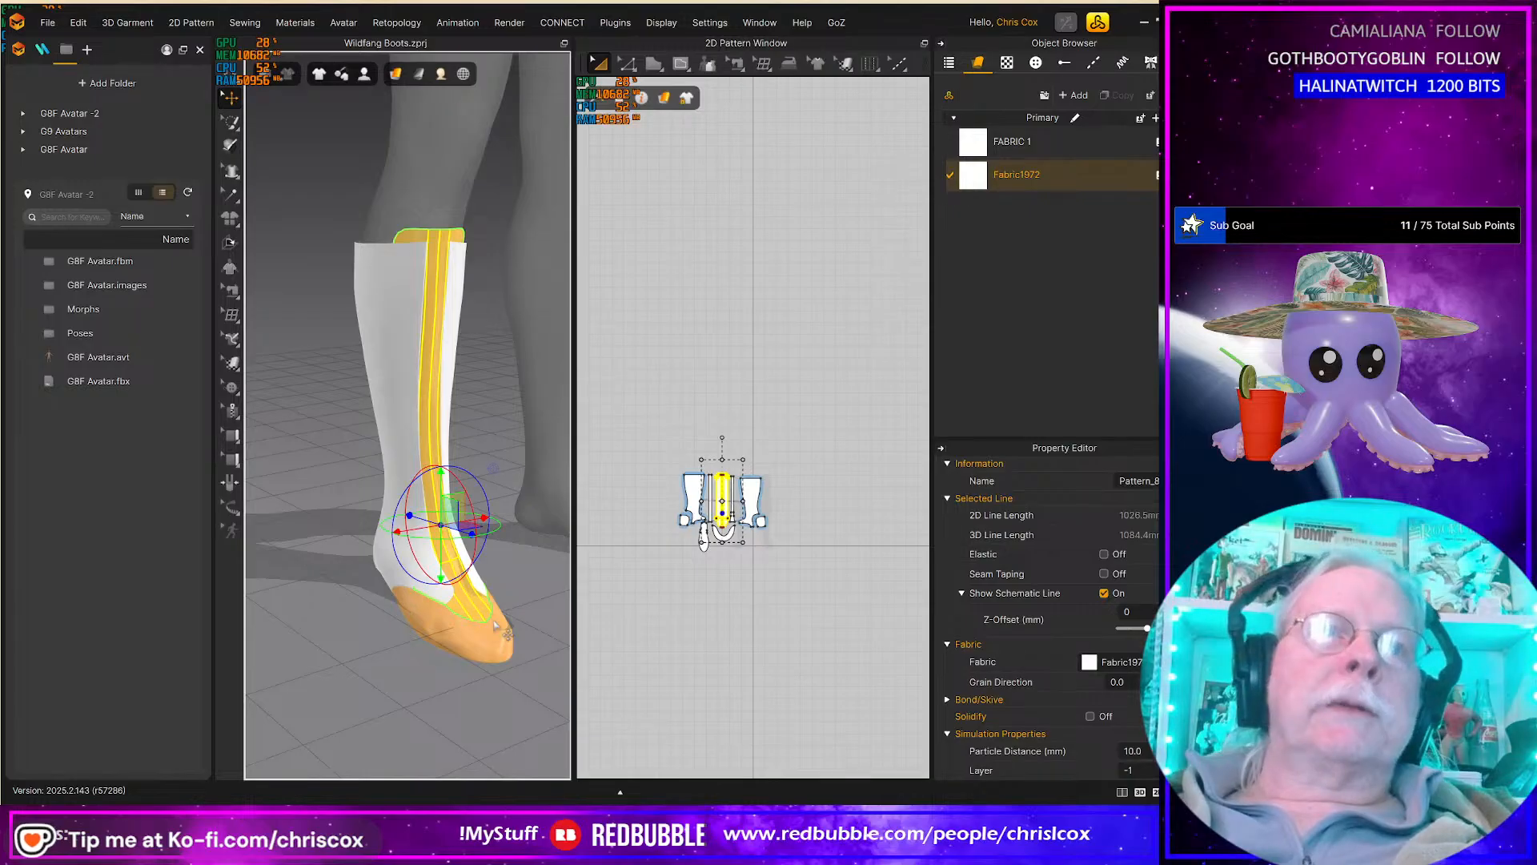
key("Delete")
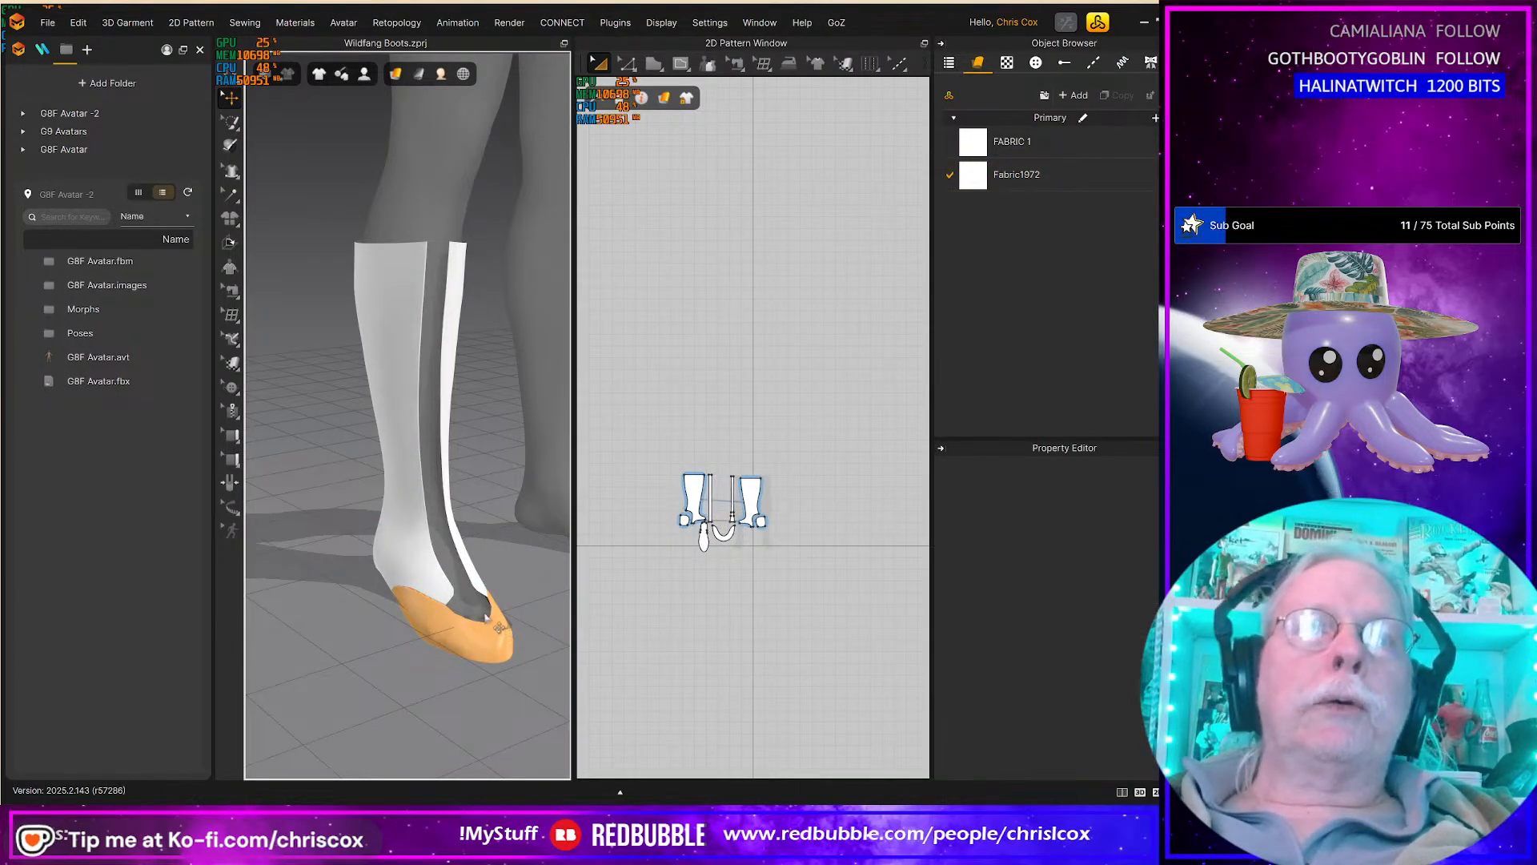
scroll(494, 625, "up", 3)
middle_click_drag(493, 624, 452, 510)
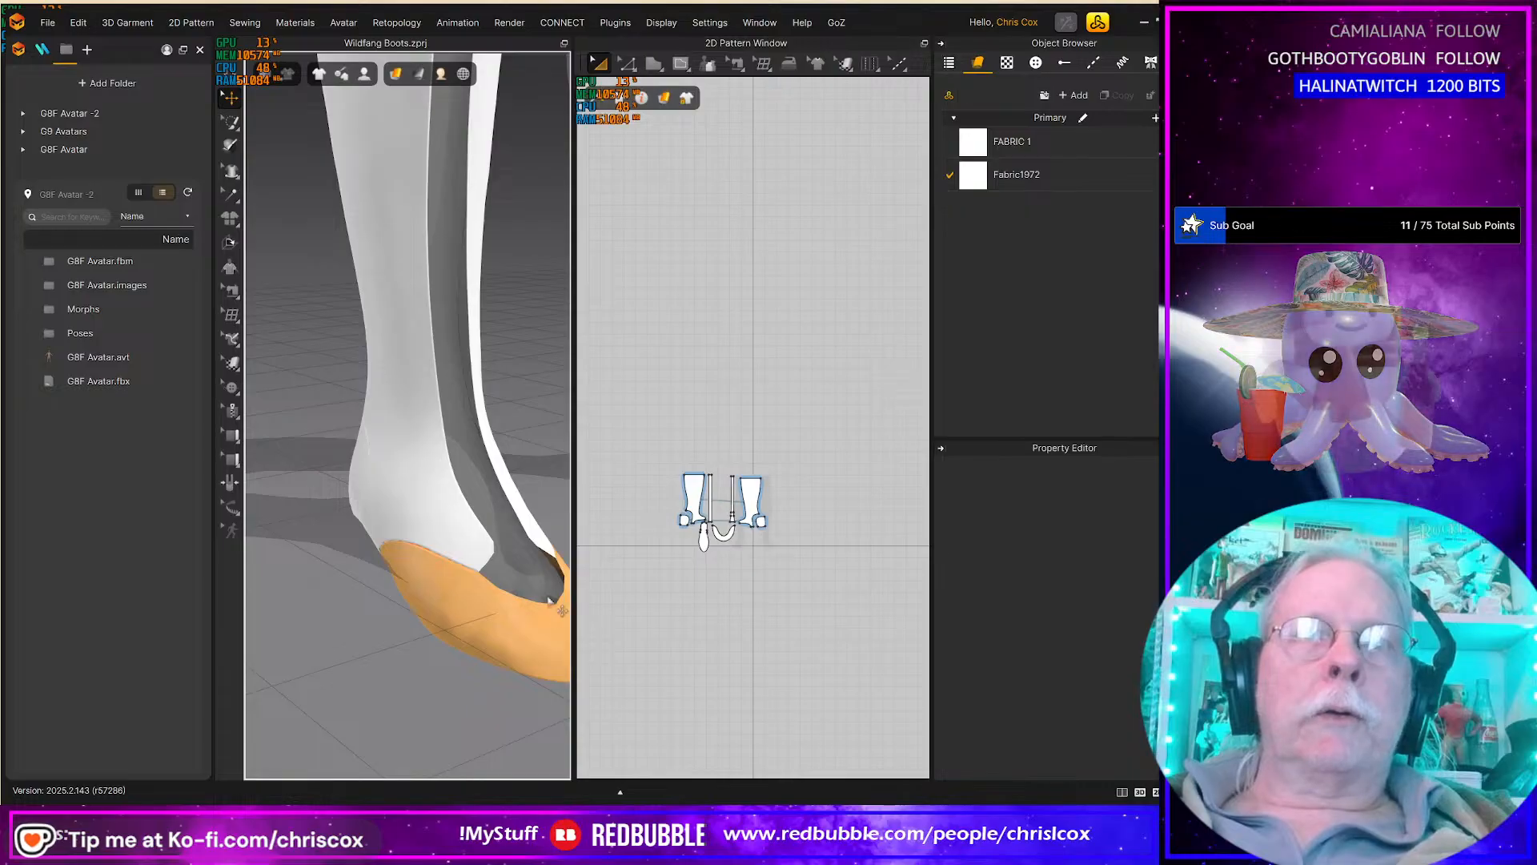
scroll(737, 537, "up", 10)
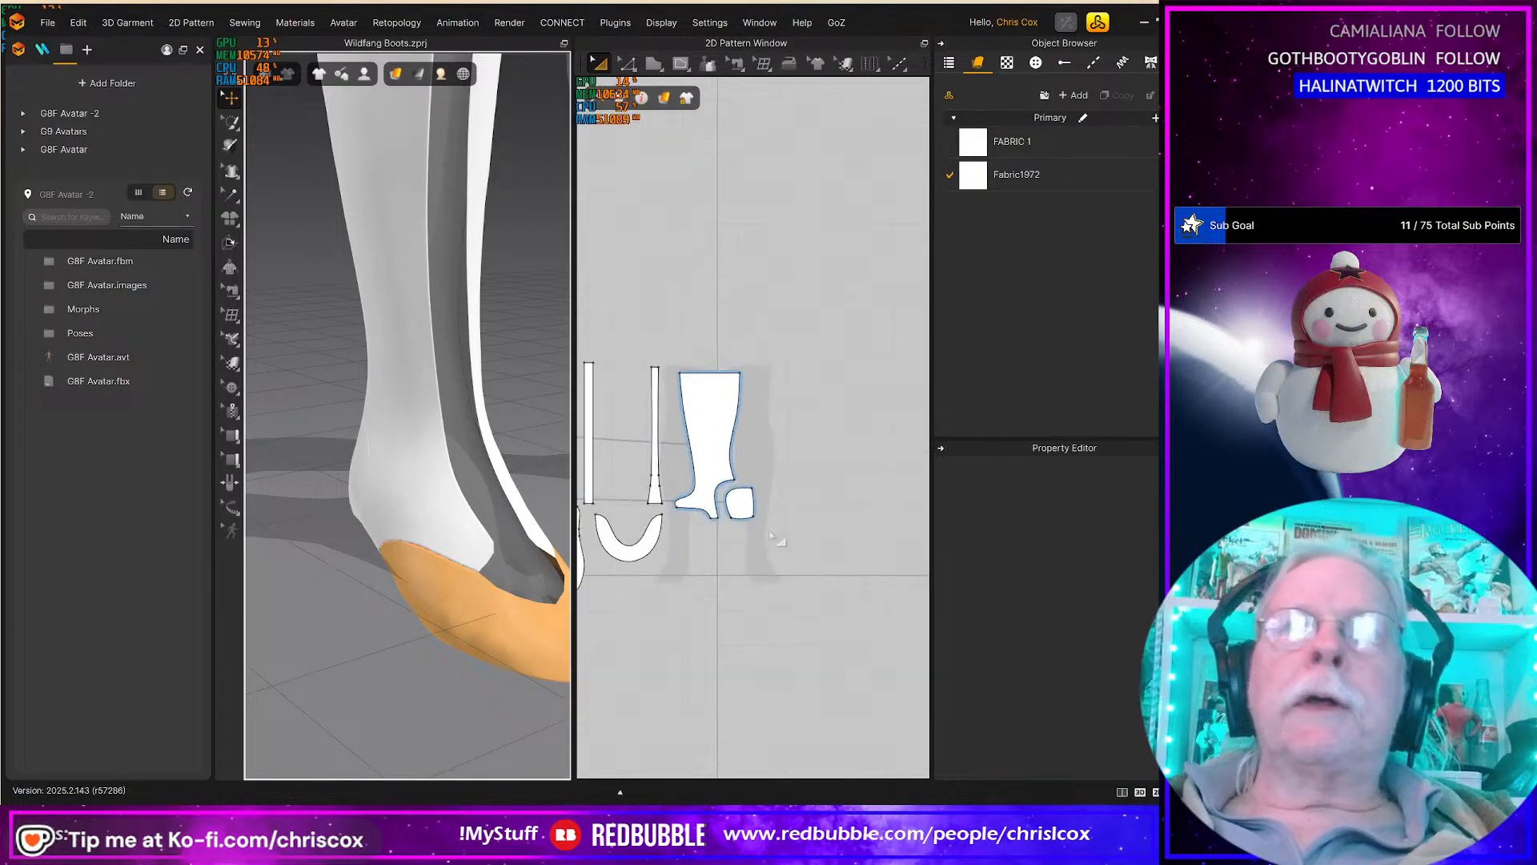
middle_click_drag(821, 553, 911, 547)
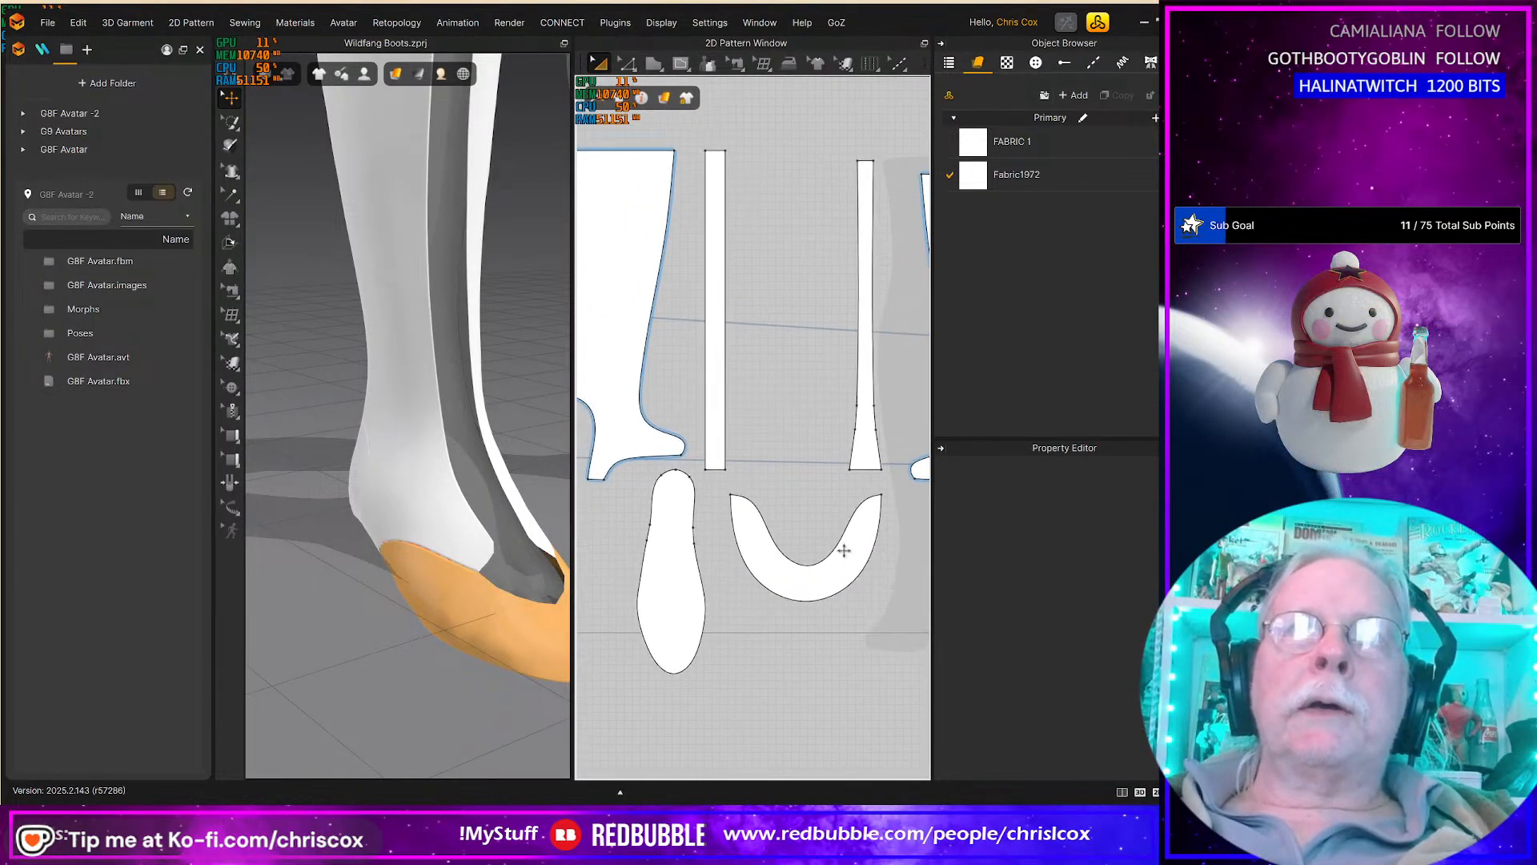
Step: Select the left boot pattern and the U-shaped toe piece, viewing the boot from the side
left_click(653, 455)
scroll(663, 461, "up", 4)
scroll(664, 464, "up", 1)
middle_click_drag(672, 471, 611, 515)
scroll(695, 620, "down", 3)
scroll(694, 619, "down", 4)
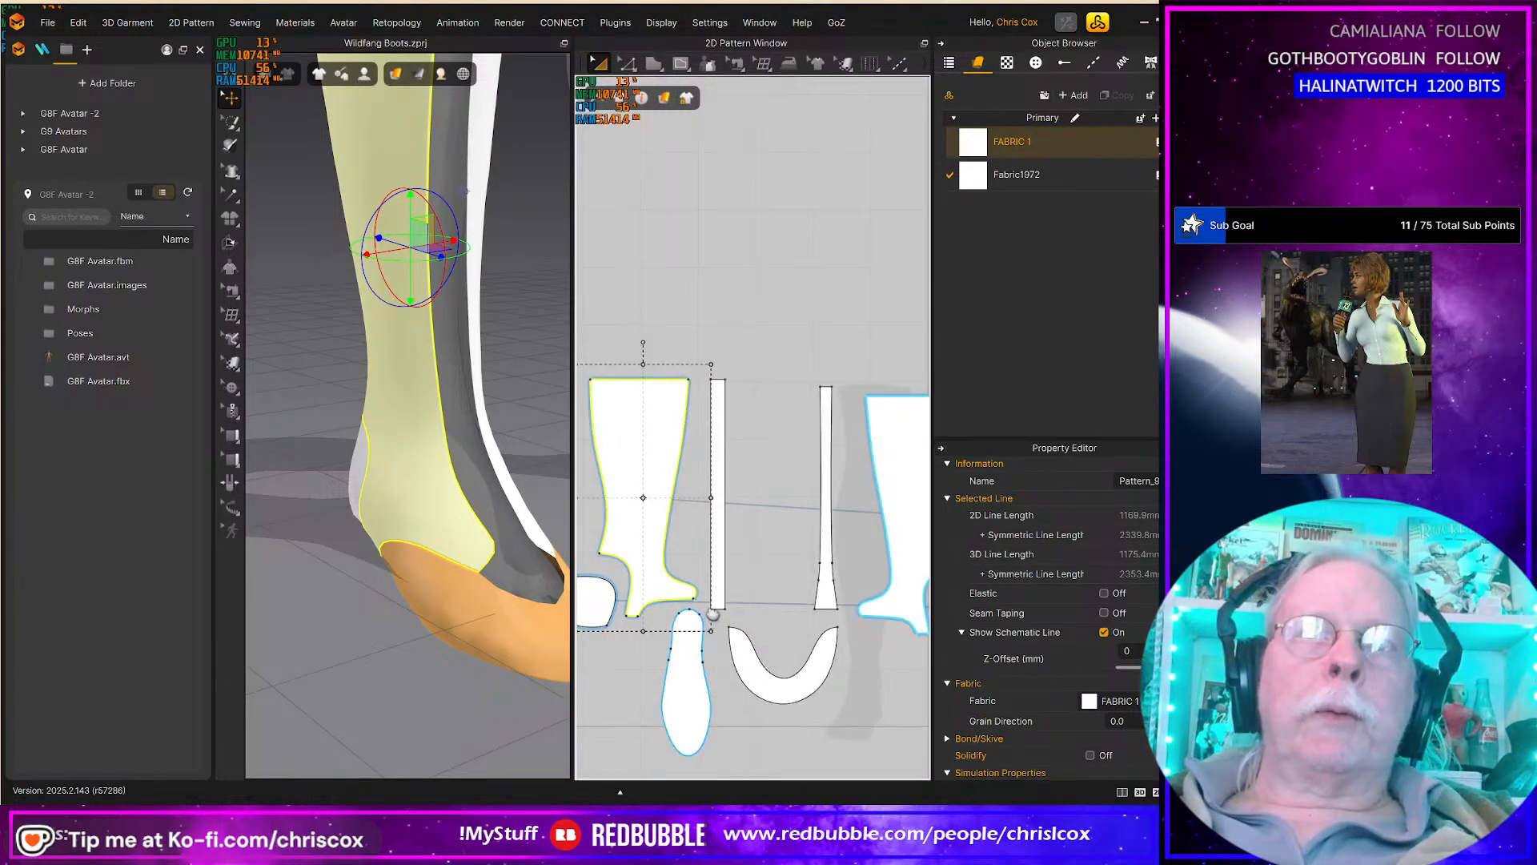
middle_click_drag(704, 620, 718, 564)
right_click_drag(405, 625, 460, 564)
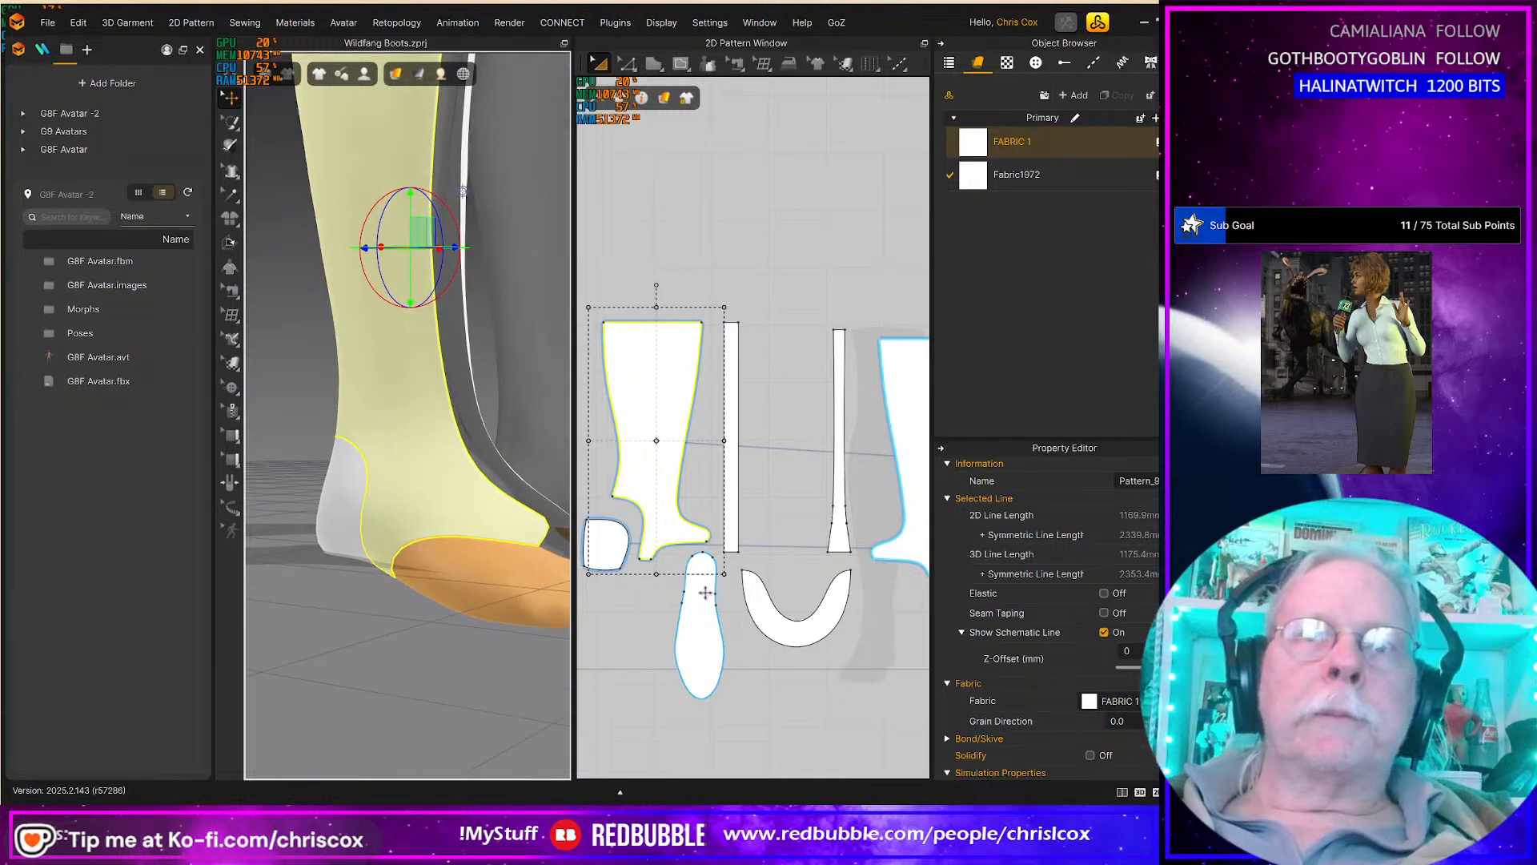
left_click(795, 630)
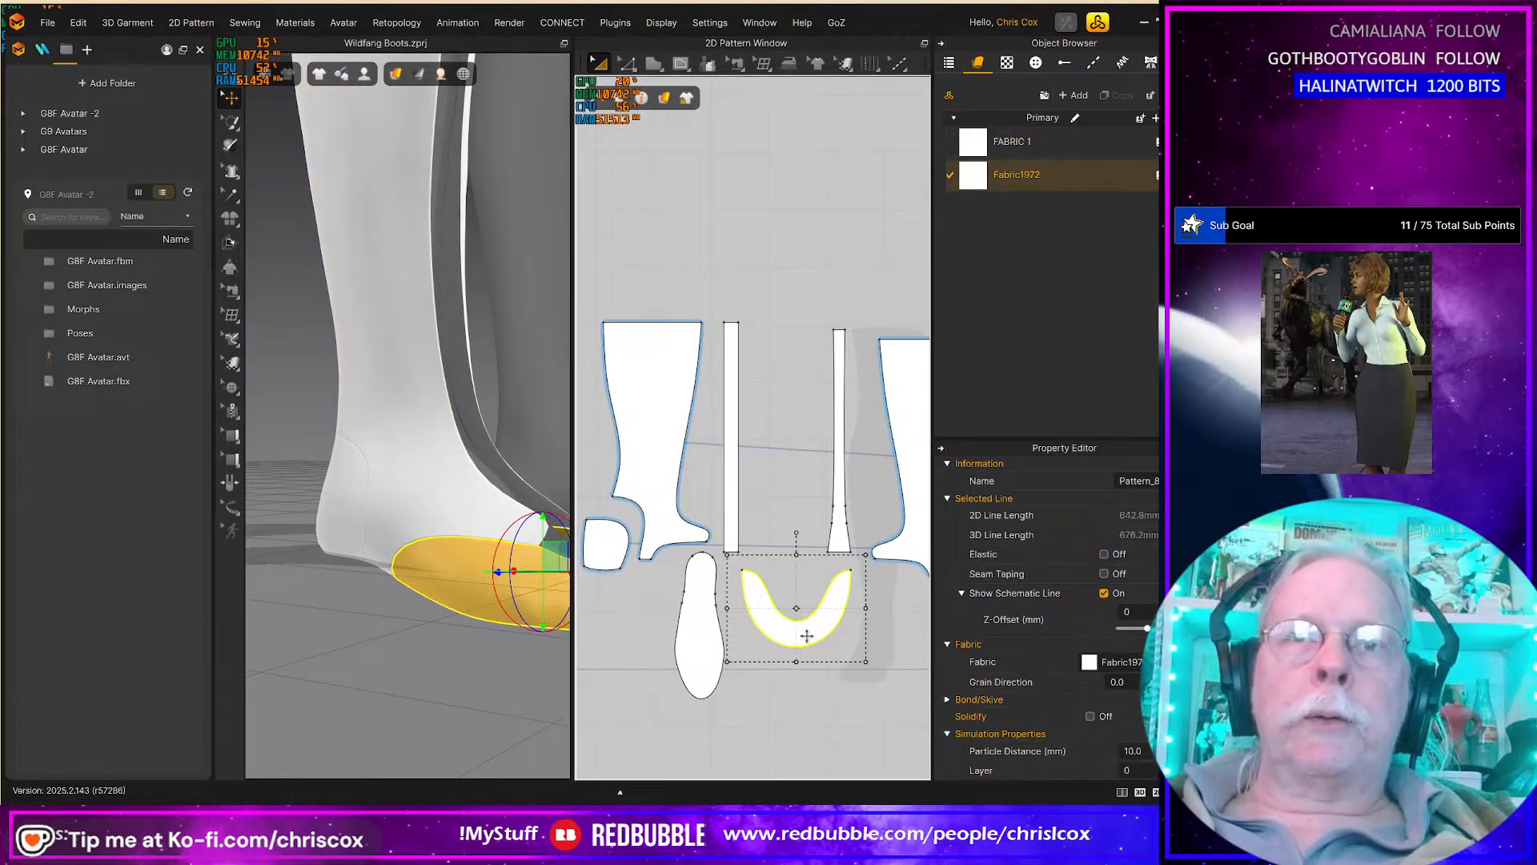
scroll(801, 637, "up", 5)
mouse_move(451, 620)
right_mouse_down()
mouse_move(370, 635)
mouse_move(477, 610)
right_mouse_up()
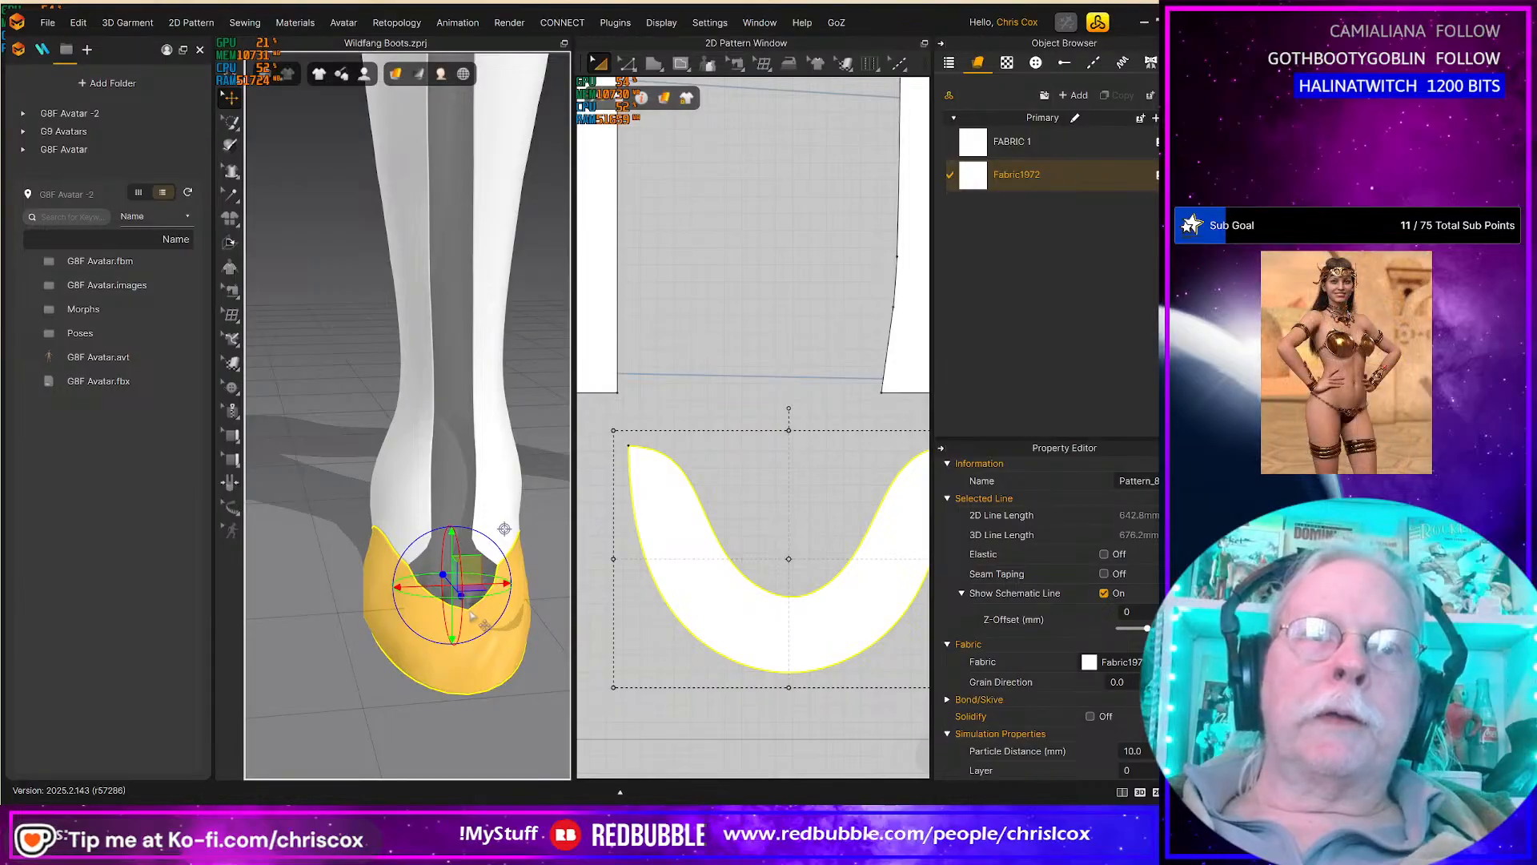
left_click(476, 613)
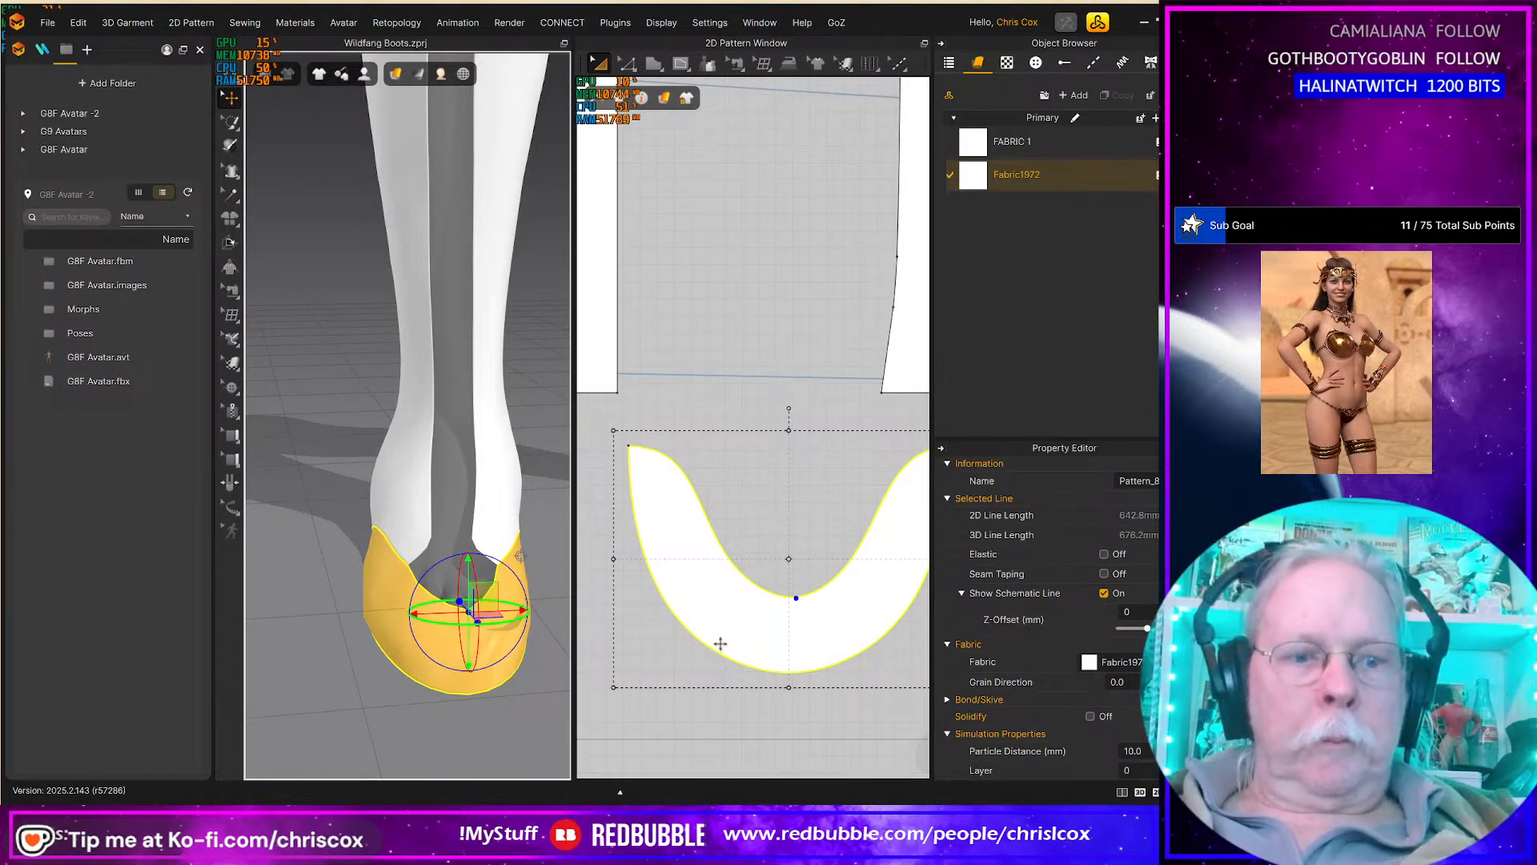
key("b")
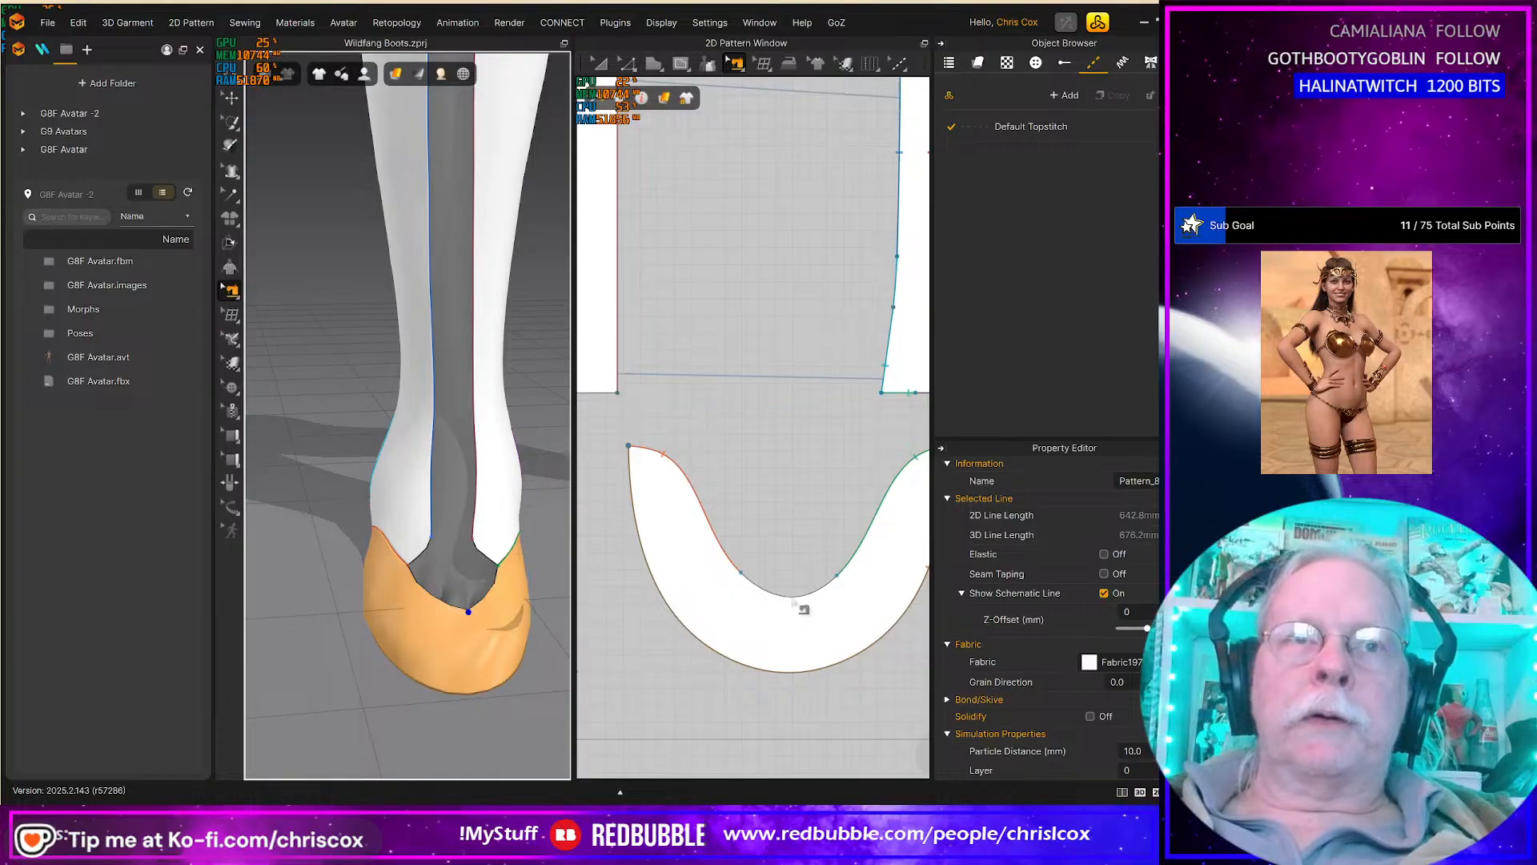
key("z")
Step: Split the toe piece's inner edge into two equal halves with Uniform Split
right_click(792, 599)
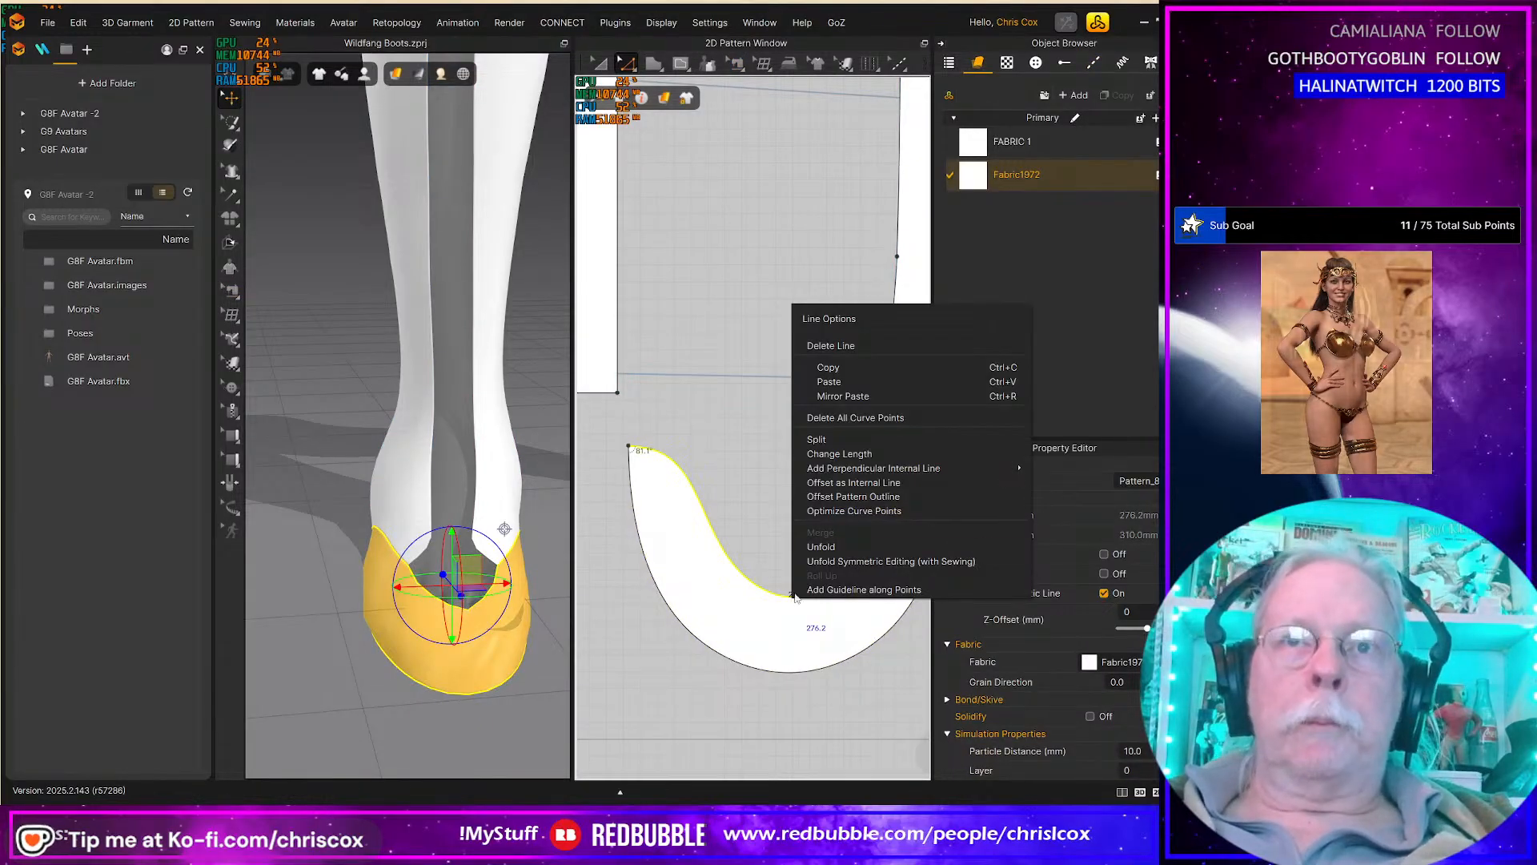
left_click(818, 439)
left_click(538, 441)
left_click(571, 536)
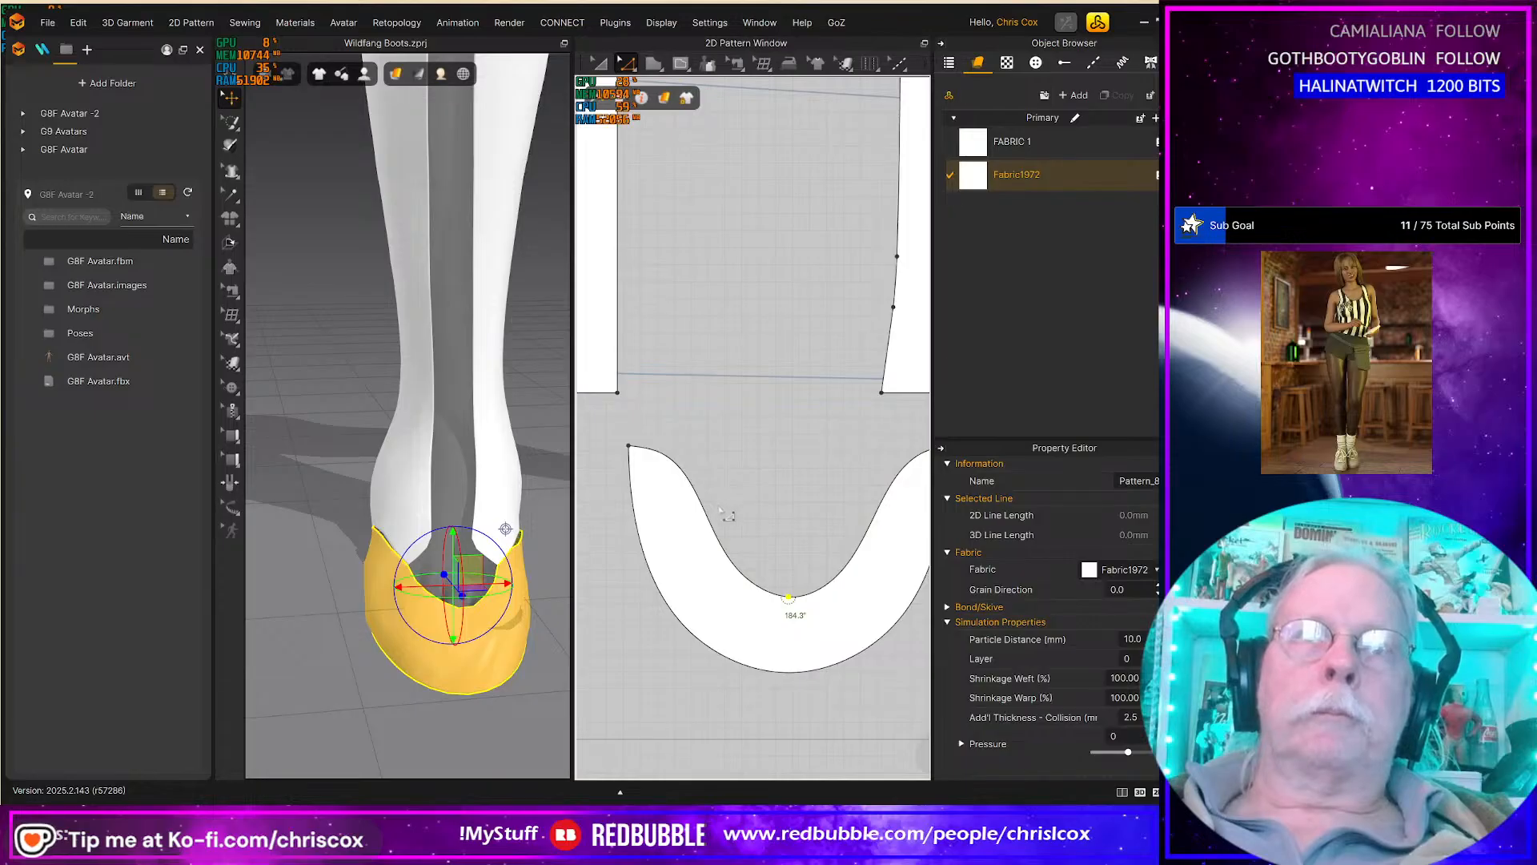
left_click(712, 522)
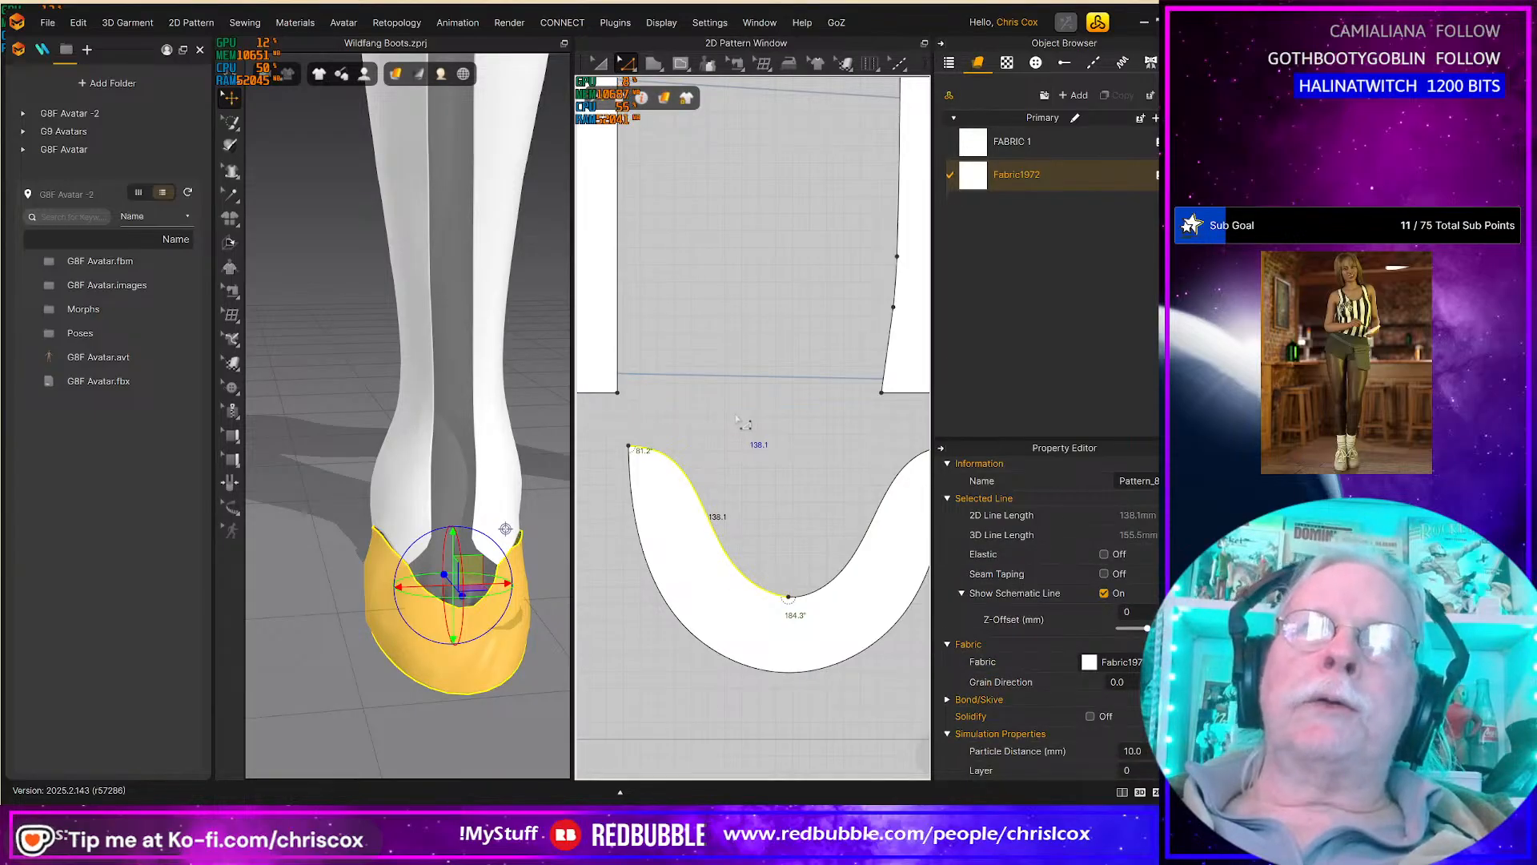
Step: Reshape the upper piece's heel corner curve by moving its corner point right
middle_click_drag(735, 418, 899, 420)
middle_click_drag(652, 460, 819, 495)
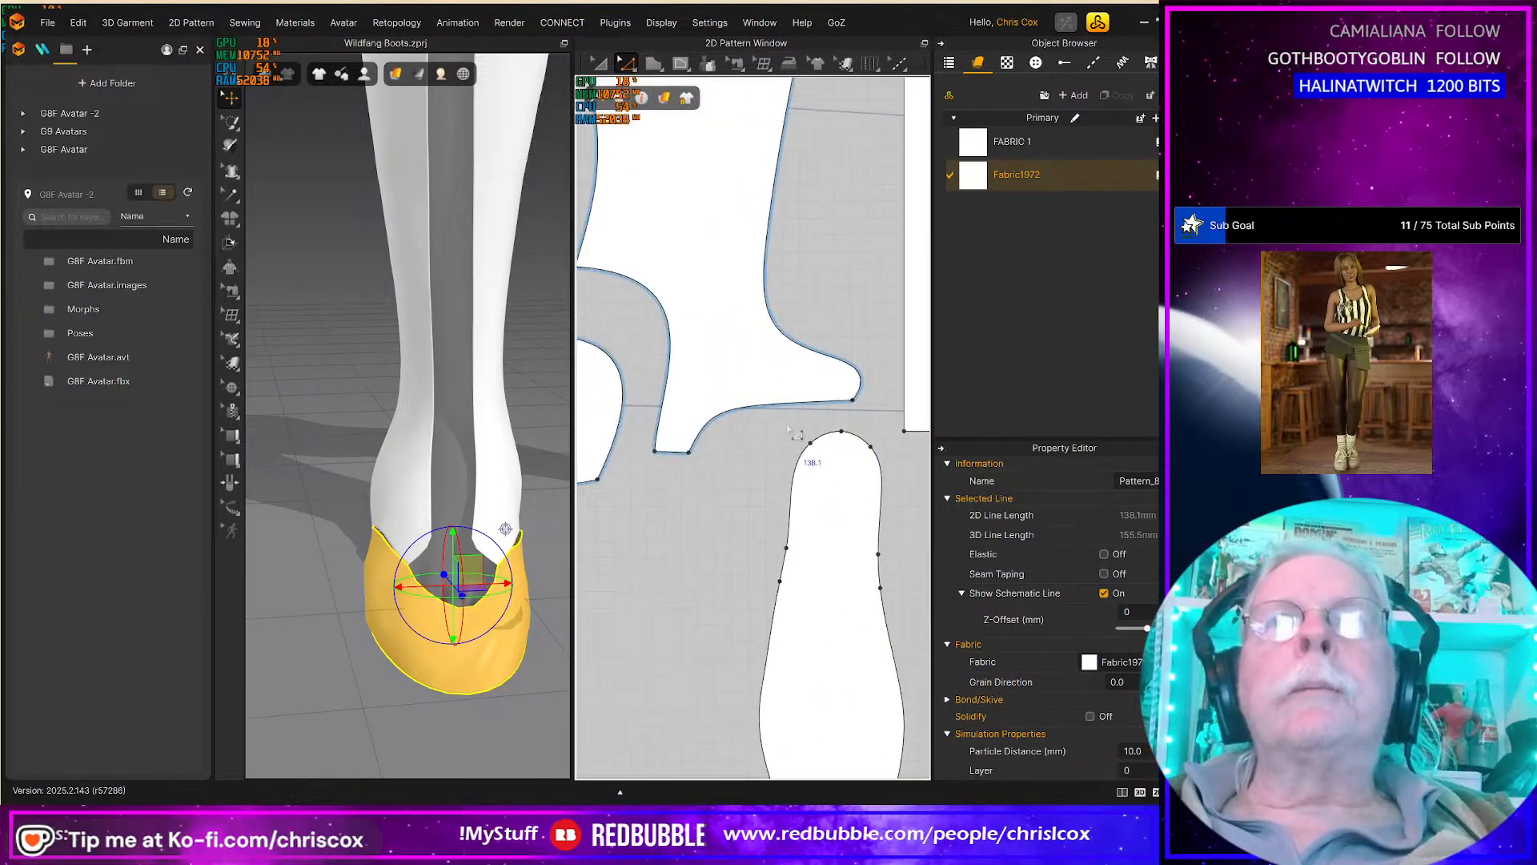
left_click(781, 408)
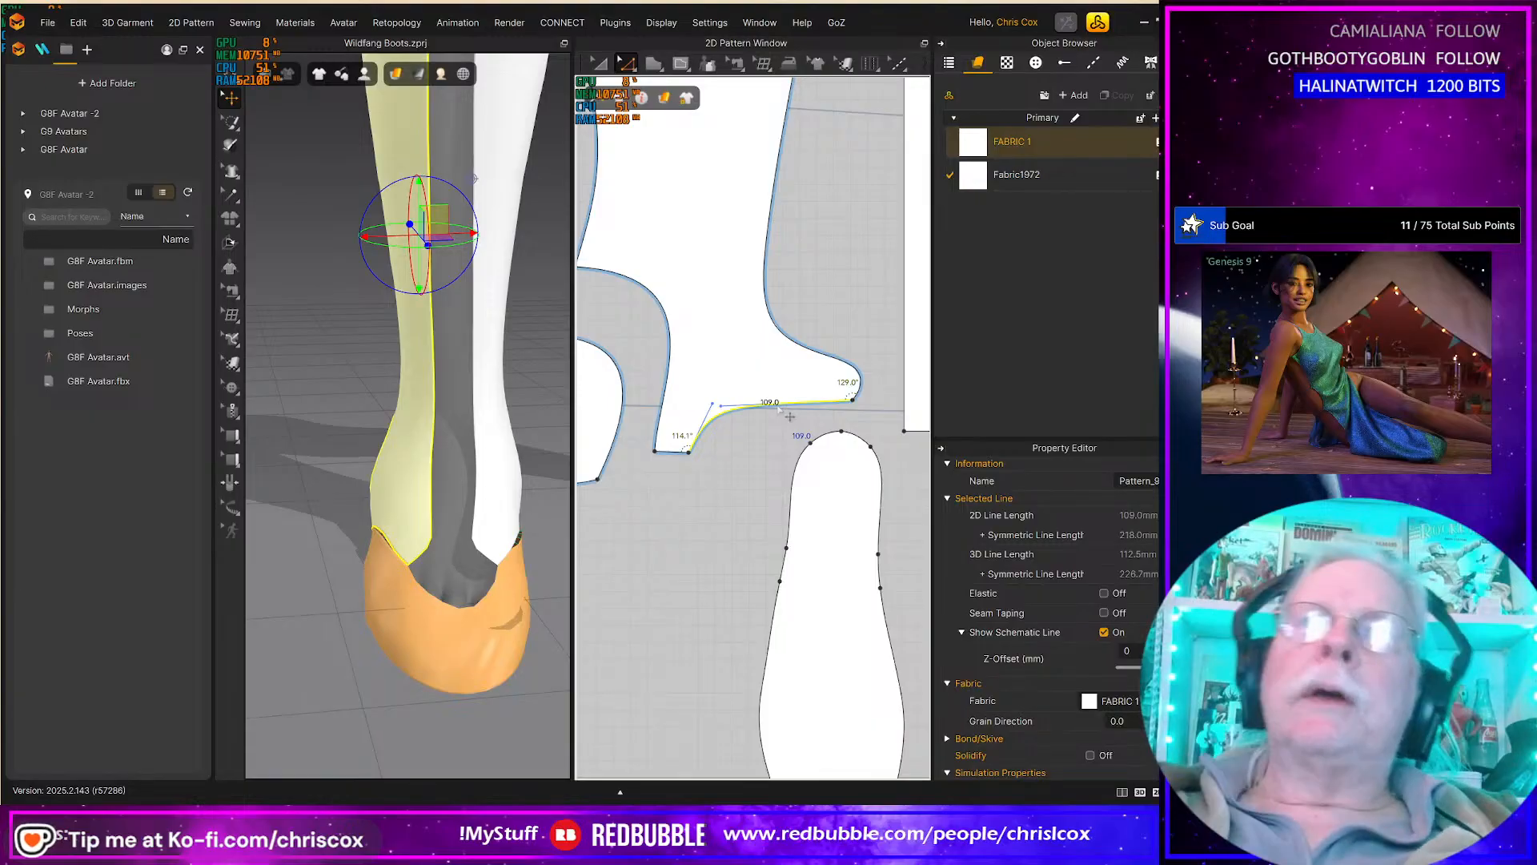
middle_click_drag(858, 407, 736, 458)
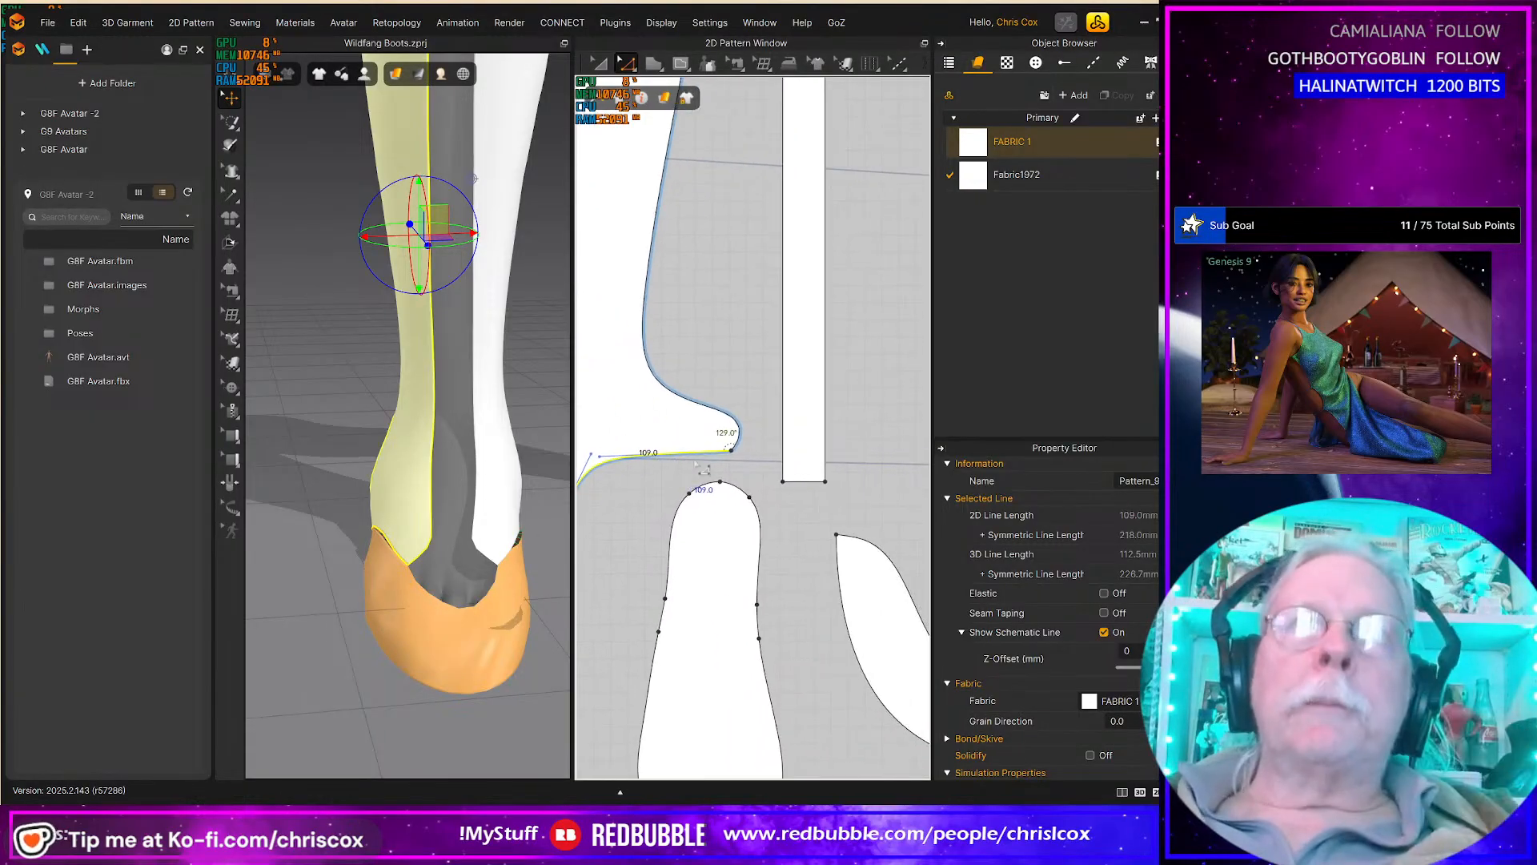
left_click(742, 460)
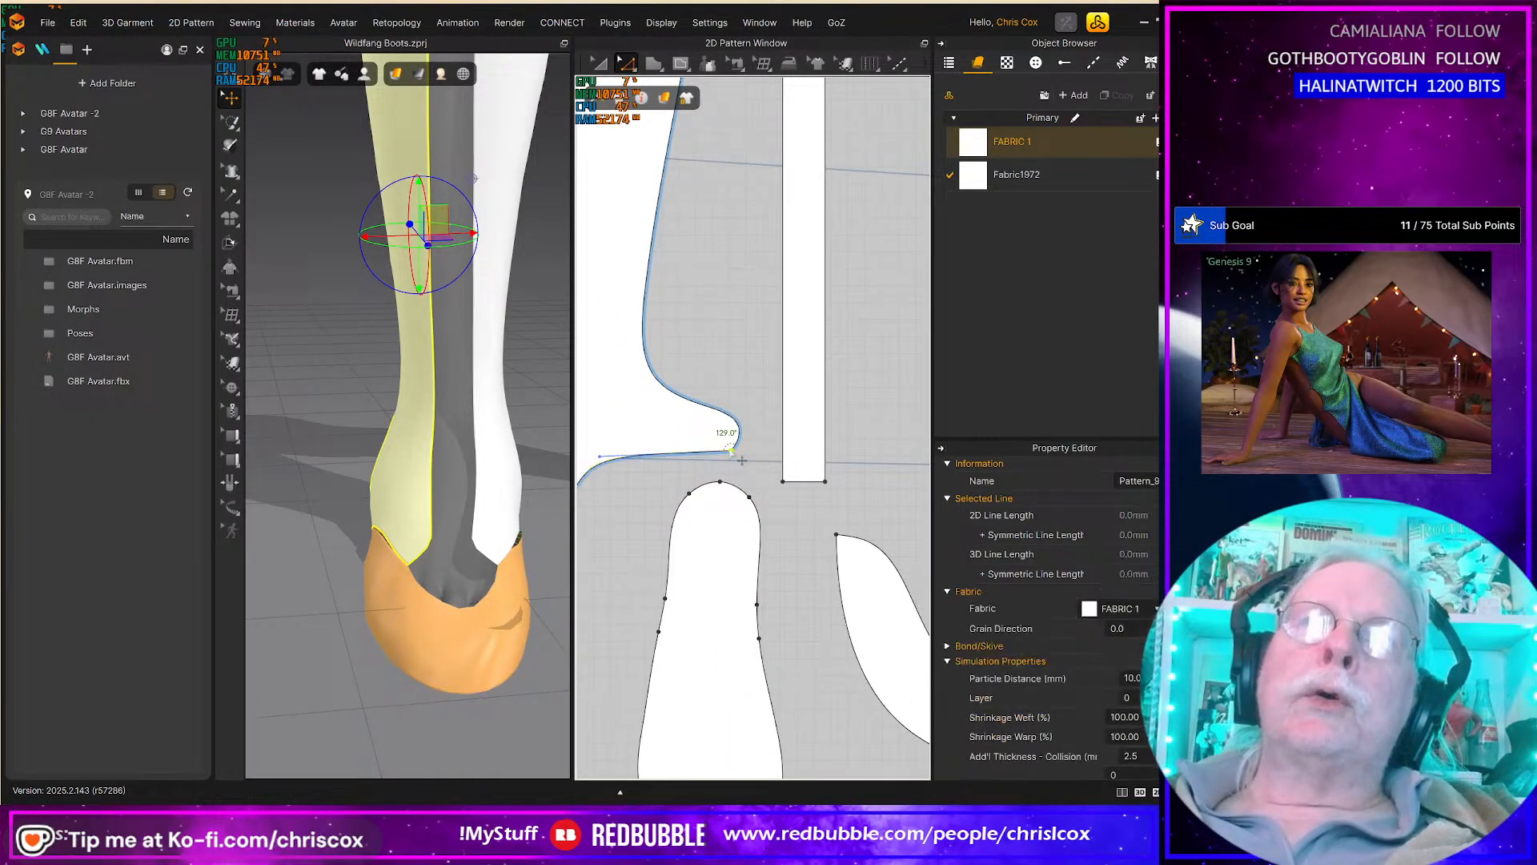
left_click_drag(742, 460, 782, 458)
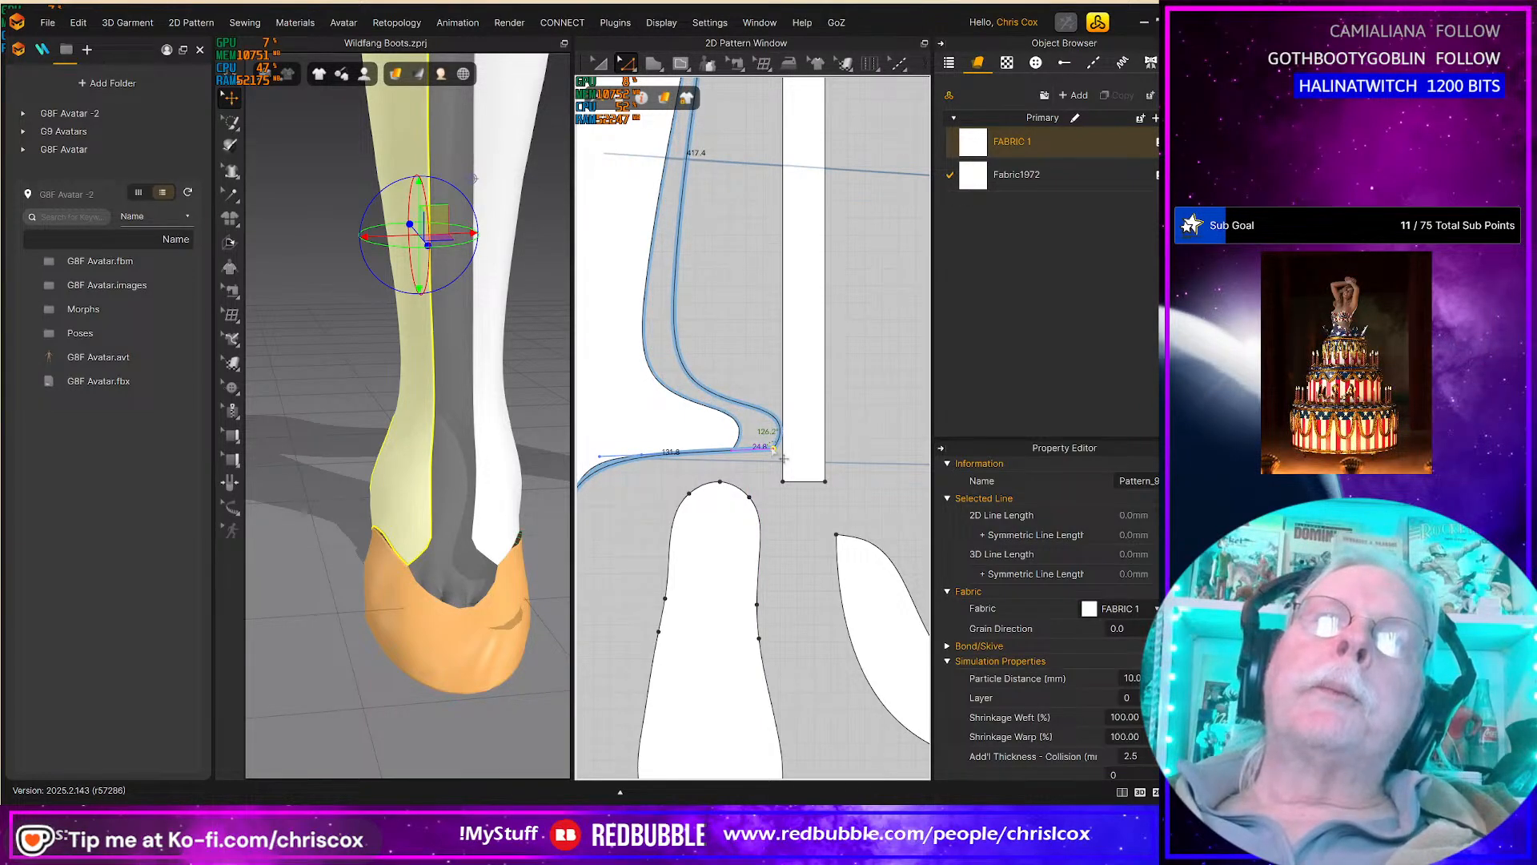
left_click(887, 550)
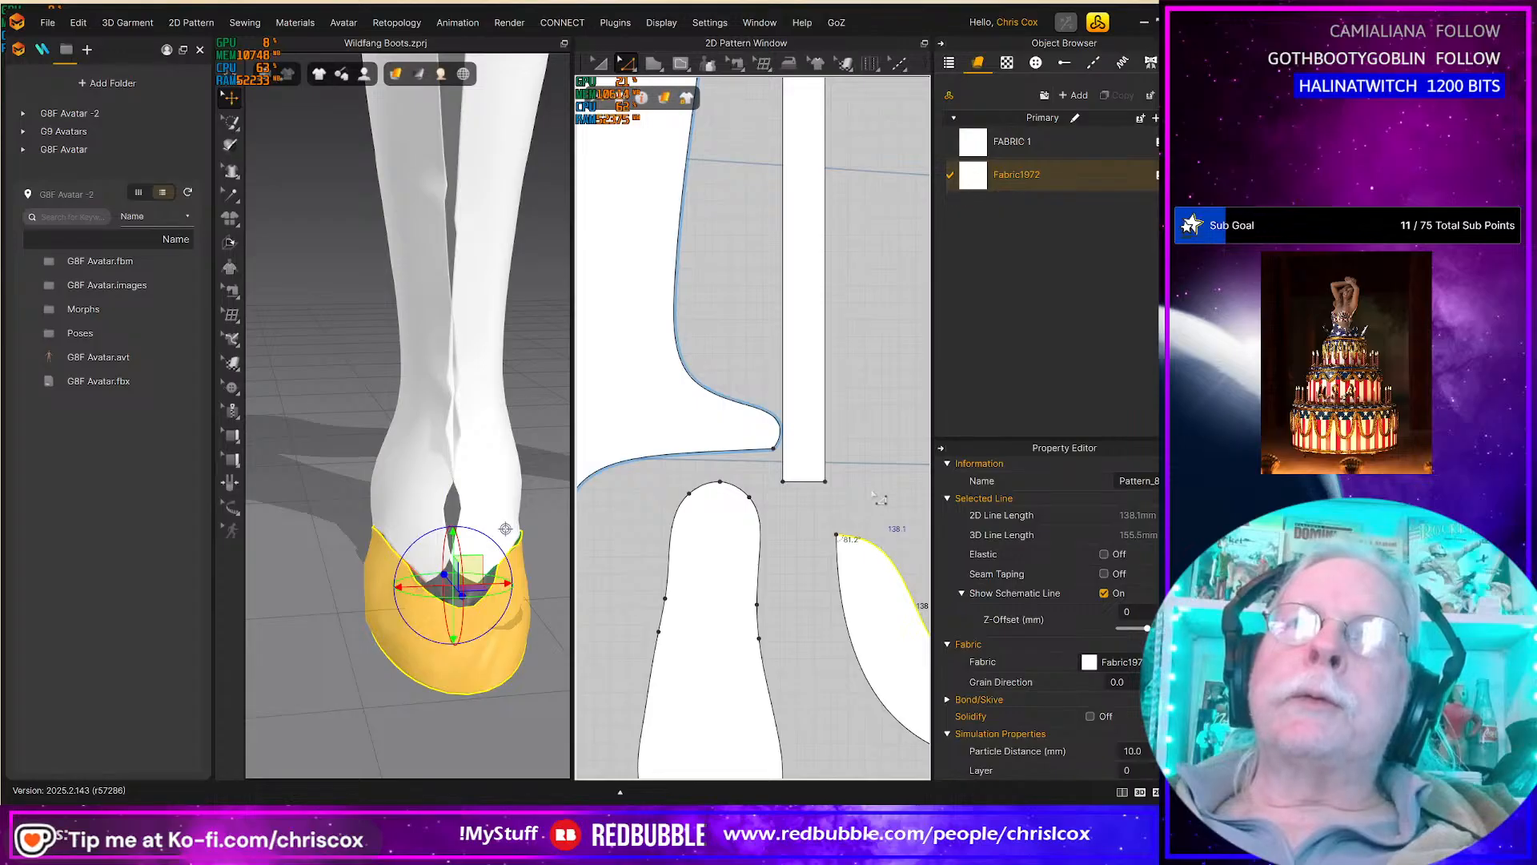
scroll(831, 492, "up", 3)
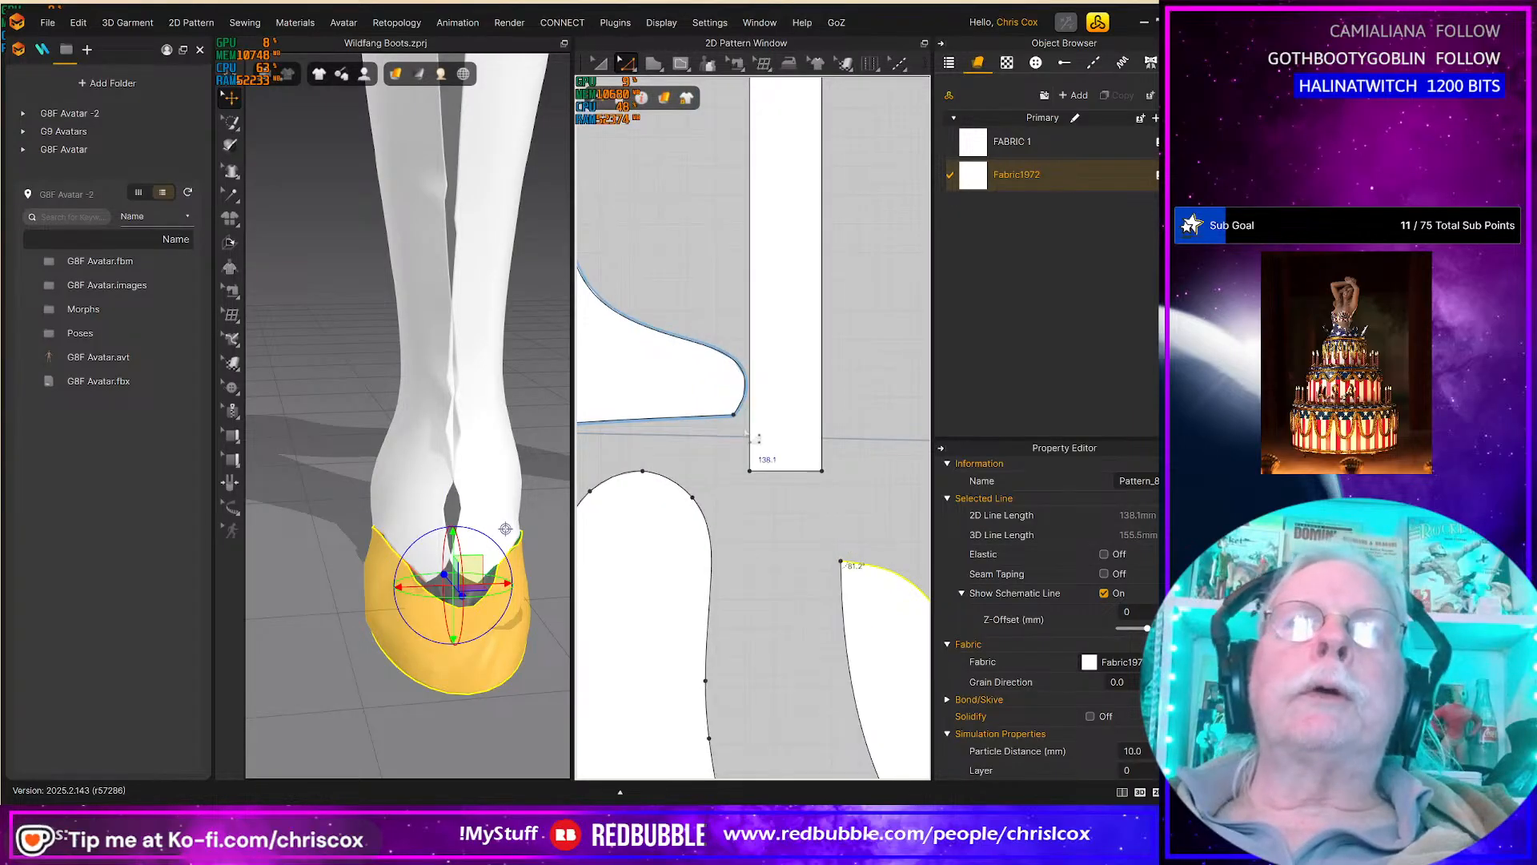
left_click(736, 418)
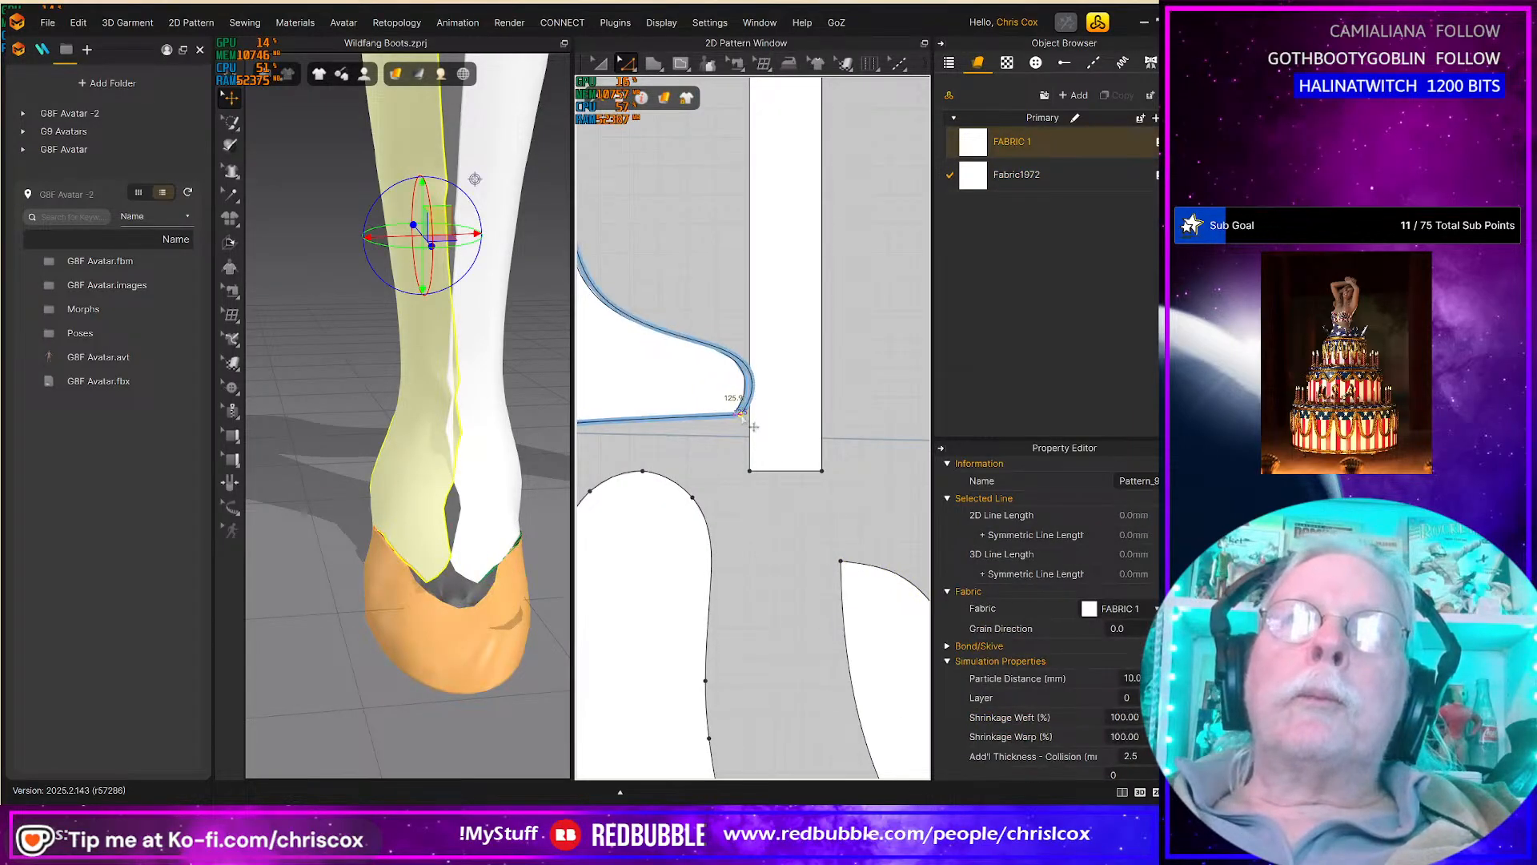
left_click_drag(757, 427, 761, 426)
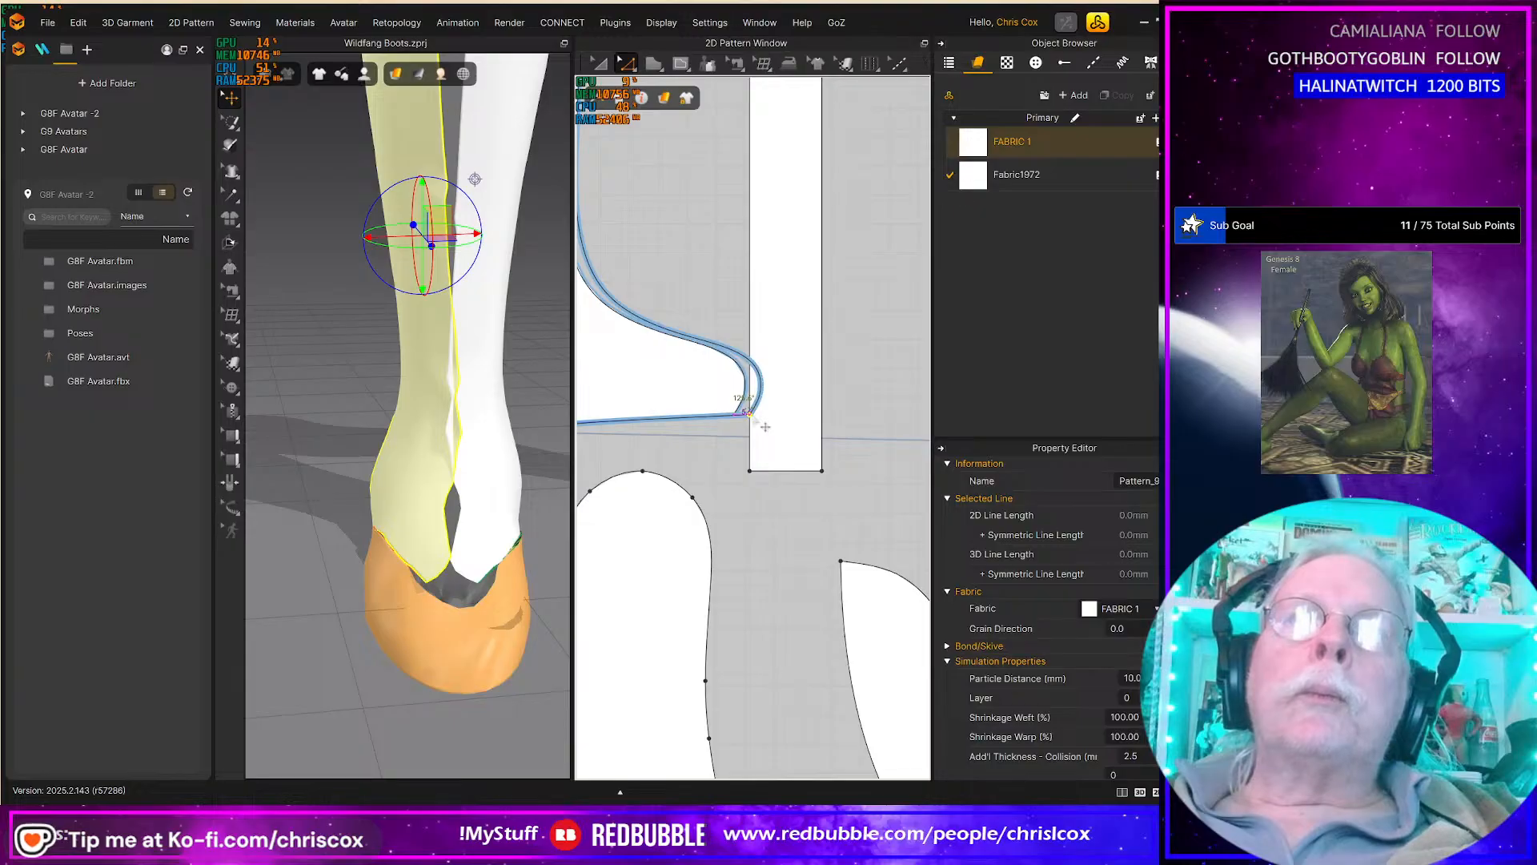
scroll(734, 450, "down", 4)
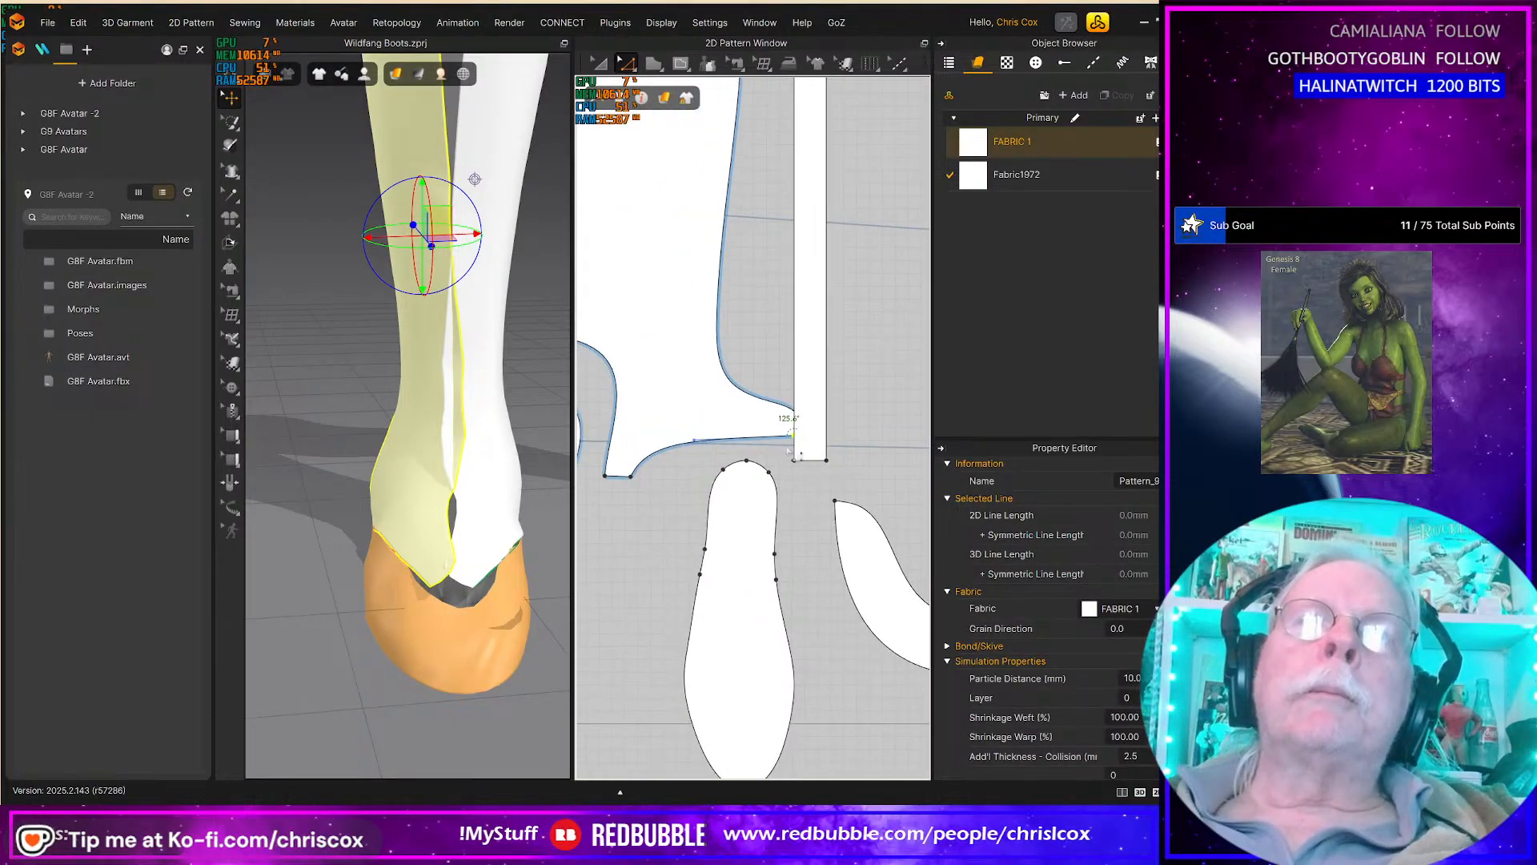
Step: Move the narrow strip piece to the right, away from the upper piece
key("a")
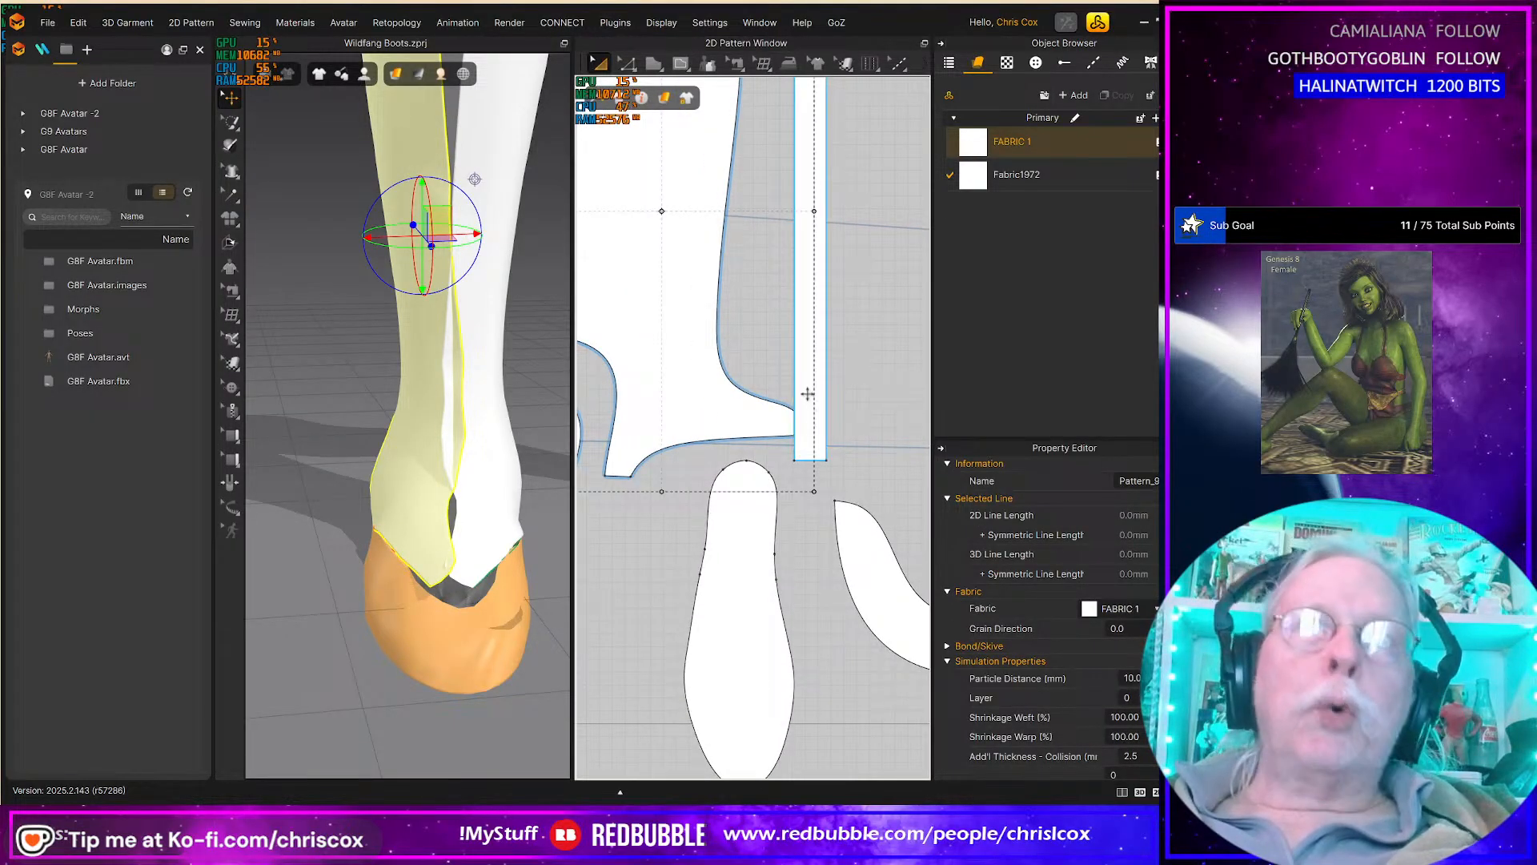
left_click(808, 394)
left_click_drag(808, 394, 838, 394)
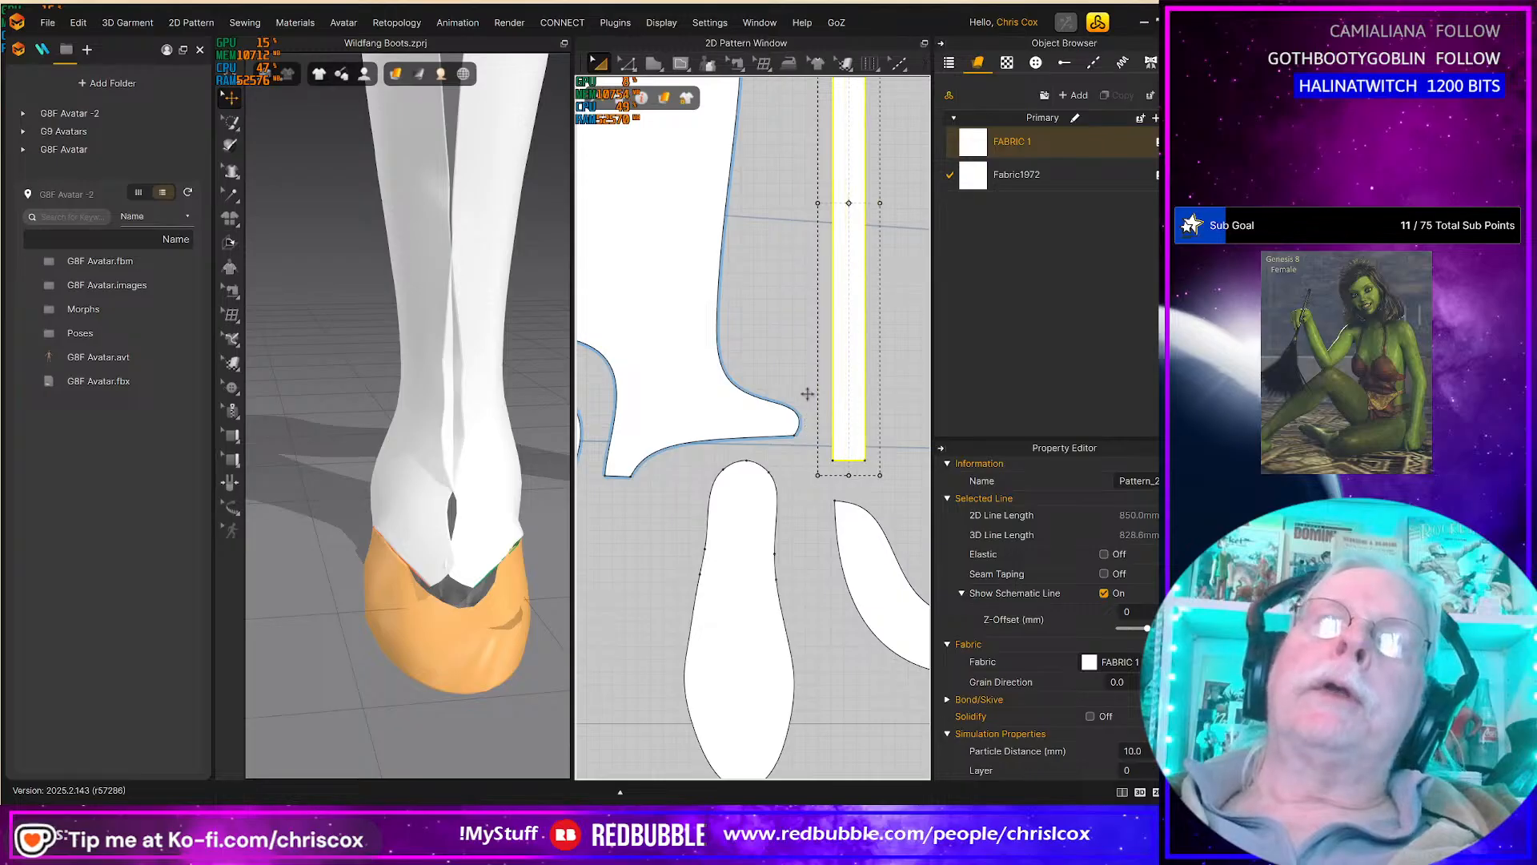
scroll(768, 450, "up", 3)
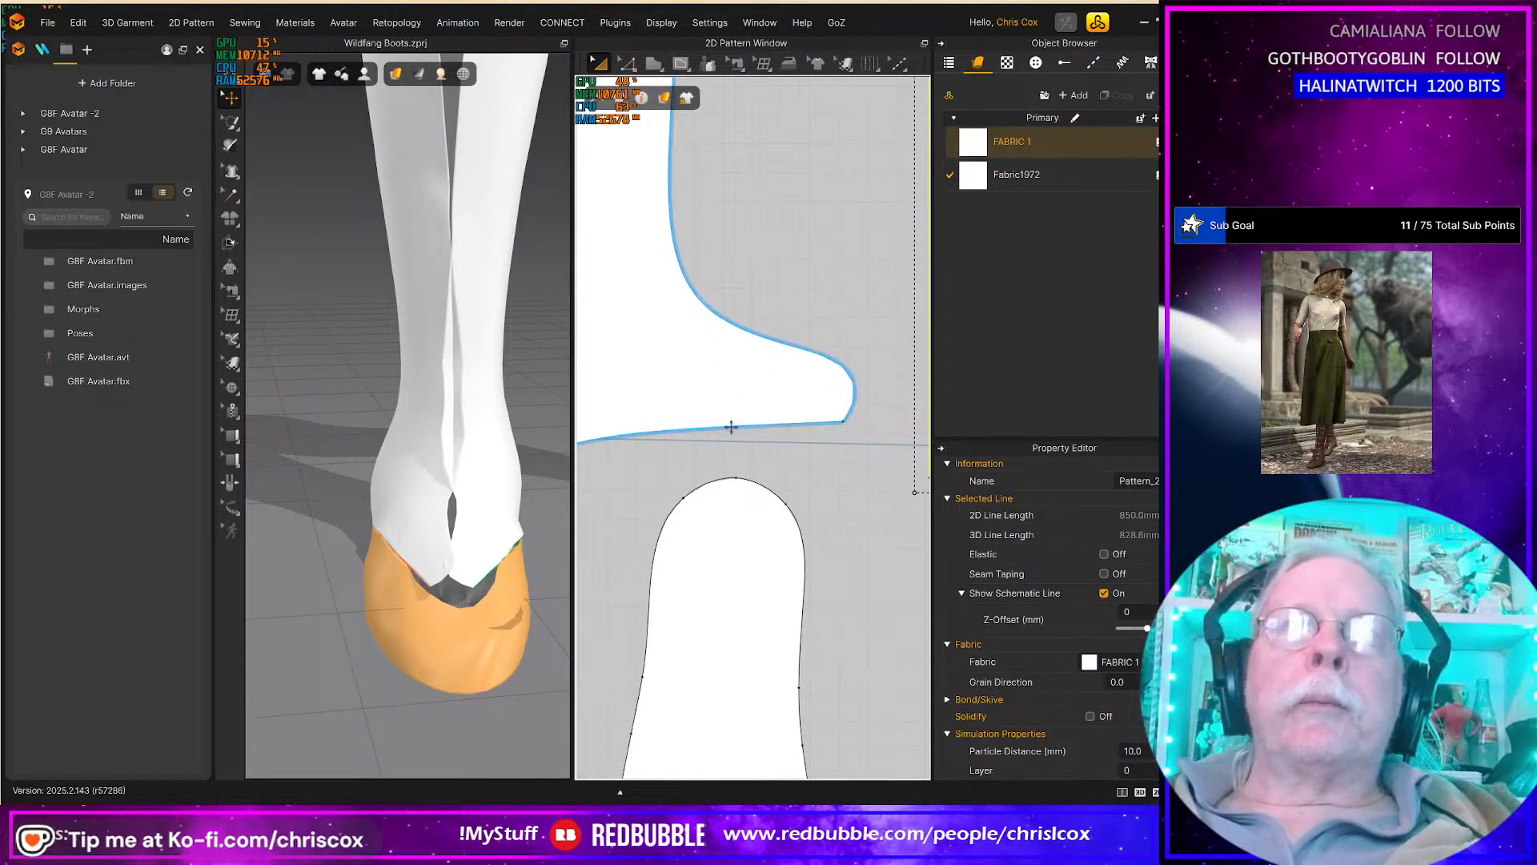
Step: Slide a curve point left along the upper piece's bottom edge
left_click(733, 430)
right_click_drag(737, 435, 855, 427)
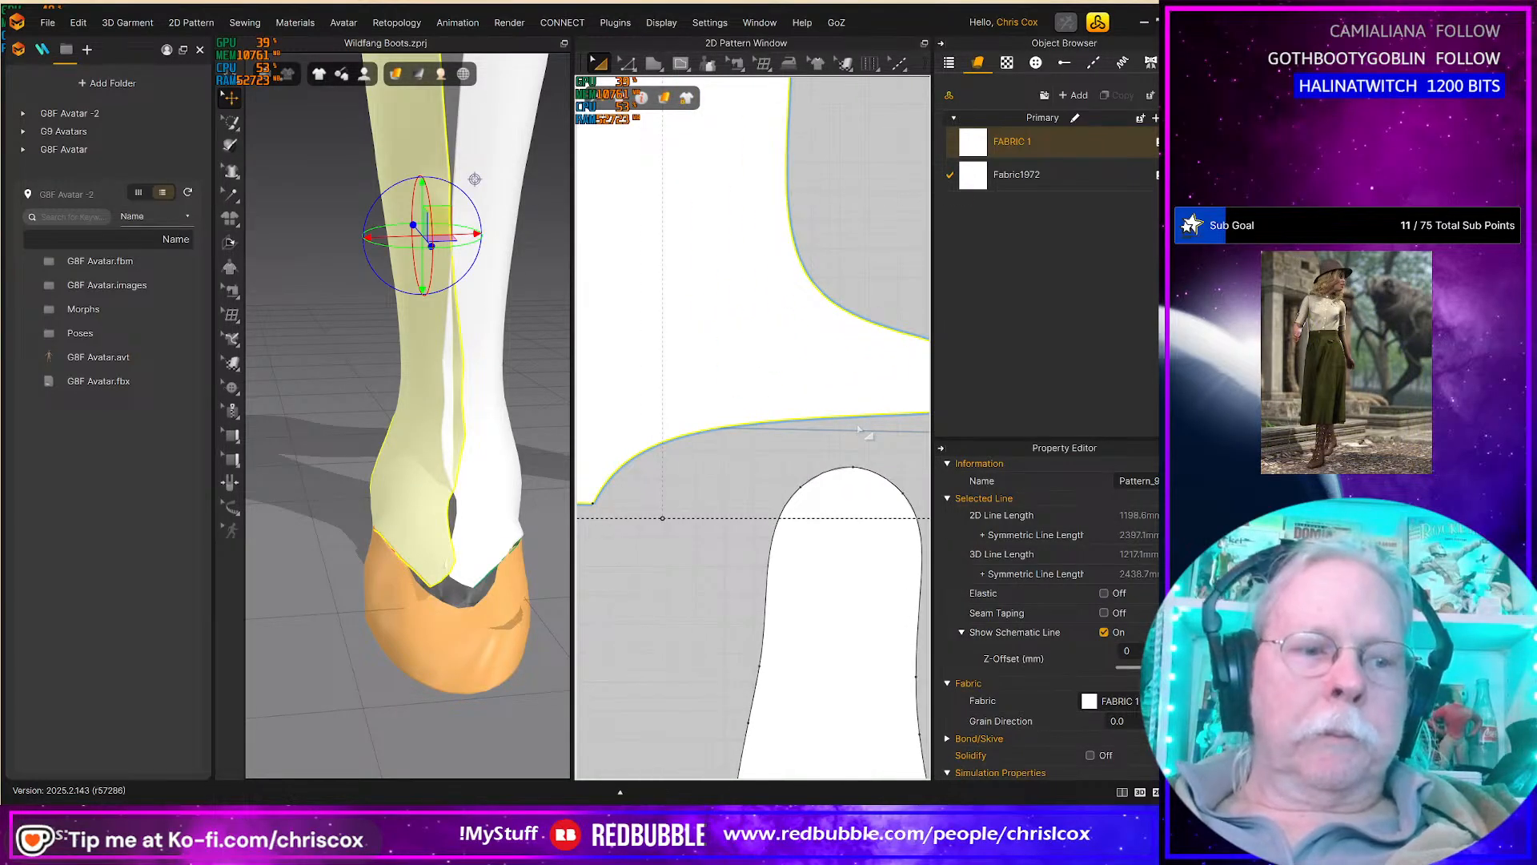
key("z")
left_click(735, 423)
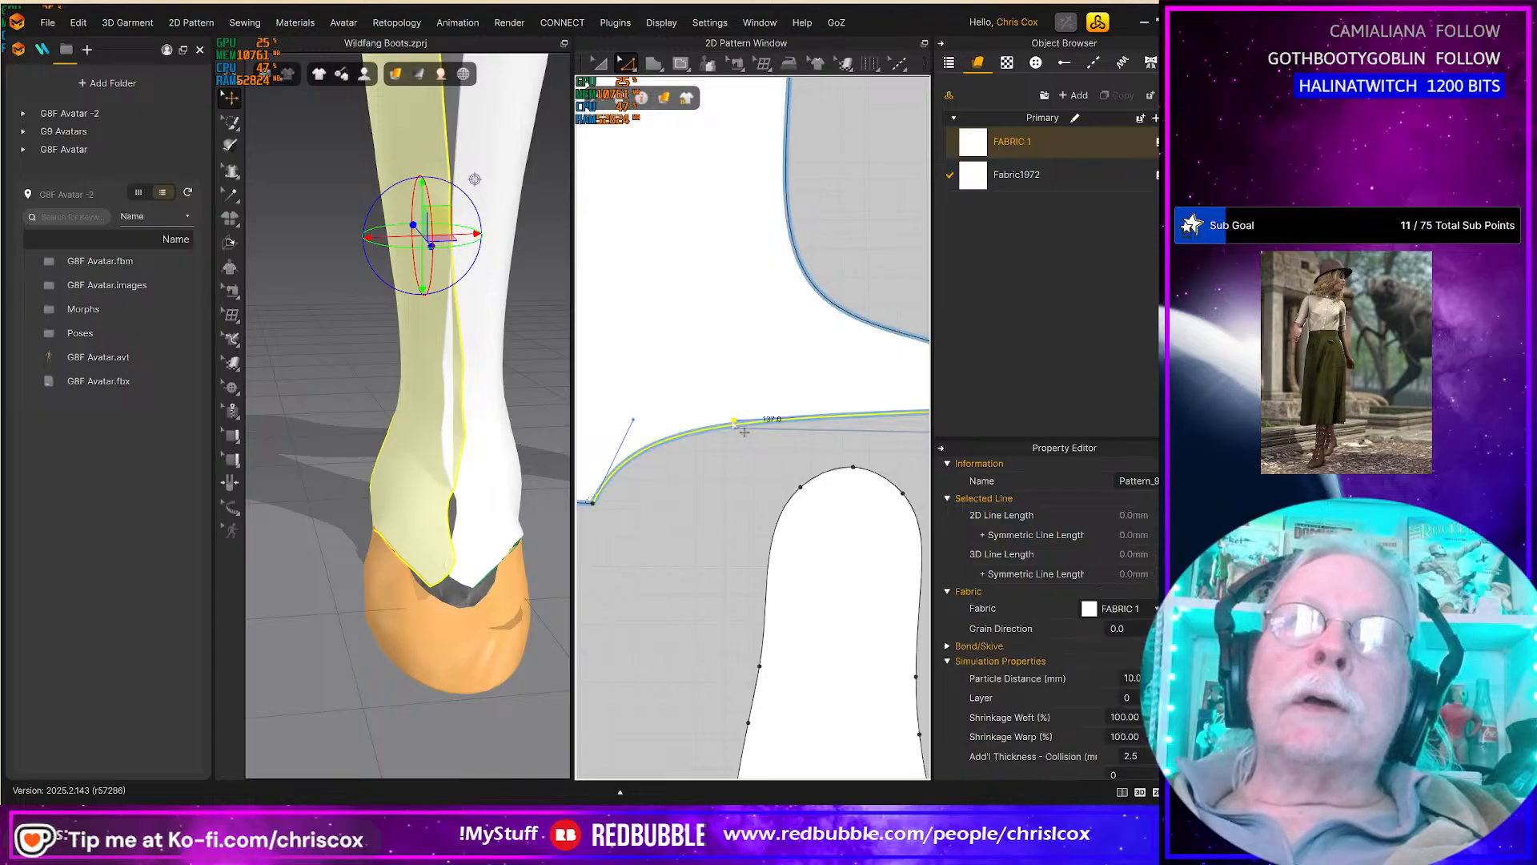
left_click_drag(742, 432, 698, 432)
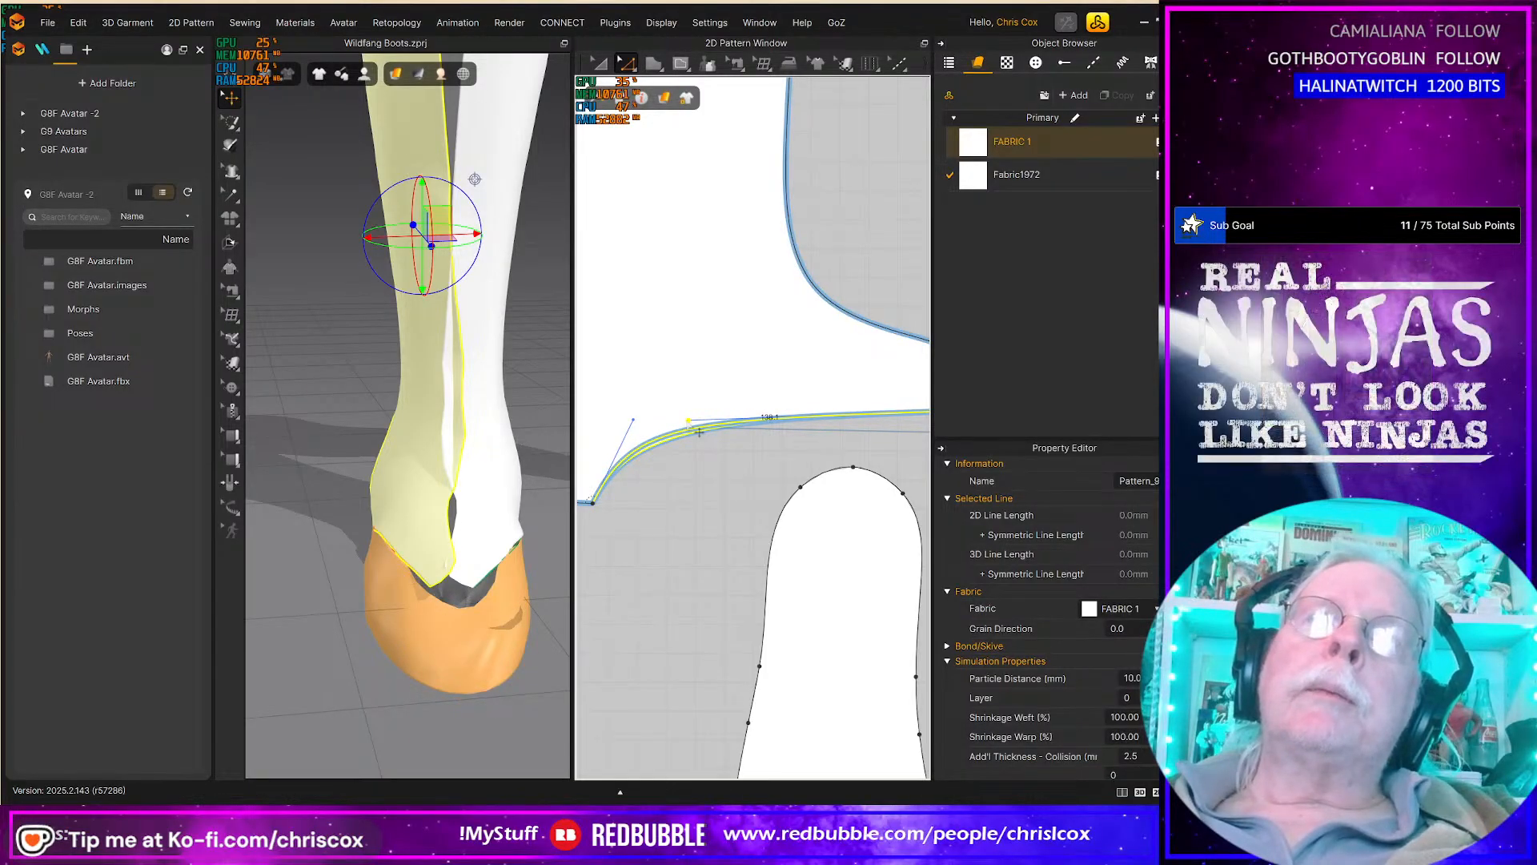
scroll(710, 462, "down", 4)
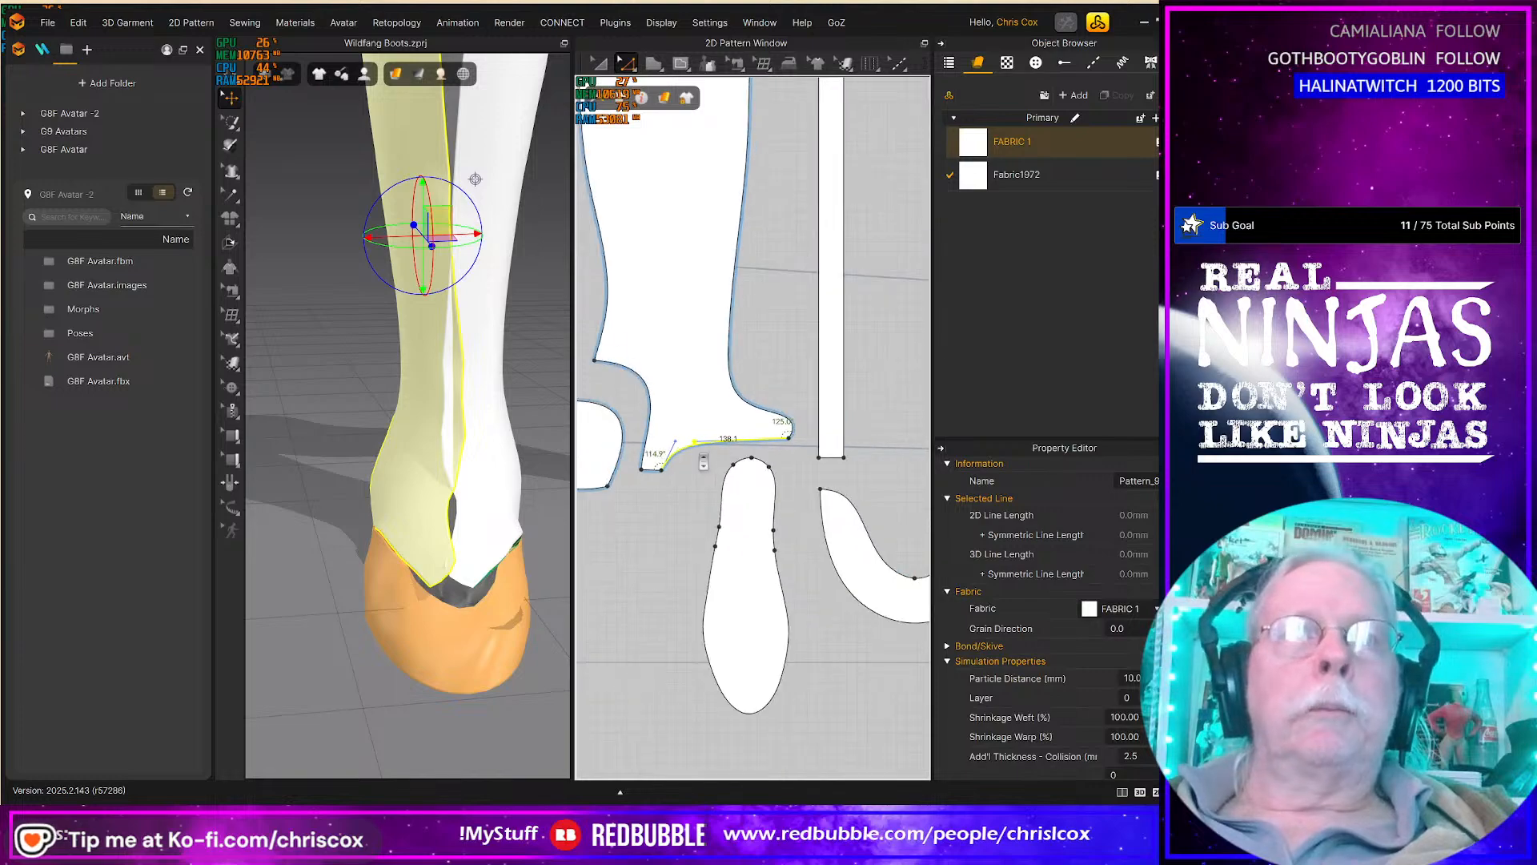
Step: Edit the curve points at the upper piece's heel-side tip to make it sharp
middle_click_drag(810, 525, 755, 528)
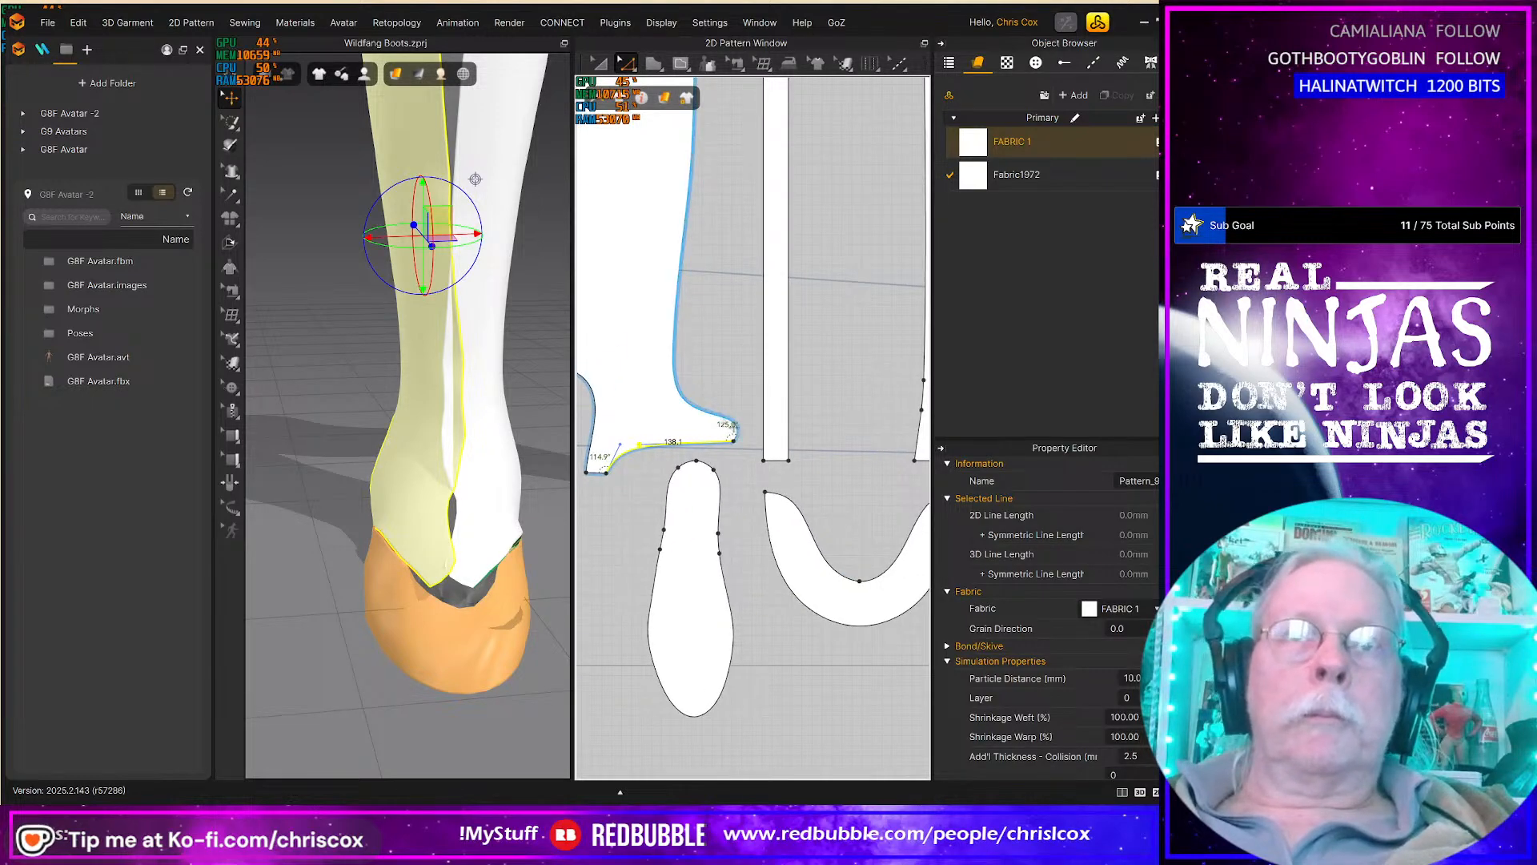
left_click(738, 438)
scroll(750, 446, "up", 2)
key("v")
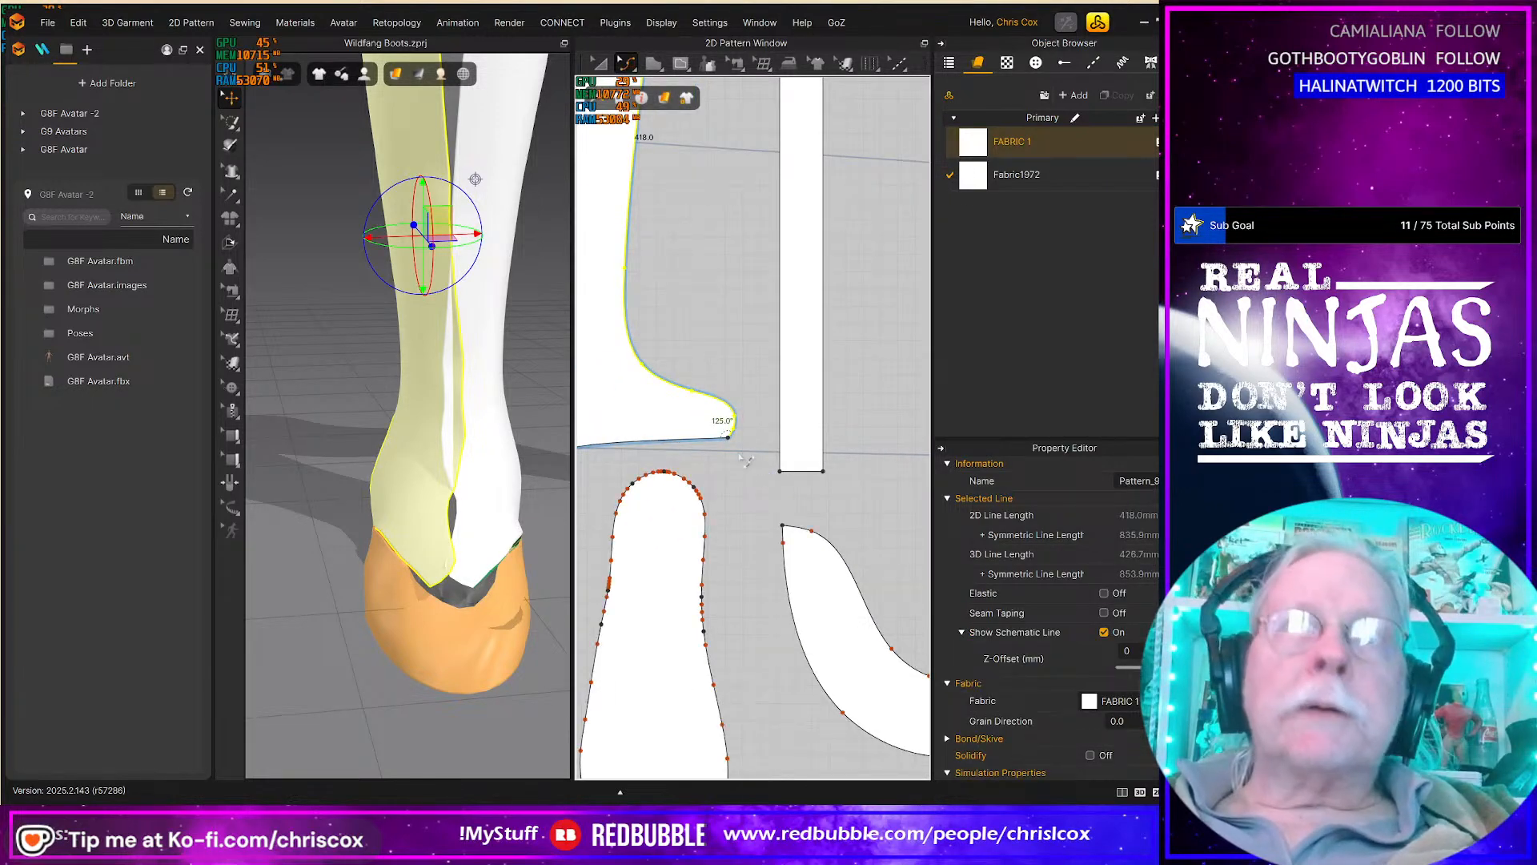
scroll(750, 433, "up", 3)
left_click(830, 370)
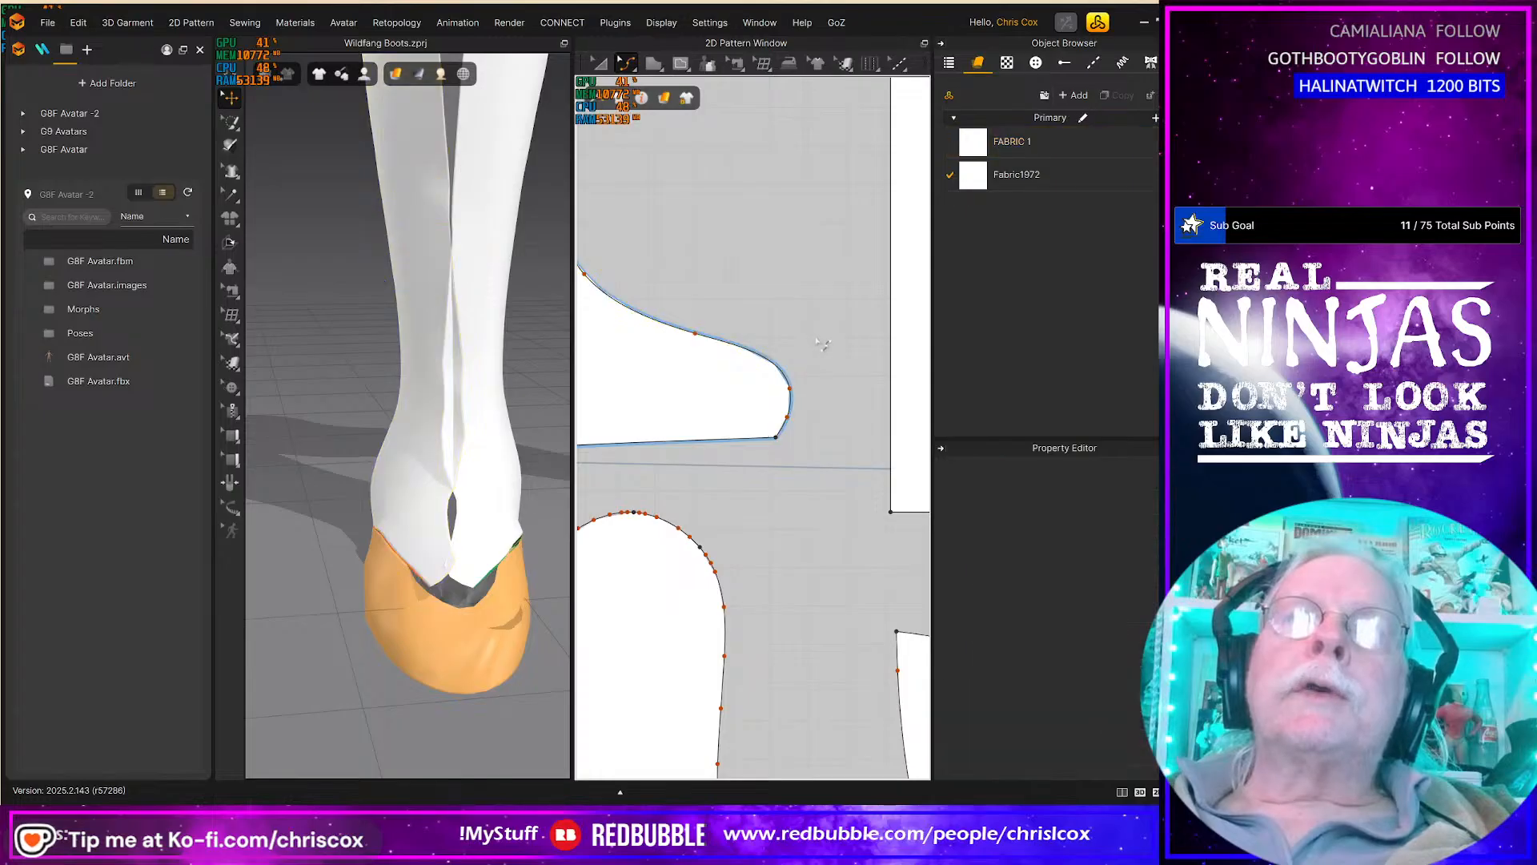
left_click_drag(816, 344, 774, 414)
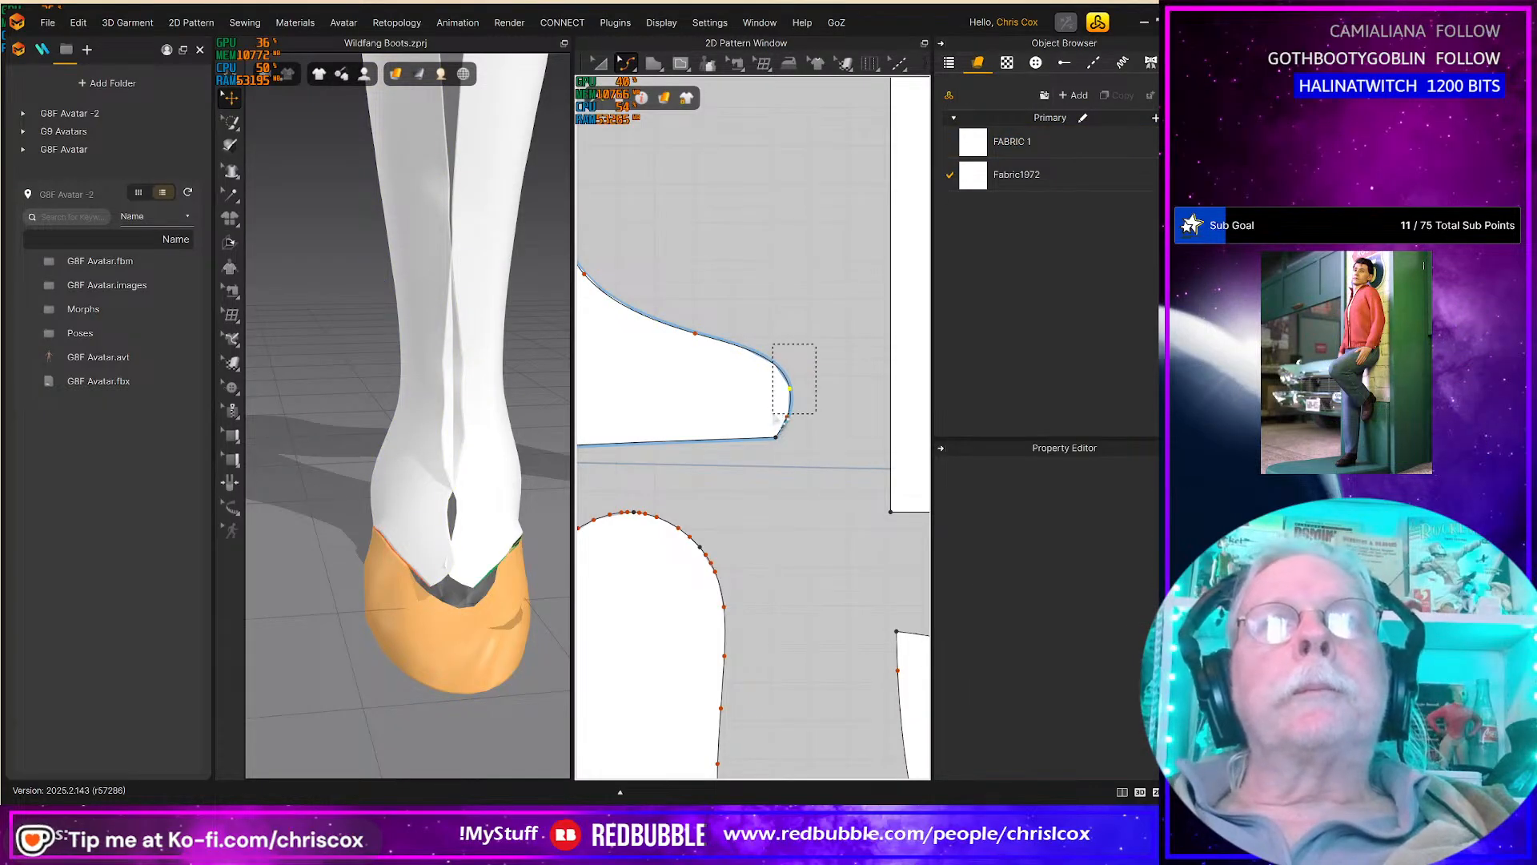
left_click_drag(675, 298, 811, 428)
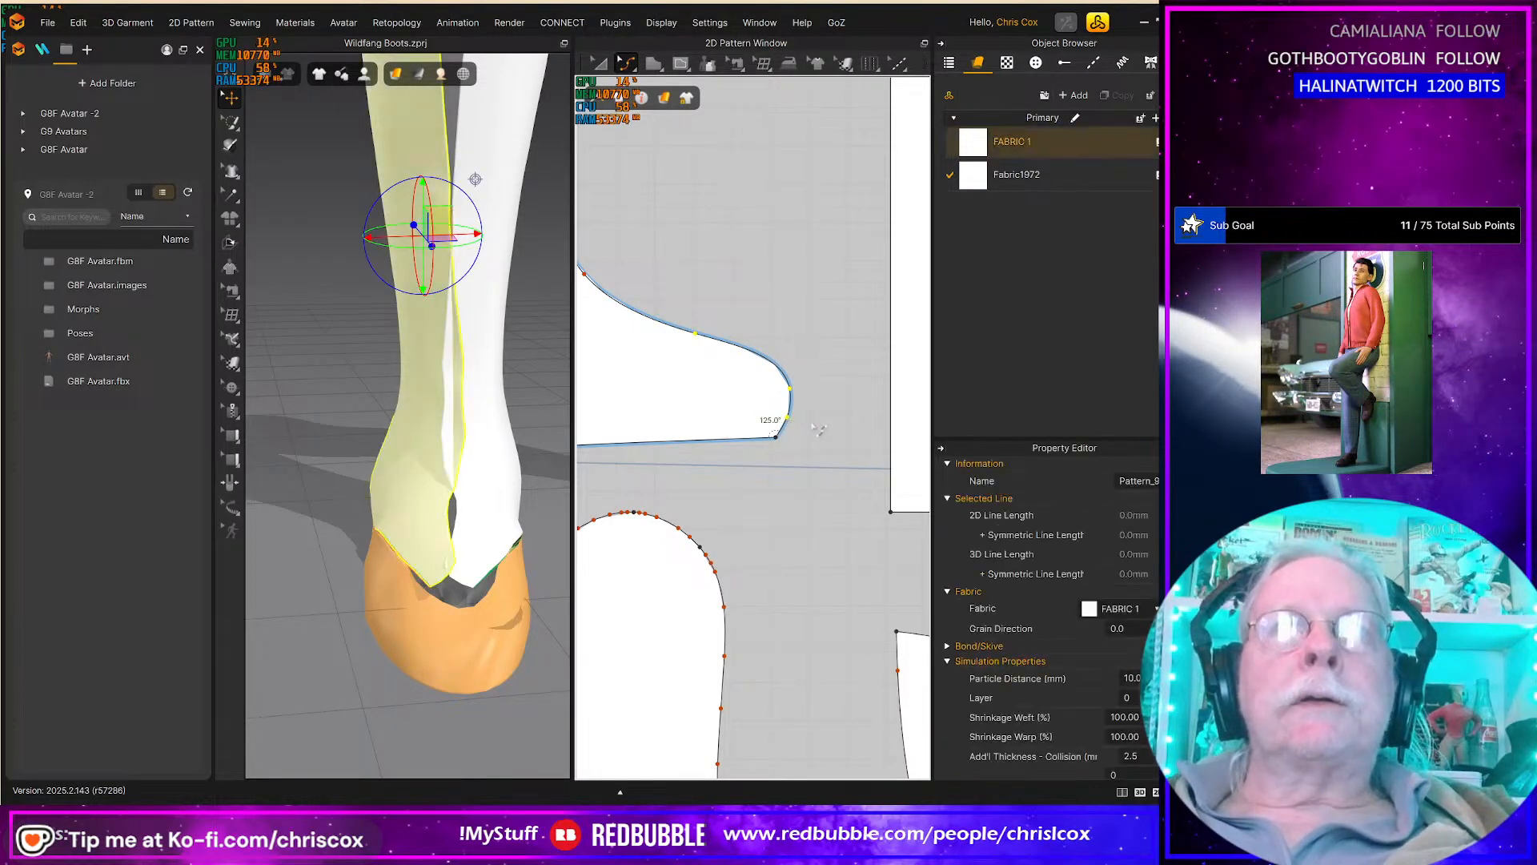
left_click(814, 430)
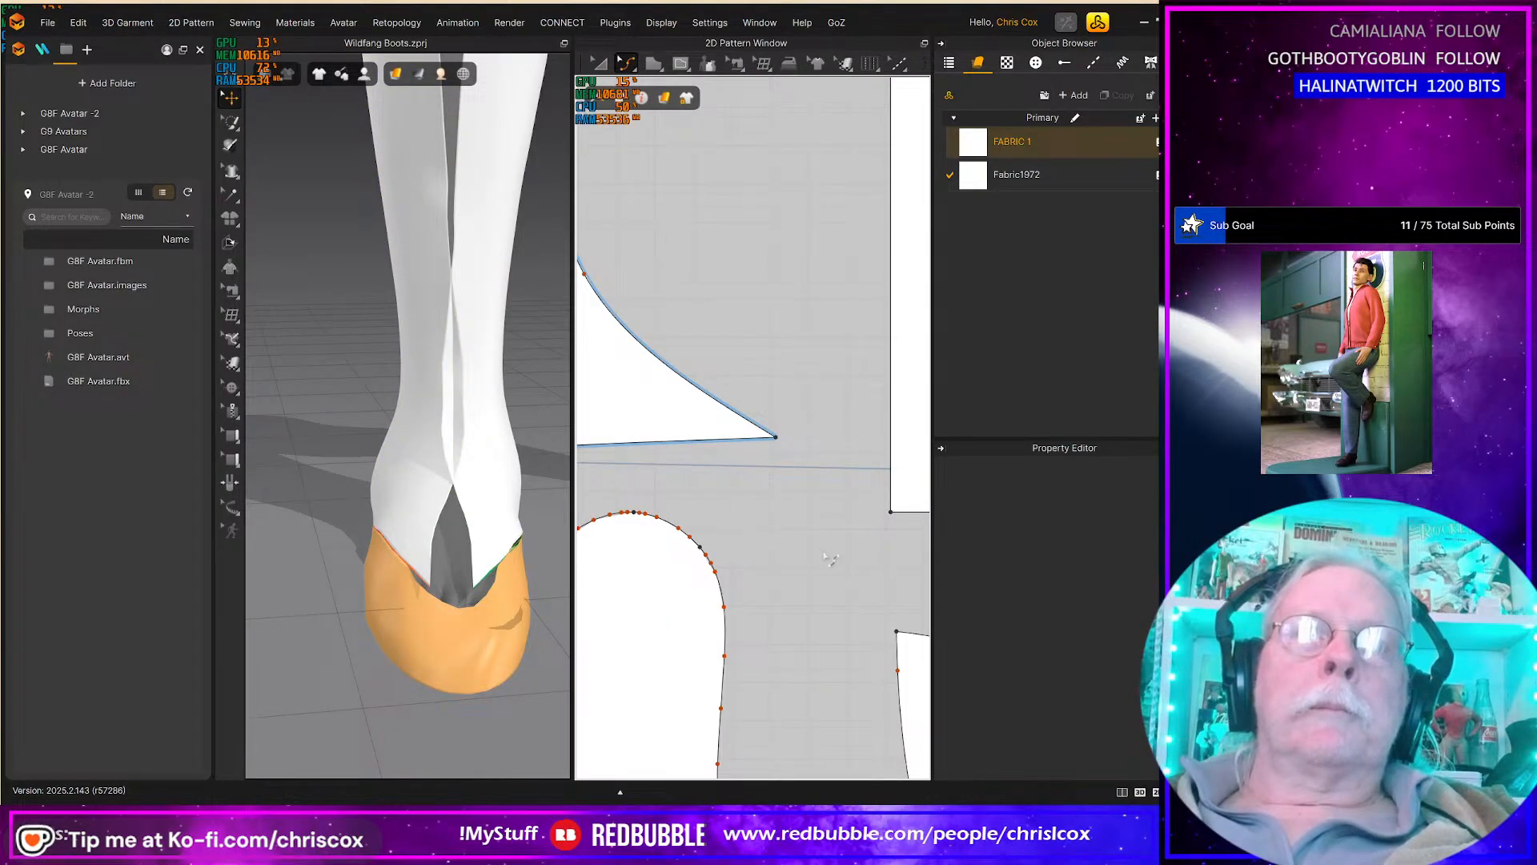
scroll(827, 563, "down", 4)
middle_click_drag(830, 571, 648, 473)
Step: Lengthen the toe seam further along the toe piece's curved edge
key("b")
left_click(851, 590)
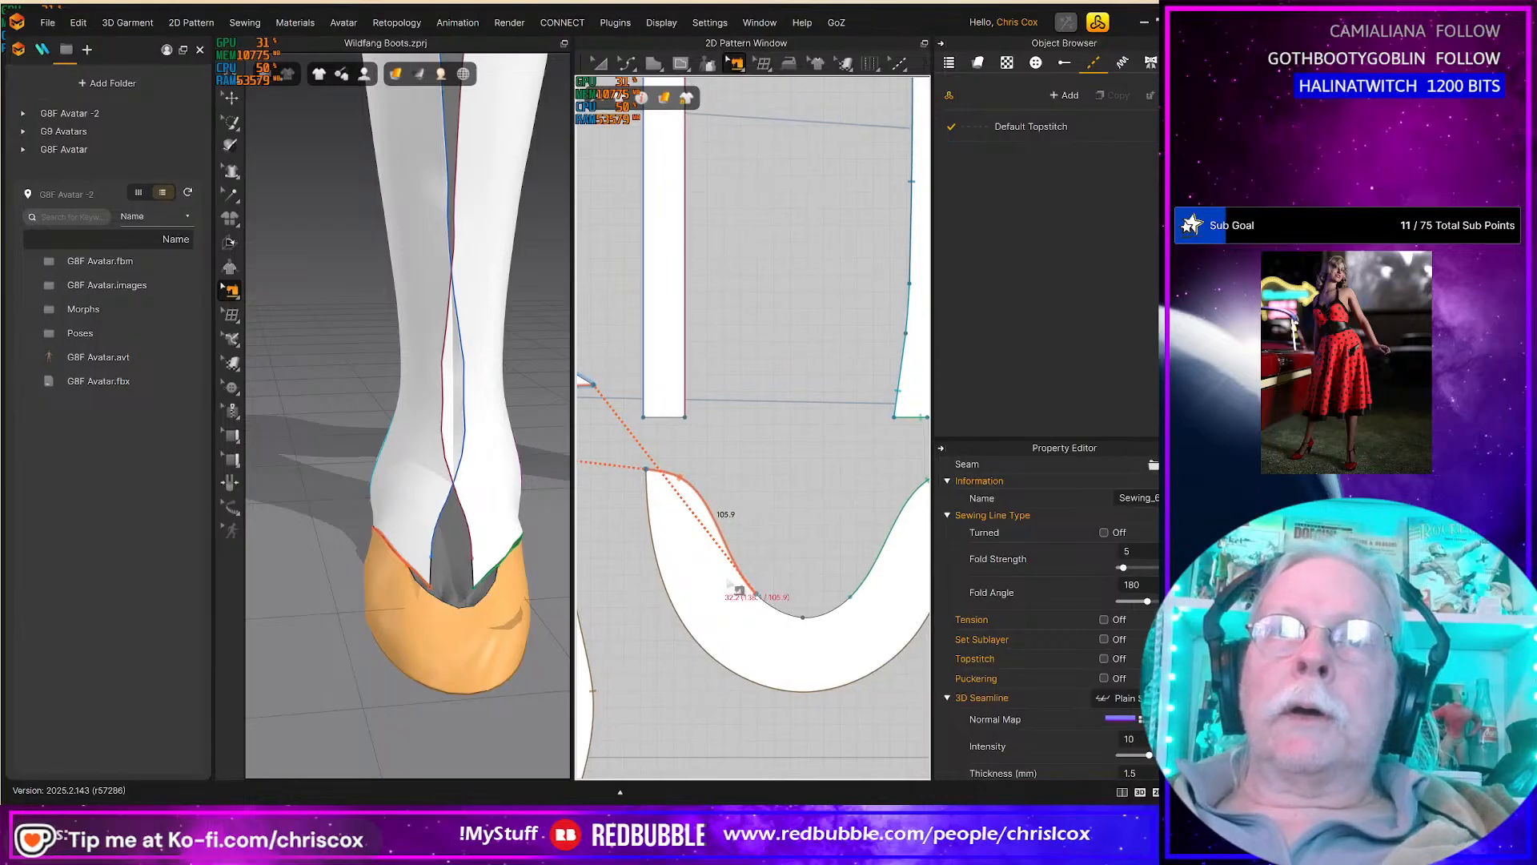
left_click_drag(764, 600, 787, 615)
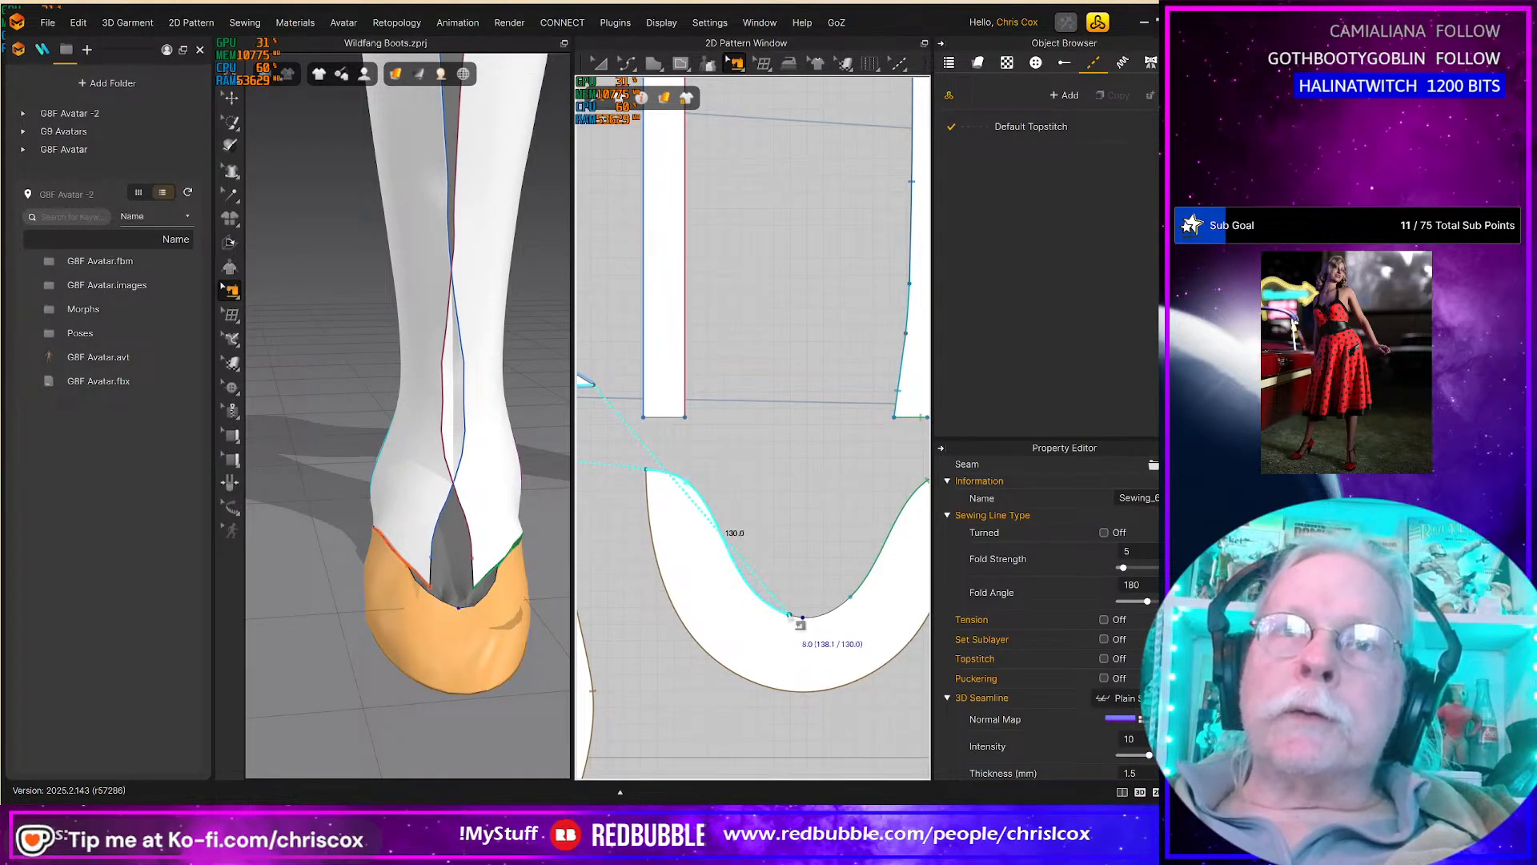
Step: Run the simulation and inspect the toe cap drape from several angles
right_click_drag(468, 629, 491, 610)
key("space")
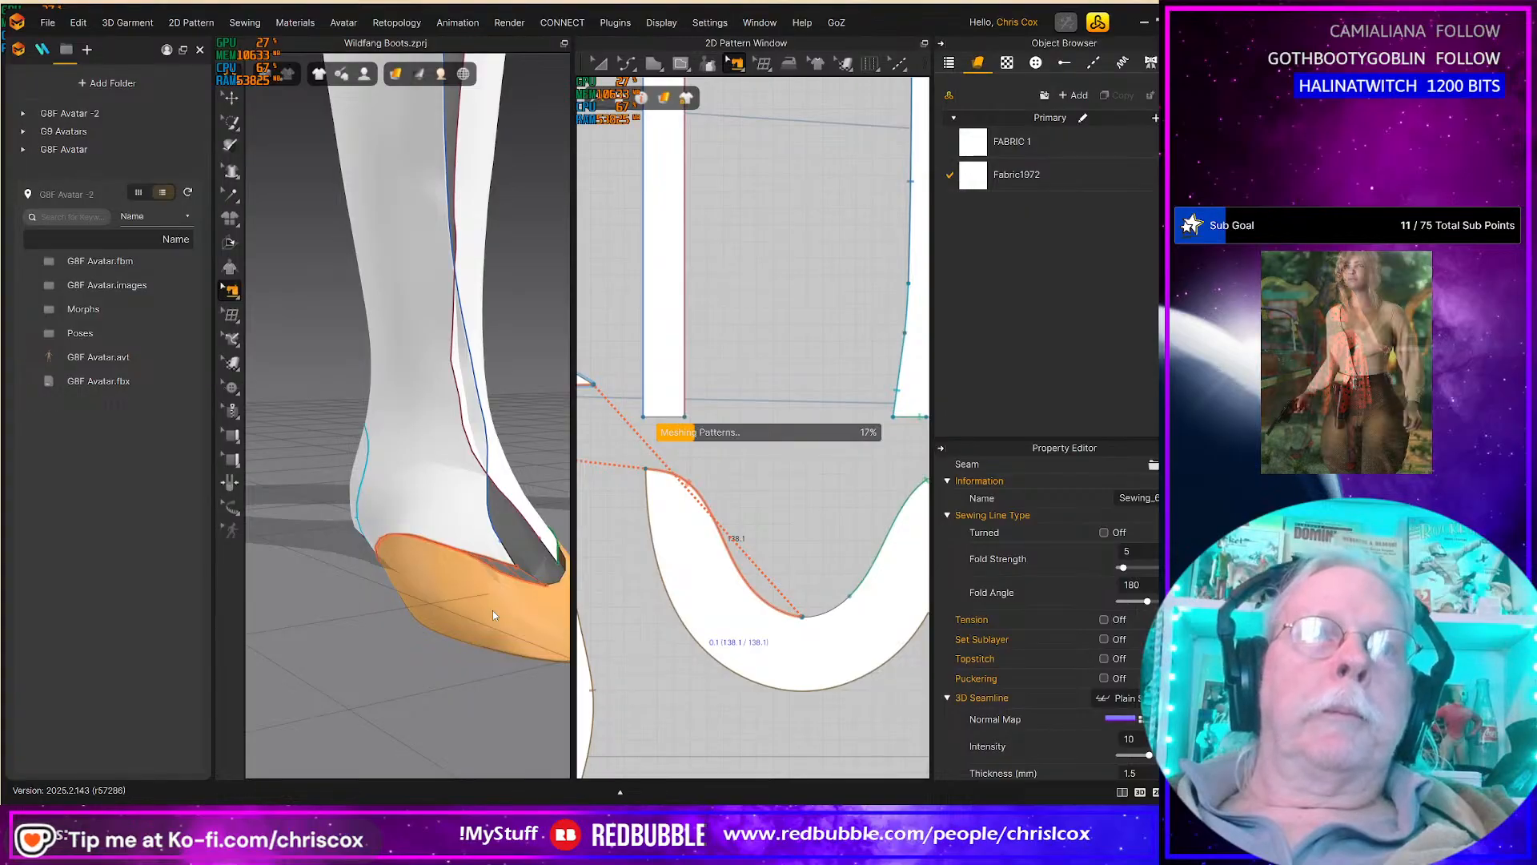
right_click_drag(491, 604, 448, 608)
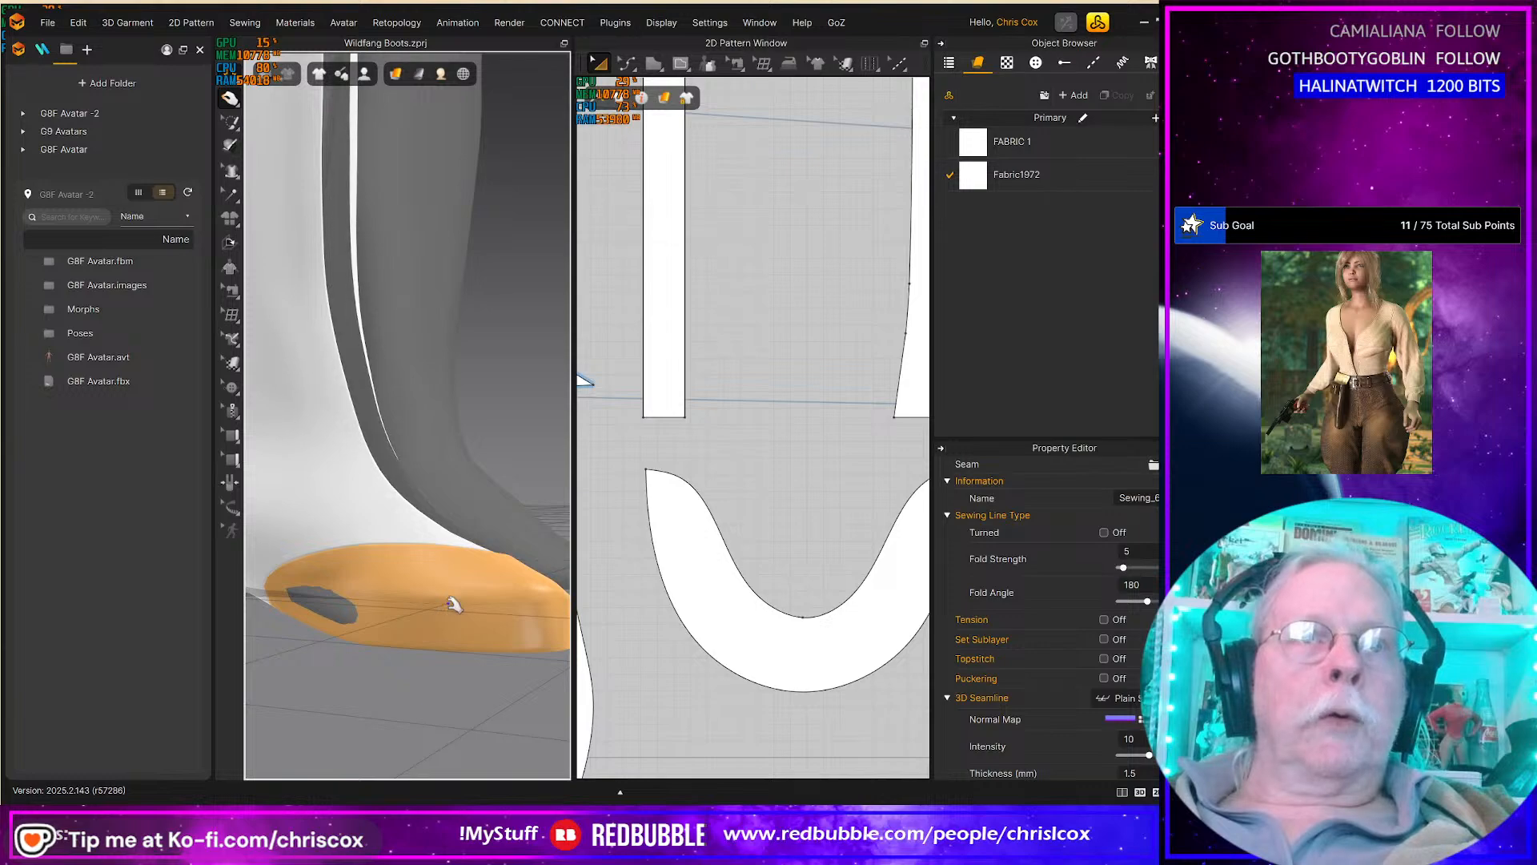
scroll(447, 592, "down", 2)
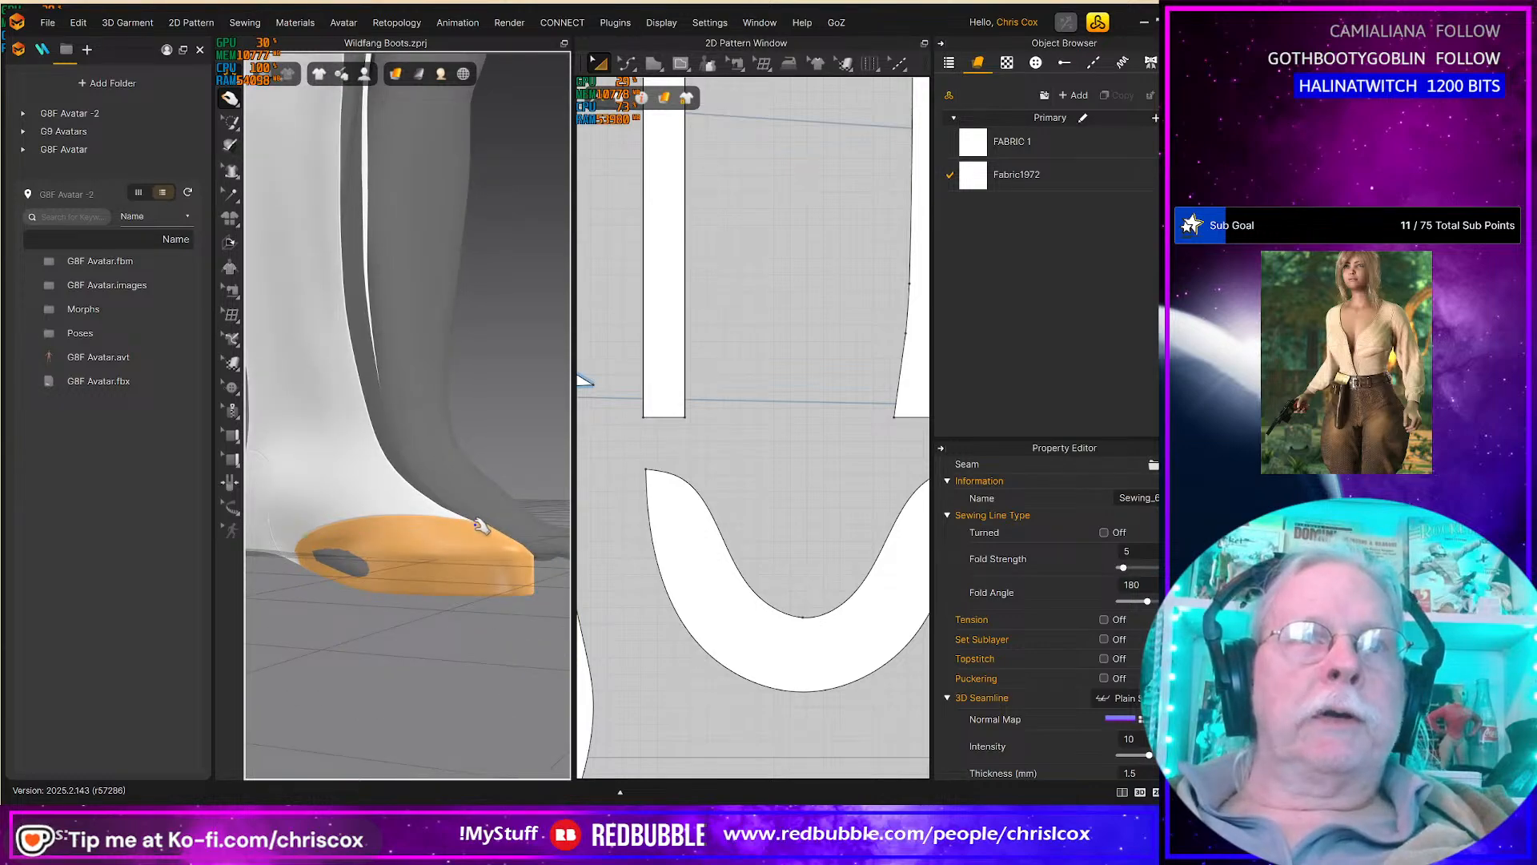
middle_click_drag(618, 539, 883, 544)
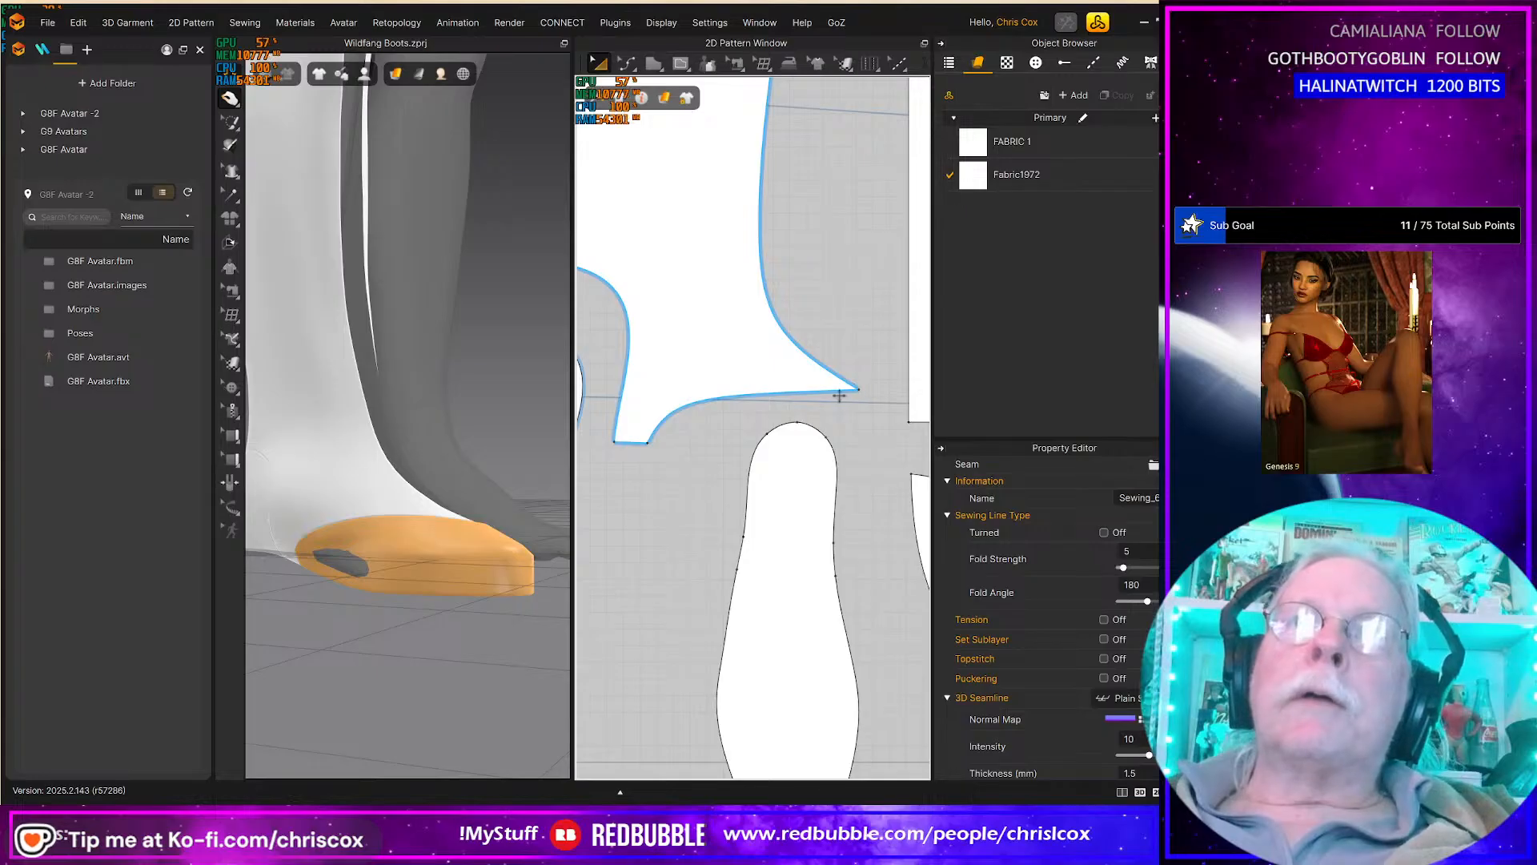
right_click_drag(344, 576, 491, 611)
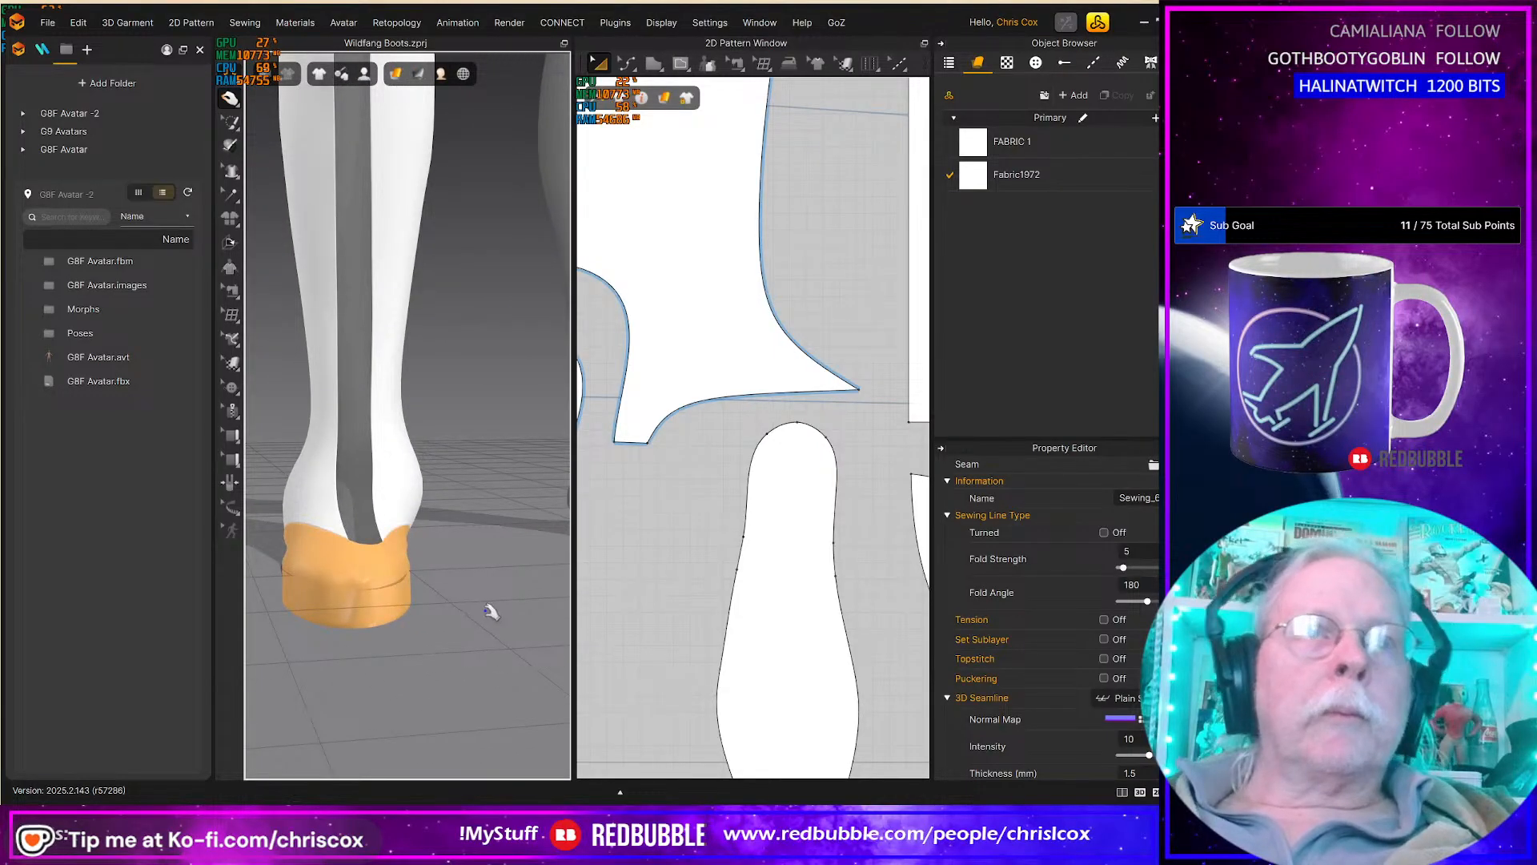
Step: Uncheck Ground Collision in the Simulation Properties
right_click(487, 616)
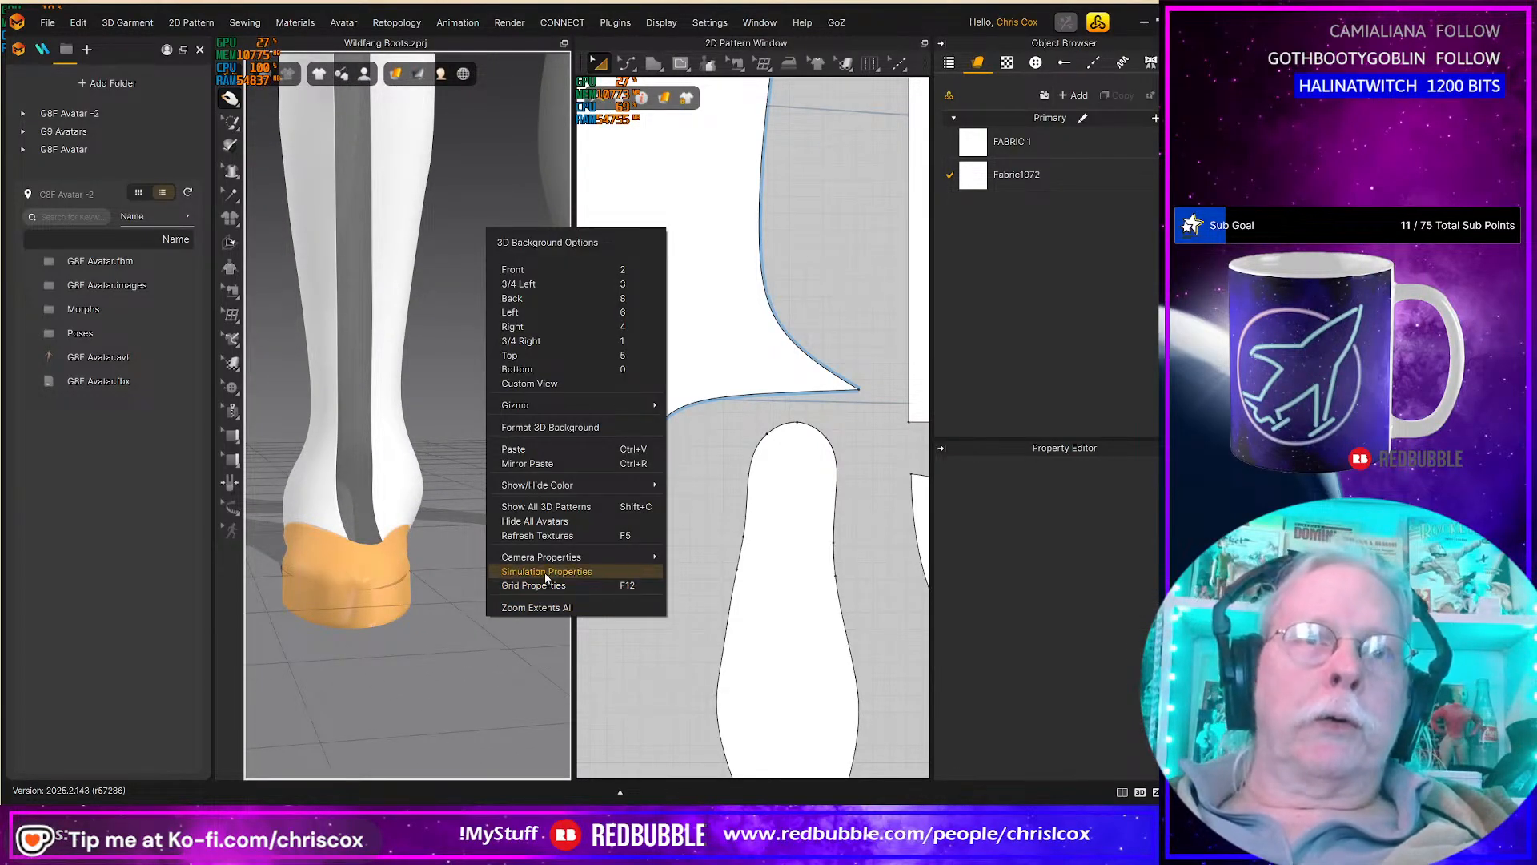
left_click(547, 571)
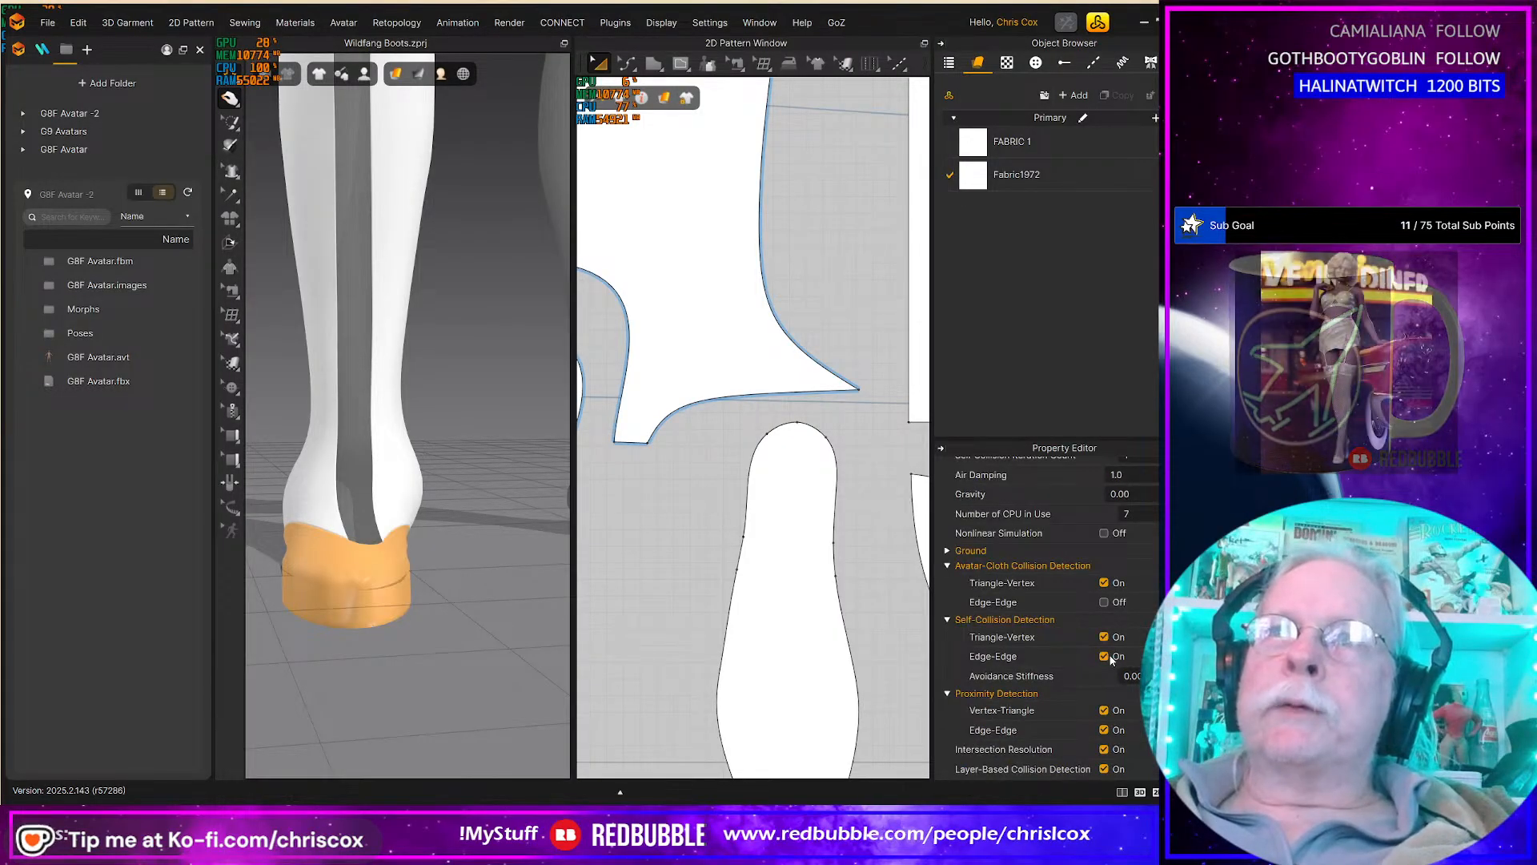
left_click(947, 552)
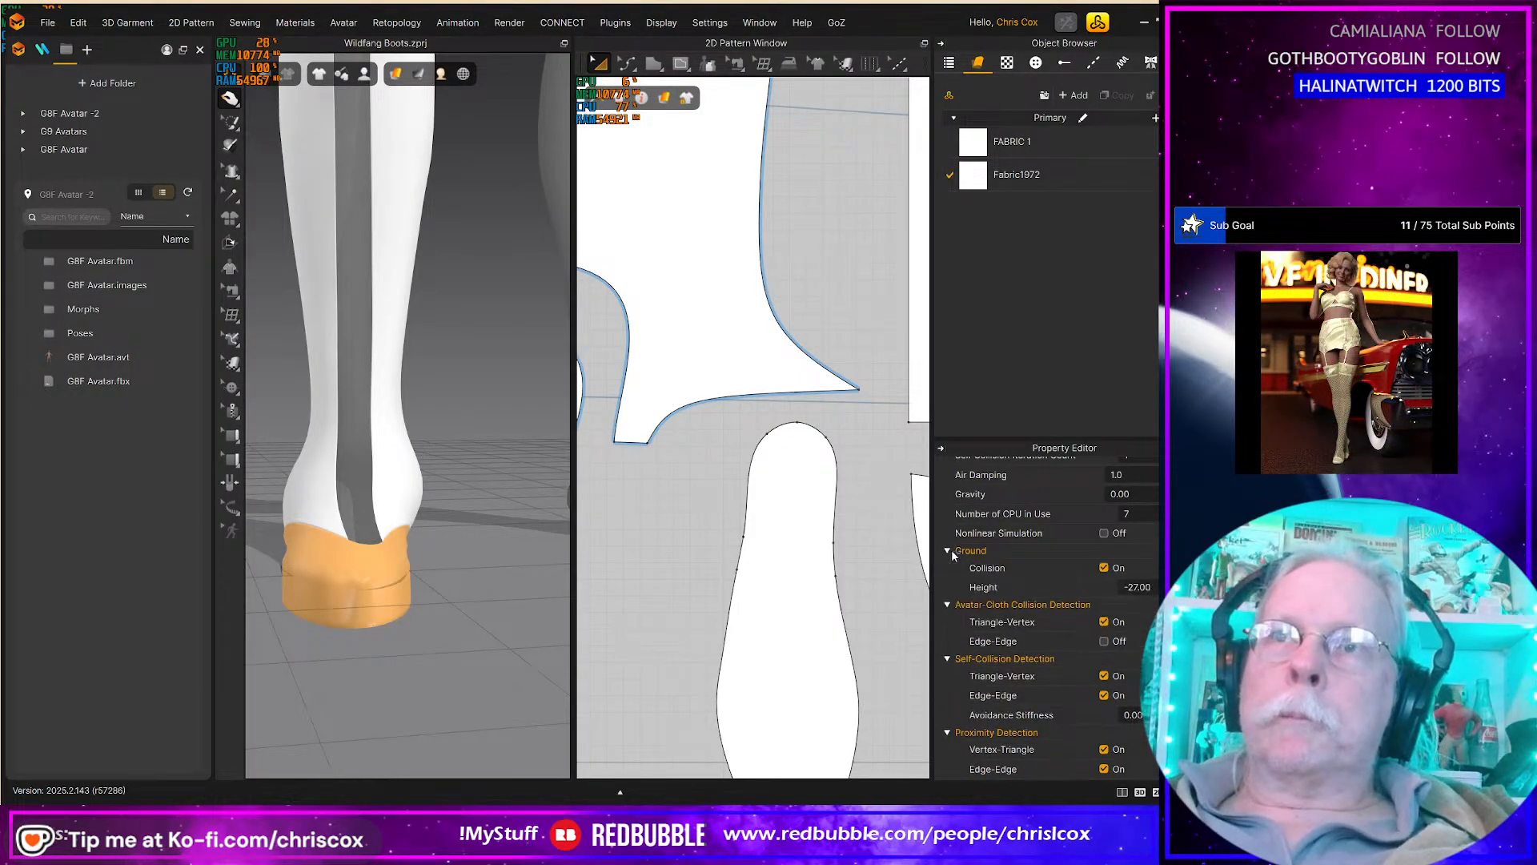
left_click(1104, 568)
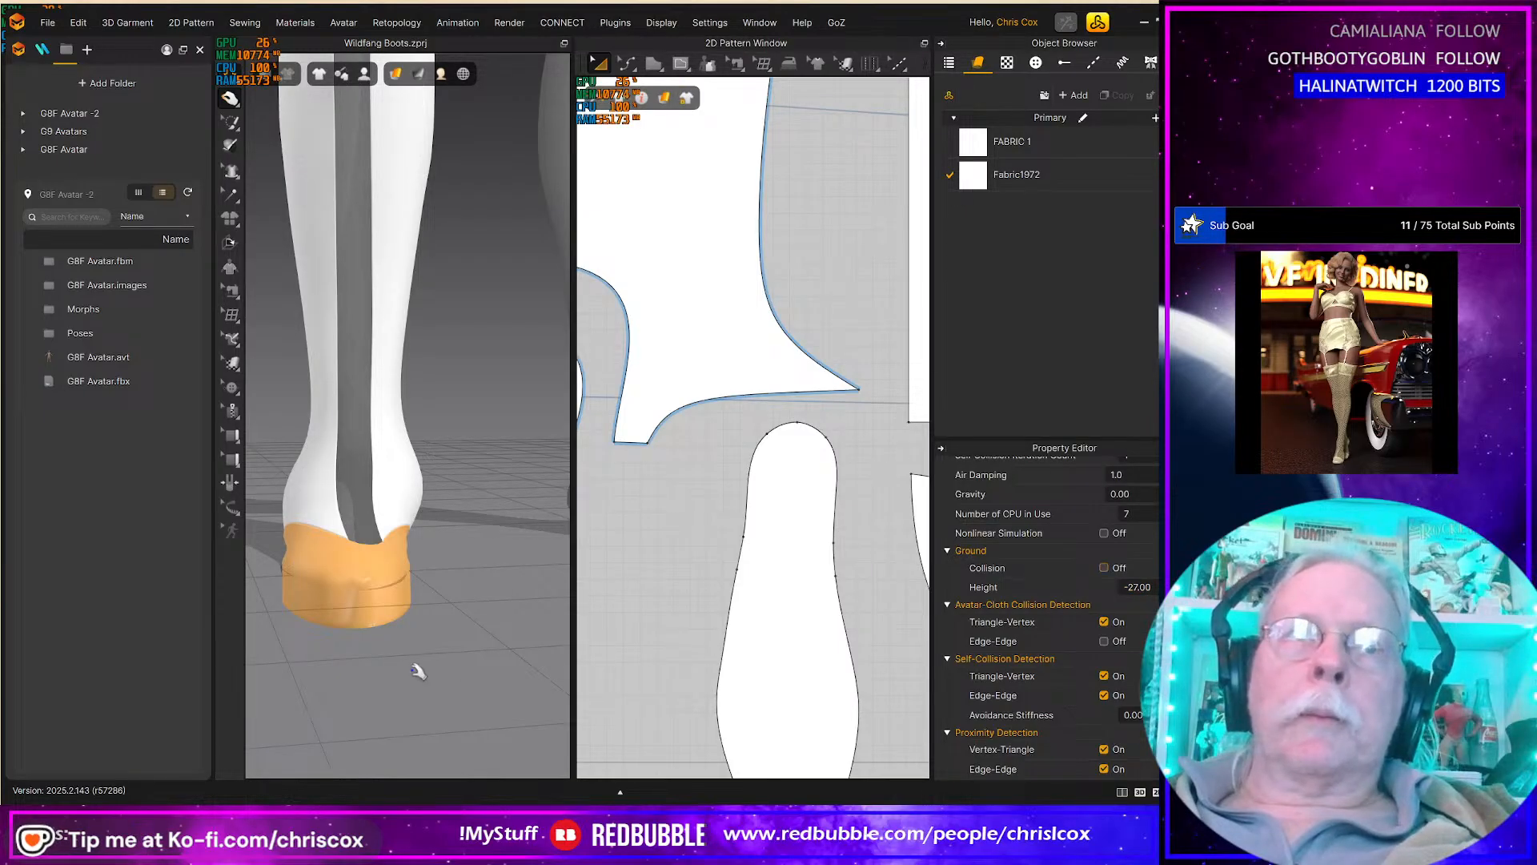
Step: Select the orange toe cap piece in the 3D view with Select/Move
right_click_drag(460, 613, 511, 626)
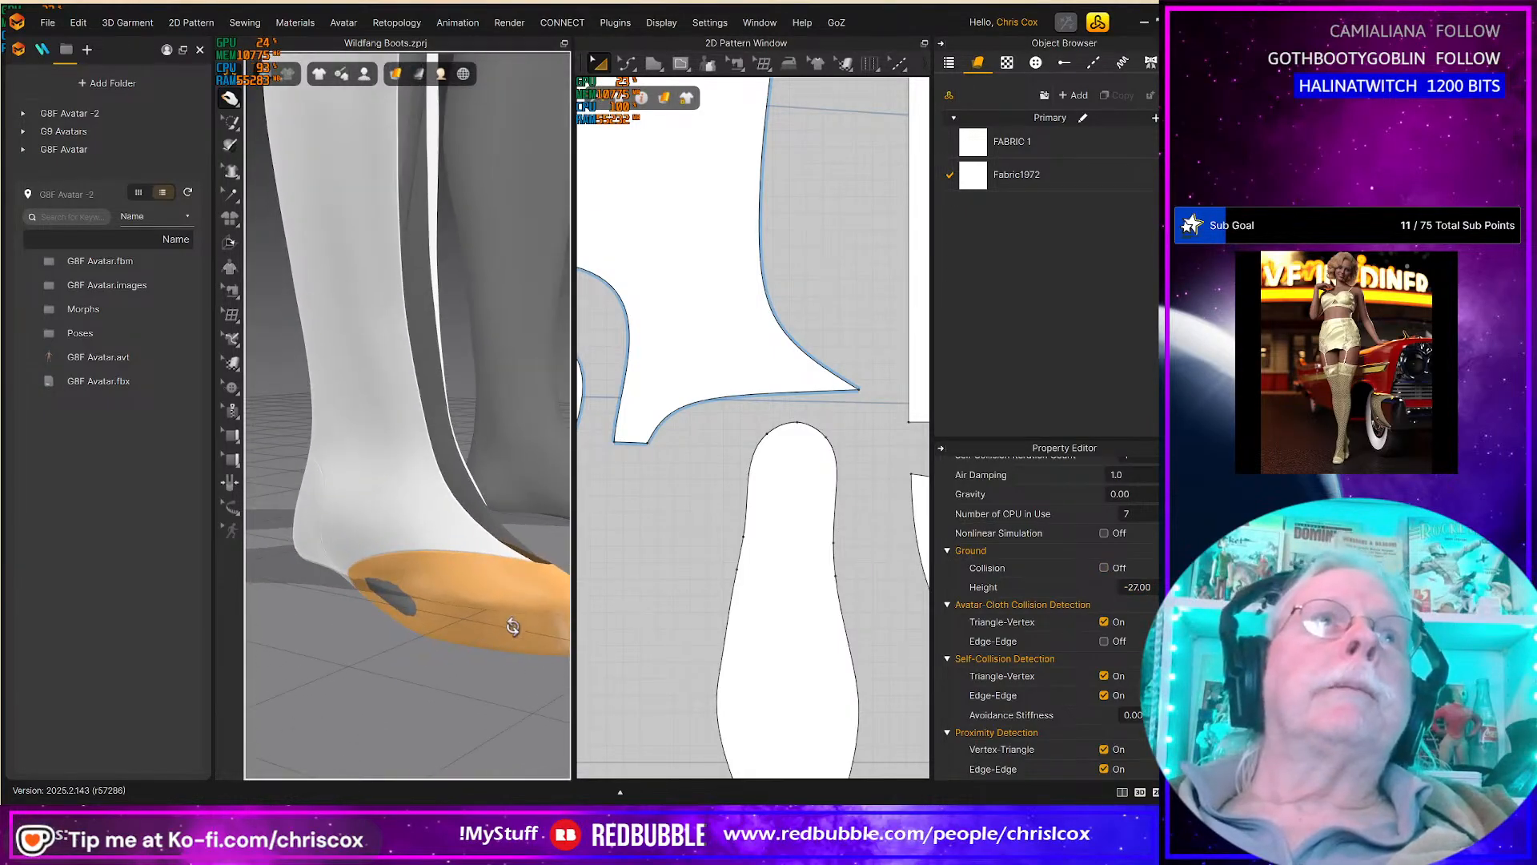
key("b")
key("q")
left_click(490, 584)
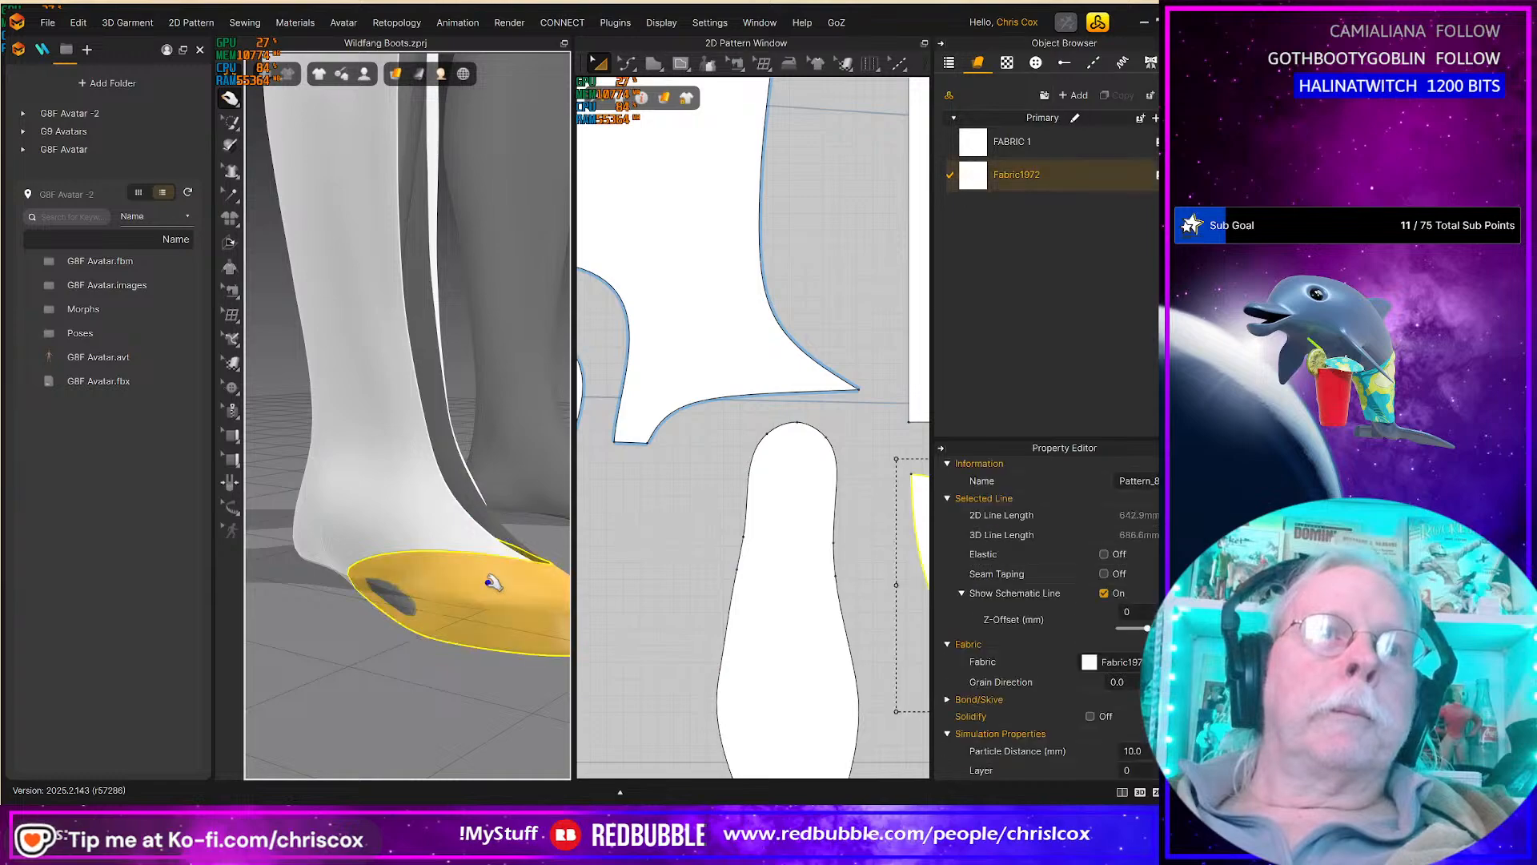
Step: Pull the orange toe cap cloth down and around the foot until it settles
left_click_drag(486, 588, 343, 643)
right_click_drag(529, 609, 650, 614)
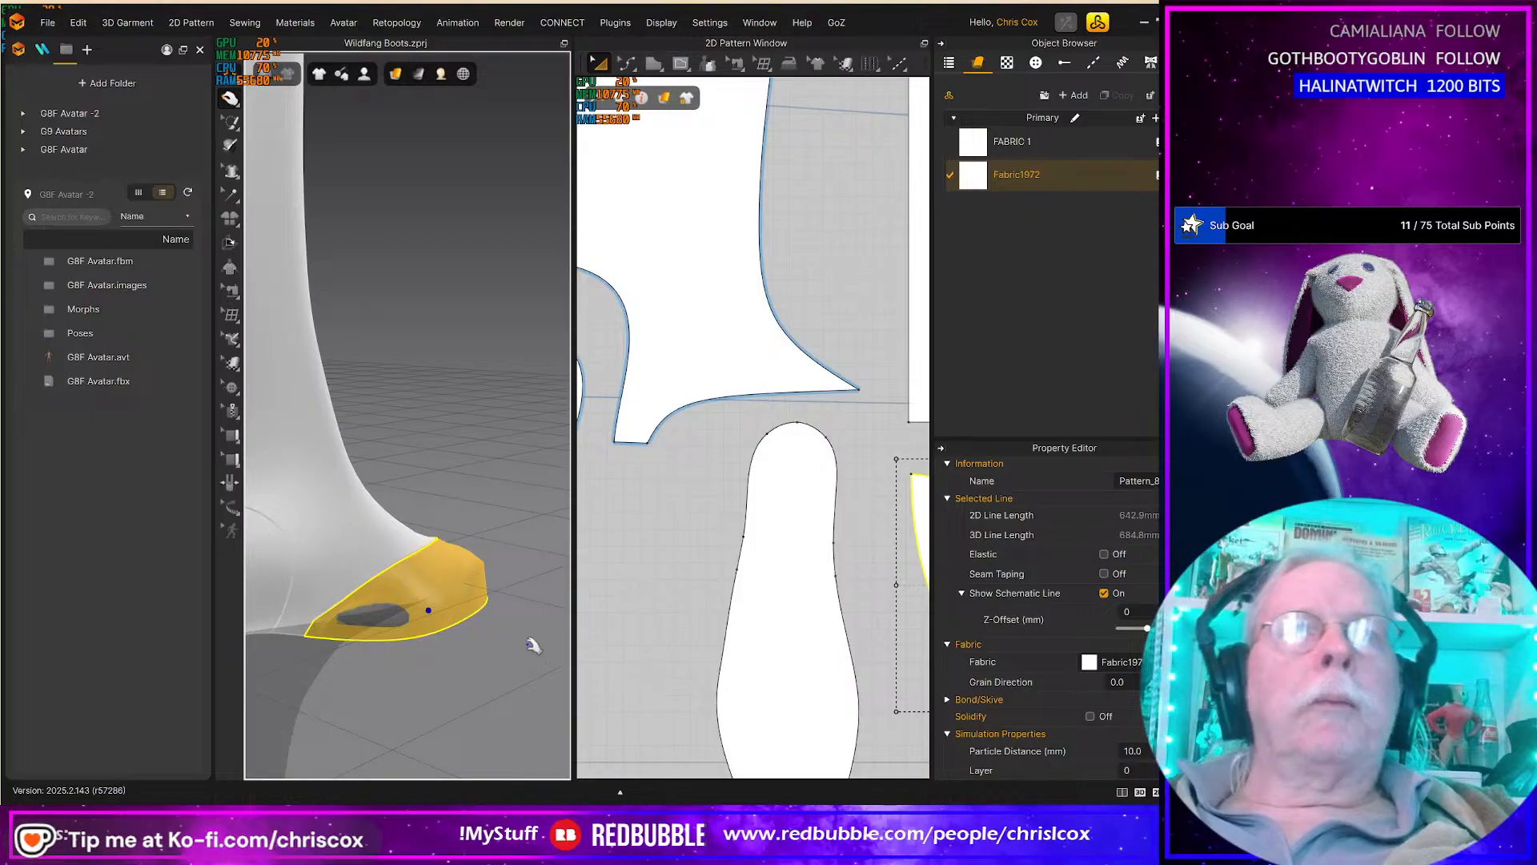
right_click_drag(501, 643, 383, 589)
left_click_drag(372, 597, 408, 611)
right_click_drag(413, 612, 377, 491)
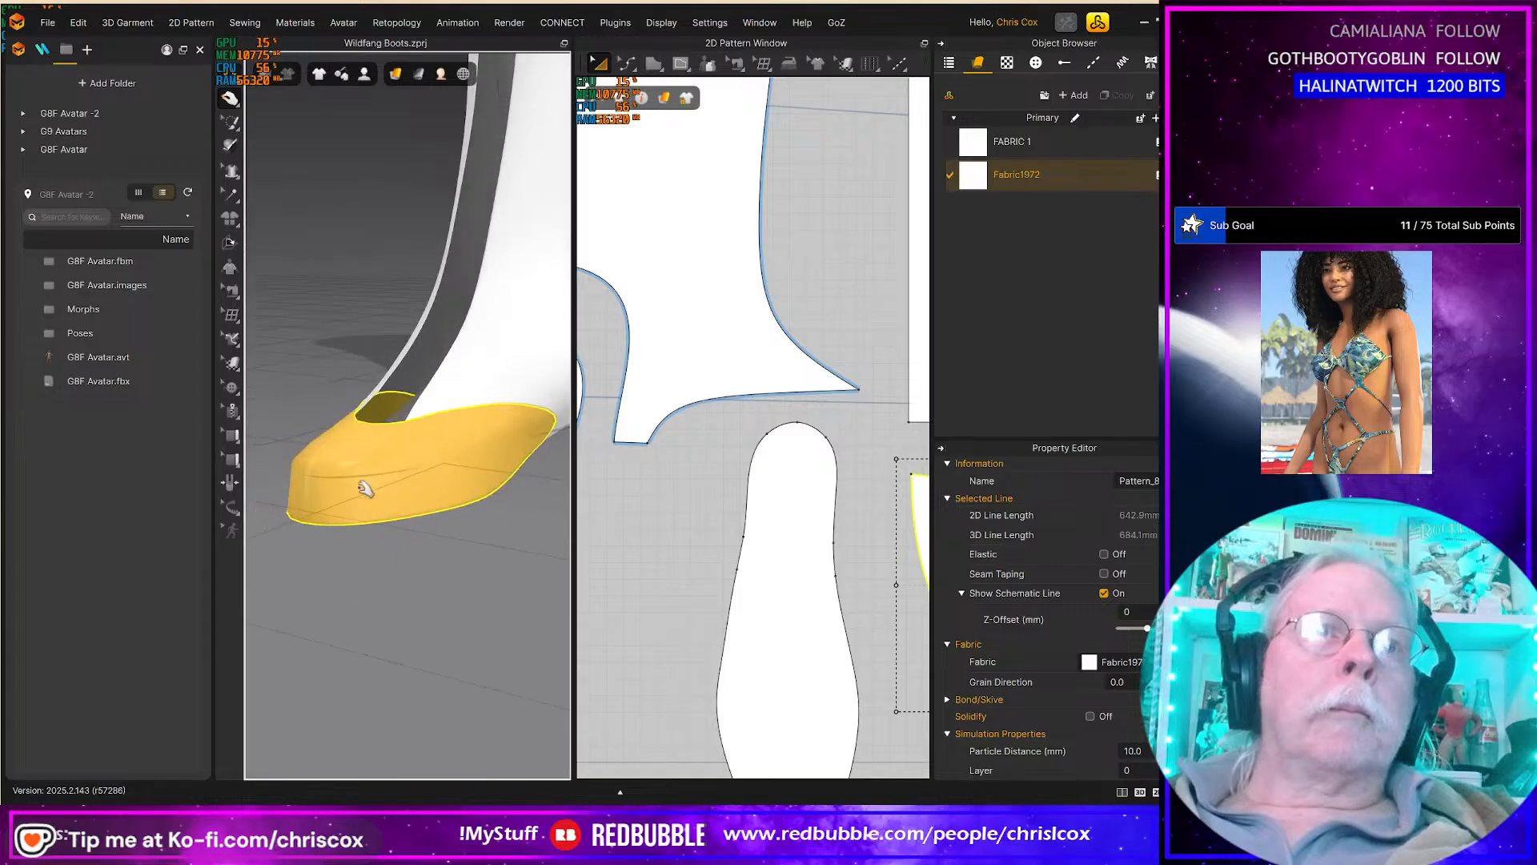
left_click_drag(330, 459, 342, 538)
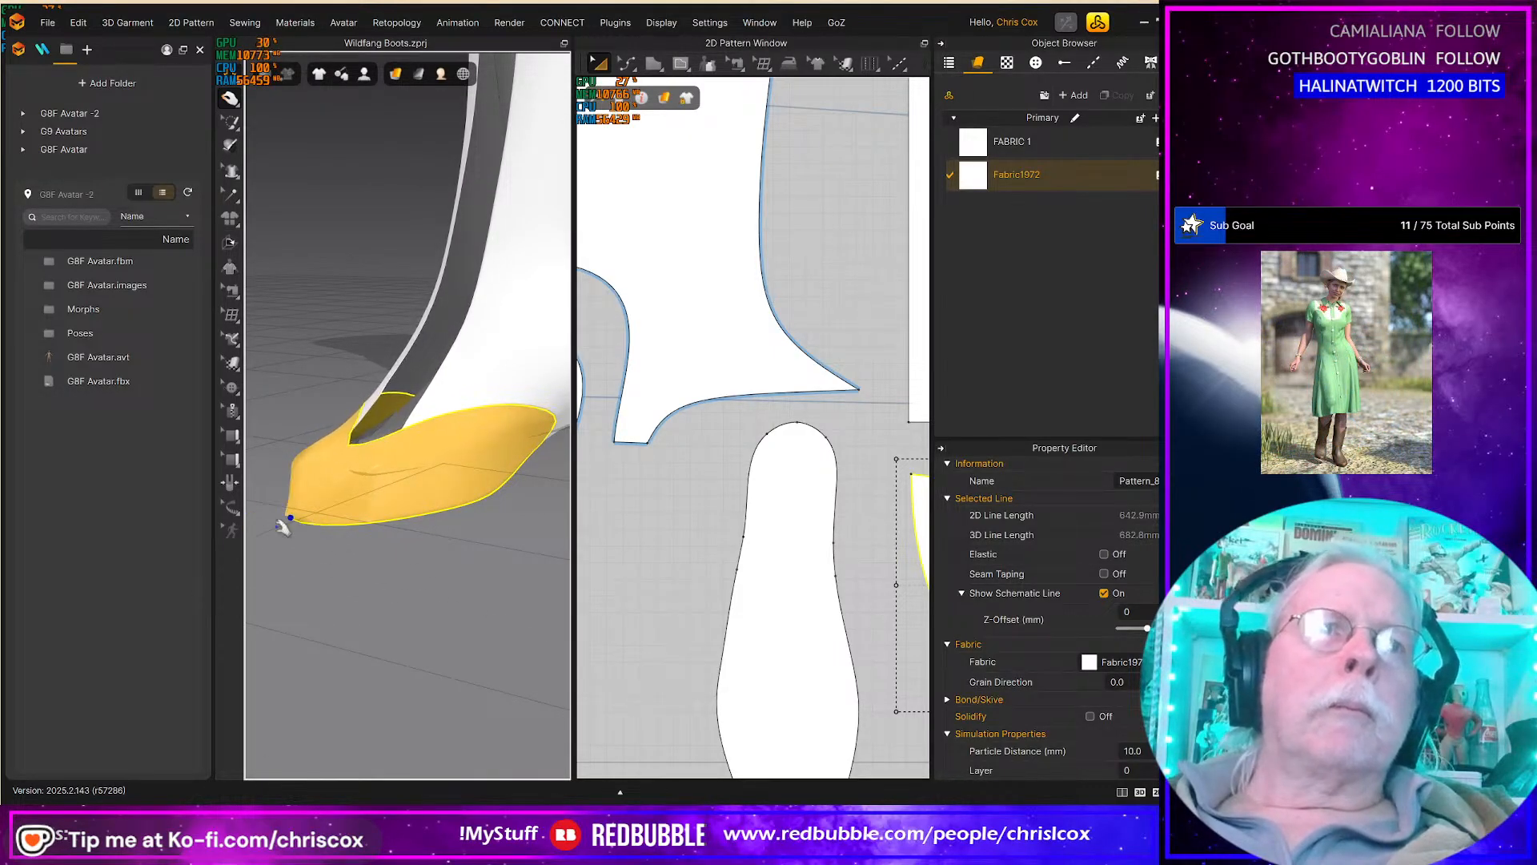
right_click_drag(356, 487, 440, 460)
right_click_drag(347, 524, 469, 621)
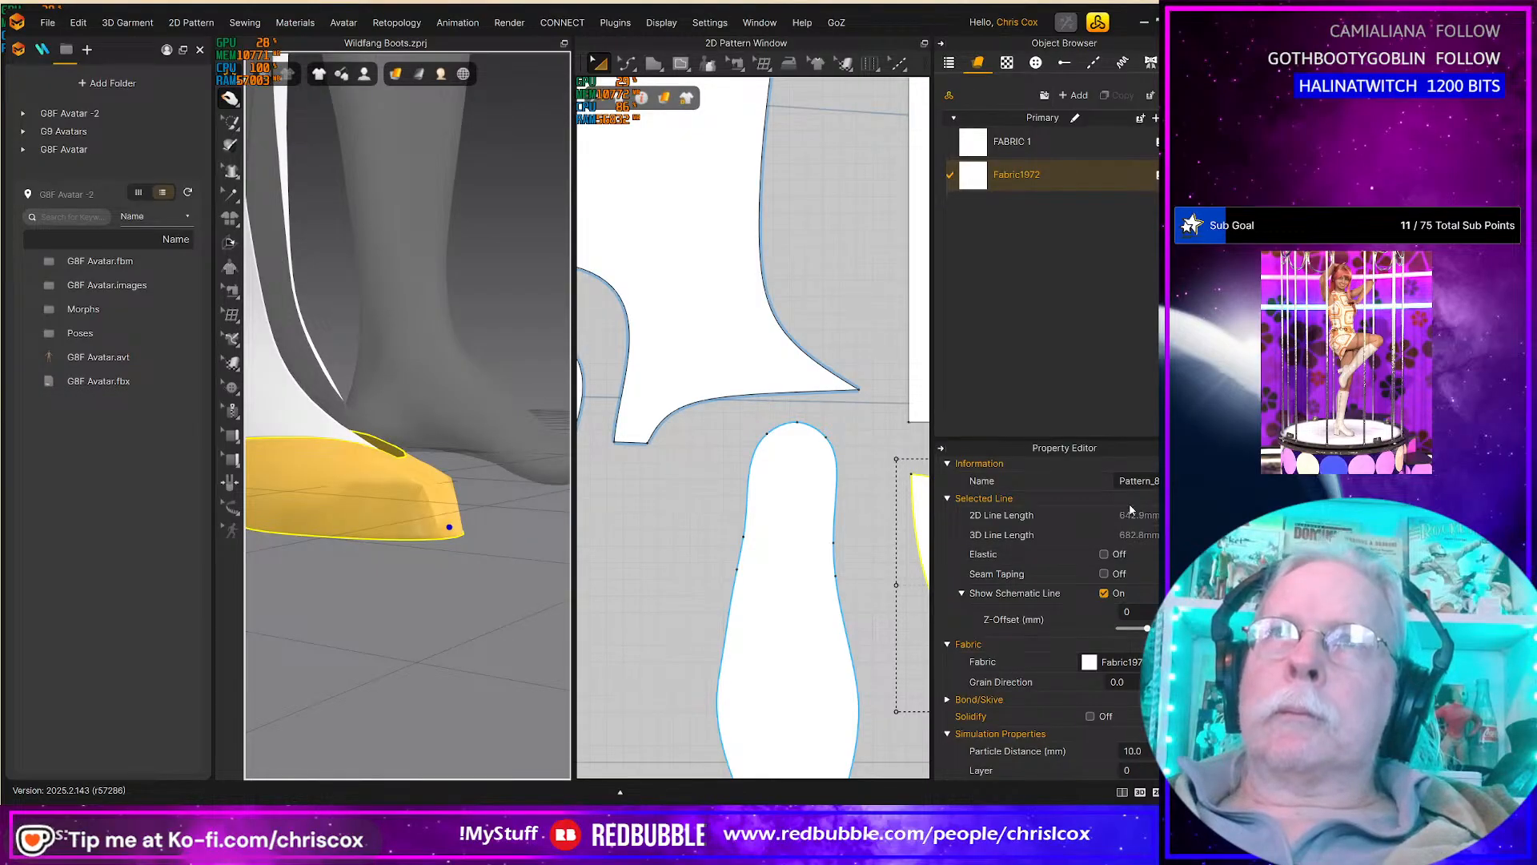
scroll(470, 610, "down", 5)
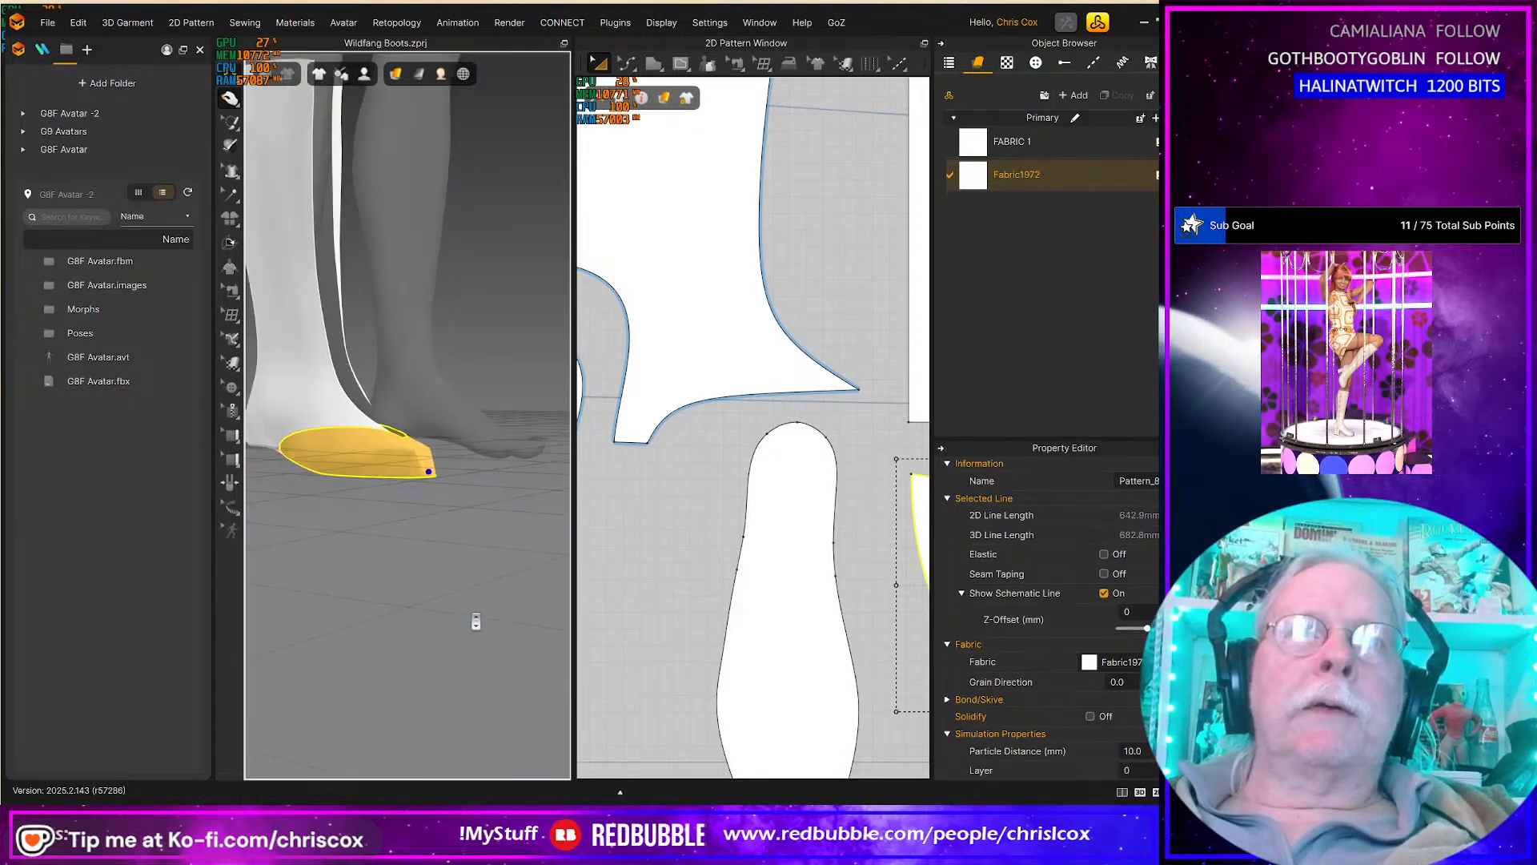
mouse_move(461, 490)
right_mouse_down()
mouse_move(455, 519)
mouse_move(355, 511)
mouse_move(432, 501)
right_mouse_up()
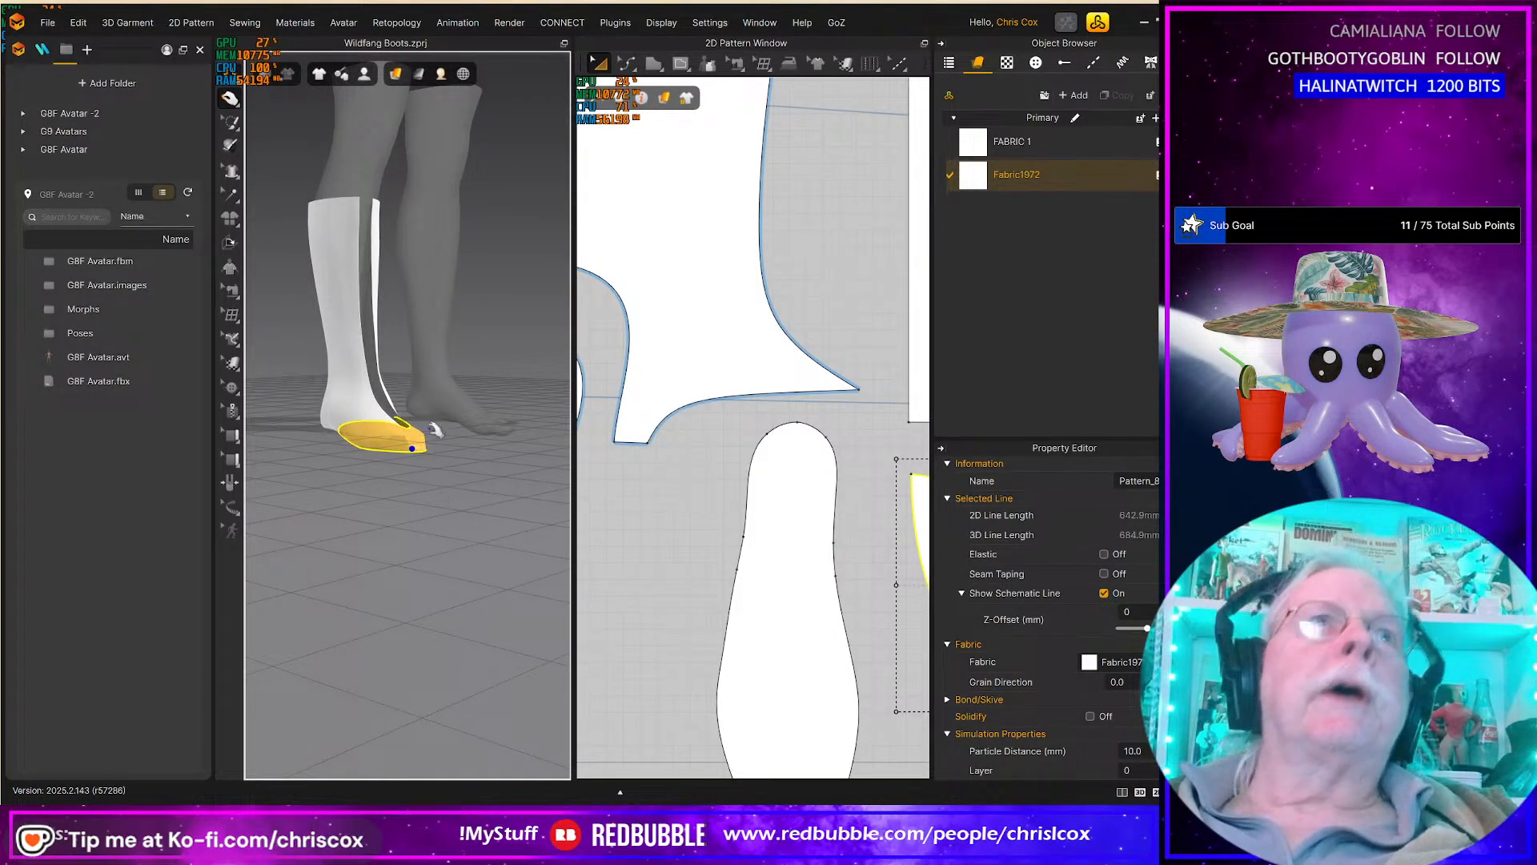
Step: Save the Wildfang Boots project and check the upper piece and toe up close
key("ctrl+s")
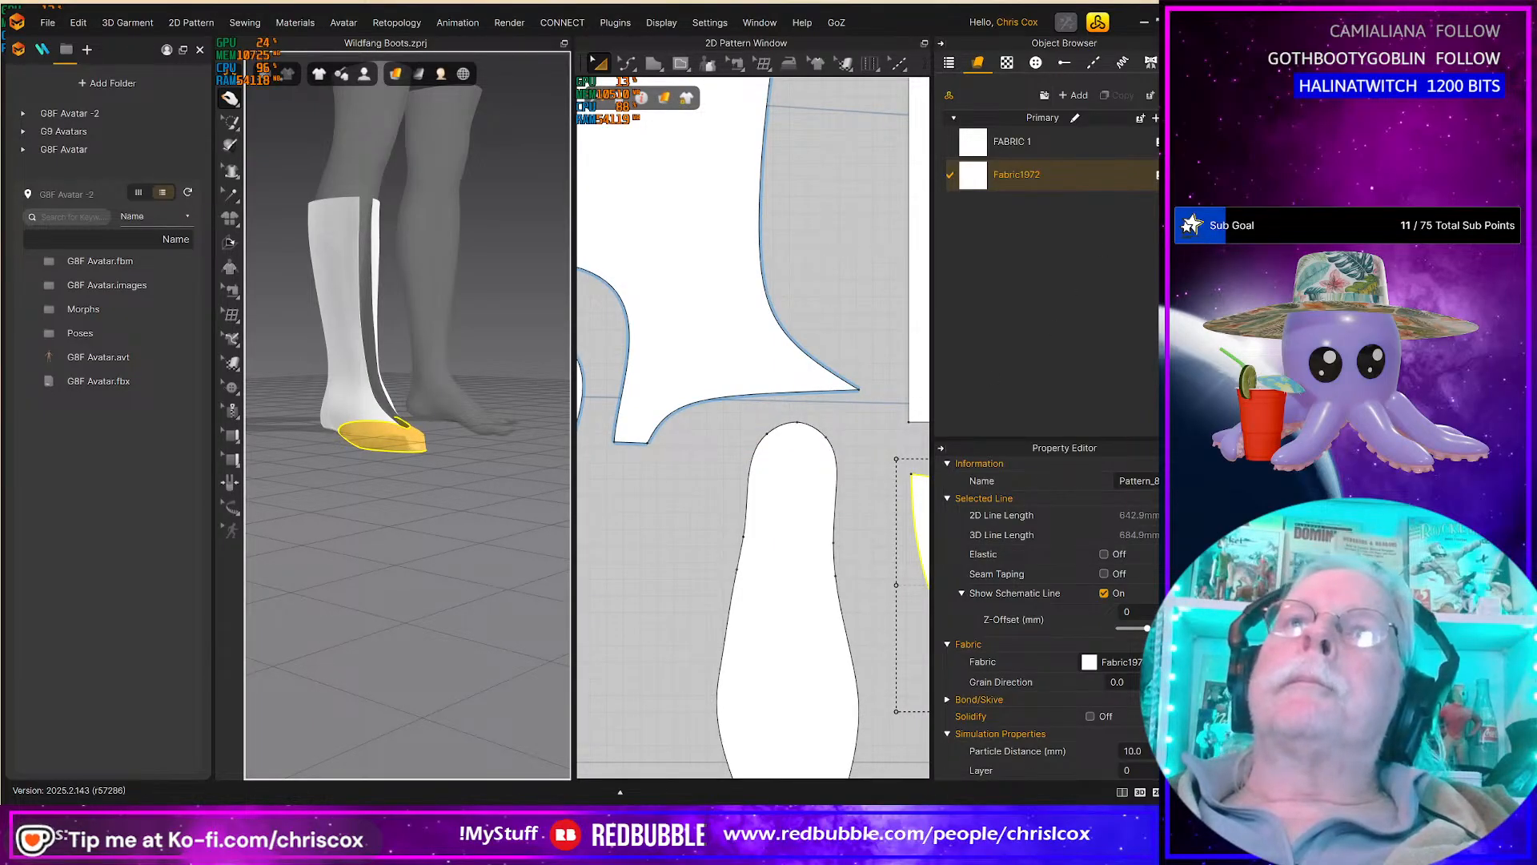
left_click(858, 399)
scroll(432, 560, "up", 8)
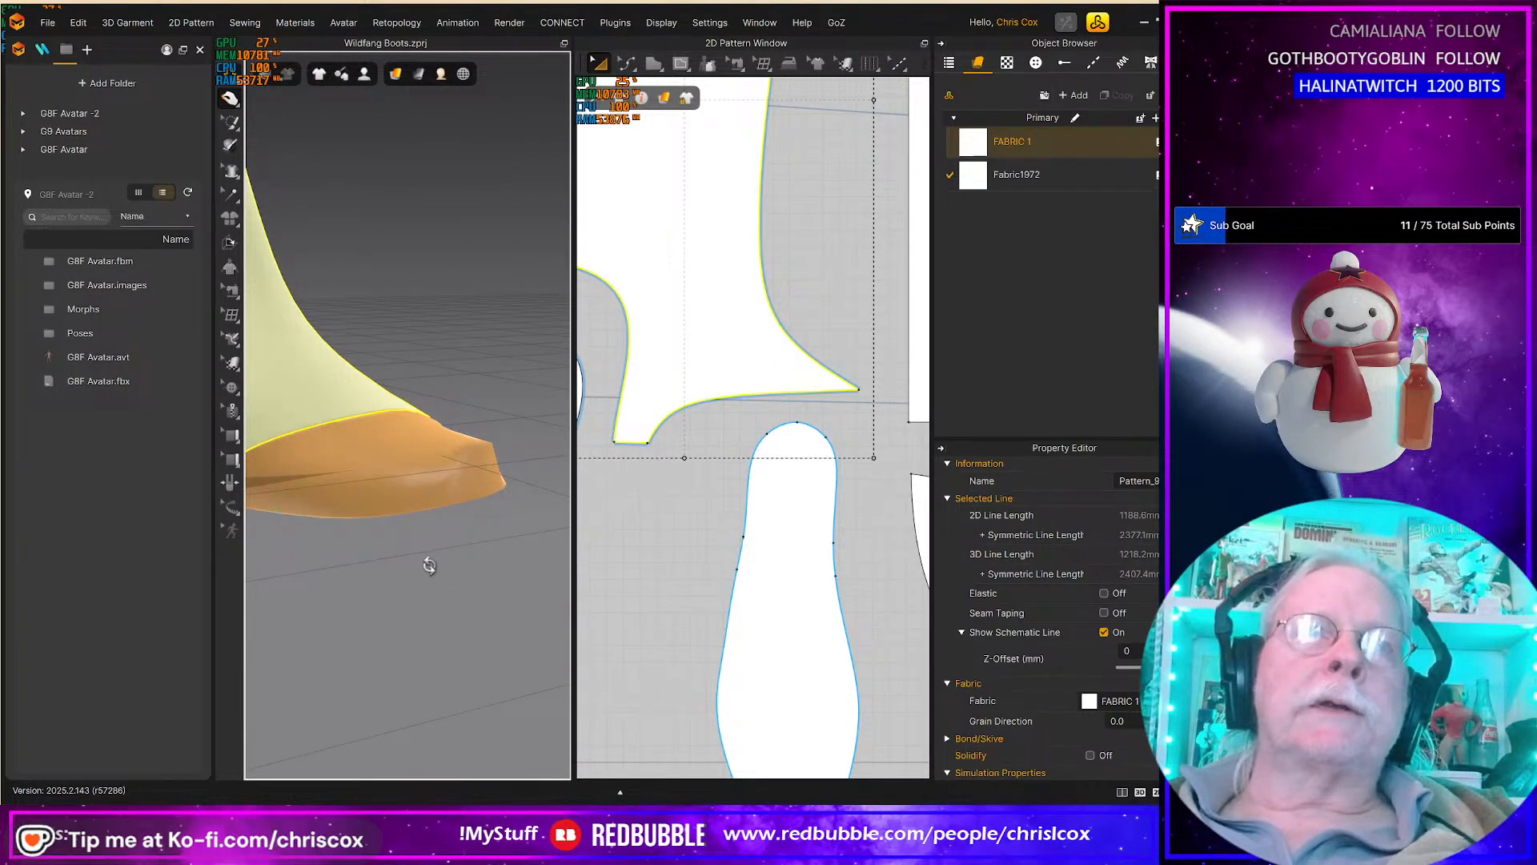
scroll(340, 574, "up", 5)
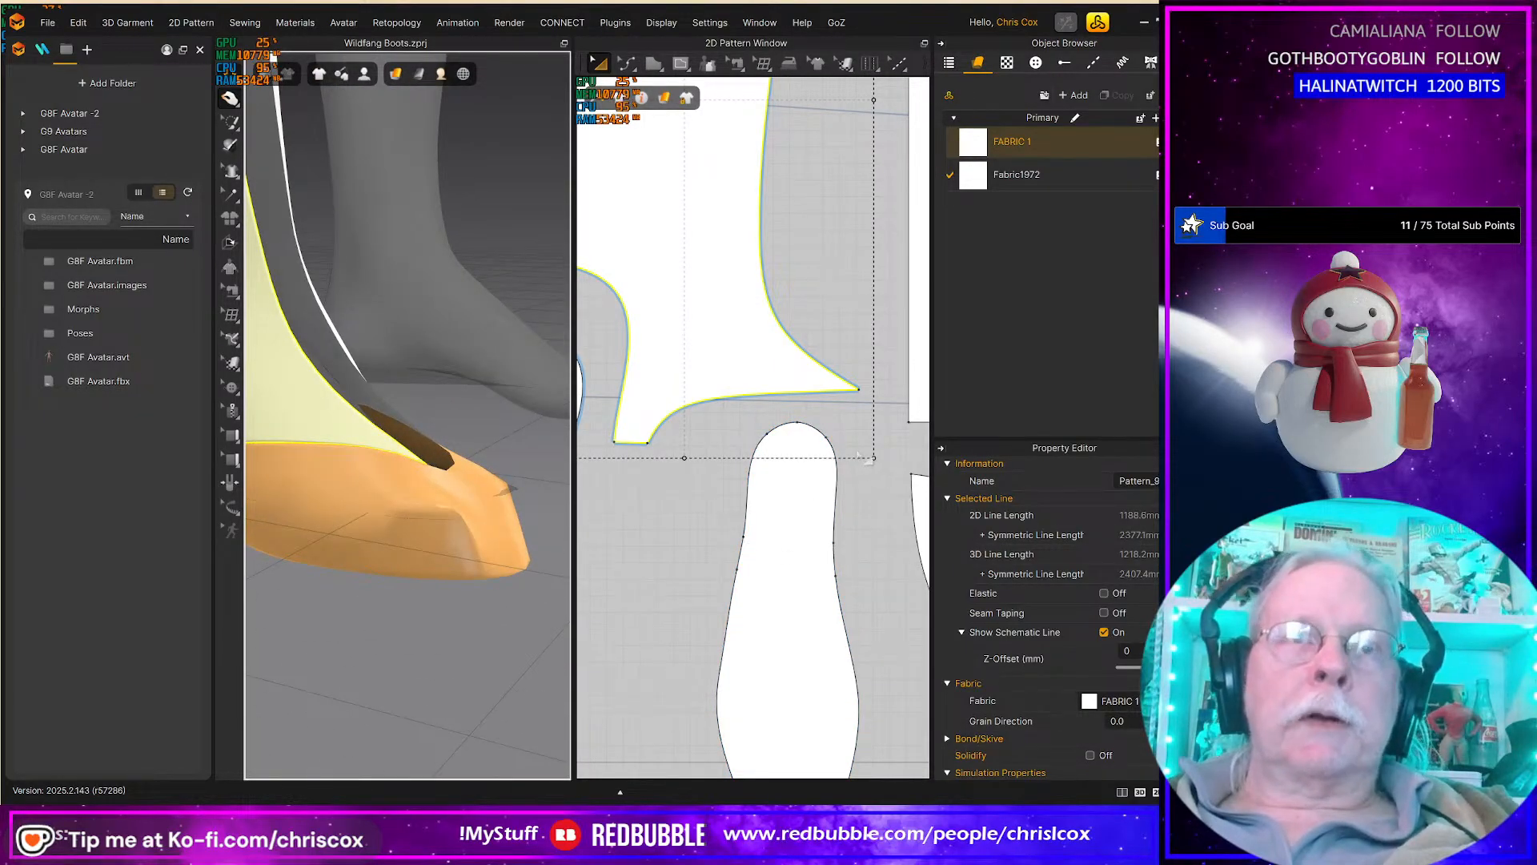
right_click_drag(497, 549, 460, 554)
scroll(447, 559, "down", 1)
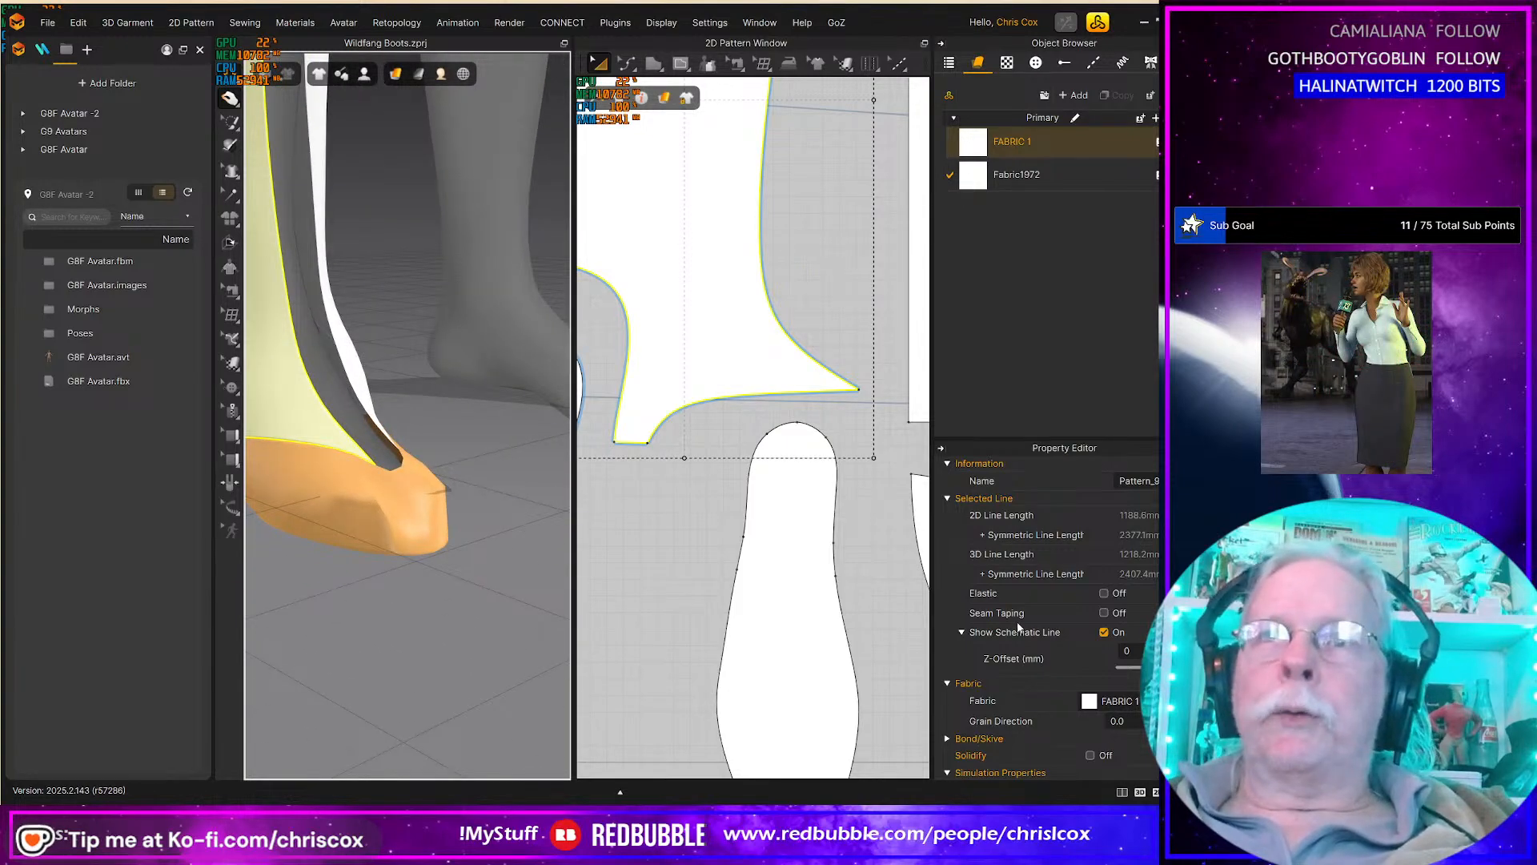
Step: Minimize the boot project and start Sign in with CLO-SET on the Marvelous Designer 2024 splash
left_click(1143, 22)
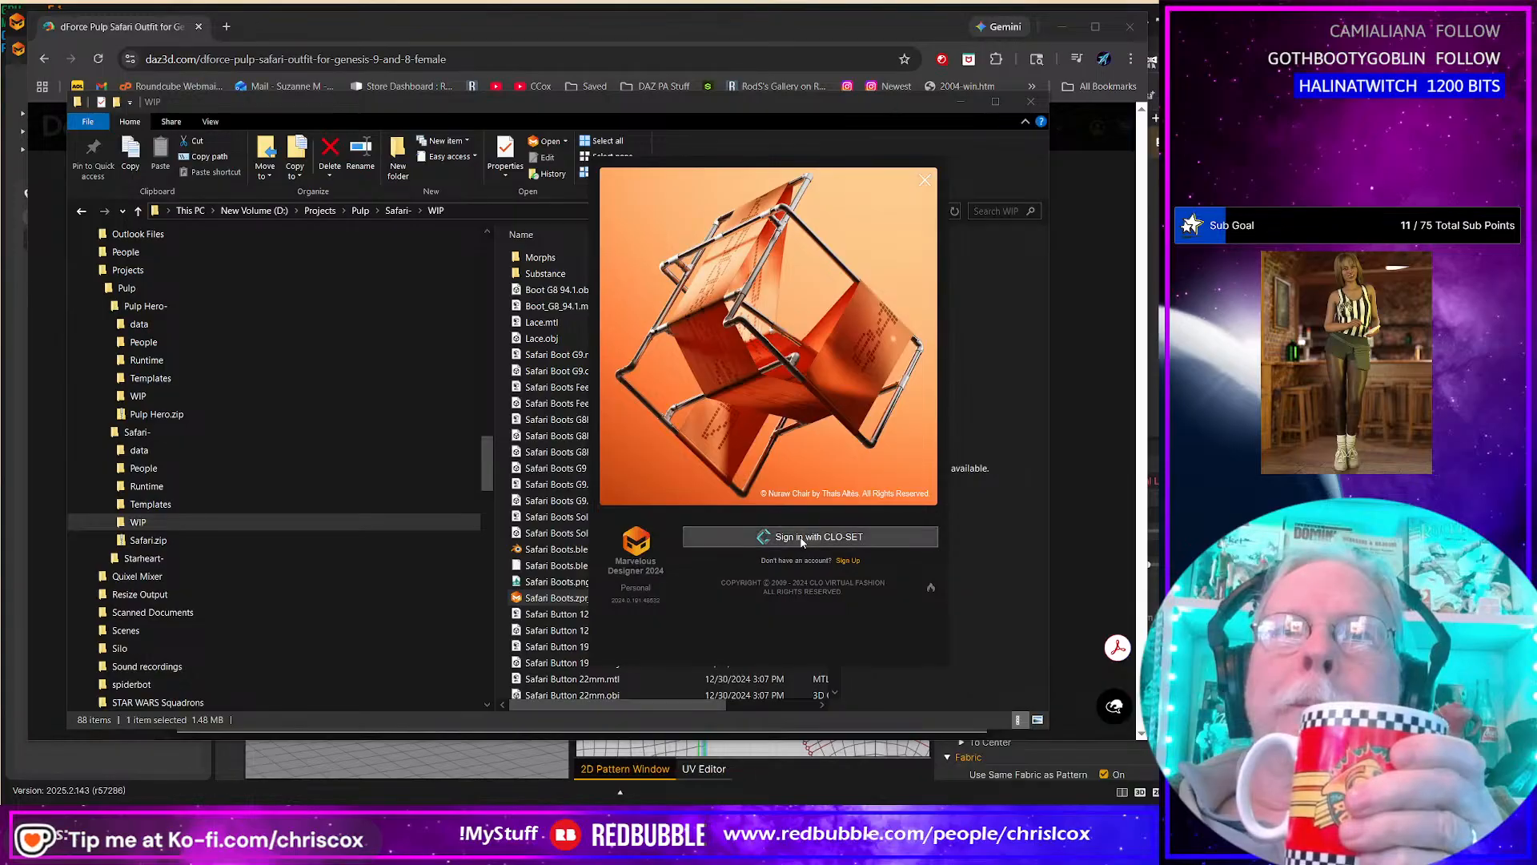
left_click(838, 550)
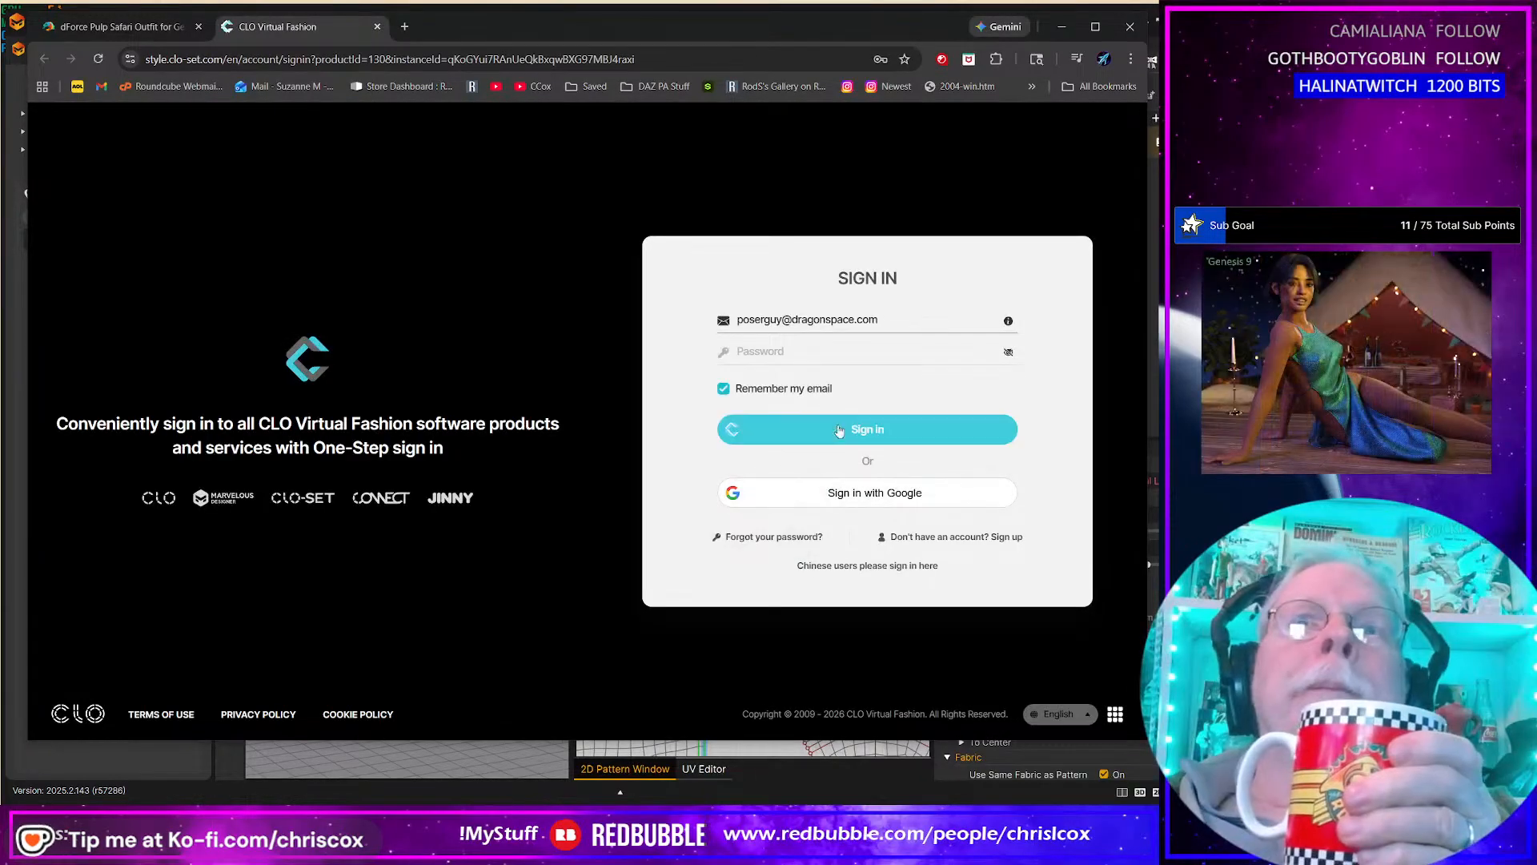
Step: Move the CLO sign-in browser window aside to the right
left_click_drag(685, 36, 1157, 37)
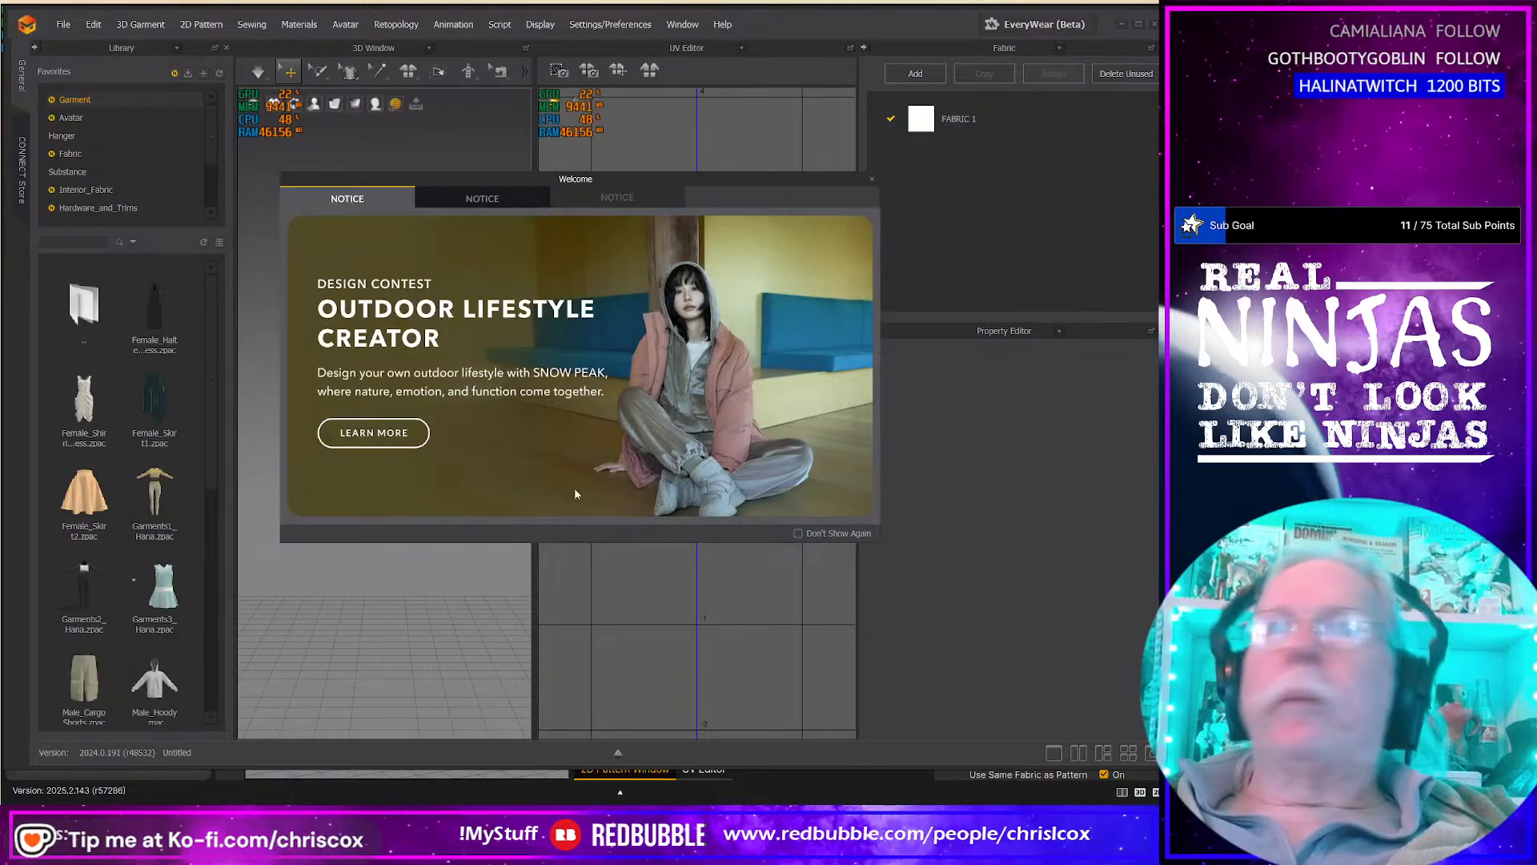
Step: Close the welcome notice and load Safari Boots.zprj into the 3D window
left_click(872, 179)
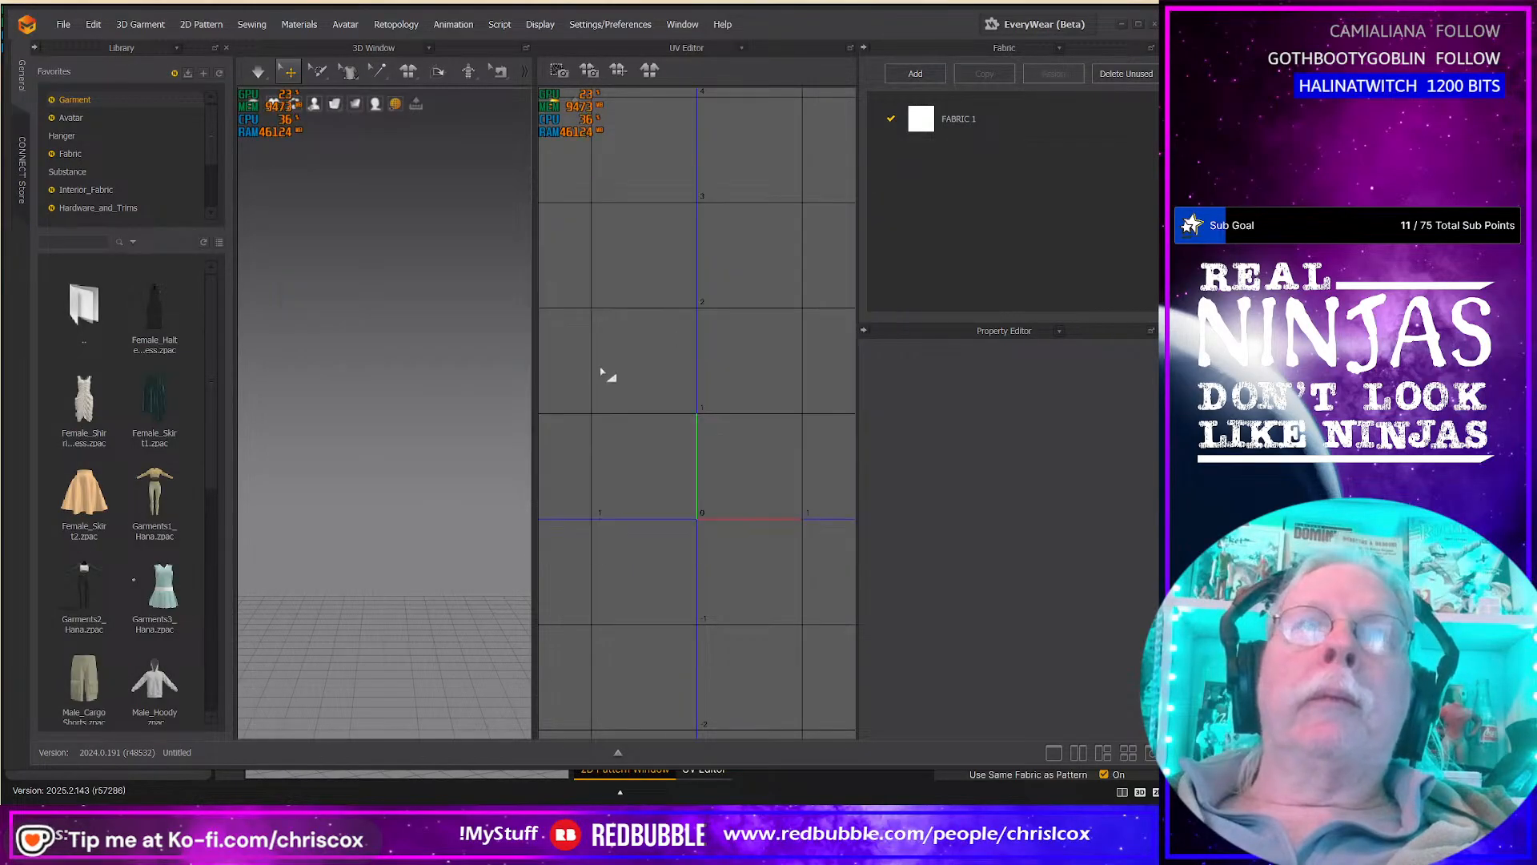
key("alt+Tab")
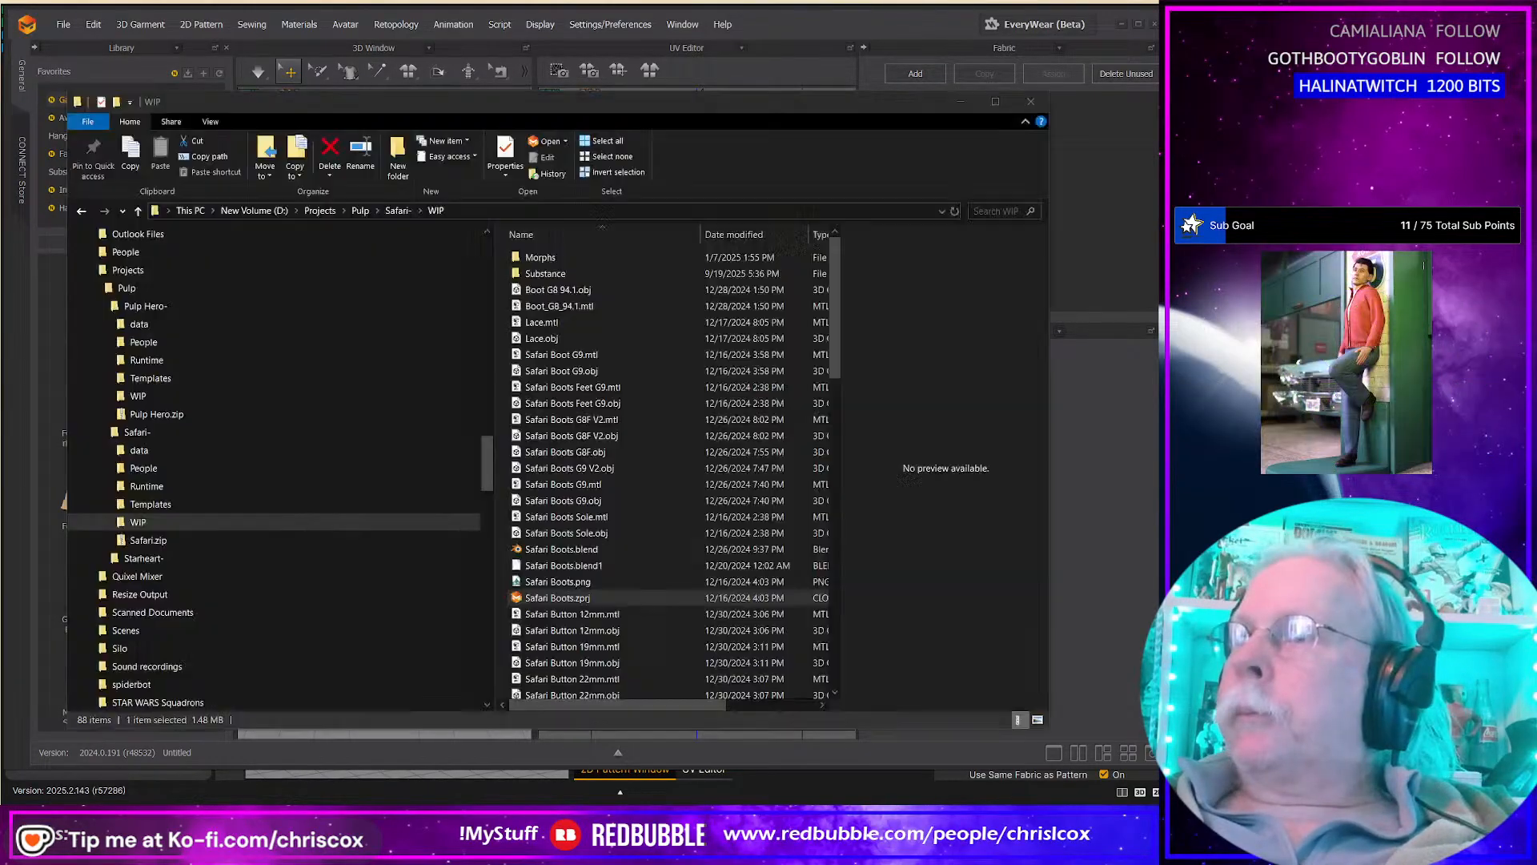
left_click_drag(556, 109, 1017, 26)
left_click_drag(1018, 514, 411, 576)
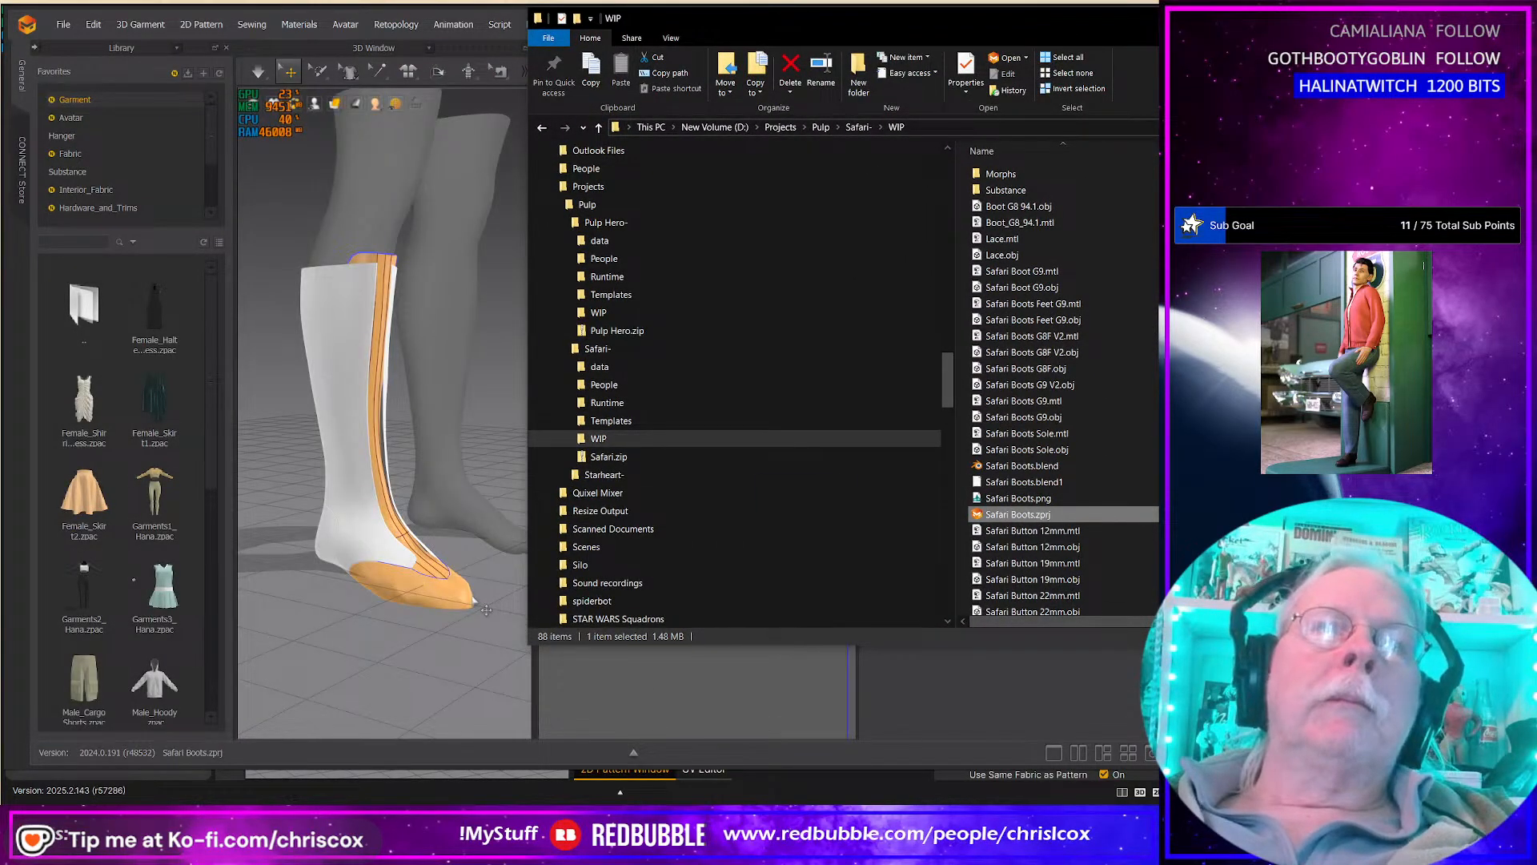
right_click_drag(486, 610, 453, 603)
Step: In File Explorer, open Projects > Fantasy > Wildfang > WIP
key("alt+Tab")
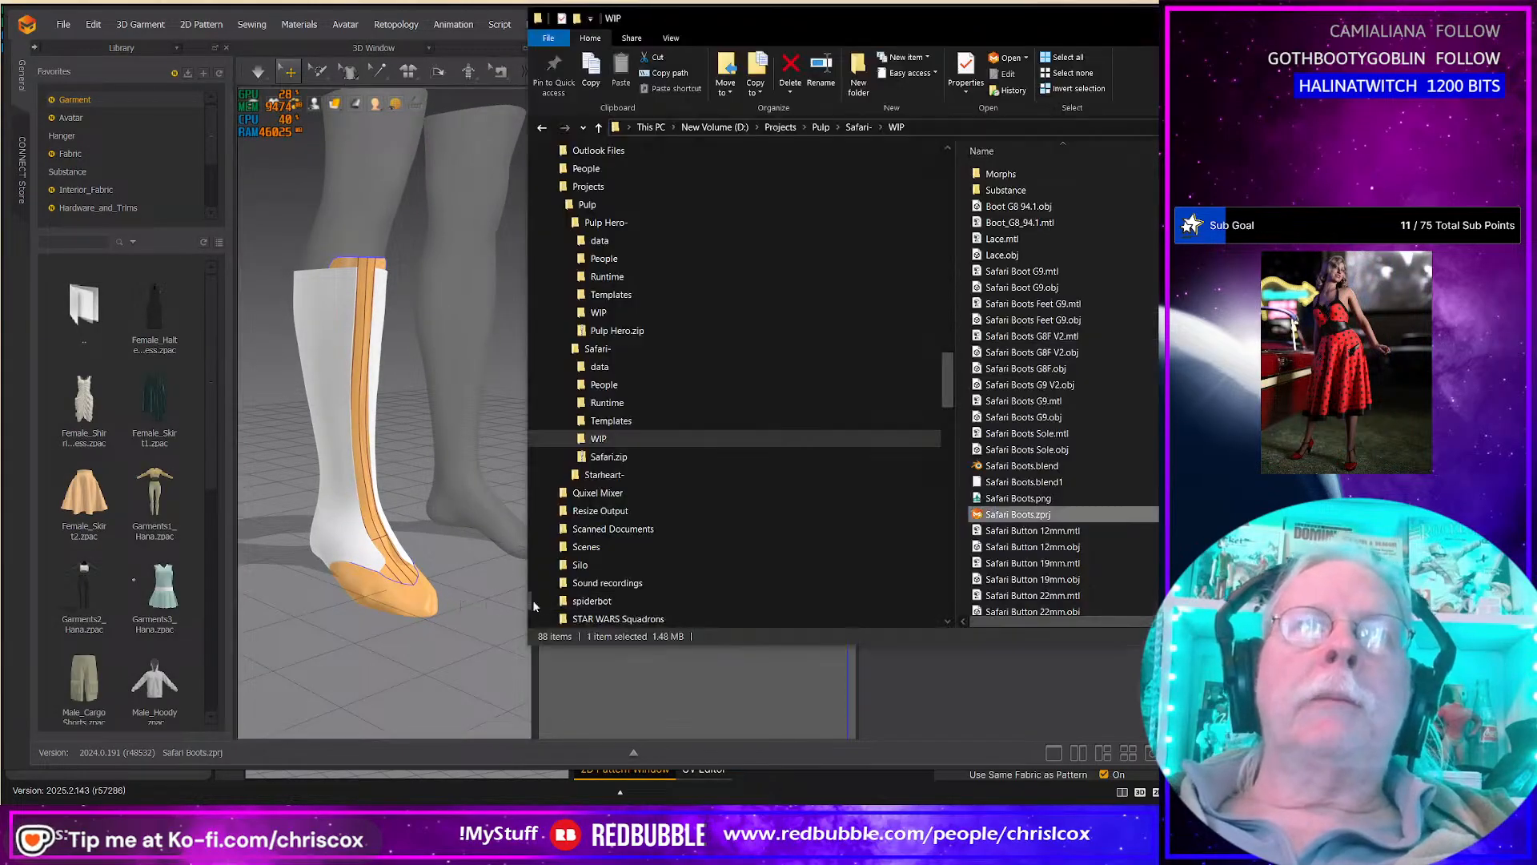
scroll(1094, 532, "down", 2)
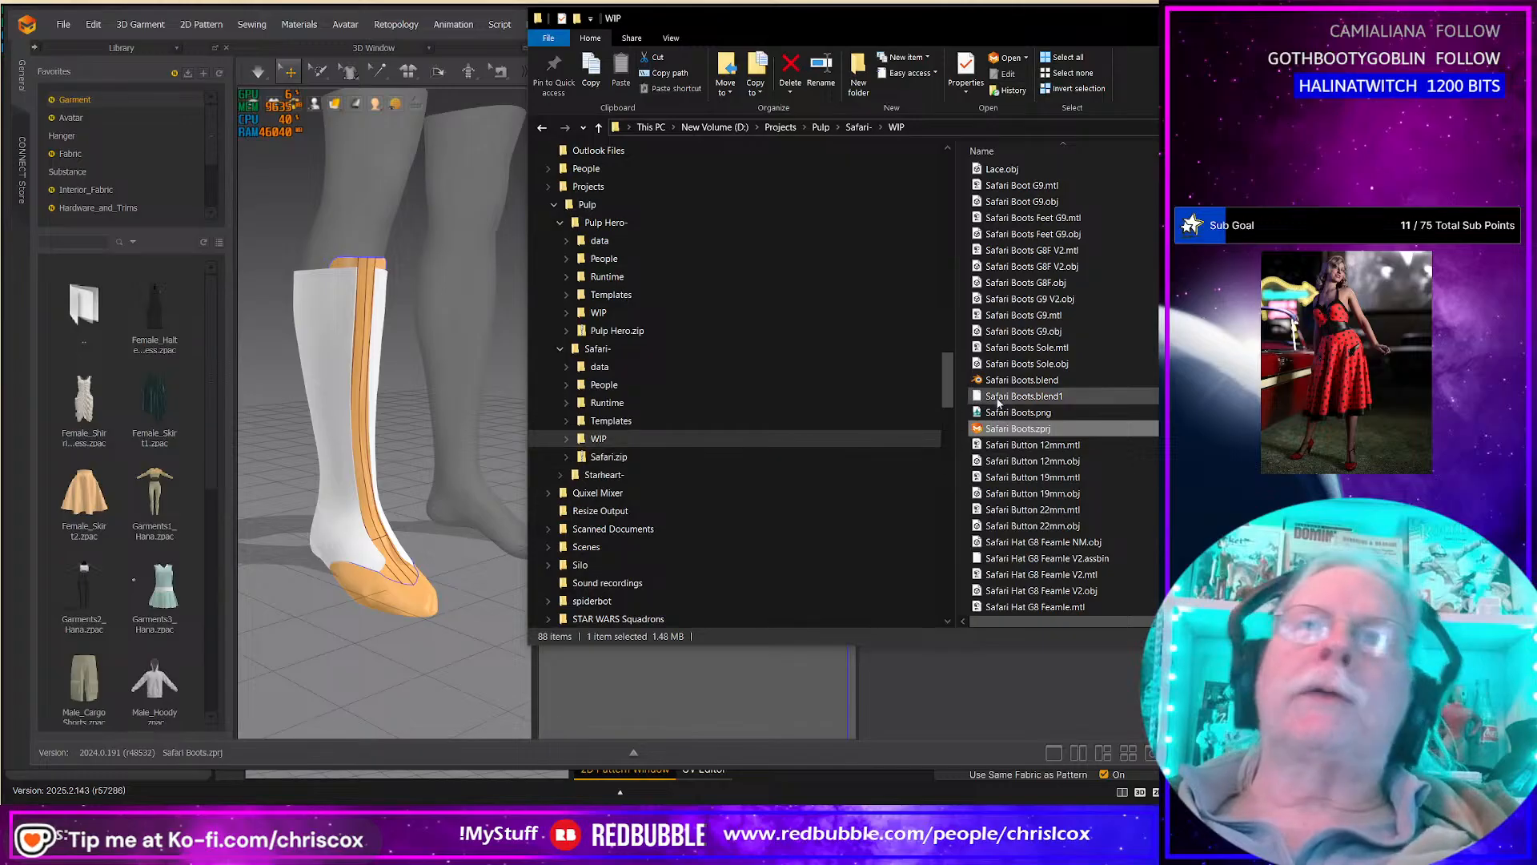
left_click(360, 641)
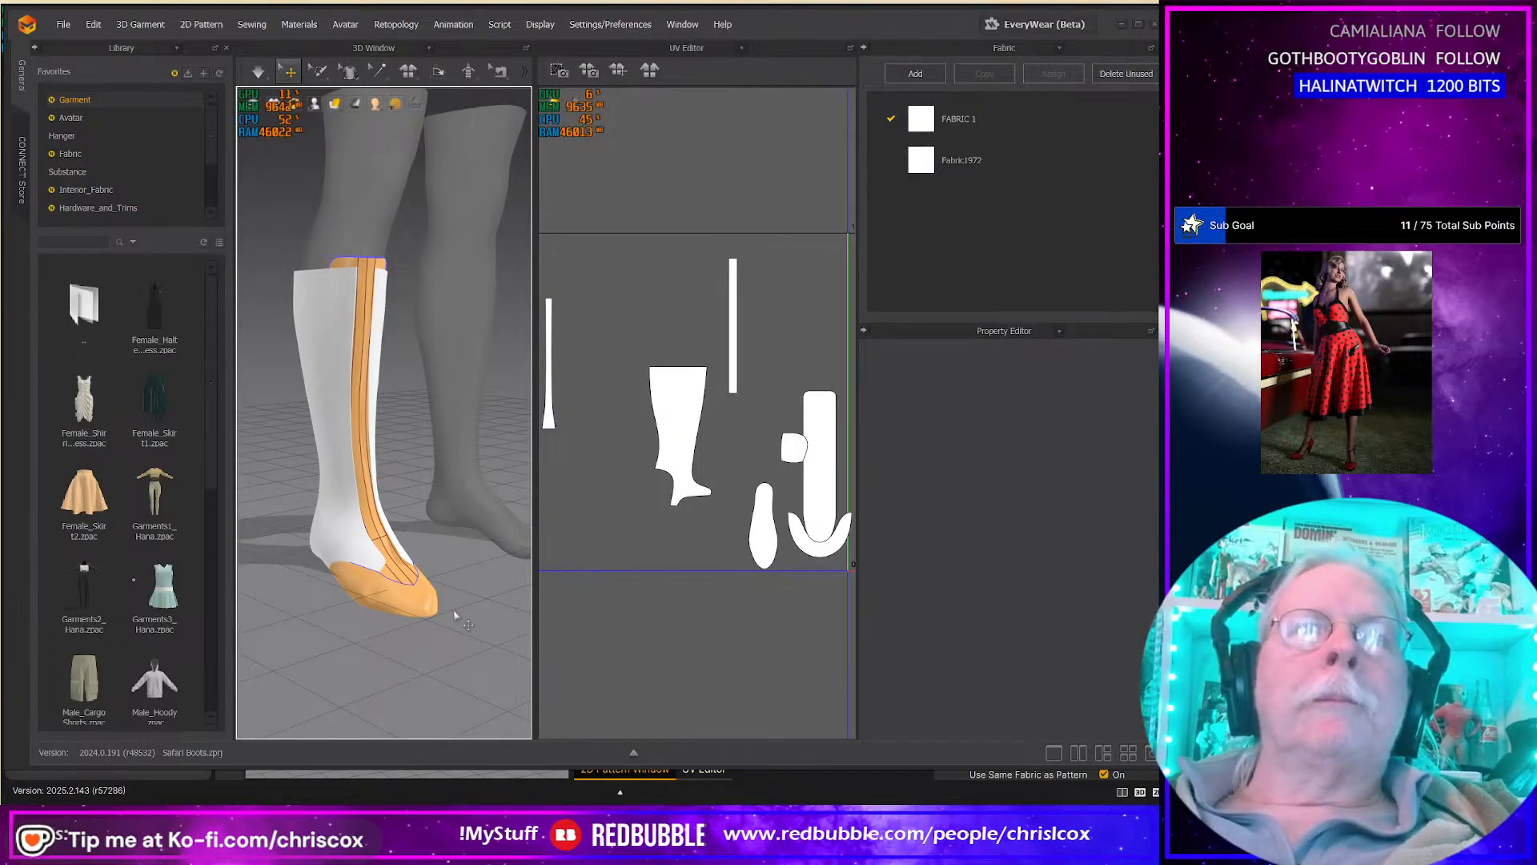
key("alt+Tab")
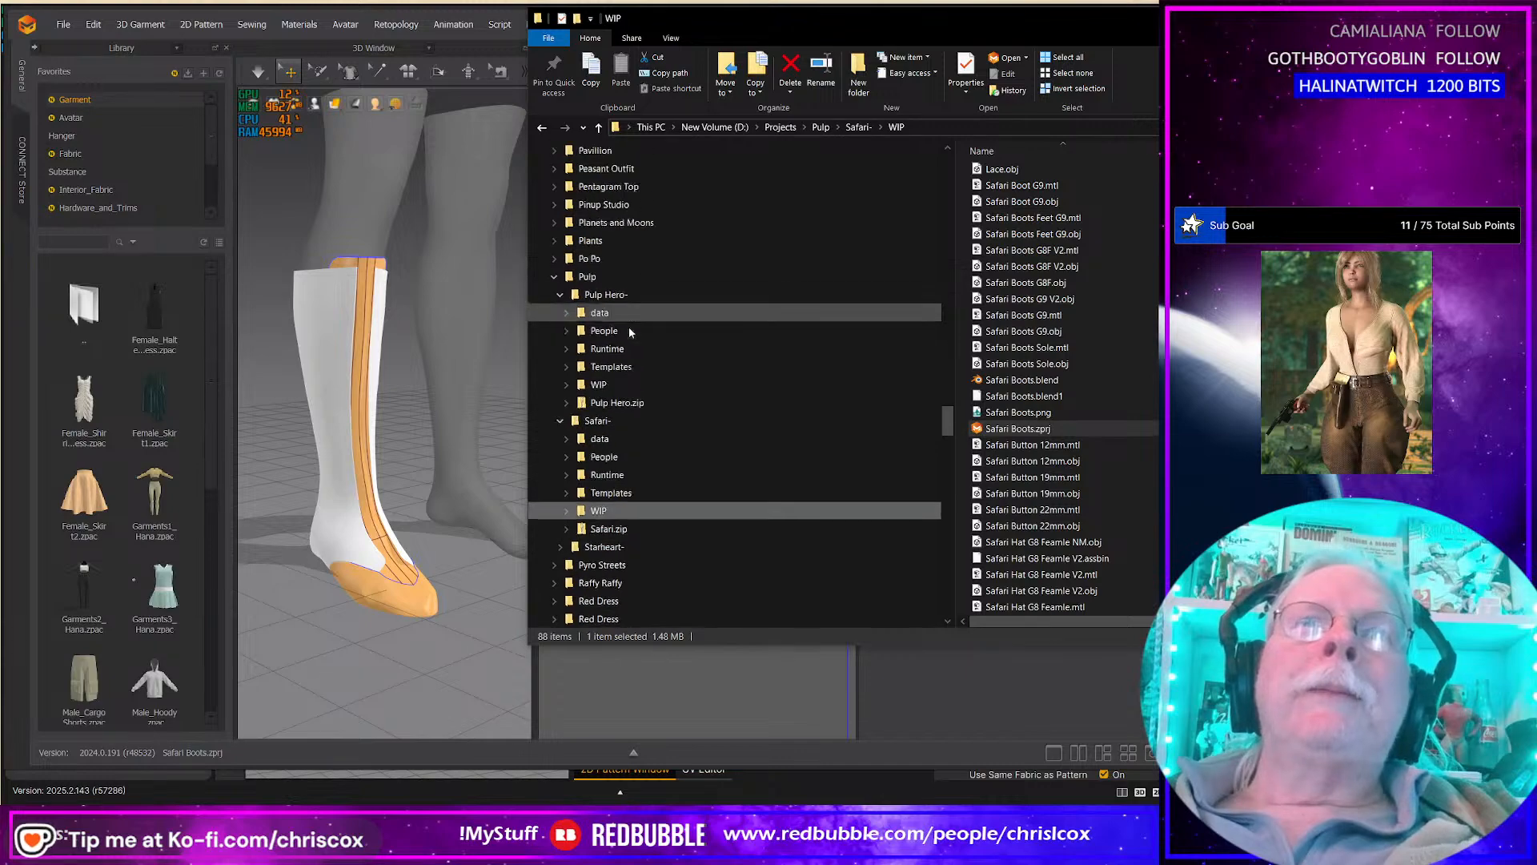
scroll(630, 331, "up", 5)
scroll(631, 330, "up", 10)
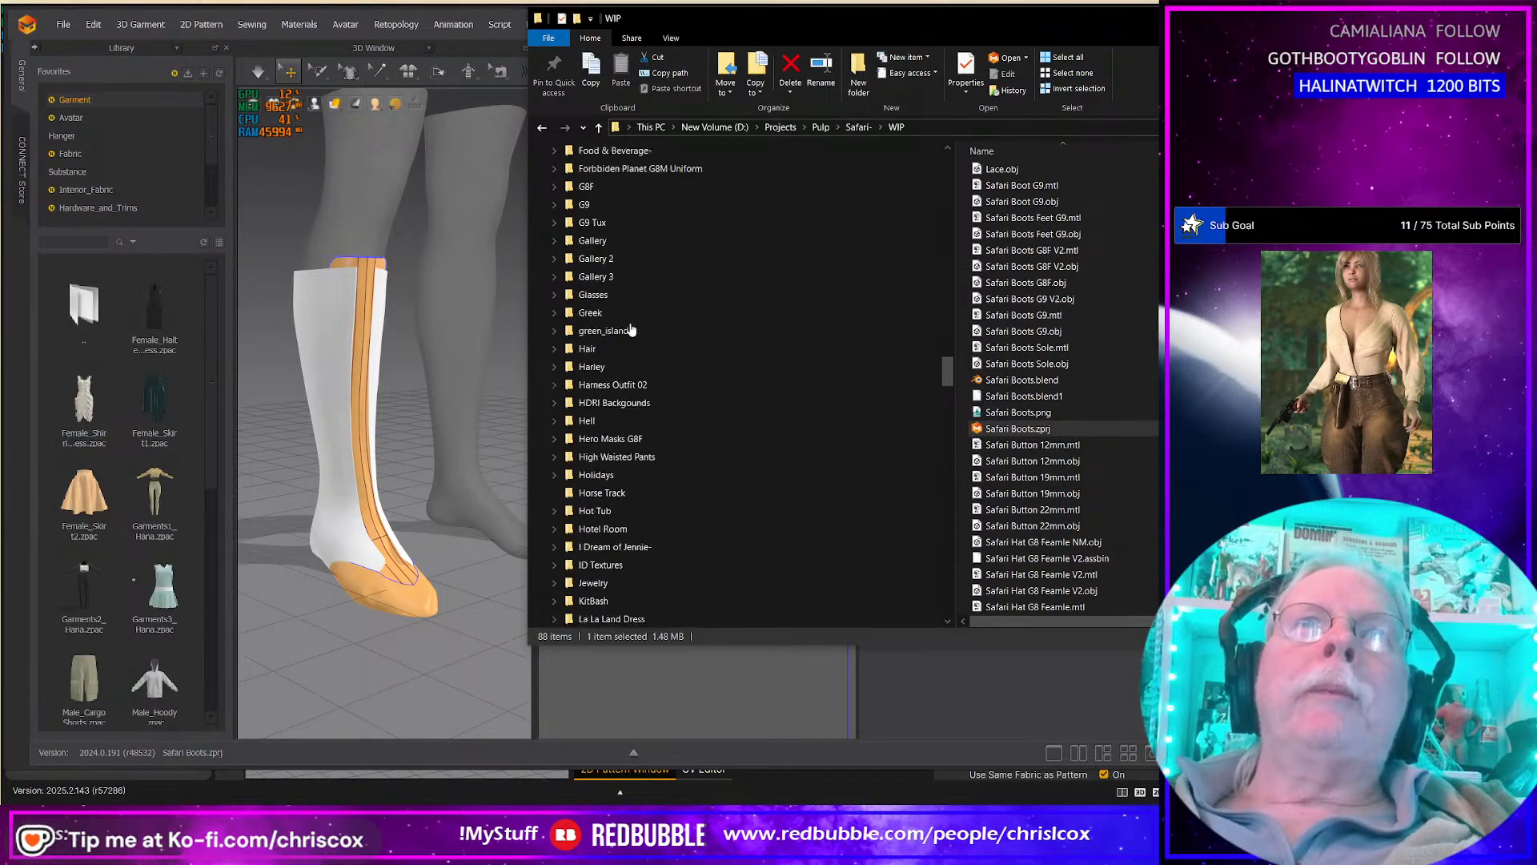
left_click(596, 240)
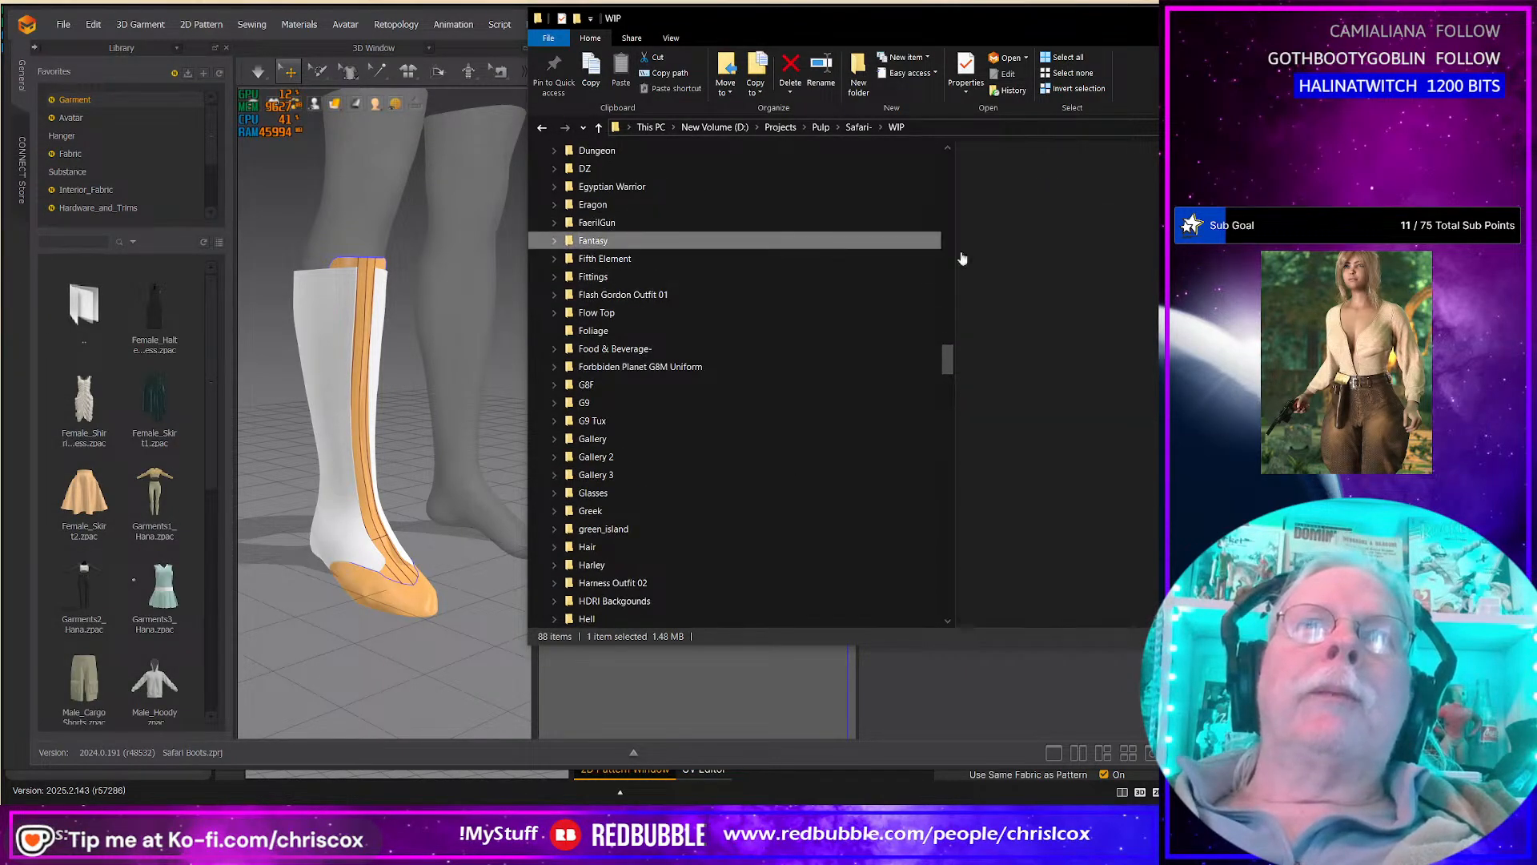
double_click(1024, 193)
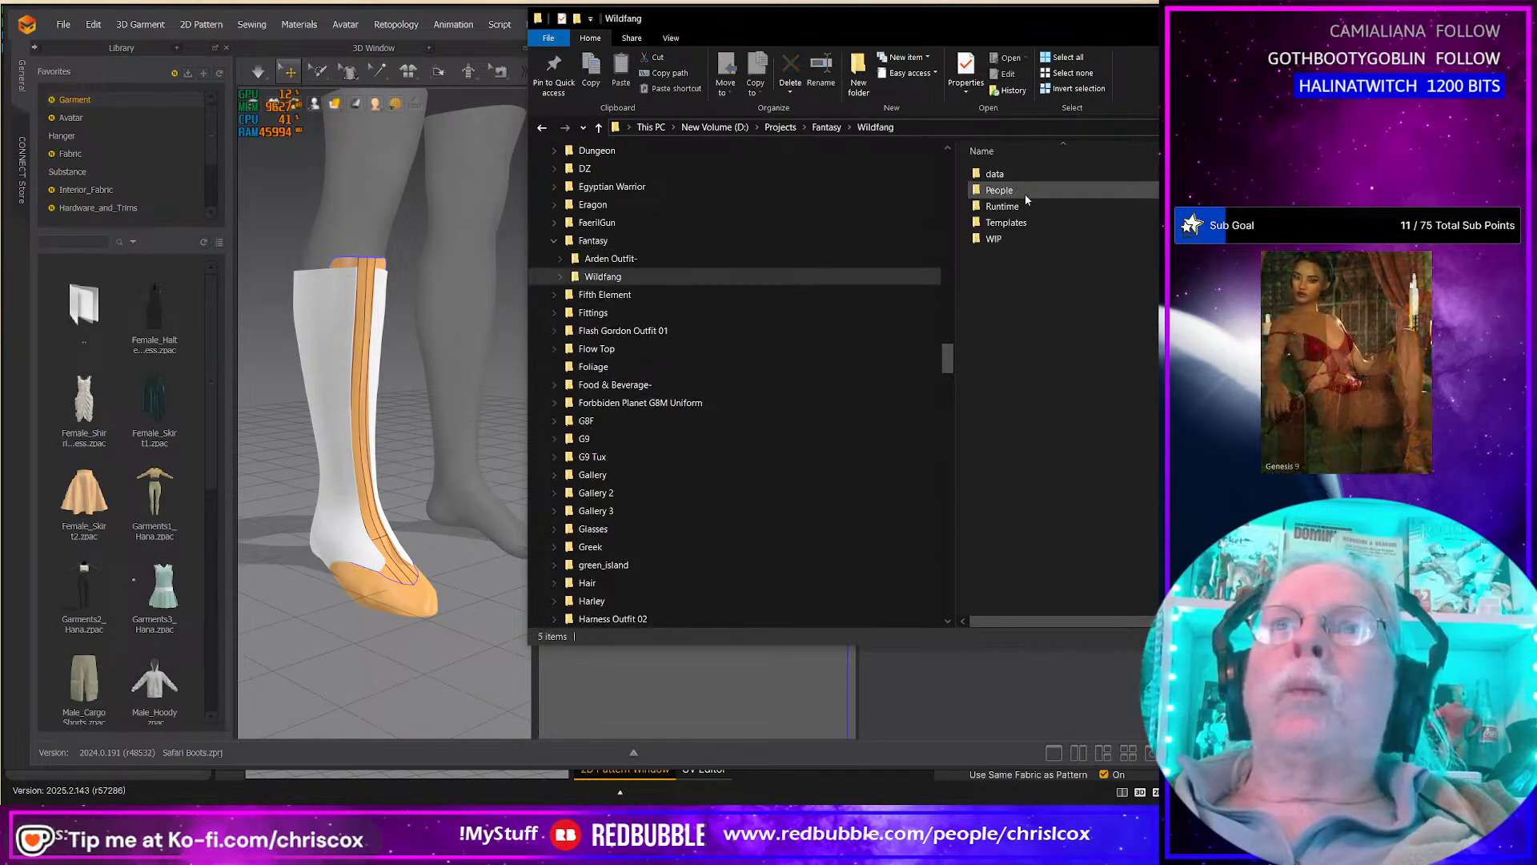
double_click(999, 238)
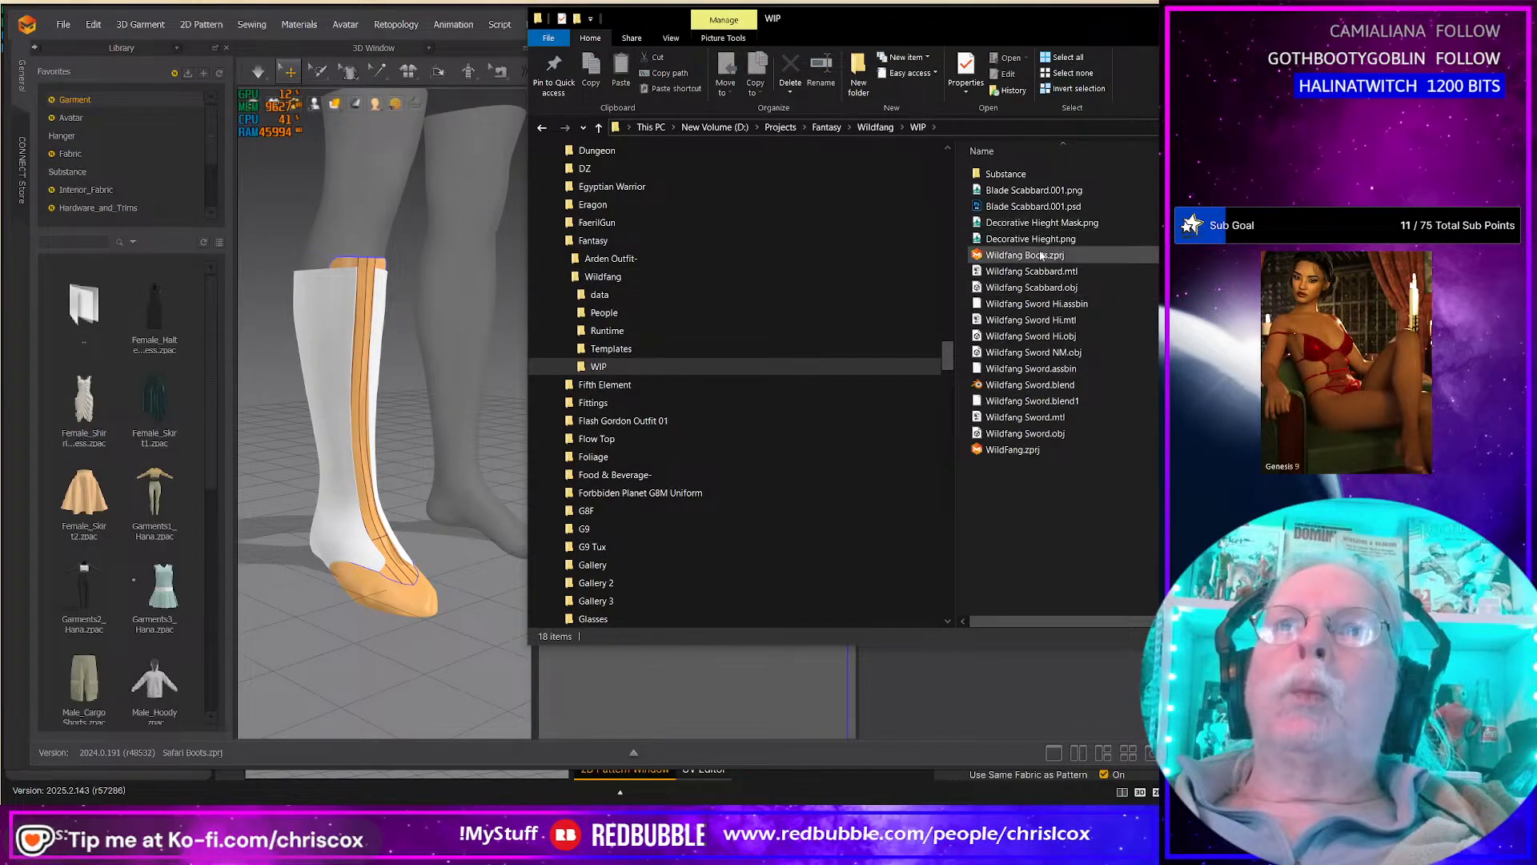
Step: Drag Wildfang Boots.zprj into Marvelous Designer and choose Open in the Load Type dialog
left_click_drag(1038, 261, 438, 681)
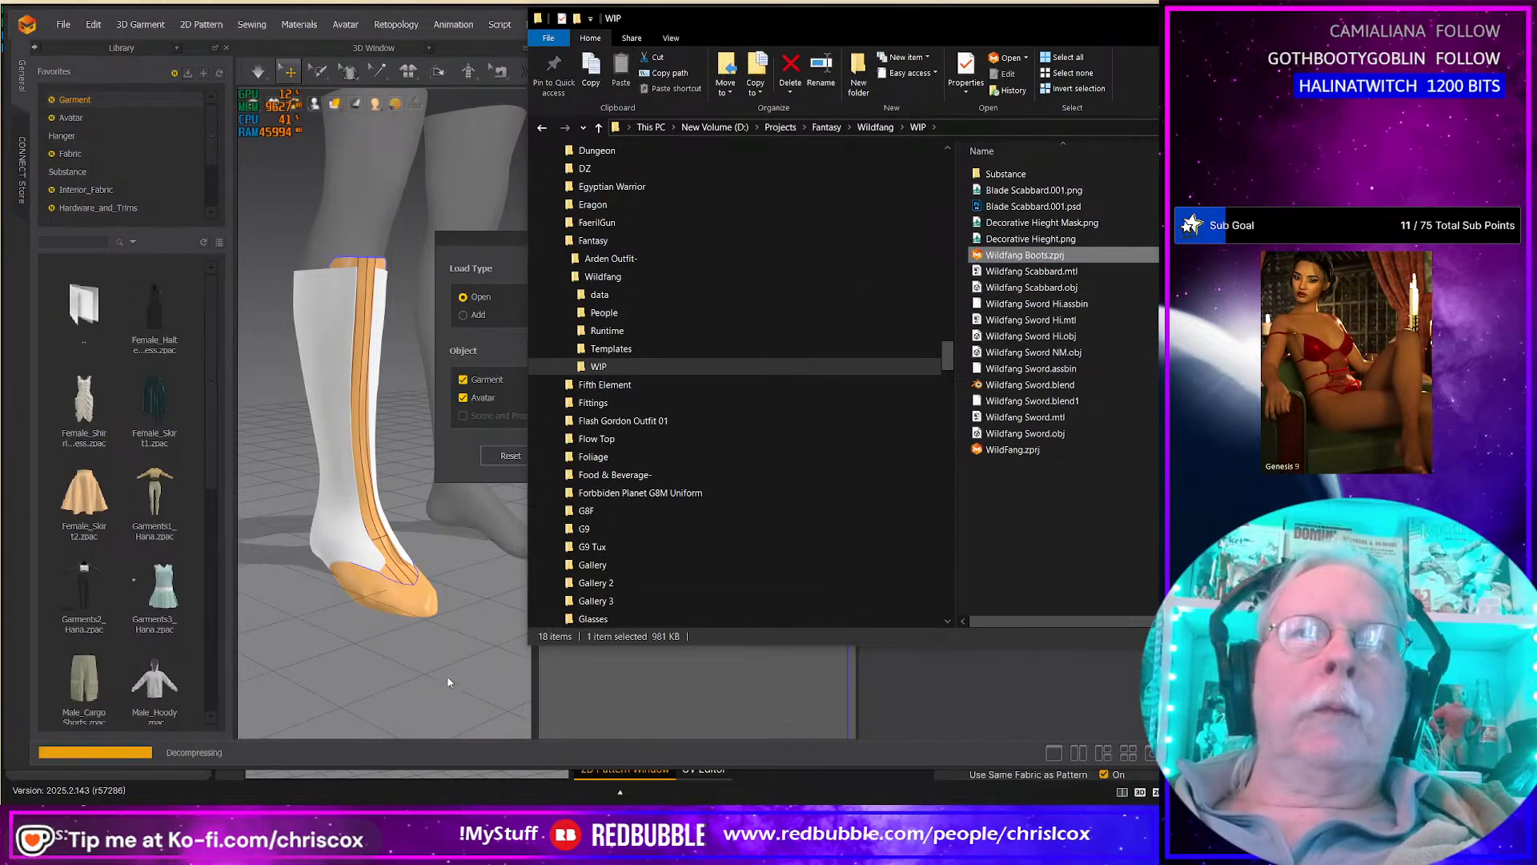
left_click(484, 241)
left_click(579, 456)
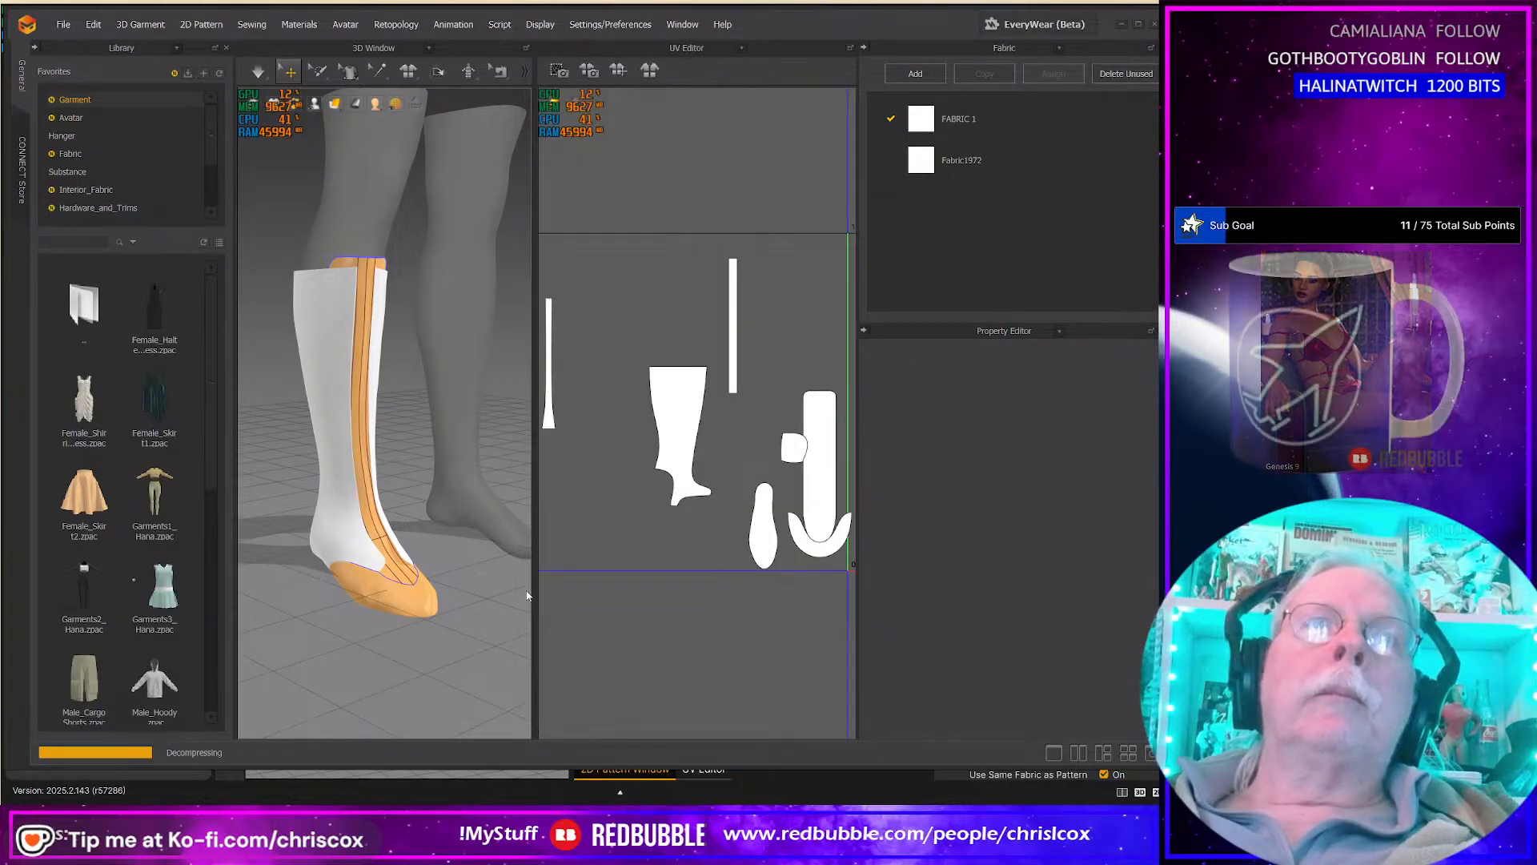
Step: Inspect the loaded boot's toe piece from the side and widen the pattern panel
right_click_drag(384, 542, 409, 504)
scroll(417, 505, "up", 10)
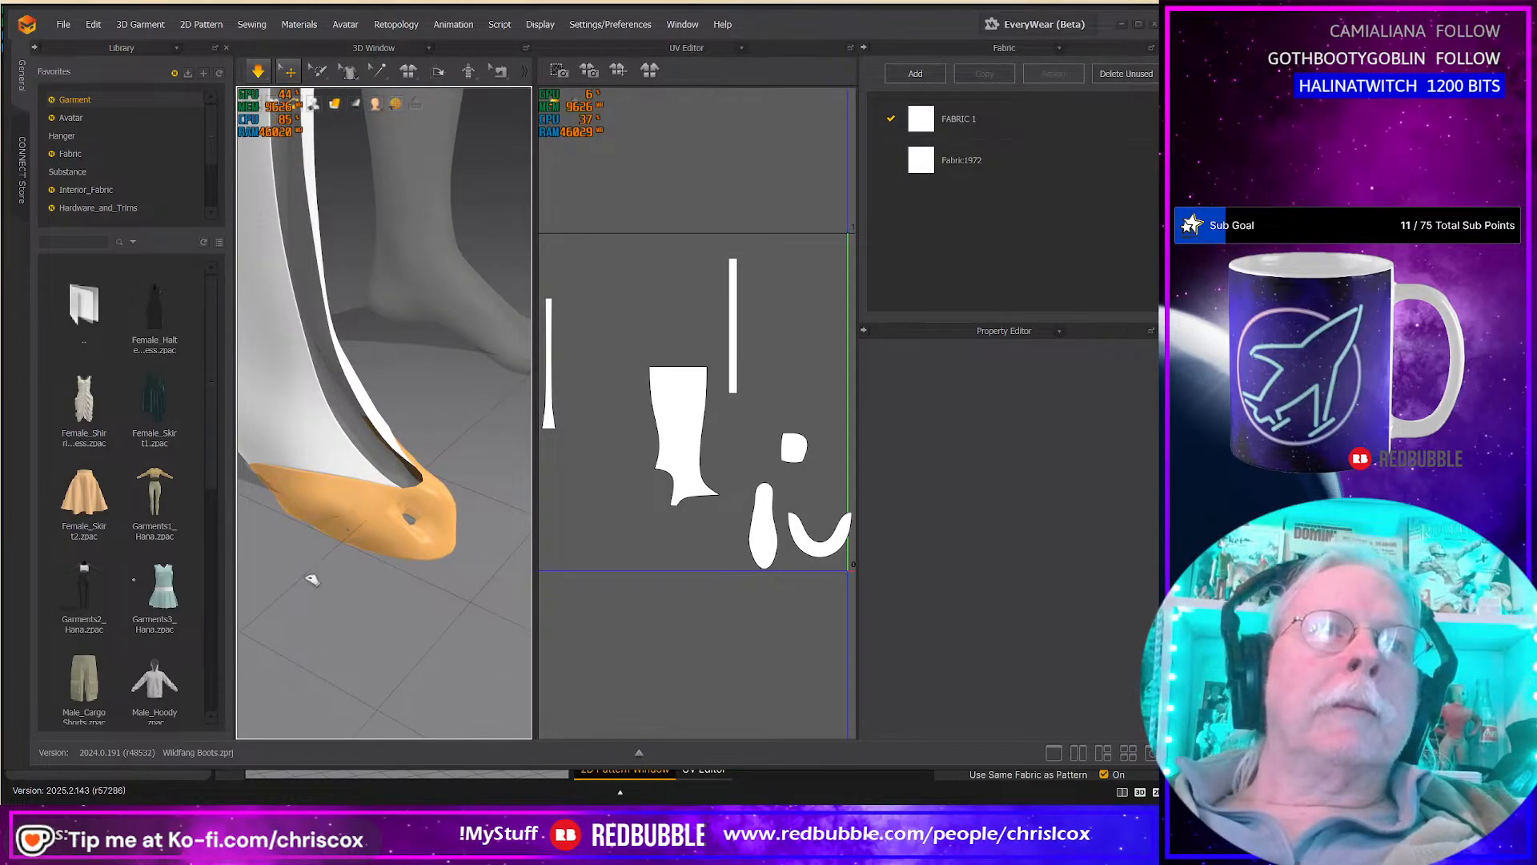
left_click(350, 516)
right_click_drag(471, 526, 339, 484)
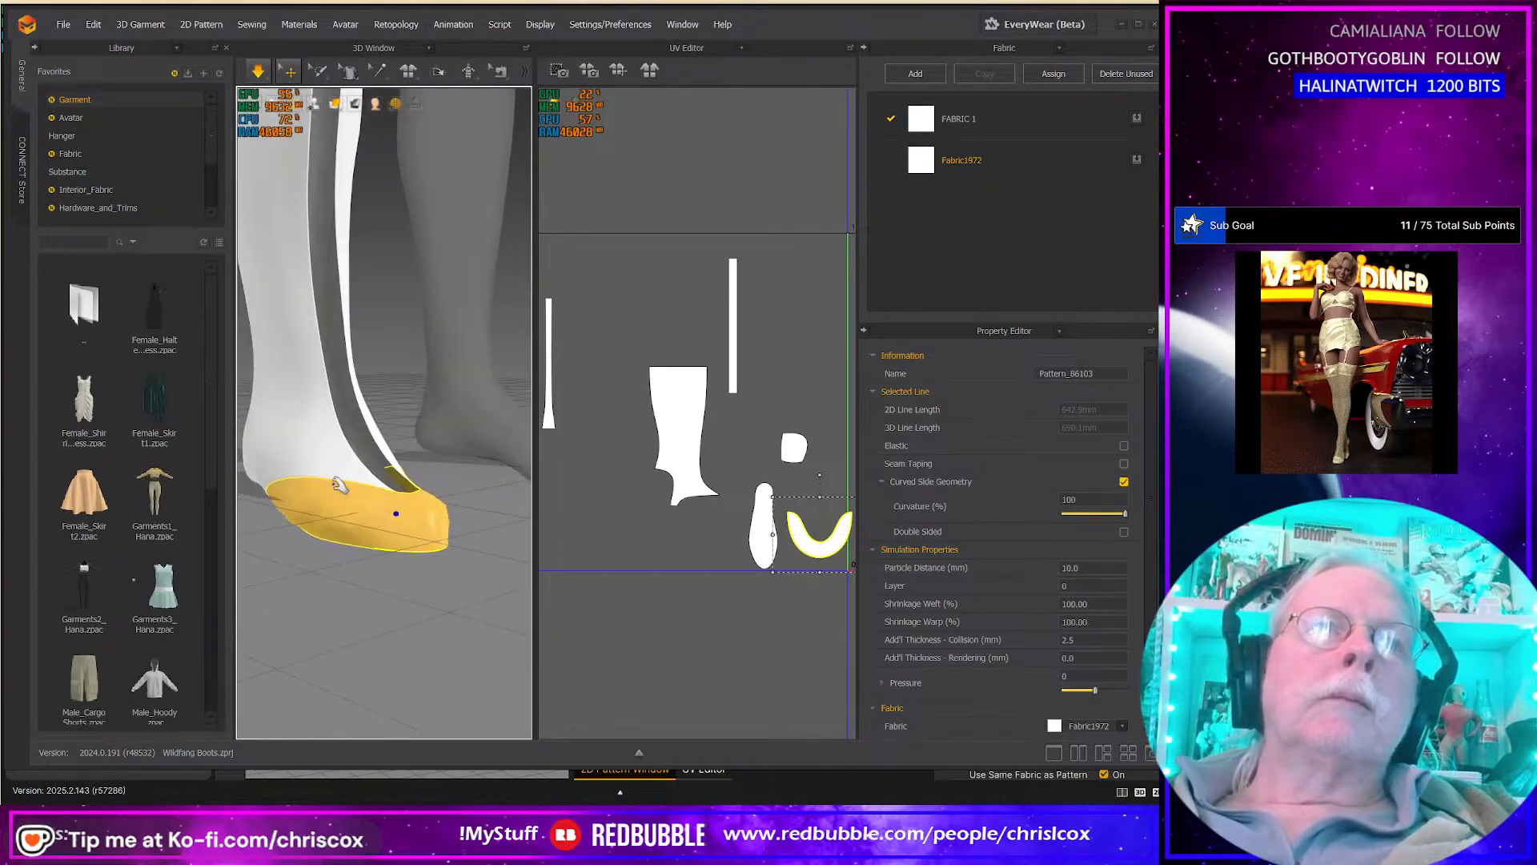
scroll(390, 490, "up", 5)
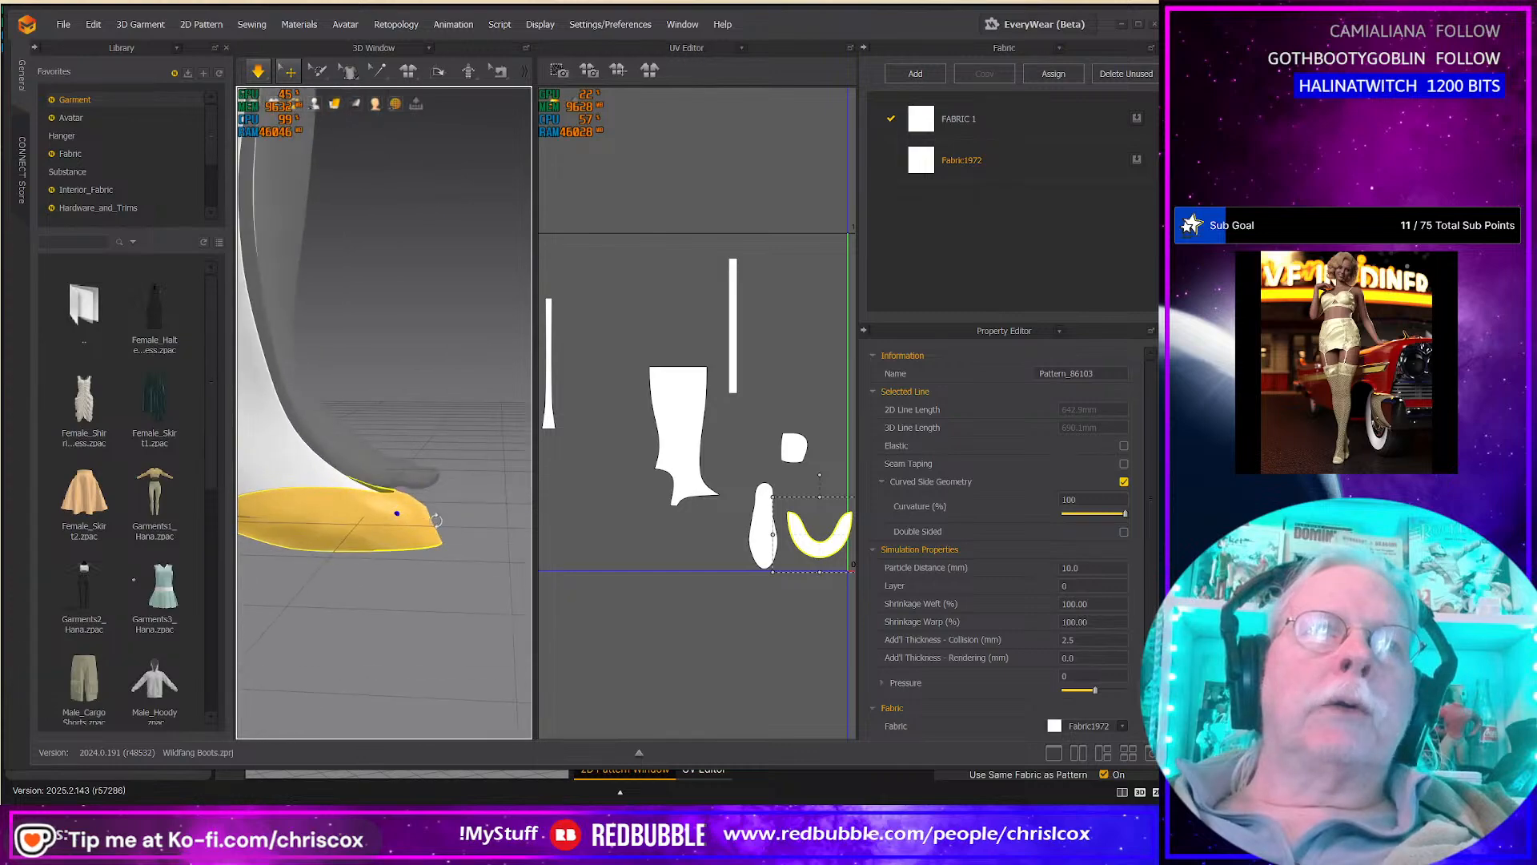
left_click_drag(534, 518, 508, 518)
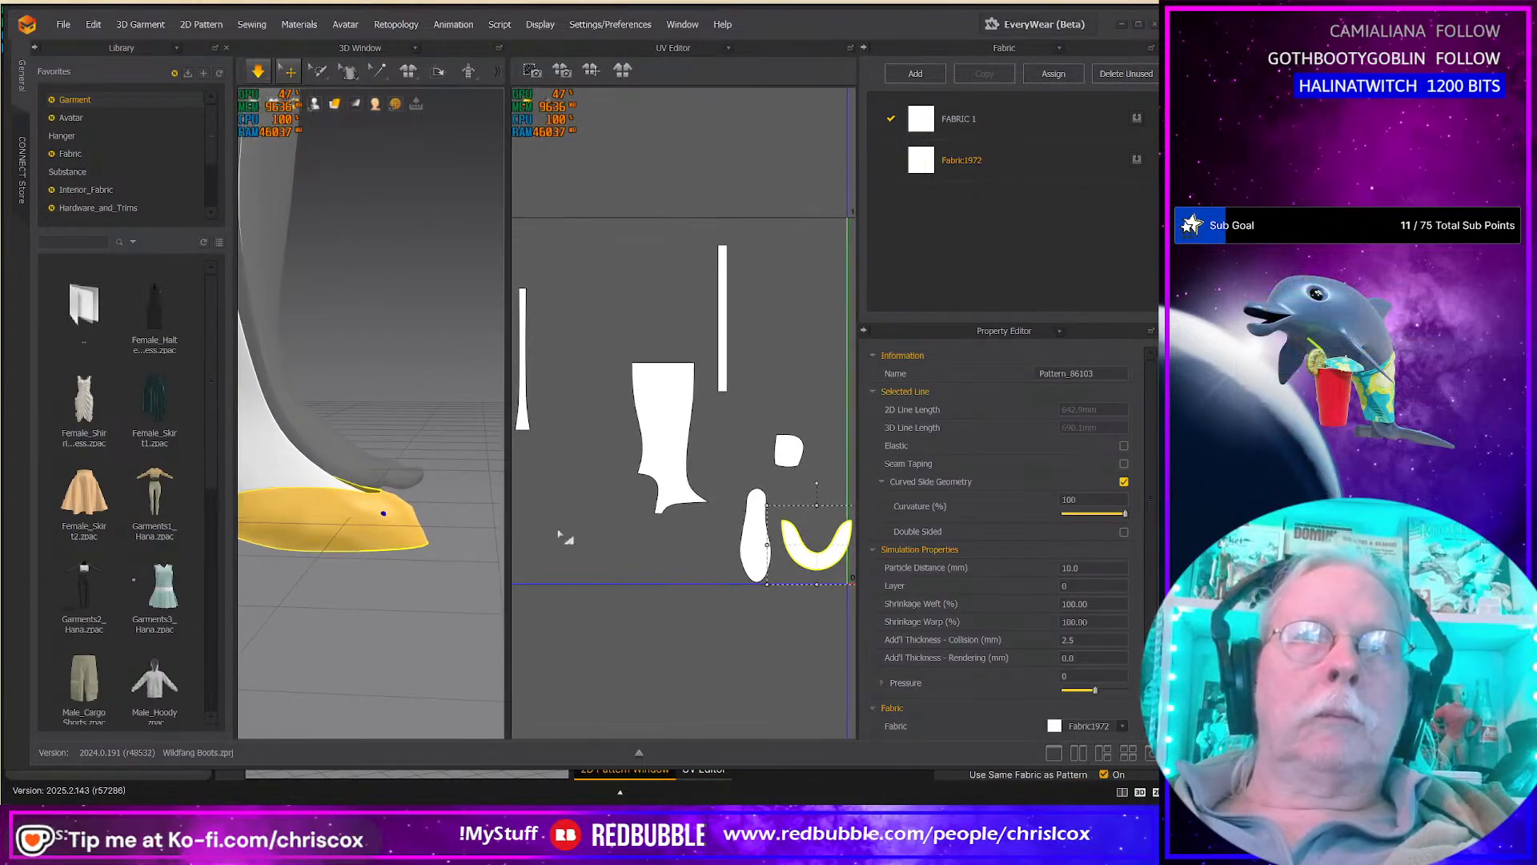
left_click(678, 48)
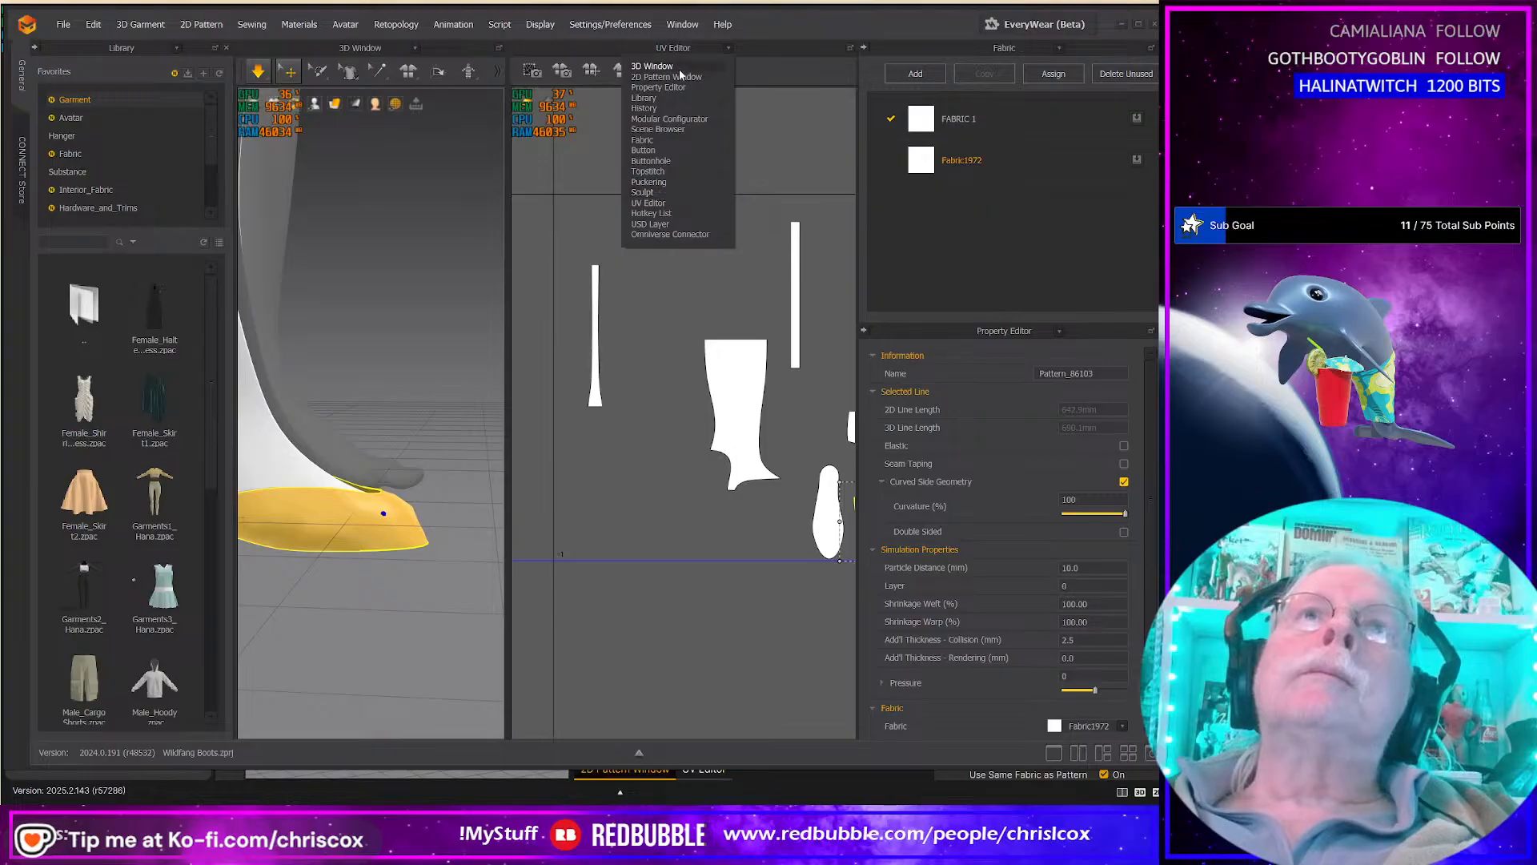
Step: Switch the panel to the 2D Pattern Window and frame the leg piece near the sole
left_click(676, 77)
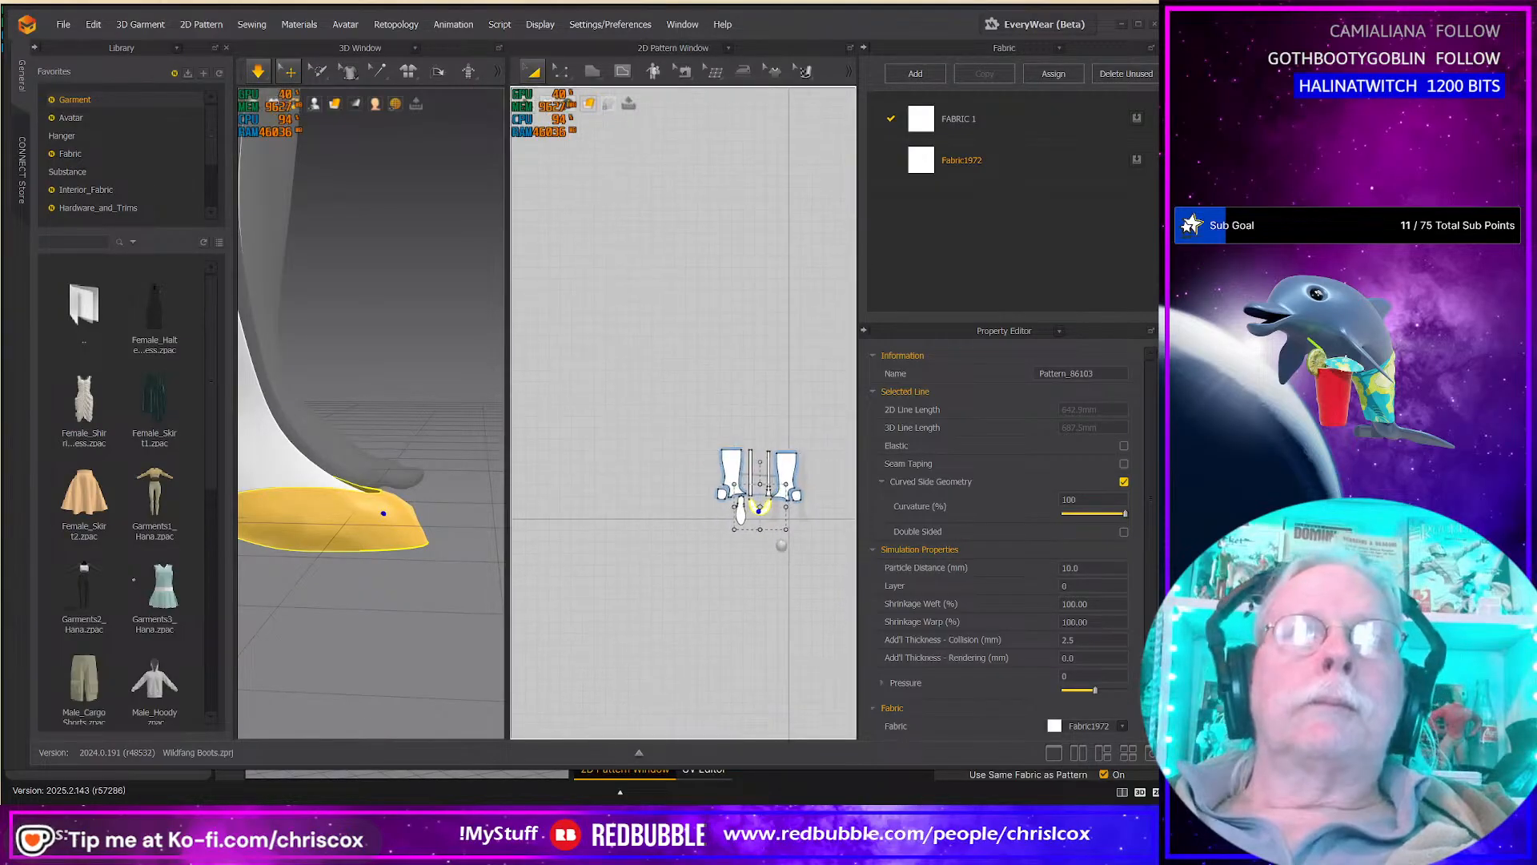
scroll(706, 573, "up", 3)
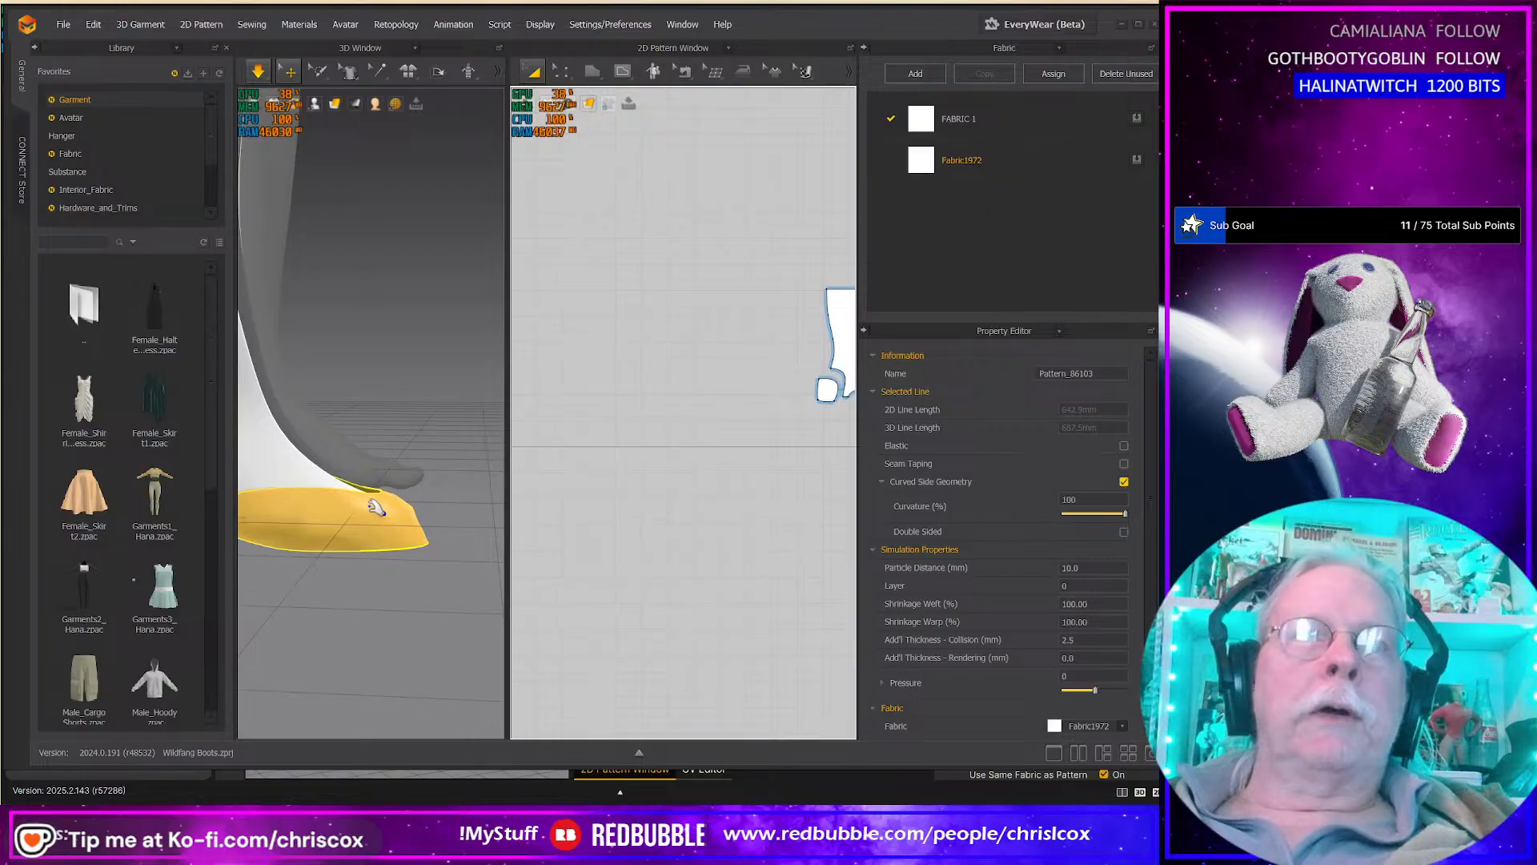
middle_click_drag(695, 550, 453, 639)
scroll(584, 594, "up", 4)
middle_click_drag(583, 594, 552, 814)
middle_click_drag(654, 609, 532, 580)
scroll(574, 574, "up", 3)
middle_click_drag(781, 567, 732, 560)
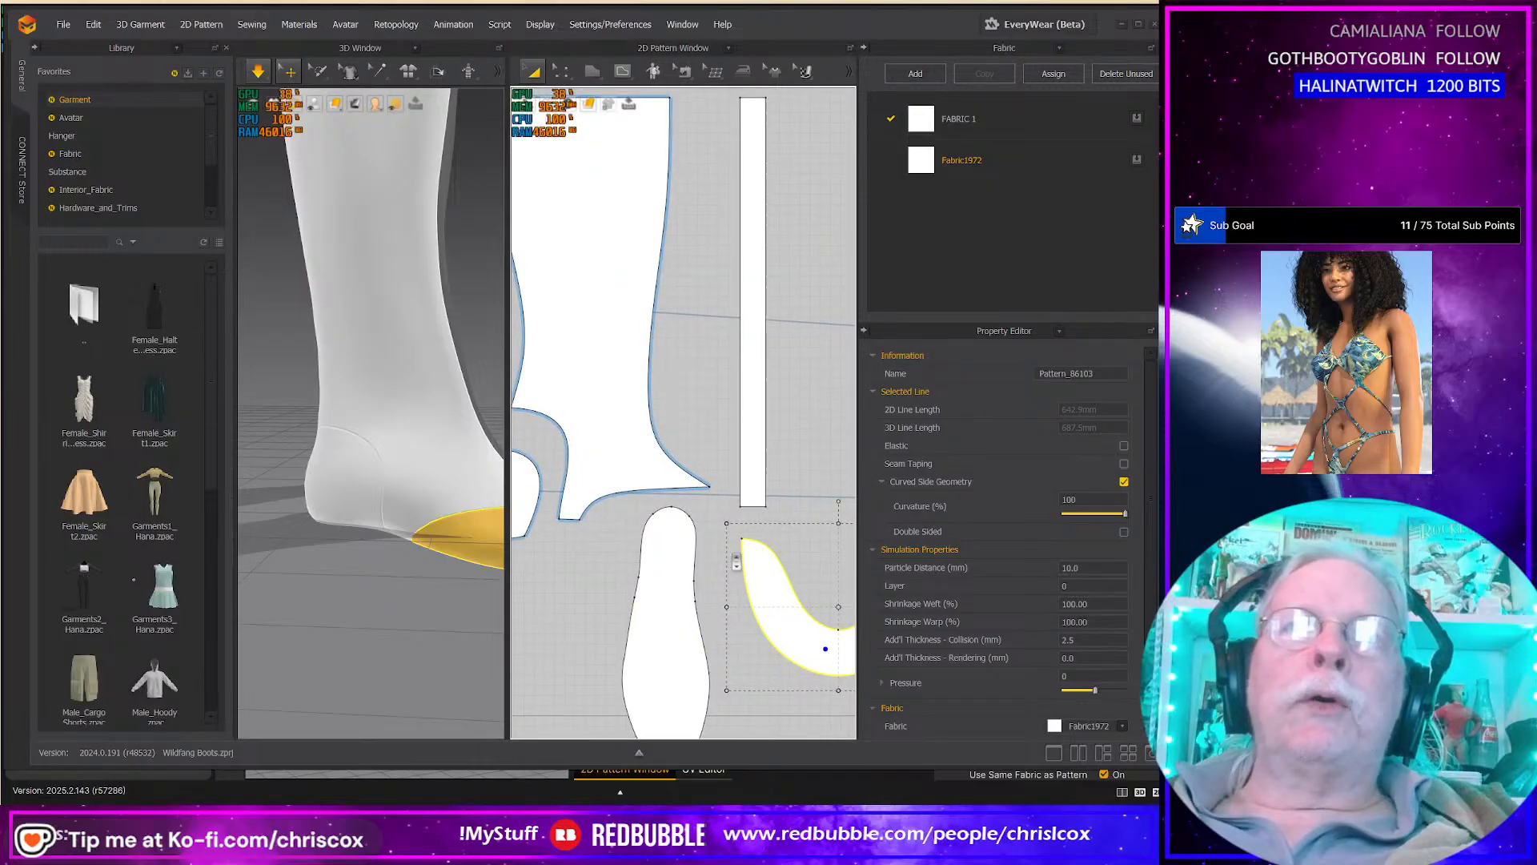
scroll(732, 560, "down", 3)
middle_click_drag(628, 507, 614, 604)
scroll(614, 603, "down", 1)
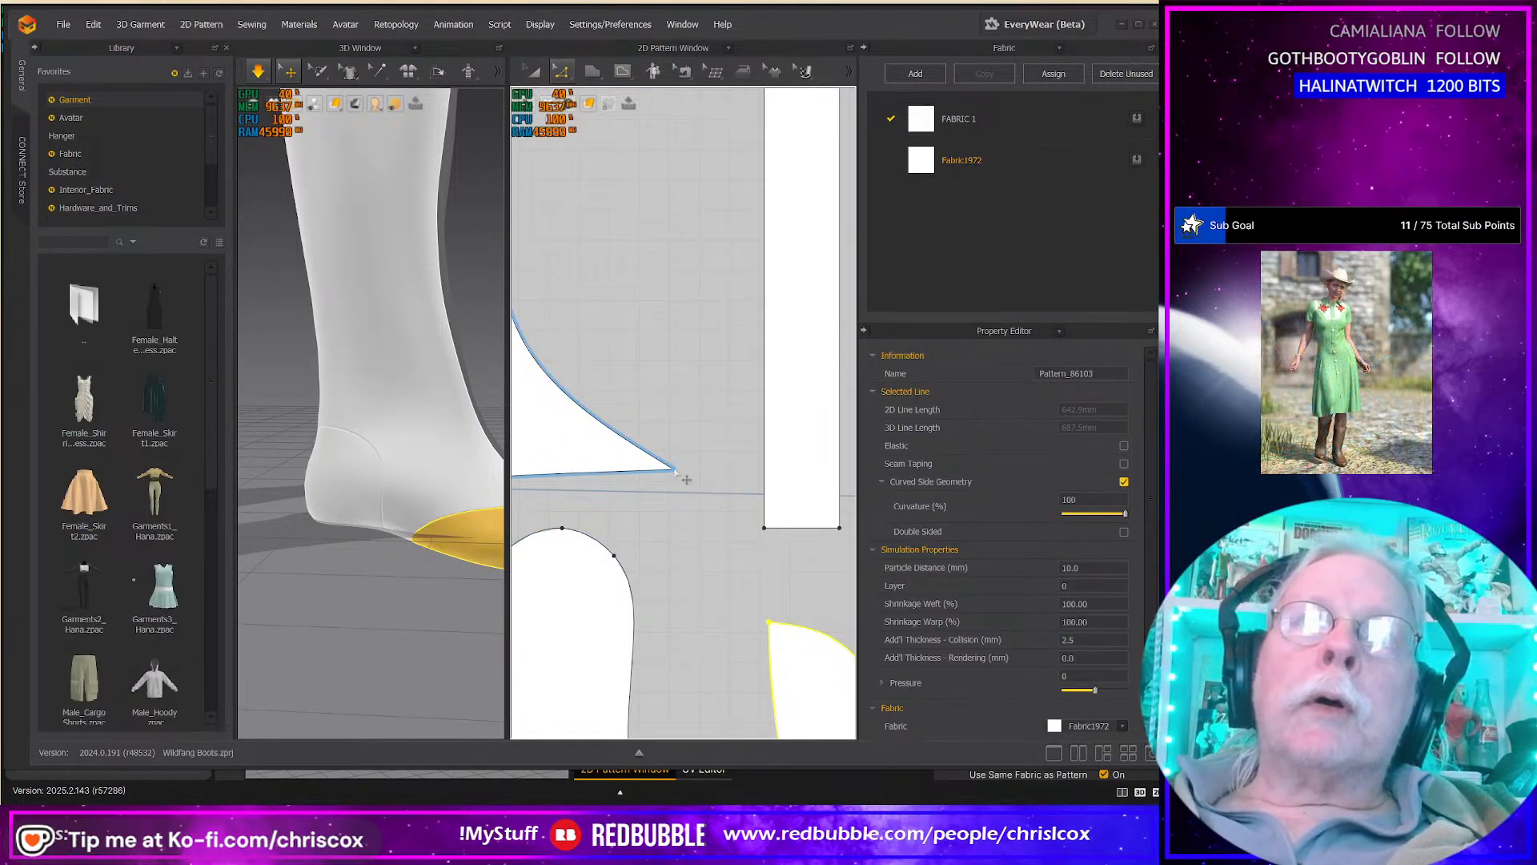
Step: Lower the leg piece's tip corner point and curve its bottom edge upward
left_click(674, 470)
left_click_drag(675, 479, 675, 499)
middle_click_drag(702, 516, 924, 496)
mouse_move(611, 485)
left_mouse_down()
mouse_move(623, 456)
mouse_move(616, 468)
left_mouse_up()
middle_click_drag(418, 604, 285, 599)
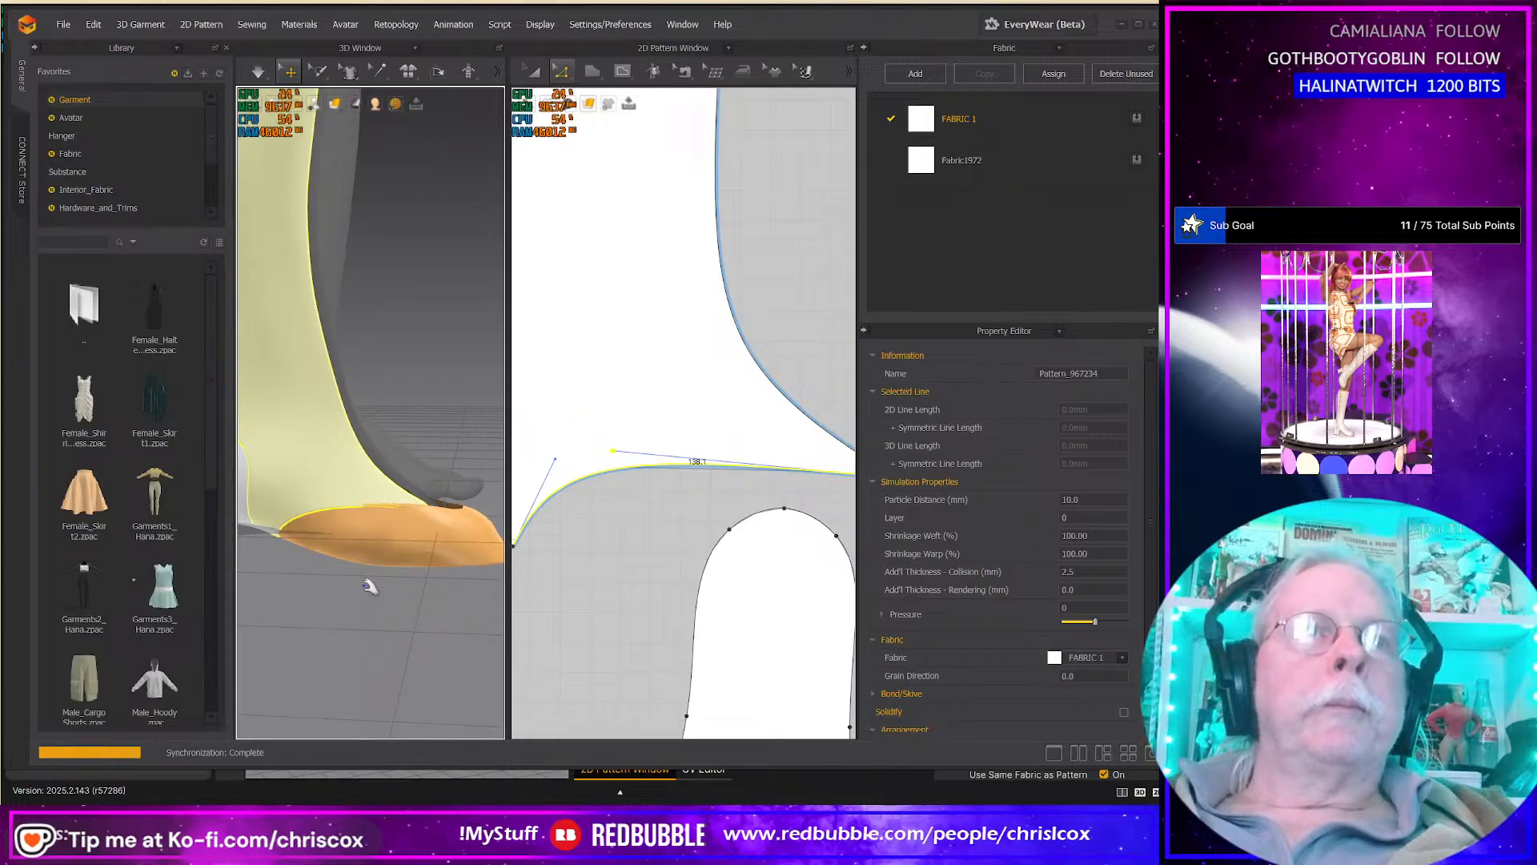
Step: Simulate the cloth and tug the toe piece into place on the boot
key("space")
left_click_drag(463, 537, 649, 518)
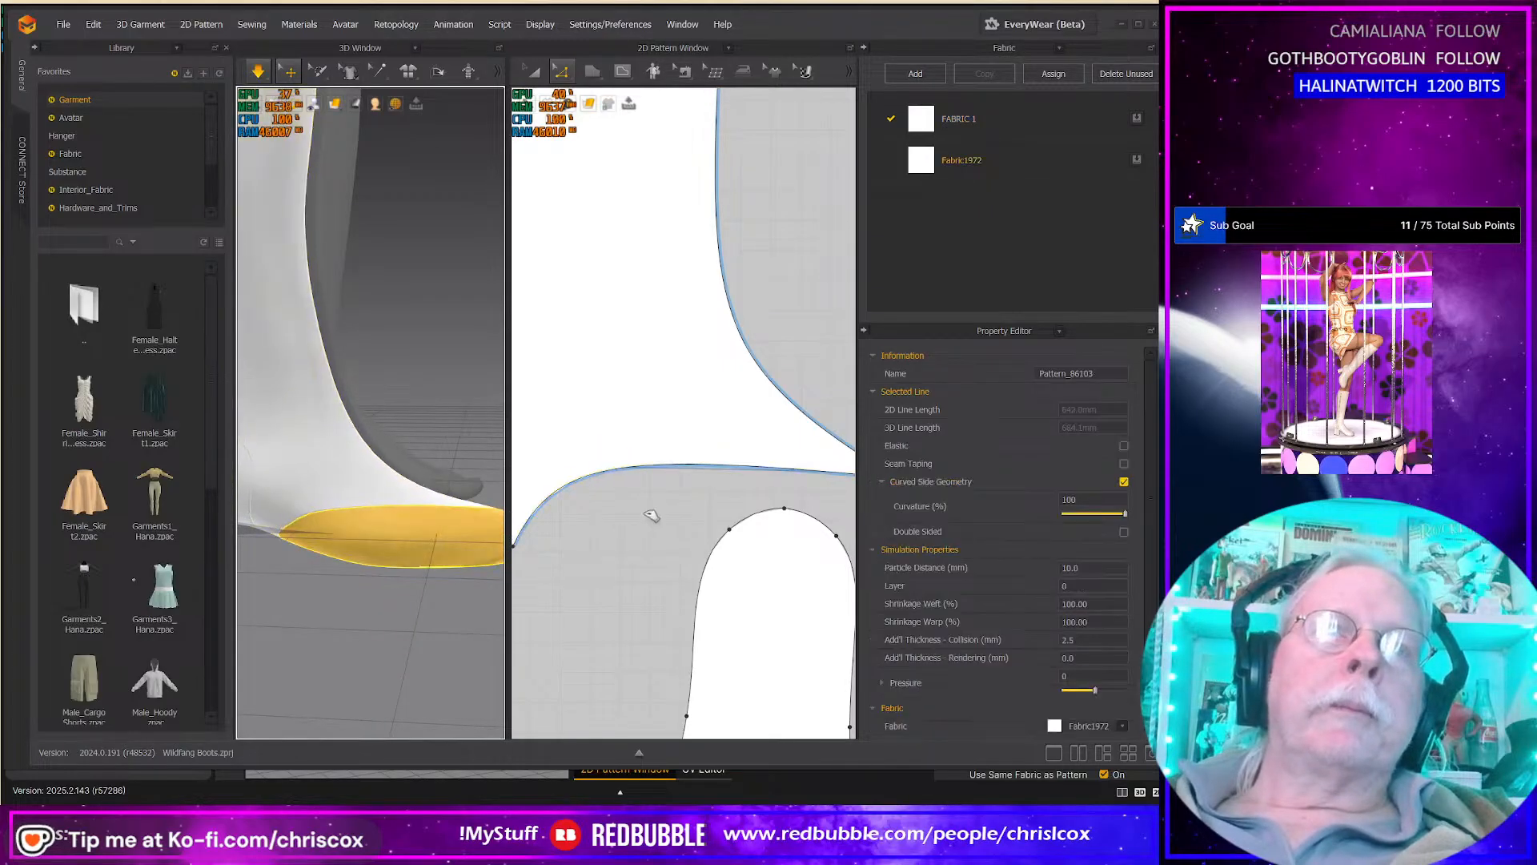
right_click_drag(463, 525, 400, 591)
middle_click_drag(582, 541, 442, 551)
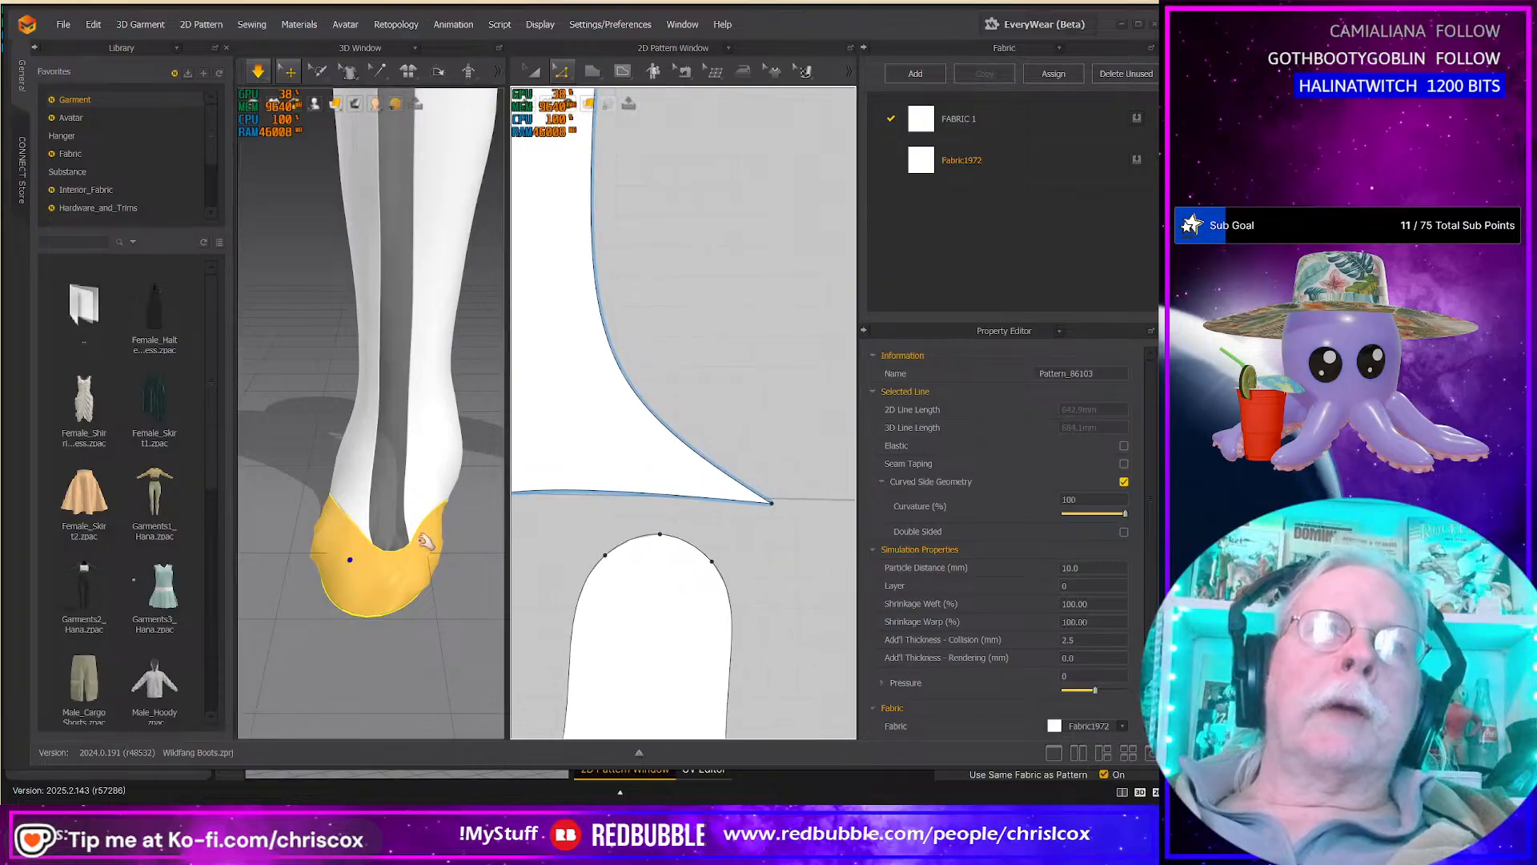
Step: With Edit Sewing, extend the toe seam along the full 138.1 edge
left_click(393, 533)
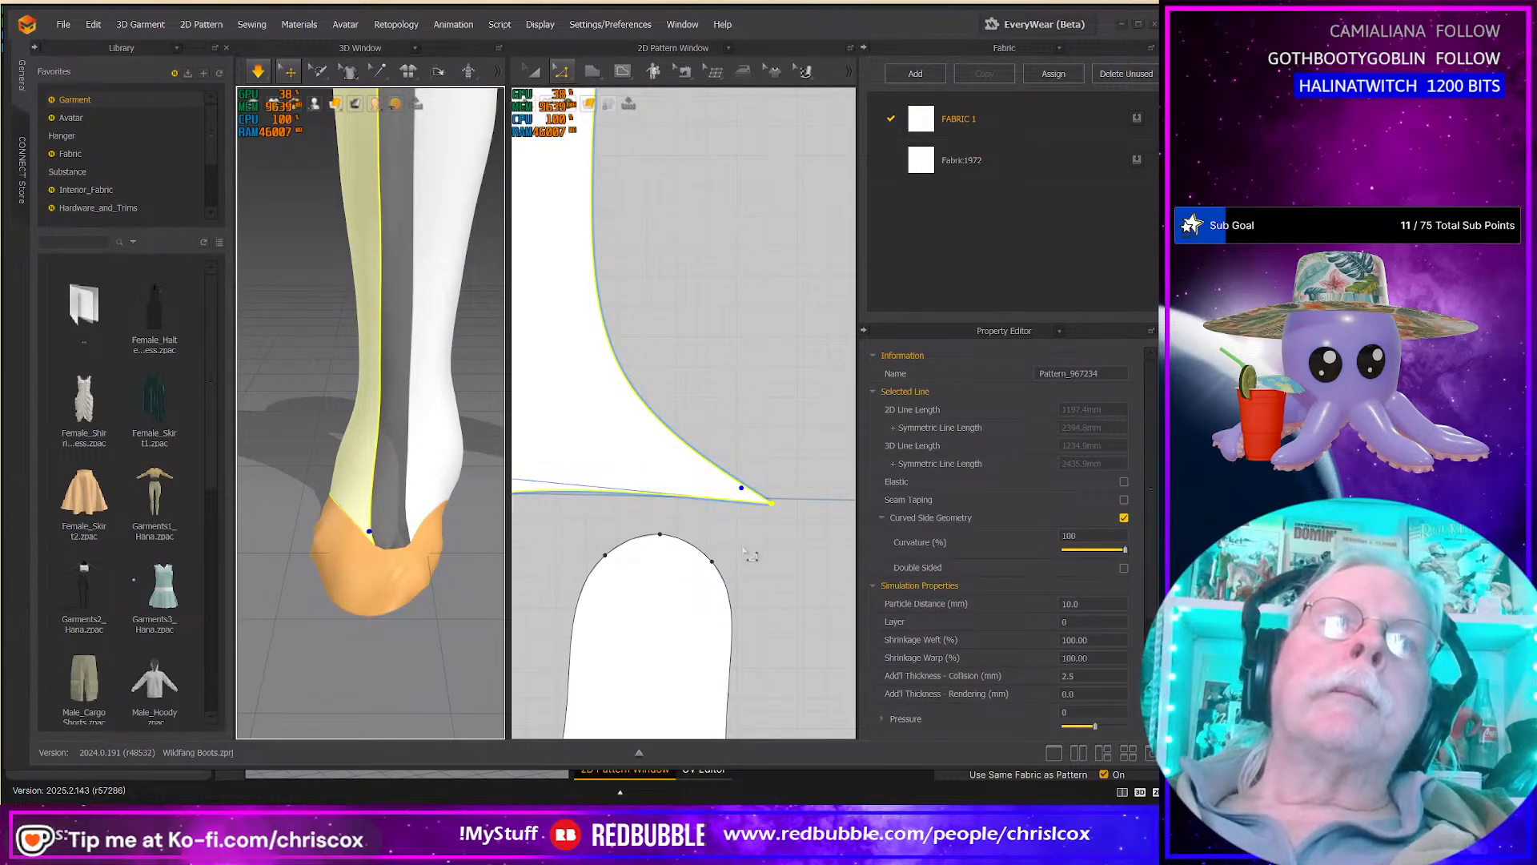
scroll(743, 553, "down", 5)
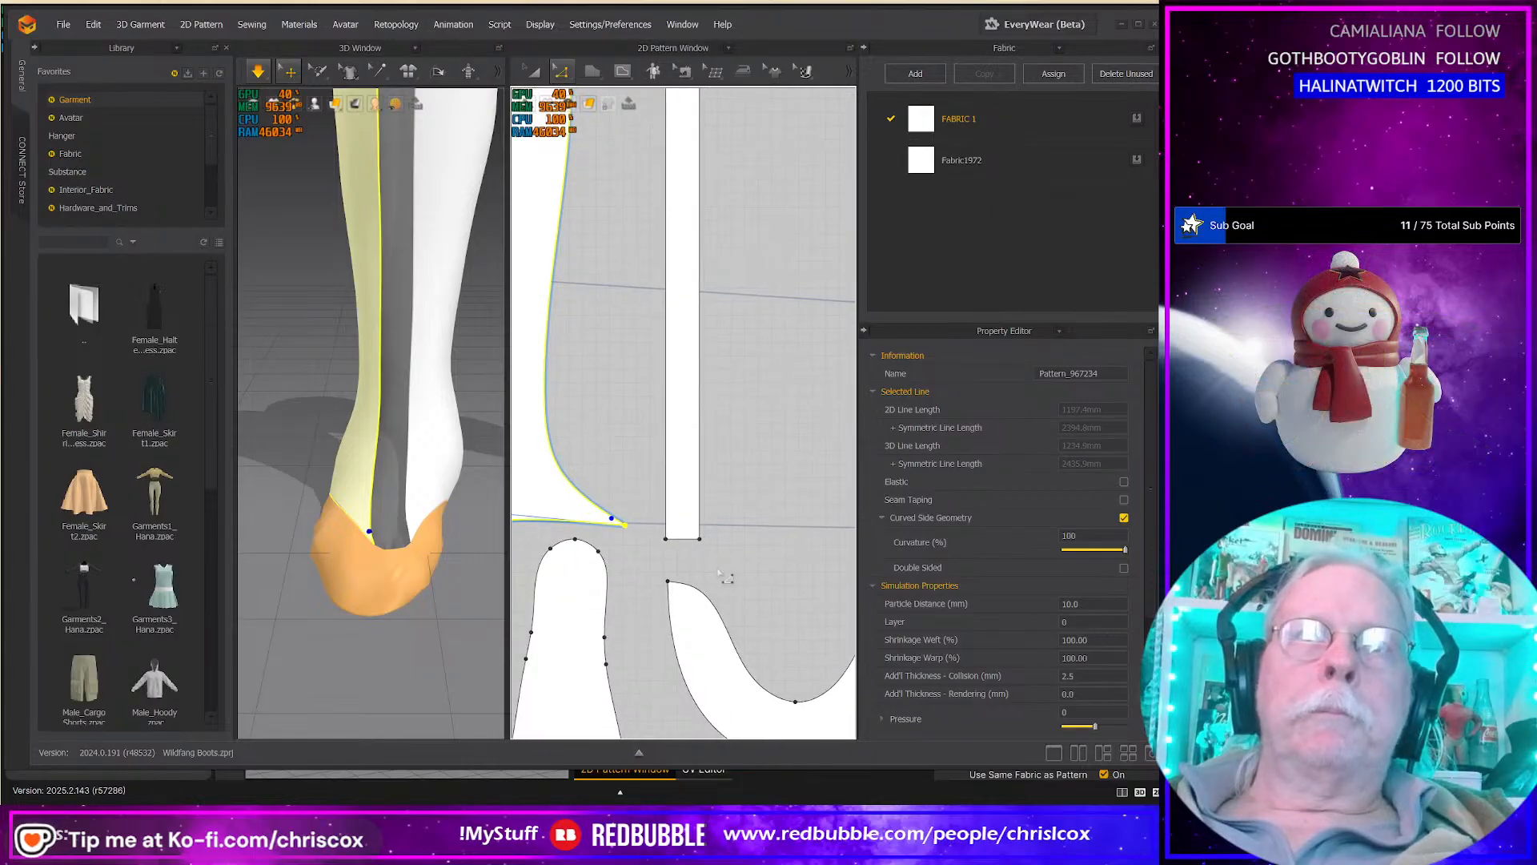
scroll(723, 575, "down", 4)
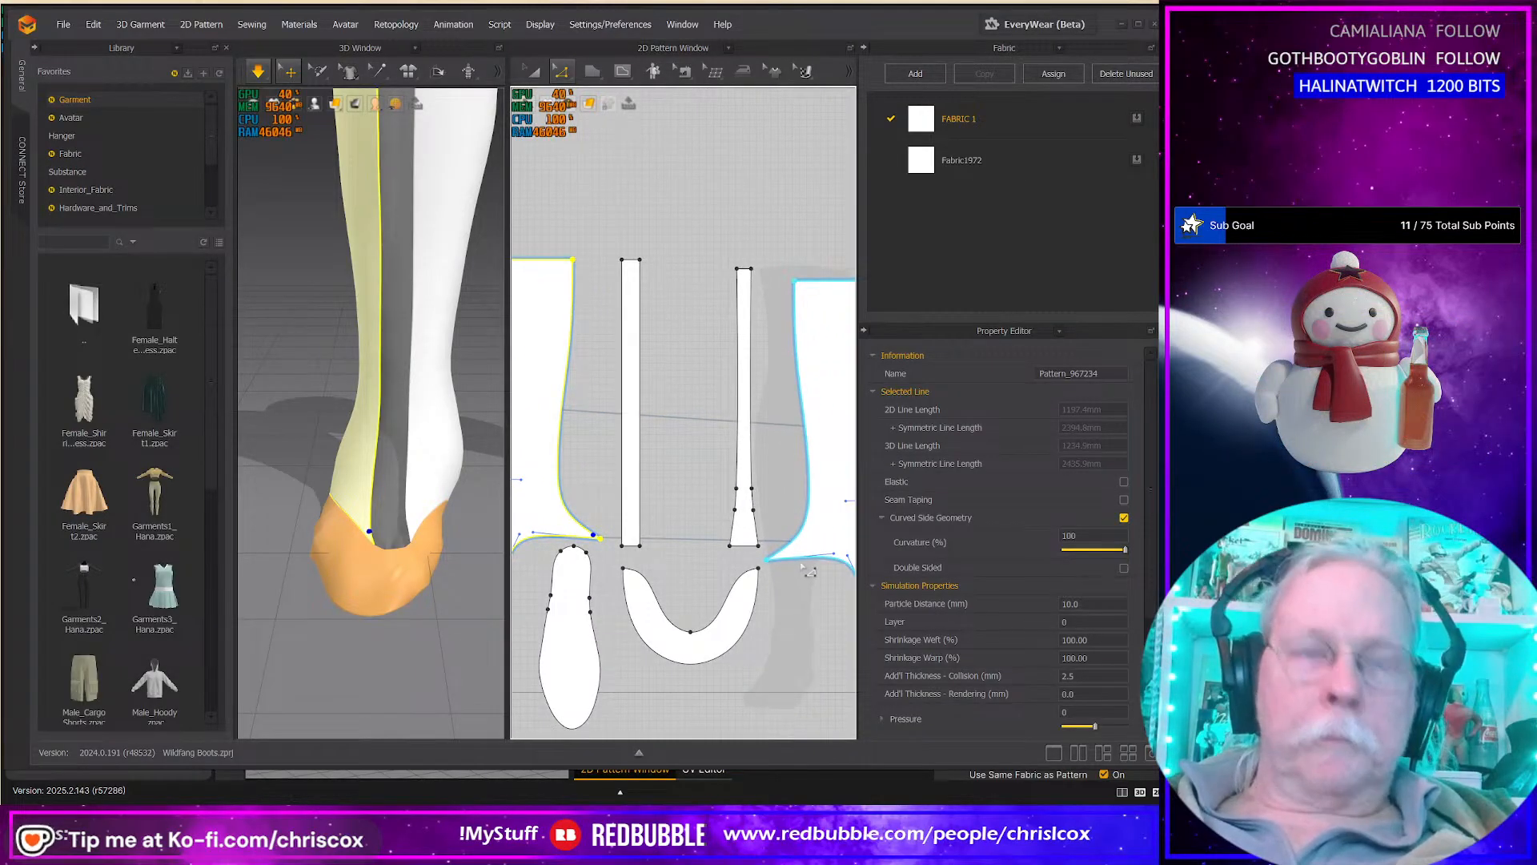
key("b")
left_click(797, 570)
scroll(758, 628, "up", 5)
left_click_drag(655, 637, 605, 656)
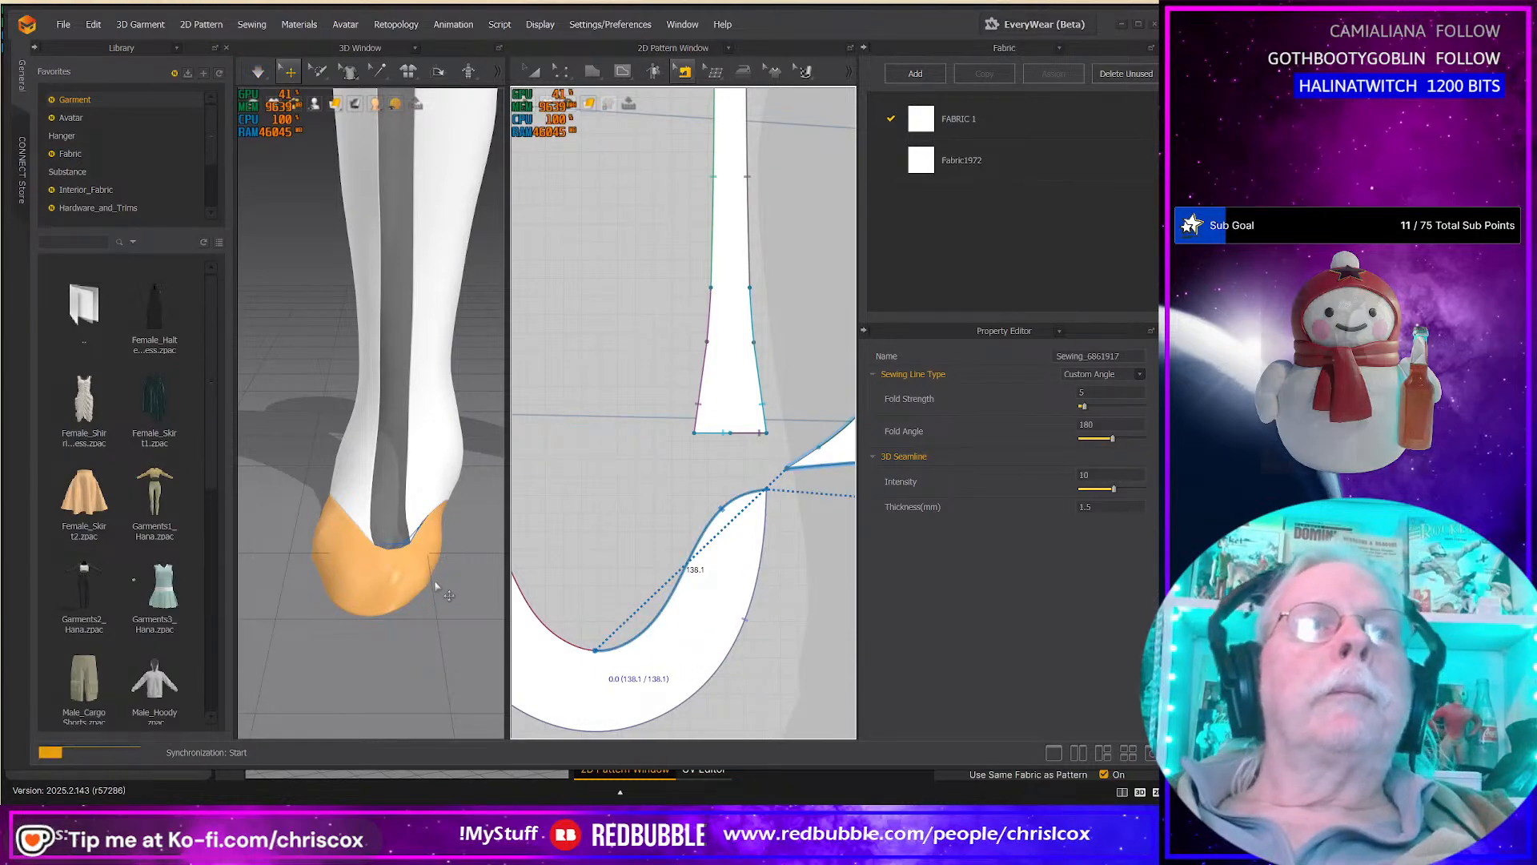
Step: Tug the toe piece to test the seam and select the 400.0 / 394 seam pair
key("a")
left_click_drag(324, 564, 254, 600)
scroll(741, 550, "down", 4)
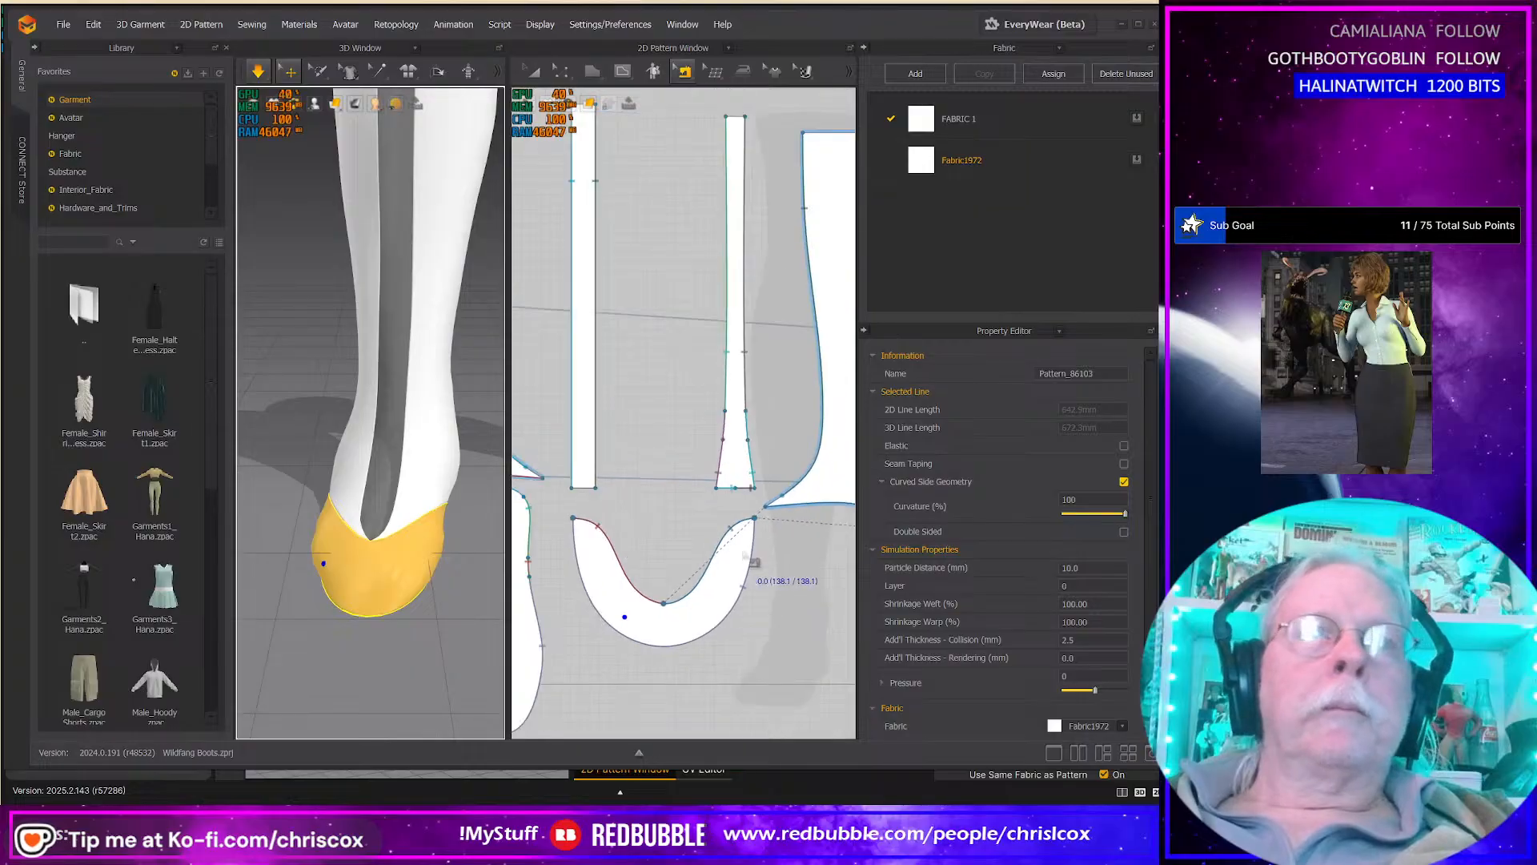
middle_click_drag(778, 556, 802, 584)
left_click(849, 503)
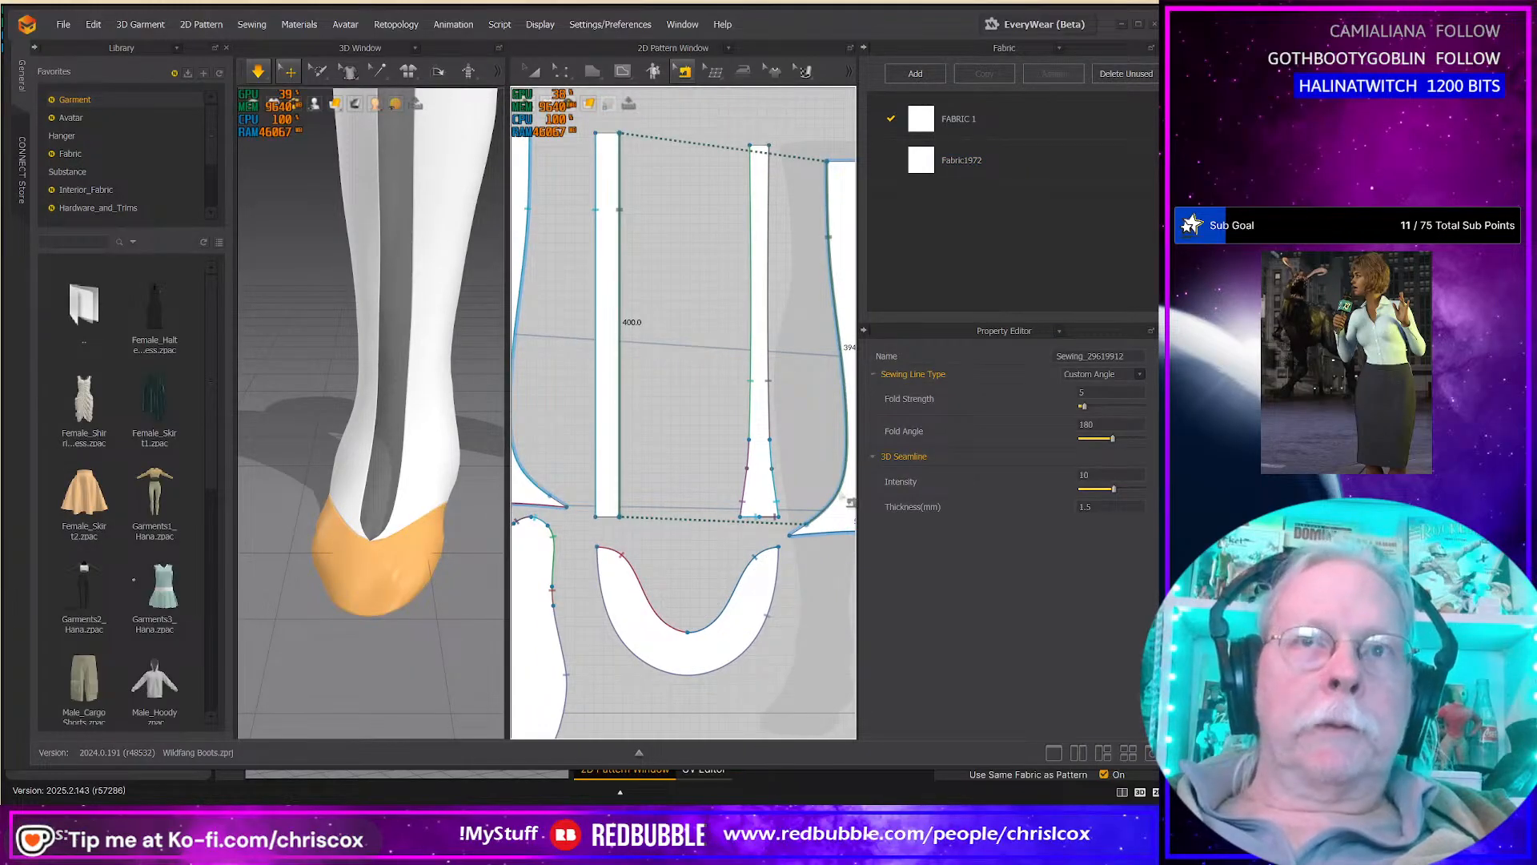
middle_click_drag(849, 499, 856, 505)
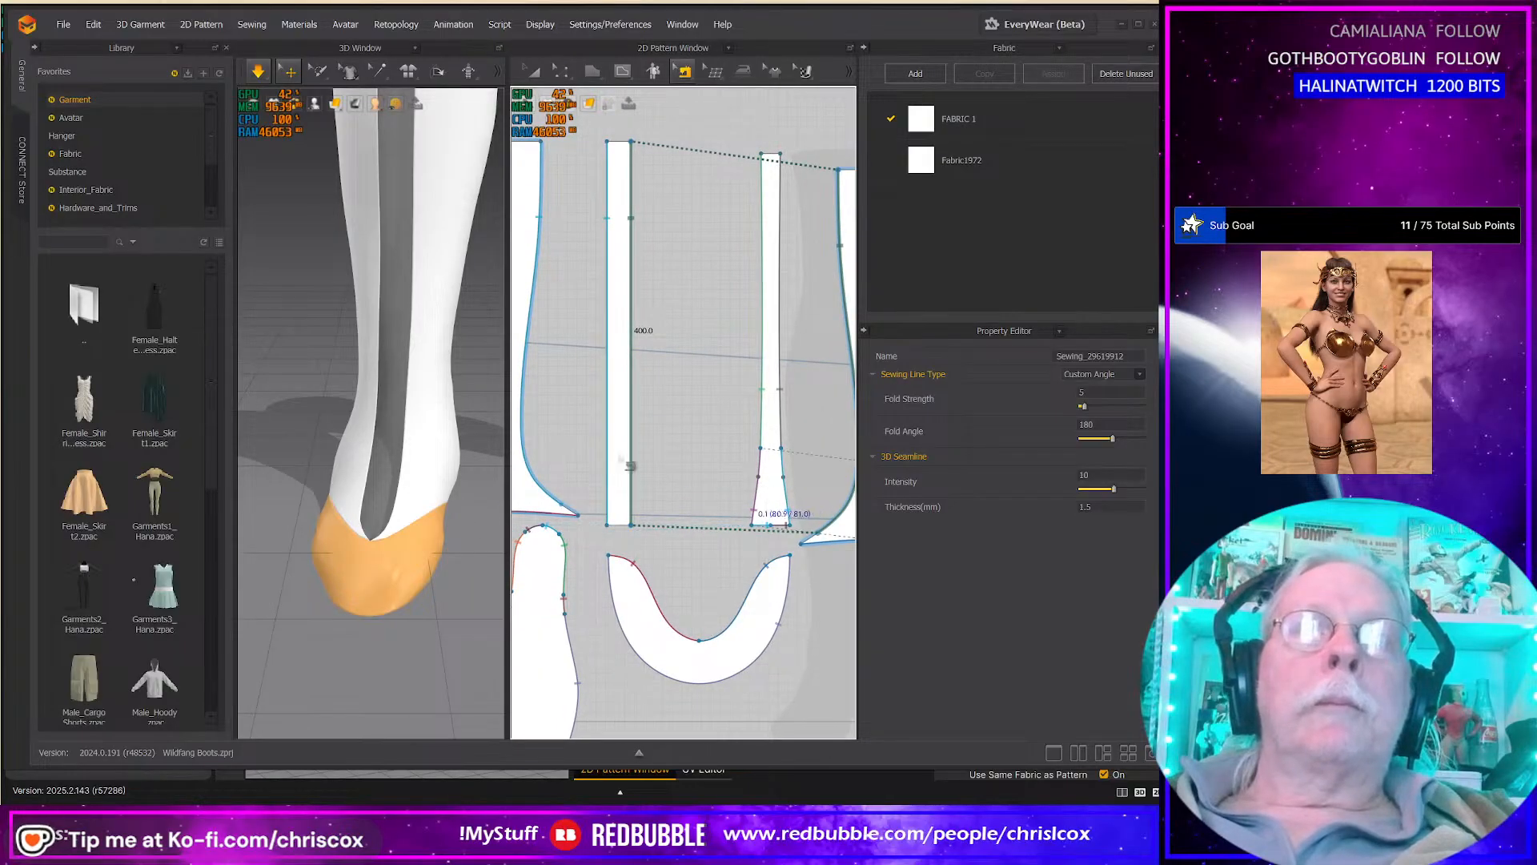
middle_click_drag(392, 354, 361, 585)
right_click_drag(407, 532, 496, 500)
middle_click_drag(669, 457, 608, 444)
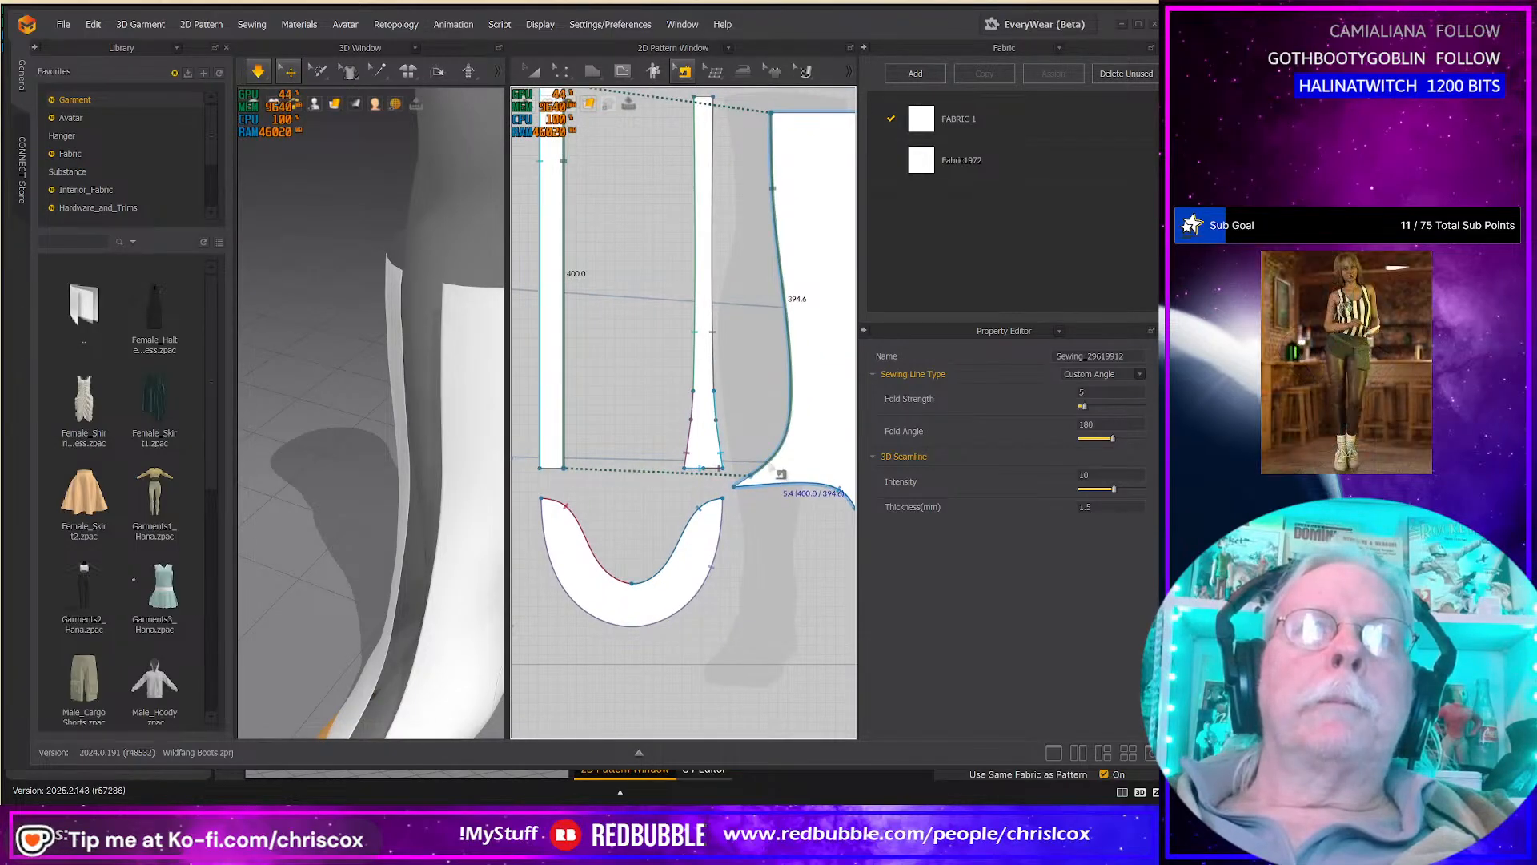
Step: Select the leftover narrow left strip and delete it
key("a")
left_click(547, 418)
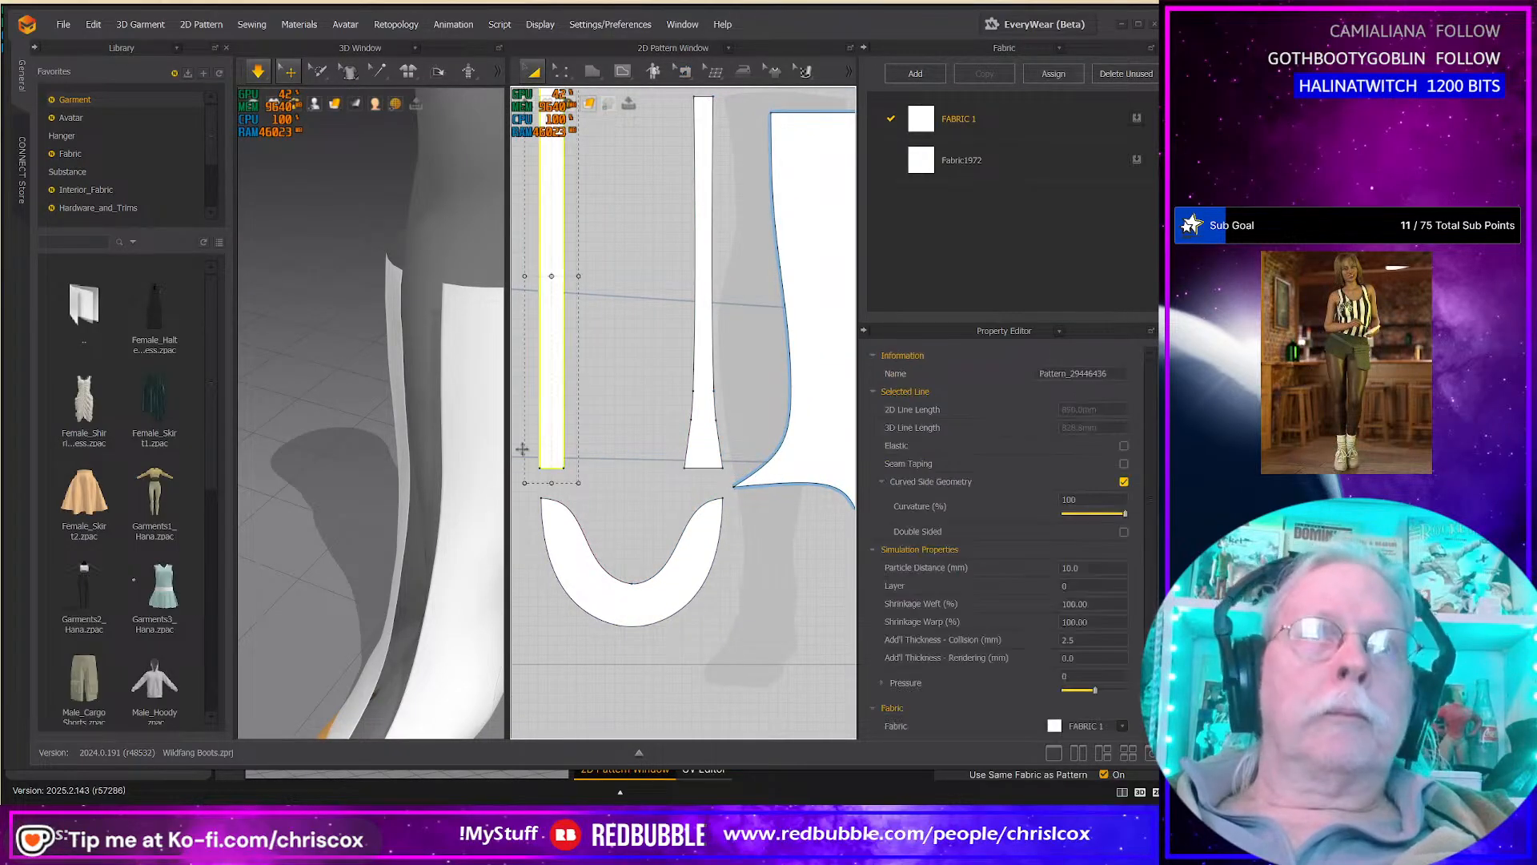
scroll(456, 521, "down", 5)
right_click_drag(422, 538, 370, 550)
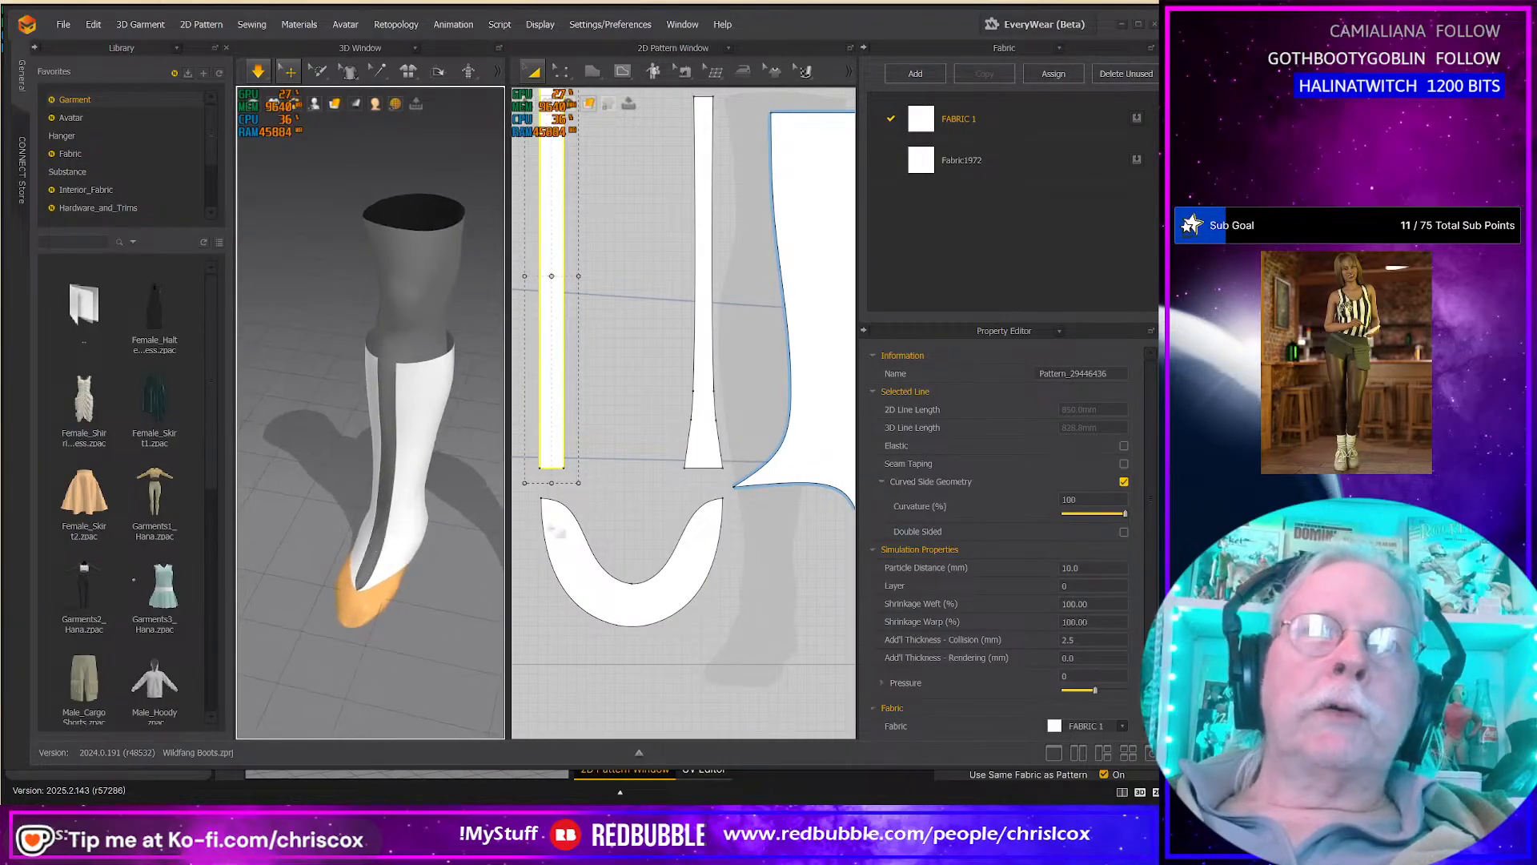
key("Delete")
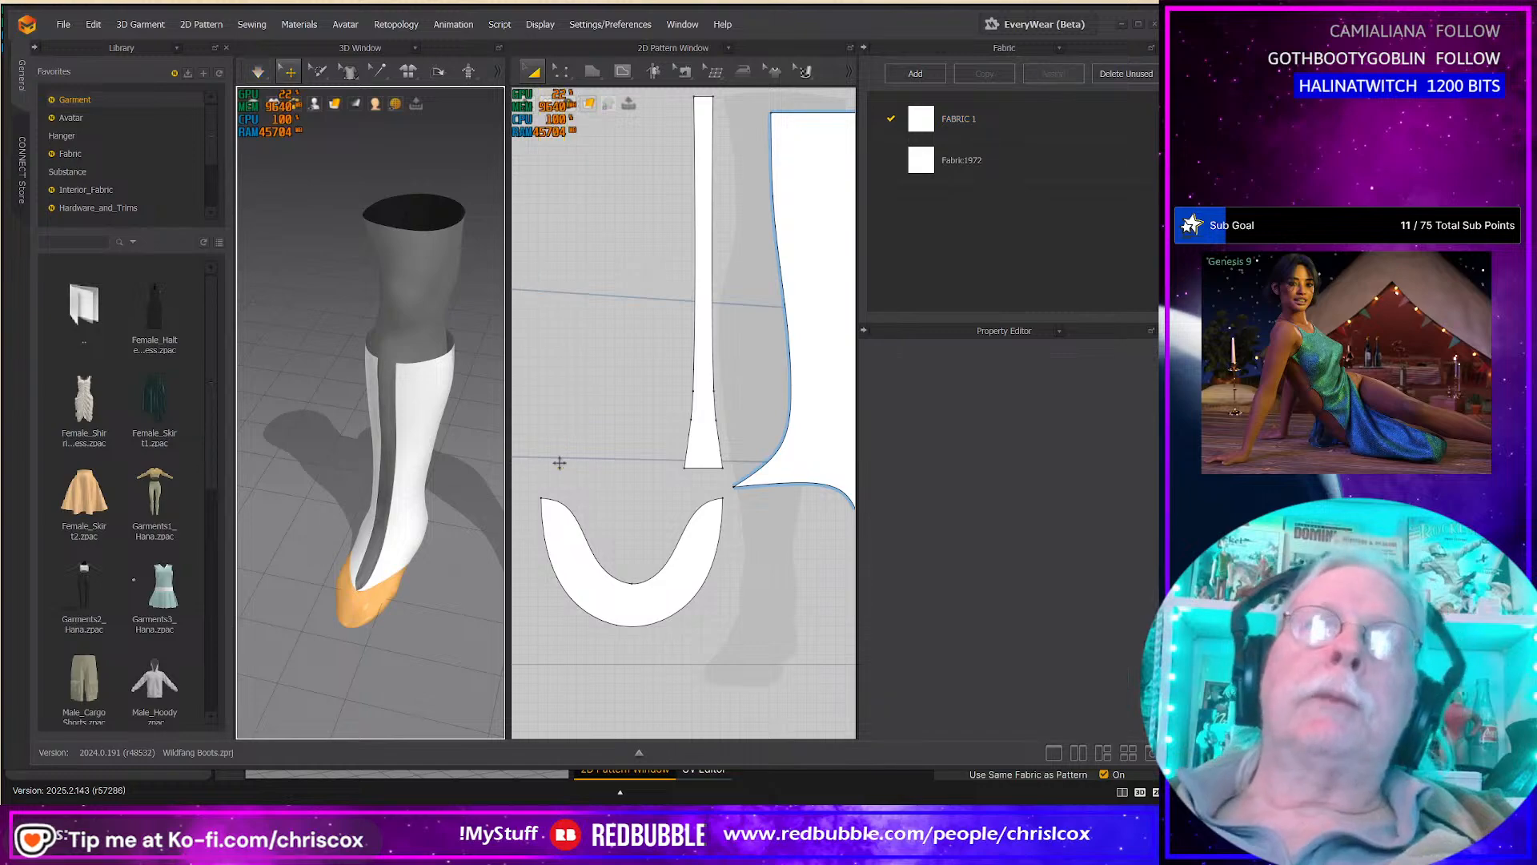
mouse_move(478, 487)
right_mouse_down()
mouse_move(316, 515)
mouse_move(194, 443)
mouse_move(494, 470)
right_mouse_up()
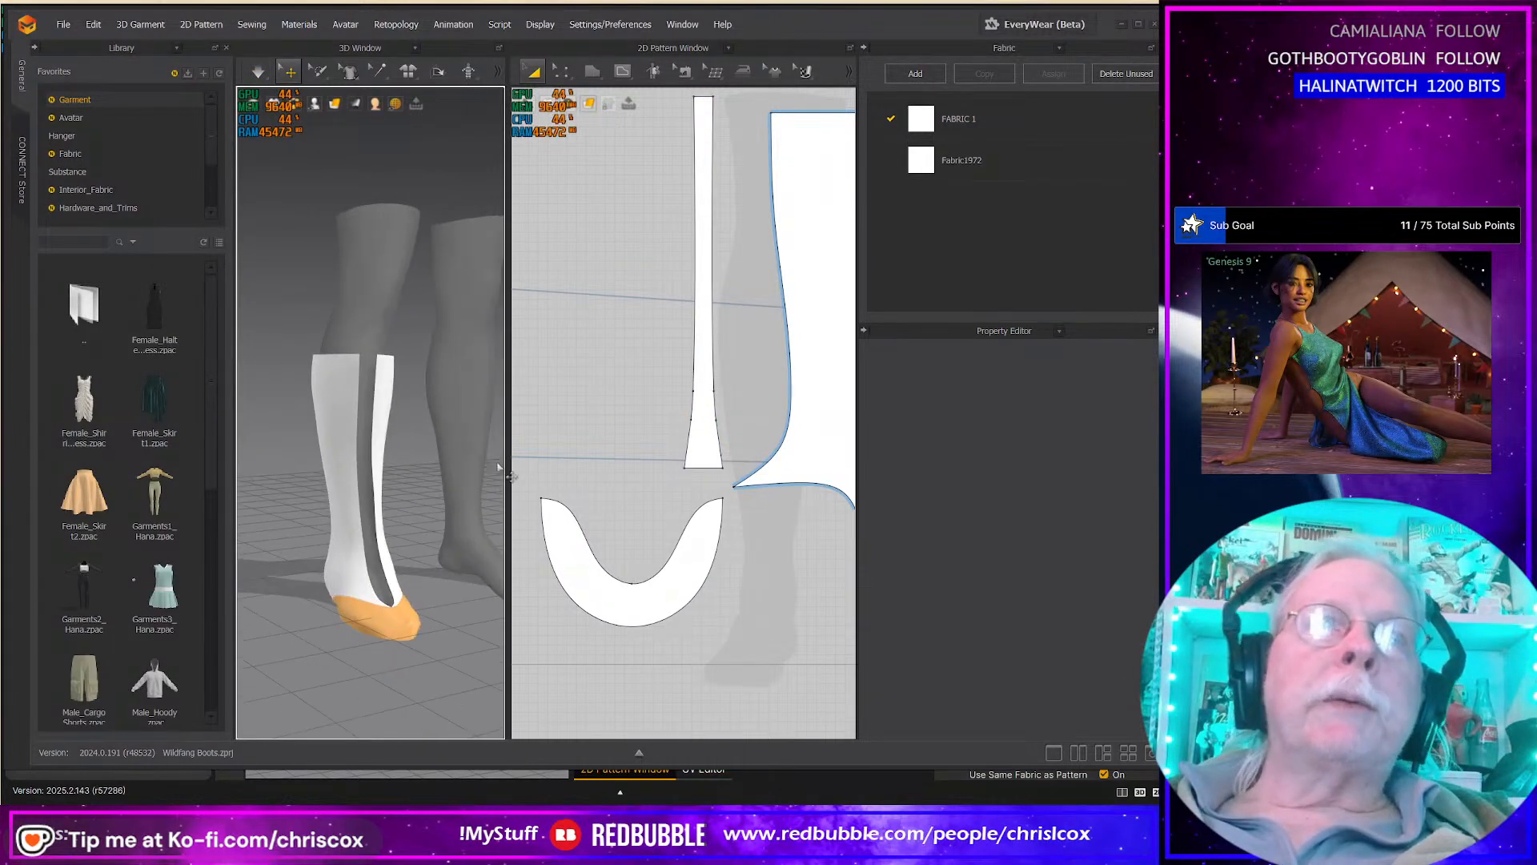
right_click_drag(793, 448, 862, 475)
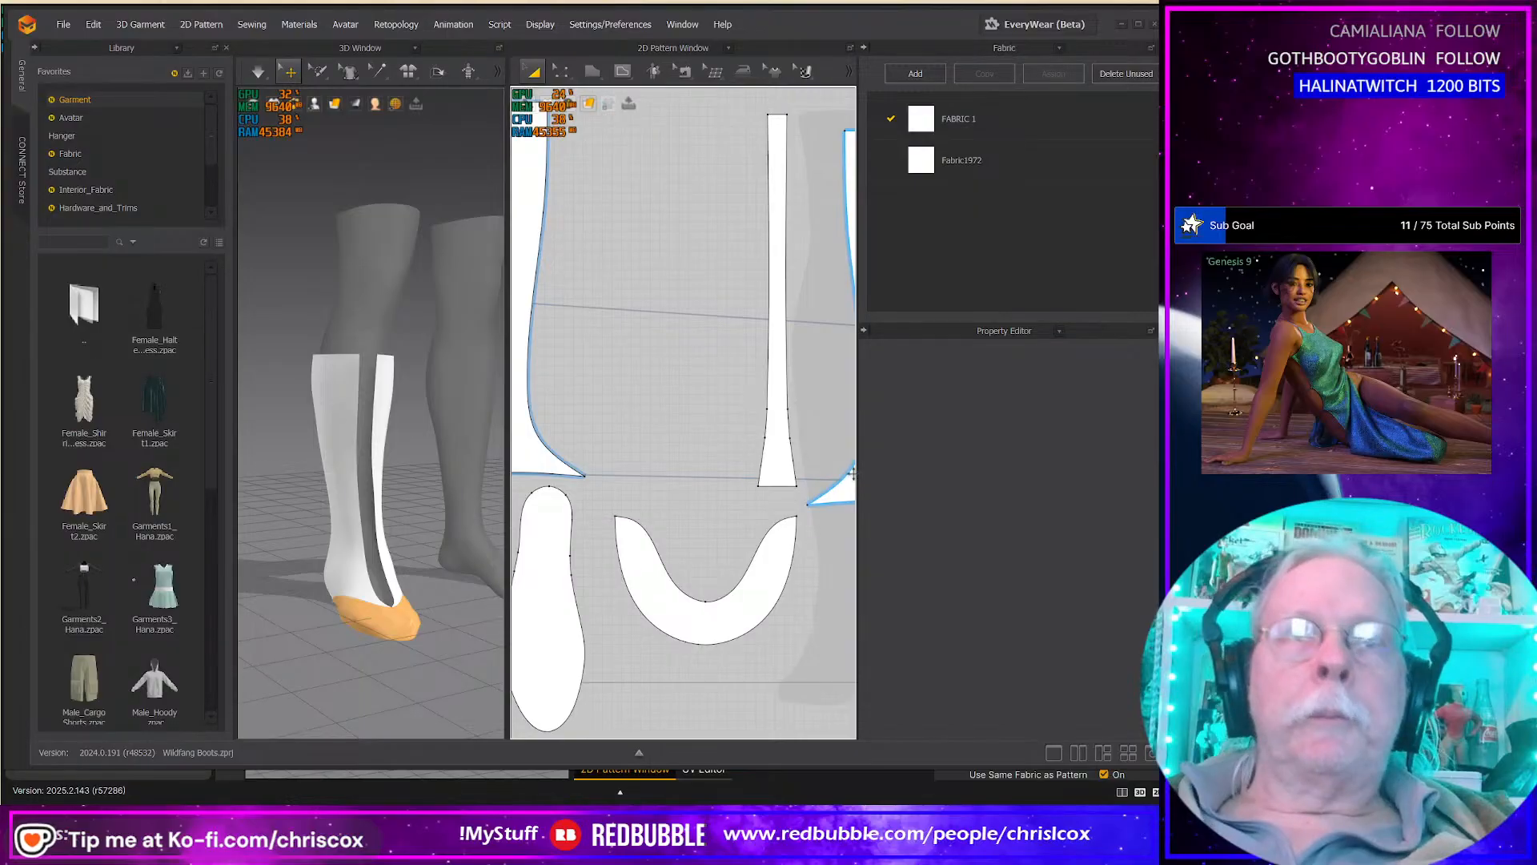
Step: Use Segment Sewing to sew the toe edge to the boot's bottom edge, then settle it
key("z")
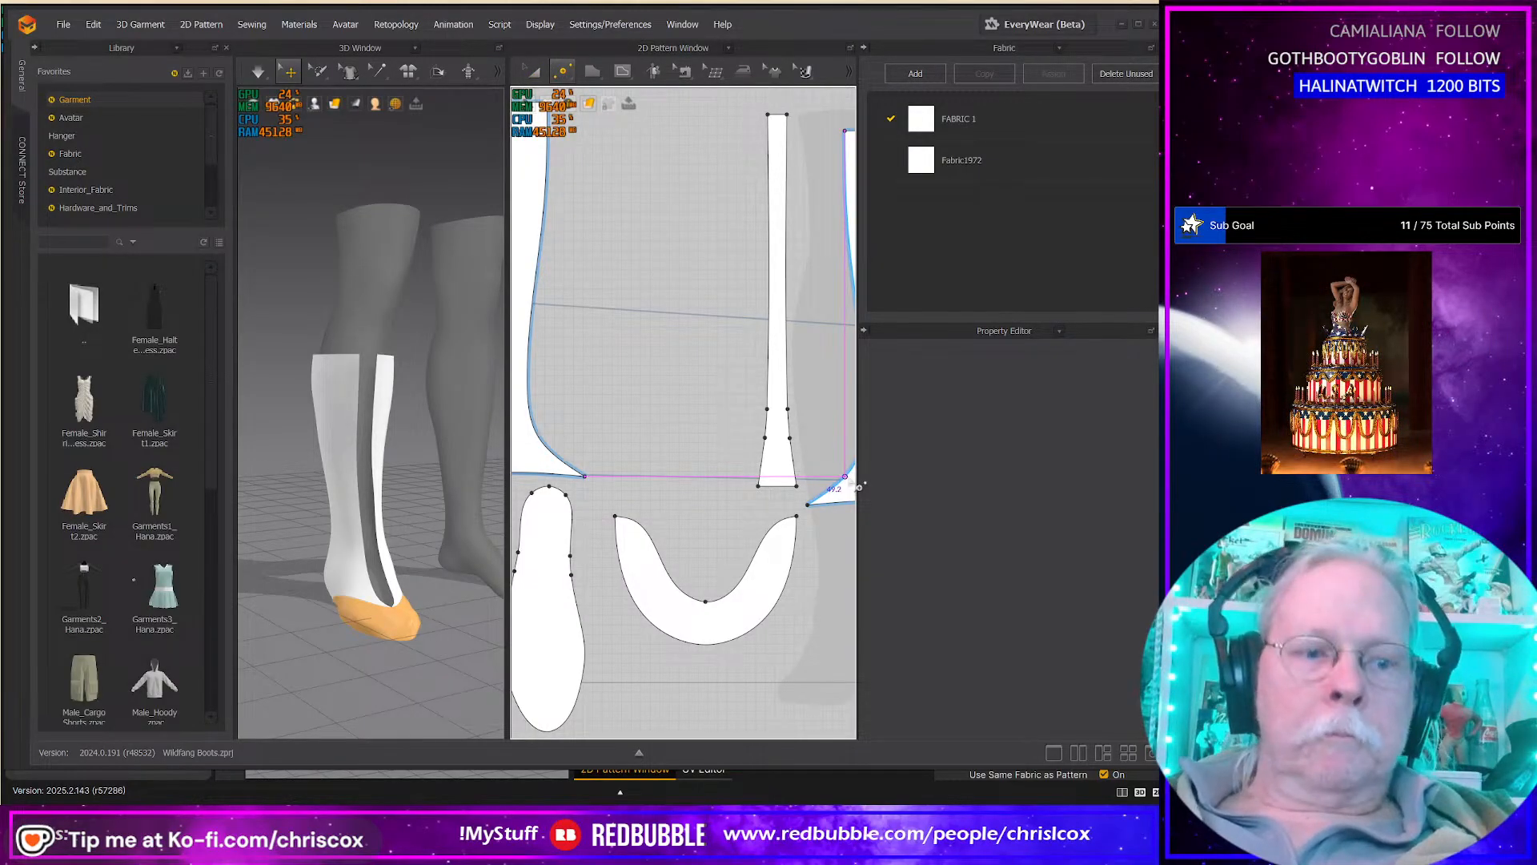
key("n")
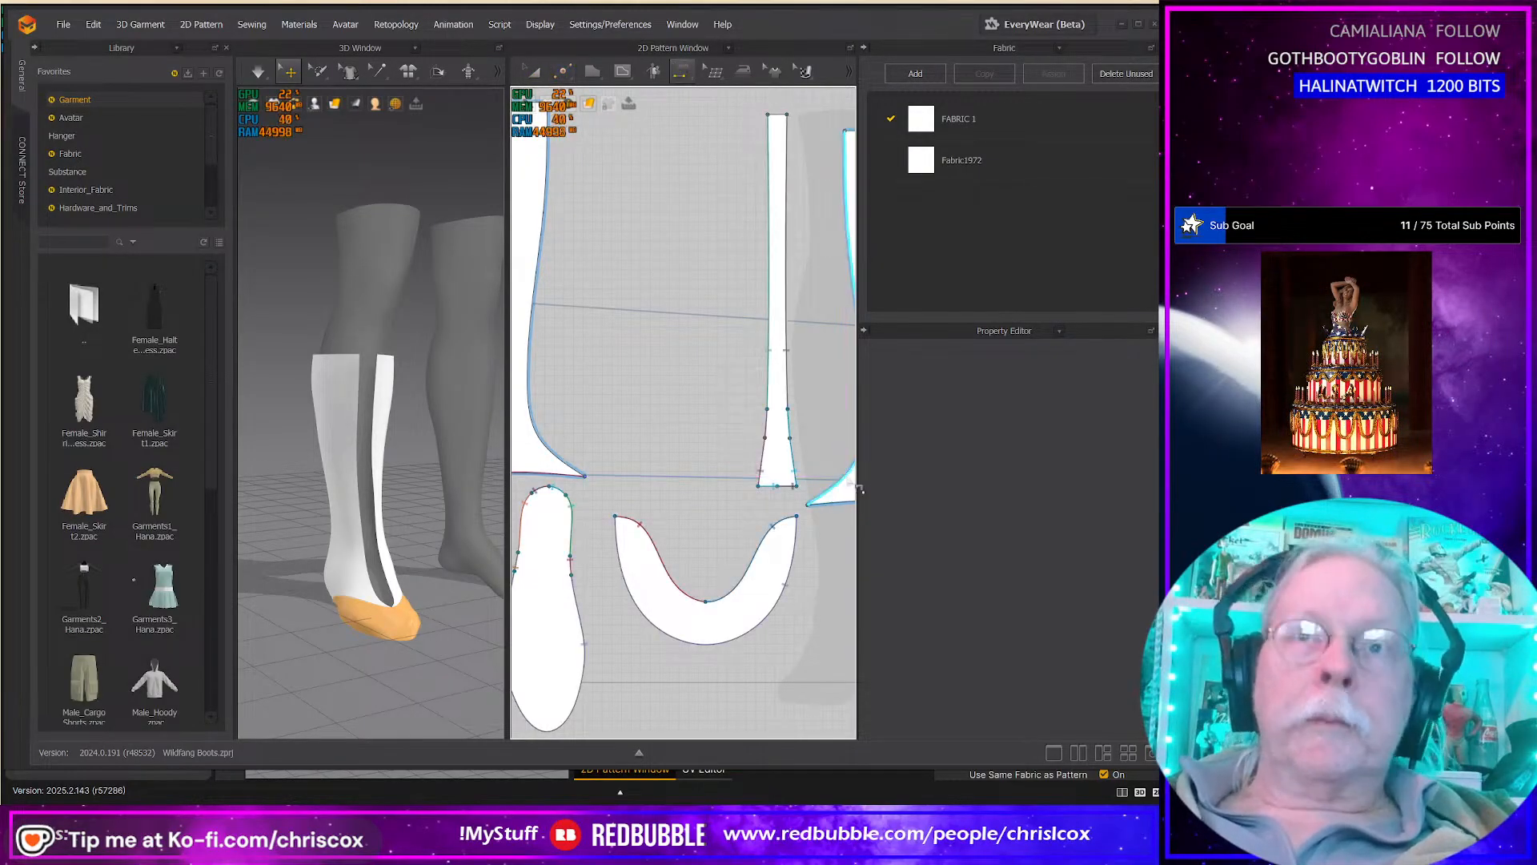
left_click(566, 462)
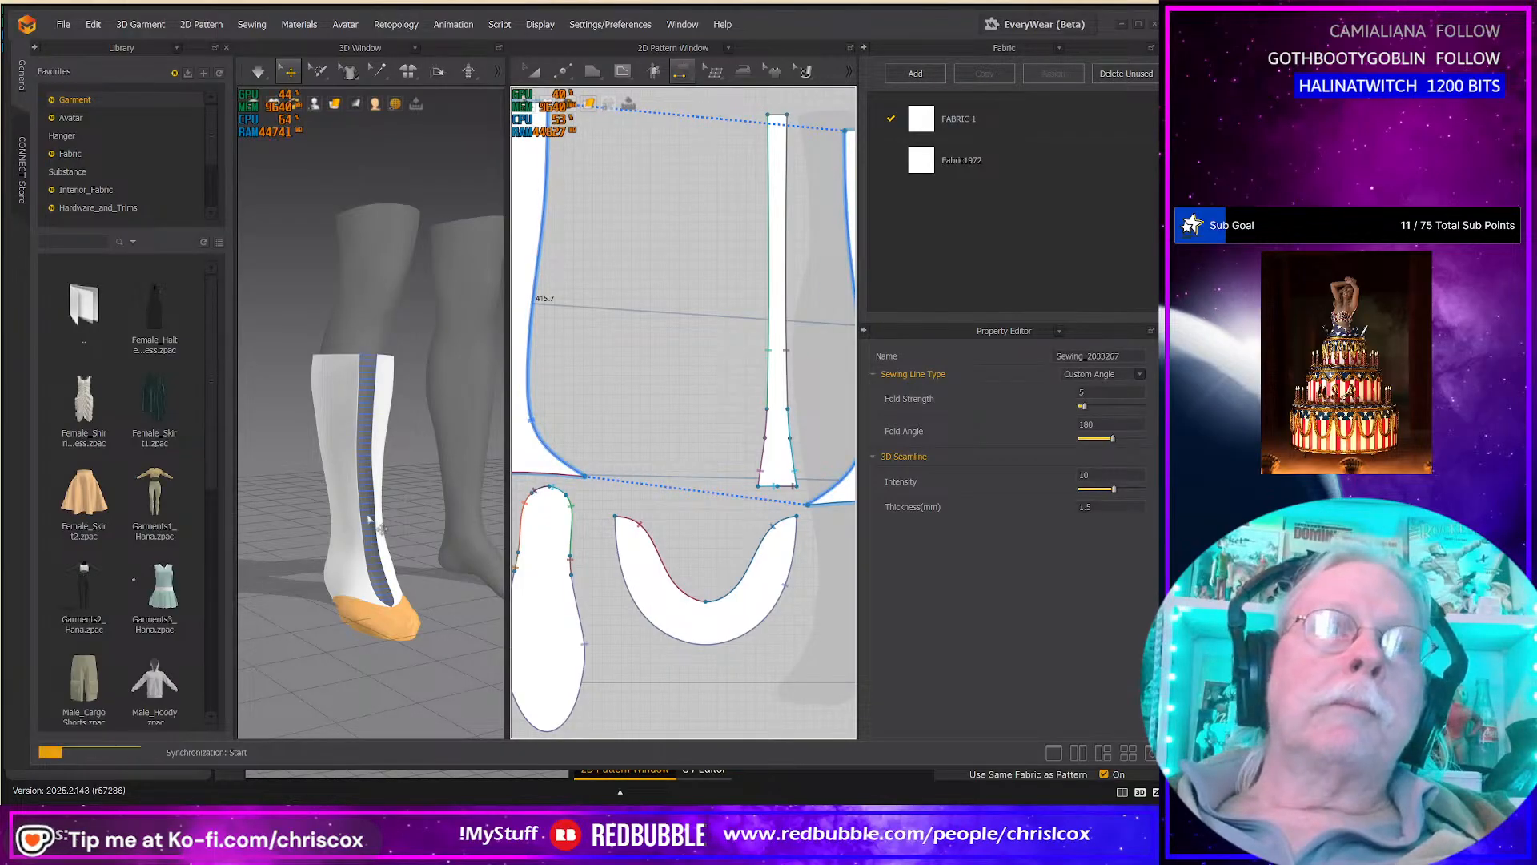
key("a")
right_click_drag(367, 519, 448, 522)
middle_click_drag(448, 523, 391, 487)
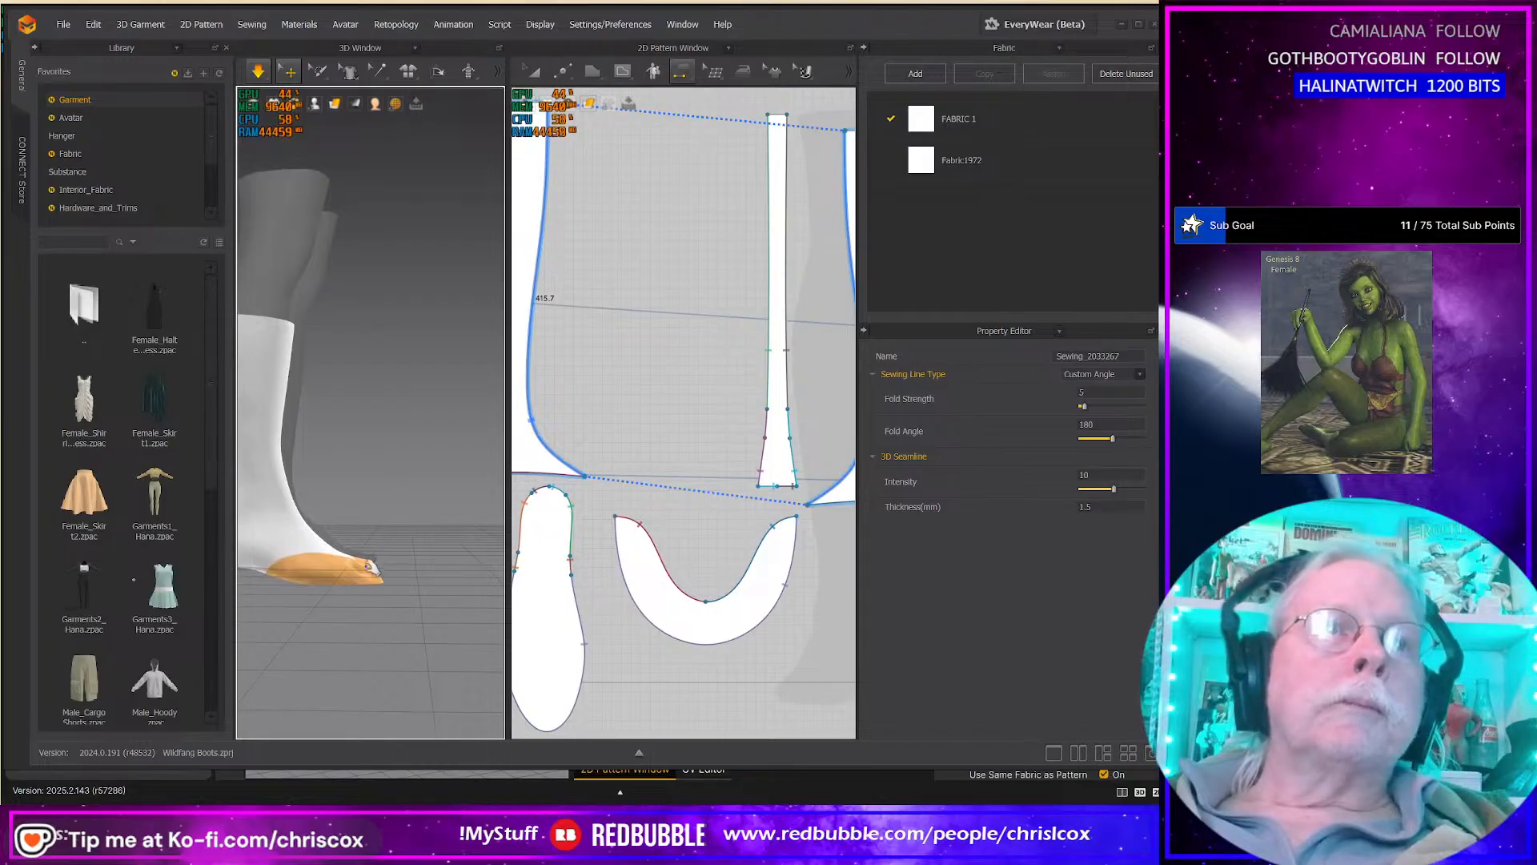
left_click_drag(369, 571, 485, 518)
mouse_move(467, 539)
right_mouse_down()
mouse_move(337, 586)
mouse_move(358, 562)
mouse_move(316, 422)
mouse_move(497, 552)
mouse_move(500, 587)
mouse_move(294, 527)
mouse_move(473, 534)
right_mouse_up()
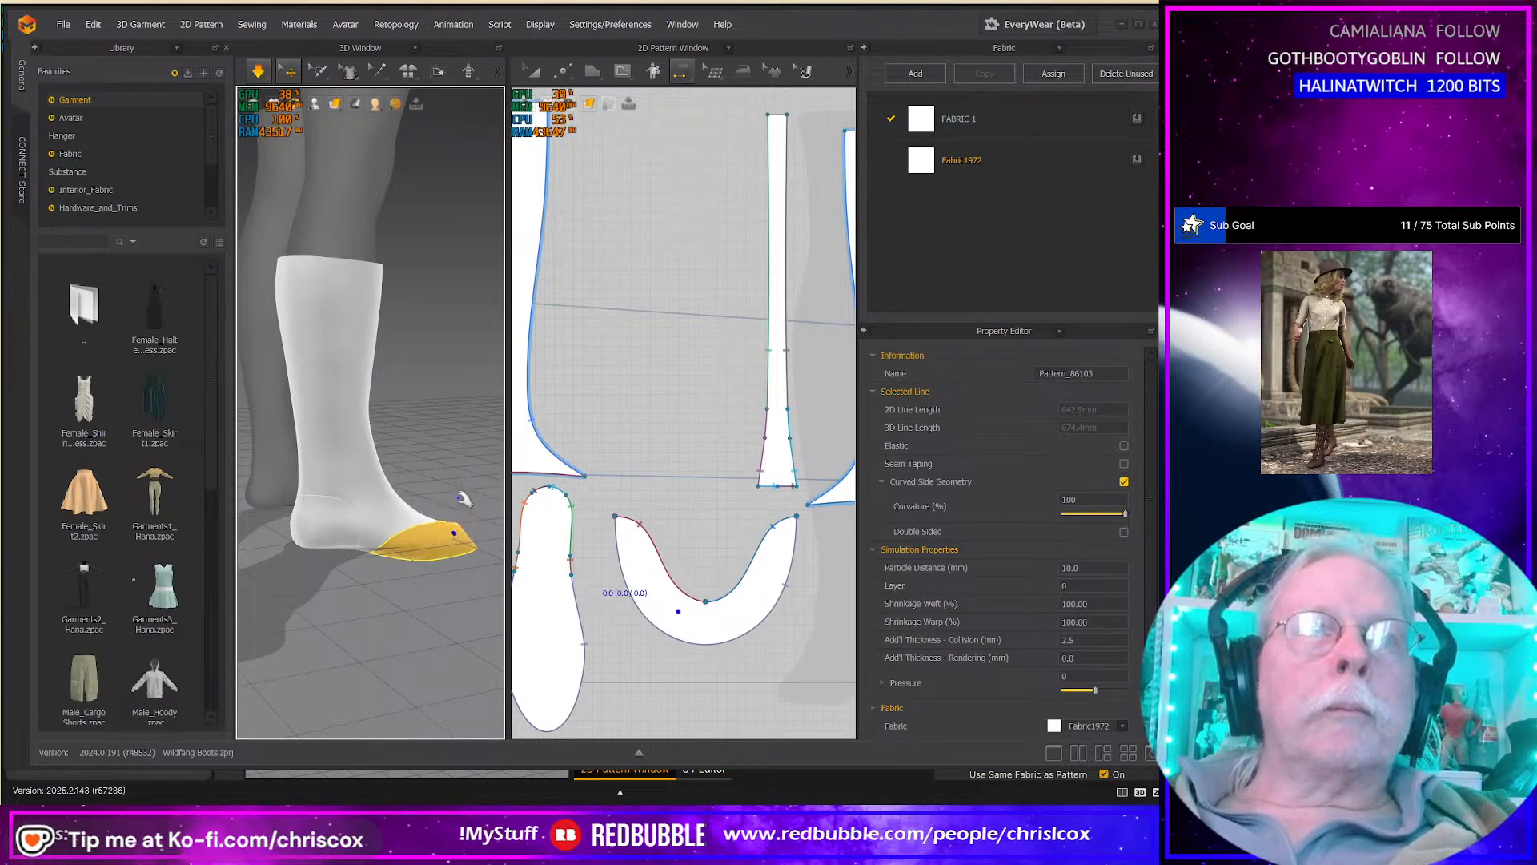
right_click_drag(452, 545, 391, 573)
scroll(442, 567, "up", 1)
scroll(443, 568, "down", 3)
scroll(442, 568, "up", 3)
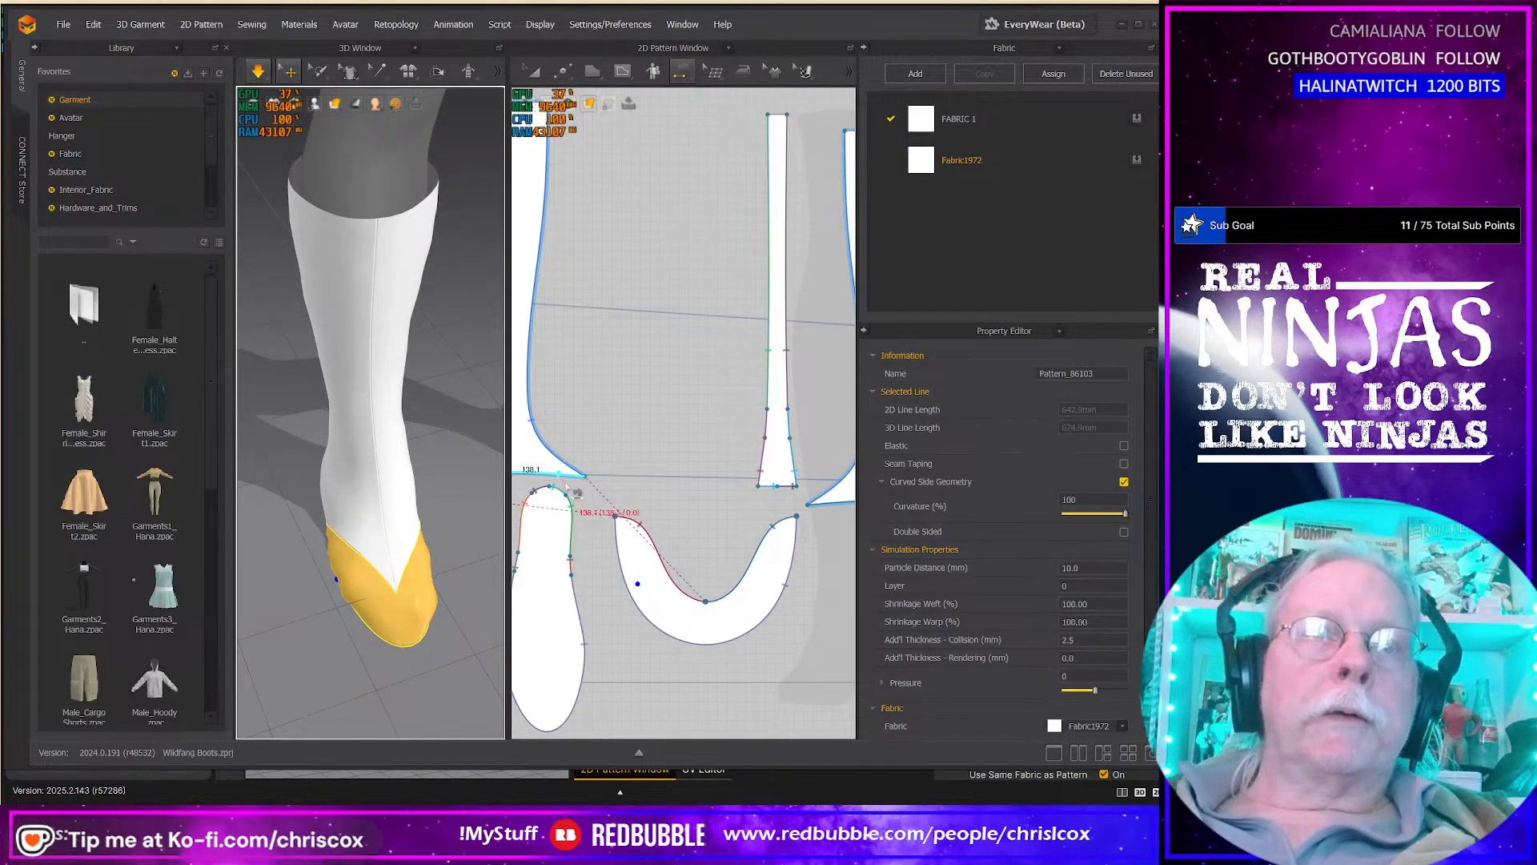
Step: Move the boot shaft's lower edge points and bend its lower-left curve upward
middle_click_drag(551, 522, 679, 521)
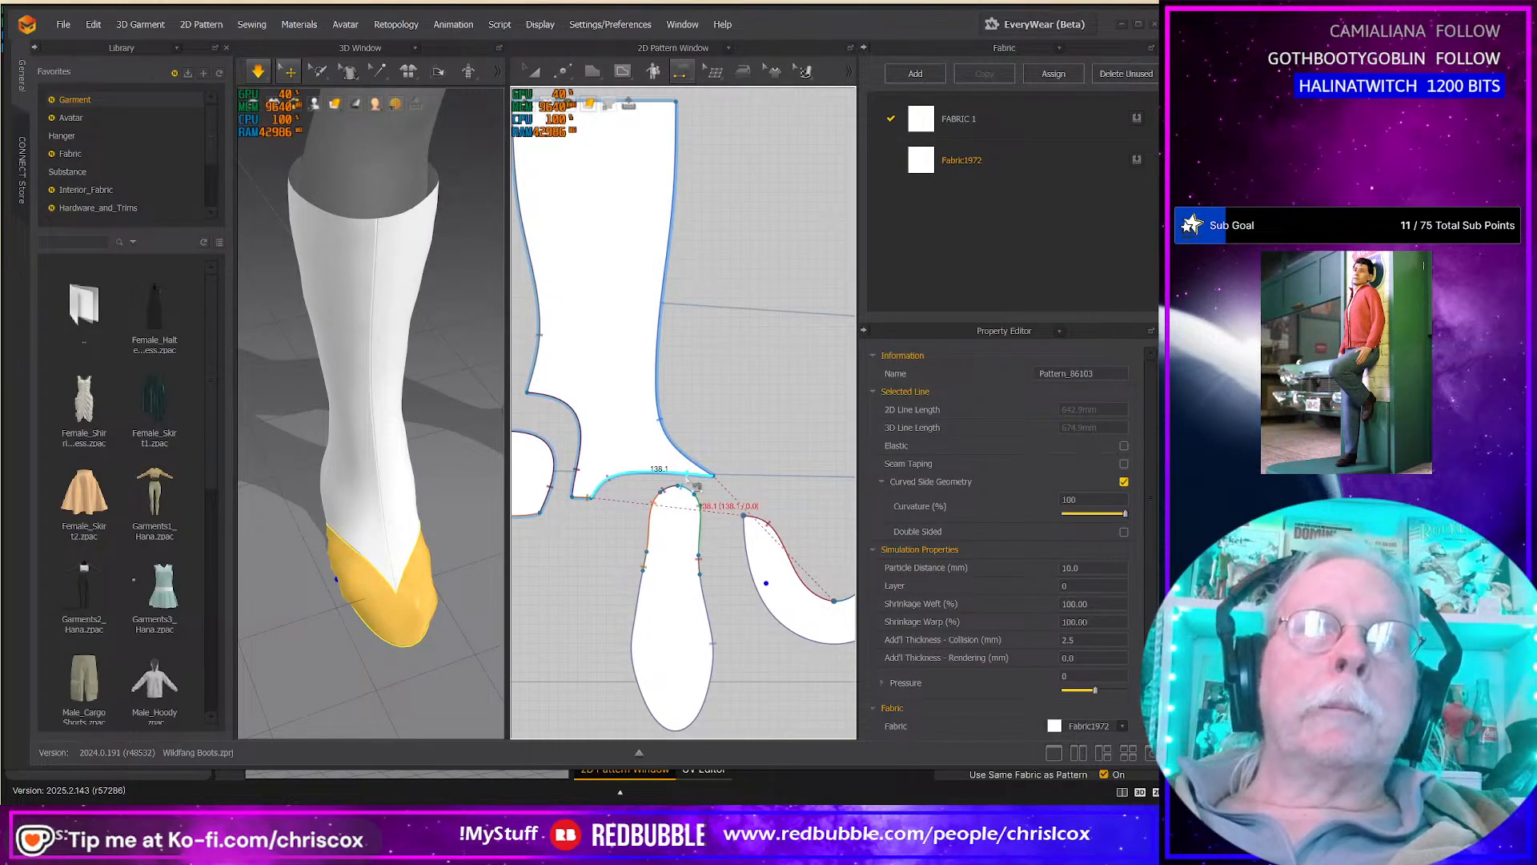
scroll(693, 485, "up", 3)
middle_click_drag(695, 482, 737, 483)
key("z")
left_click(735, 479)
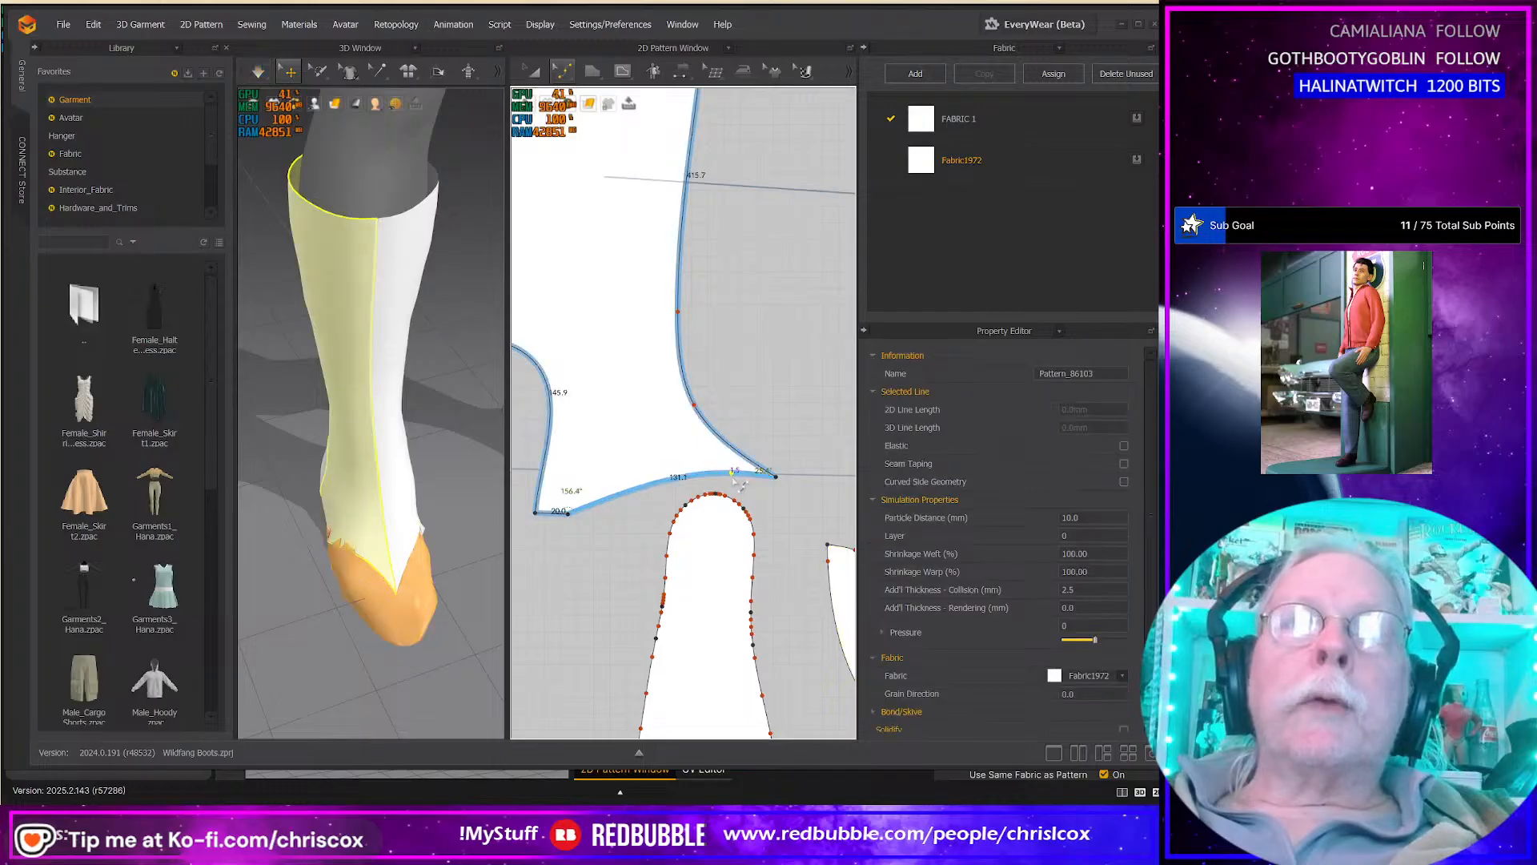
left_click_drag(740, 485, 748, 482)
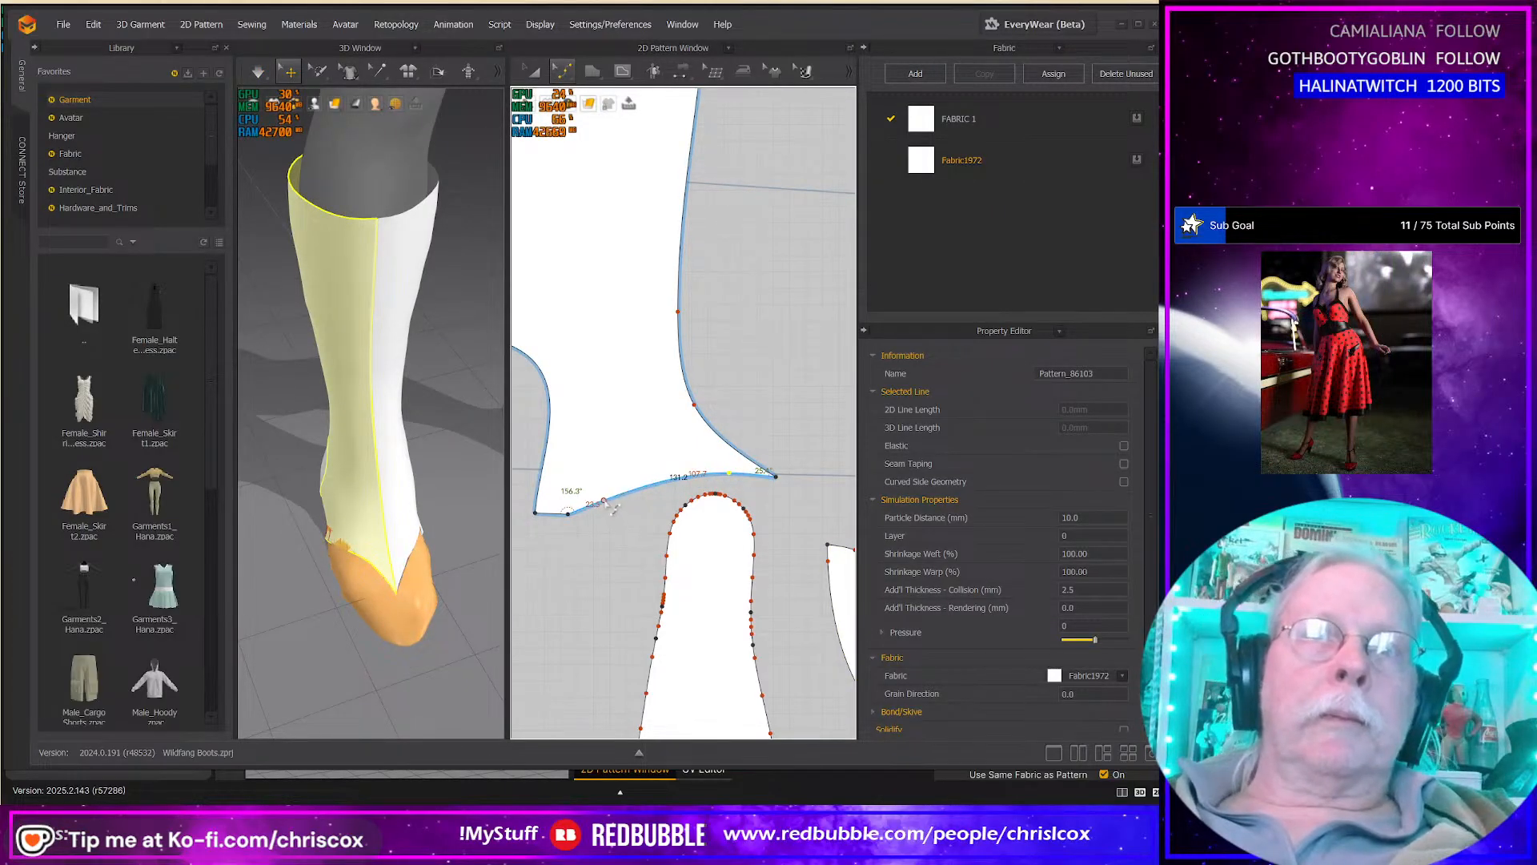
left_click_drag(613, 503, 596, 492)
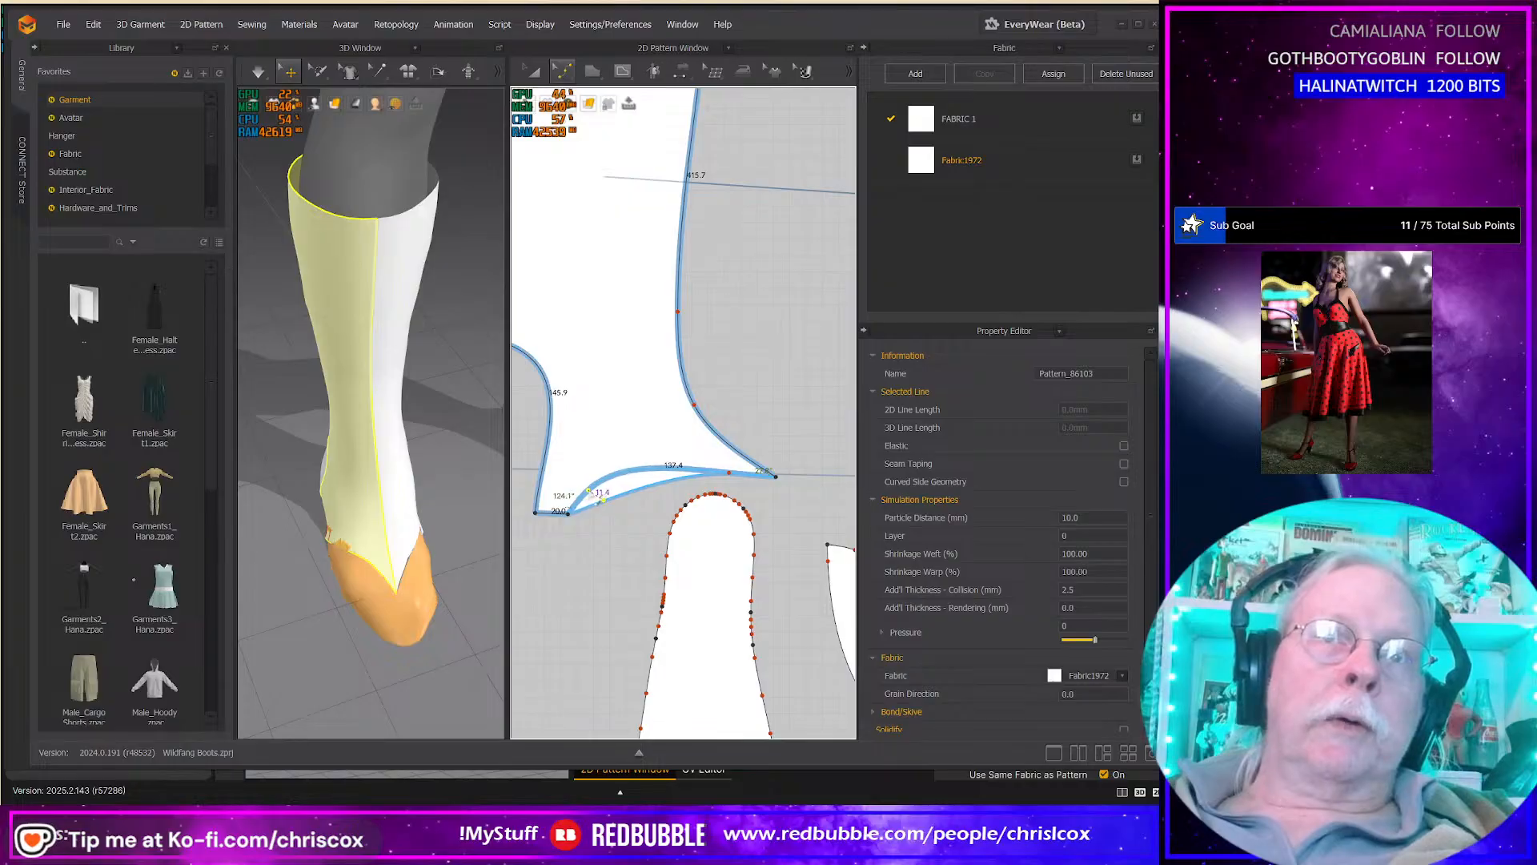
left_click(749, 481)
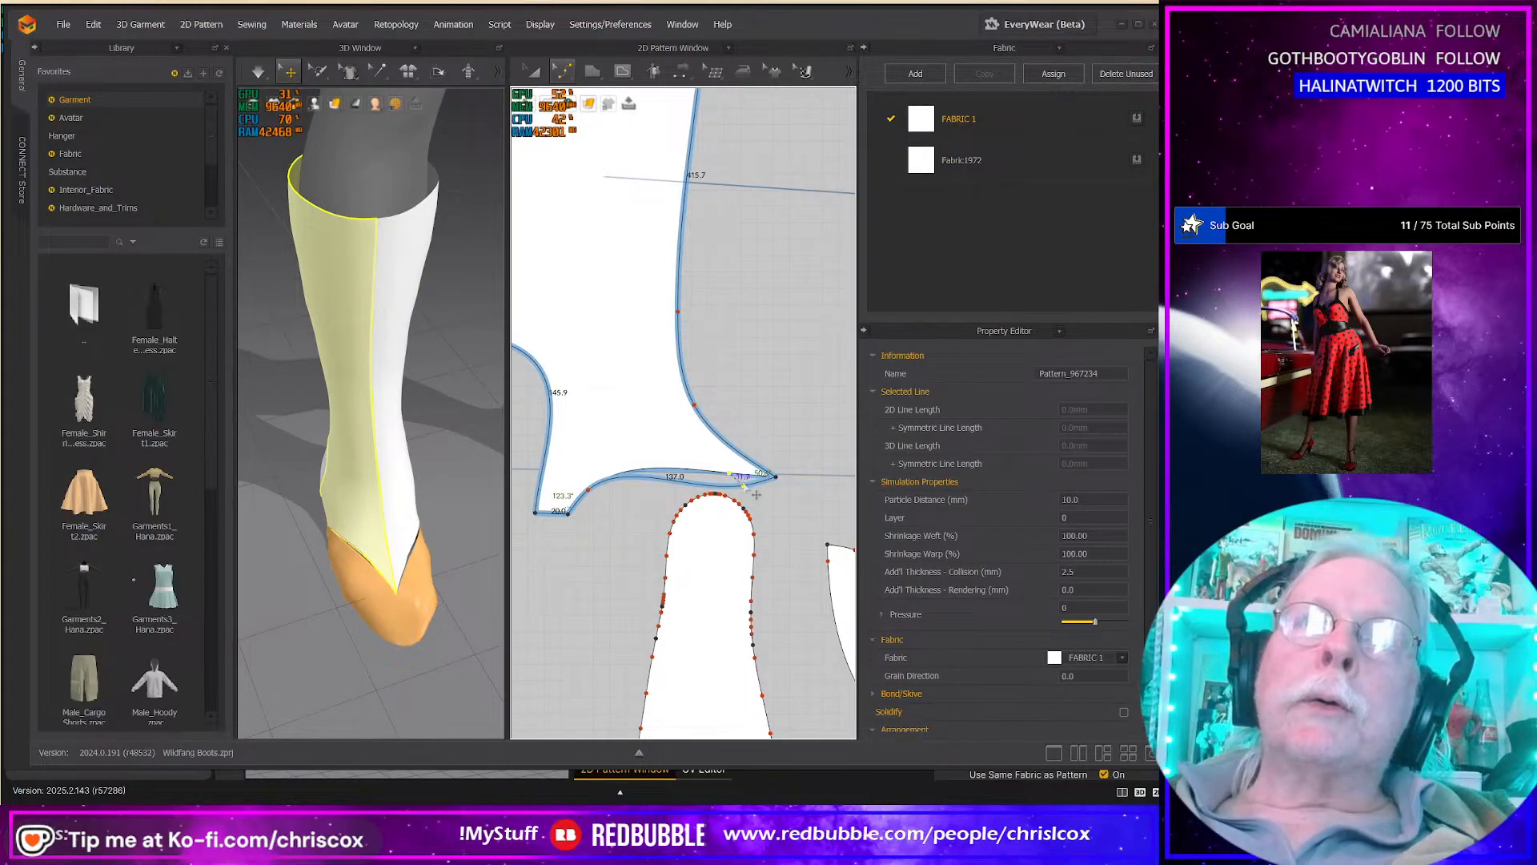
left_click_drag(757, 495, 761, 497)
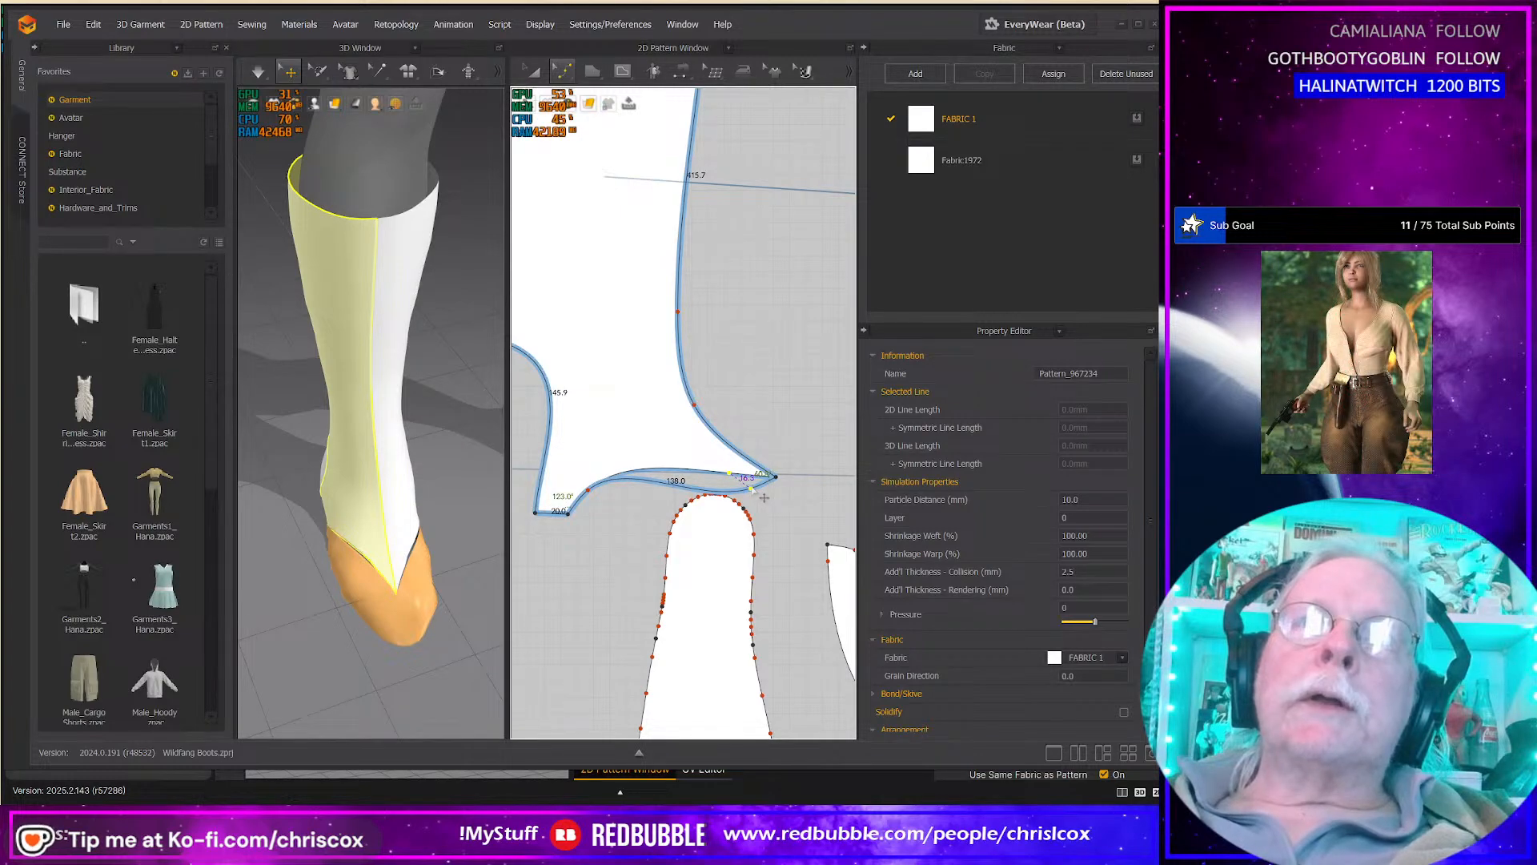
left_click_drag(747, 489, 746, 490)
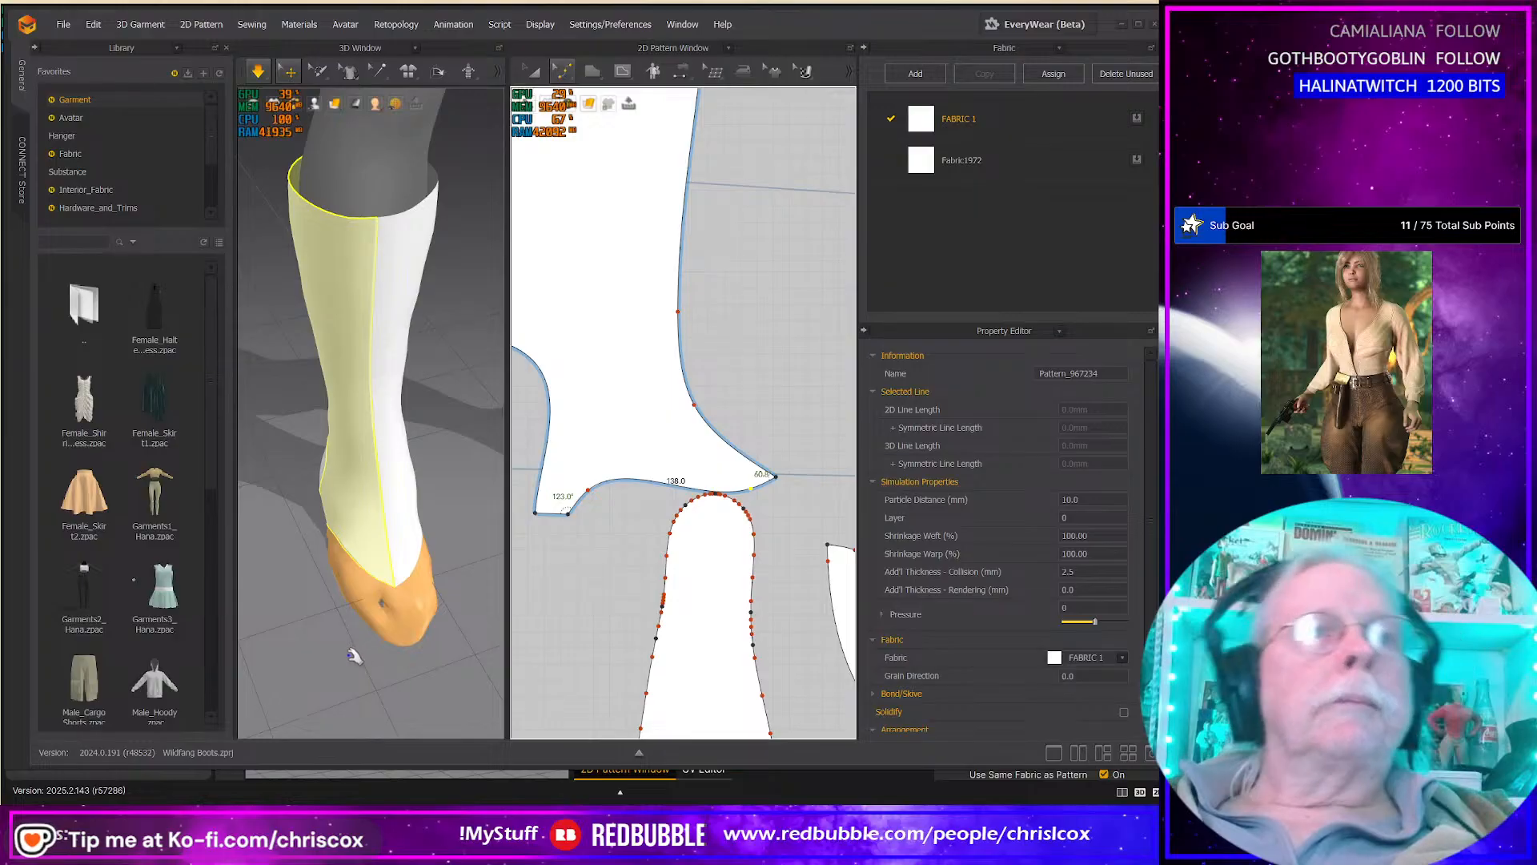
Step: Simulate and pull the toe cloth upward so it wraps the boot front
right_click_drag(346, 655, 404, 575)
key("space")
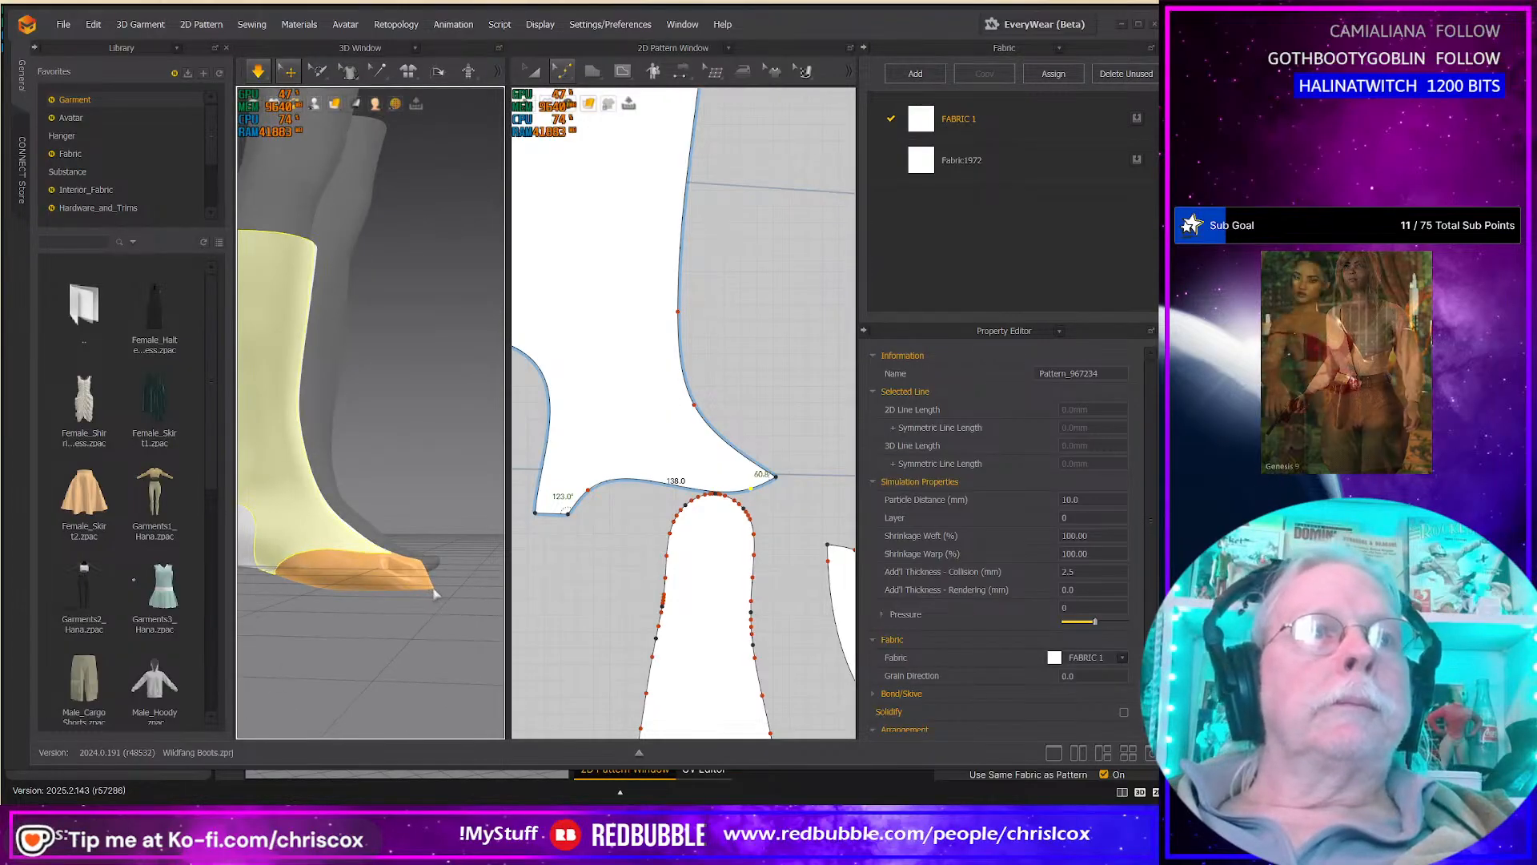
left_click_drag(386, 560, 426, 555)
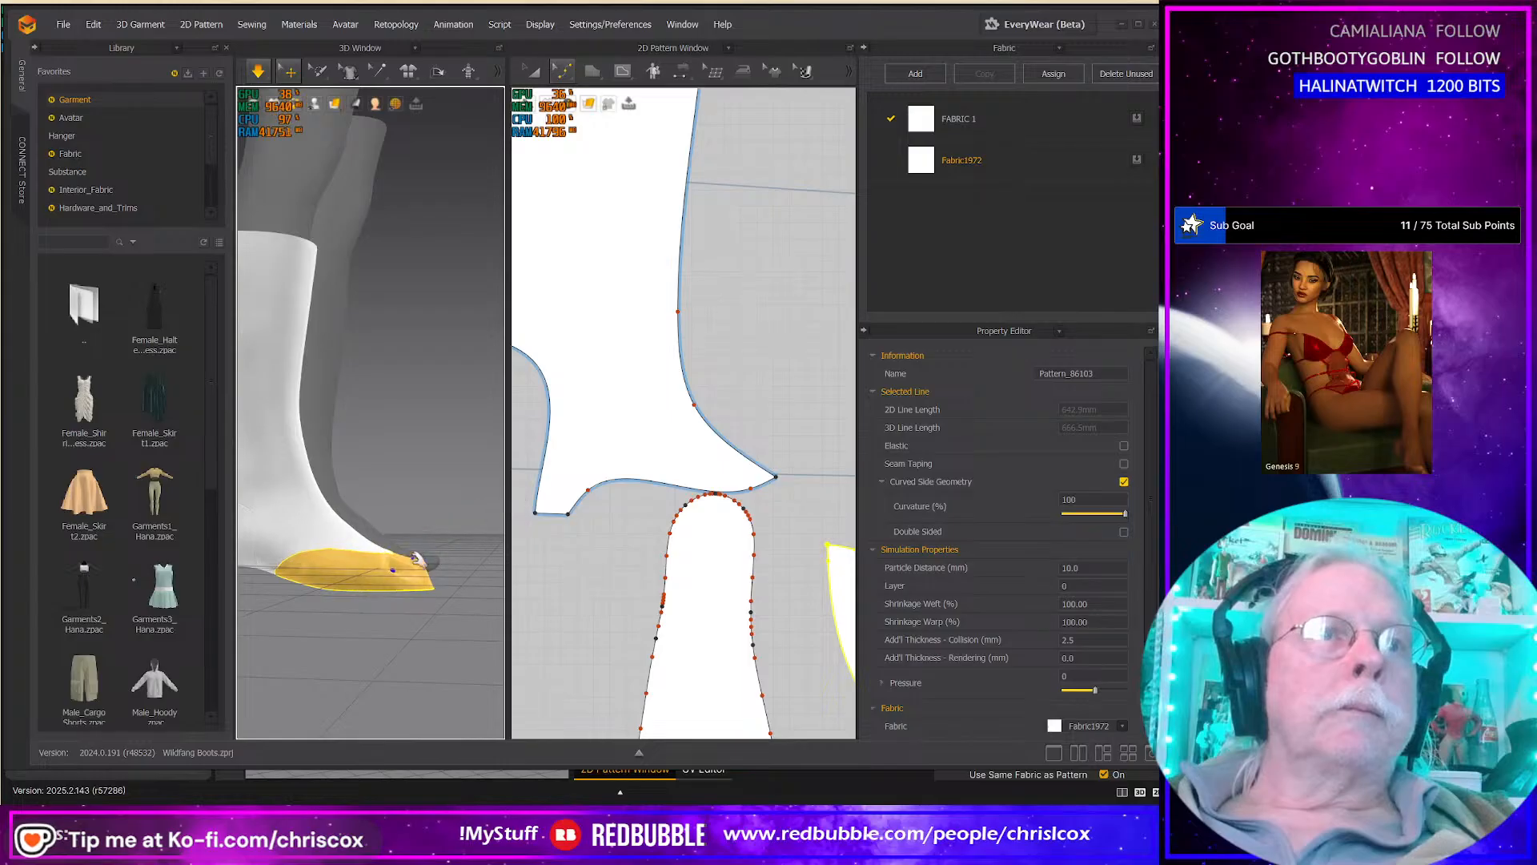
left_click_drag(485, 507, 478, 470)
right_click_drag(444, 542, 331, 598)
middle_click_drag(331, 598, 369, 586)
right_click_drag(374, 590, 412, 625)
right_click_drag(368, 626, 336, 582)
Step: Select the boot shaft and heel pieces and frame the heel notch in the pattern view
left_click(324, 582)
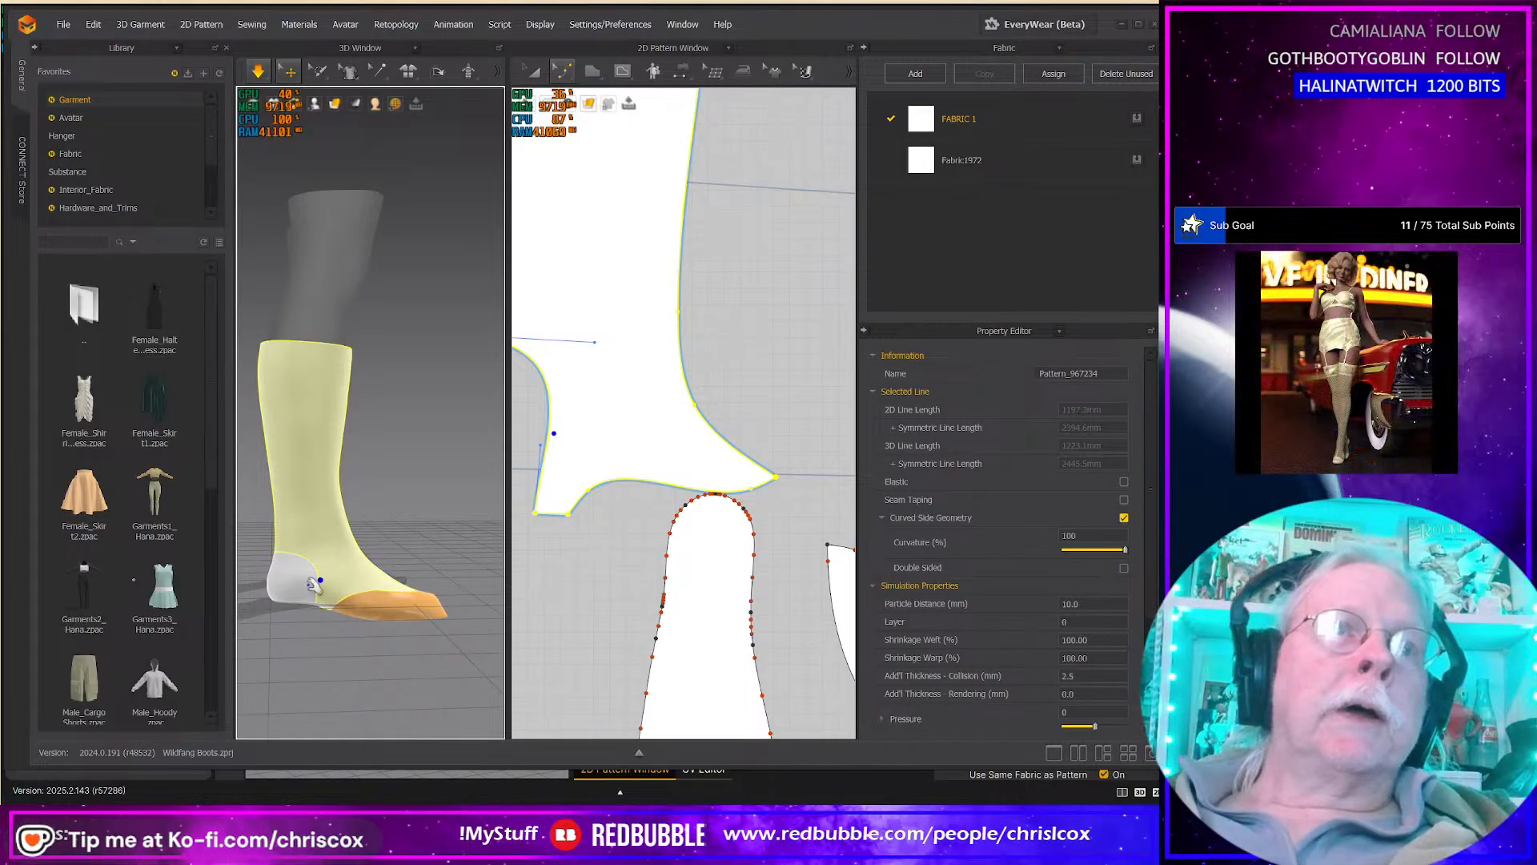
middle_click_drag(312, 589, 394, 570)
right_click_drag(385, 572, 407, 602)
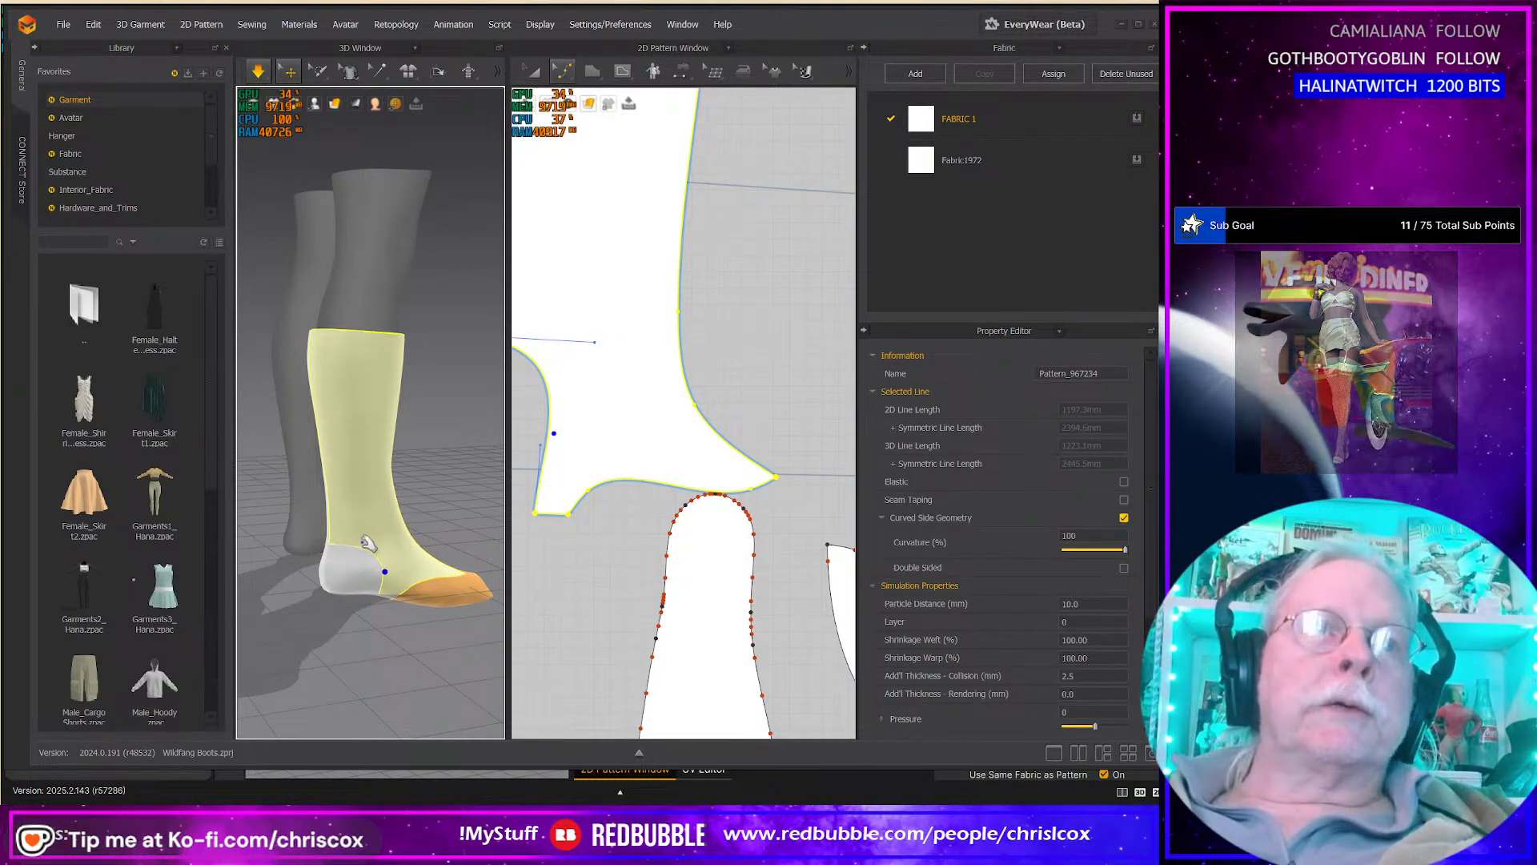
left_click(366, 553)
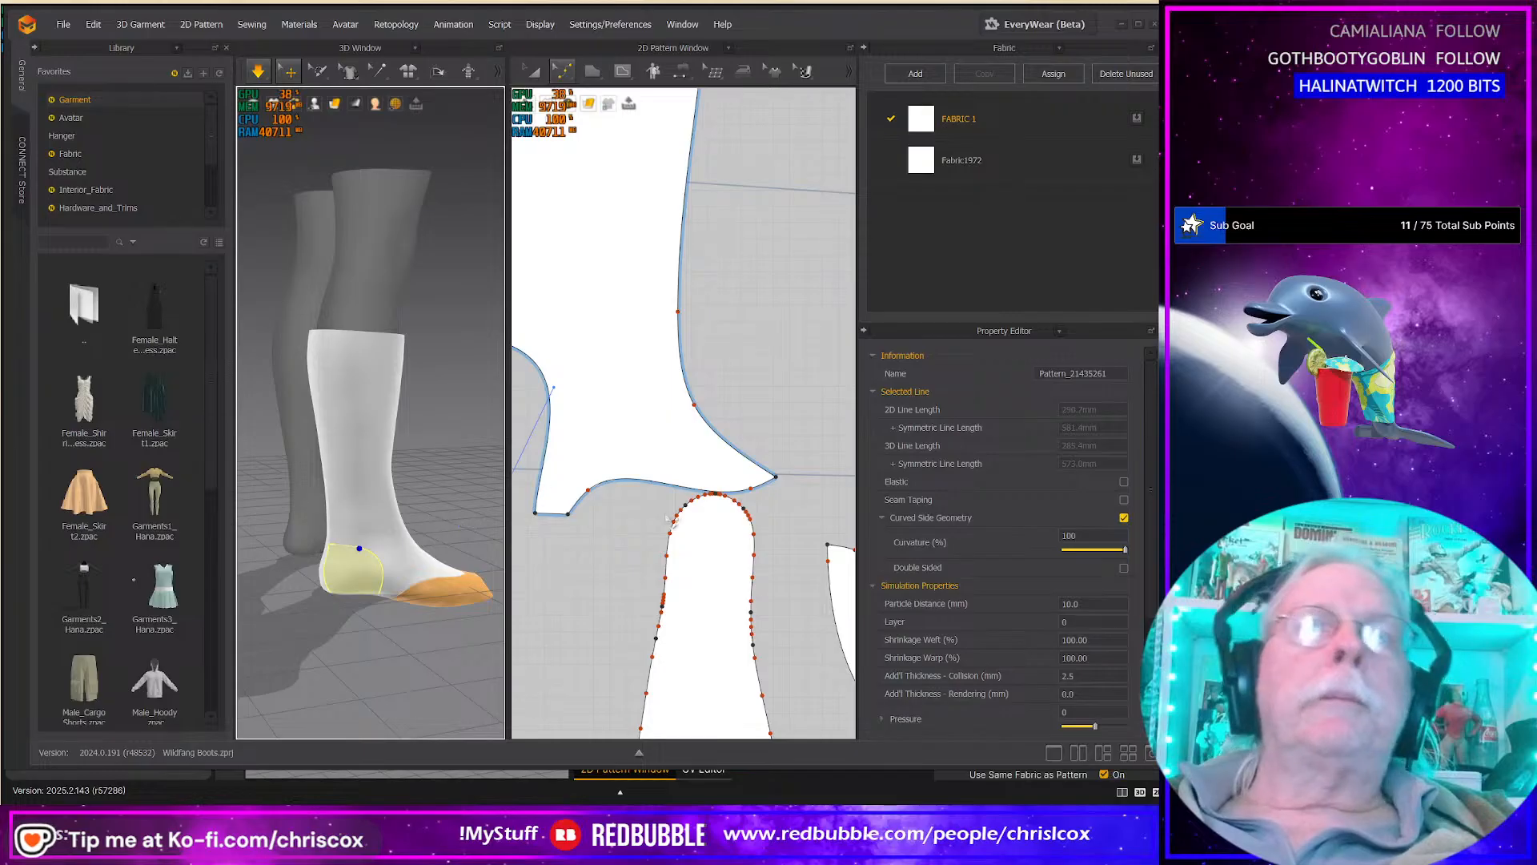
scroll(666, 517, "down", 4)
middle_click_drag(602, 497, 646, 573)
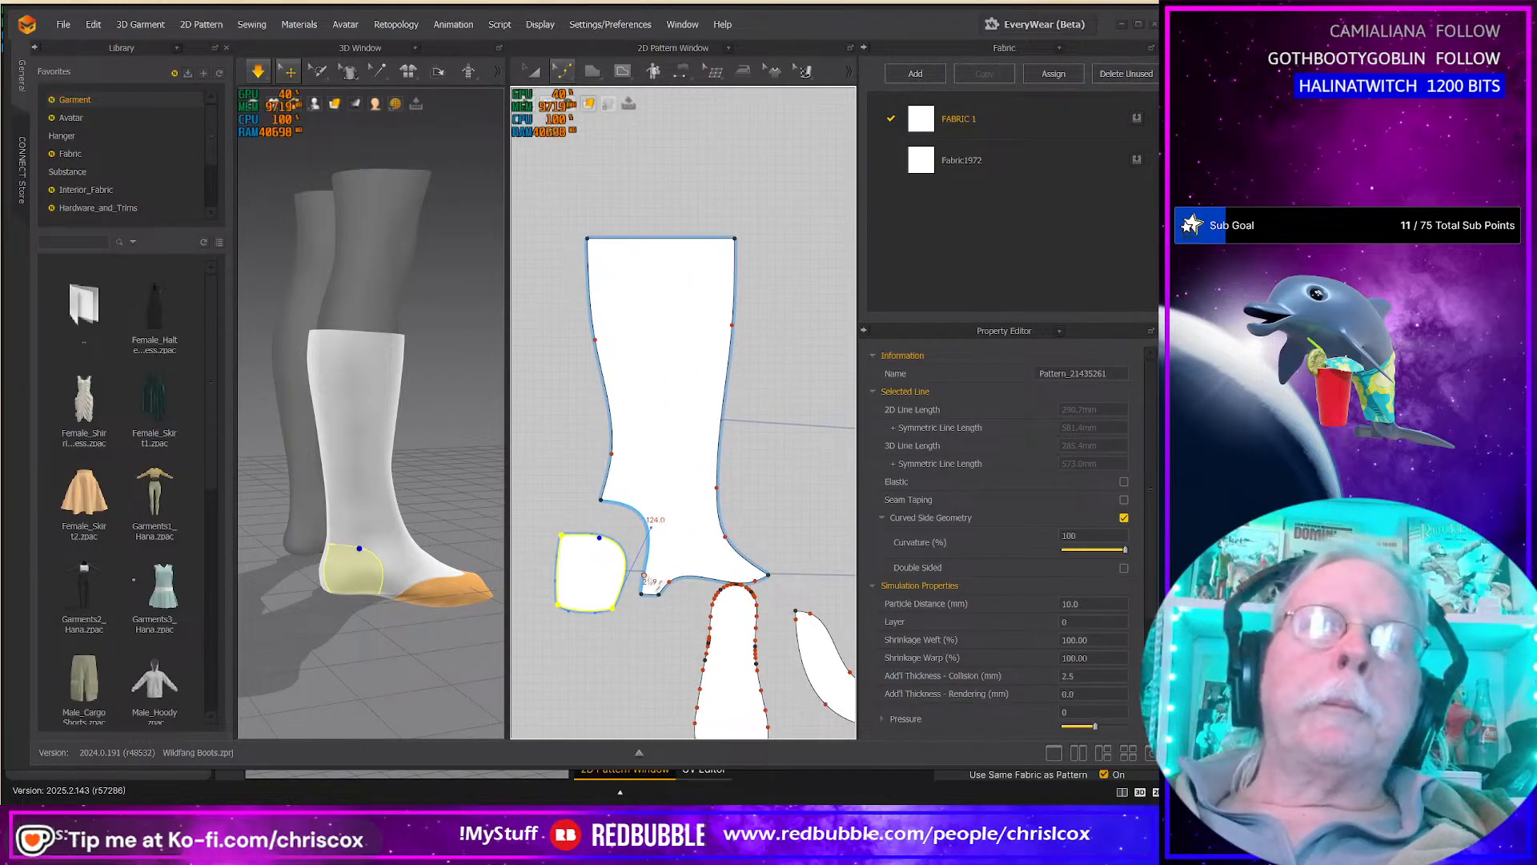
scroll(655, 596, "up", 2)
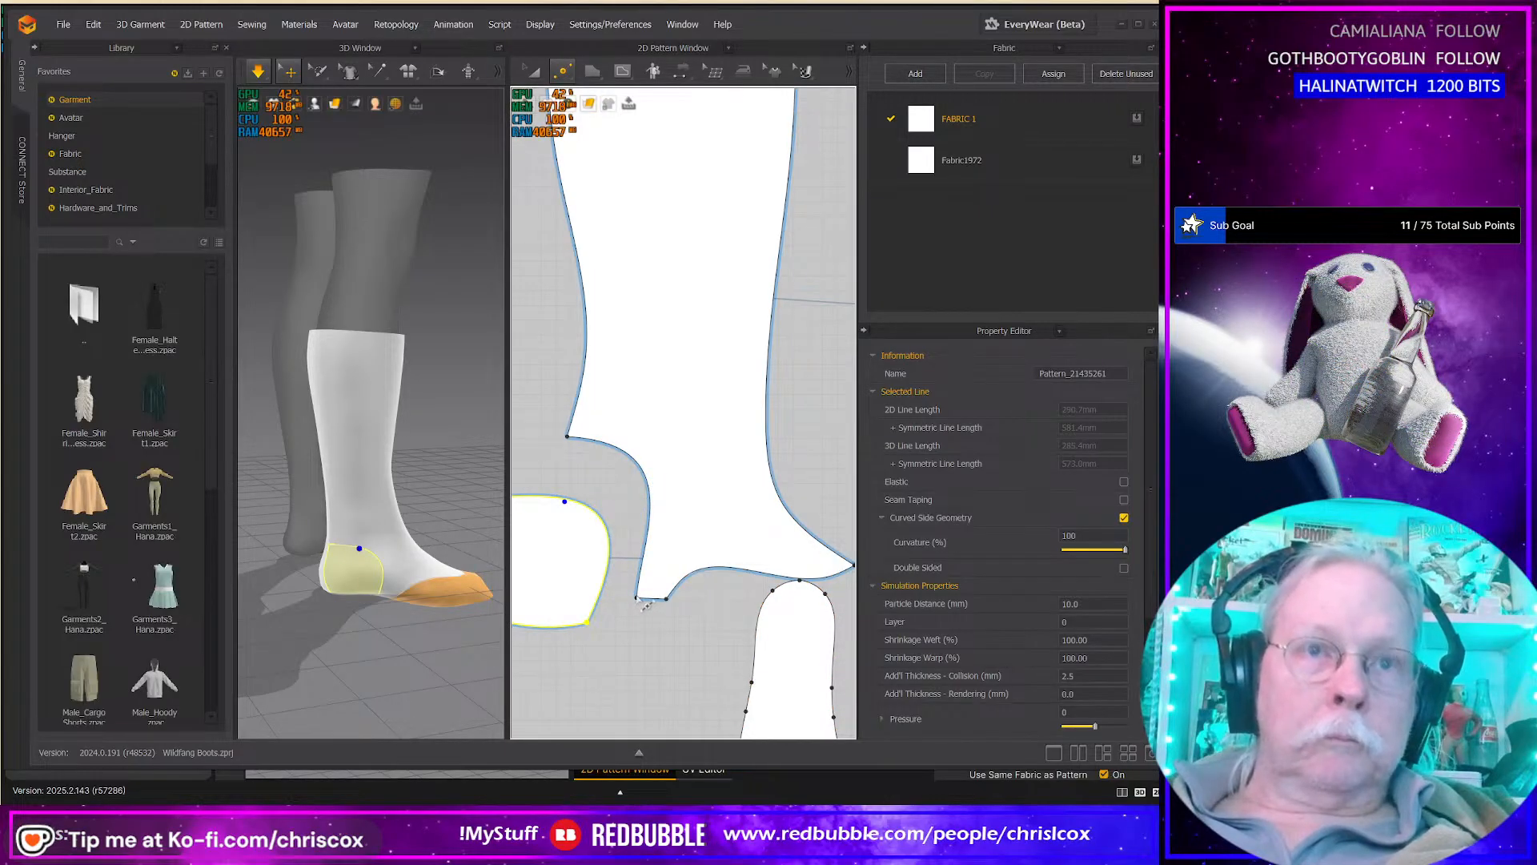
Step: Start an internal line at the heel-notch corner and extend it up the shaft
key("v")
left_click(636, 594)
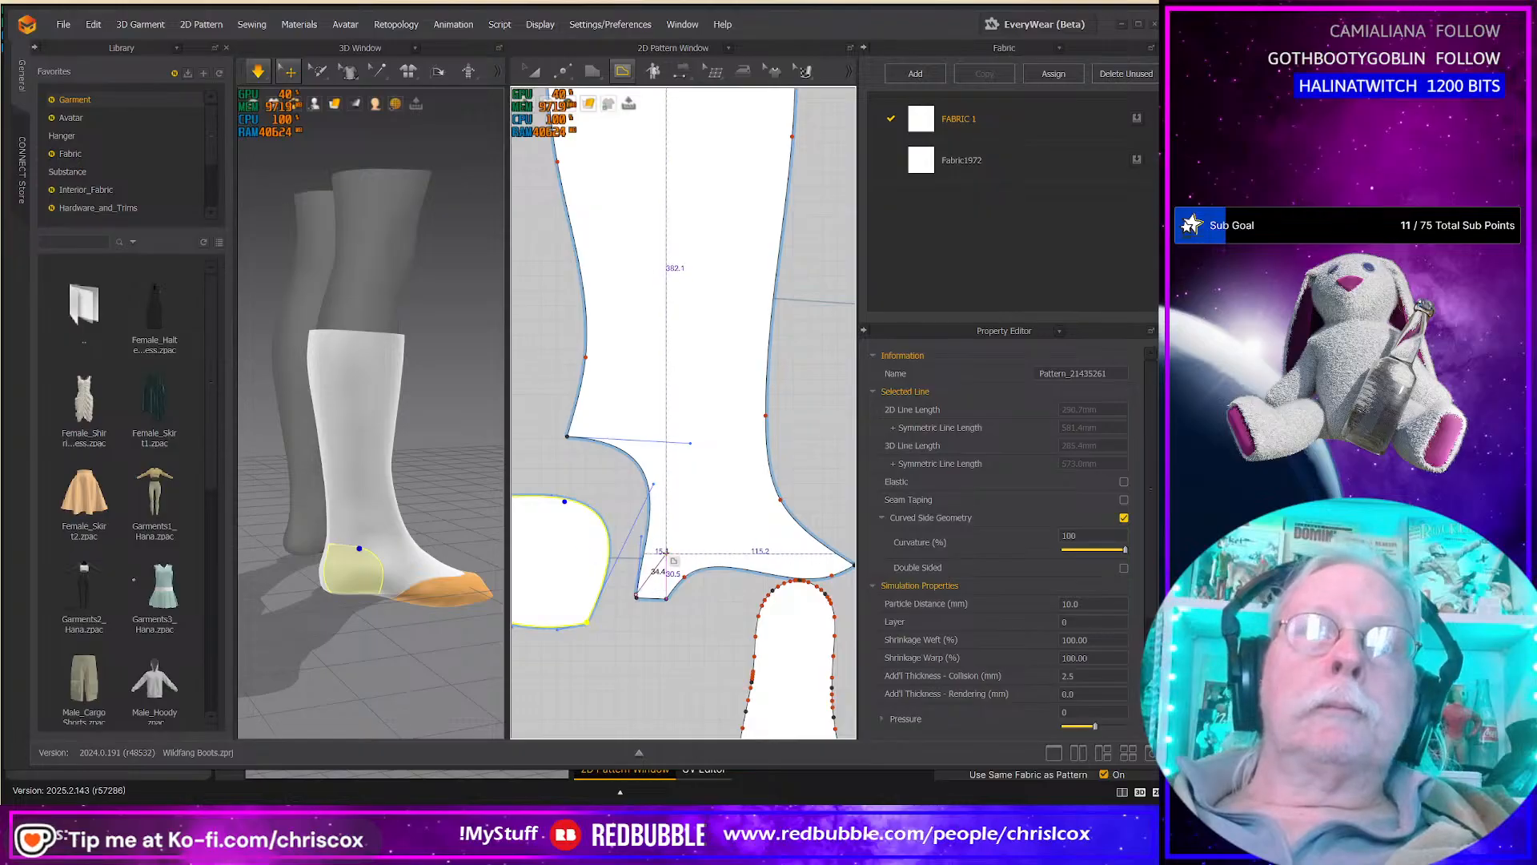
middle_click_drag(671, 557, 658, 598)
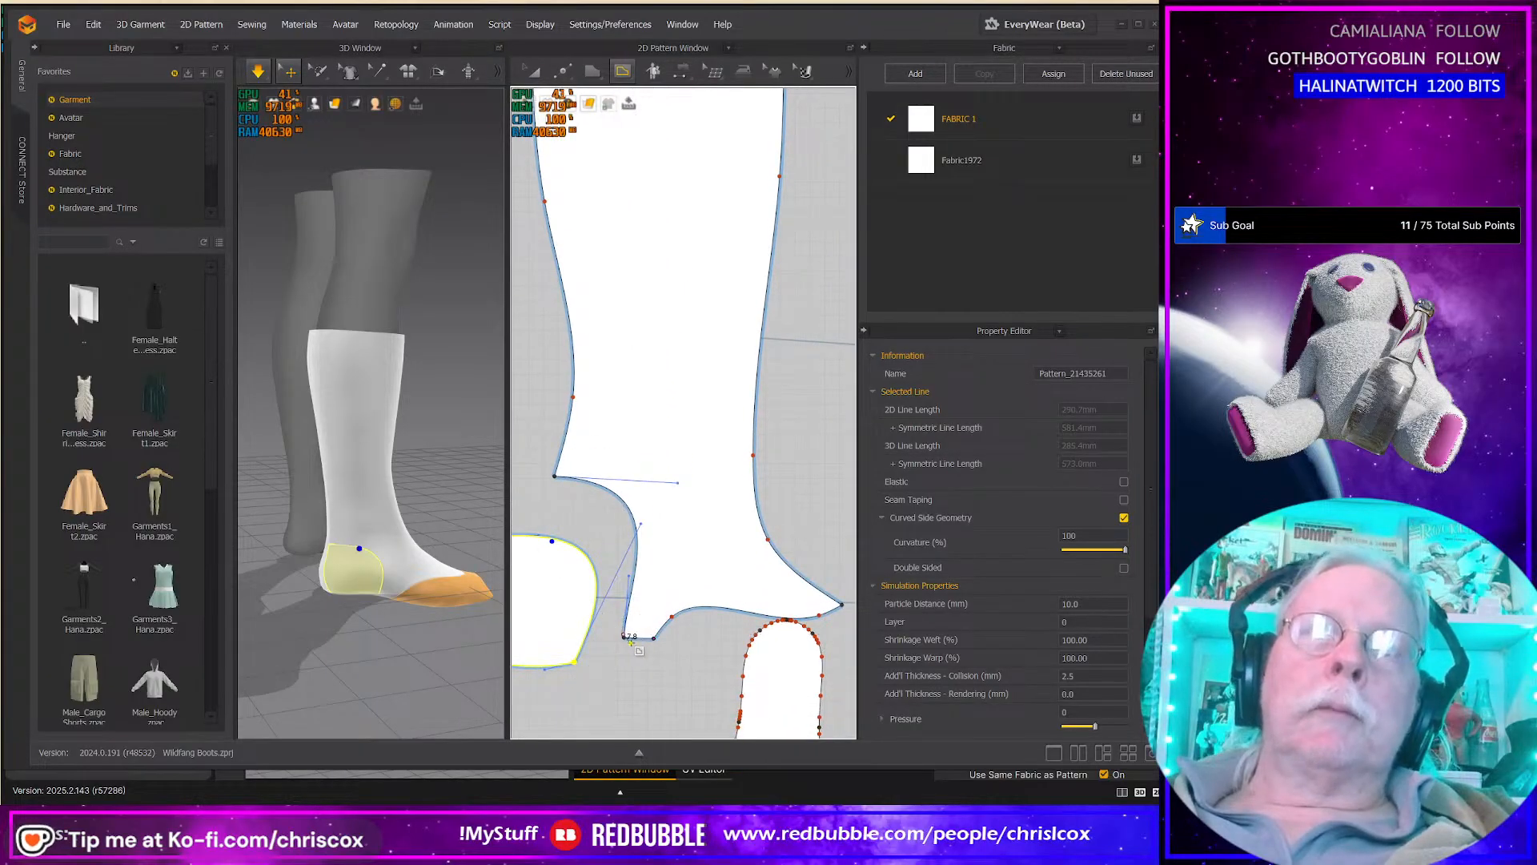
left_click(635, 637)
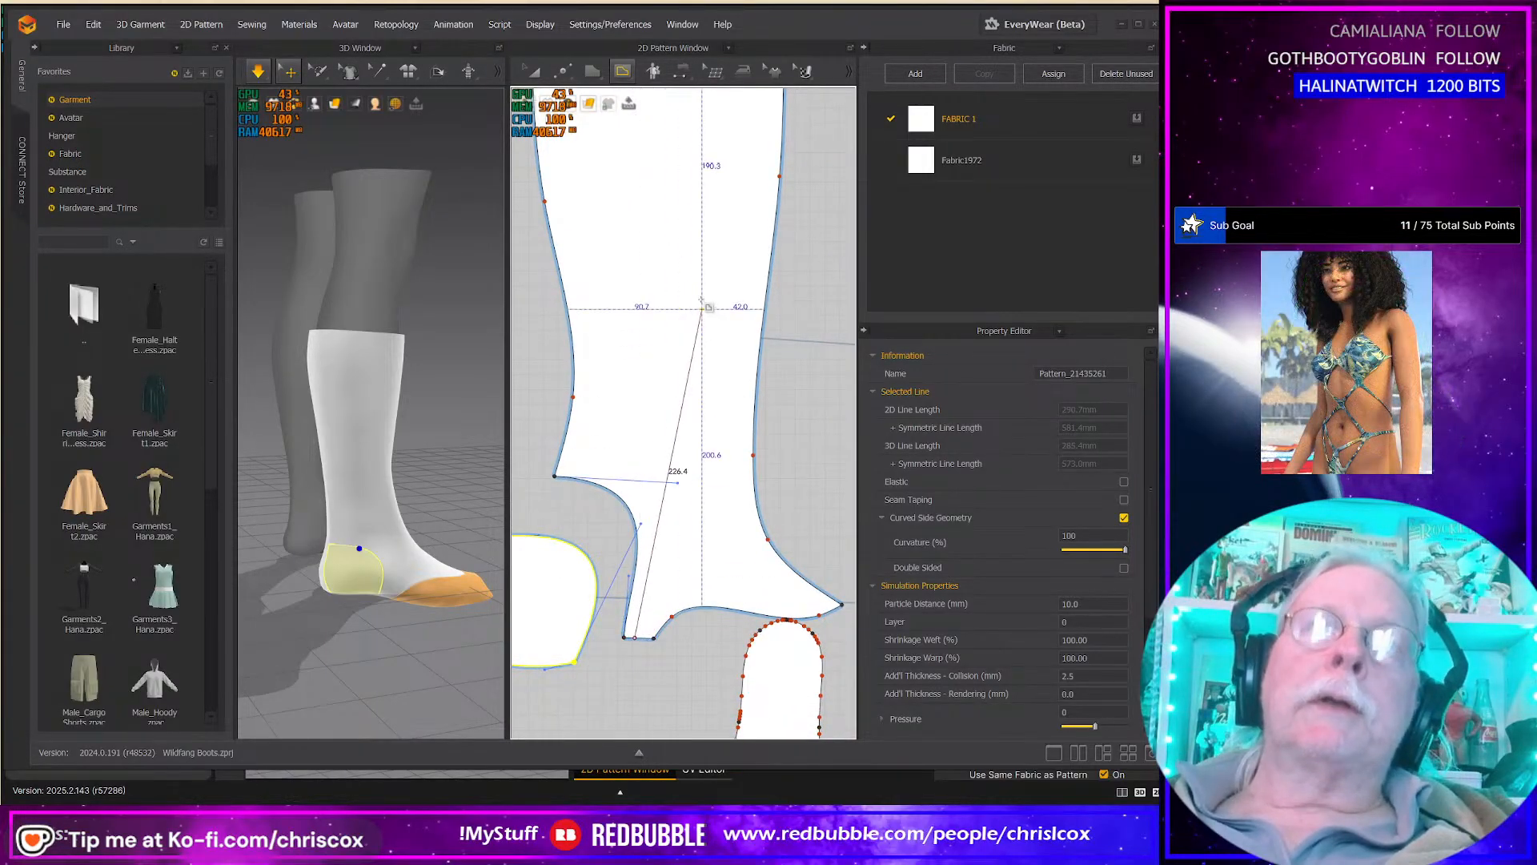
middle_click_drag(686, 287, 673, 405)
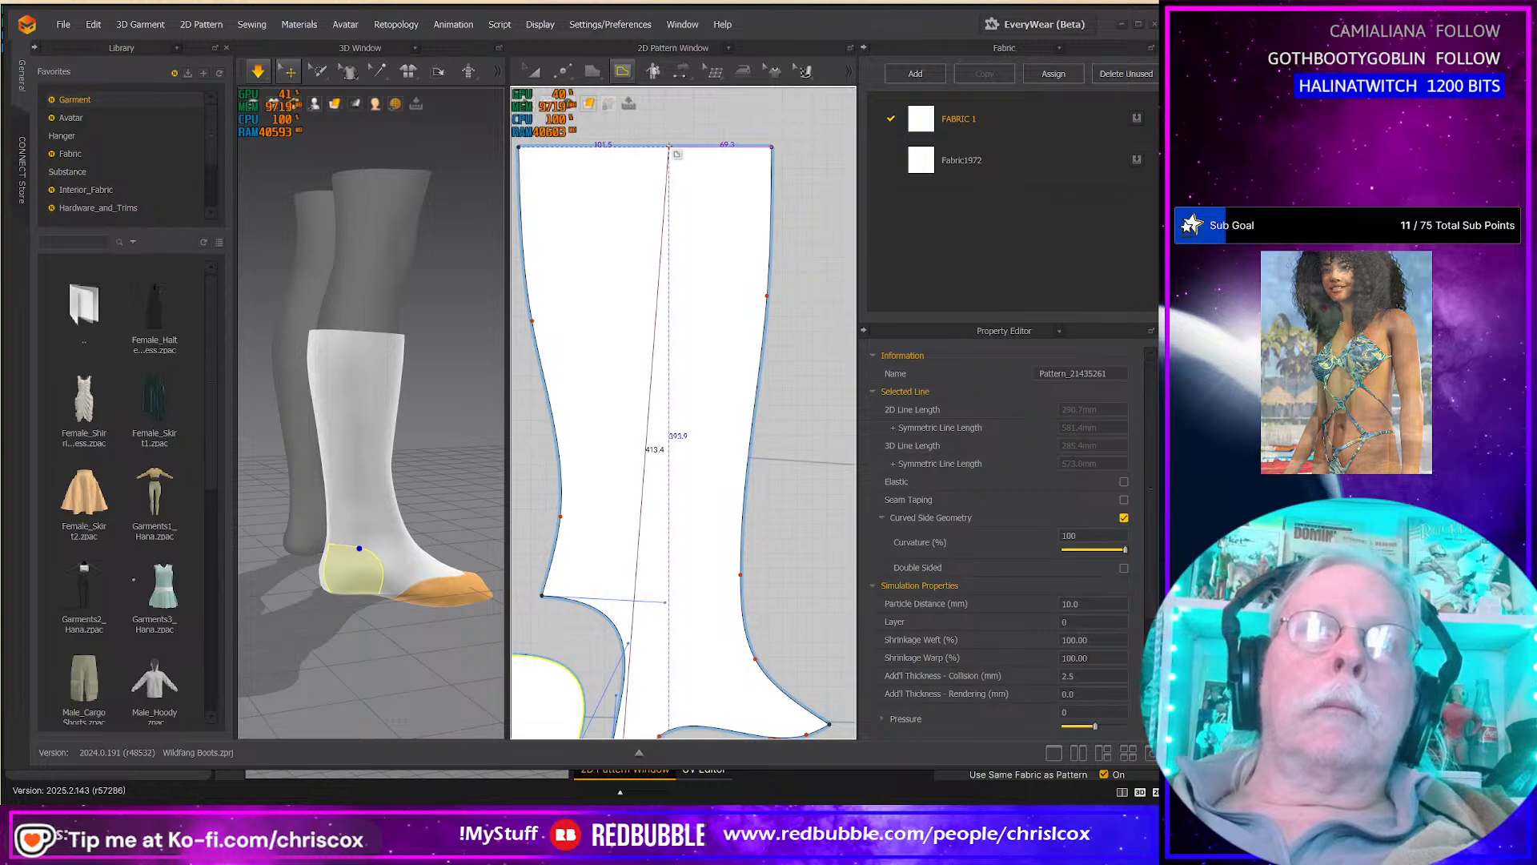
Step: End the internal line on the top edge and shift its top point slightly right
left_click(670, 147)
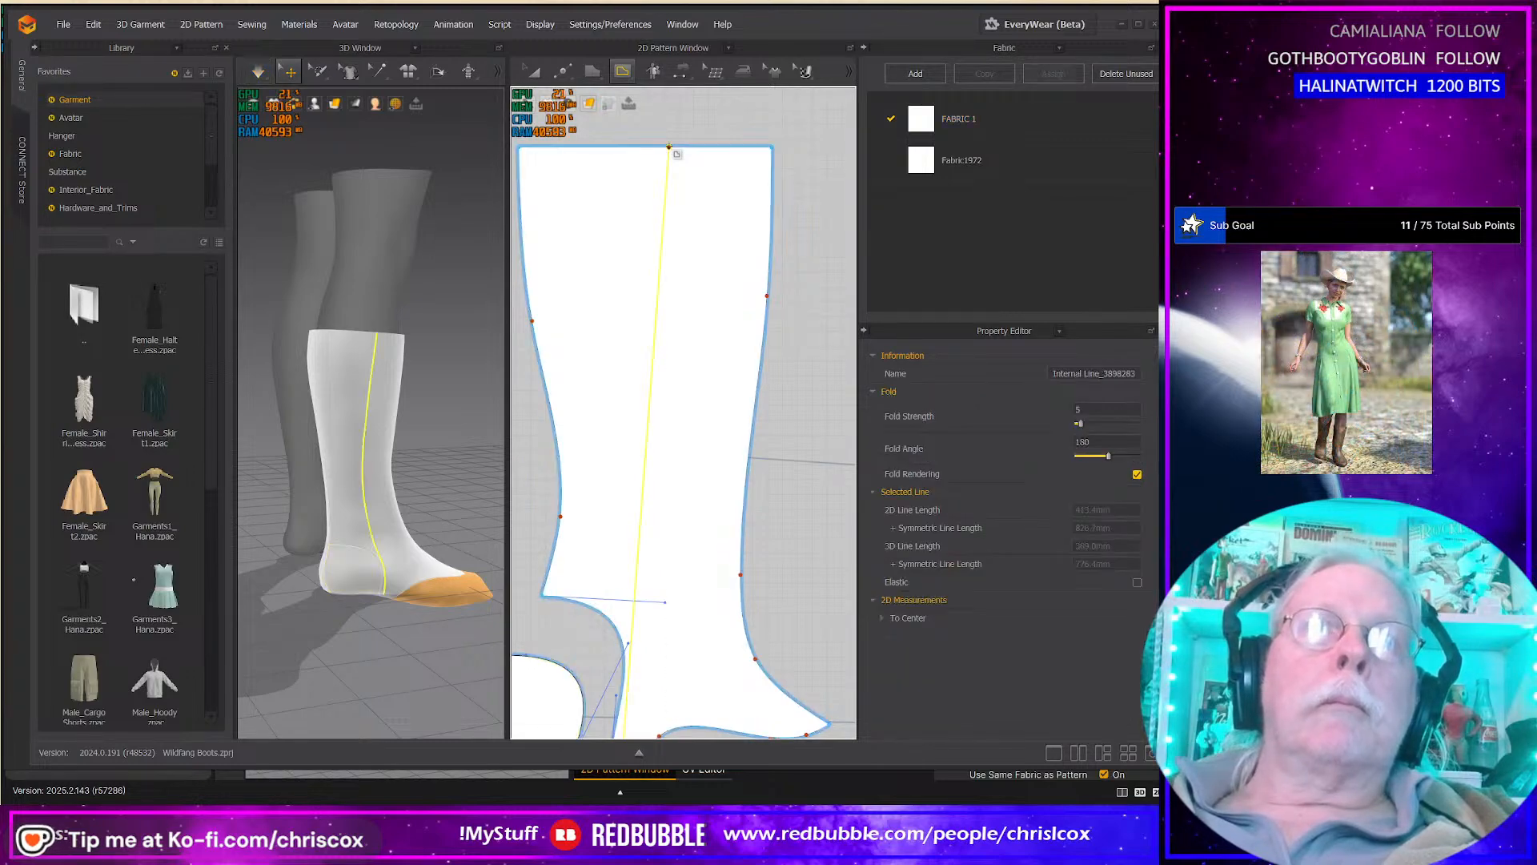
right_click_drag(449, 678, 383, 674)
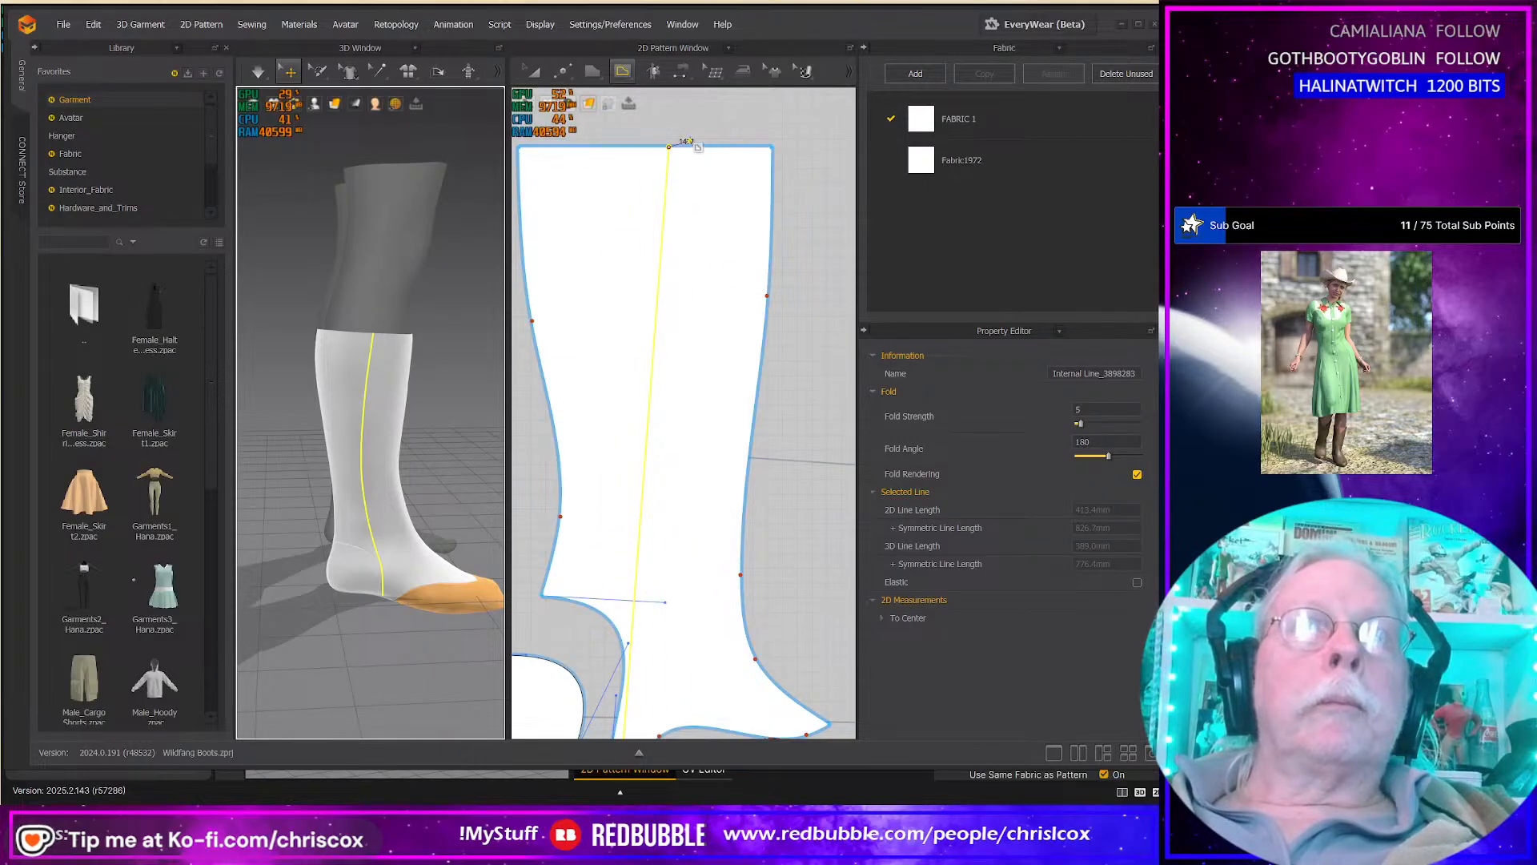
key("z")
left_click_drag(682, 157, 695, 157)
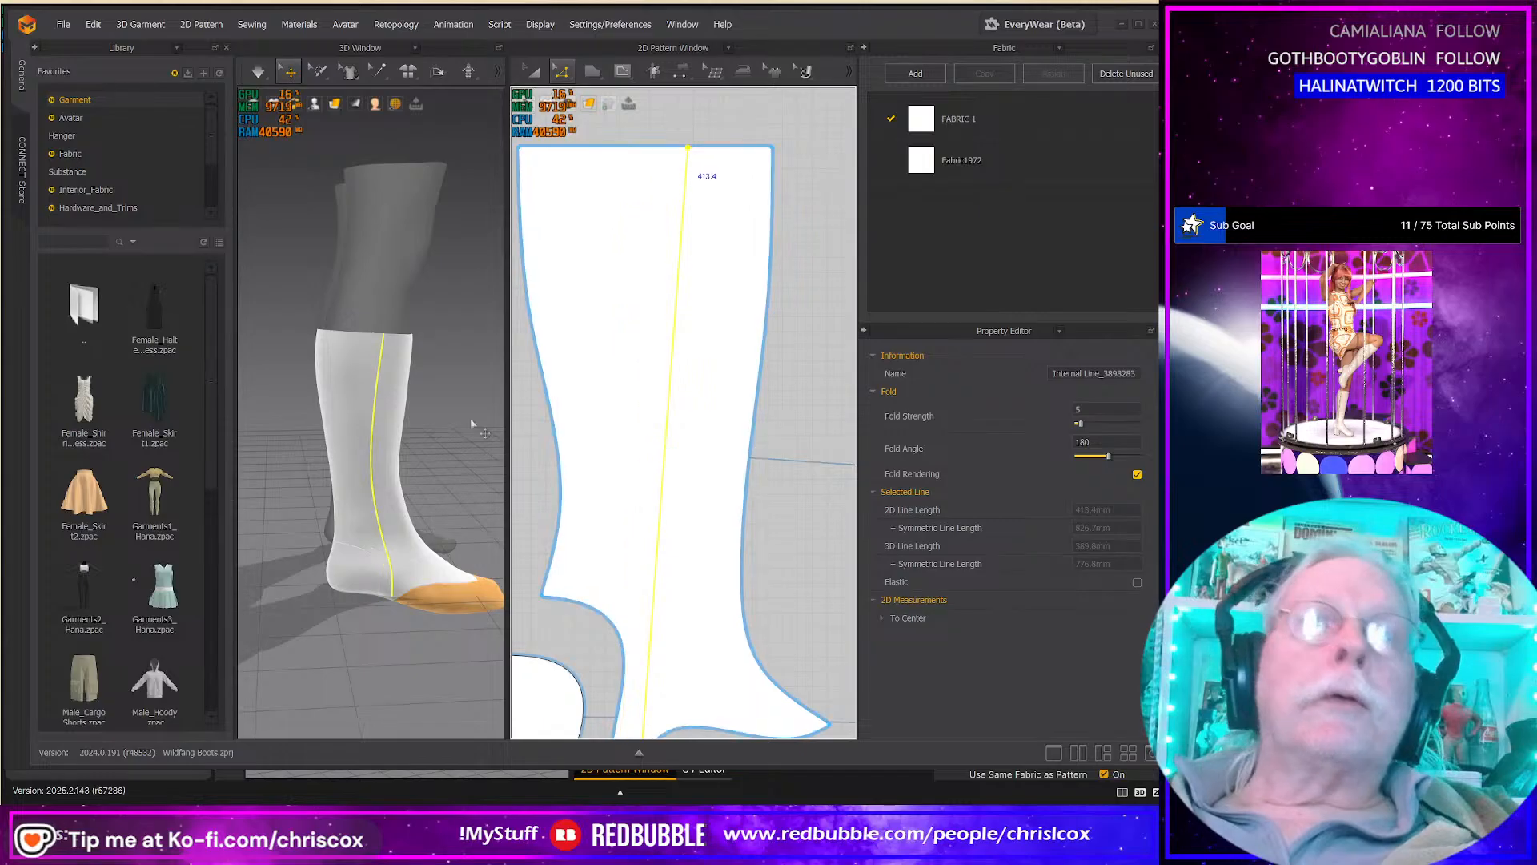
mouse_move(373, 495)
right_mouse_down()
mouse_move(356, 501)
mouse_move(397, 499)
right_mouse_up()
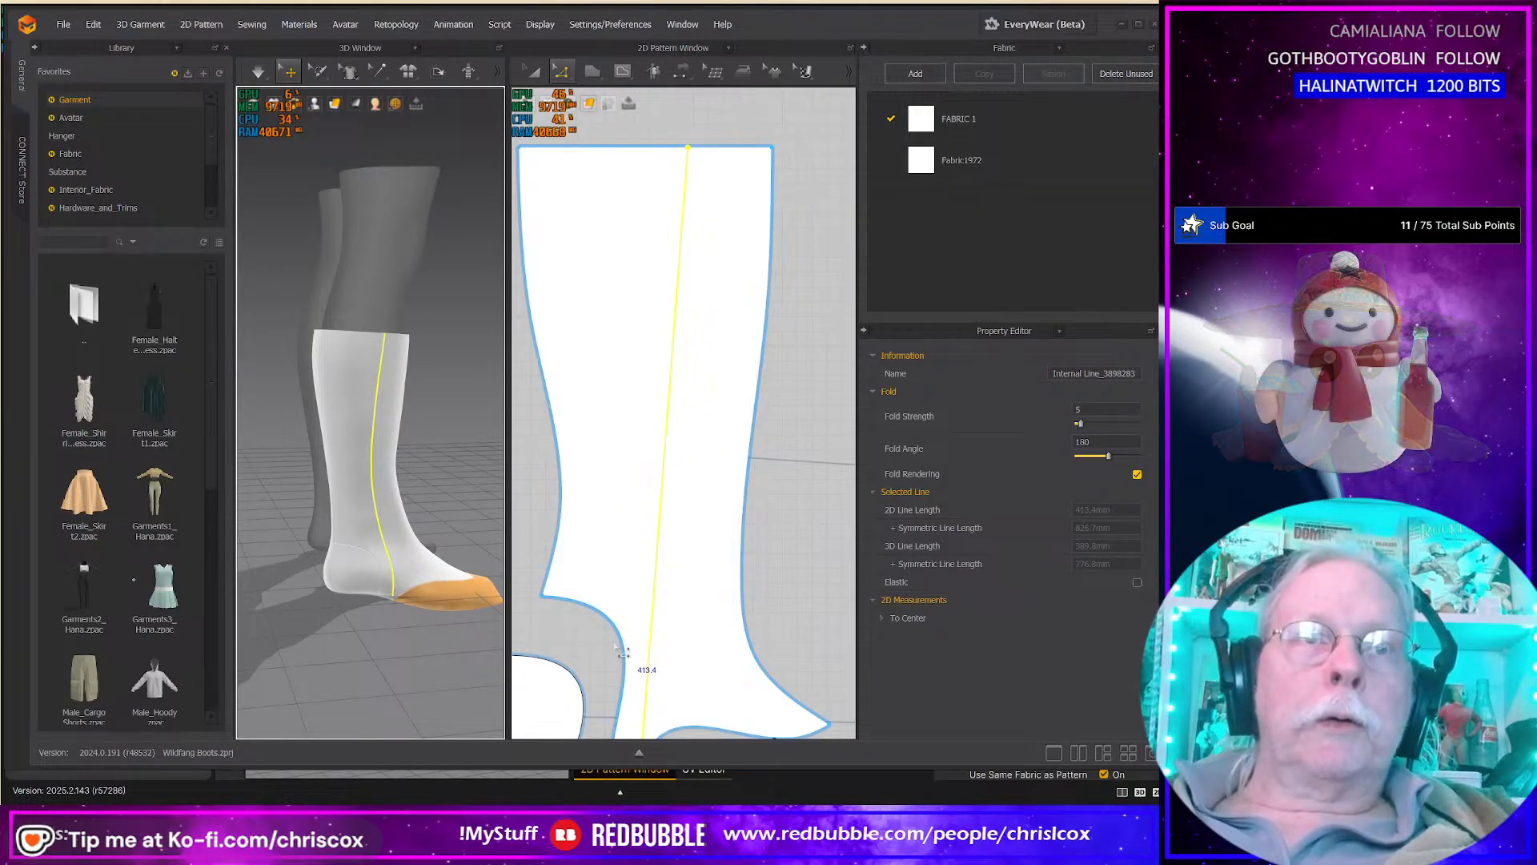
mouse_move(395, 617)
right_mouse_down()
mouse_move(501, 620)
mouse_move(242, 624)
mouse_move(381, 611)
right_mouse_up()
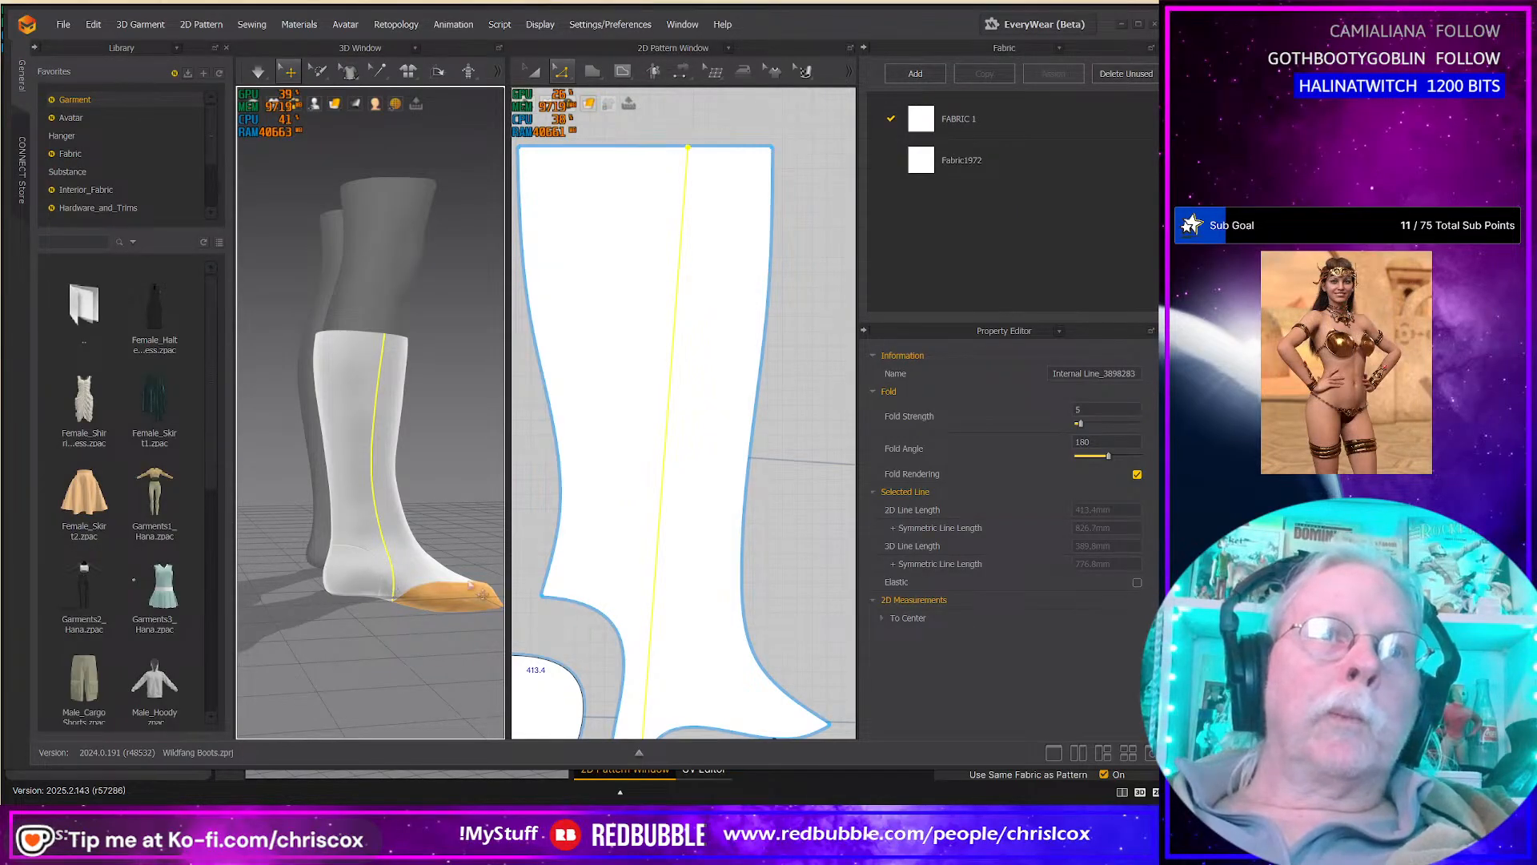
Step: Drag the line's bottom end up to the inner corner above the foot opening
scroll(682, 631, "down", 3)
scroll(684, 635, "up", 4)
middle_click_drag(684, 635, 711, 530)
left_click_drag(667, 646, 667, 575)
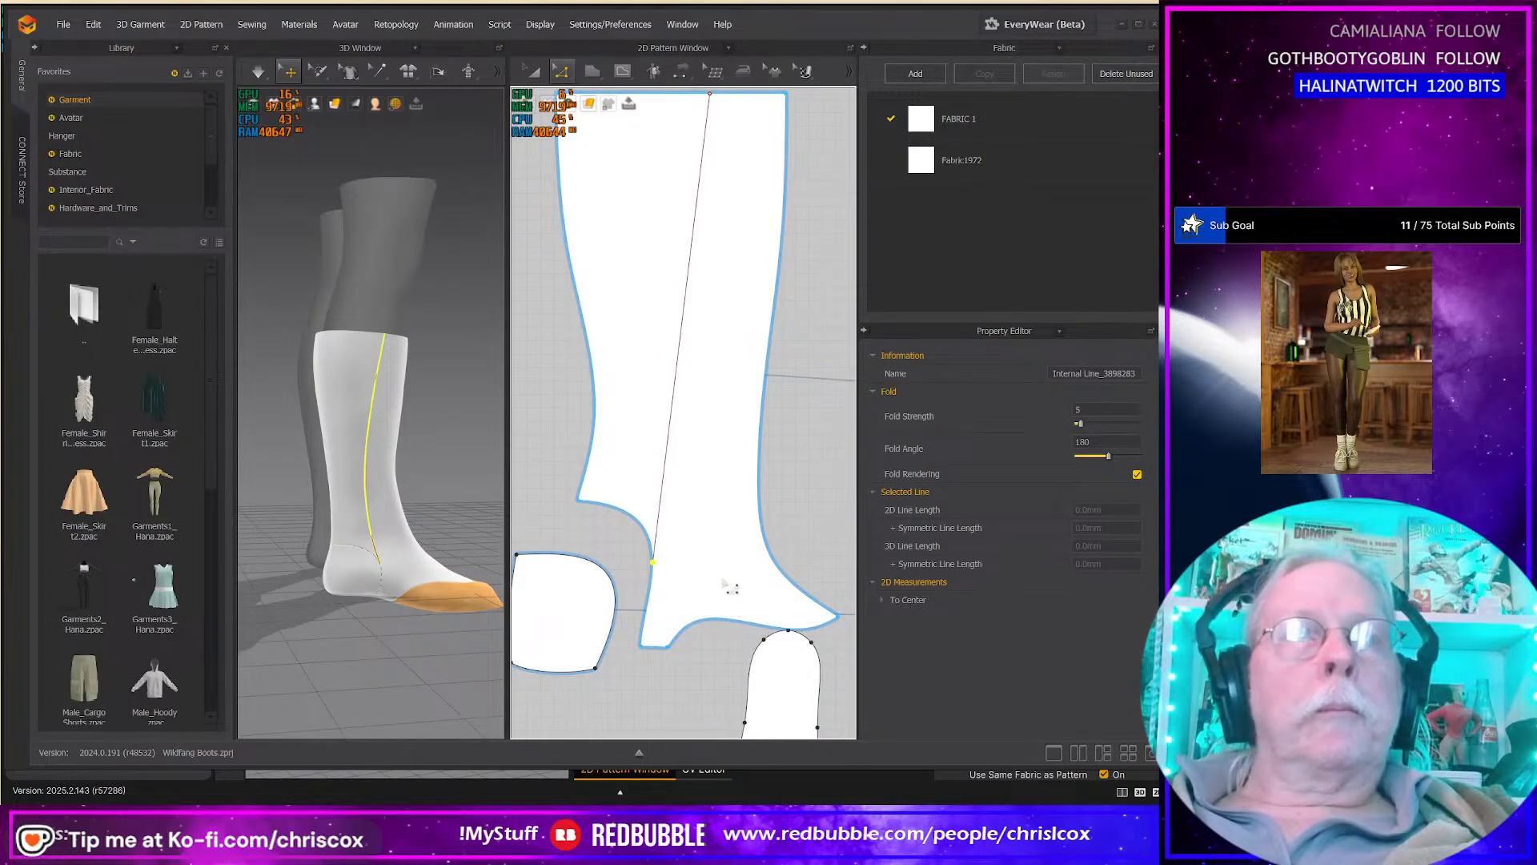
Step: Draw a second internal line from the upper's bottom edge to its top edge
middle_click_drag(638, 522, 661, 636)
key("g")
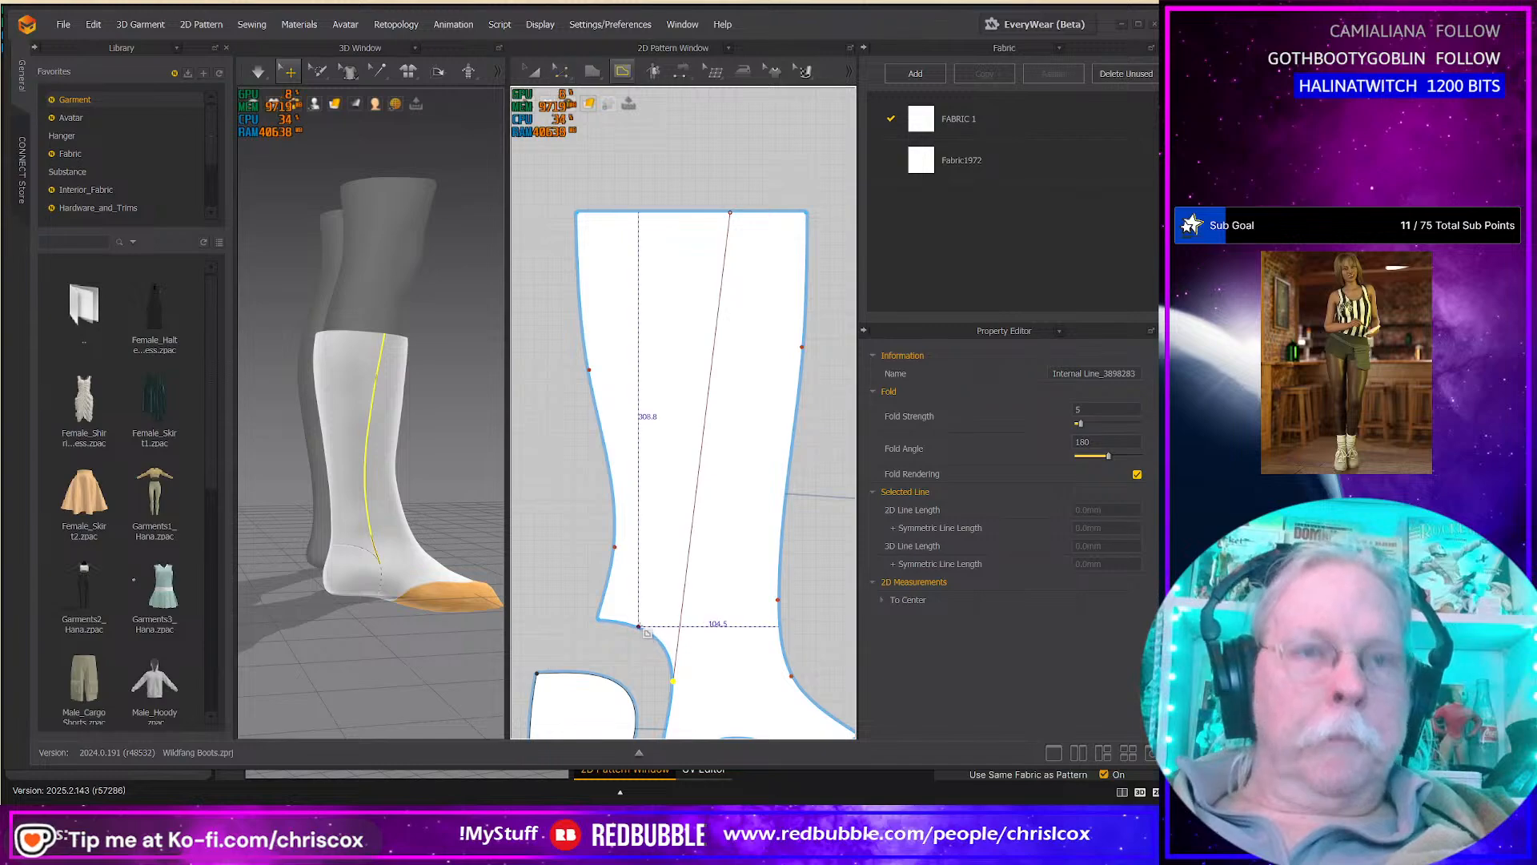
left_click(646, 628)
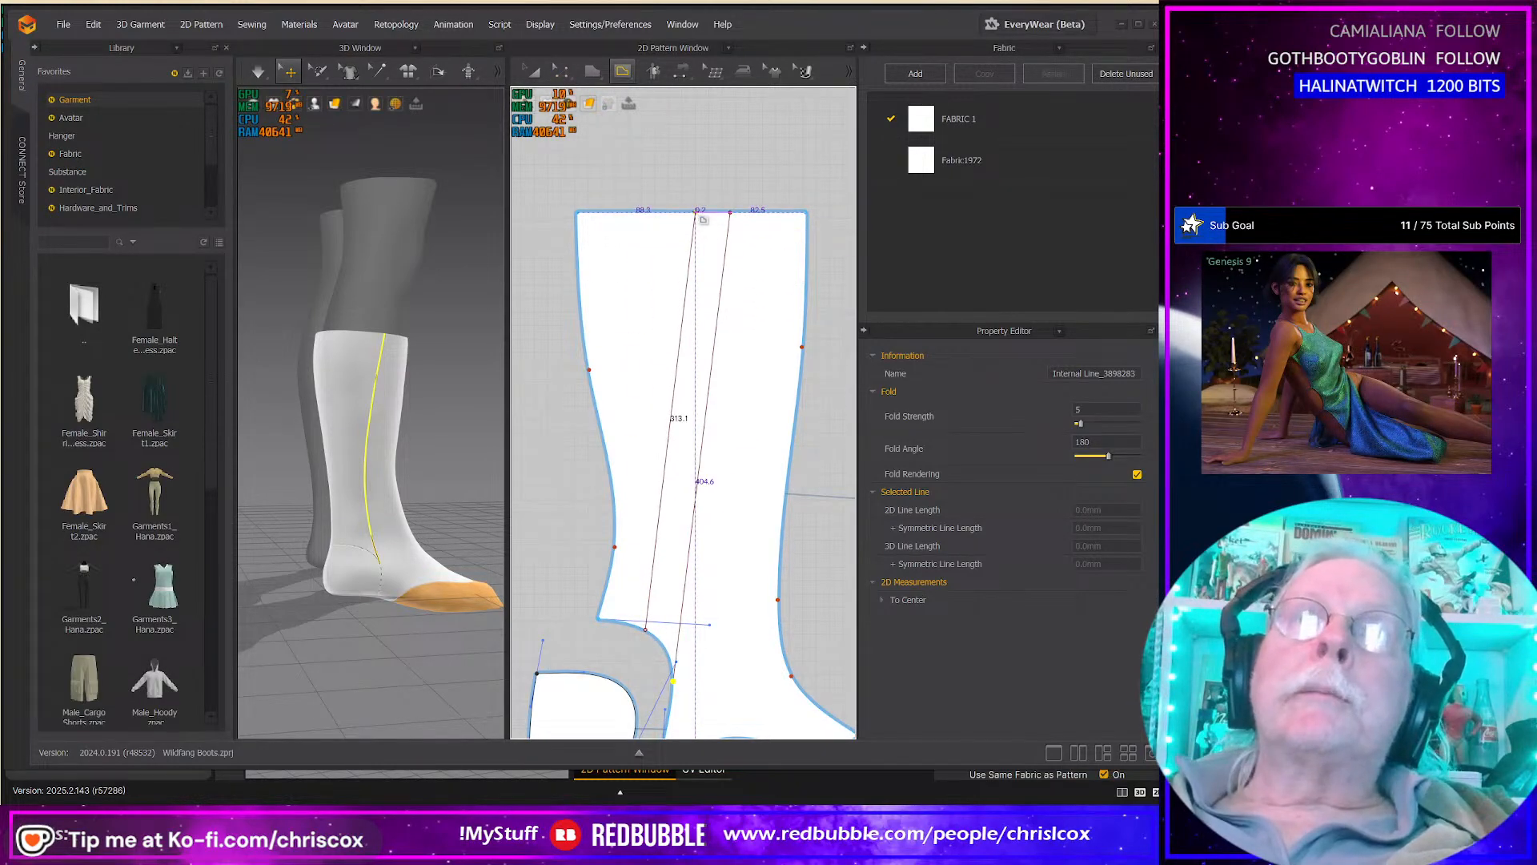
left_click(694, 212)
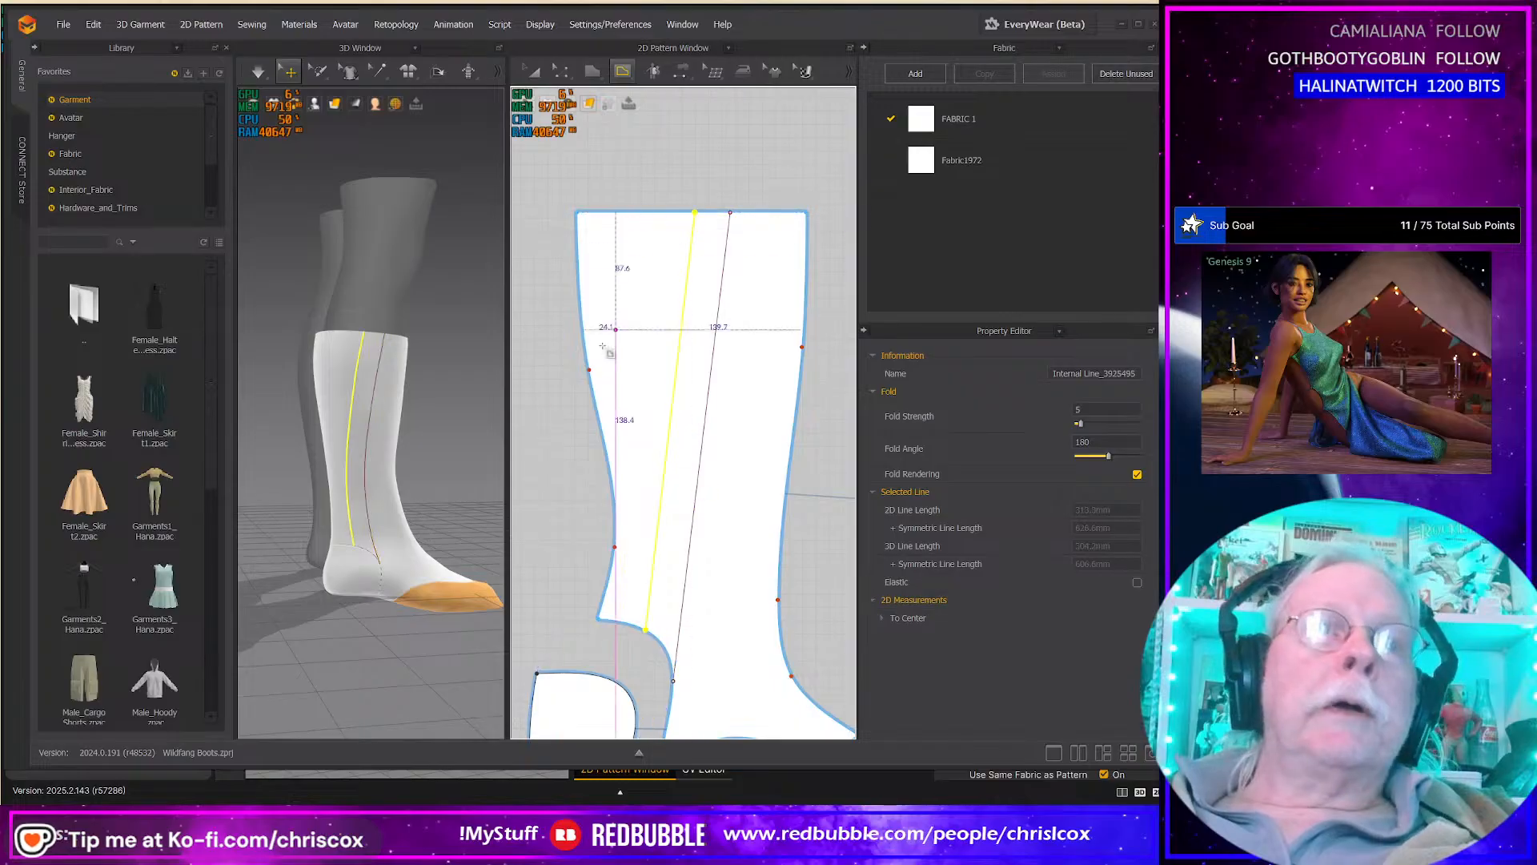
right_click_drag(416, 481, 465, 510)
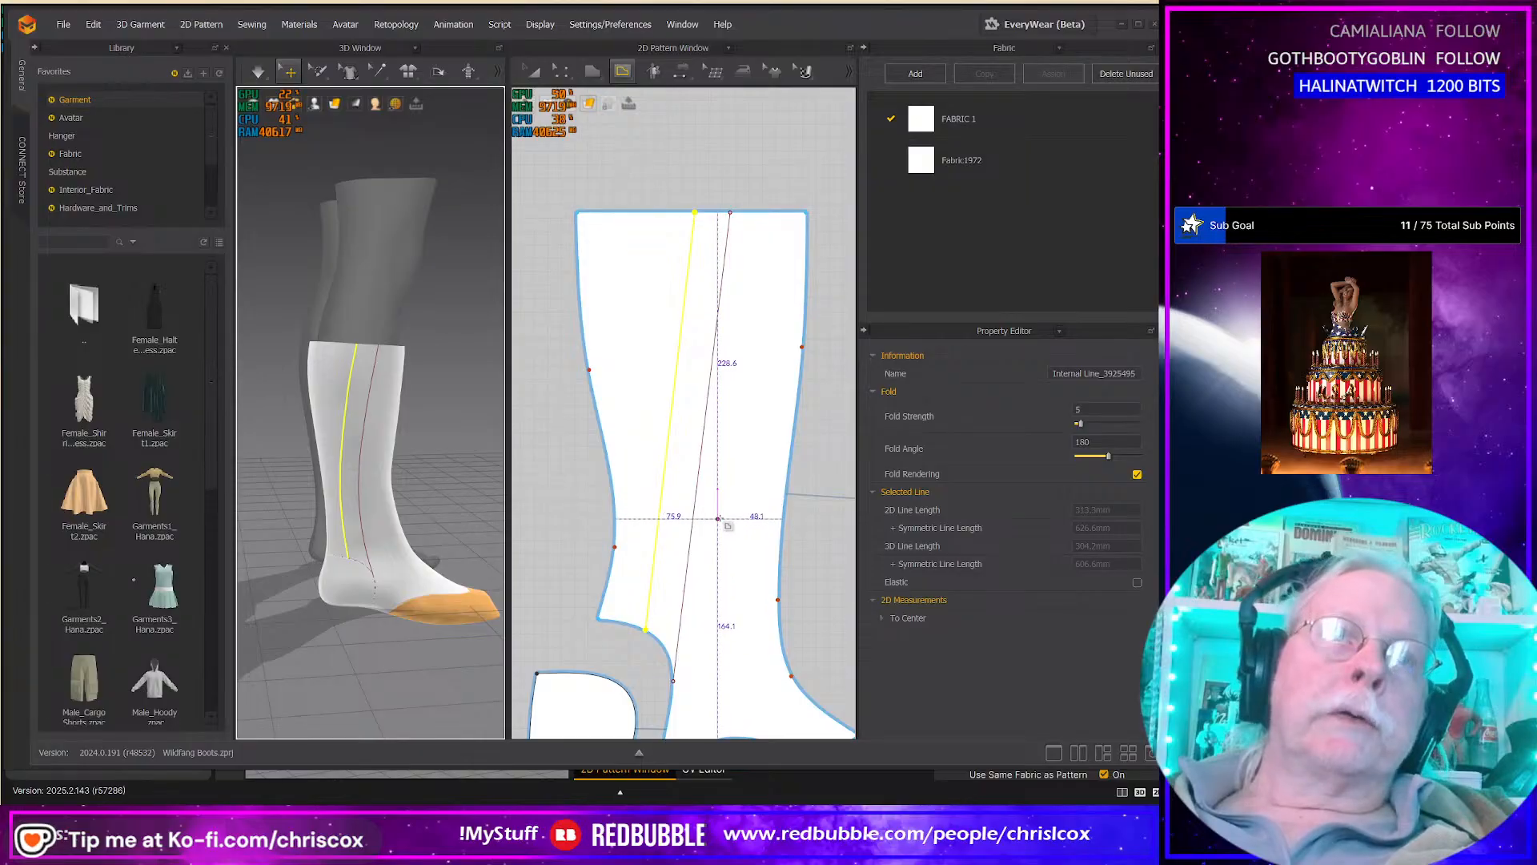
Step: Bend the new internal line into a gentle curve with the Curve Point tool
key("x")
left_click(703, 514)
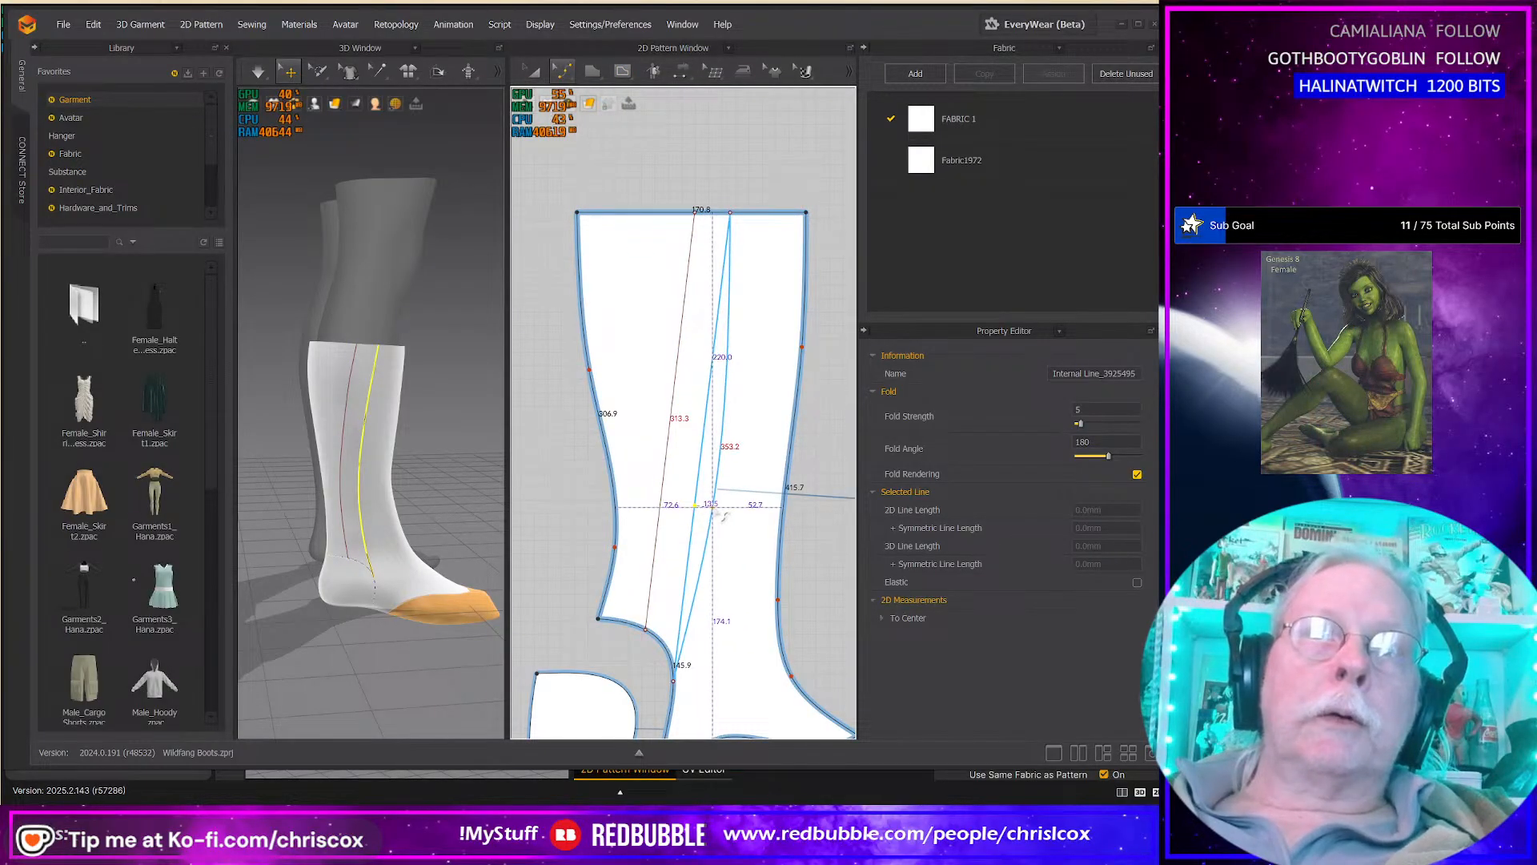
mouse_move(713, 508)
left_mouse_down()
mouse_move(674, 496)
mouse_move(694, 507)
left_mouse_up()
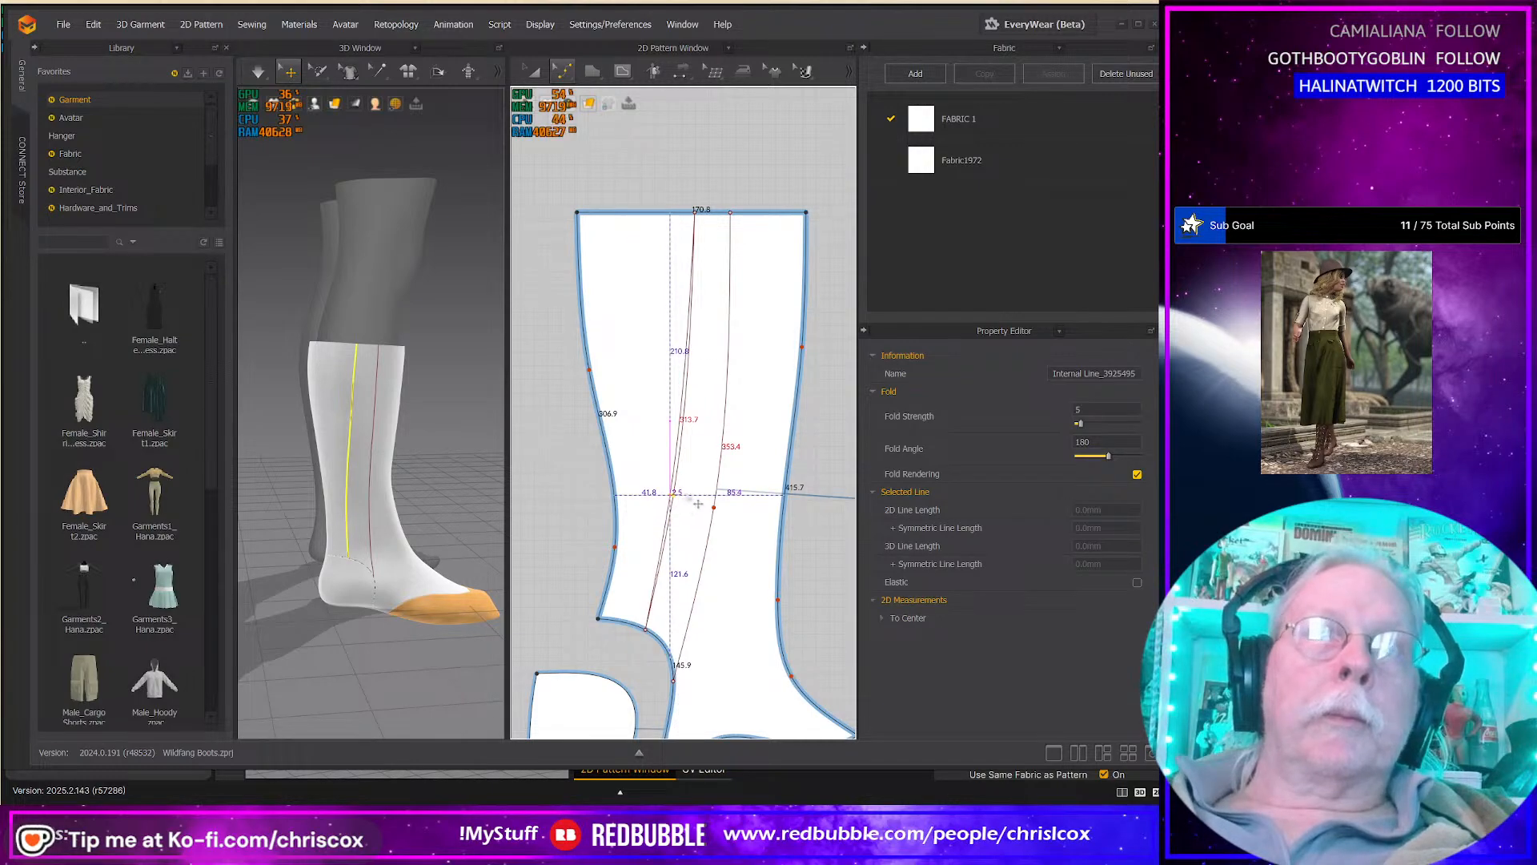
scroll(713, 507, "down", 2)
mouse_move(441, 580)
right_mouse_down()
mouse_move(404, 632)
mouse_move(481, 635)
mouse_move(440, 562)
right_mouse_up()
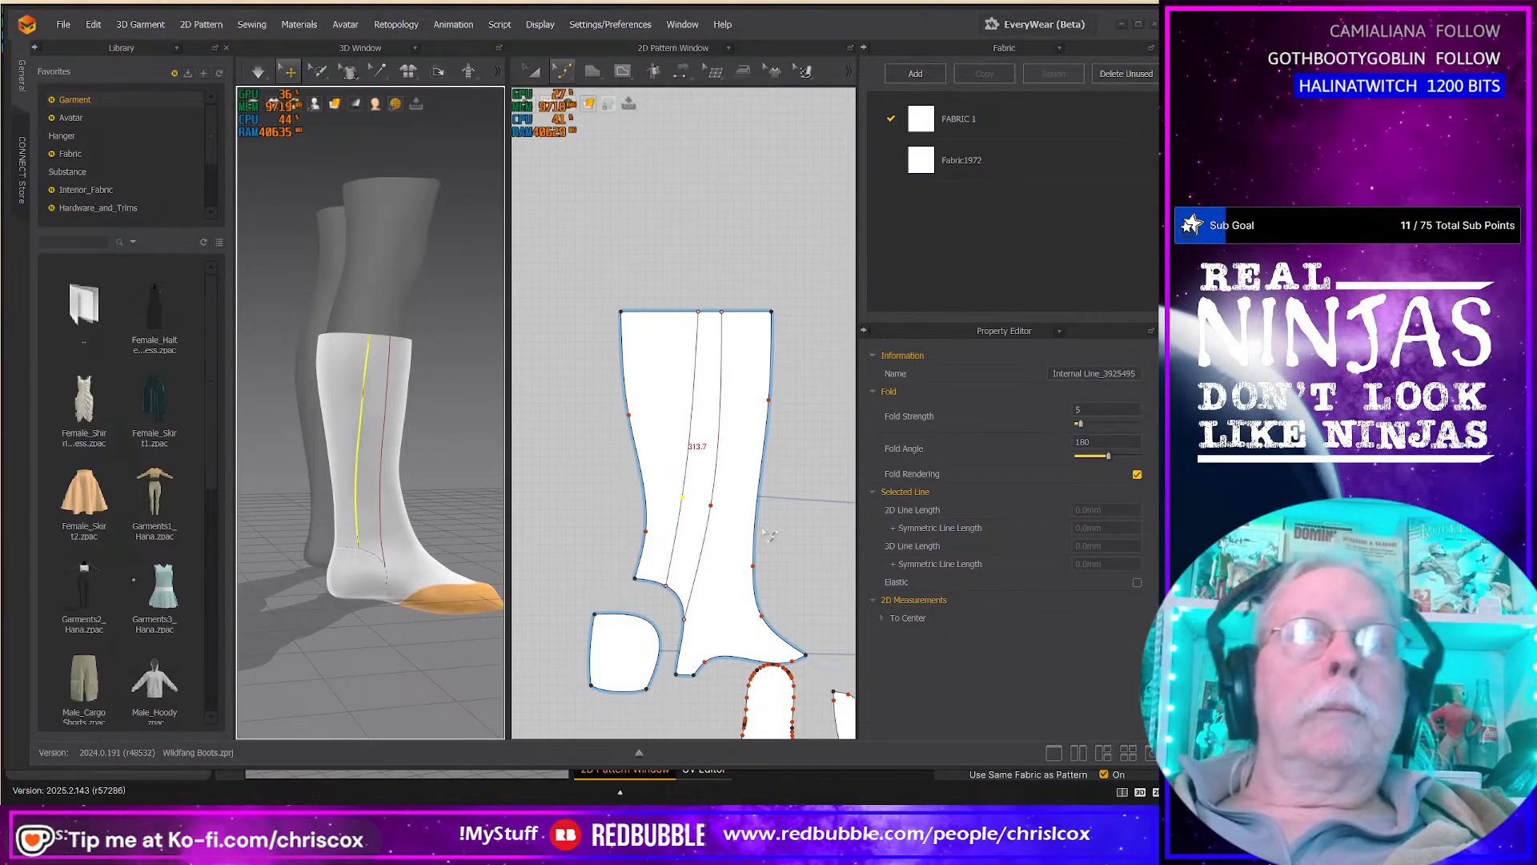
scroll(693, 501, "up", 2)
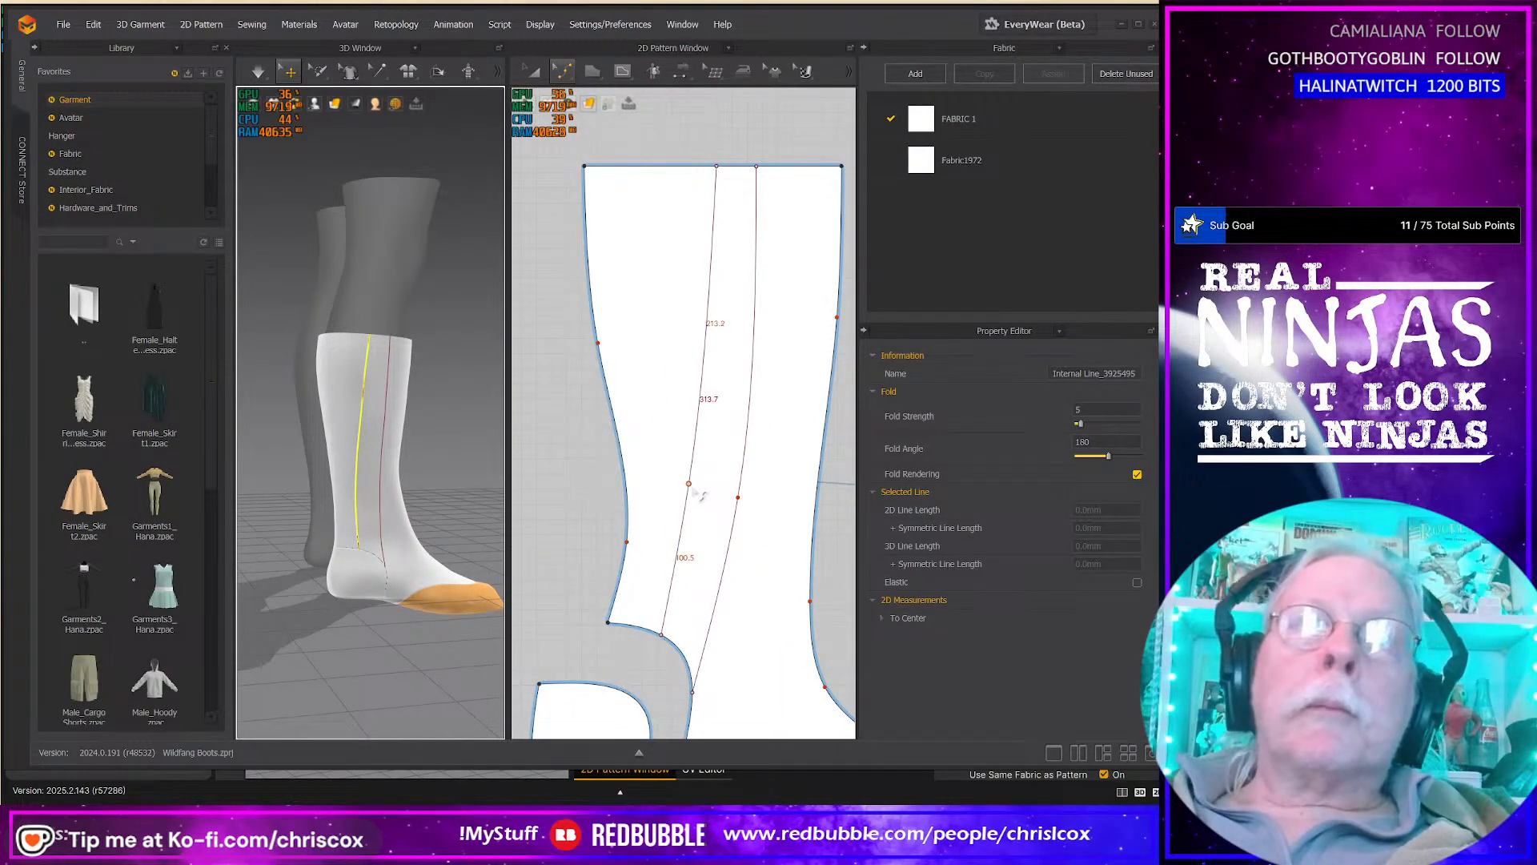
left_click_drag(690, 484, 708, 500)
right_click_drag(504, 599, 467, 602)
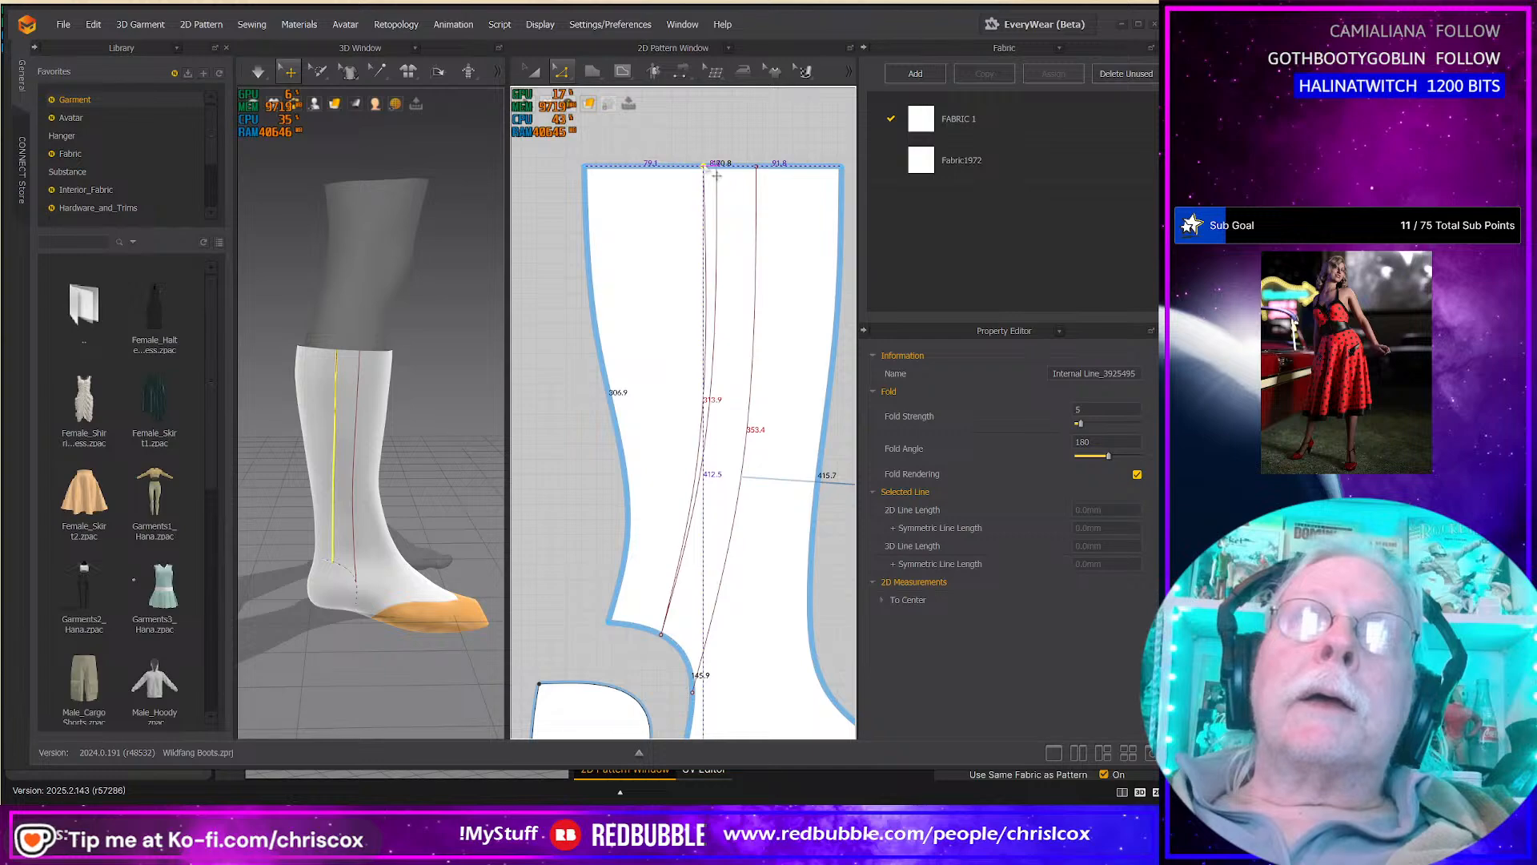
Step: Move the right line's top end leftward and frame all the boot pieces
left_click_drag(756, 168, 749, 166)
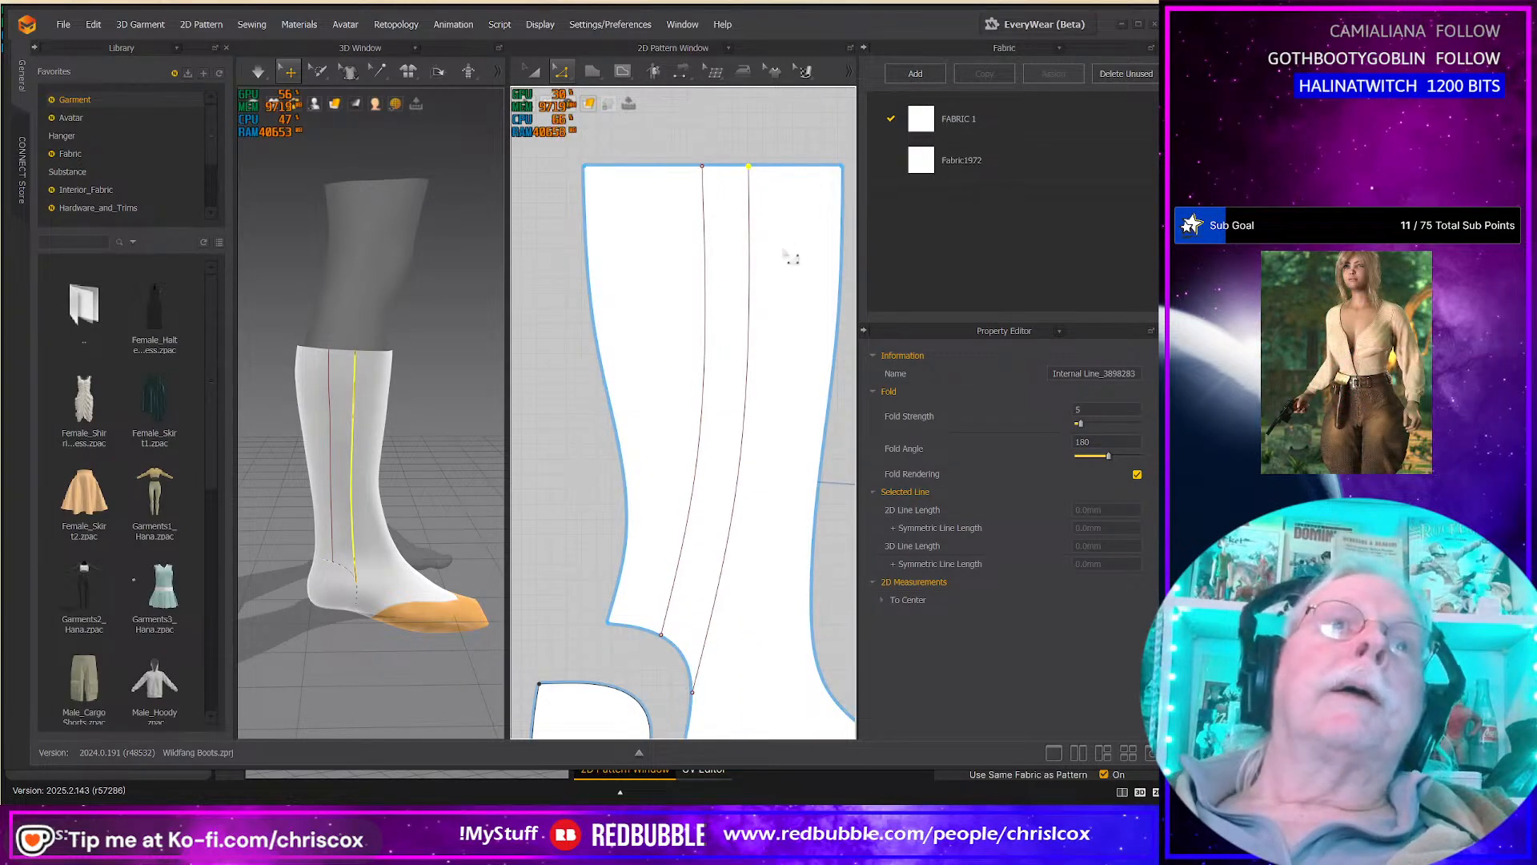
scroll(792, 351, "up", 3)
scroll(792, 350, "down", 2)
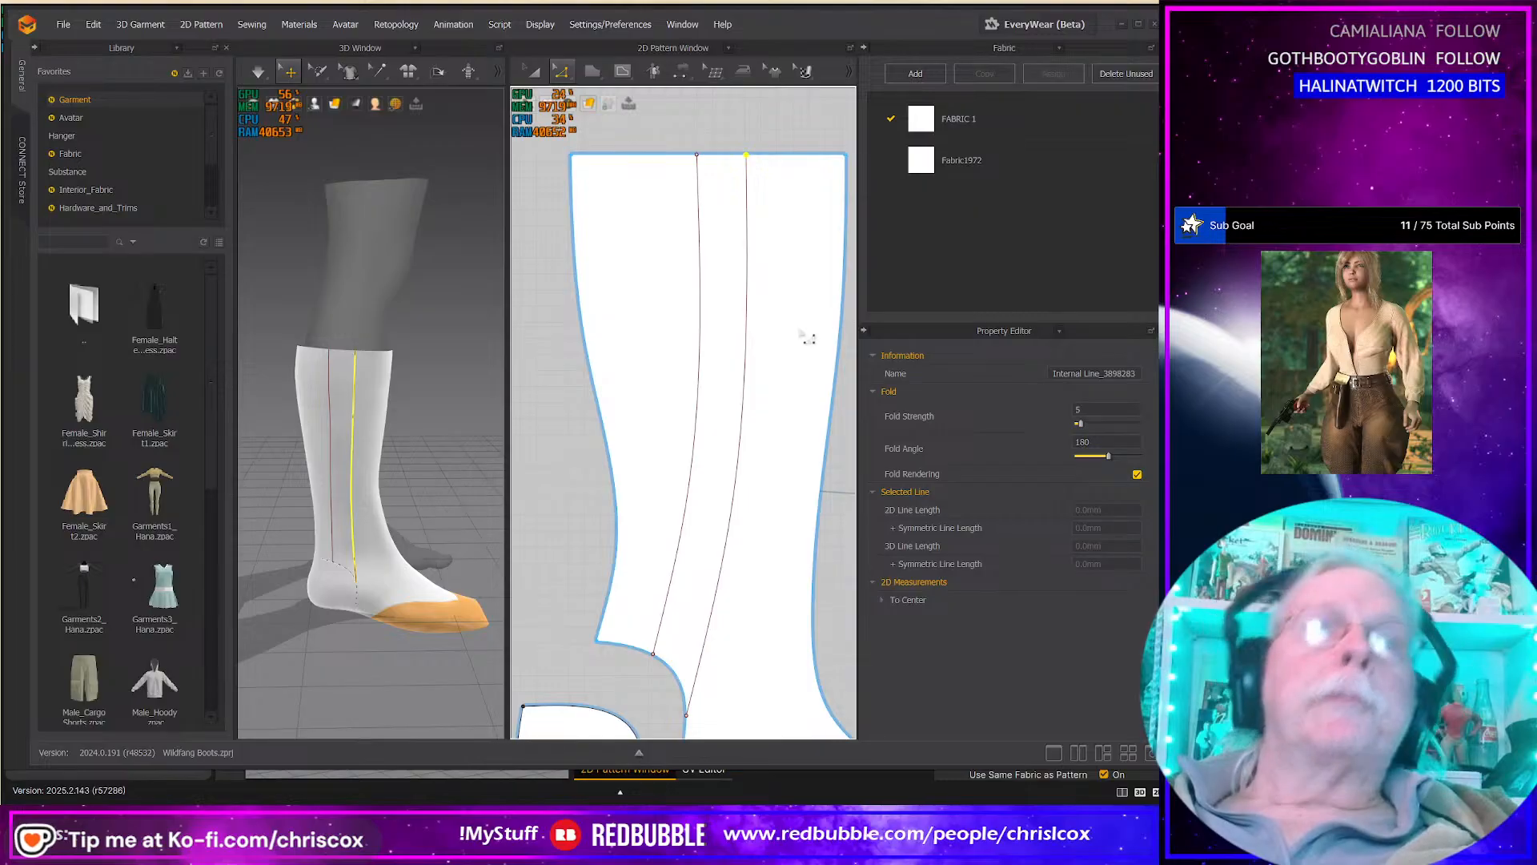
scroll(808, 339, "down", 2)
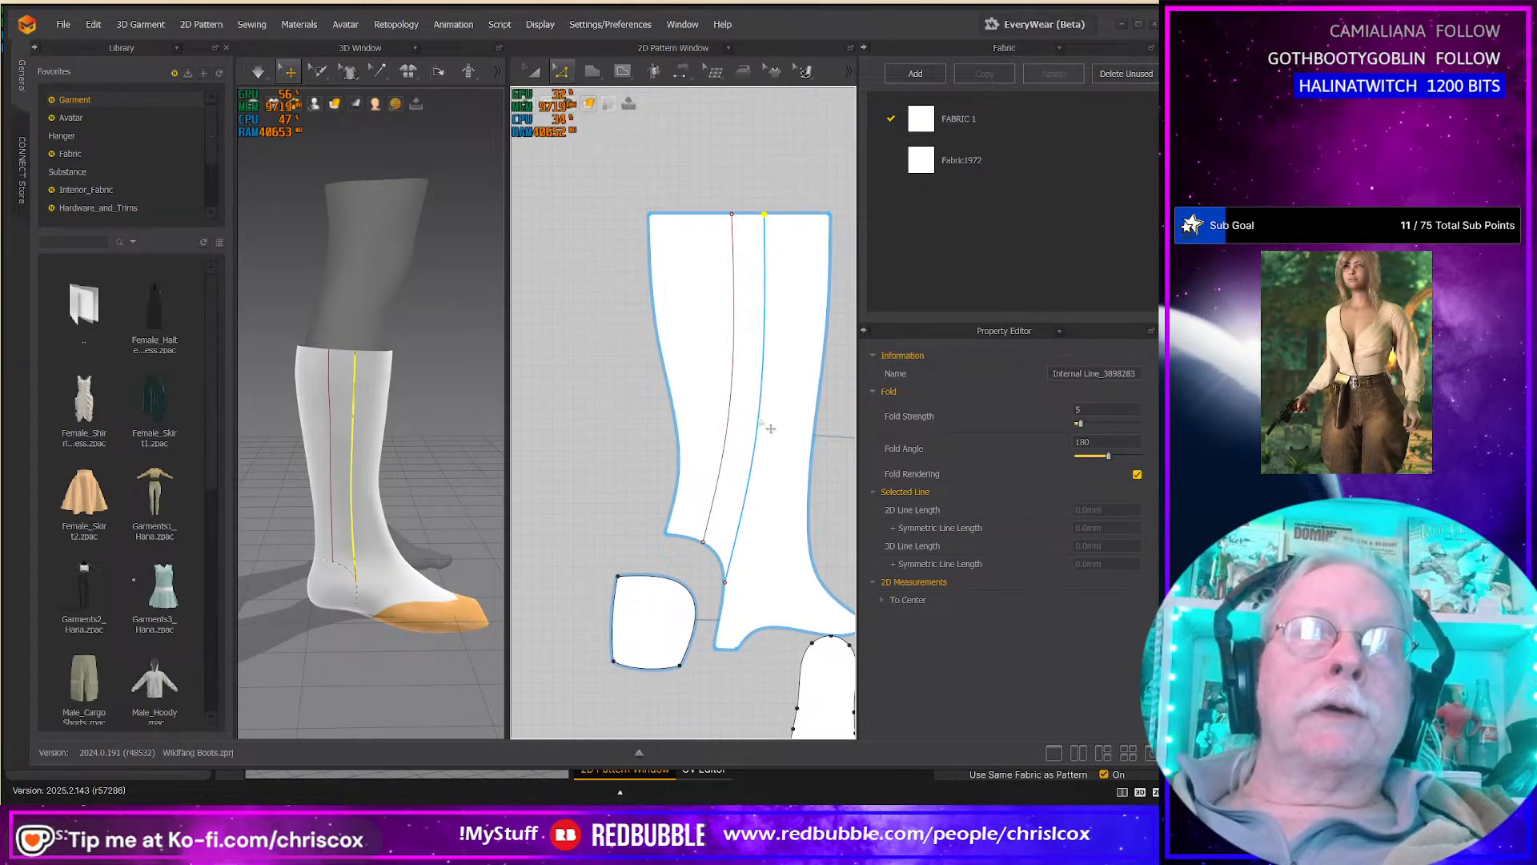
scroll(761, 421, "down", 5)
middle_click_drag(760, 421, 586, 366)
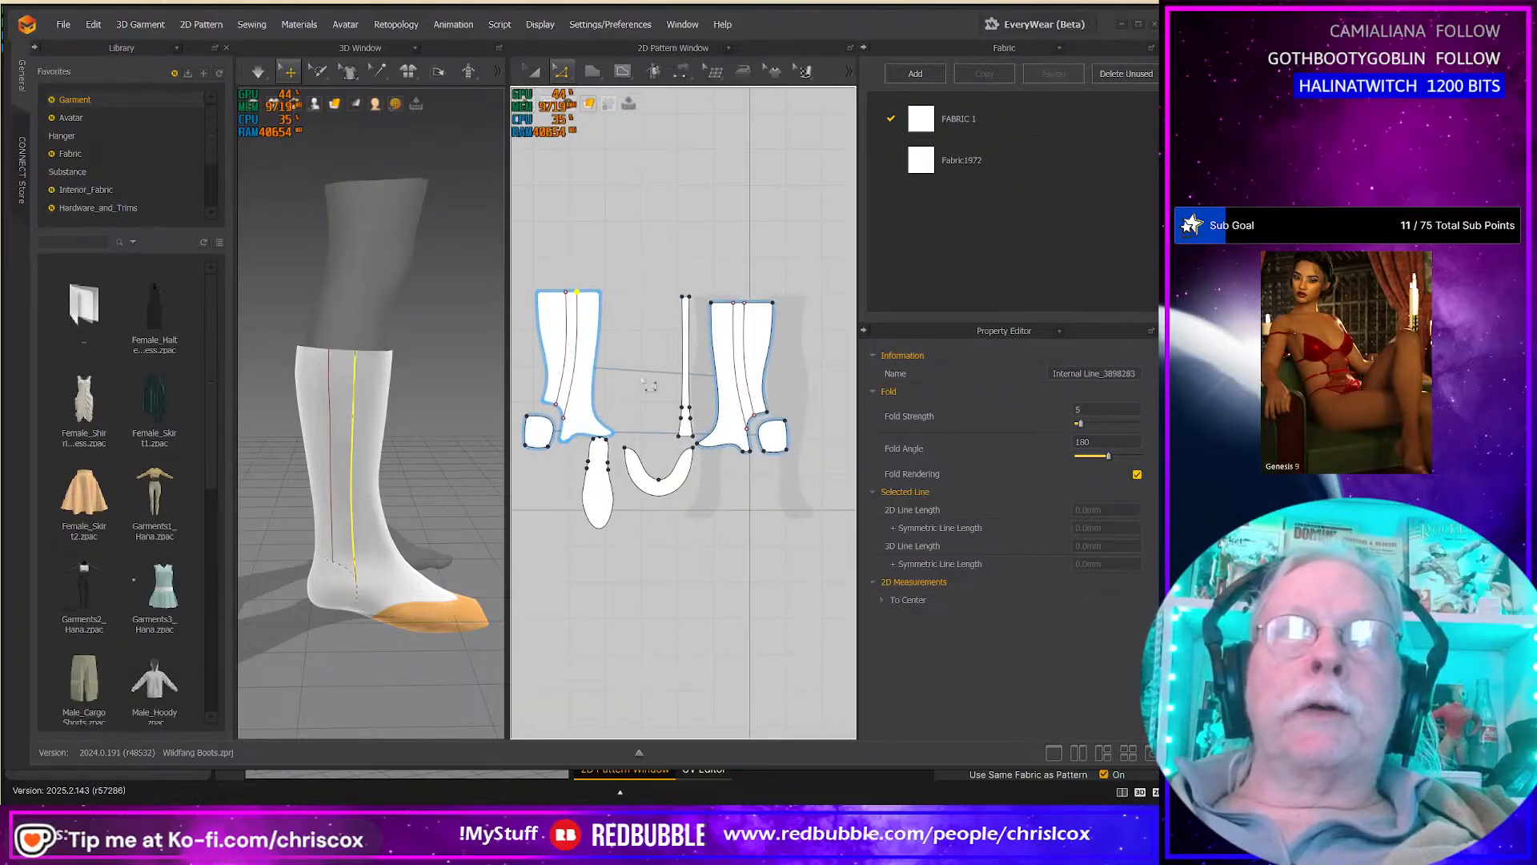
scroll(475, 520, "up", 3)
right_click_drag(475, 520, 448, 480)
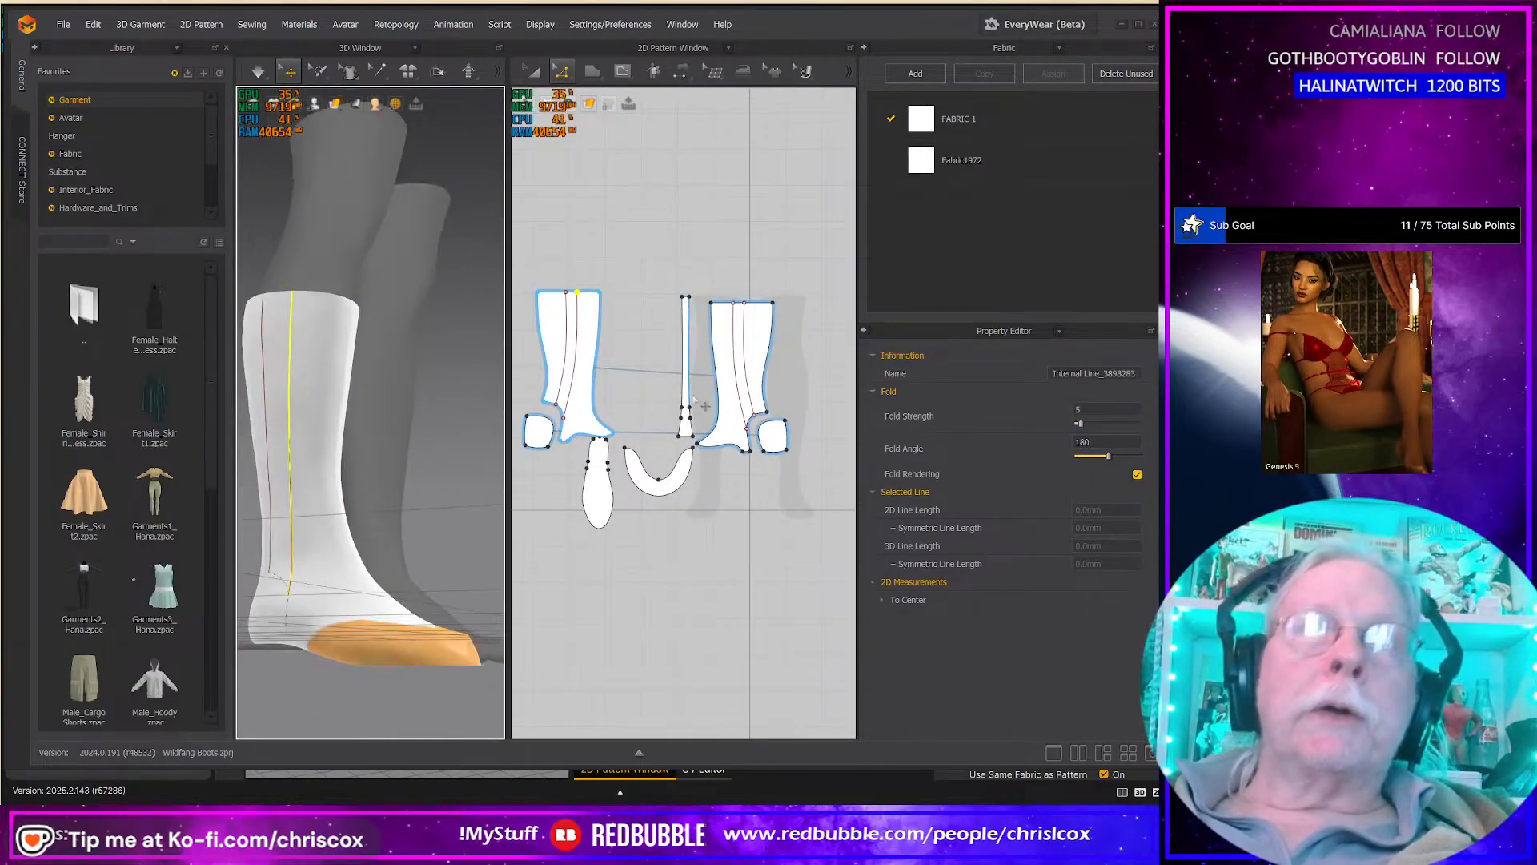
Step: Unlink the right boot piece from its mirrored partner and delete its two copied internal lines
key("a")
left_click(765, 349)
right_click(761, 348)
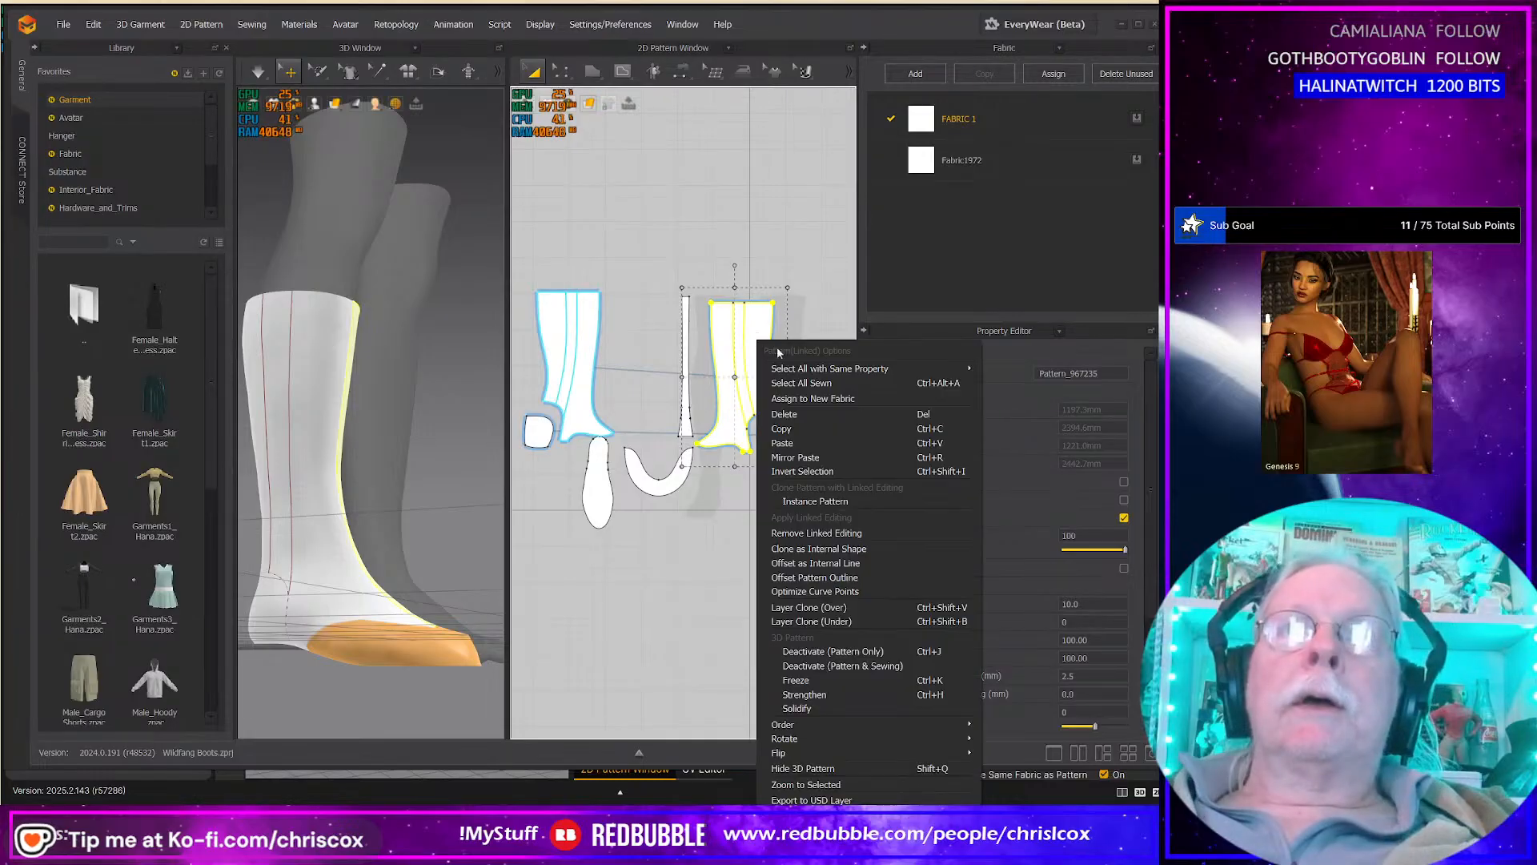
left_click(852, 541)
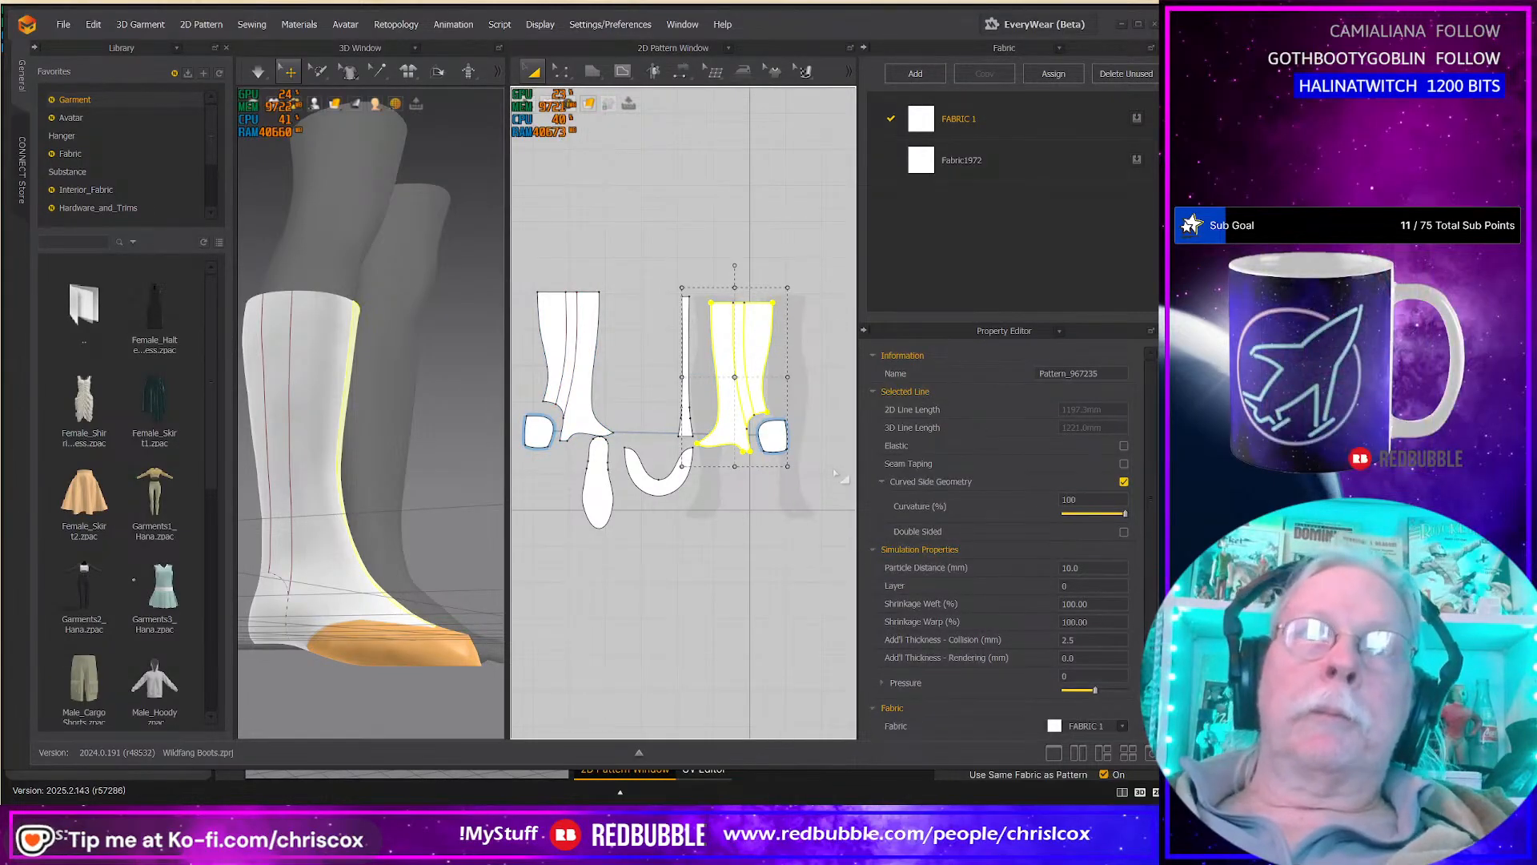
scroll(806, 420, "up", 3)
left_click(635, 291)
left_click(616, 297, "shift")
key("Delete")
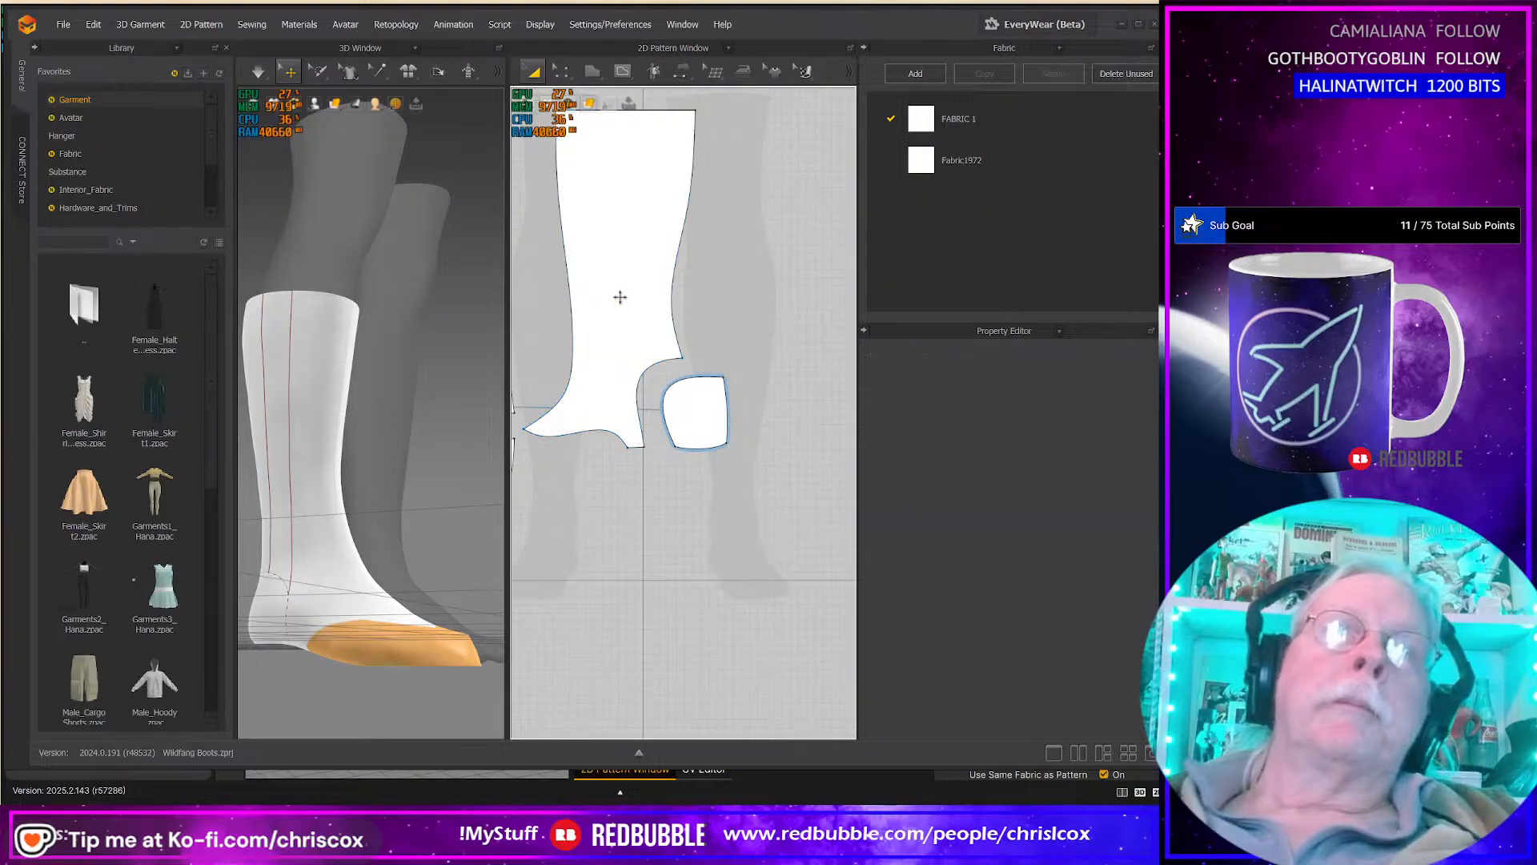
Step: Select both curved internal lines on the left boot piece
middle_click_drag(611, 326, 869, 398)
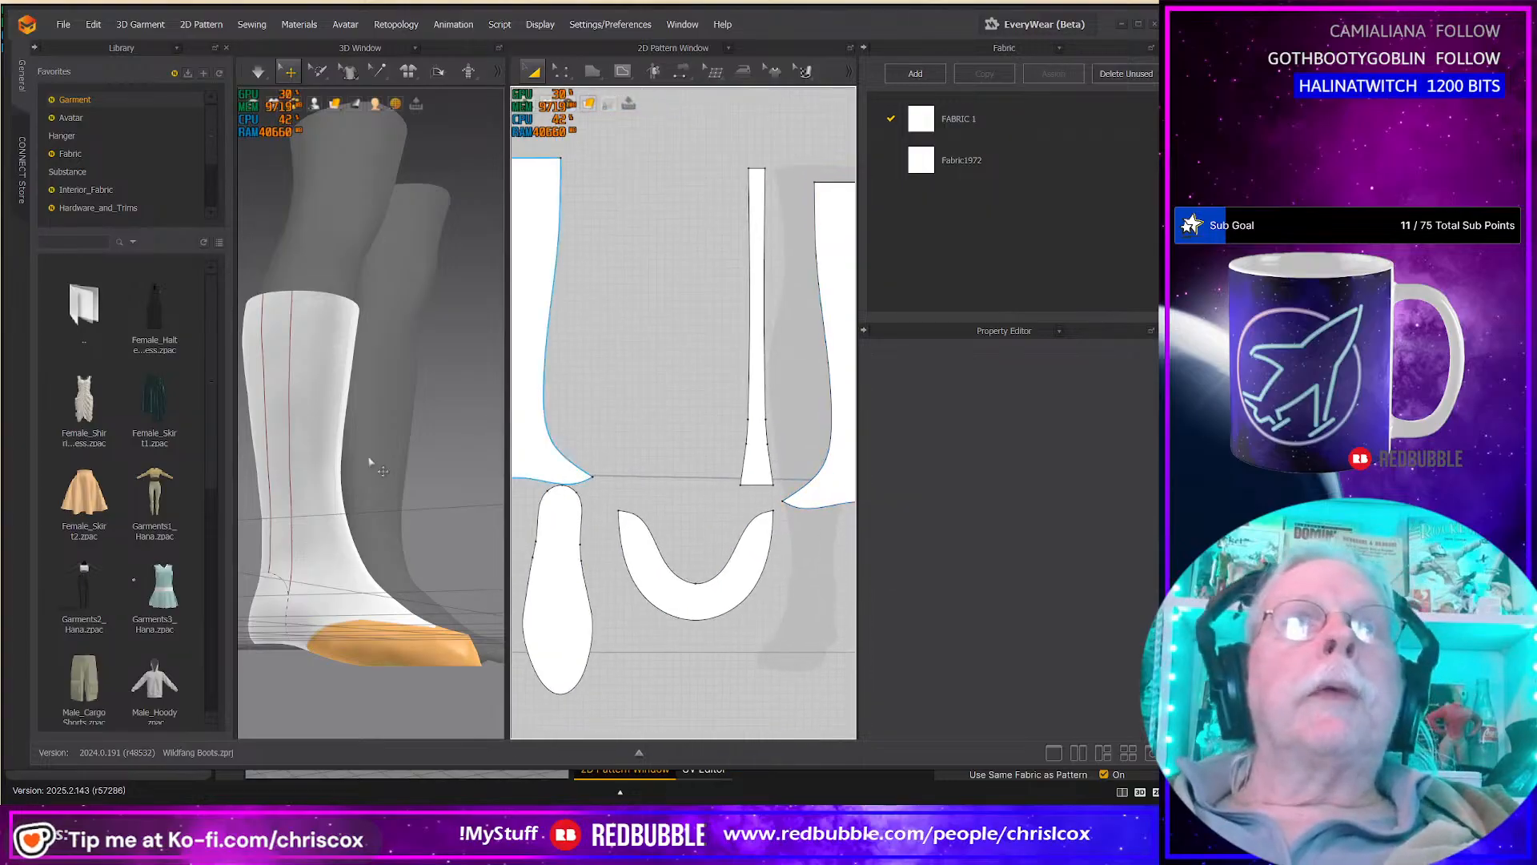
left_click(291, 449)
right_click_drag(276, 349, 277, 417)
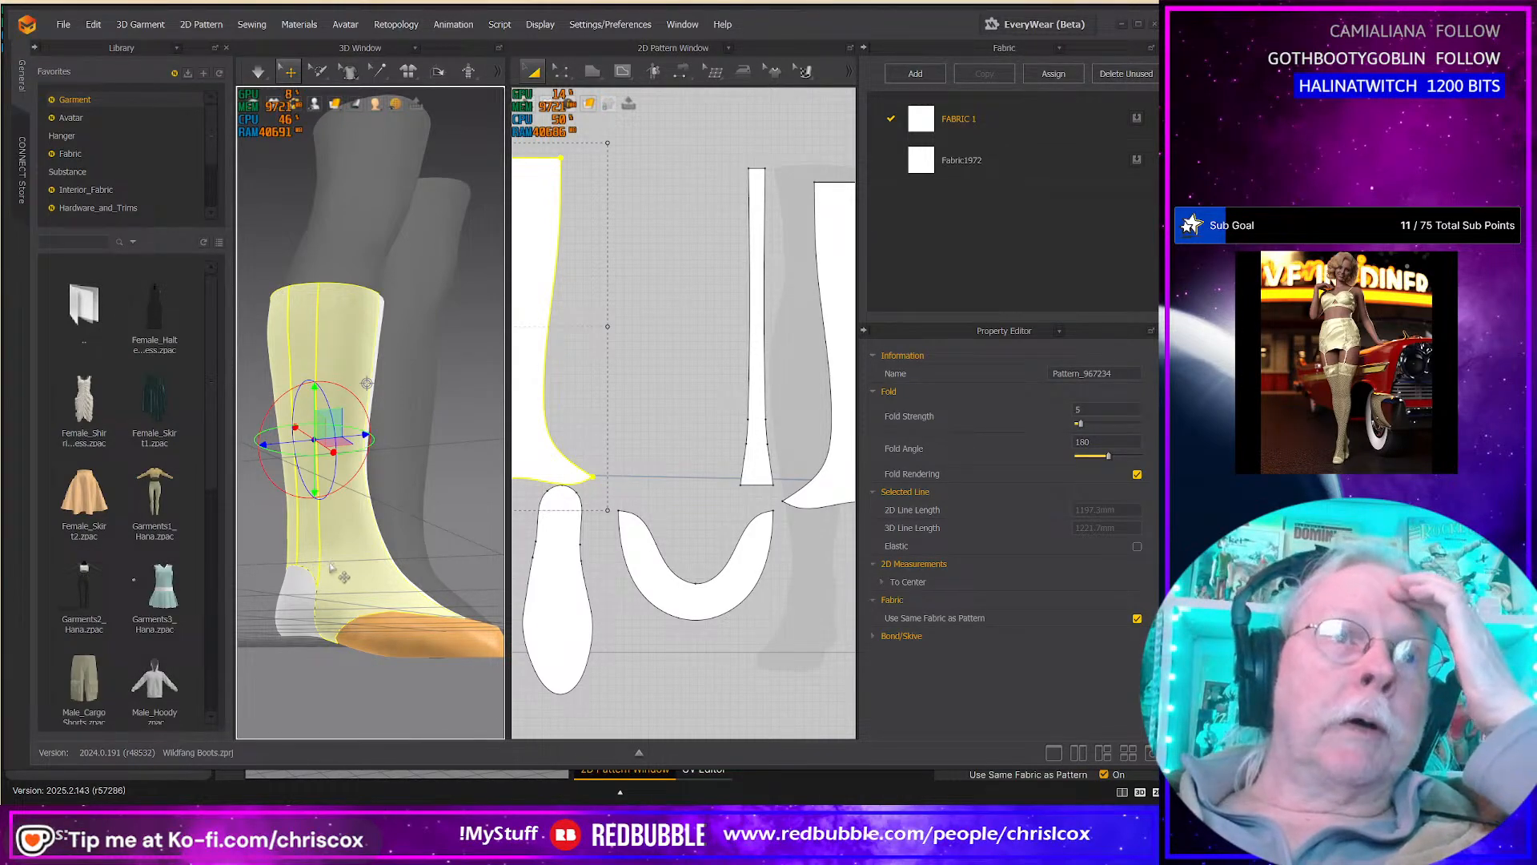
right_click_drag(351, 409, 411, 426)
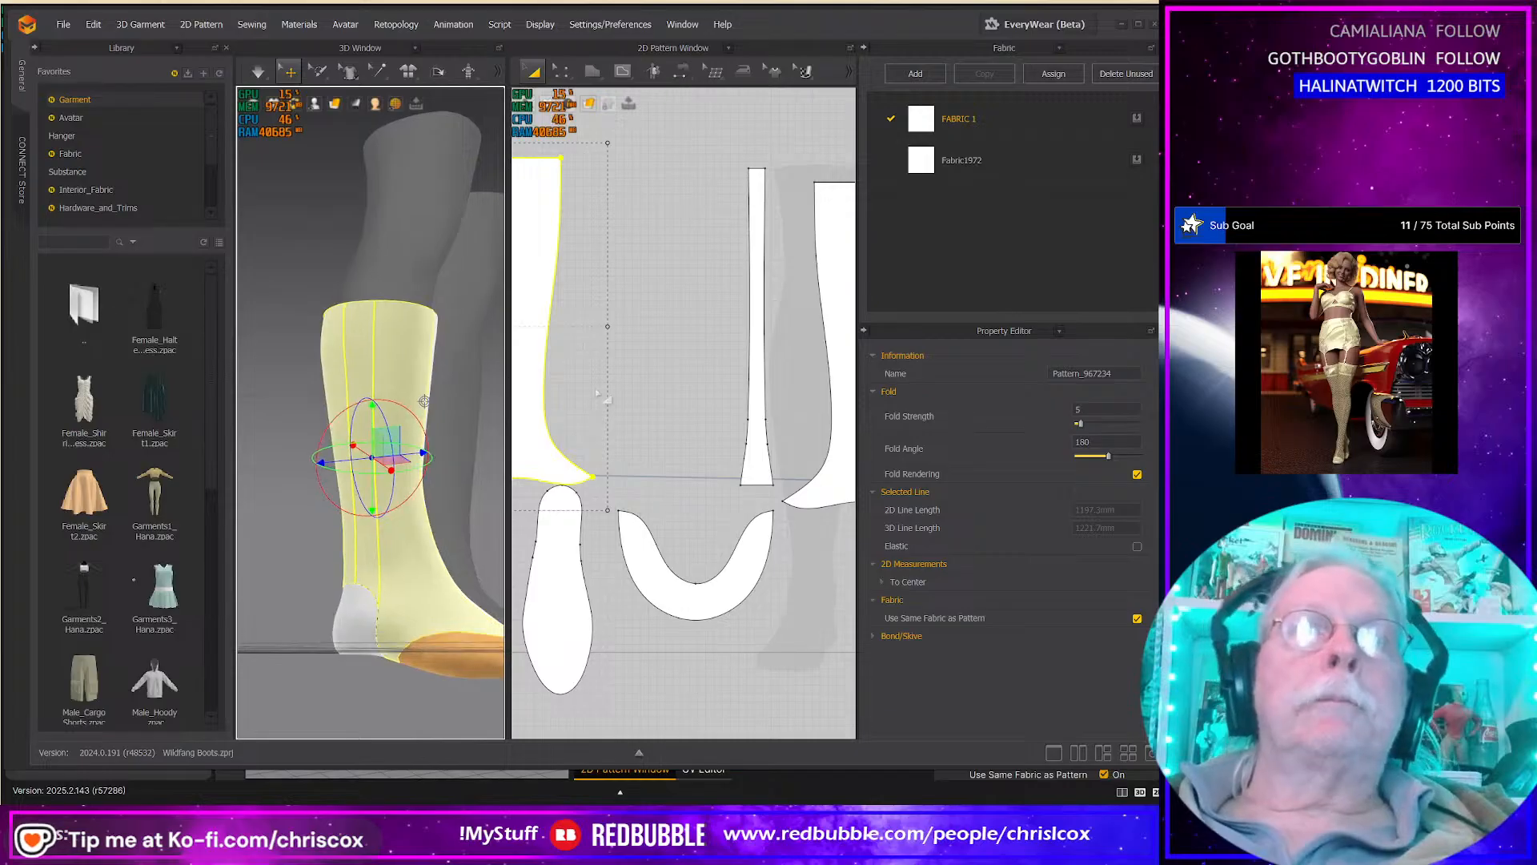
middle_click_drag(596, 392, 810, 413)
scroll(736, 320, "up", 3)
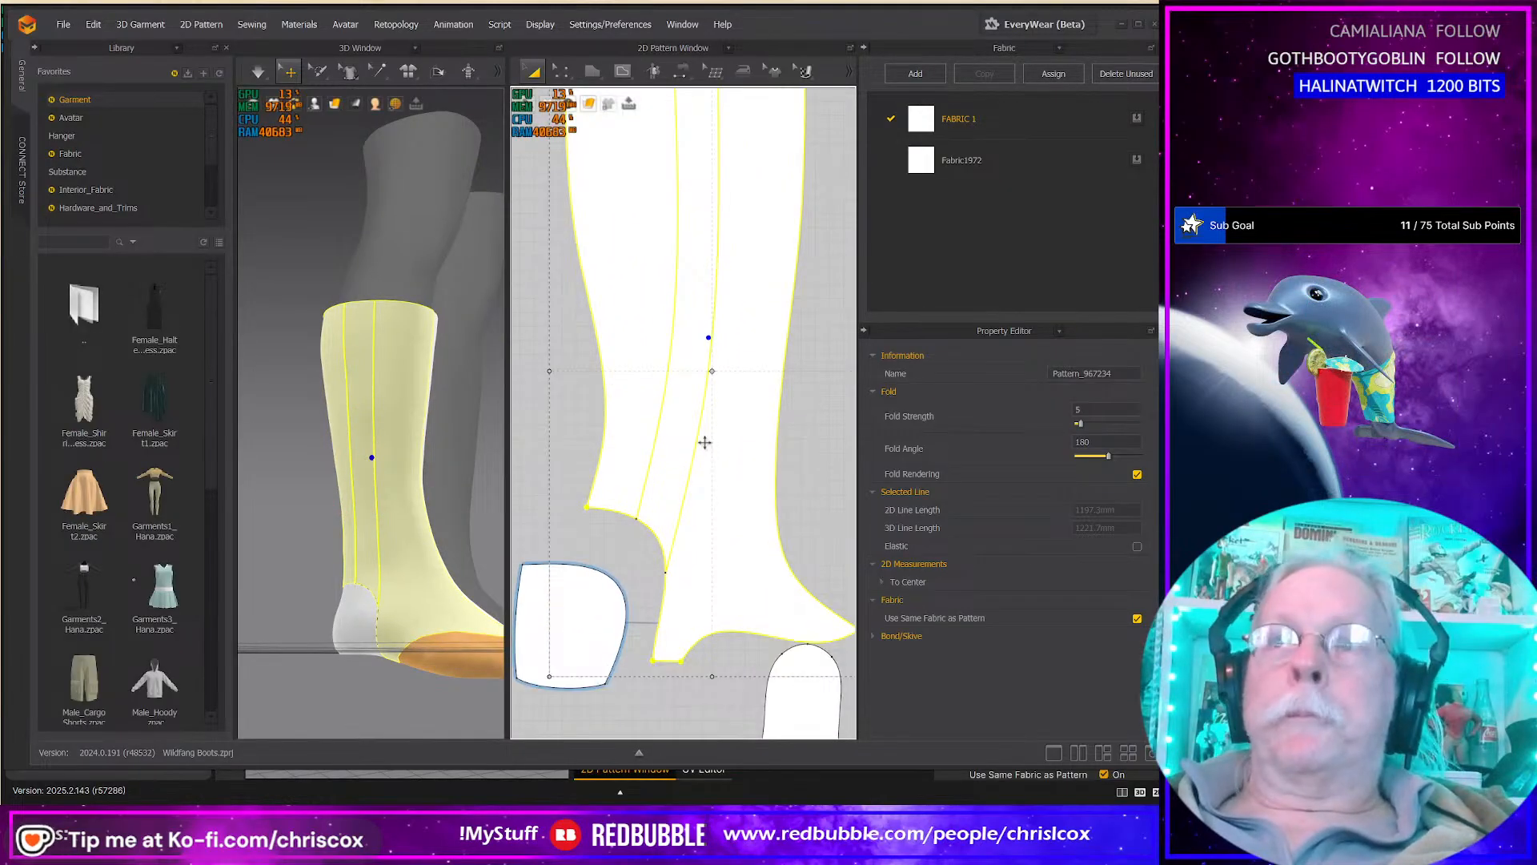
scroll(704, 442, "up", 2)
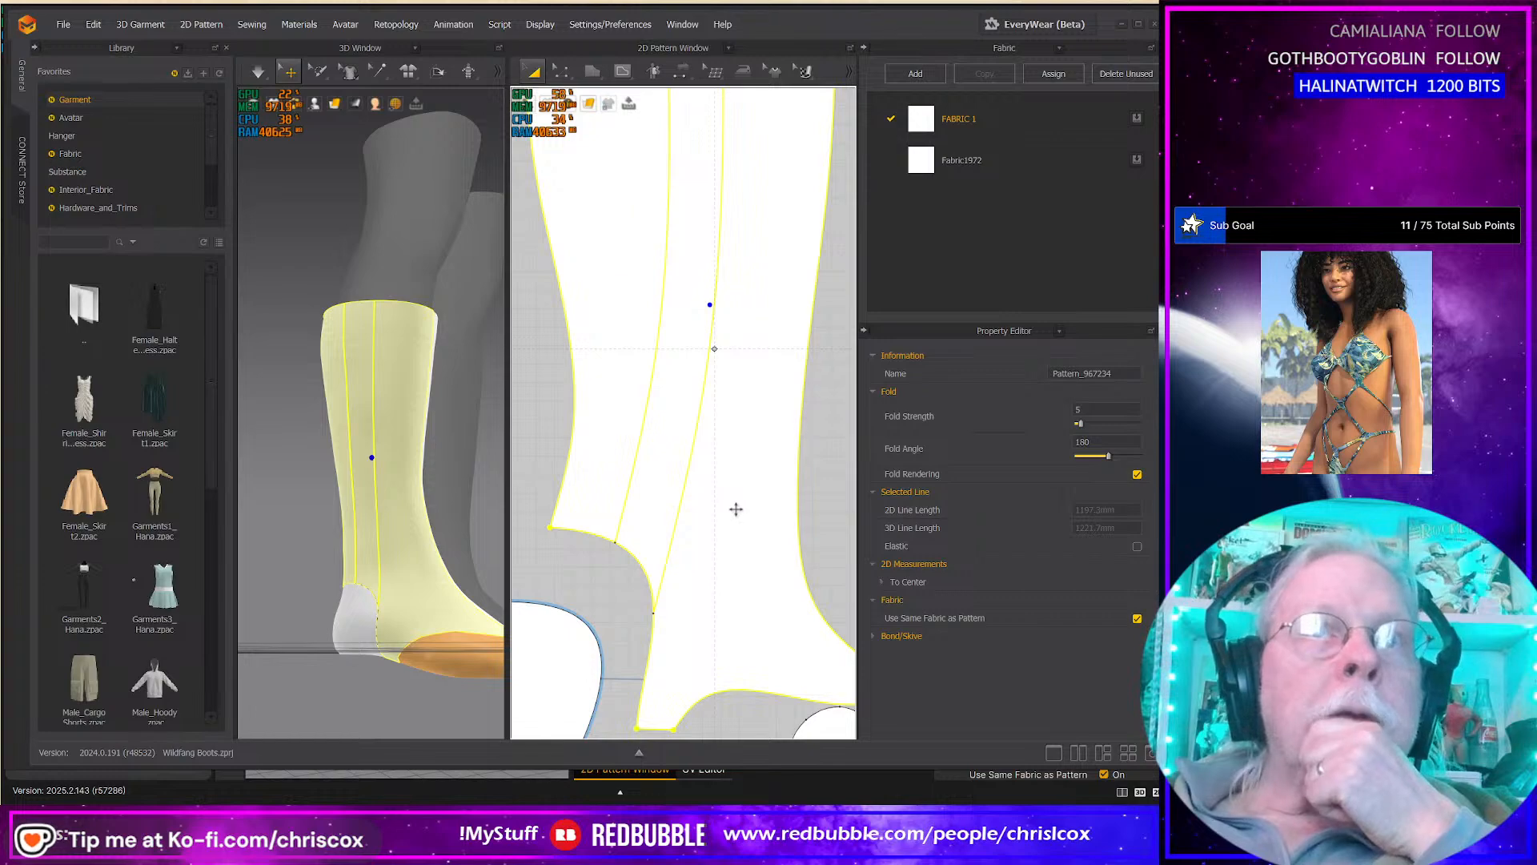
middle_click_drag(740, 513, 736, 546)
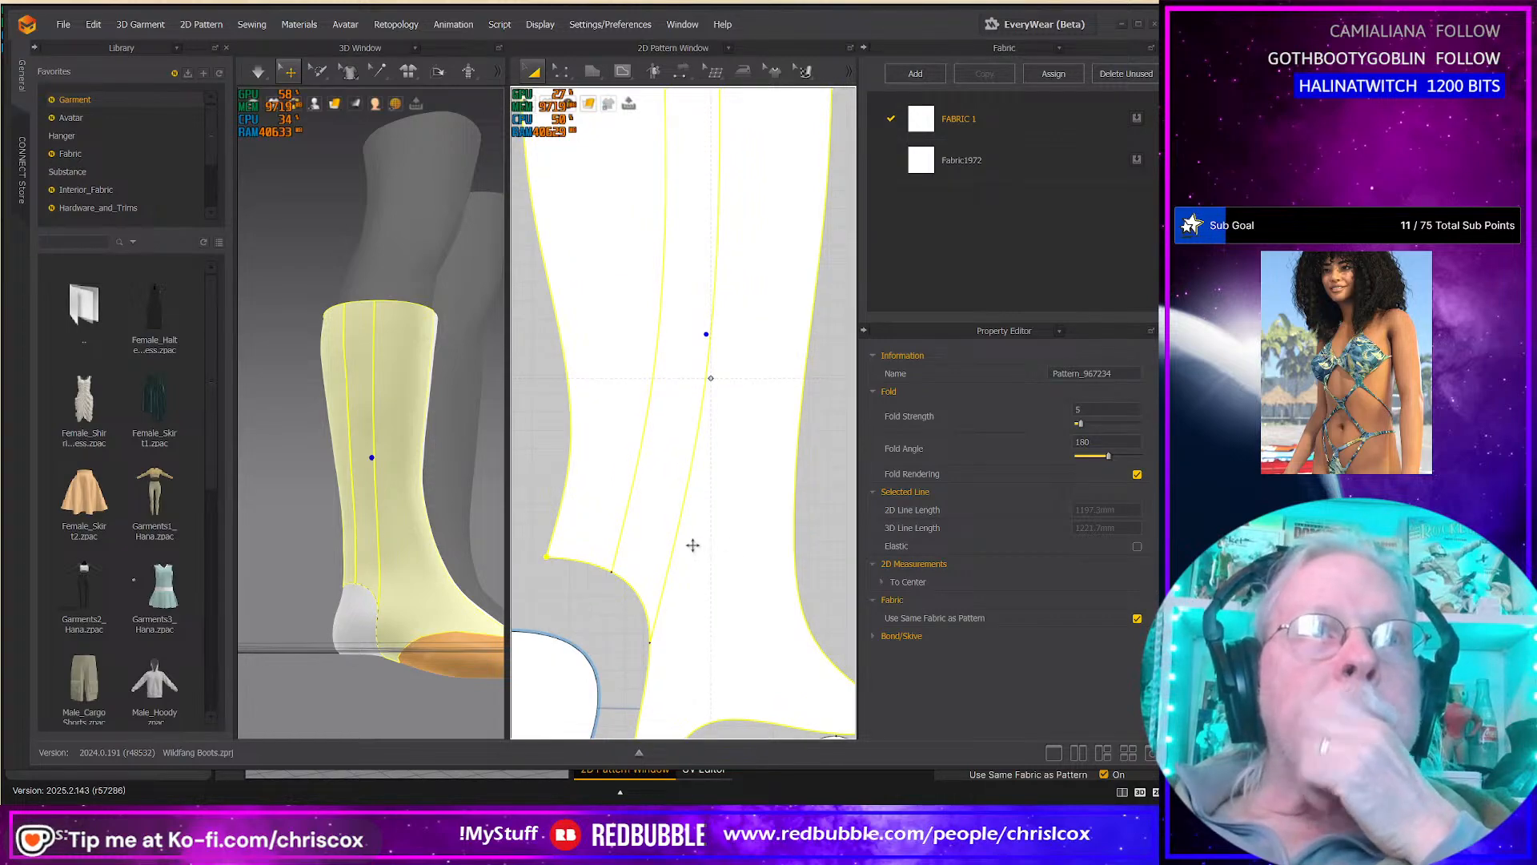
scroll(695, 549, "down", 1)
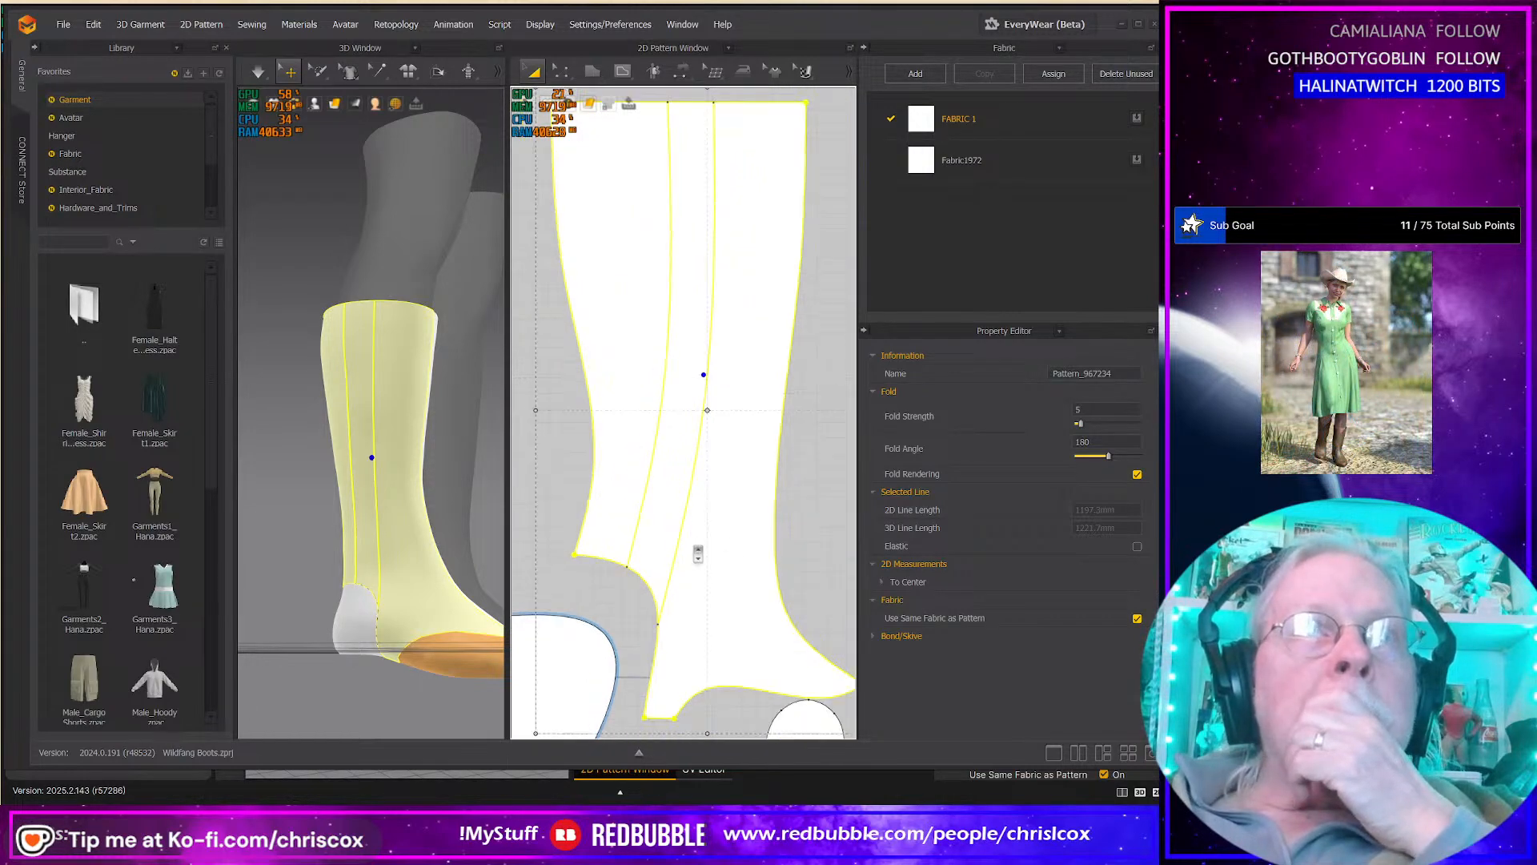
middle_click_drag(714, 481, 715, 532)
left_click(685, 509)
left_click(643, 511, "shift")
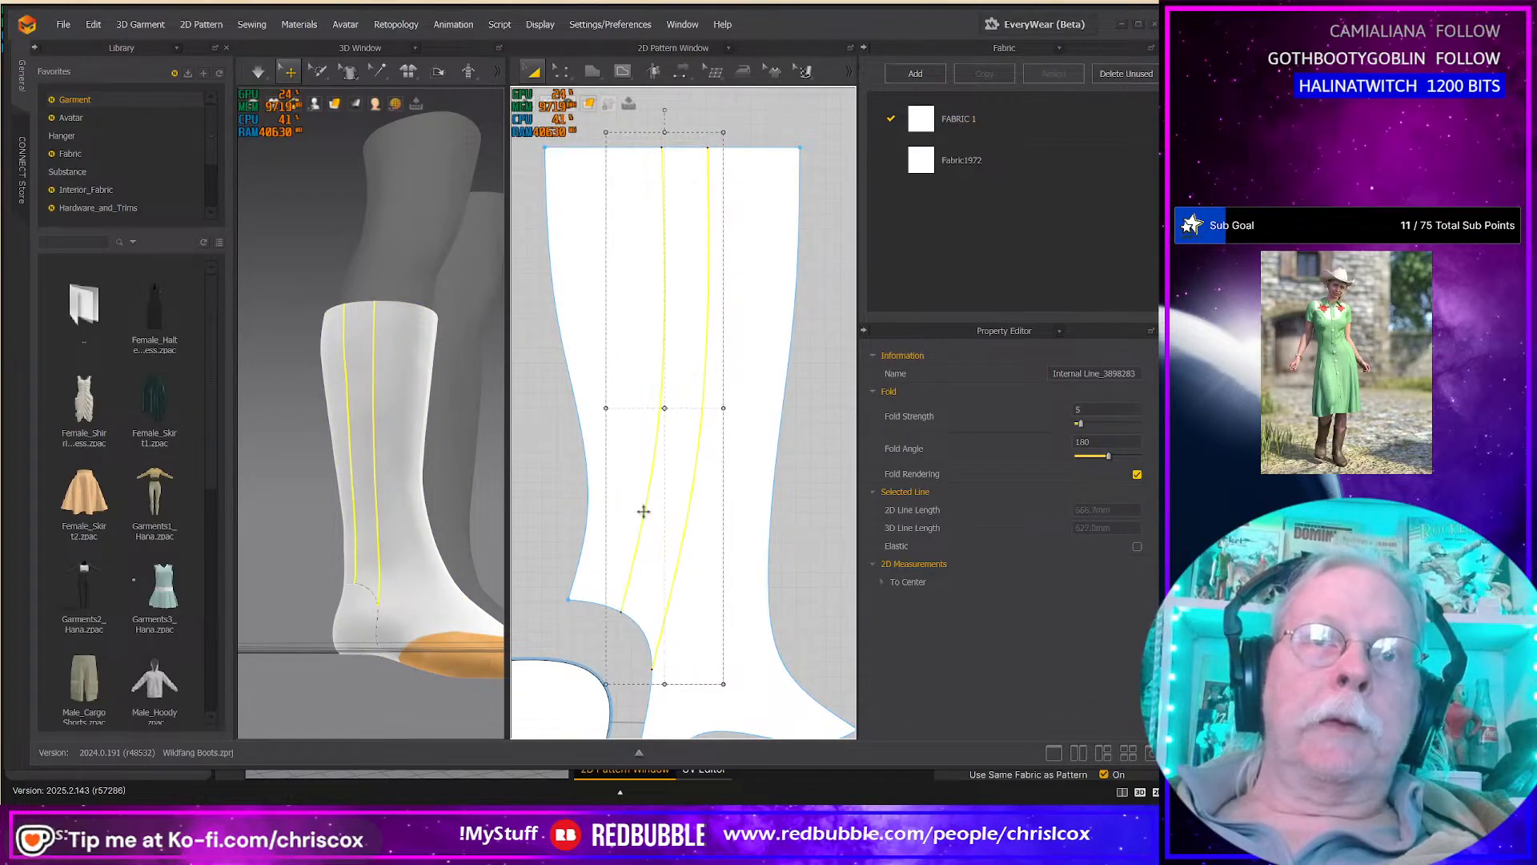
Step: Cut the boot upper along both internal lines and nudge the cut-off strips left to open gaps
right_click(645, 514)
left_click(666, 673)
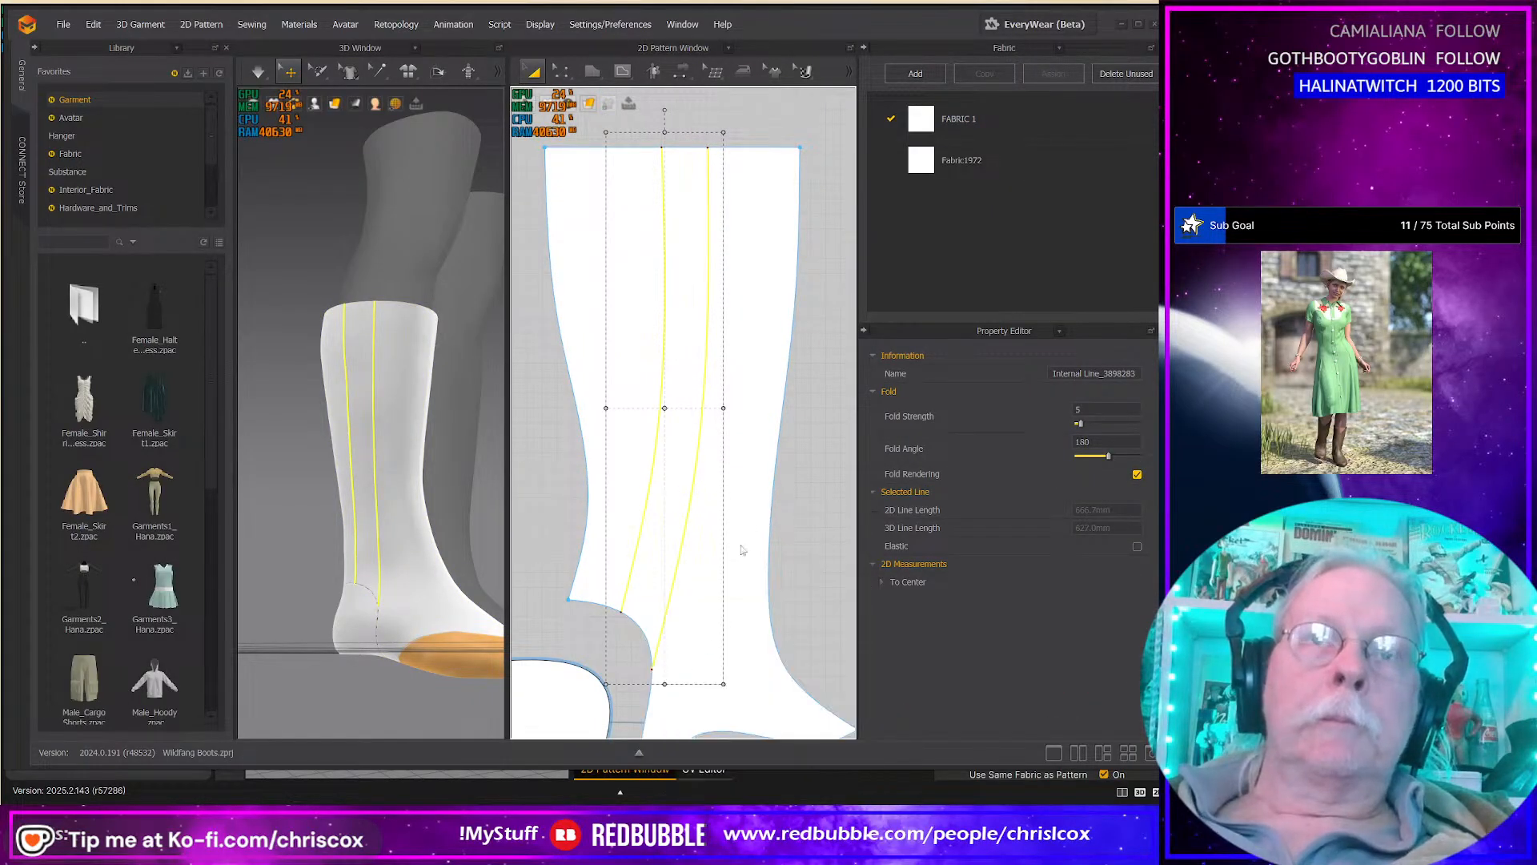
scroll(766, 489, "down", 2)
left_click(681, 465)
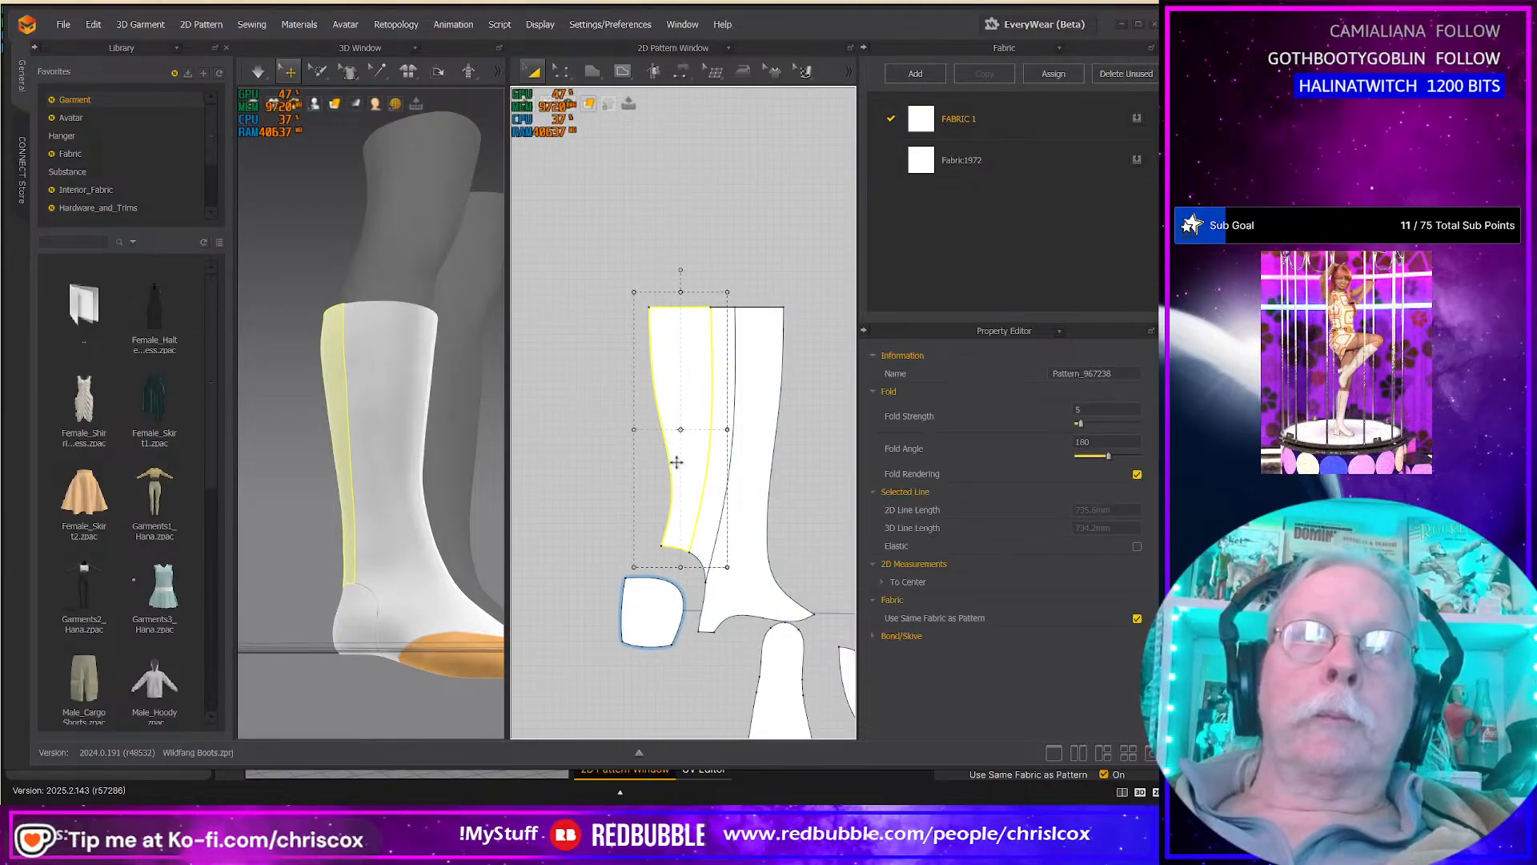
key("Left")
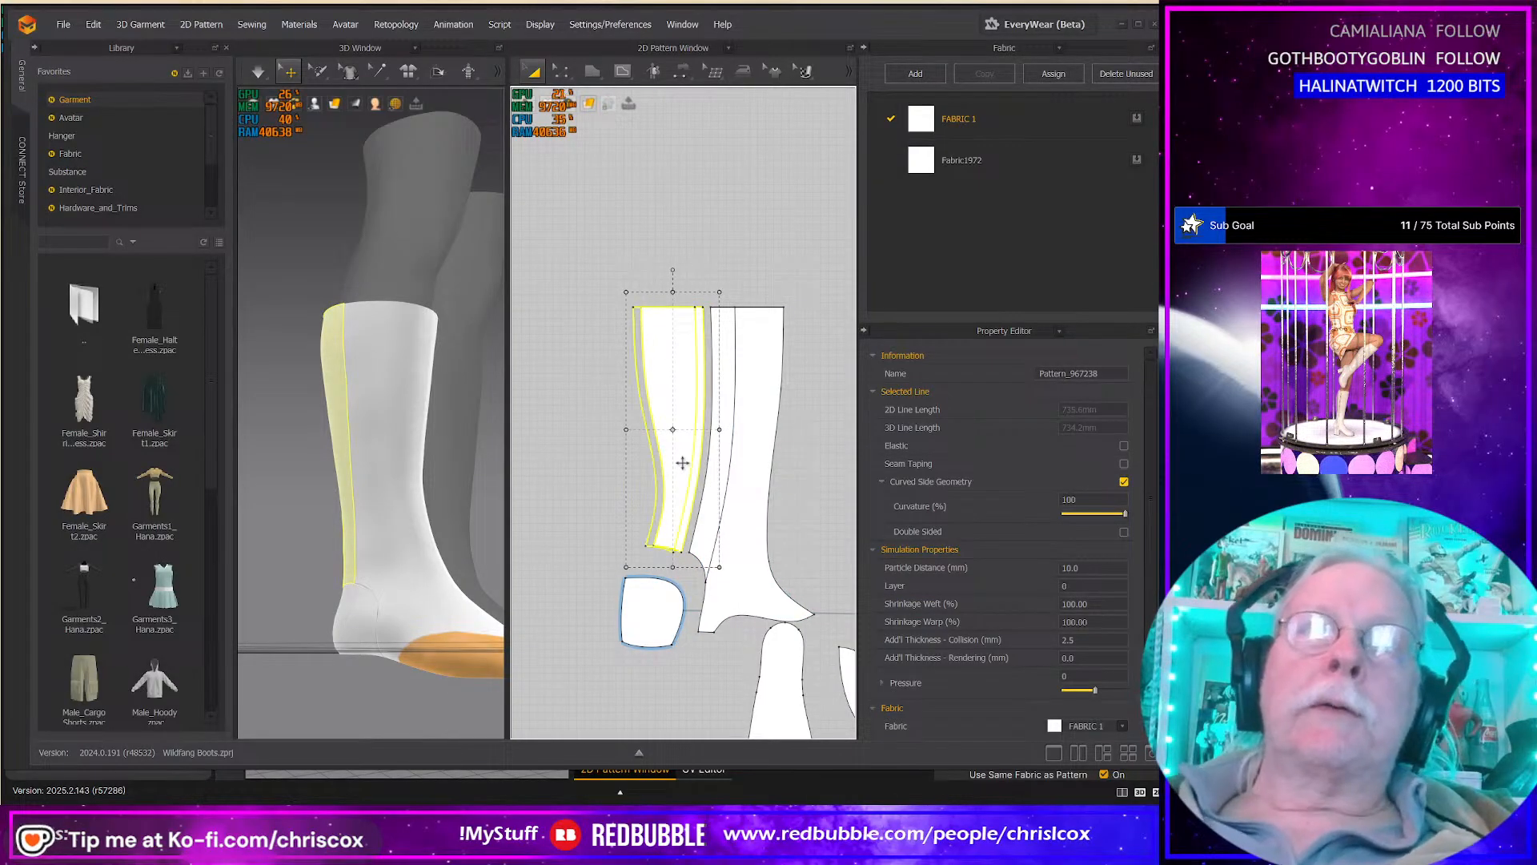
left_click(707, 507, "shift")
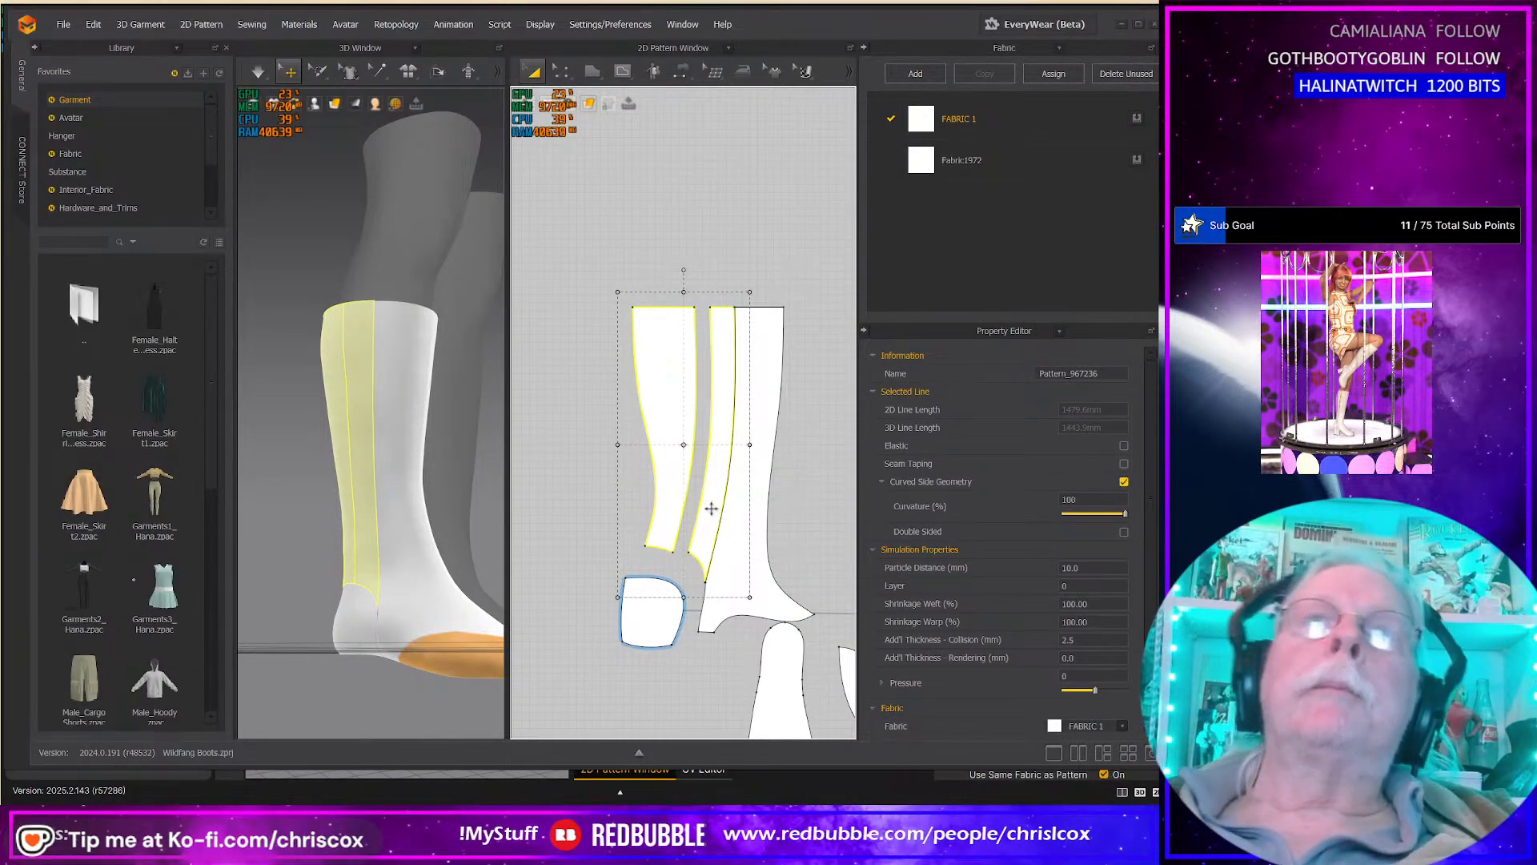
key("Left")
key("Left")
Step: In Edit Pattern, select both long edges of the middle strip
scroll(711, 507, "up", 3)
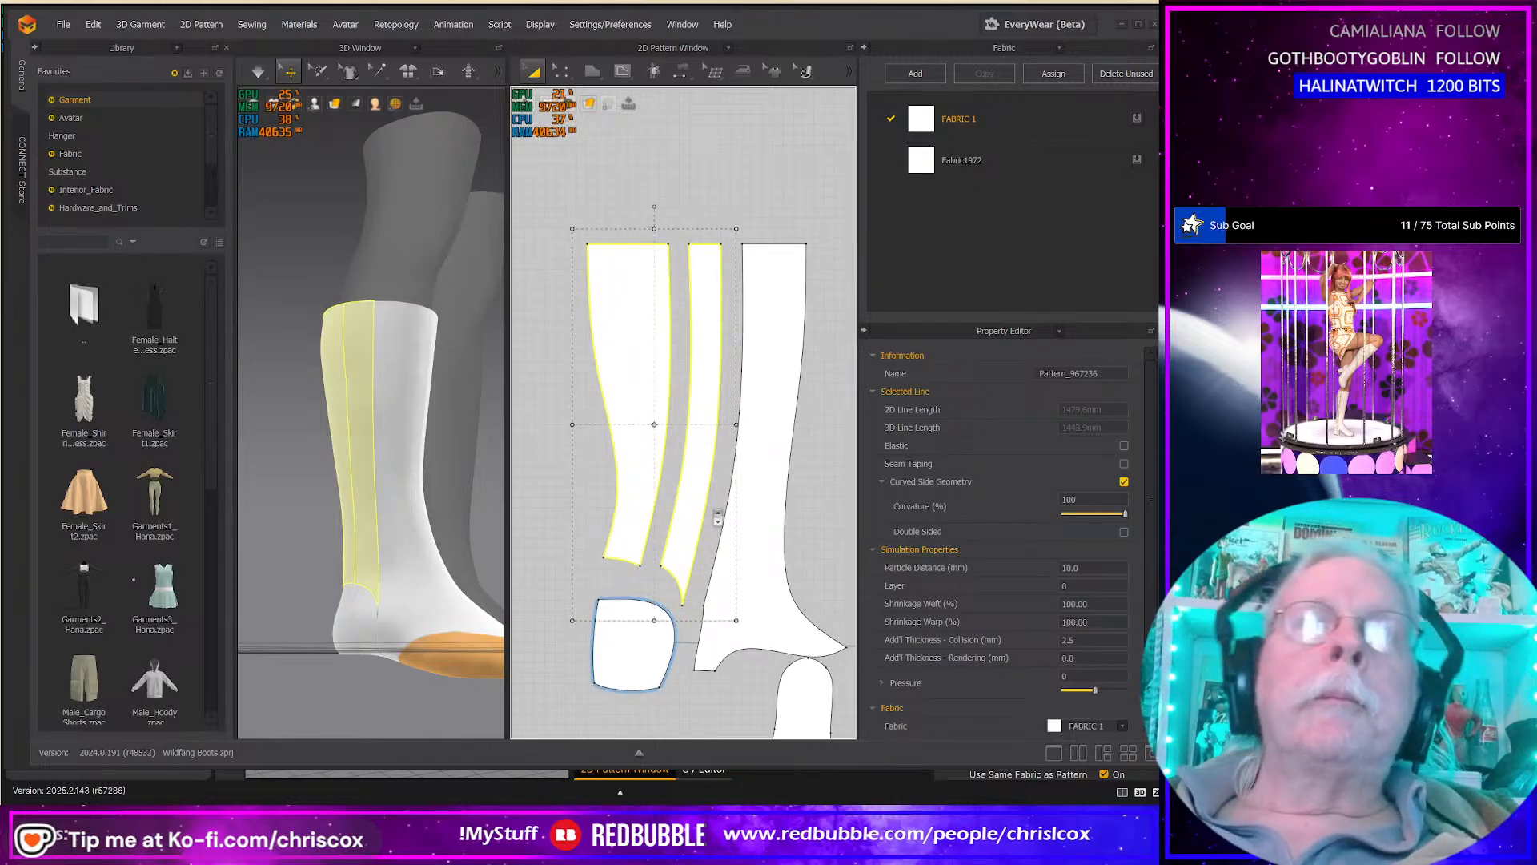
left_click(663, 535)
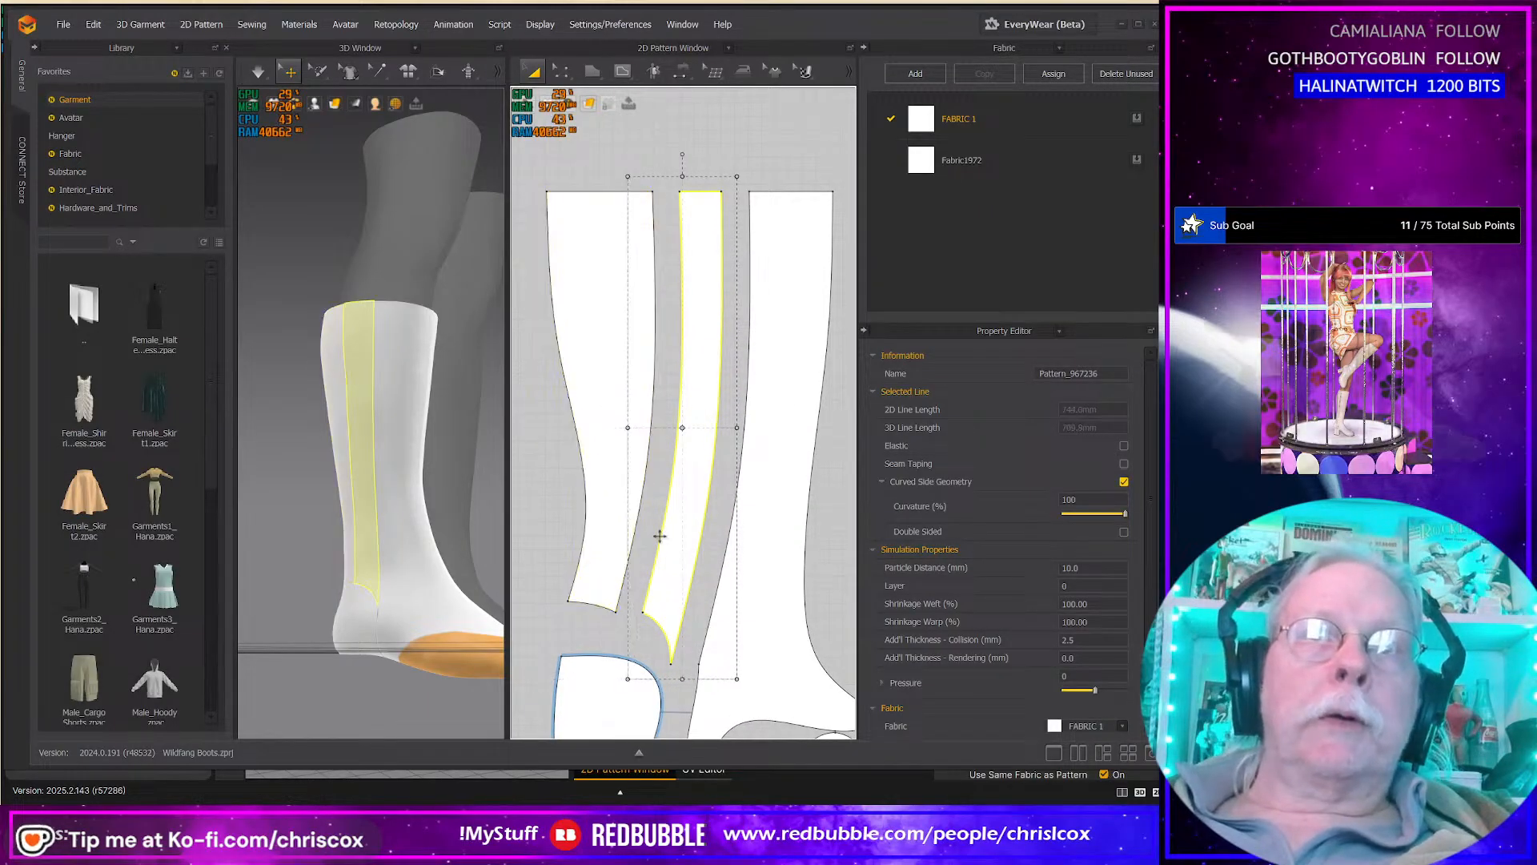
key("z")
left_click(661, 538)
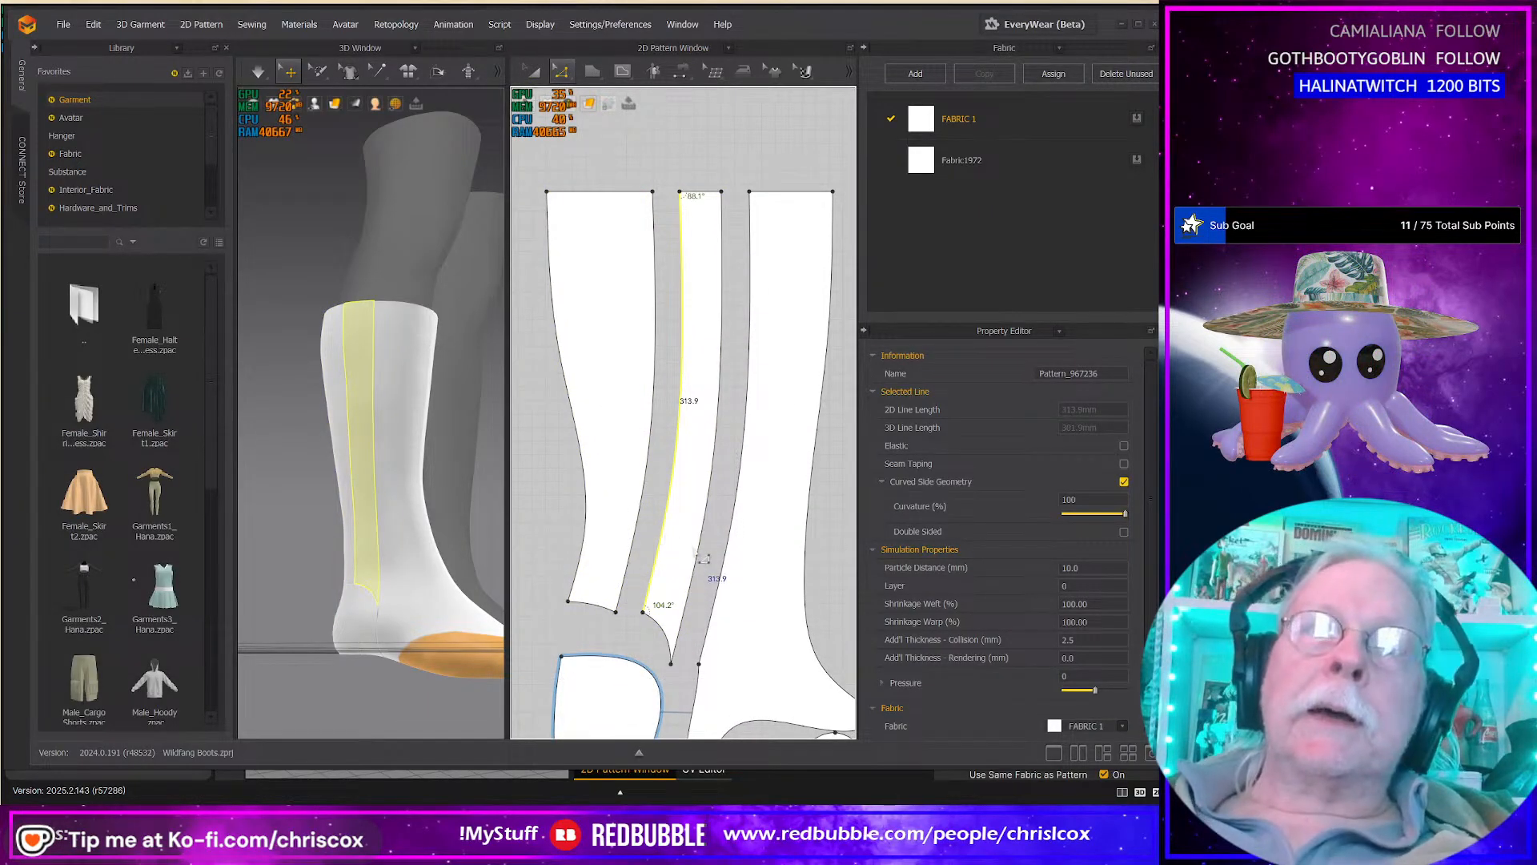
left_click(703, 560, "shift")
Step: Offset the middle strip's long edges by 3 mm as internal lines
right_click(700, 555)
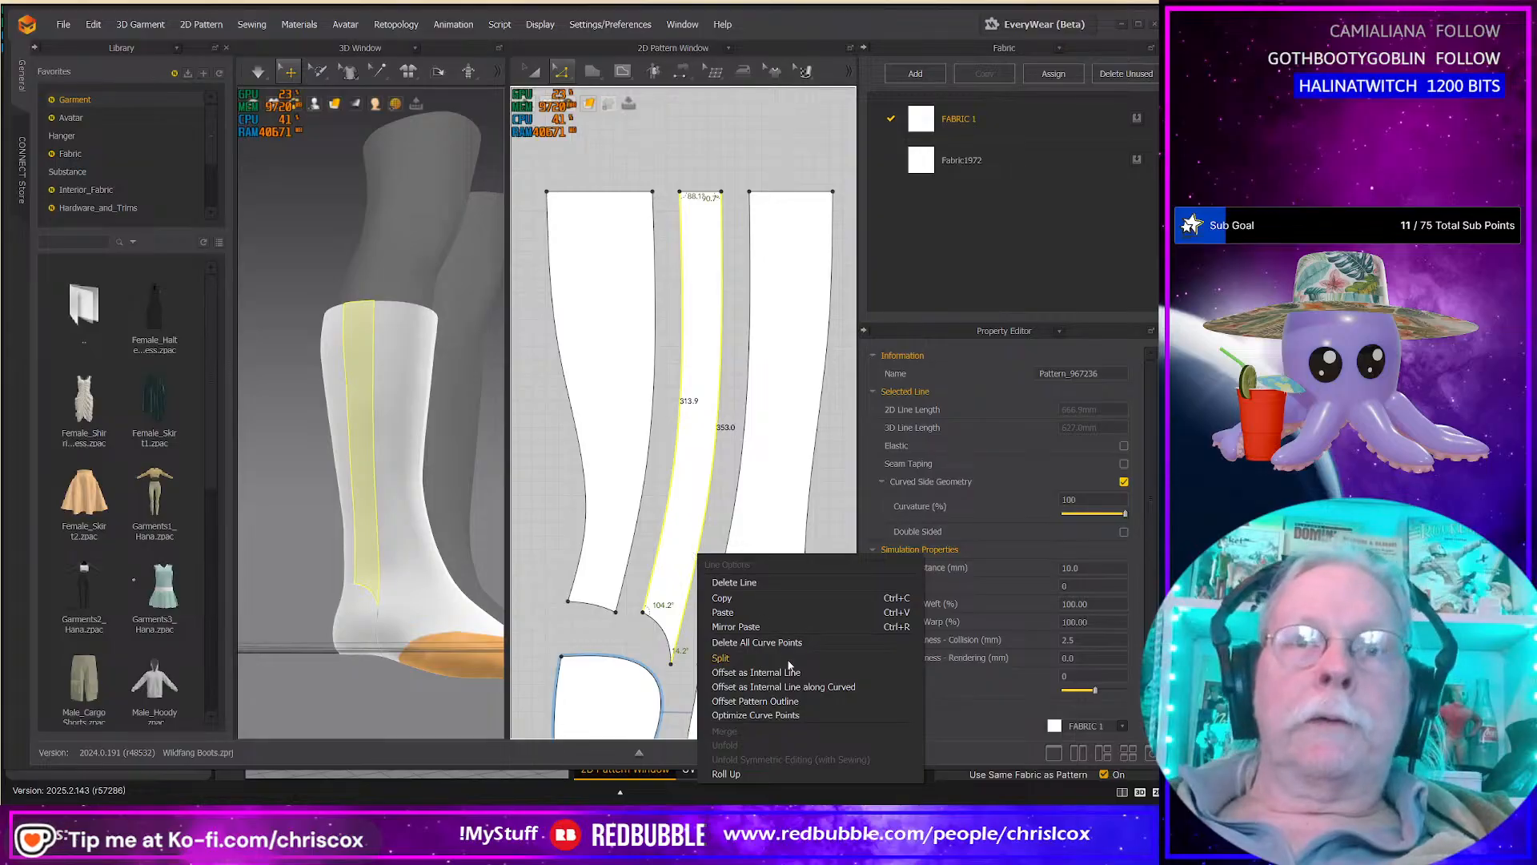
left_click(796, 700)
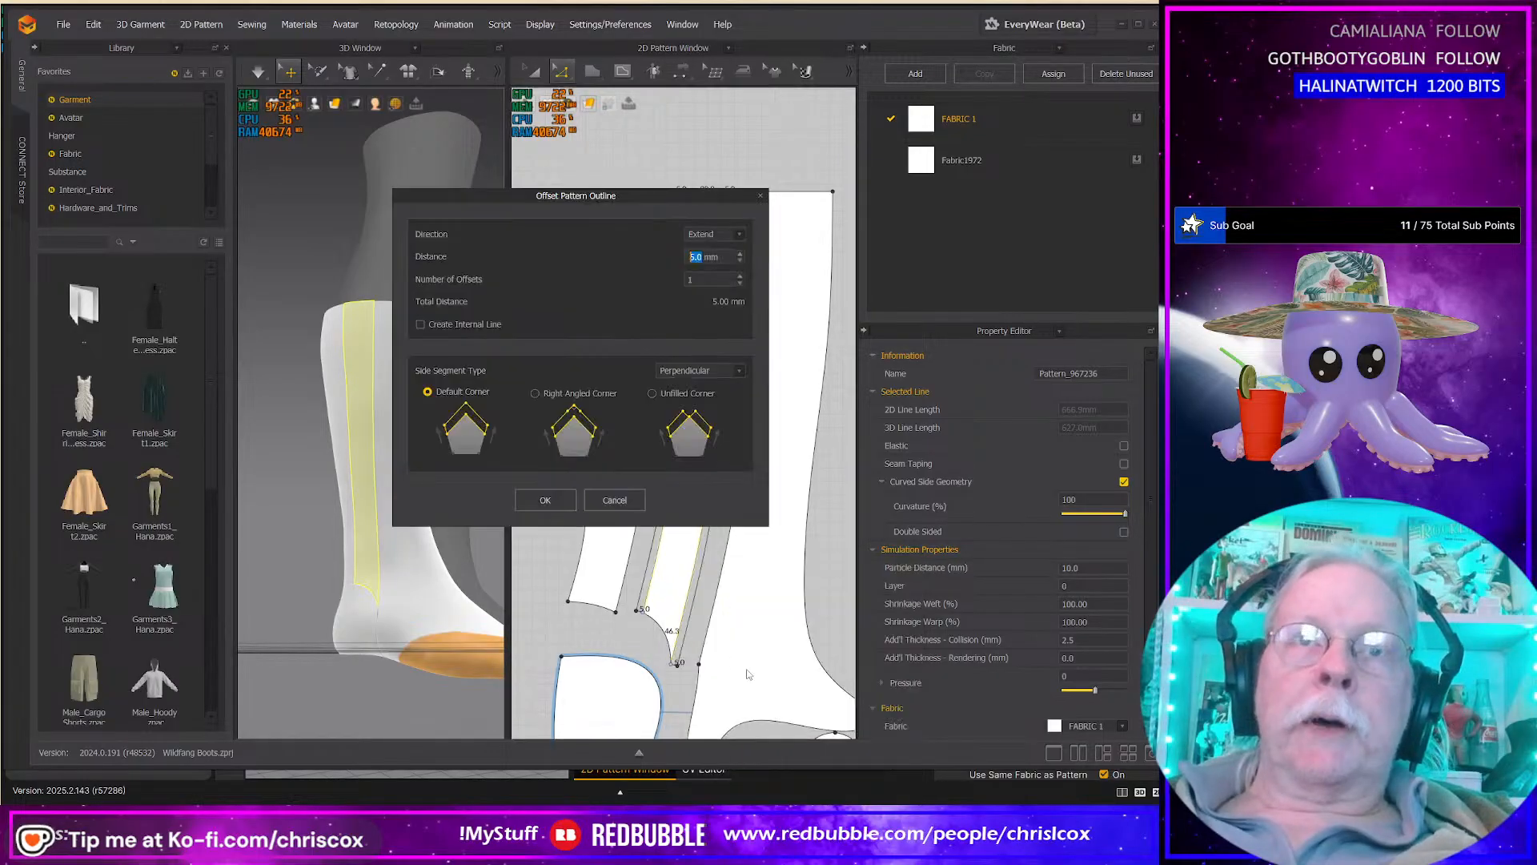
type("3")
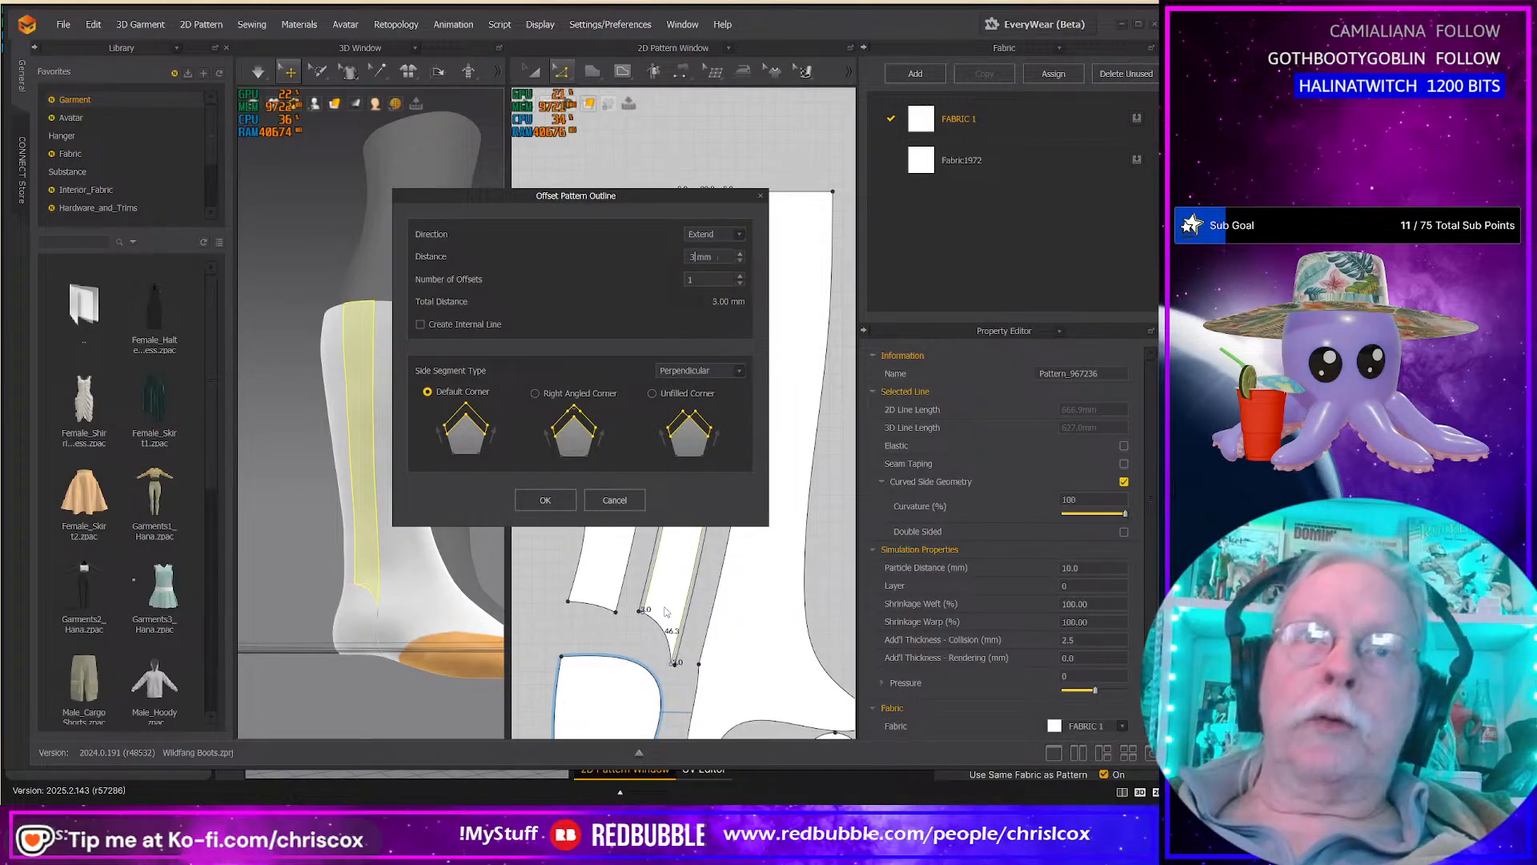
left_click(483, 328)
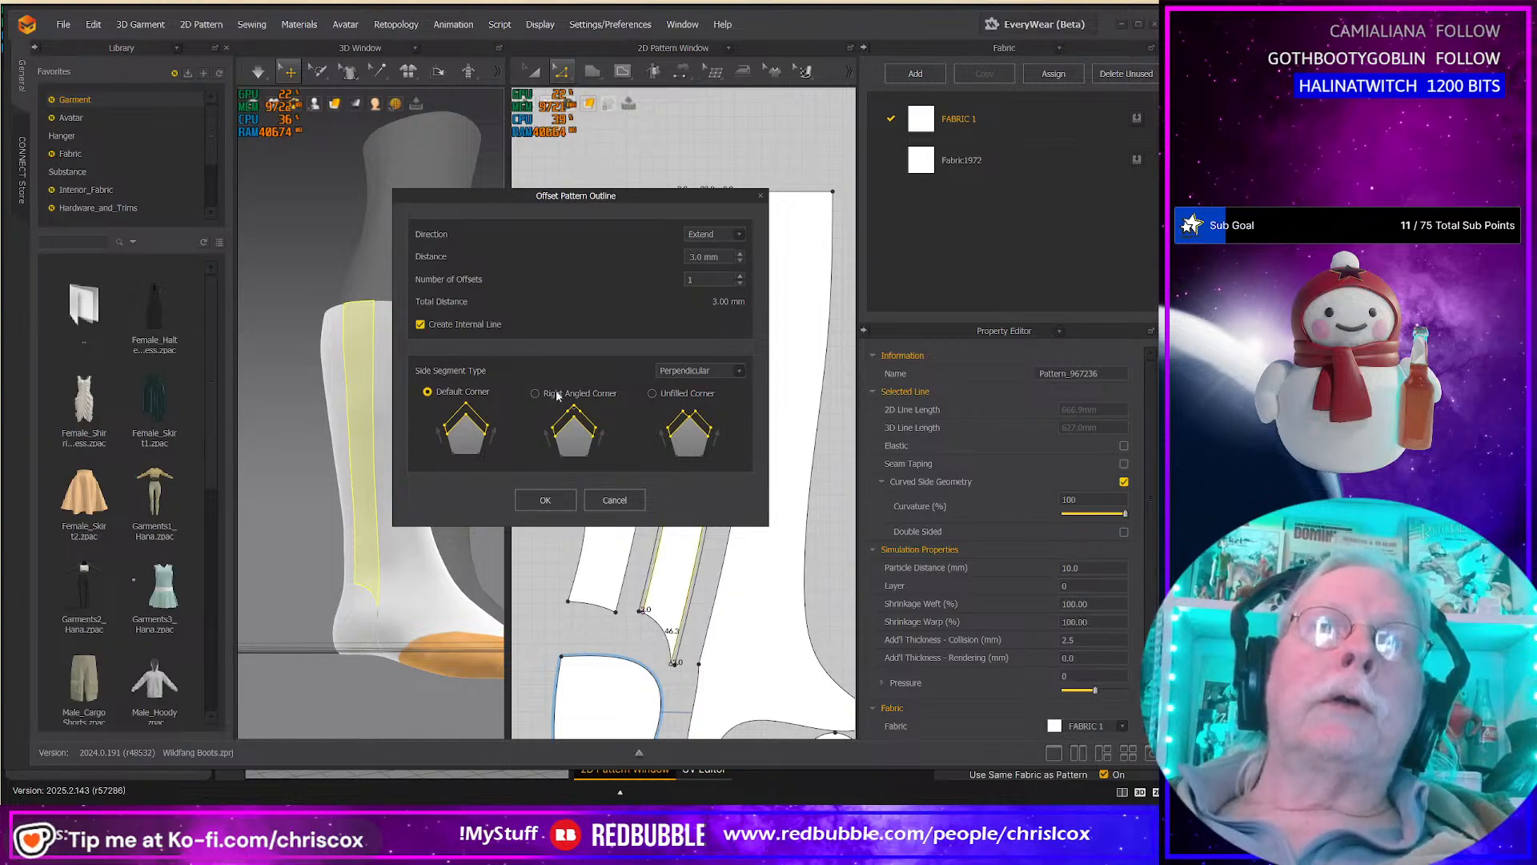
left_click(558, 499)
Step: Slide the middle strip's bottom point up along its right edge into a sharp tip
scroll(751, 635, "up", 5)
middle_click_drag(742, 629, 661, 365)
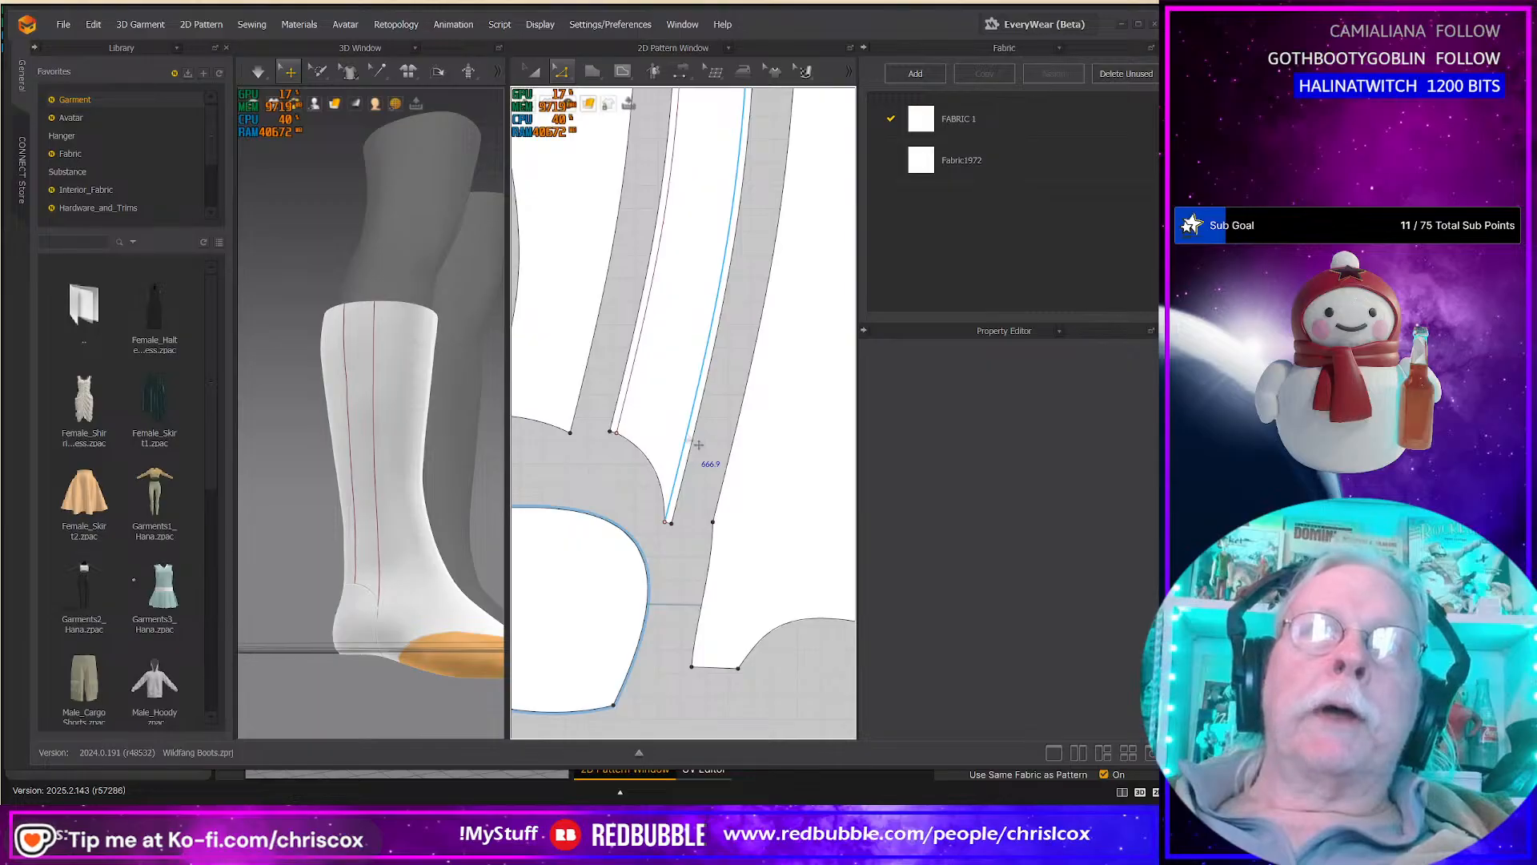
left_click(699, 444)
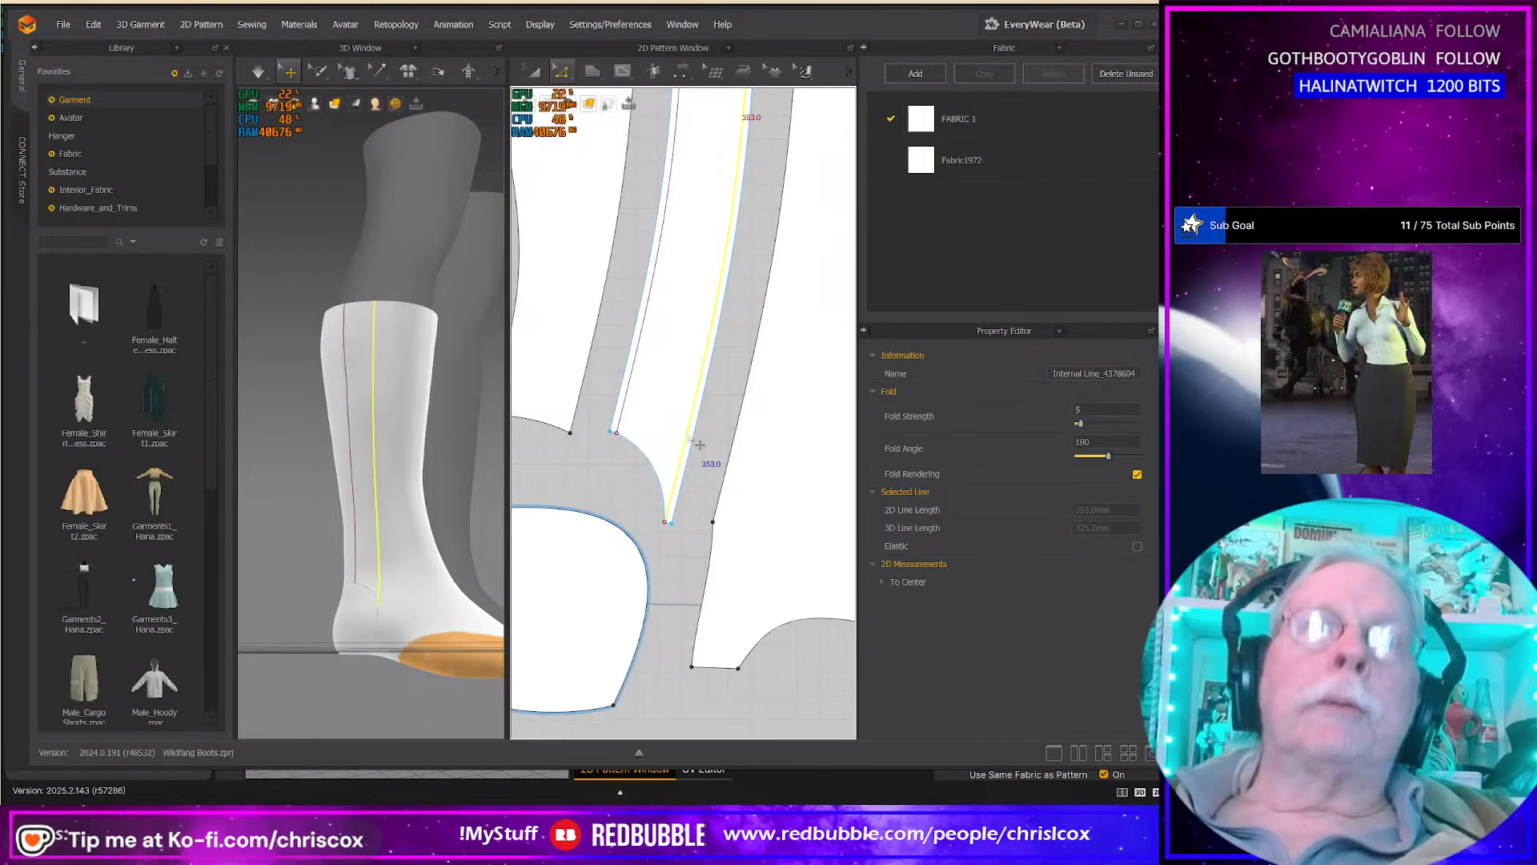
scroll(697, 442, "up", 3)
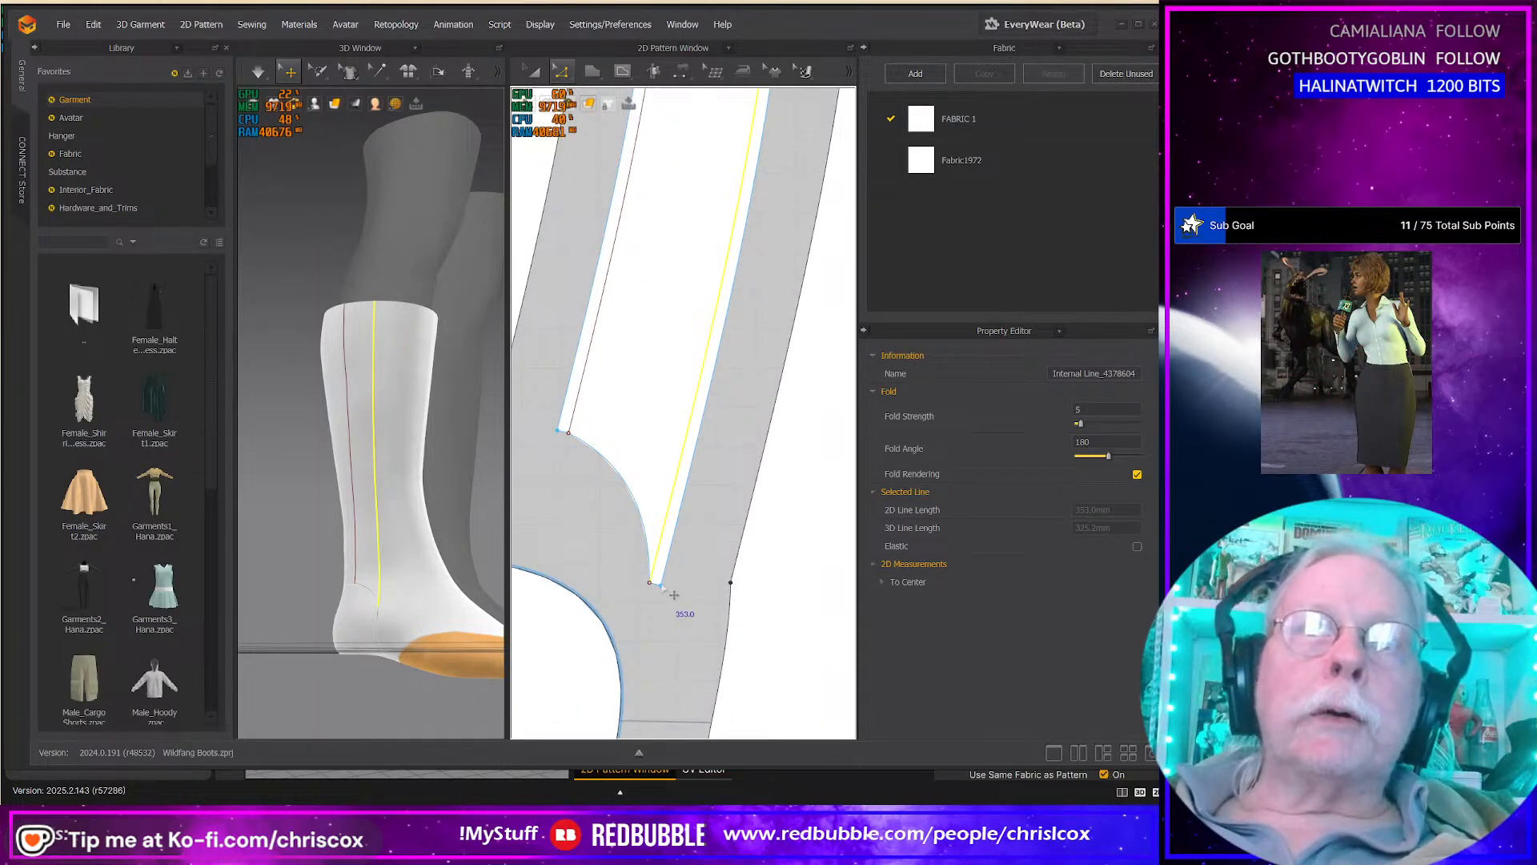
left_click(672, 594)
left_click_drag(662, 586, 682, 498)
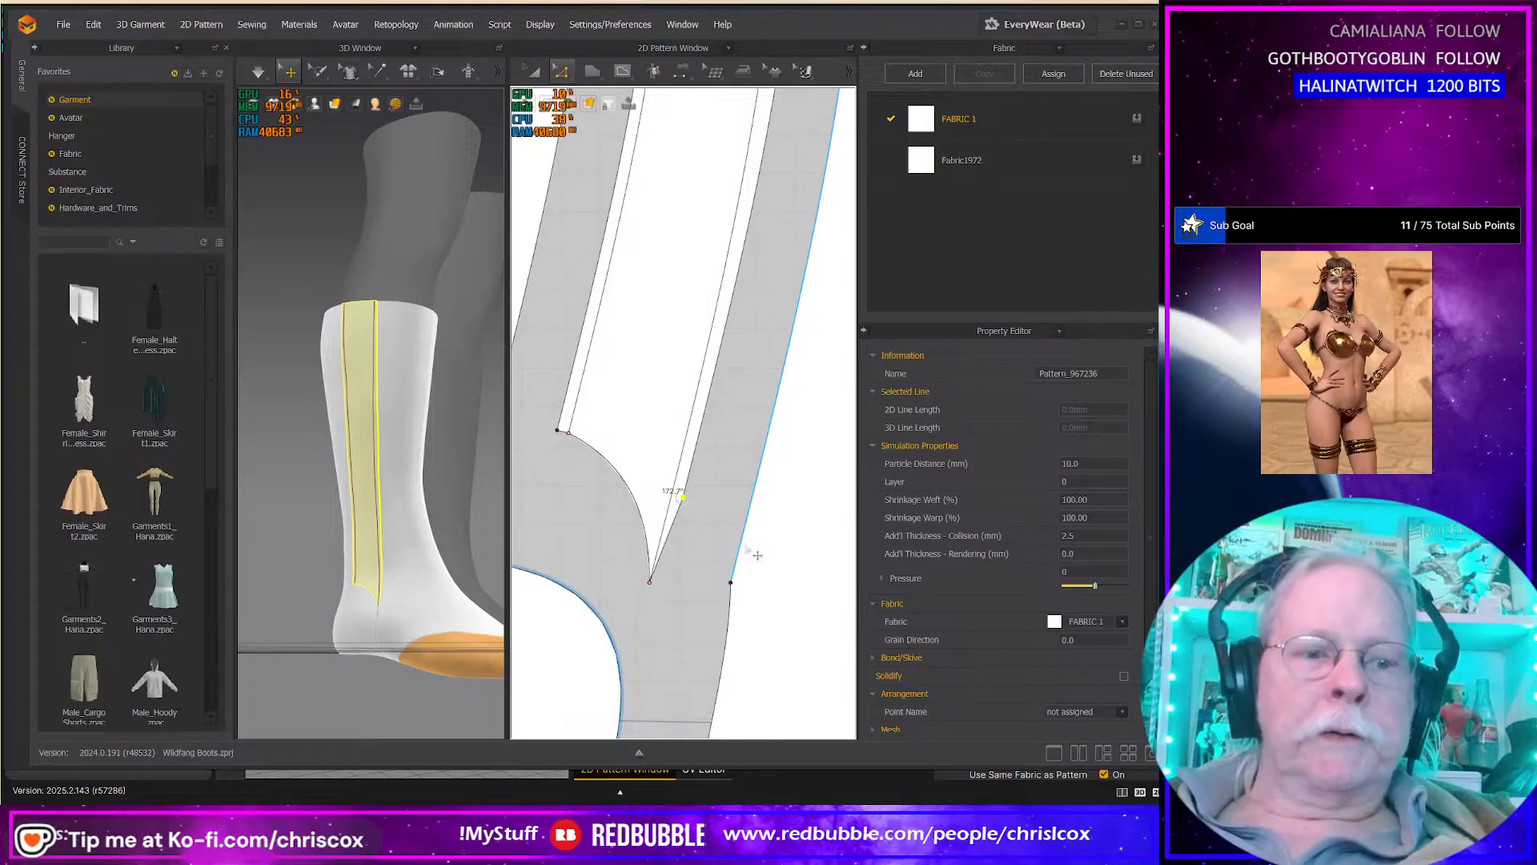
Step: Drag a lower corner point of the middle strip upward
key("b")
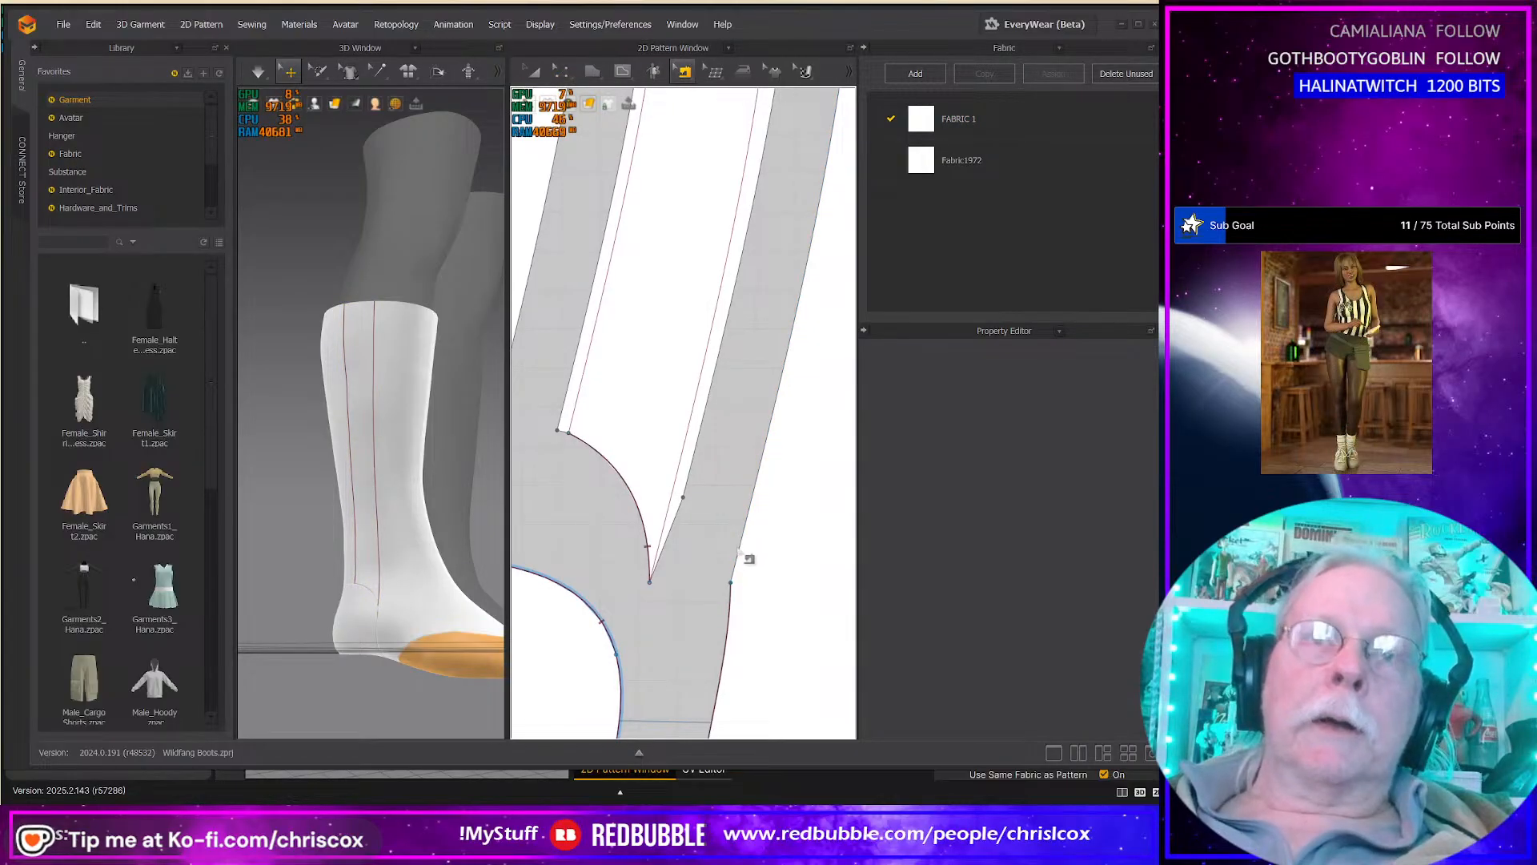
scroll(718, 558, "down", 3)
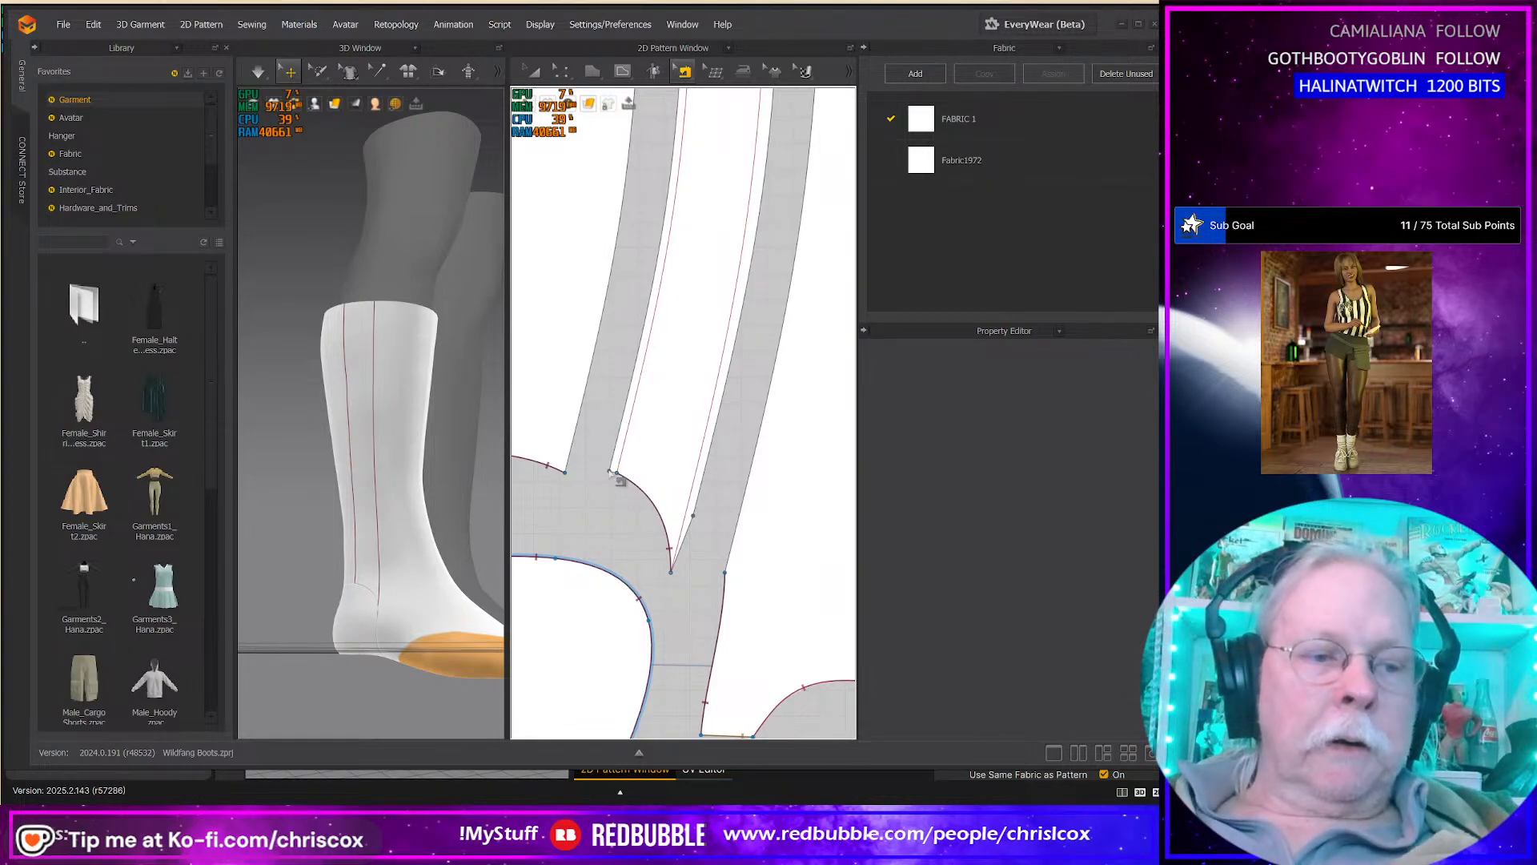
key("z")
left_click_drag(610, 470, 627, 400)
middle_click_drag(613, 530, 634, 573)
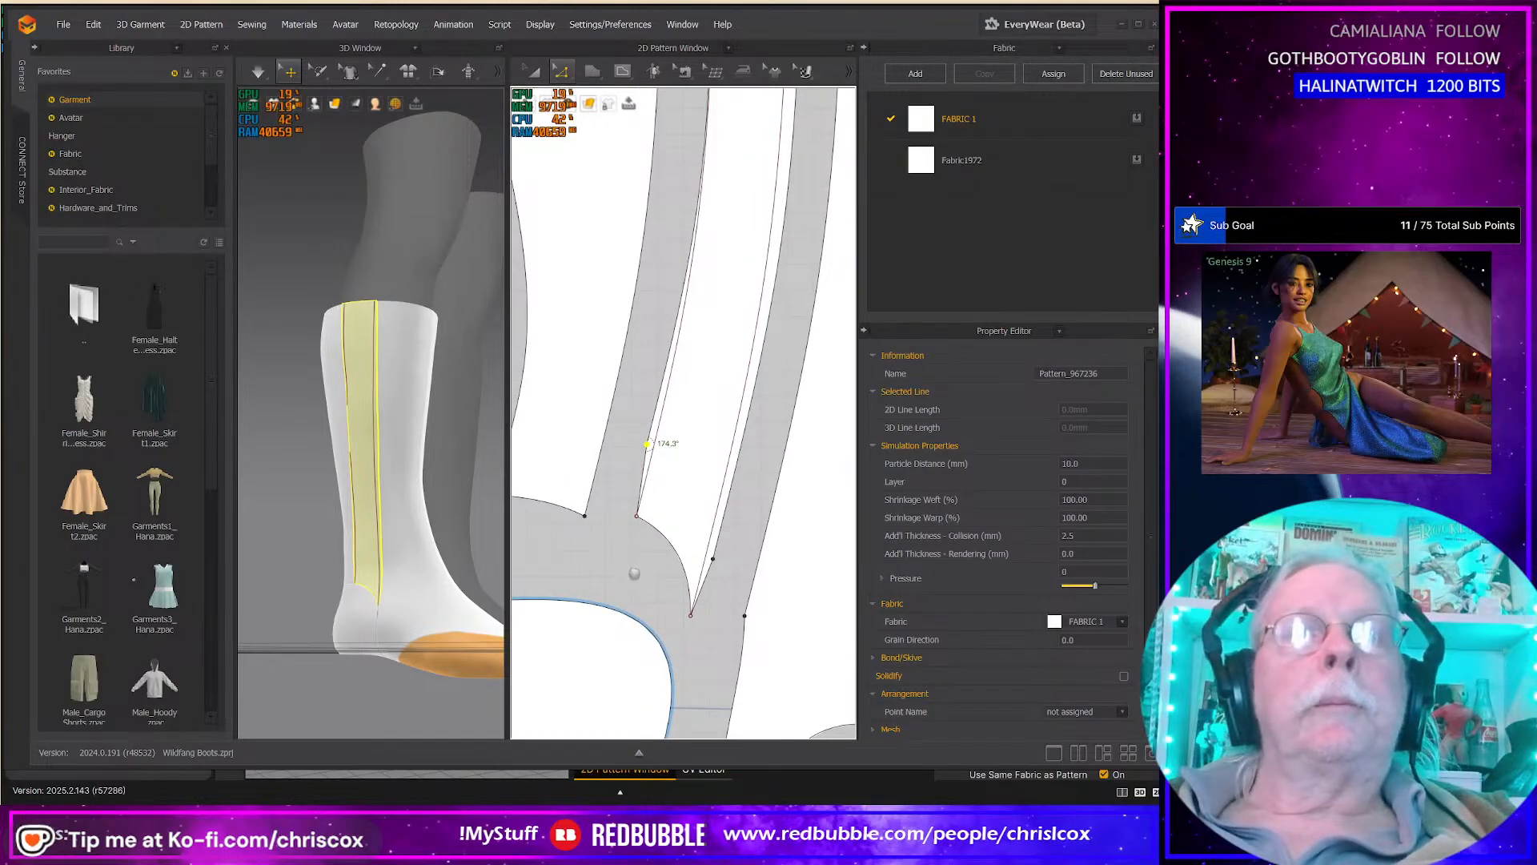
Step: Compare edge lengths, confirming the inner offset line measures 330.8 like the right edge
scroll(634, 573, "up", 2)
scroll(636, 576, "up", 3)
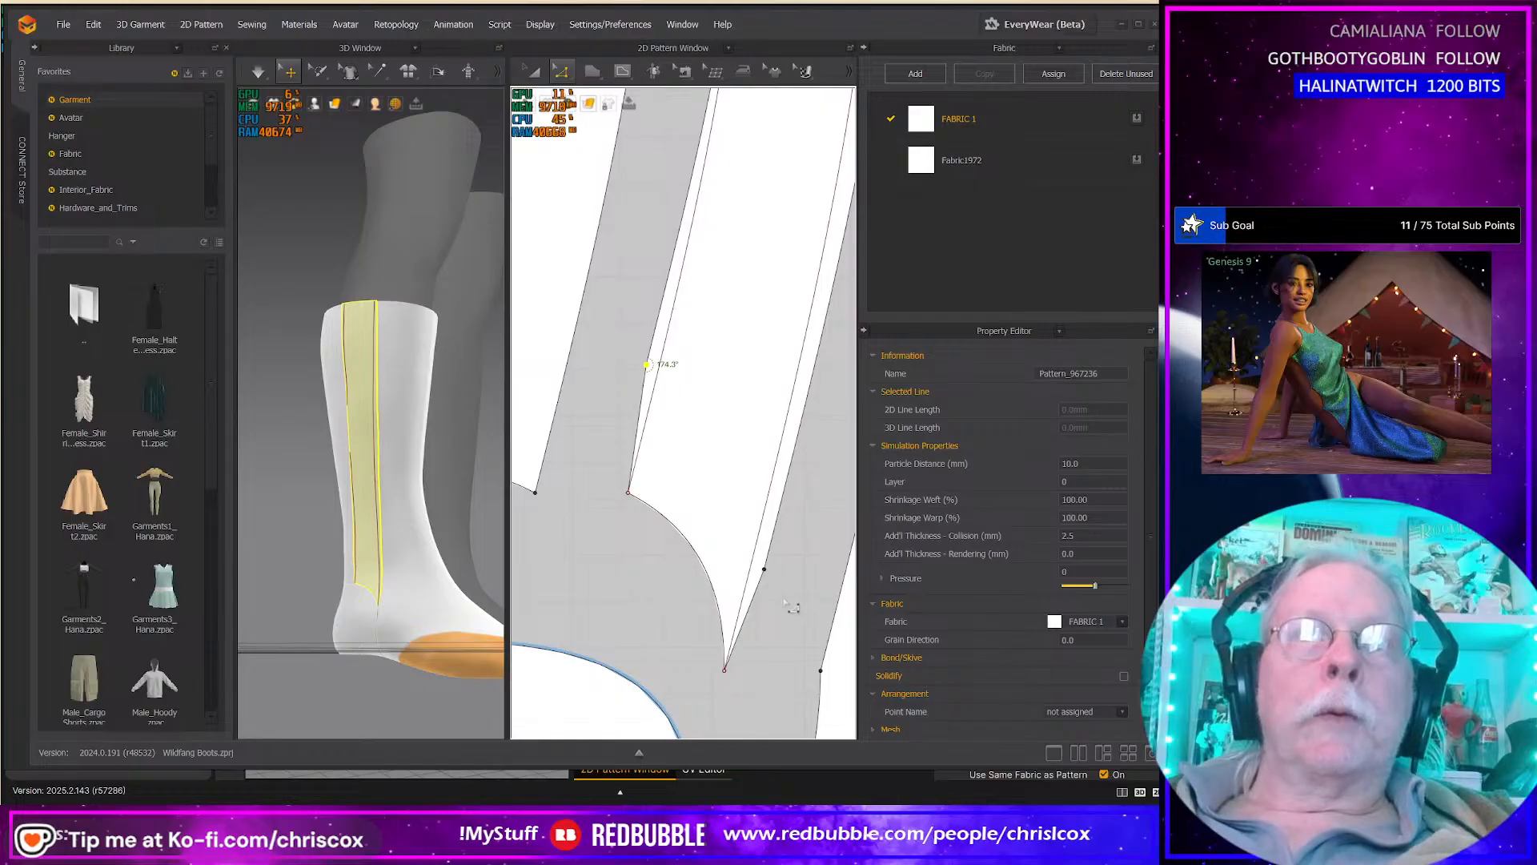
left_click(779, 559)
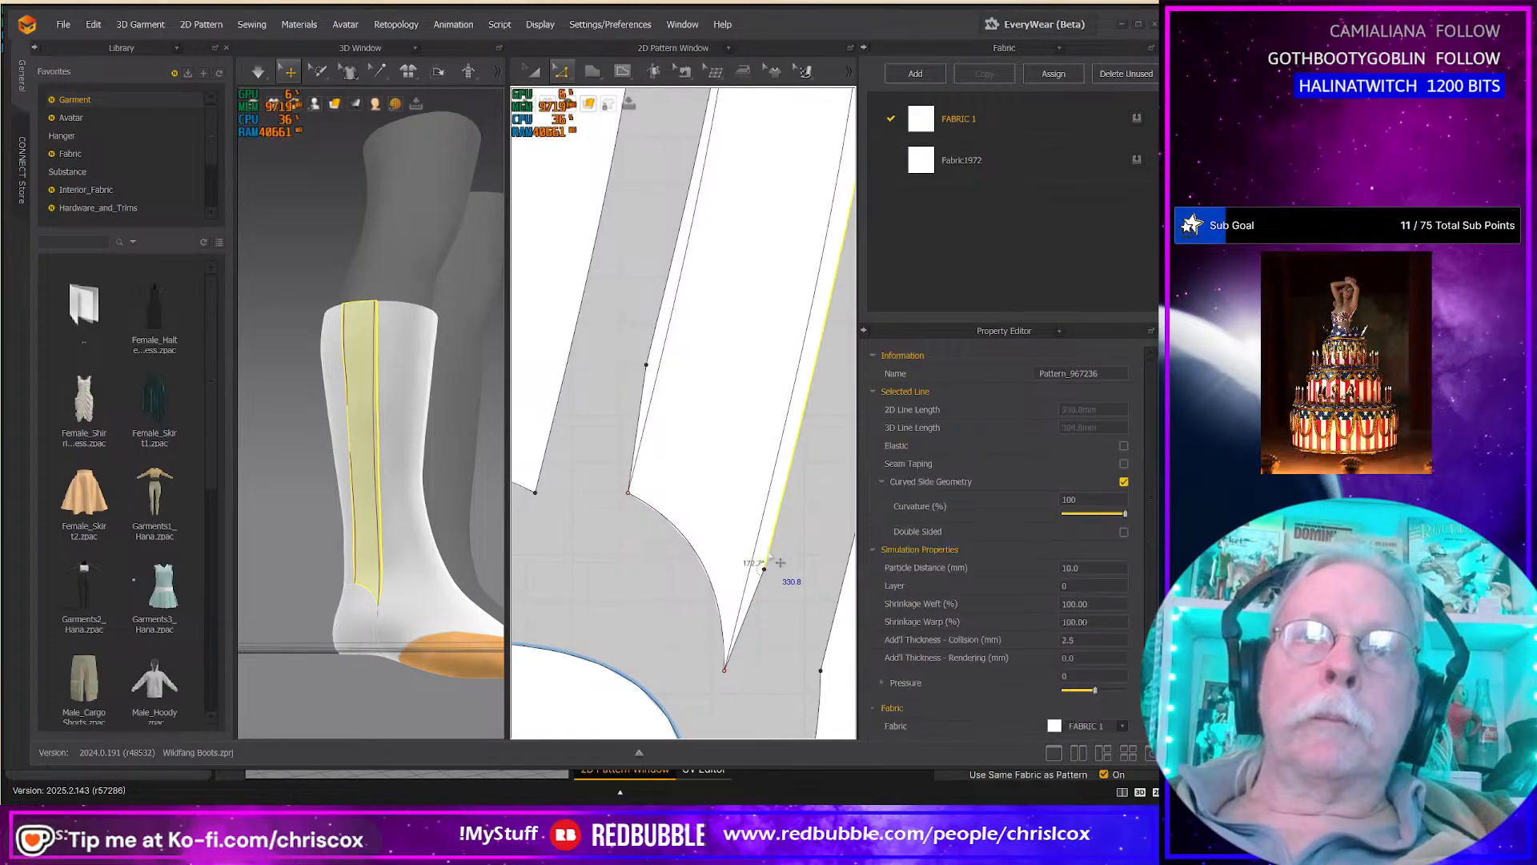
left_click(844, 630)
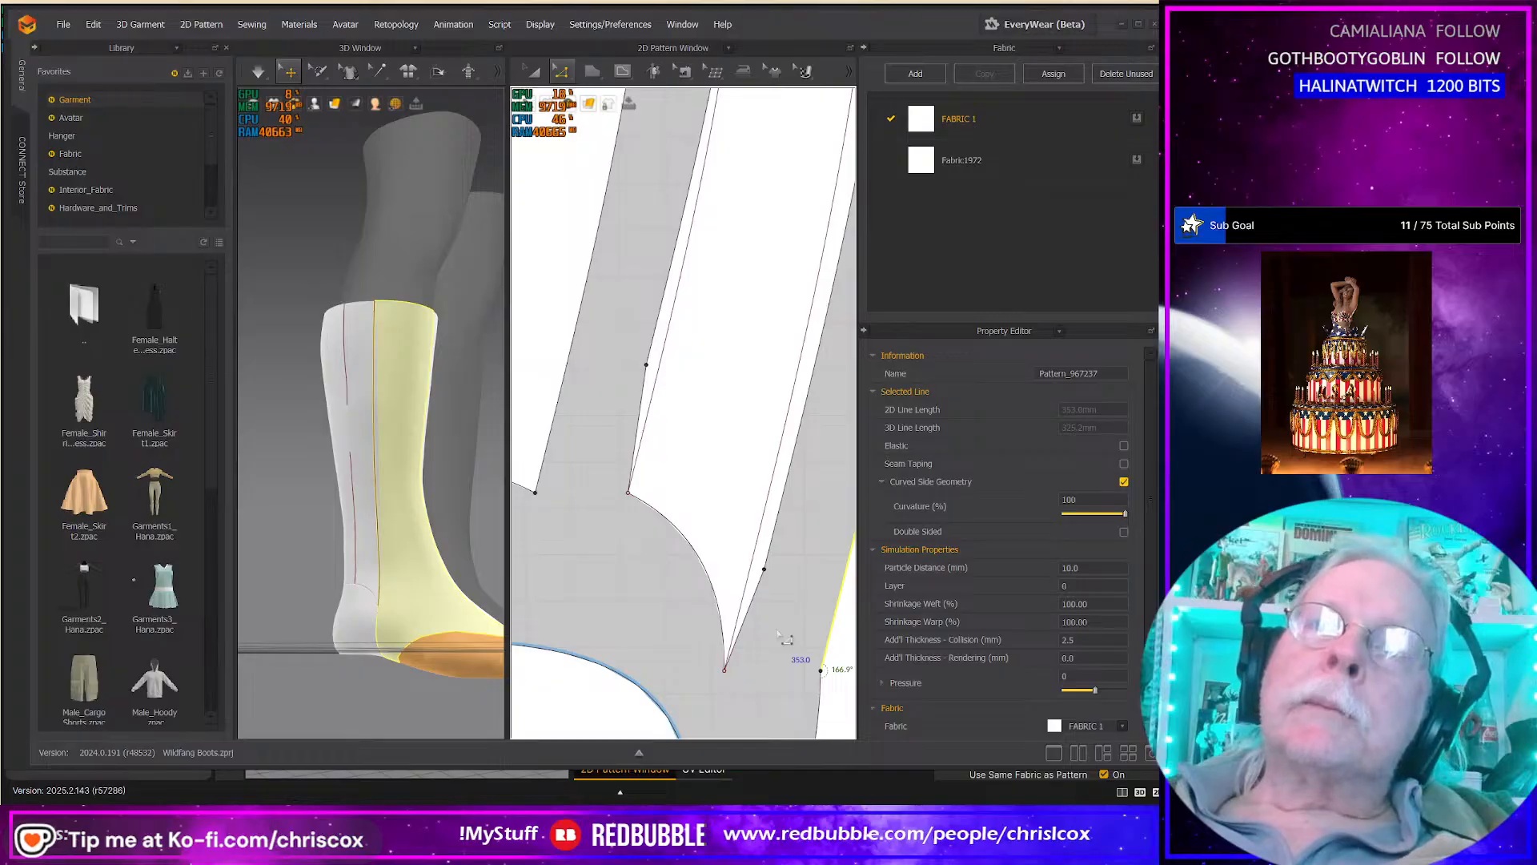
left_click(782, 559)
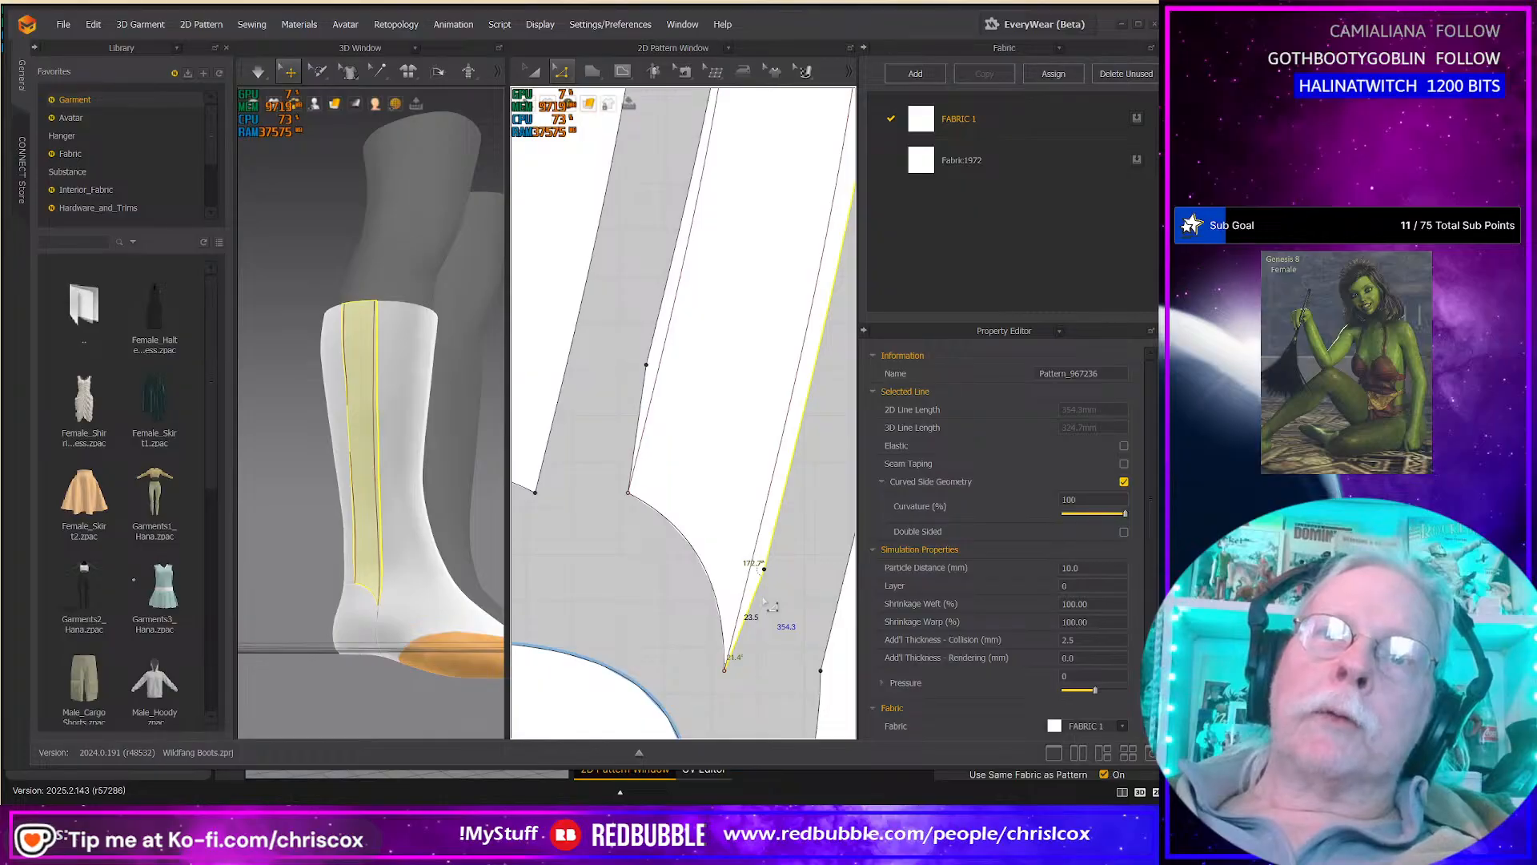
scroll(761, 608, "up", 5)
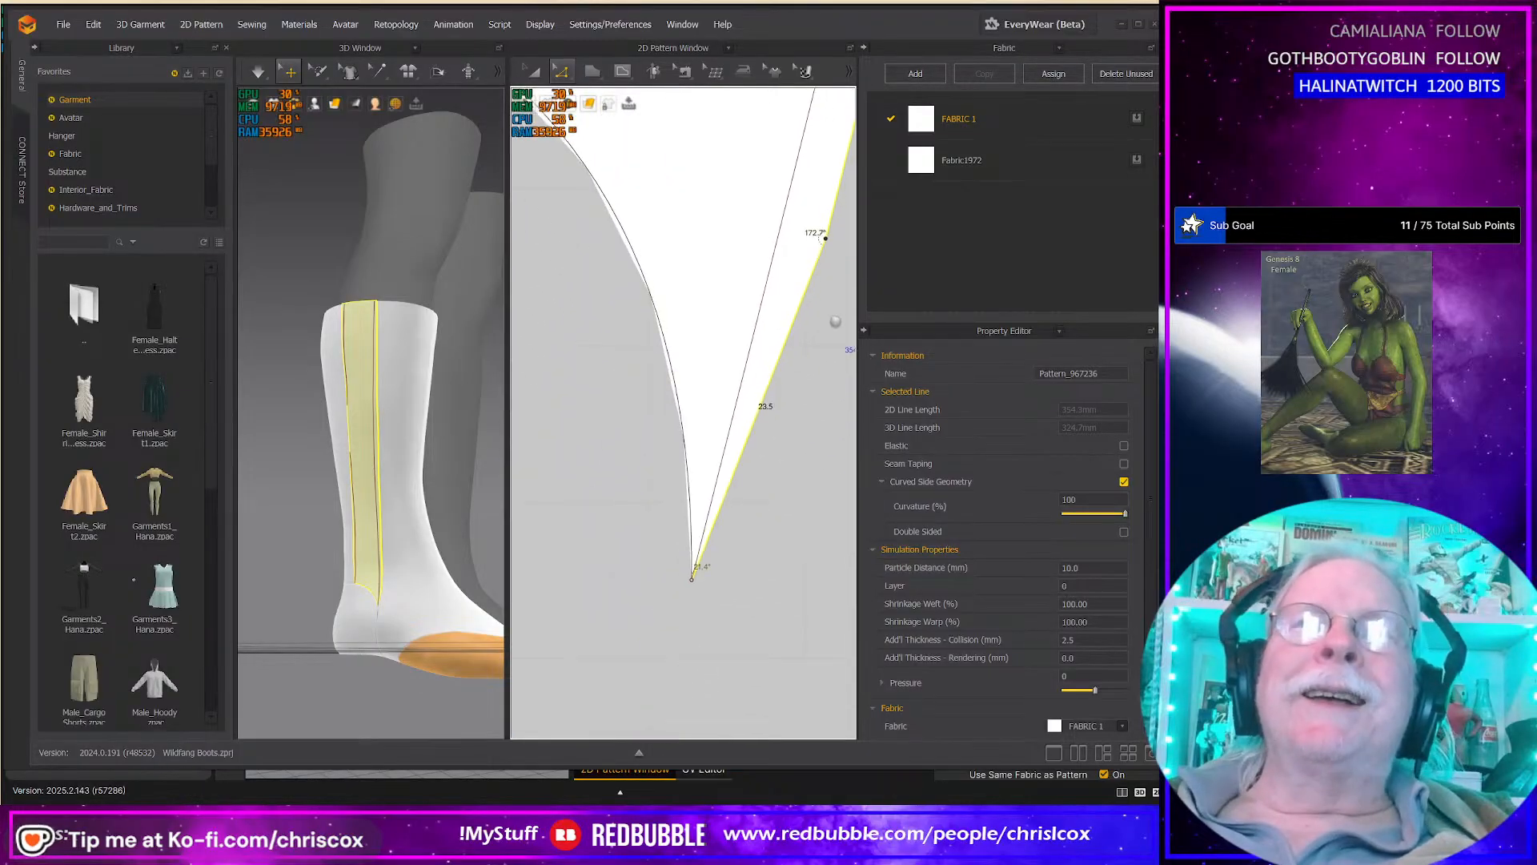
scroll(695, 597, "down", 5)
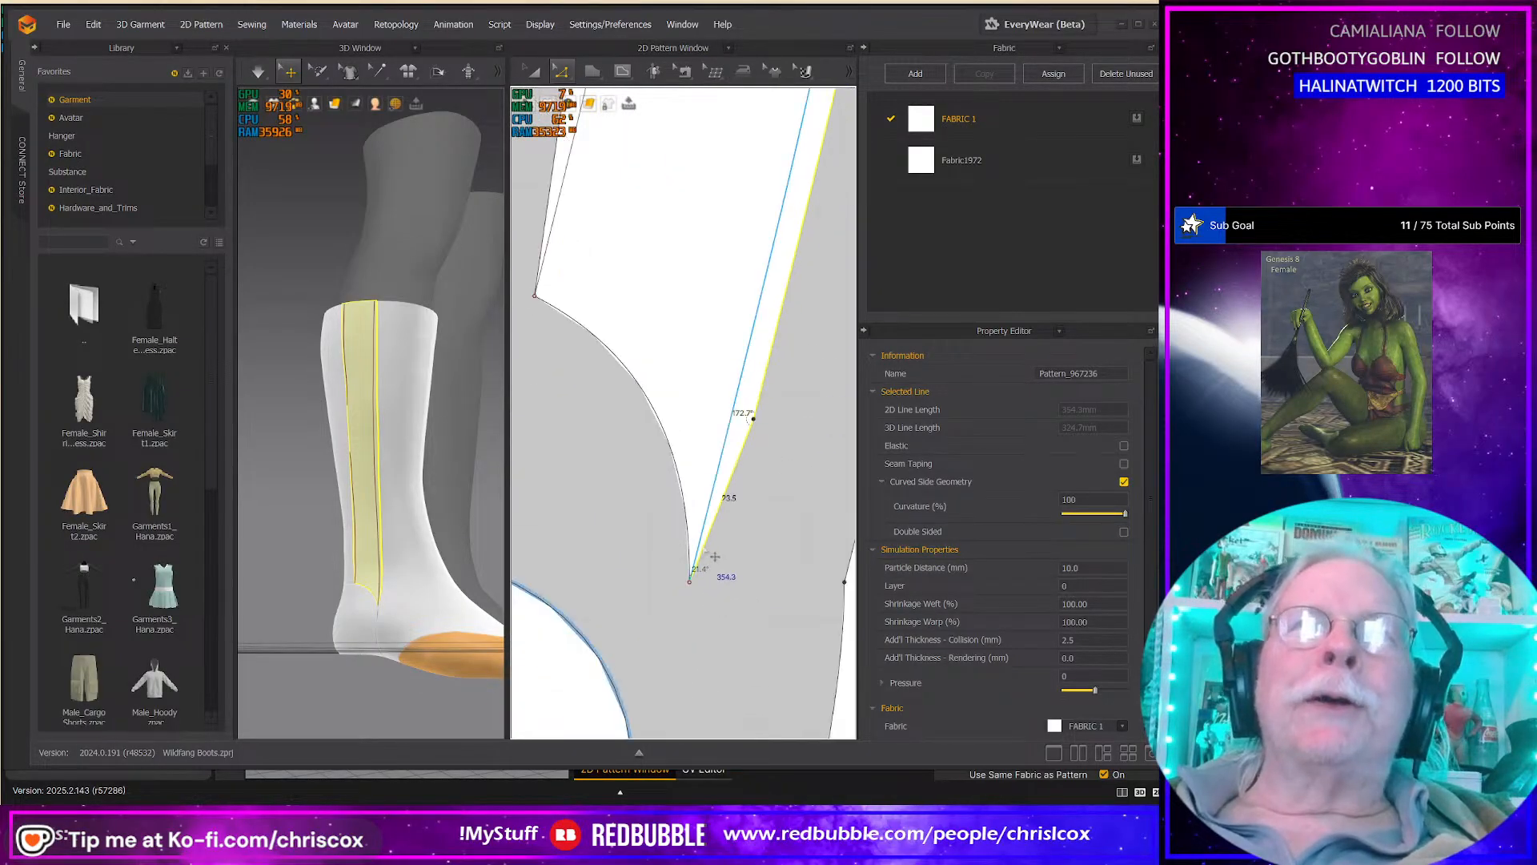
scroll(690, 473, "down", 5)
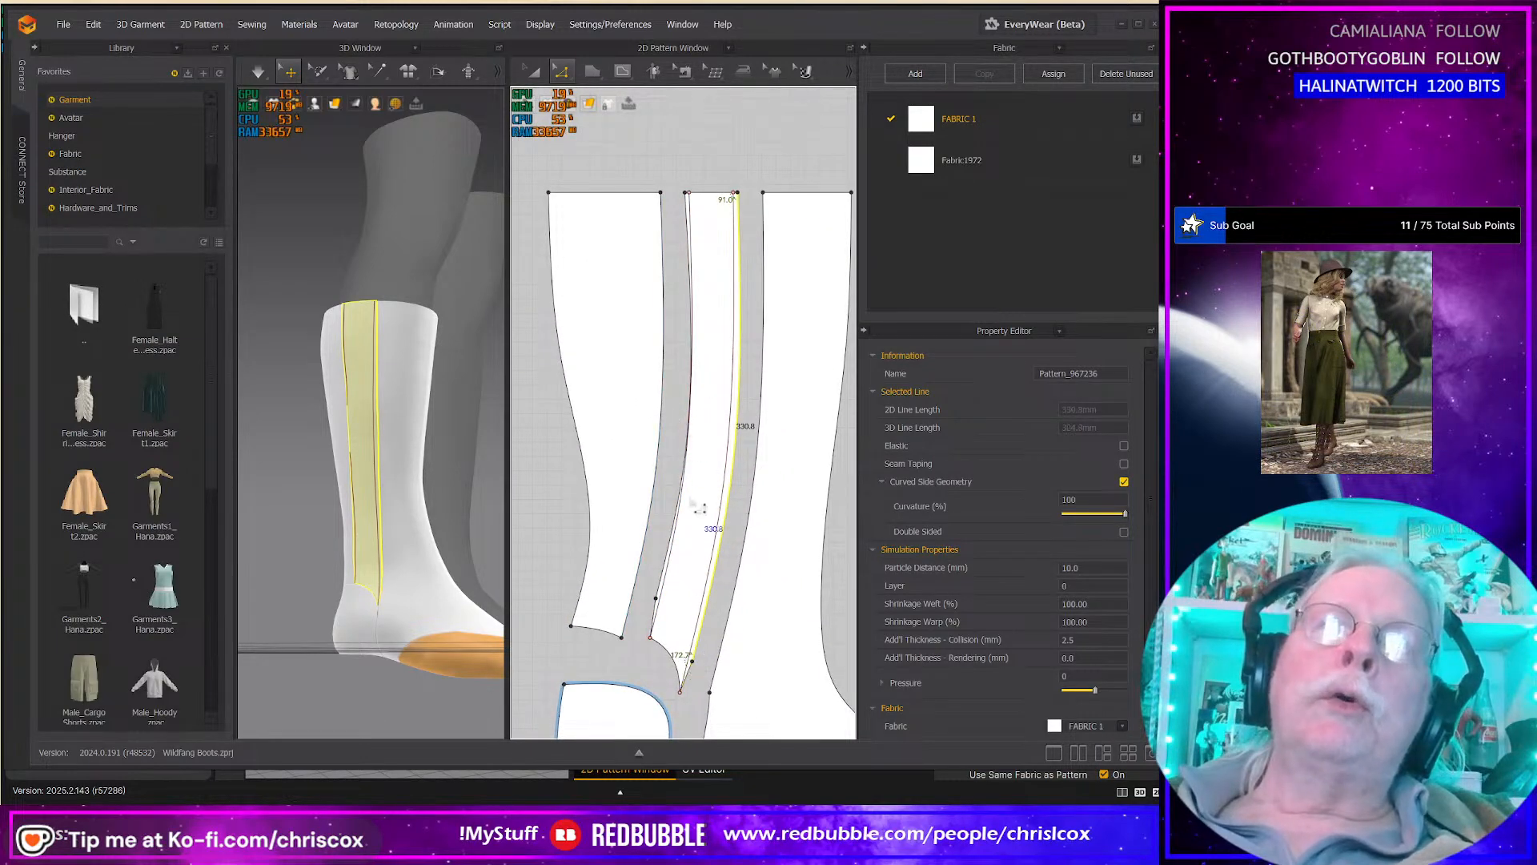
Step: Remove the extra point from the strip's left edge and split that edge into two segments
left_click(656, 598)
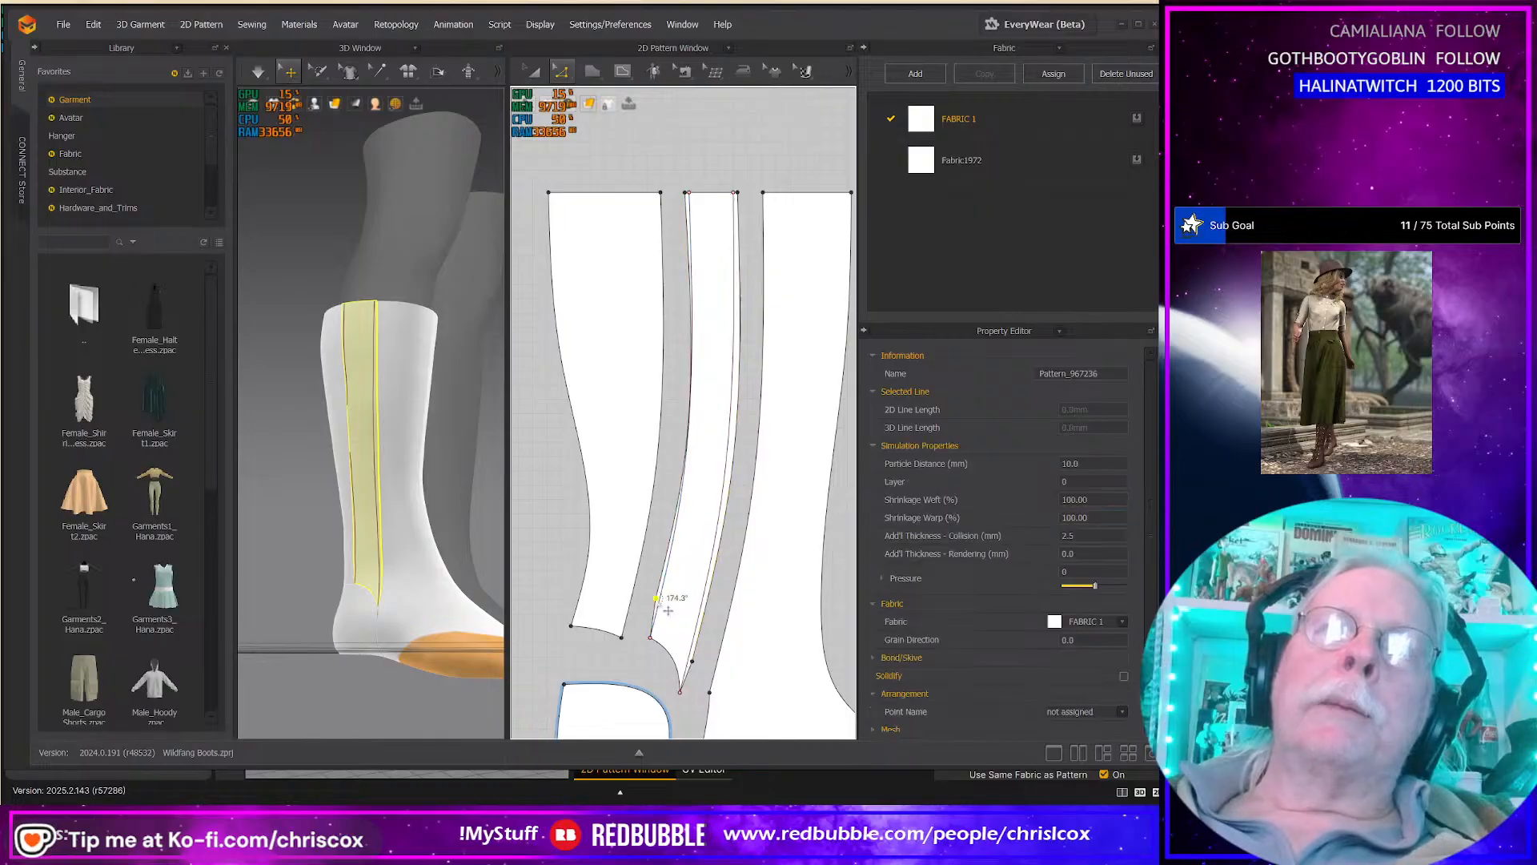
key("Delete")
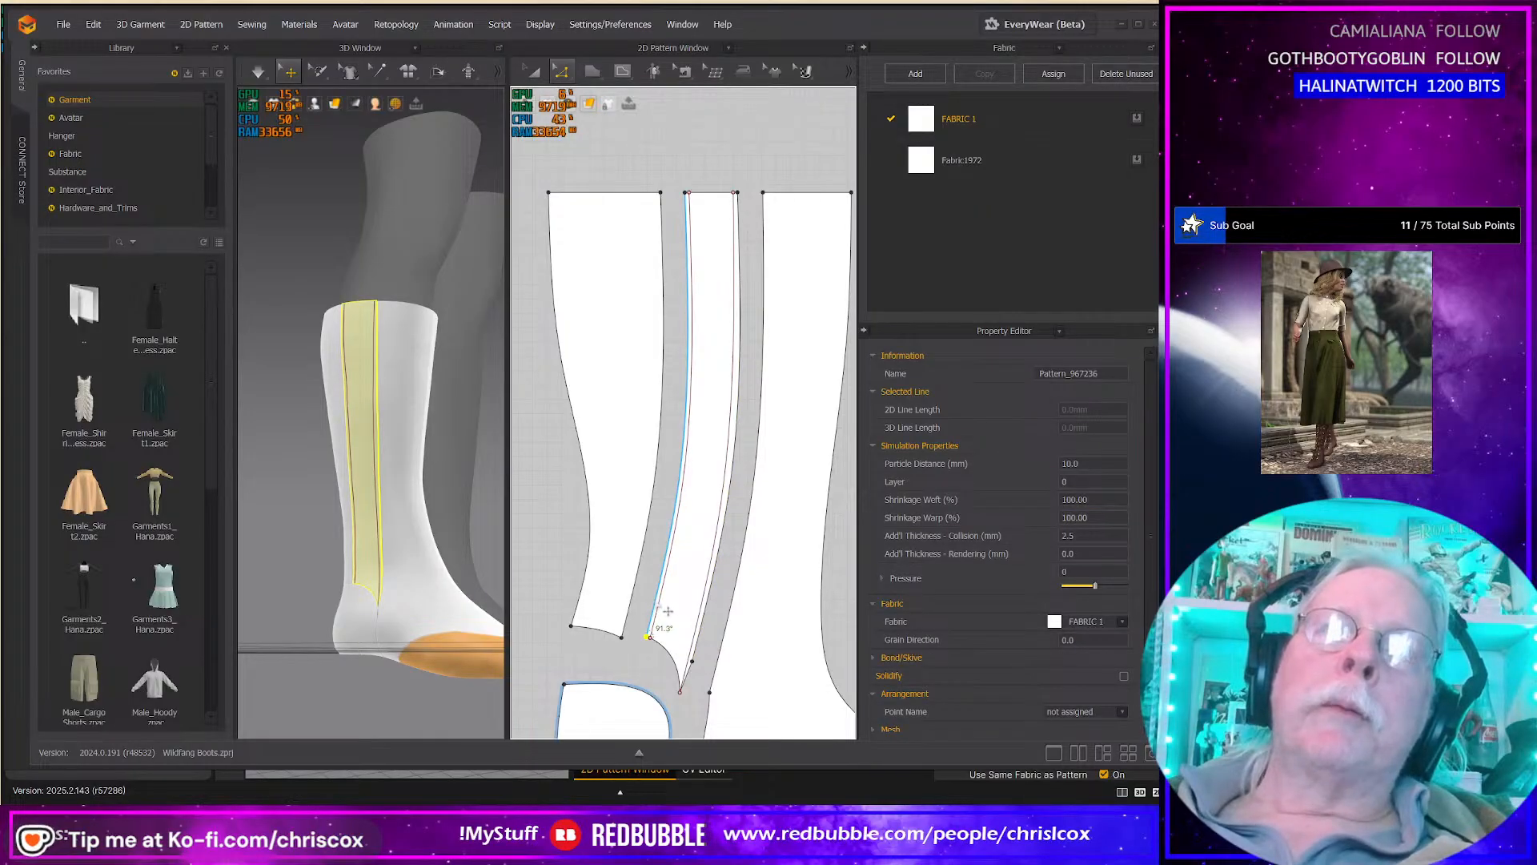
scroll(670, 614, "up", 3)
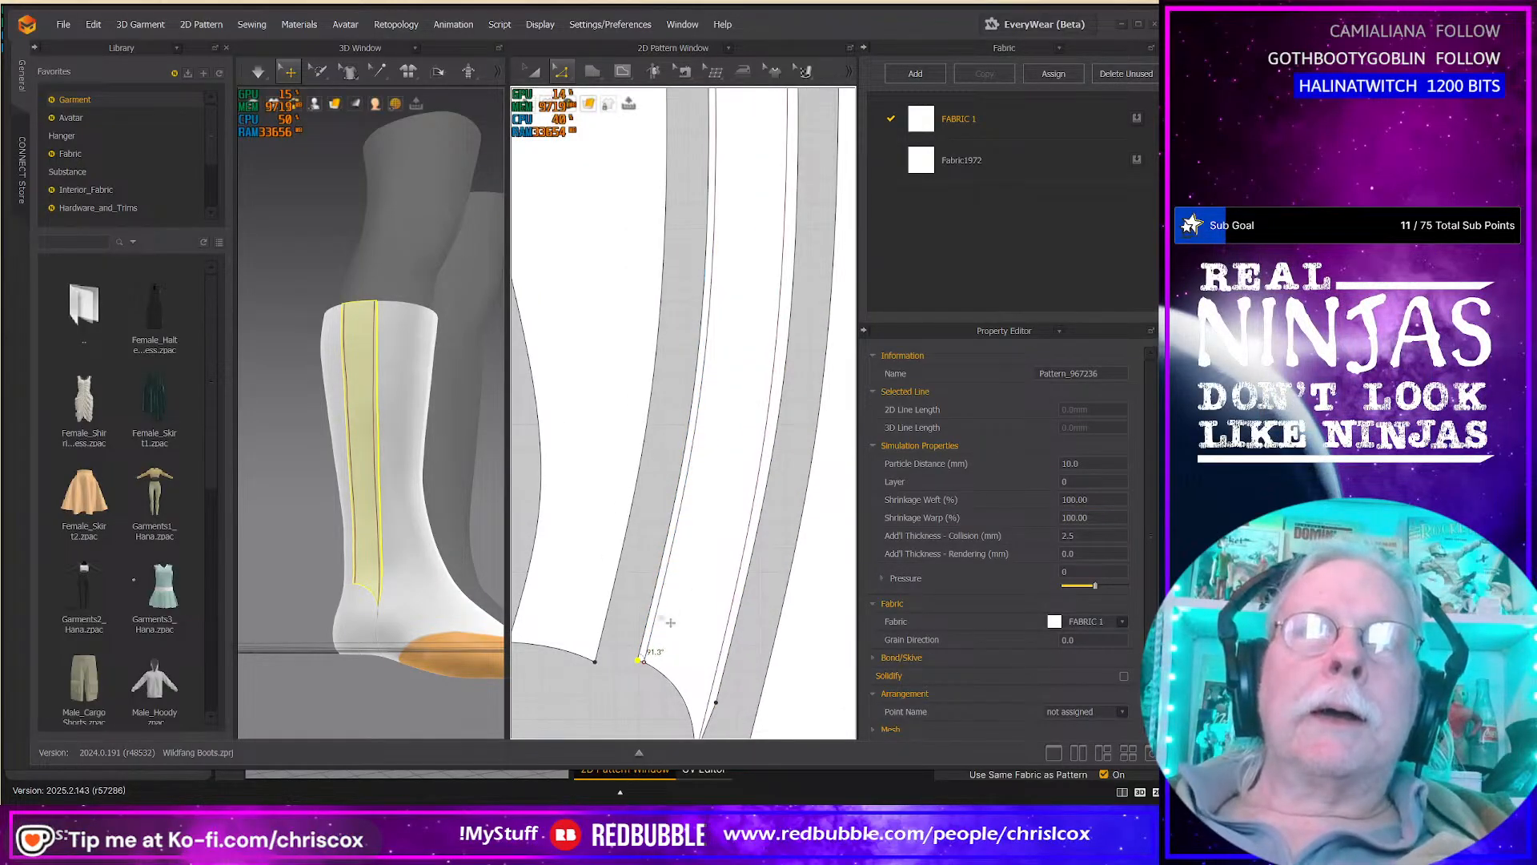
left_click(665, 611)
right_click(655, 600)
left_click(684, 704)
left_click(555, 506)
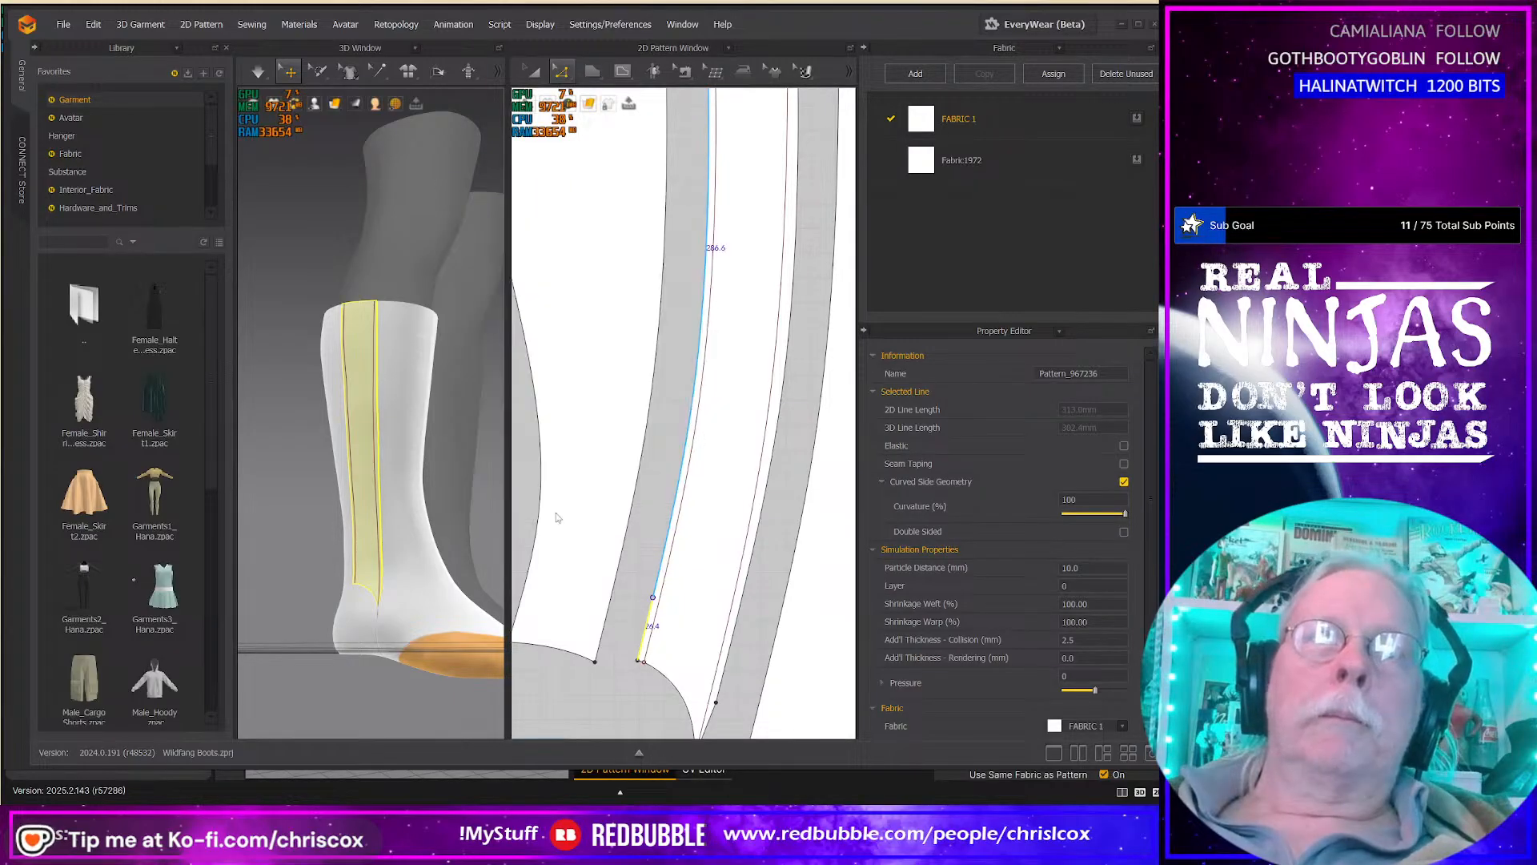
Step: Delete the overlapping corner point on Pattern_967236_1 so the edge runs straight
left_click(639, 661)
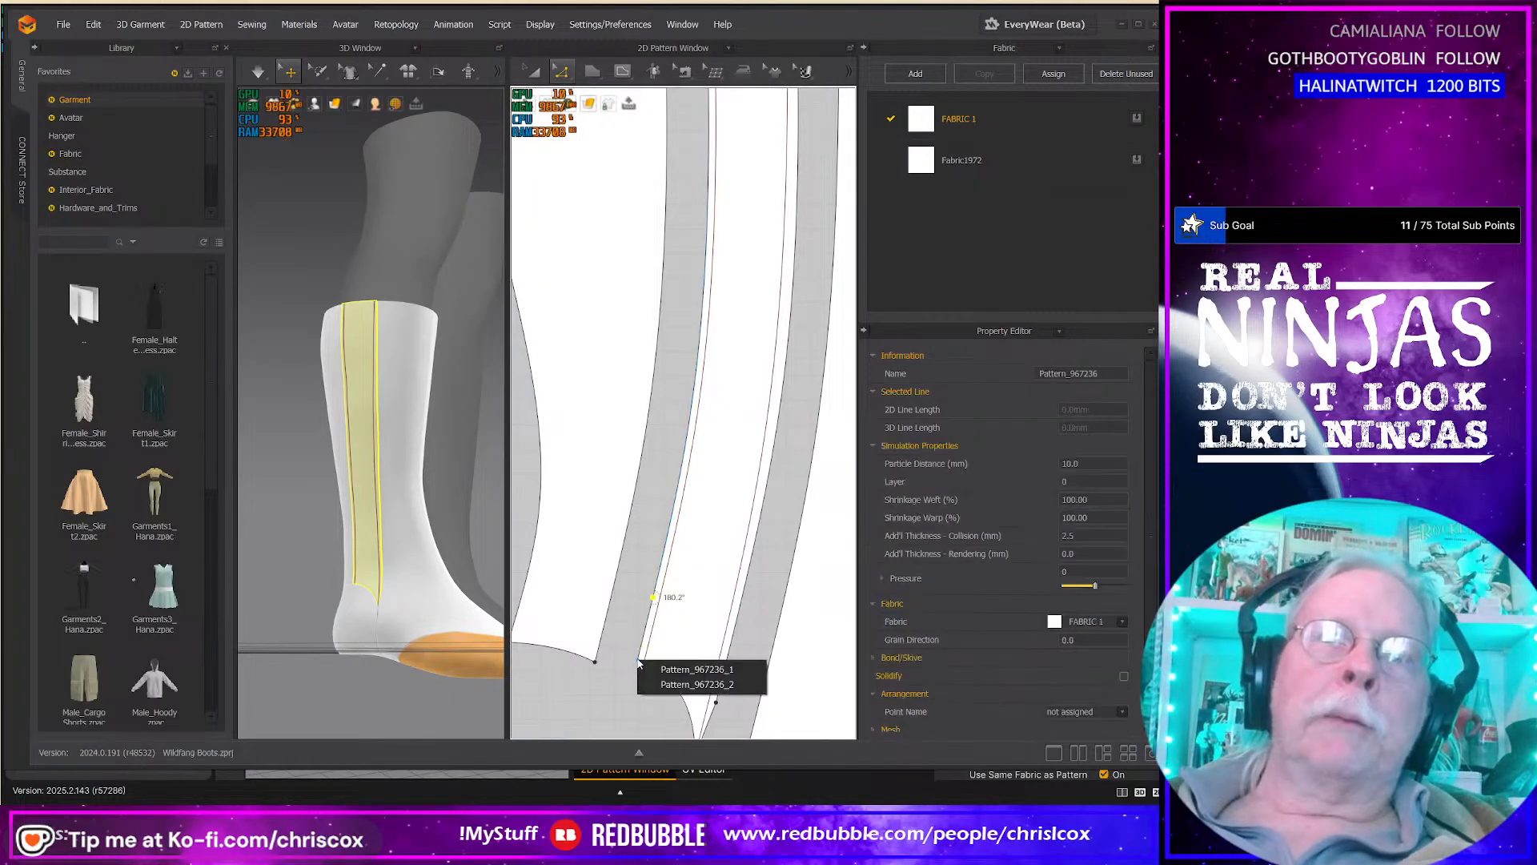
left_click(679, 670)
scroll(632, 687, "up", 2)
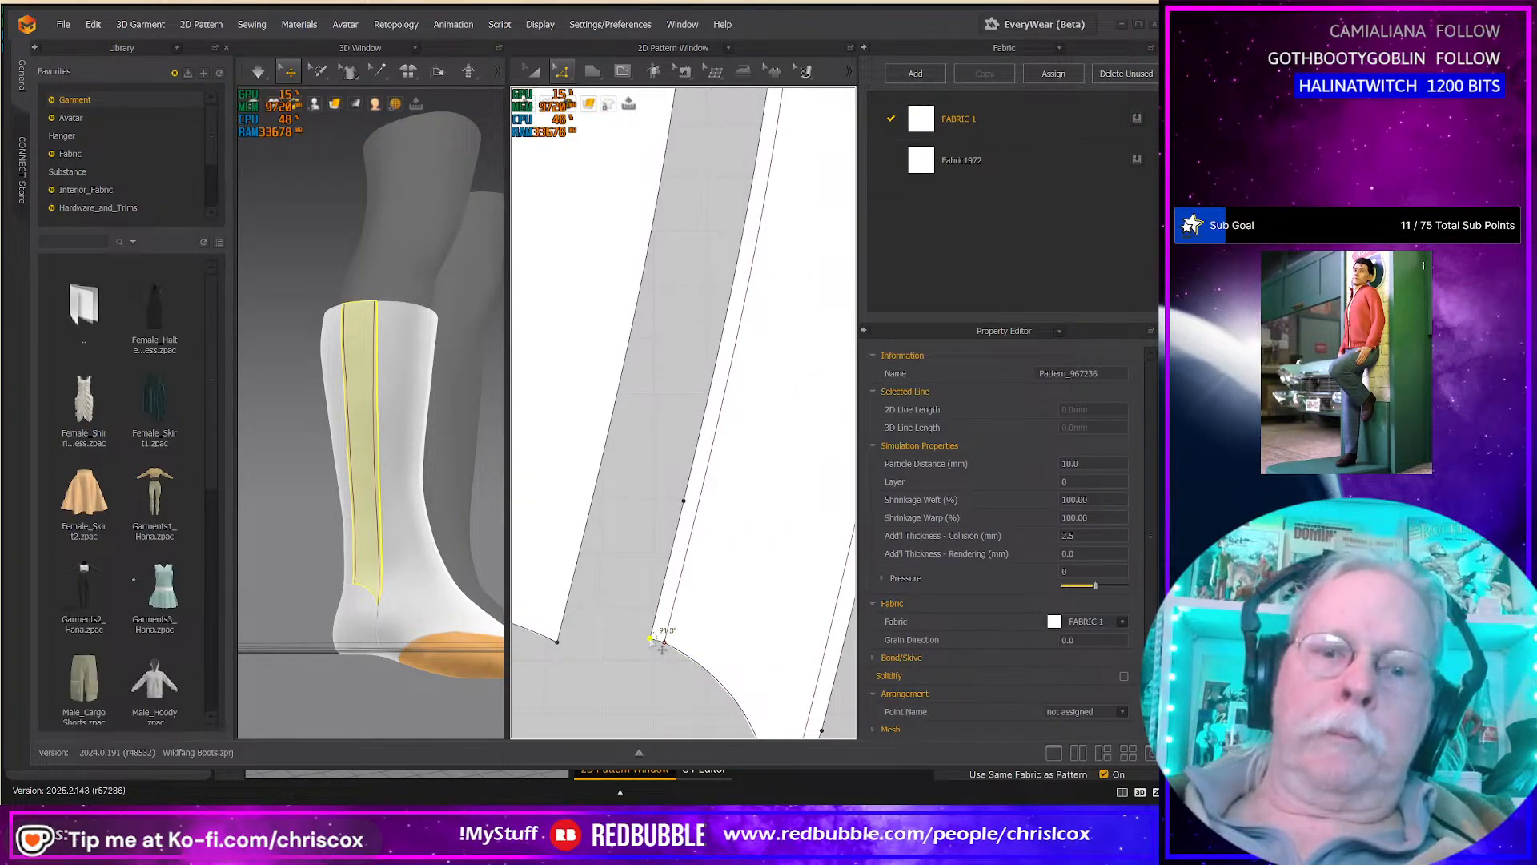
key("Delete")
scroll(662, 643, "up", 2)
scroll(663, 643, "down", 5)
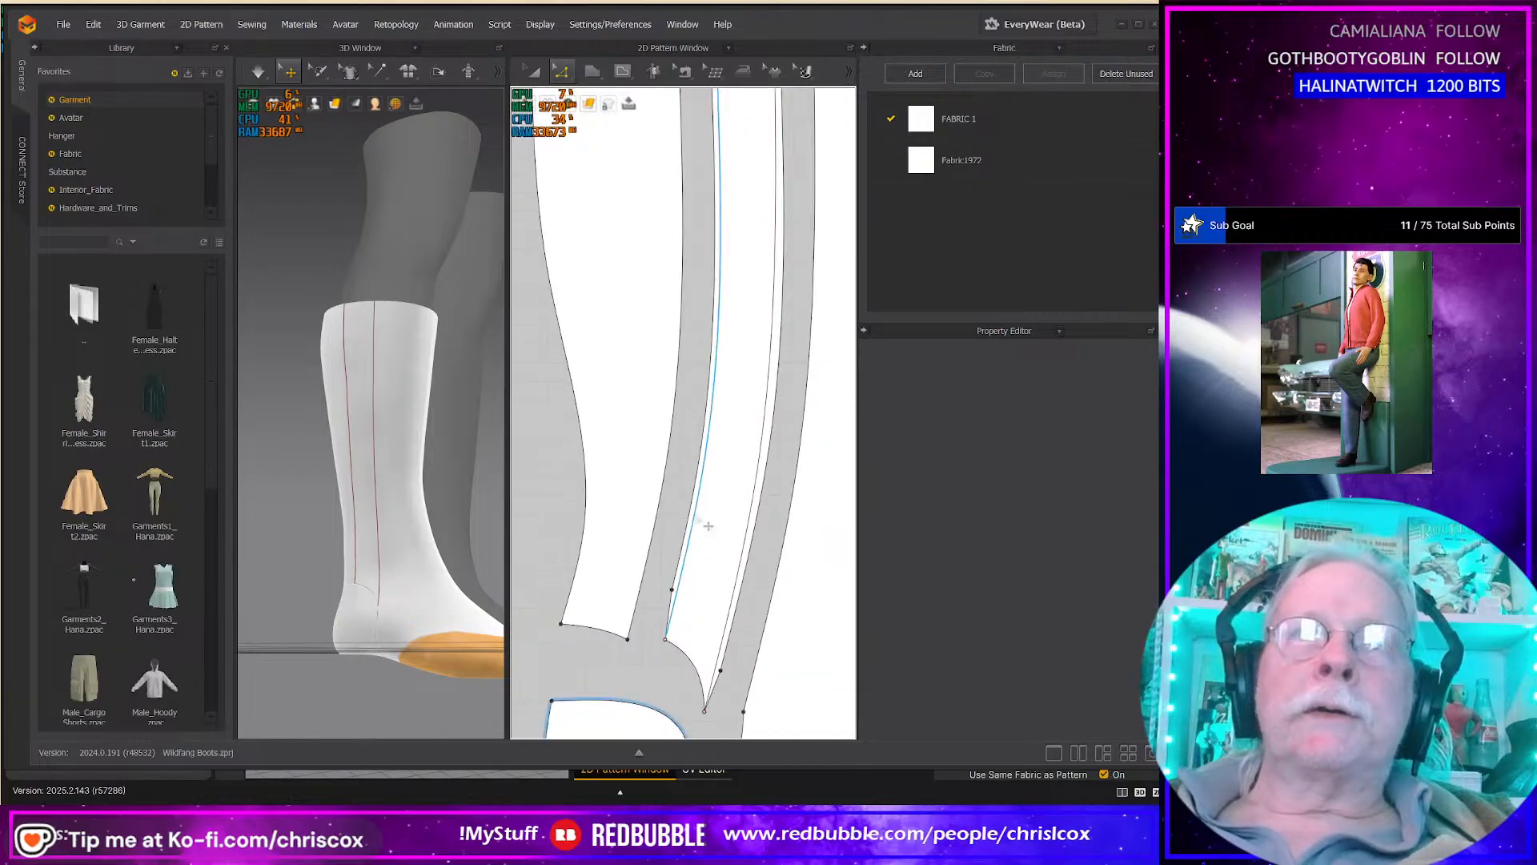
scroll(596, 550, "down", 4)
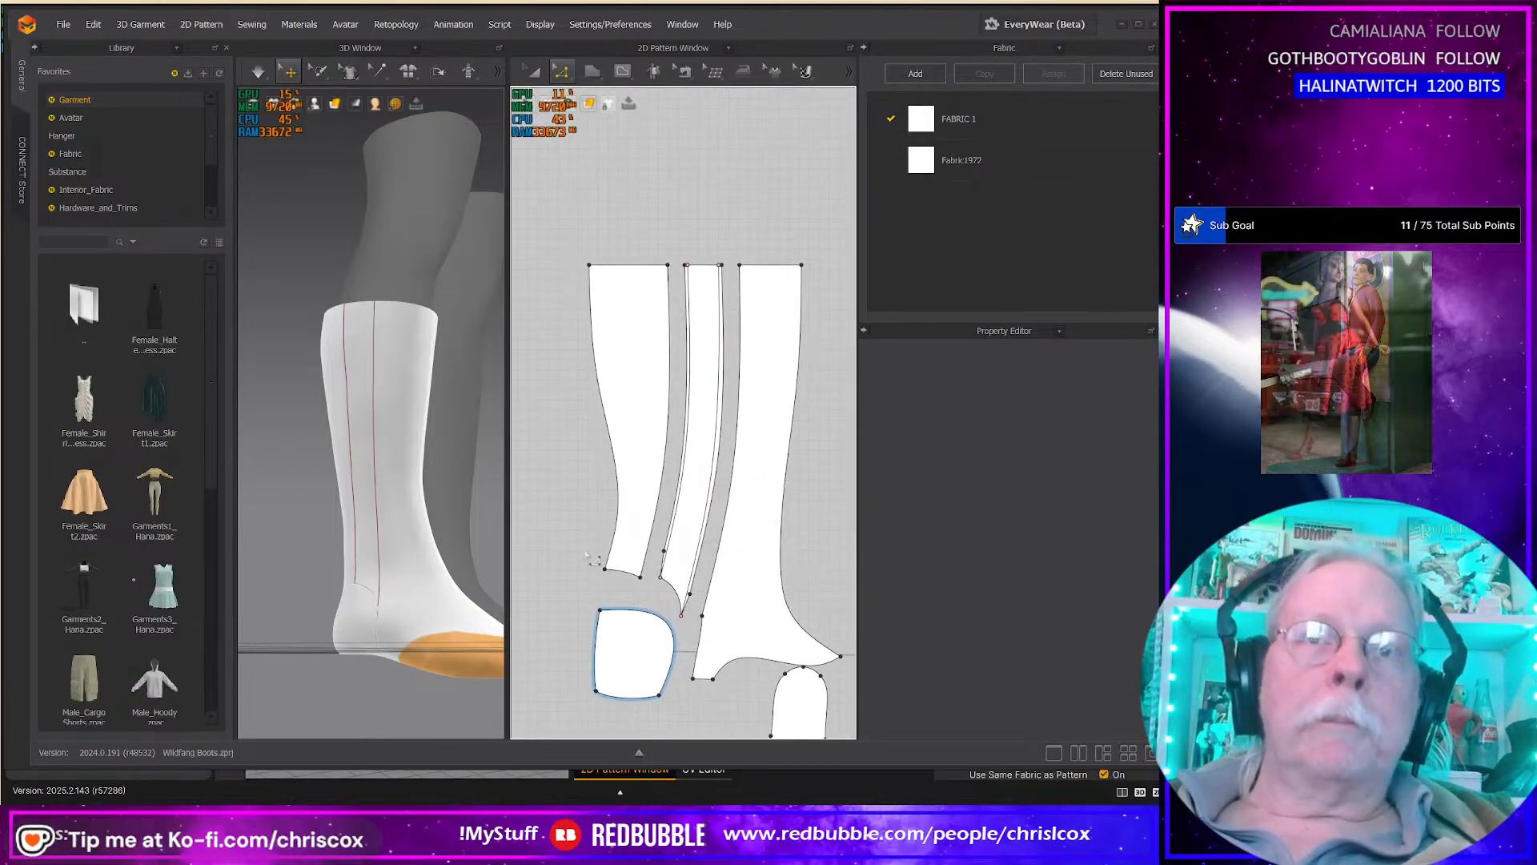
Step: Free-sew the middle strip's left edge to the left boot piece
key("b")
left_click(676, 590)
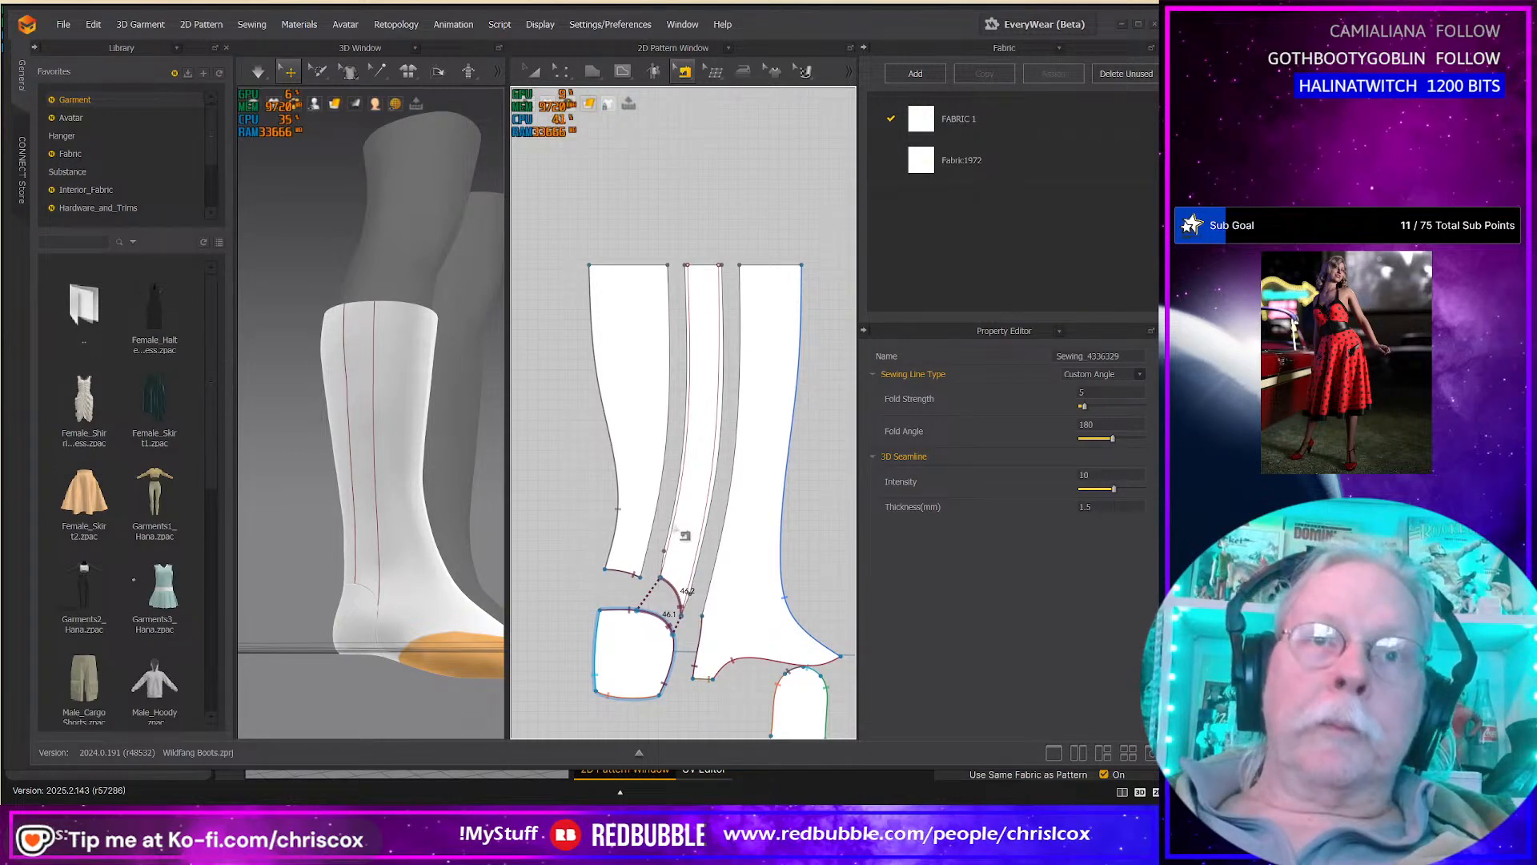
key("m")
left_click(661, 576)
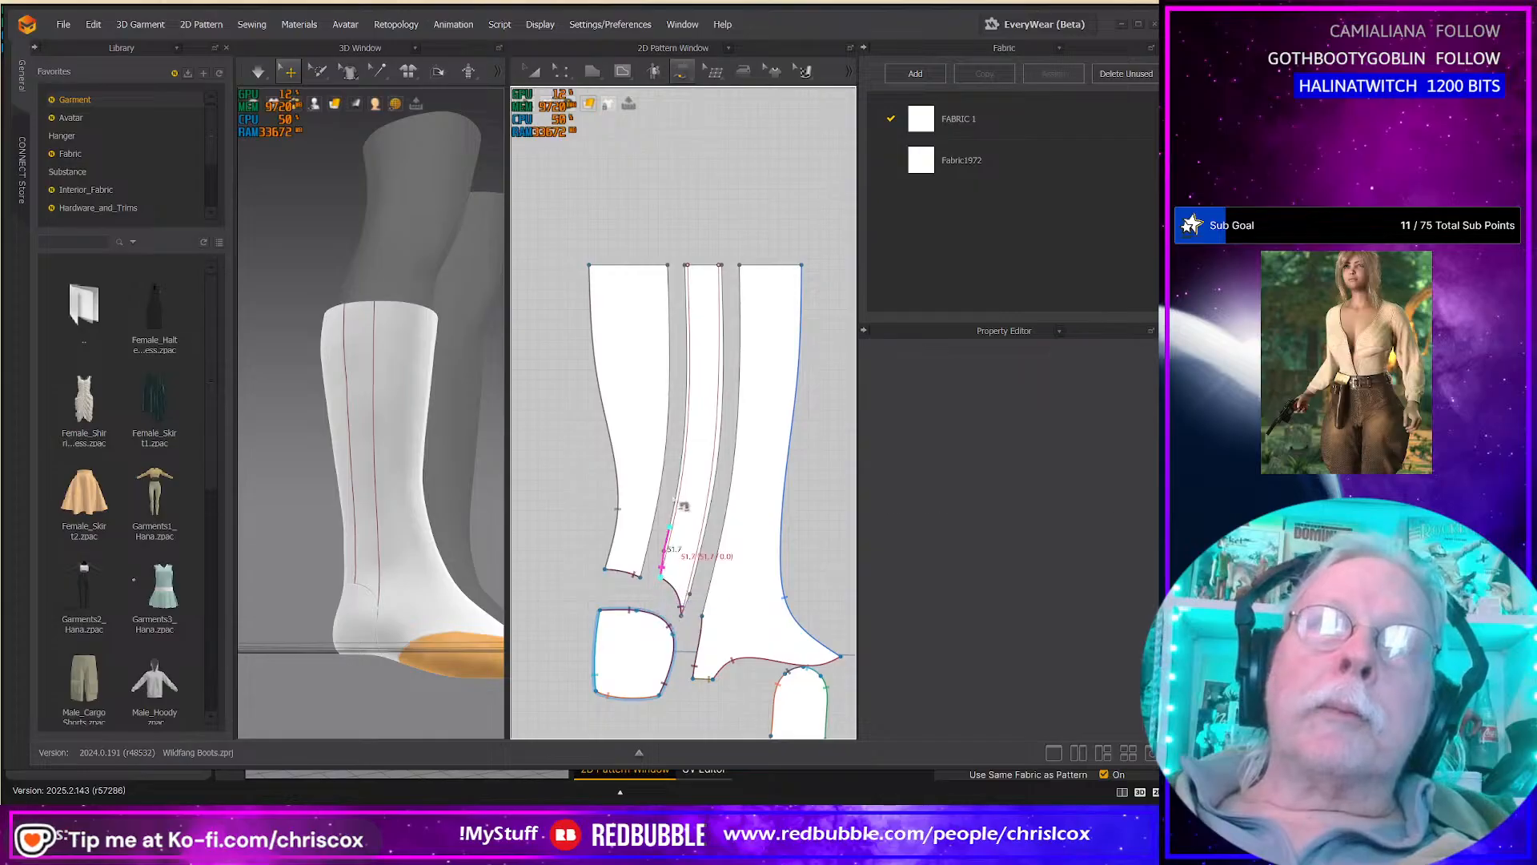
left_click(686, 265)
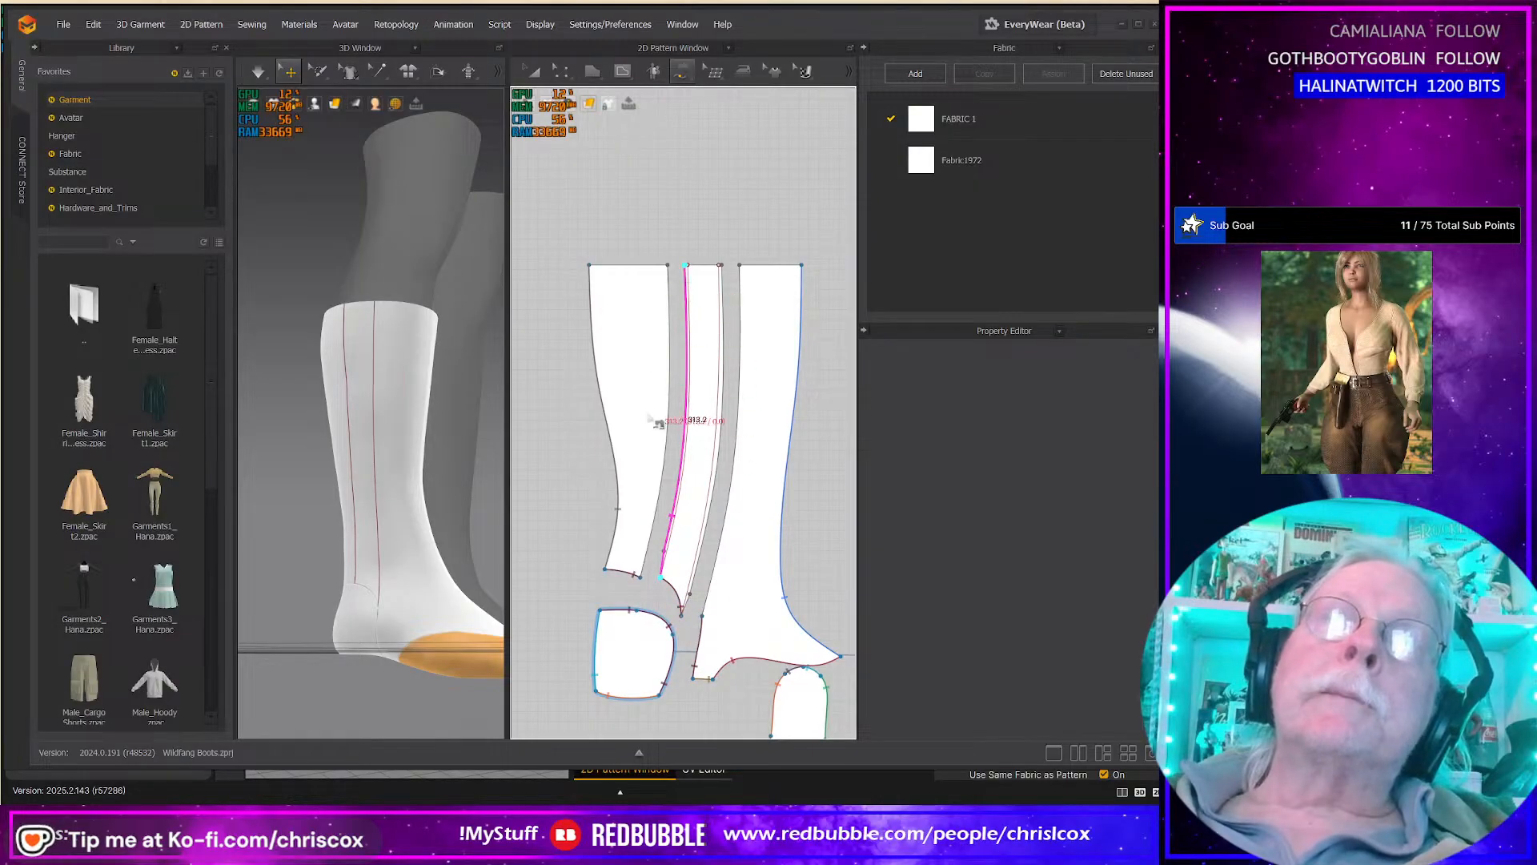
left_click(655, 579)
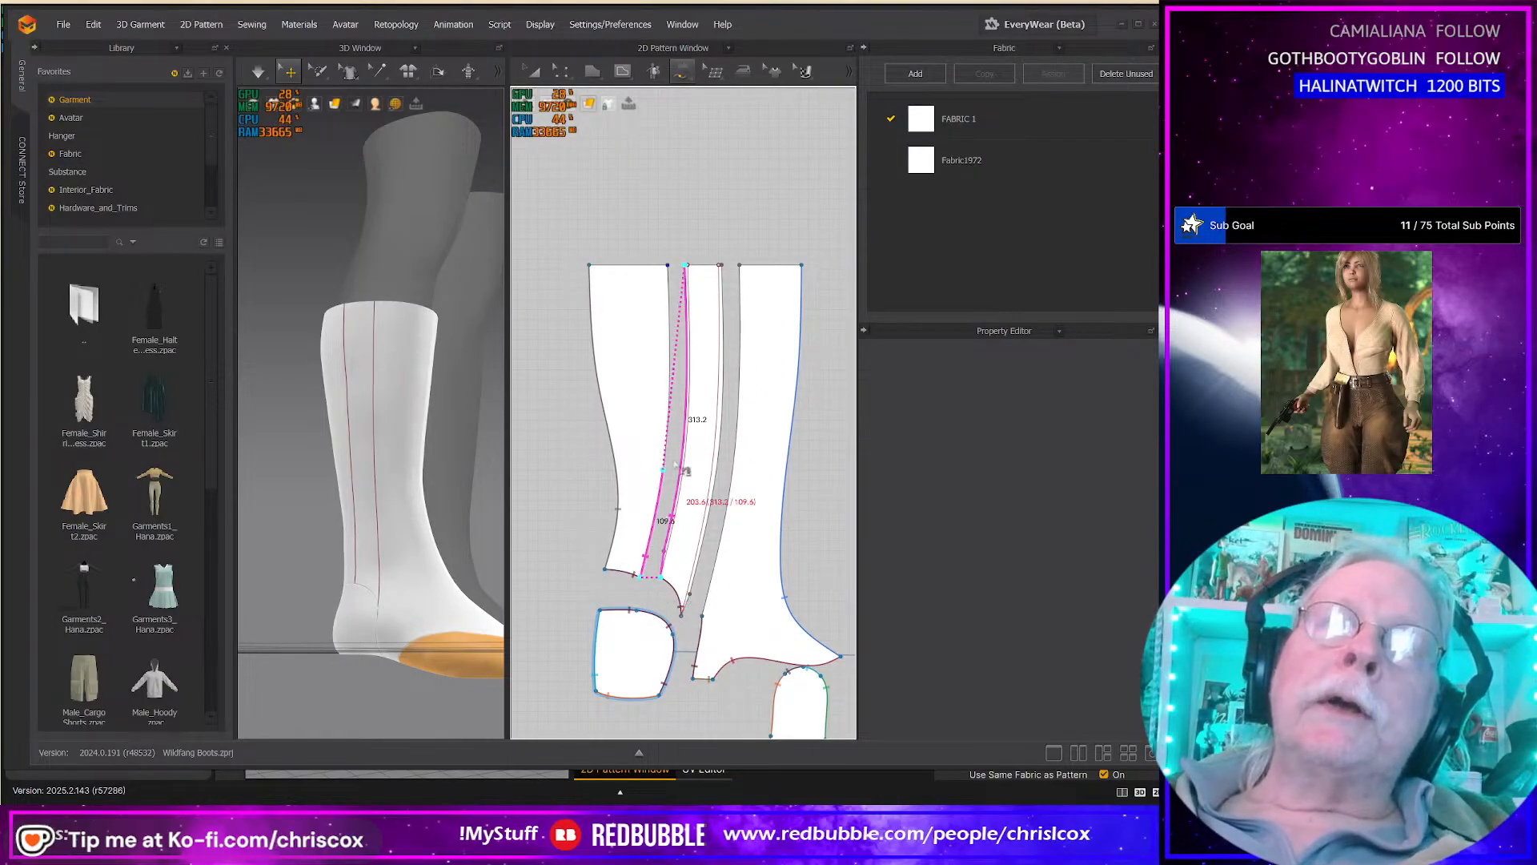
left_click(673, 267)
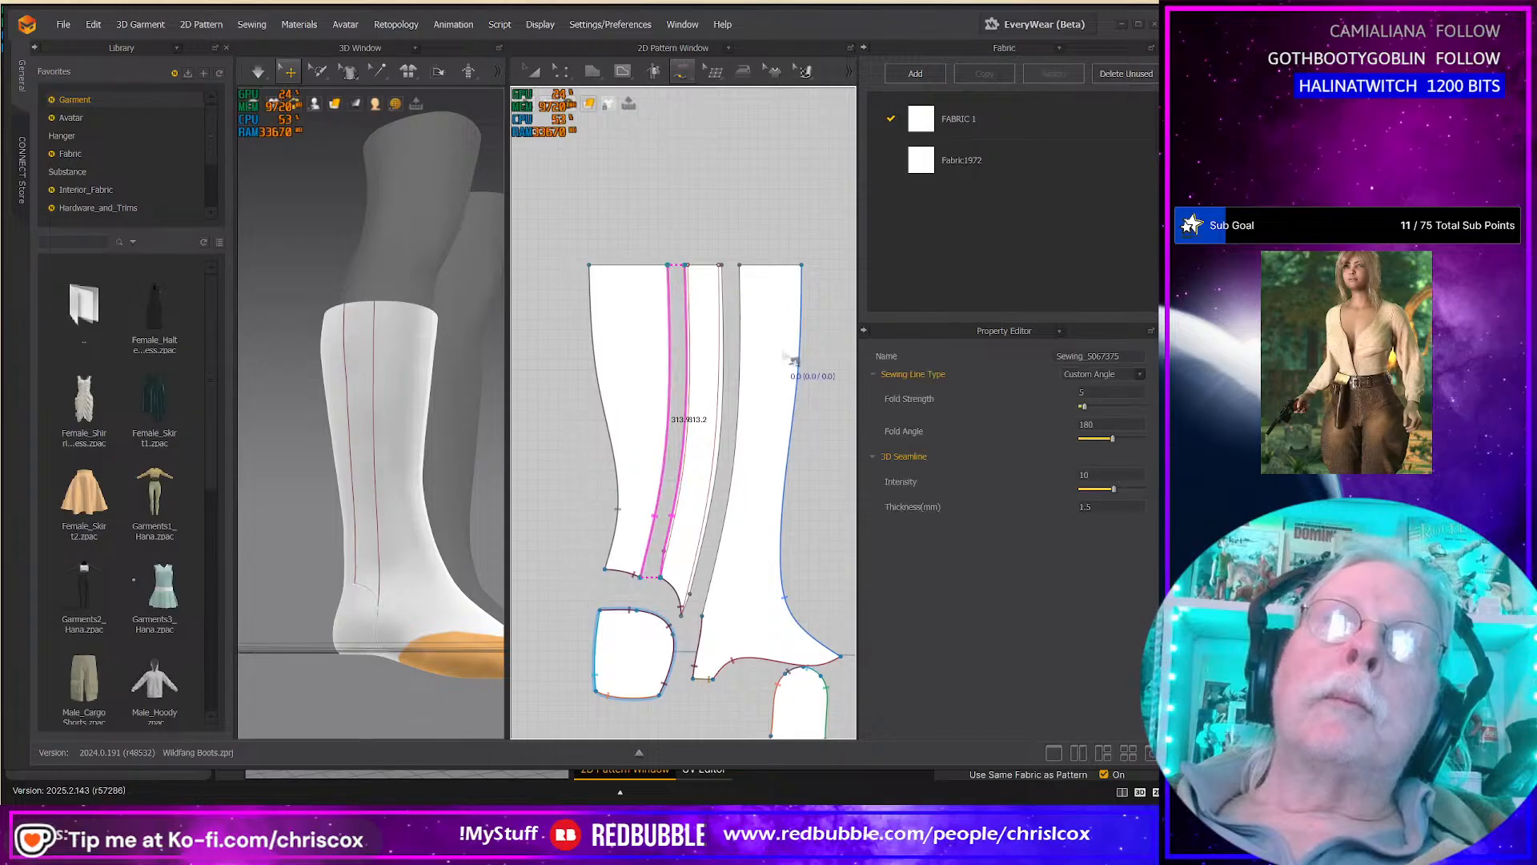
Step: Free-sew the middle strip's right edge to the right boot piece
left_click(685, 612)
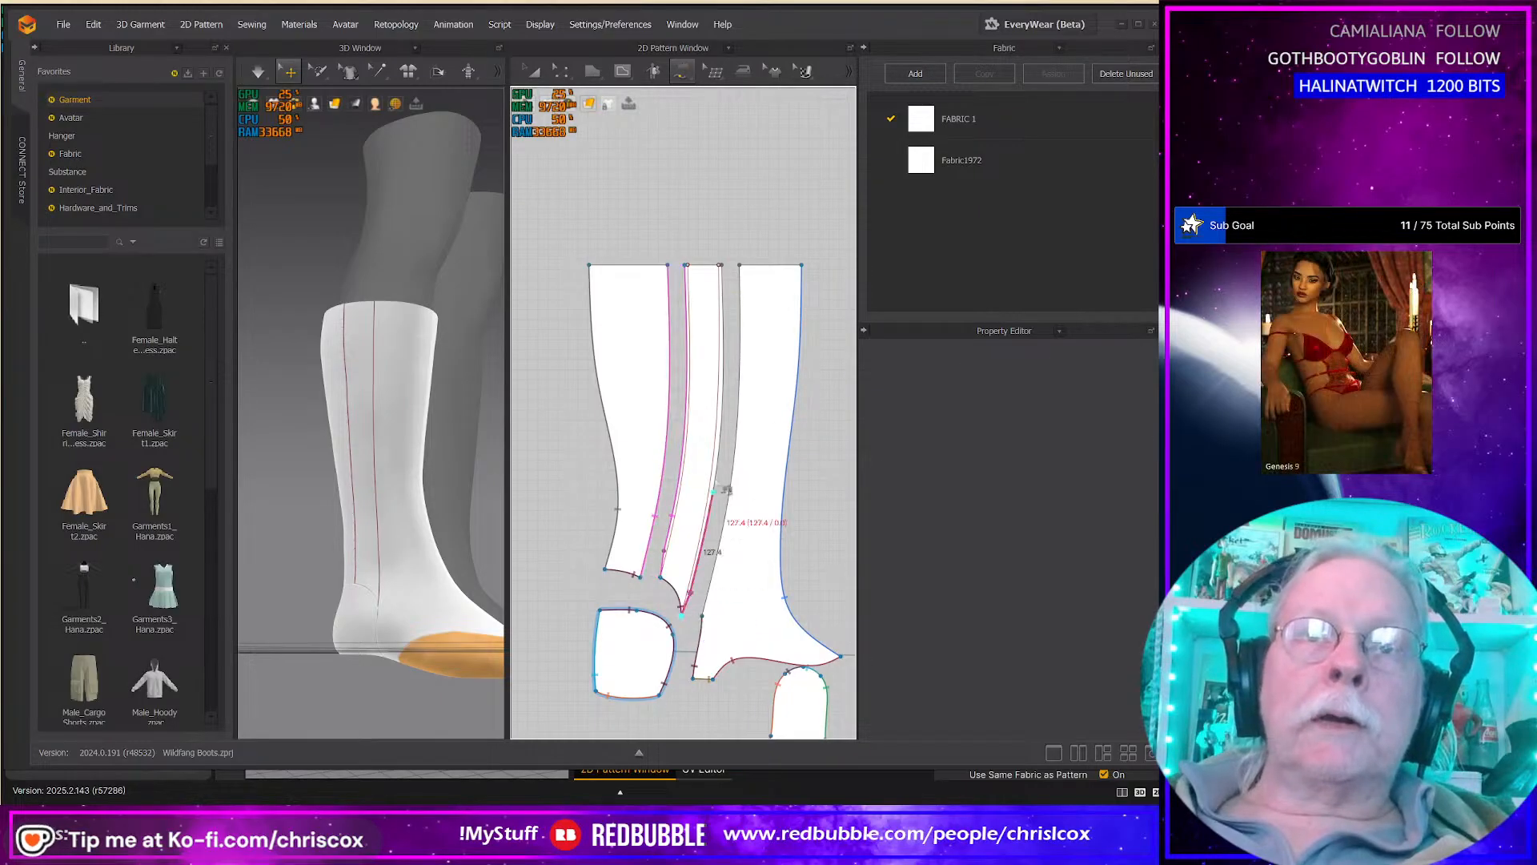
left_click(723, 267)
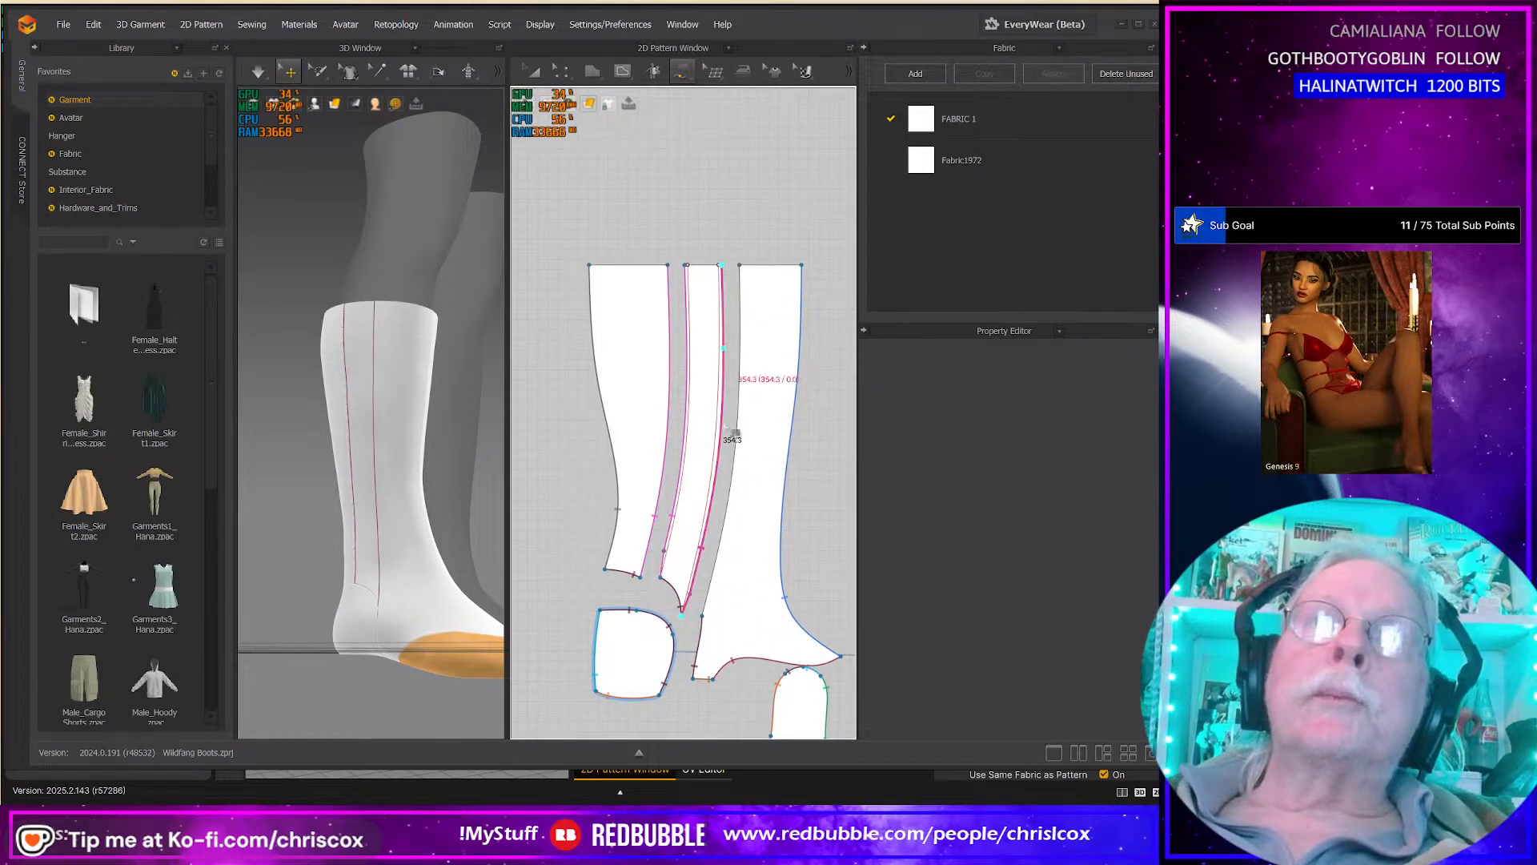
left_click(703, 615)
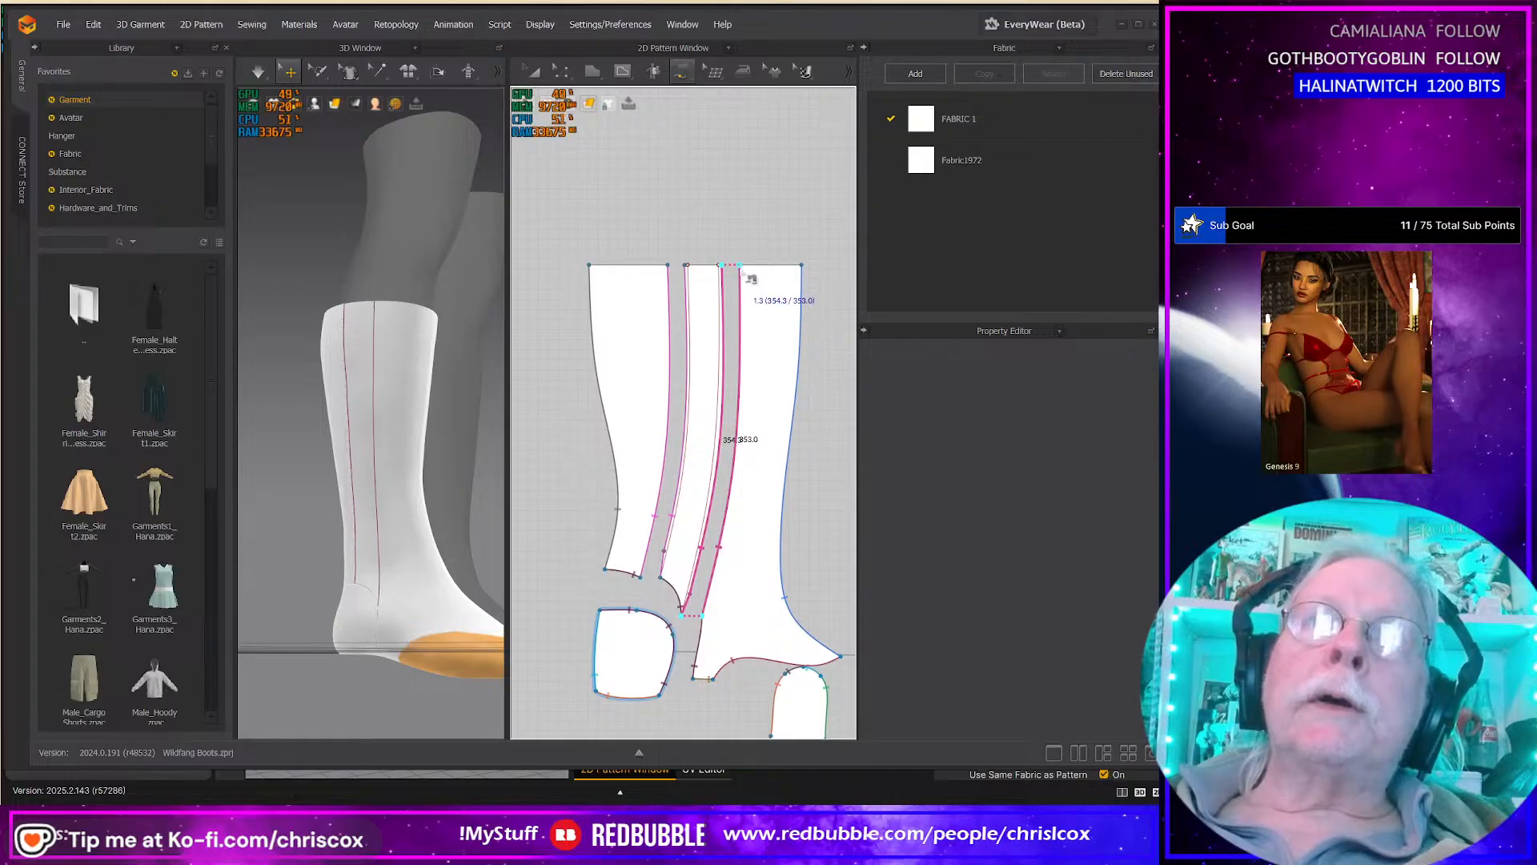
scroll(745, 276, "down", 3)
scroll(745, 276, "up", 5)
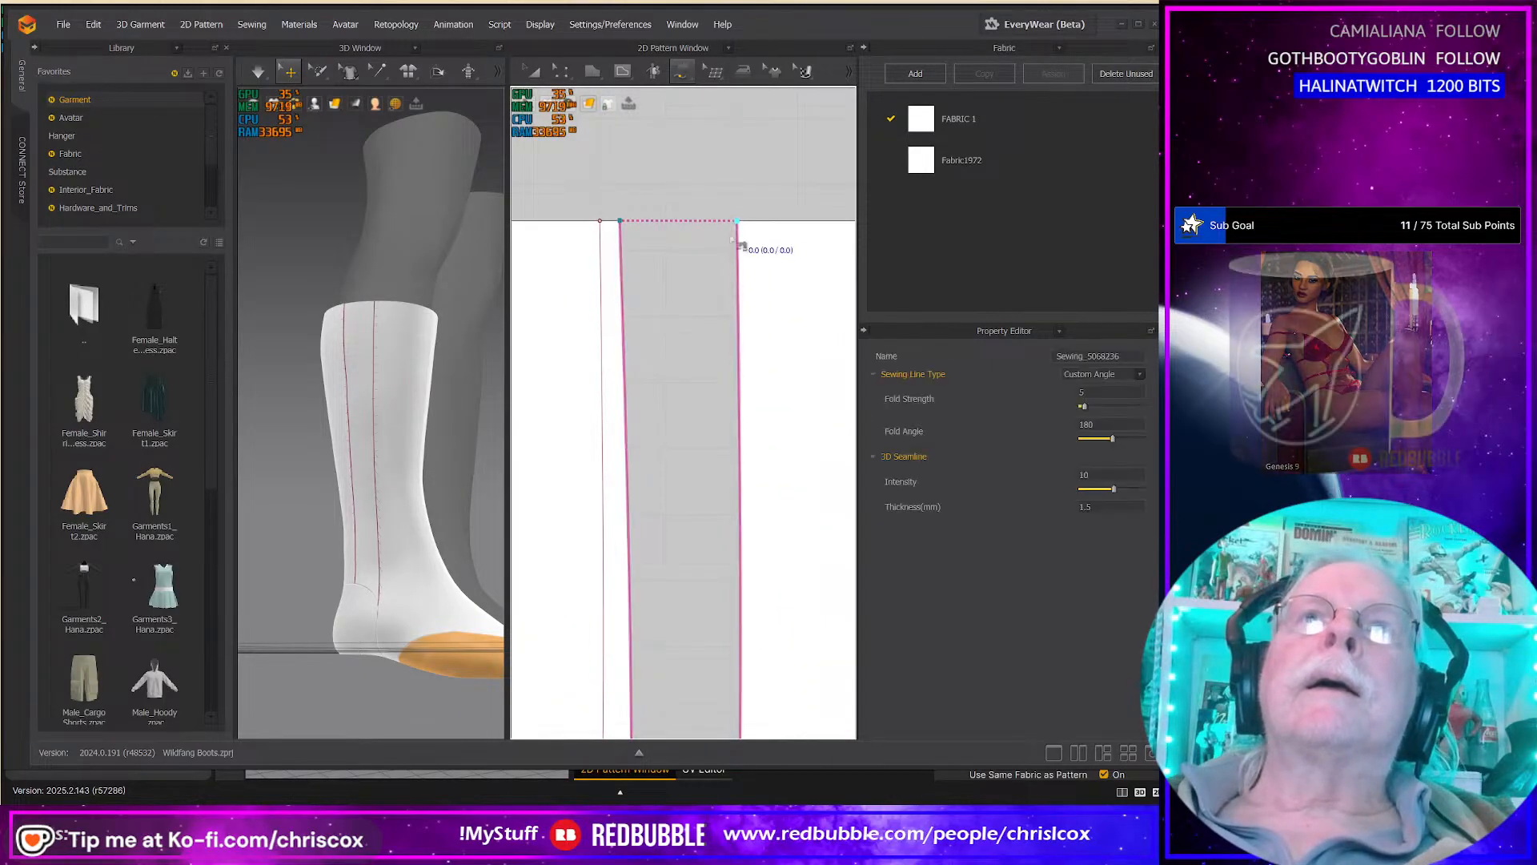
left_click(745, 222)
scroll(749, 257, "down", 3)
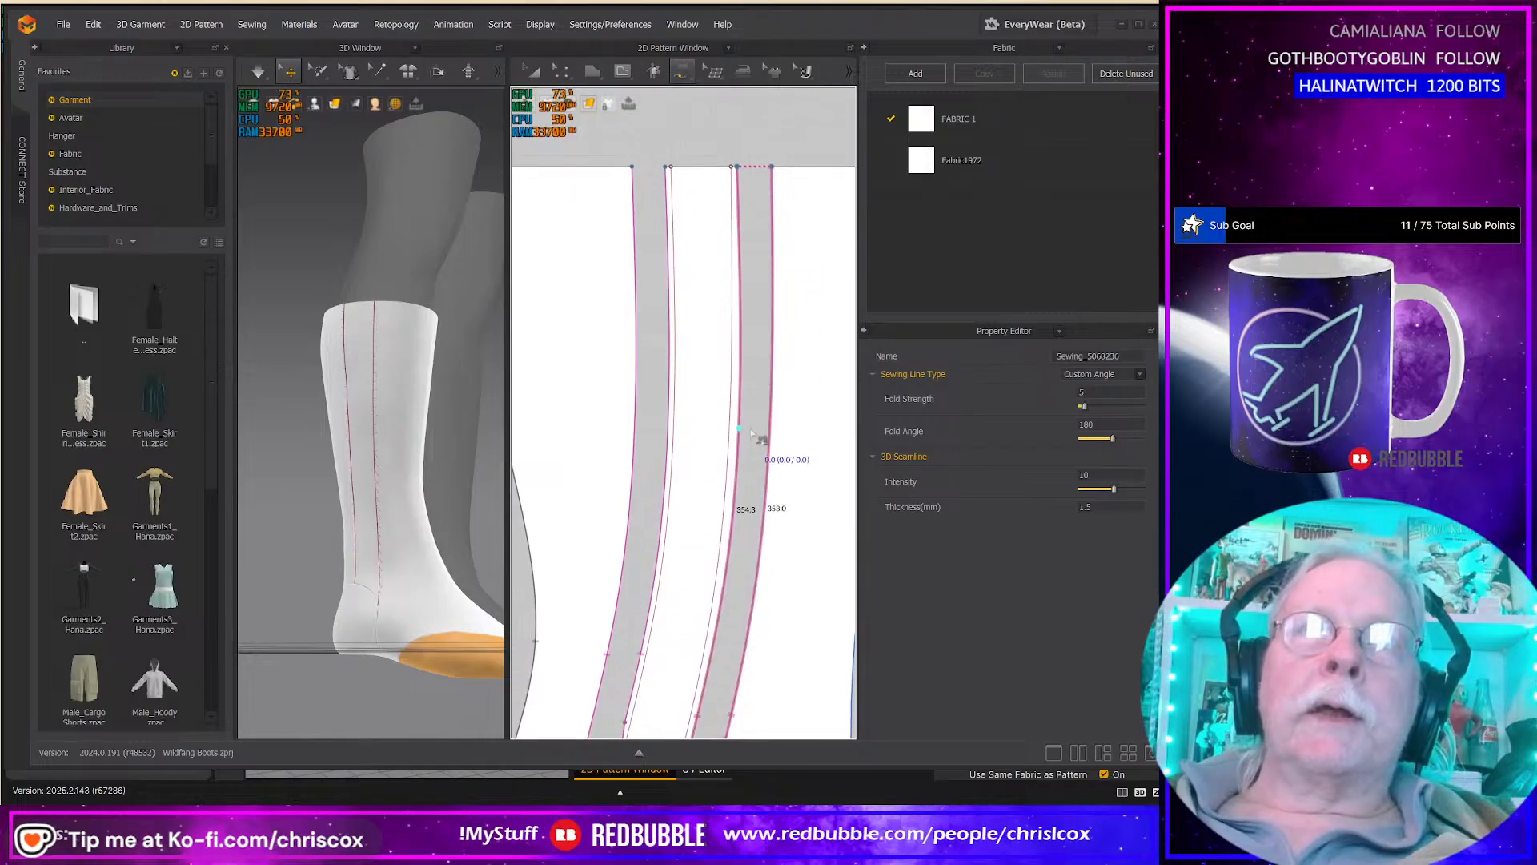
Step: Give both middle-strip internal lines a 270° fold angle with fold strength 100
key("a")
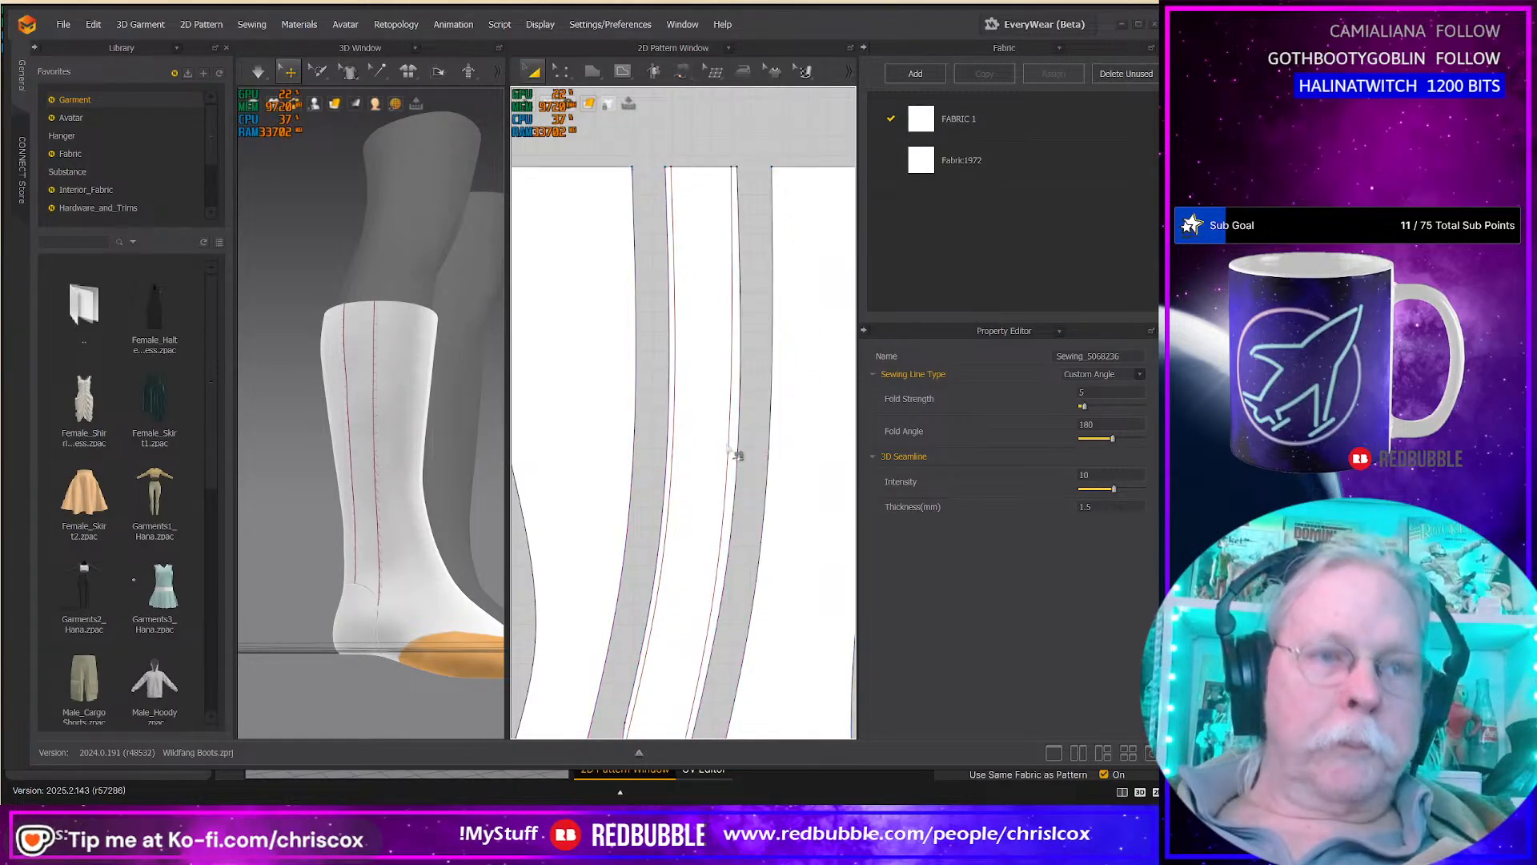
left_click(734, 458)
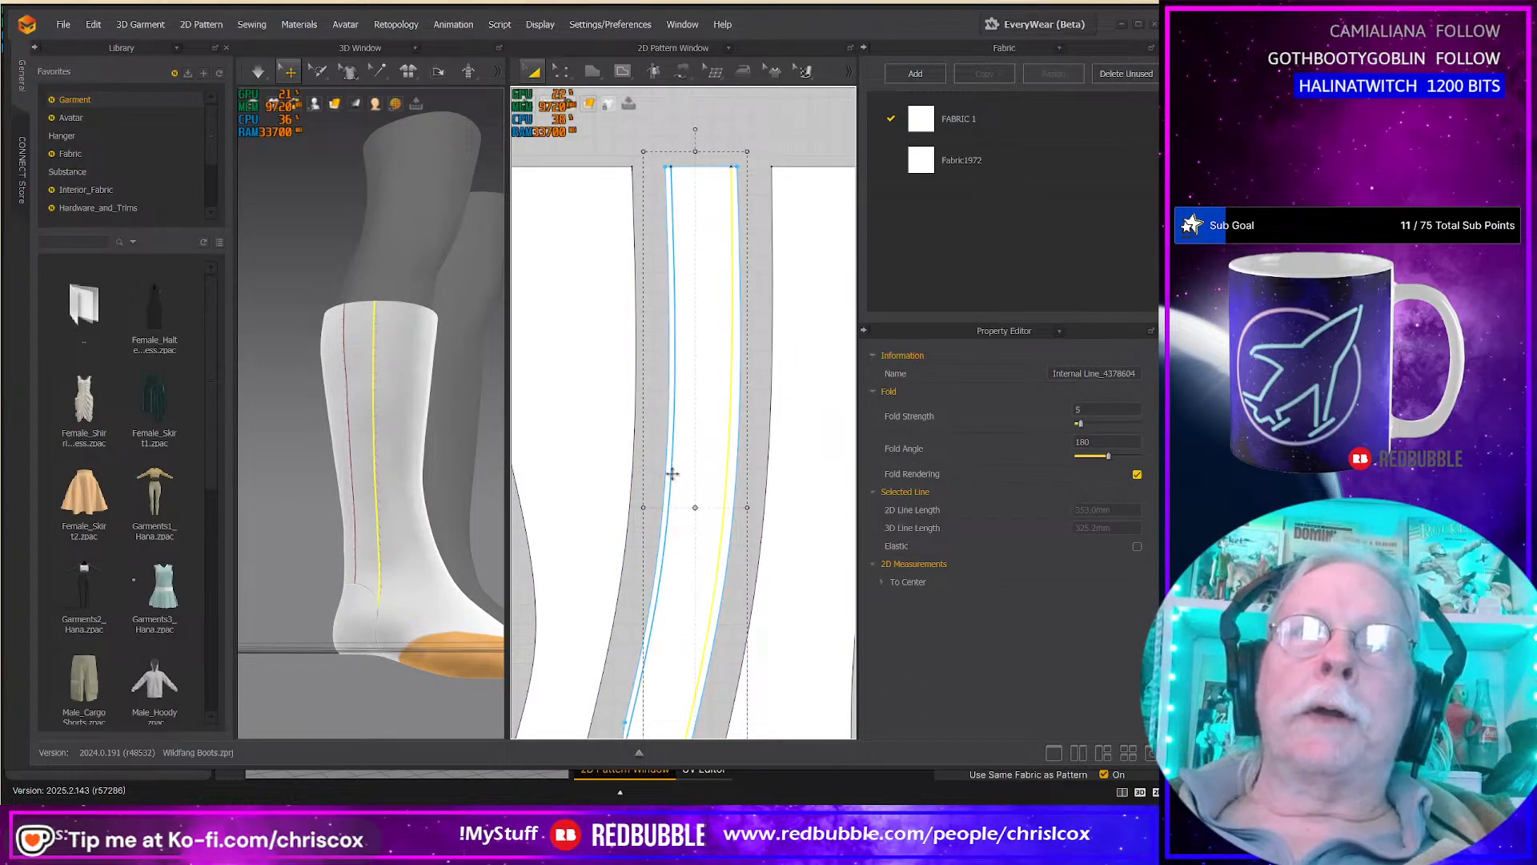
left_click(671, 474, "shift")
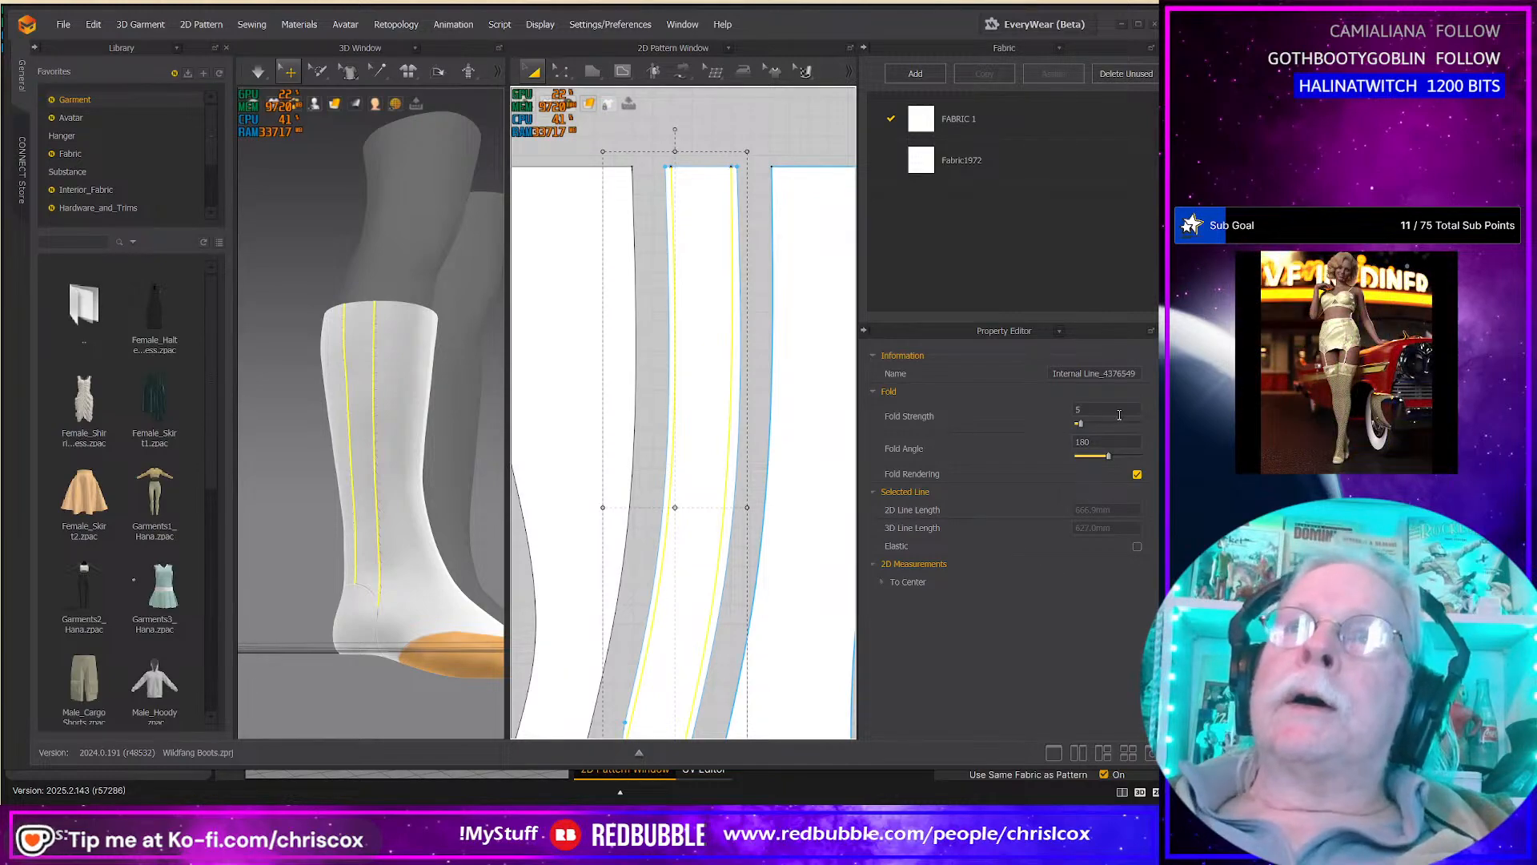
left_click(1077, 442)
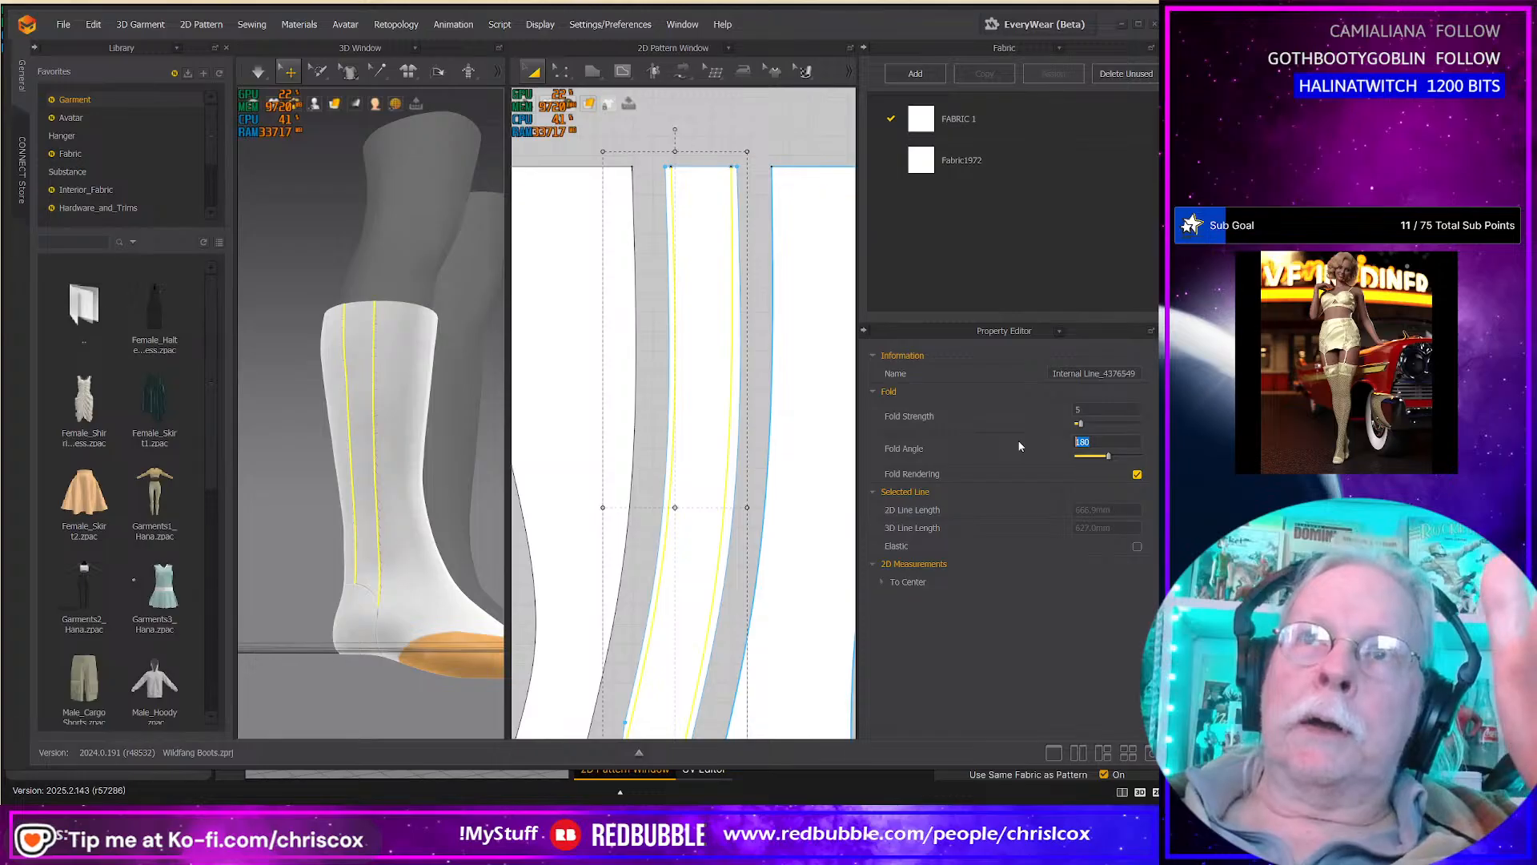
type("270")
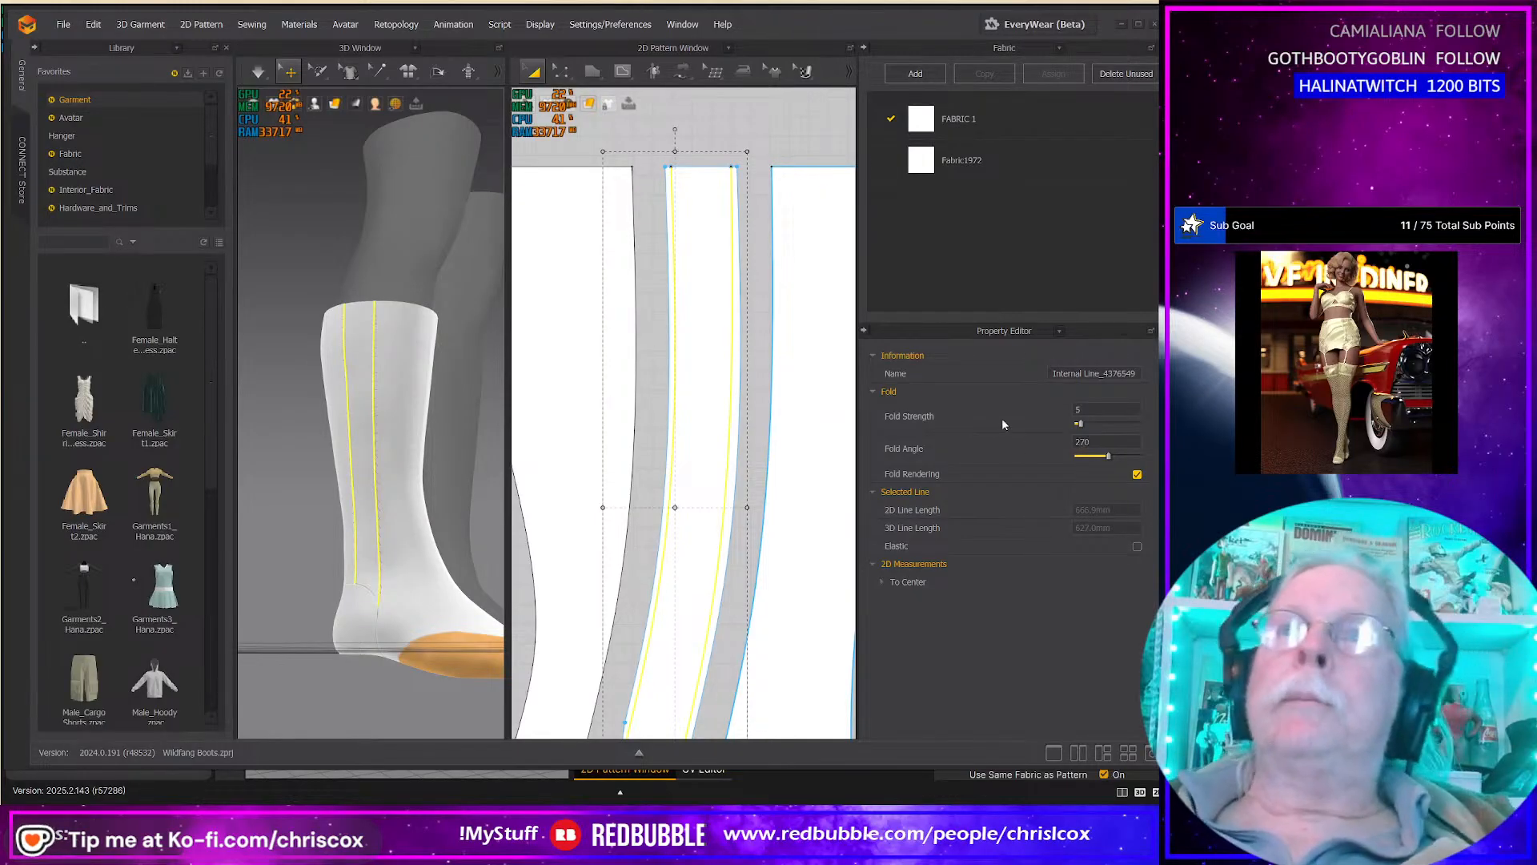
left_click(1088, 409)
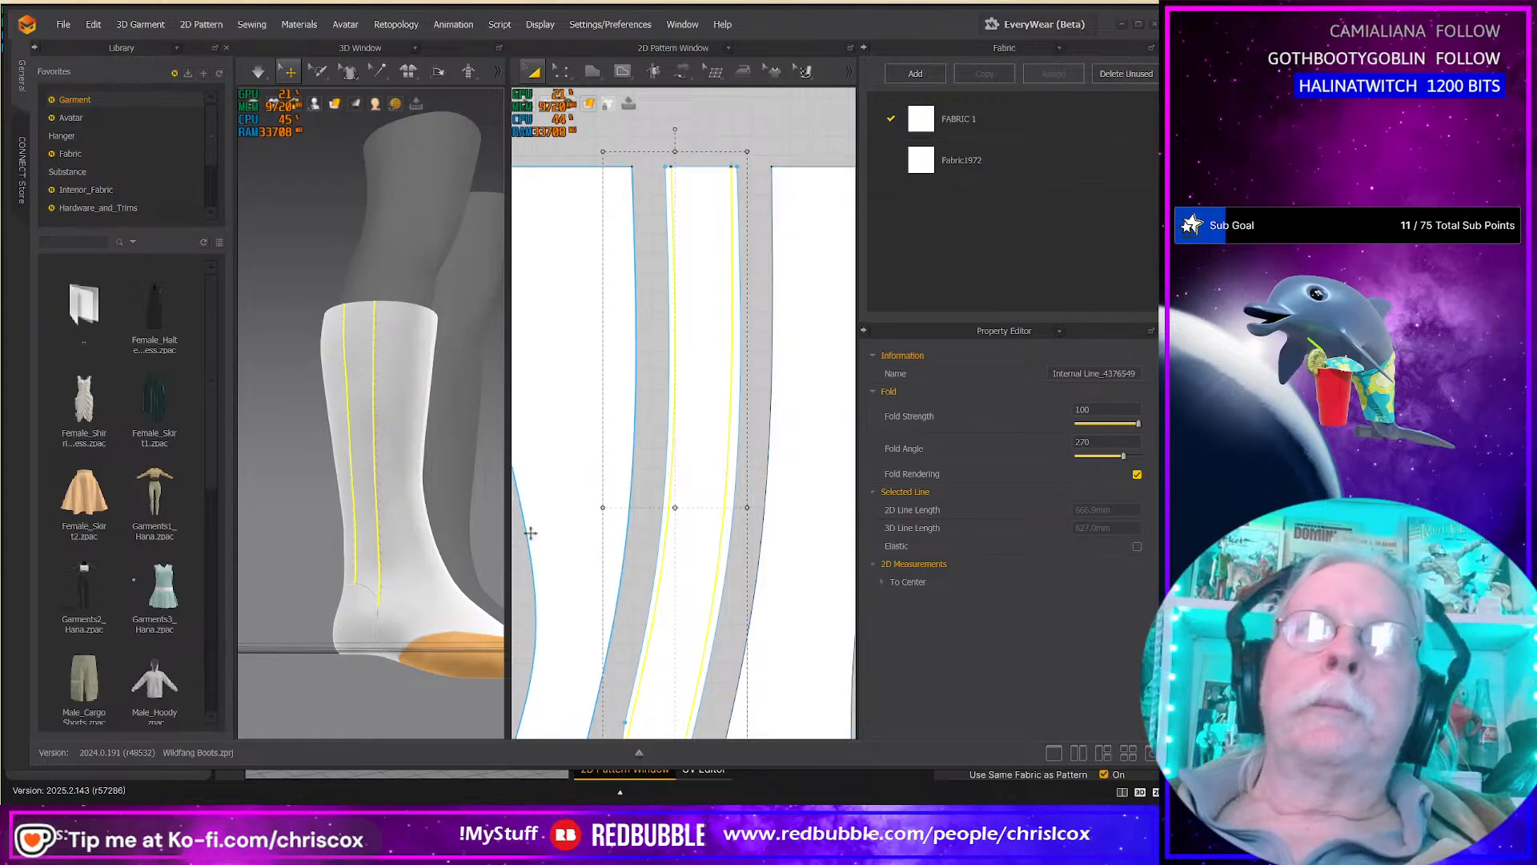
Step: Simulate the boot, inspect the folds, and select the left and right pattern pieces
key("space")
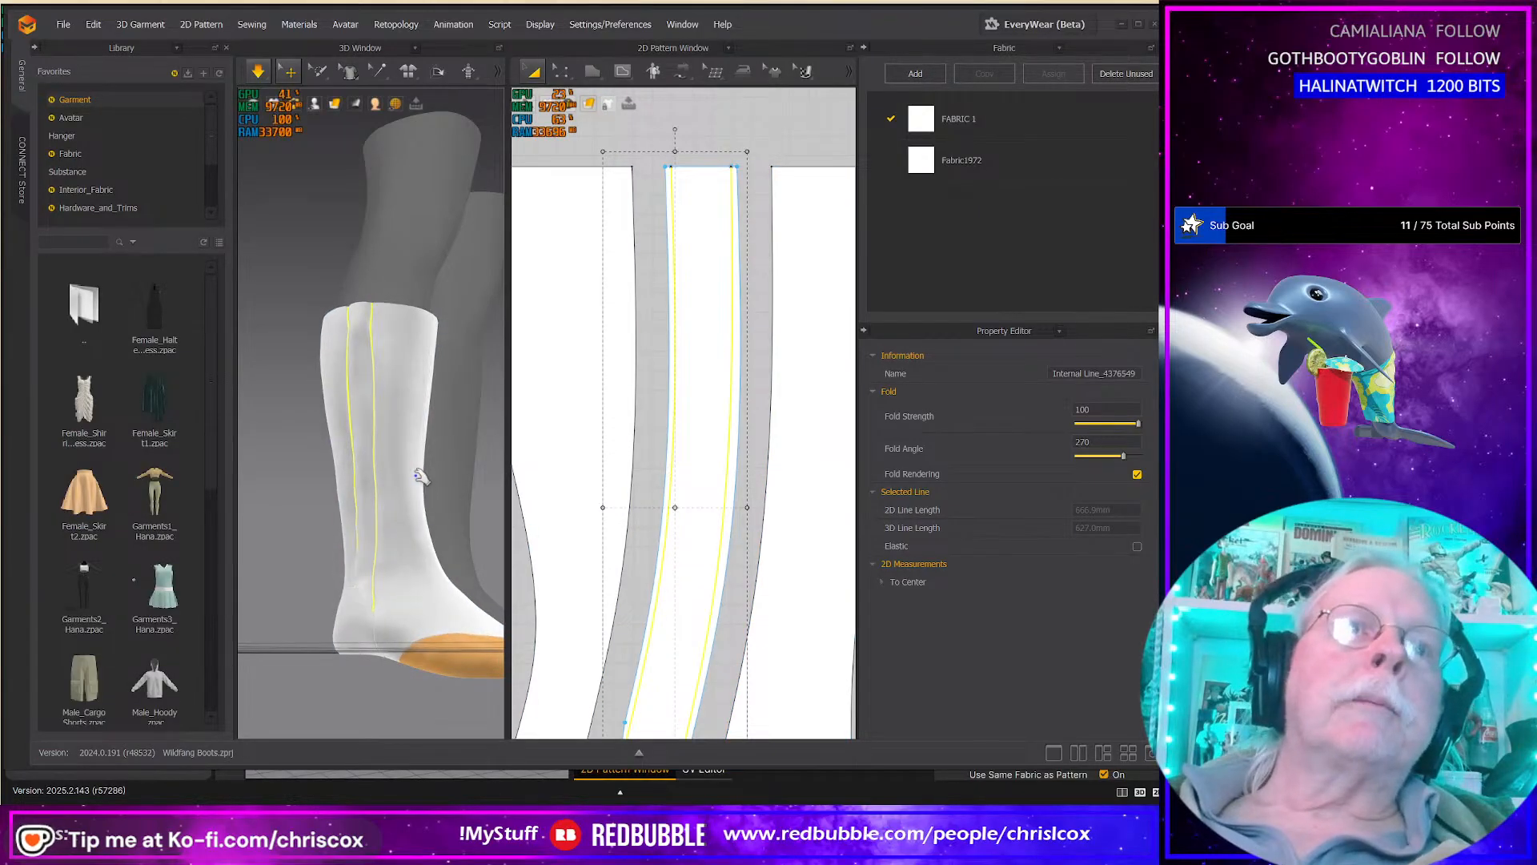
scroll(406, 413, "down", 5)
right_click_drag(401, 401, 411, 453)
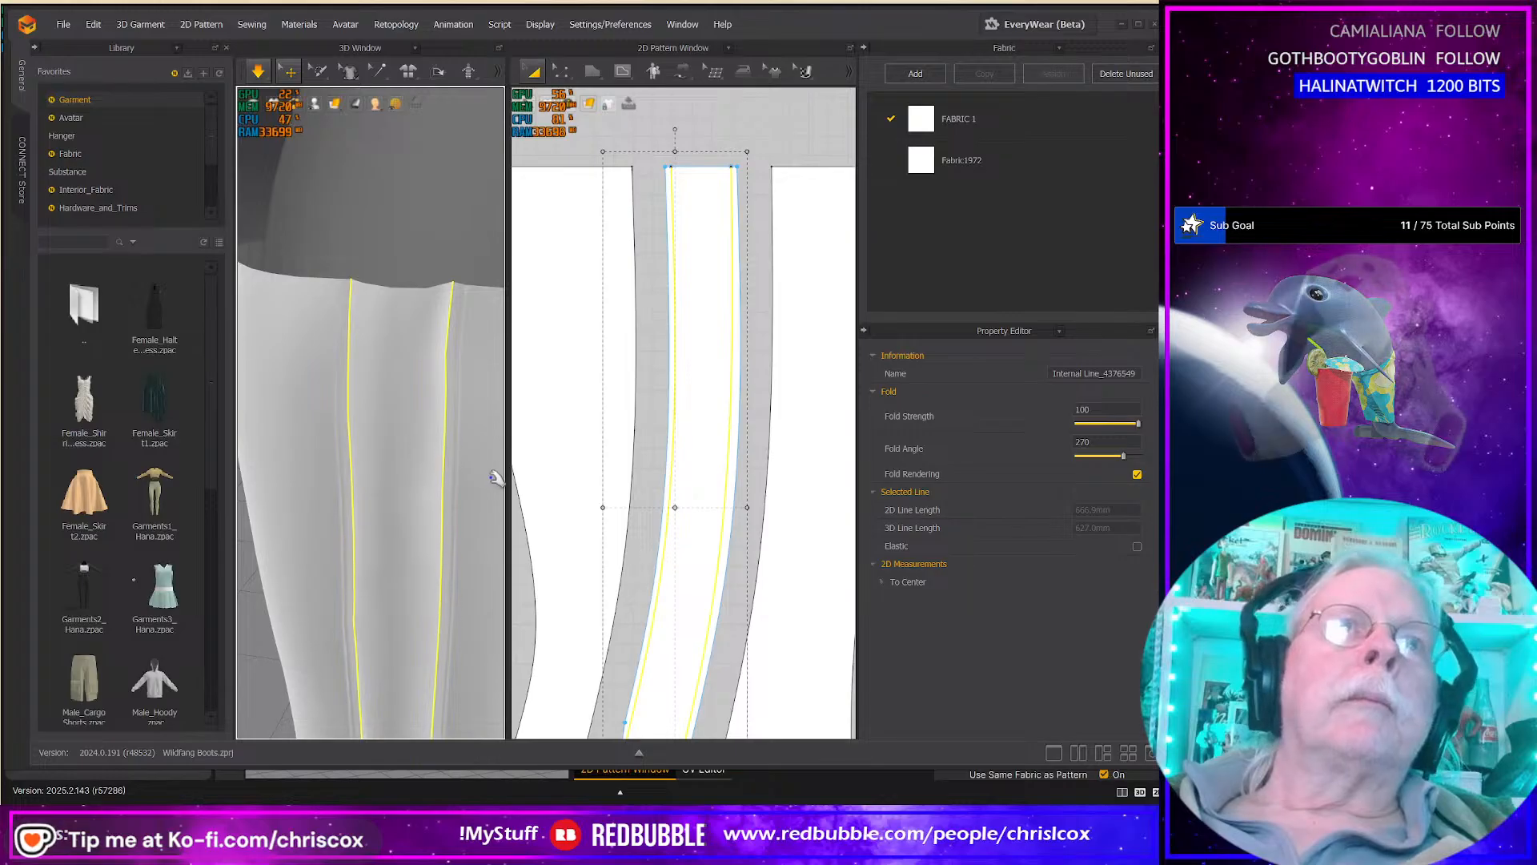
scroll(488, 477, "up", 1)
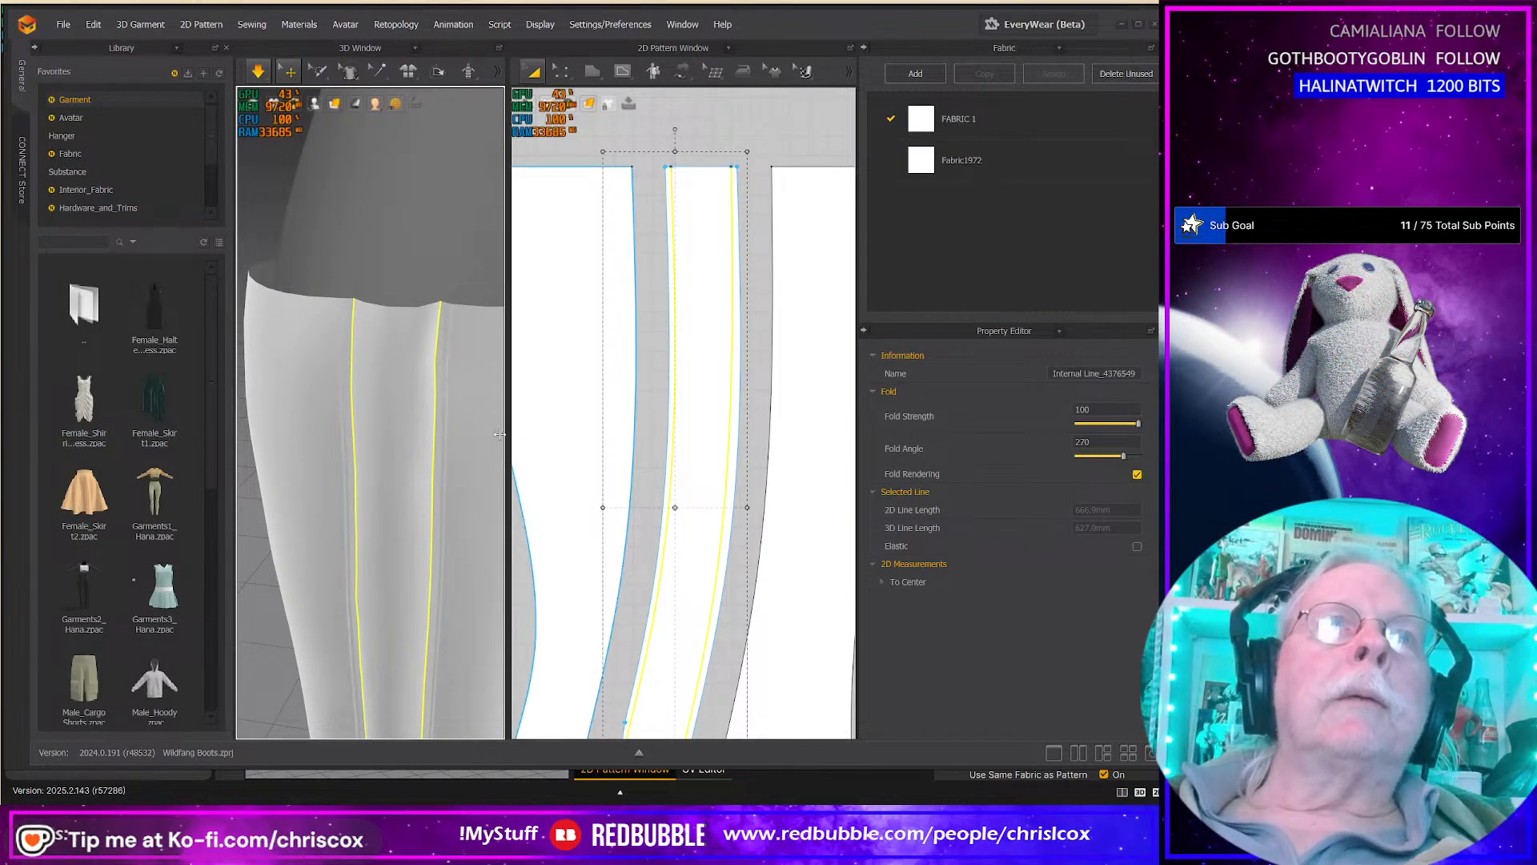
left_click(636, 345)
left_click(768, 375, "shift")
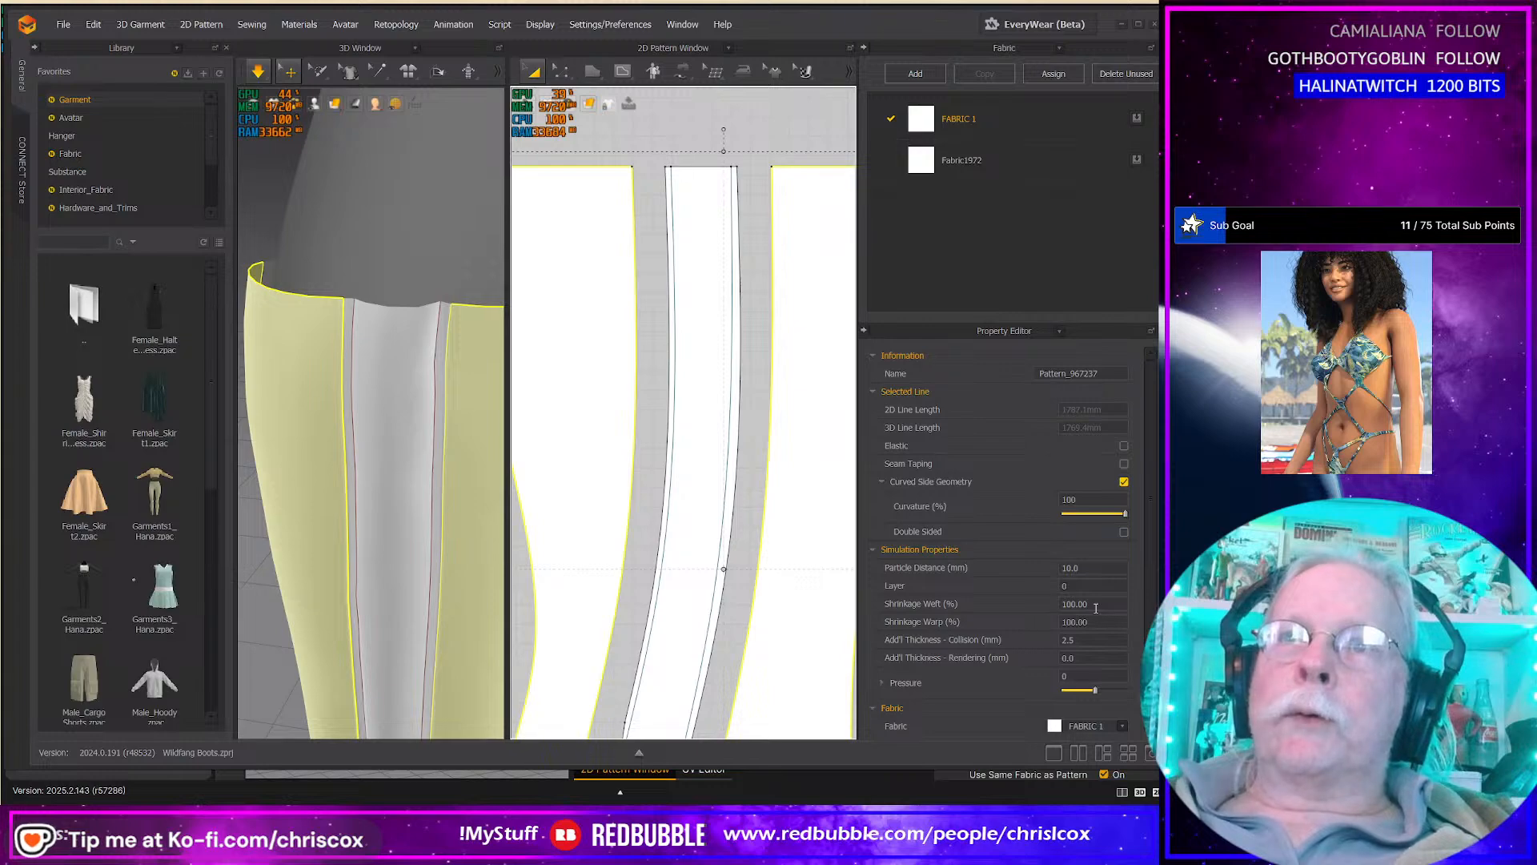
Step: Set the strip seams to fold angle 90 and fold strength 100, then inspect the creases in 3D
scroll(1096, 608, "down", 3)
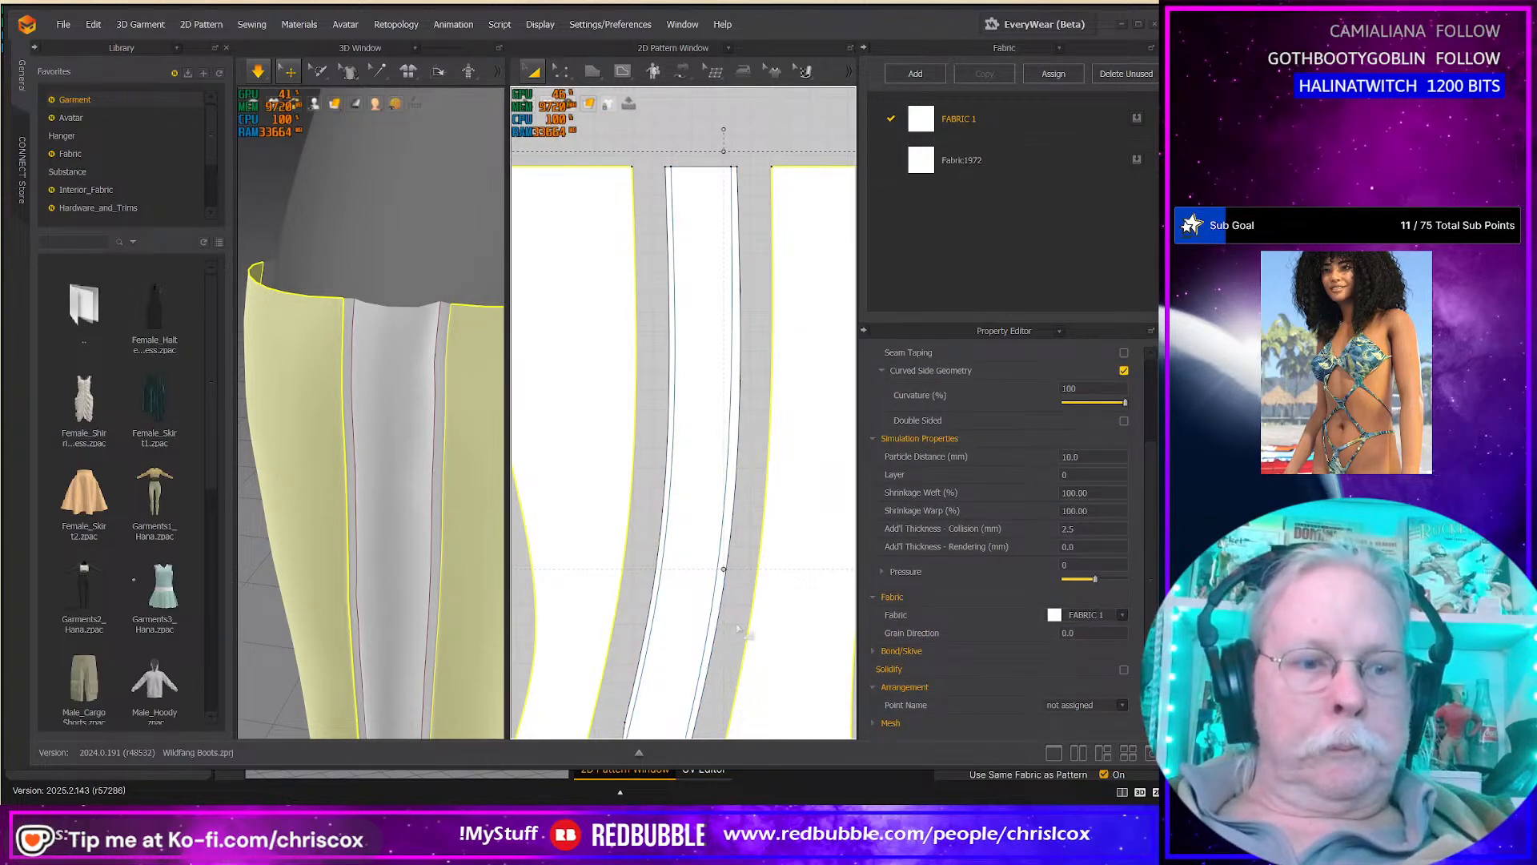
key("n")
left_click(763, 633)
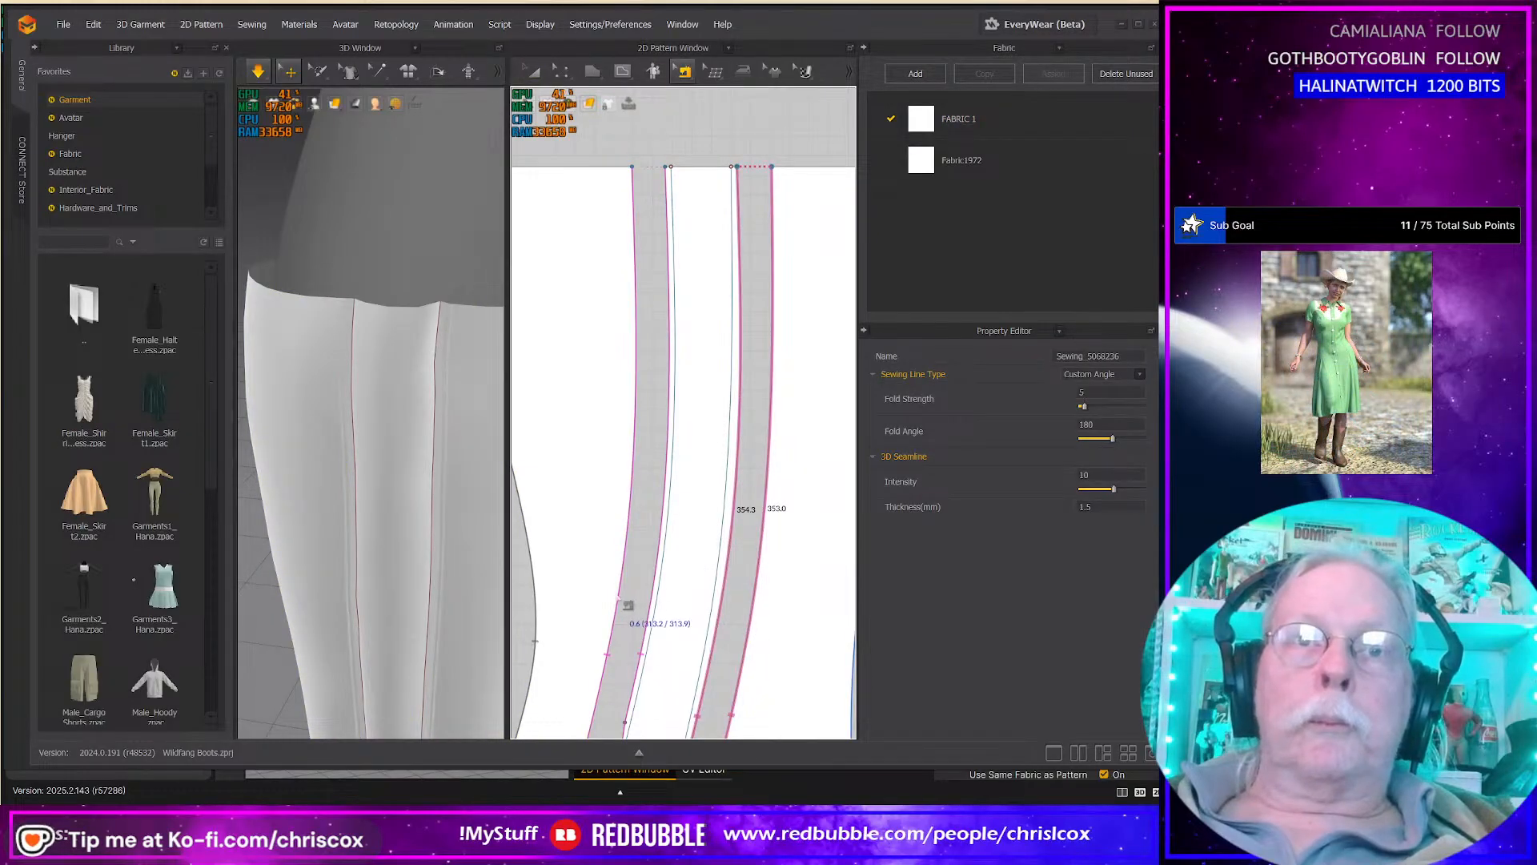
double_click(1118, 424)
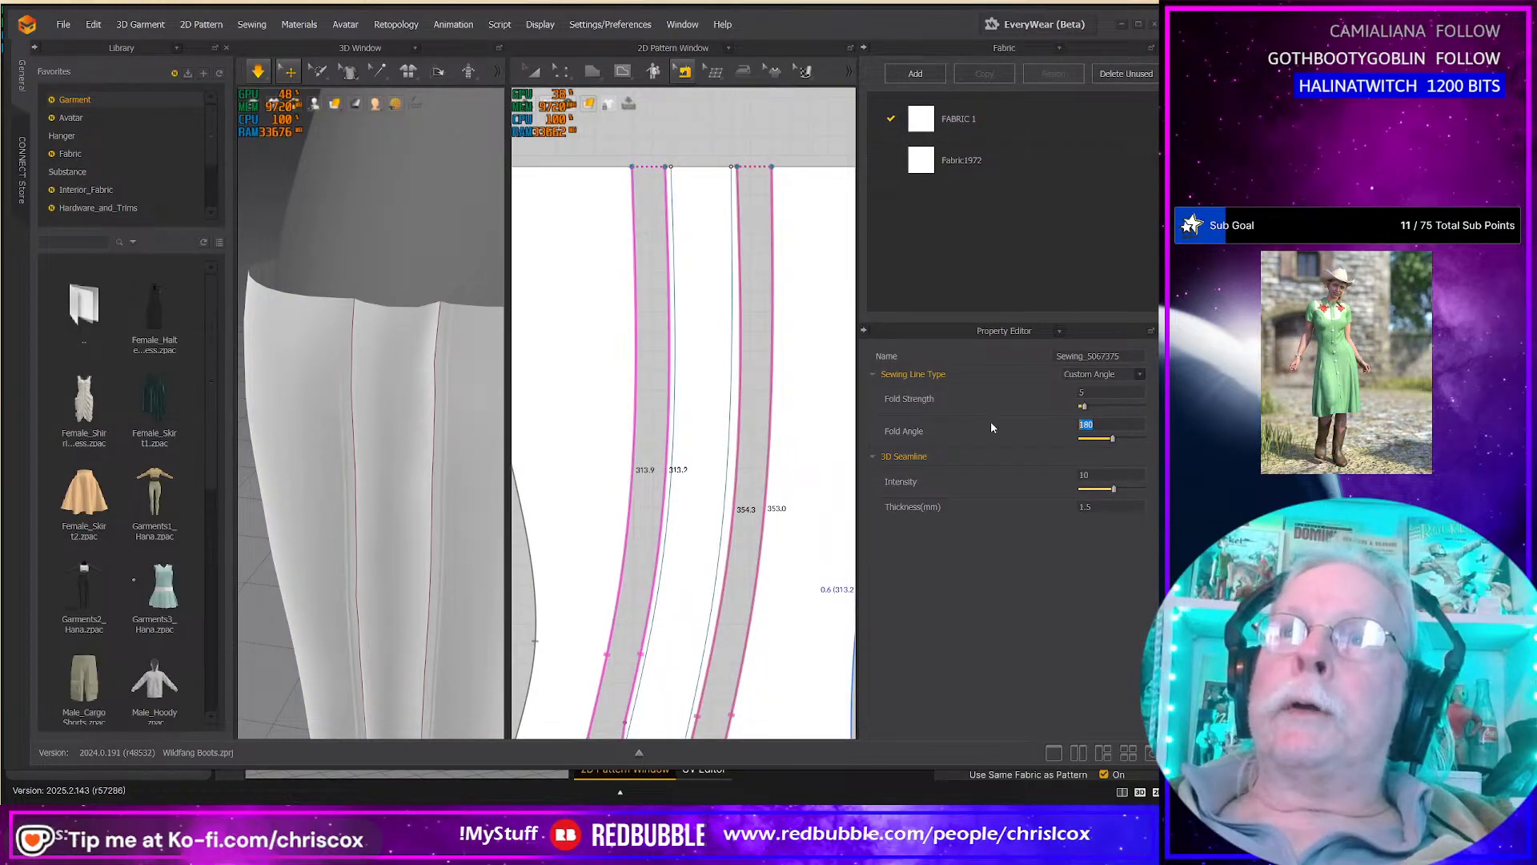
type("90")
double_click(1082, 393)
type("10")
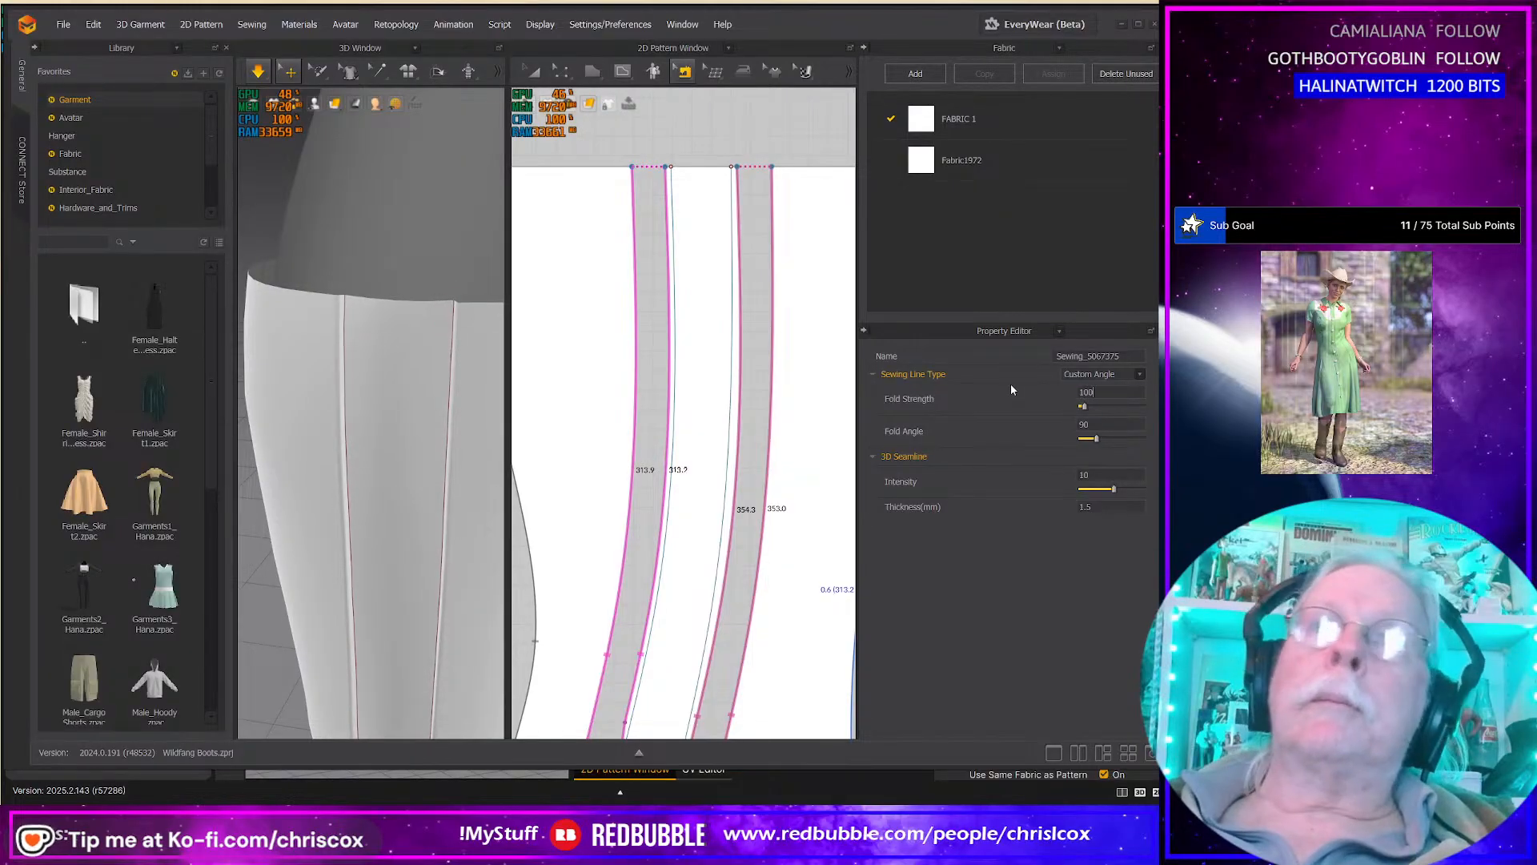
type("0")
key("Return")
scroll(437, 500, "down", 3)
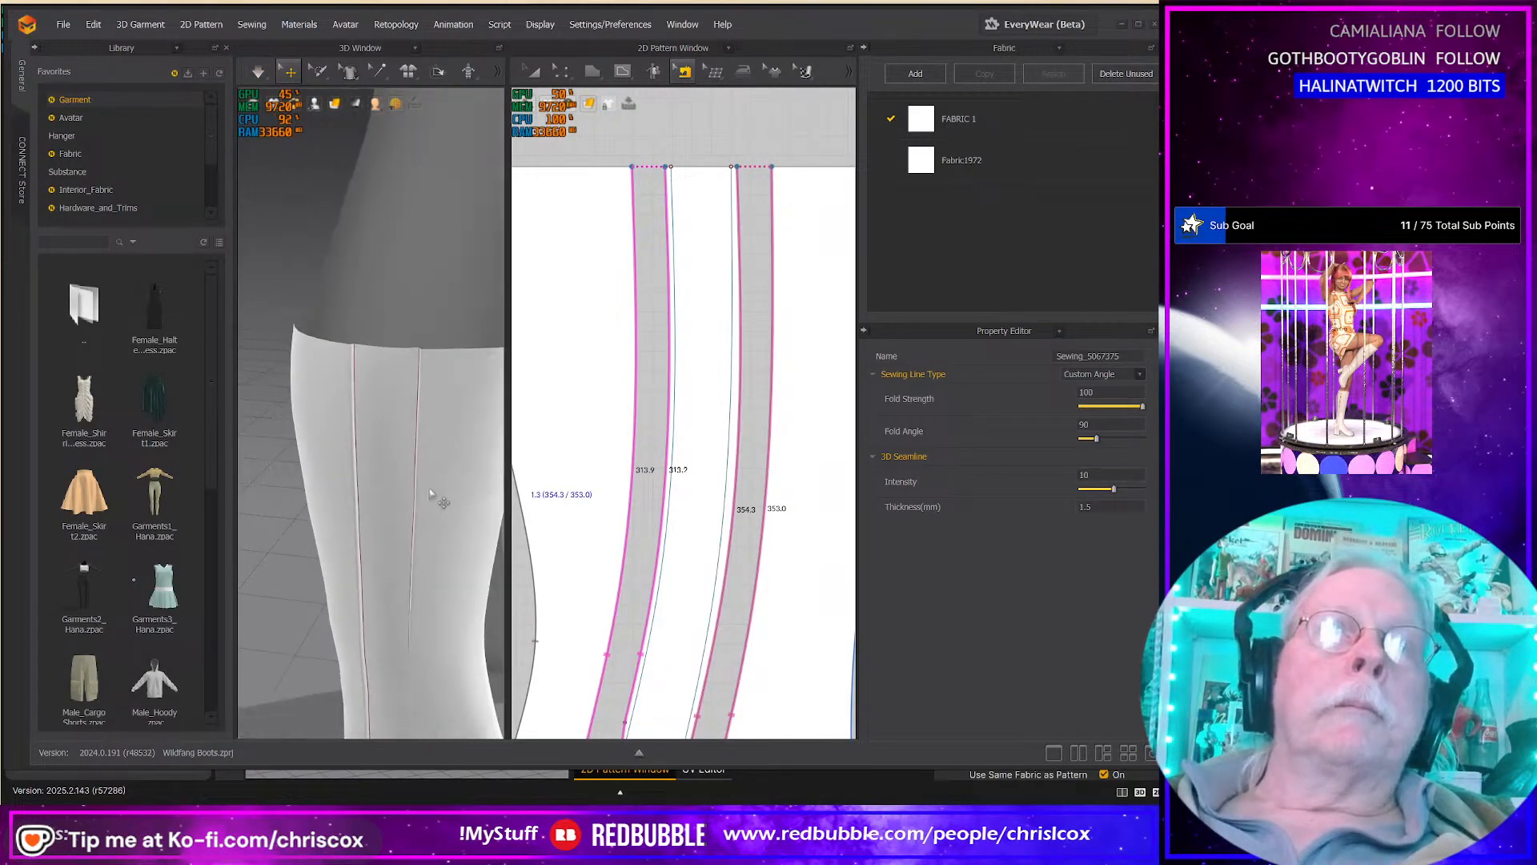
mouse_move(446, 502)
right_mouse_down()
mouse_move(506, 499)
mouse_move(487, 521)
mouse_move(496, 422)
mouse_move(425, 492)
right_mouse_up()
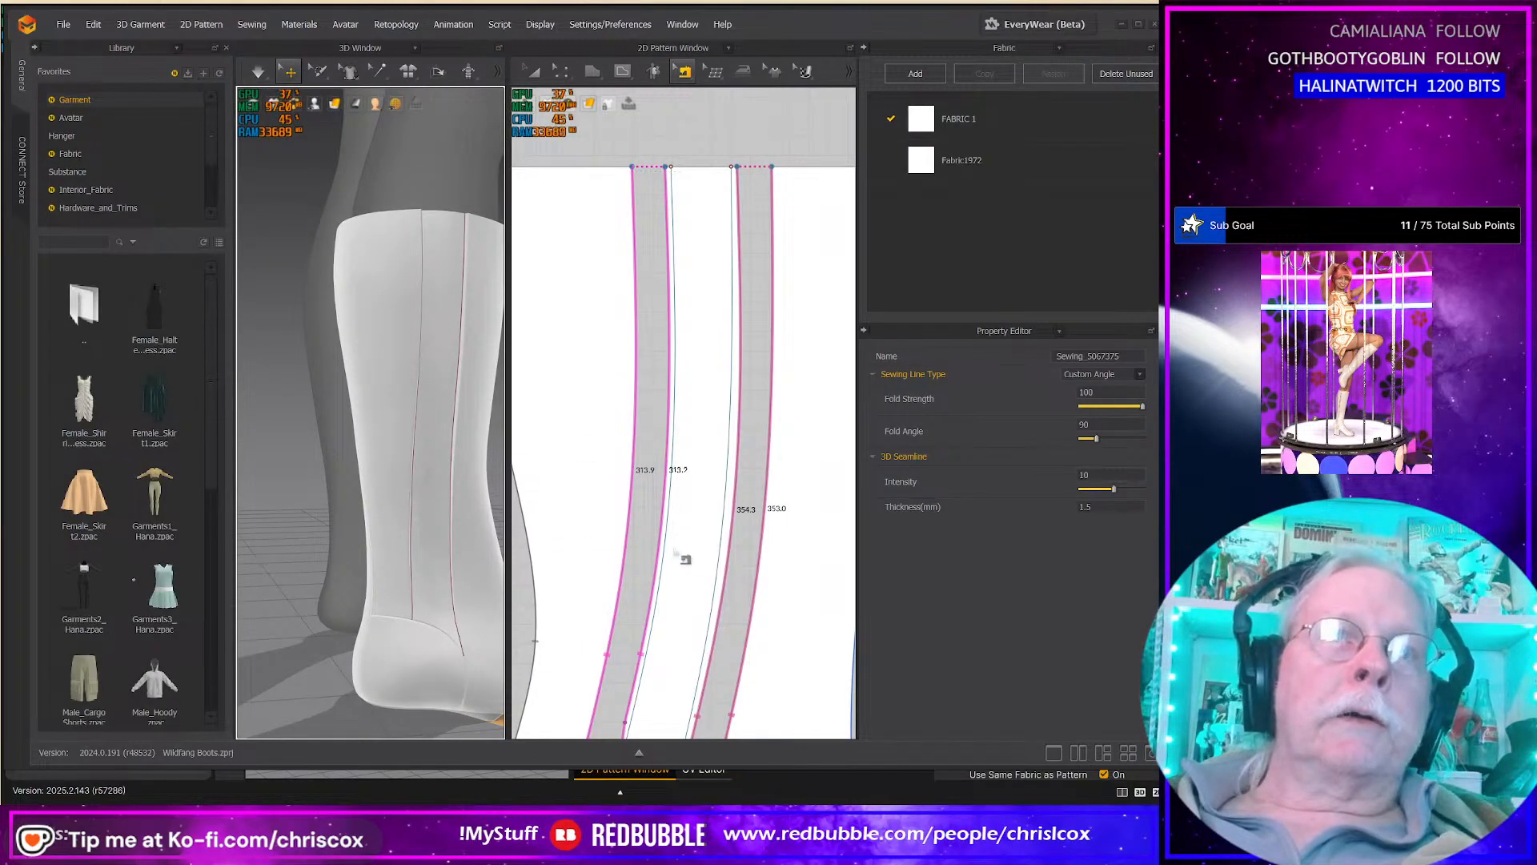
scroll(685, 570, "down", 3)
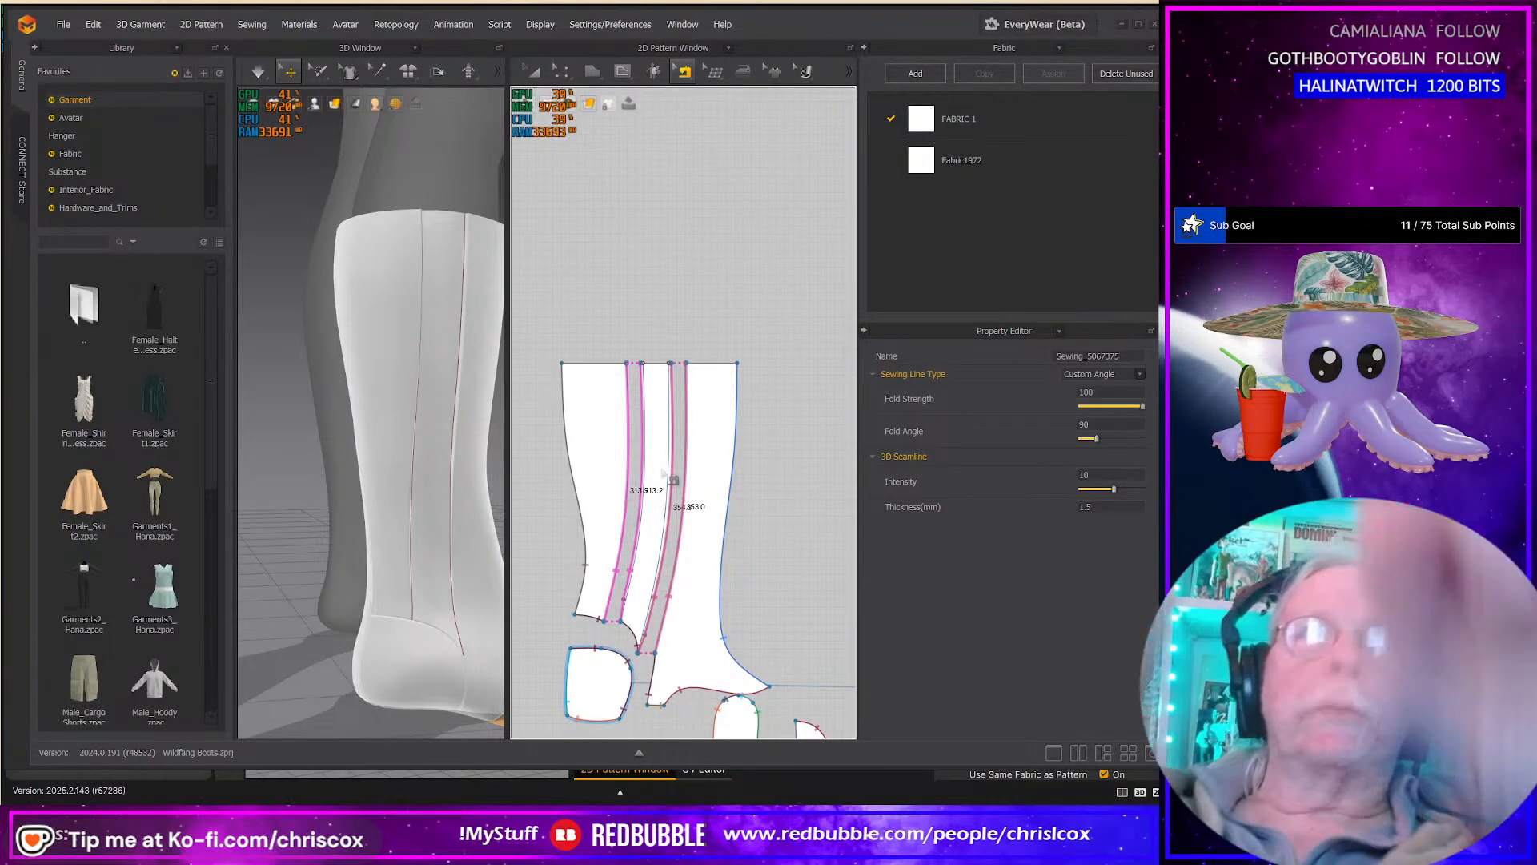
scroll(673, 474, "down", 1)
scroll(664, 473, "up", 2)
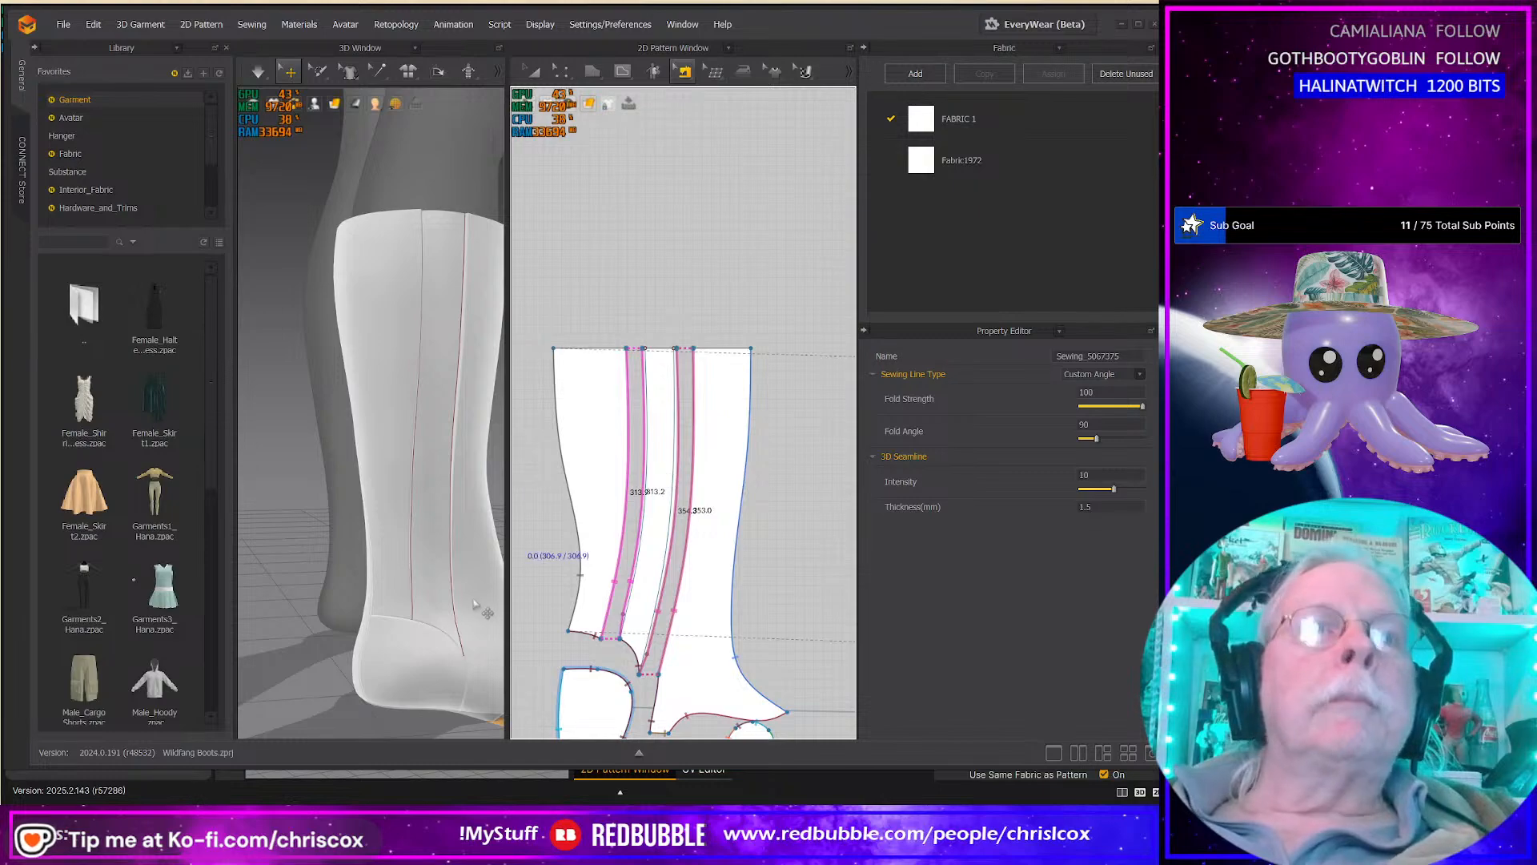
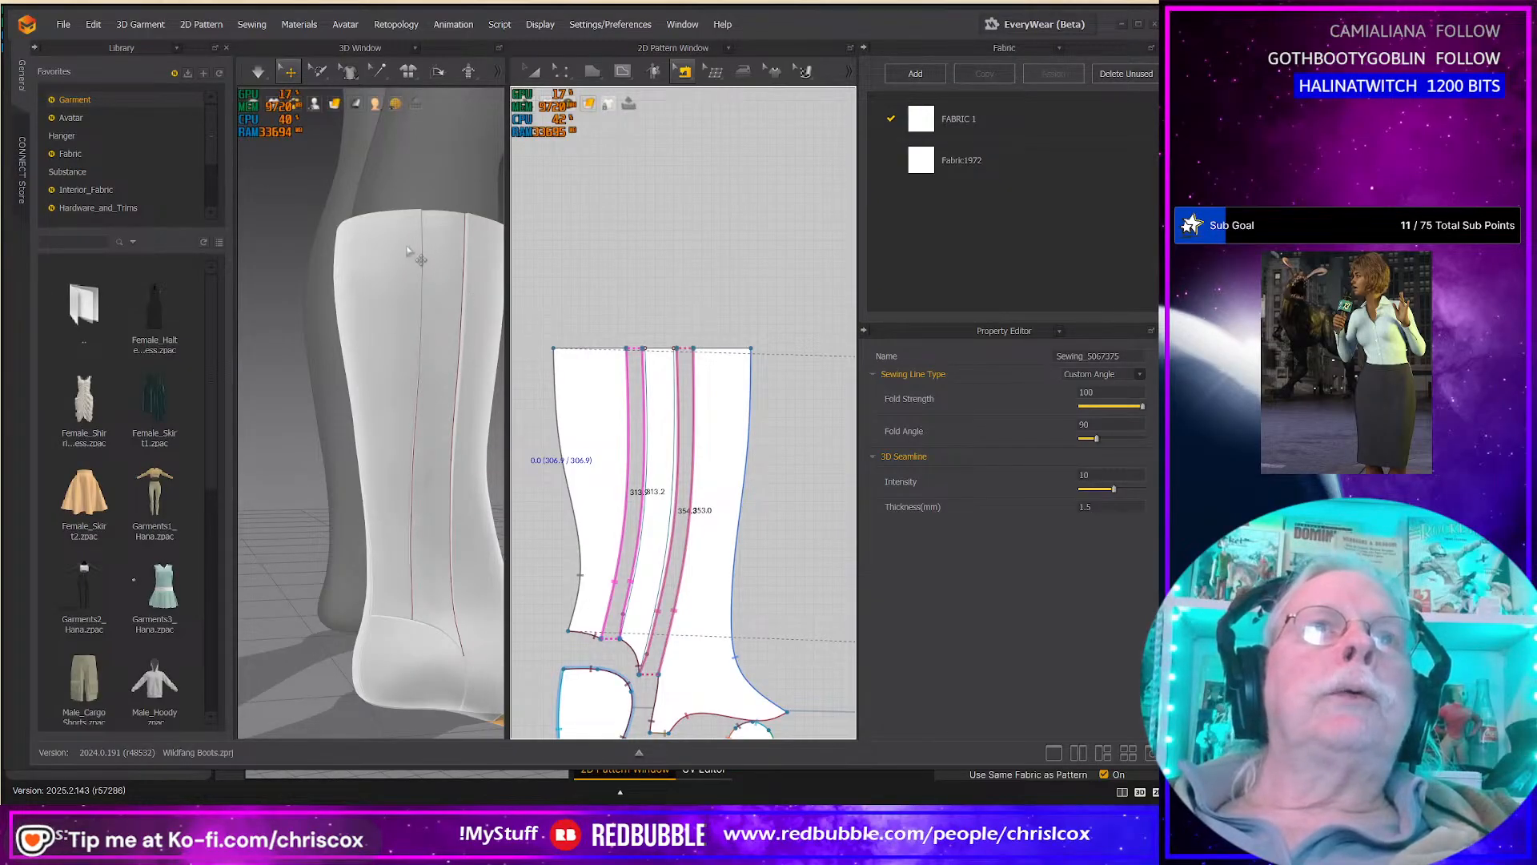
Step: Pan to the upper ends of the boot pieces, leave sewing, and select the right piece's seam edge
middle_click_drag(737, 411, 745, 343)
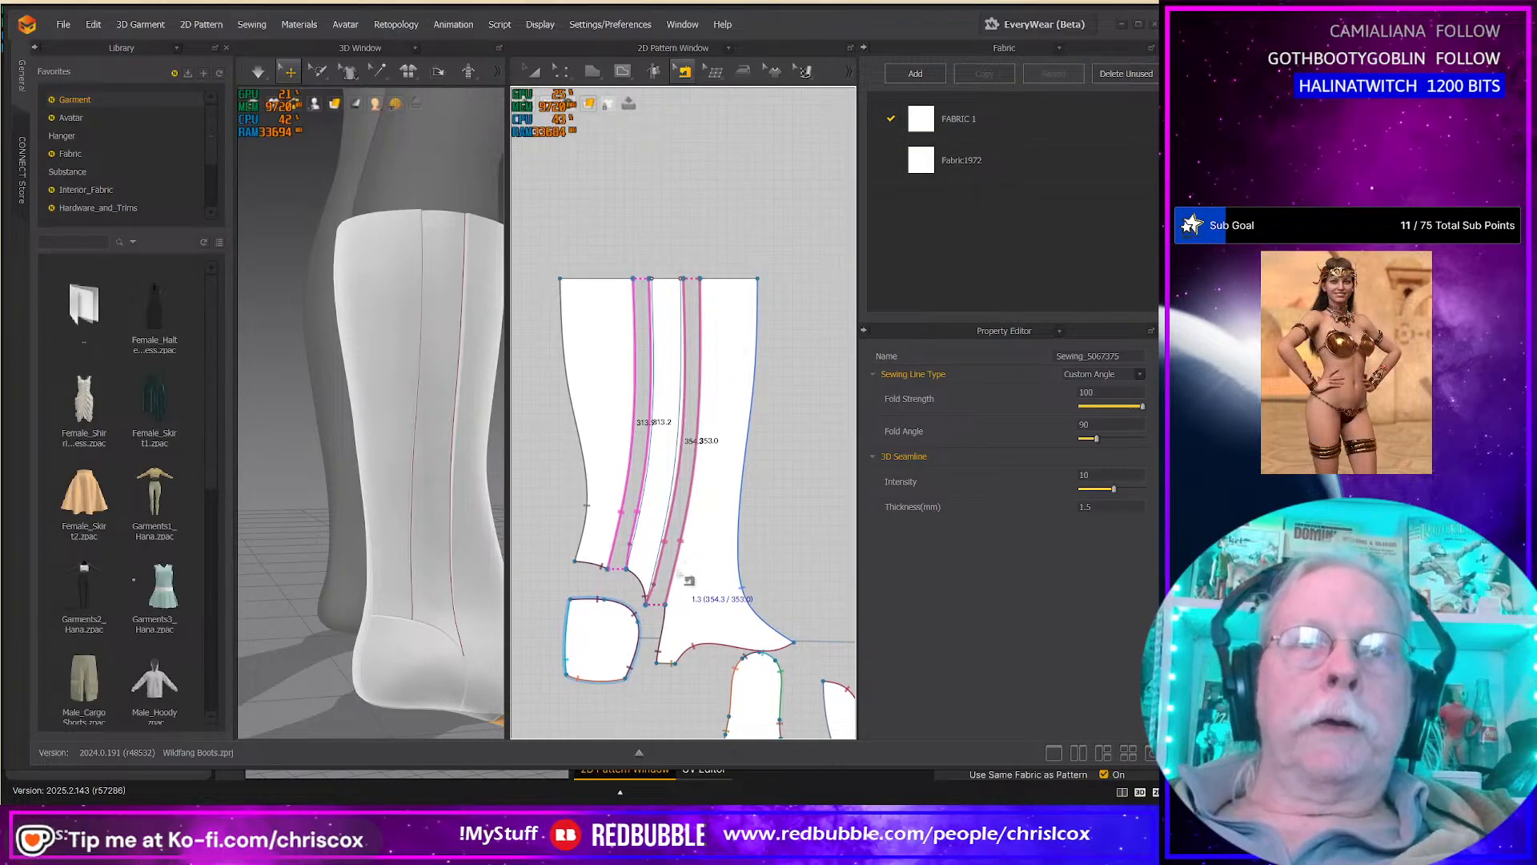
key("z")
left_click(677, 576)
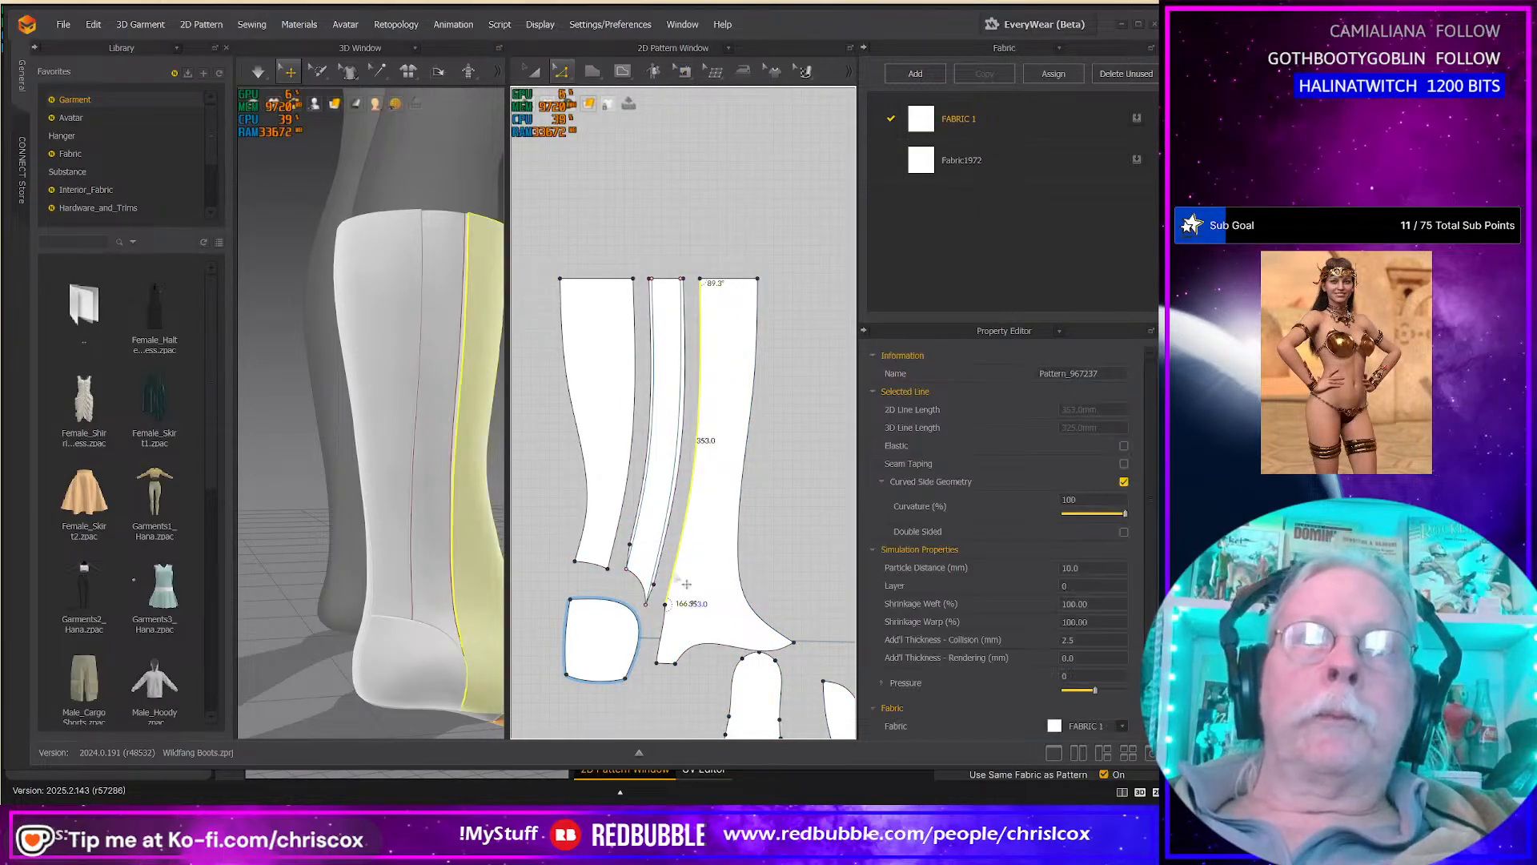
Step: Offset the right and left pieces' seam edges as internal lines at 10 mm and 7 mm
right_click(676, 576)
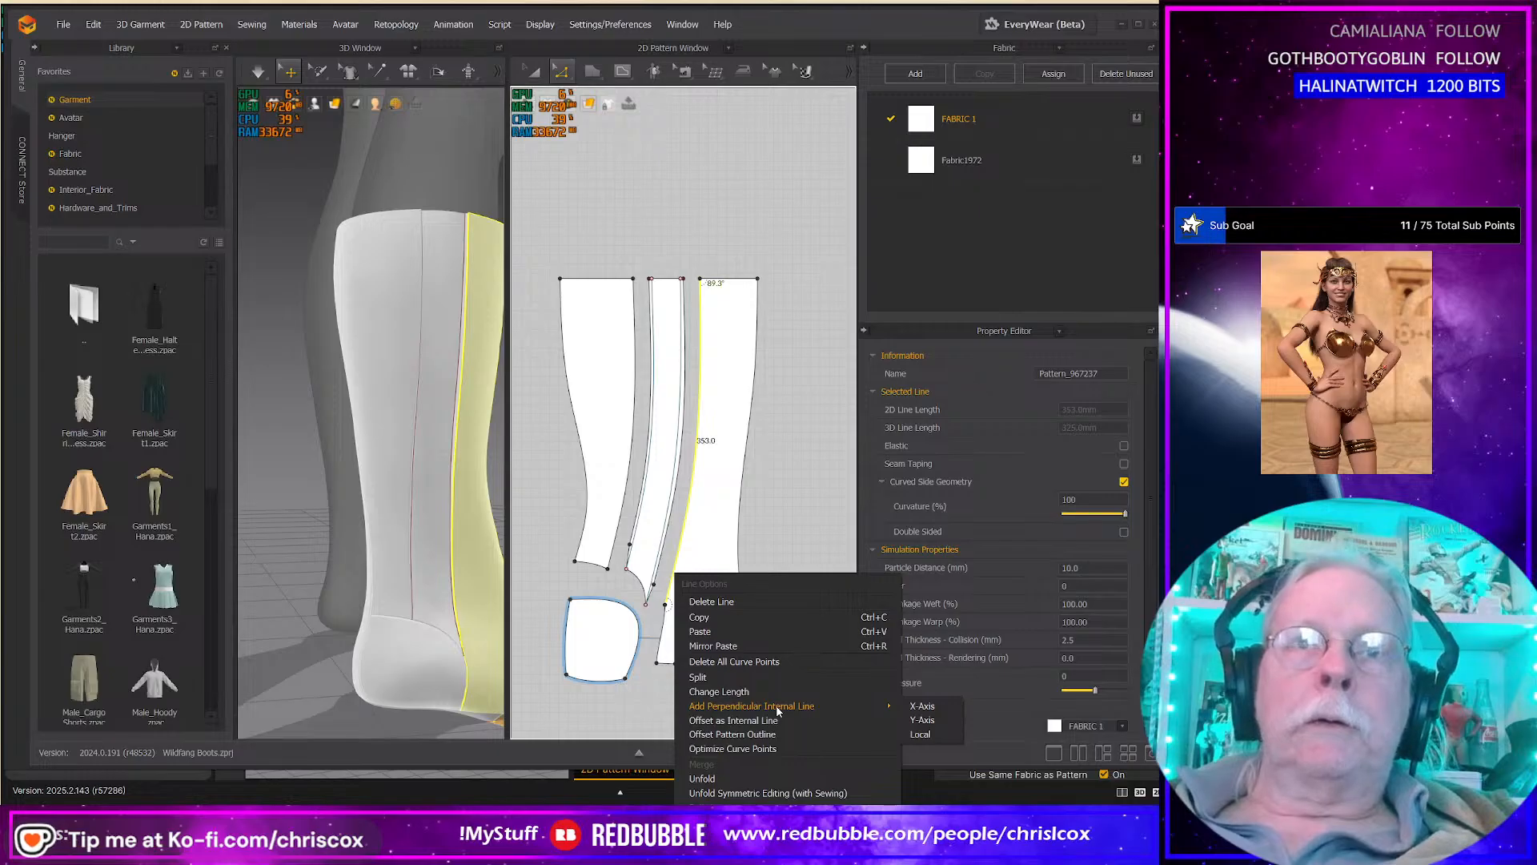
left_click(756, 720)
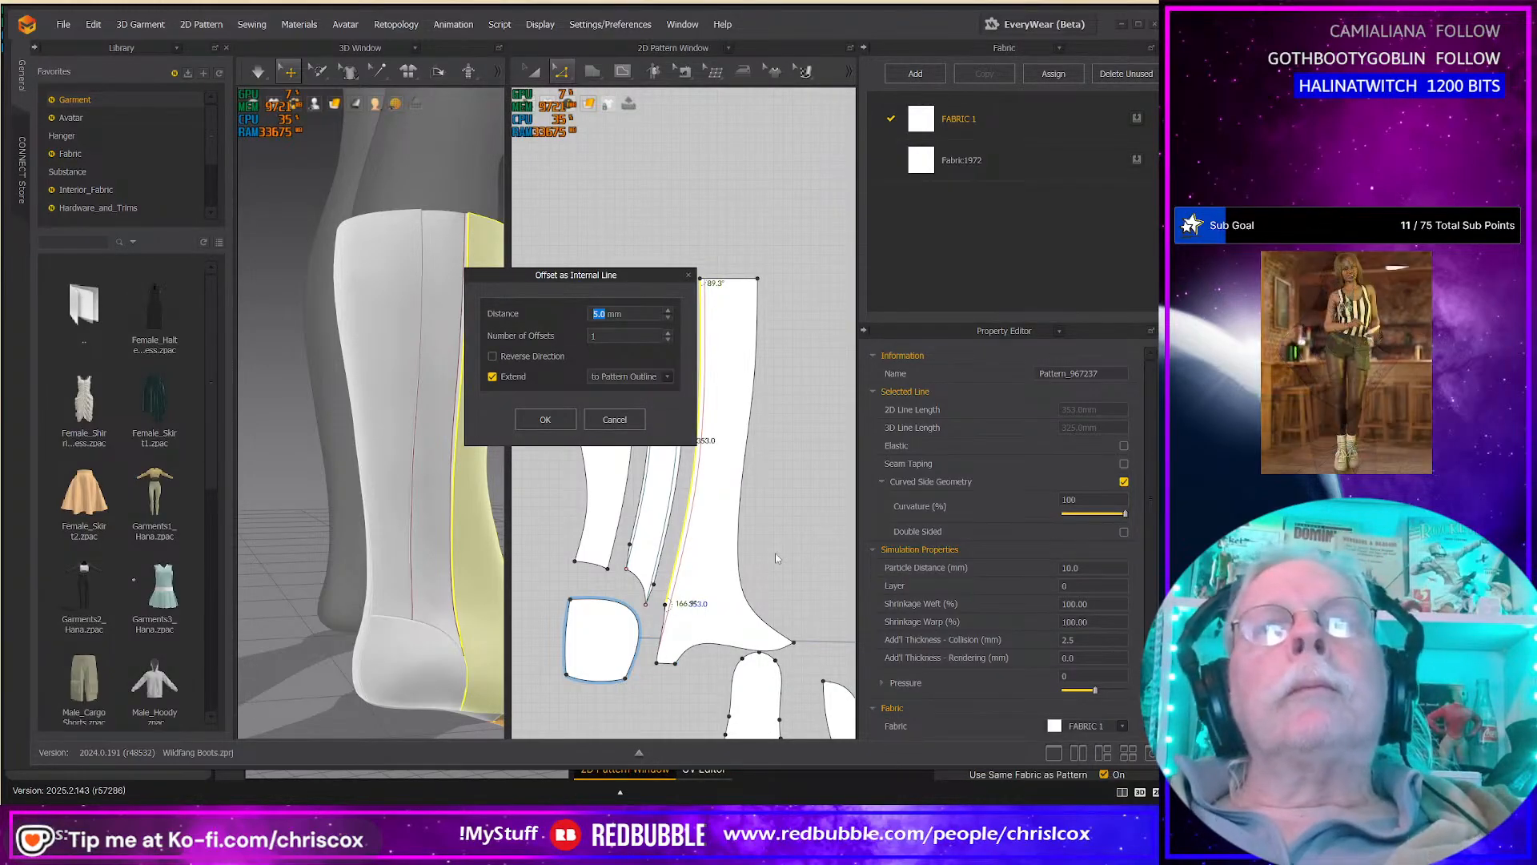
type("10")
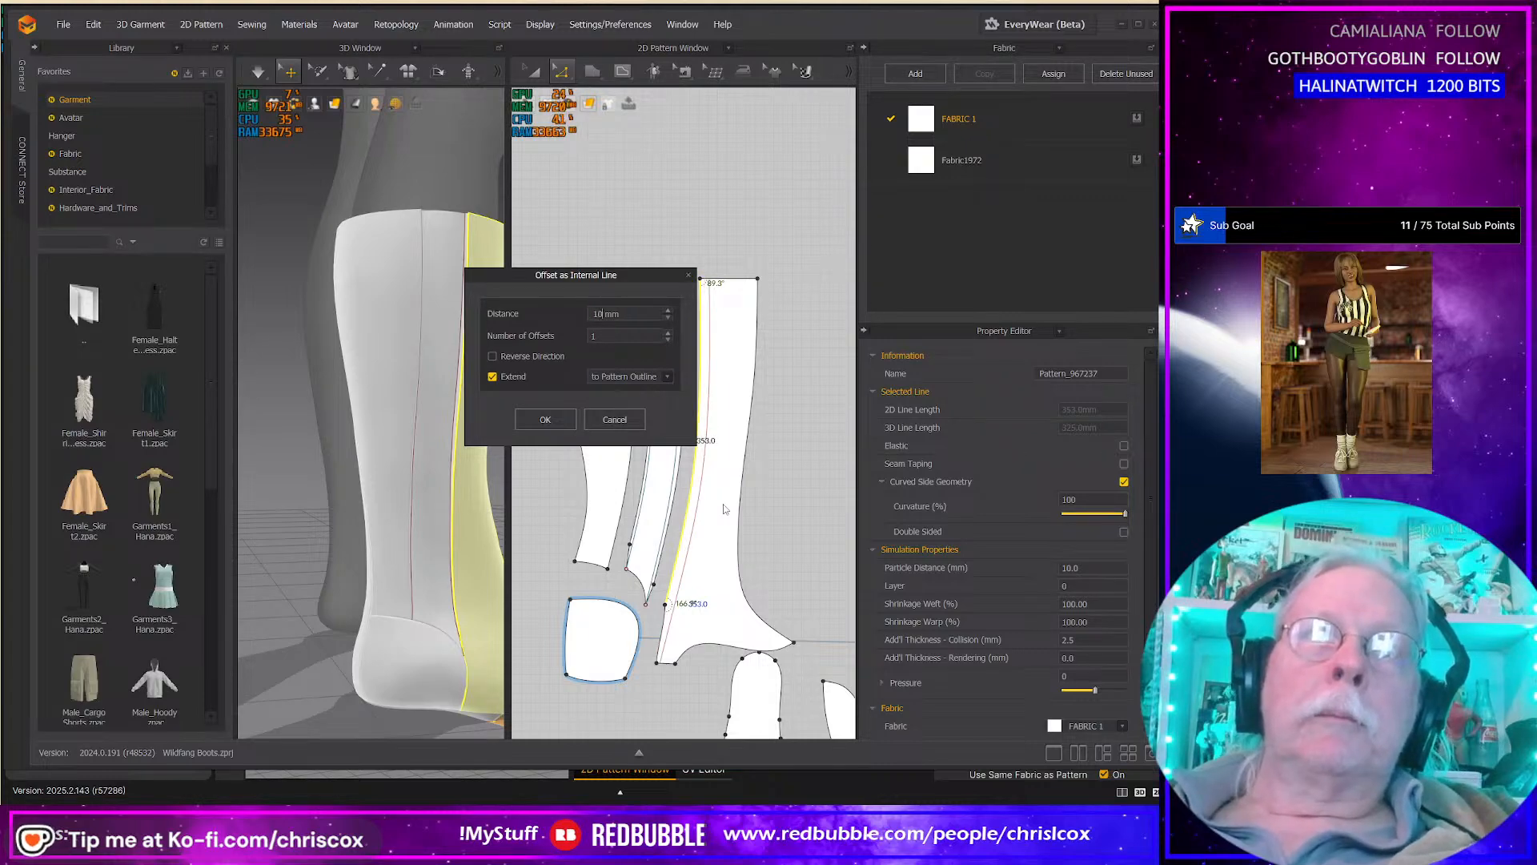
type("7")
left_click(536, 422)
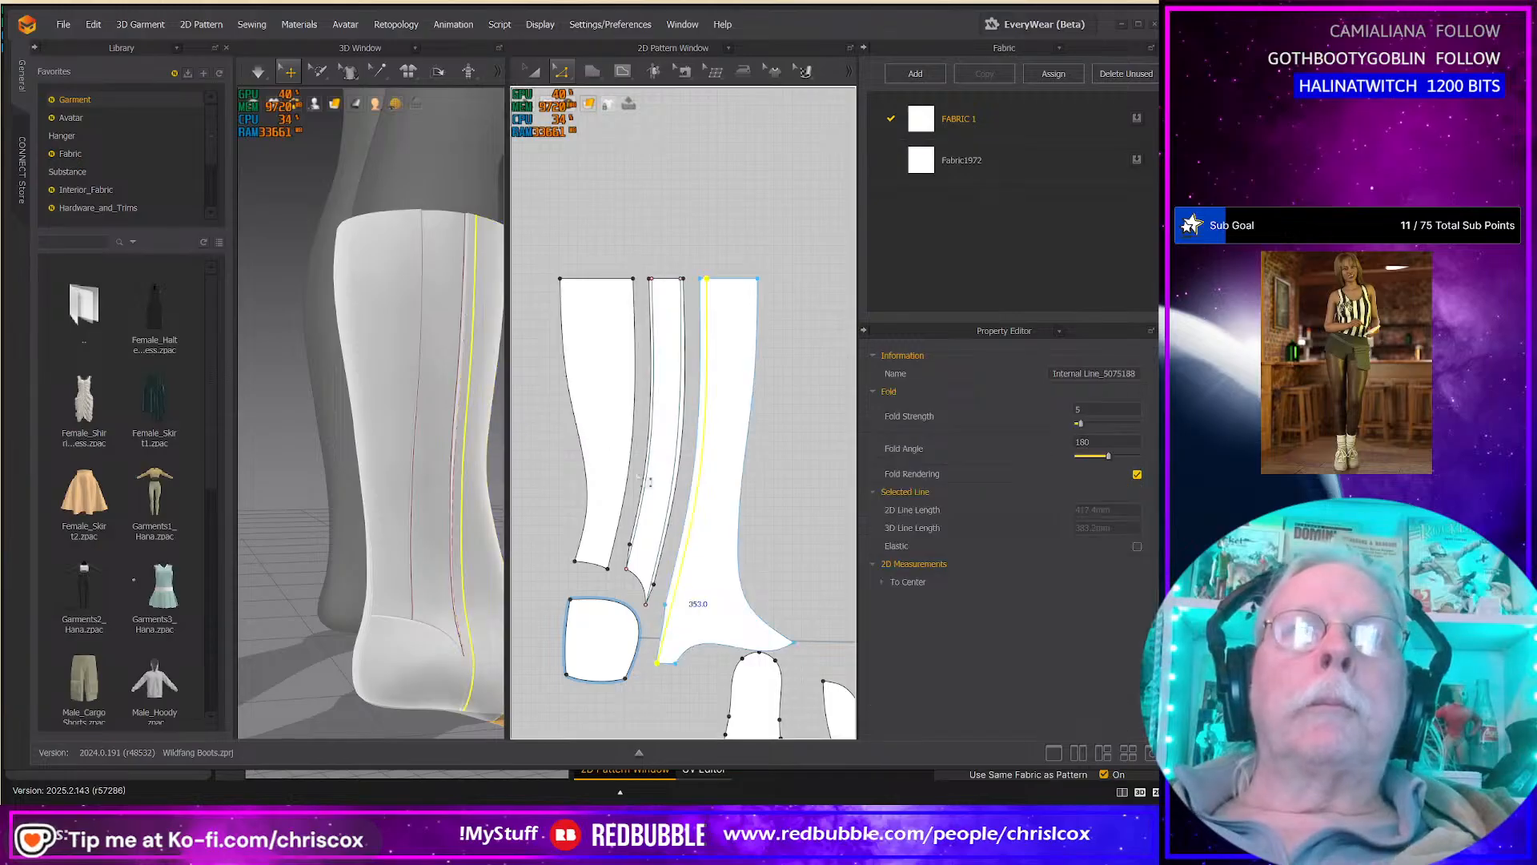
left_click(628, 489)
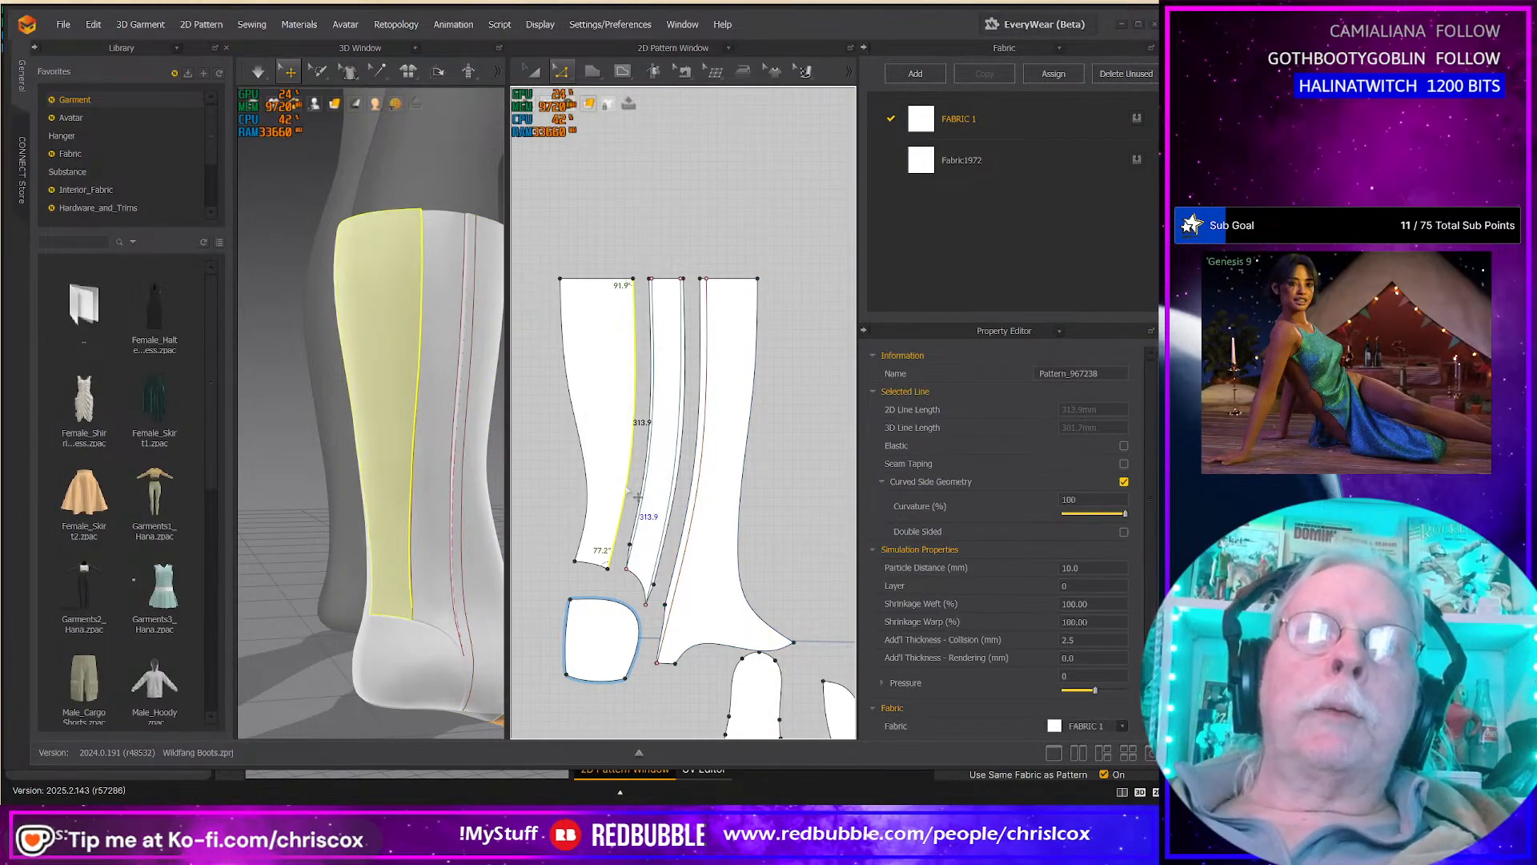
right_click(629, 489)
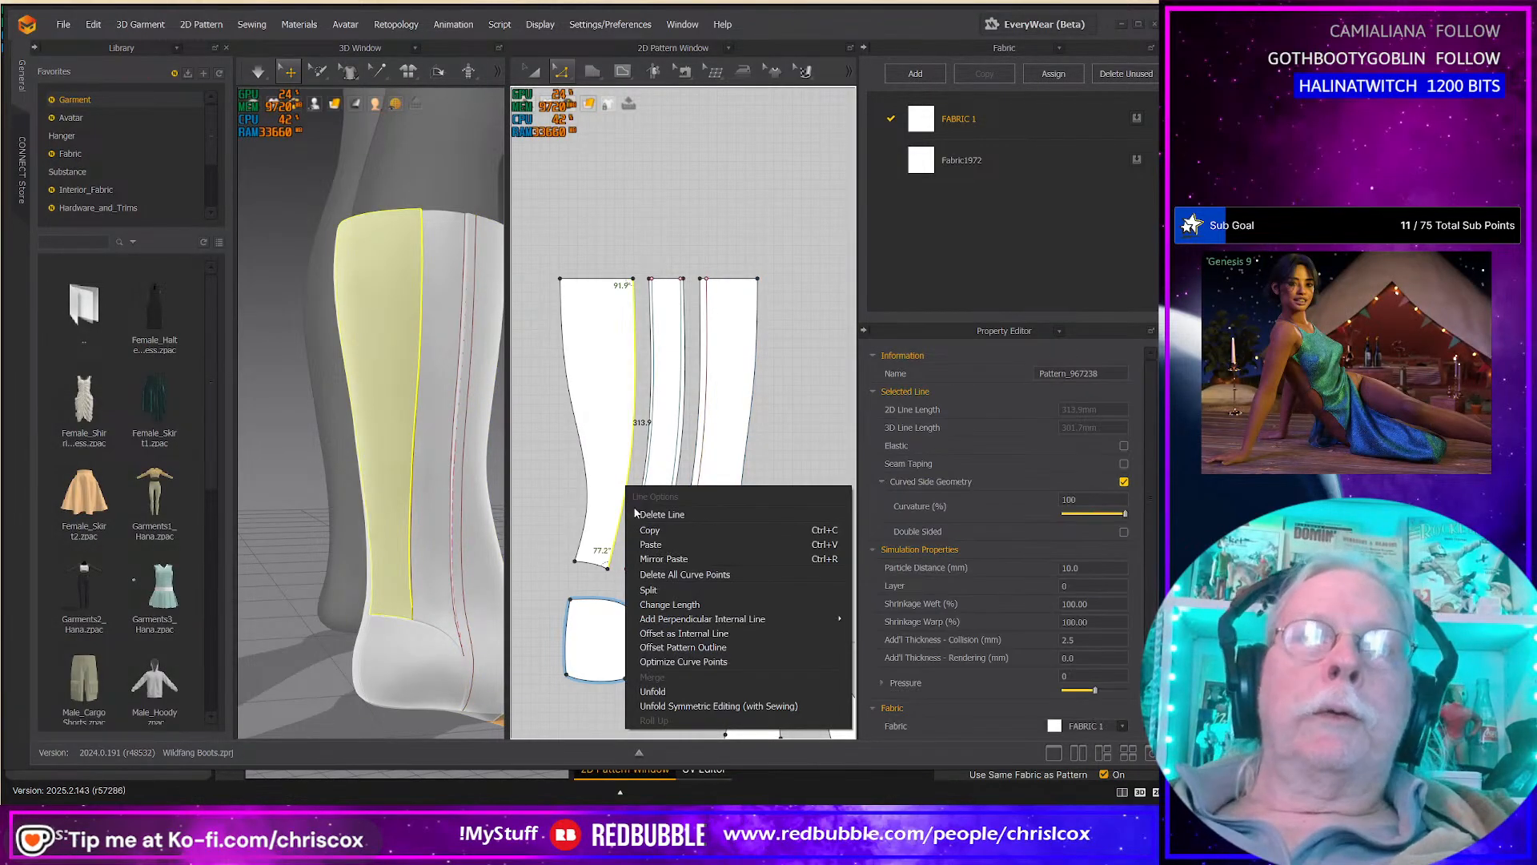
left_click(682, 633)
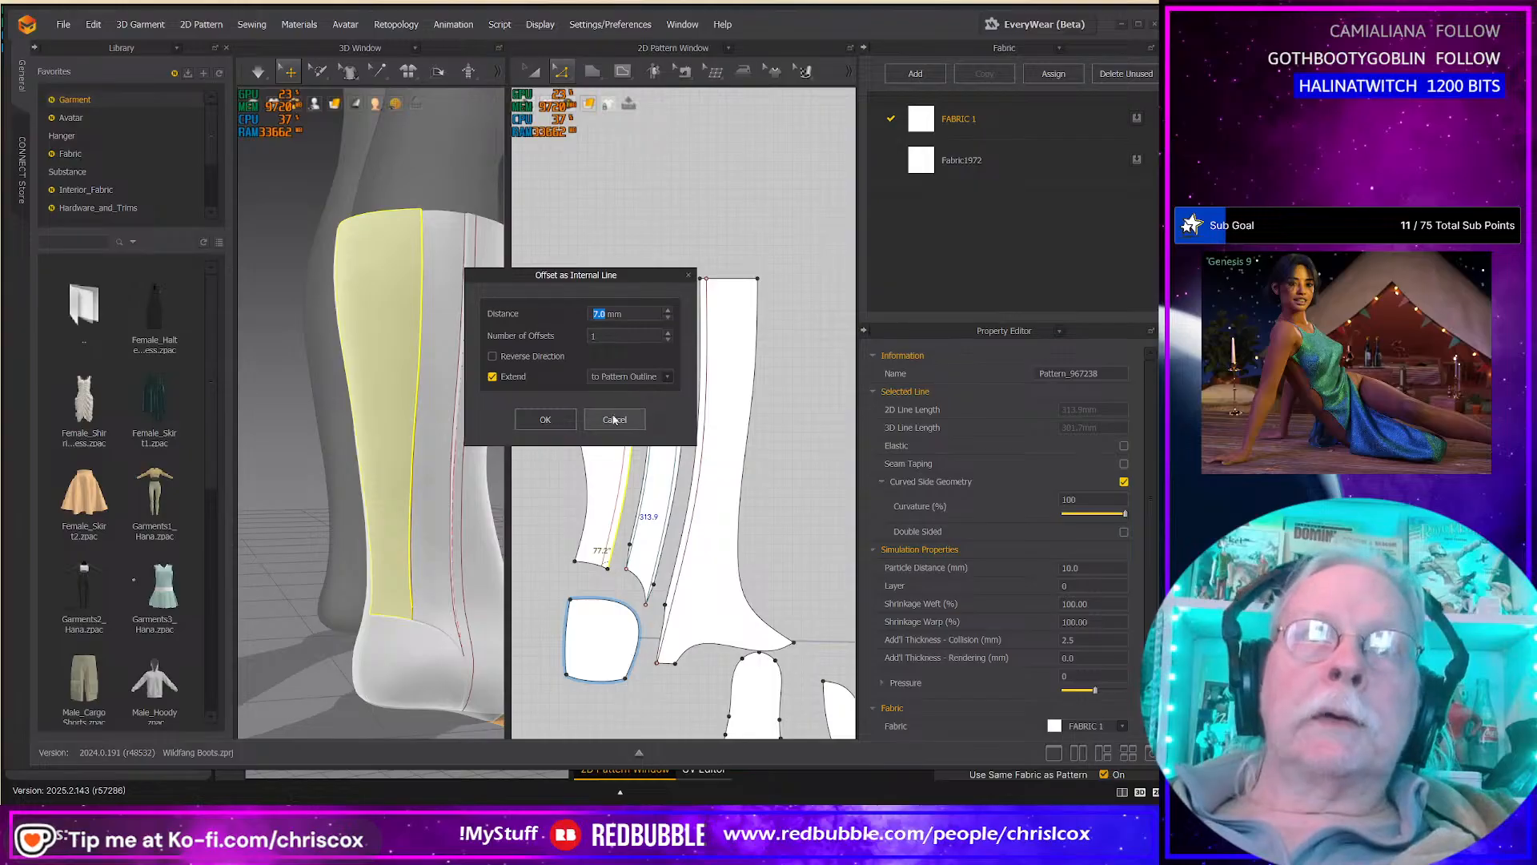
left_click(545, 418)
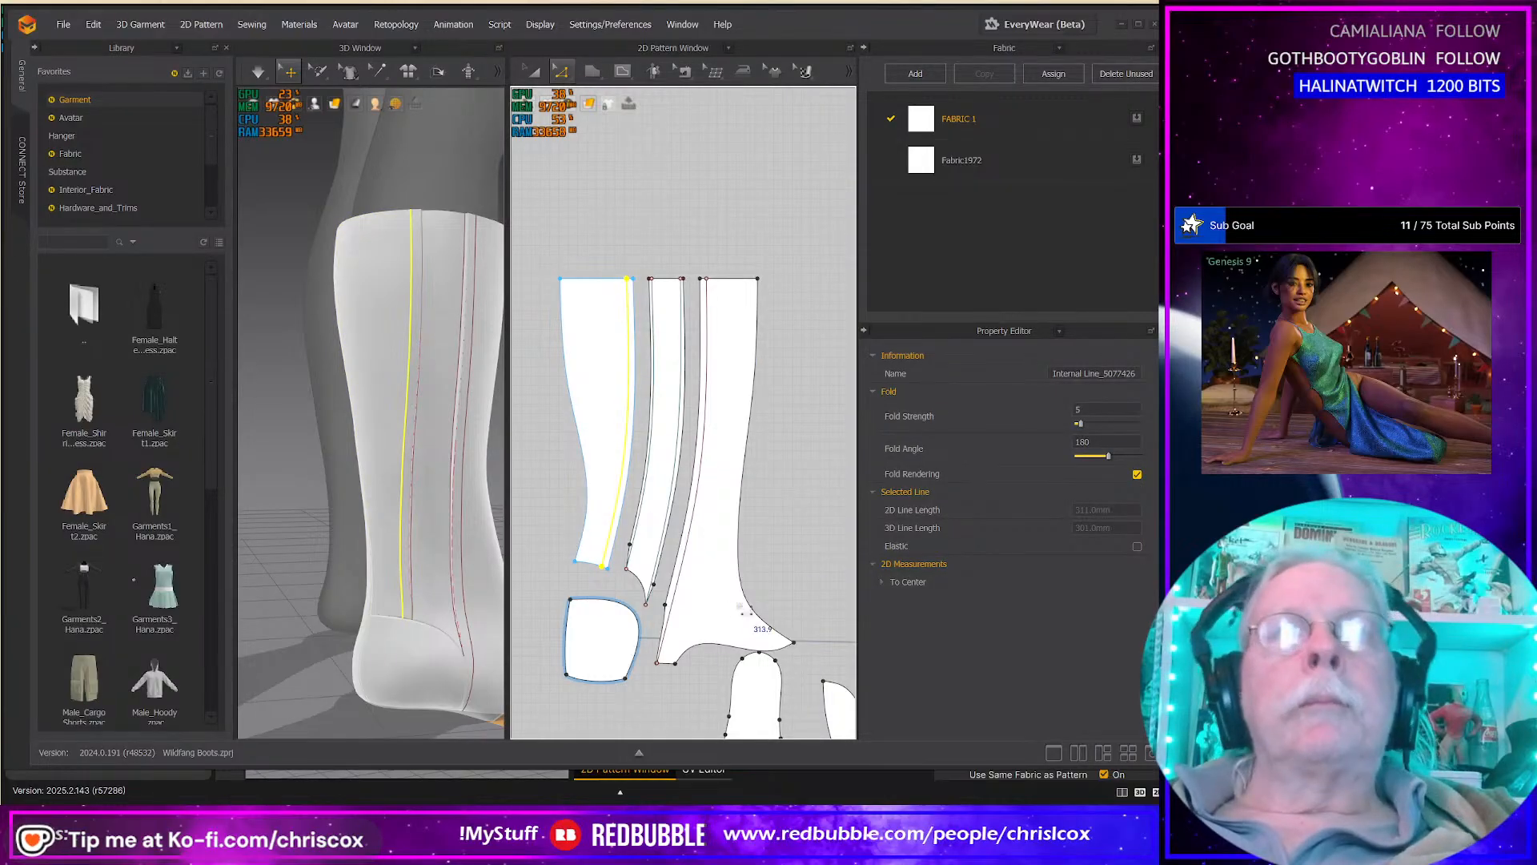
Step: Split the 10 mm internal line at 62.5 mm and shift the pieces down to free space above
left_click(672, 613)
right_click(673, 611)
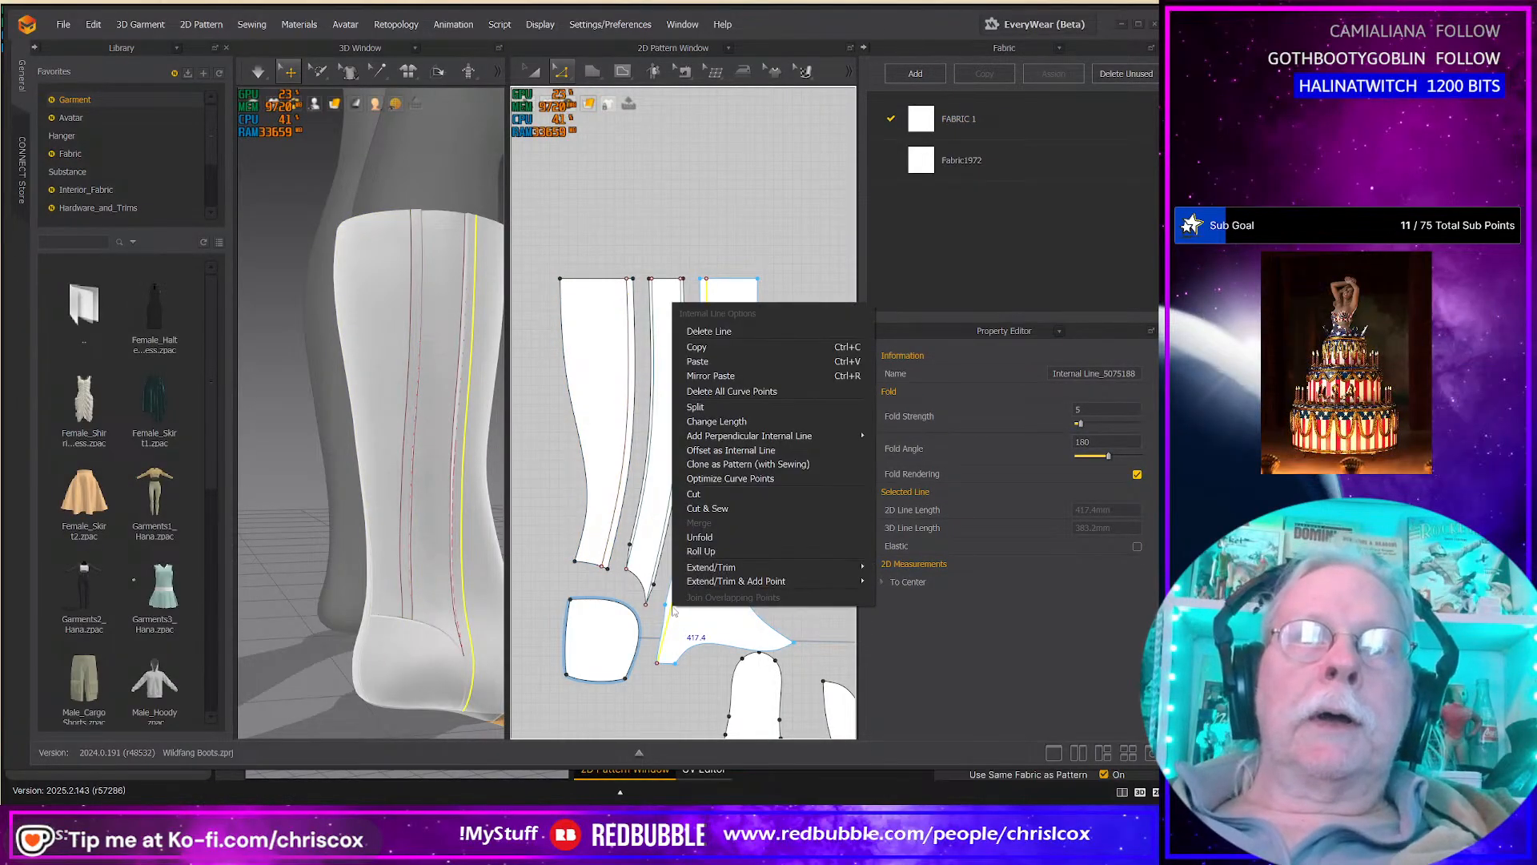
left_click(696, 407)
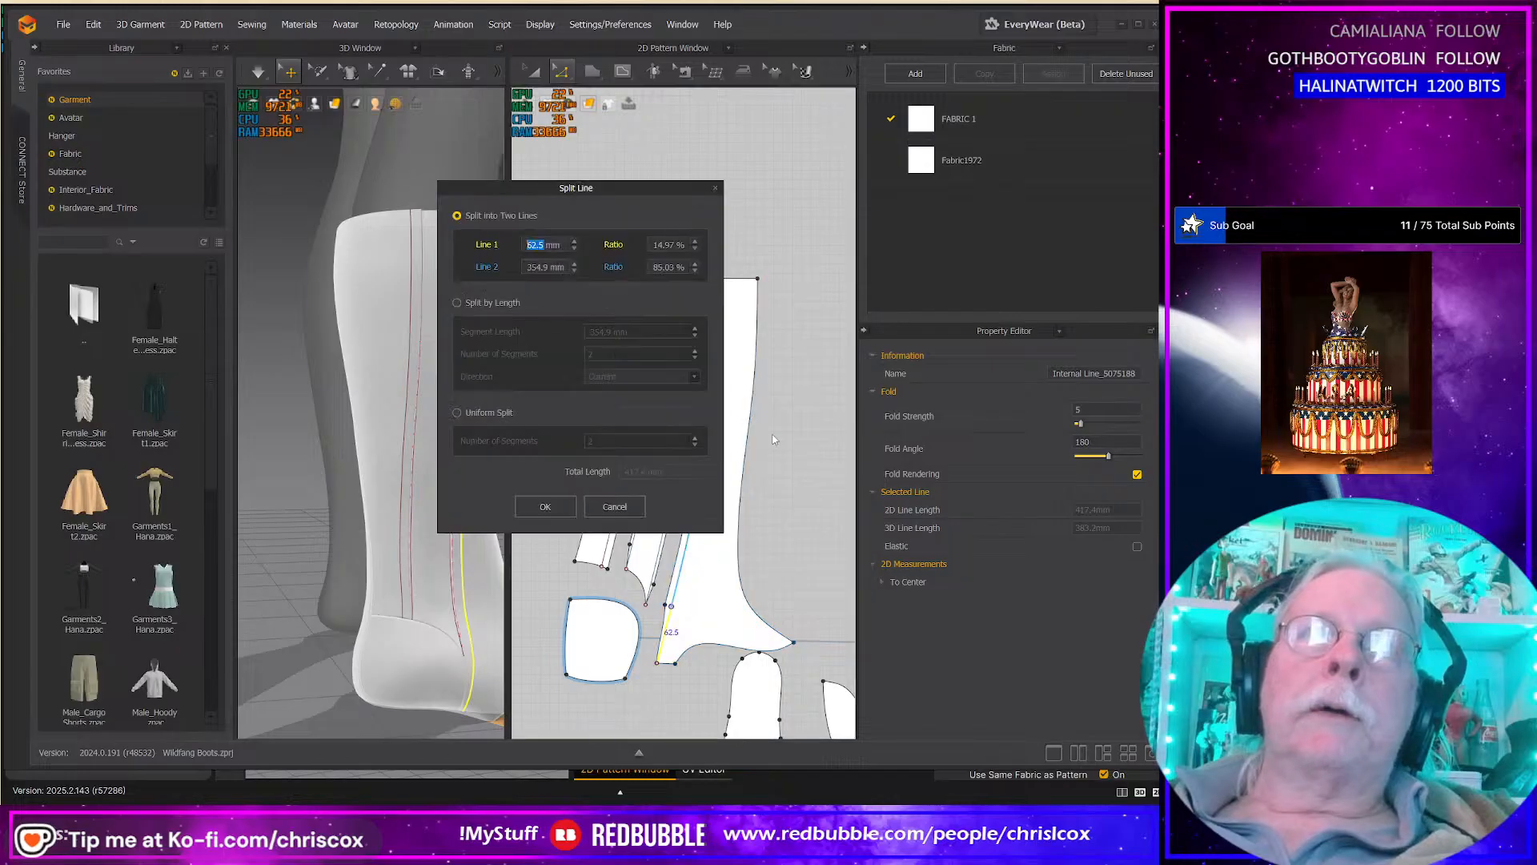
left_click(544, 507)
scroll(806, 548, "up", 2)
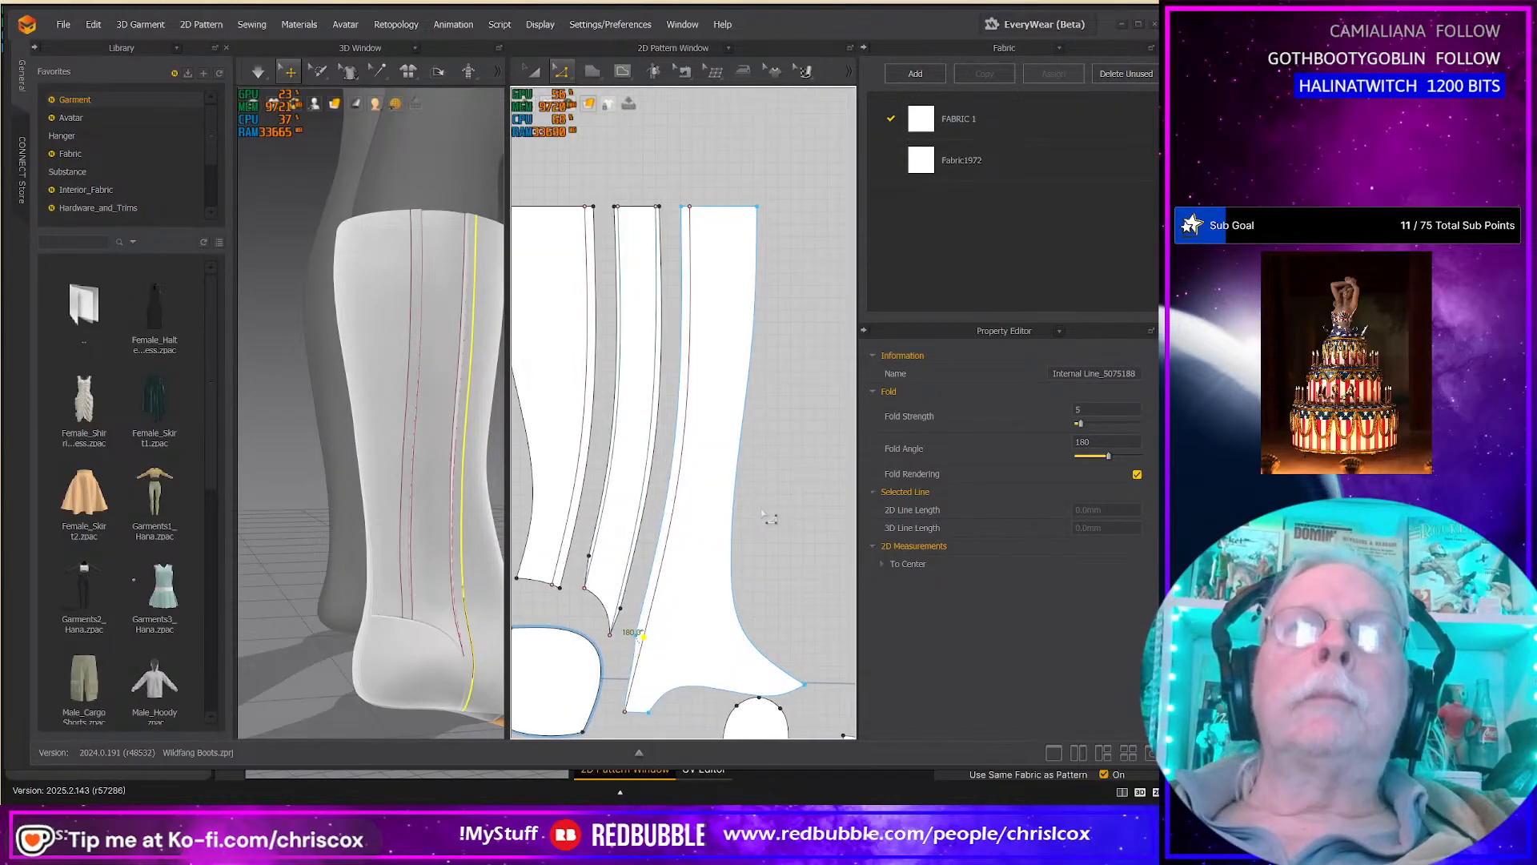
scroll(806, 547, "down", 3)
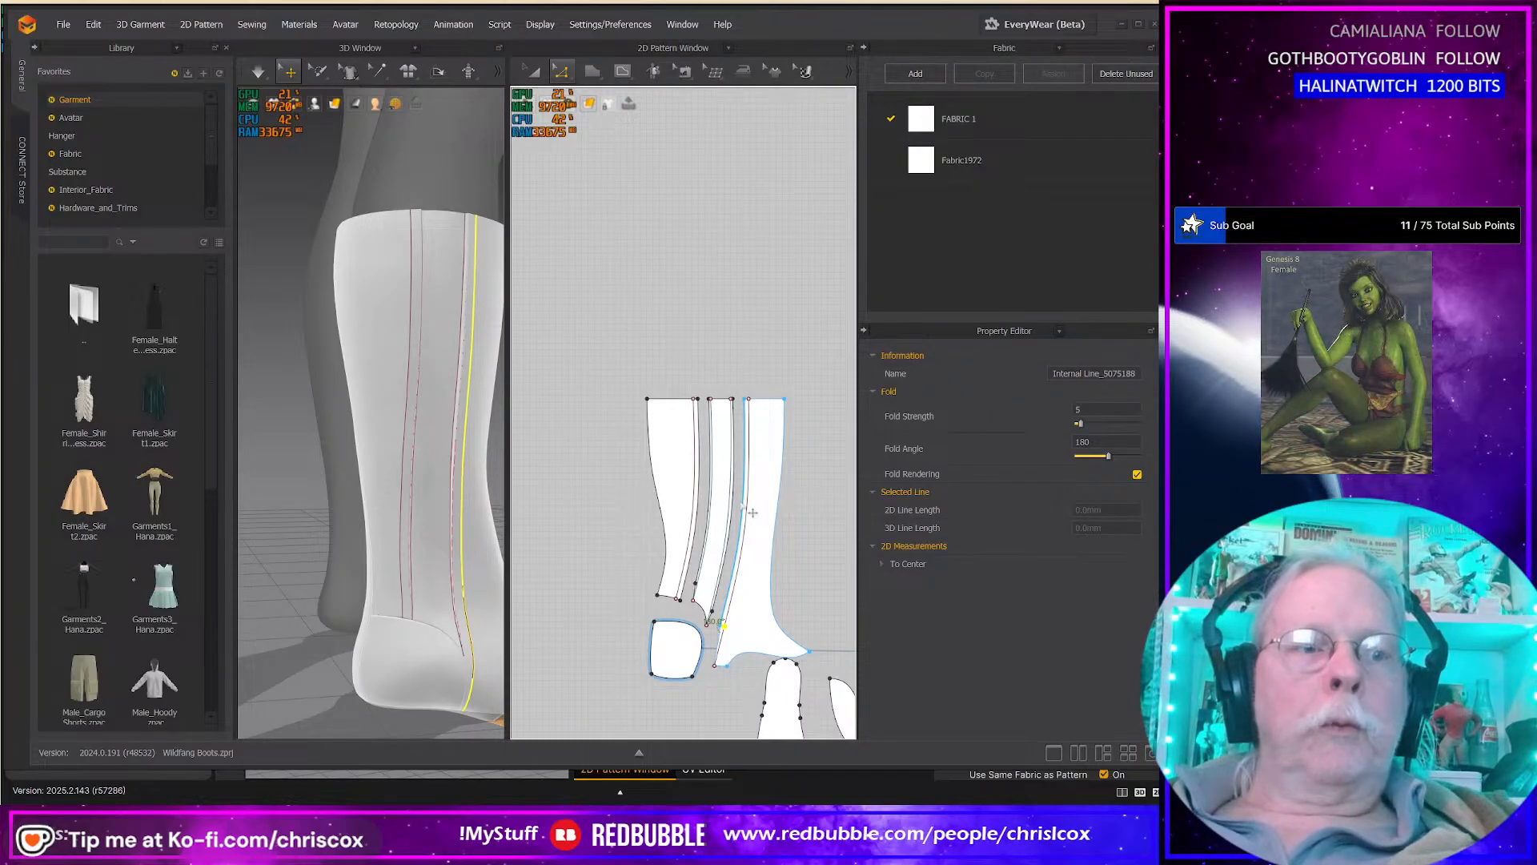
middle_click_drag(743, 506, 739, 530)
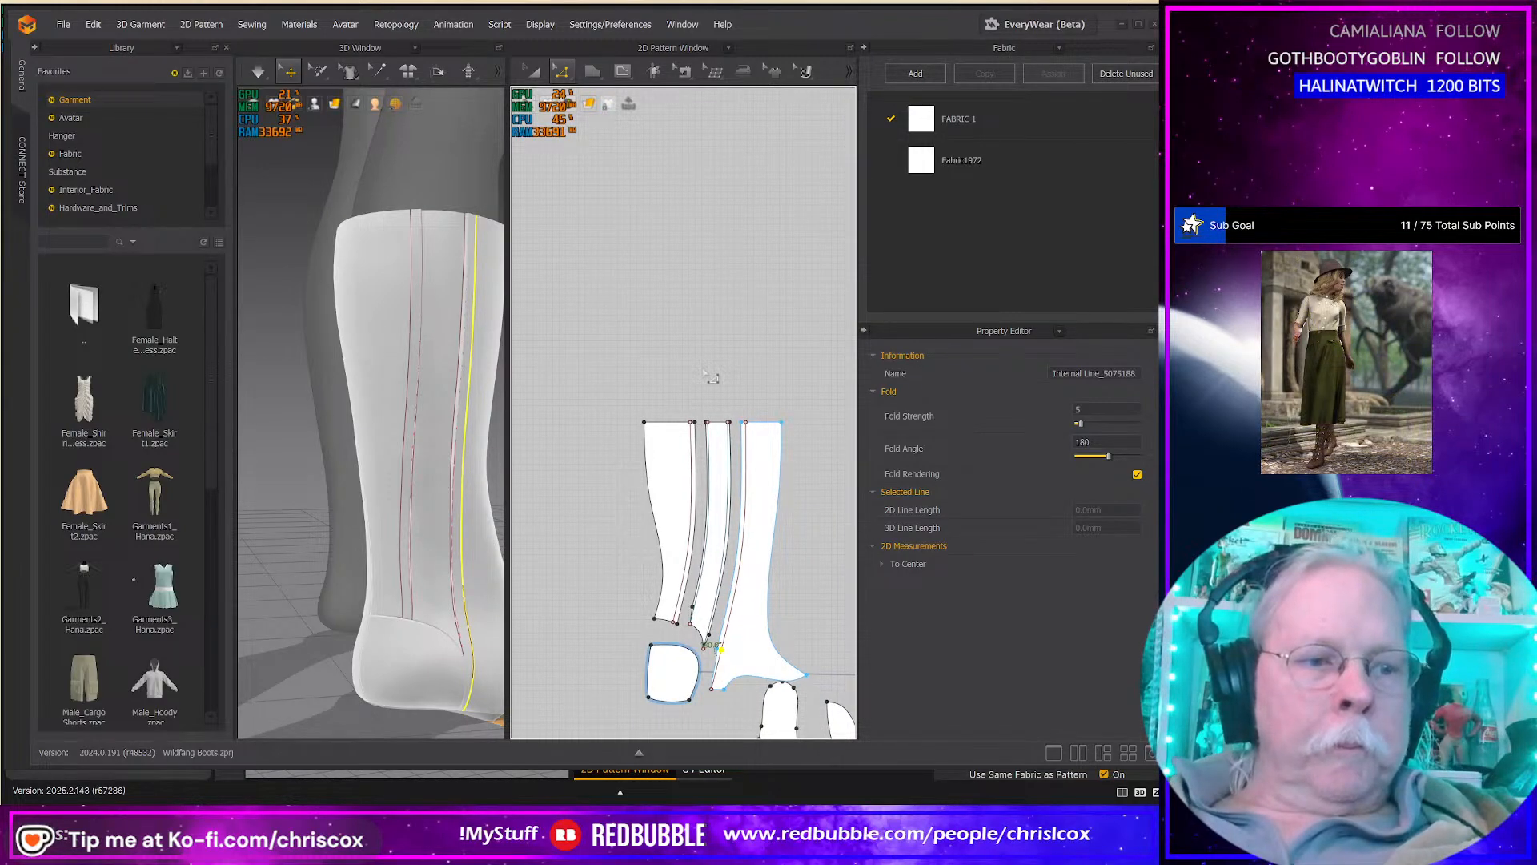
Step: Draw a 50 × 50 mm square pattern above the boot pieces with the Rectangle tool
key("v")
left_click(692, 323)
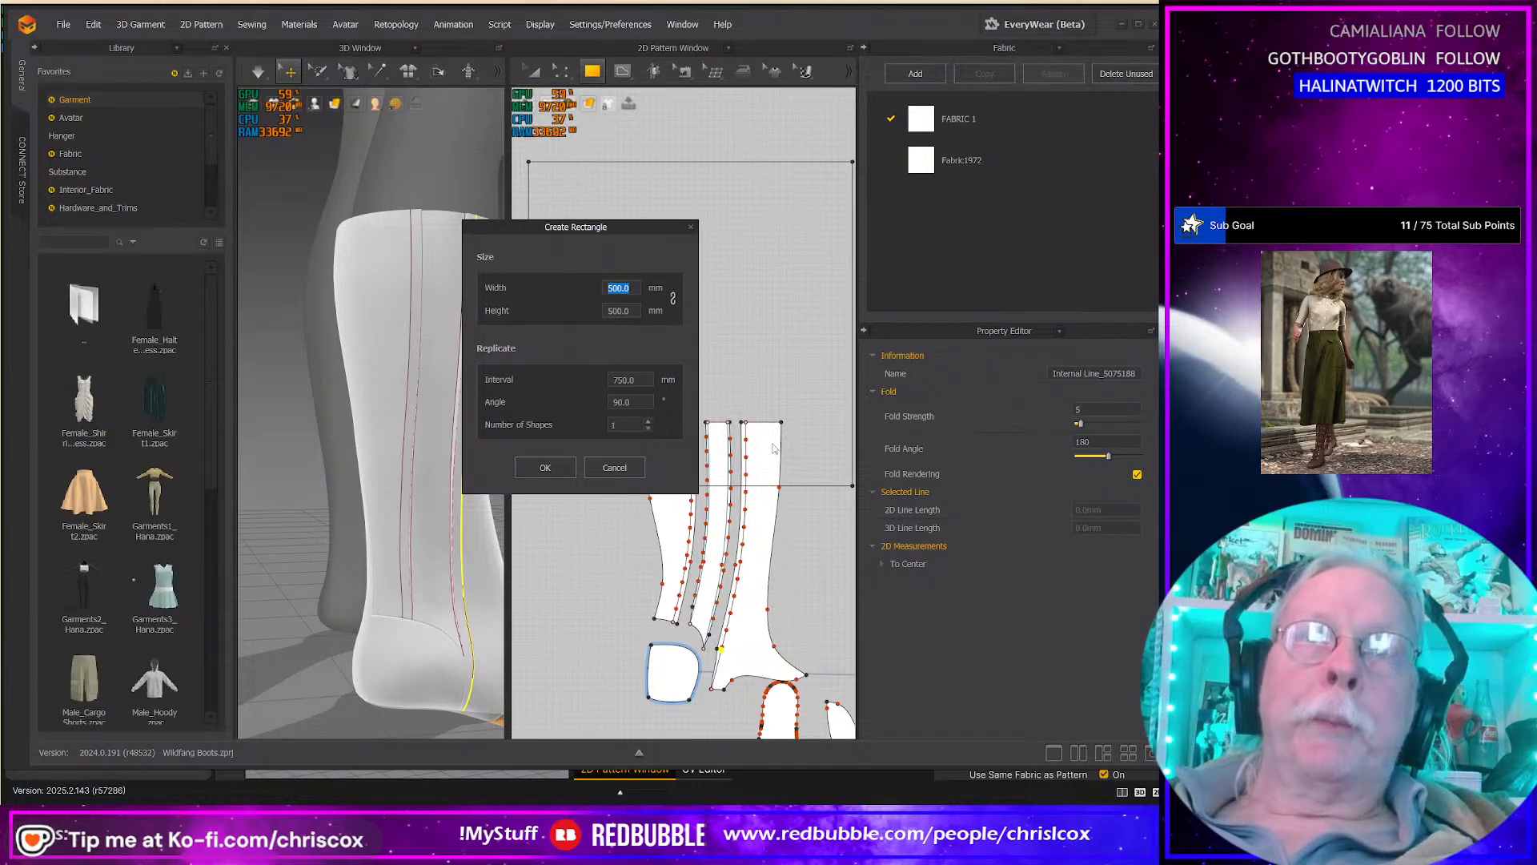
type("50")
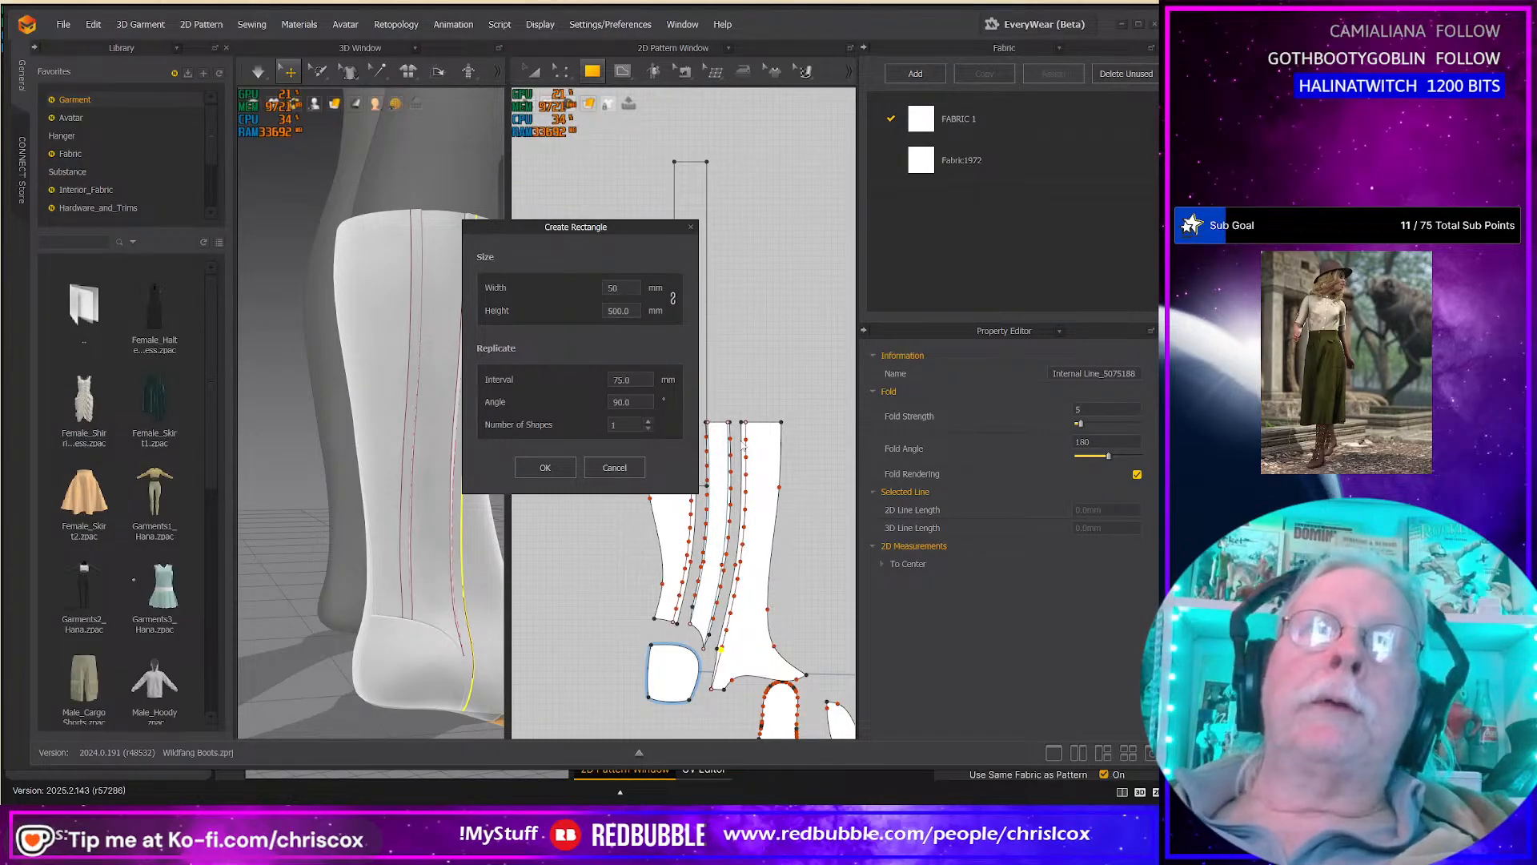
key("Tab")
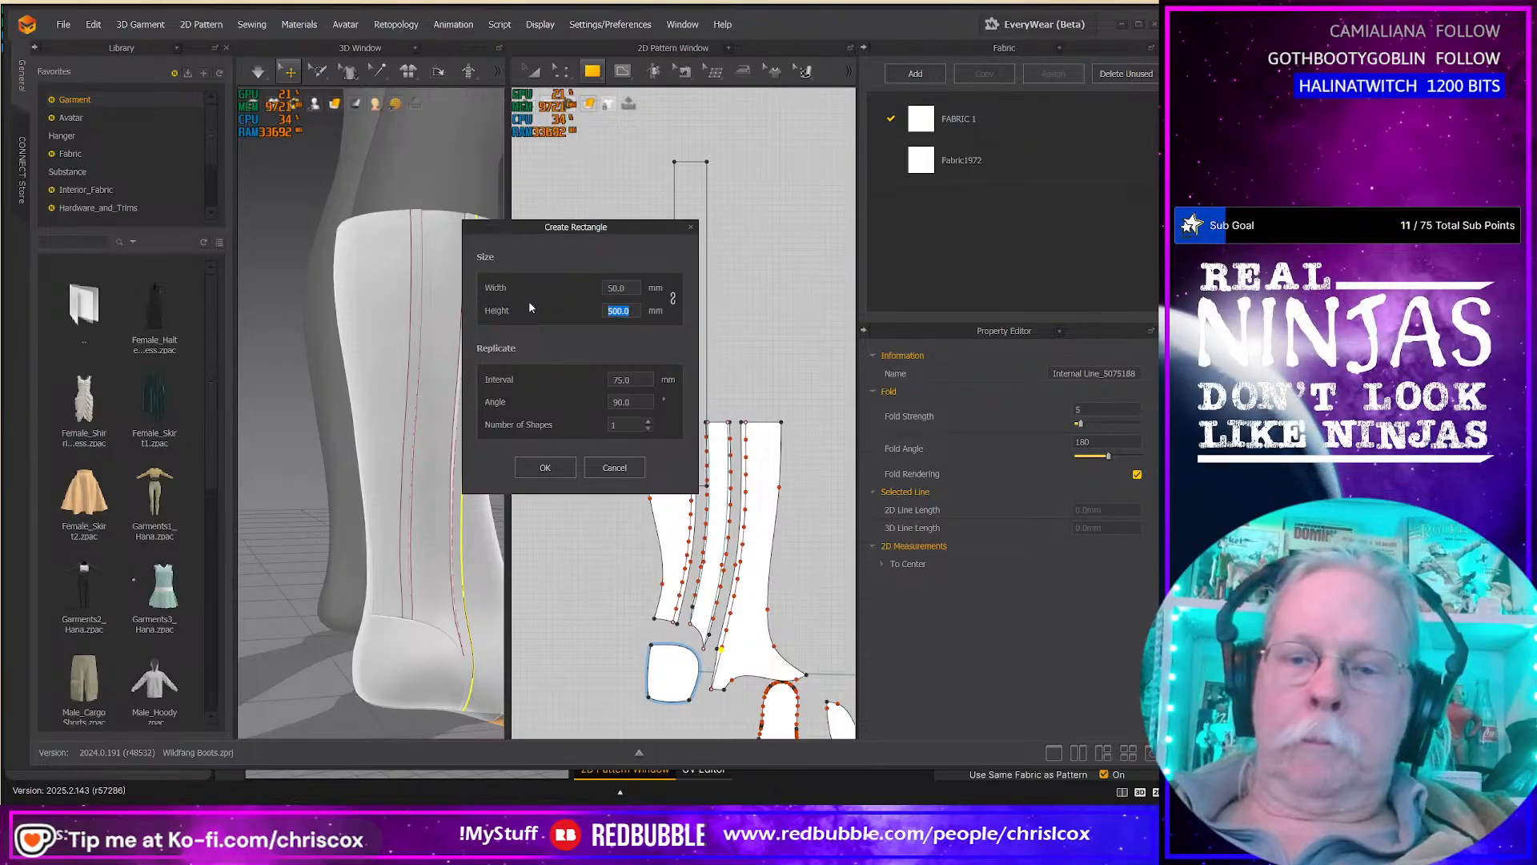
type("50")
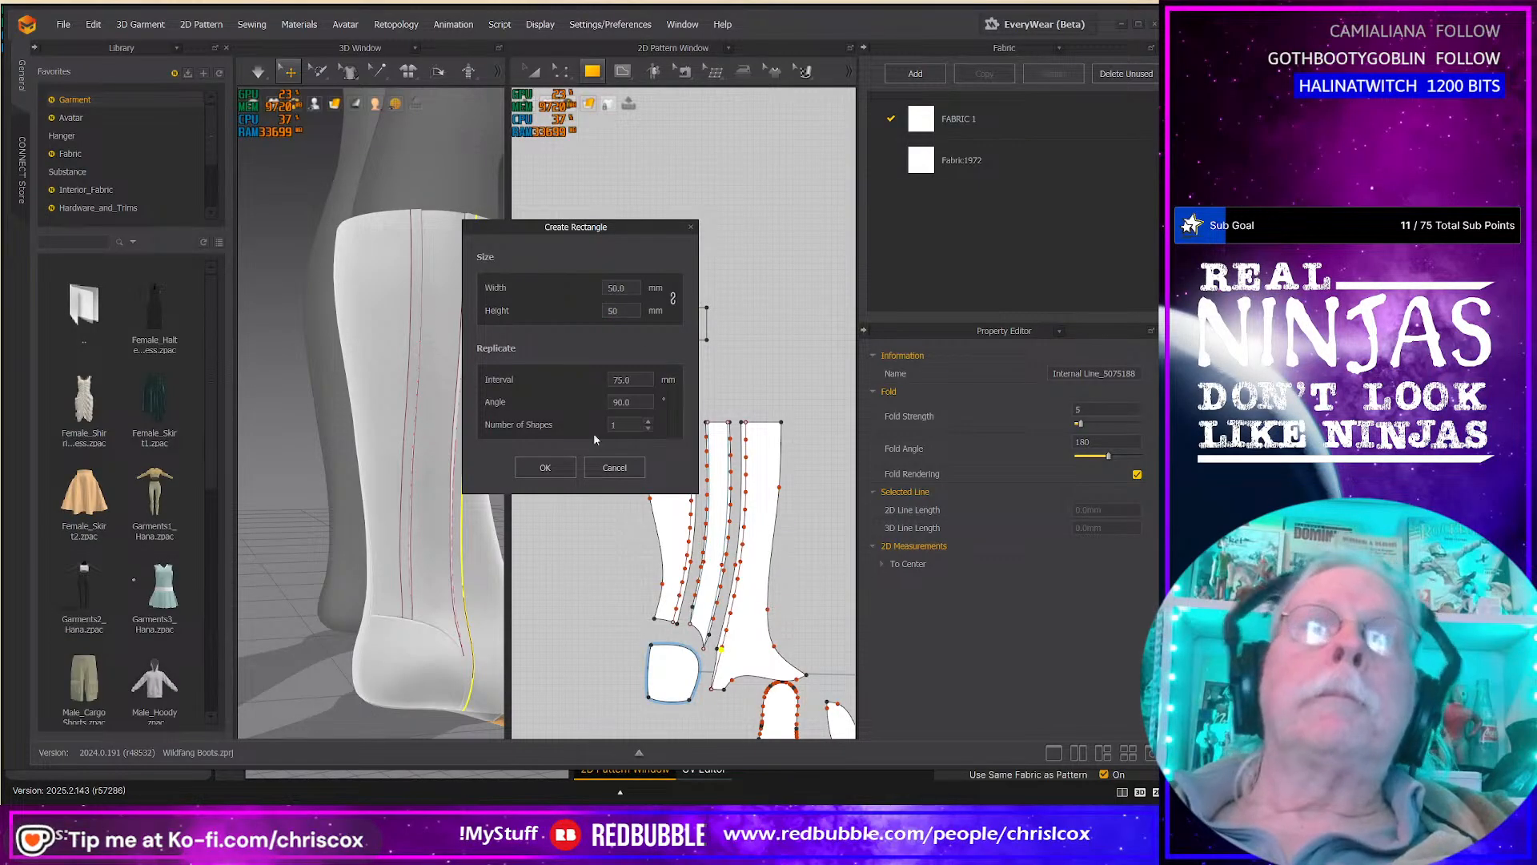
left_click(545, 468)
scroll(725, 361, "up", 2)
middle_click_drag(734, 361, 774, 238)
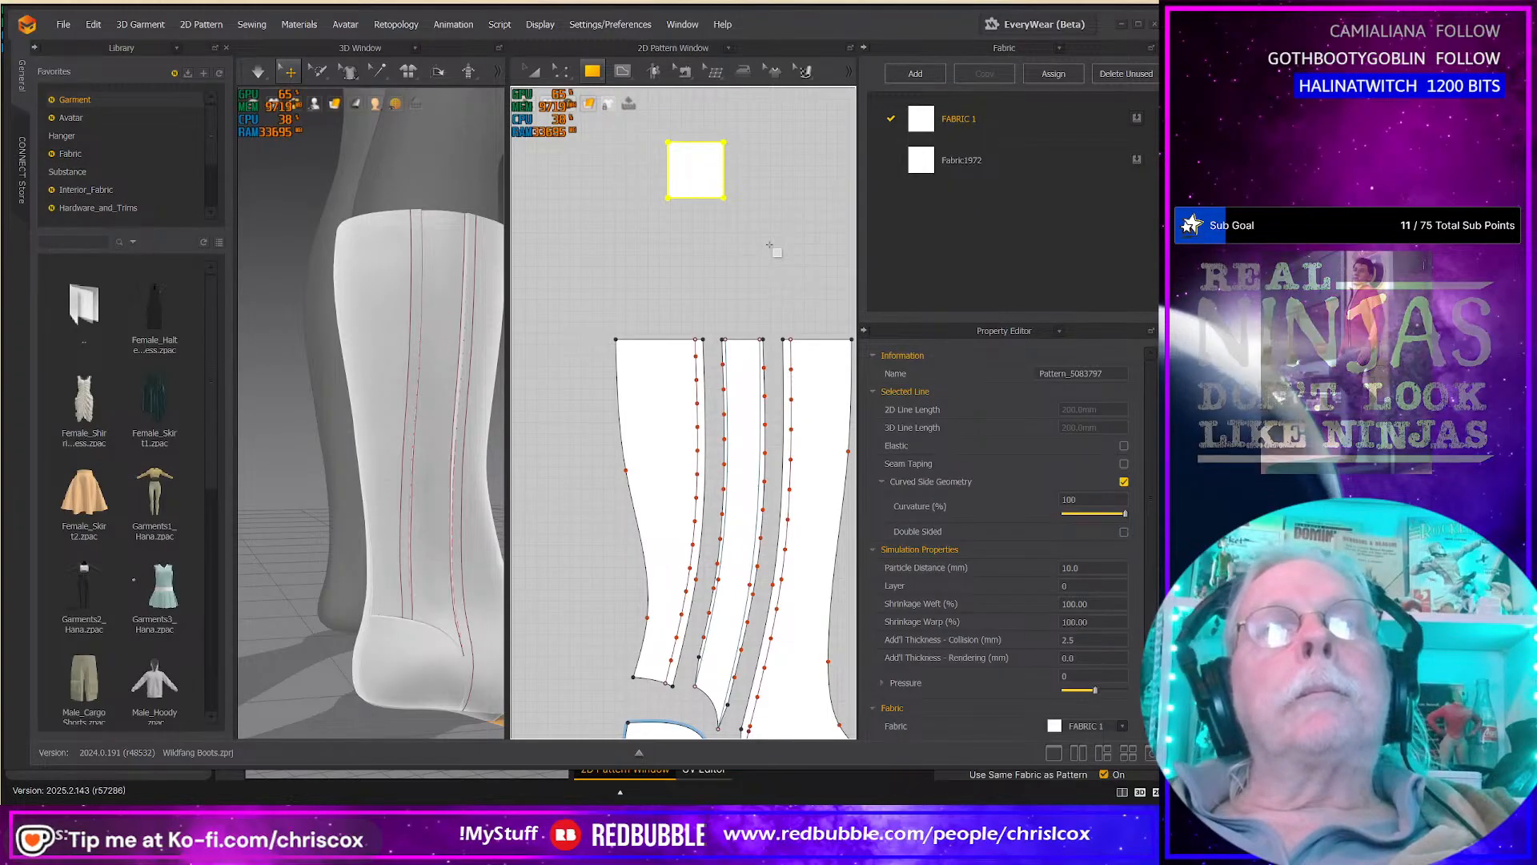
middle_click_drag(770, 248, 758, 240)
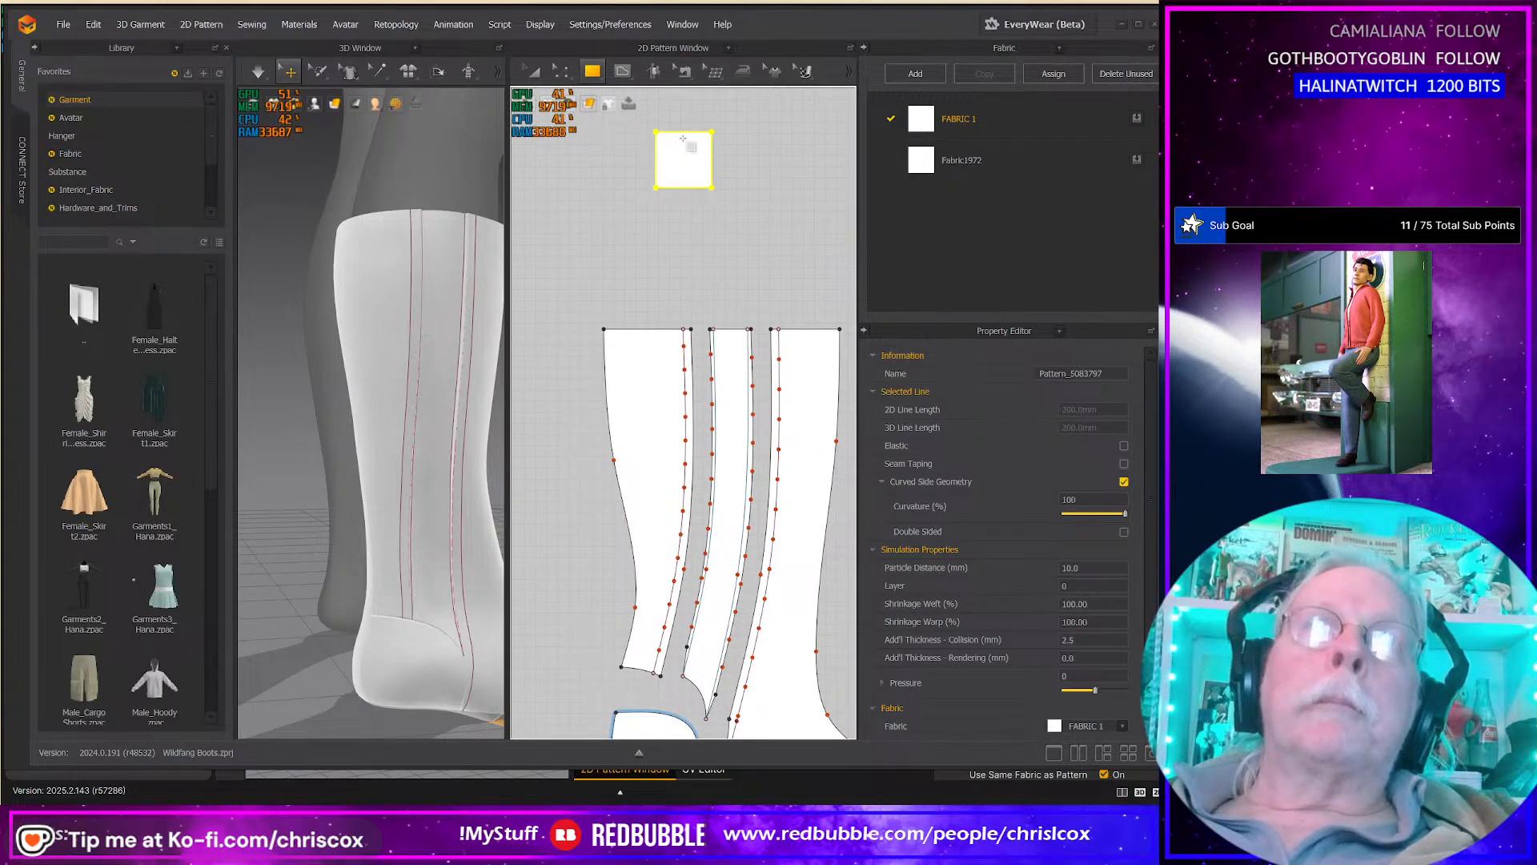
Step: Offset the square's top edge along its curve into a stack of parallel internal lines
key("z")
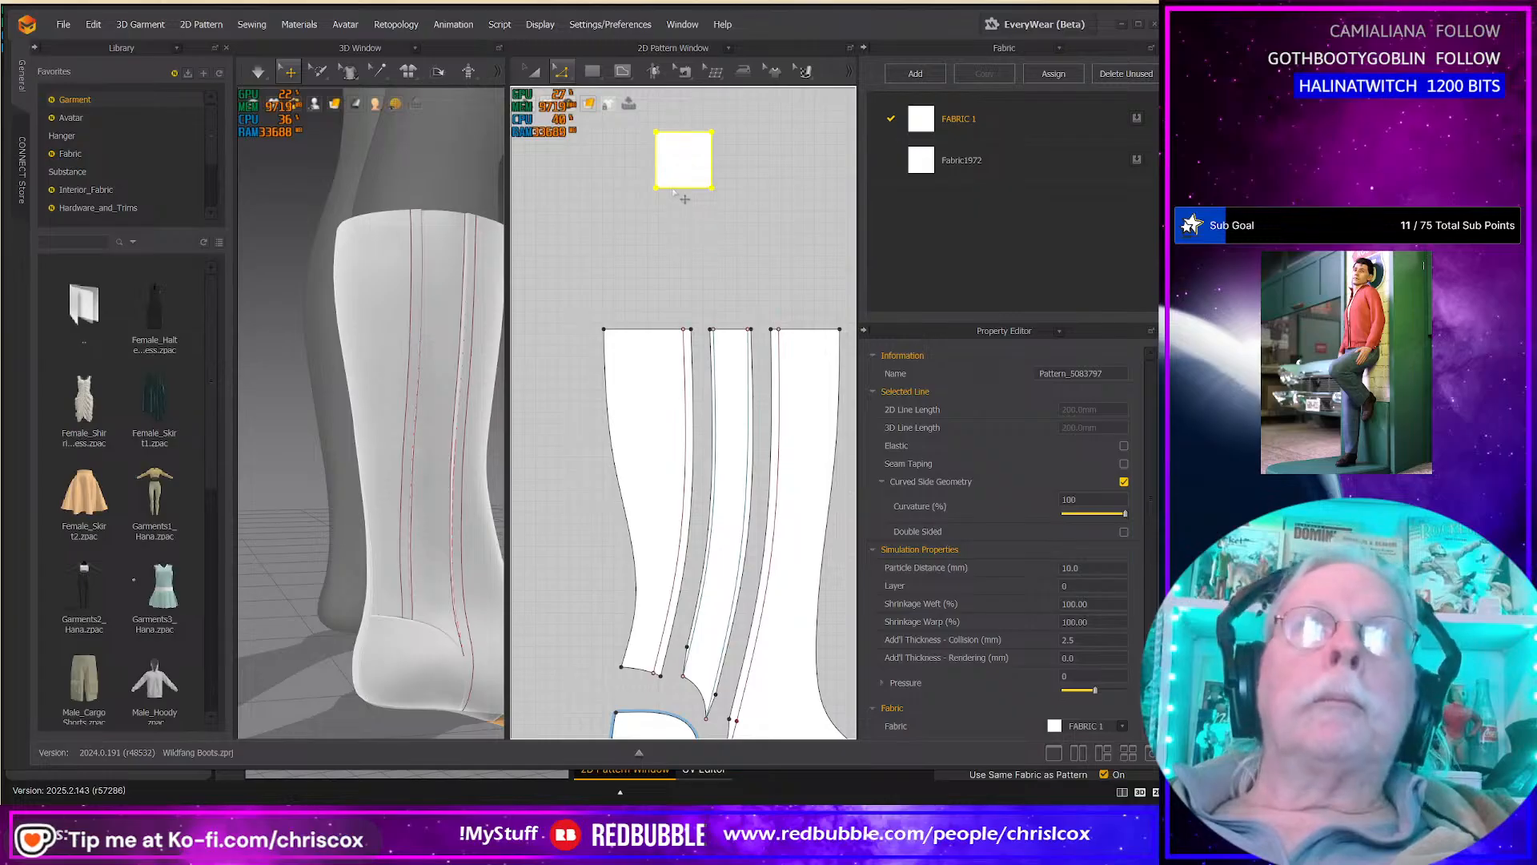
right_click(680, 132)
left_click(737, 253)
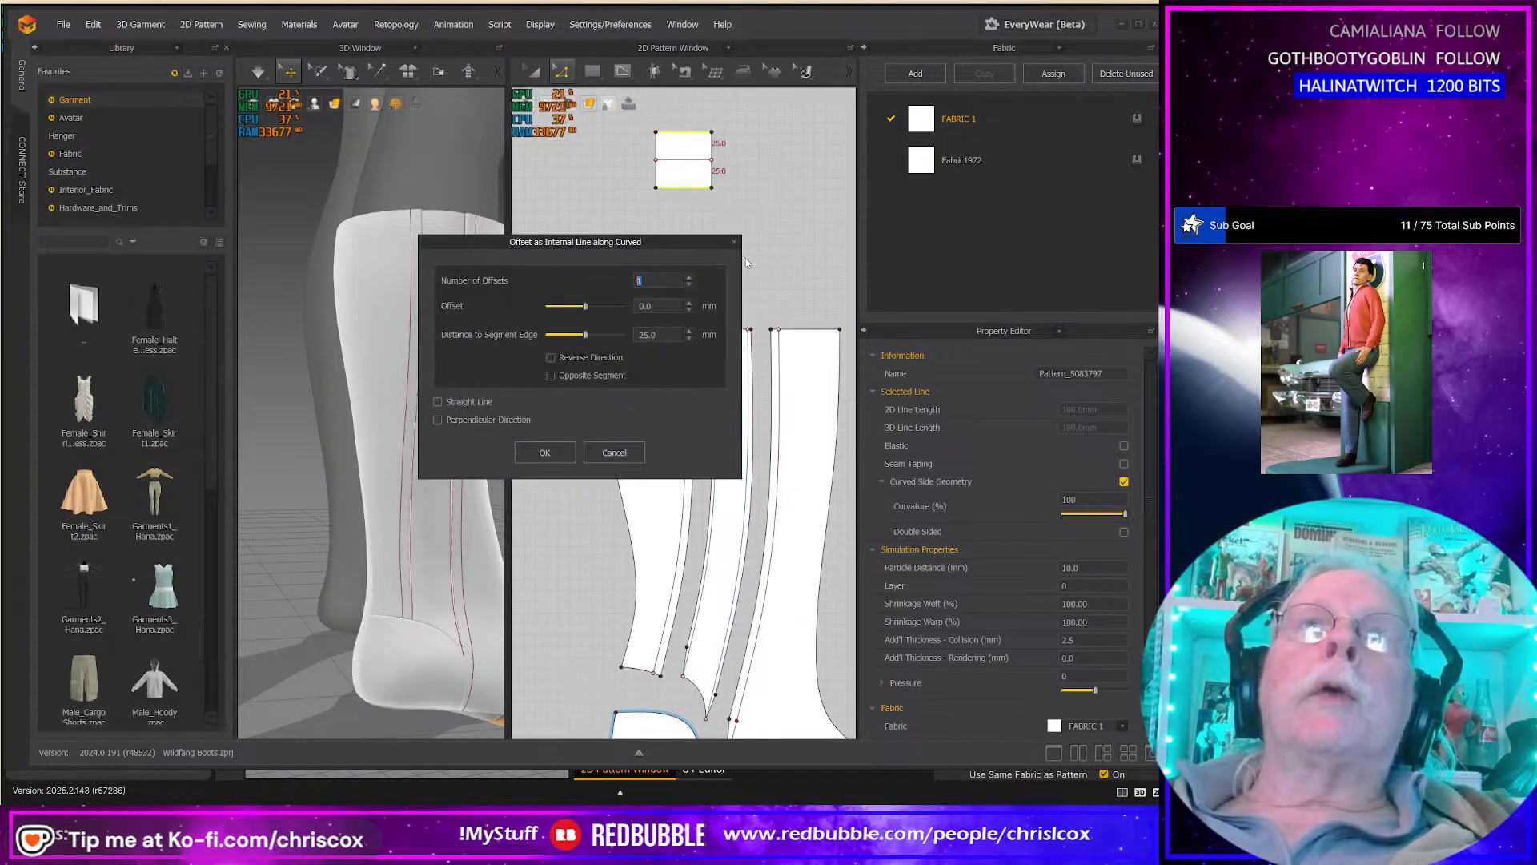
left_click(689, 277)
left_click(690, 277)
left_click(689, 276)
left_click(689, 277)
left_click(689, 277)
left_click(689, 277)
left_click(689, 277)
left_click(690, 277)
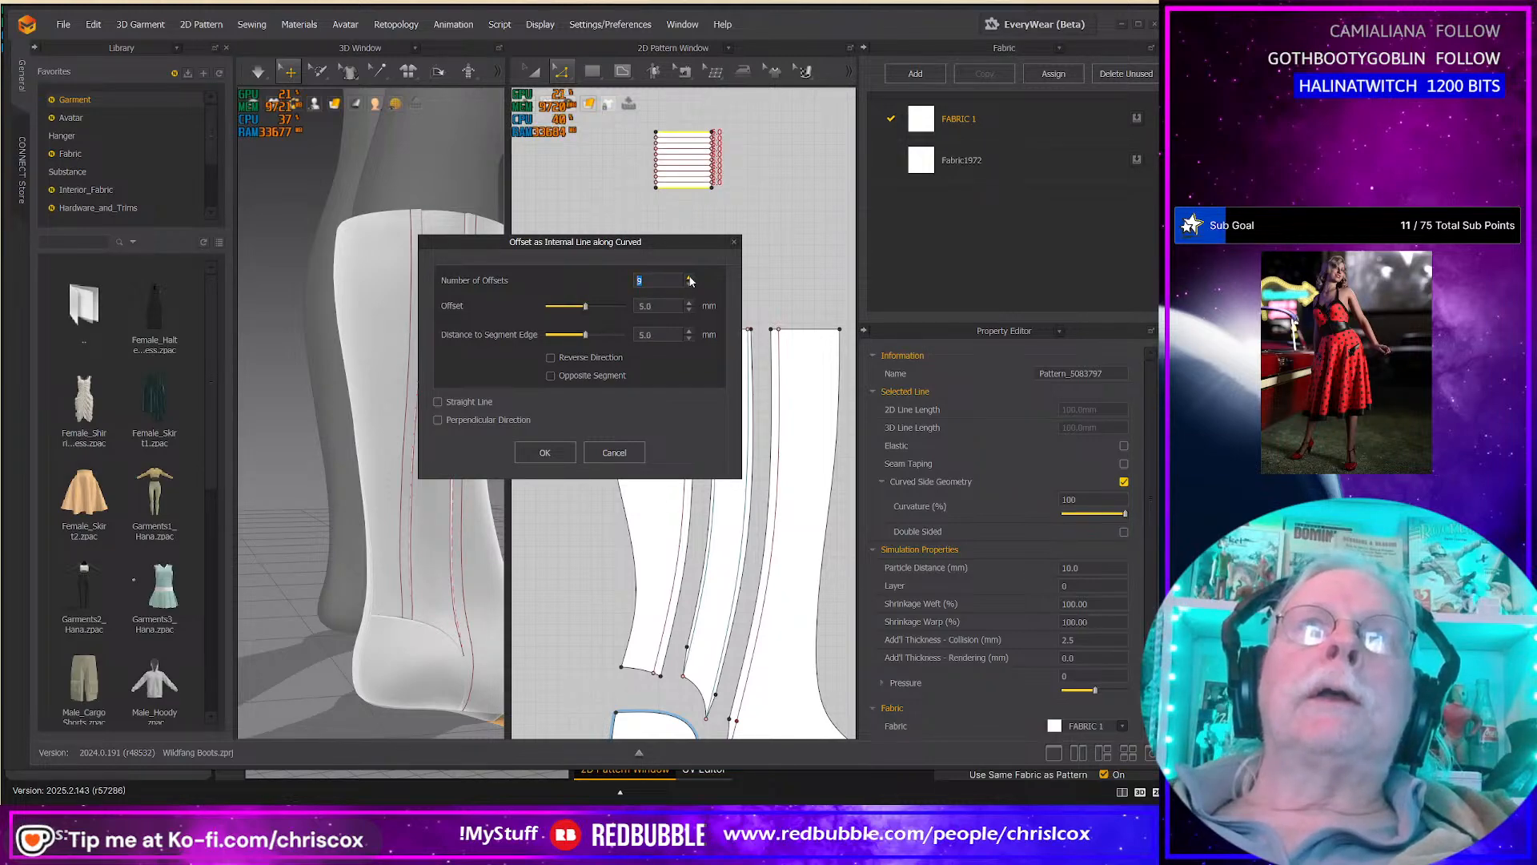
left_click(544, 452)
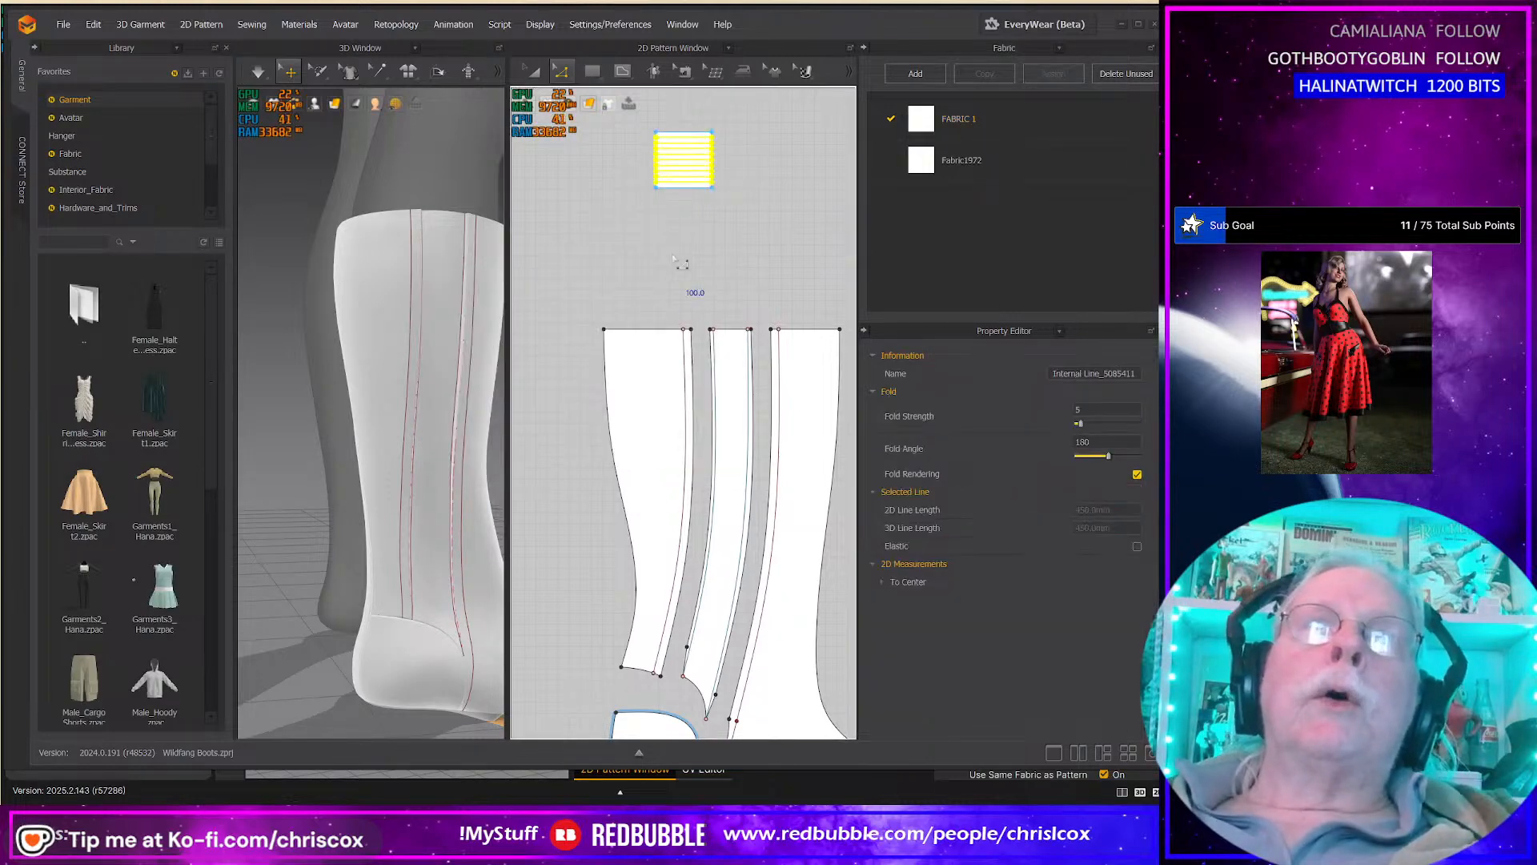
Step: Cut the square into strips along its internal lines and center them in view
right_click(677, 183)
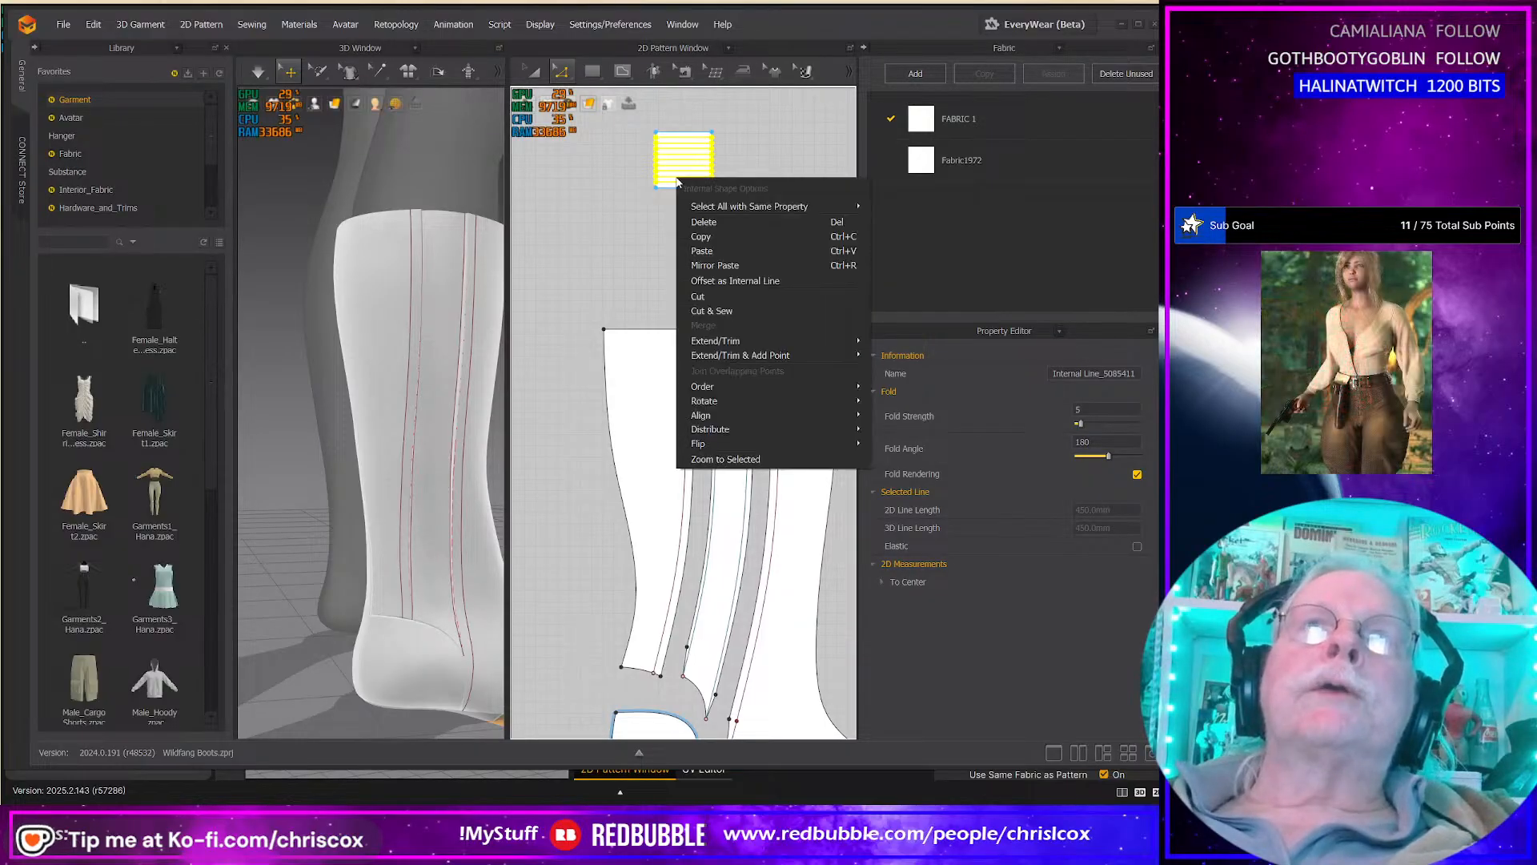
left_click(709, 296)
left_click_drag(741, 230, 614, 112)
middle_click_drag(734, 203, 729, 251)
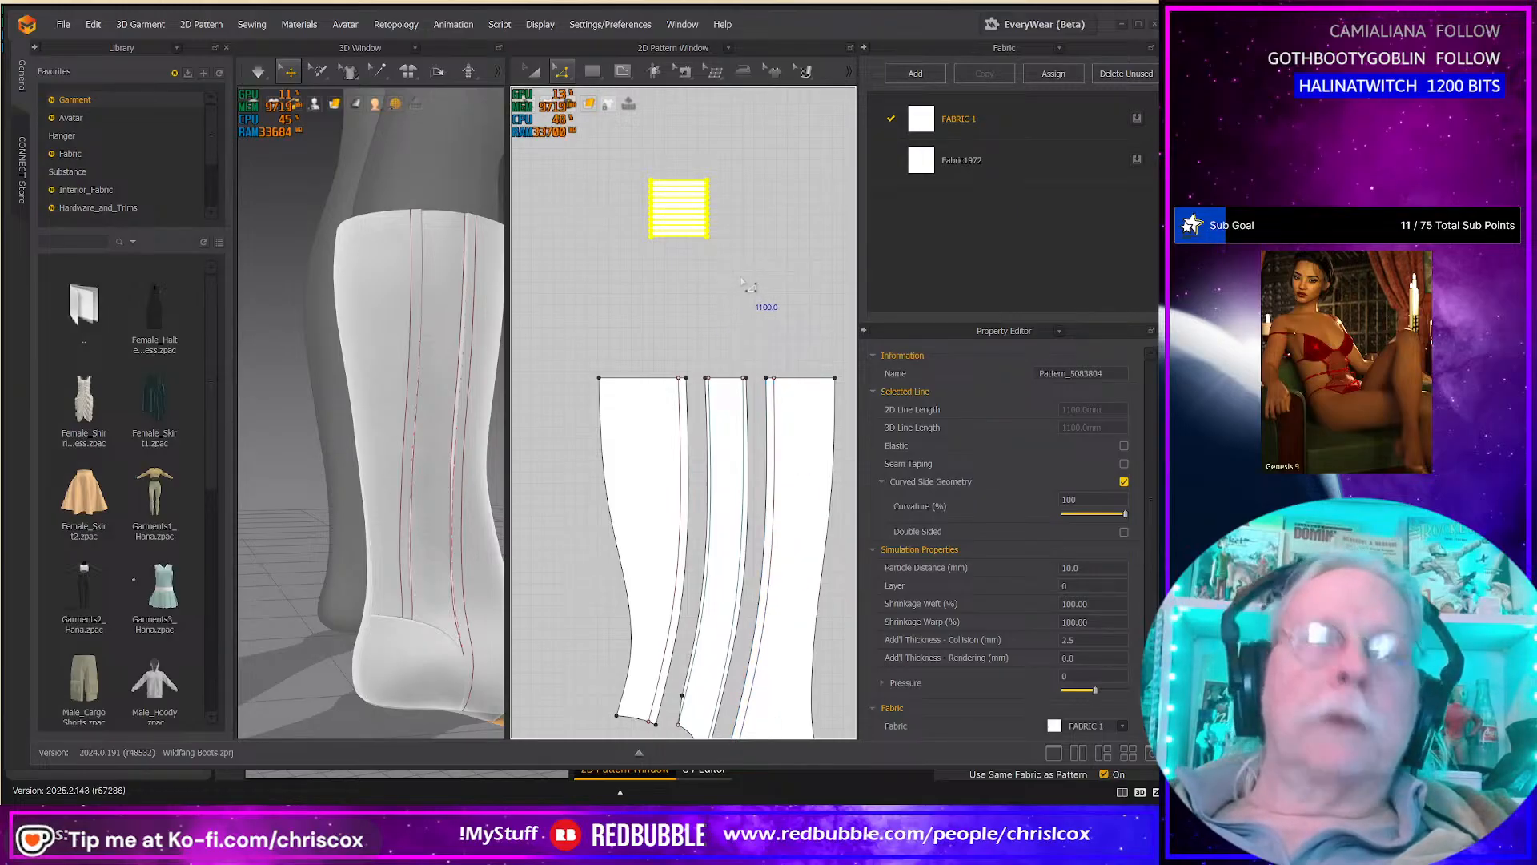
scroll(740, 291, "up", 5)
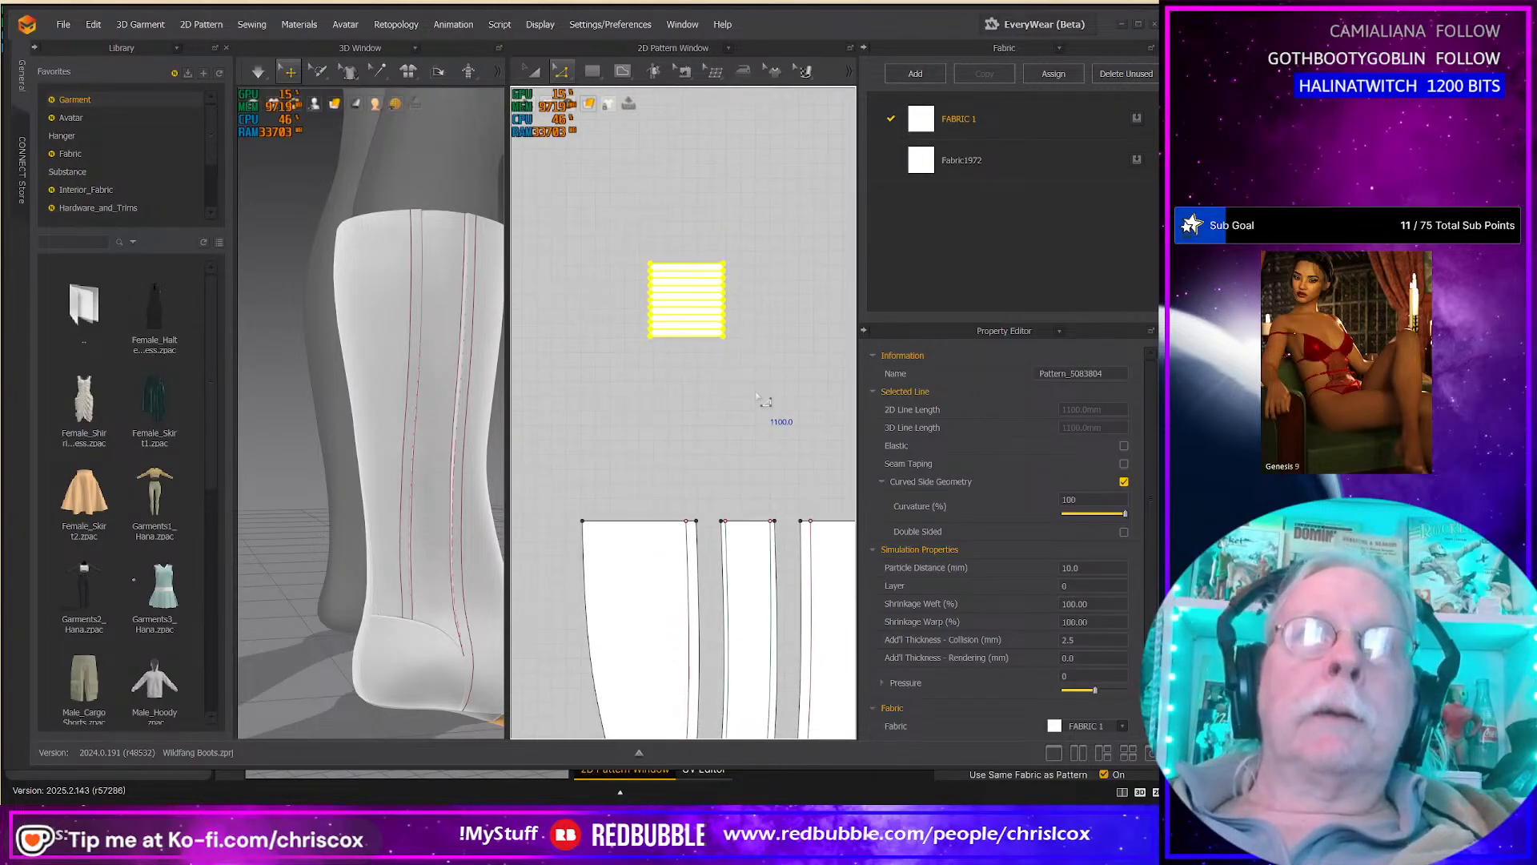
left_click(757, 403)
middle_click_drag(720, 388, 754, 456)
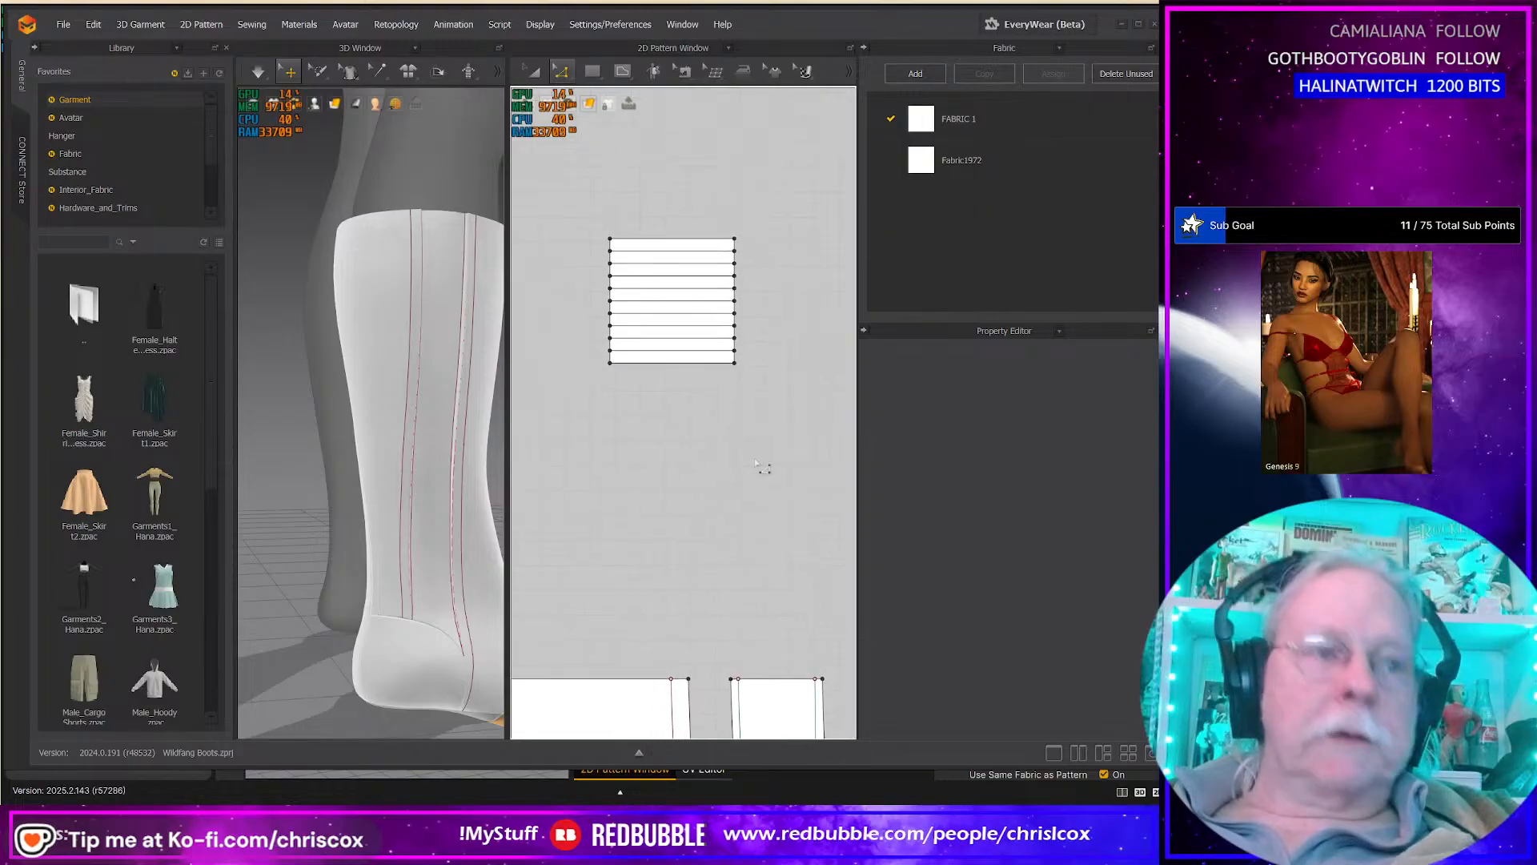
Step: Lower the bottom strip to open a gap and select all the strips
key("a")
left_click(685, 355)
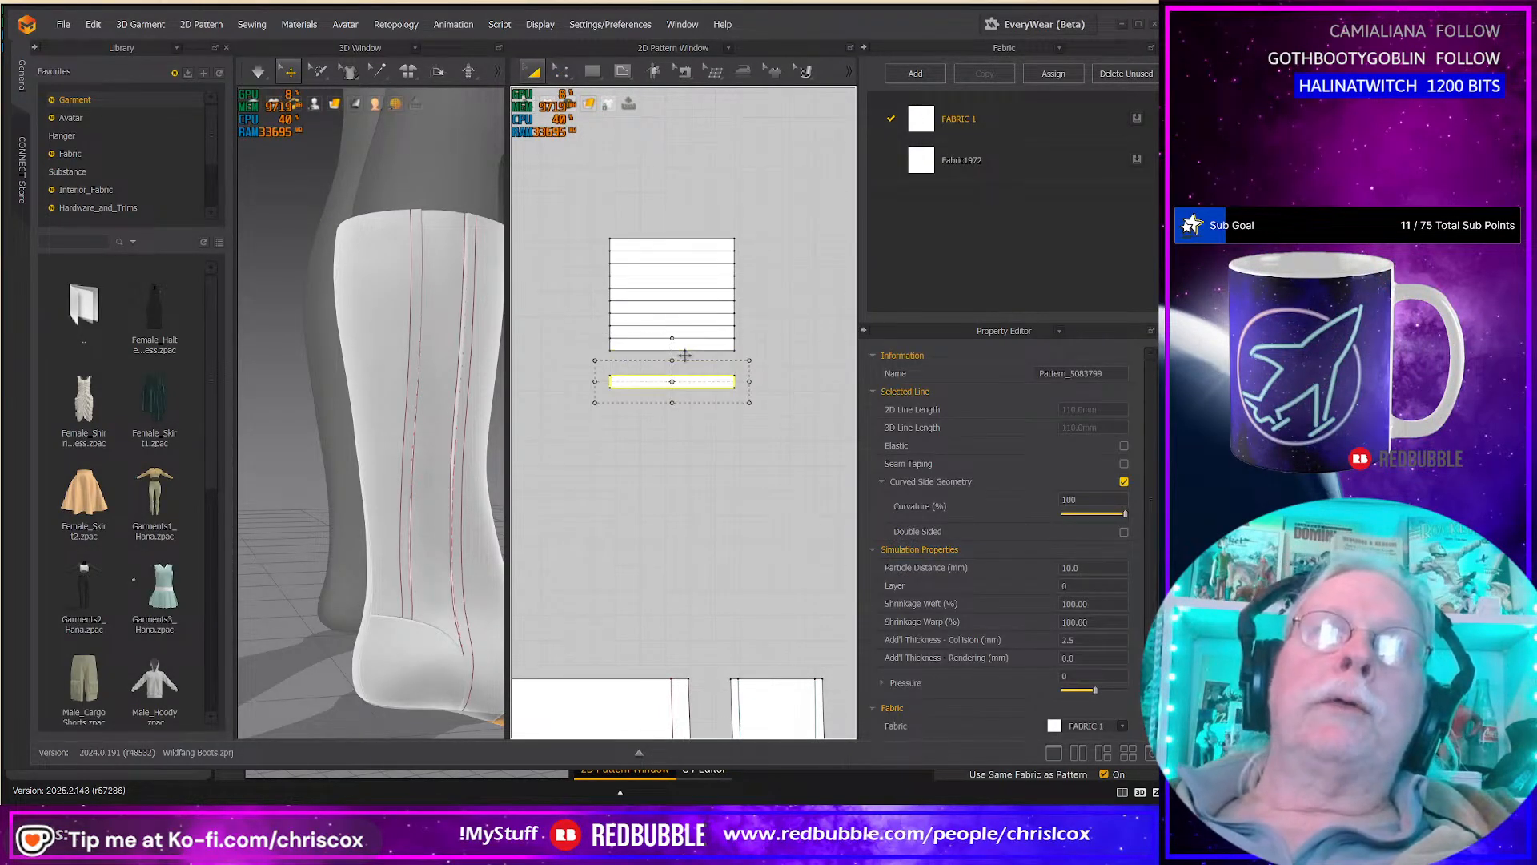
scroll(712, 424, "up", 5)
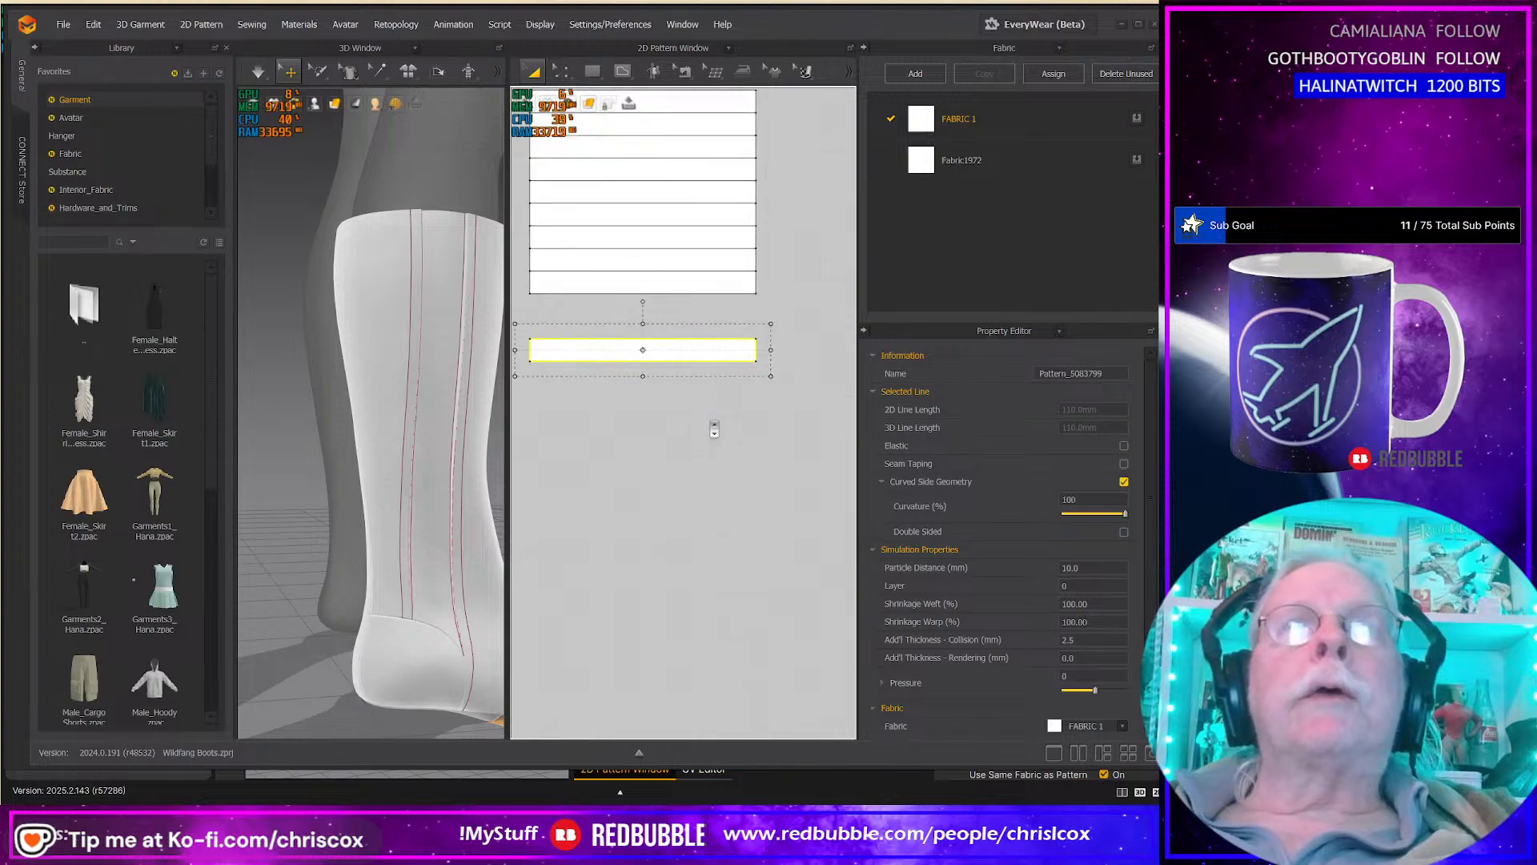
key("ctrl+z")
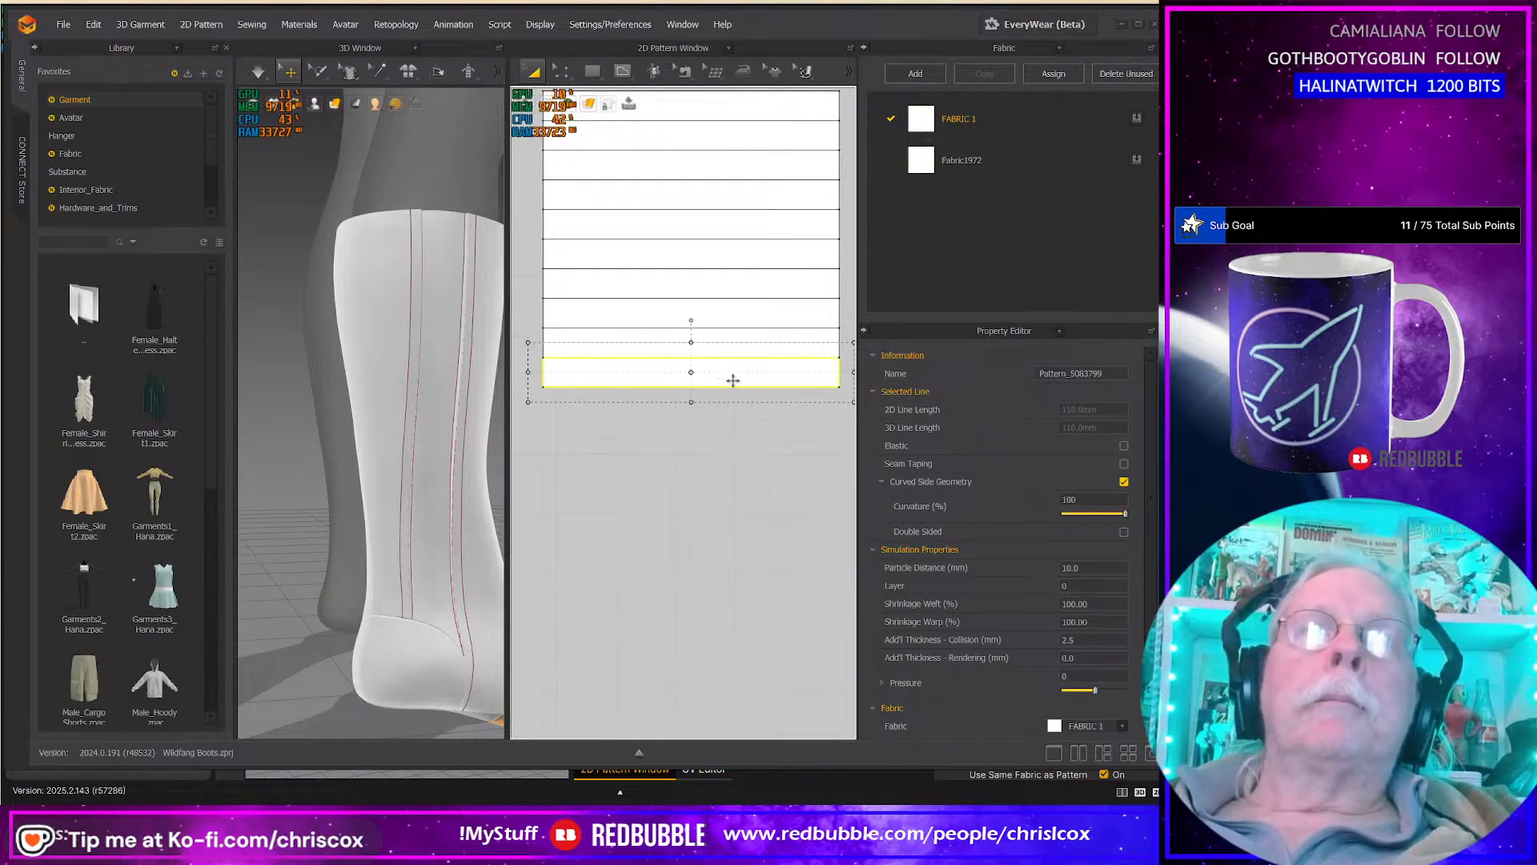
mouse_move(733, 367)
left_mouse_down()
mouse_move(733, 384)
mouse_move(741, 361)
left_mouse_up()
left_click_drag(687, 307, 647, 282, "shift")
scroll(693, 475, "up", 3)
scroll(703, 474, "down", 9)
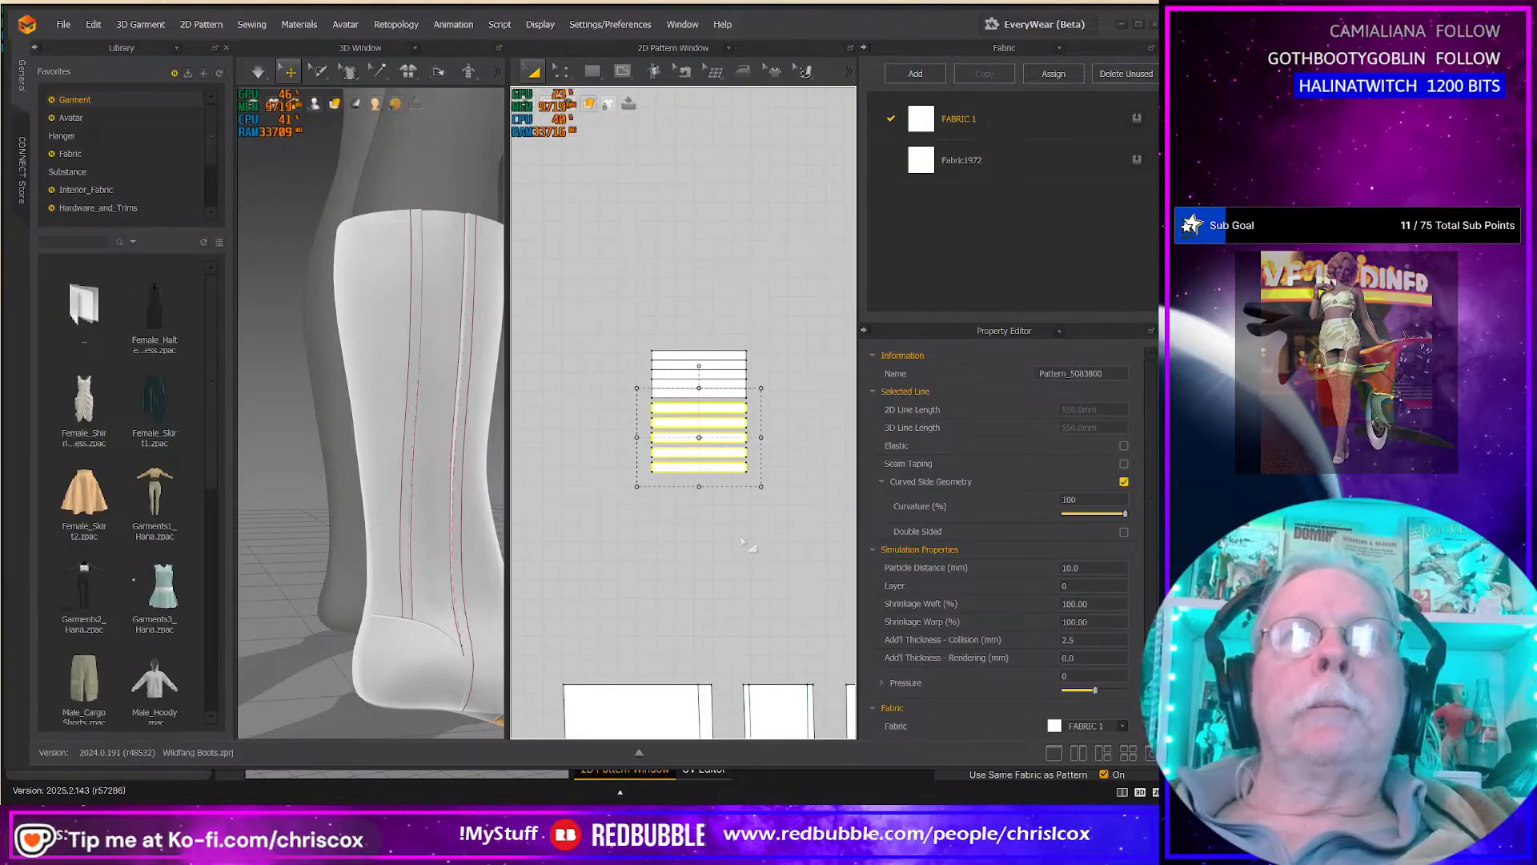
left_click(749, 481)
left_click_drag(744, 469, 609, 329)
Step: Distribute the selected strips vertically so they are evenly spaced
right_click(685, 273)
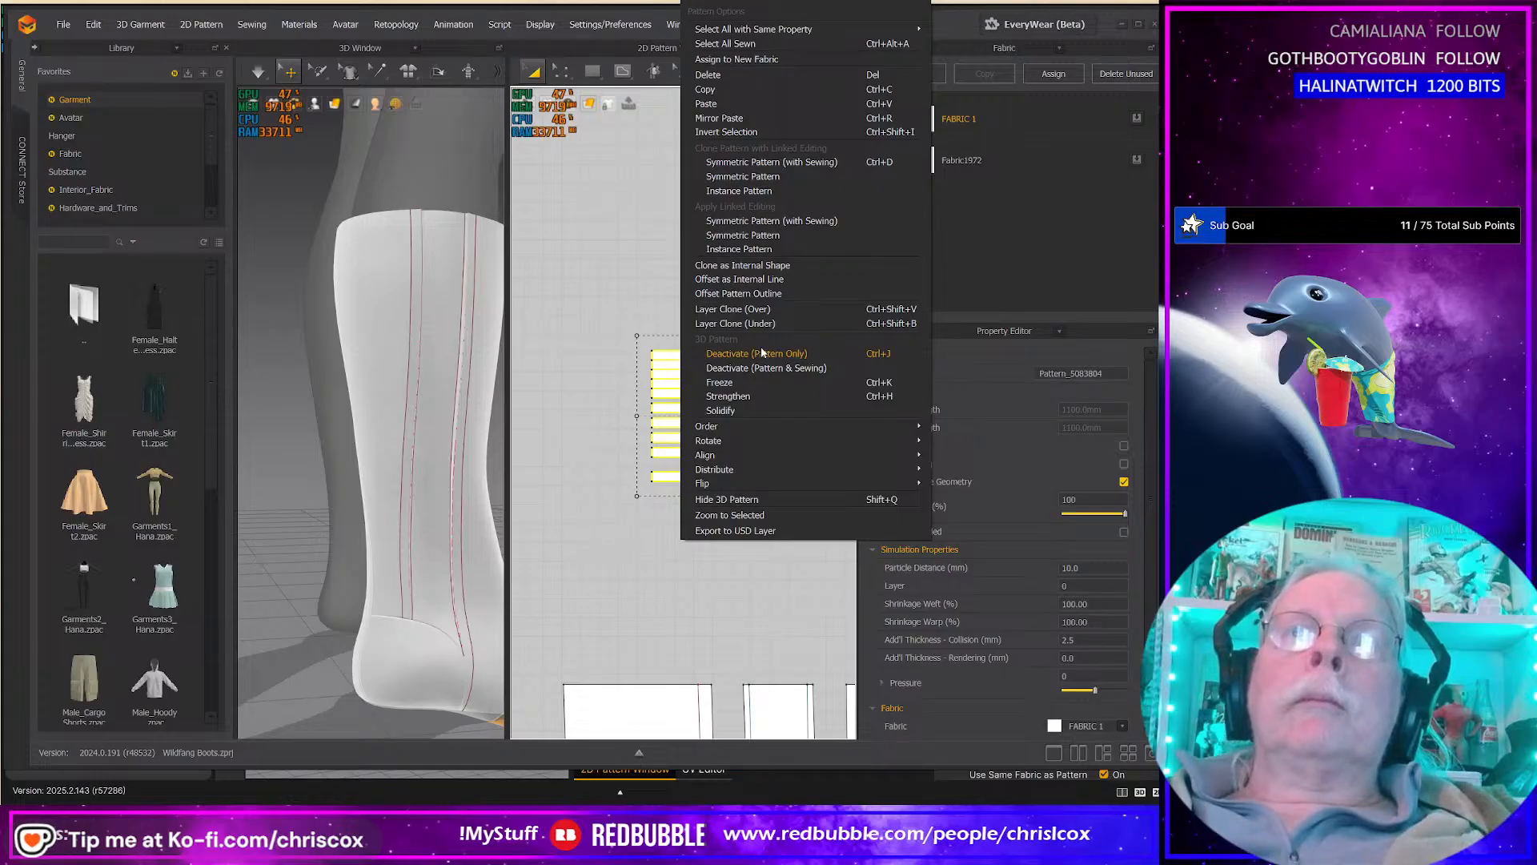
mouse_move(748, 472)
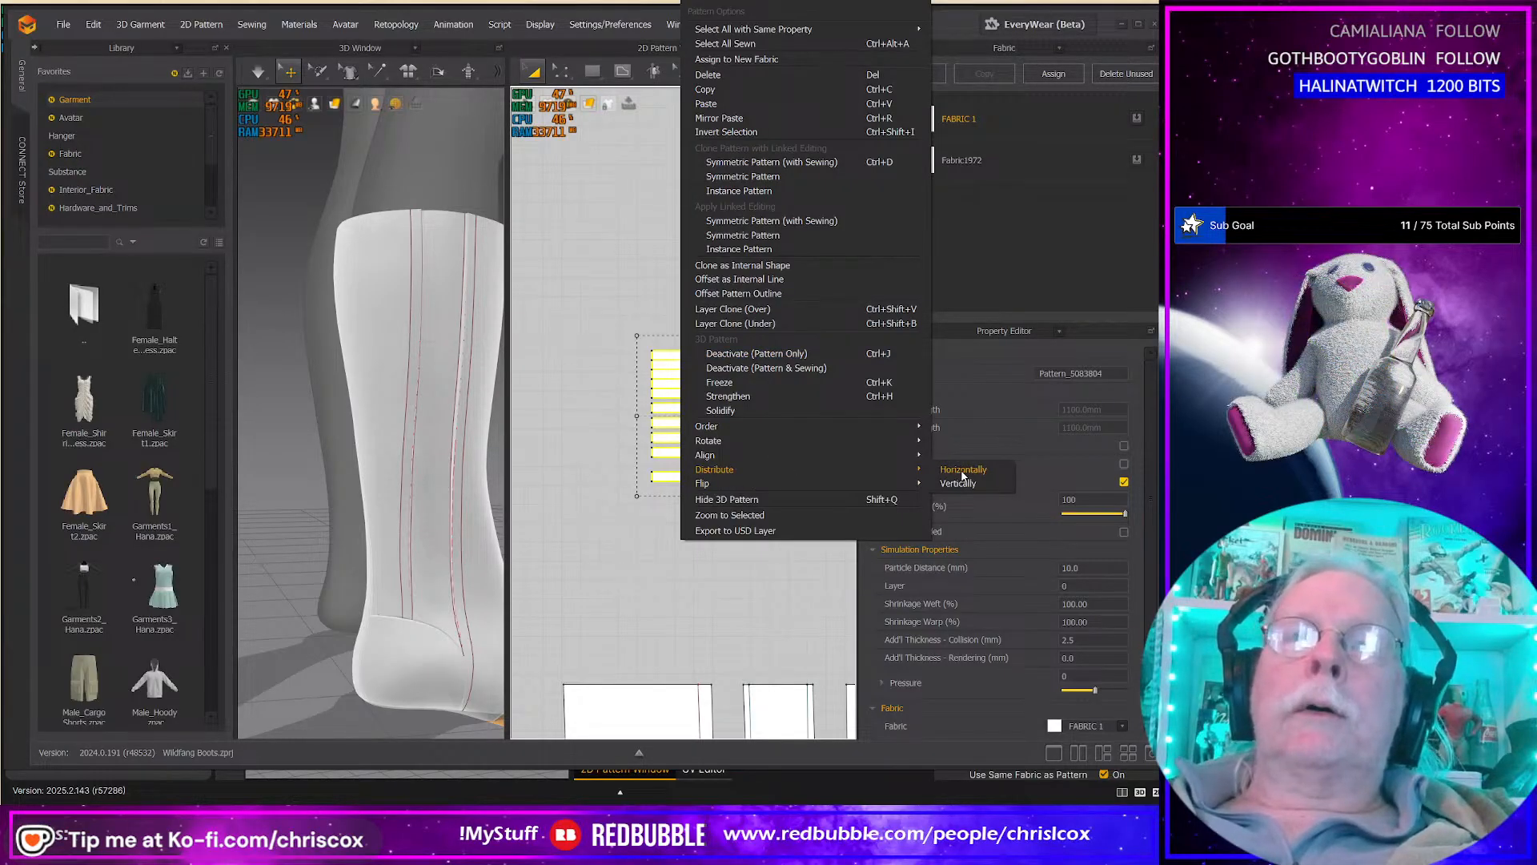
left_click(965, 484)
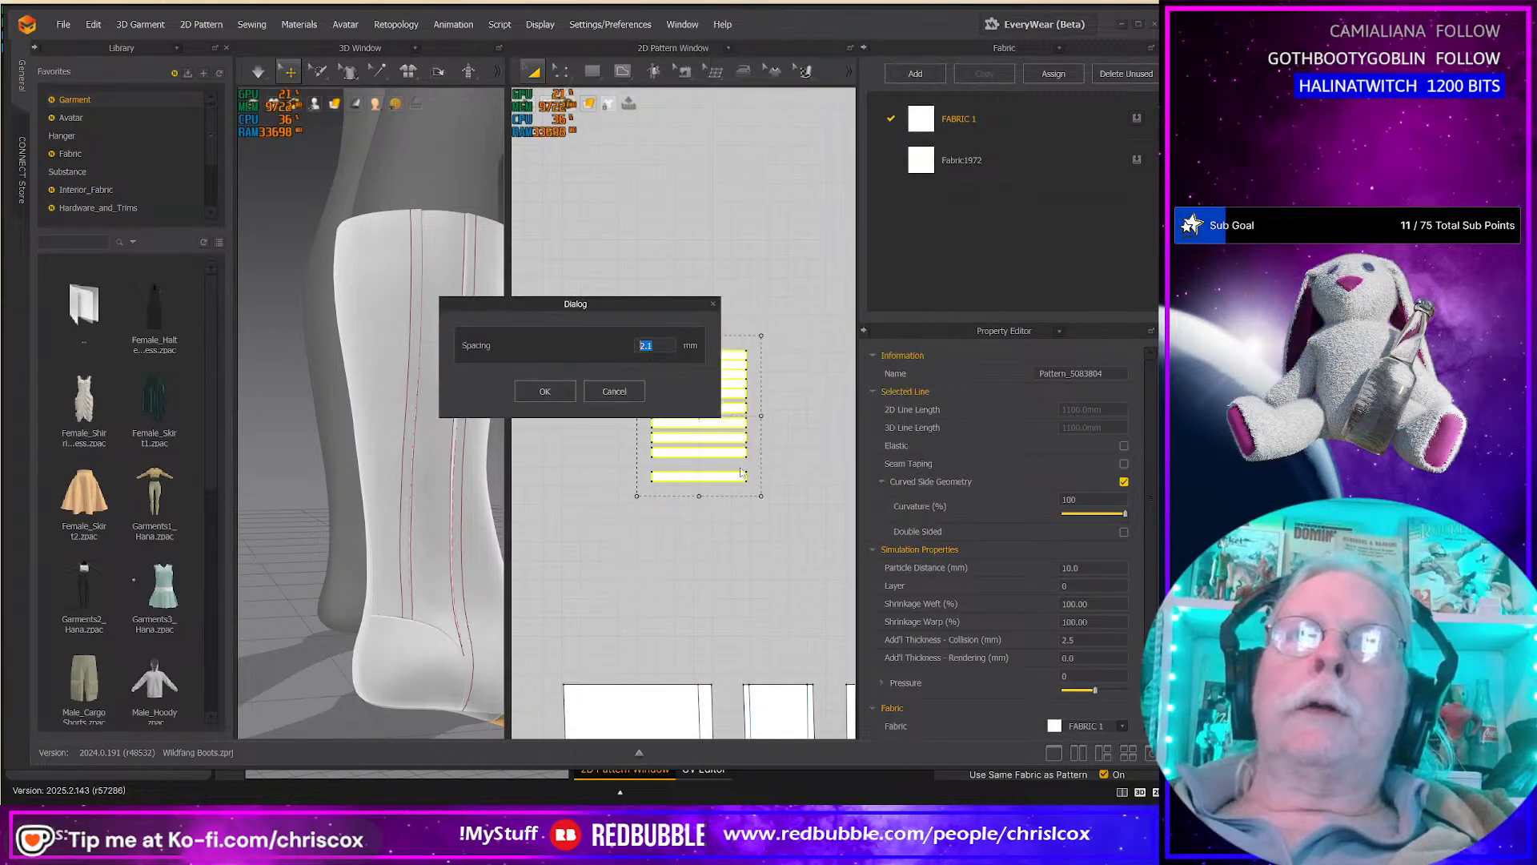
left_click(549, 387)
Step: Move the strip group just above the long boot pattern pieces
middle_click_drag(763, 508, 753, 535)
left_click_drag(712, 384, 673, 555)
middle_click_drag(738, 577, 732, 105)
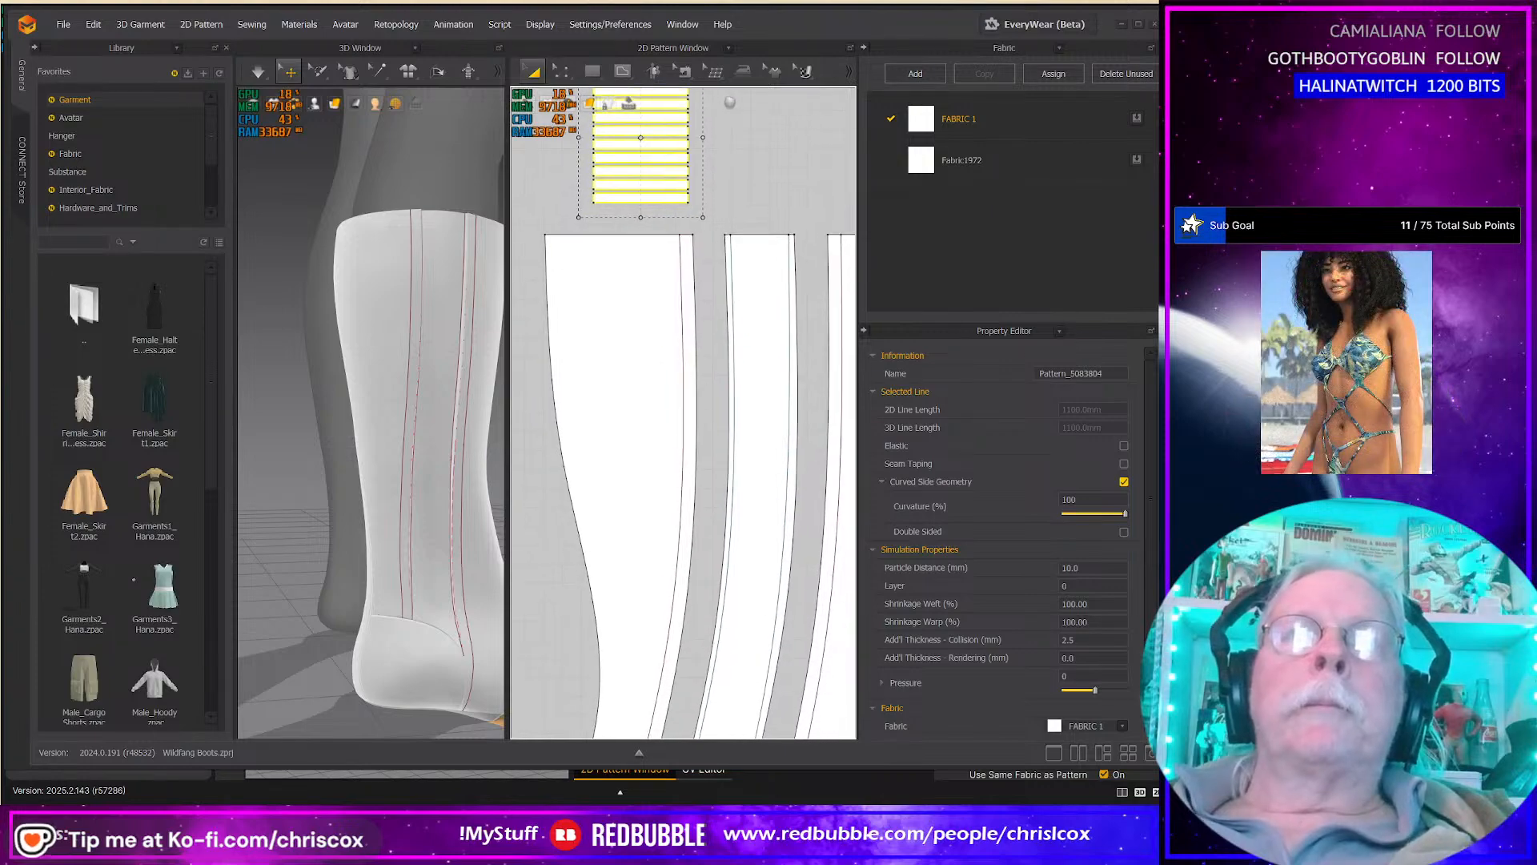
middle_click_drag(686, 279, 686, 207)
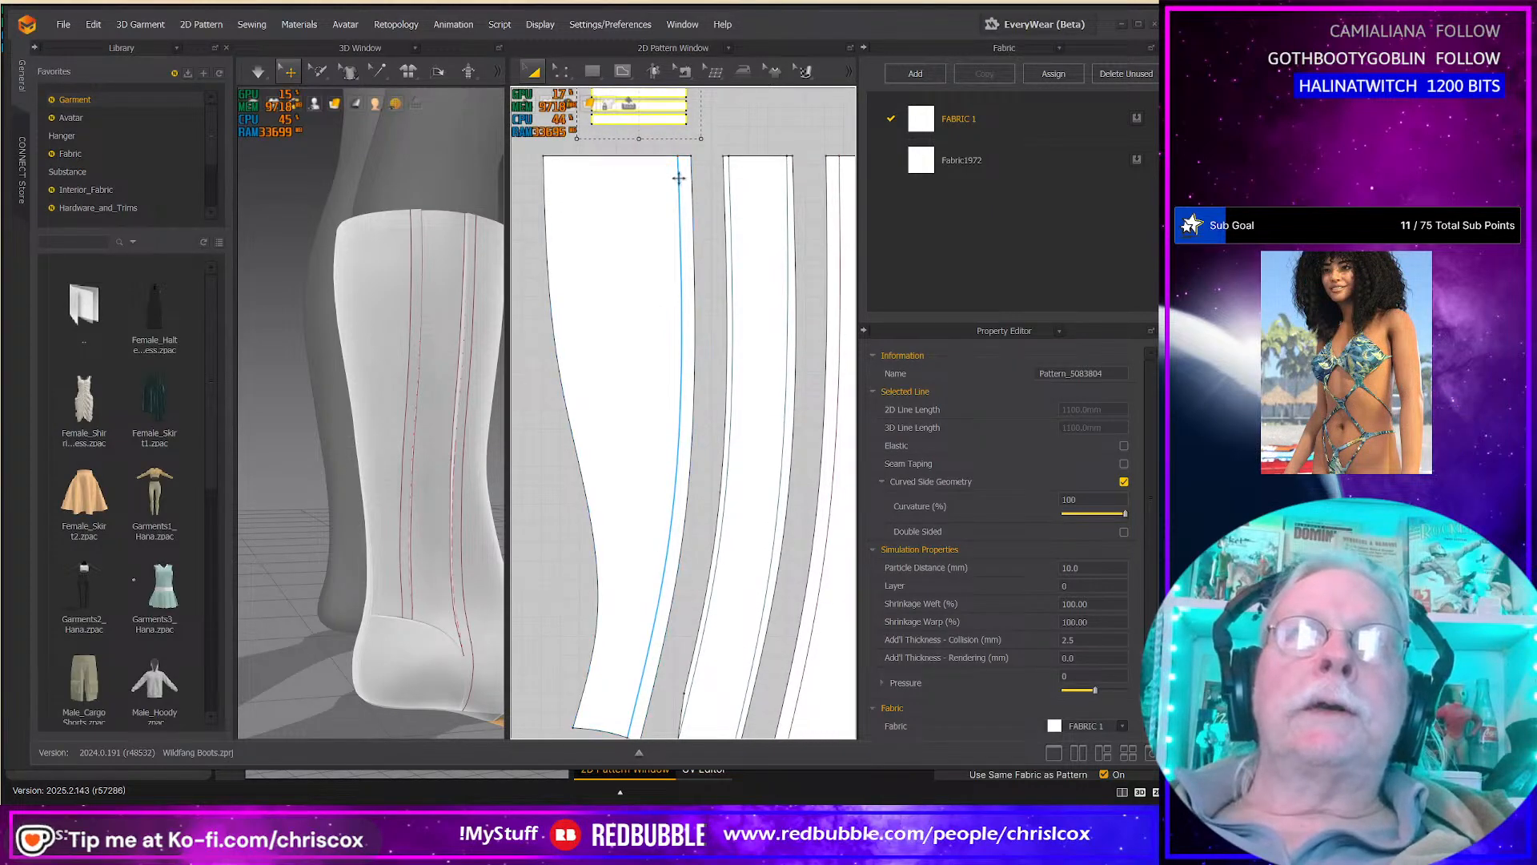
scroll(687, 240, "down", 3)
middle_click_drag(687, 254, 684, 269)
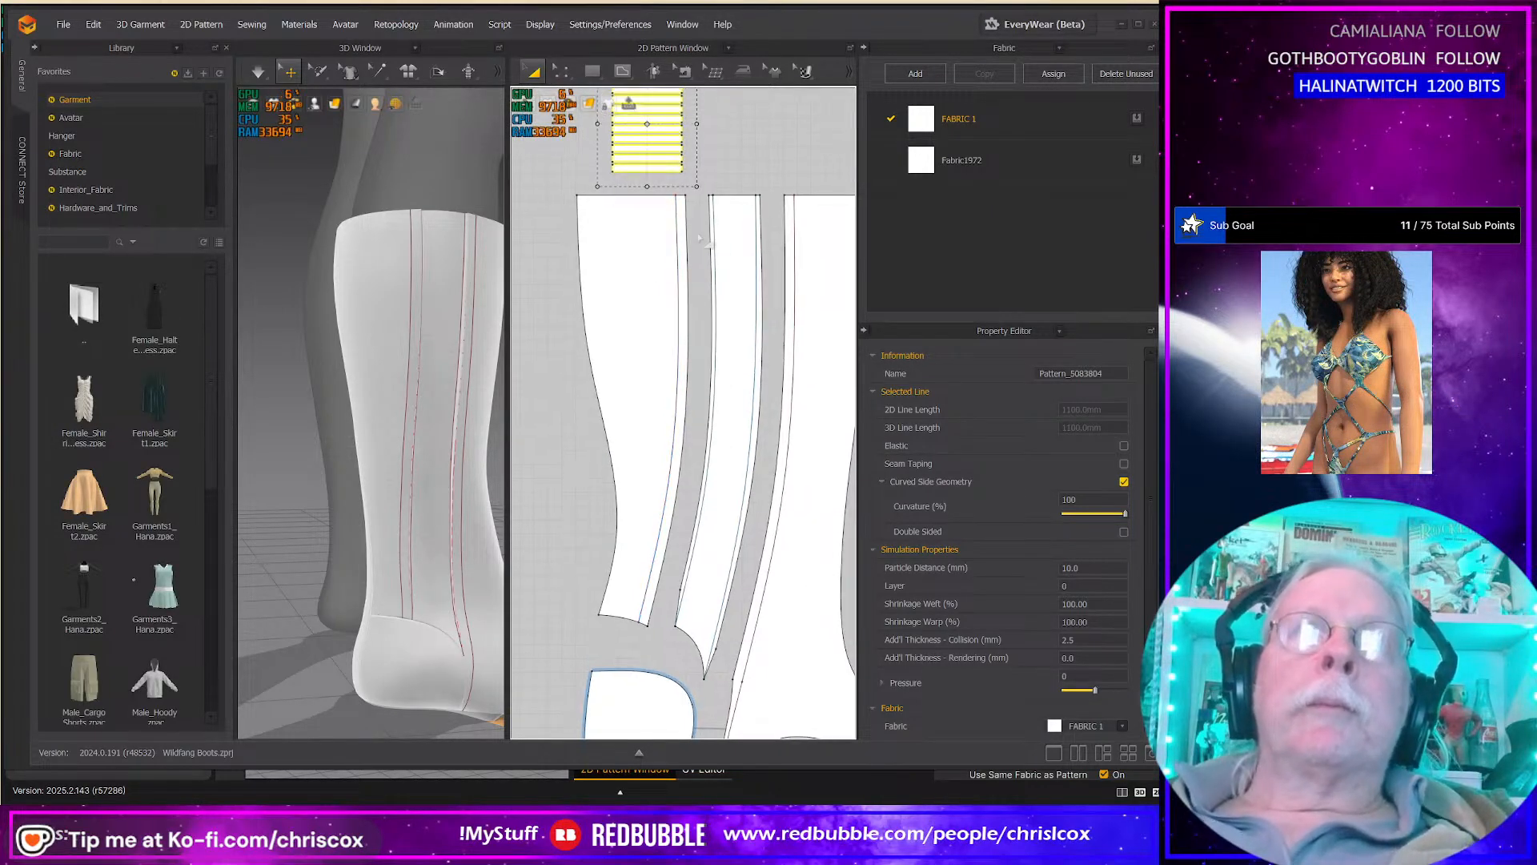
Step: Split the left boot piece's internal line and select the right piece's line
key("z")
left_click(645, 614)
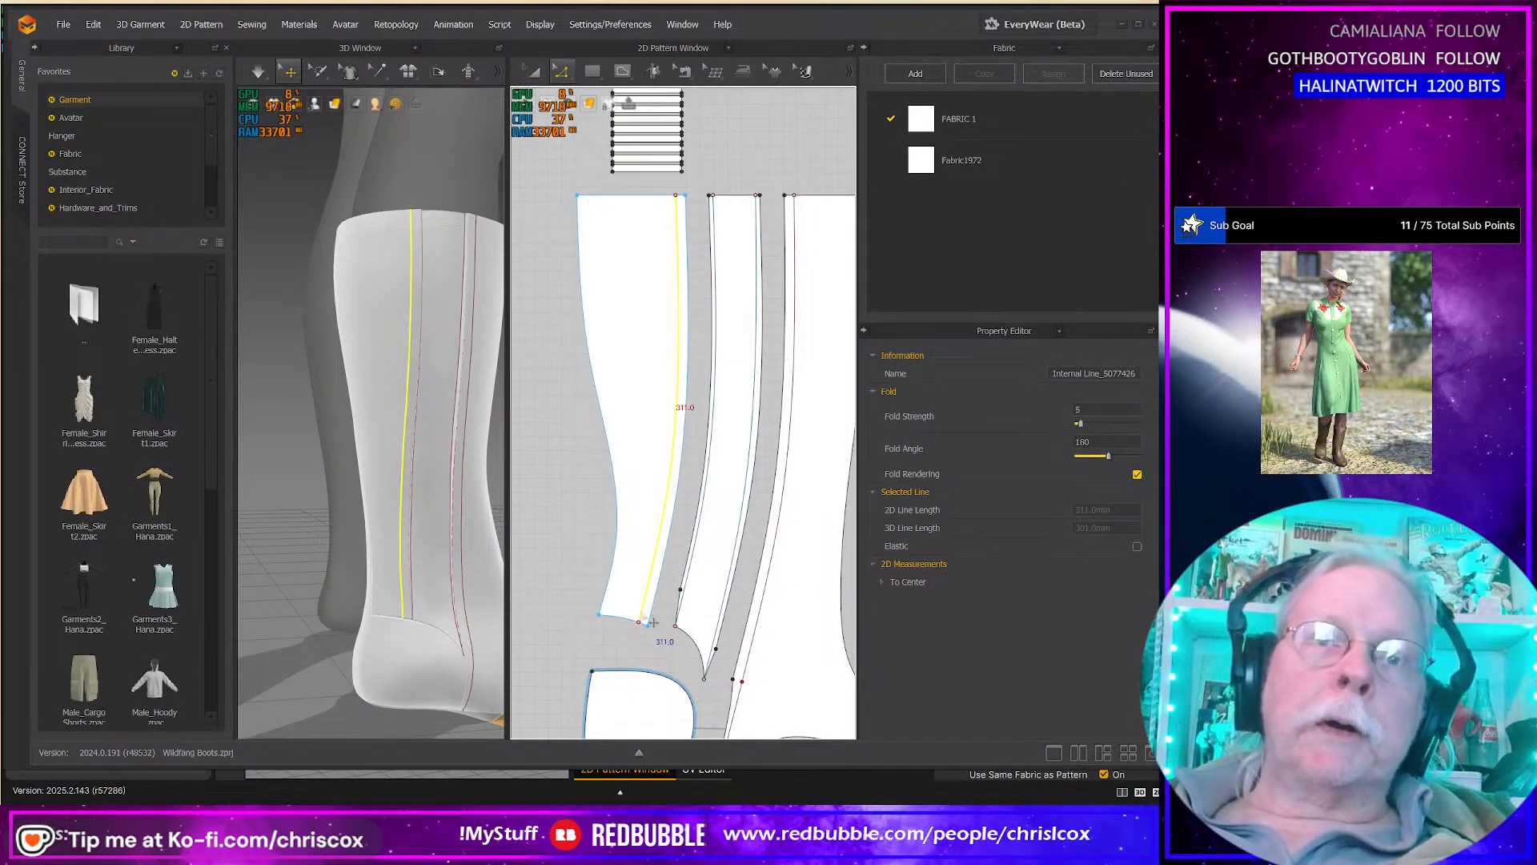
right_click(644, 616)
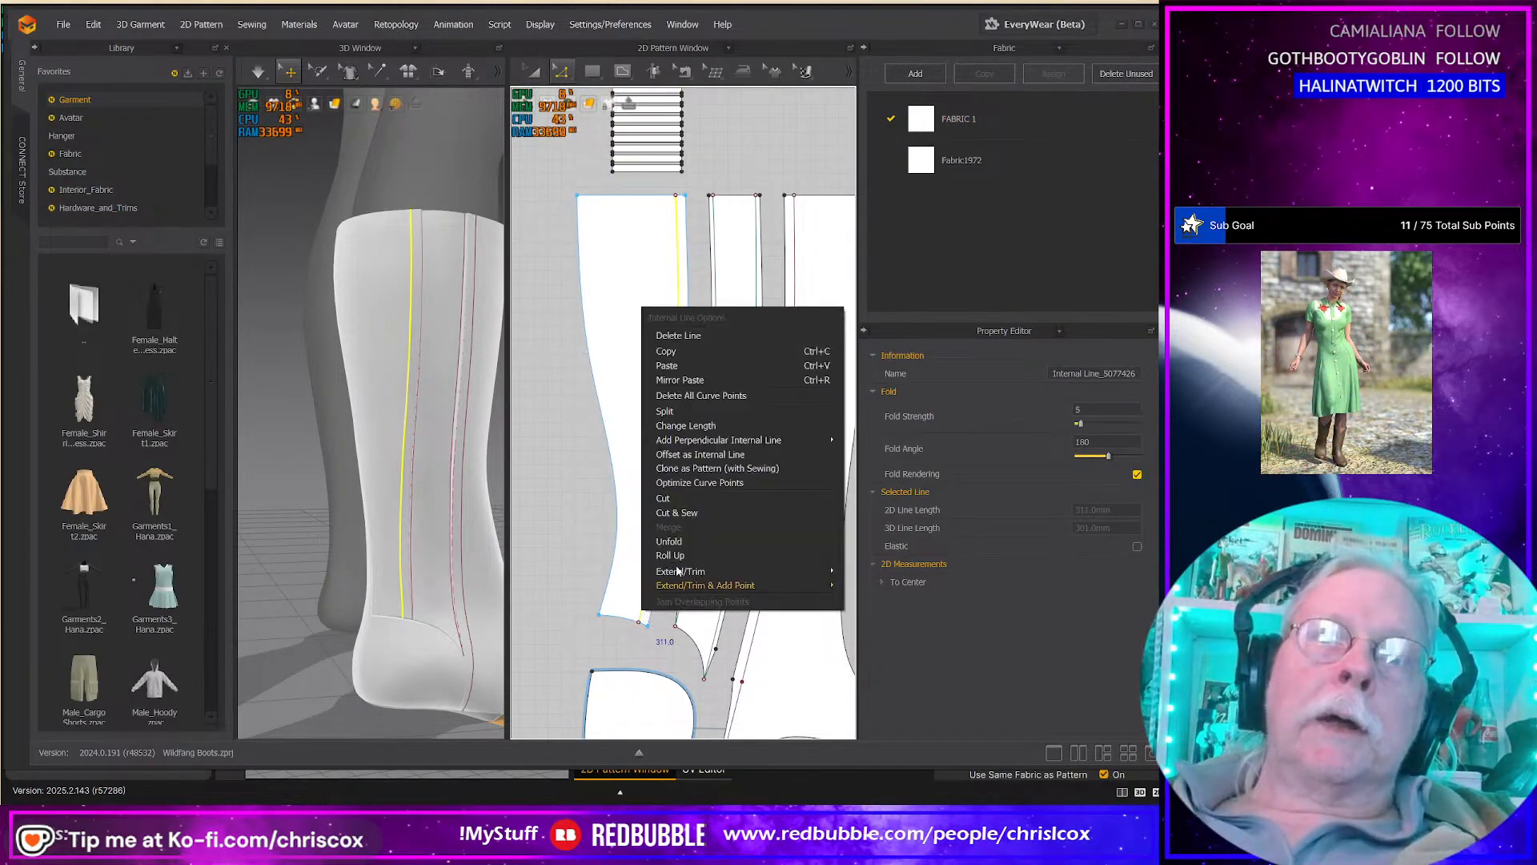
left_click(665, 411)
left_click(544, 506)
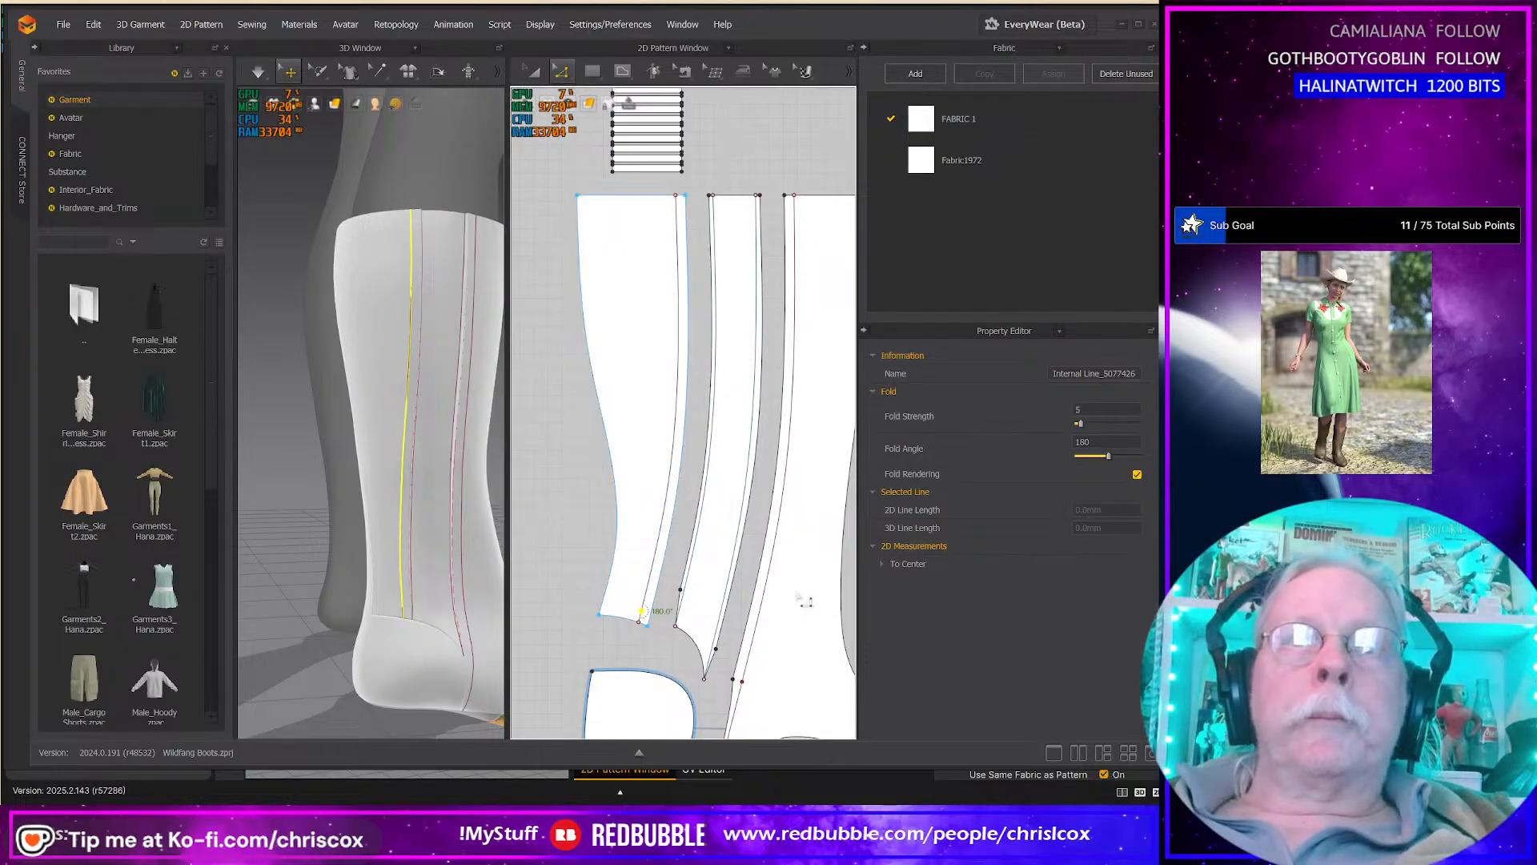
middle_click_drag(768, 694, 753, 618)
left_click(745, 626)
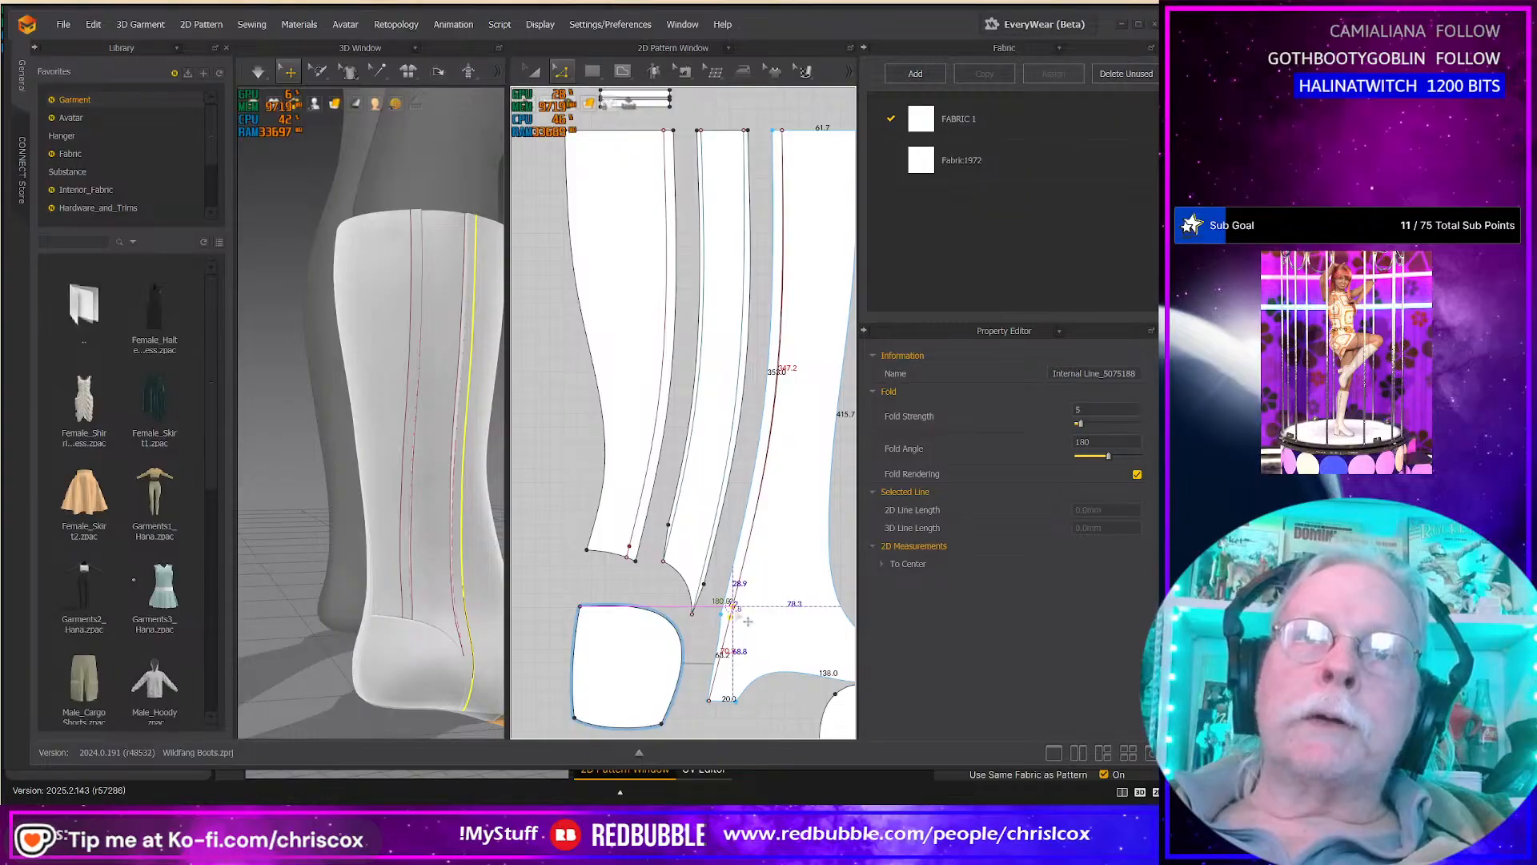
left_click_drag(738, 613, 738, 613)
middle_click_drag(794, 455, 780, 499)
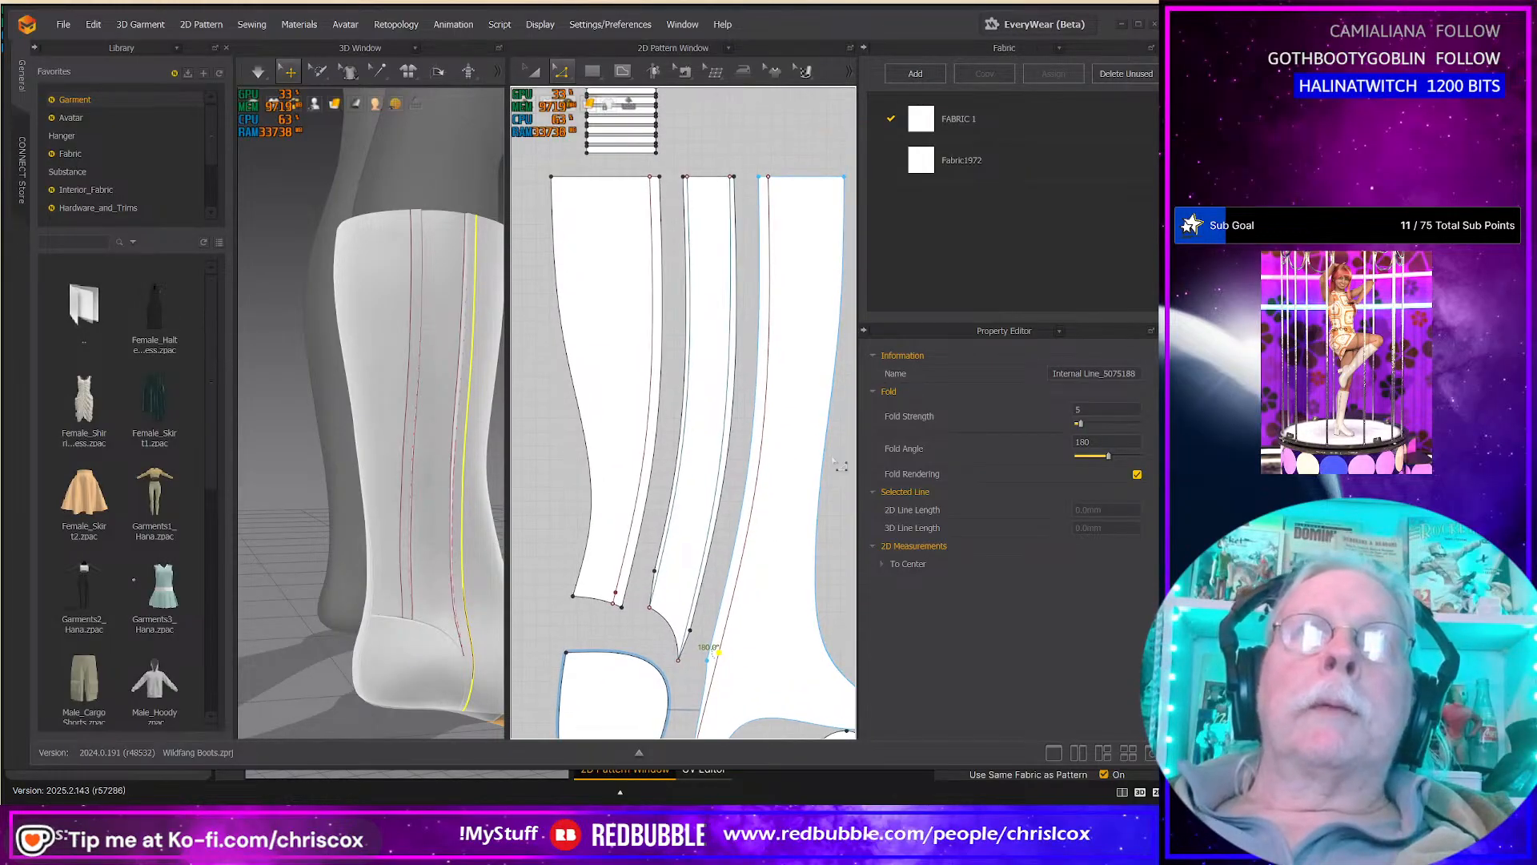
Step: Split the internal lines near the lower ends of both the left and right pieces
left_click(652, 205)
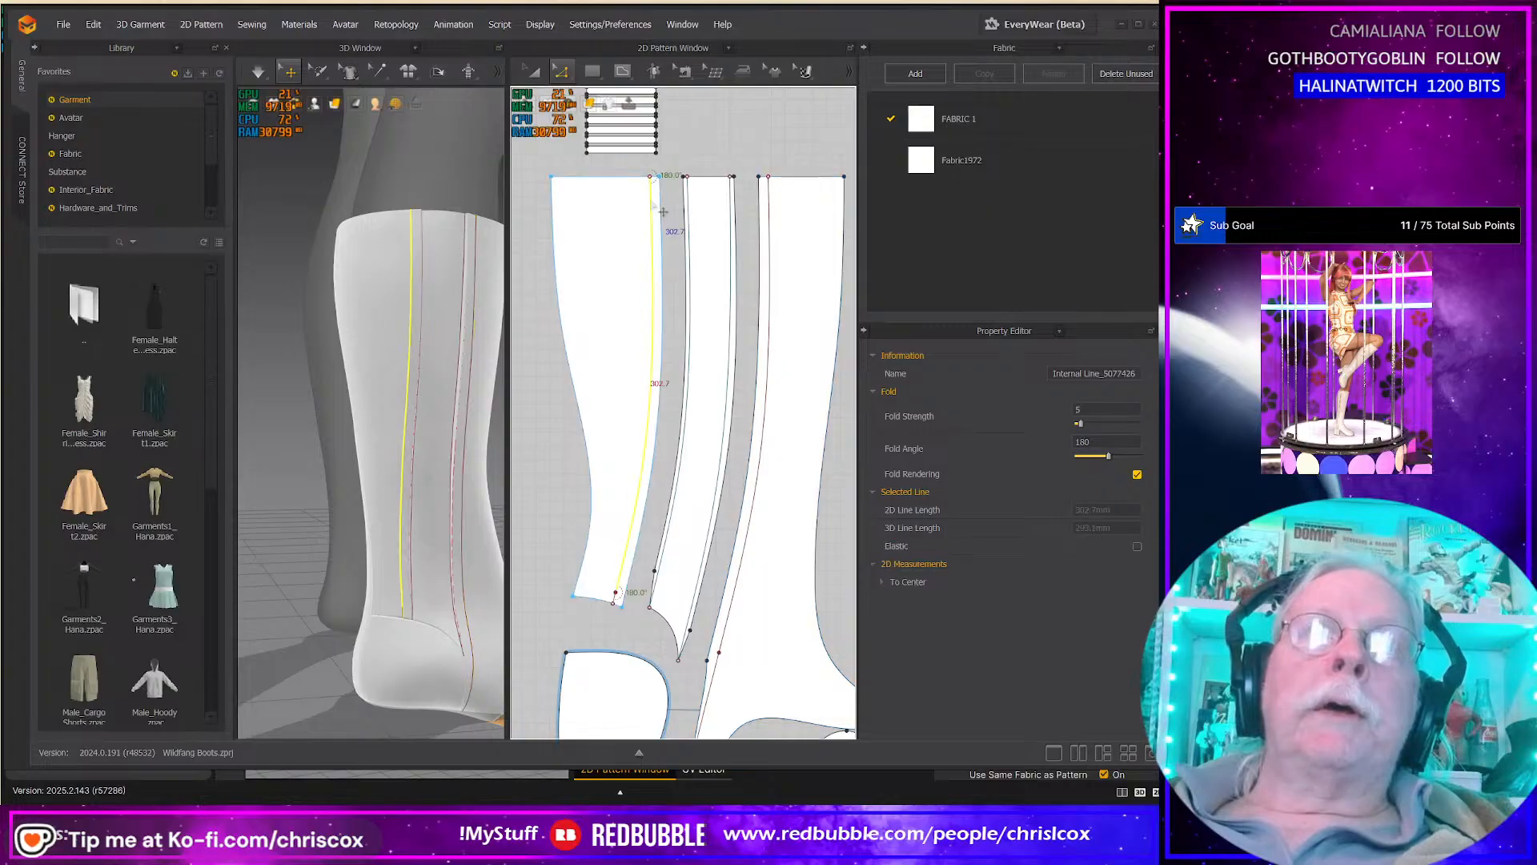
right_click(651, 201)
left_click(674, 305)
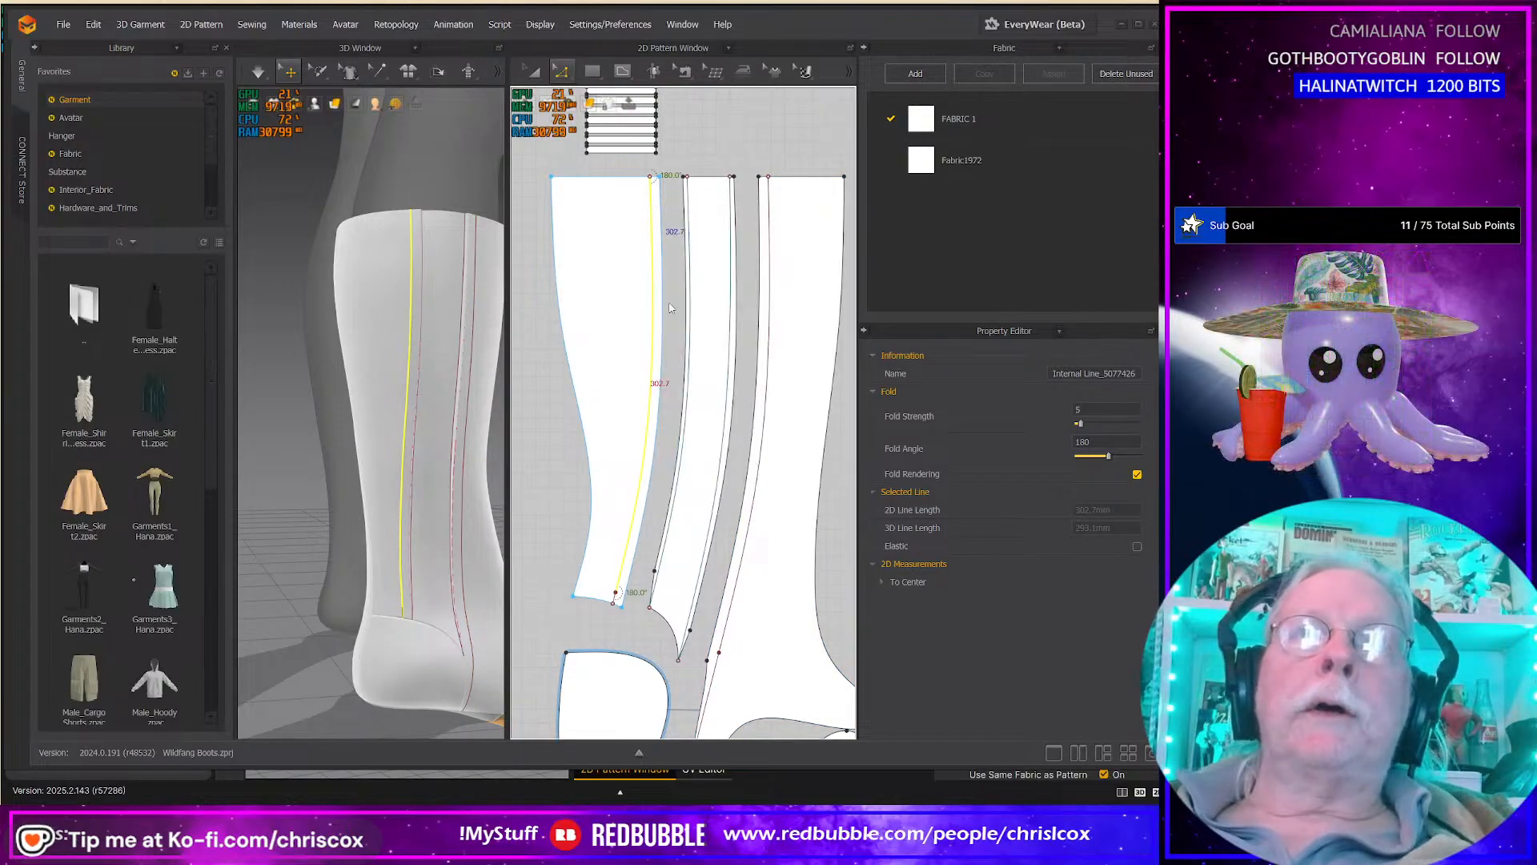
left_click(546, 497)
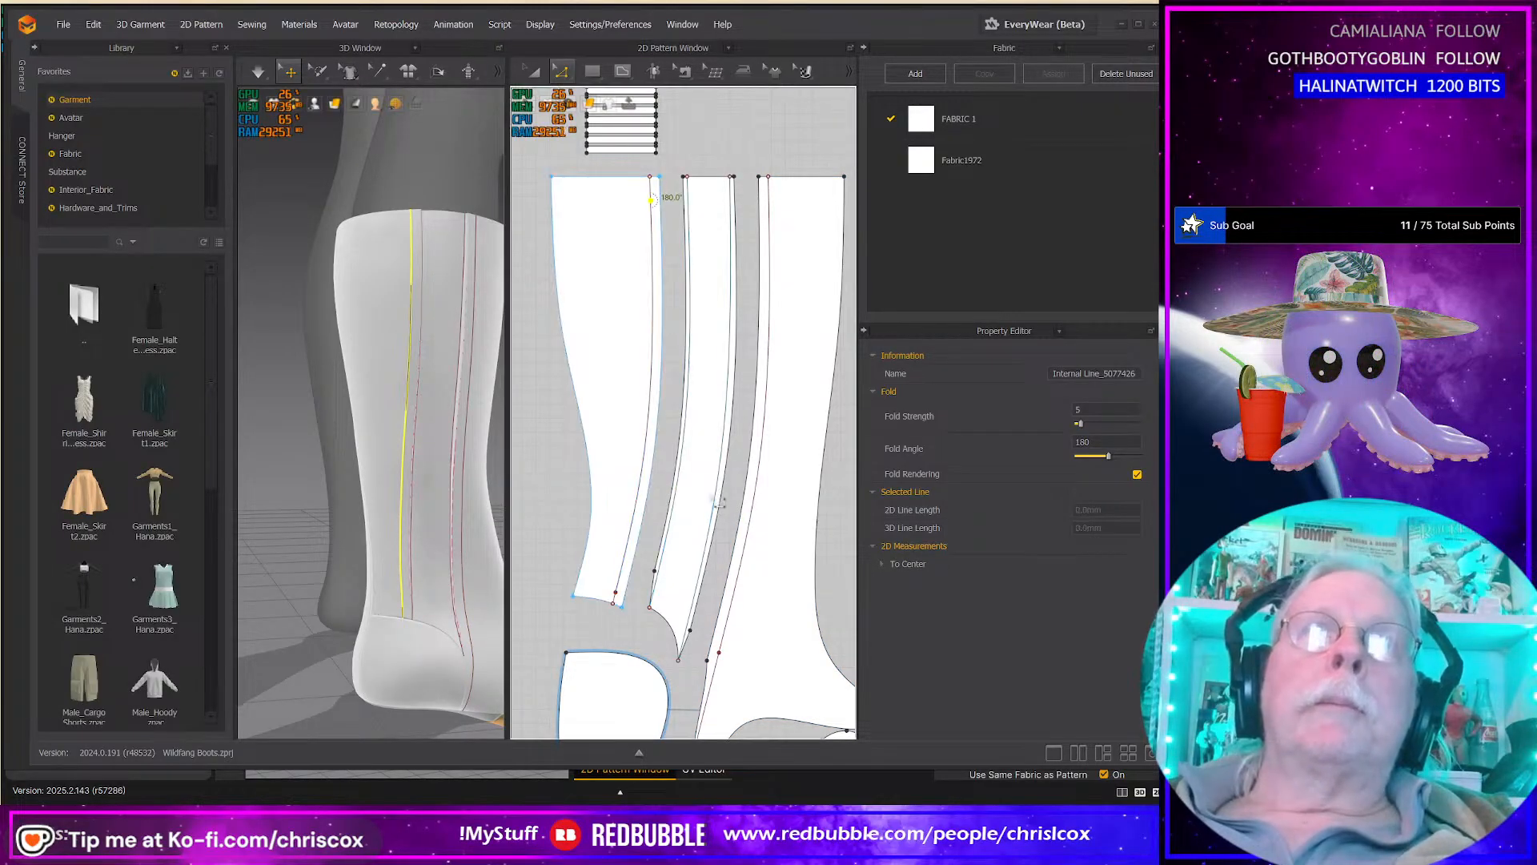
left_click(770, 207)
right_click(770, 206)
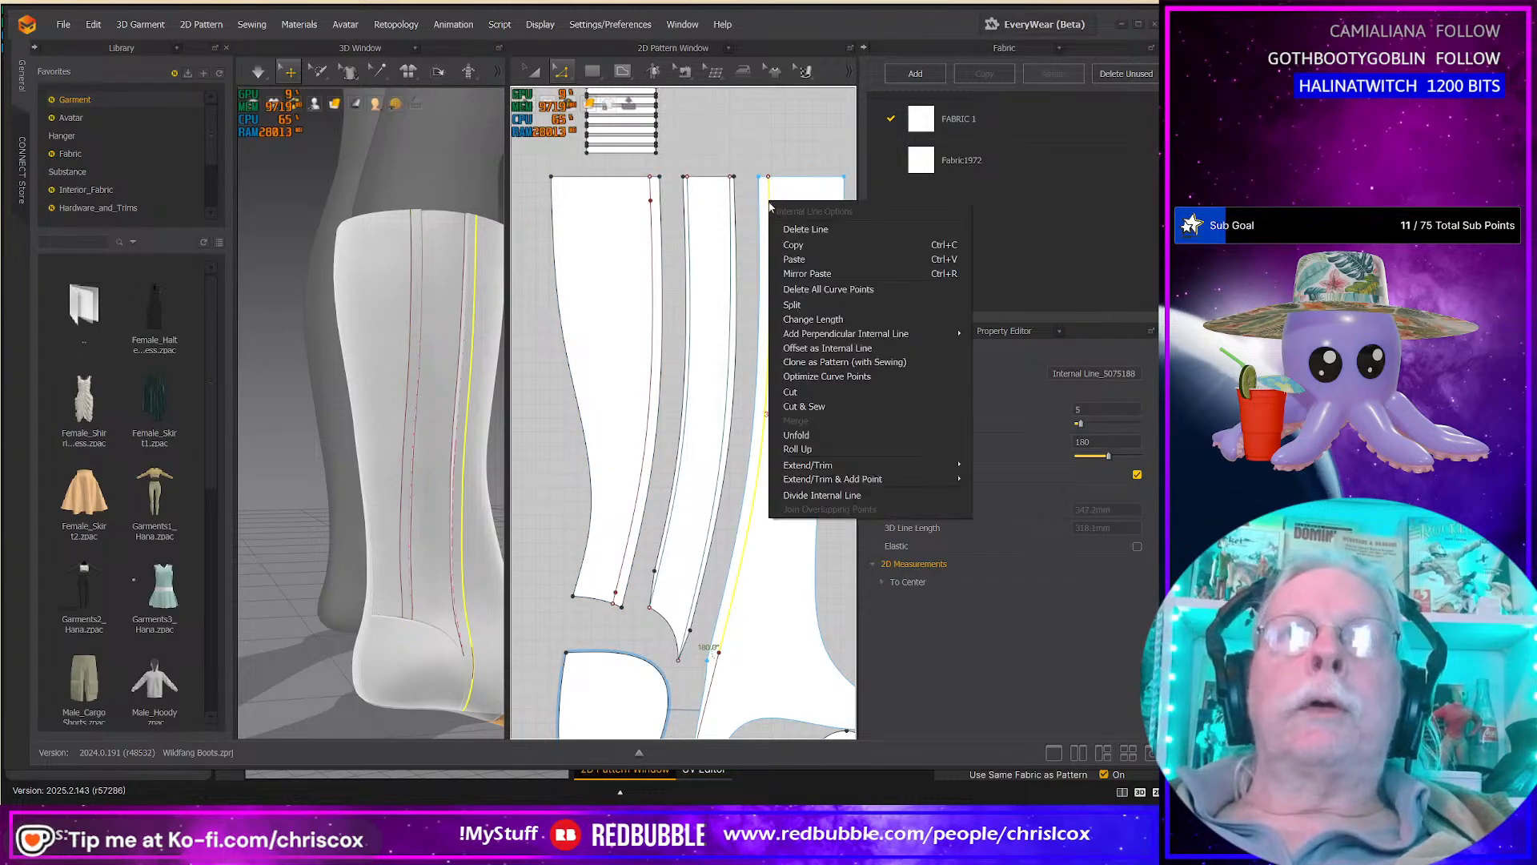
left_click(792, 305)
left_click(536, 511)
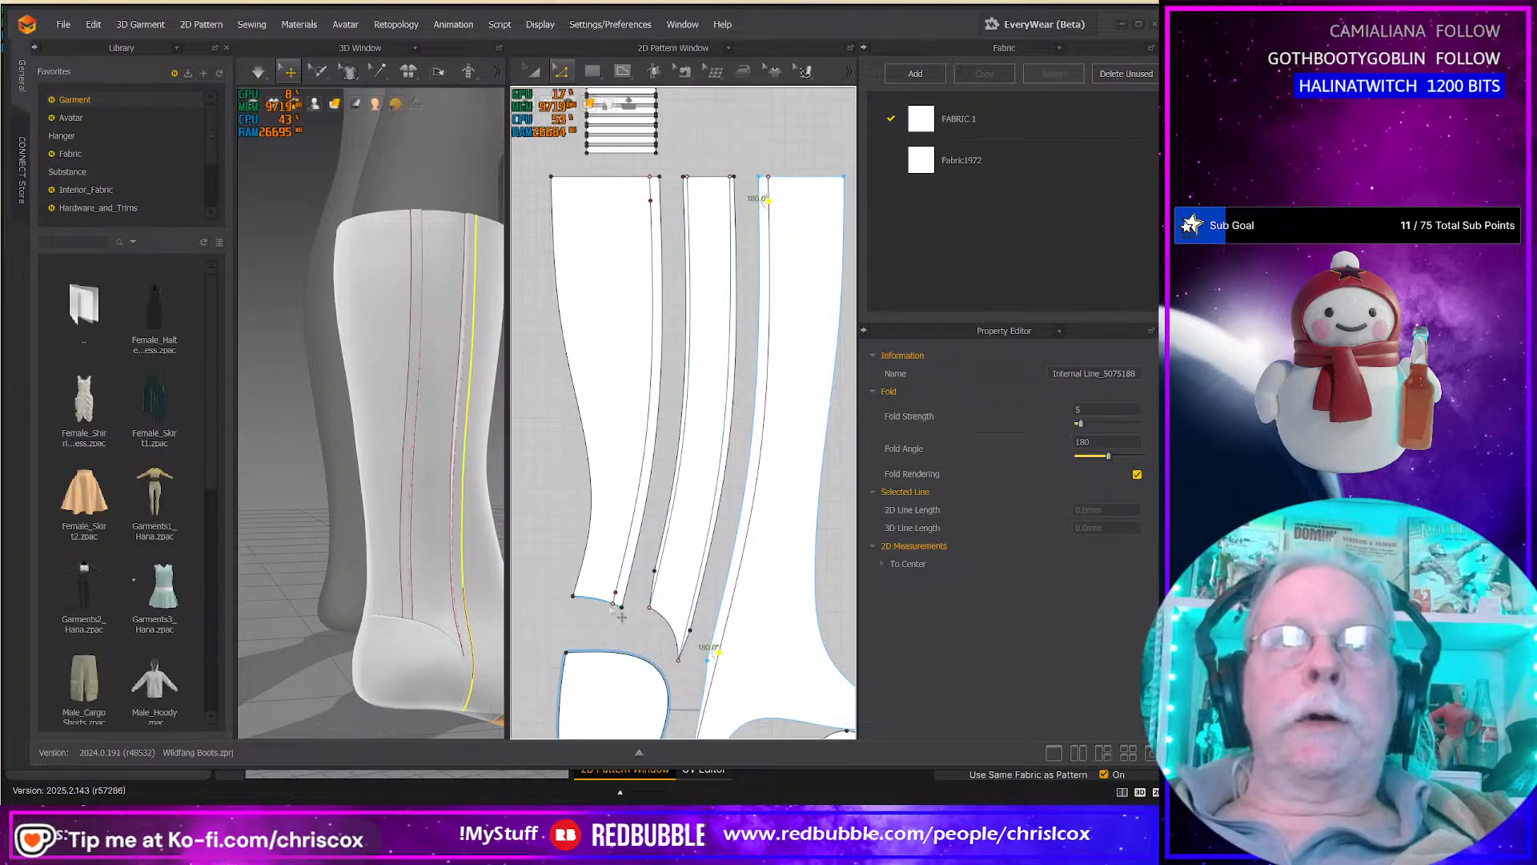
Step: Uniformly split the right piece's internal line into 9 equal segments
right_click(768, 409)
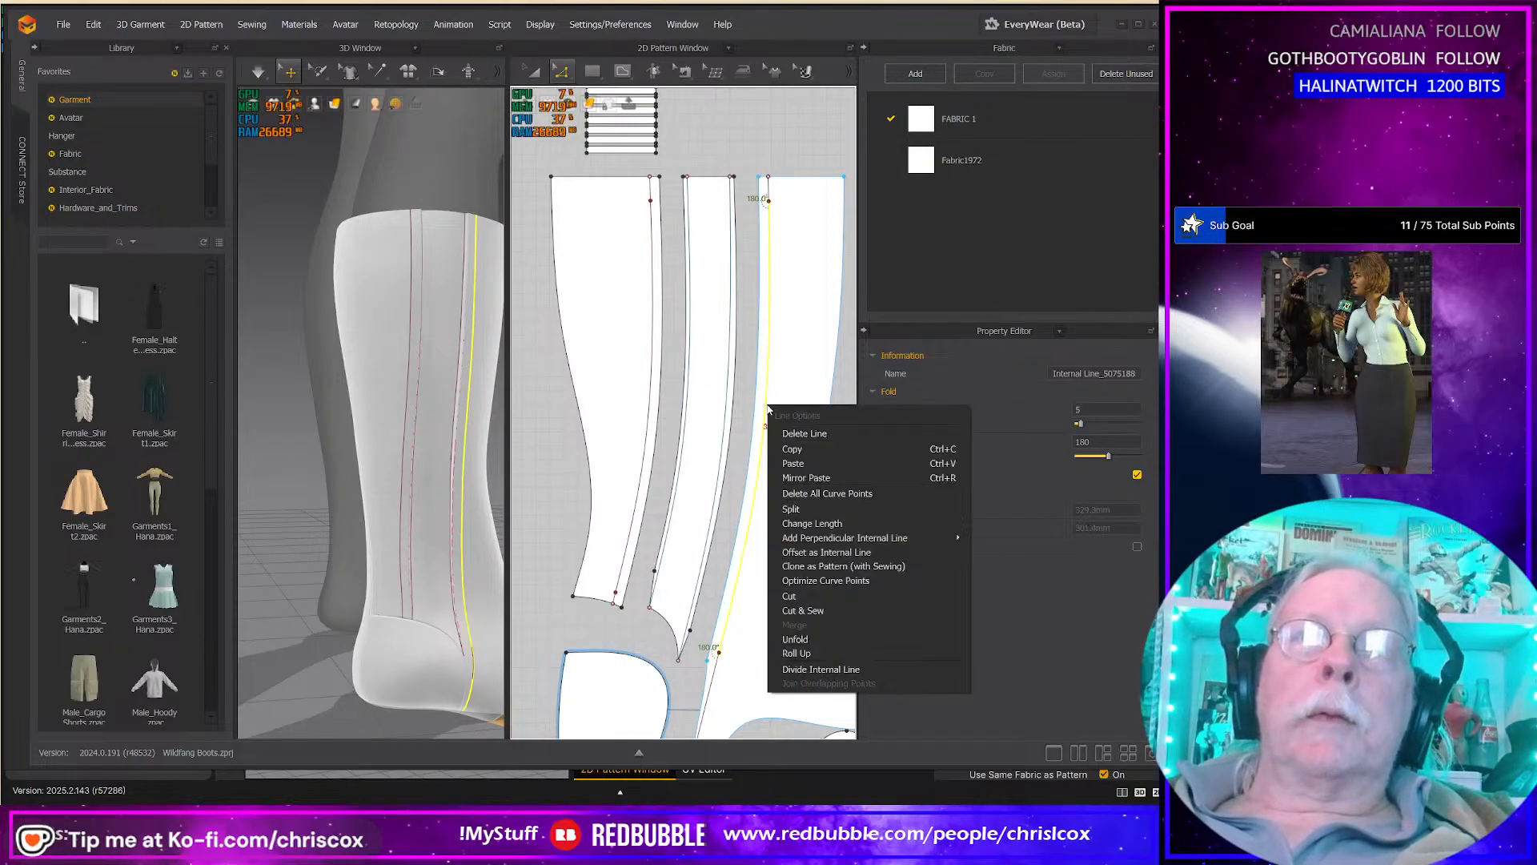
left_click(793, 509)
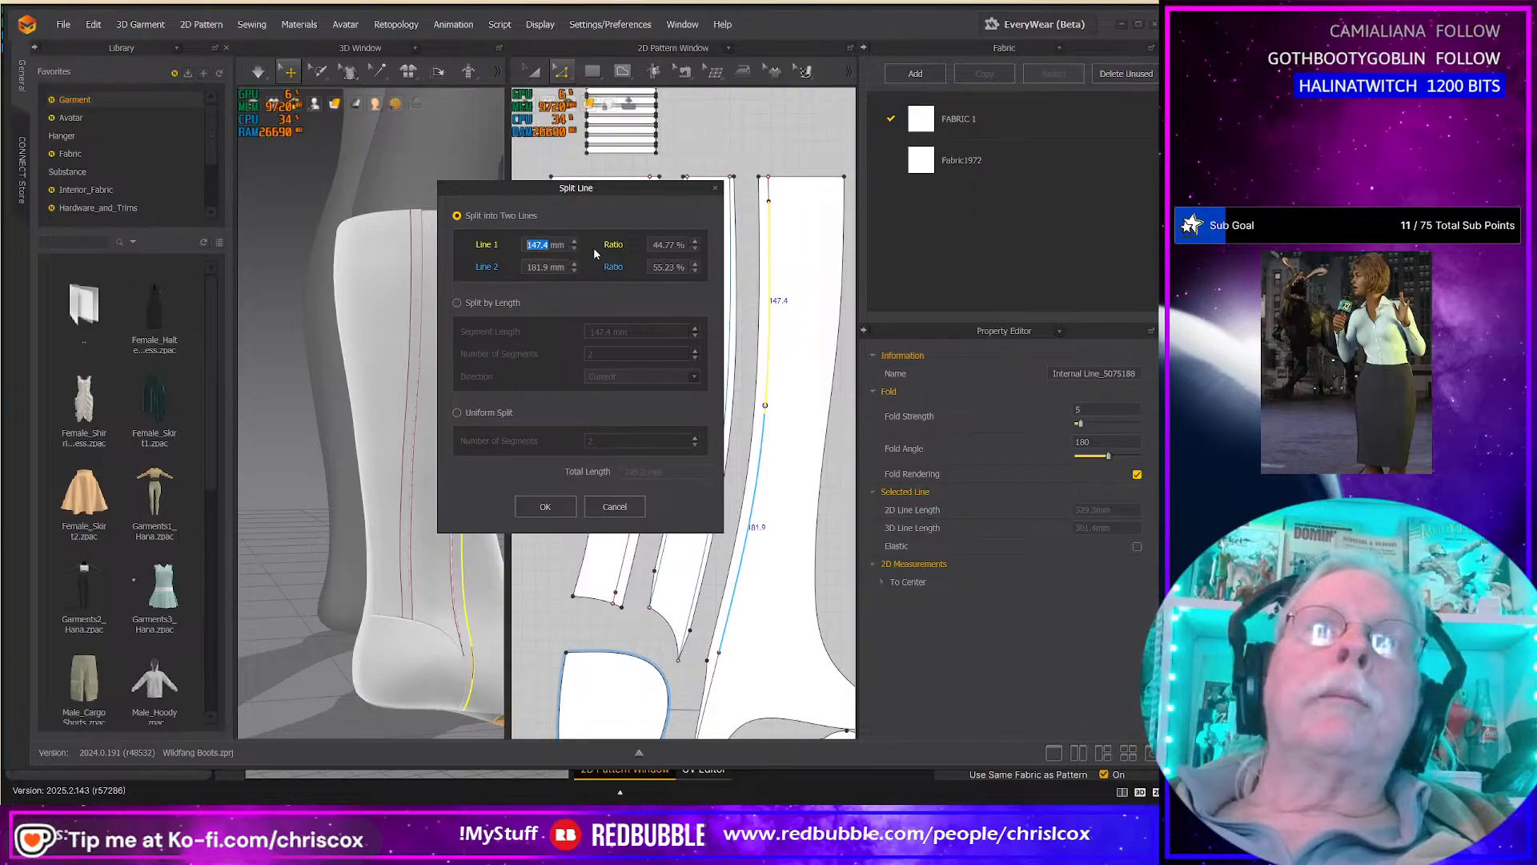
left_click(457, 413)
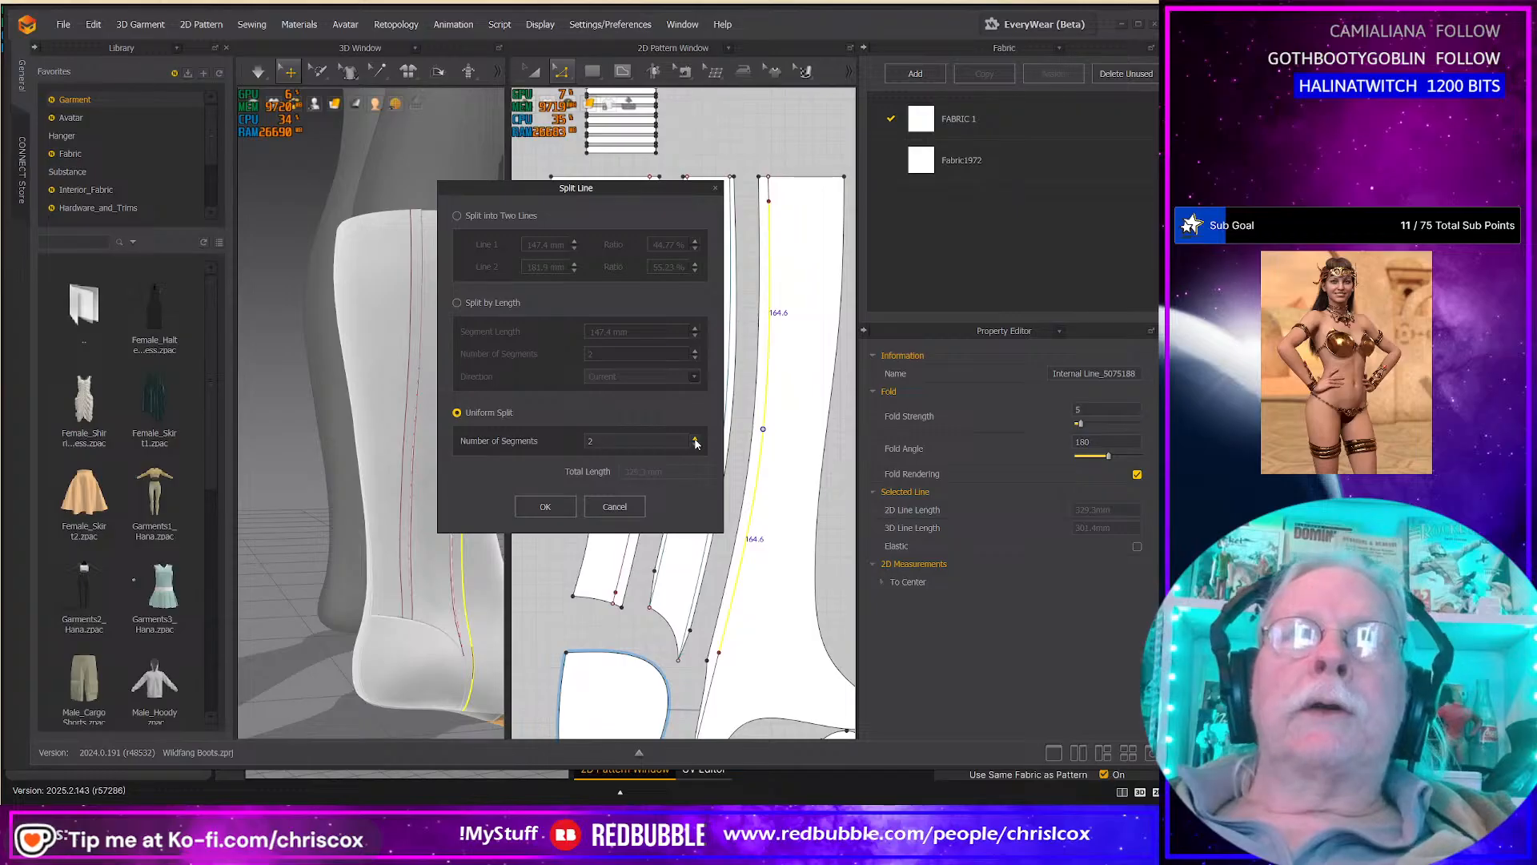
double_click(636, 445)
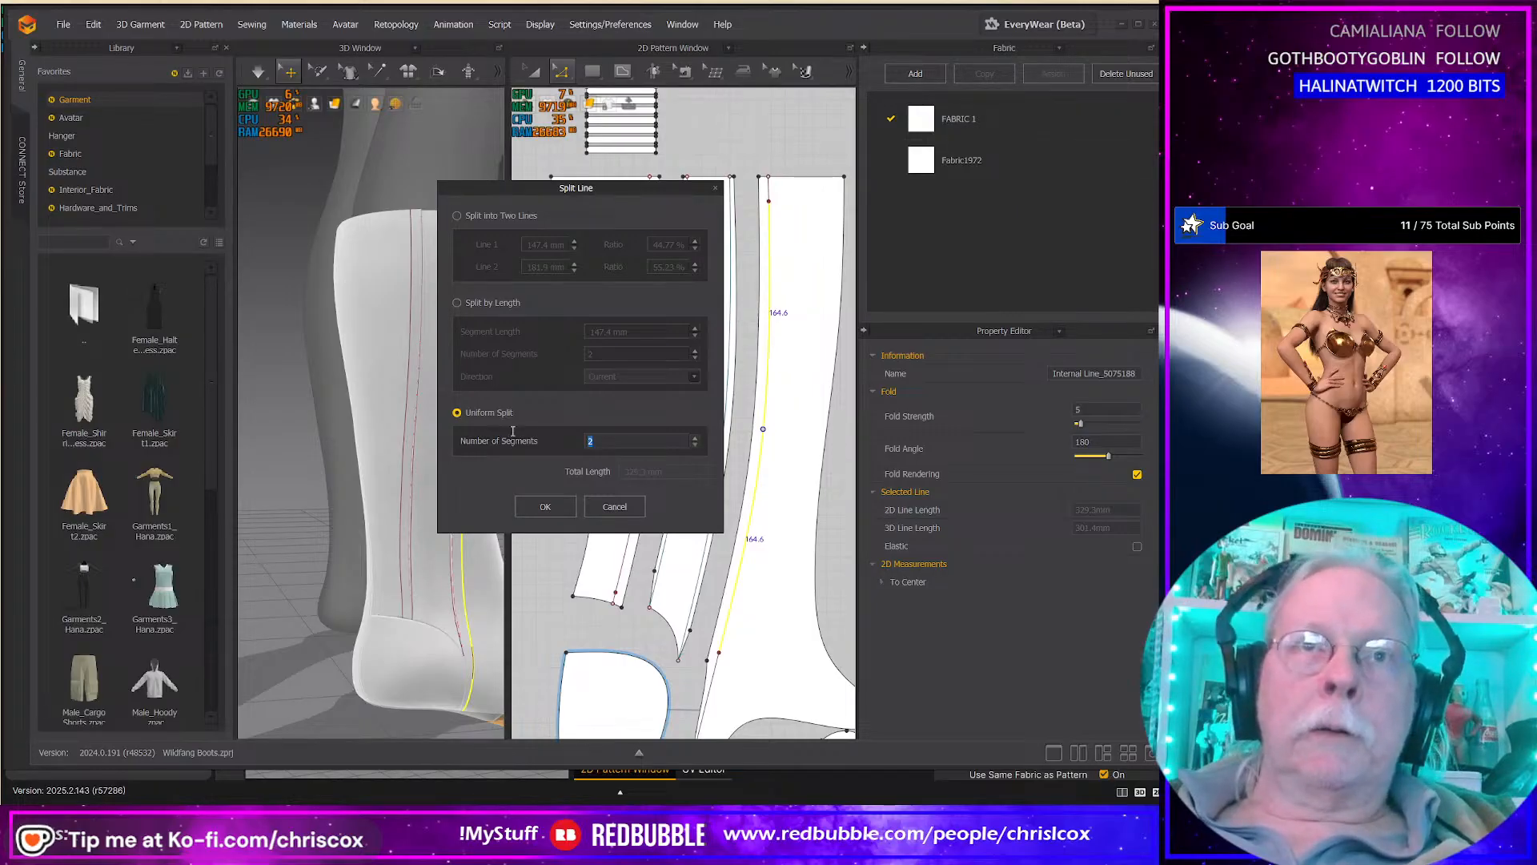
type("9")
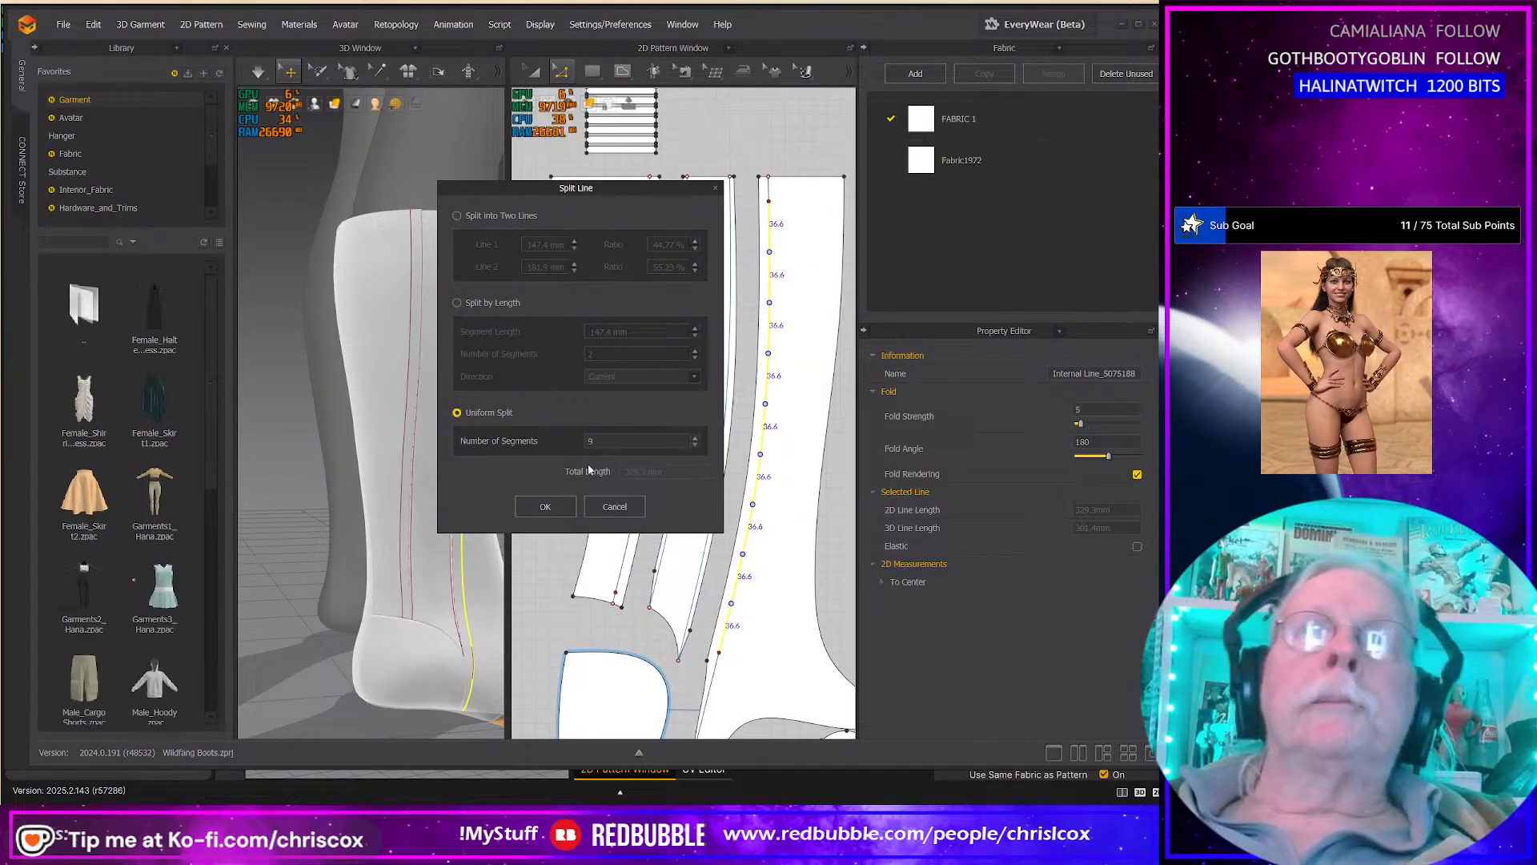
left_click(546, 506)
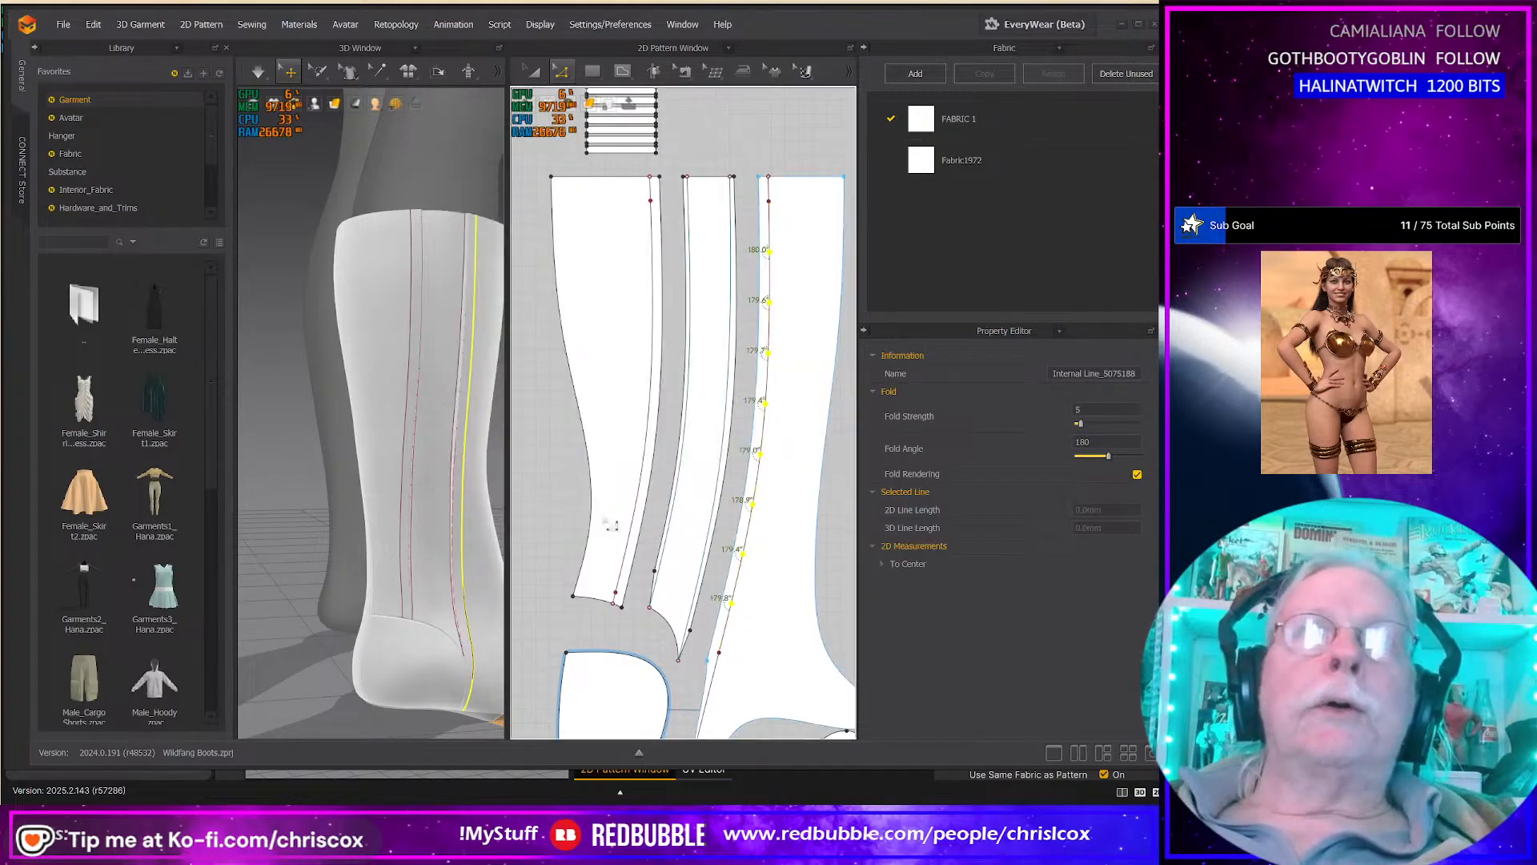
Step: Uniformly split the left piece's internal line into 9 equal segments
left_click(623, 591)
right_click(621, 588)
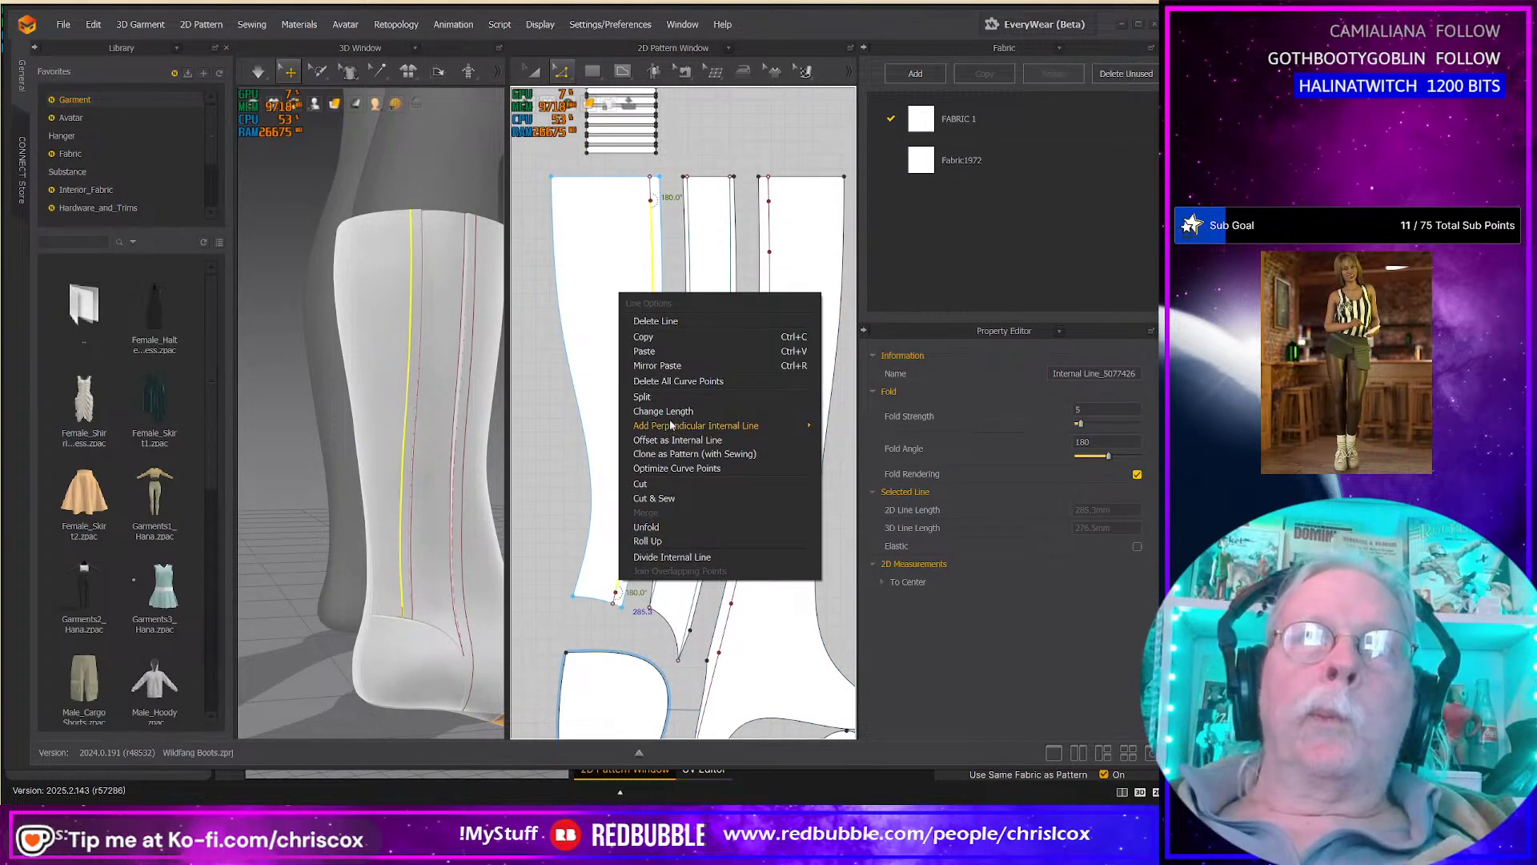
left_click(642, 397)
left_click(488, 412)
double_click(638, 442)
type("9")
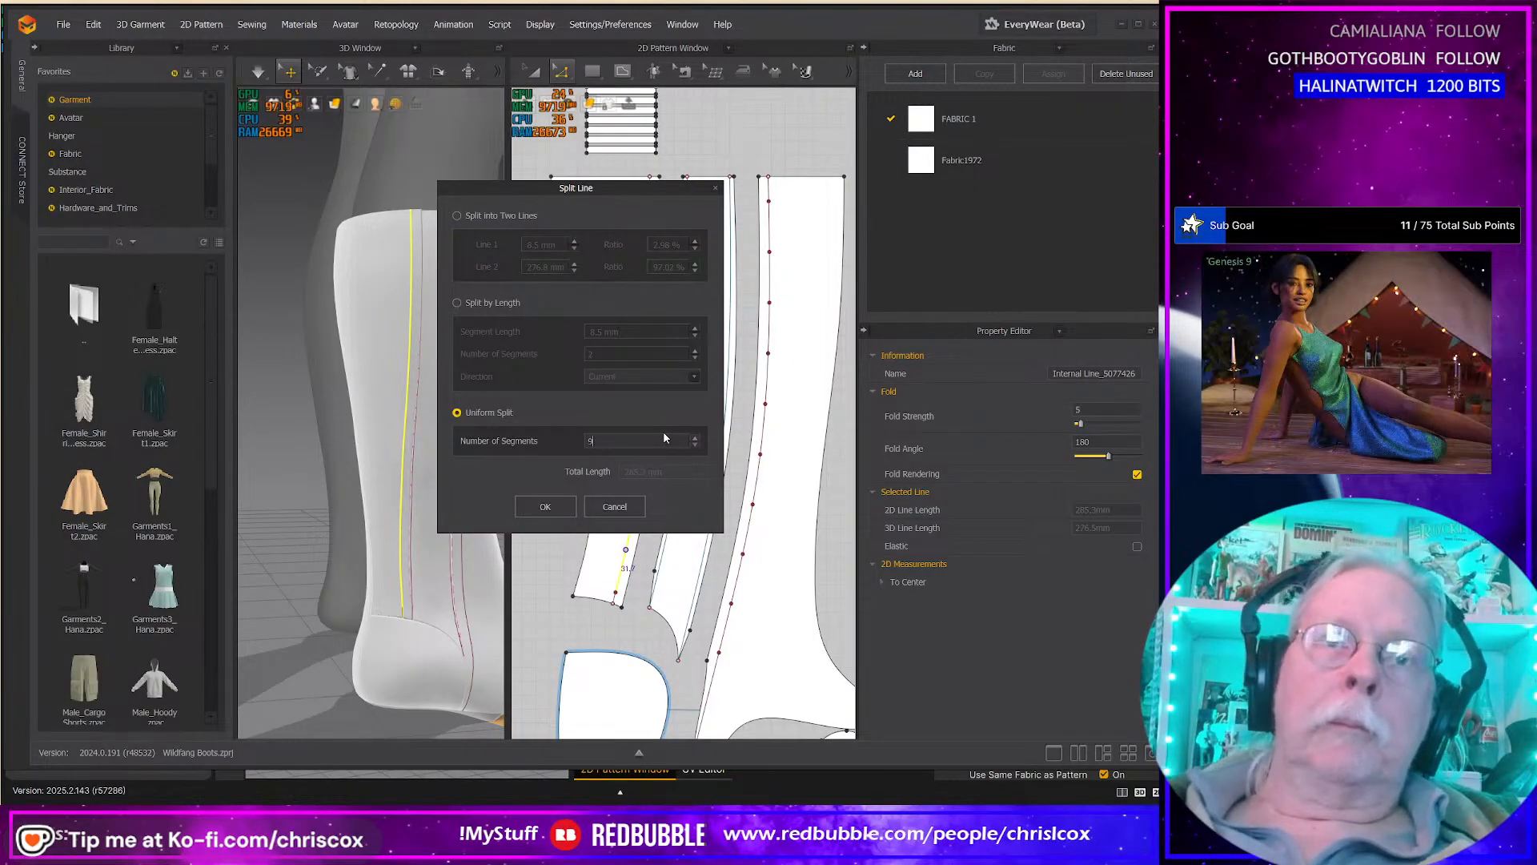
left_click(546, 507)
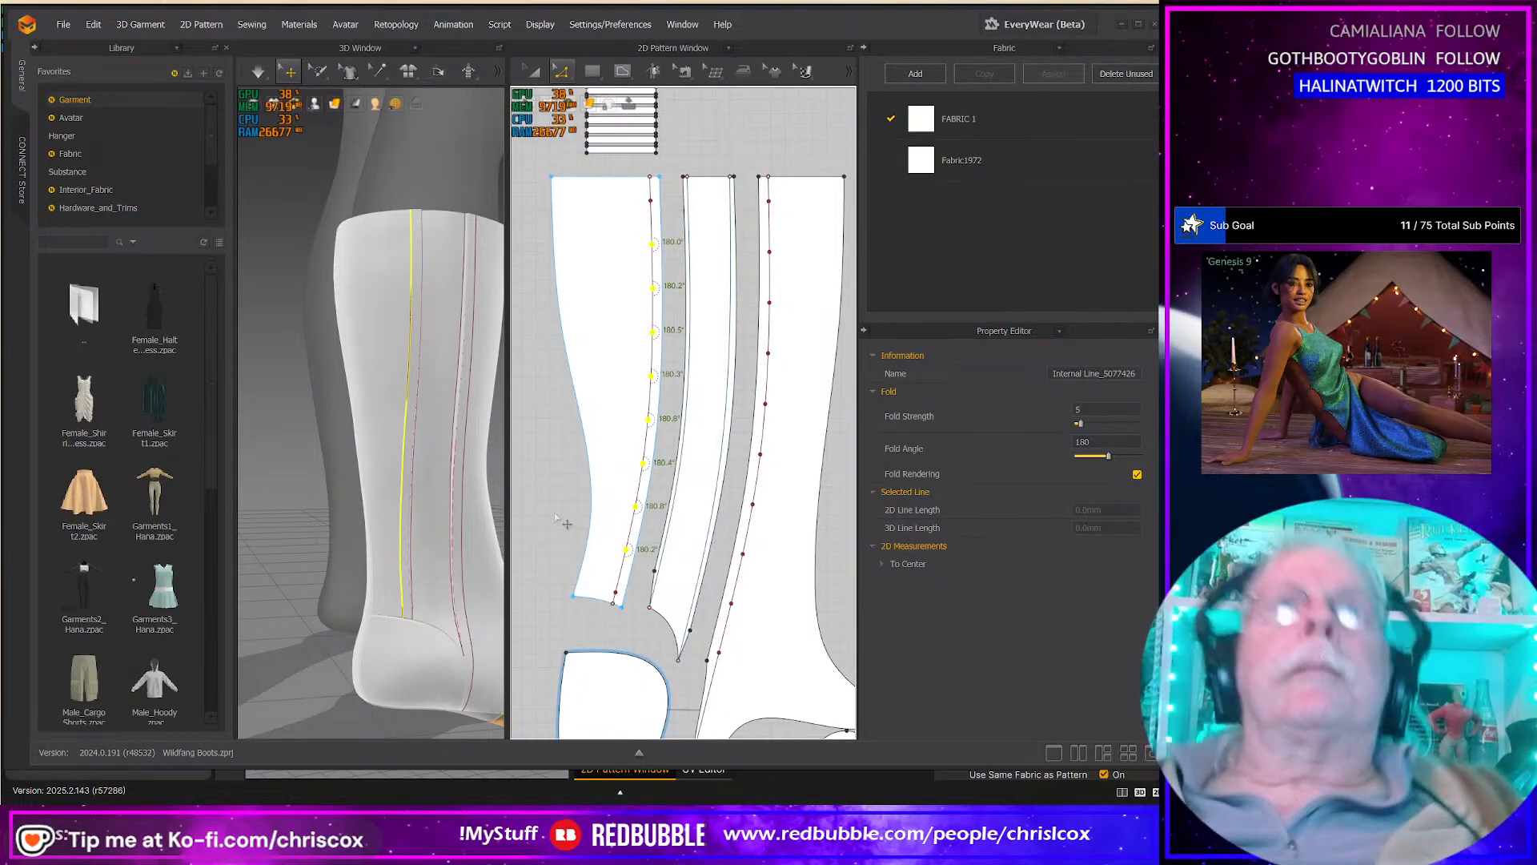
Step: Delete the top strip of the stack and select the remaining strips
middle_click_drag(782, 568, 737, 608)
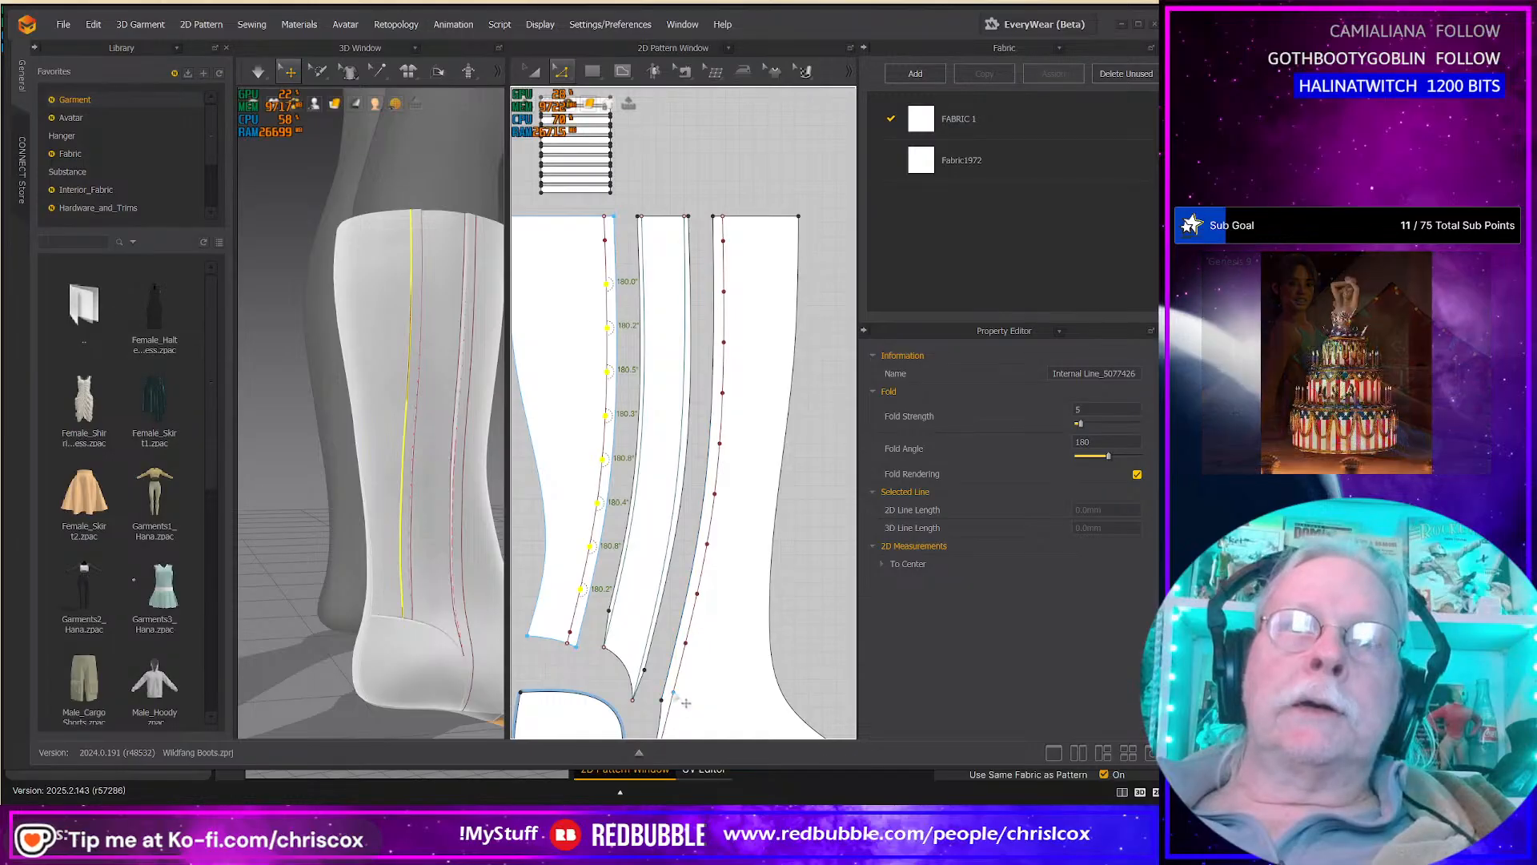
middle_click_drag(738, 218, 777, 208)
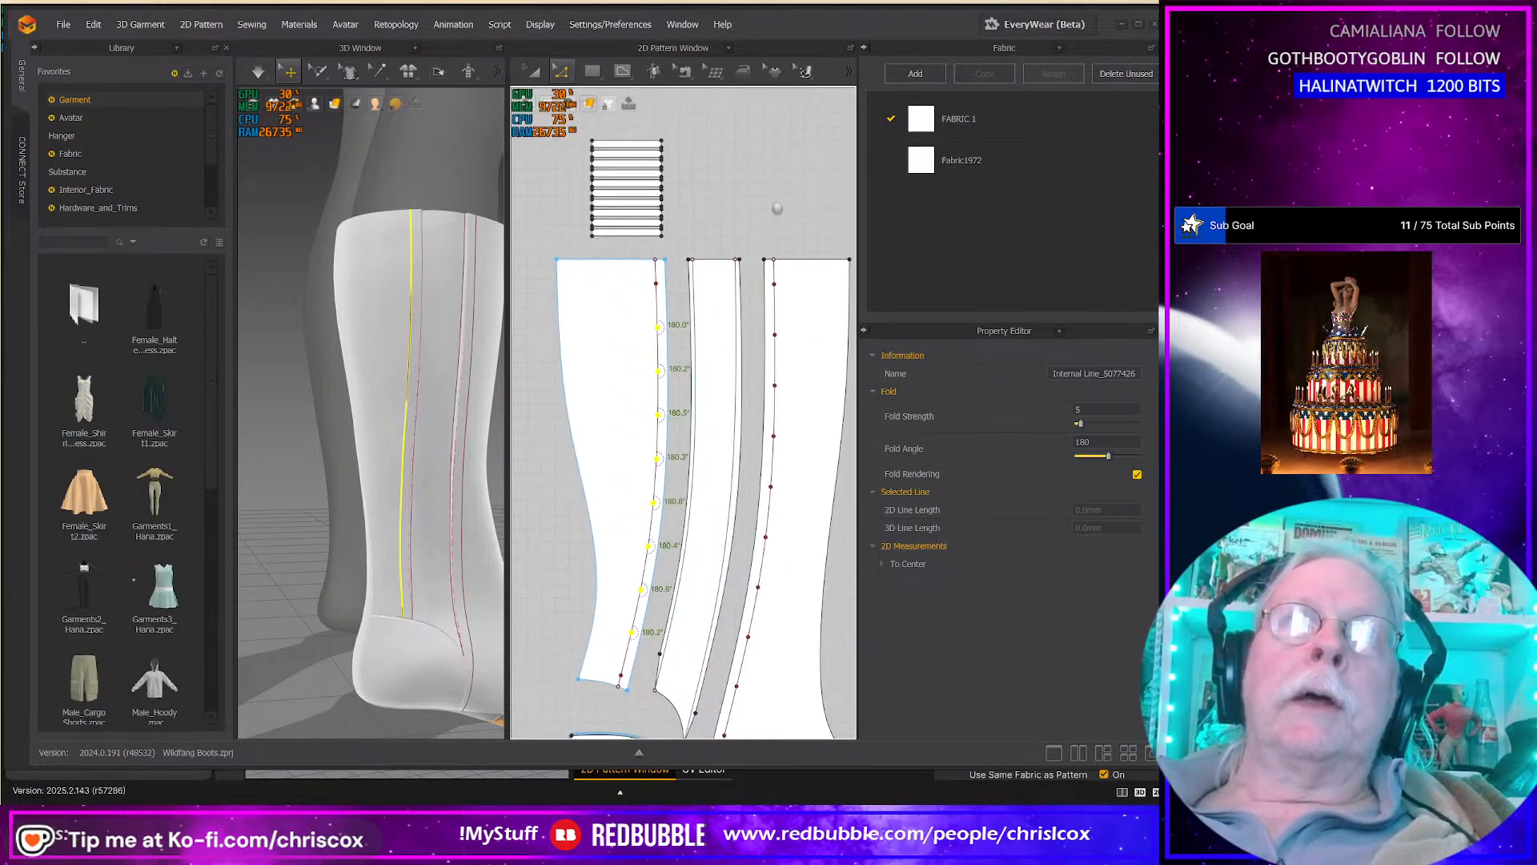
key("a")
left_click(635, 144)
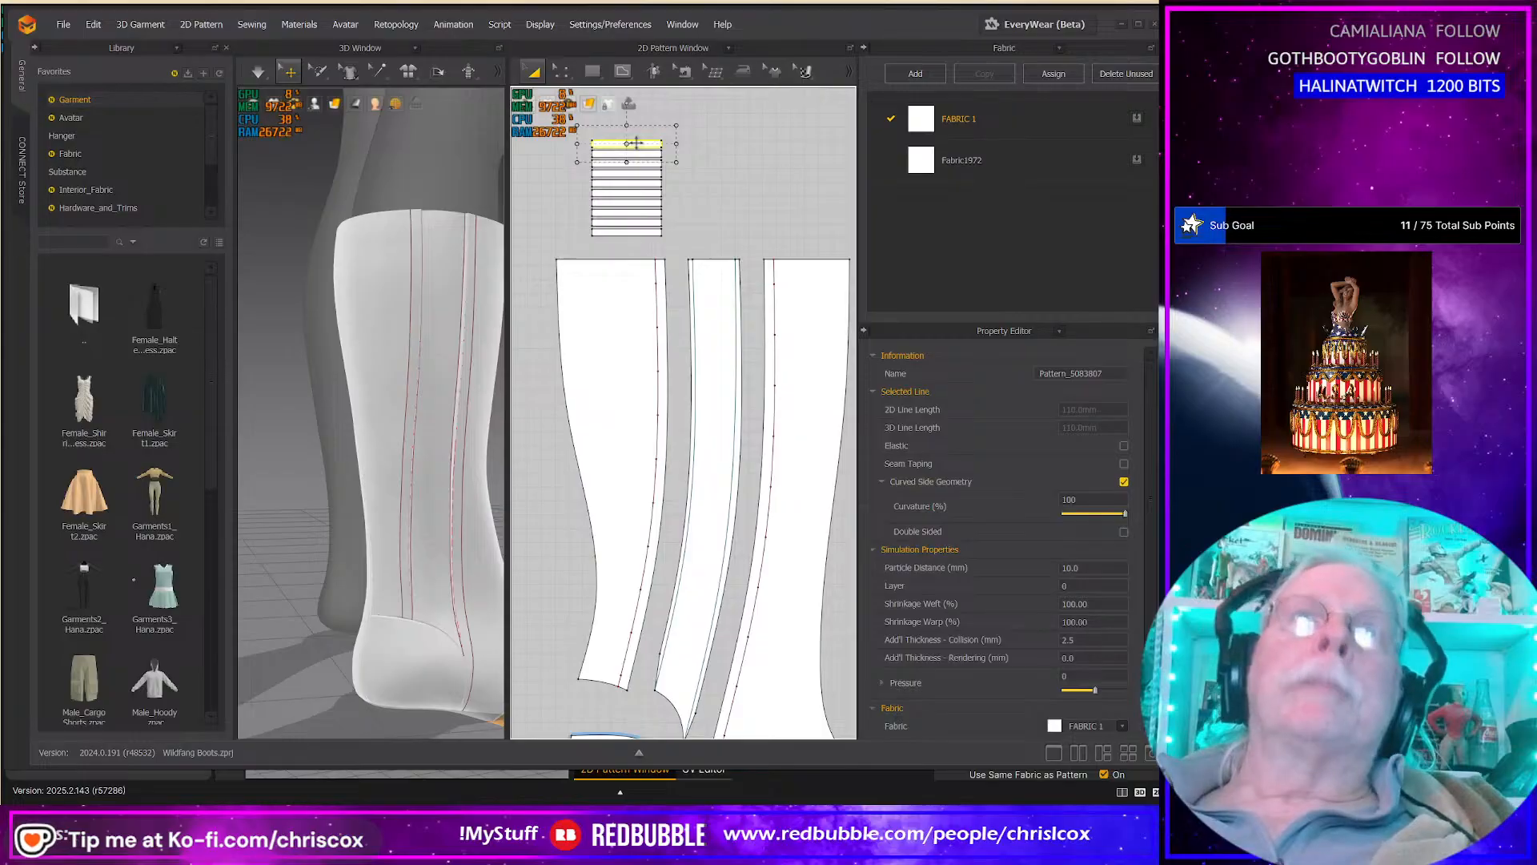
key("Delete")
left_click_drag(714, 242, 802, 174)
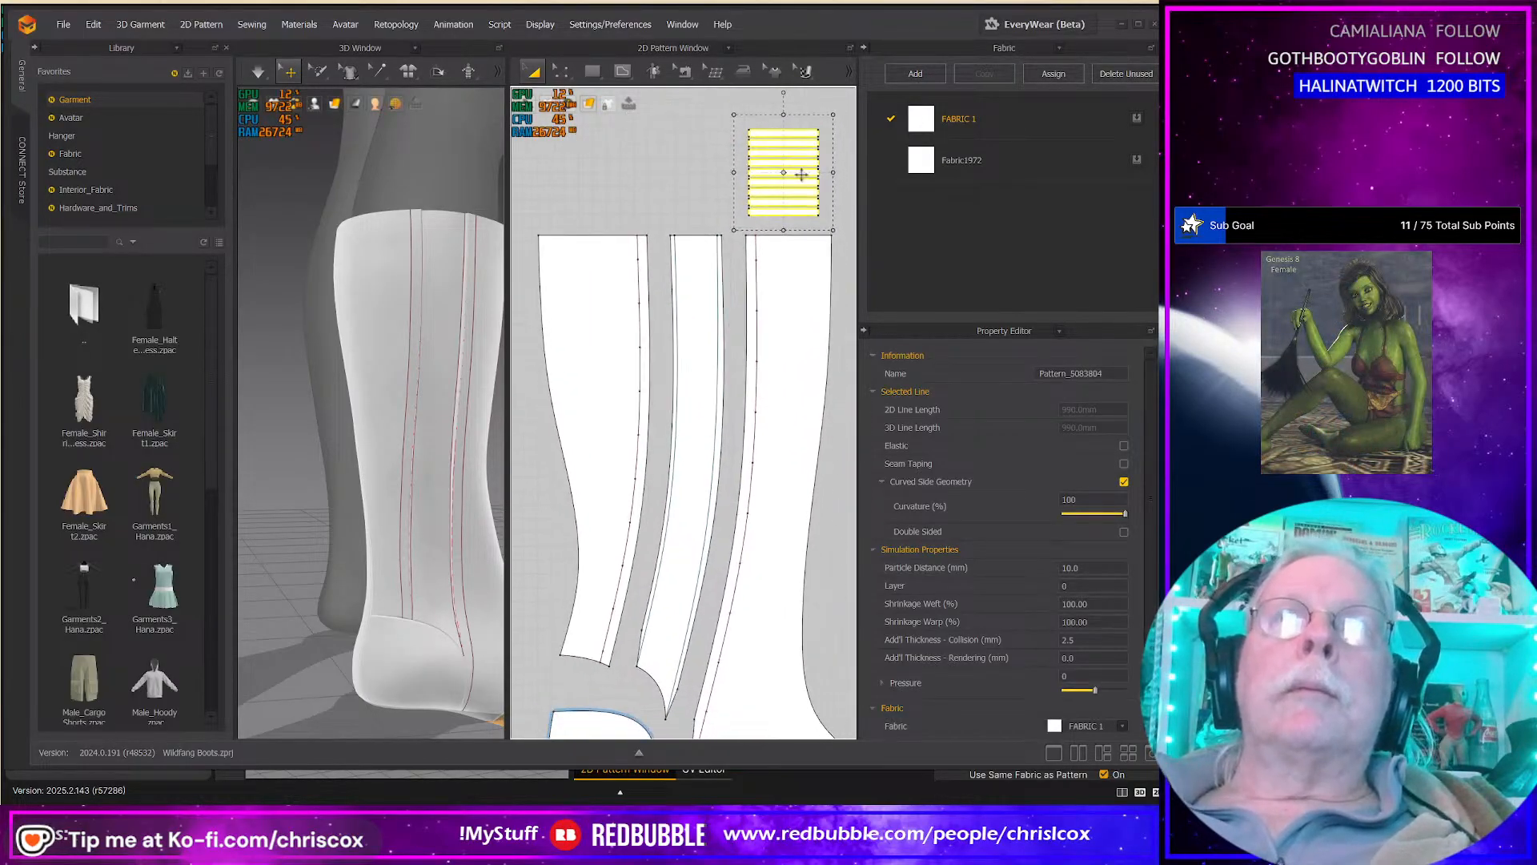
middle_click_drag(813, 299, 797, 289)
Step: Switch to Segment Sewing with the M key and select the existing diagonal sewing line
key("m")
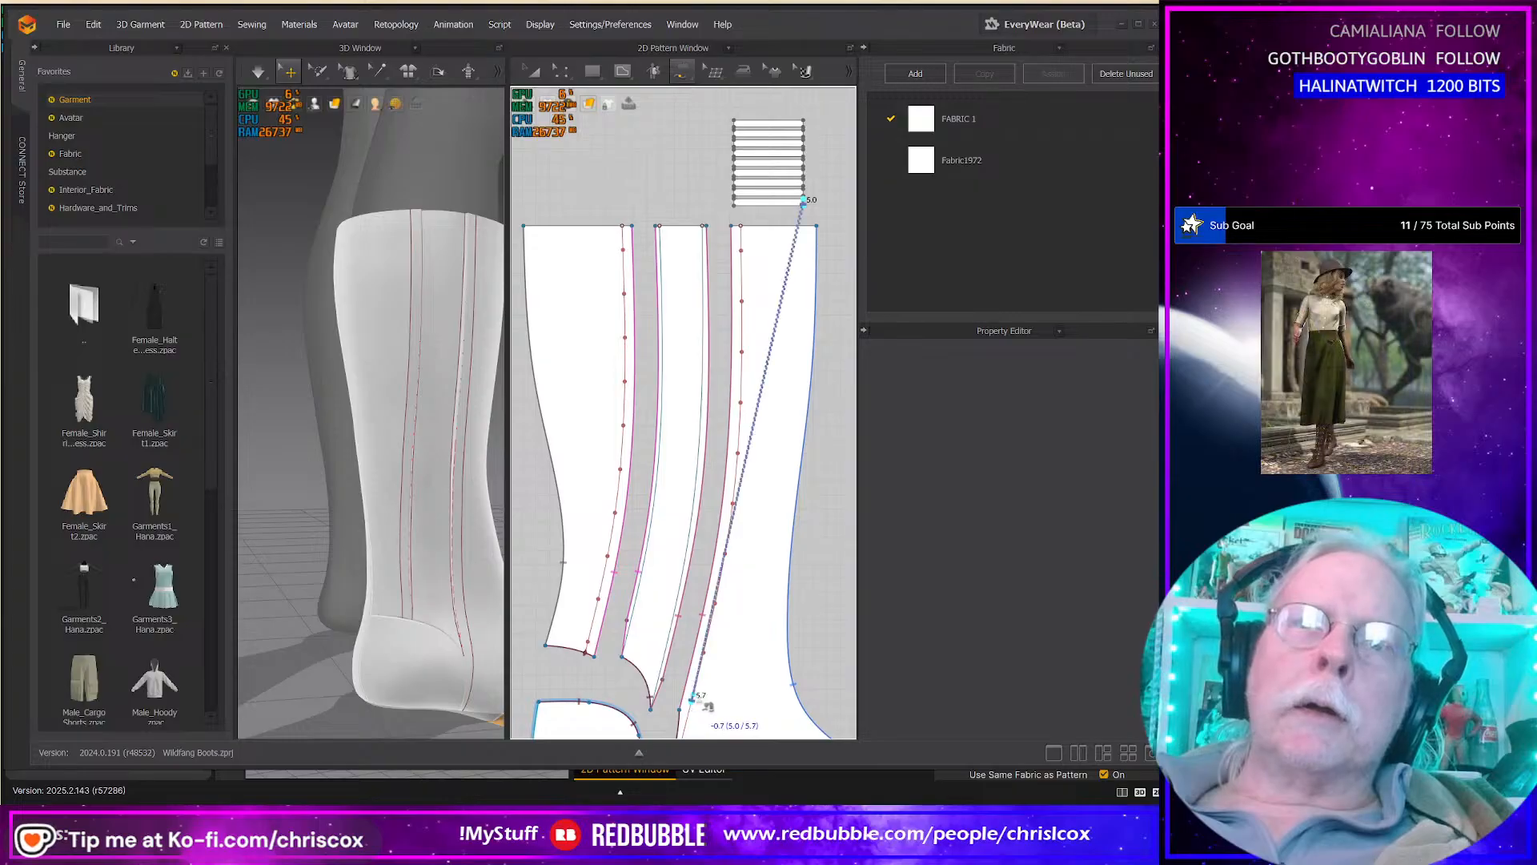
scroll(704, 708, "down", 2)
scroll(705, 710, "up", 5)
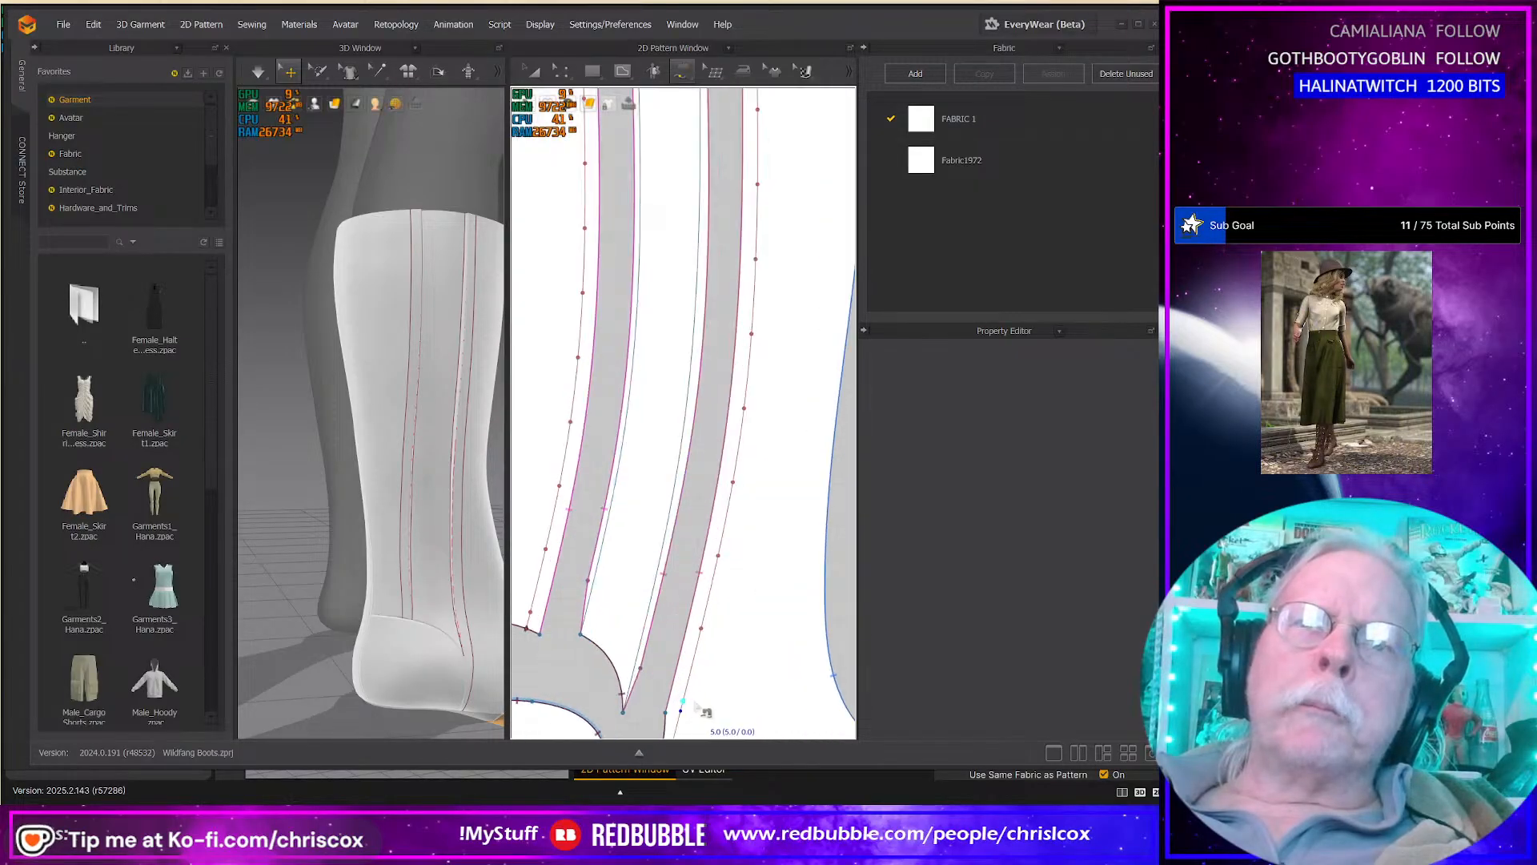
left_click(697, 697)
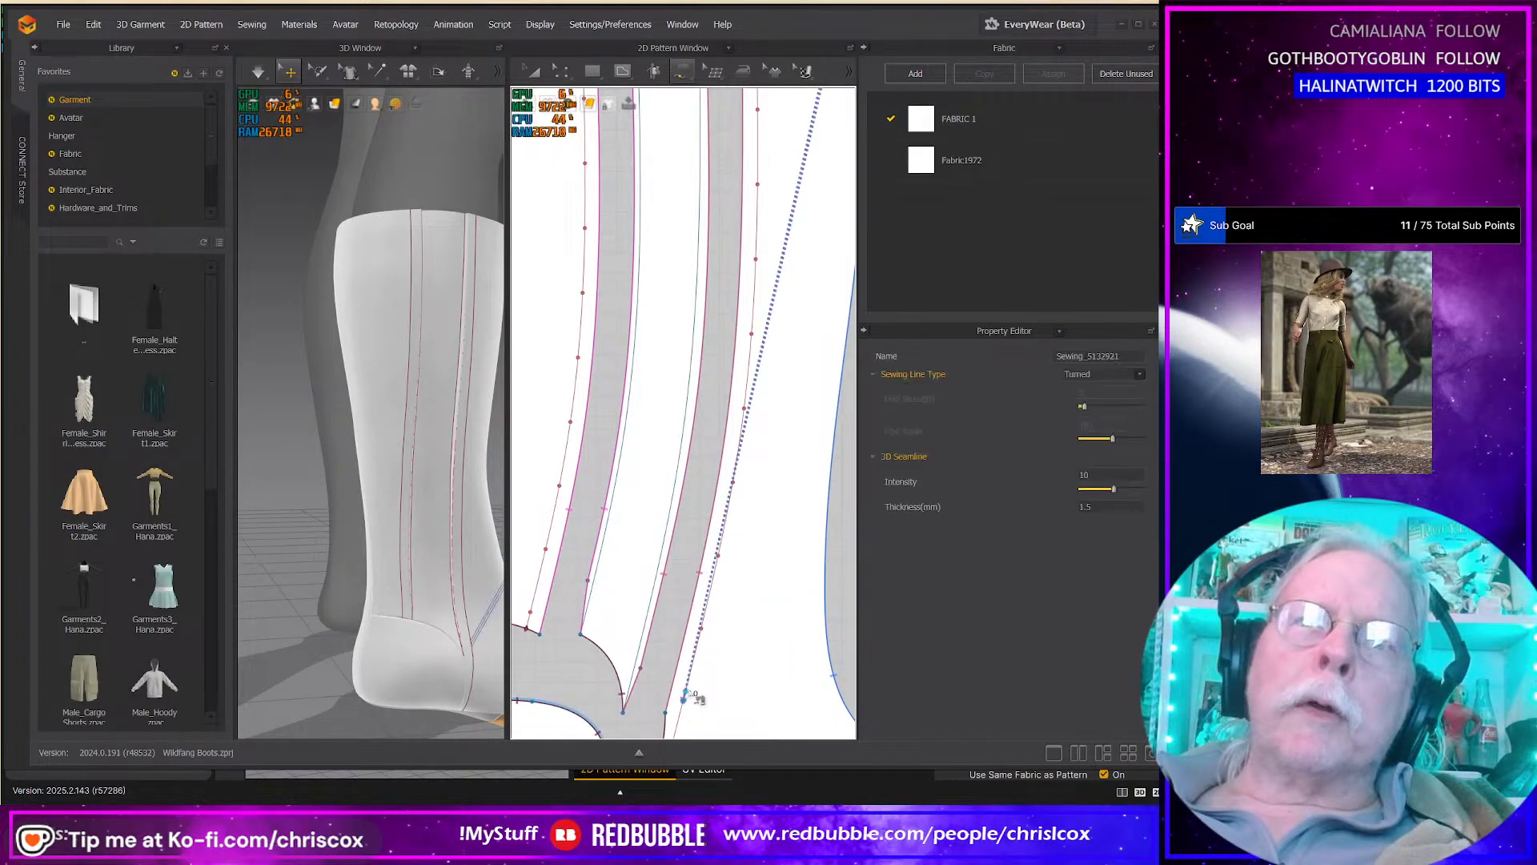
scroll(736, 593, "down", 3)
Step: Move the striped strip piece down to the right of the boot pattern
key("a")
left_click_drag(749, 232, 803, 539)
middle_click_drag(804, 540, 726, 475)
scroll(726, 475, "down", 3)
scroll(717, 470, "up", 2)
Step: Widen the 2D pattern area, undoing an accidental move of the boot pattern
left_click_drag(506, 445, 288, 411)
middle_click_drag(573, 494, 608, 488)
scroll(608, 490, "down", 3)
scroll(614, 495, "up", 4)
scroll(614, 496, "up", 2)
left_click_drag(611, 488, 627, 519)
key("ctrl+z")
mouse_move(739, 614)
middle_mouse_down()
mouse_move(752, 648)
mouse_move(722, 612)
middle_mouse_up()
scroll(752, 651, "down", 2)
Step: With Segment Sewing, sew the bottom strips' ends to points along the boot's lower edge
key("n")
left_click(701, 582)
left_click(442, 579)
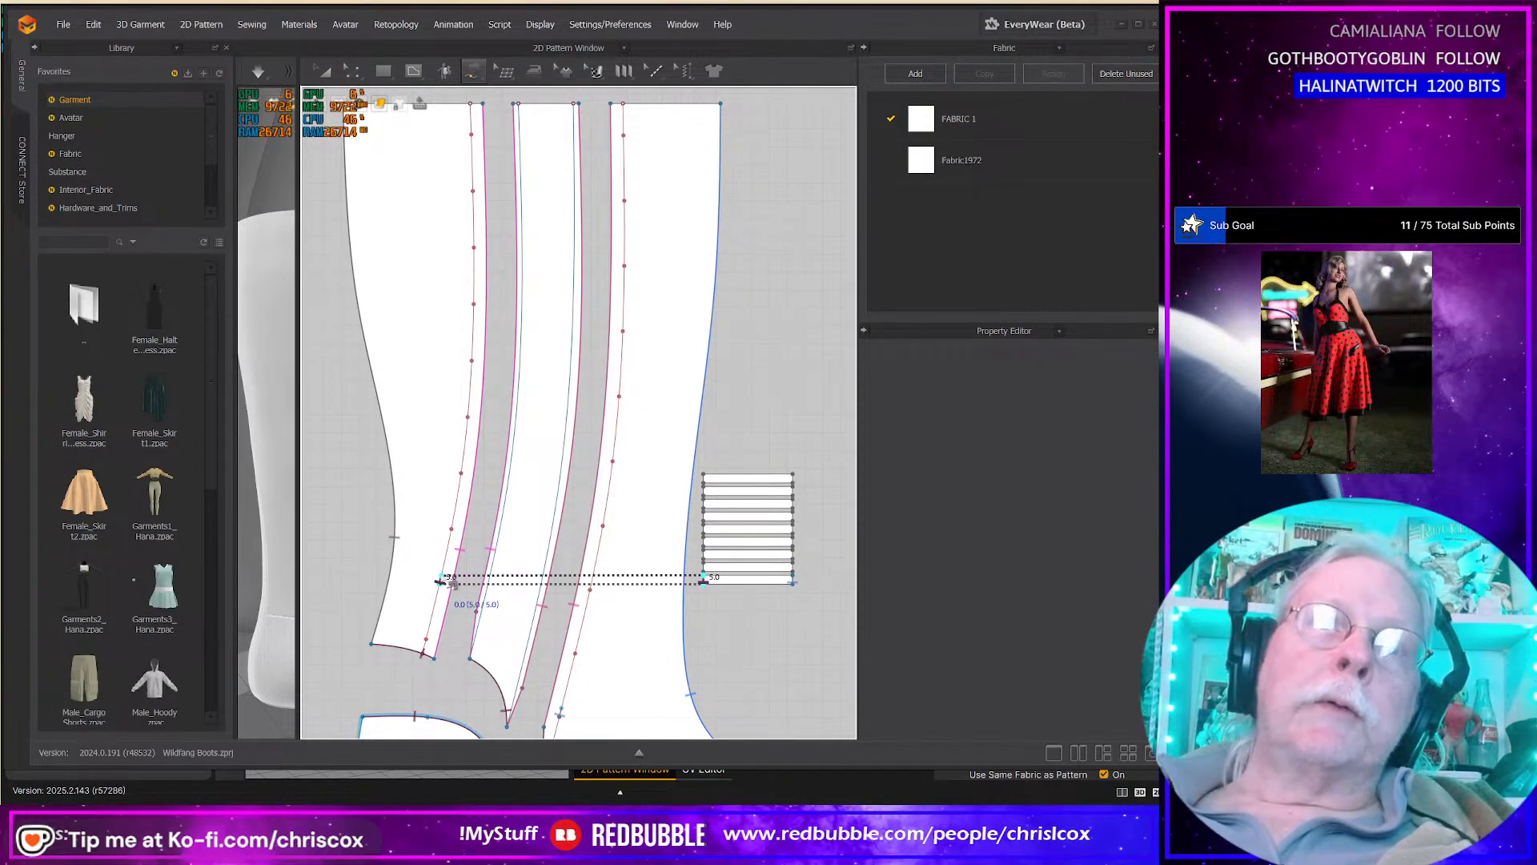
left_click(440, 570)
left_click(791, 572)
left_click(791, 564)
left_click(578, 647)
left_click(579, 645)
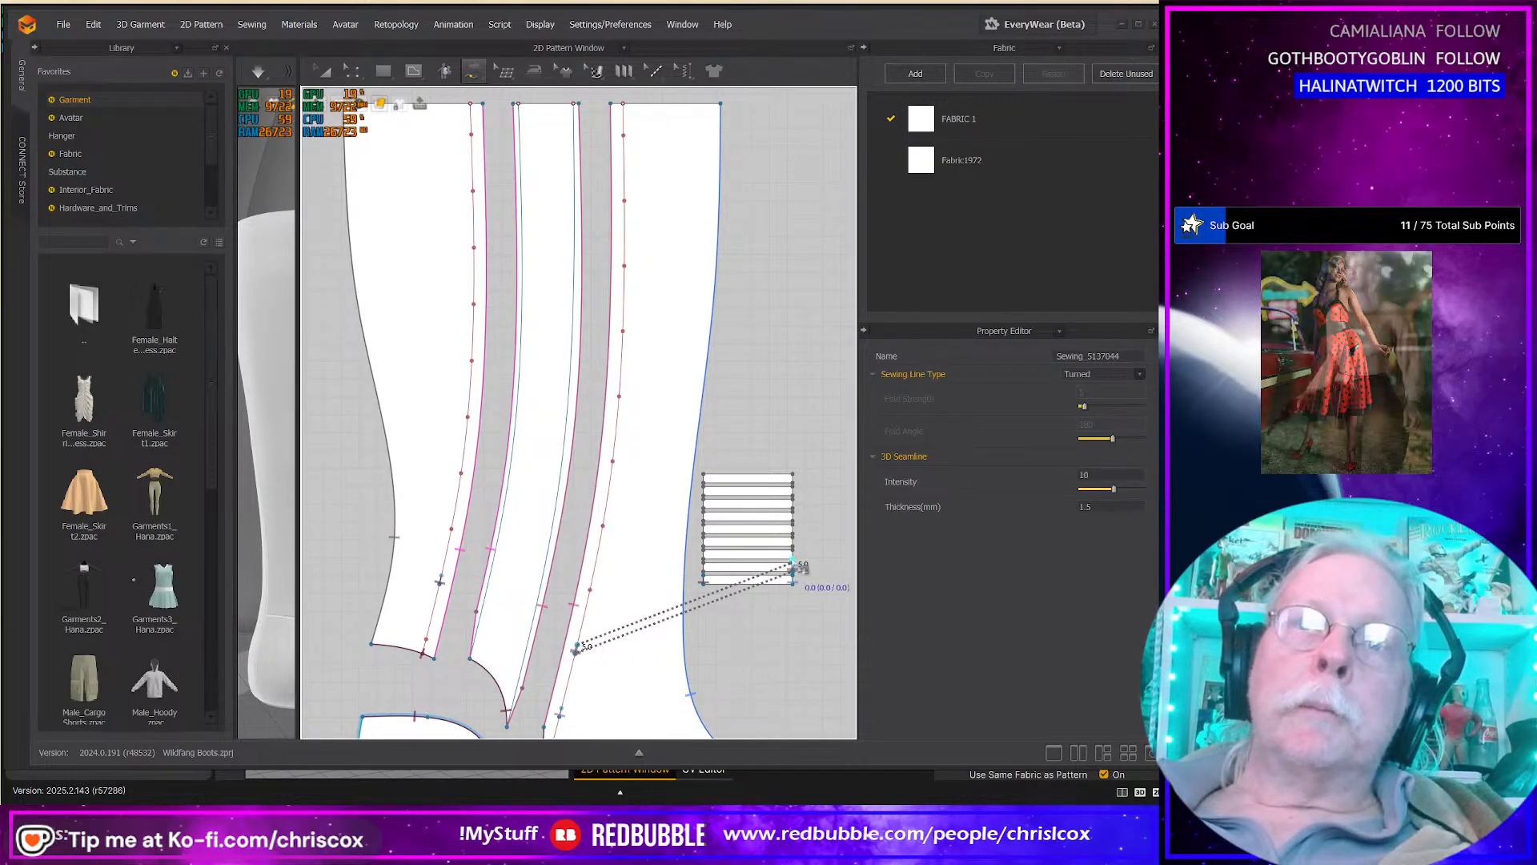
left_click(791, 564)
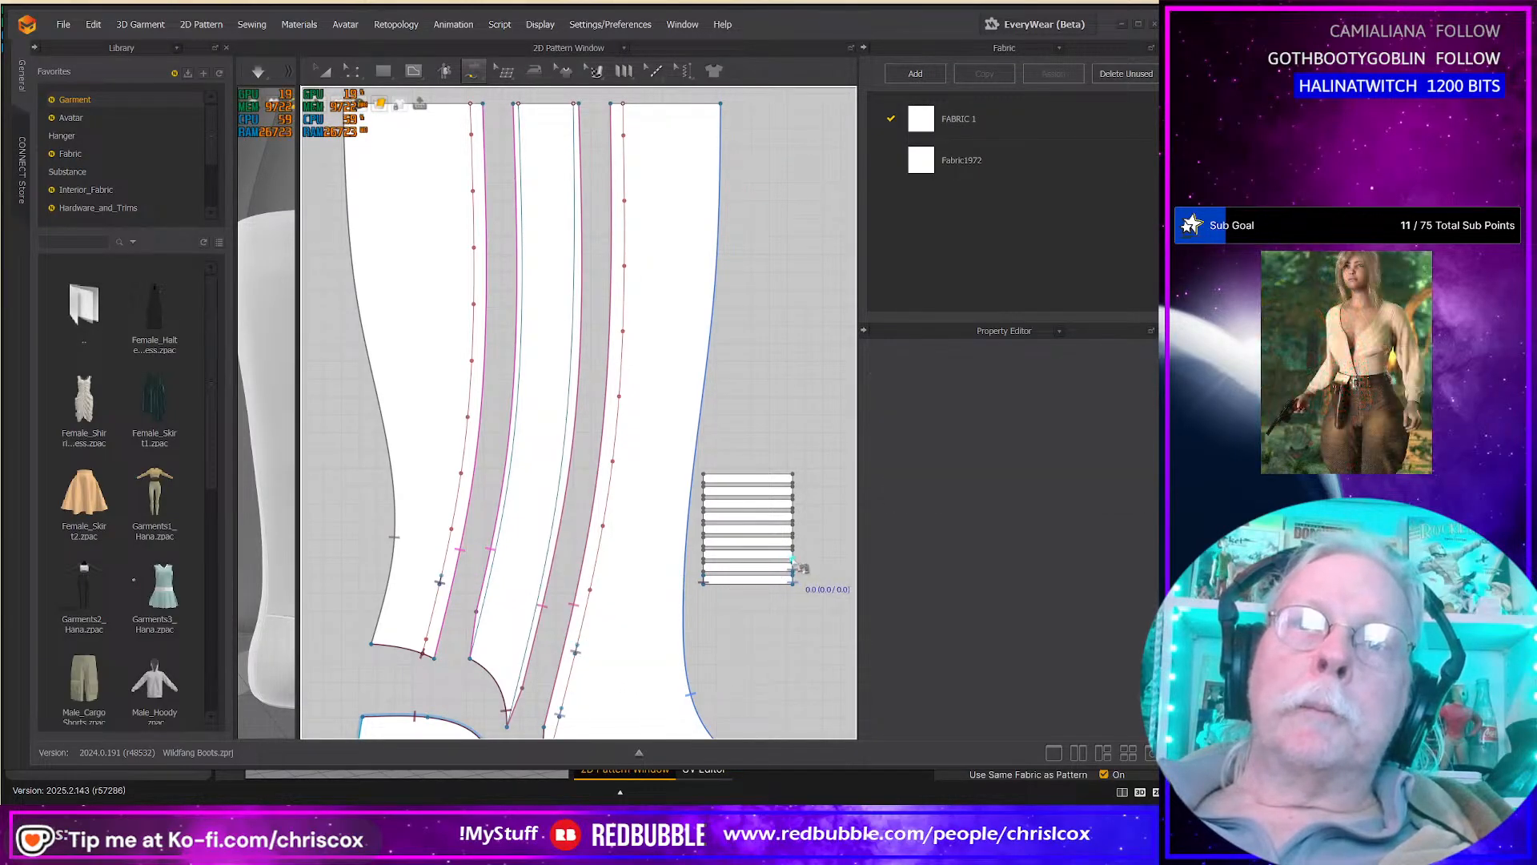
left_click(590, 586)
Step: Sew the remaining strips' right ends up the pink boot seam to its upper edge
left_click(792, 551)
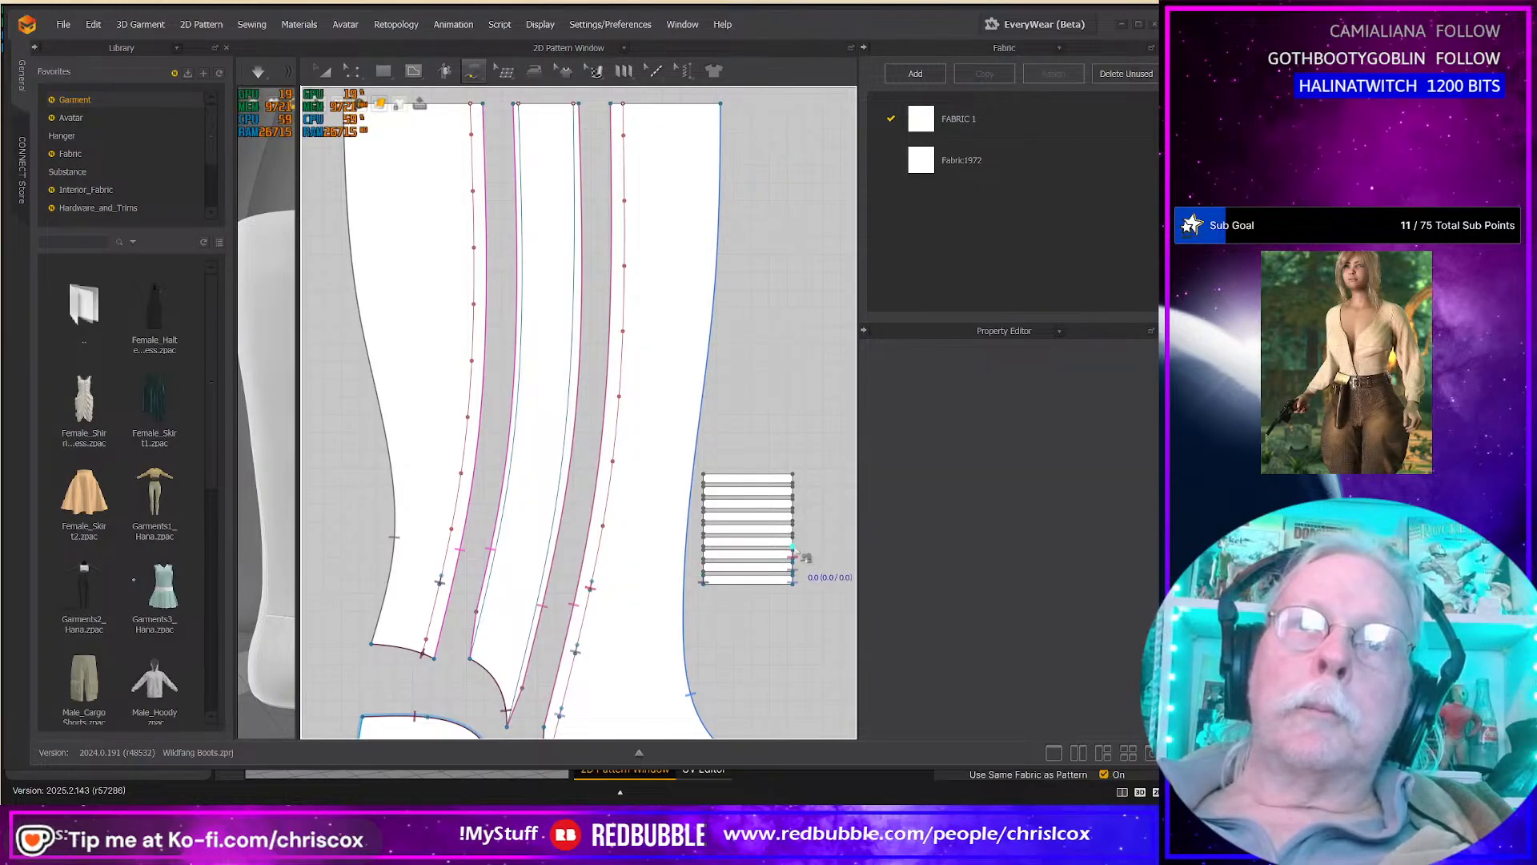
left_click(604, 524)
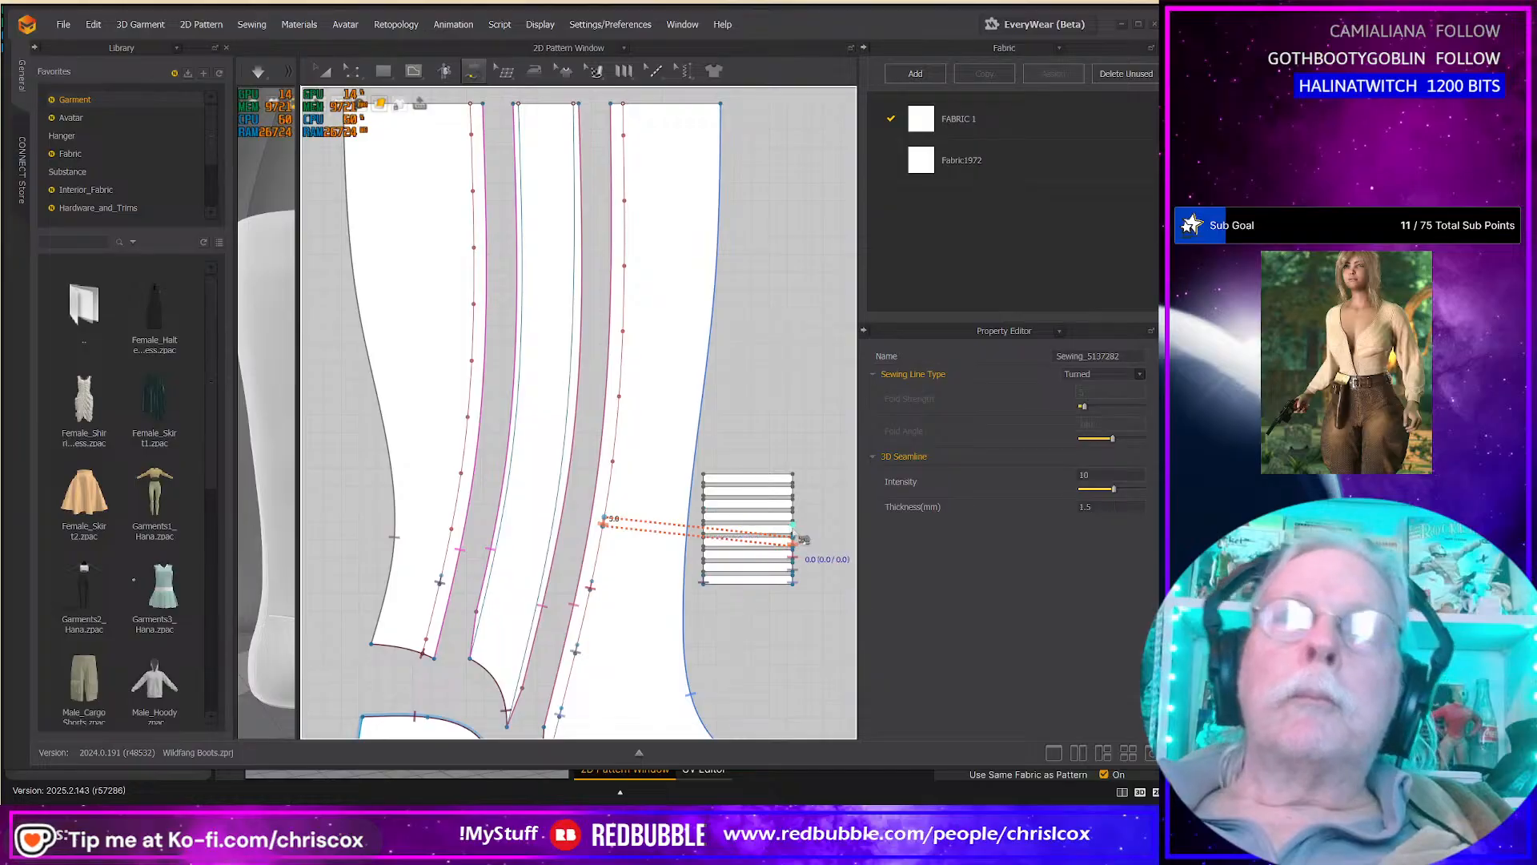
left_click(792, 531)
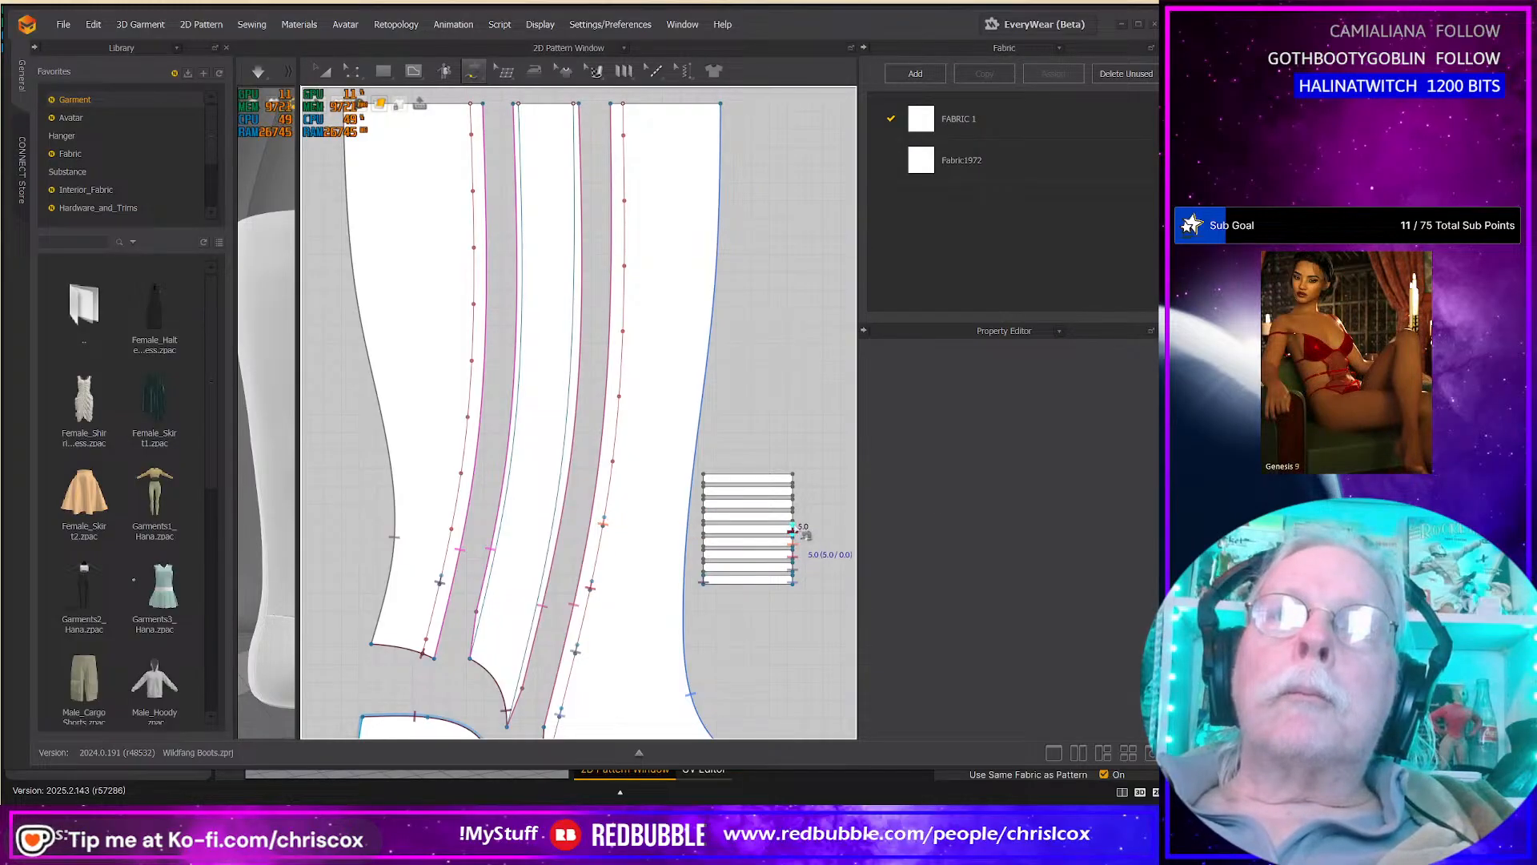
left_click(614, 458)
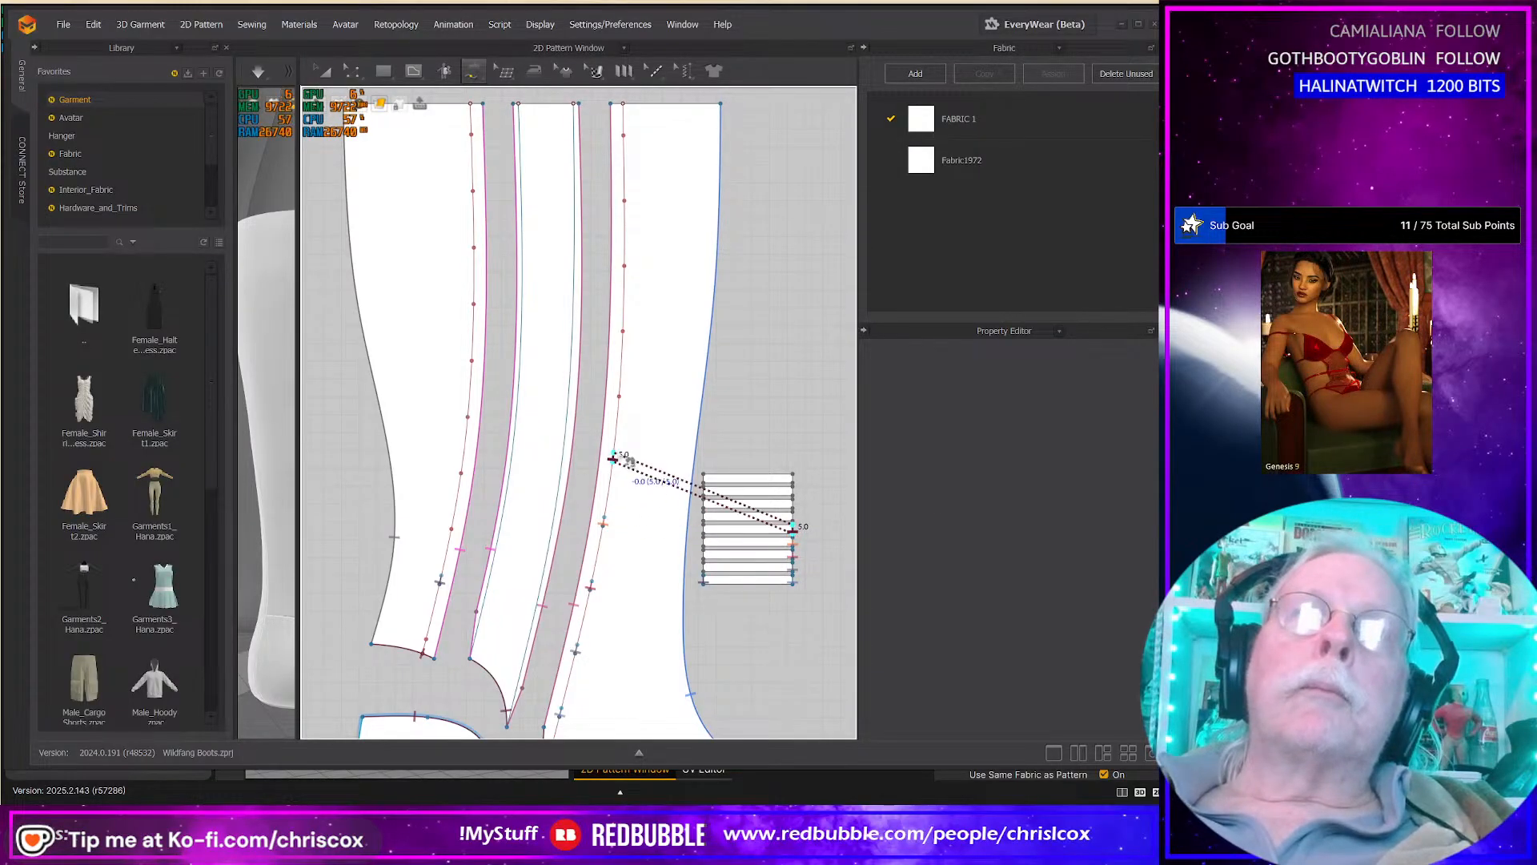
left_click(791, 529)
left_click(792, 518)
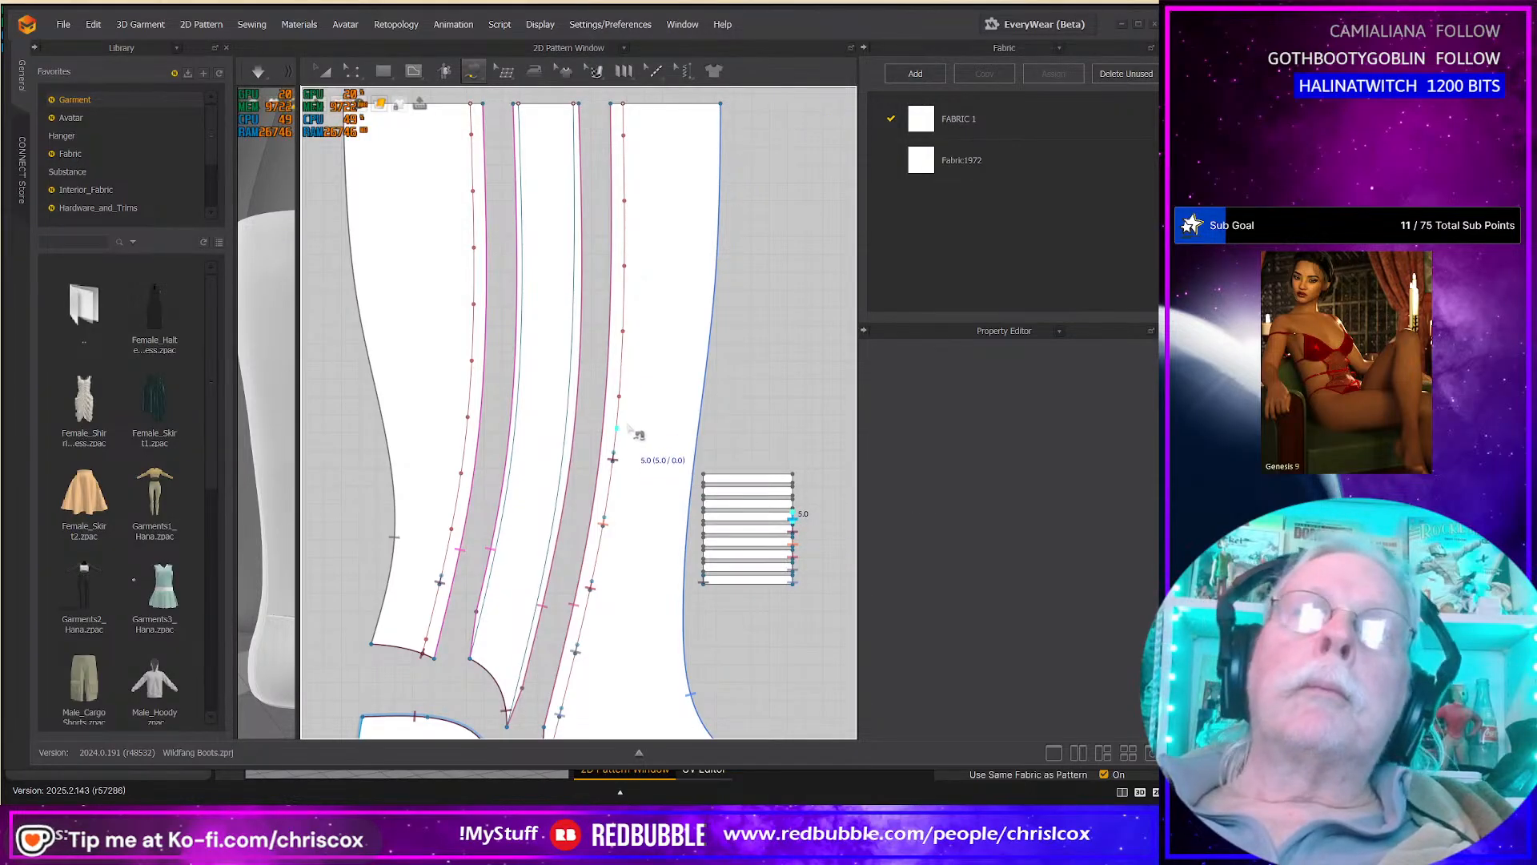
left_click(622, 397)
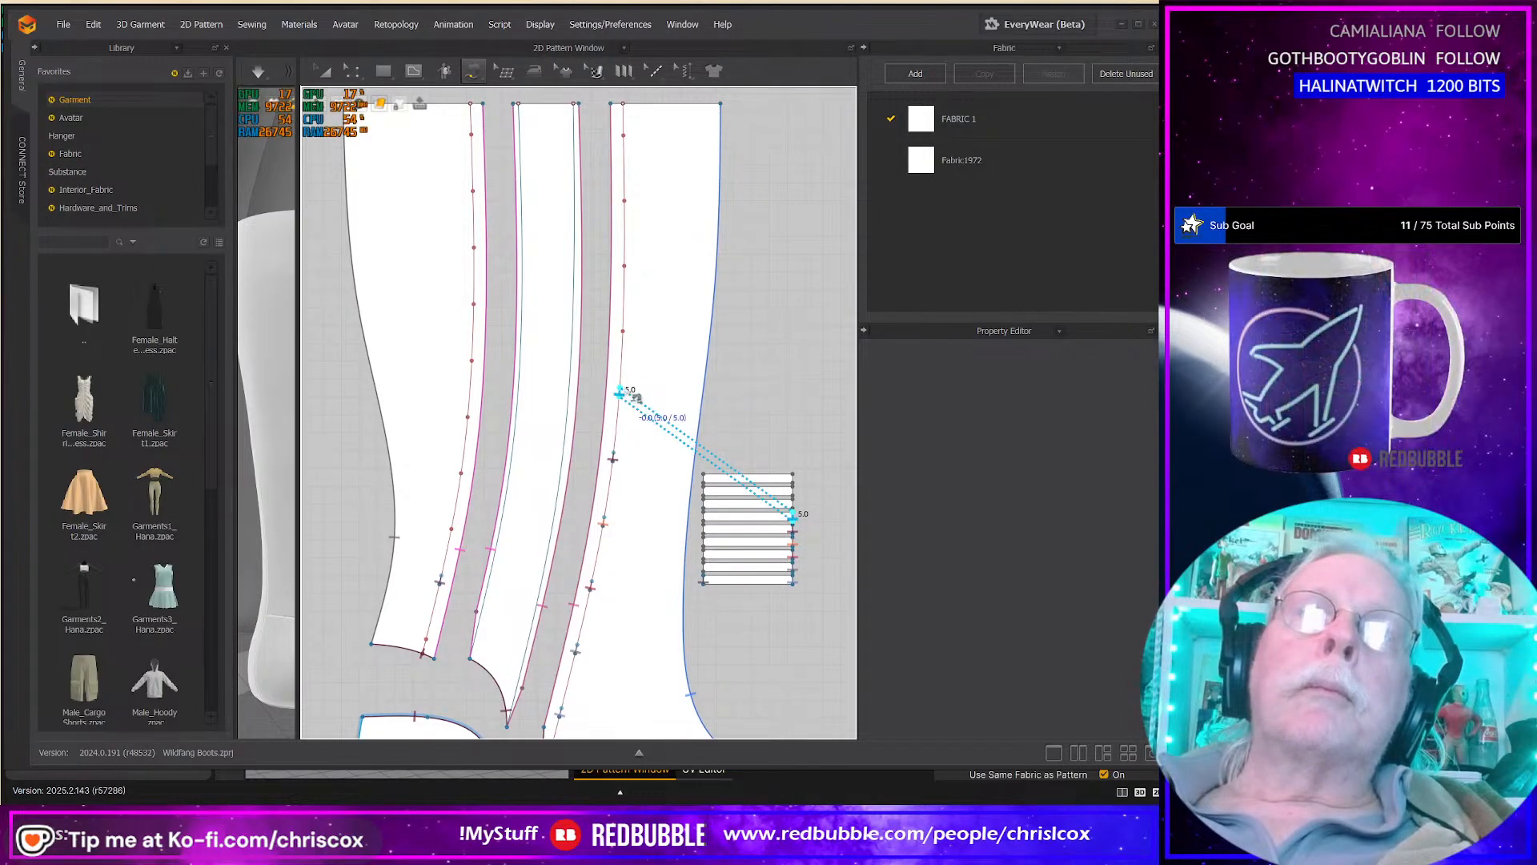
left_click(636, 397)
left_click(793, 501)
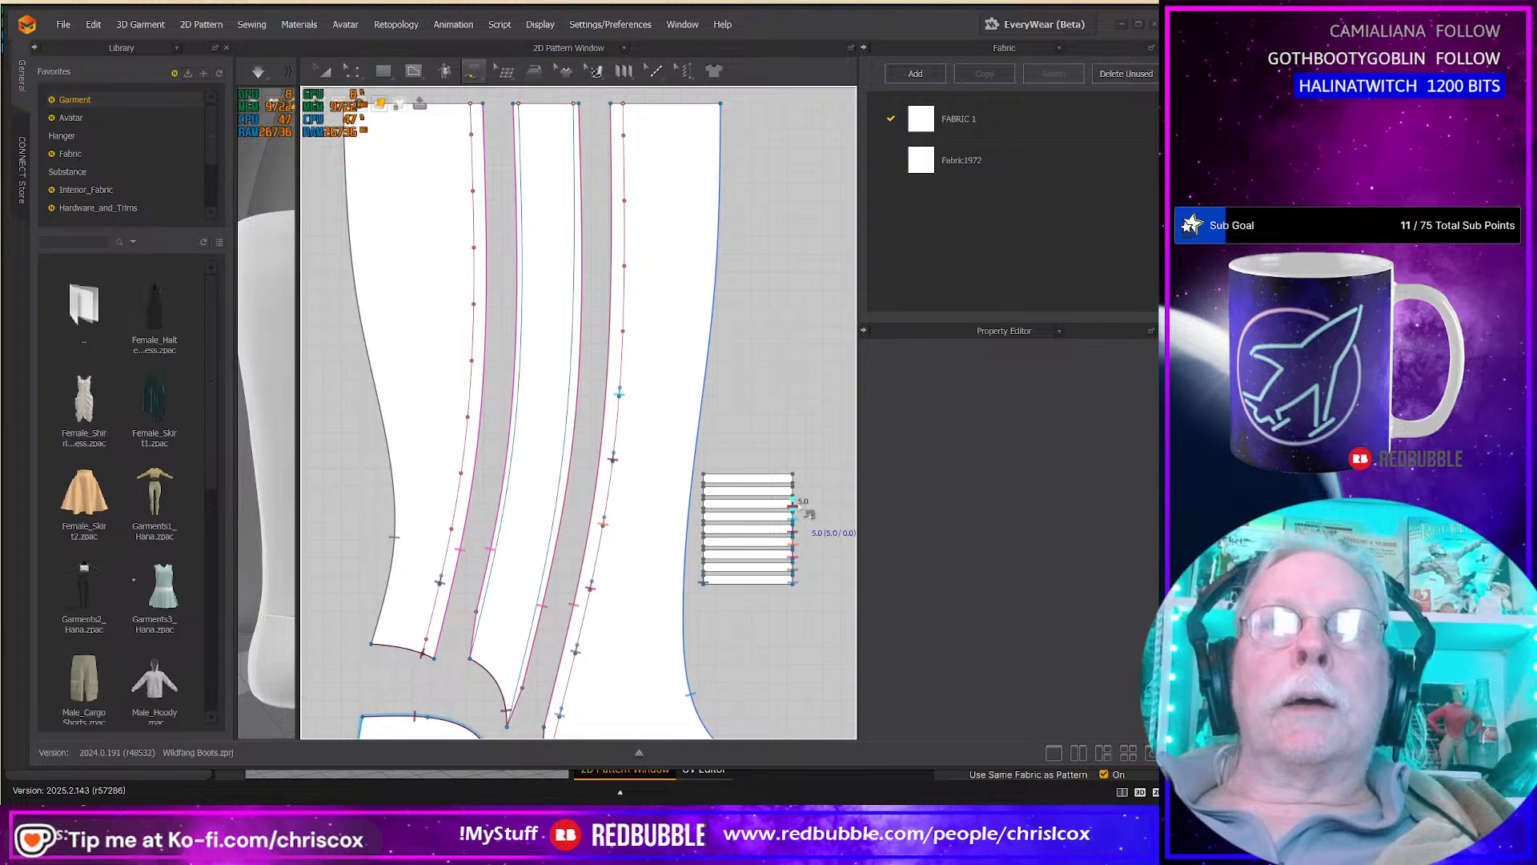
left_click(629, 329)
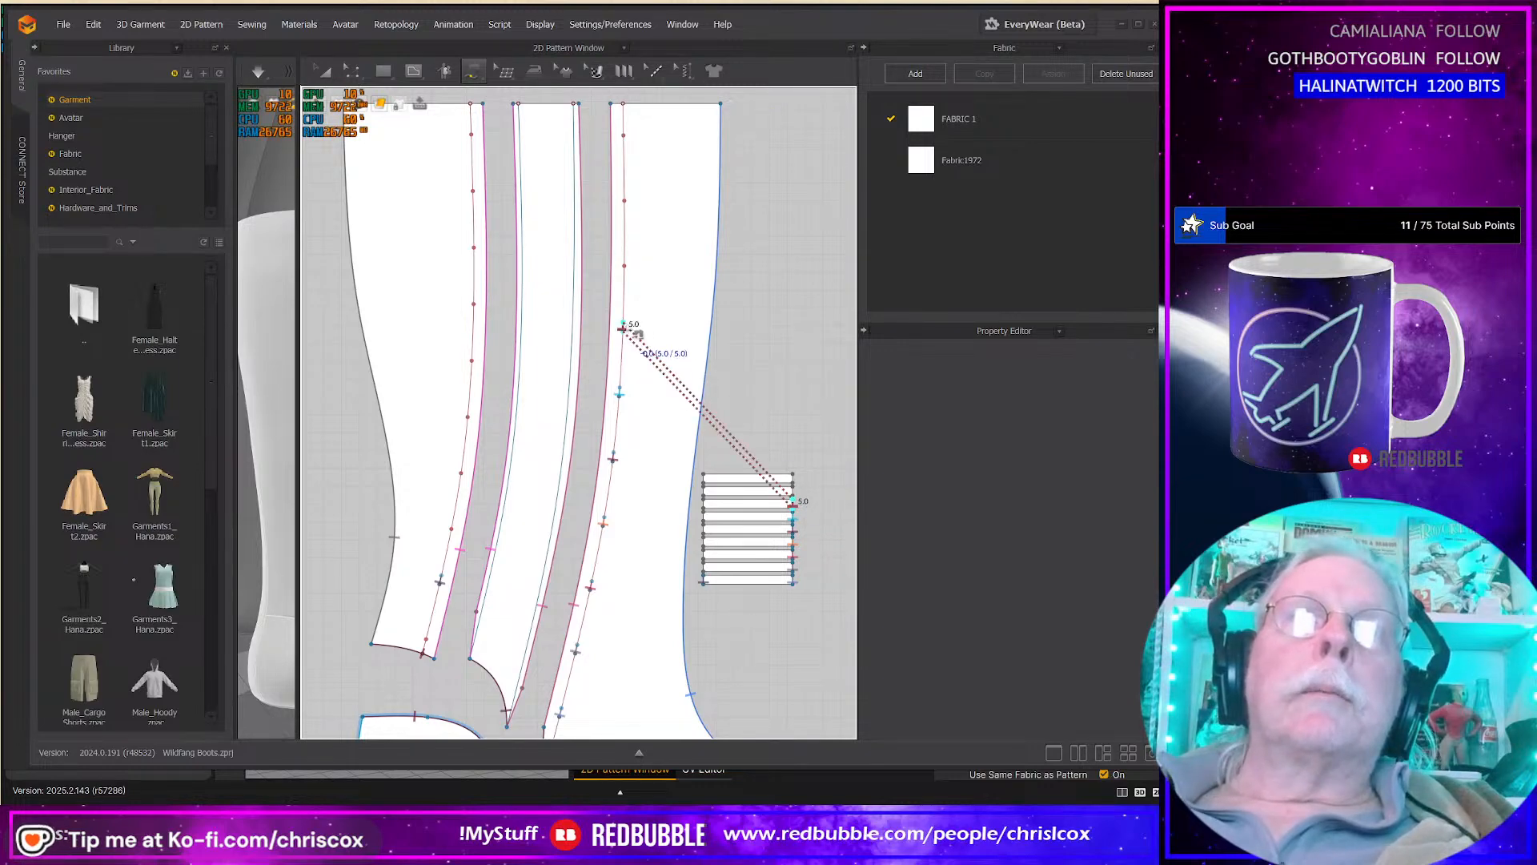
left_click(800, 498)
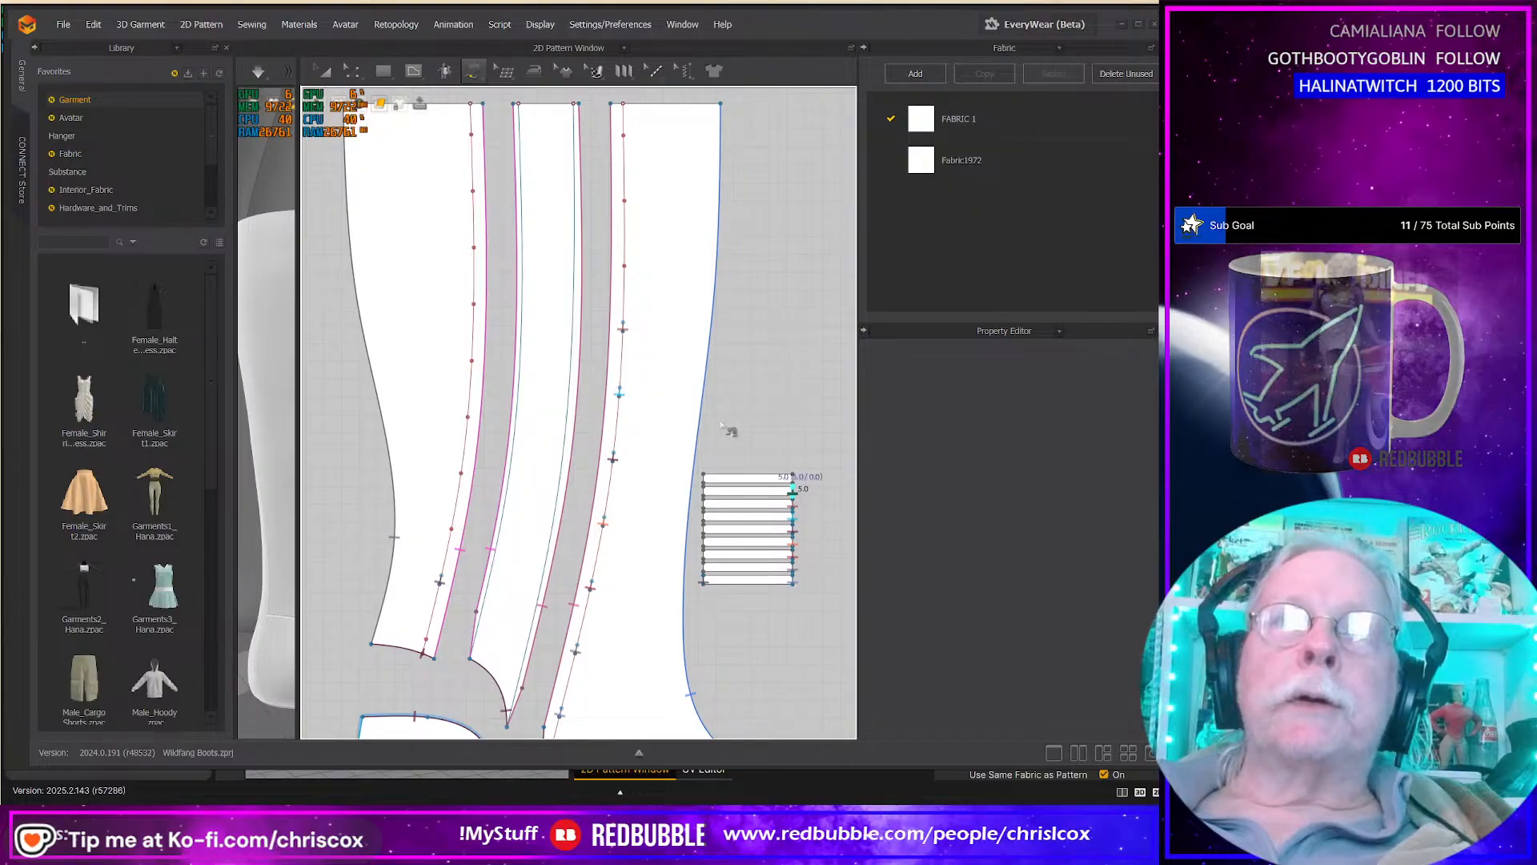
left_click(624, 262)
left_click(801, 477)
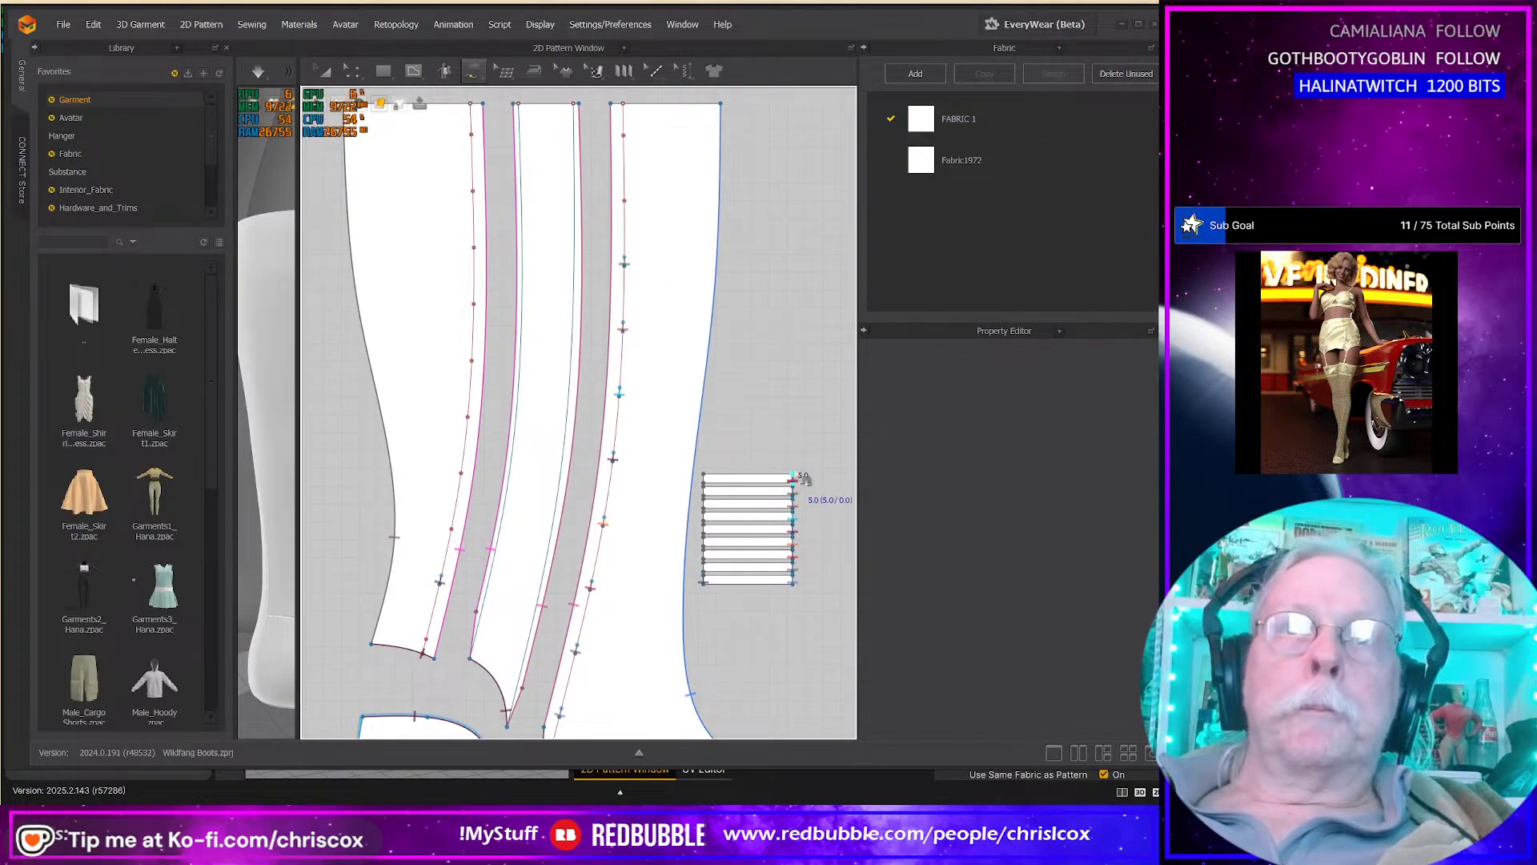
left_click(625, 195)
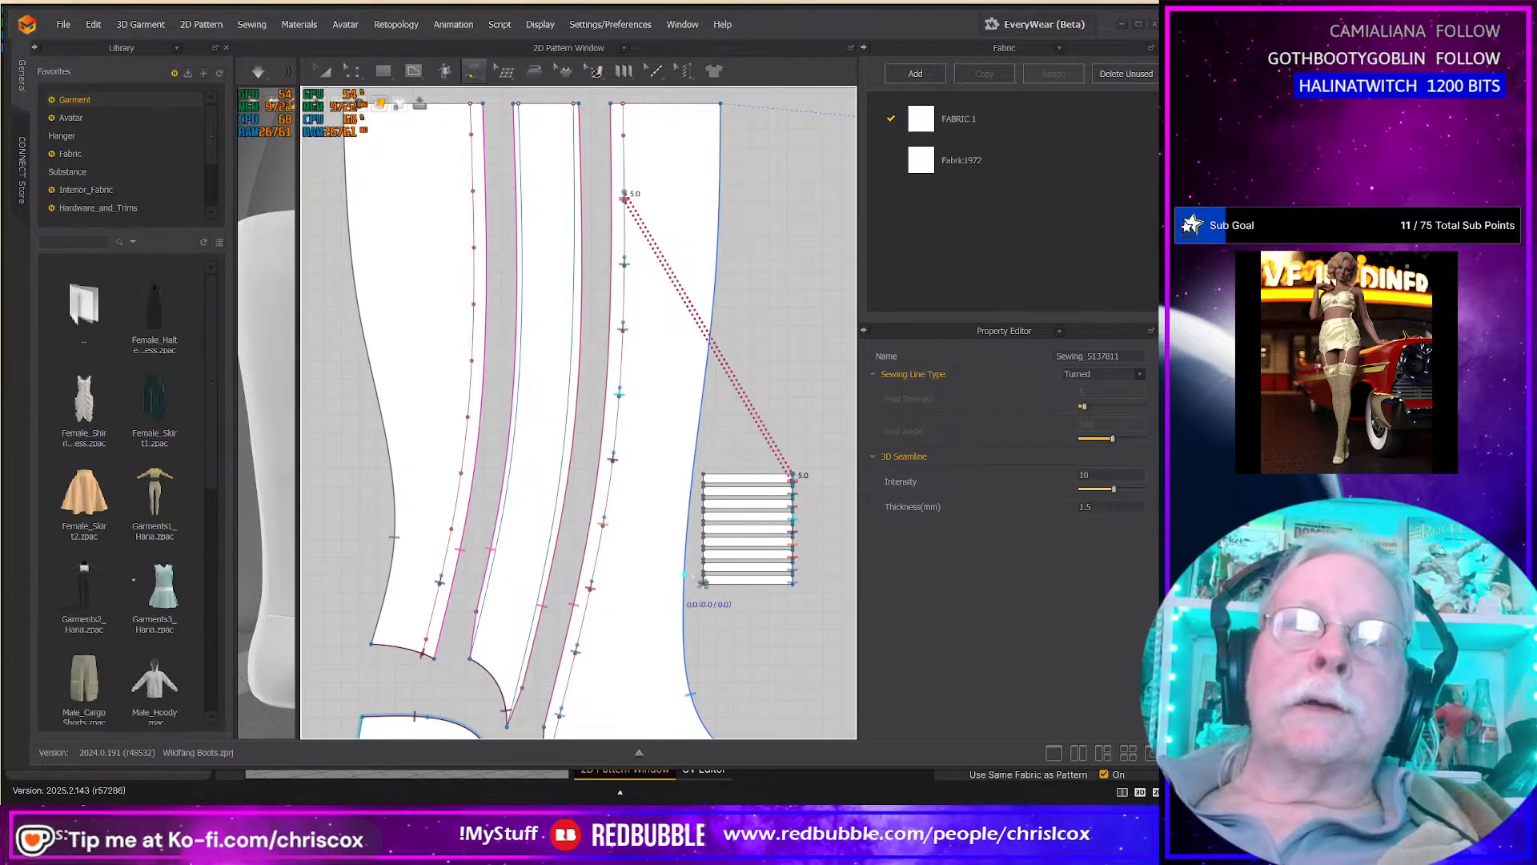
Step: Sew the strips' left ends to successive points along the inner boot seam
left_click(708, 573)
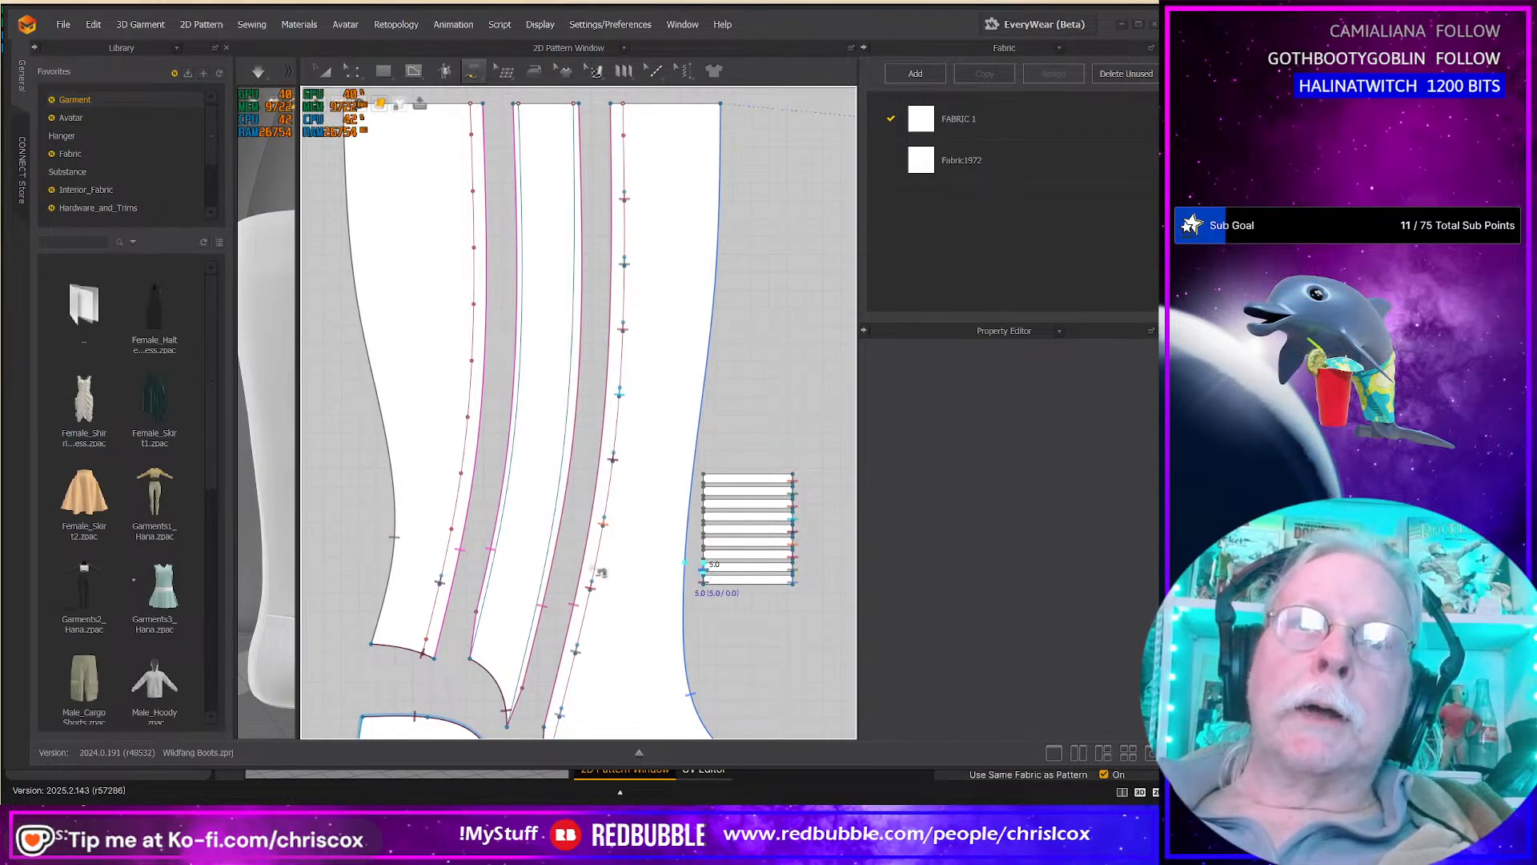
left_click(453, 527)
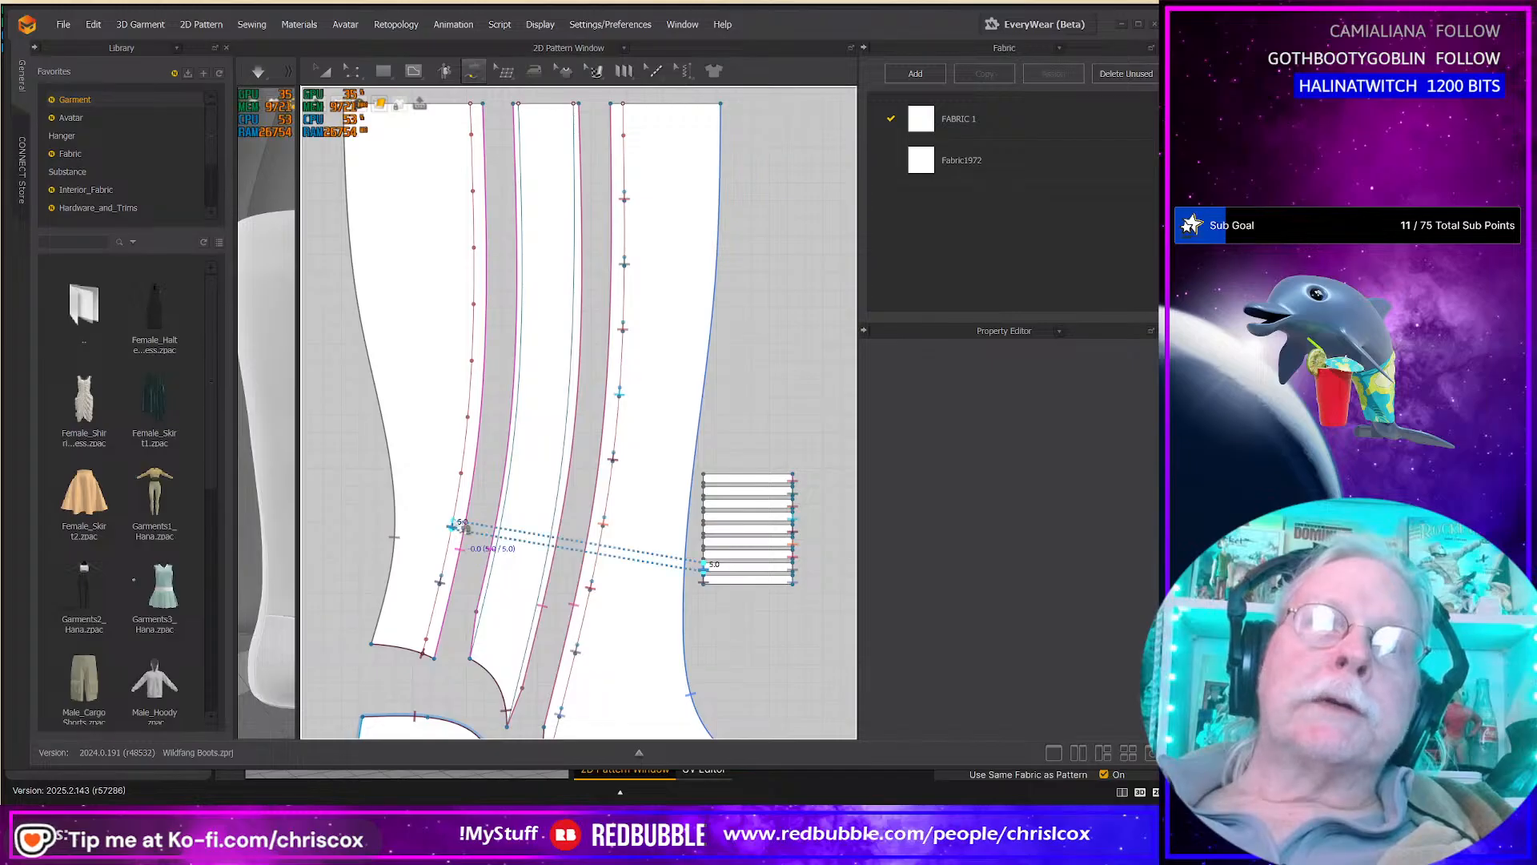
left_click(703, 559)
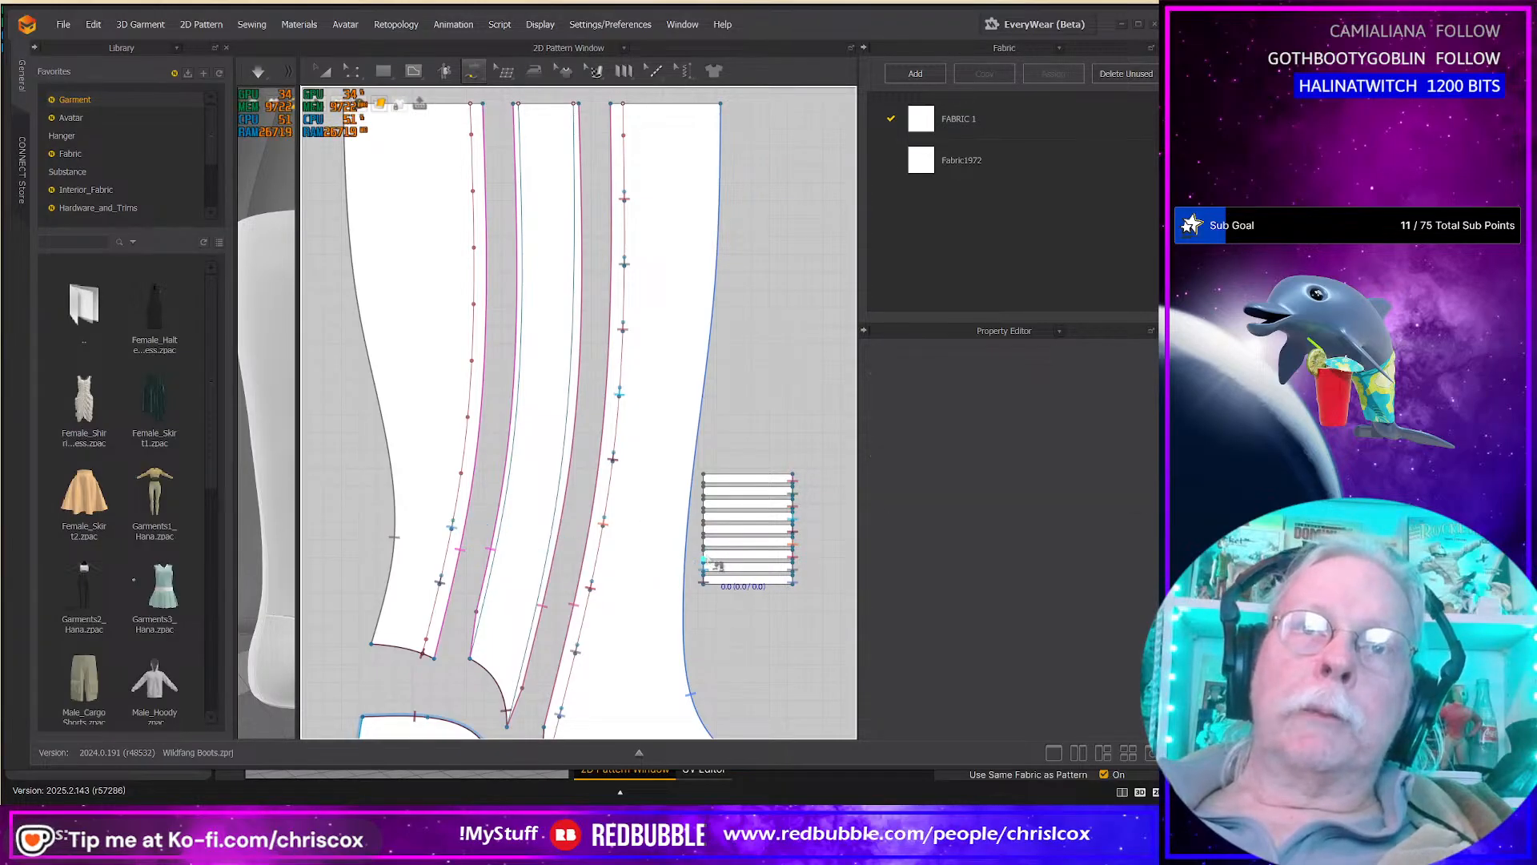
left_click(466, 470)
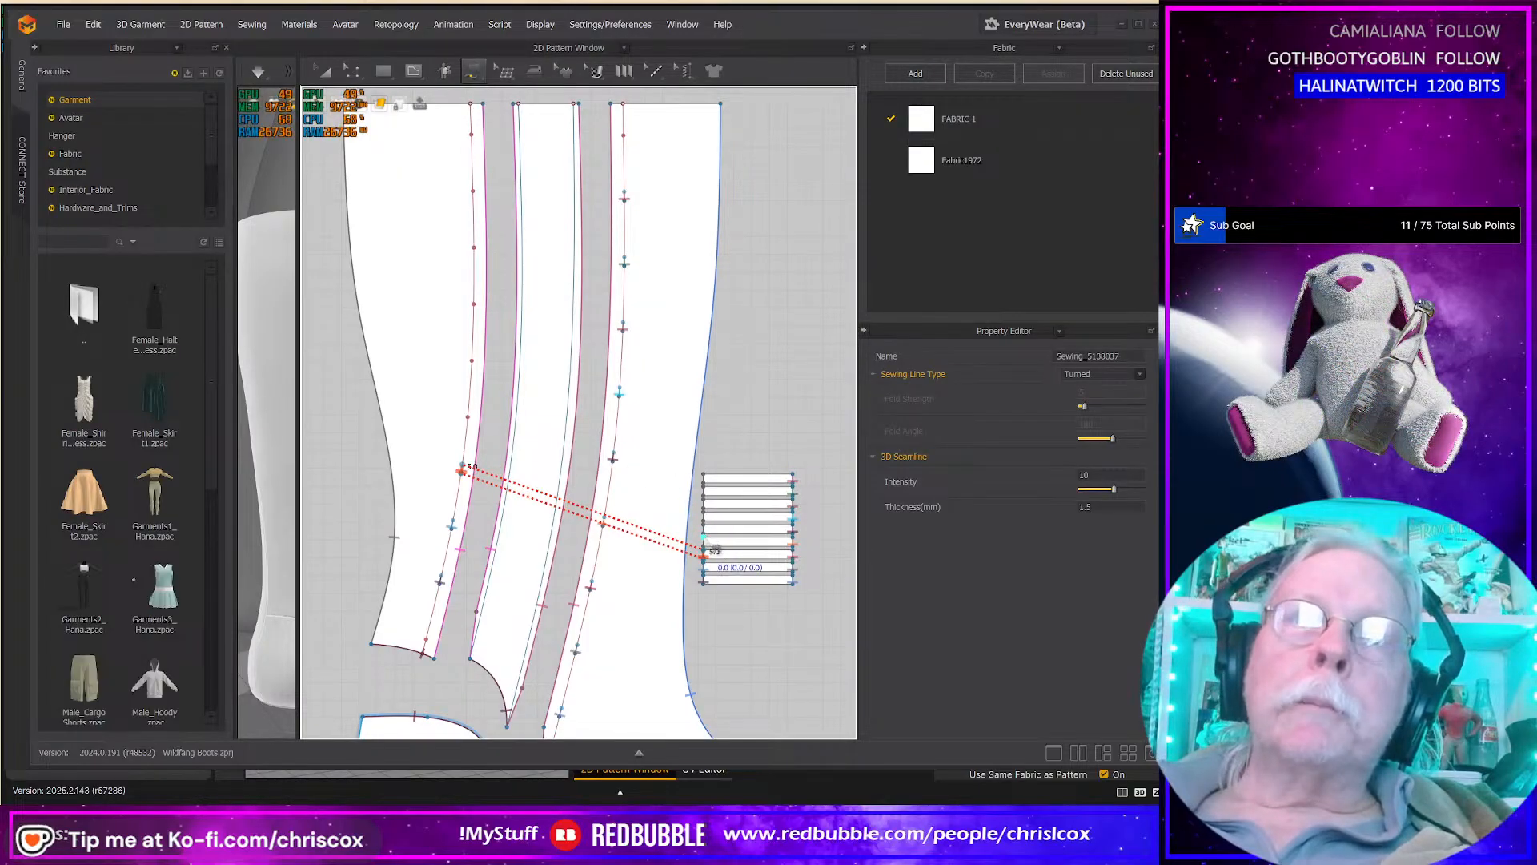
left_click(704, 549)
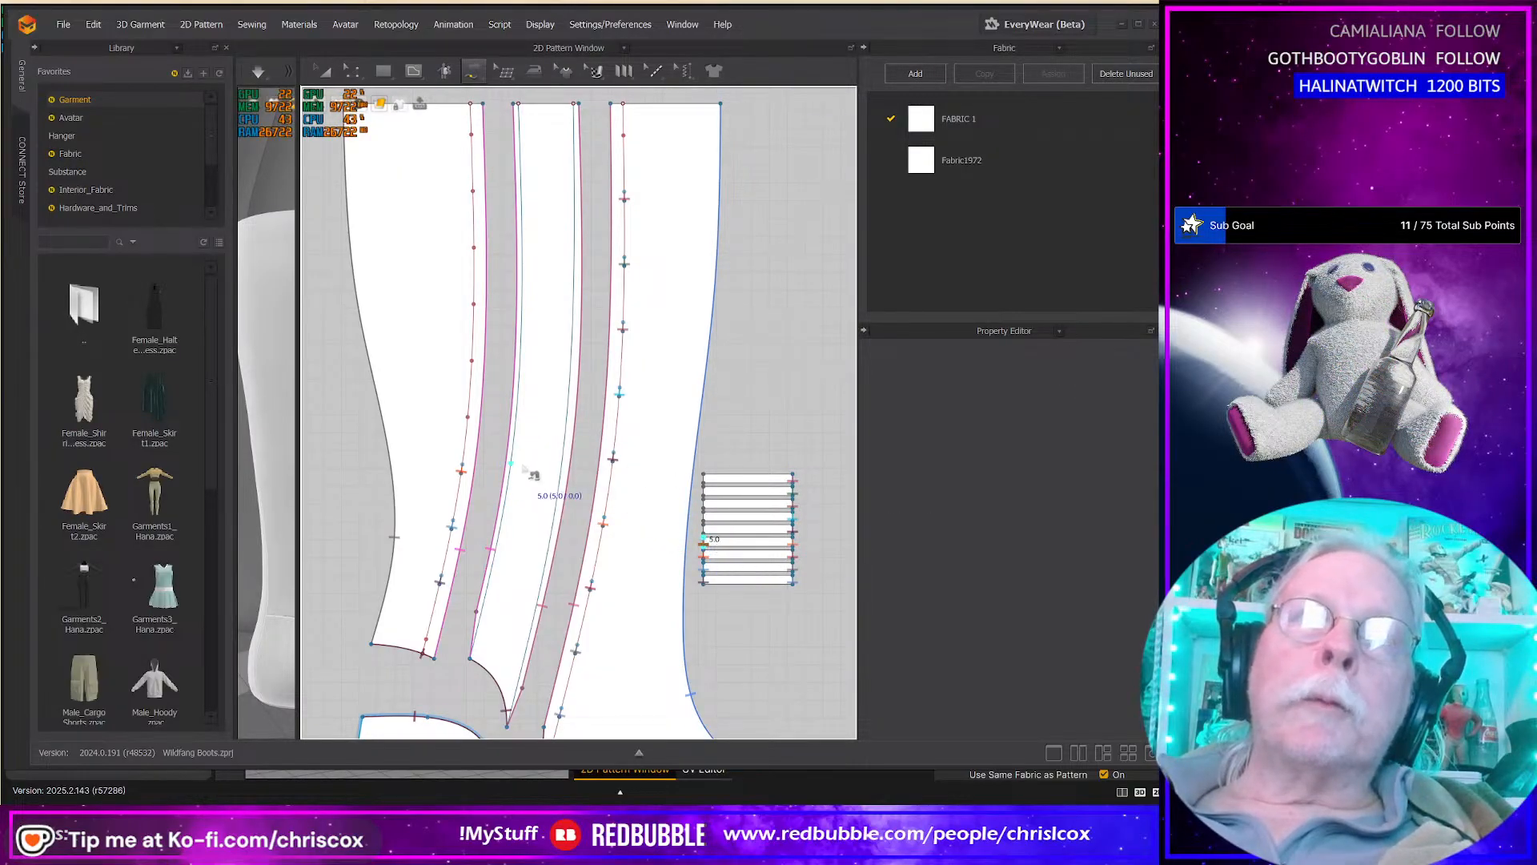
left_click(479, 420)
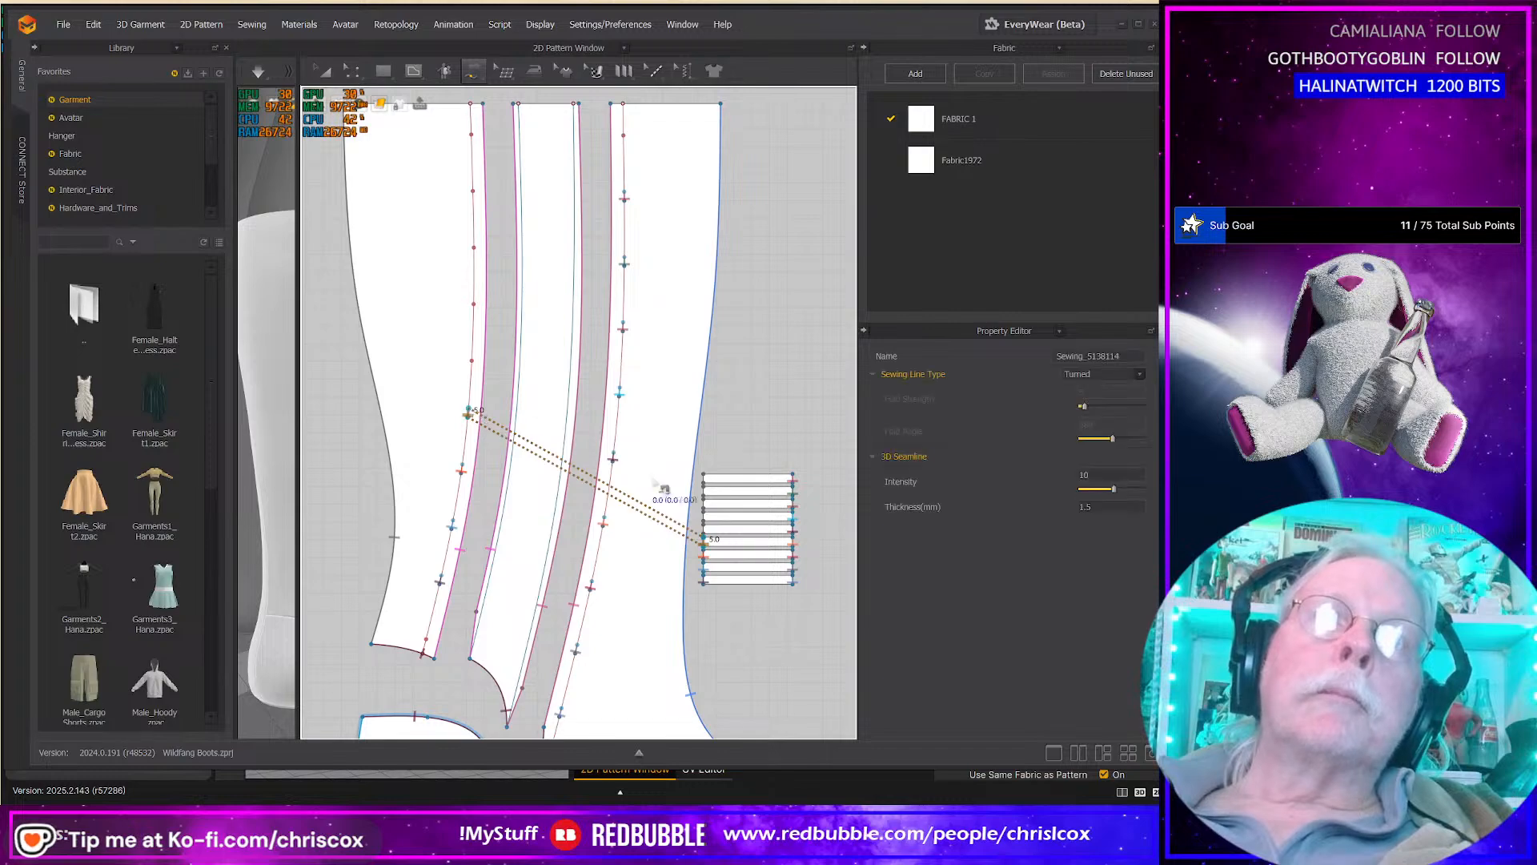
left_click(705, 536)
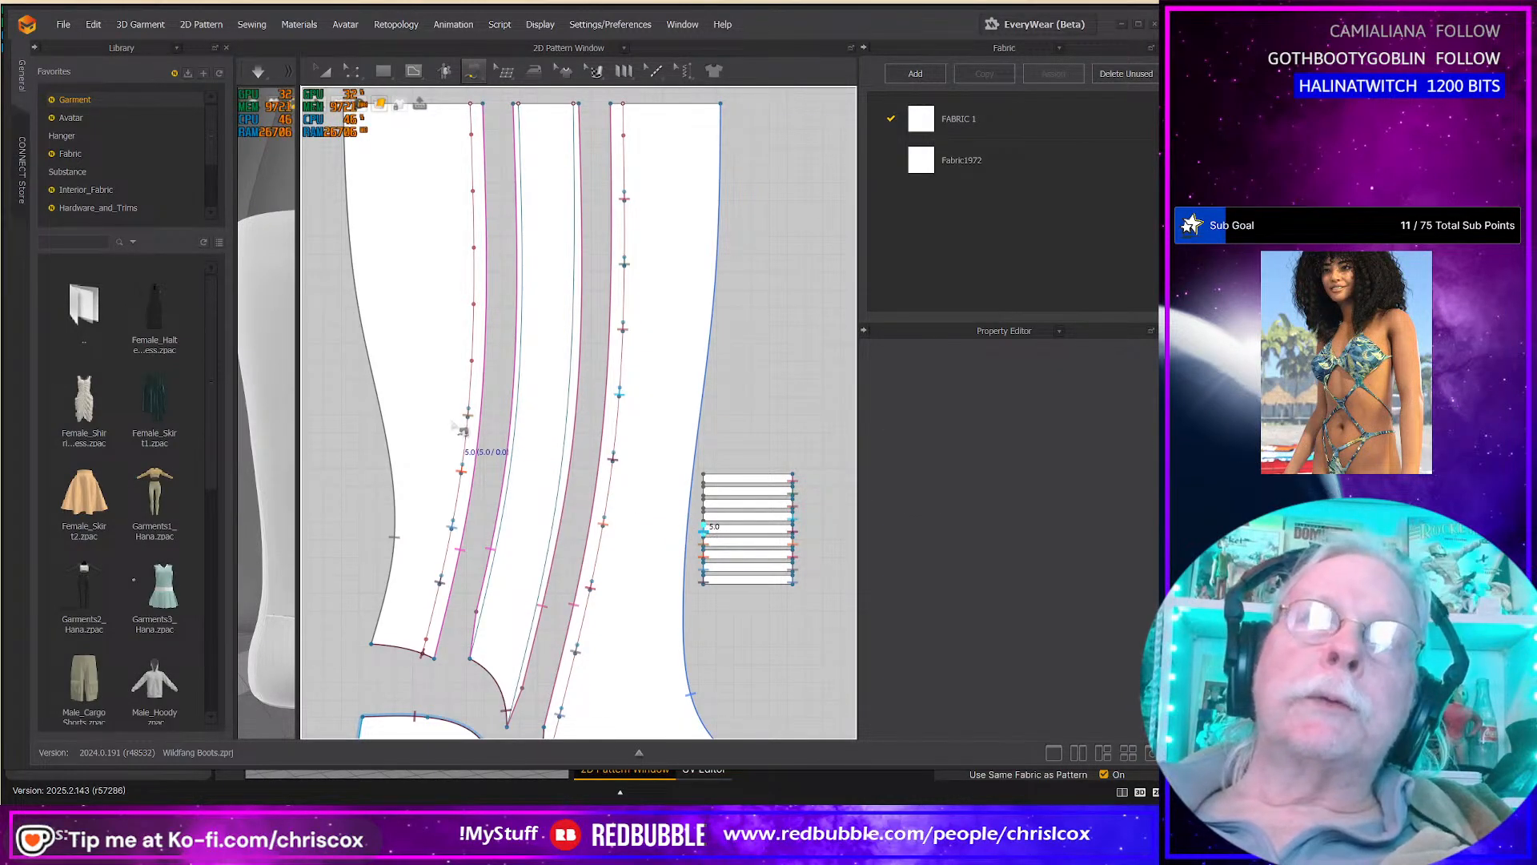
left_click(479, 417)
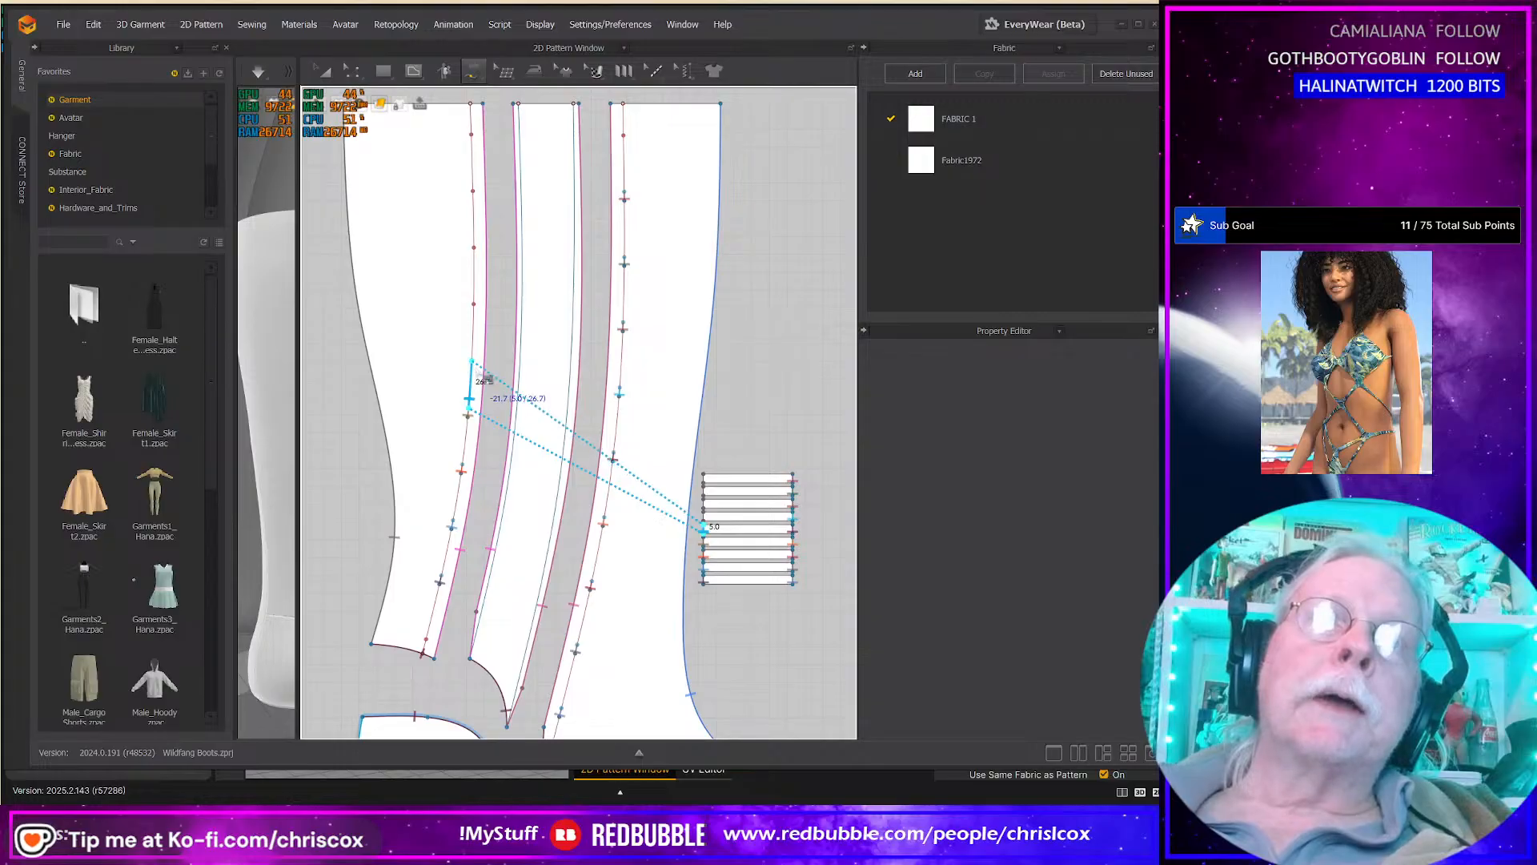
left_click(484, 420)
Step: Sew two more strip left ends to higher points on the boot seam
left_click(484, 418)
scroll(486, 424, "up", 3)
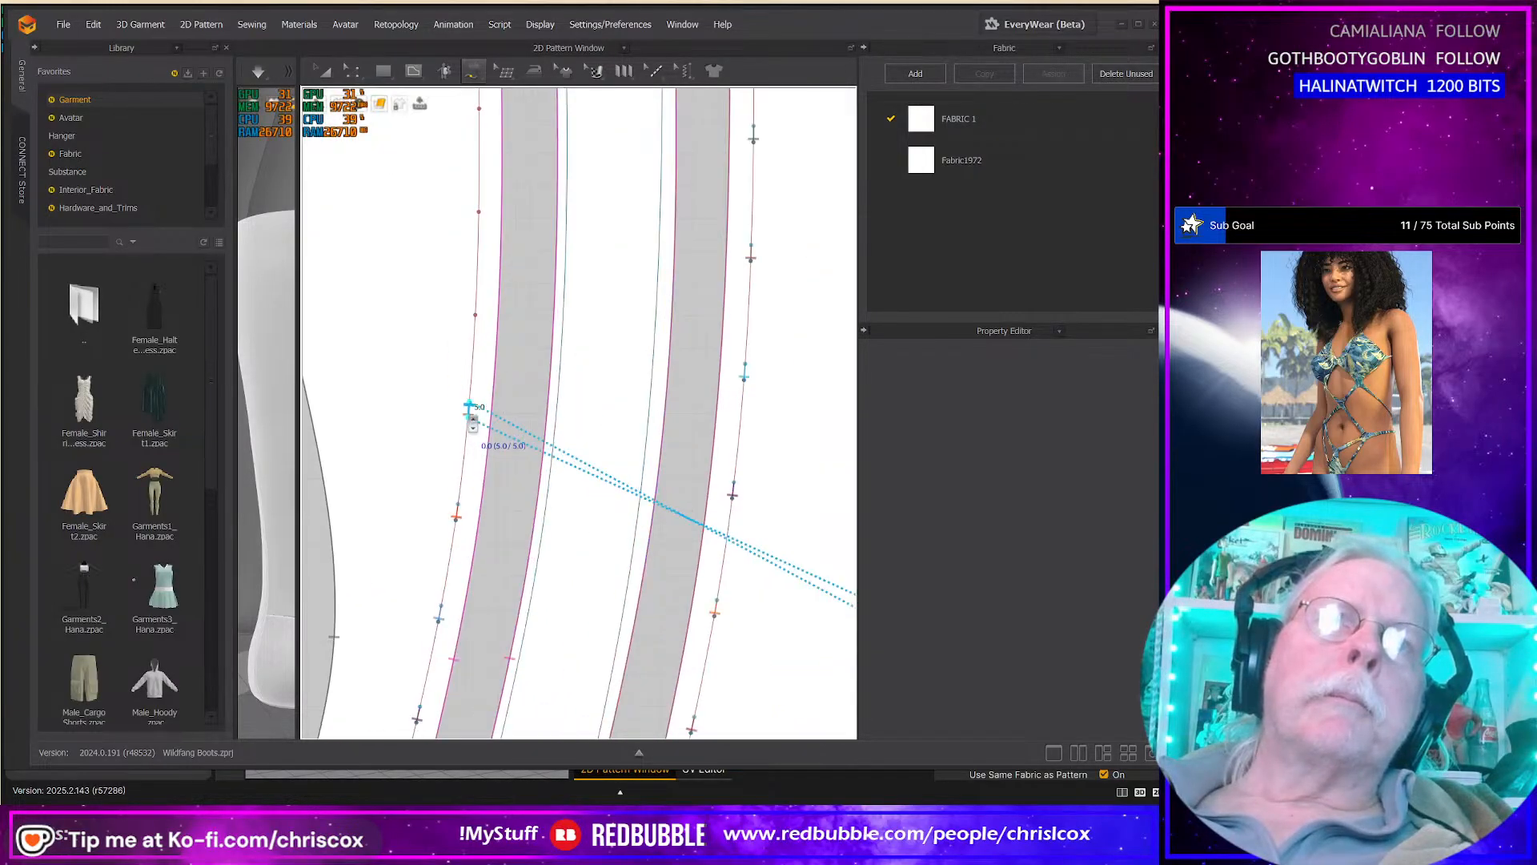
left_click(624, 489)
scroll(612, 483, "up", 2)
scroll(611, 482, "down", 3)
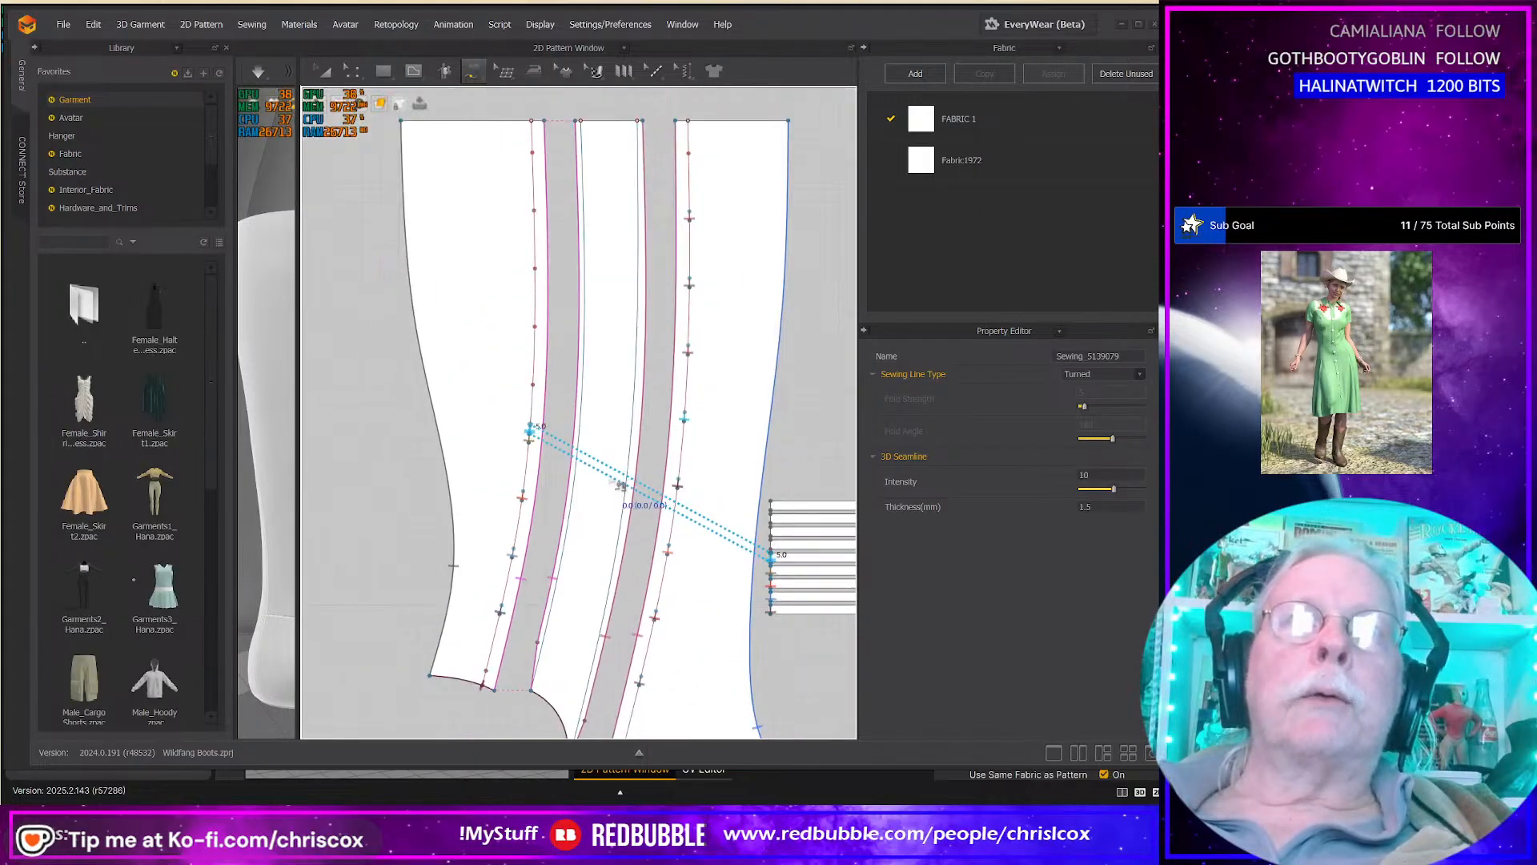
scroll(738, 547, "down", 2)
left_click(729, 560)
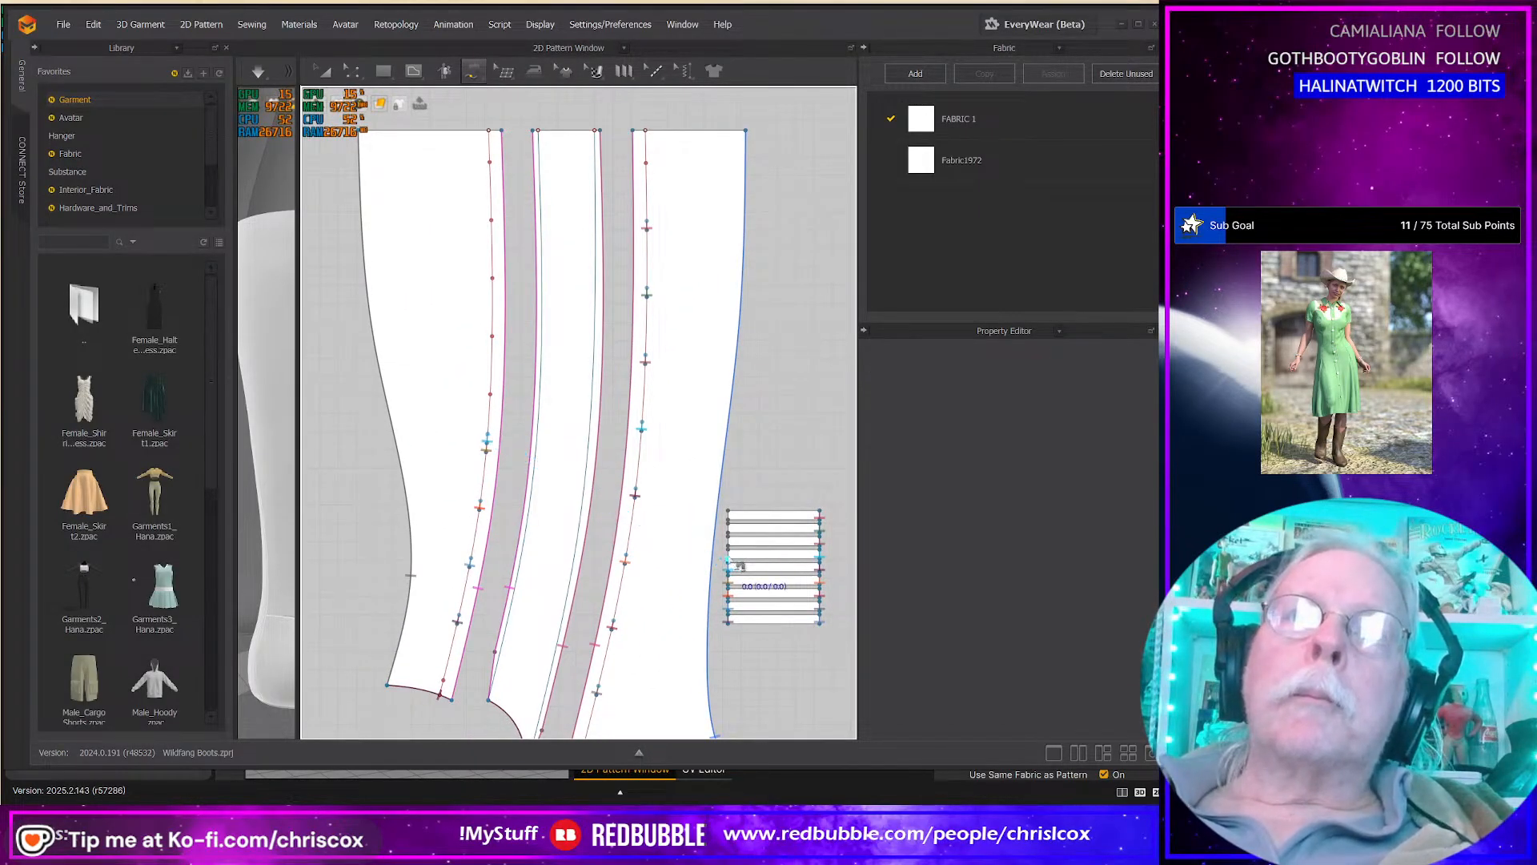
left_click(490, 390)
left_click(736, 549)
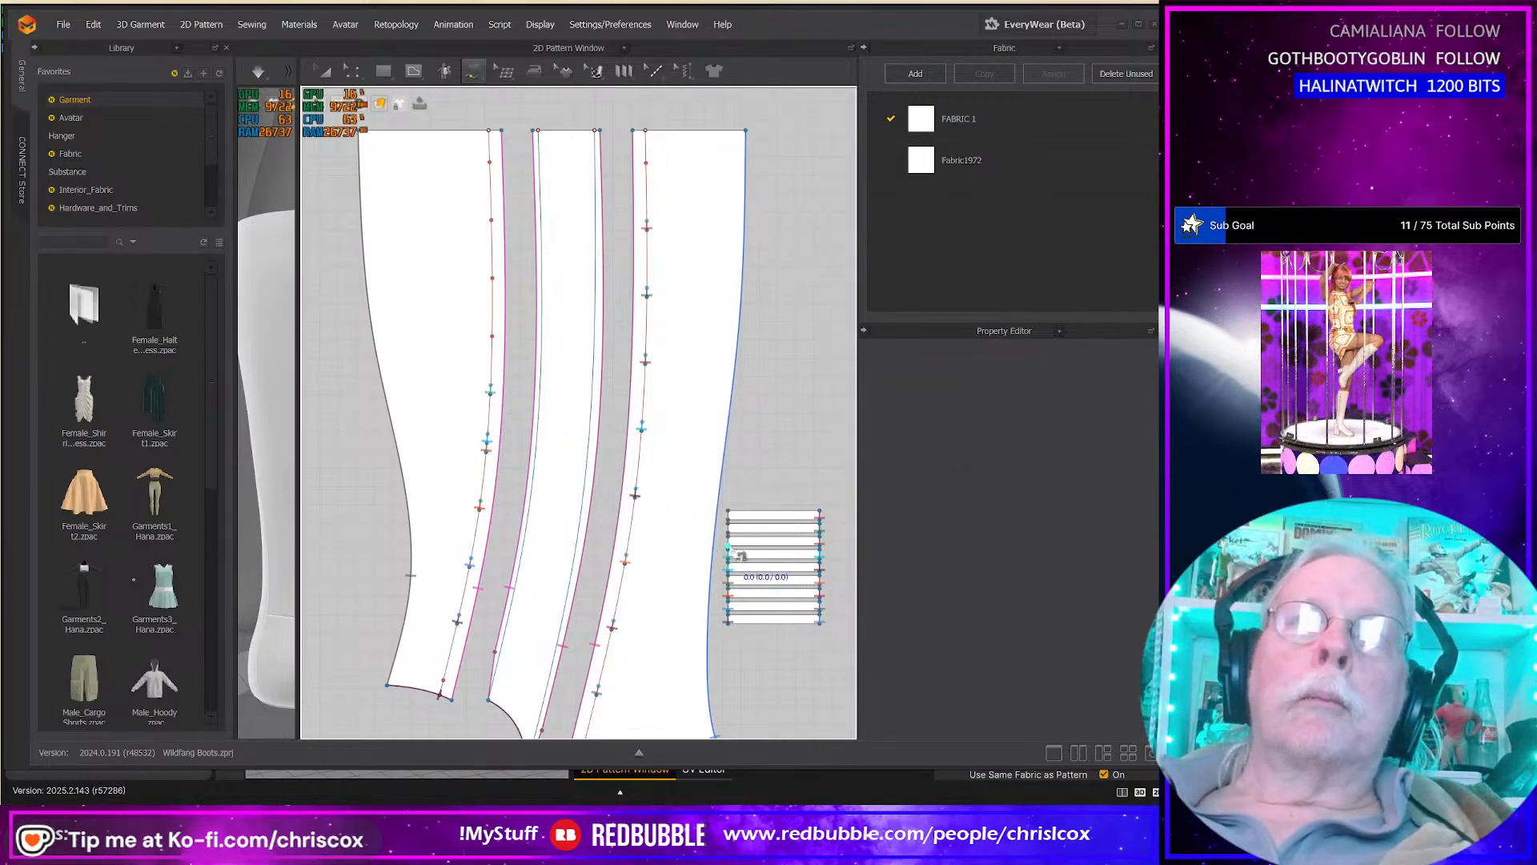
left_click(493, 334)
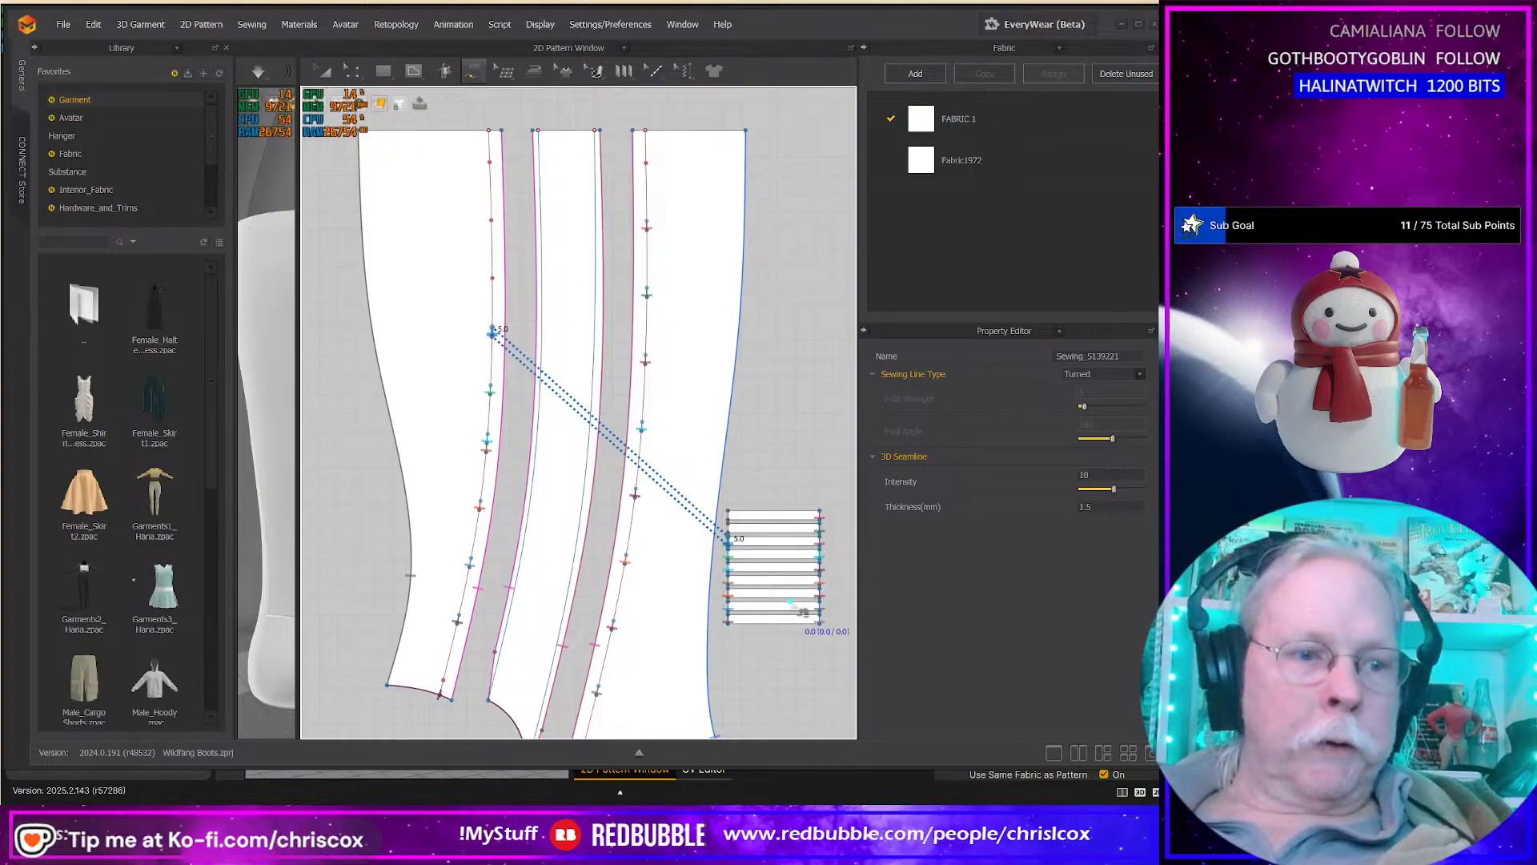
Step: Undo the misplaced seams and sew the strip's top to the long panel's top edge
key("ctrl+z")
key("ctrl+z")
key("ctrl+z")
key("ctrl+z")
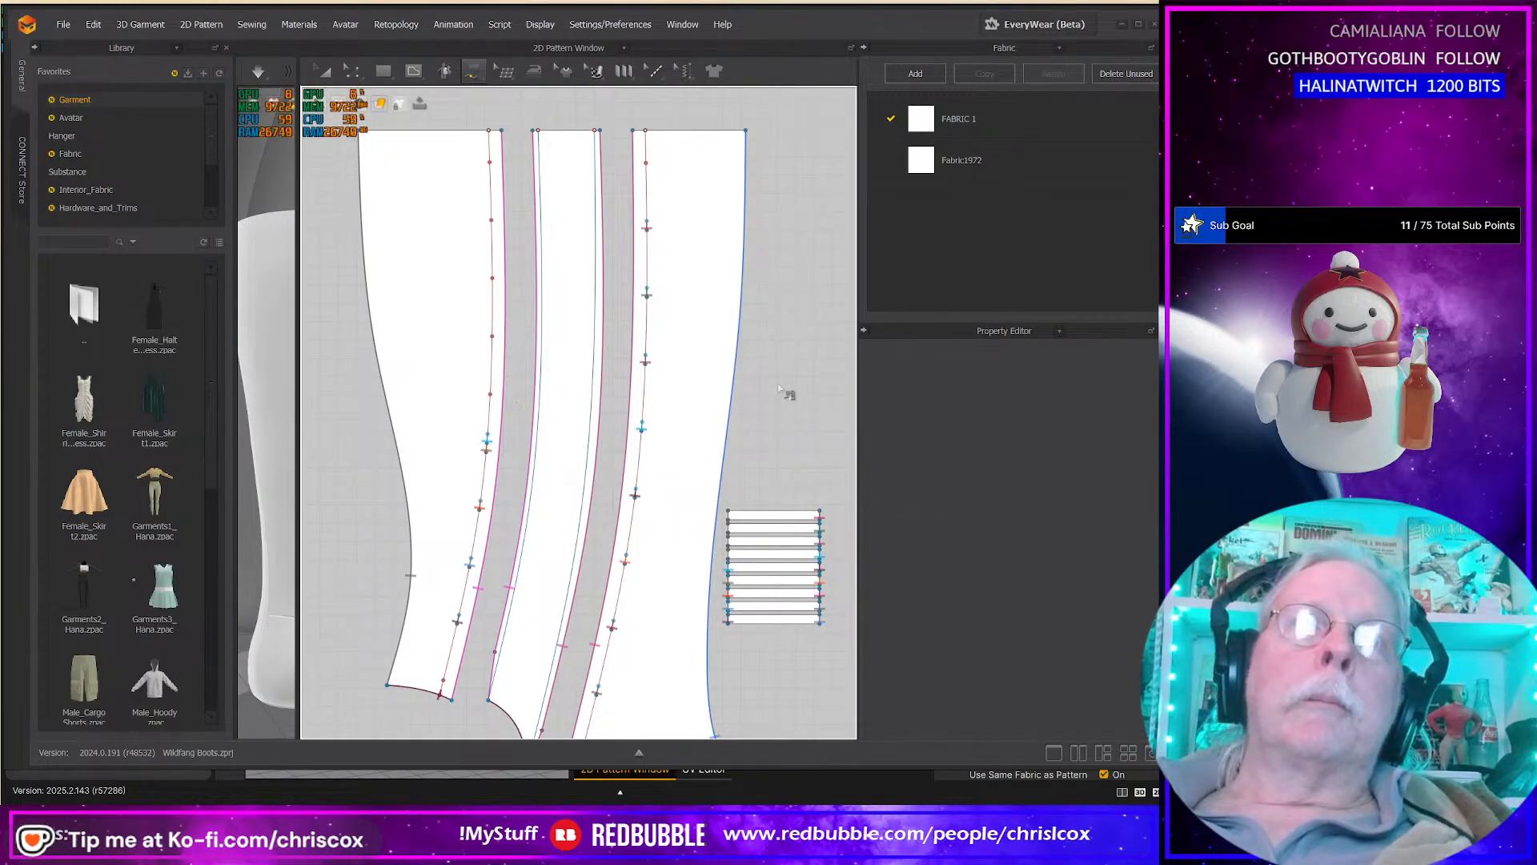
key("ctrl+z")
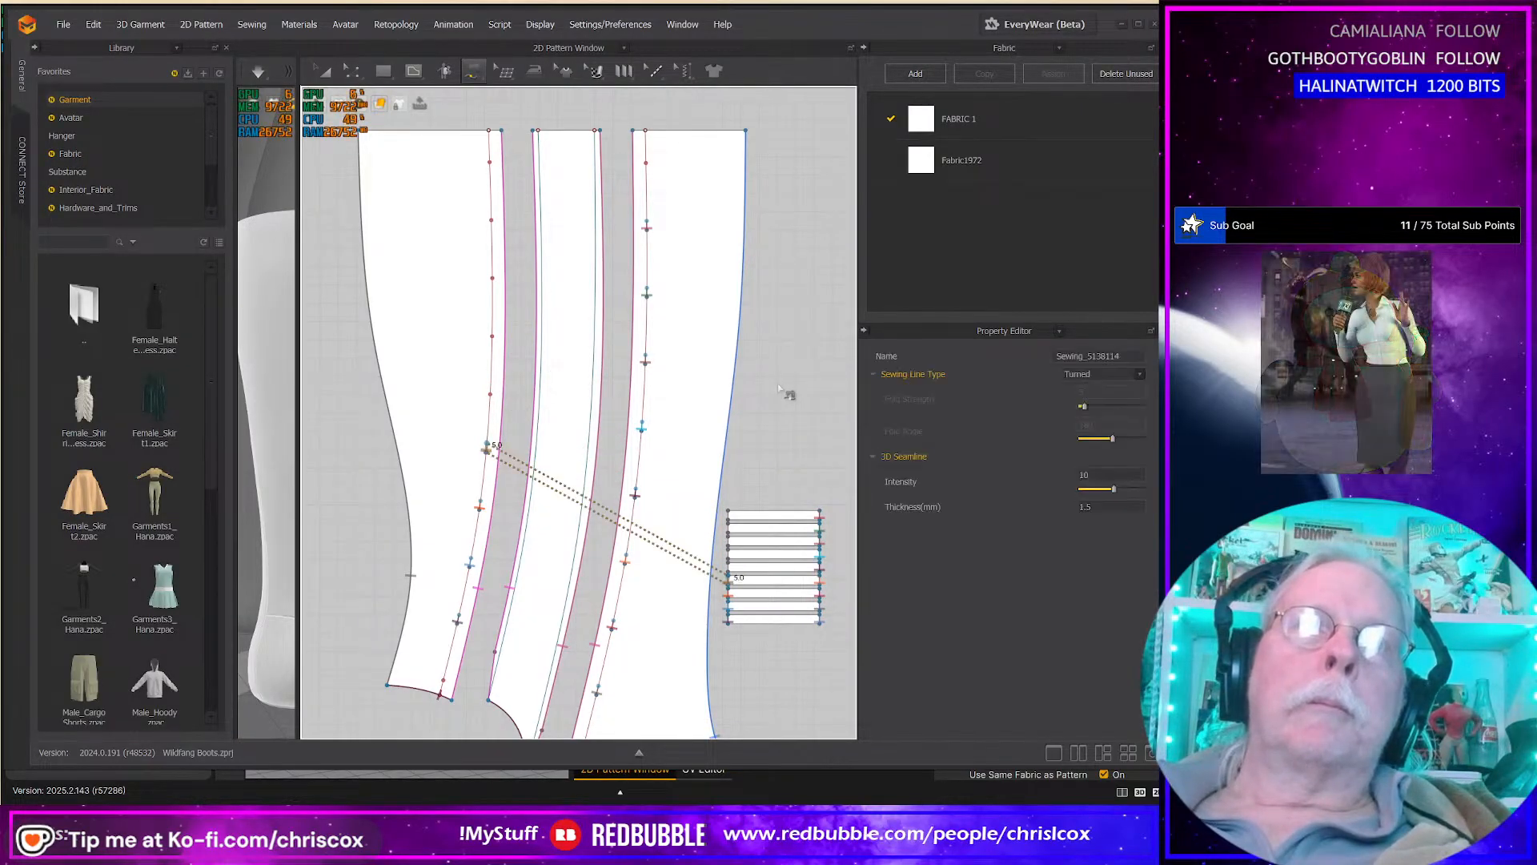
key("ctrl+z")
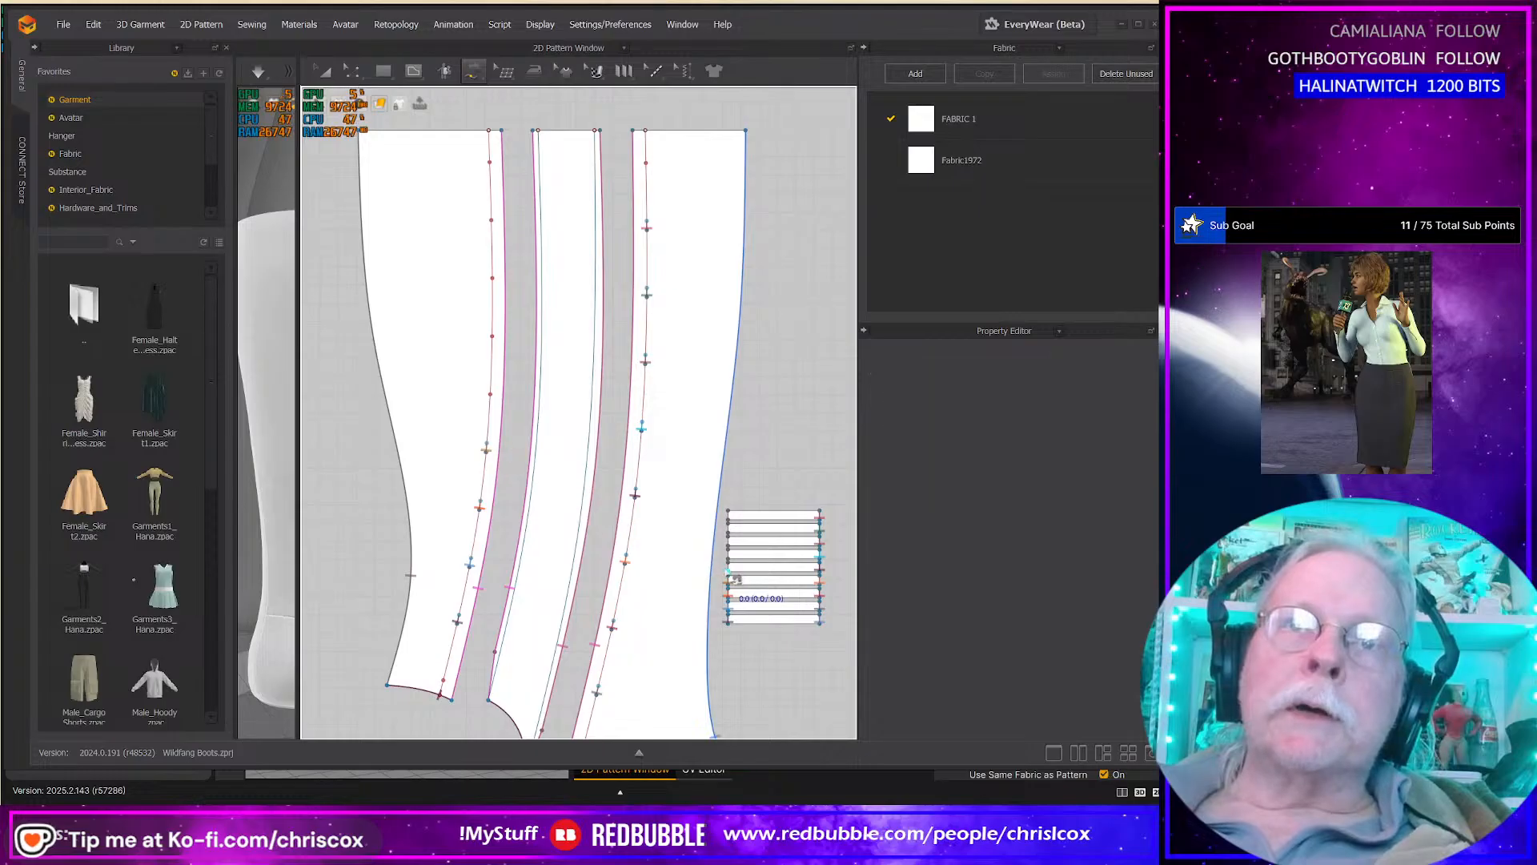
left_click(730, 565)
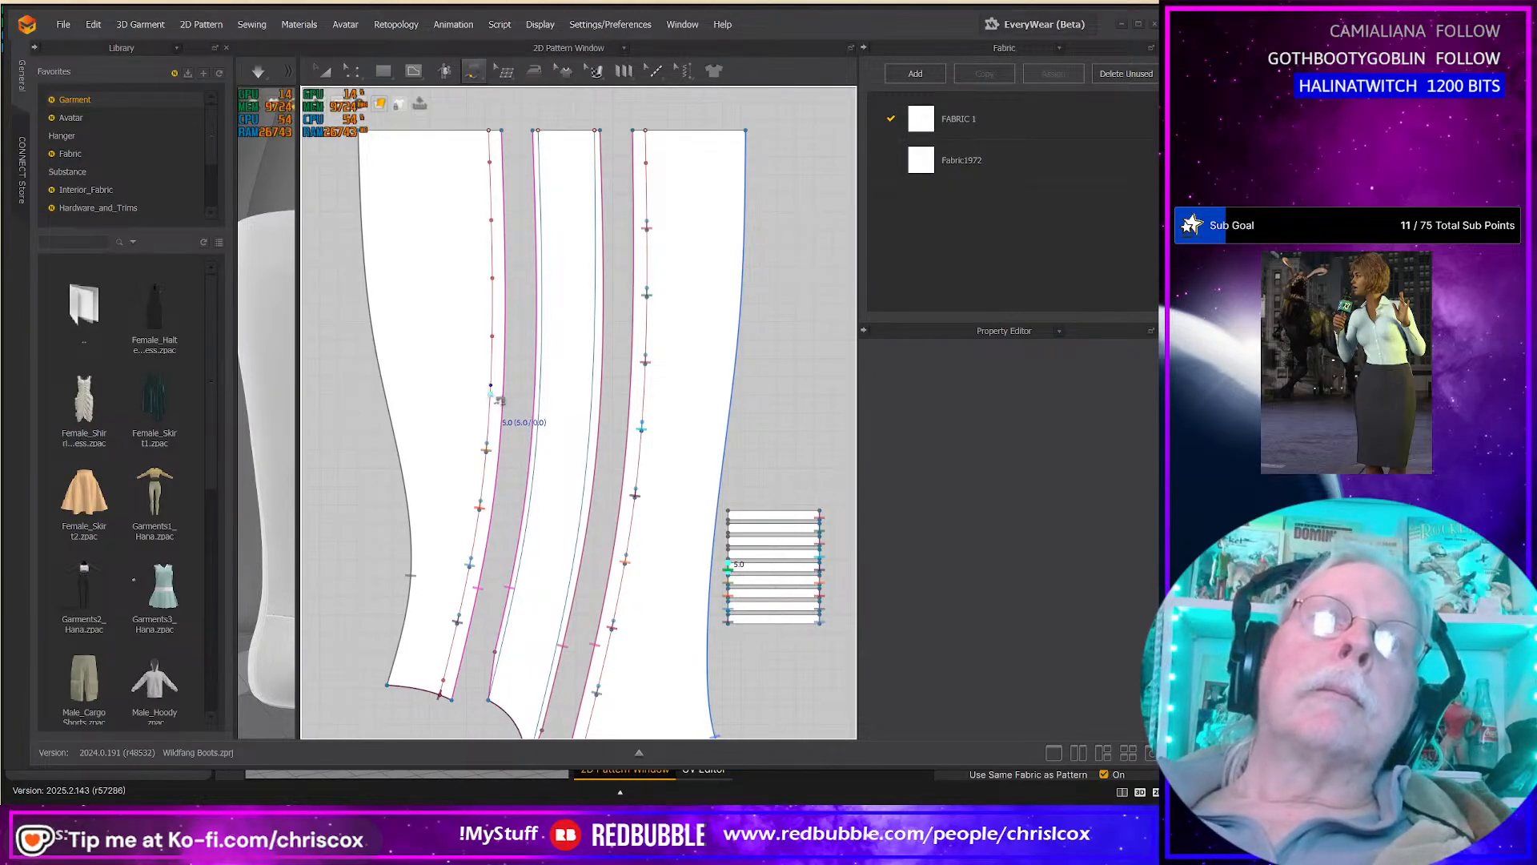
left_click(492, 391)
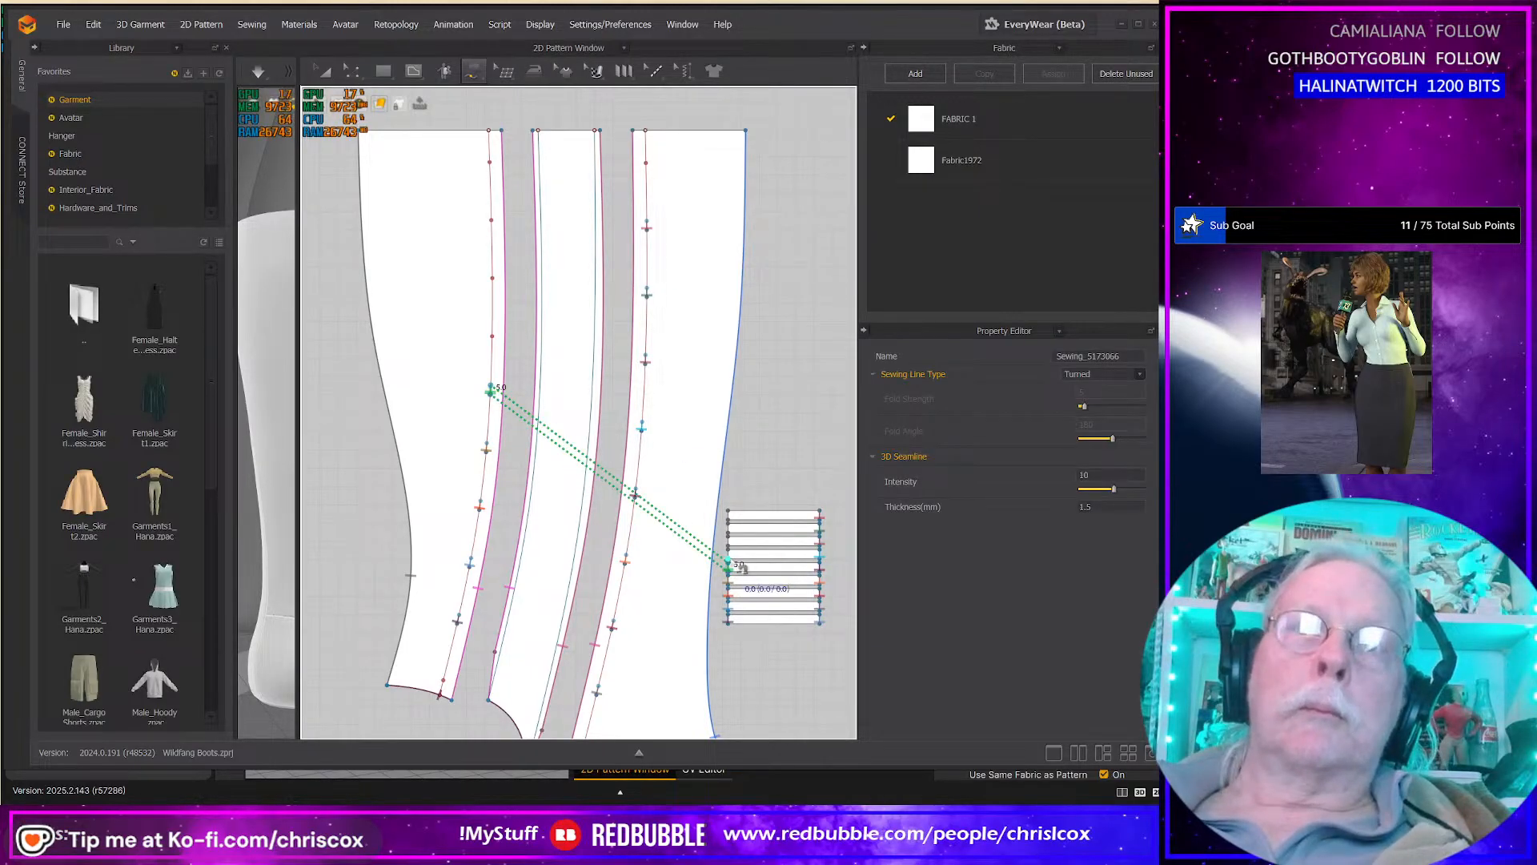
key("ctrl+z")
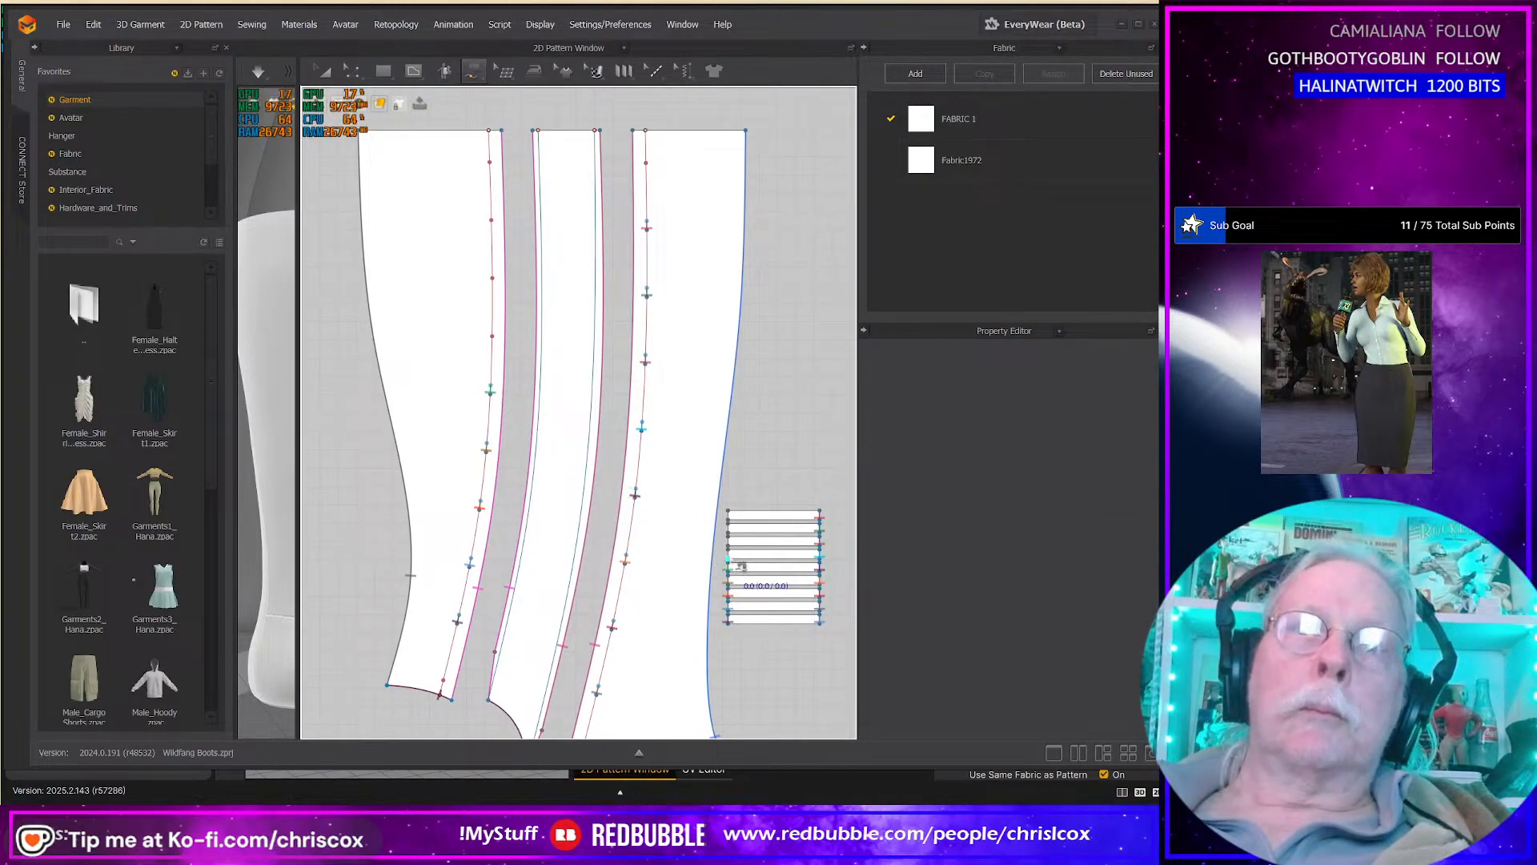
left_click(492, 332)
left_click(730, 552)
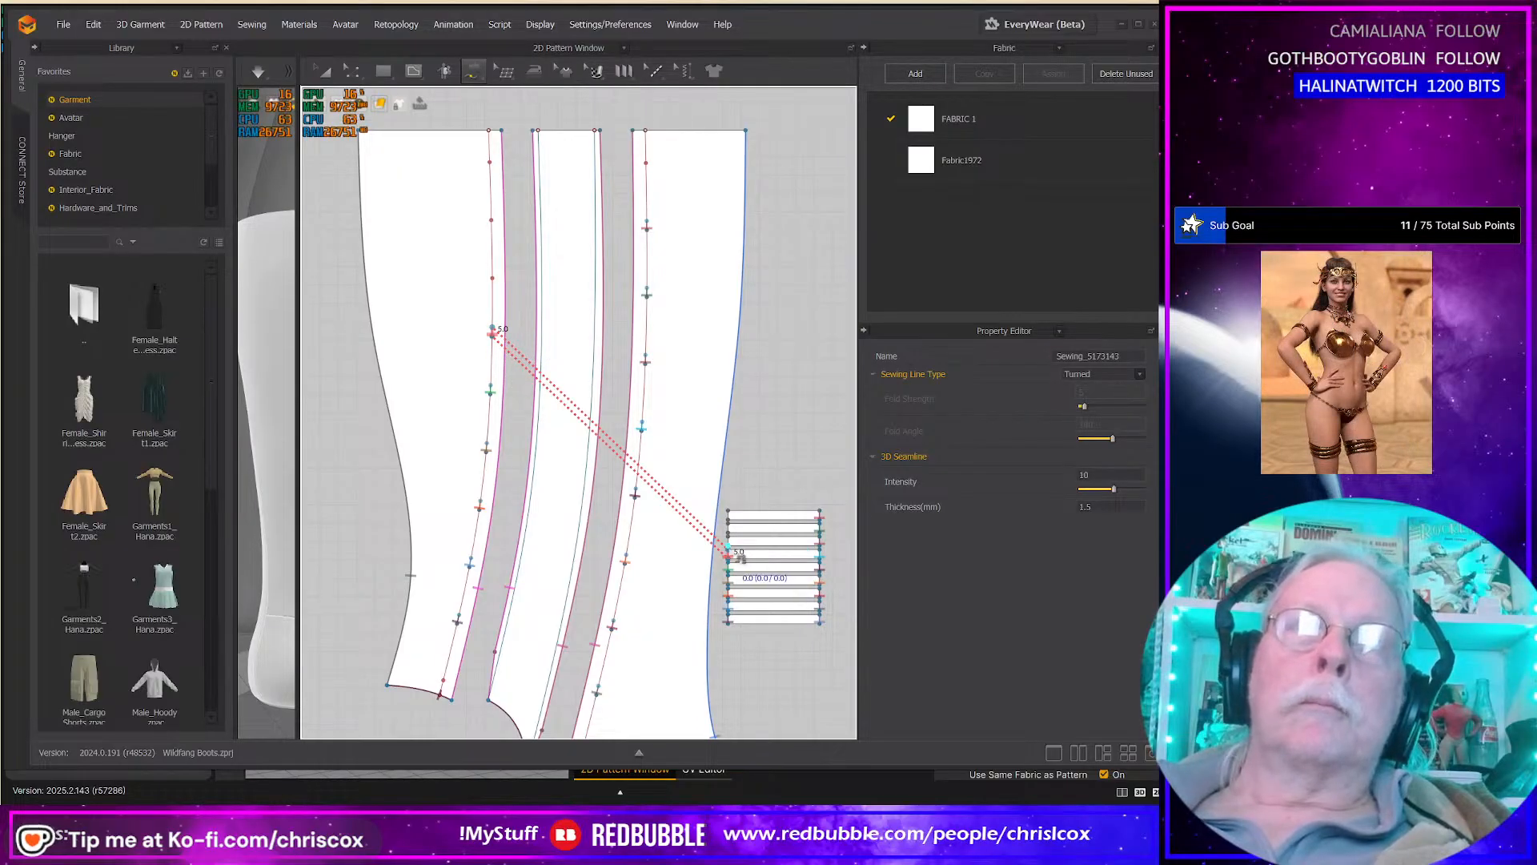
key("ctrl+z")
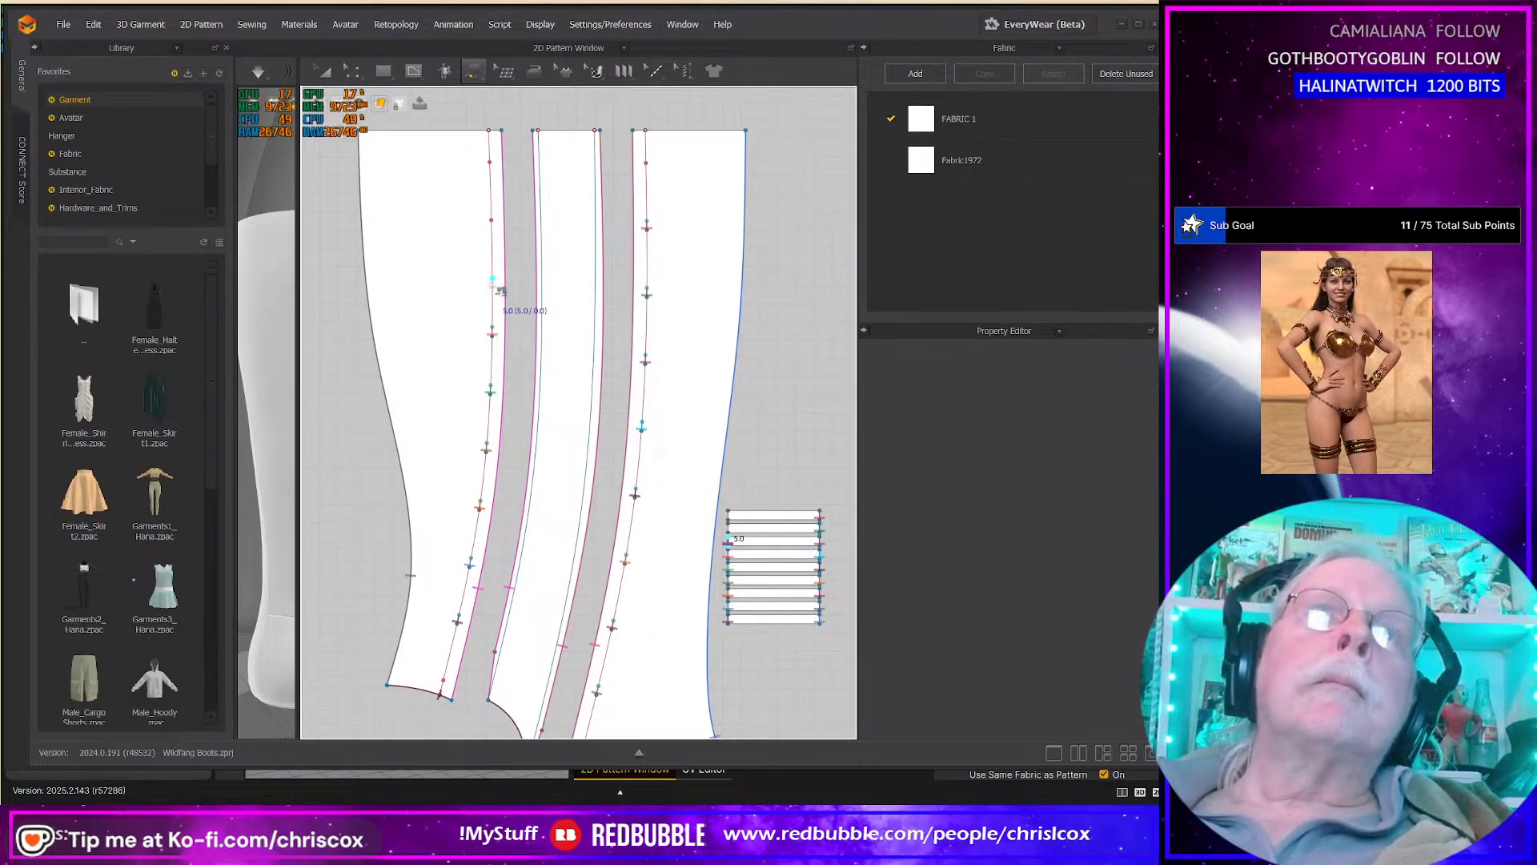
left_click(728, 540)
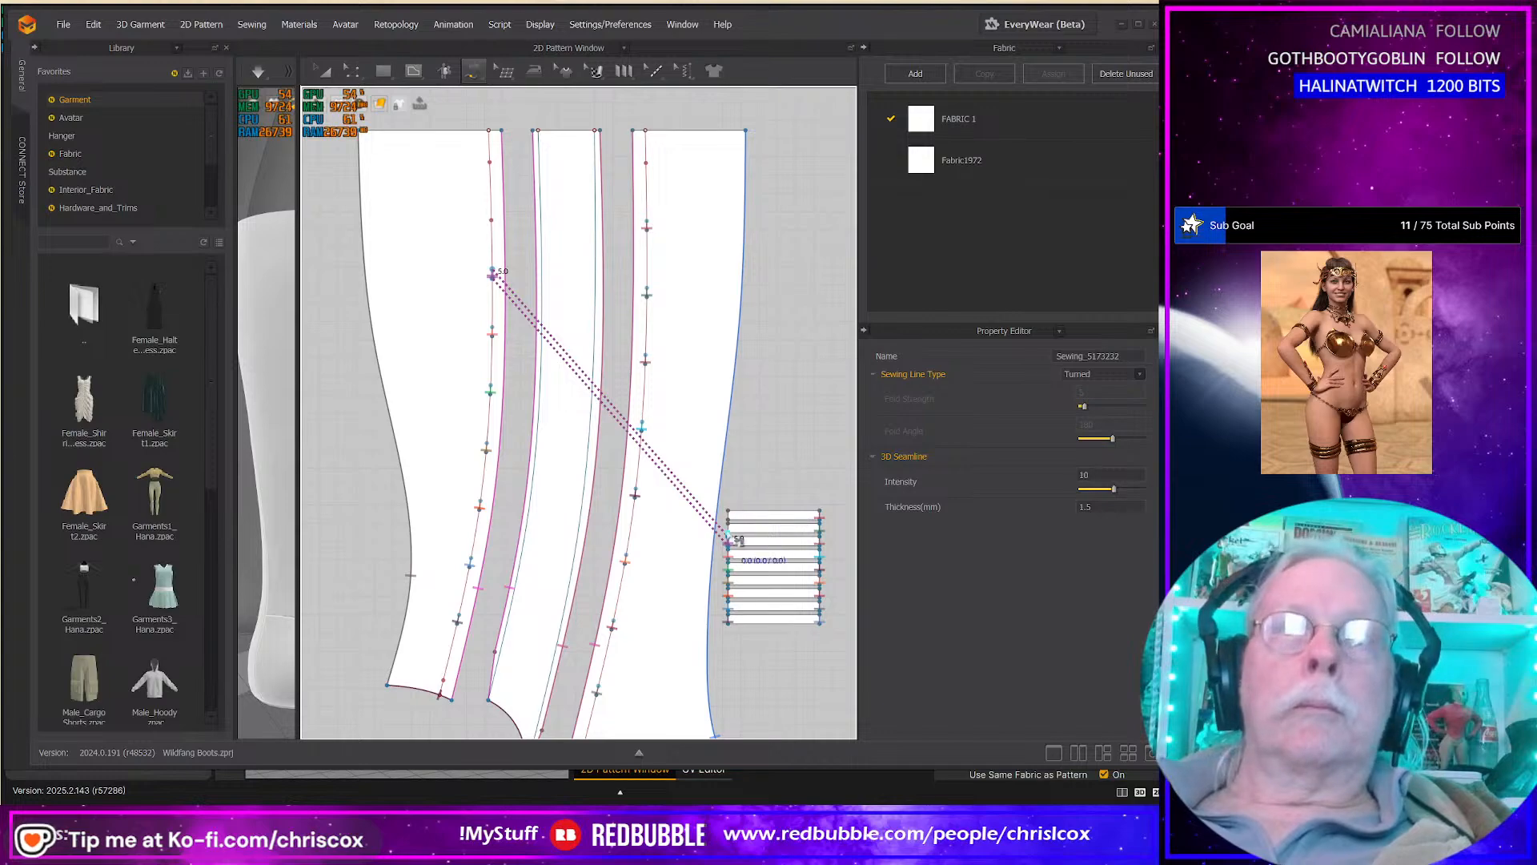
key("ctrl+z")
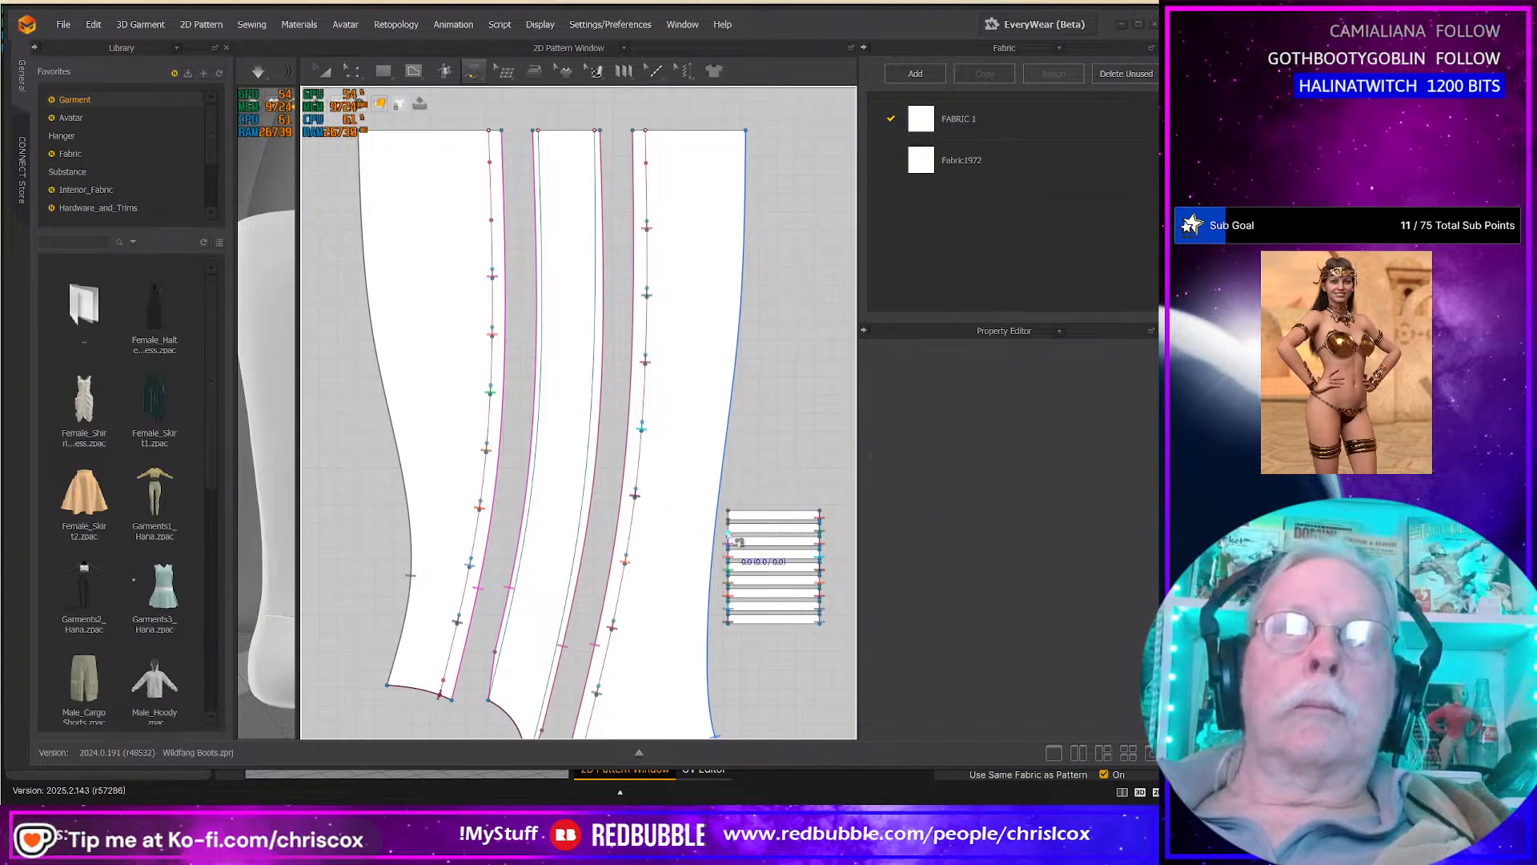
left_click(491, 218)
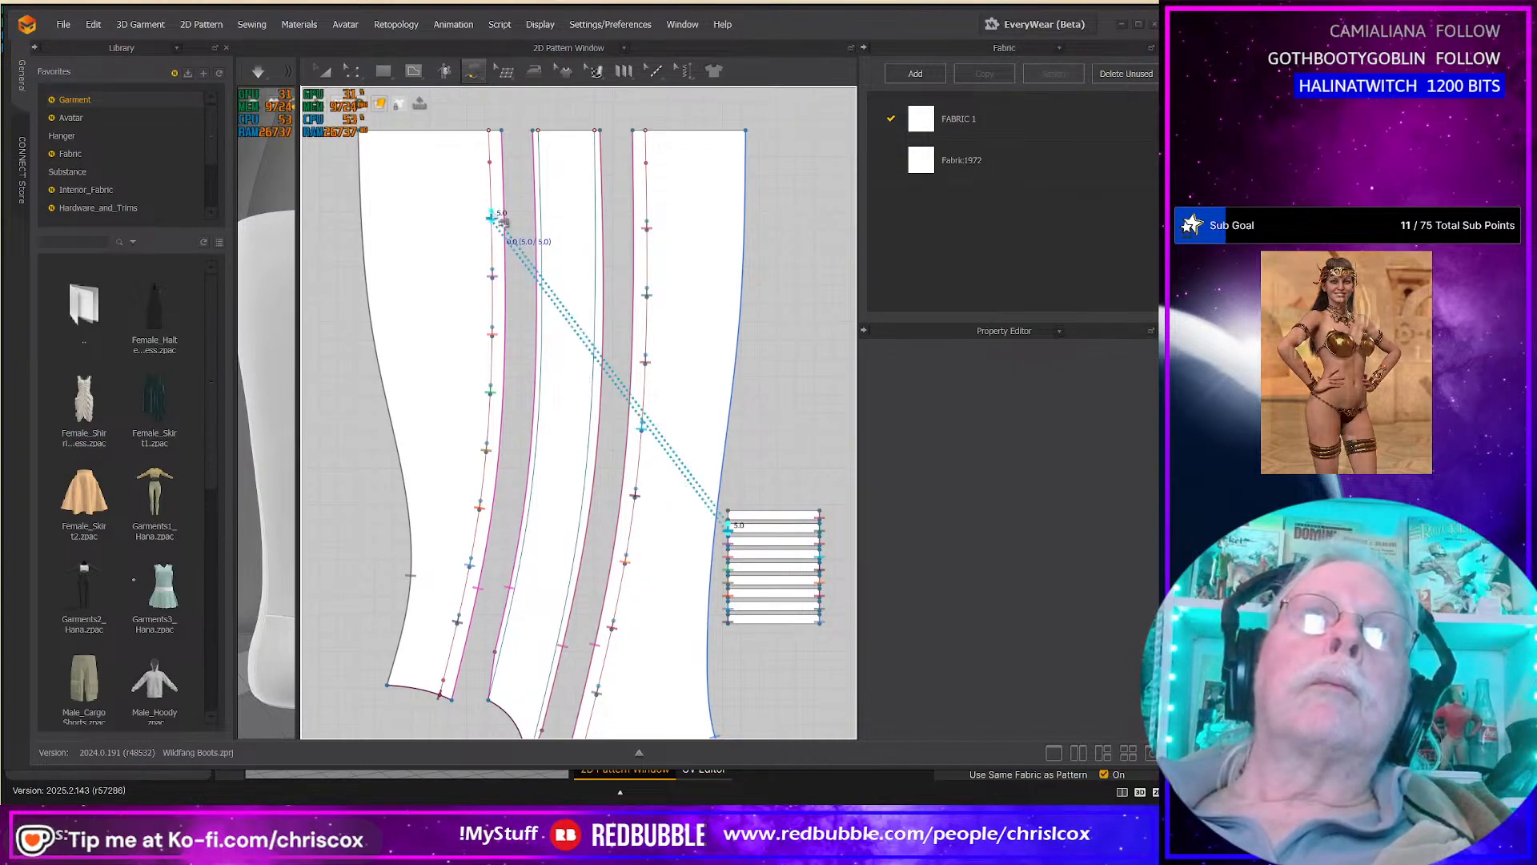
left_click(745, 526)
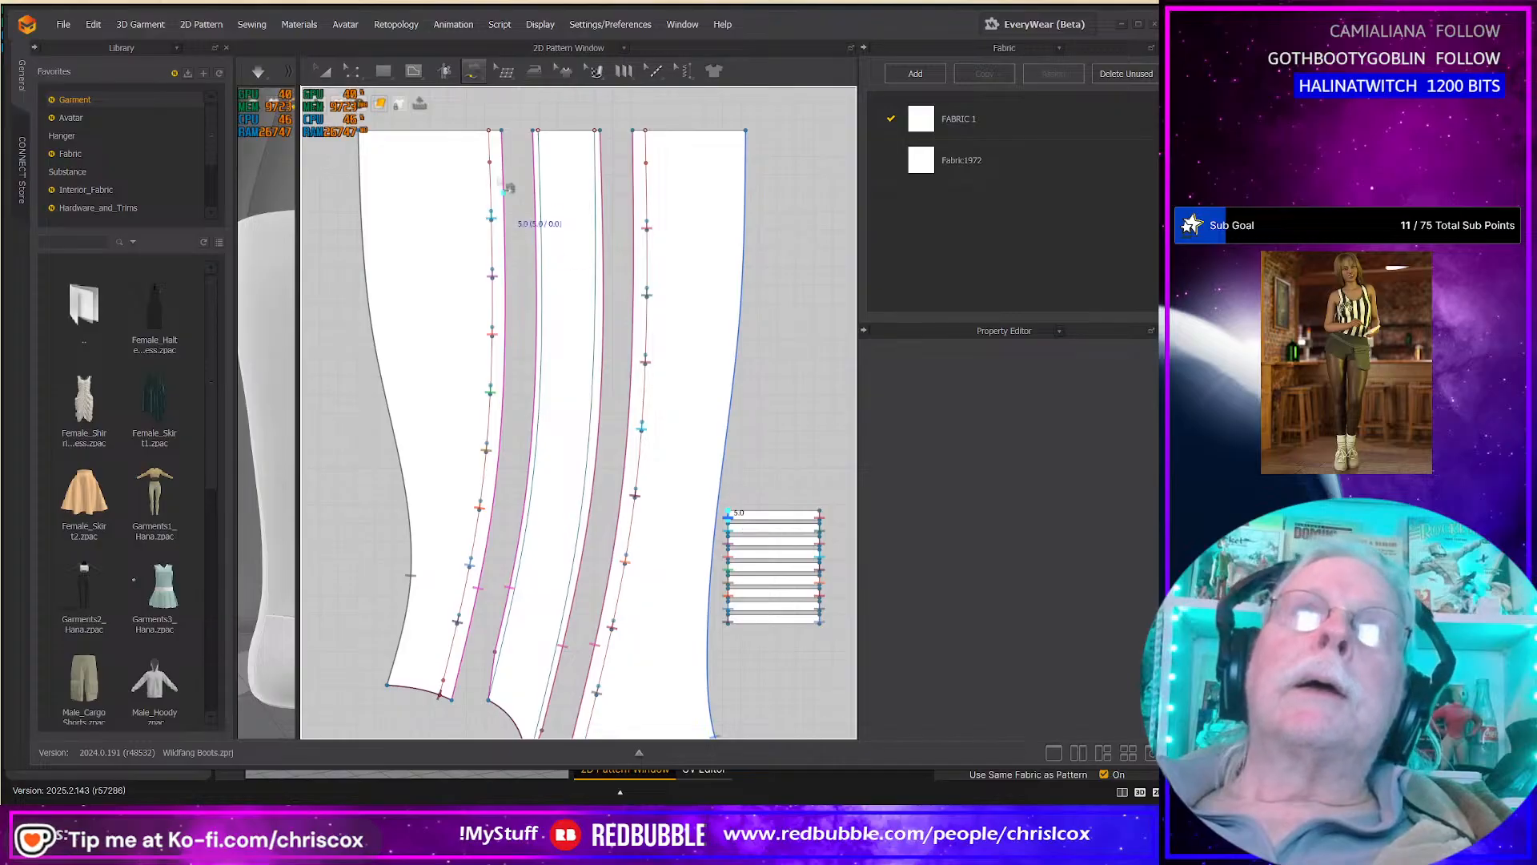
left_click(494, 160)
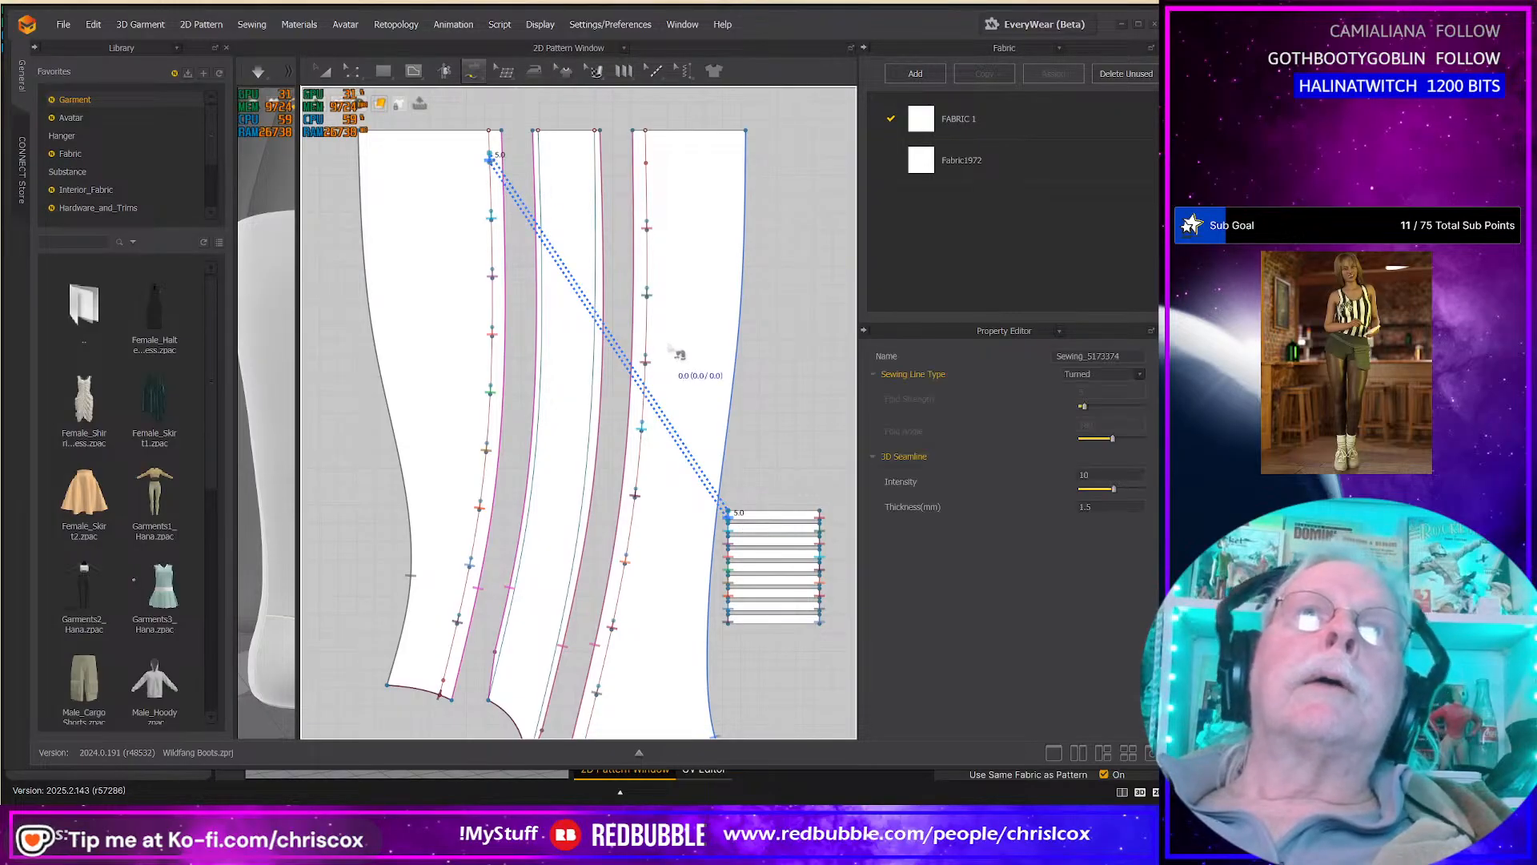
scroll(761, 432, "up", 2)
scroll(761, 436, "down", 6)
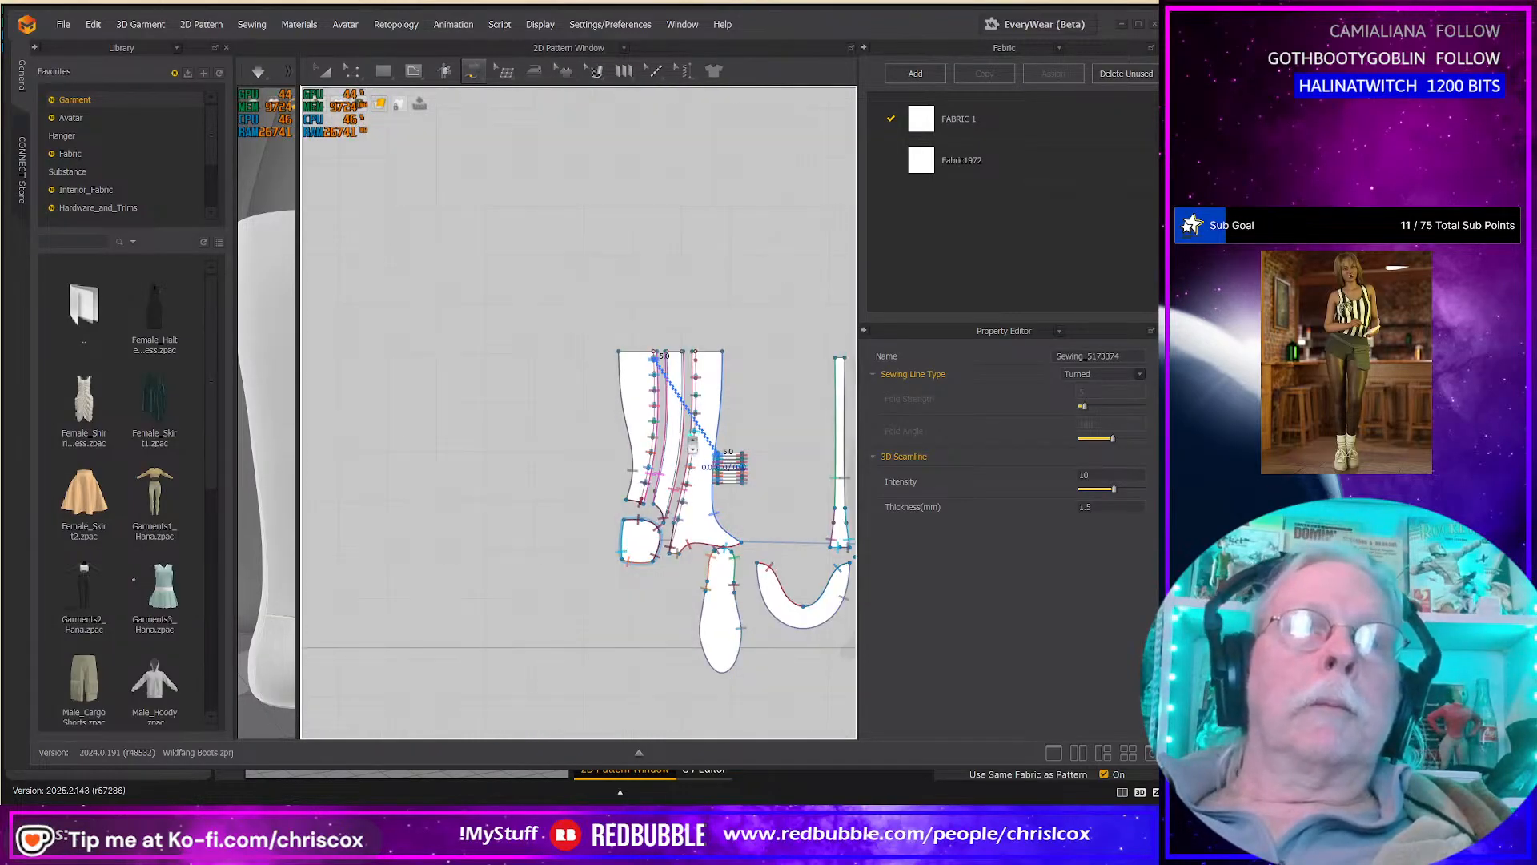
Step: Open the 3D window beside the pattern and select all the boot pattern pieces
left_click_drag(296, 489, 532, 489)
scroll(508, 535, "down", 1)
right_click_drag(478, 545, 320, 577)
right_click_drag(711, 592, 593, 591)
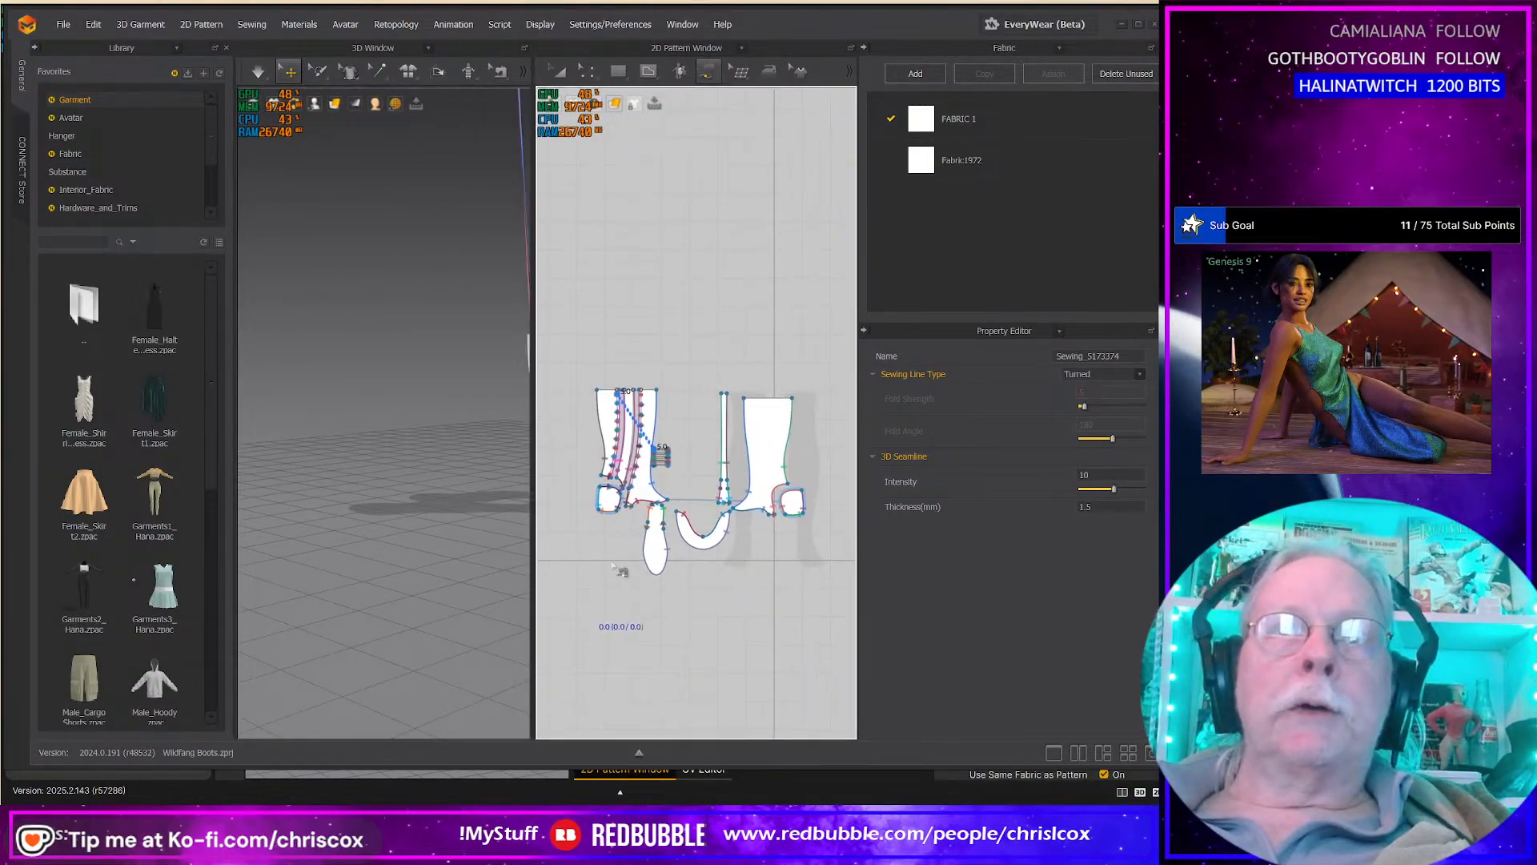
key("a")
left_click_drag(570, 350, 819, 609)
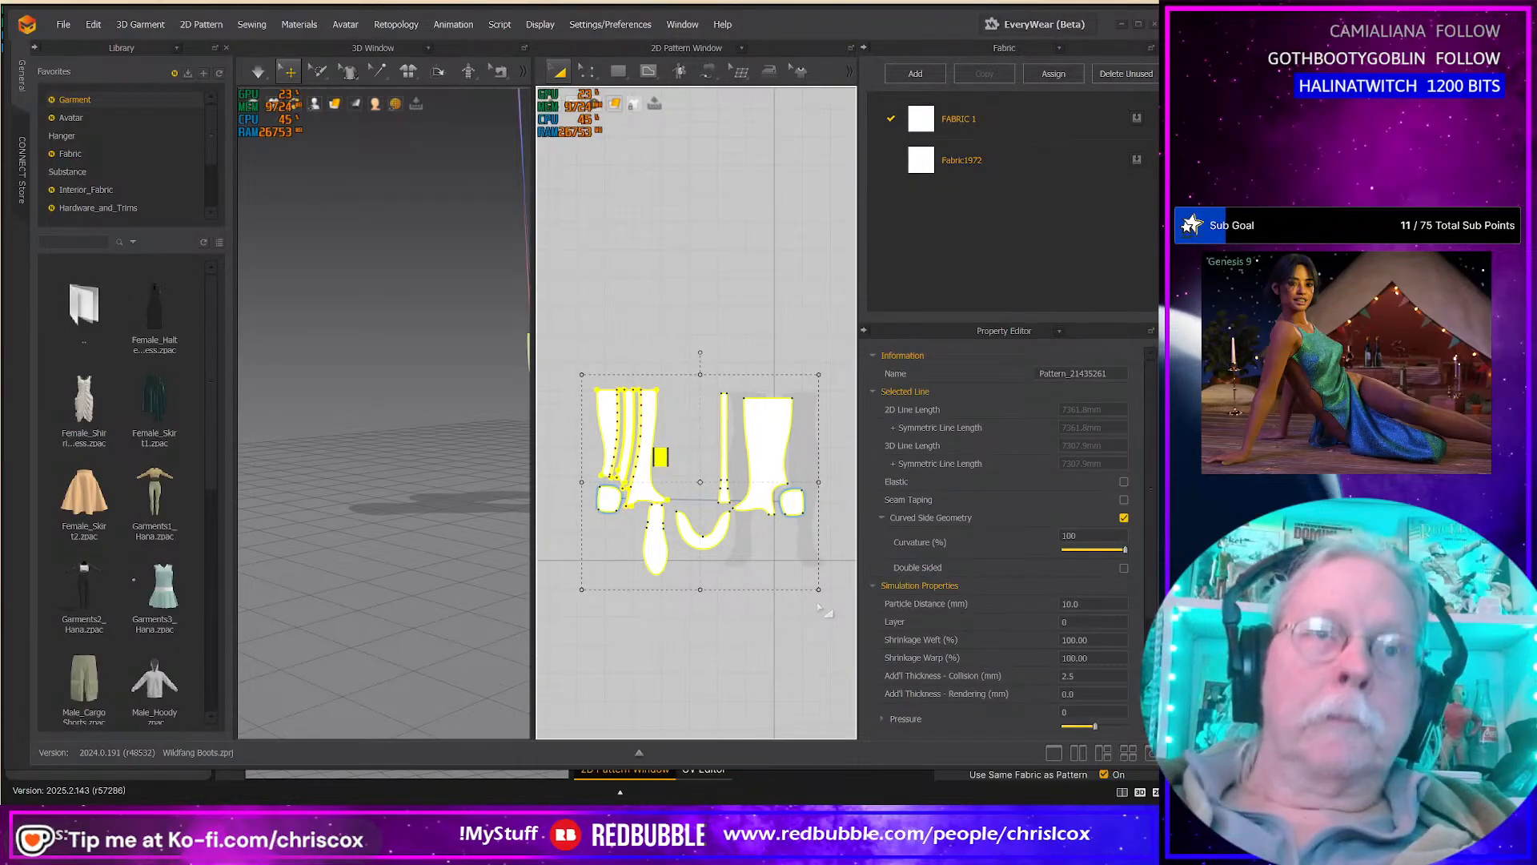
right_click_drag(451, 497, 367, 555)
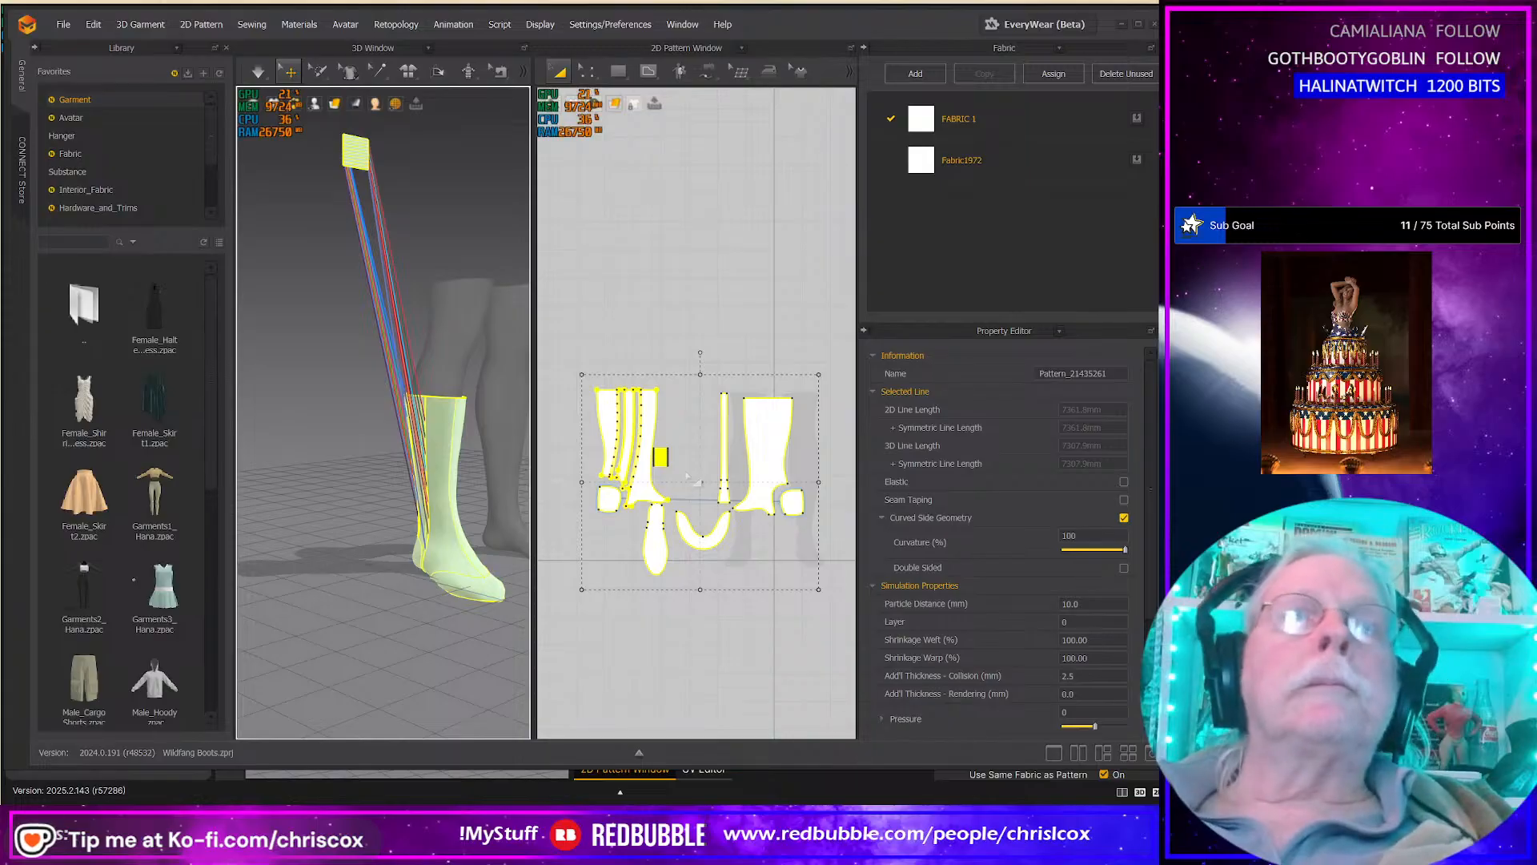
scroll(669, 452, "up", 3)
Step: Rotate the striped strip piece upright and press it against the boot's side
left_click_drag(691, 429, 655, 509)
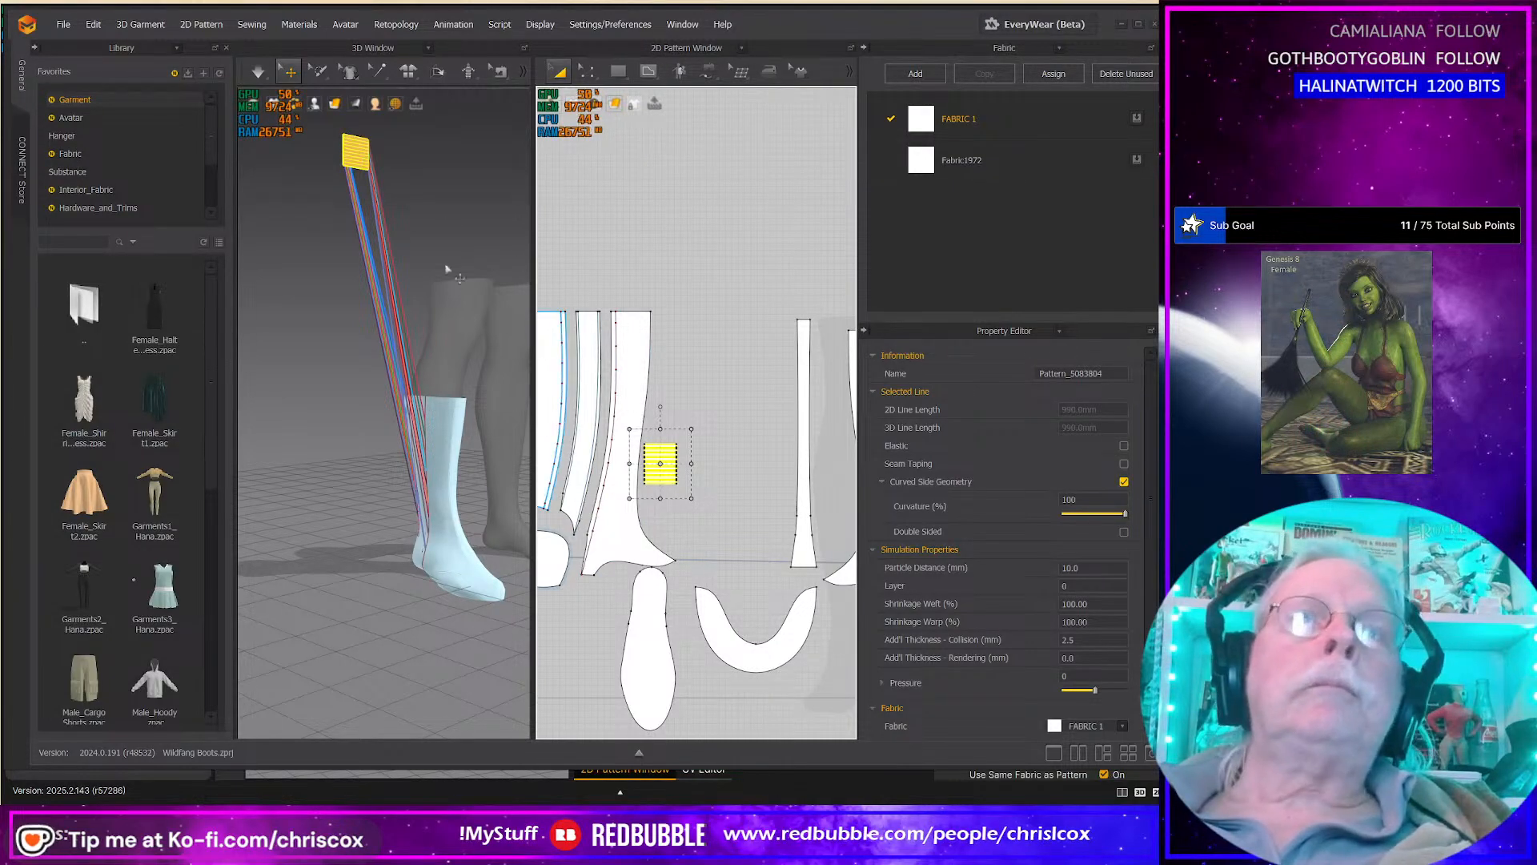
left_click(360, 158)
right_click_drag(360, 158, 374, 187)
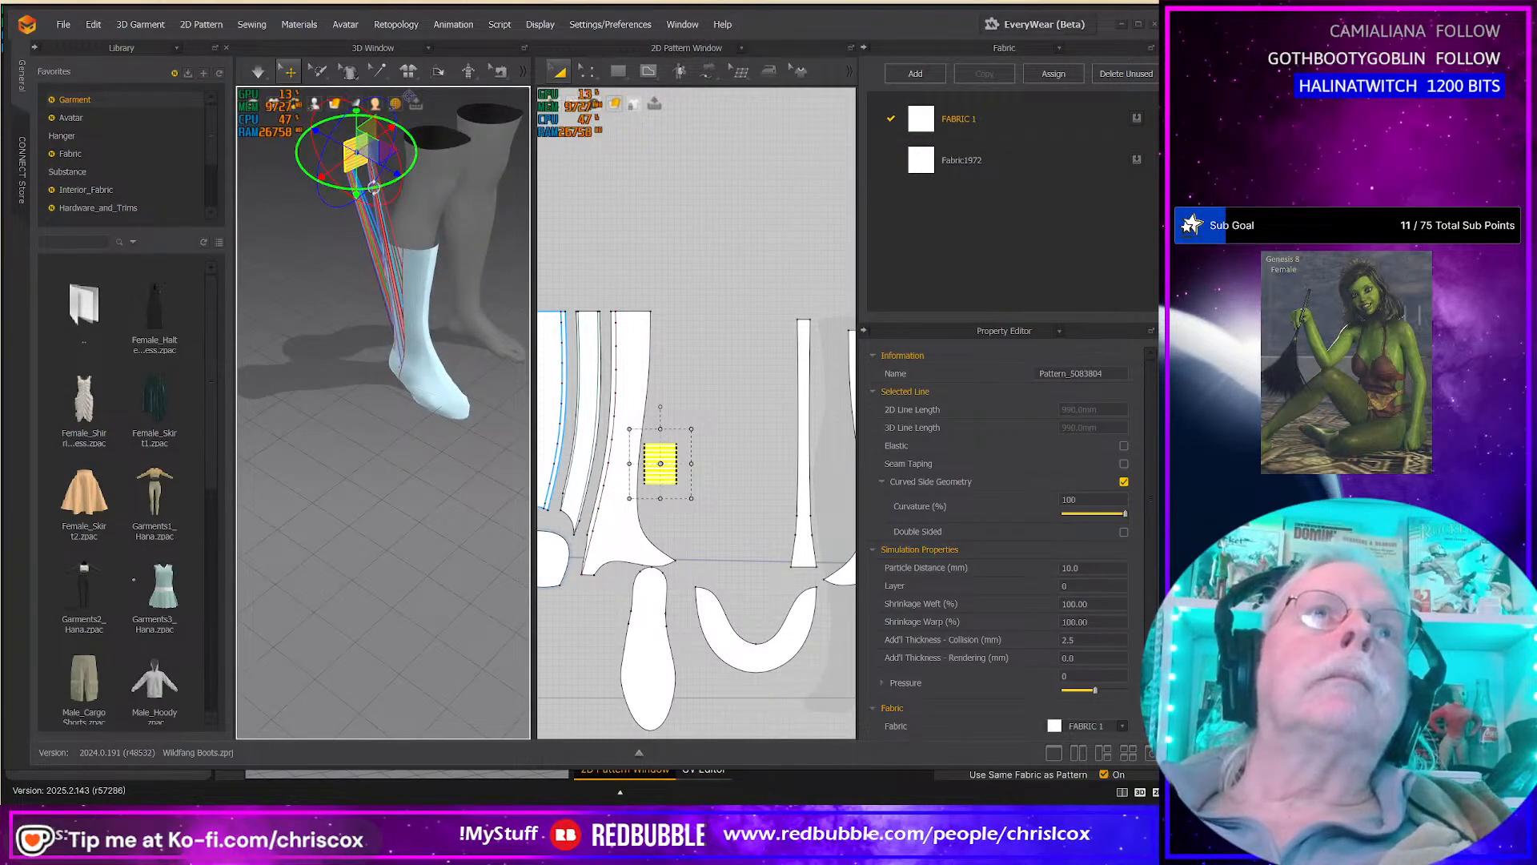
left_click_drag(352, 186, 289, 151)
right_click_drag(288, 154, 324, 216)
left_click_drag(378, 130, 479, 491)
right_click_drag(480, 489, 449, 455)
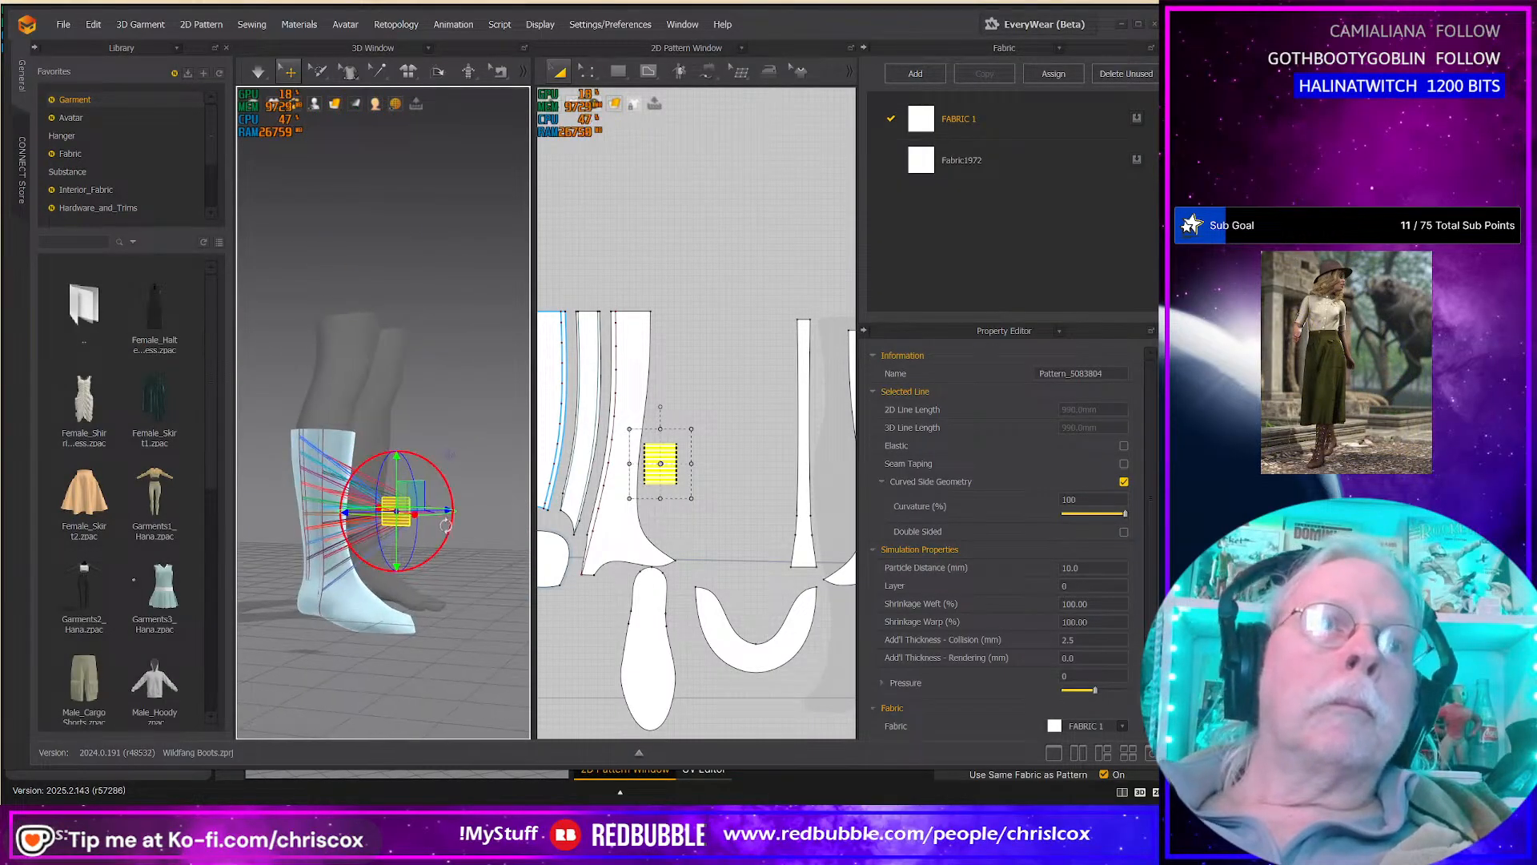
left_click_drag(423, 497, 332, 500)
right_click_drag(332, 500, 285, 530)
scroll(396, 445, "up", 2)
scroll(389, 432, "down", 4)
middle_click_drag(437, 546, 489, 433)
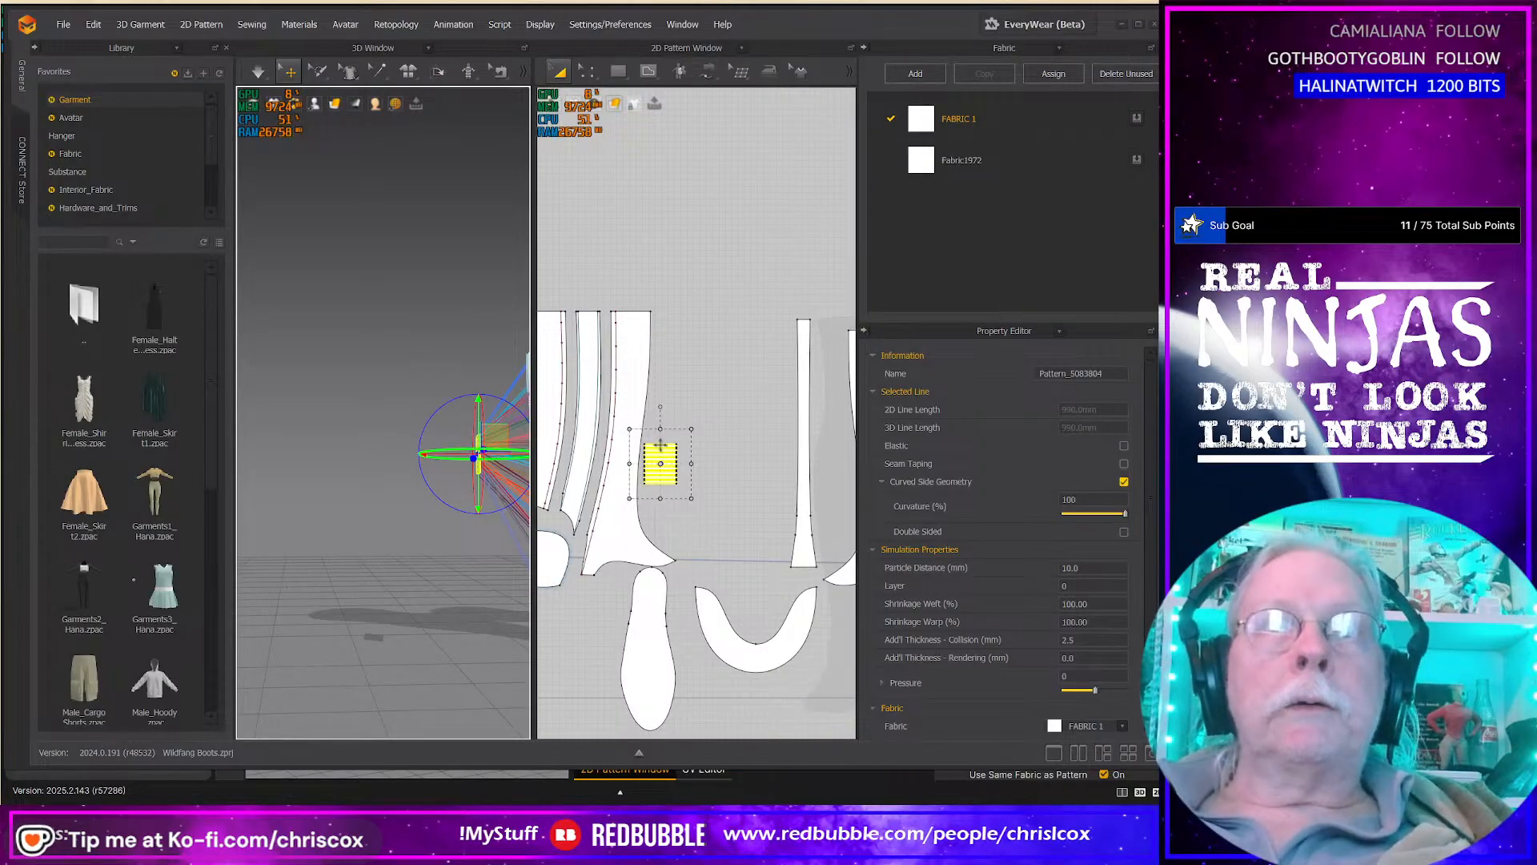
left_click(722, 416)
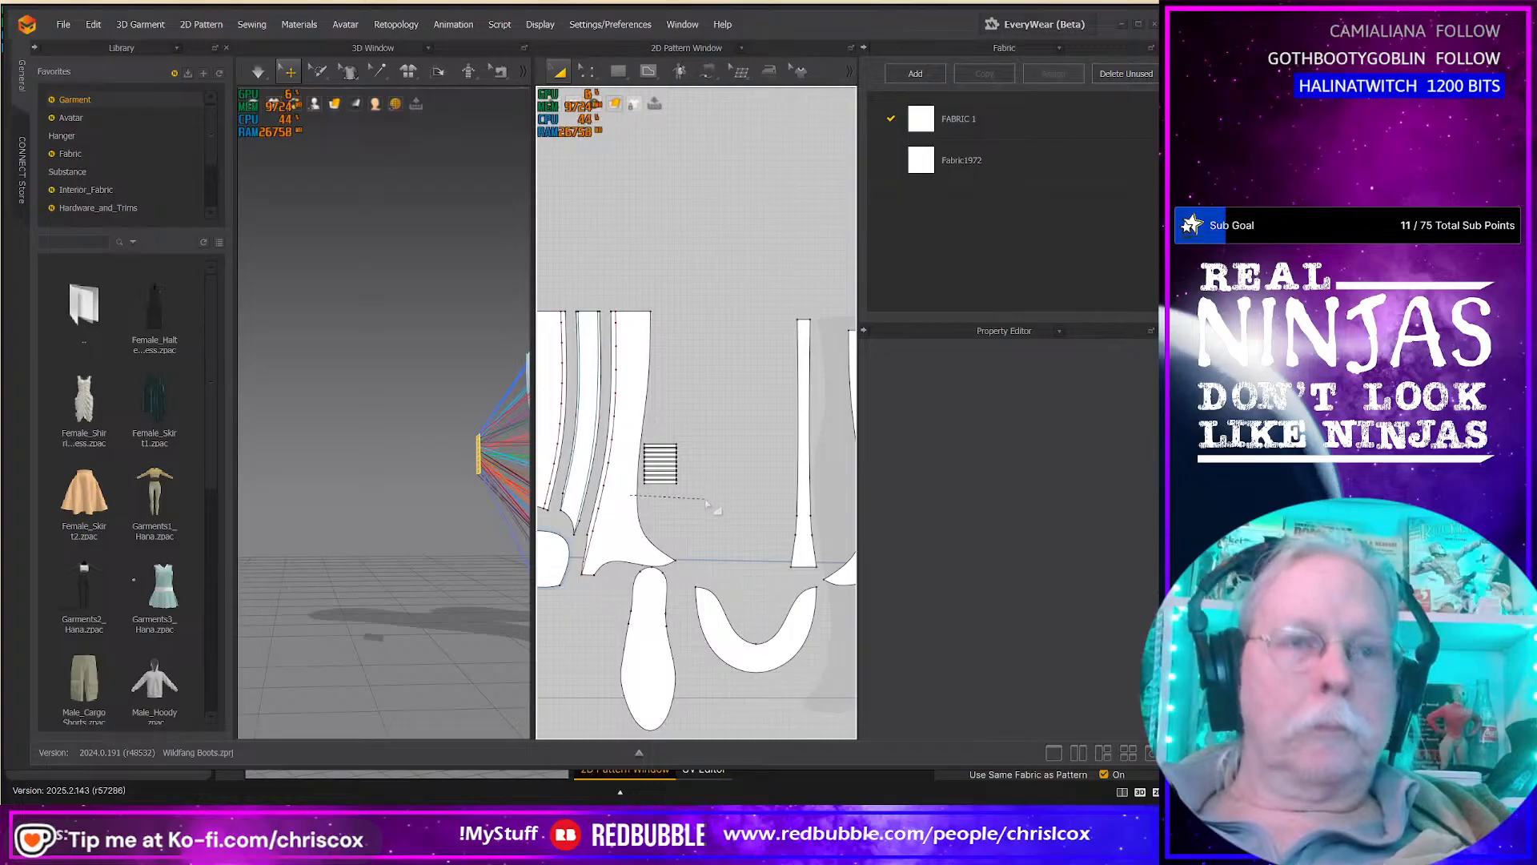
mouse_move(645, 434)
left_mouse_down()
mouse_move(724, 422)
mouse_move(690, 524)
left_mouse_up()
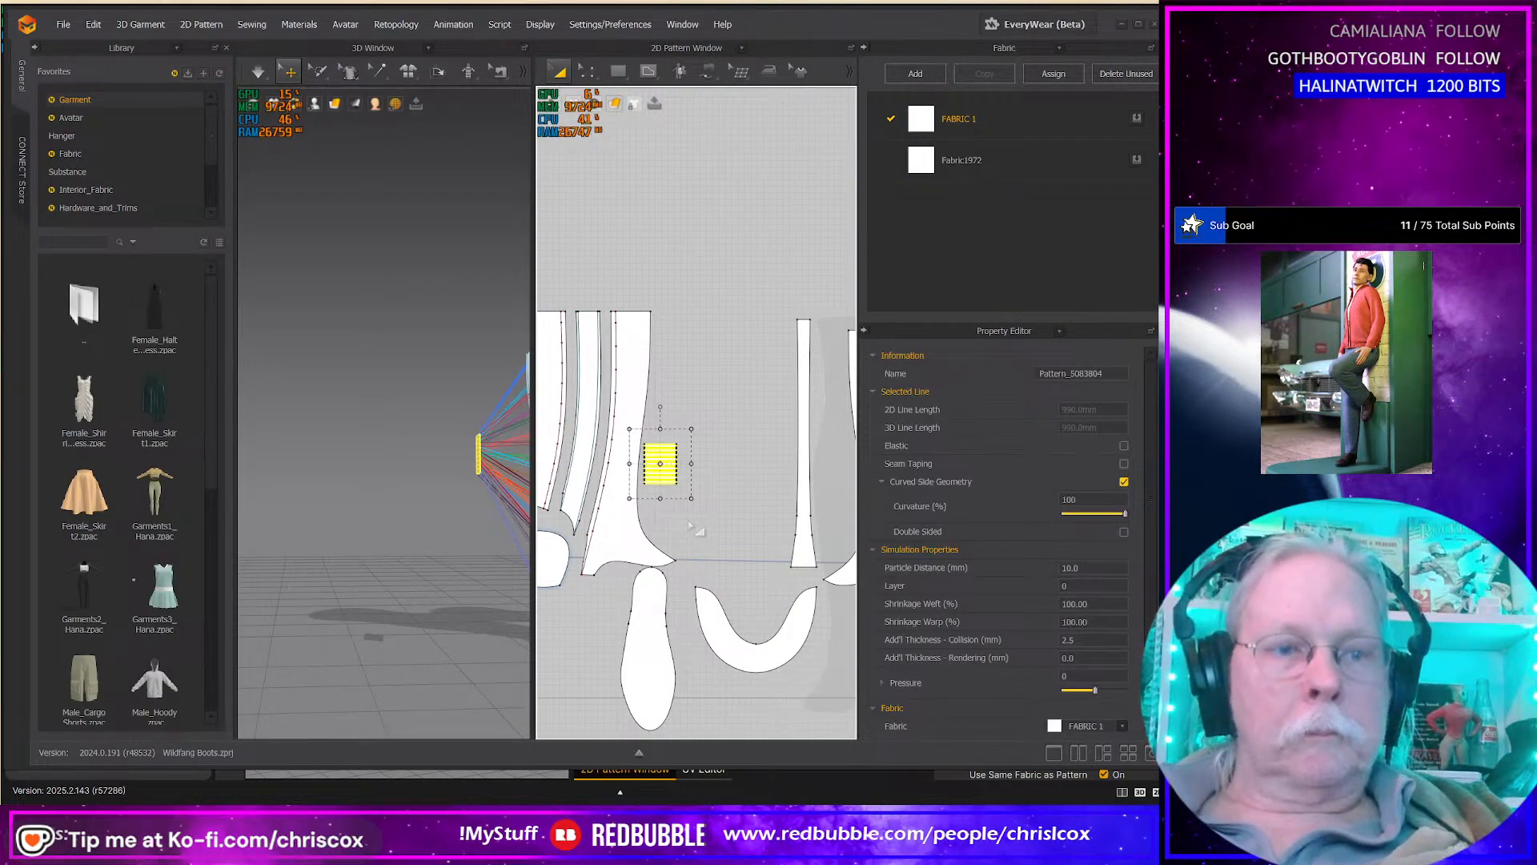
Step: Paste a copy of the striped piece beside the original and start the simulation
key("ctrl+v")
left_click(717, 510)
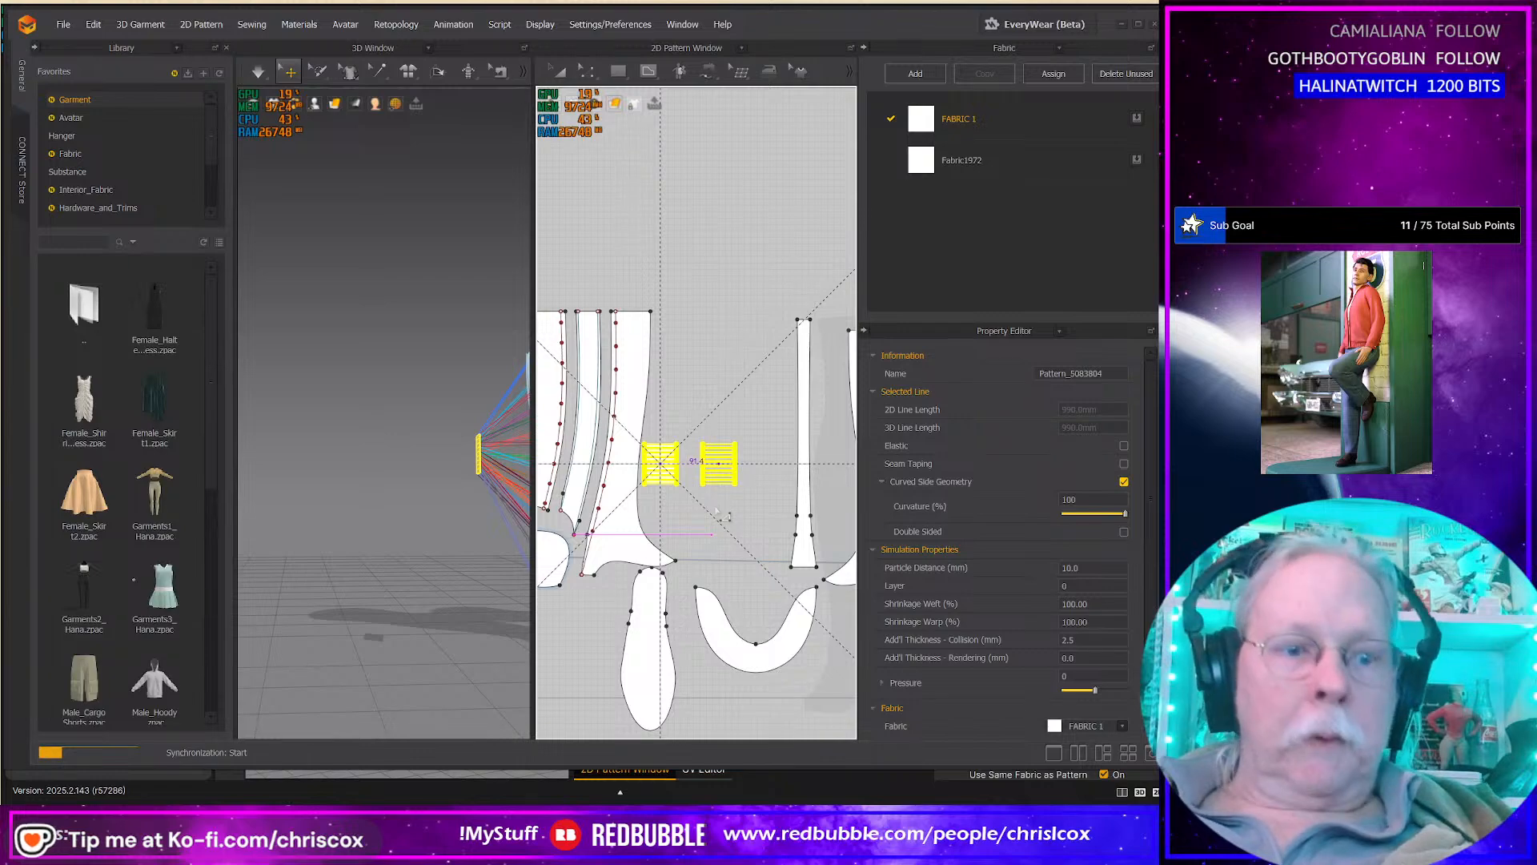
scroll(766, 388, "down", 3)
key("n")
scroll(718, 434, "up", 6)
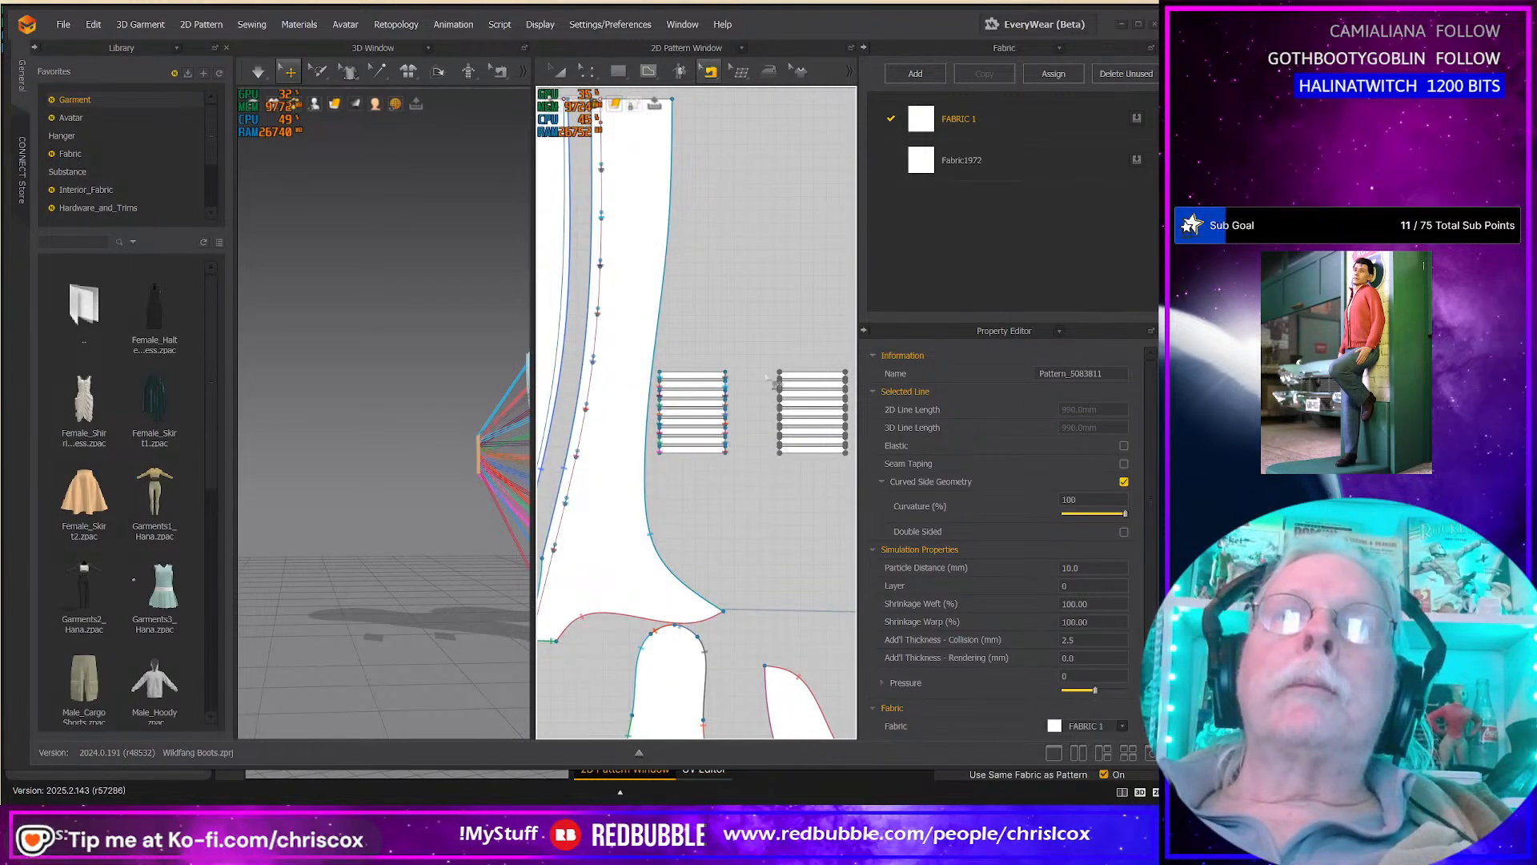
middle_click_drag(444, 512, 363, 535)
right_click_drag(363, 535, 464, 522)
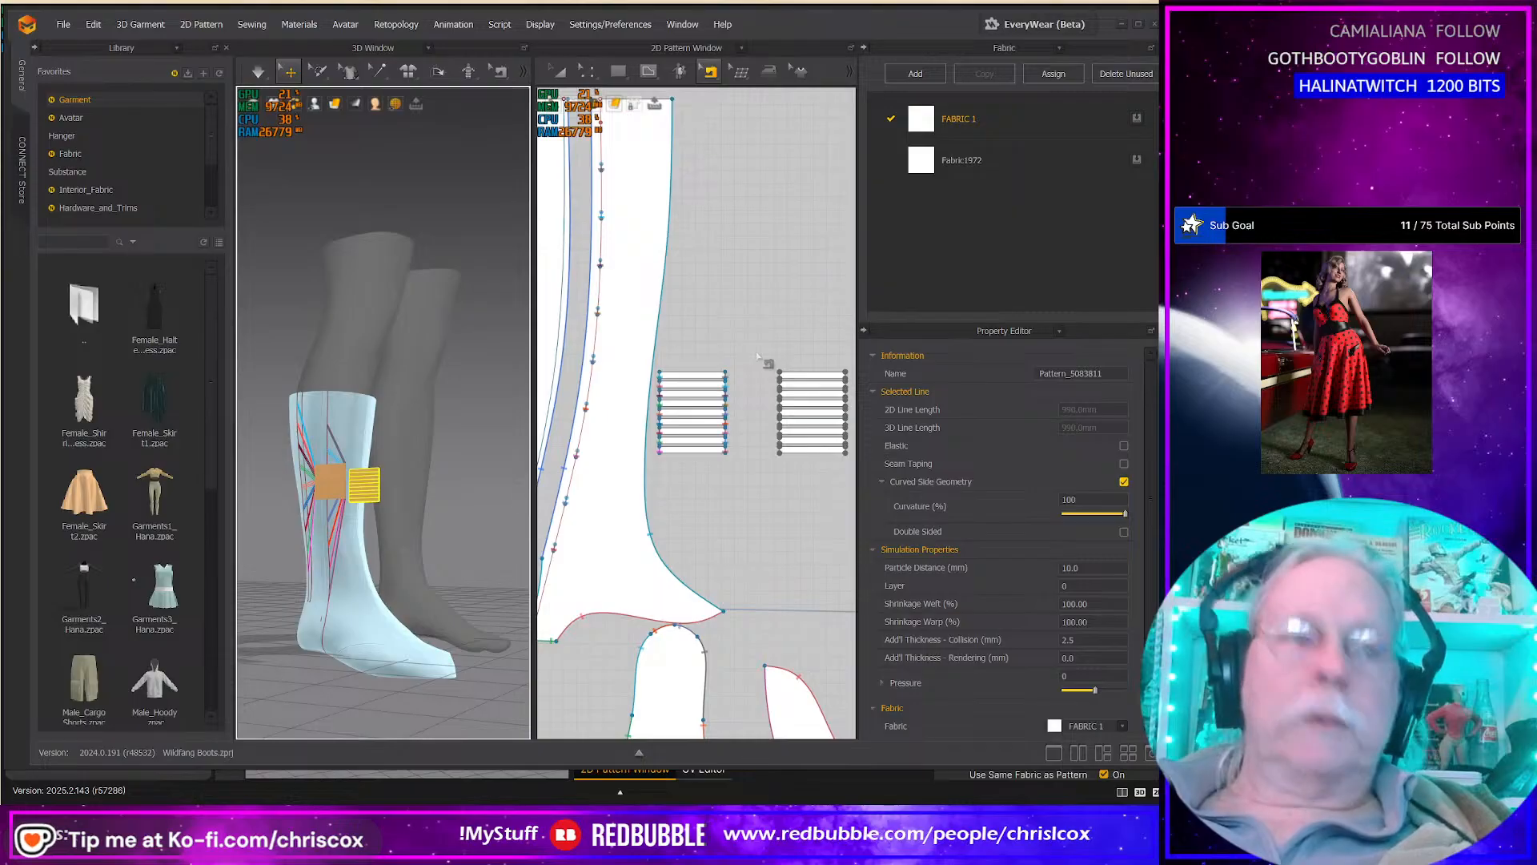
key("a")
left_click_drag(756, 352, 852, 474)
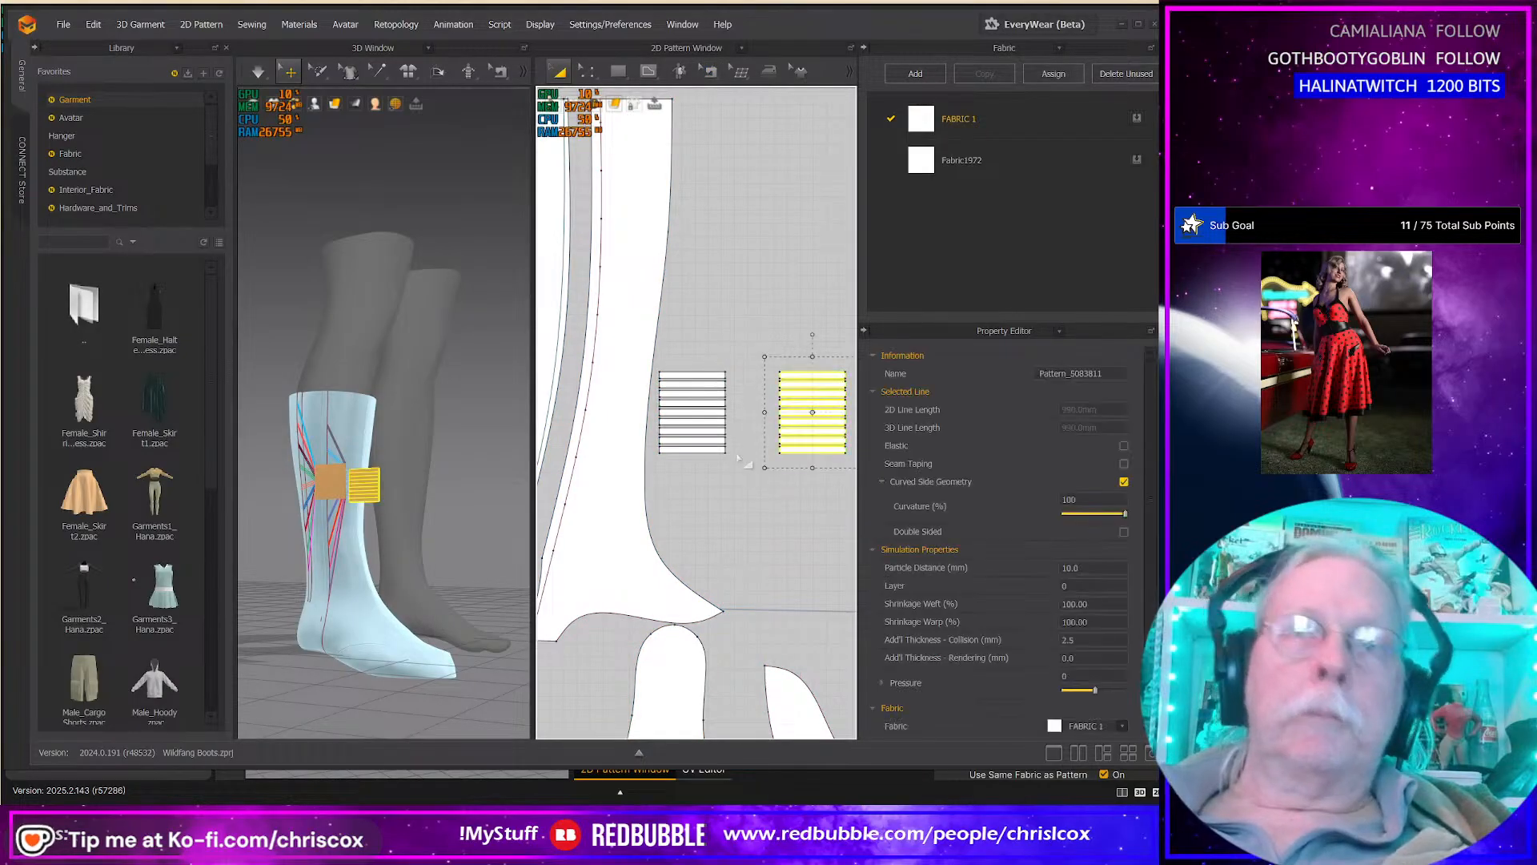
key("space")
Step: Widen the 3D window and display the strain map over the boot
mouse_move(391, 550)
right_mouse_down()
mouse_move(439, 532)
mouse_move(368, 539)
right_mouse_up()
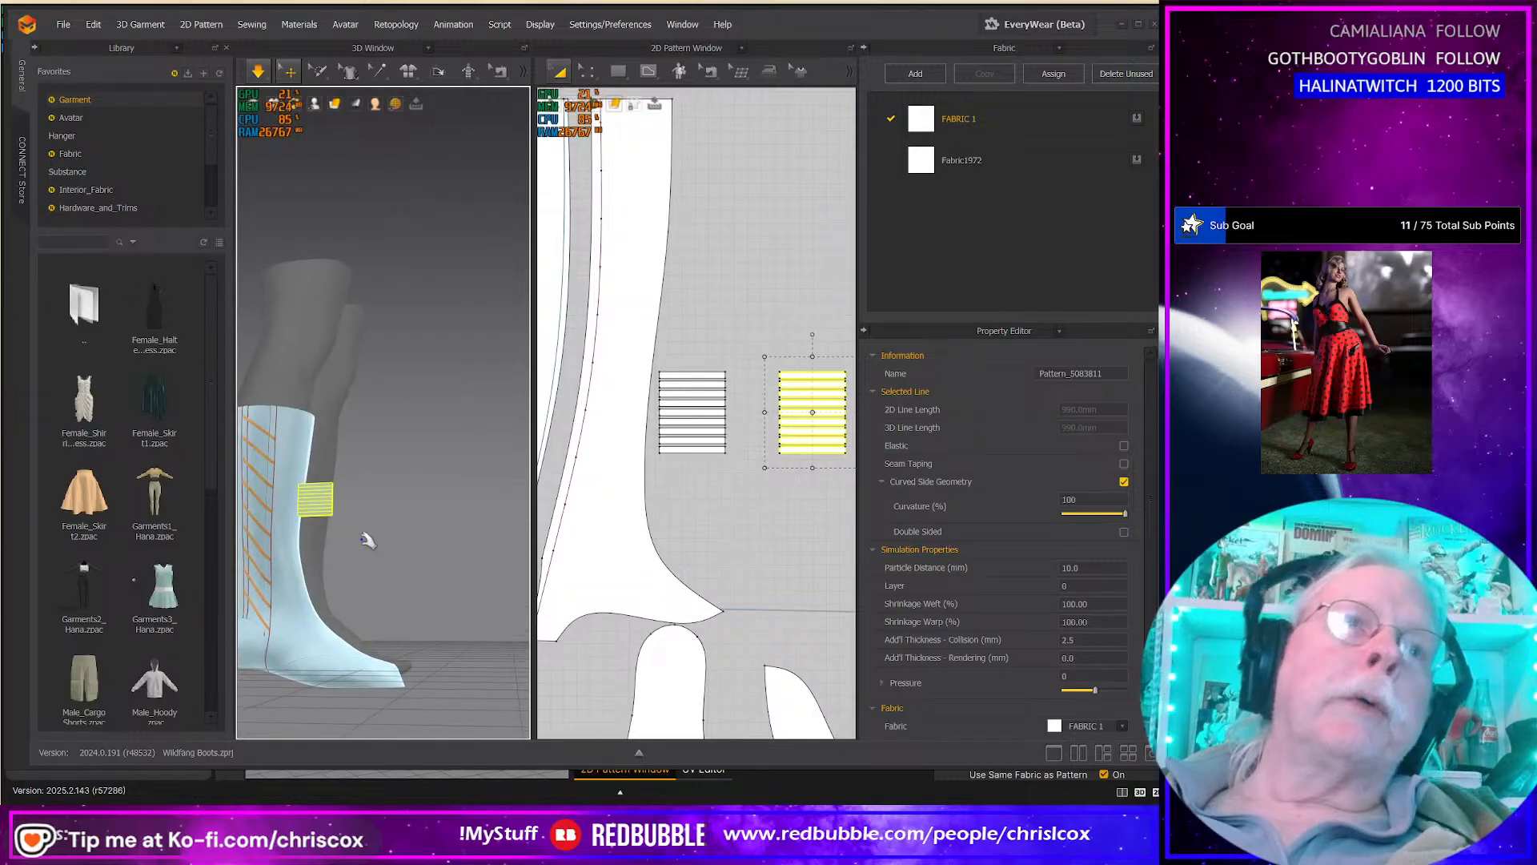
middle_click_drag(367, 539, 500, 575)
scroll(496, 580, "up", 2)
scroll(496, 581, "up", 5)
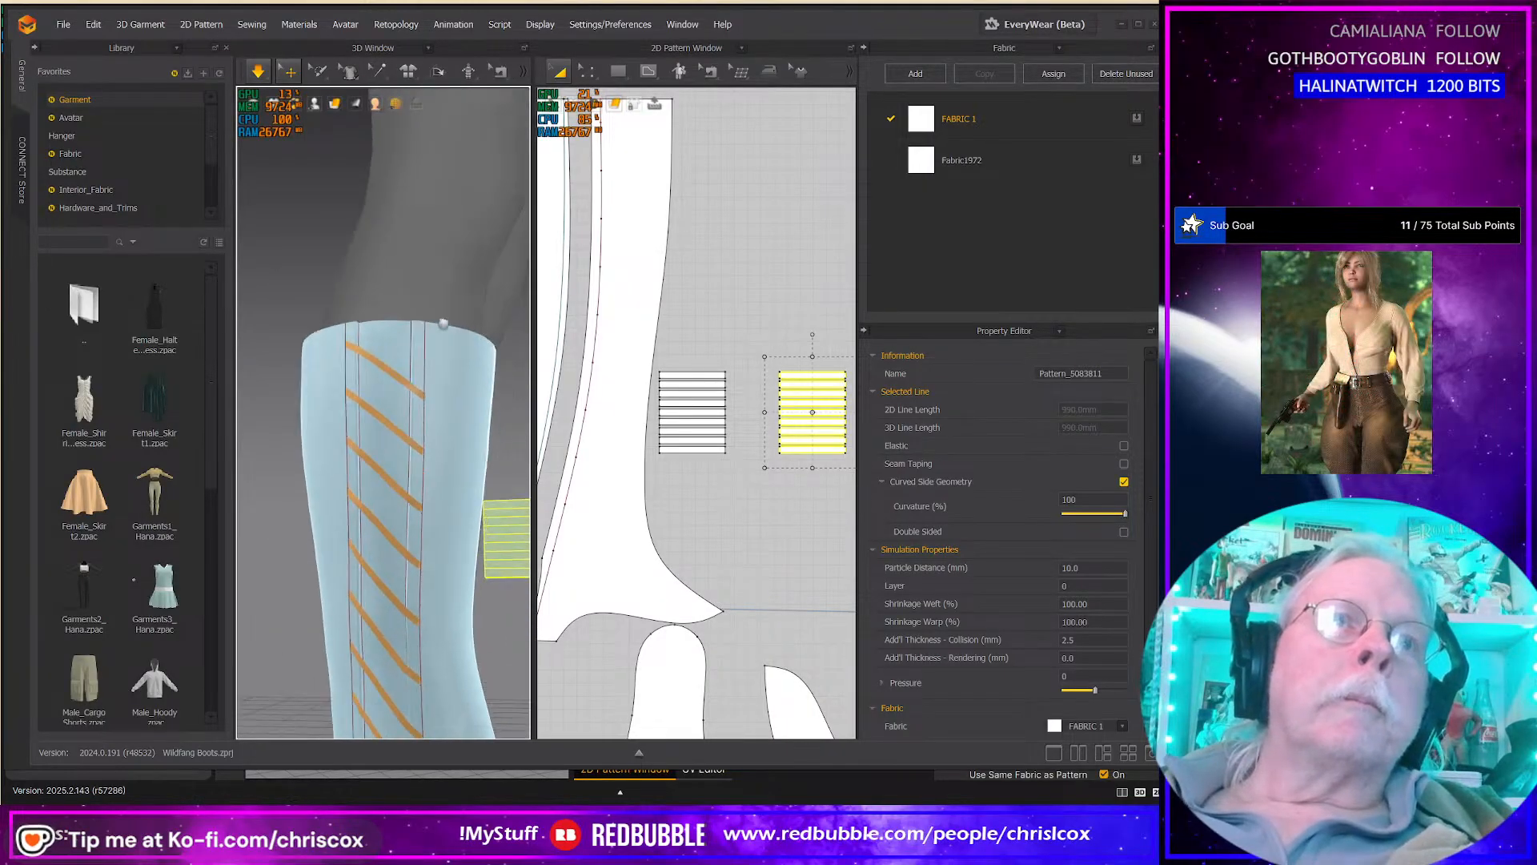
mouse_move(438, 571)
right_mouse_down()
mouse_move(424, 565)
mouse_move(433, 575)
right_mouse_up()
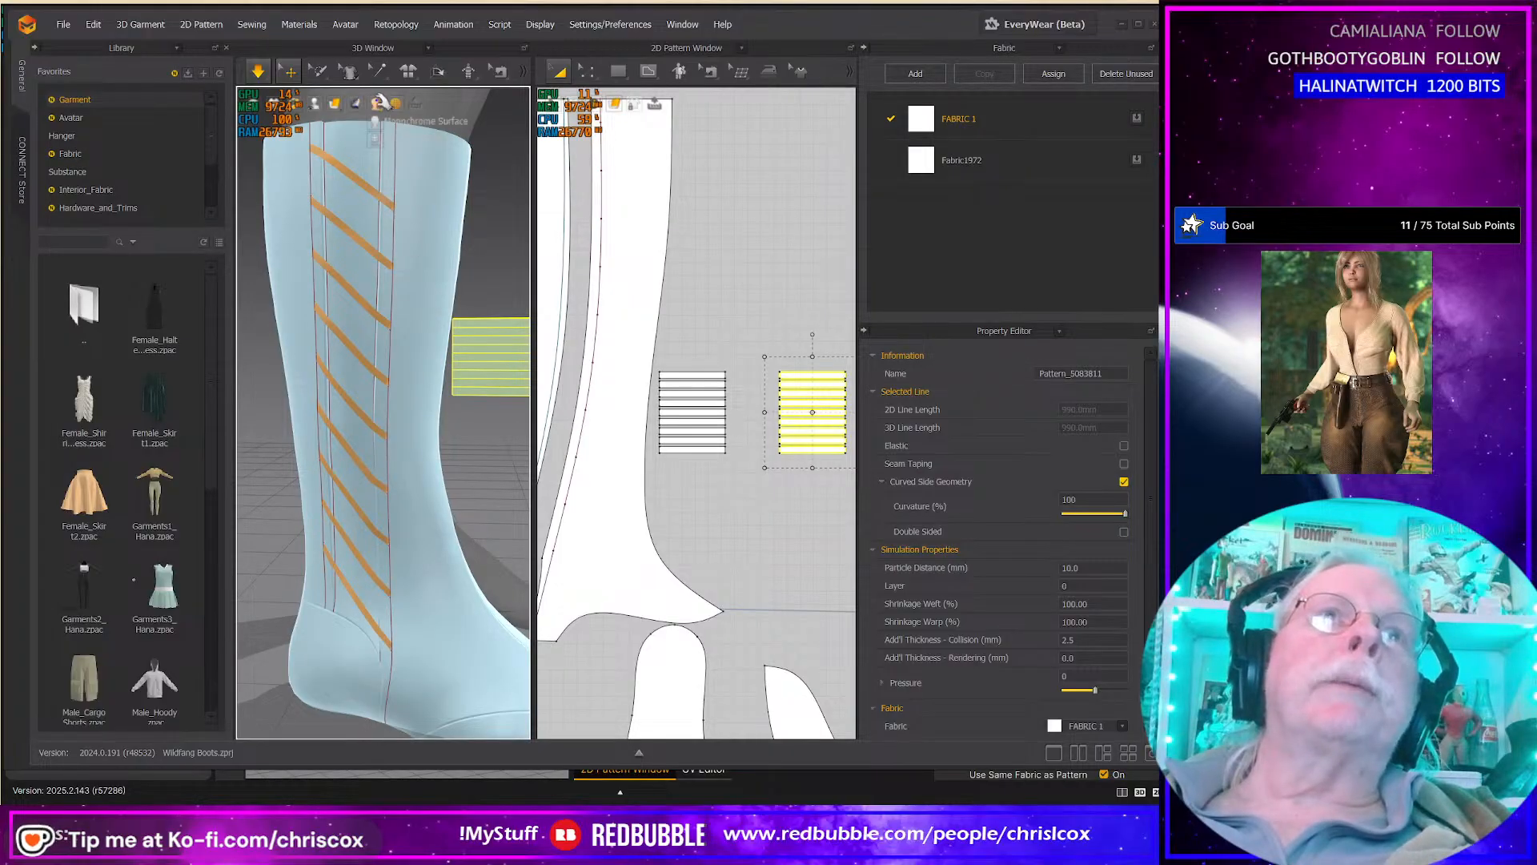
mouse_move(334, 105)
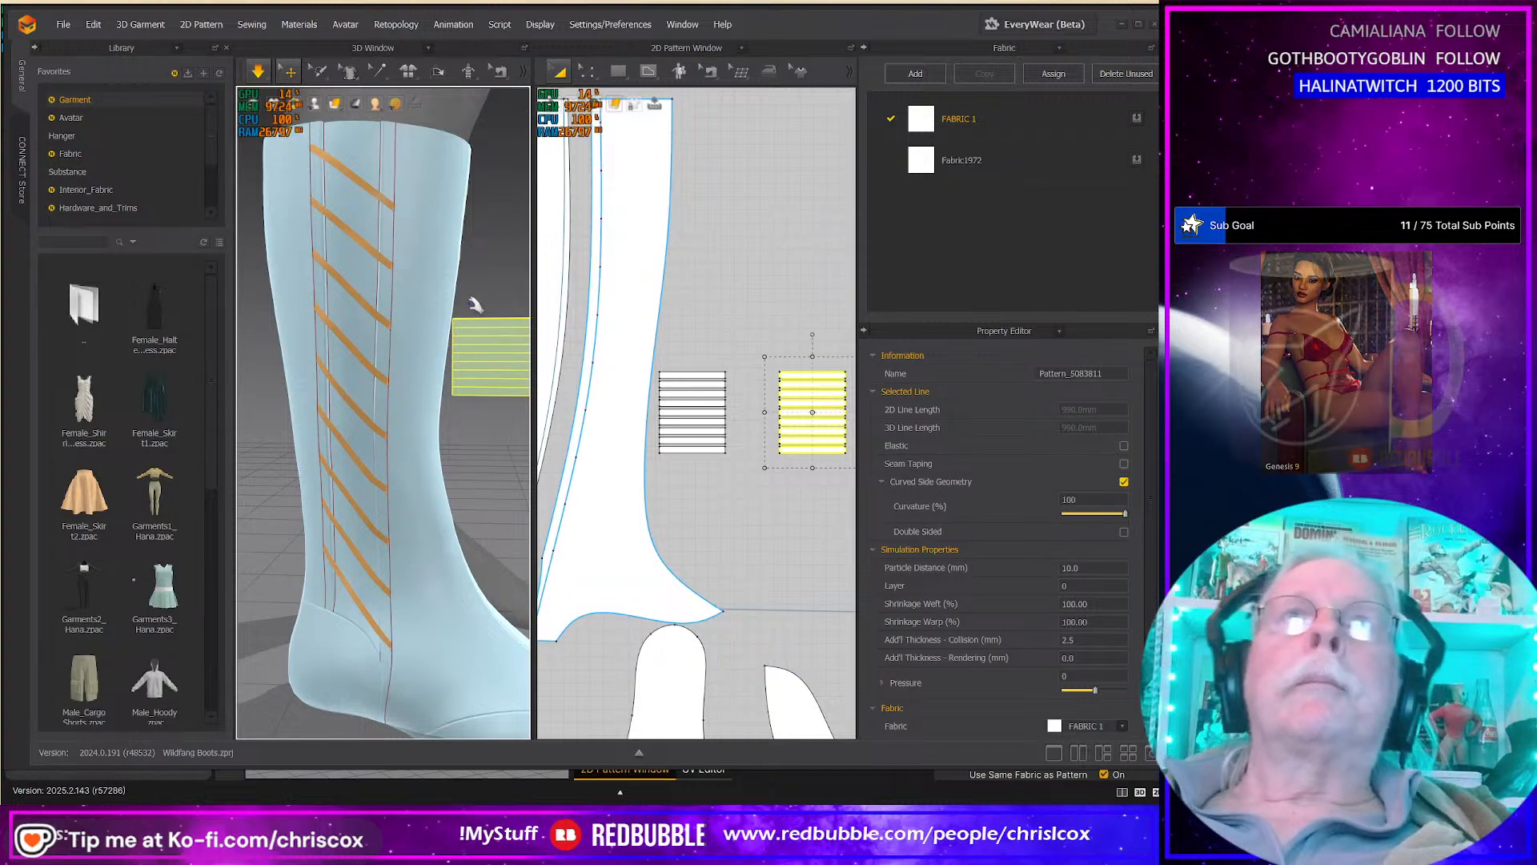
left_click_drag(533, 304, 635, 313)
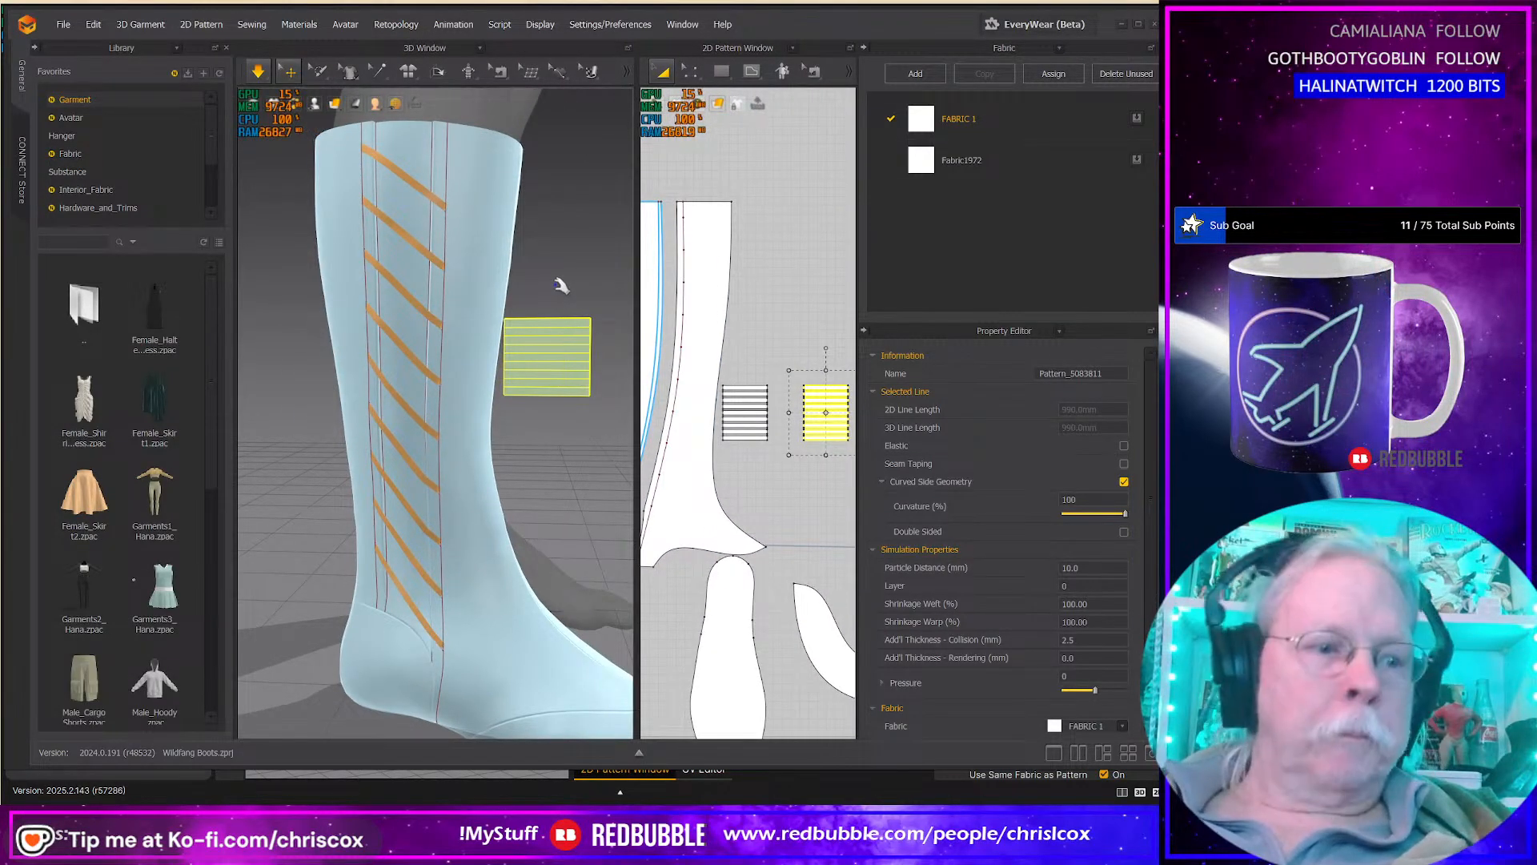
left_click(567, 243)
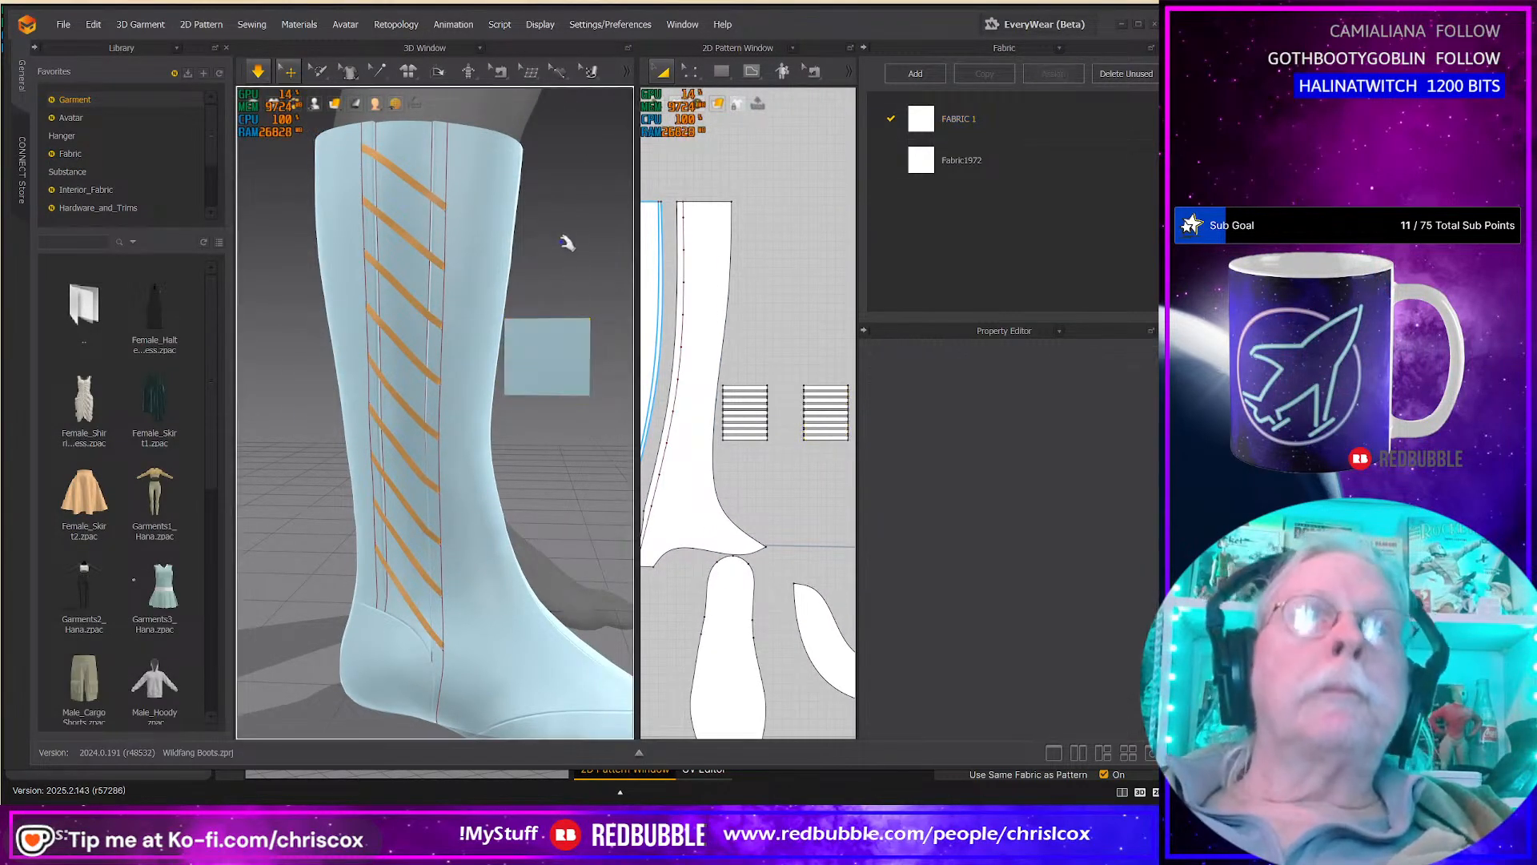
left_click(355, 118)
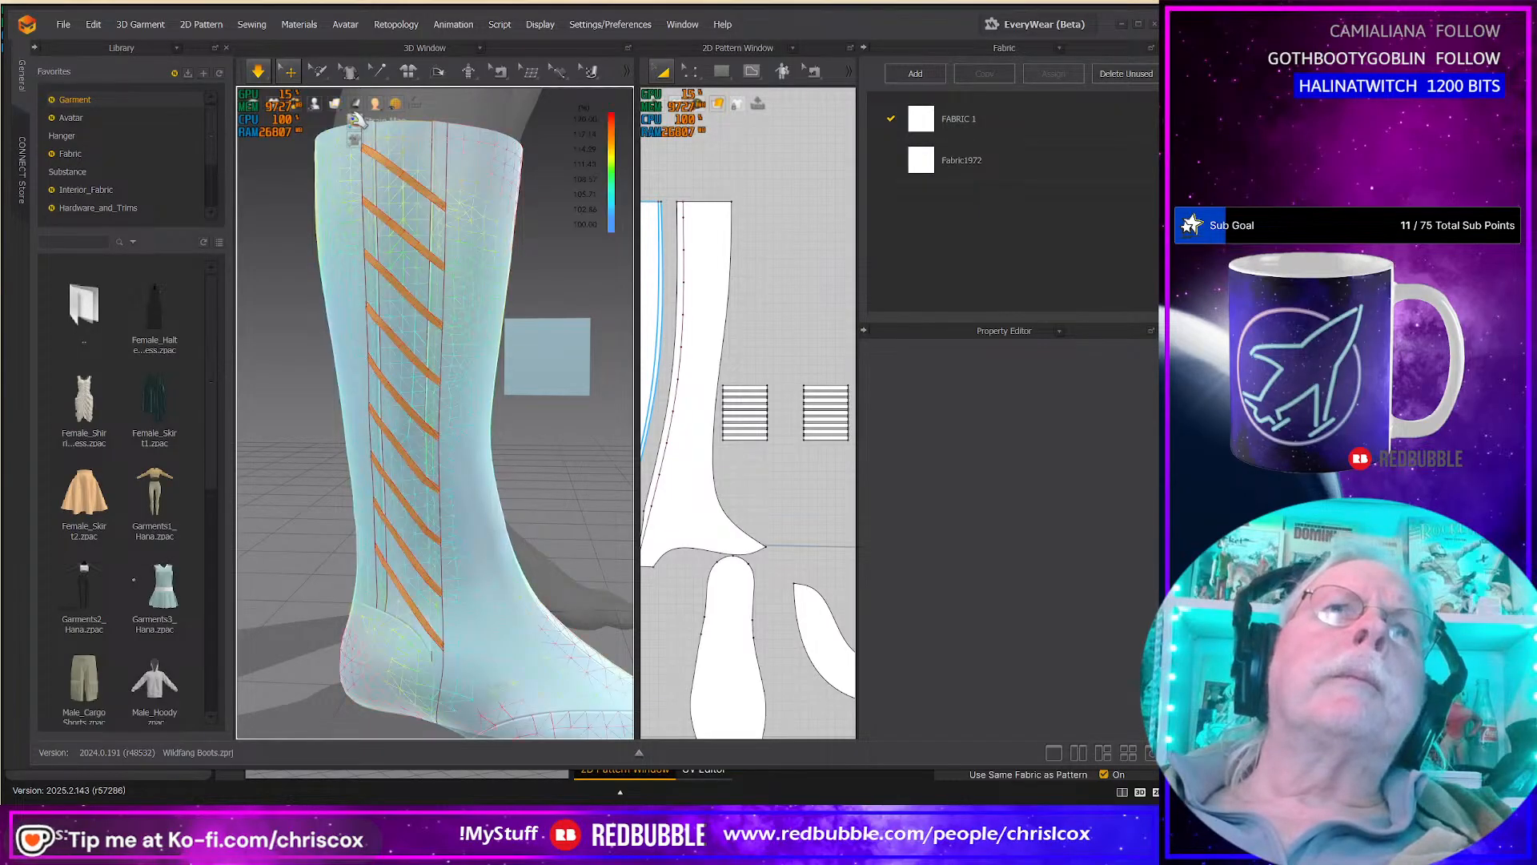
scroll(556, 422, "up", 1)
scroll(554, 424, "down", 1)
scroll(554, 424, "down", 6)
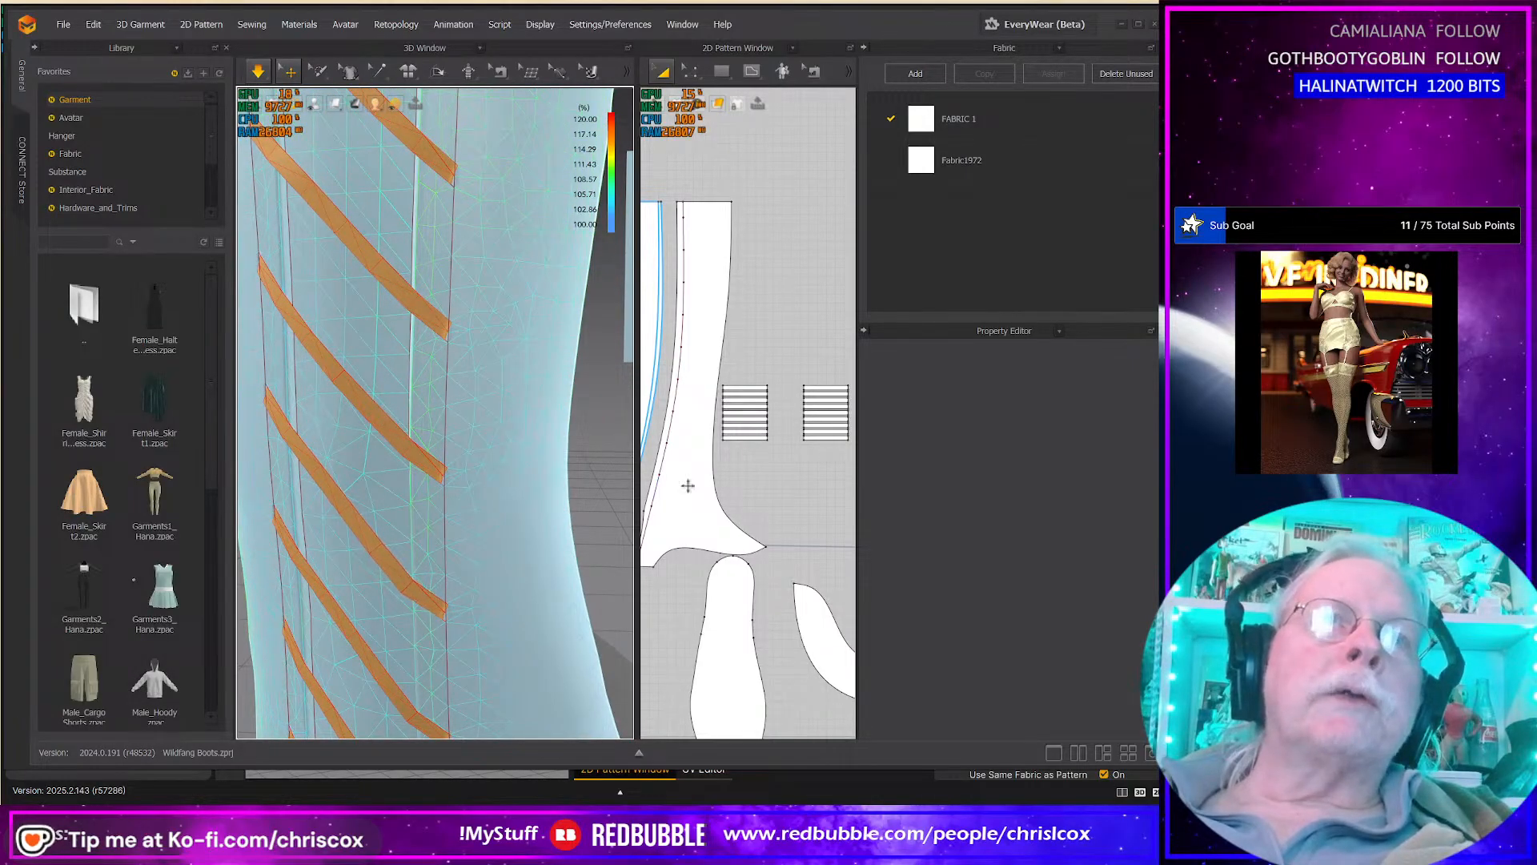
scroll(731, 496, "up", 1)
scroll(731, 496, "up", 1)
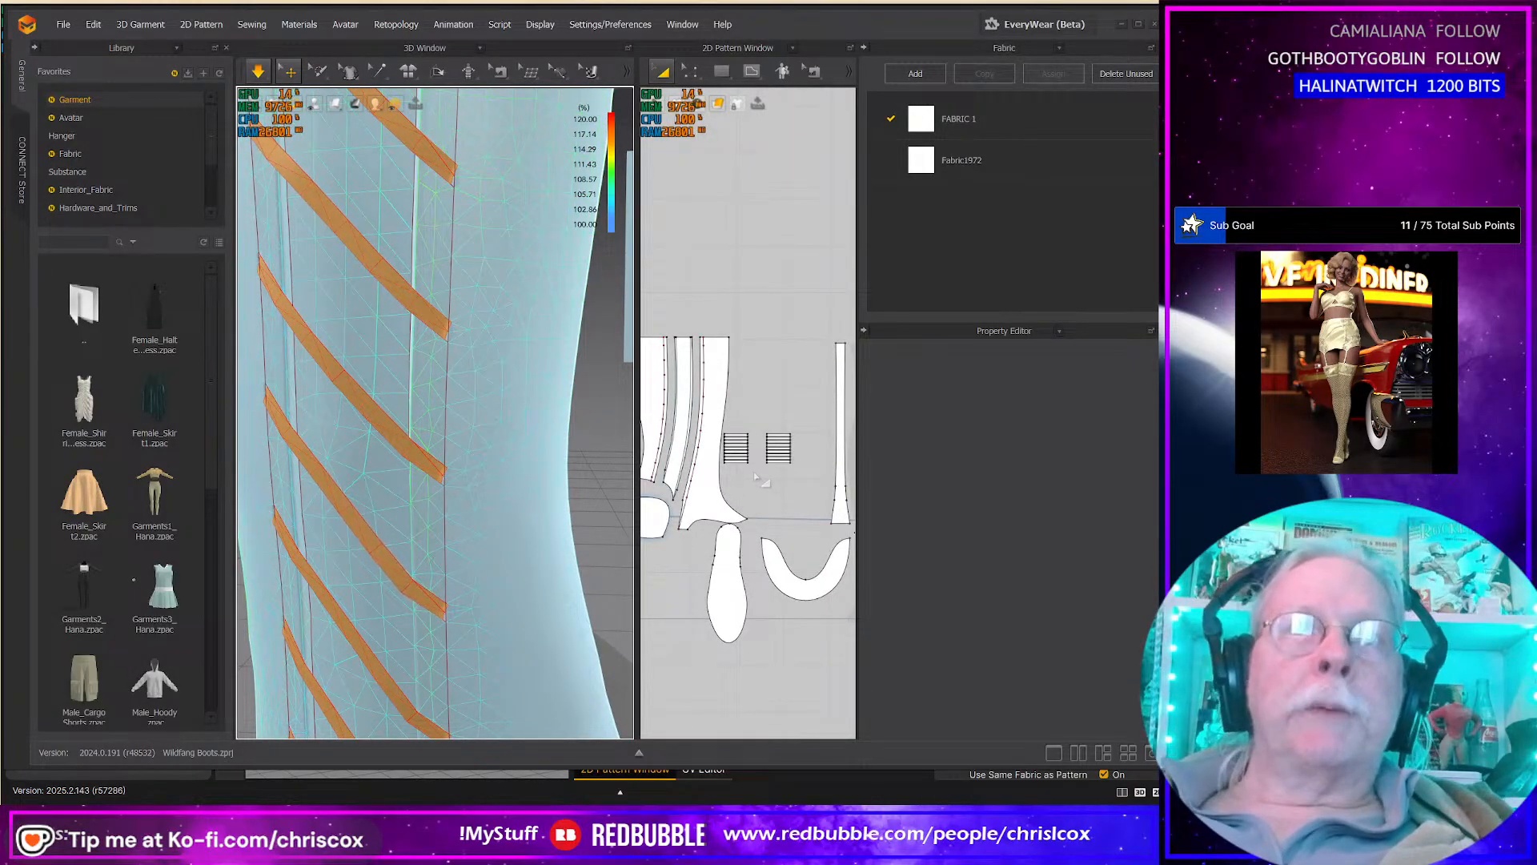
Step: In Edit Pattern mode, load the strap strips into the Property Editor and orbit around the boot leg
key("z")
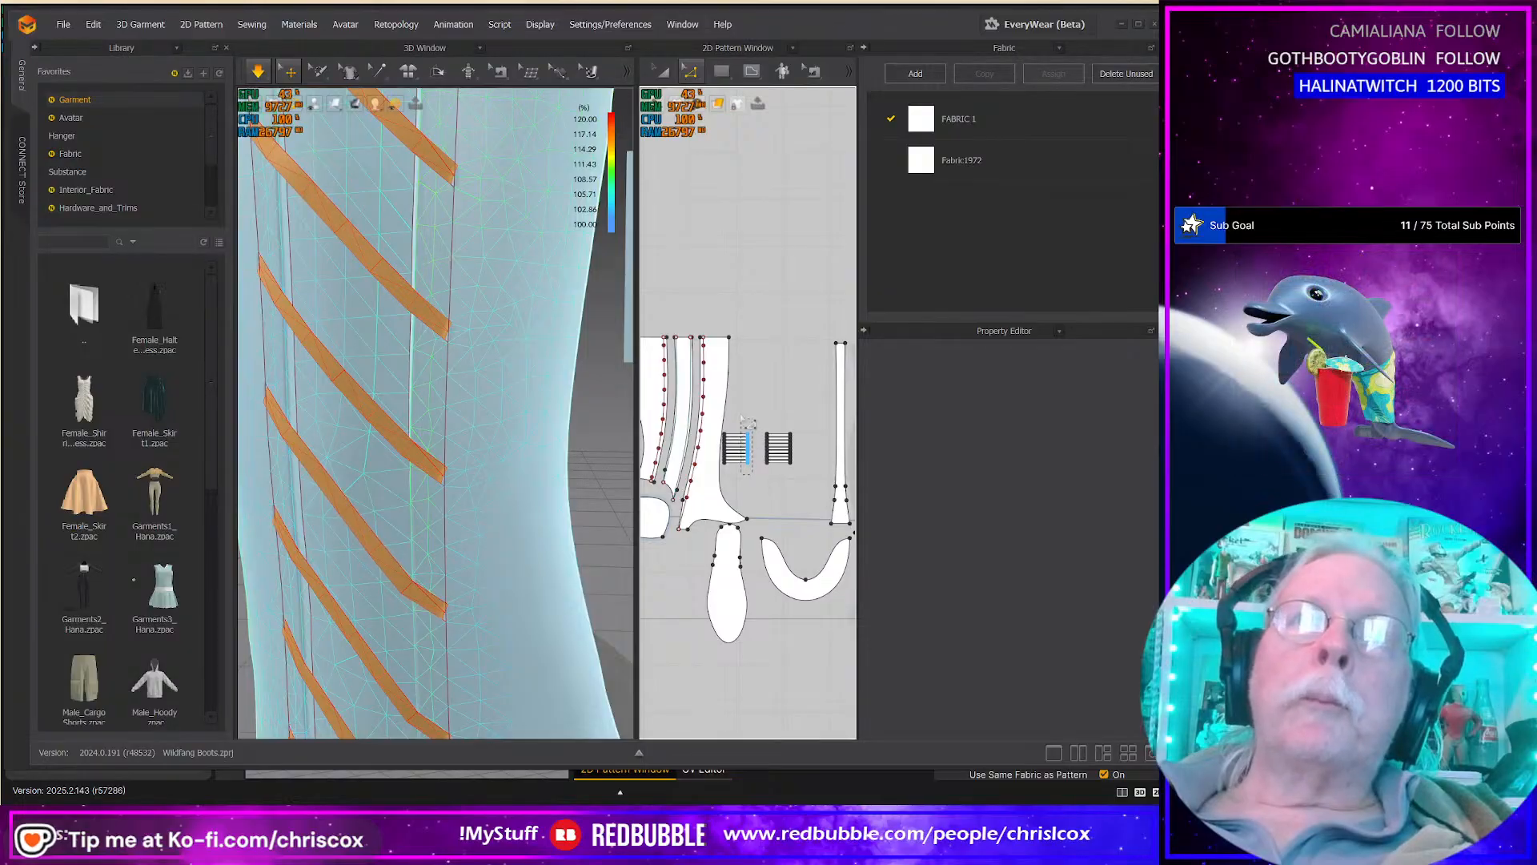
left_click(745, 421)
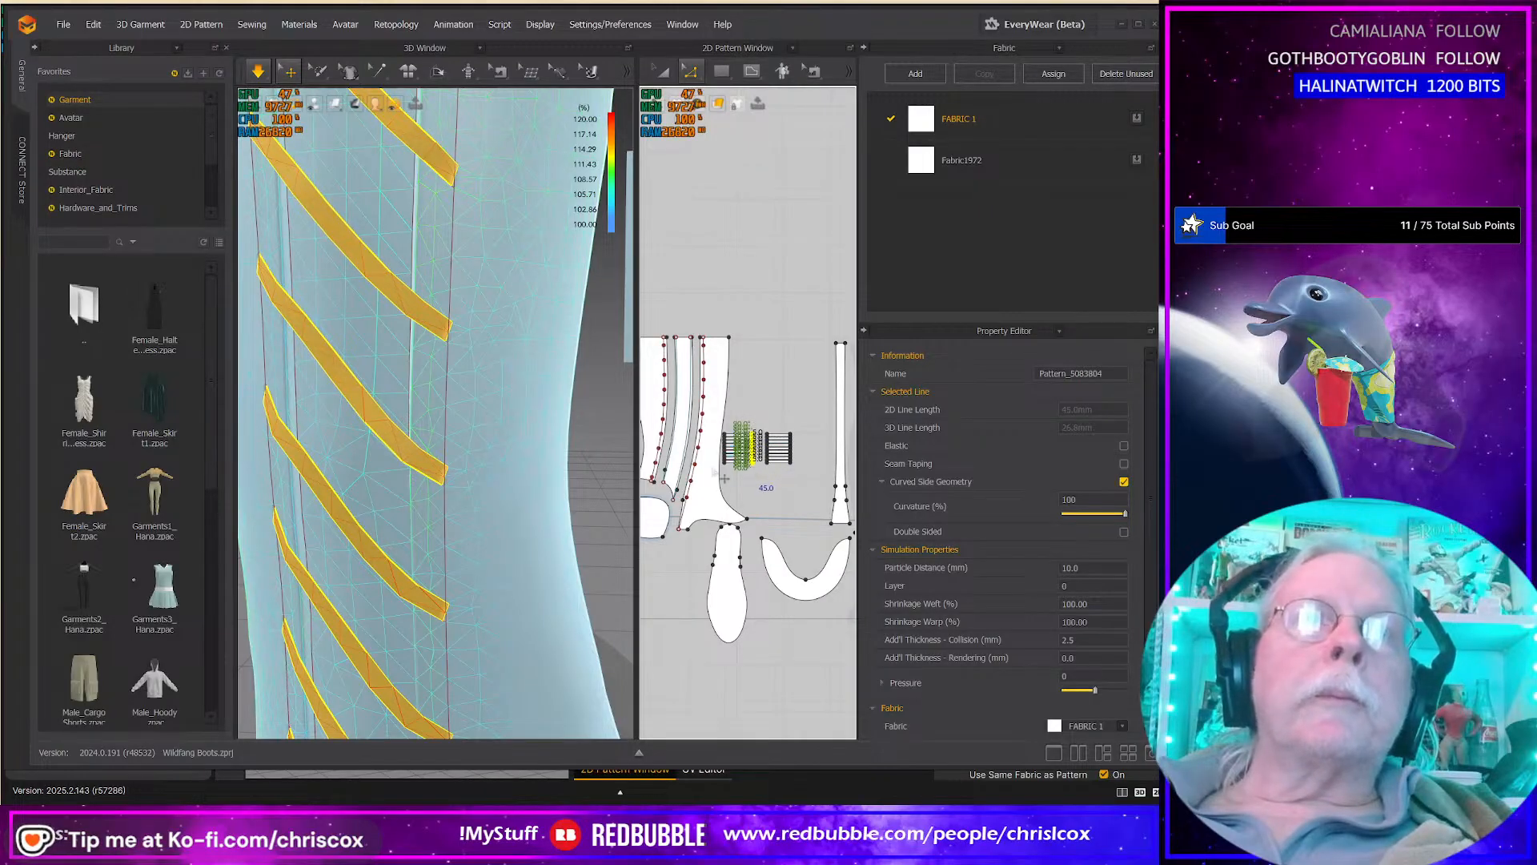
scroll(470, 470, "down", 5)
right_click_drag(457, 467, 486, 475)
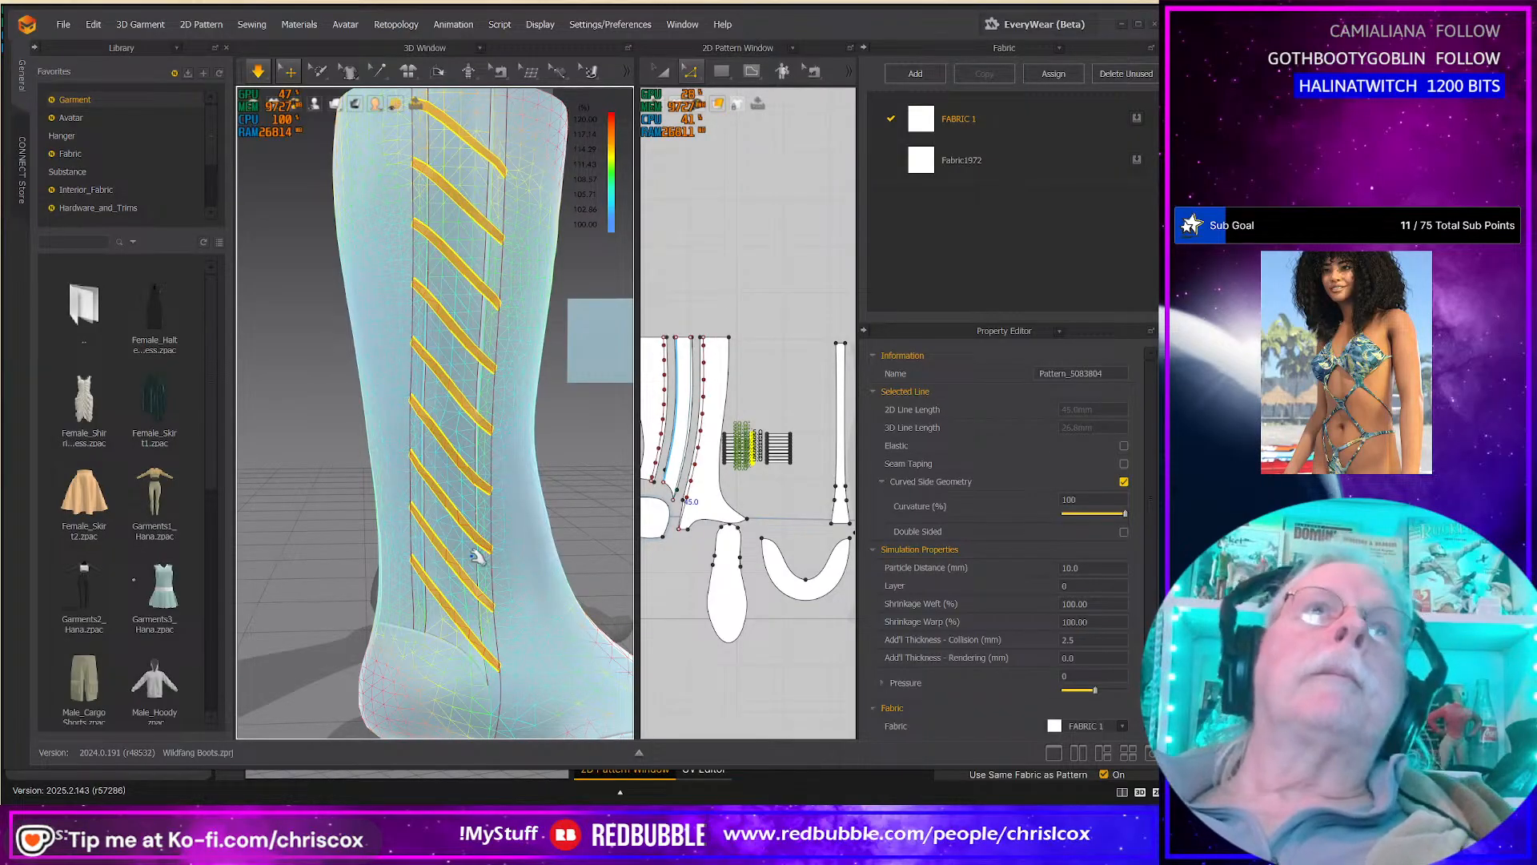
scroll(479, 554, "down", 2)
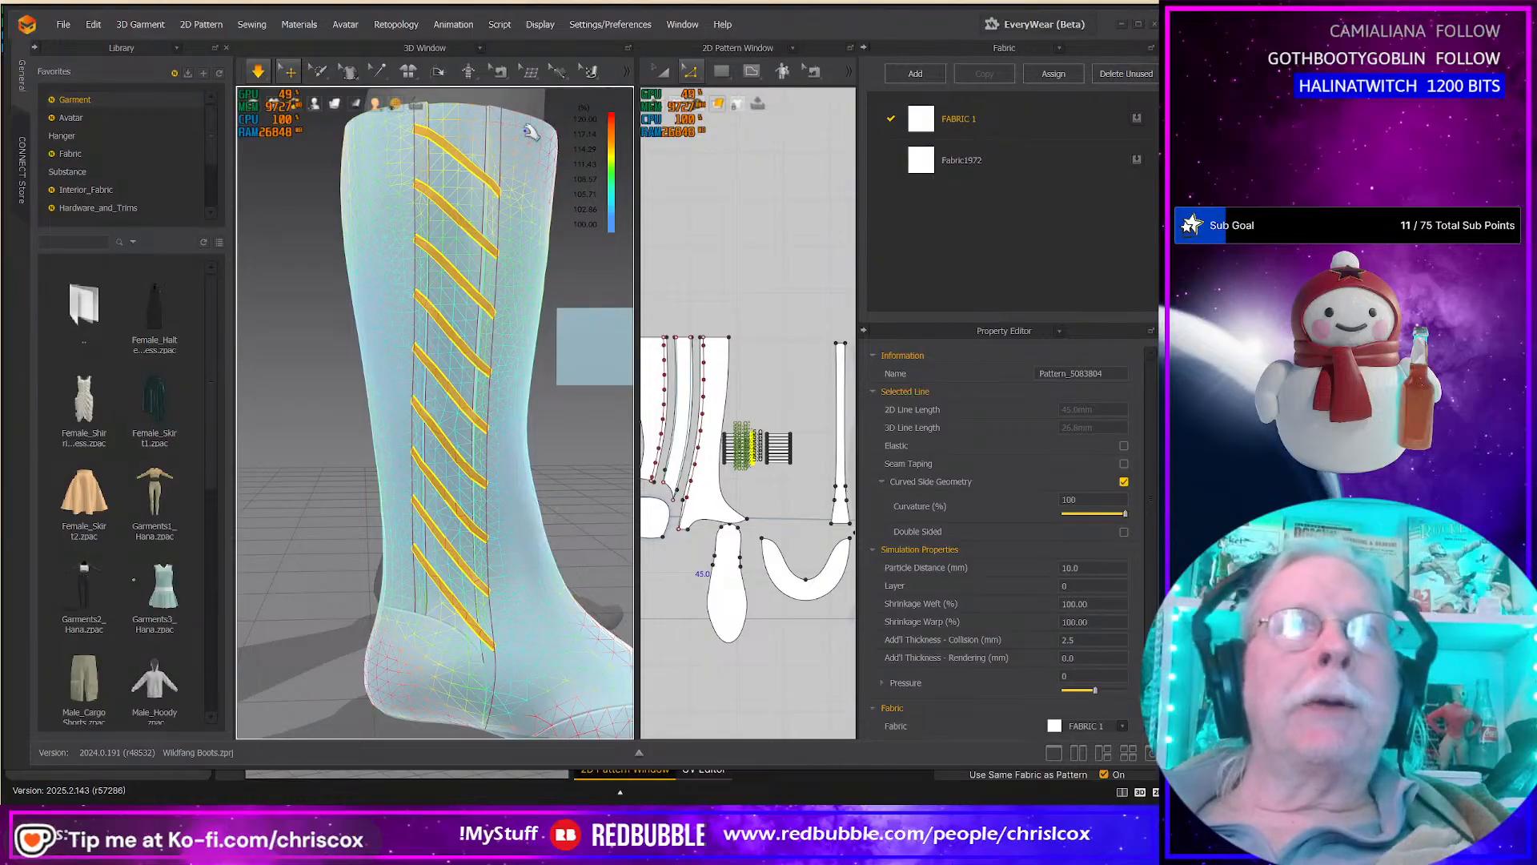
Step: Inspect the straps and heel, then select the boot's internal line showing strength 5, angle 180
scroll(525, 479, "up", 2)
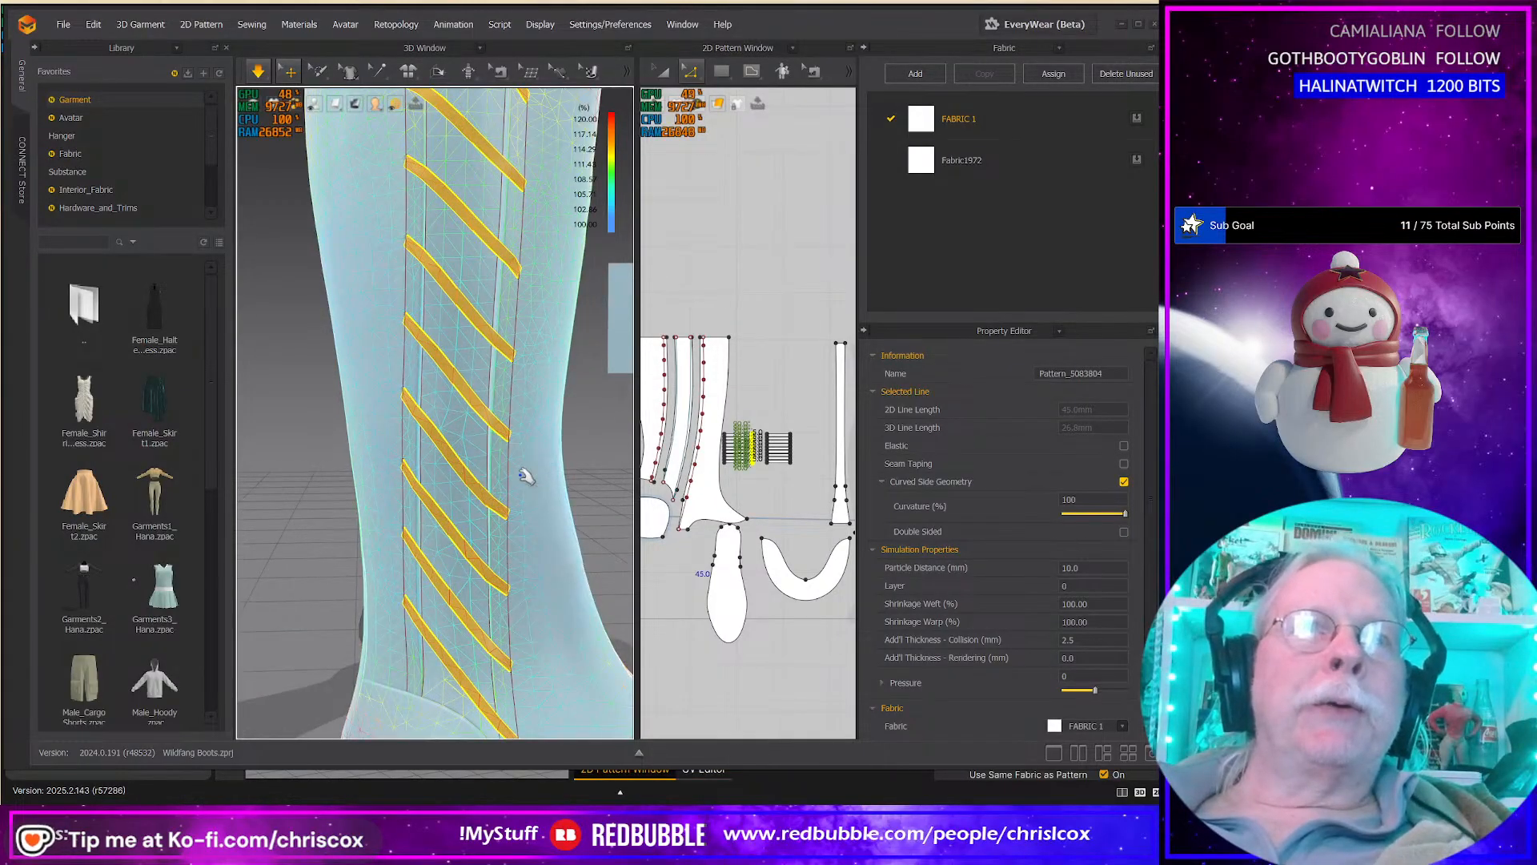
middle_click_drag(530, 464, 538, 299)
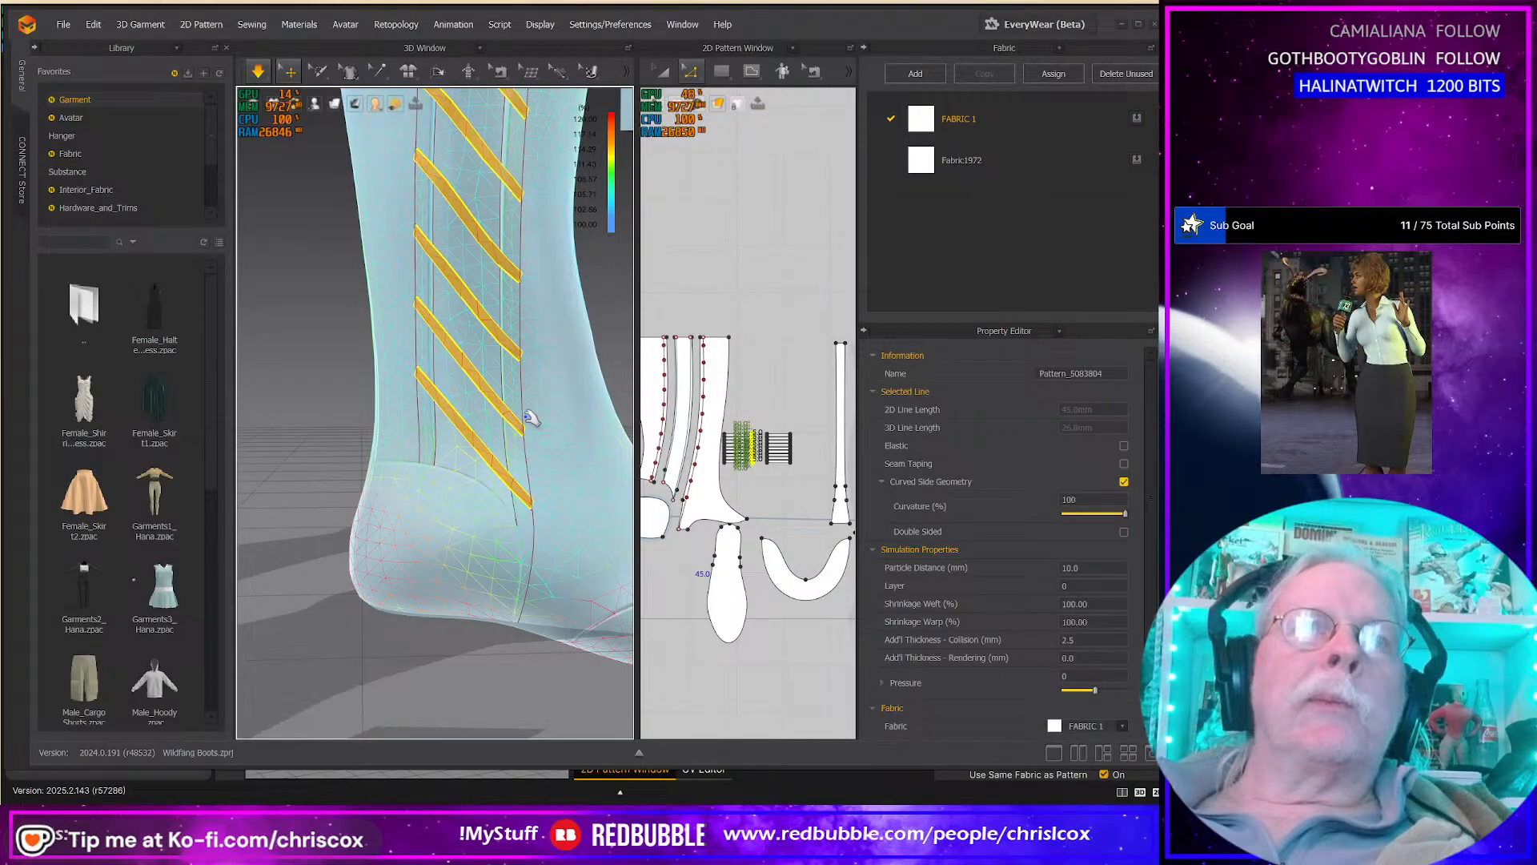
scroll(531, 418, "up", 5)
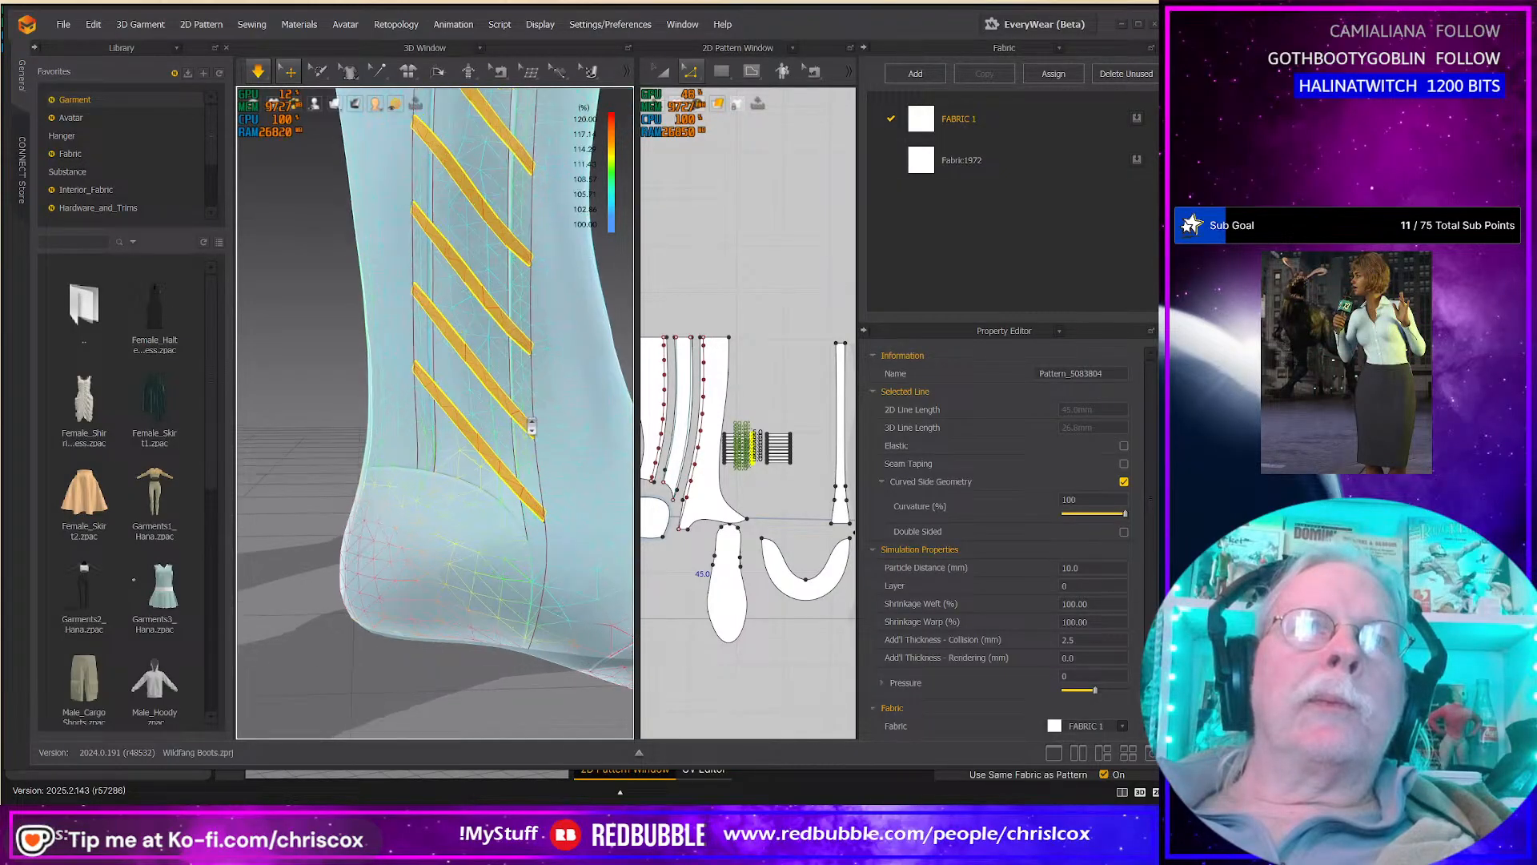
scroll(529, 428, "up", 3)
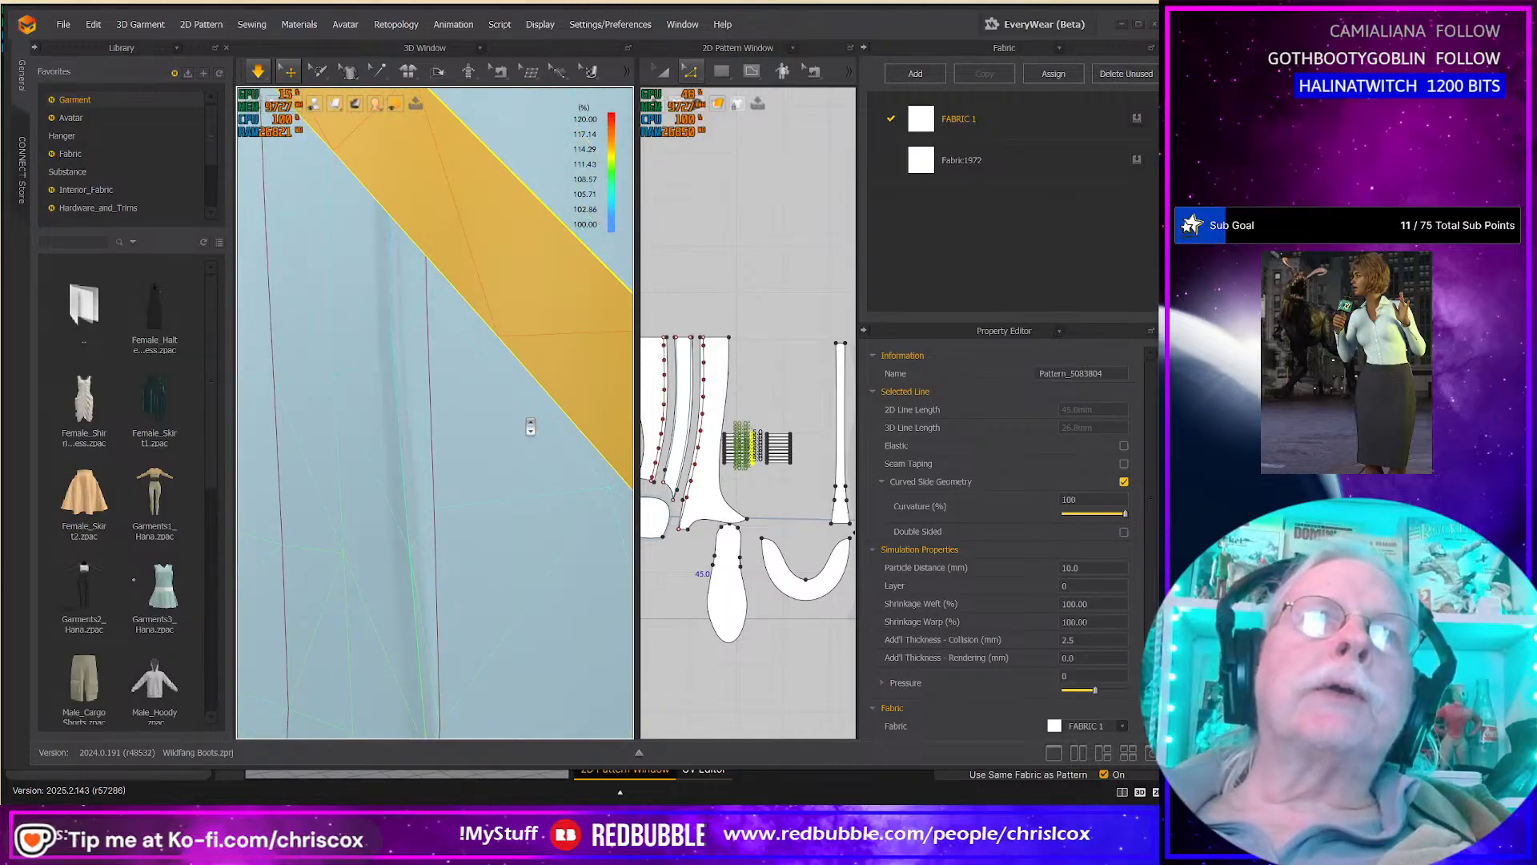
scroll(530, 428, "down", 5)
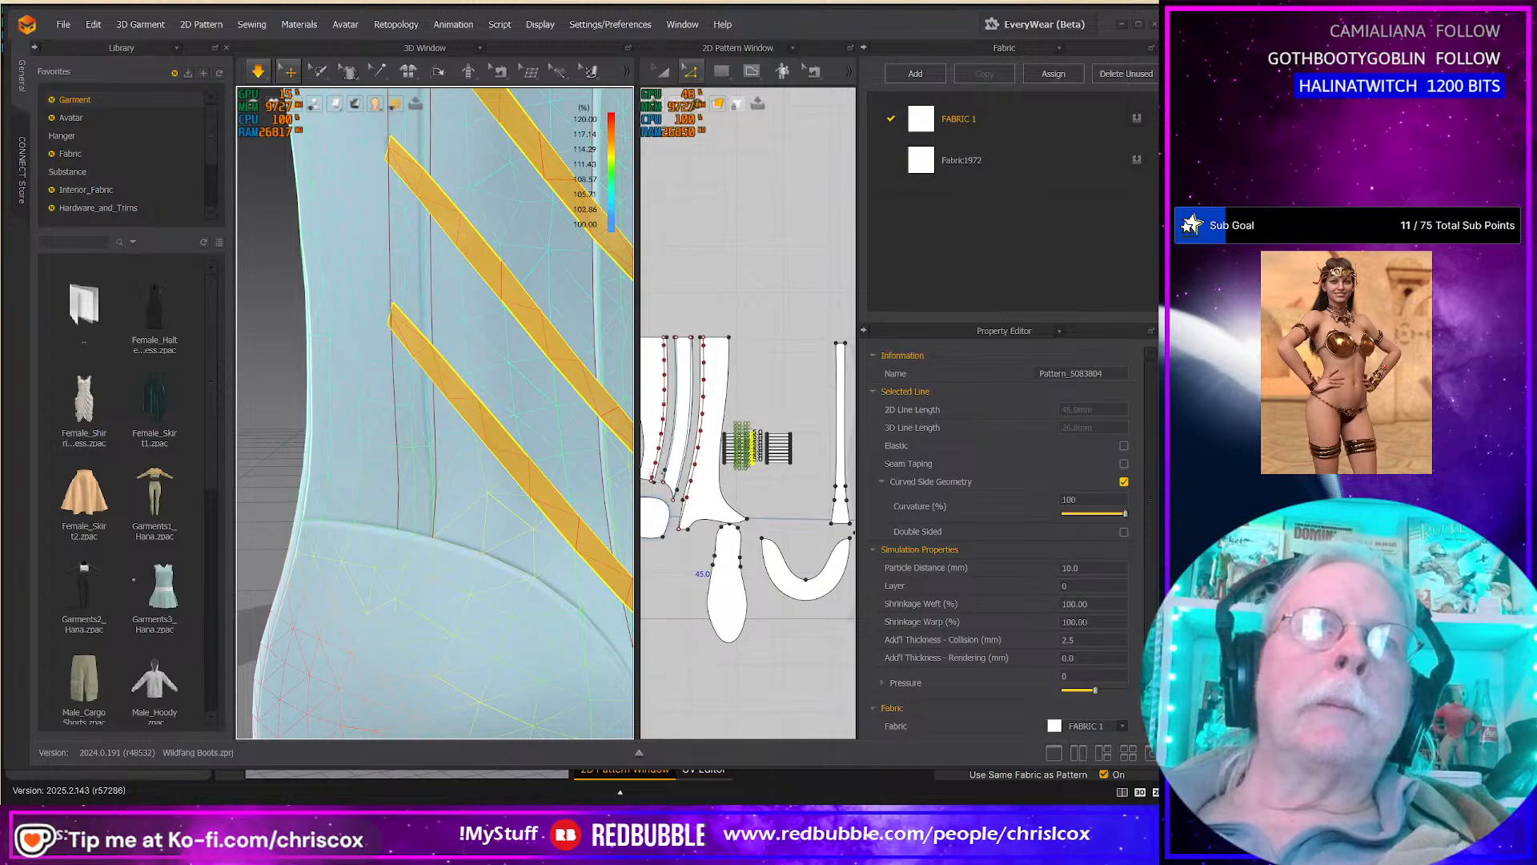
scroll(717, 487, "down", 2)
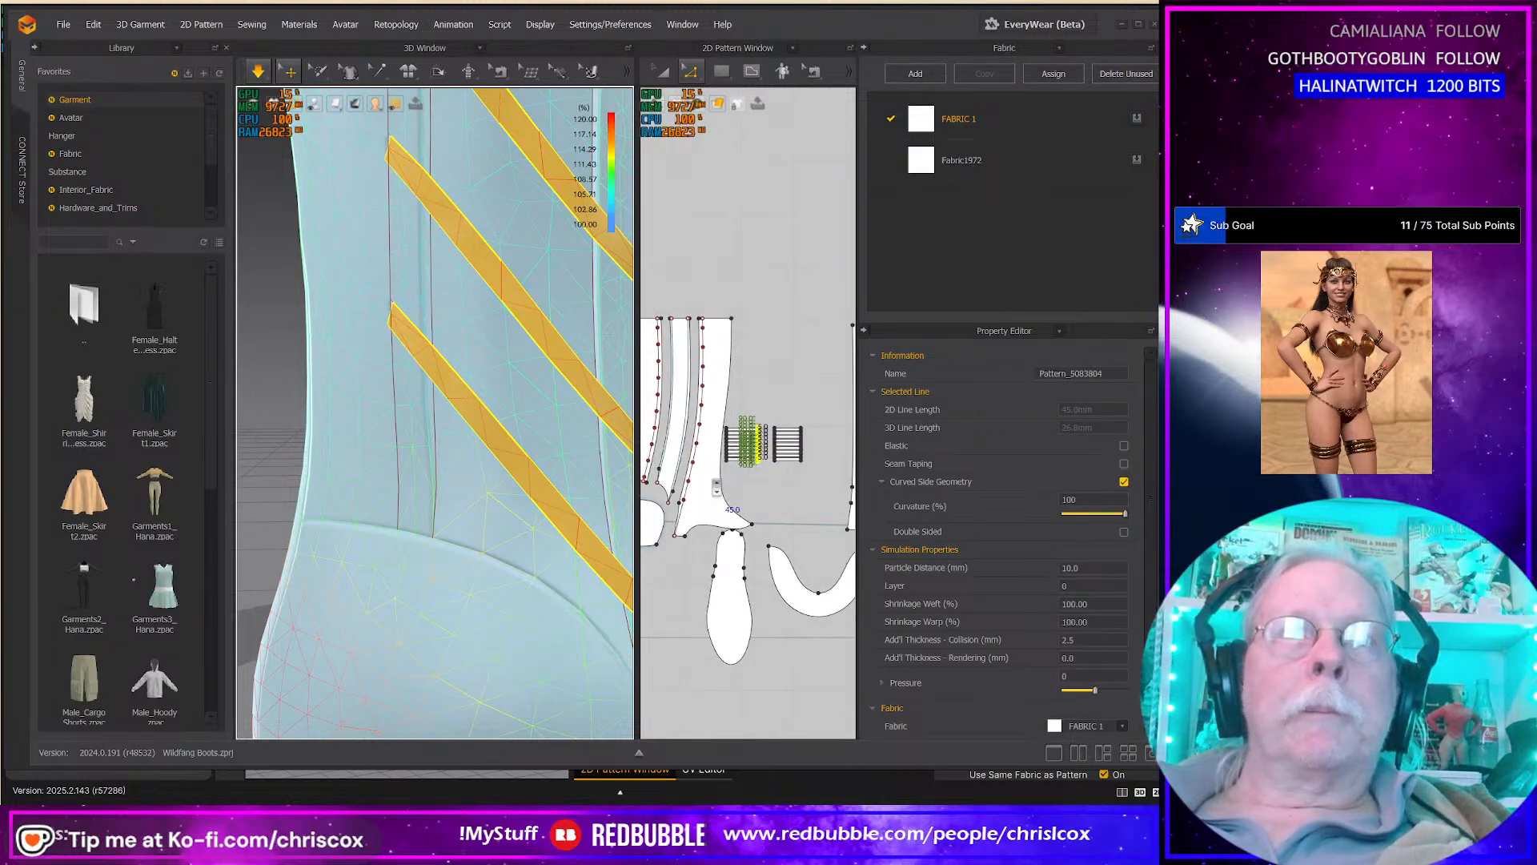
middle_click_drag(702, 514, 743, 514)
left_click(755, 360)
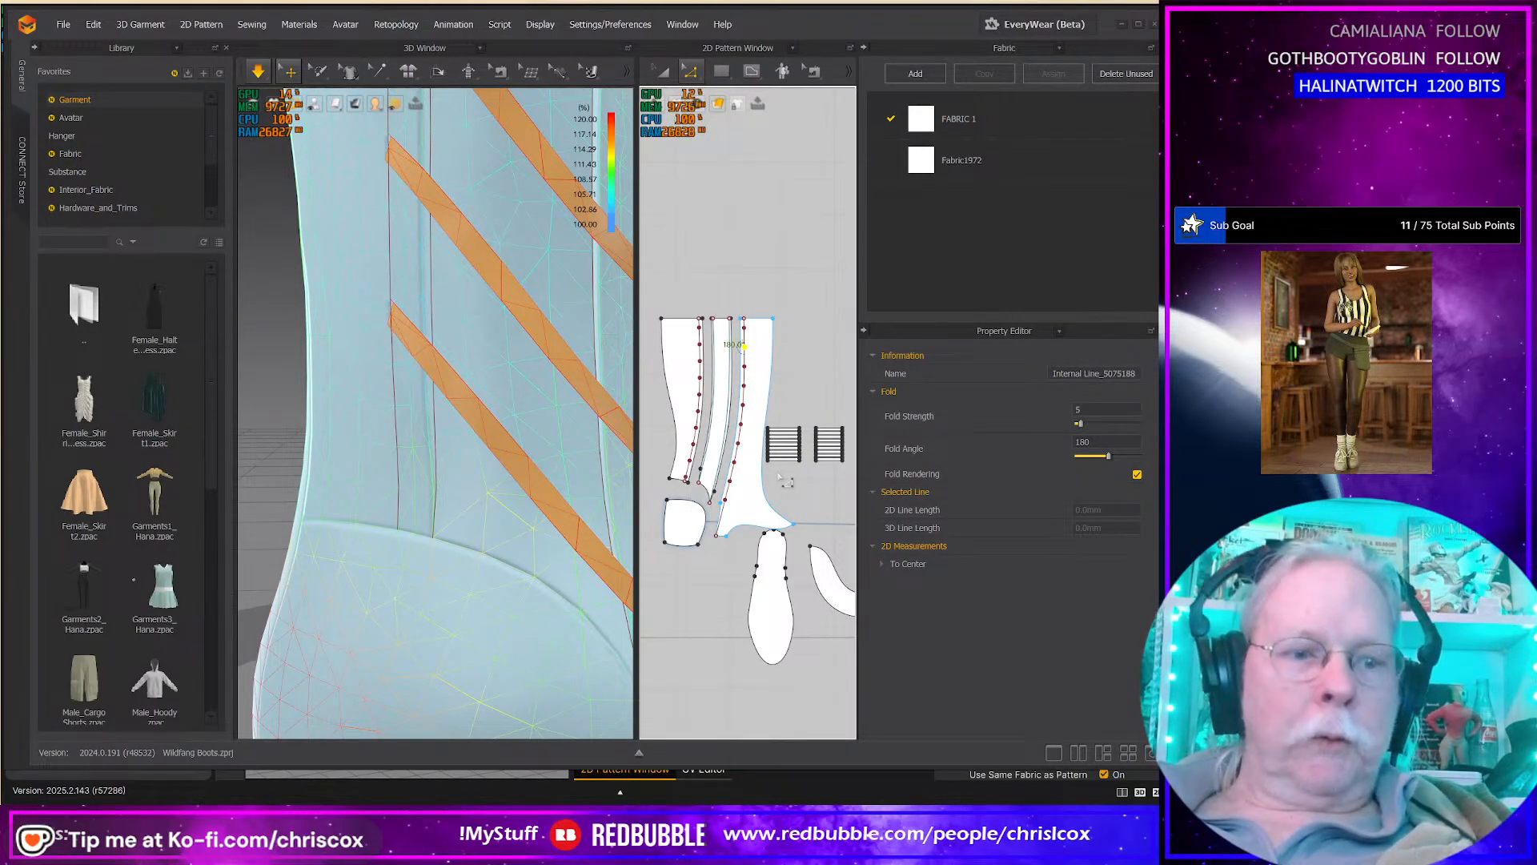
key("b")
left_click(809, 487)
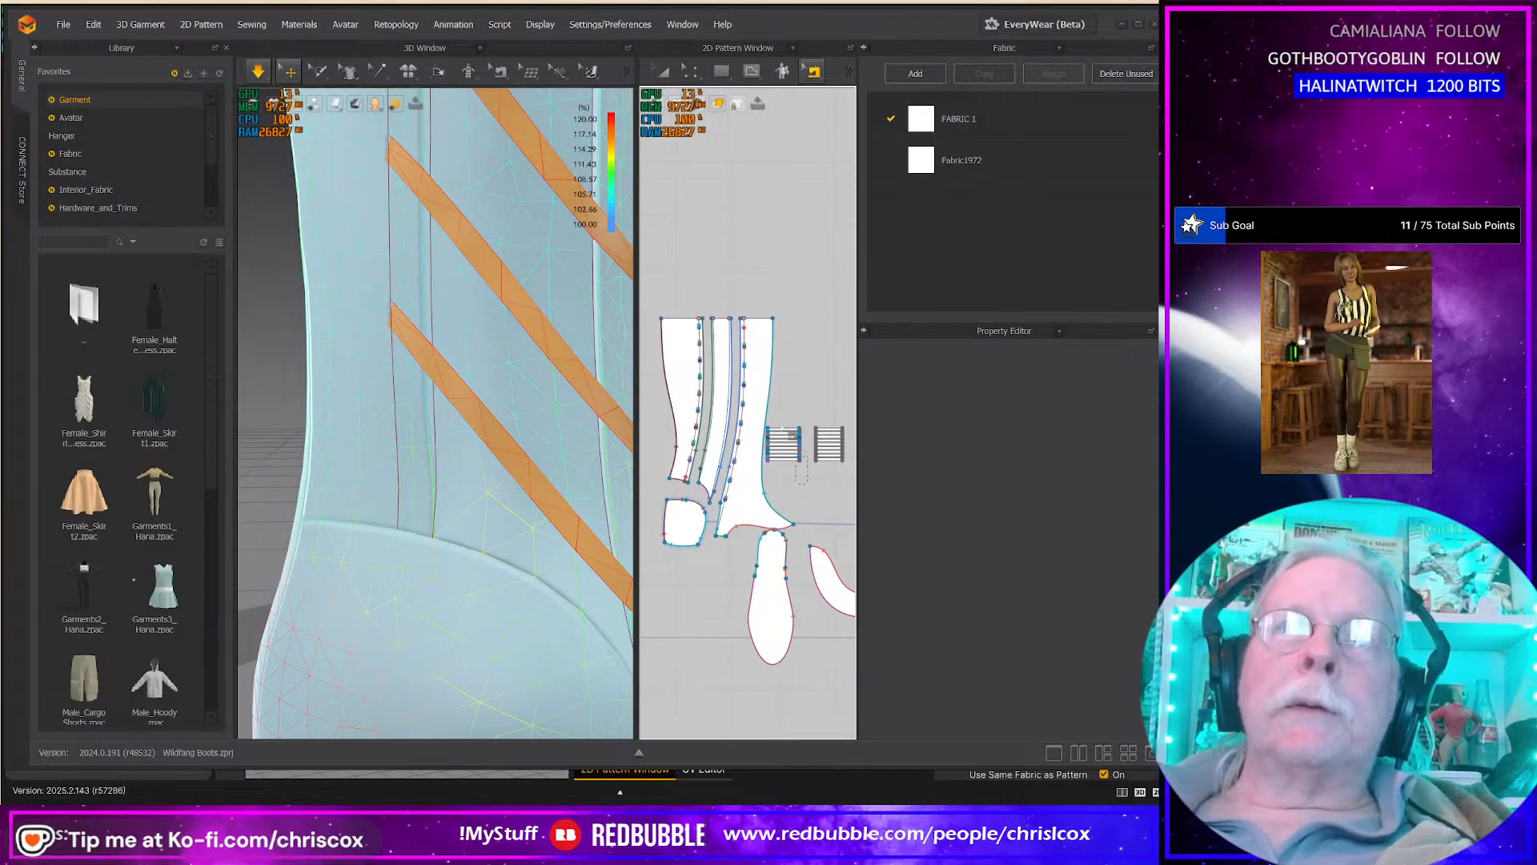
left_click(801, 443)
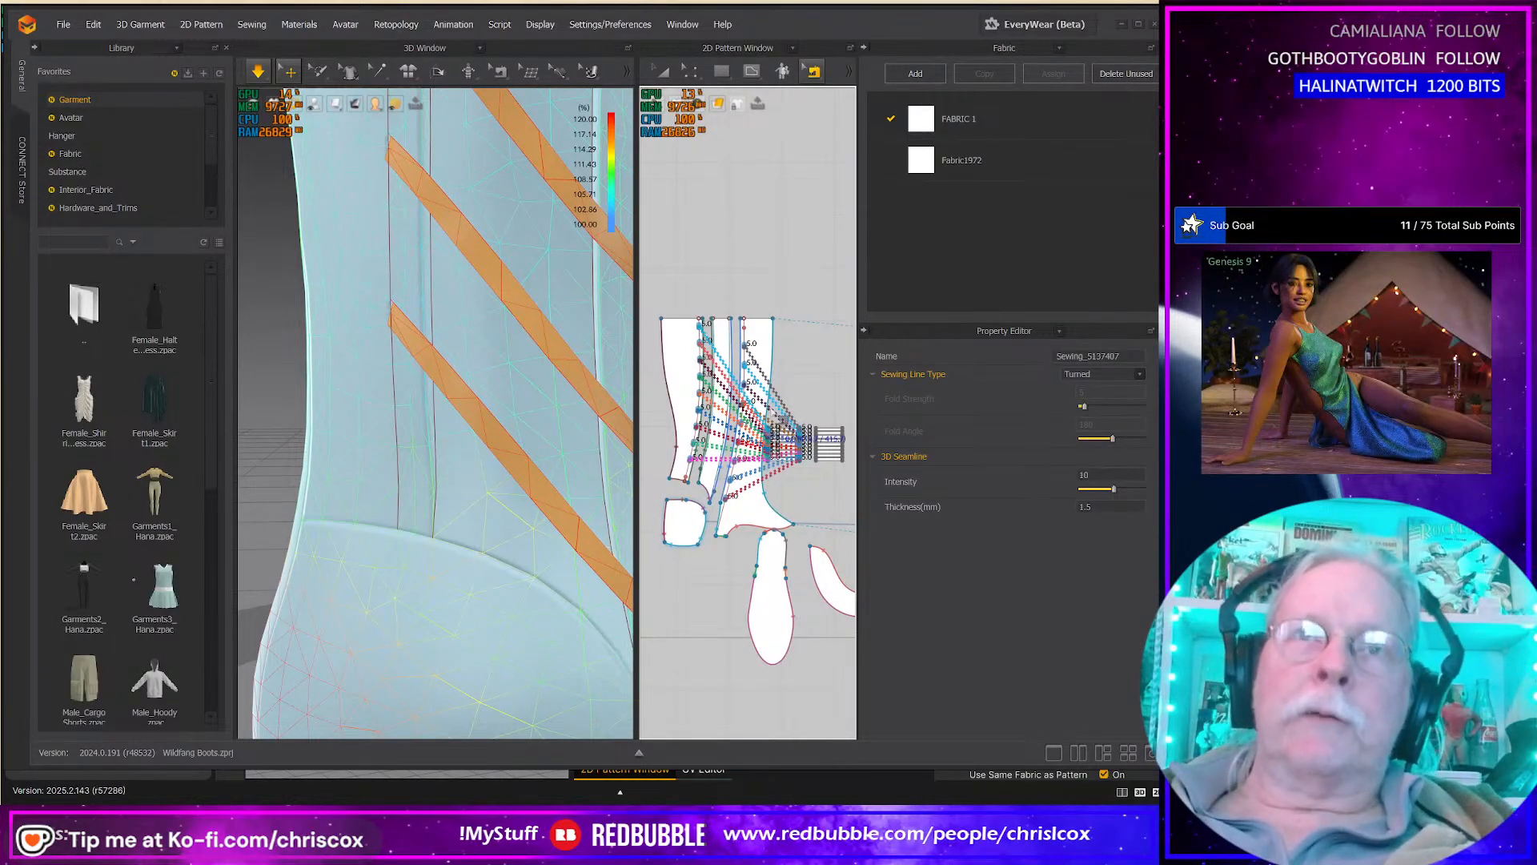
left_click(742, 496)
scroll(742, 496, "up", 3)
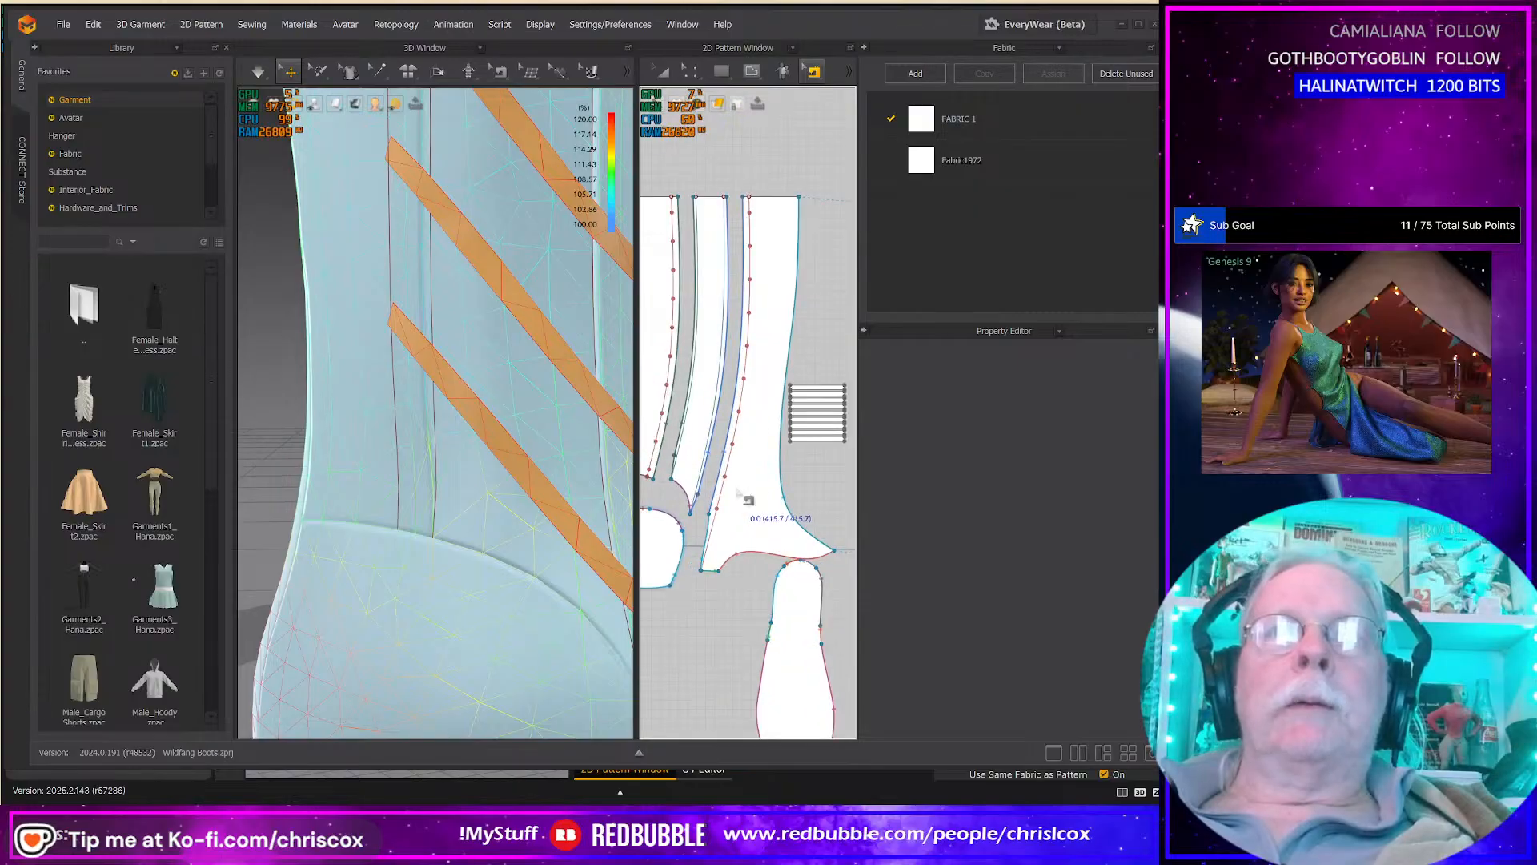
scroll(742, 497, "up", 4)
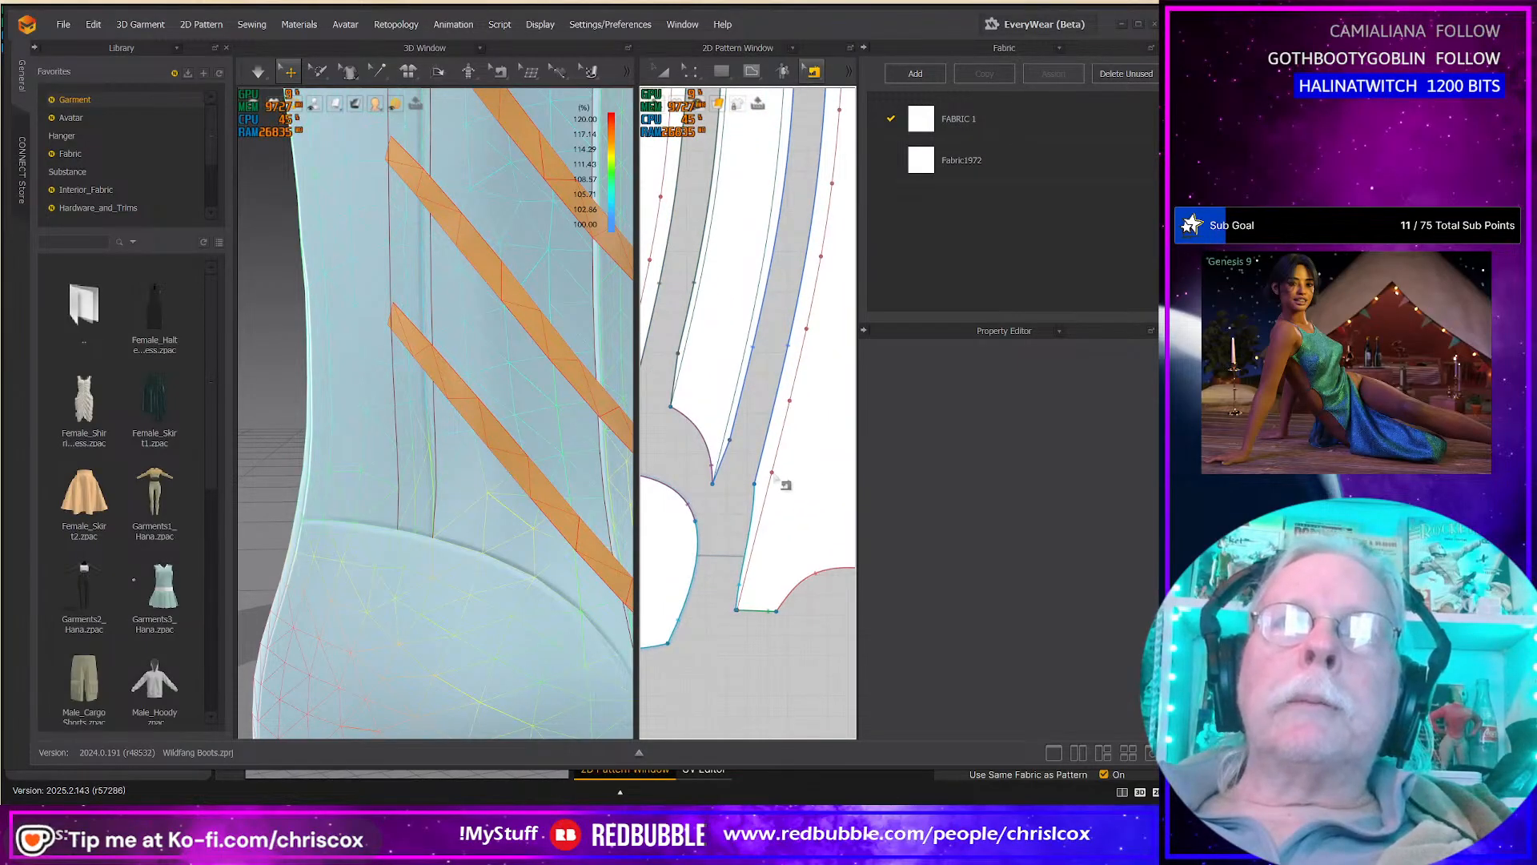
key("z")
left_click(794, 409)
scroll(797, 417, "up", 3)
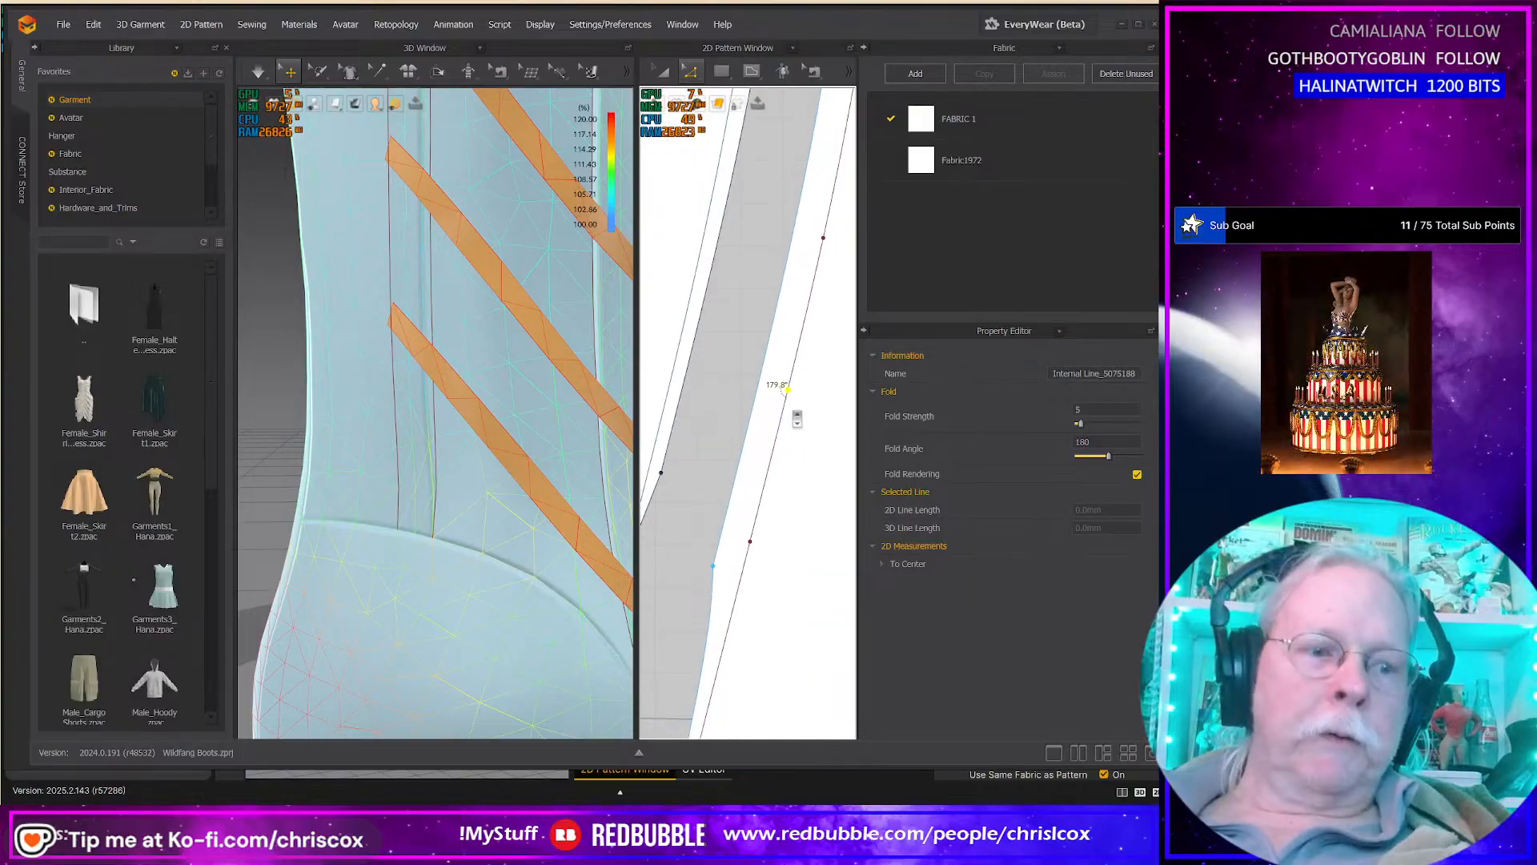
scroll(797, 418, "up", 2)
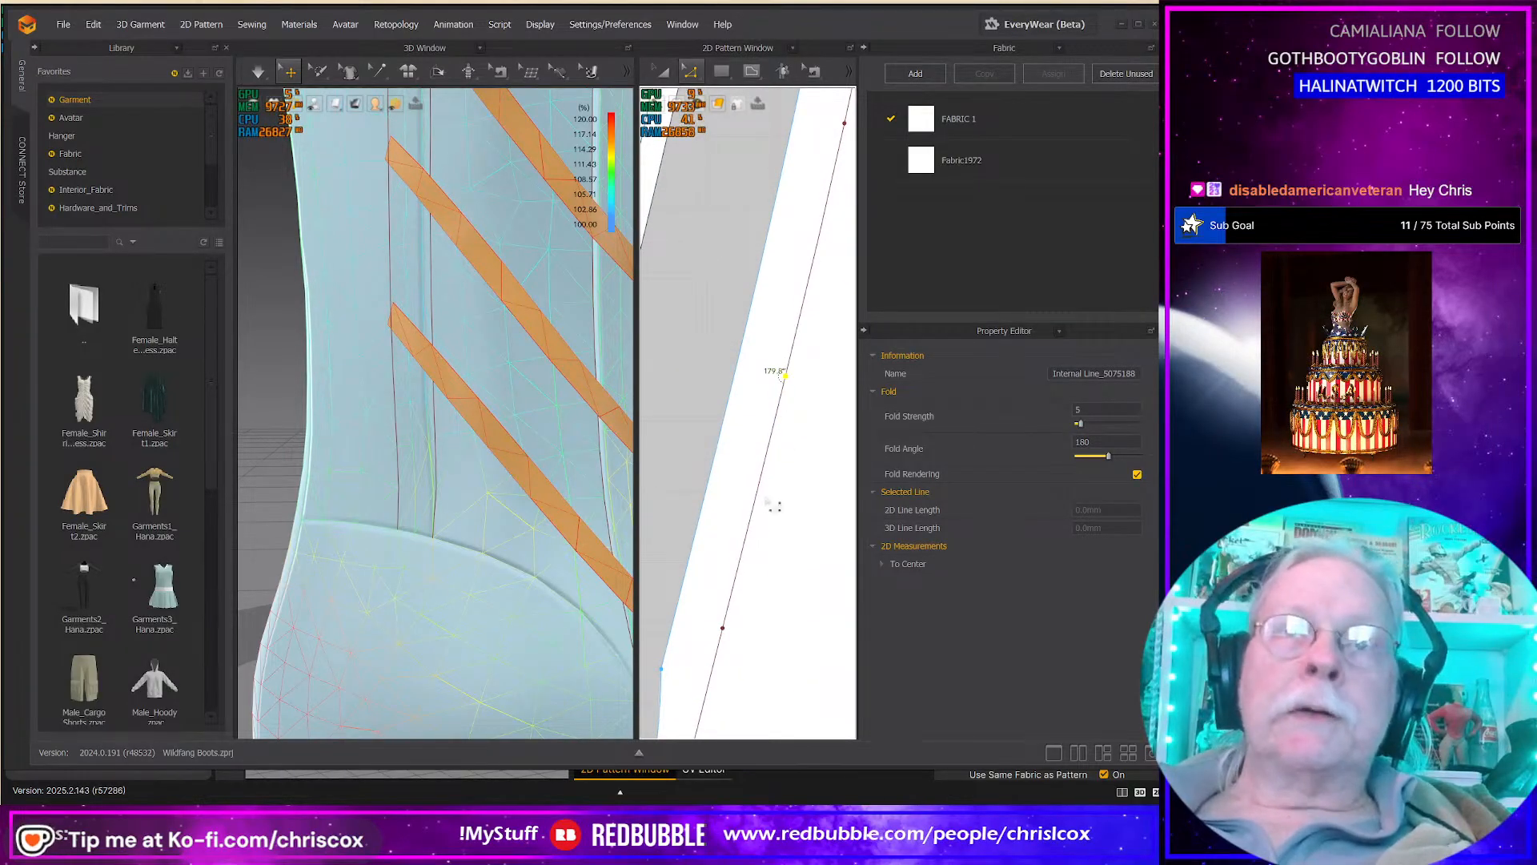
scroll(777, 481, "down", 8)
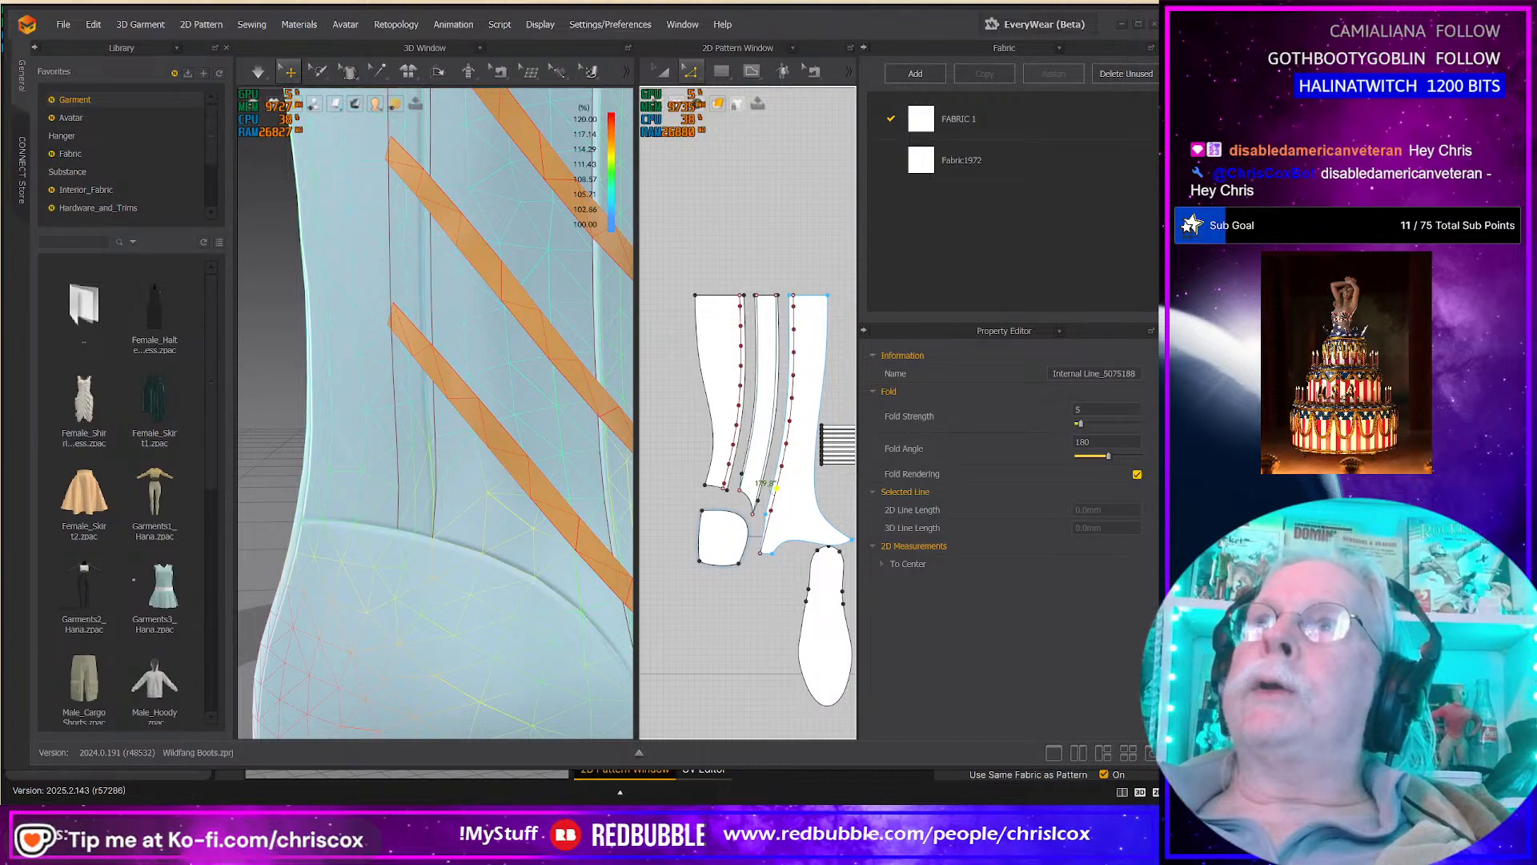
key("alt+Tab")
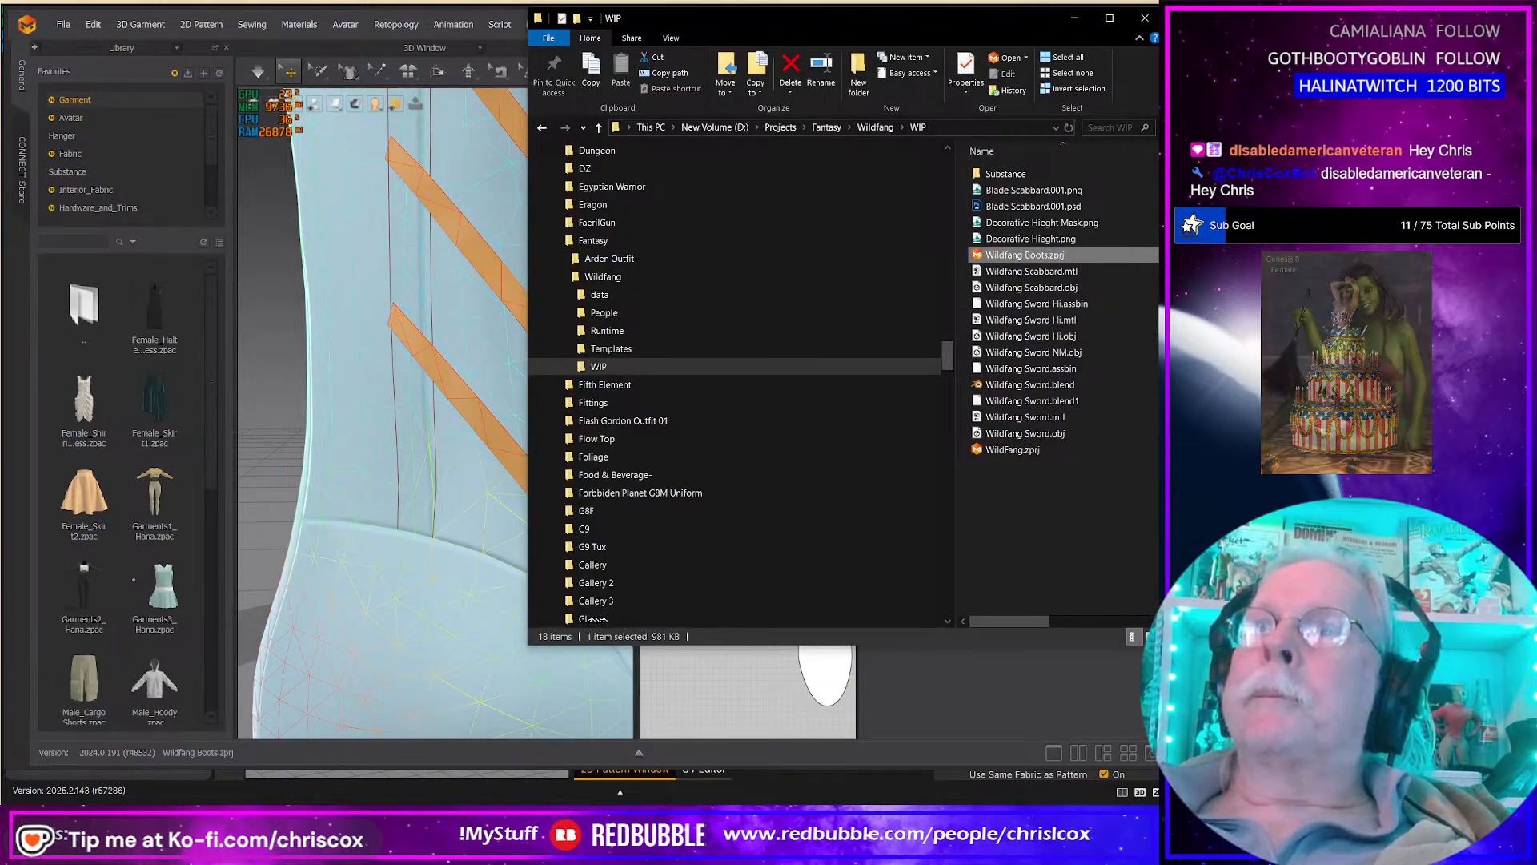
key("alt+Tab")
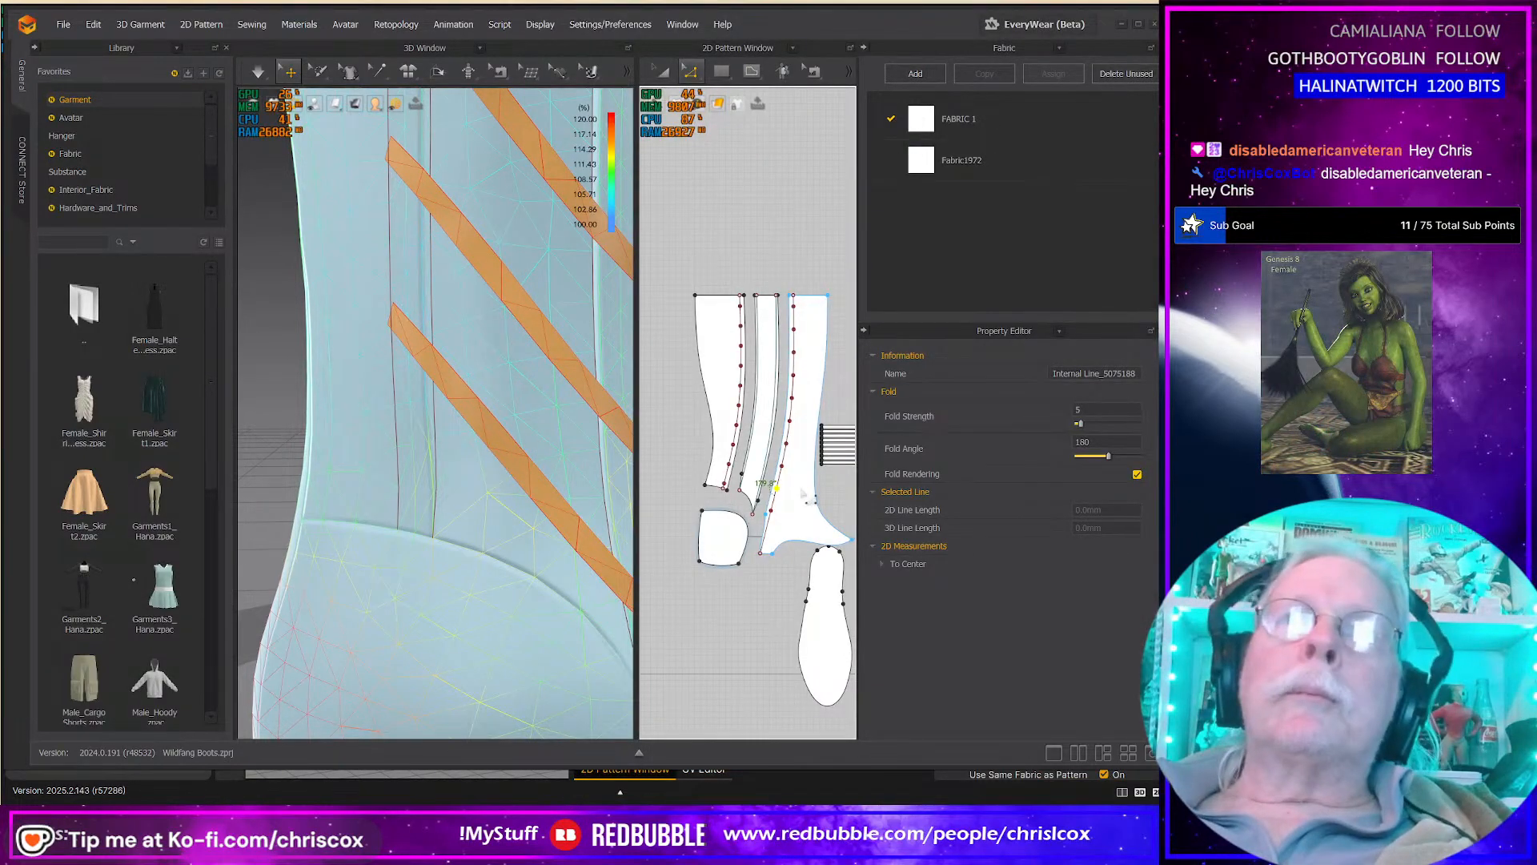
Step: Convert the selected internal fold line points to curve points
scroll(801, 494, "up", 3)
left_click(768, 386)
left_click(777, 335)
left_click(780, 284)
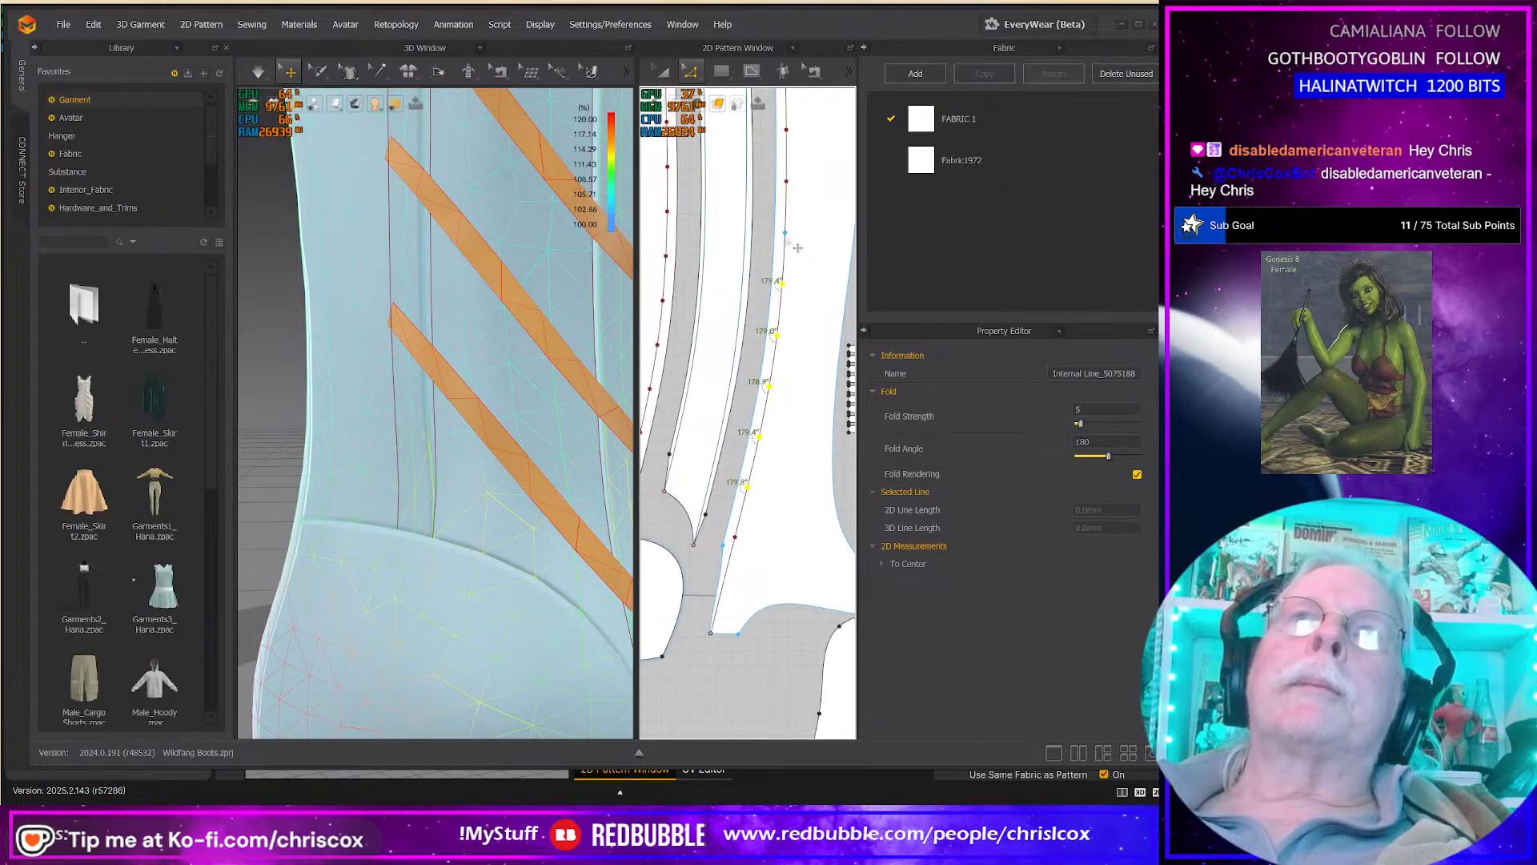
left_click(786, 130, "shift")
middle_click_drag(788, 137, 818, 316)
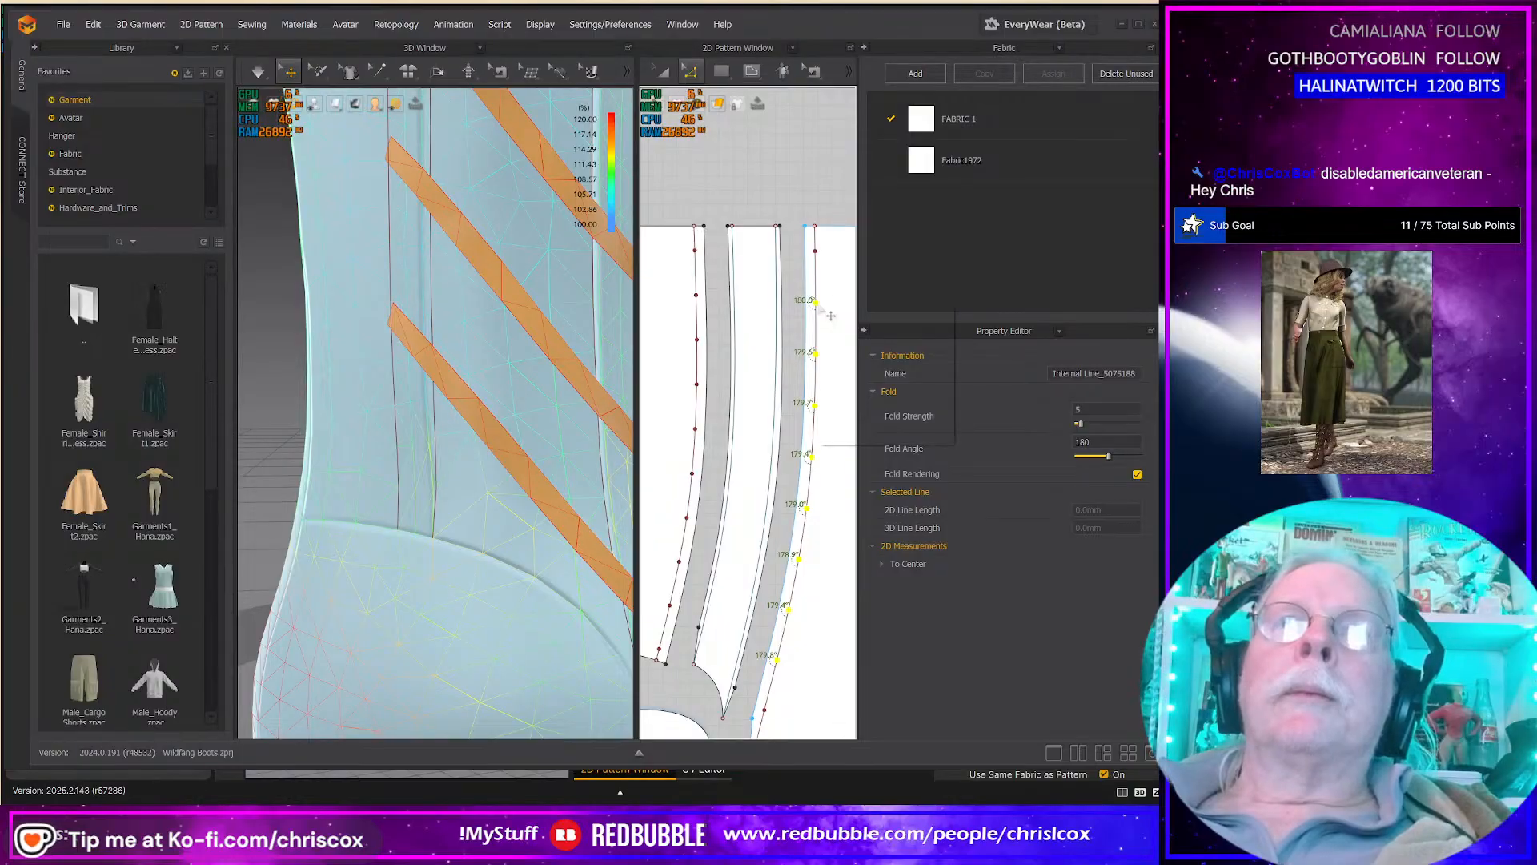
right_click(816, 303)
left_click(872, 349)
Step: Raise the fold line's lower points to follow the strip's edge
left_click(815, 645)
left_click(765, 710)
right_click_drag(547, 657, 440, 621)
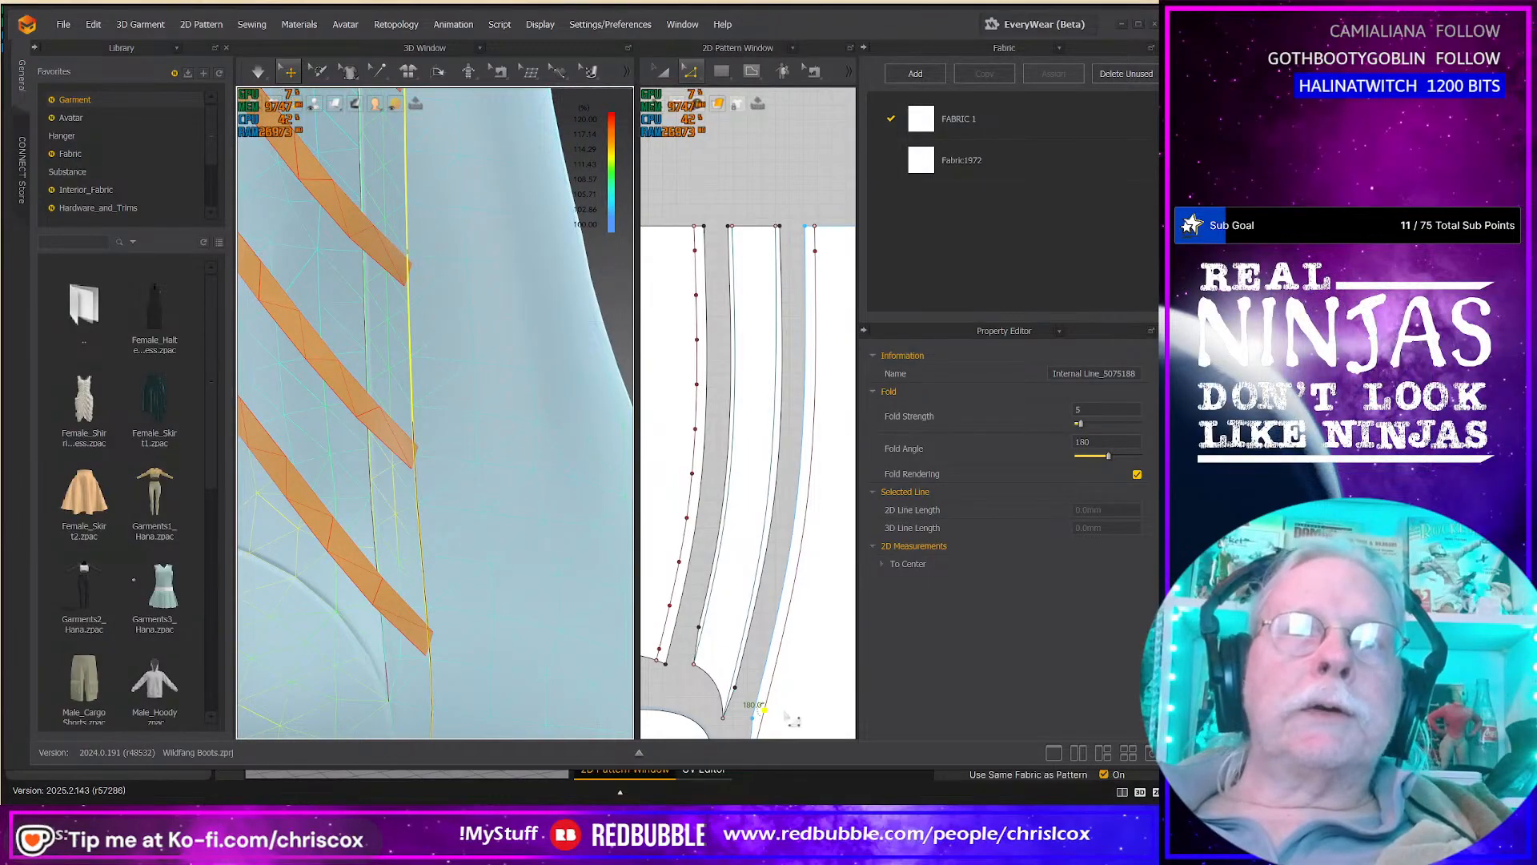
left_click_drag(778, 722, 779, 708)
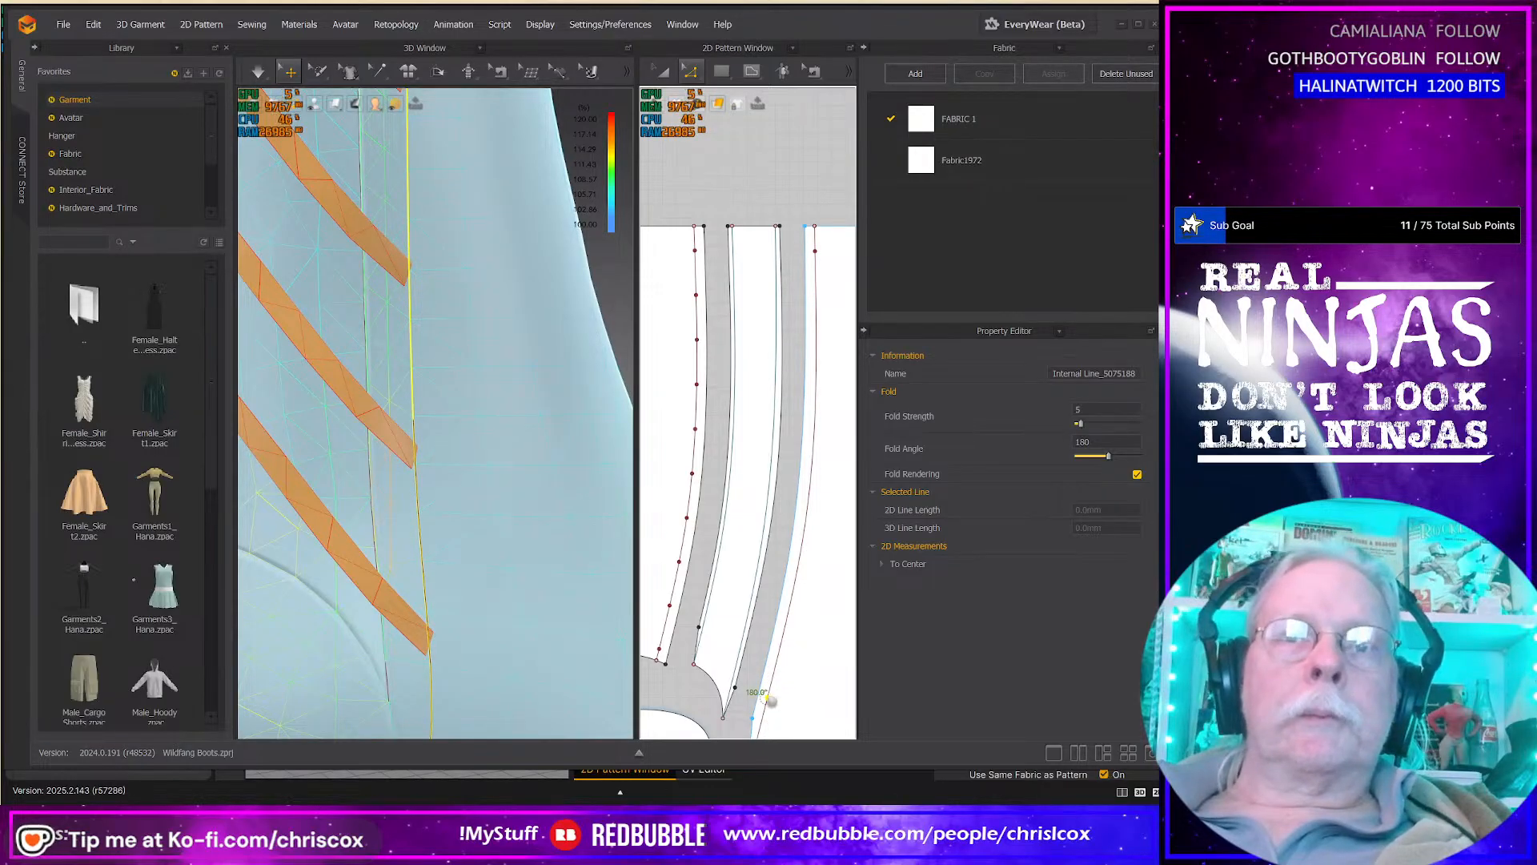
scroll(779, 707, "up", 4)
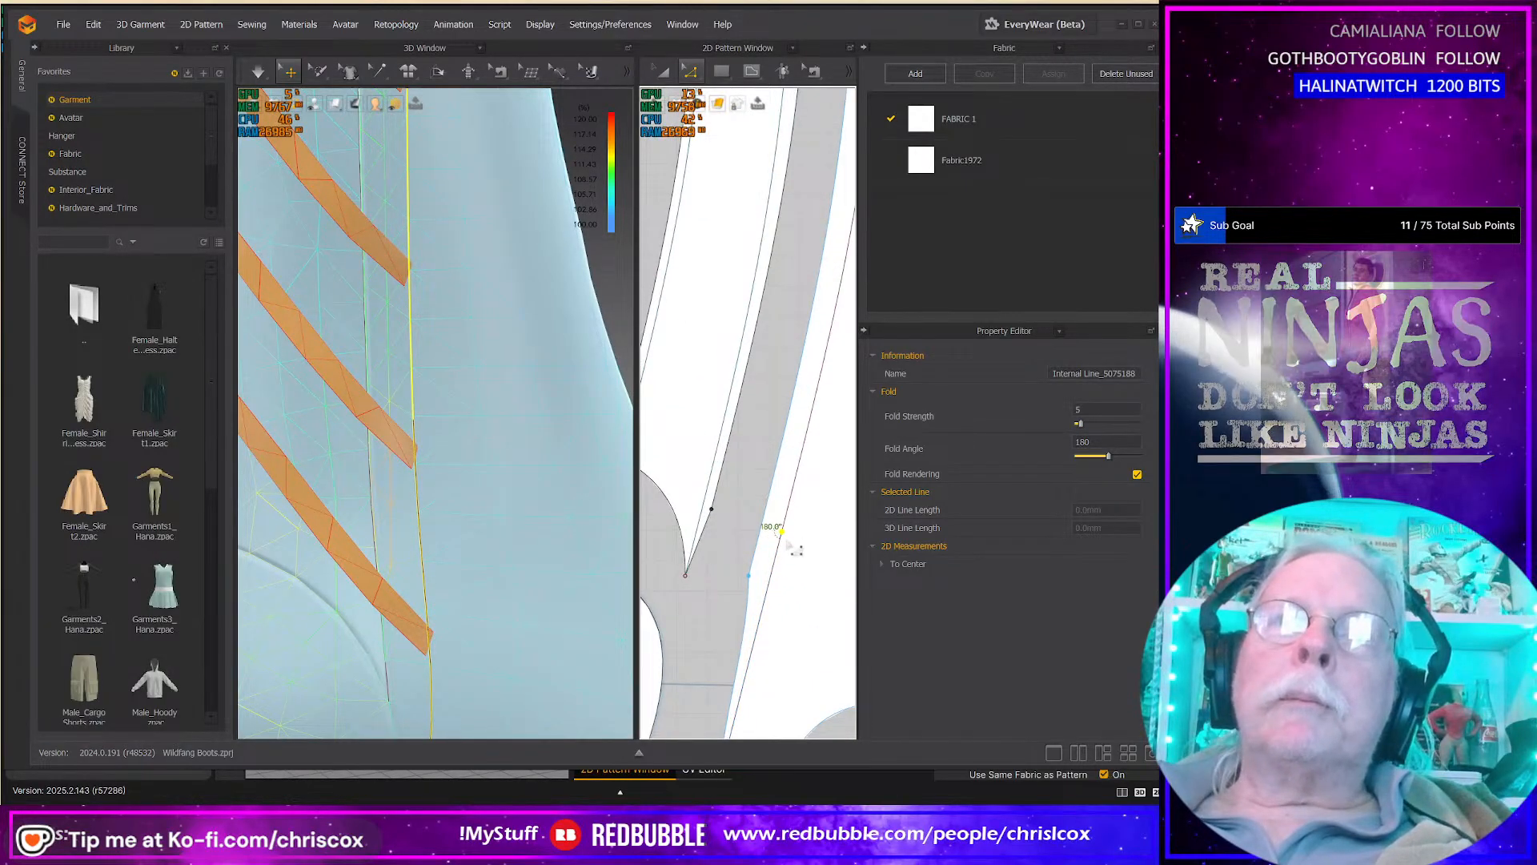
left_click_drag(781, 531, 786, 514)
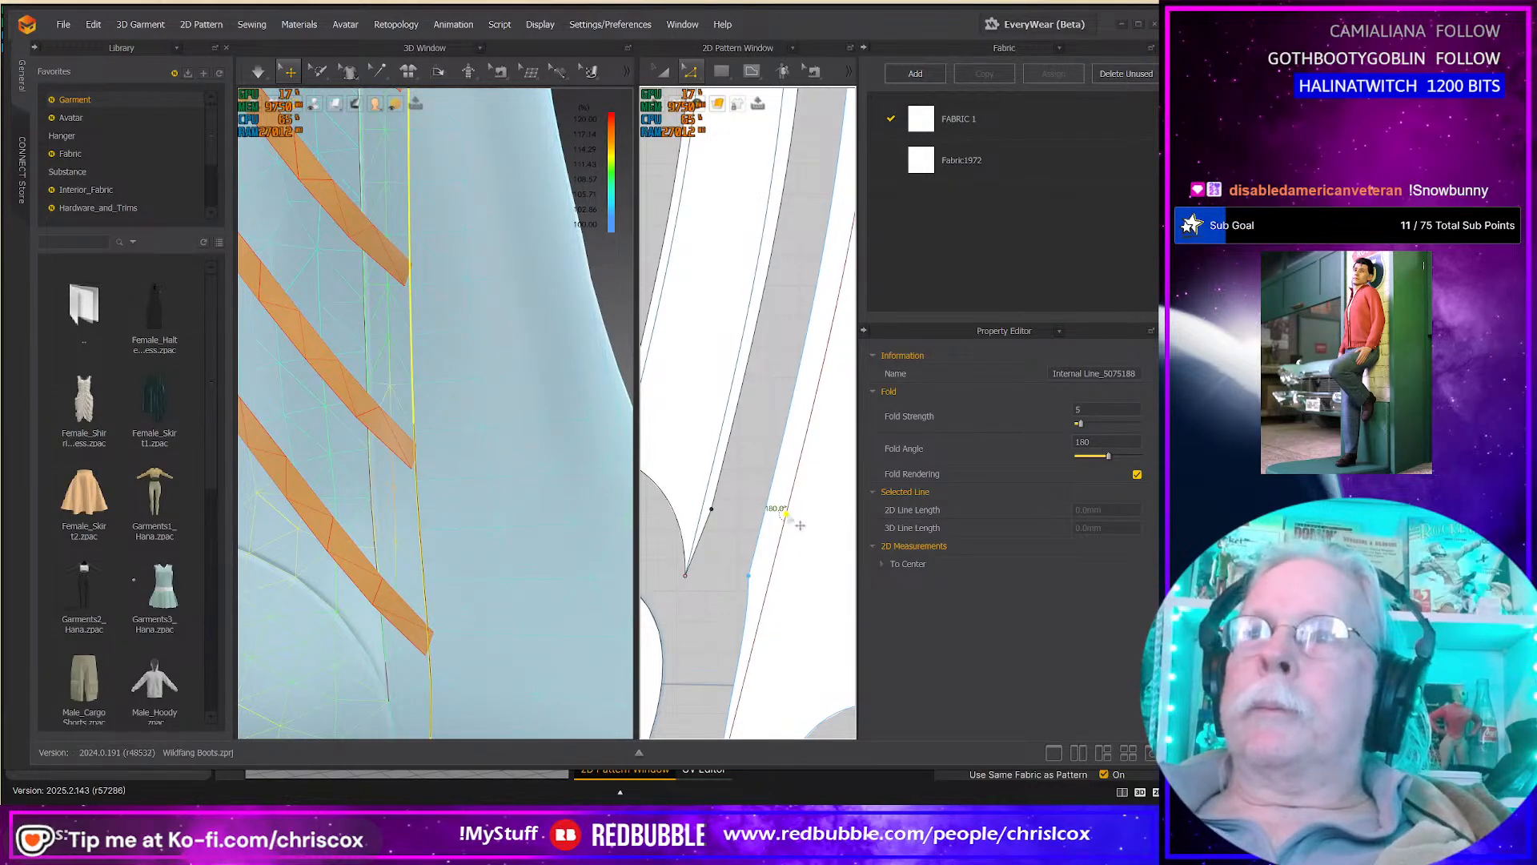
scroll(799, 525, "down", 5)
scroll(799, 523, "up", 2)
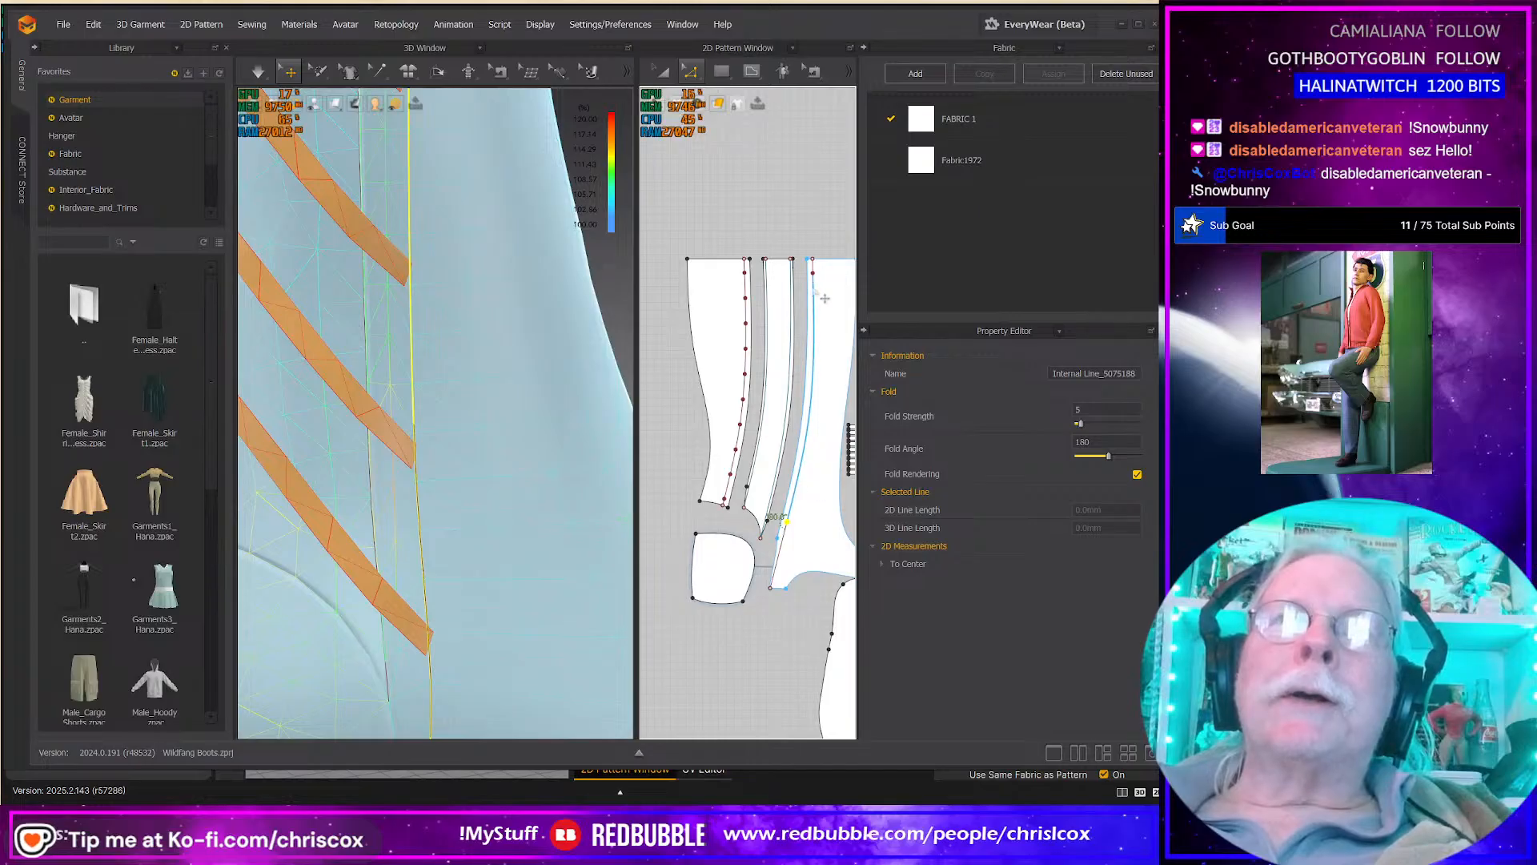
Step: Uniform Split the boot's curved internal fold line into 9 segments of about 34.9 mm
left_click(814, 322)
right_click(815, 323)
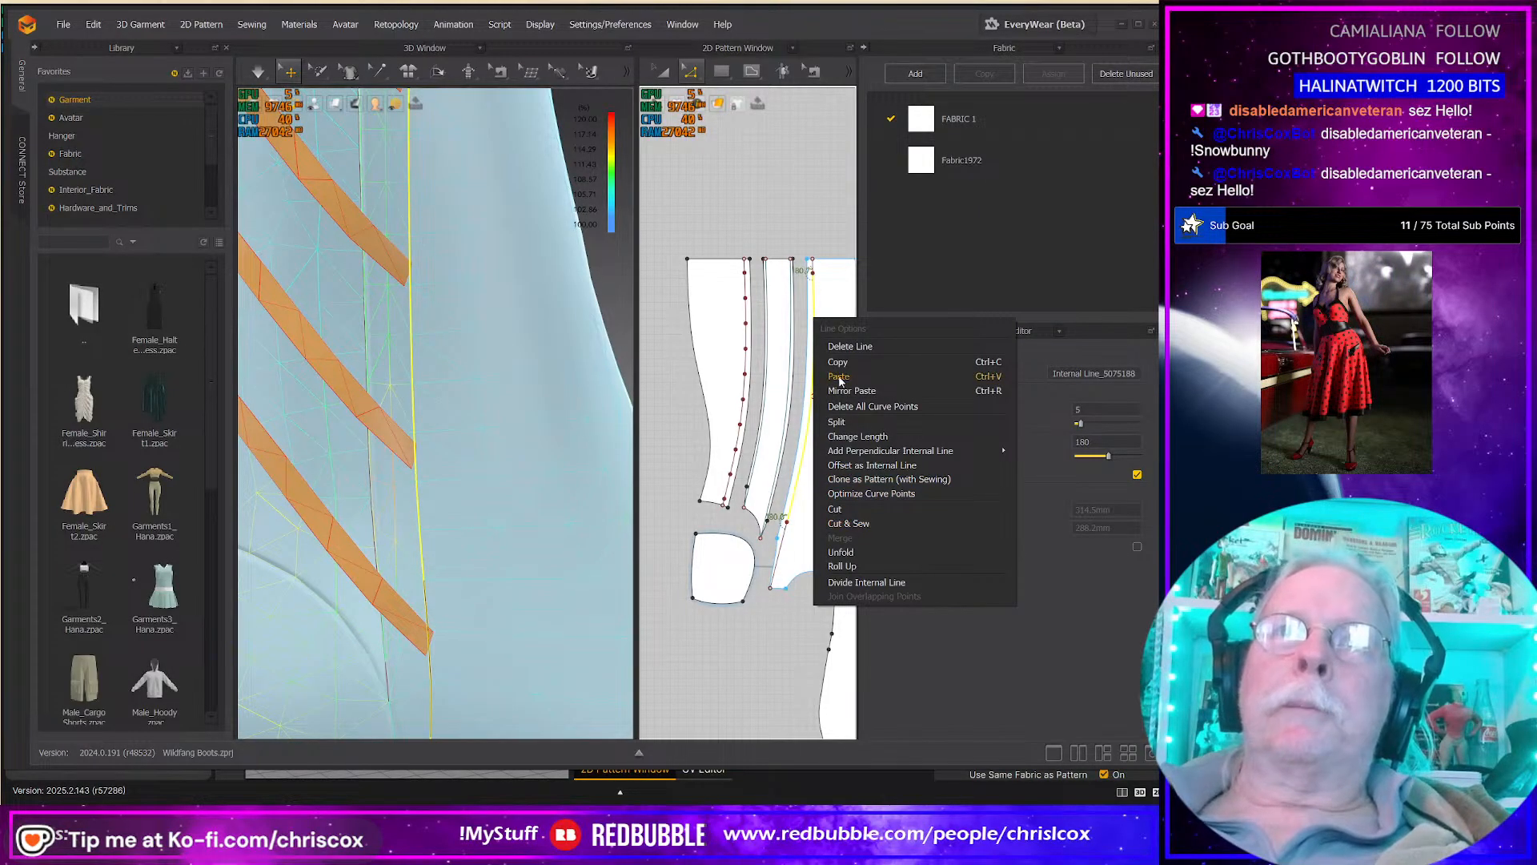
left_click(836, 421)
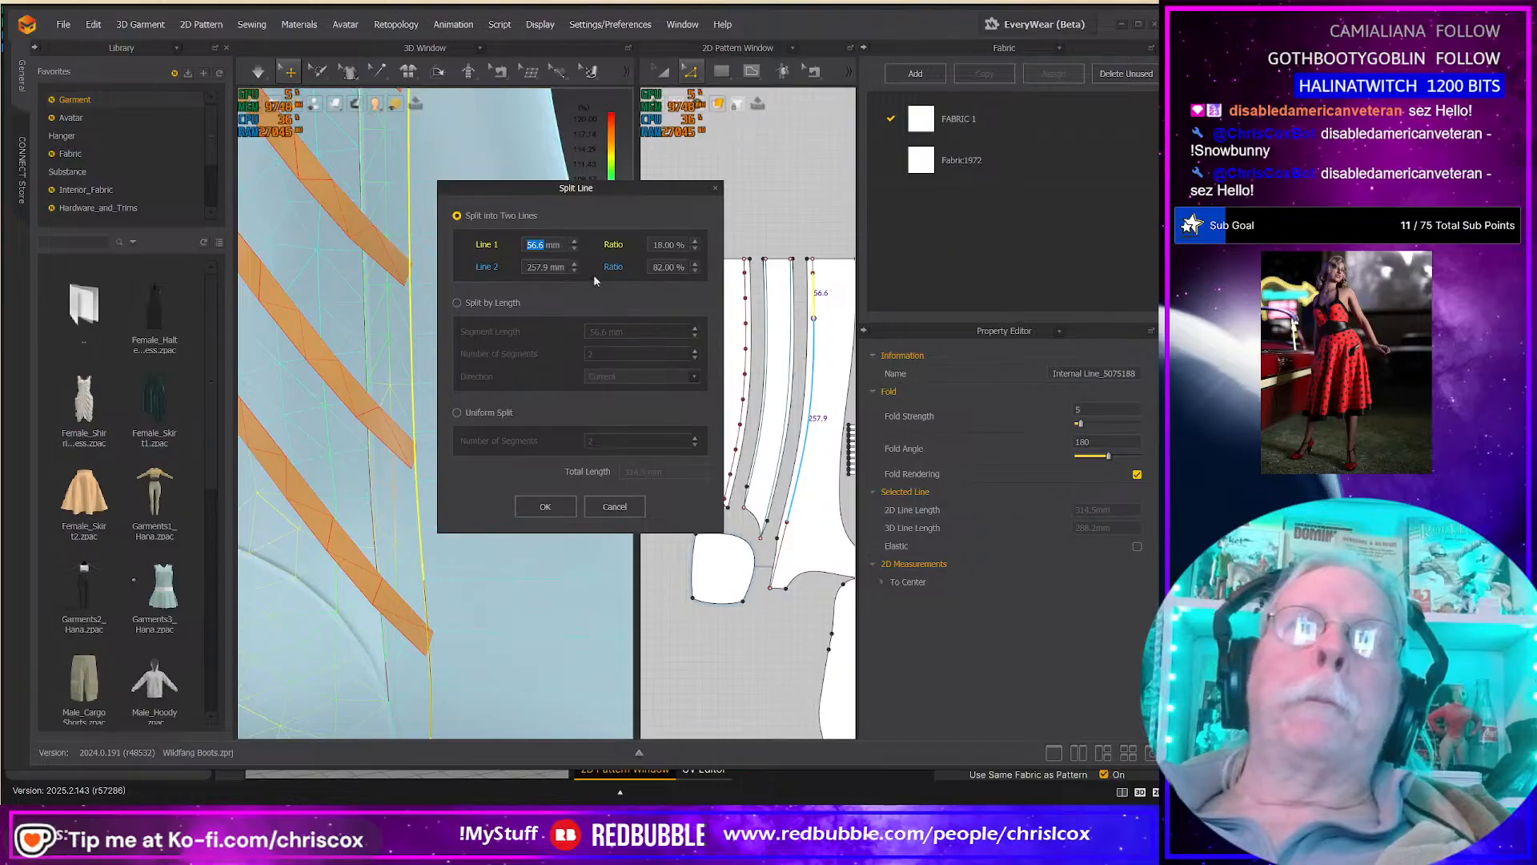
left_click(479, 410)
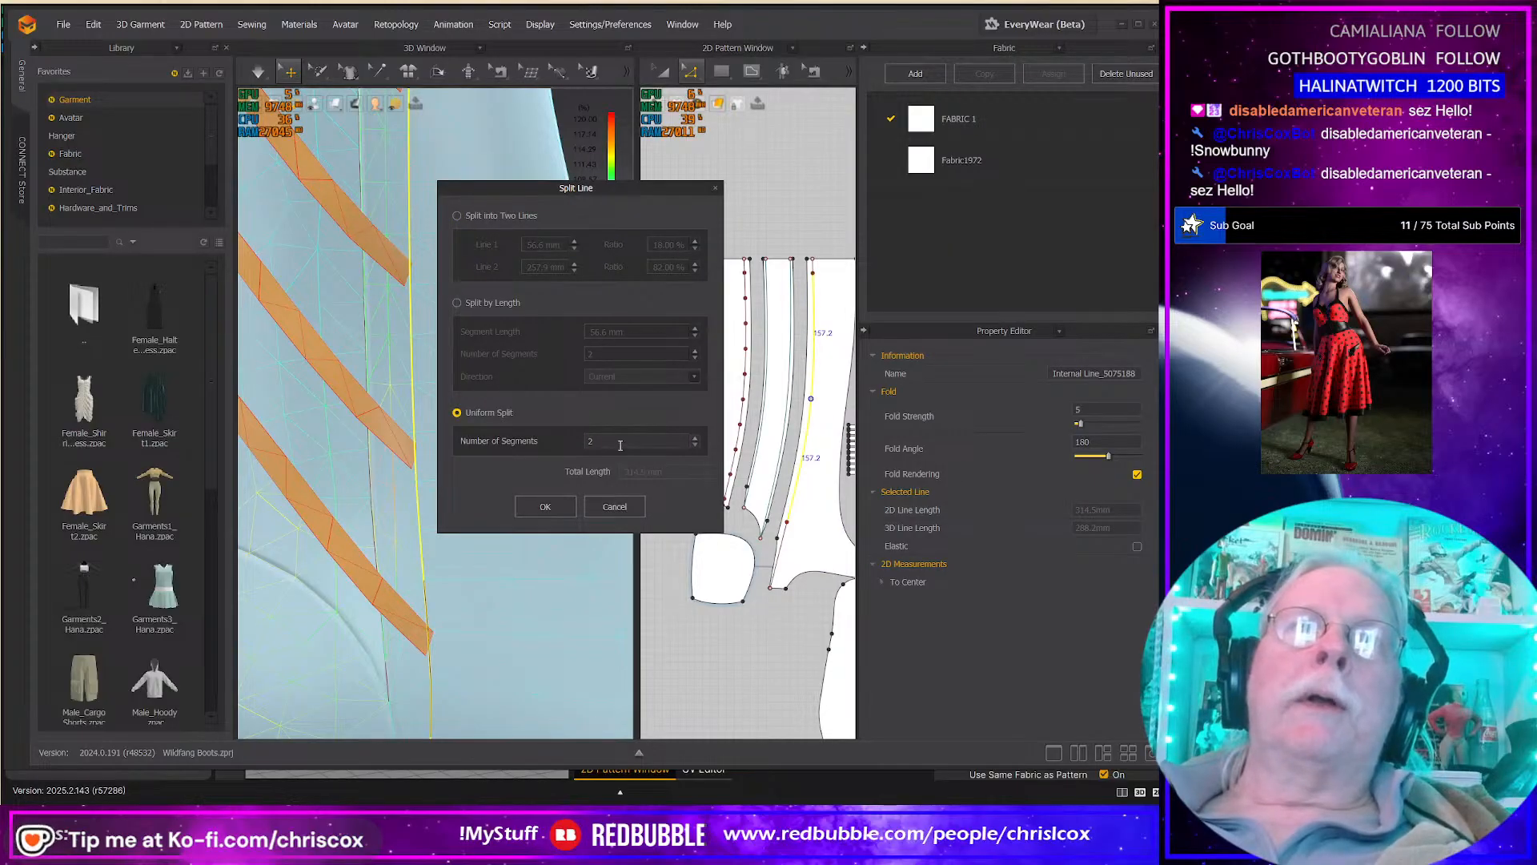
type("9")
key("Return")
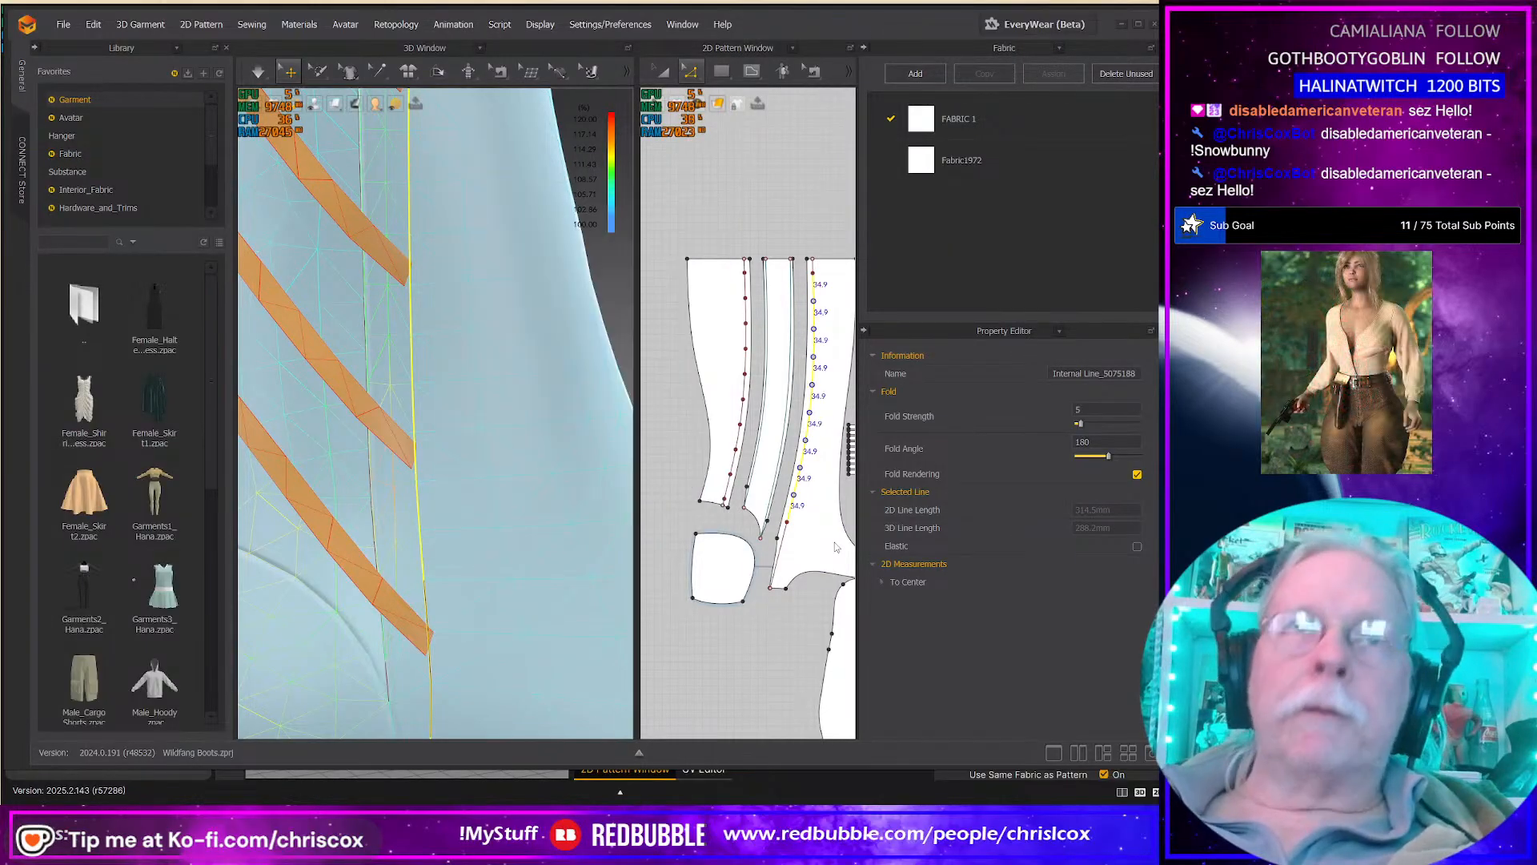
scroll(485, 506, "down", 4)
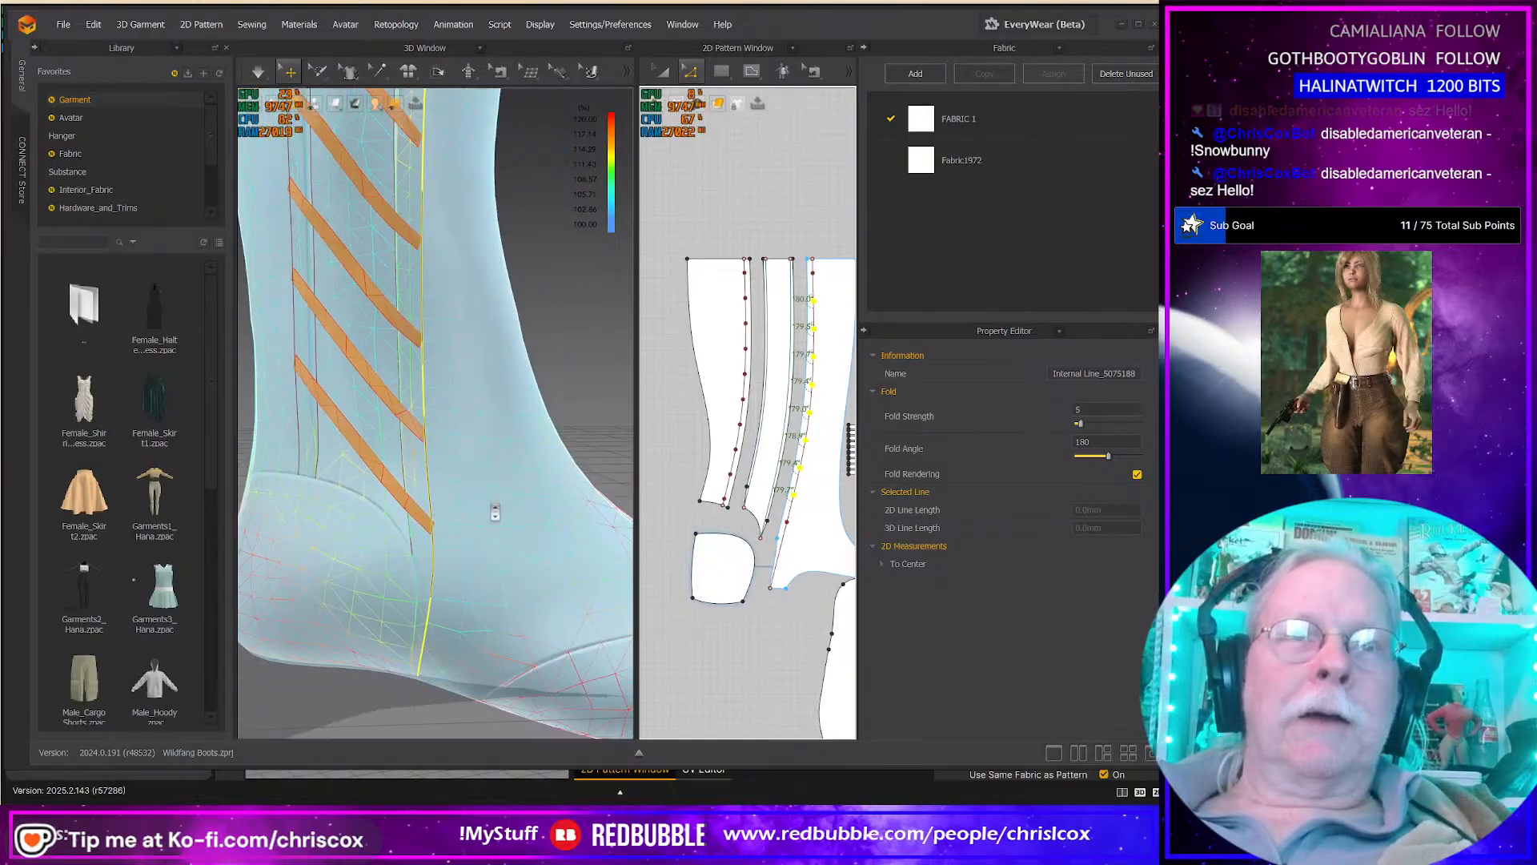
right_click_drag(485, 503, 484, 480)
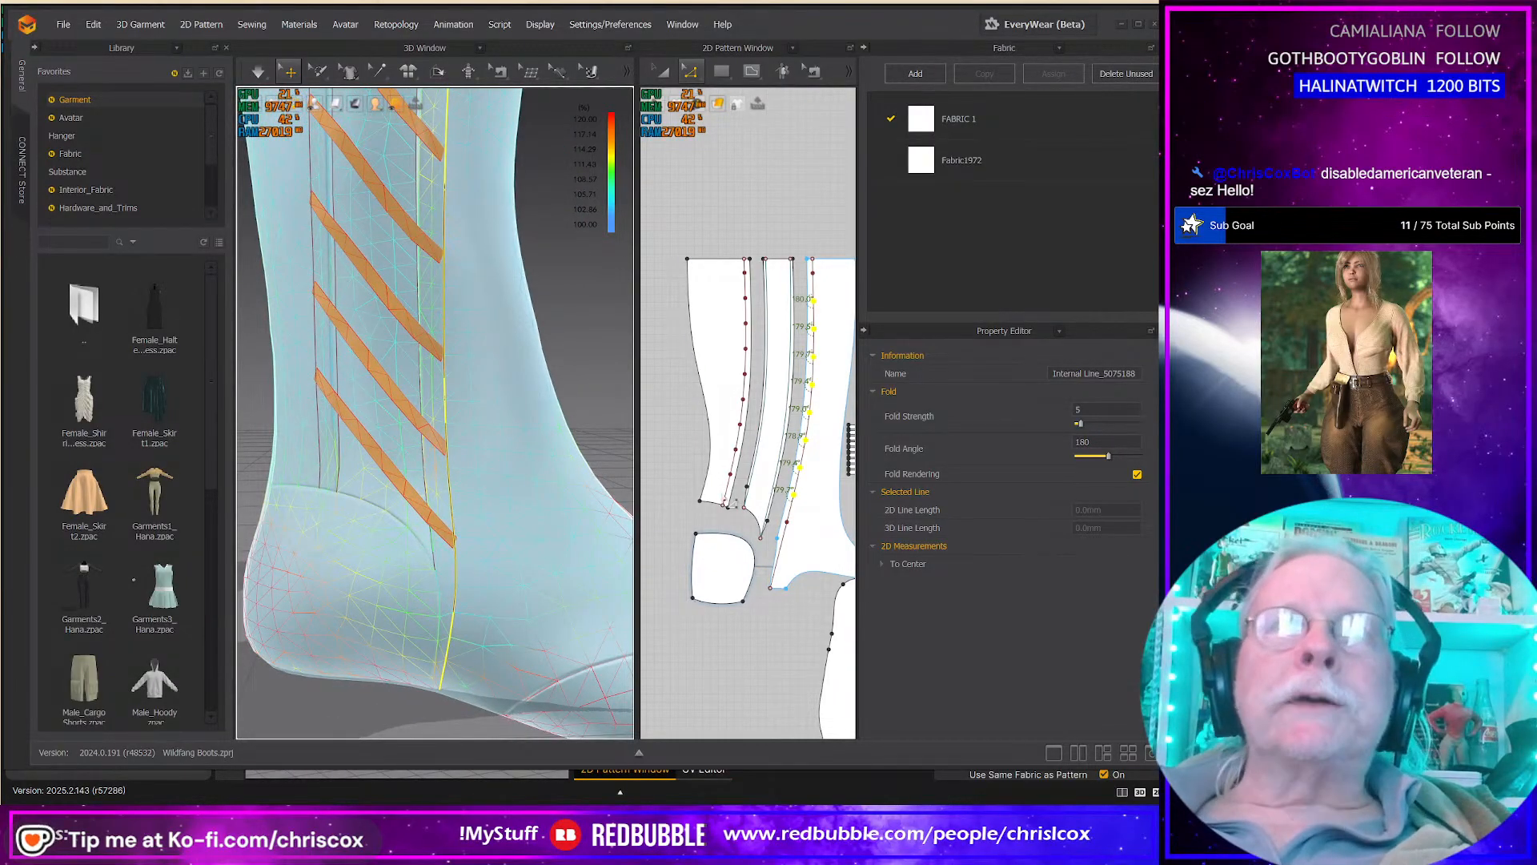
scroll(736, 507, "up", 2)
Step: Split the narrow piece's curved edge partway down to add a new point, leaving its options unchanged
middle_click_drag(783, 483, 755, 489)
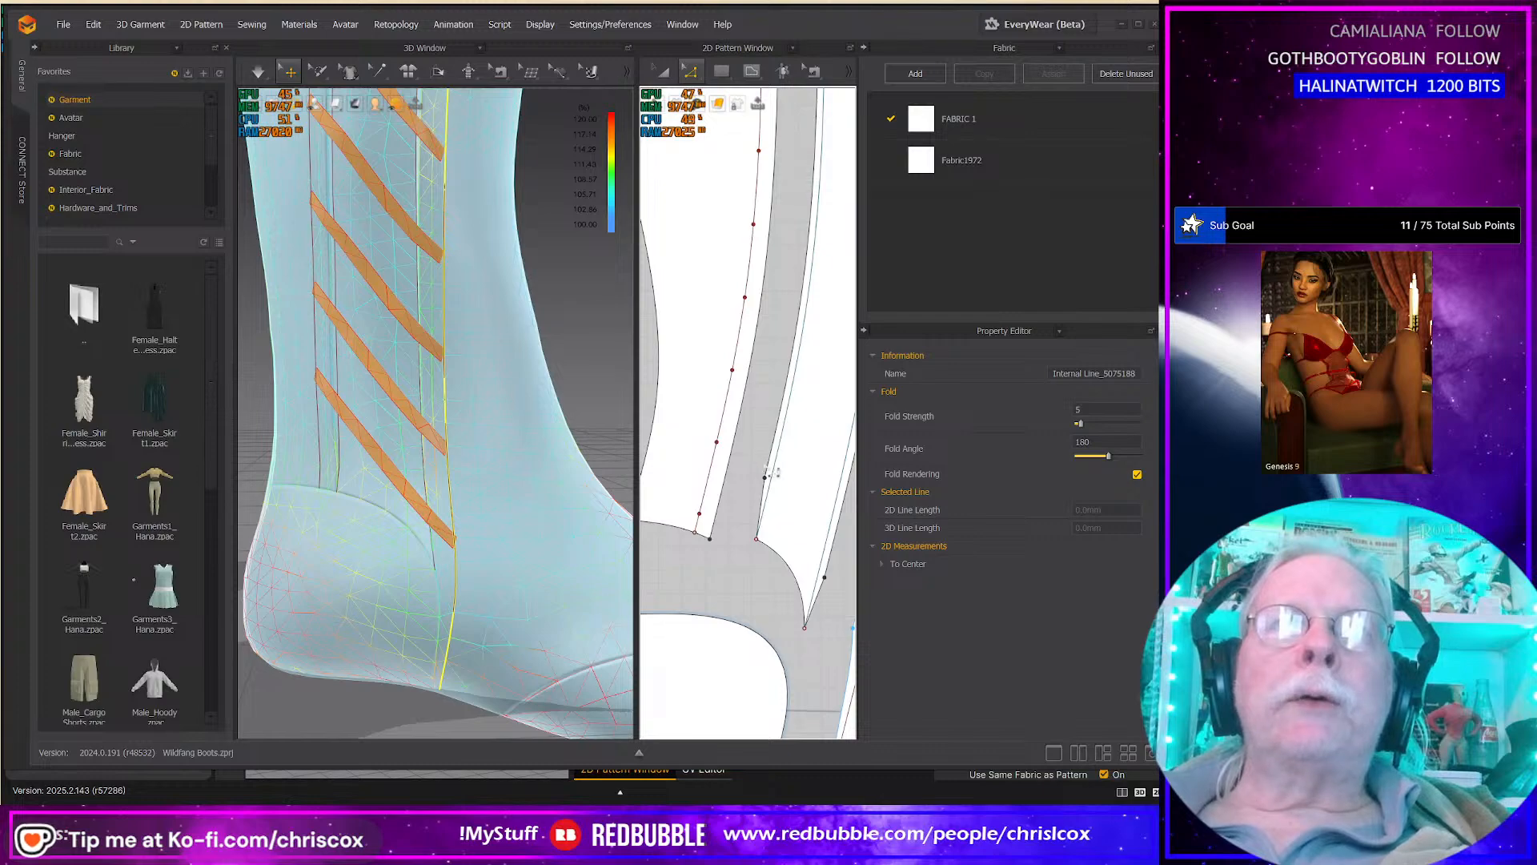
middle_click_drag(790, 504, 744, 493)
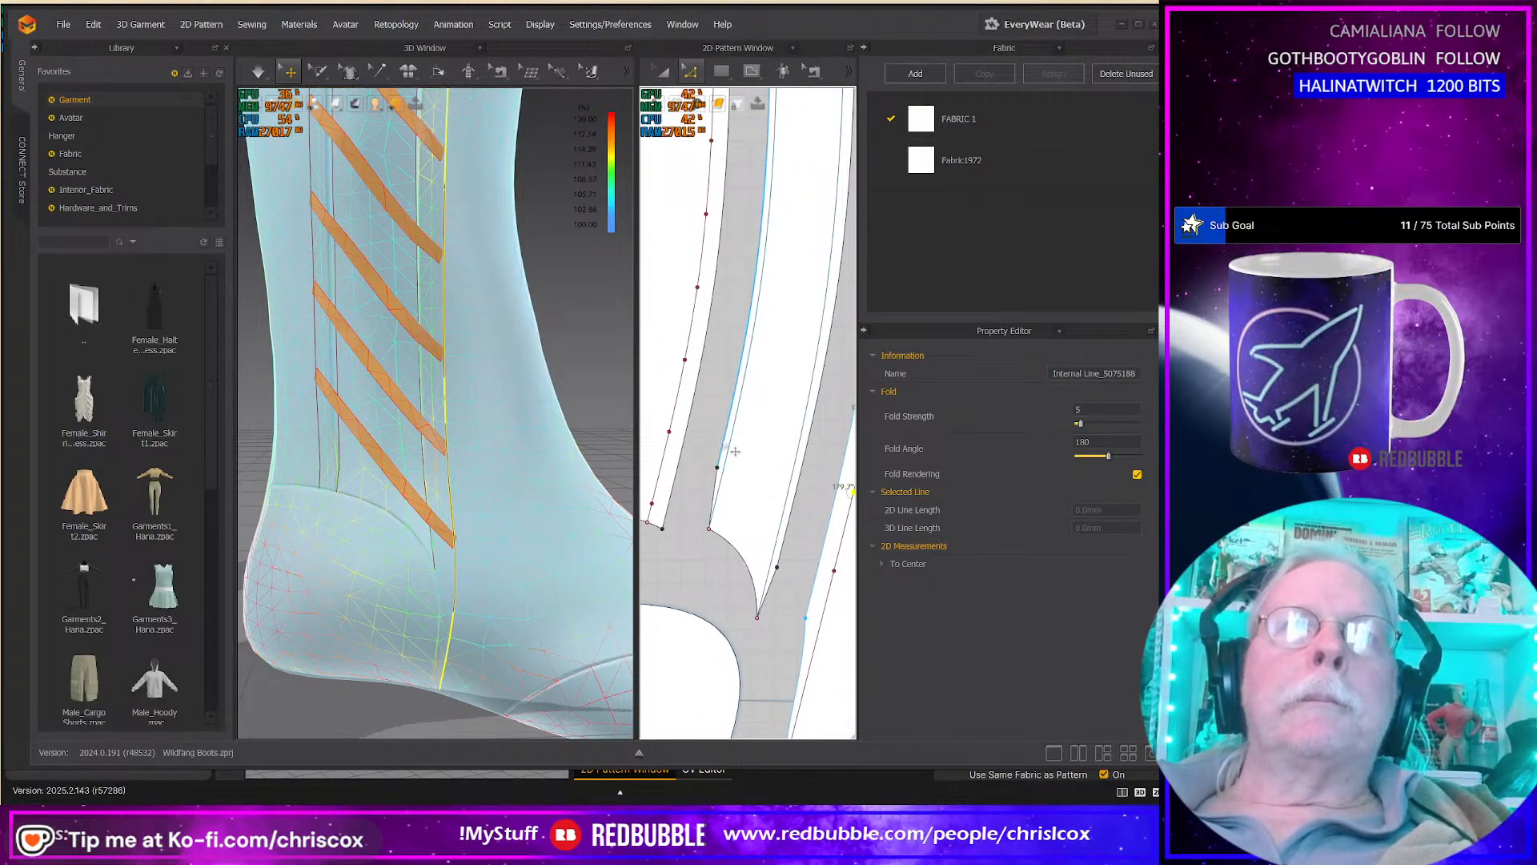
left_click(735, 451)
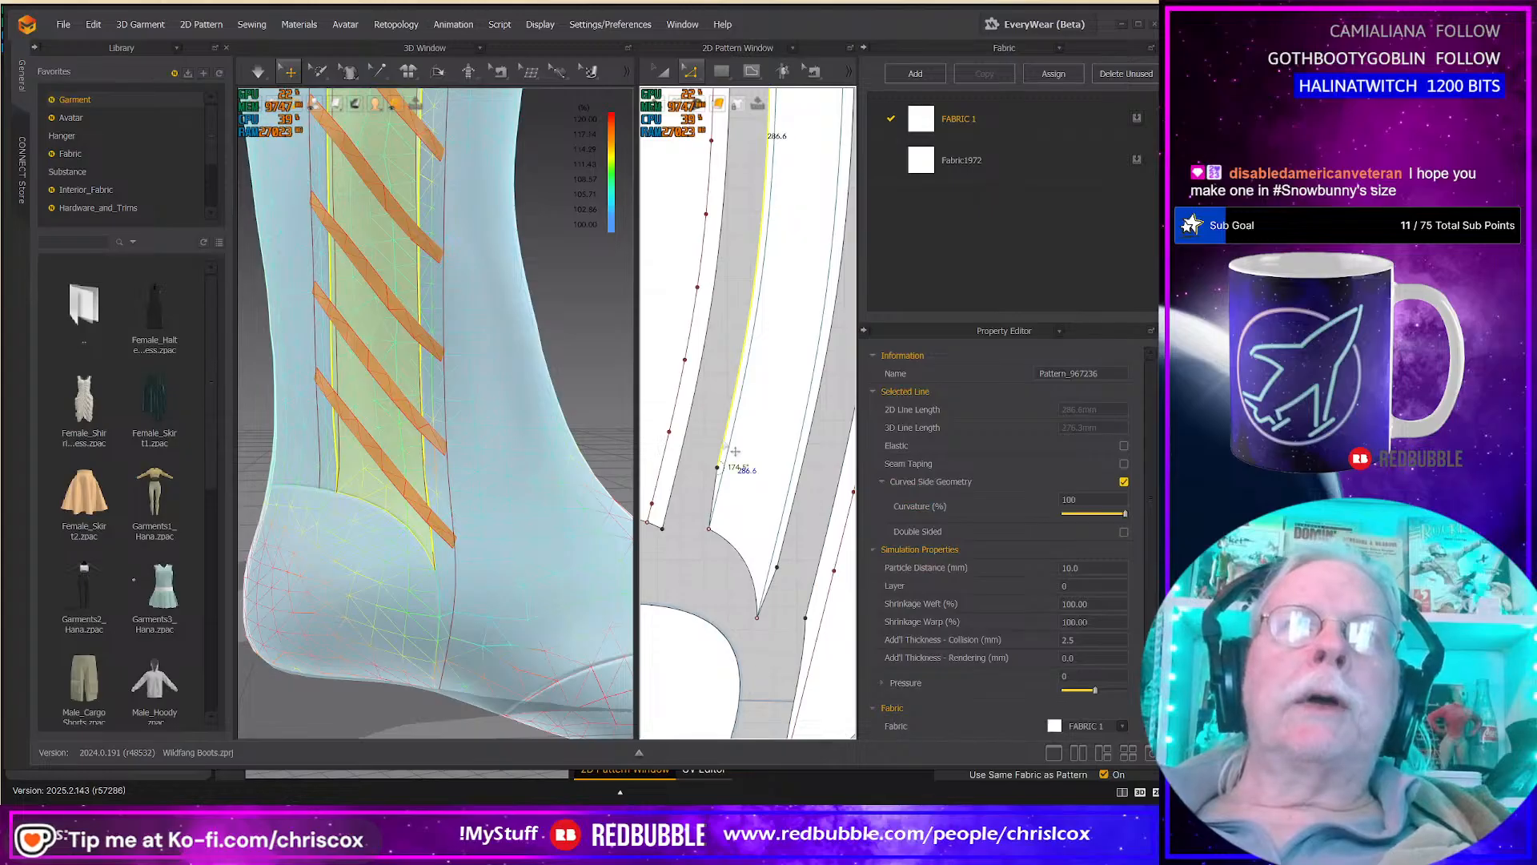
right_click(735, 452)
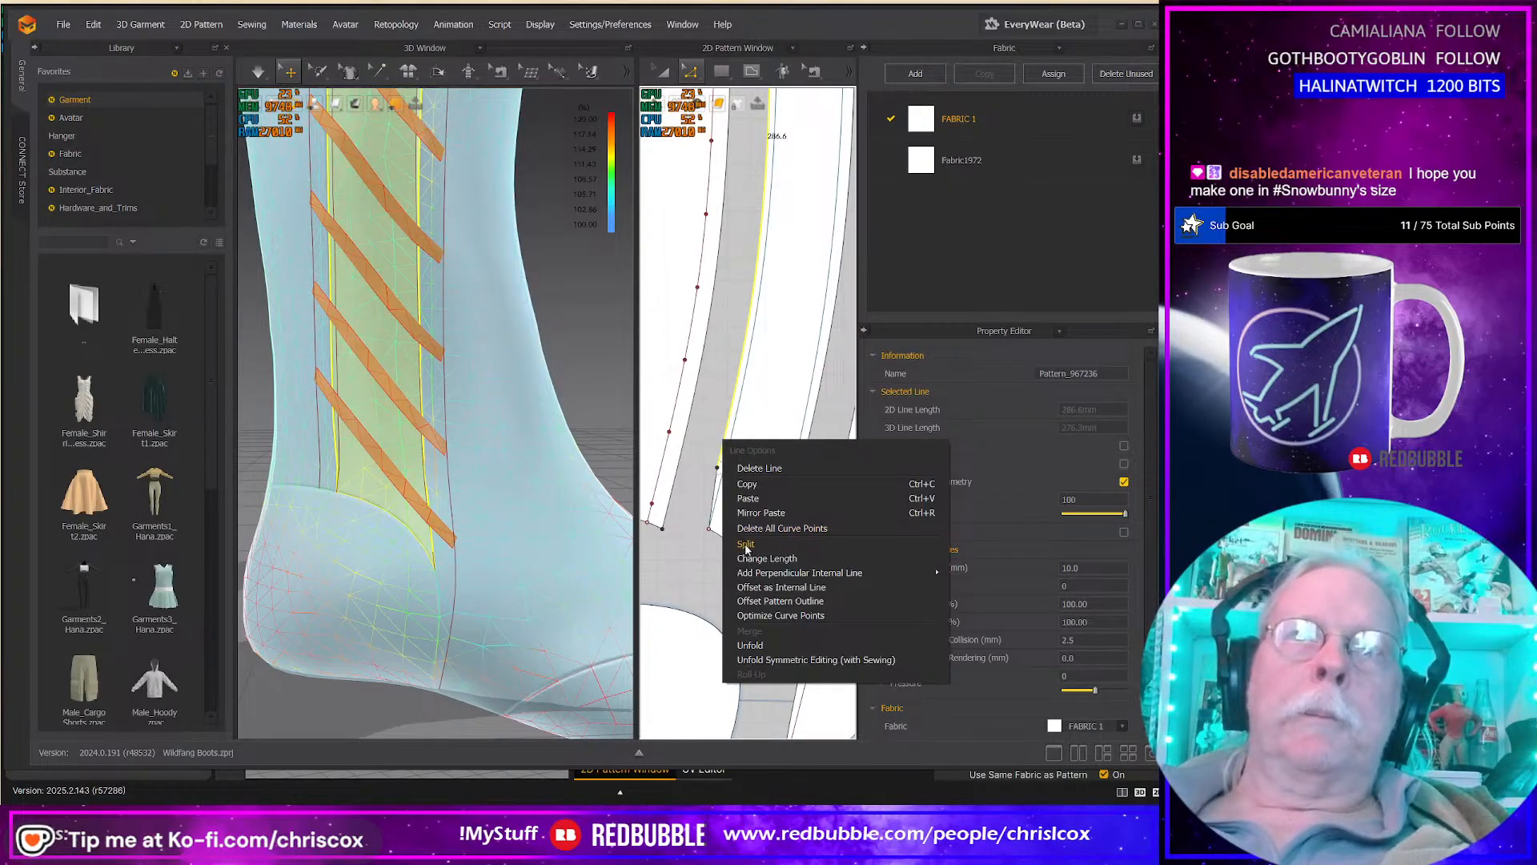
left_click(732, 408)
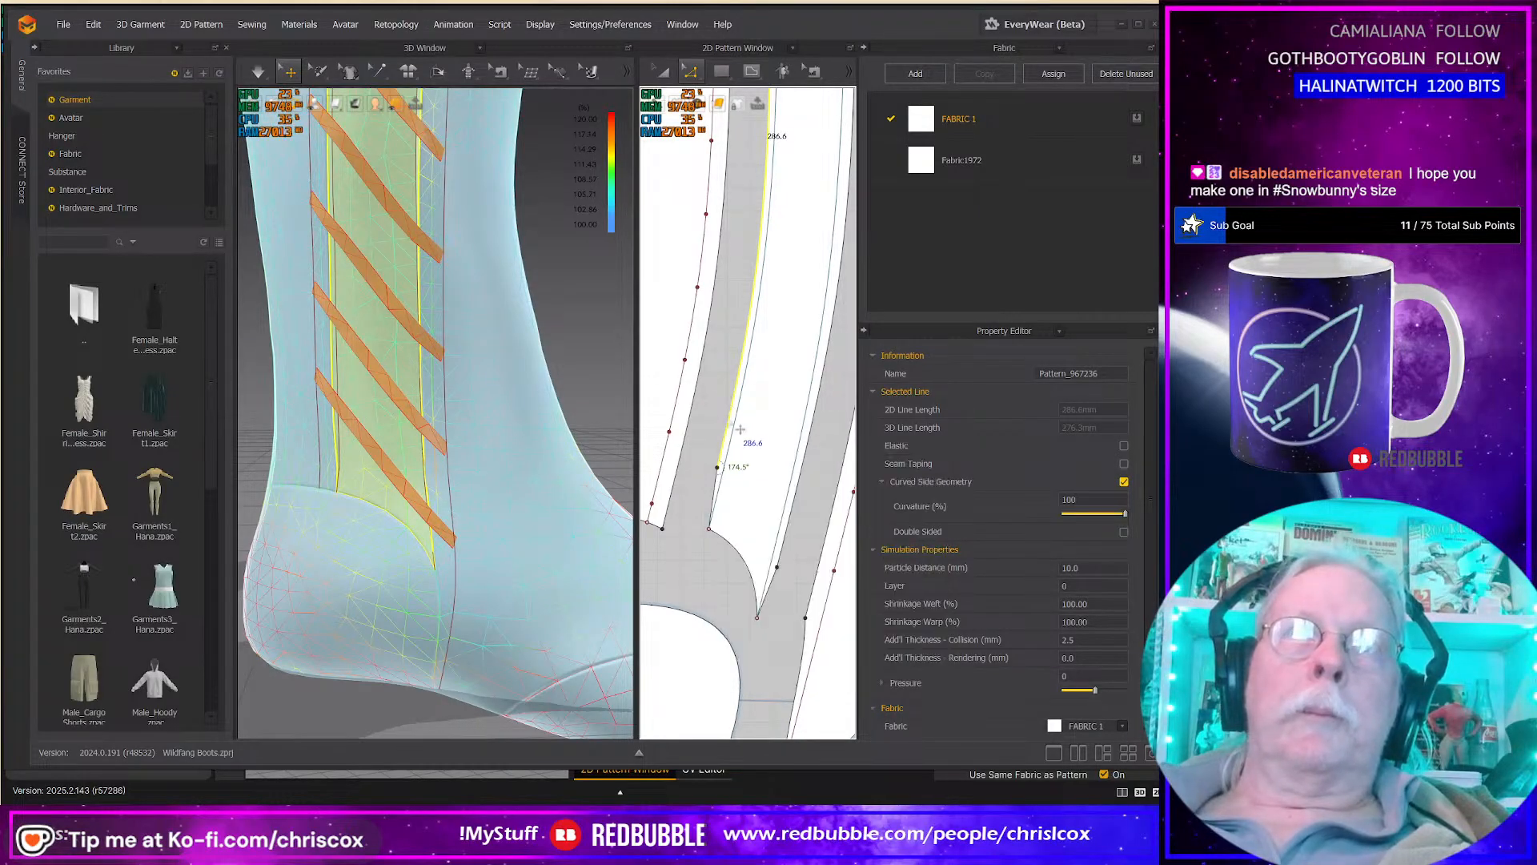
left_click(731, 477)
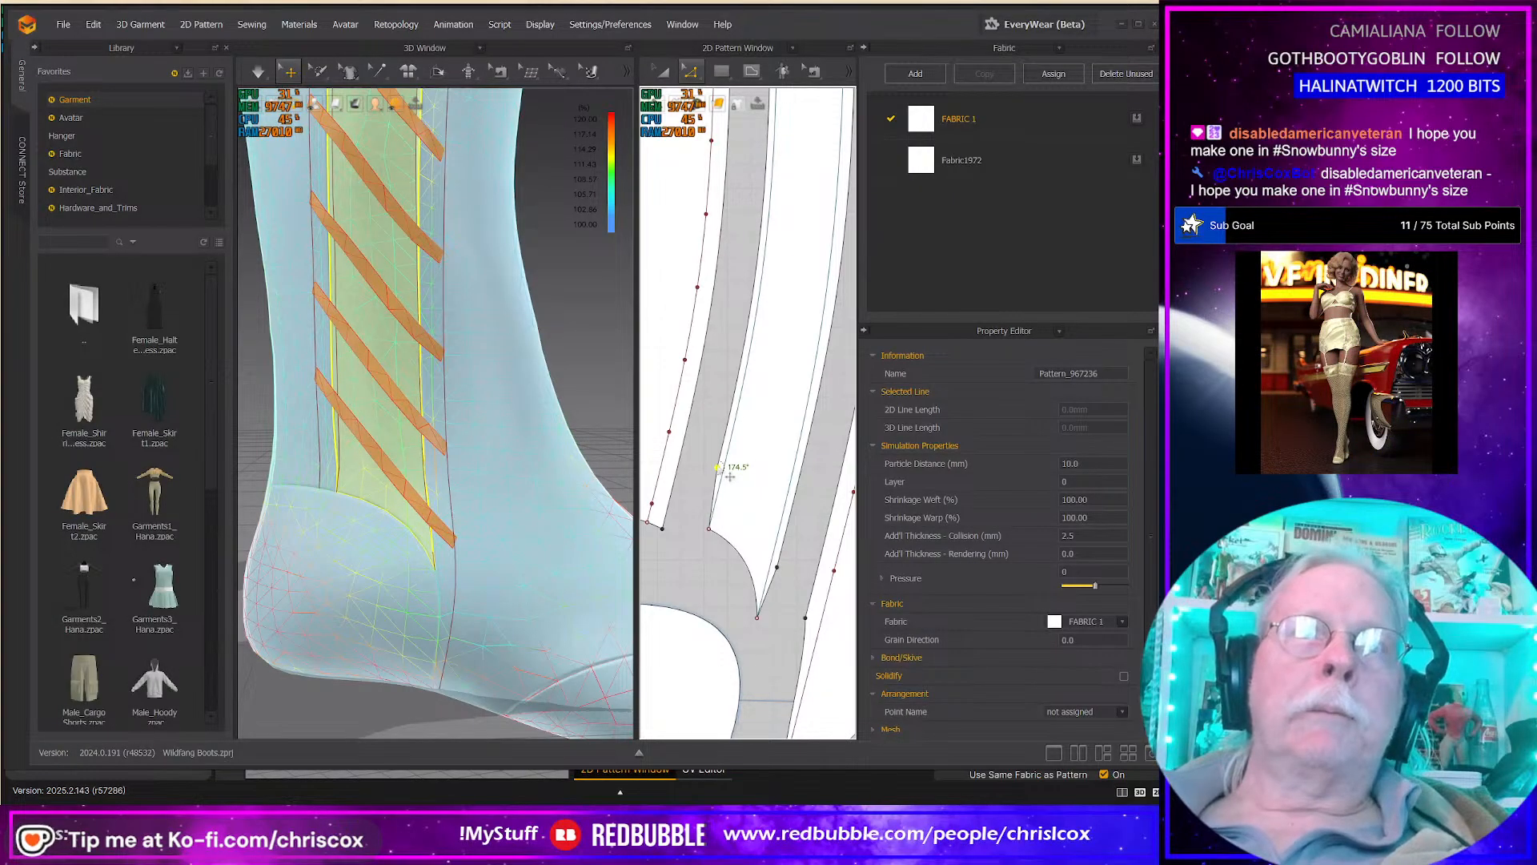
scroll(734, 464, "down", 4)
scroll(726, 459, "up", 3)
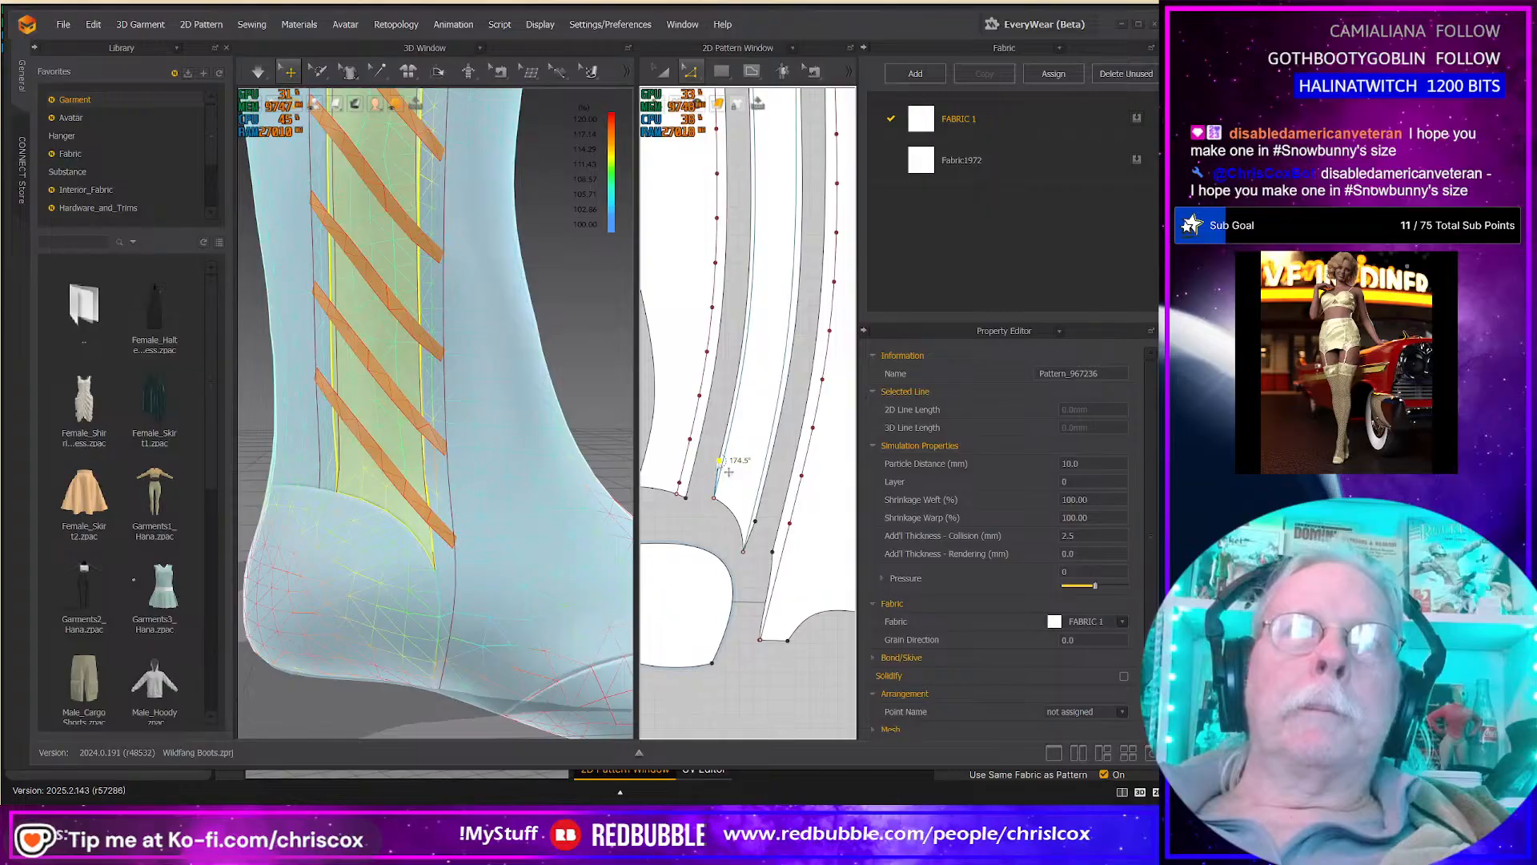
right_click(719, 462)
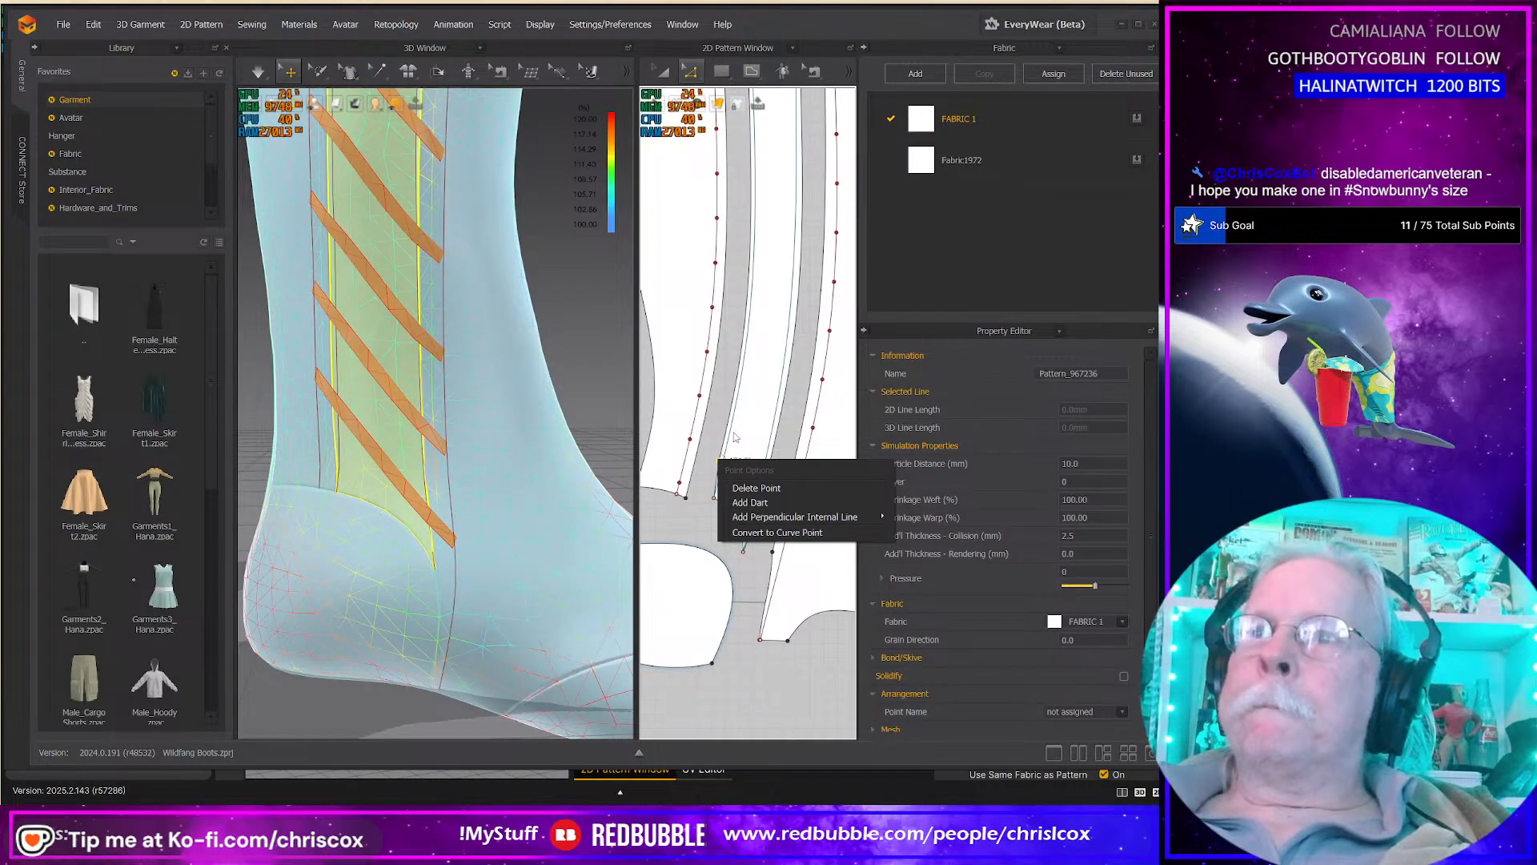
left_click(735, 437)
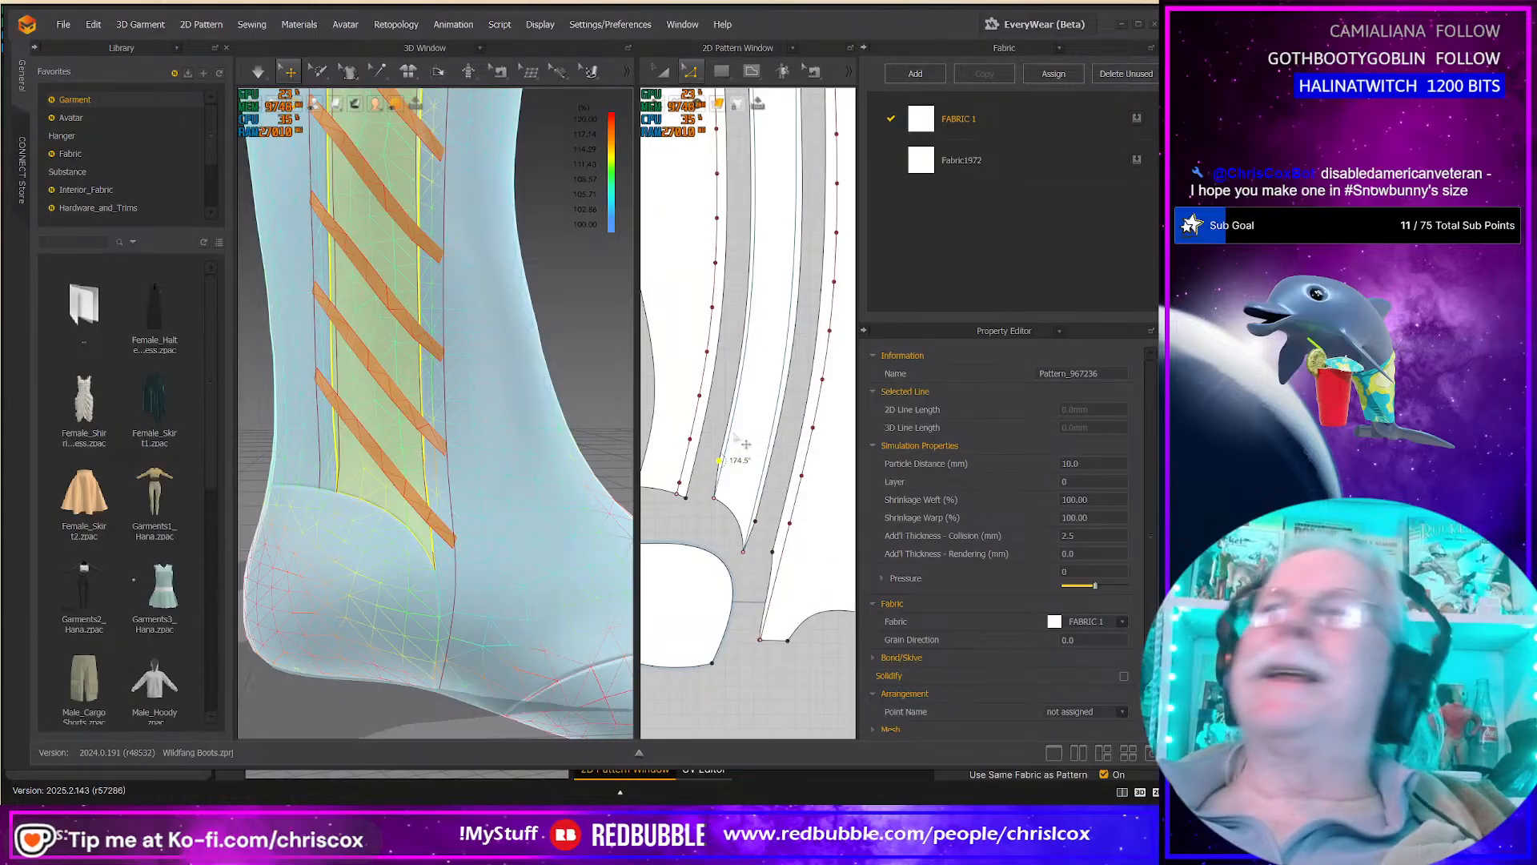
Step: Switch to the WildFang.zprj project and orbit around the avatar's green bodysuit, straps and orange belt
key("alt+Tab")
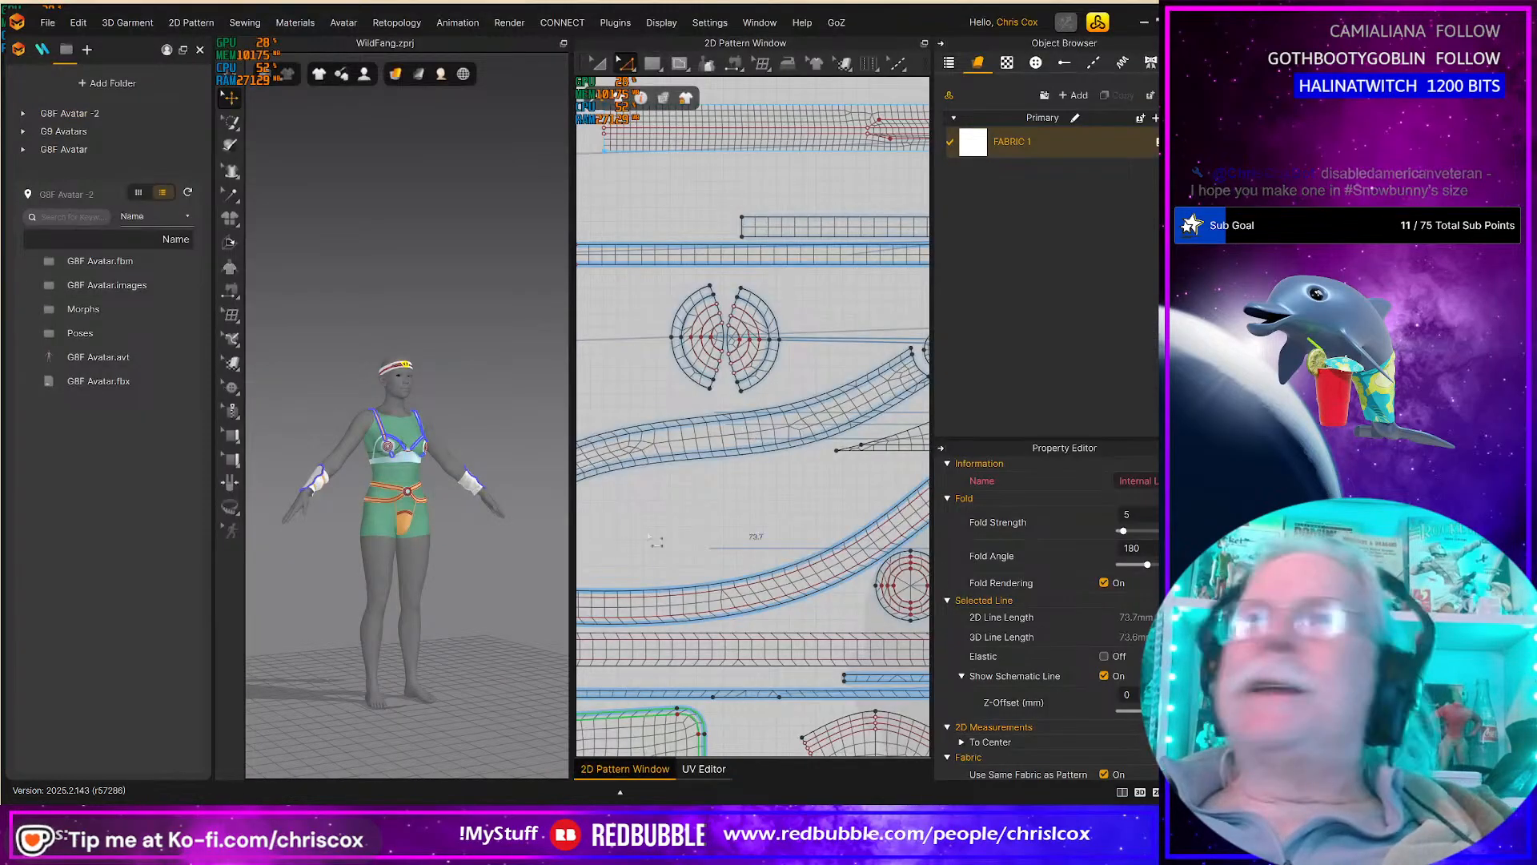
scroll(446, 514, "down", 2)
scroll(445, 514, "down", 2)
middle_click_drag(473, 417, 557, 297)
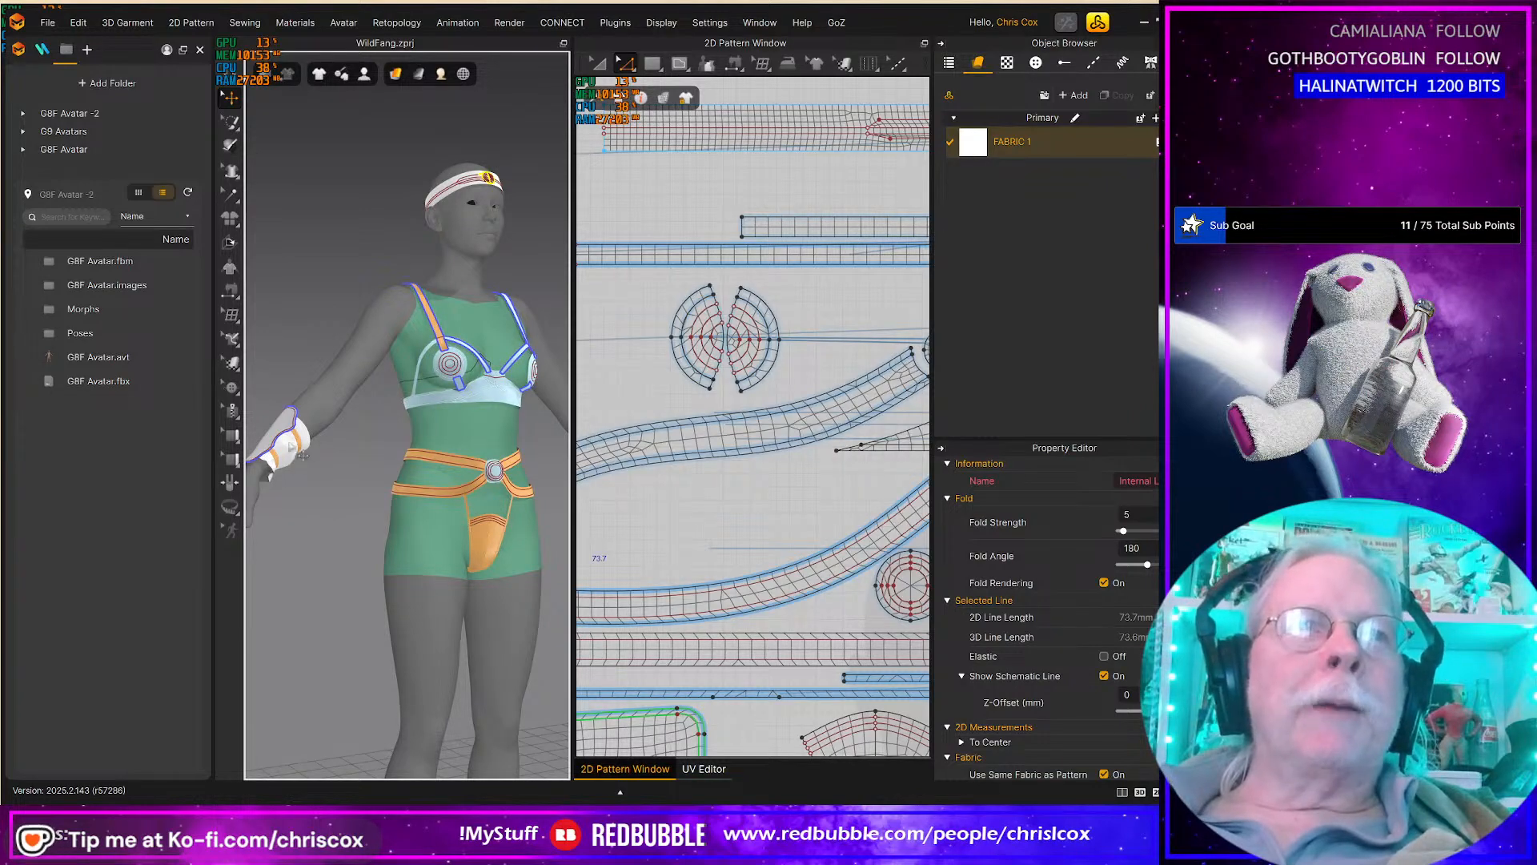
mouse_move(299, 509)
right_mouse_down()
mouse_move(381, 518)
mouse_move(285, 509)
right_mouse_up()
middle_click_drag(446, 602, 483, 591)
right_click_drag(484, 591, 357, 590)
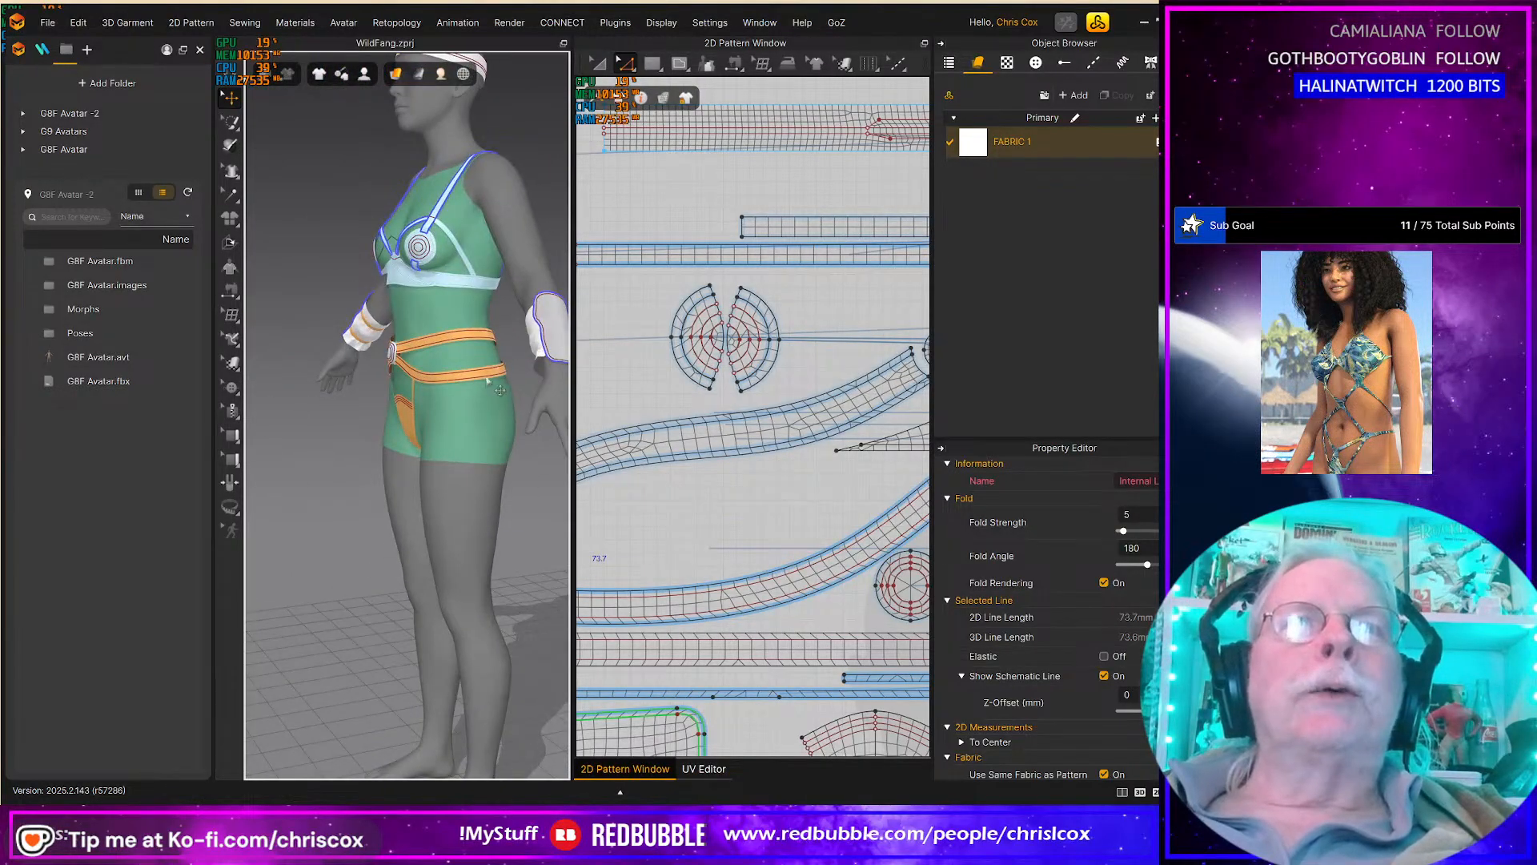
right_click_drag(472, 424, 449, 562)
scroll(450, 564, "down", 5)
scroll(456, 558, "up", 5)
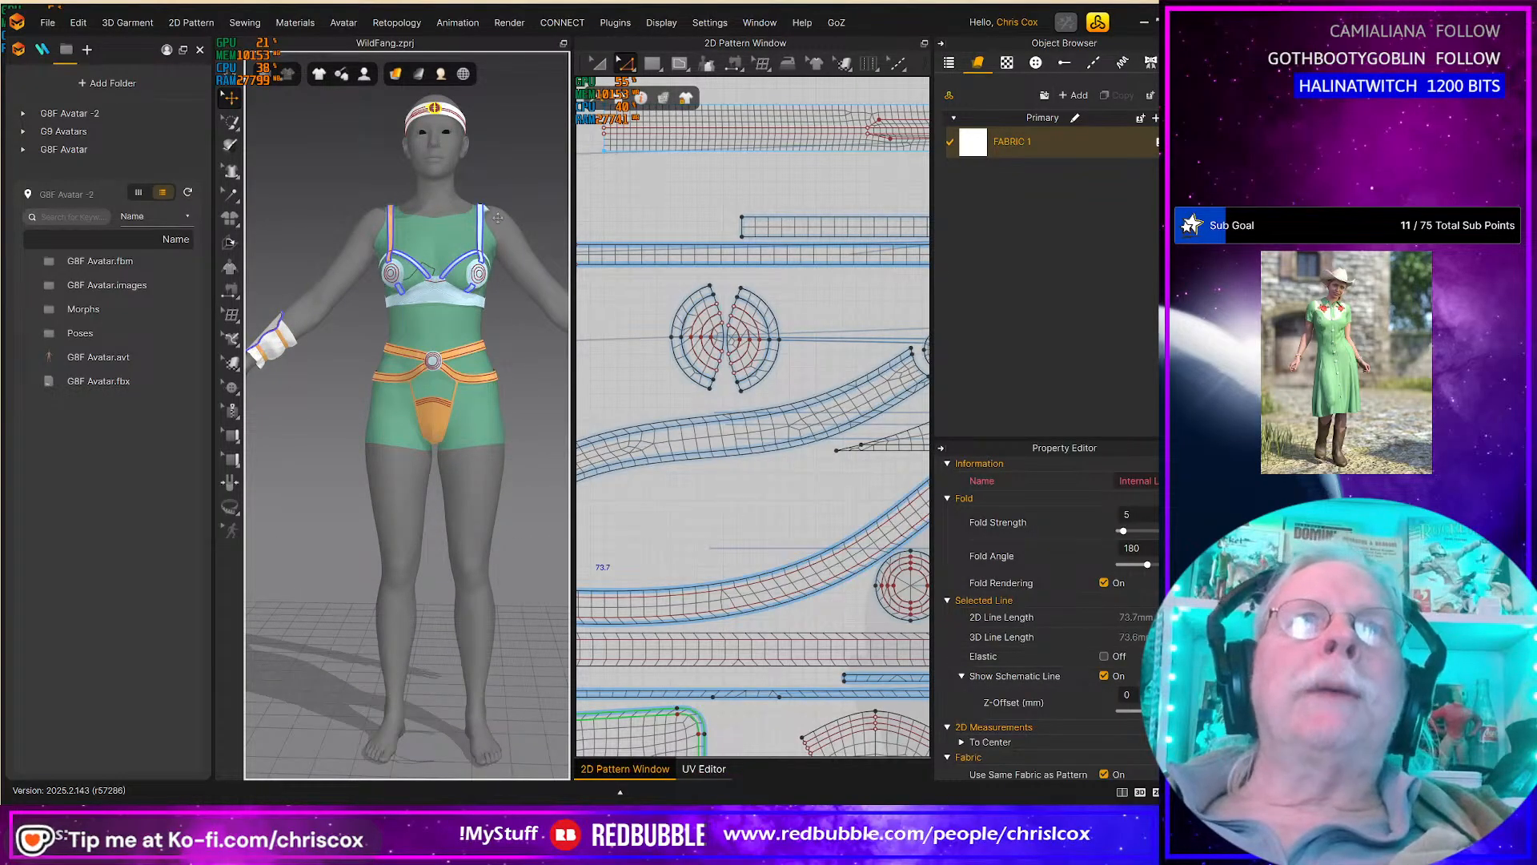
scroll(529, 370, "down", 3)
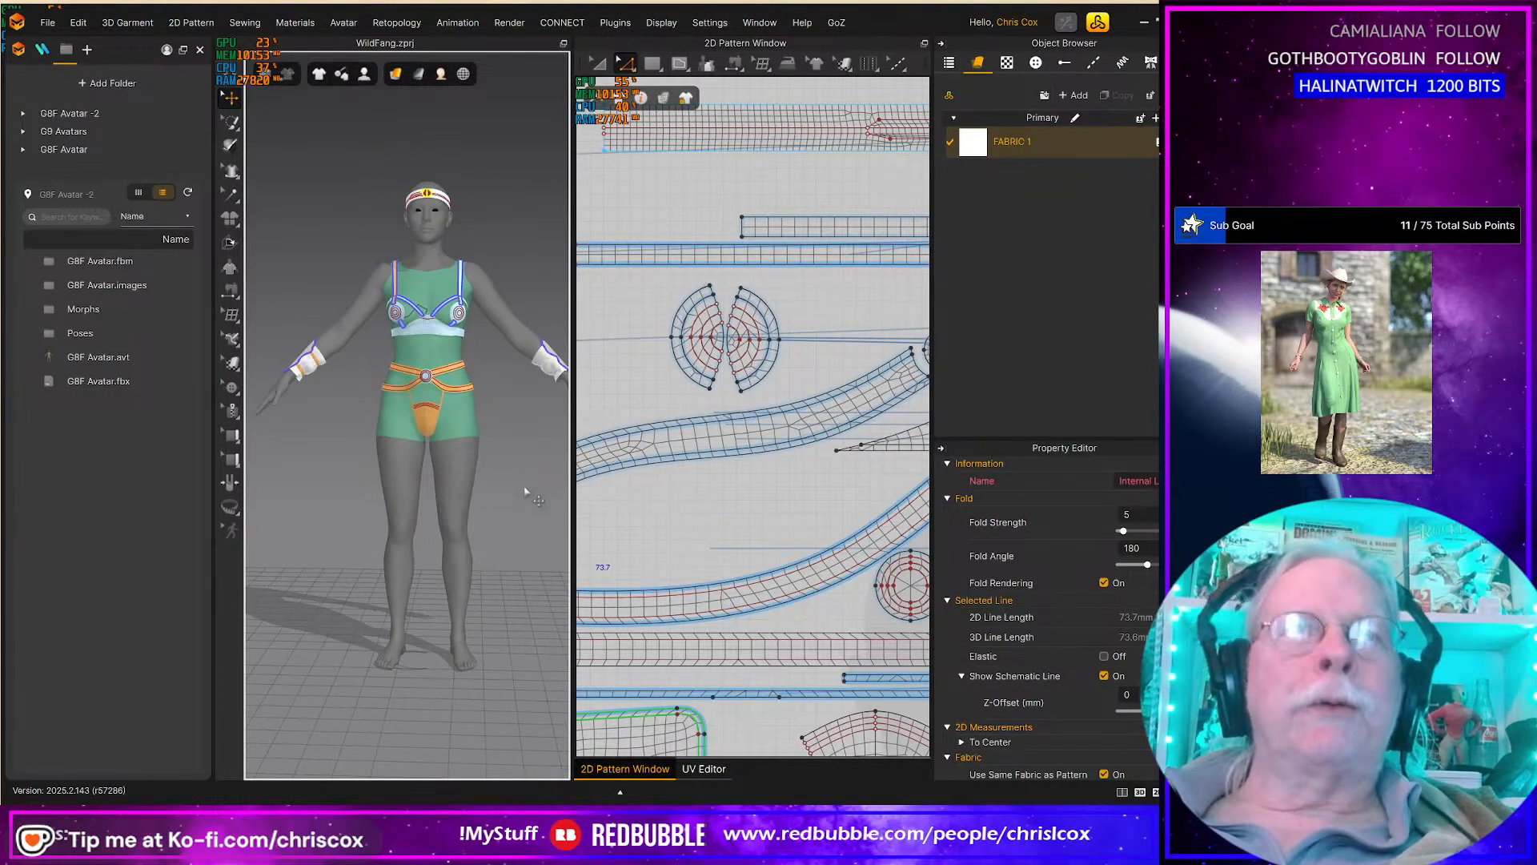
mouse_move(517, 491)
right_mouse_down()
mouse_move(302, 501)
mouse_move(537, 500)
right_mouse_up()
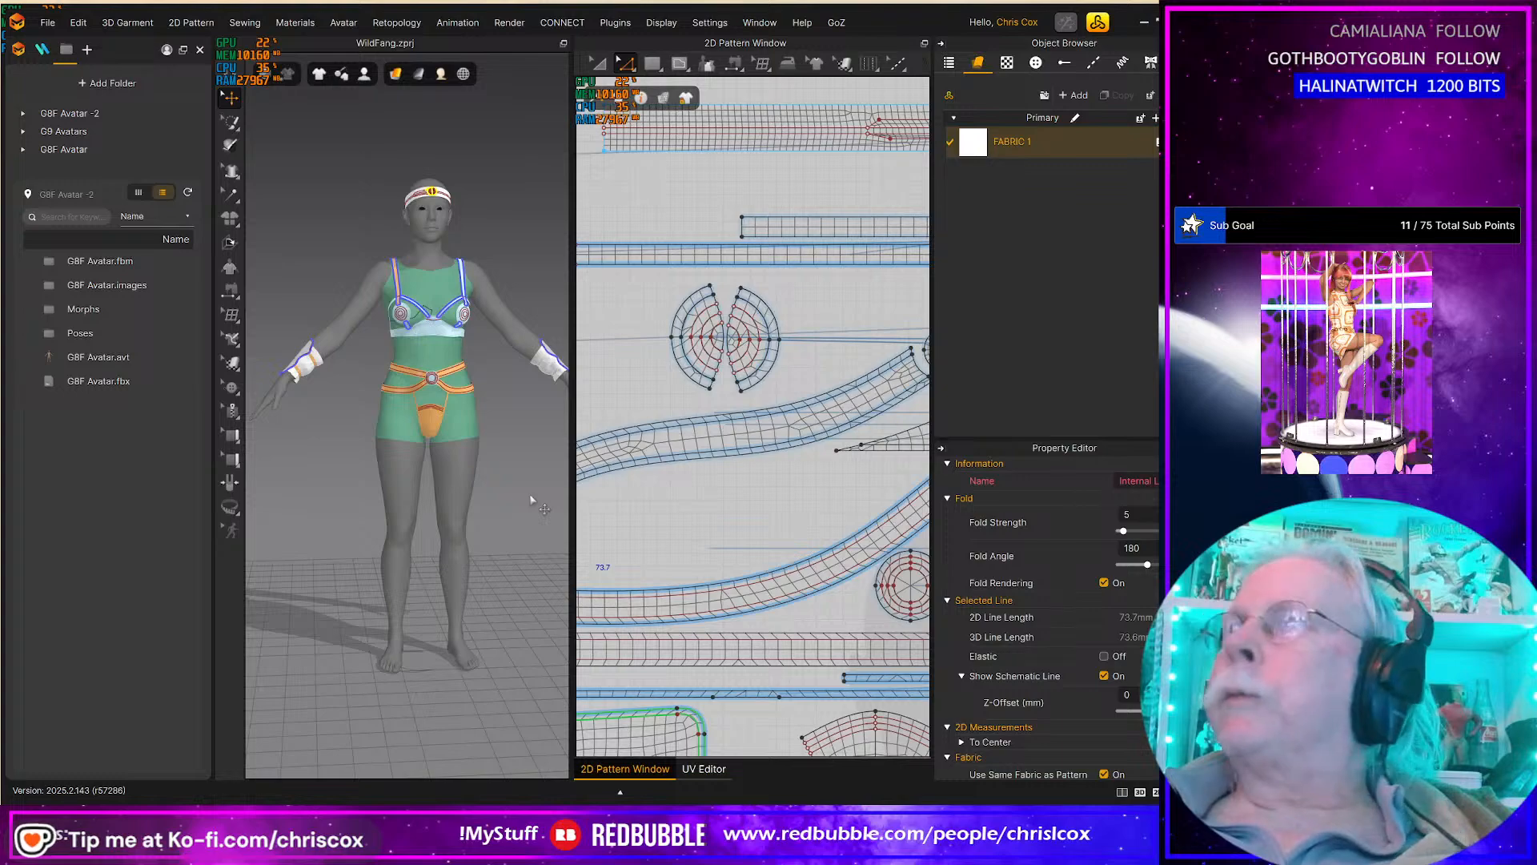
Step: Back in the boots project, open Split on the strip's internal line, then cancel it
key("alt+Tab")
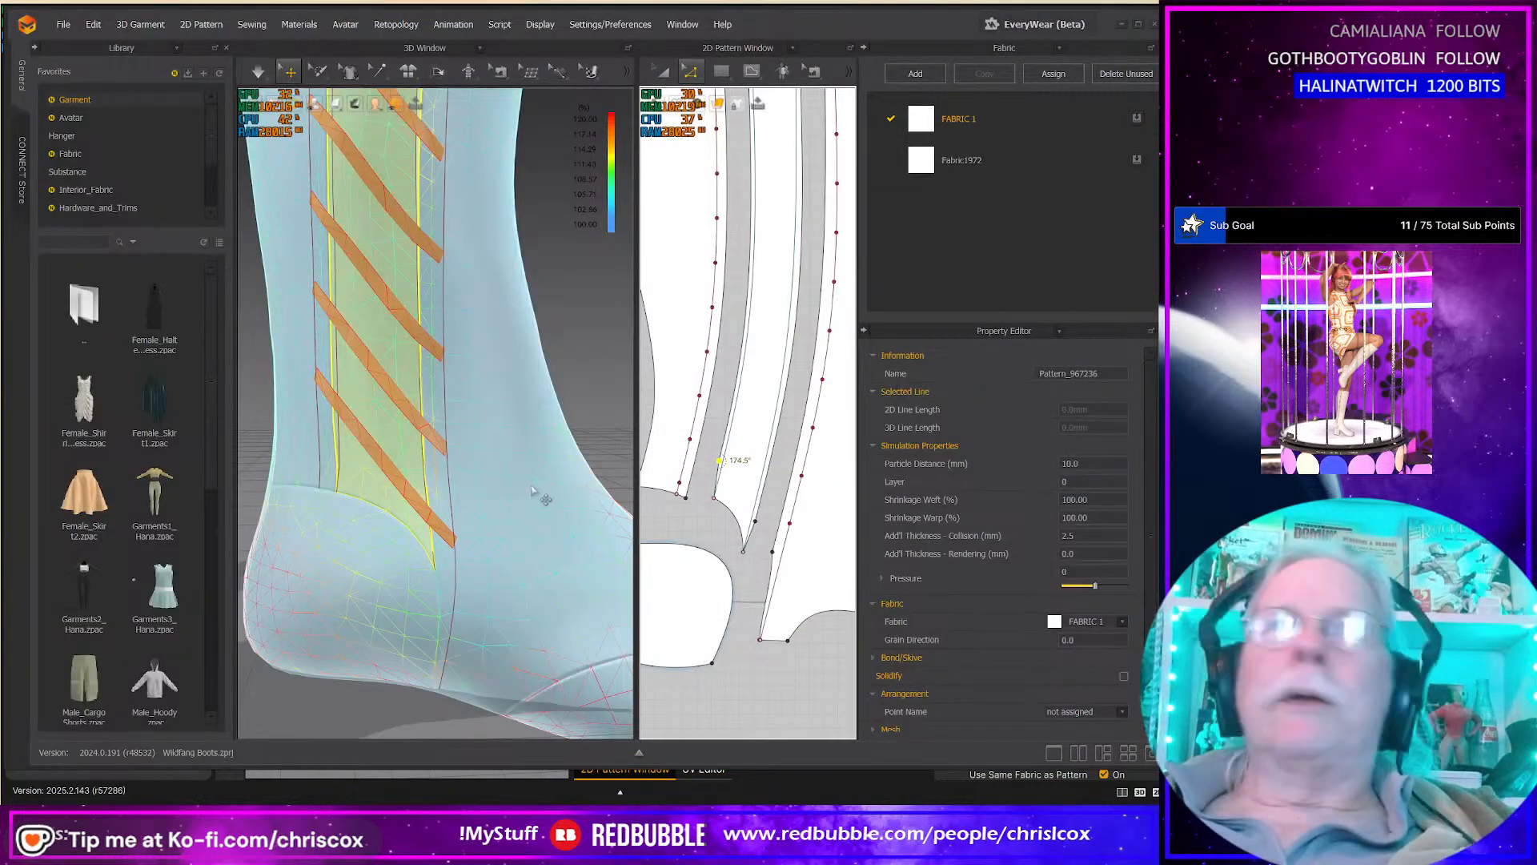
right_click_drag(792, 558, 793, 632)
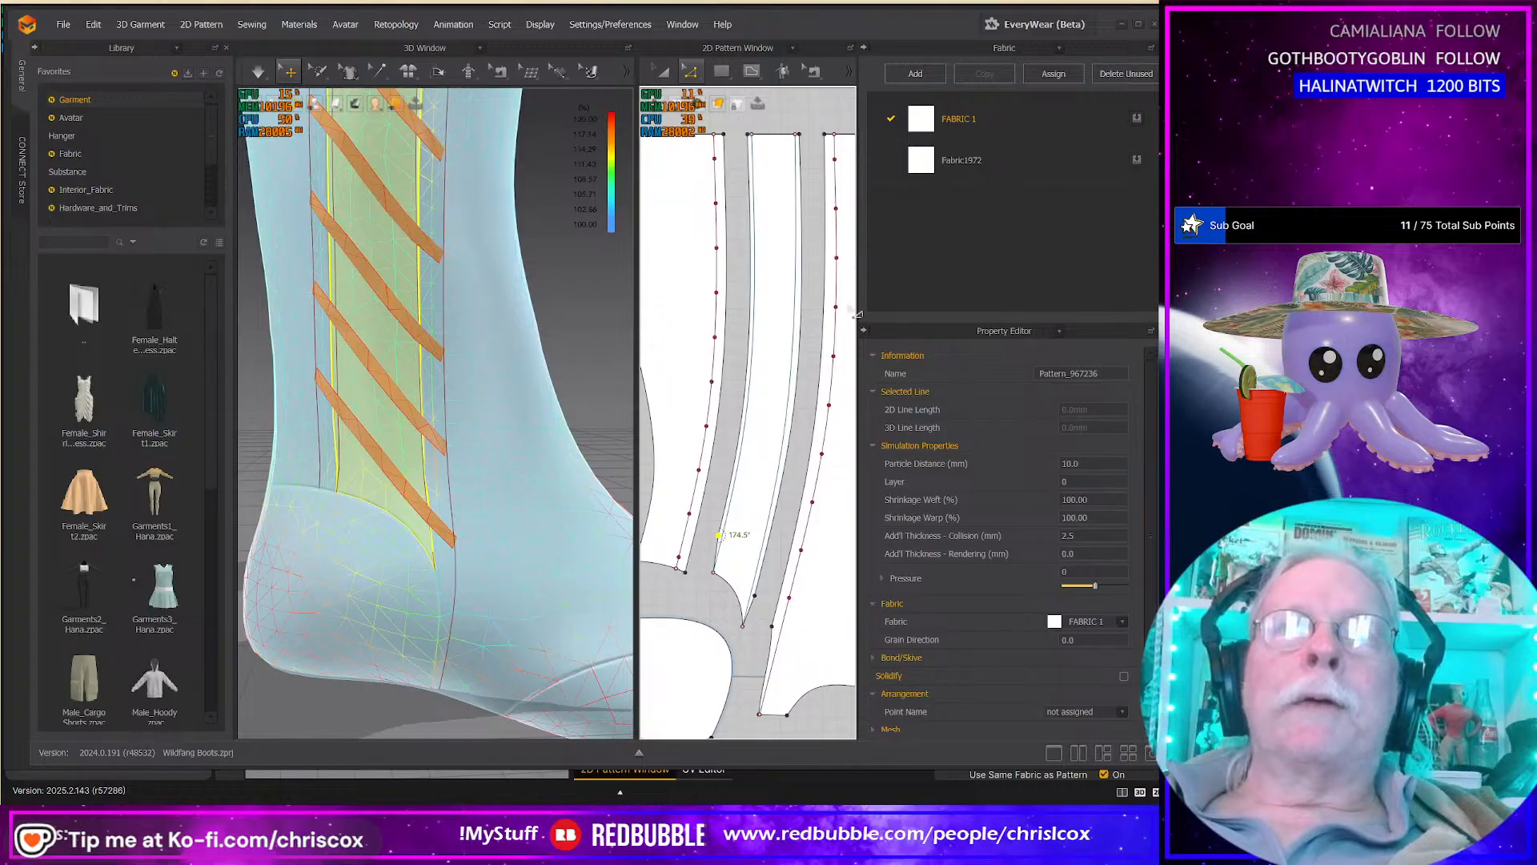
left_click(802, 160)
right_click(802, 161)
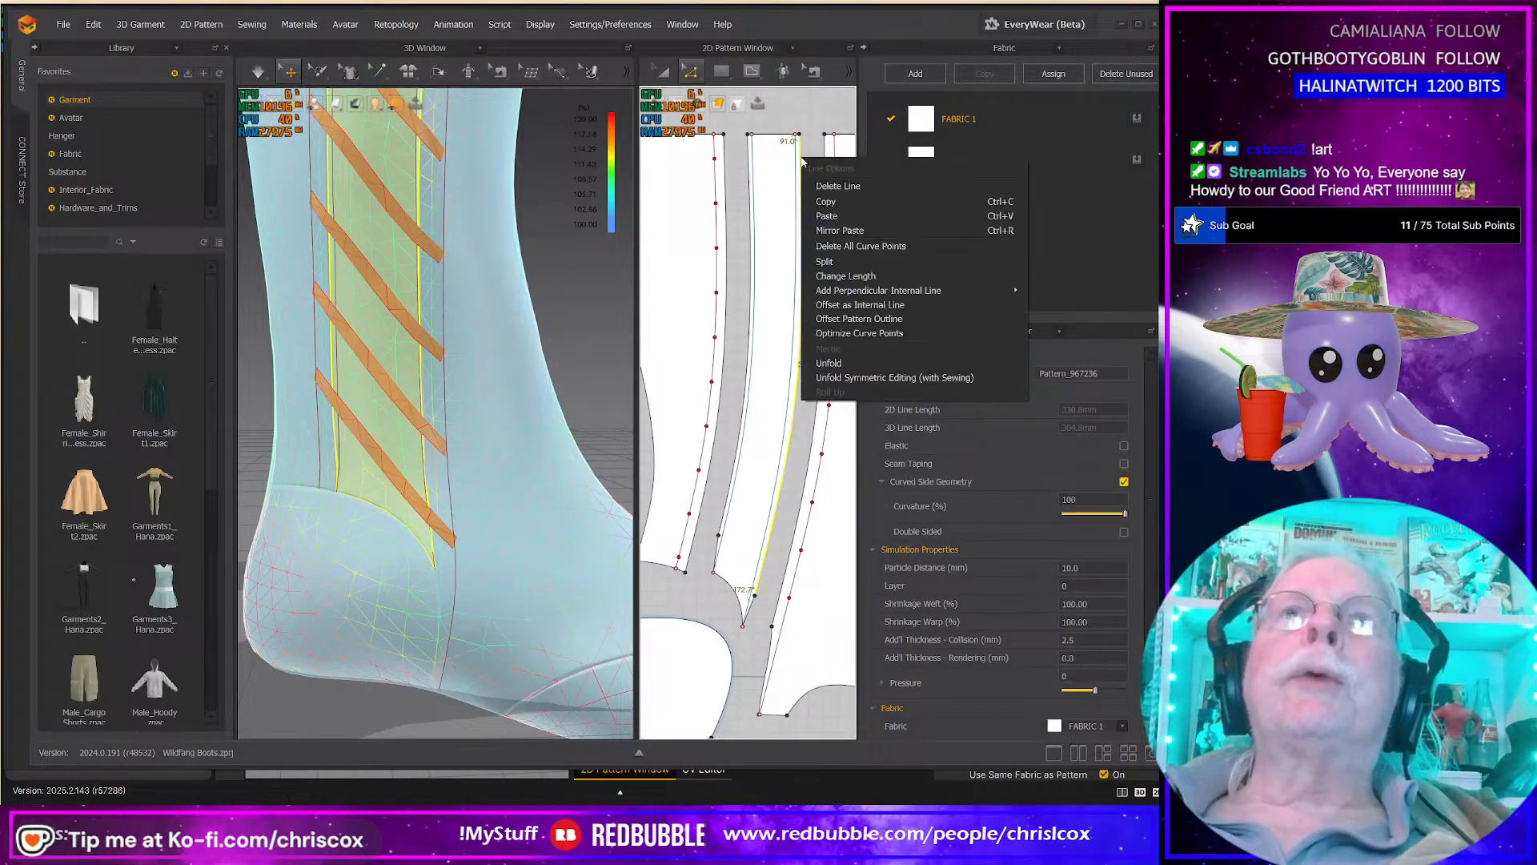
left_click(797, 169)
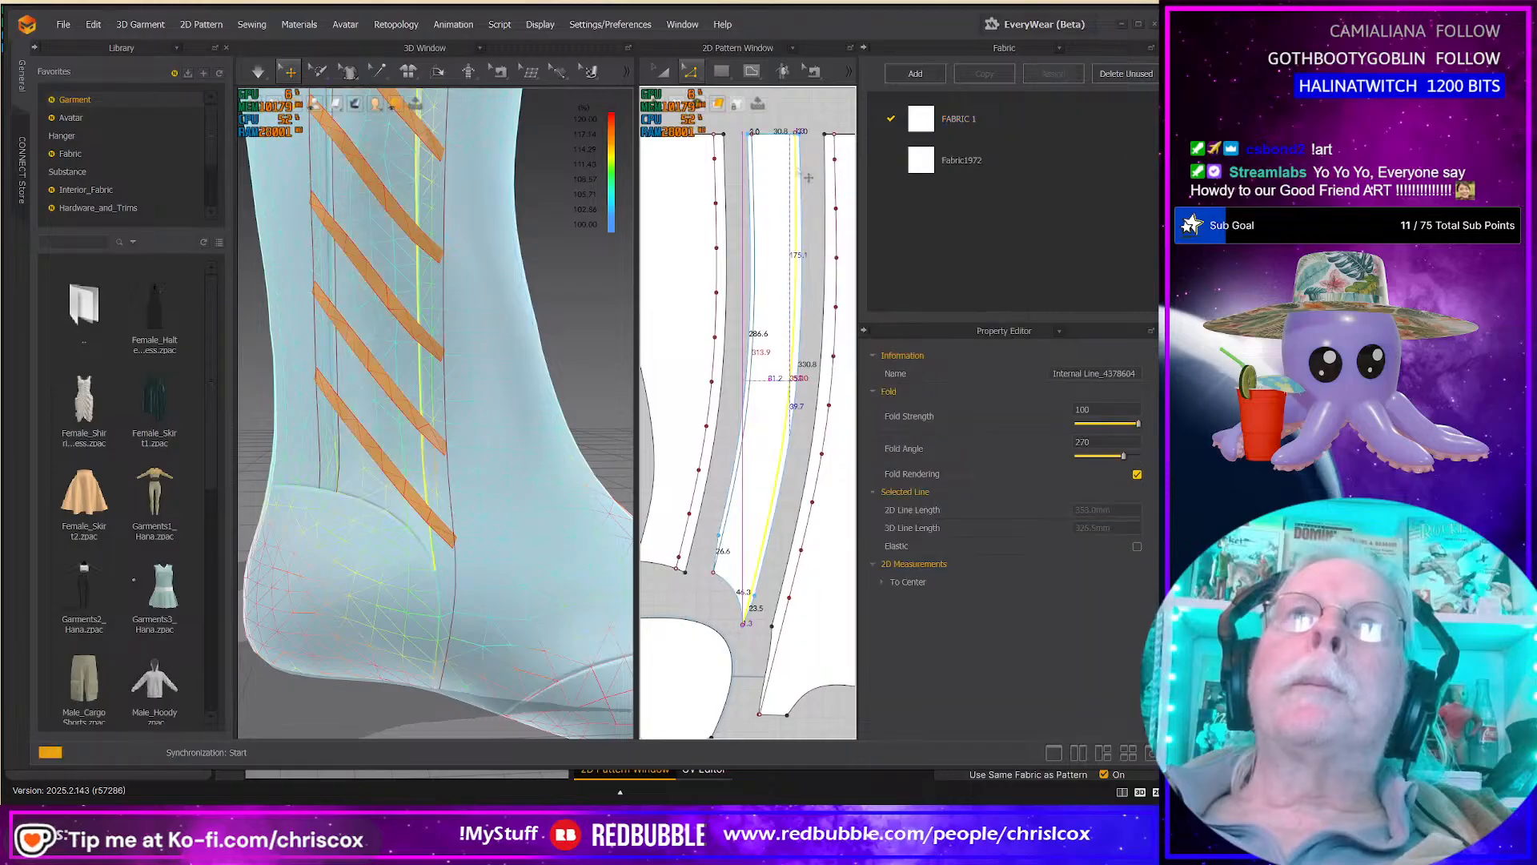
right_click(796, 170)
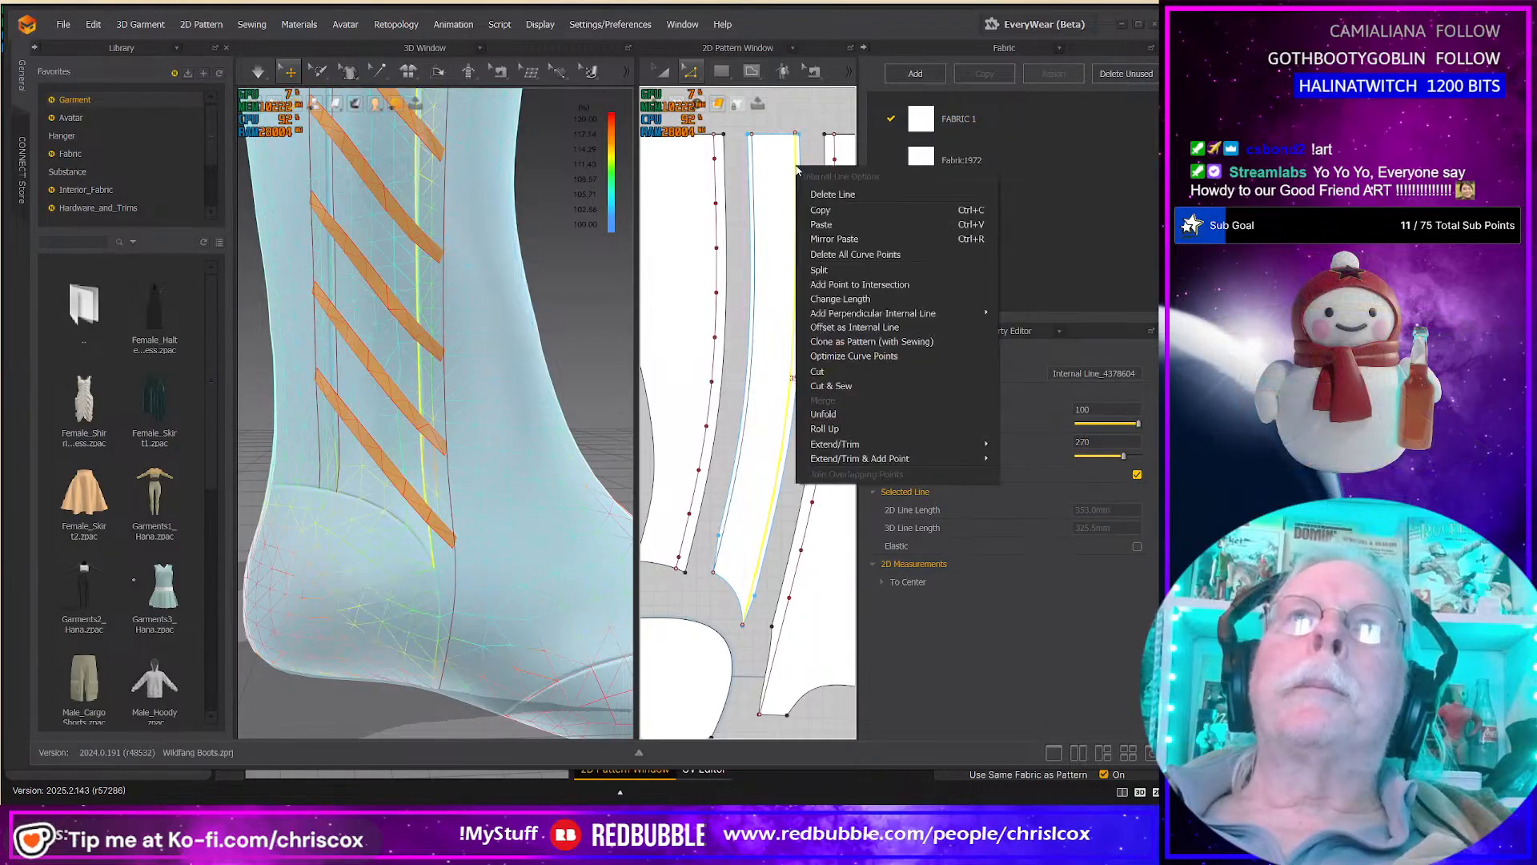
left_click(819, 271)
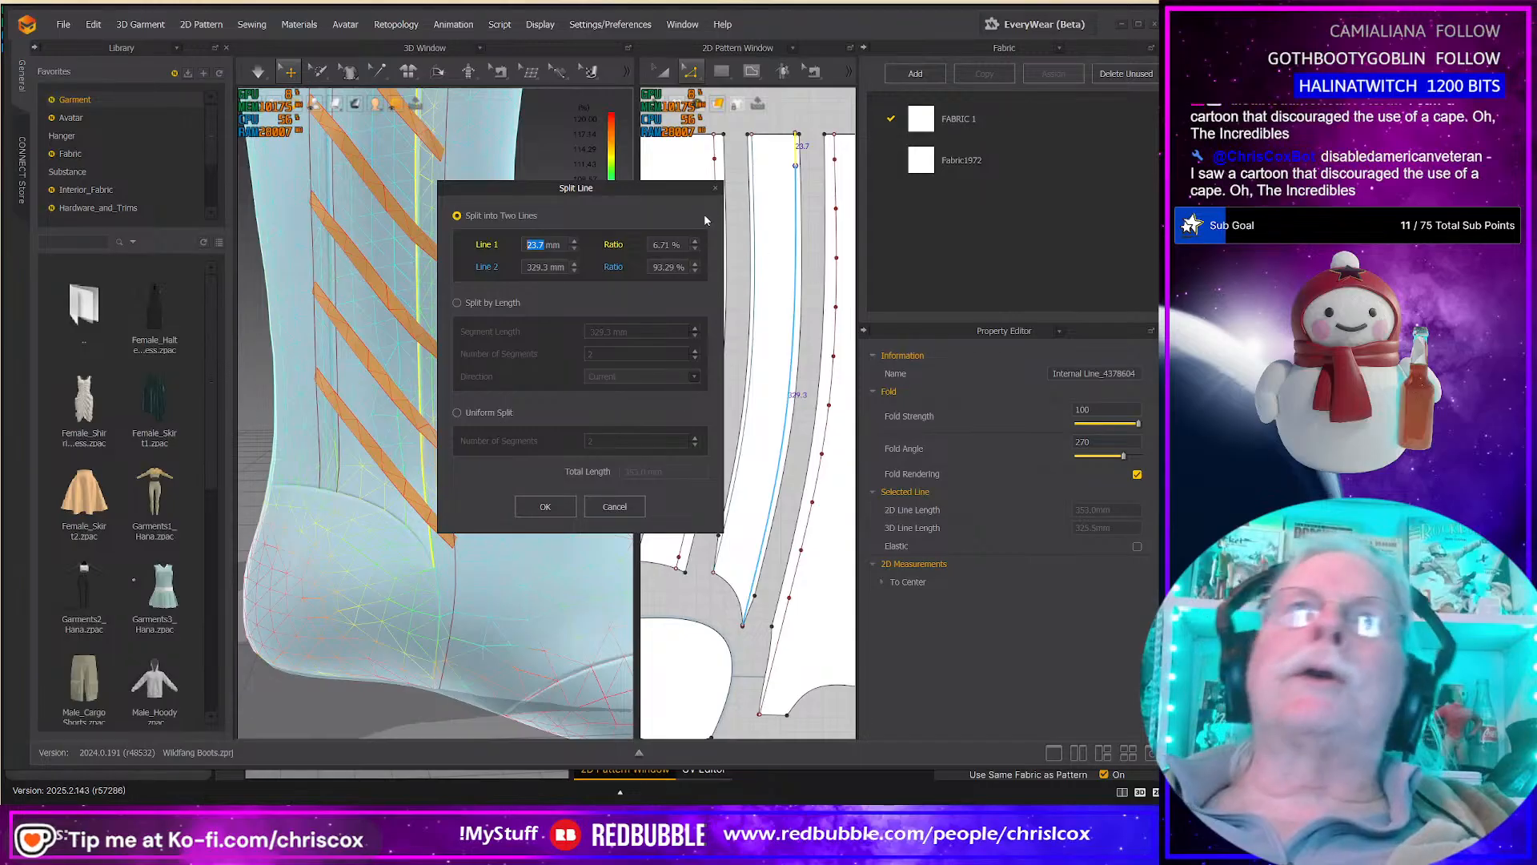
left_click(716, 188)
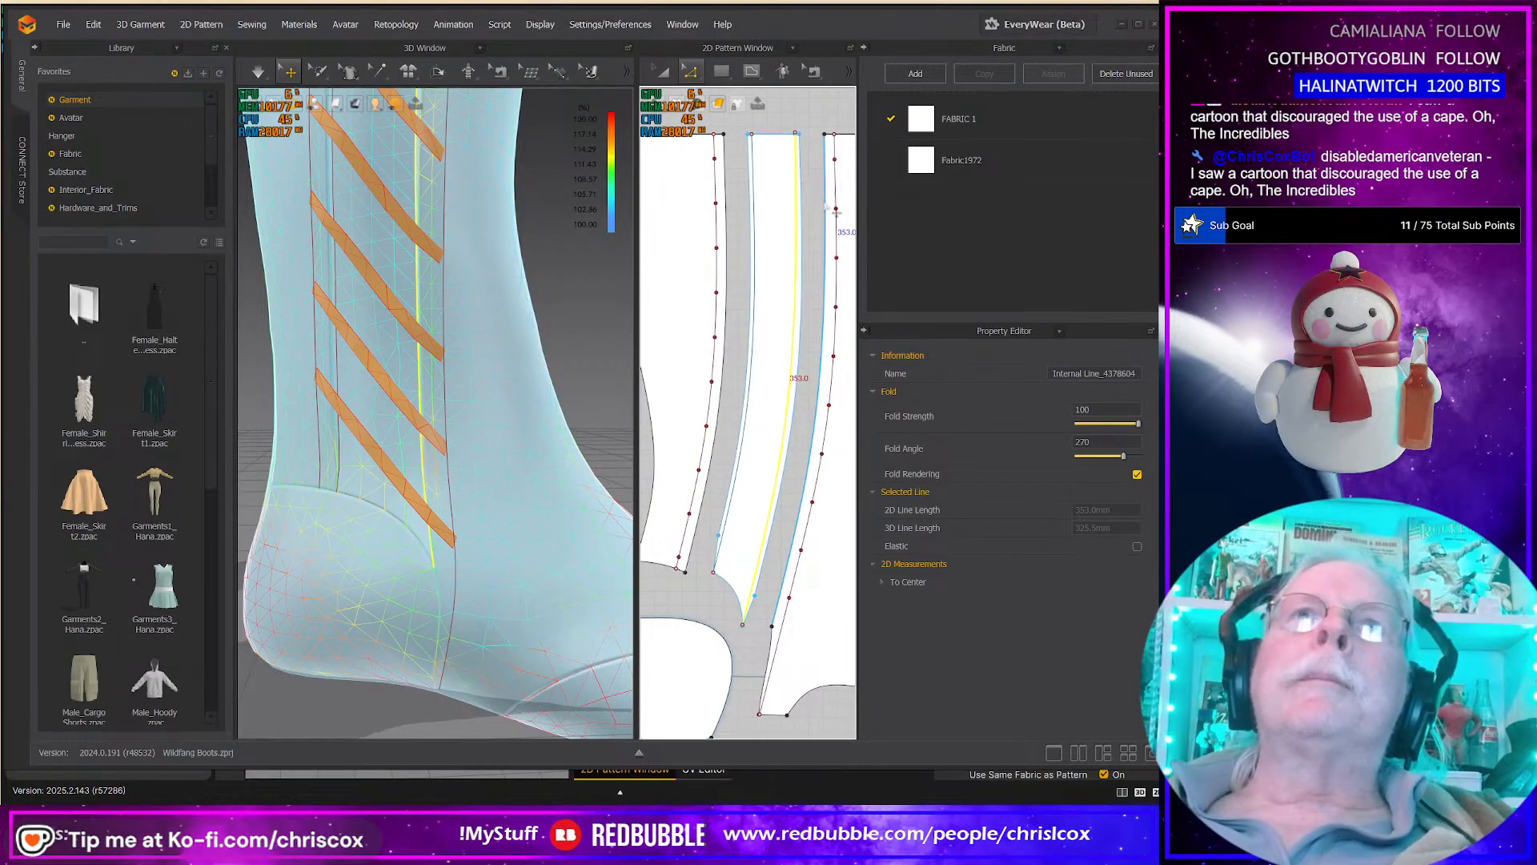
Step: Split the neighbouring internal line and the strip's right edge line at points
scroll(815, 224, "up", 3)
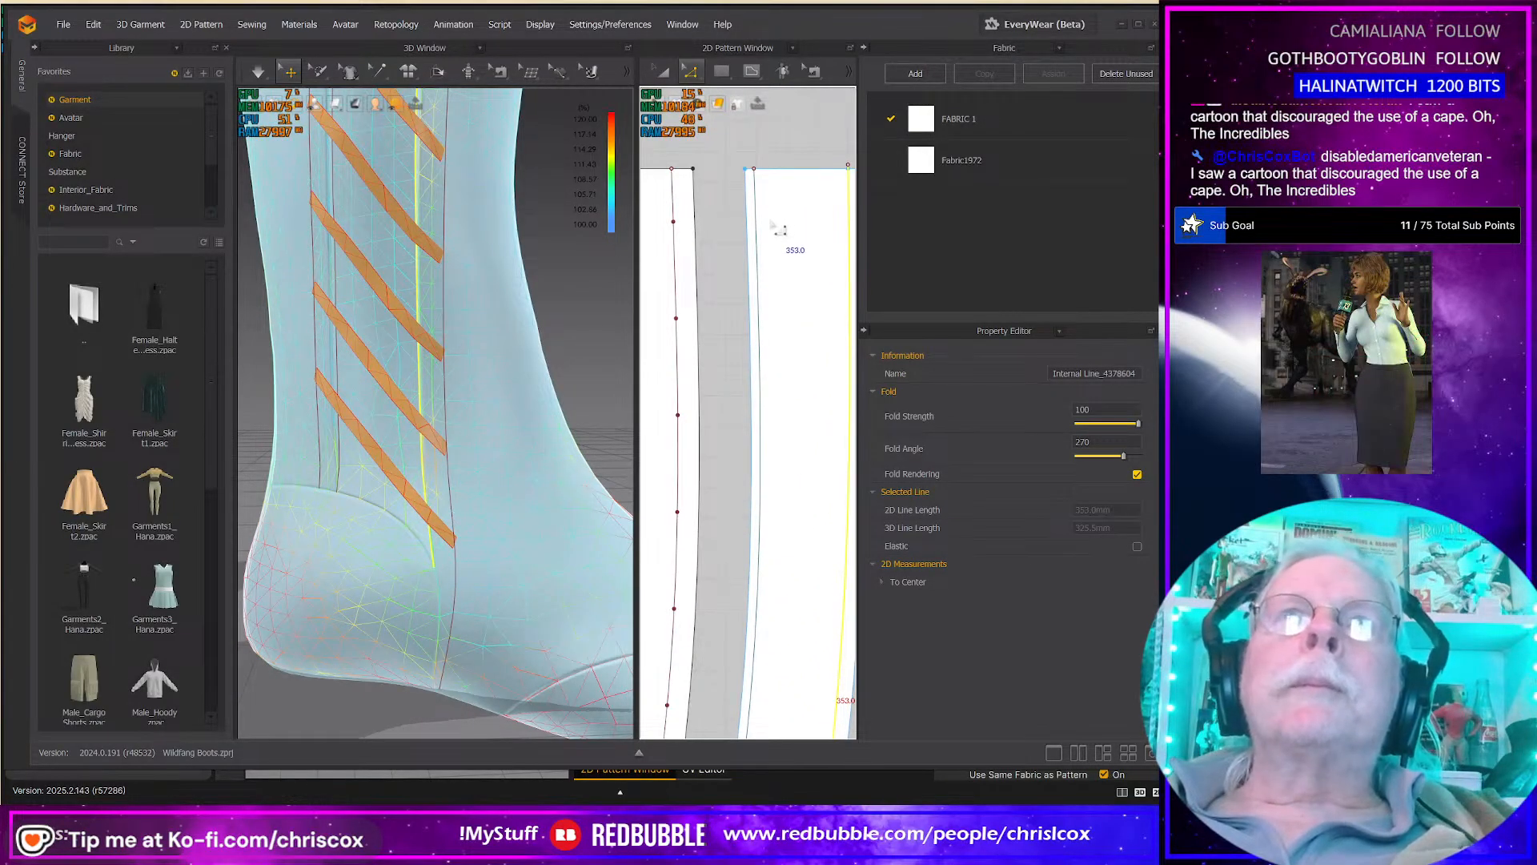
left_click(757, 228)
right_click(756, 223)
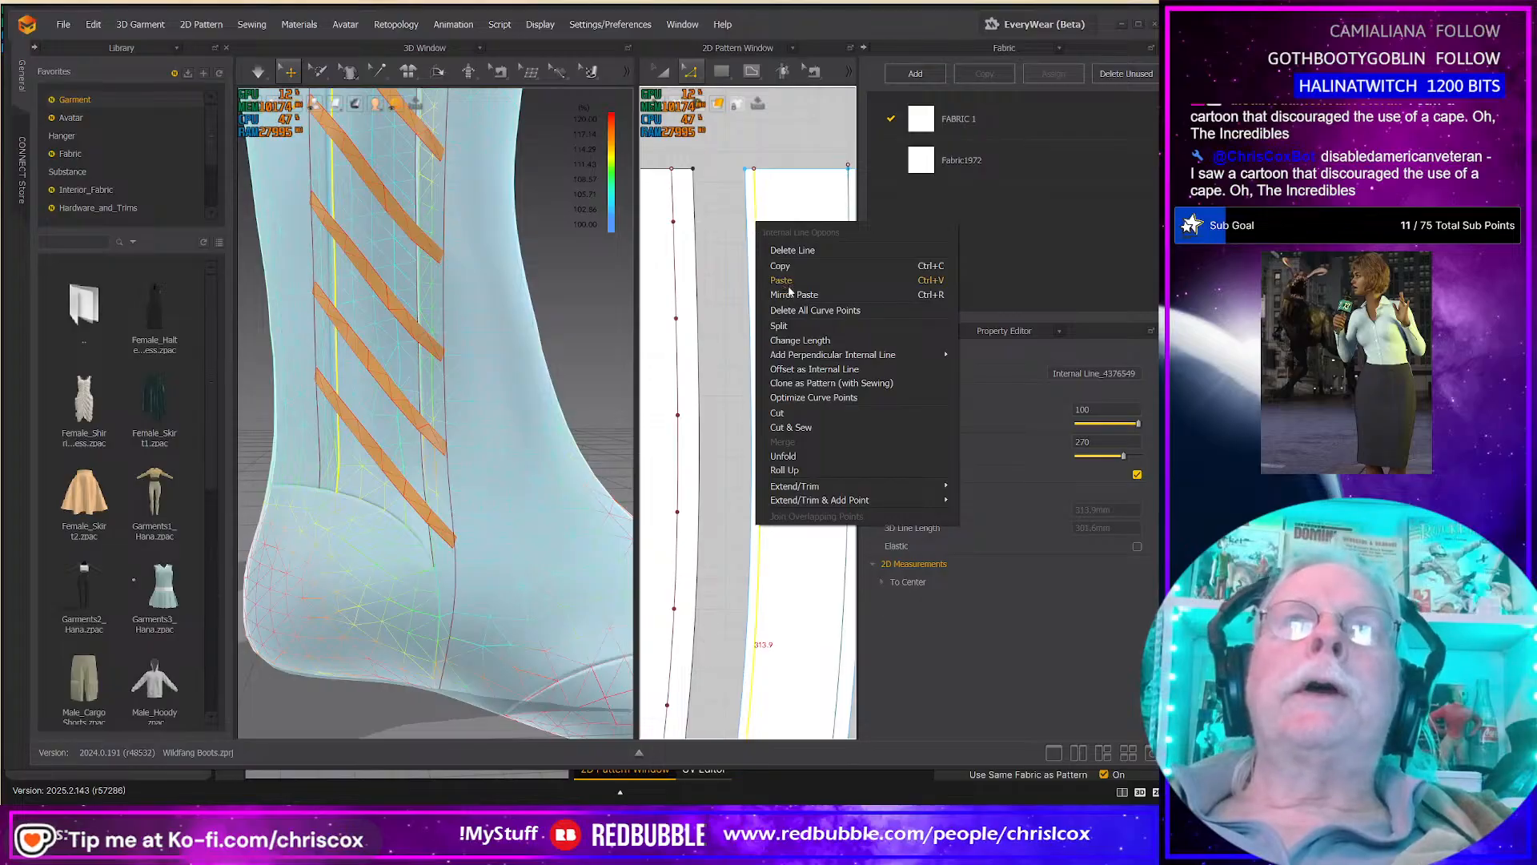
left_click(779, 326)
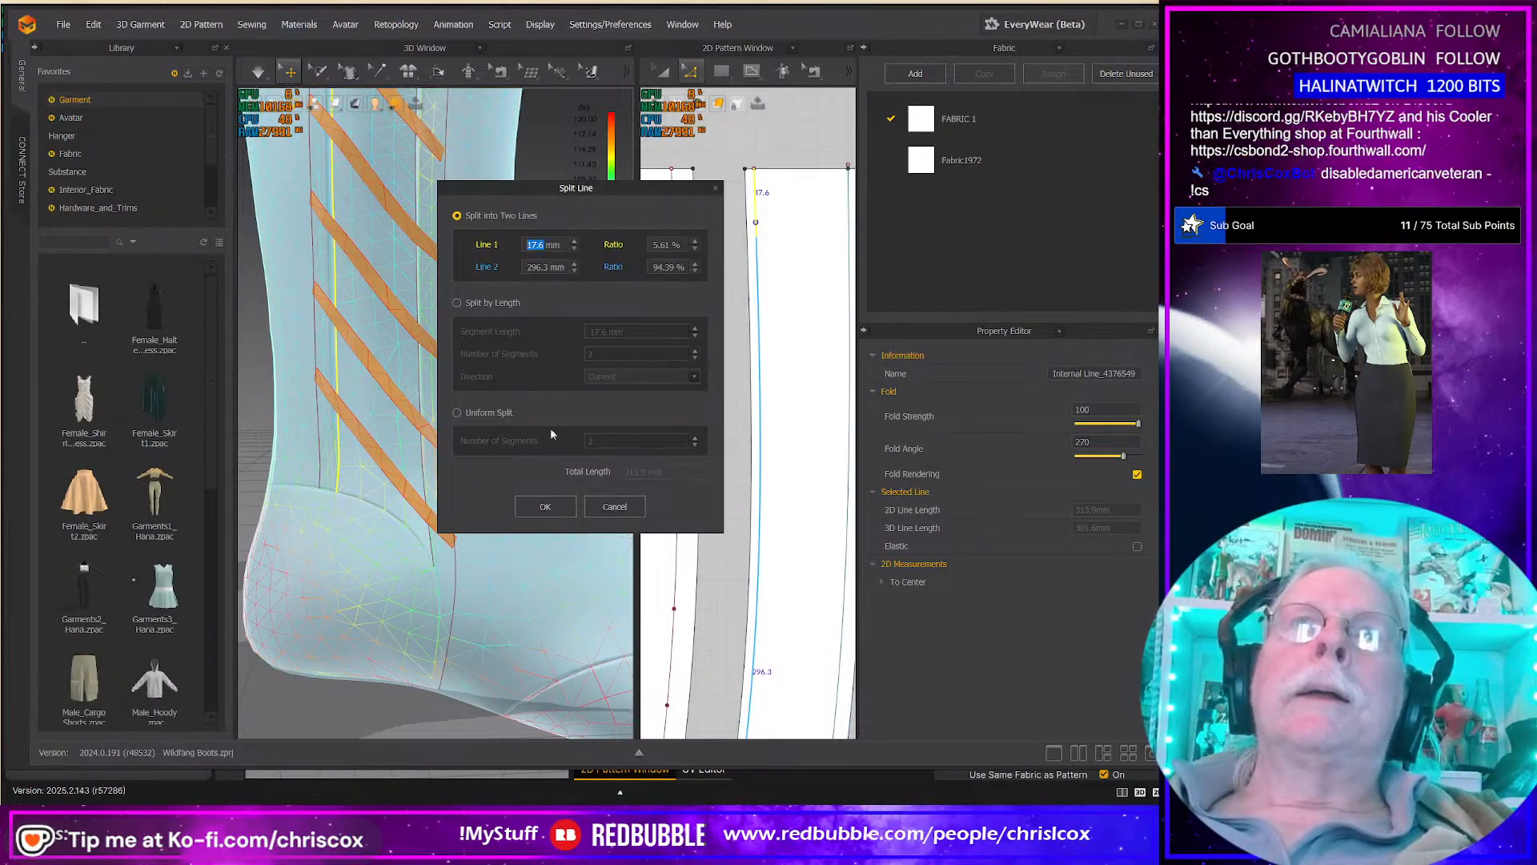
left_click(543, 507)
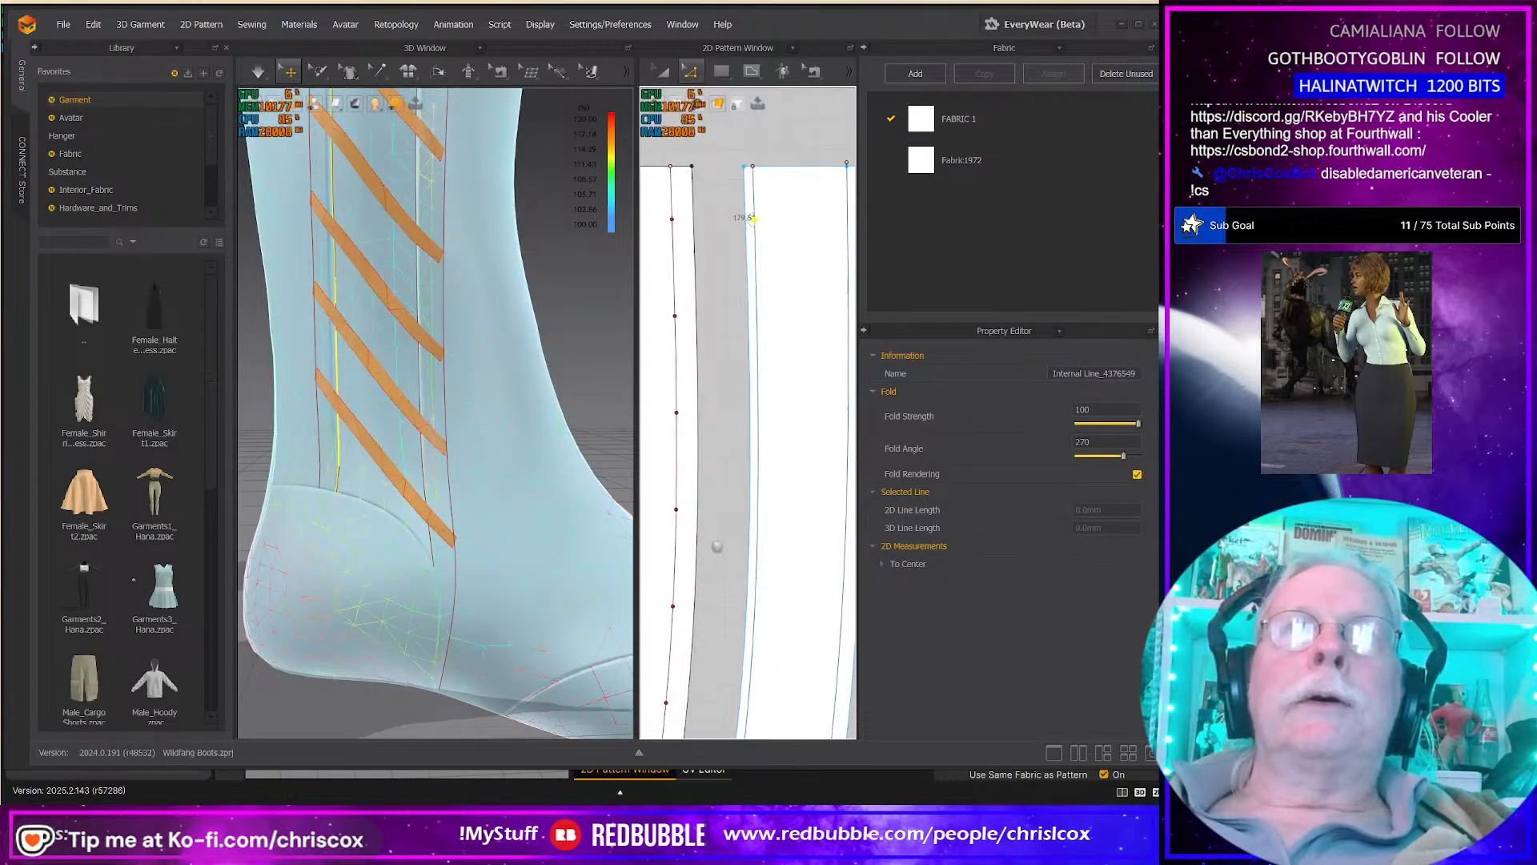
right_click_drag(726, 546, 729, 373)
middle_click_drag(698, 514, 785, 264)
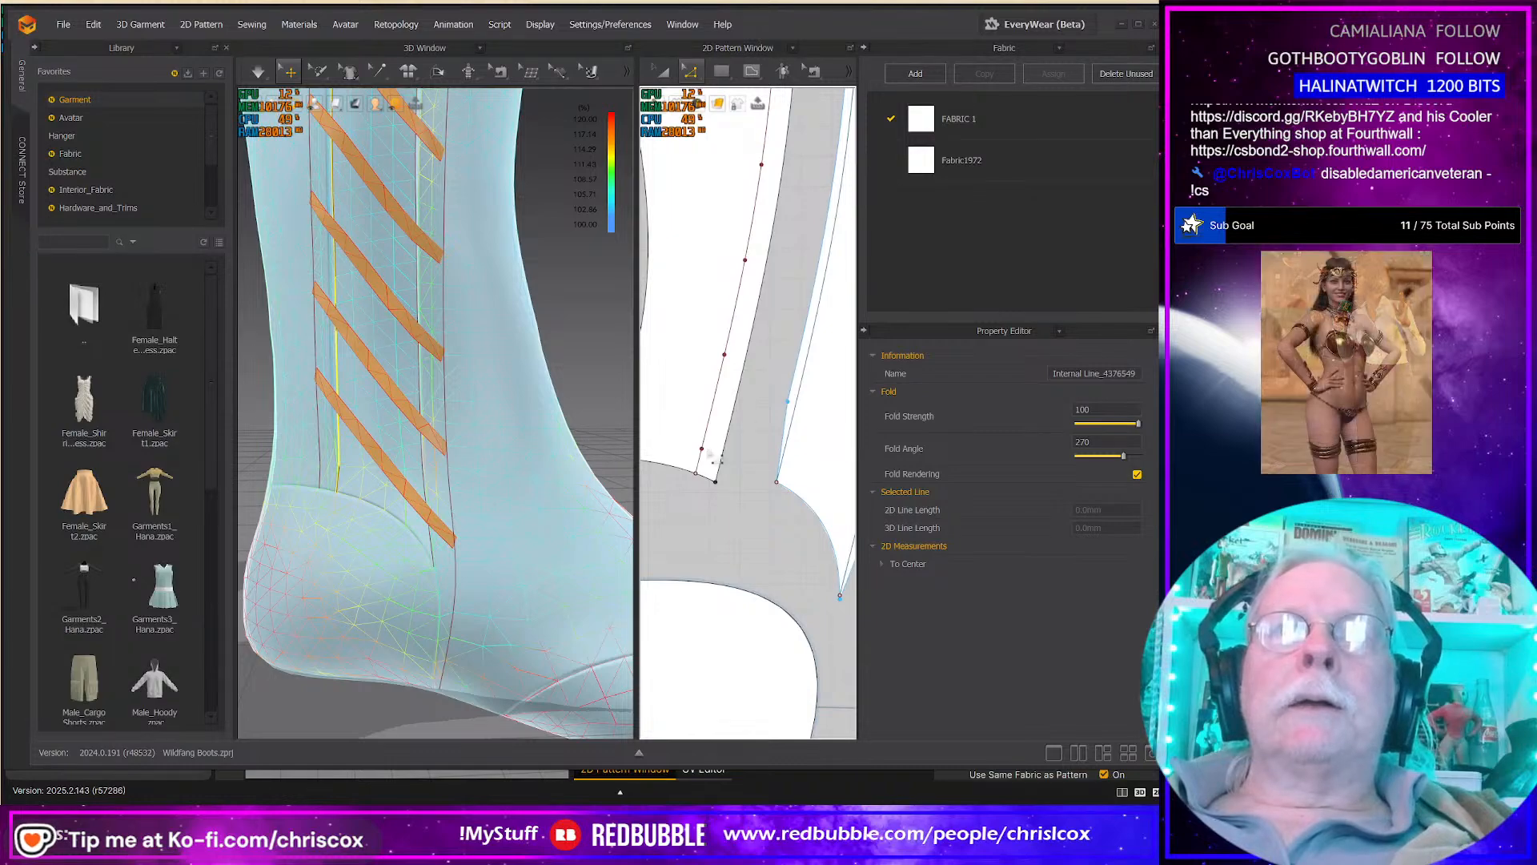
left_click(799, 446)
right_click(791, 443)
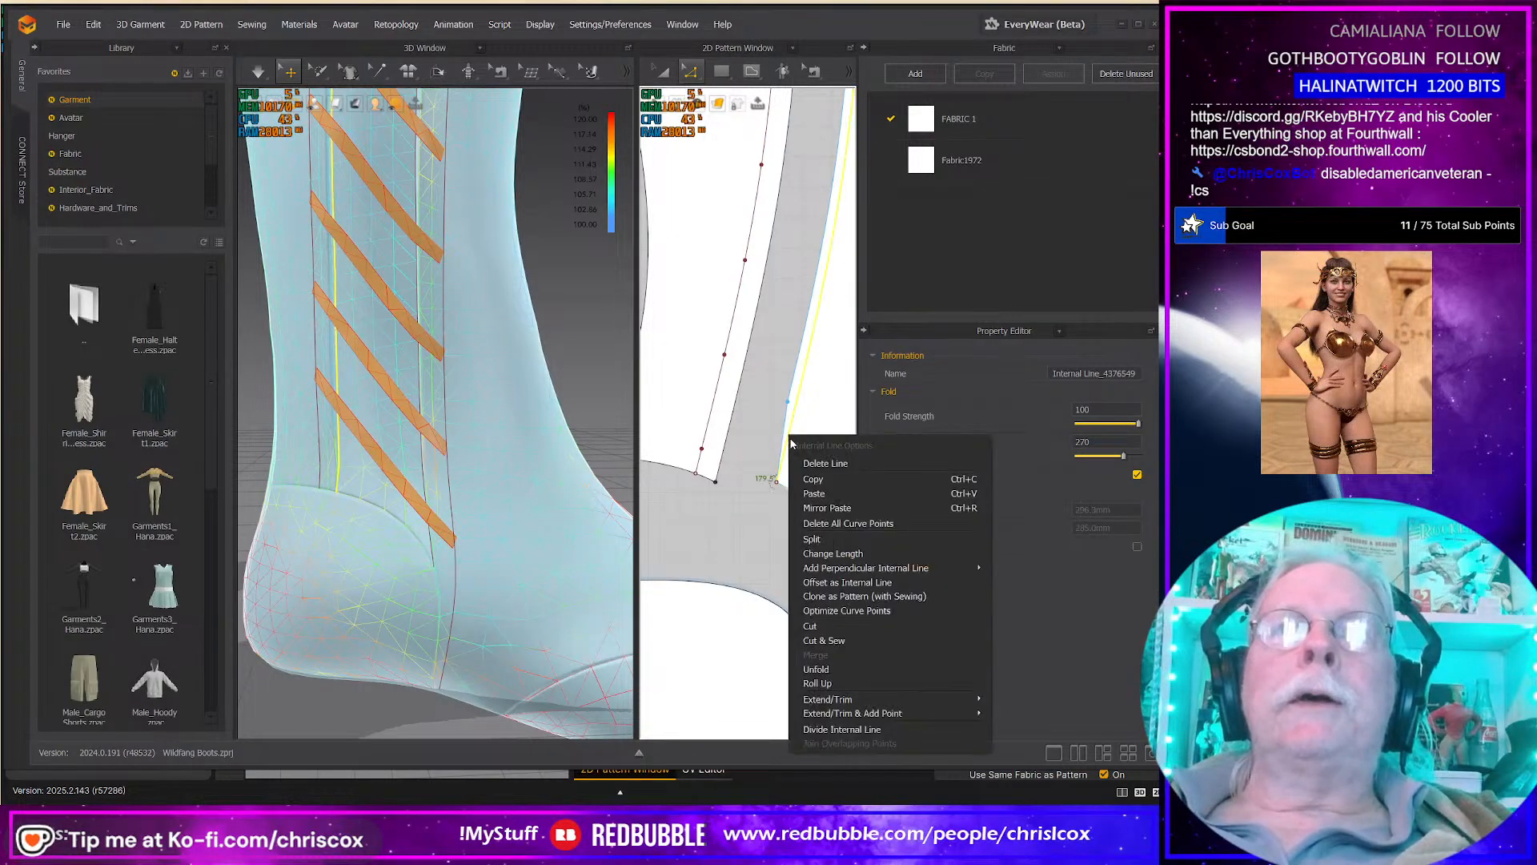
left_click(818, 542)
left_click(556, 507)
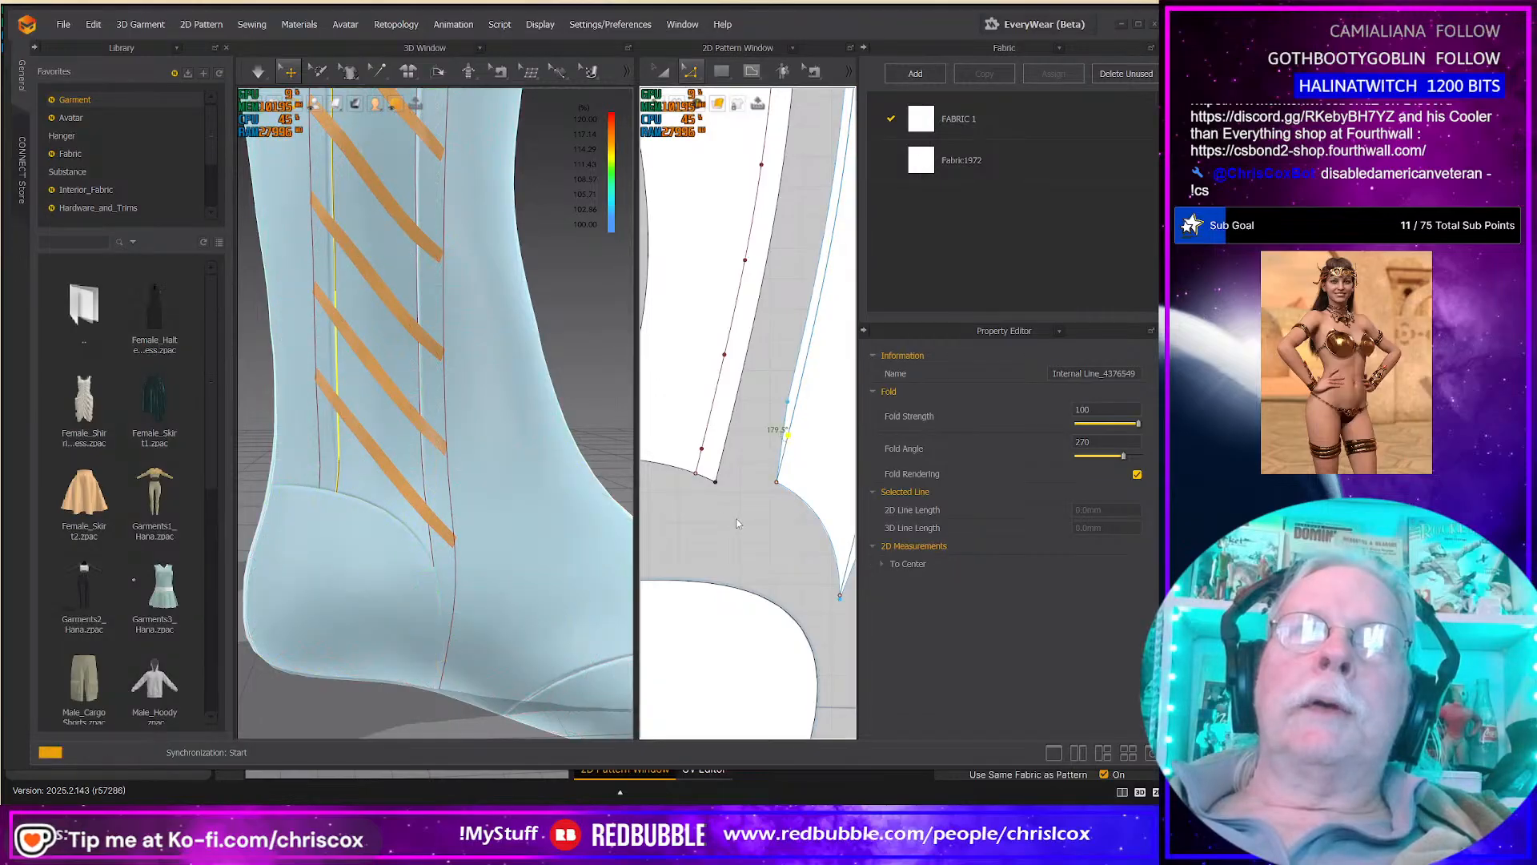
Step: Split the internal line near the strip's lower point in two, then set up a 9-segment Uniform Split
middle_click_drag(737, 517, 597, 483)
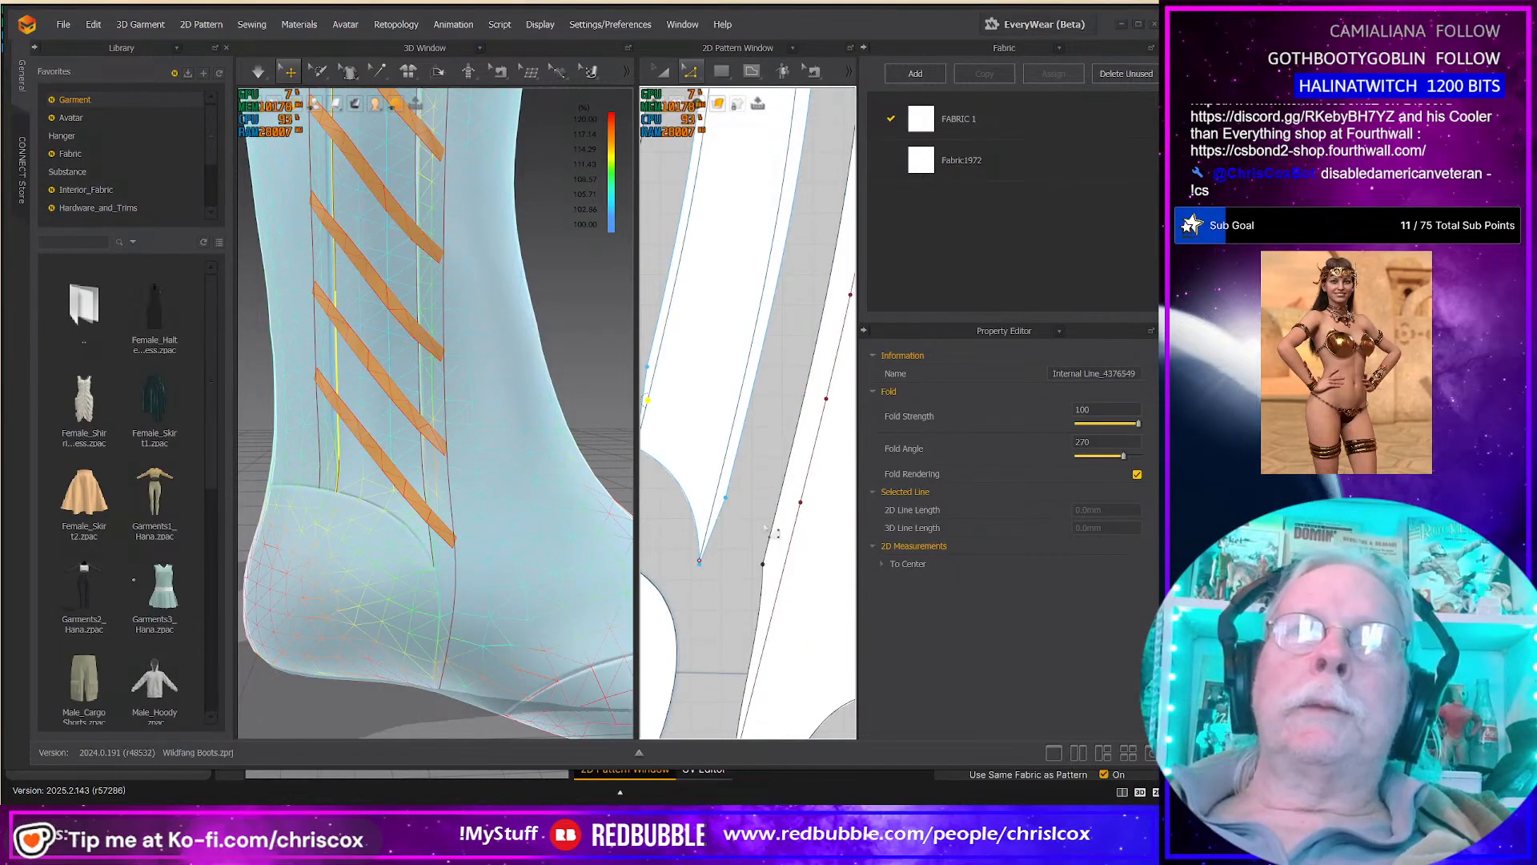
left_click(721, 506)
right_click(721, 504)
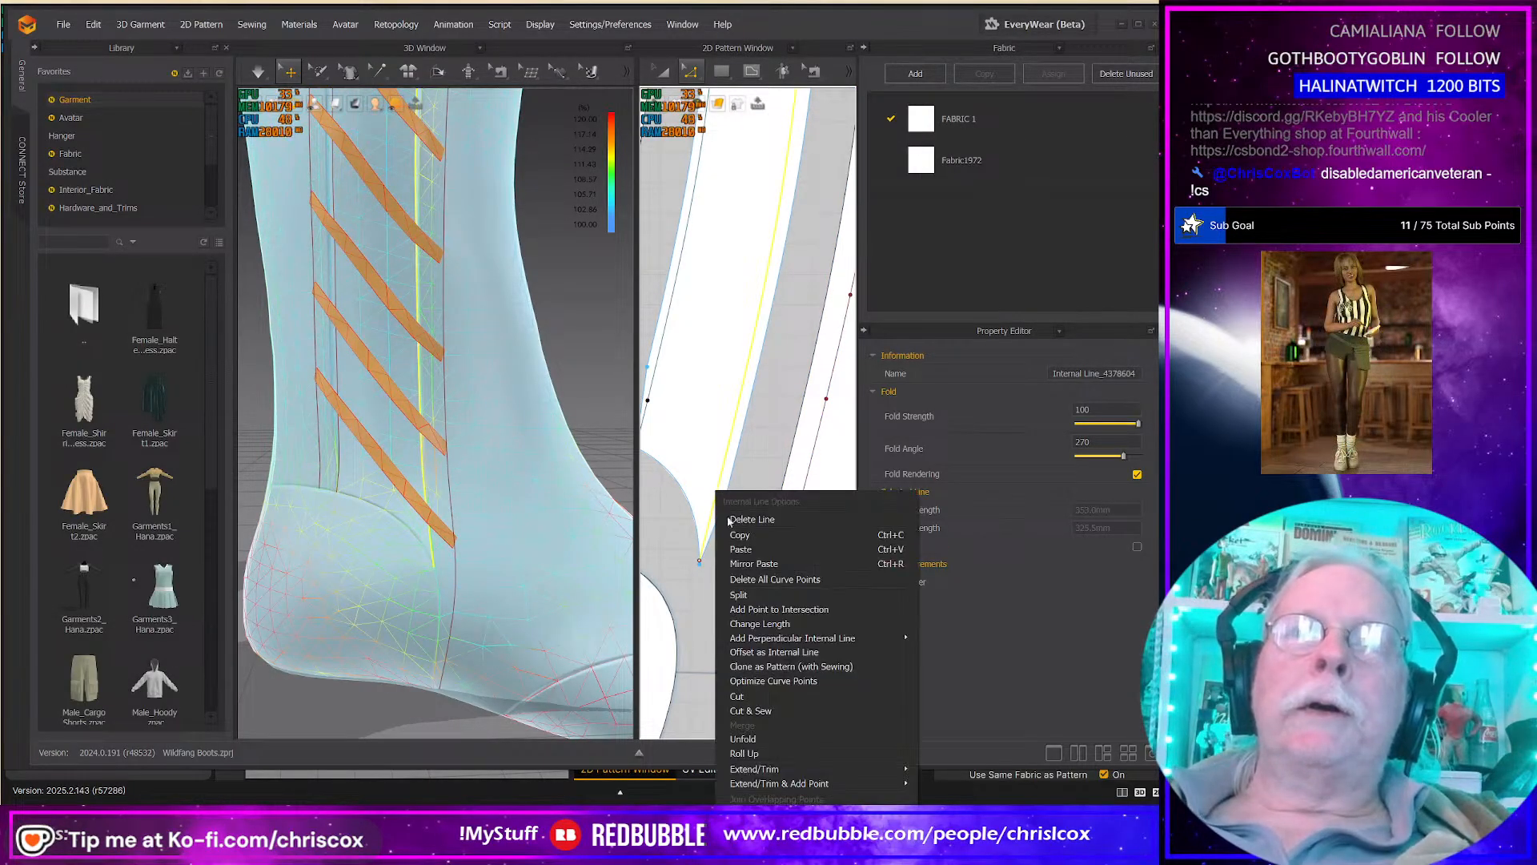
left_click(741, 595)
left_click(545, 507)
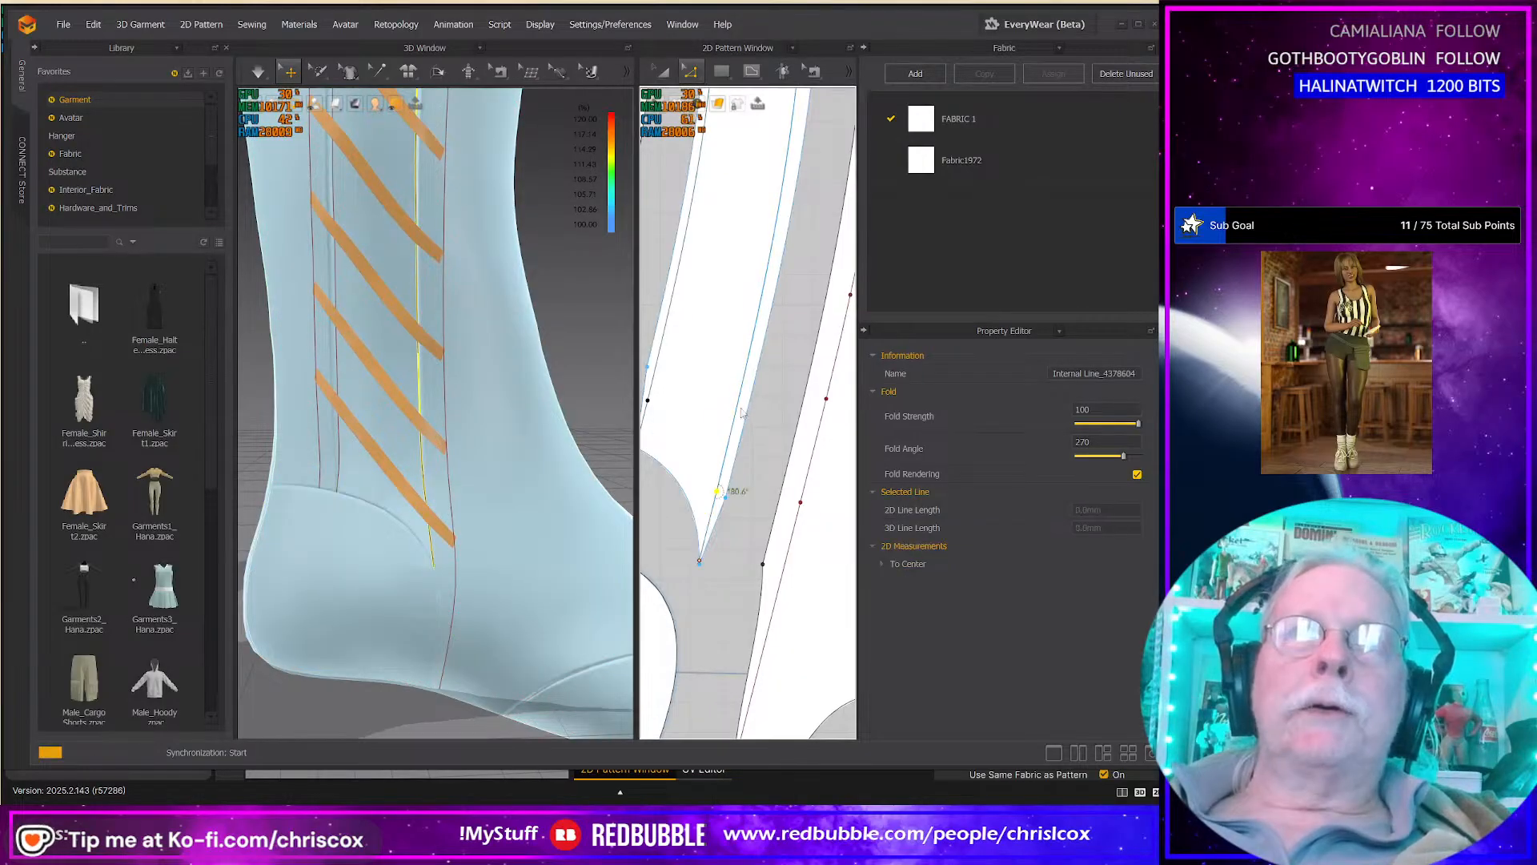
right_click(734, 413)
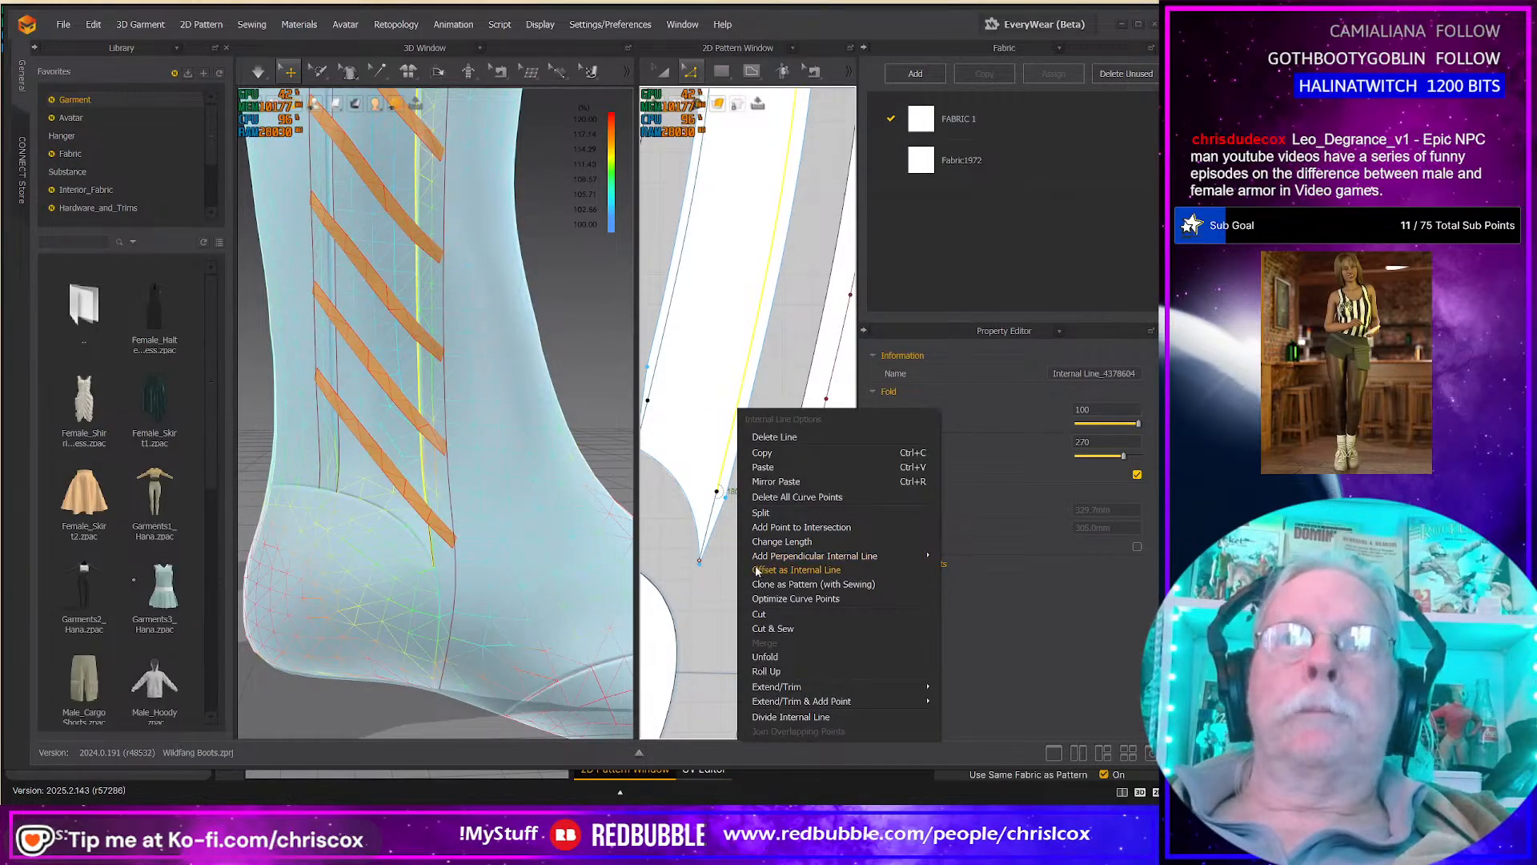
left_click(761, 513)
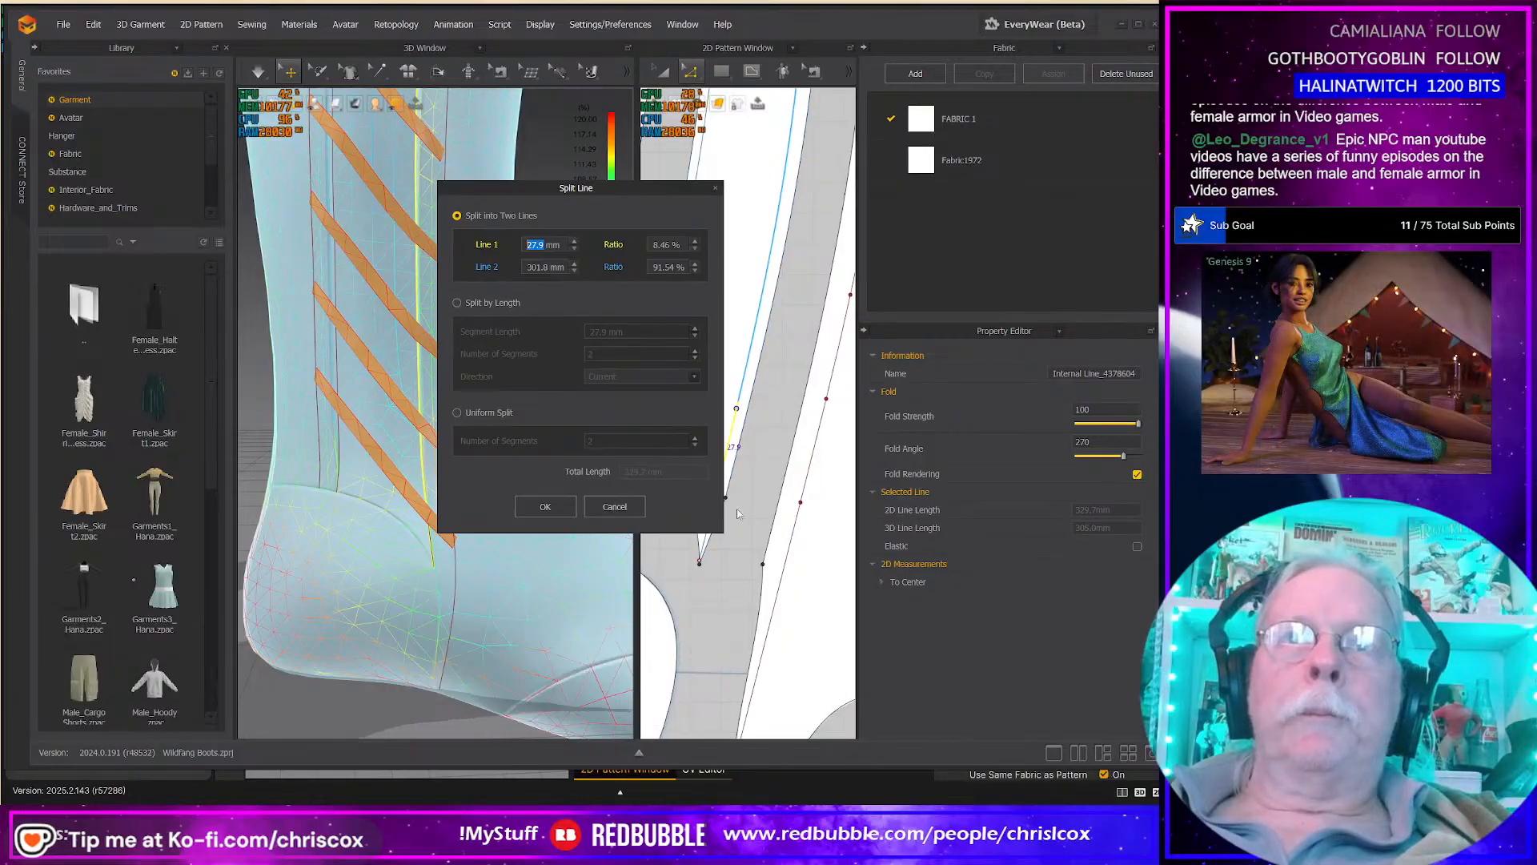
left_click(457, 413)
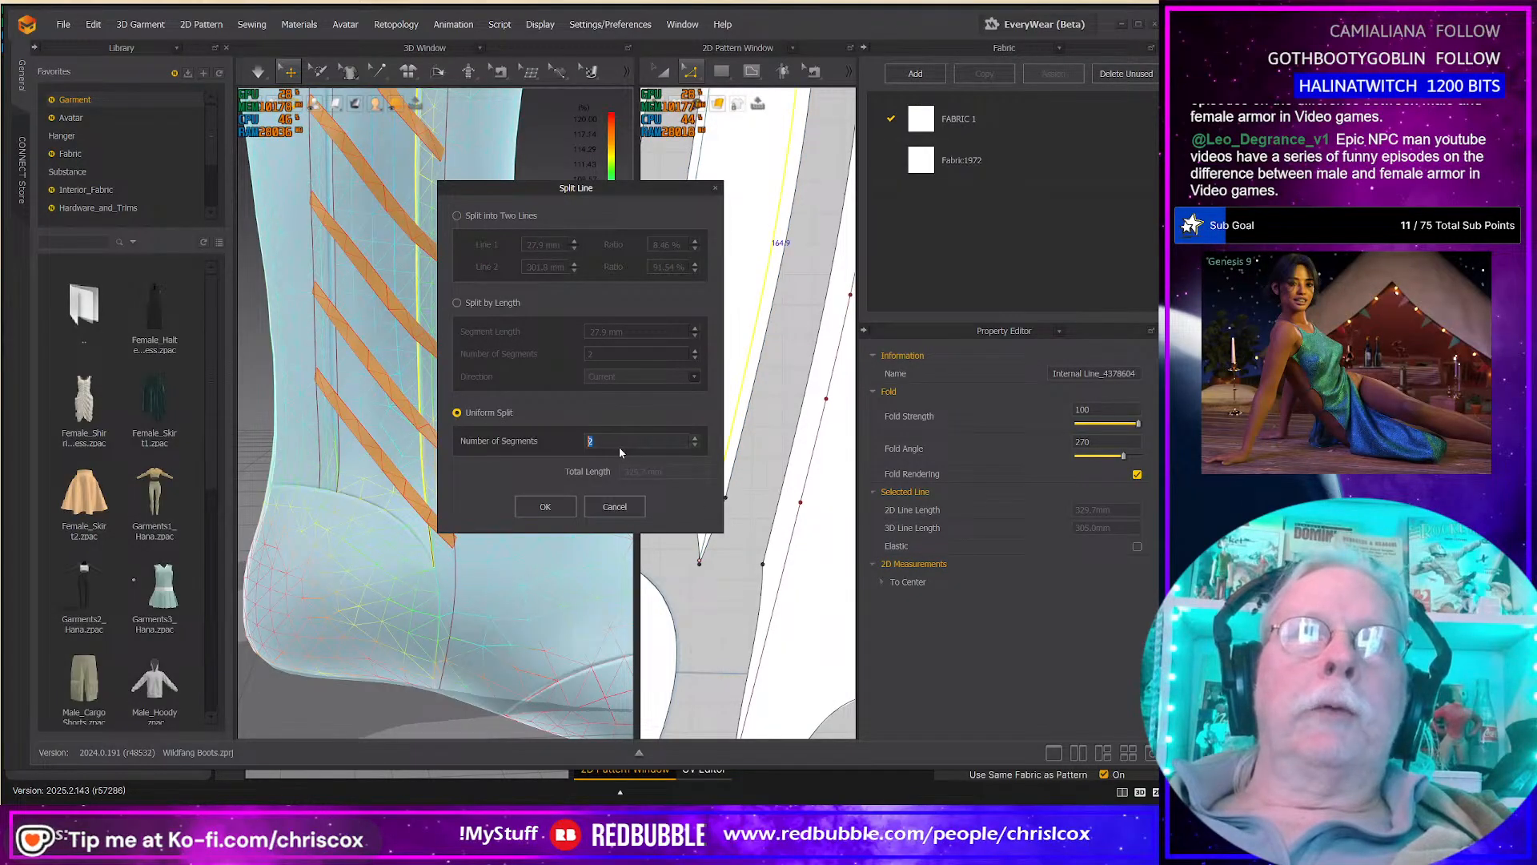
type("9")
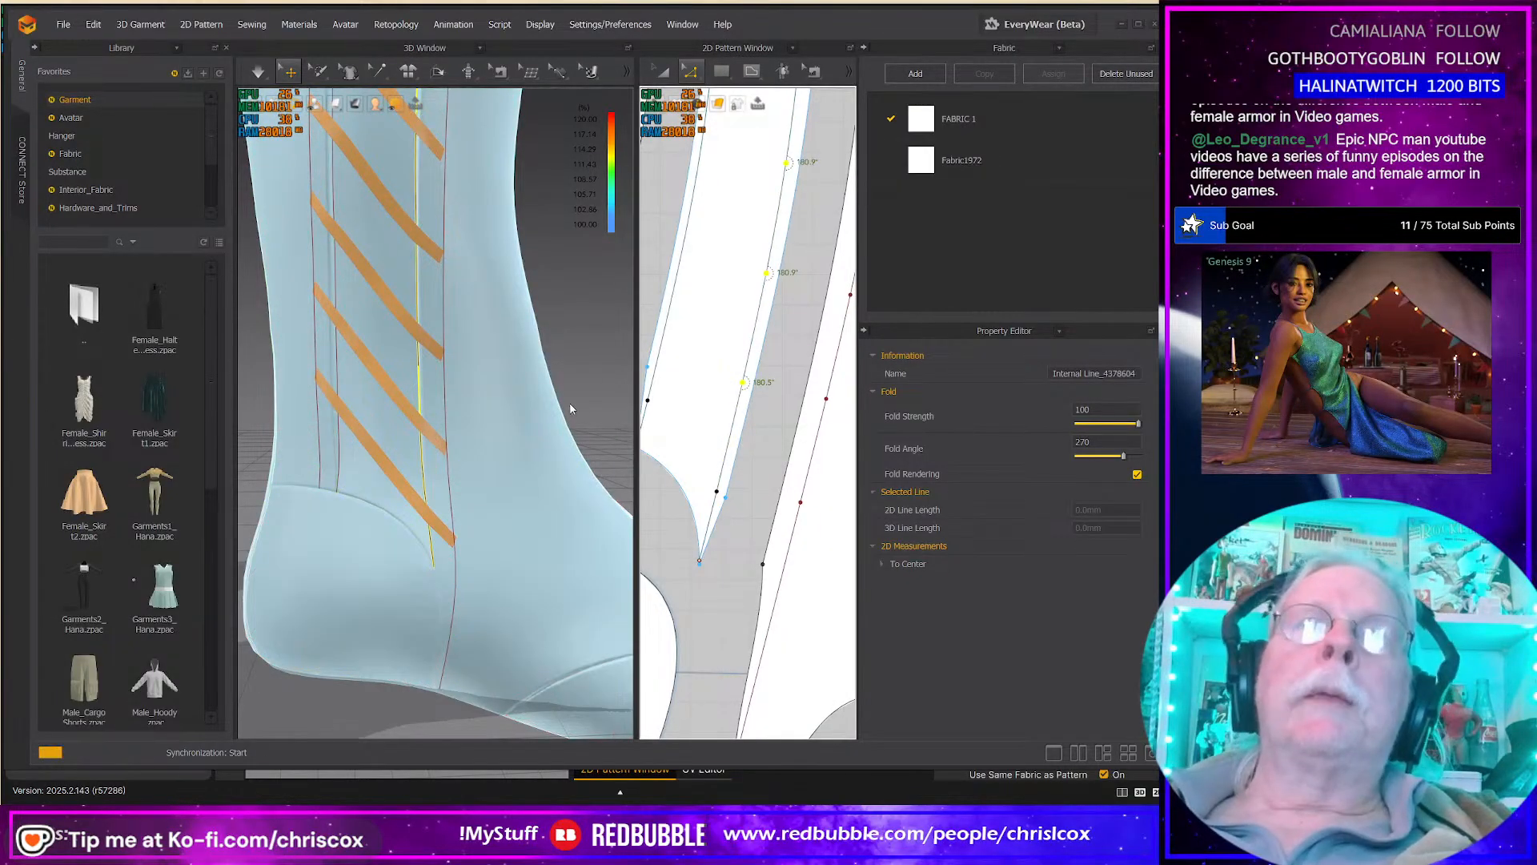
Step: Uniform Split the other internal line into 9 equal segments
middle_click_drag(683, 382, 719, 421)
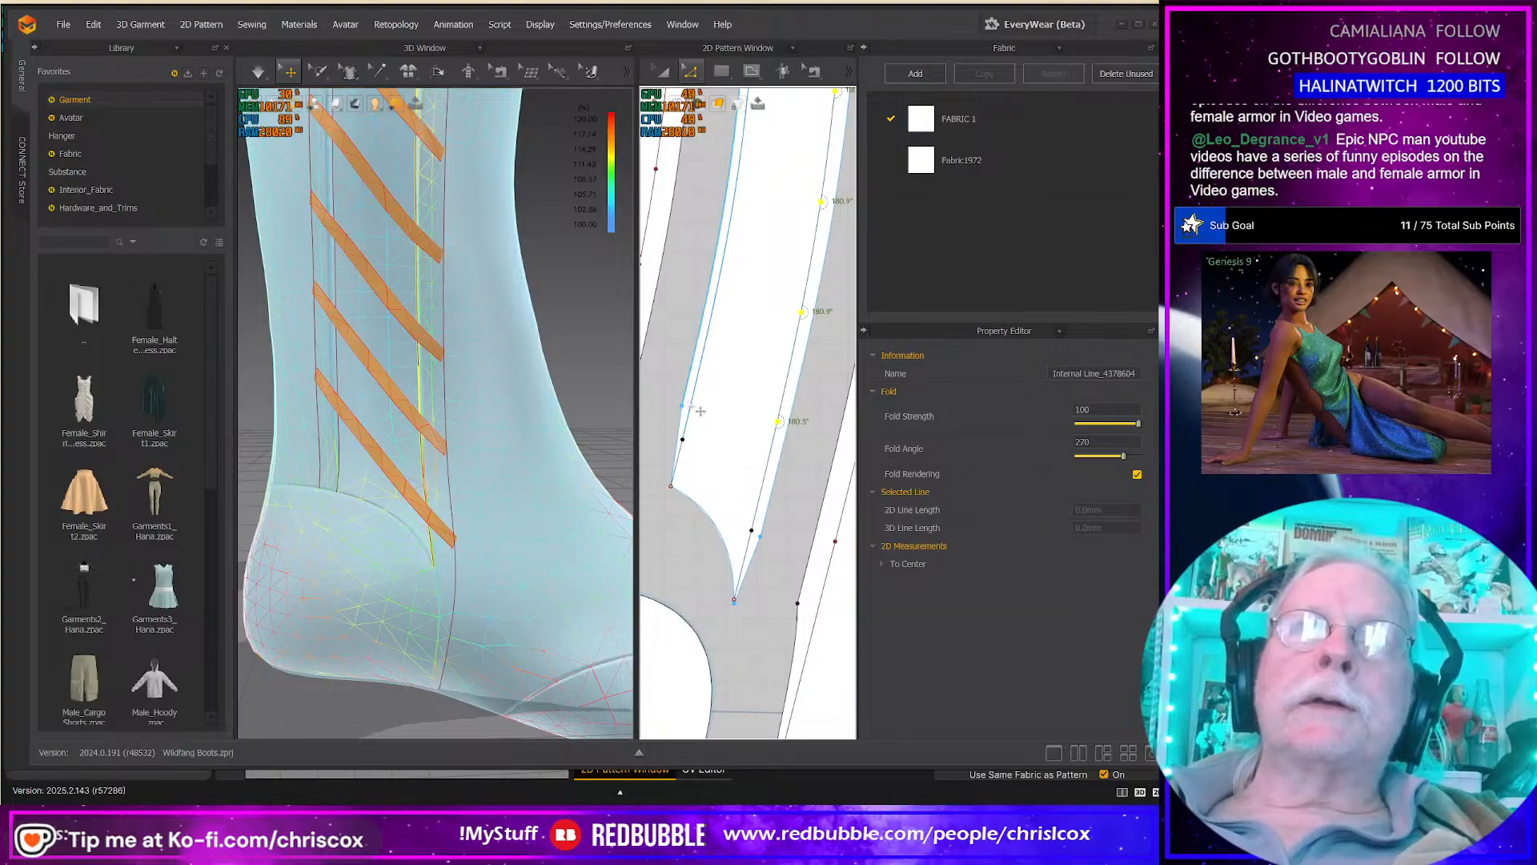
left_click(694, 400)
right_click(693, 400)
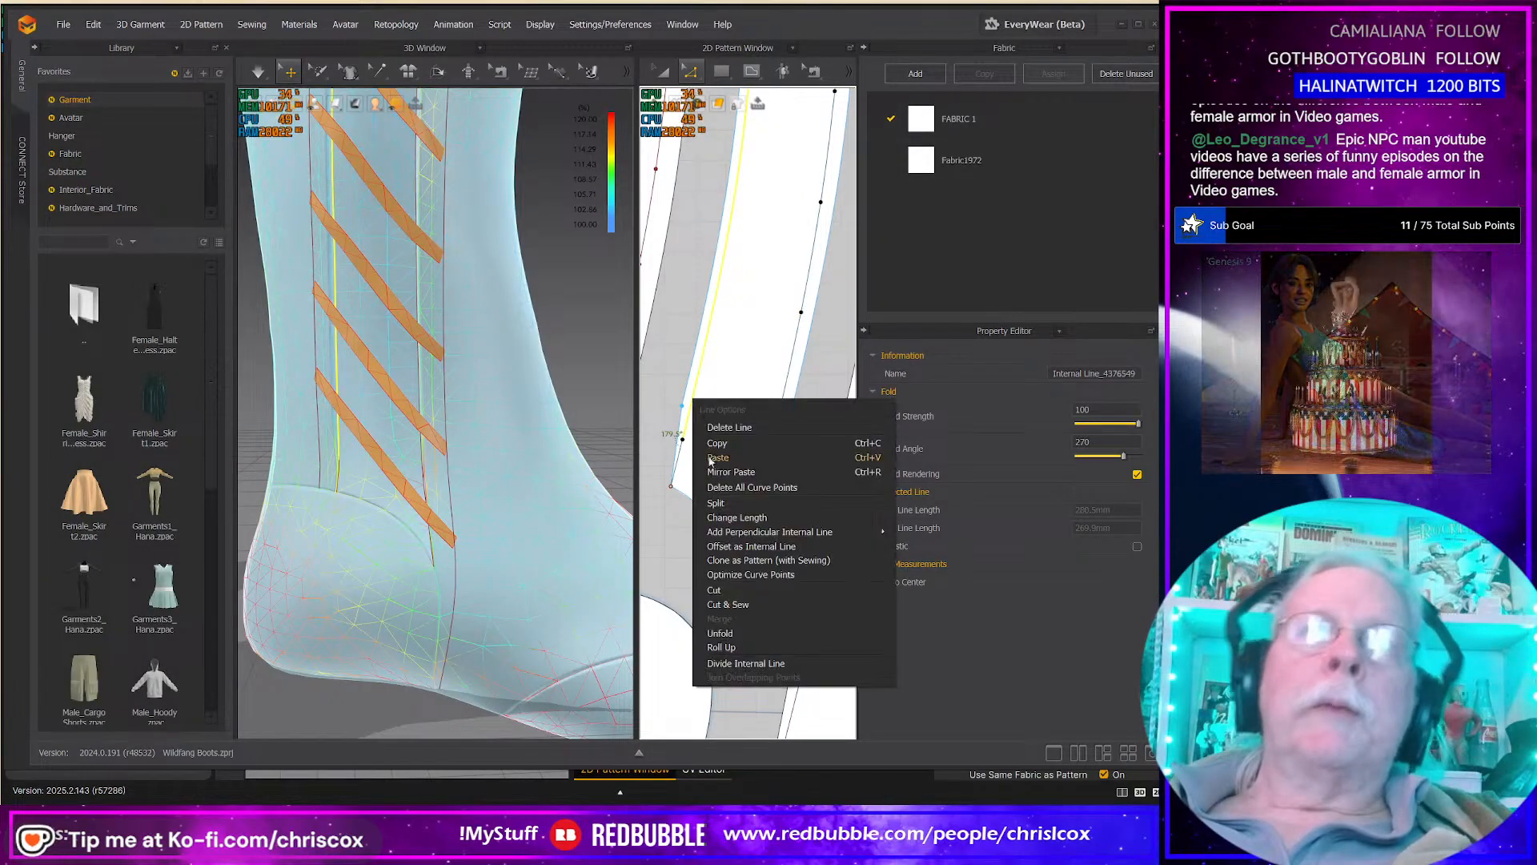
left_click(717, 502)
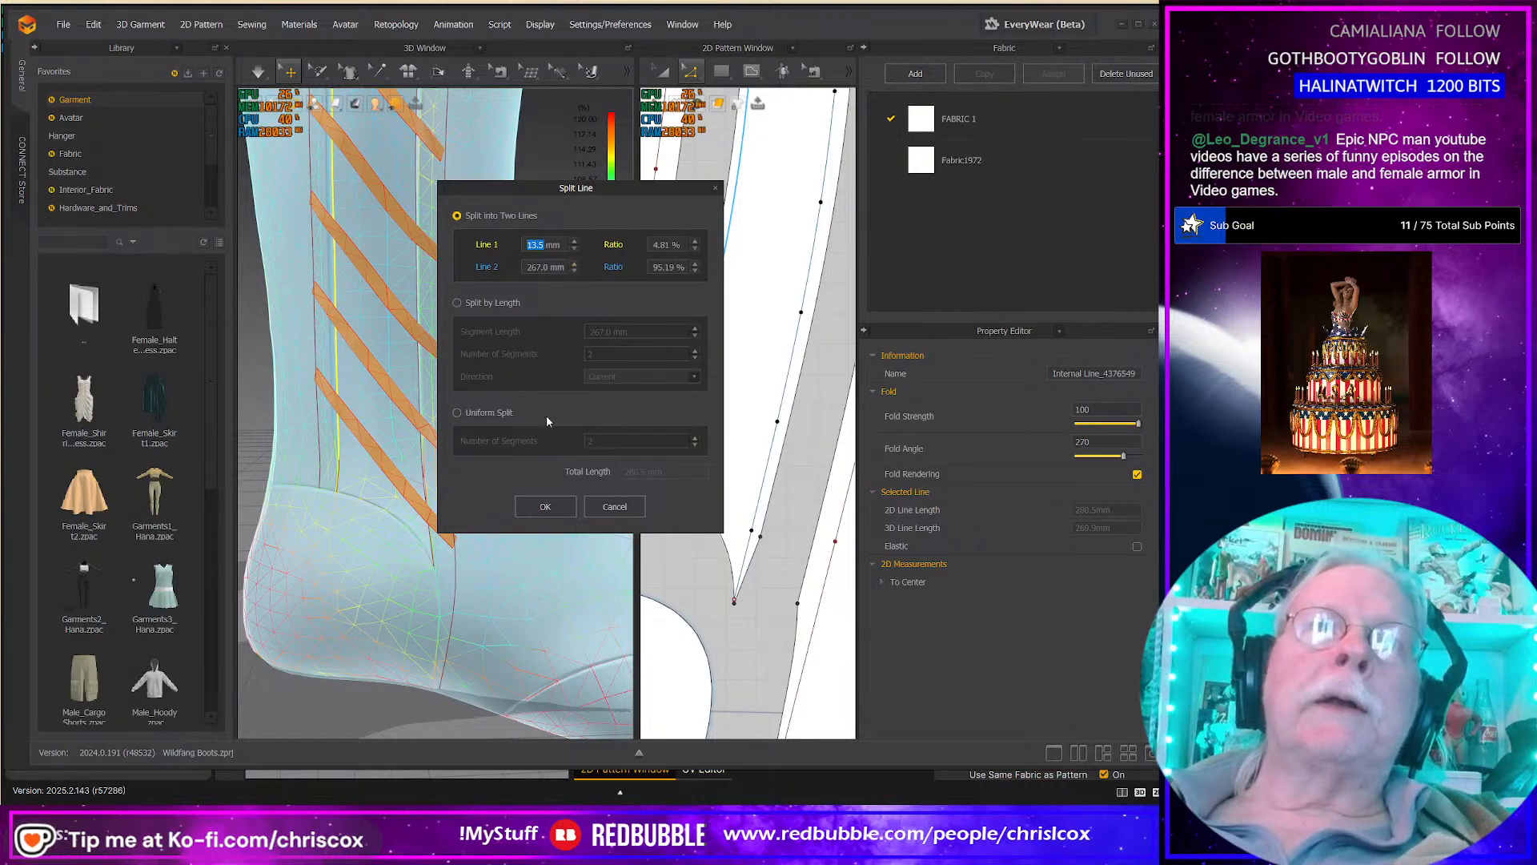
left_click(491, 412)
double_click(632, 444)
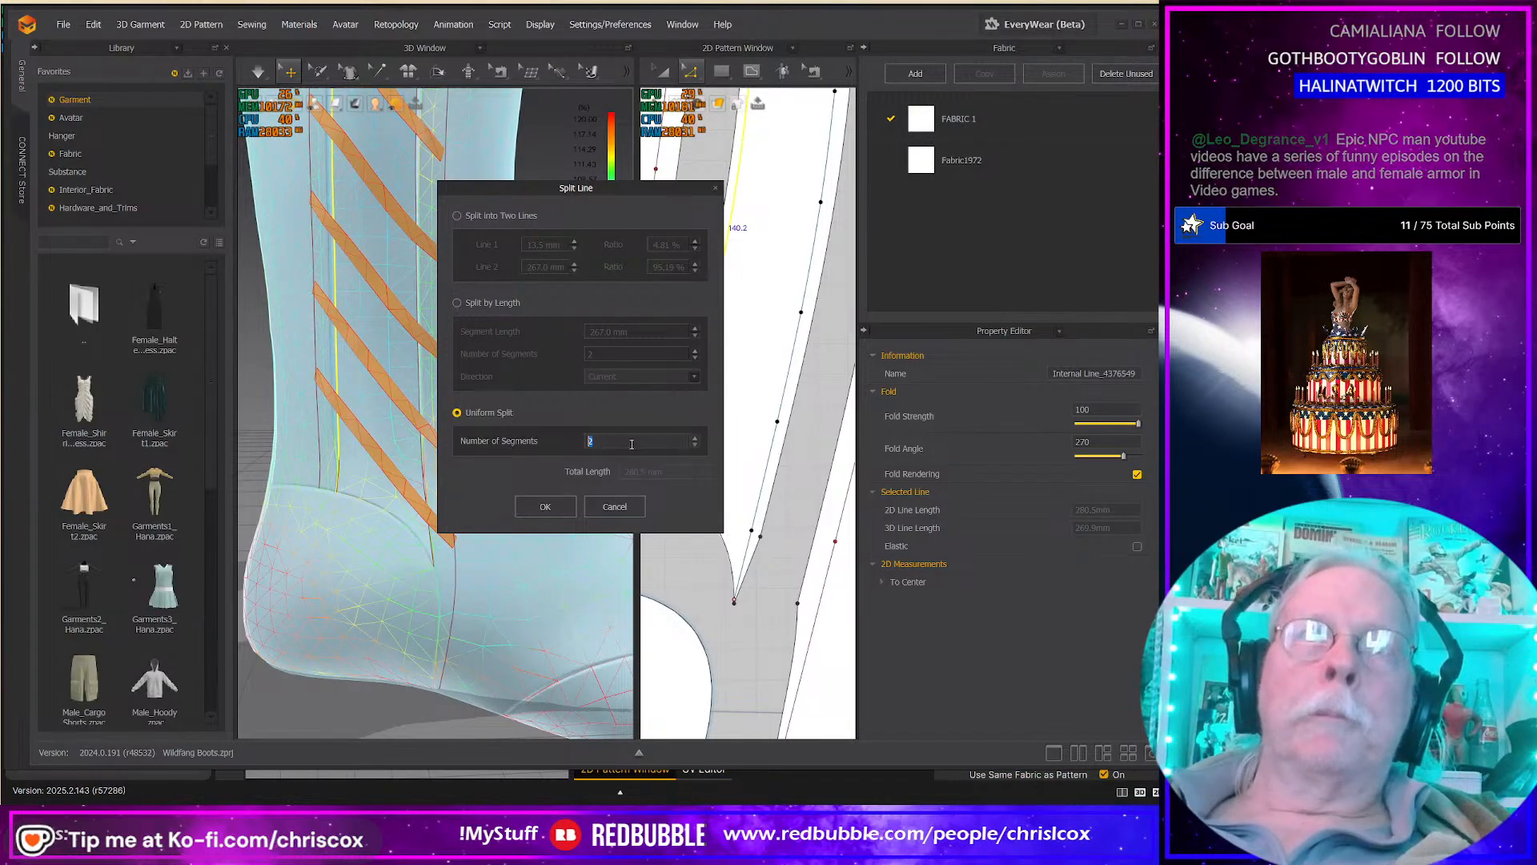
type("9")
key("Return")
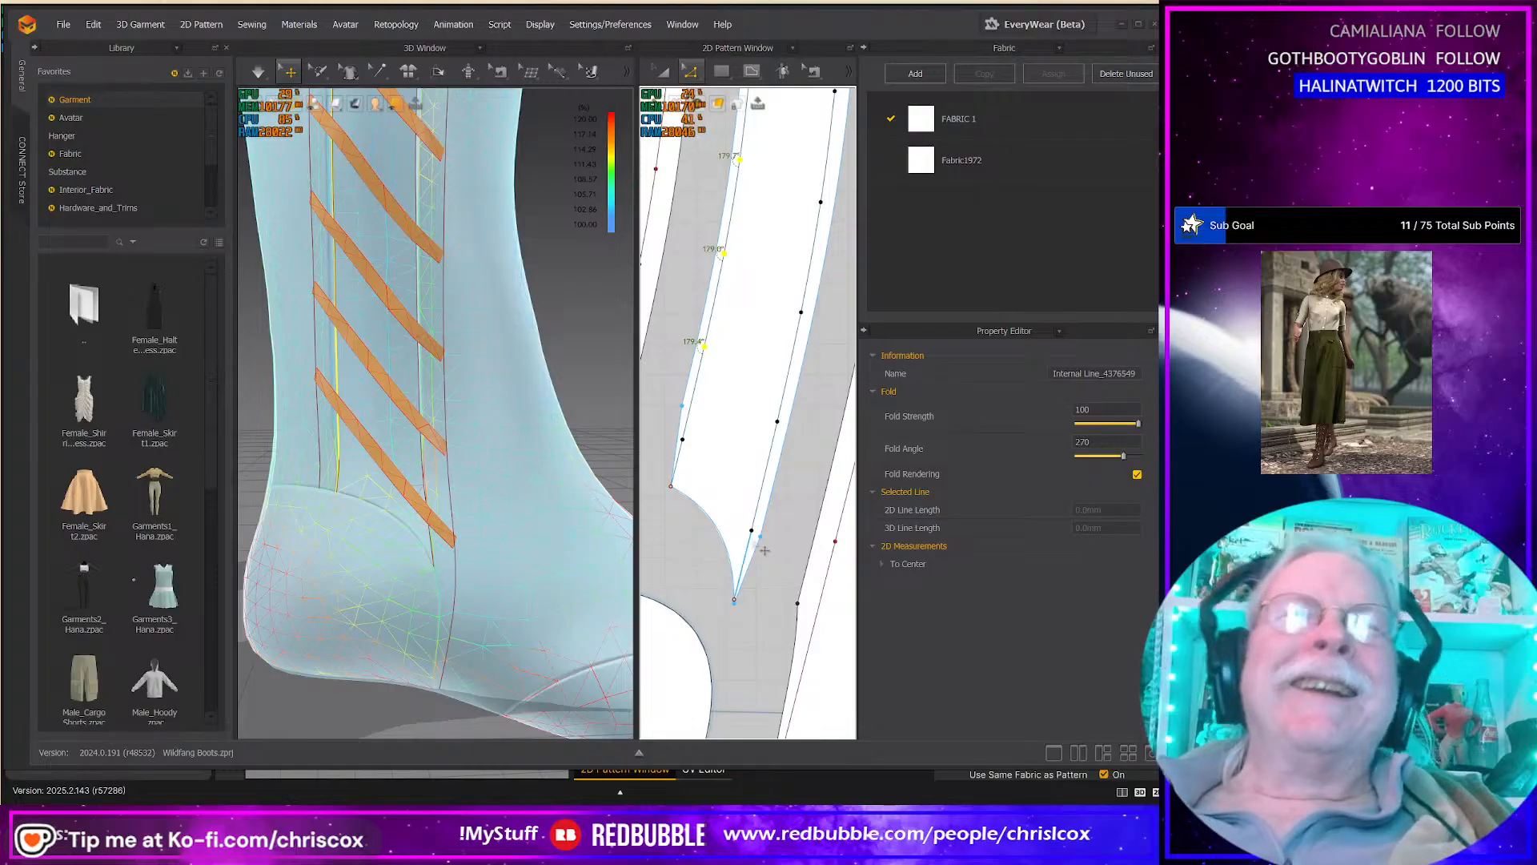
scroll(754, 532, "down", 3)
scroll(754, 526, "up", 3)
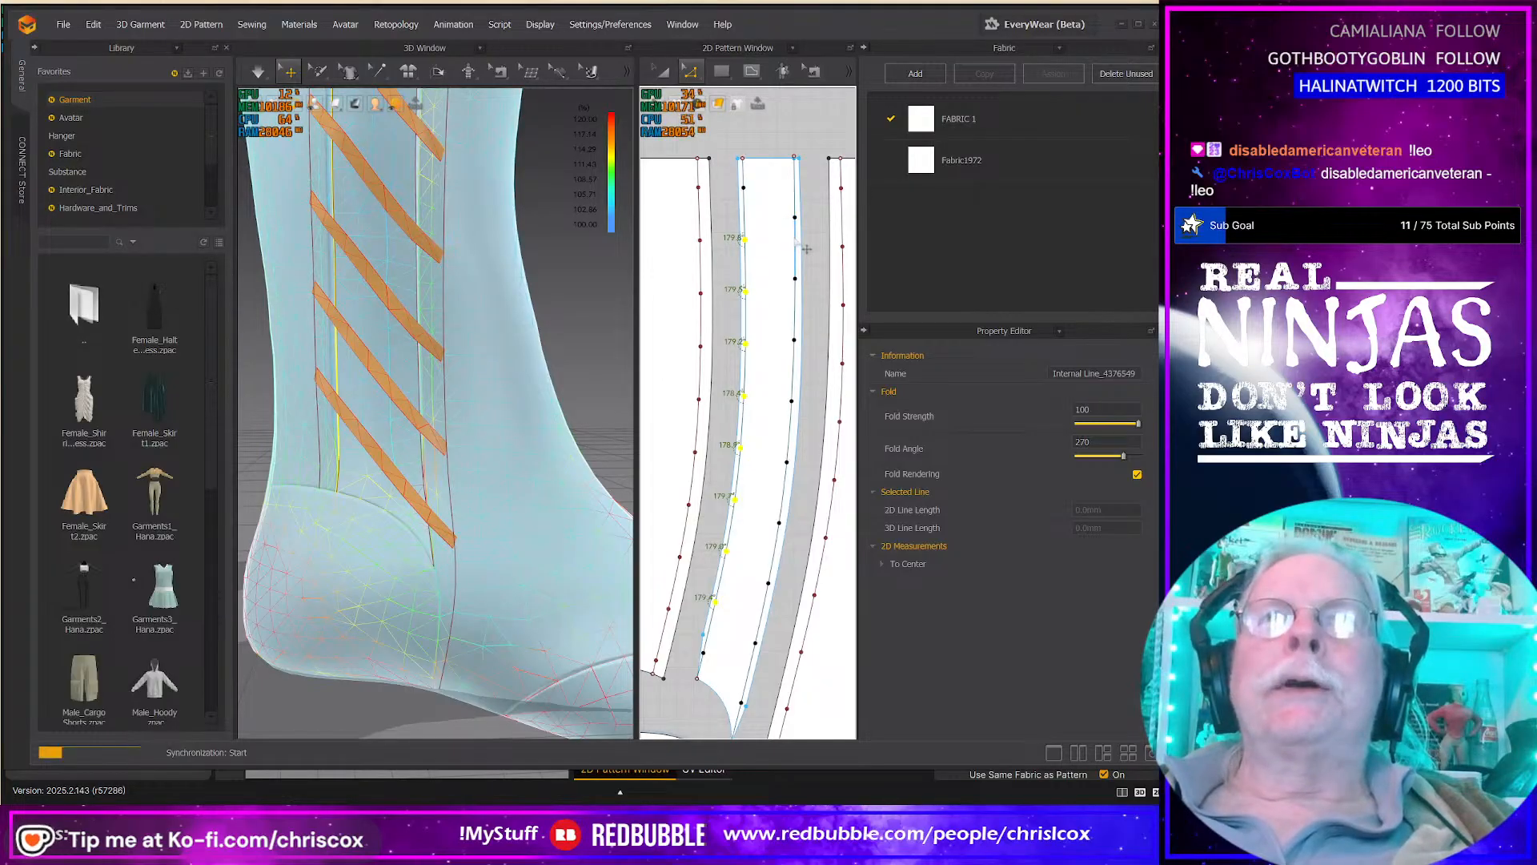
Step: Clear the right internal line's split points and split off an 18.3 mm top piece
left_click(807, 202)
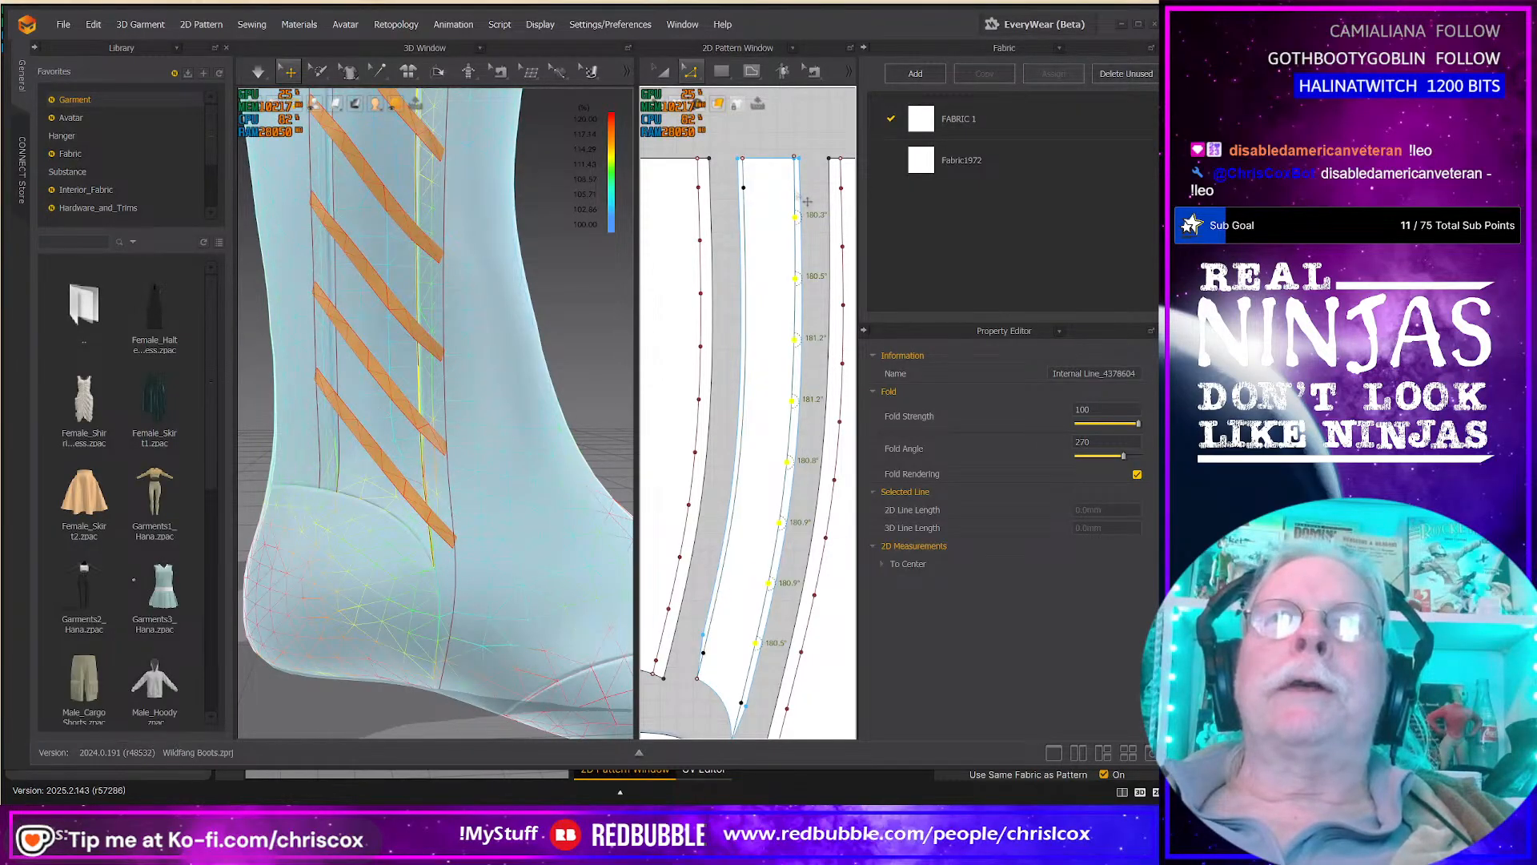
key("Delete")
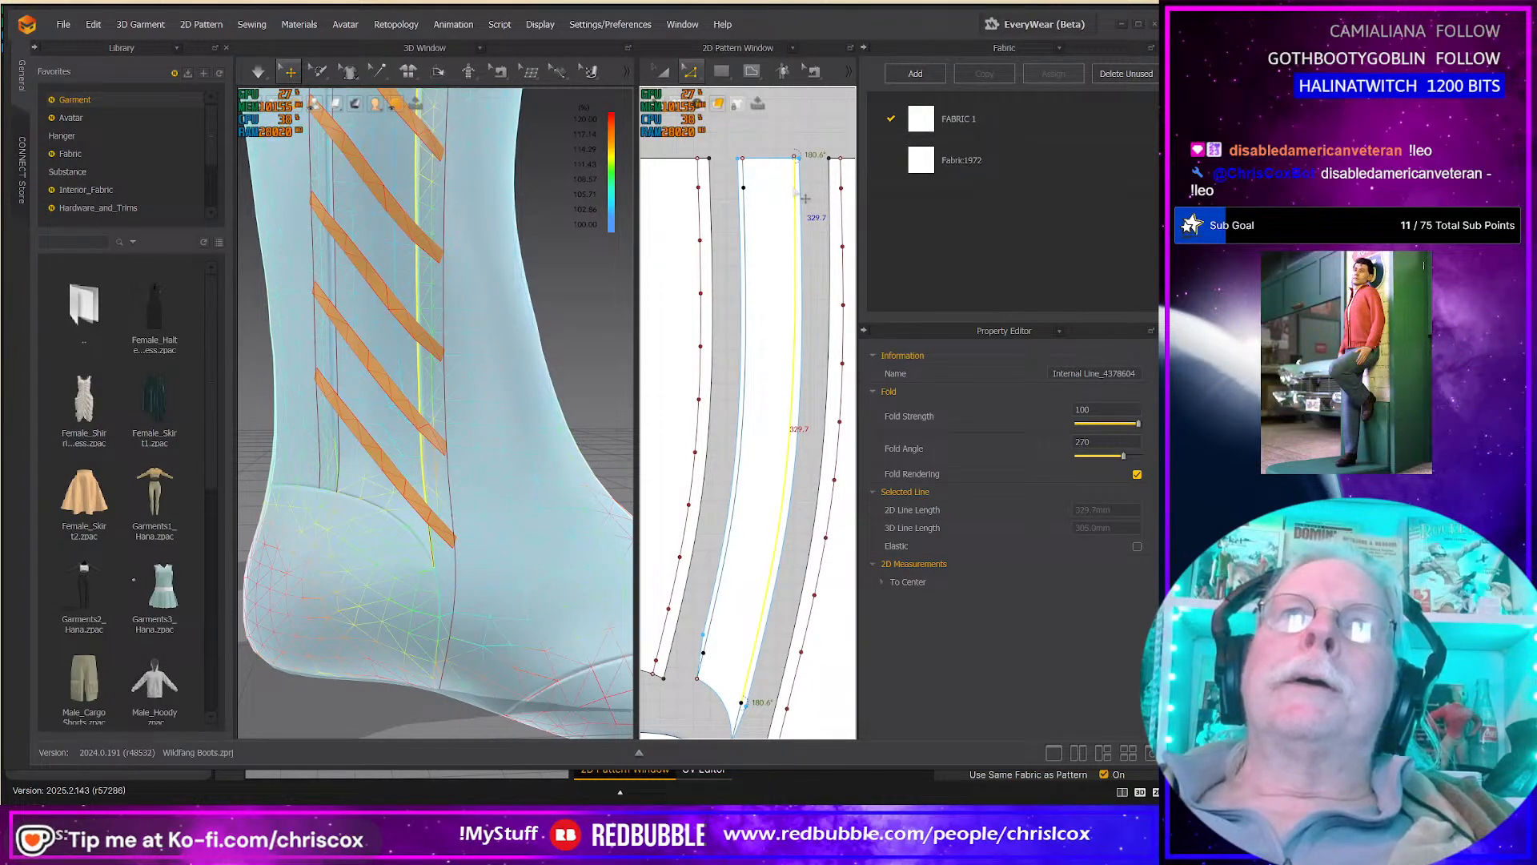
right_click(794, 192)
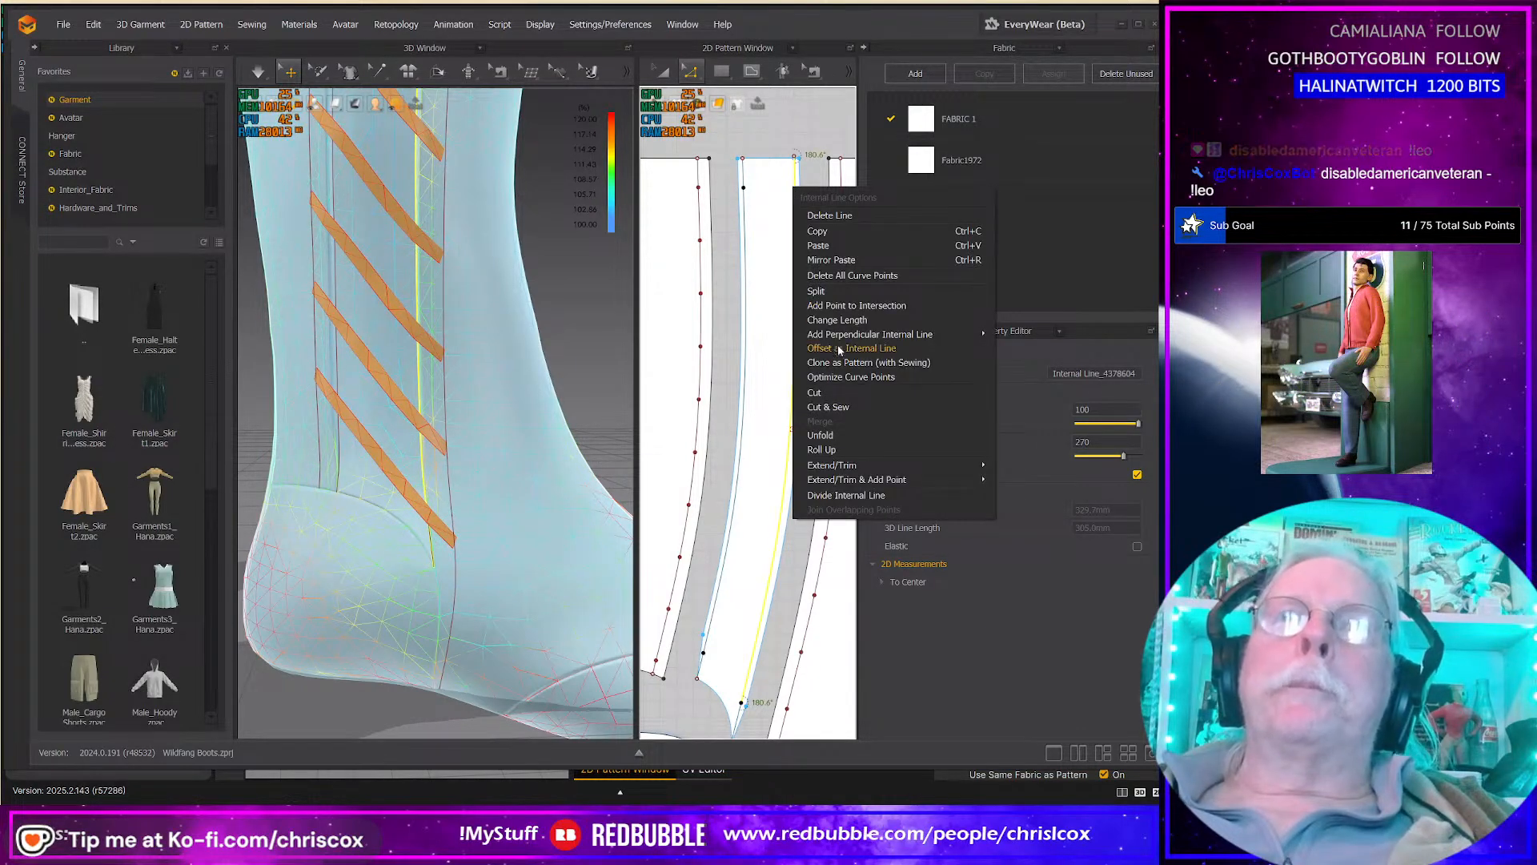
left_click(816, 291)
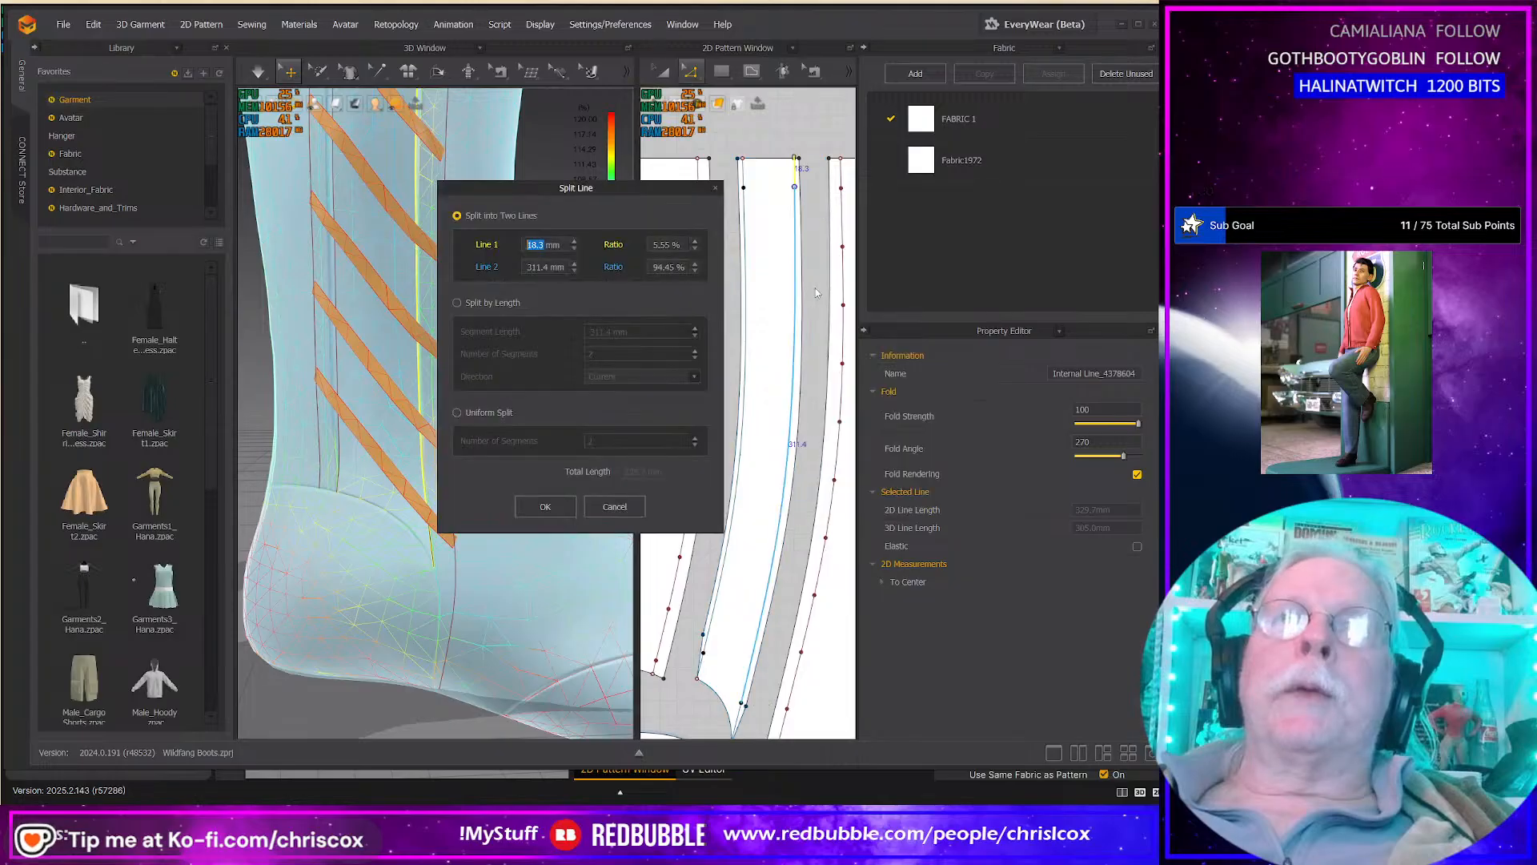
left_click(546, 506)
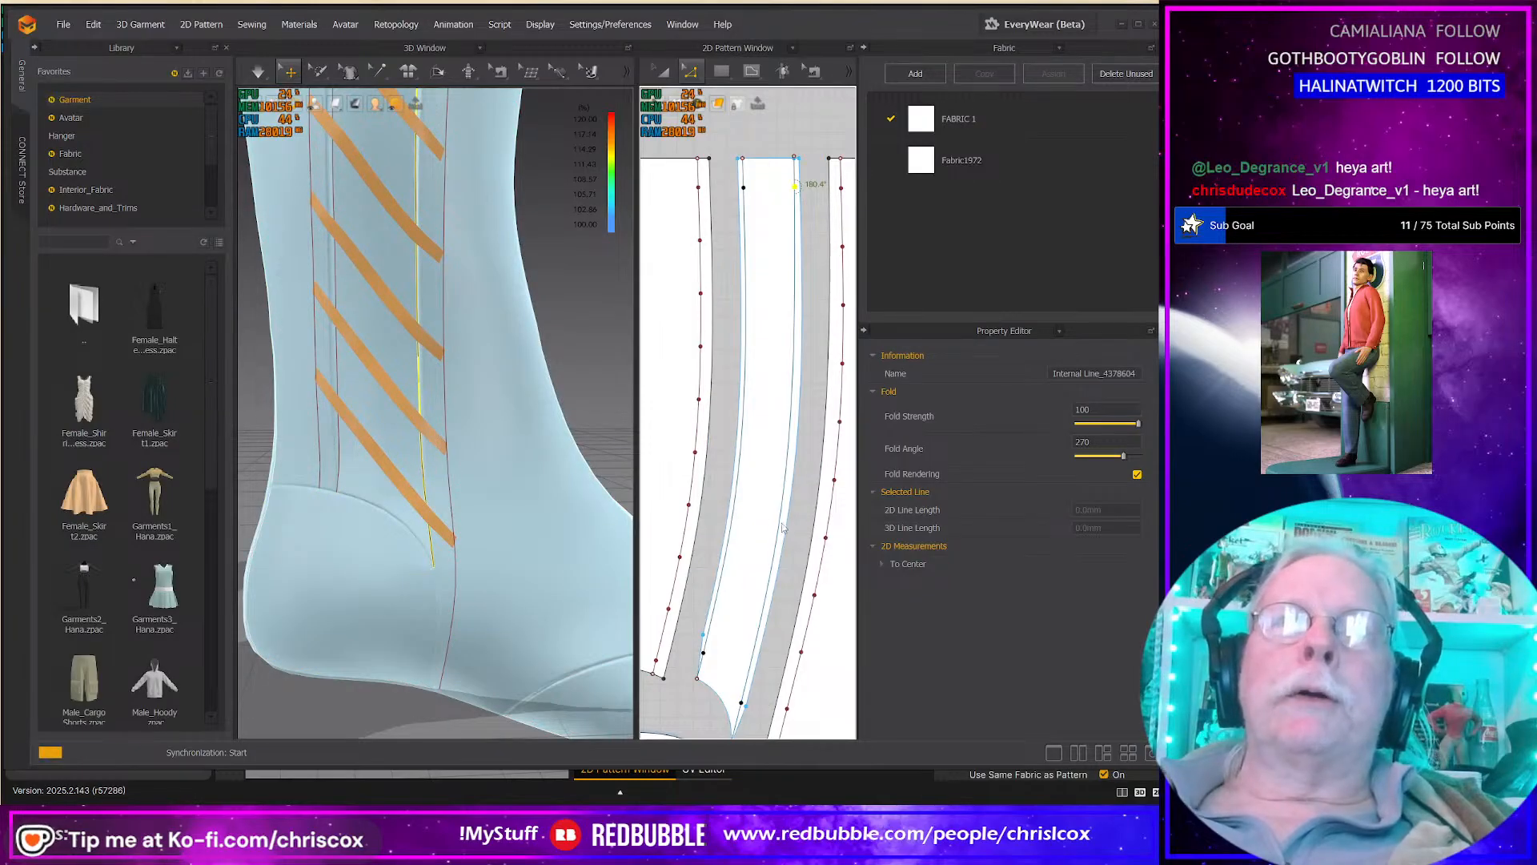
Step: Uniform Split the remaining longer segment of the right line into 9
left_click(770, 585)
right_click(769, 586)
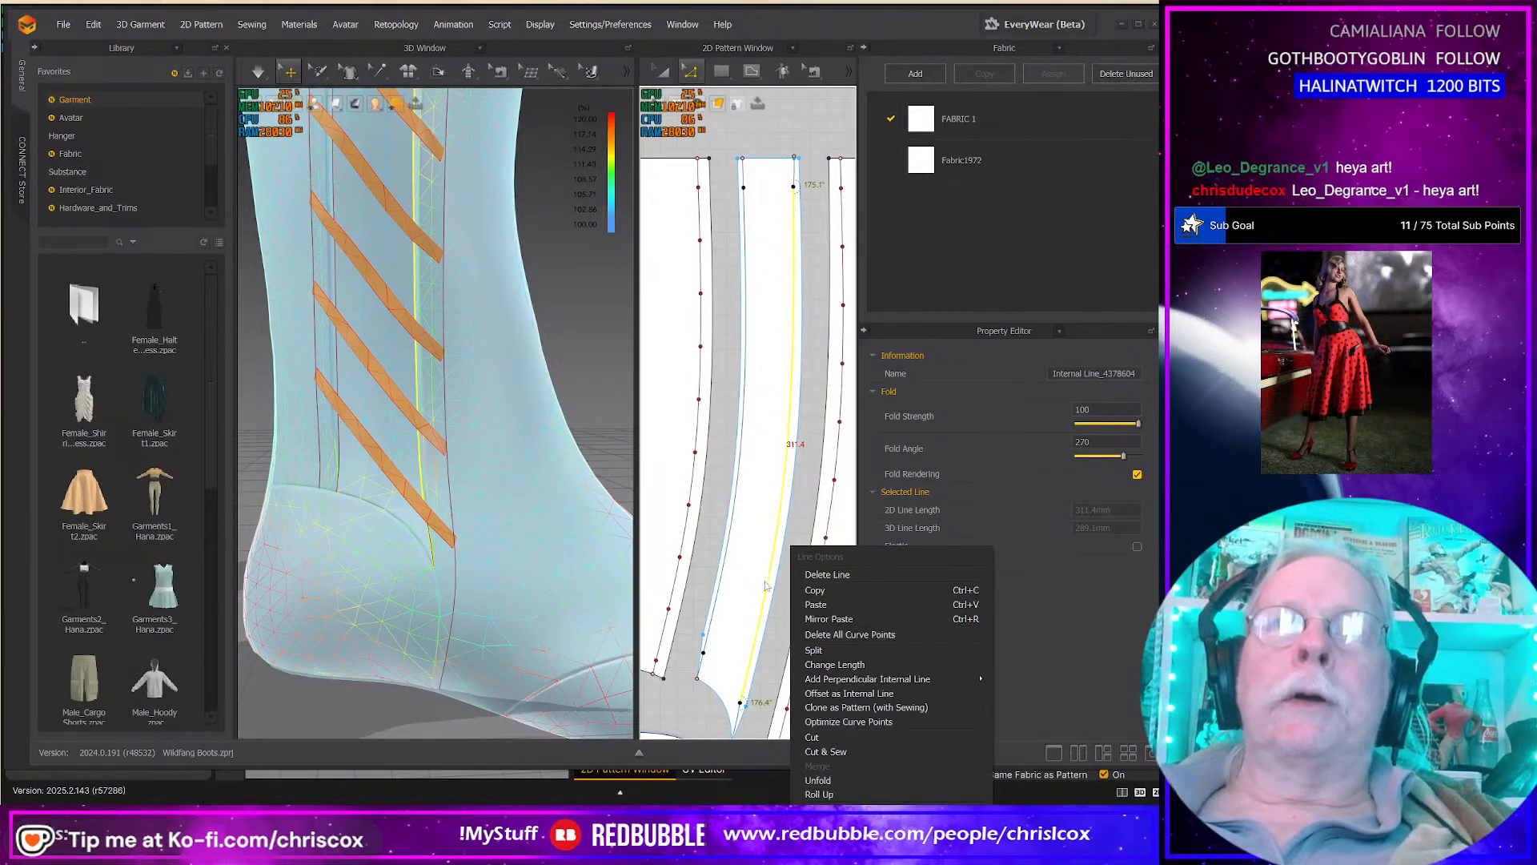
left_click(817, 651)
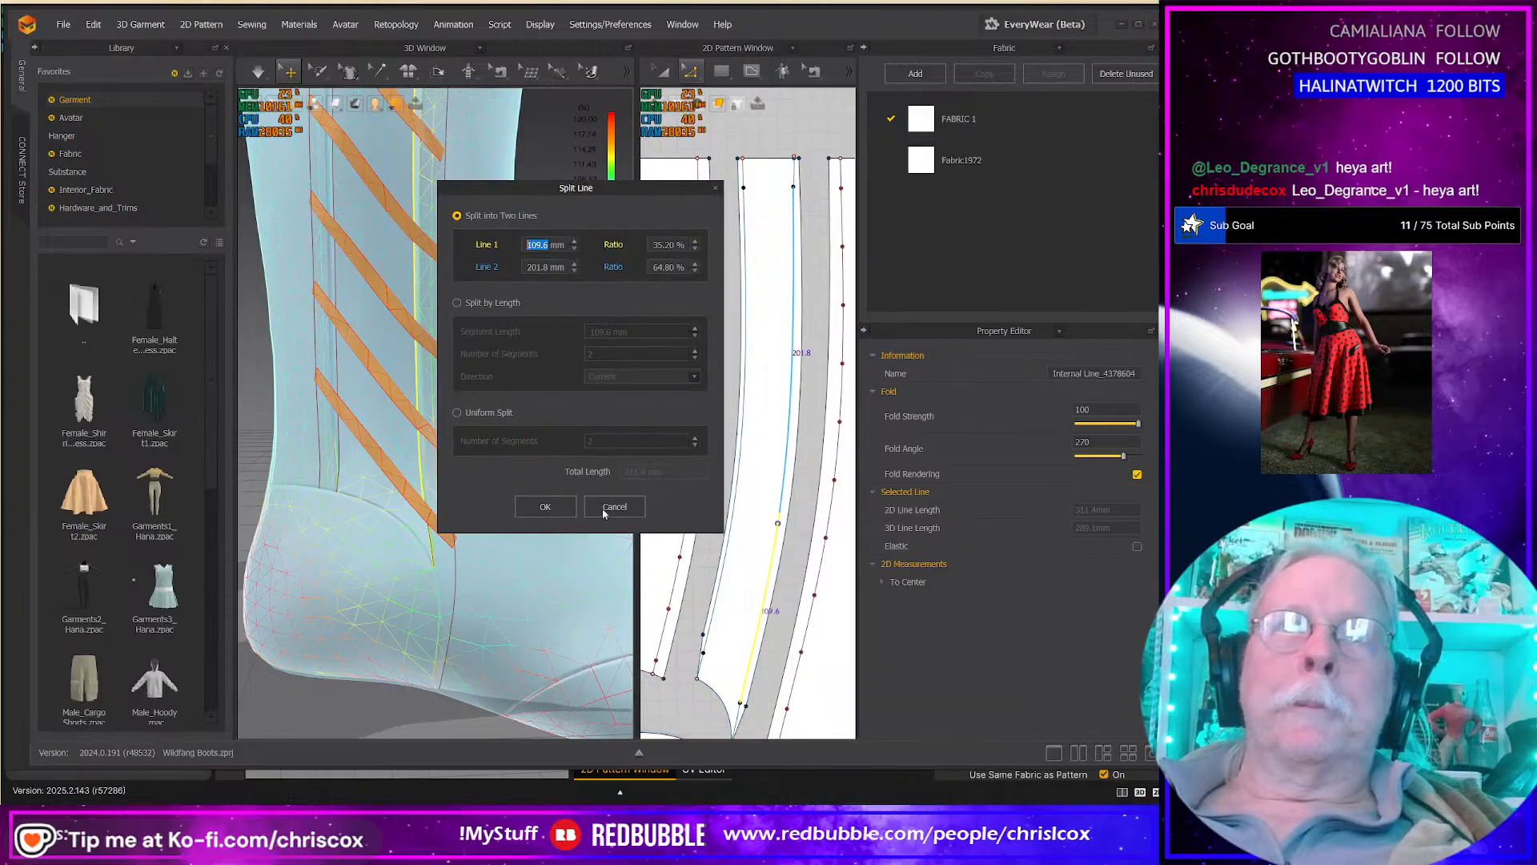
left_click(456, 411)
double_click(643, 438)
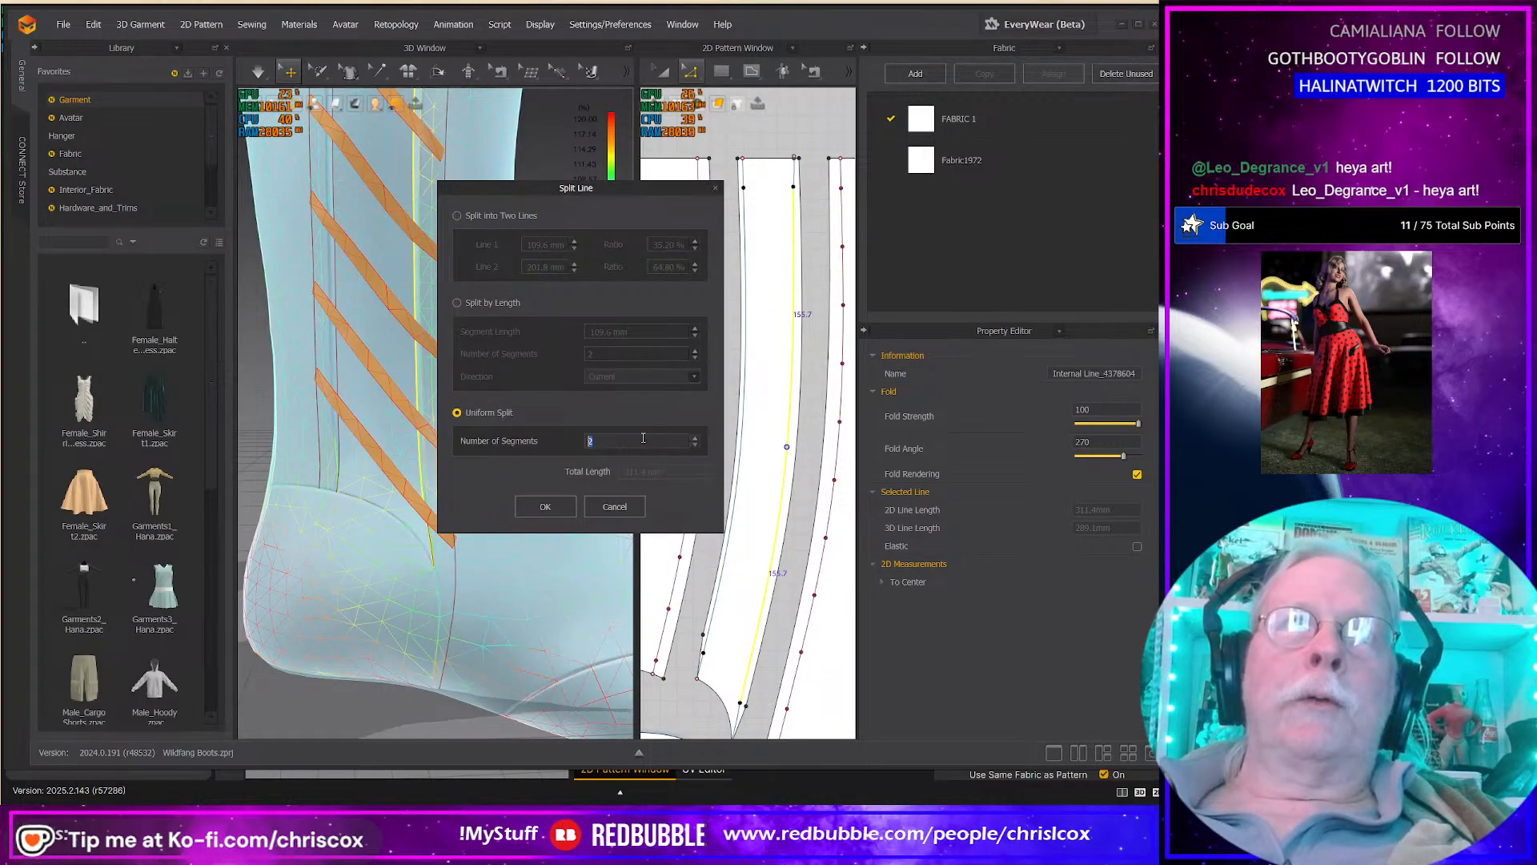
type("9")
key("Return")
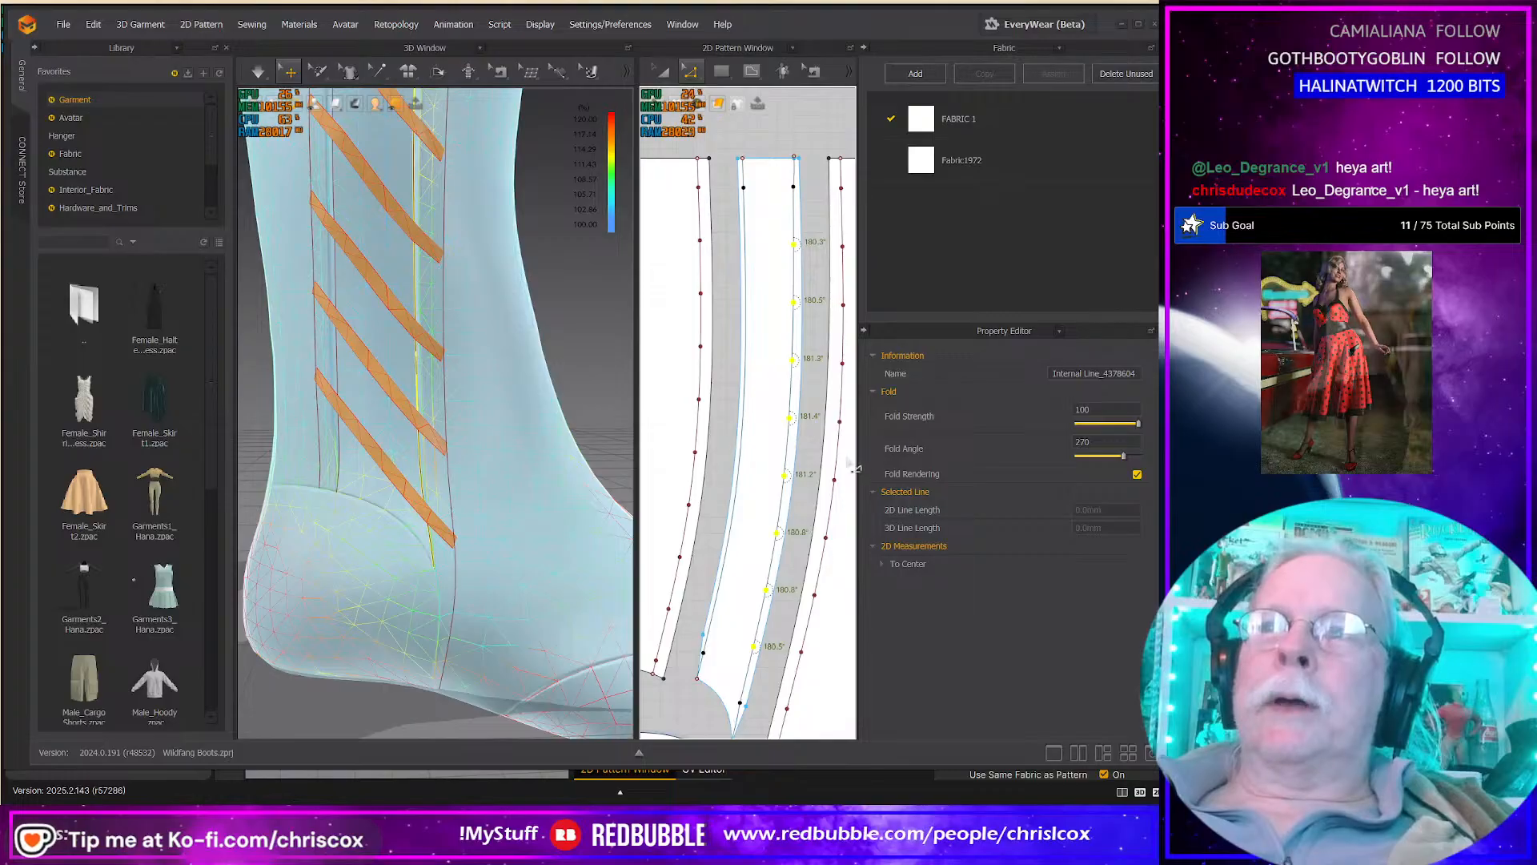
Step: Uniform Split the inner curved internal line into 10 equal segments
left_click(744, 442)
right_click(744, 443)
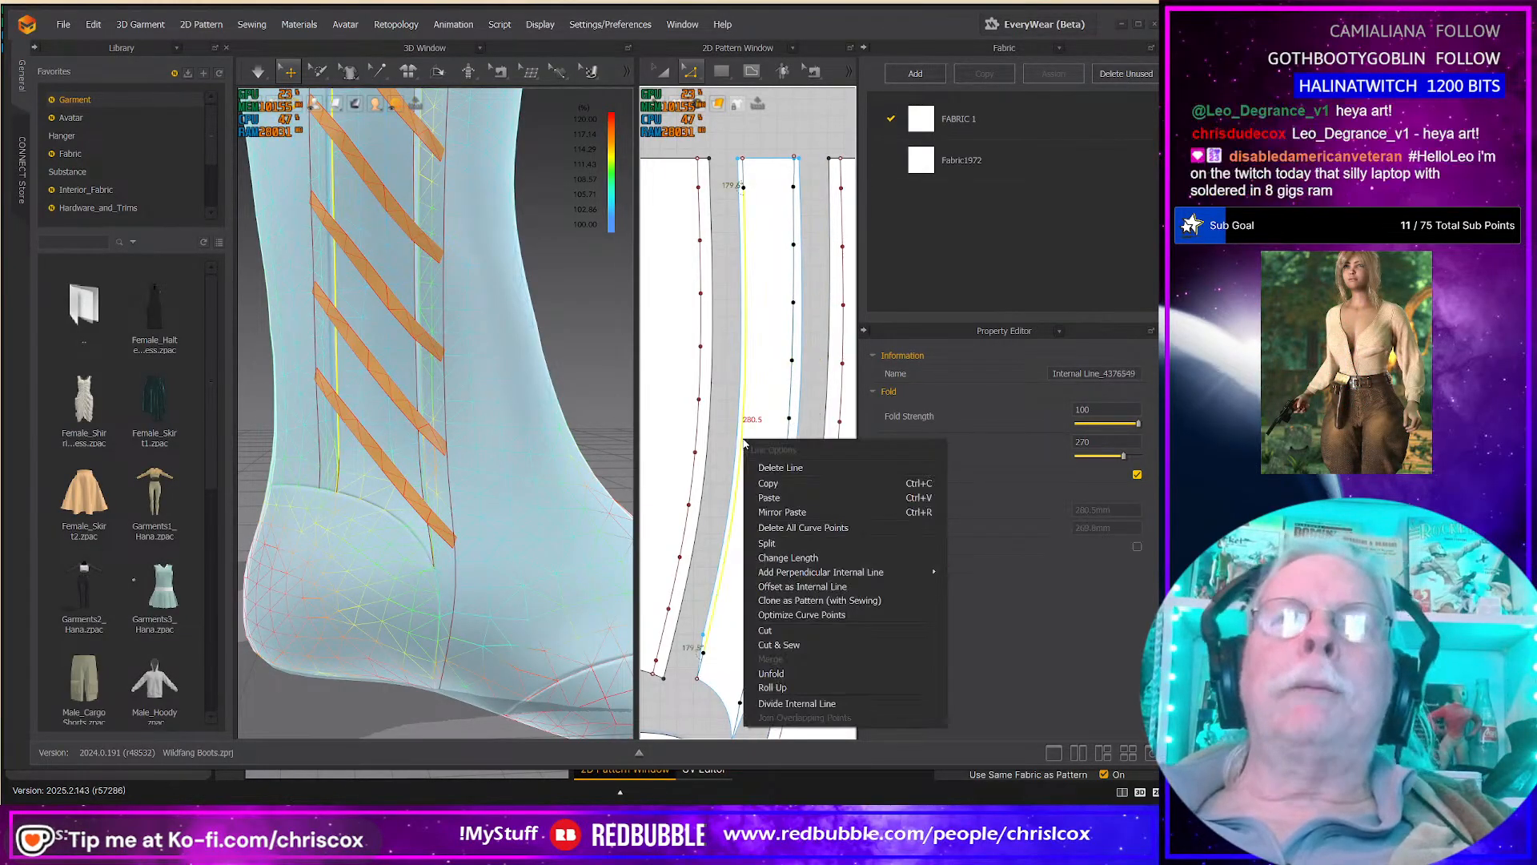
left_click(793, 546)
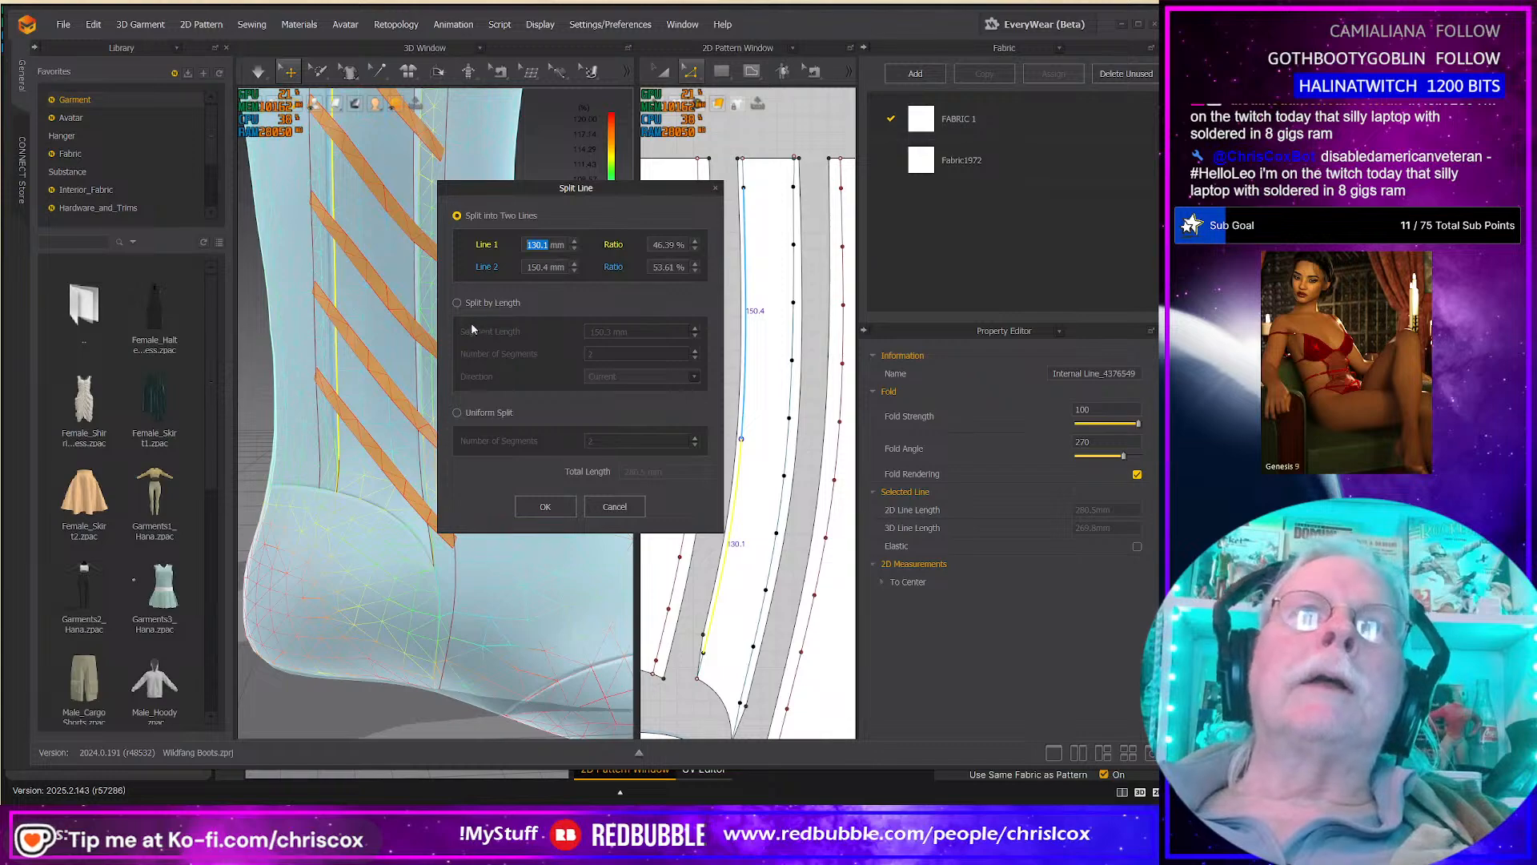
left_click(480, 412)
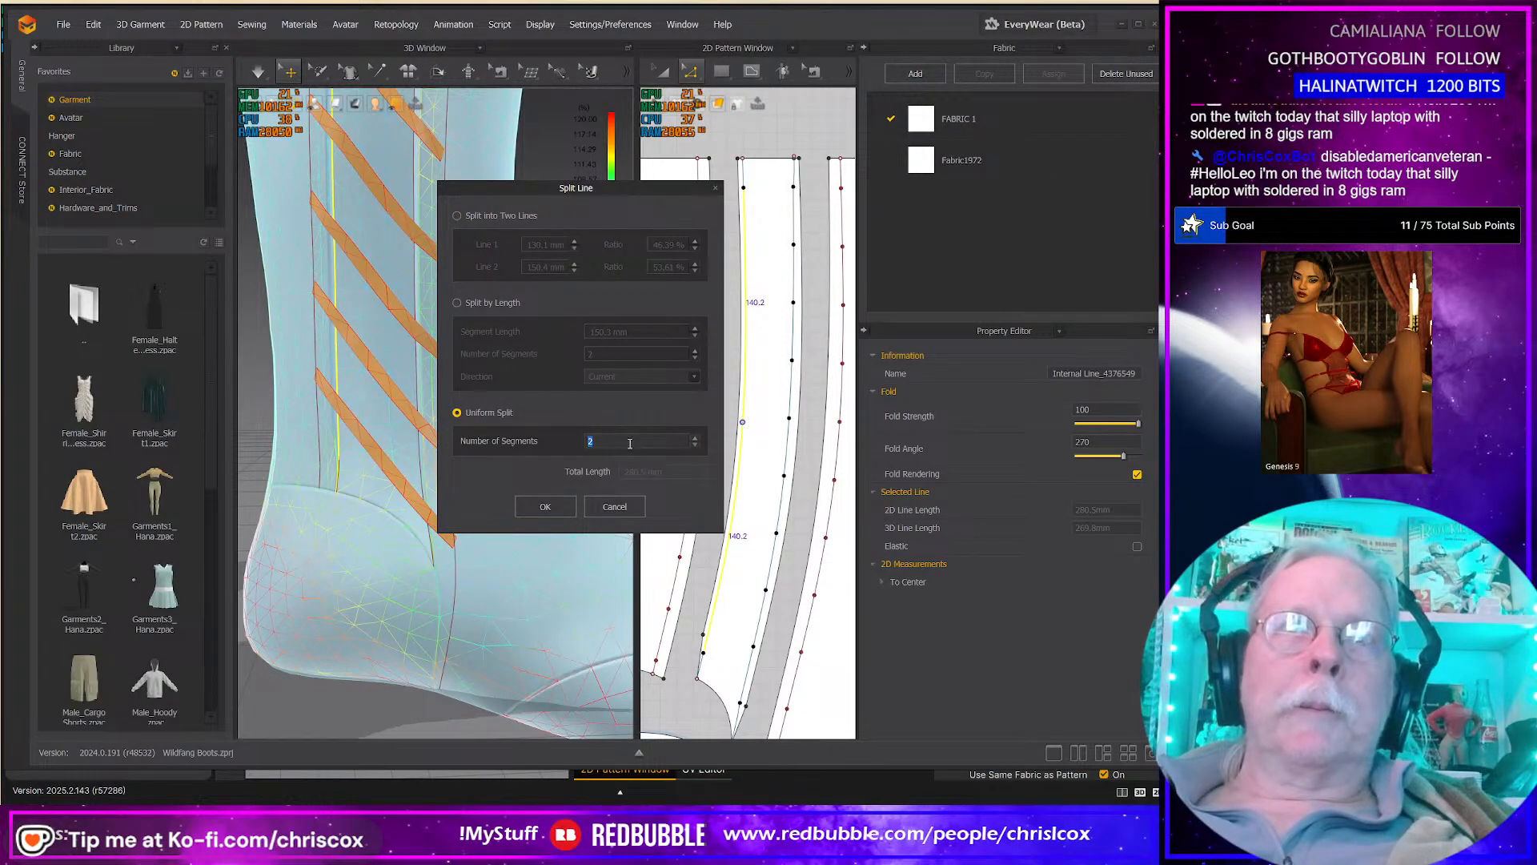
type("10")
key("Return")
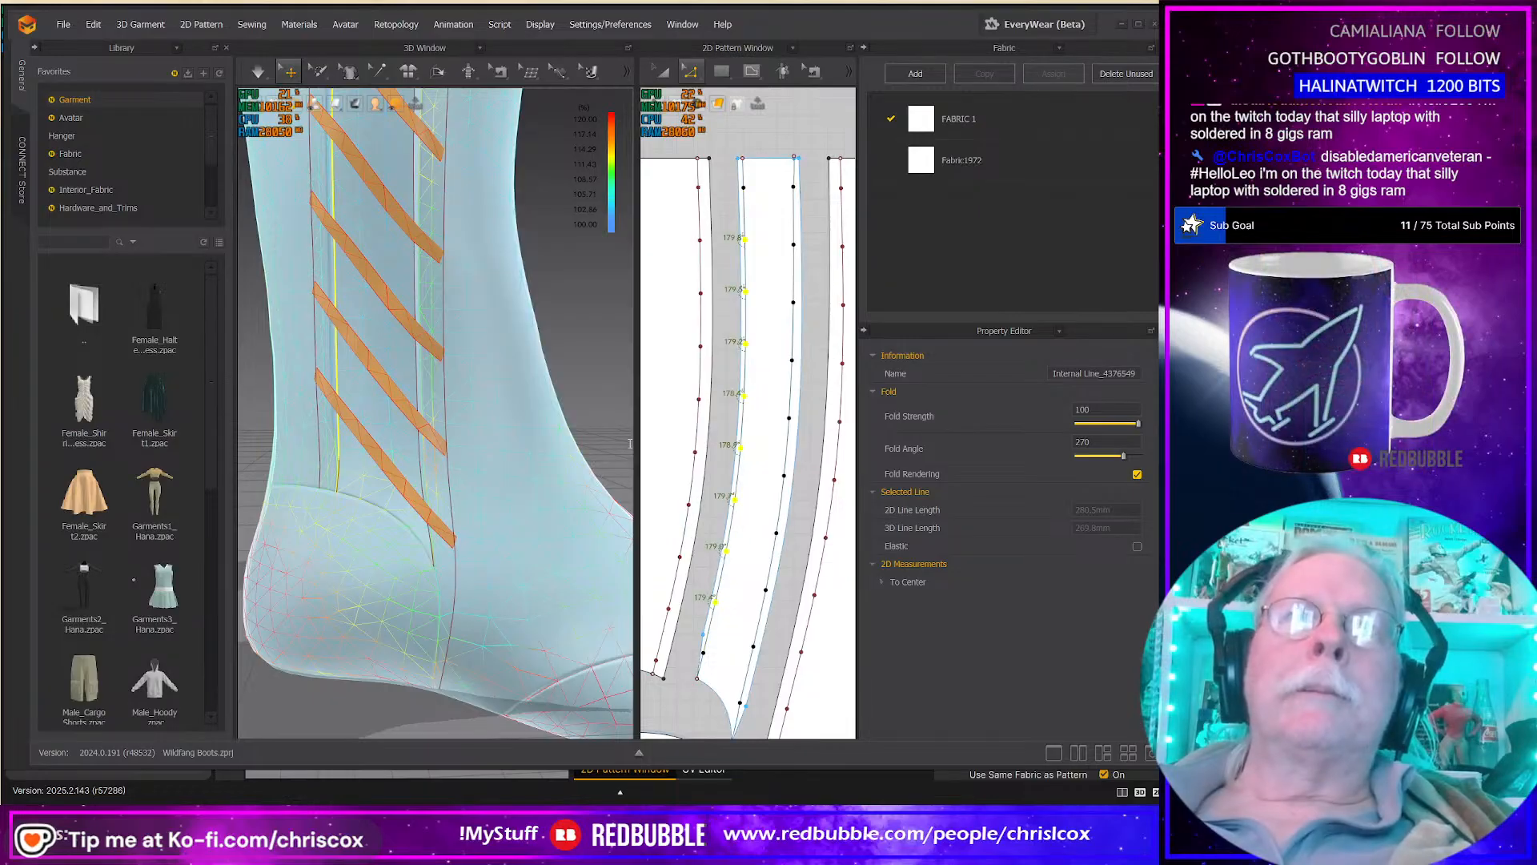
scroll(766, 637, "down", 3)
Step: Widen the 2D pattern window and zoom out to frame all boot pieces and both strip stacks
middle_click_drag(766, 634, 746, 569)
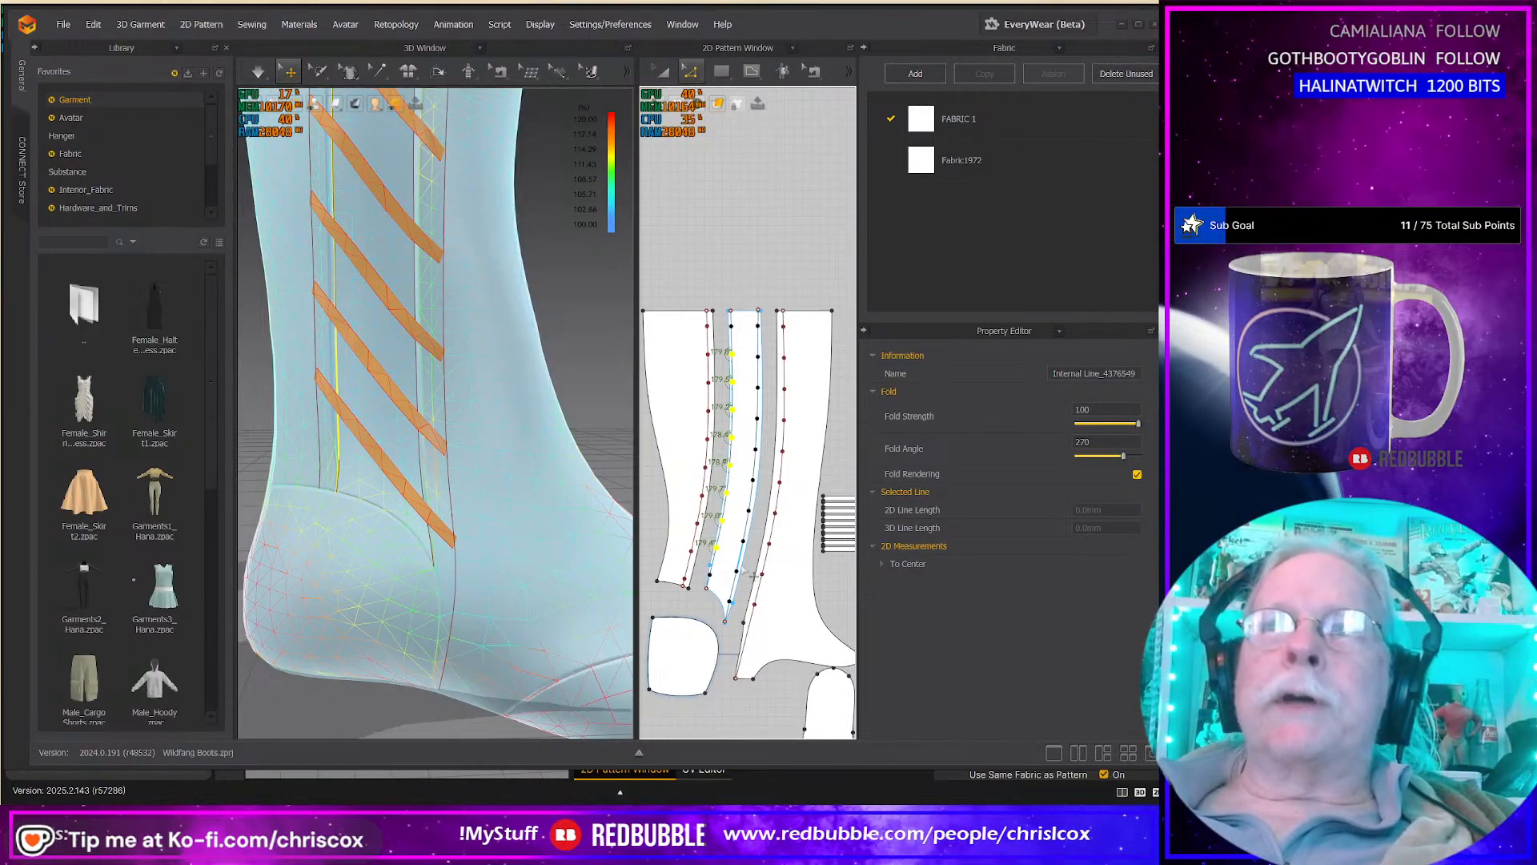
scroll(775, 582, "down", 1)
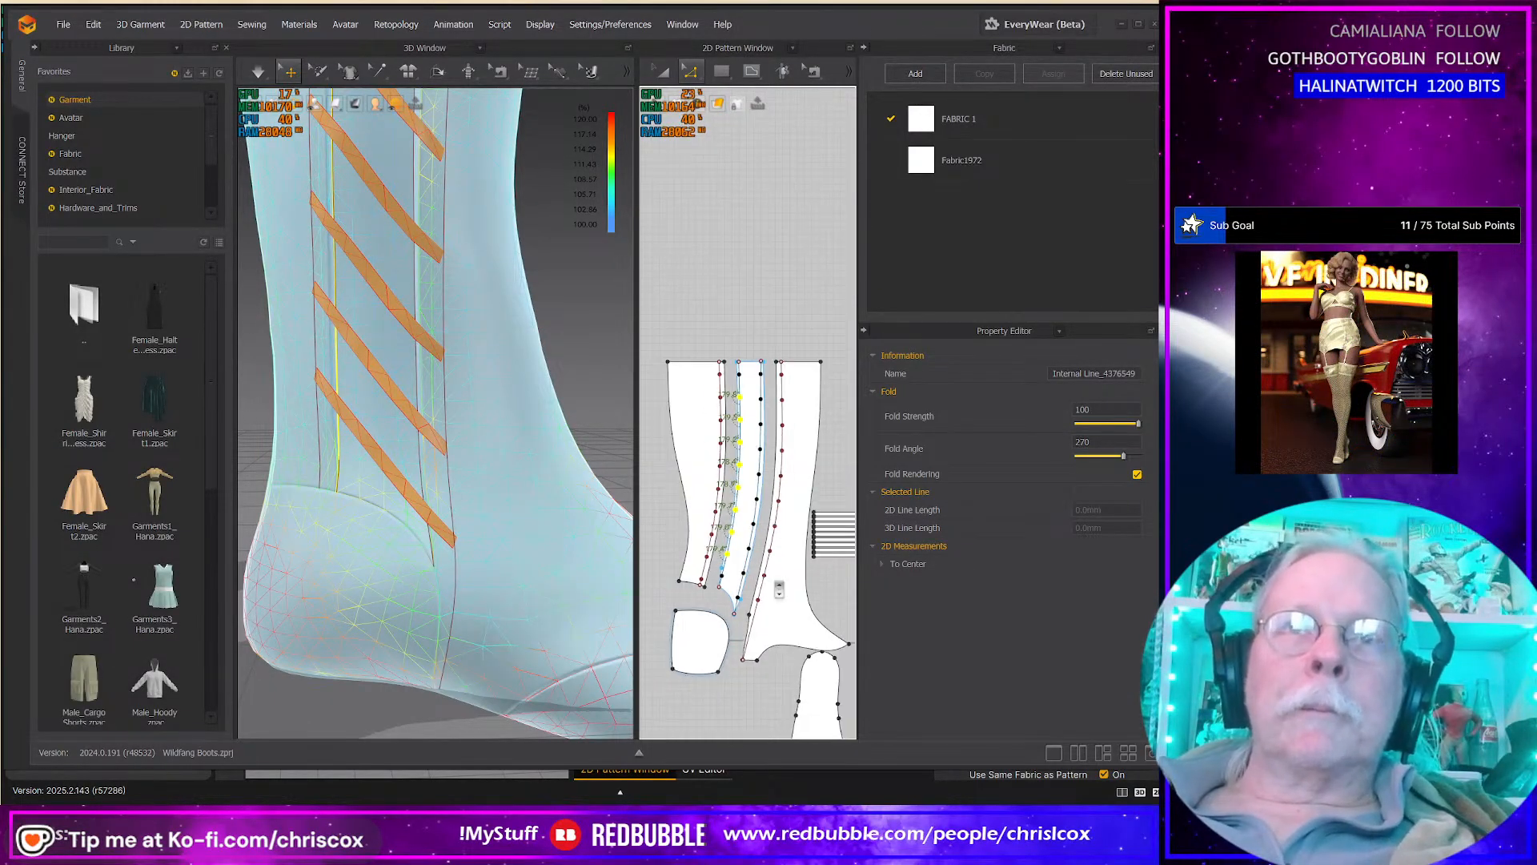
scroll(779, 589, "up", 3)
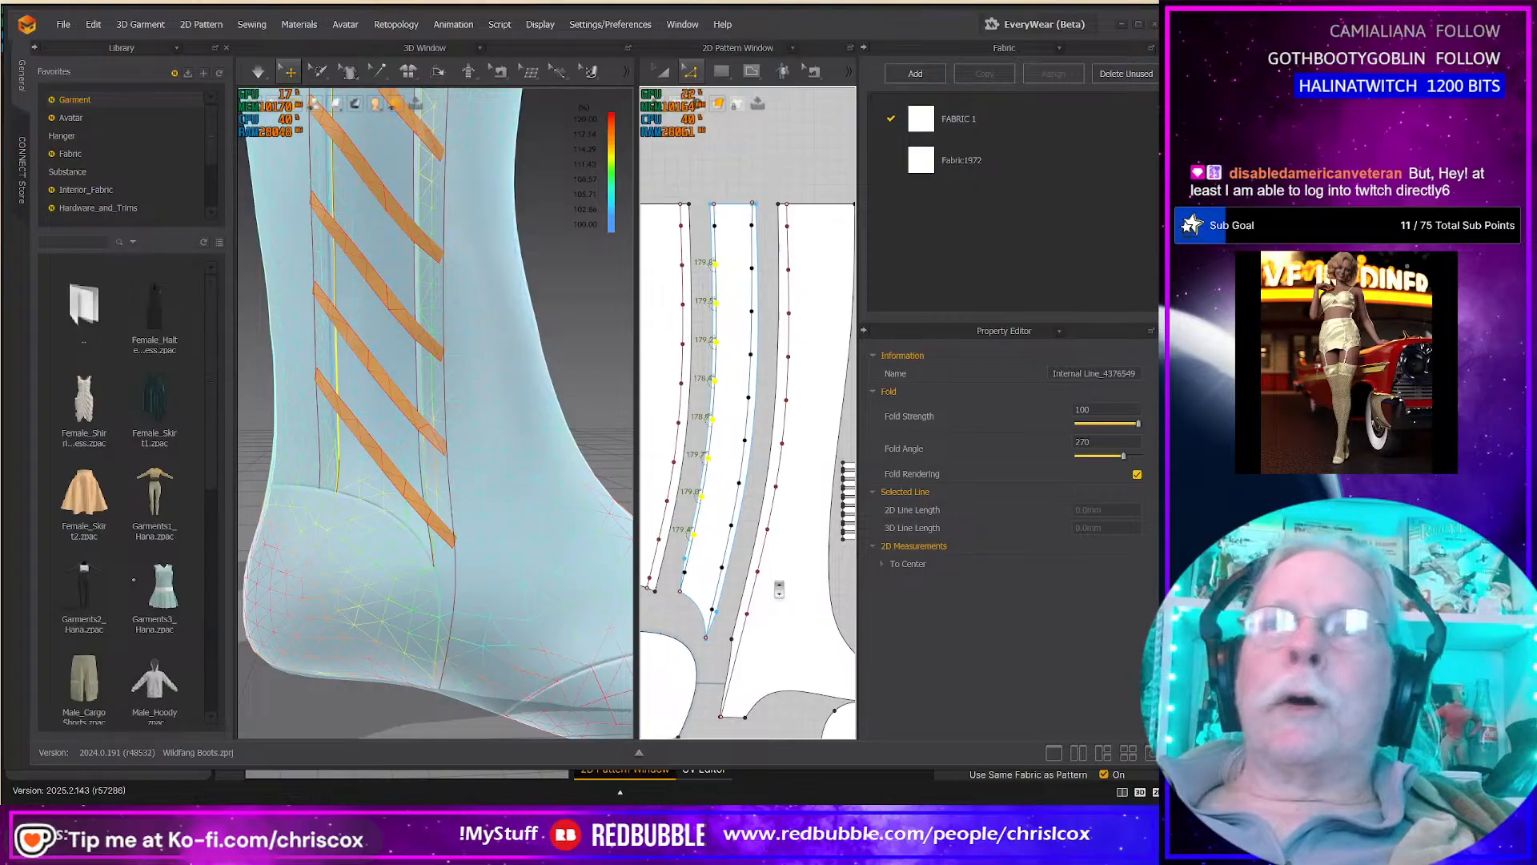
scroll(778, 589, "down", 1)
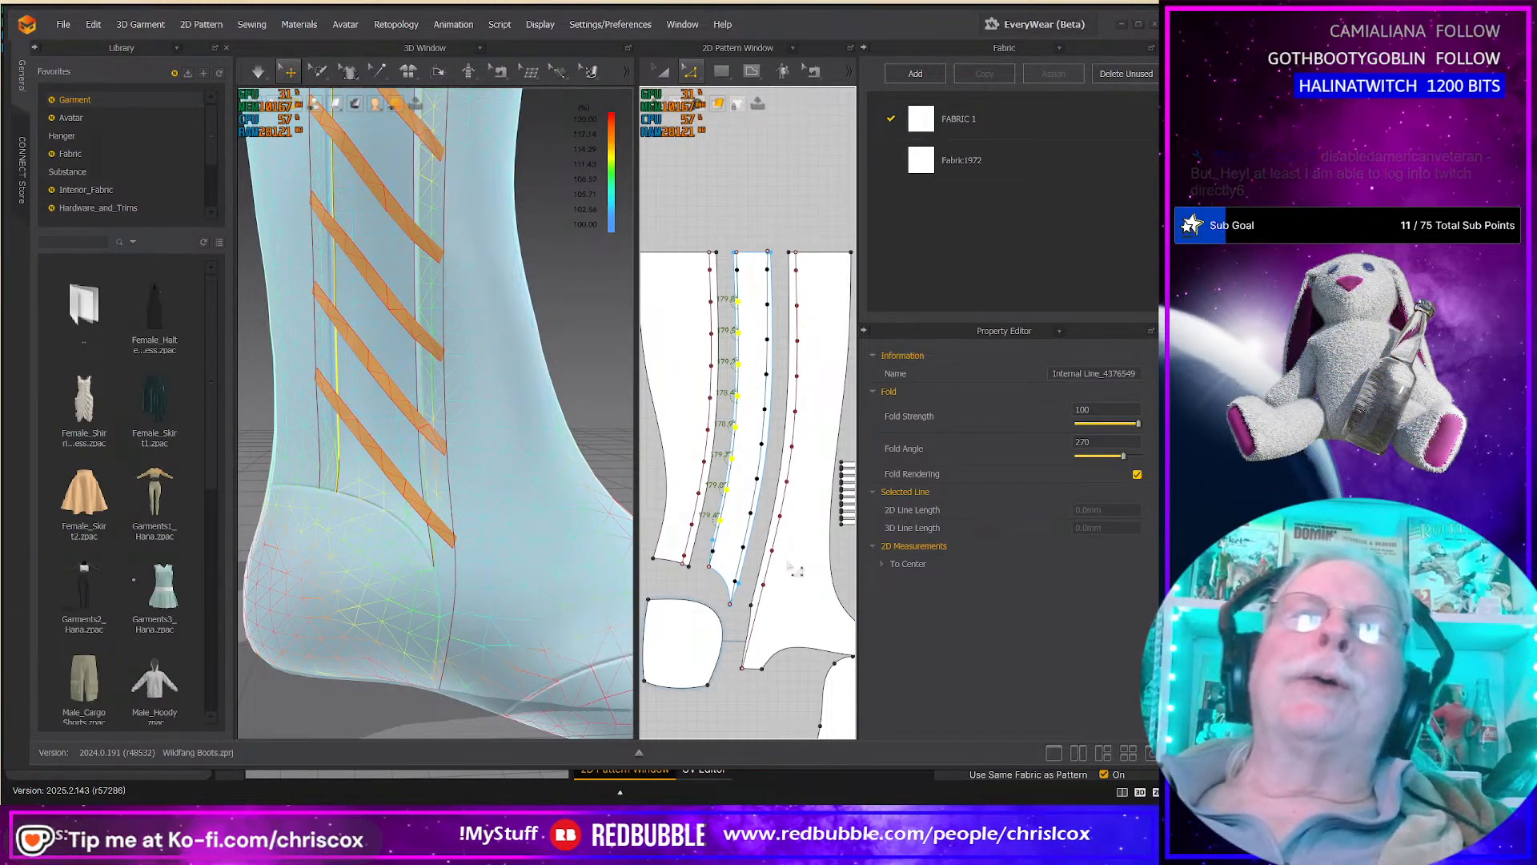
right_click_drag(792, 565, 742, 535)
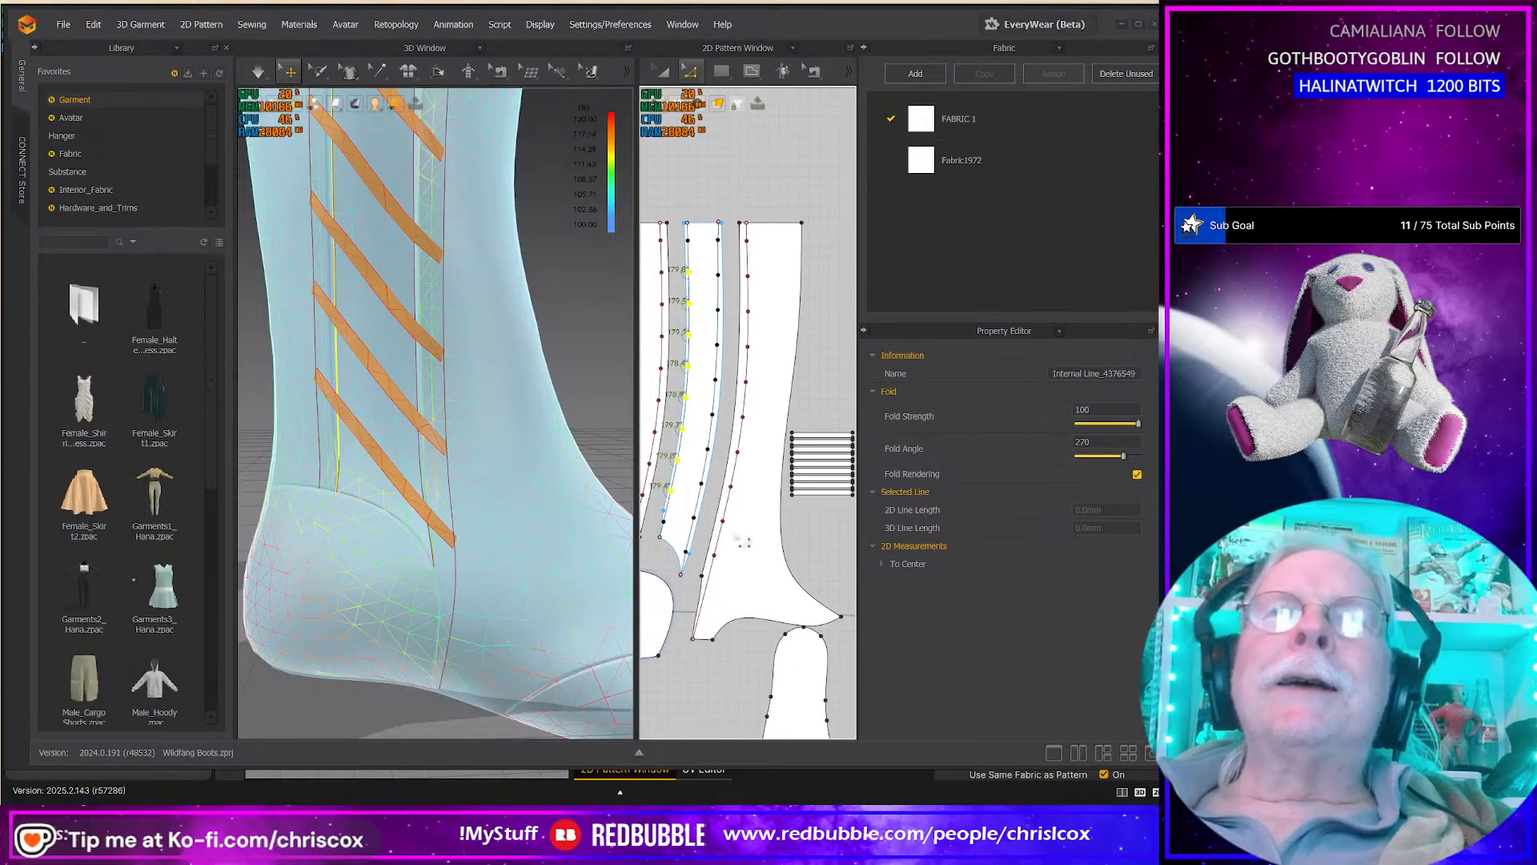
left_click_drag(636, 504, 334, 461)
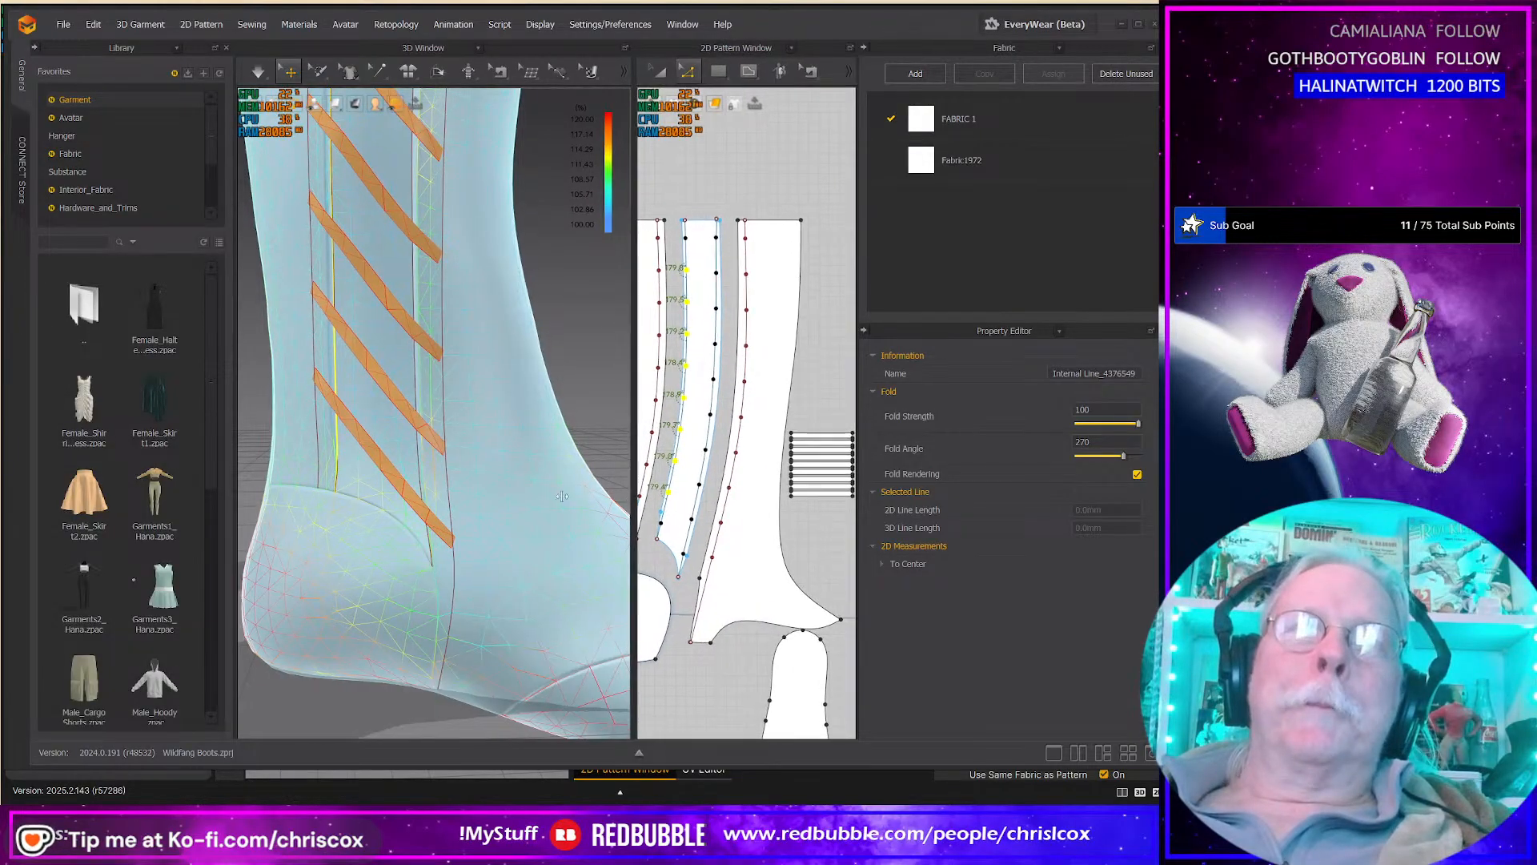
scroll(615, 456, "down", 3)
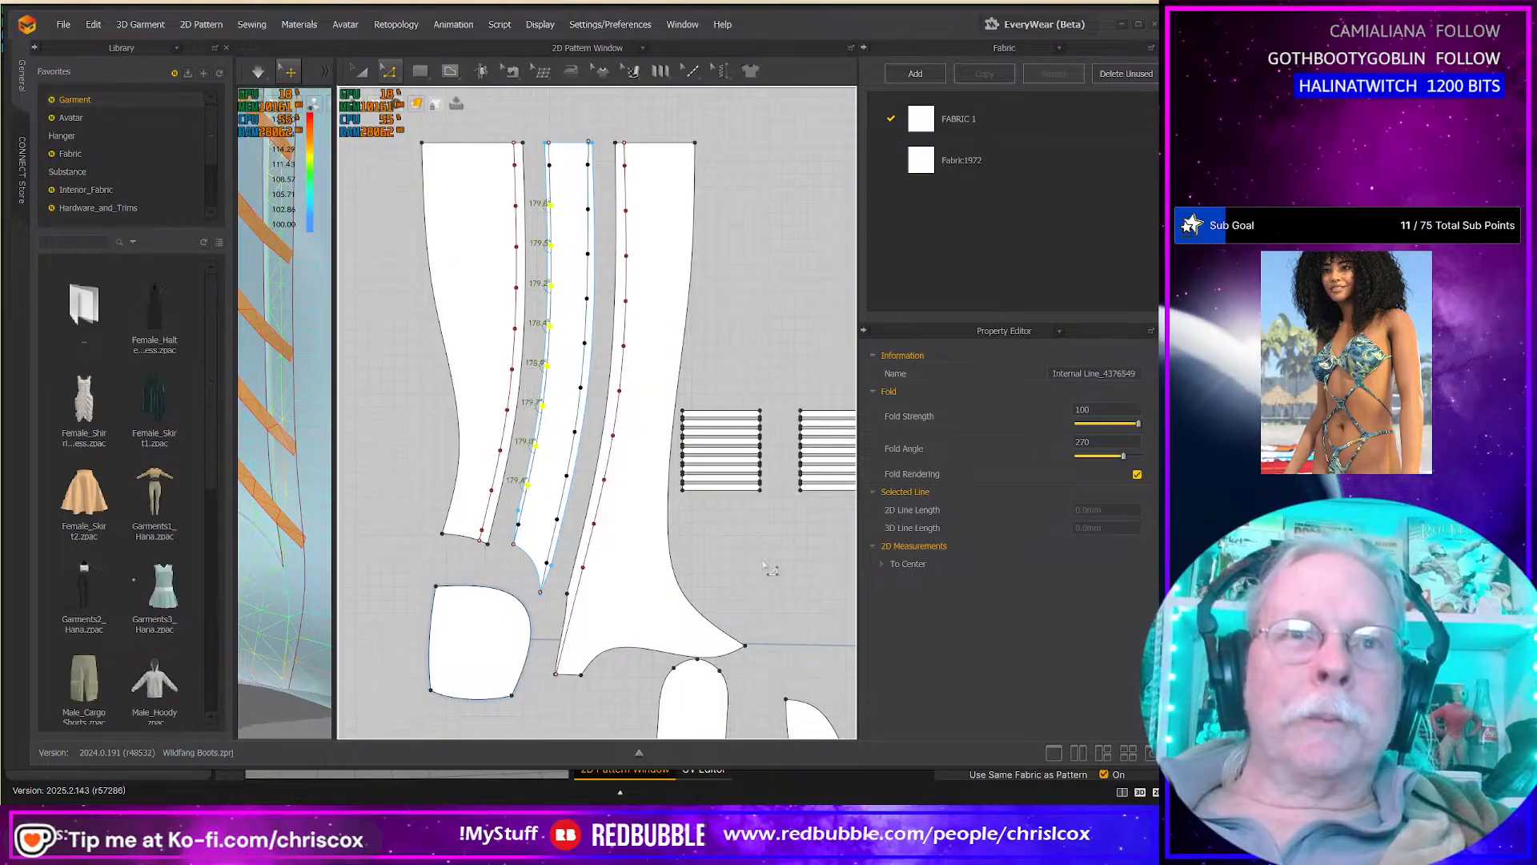
Step: With Segment Sewing (N), sew the first strip ends to the boot piece's edge
key("n")
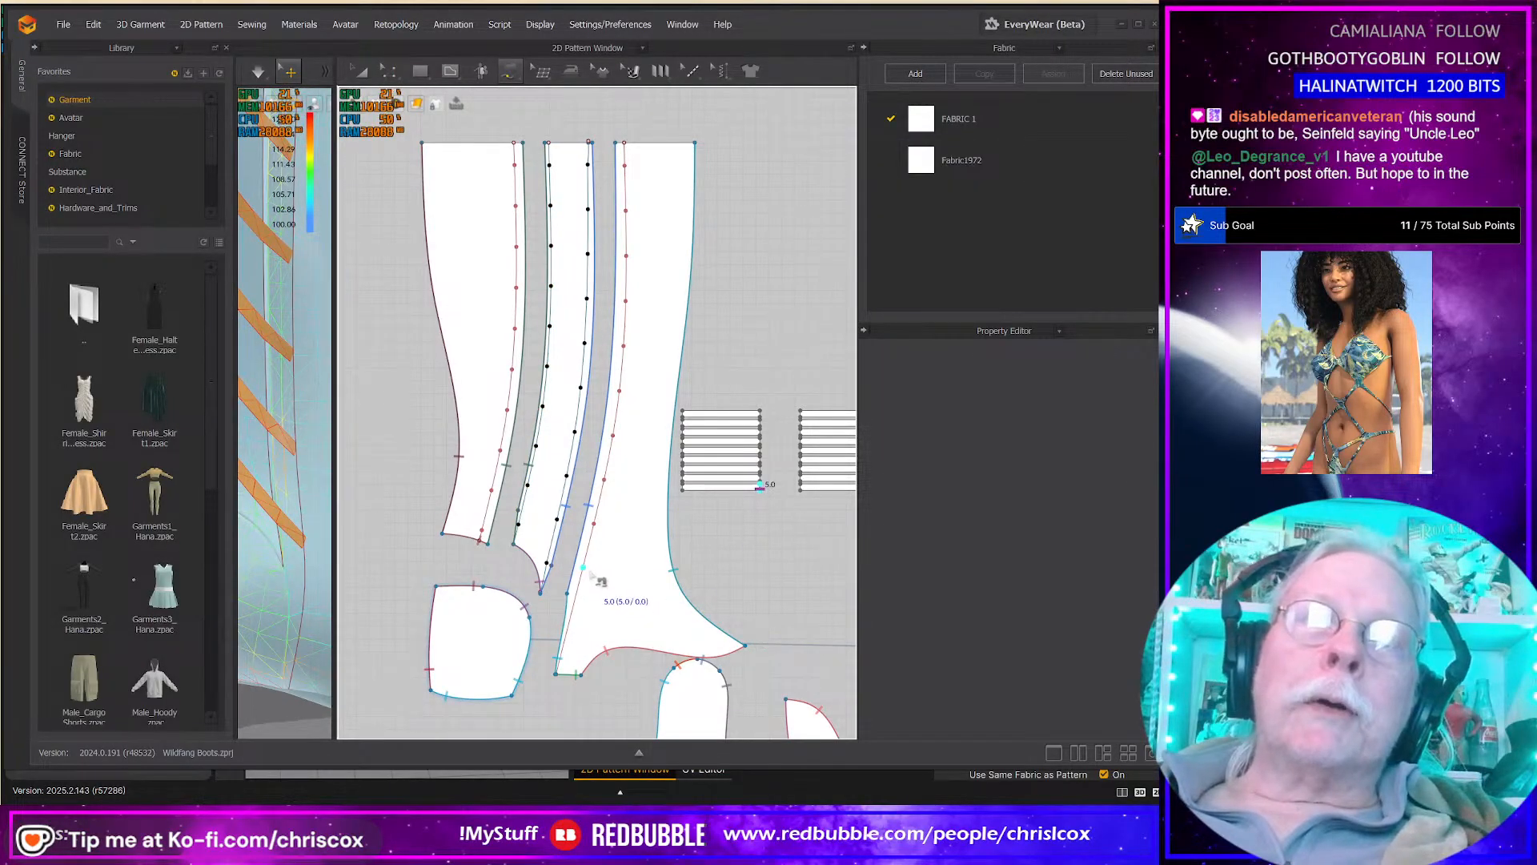
scroll(600, 571, "up", 2)
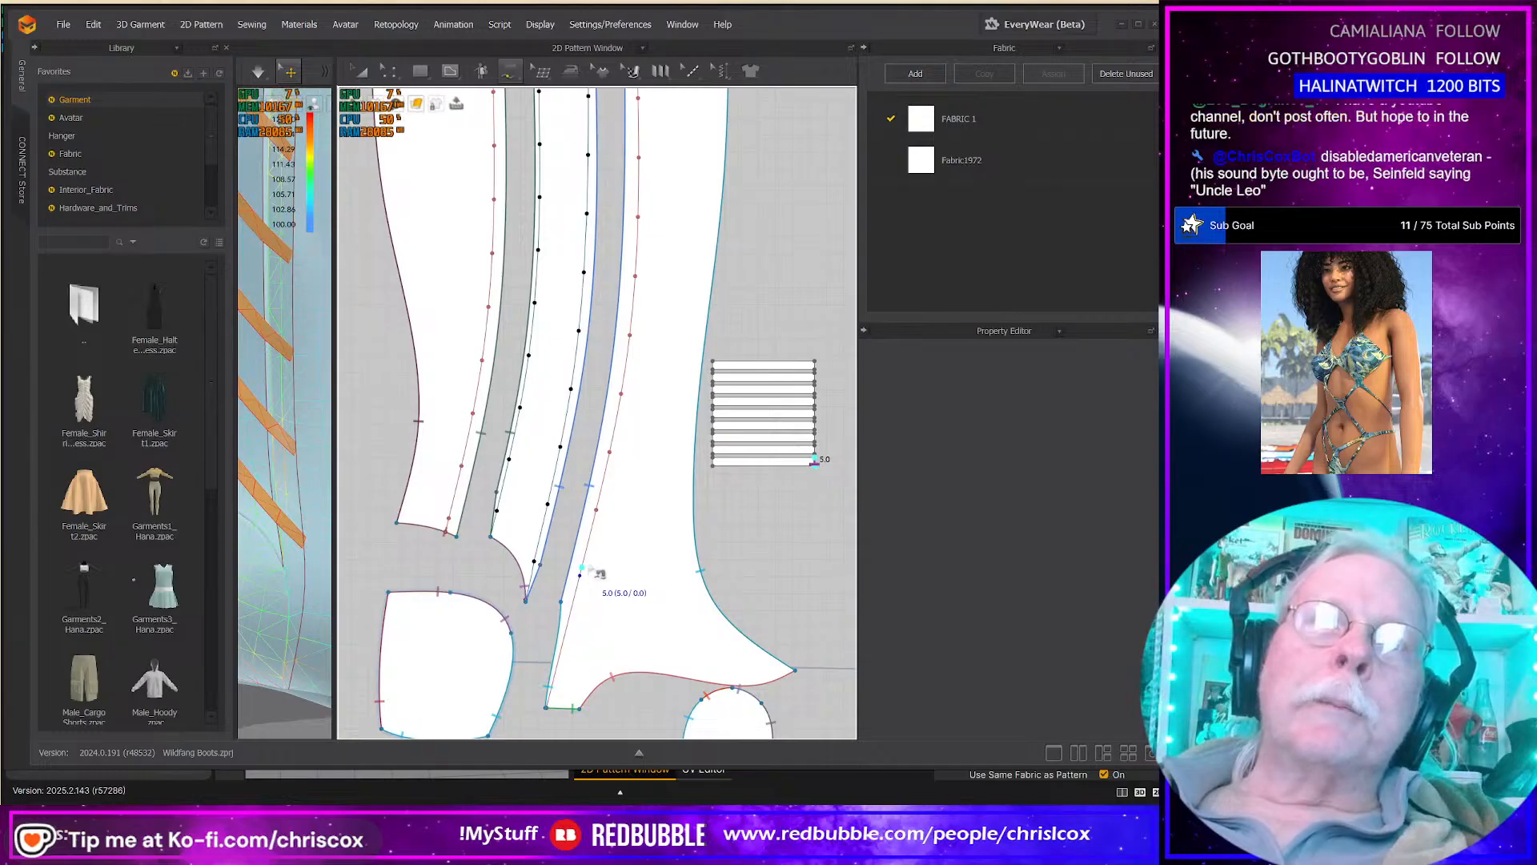
left_click(583, 567)
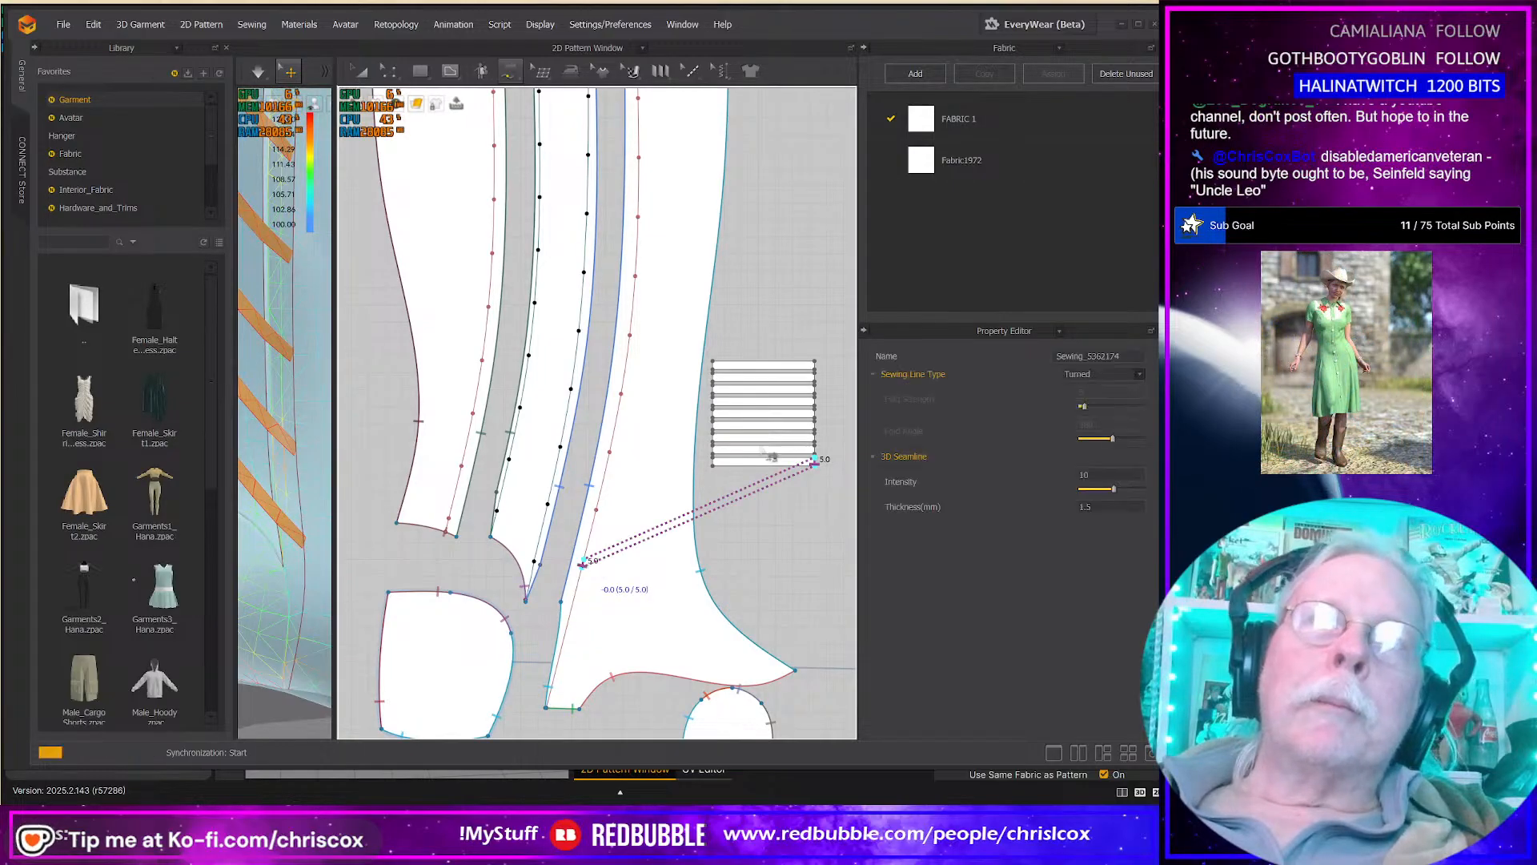
left_click(814, 454)
left_click(814, 449)
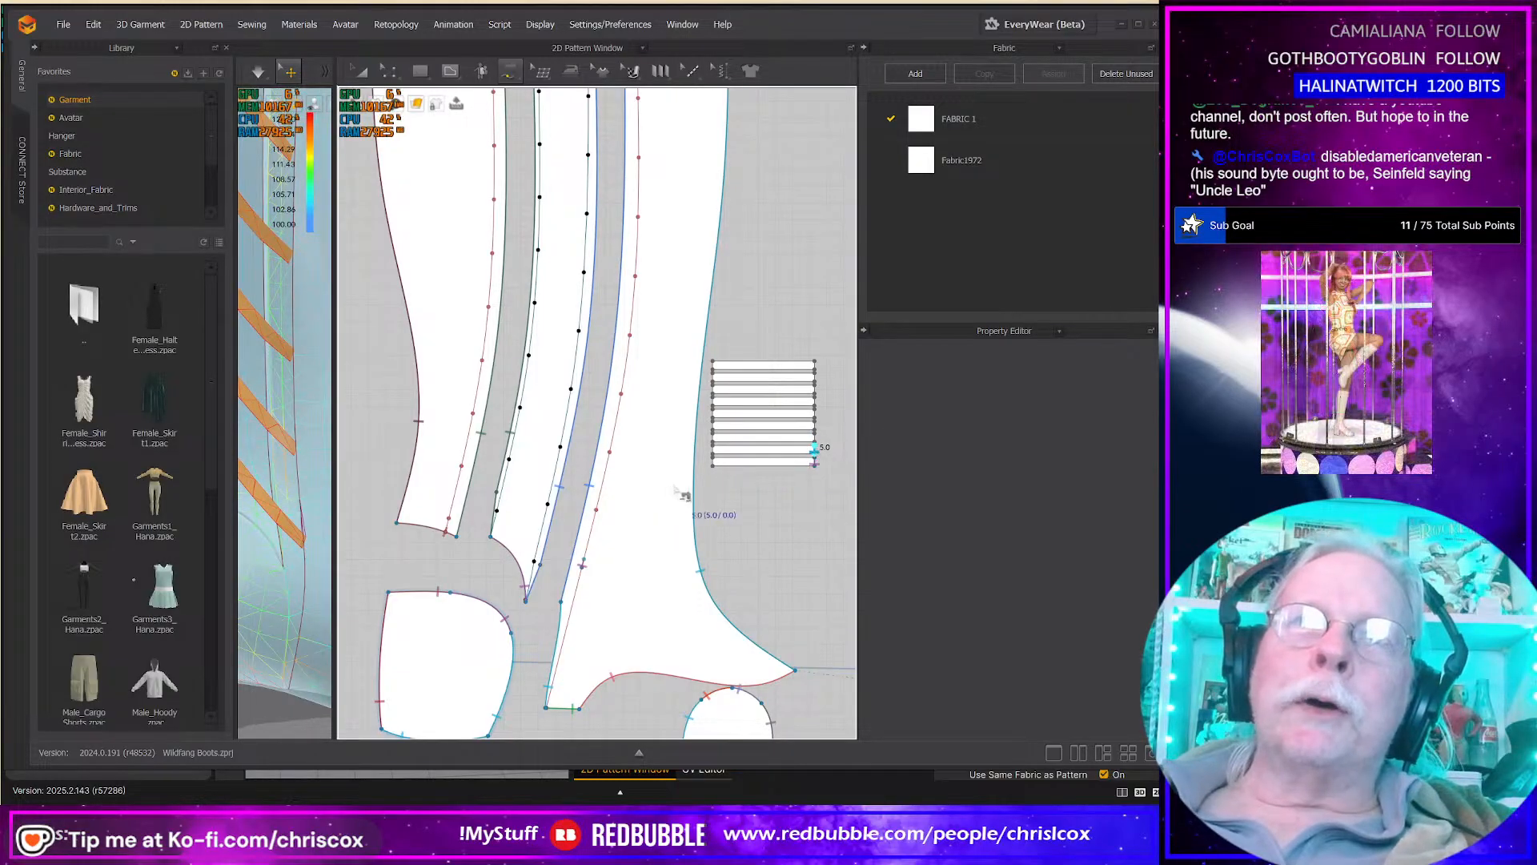
left_click(604, 508)
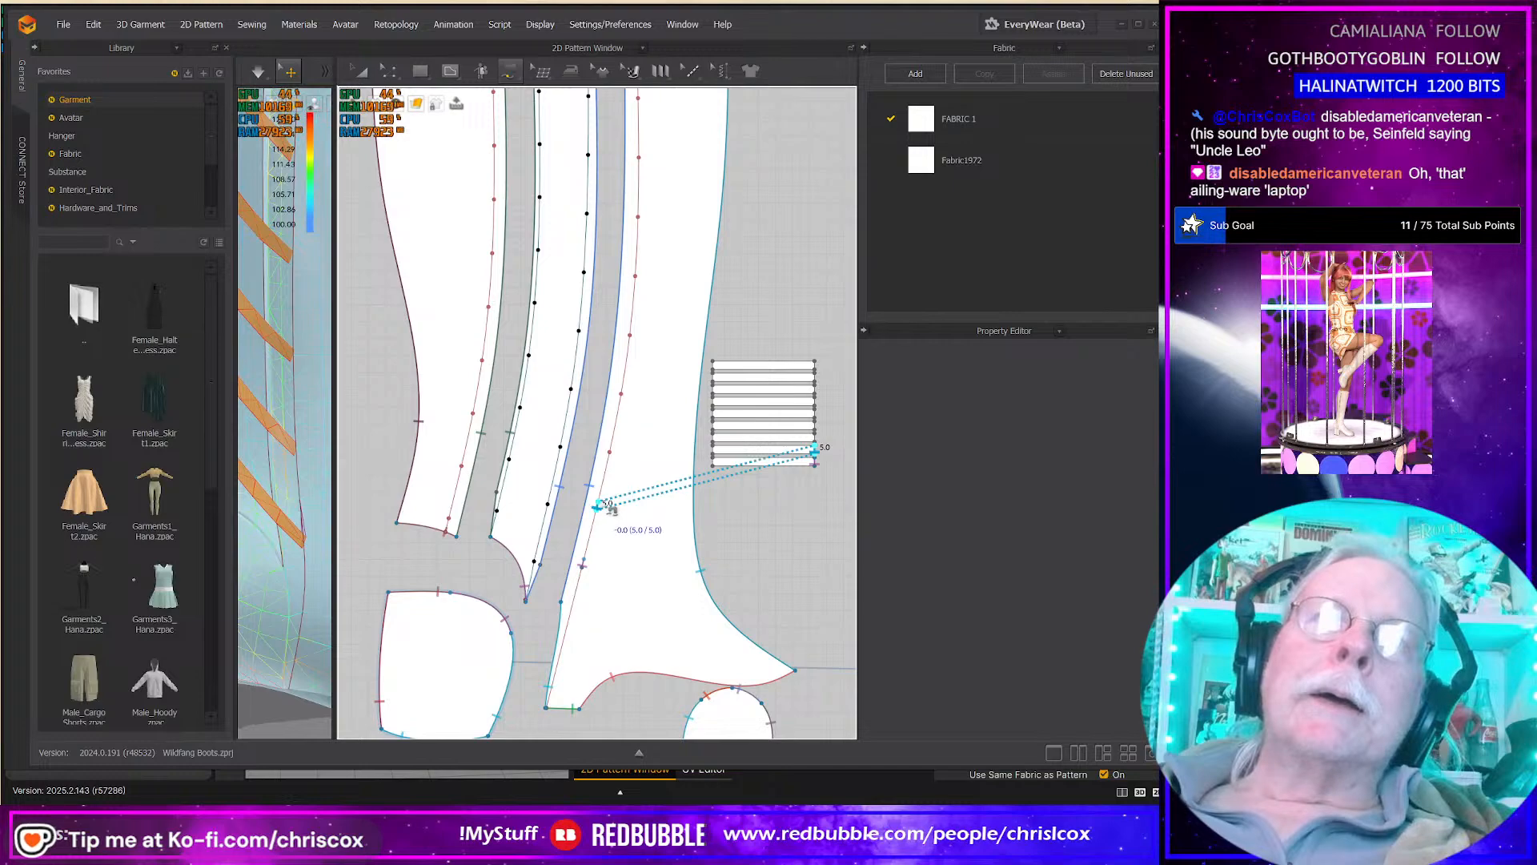
left_click(817, 448)
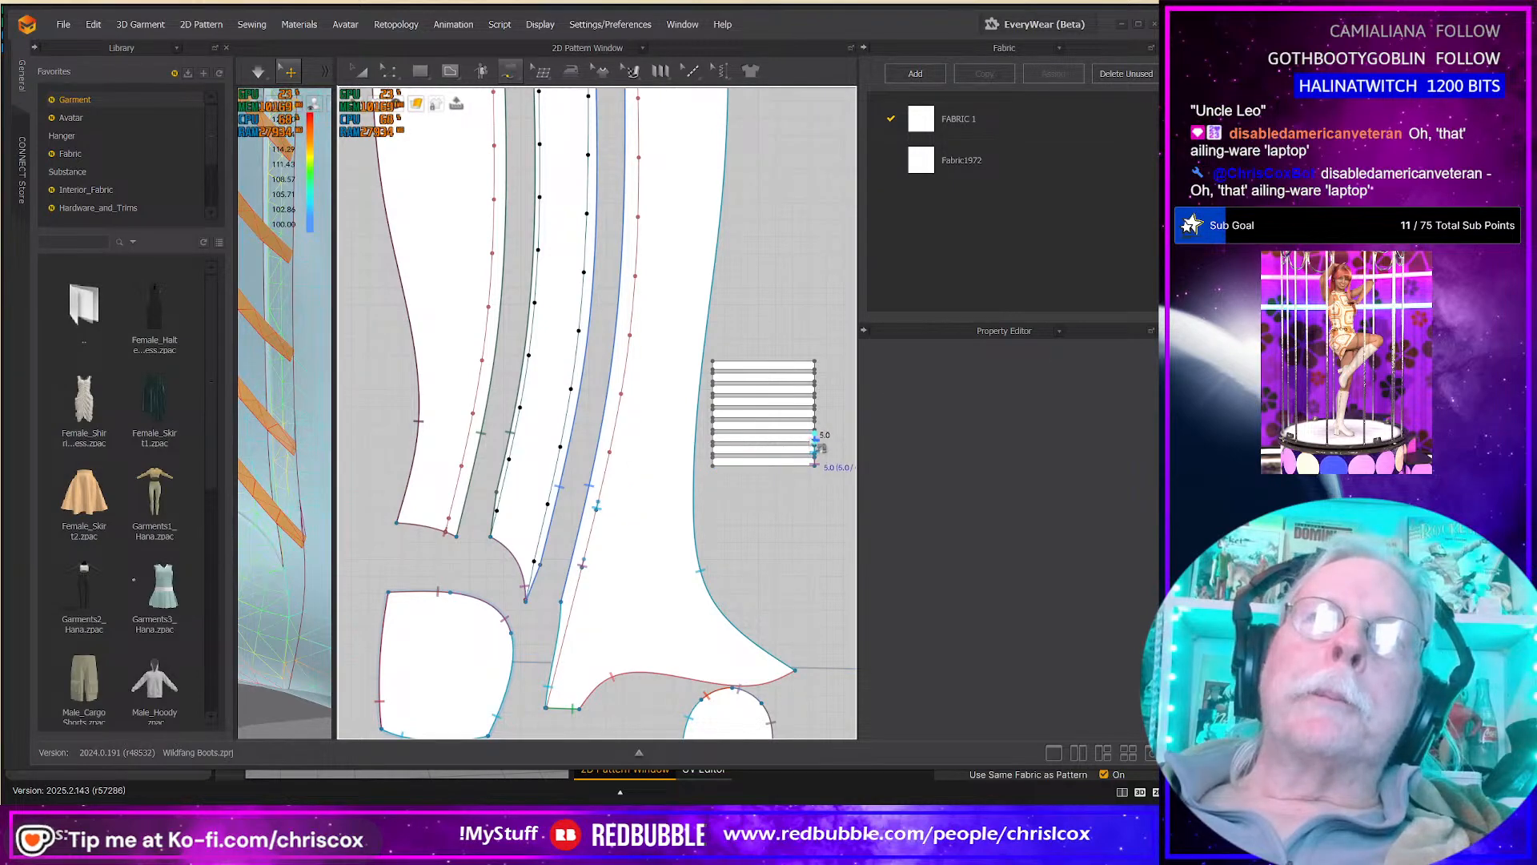
left_click(623, 453)
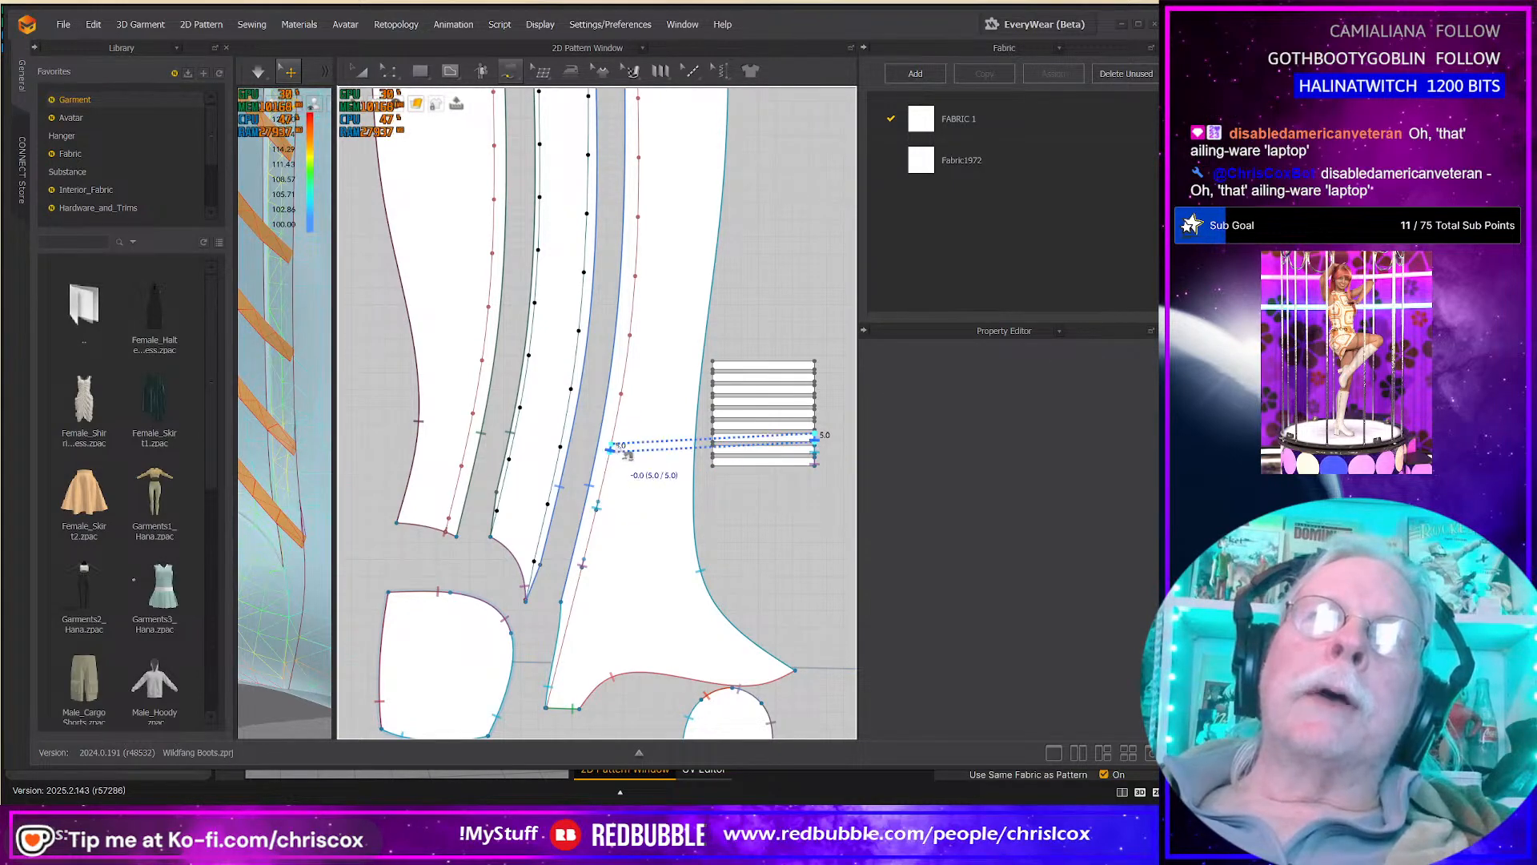
left_click(626, 453)
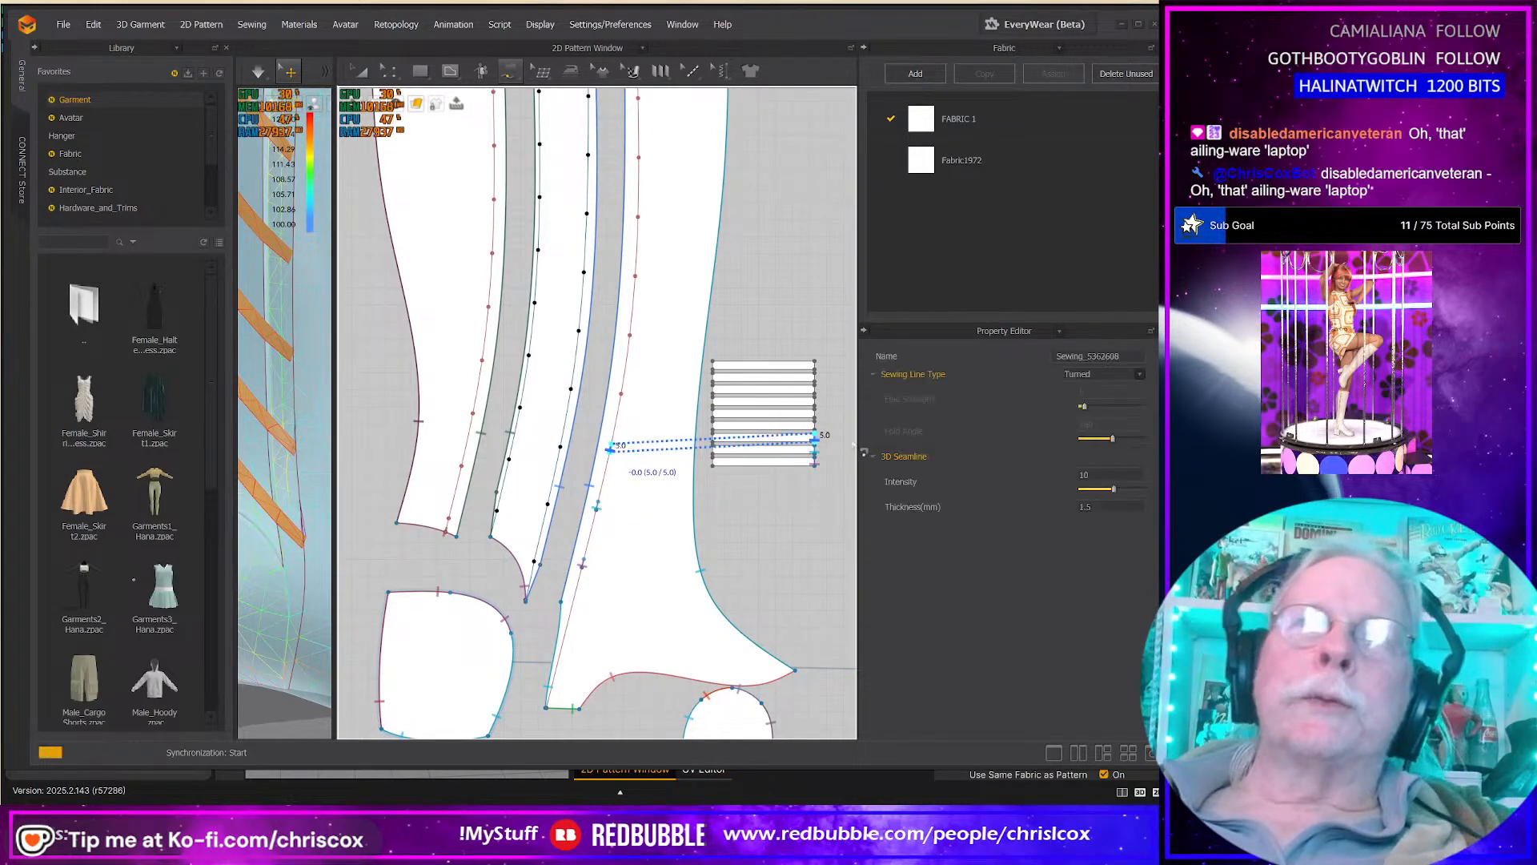
Step: Sew the next three strips' 5.0 end segments diagonally to points on the red internal line
scroll(831, 441, "up", 3)
left_click(811, 428)
left_click(810, 415)
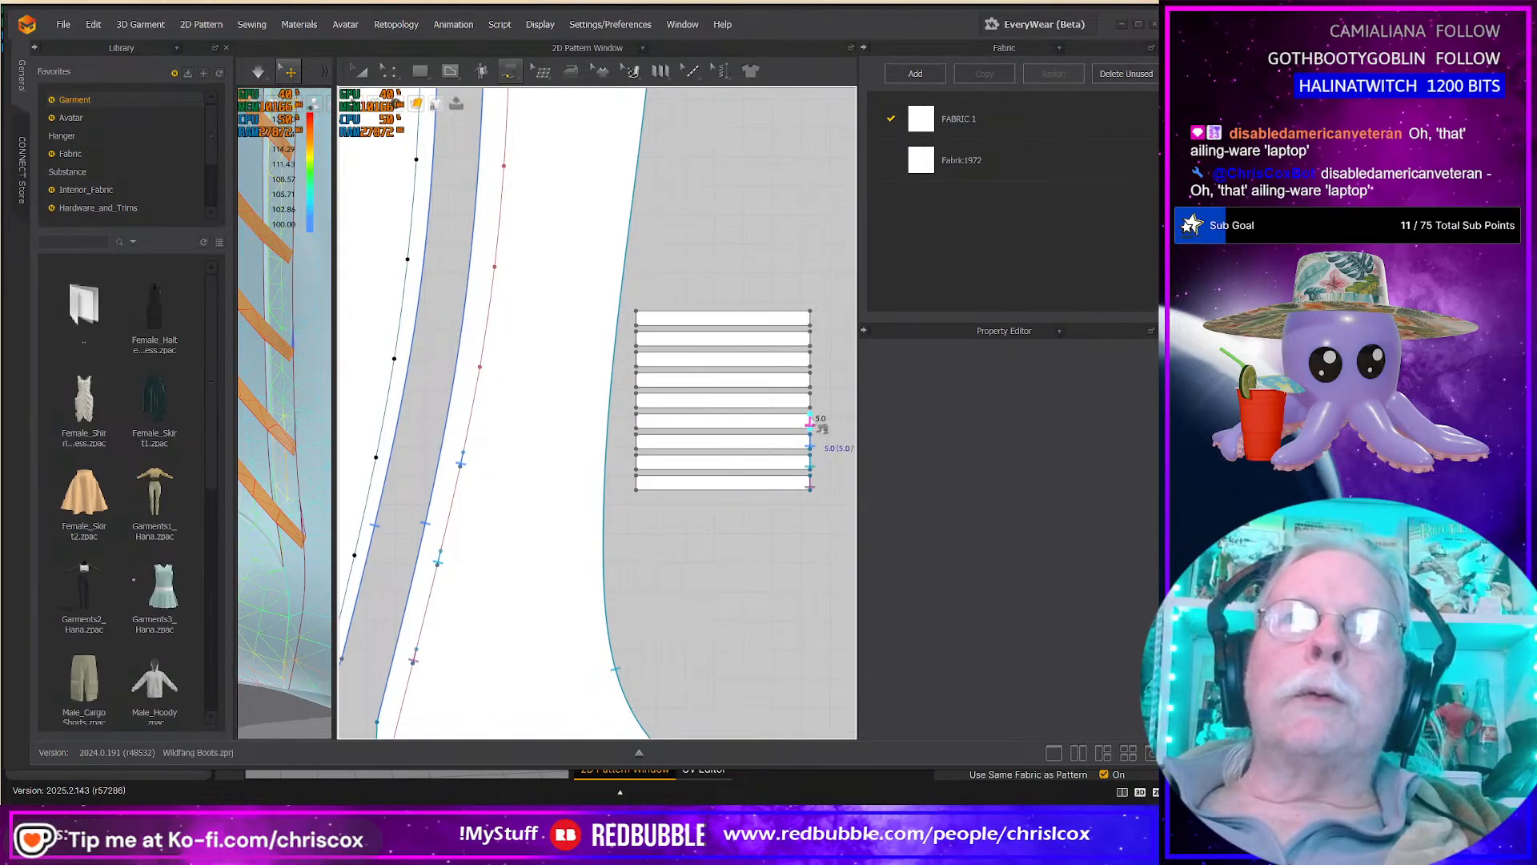
left_click(480, 367)
left_click(493, 361)
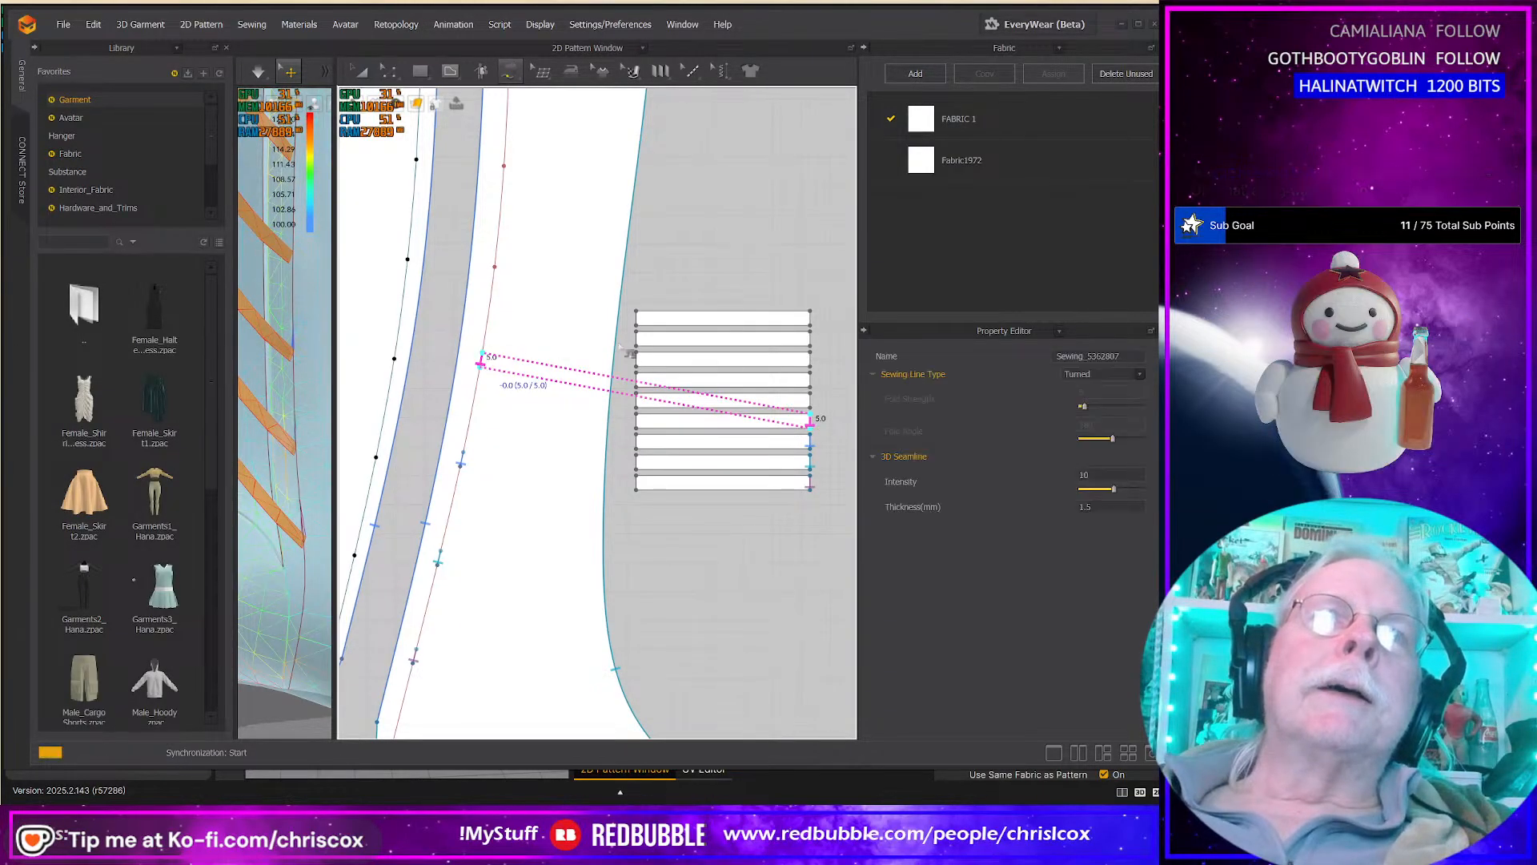
left_click(810, 408)
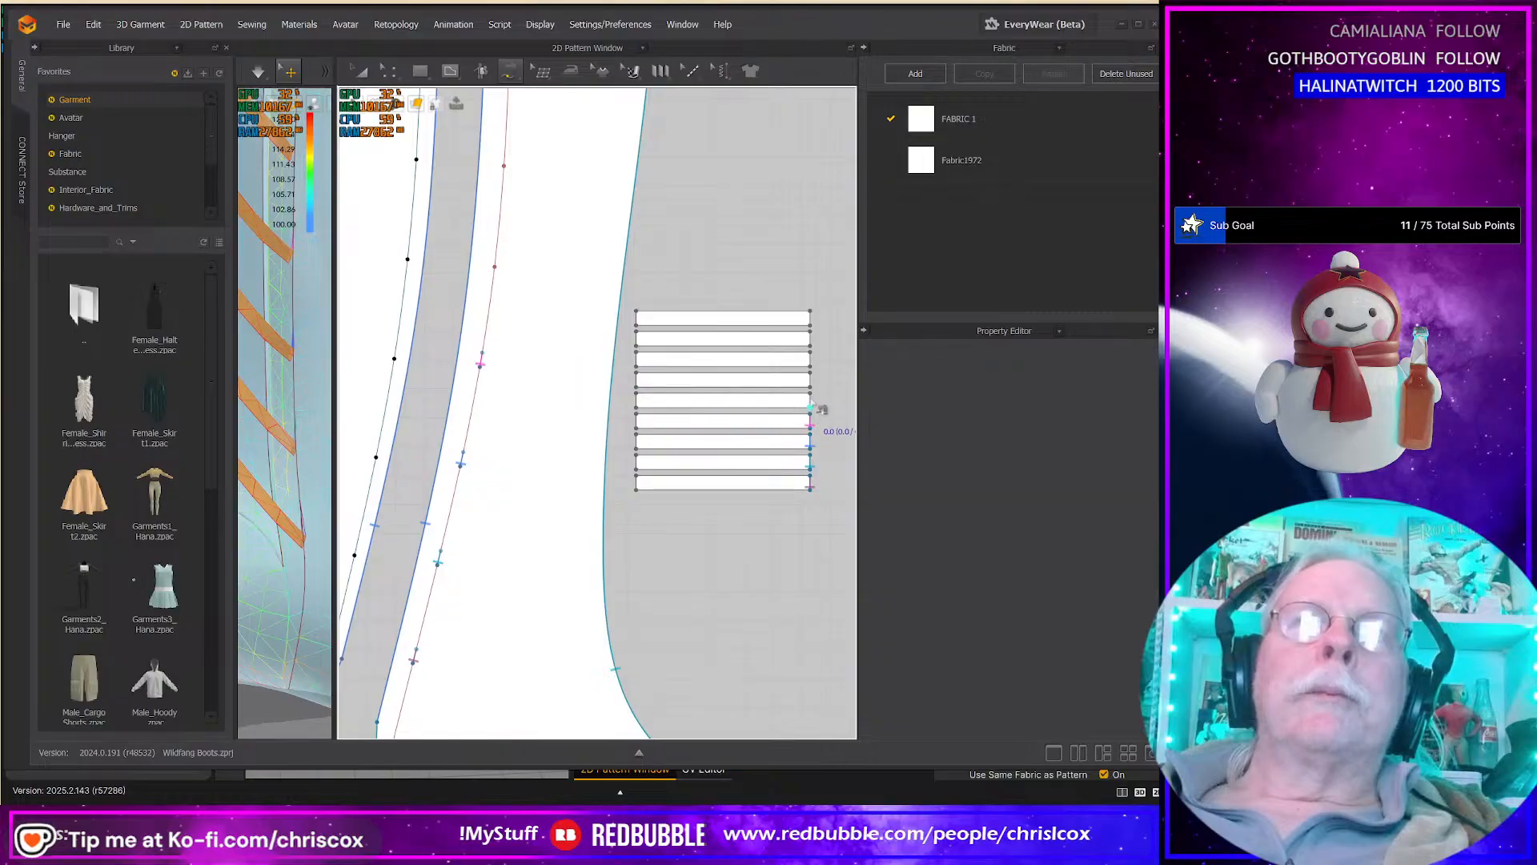
left_click(810, 394)
left_click(495, 265)
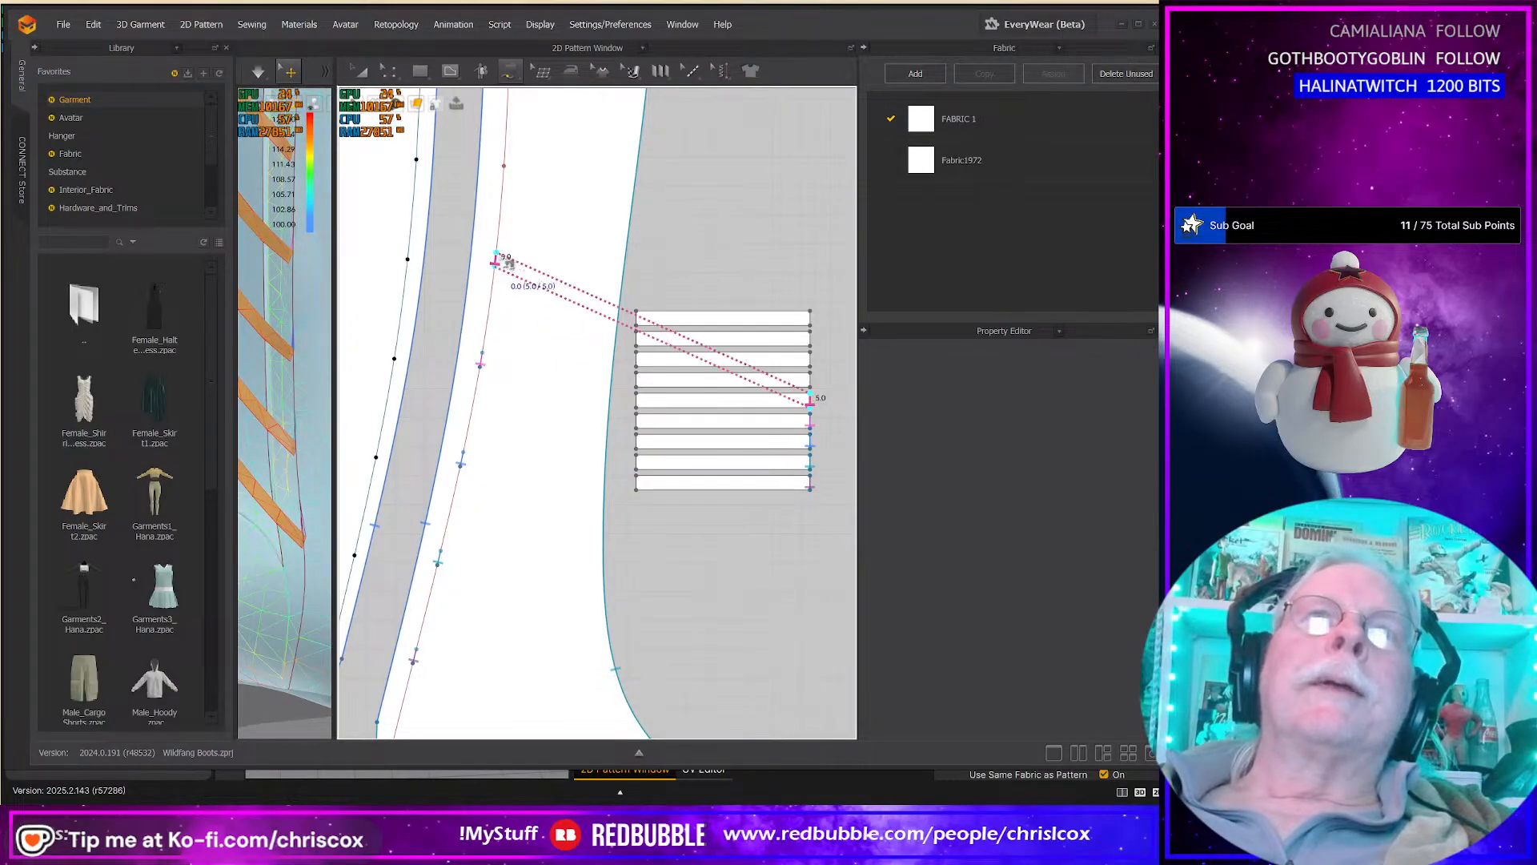
left_click(496, 254)
left_click(820, 381)
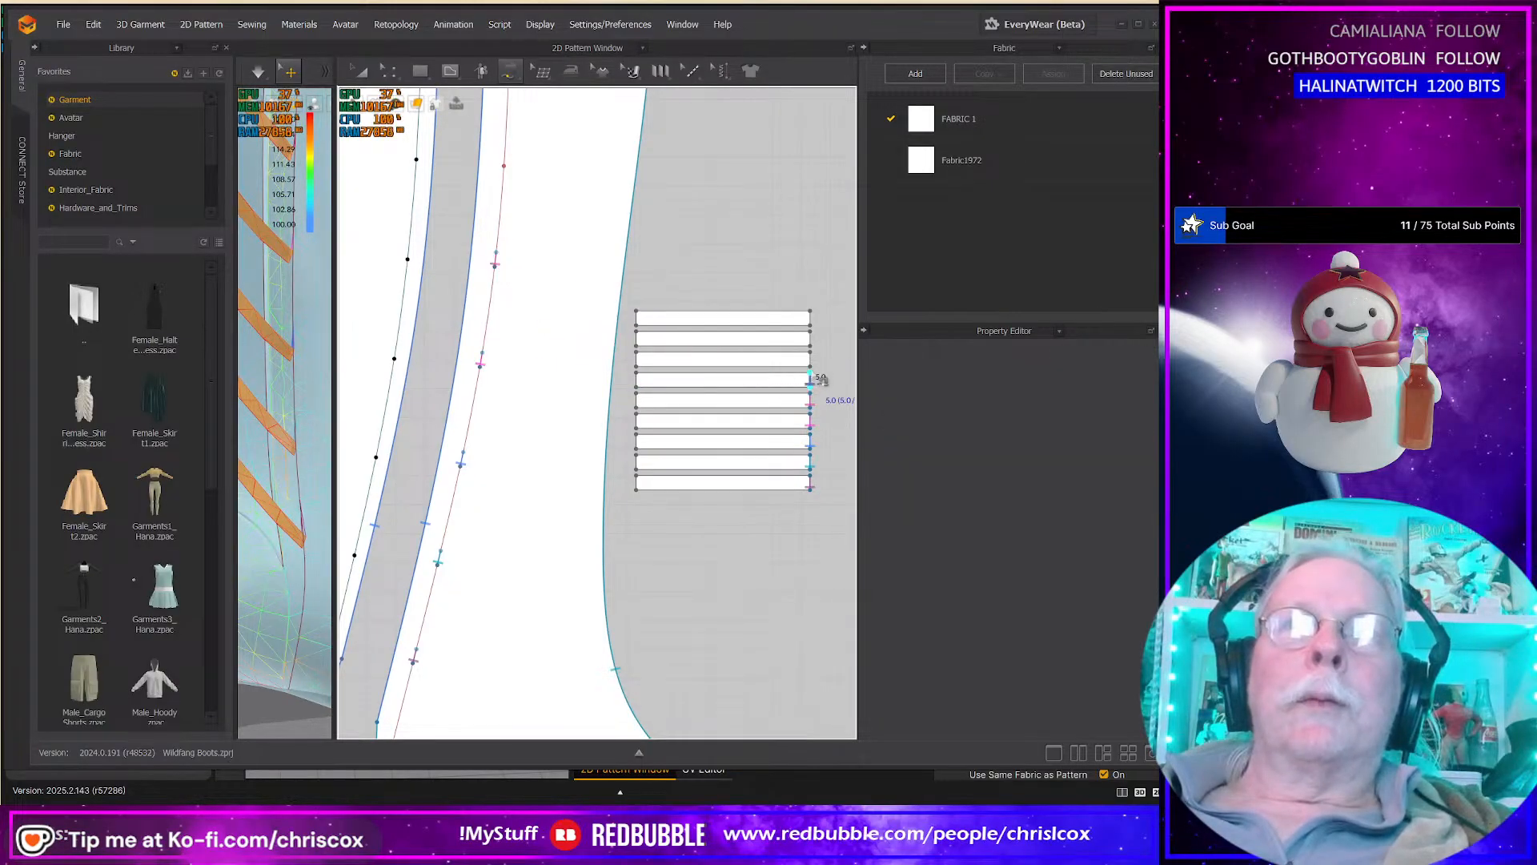
left_click(504, 156)
left_click(506, 154)
Step: Sew three more strip ends to the red internal line, working toward the top
middle_click_drag(512, 159, 587, 584)
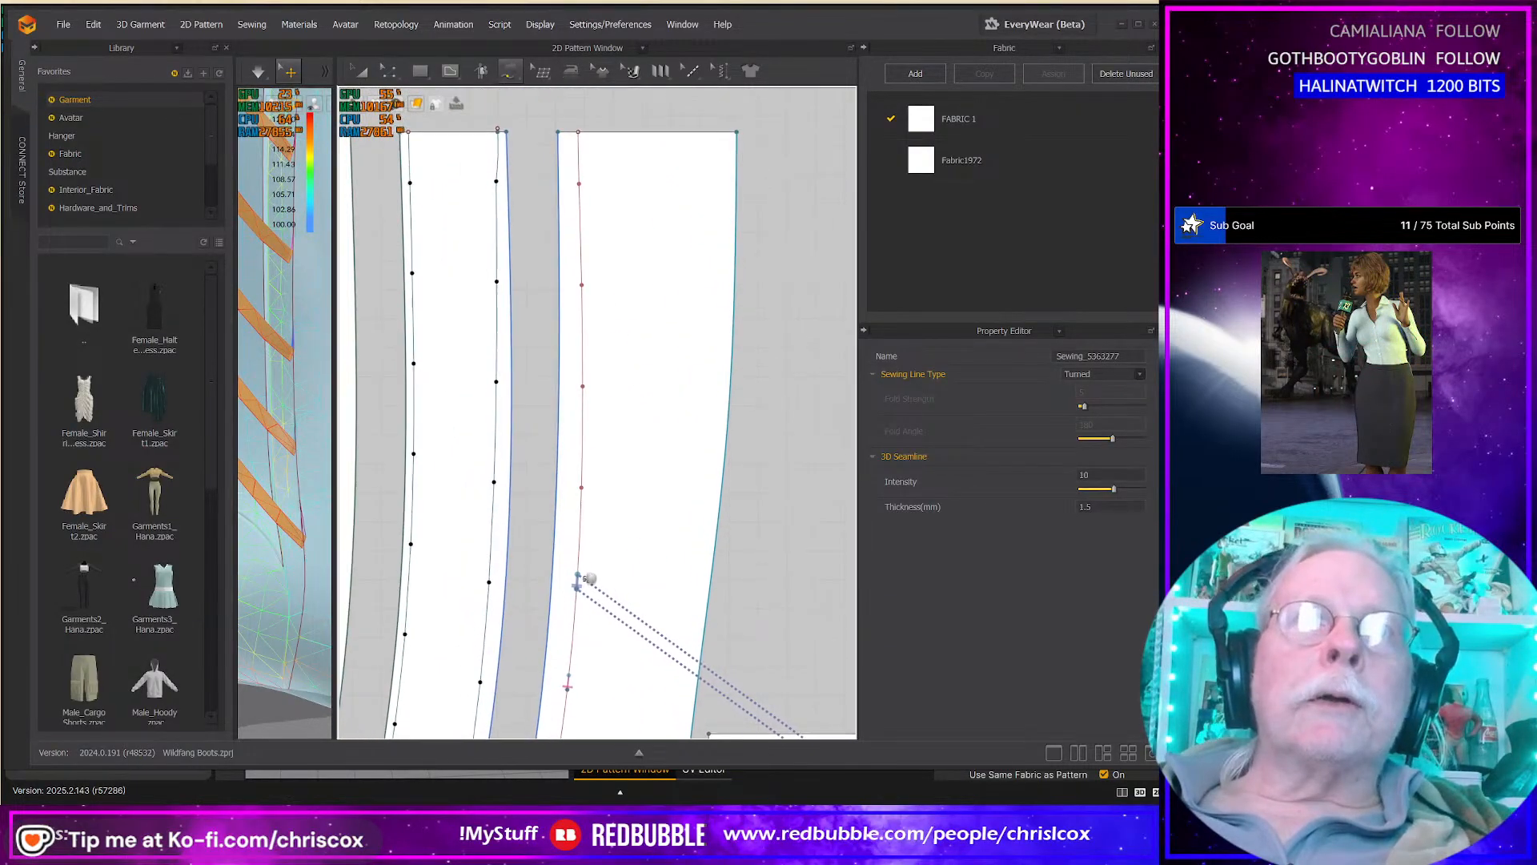
scroll(708, 566, "down", 2)
middle_click_drag(708, 566, 600, 365)
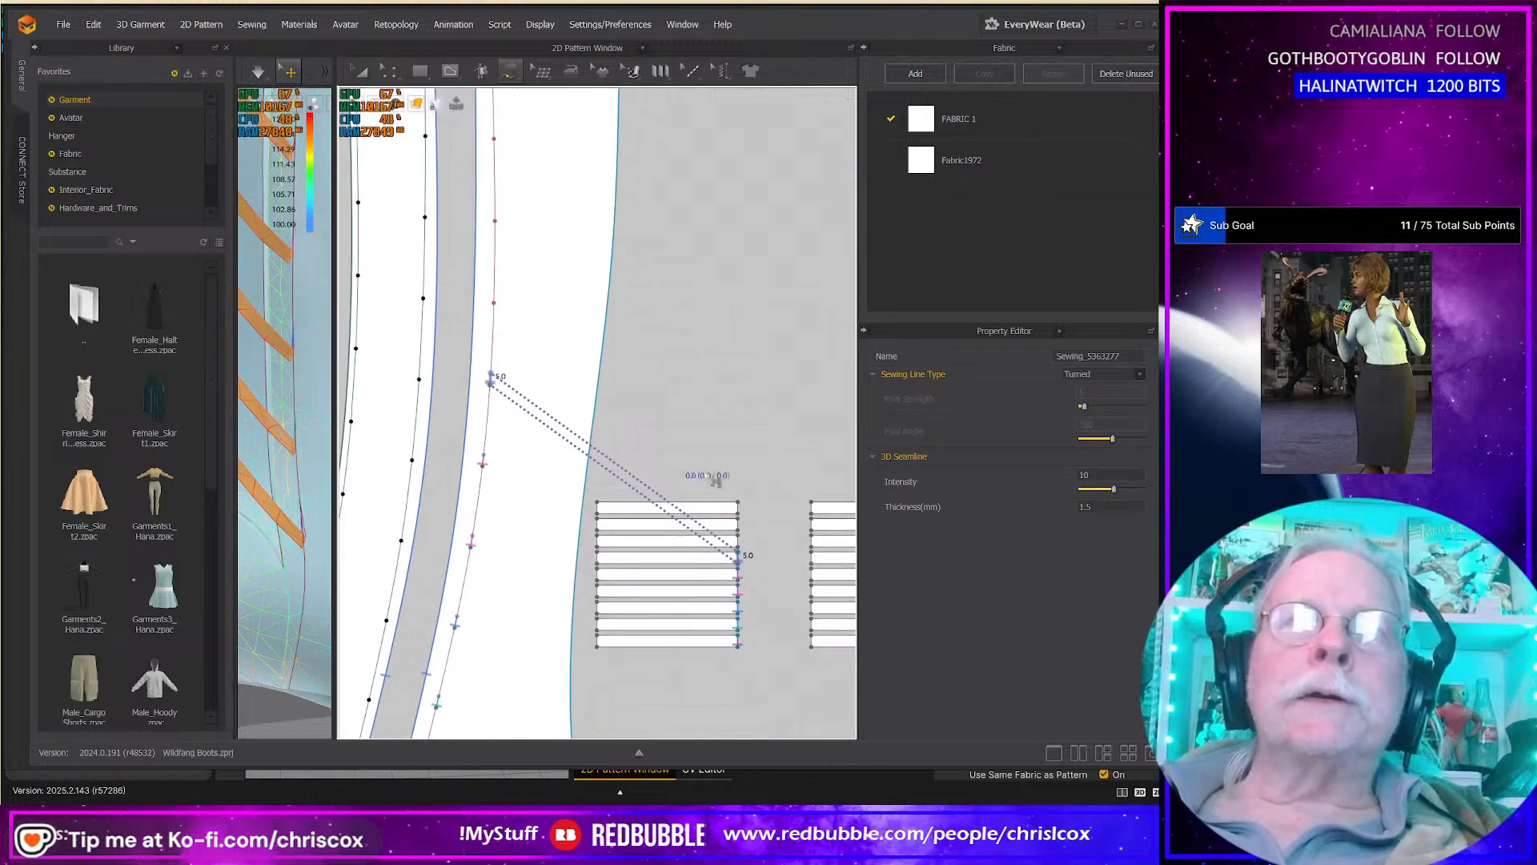
left_click(744, 550)
left_click(743, 552)
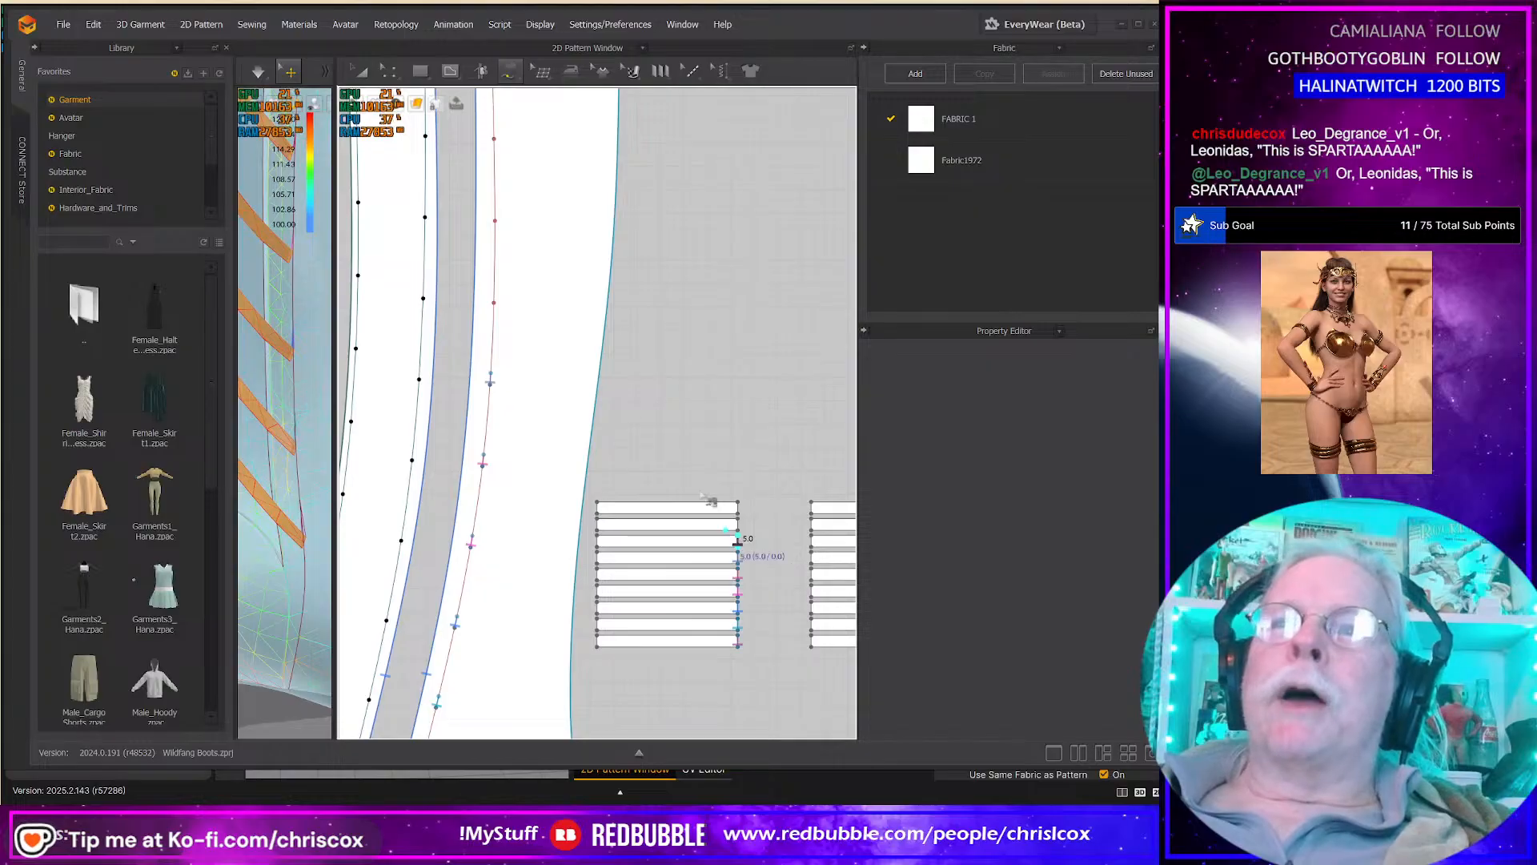
left_click(494, 298)
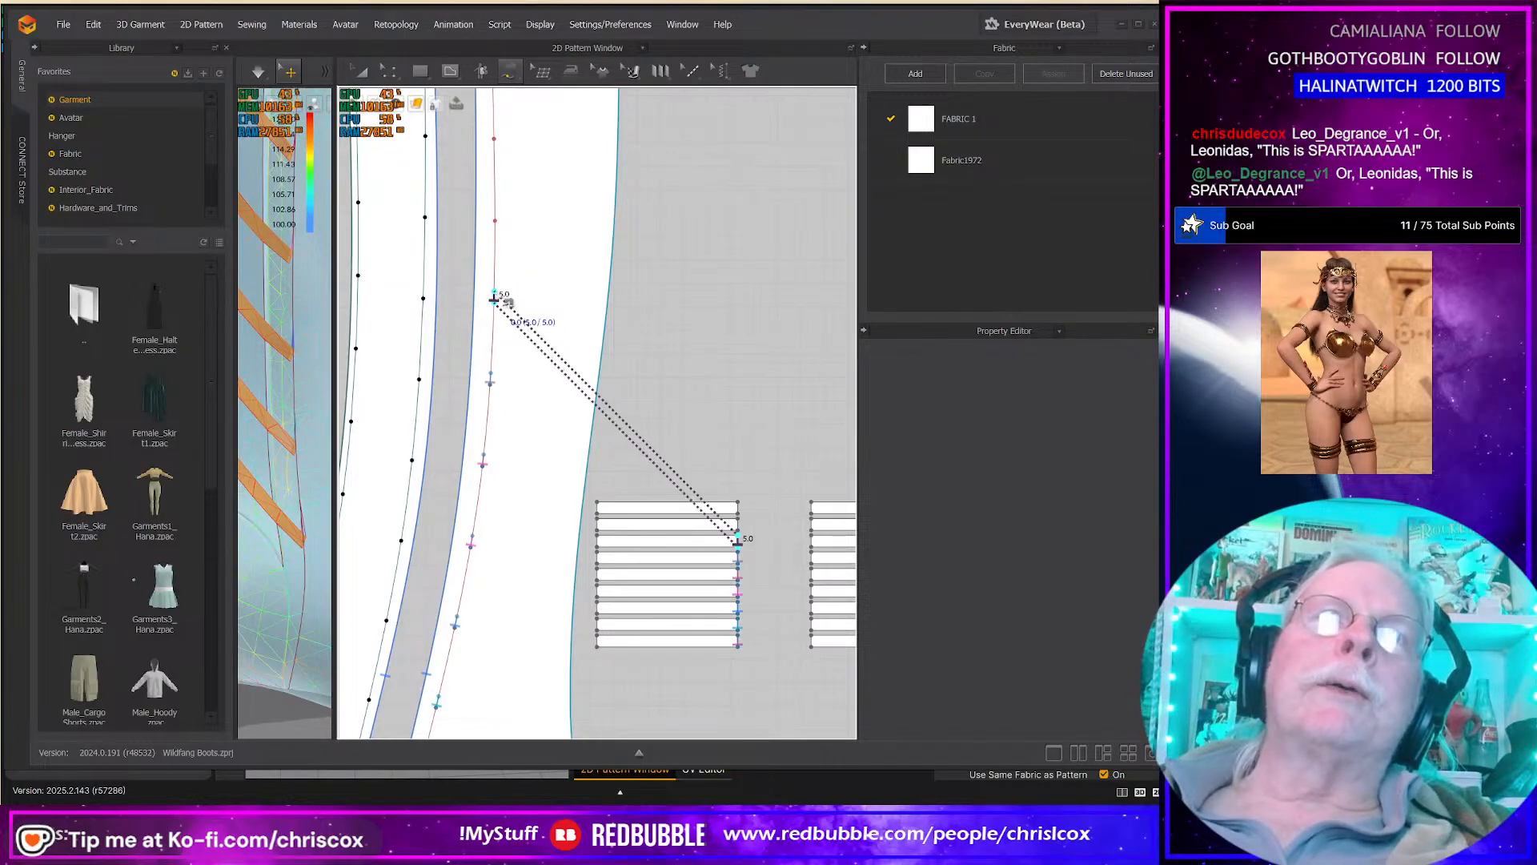
left_click(740, 530)
left_click(738, 520)
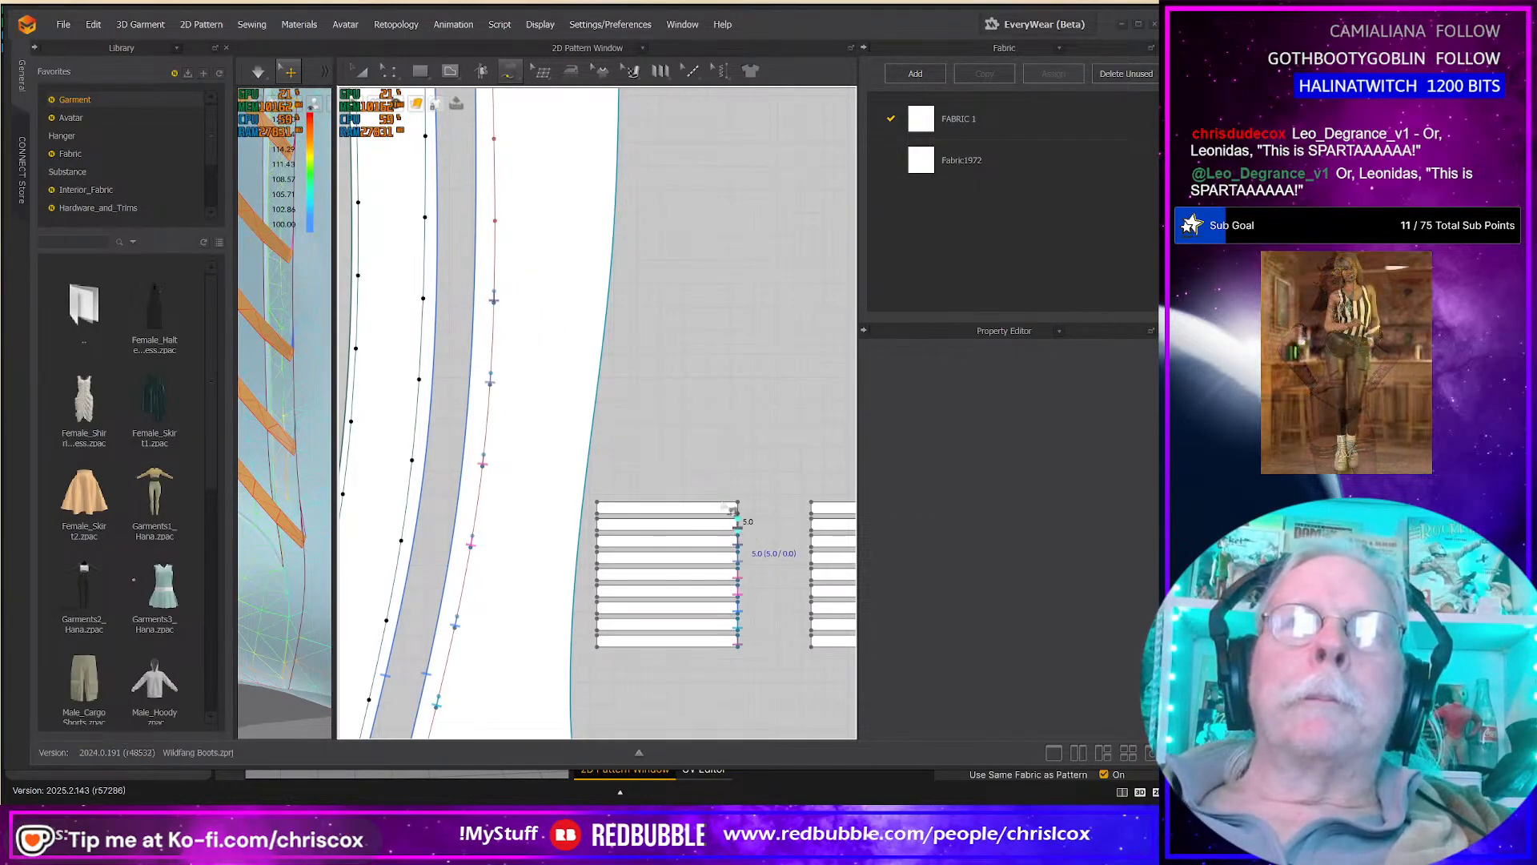
left_click(496, 214)
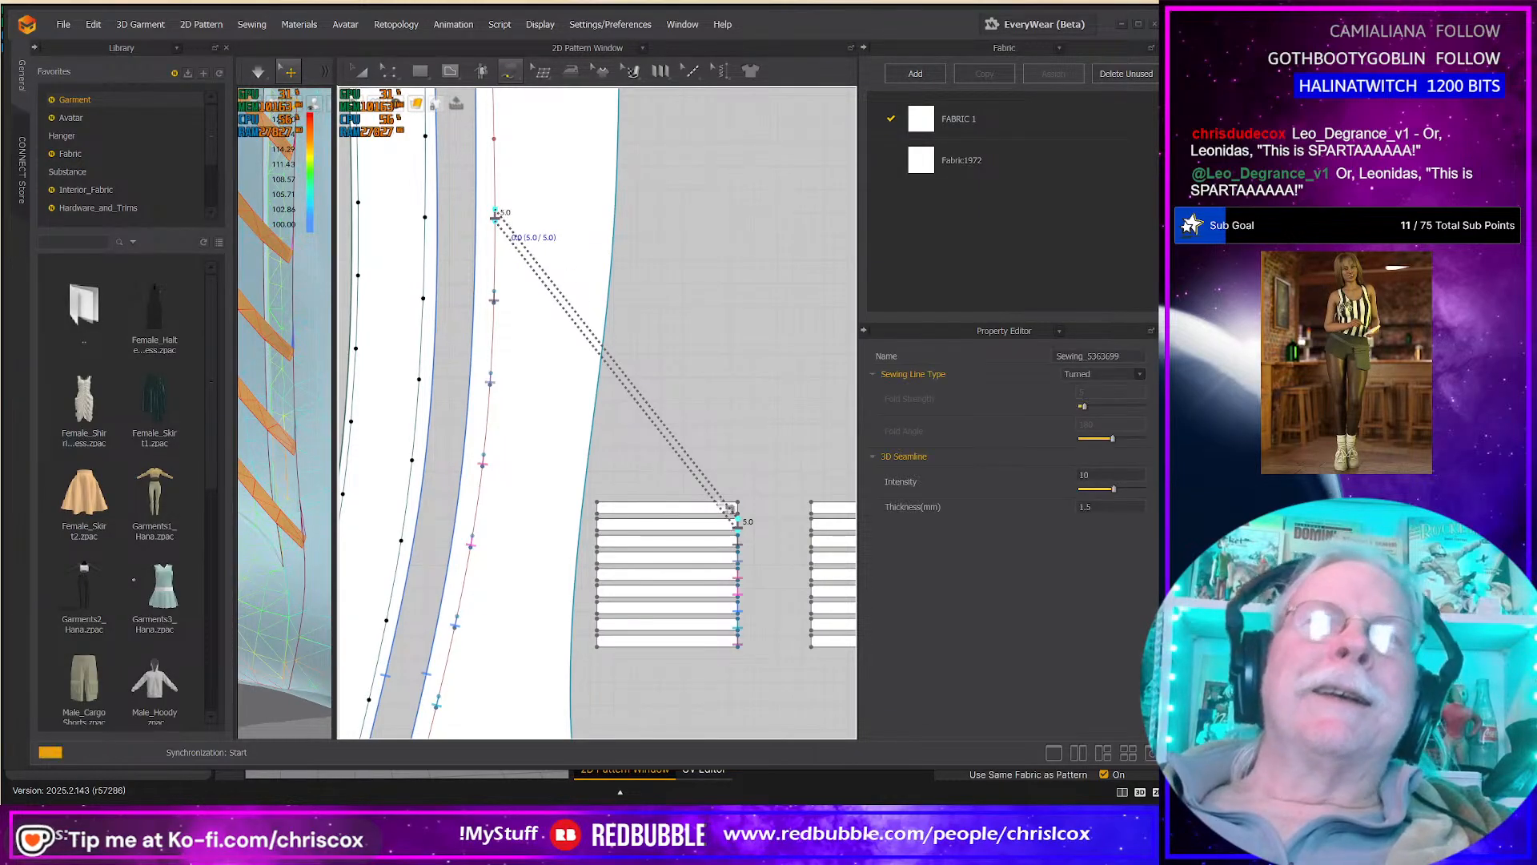
left_click(739, 519)
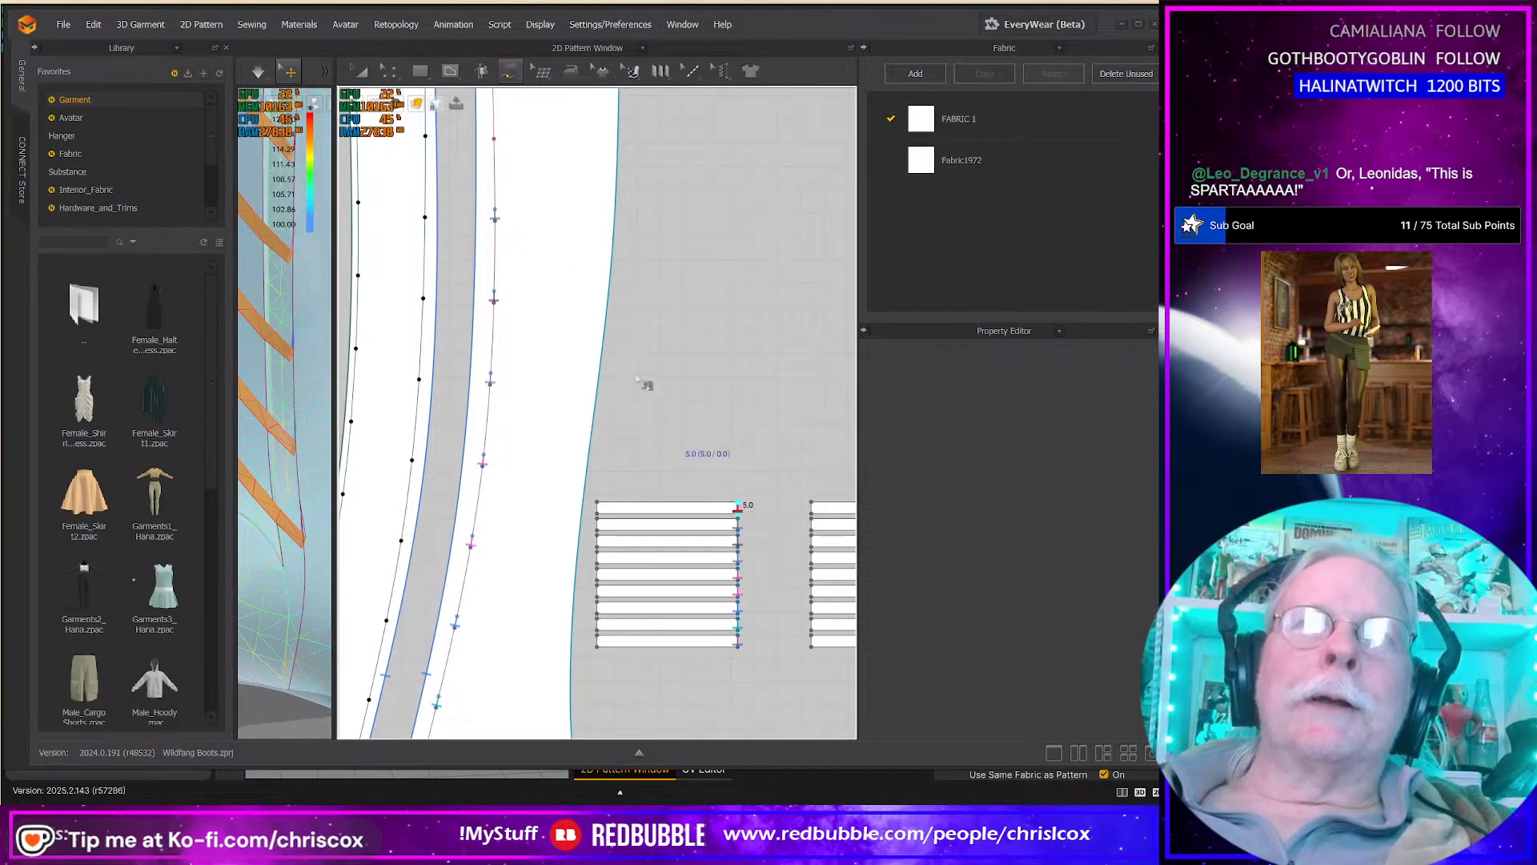
right_click_drag(559, 284, 596, 416)
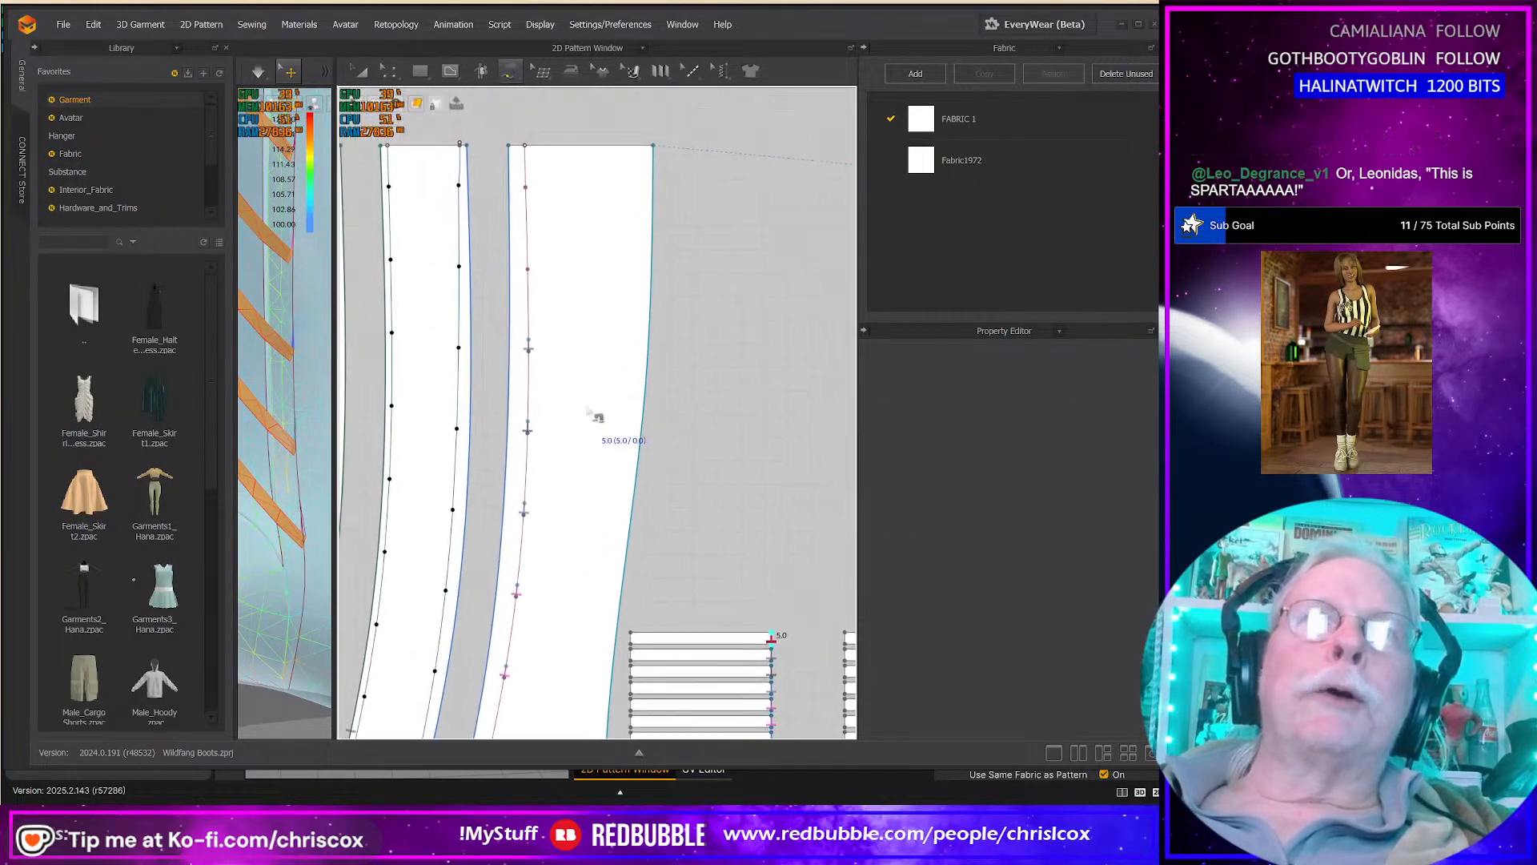
left_click(528, 262)
Step: Sew the strips' left ends to the neighbouring panel's edge, from the top strip downward
right_click_drag(655, 356, 704, 316)
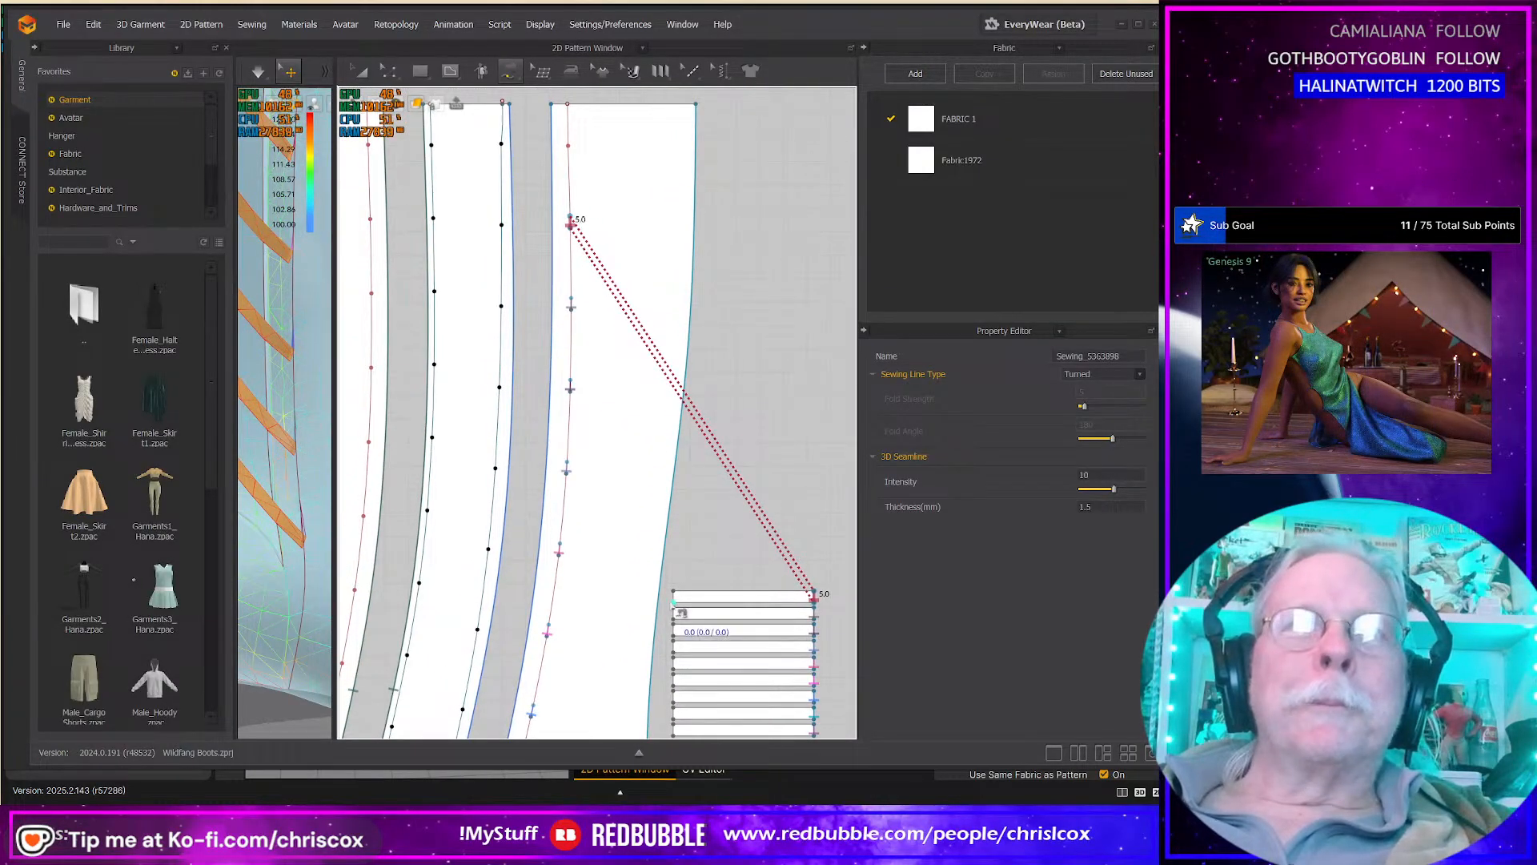
left_click(672, 601)
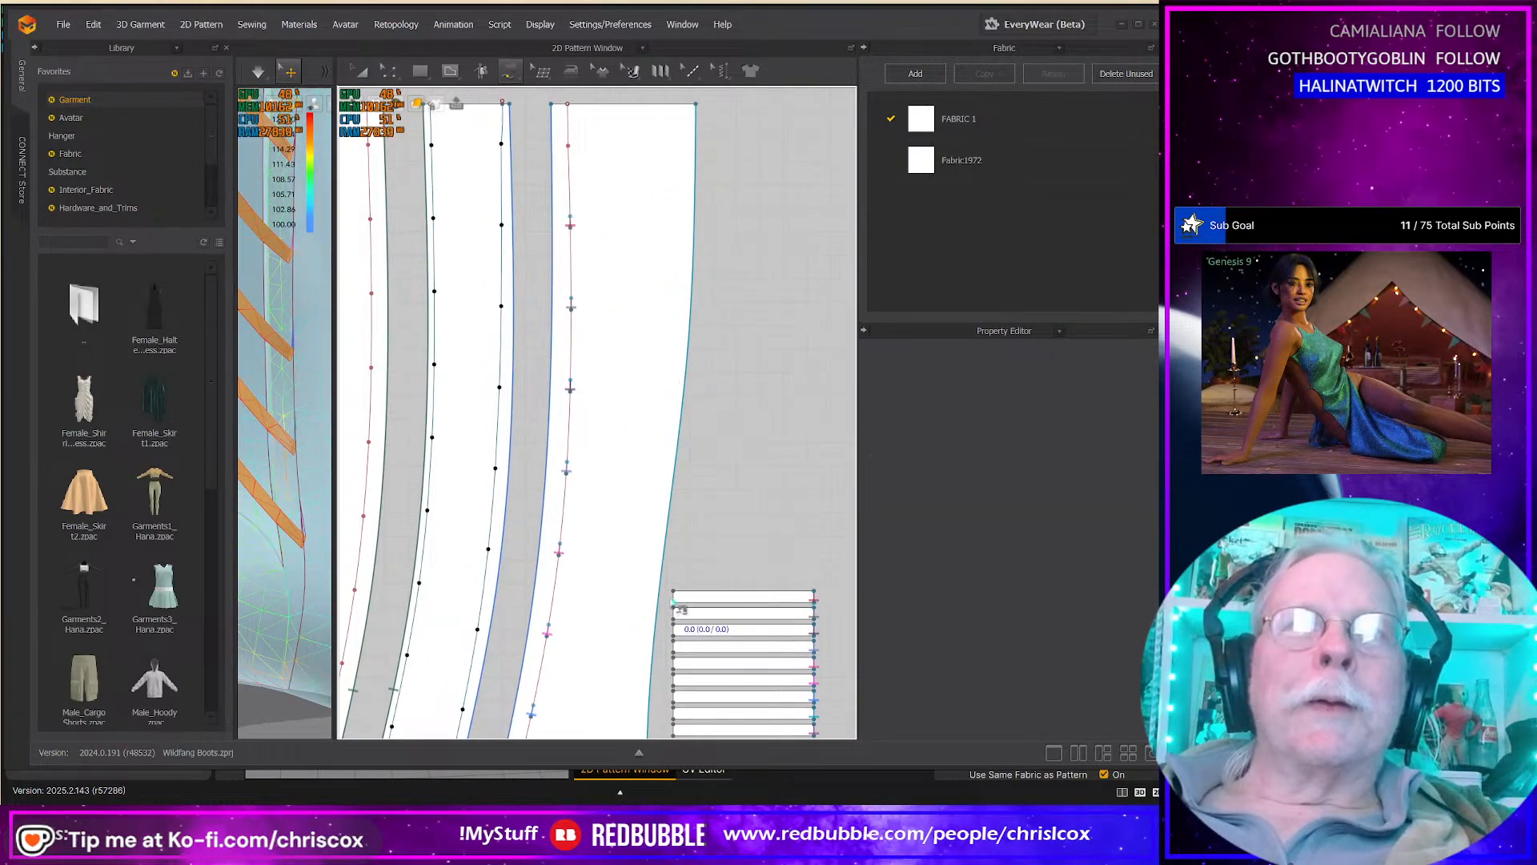
left_click(433, 141)
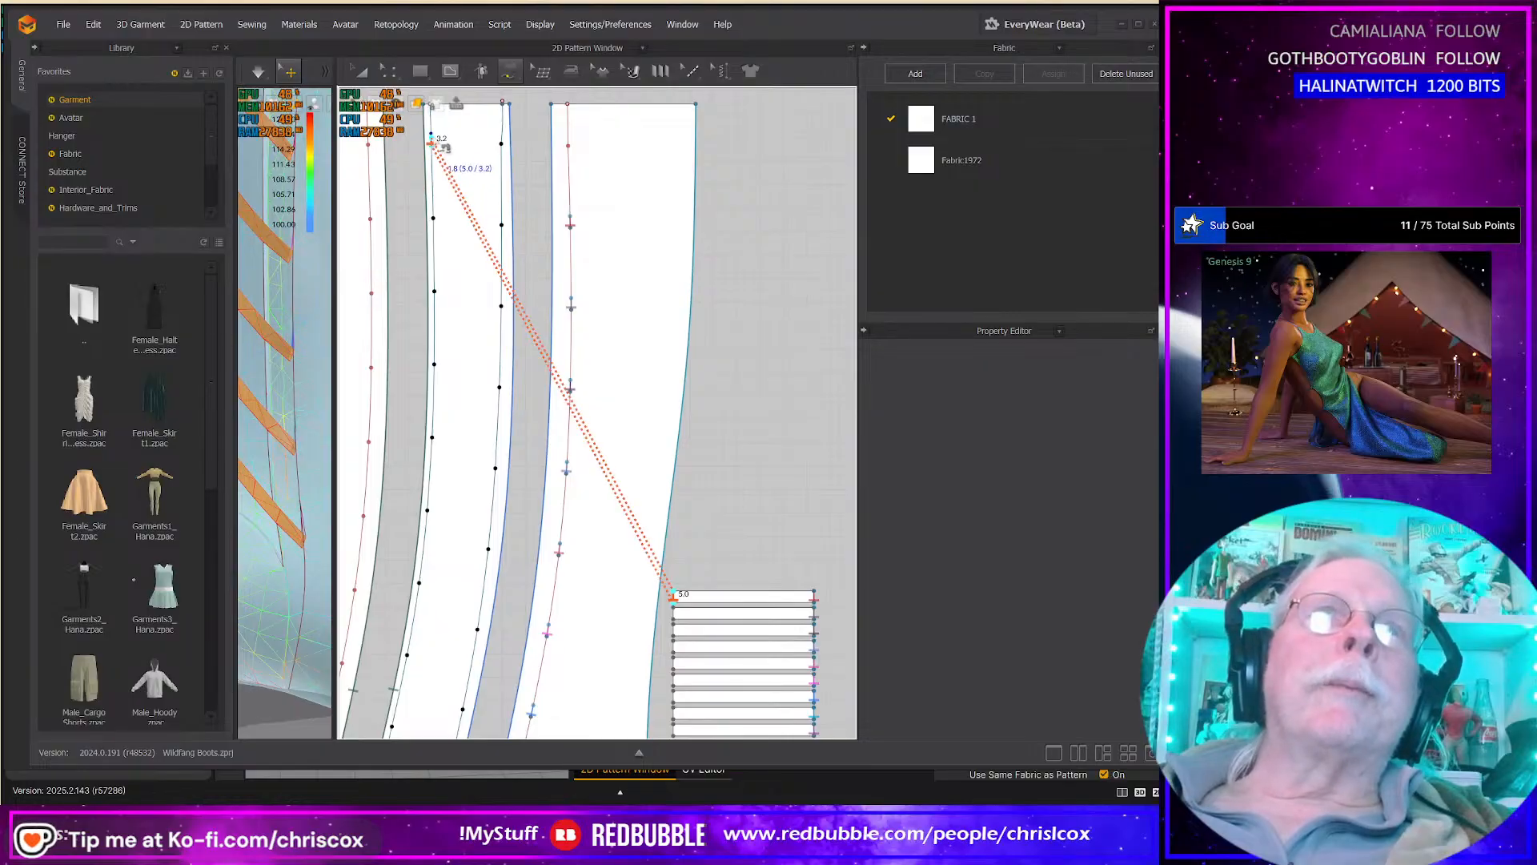
left_click(673, 612)
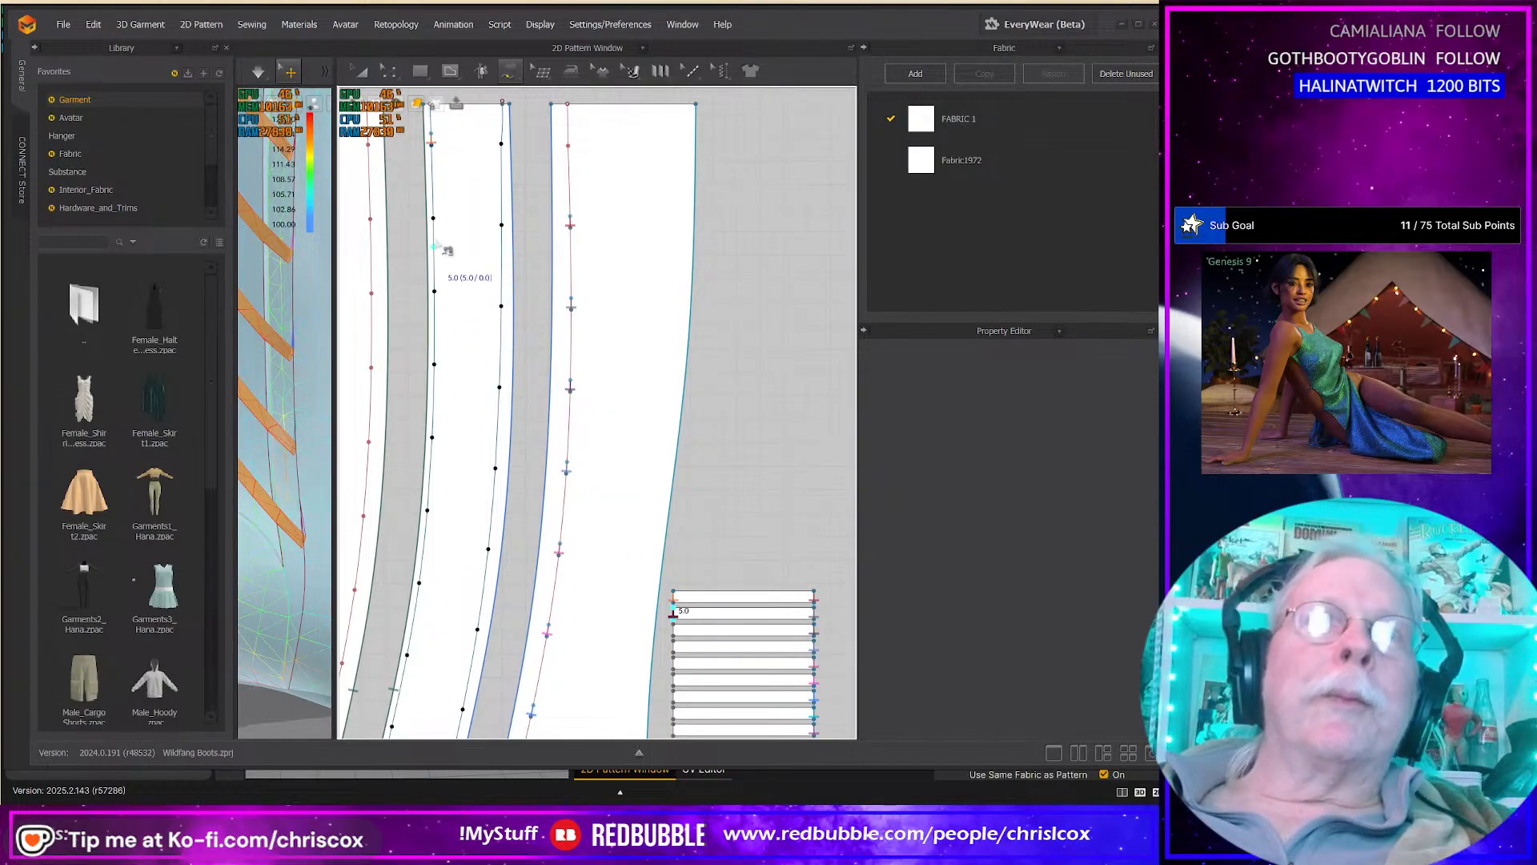
left_click(433, 215)
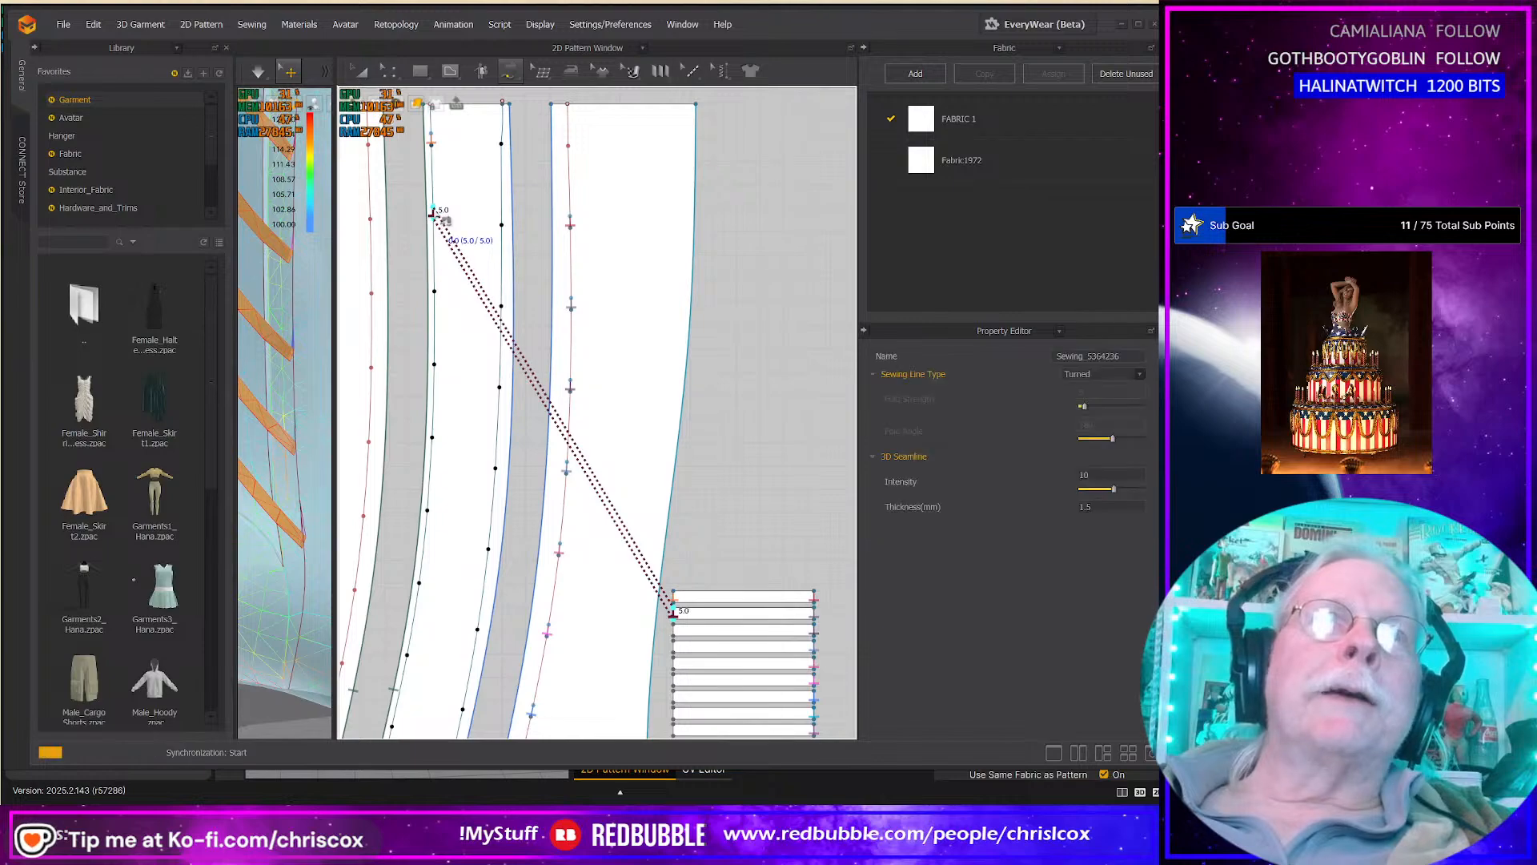
left_click(674, 634)
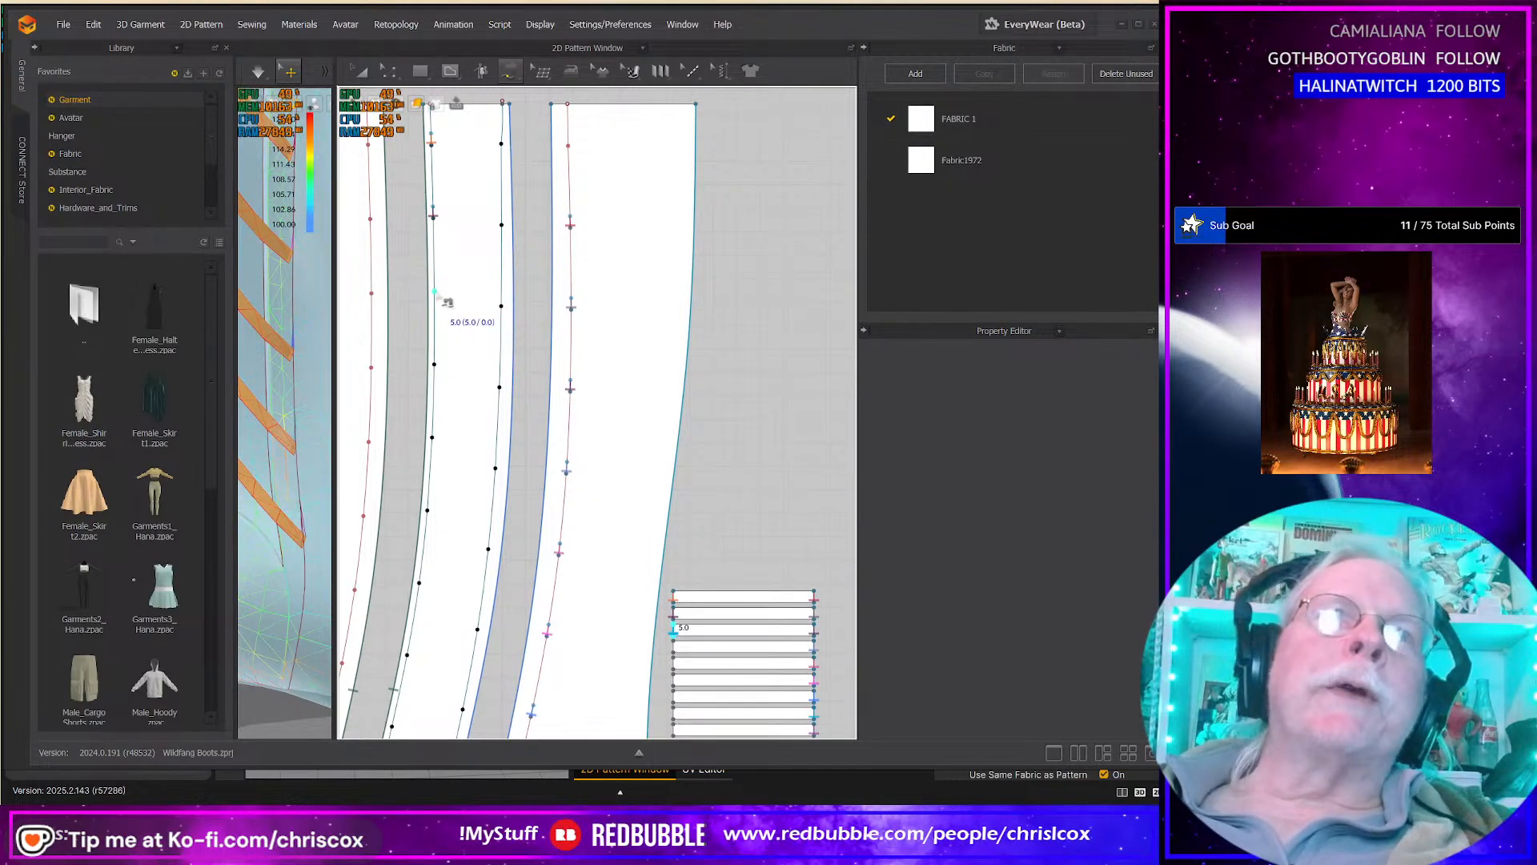
left_click(437, 288)
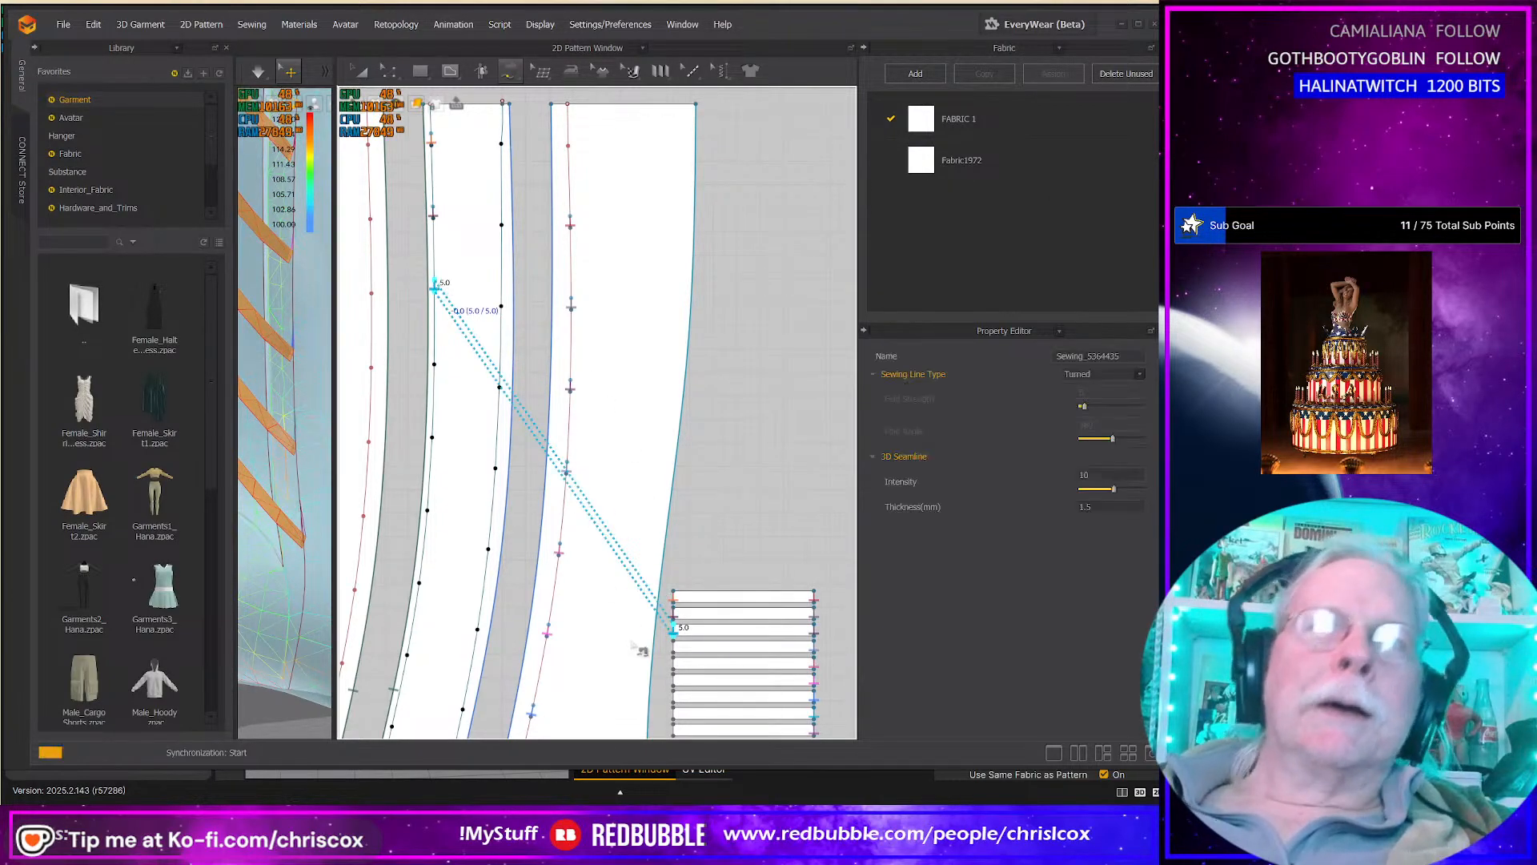
left_click(675, 650)
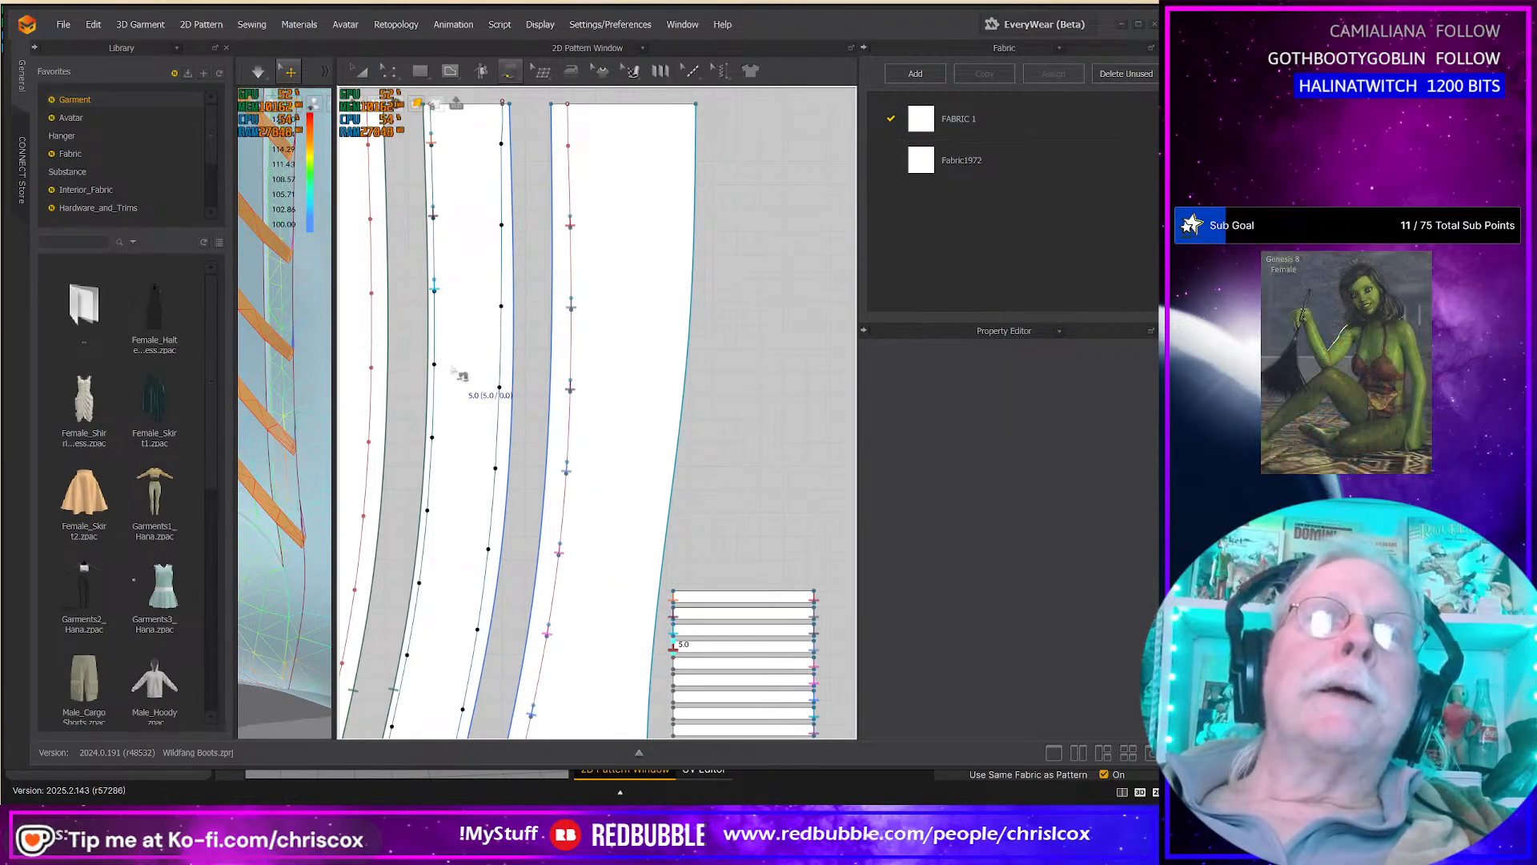
left_click(436, 360)
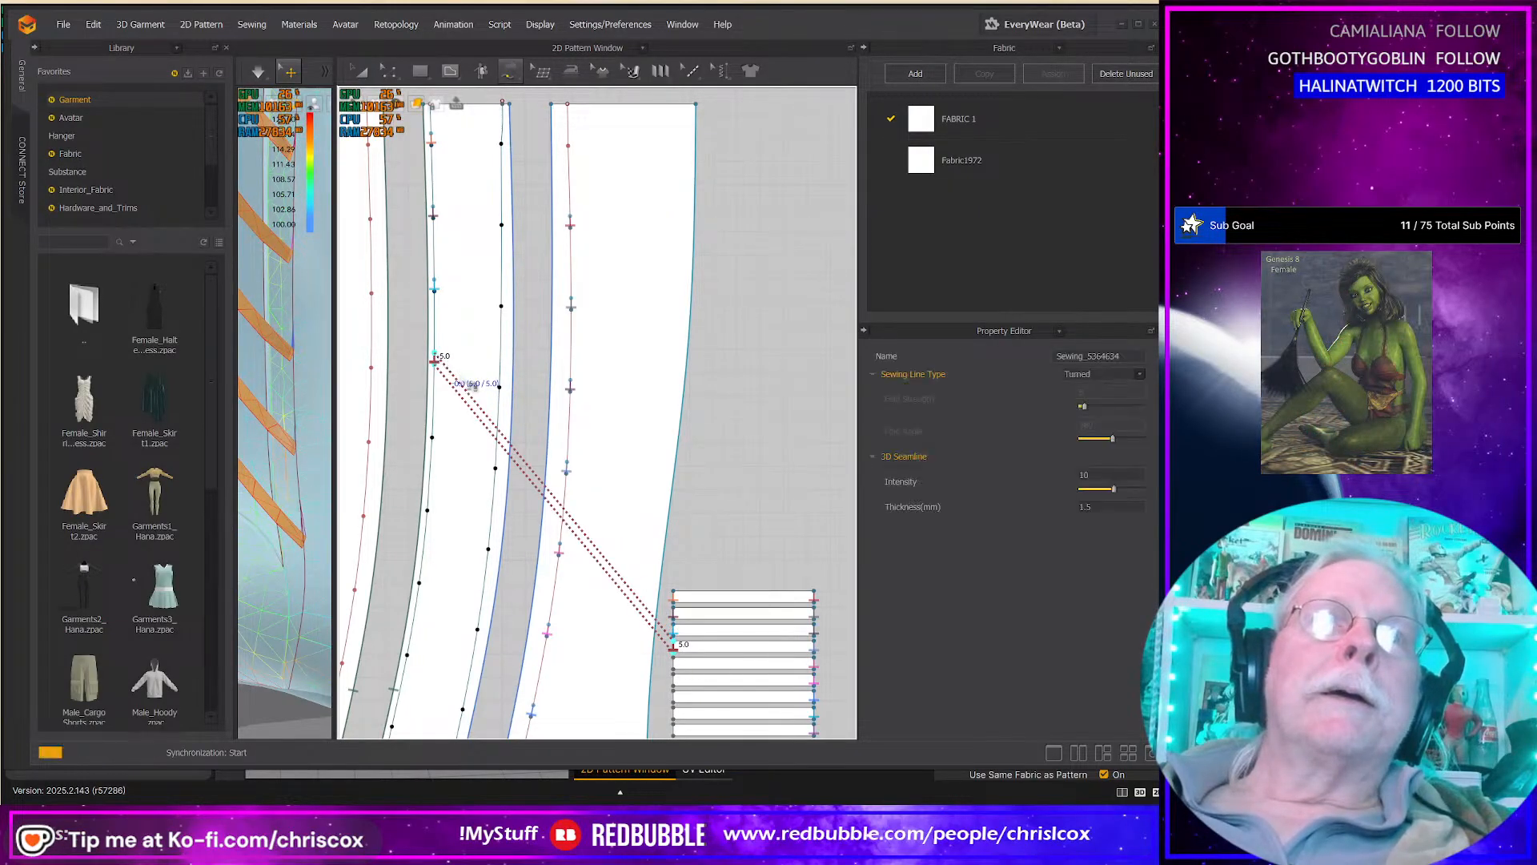
middle_click_drag(684, 510, 711, 369)
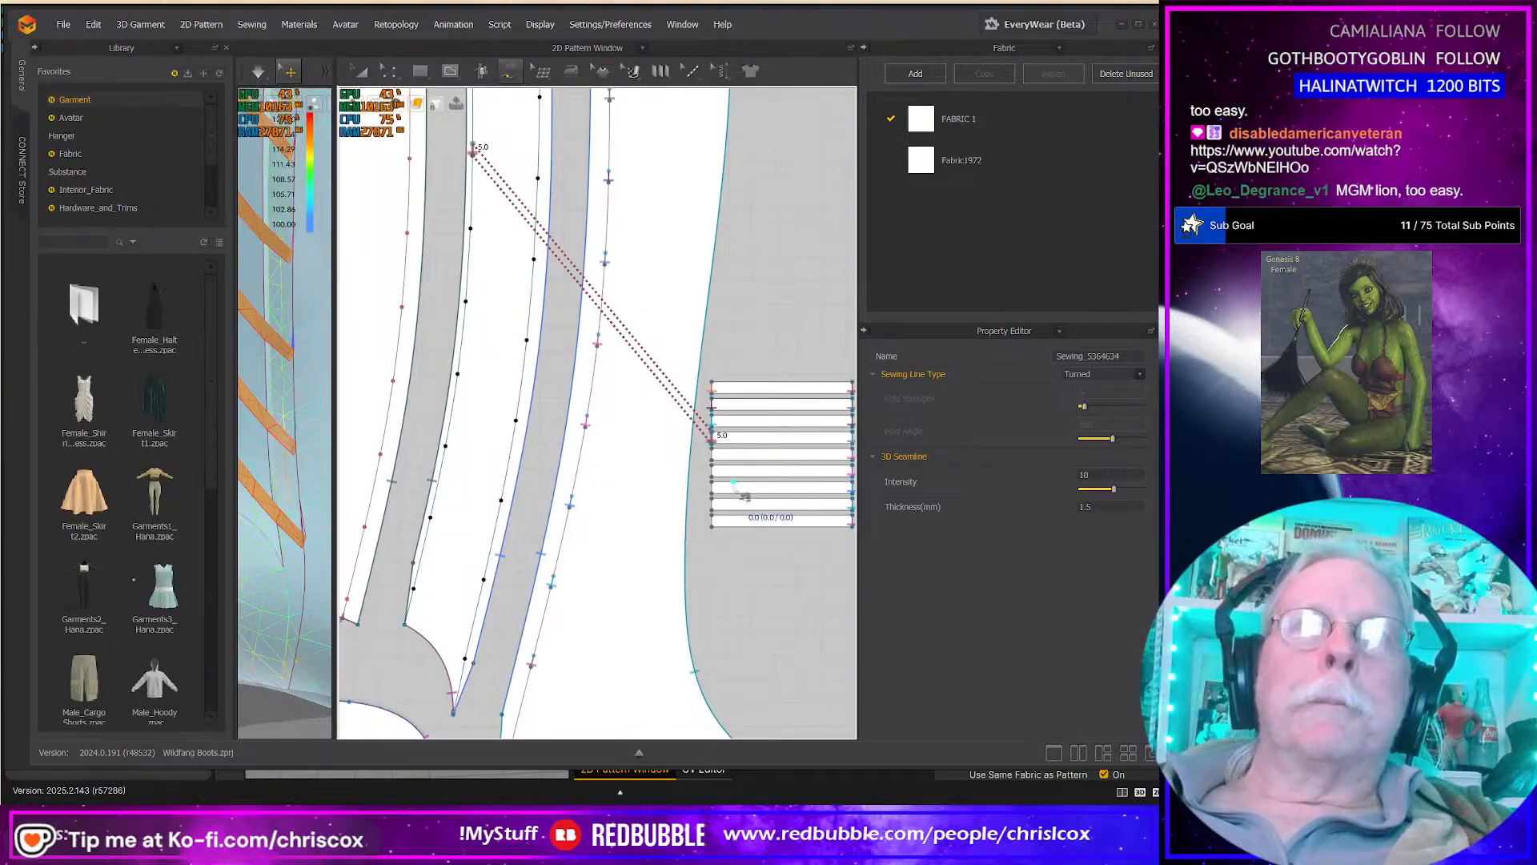
Step: Sew the first two lower strip segments diagonally to the upper panel's left edge
left_click(725, 468)
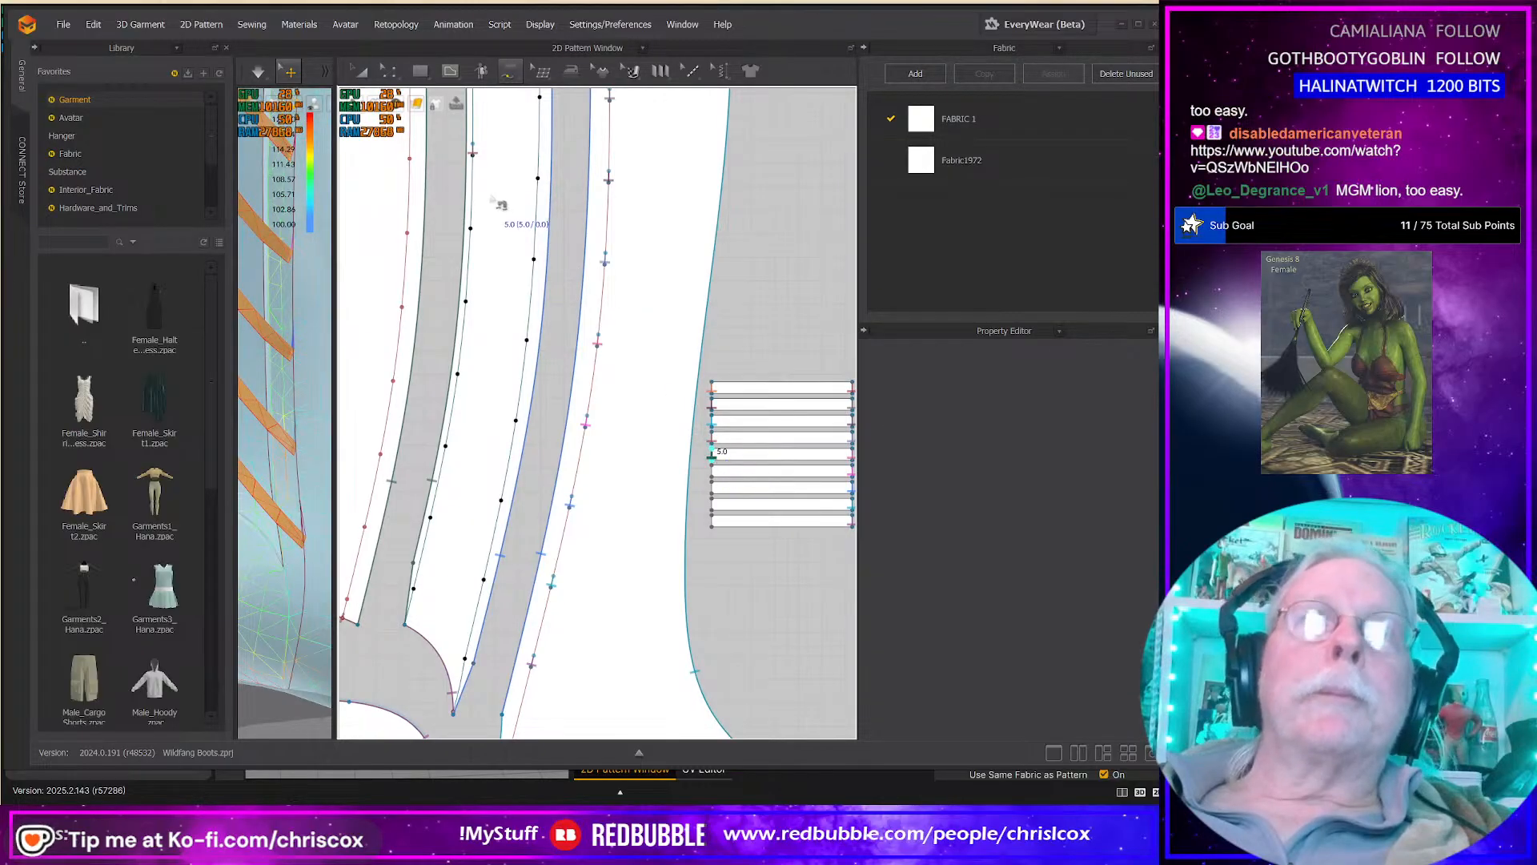
left_click(474, 230)
left_click(715, 471)
left_click(724, 487)
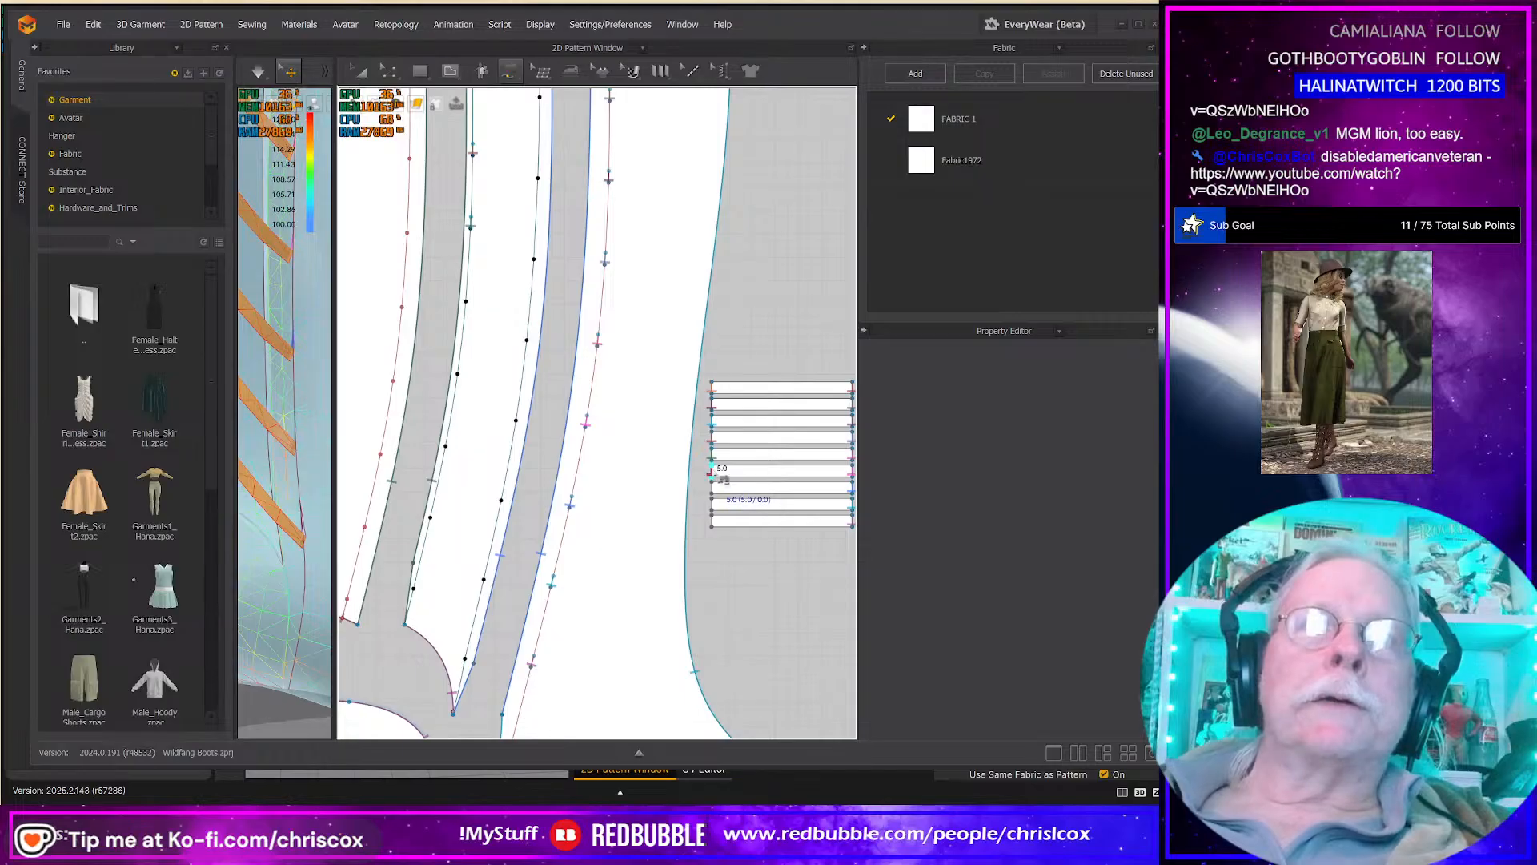
left_click(466, 296)
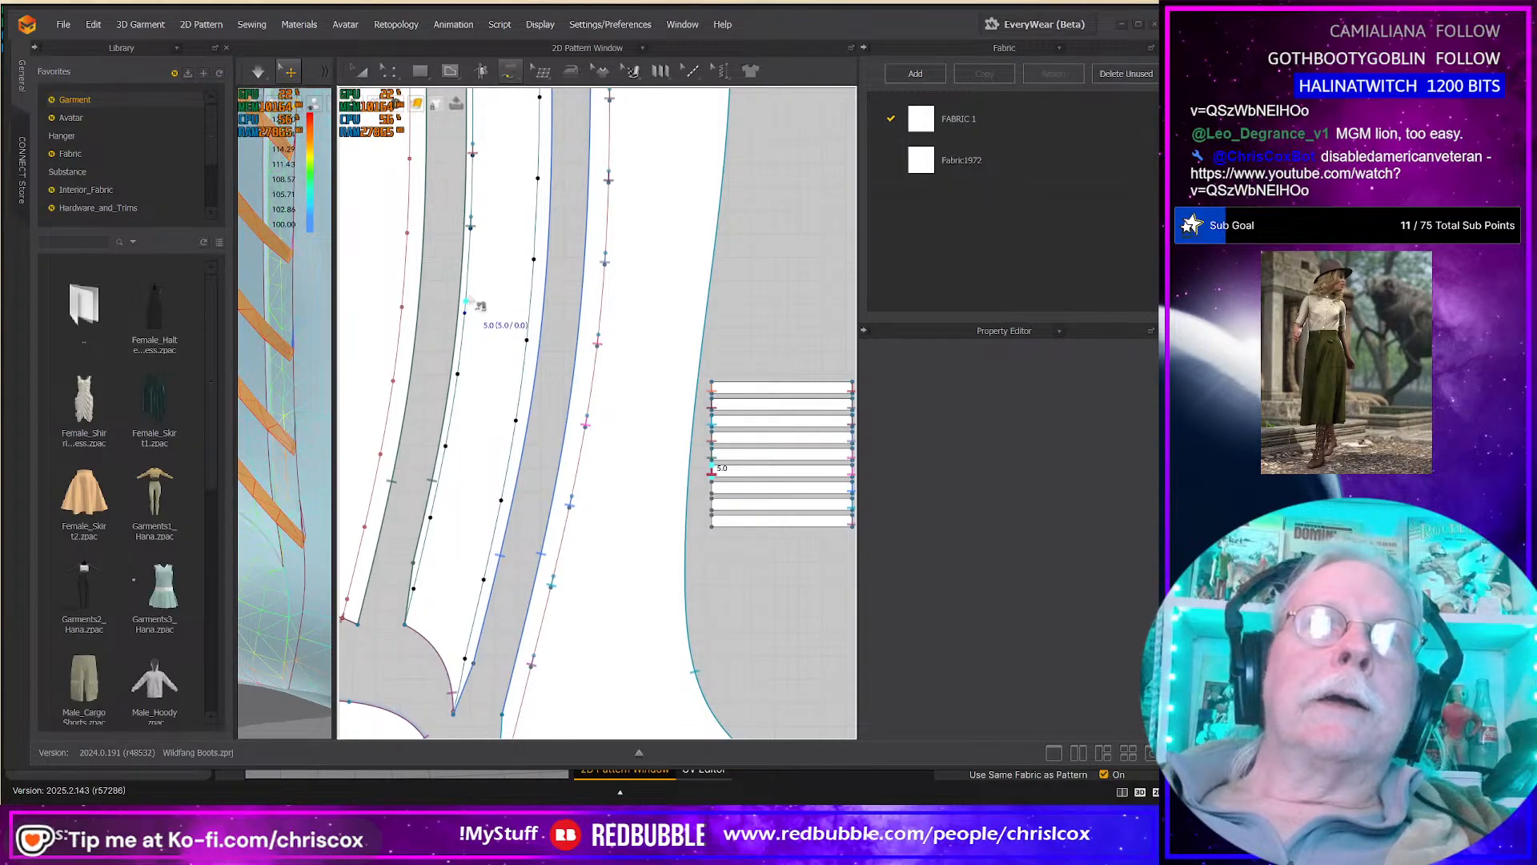
left_click(710, 471)
Step: Sew the remaining three lower strips, down to the bottom strip, to the panel's left edge
left_click(724, 493)
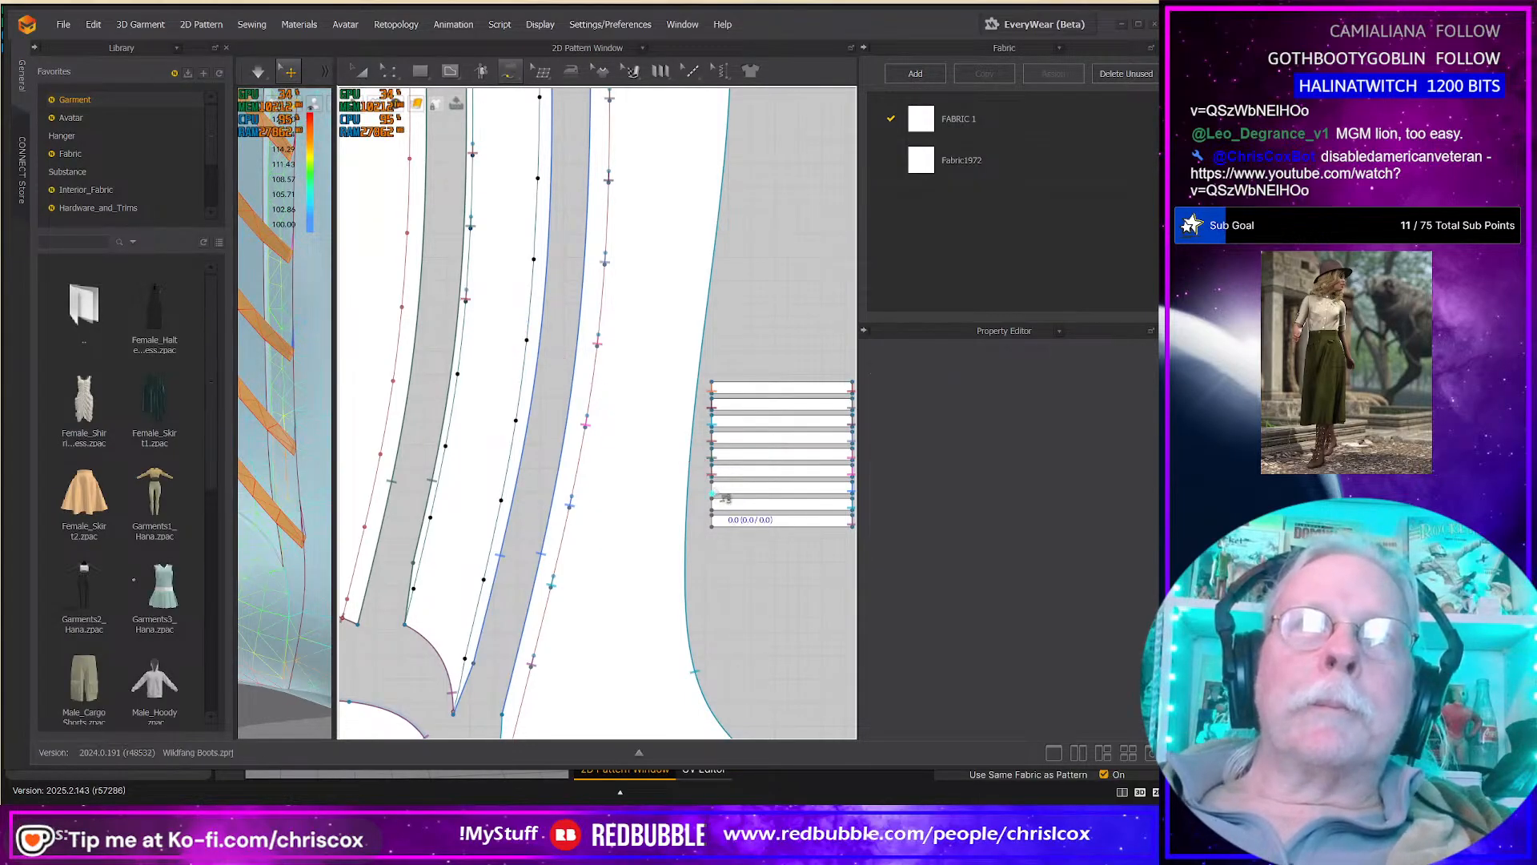
left_click(457, 371)
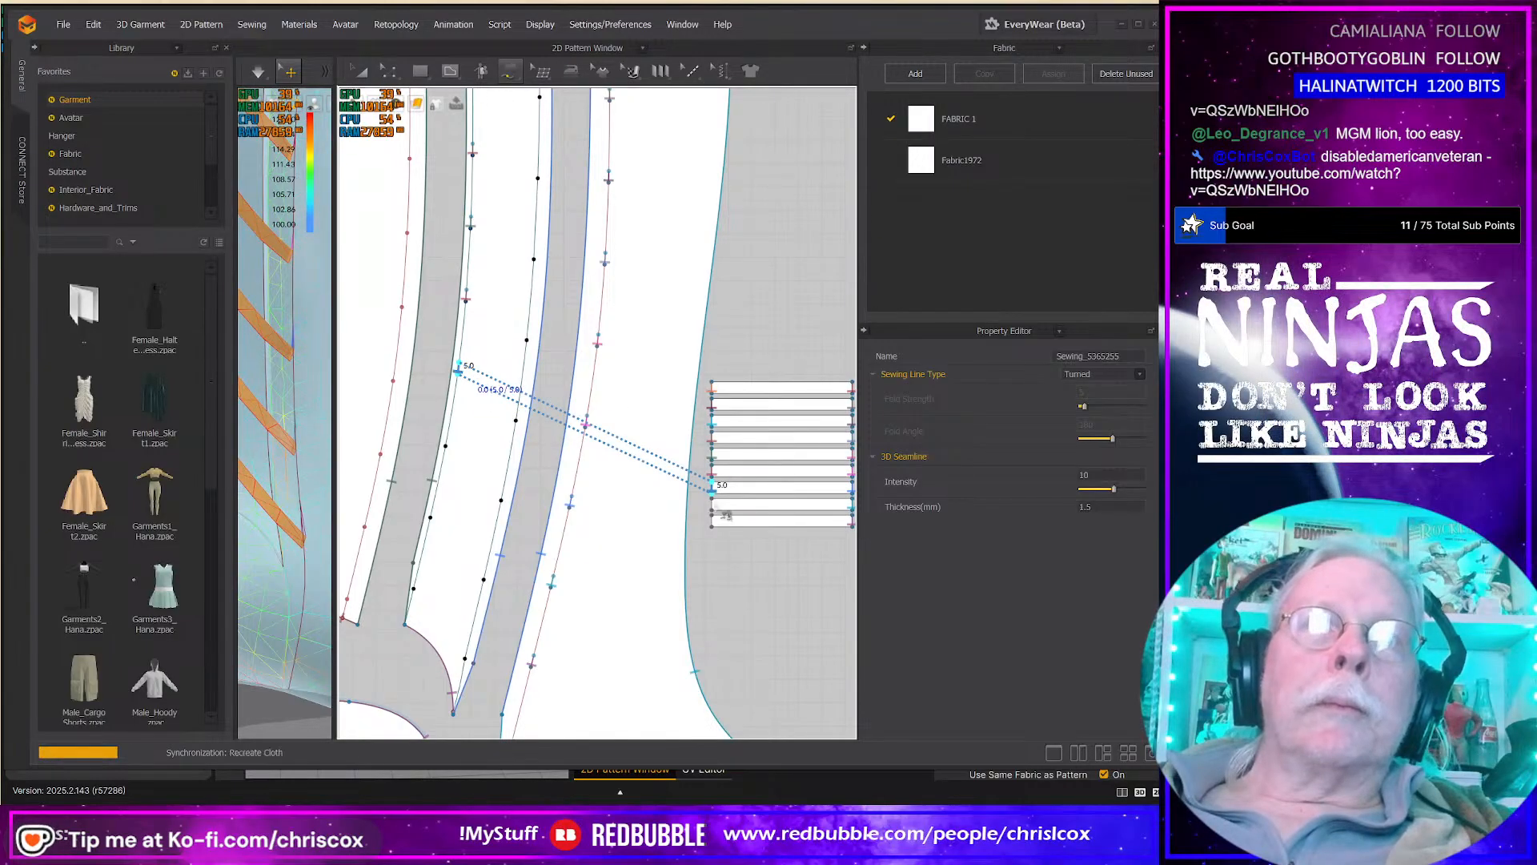
left_click(712, 510)
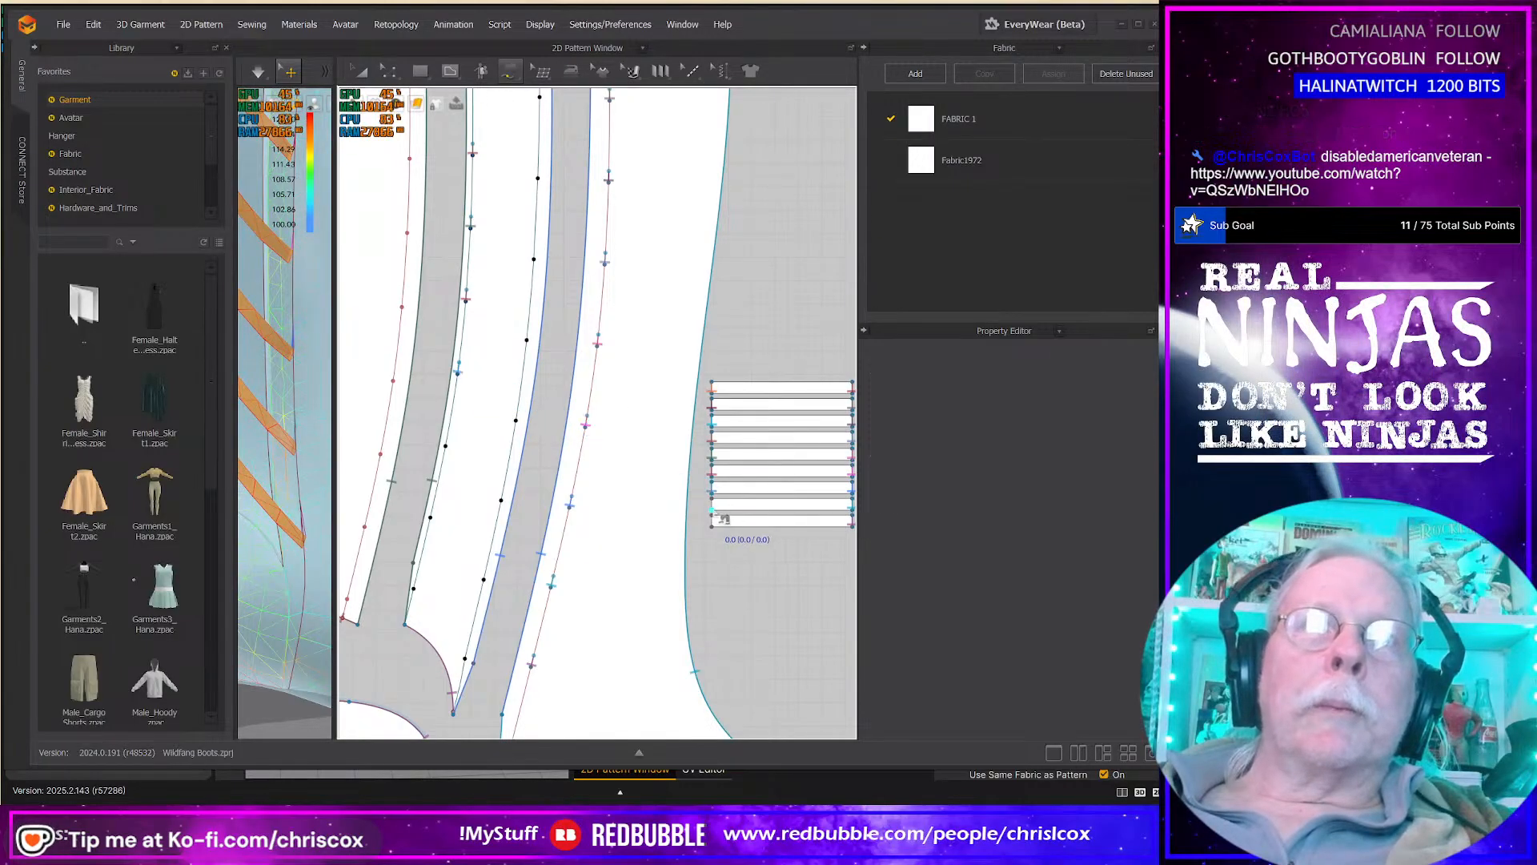
left_click(448, 442)
left_click(448, 435)
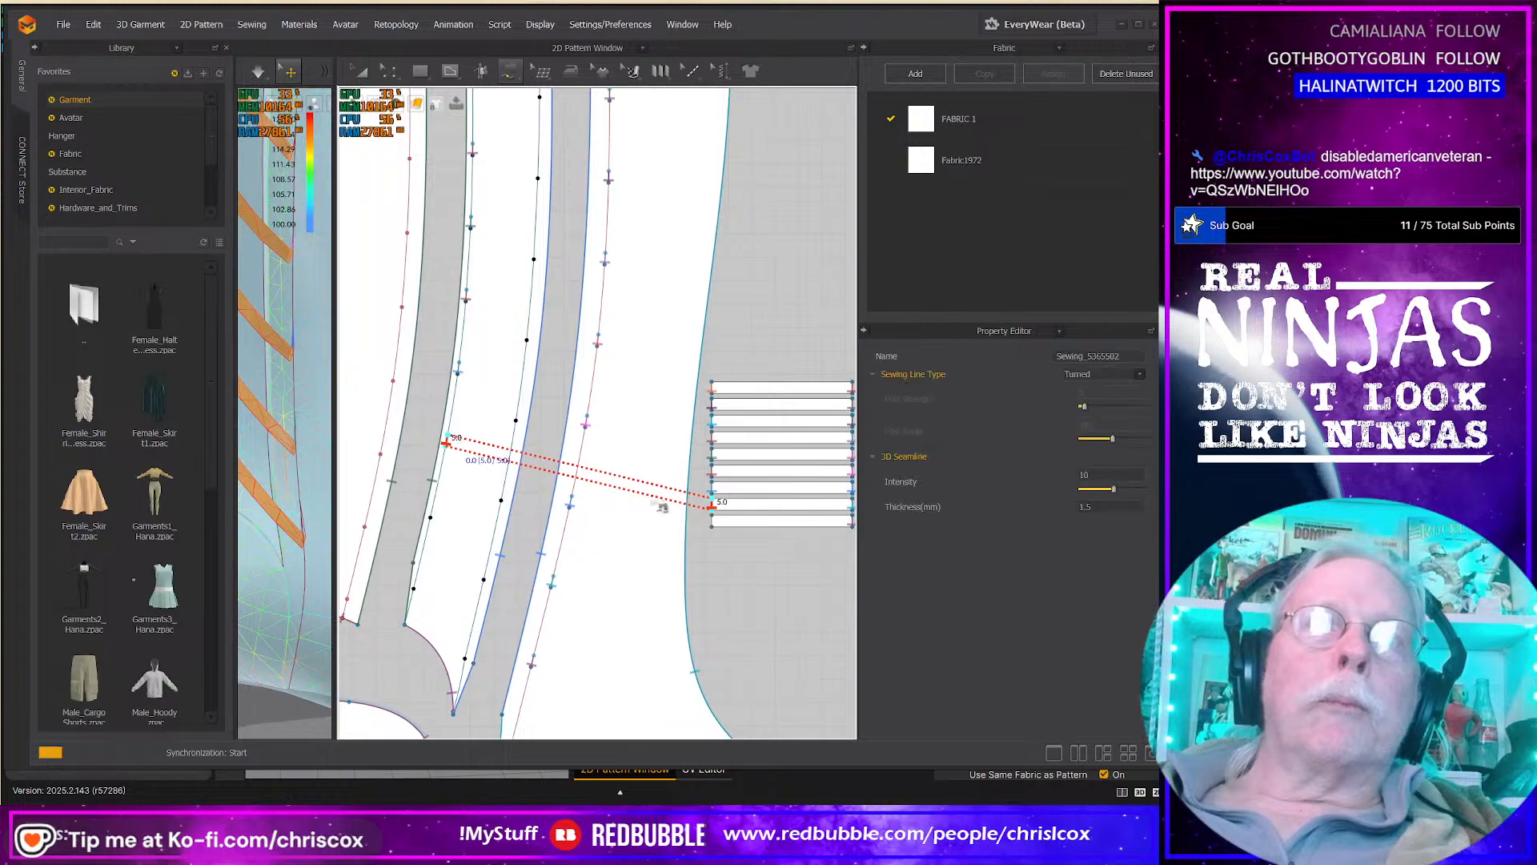
left_click(711, 526)
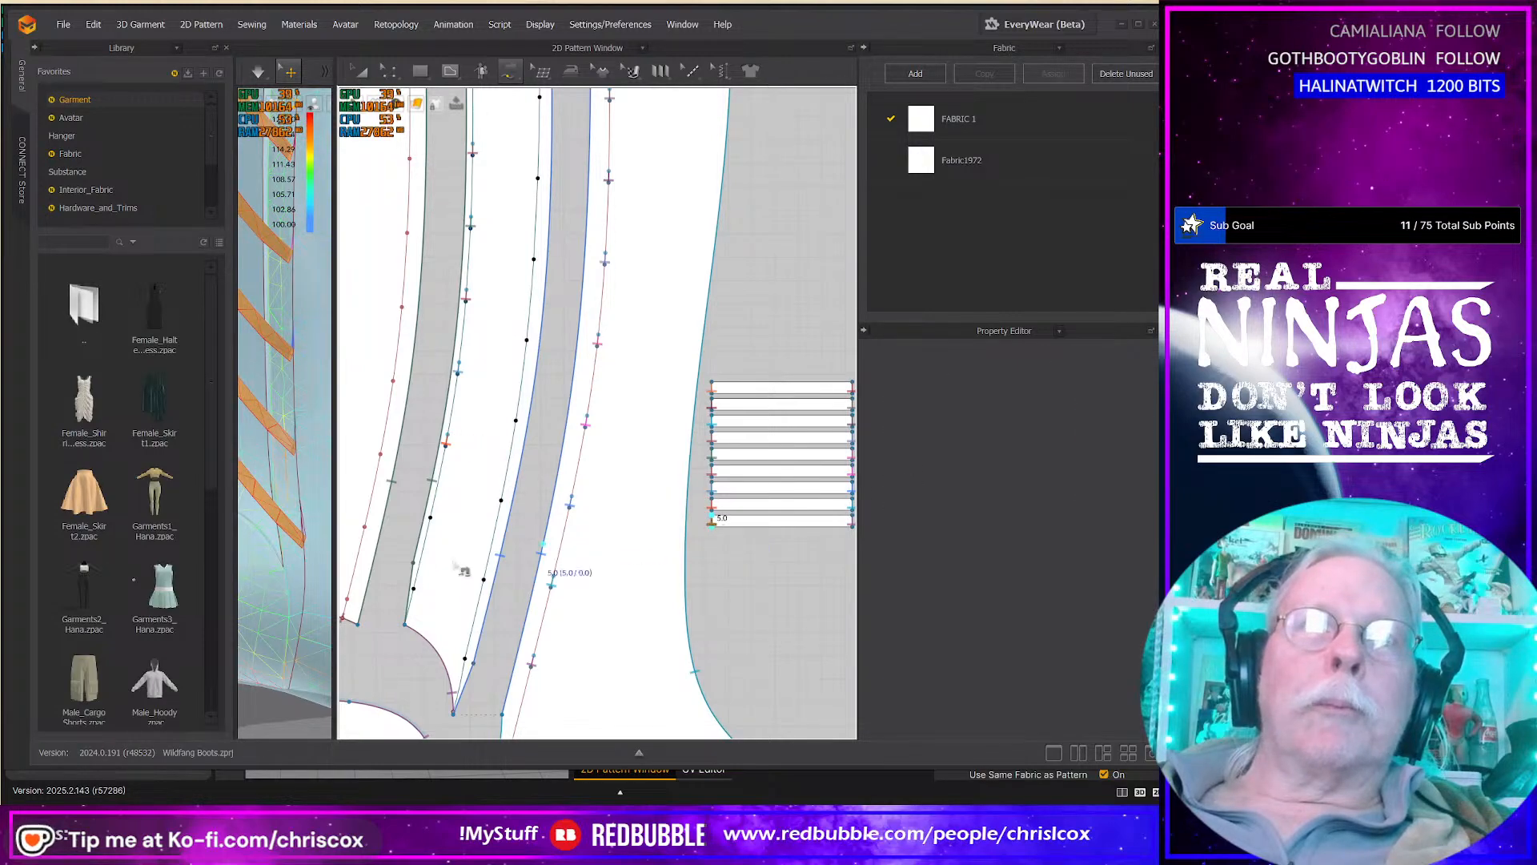
left_click(432, 514)
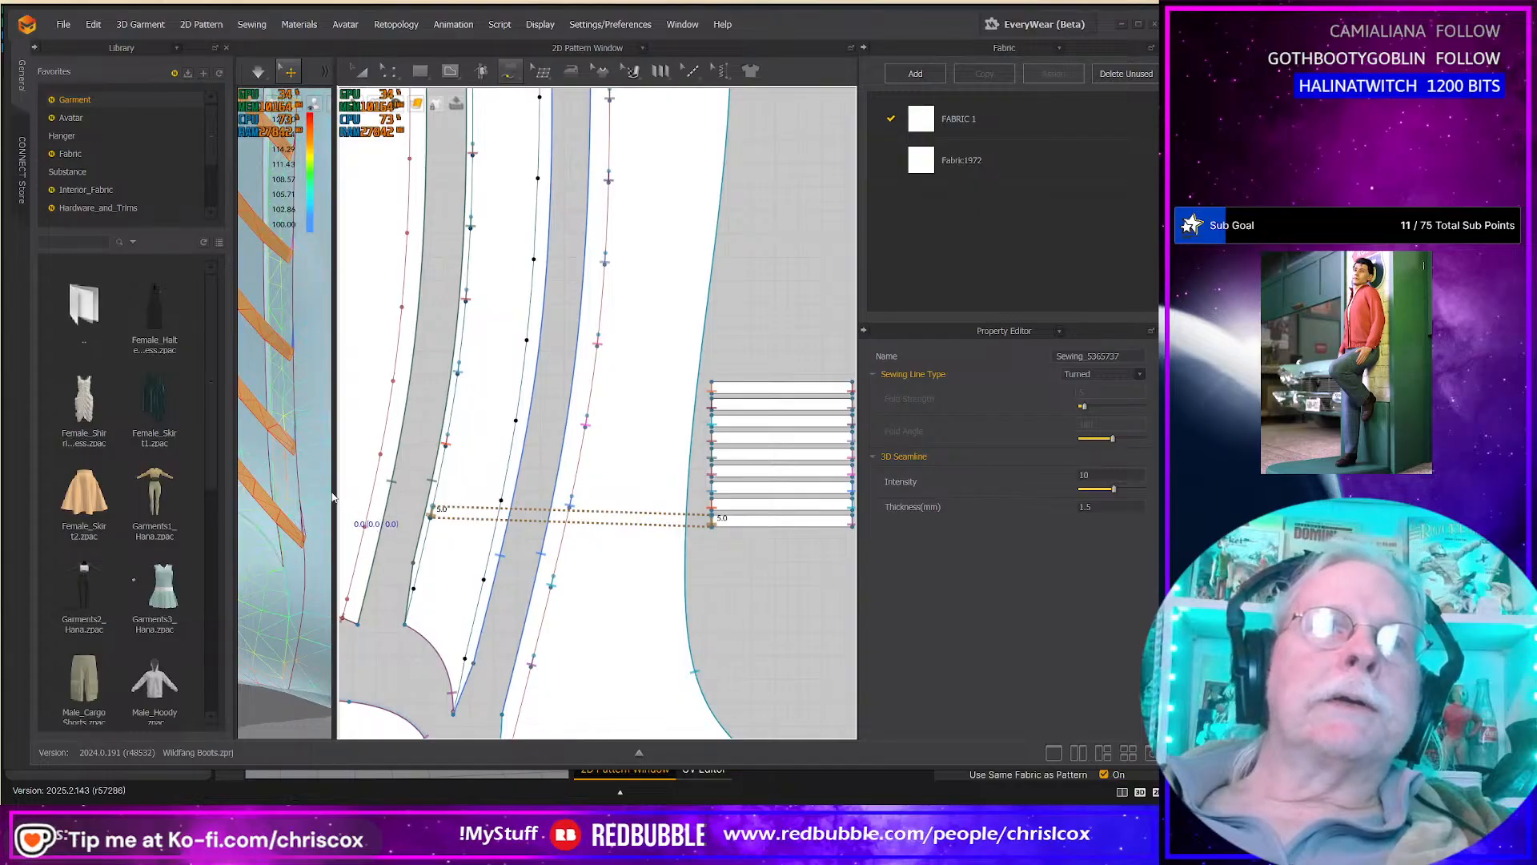
left_click_drag(333, 495, 805, 506)
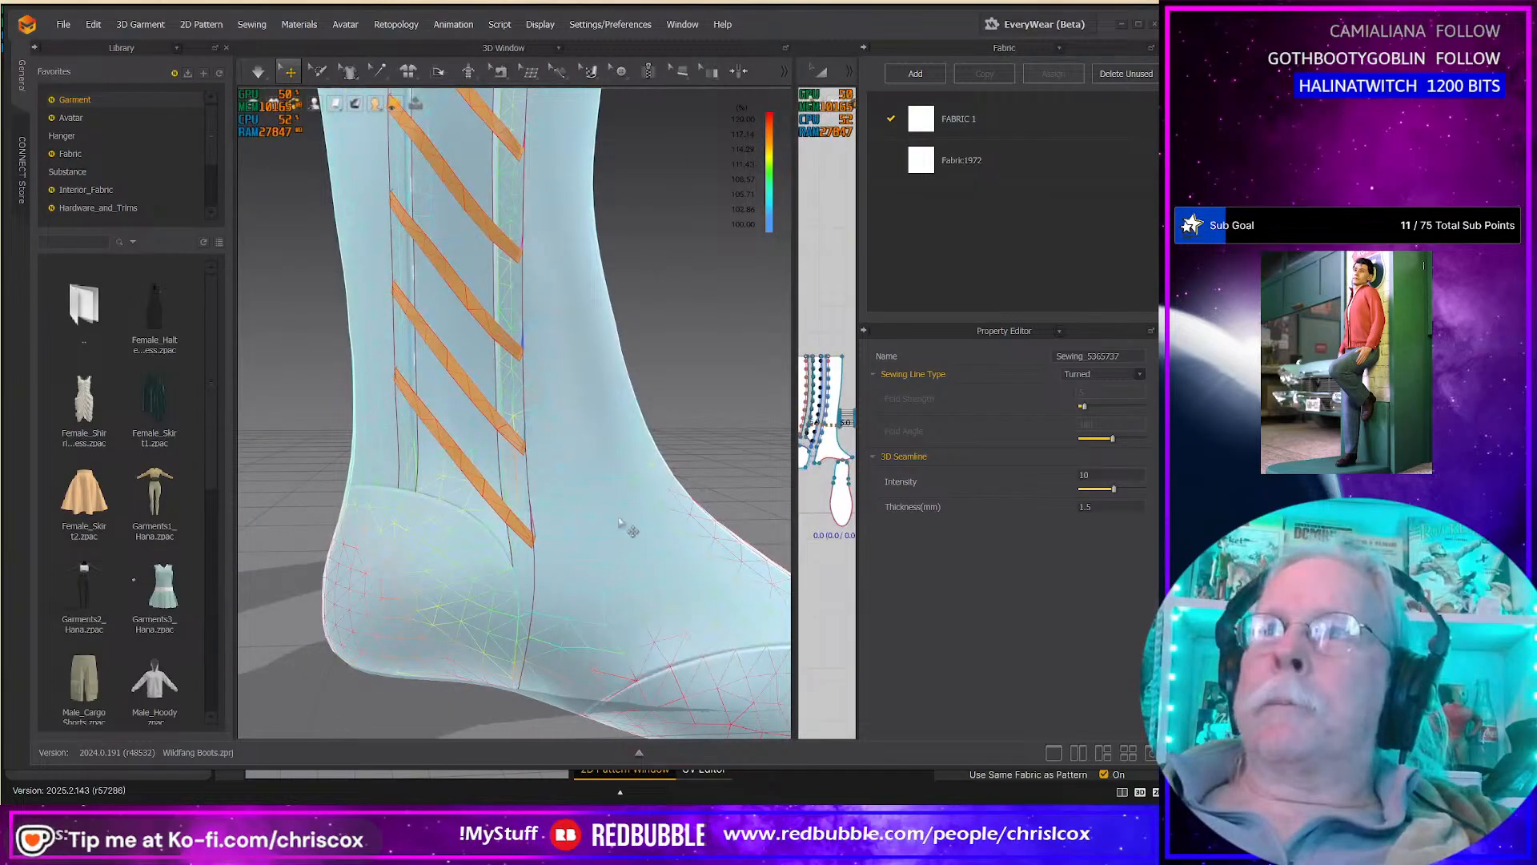
Step: Simulate the boot on the leg and view the whole shaft with the new diagonal strips
scroll(627, 527, "up", 2)
middle_click_drag(626, 525, 627, 655)
key("space")
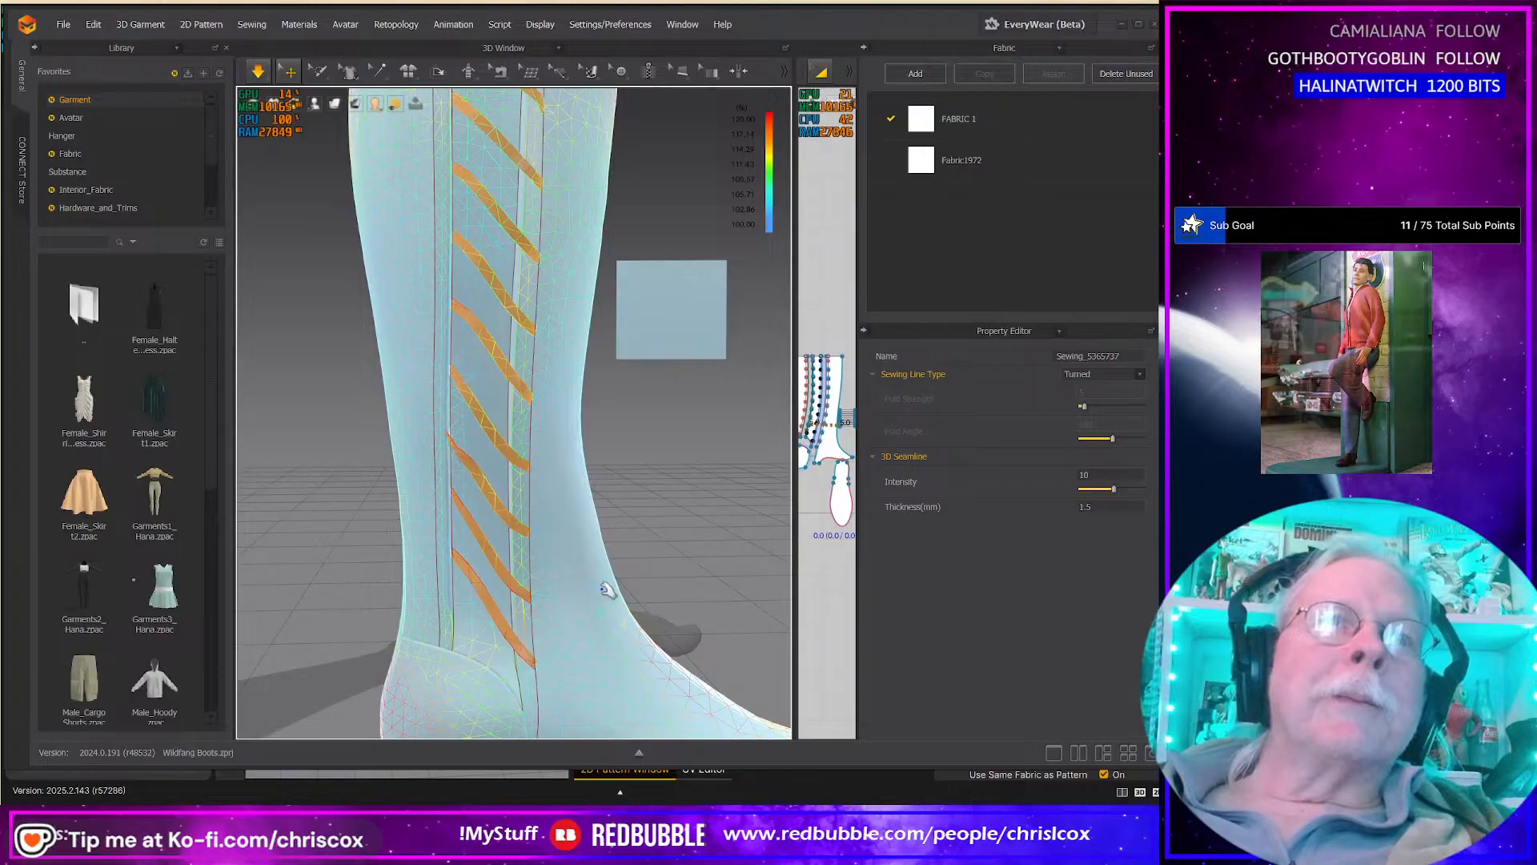
mouse_move(669, 566)
right_mouse_down()
mouse_move(685, 552)
mouse_move(643, 566)
right_mouse_up()
scroll(680, 557, "down", 6)
middle_click_drag(643, 566, 483, 573)
left_click_drag(791, 559, 590, 560)
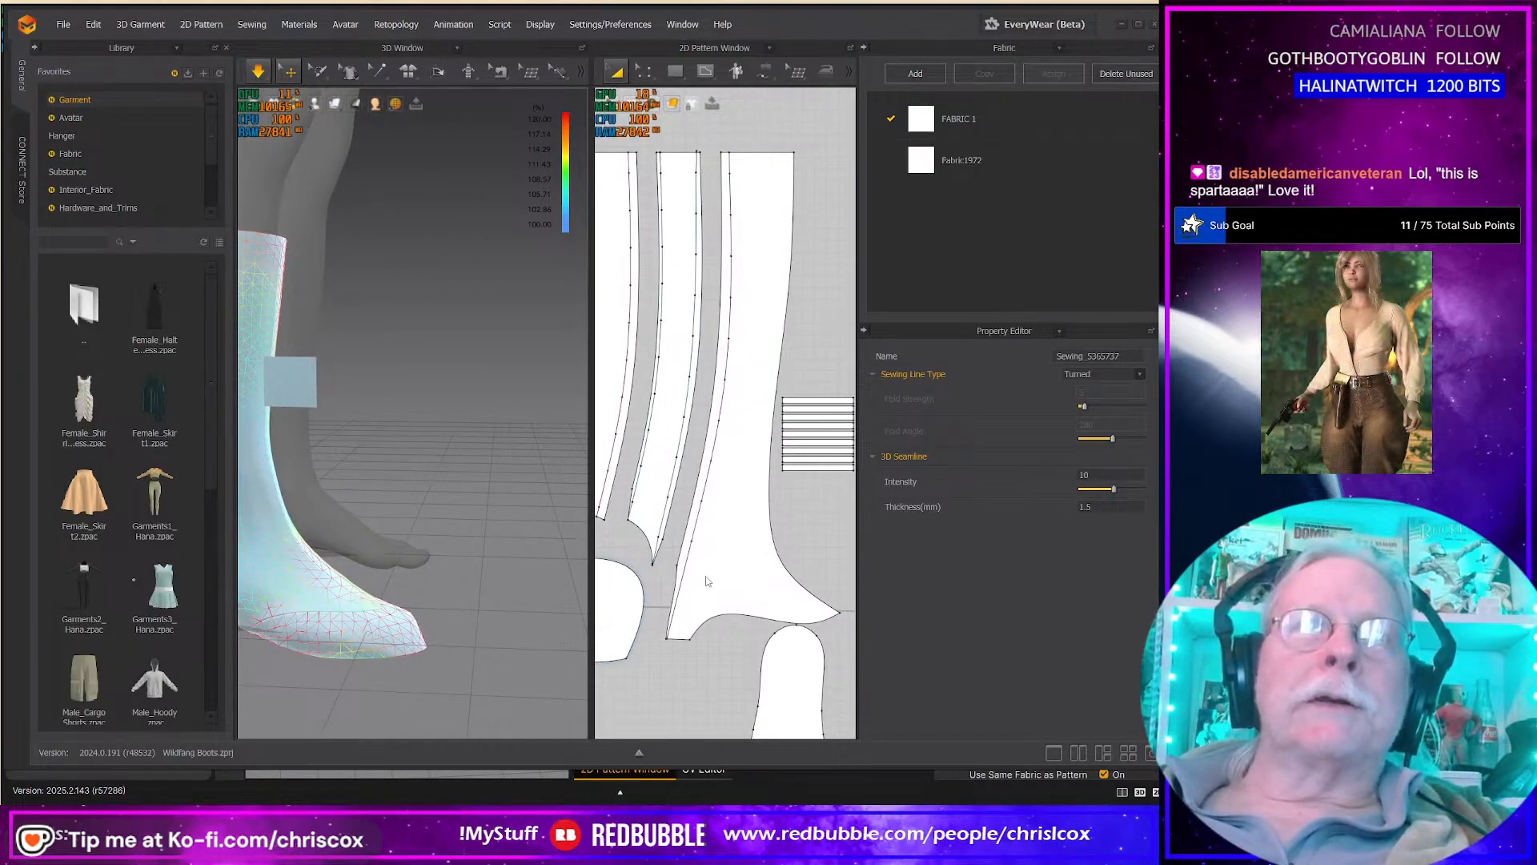
Step: Shorten the strap strips by shifting their right-hand ends left, then re-simulate the boot
middle_click_drag(809, 527, 748, 541)
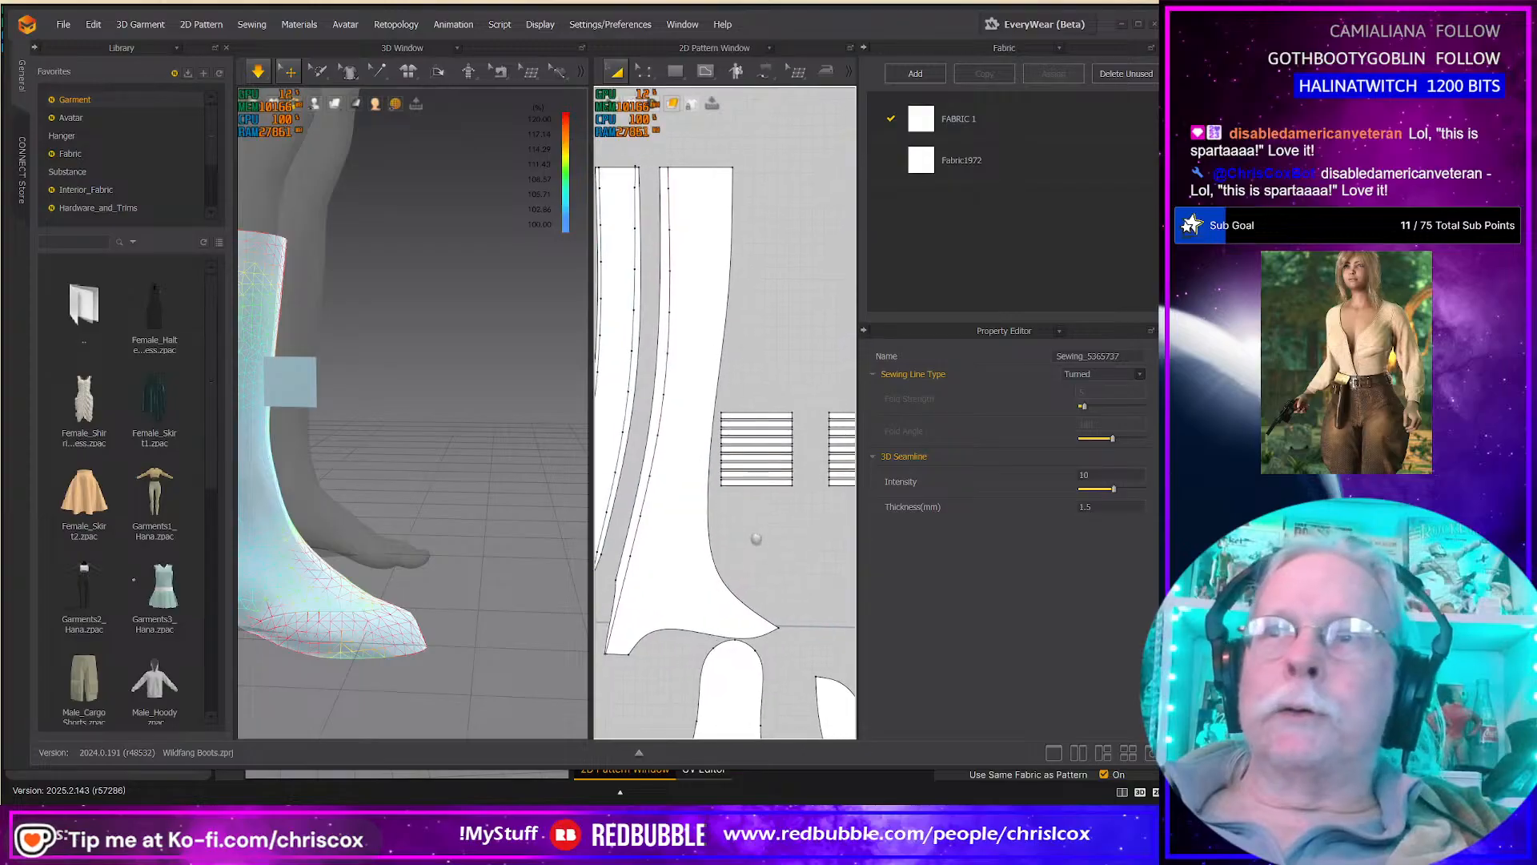
key("z")
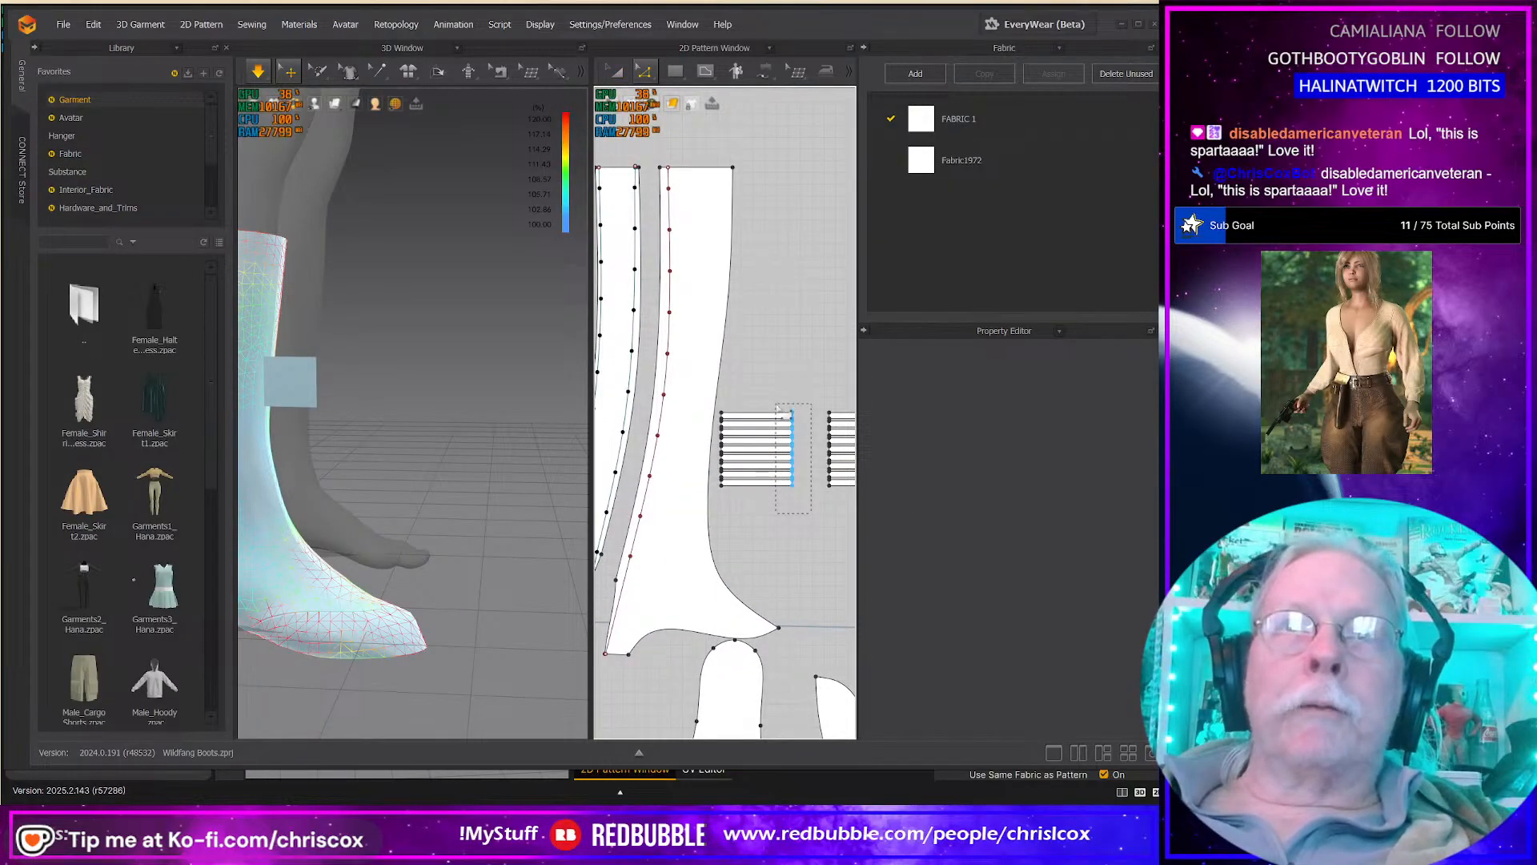
left_click_drag(777, 408, 776, 406)
key("Left")
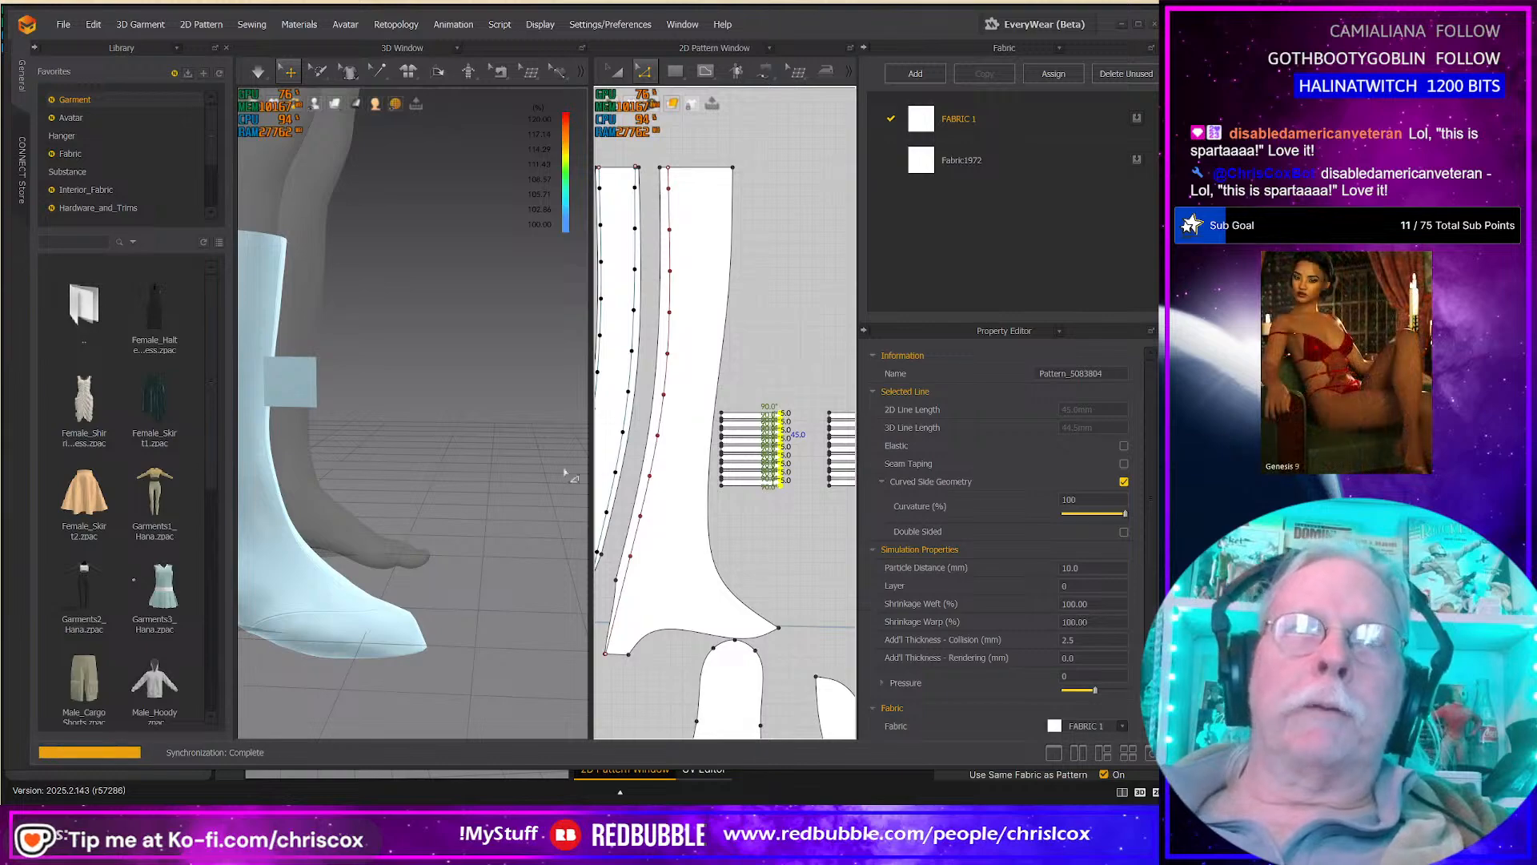
right_click_drag(460, 473, 627, 445)
middle_click_drag(628, 445, 618, 452)
key("space")
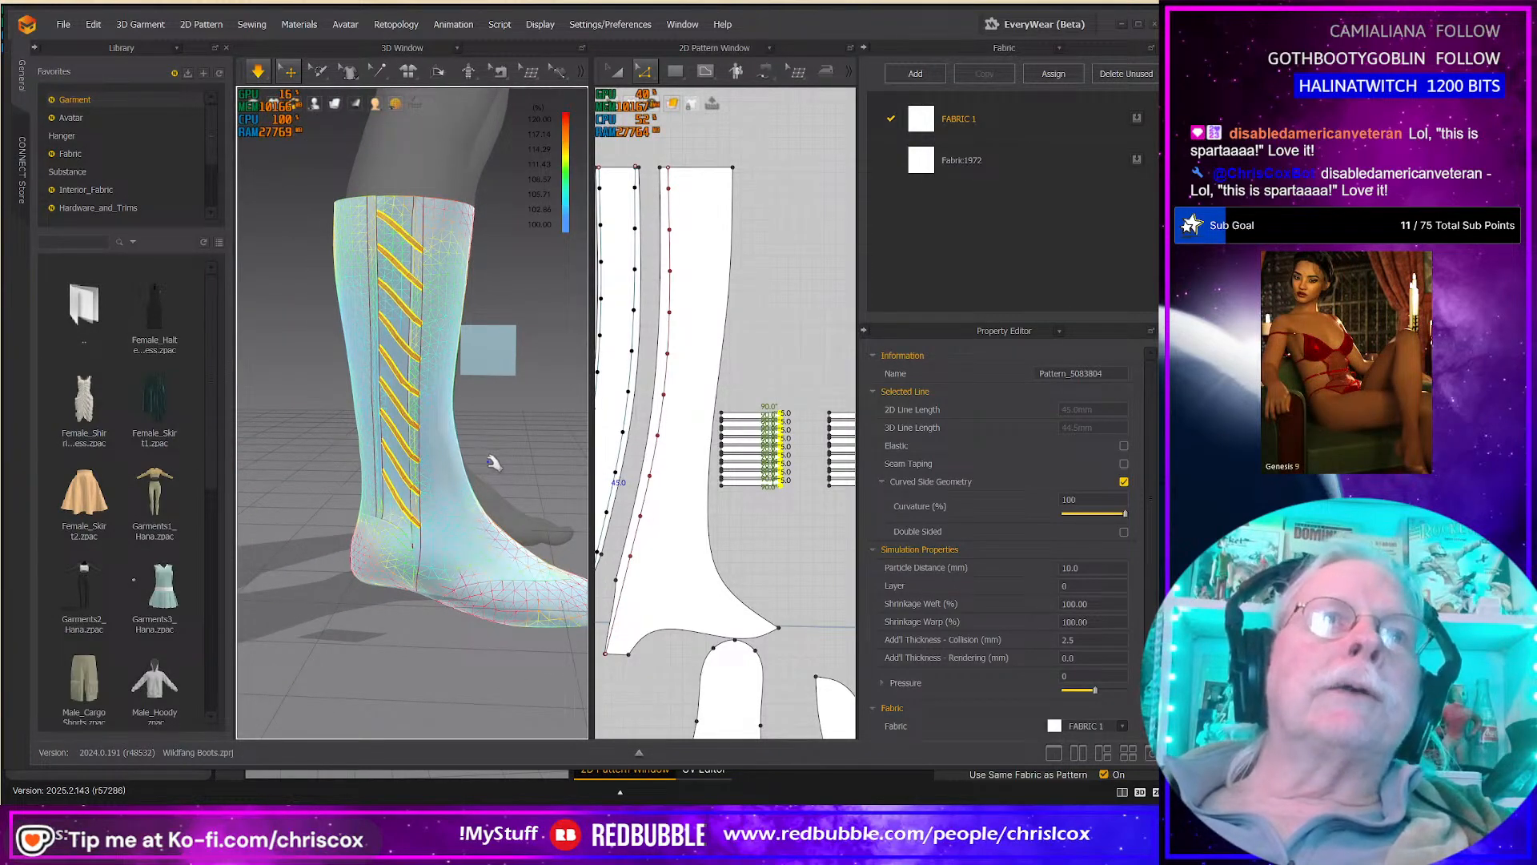
middle_click_drag(803, 549, 728, 547)
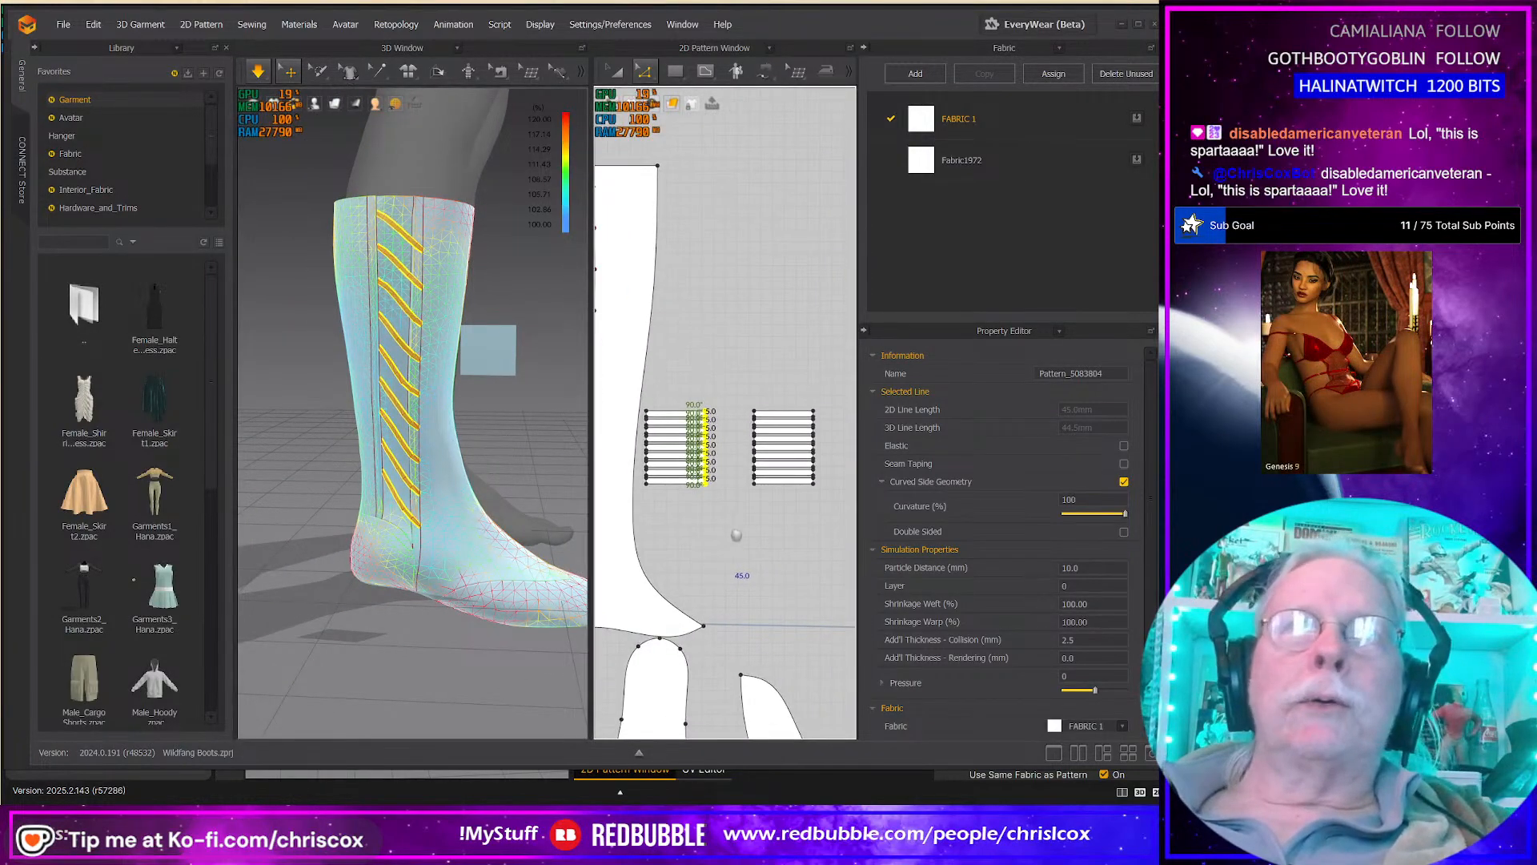
Step: Compare the bottom edges of the right and left strip pieces, then bring the YouTube window forward
left_click(810, 529)
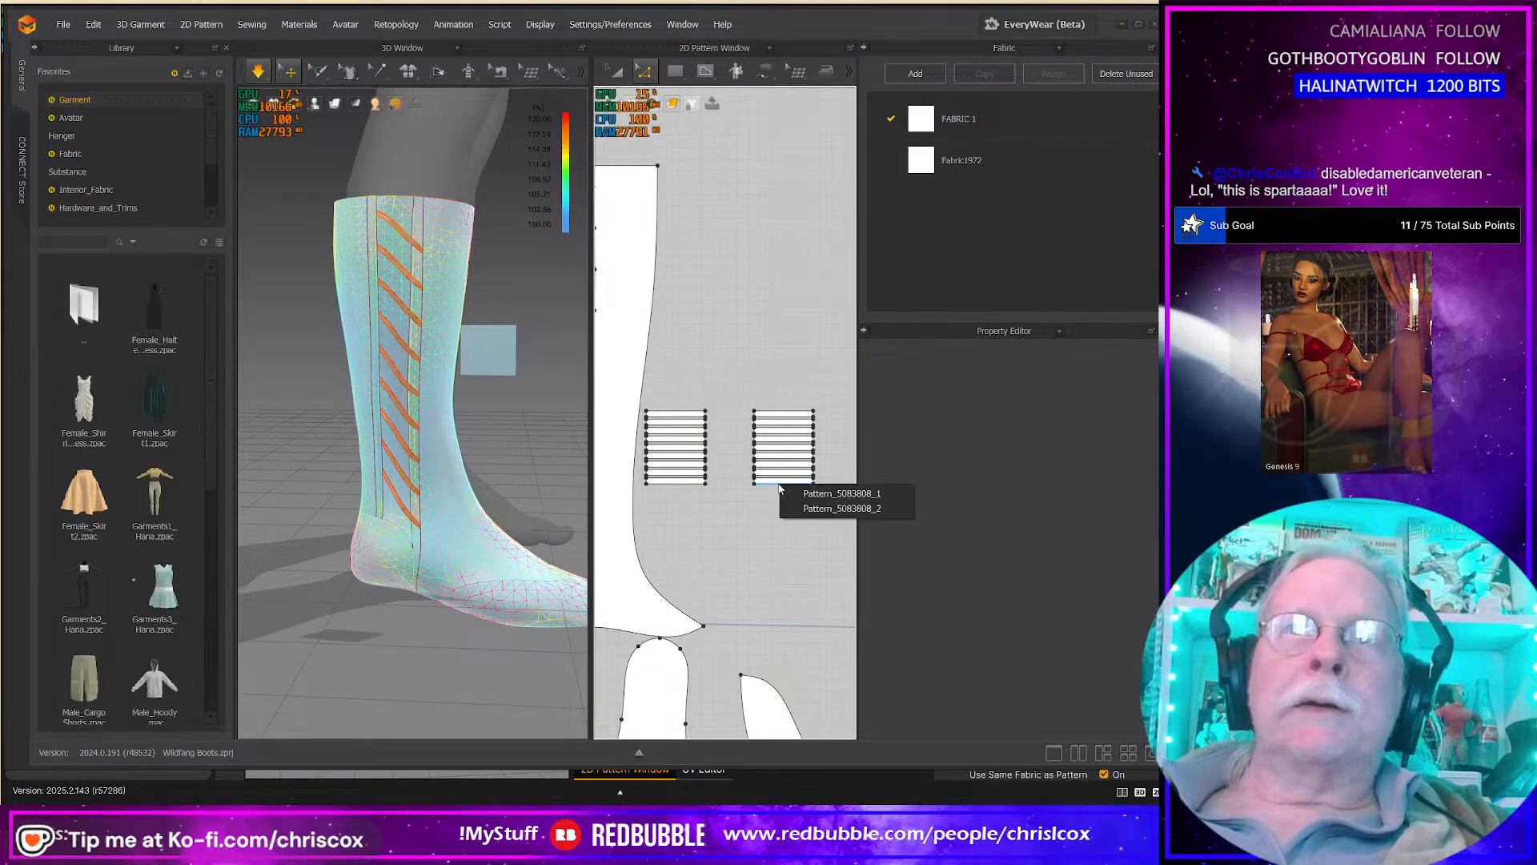
scroll(771, 510, "up", 3)
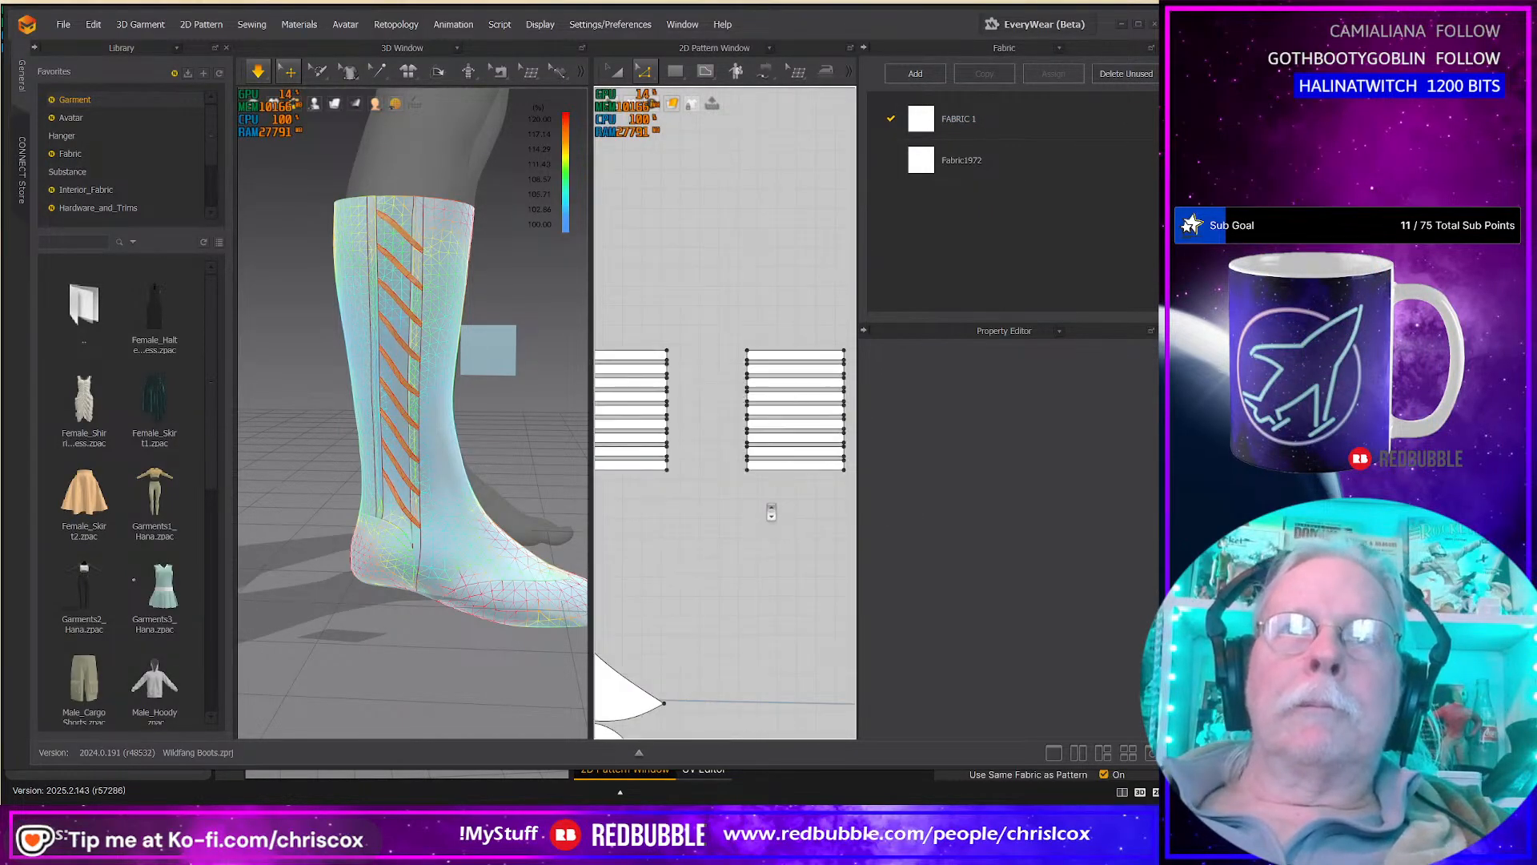
left_click(786, 475)
left_click(644, 479)
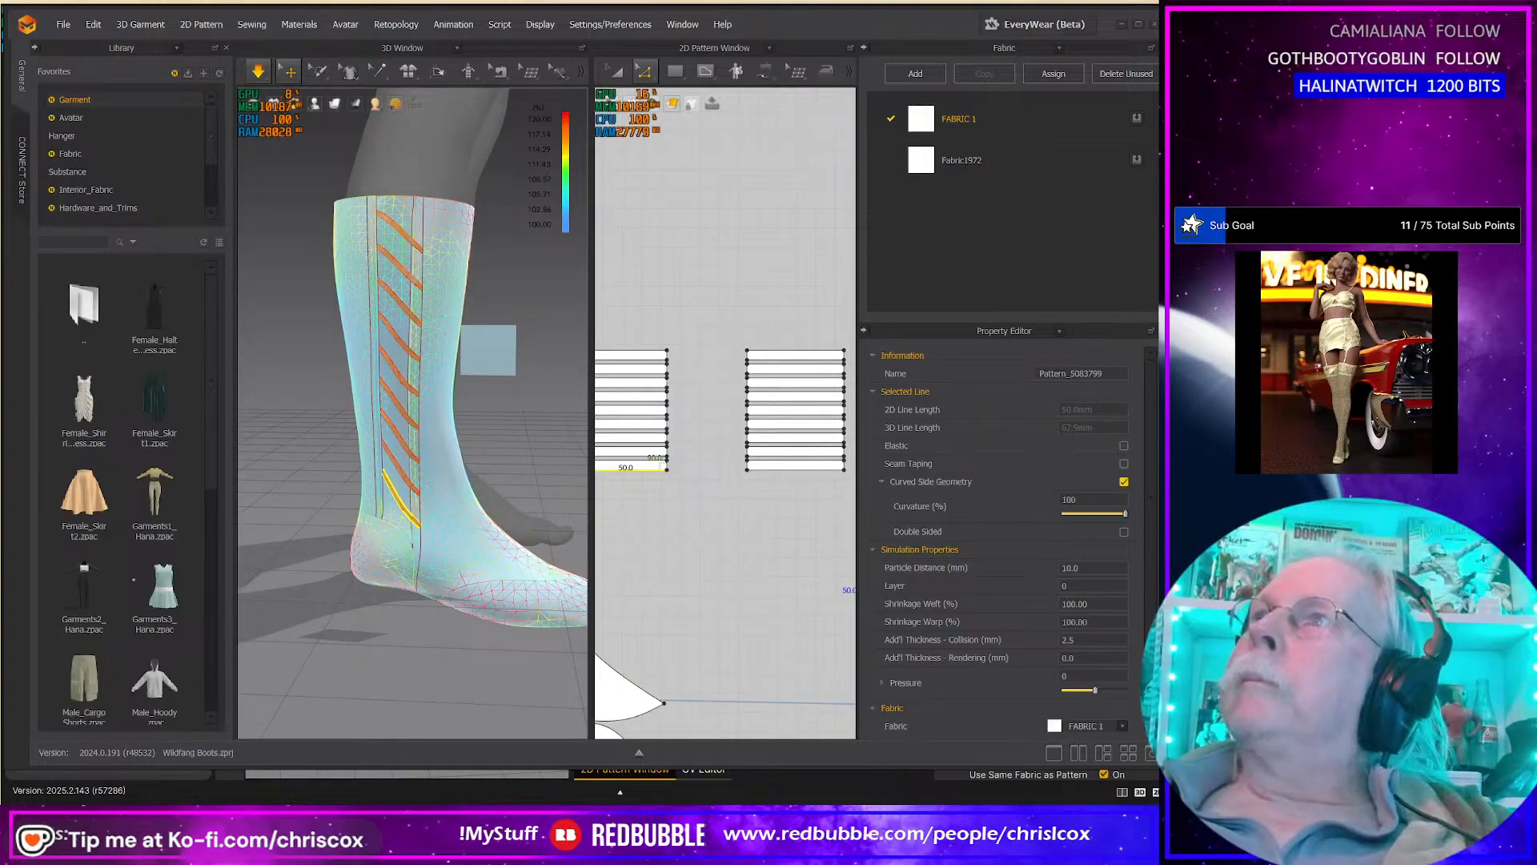
left_click_drag(1158, 240, 314, 78)
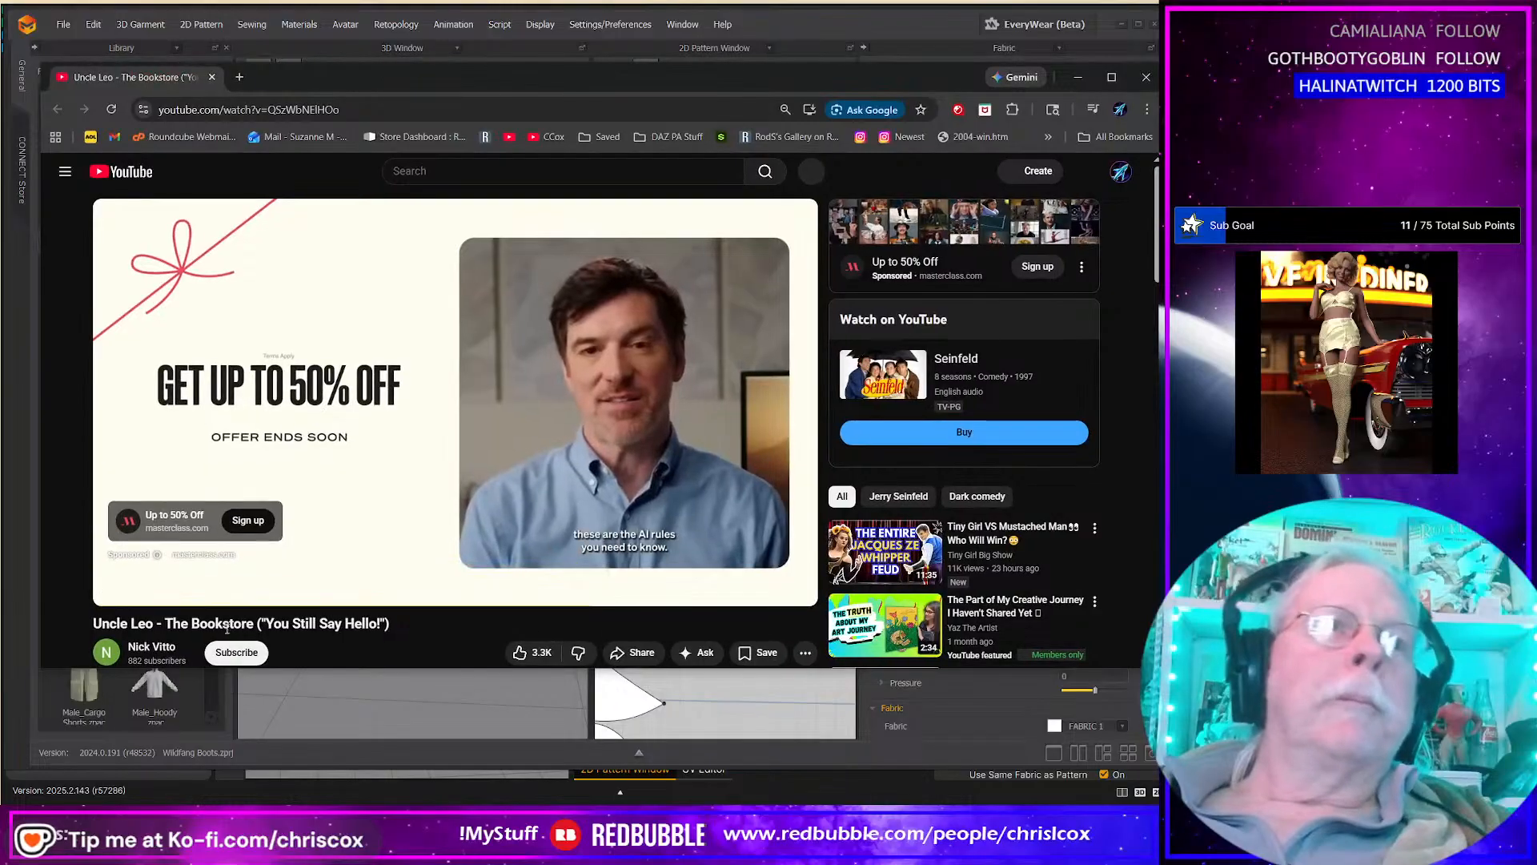
Step: Skip the ad on the 'Uncle Leo - The Bookstore' video and pause it shortly after
scroll(546, 542, "down", 3)
scroll(545, 542, "up", 2)
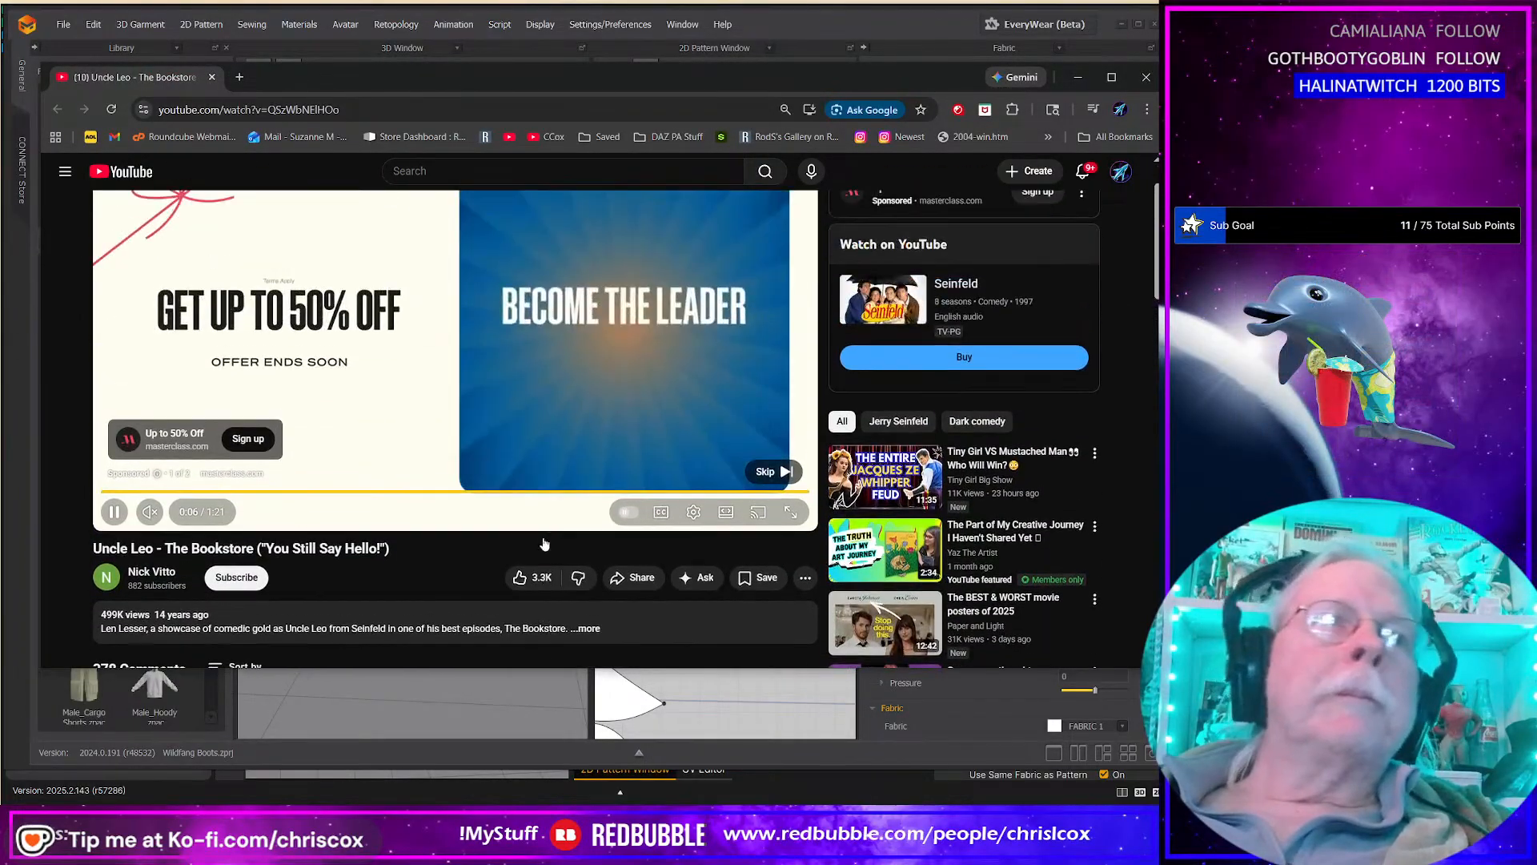
left_click(768, 470)
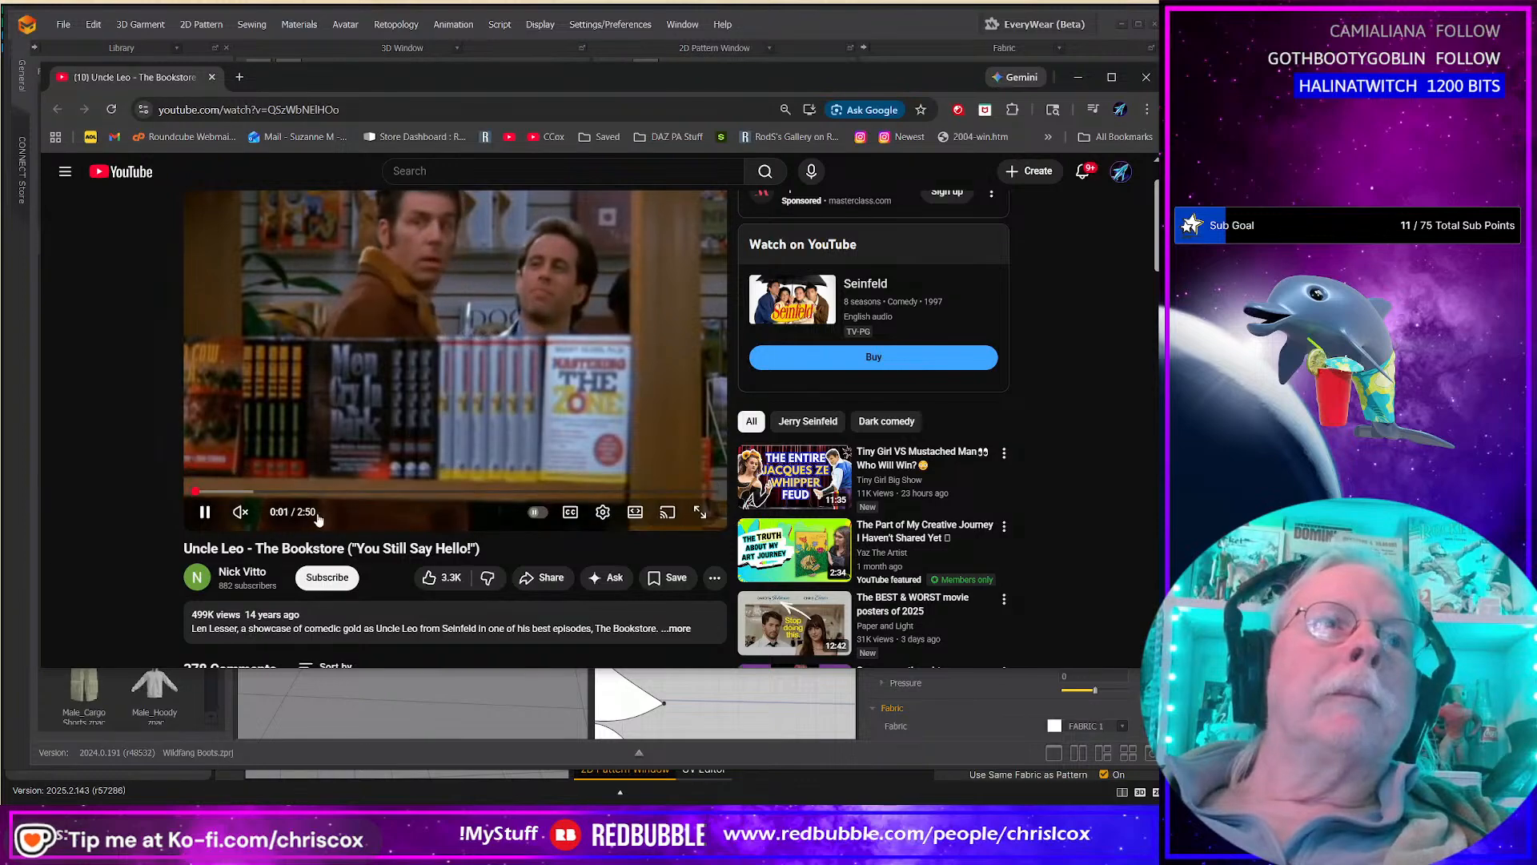
left_click(649, 408)
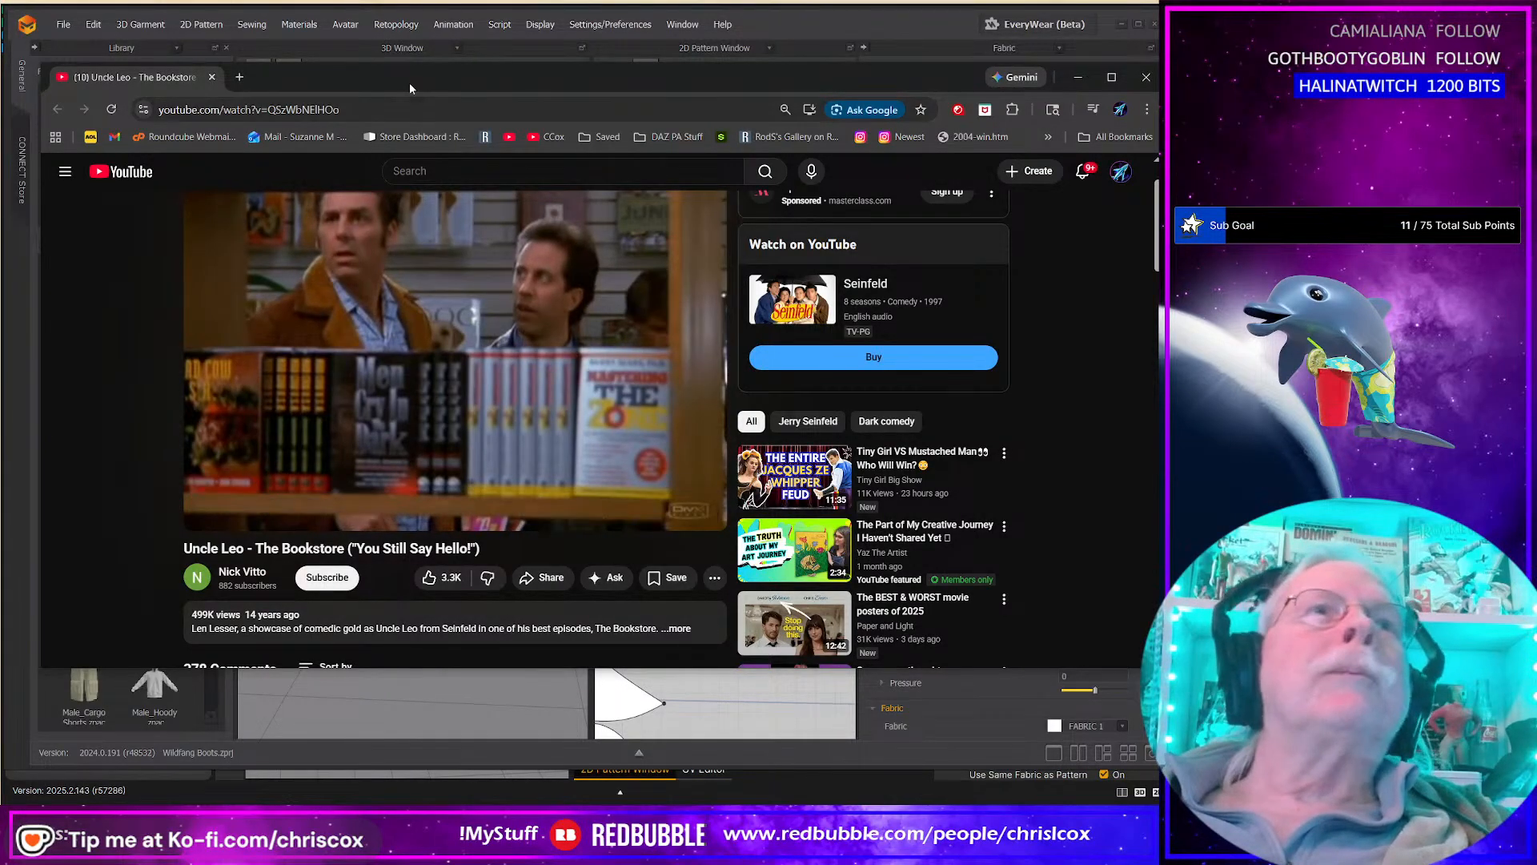
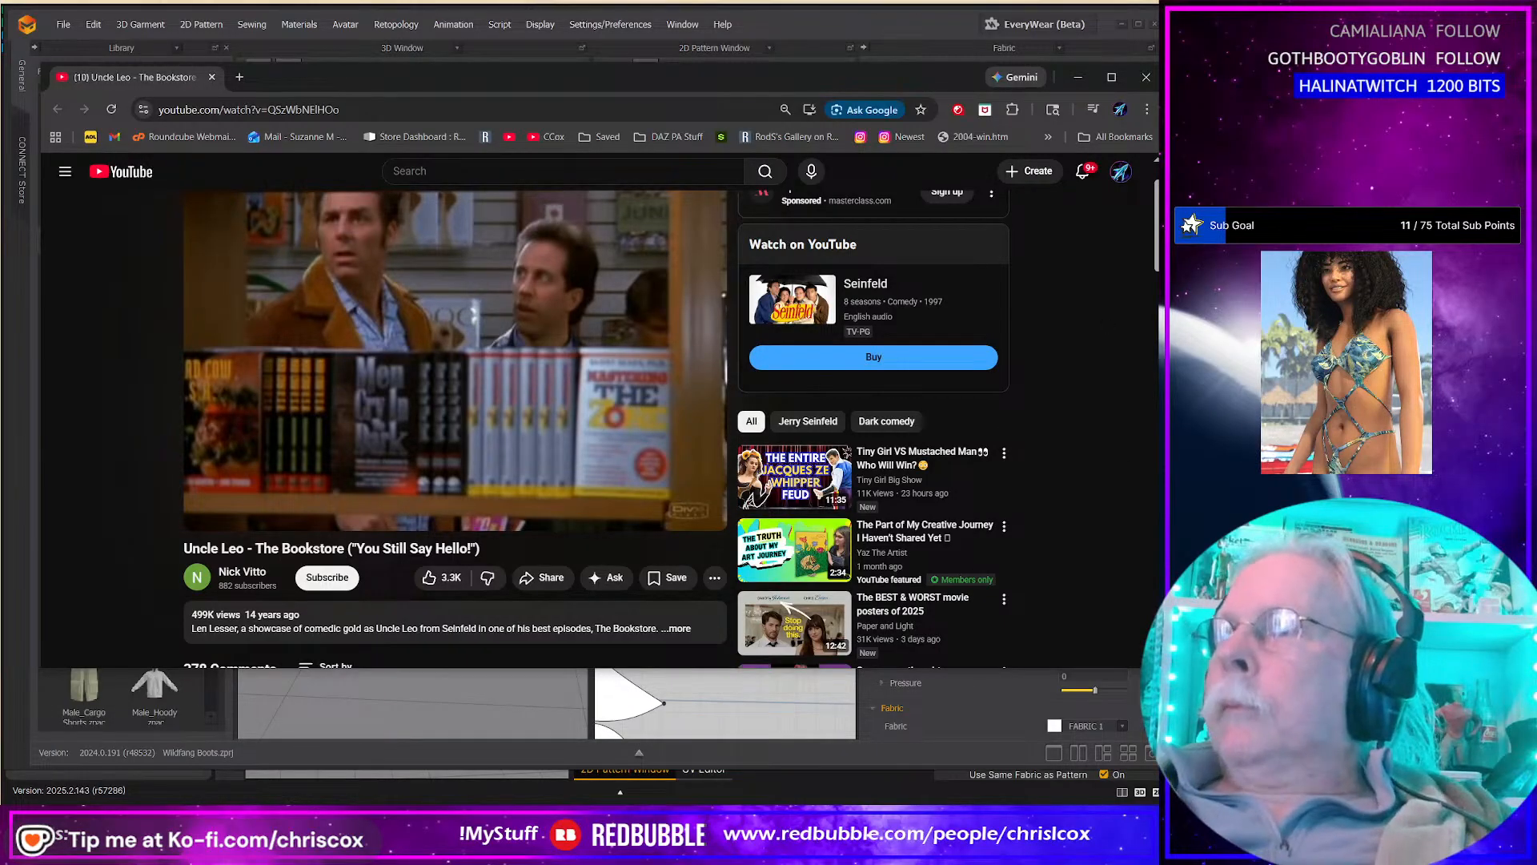
Step: Switch from the Uncle Leo video to the Streamlabs Cloudbot custom commands page
key("alt+Tab")
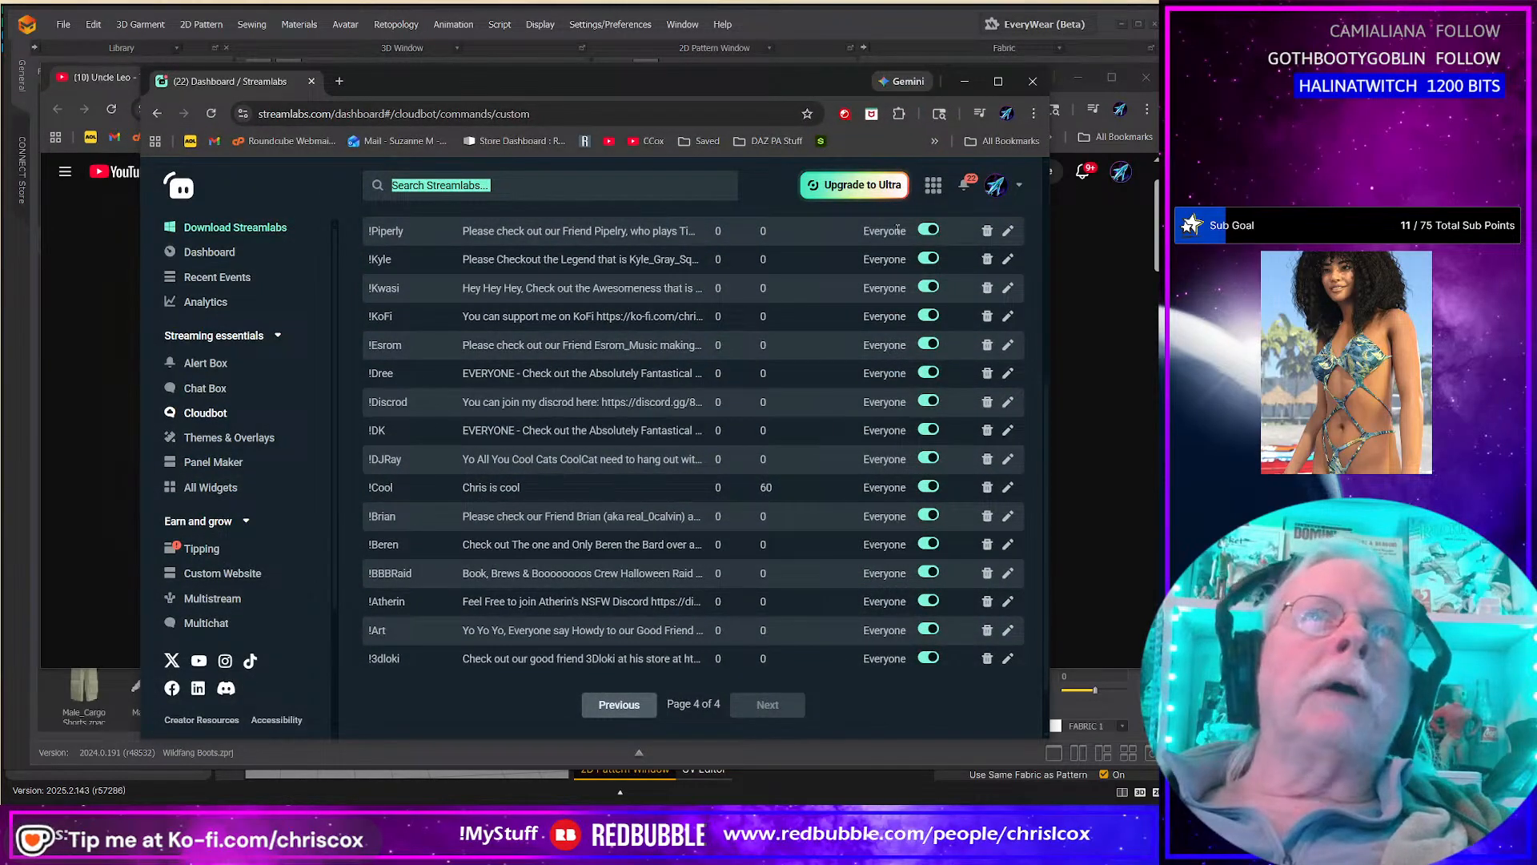
Step: Add a new custom command named !leo without choosing a template
scroll(663, 265, "up", 5)
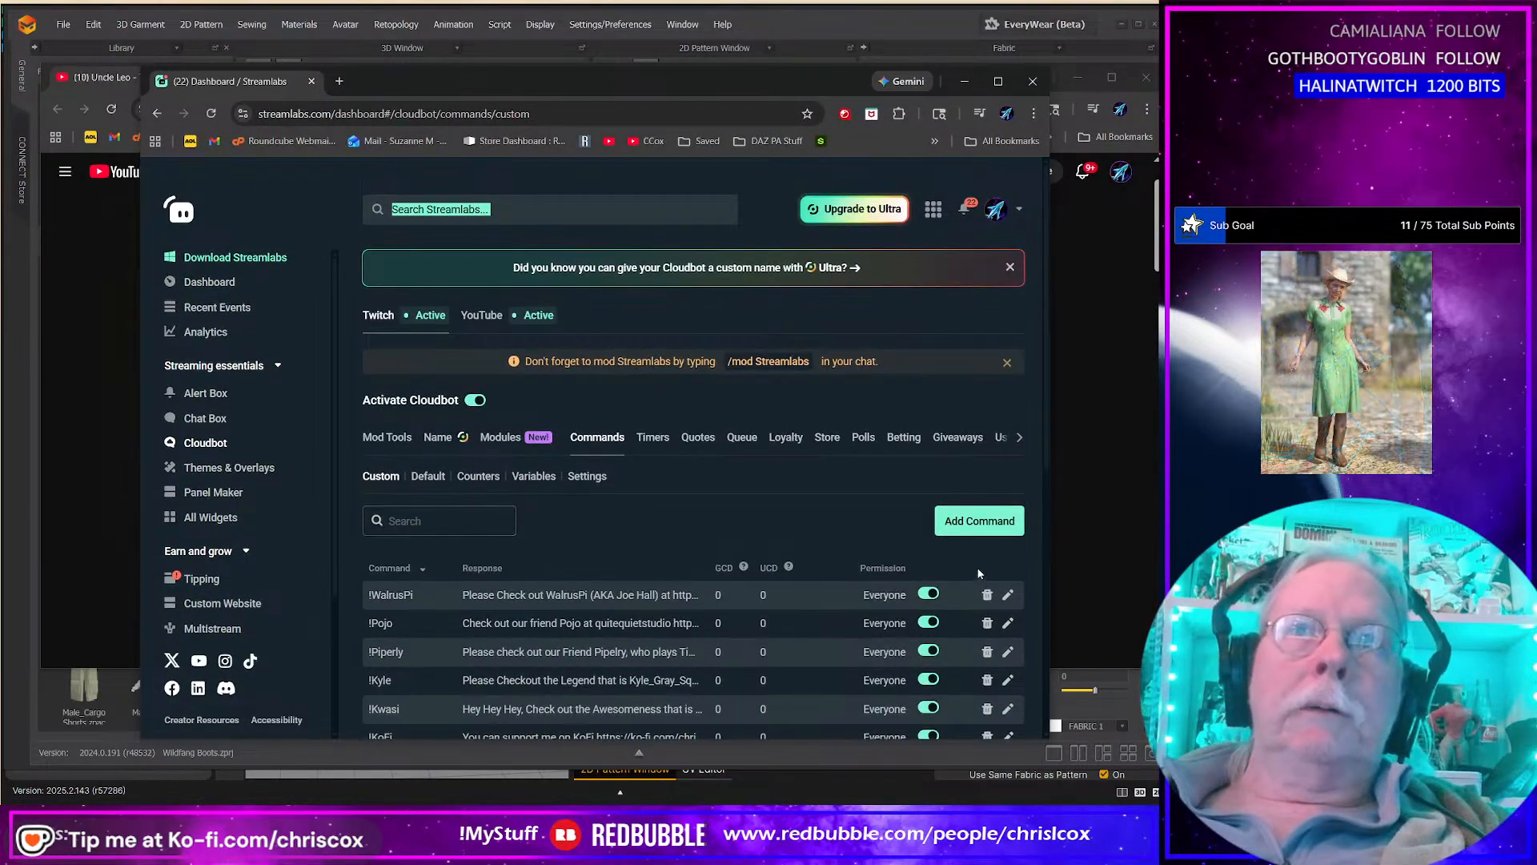
left_click(979, 521)
left_click(523, 356)
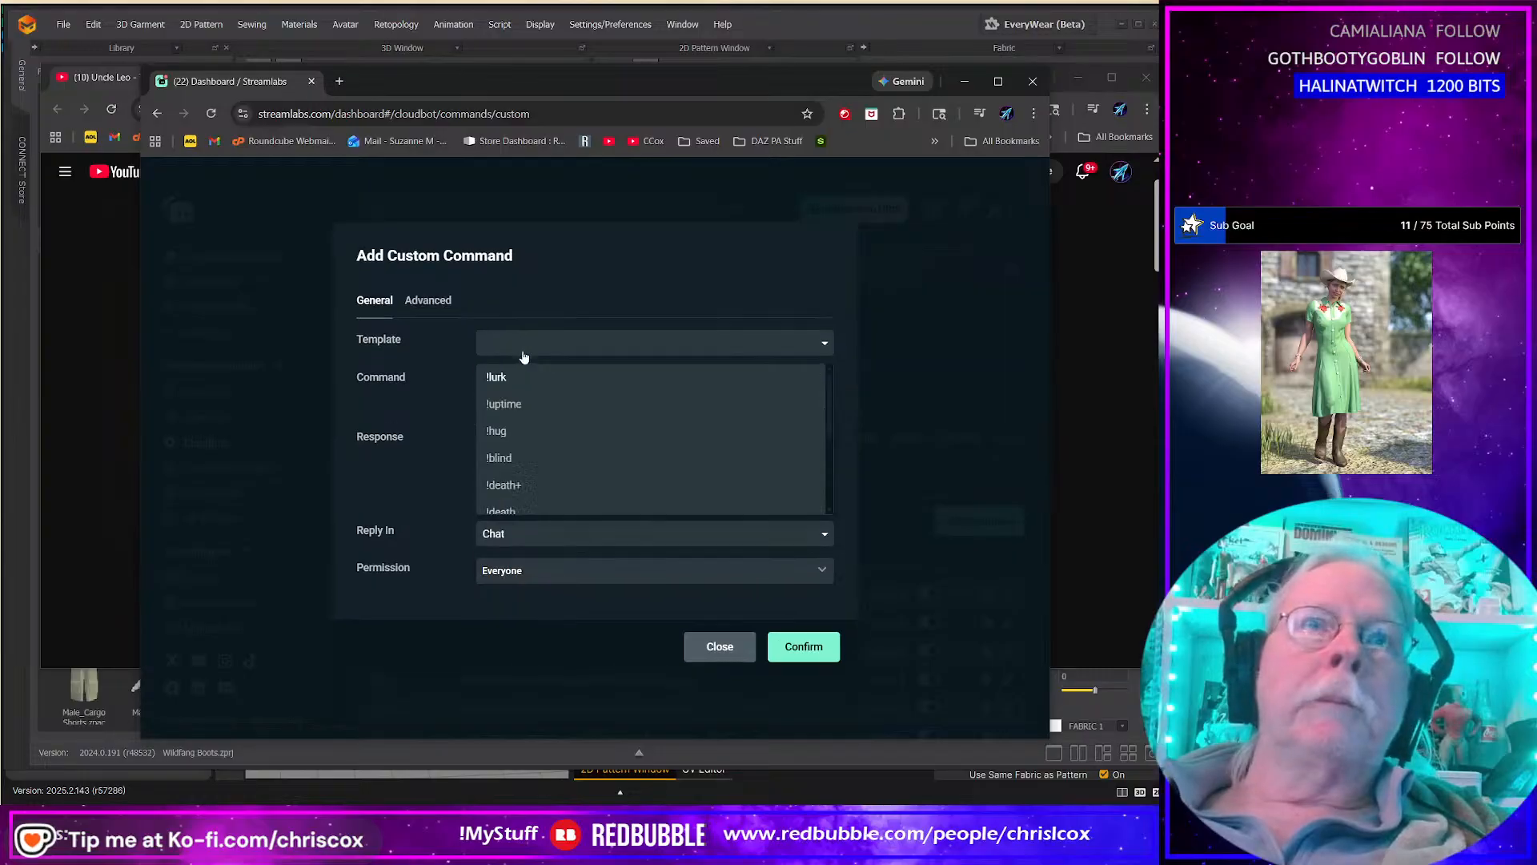
left_click(517, 357)
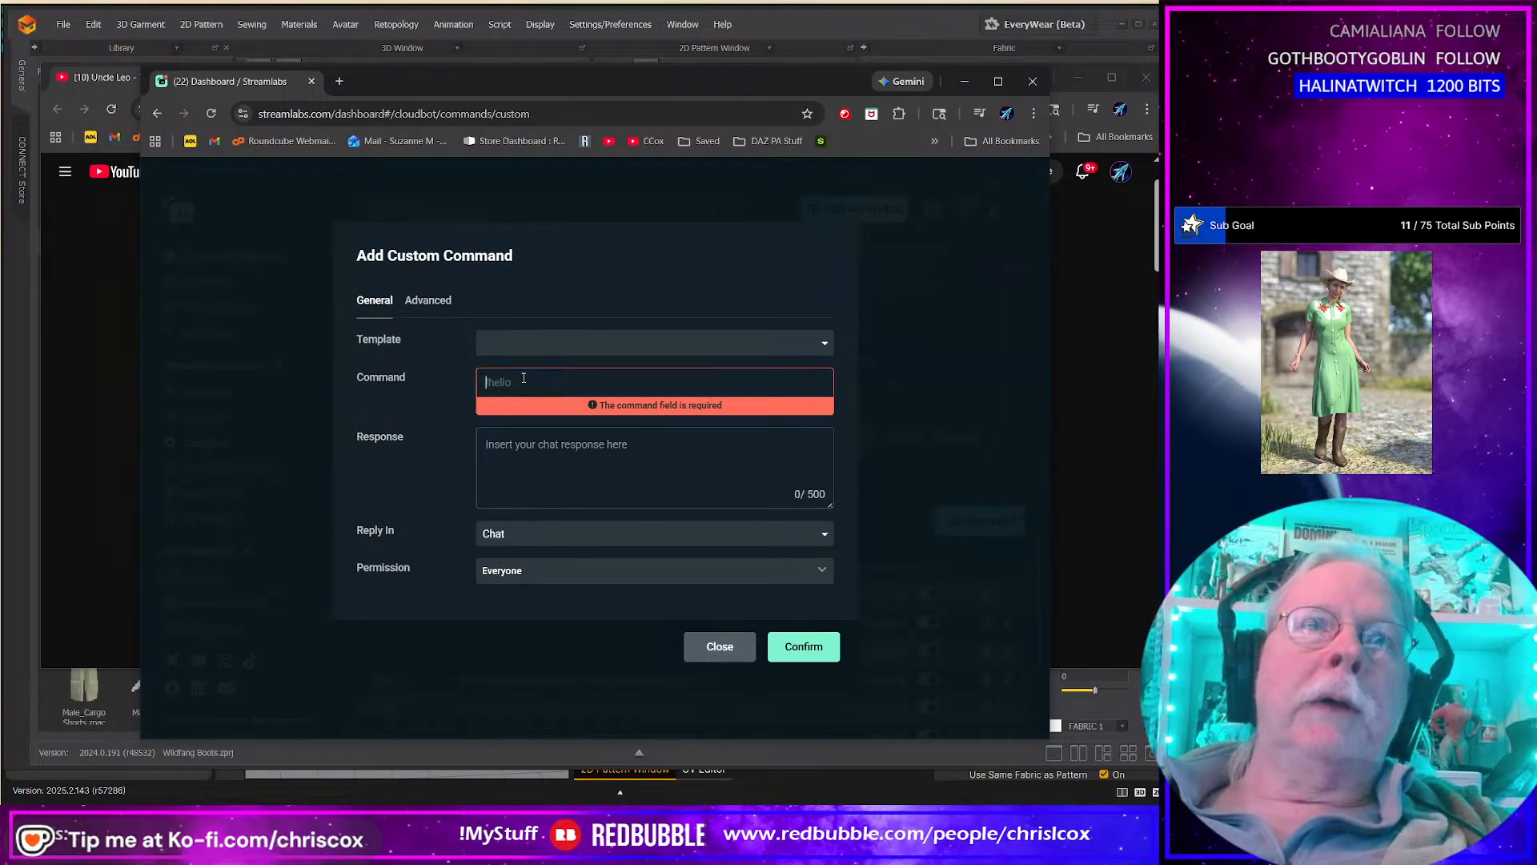
type("!leo")
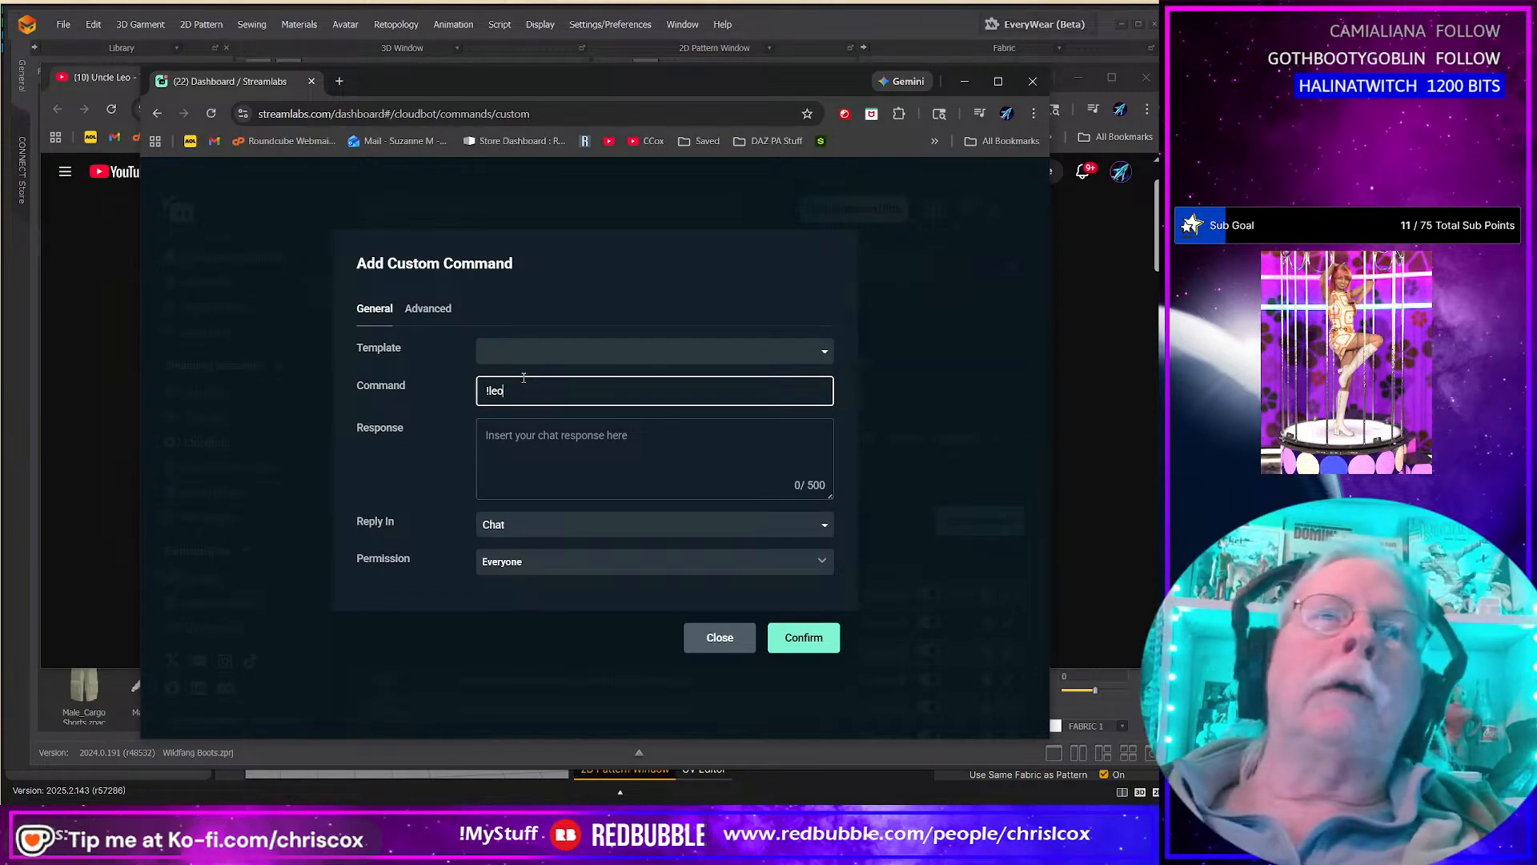
Step: Write the !leo response 'Yo Yo Yo, Check out the awesomness that is…' plugging the friend's YouTube channel
left_click(609, 446)
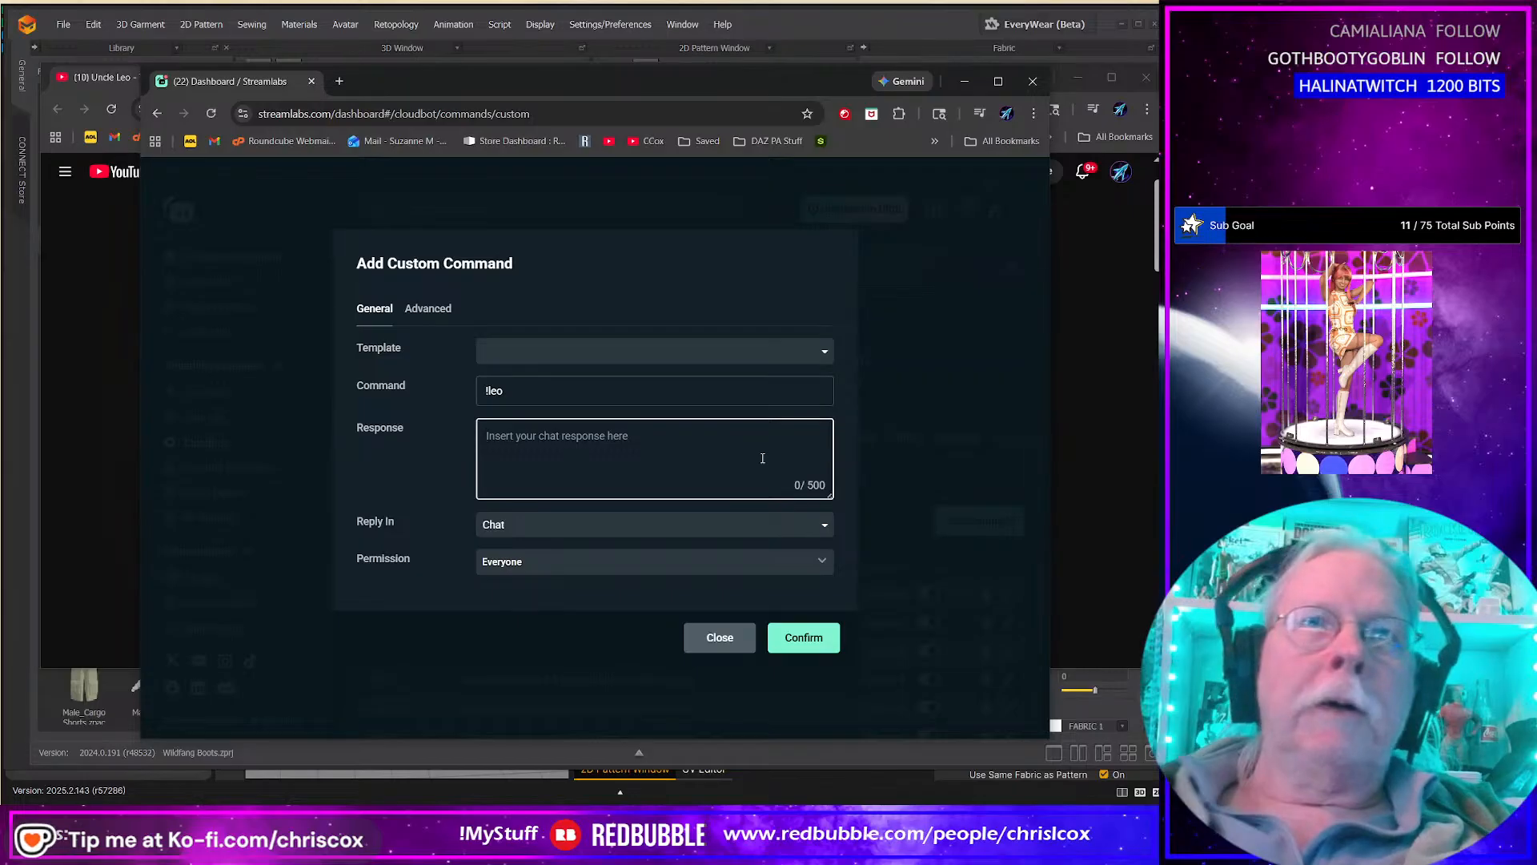
type("Yo Yo Yo, ")
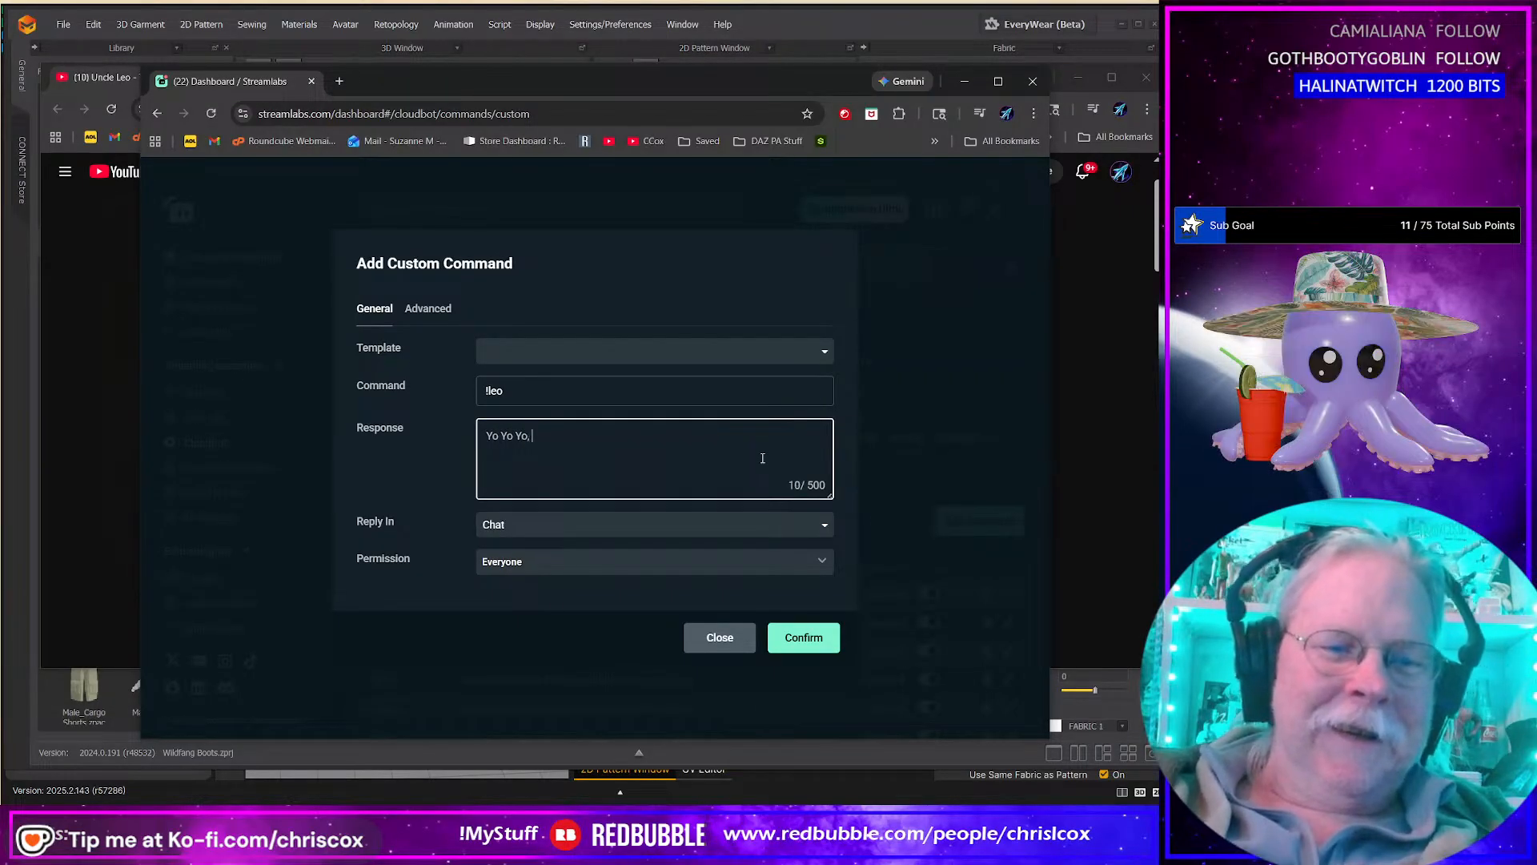
type("C")
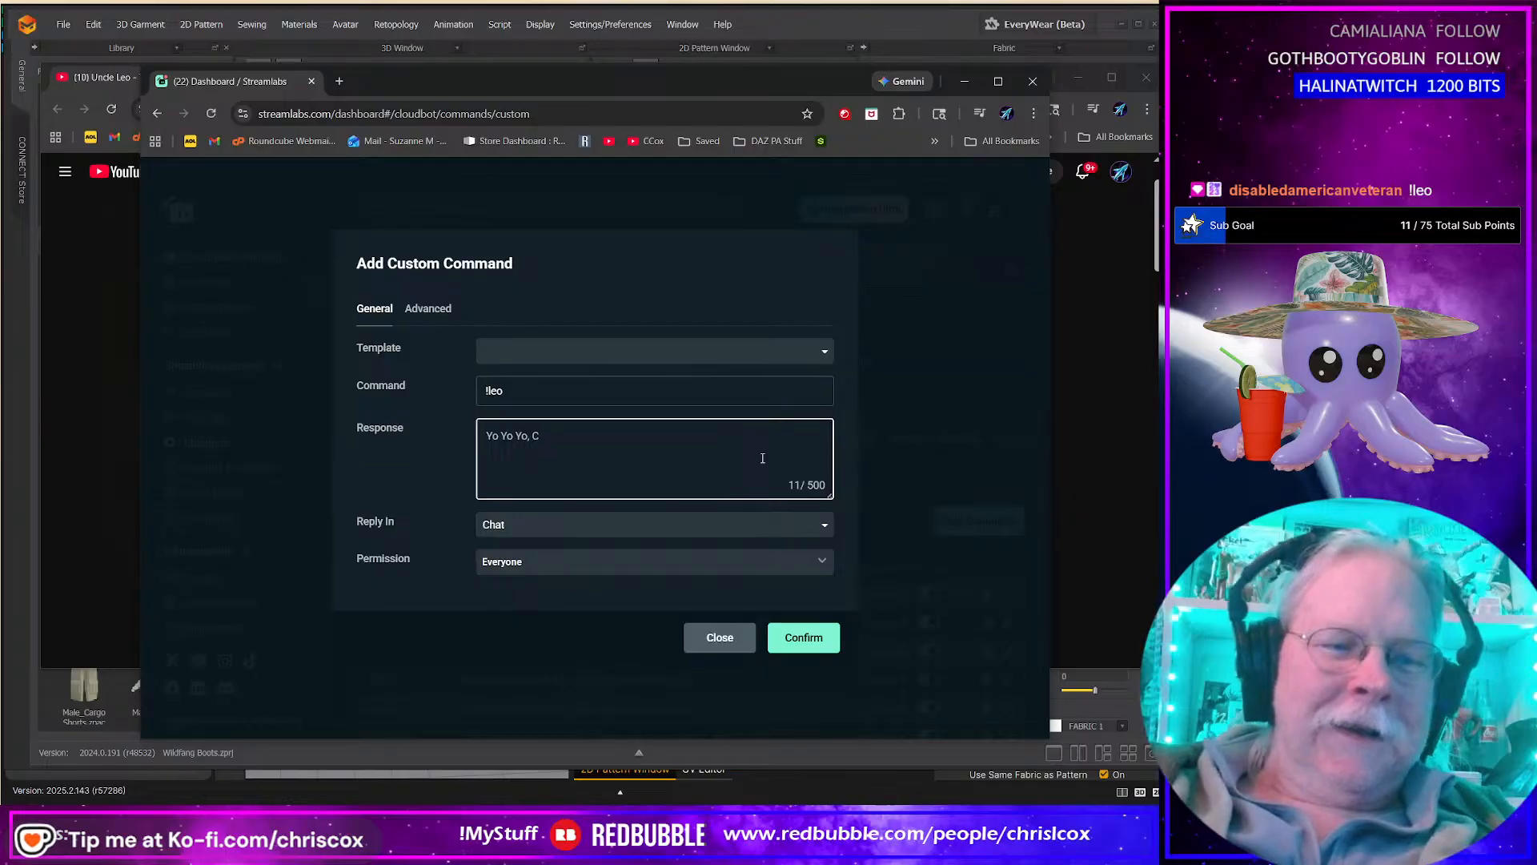
type("heck out the aw")
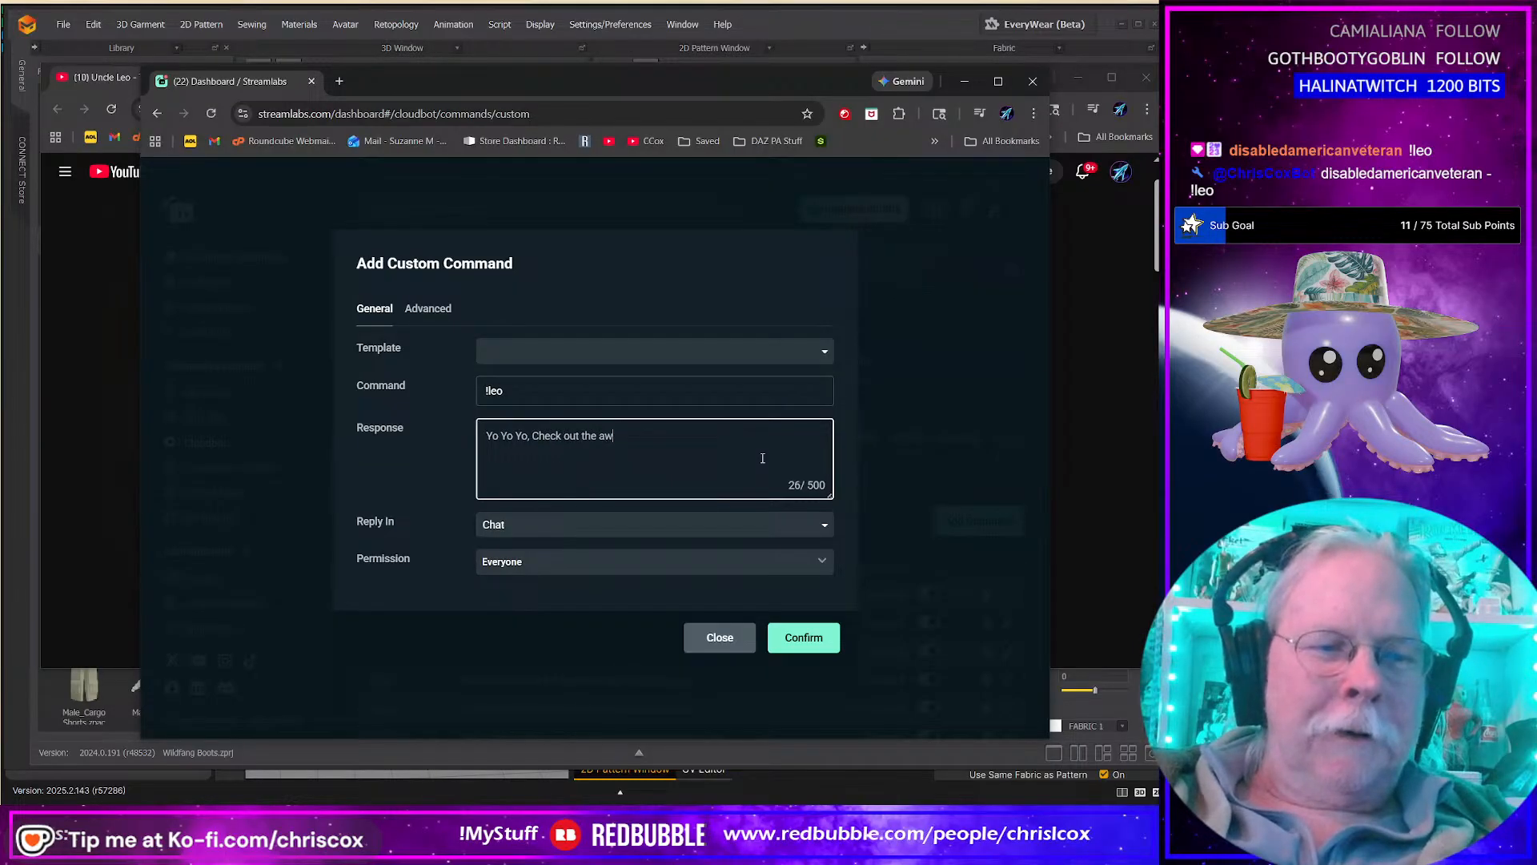
type("esomn")
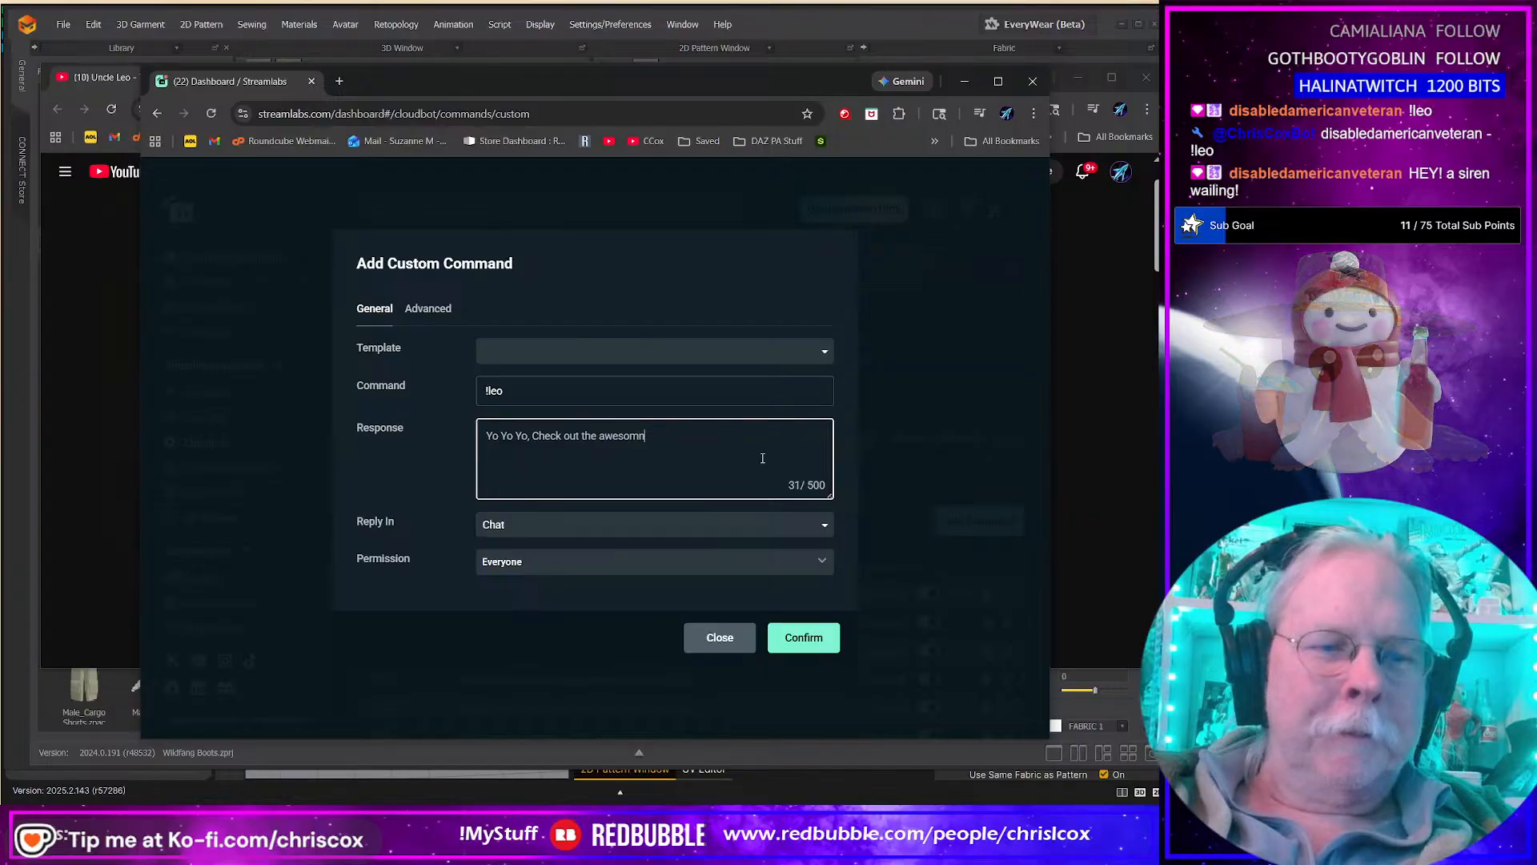
type("ess that ")
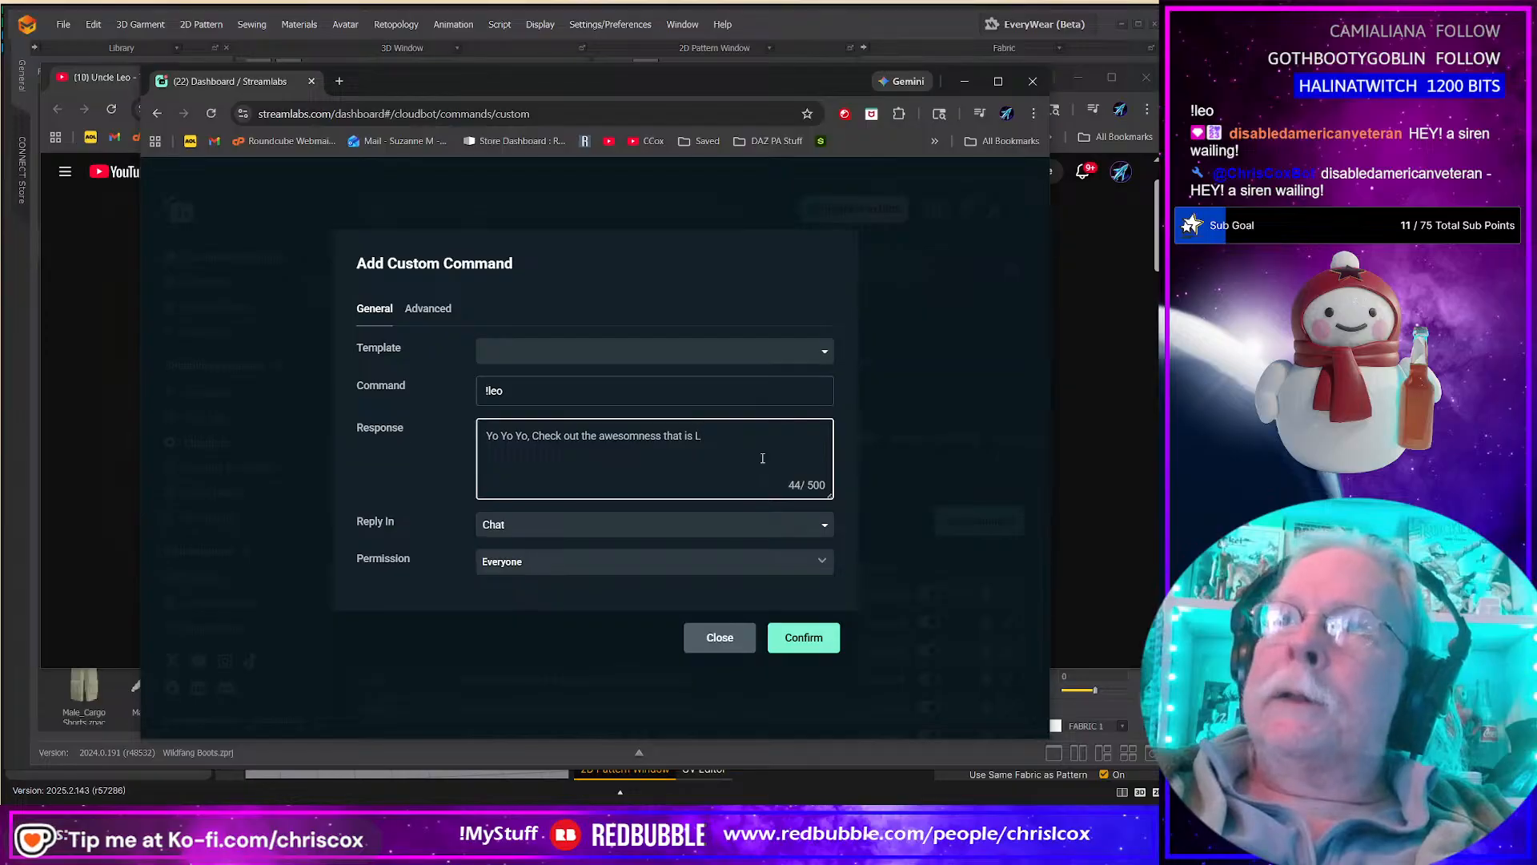
type("is Leo De")
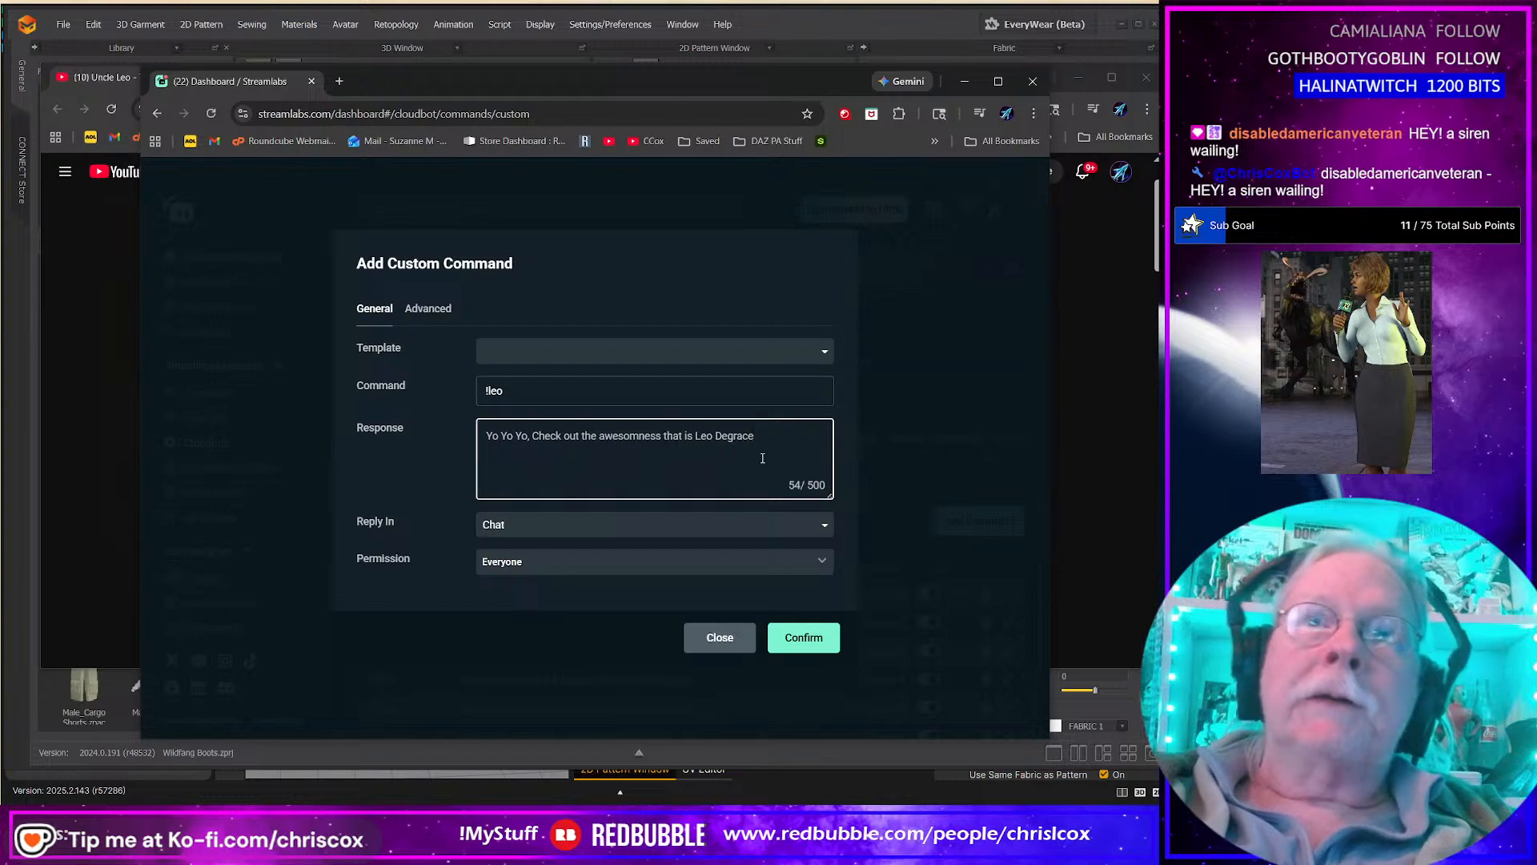
type("grace on")
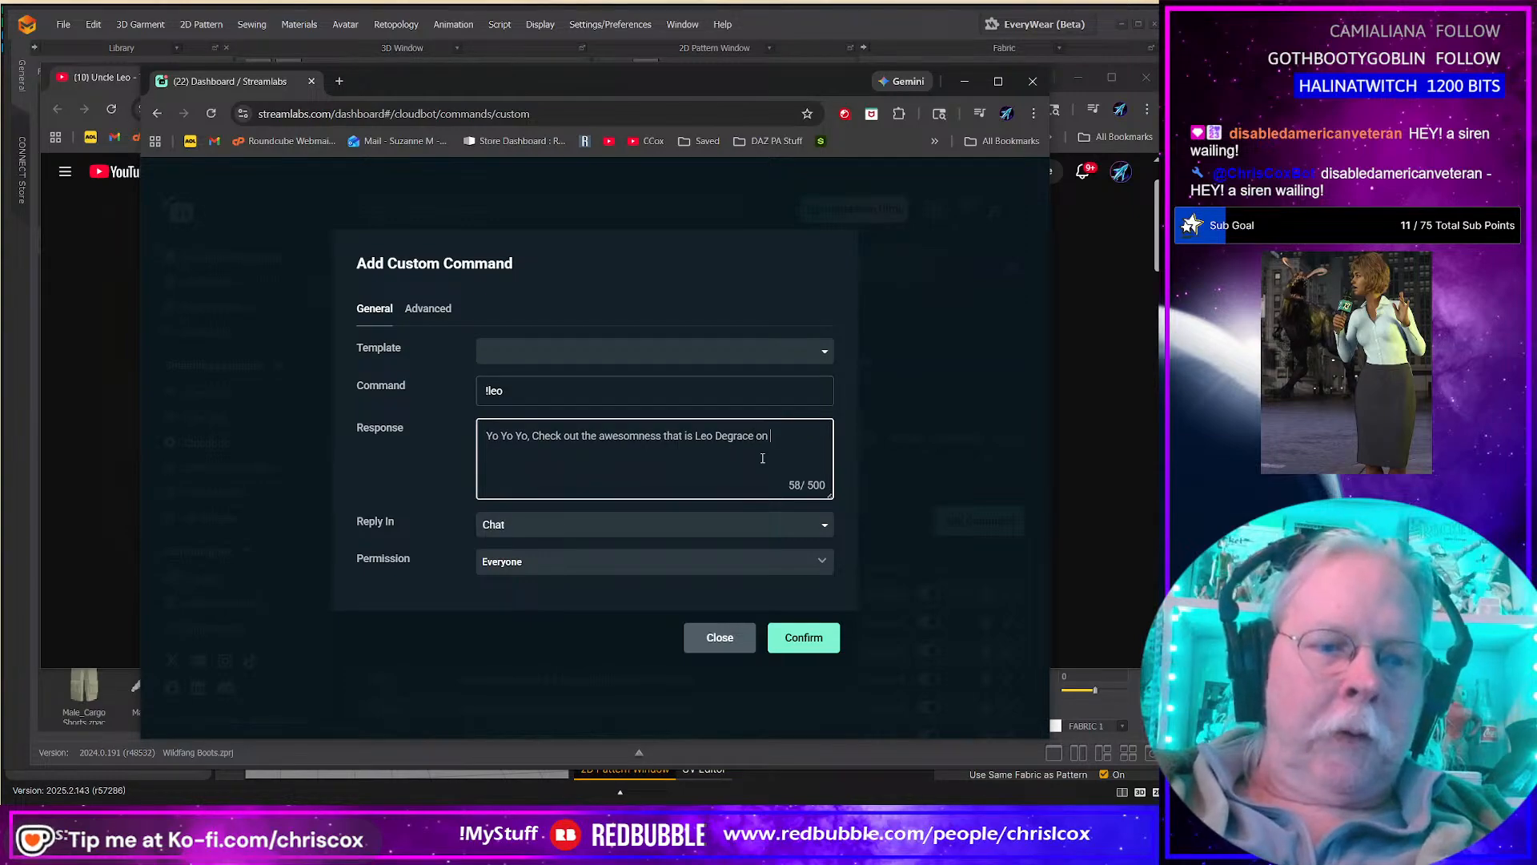
type(" the YouTub")
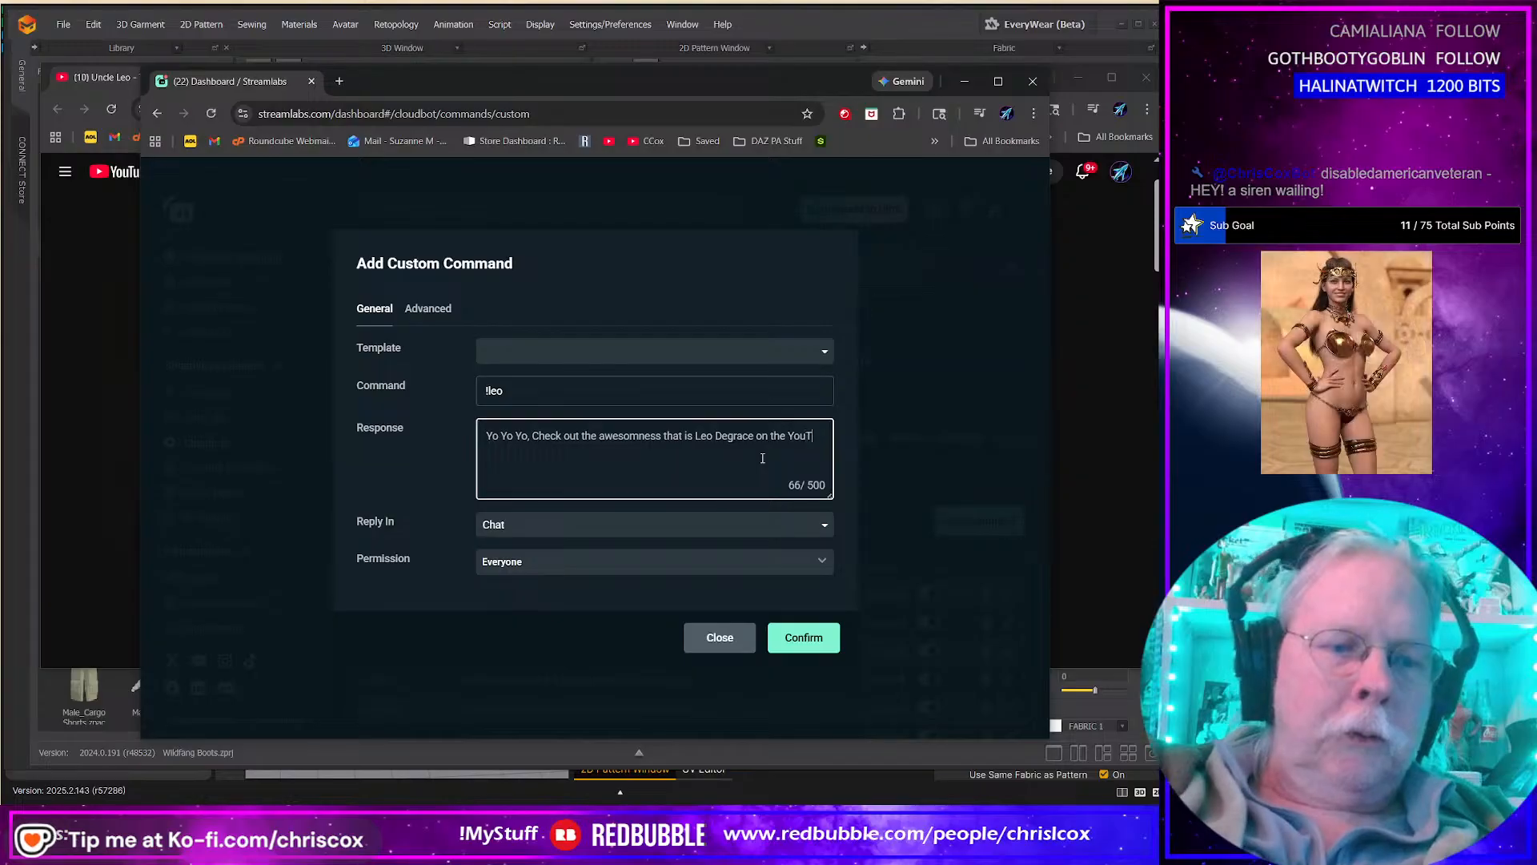
type("e!")
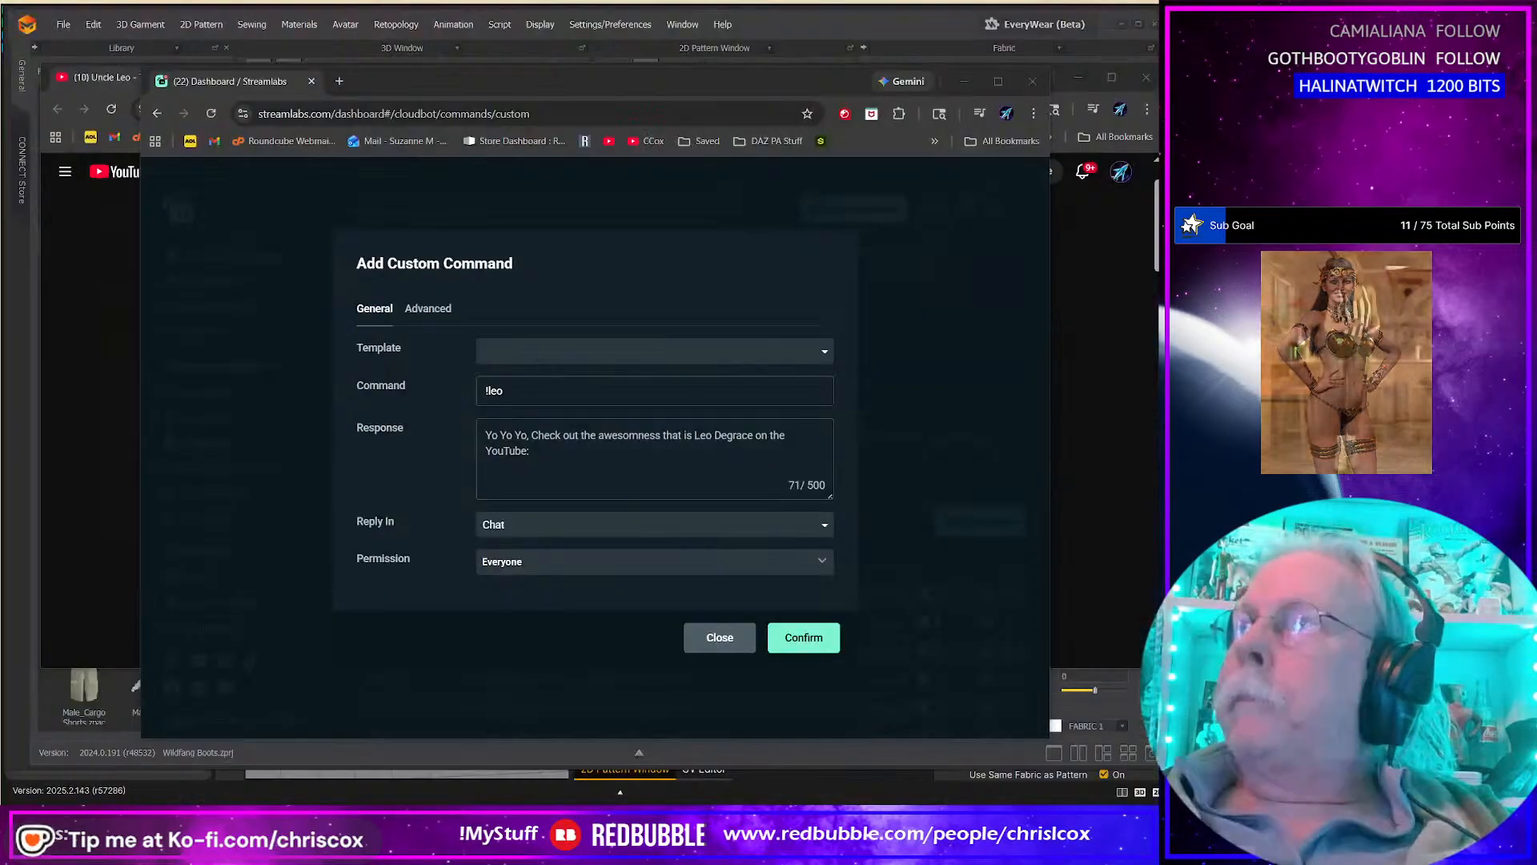
left_click_drag(629, 2, 580, 73)
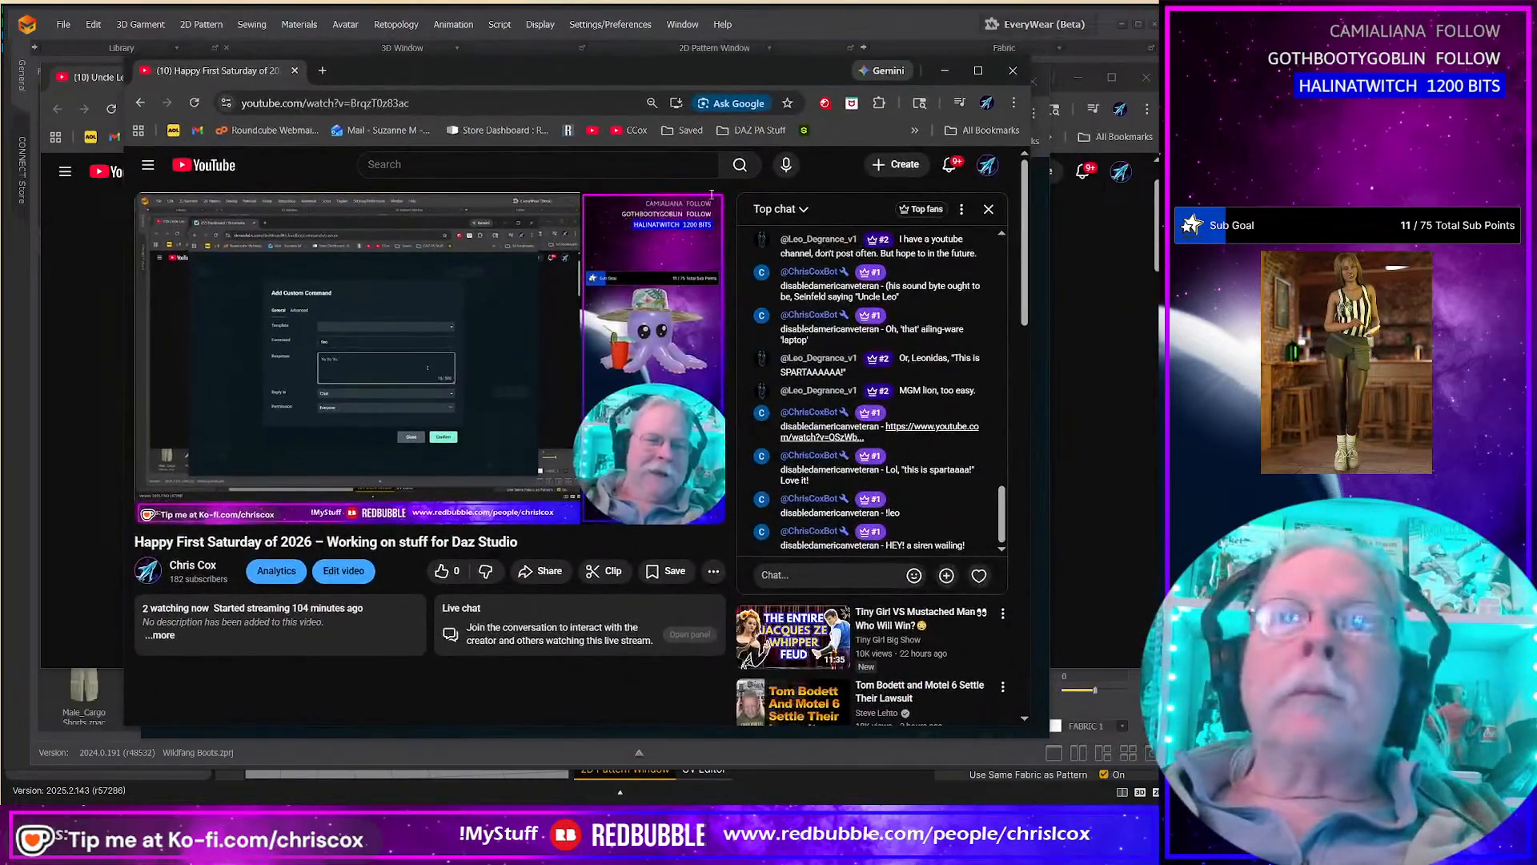
Step: Go to the friend's channel from the chat message menu and copy its page URL
scroll(813, 345, "up", 2)
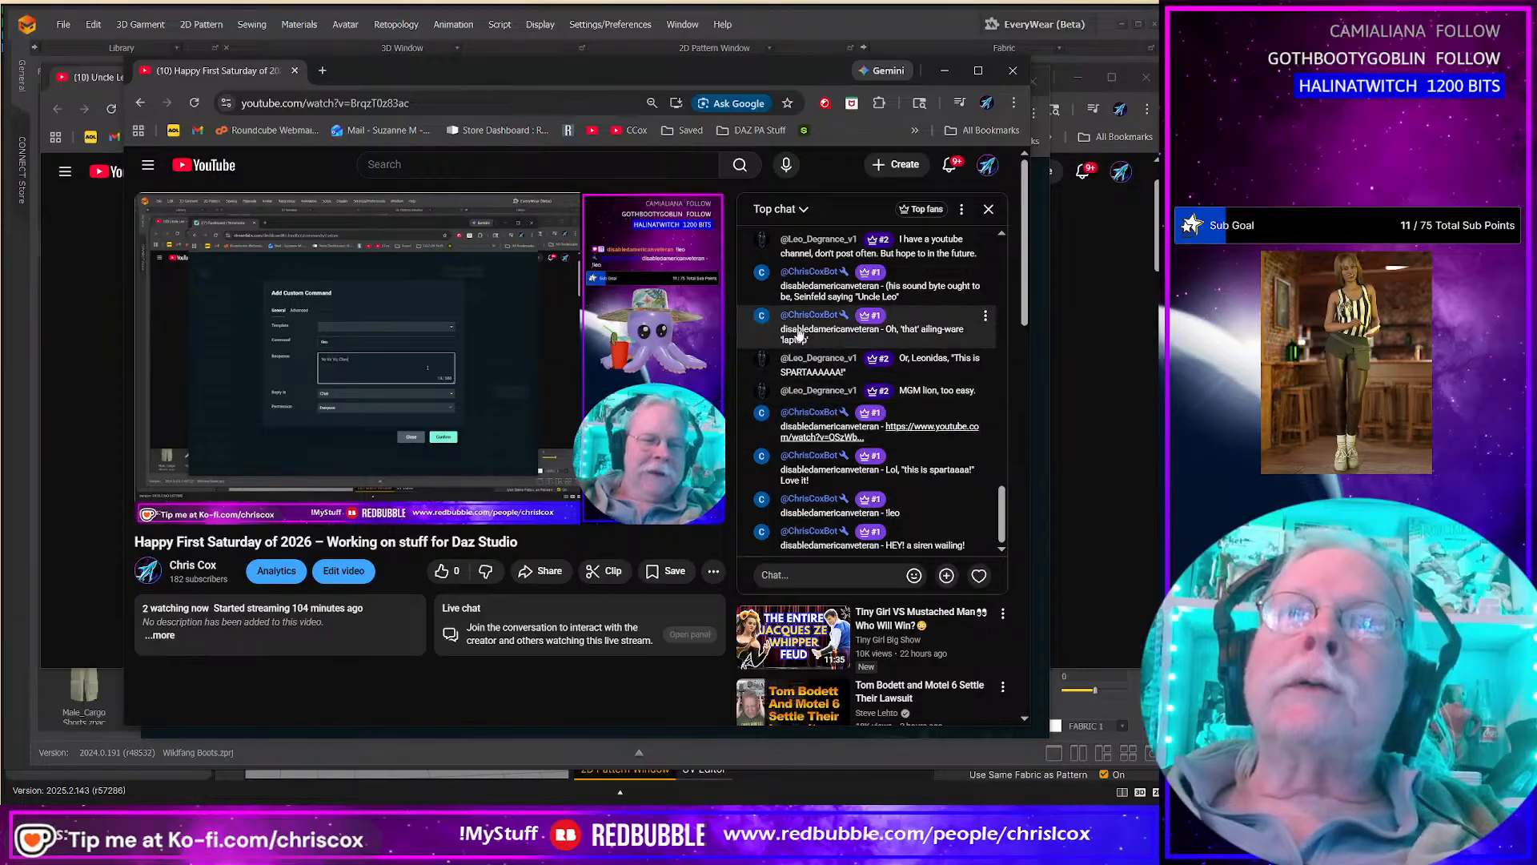
left_click(985, 314)
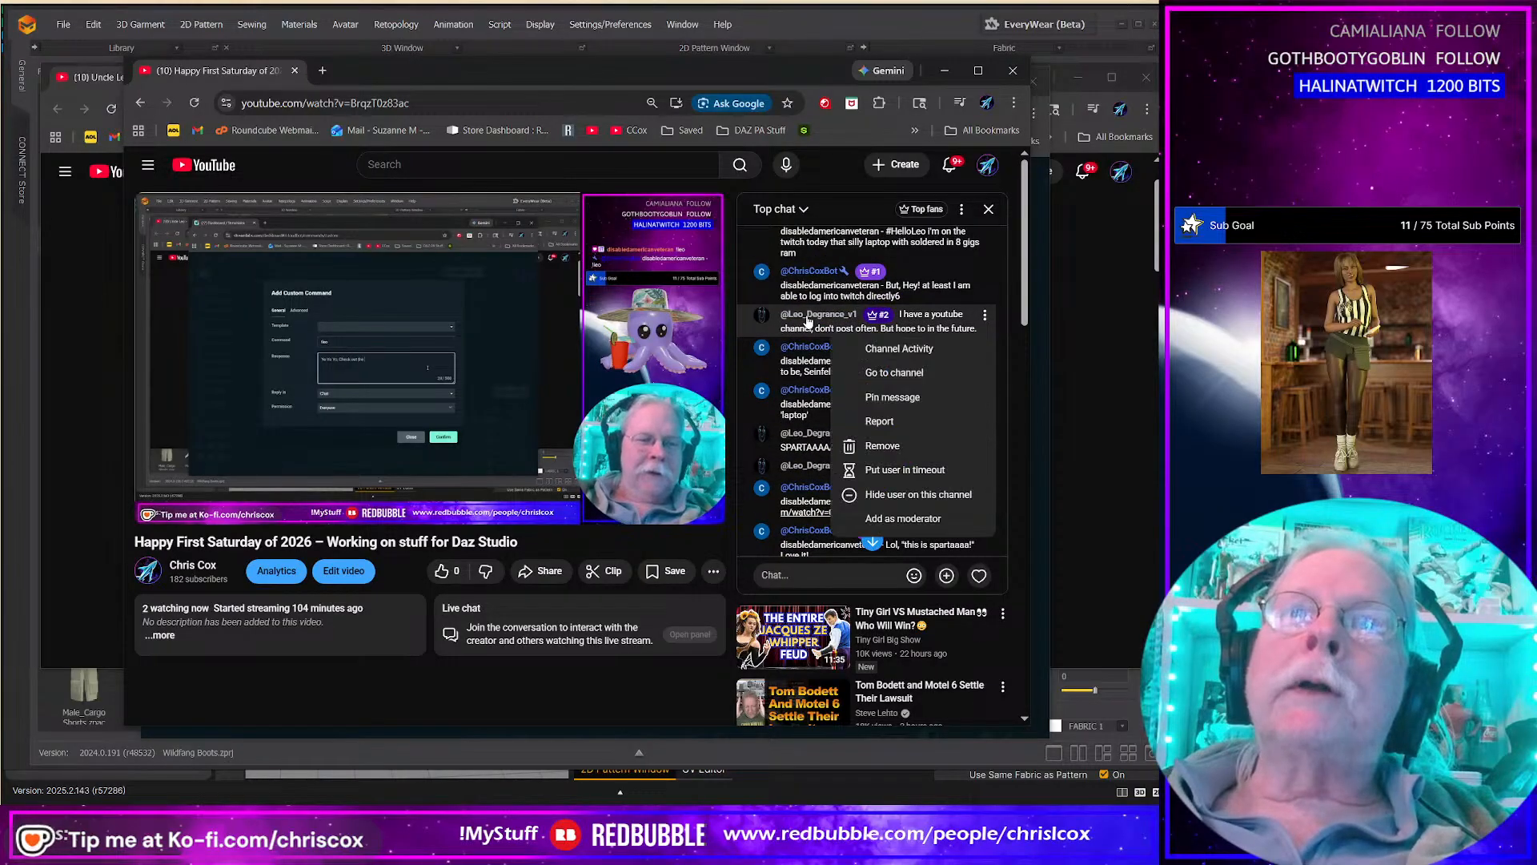
left_click(892, 370)
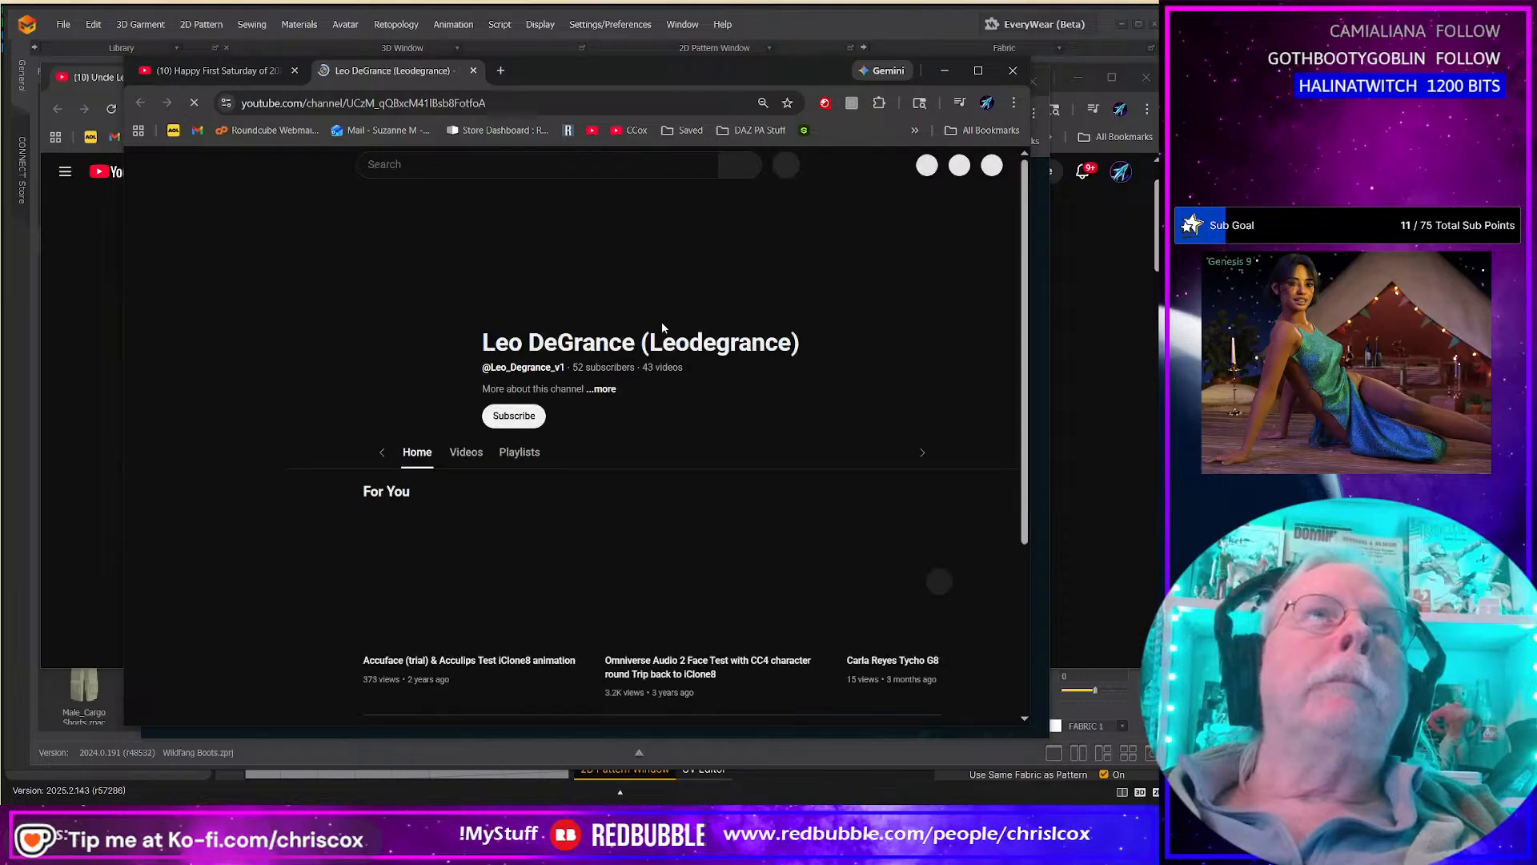
left_click(418, 102)
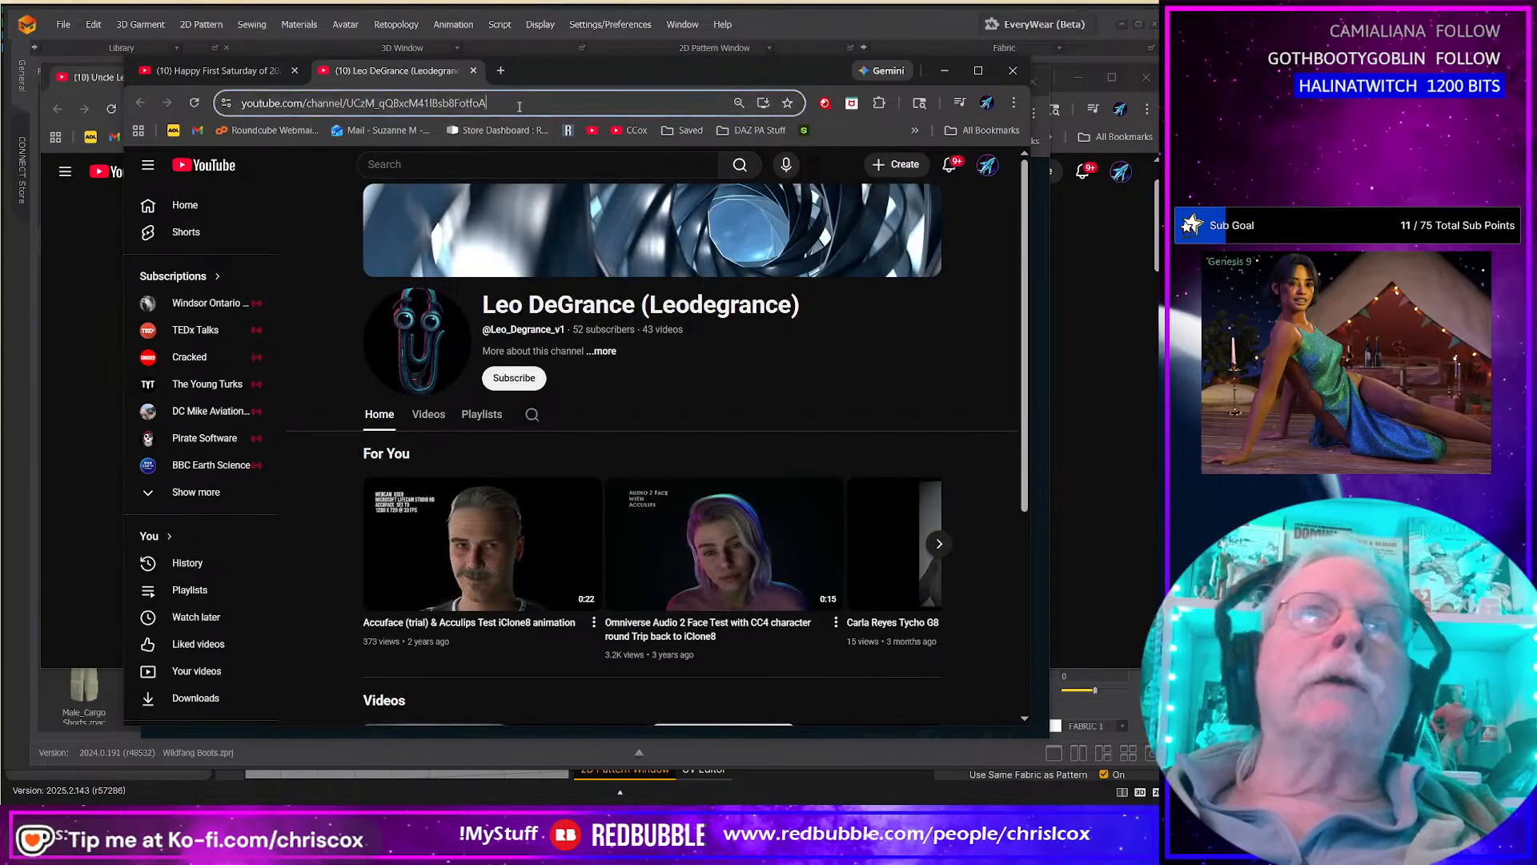
right_click(415, 104)
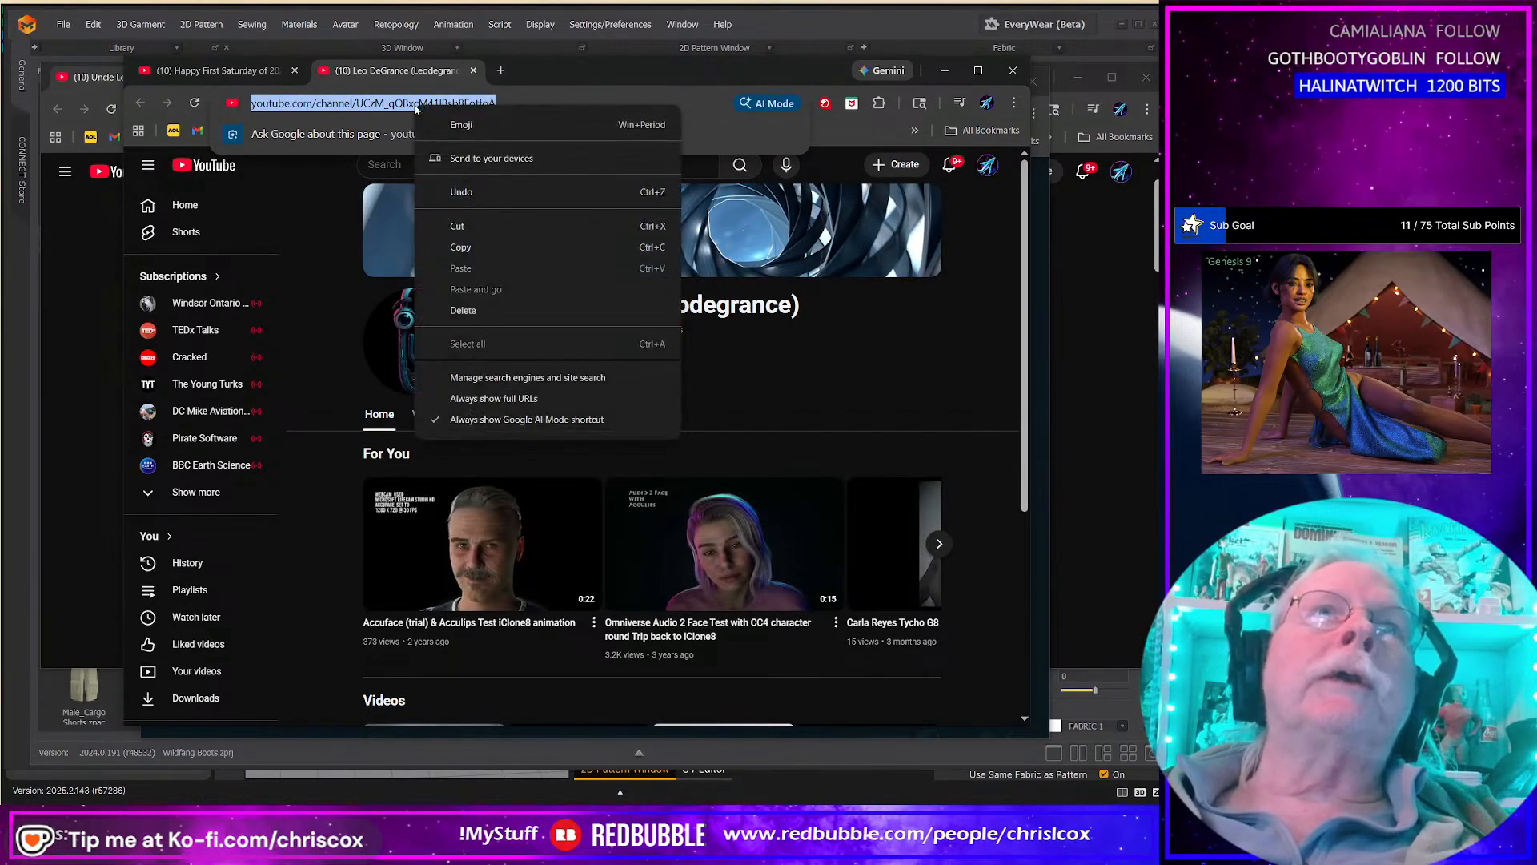
left_click(479, 248)
key("alt+Tab")
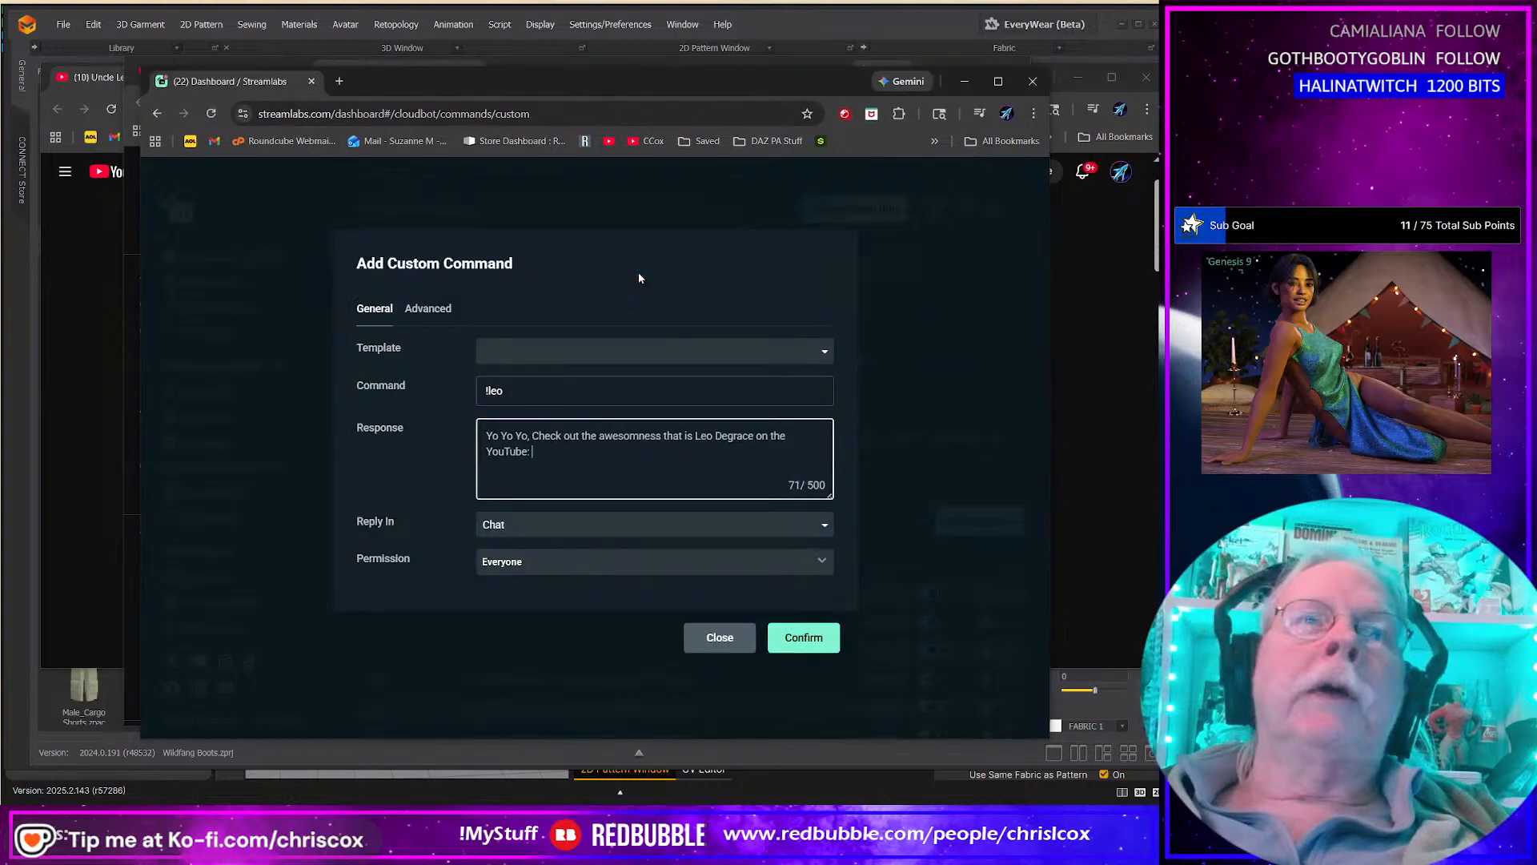
Step: Paste the channel link into the !leo response, confirm the command, and minimize Streamlabs
key("ctrl+v")
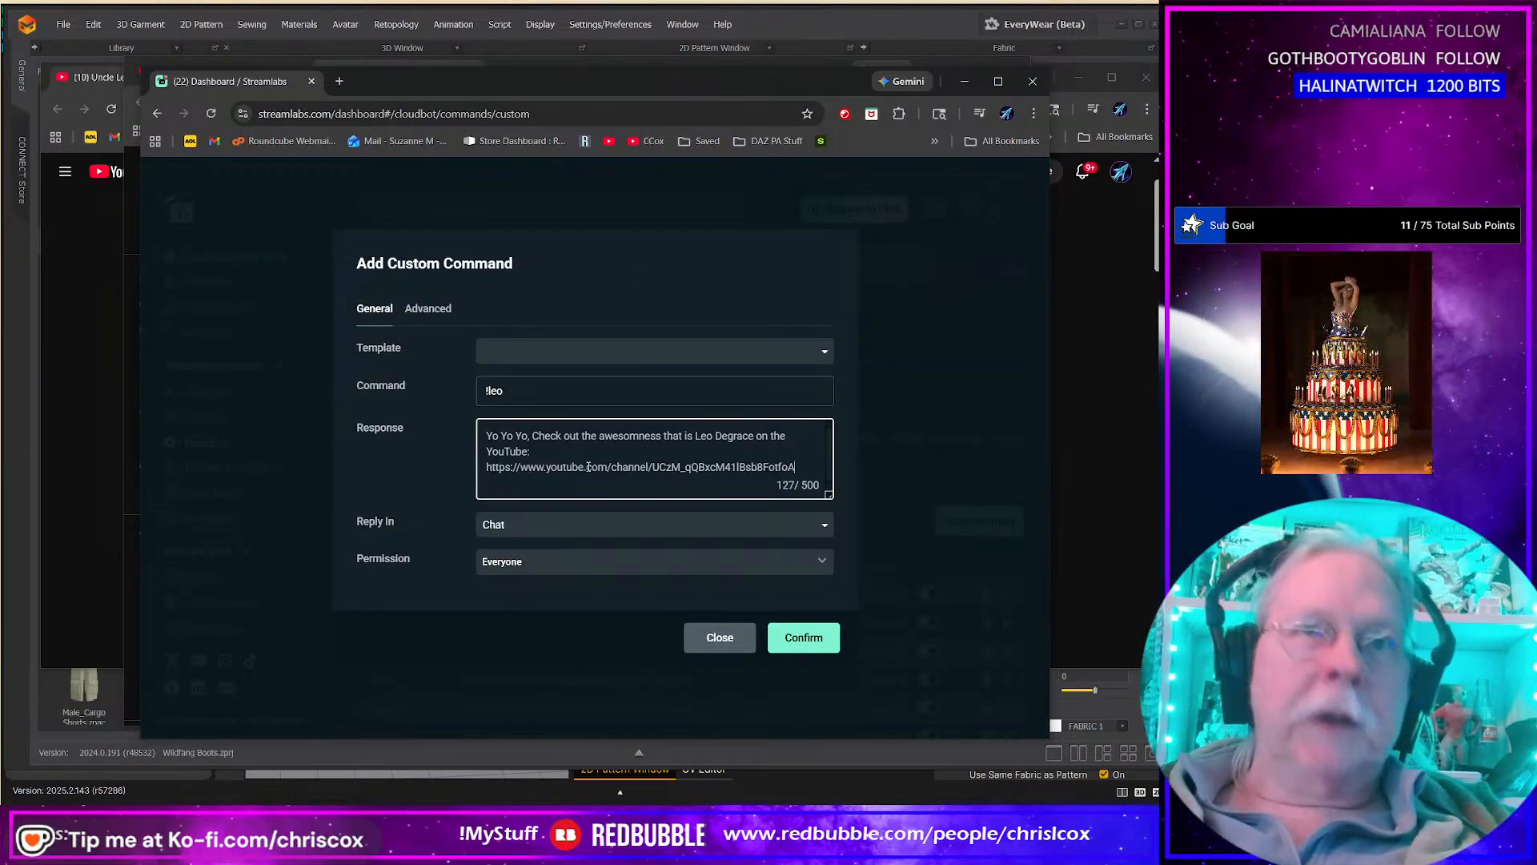
left_click(803, 638)
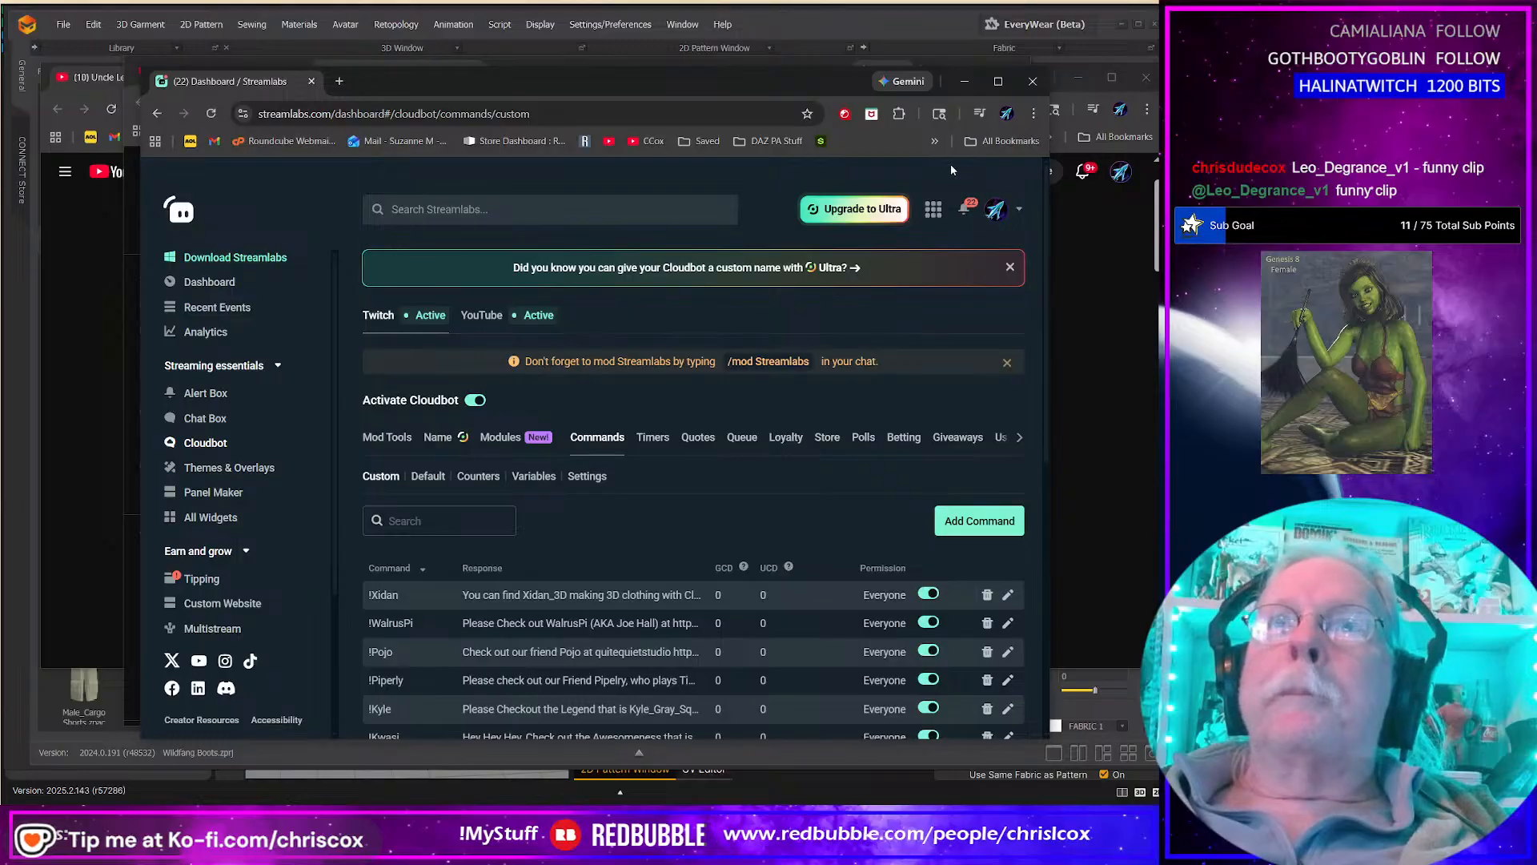
left_click(963, 81)
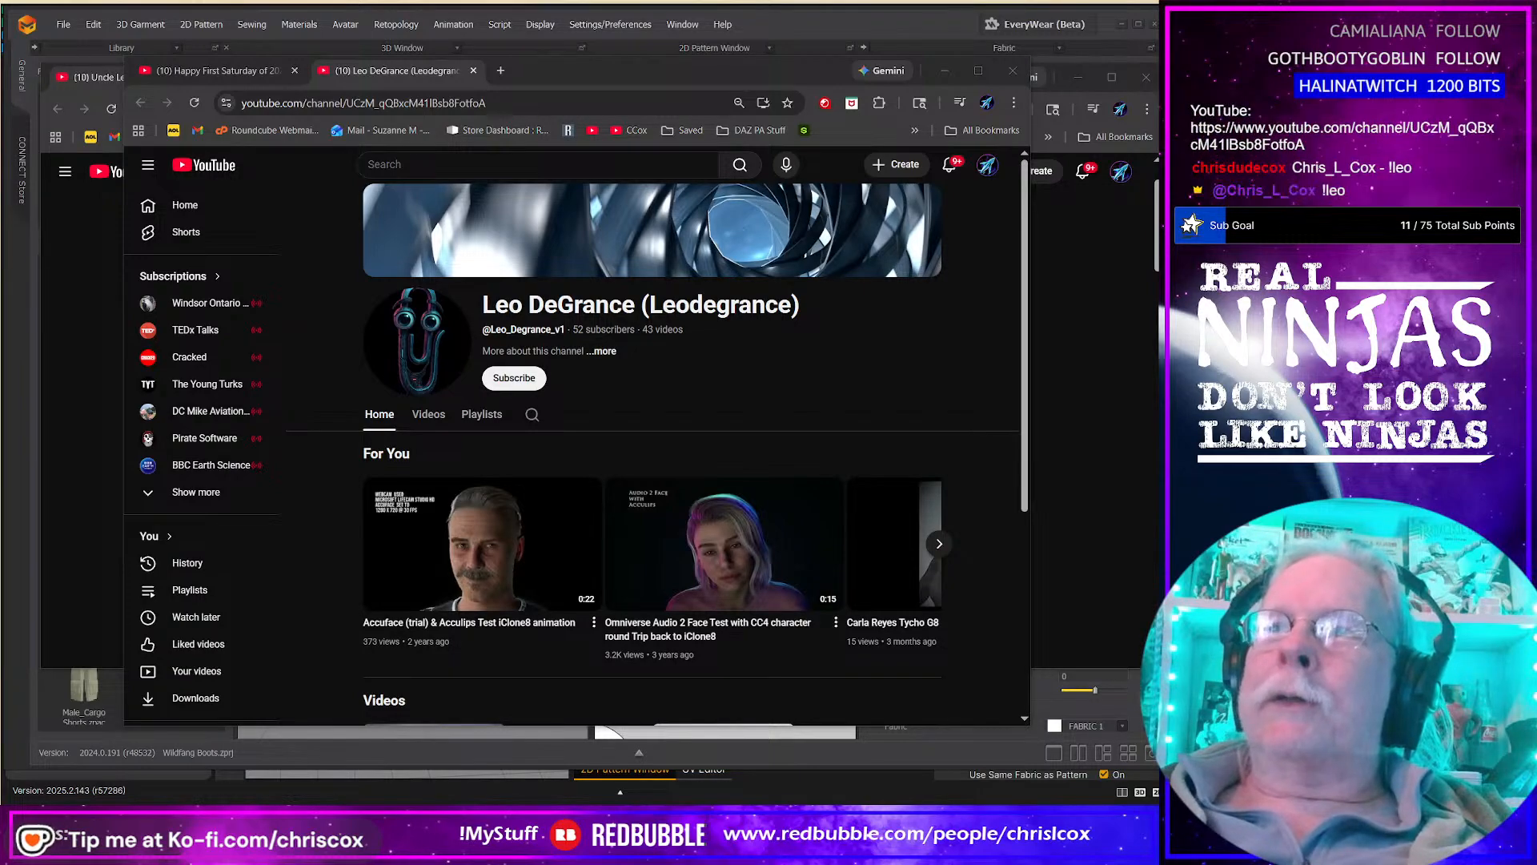
Step: Move the channel window aside, unmute the Uncle Leo clip and lower its volume
left_click_drag(535, 72, 1536, 112)
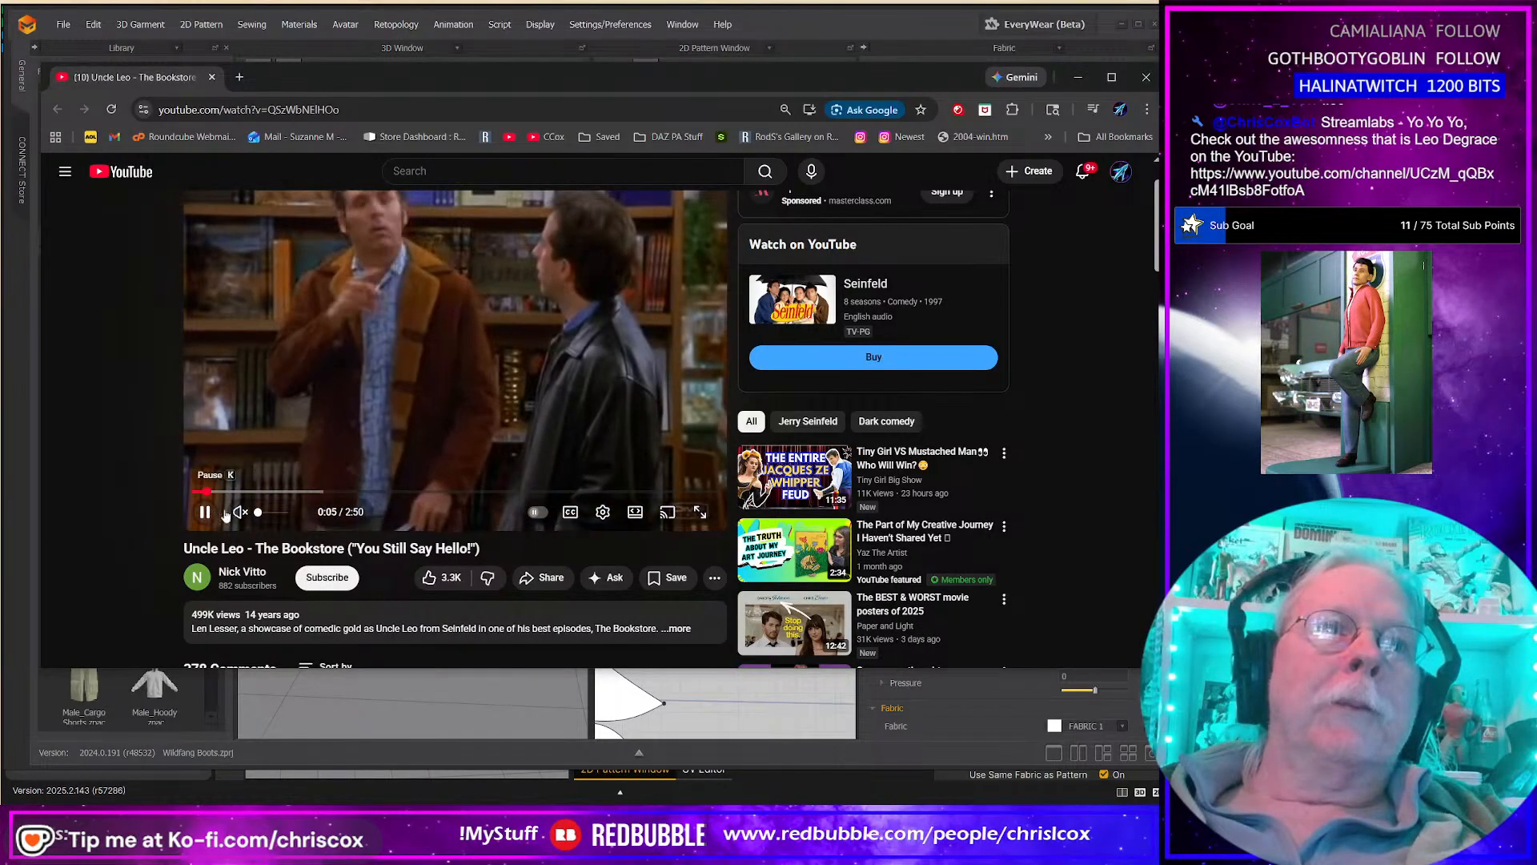
left_click(275, 512)
left_click_drag(276, 513, 268, 512)
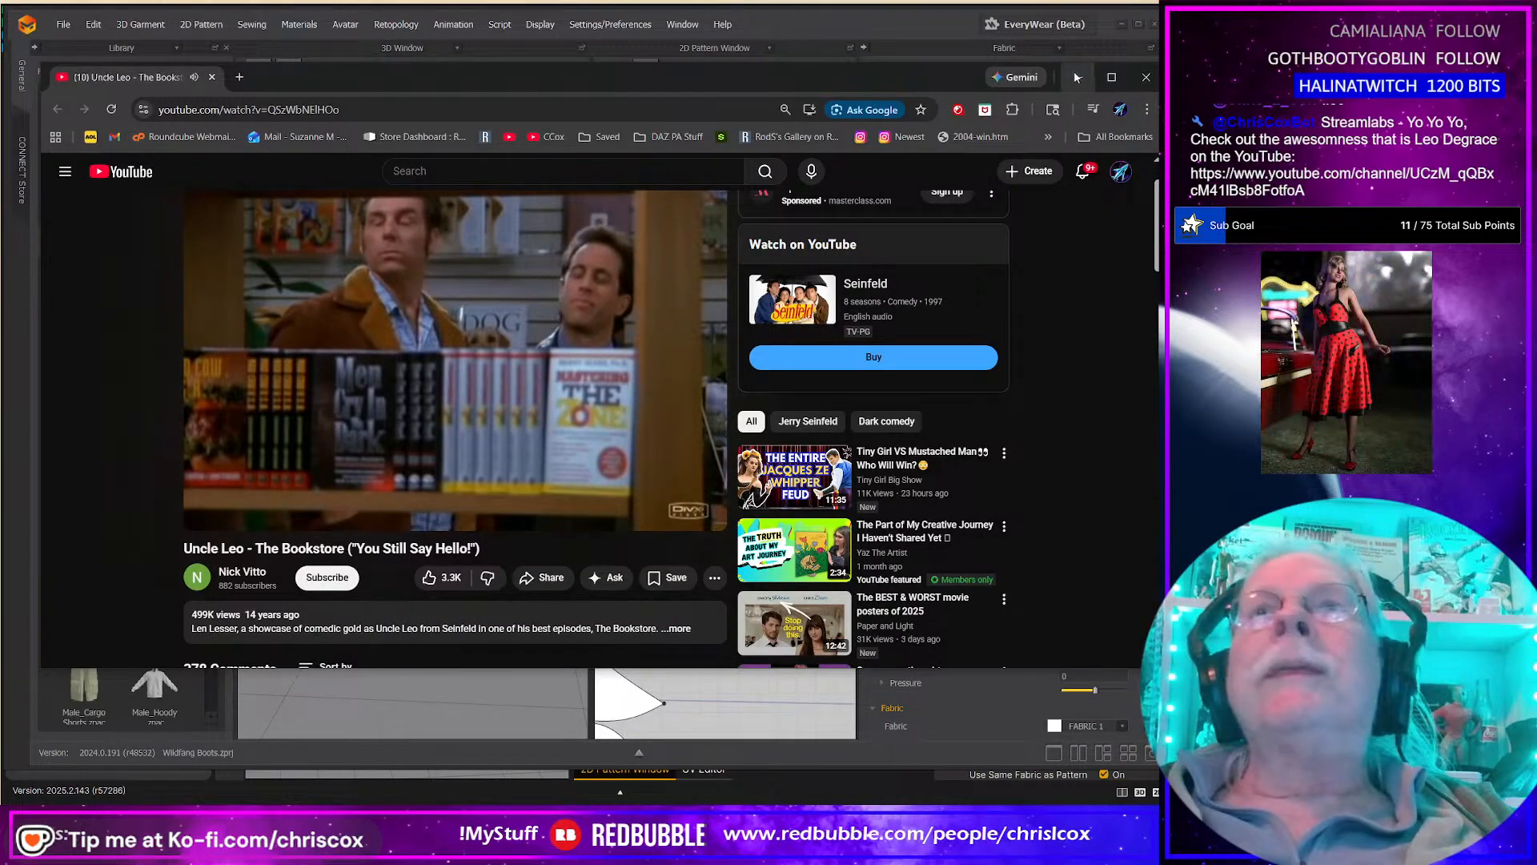
Step: Minimize Chrome and return to the boot pattern in the 3D garment editor
left_click(1077, 77)
middle_click_drag(741, 545, 666, 575)
right_click_drag(405, 576, 430, 544)
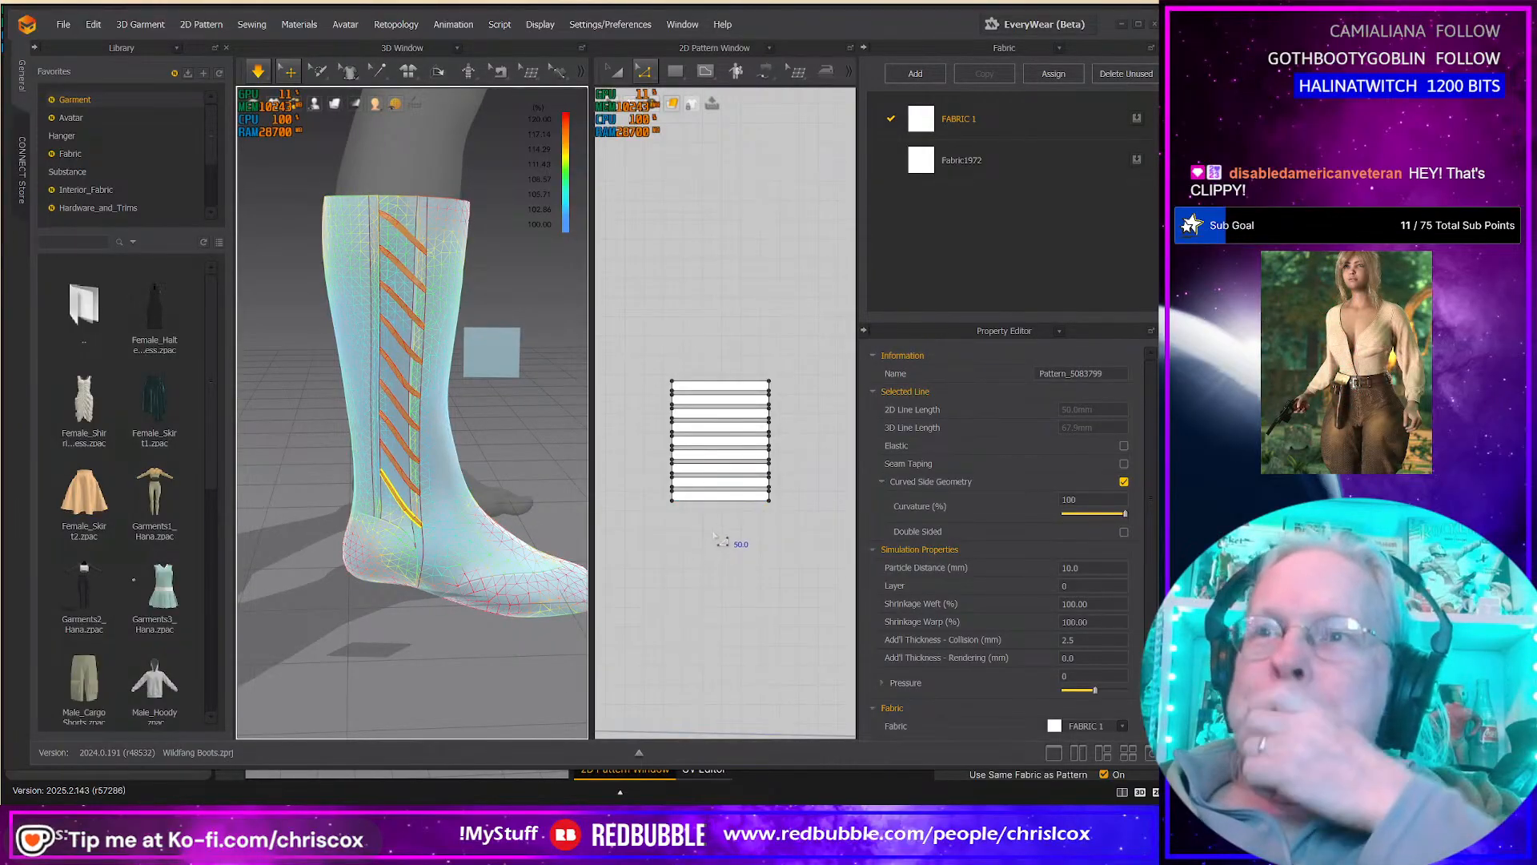
Step: Select the right-hand strip pattern and shift the yellow strip left with Transform Pattern
right_click_drag(715, 551, 767, 551)
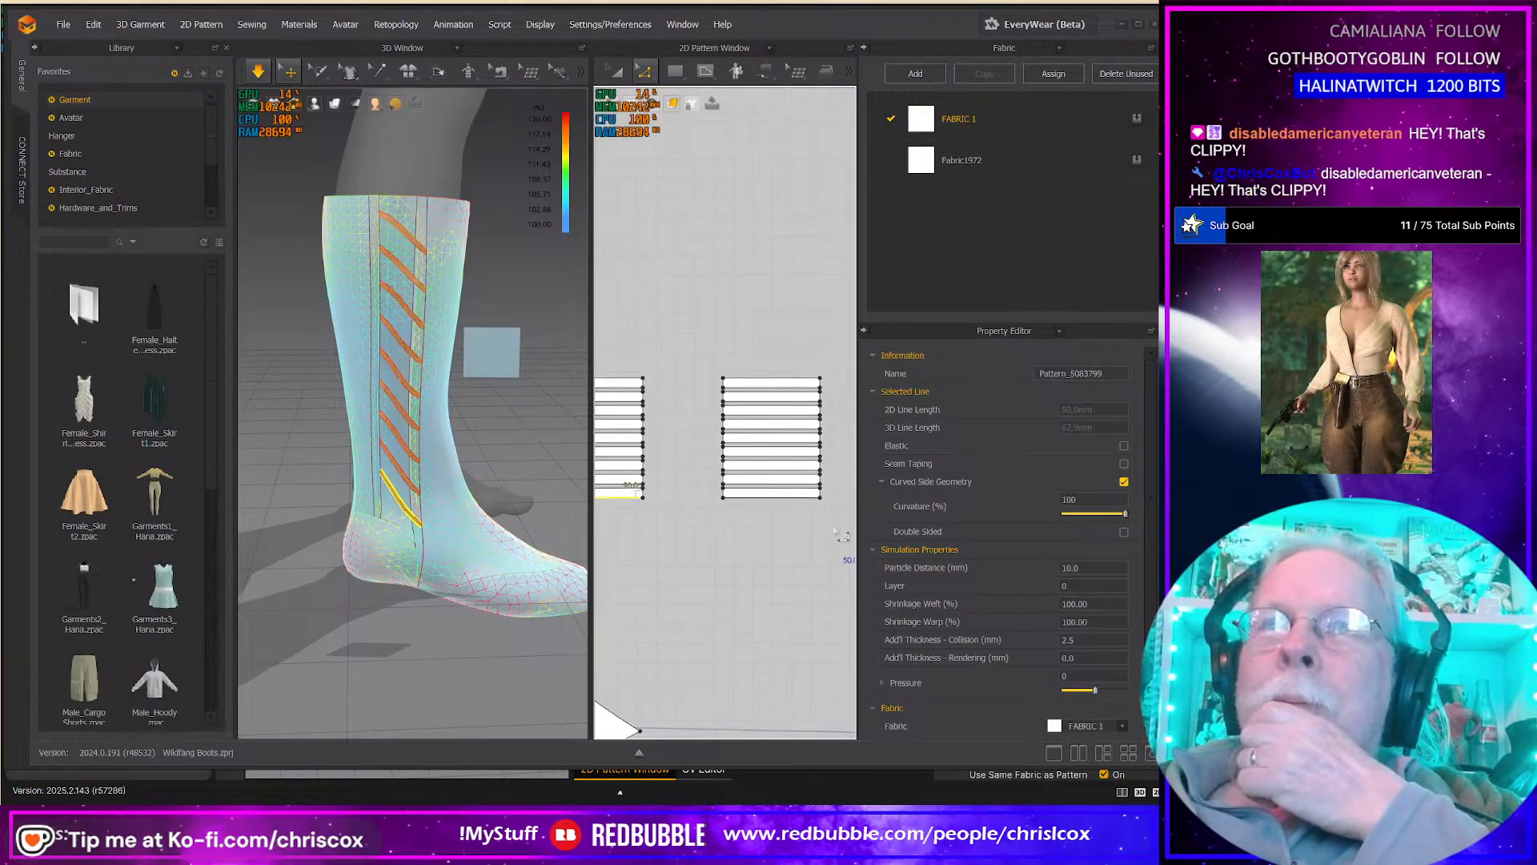
left_click(827, 522)
left_click_drag(828, 522, 699, 329)
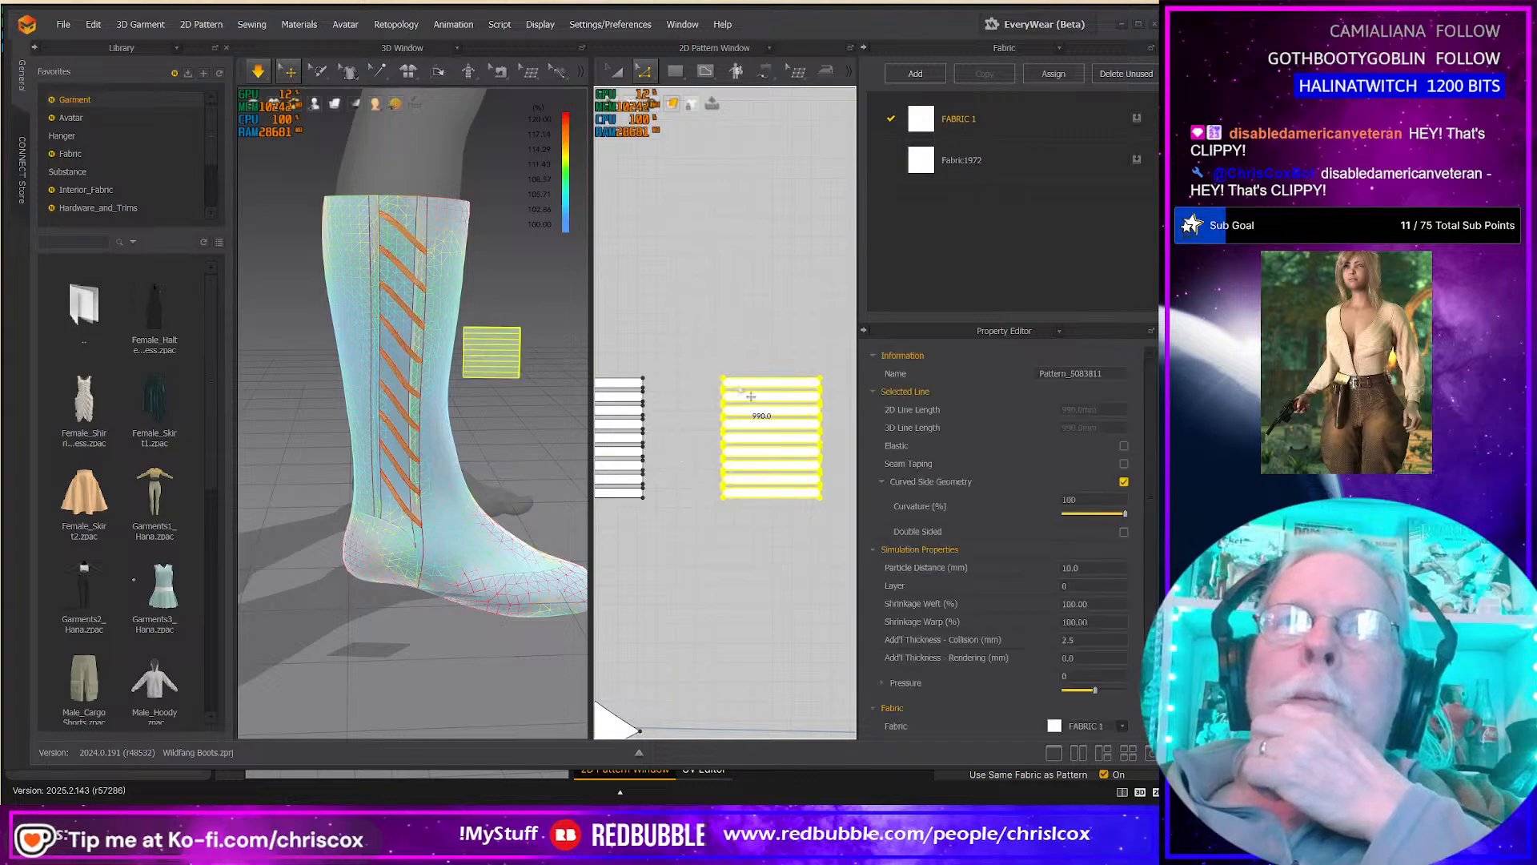
key("a")
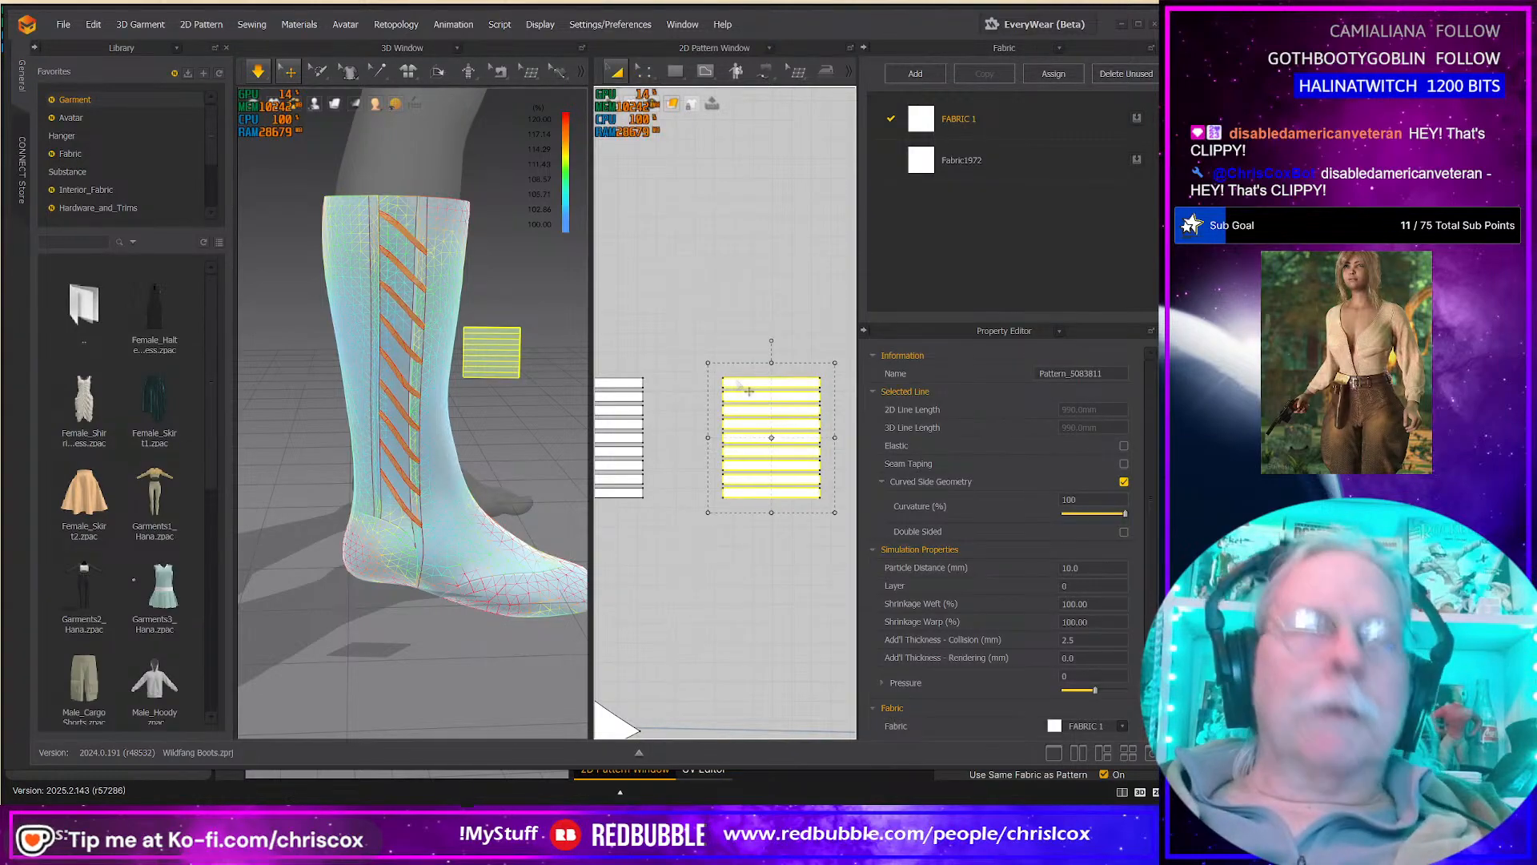
left_click_drag(749, 391, 686, 383)
Step: Place the yellow strip directly above the white strip beside the boot pattern
scroll(728, 485, "up", 3)
middle_click_drag(754, 513, 766, 506)
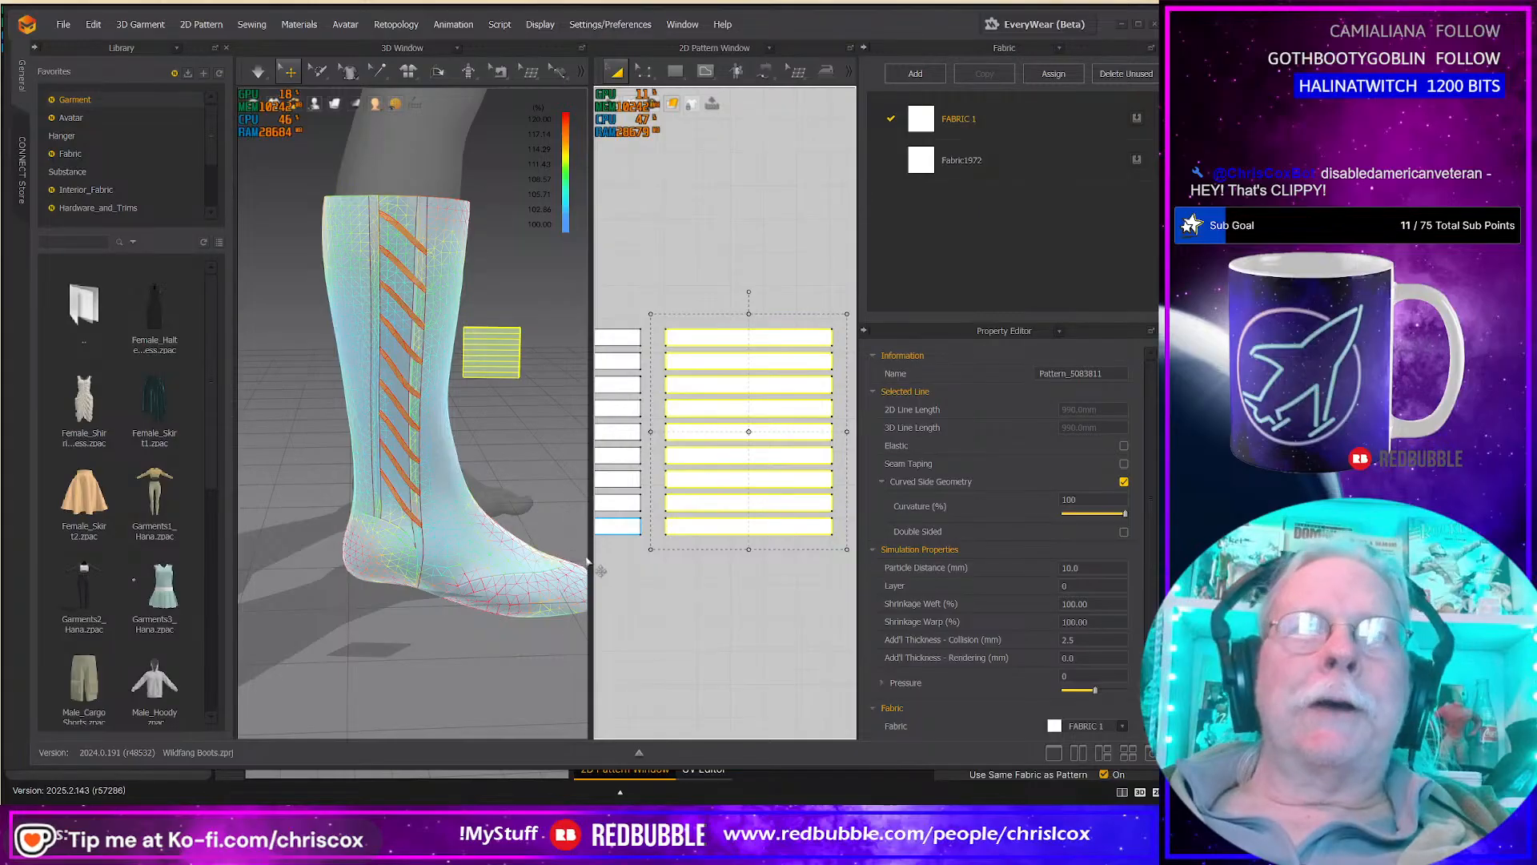
scroll(541, 578, "down", 2)
right_click_drag(538, 578, 502, 556)
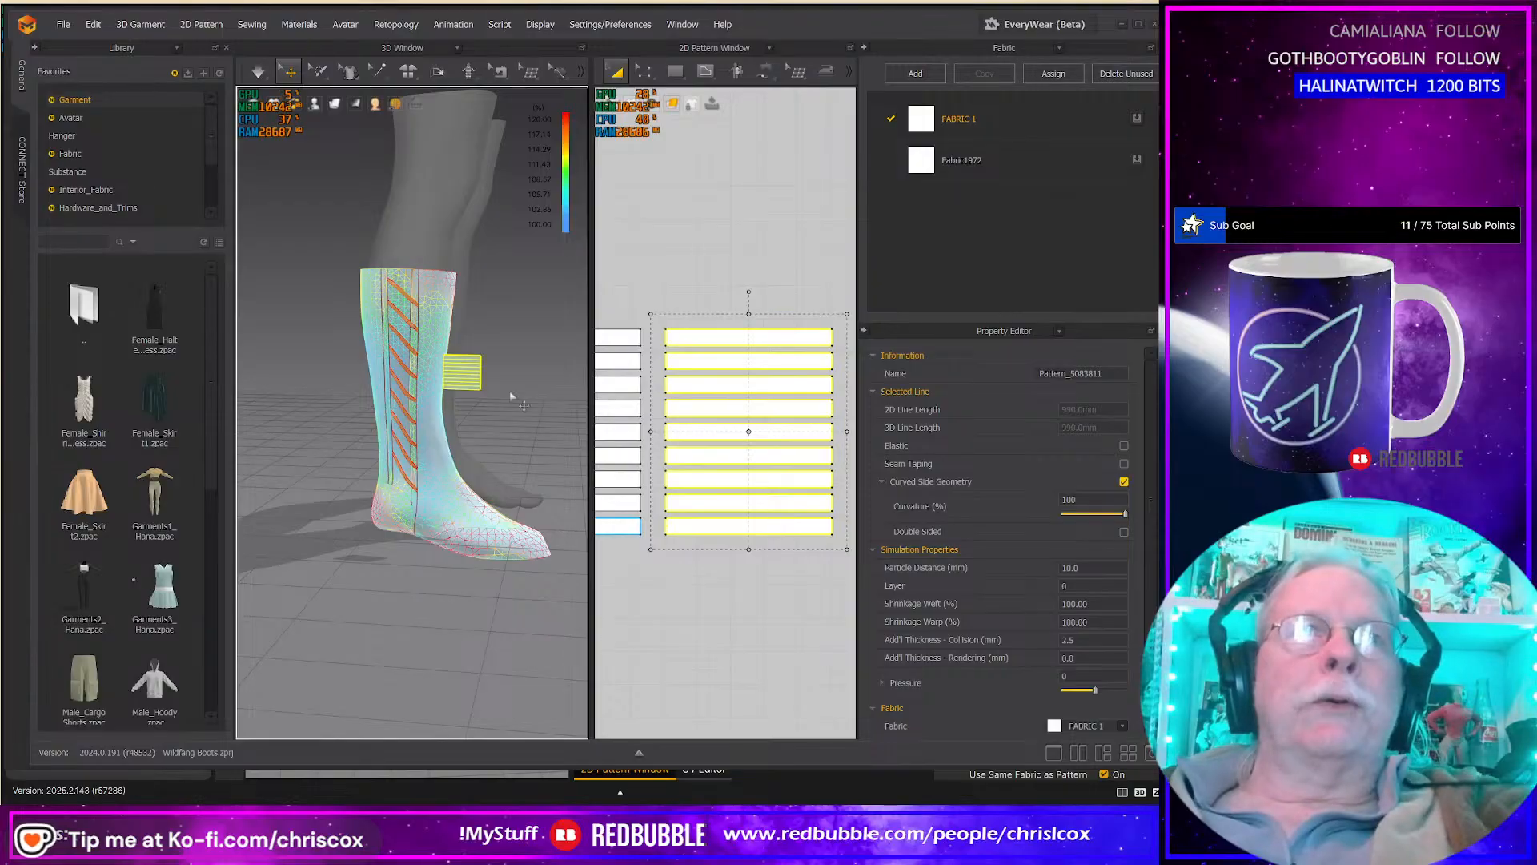
left_click_drag(590, 520, 481, 544)
middle_click_drag(555, 592, 727, 629)
scroll(693, 575, "down", 6)
scroll(751, 600, "down", 1)
scroll(751, 602, "up", 3)
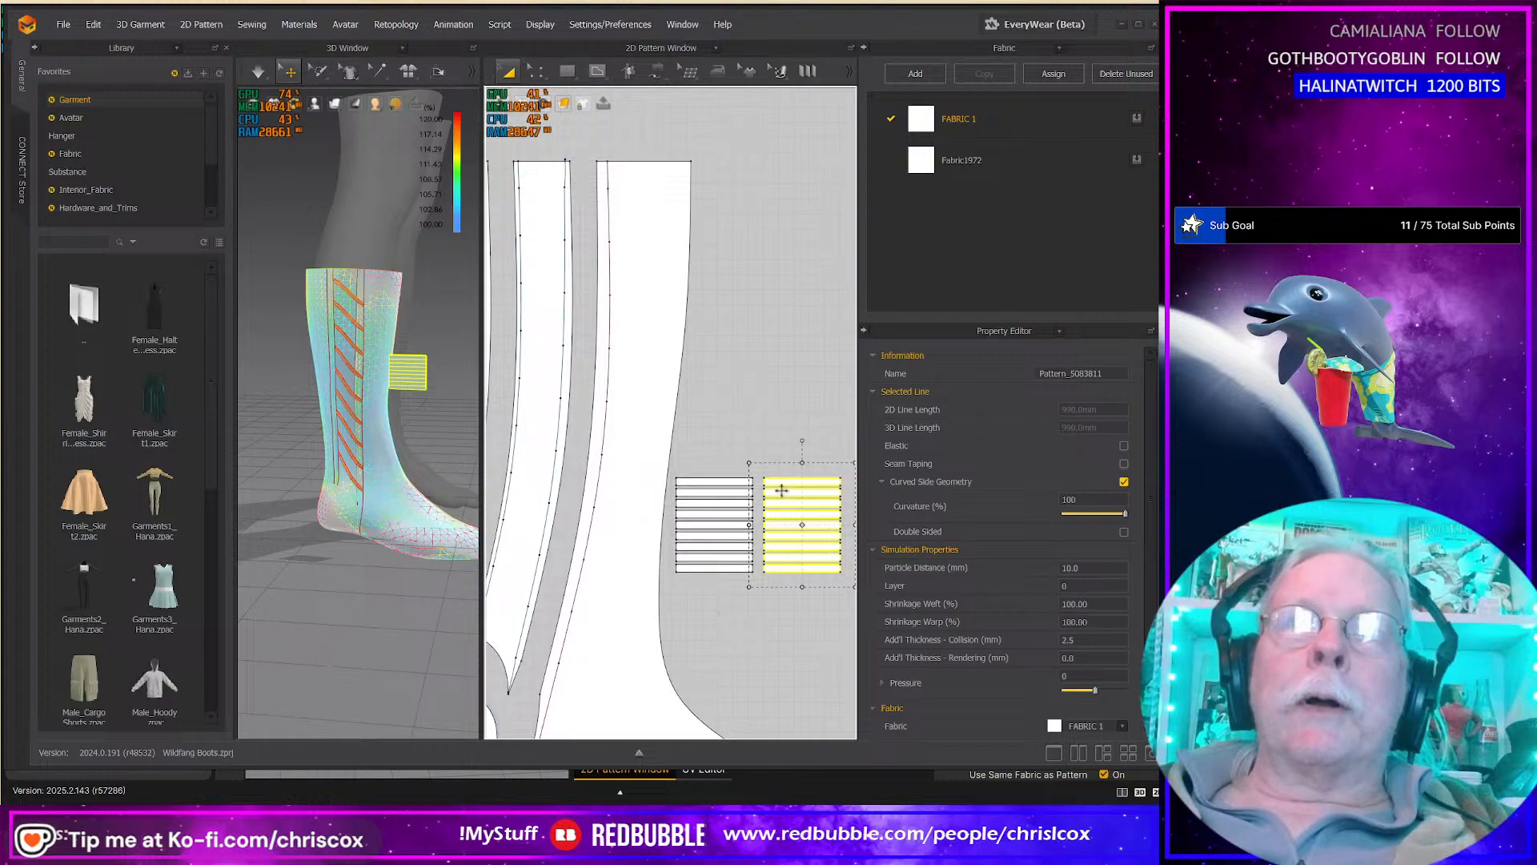
left_click_drag(780, 478, 713, 372)
middle_click_drag(675, 488, 809, 523)
scroll(766, 480, "up", 2)
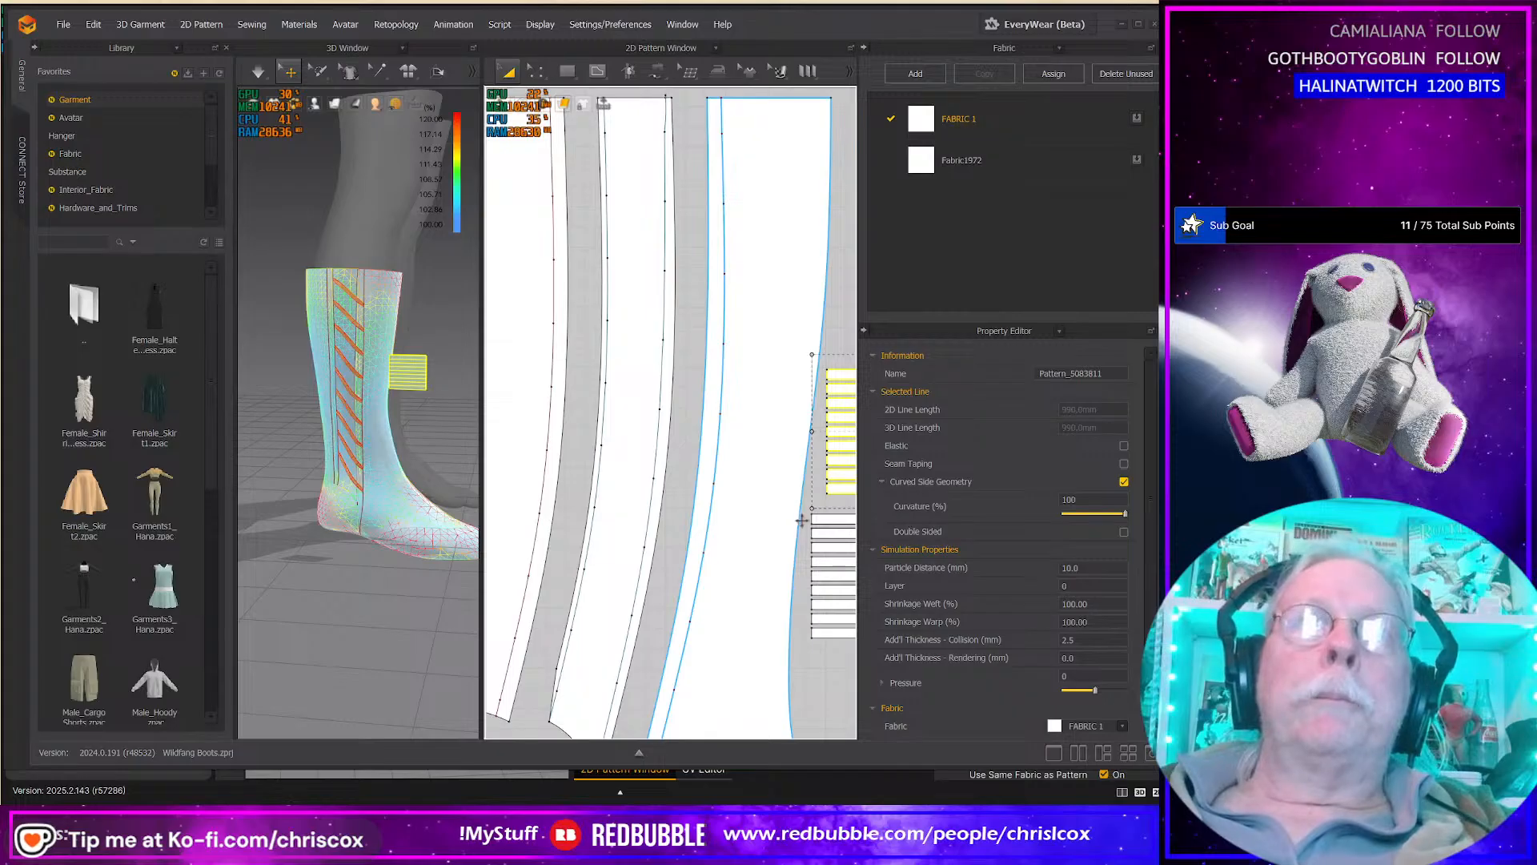
Step: Sew the first five strip segments to the lower edge of the boot pattern piece
key("b")
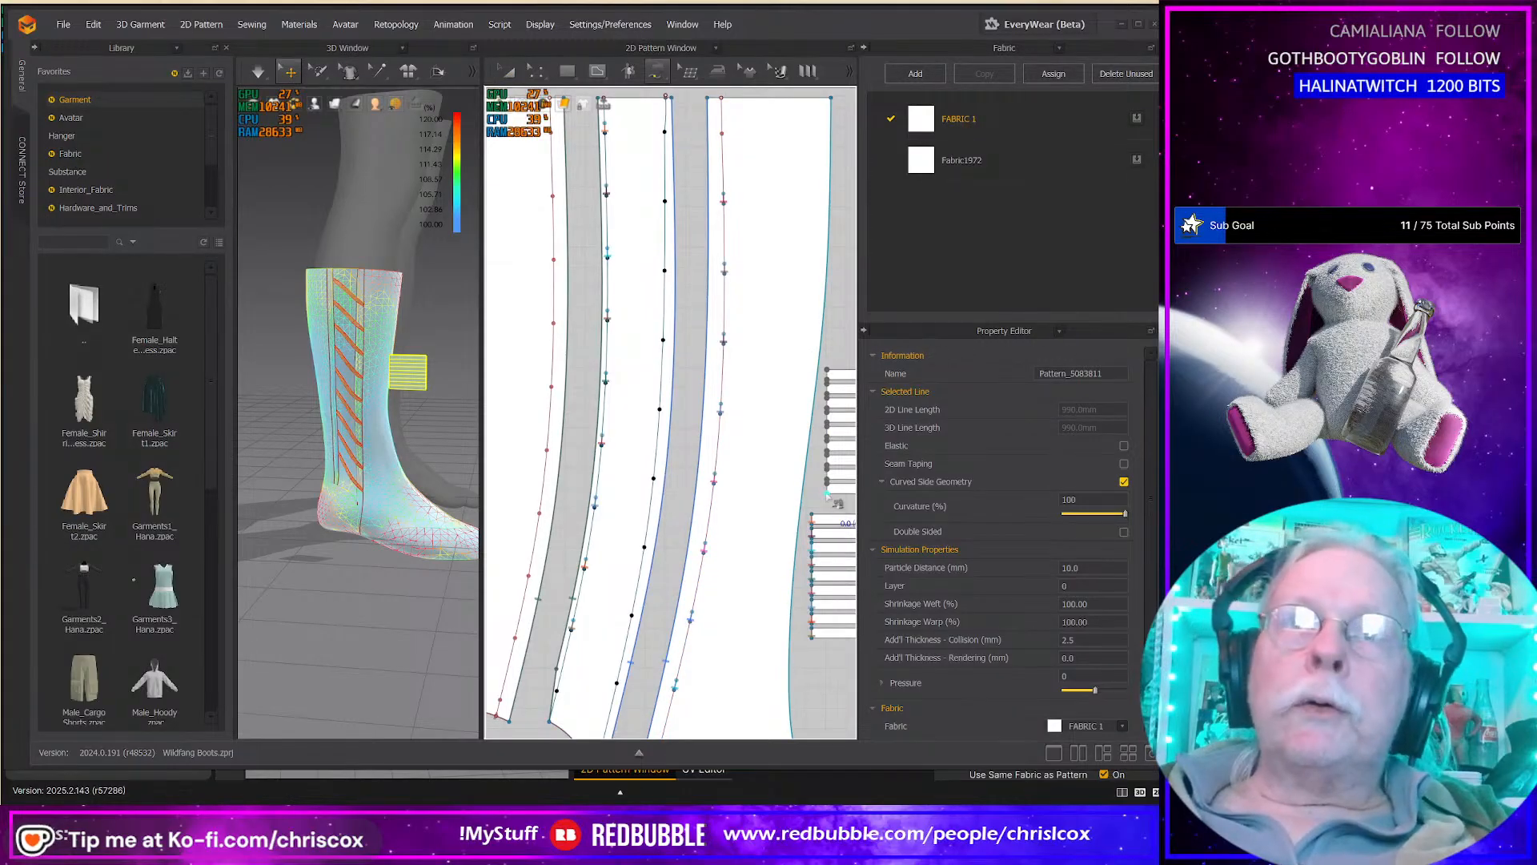
left_click(833, 492)
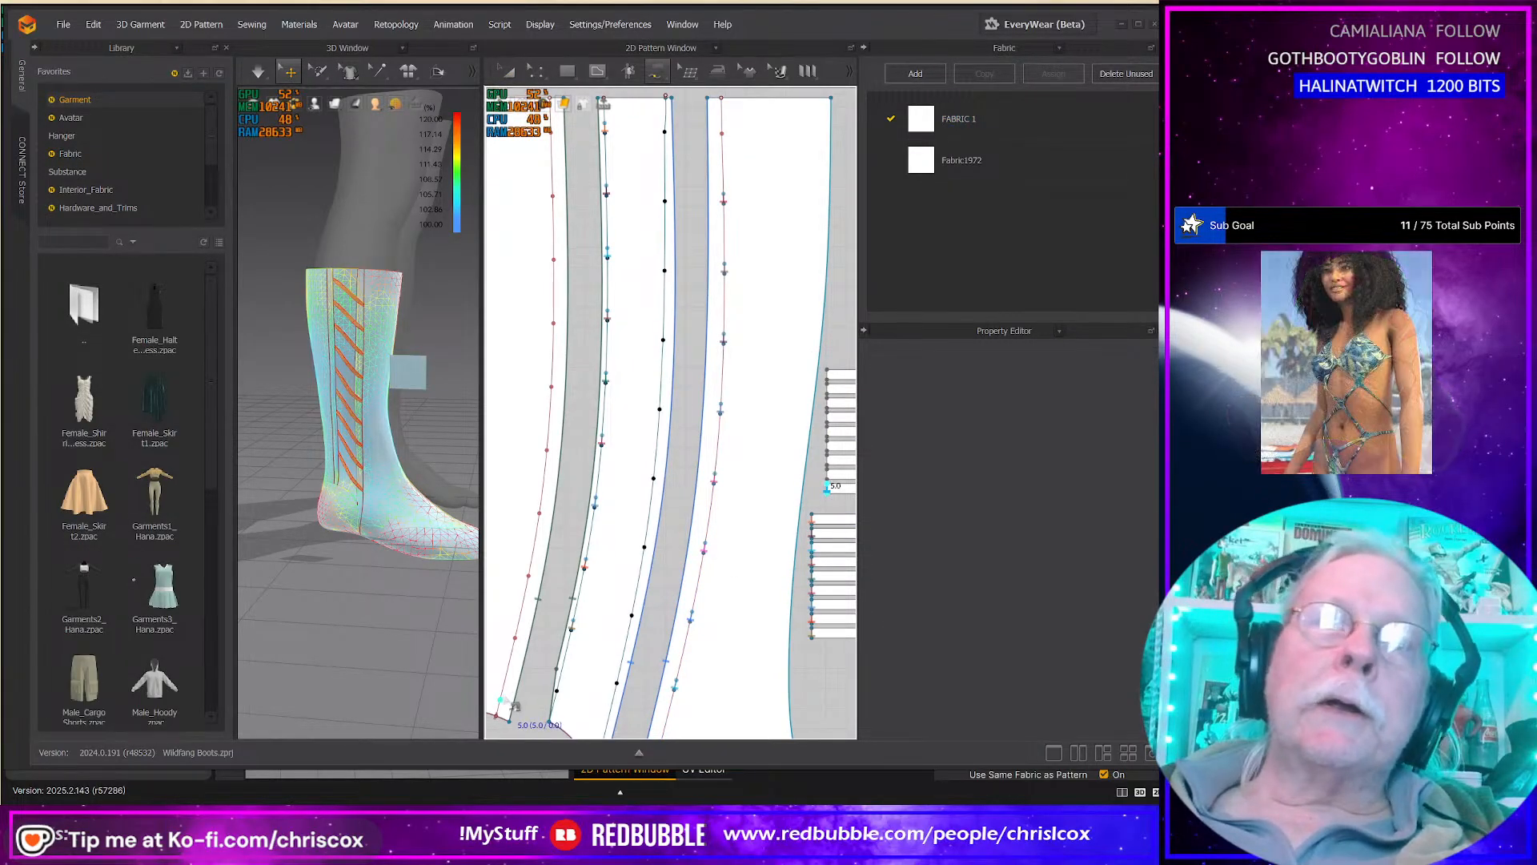
left_click(513, 698)
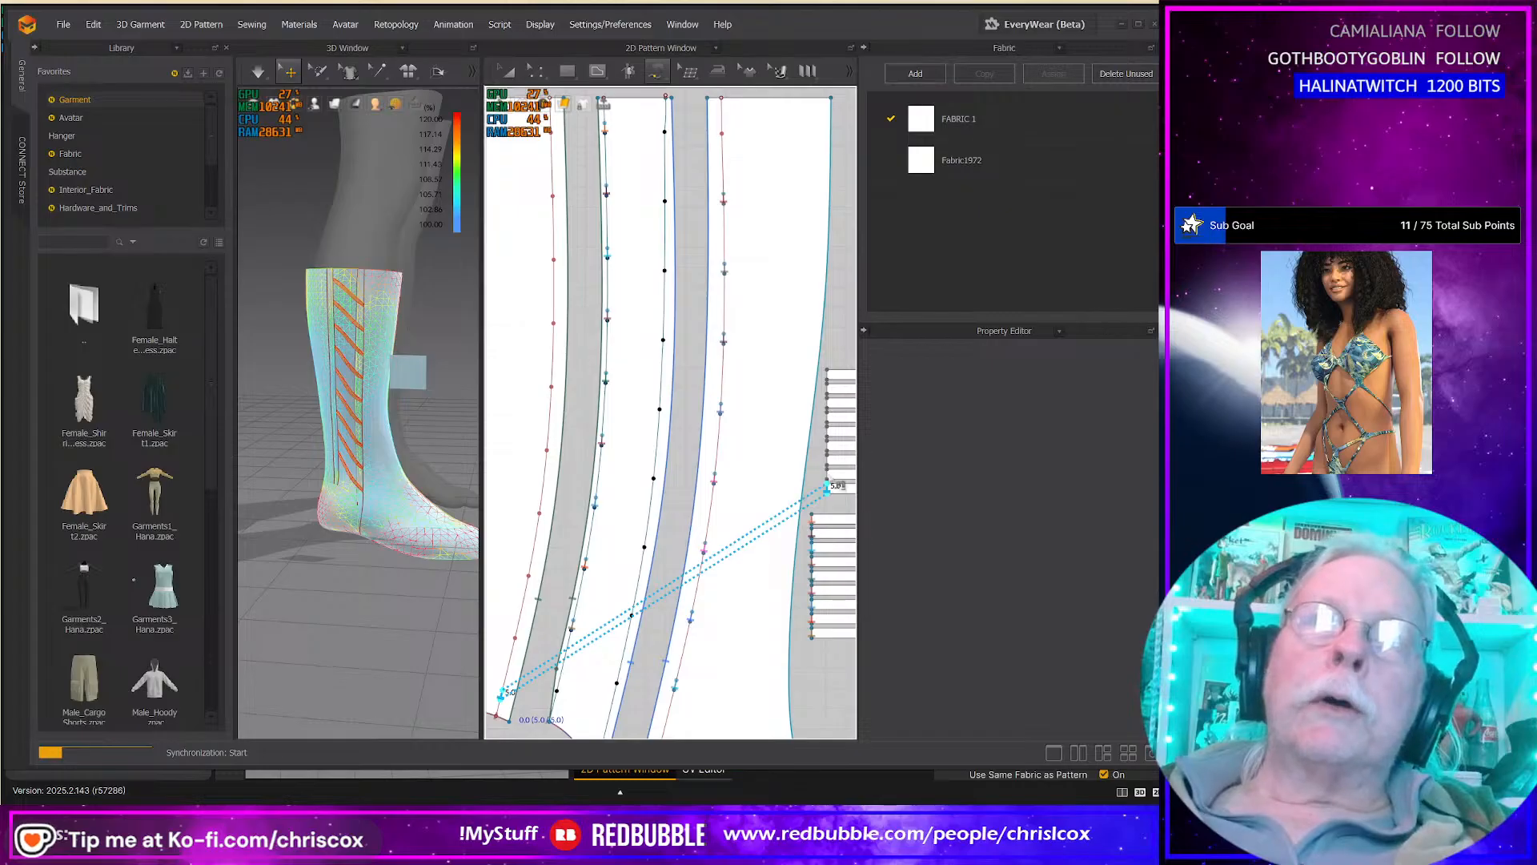
left_click(827, 473)
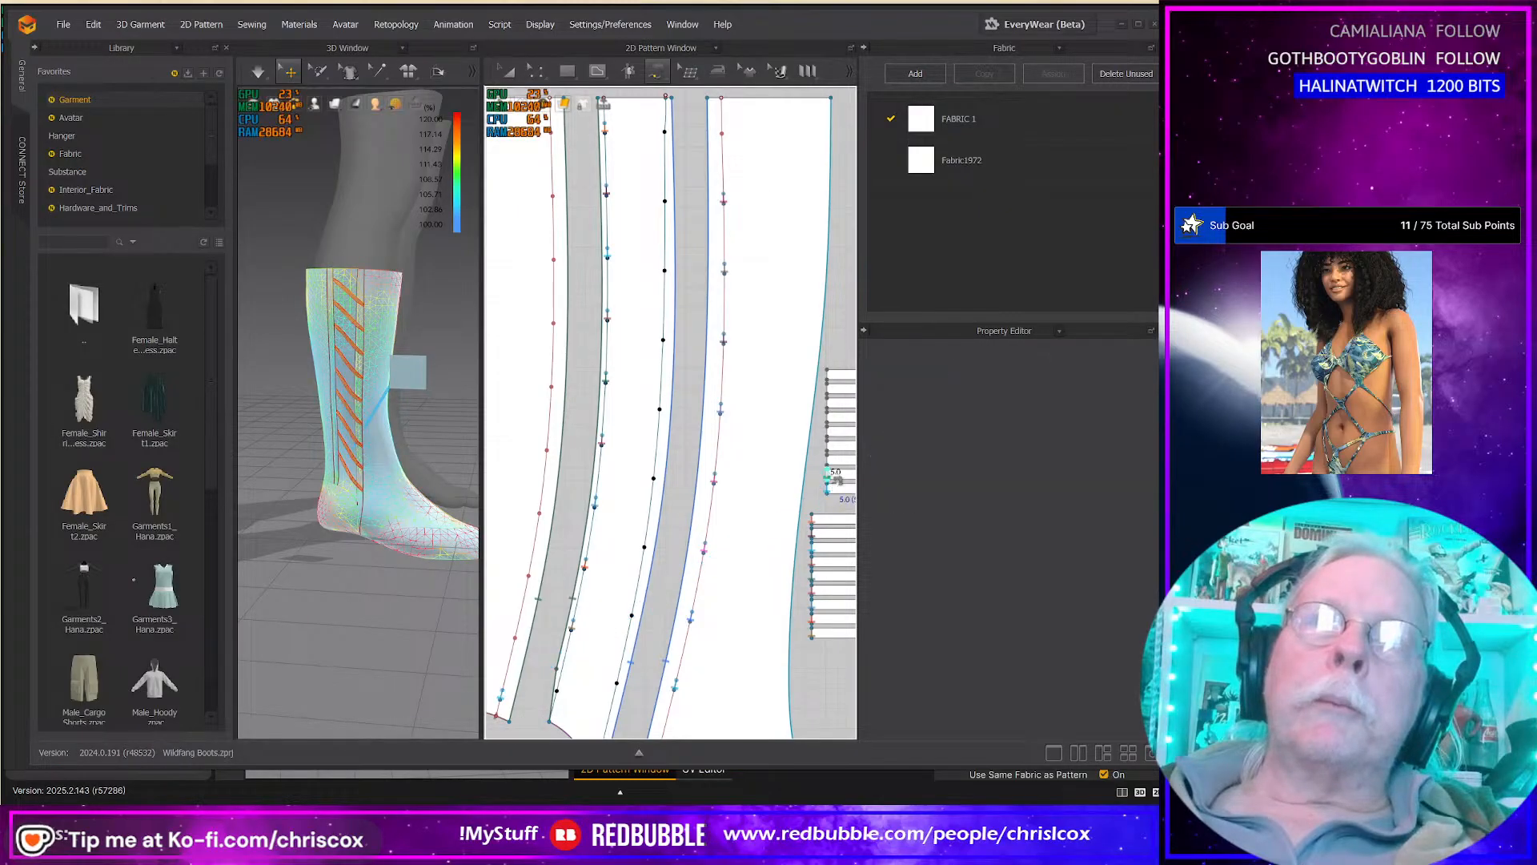
left_click(522, 633)
left_click(827, 459)
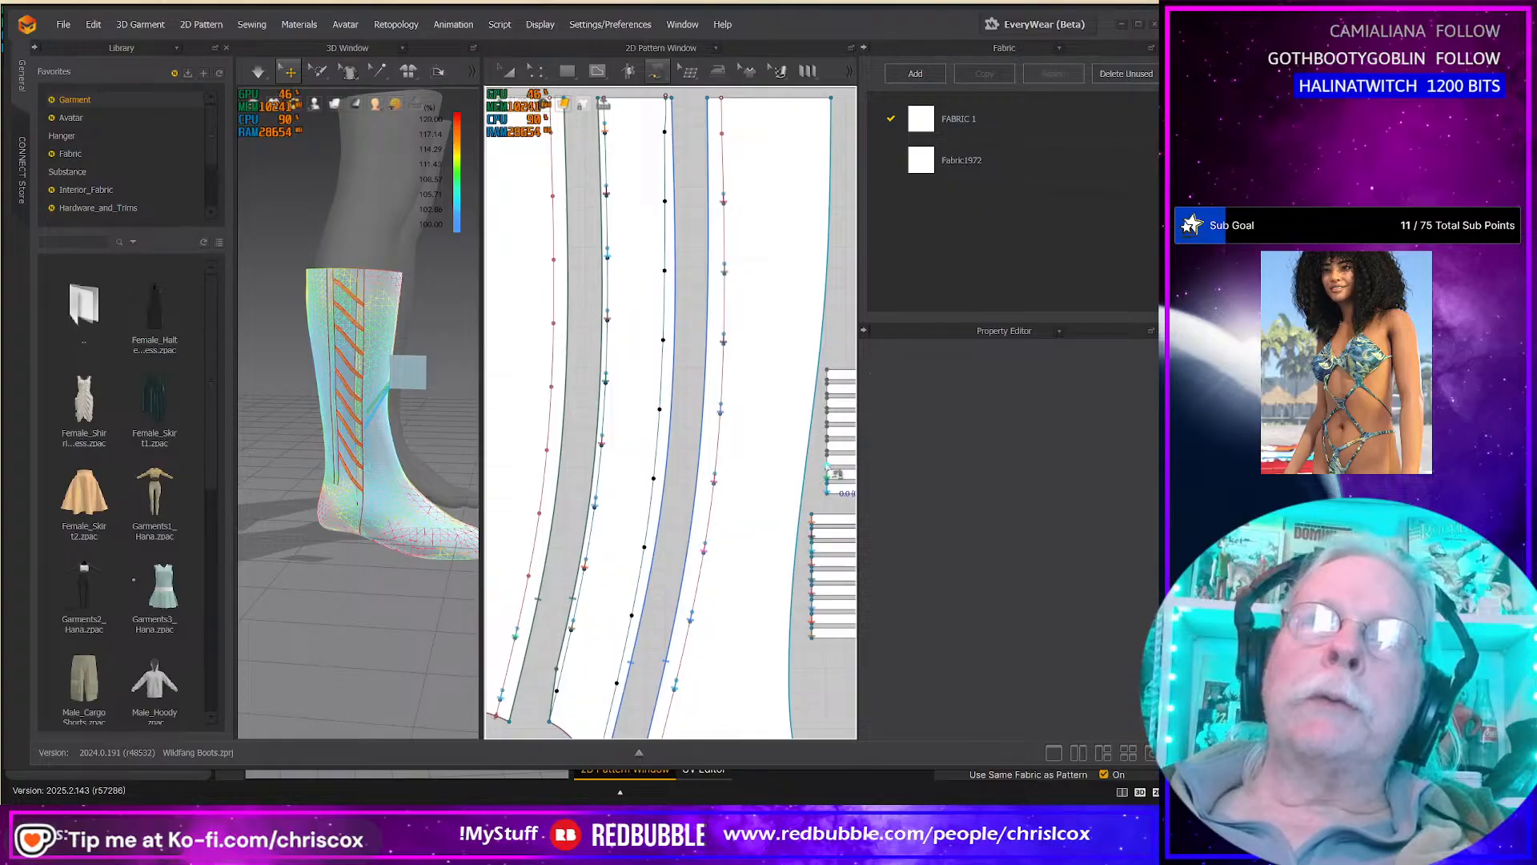
left_click(535, 569)
left_click(835, 462)
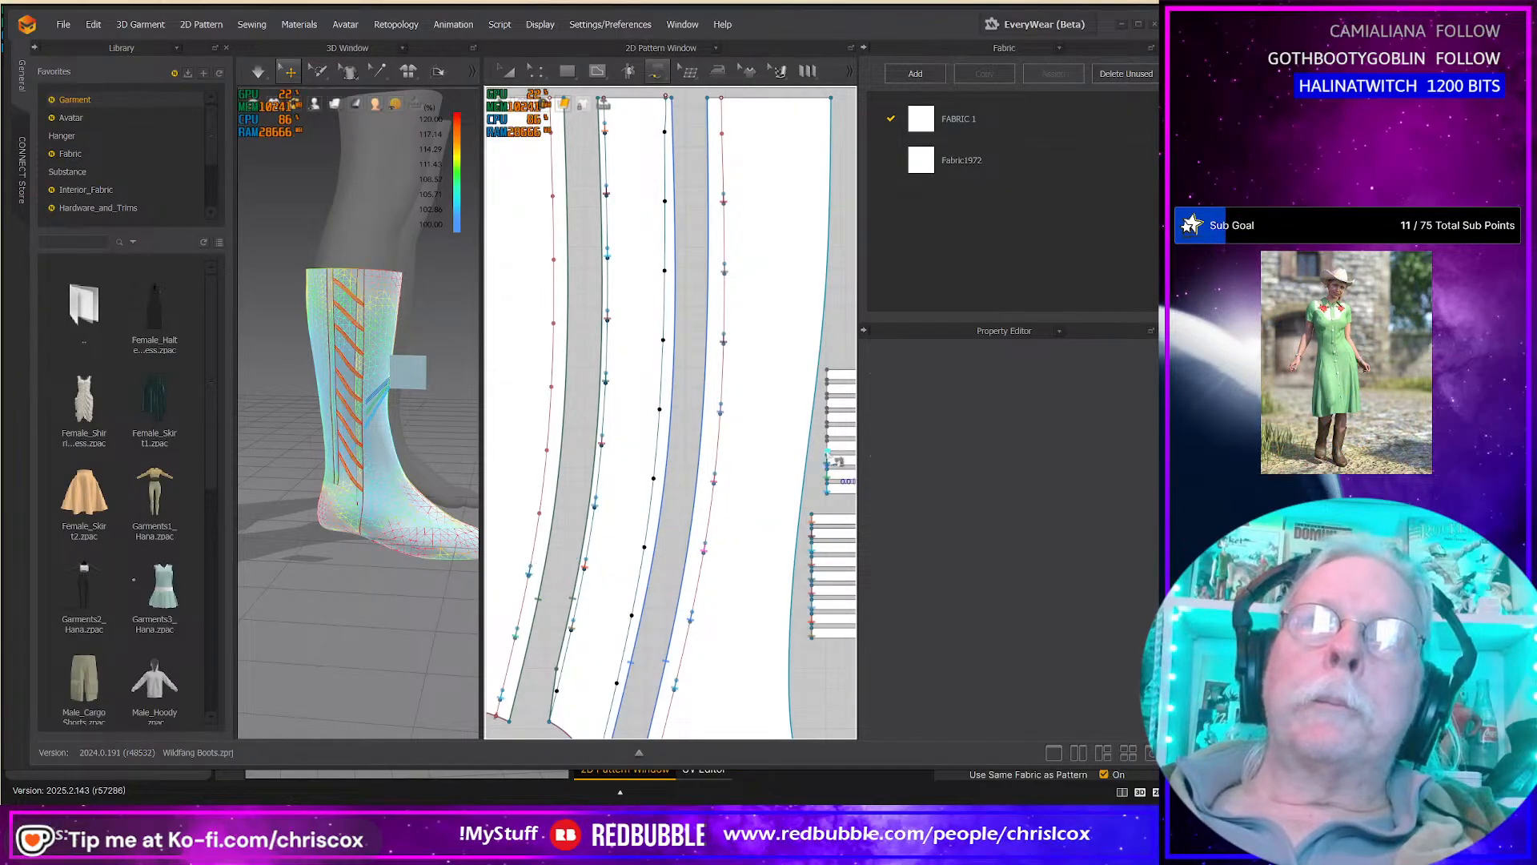
left_click(546, 514)
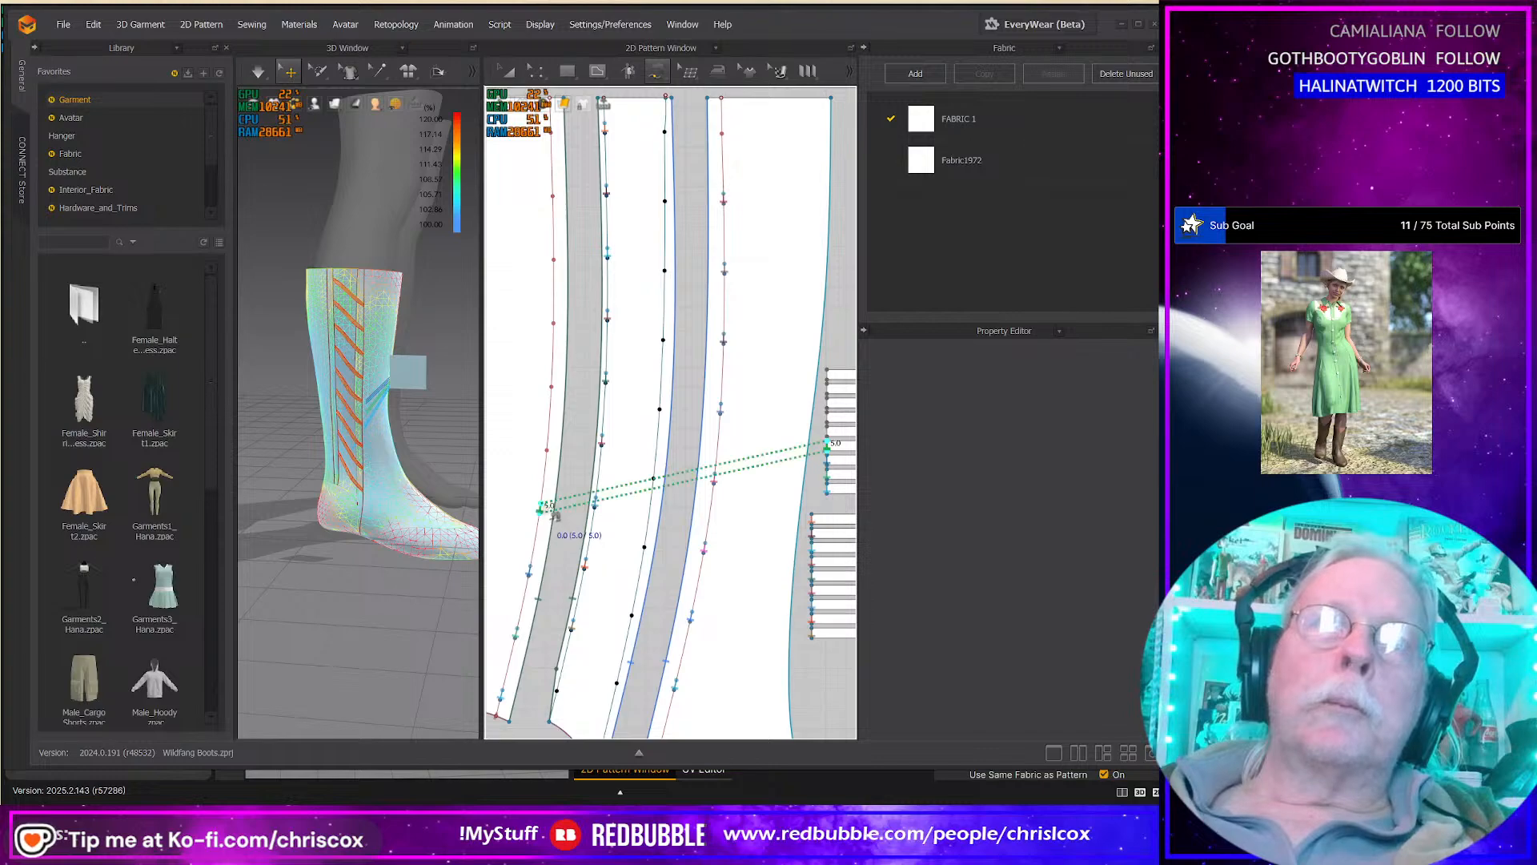
left_click(831, 440)
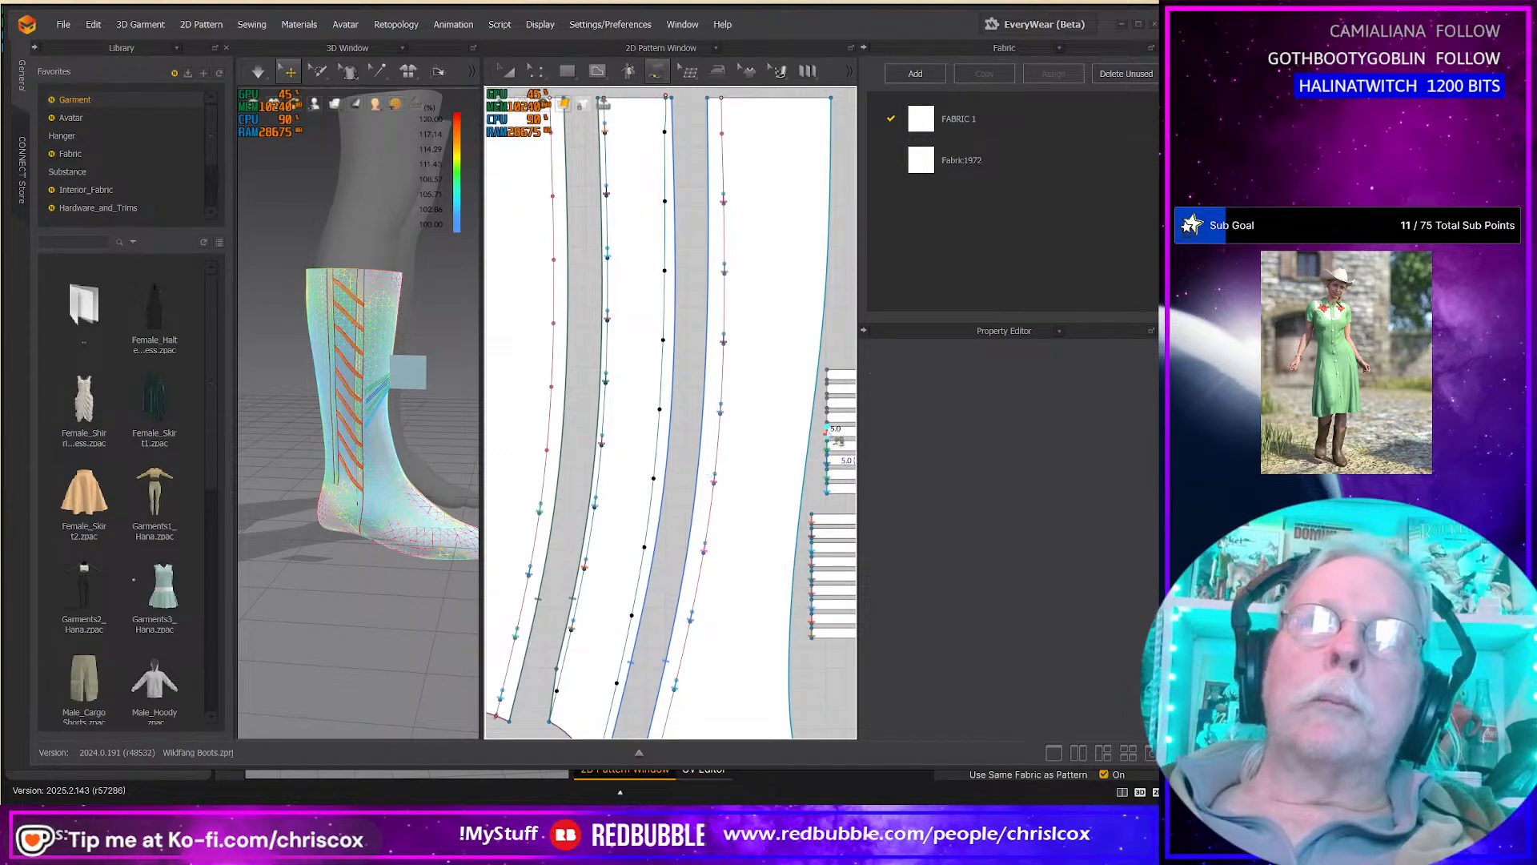
left_click(561, 446)
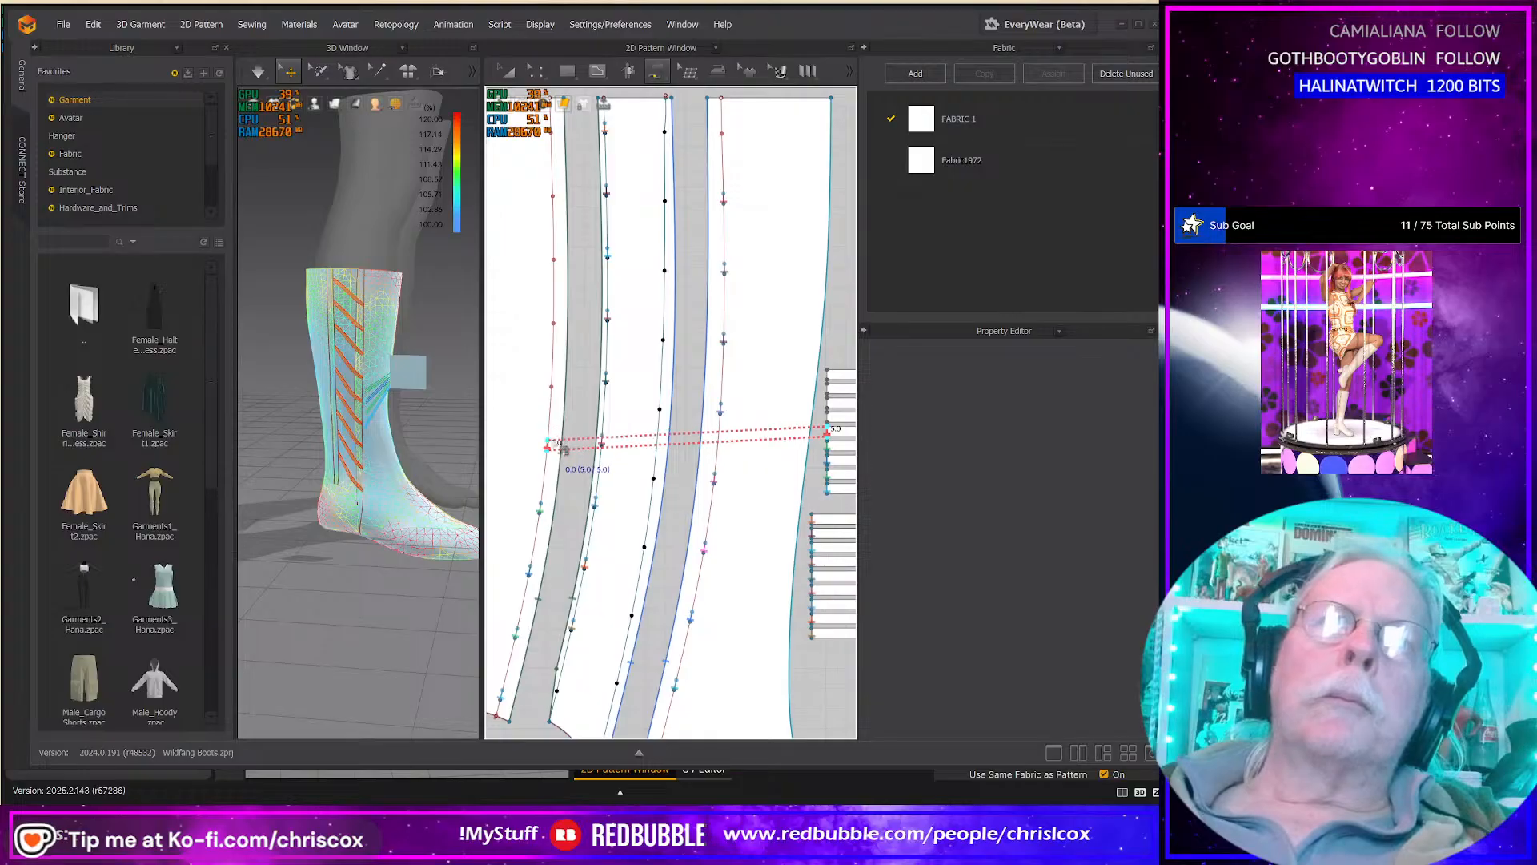
Step: Sew the remaining four strip segments further up the boot pattern edge
left_click(837, 422)
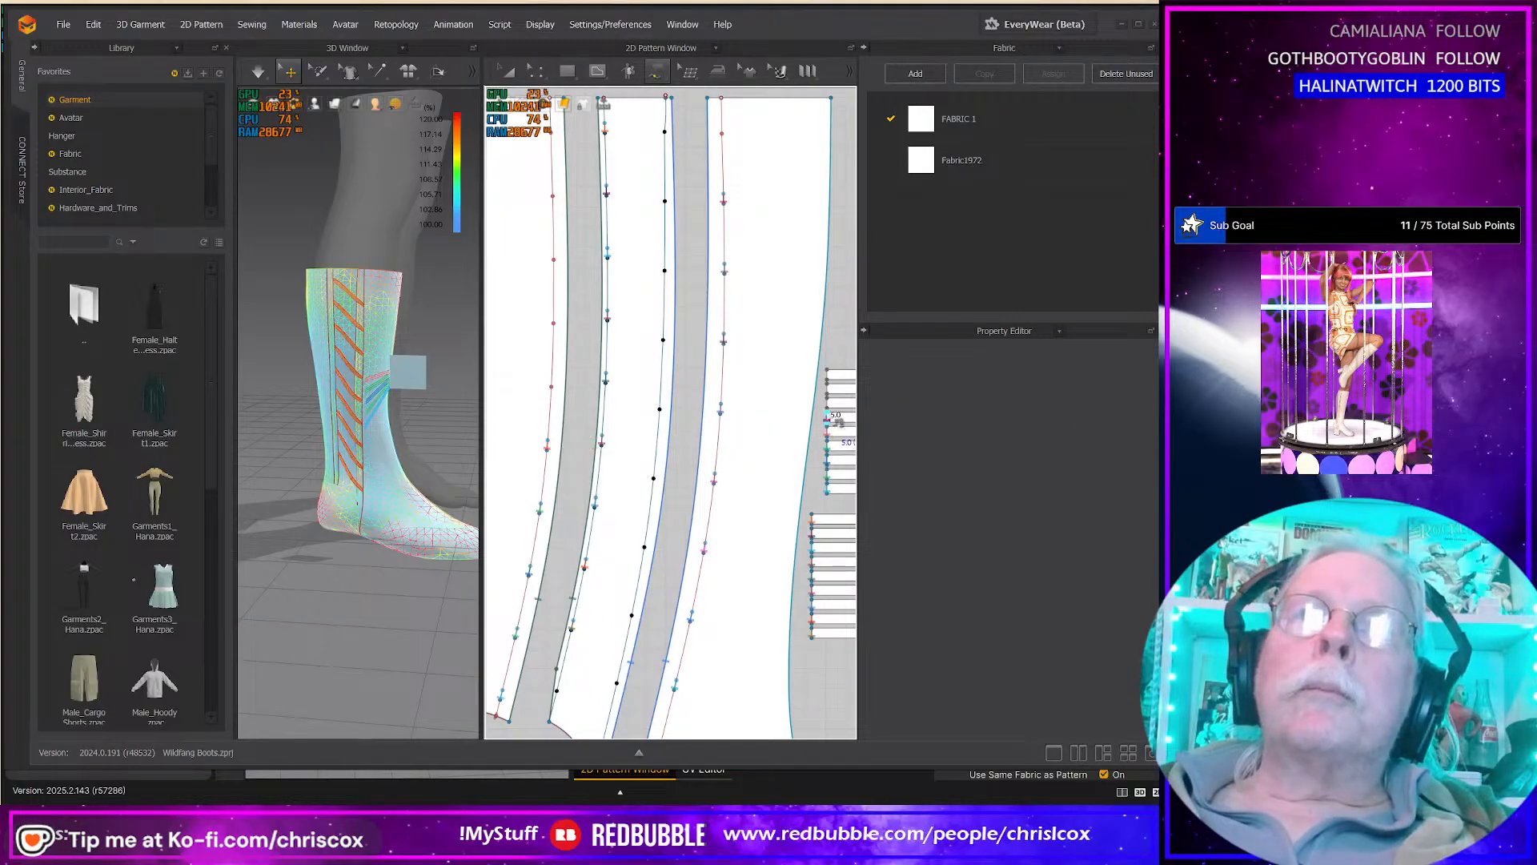
left_click(552, 382)
left_click(835, 413)
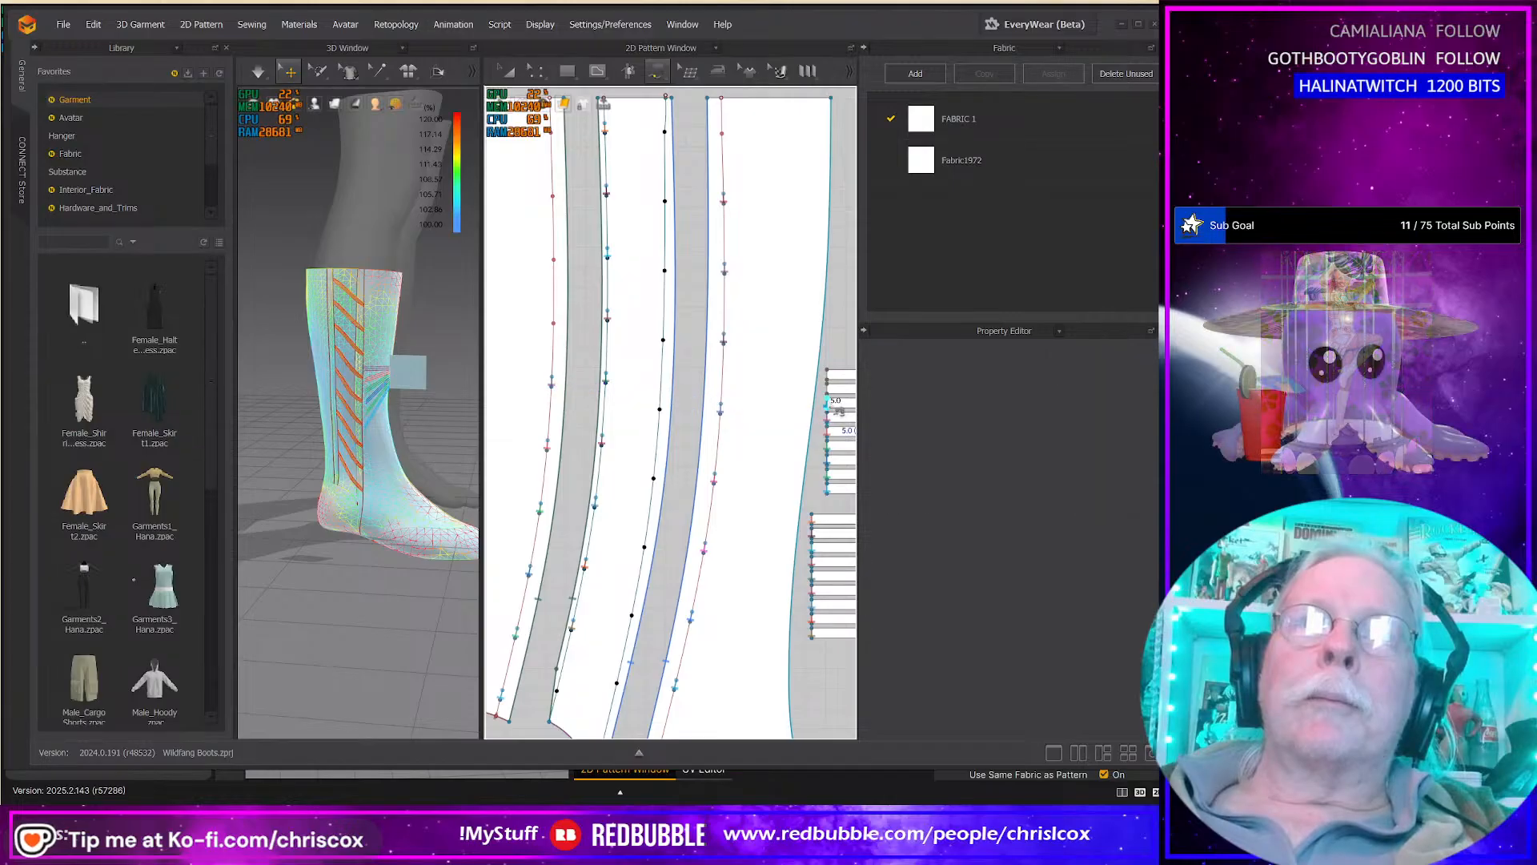
left_click(564, 324)
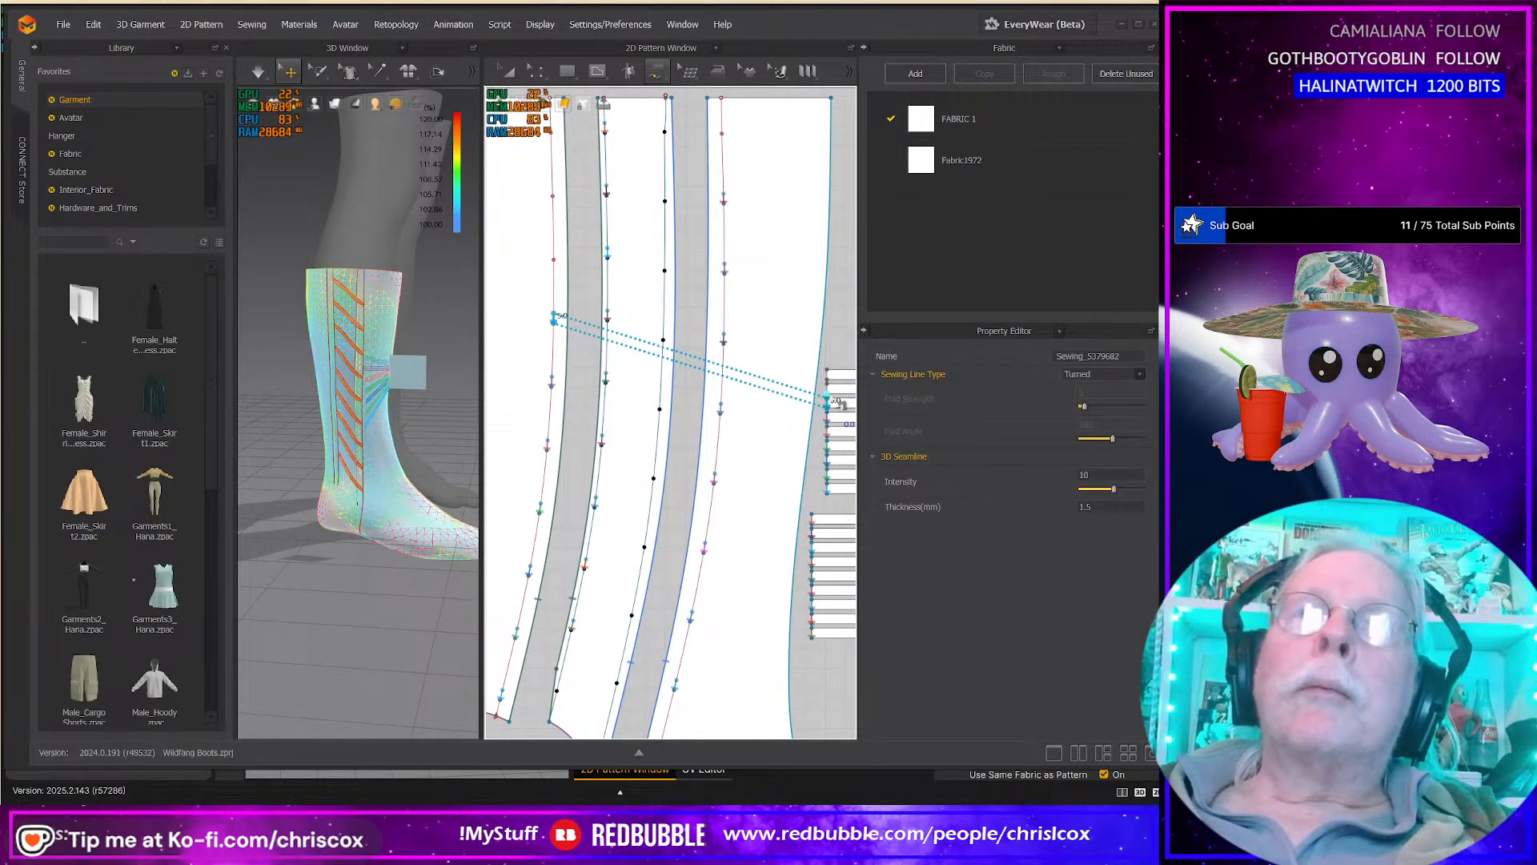
left_click(837, 399)
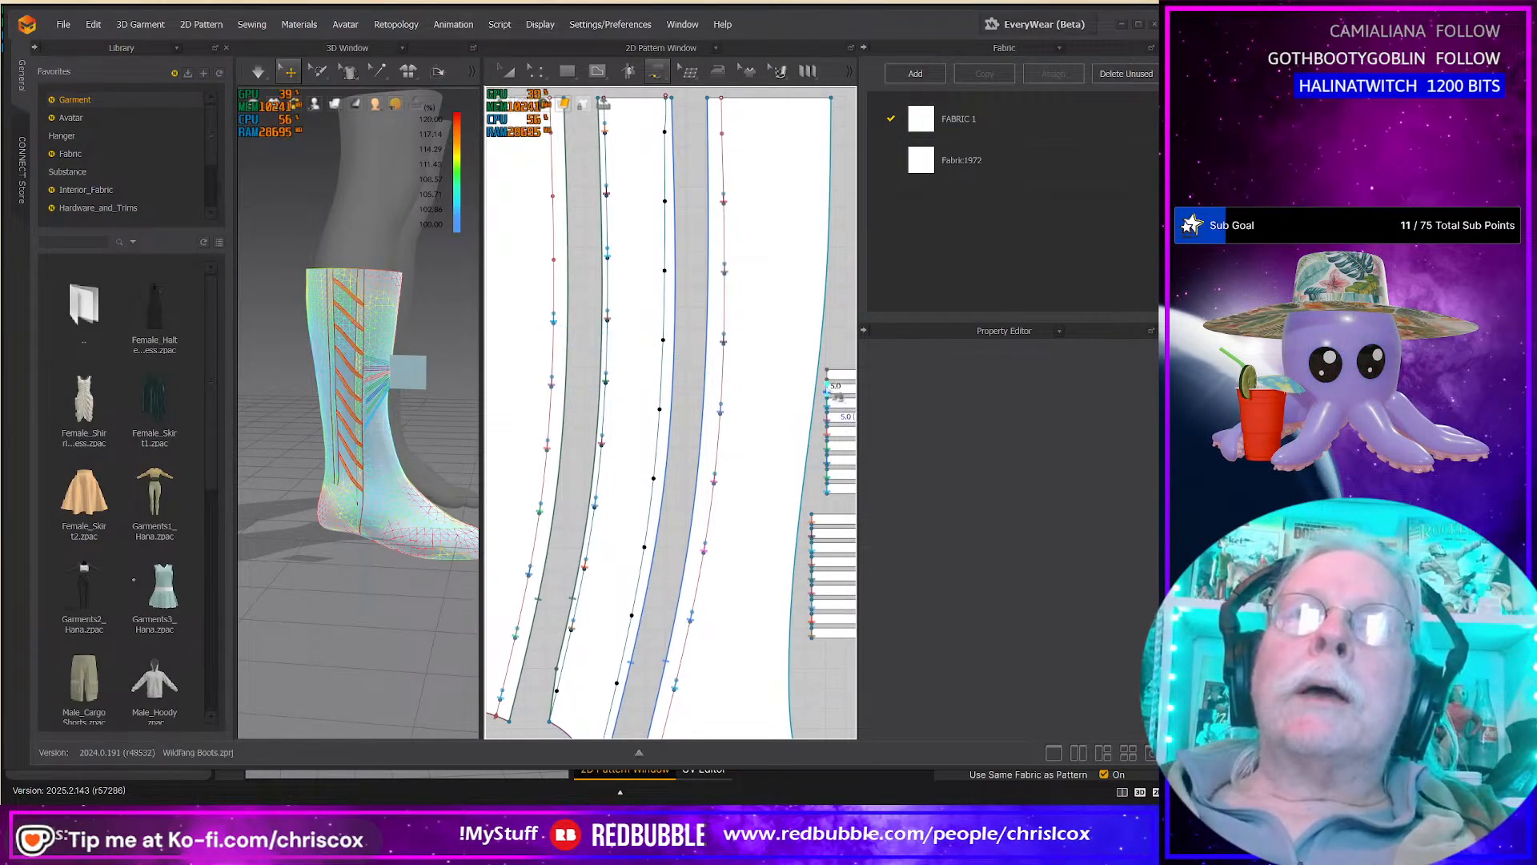
left_click(559, 256)
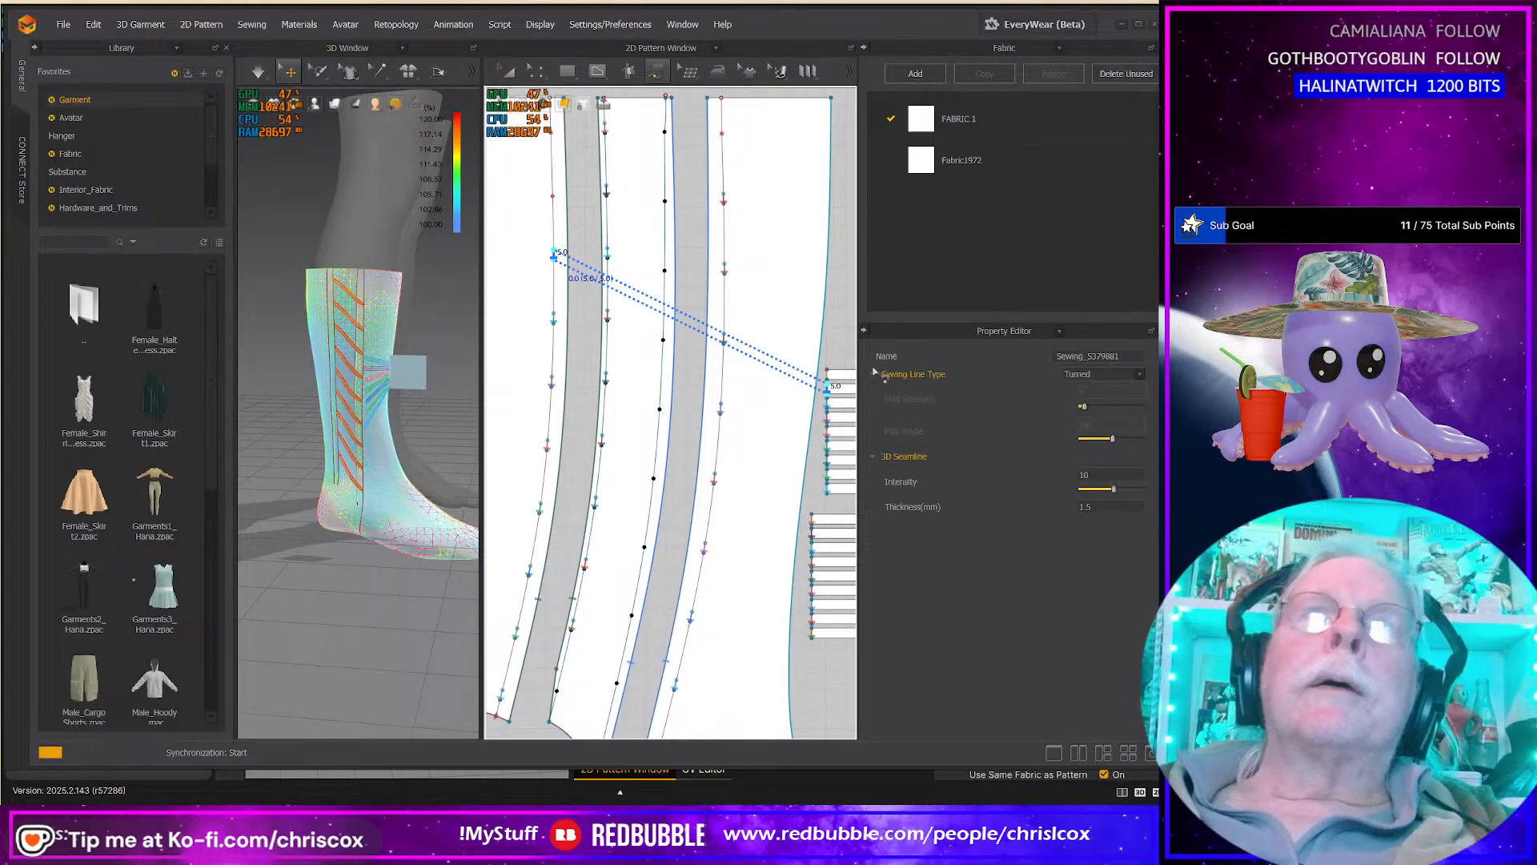
left_click(841, 385)
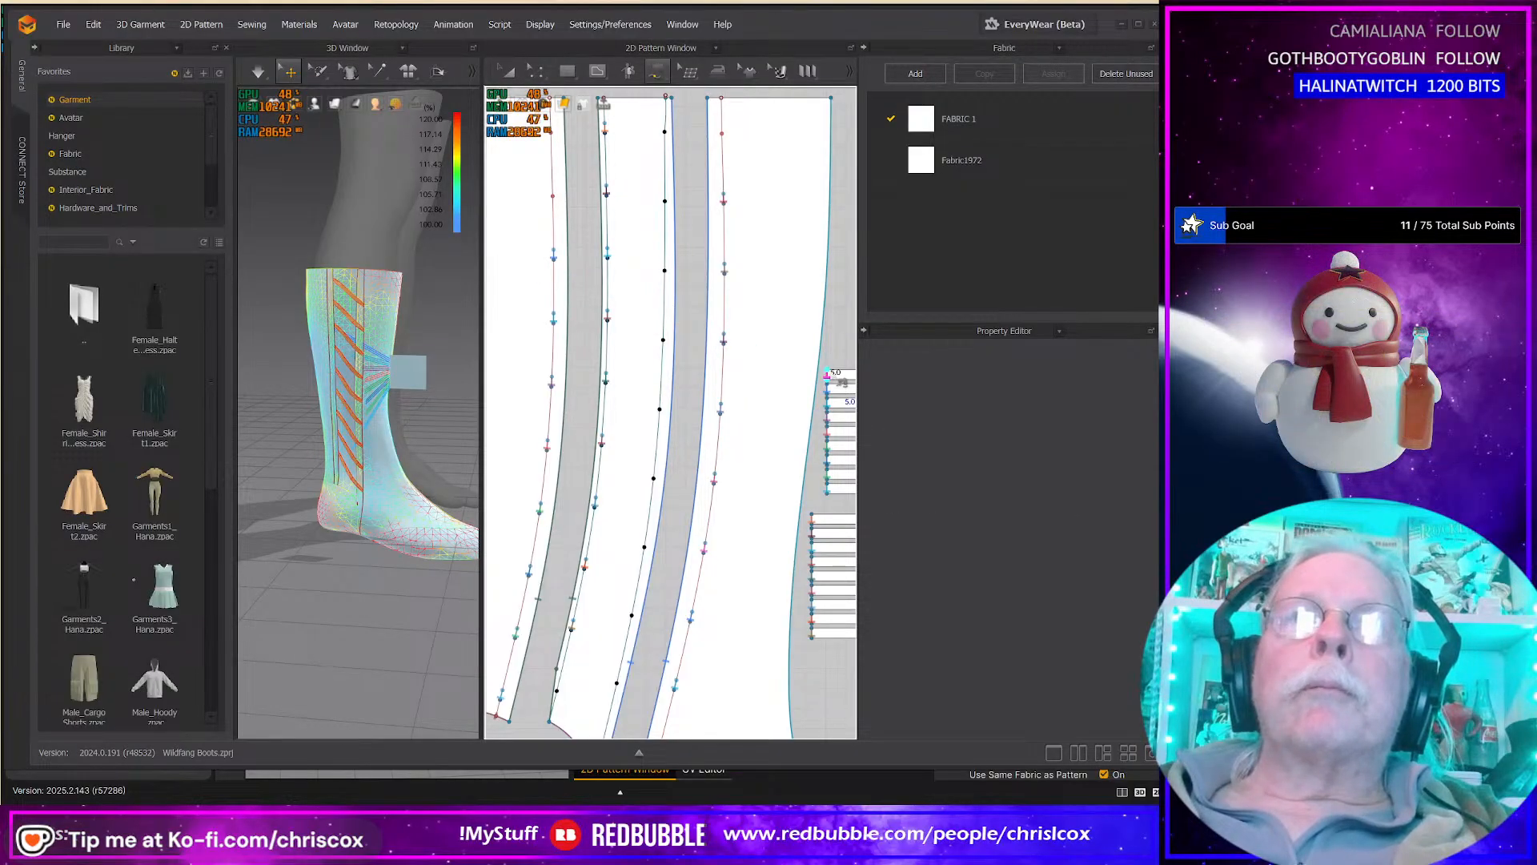
left_click(560, 196)
middle_click_drag(731, 427, 662, 411)
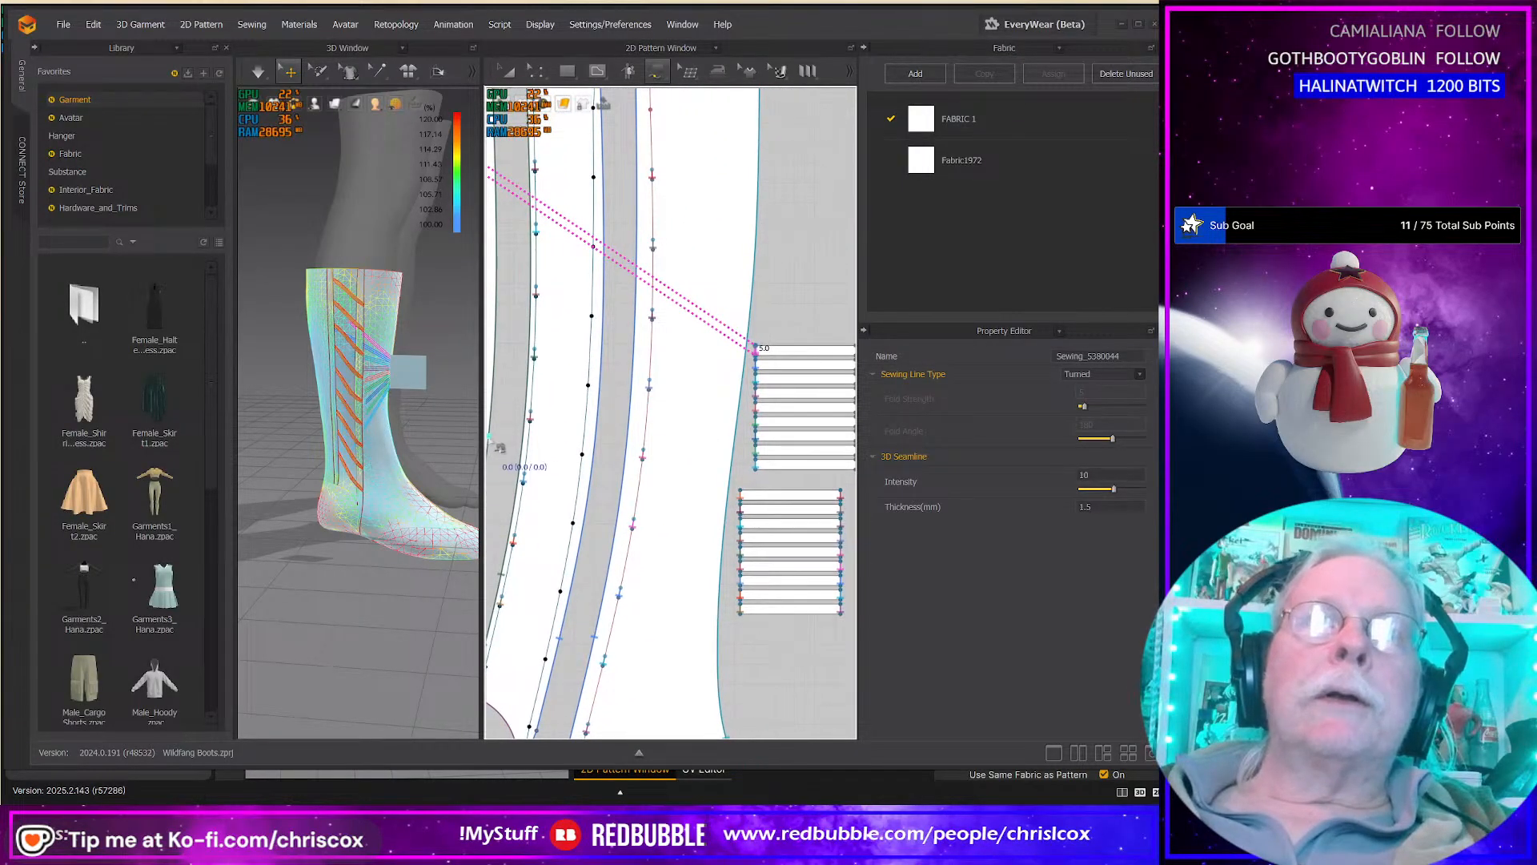
Step: Sew the upper ladder's first four right-edge points to the boot's seam line
left_click_drag(482, 439, 316, 443)
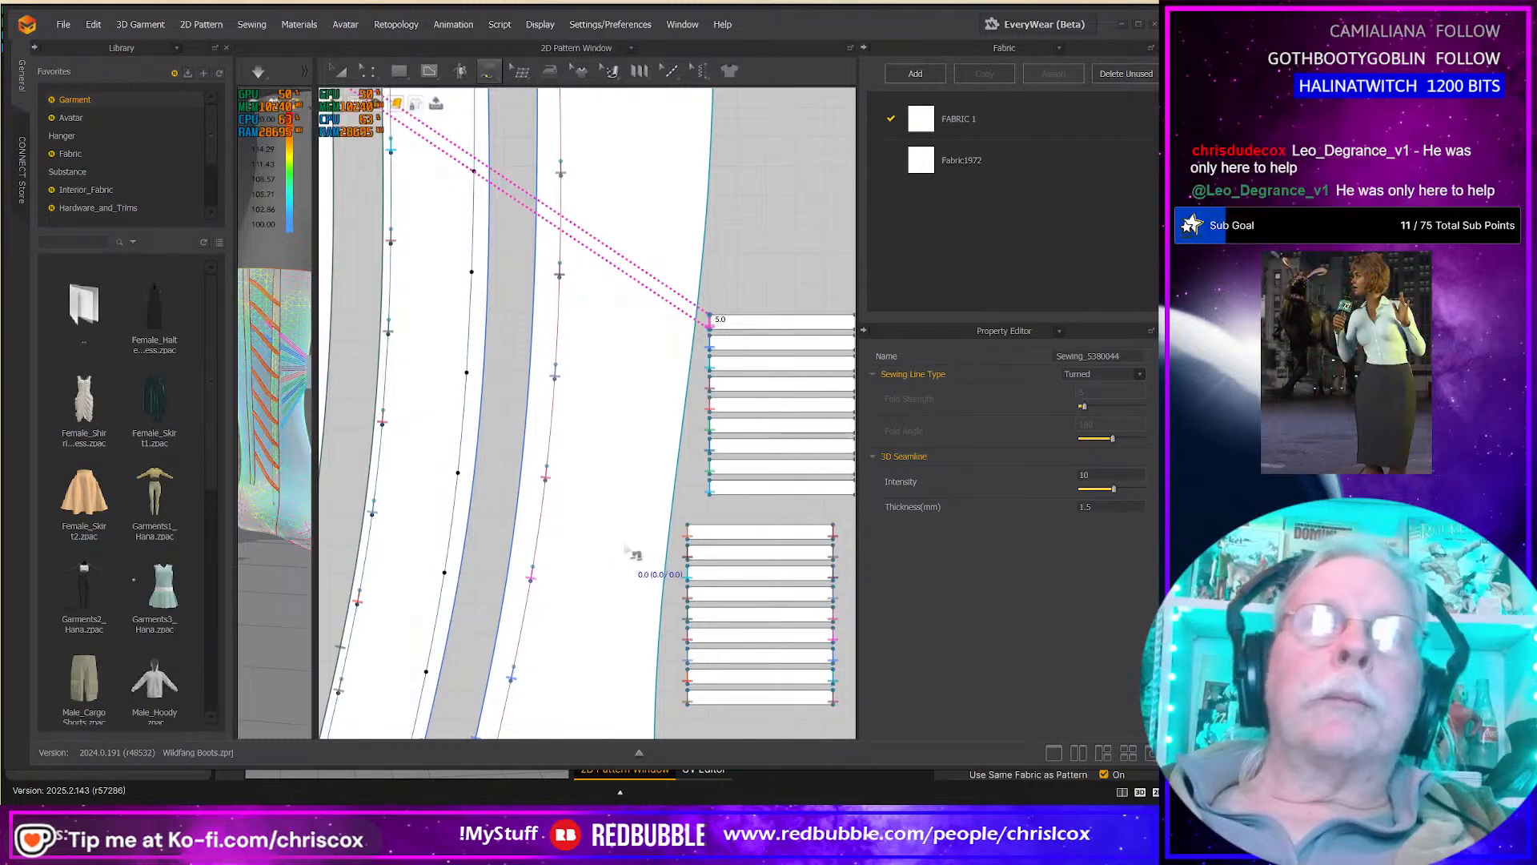
scroll(634, 554, "down", 3)
middle_click_drag(638, 555, 638, 521)
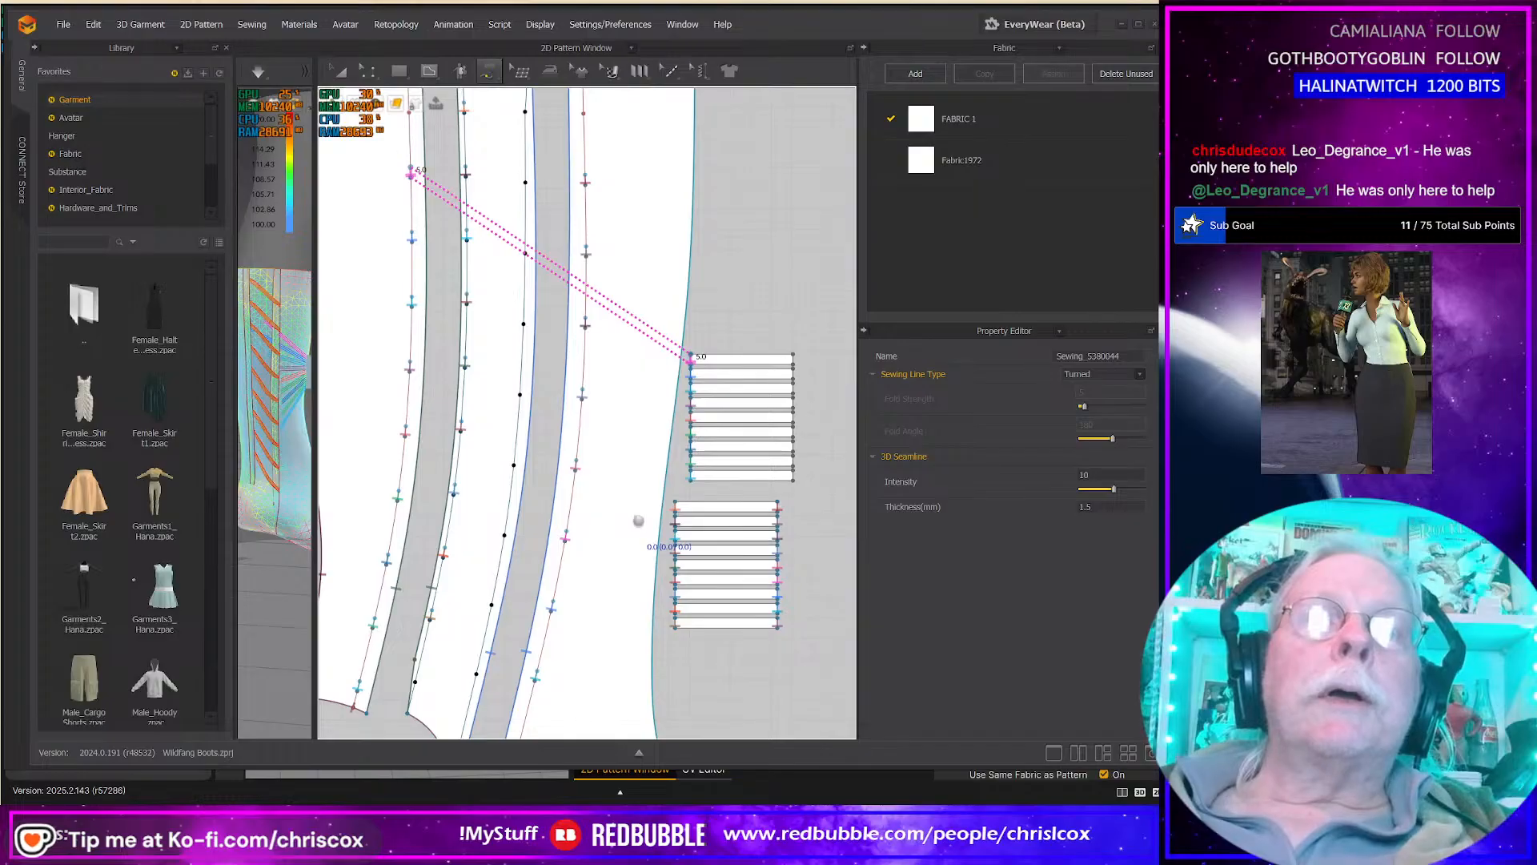
left_click(796, 361)
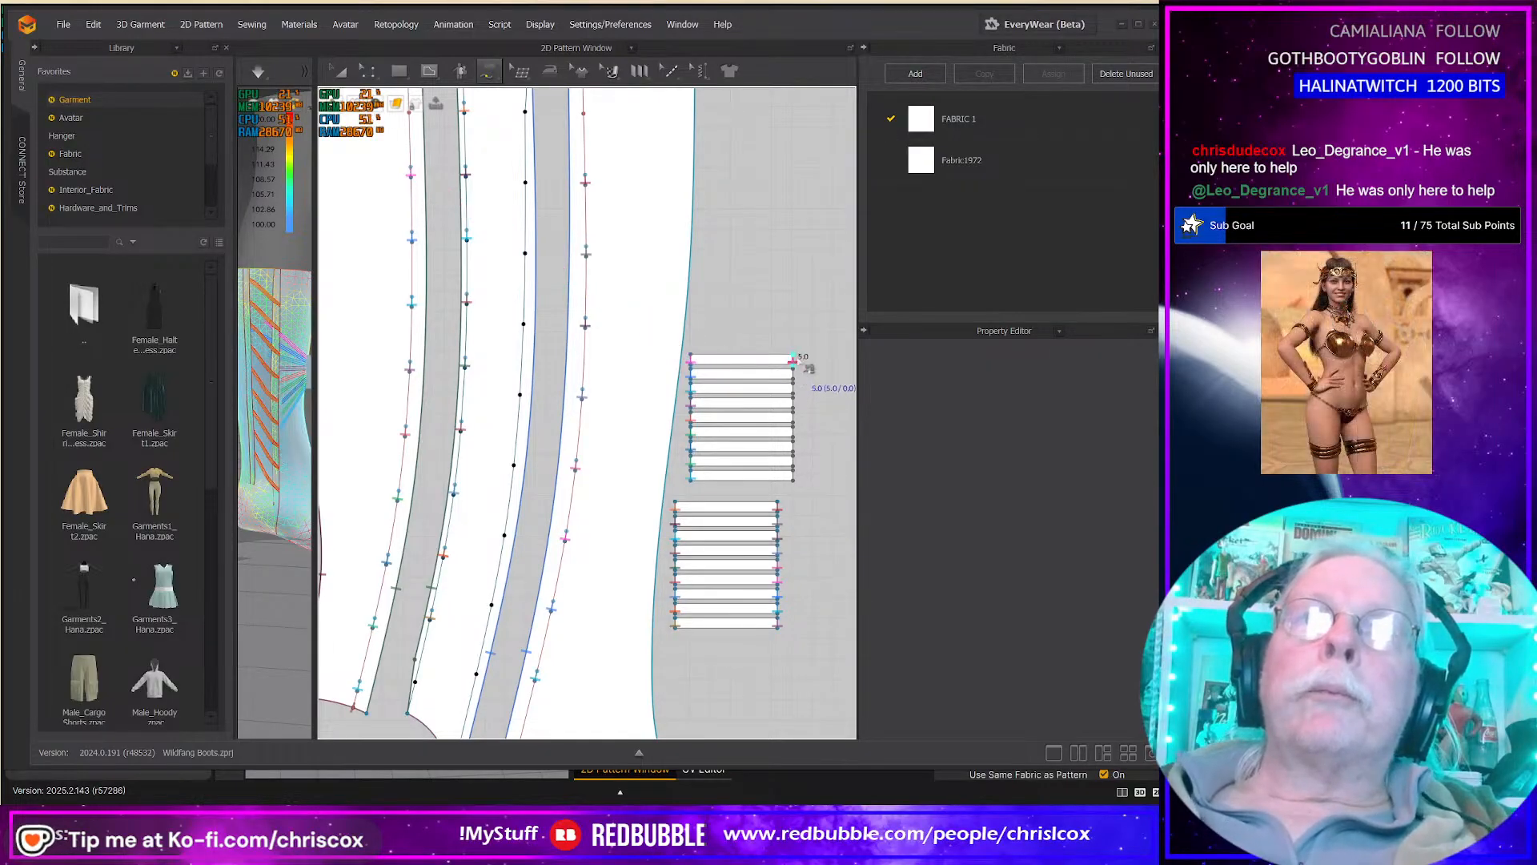
left_click(526, 108)
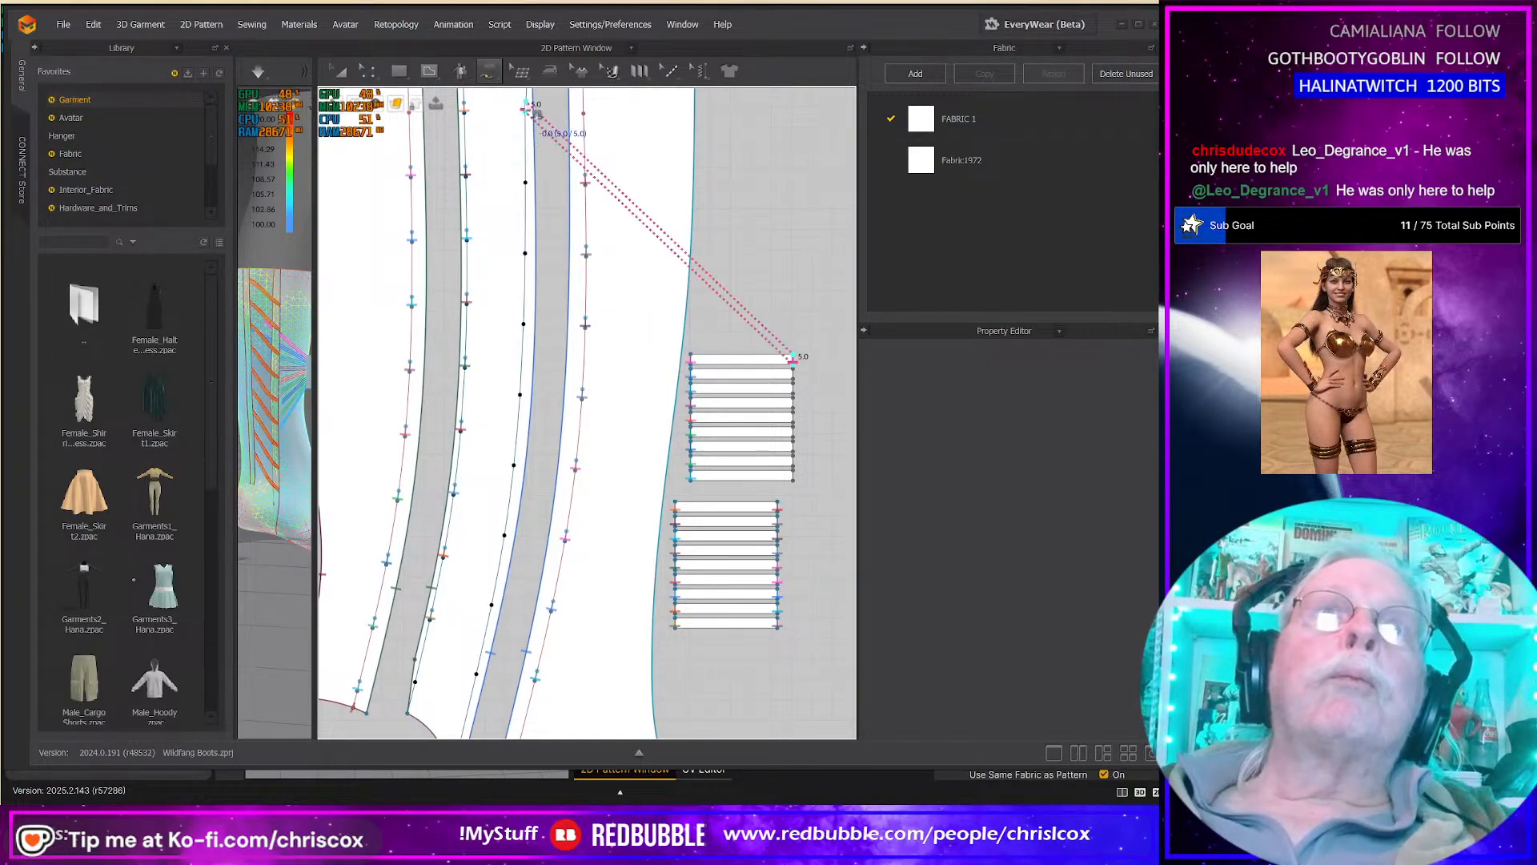
left_click(794, 376)
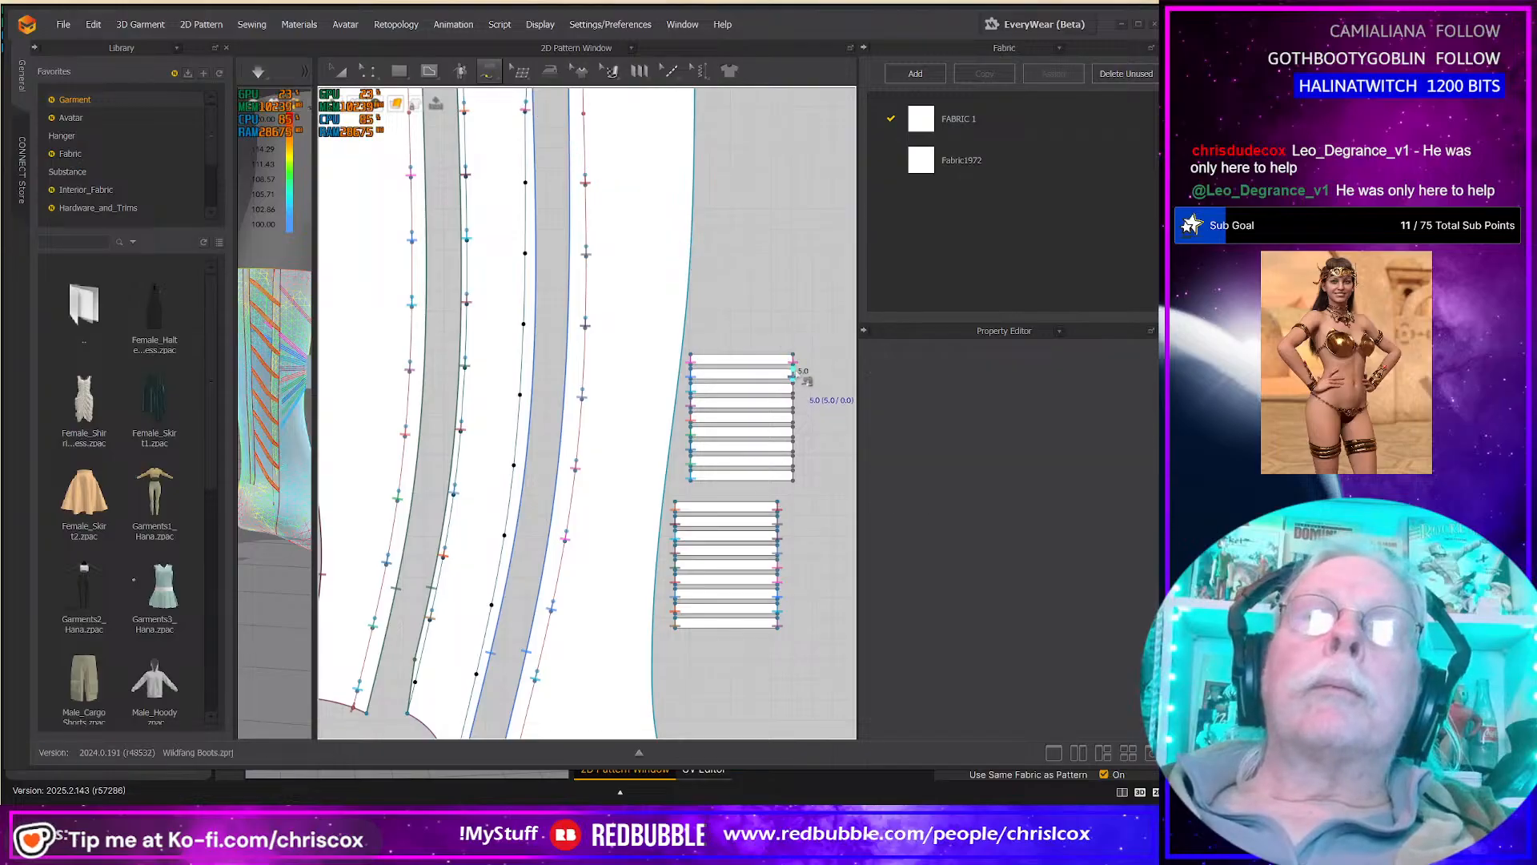
left_click(525, 176)
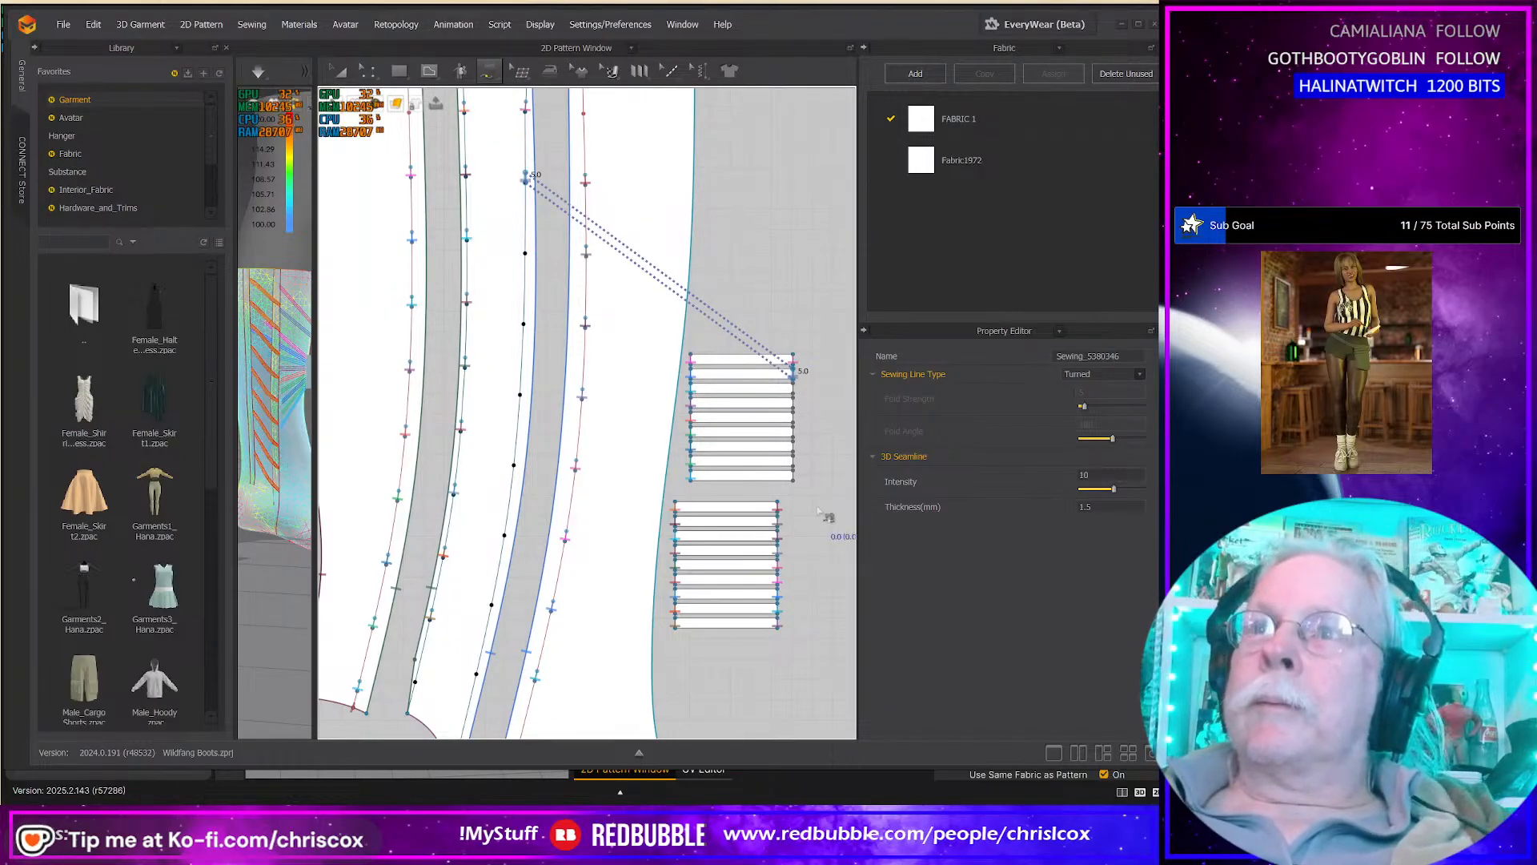
left_click(793, 388)
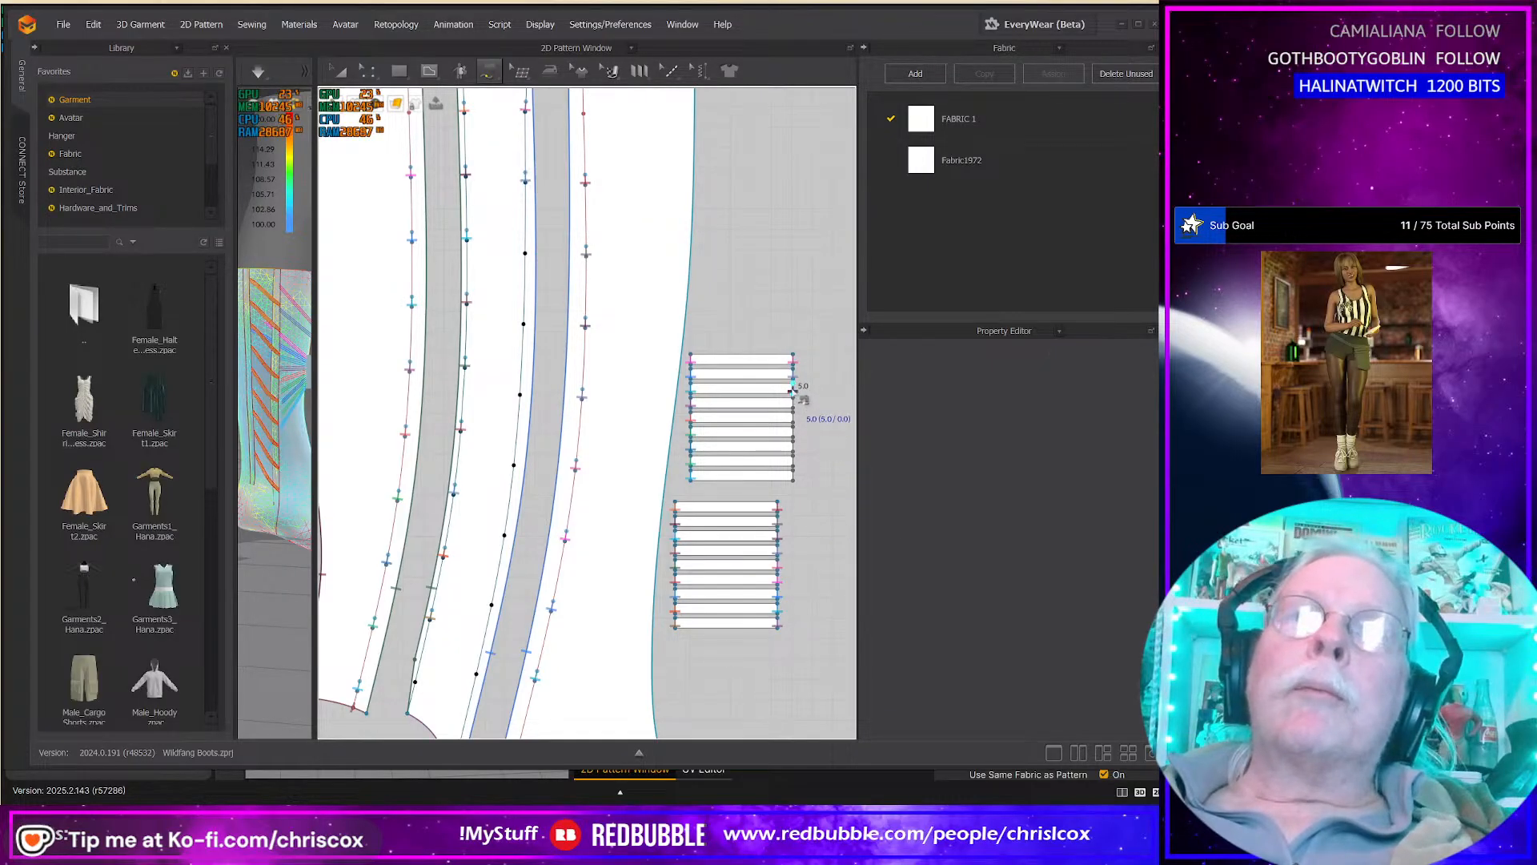
left_click(526, 251)
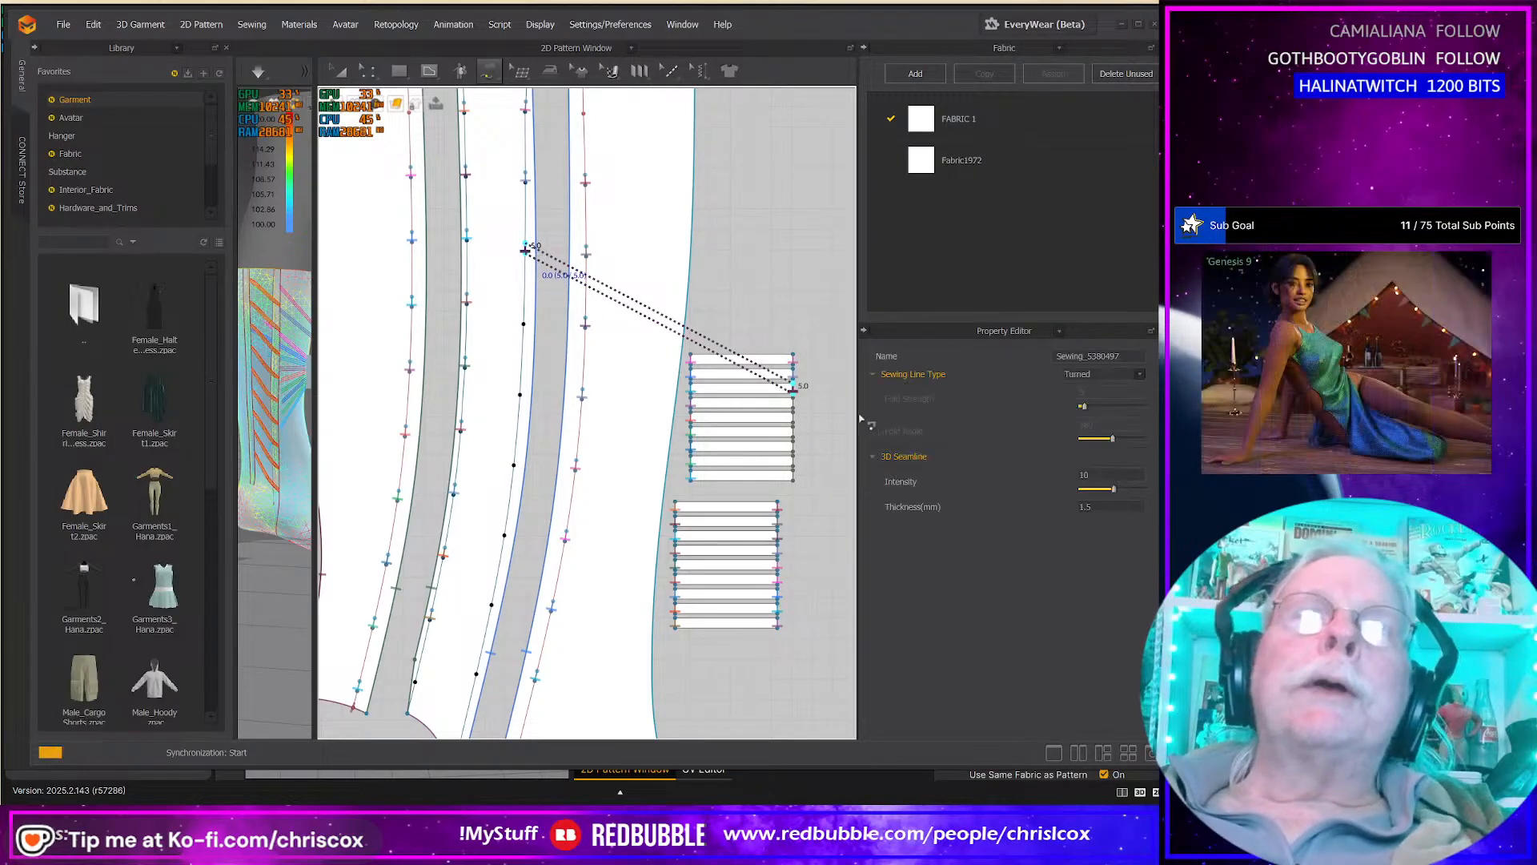
left_click(801, 407)
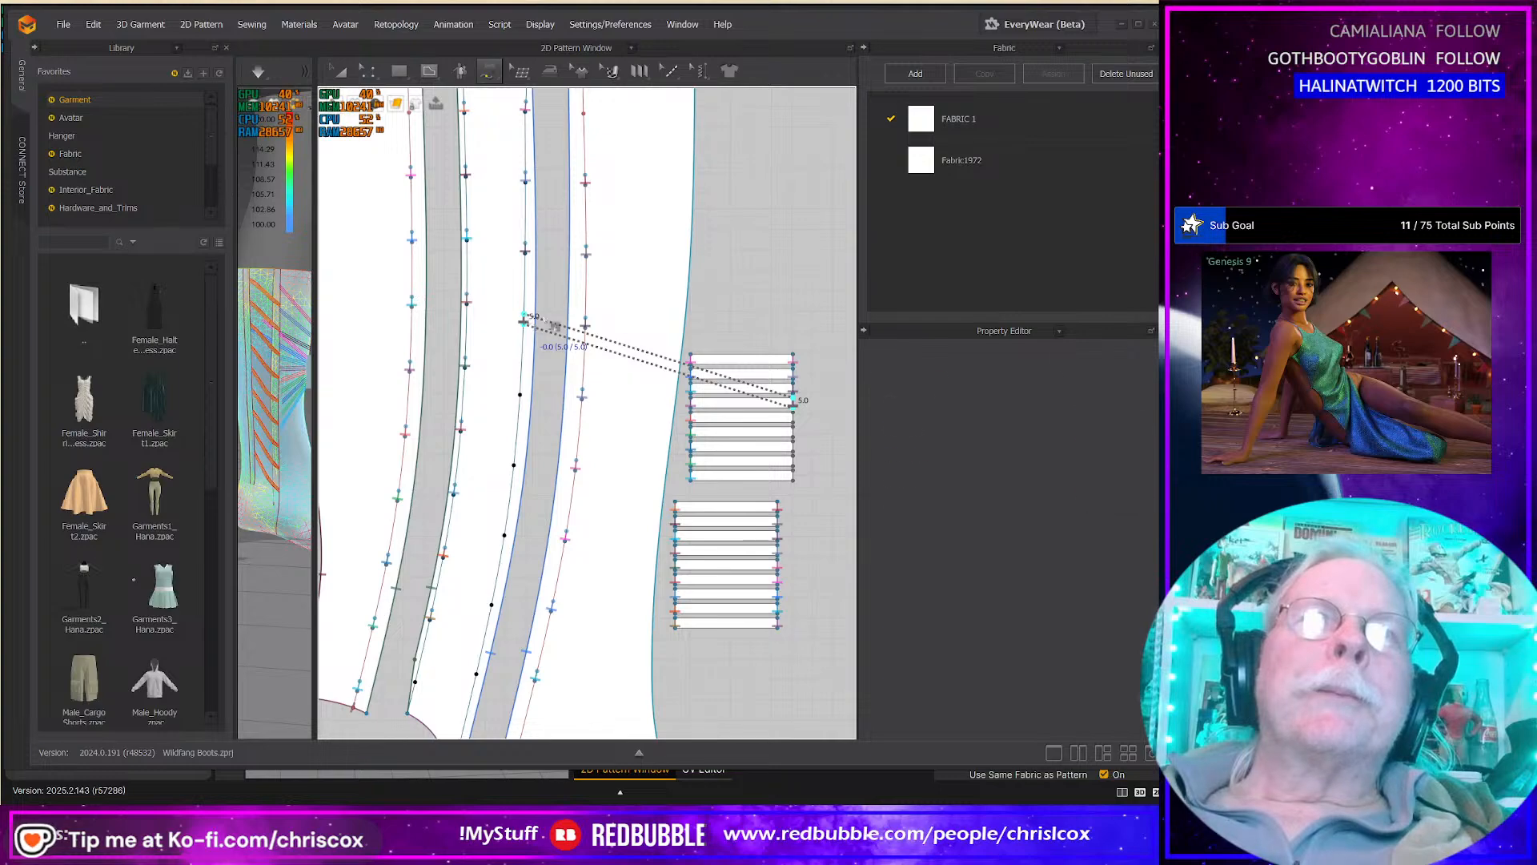
left_click(526, 321)
Step: Sew five more right-edge points down to the bottom of the seam line
left_click(793, 418)
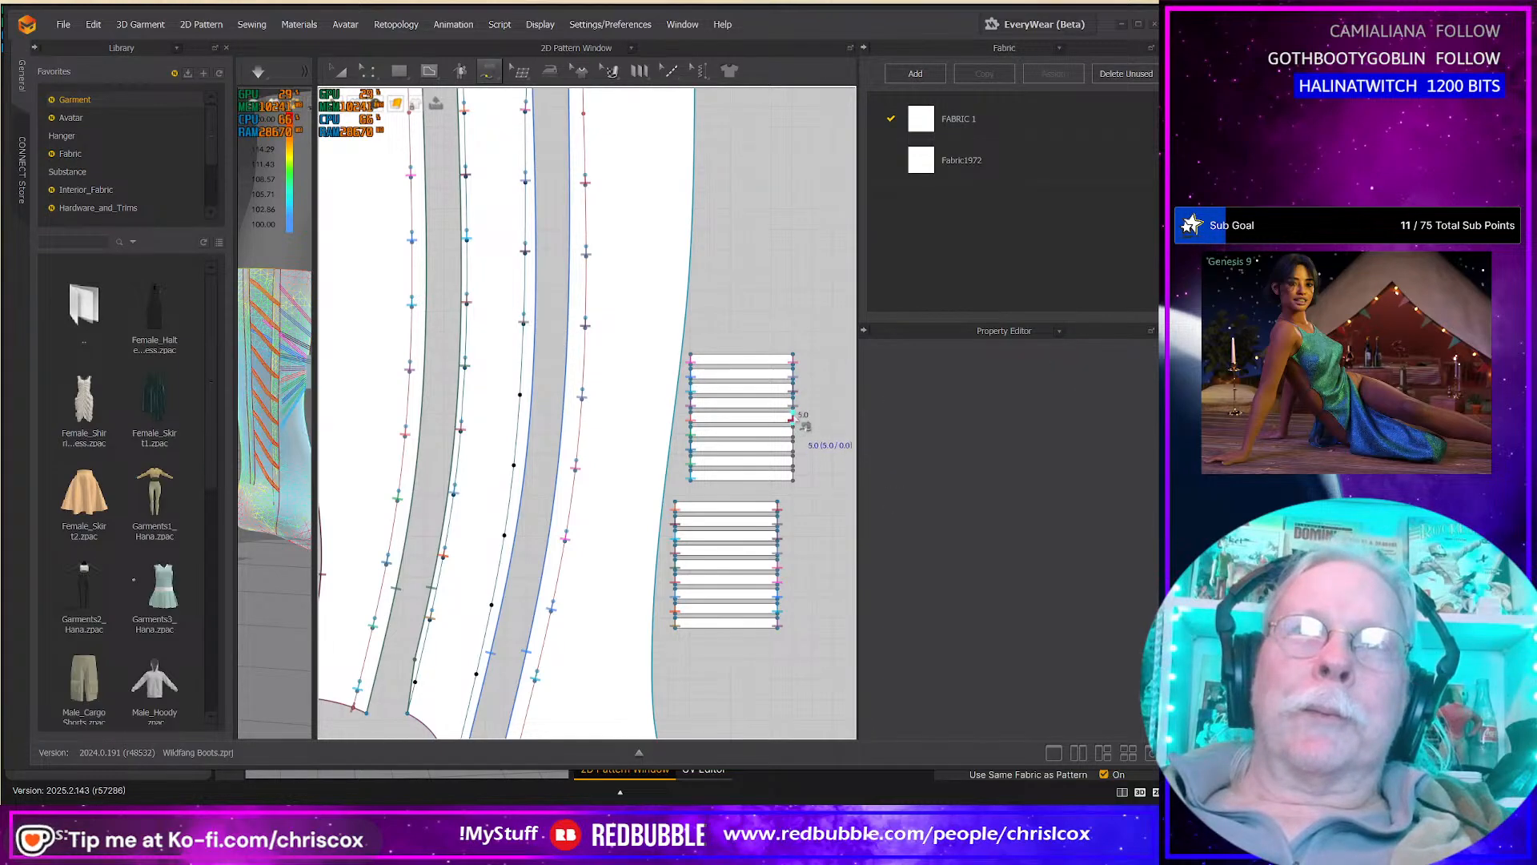
left_click(521, 392)
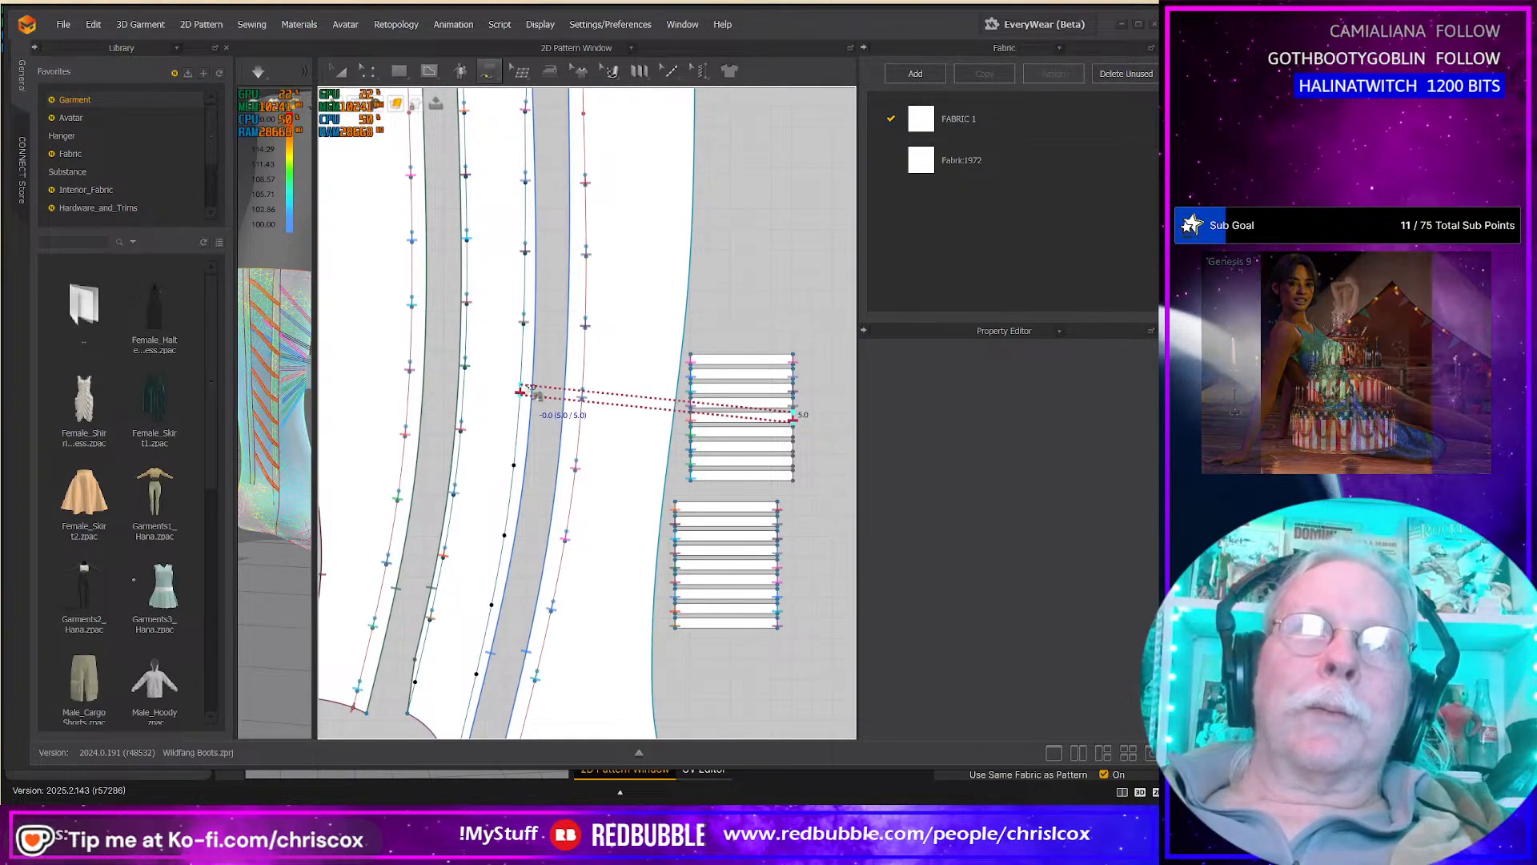
left_click(795, 432)
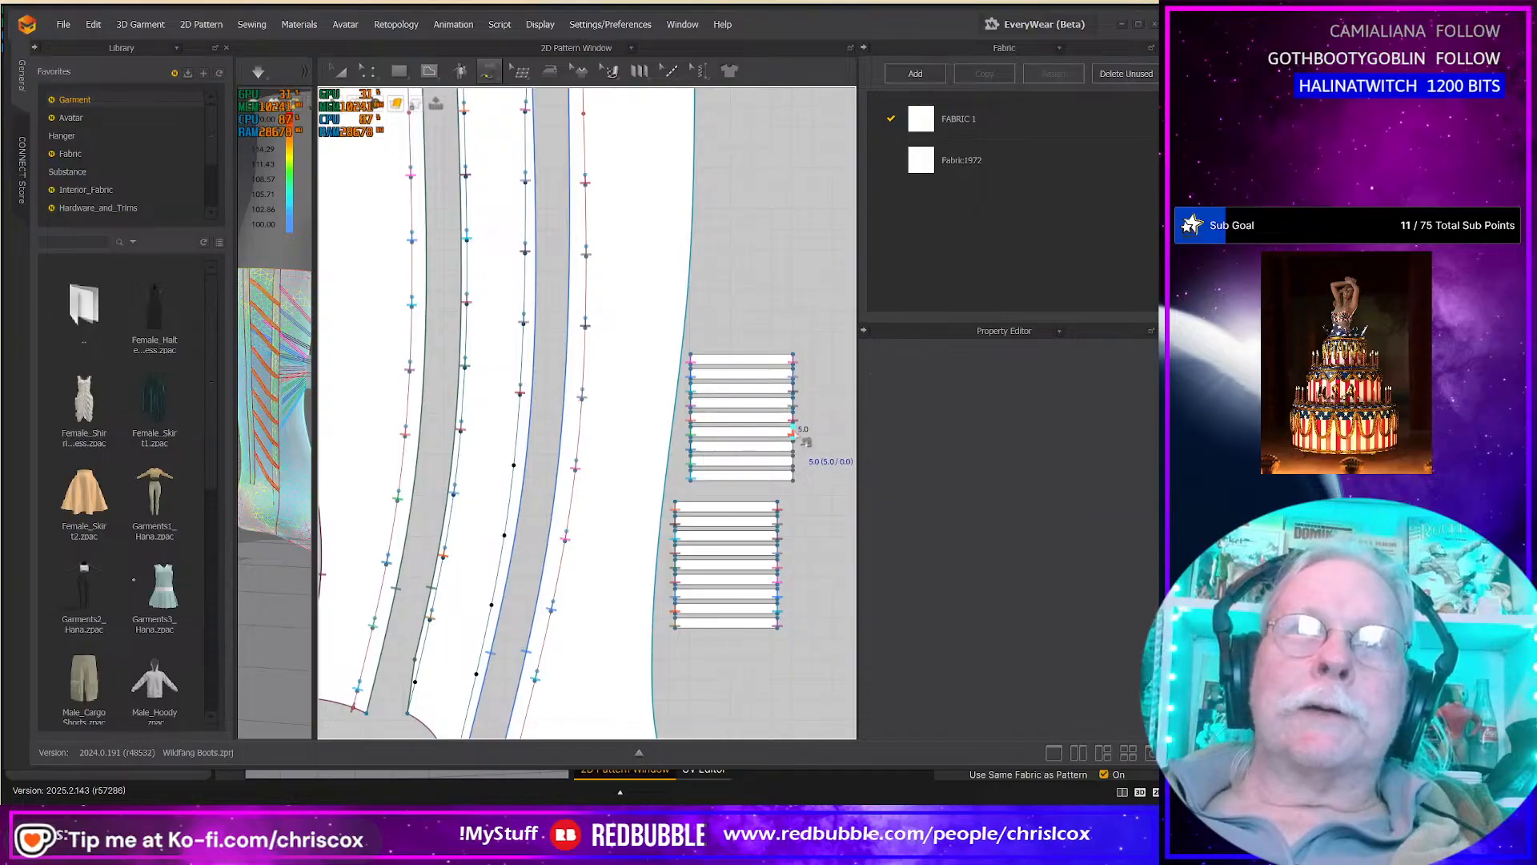
left_click(514, 464)
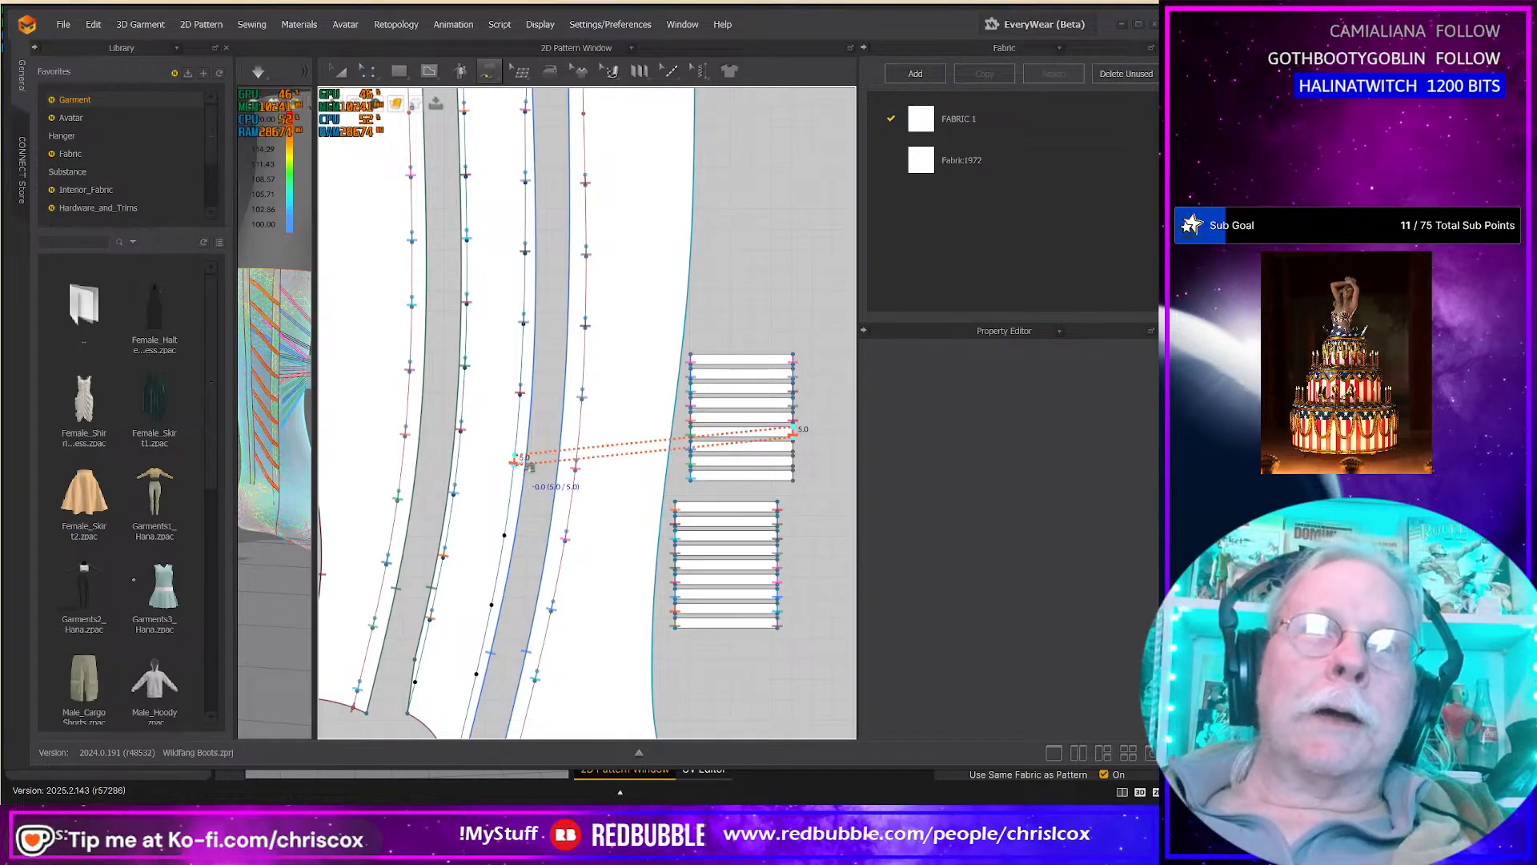
left_click(793, 449)
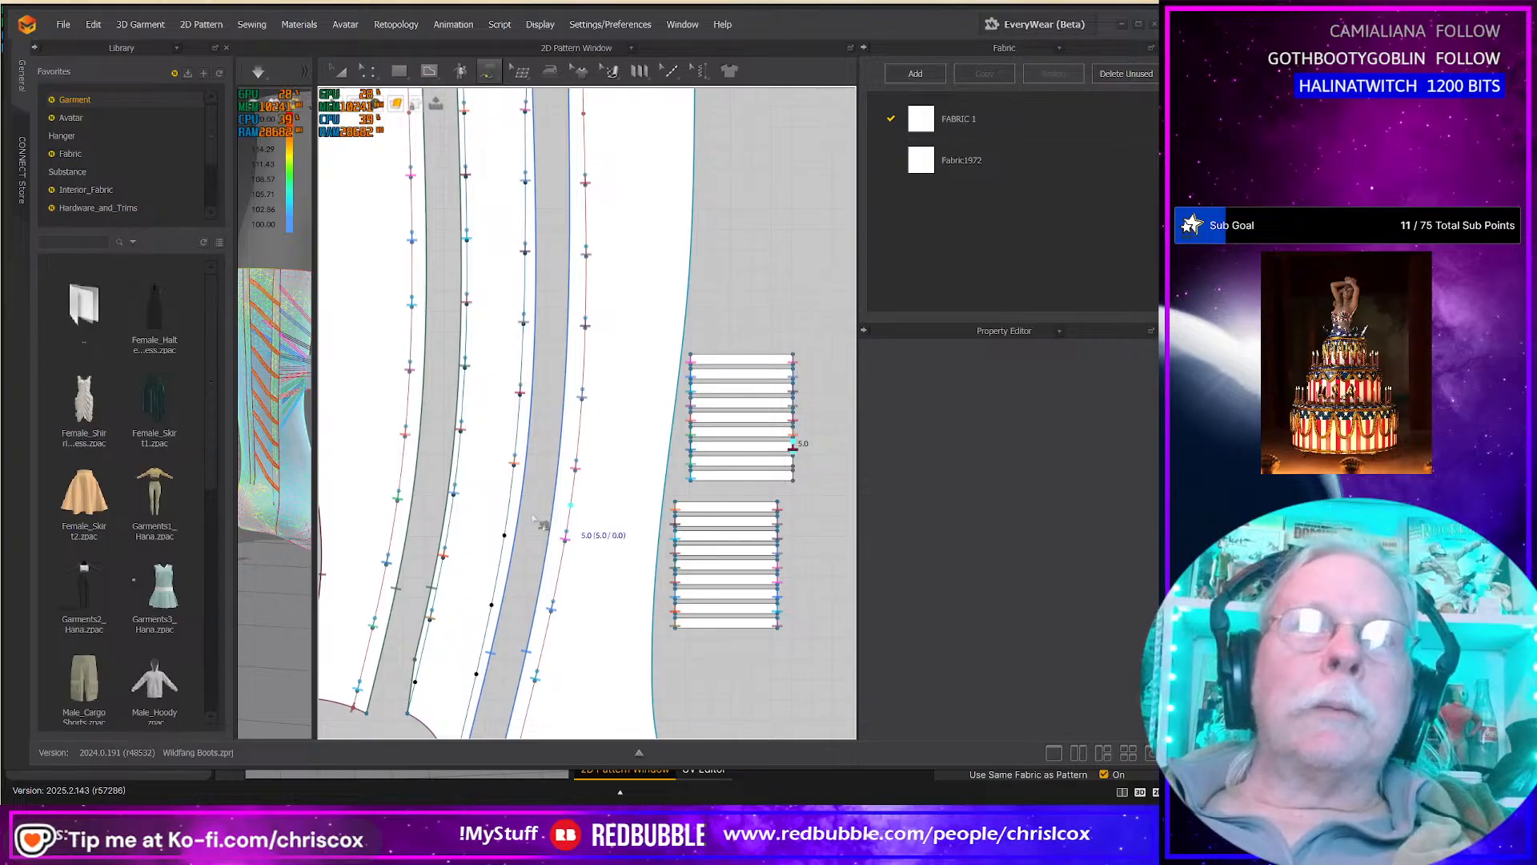
left_click(513, 534)
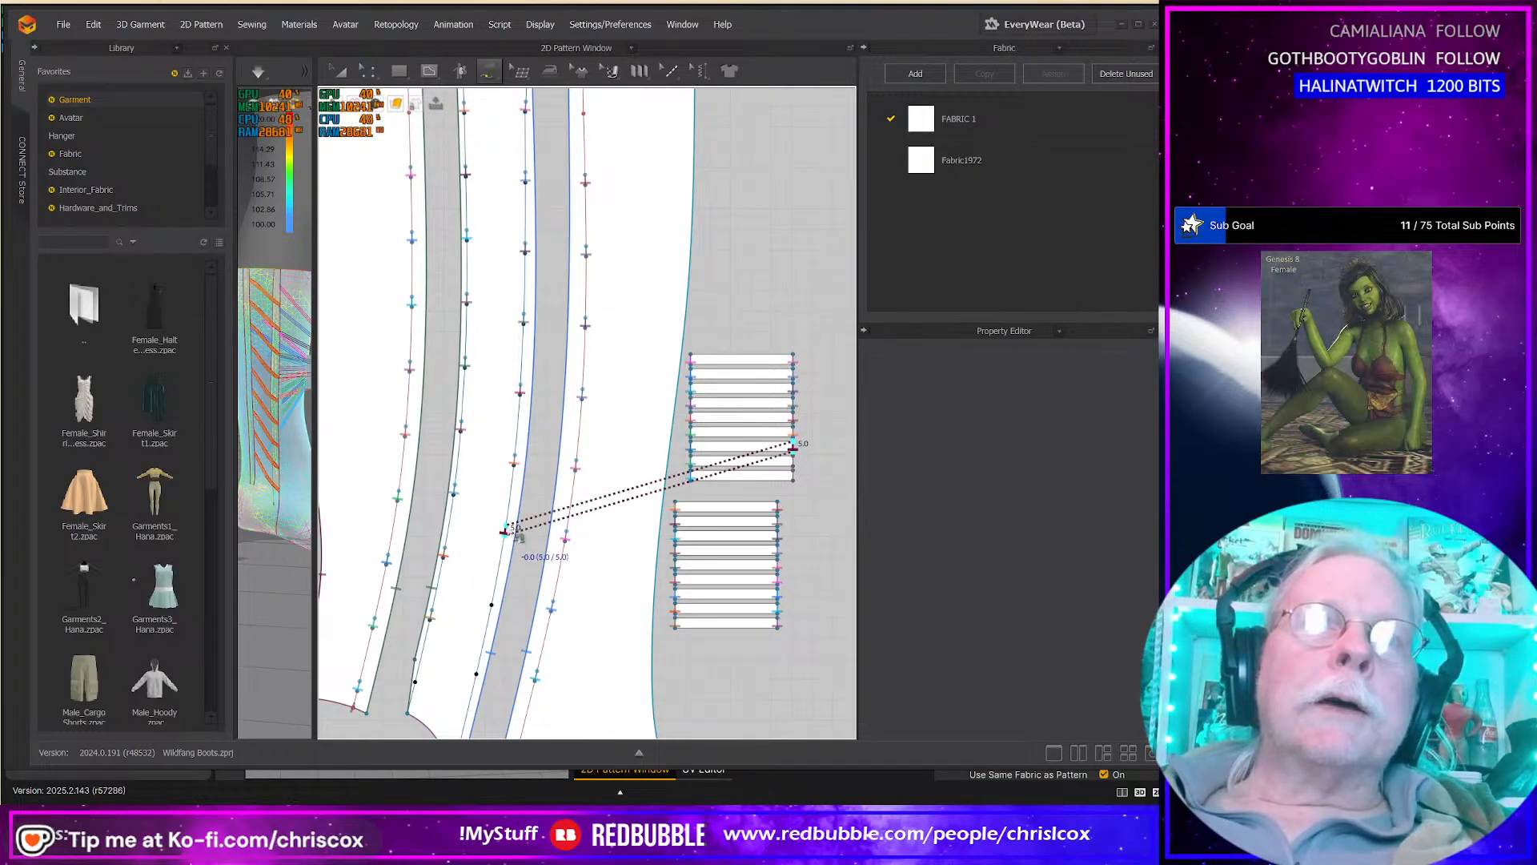
left_click(792, 463)
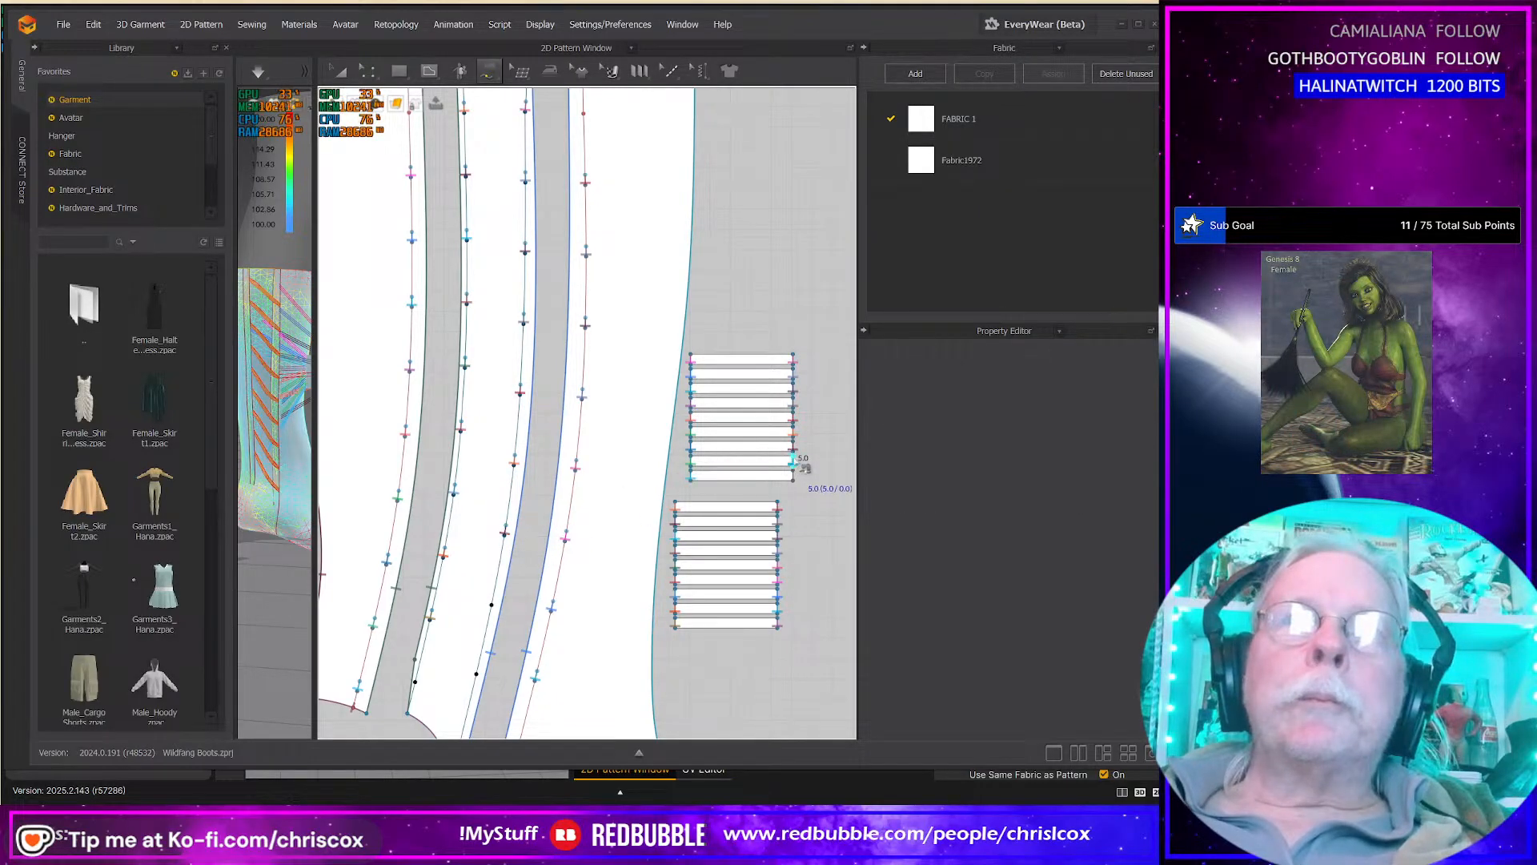
left_click(494, 602)
left_click(793, 475)
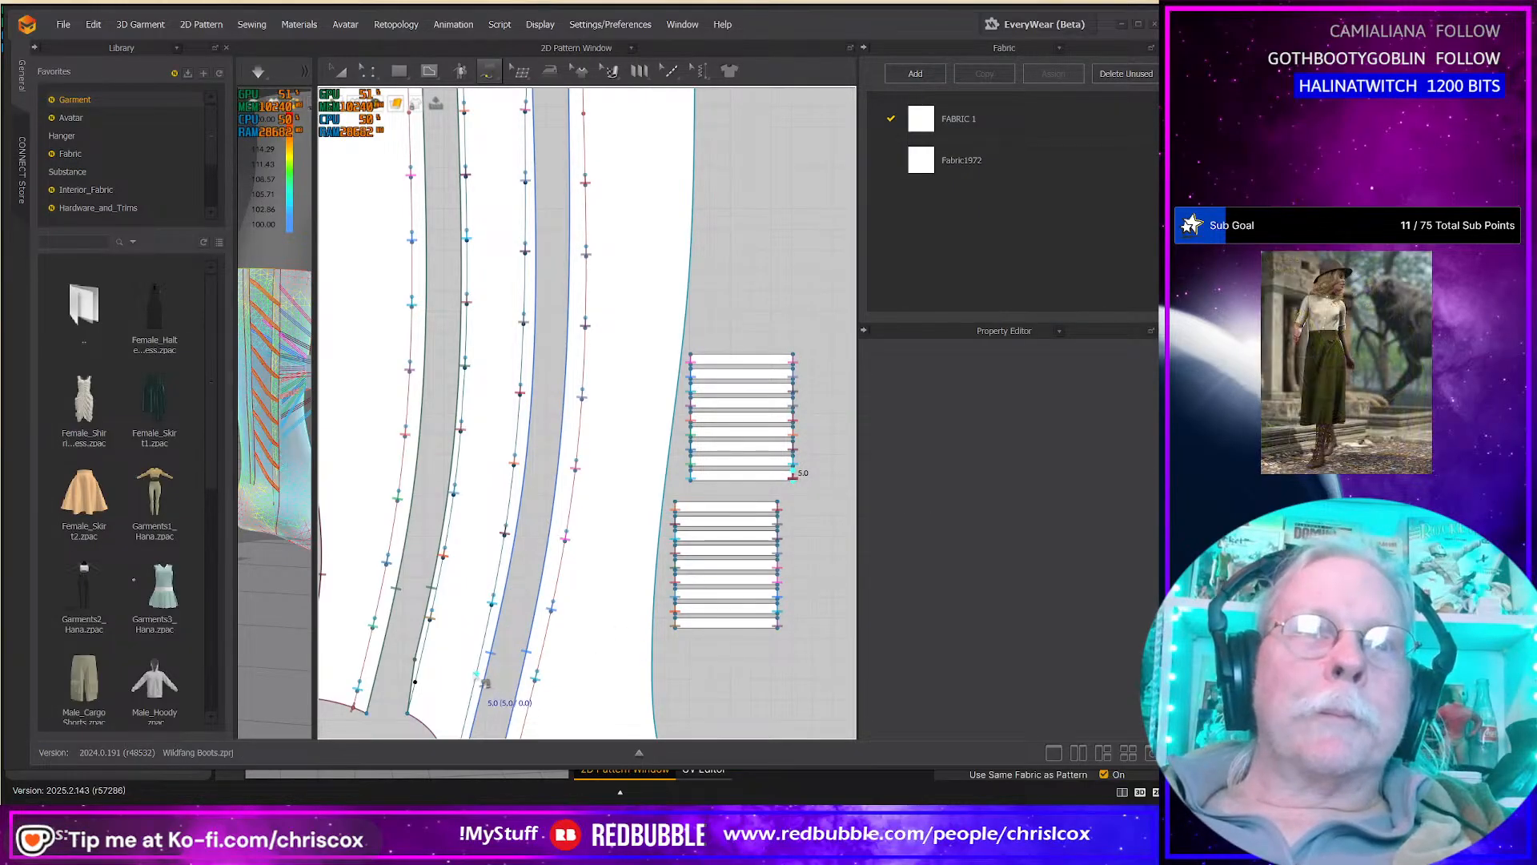
left_click(510, 663)
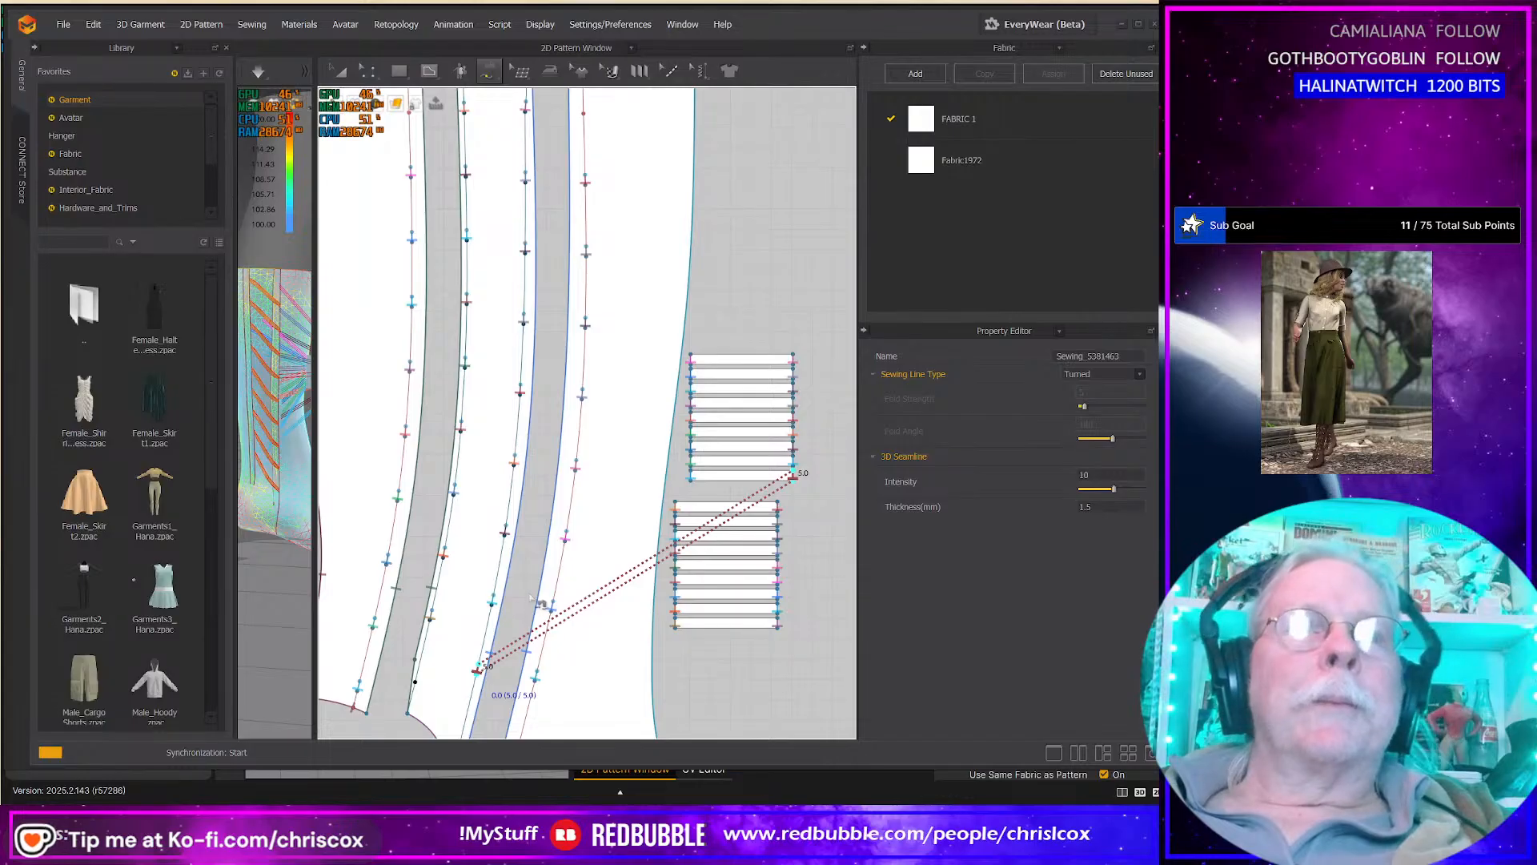
scroll(530, 599, "down", 6)
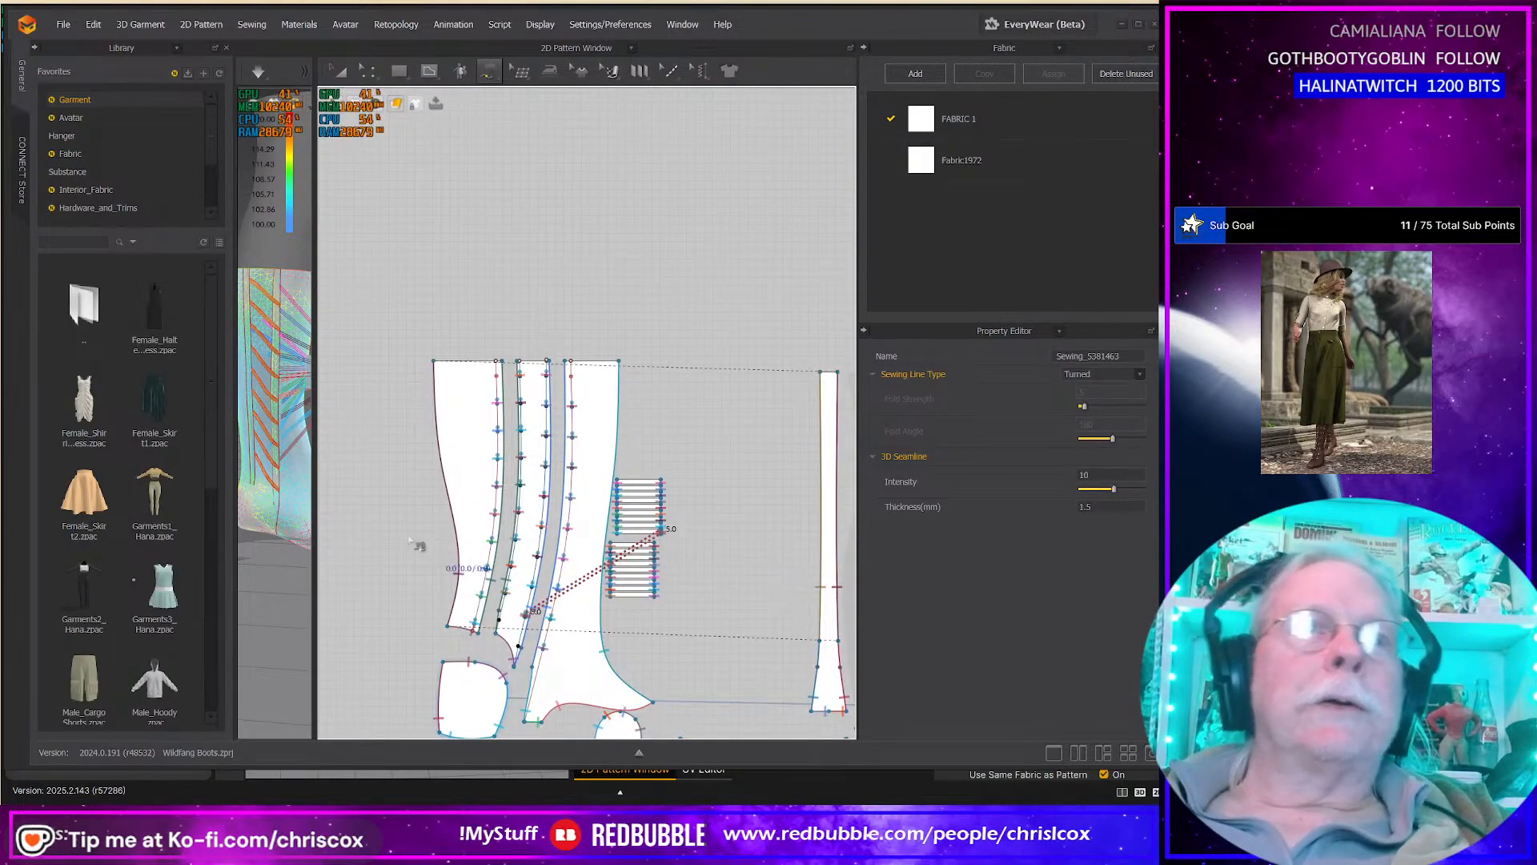
Step: Widen the 3D view and simulate the lace ladders onto the boot
left_click_drag(316, 518, 665, 520)
right_click_drag(621, 559, 635, 560)
mouse_move(718, 578)
middle_mouse_down()
mouse_move(598, 564)
mouse_move(700, 580)
middle_mouse_up()
scroll(701, 580, "up", 6)
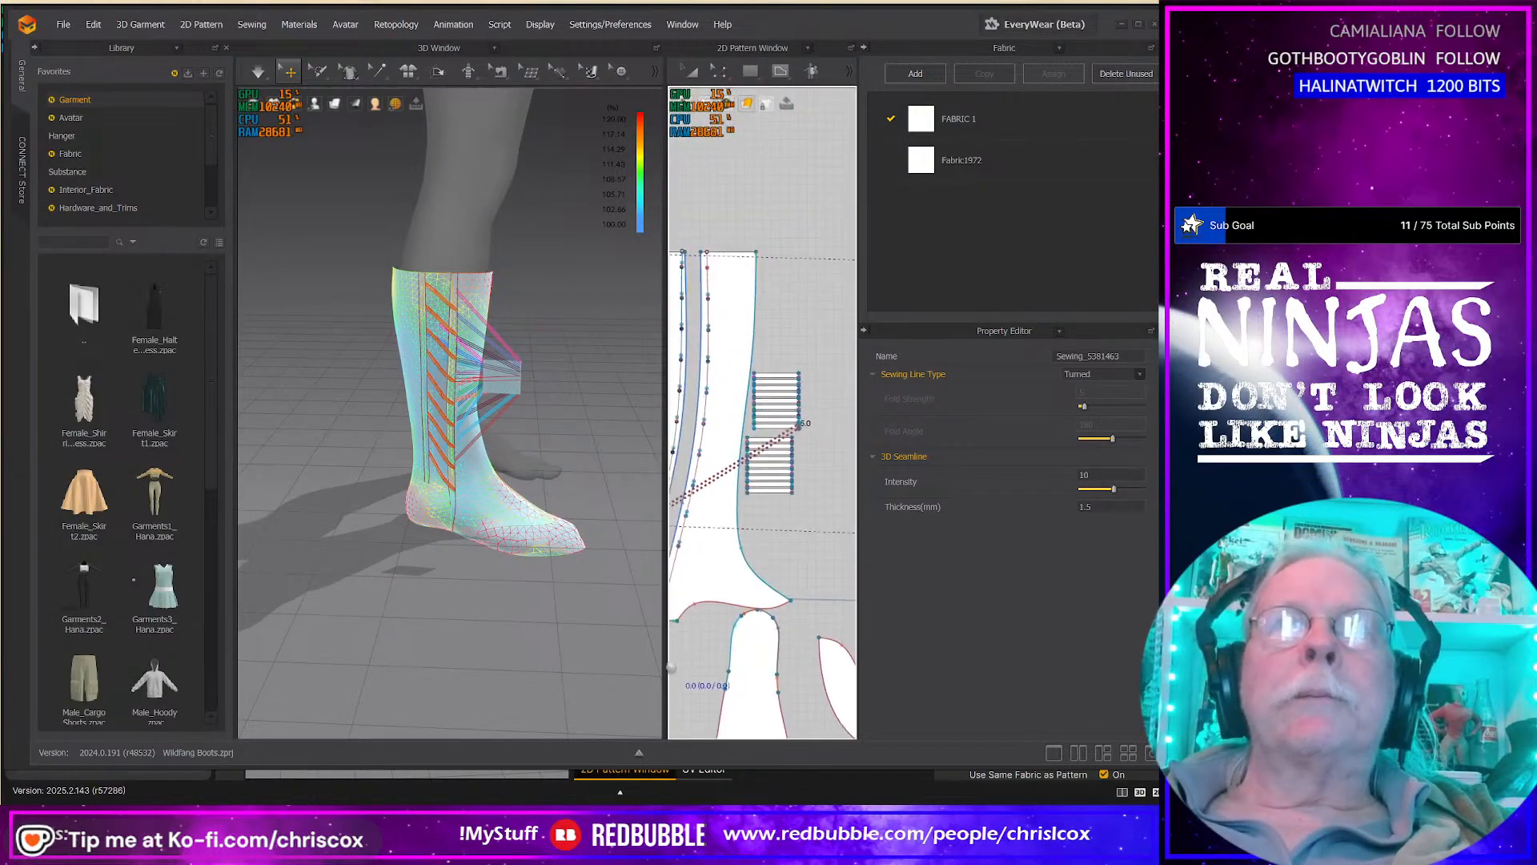
middle_click_drag(757, 521, 776, 581)
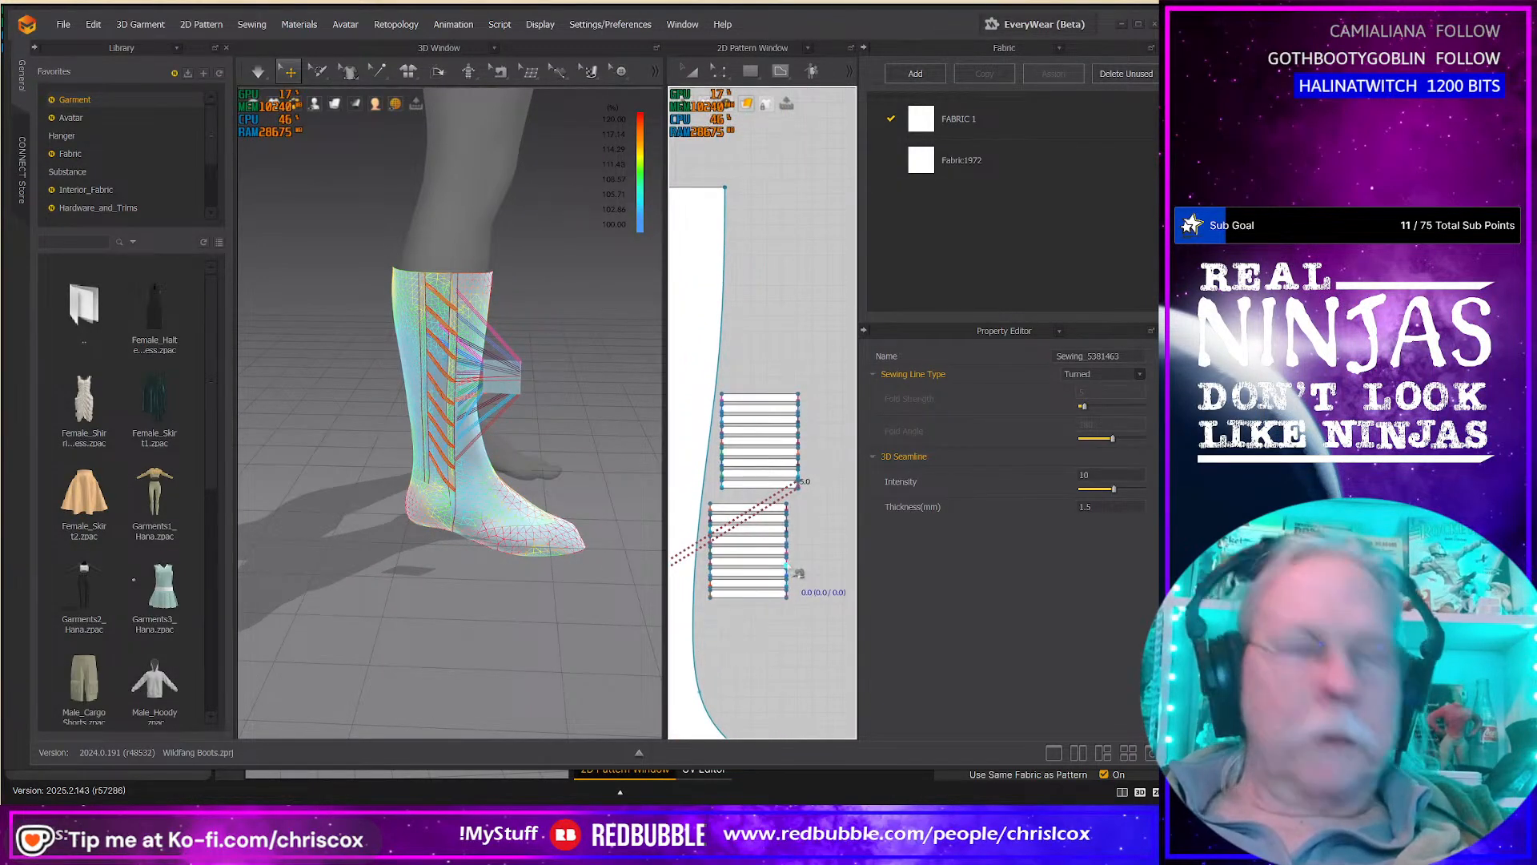
key("a")
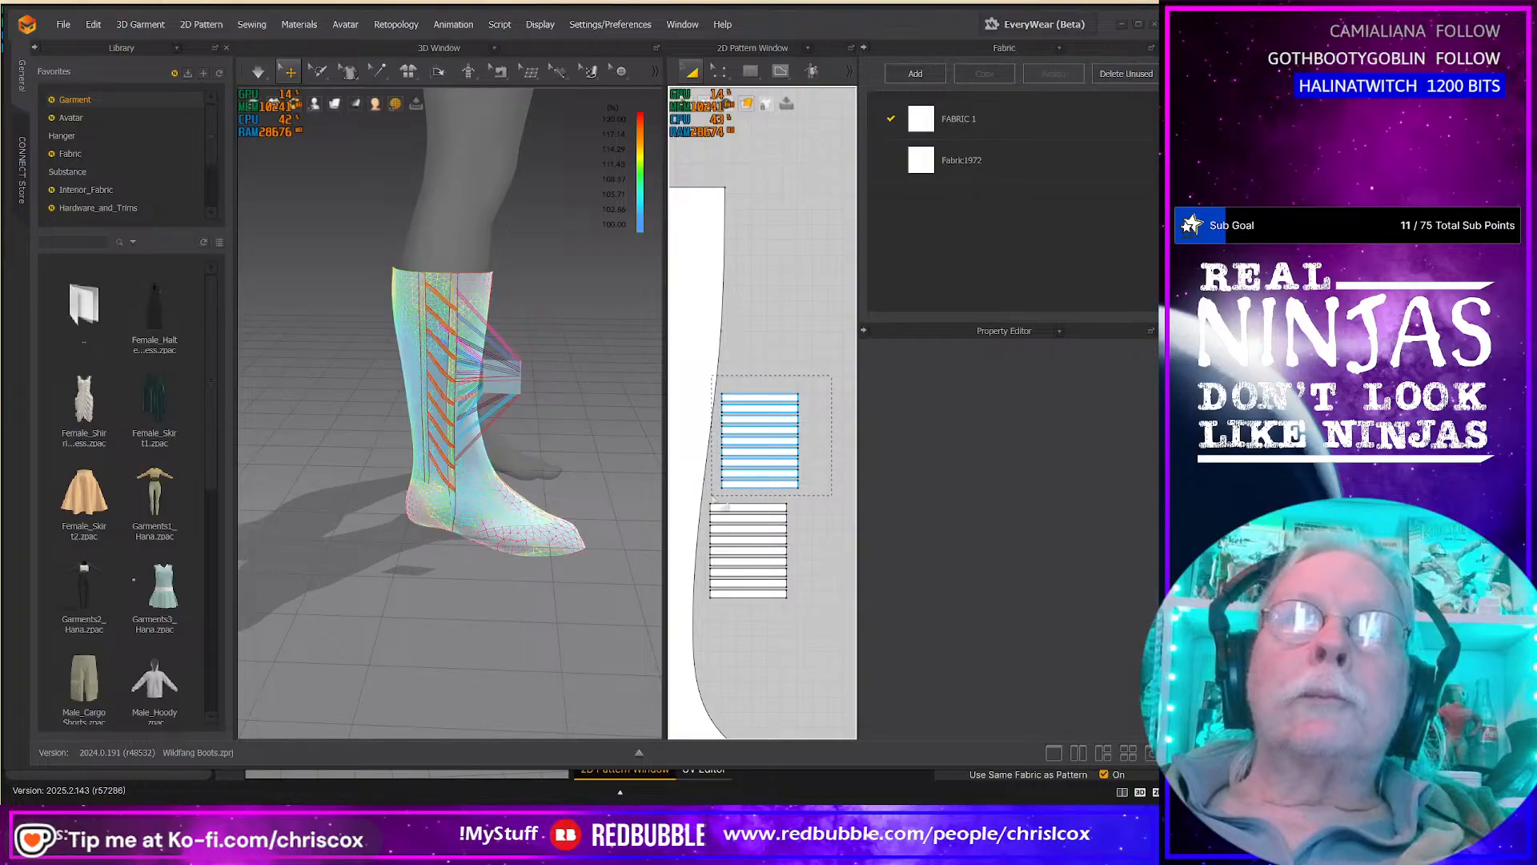
left_click(714, 498)
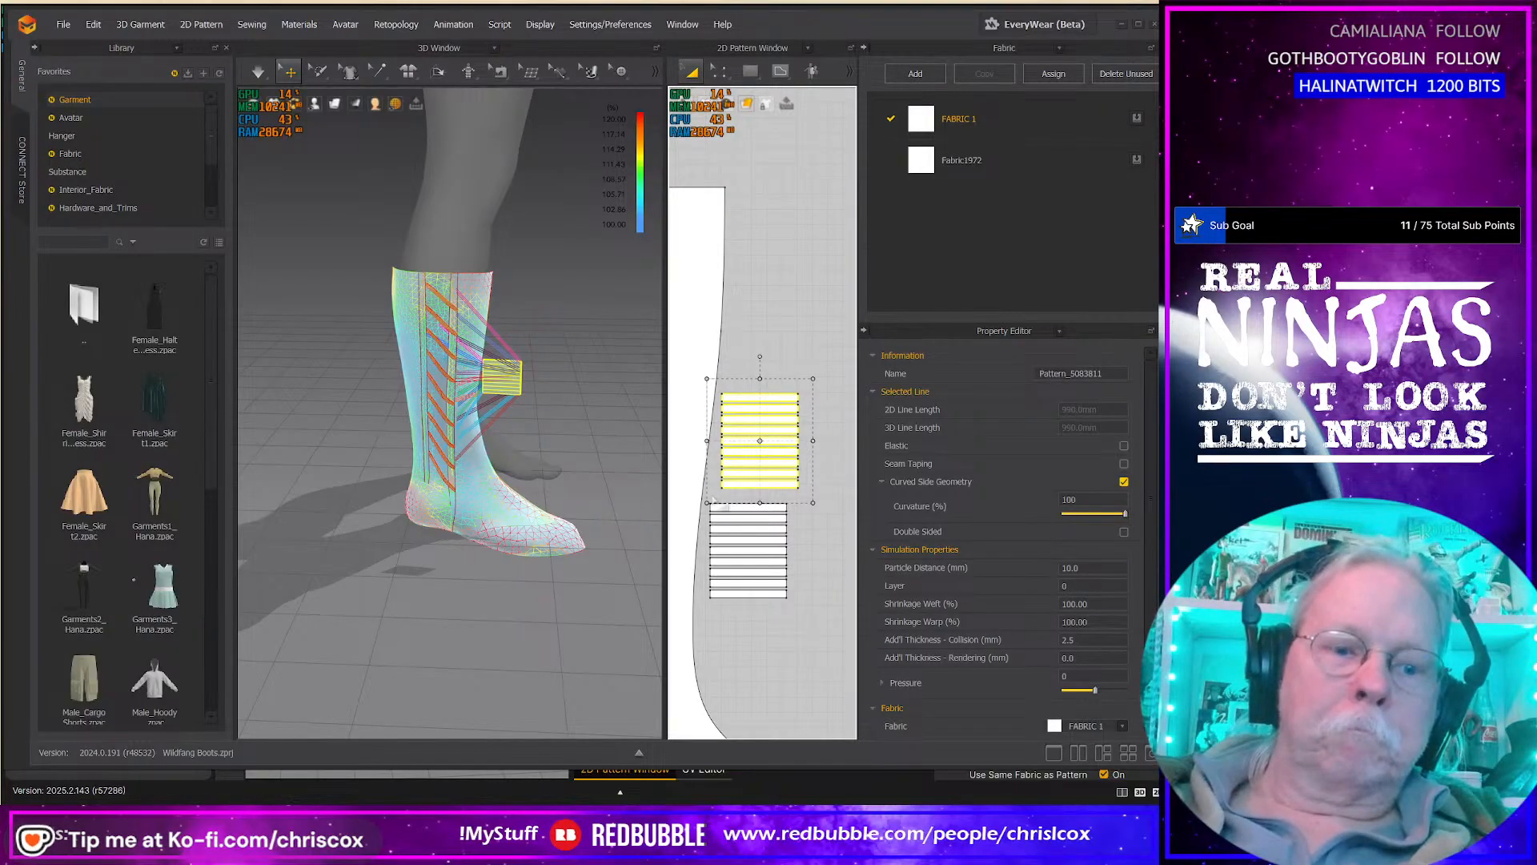
key("space")
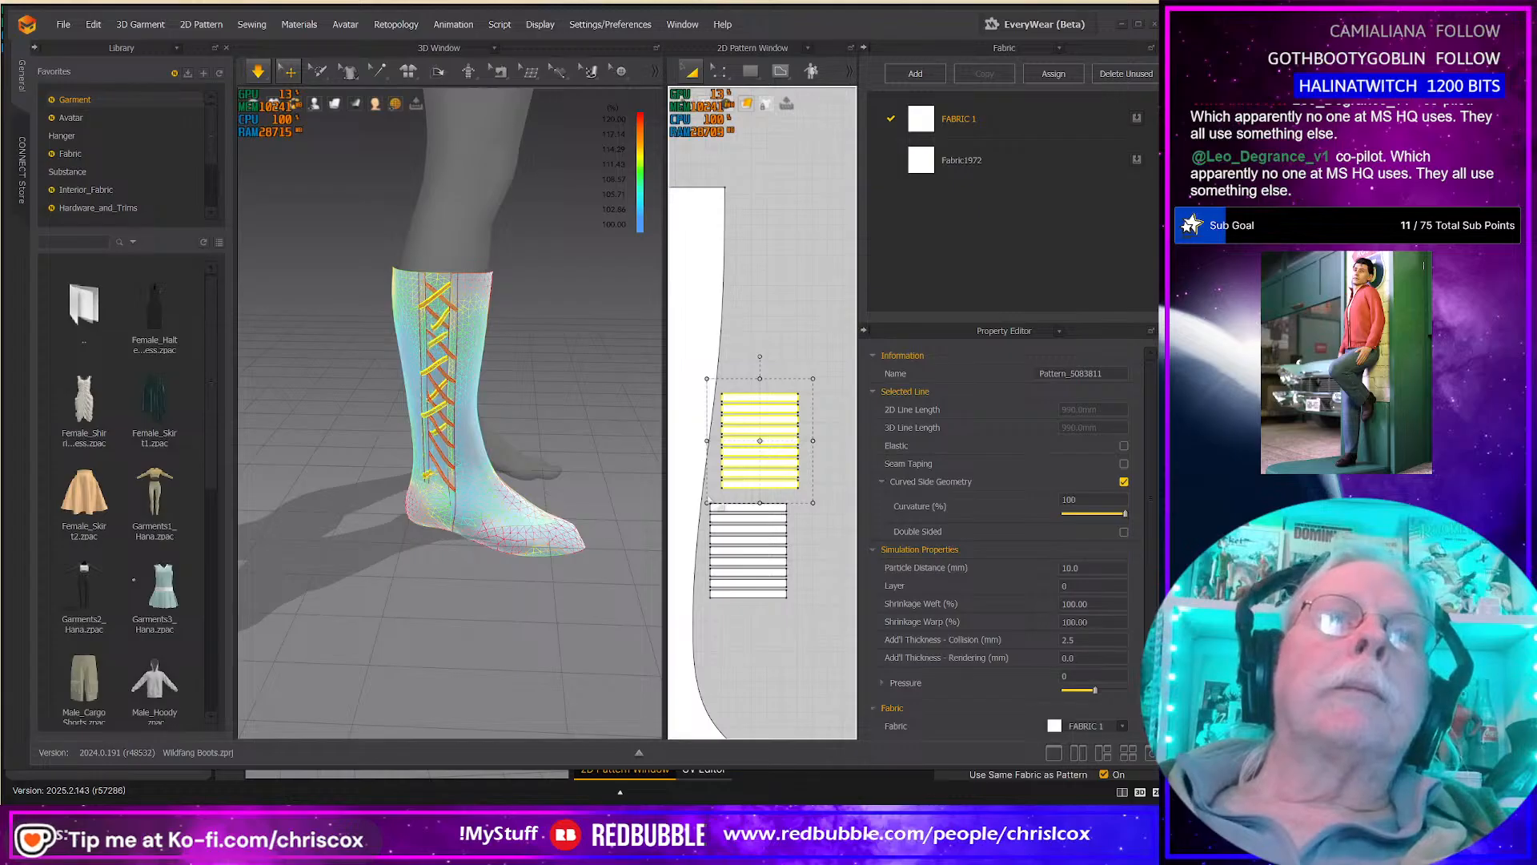
scroll(841, 528, "down", 2)
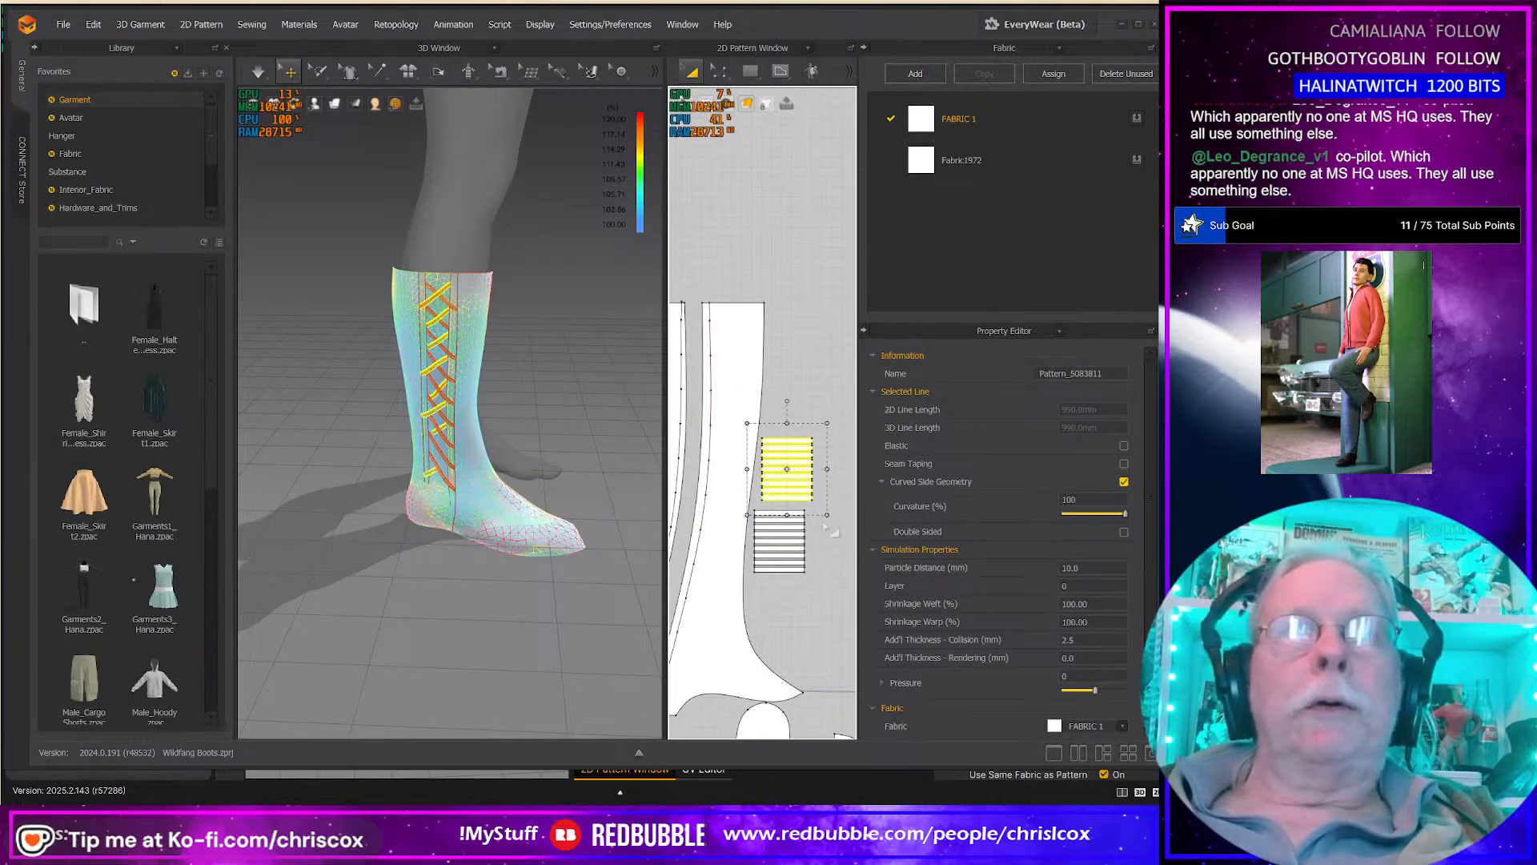
Step: Set the upper lace ladder piece's Layer to 2 in the Property Editor
left_click_drag(829, 559, 727, 474)
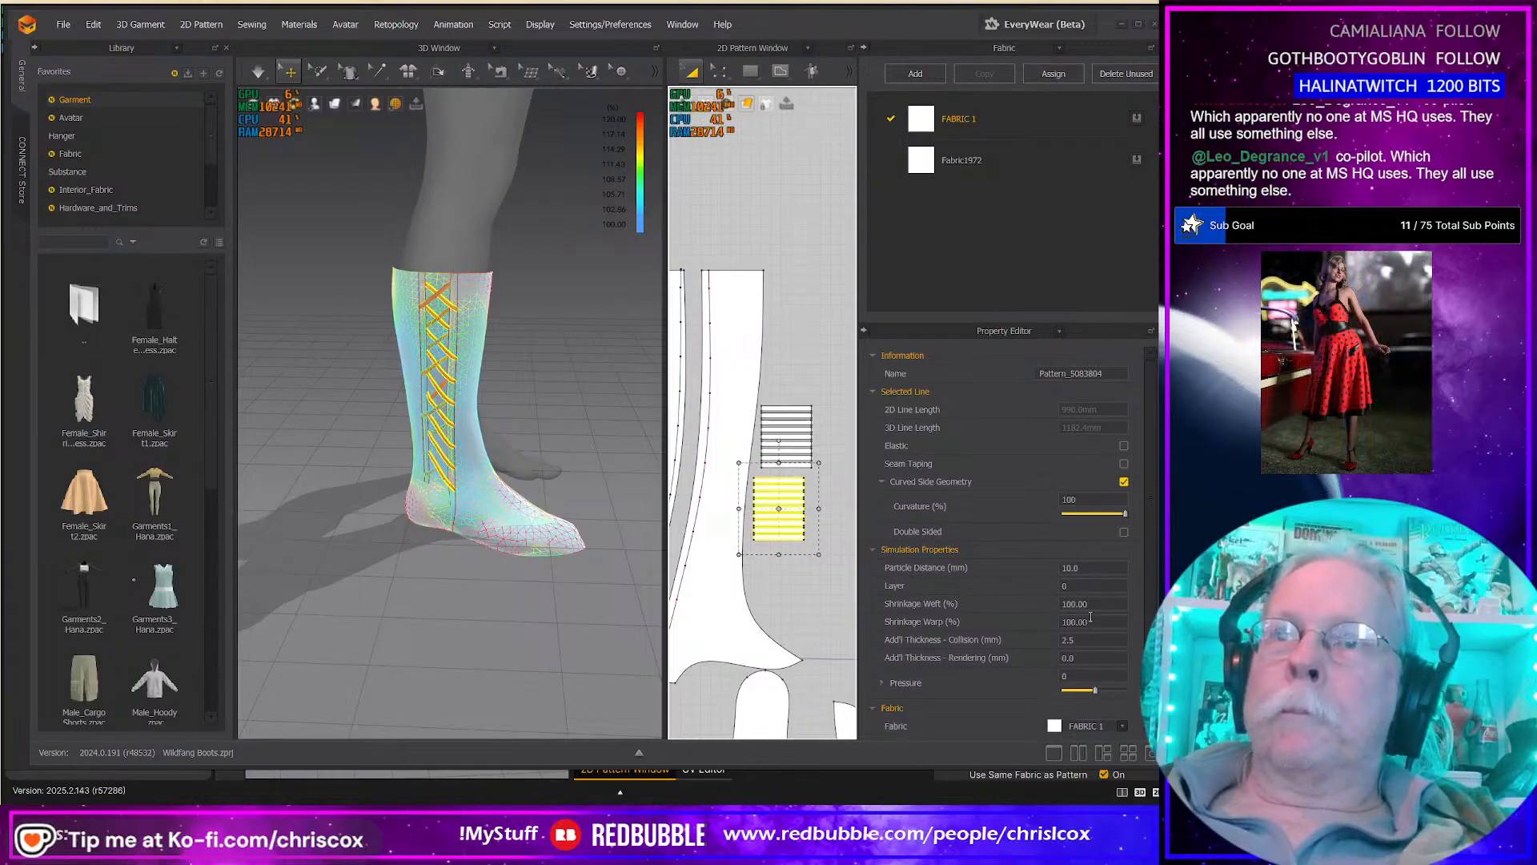
left_click(1081, 582)
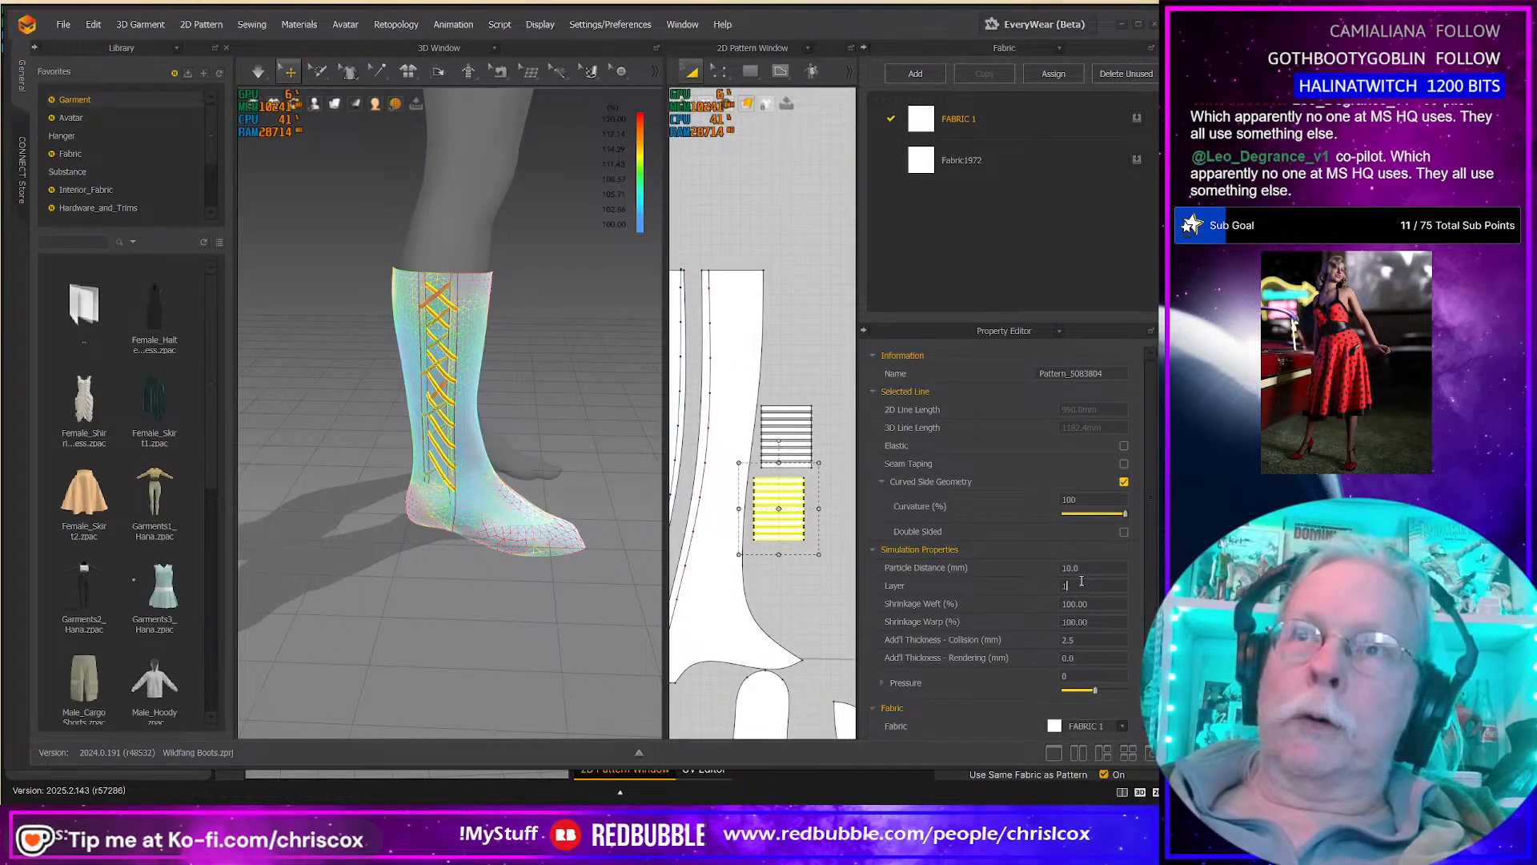
left_click_drag(820, 385, 821, 443)
left_click(786, 436)
left_click(1072, 586)
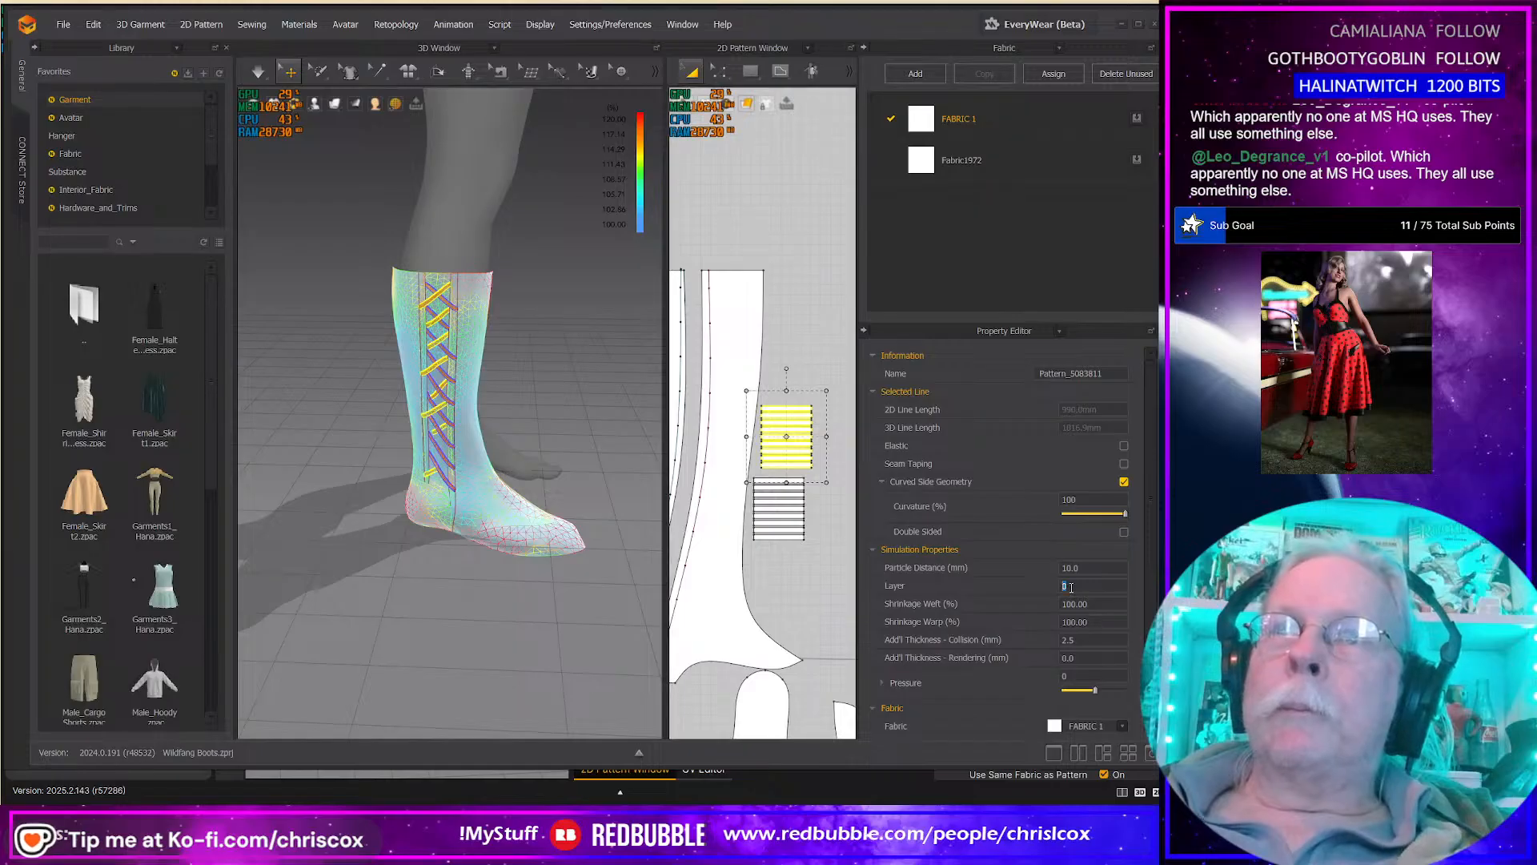
type("2")
key("Return")
key("space")
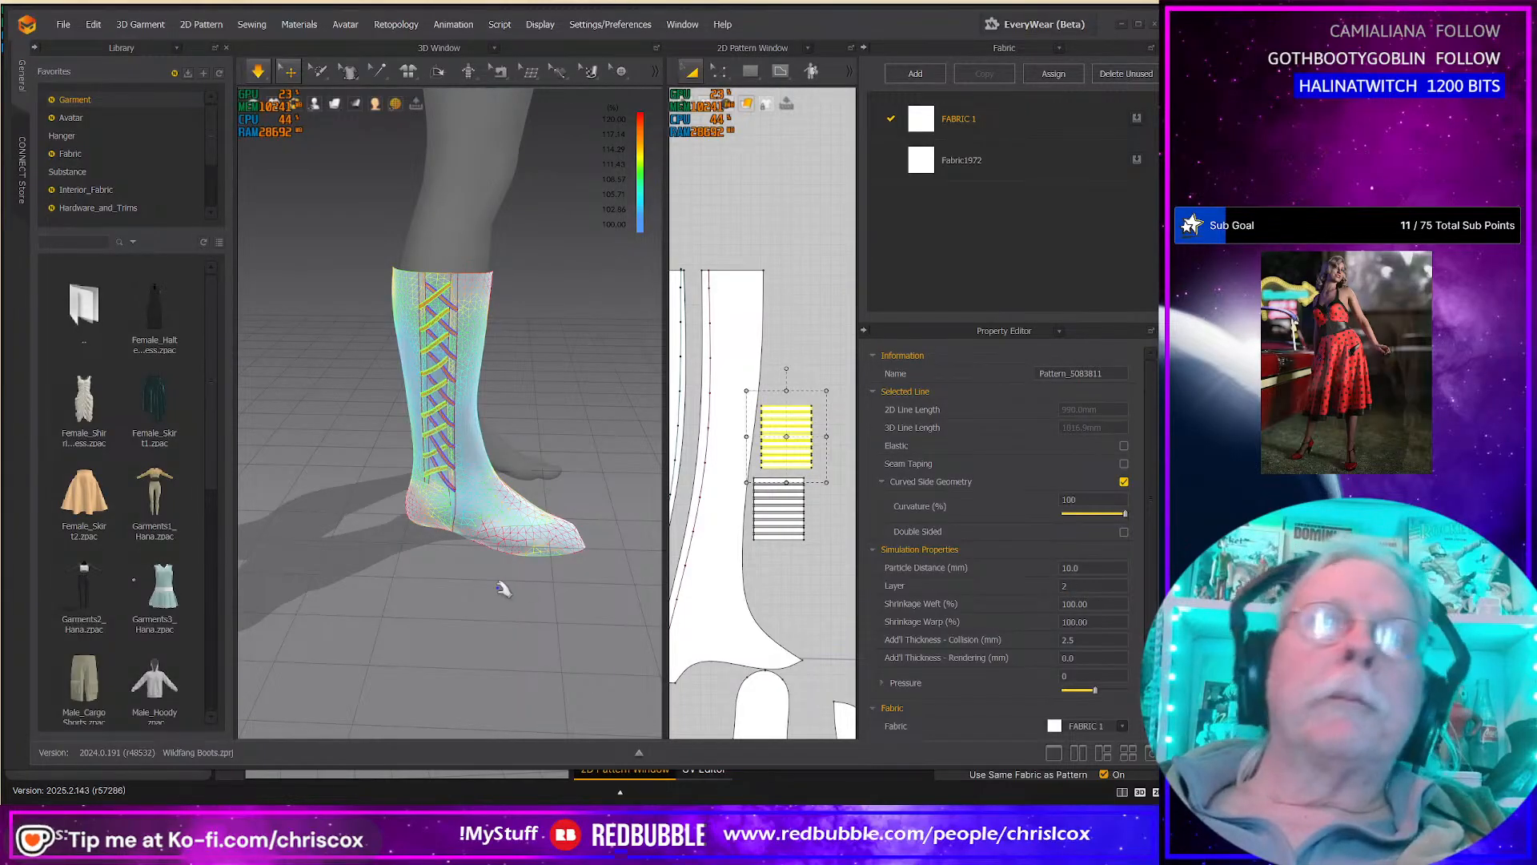
scroll(476, 572, "up", 5)
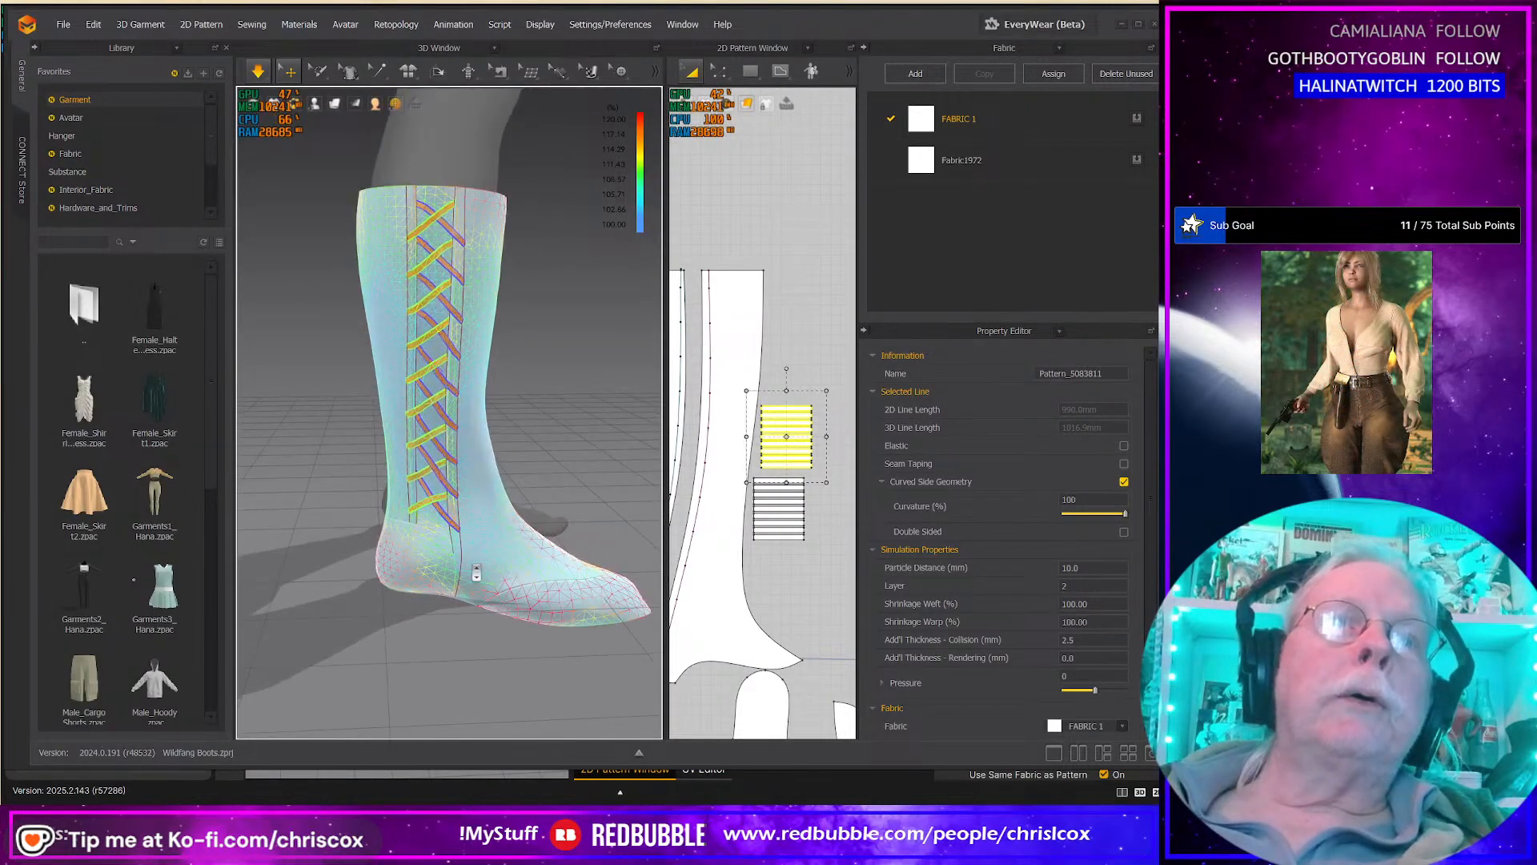
scroll(475, 572, "up", 3)
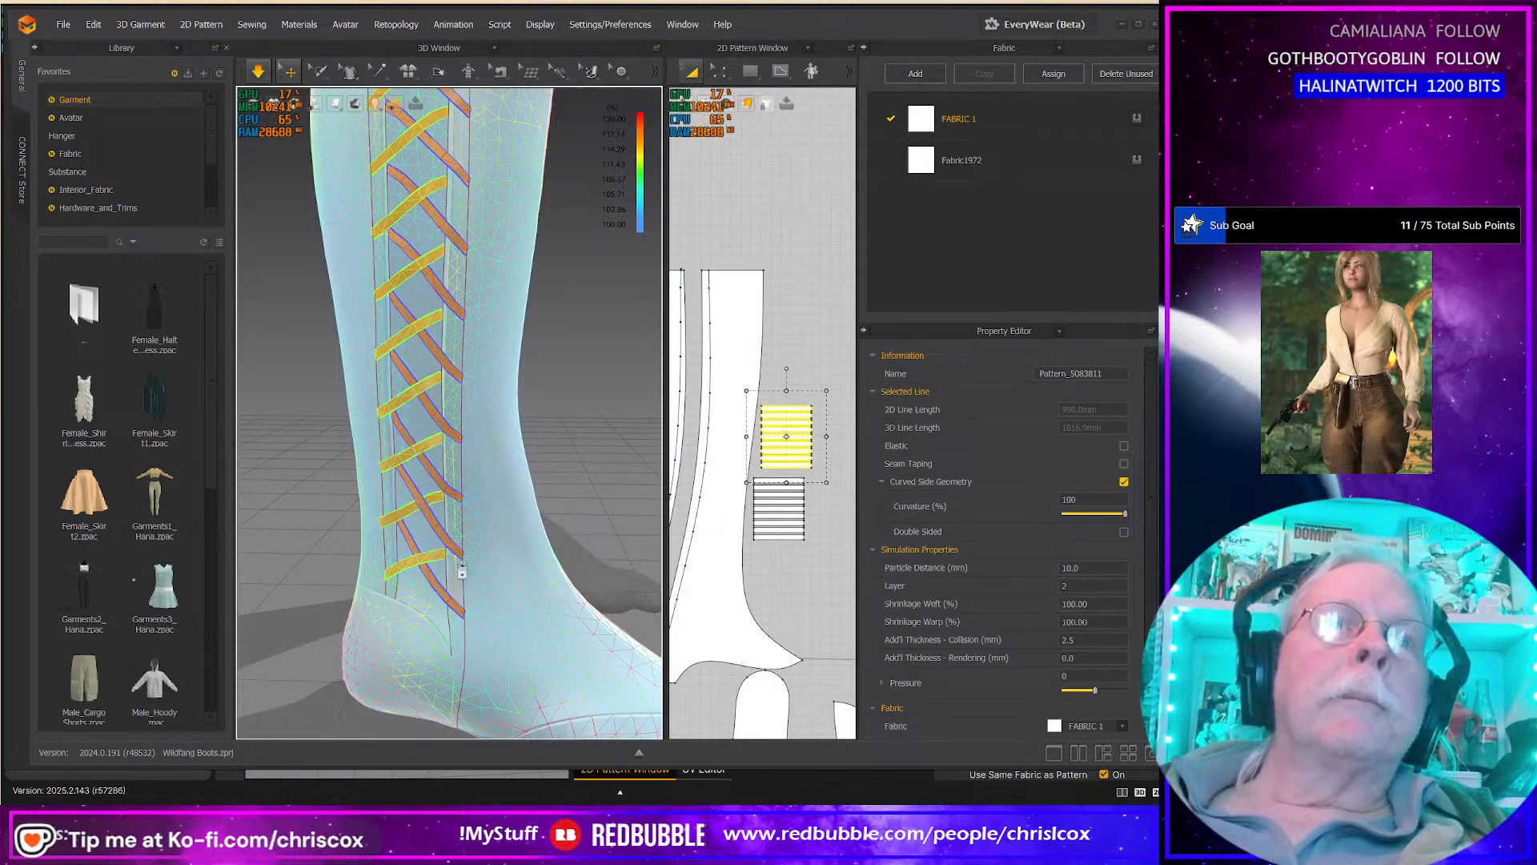
scroll(461, 572, "down", 10)
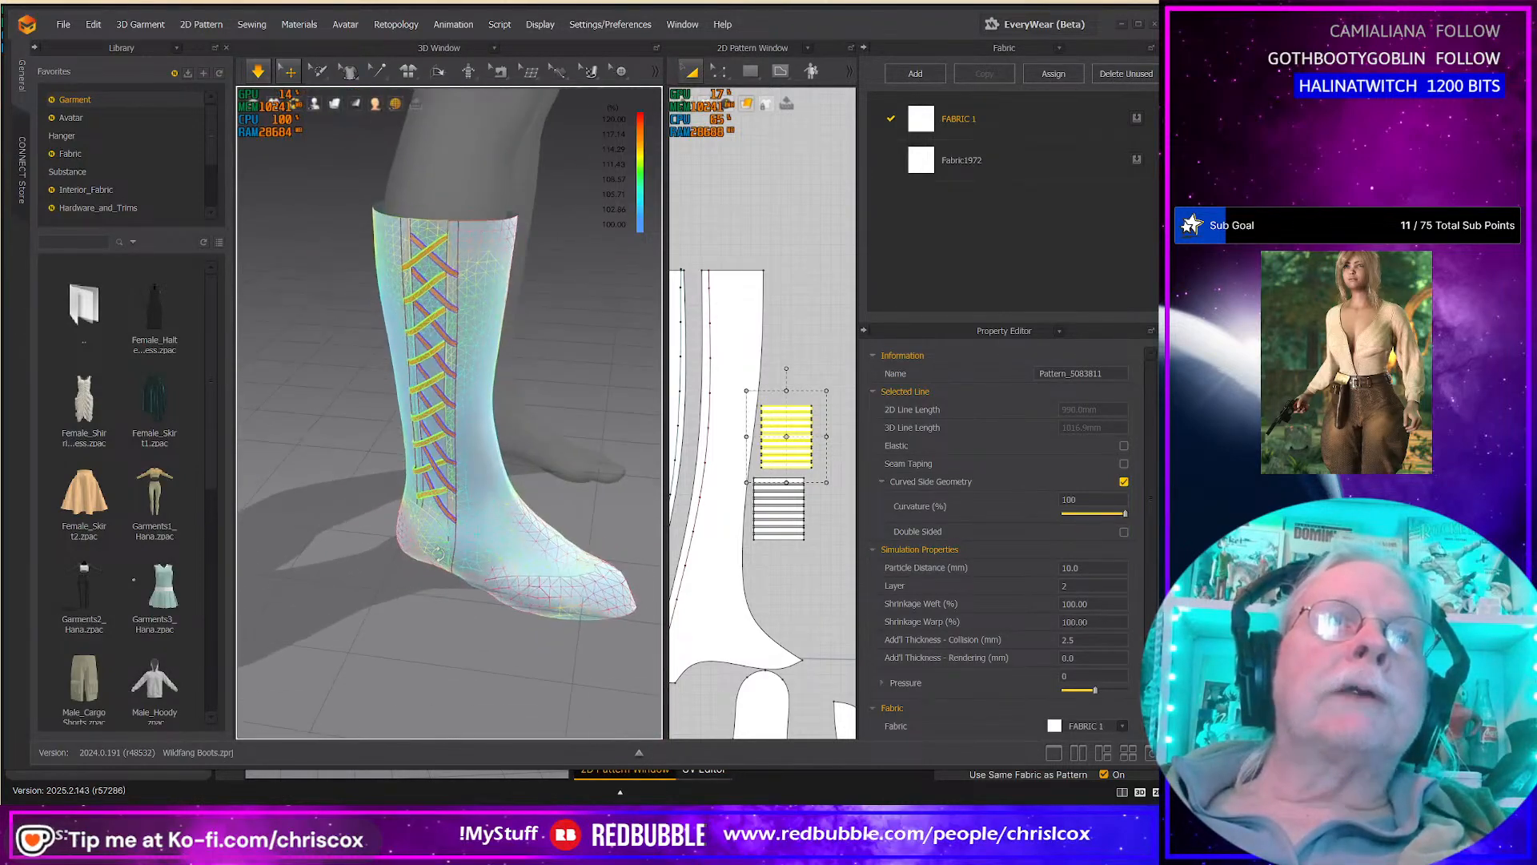
mouse_move(434, 554)
right_mouse_down()
mouse_move(466, 522)
mouse_move(440, 533)
right_mouse_up()
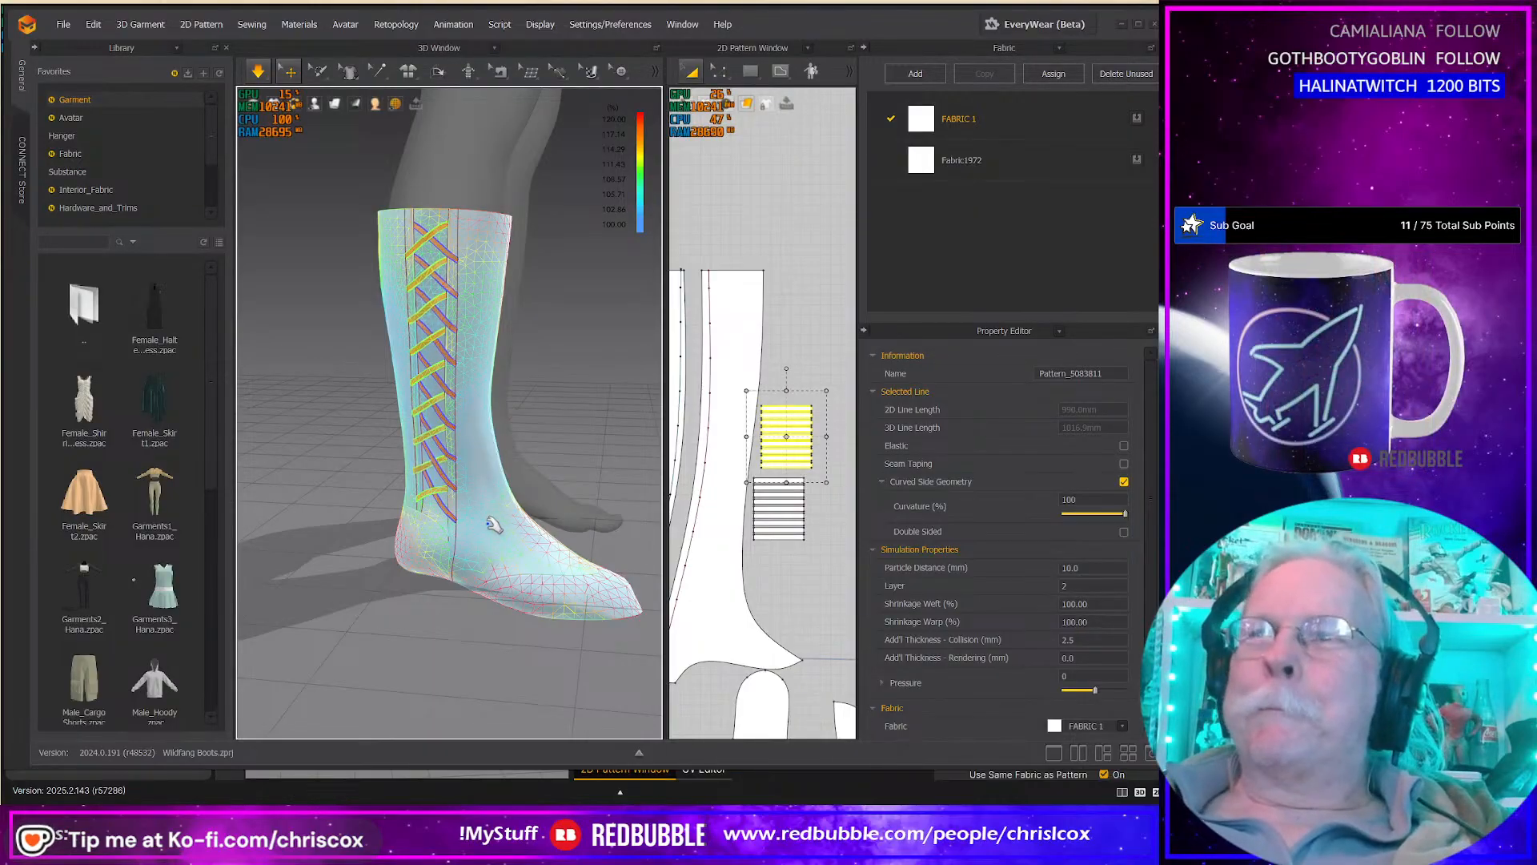
mouse_move(491, 491)
right_mouse_down()
mouse_move(440, 618)
mouse_move(484, 616)
mouse_move(576, 552)
mouse_move(587, 573)
mouse_move(484, 535)
mouse_move(480, 503)
right_mouse_up()
scroll(474, 576, "up", 4)
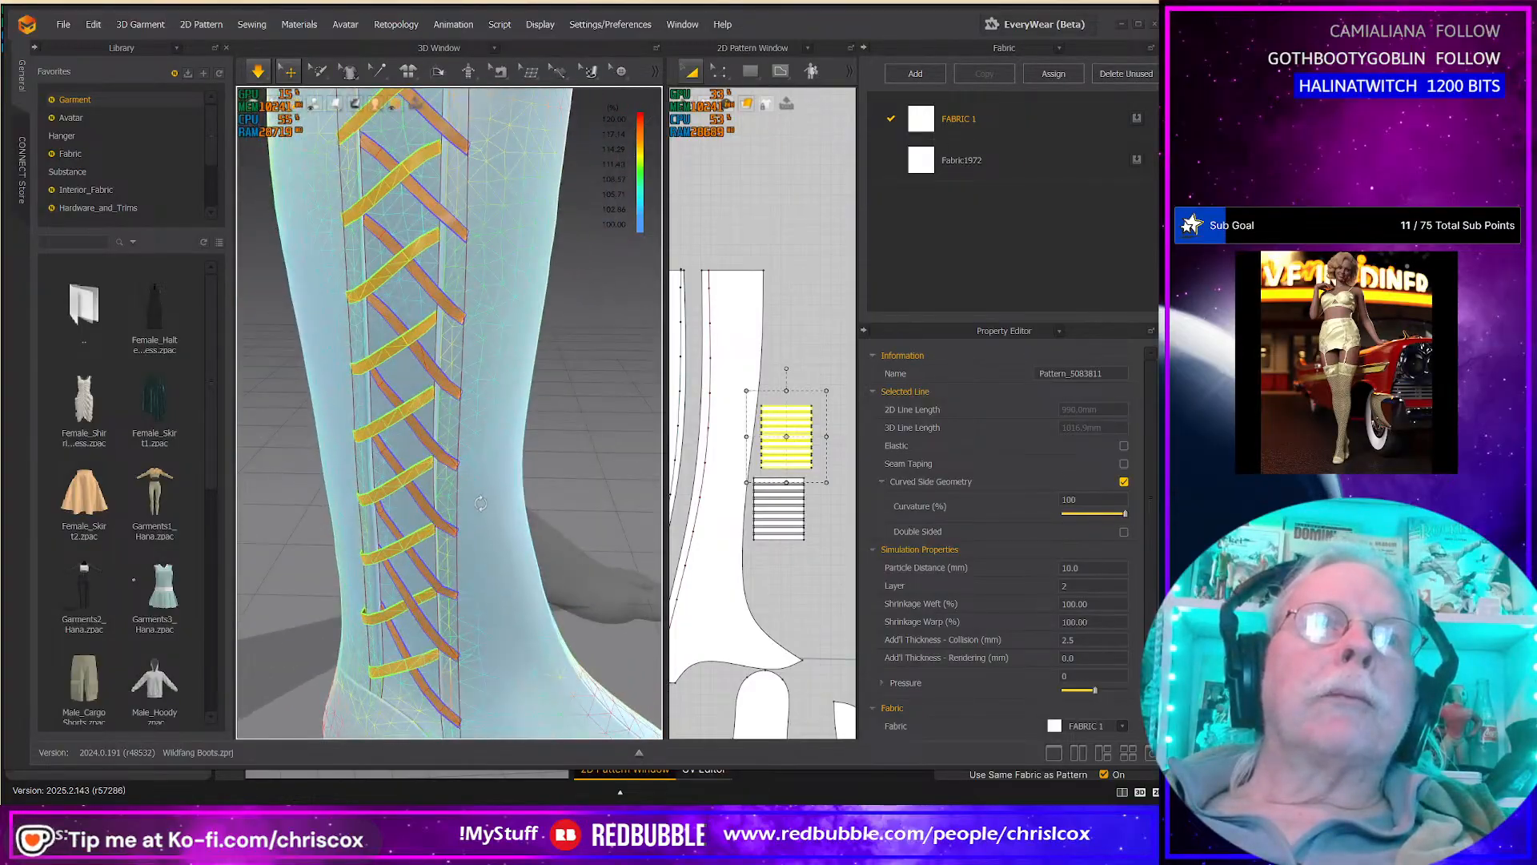
scroll(486, 543, "down", 5)
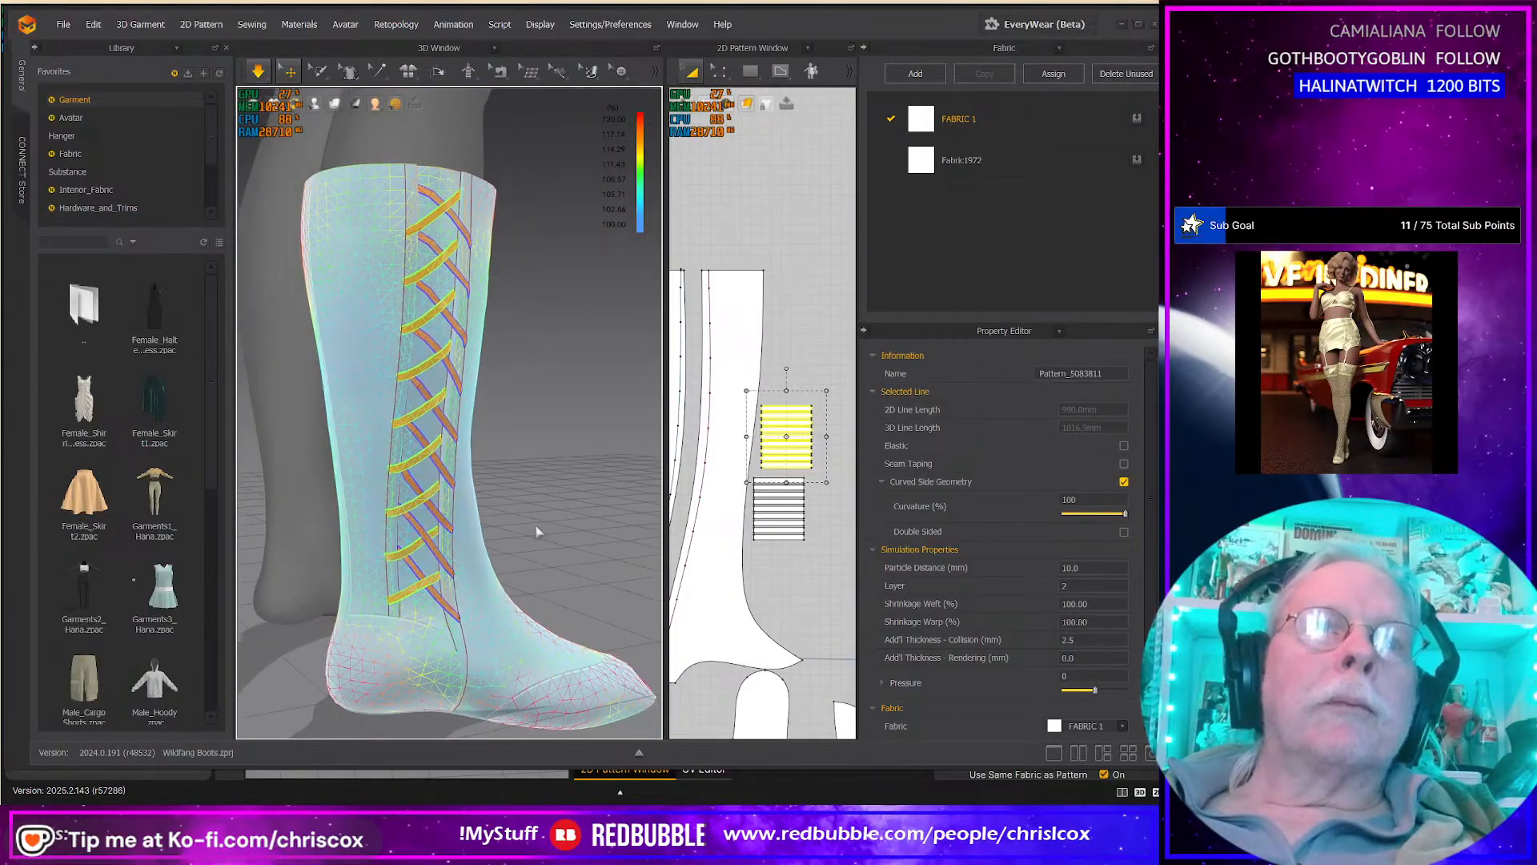
right_click_drag(538, 529, 507, 515)
scroll(545, 490, "up", 2)
middle_click_drag(545, 490, 557, 502)
scroll(719, 541, "down", 5)
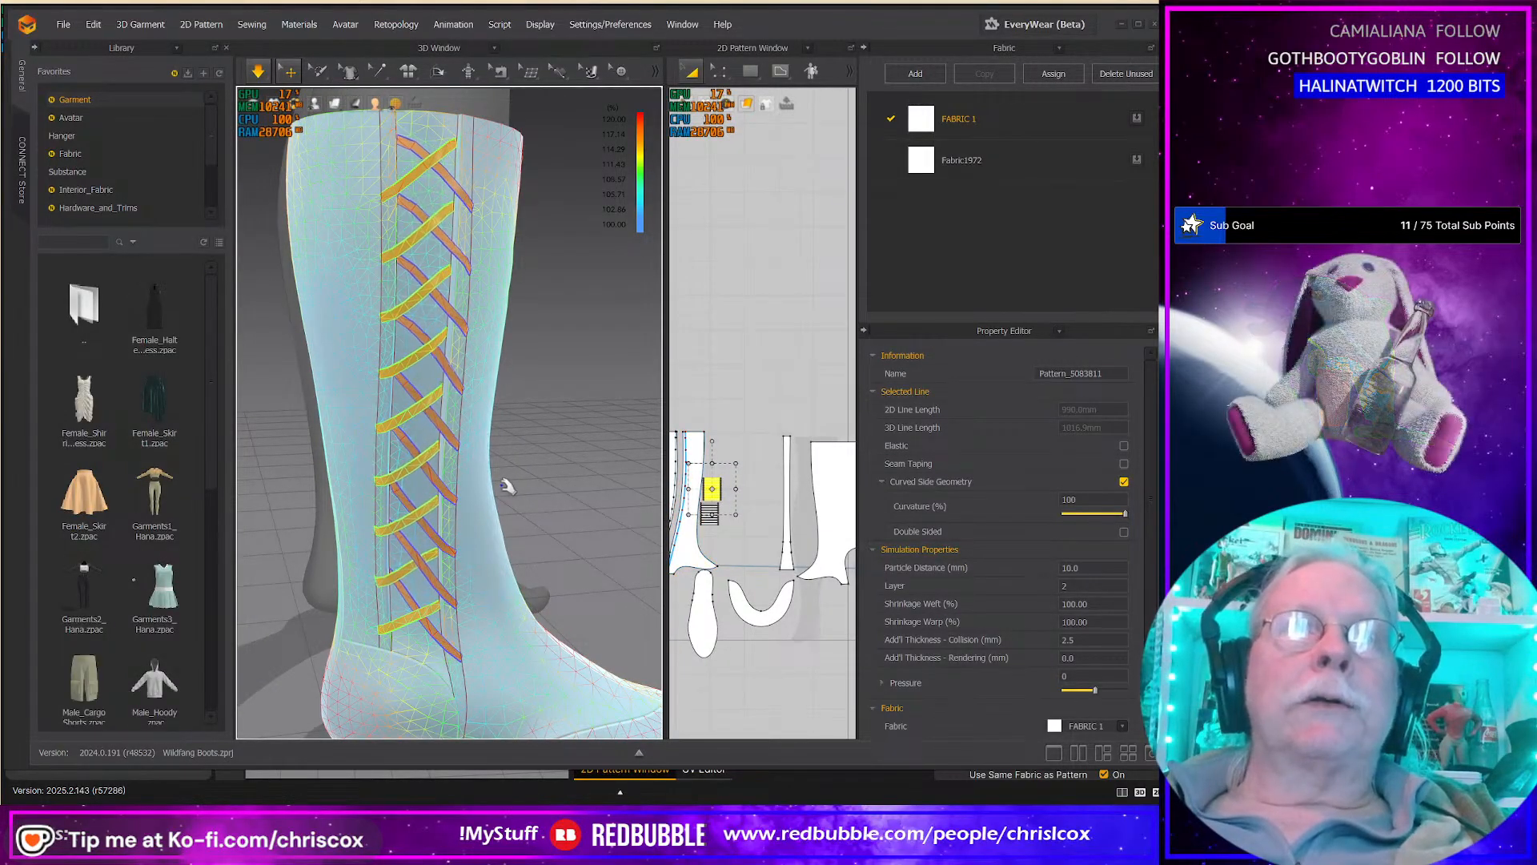
middle_click_drag(509, 232, 504, 288)
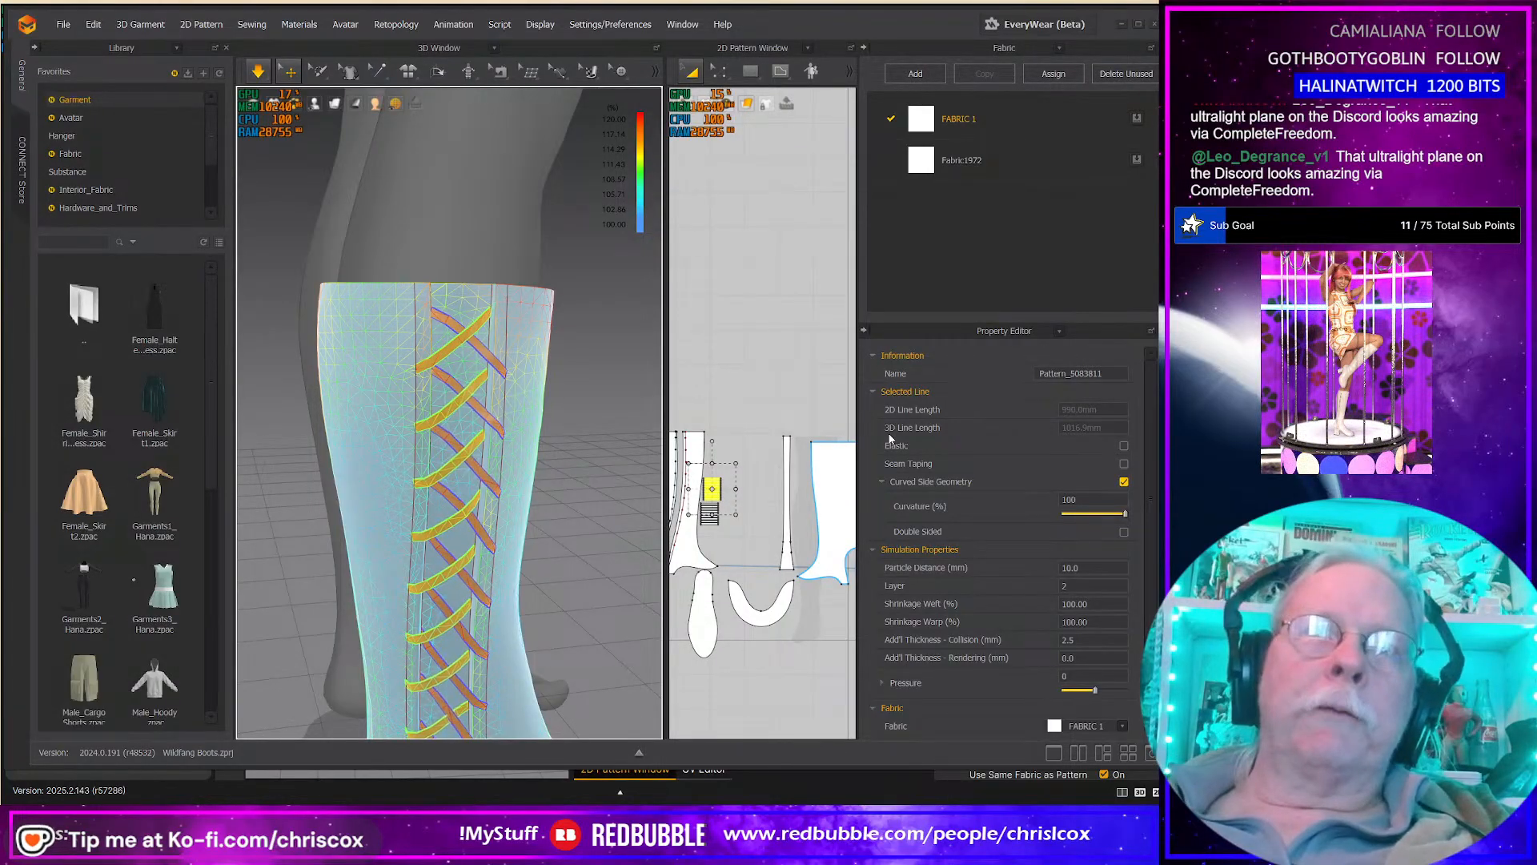
scroll(817, 404, "down", 3)
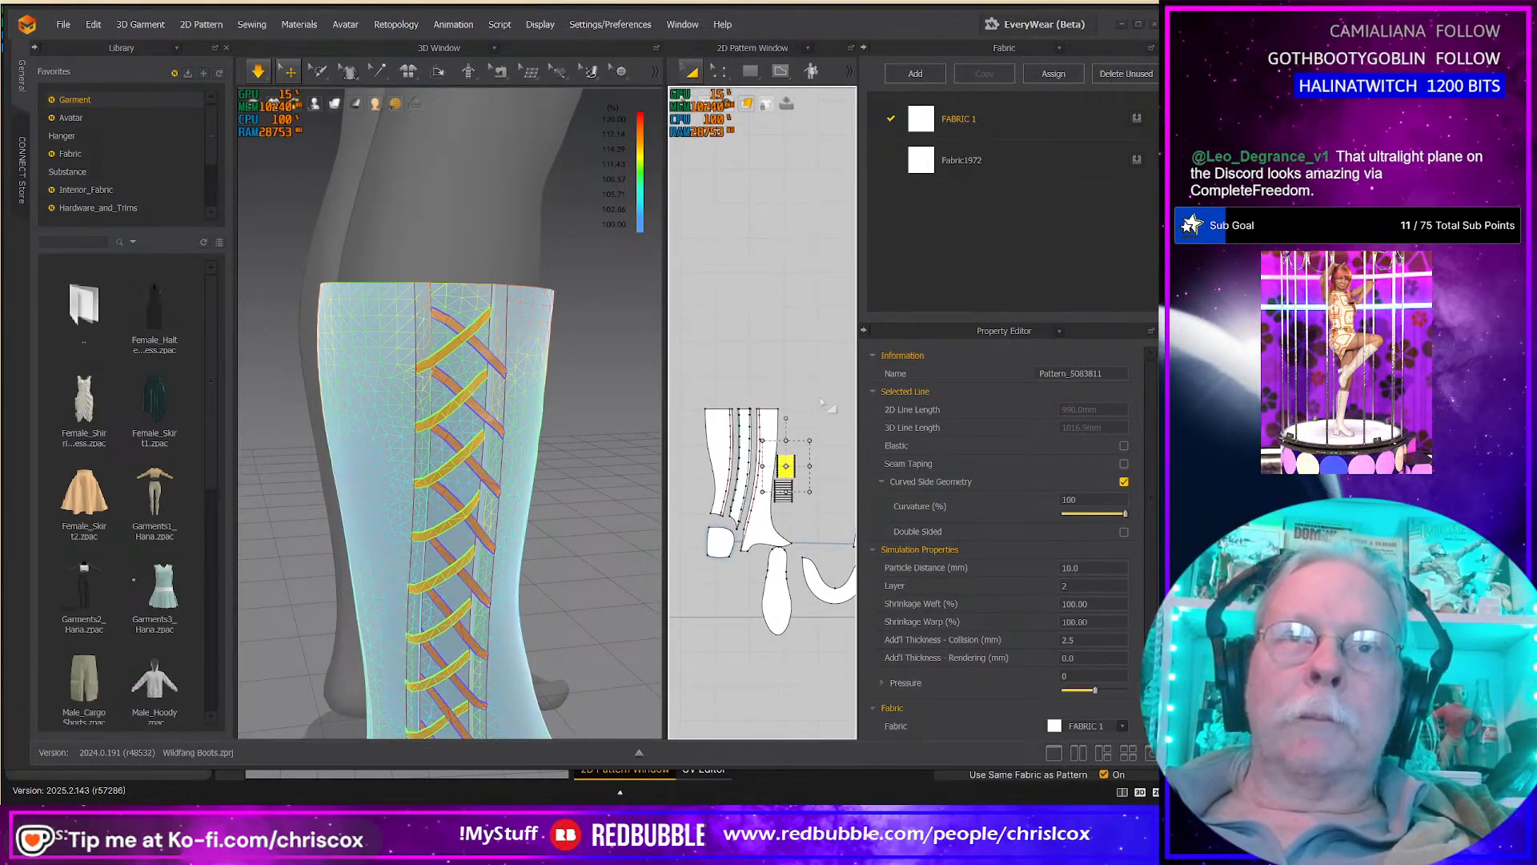
scroll(808, 449, "up", 3)
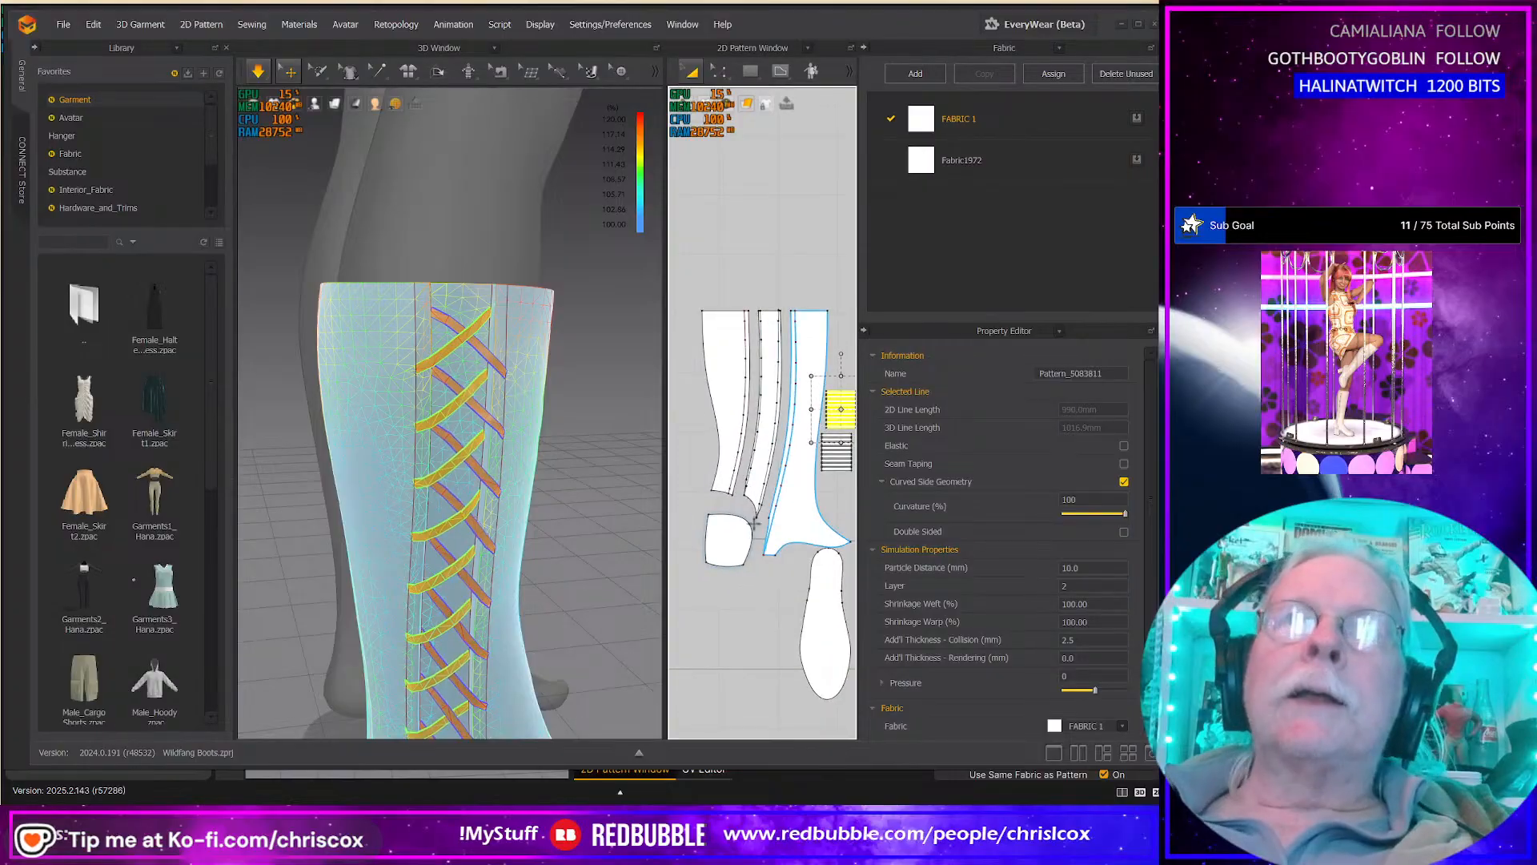
Step: Pan and zoom the 2D pattern to the stacked lacing strips and select the top one
left_click(798, 521)
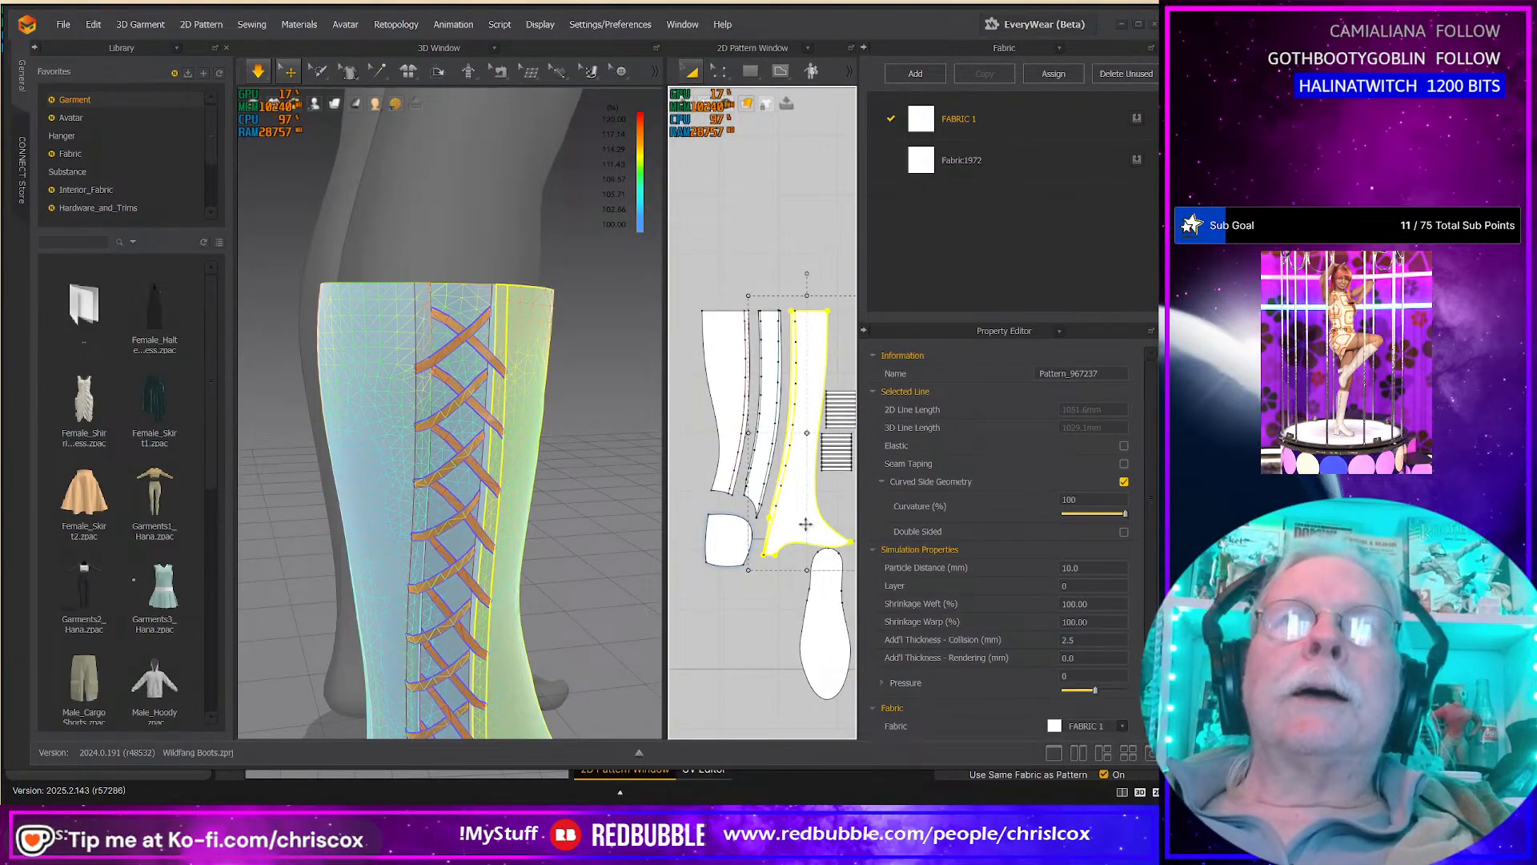
scroll(777, 478, "up", 2)
left_click(730, 280)
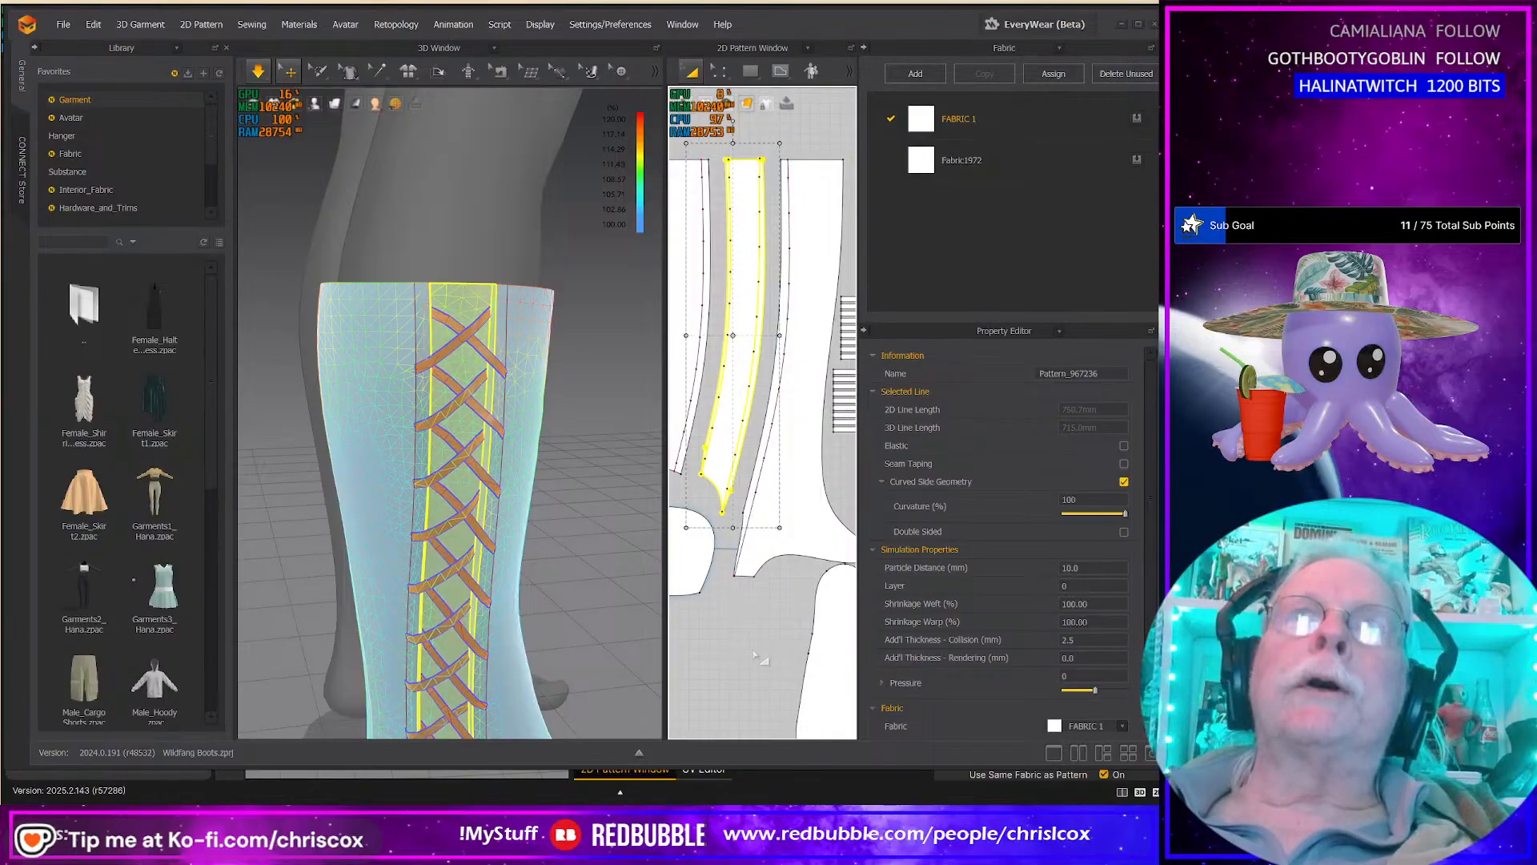
scroll(756, 656, "down", 5)
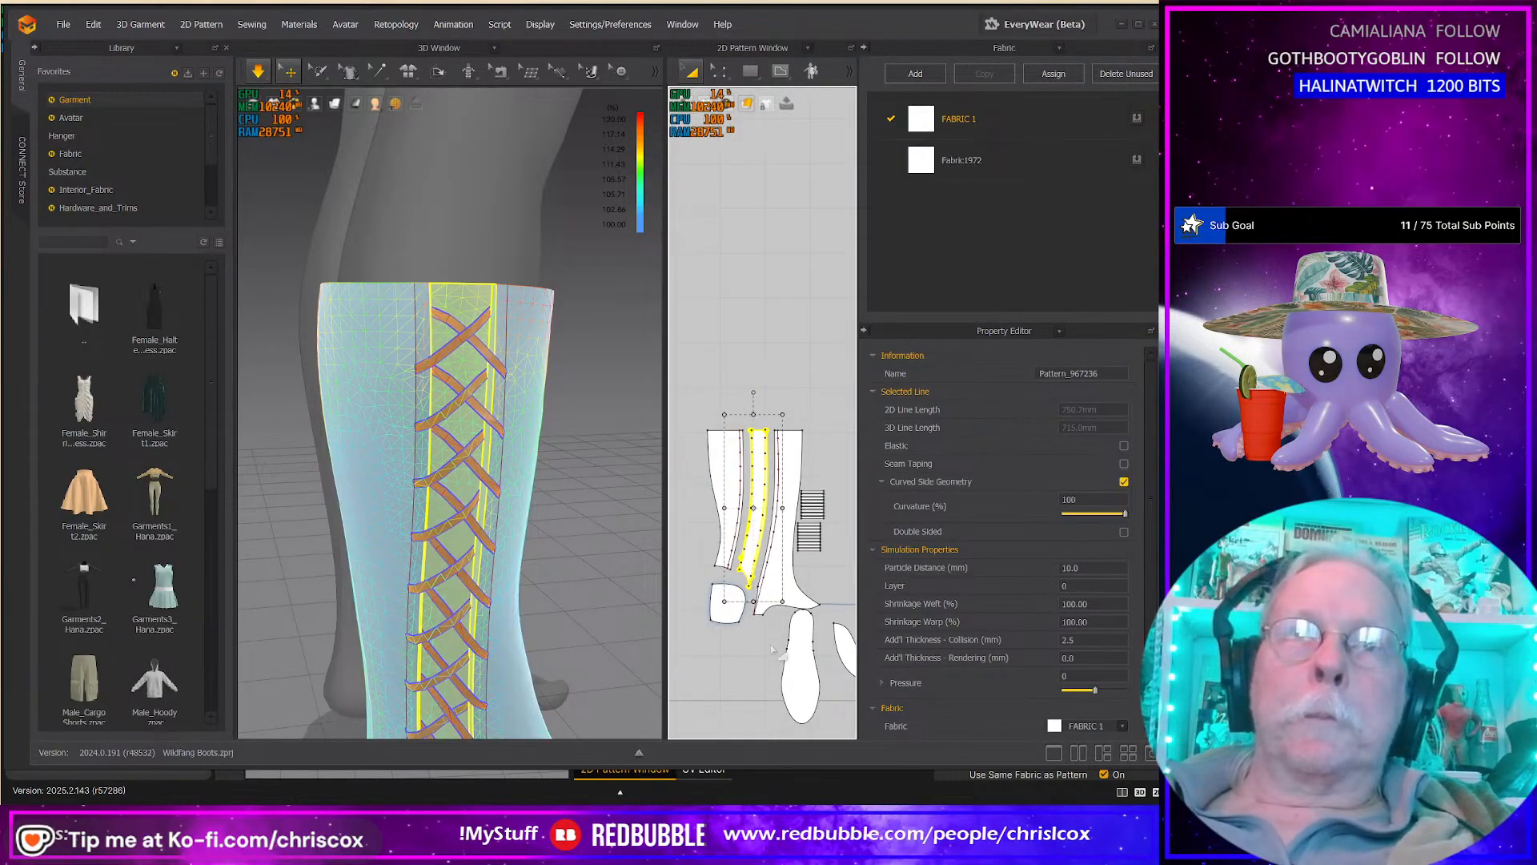
middle_click_drag(743, 622, 772, 597)
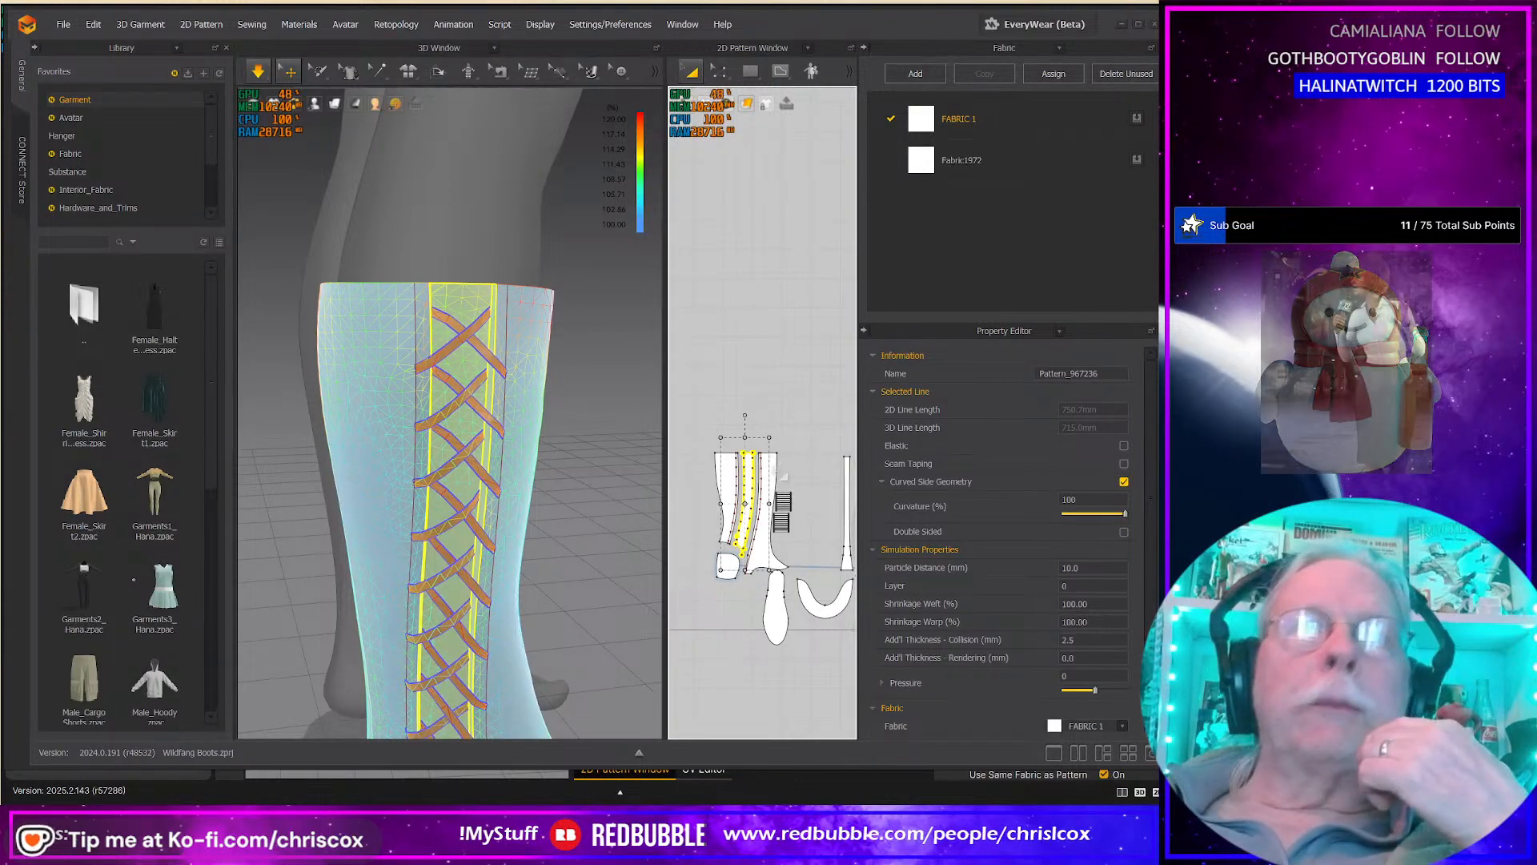
scroll(774, 465, "up", 5)
scroll(774, 465, "up", 4)
middle_click_drag(769, 431, 672, 224)
left_click(774, 456)
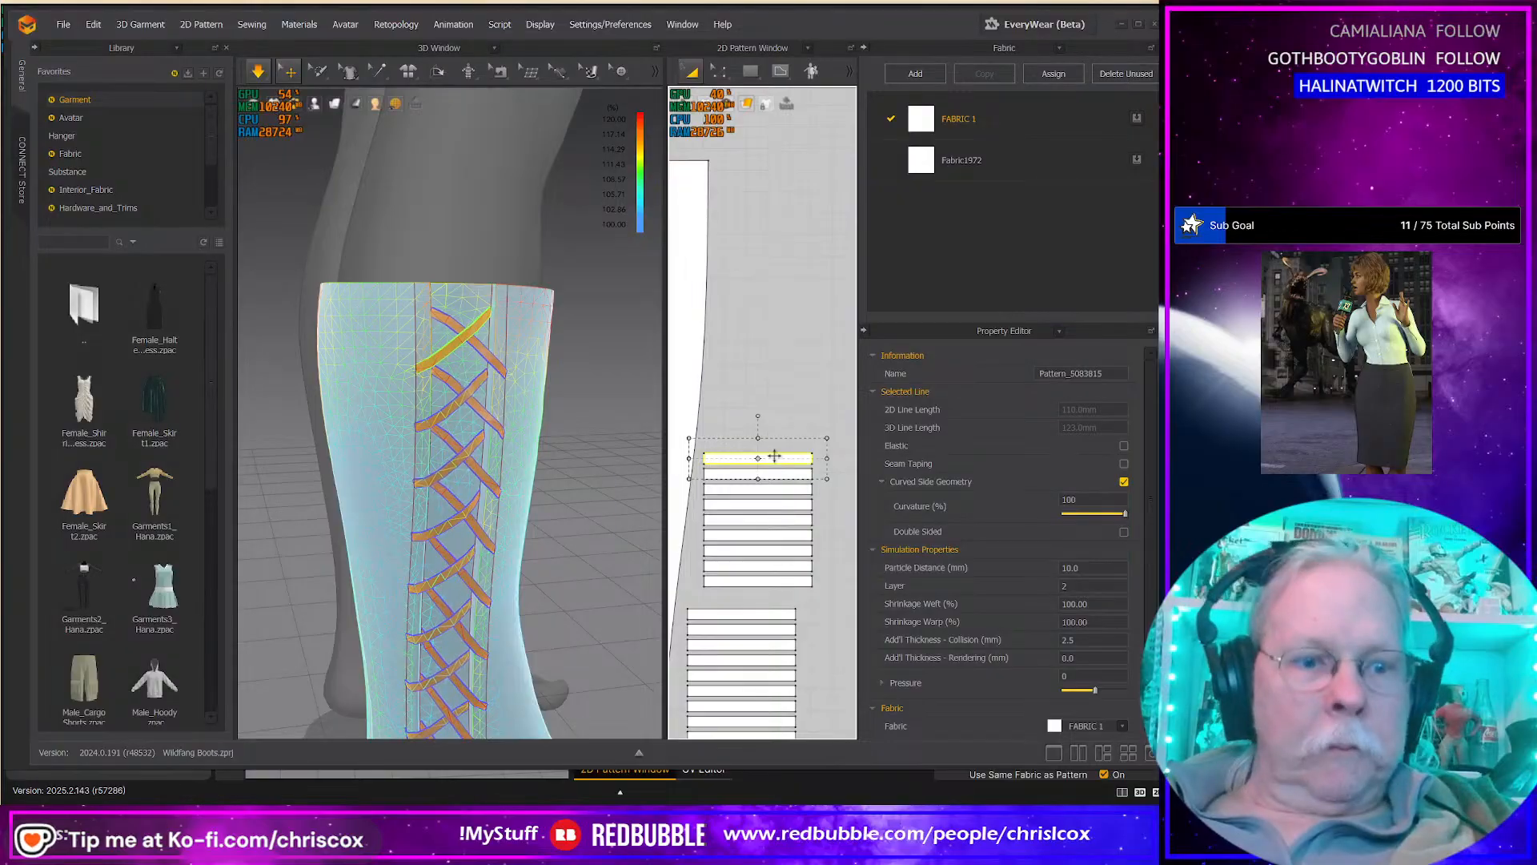
Step: Move the topmost lacing strip higher in the pattern layout
left_click_drag(774, 455, 770, 417)
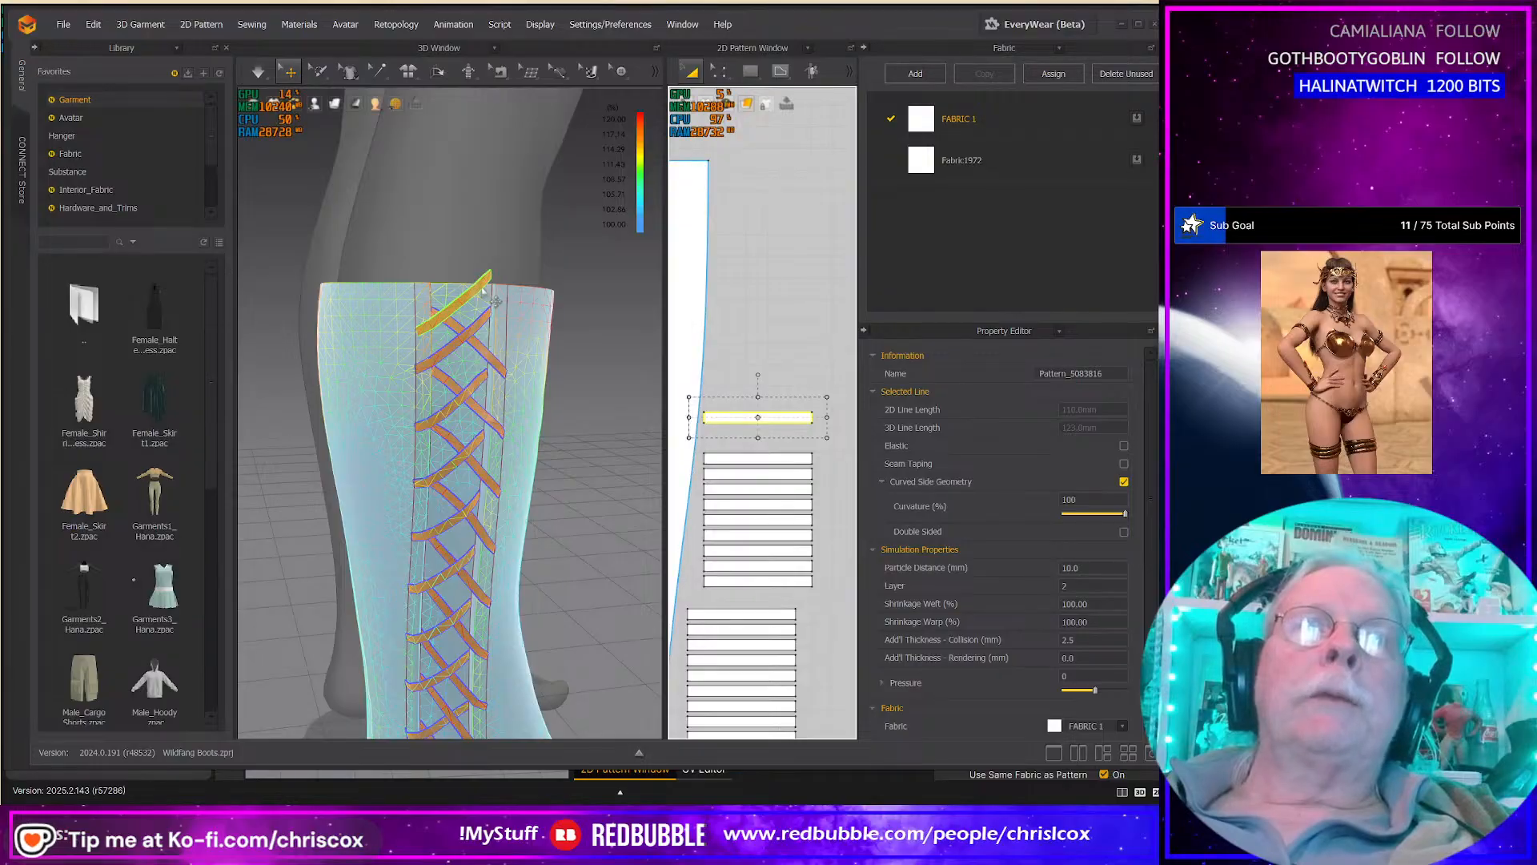
scroll(822, 423, "down", 3)
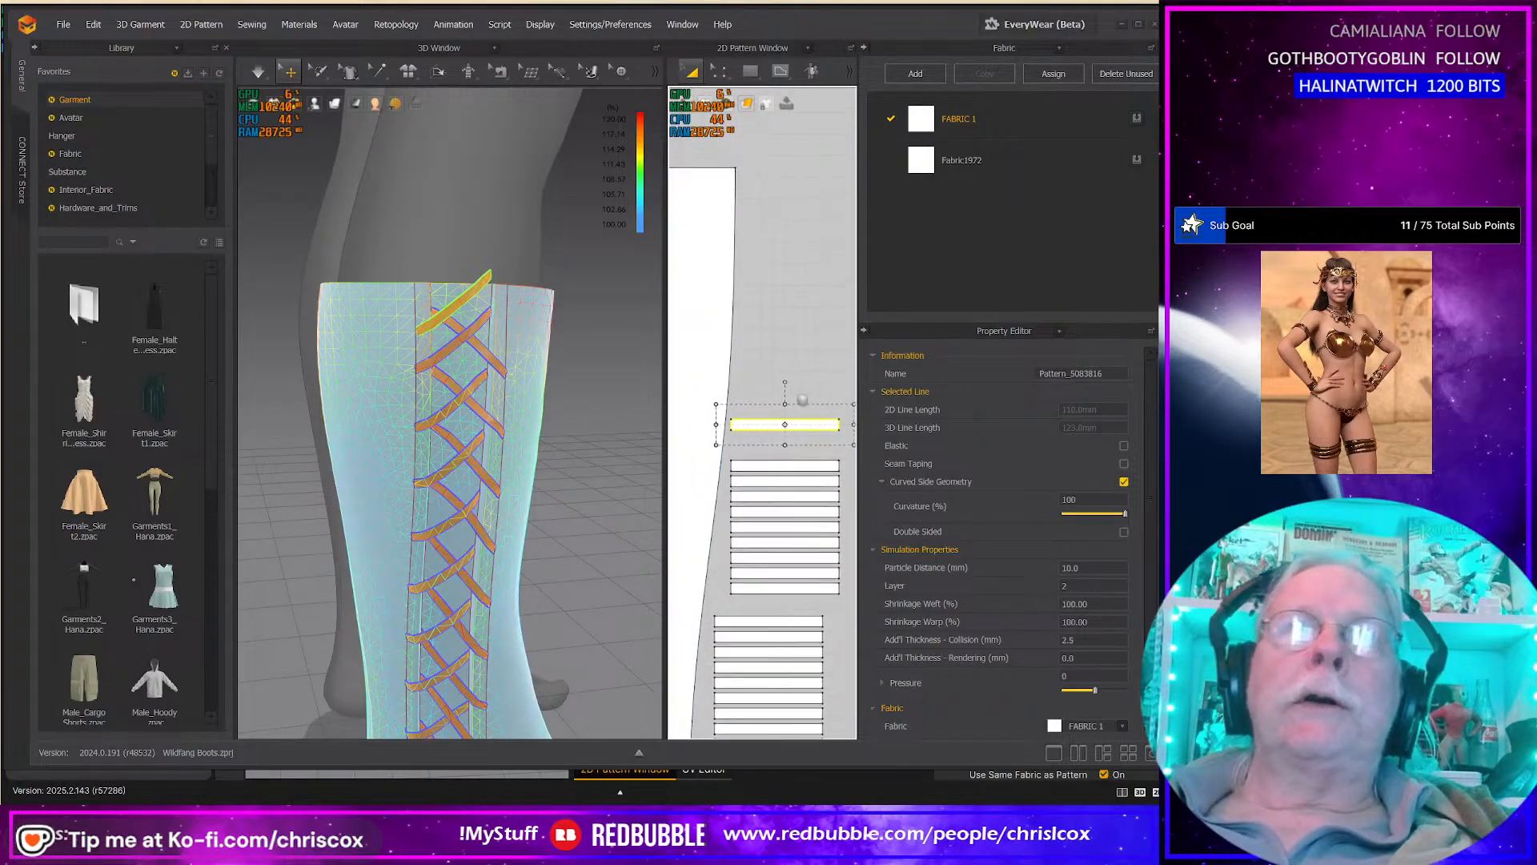
middle_click_drag(821, 423, 802, 424)
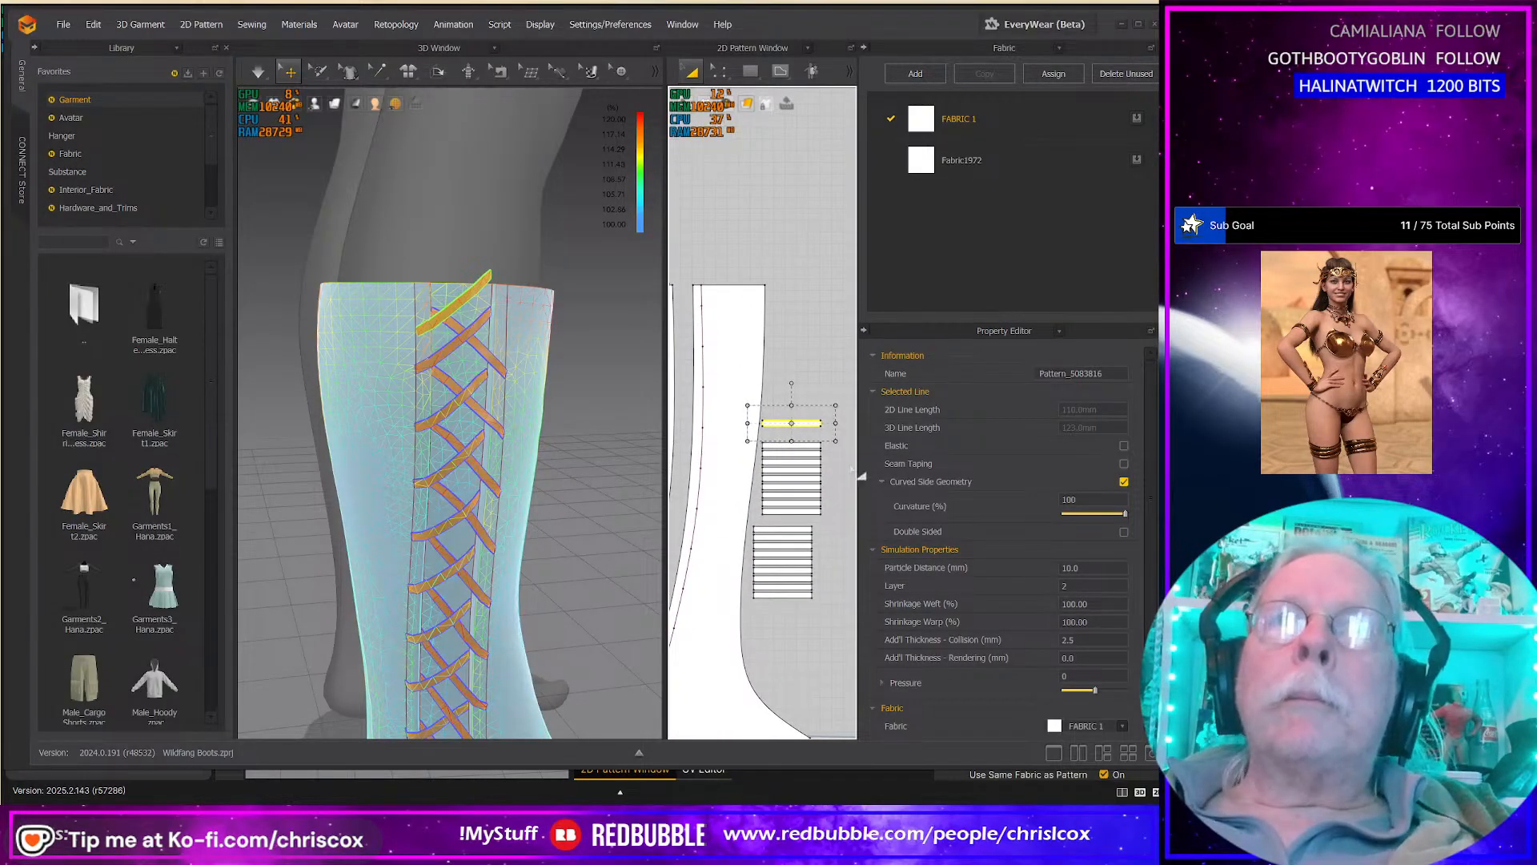
Step: Sew both ends of the strip to the lacing panels' upper corners with Segment Sewing (N)
key("n")
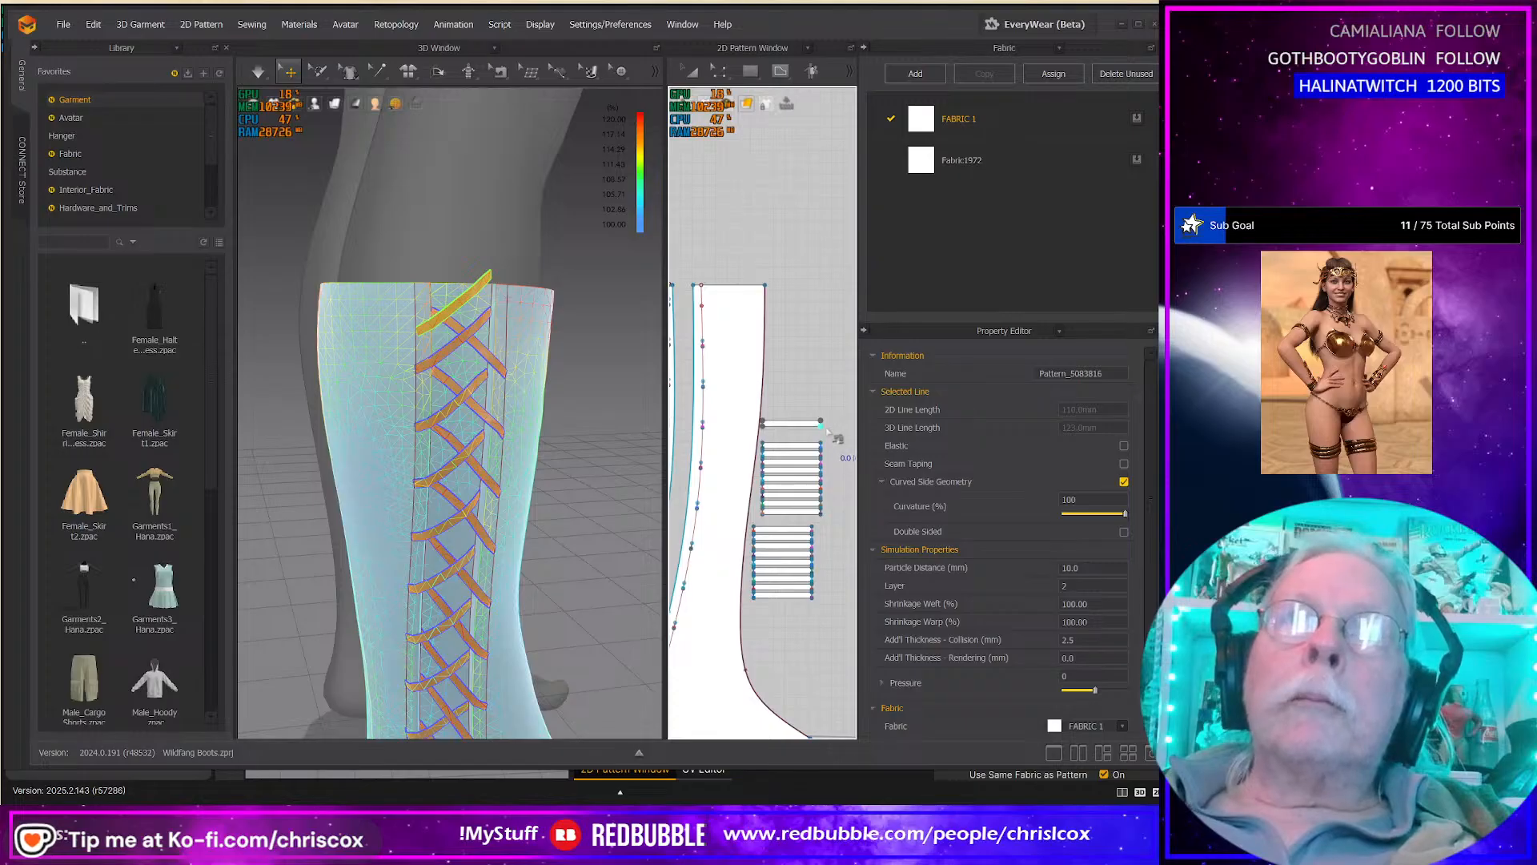
left_click(826, 429)
left_click(823, 421)
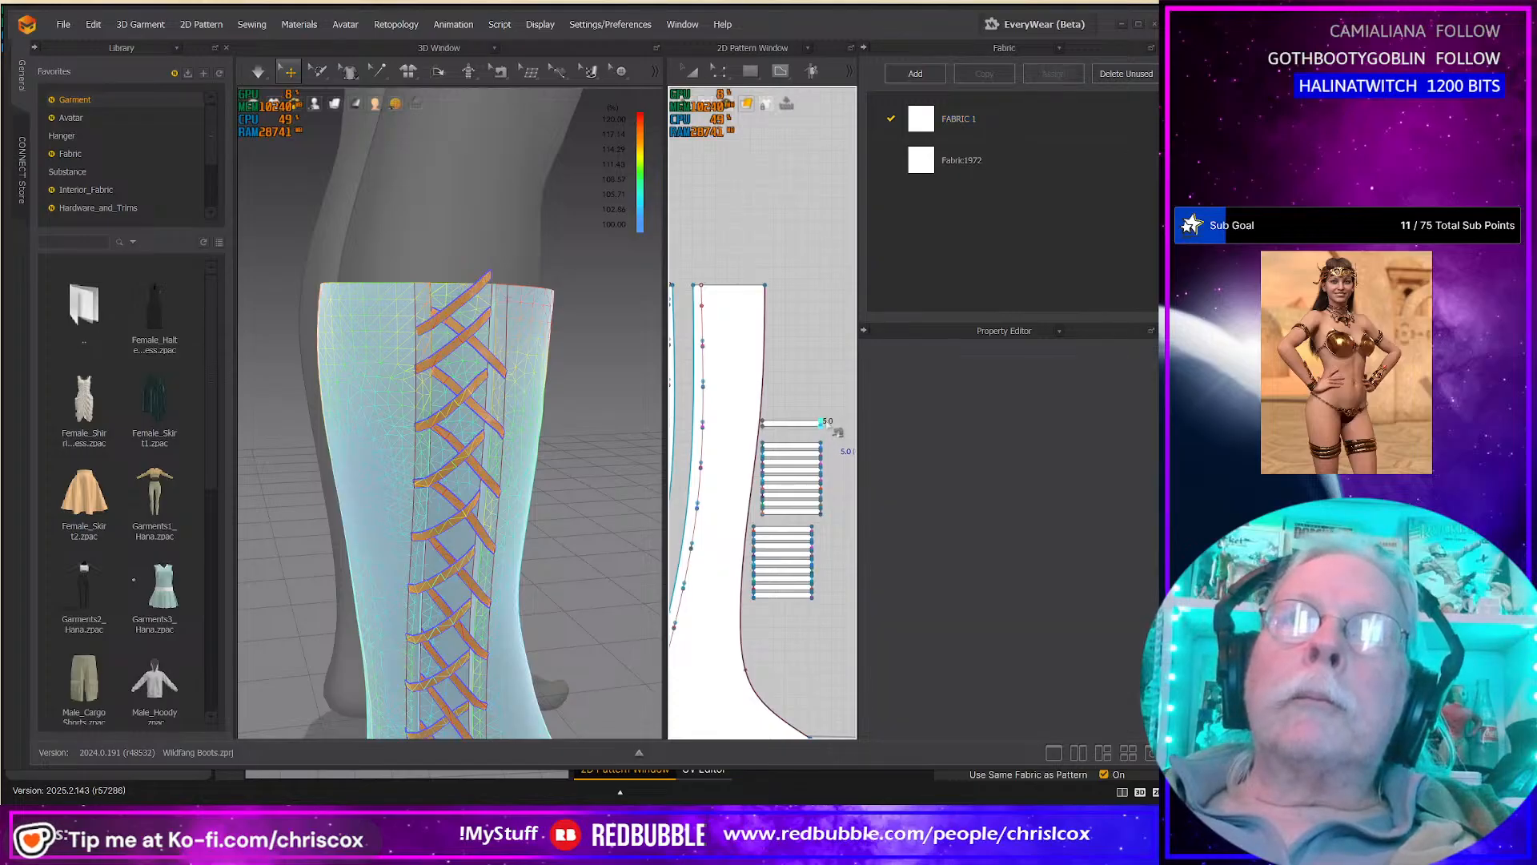
left_click(702, 304)
left_click(702, 304)
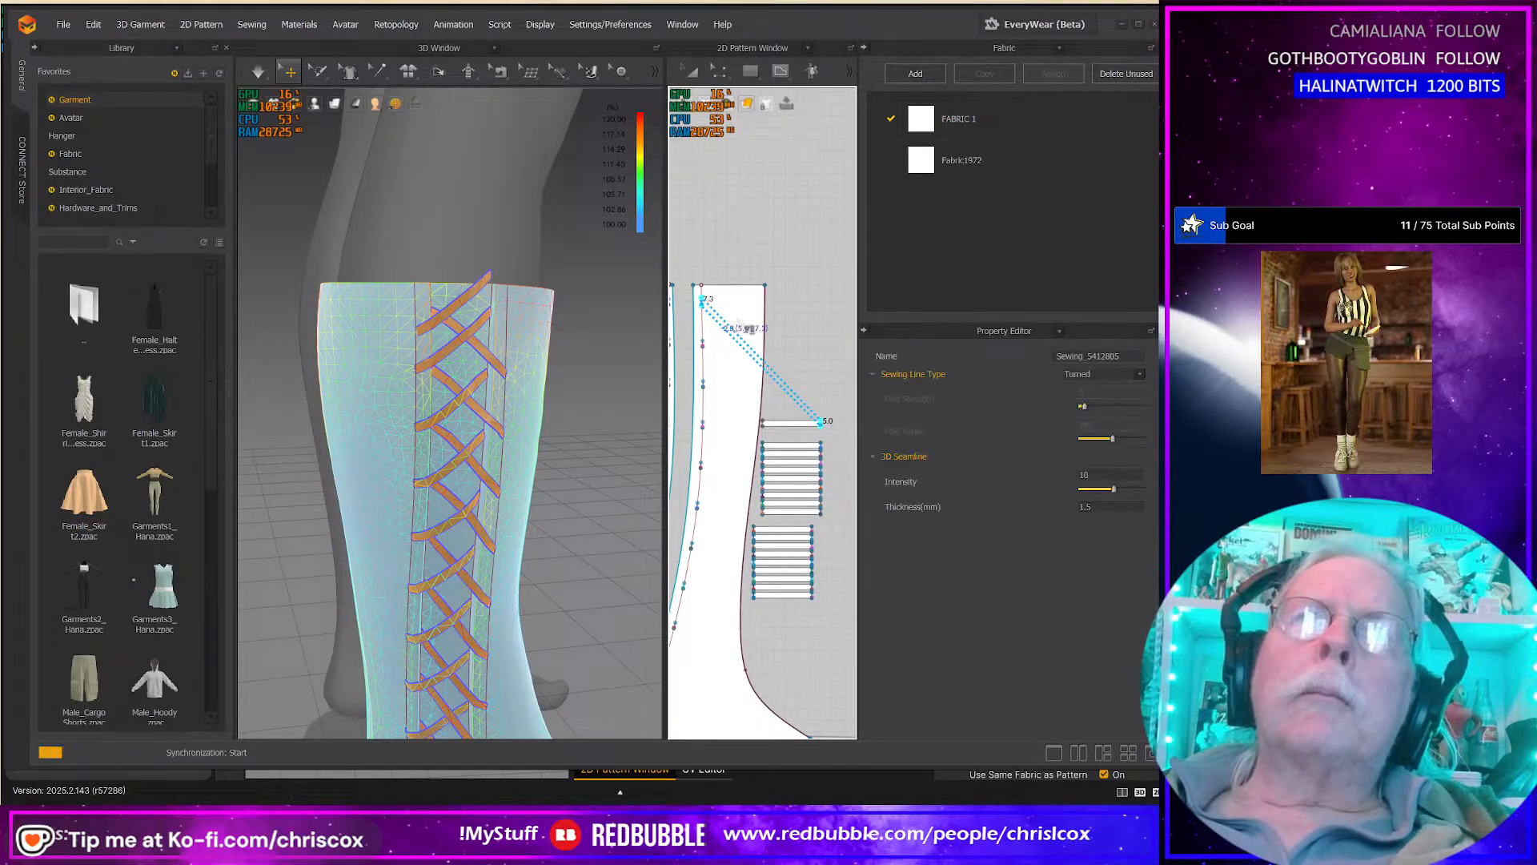
middle_click_drag(781, 321, 856, 326)
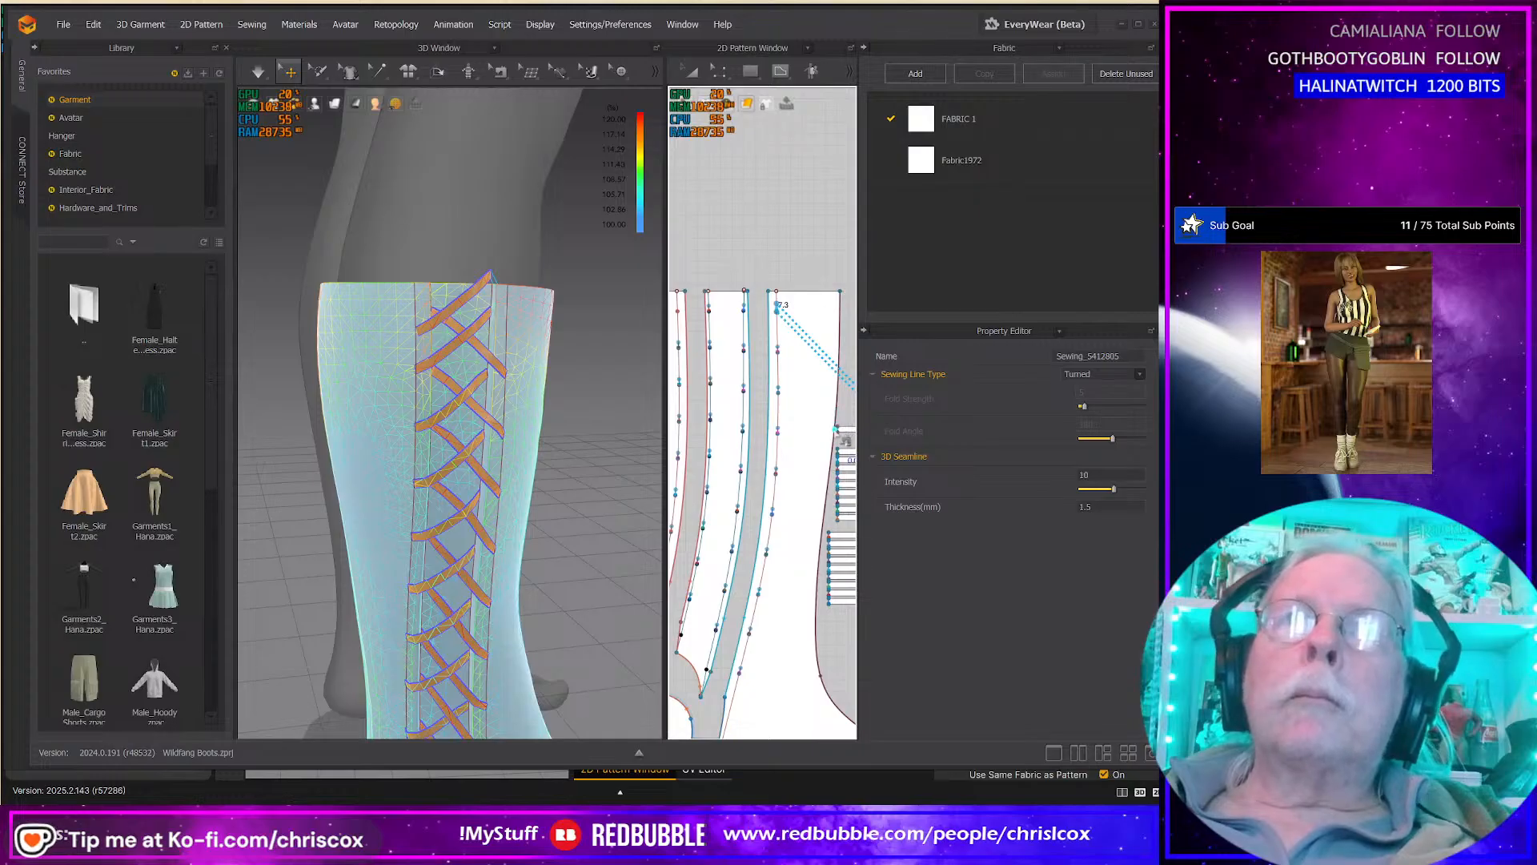
left_click(838, 433)
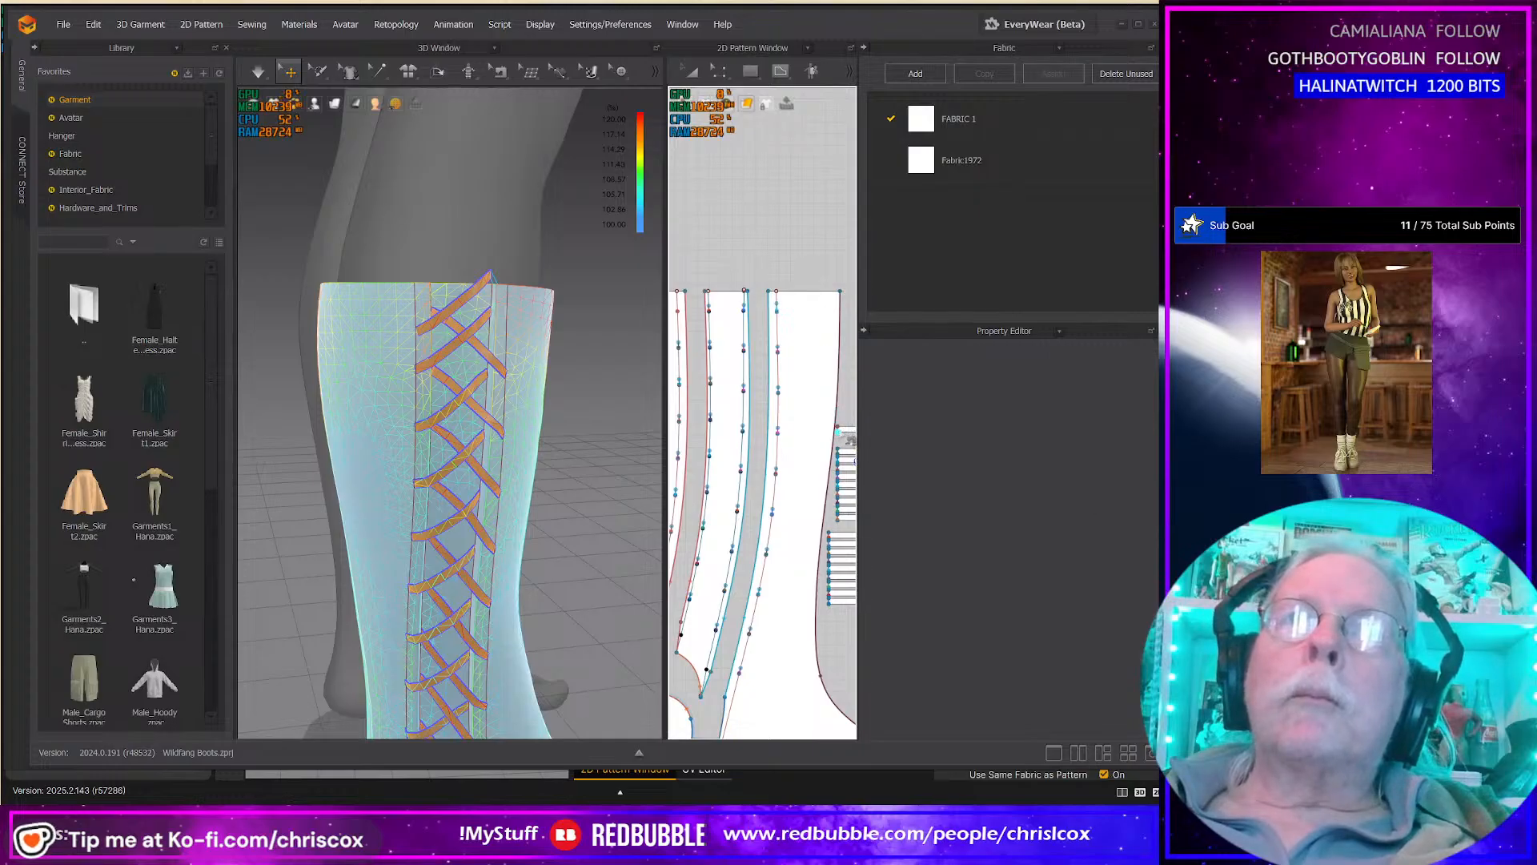
left_click(680, 308)
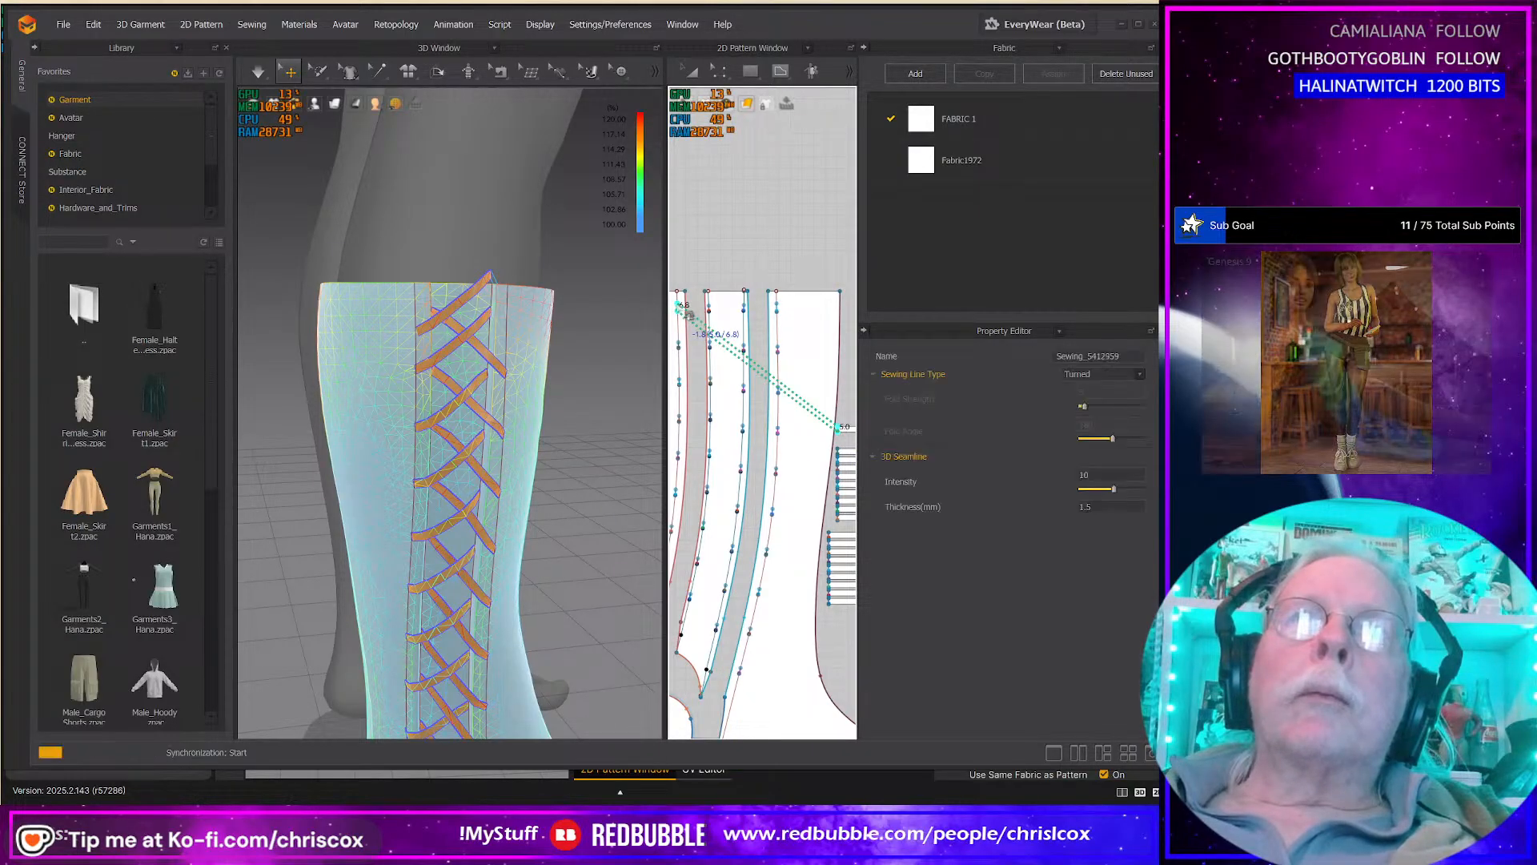
key("Escape")
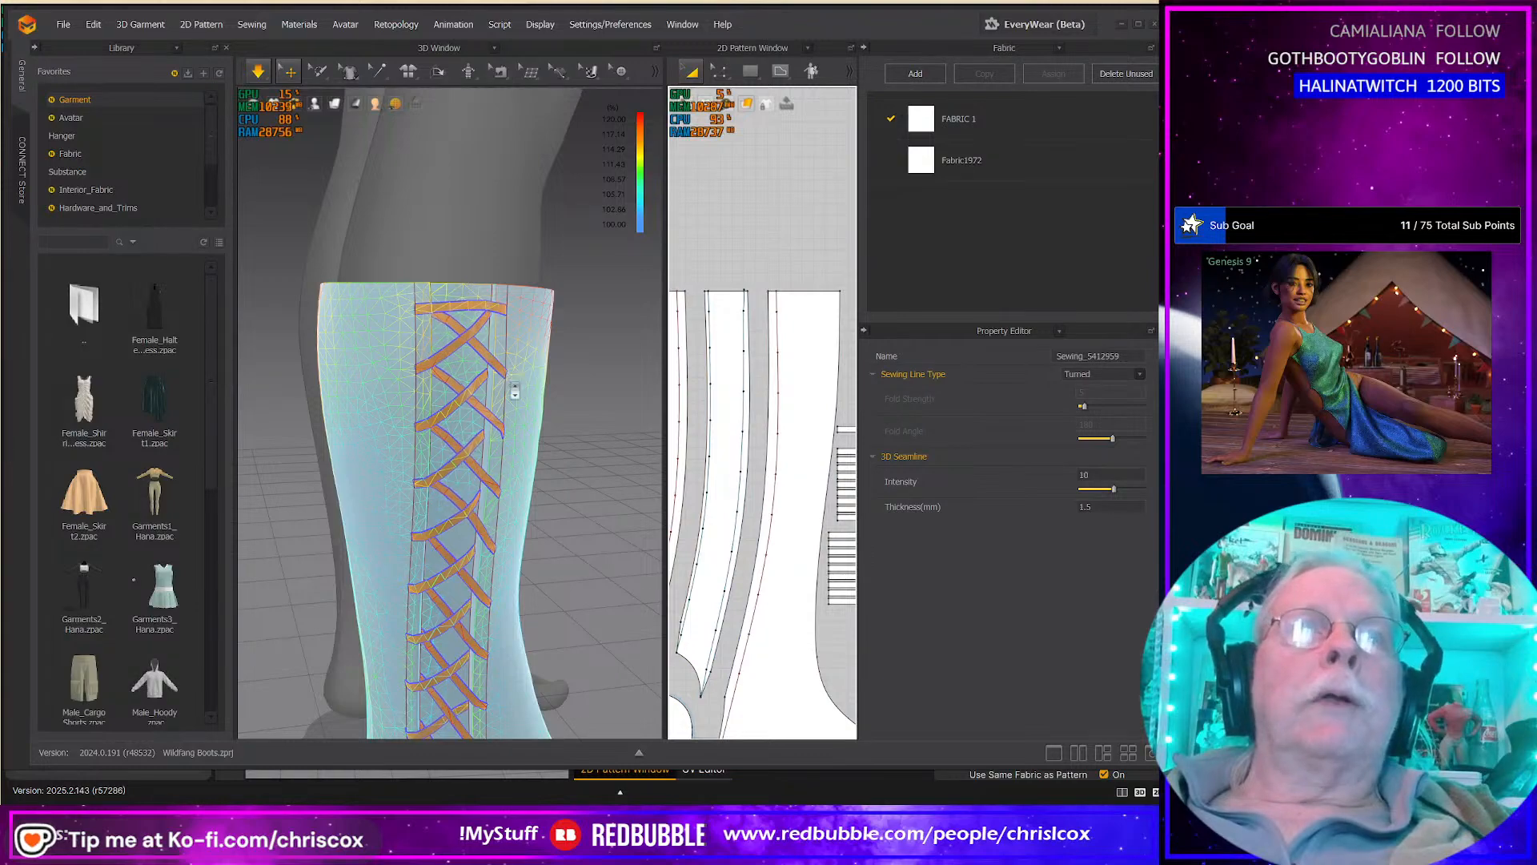
Step: Orbit the 3D boot to inspect the lacing at the shaft top, and select the top panel
scroll(513, 384, "down", 3)
right_click_drag(559, 435, 547, 443)
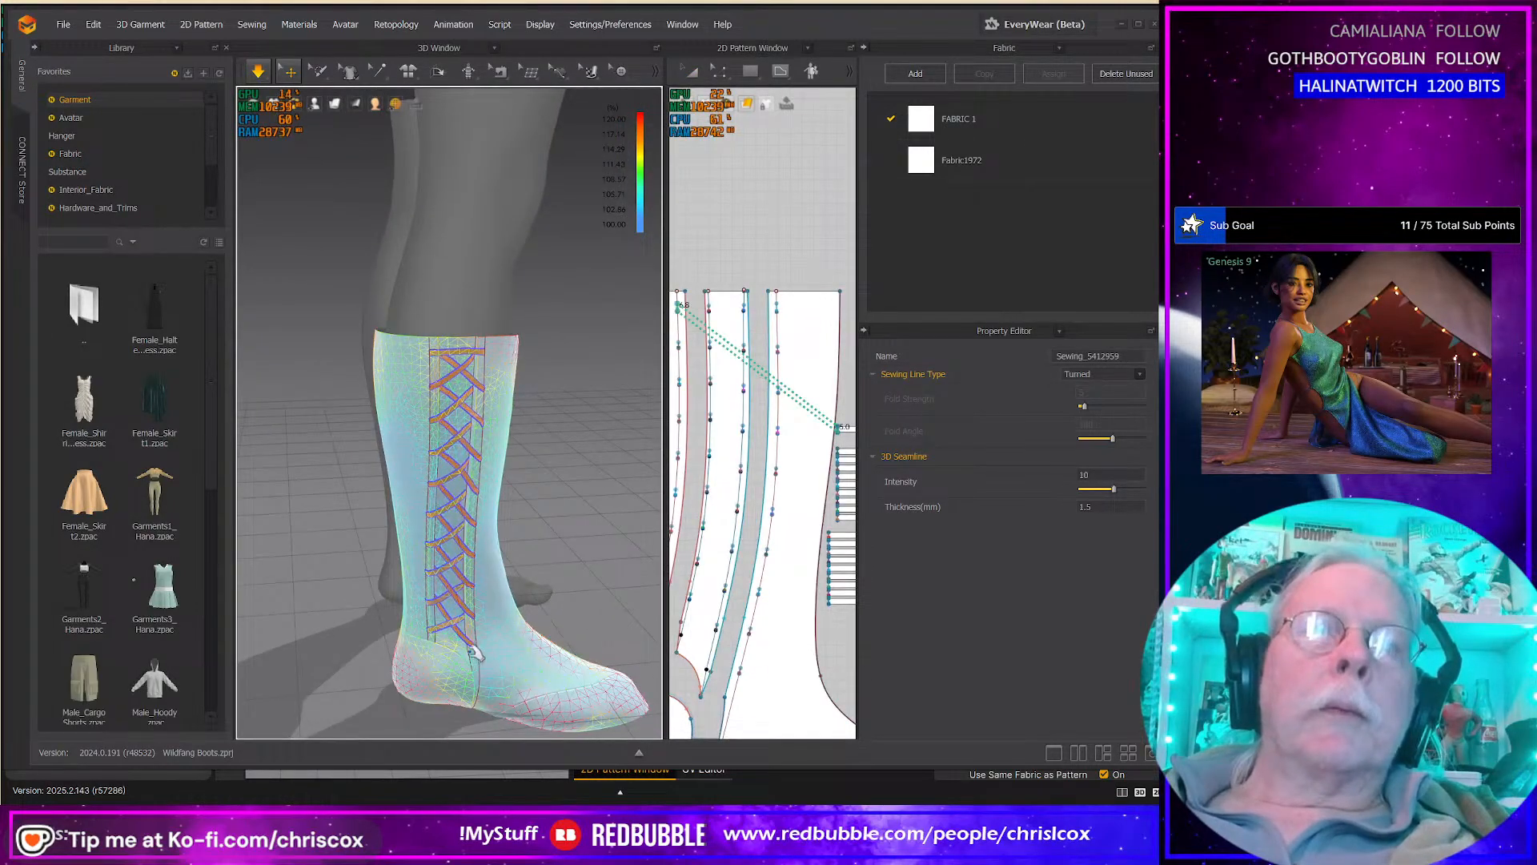
scroll(531, 535, "down", 1)
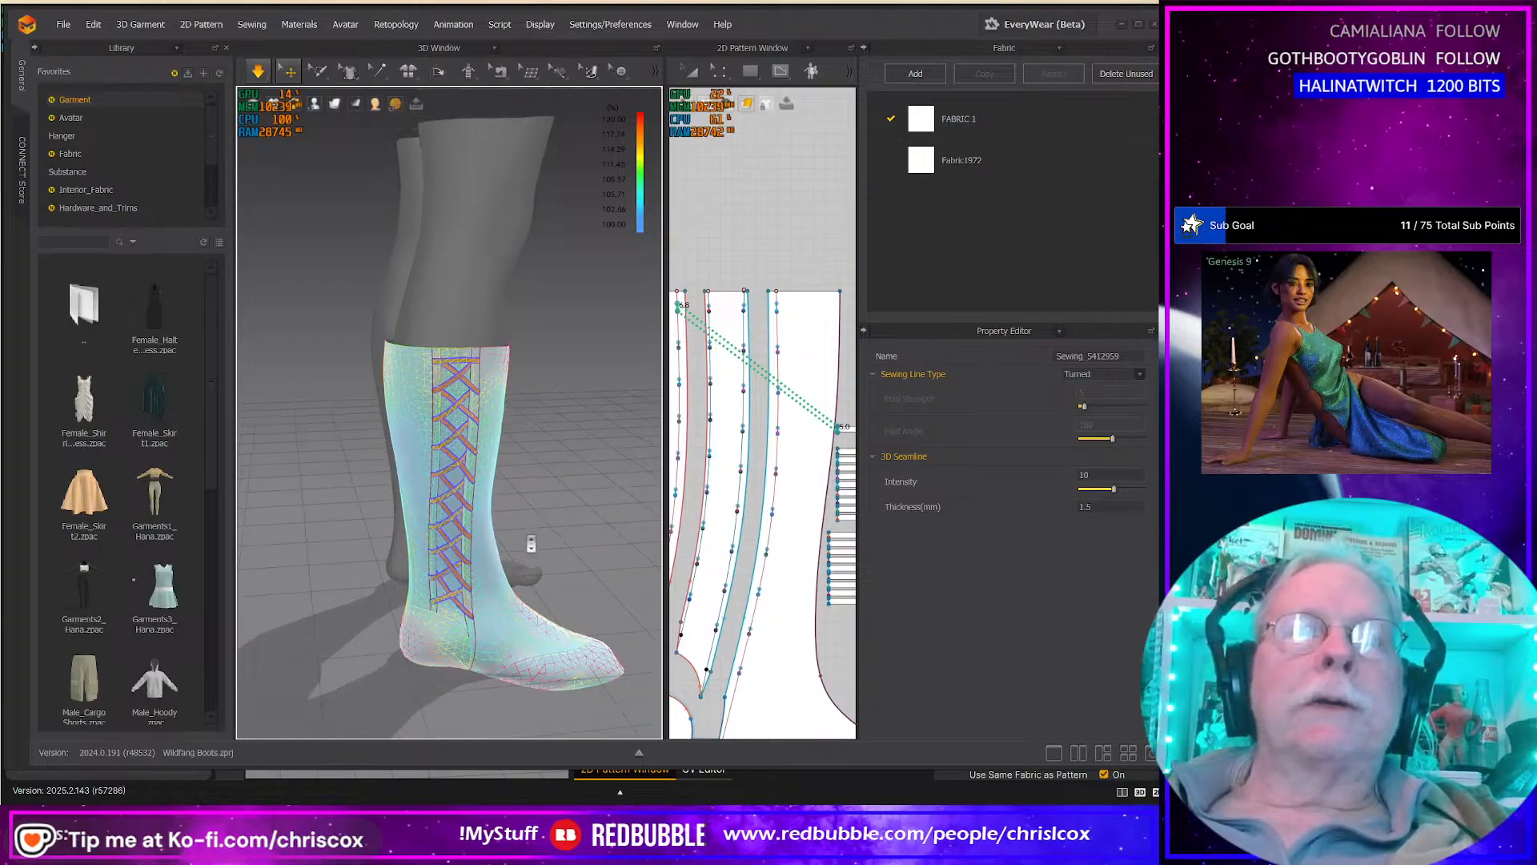
scroll(533, 535, "up", 4)
right_click_drag(586, 488, 536, 448)
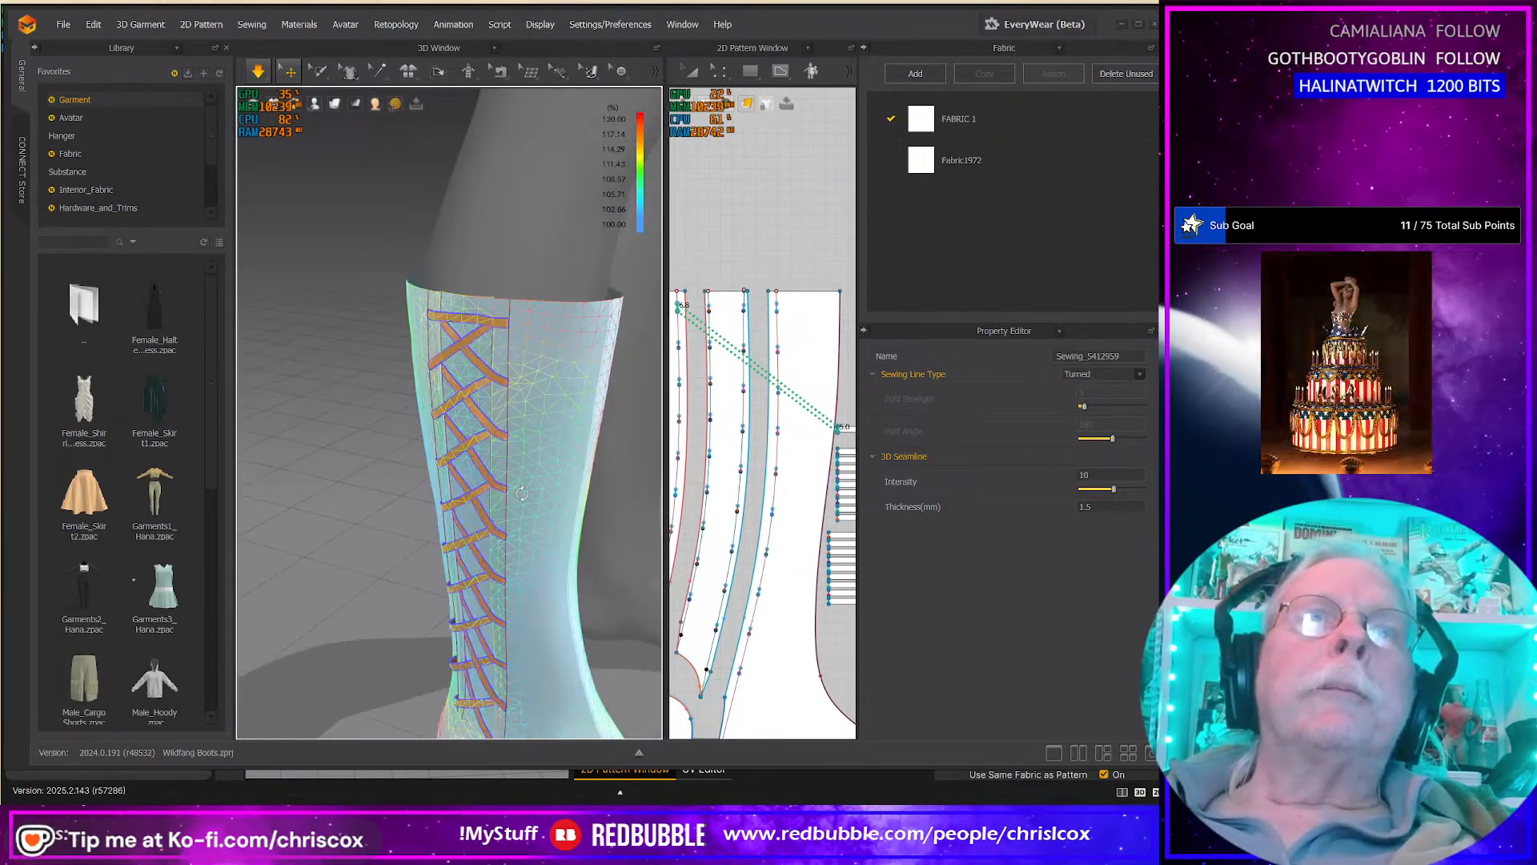
left_click(531, 302)
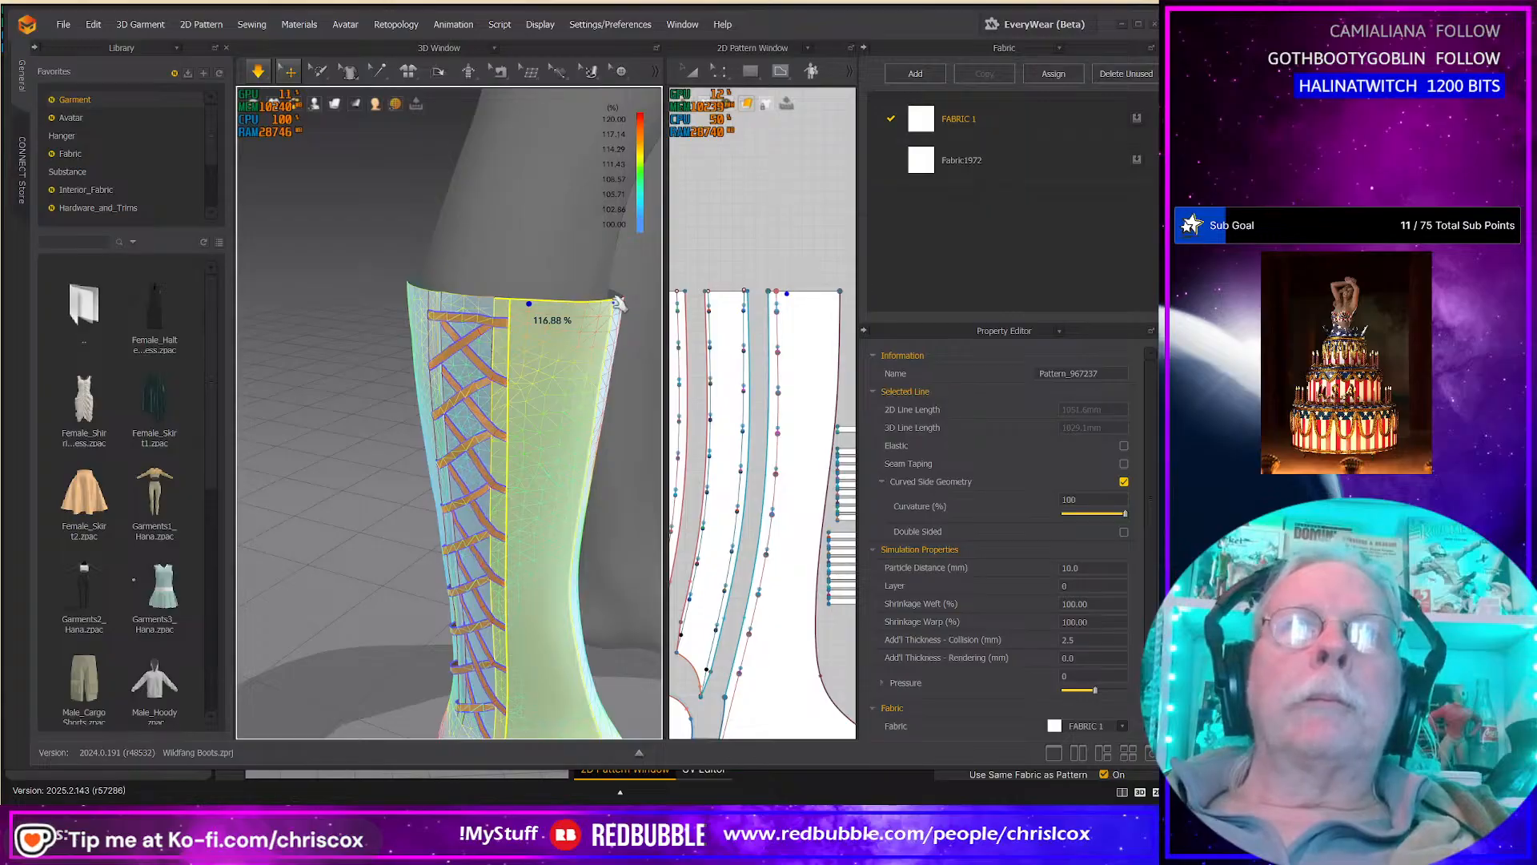
Step: Shift-select the boot panels' top edges in Edit Pattern for a combined length of 330.9 mm
middle_click_drag(763, 333, 812, 374)
scroll(818, 378, "down", 2)
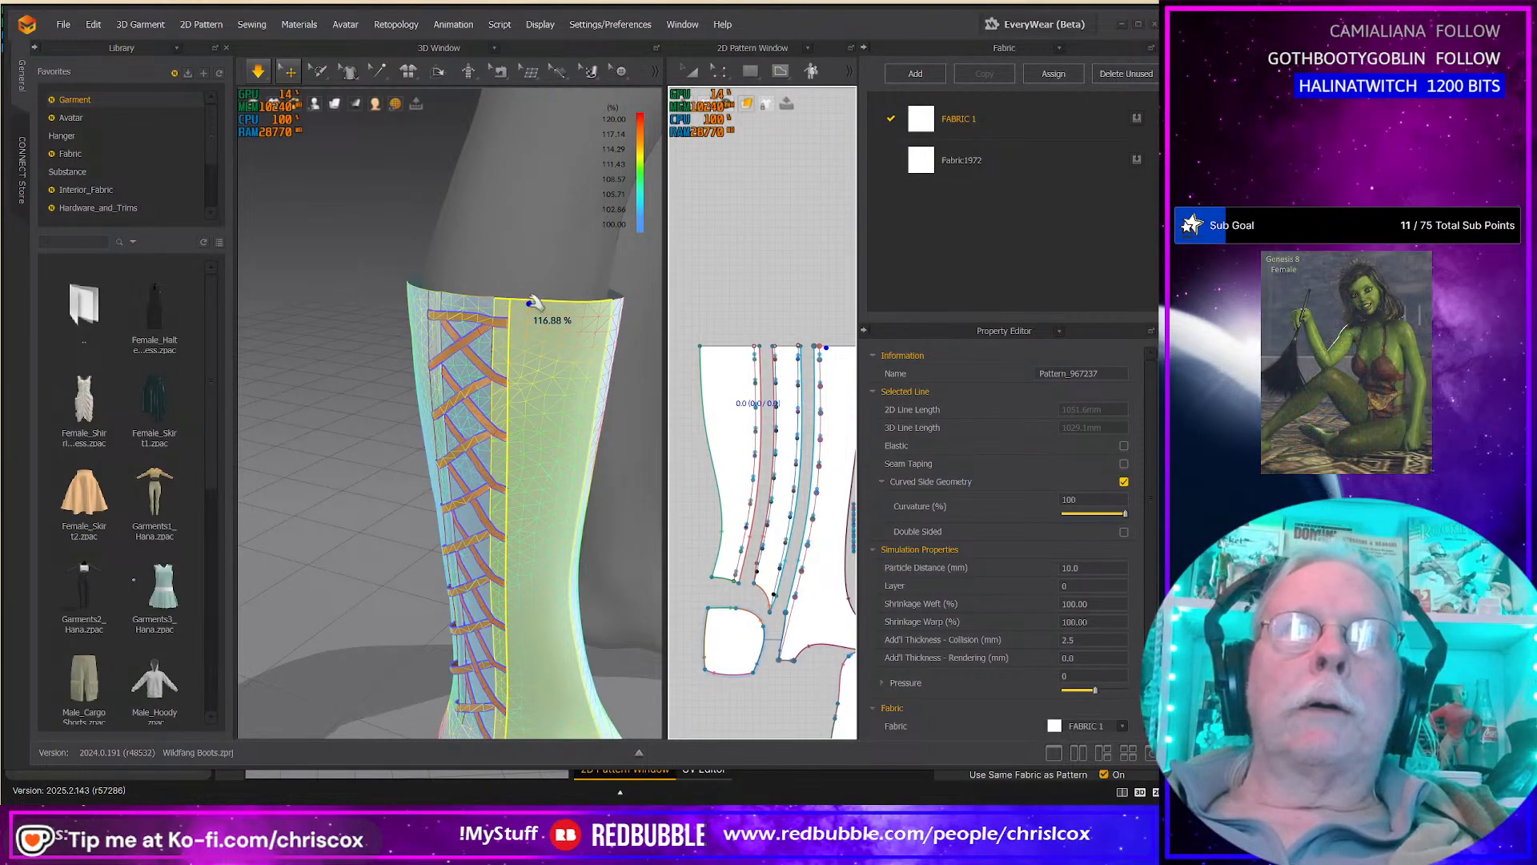
key("z")
left_click(737, 349)
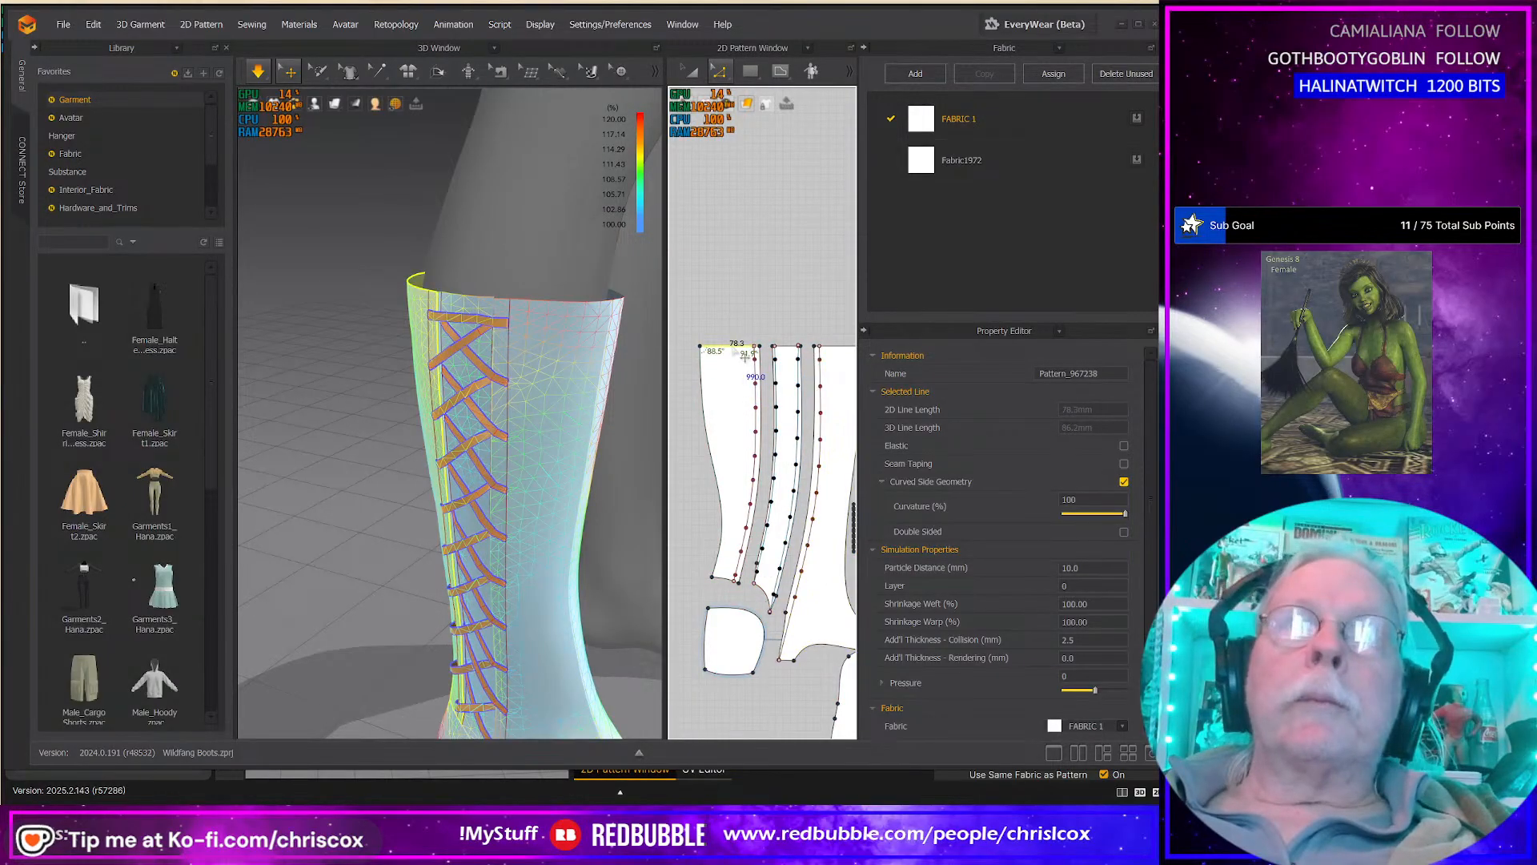
left_click(839, 357)
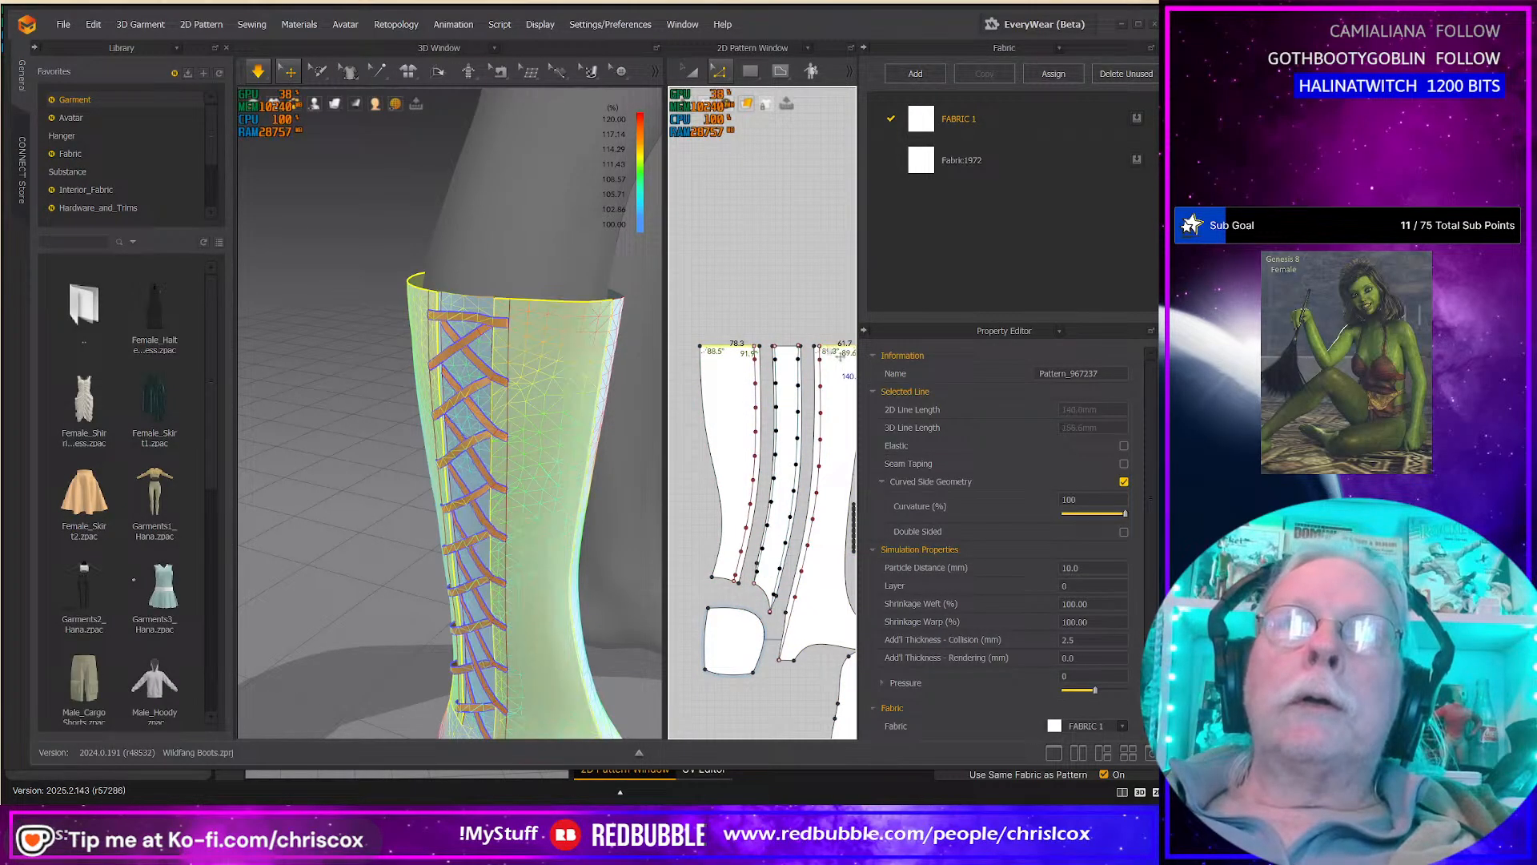
scroll(837, 358, "up", 5)
scroll(777, 352, "down", 5)
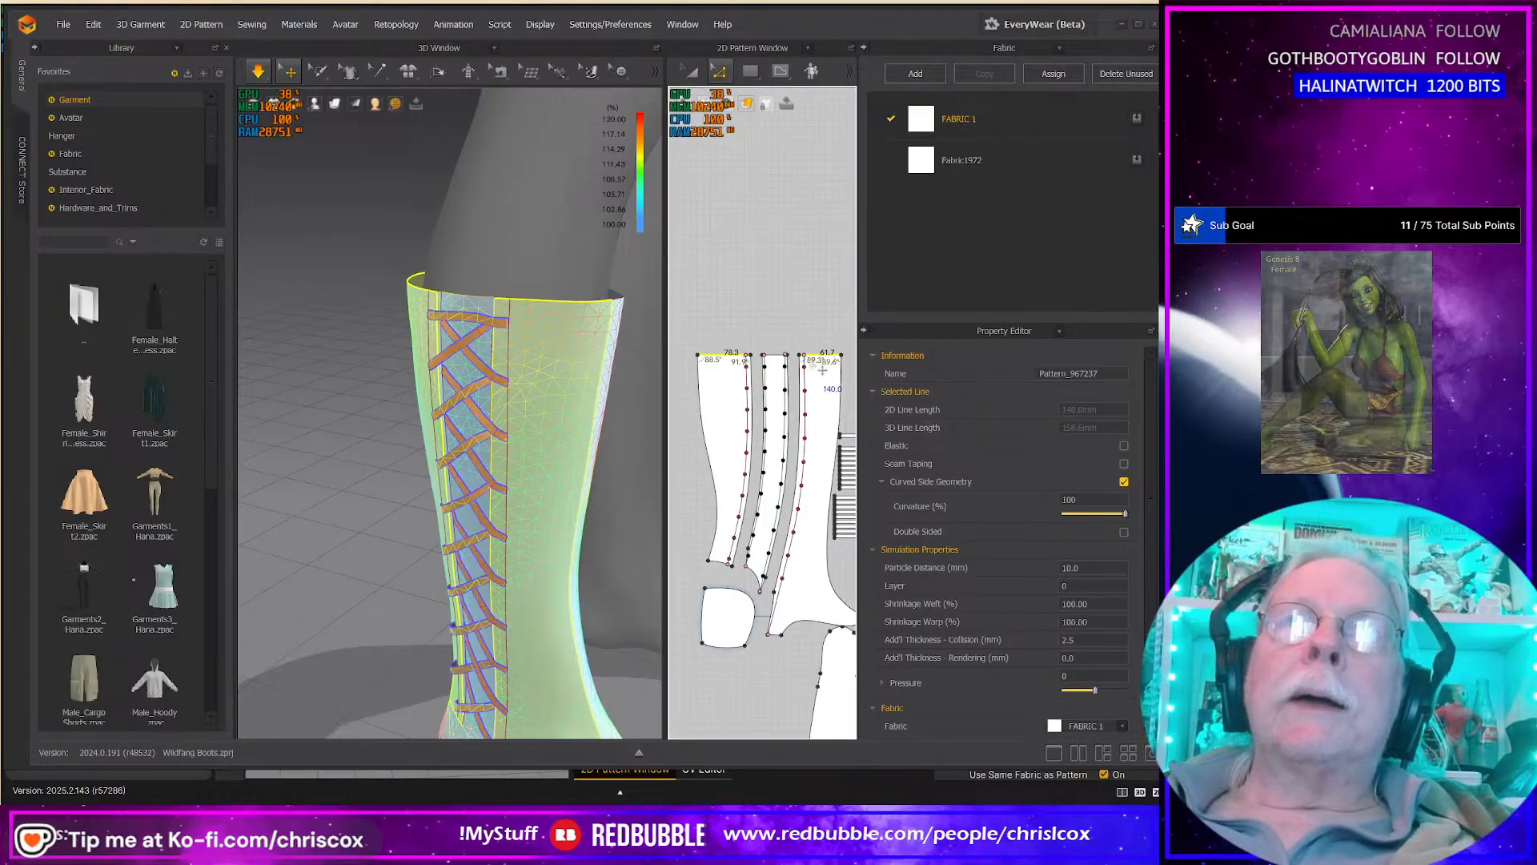
middle_click_drag(780, 380, 703, 385)
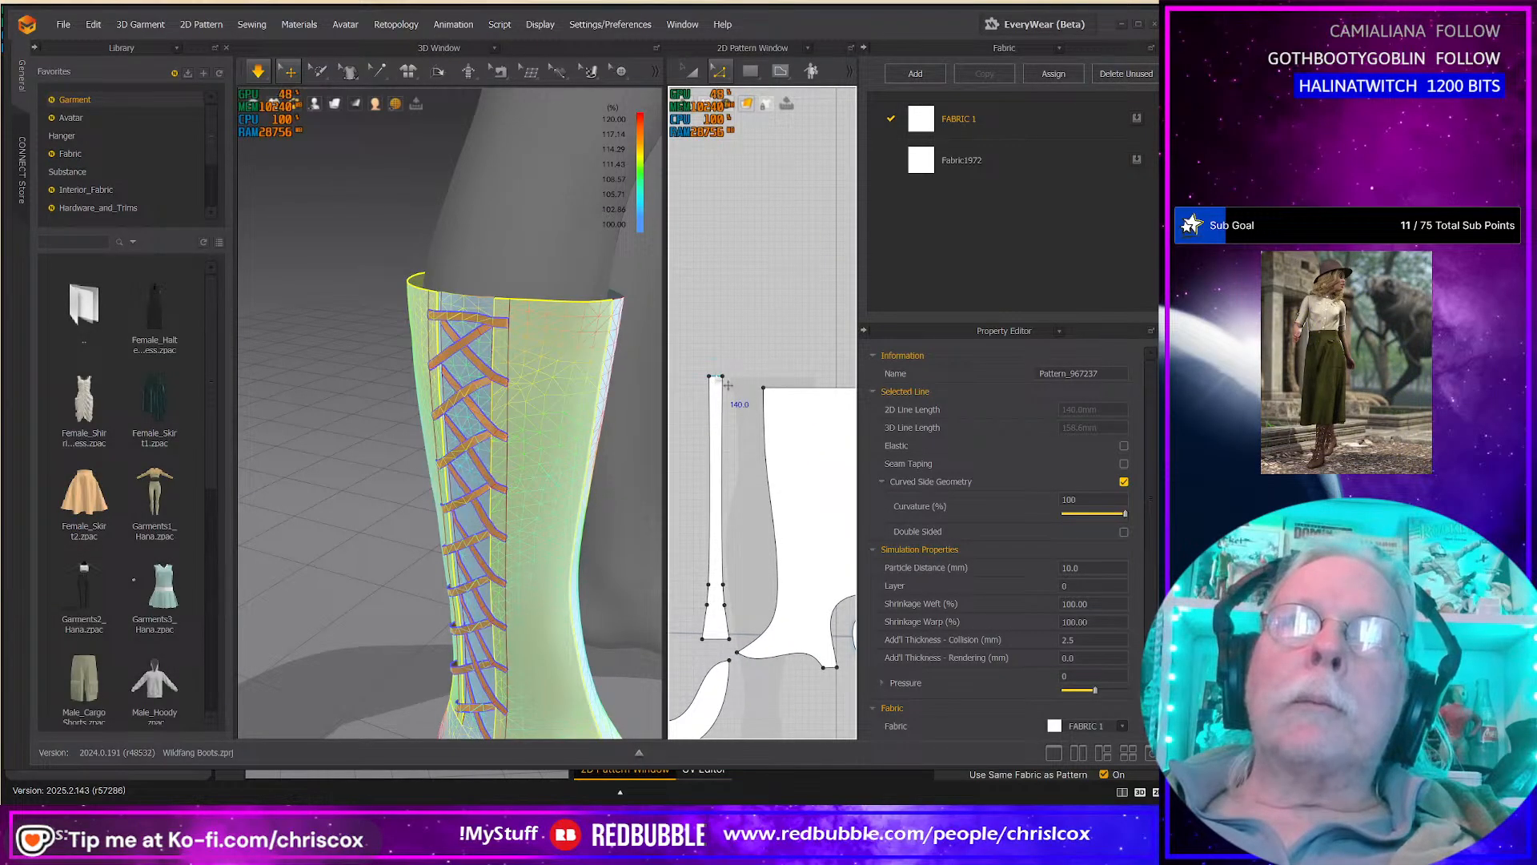
left_click(795, 391, "shift")
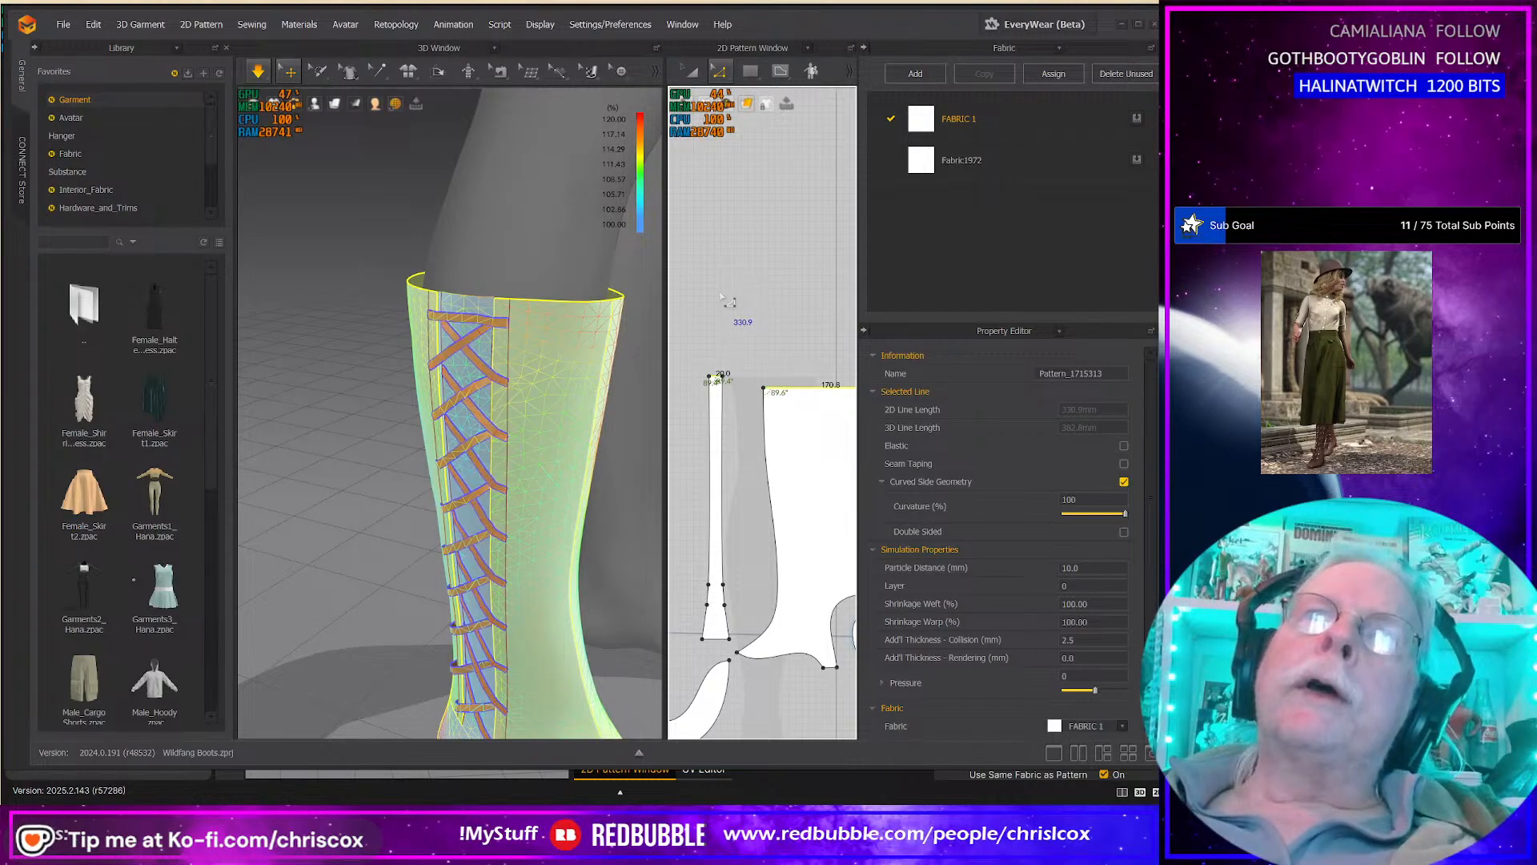
scroll(746, 352, "down", 3)
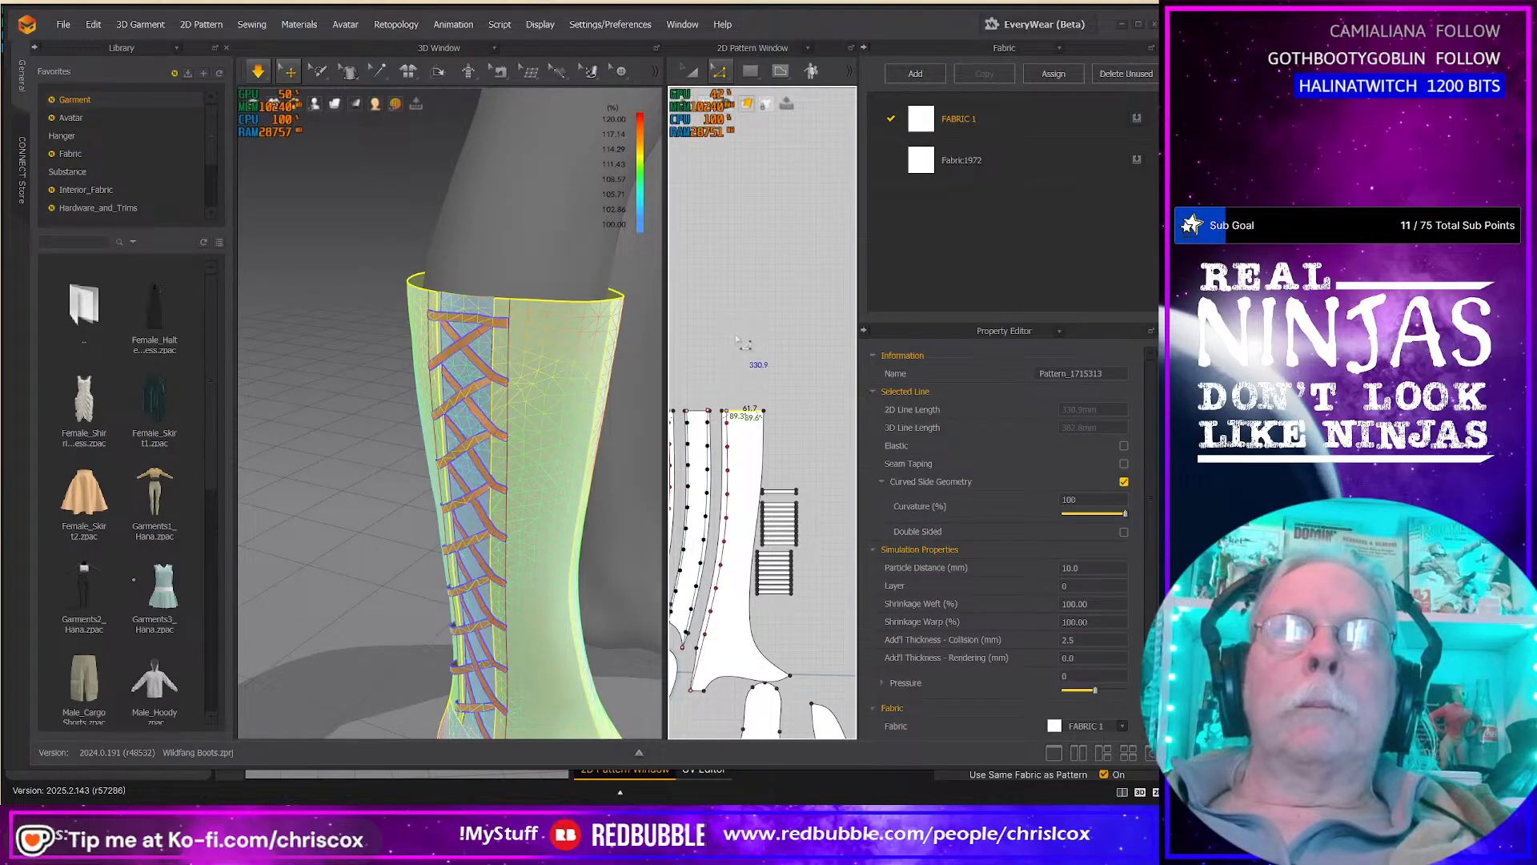
scroll(741, 343, "down", 1)
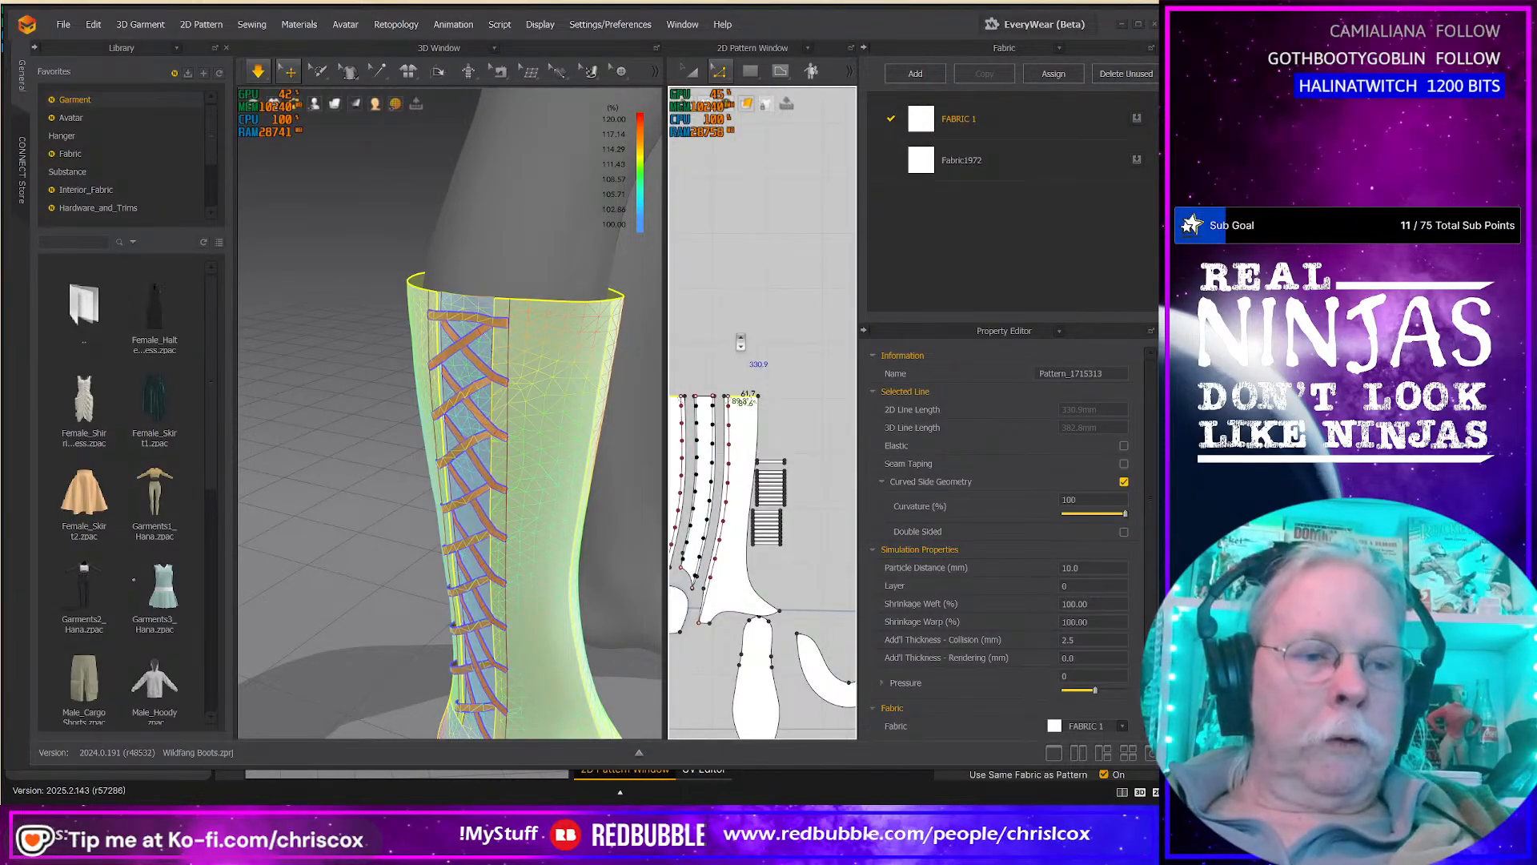
Step: Create a 150.4 × 200 mm rectangle pattern piece for the cuff
key("s")
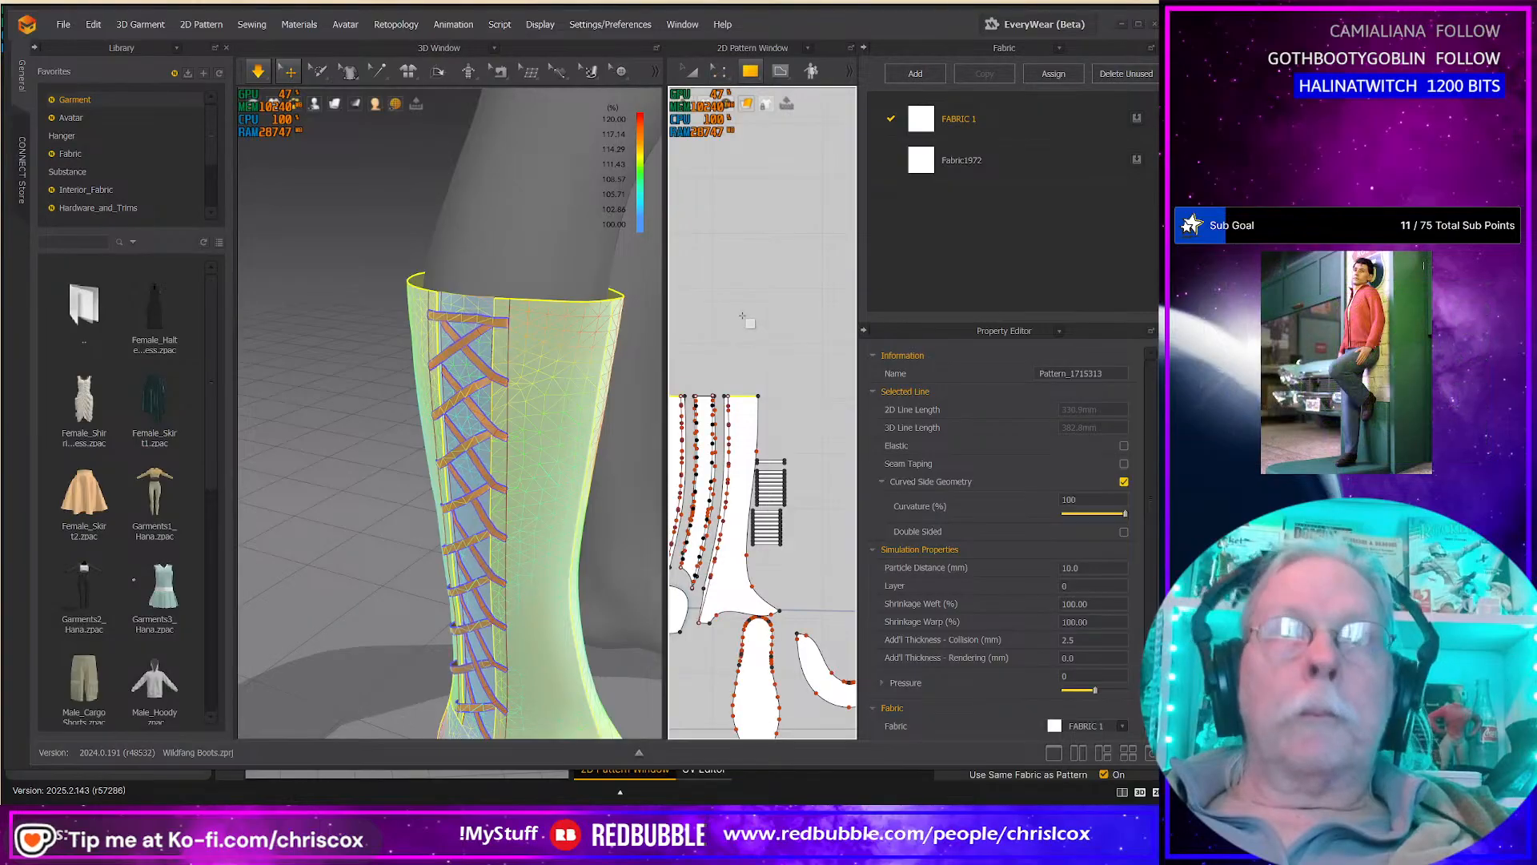
left_click(742, 317)
type("150")
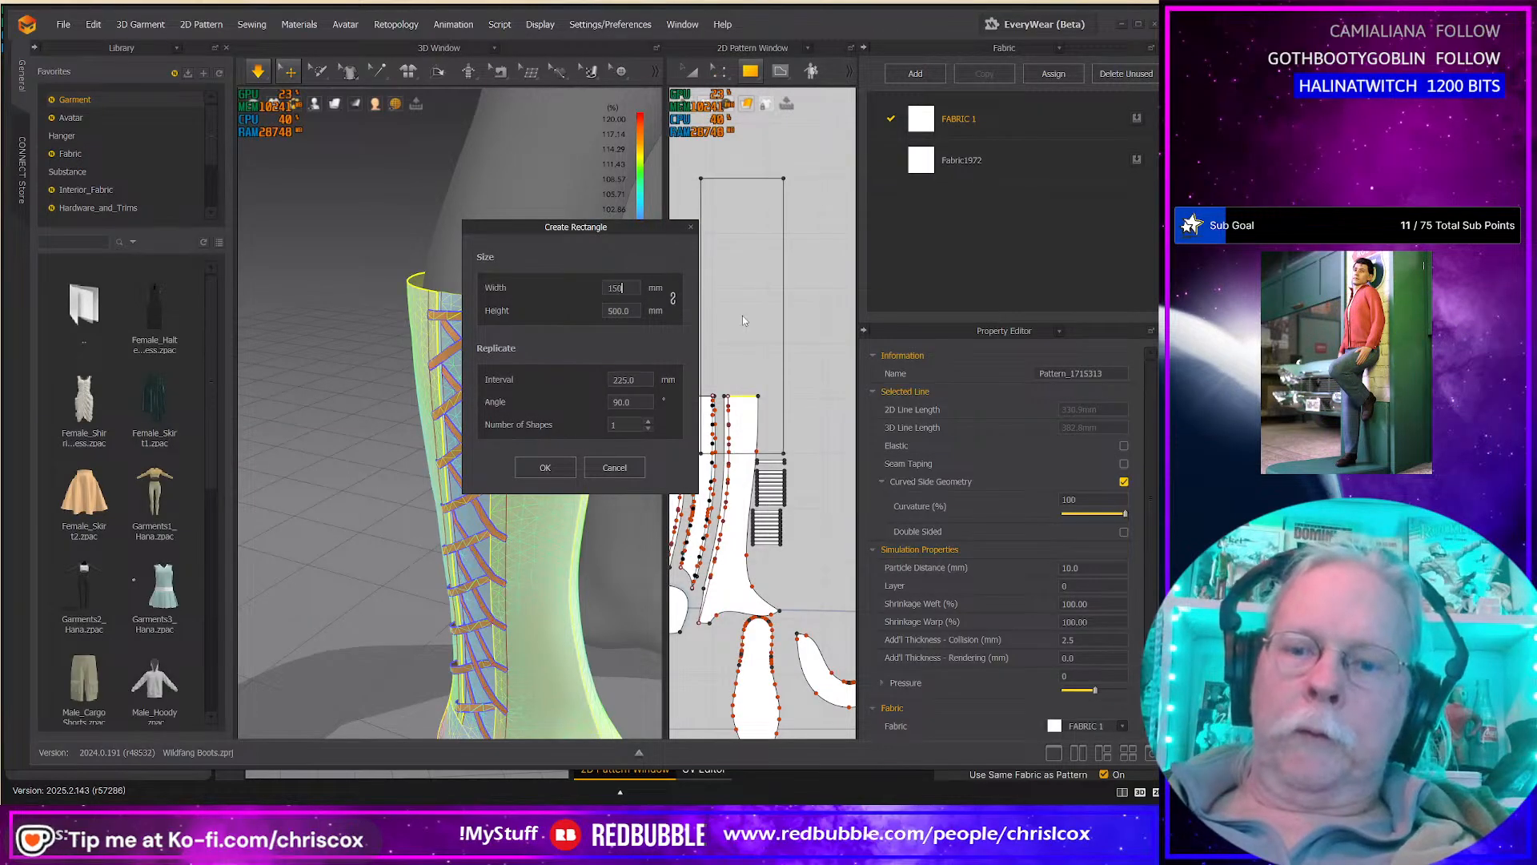
type(".4")
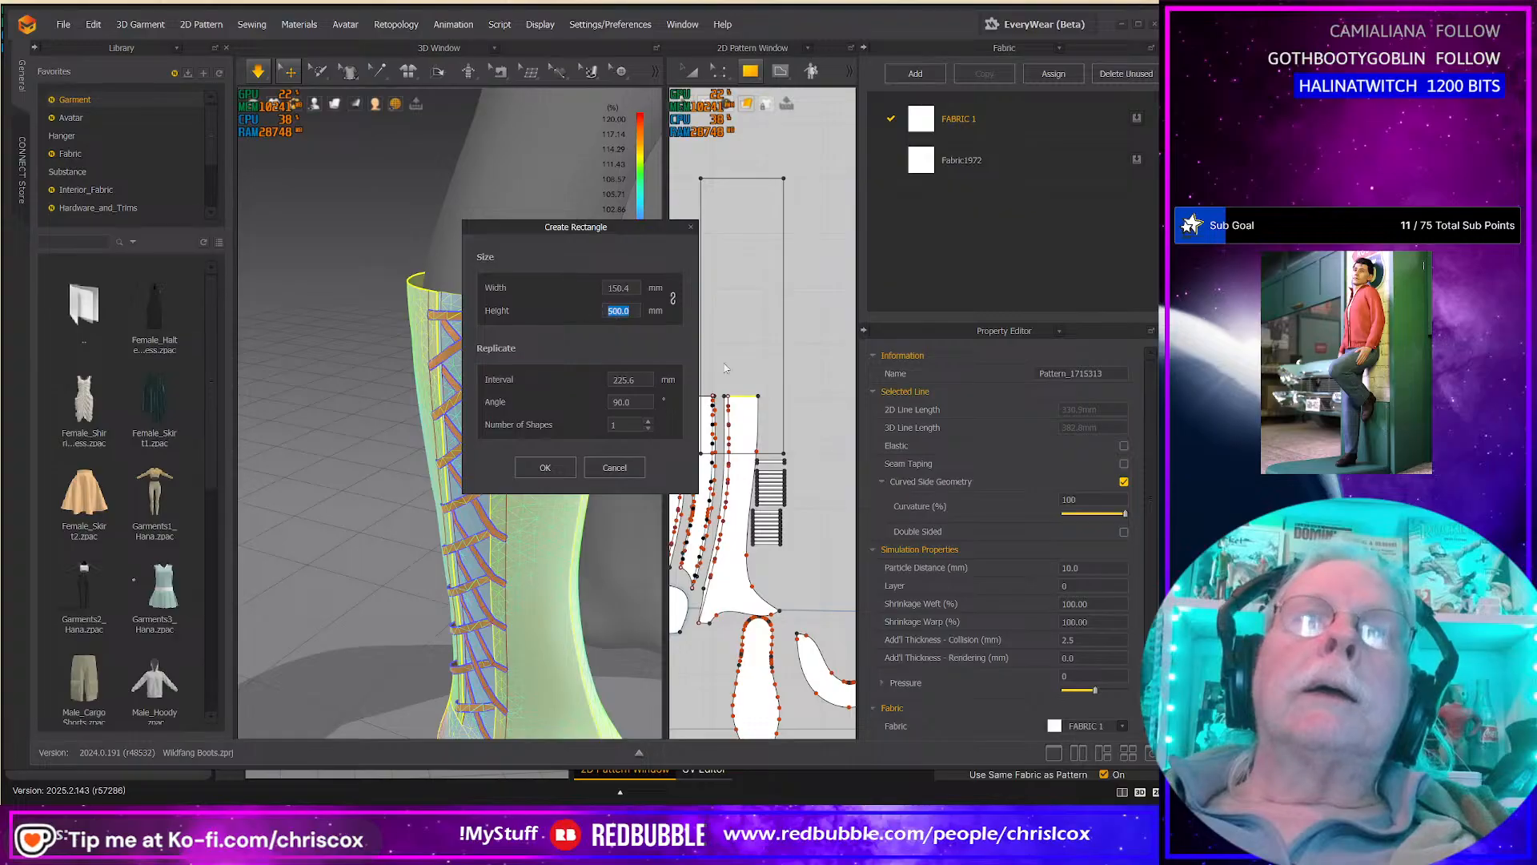
type("200")
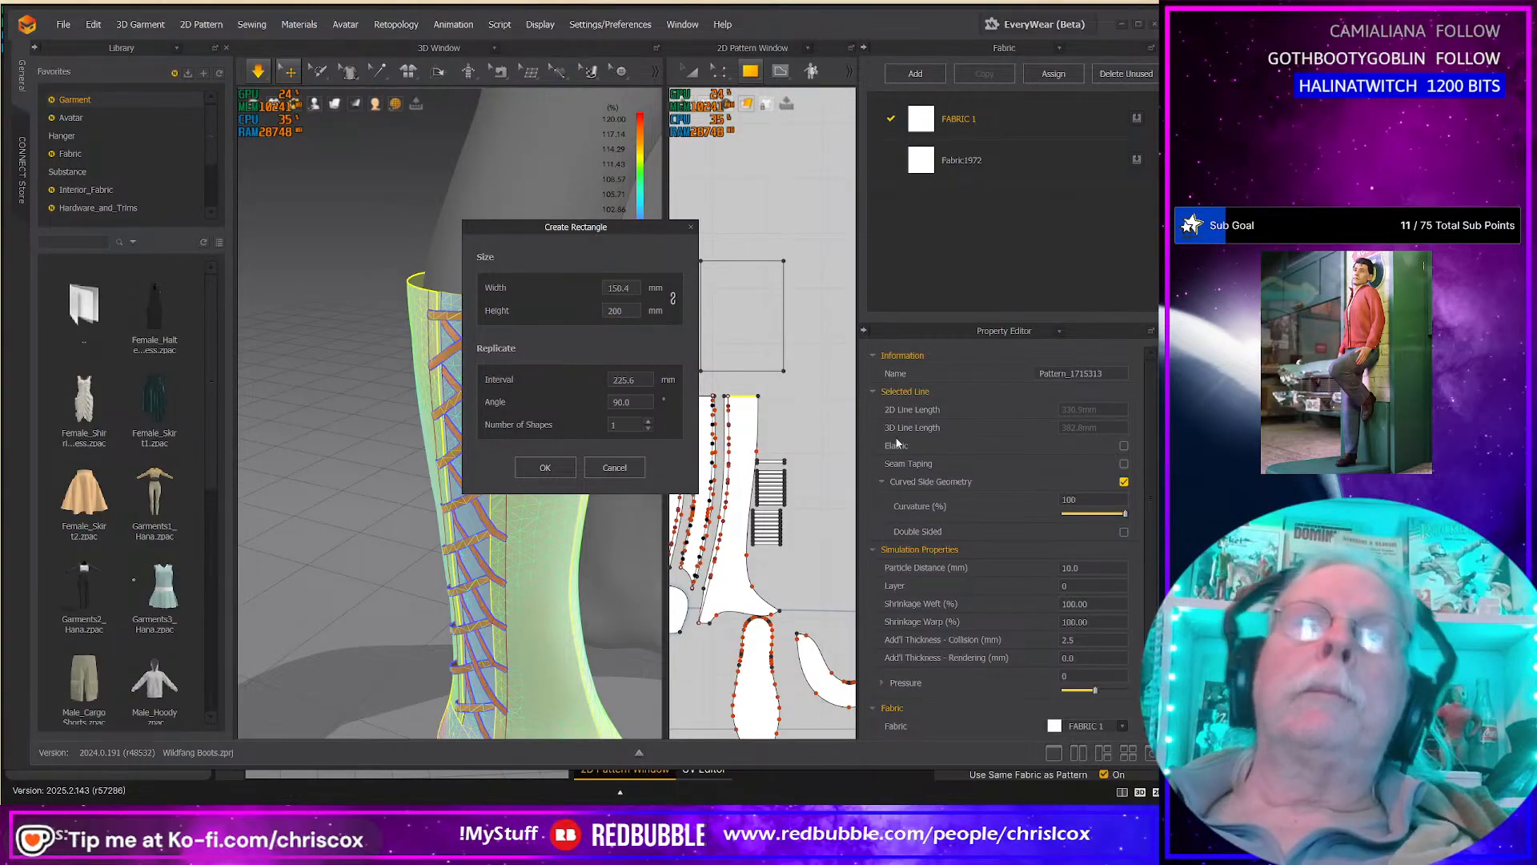
left_click(545, 468)
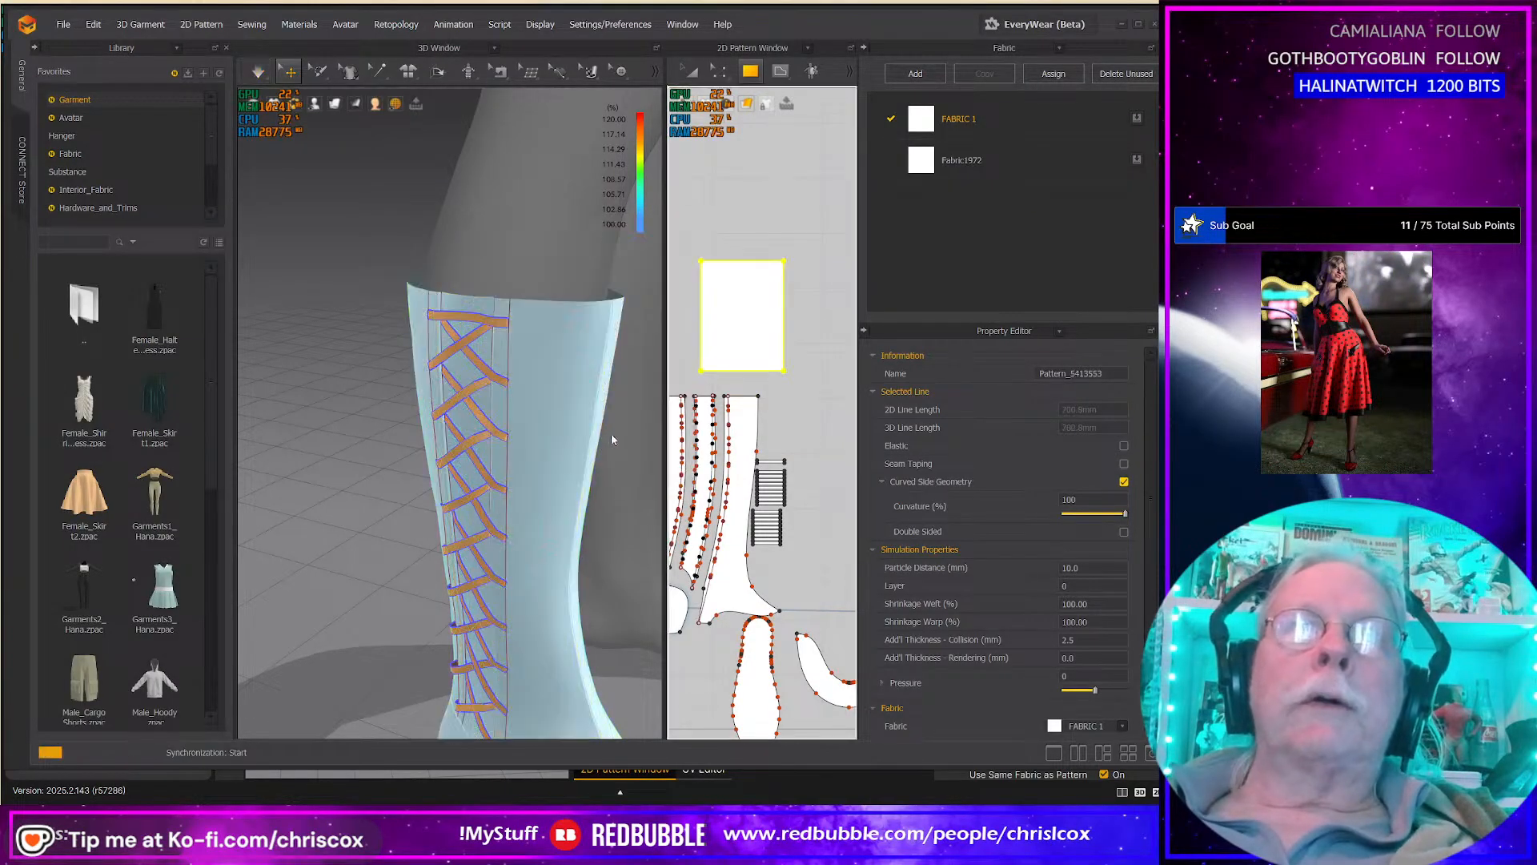
Step: Turn off the Strain Map and move the new rectangle beside the boot's lower leg in 3D
middle_click_drag(752, 364, 784, 385)
scroll(548, 267, "down", 10)
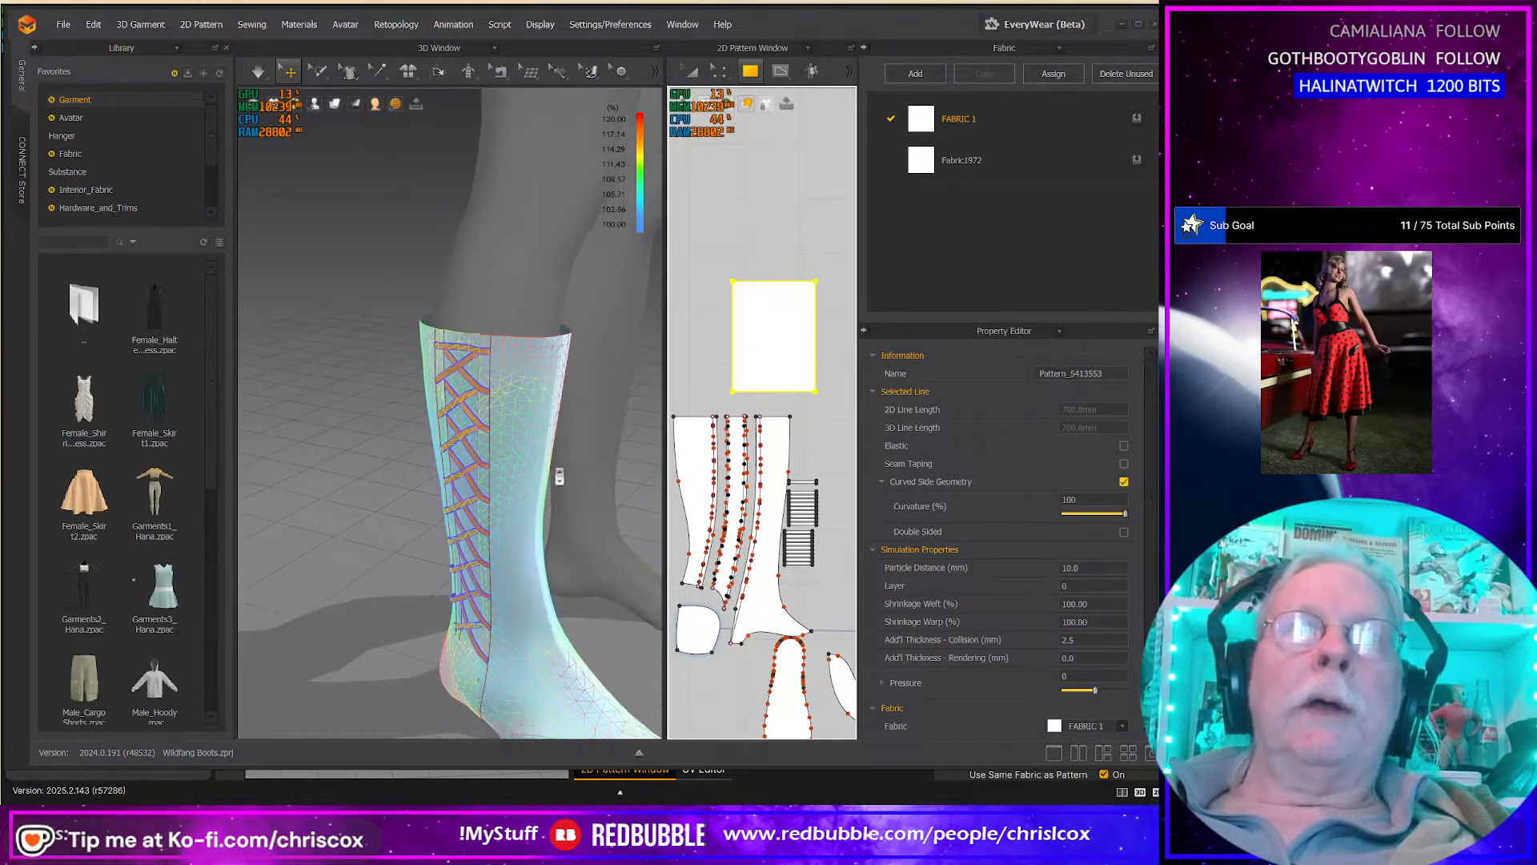
right_click_drag(579, 357, 496, 357)
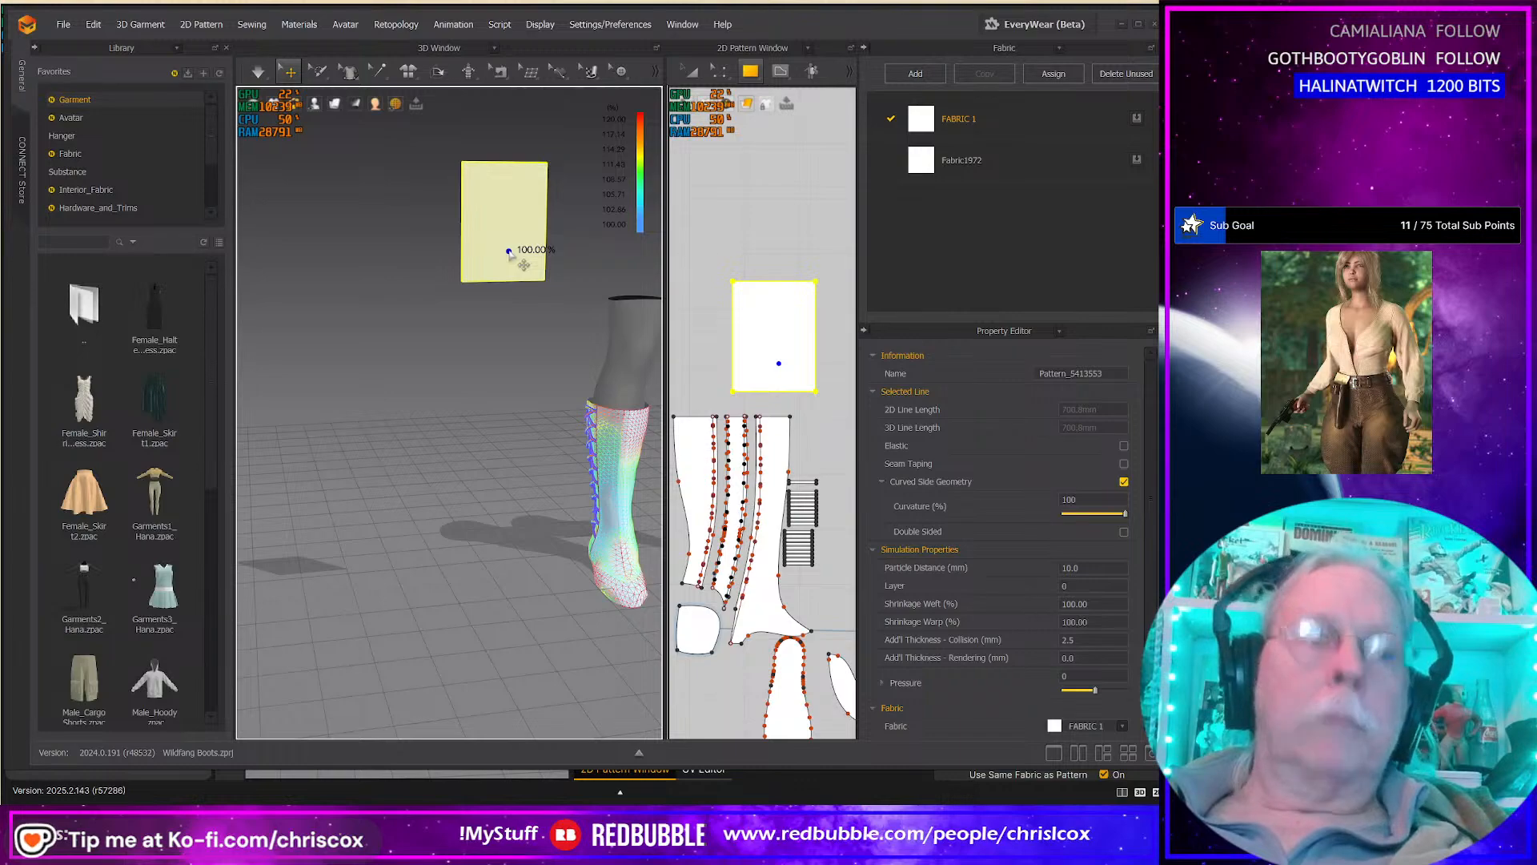
mouse_move(374, 104)
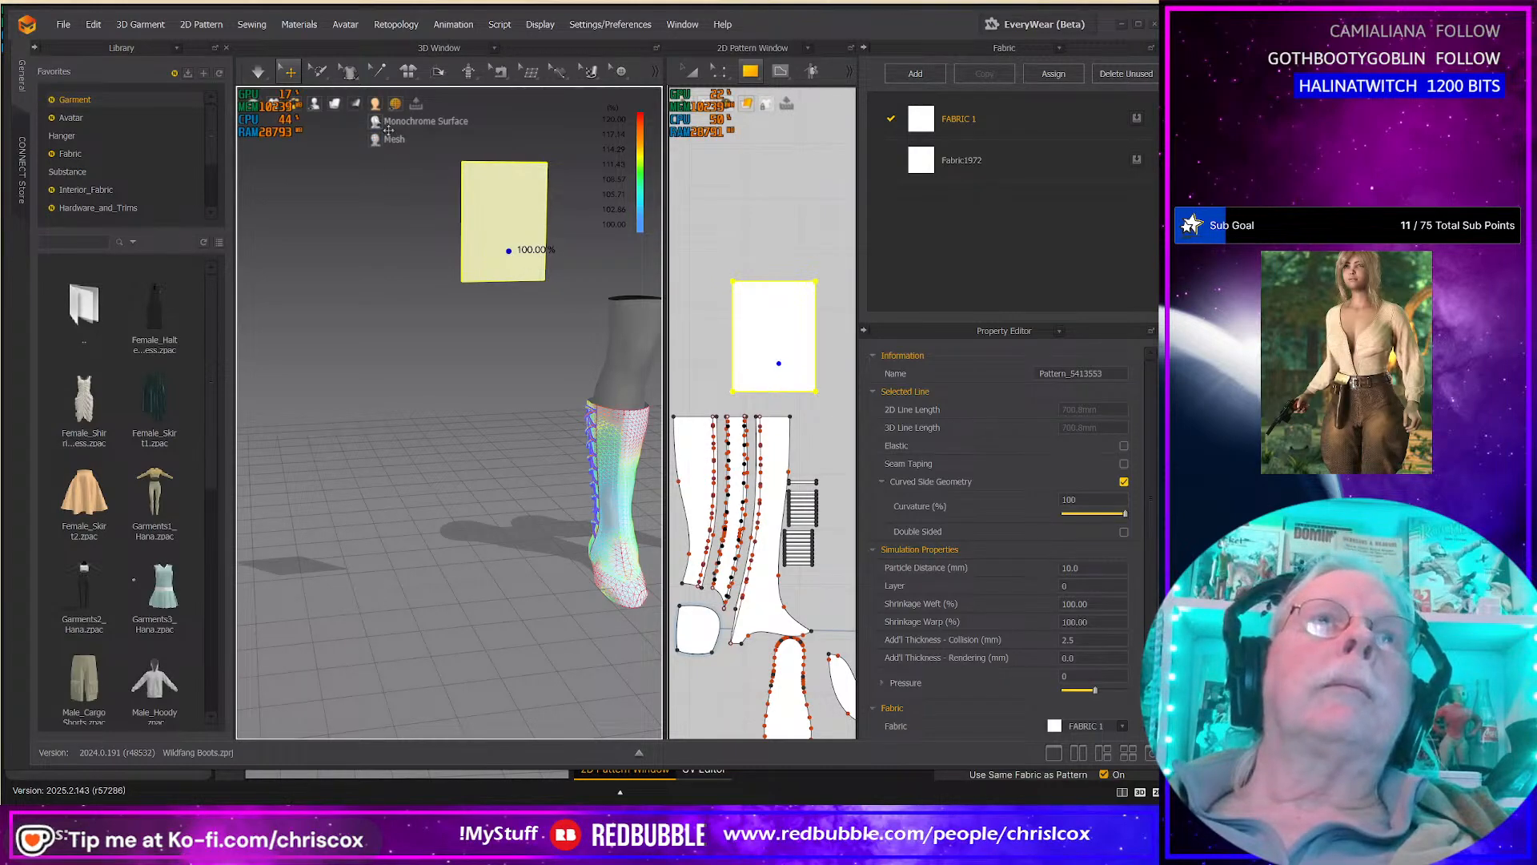
left_click(362, 122)
right_click_drag(508, 233, 413, 249)
left_click(395, 236)
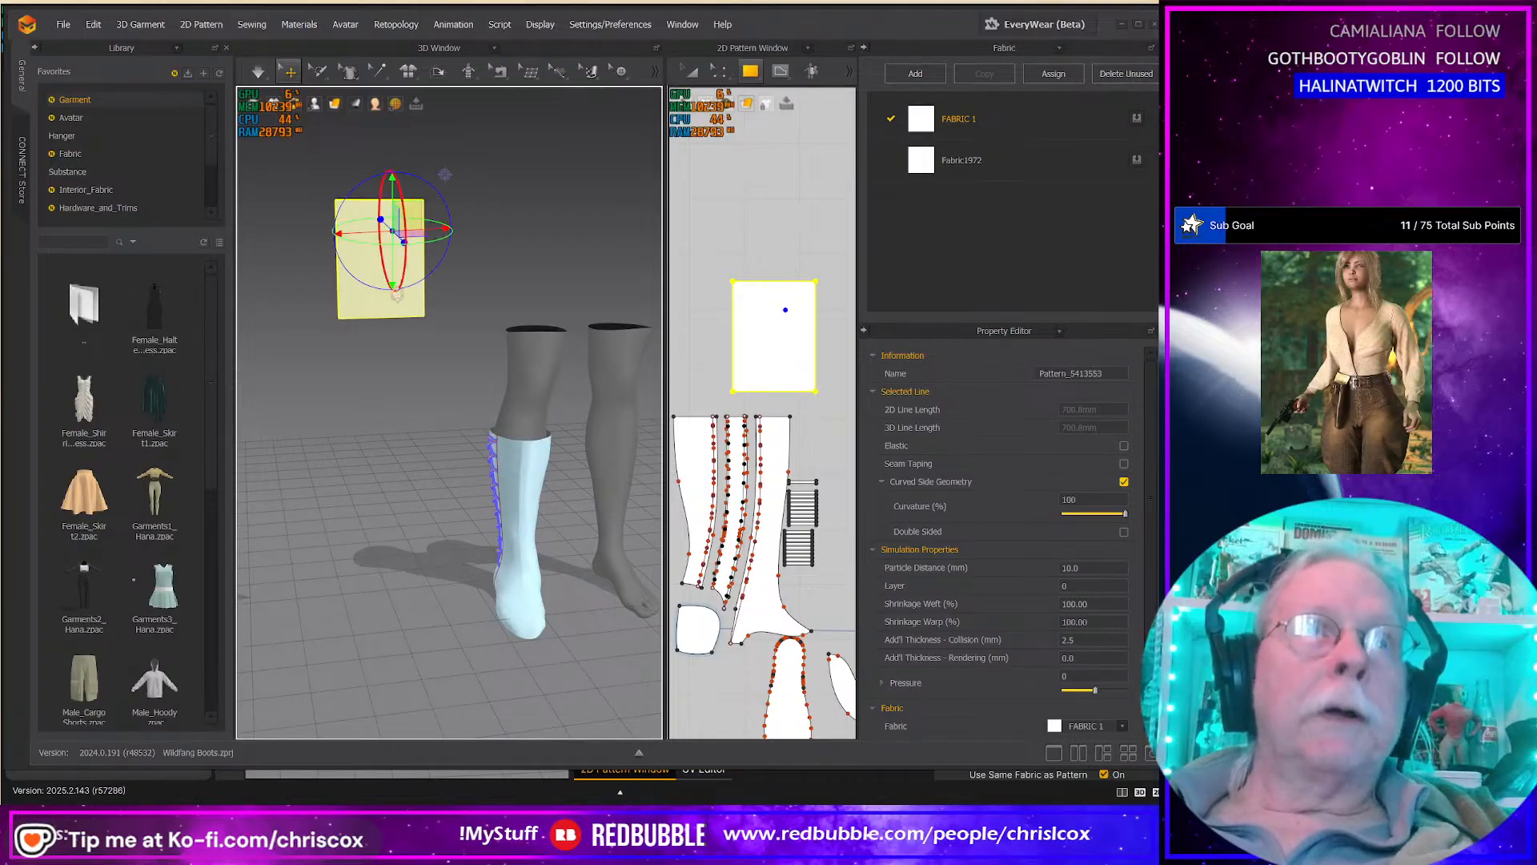
left_click_drag(400, 215, 554, 476)
right_click_drag(554, 477, 481, 480)
Step: Shorten the rectangle into a band by nudging its bottom edge upward
key("z")
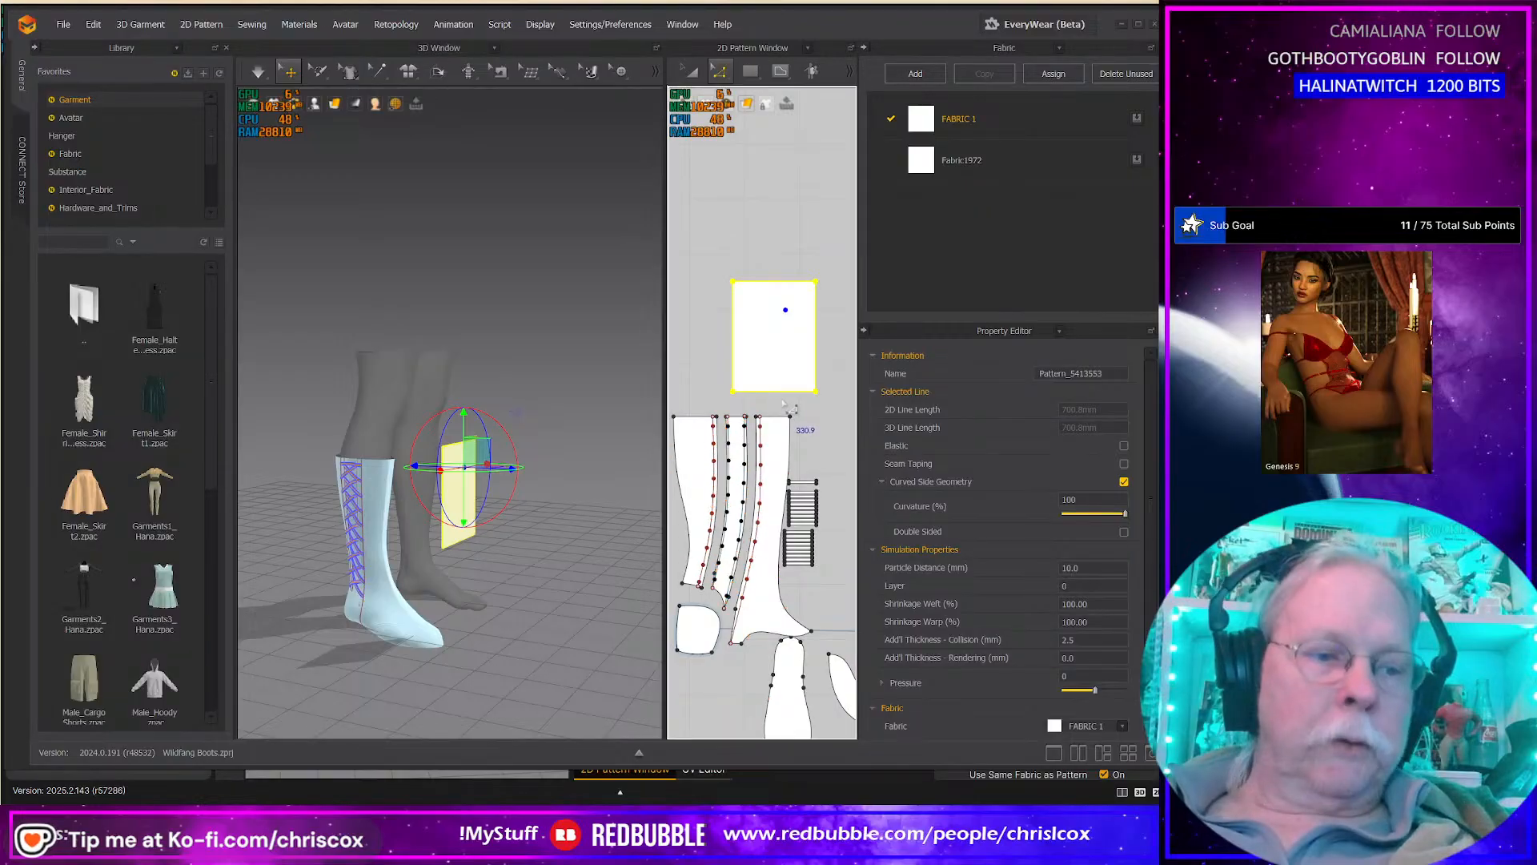
left_click(777, 391)
key("Up")
key("Up")
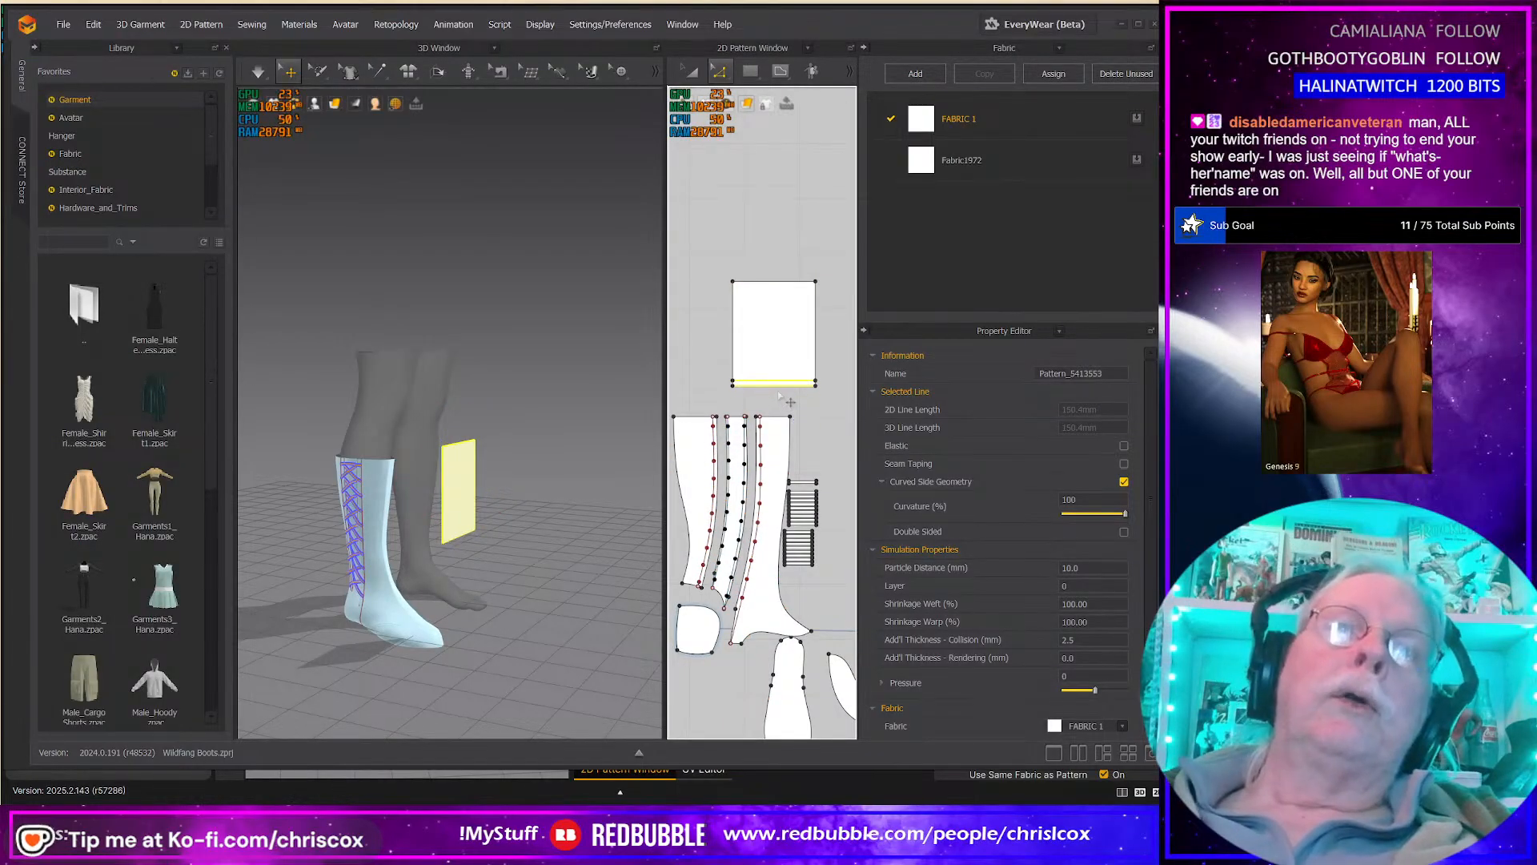
key("Up")
key("Up")
key("Up")
key("Up")
key("Up")
key("Up")
key("Up")
key("Up")
key("Up")
key("Up")
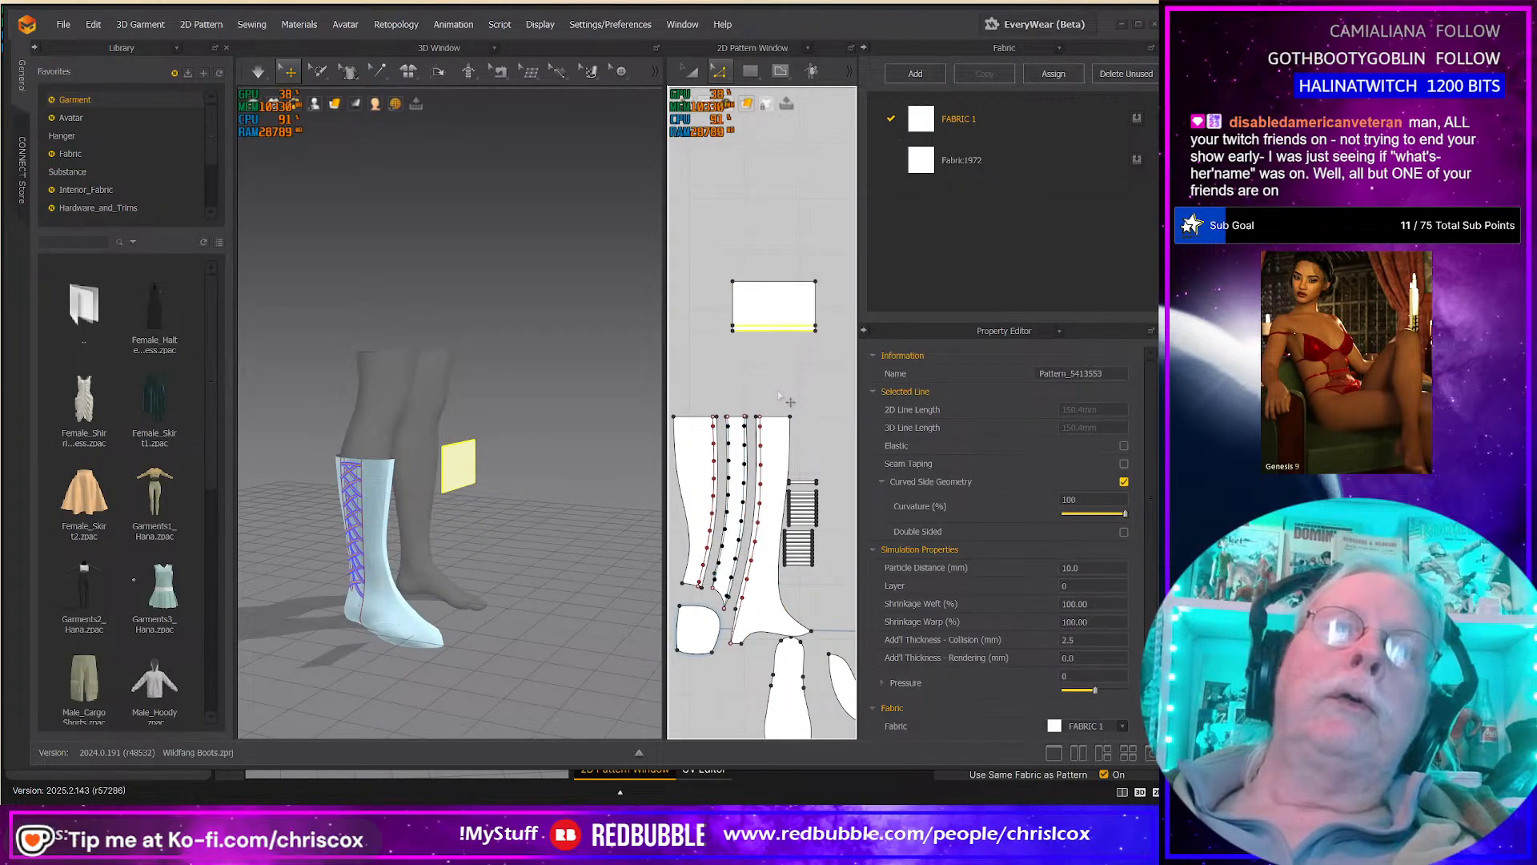
key("Down")
key("Down")
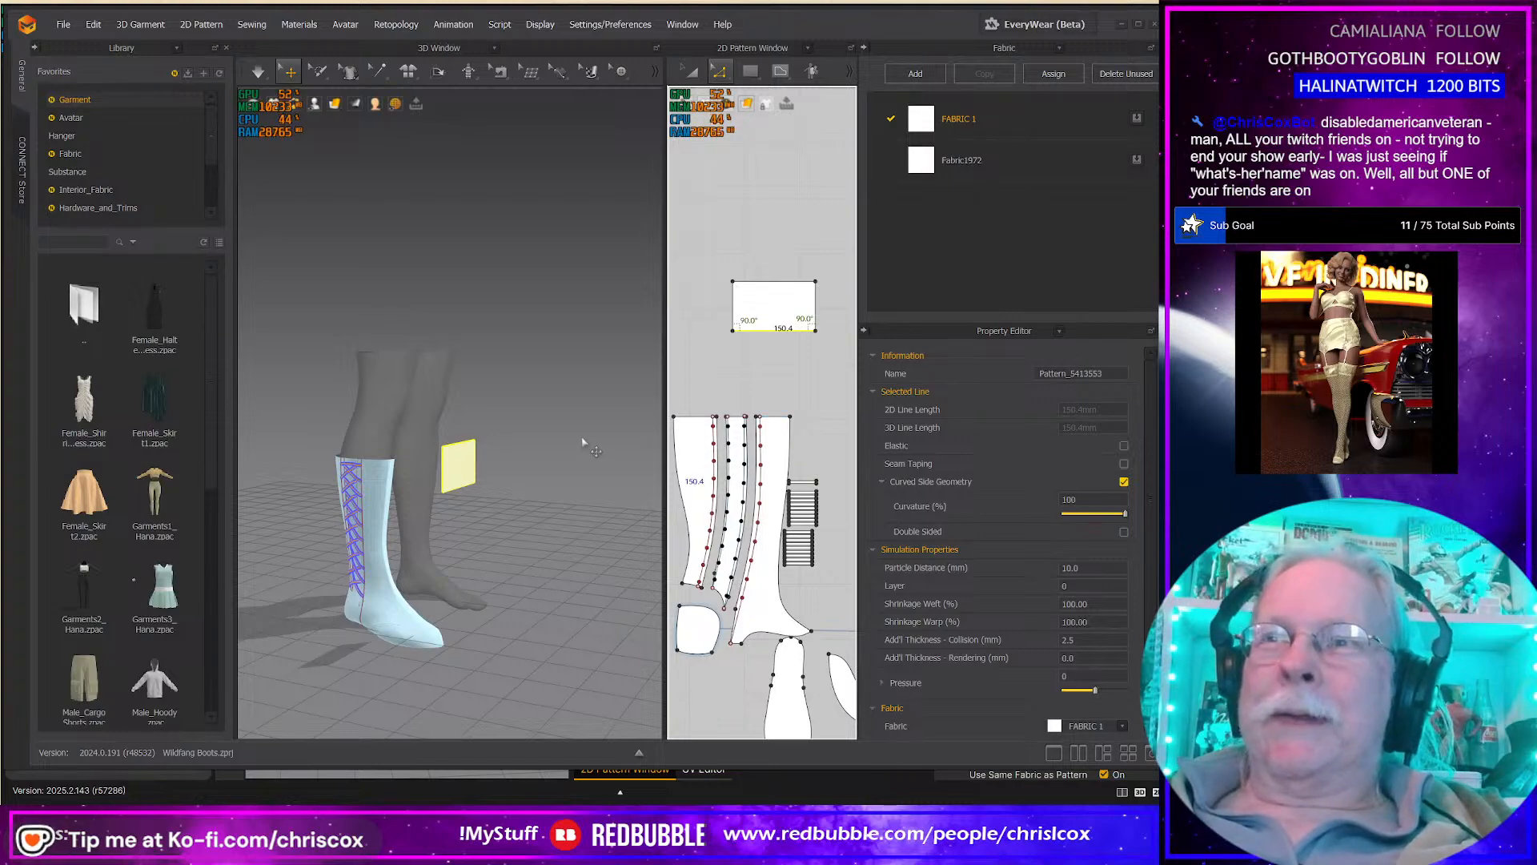
right_click_drag(778, 334, 781, 404)
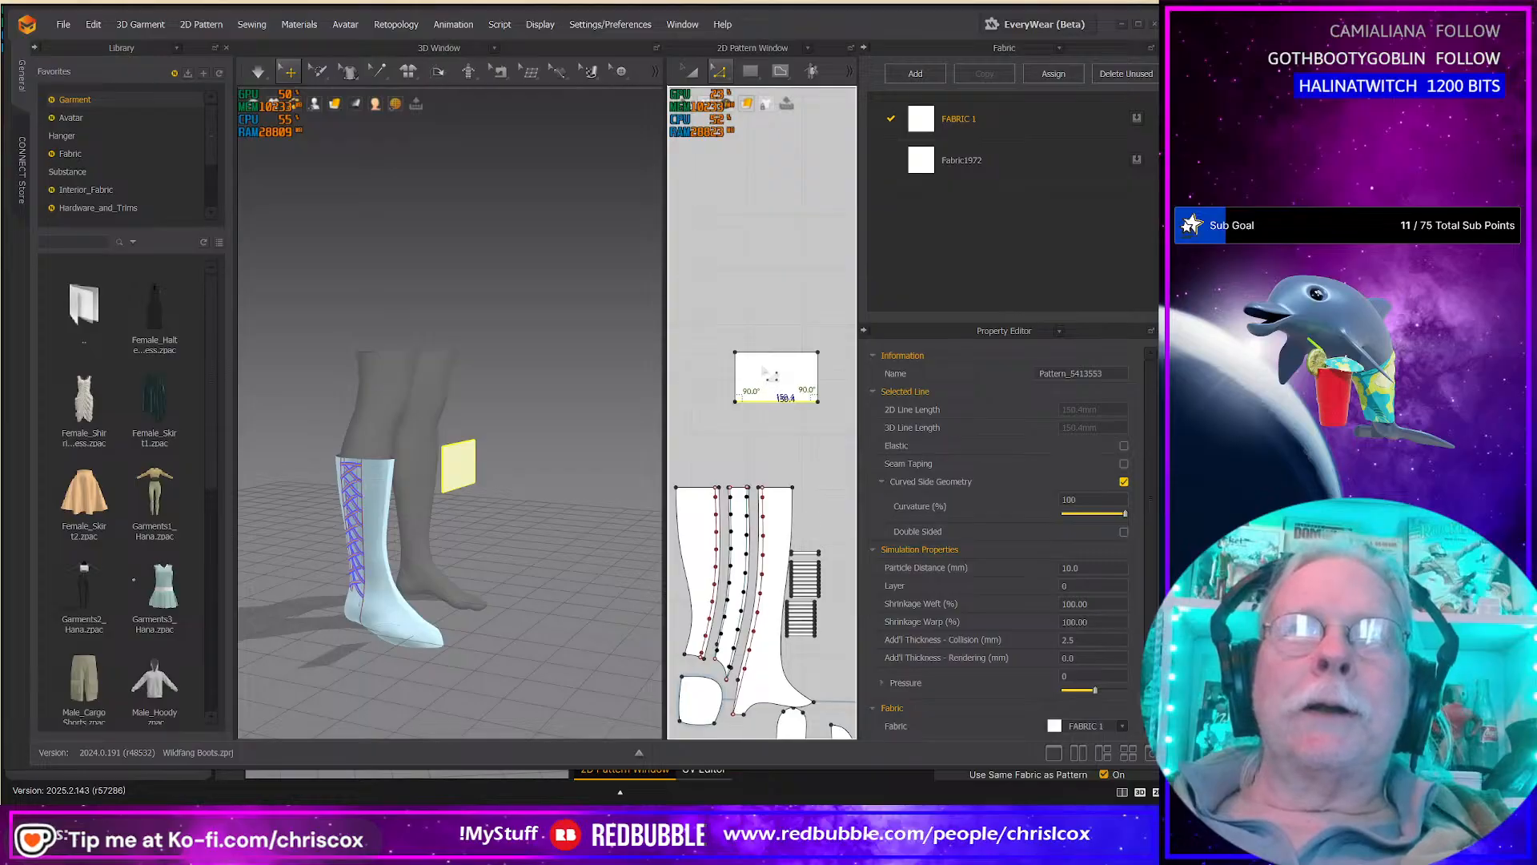
Step: Select the band and move it toward the boot in the 3D view
key("a")
left_click(772, 368)
right_click_drag(777, 364, 783, 435)
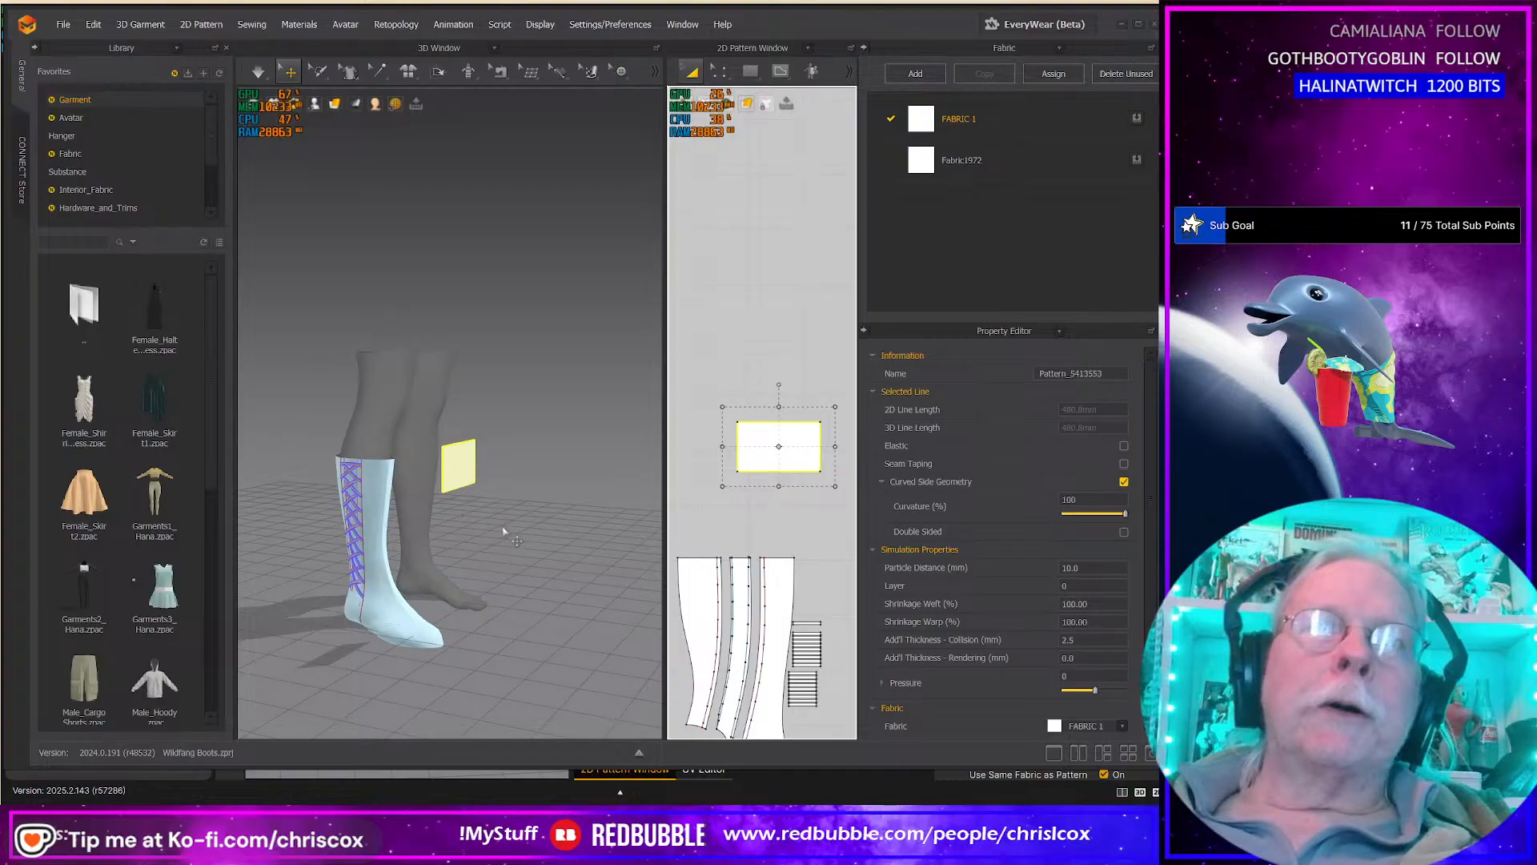
left_click(454, 475)
right_click_drag(456, 478, 500, 498)
left_click_drag(471, 461, 395, 486)
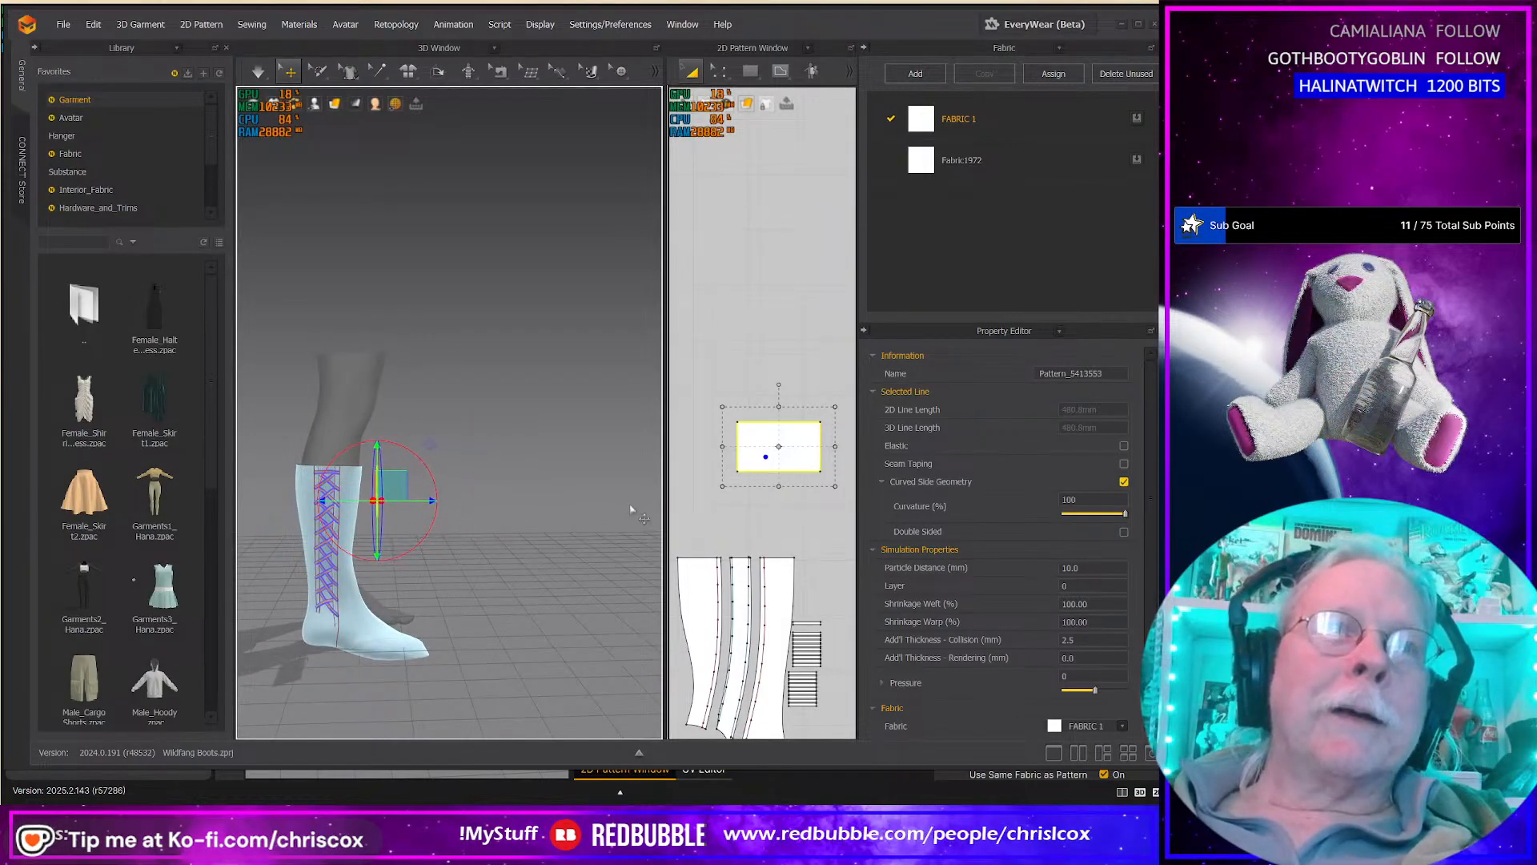
Step: Place a copy of the band, rotate it upright, and raise it toward the boot top
left_click(794, 456)
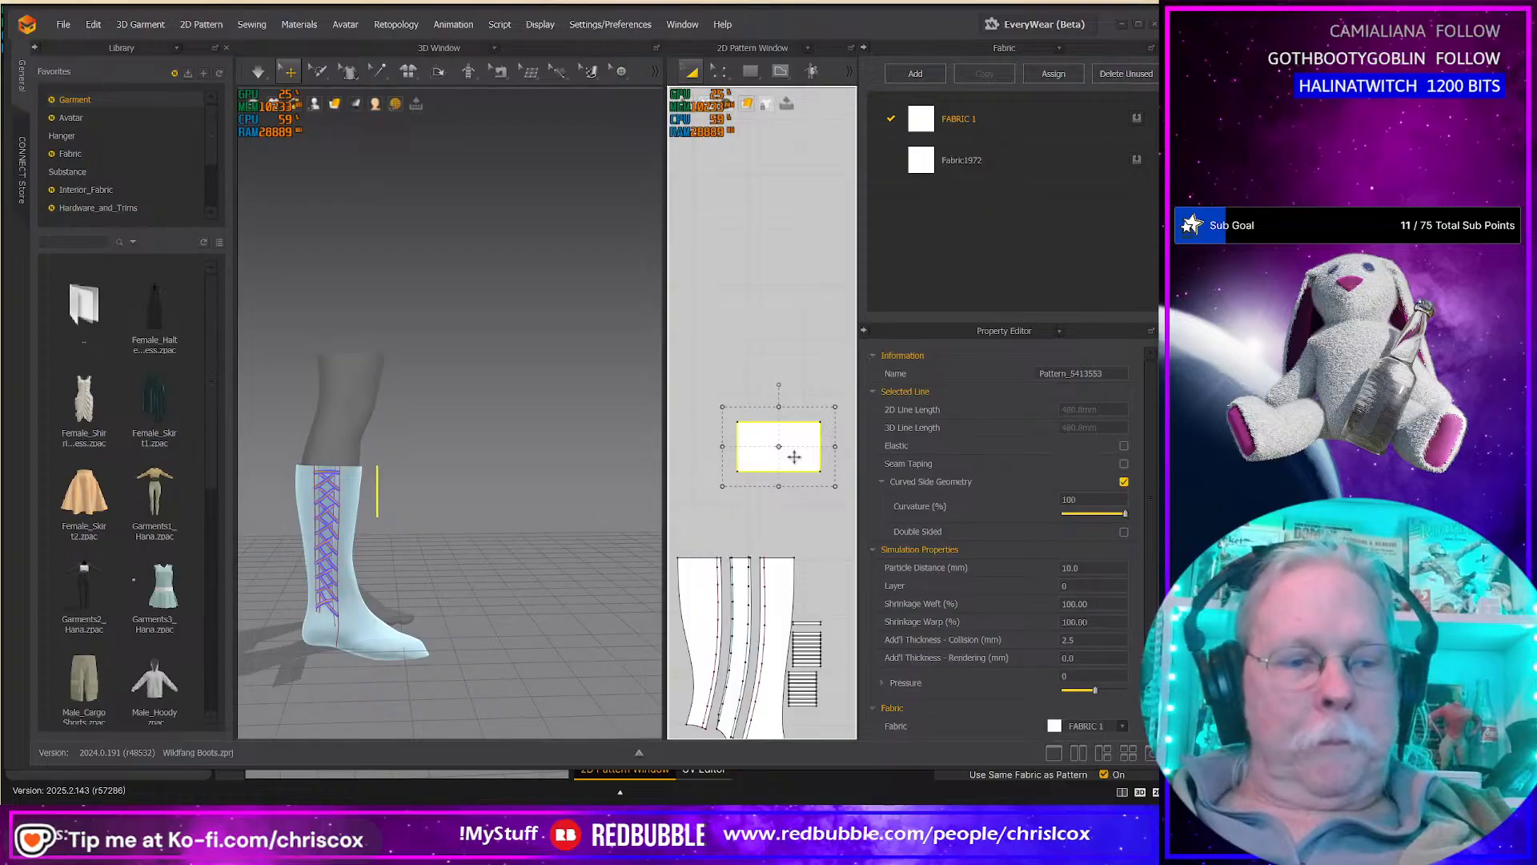
left_click_drag(793, 456, 693, 457)
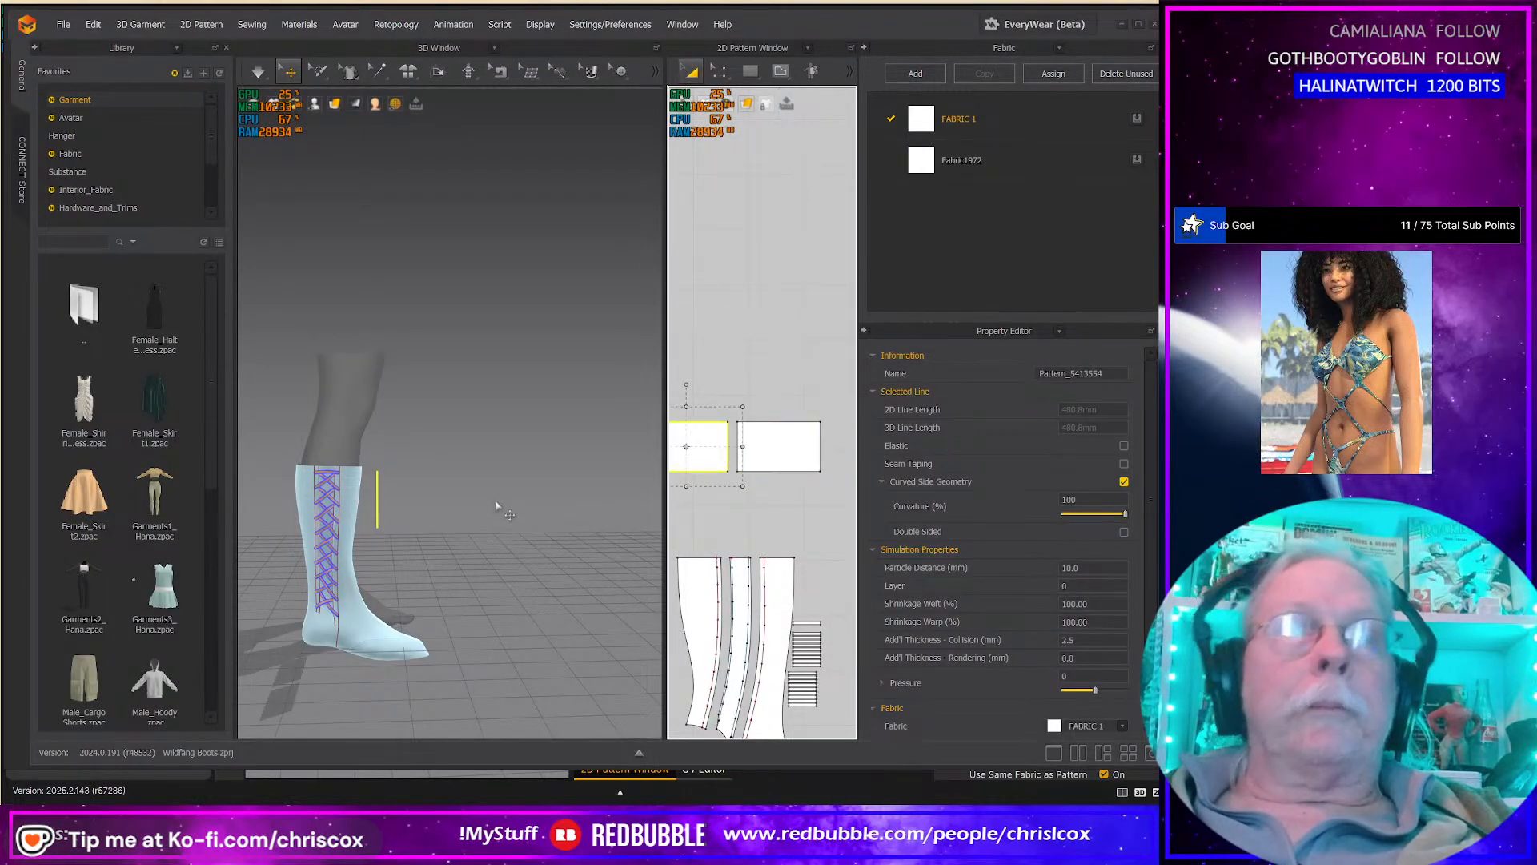
right_click_drag(497, 526, 436, 572)
right_click_drag(334, 550, 337, 526)
left_click(345, 541)
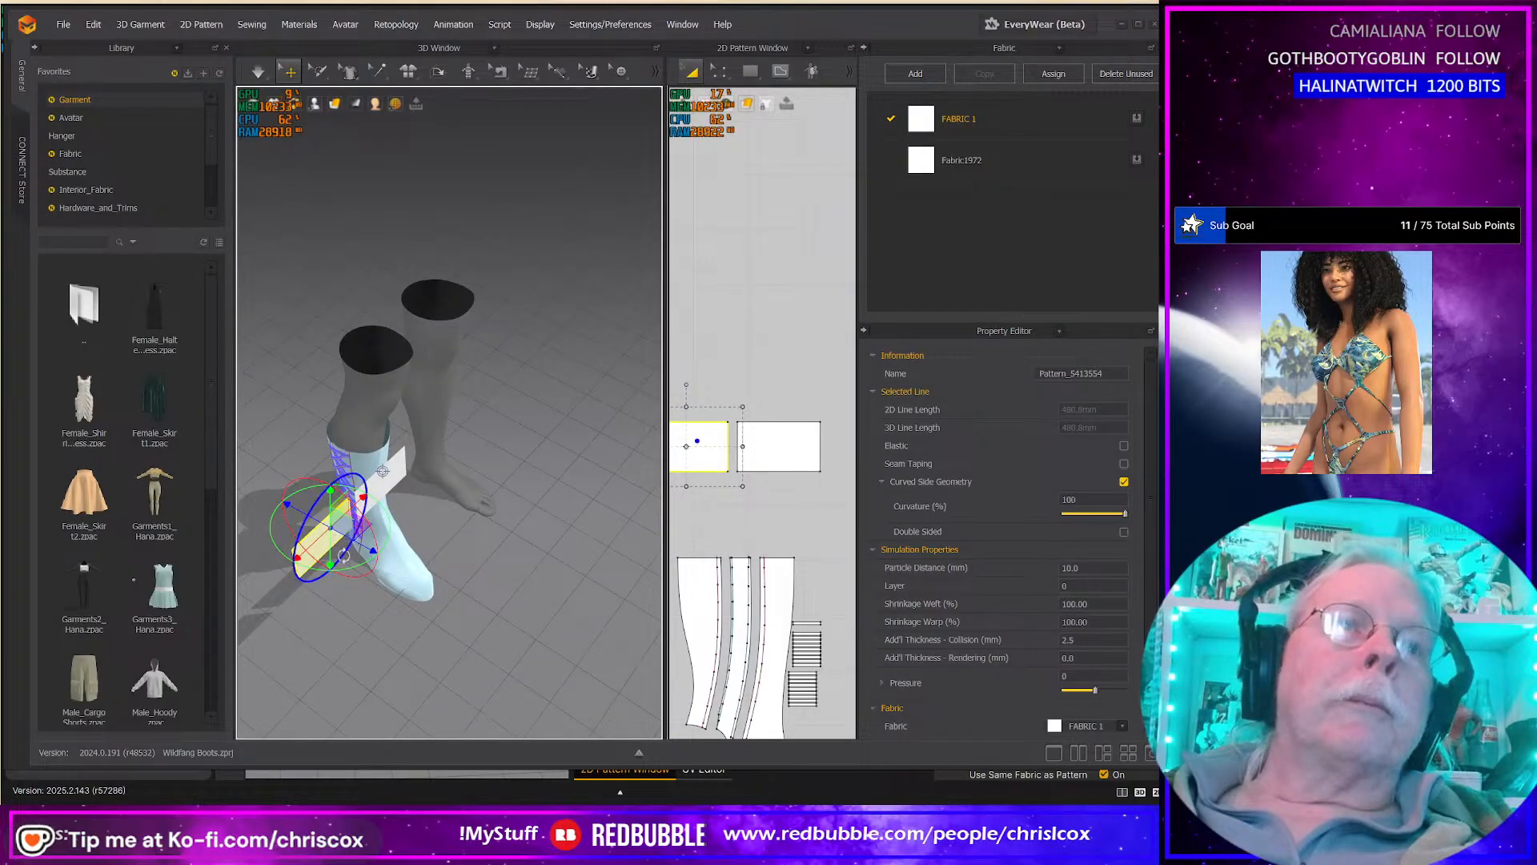
left_click_drag(342, 567, 334, 417)
right_click_drag(475, 548, 456, 484)
scroll(752, 513, "up", 3)
scroll(752, 512, "down", 3)
right_click_drag(752, 507, 748, 488)
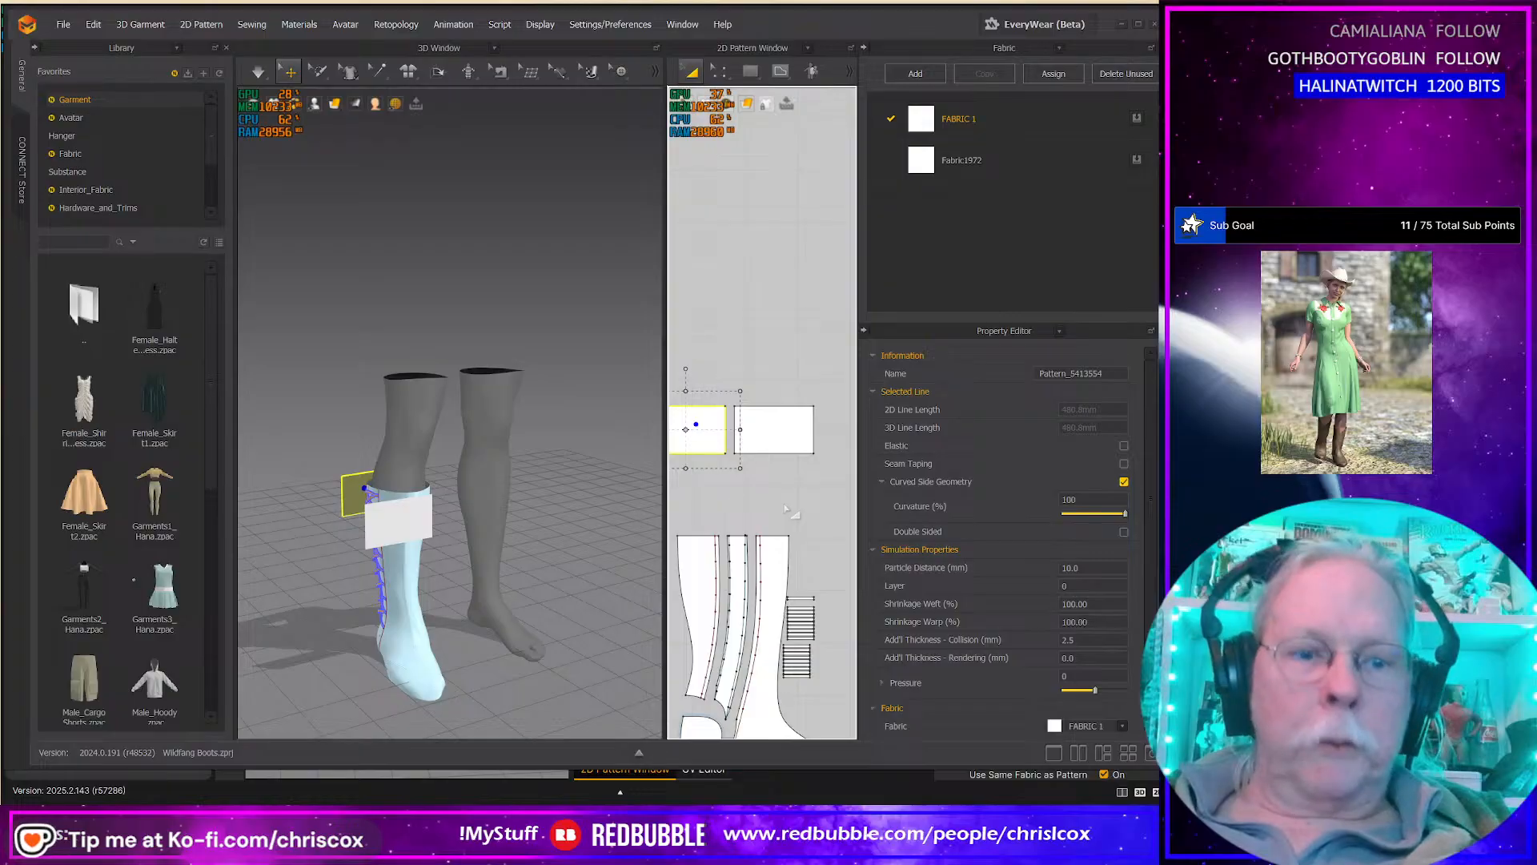
scroll(775, 544, "up", 2)
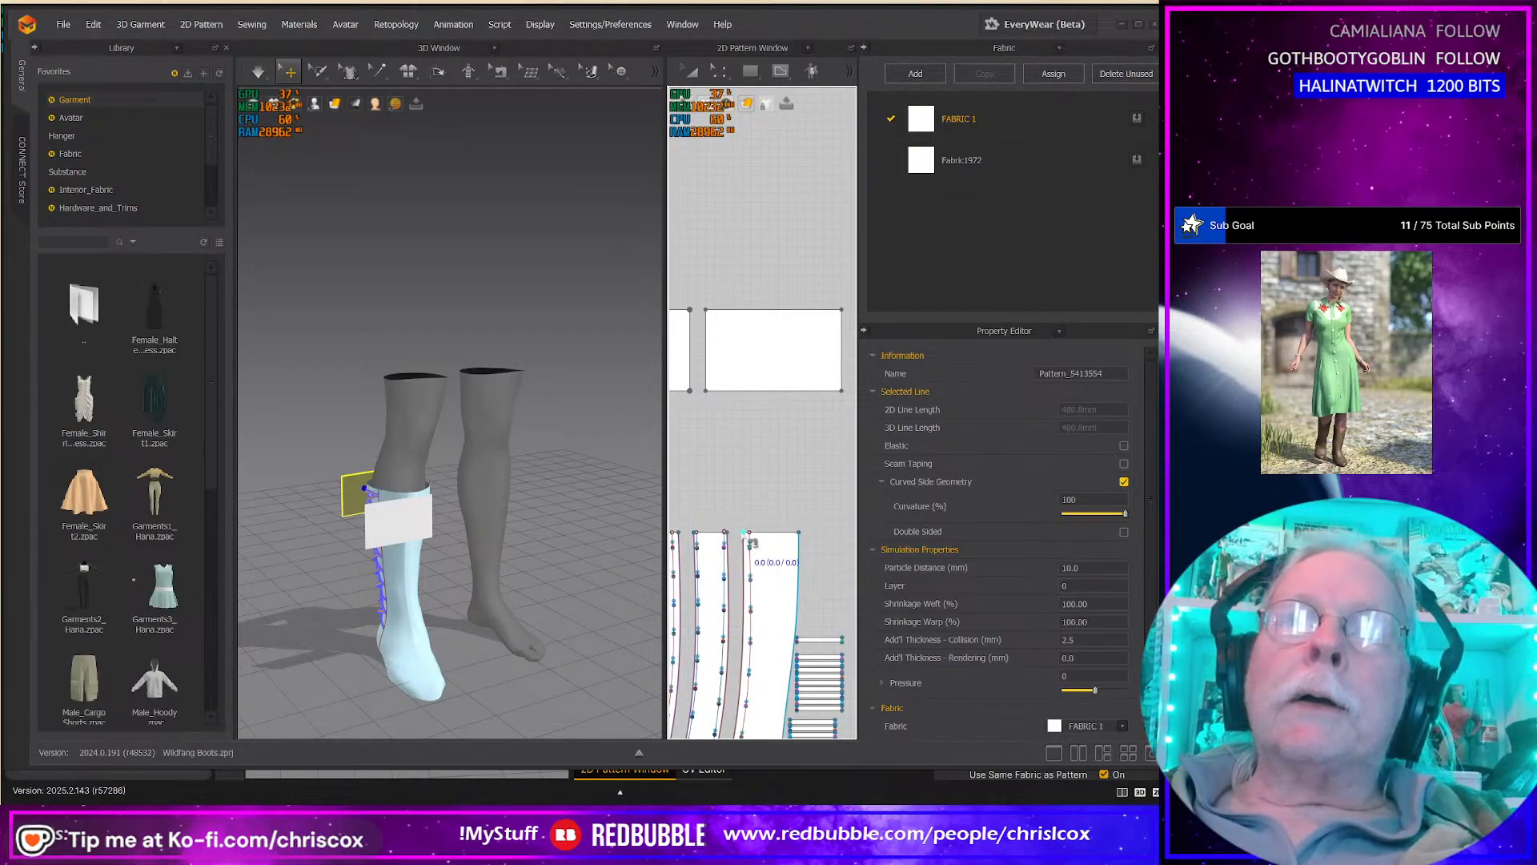
Step: Sew the cuff rectangles' top edges to the boot panels' top edges
left_click(743, 532)
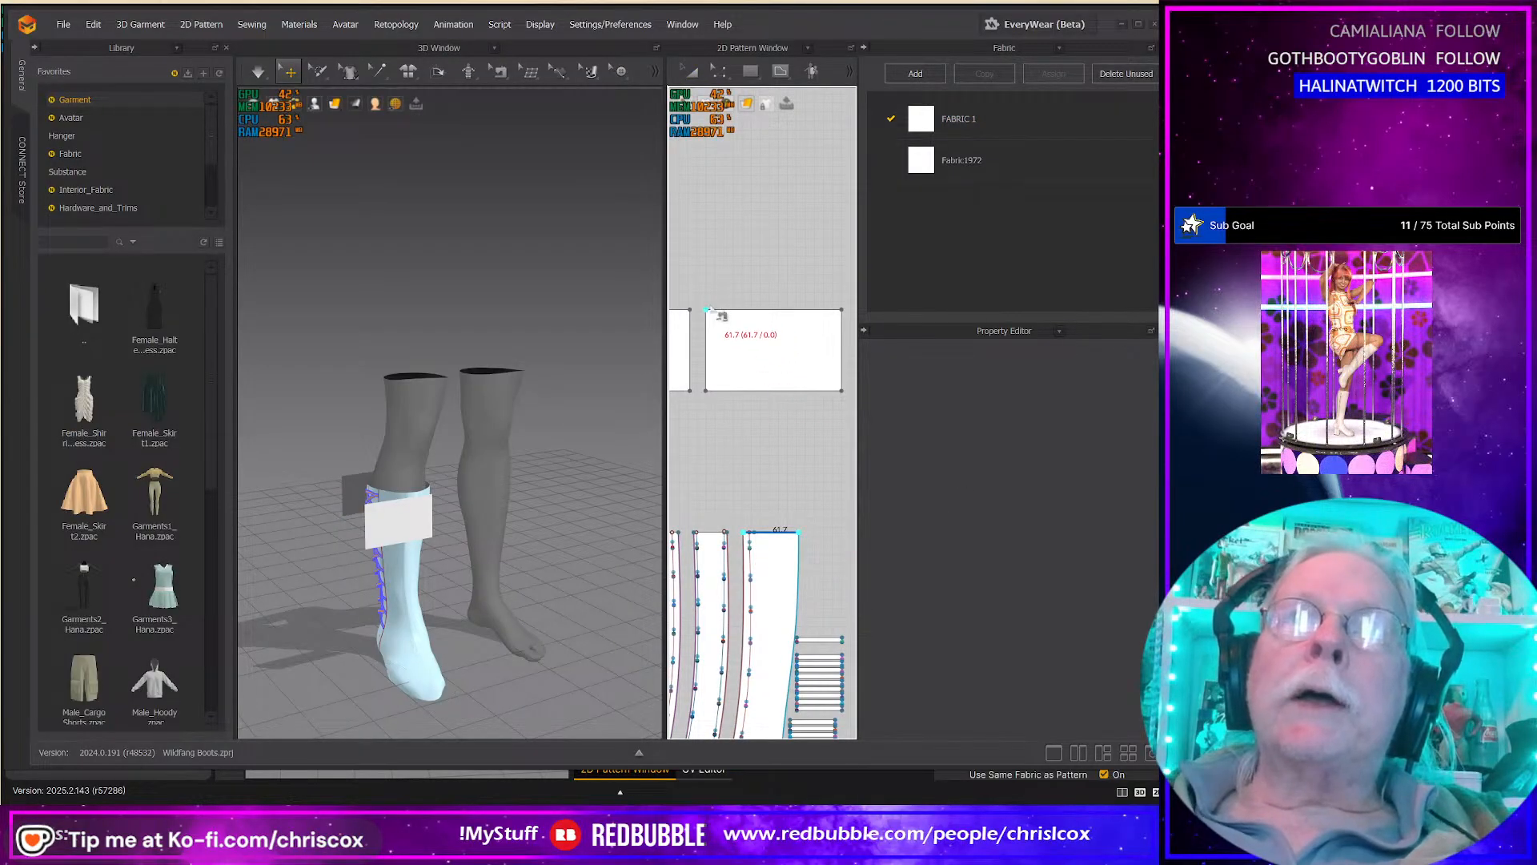
left_click(768, 310)
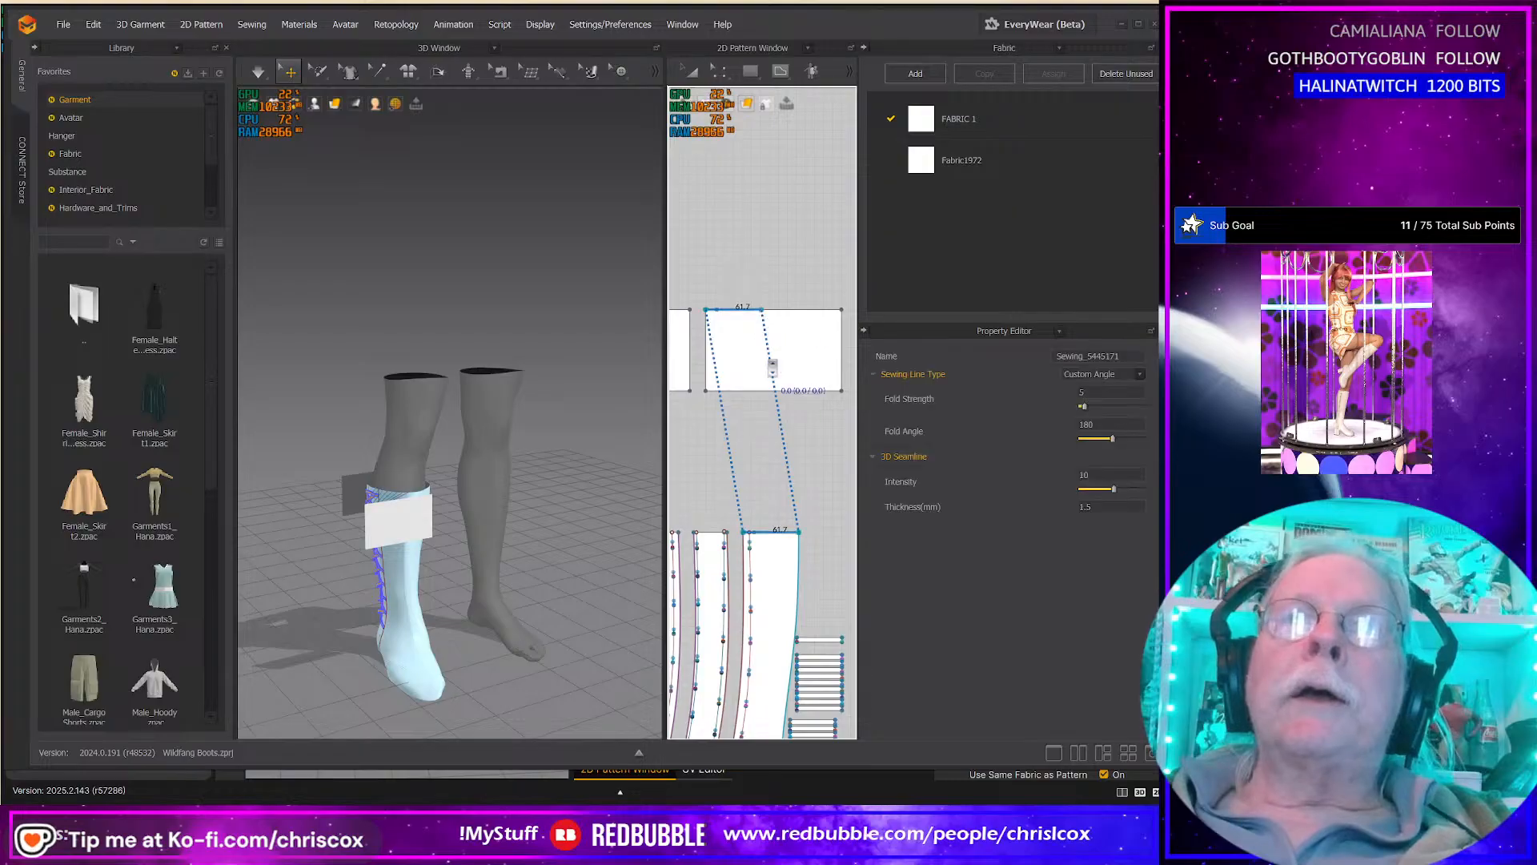
scroll(771, 365, "down", 3)
middle_click_drag(772, 367, 692, 373)
left_click(686, 345)
left_click(718, 344)
middle_click_drag(775, 369, 669, 374)
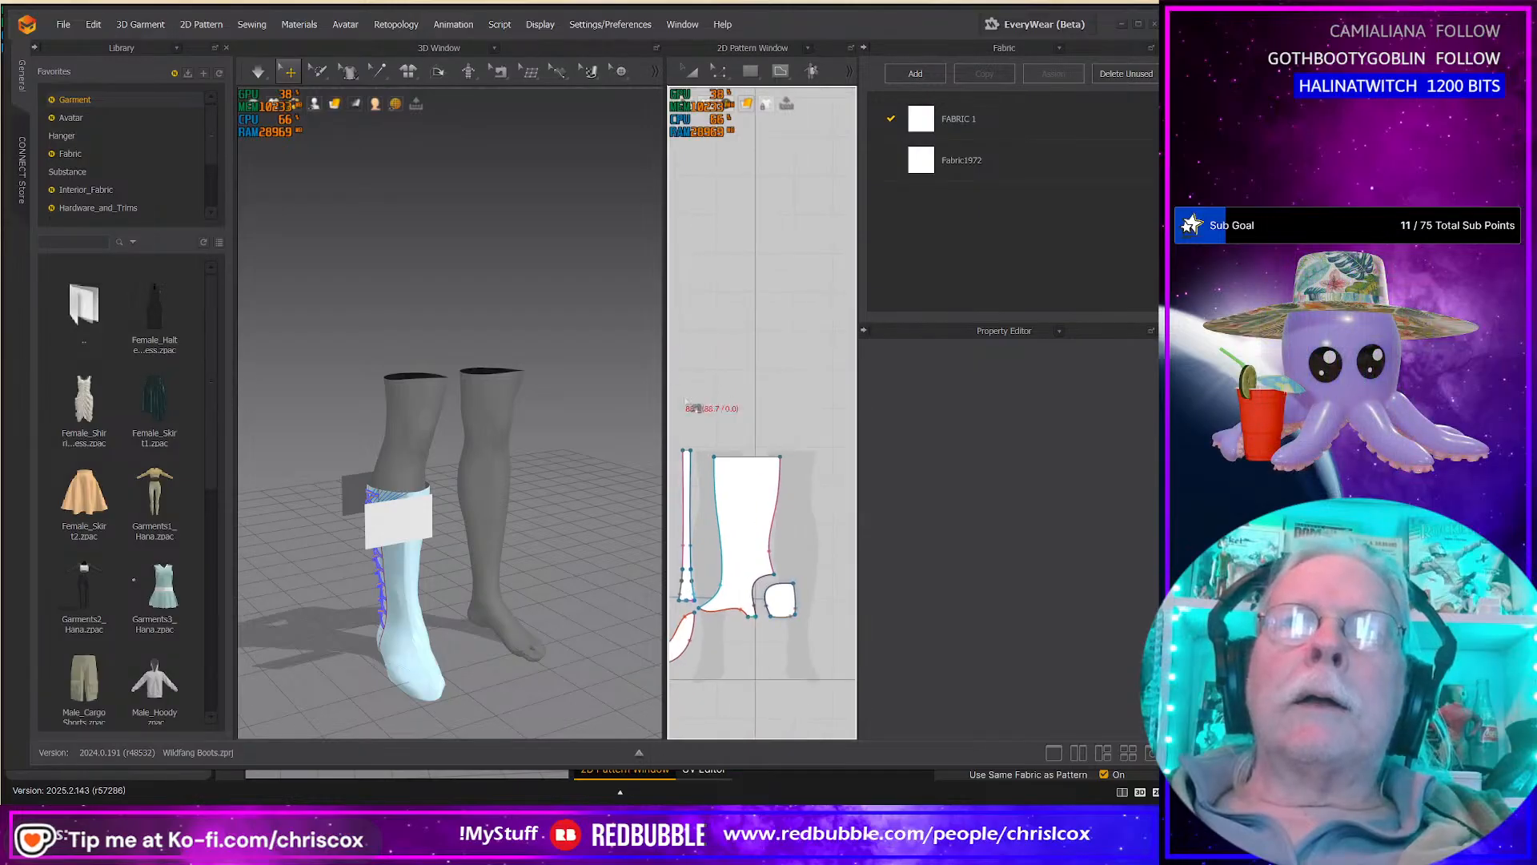
left_click(754, 464)
left_click(749, 458)
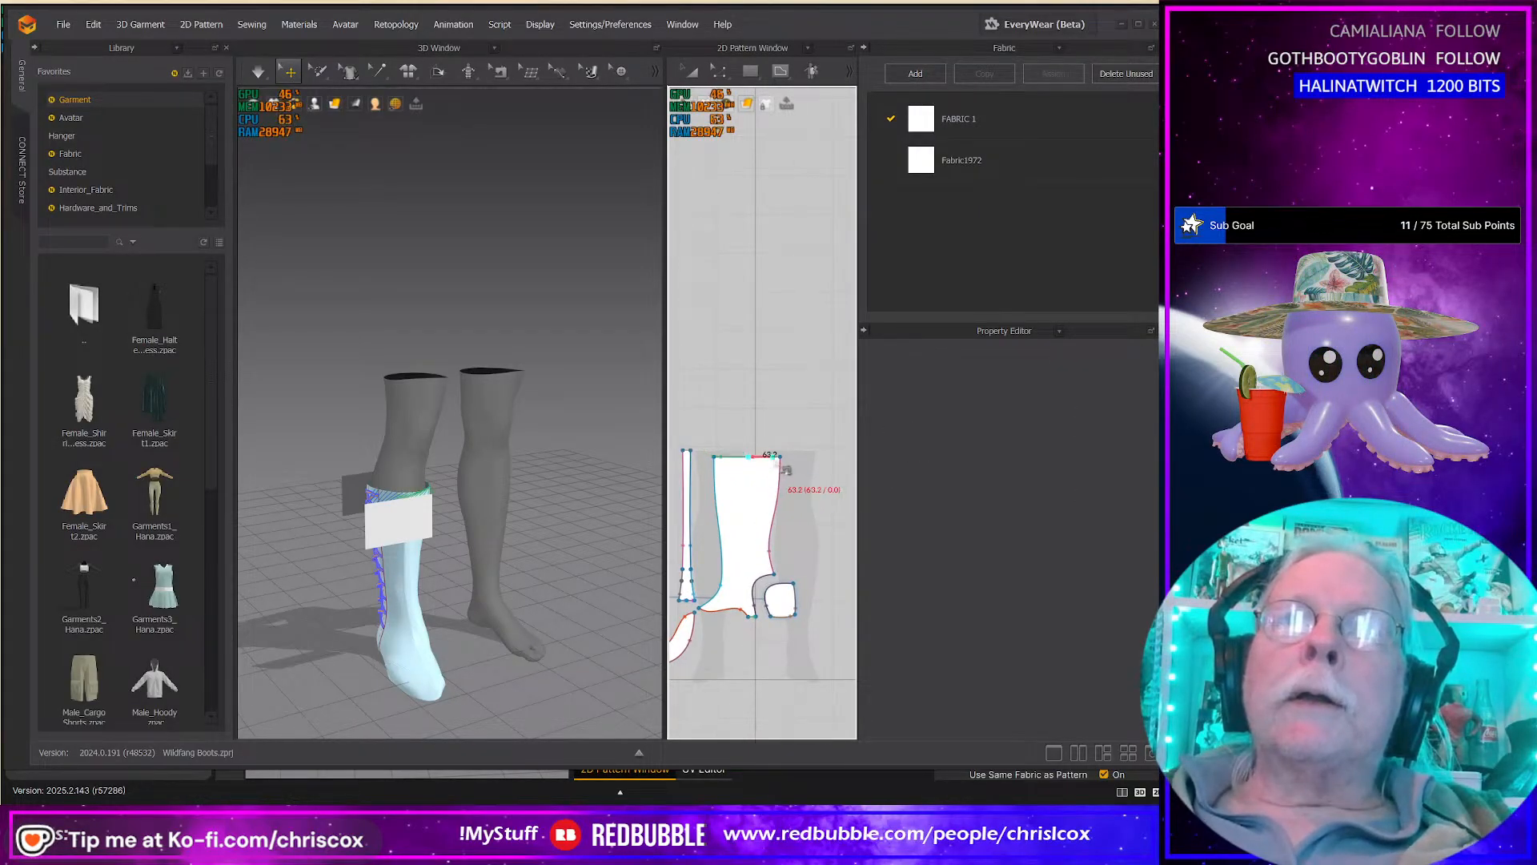
middle_click_drag(672, 399, 855, 424)
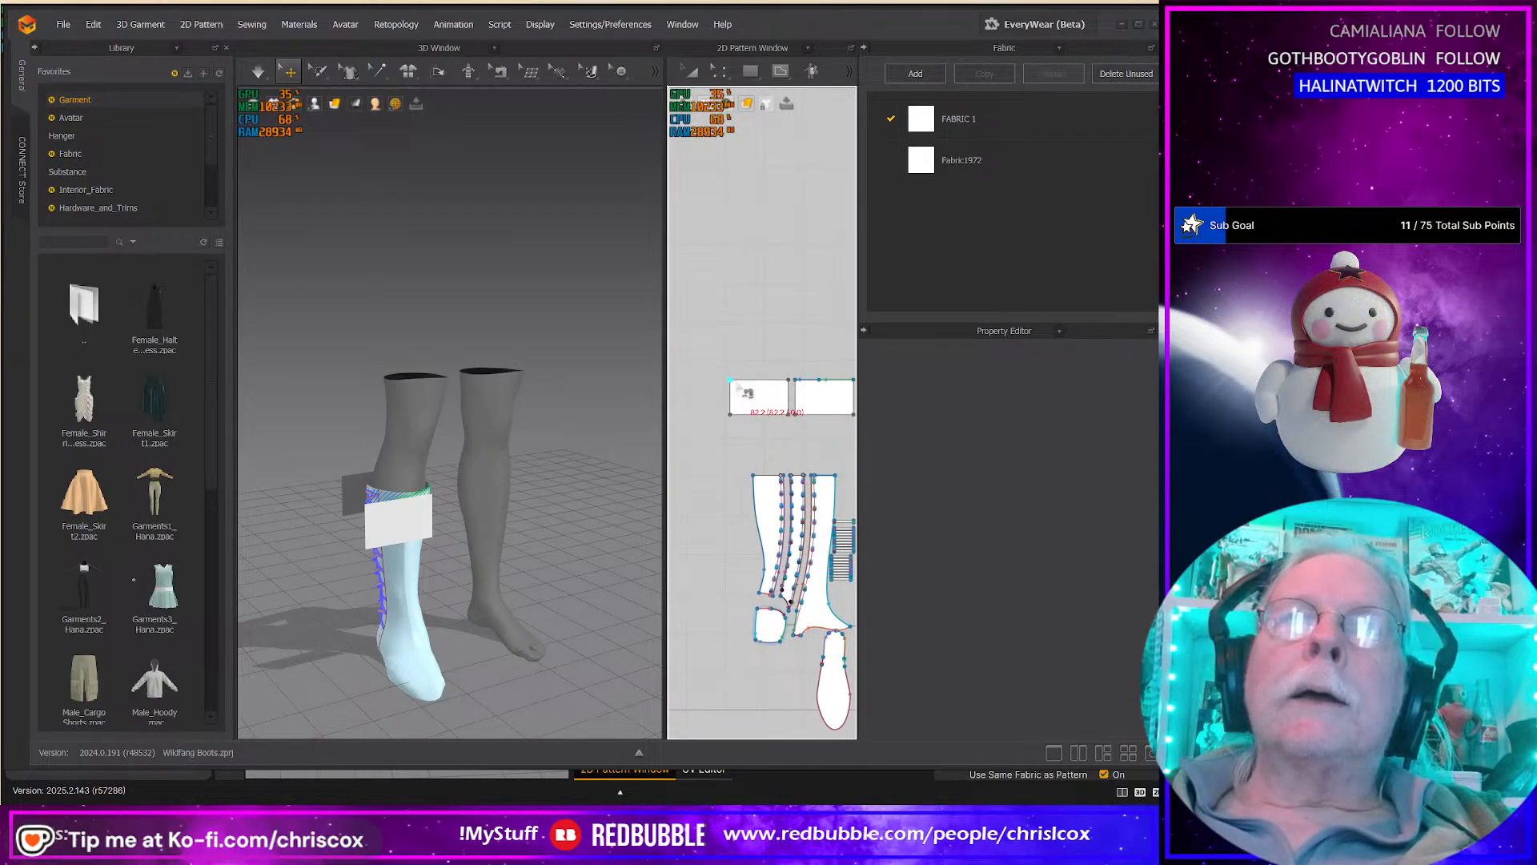
left_click(731, 380)
left_click(762, 381)
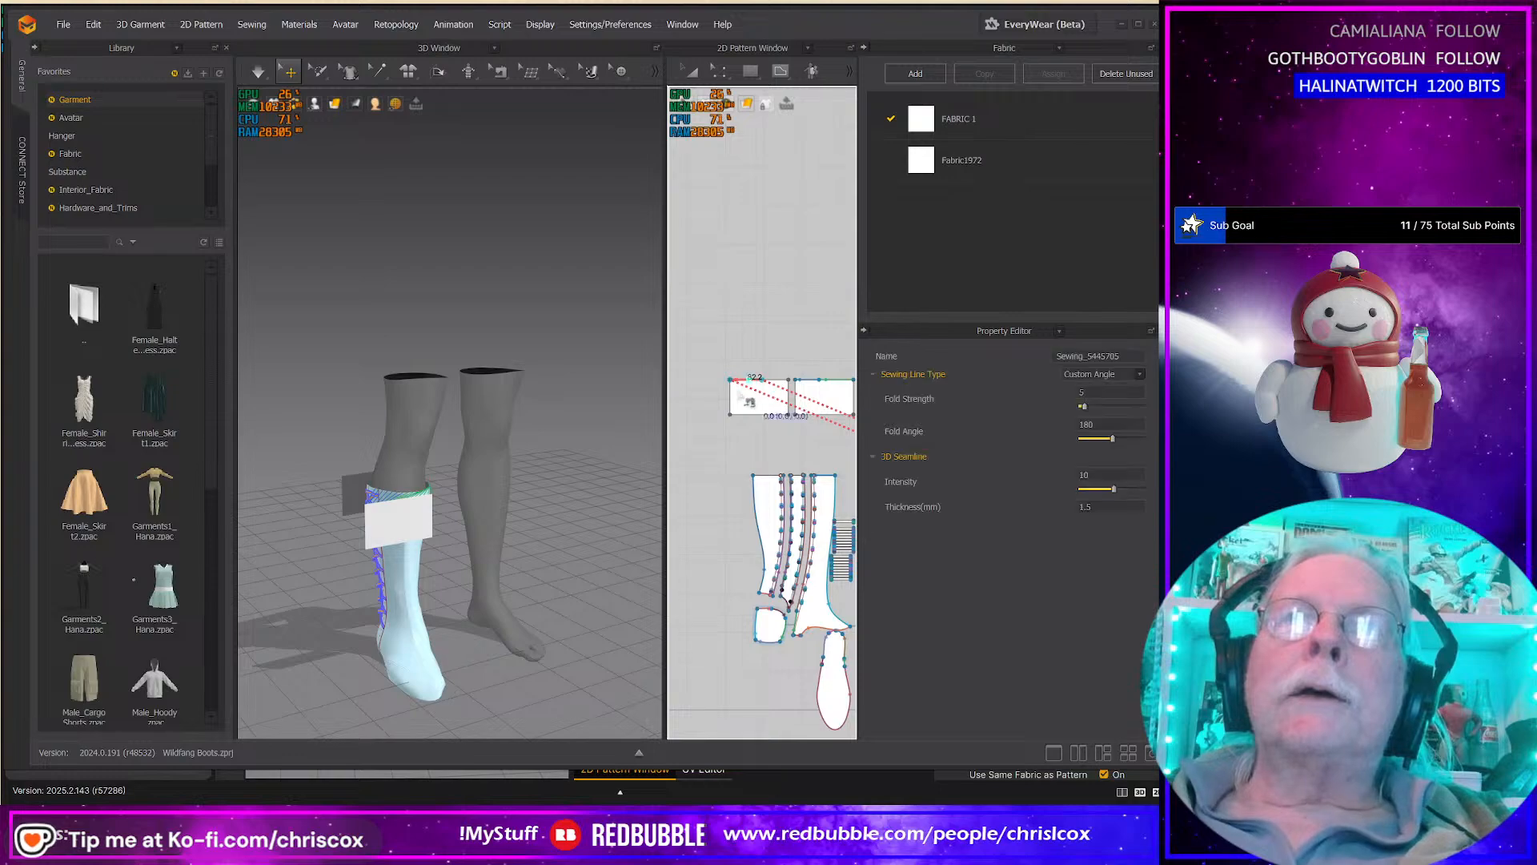
Step: Sew the remaining cuff top-edge segments, including a 20 mm segment, onto the boot top
middle_click_drag(748, 418, 643, 410)
scroll(805, 465, "down", 4)
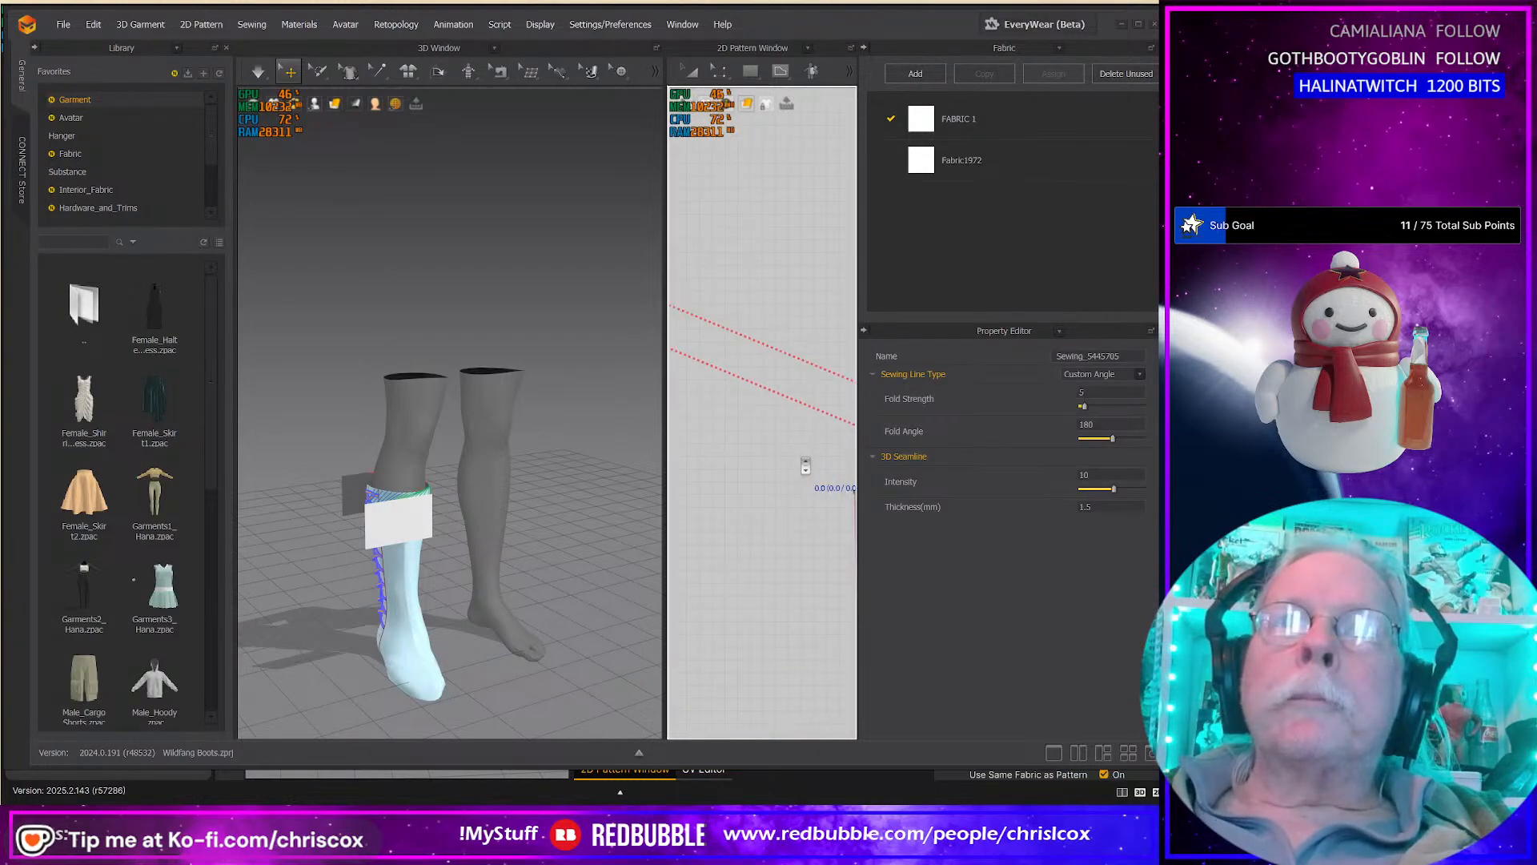
mouse_move(789, 462)
middle_mouse_down()
mouse_move(702, 453)
mouse_move(768, 427)
mouse_move(807, 446)
middle_mouse_up()
left_click(719, 456)
left_click(745, 456)
middle_click_drag(681, 376, 833, 488)
middle_click_drag(686, 435, 780, 463)
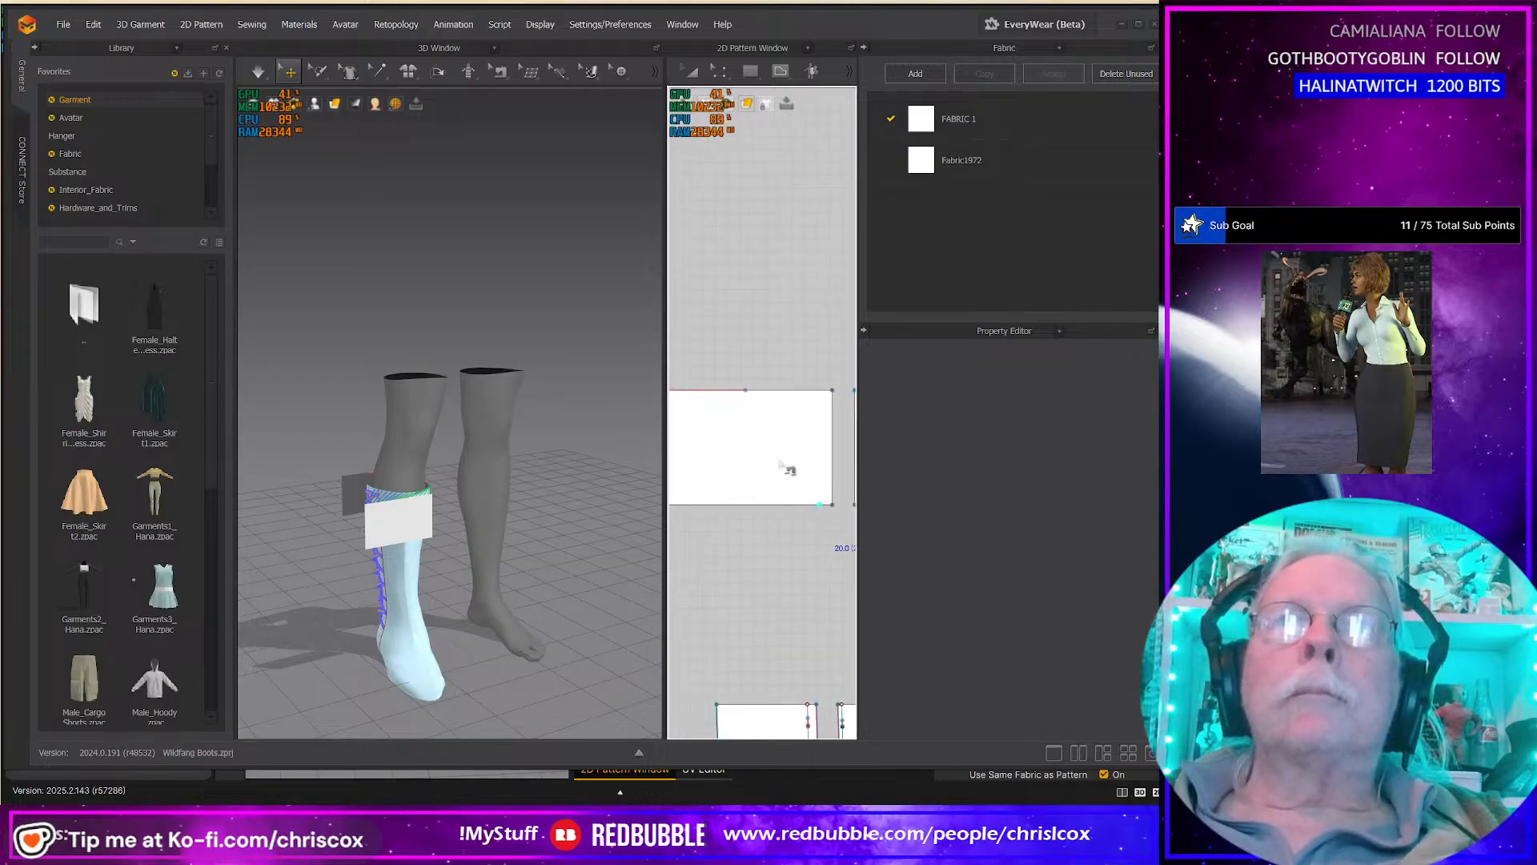
left_click(770, 392)
middle_click_drag(761, 543, 727, 407)
right_click_drag(554, 533, 360, 560)
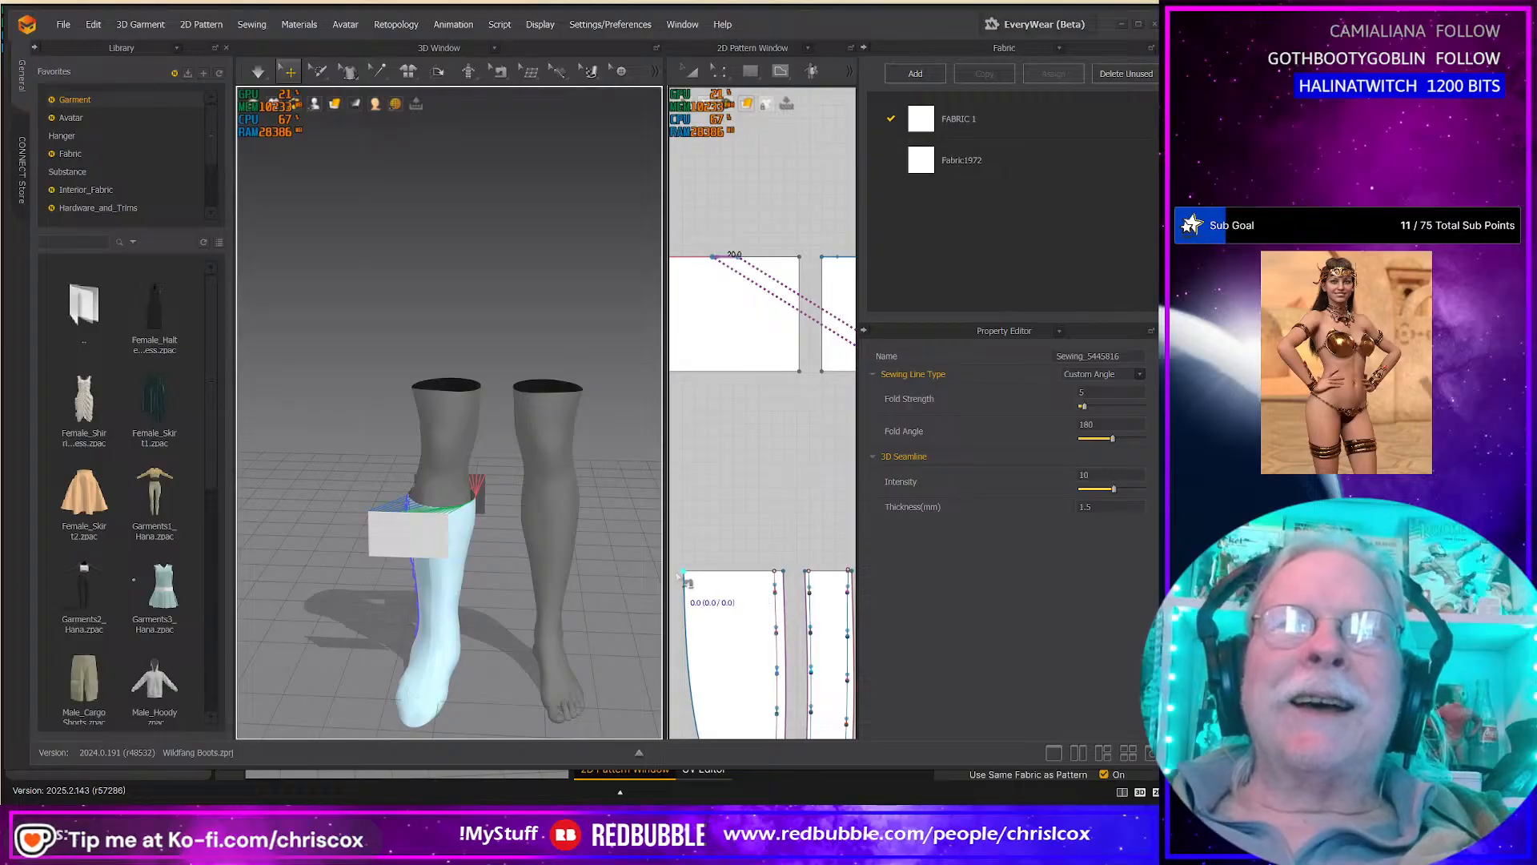
left_click(743, 258)
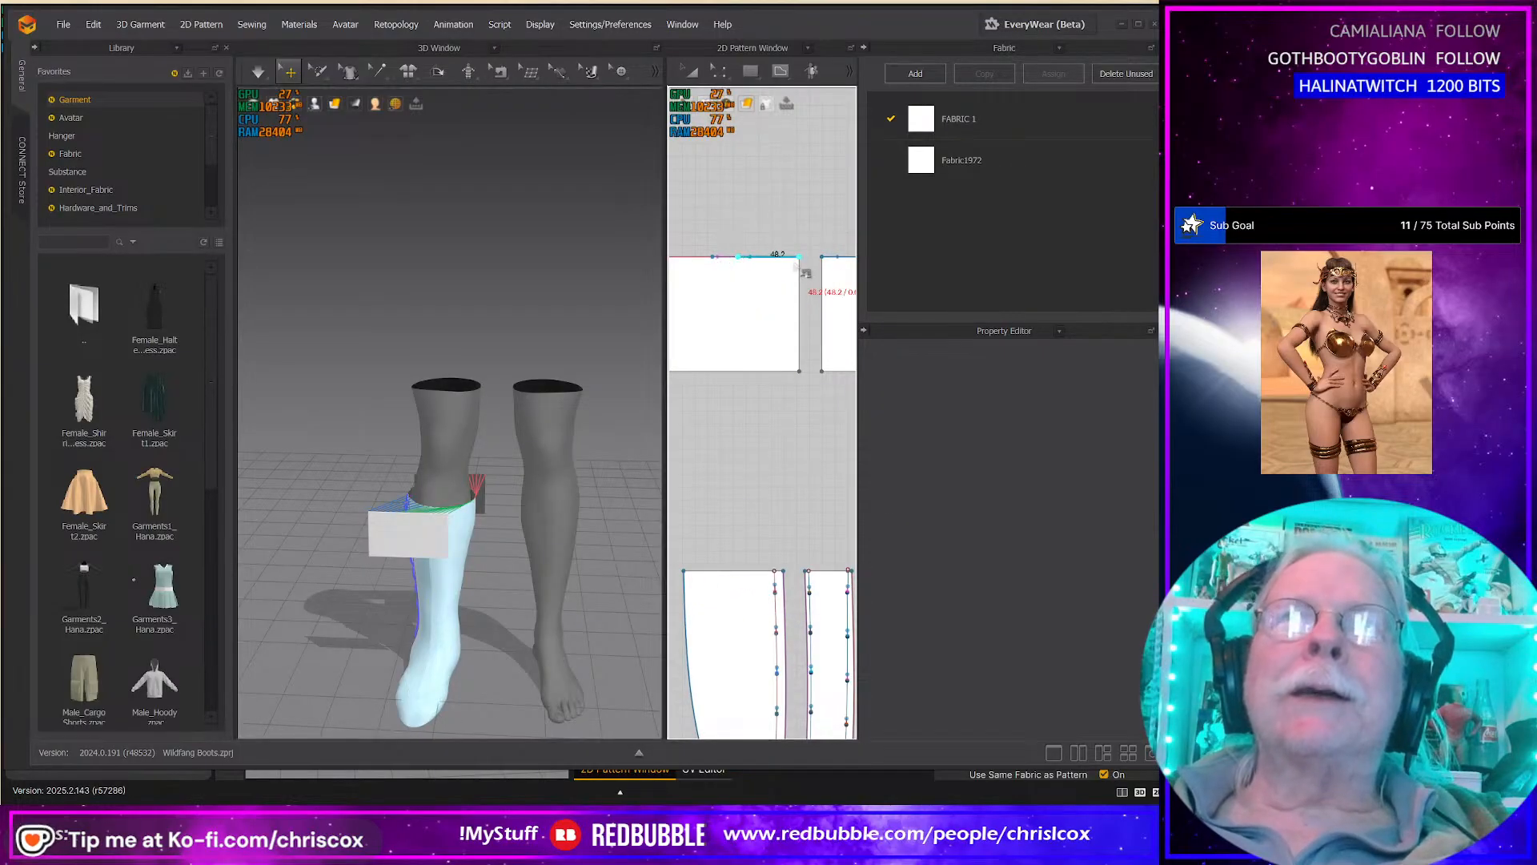
left_click(696, 580)
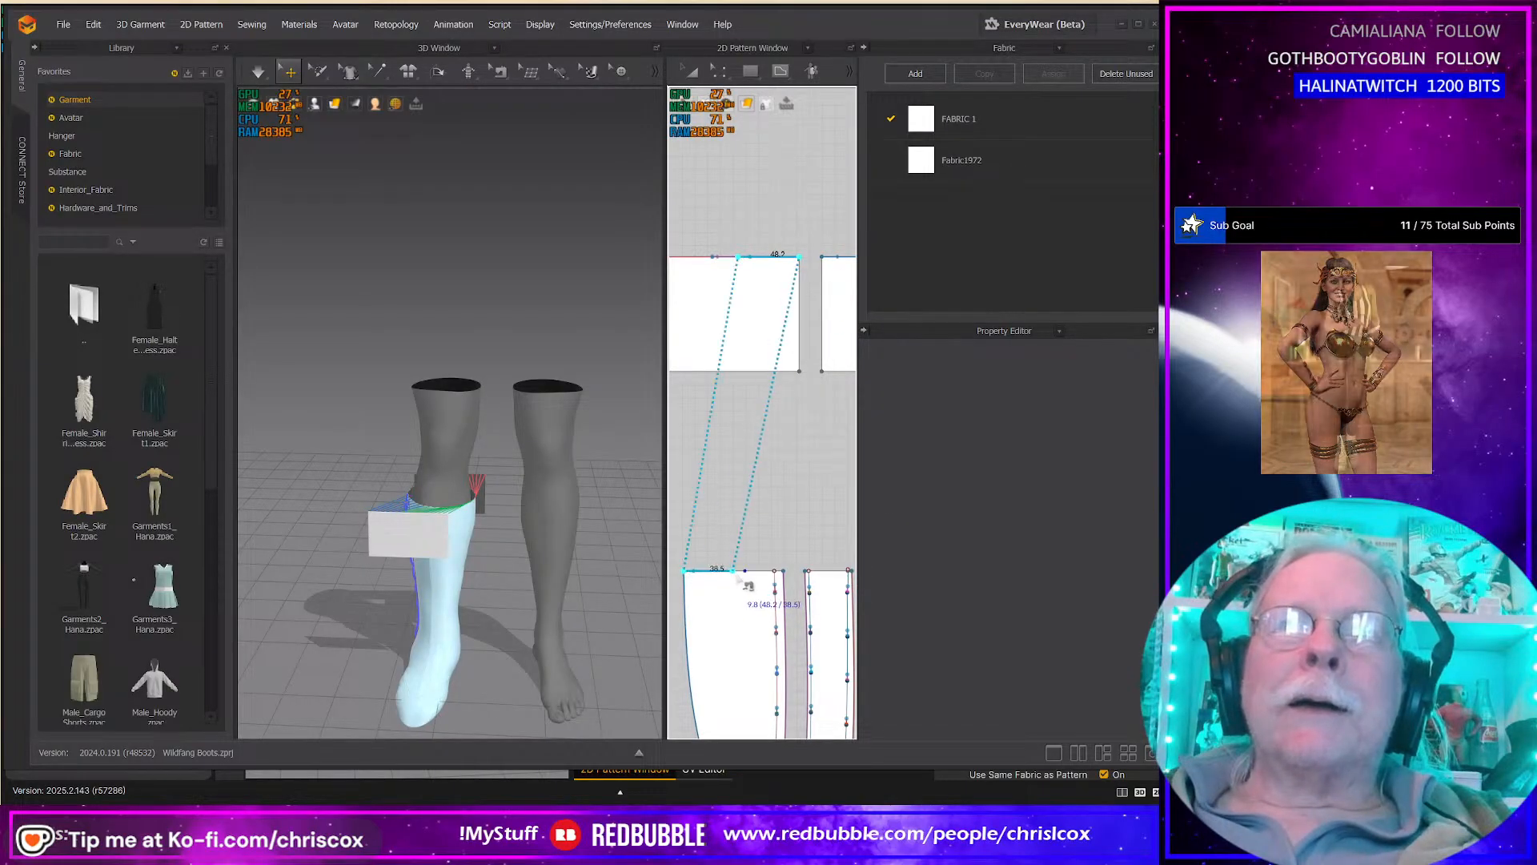
Step: Select the cuff pattern's top edge in Edit Pattern mode
scroll(683, 599, "down", 4)
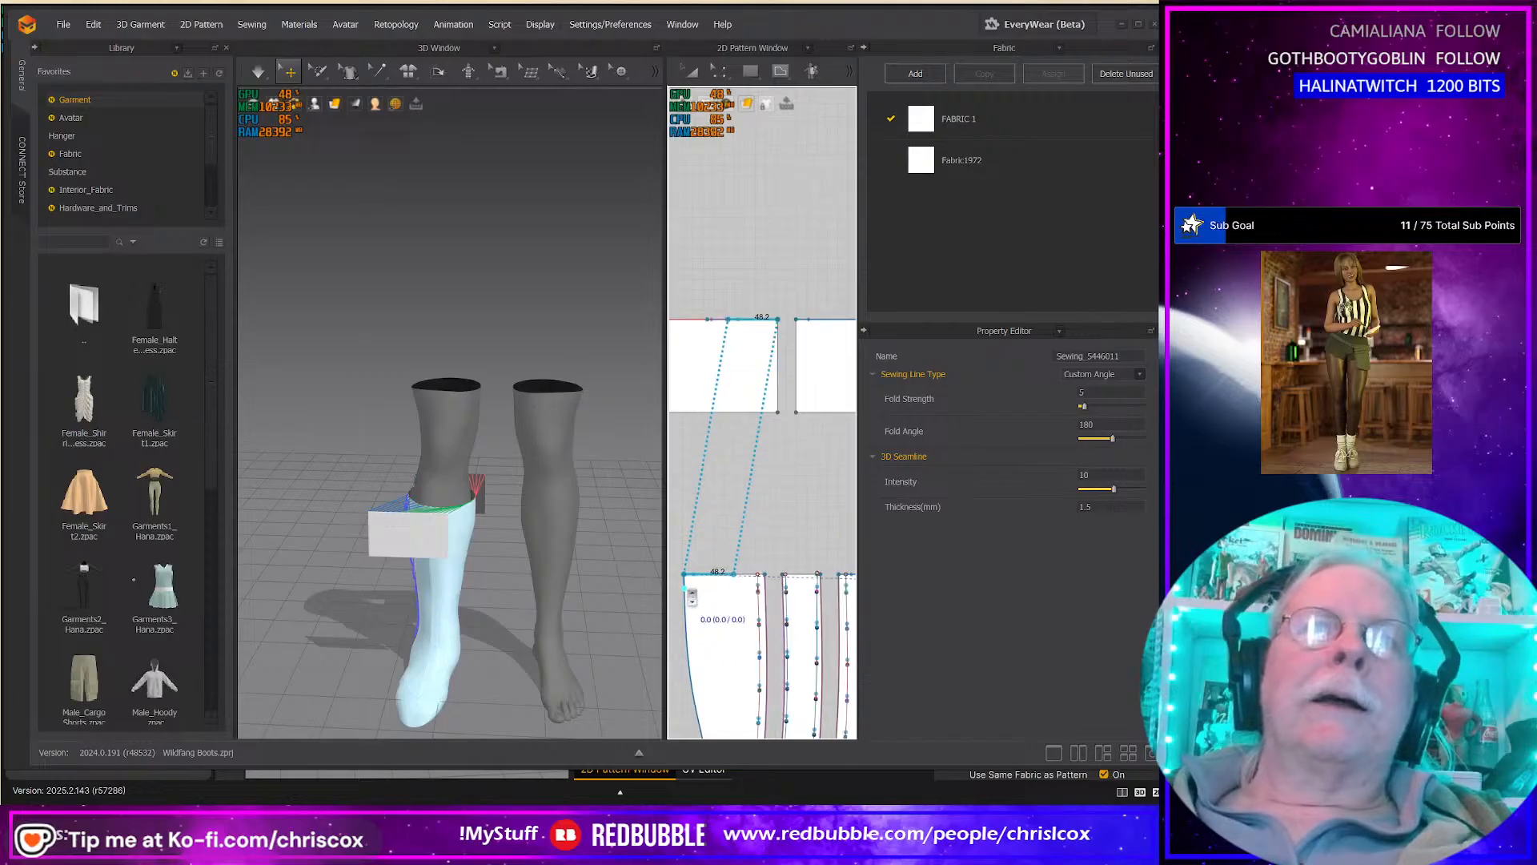
scroll(705, 512, "down", 4)
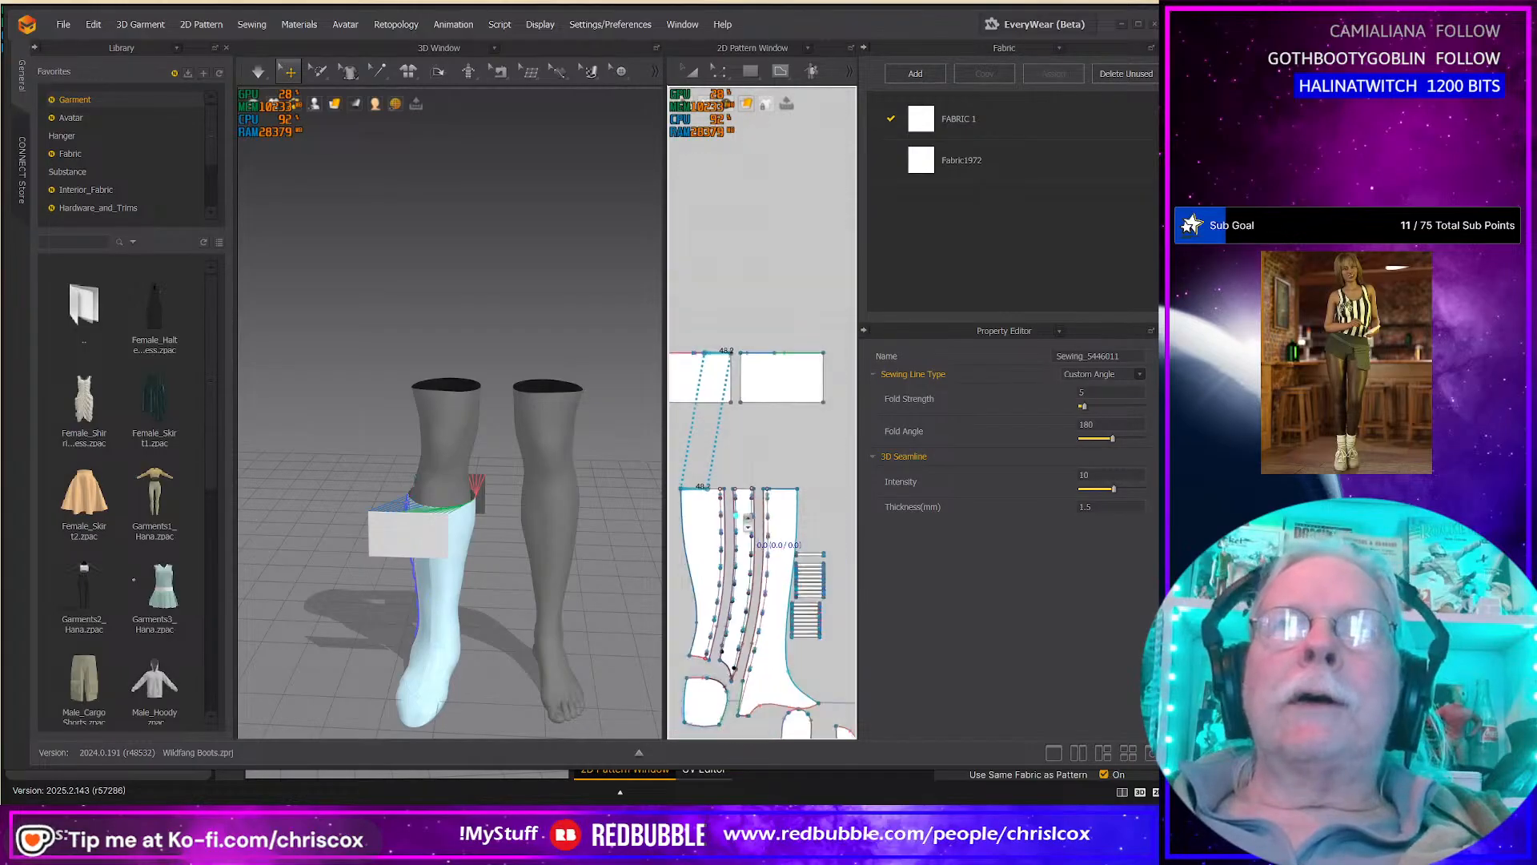
middle_click_drag(752, 519, 759, 523)
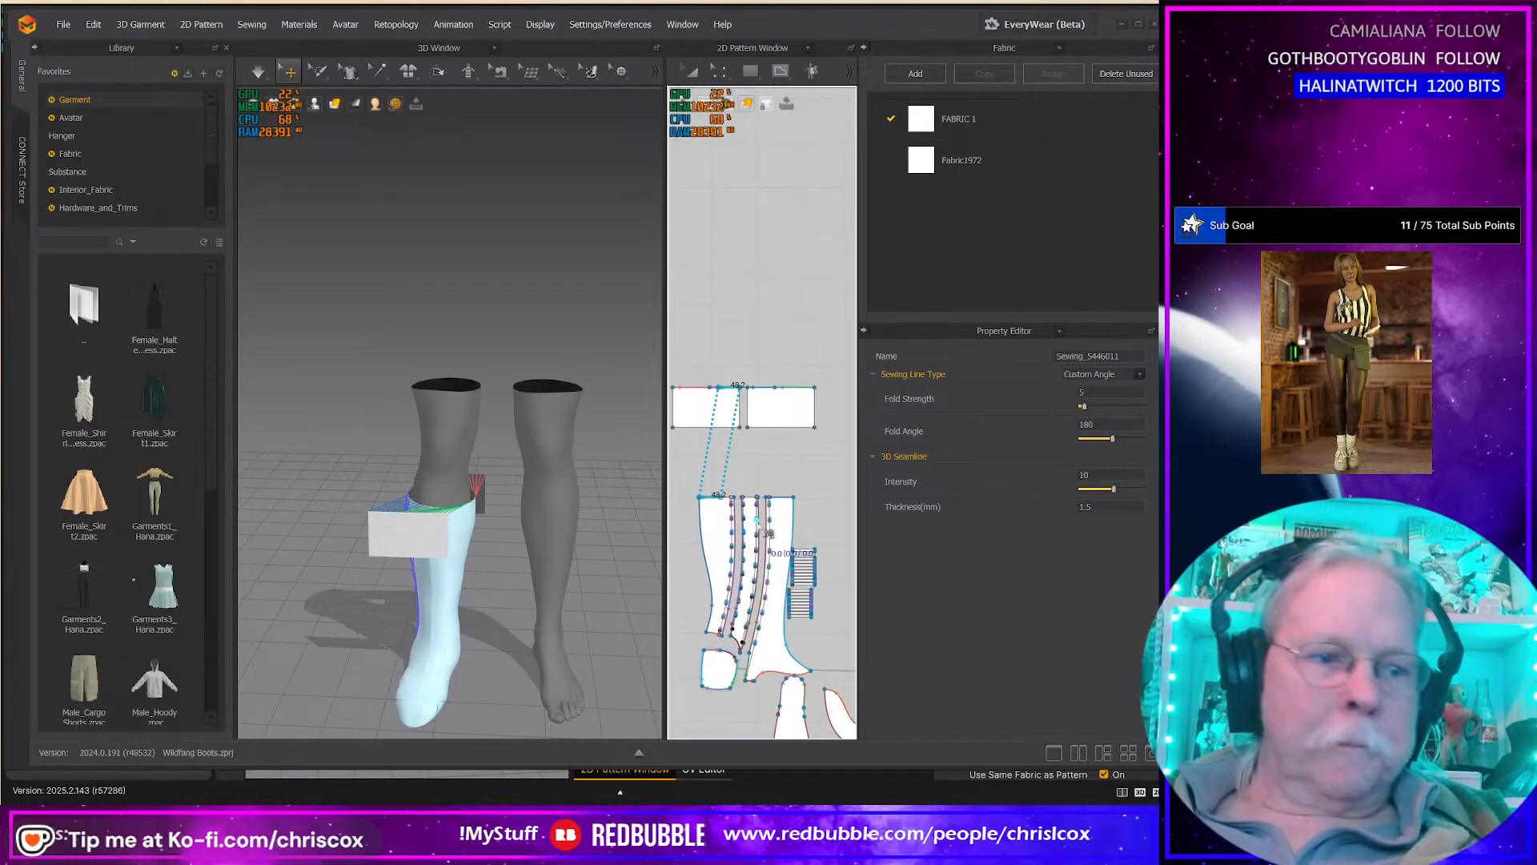
key("z")
left_click(719, 498)
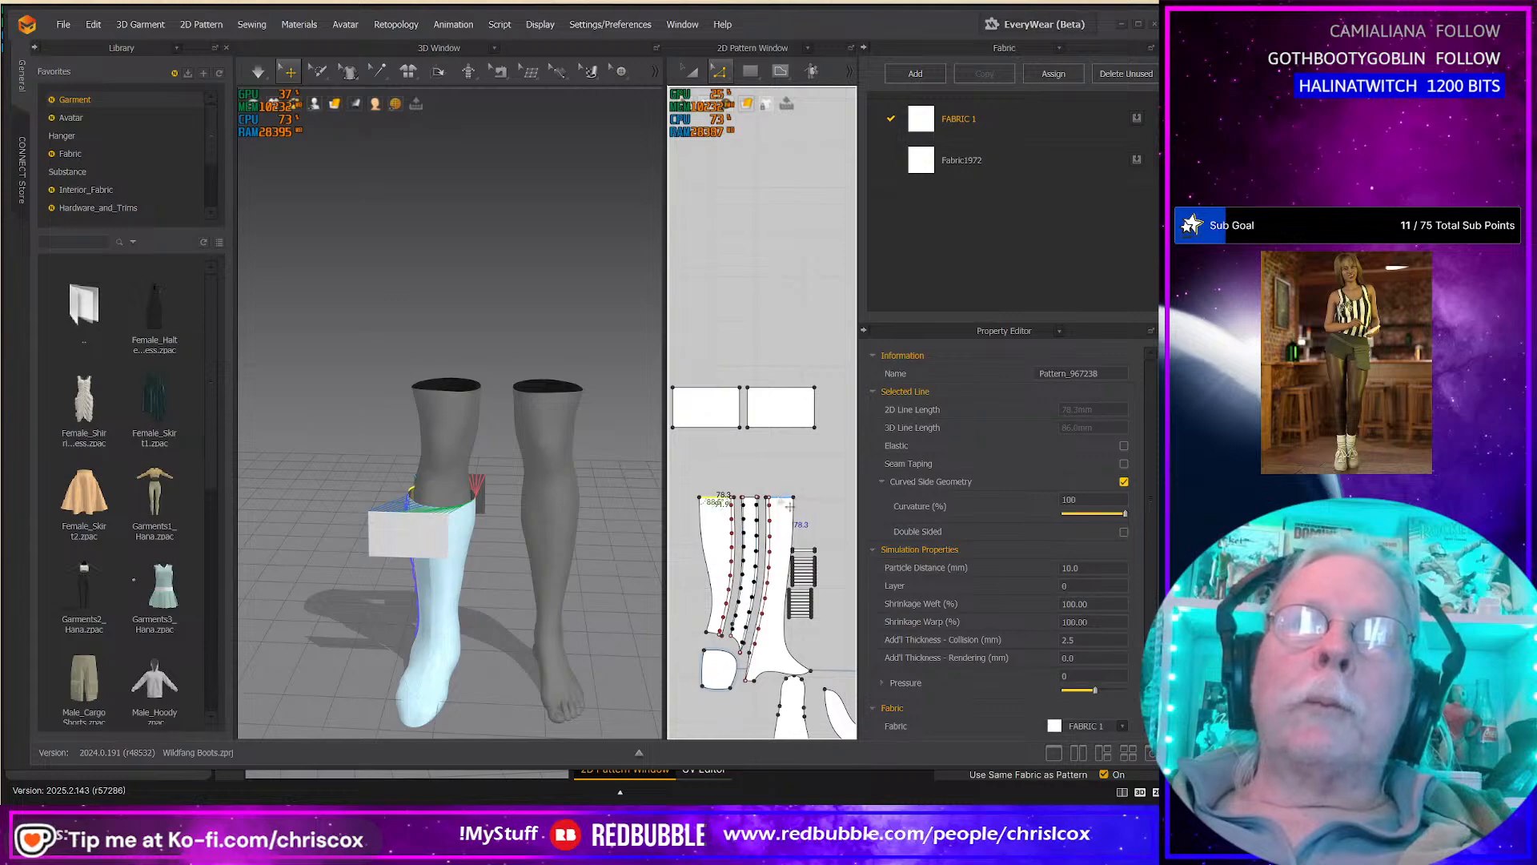
scroll(727, 533, "up", 5)
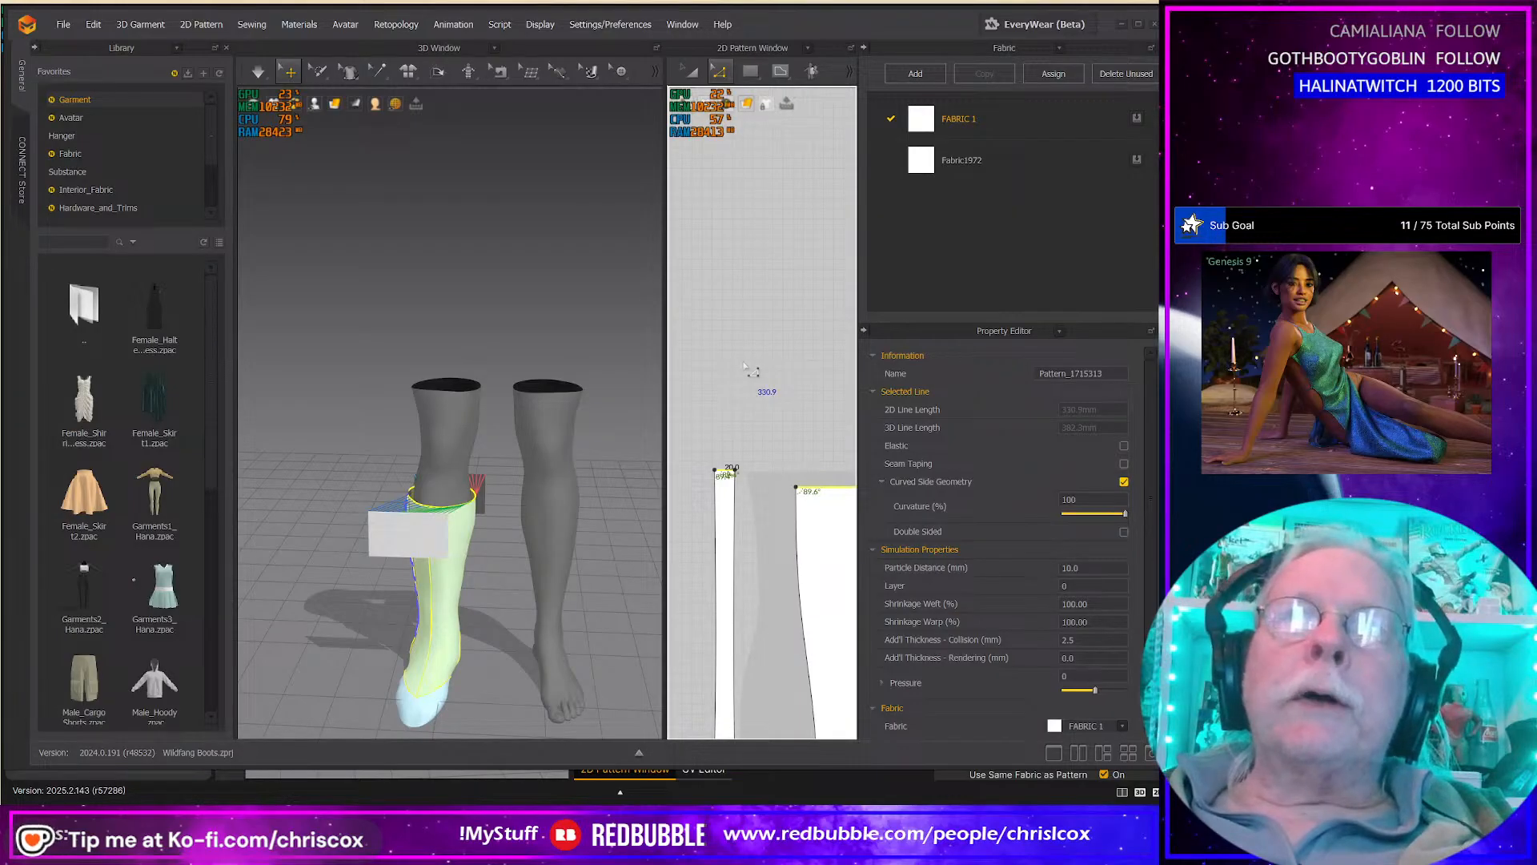
scroll(768, 385, "down", 5)
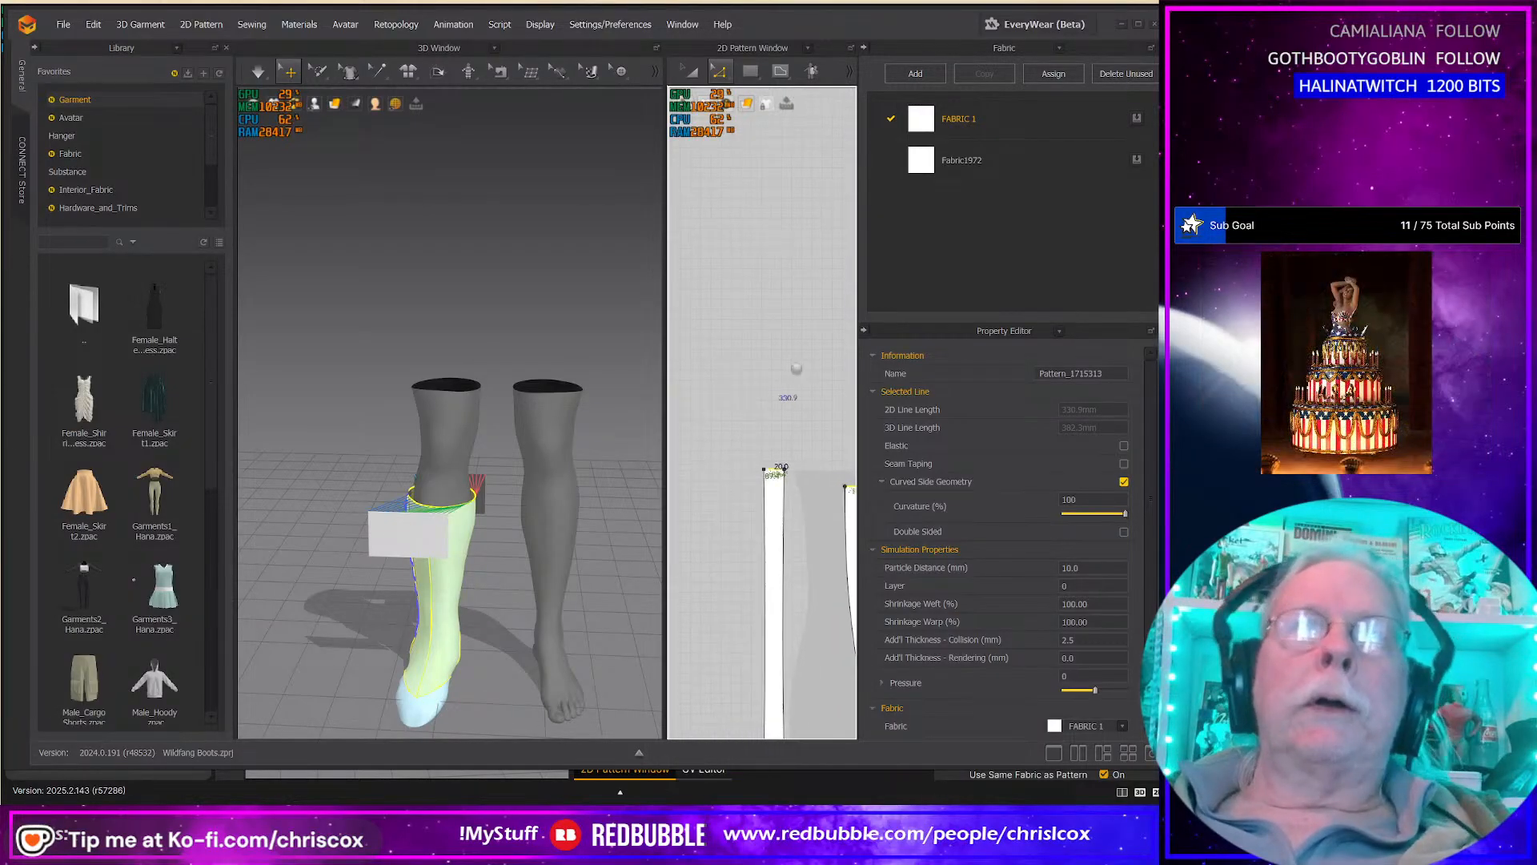
scroll(798, 415, "up", 4)
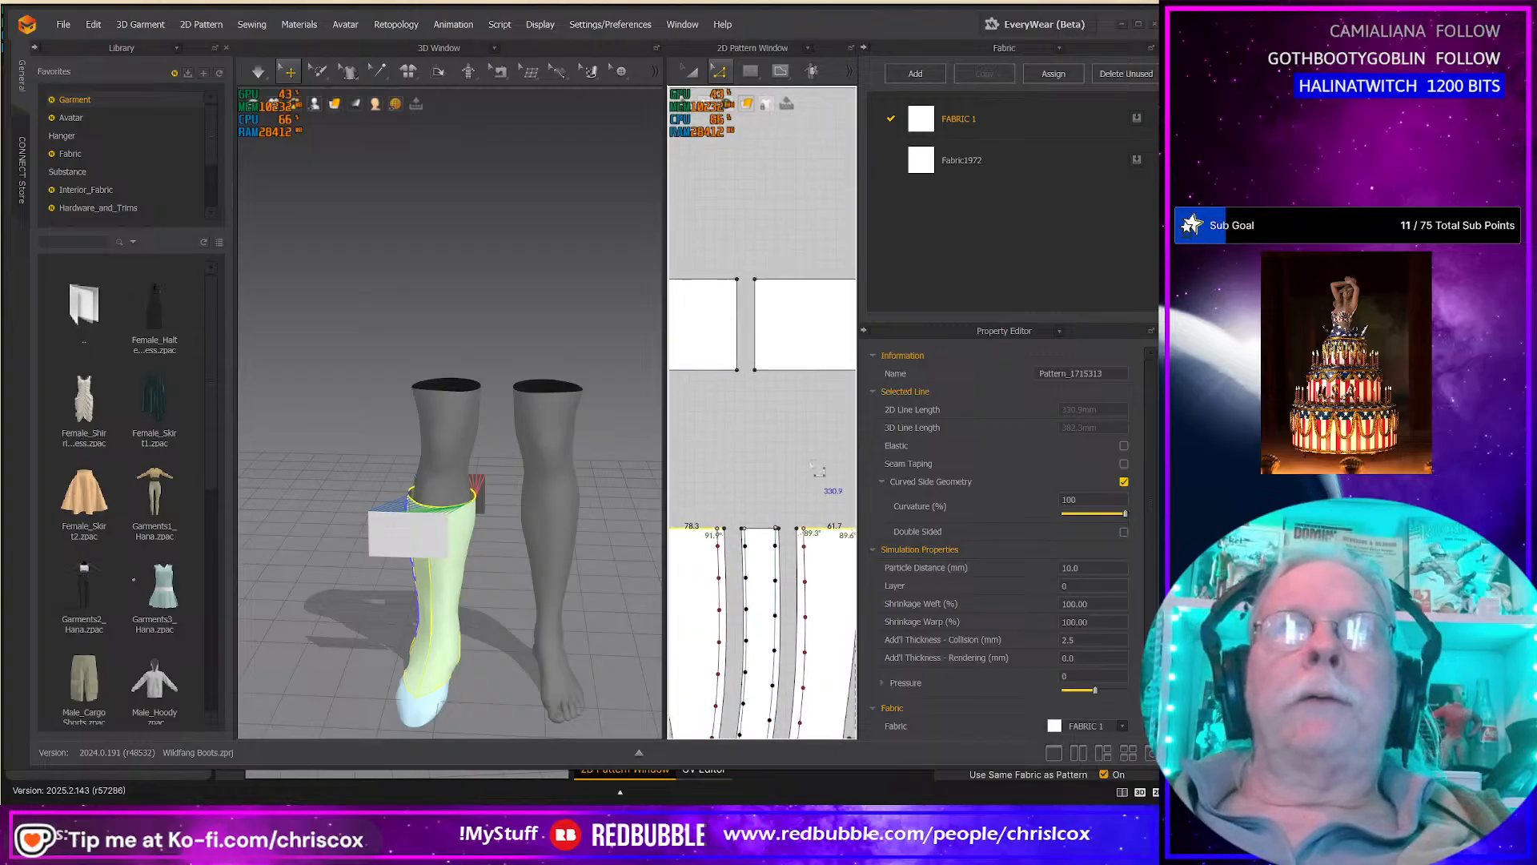
left_click(788, 390)
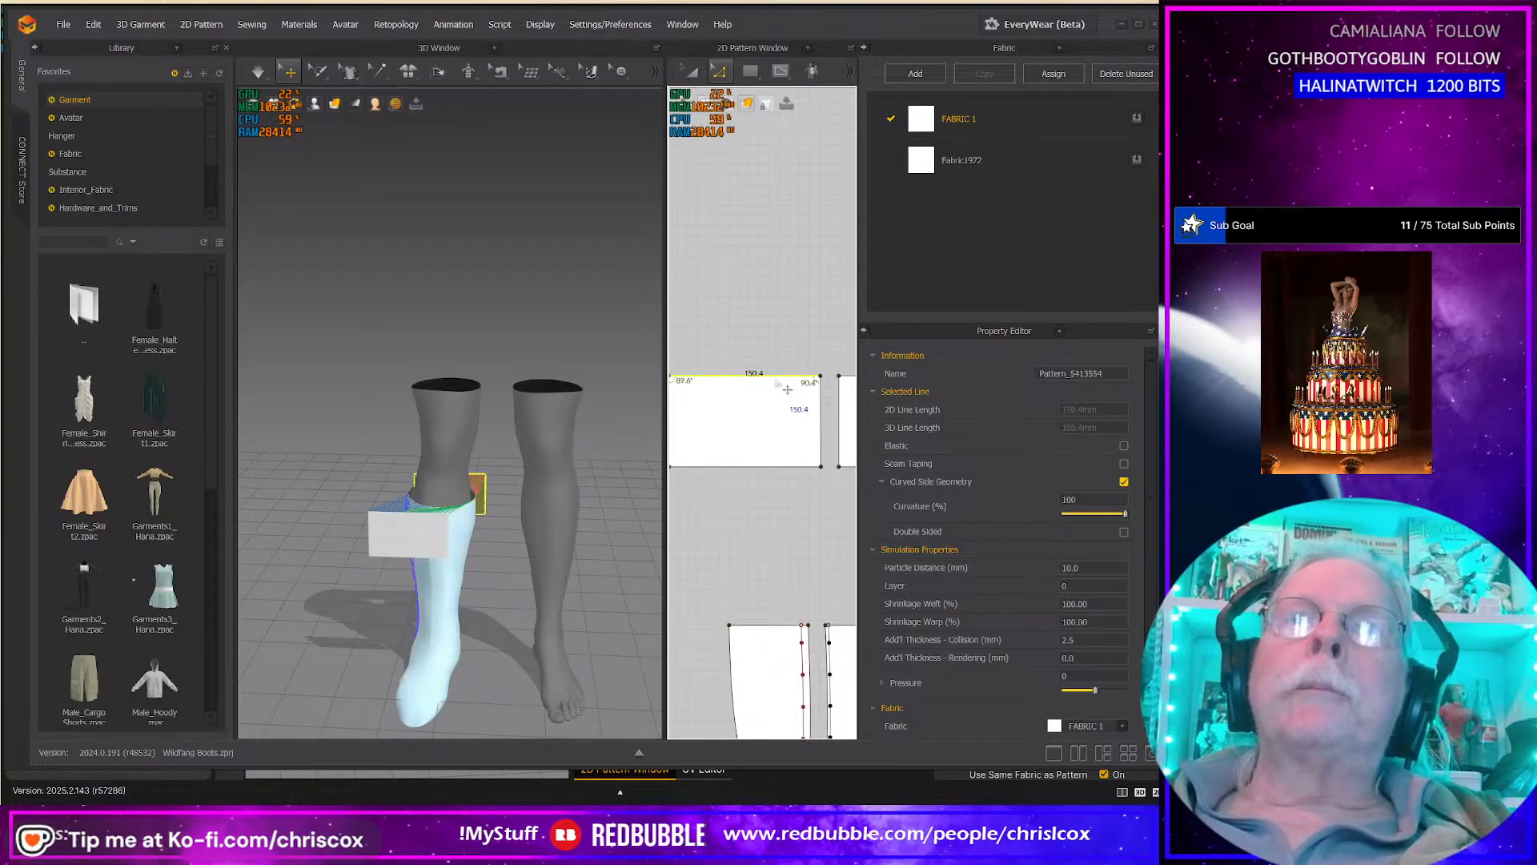
scroll(814, 539, "down", 4)
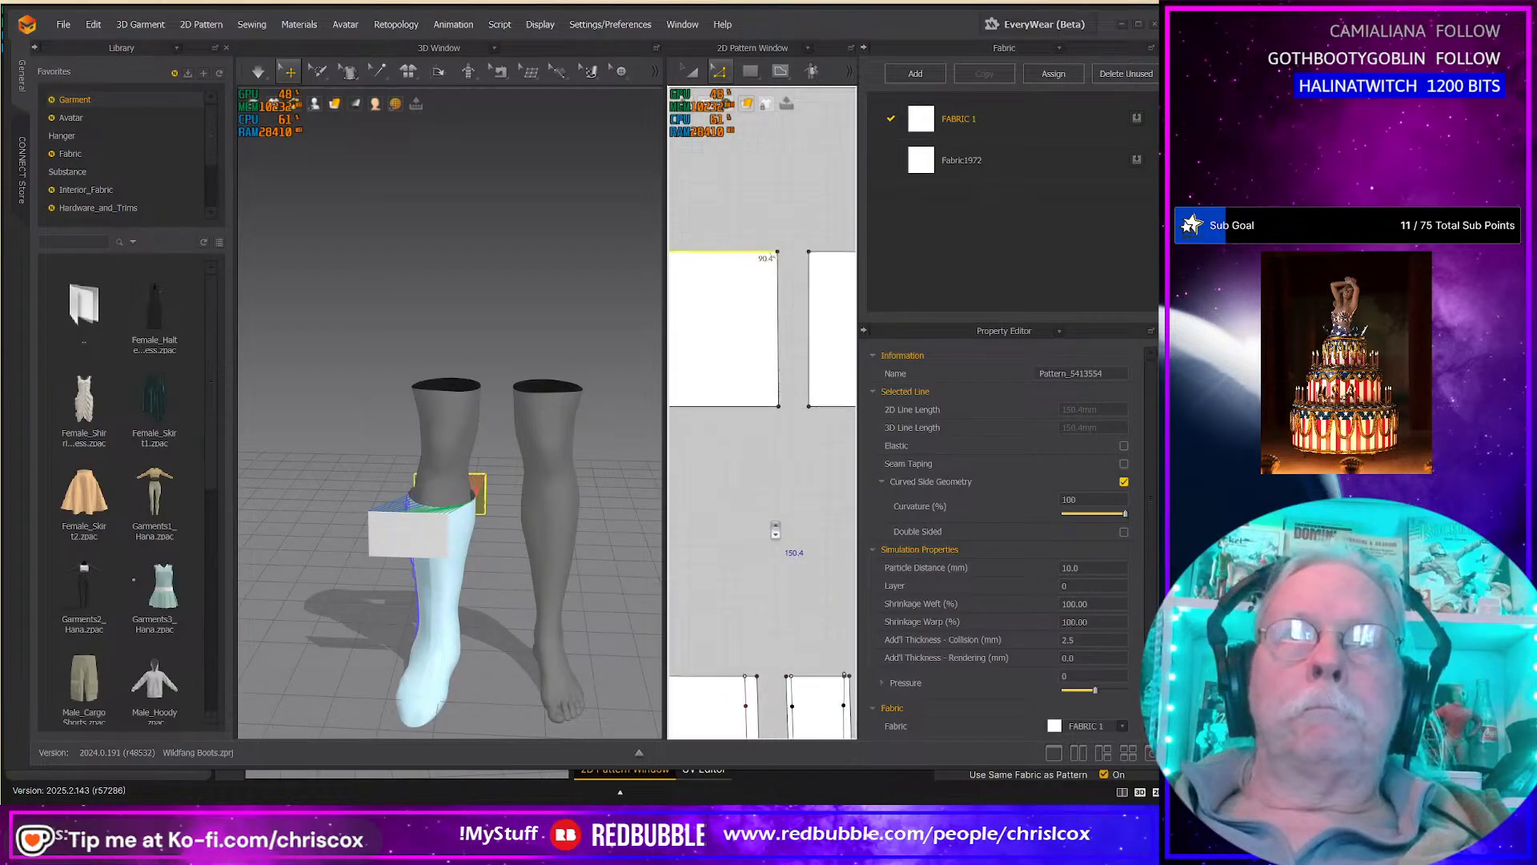
middle_click_drag(778, 527, 771, 544)
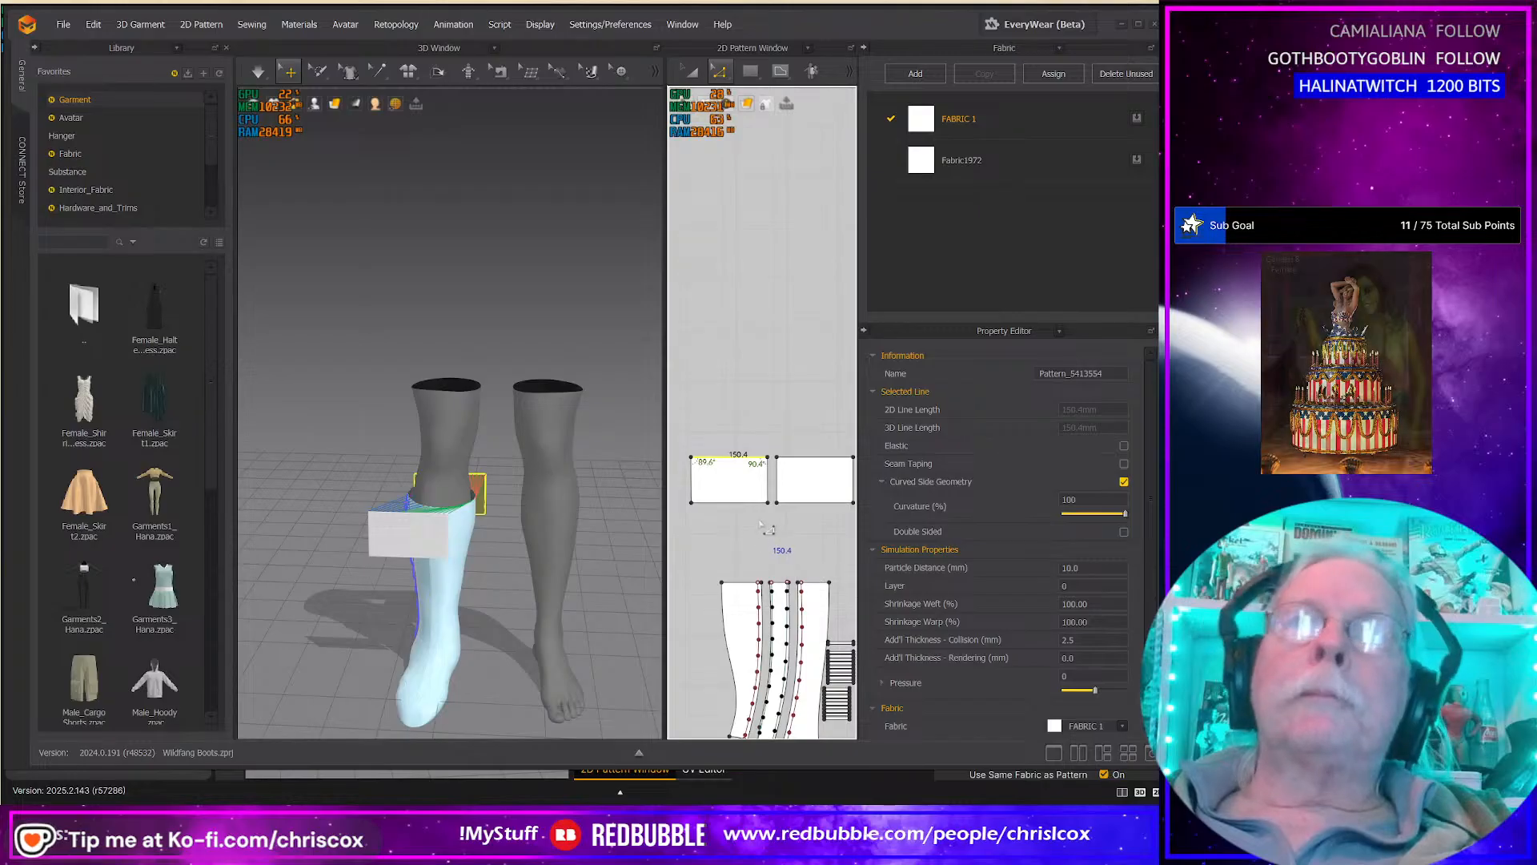
Step: Change the length of both cuff top edges from 150.4 to 165.4 mm
right_click(735, 461)
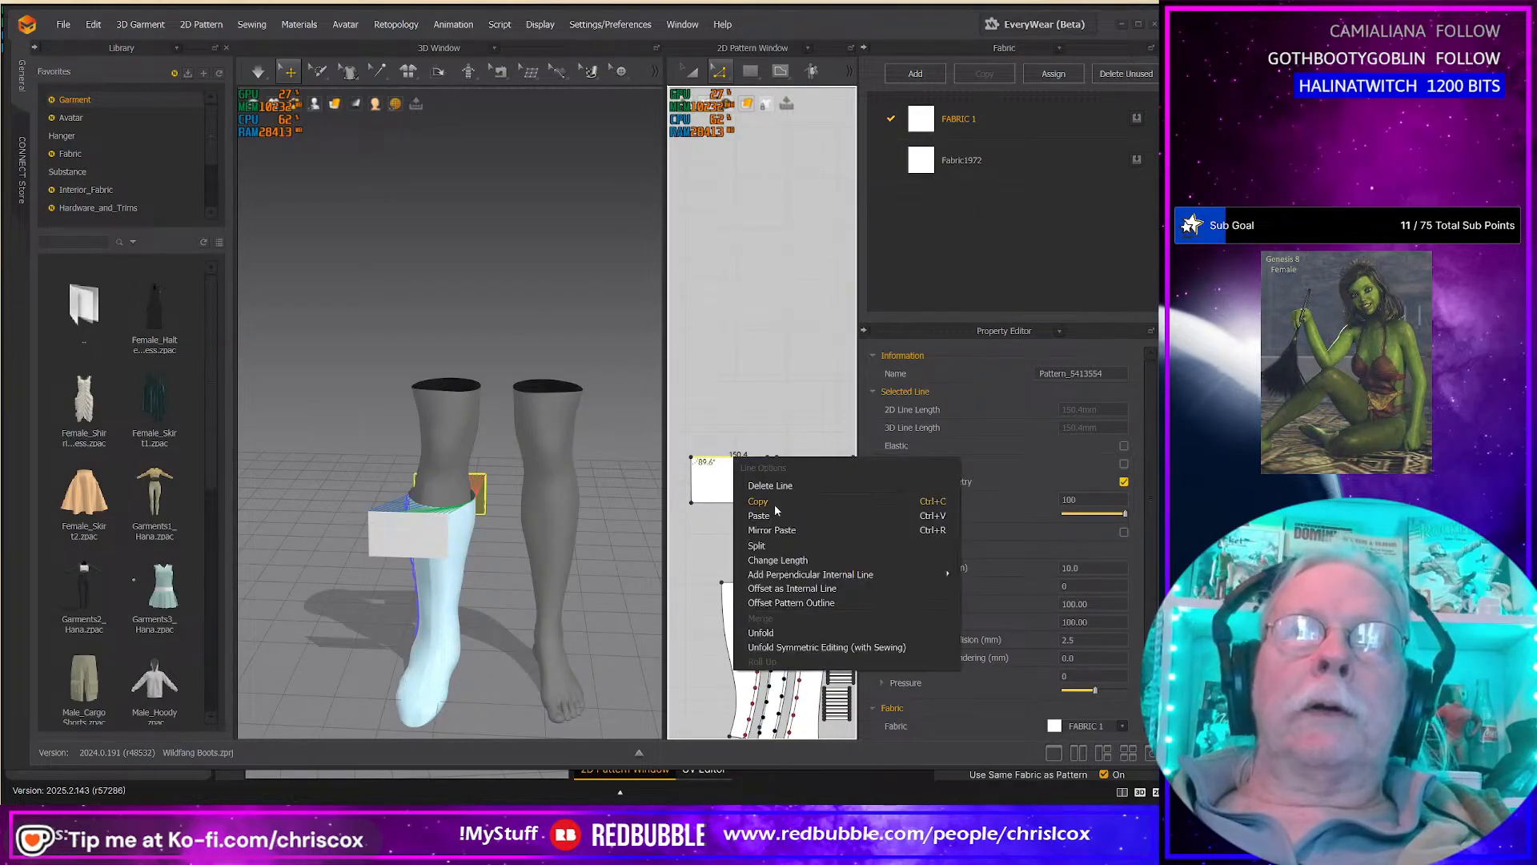
left_click(778, 560)
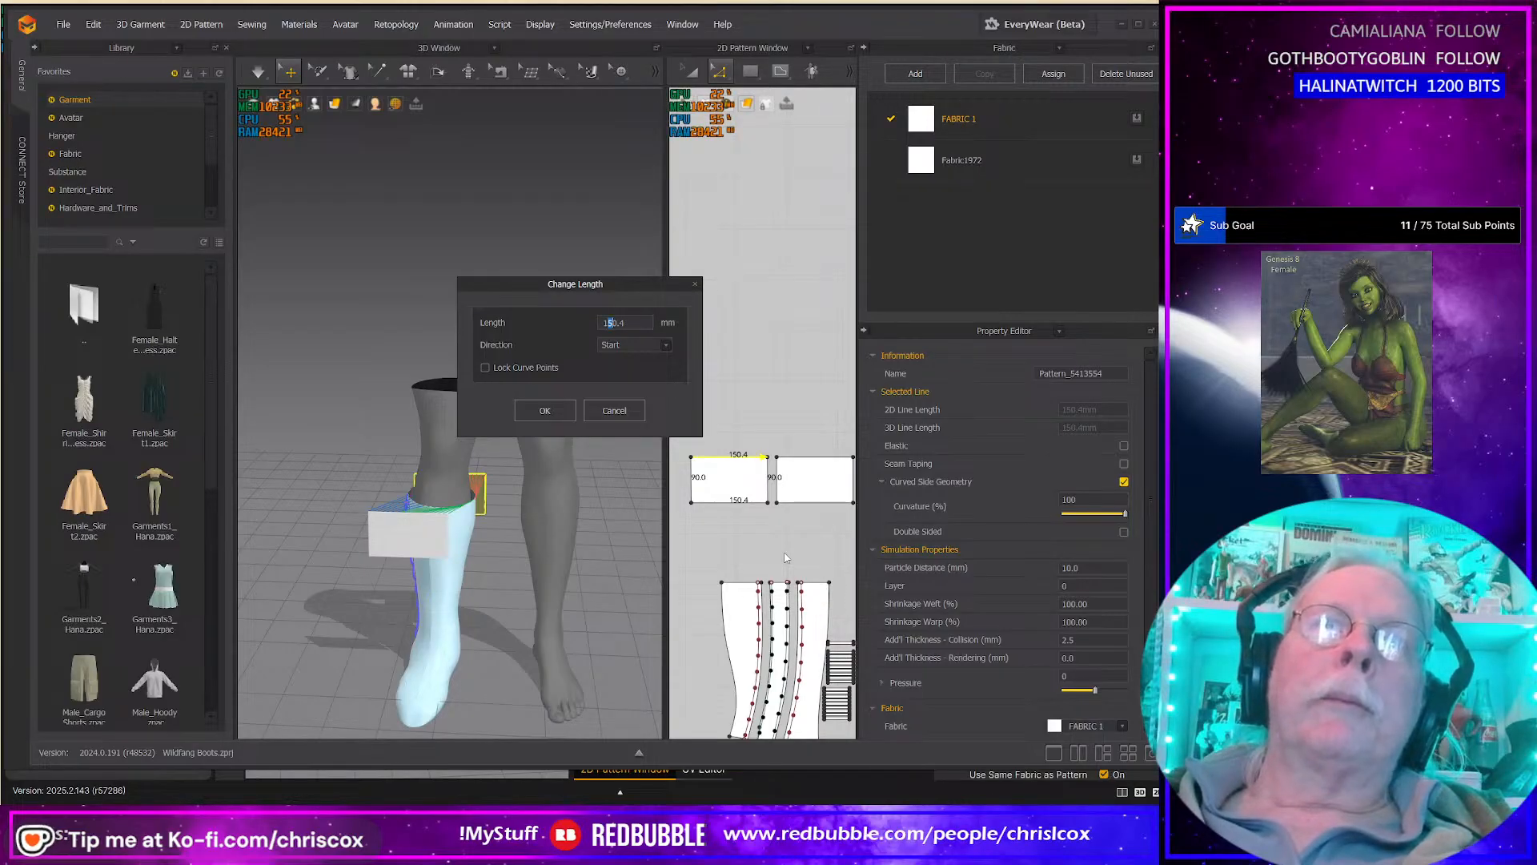
type("165")
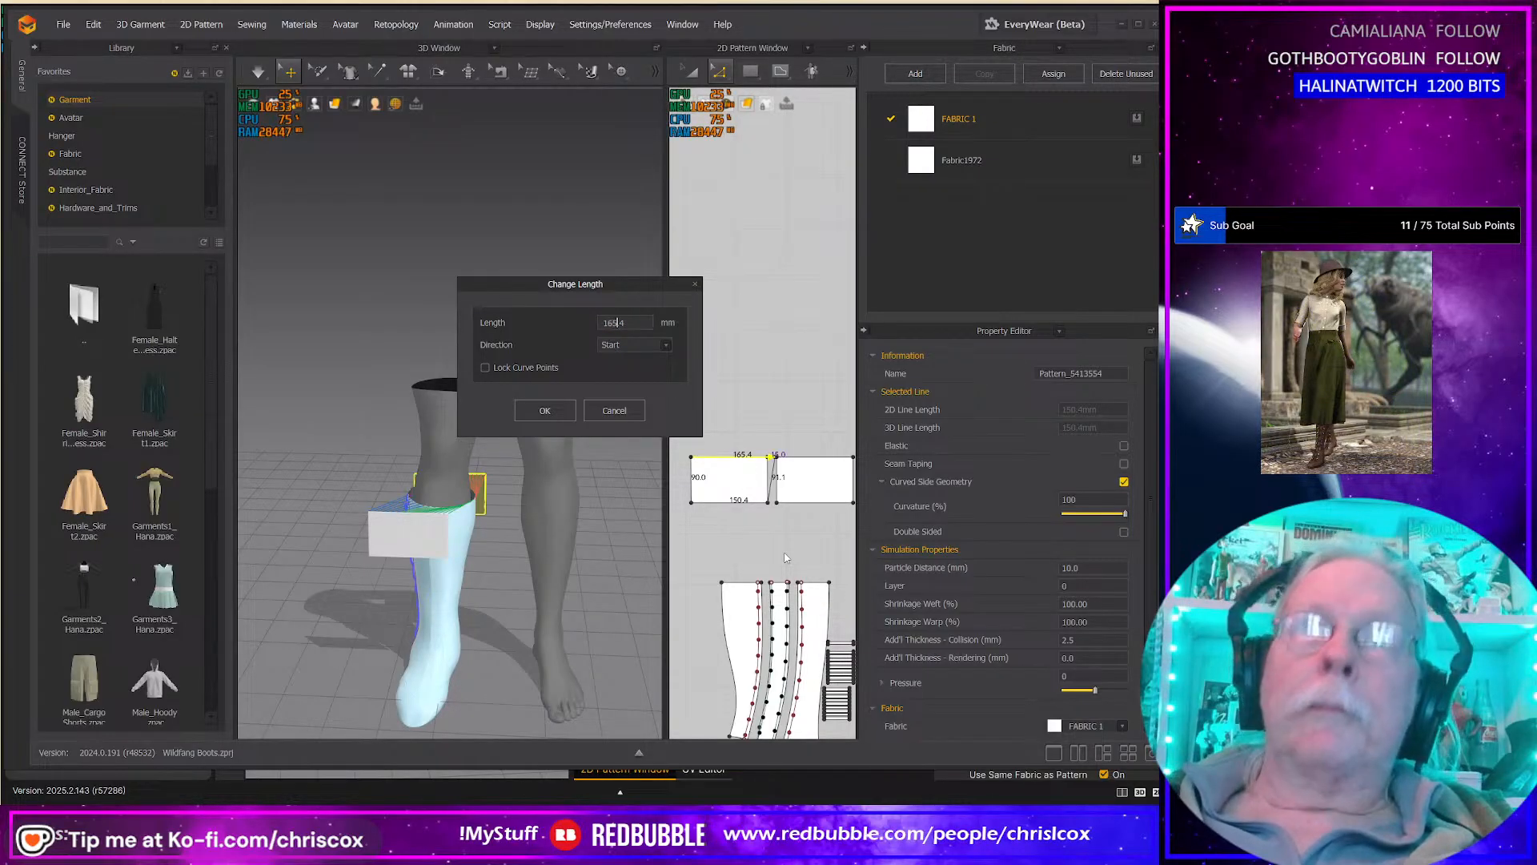
left_click(544, 410)
left_click(824, 462)
right_click(825, 465)
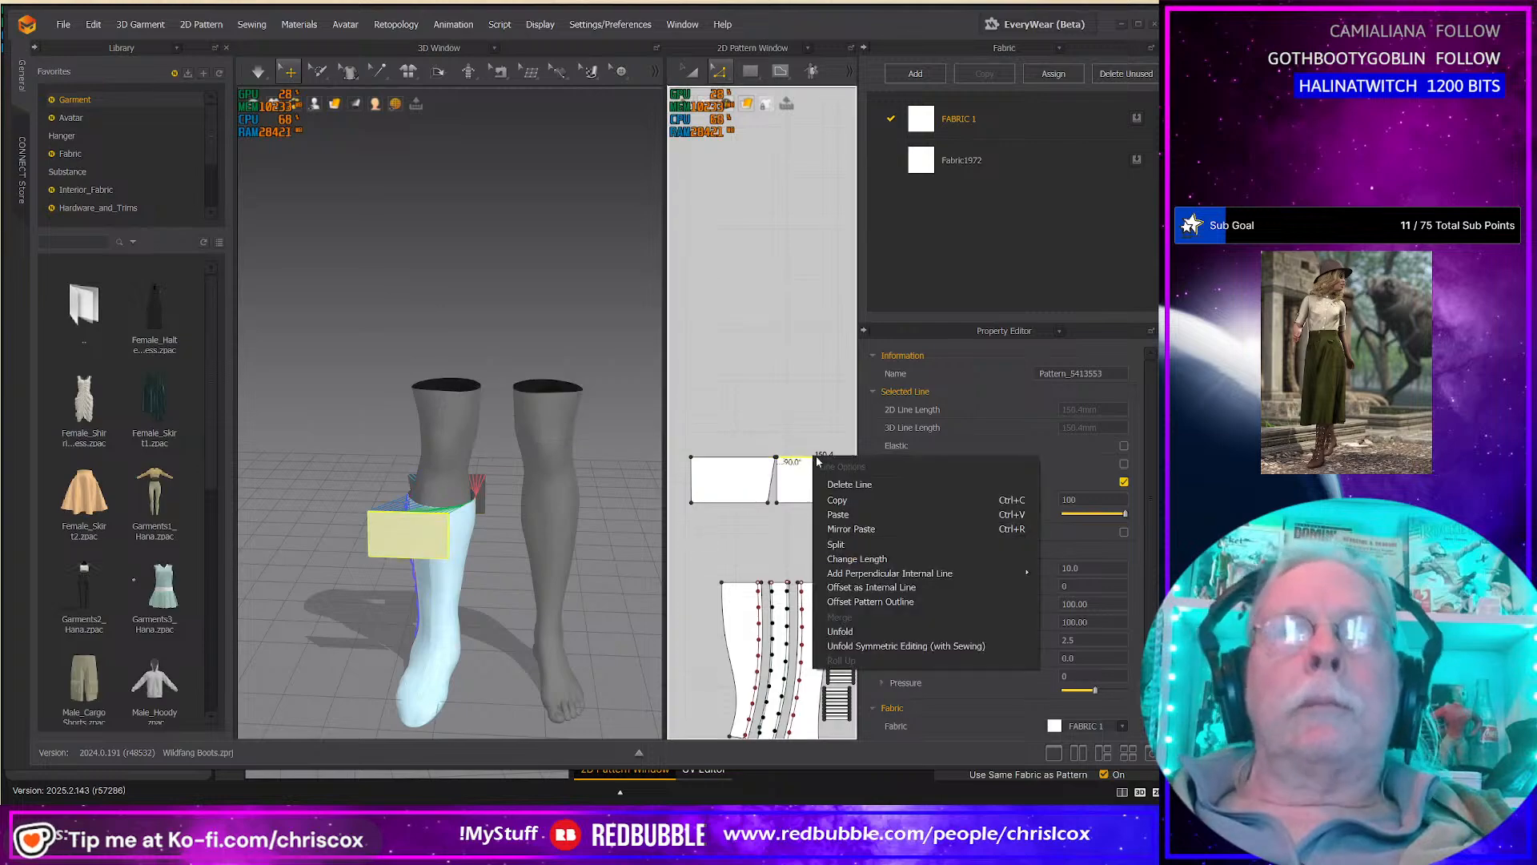
left_click(836, 559)
key("Left")
key("Left")
key("Left")
key("Left")
type("65")
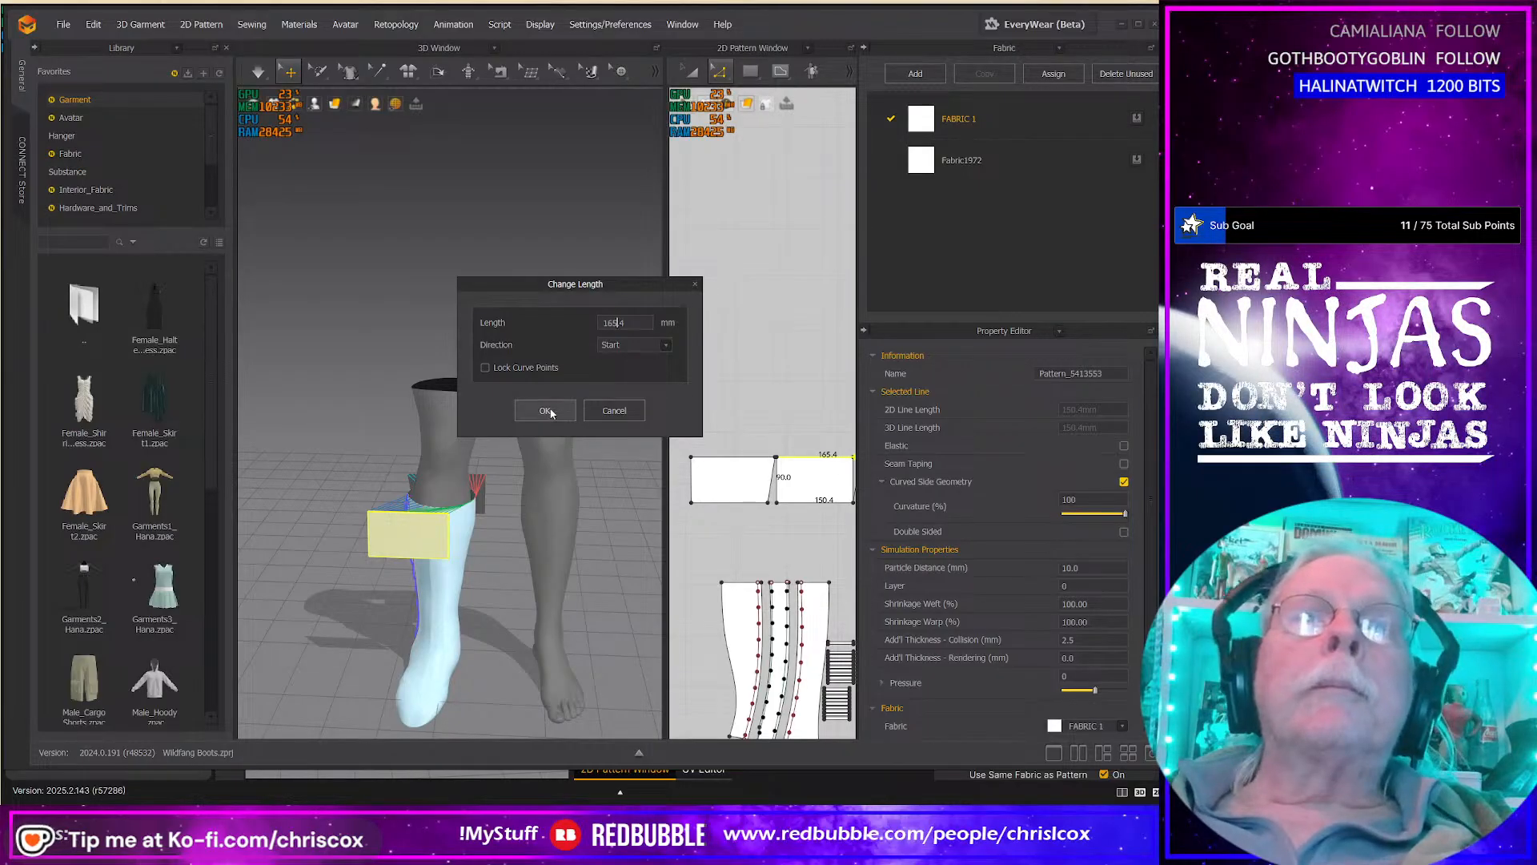
left_click(545, 409)
Step: Drag one cuff's bottom-right point so the corner sits at 90°
middle_click_drag(815, 516, 734, 504)
scroll(734, 505, "up", 3)
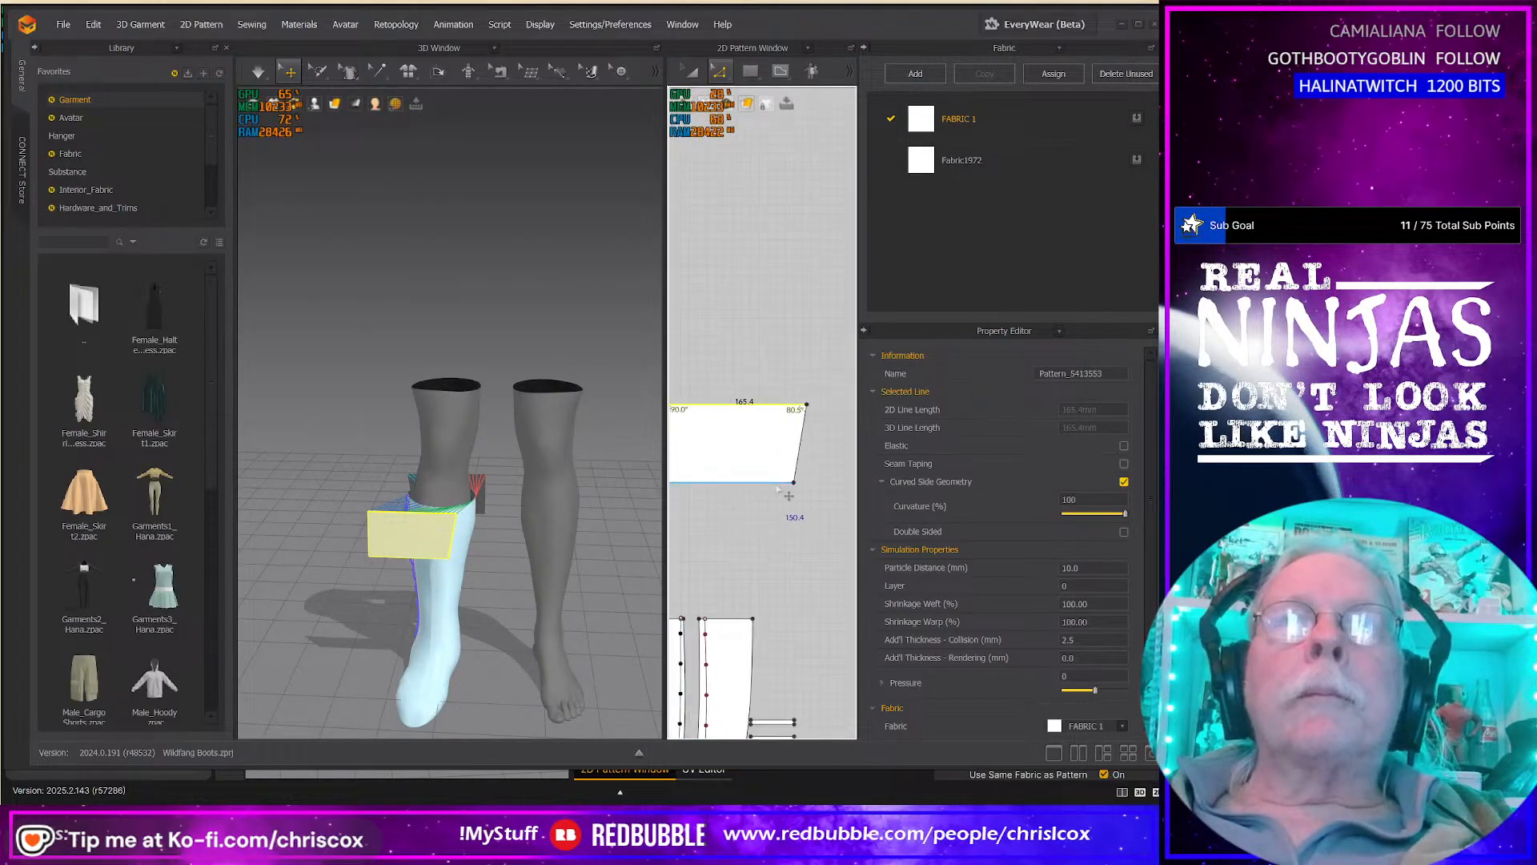
left_click_drag(794, 482, 806, 482)
middle_click_drag(733, 512, 881, 519)
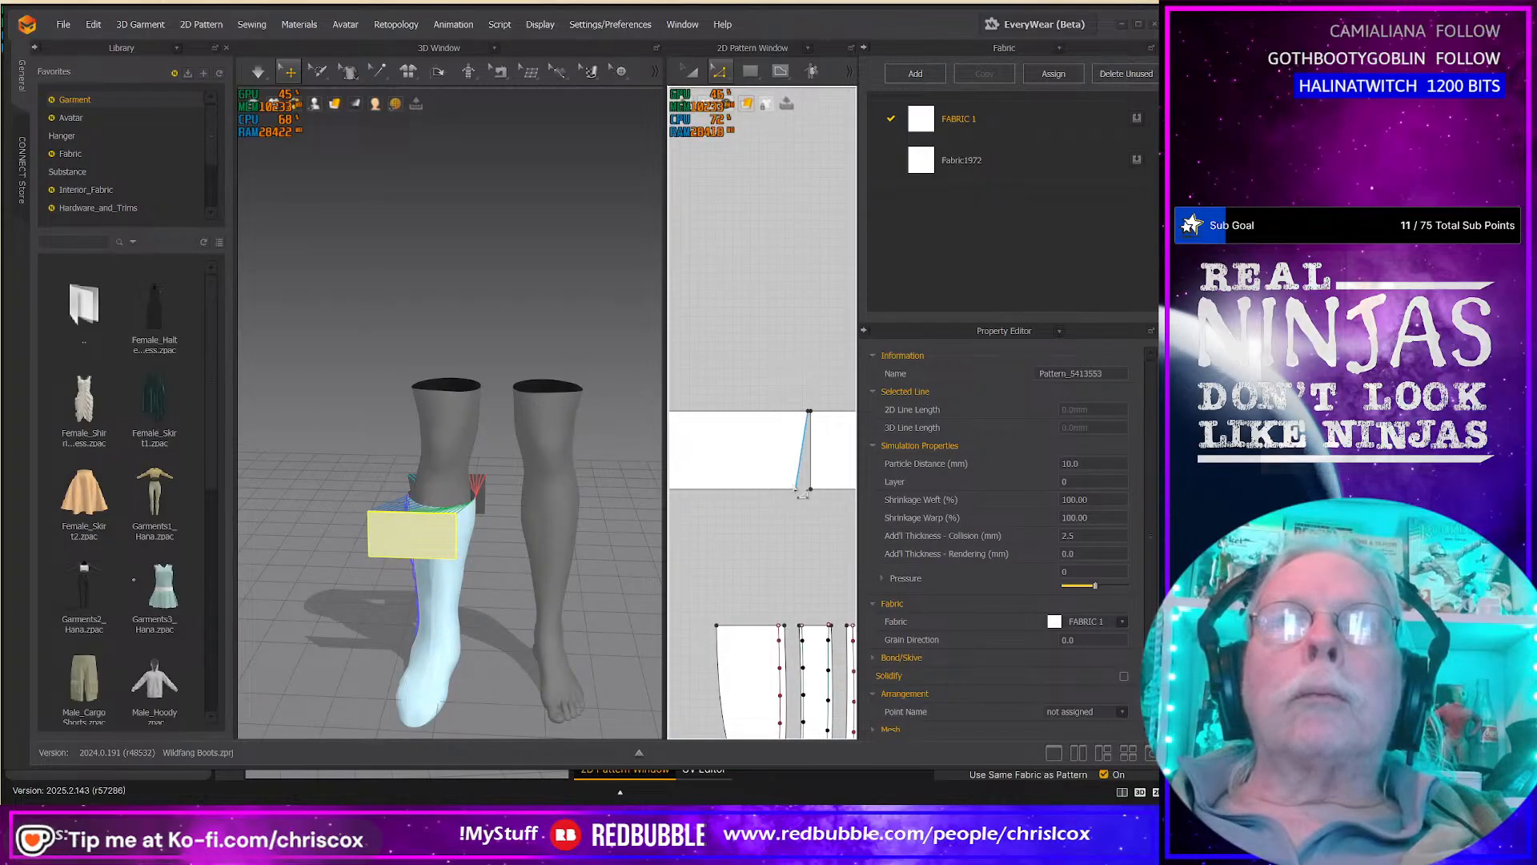
Step: Nudge the cuff piece left and straighten its slanted side to a 90° corner
left_click(796, 489)
left_click(810, 498)
left_click_drag(802, 488, 801, 489)
middle_click_drag(829, 538, 814, 546)
left_click(745, 475)
key("a")
left_click(741, 462)
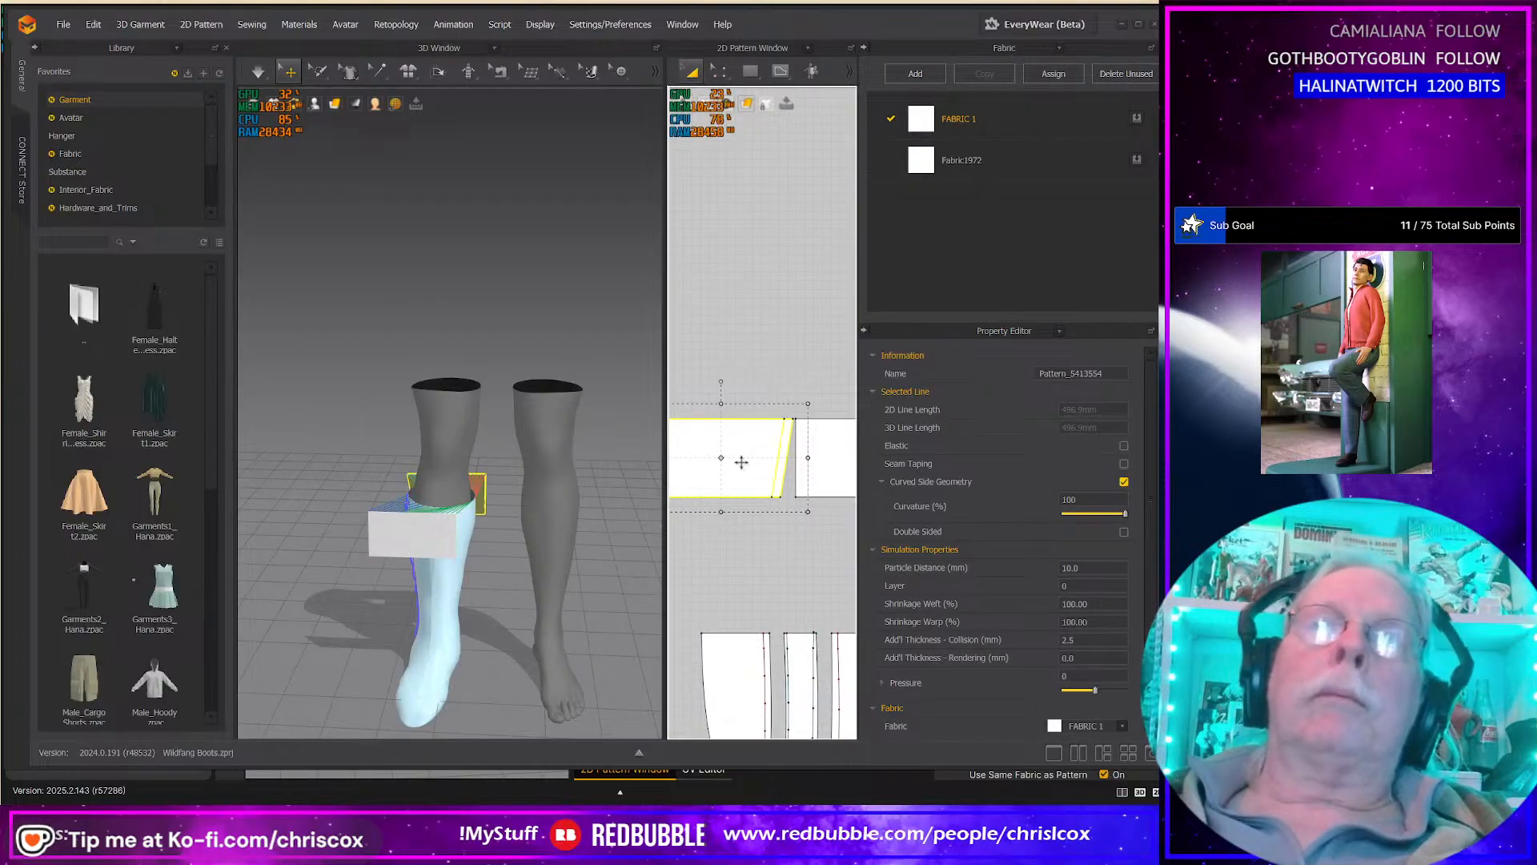
left_click_drag(741, 462, 733, 463)
key("z")
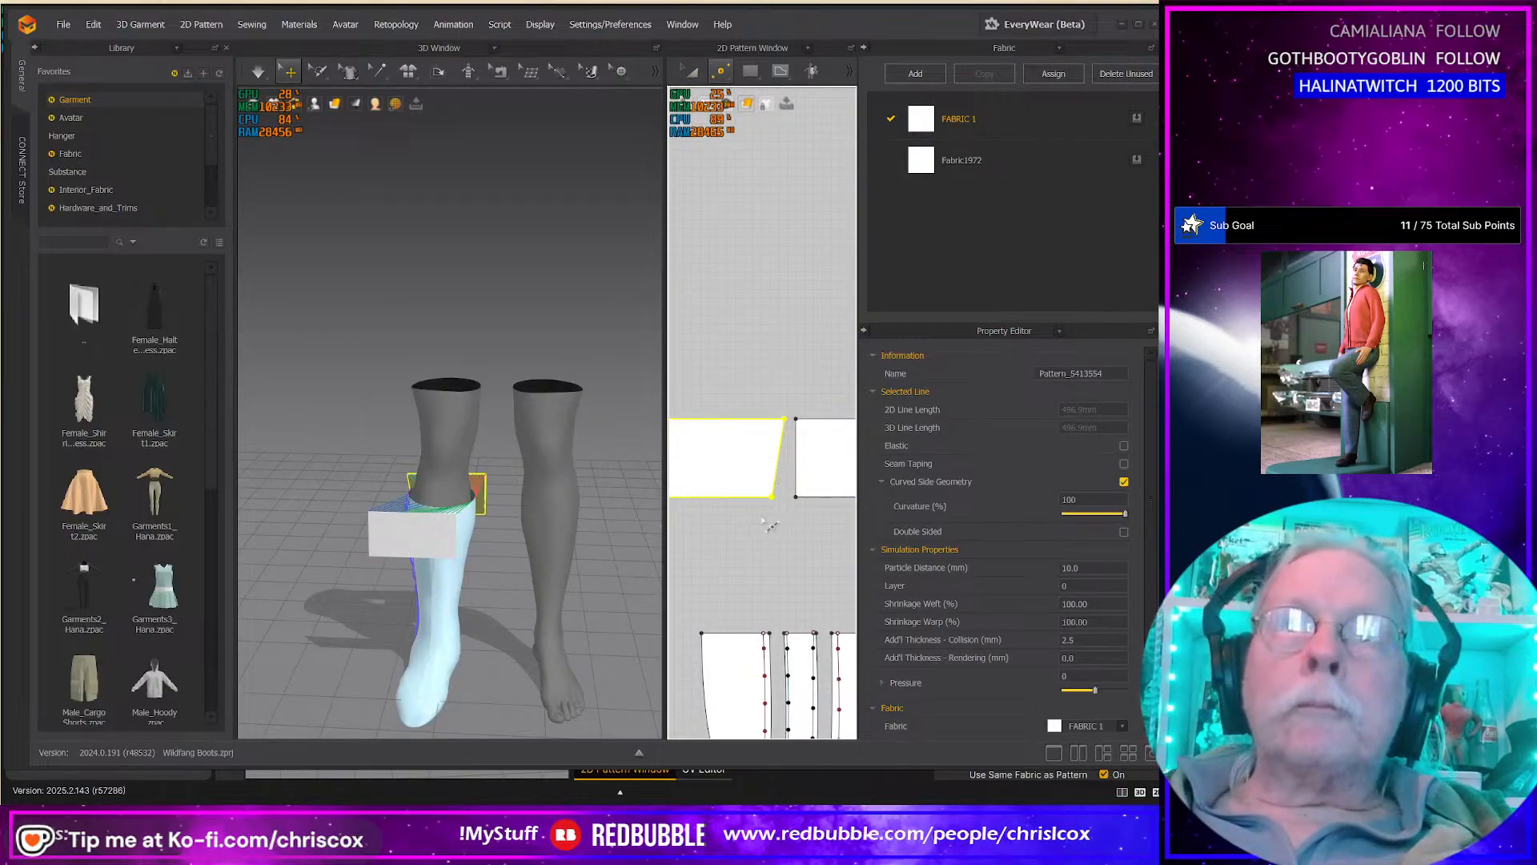
left_click_drag(773, 497, 779, 503)
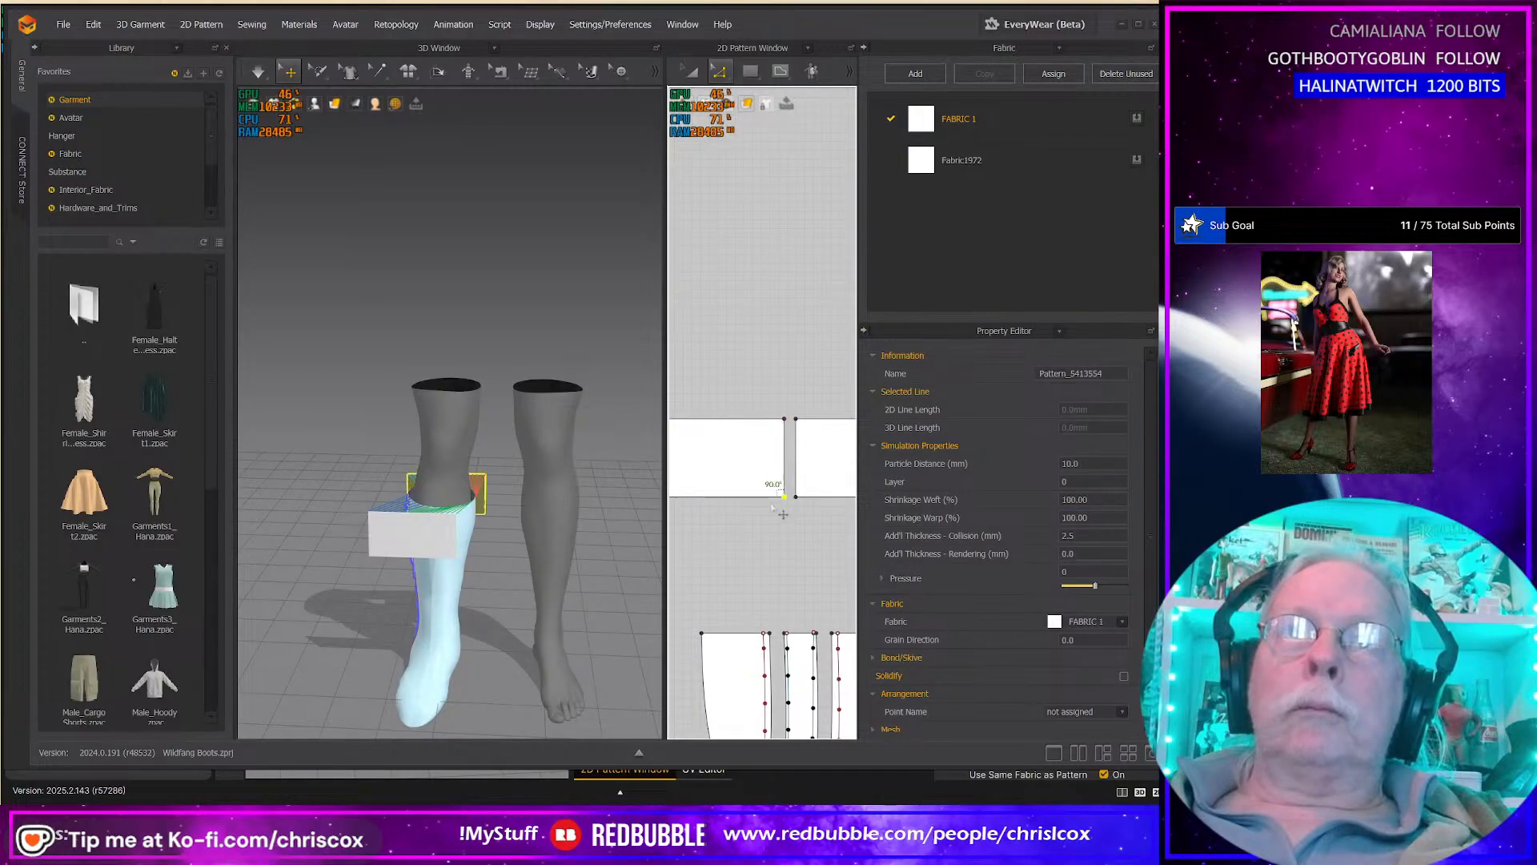
Step: Raise both 165.4 mm cuff top edges to make the bands taller, then select their top seams
left_click(749, 420)
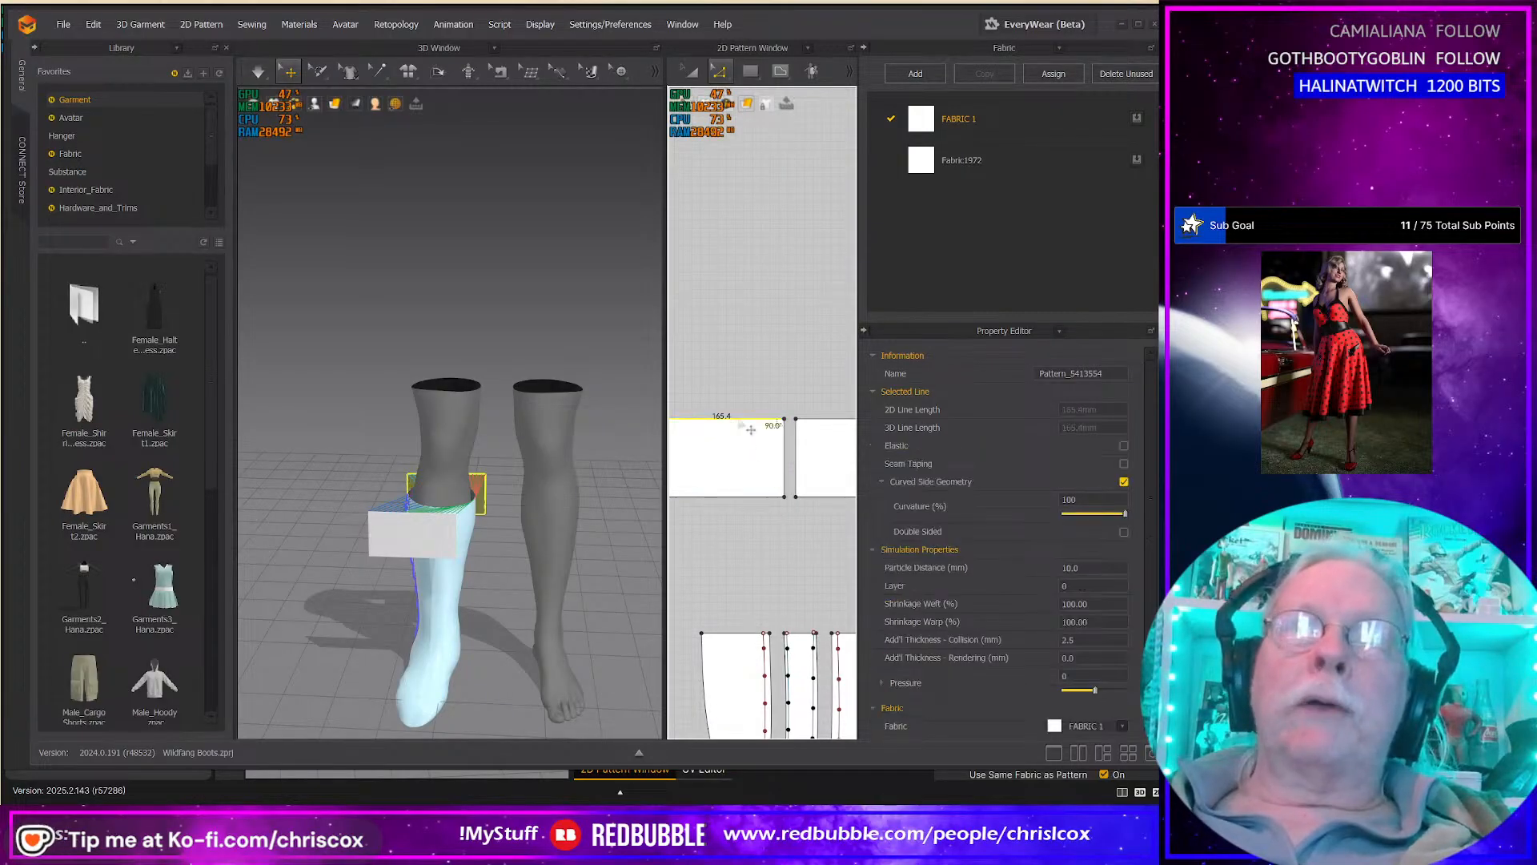
left_click(841, 433)
key("Up")
key("Up")
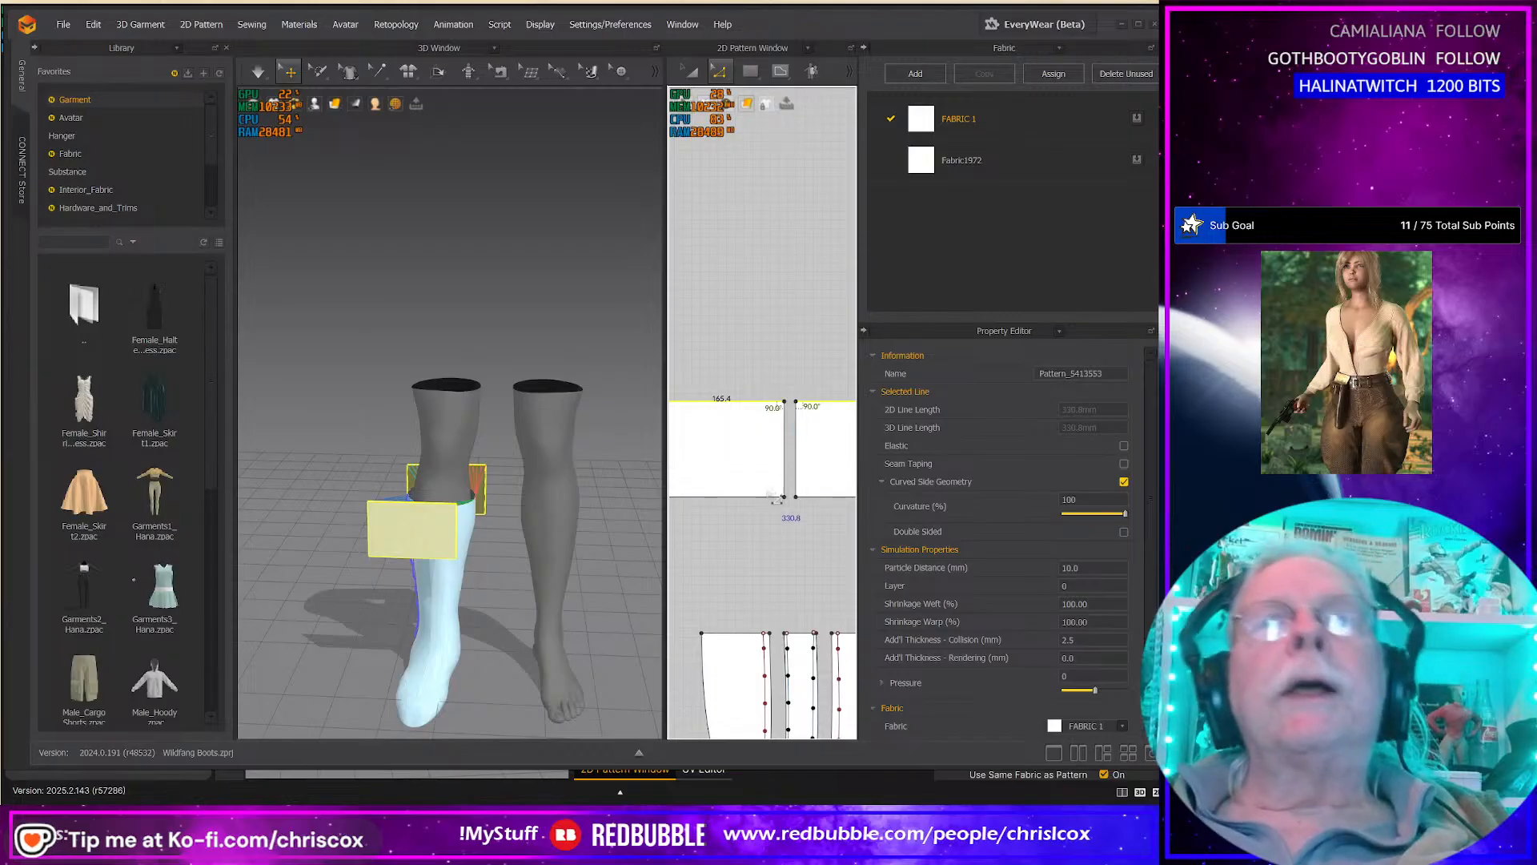
scroll(775, 489, "down", 2)
middle_click_drag(777, 507, 738, 495)
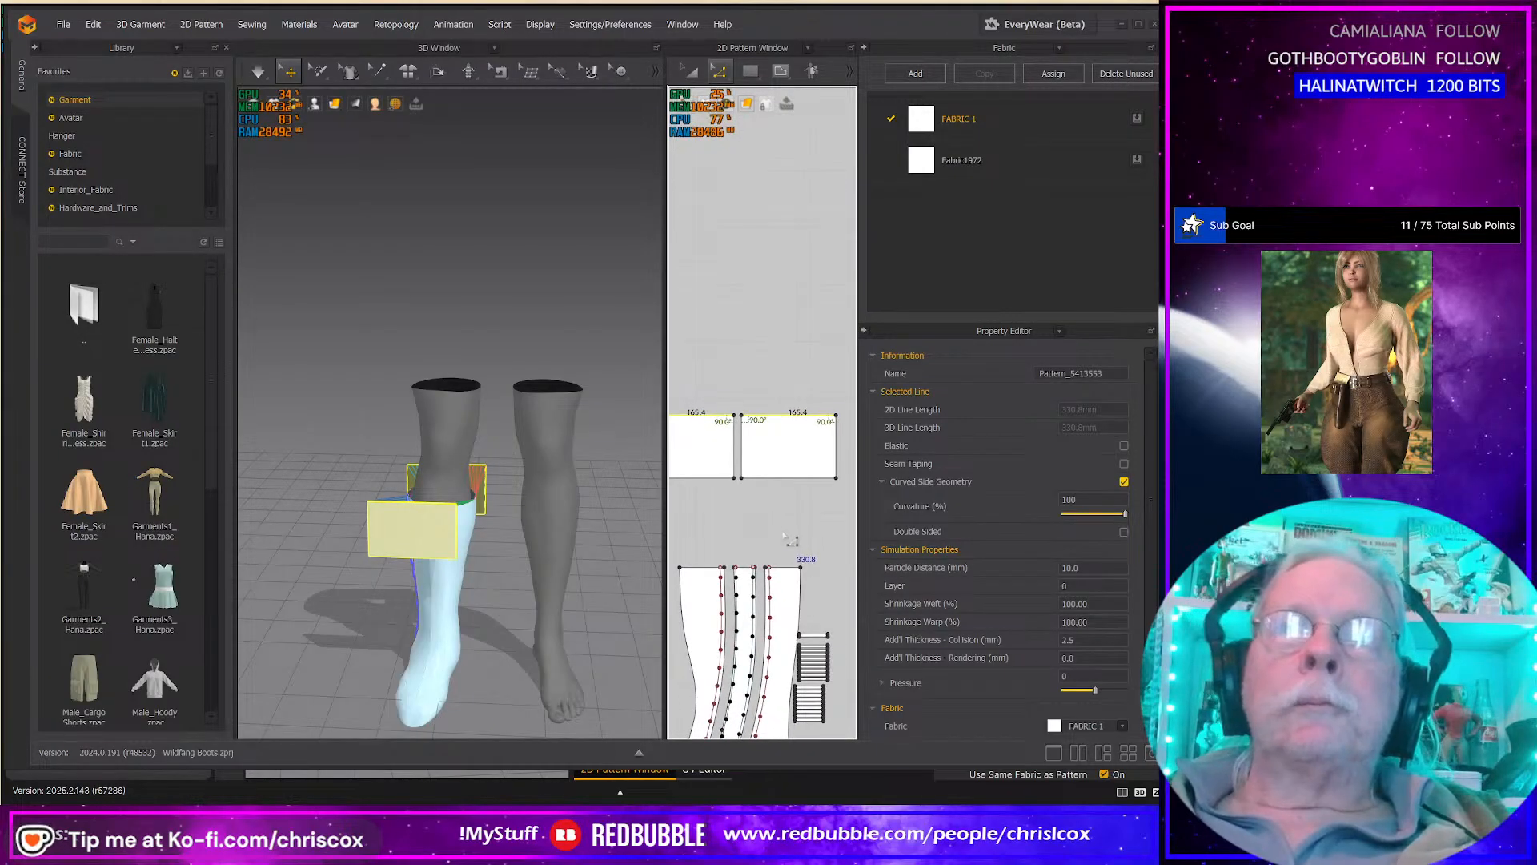
key("b")
left_click_drag(839, 403, 600, 432)
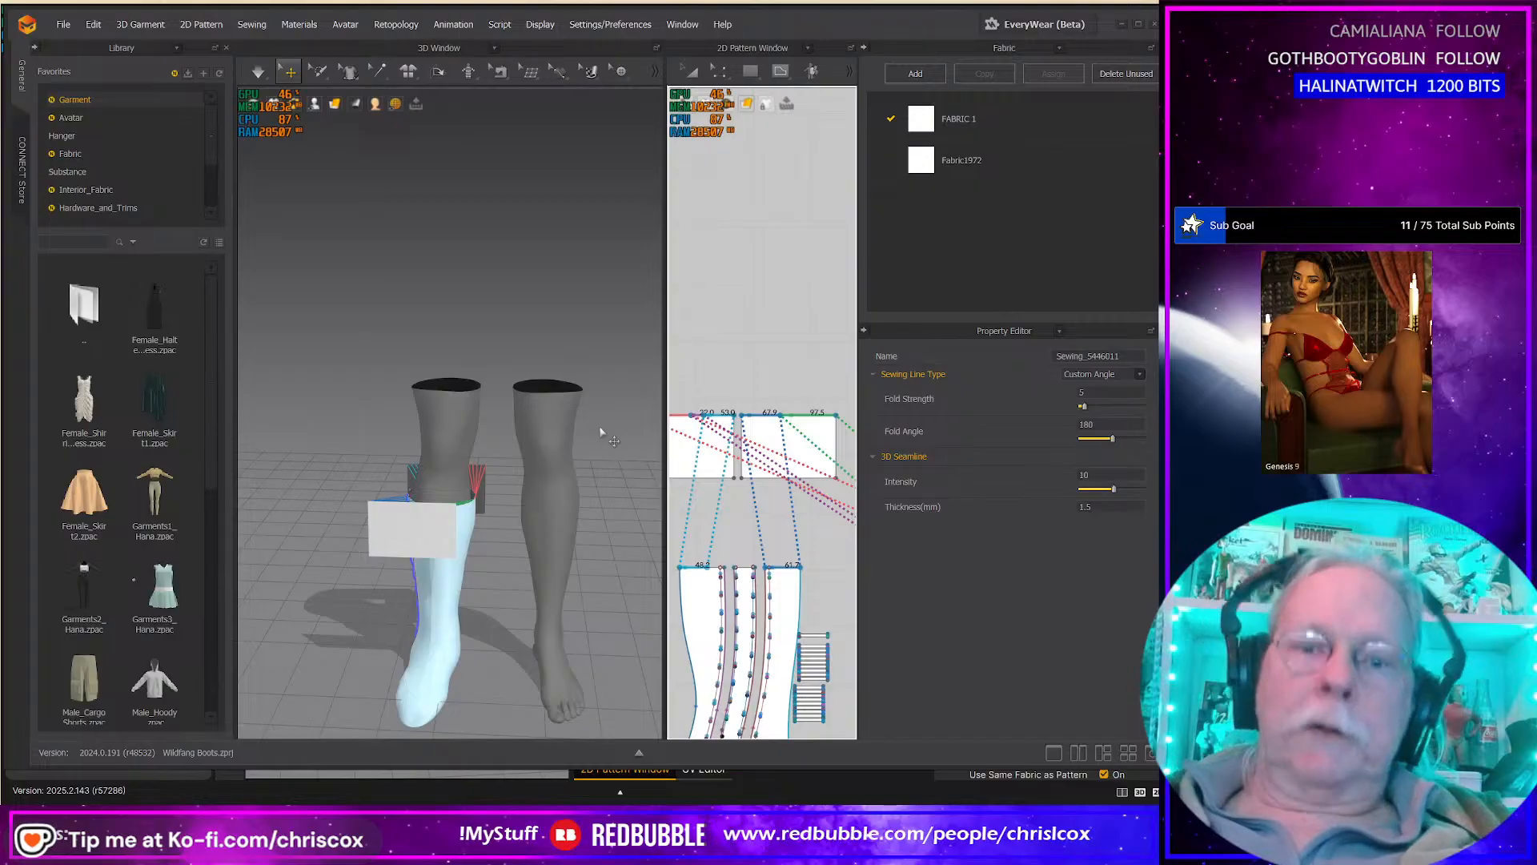
Step: Delete the selected seams and widen the 2D pattern area to show the boot pieces
key("Delete")
scroll(789, 543, "up", 2)
scroll(789, 544, "down", 4)
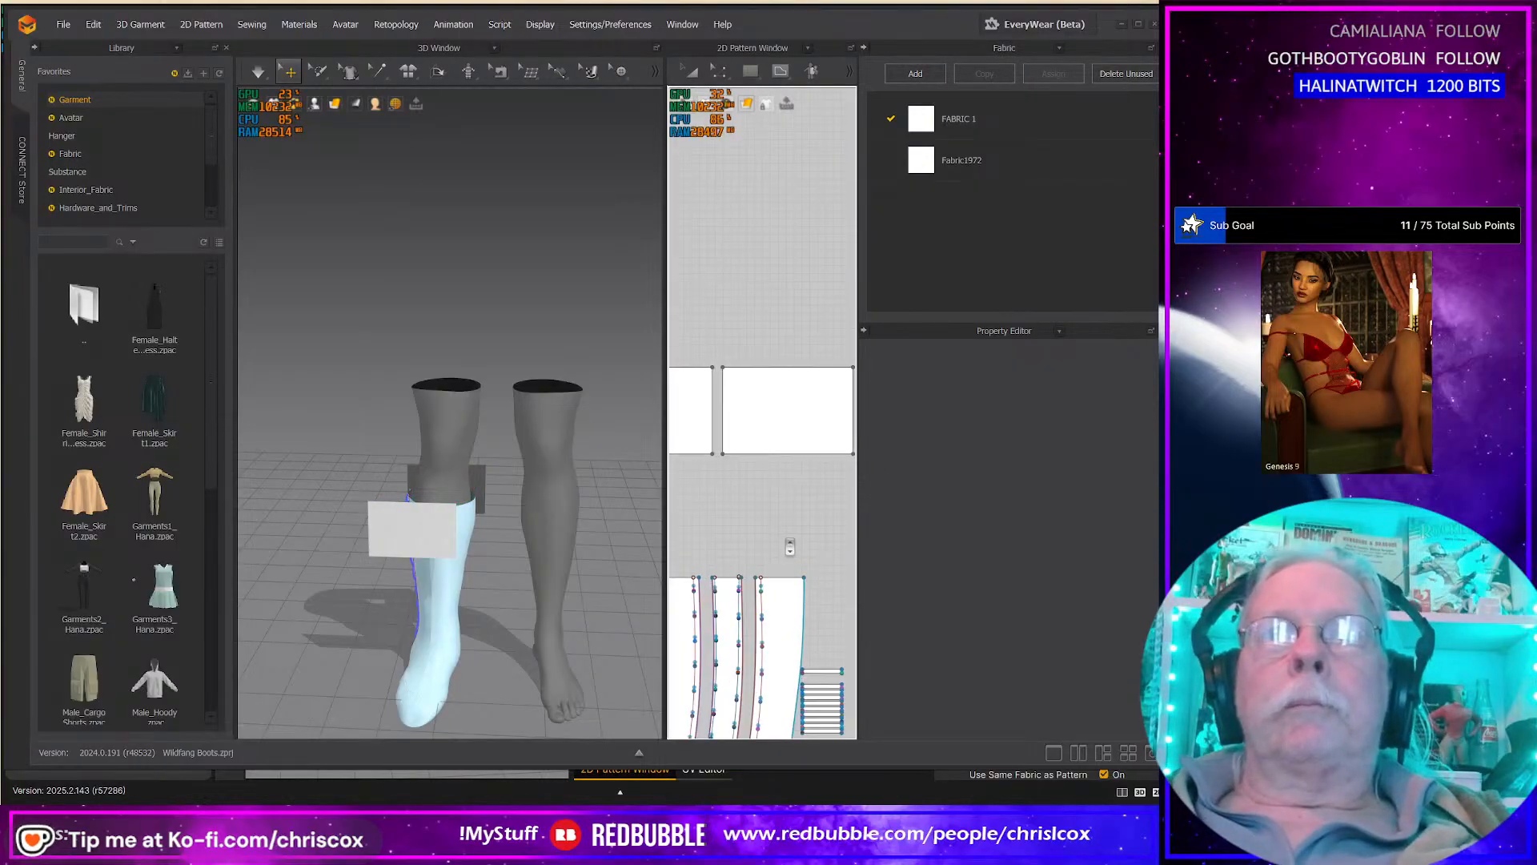
right_click_drag(786, 551, 774, 532)
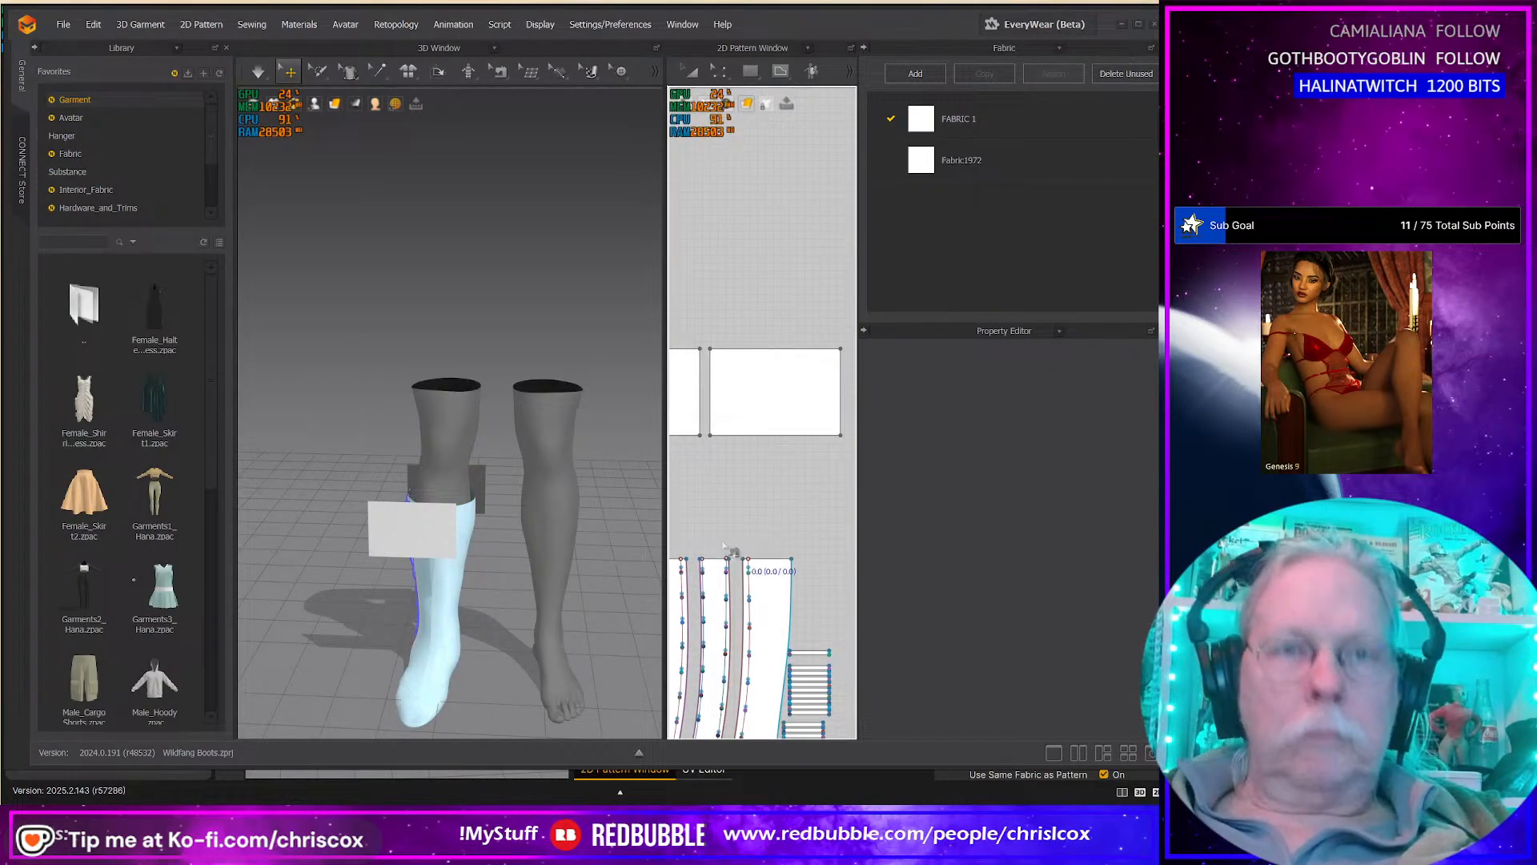
left_click_drag(665, 518, 484, 520)
middle_click_drag(681, 603, 713, 502)
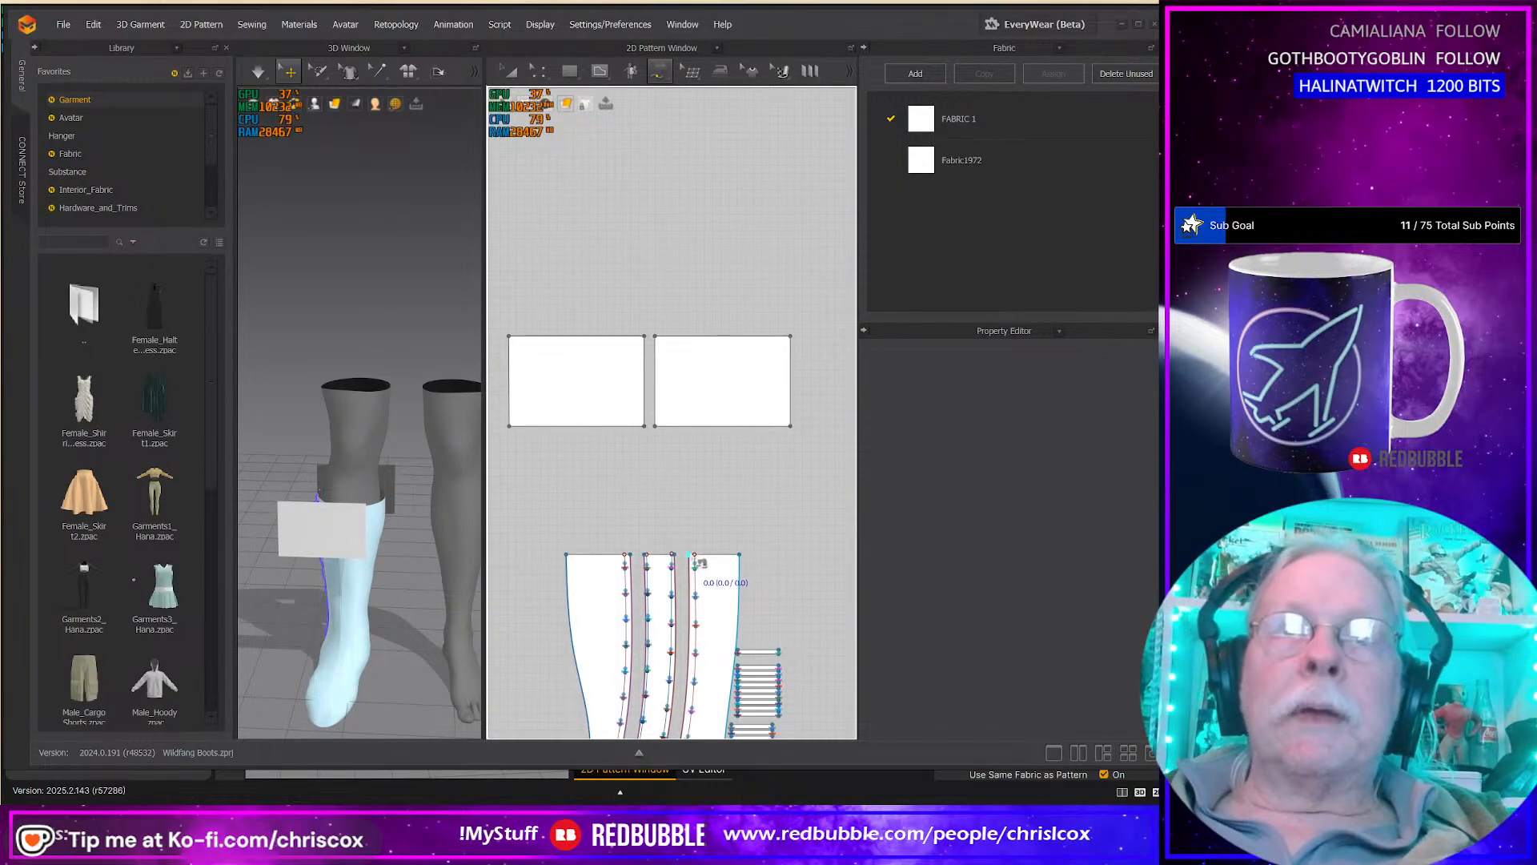
Step: Sew the right cuff rectangle's top edge to the boot's top edge, including a 67.2 segment
left_click(656, 336)
middle_click_drag(749, 443, 631, 438)
middle_click_drag(780, 560, 708, 519)
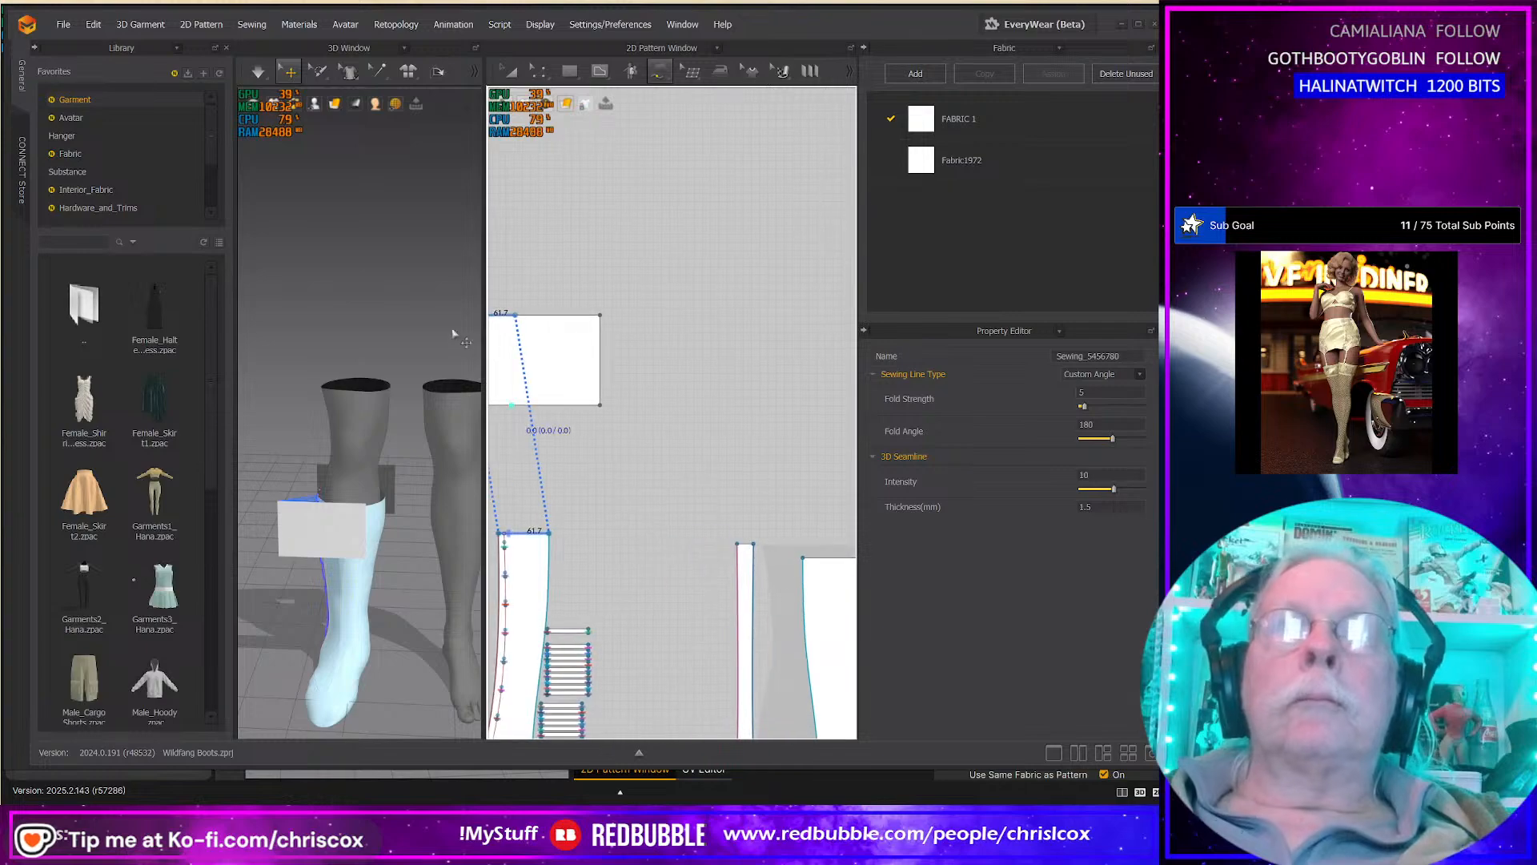
left_click_drag(605, 328, 610, 328)
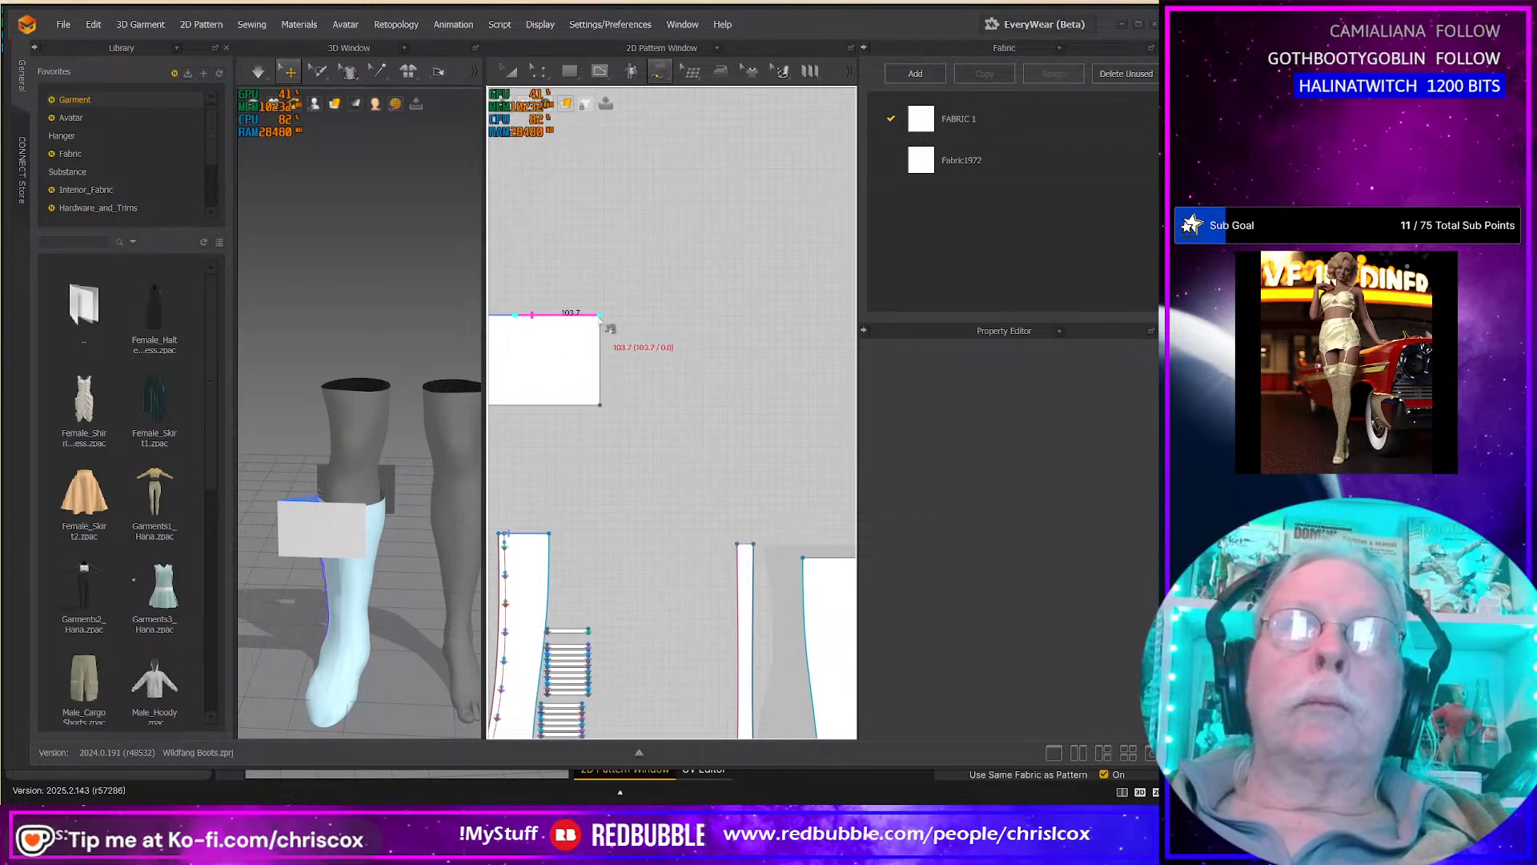
middle_click_drag(718, 400, 529, 360)
left_click(614, 518)
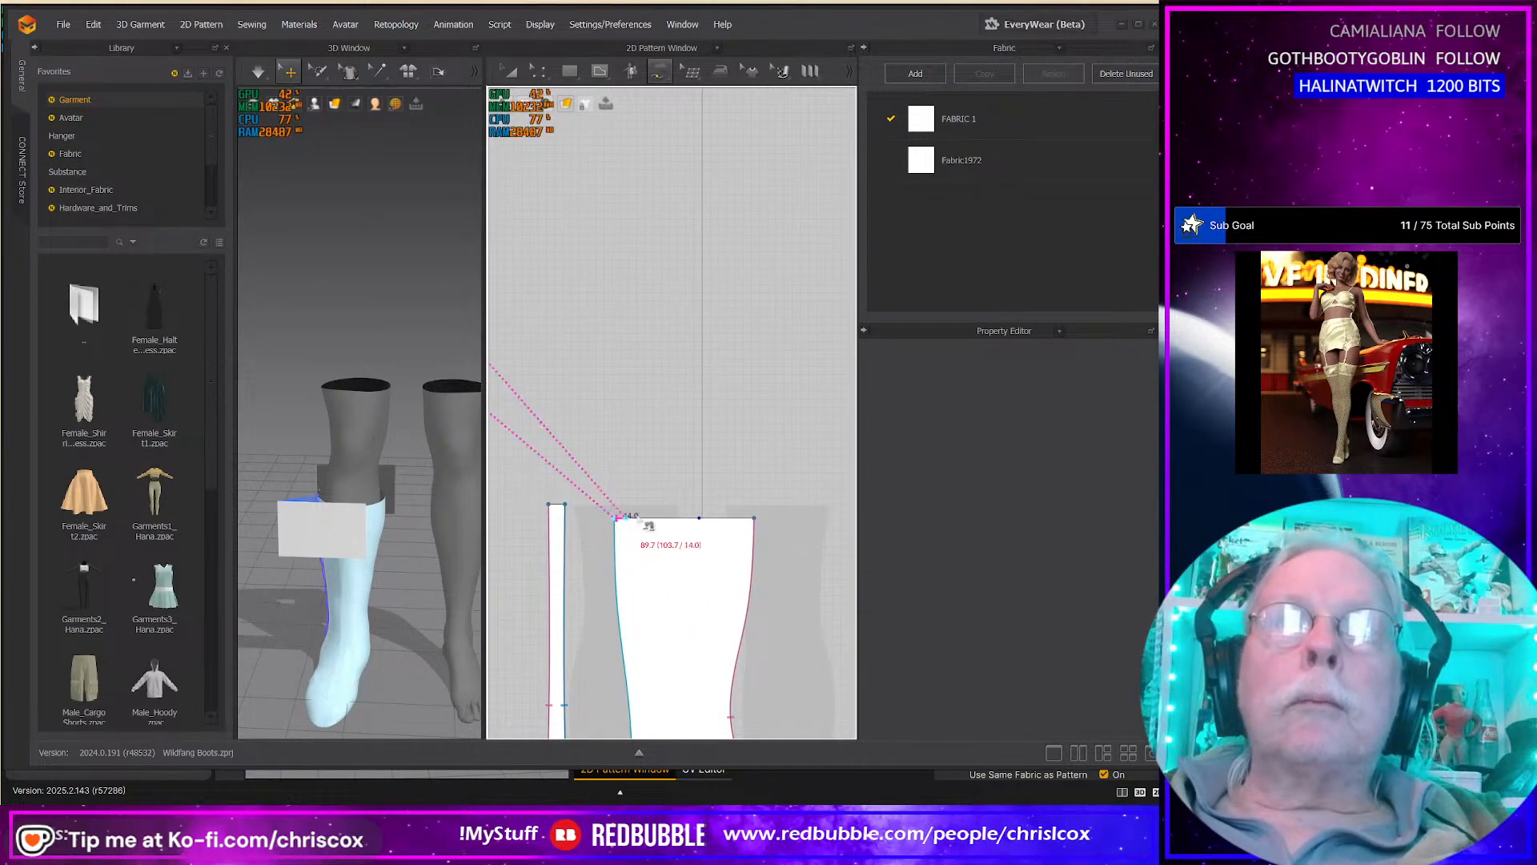
left_click(699, 518)
left_click(699, 518)
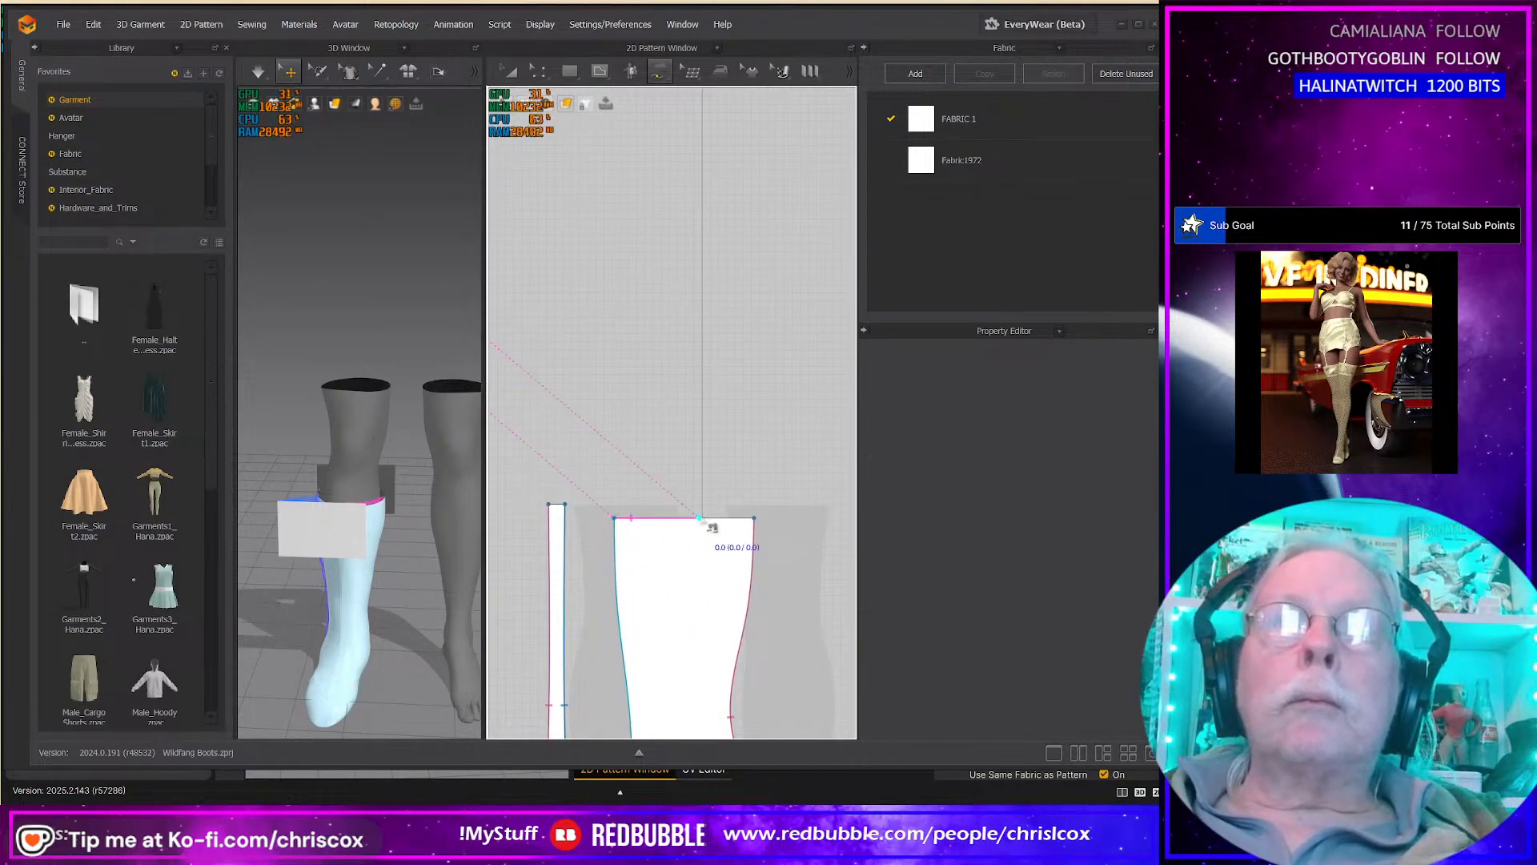
left_click(754, 518)
Step: End the seam at the rectangle's corner and add a 20.0 segment along the strip's top edge
middle_click_drag(605, 444, 814, 464)
left_click(543, 329)
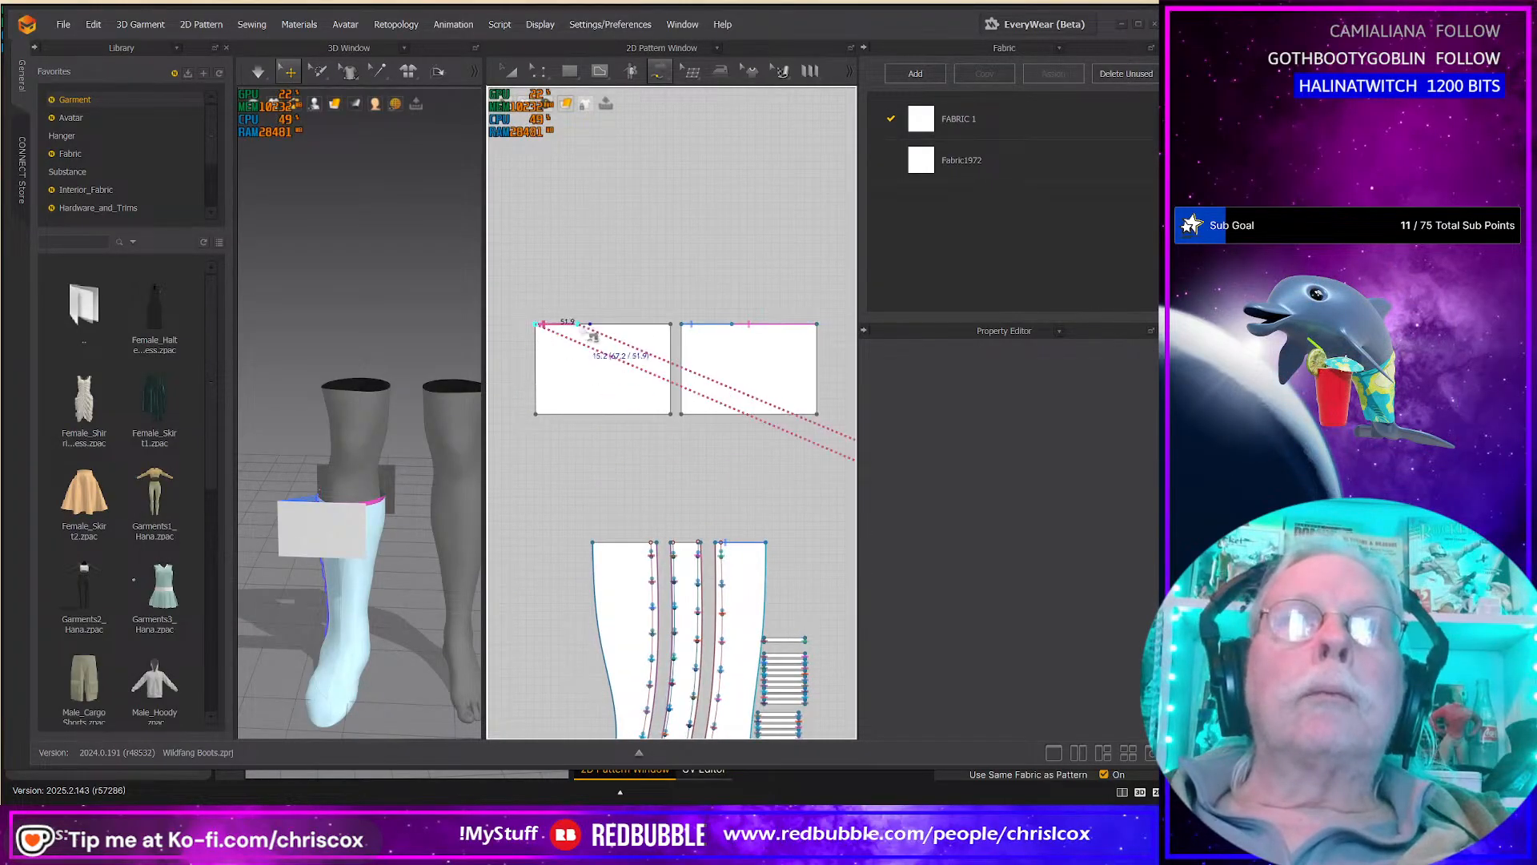
middle_click_drag(737, 463, 575, 394)
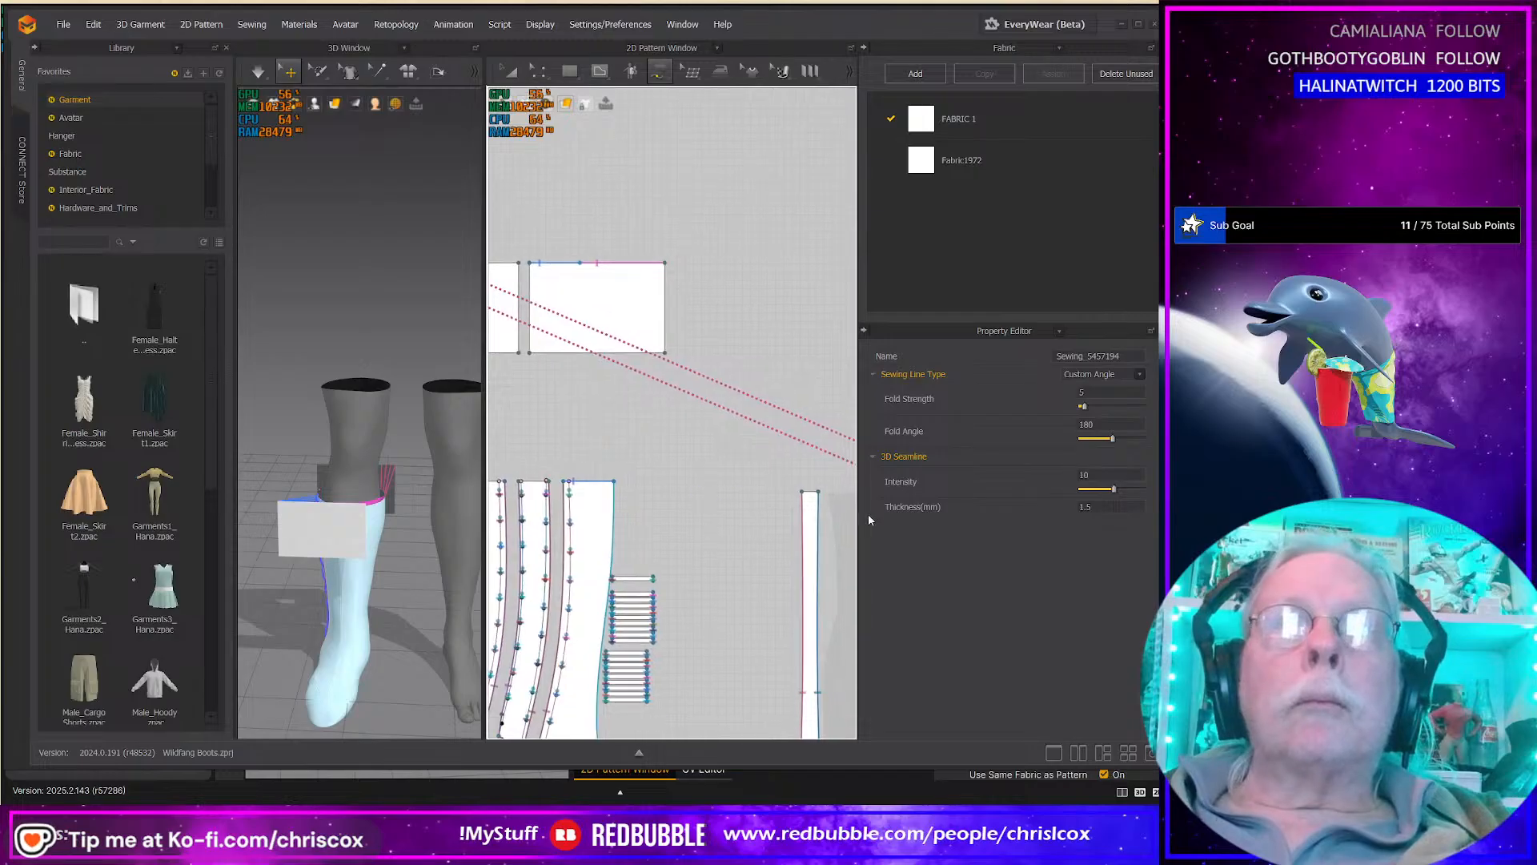
left_click(802, 491)
left_click(818, 492)
Step: Sew the left rectangle's top edge to the boot top, then simulate so the cuff wraps the leg
middle_click_drag(669, 438, 806, 446)
left_click(578, 271)
left_click(600, 285)
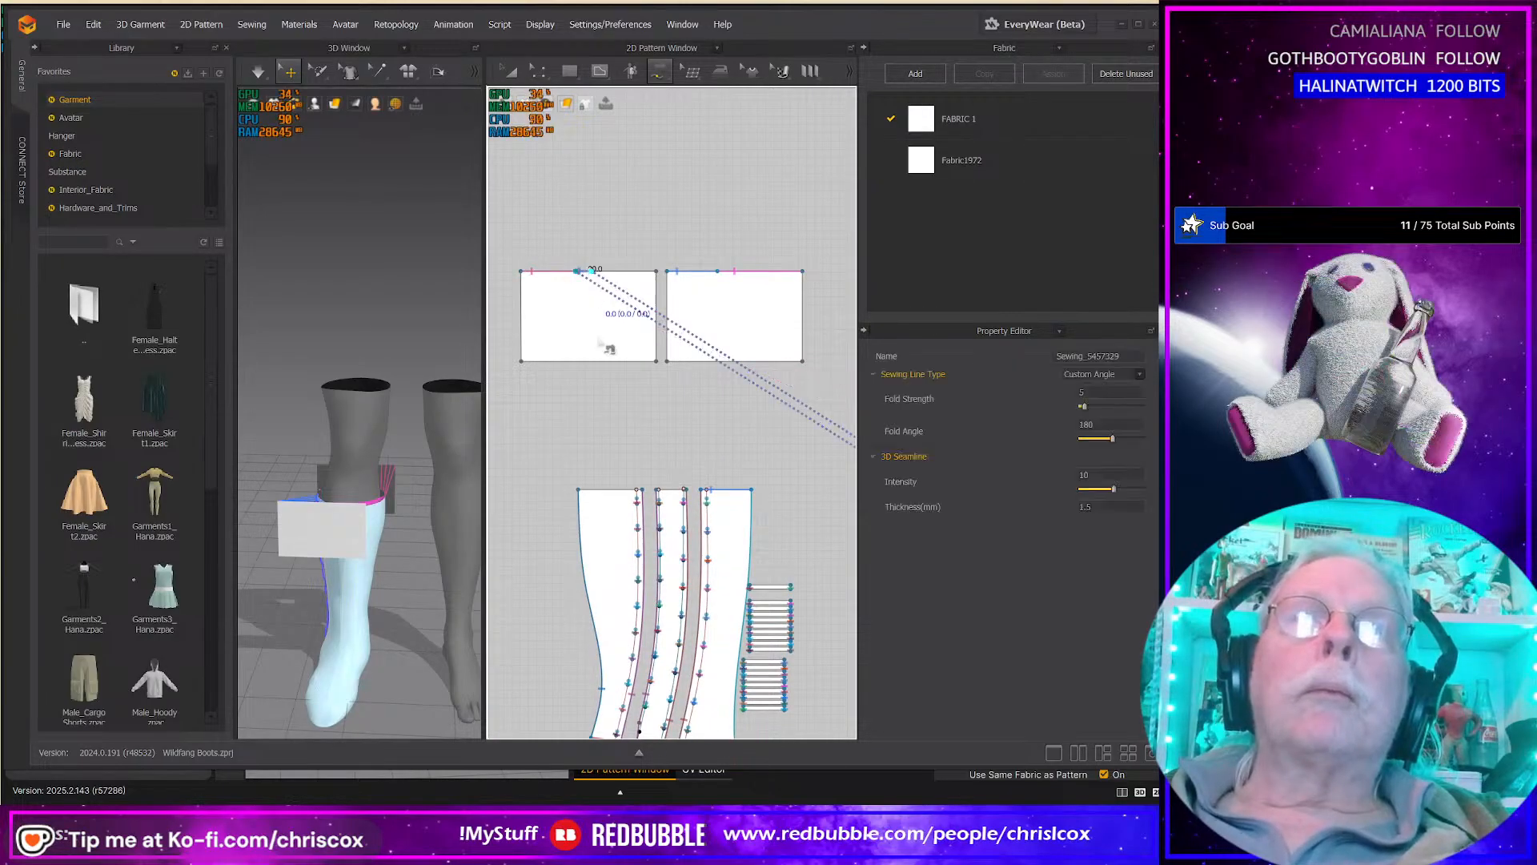
left_click(602, 271)
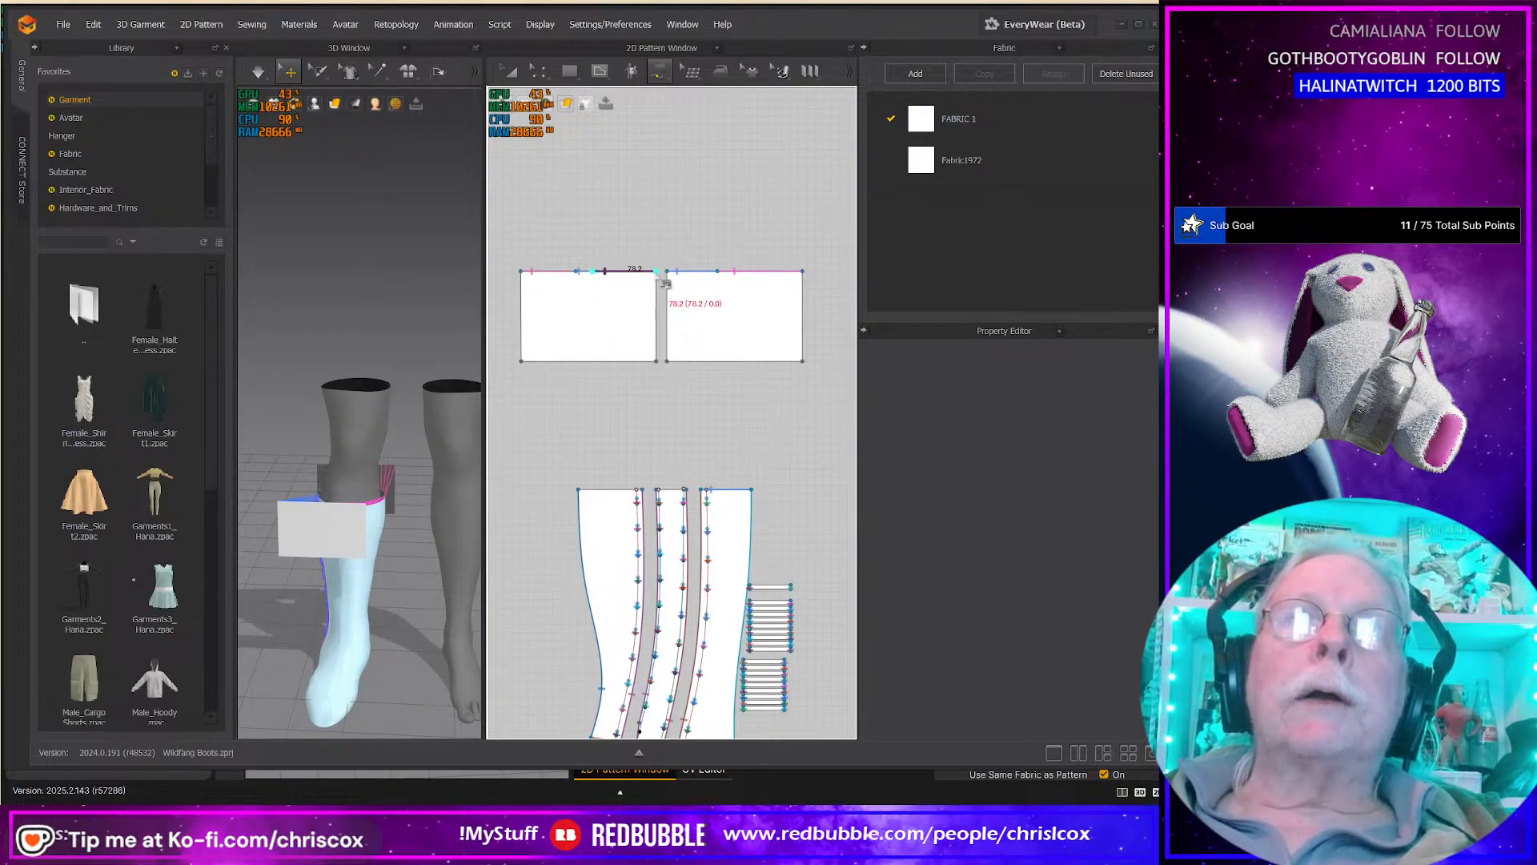
left_click(651, 497)
scroll(675, 468, "down", 3)
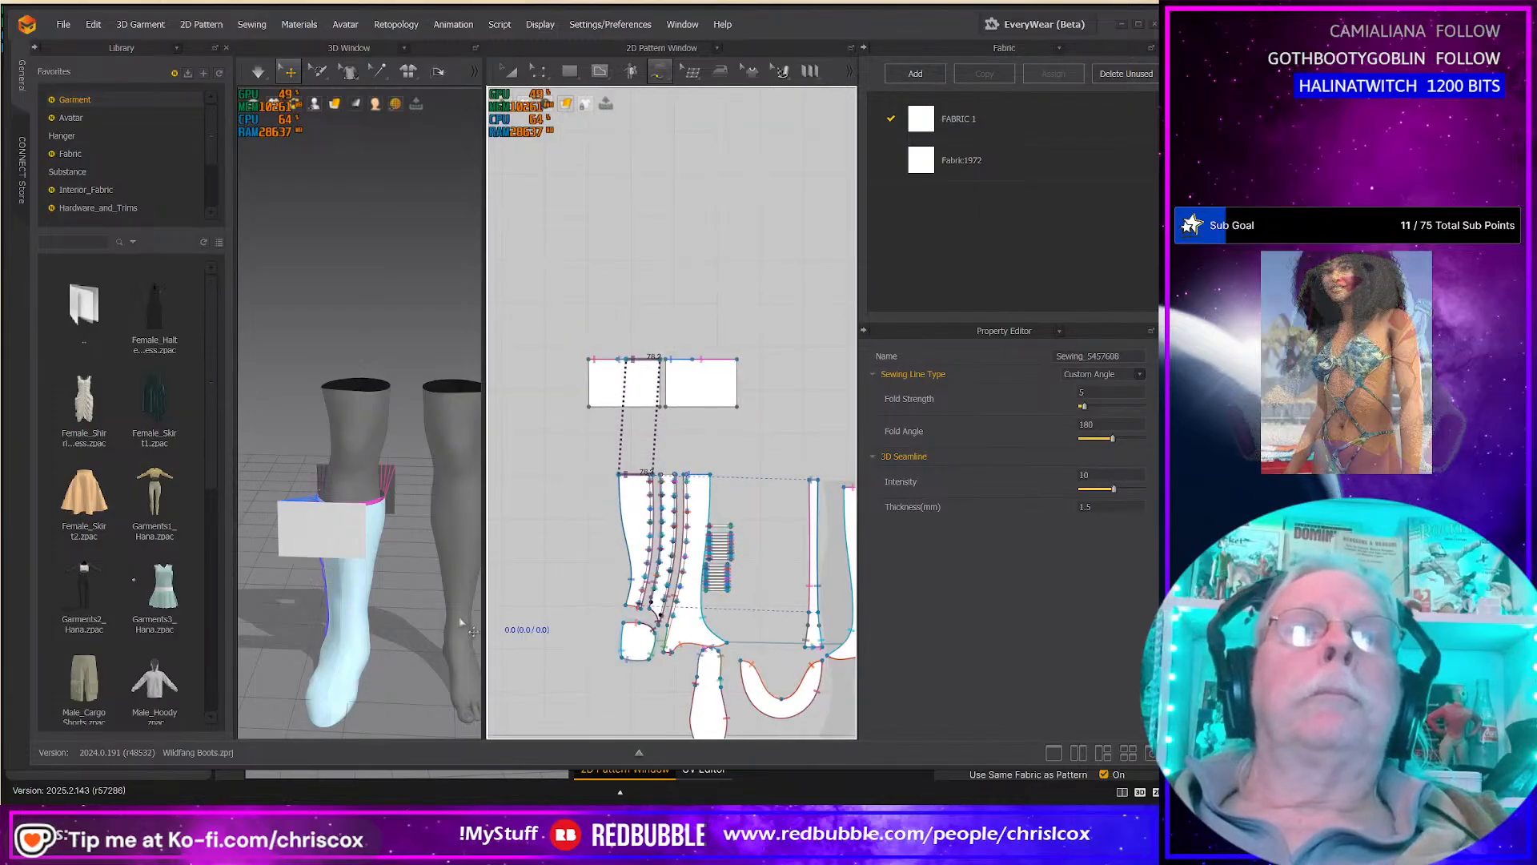
key("space")
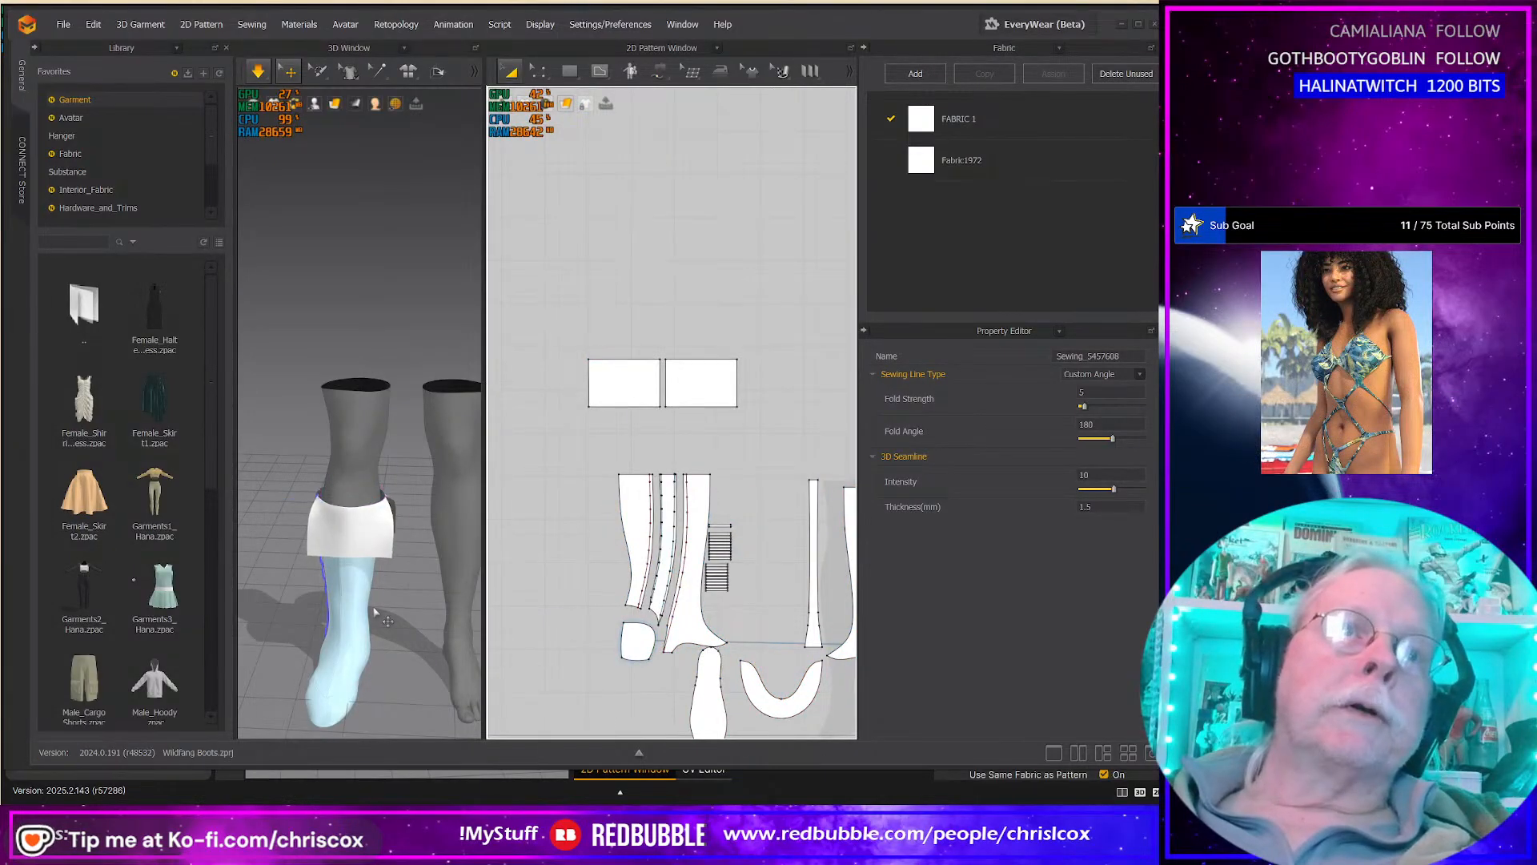
Step: Sew the cuff's right side edge to its left side edge
right_click_drag(348, 613, 254, 583)
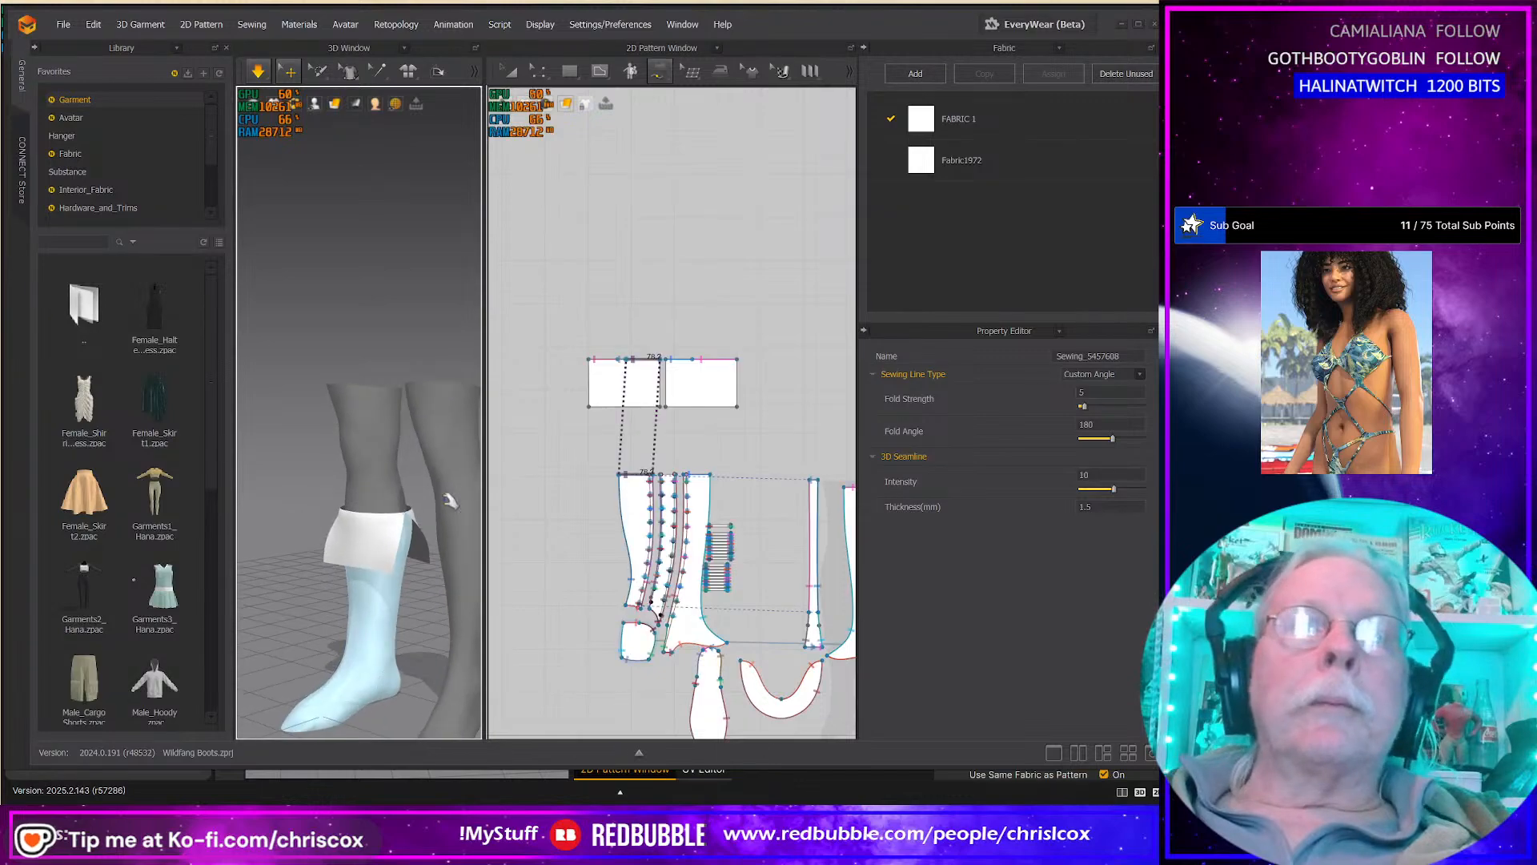
key("n")
left_click(739, 375)
left_click(599, 383)
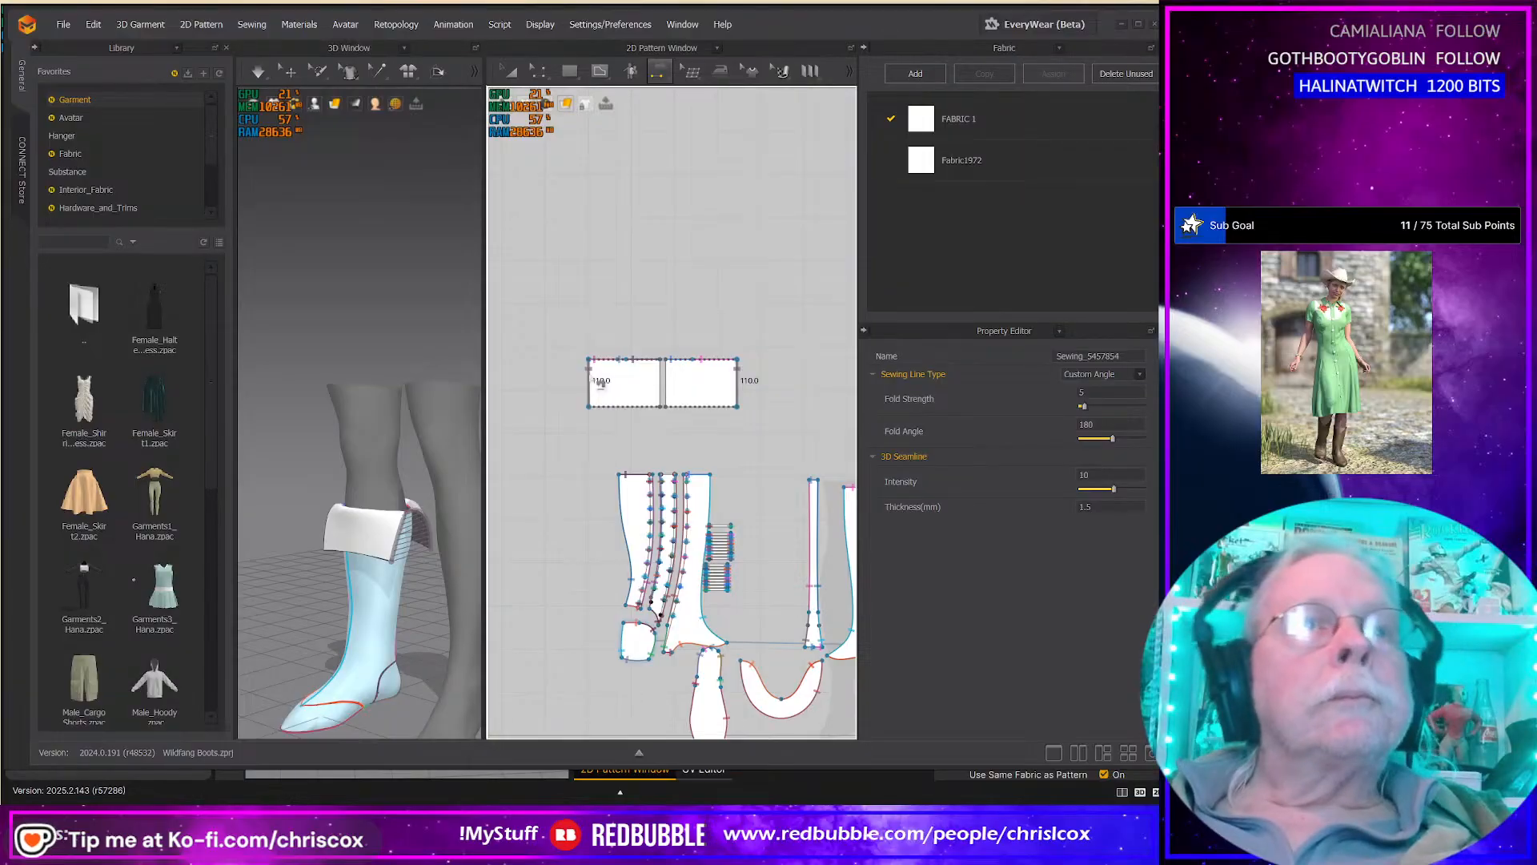
Step: Simulate so the cuff closes into a ring, then orbit to check it over the laces
key("space")
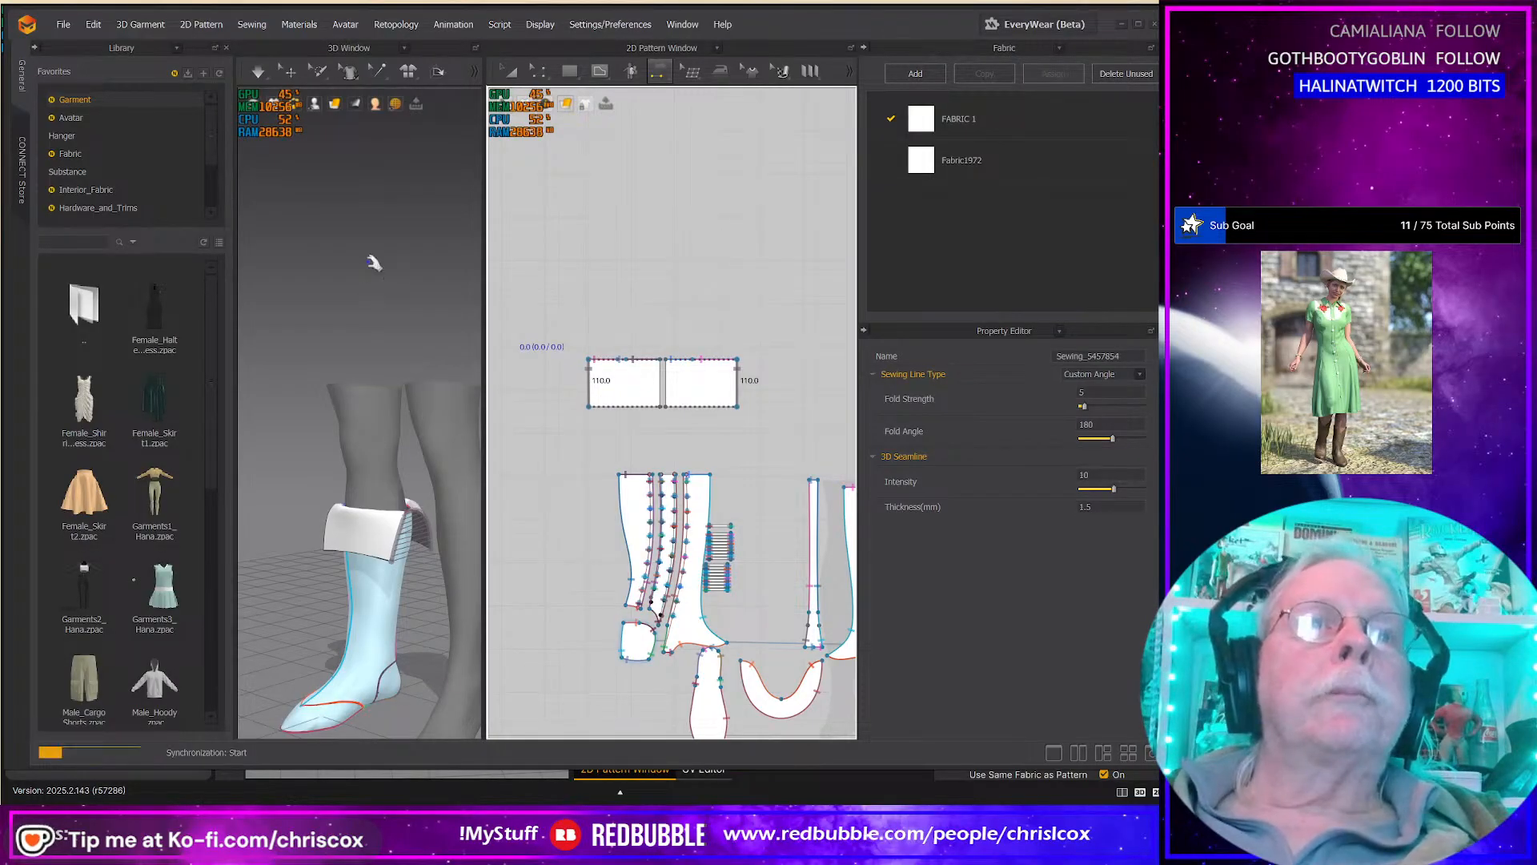
right_click_drag(347, 333, 480, 342)
key("n")
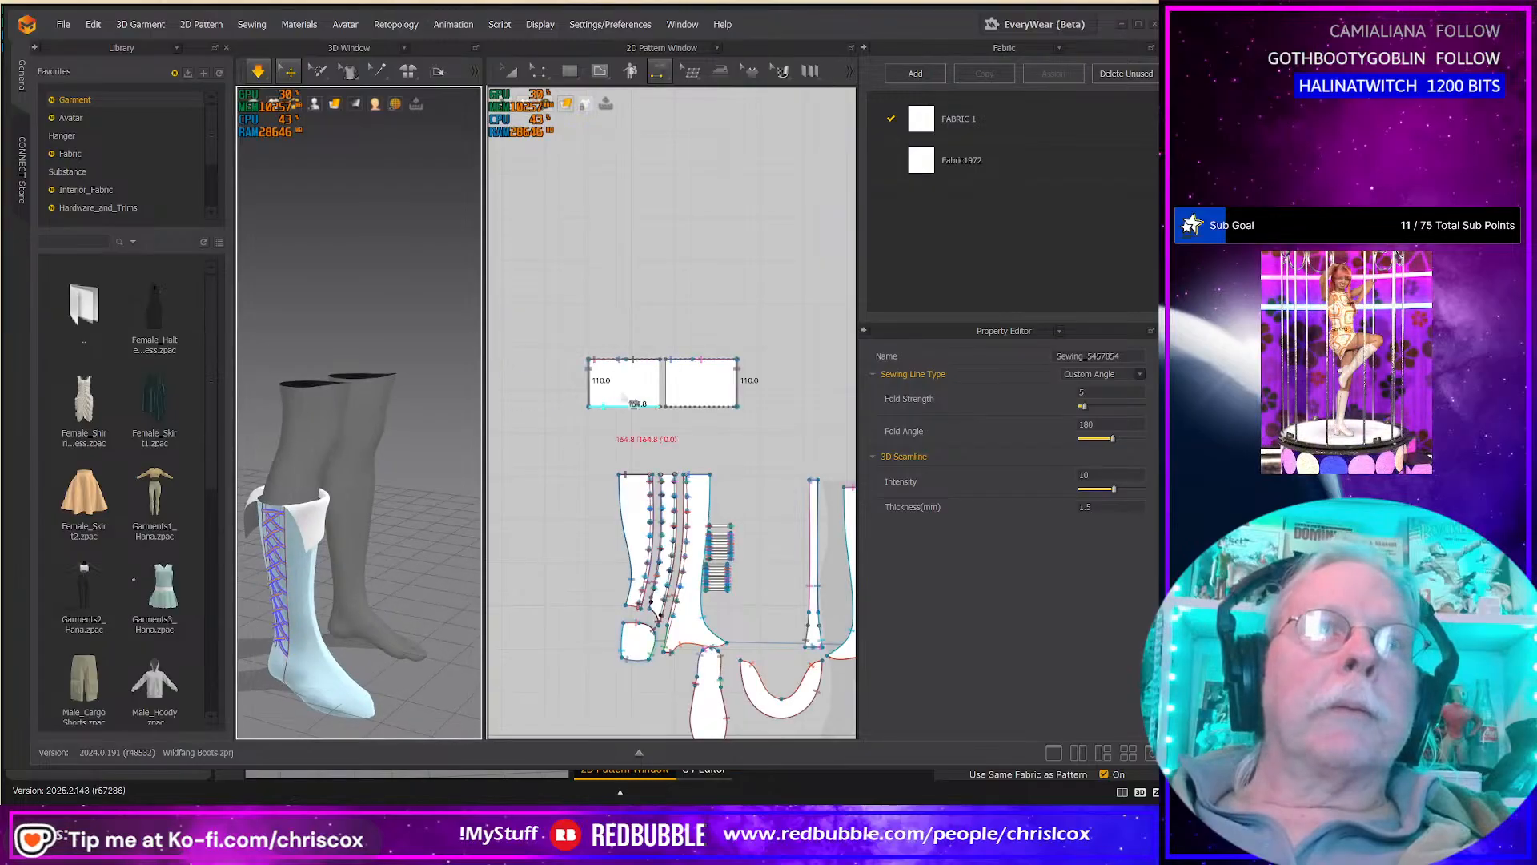
right_click_drag(349, 520, 400, 485)
scroll(400, 485, "up", 8)
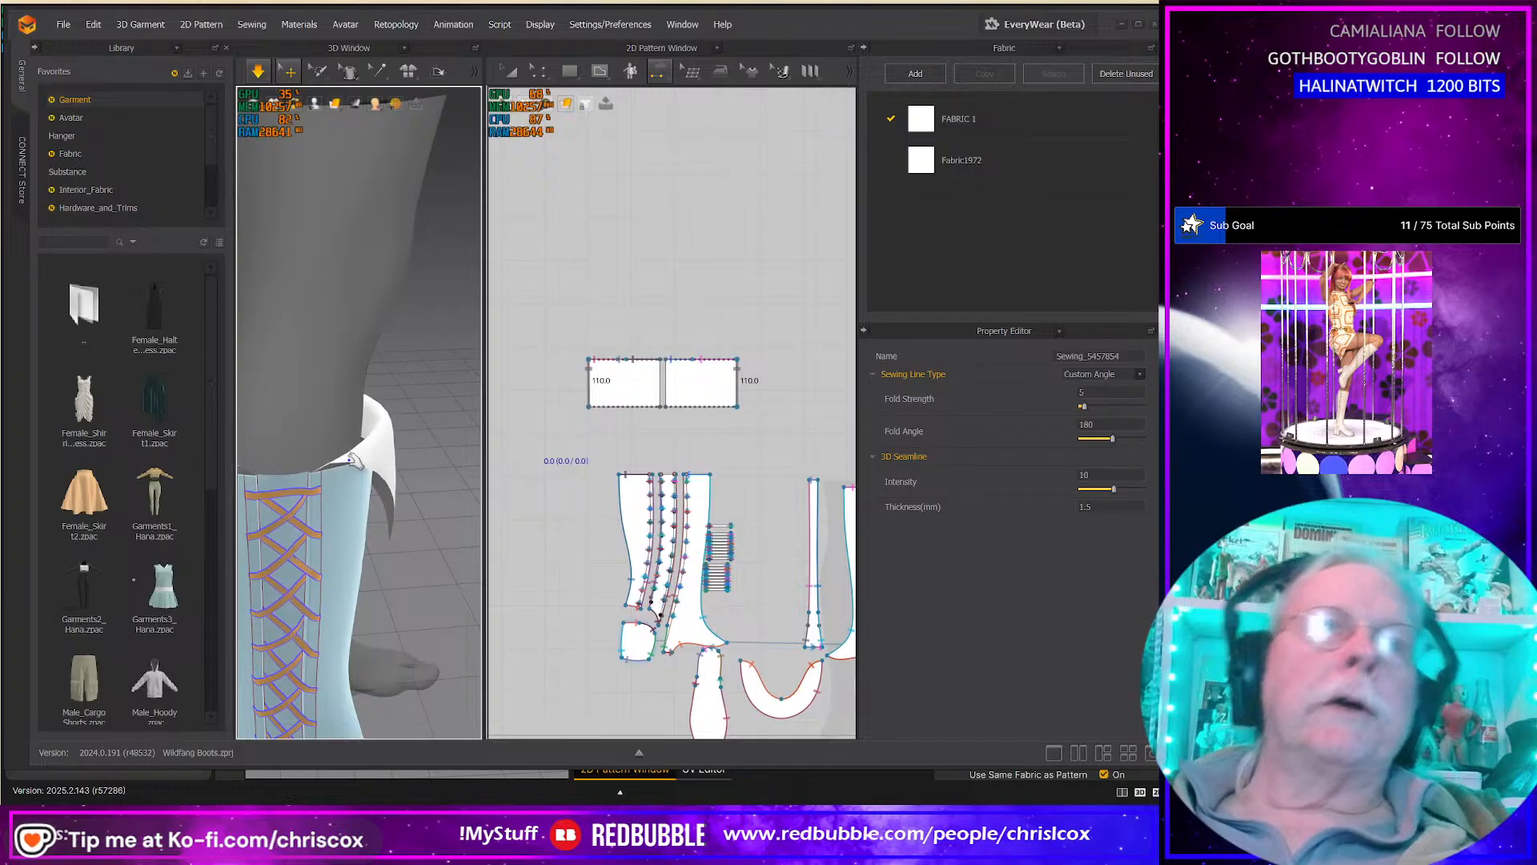
Step: Stop simulation, try a 2 mm internal-line offset of the small rectangle's top edge, then delete it
key("n")
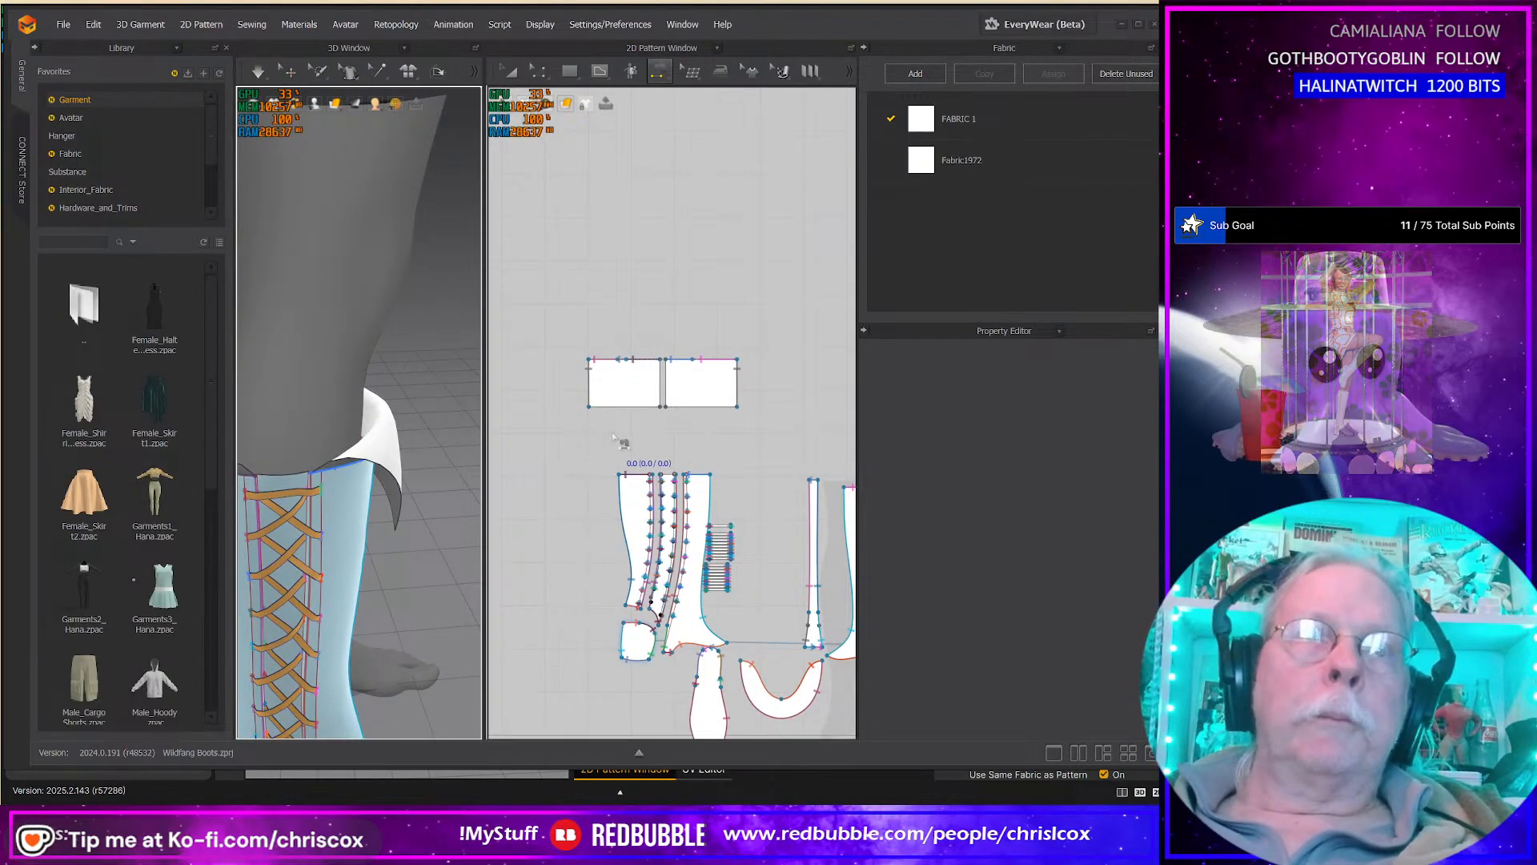
key("z")
left_click(621, 370)
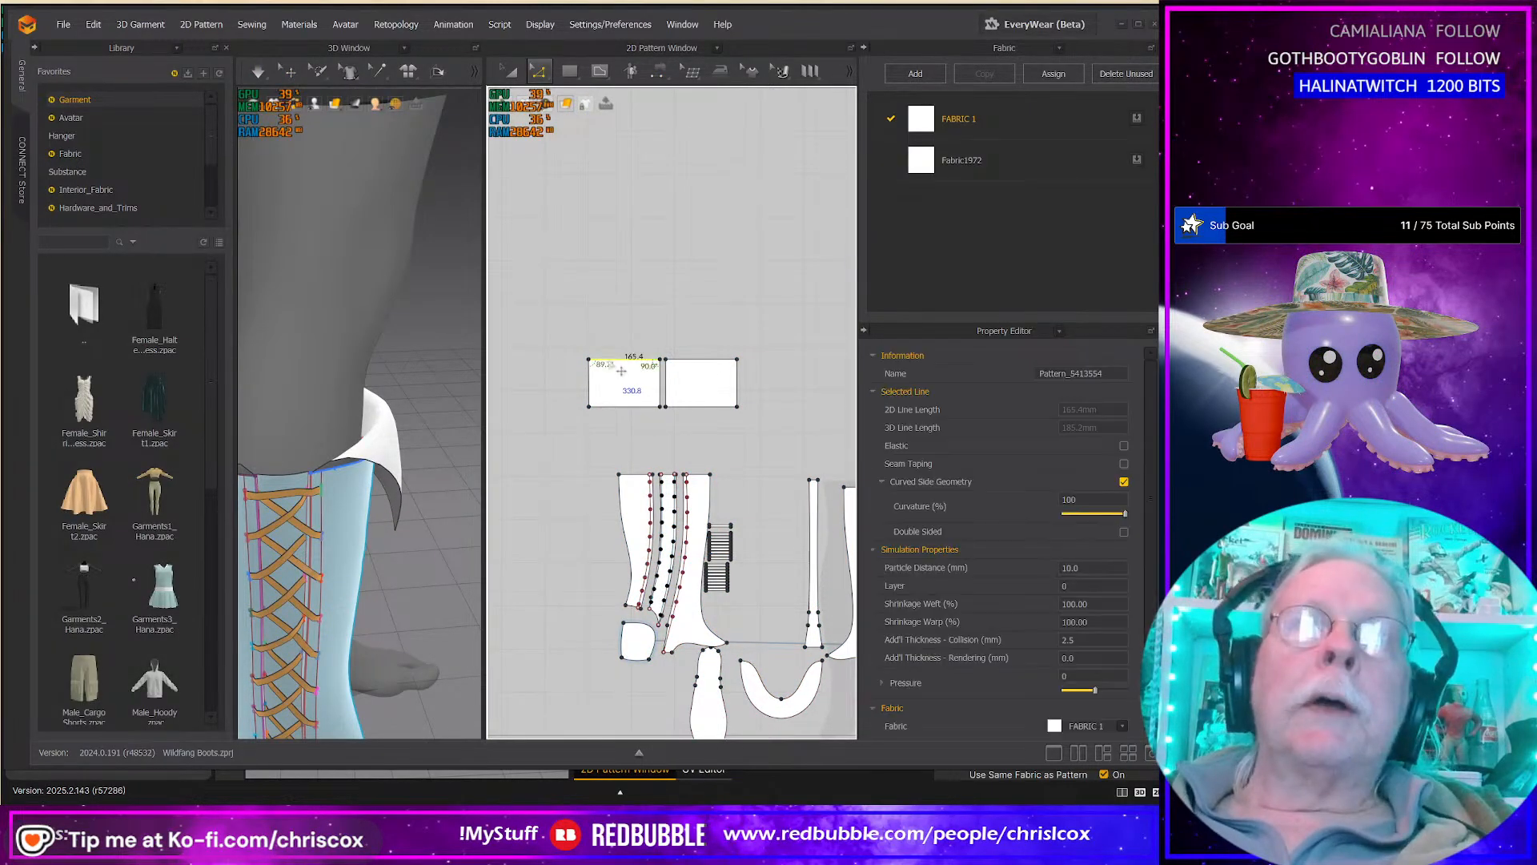
right_click(715, 368)
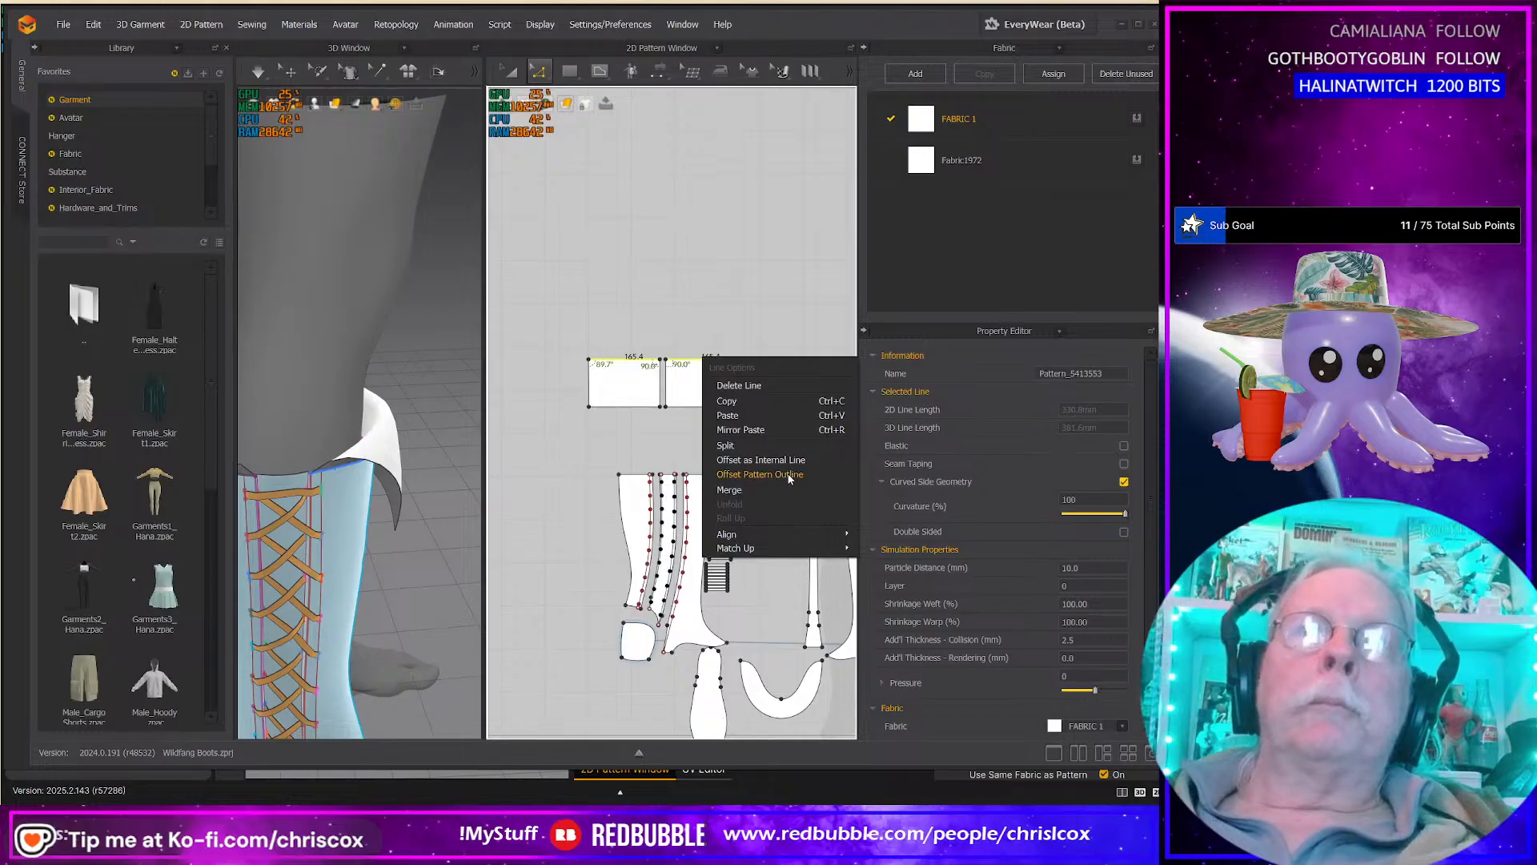
left_click(760, 468)
type("2")
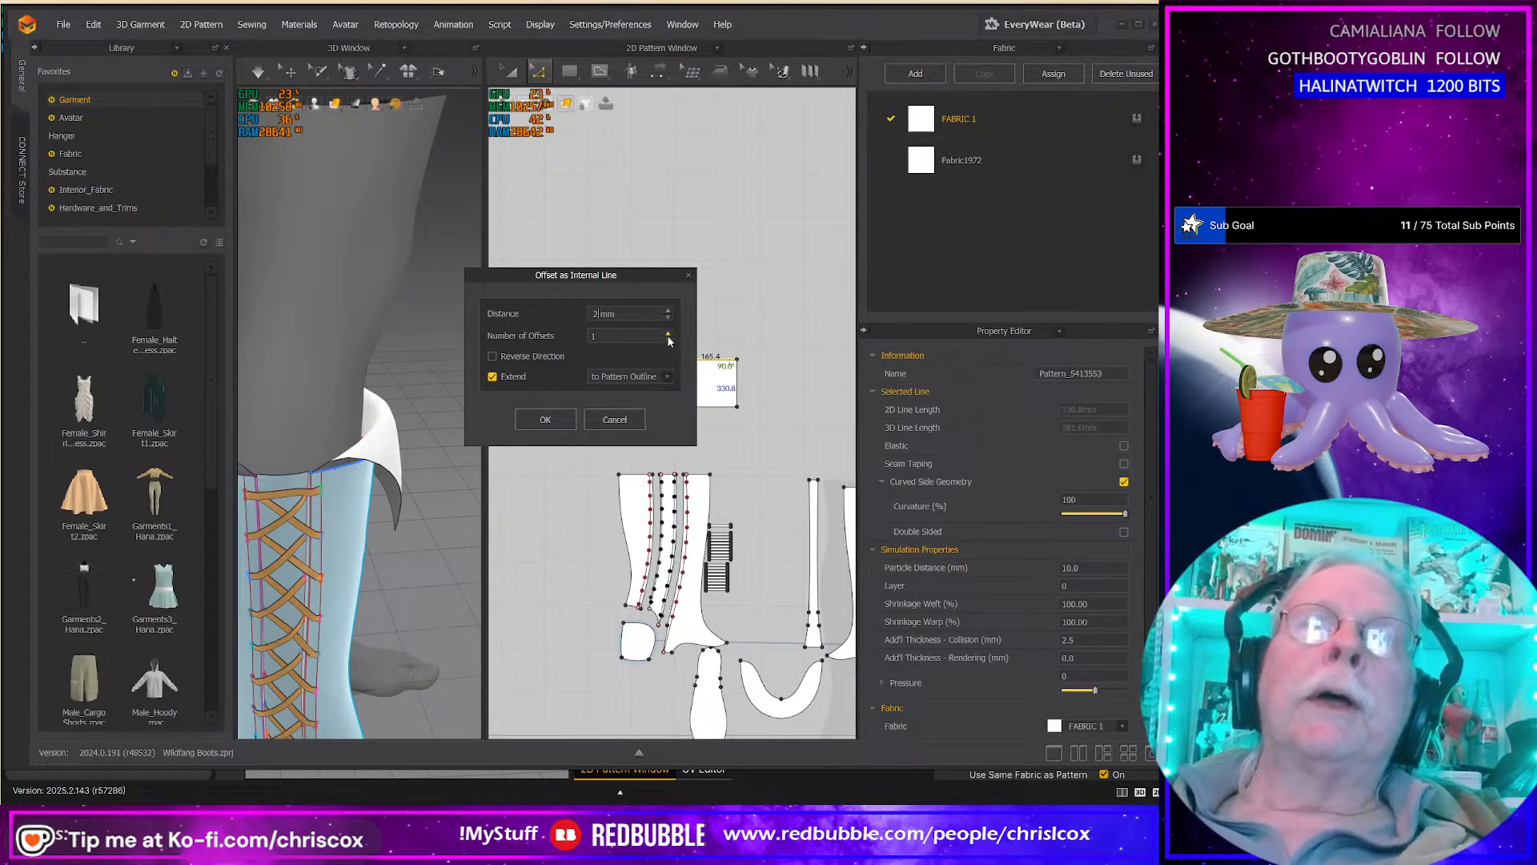
key("Tab")
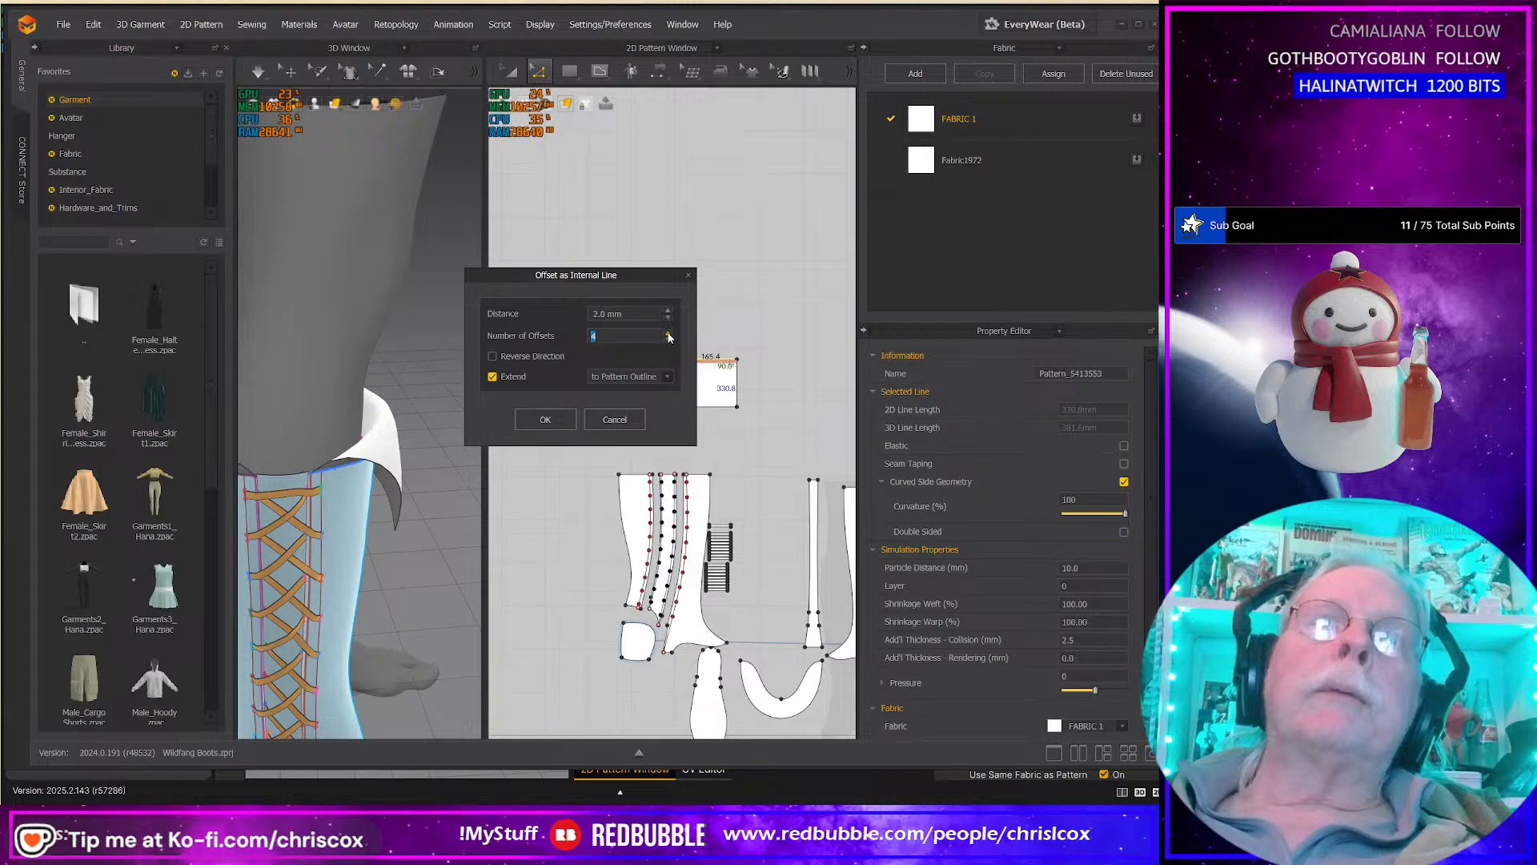
left_click(545, 419)
scroll(608, 412, "up", 5)
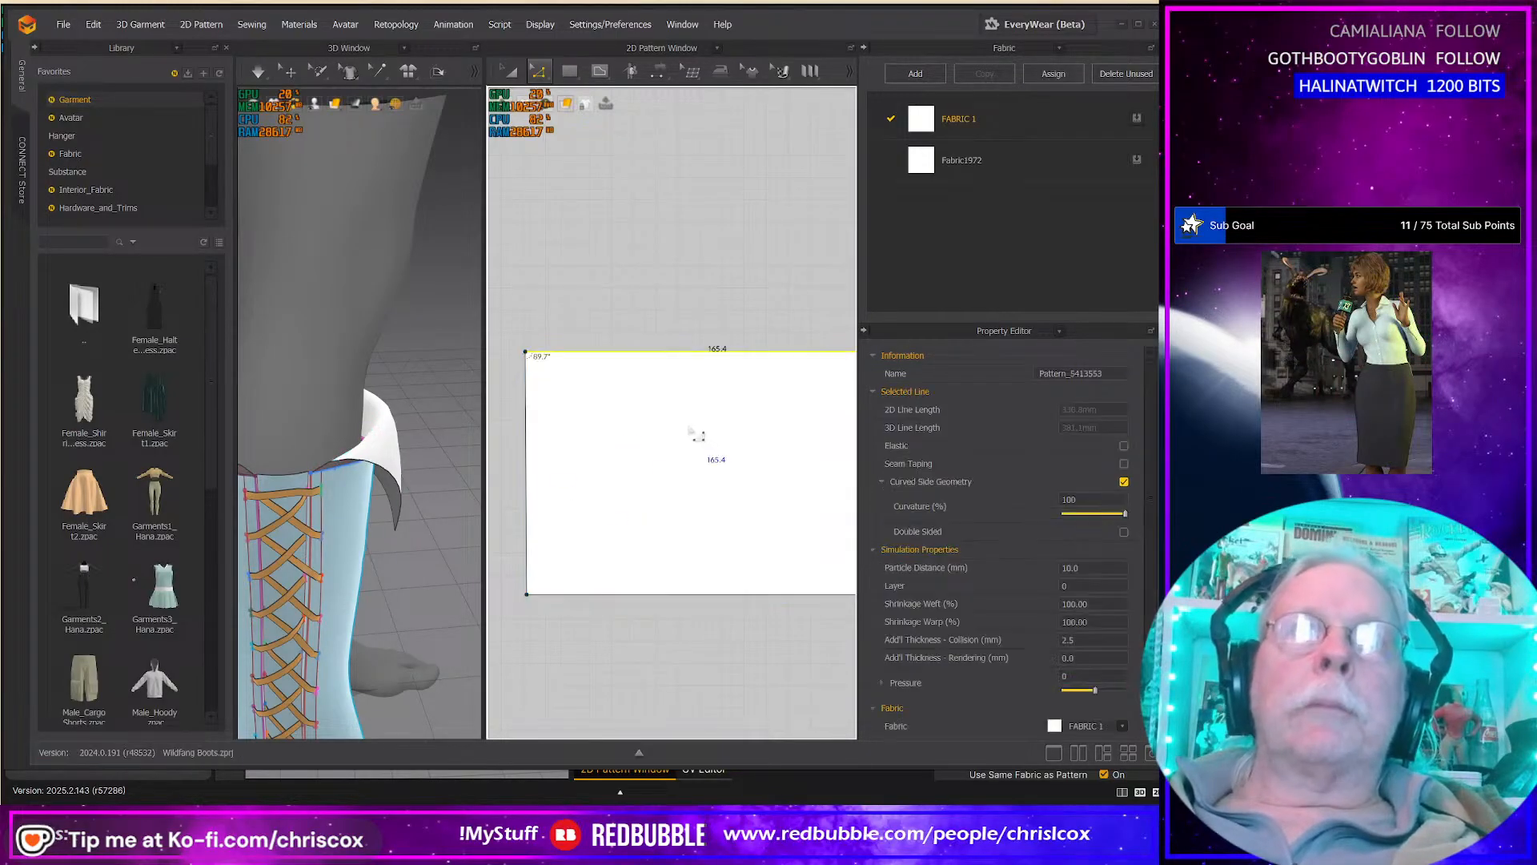
key("Delete")
Step: Offset the second cuff pattern's top edge as six internal lines 4 mm apart
left_click(651, 353)
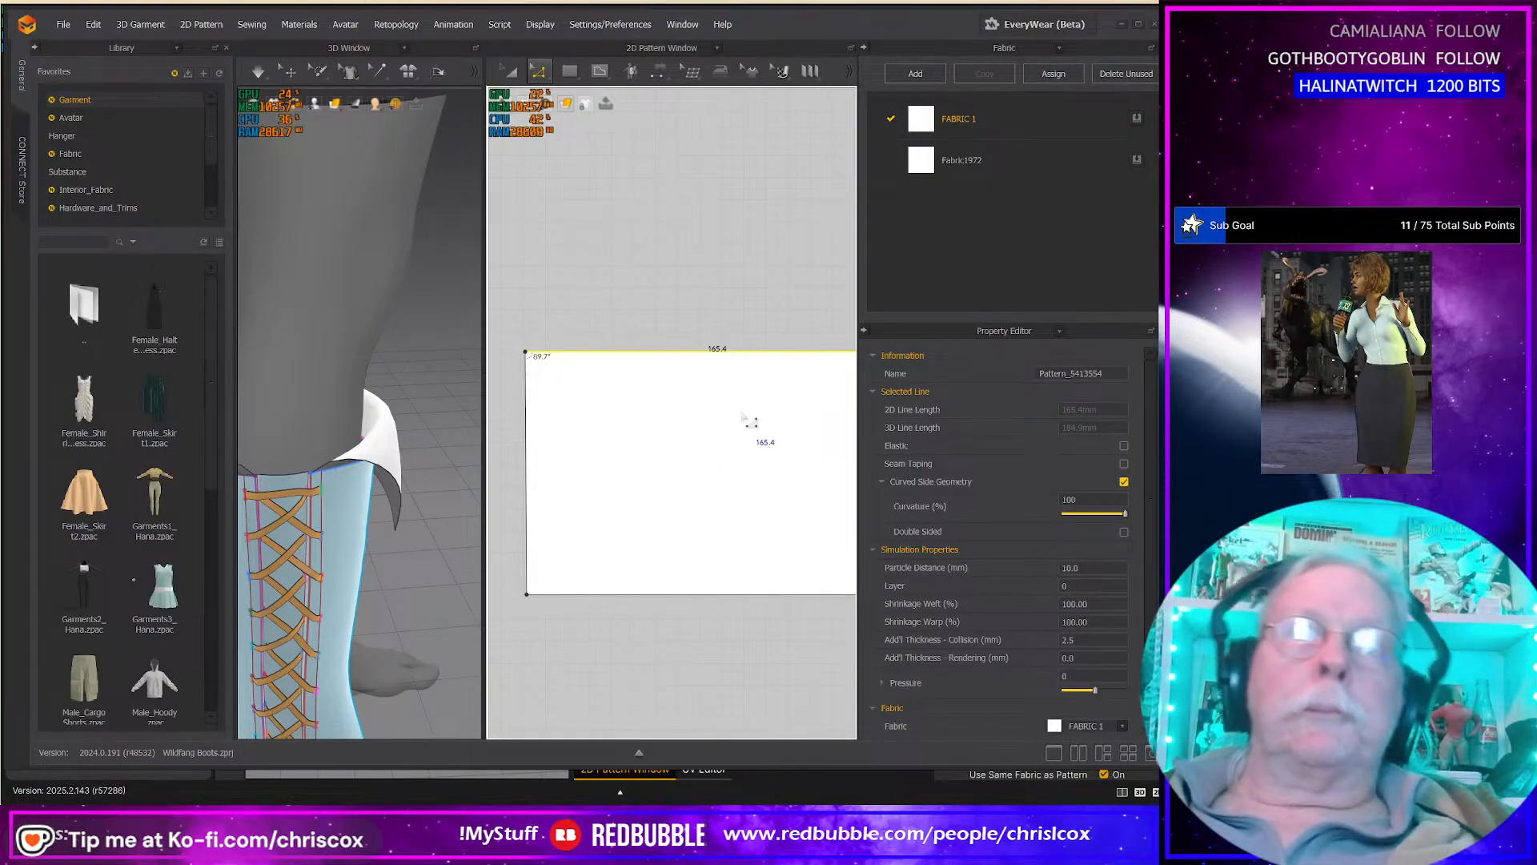
right_click_drag(742, 422, 549, 450)
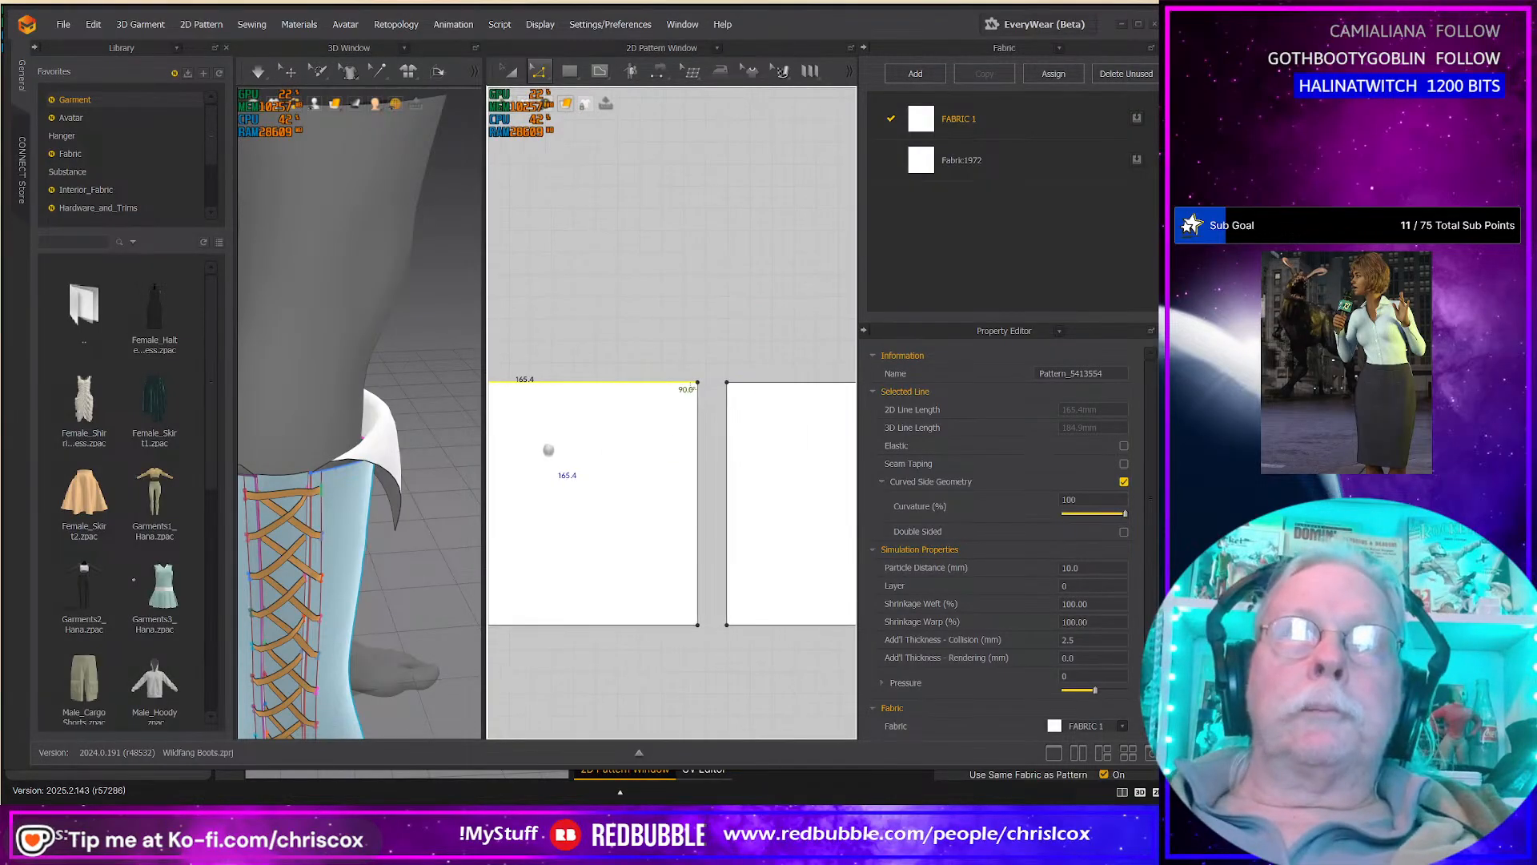
right_click(808, 391)
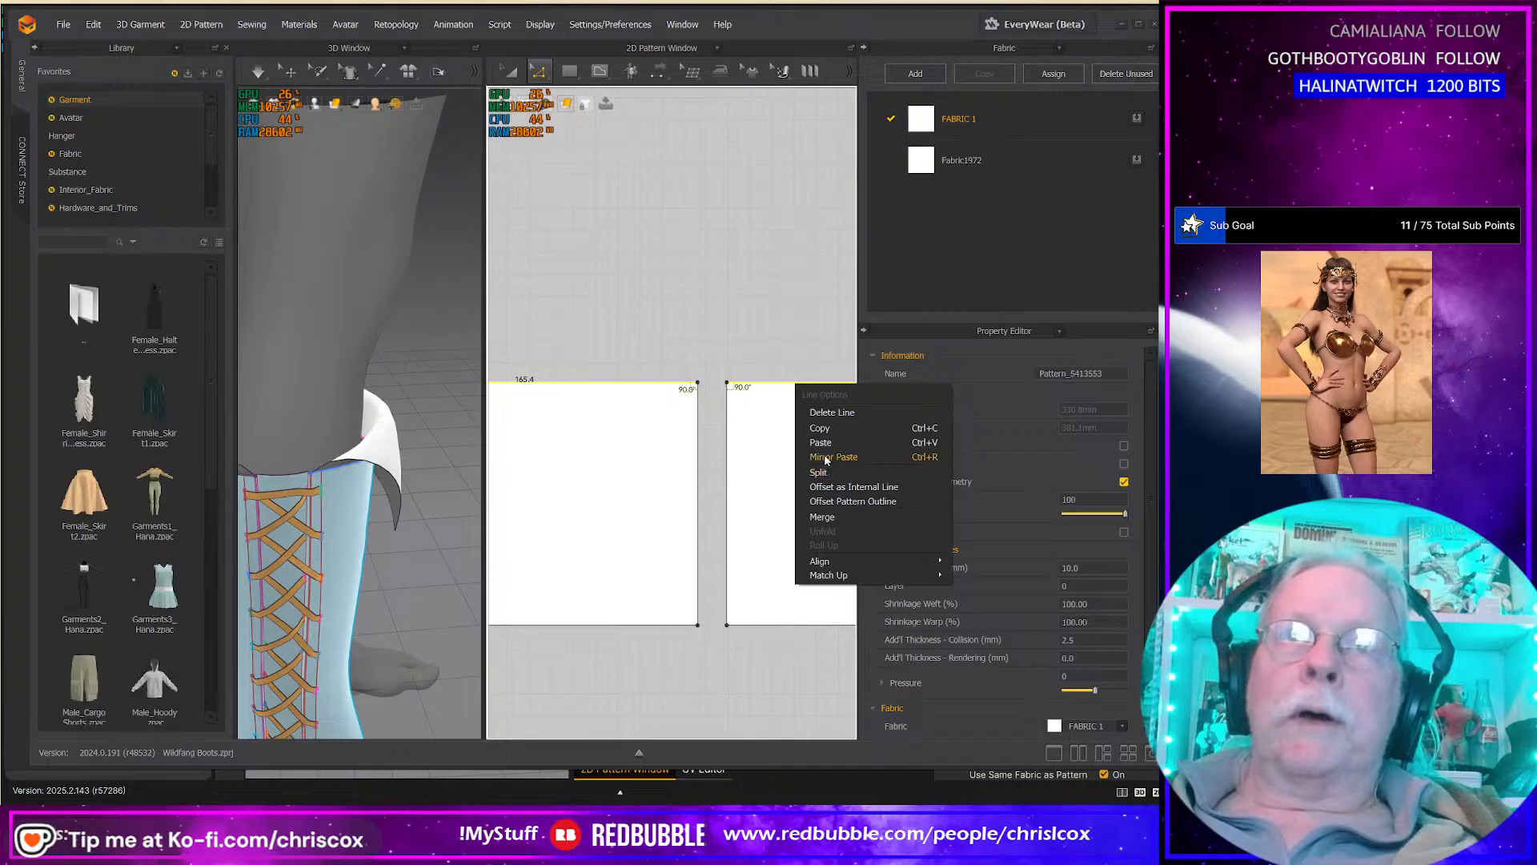
left_click(842, 488)
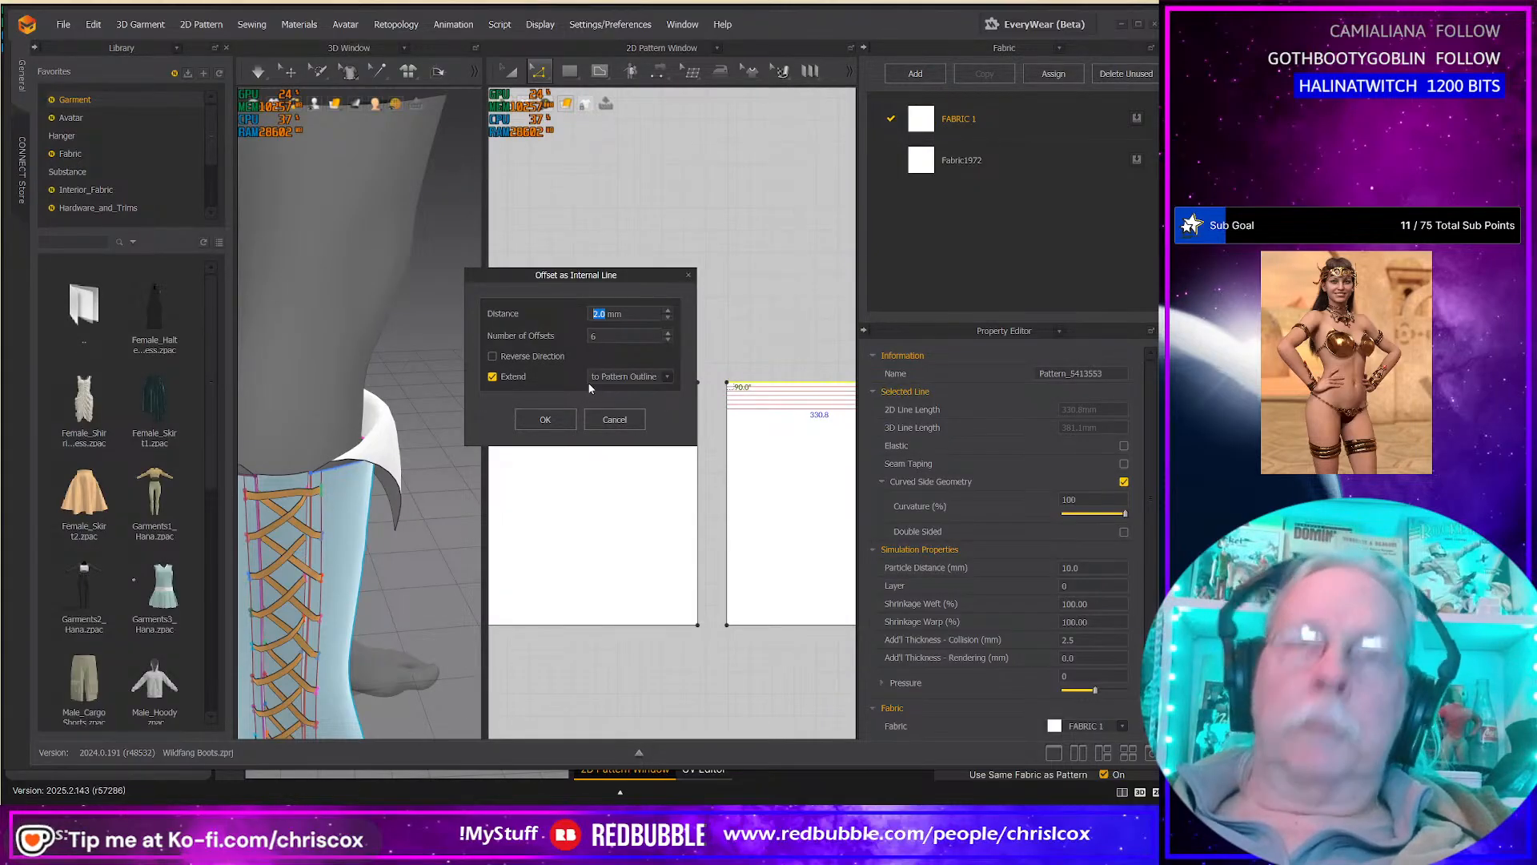
type("4")
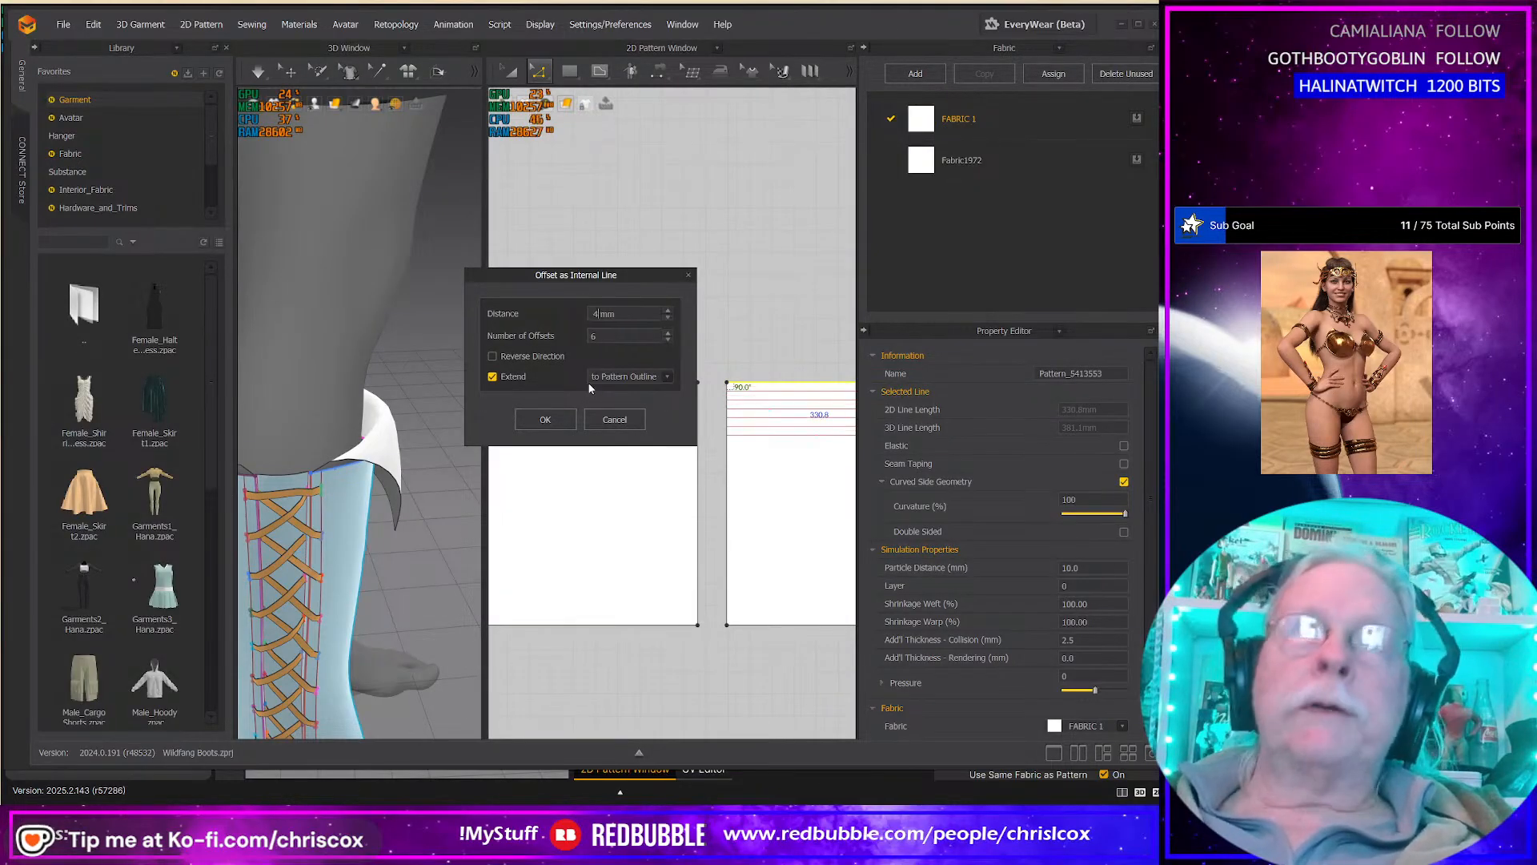
left_click(544, 420)
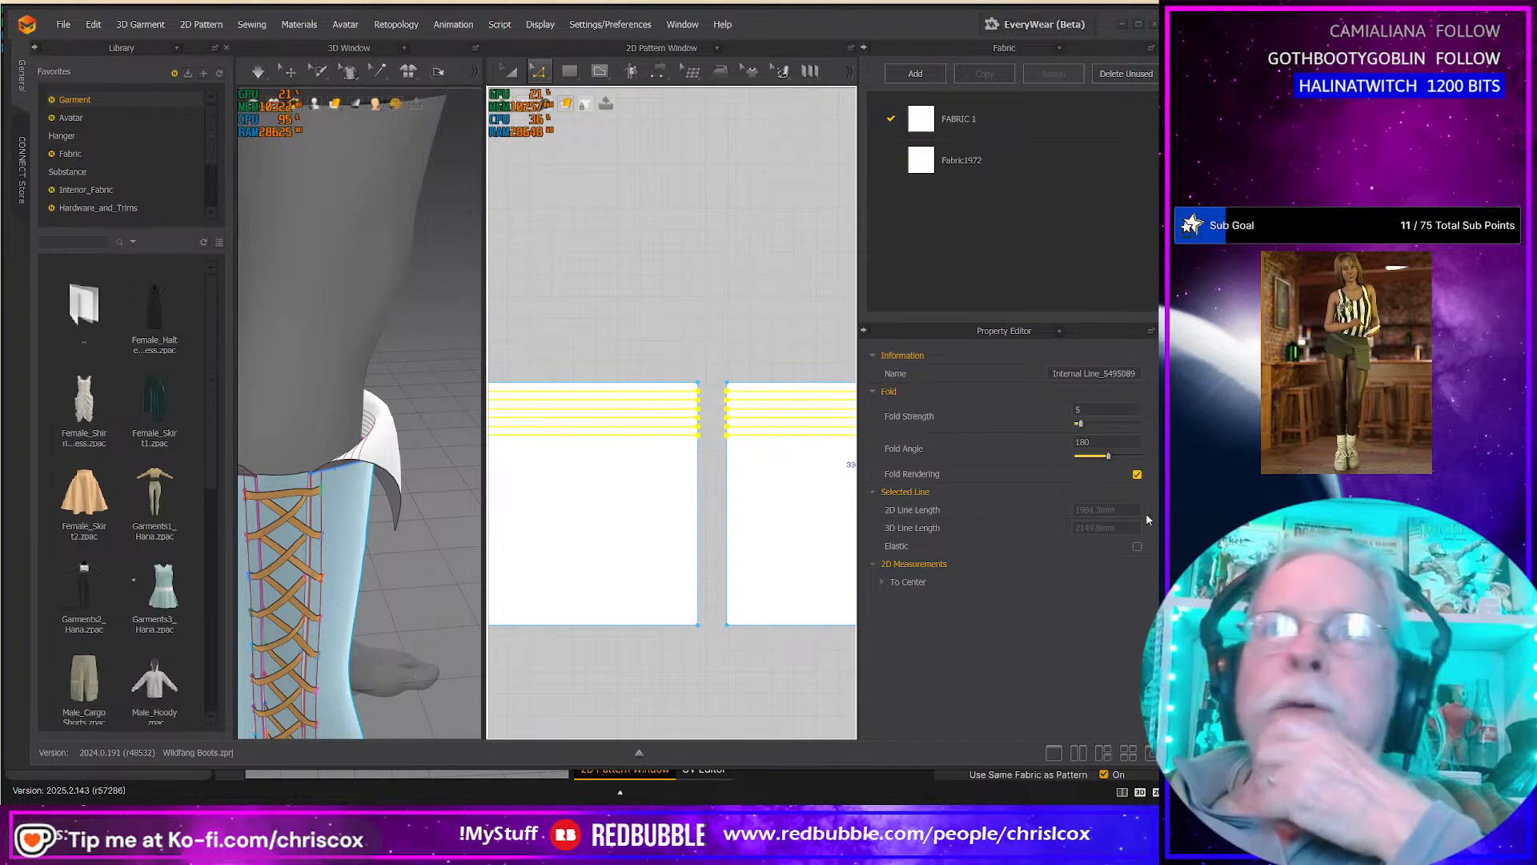
Step: Set the fold lines' Fold Angle to 160 and Fold Strength to 100
double_click(1112, 443)
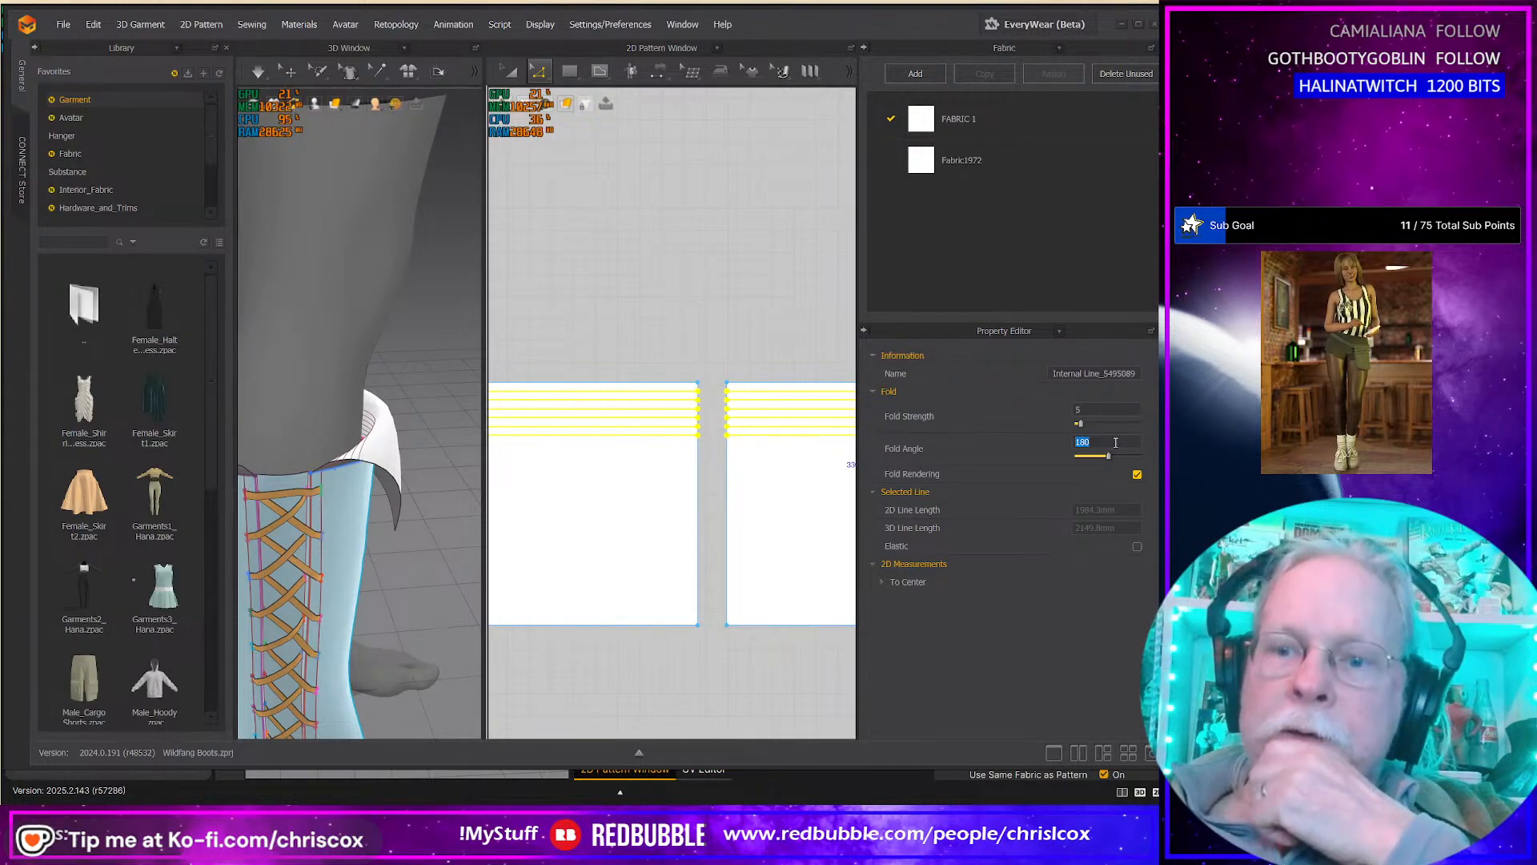
type("160")
double_click(1091, 408)
key("Return")
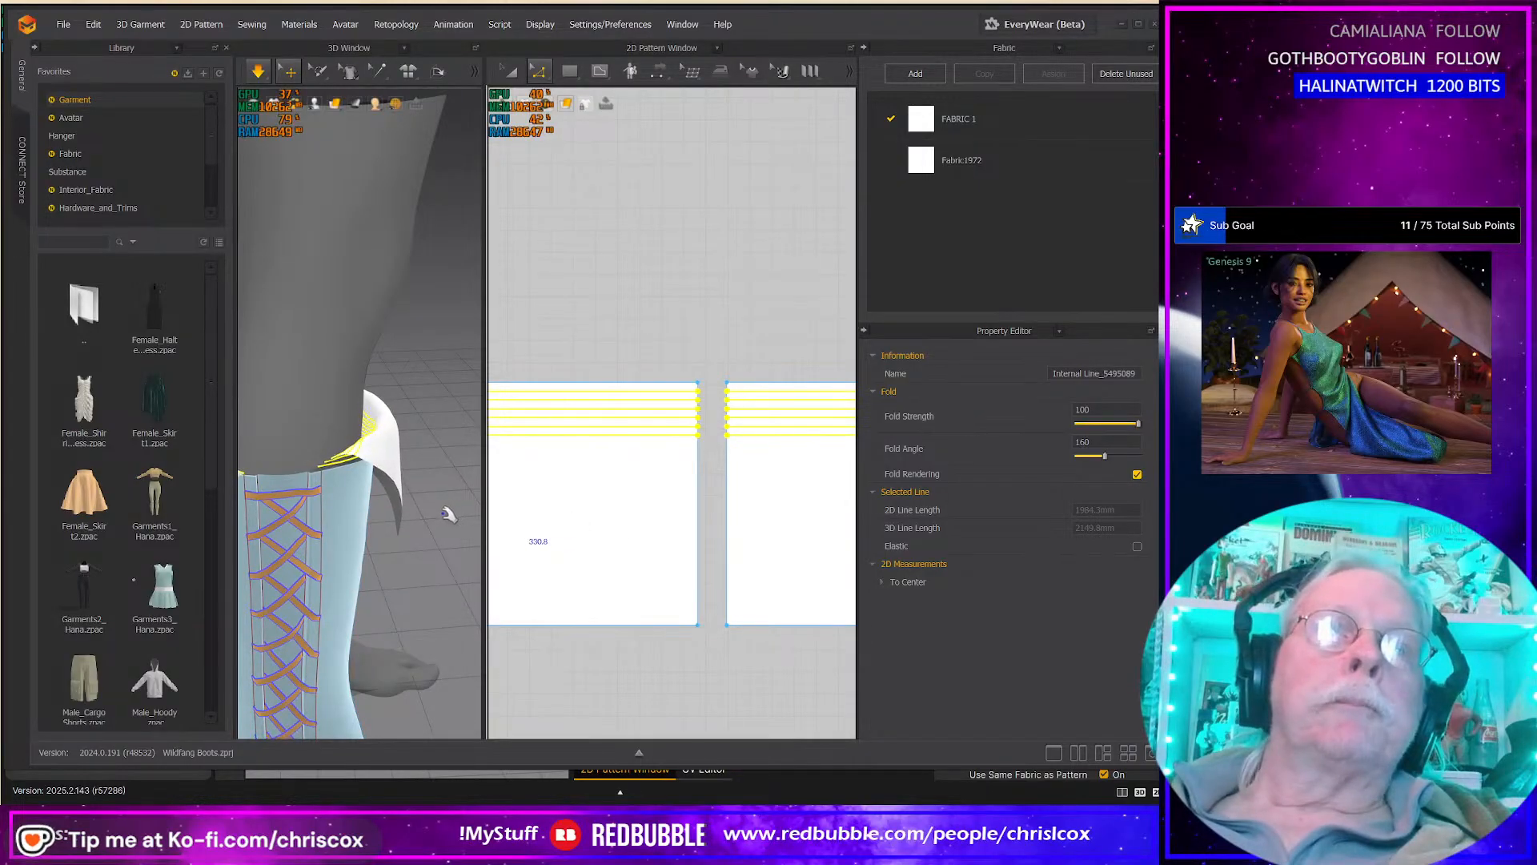
scroll(436, 520, "down", 5)
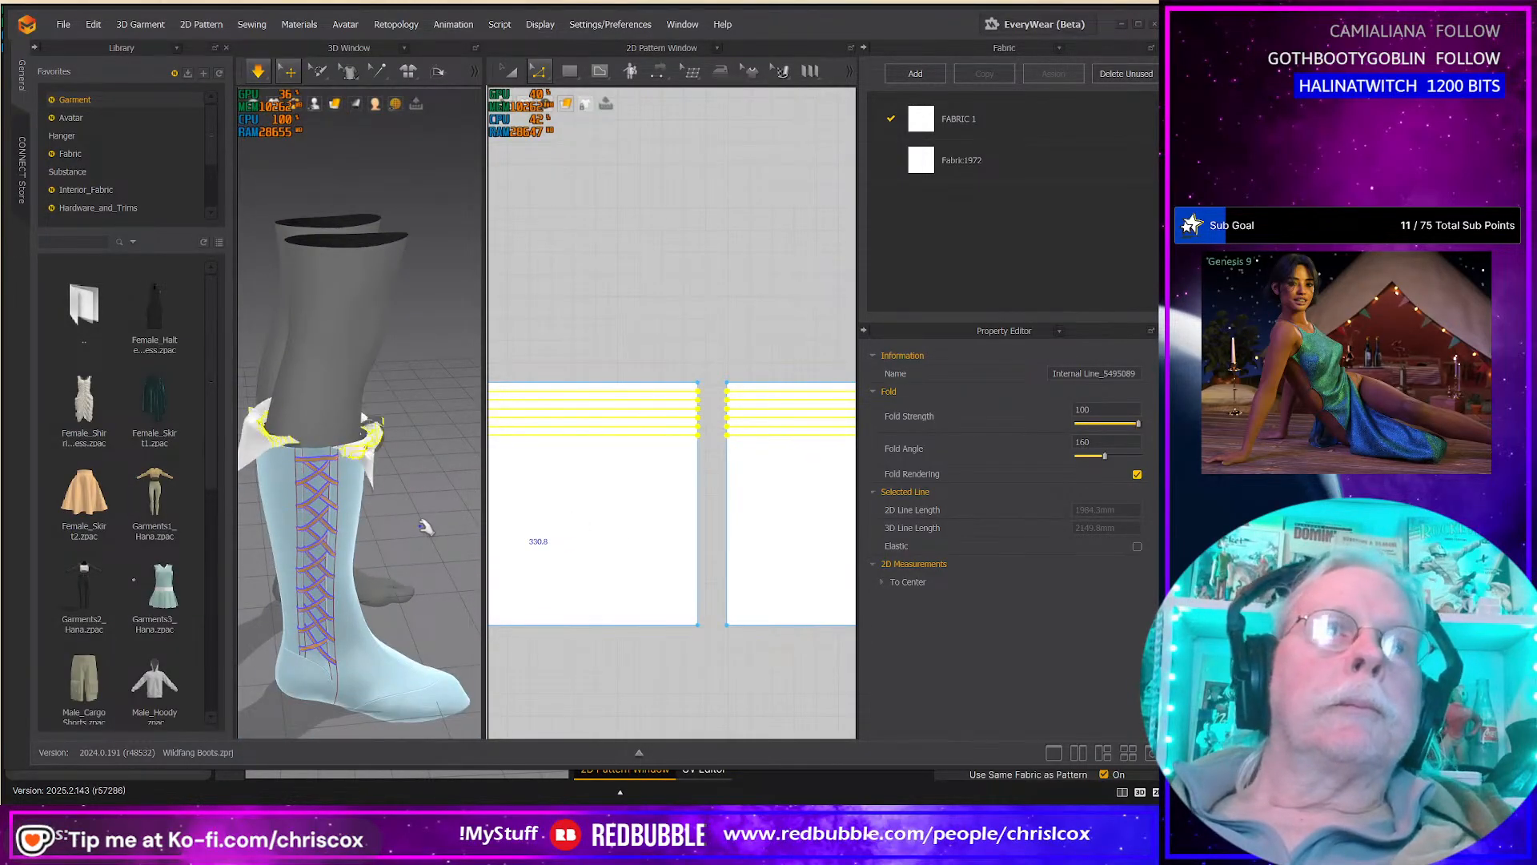
Step: Build a seam group from the cuff's top line and the next three internal lines
key("b")
left_click(589, 503)
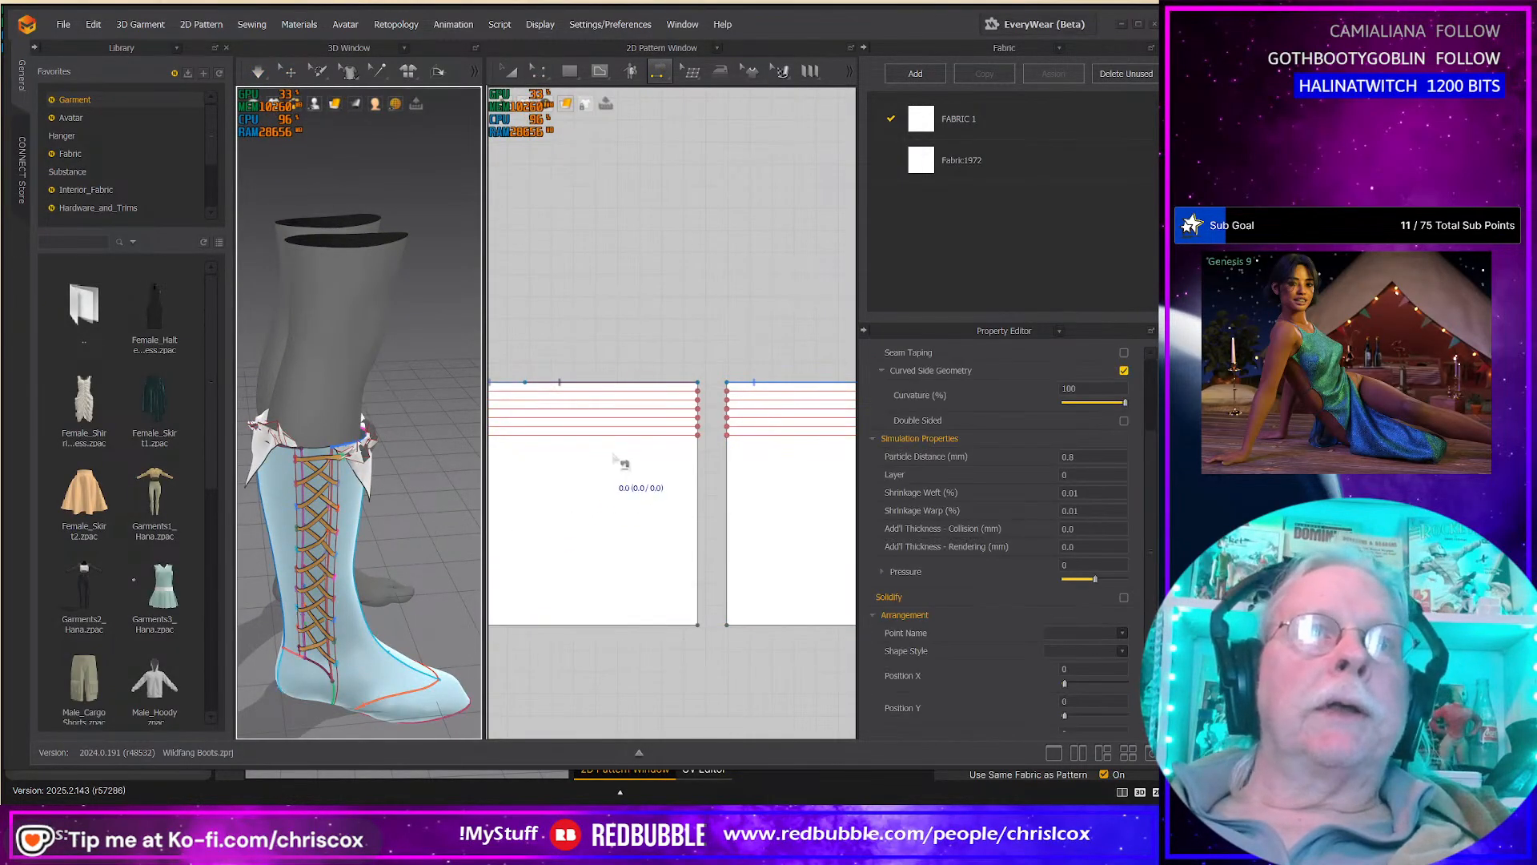
left_click(662, 394)
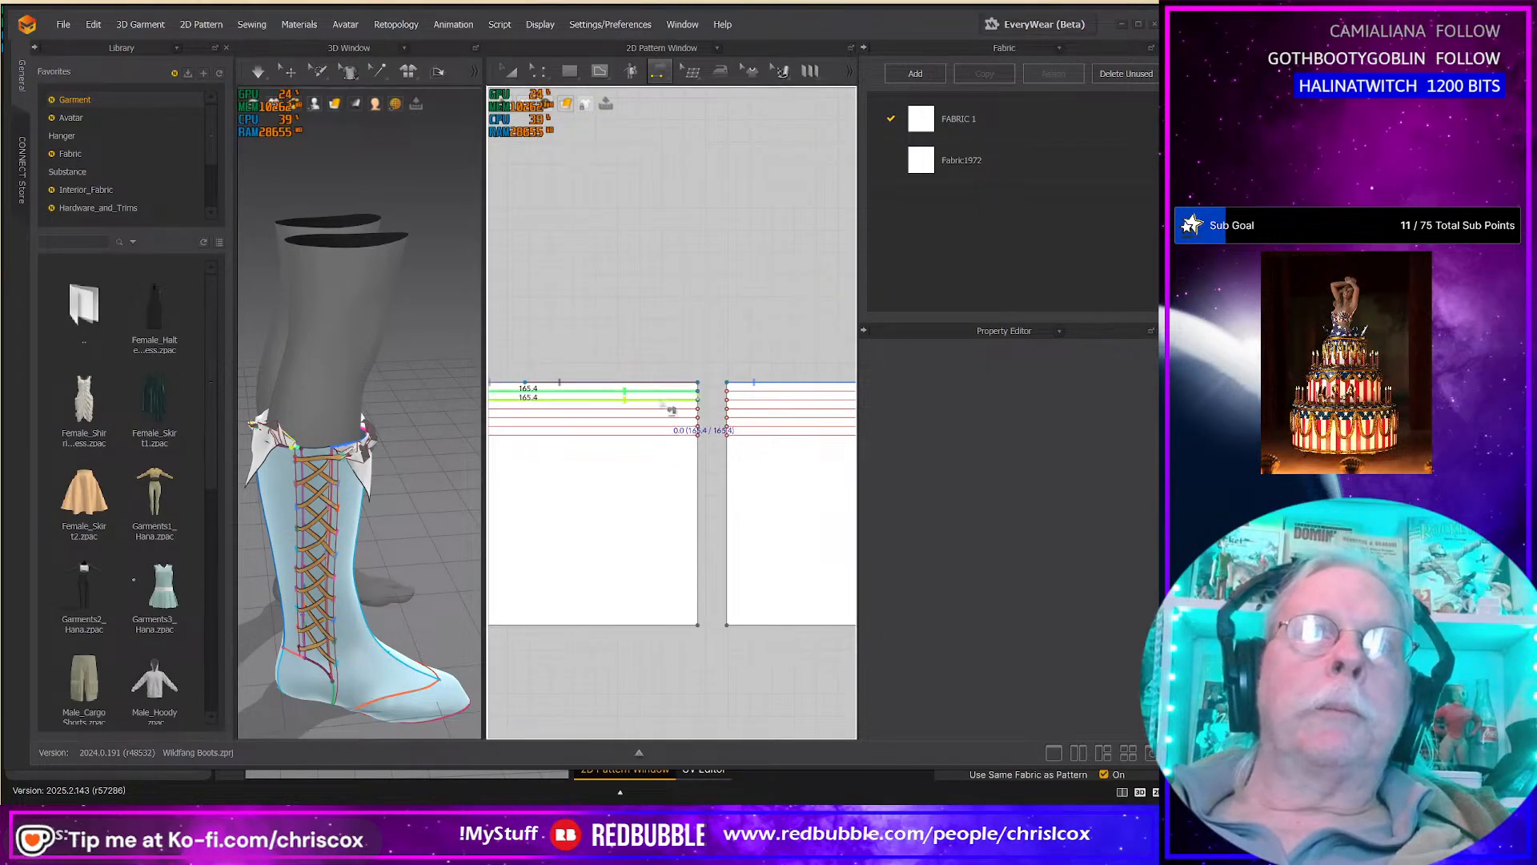
left_click(670, 413)
left_click(666, 422)
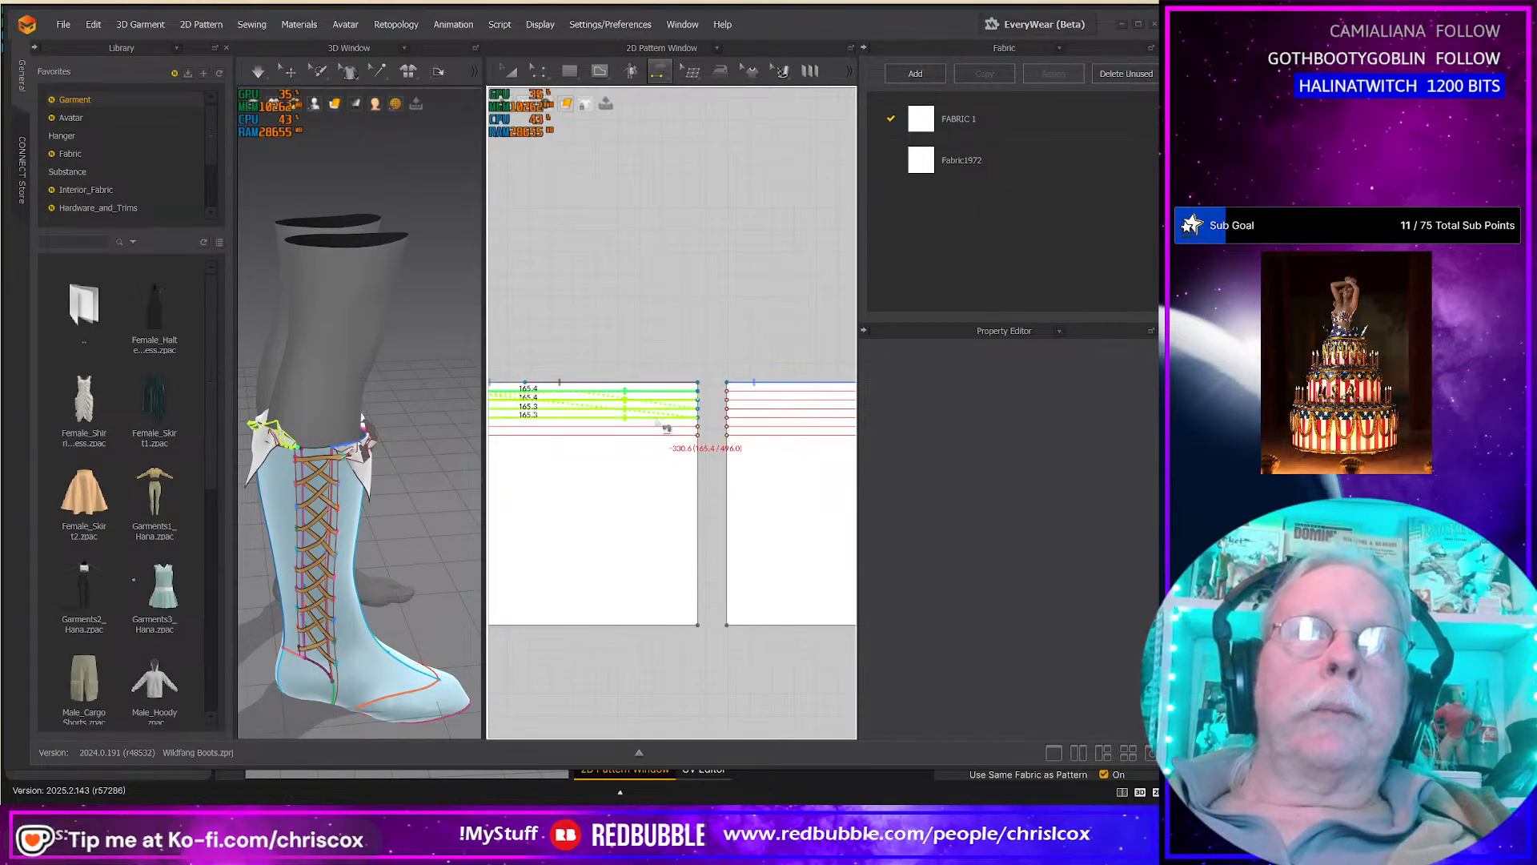
left_click(666, 426)
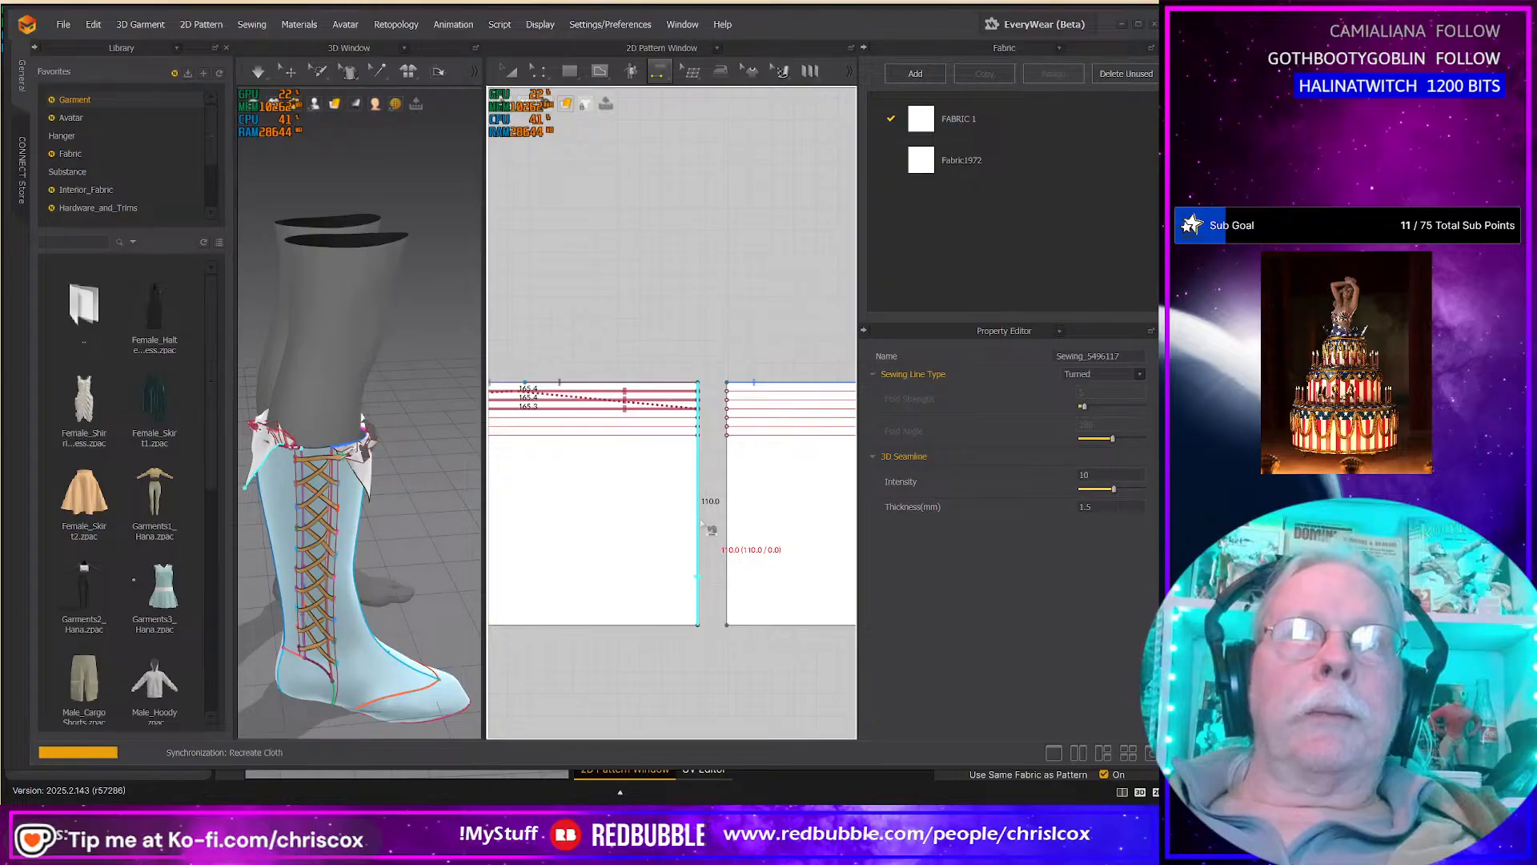
Step: Select the six fold lines on the left cuff piece
key("a")
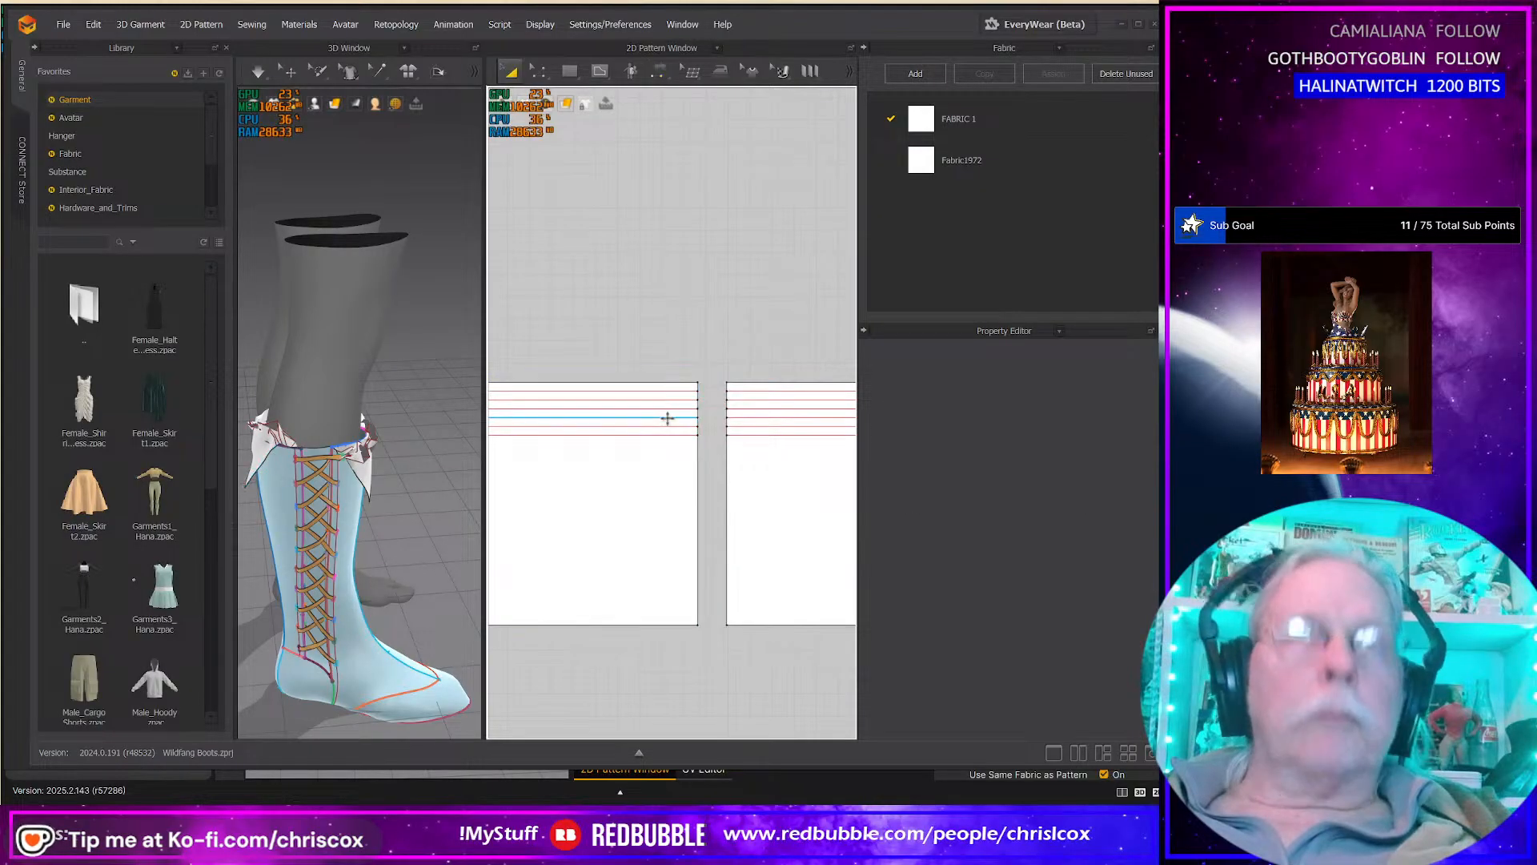
left_click(665, 391)
left_click(663, 400, "shift")
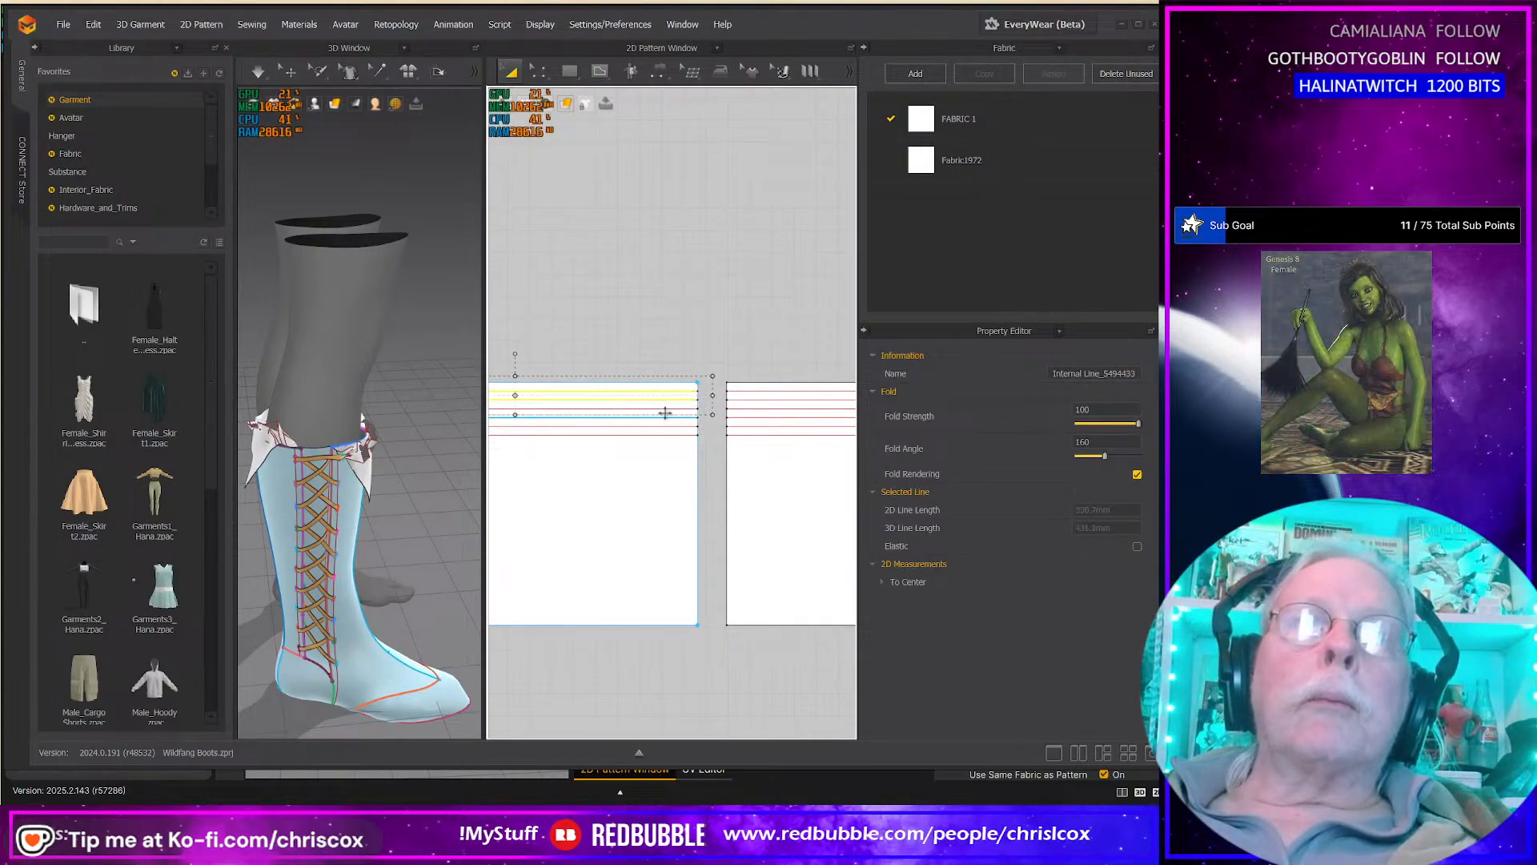
left_click(663, 408, "shift")
left_click(663, 417, "shift")
left_click(663, 426, "shift")
left_click(663, 435, "shift")
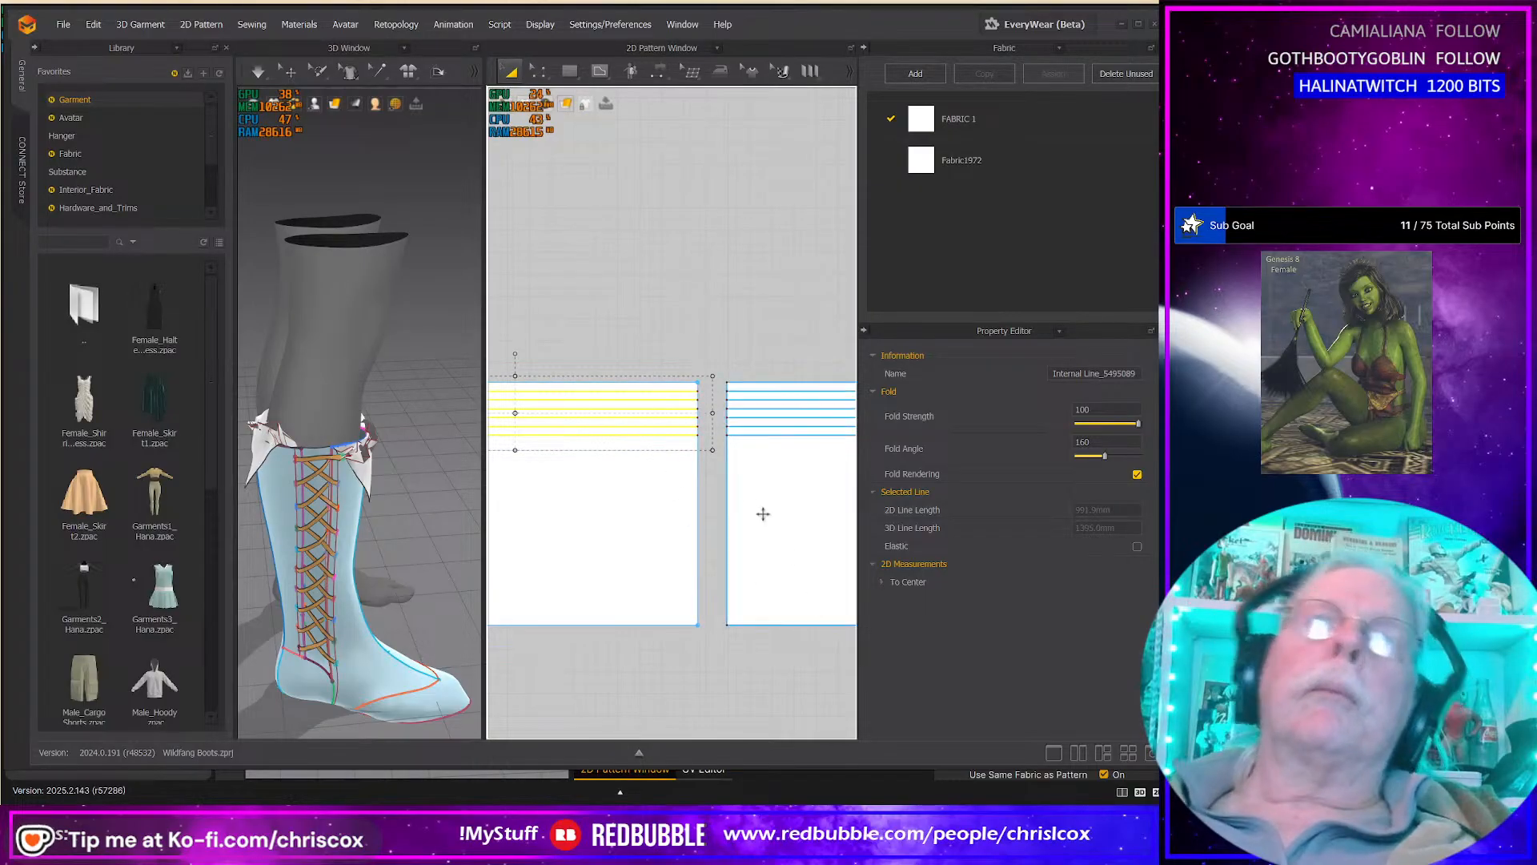
Step: Add the right piece's fold lines, nudge all selected lines down, and start simulating
left_click(757, 391, "shift")
left_click(757, 400, "shift")
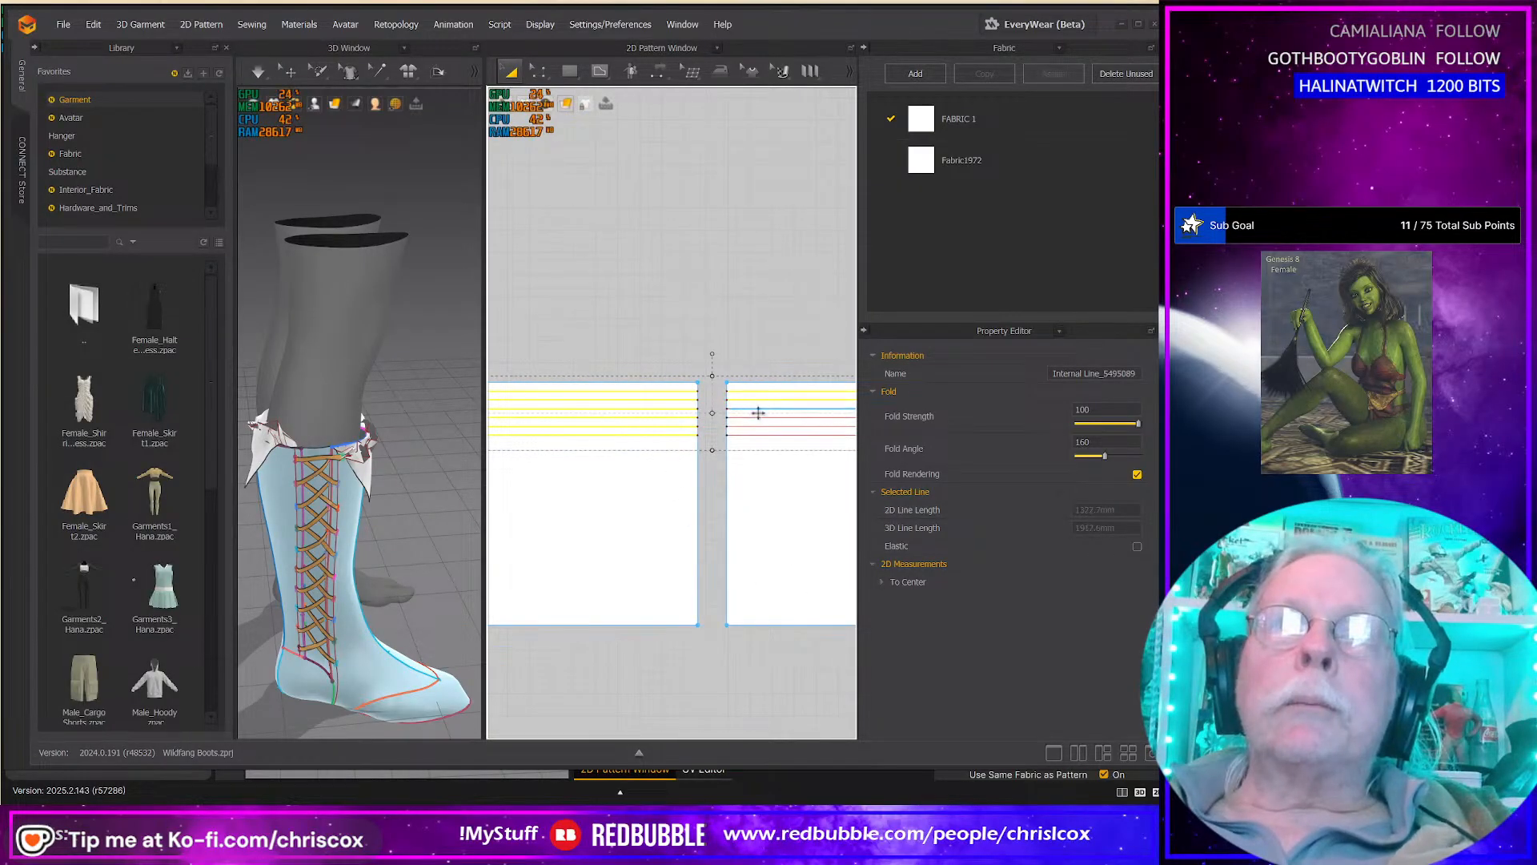
left_click(757, 417, "shift")
left_click(757, 426, "shift")
left_click(757, 435, "shift")
key("Down")
key("Down")
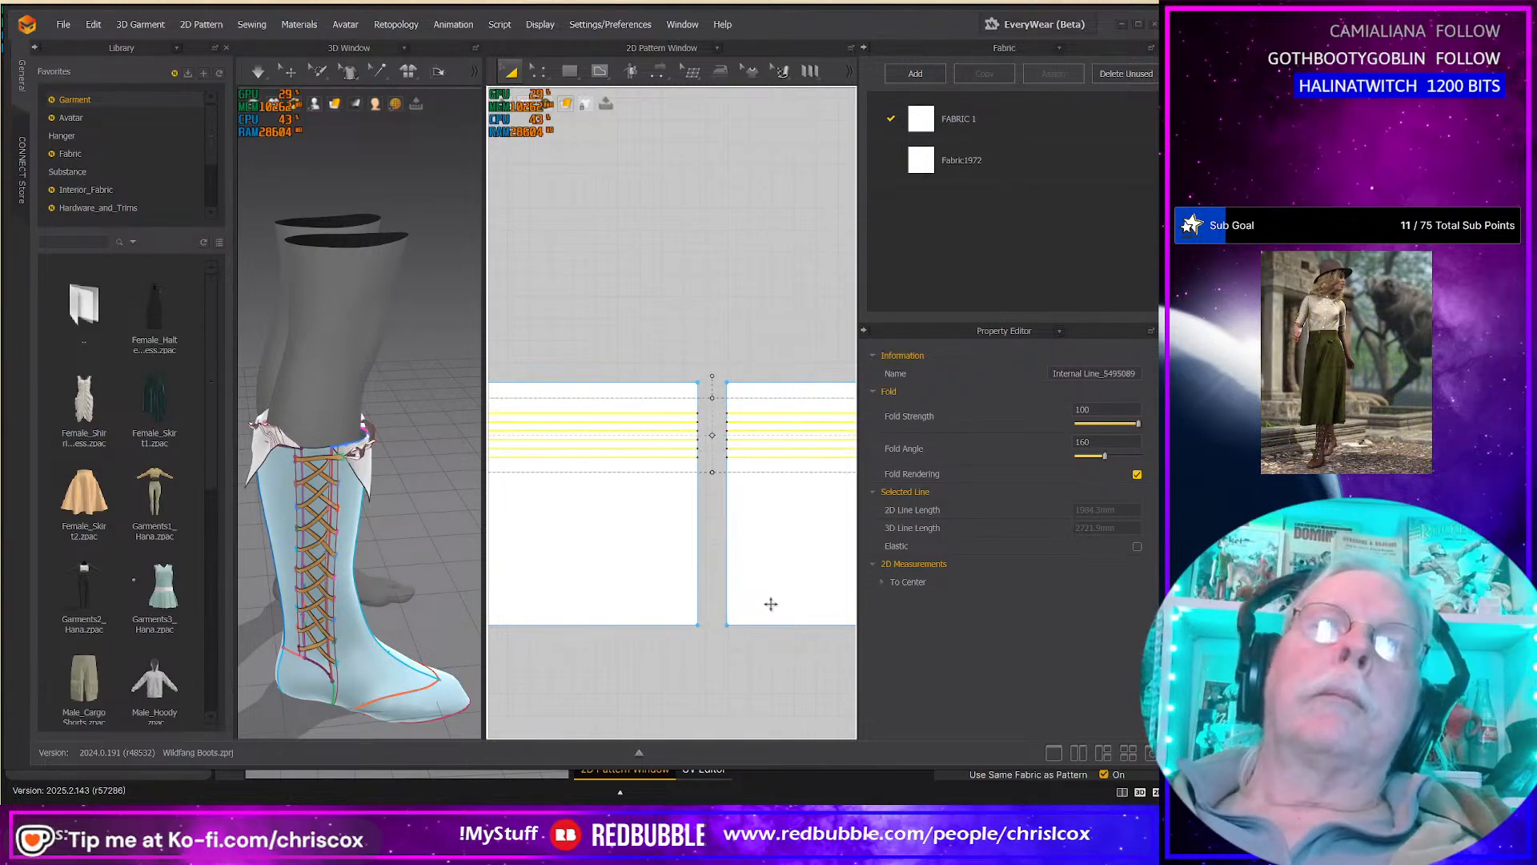
key("space")
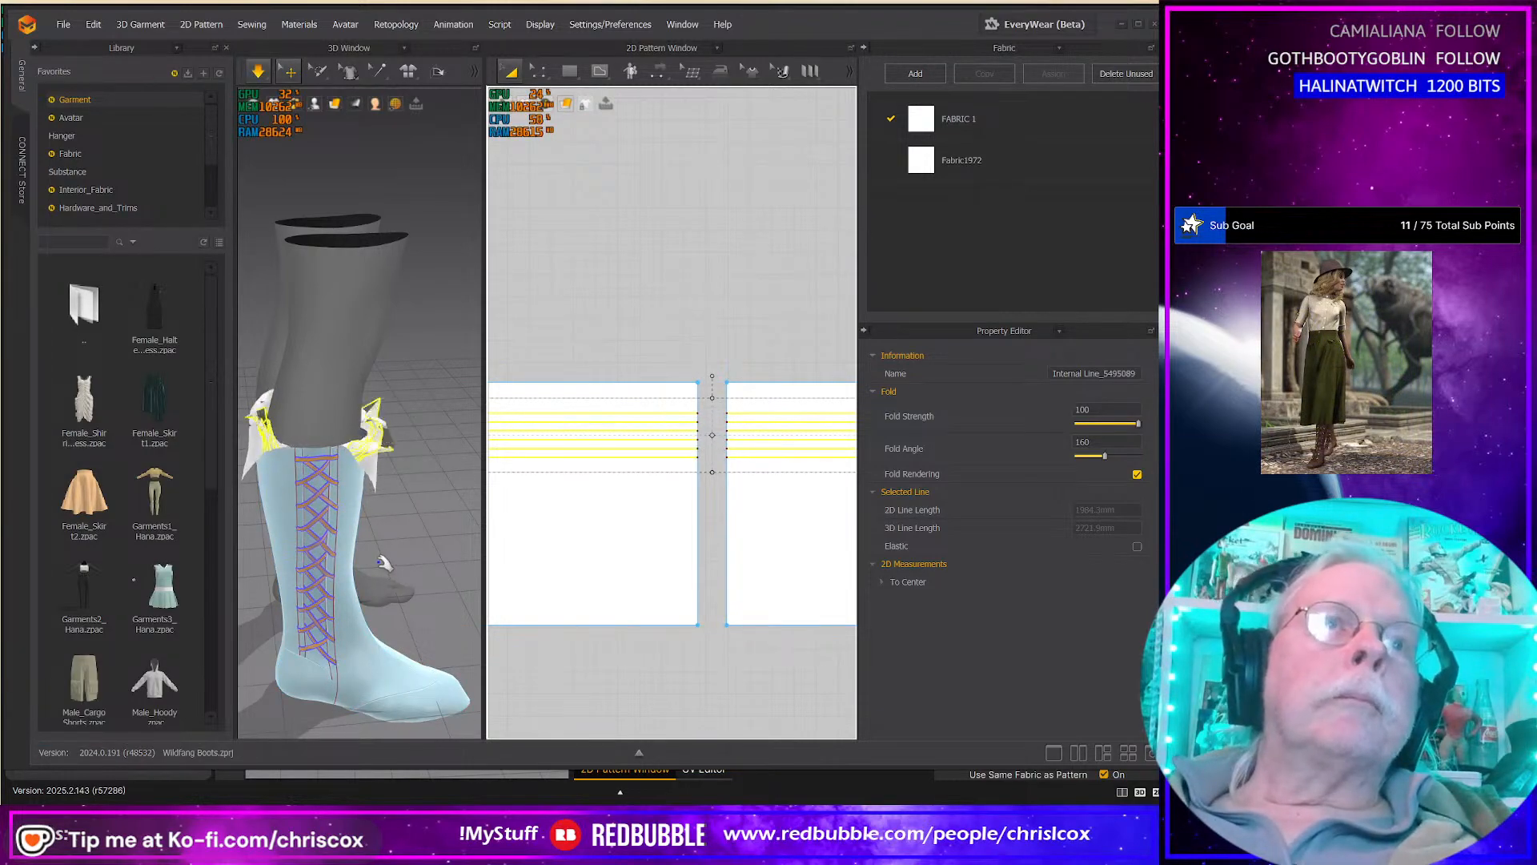
Step: Select both cuff pieces and pull the cuff down over the boot top
left_click(557, 543)
left_click(776, 561, "shift")
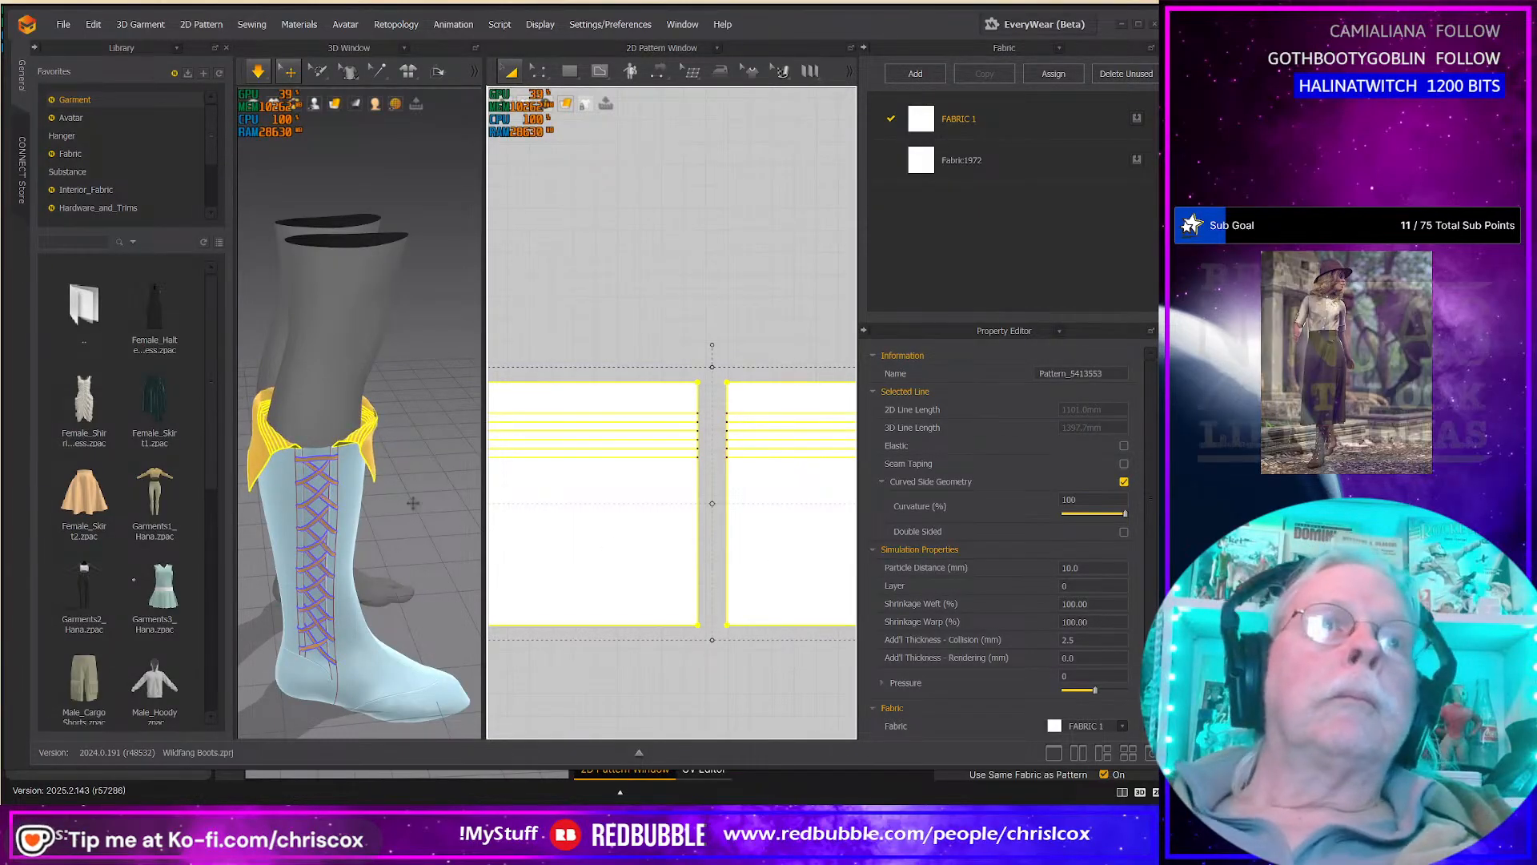
right_click_drag(425, 501, 351, 416)
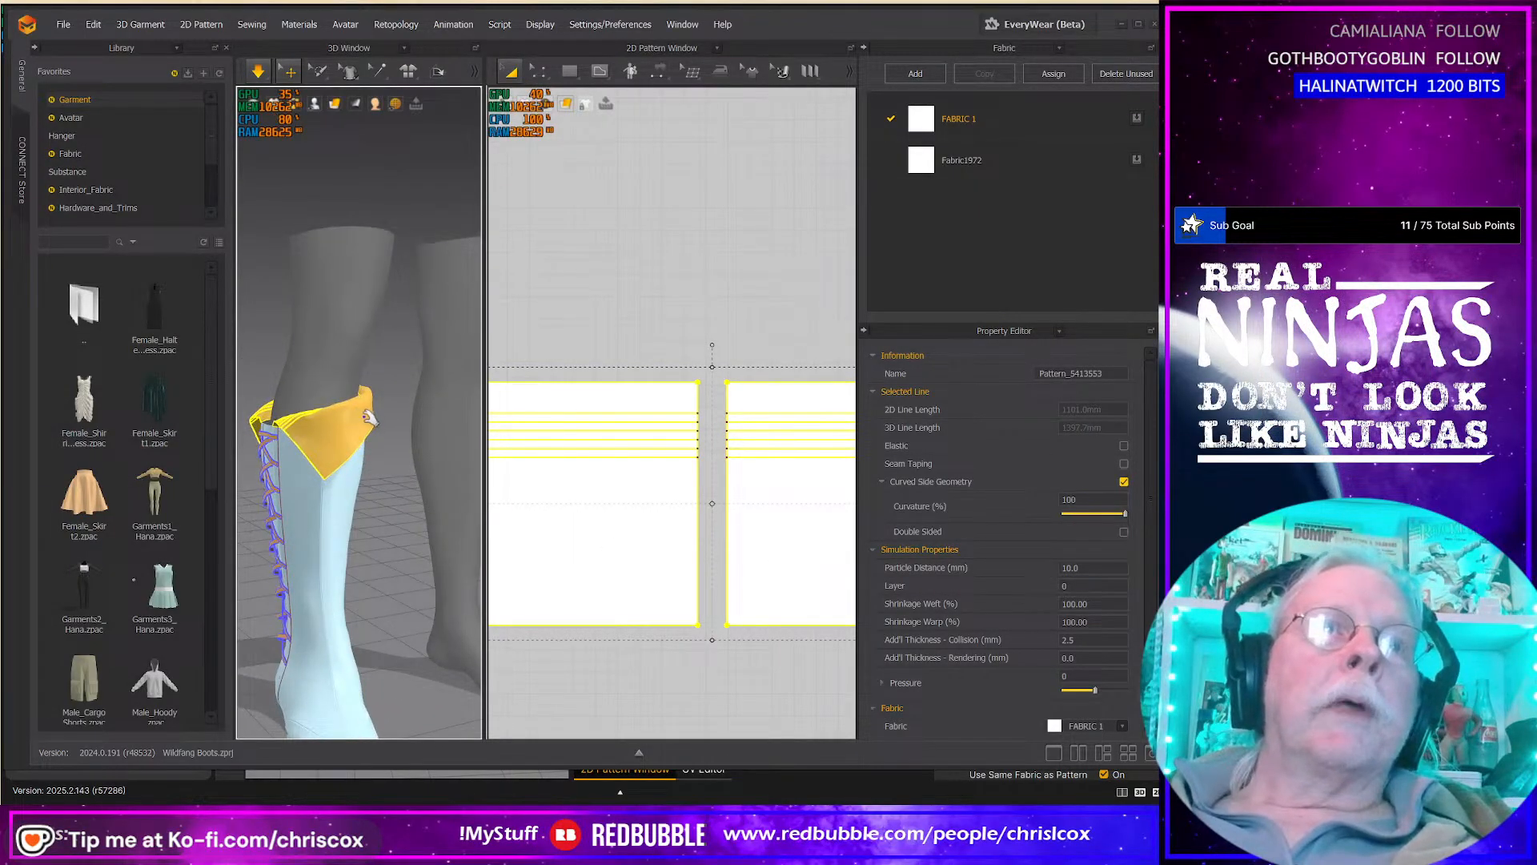
left_click_drag(384, 451, 368, 481)
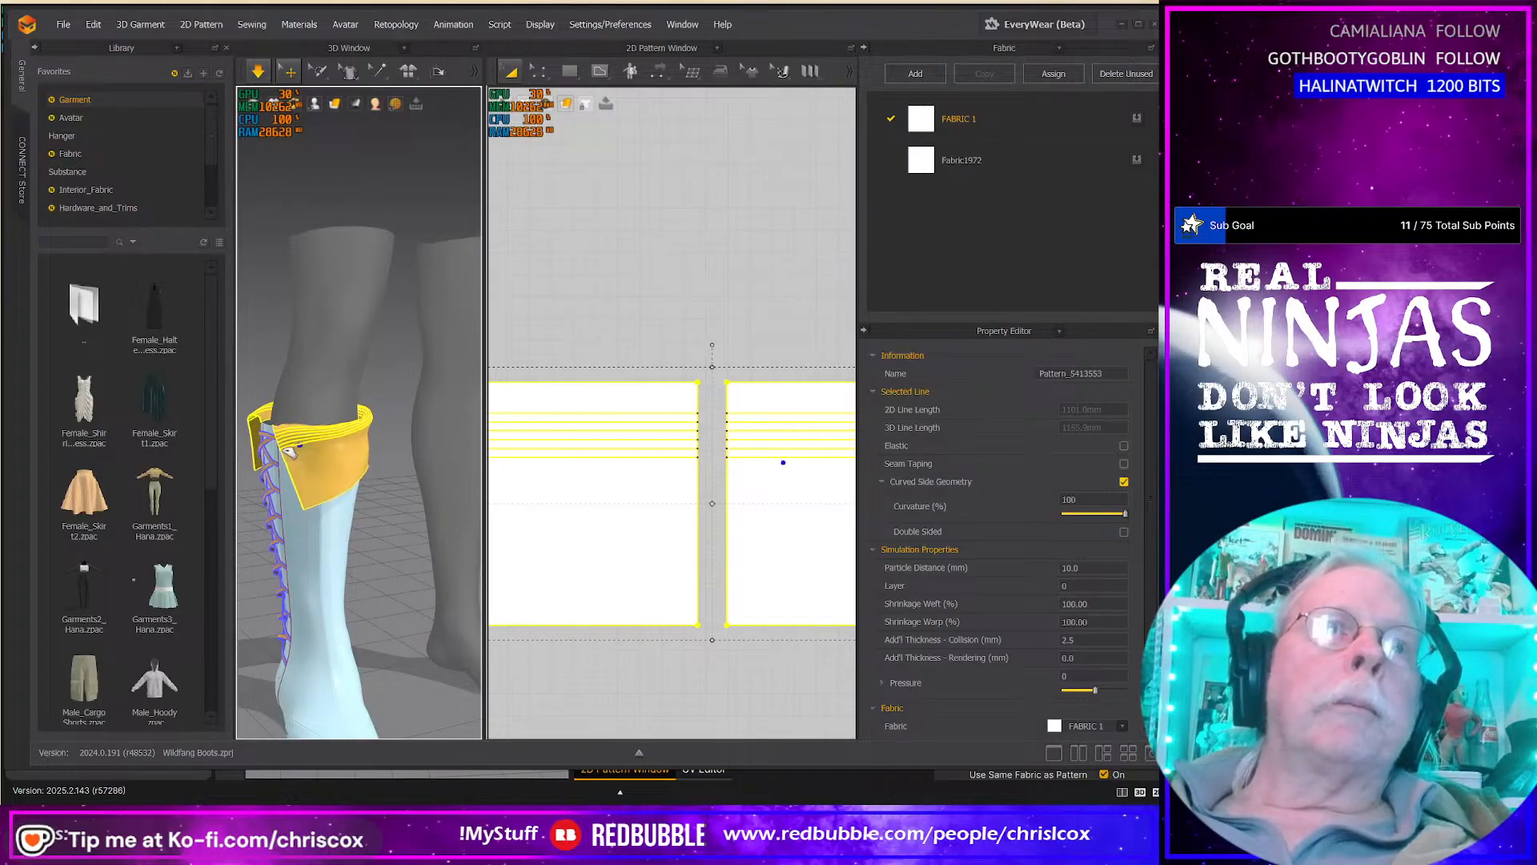
right_click_drag(296, 457, 488, 516)
scroll(363, 549, "down", 4)
Step: Check the drape from the lacing side and select the line at the lacing strip's top
right_click_drag(364, 549, 299, 547)
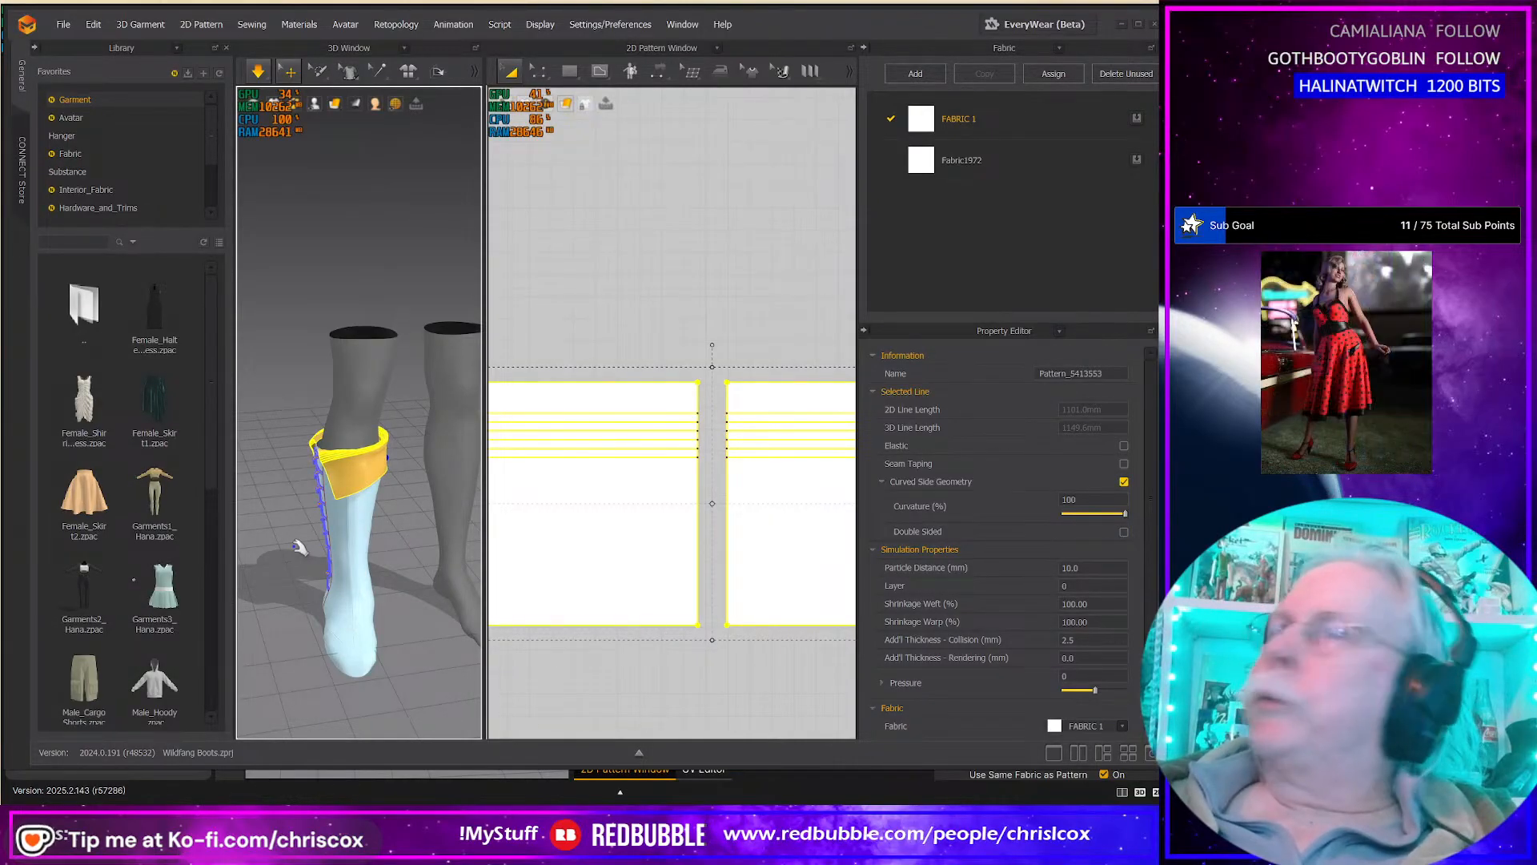
right_click_drag(298, 498, 377, 492)
scroll(447, 449, "up", 2)
scroll(398, 473, "up", 3)
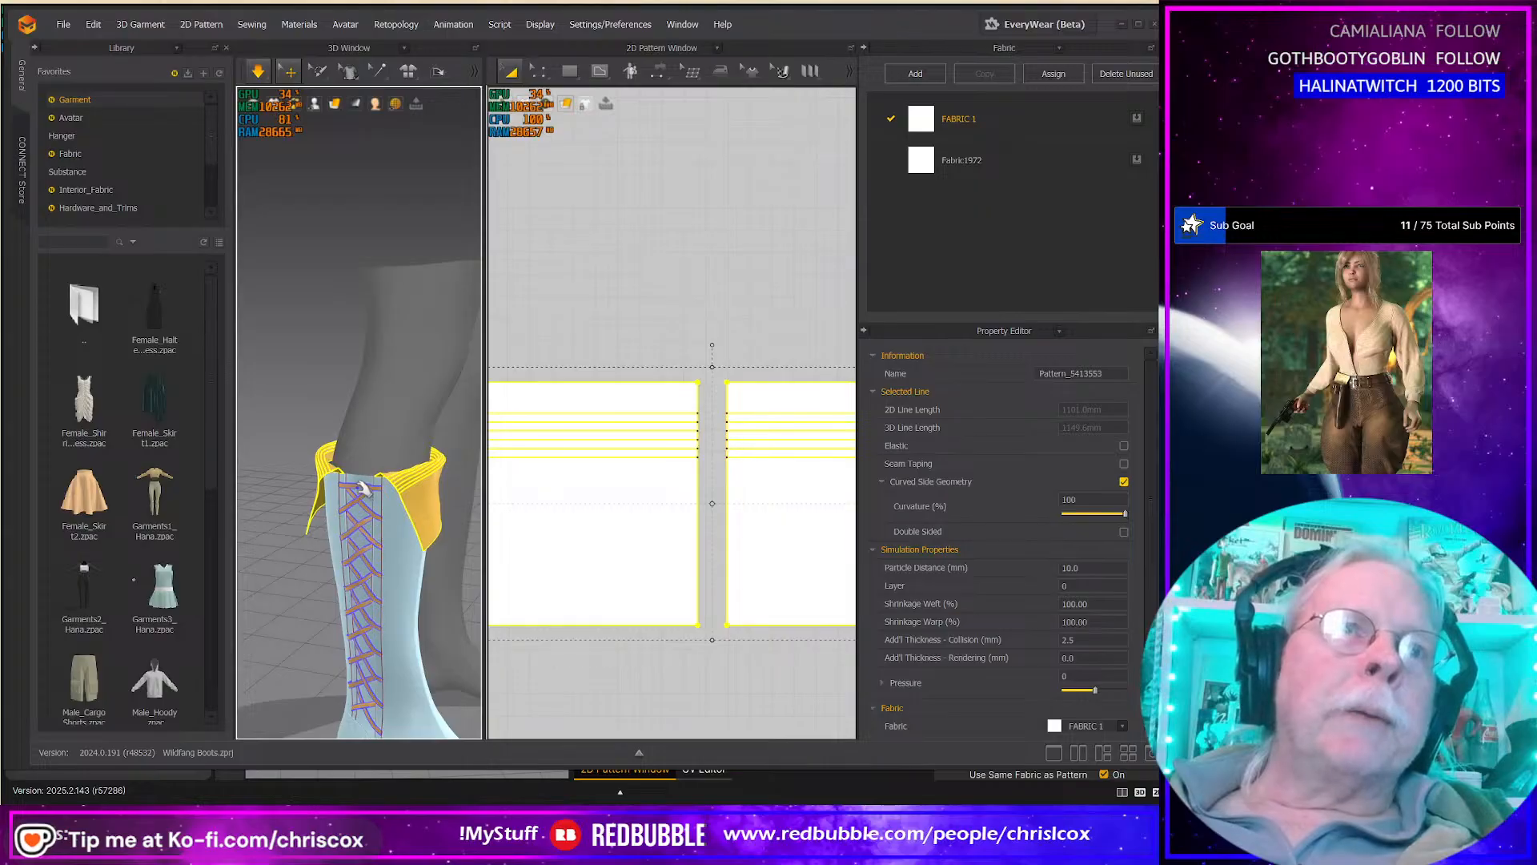
left_click(362, 487)
right_click_drag(424, 538, 440, 479)
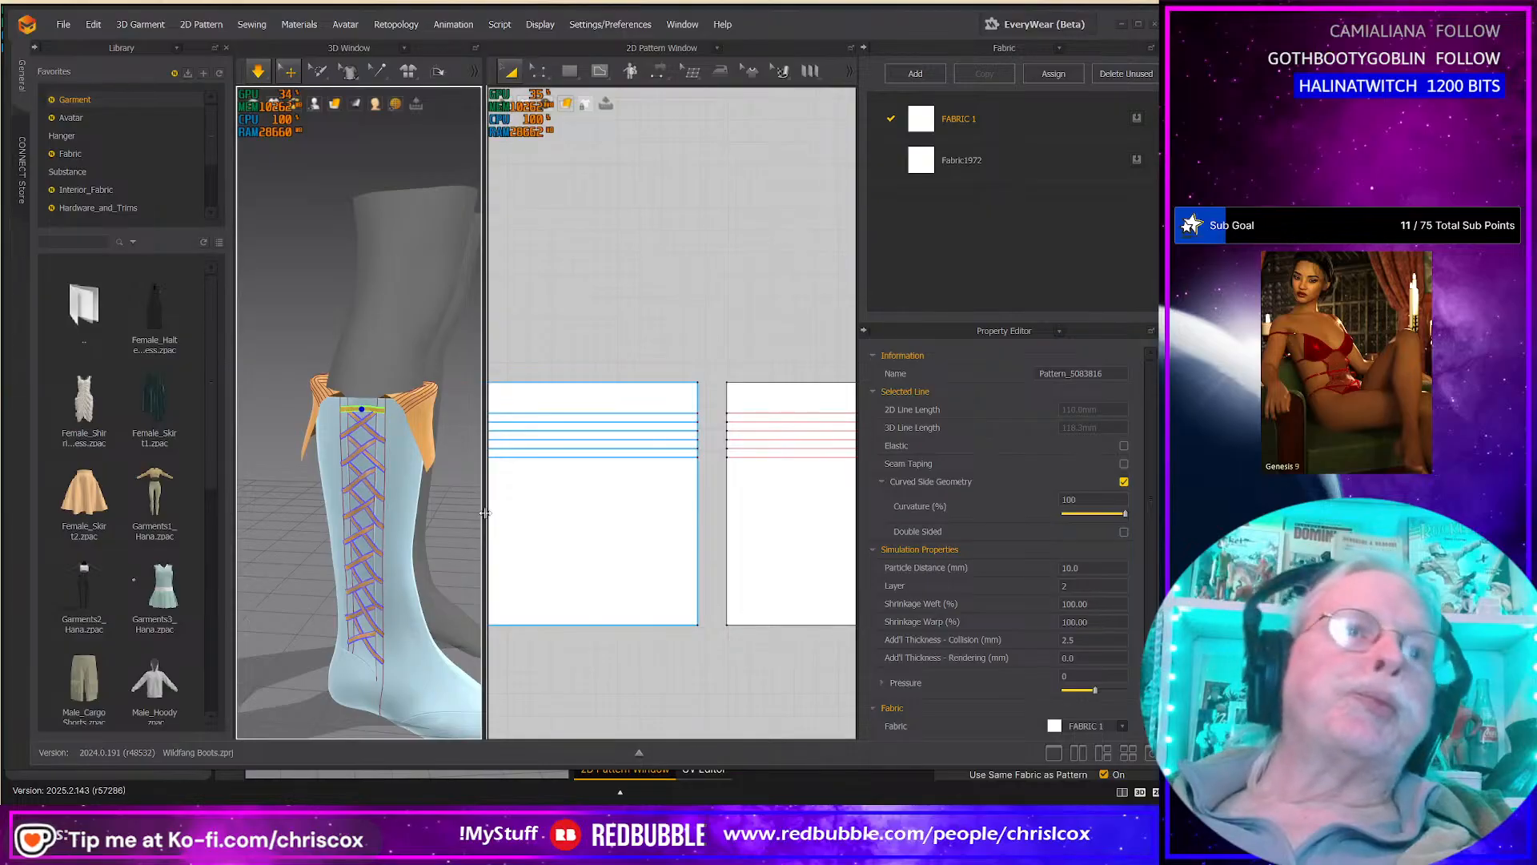
right_click_drag(464, 505, 453, 505)
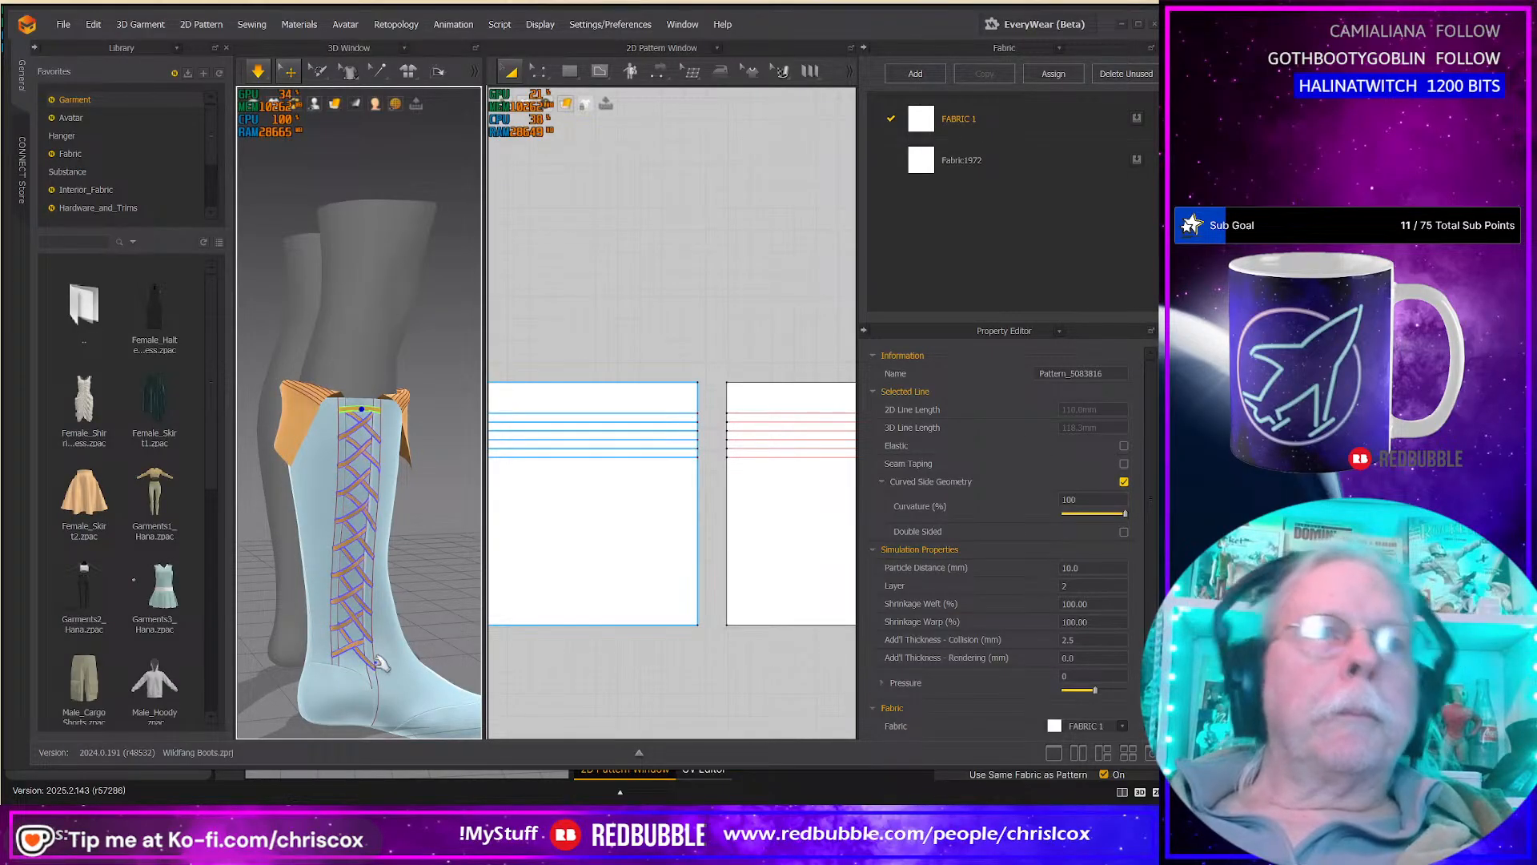
Step: Select a cuff piece and stretch its left edge outward
right_click_drag(432, 570, 378, 650)
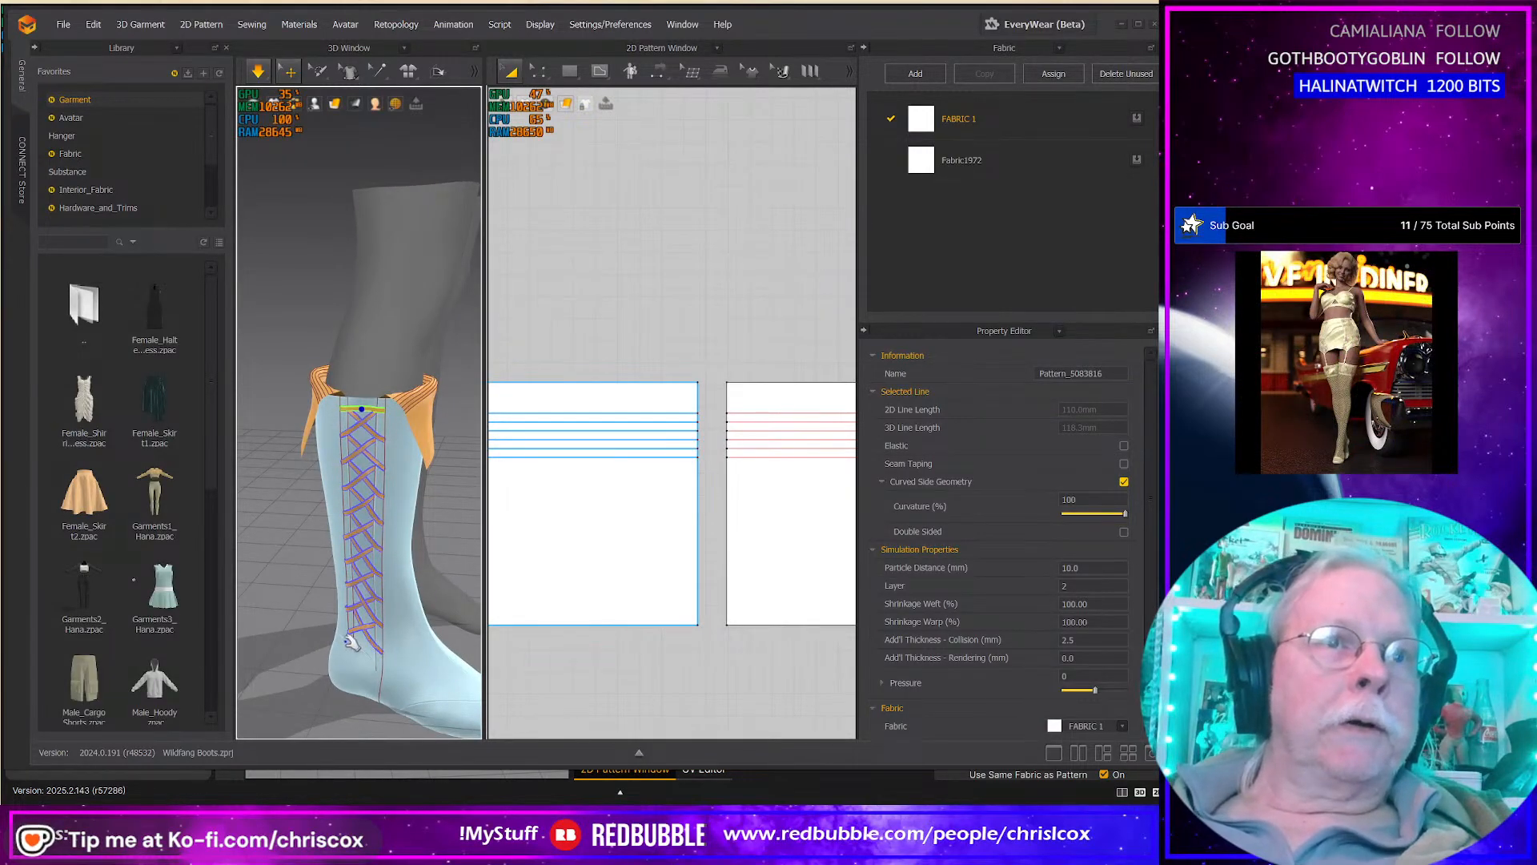
right_click_drag(452, 554, 609, 541)
right_click_drag(340, 446, 318, 454)
left_click(319, 453)
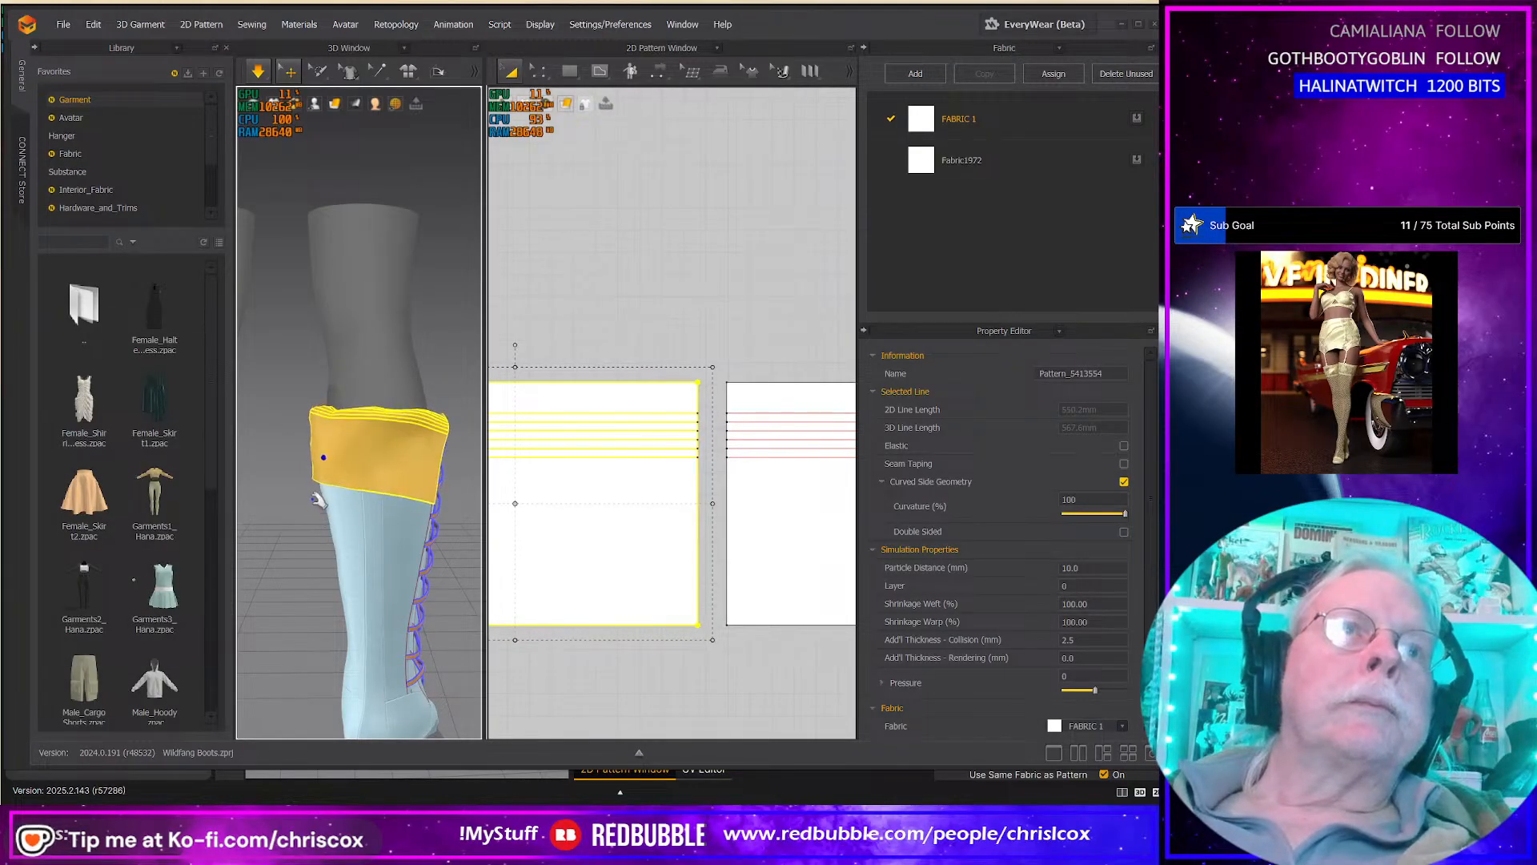
left_click_drag(321, 478, 283, 495)
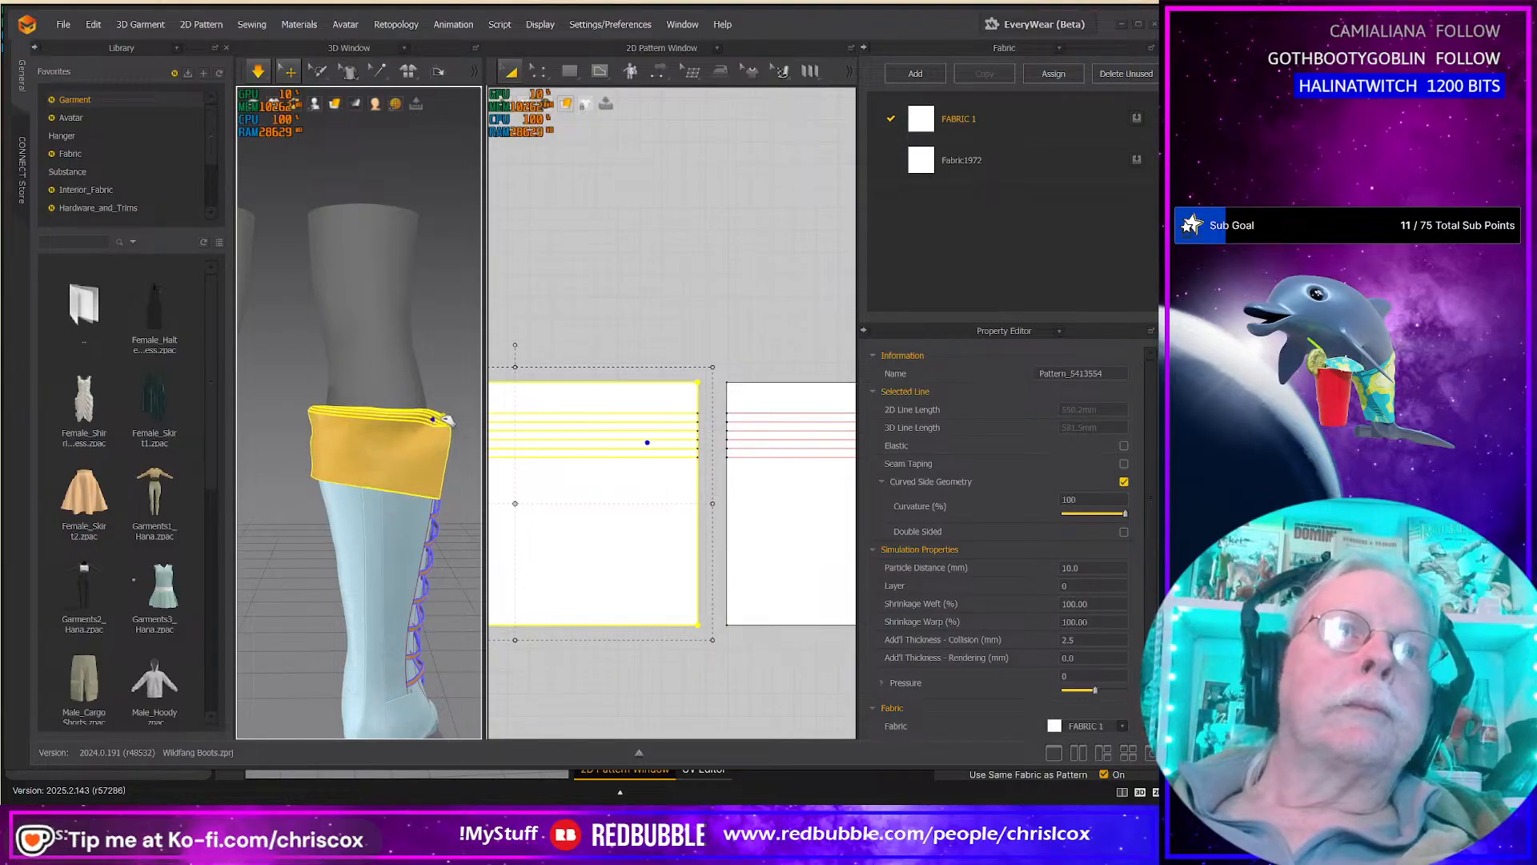
Step: Select the other cuff piece and inspect the boot from its back round to the lacing side
right_click_drag(349, 478, 172, 469)
left_click(358, 467)
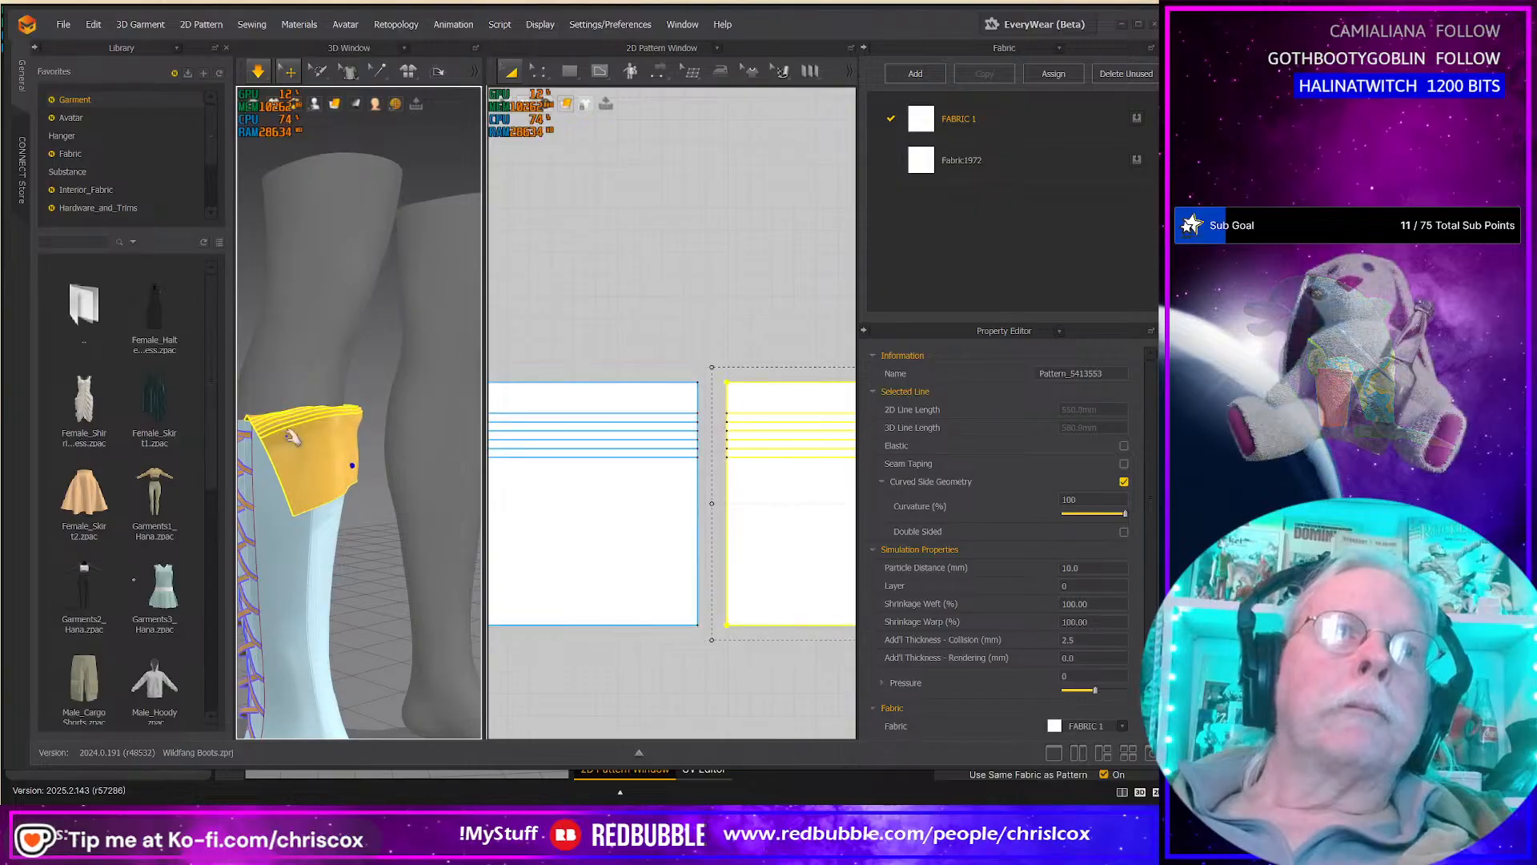
scroll(358, 483, "down", 3)
right_click_drag(366, 479, 358, 450)
right_click_drag(384, 489, 491, 484)
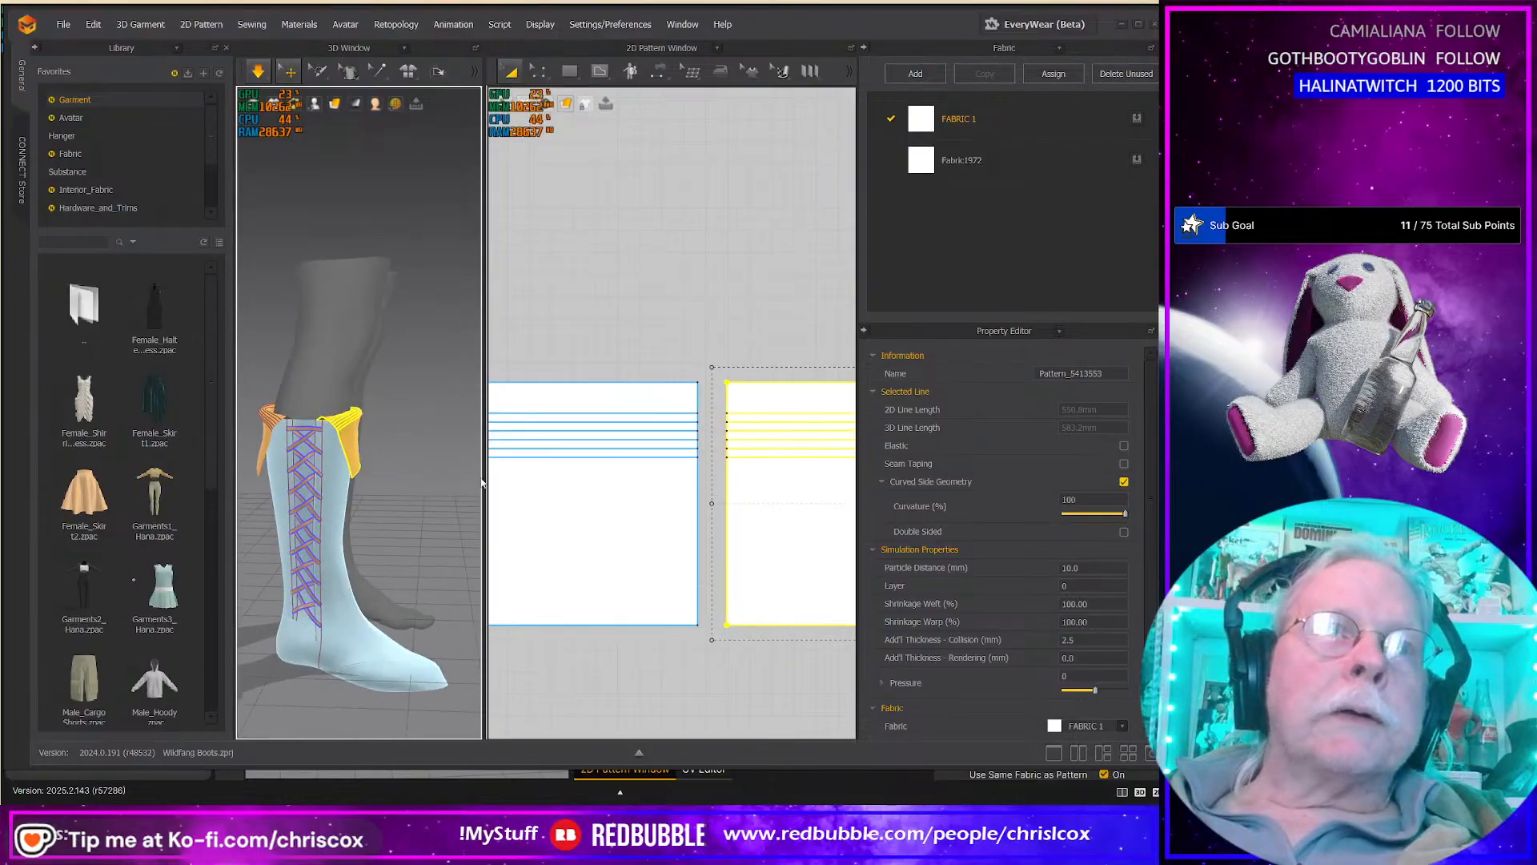
scroll(393, 596, "up", 3)
scroll(394, 606, "down", 5)
middle_click_drag(395, 606, 455, 376)
right_click_drag(408, 507, 445, 507)
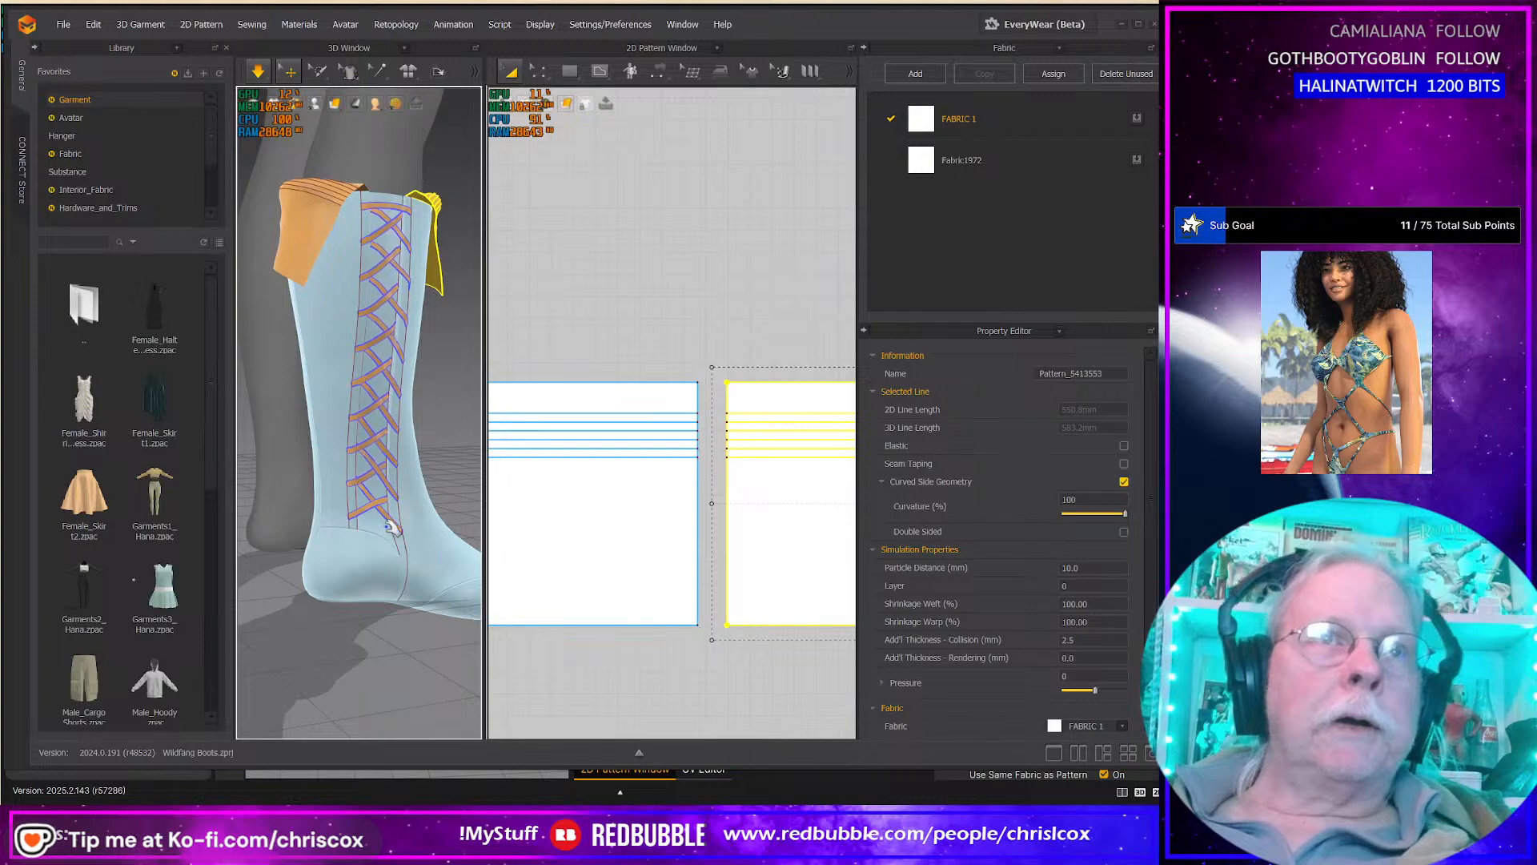
Step: Pull the cuff outward and drag its corner down over the boot top
left_click(395, 205)
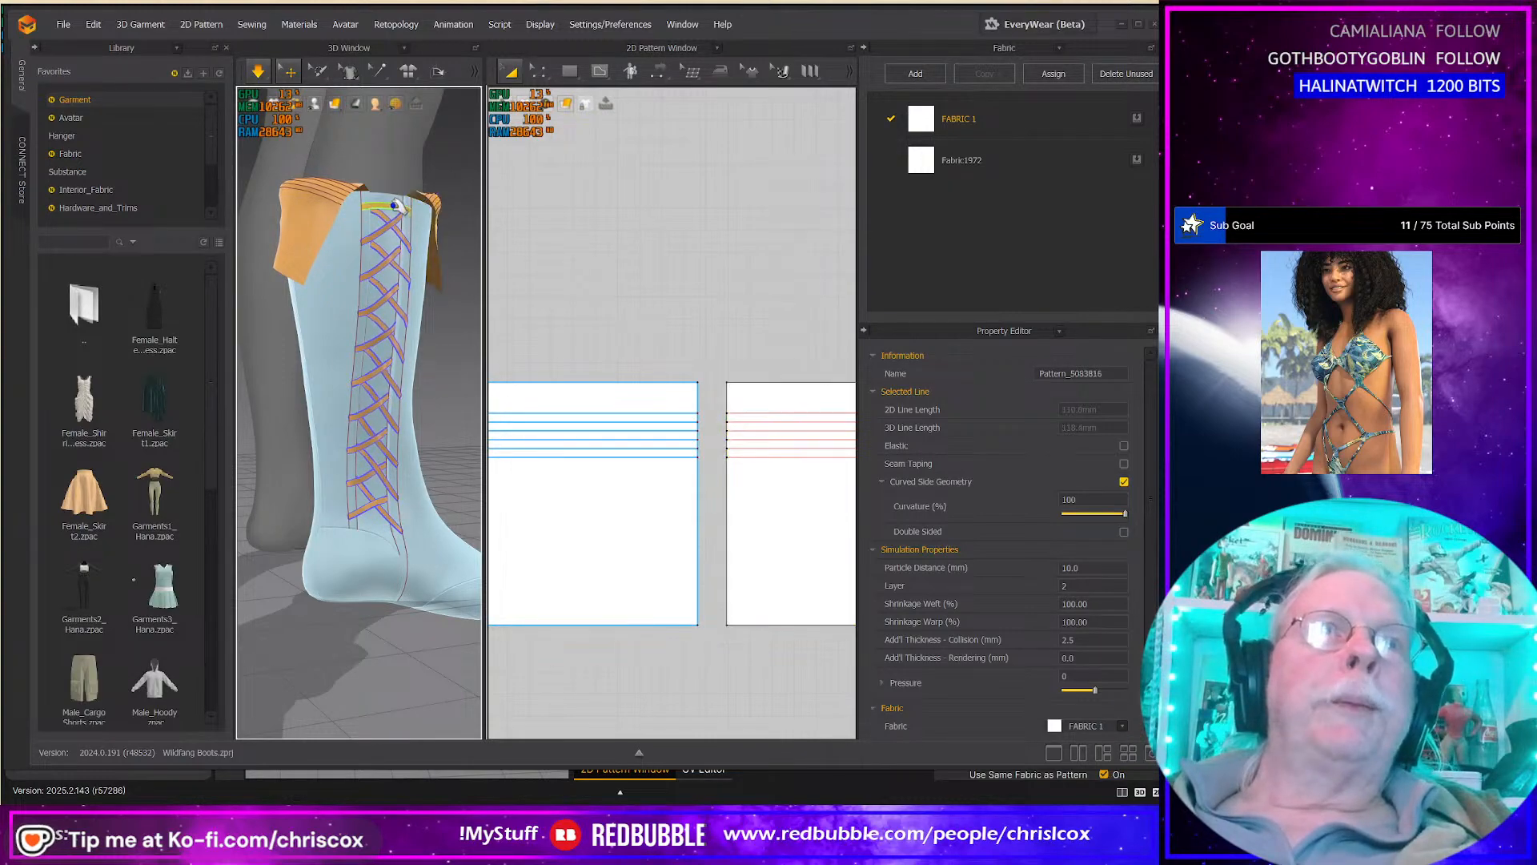
right_click_drag(416, 220, 349, 299)
scroll(352, 304, "down", 5)
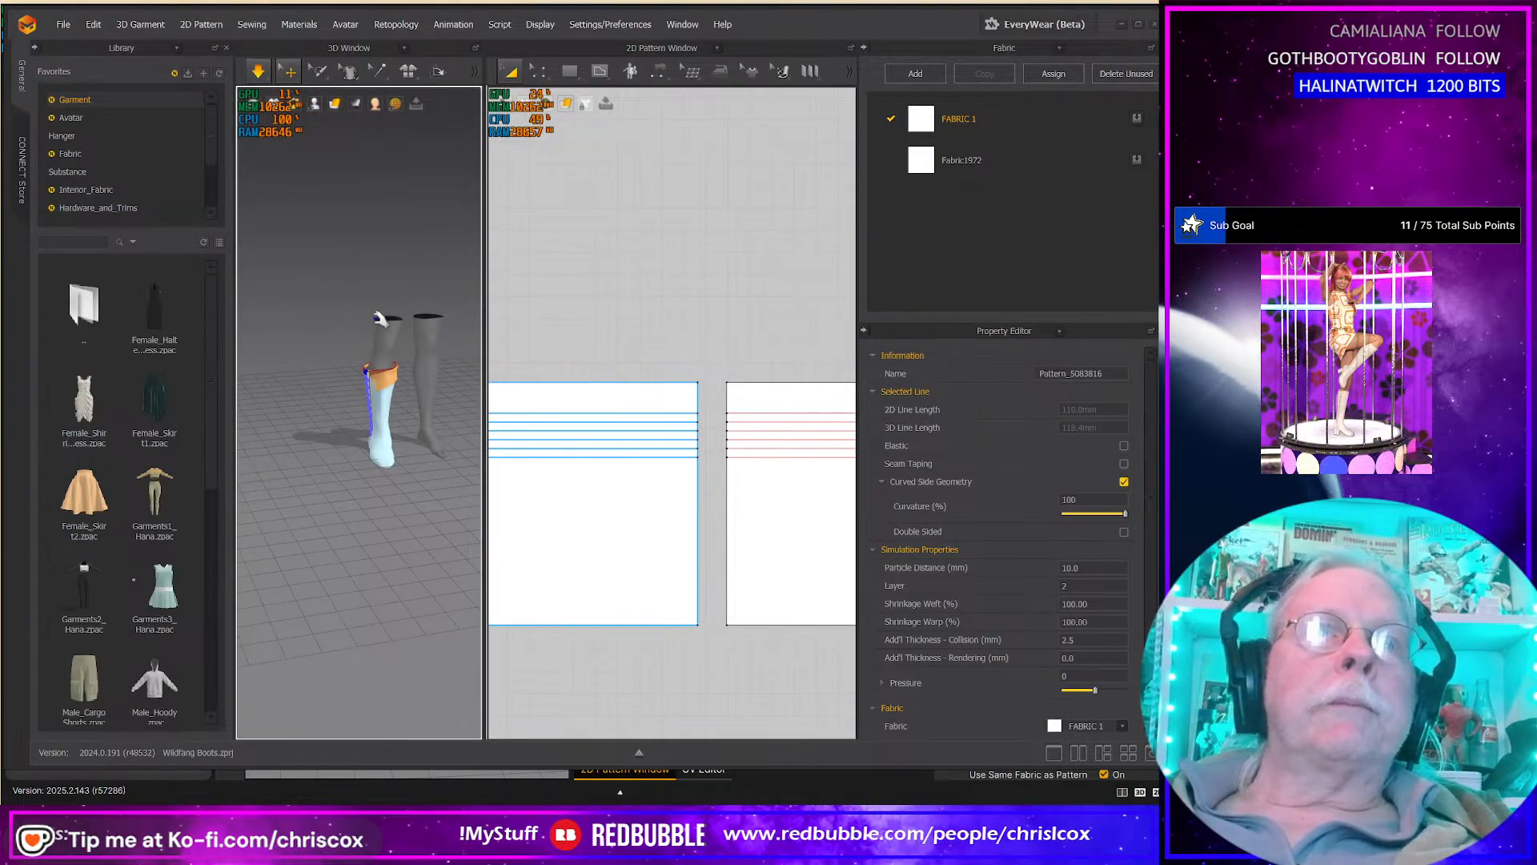
scroll(381, 333, "up", 5)
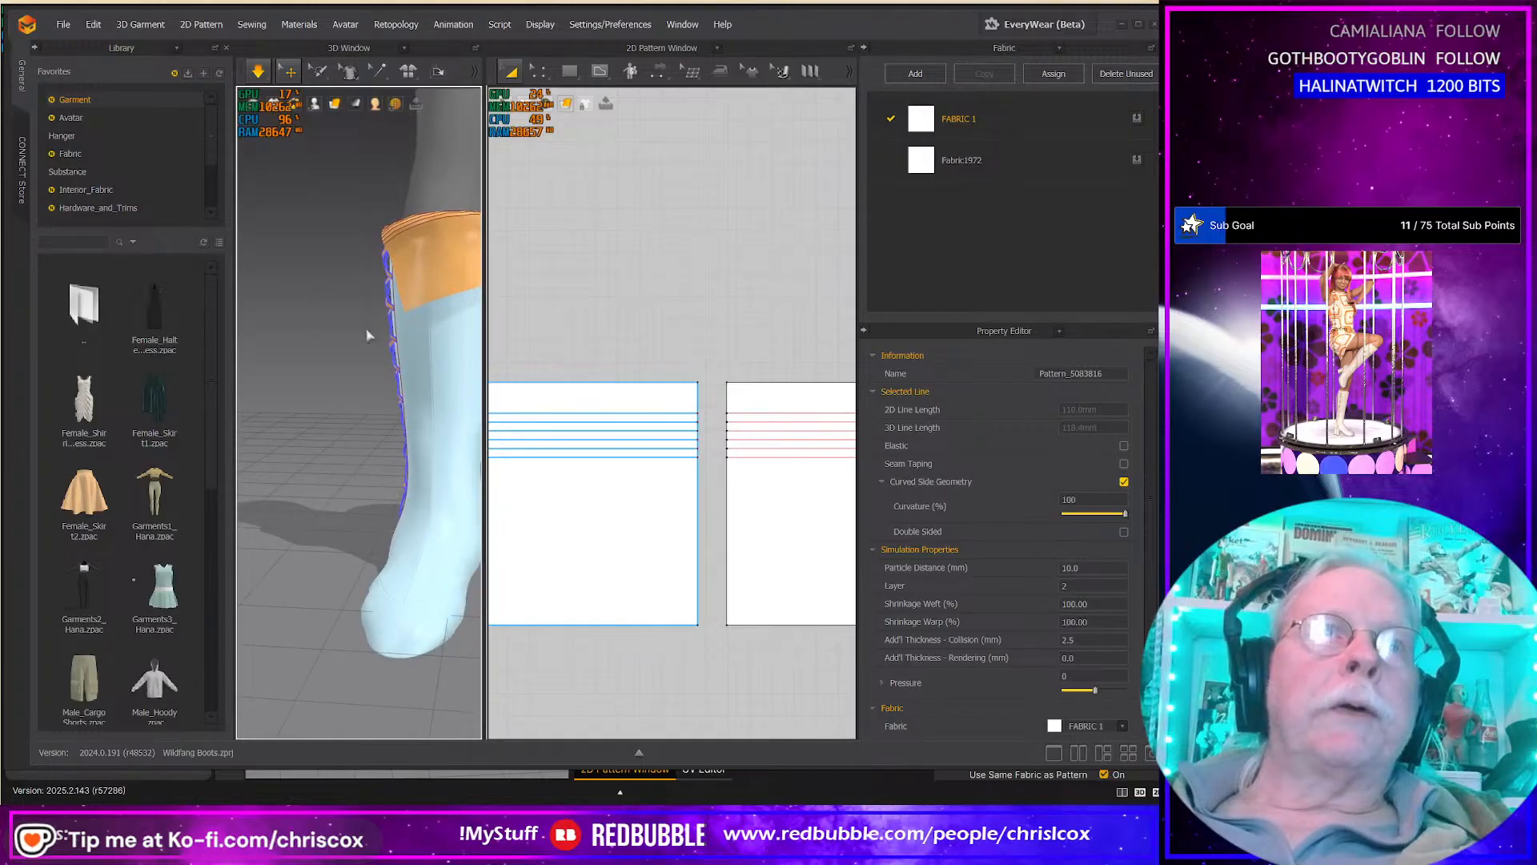
left_click_drag(468, 270, 418, 285)
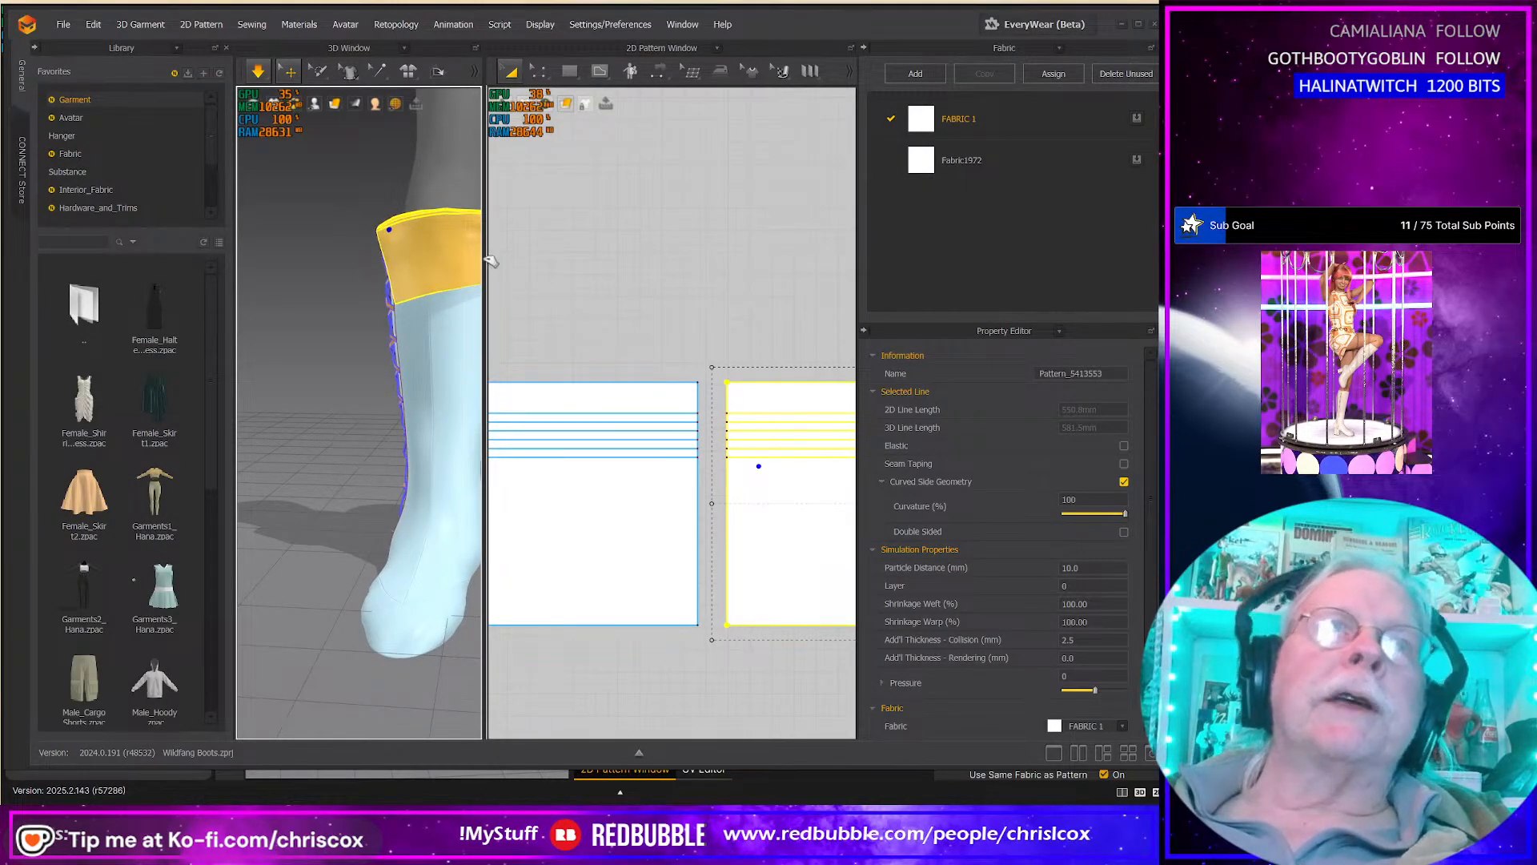
left_click(445, 154)
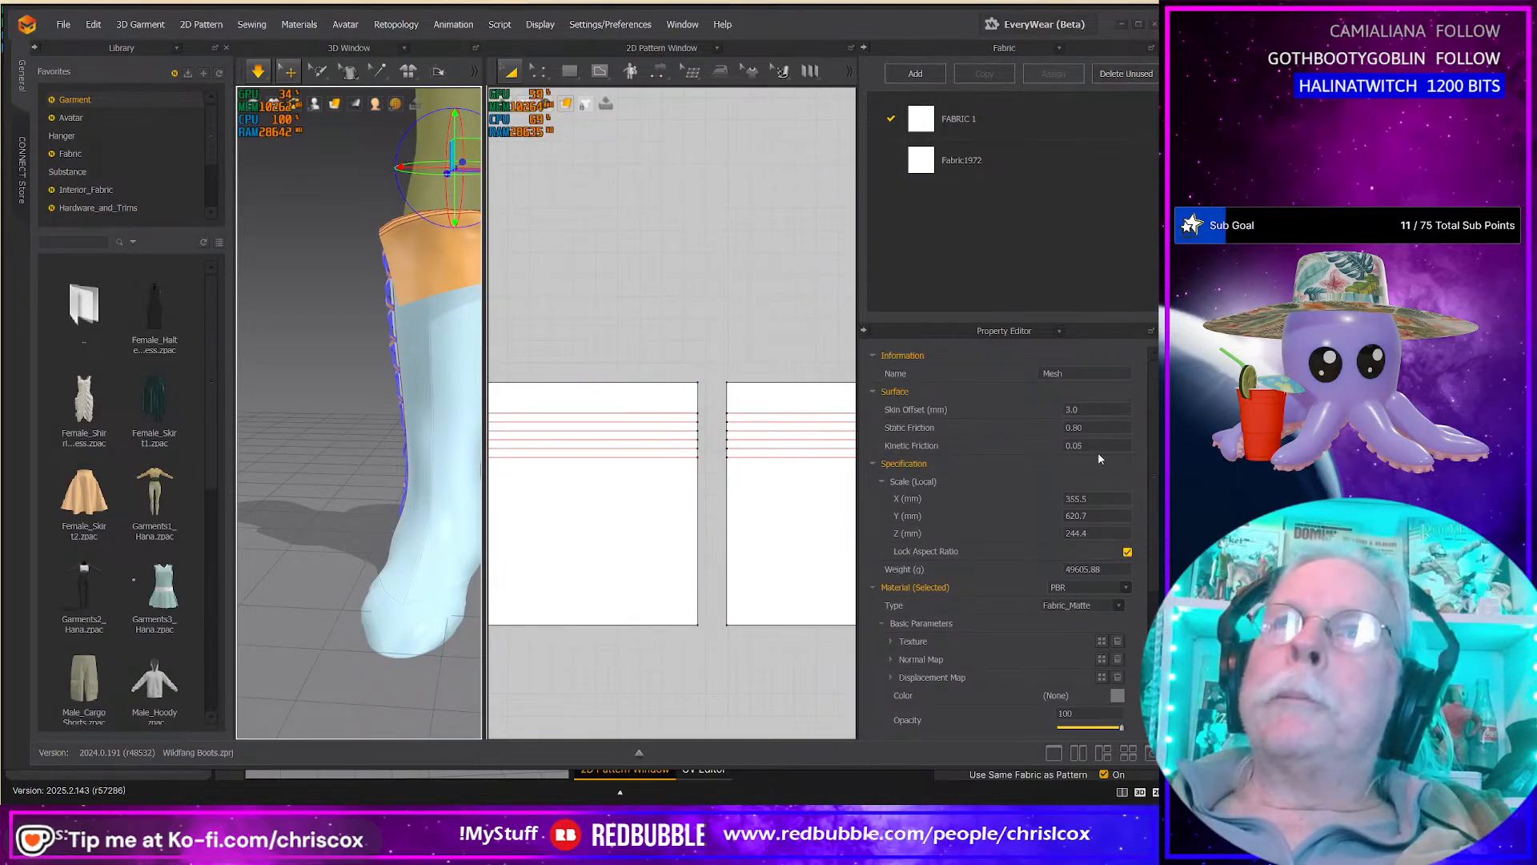
scroll(1098, 454, "down", 3)
scroll(1099, 454, "up", 3)
middle_click_drag(414, 453, 384, 380)
left_click_drag(419, 330, 418, 402)
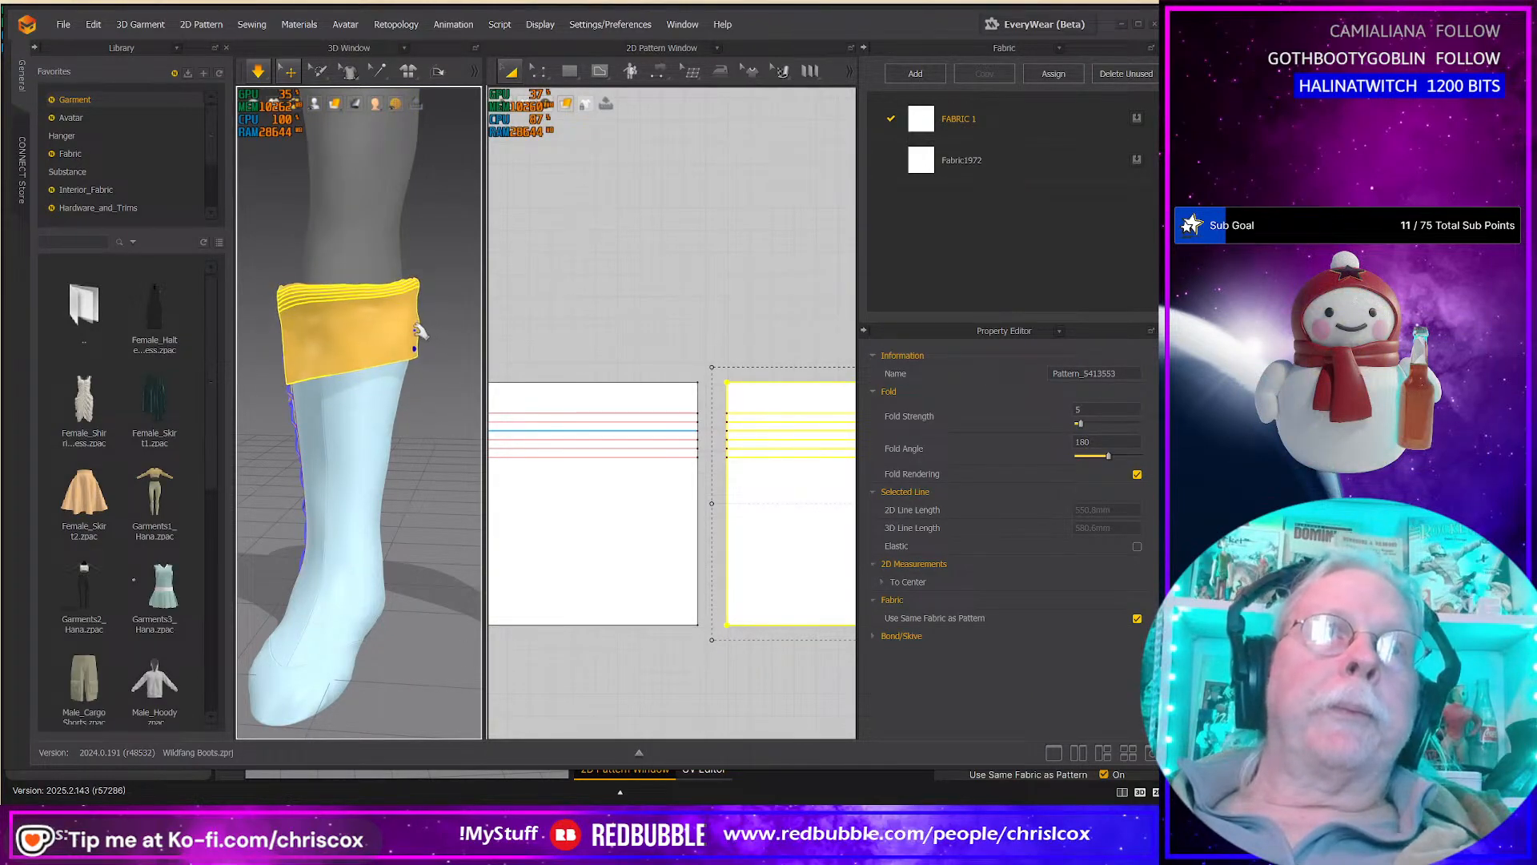
Step: Select the right and then left cuff pieces and check the fold from the side
left_click(289, 308)
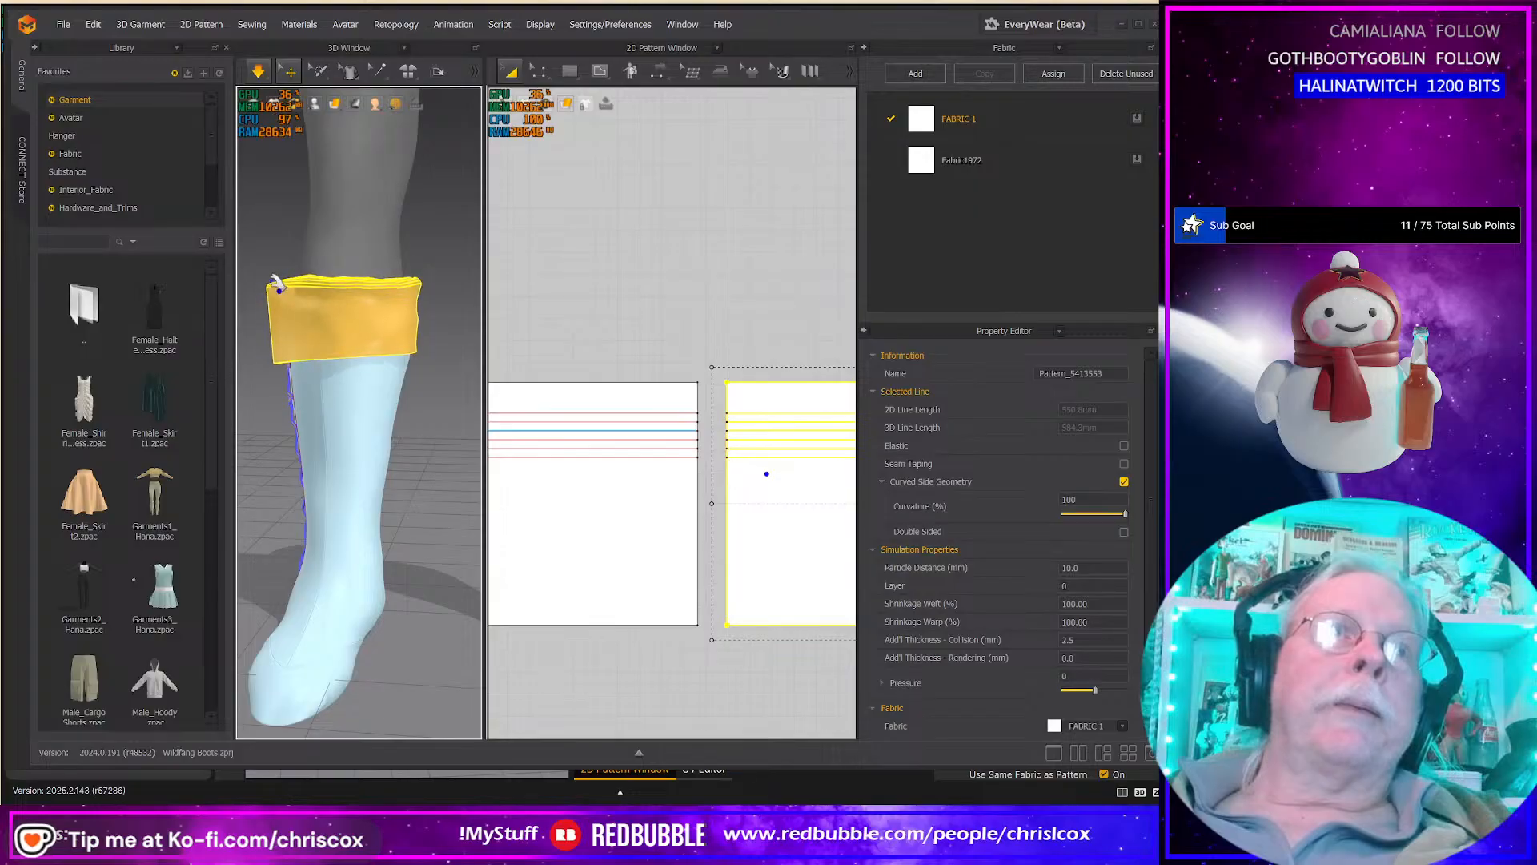
right_click_drag(270, 285, 378, 274)
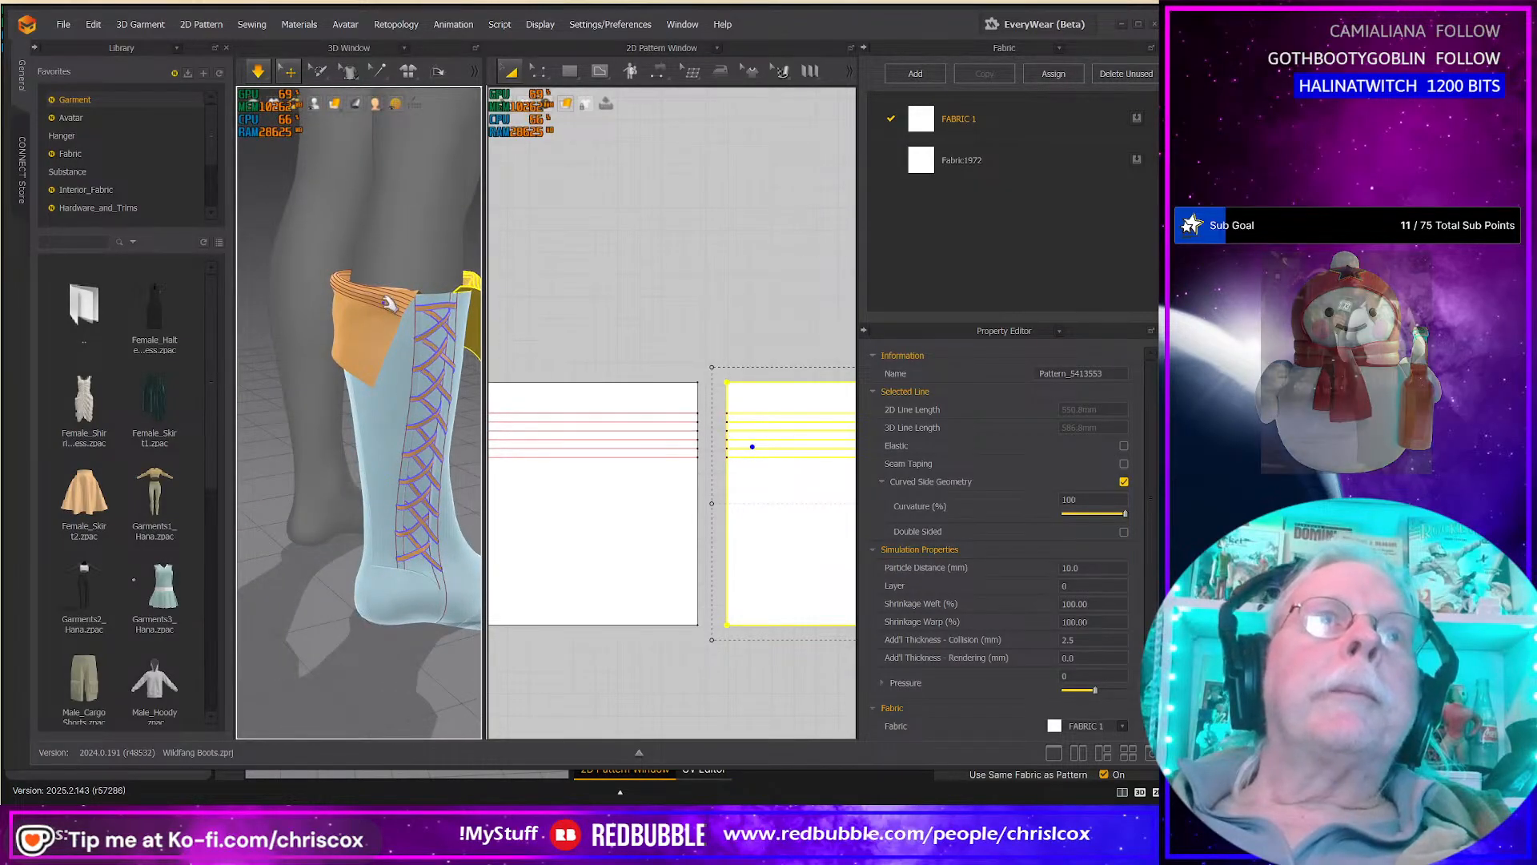
left_click(378, 272)
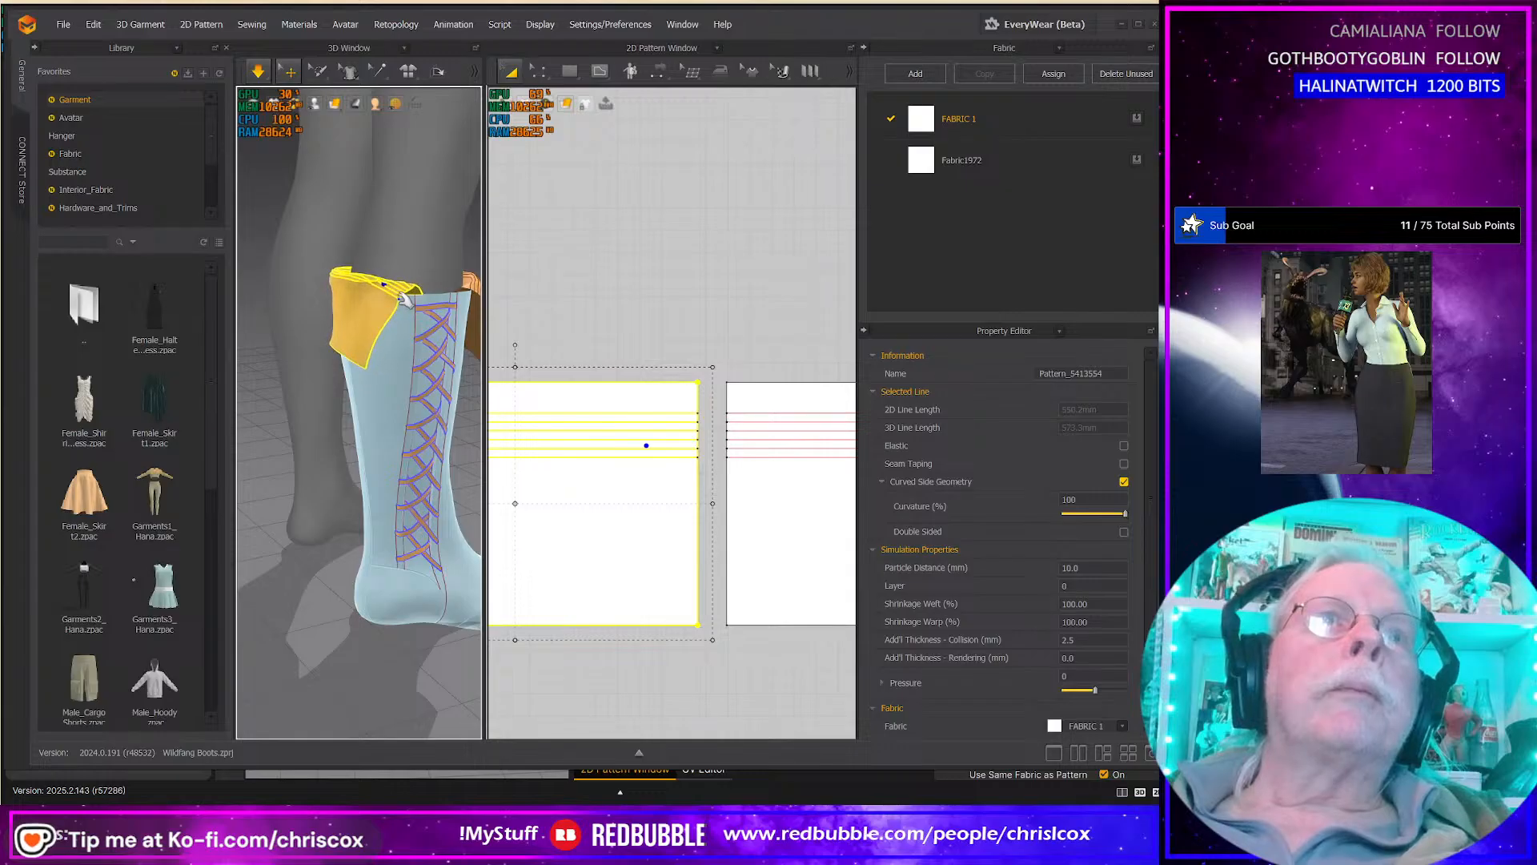
right_click_drag(424, 288, 410, 406)
Step: Paste a copy of the bottom lace strip and place it just below the original
scroll(620, 546, "down", 5)
middle_click_drag(636, 561, 771, 516)
middle_click_drag(693, 569, 703, 381)
middle_click_drag(624, 272, 535, 154)
middle_click_drag(725, 472, 604, 367)
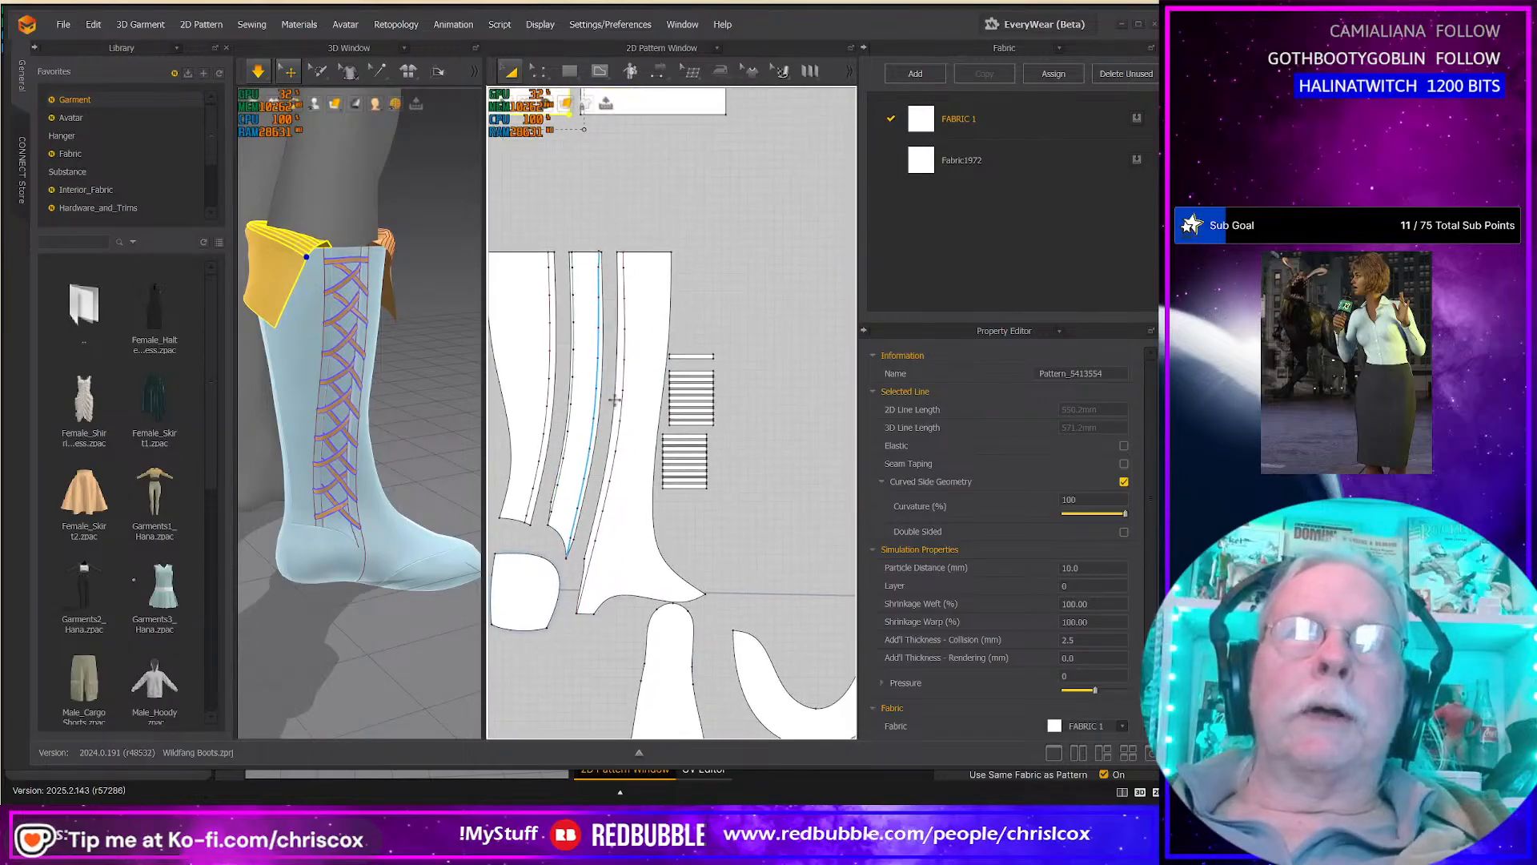
scroll(690, 517, "up", 5)
left_click(686, 441)
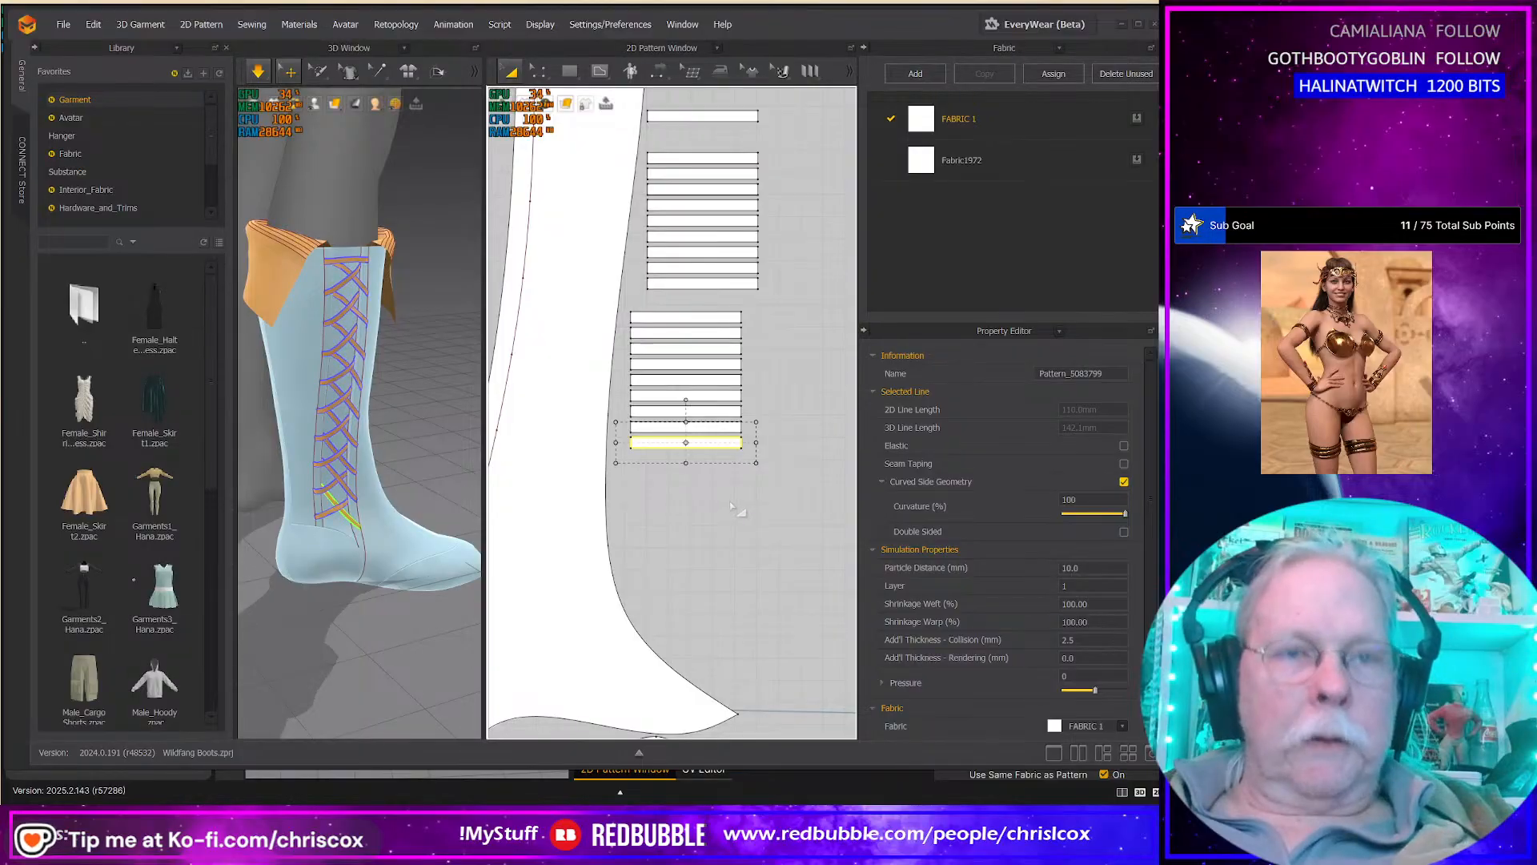
key("ctrl+v")
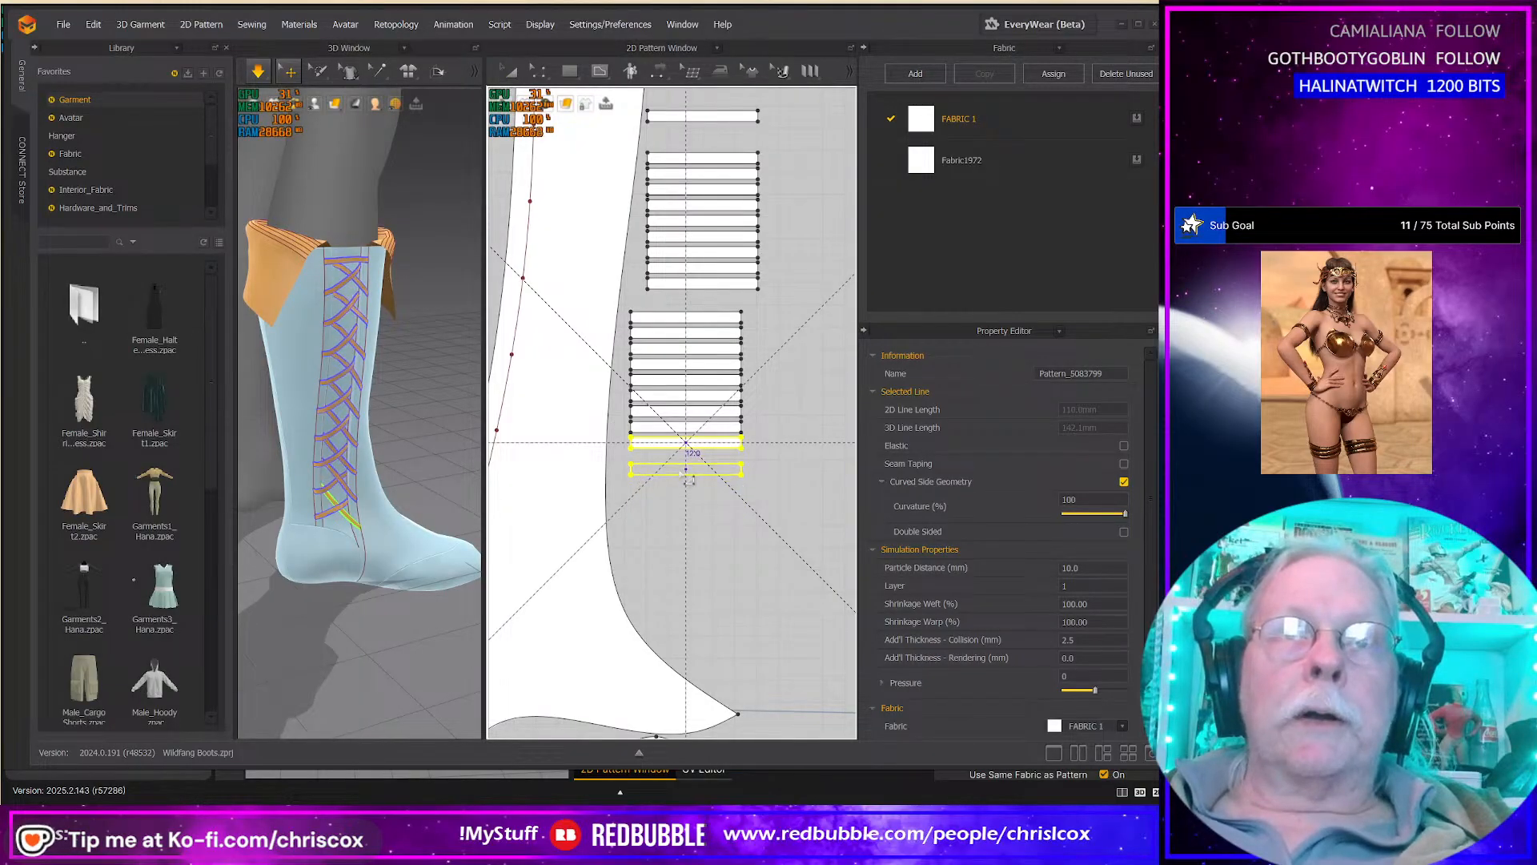
left_click(678, 470)
Step: Select the boot's lacing panel pattern and bring the lace strips back into view
scroll(382, 552, "up", 6)
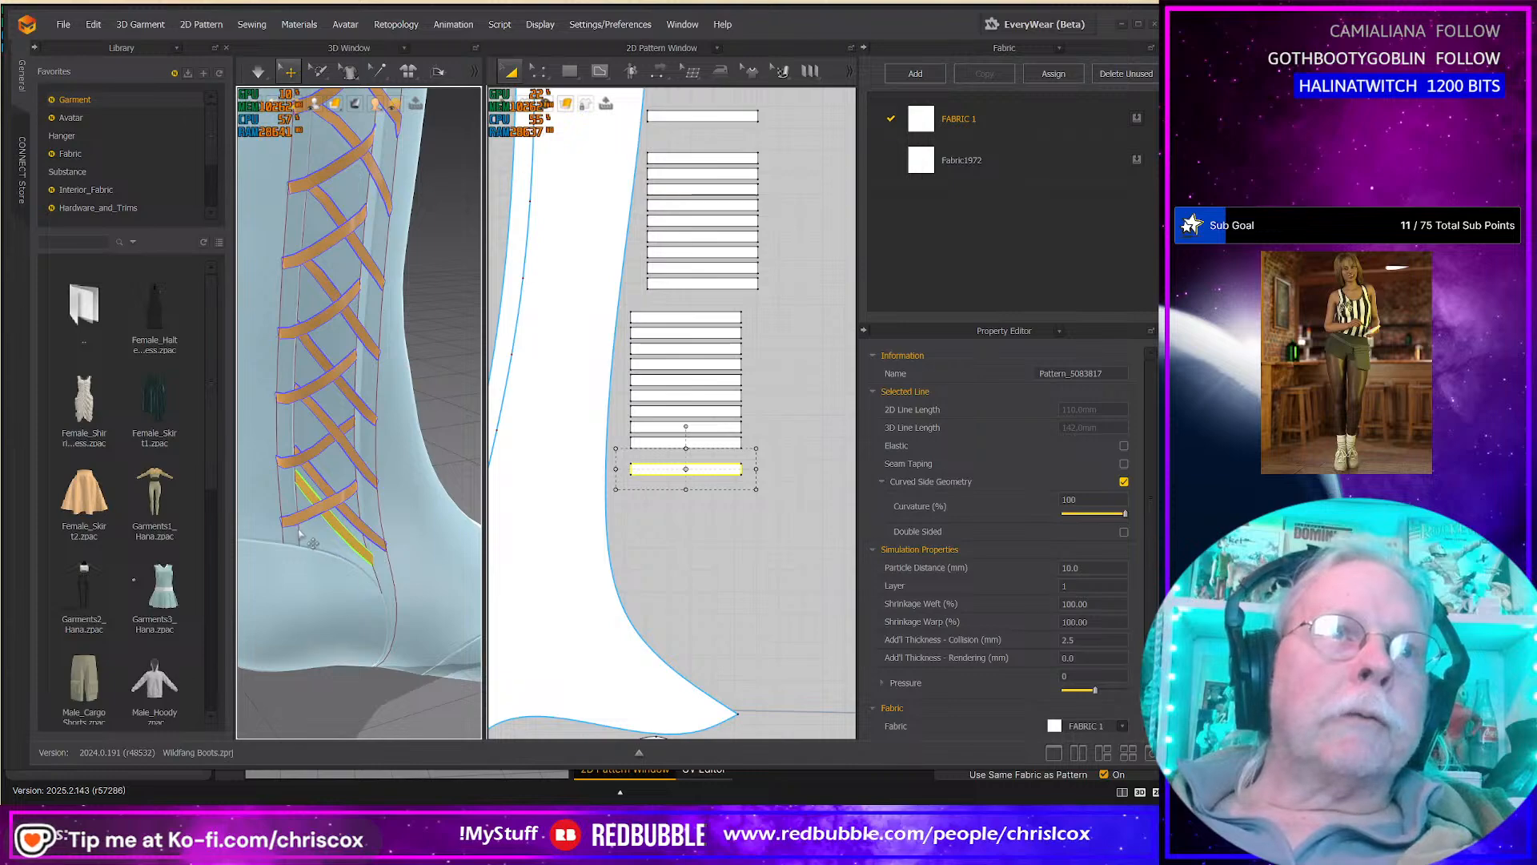
middle_click_drag(627, 541, 792, 525)
middle_click_drag(679, 535, 791, 535)
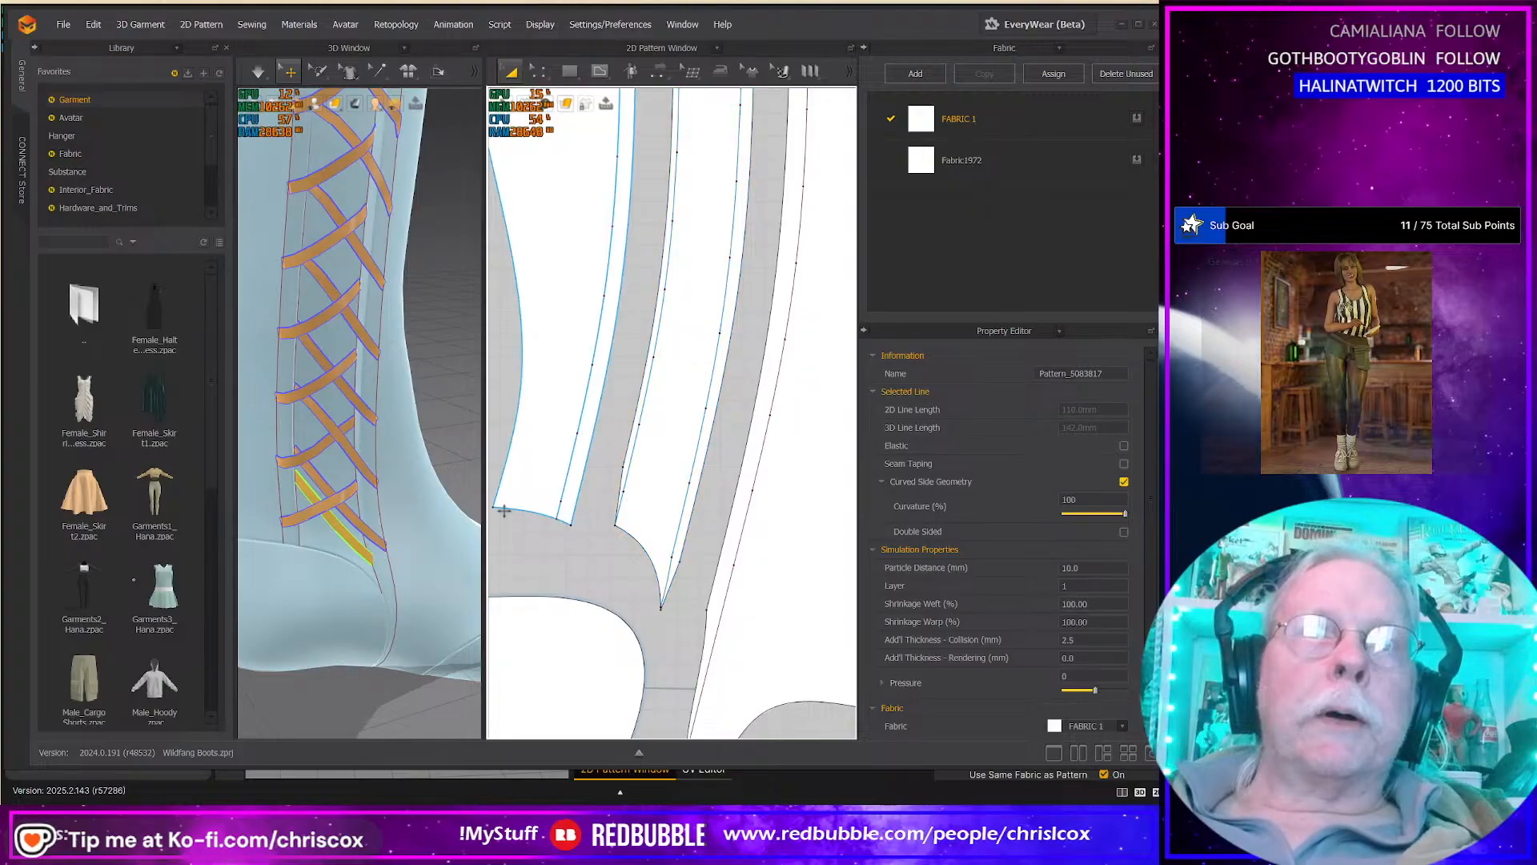
left_click(628, 496)
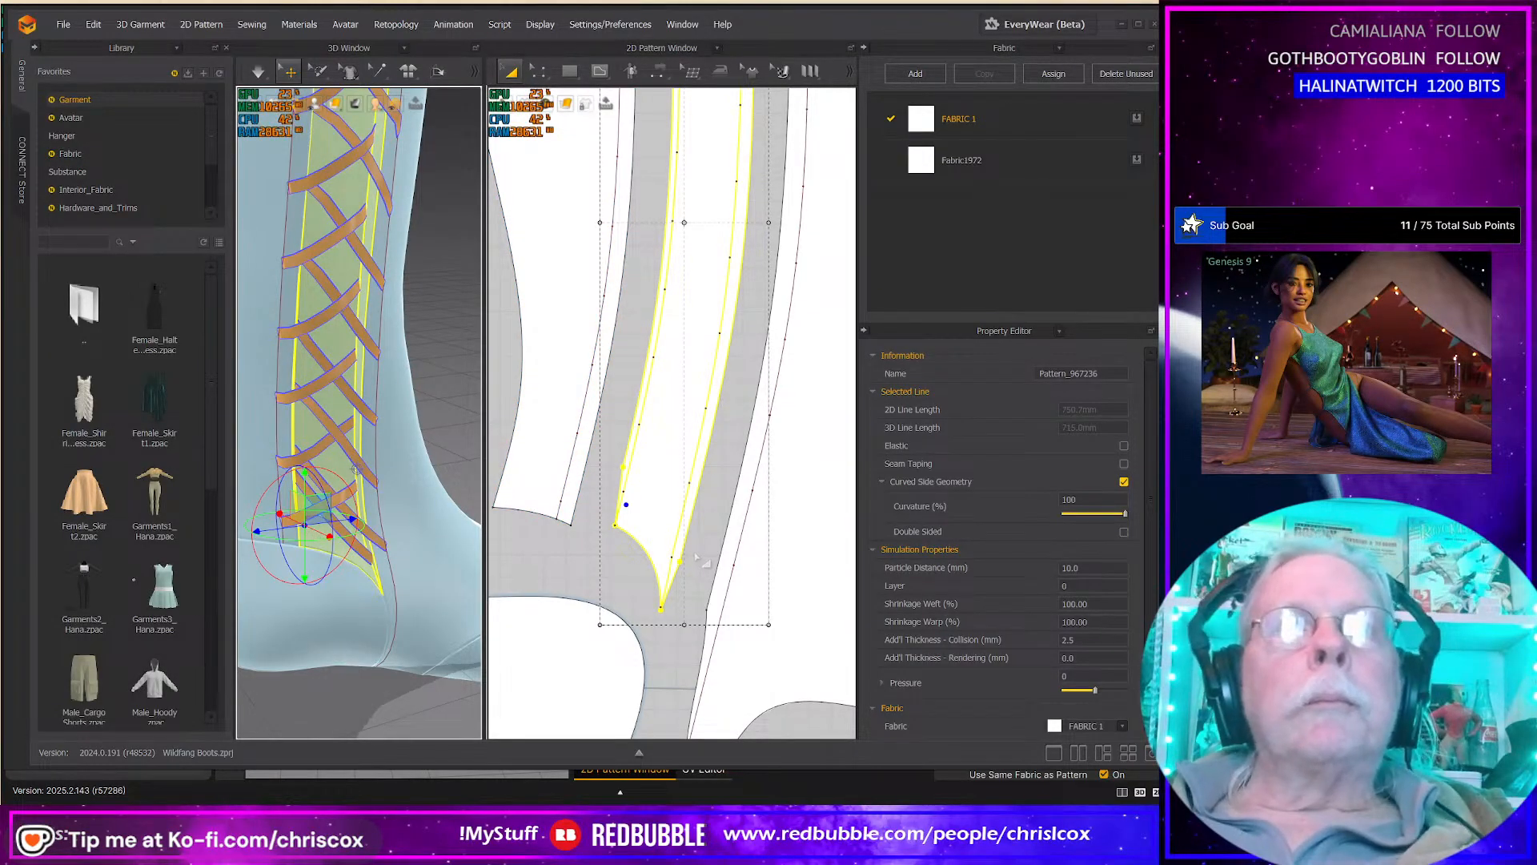
middle_click_drag(845, 513, 674, 485)
Step: Sew both ends of the new lace strip to the boot's inner lacing edges
key("b")
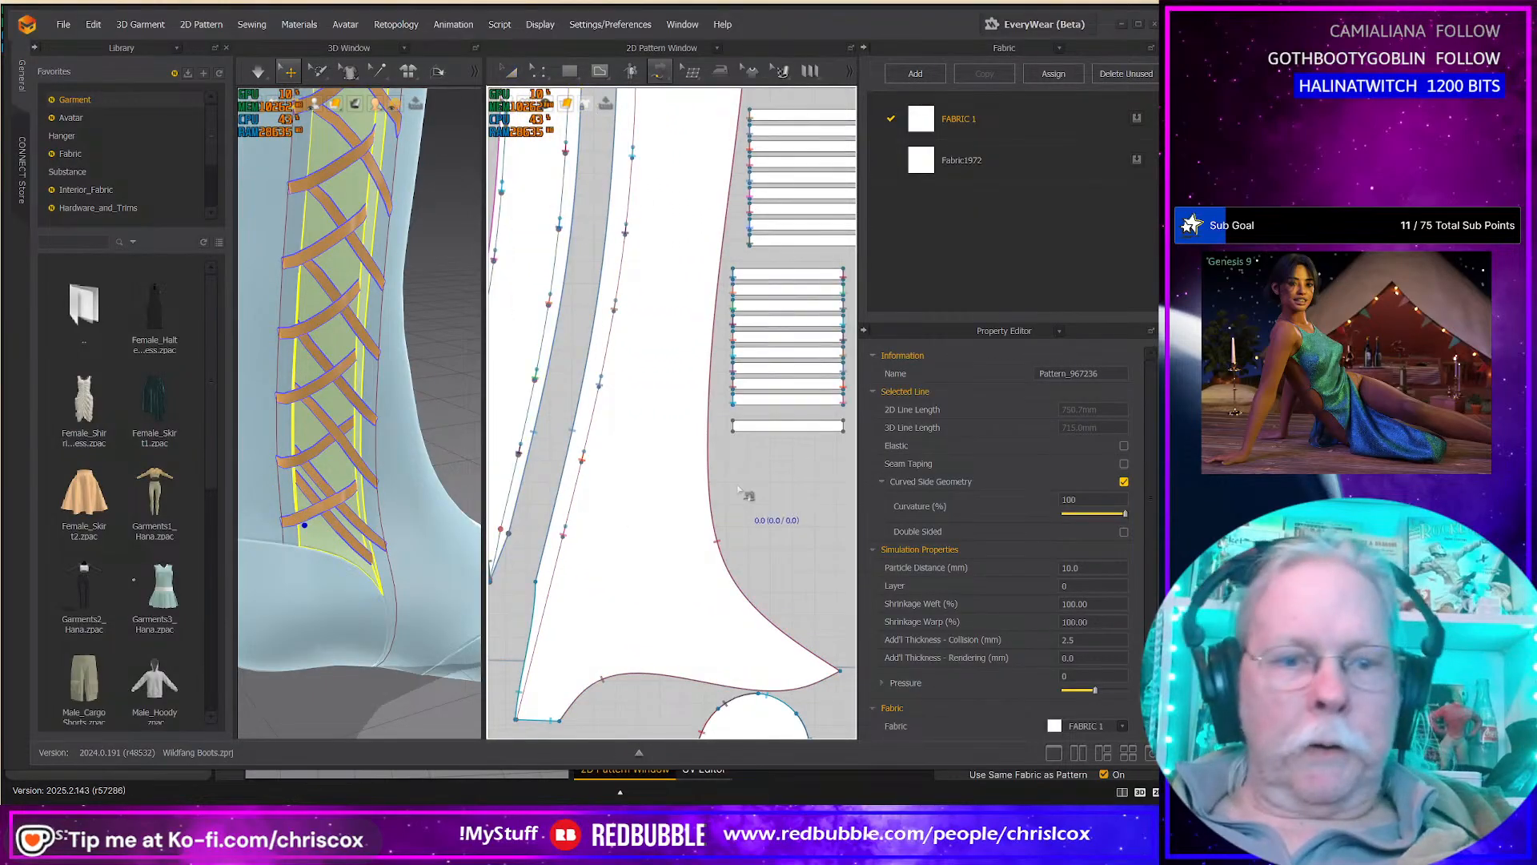
left_click(732, 432)
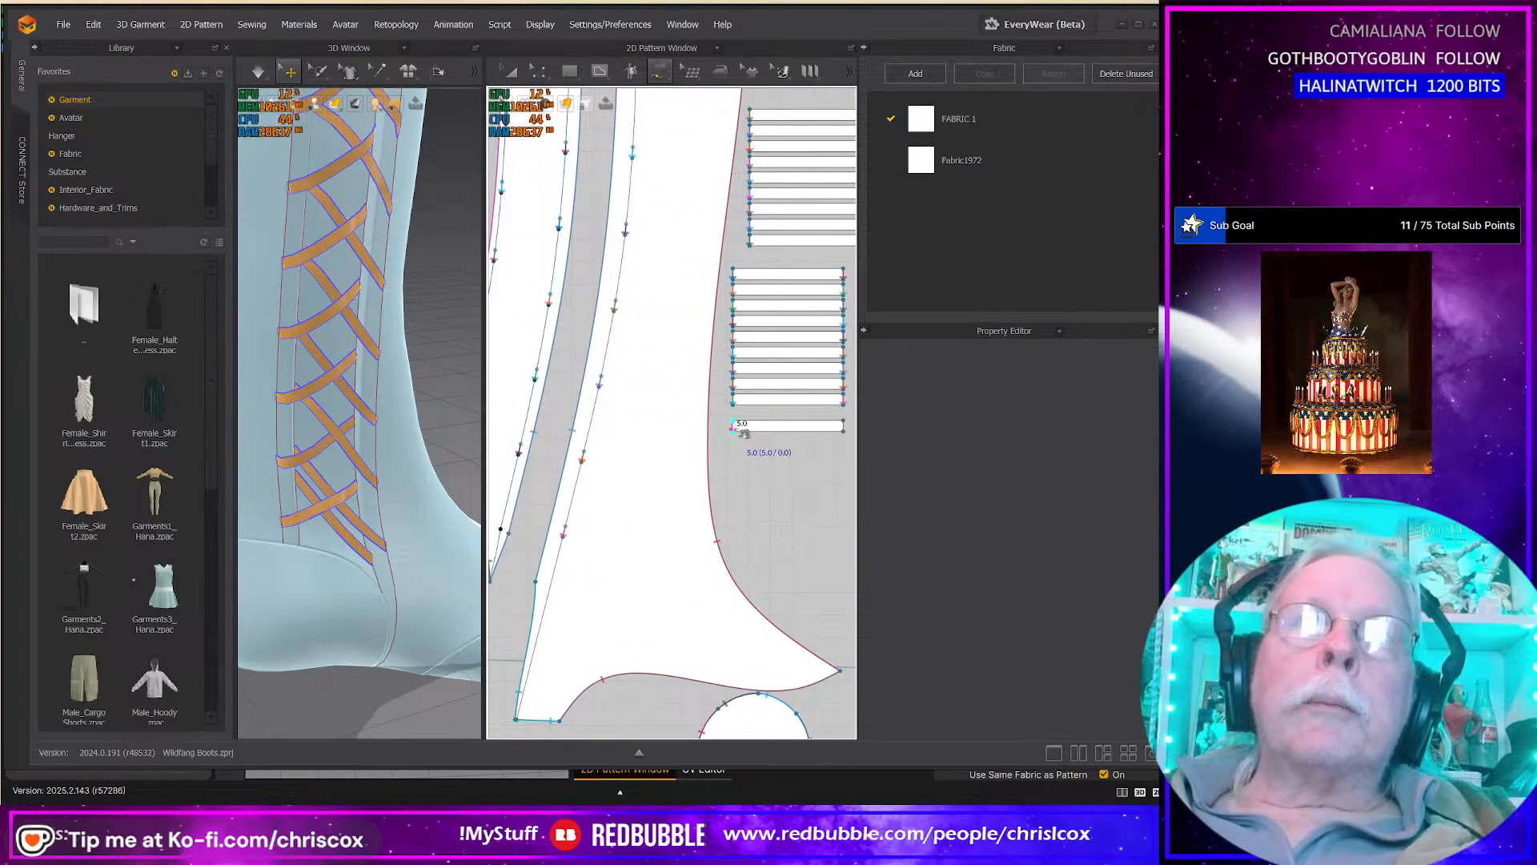
middle_click_drag(629, 515, 798, 518)
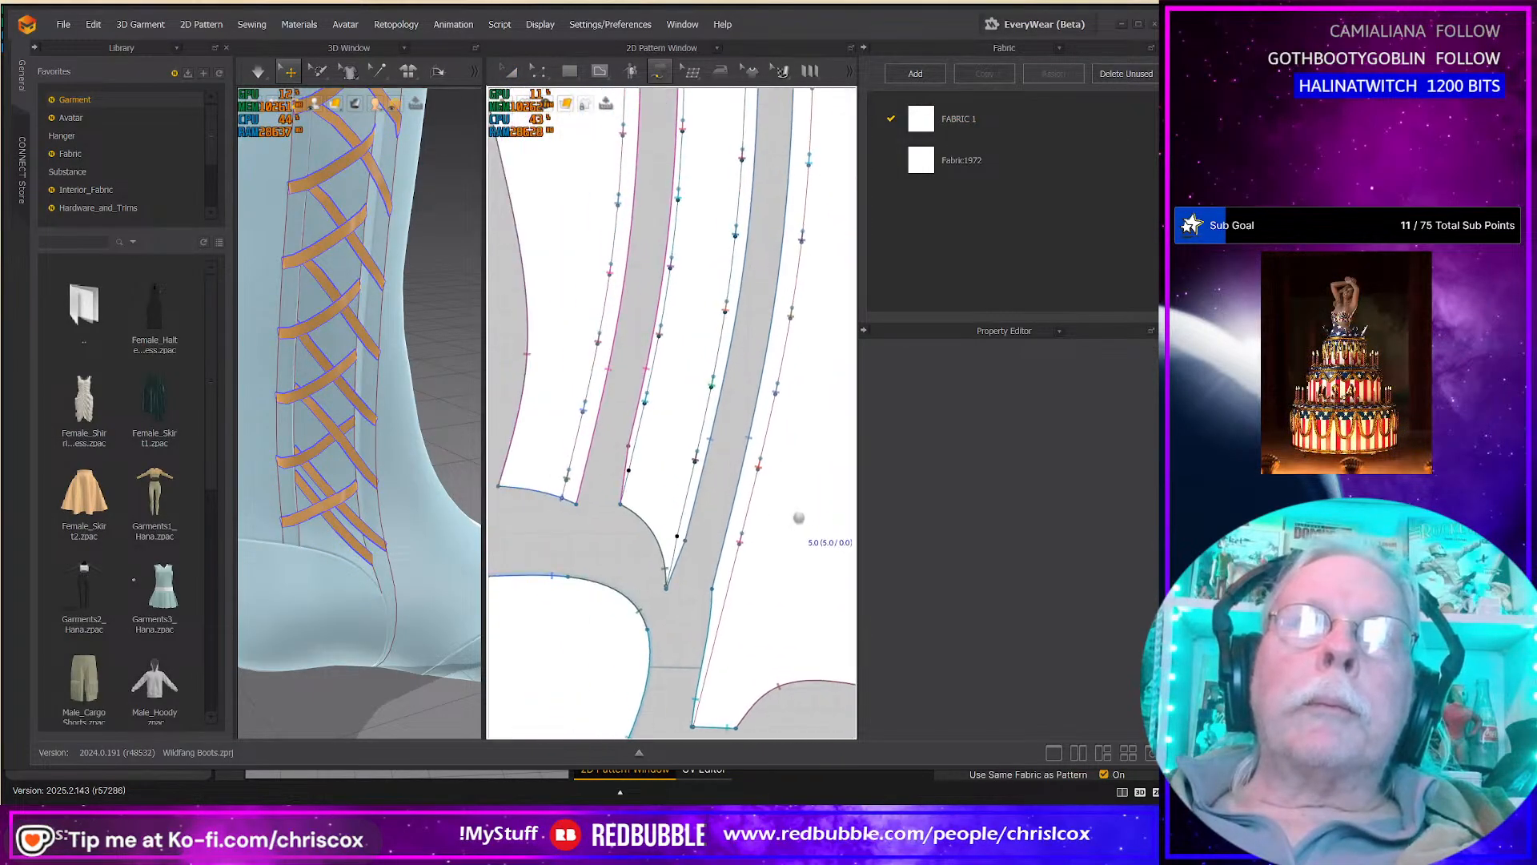
left_click(636, 469)
left_click(638, 460)
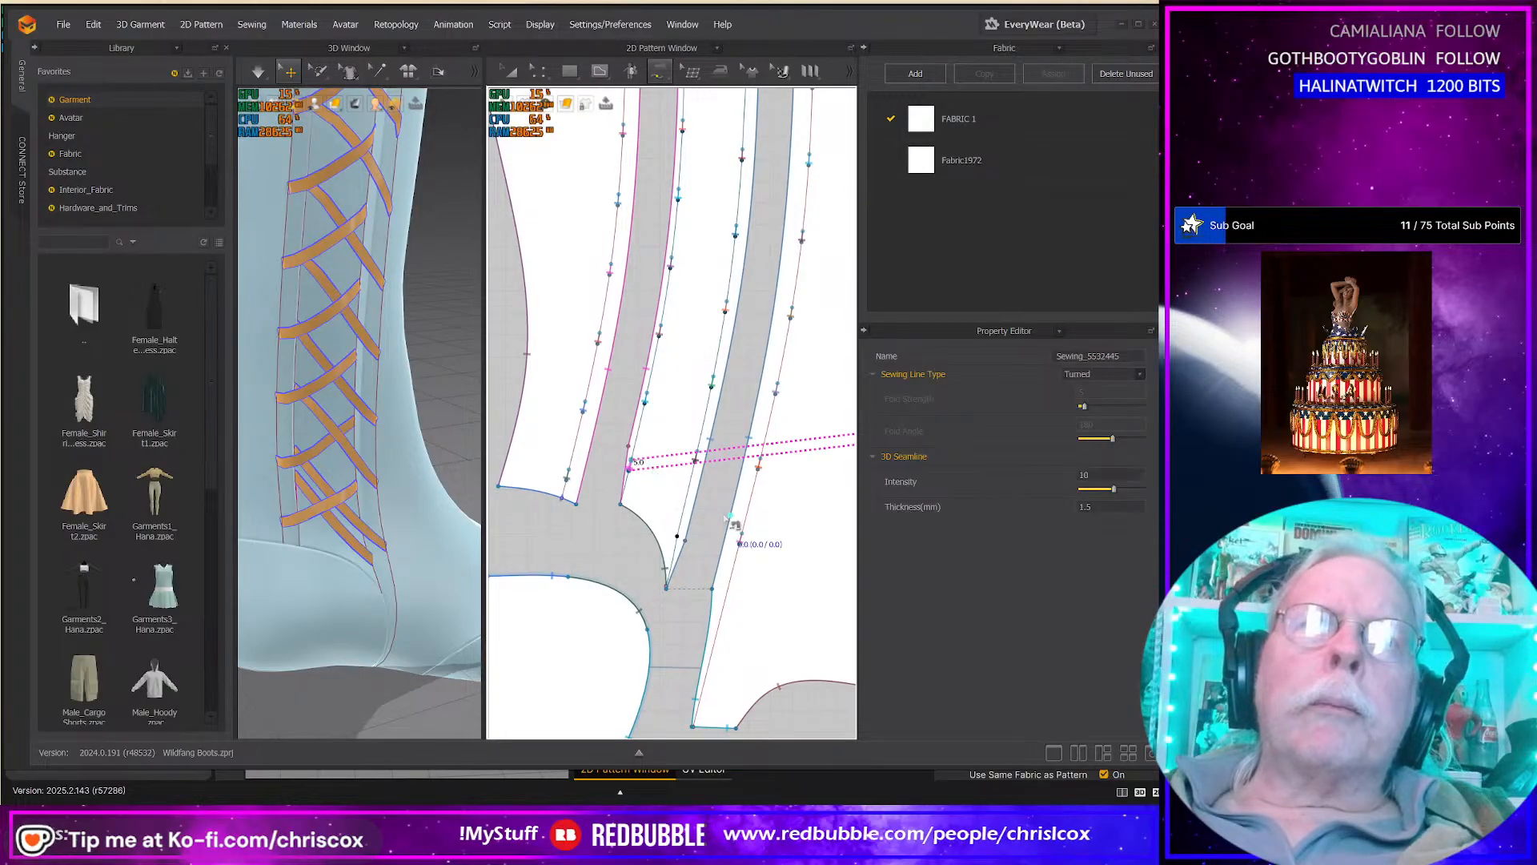
middle_click_drag(724, 519, 545, 518)
left_click(792, 463)
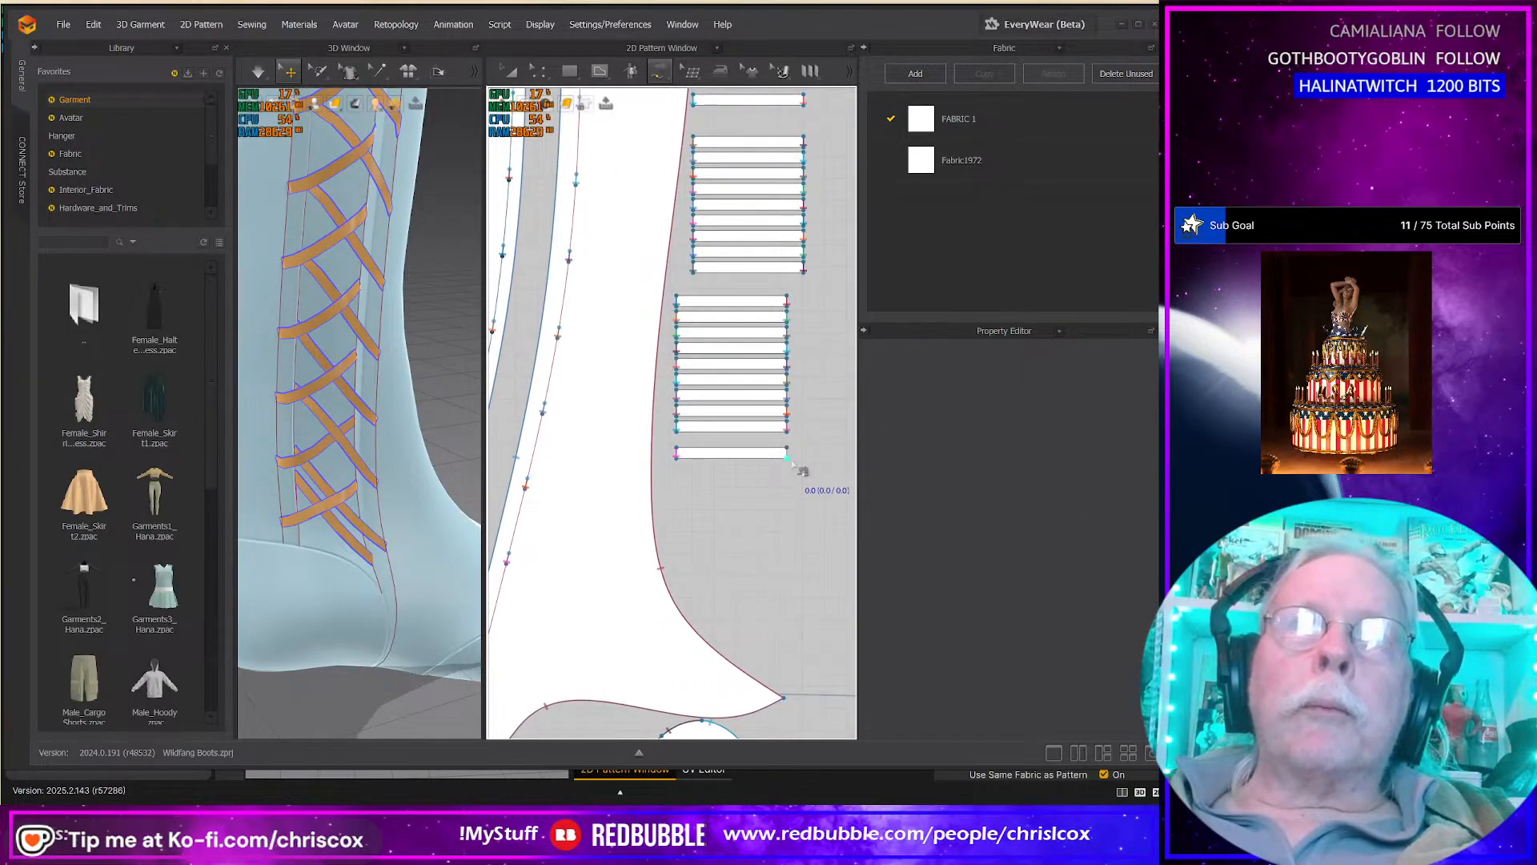
middle_click_drag(596, 516, 811, 515)
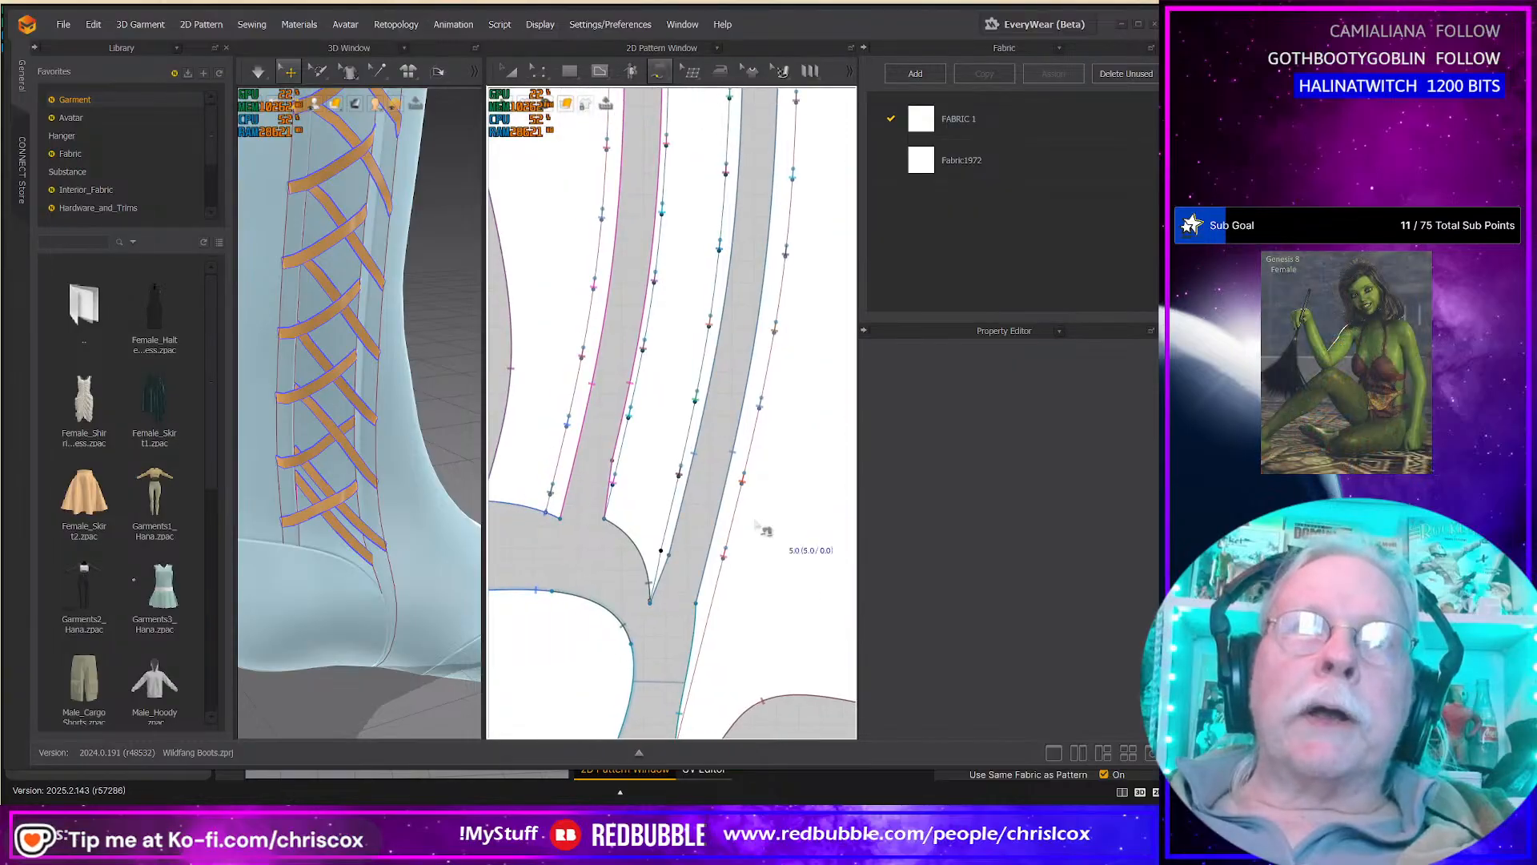
left_click(665, 546)
left_click(665, 545)
Step: Simulate and drag the new lace into position at the bottom of the lacing
key("space")
right_click_drag(471, 538, 252, 565)
left_click_drag(294, 555, 337, 578)
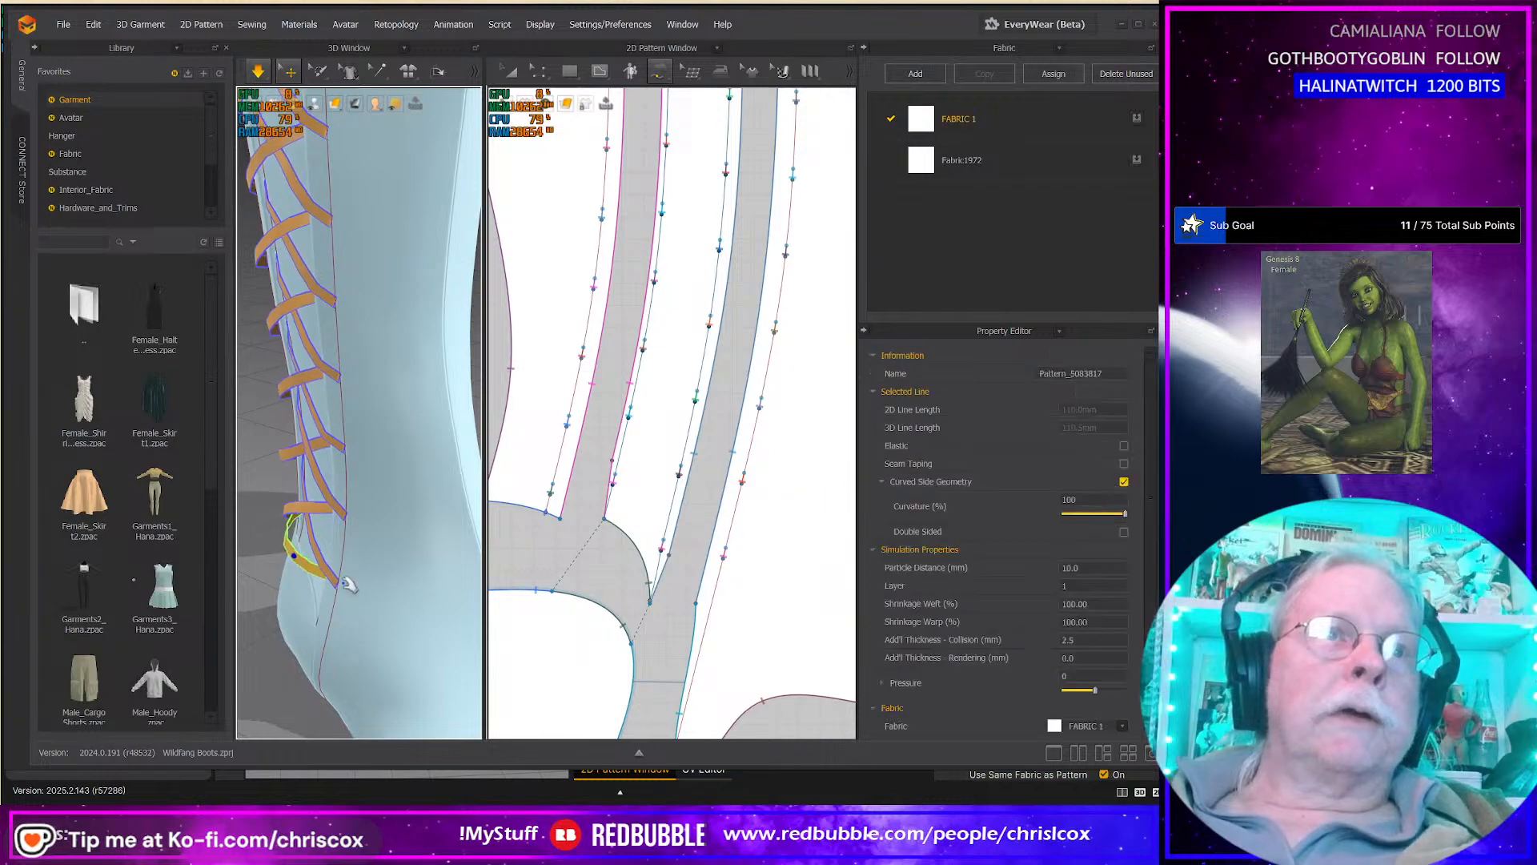
scroll(347, 582, "down", 3)
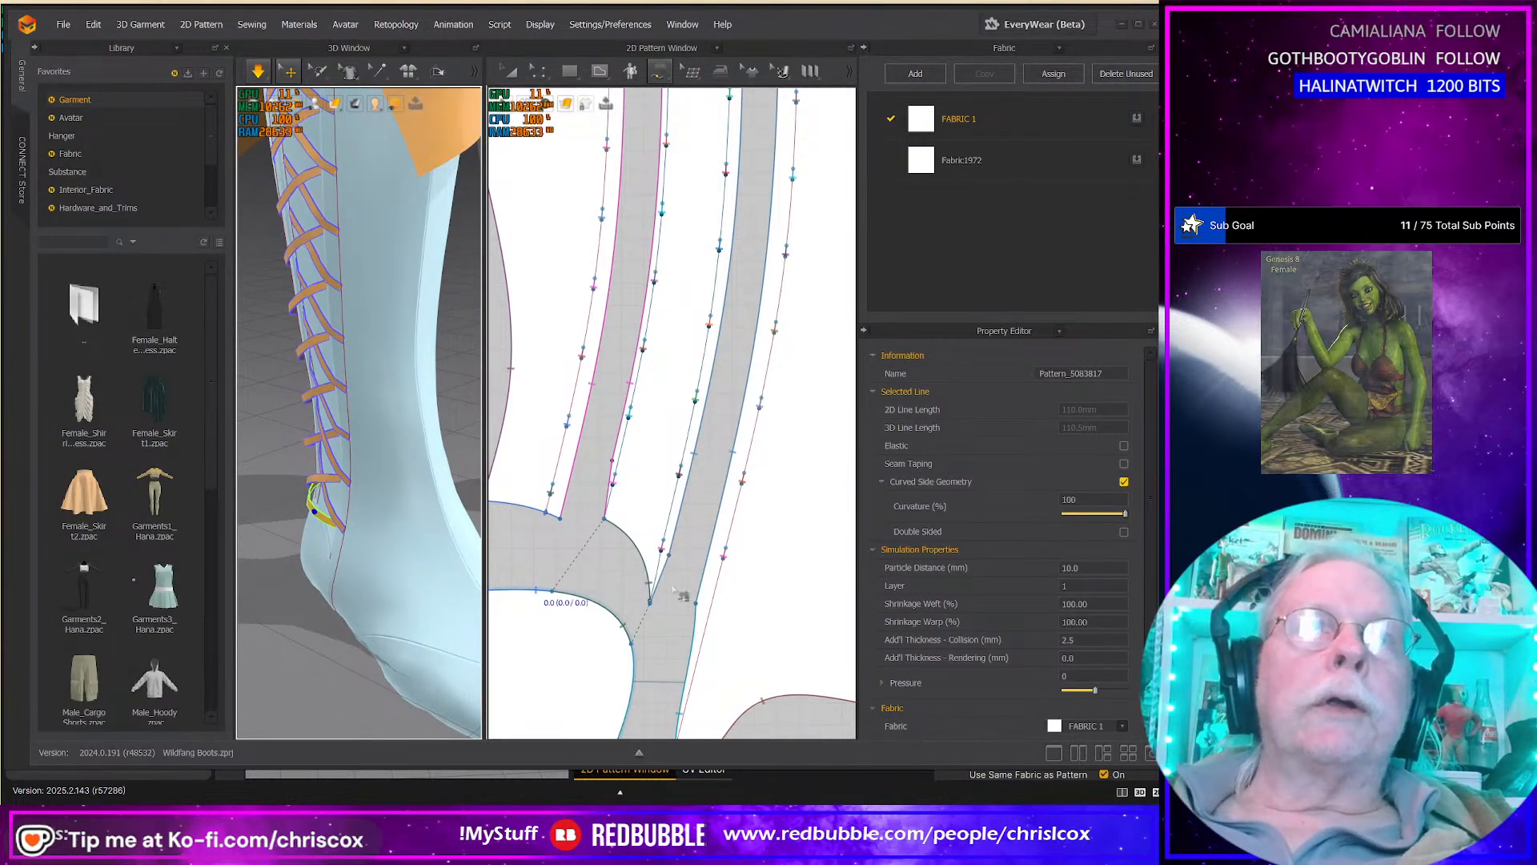
middle_click_drag(765, 597, 505, 573)
Step: Shorten the new strip by moving its right end line to the left
key("z")
left_click_drag(783, 504, 744, 439)
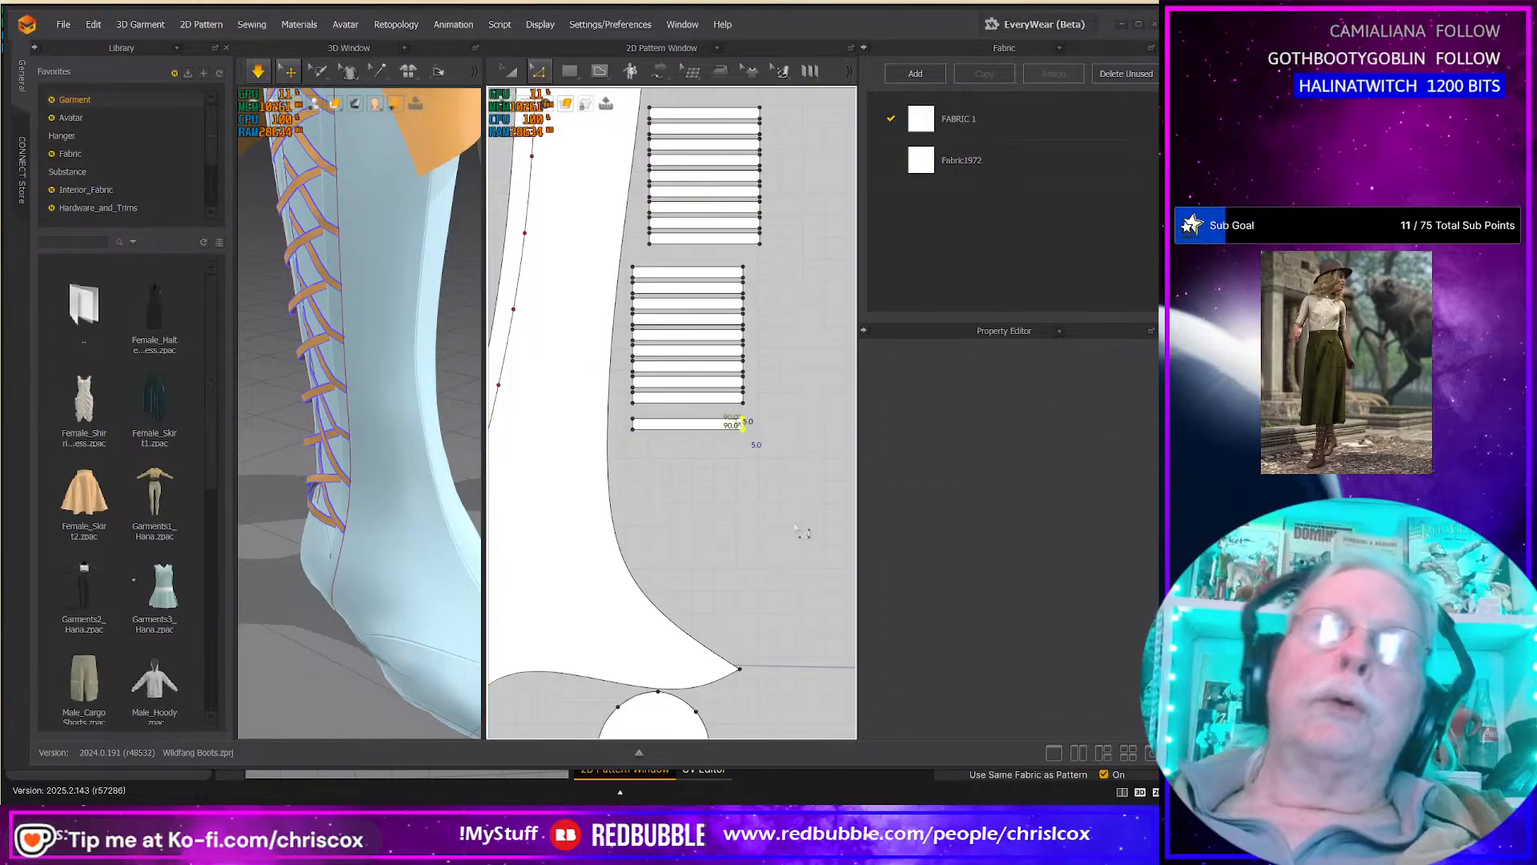
left_click_drag(793, 506, 796, 528)
key("Left")
key("Left")
key("Left")
key("Left")
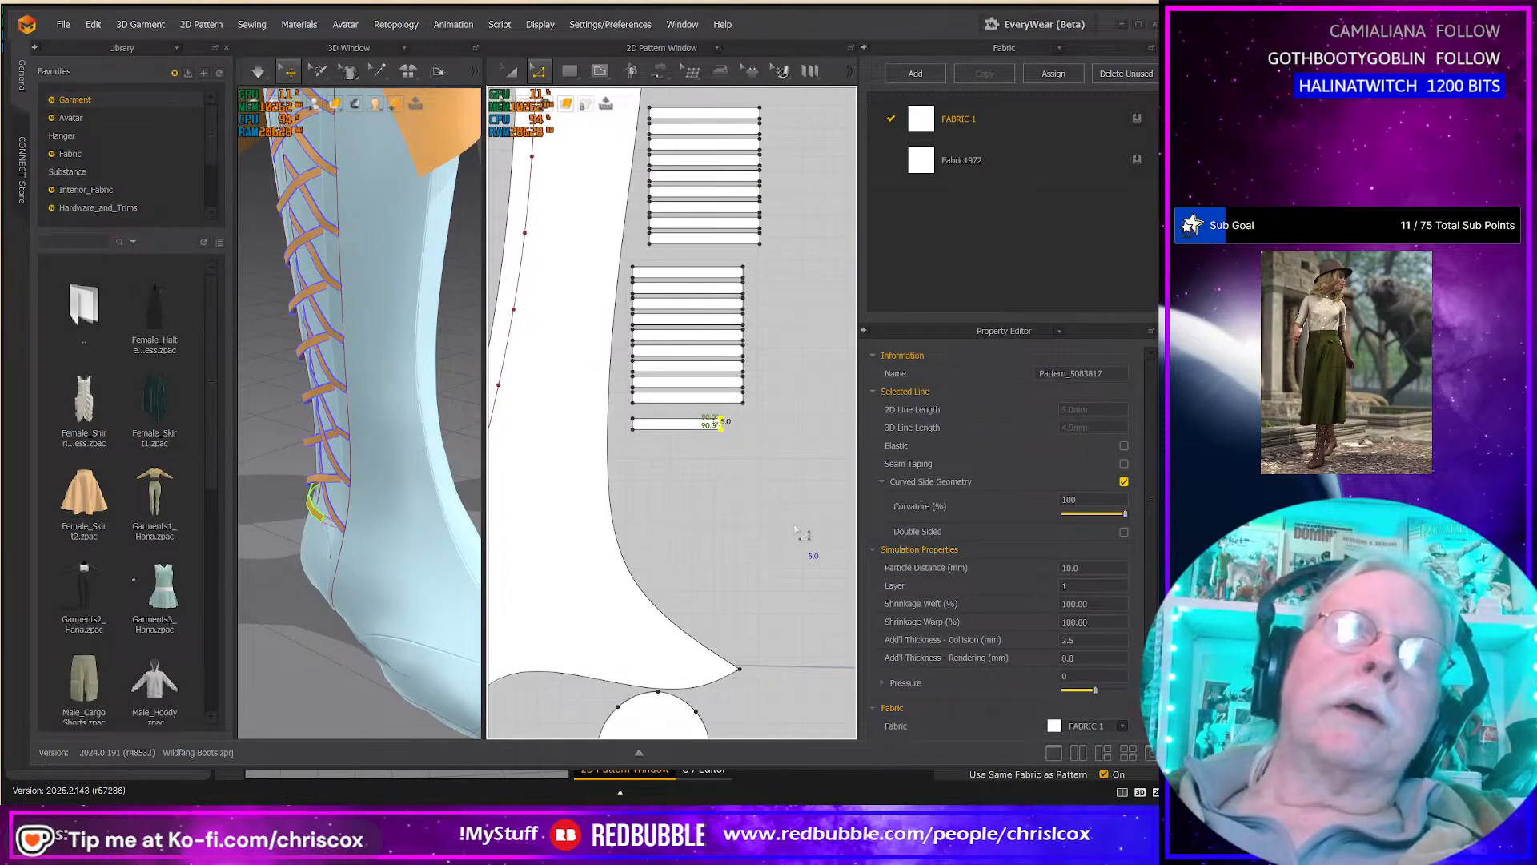
Step: Slide the strip's seam down along the boot panel's lacing edge
right_click_drag(391, 556, 370, 516)
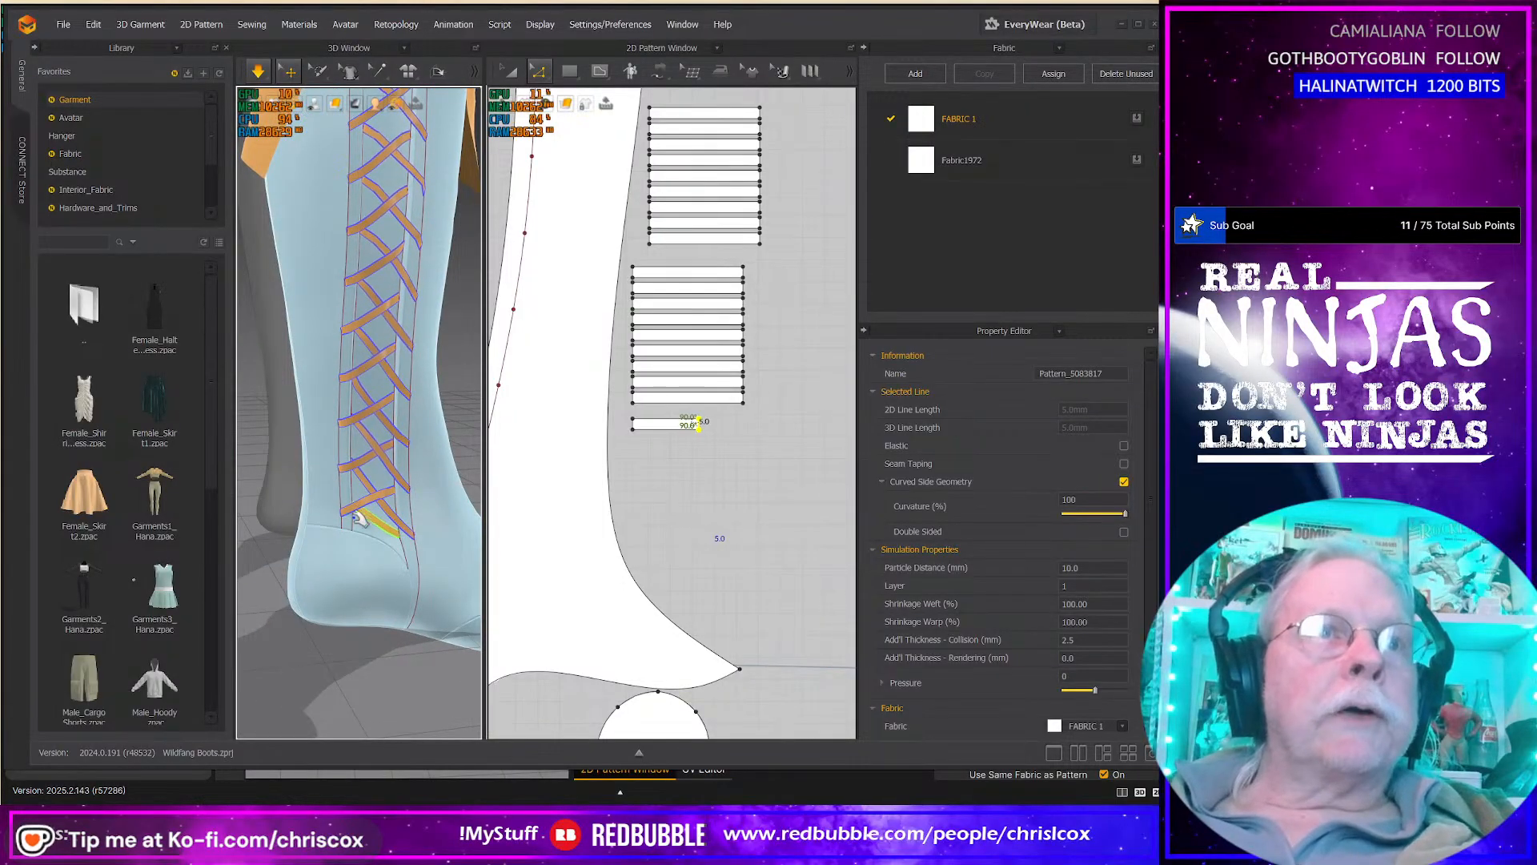
middle_click_drag(660, 511, 864, 518)
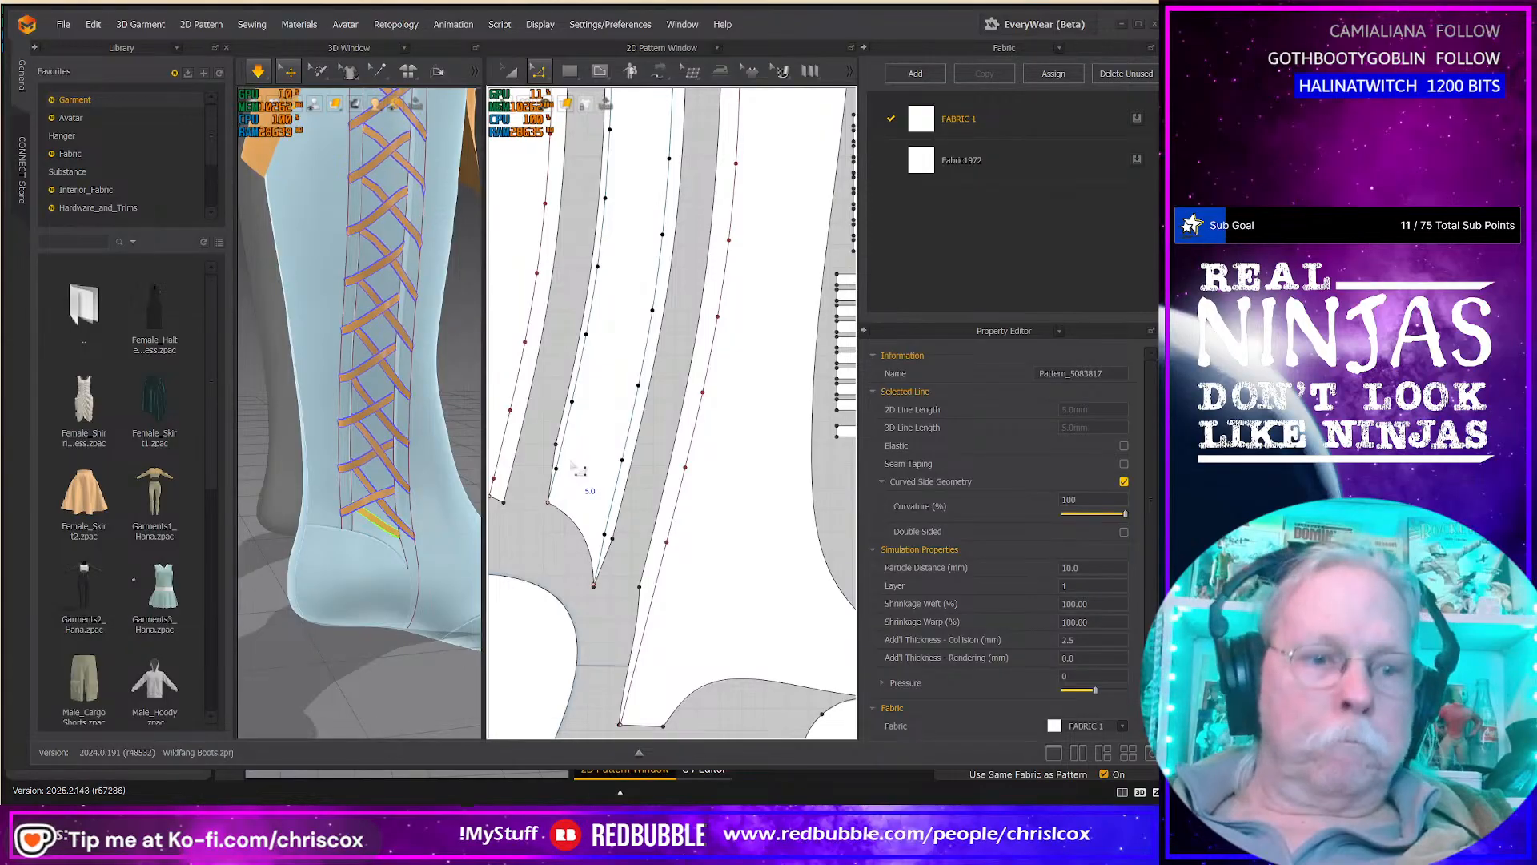
scroll(559, 480, "up", 5)
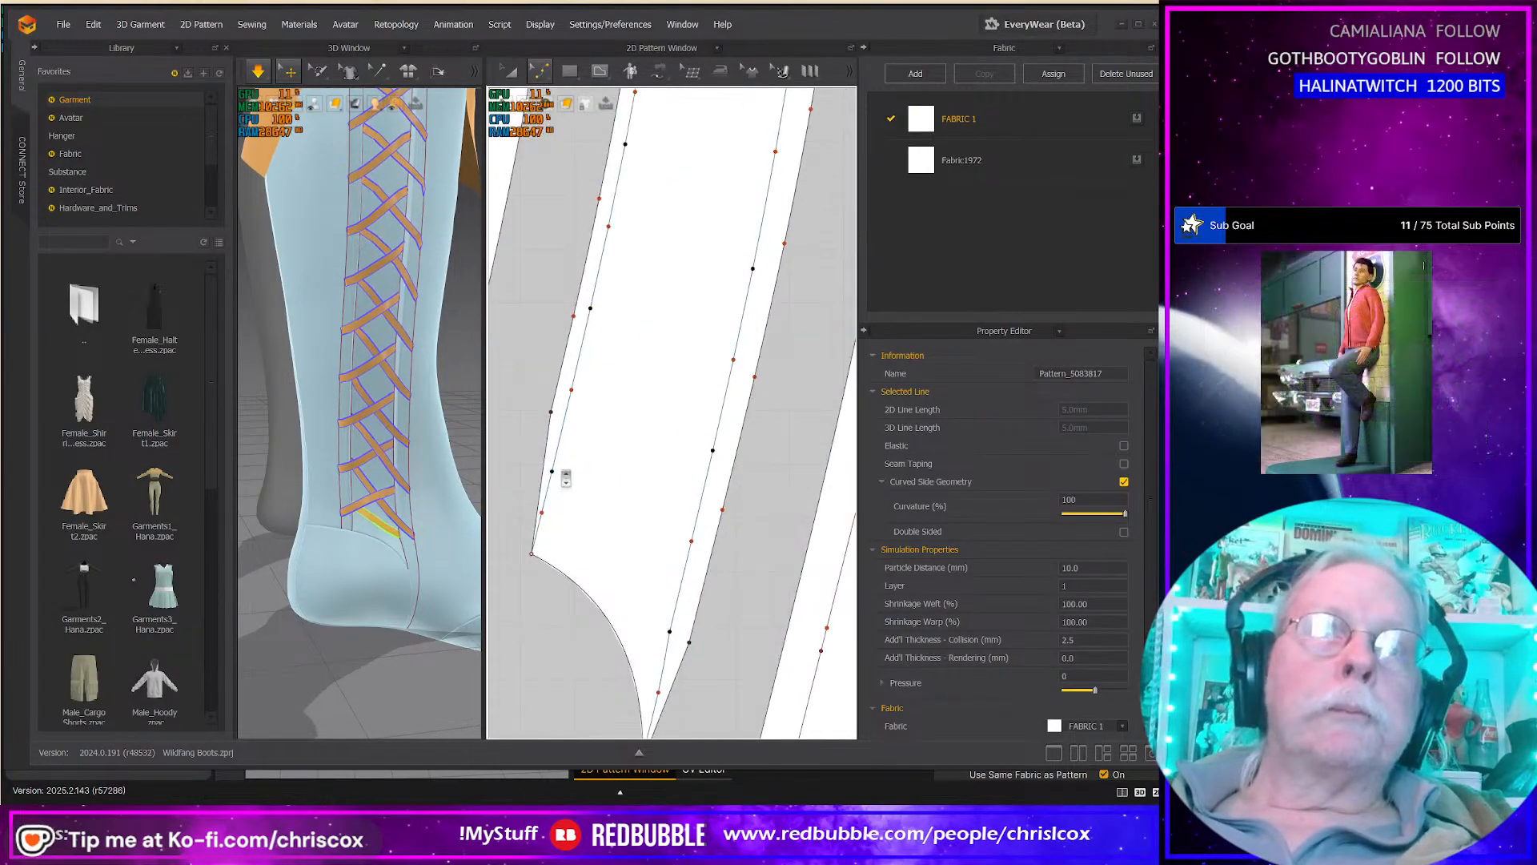
key("b")
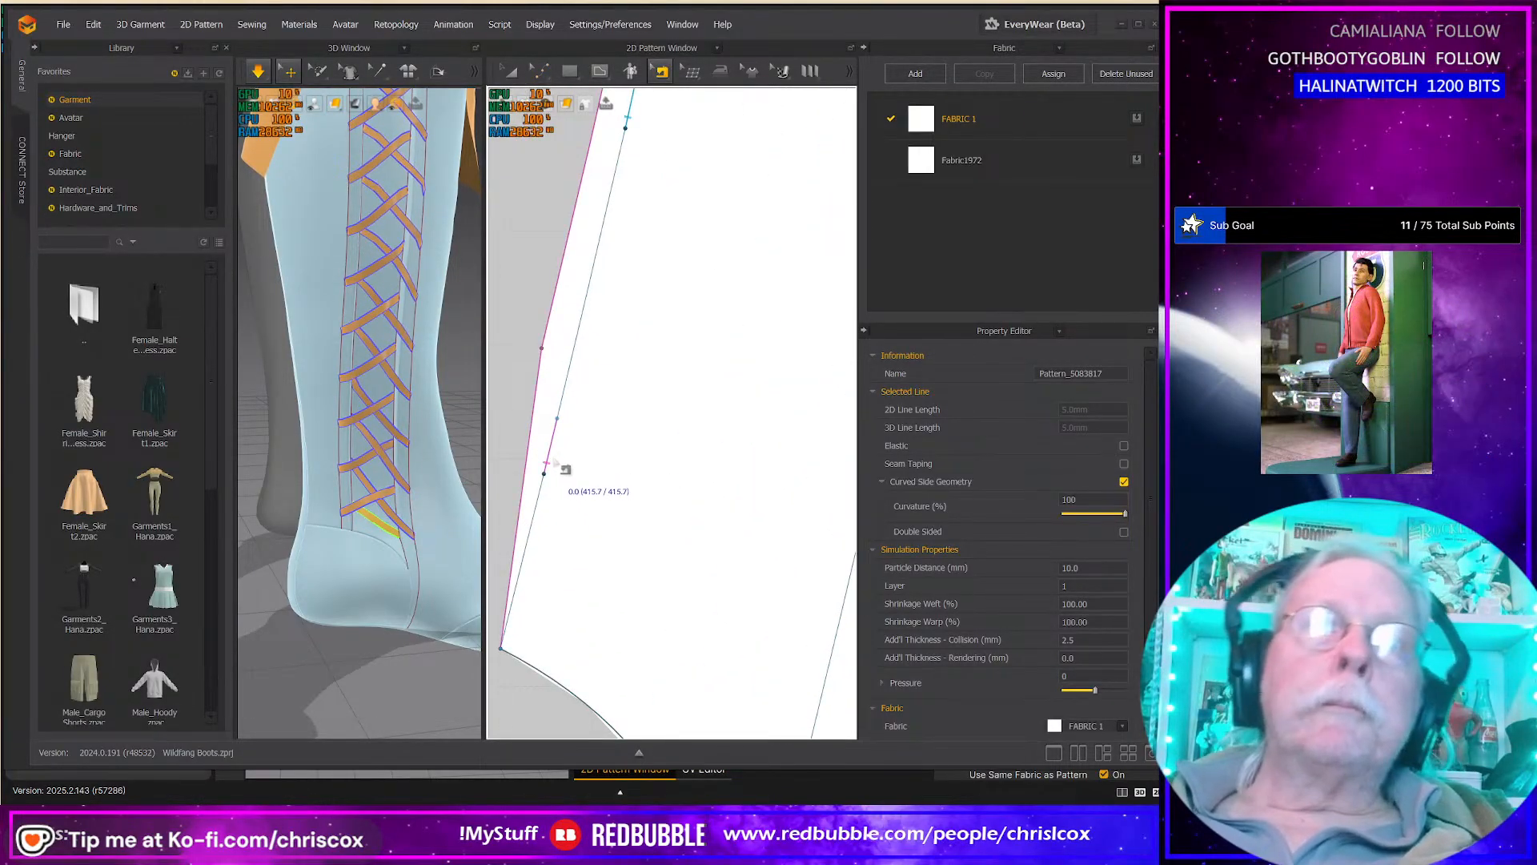
left_click_drag(551, 460, 533, 522)
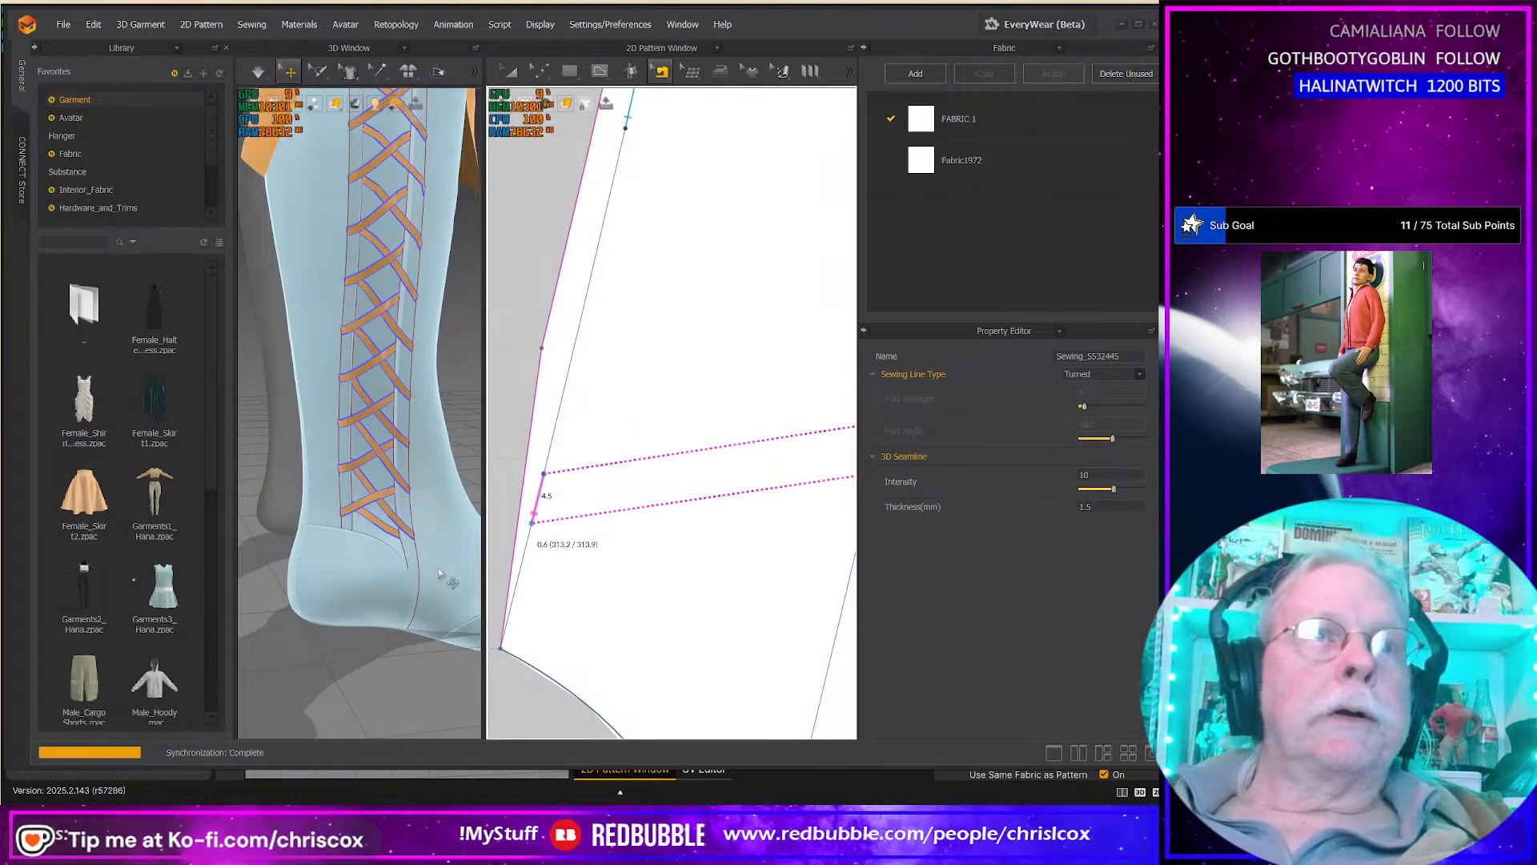
key("Escape")
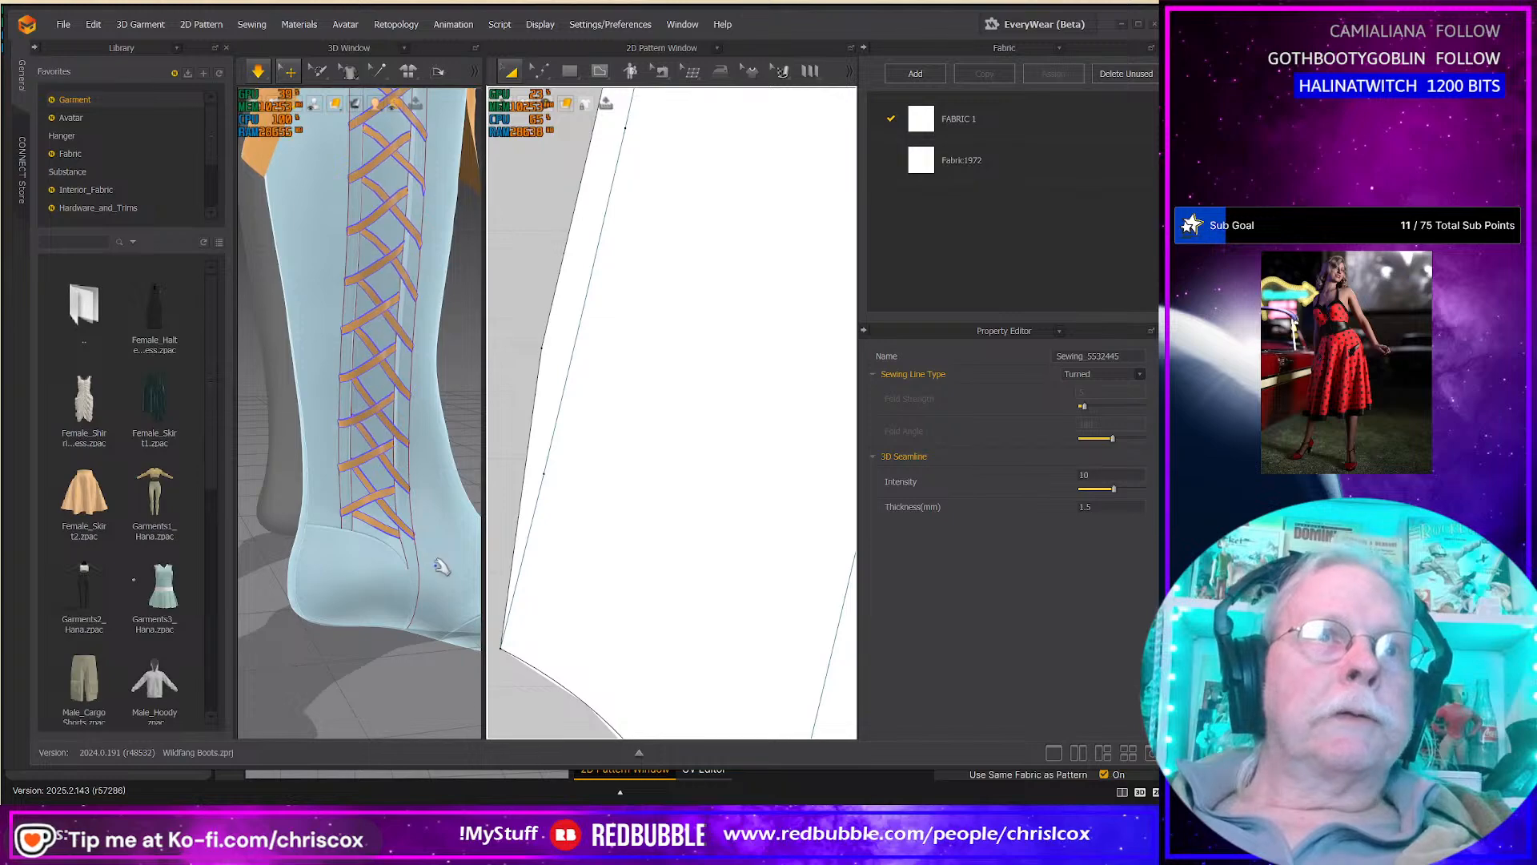
scroll(384, 524, "down", 5)
Step: Select the boot cuff and drag its corner down to fold it over the top
right_click_drag(406, 502, 210, 503)
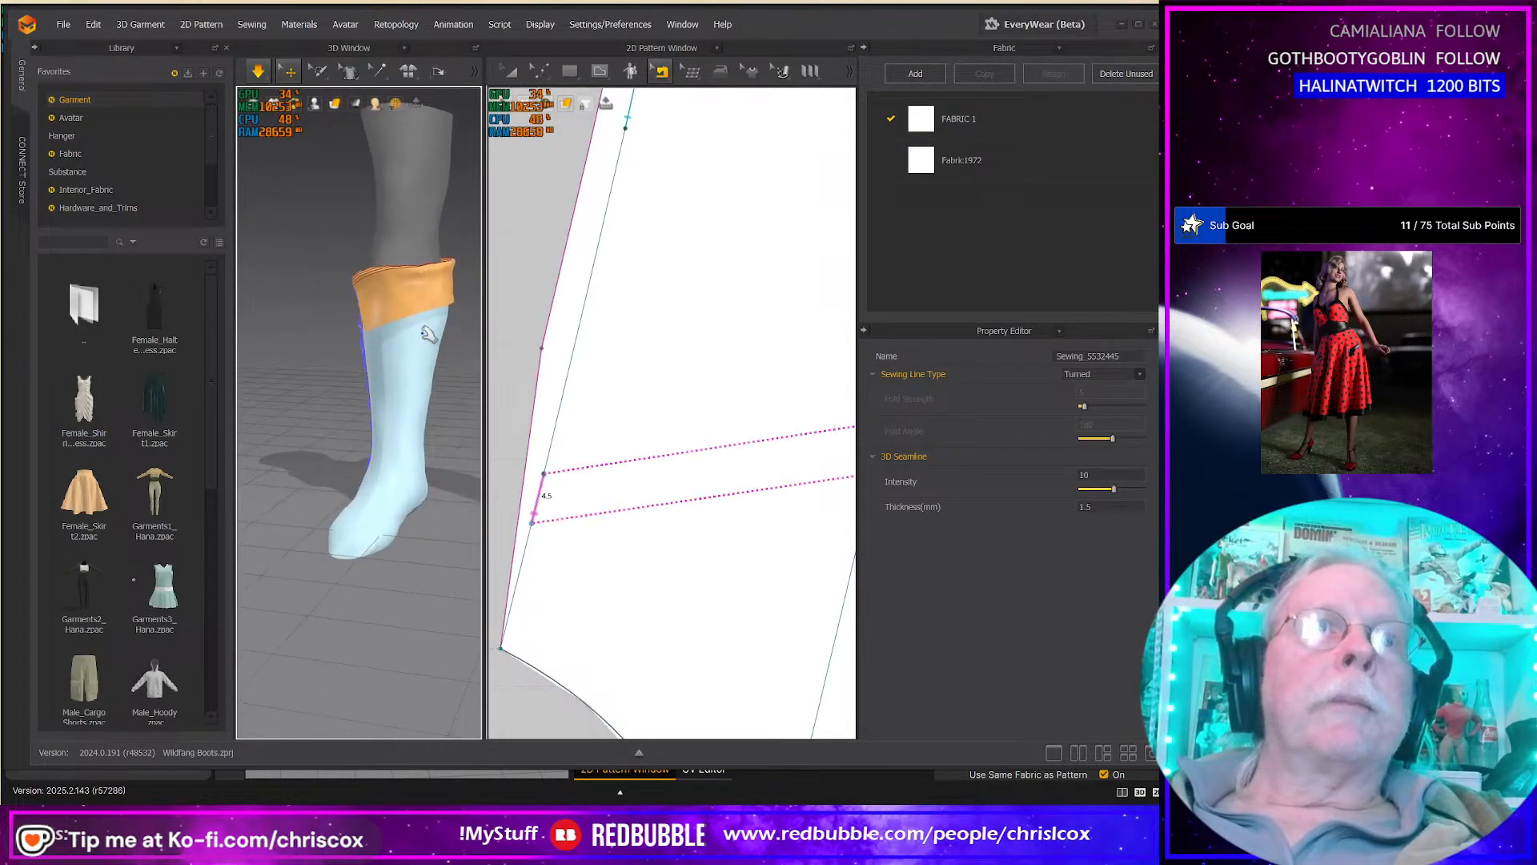
left_click(461, 326)
mouse_move(461, 355)
left_mouse_down()
mouse_move(459, 376)
mouse_move(458, 349)
left_mouse_up()
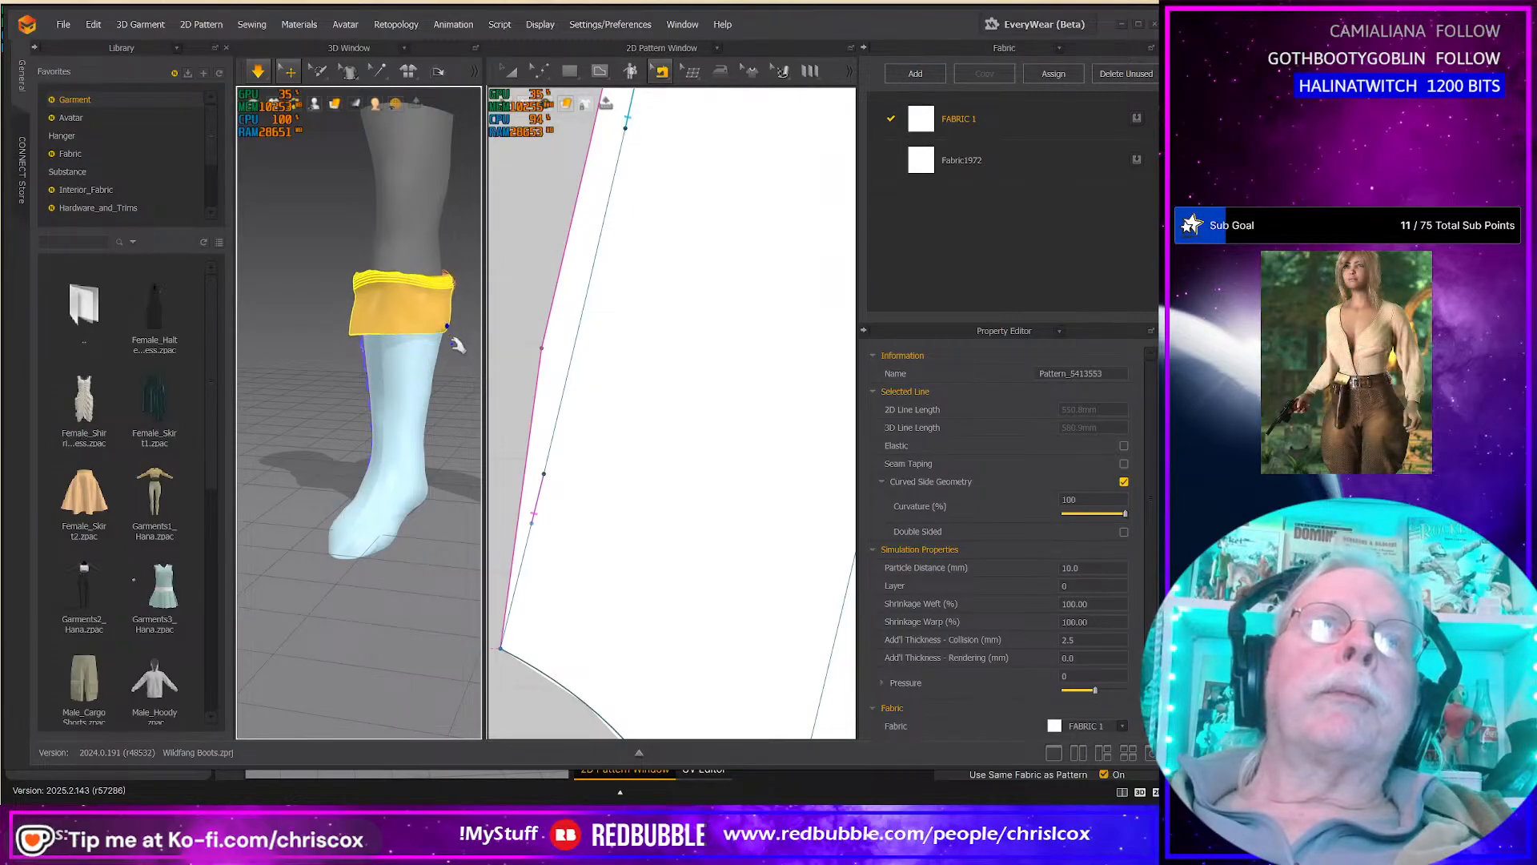
Step: Check the folded cuff from the back and side, then save the boot garment with Ctrl+S
right_click_drag(428, 317, 394, 306)
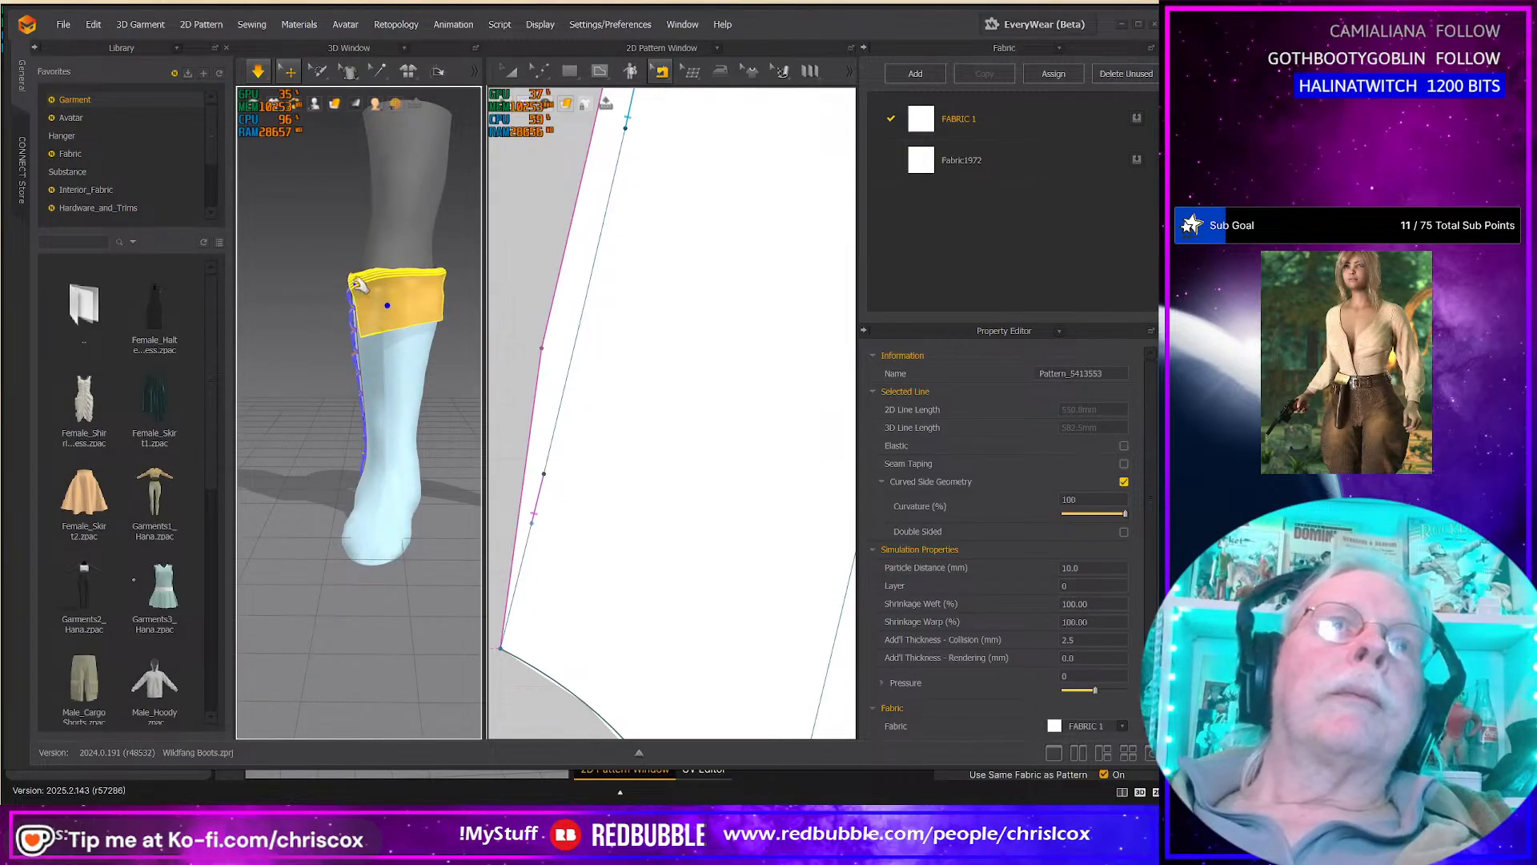
right_click_drag(431, 435, 425, 463)
key("ctrl+s")
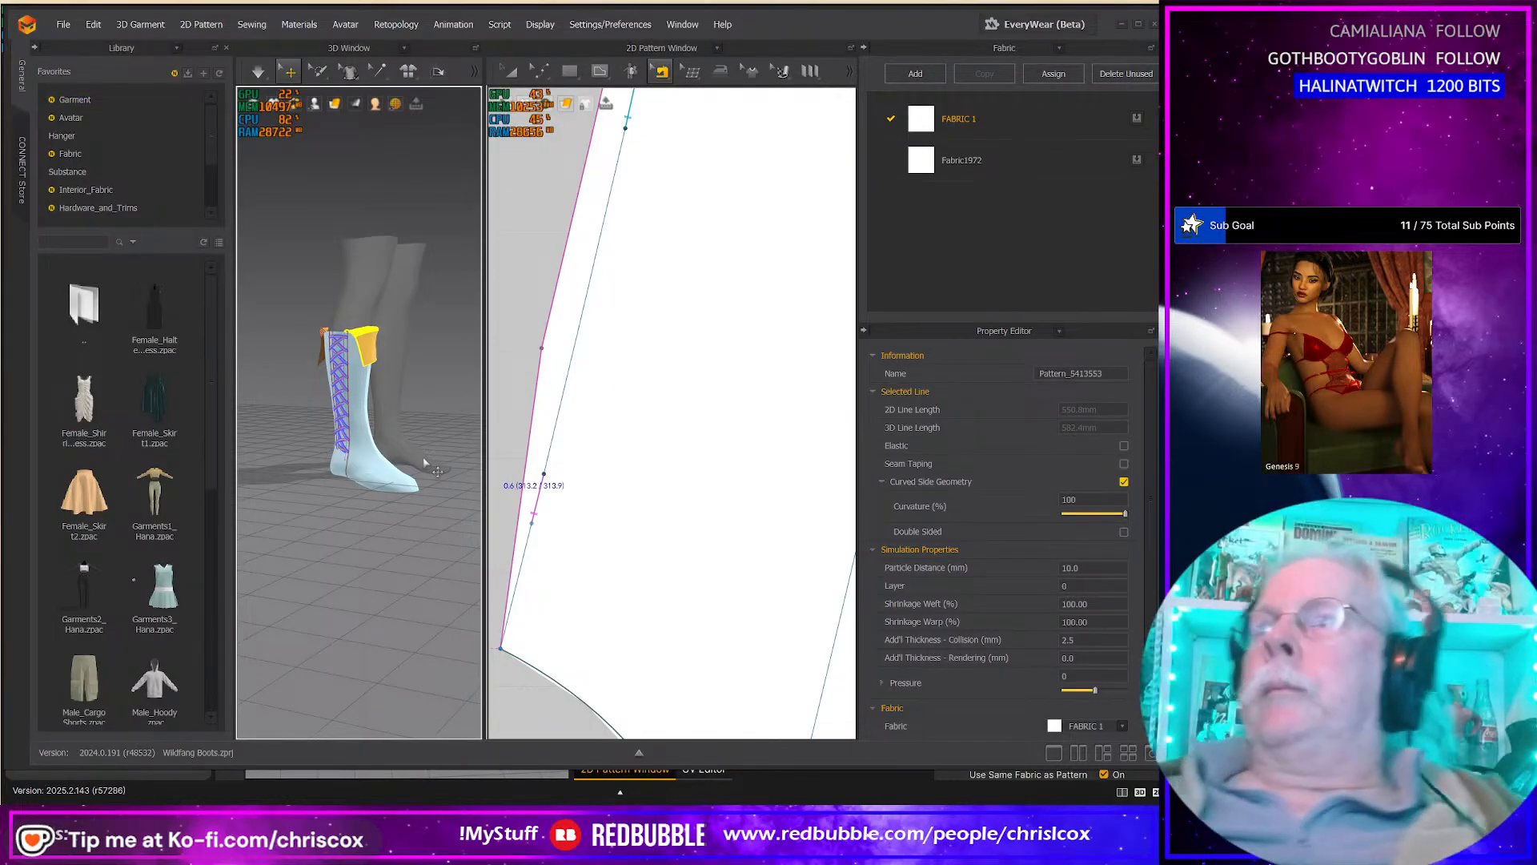
right_click_drag(444, 402, 396, 385)
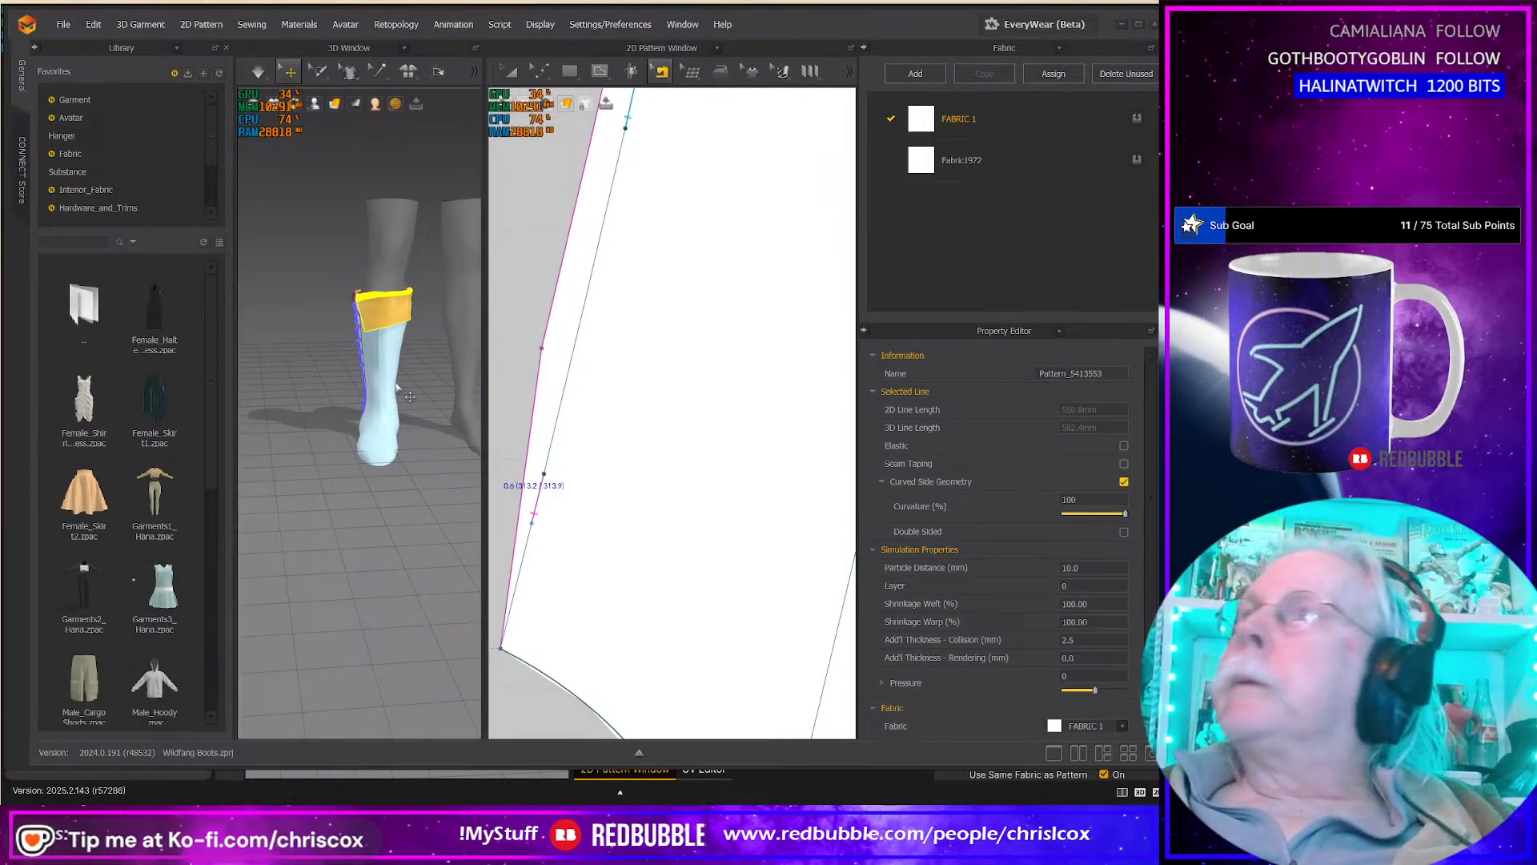
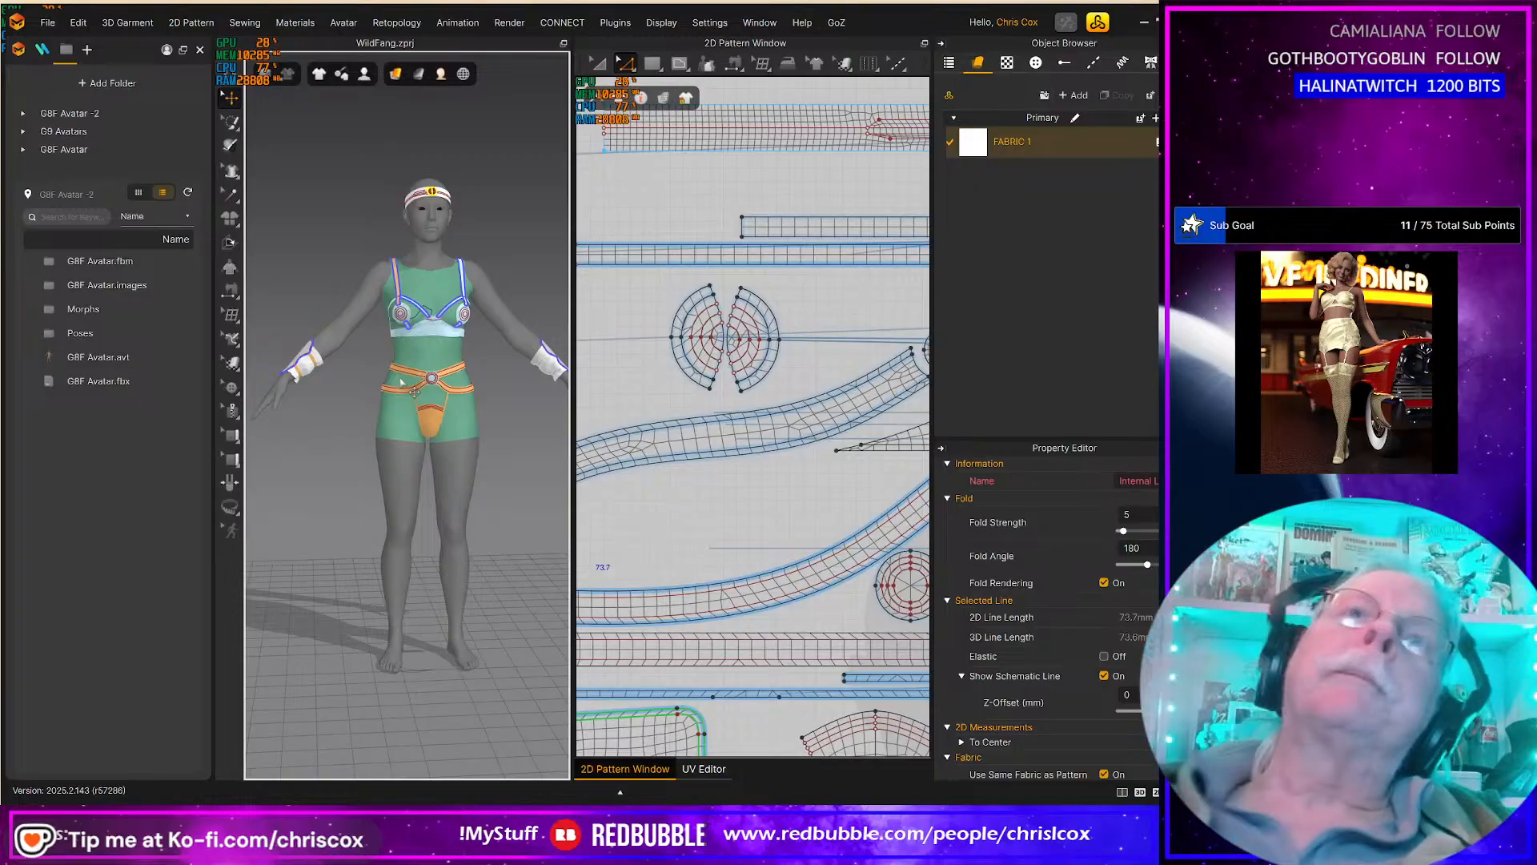
Step: Orbit and zoom around the avatar to view the hips from behind
scroll(401, 383, "up", 5)
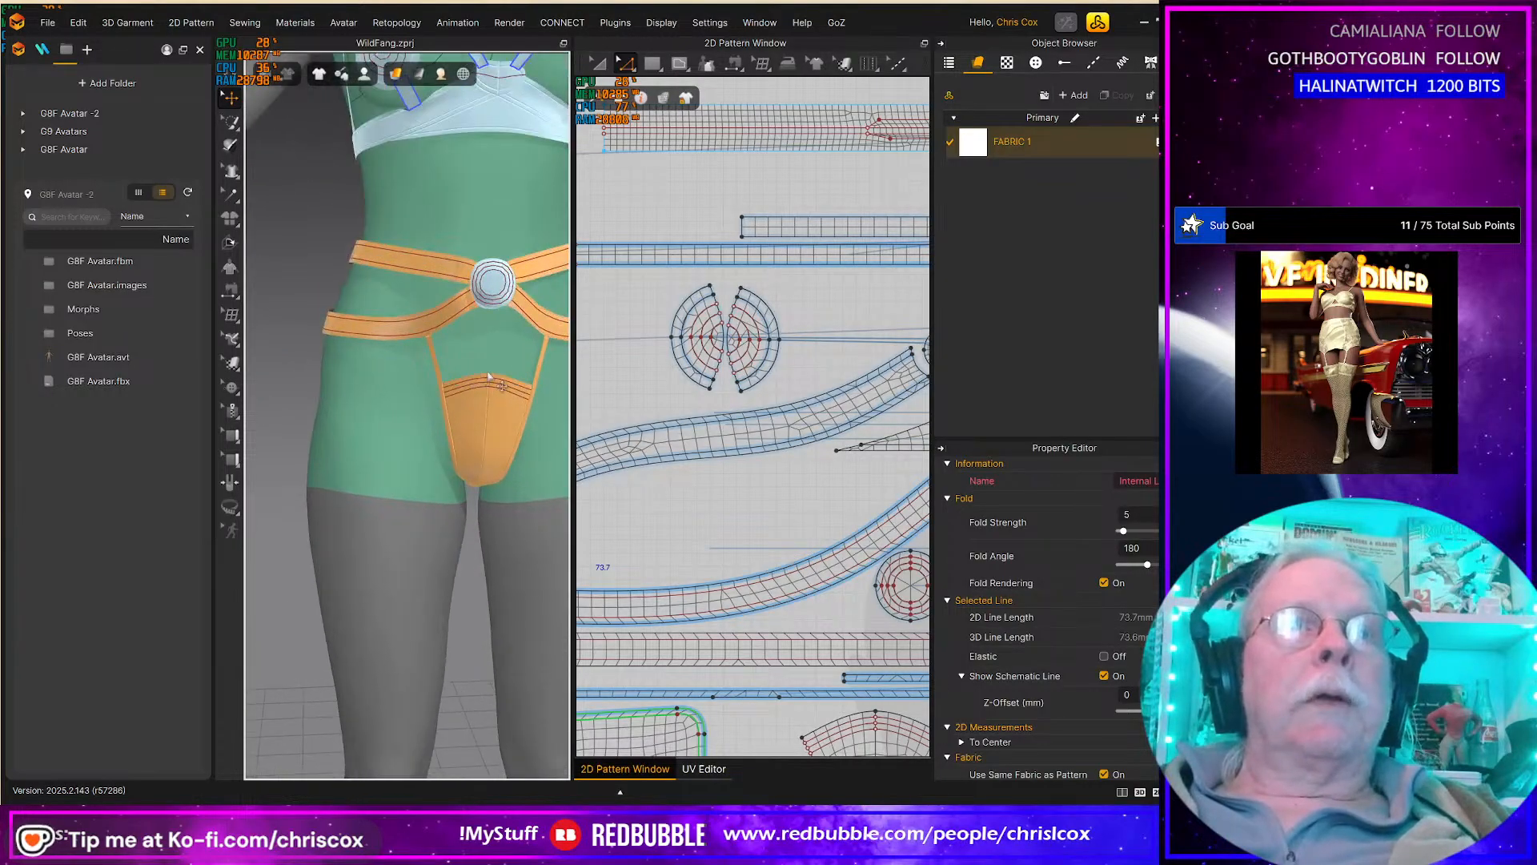
right_click_drag(472, 368, 405, 406)
scroll(433, 374, "down", 3)
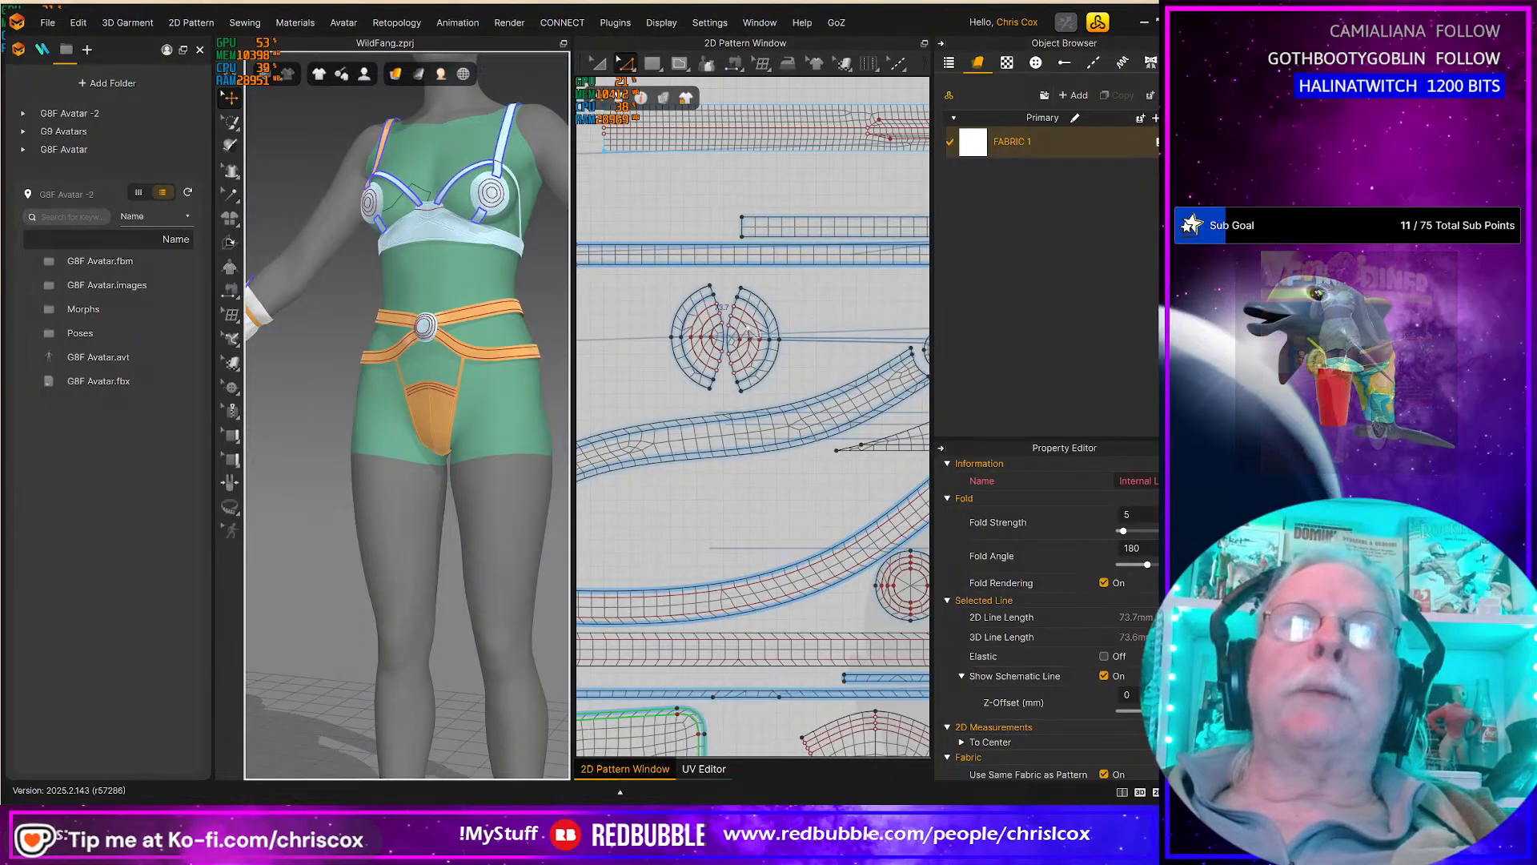
scroll(787, 382, "down", 3)
scroll(876, 363, "down", 5)
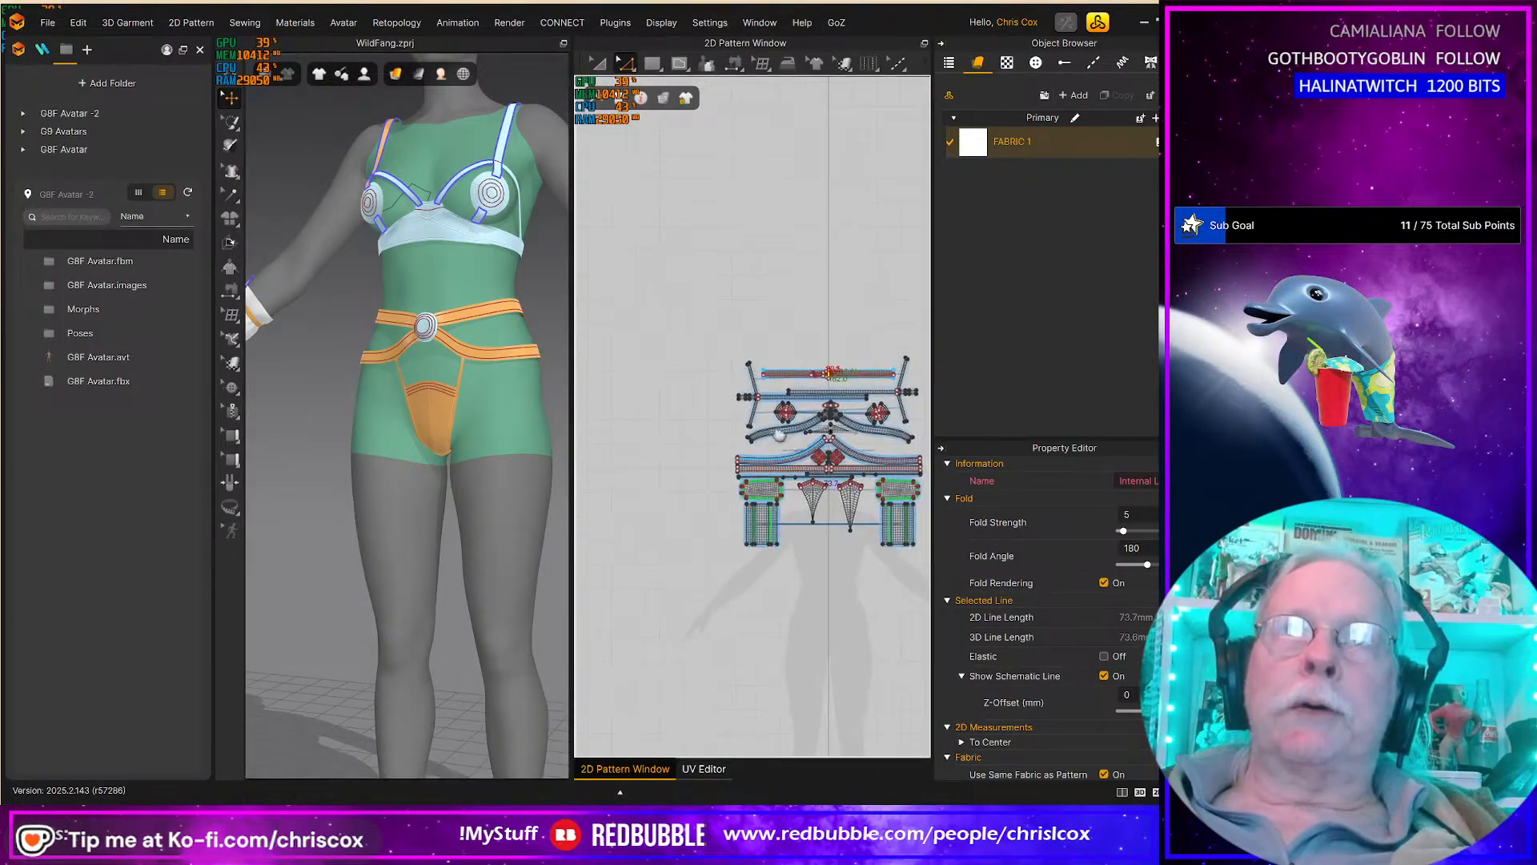
left_click_drag(604, 276, 921, 564)
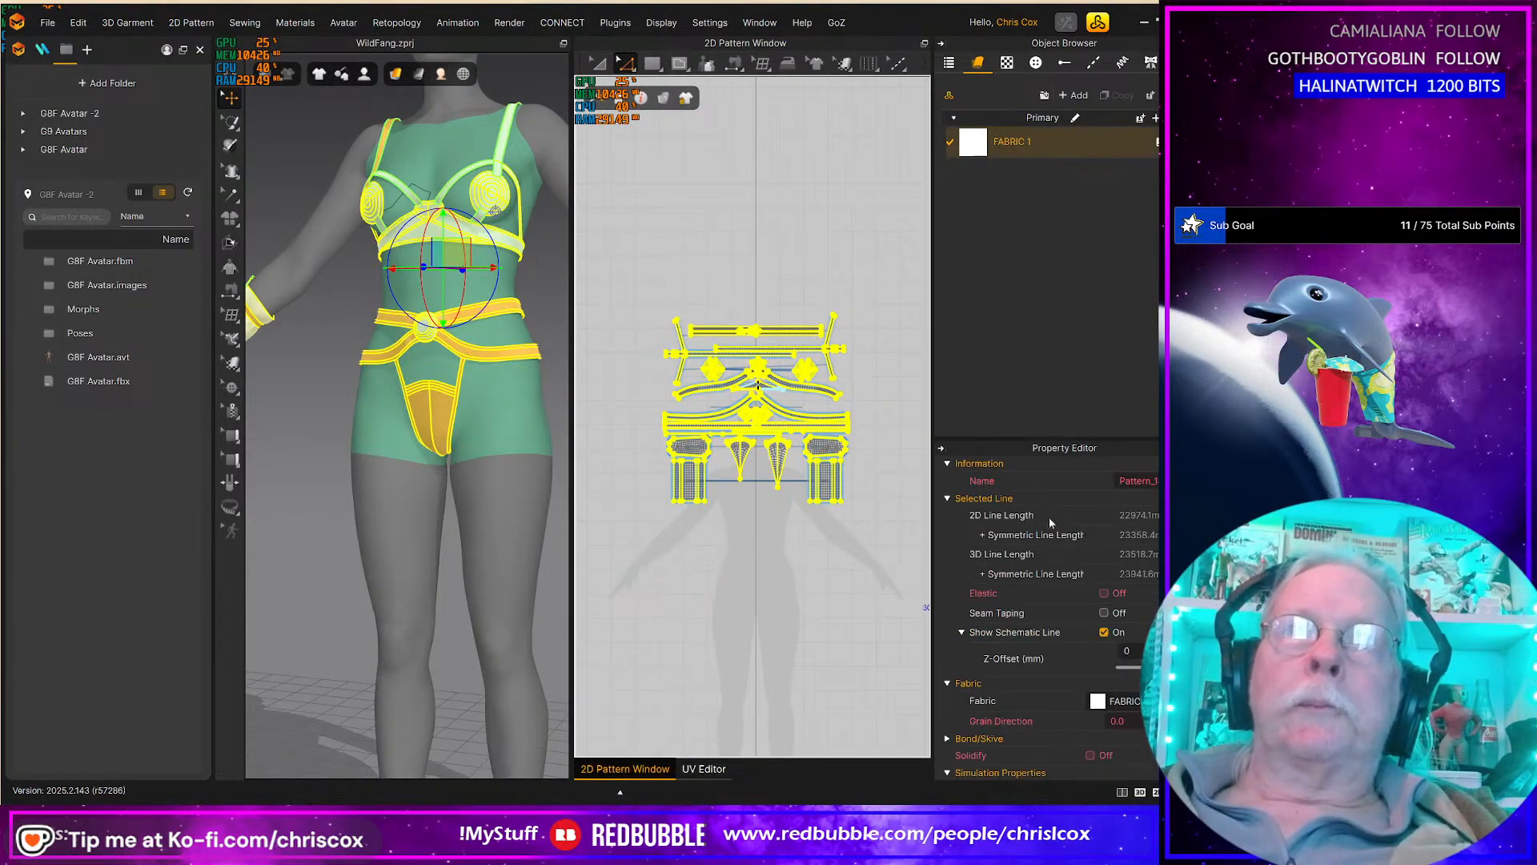
scroll(1132, 615, "down", 10)
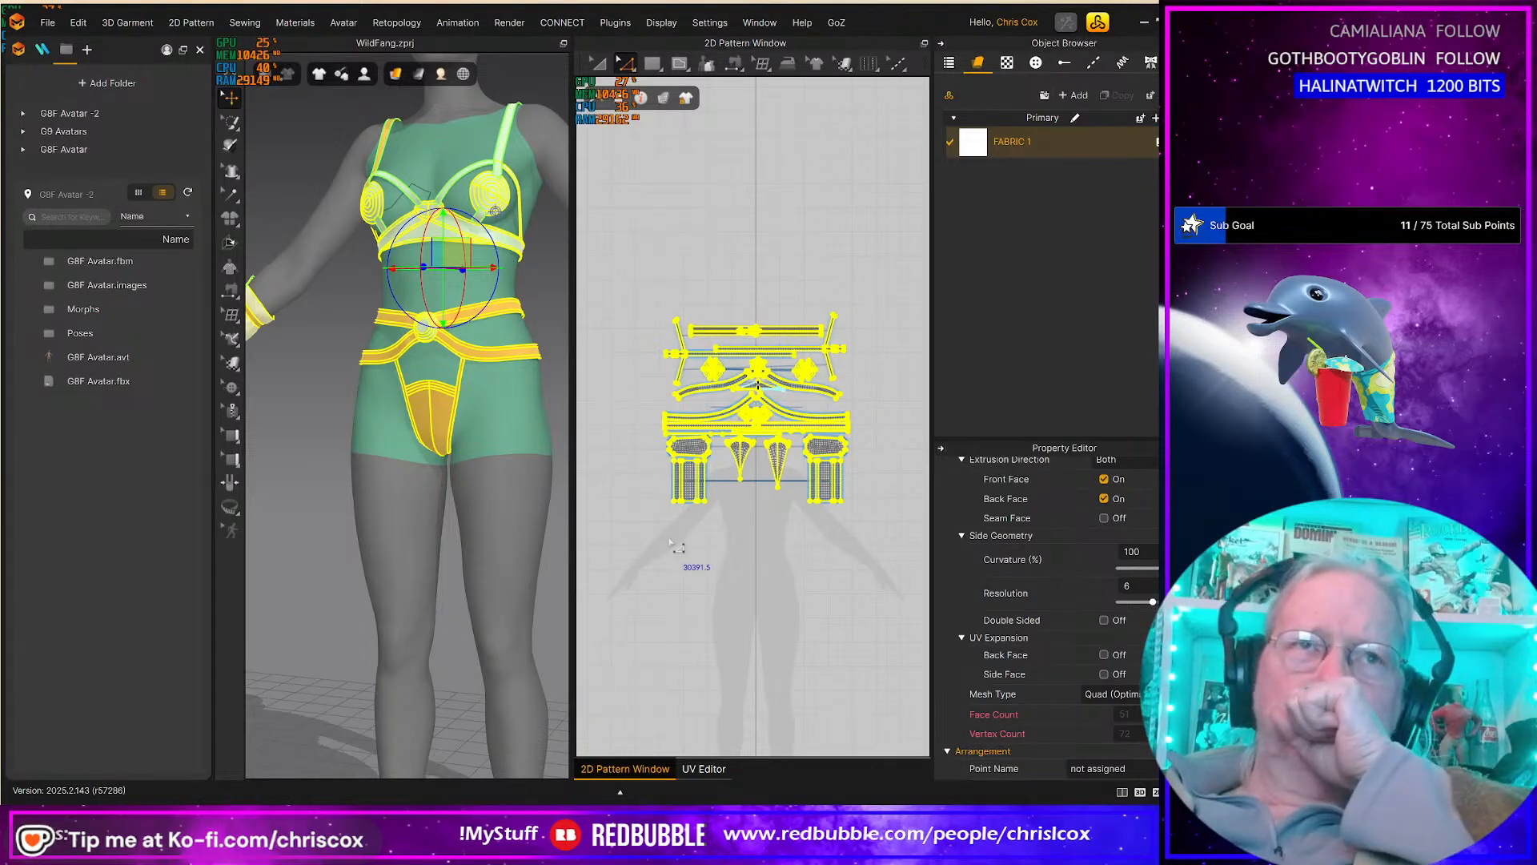
Step: Tilt up to the hips, start the simulation and drag the crotch pouch down
right_click_drag(534, 582, 467, 564)
scroll(552, 559, "up", 3)
scroll(538, 569, "down", 5)
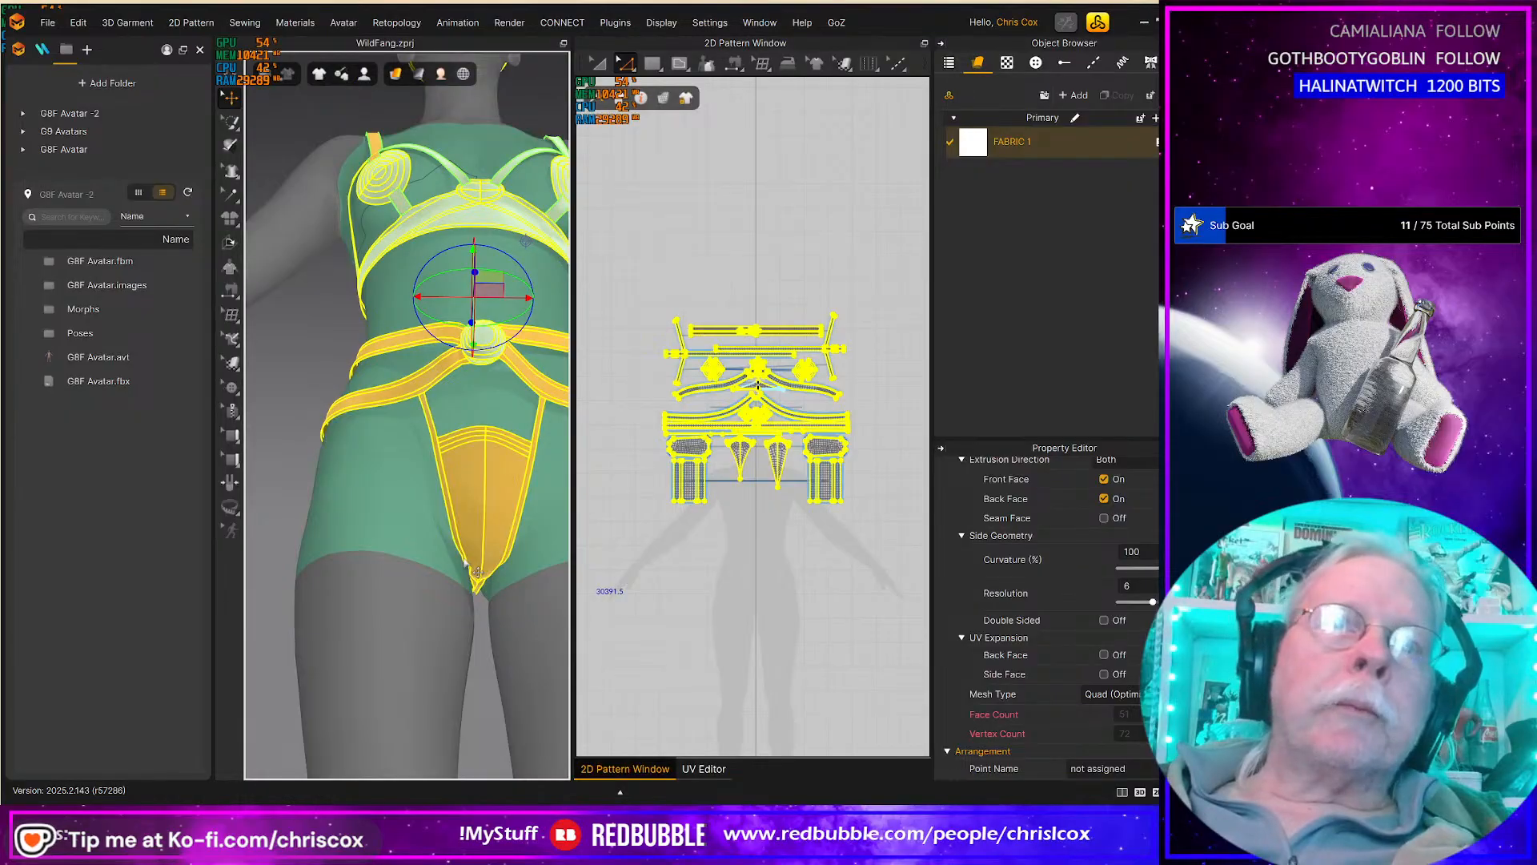
key("space")
left_click_drag(468, 564, 470, 594)
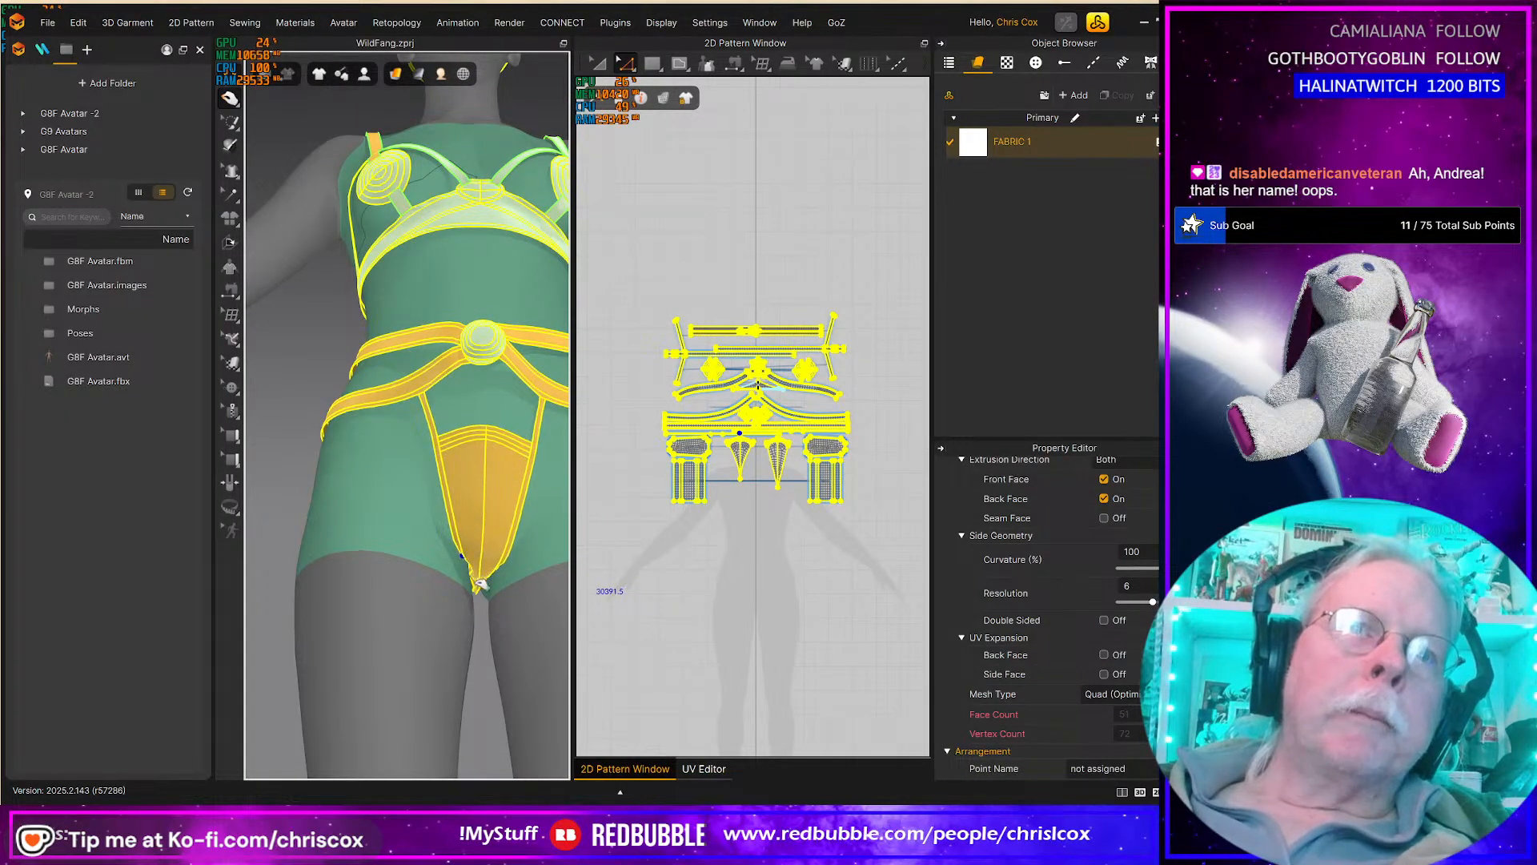
Step: Clear the selection and pick the round belt buckle from the front view
left_click(478, 600)
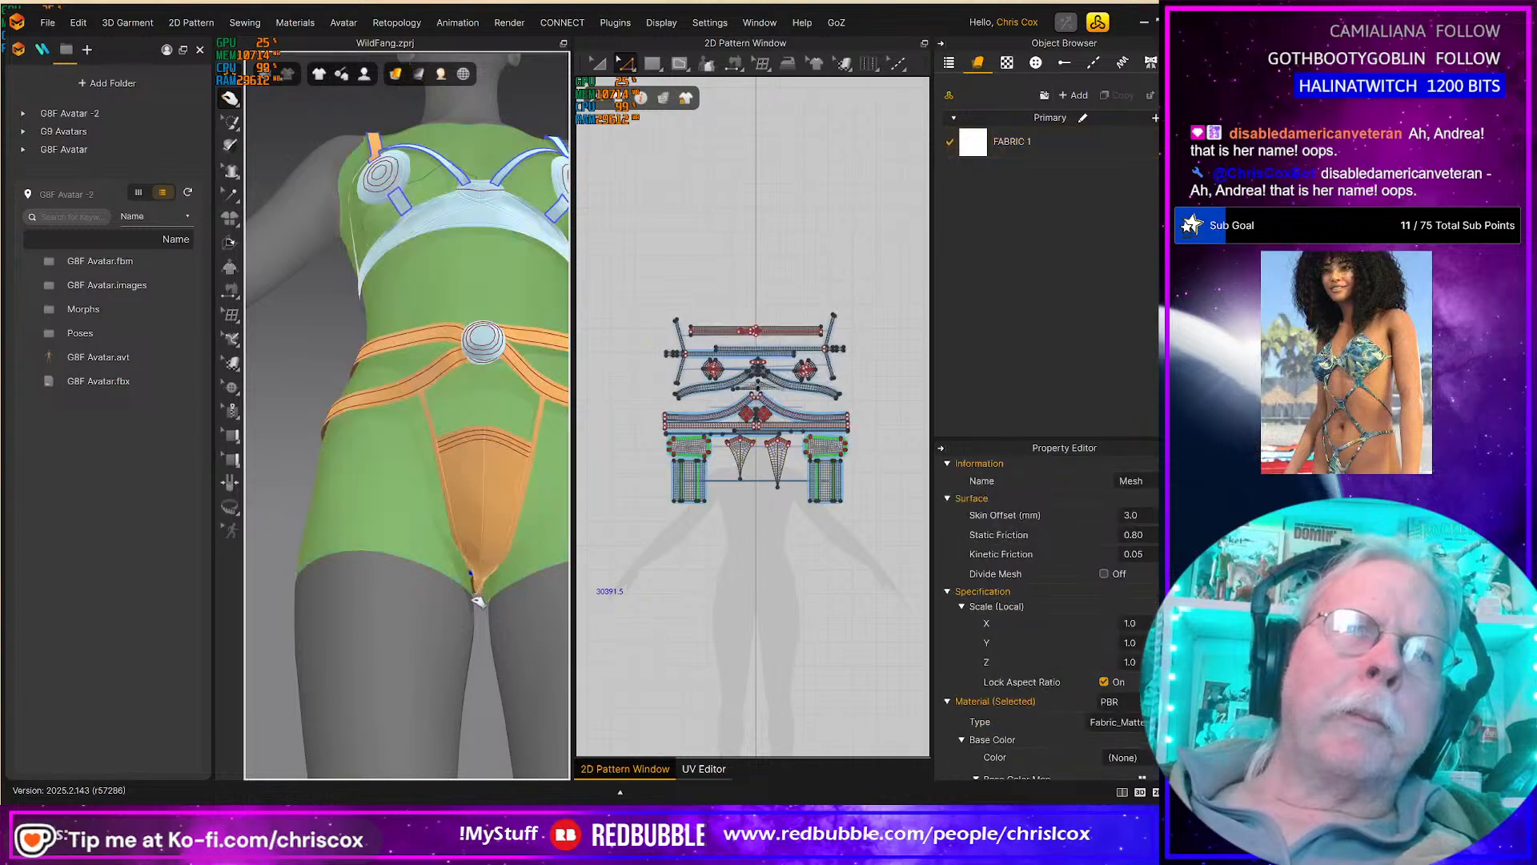
right_click_drag(491, 549, 461, 552)
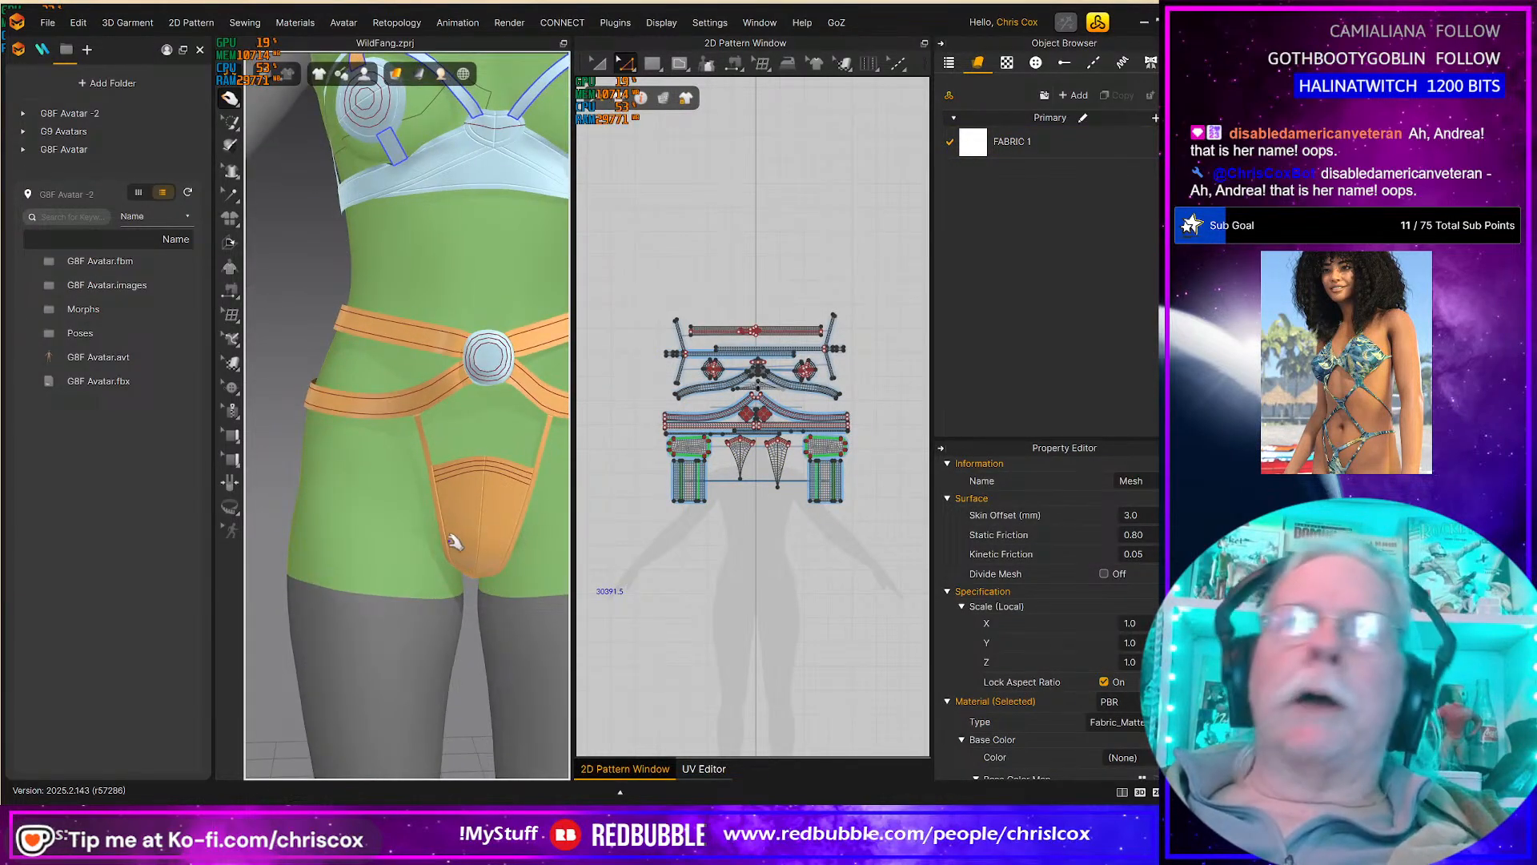
left_click(453, 541)
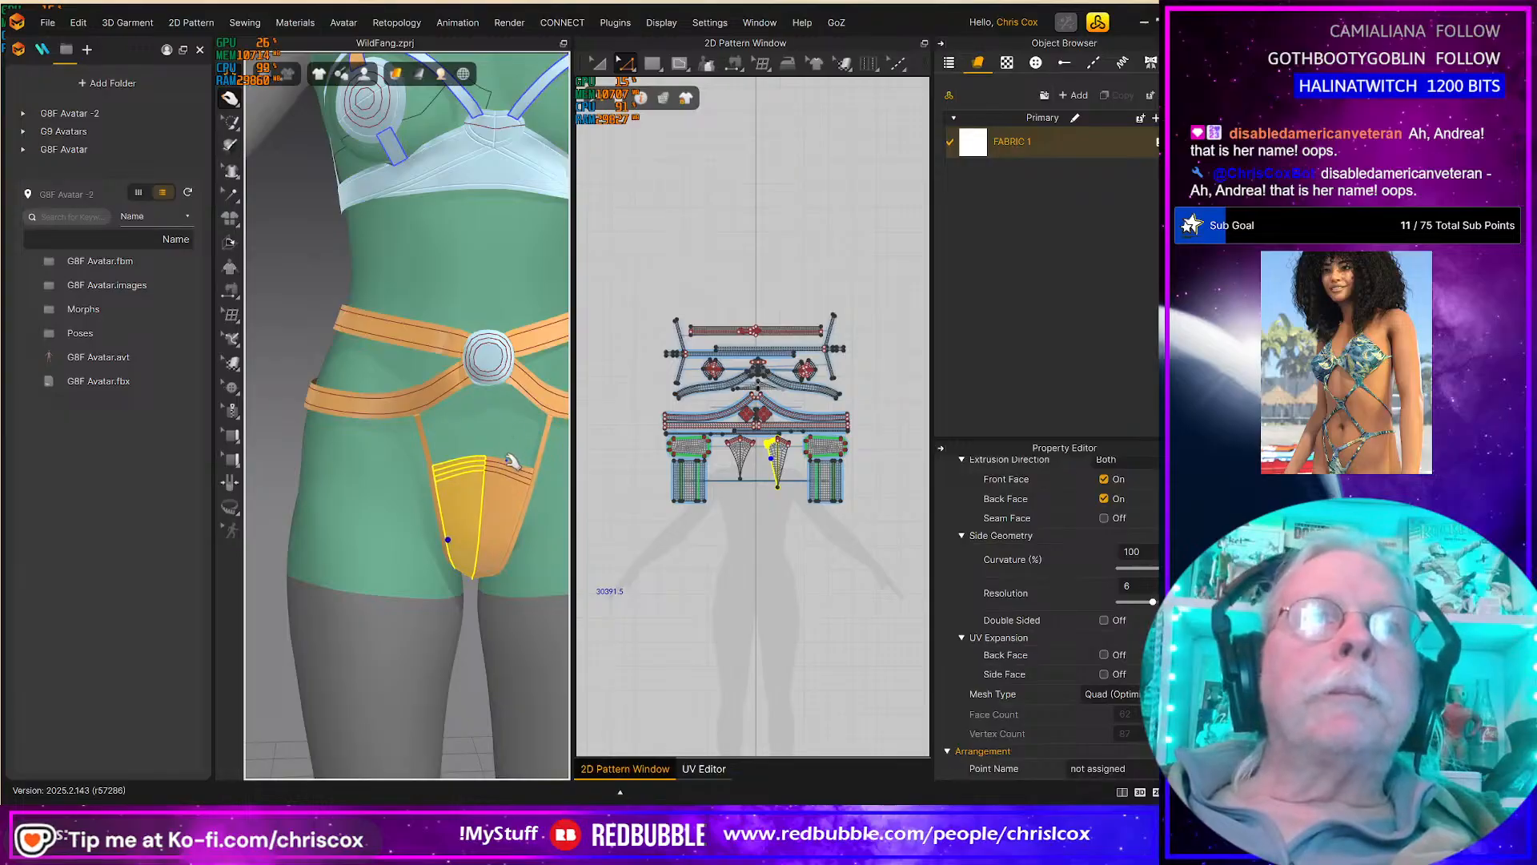
key("2")
left_click(412, 347)
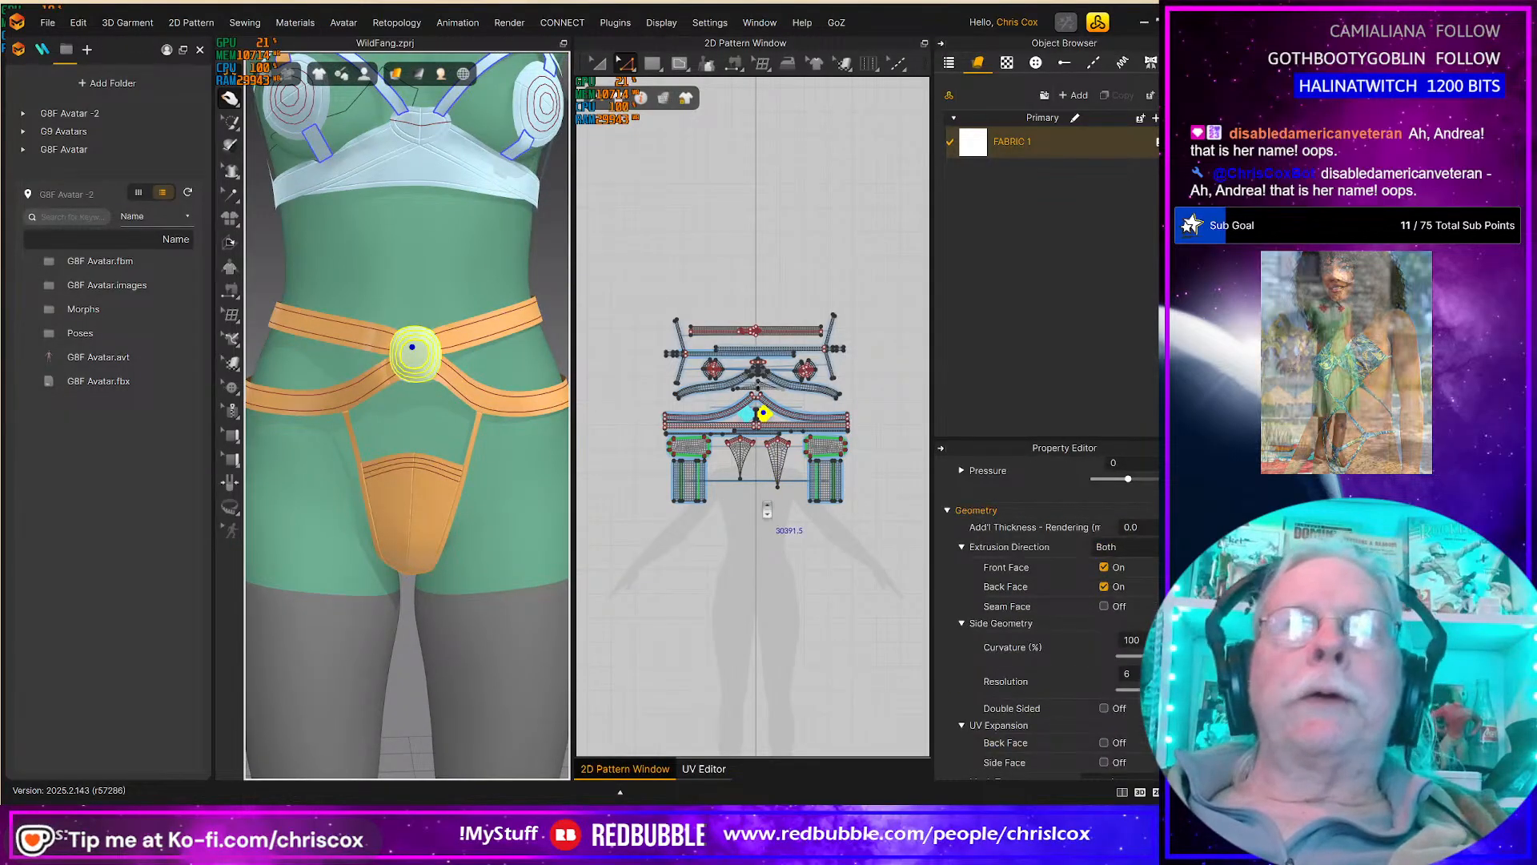
scroll(772, 516, "up", 10)
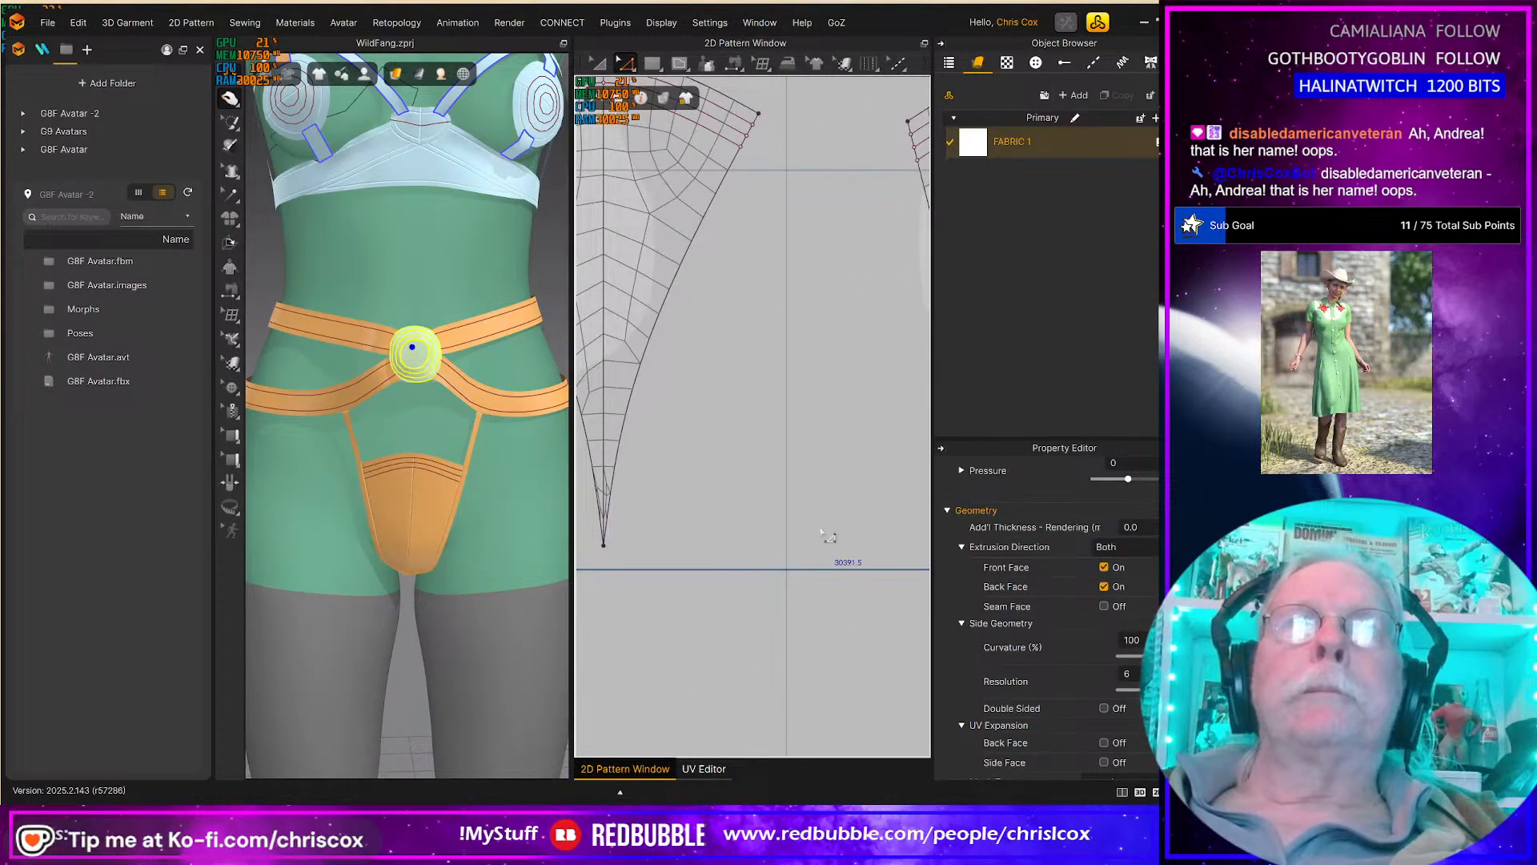
scroll(827, 536, "up", 4)
scroll(822, 510, "down", 5)
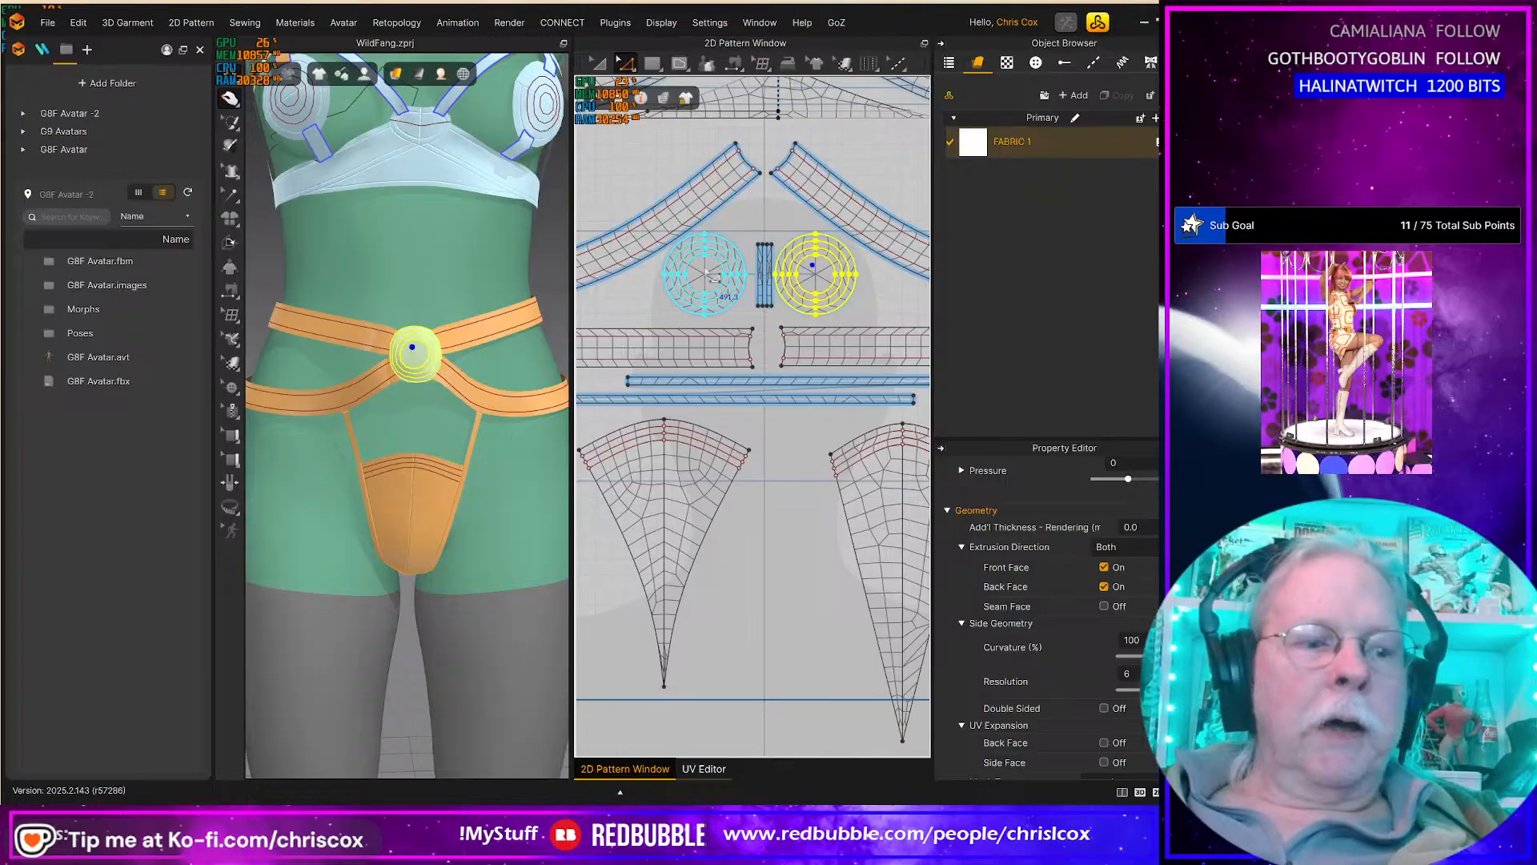
Step: Box-select both circle patterns with Transform Pattern and drag the buckle into place on the belt
key("a")
left_click(703, 270)
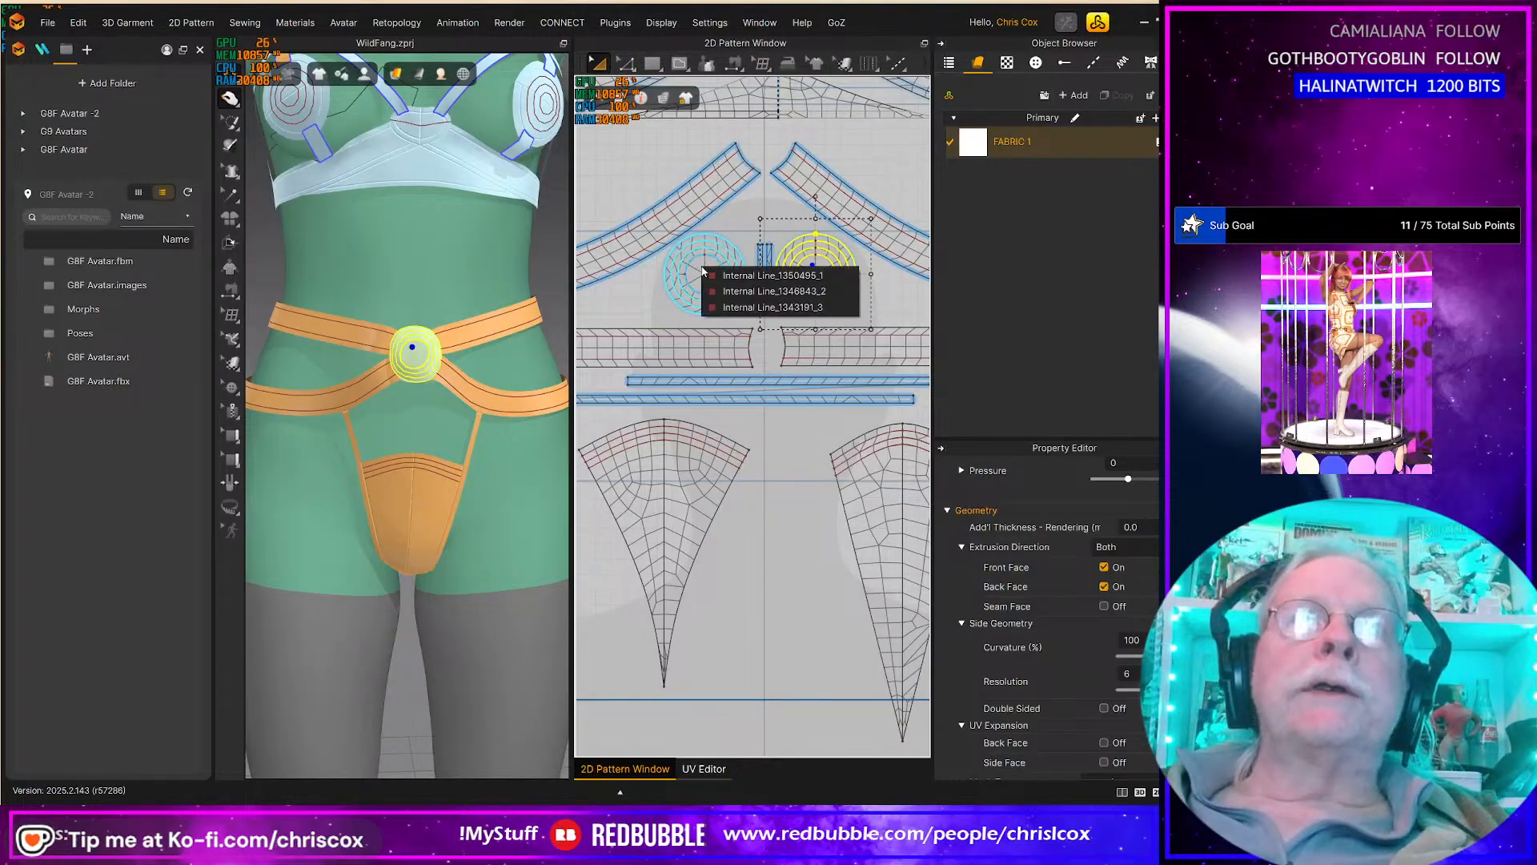
left_click_drag(894, 314, 777, 227)
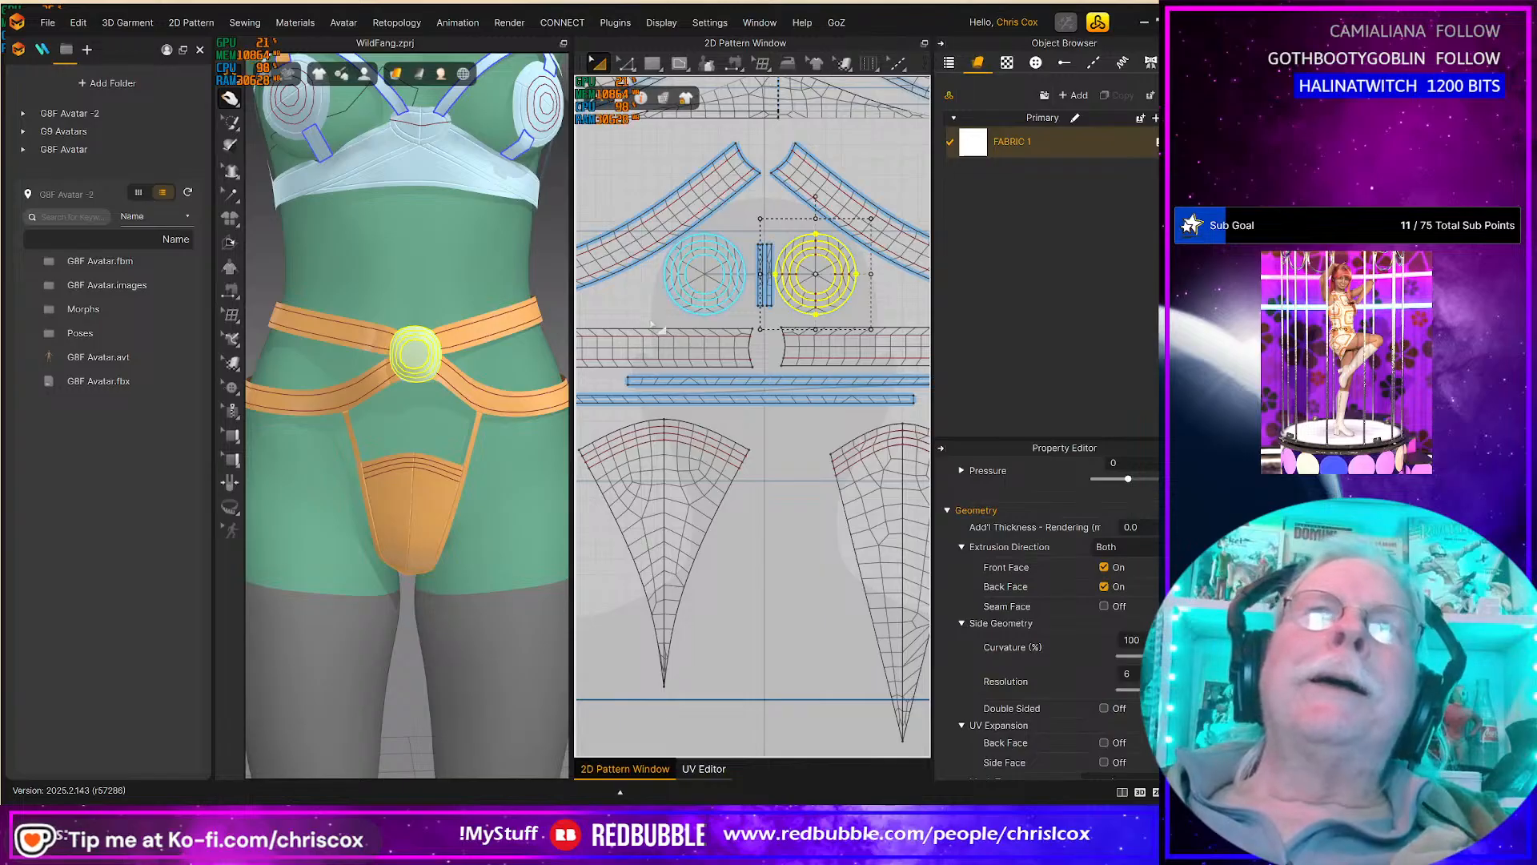
left_click_drag(755, 286, 748, 231, "shift")
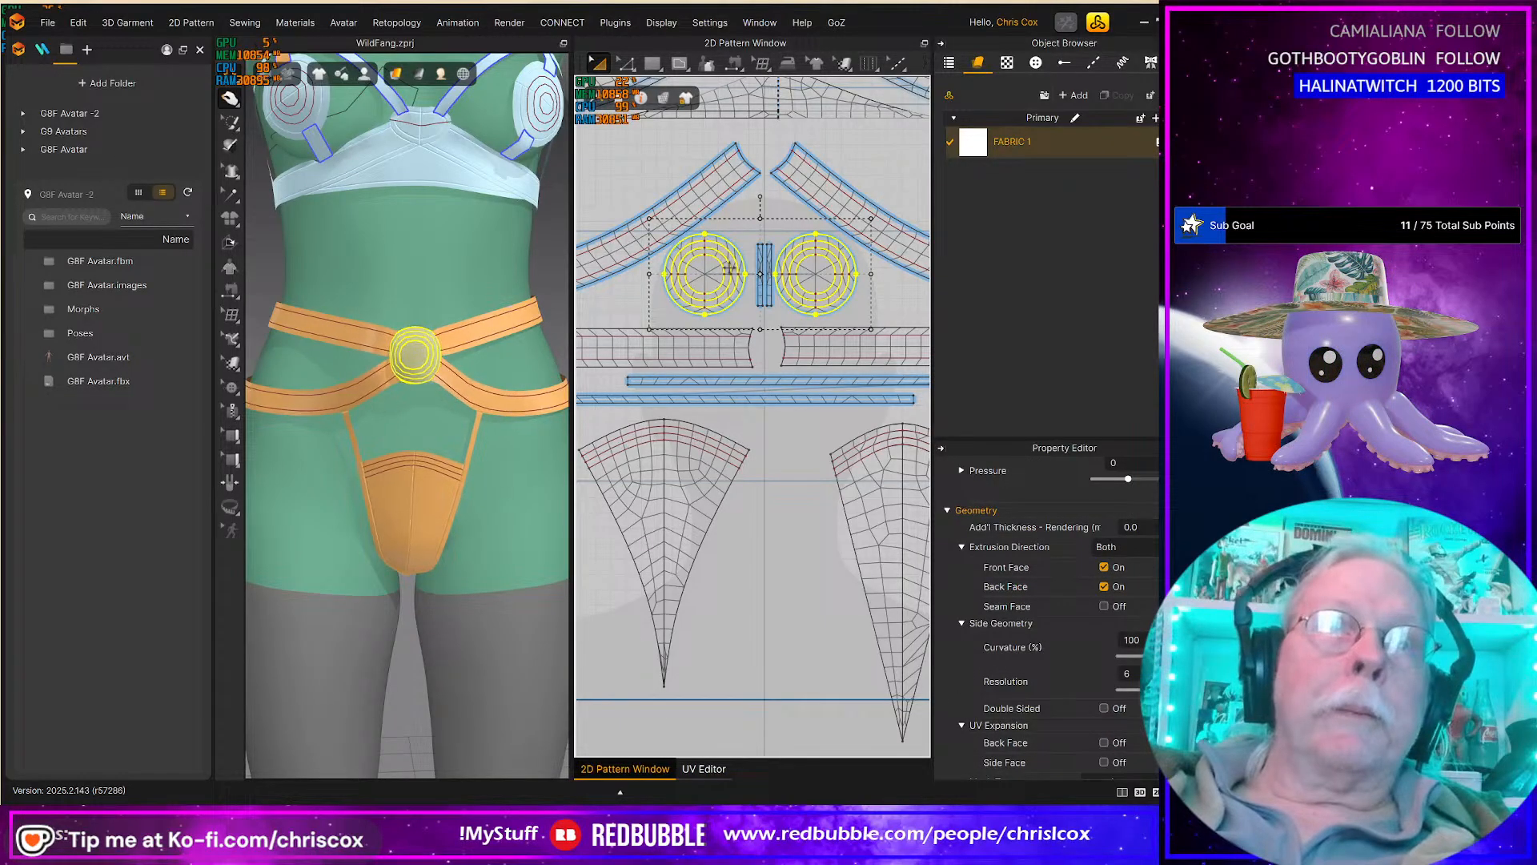
left_click_drag(410, 349, 414, 346)
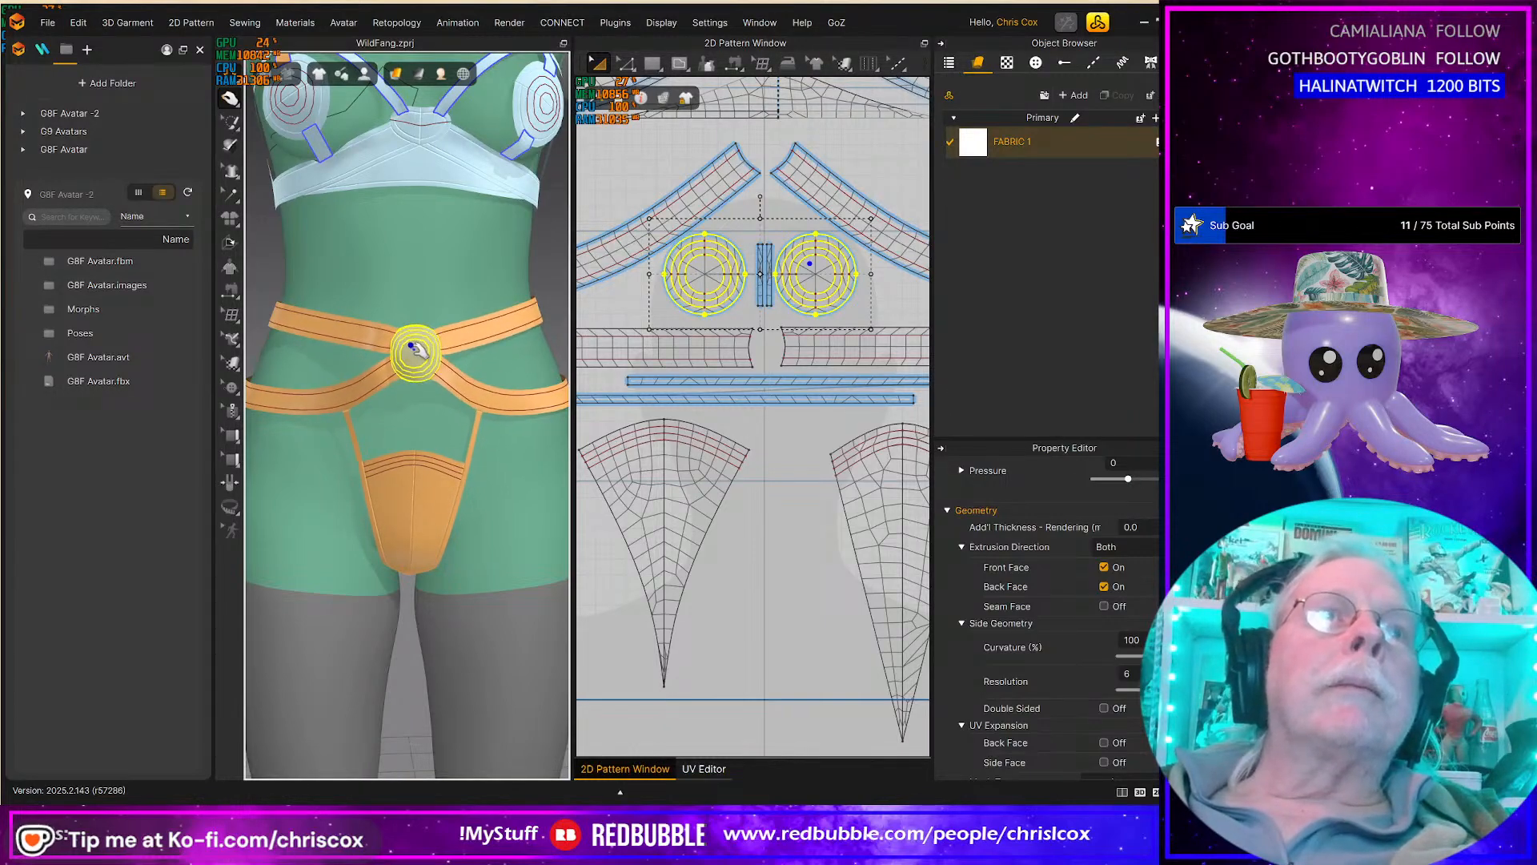
scroll(415, 352, "up", 5)
right_click_drag(446, 373, 336, 404)
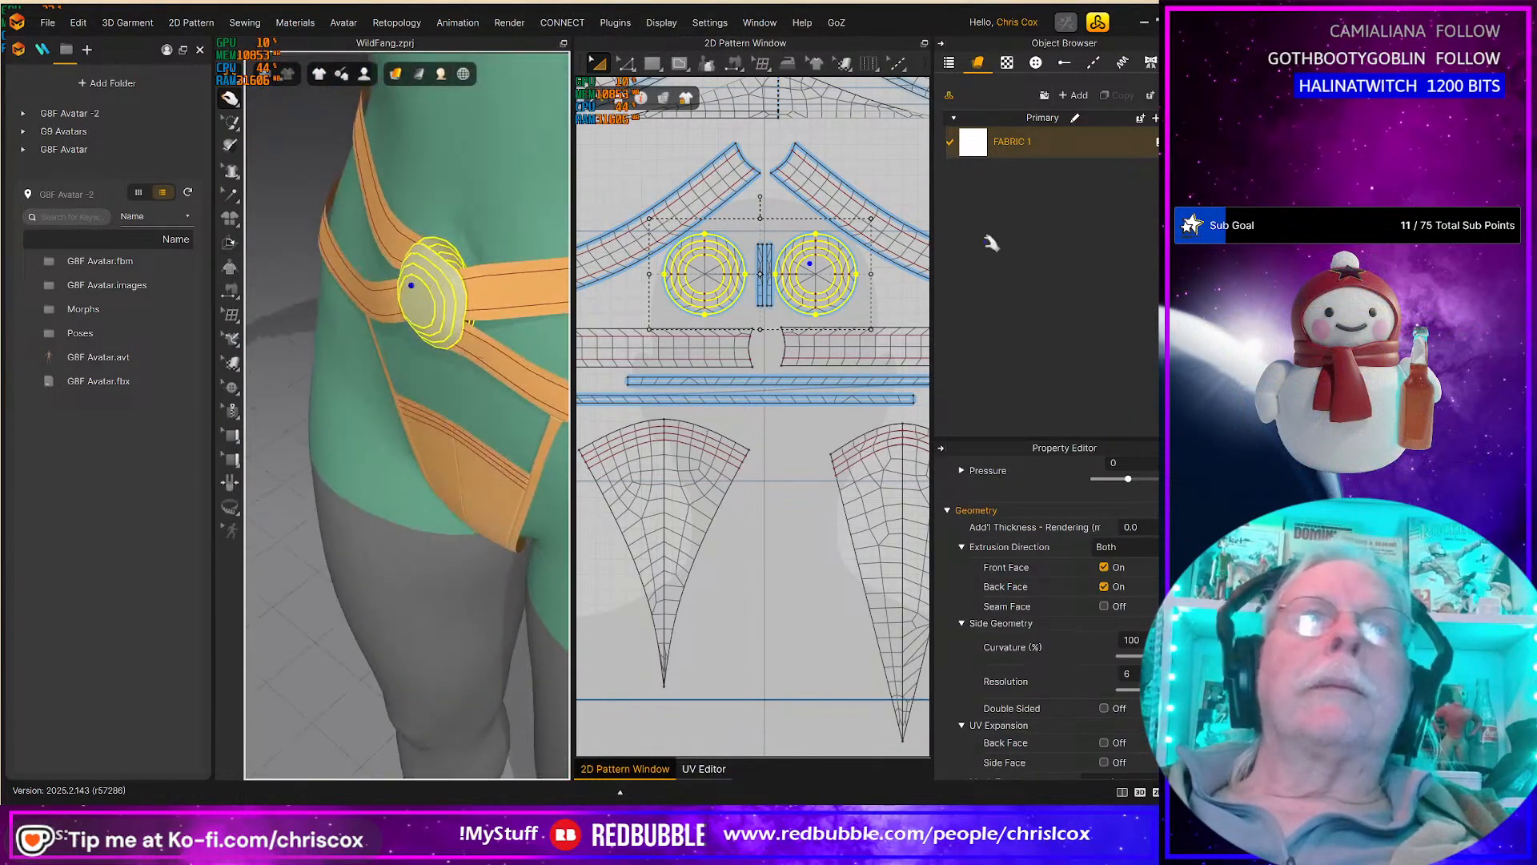
Step: Open FABRIC 1's name field in the Object Browser and highlight the name, leaving it unchanged
left_click(1036, 144)
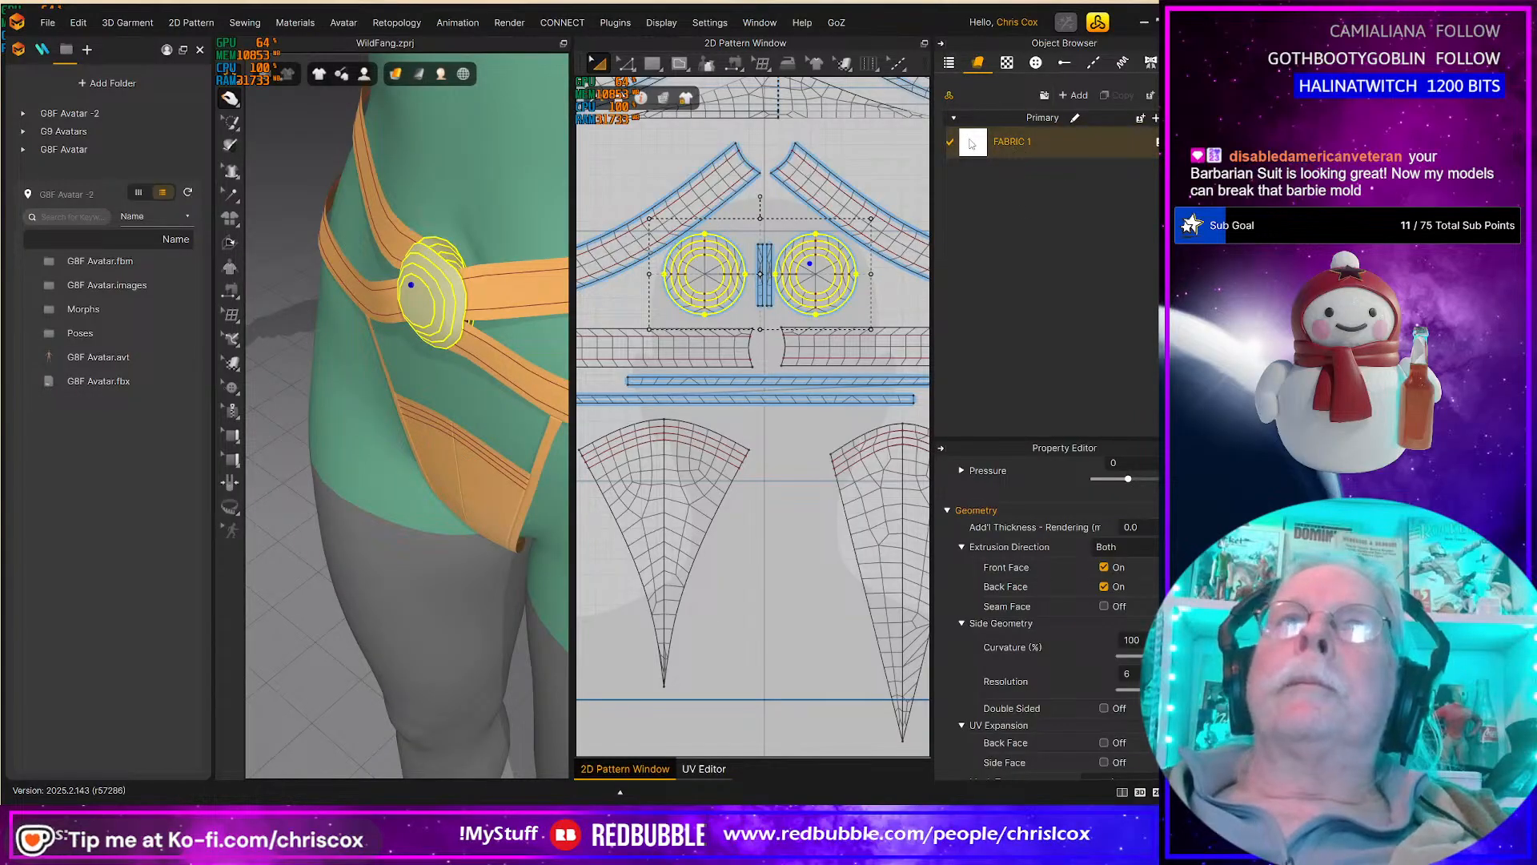
double_click(1015, 142)
key("Left")
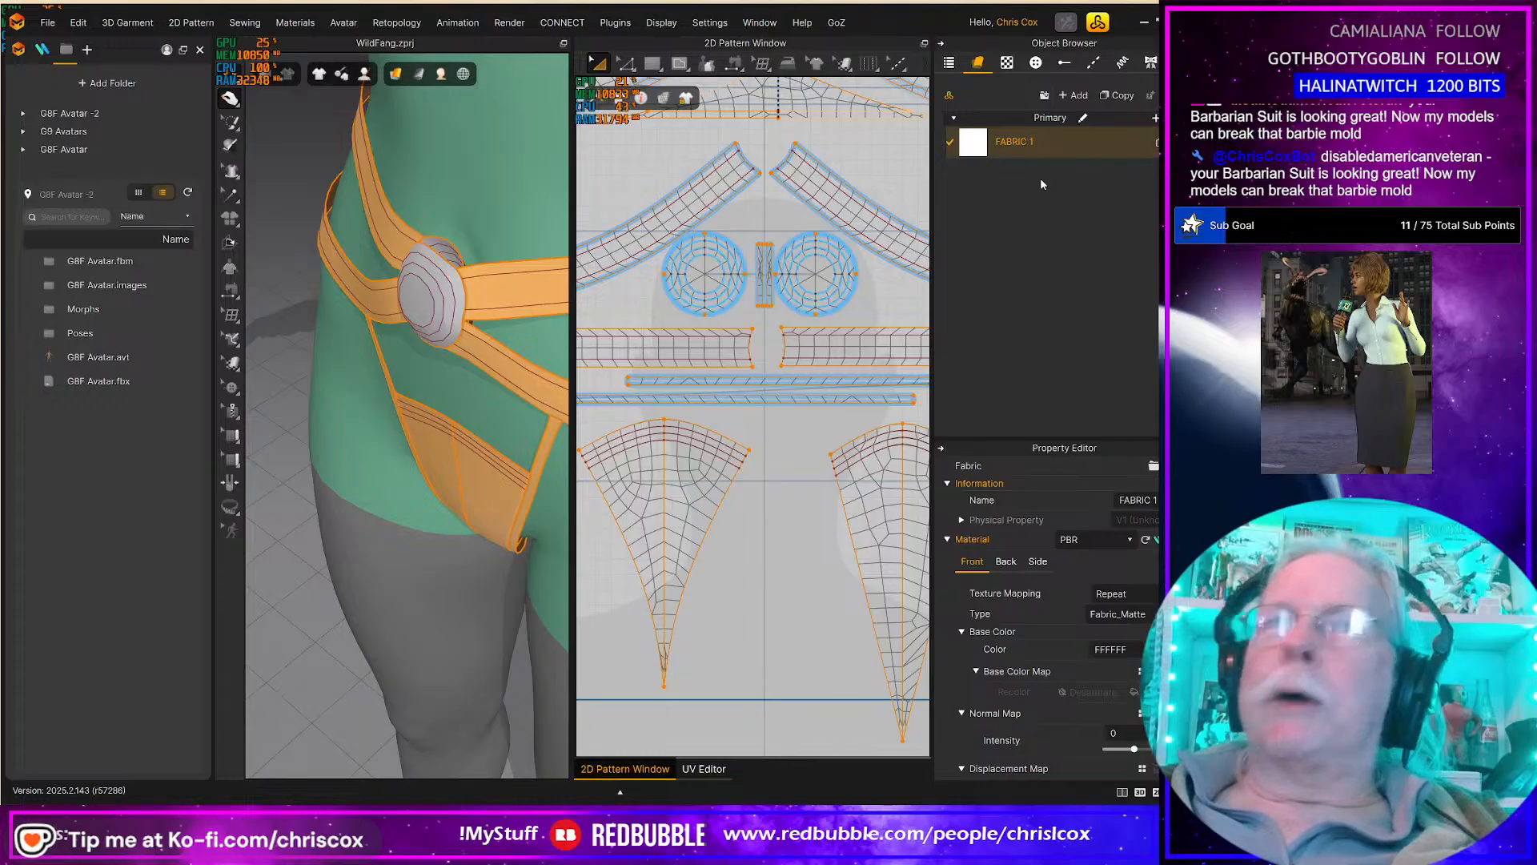
key("shift+Right")
key("shift+Right")
key("shift+Right")
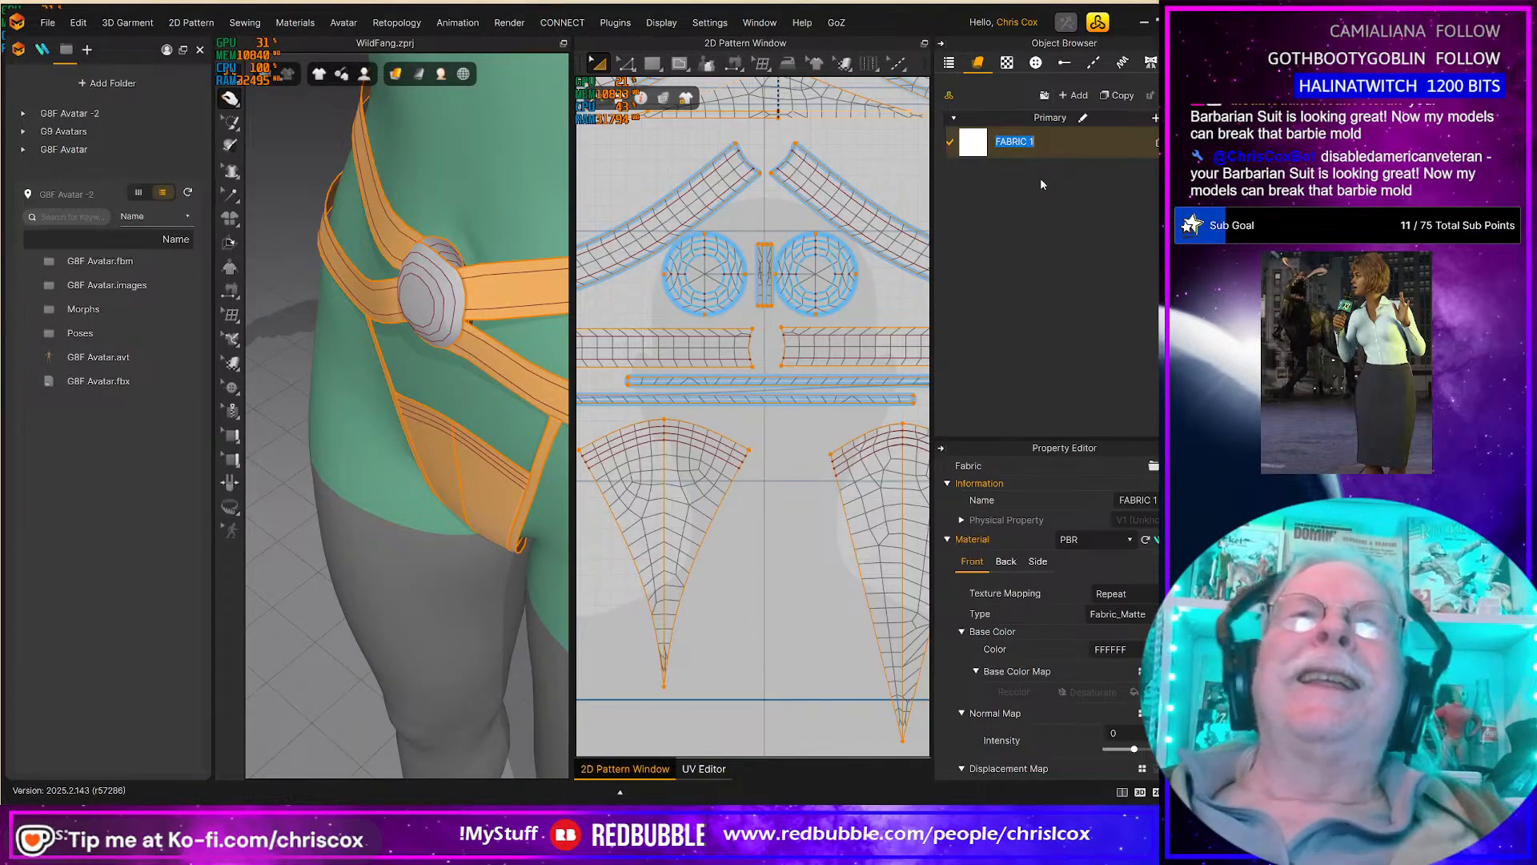
Step: Orbit from the avatar's side round to its back to inspect the belt straps
scroll(398, 587, "up", 2)
scroll(399, 583, "up", 5)
right_click_drag(401, 587, 467, 528)
scroll(463, 535, "down", 2)
scroll(464, 534, "down", 5)
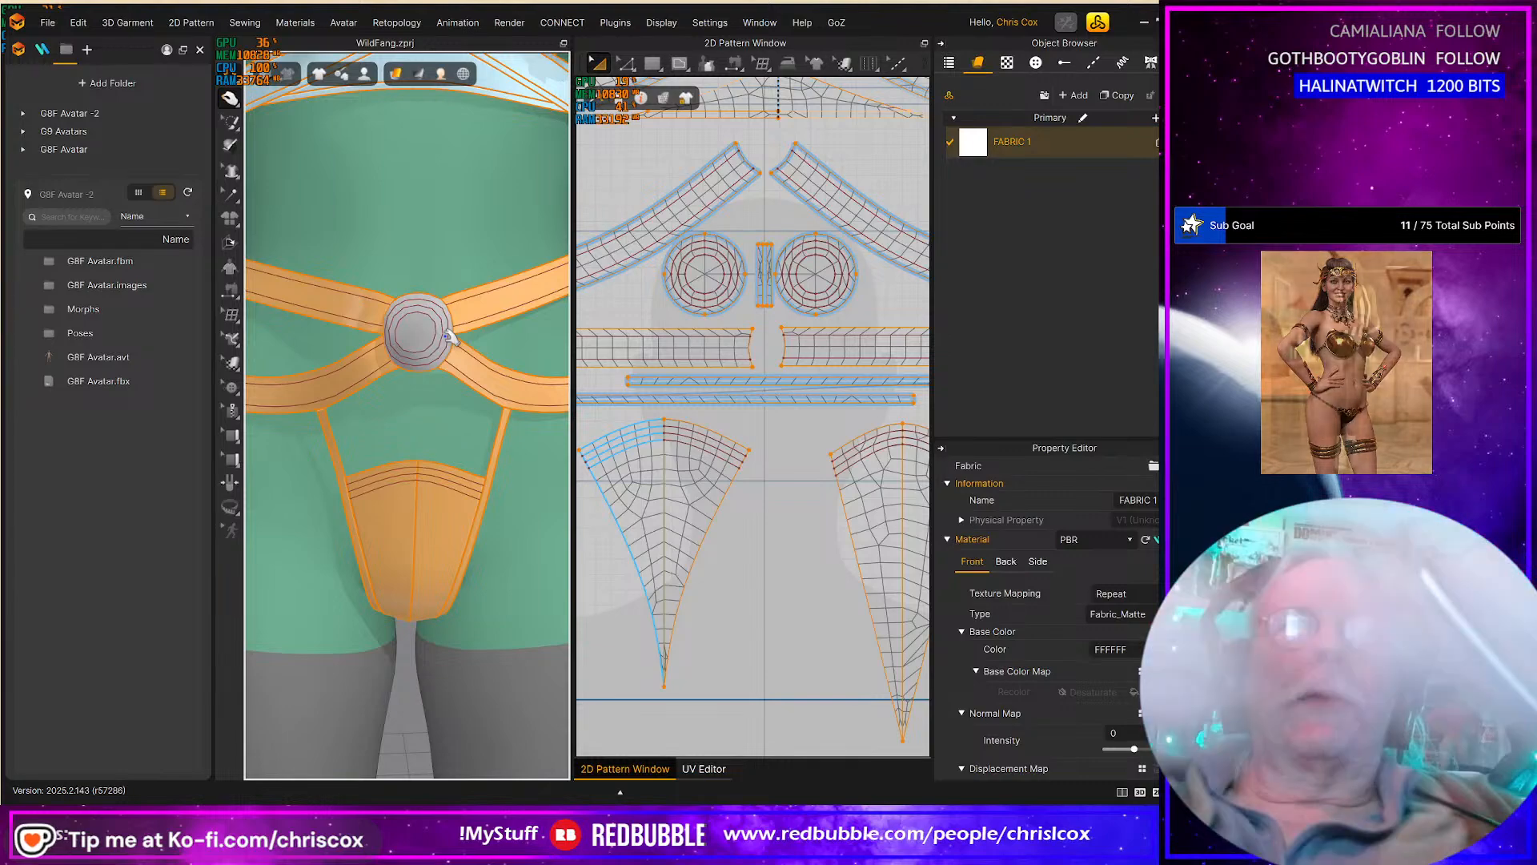
scroll(445, 337, "up", 3)
right_click_drag(445, 344, 593, 369)
left_click(407, 311)
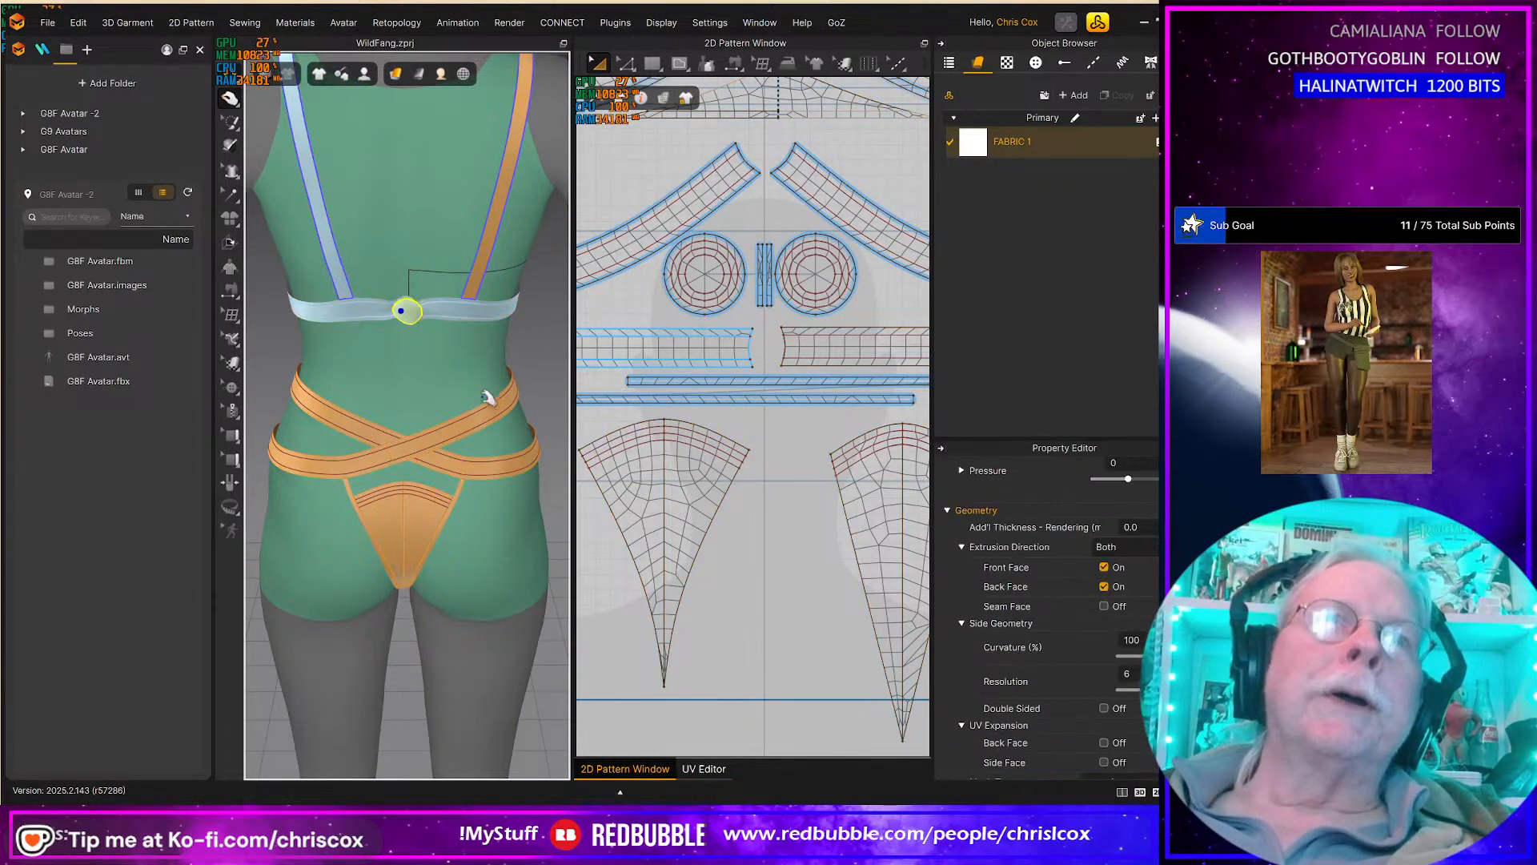
scroll(493, 404, "up", 2)
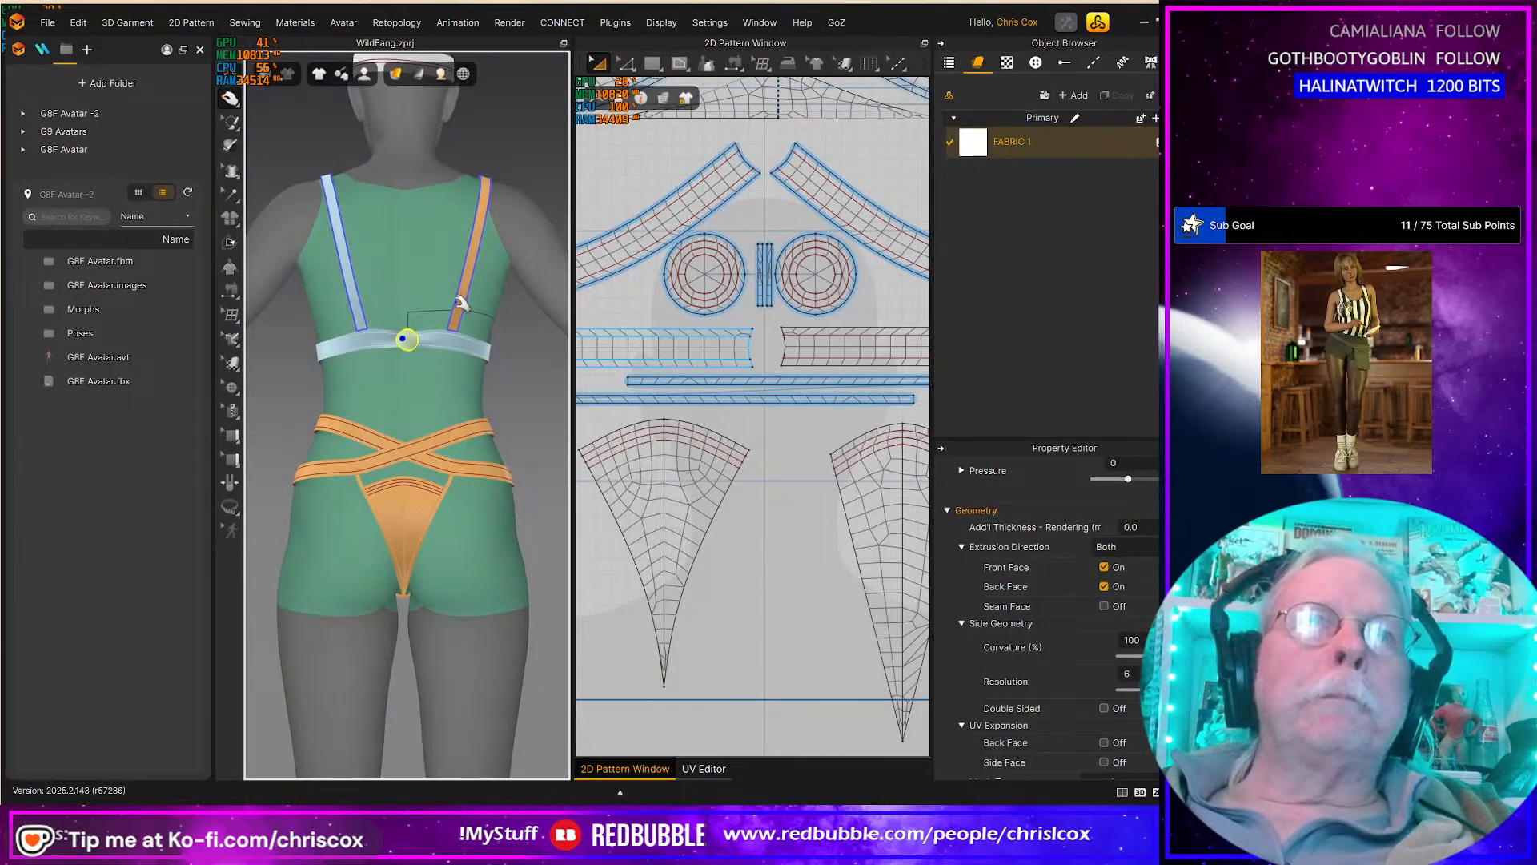
scroll(461, 324, "up", 3)
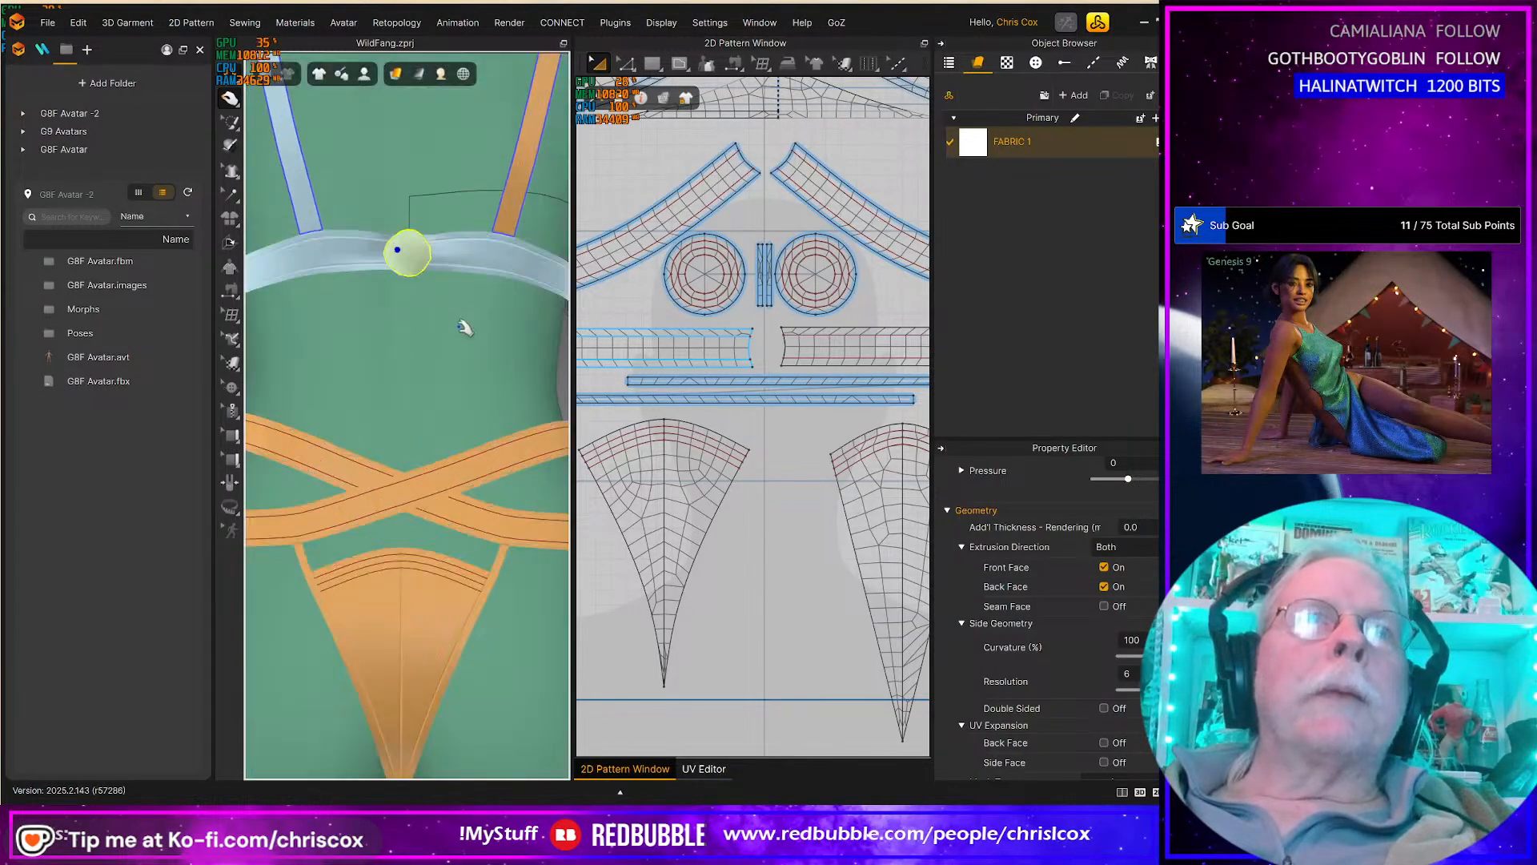
left_click(503, 244)
scroll(513, 260, "down", 4)
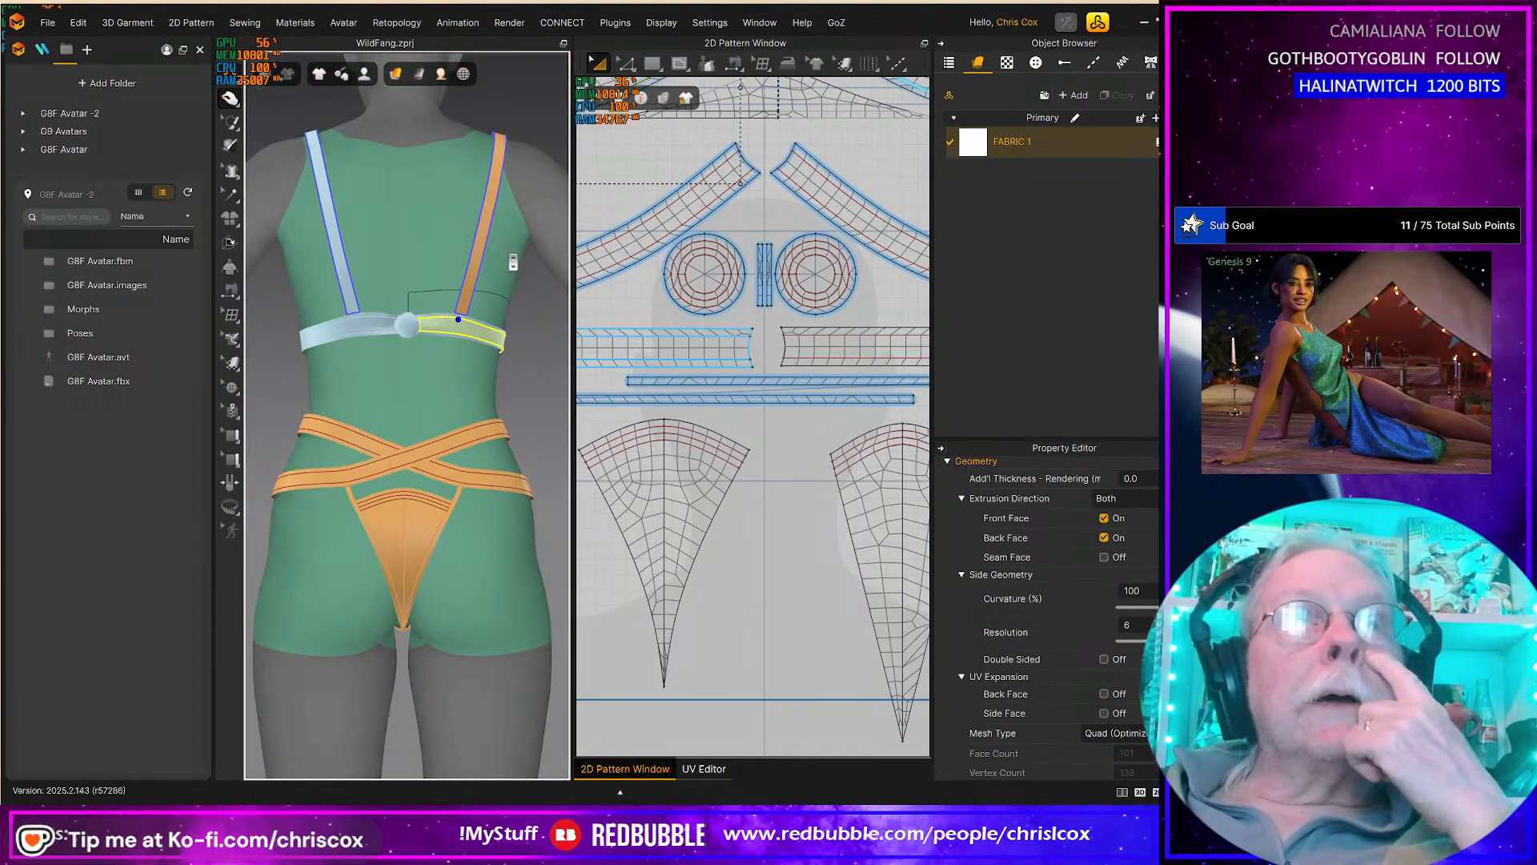
right_click_drag(443, 350, 344, 340)
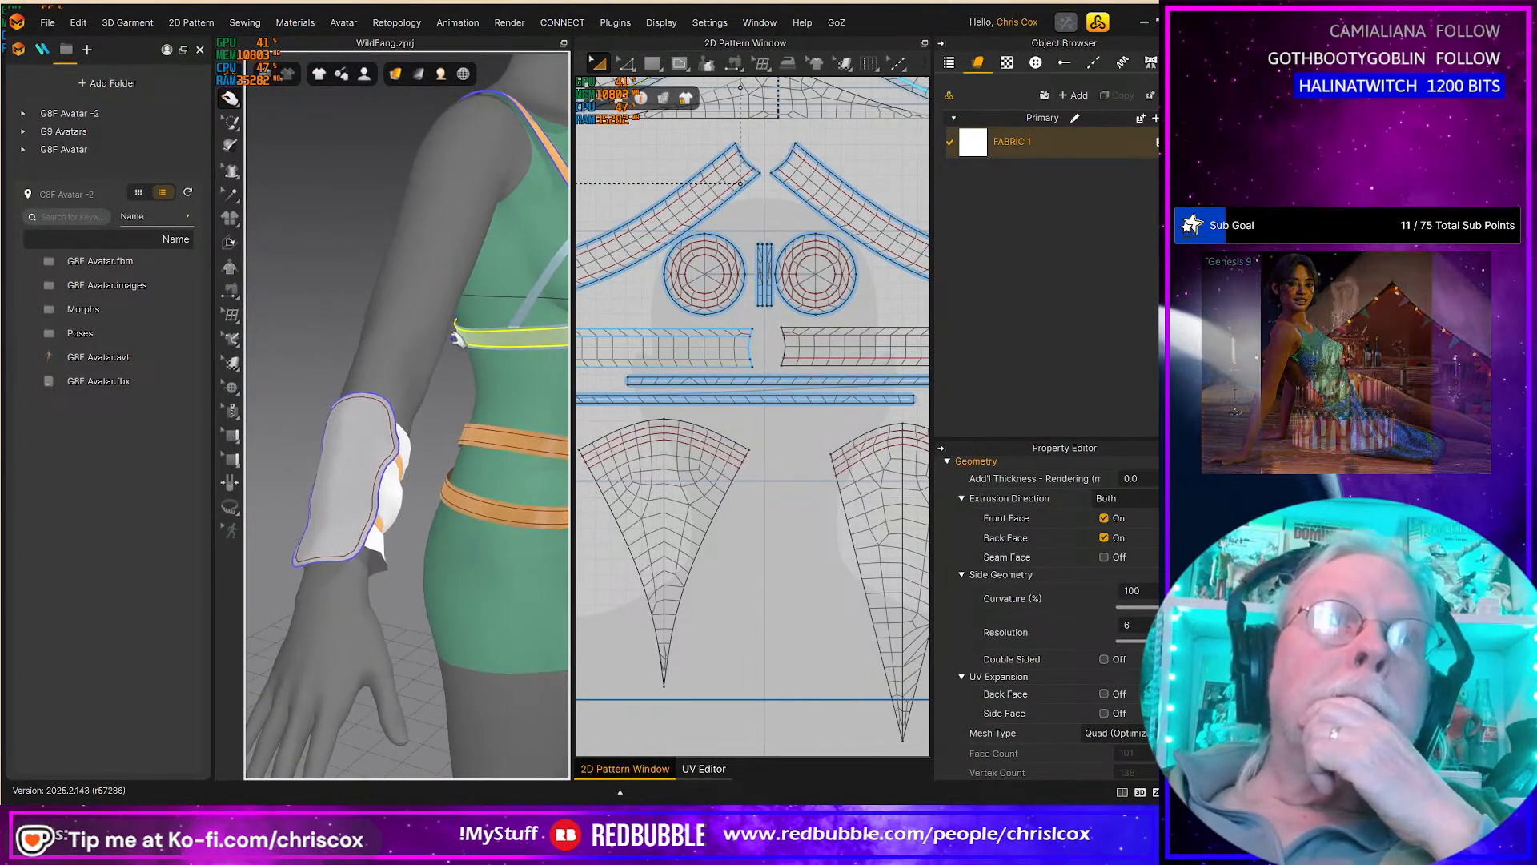
left_click(513, 331)
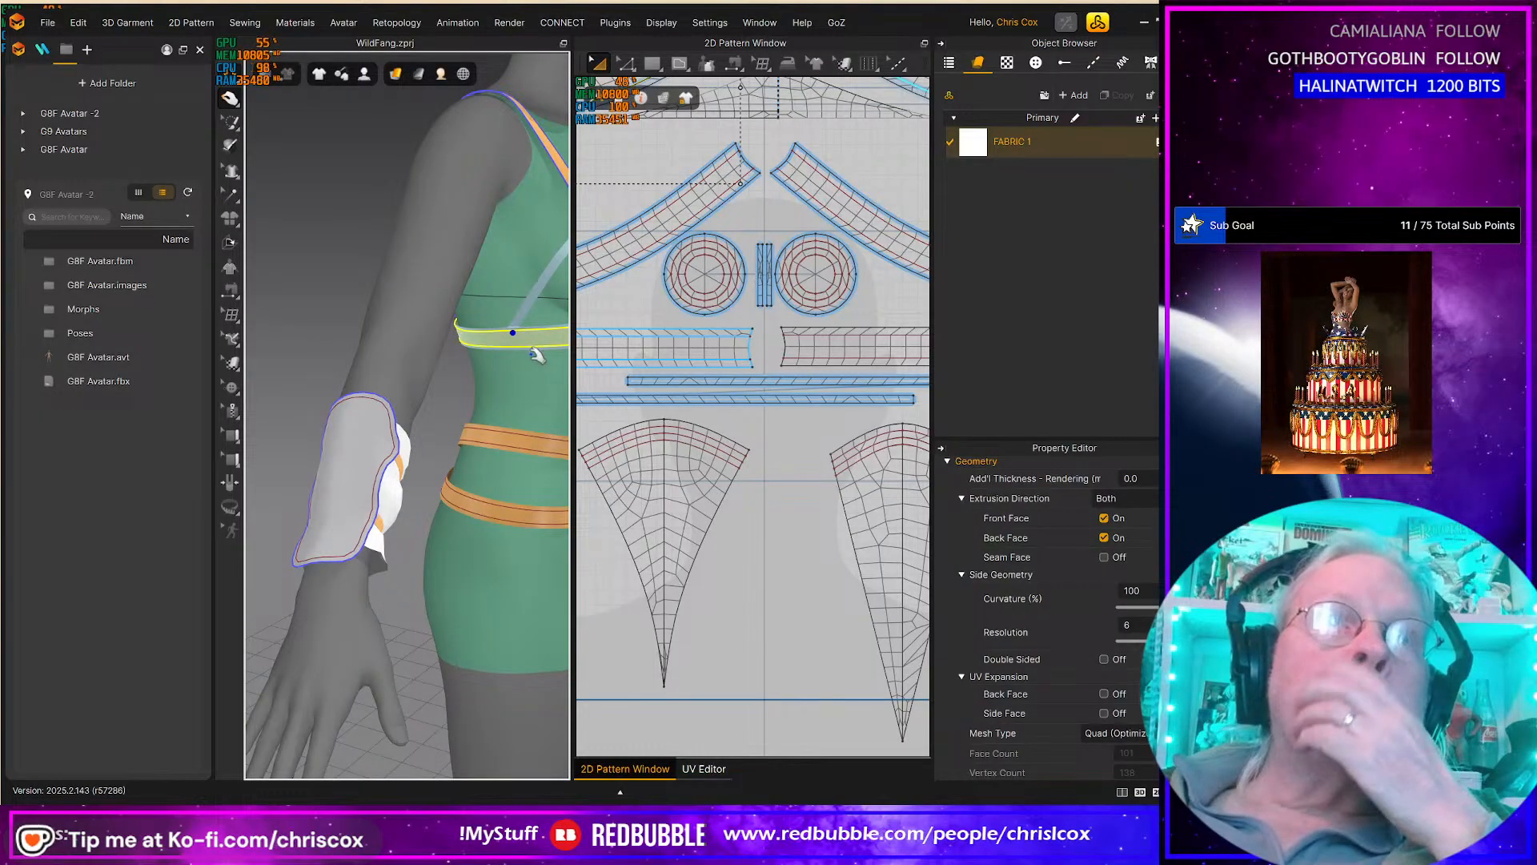
right_click_drag(520, 354, 449, 324)
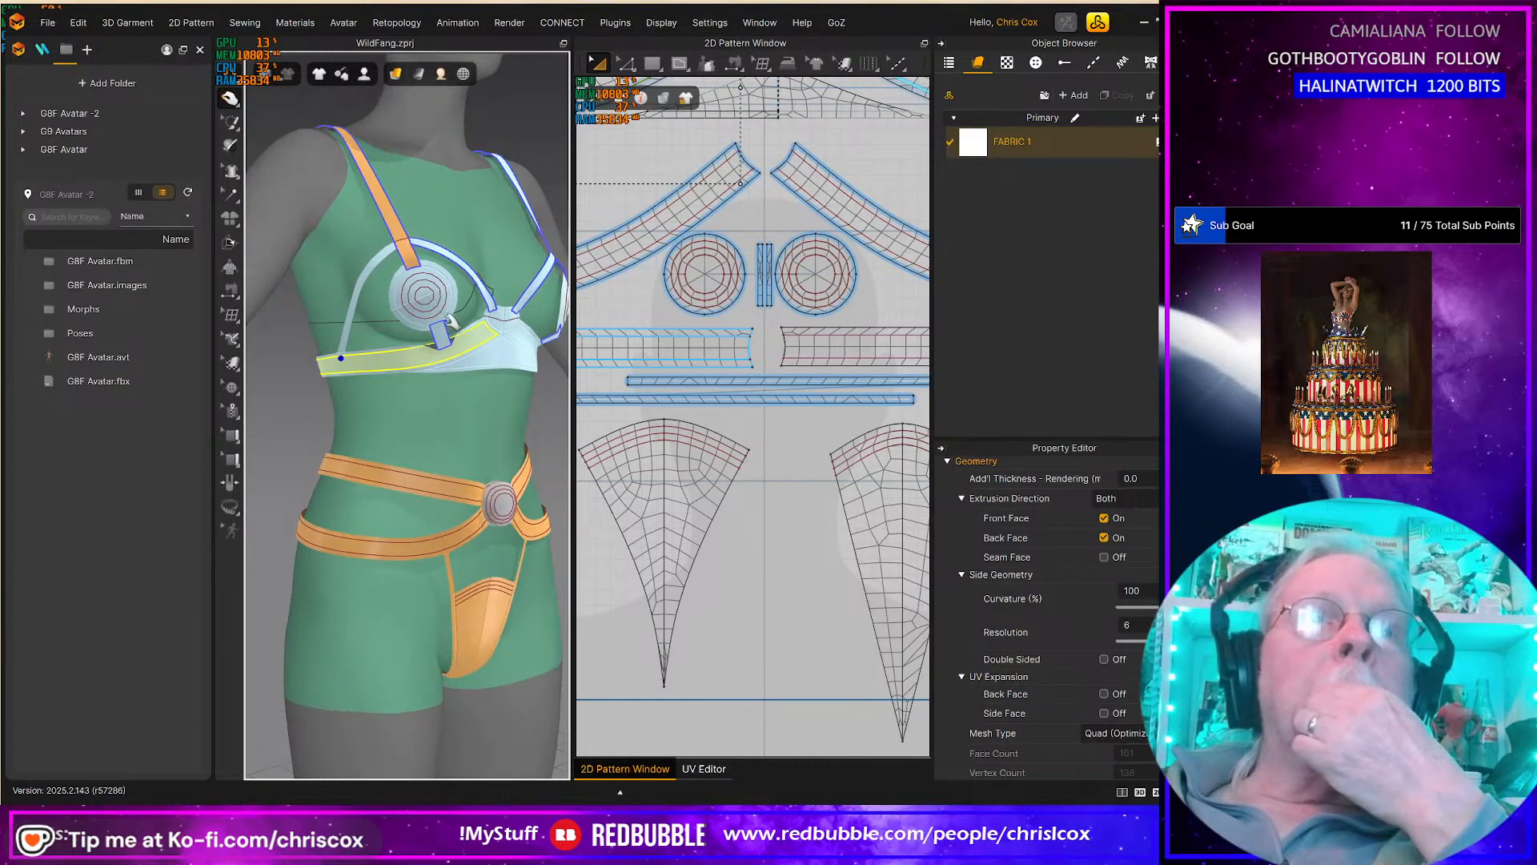
left_click(440, 335)
scroll(447, 364, "down", 3)
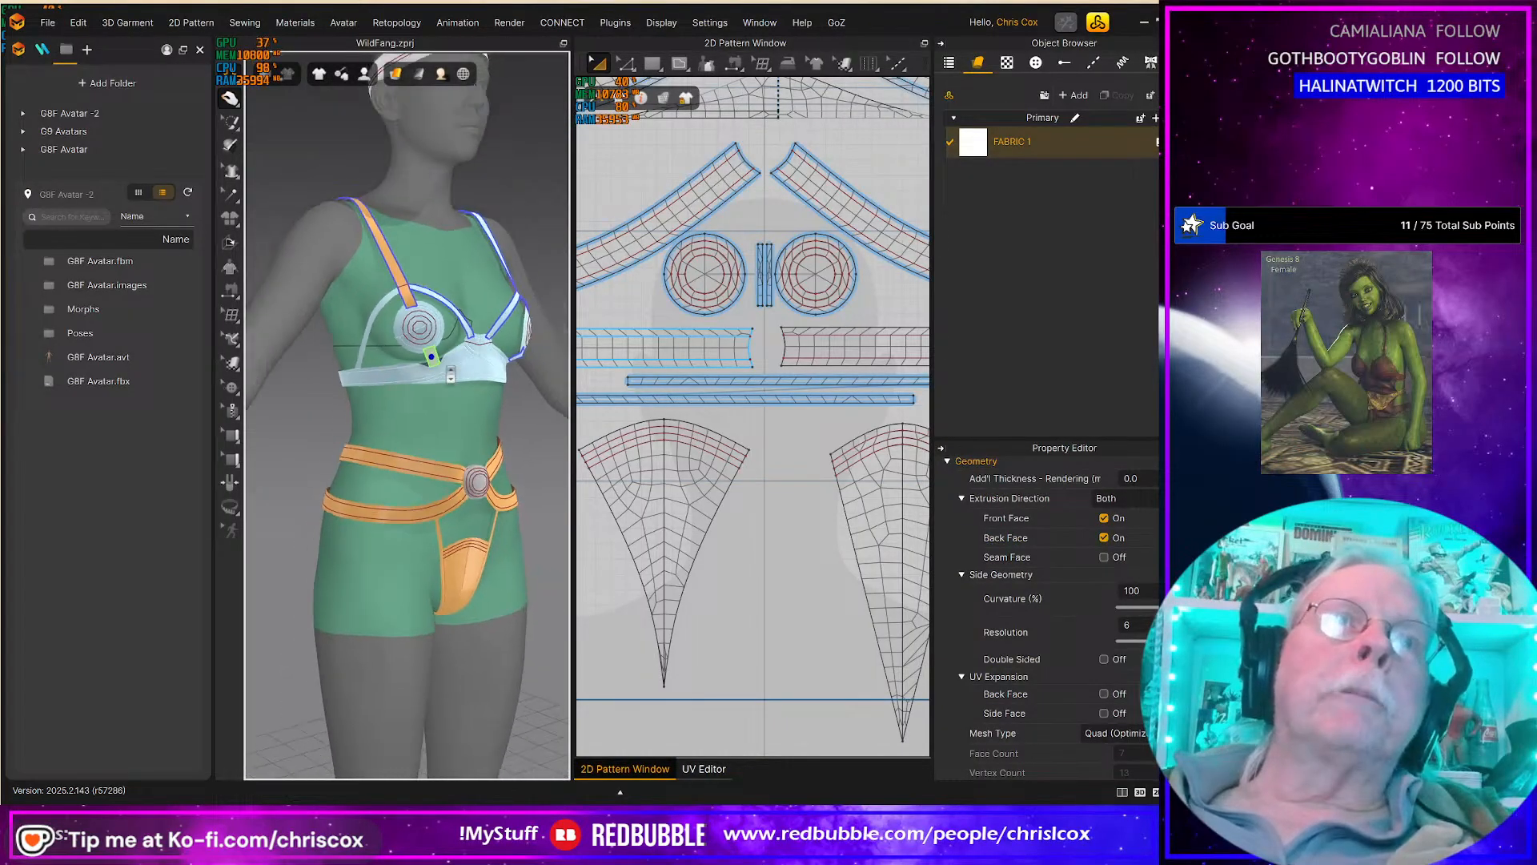
Step: Rename FABRIC 1 to Top and duplicate it as Top_Cups
double_click(1021, 143)
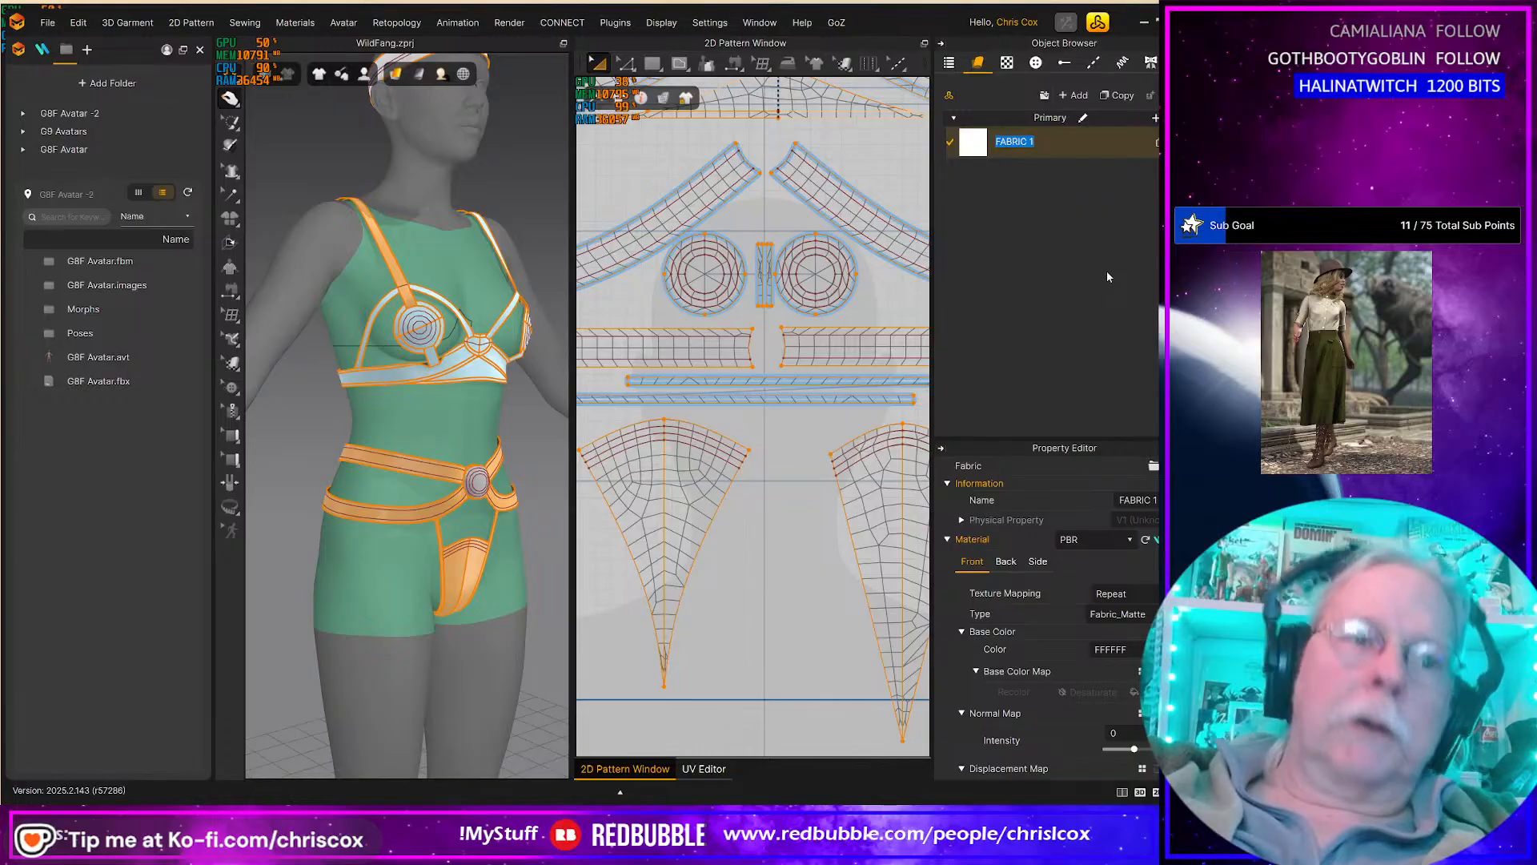
type("Top")
key("Return")
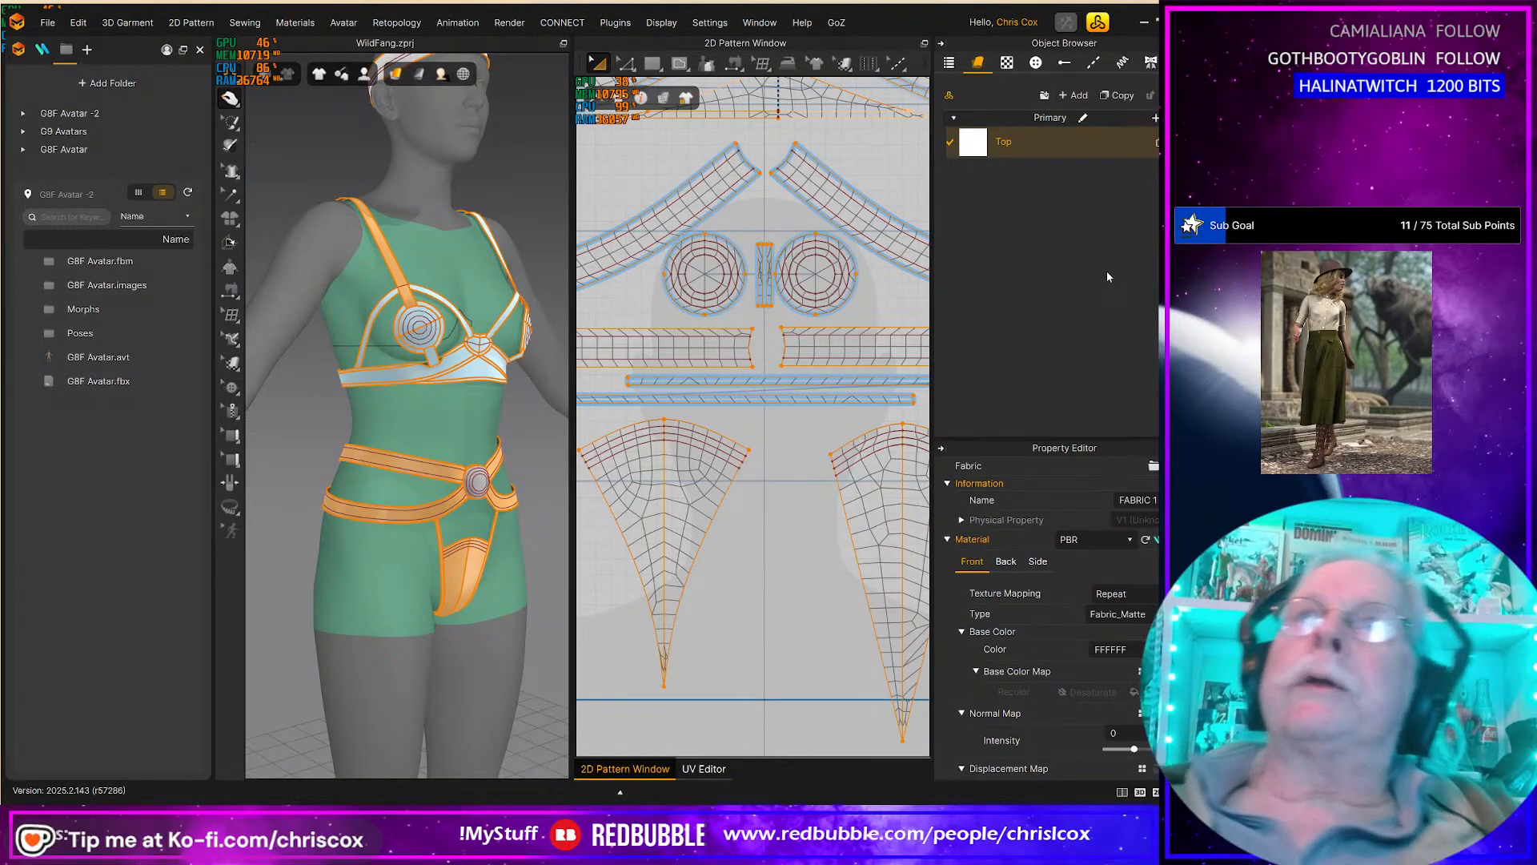
left_click(1119, 96)
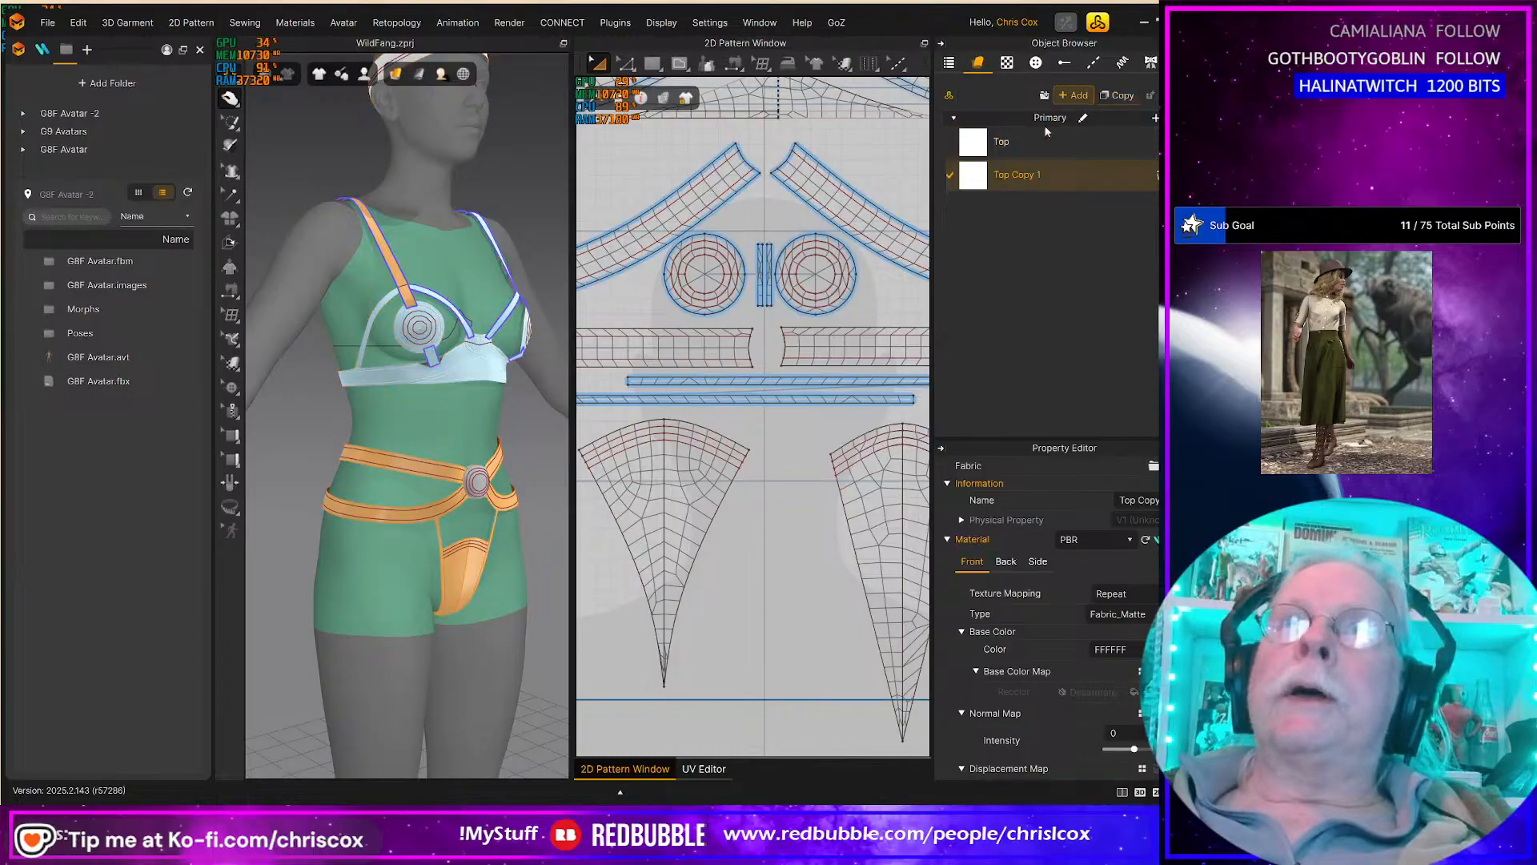
double_click(1026, 174)
left_click(1007, 175)
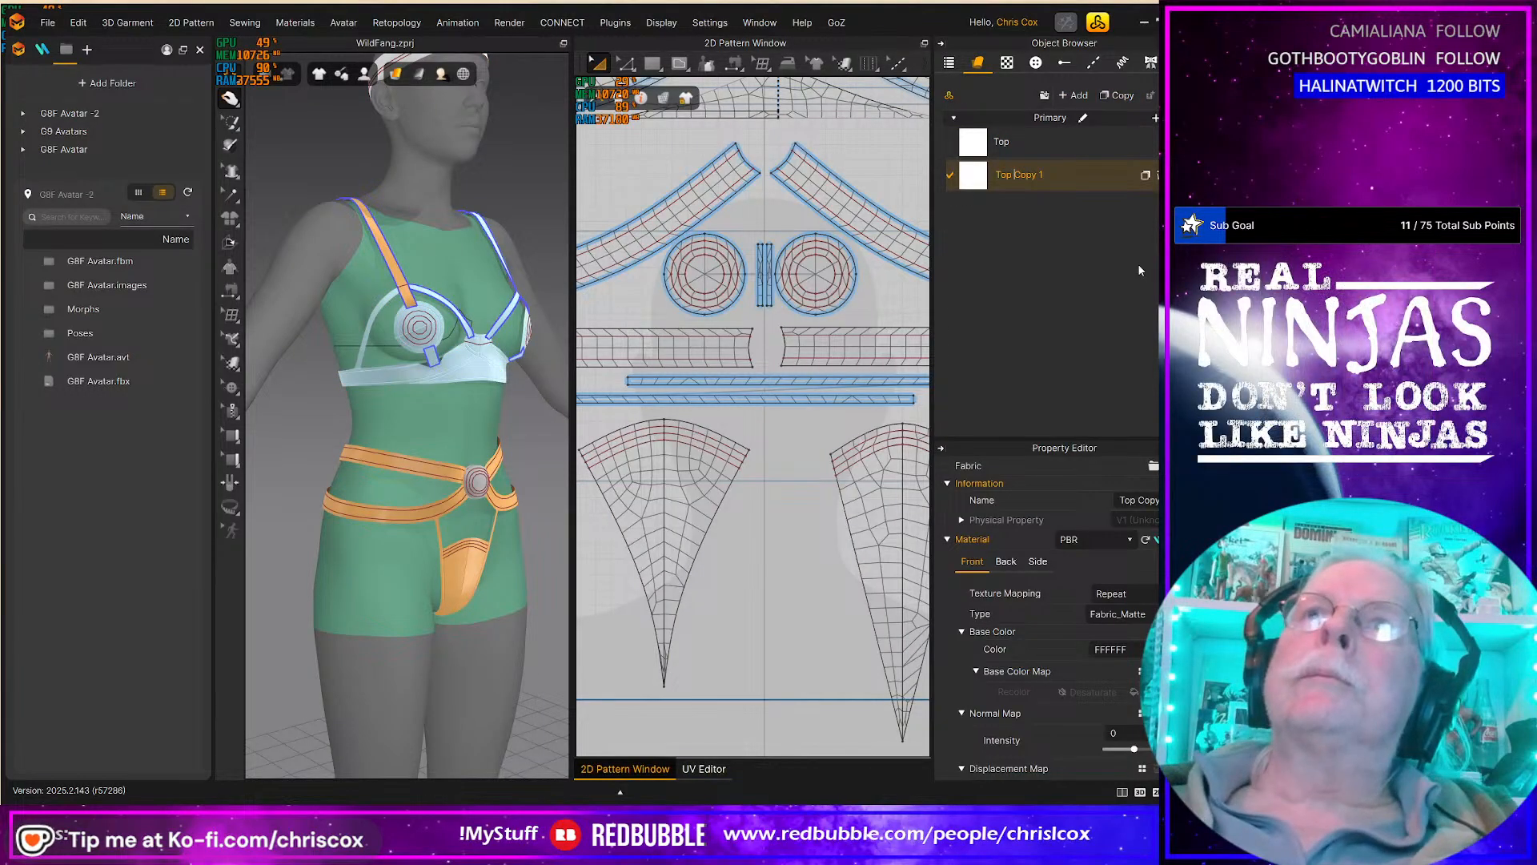
key("shift+End")
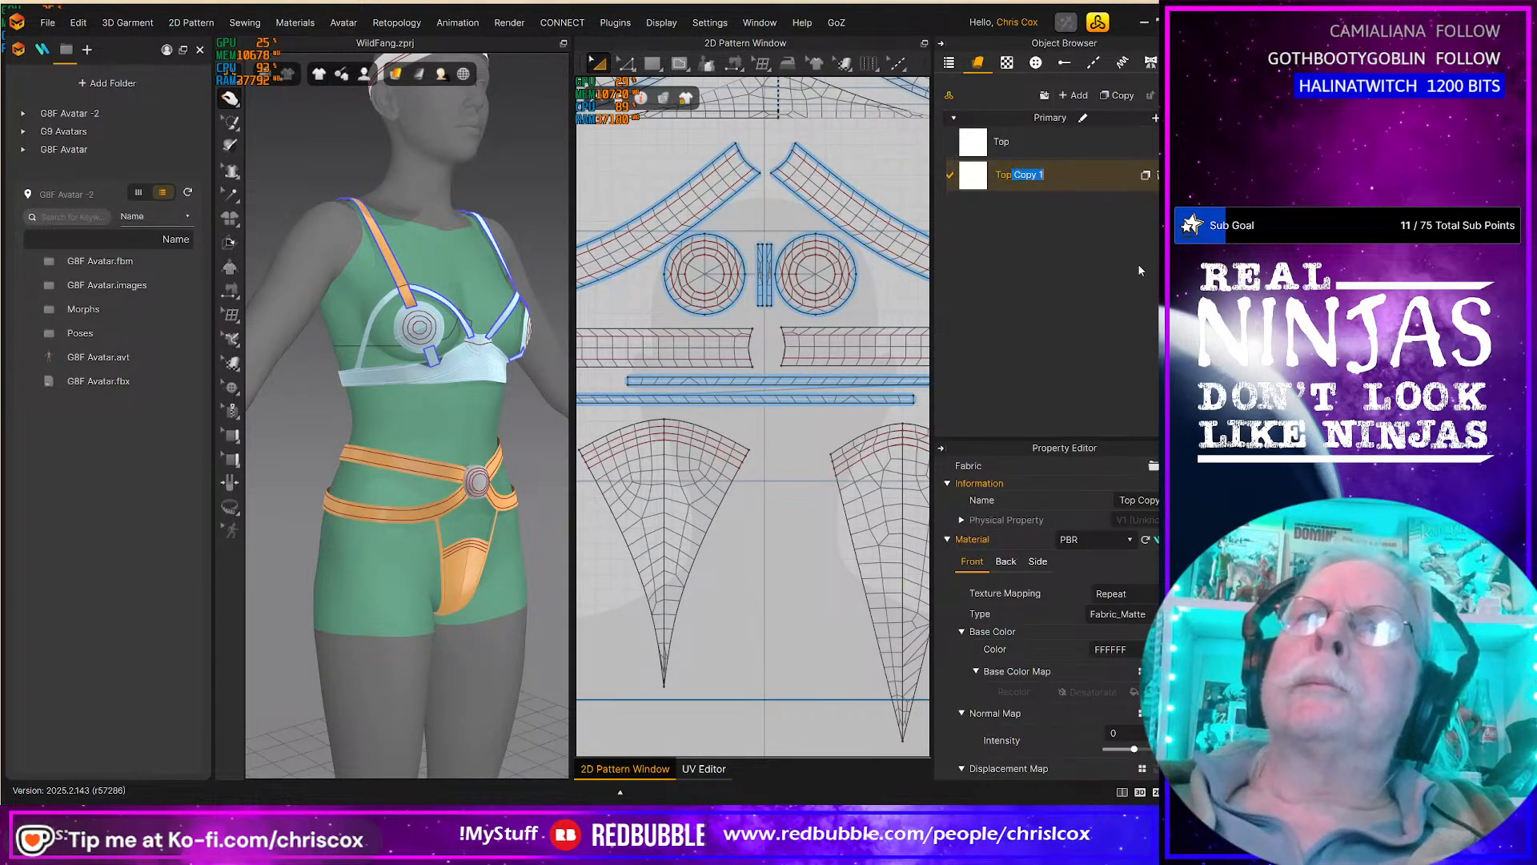
key("BackSpace")
type("_Cups")
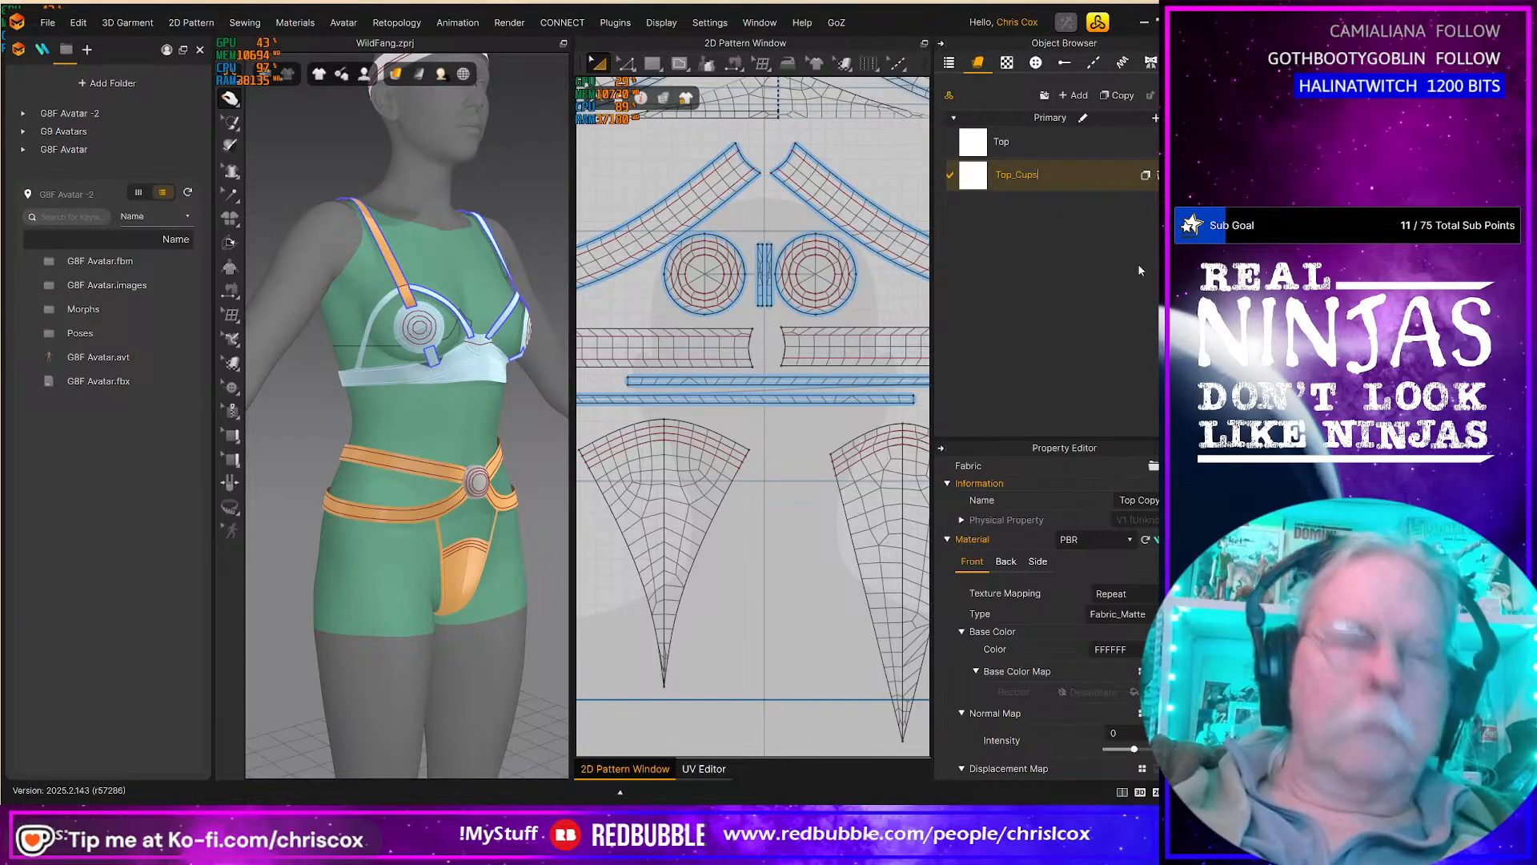
Step: Duplicate Top_Cups and rename the copy Top_Straps
left_click(1116, 95)
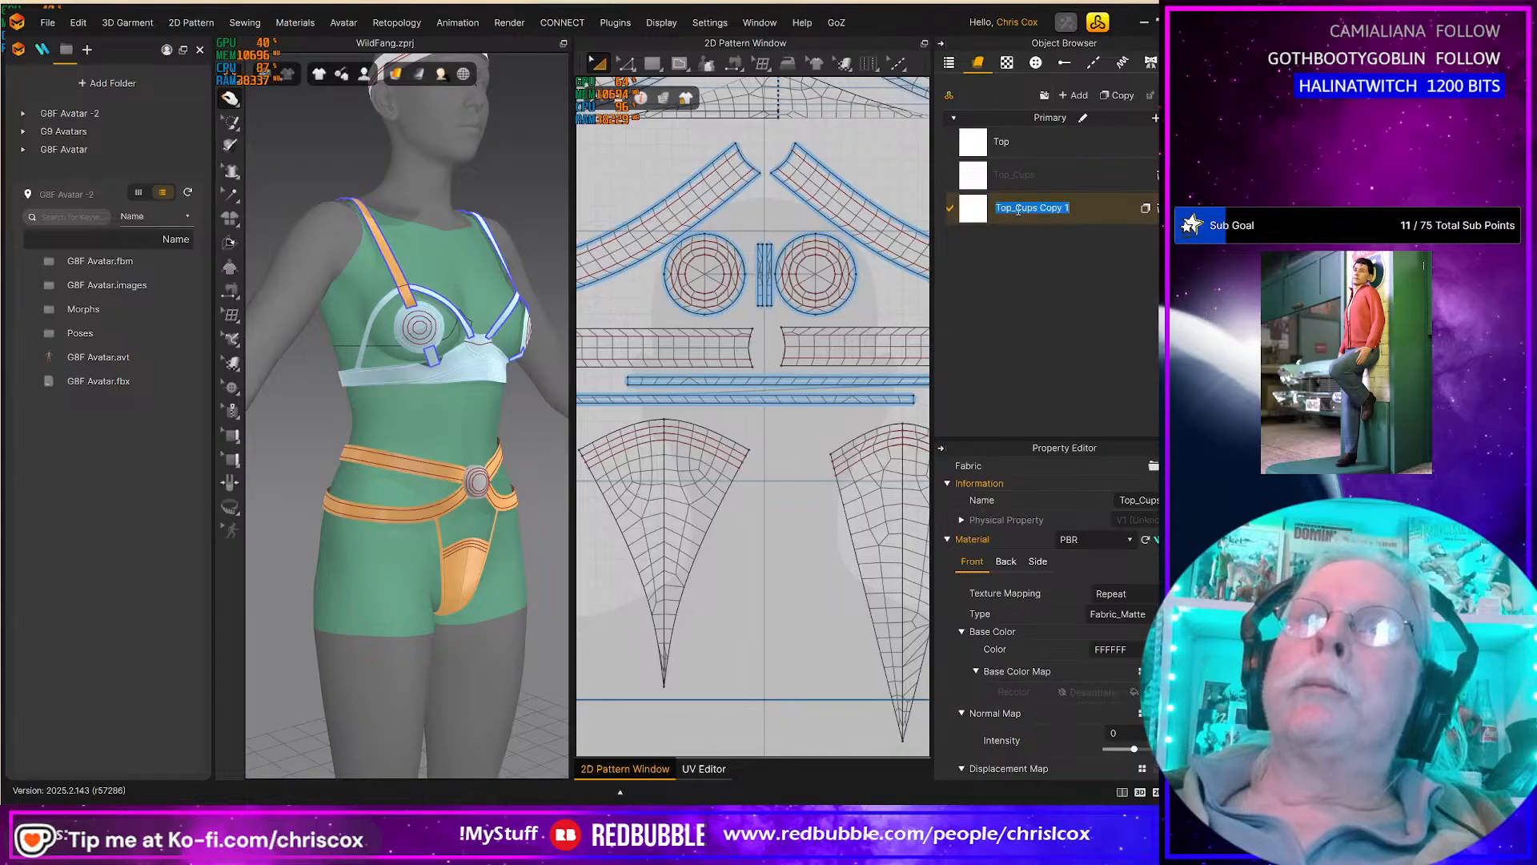
key("shift+Right")
key("shift+Right")
key("shift+Right")
key("shift+Right")
key("shift+Right")
key("shift+Right")
key("shift+Right")
key("shift+Right")
key("shift+Right")
key("shift+Right")
key("shift+Right")
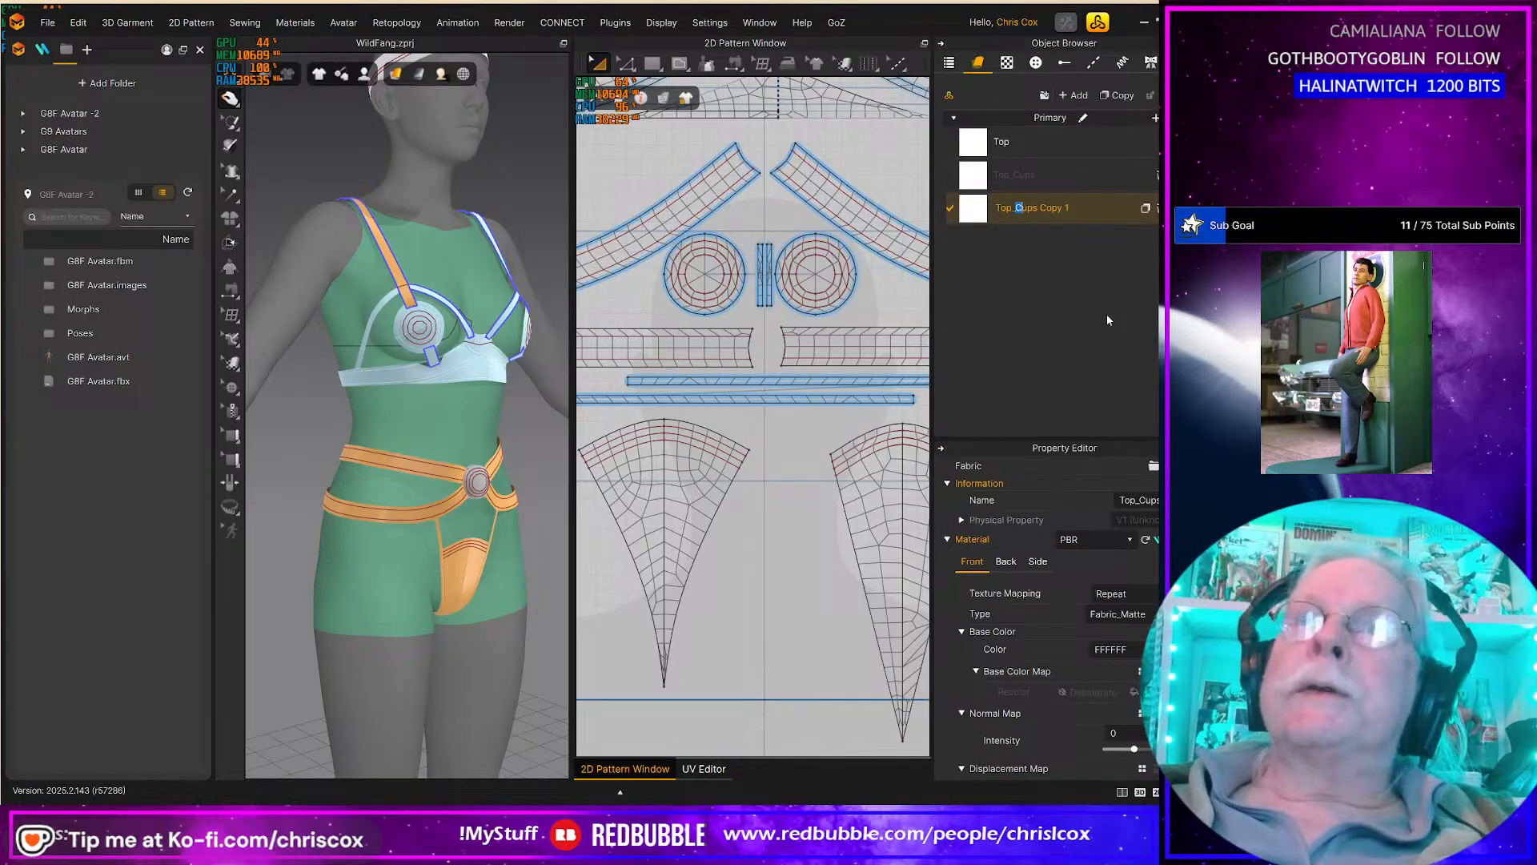
key("Right")
key("shift+Left")
key("shift+Left")
key("shift+Left")
key("shift+Left")
key("shift+Left")
key("shift+Left")
key("shift+Left")
key("shift+Left")
key("shift+Left")
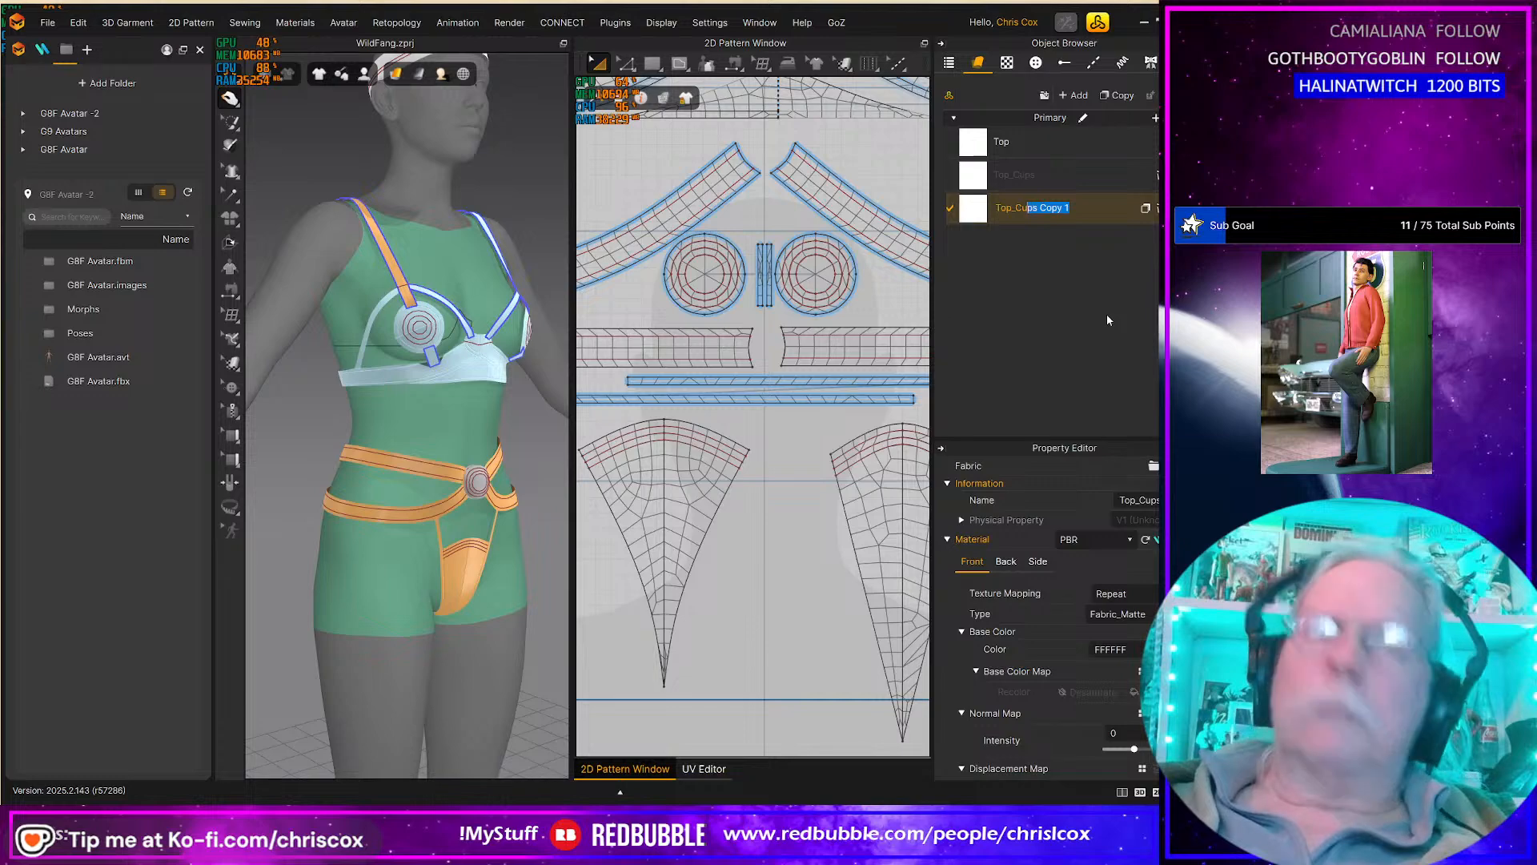
type("_Straps")
key("Return")
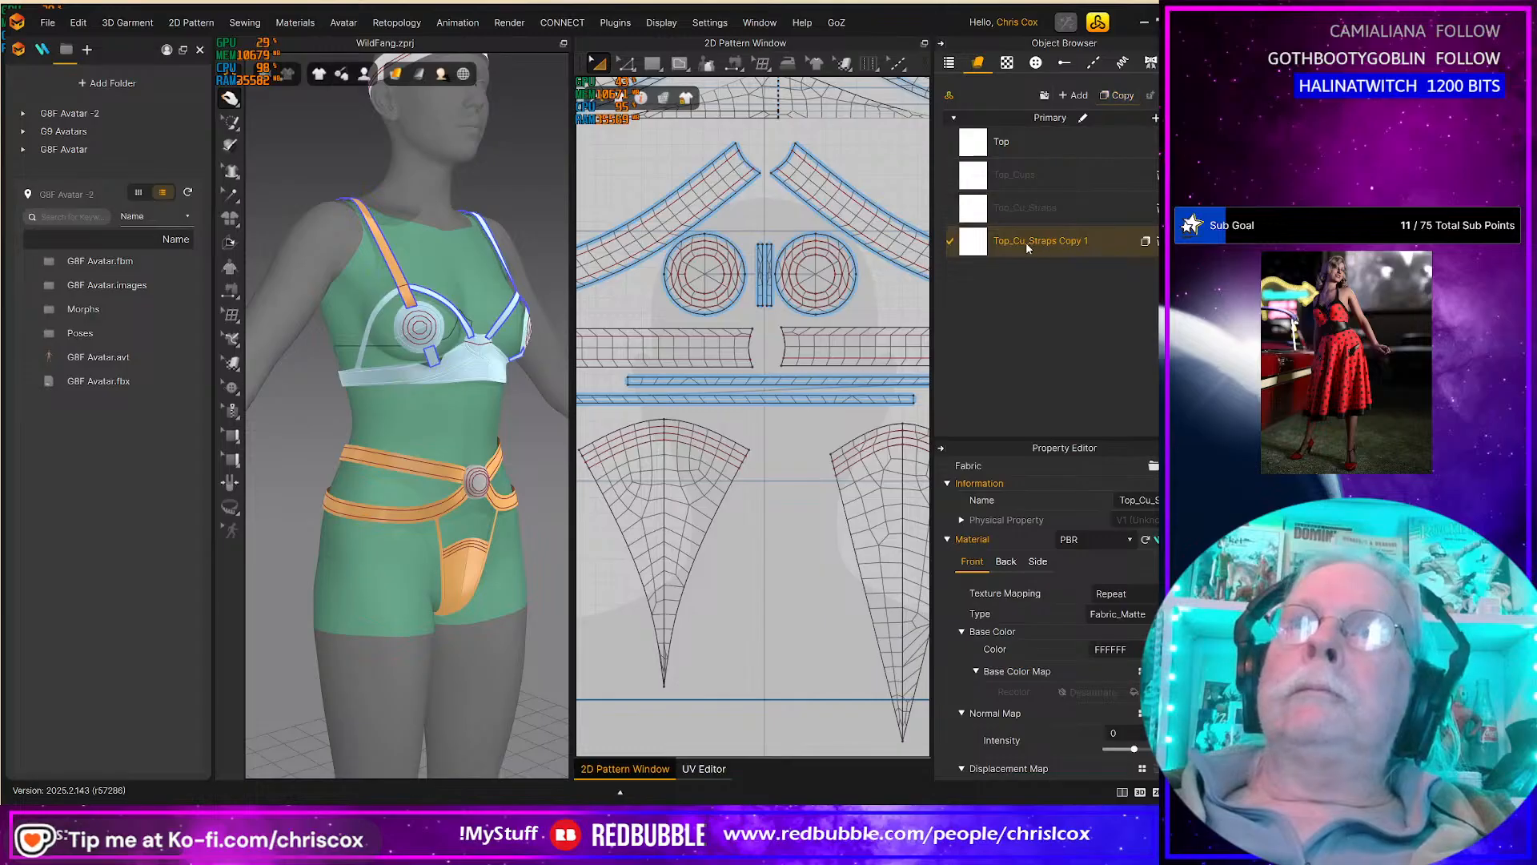
double_click(1023, 205)
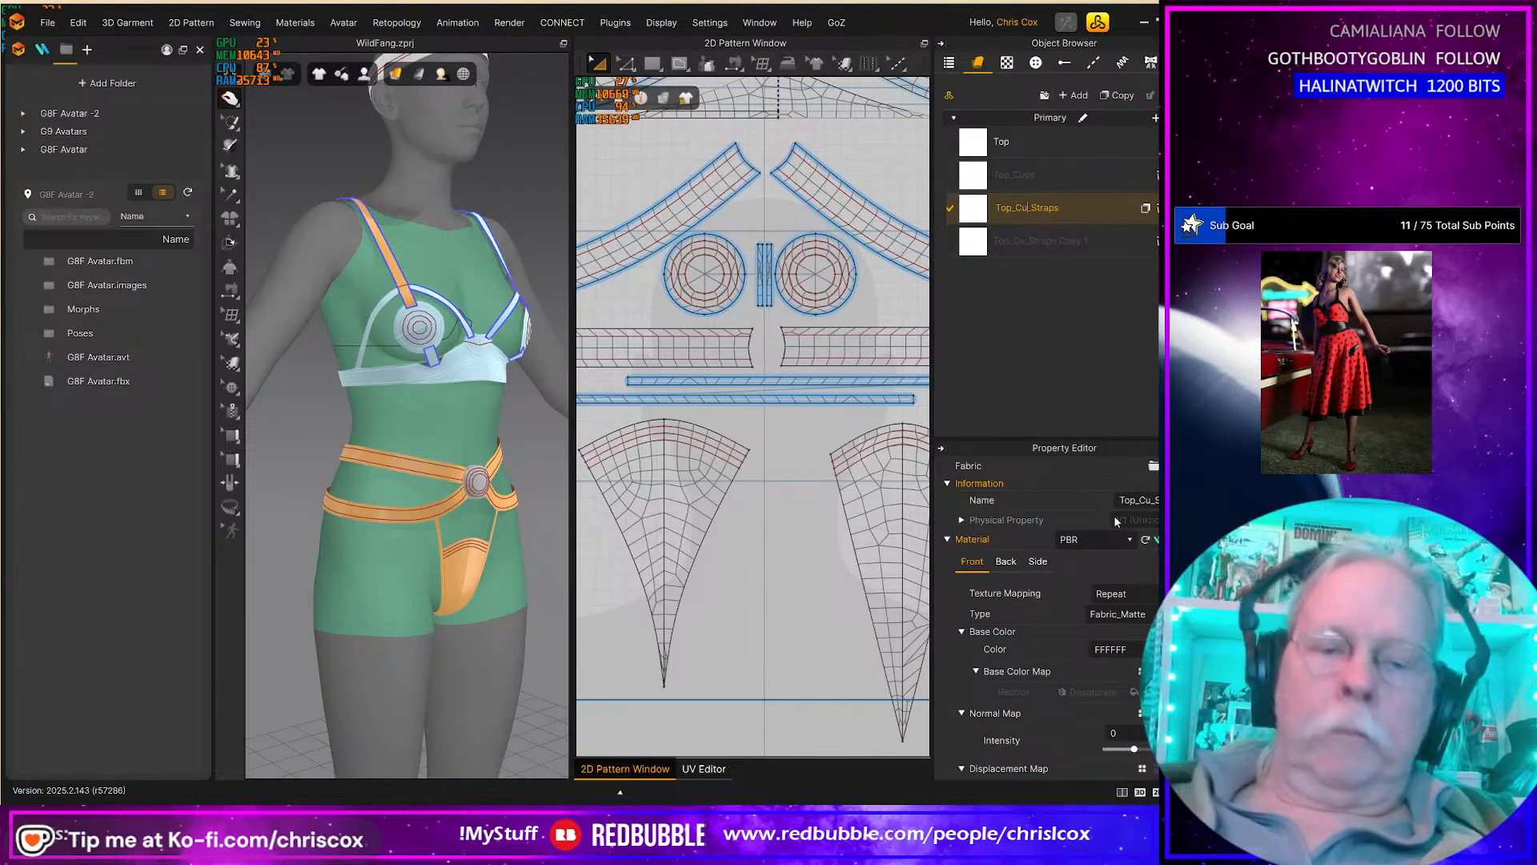
left_click(1026, 239)
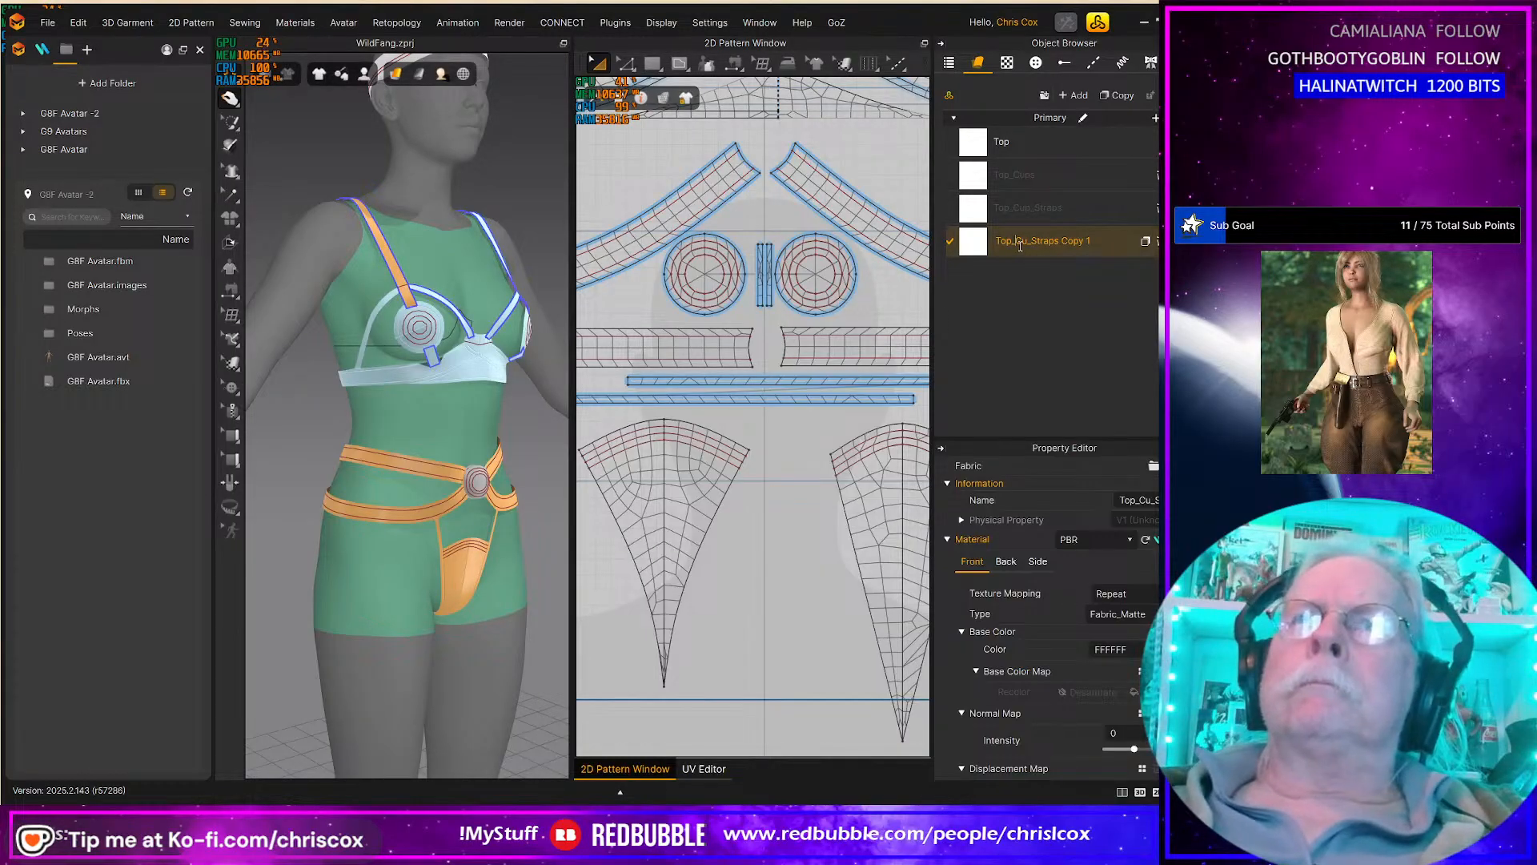
key("BackSpace")
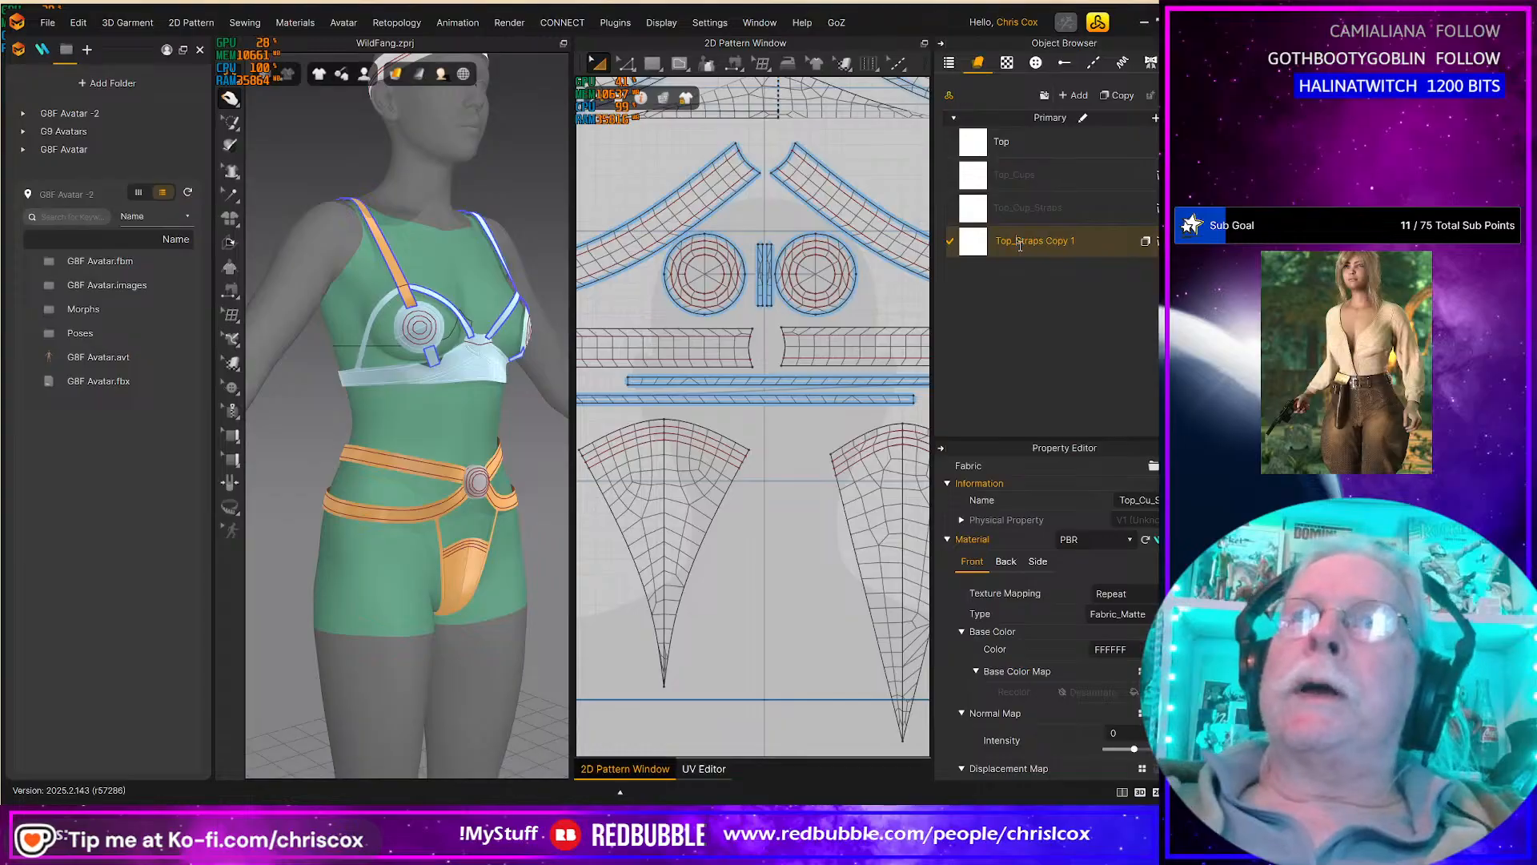
key("End")
key("BackSpace")
key("BackSpace")
key("BackSpace")
key("BackSpace")
key("BackSpace")
key("BackSpace")
key("BackSpace")
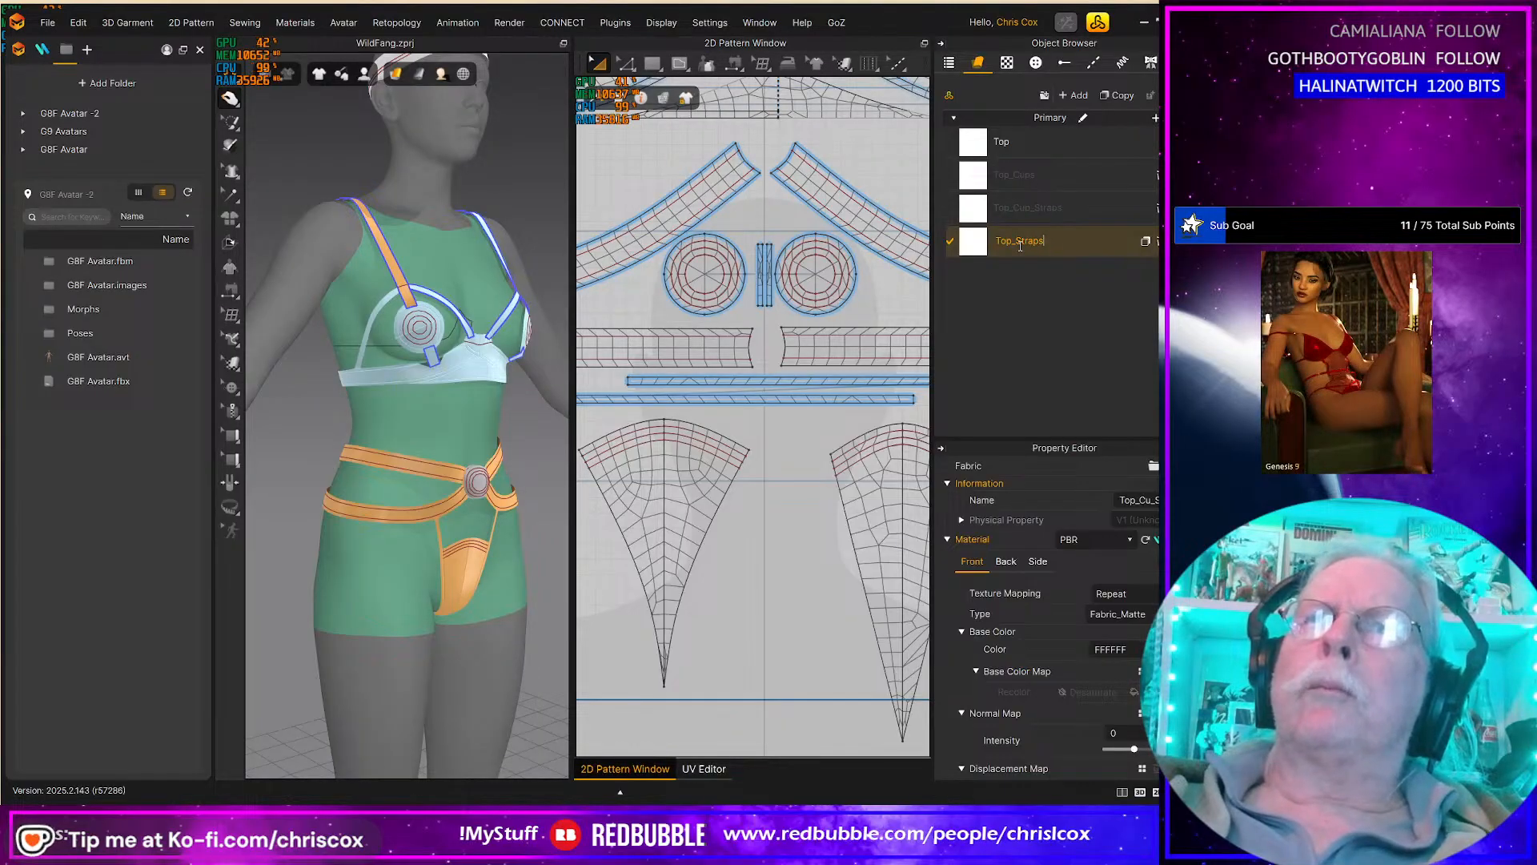
Step: Duplicate Top_Straps and rename the copy Top_Chest_Band
left_click(1118, 95)
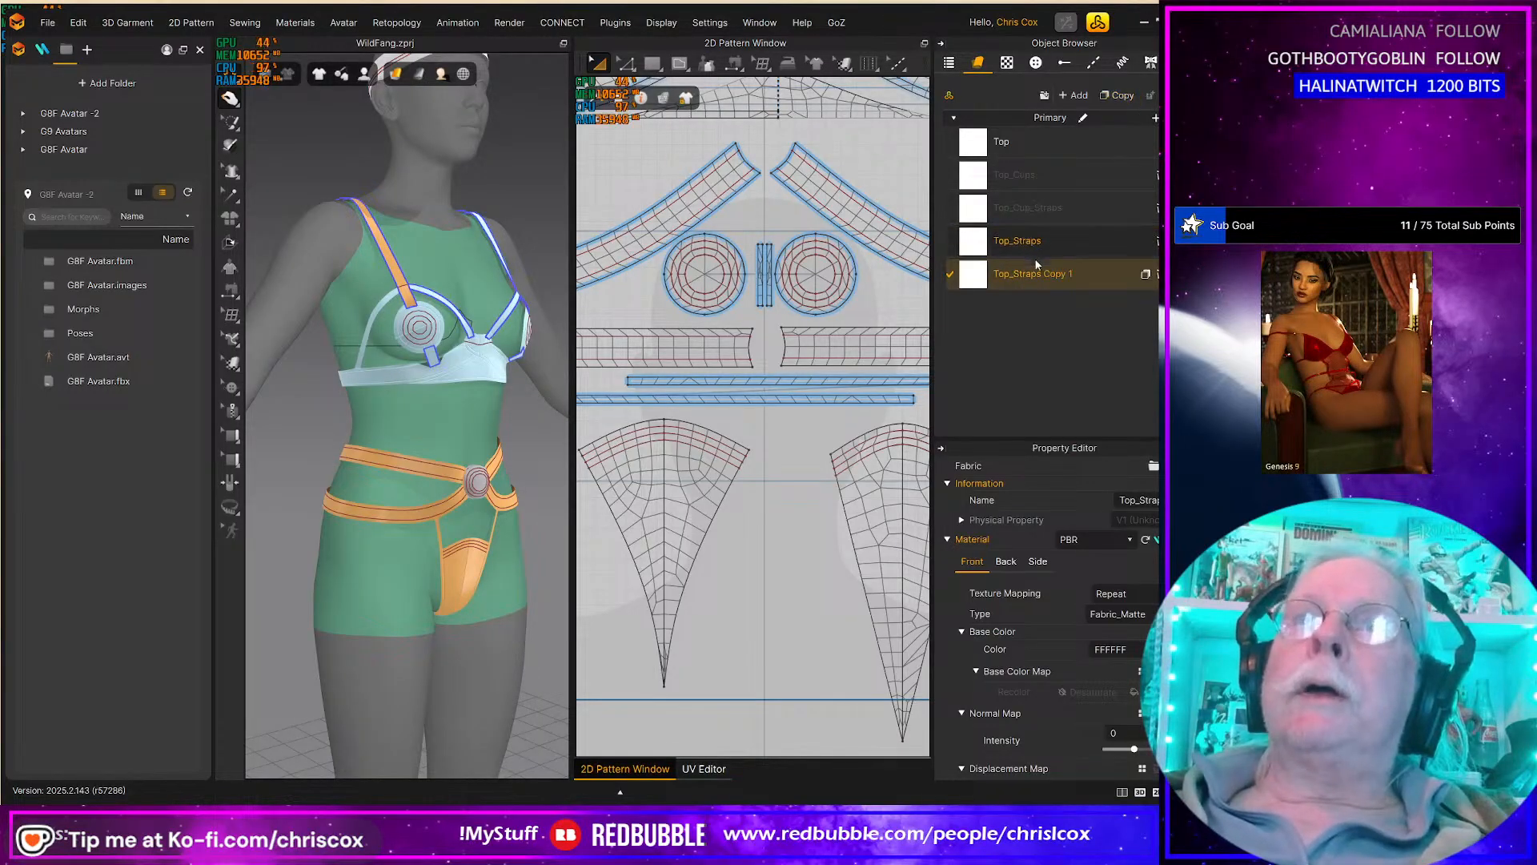
double_click(1015, 272)
left_click(1015, 272)
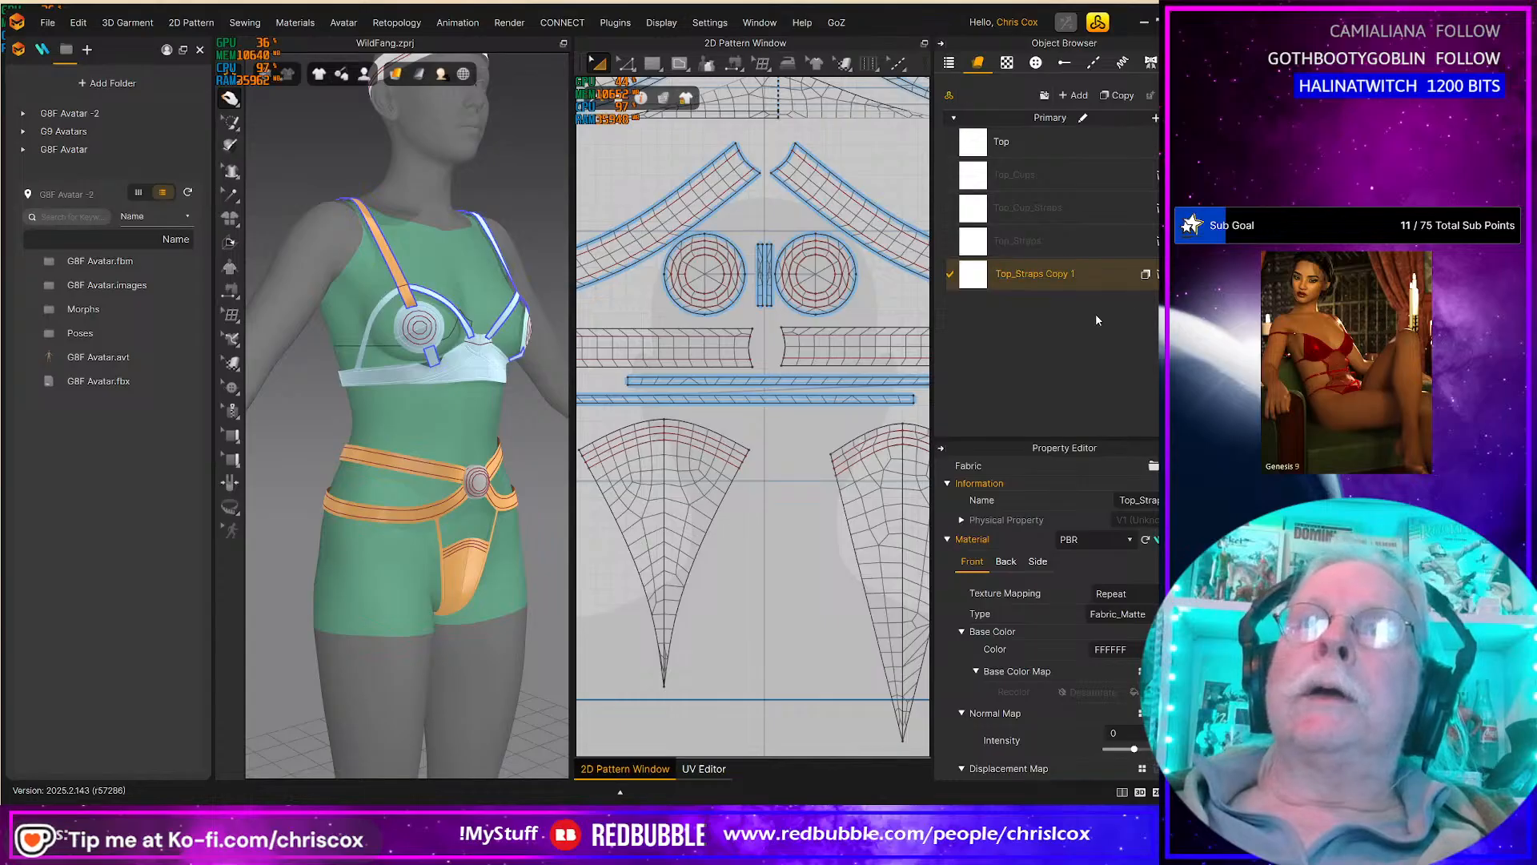
key("shift+Right")
key("shift+Right")
key("shift+Right")
key("shift+Right")
key("shift+Right")
key("shift+Right")
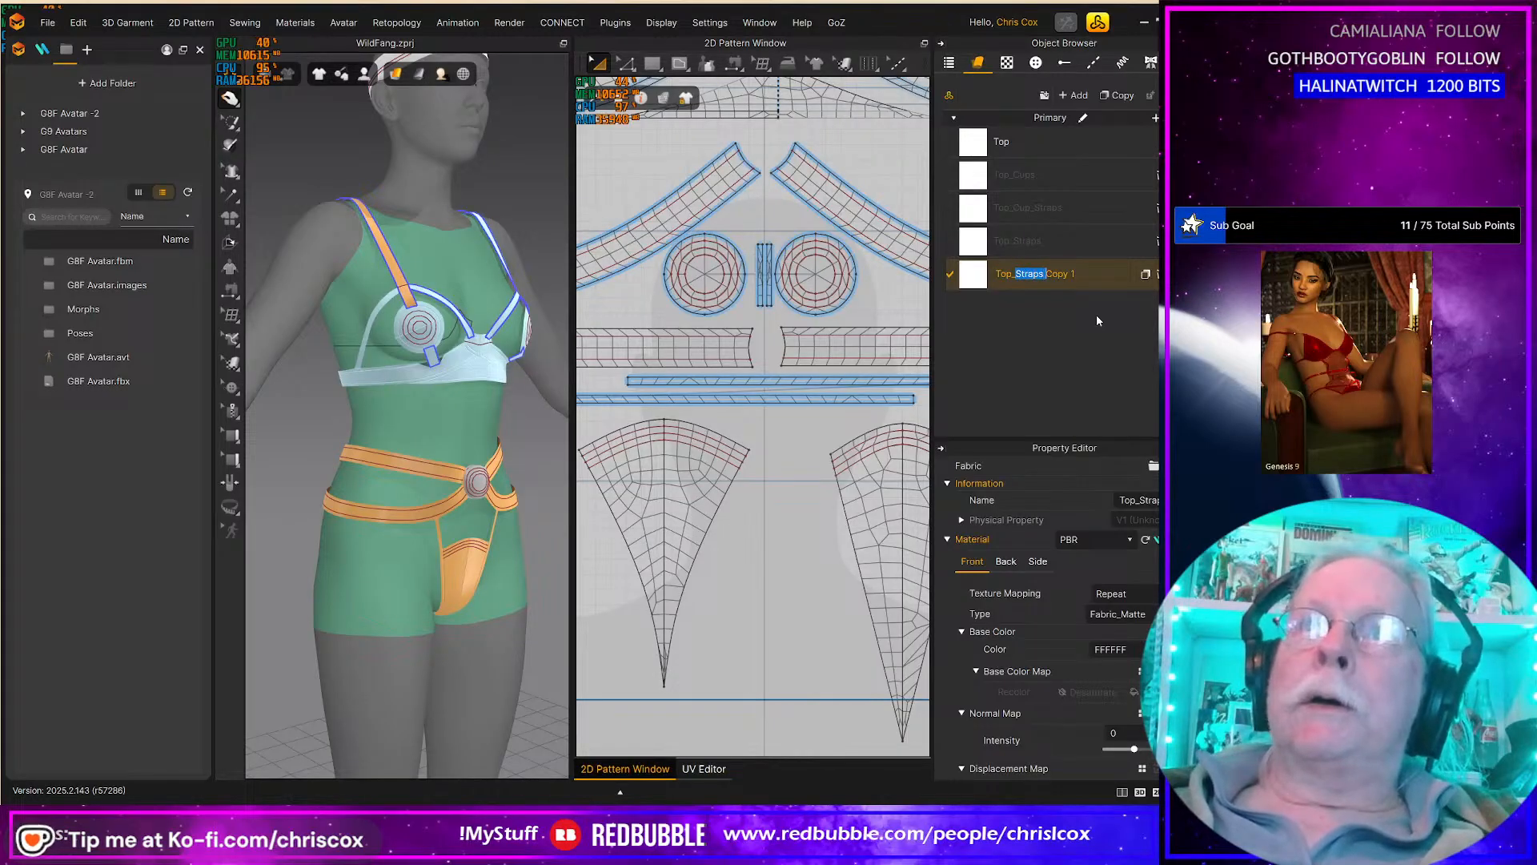
key("shift+Right")
key("shift+Right")
type("Chest")
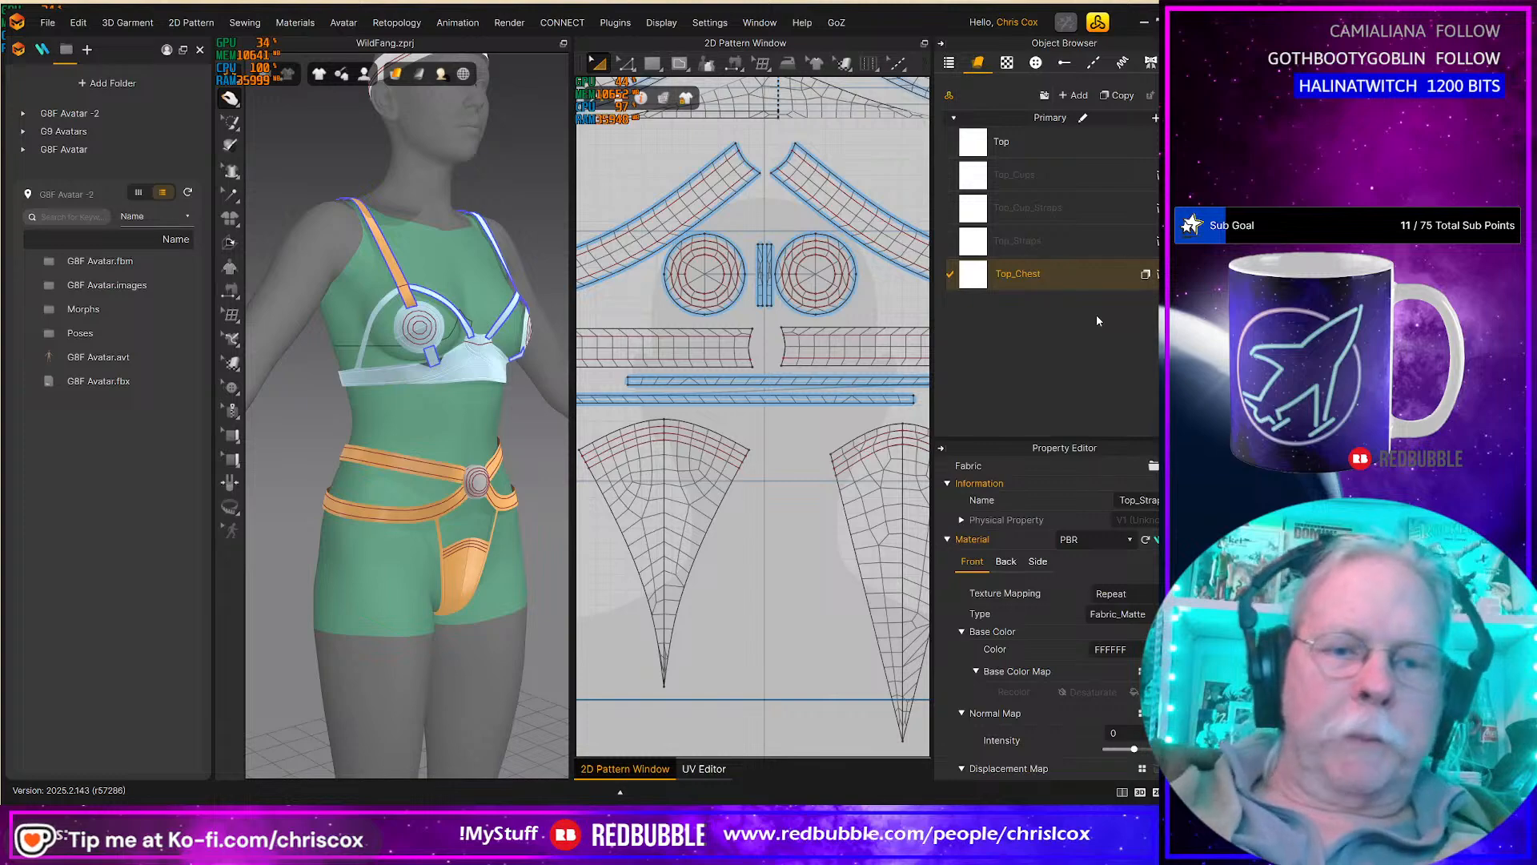
type("_Ban")
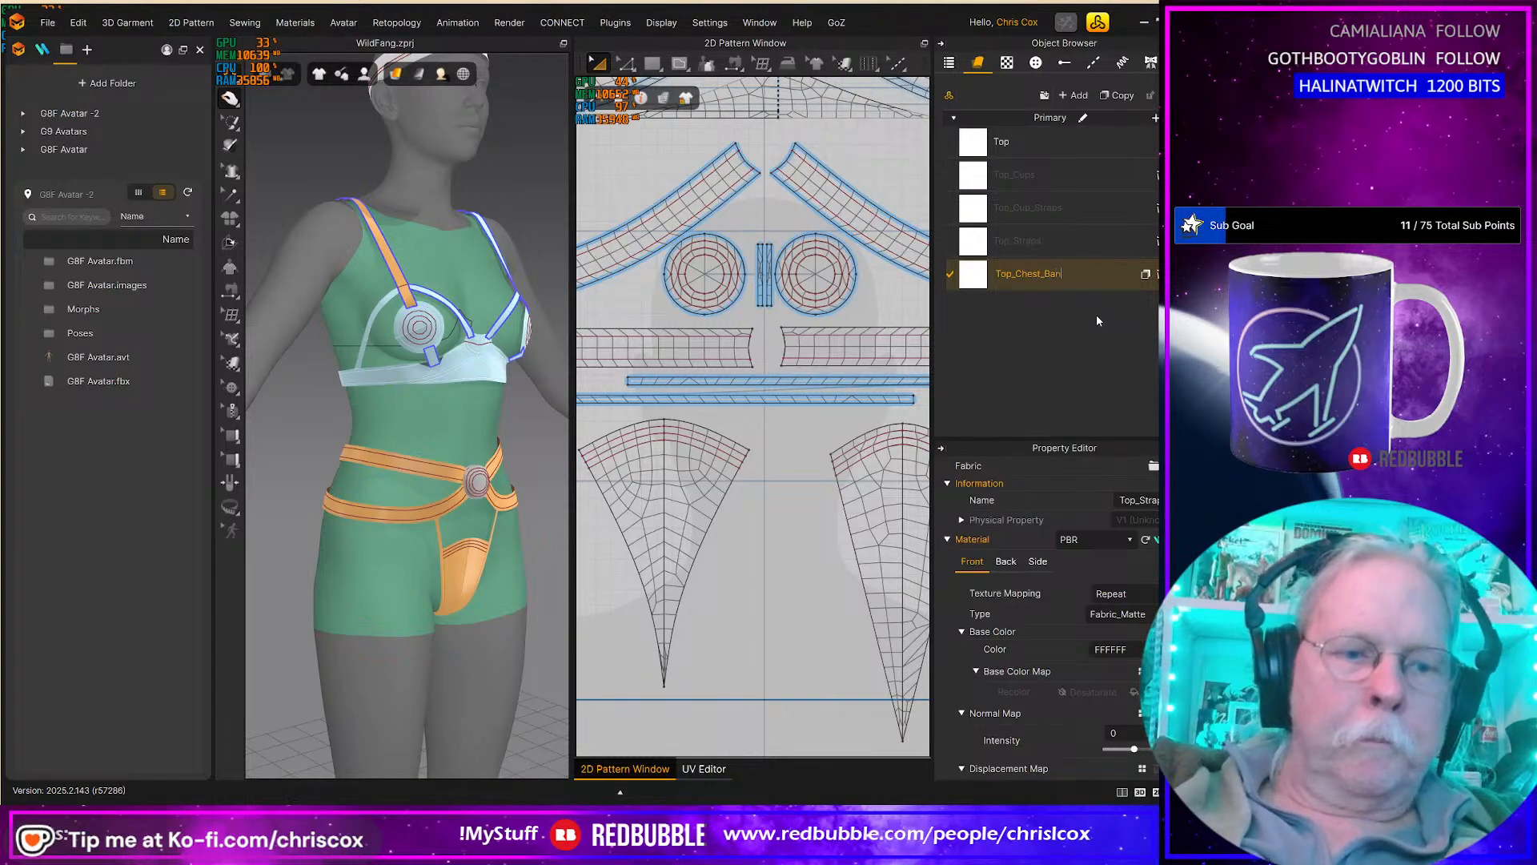
type("d")
Step: Duplicate Top_Chest_Band and name the copy Top_Chest_Band_Trim
left_click(1117, 95)
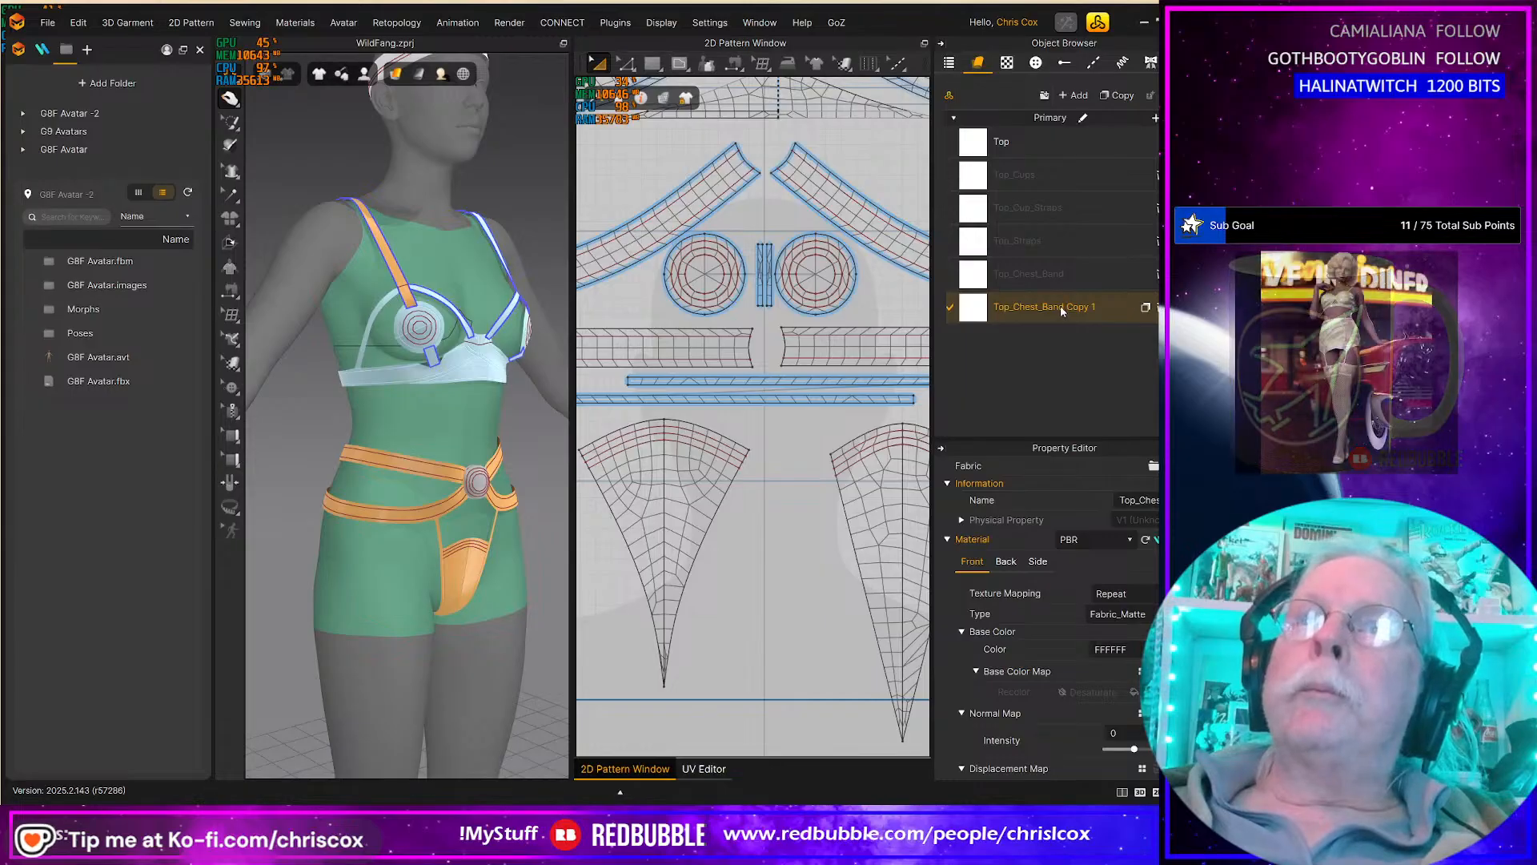
double_click(1060, 306)
key("shift+Right")
key("shift+Right")
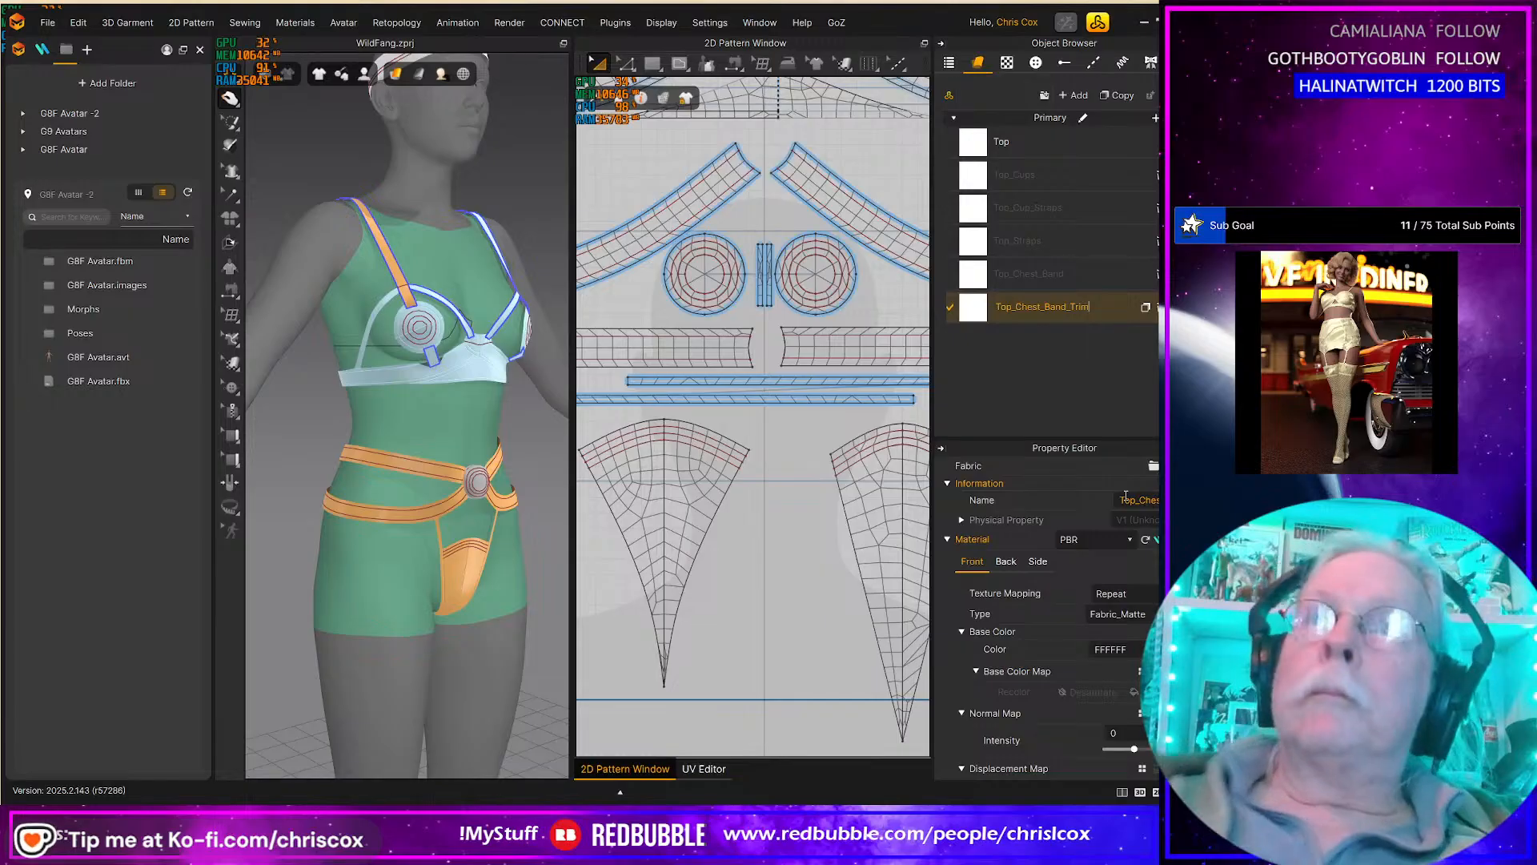
left_click(1119, 96)
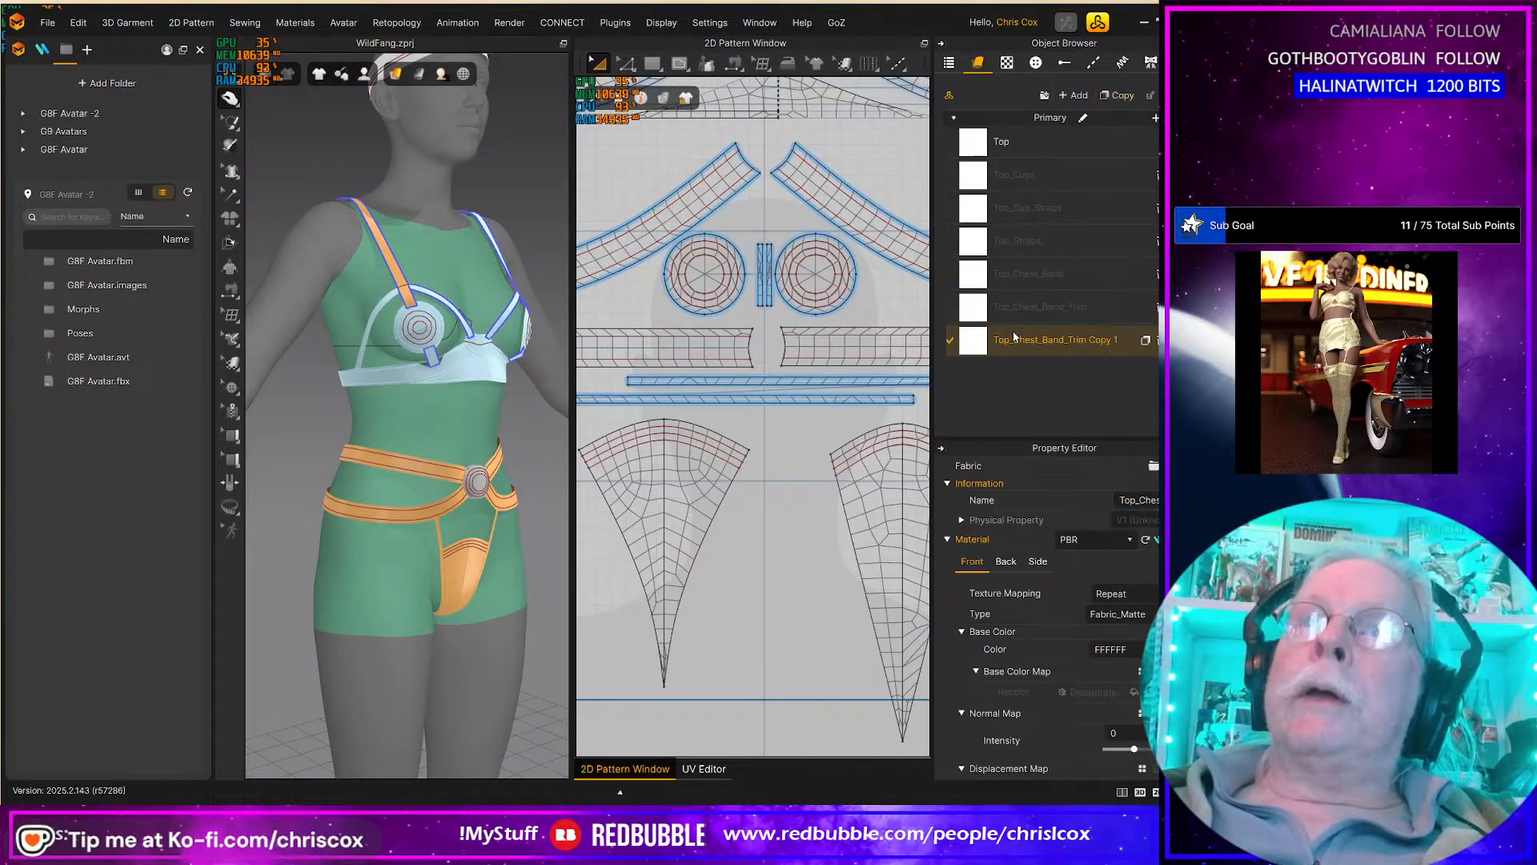
Step: Duplicate the trim fabric and rename the copy Top_Trim
double_click(1015, 340)
left_click(1075, 439)
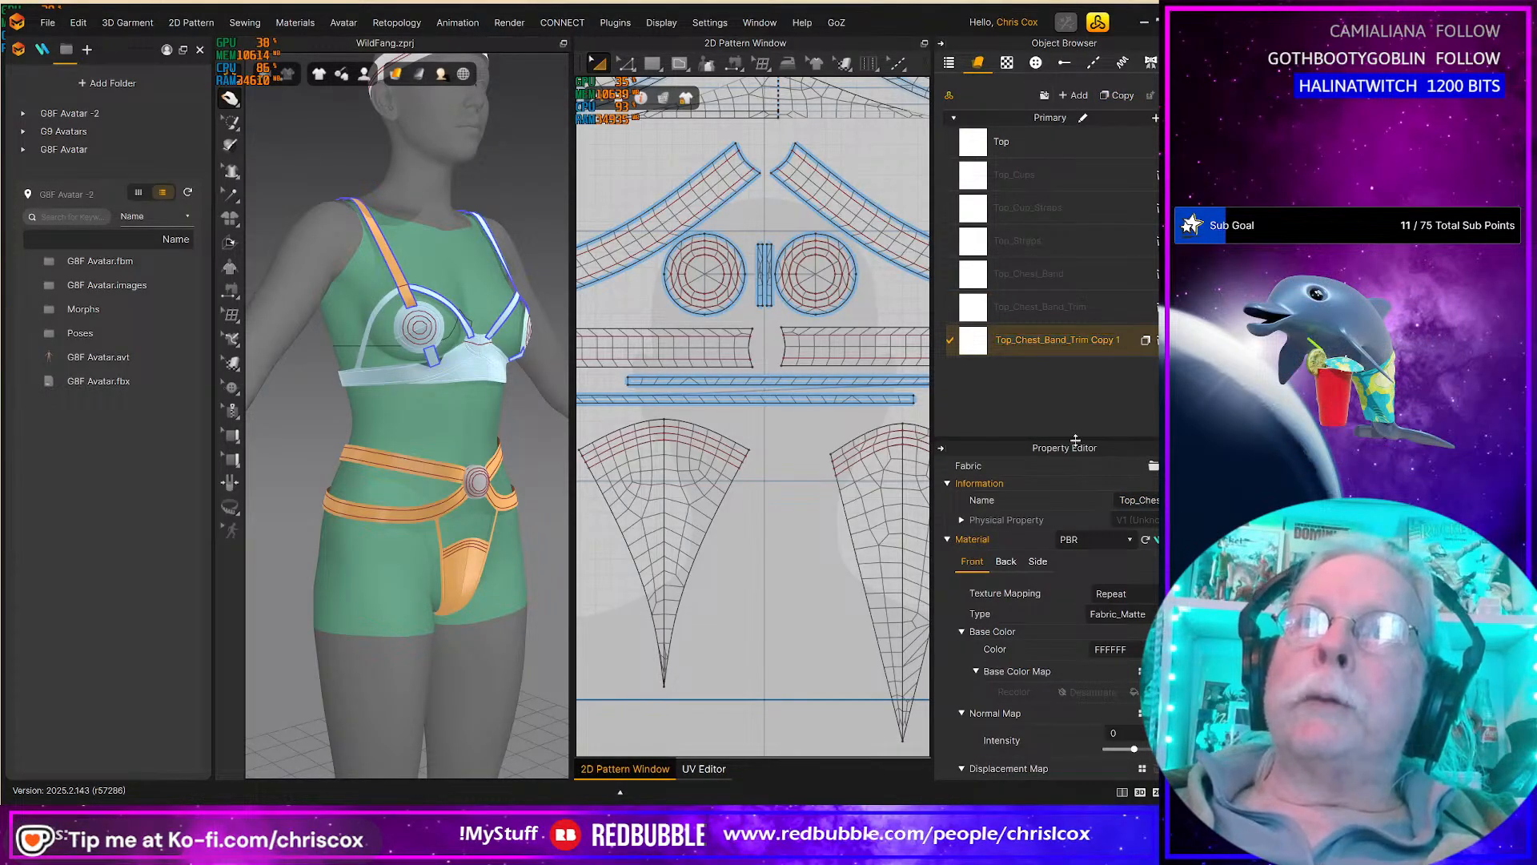
key("shift+Right")
key("shift+Right")
key("shift+Right")
key("shift+Right")
key("shift+Right")
key("shift+Right")
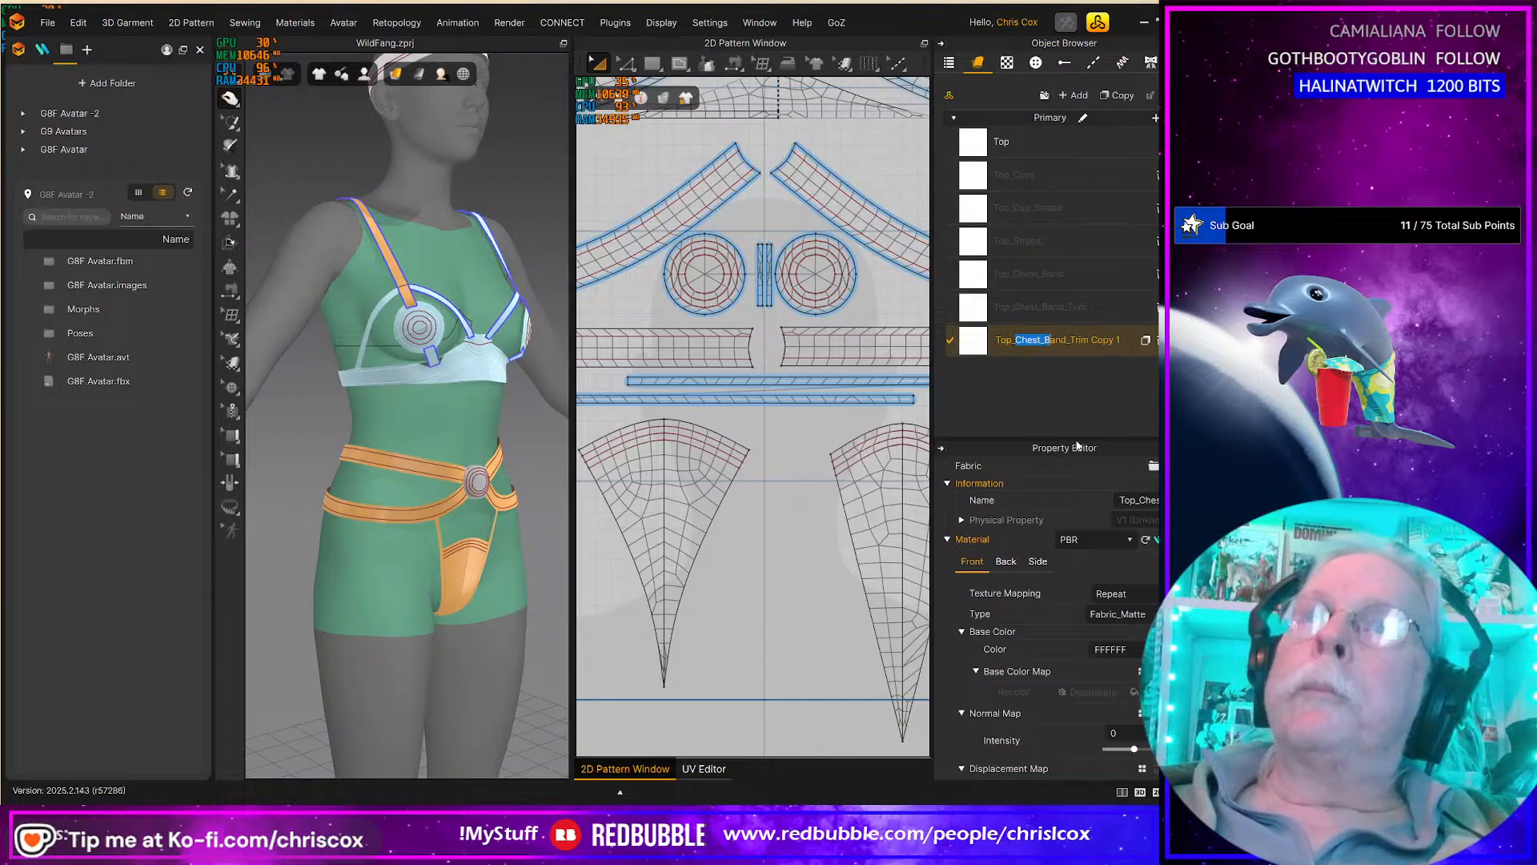
key("shift+Right")
key("shift+Right")
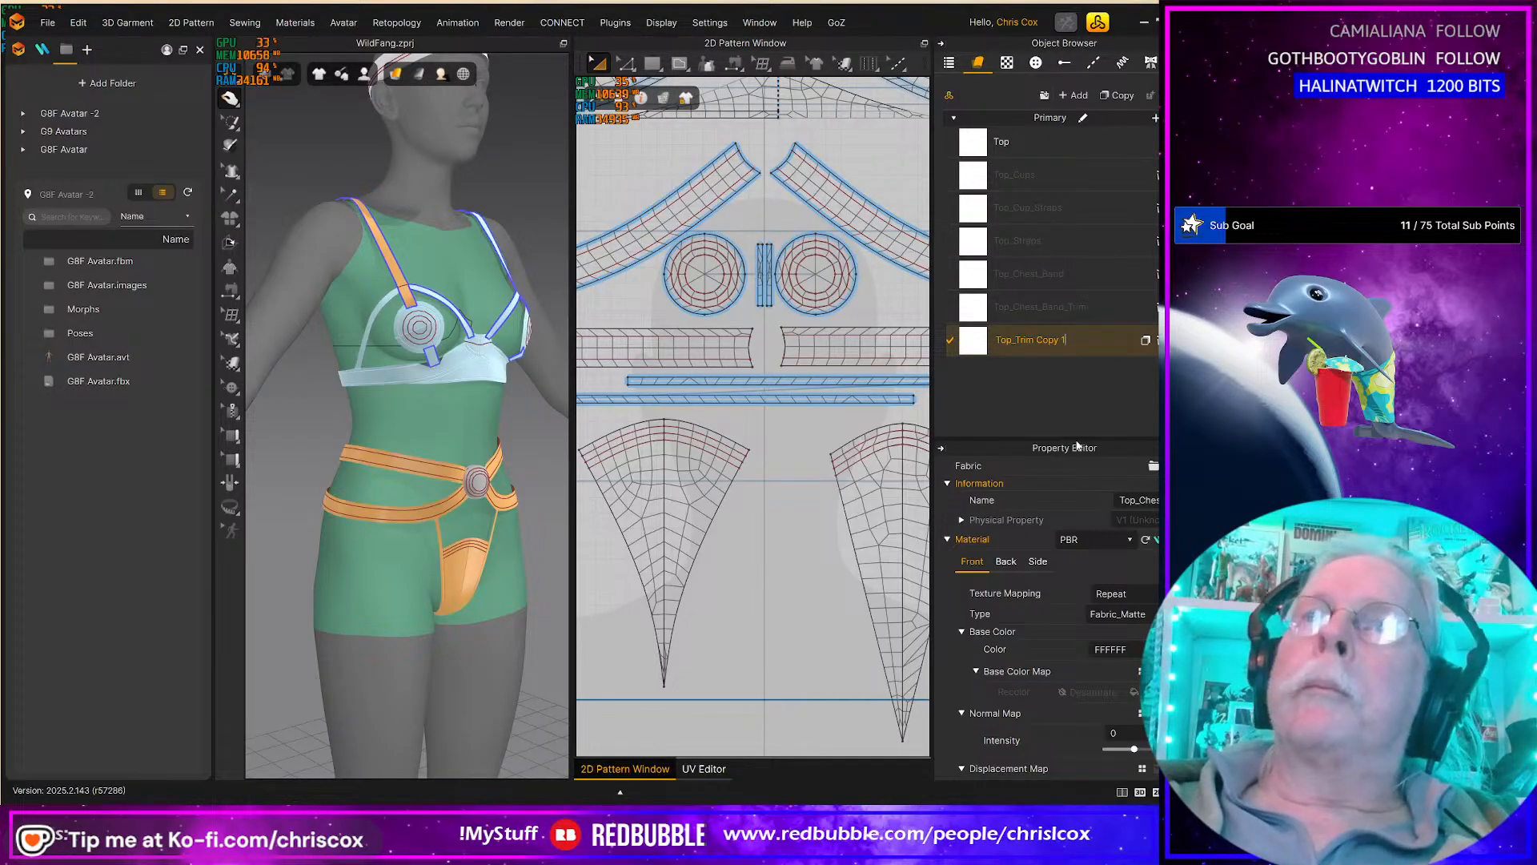
key("BackSpace")
key("BackSpace")
key("BackSpace")
key("BackSpace")
key("BackSpace")
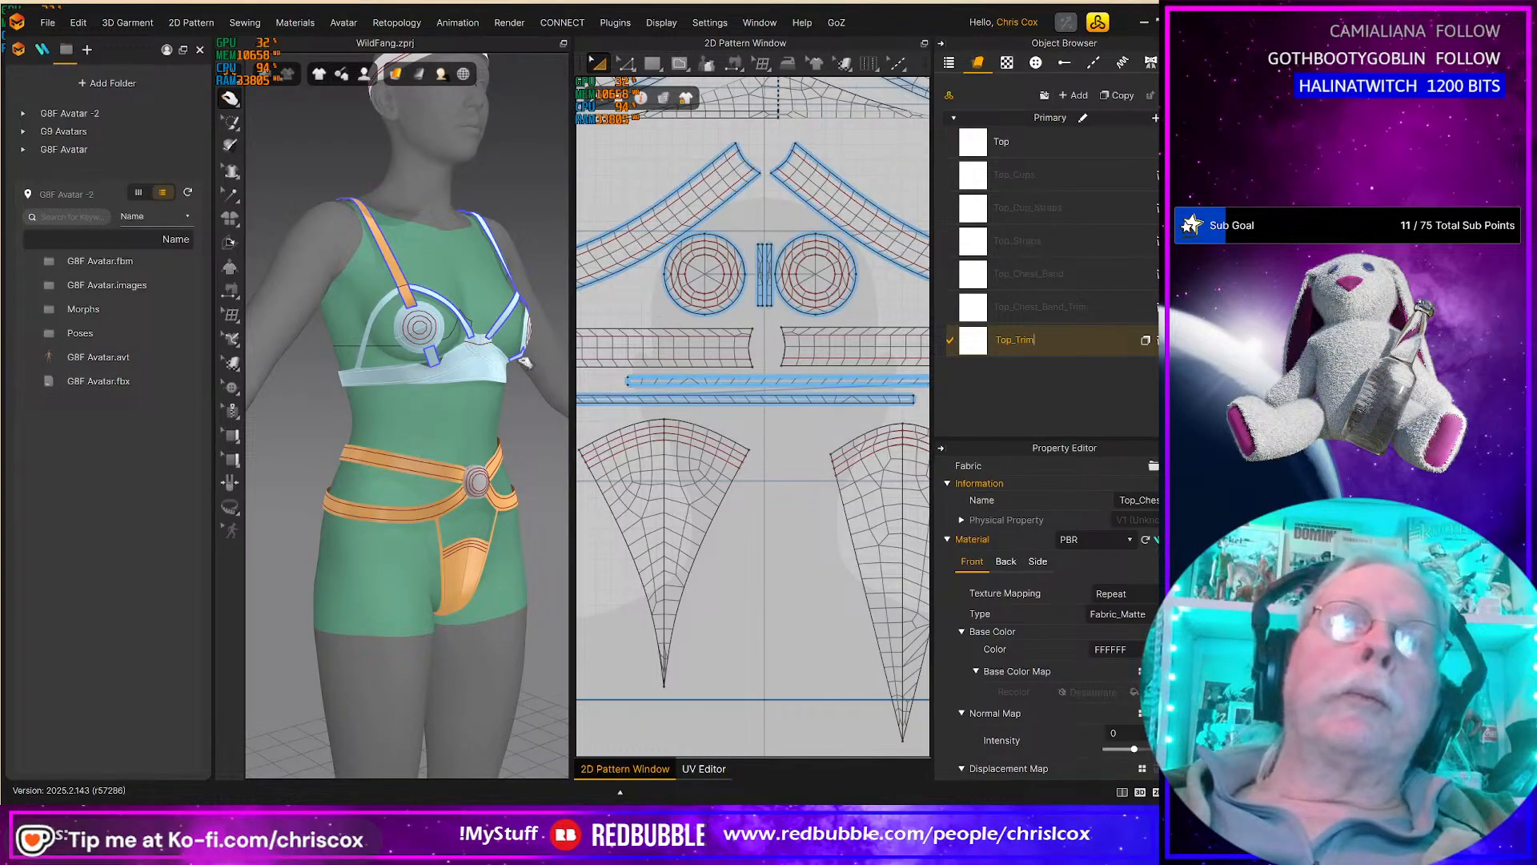
left_click(480, 344)
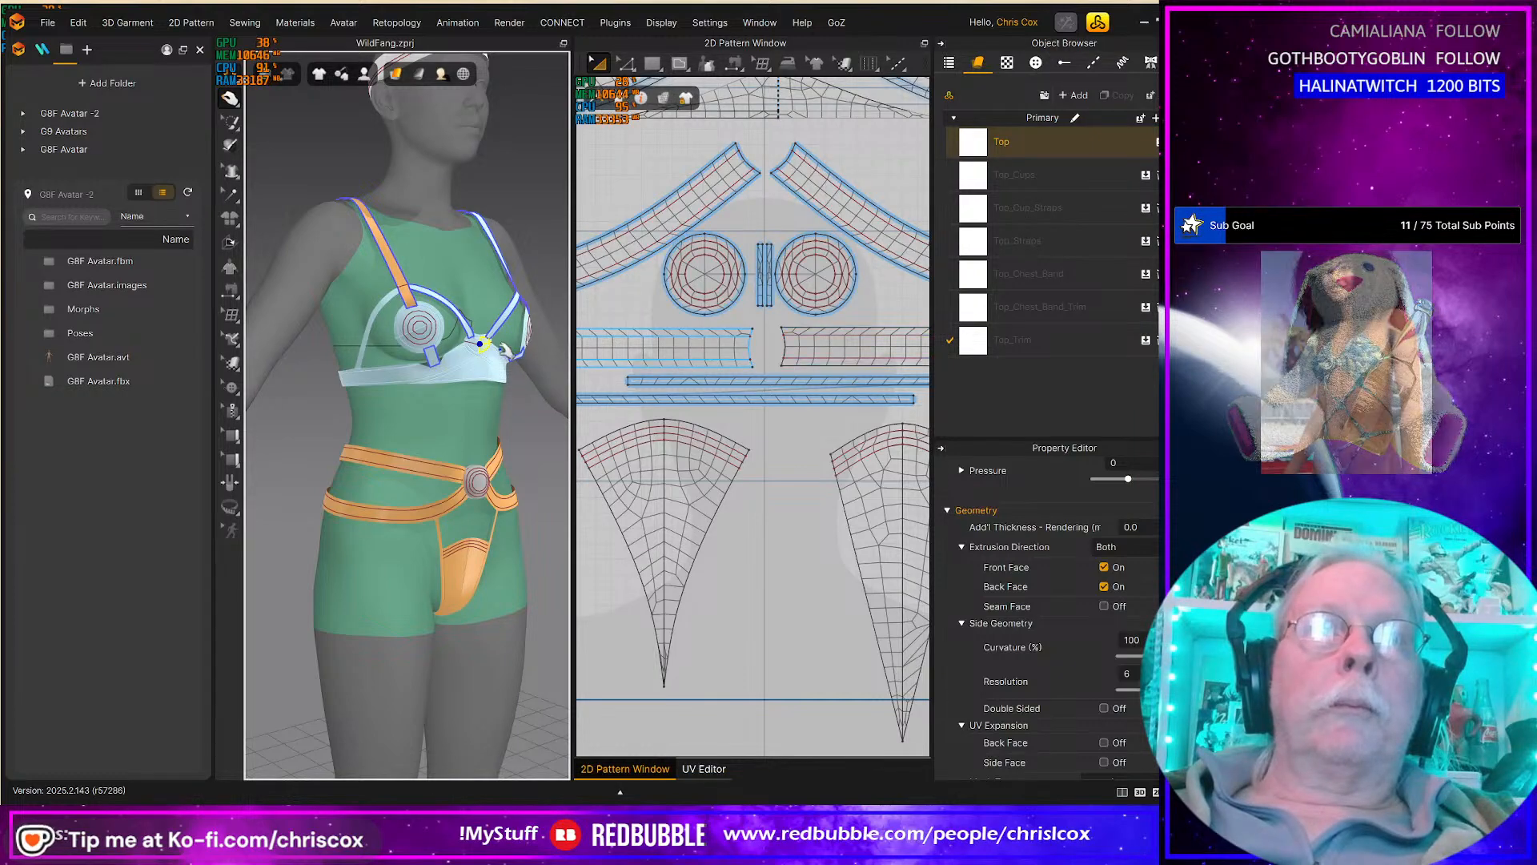
Step: Duplicate Top_Trim and rename the copy Top_Clasp
right_click_drag(432, 397, 833, 360)
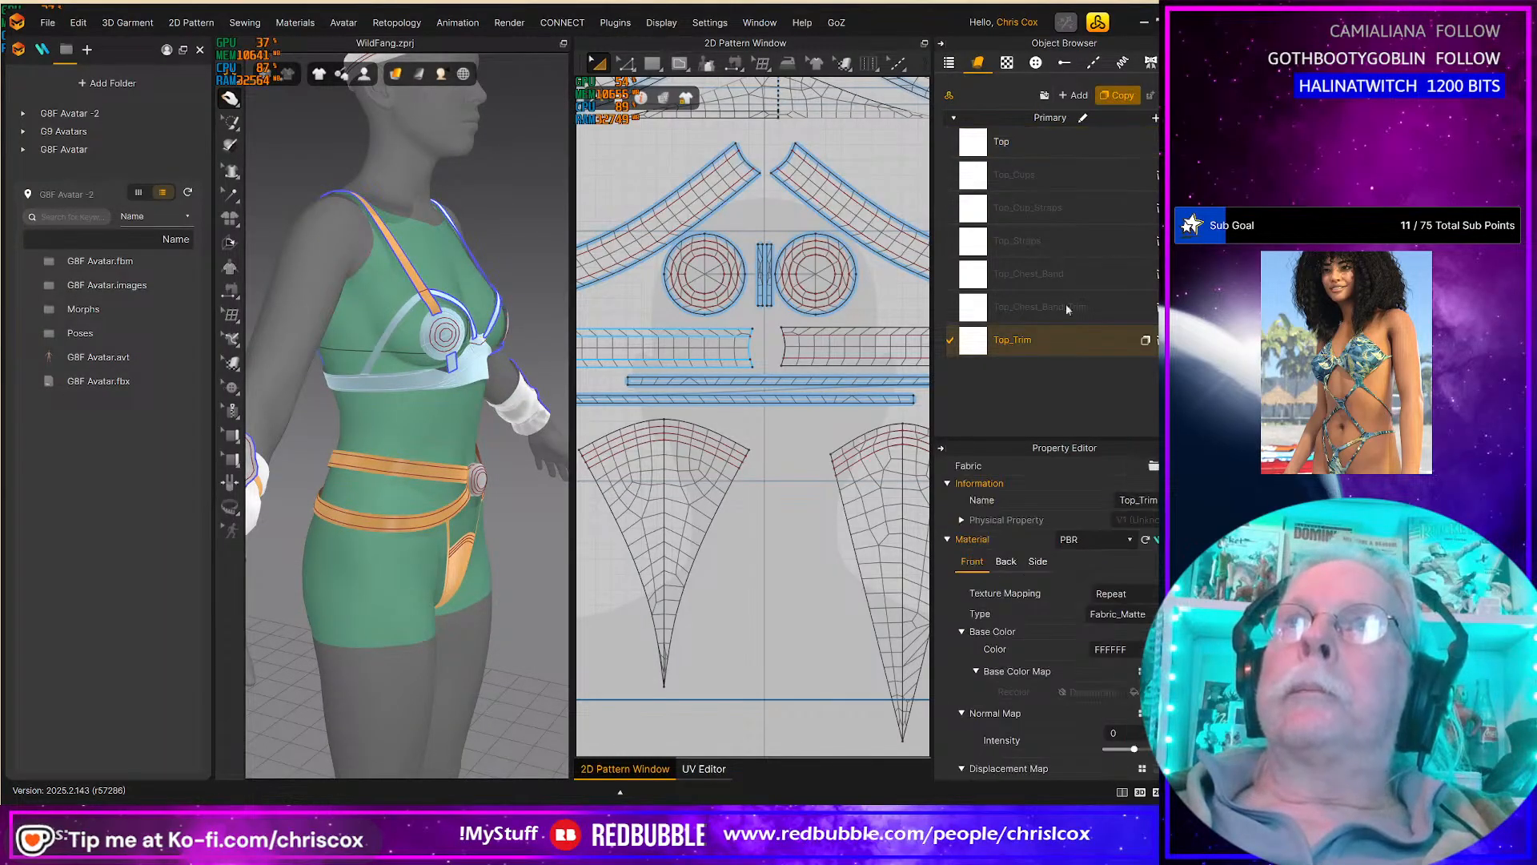
left_click(1118, 95)
double_click(1018, 372)
left_click(1023, 372)
key("shift+Right")
key("shift+Right")
key("shift+Right")
key("shift+Right")
key("shift+Right")
key("shift+Right")
key("shift+Right")
key("shift+Right")
key("shift+Right")
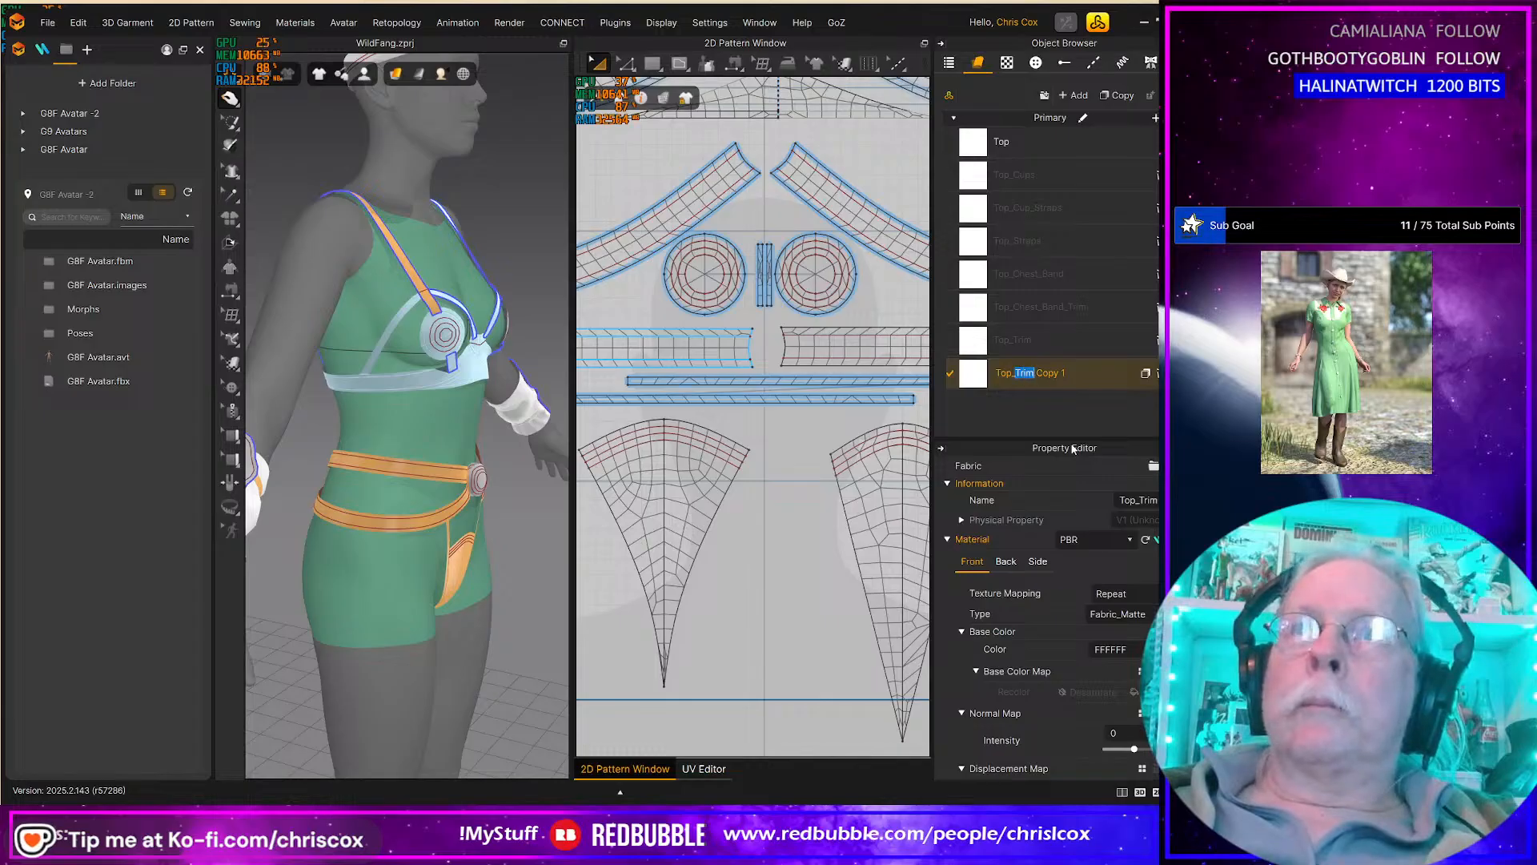
key("shift+Right")
key("shift+Right")
type("Cla")
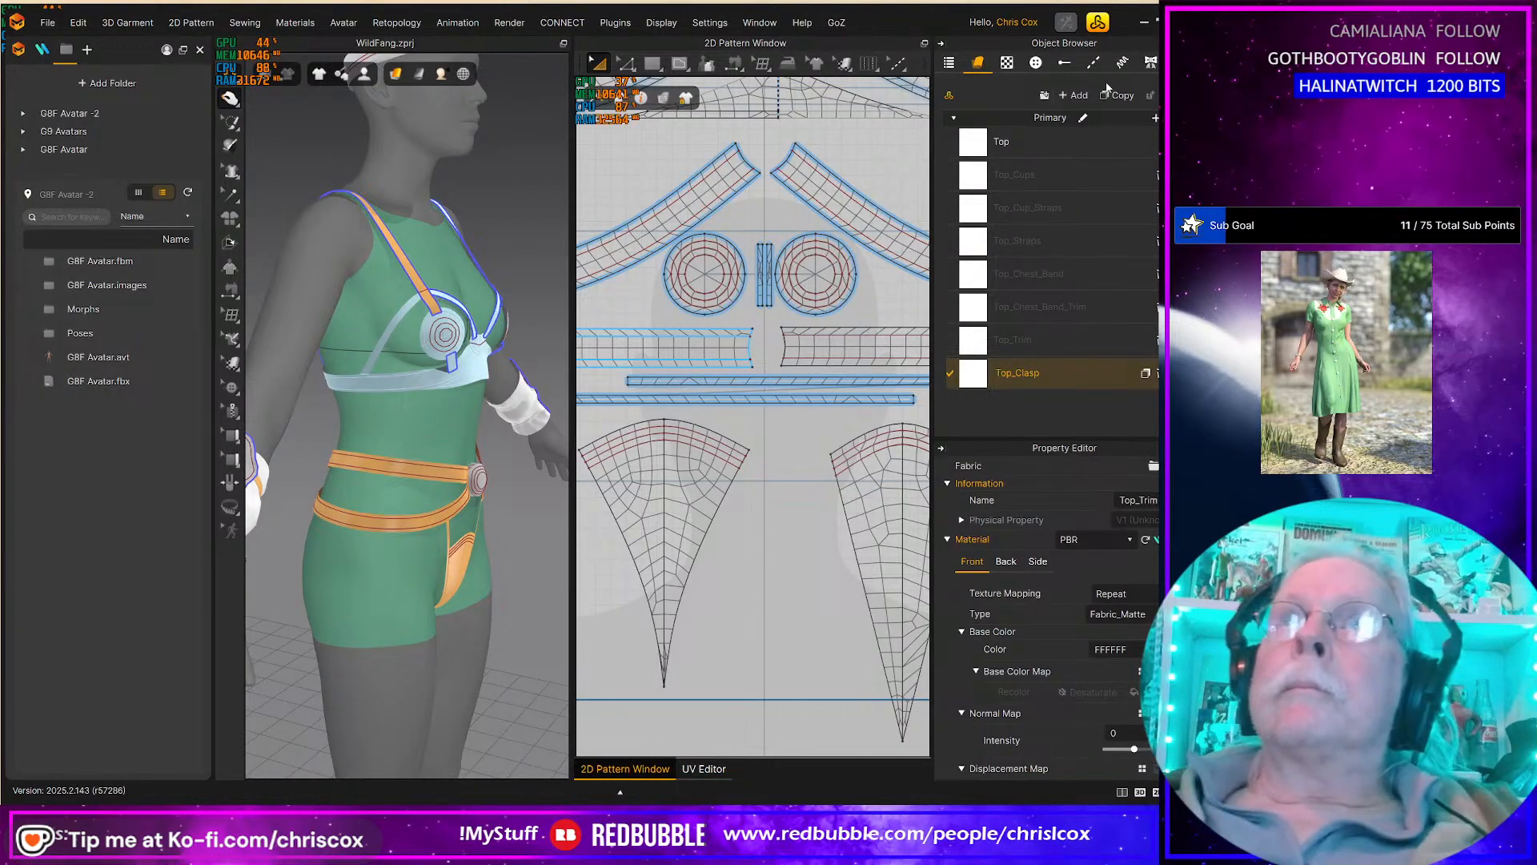
type("sp")
Step: Duplicate Top_Clasp as a Top_Clasp_Attachment fabric
left_click(1119, 95)
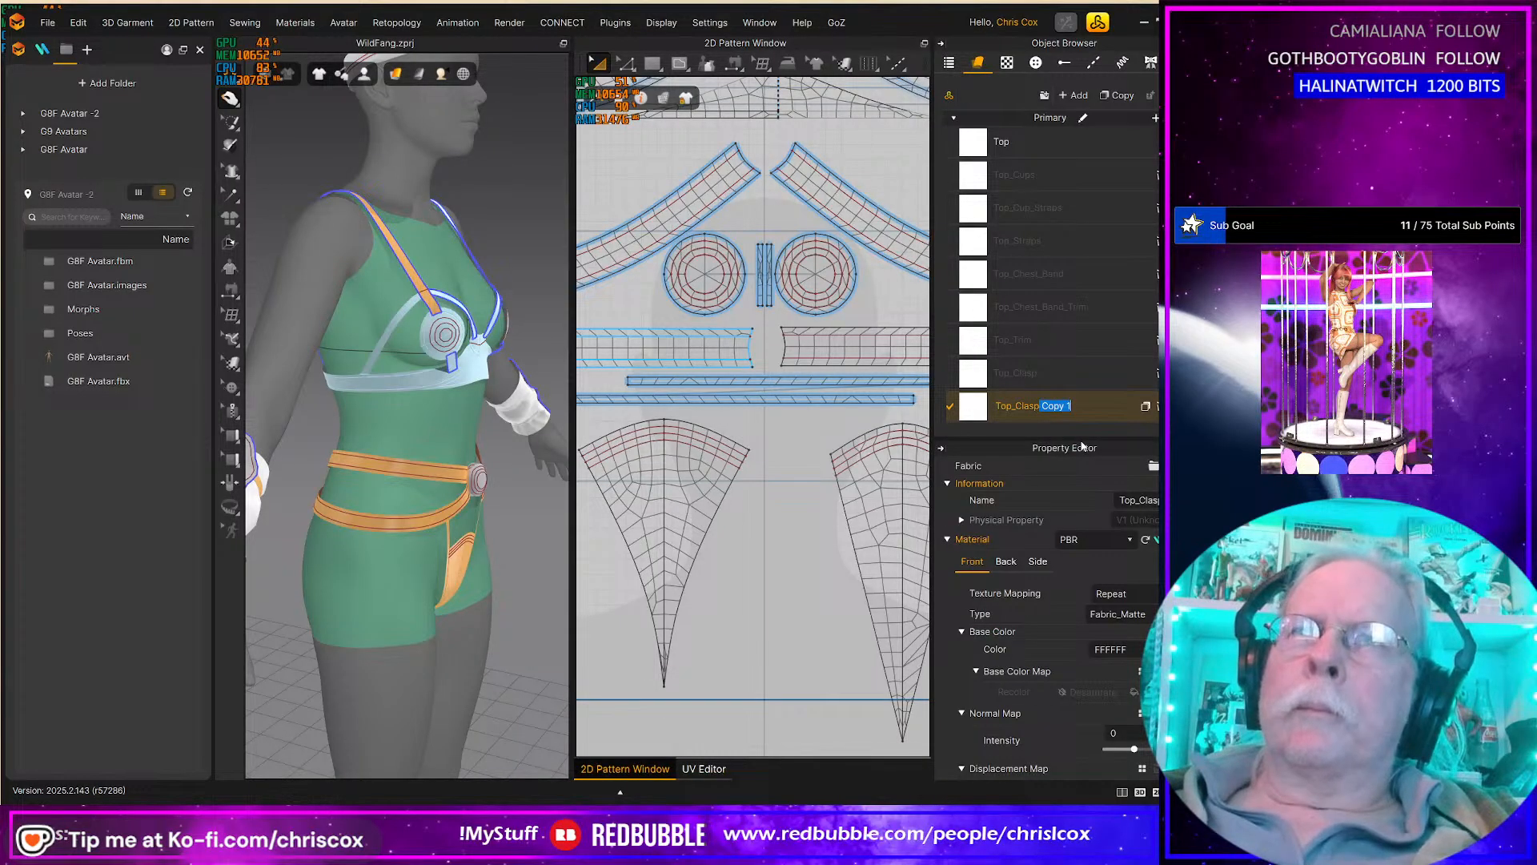
type("ttachment")
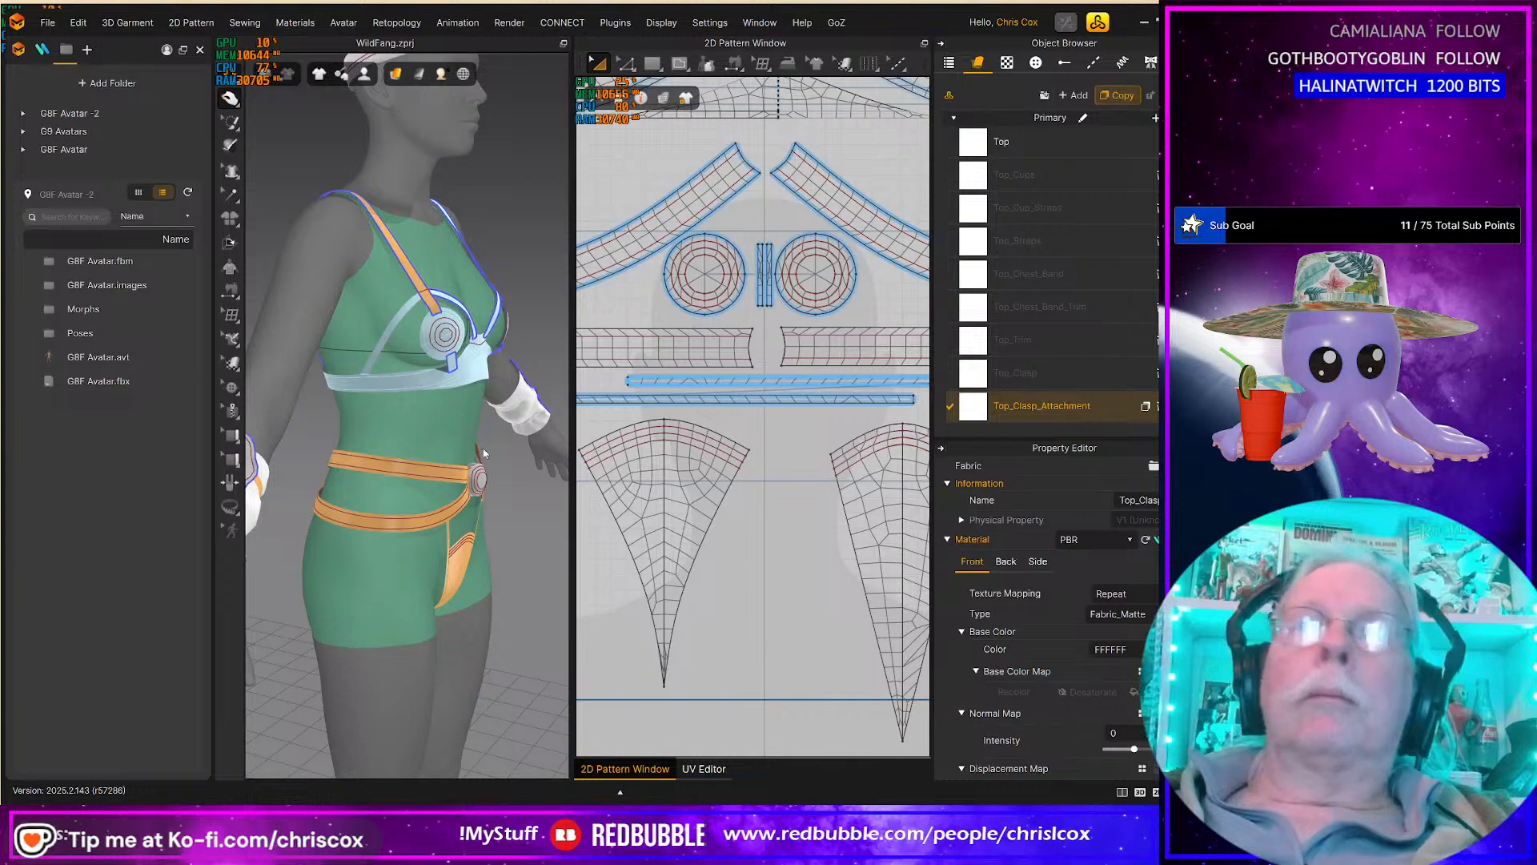
right_click_drag(470, 410, 432, 411)
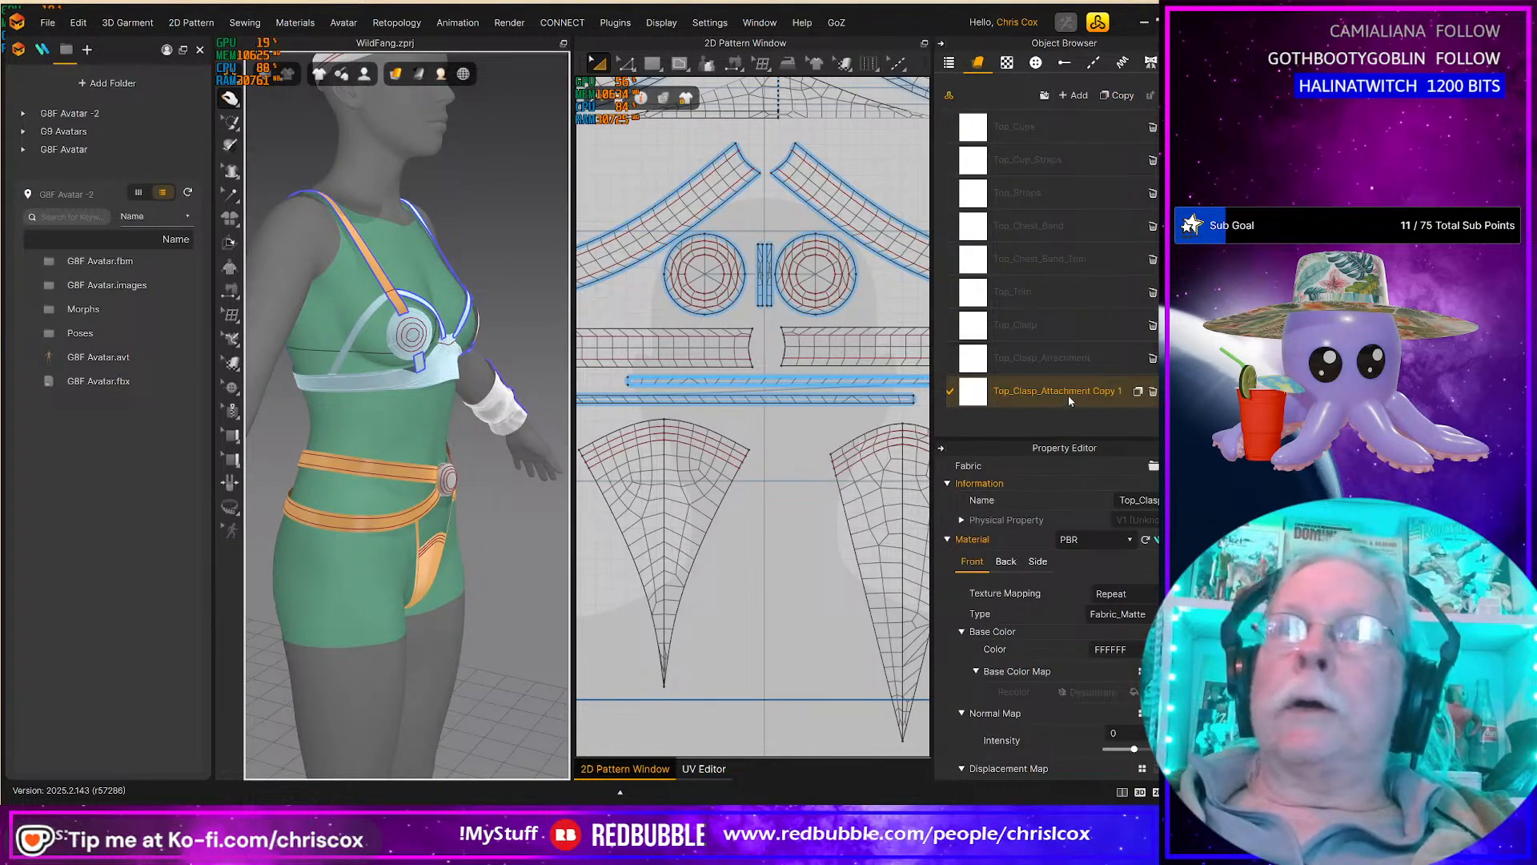
Step: Rename the newest copied fabric to Top_Front_Detail
double_click(1019, 395)
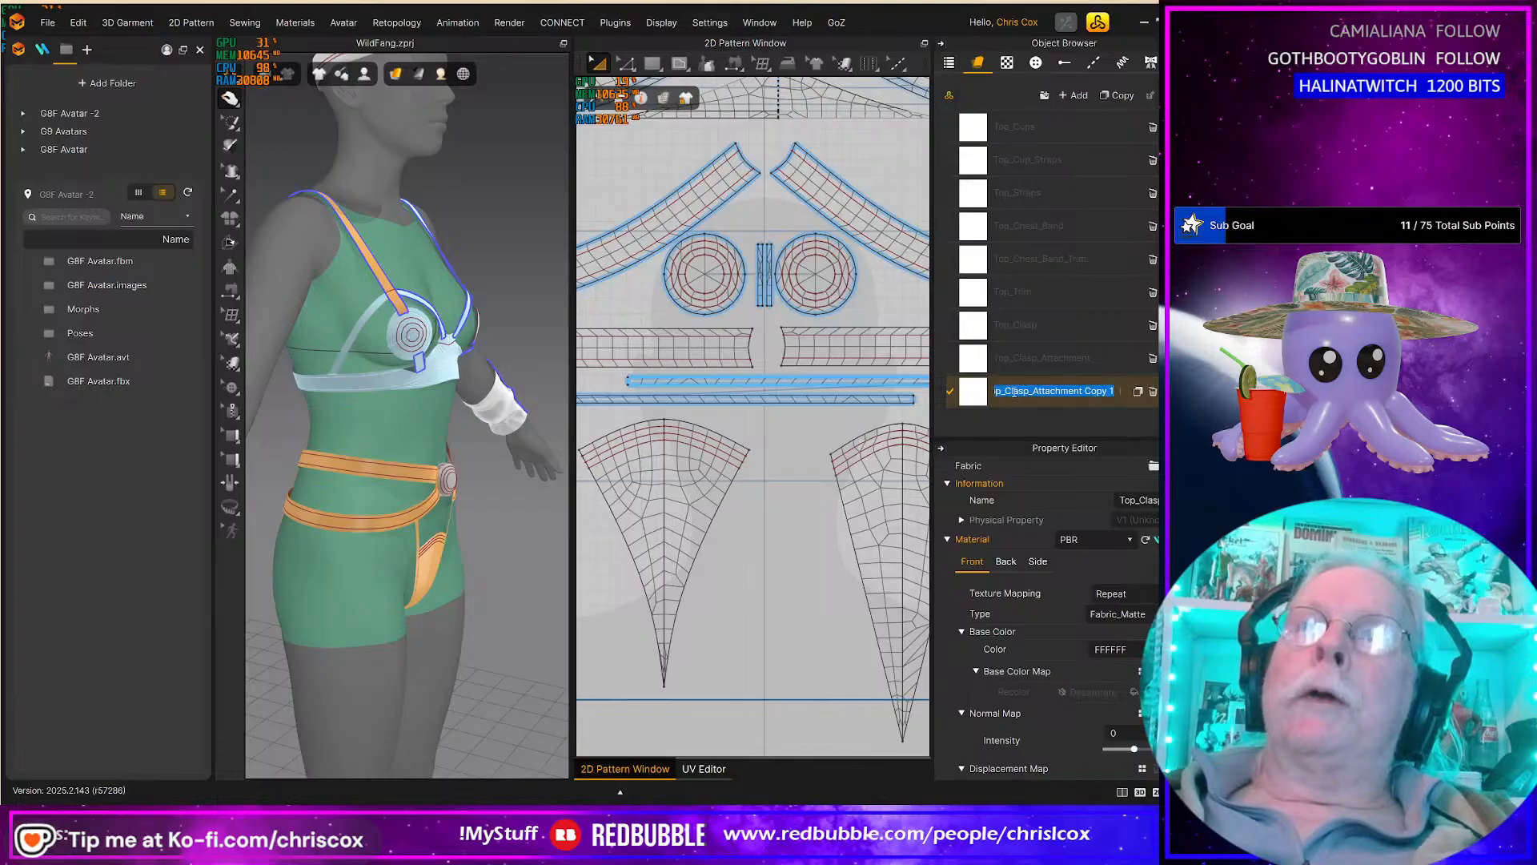
left_click(1113, 390)
key("shift+Right")
key("shift+Right")
key("shift+Right")
key("shift+Right")
key("shift+Right")
key("shift+Right")
key("shift+Right")
key("shift+Right")
key("shift+Right")
key("shift+Right")
key("shift+Right")
key("shift+Right")
key("shift+Right")
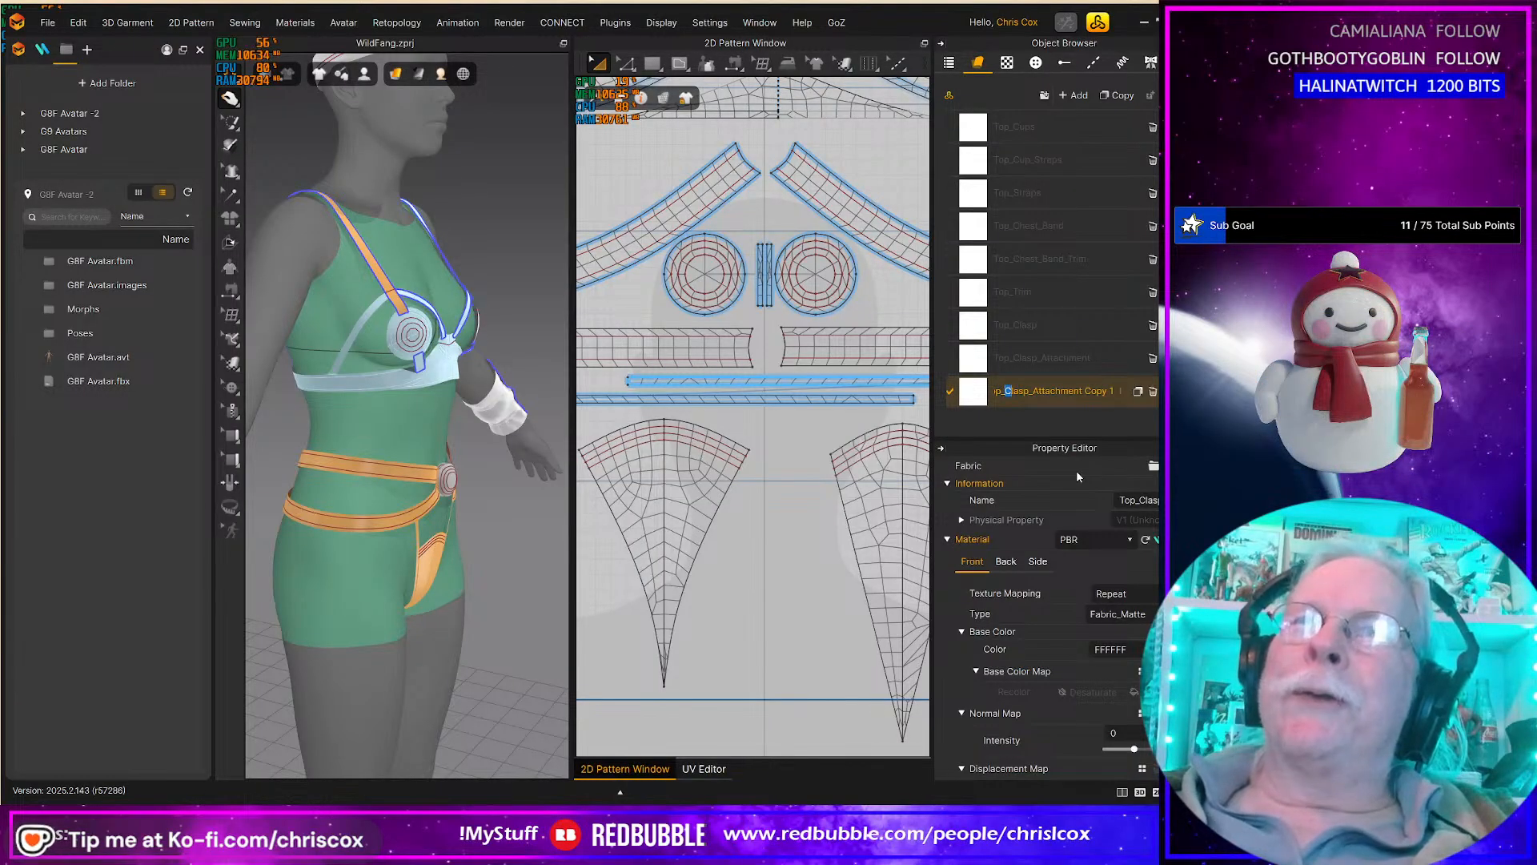
key("shift+Right")
key("shift+Right")
key("shift+Right")
key("shift+Right")
key("shift+Right")
key("shift+Right")
key("shift+Right")
key("shift+Right")
key("shift+Right")
key("shift+Right")
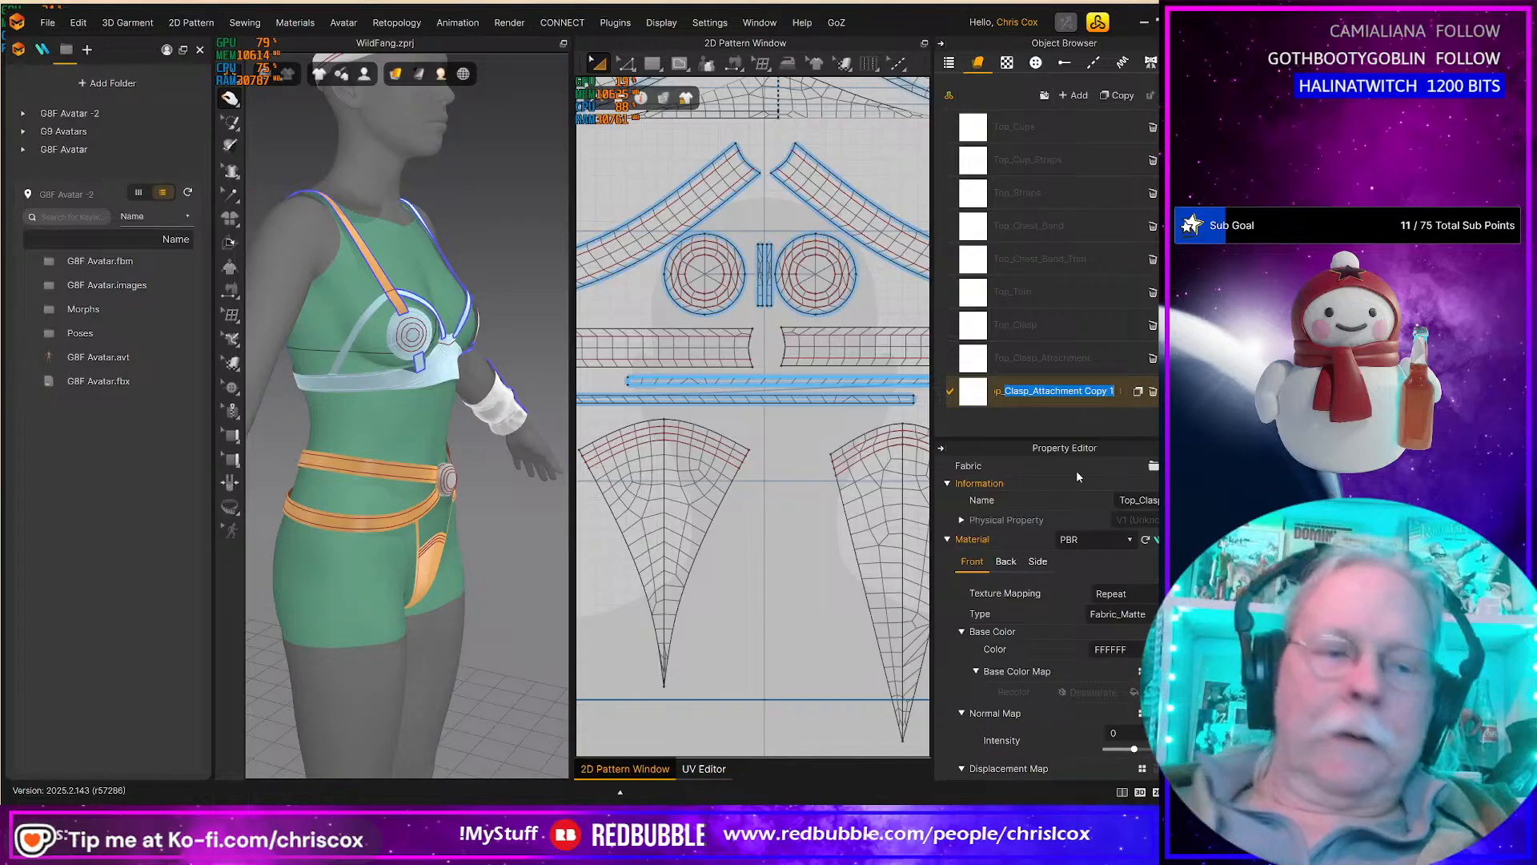
type("Front_Detail")
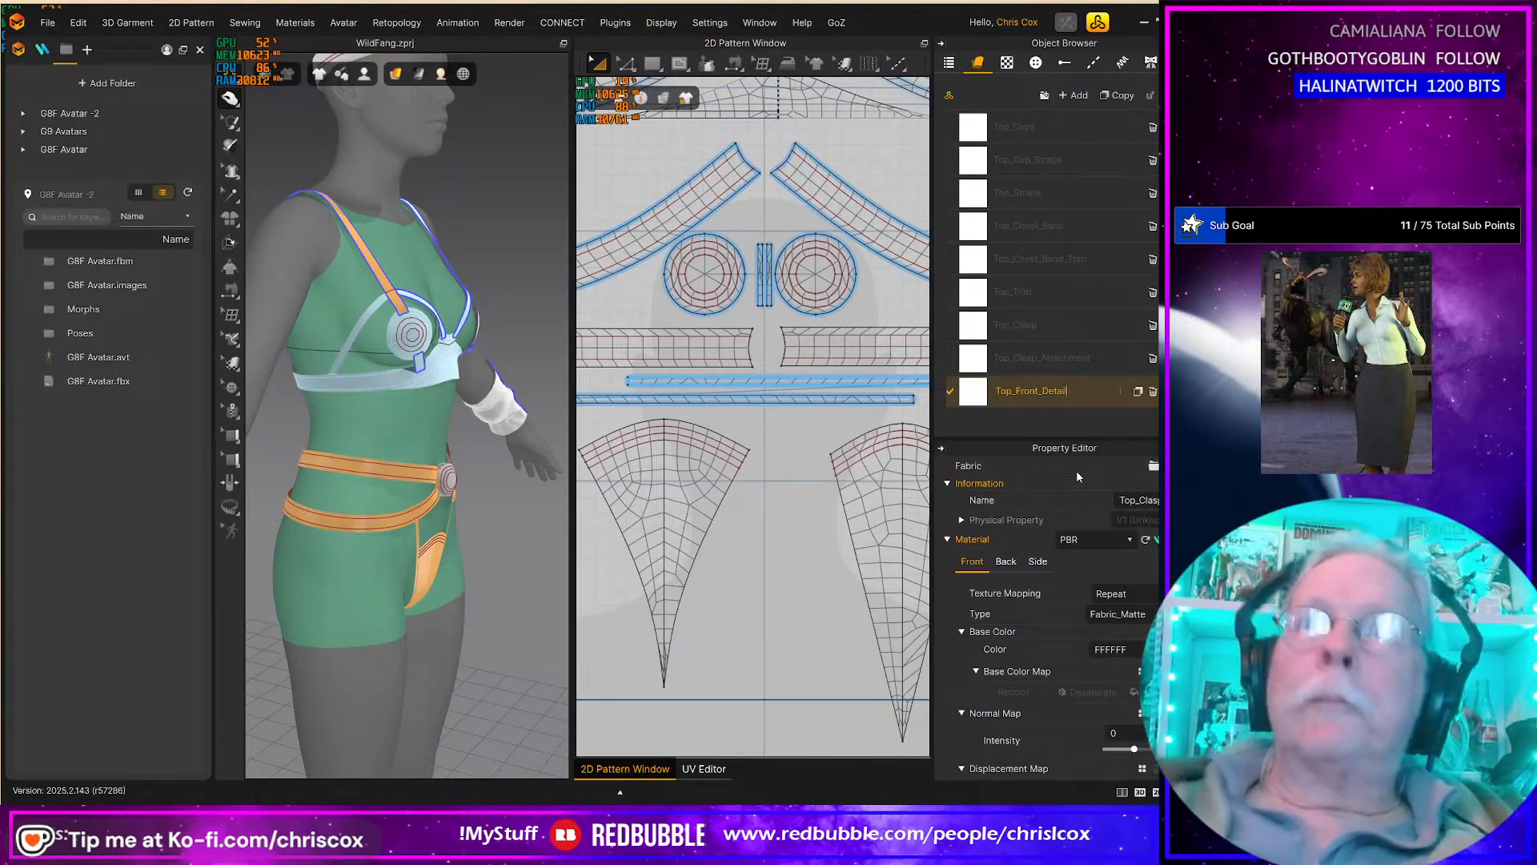
key("Return")
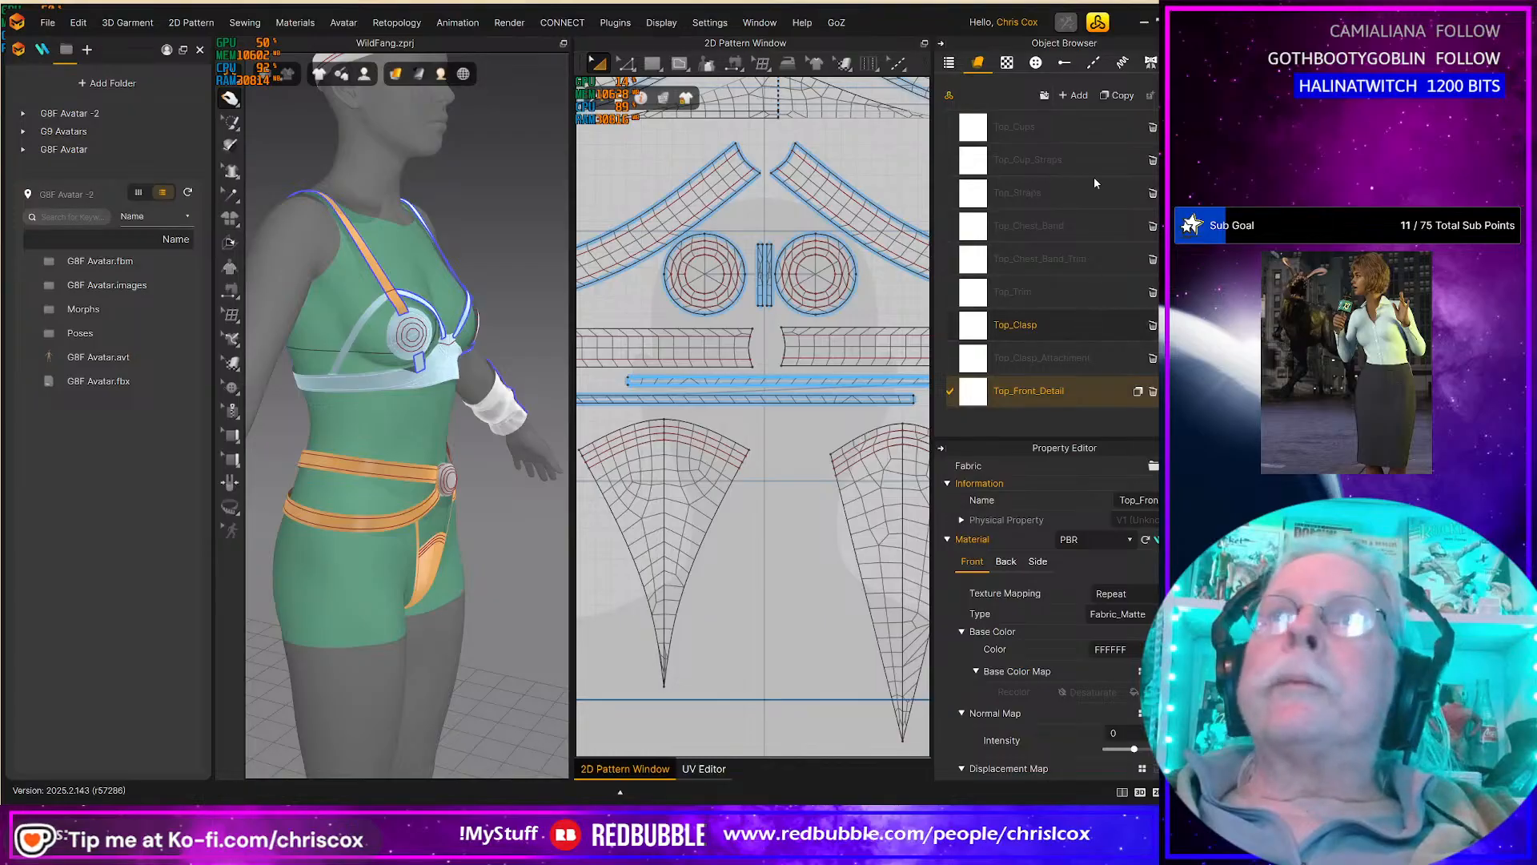
scroll(1055, 130, "up", 1)
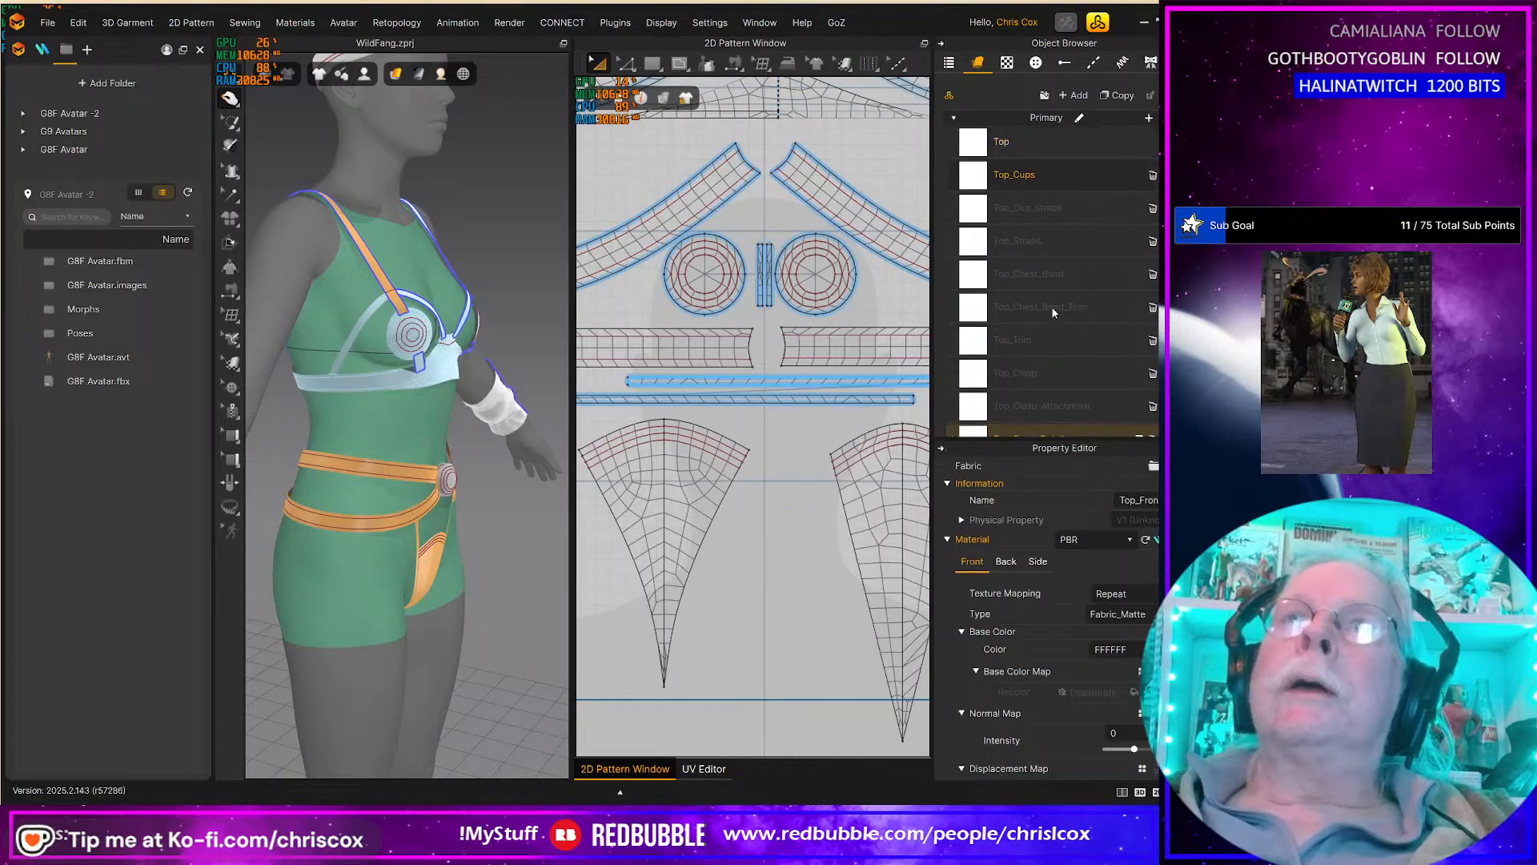
scroll(818, 376, "down", 5)
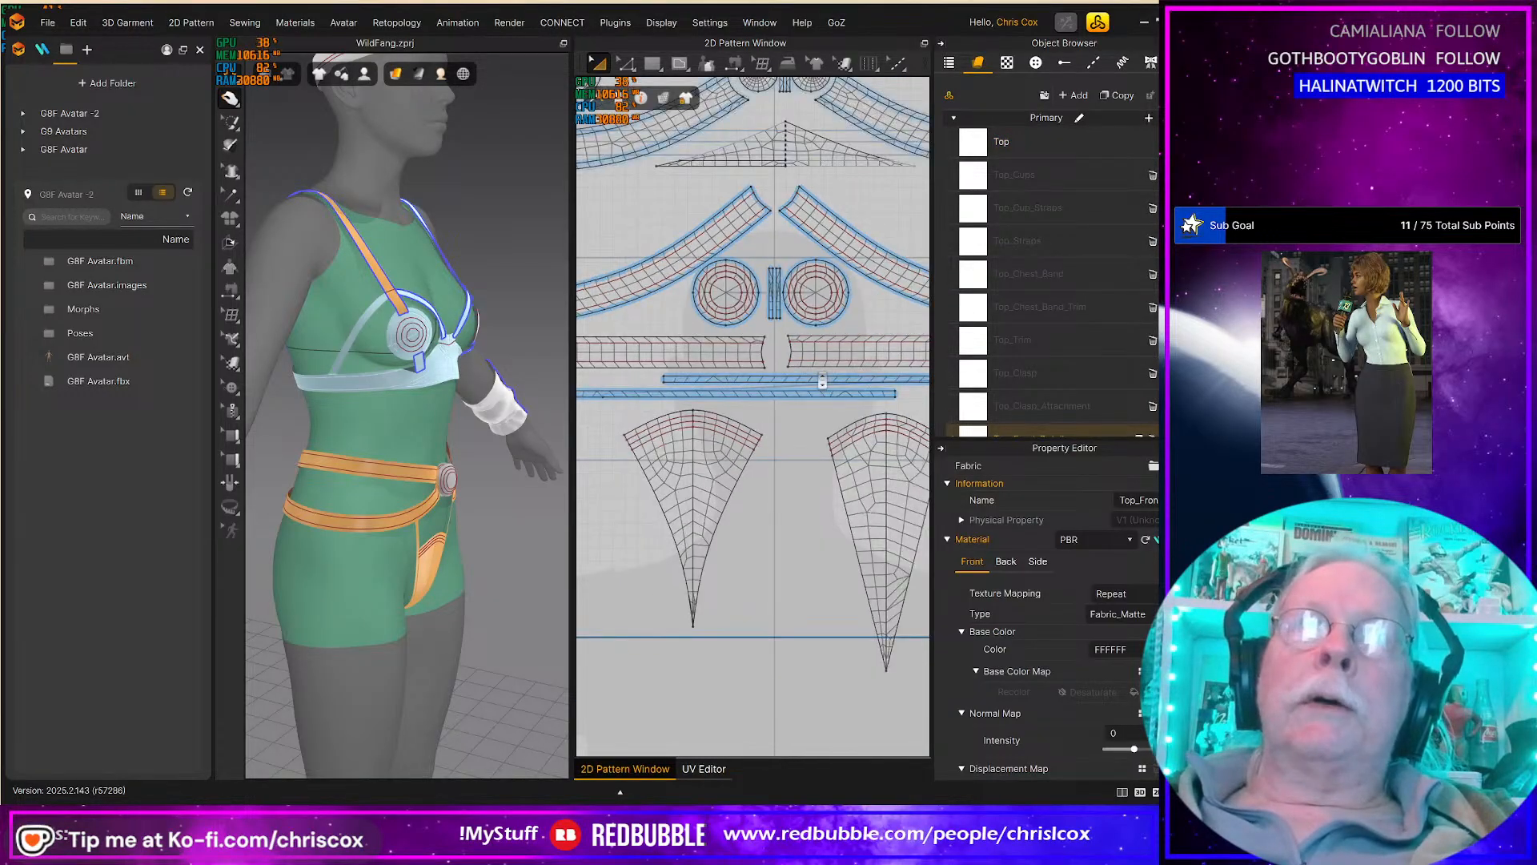
scroll(818, 346, "up", 2)
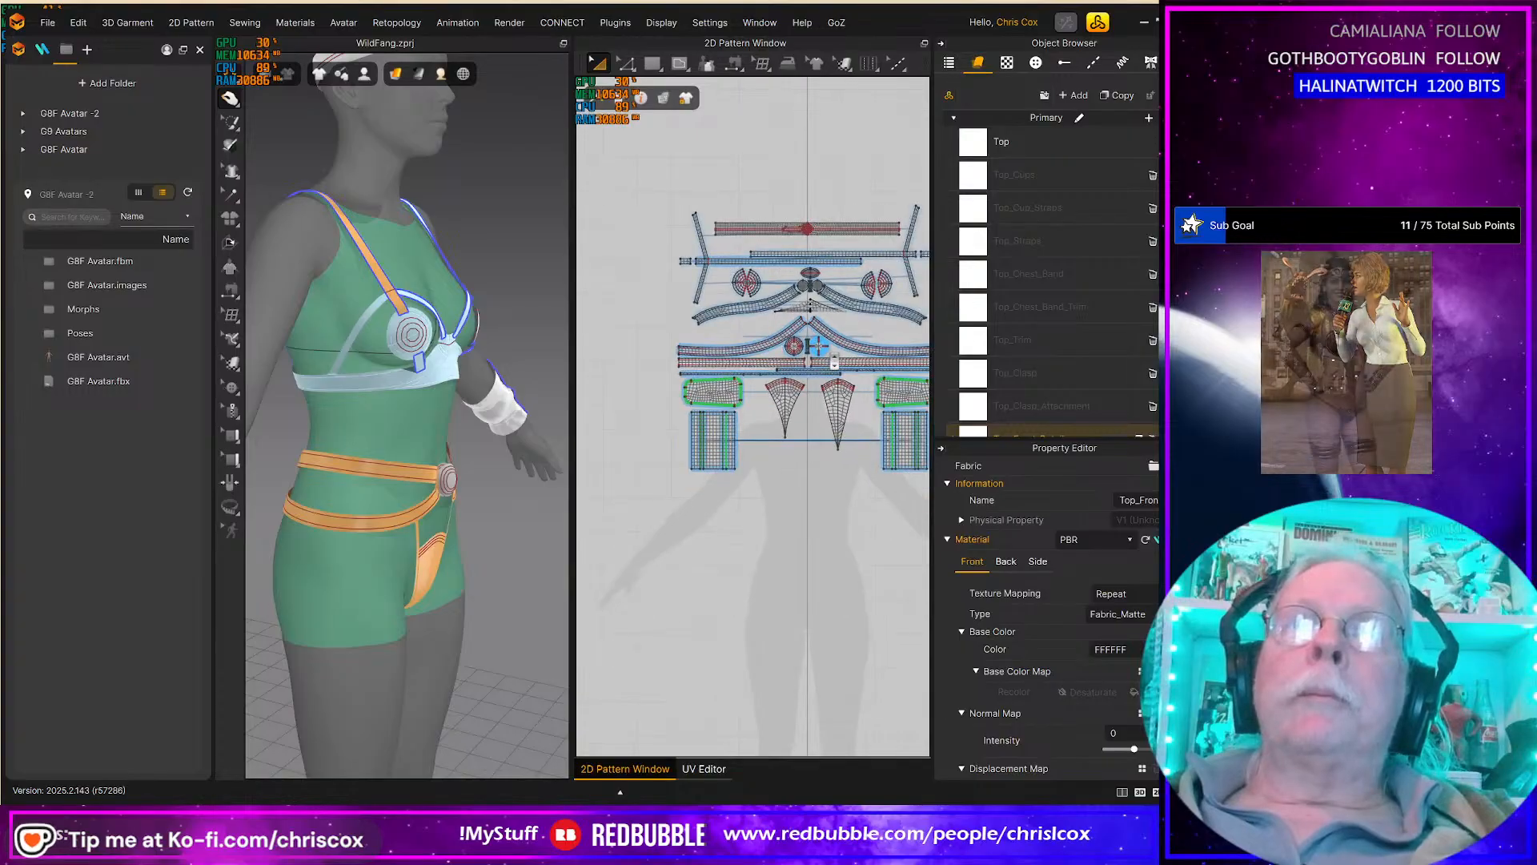
scroll(825, 240, "up", 2)
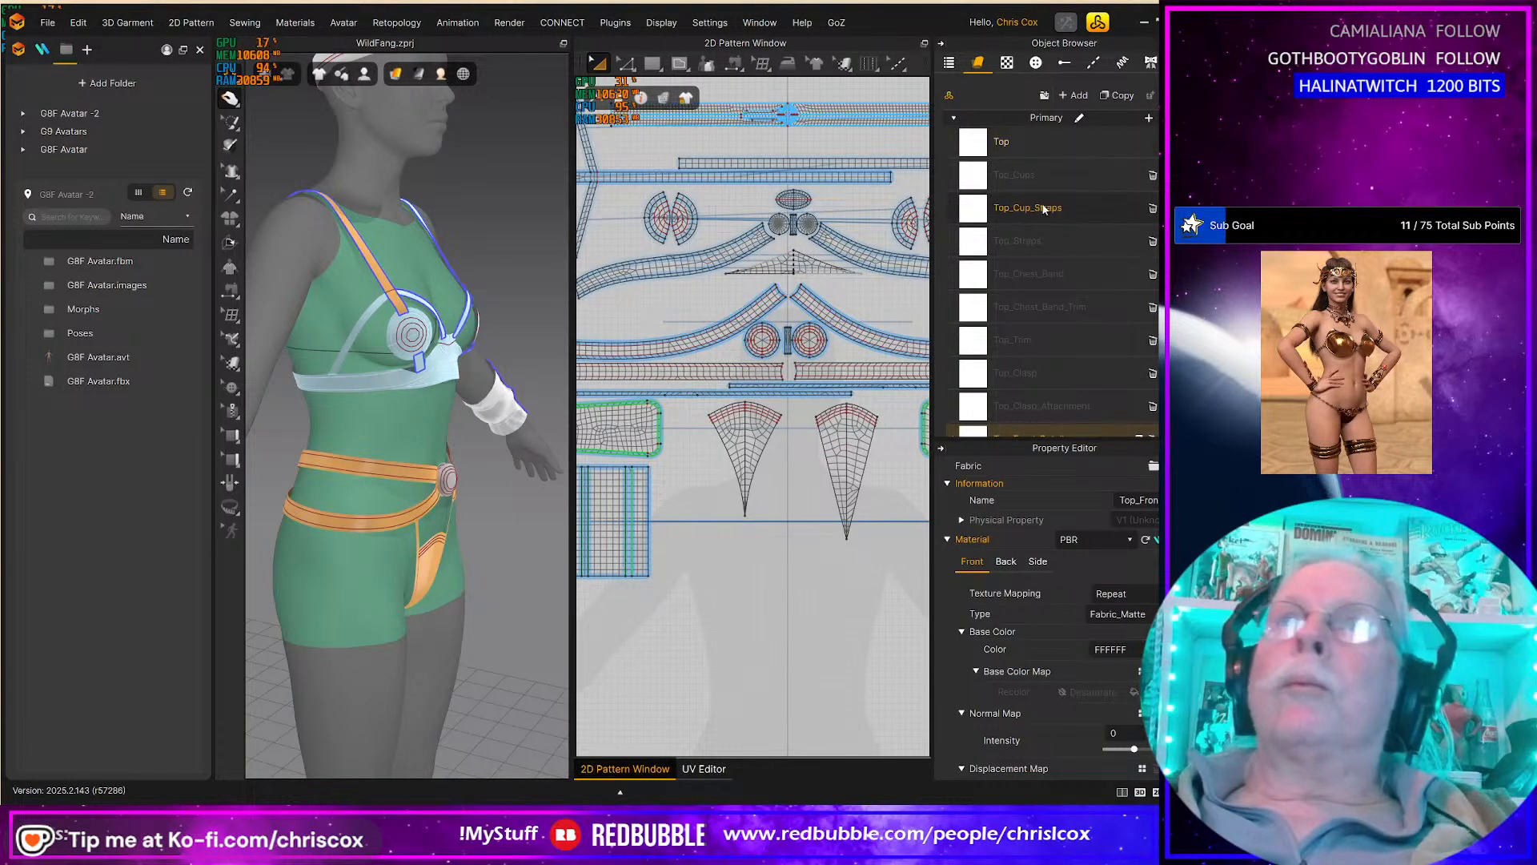
scroll(813, 257, "down", 3)
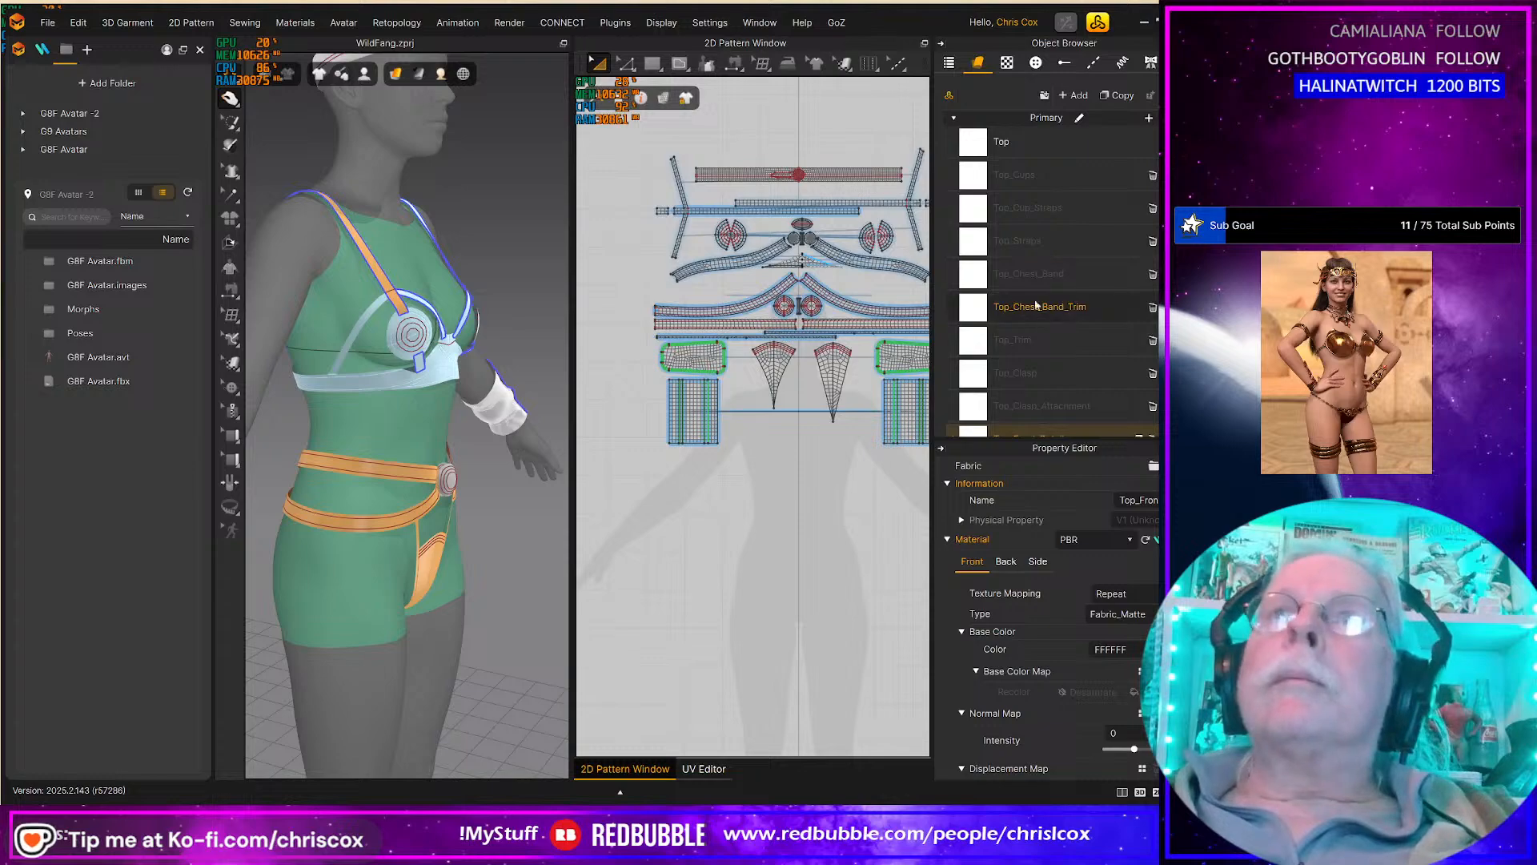
scroll(1037, 316, "down", 1)
scroll(1051, 155, "up", 2)
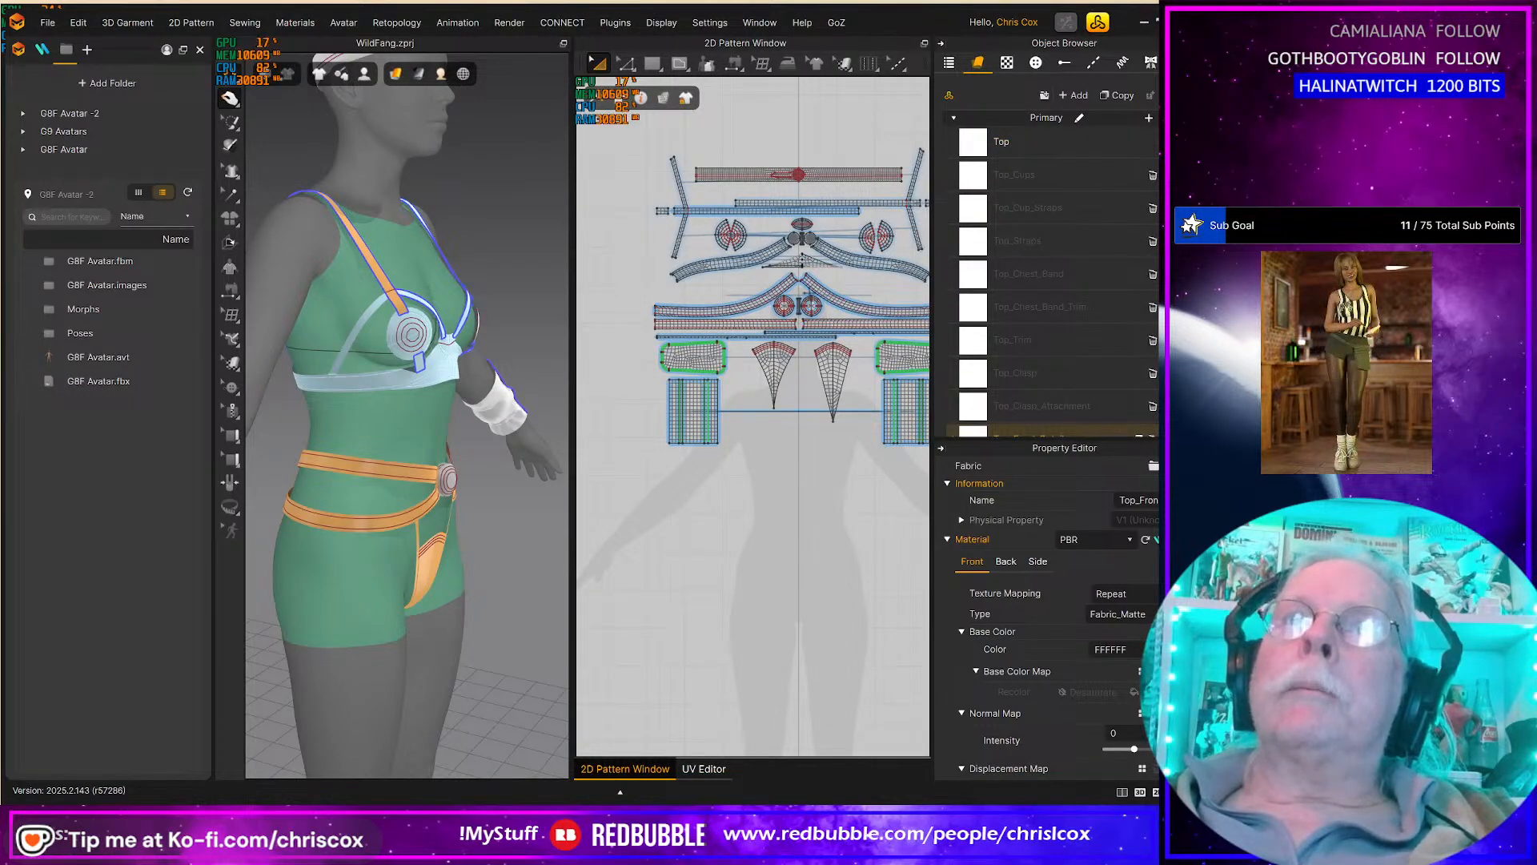
scroll(807, 277, "up", 2)
scroll(807, 276, "up", 2)
left_click(1012, 175)
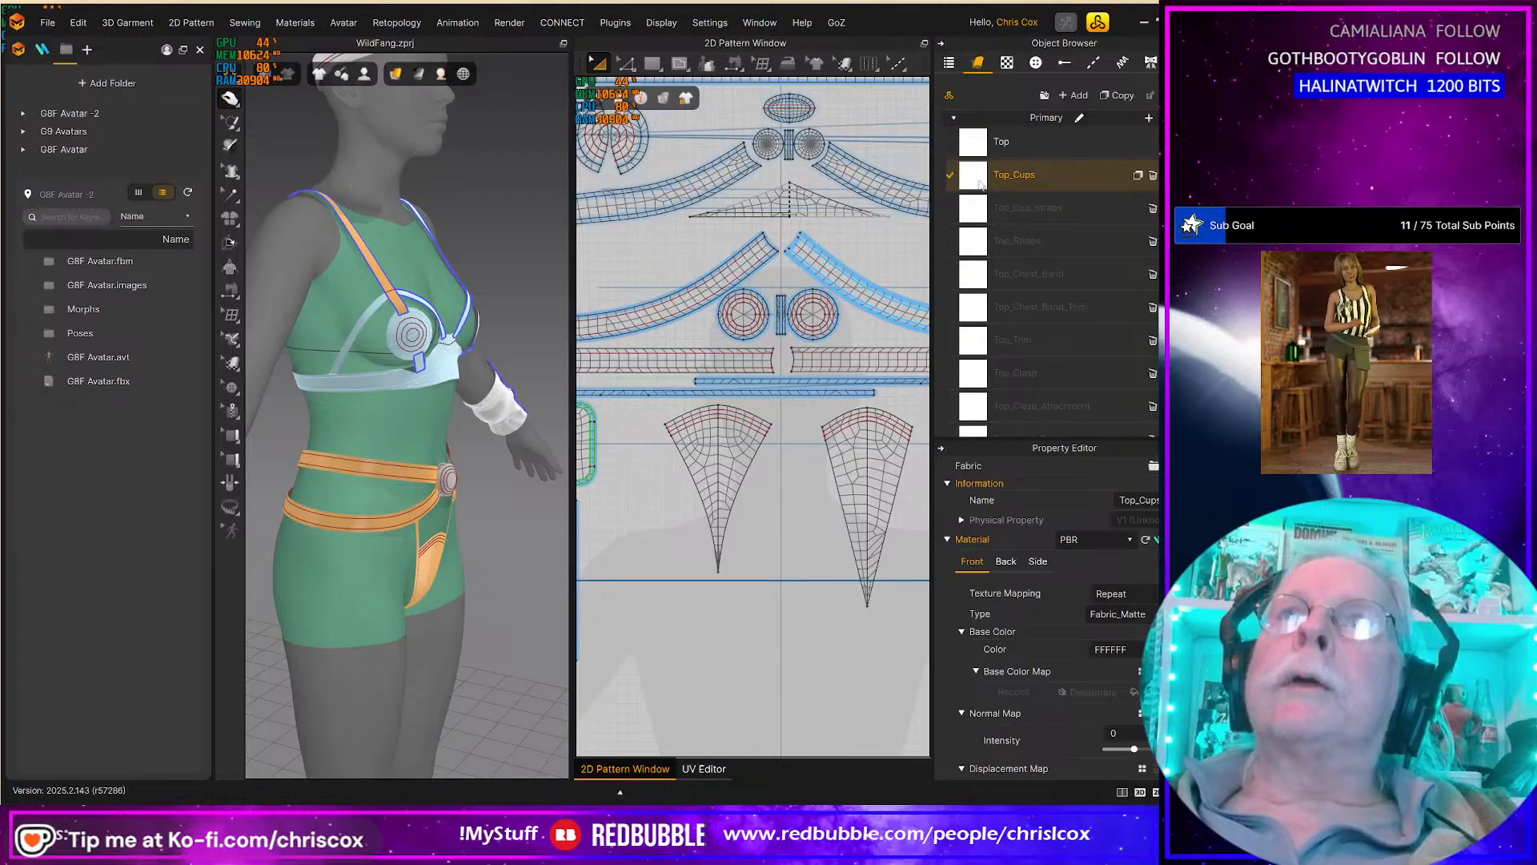
middle_click_drag(847, 387, 912, 534)
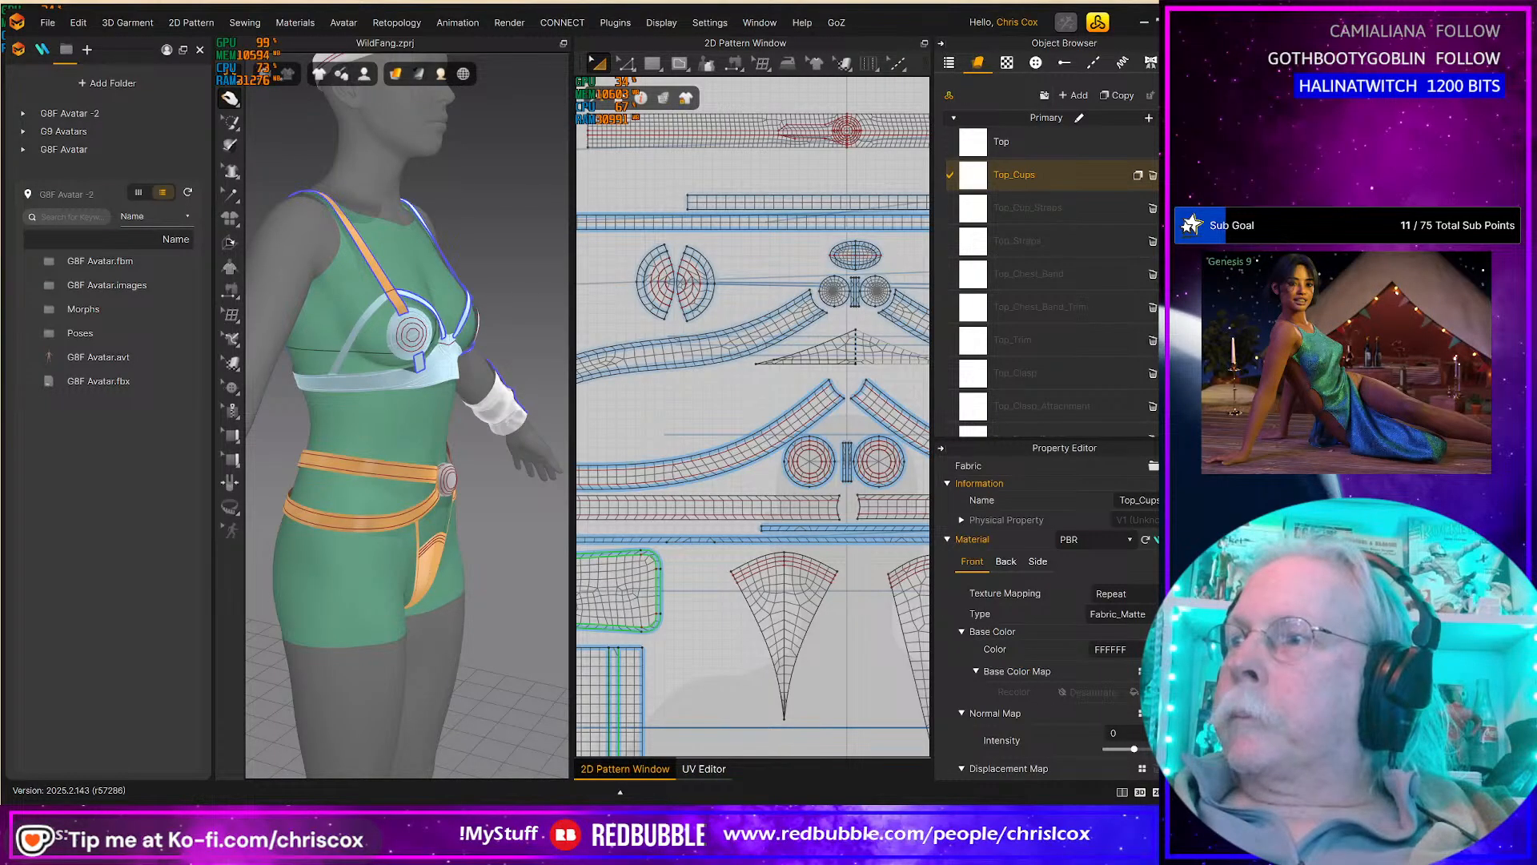
left_click(519, 581)
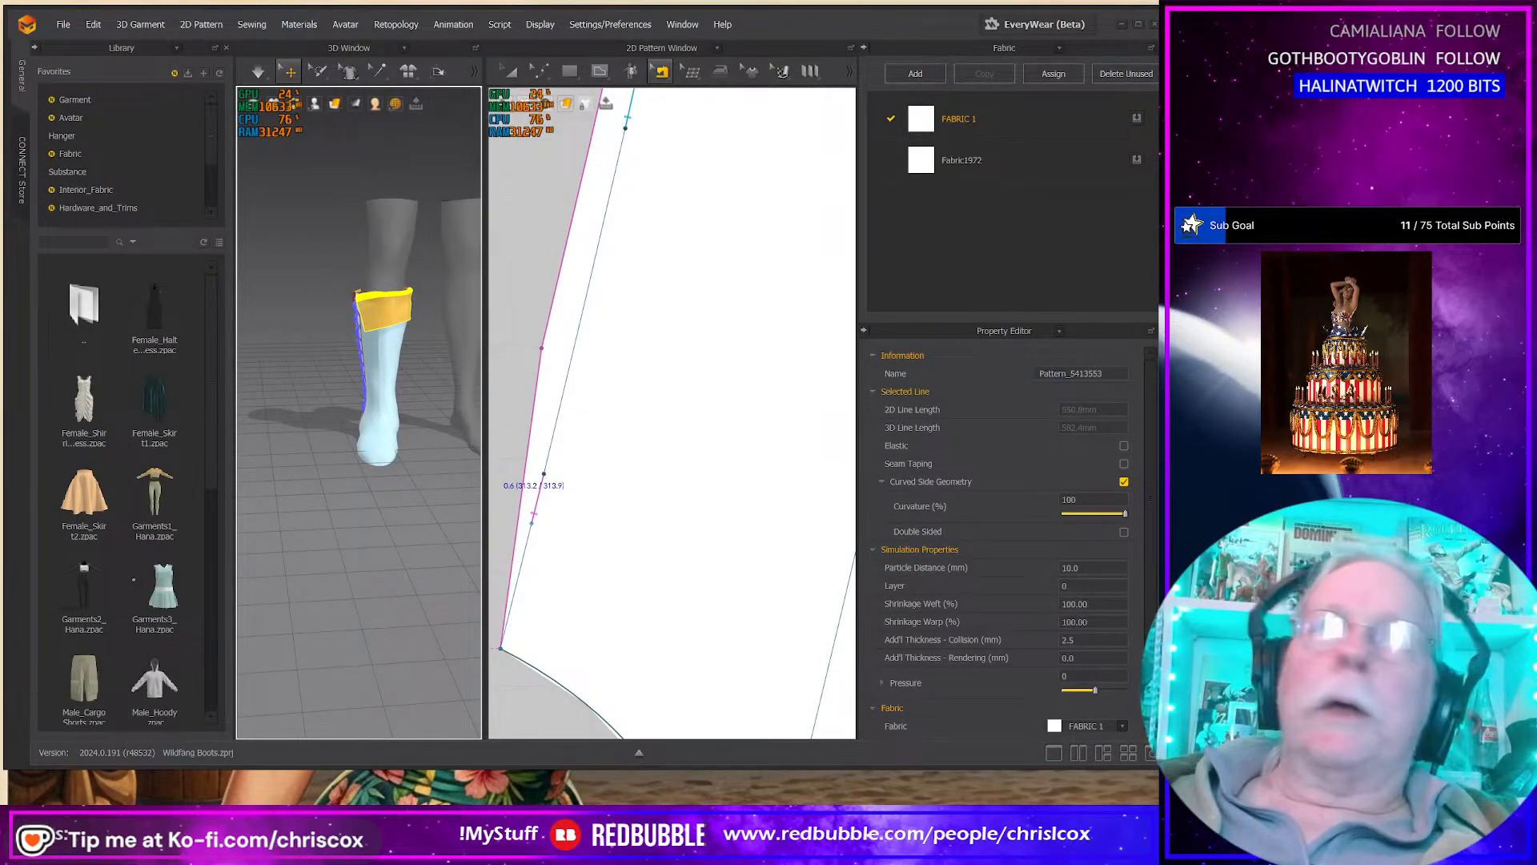
Step: Orbit to the boot's side, zoom out the 2D window and box-select all boot sewing lines
right_click_drag(353, 521, 445, 514)
scroll(575, 425, "down", 10)
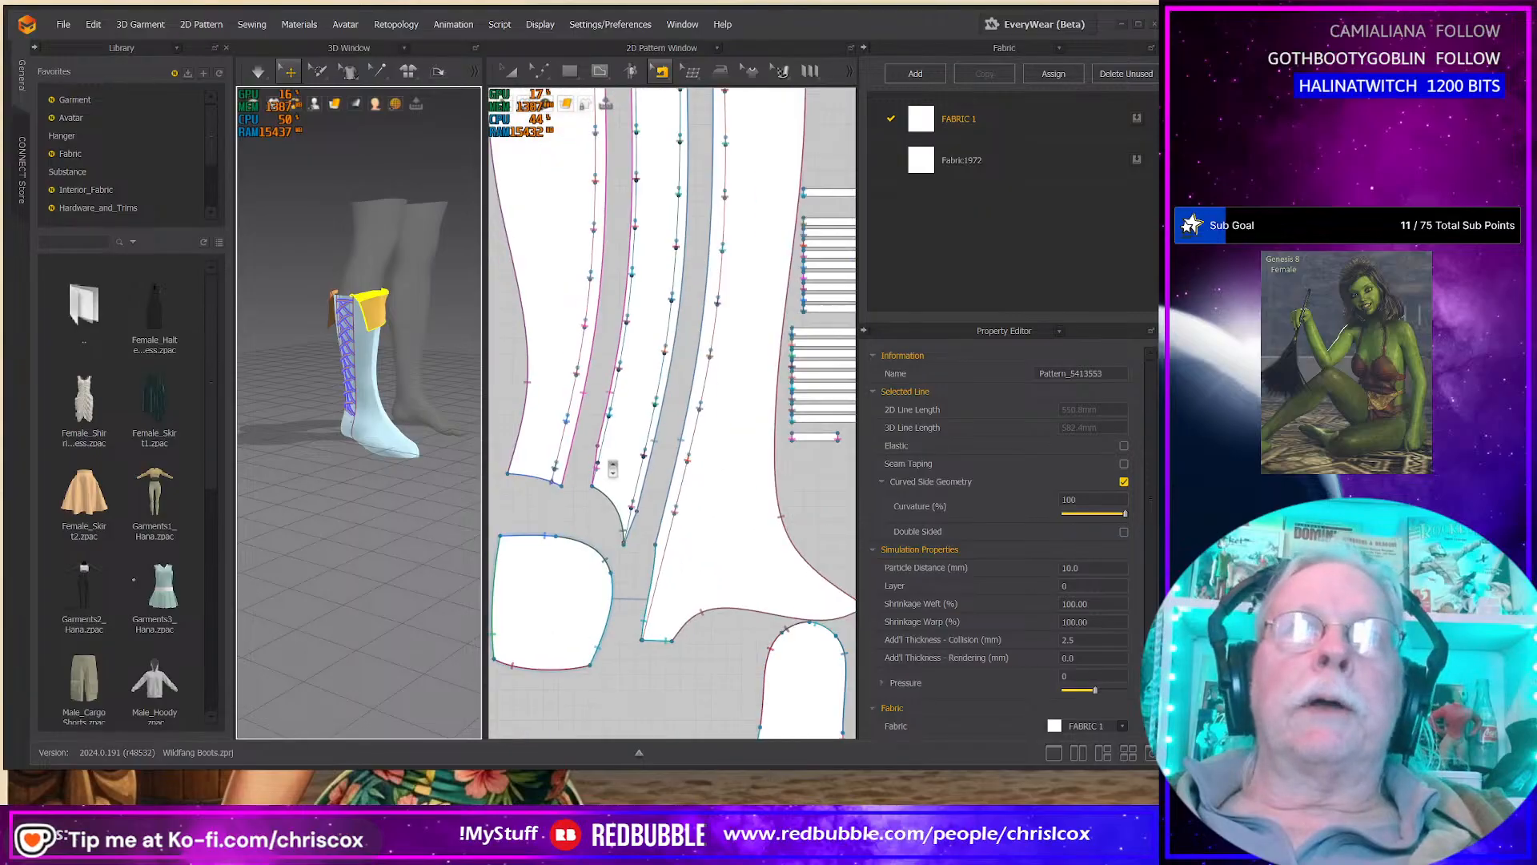
left_click(687, 520)
left_click_drag(688, 521, 780, 596)
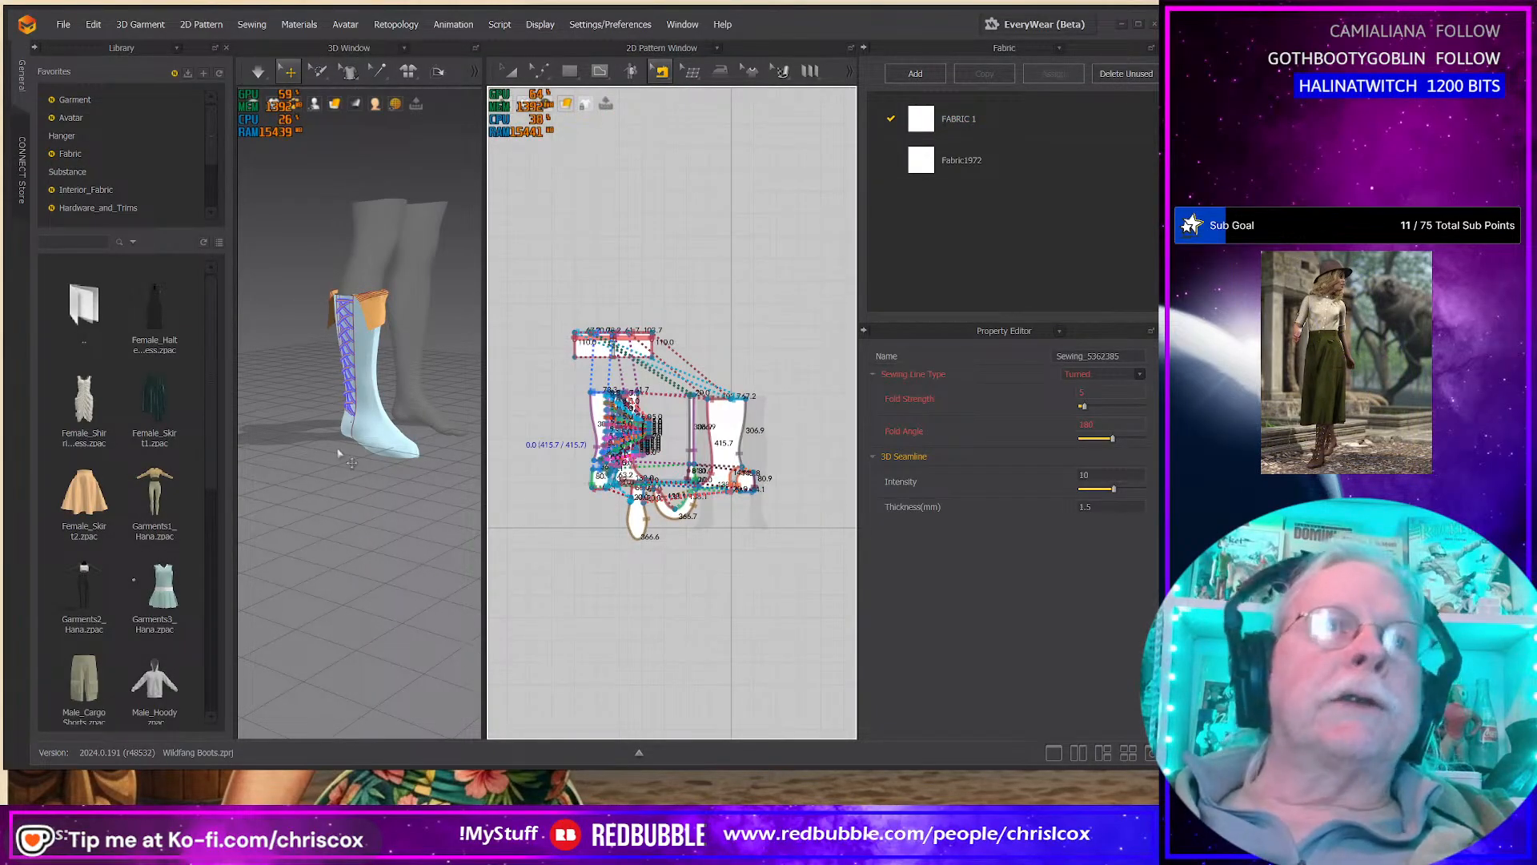
Step: Export the boots as OBJ file 'Wildfang Boot' with default settings, then minimize and move Explorer aside
left_click(64, 24)
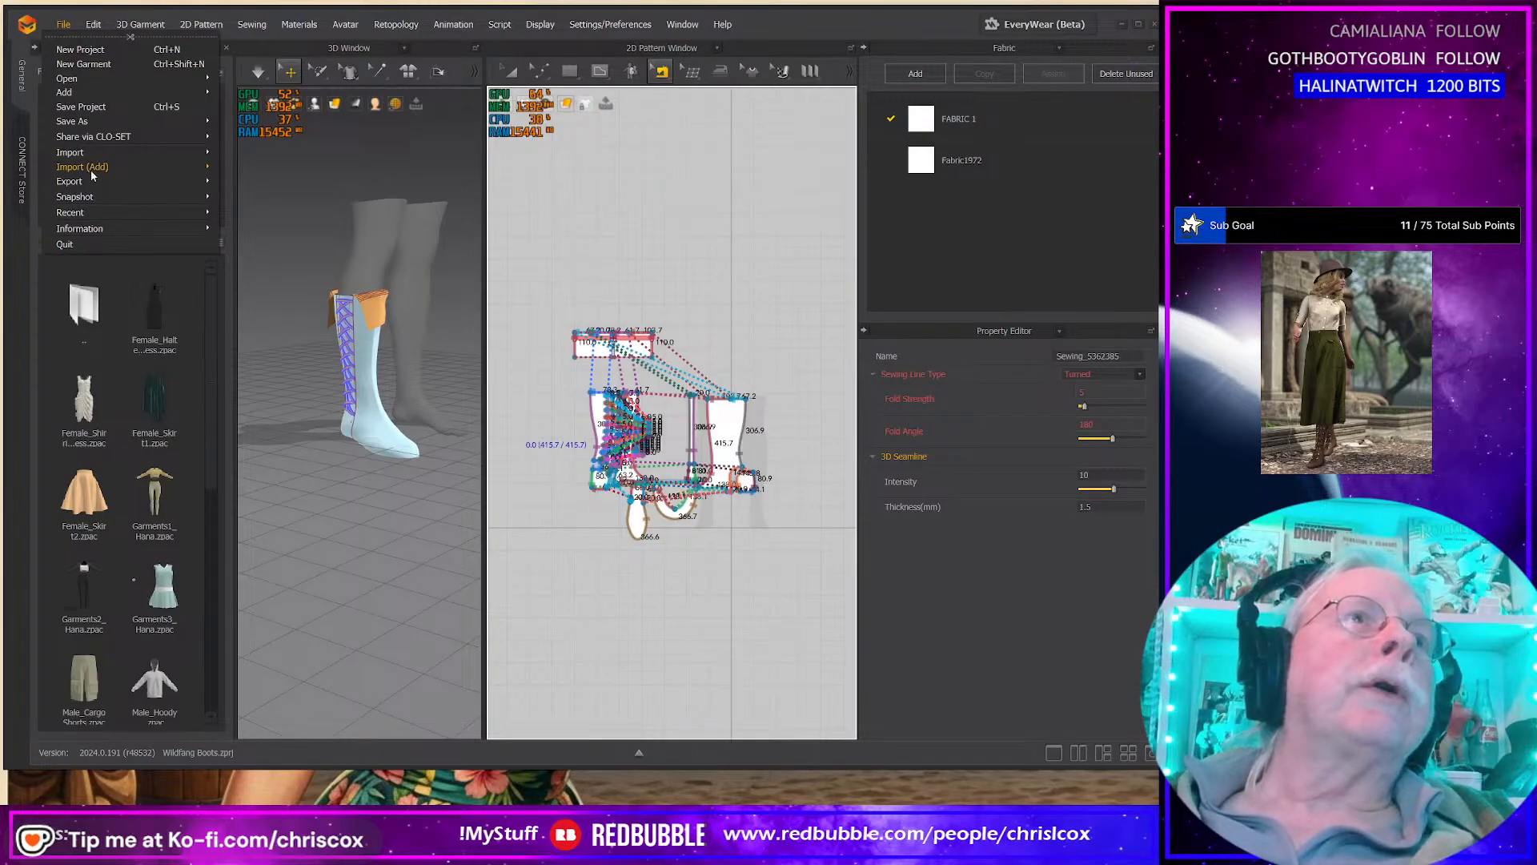
mouse_move(89, 186)
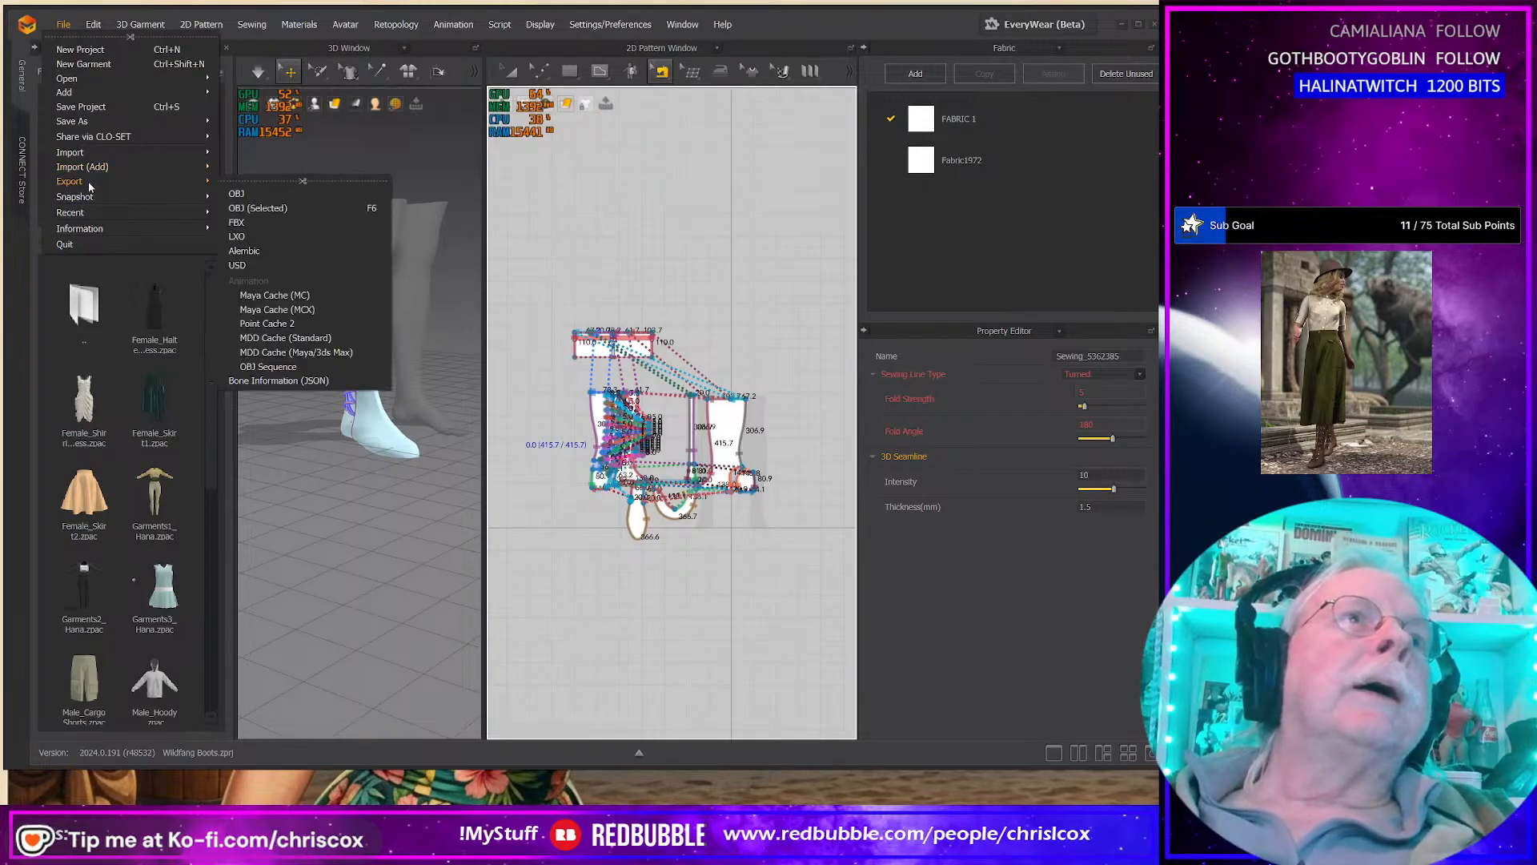
left_click(245, 193)
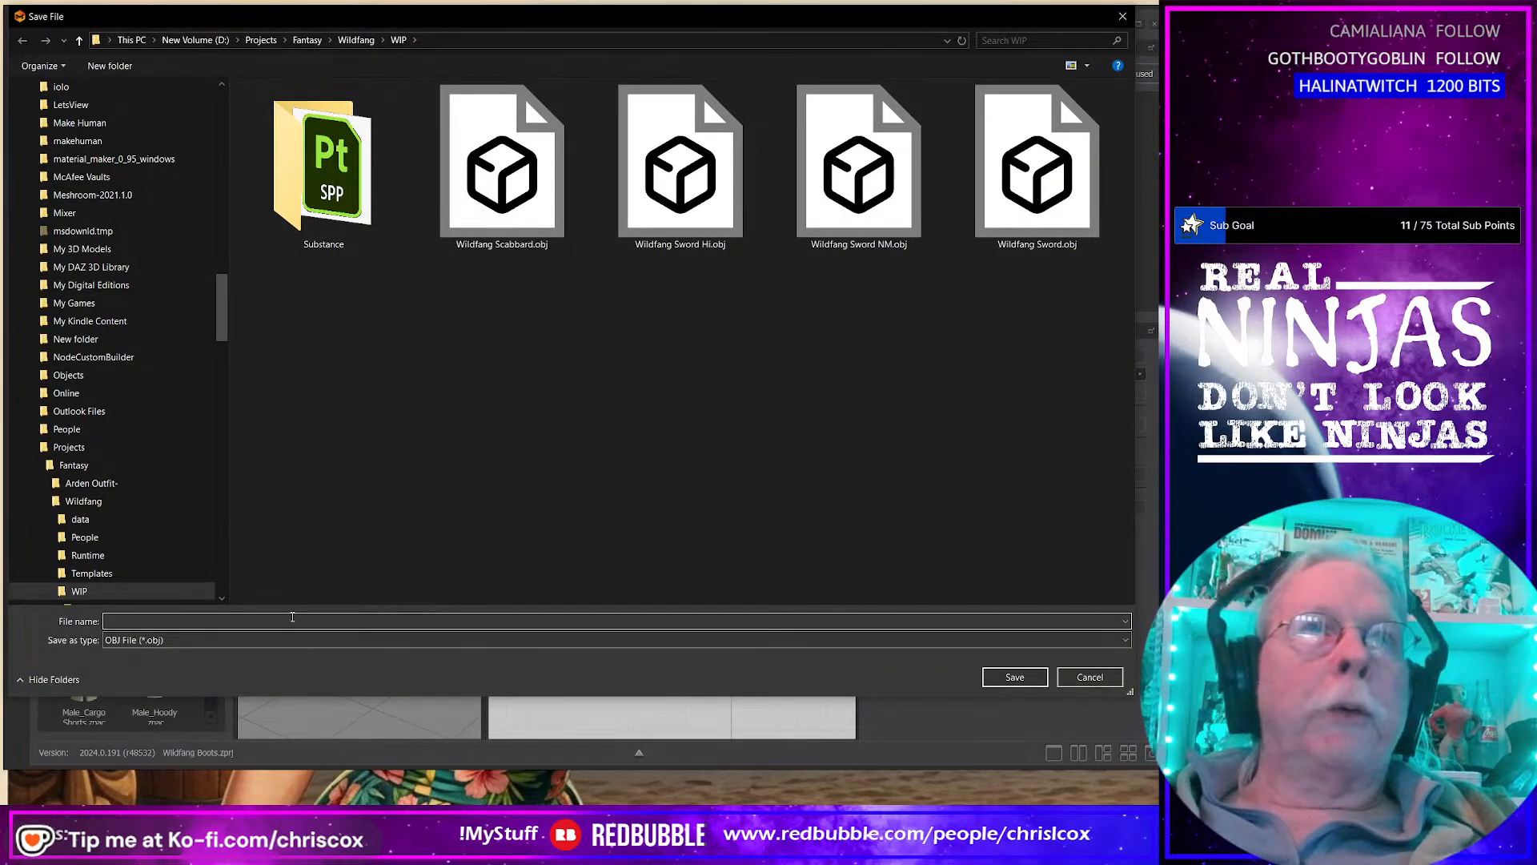
type("W")
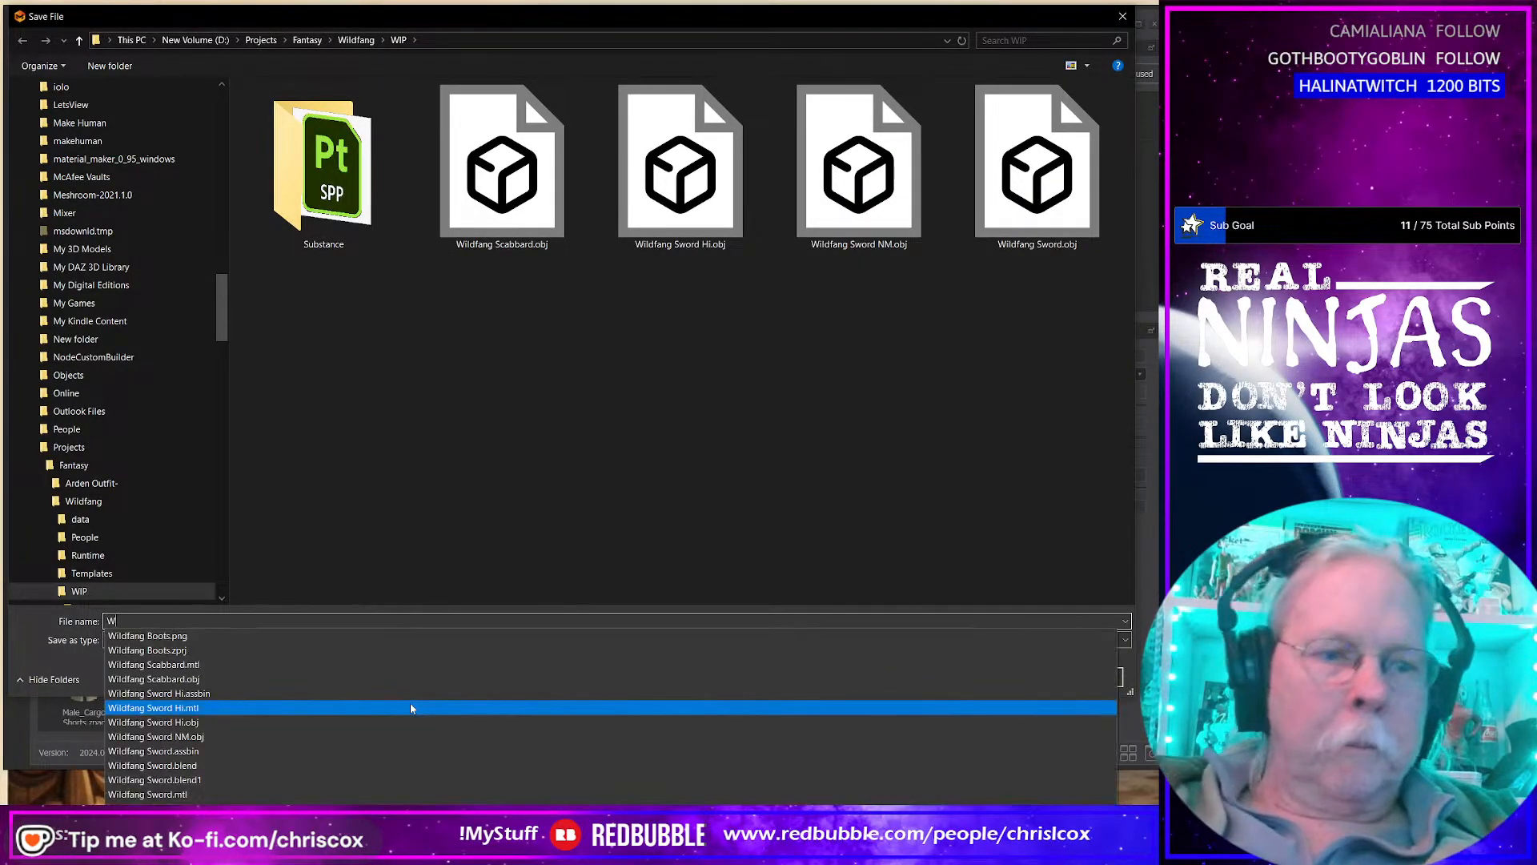
type("ildfan")
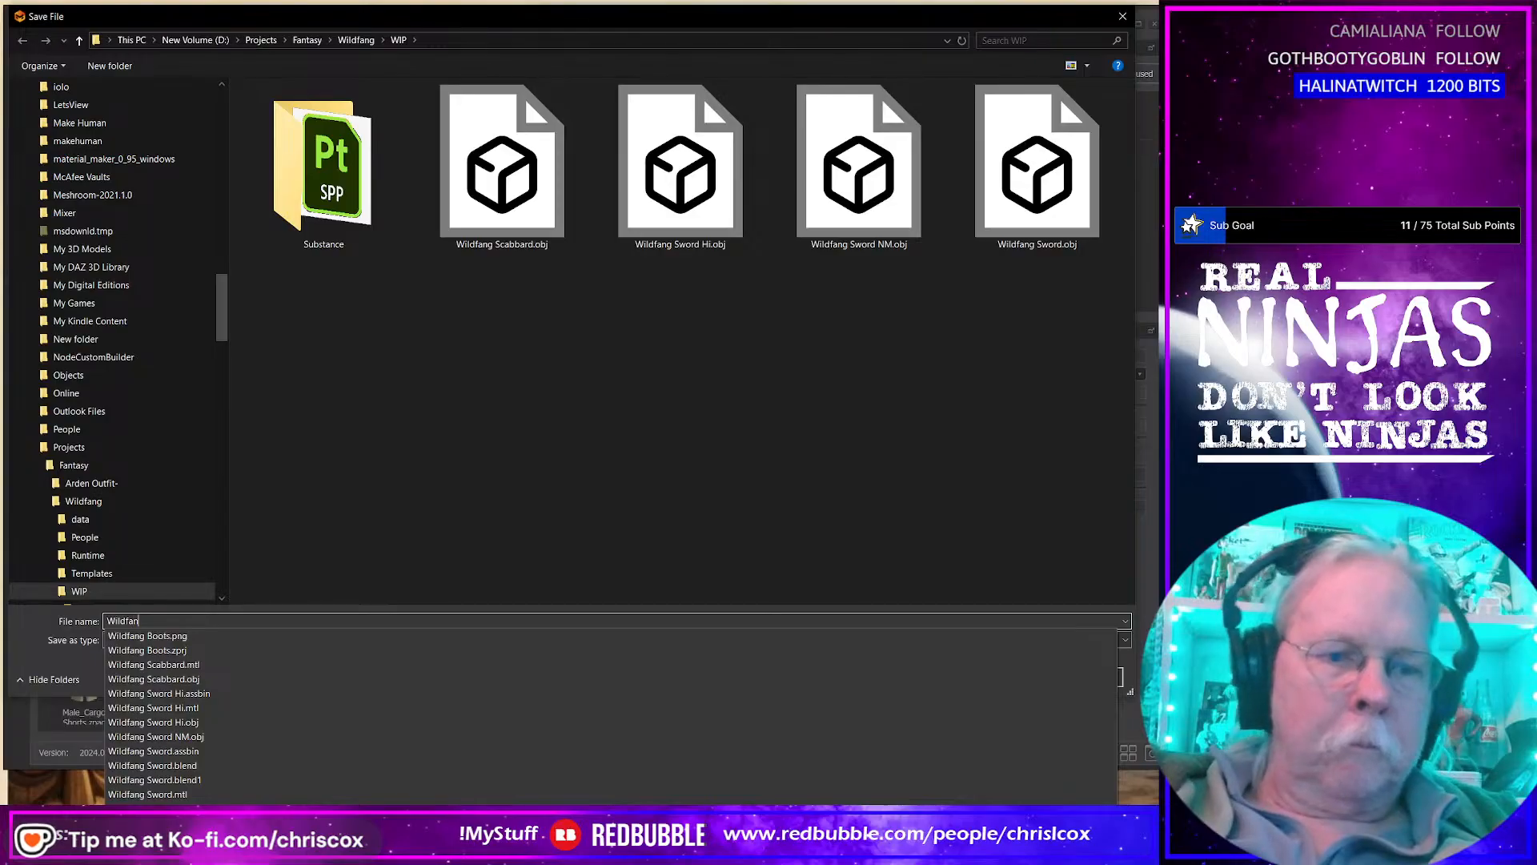
type("g Boot")
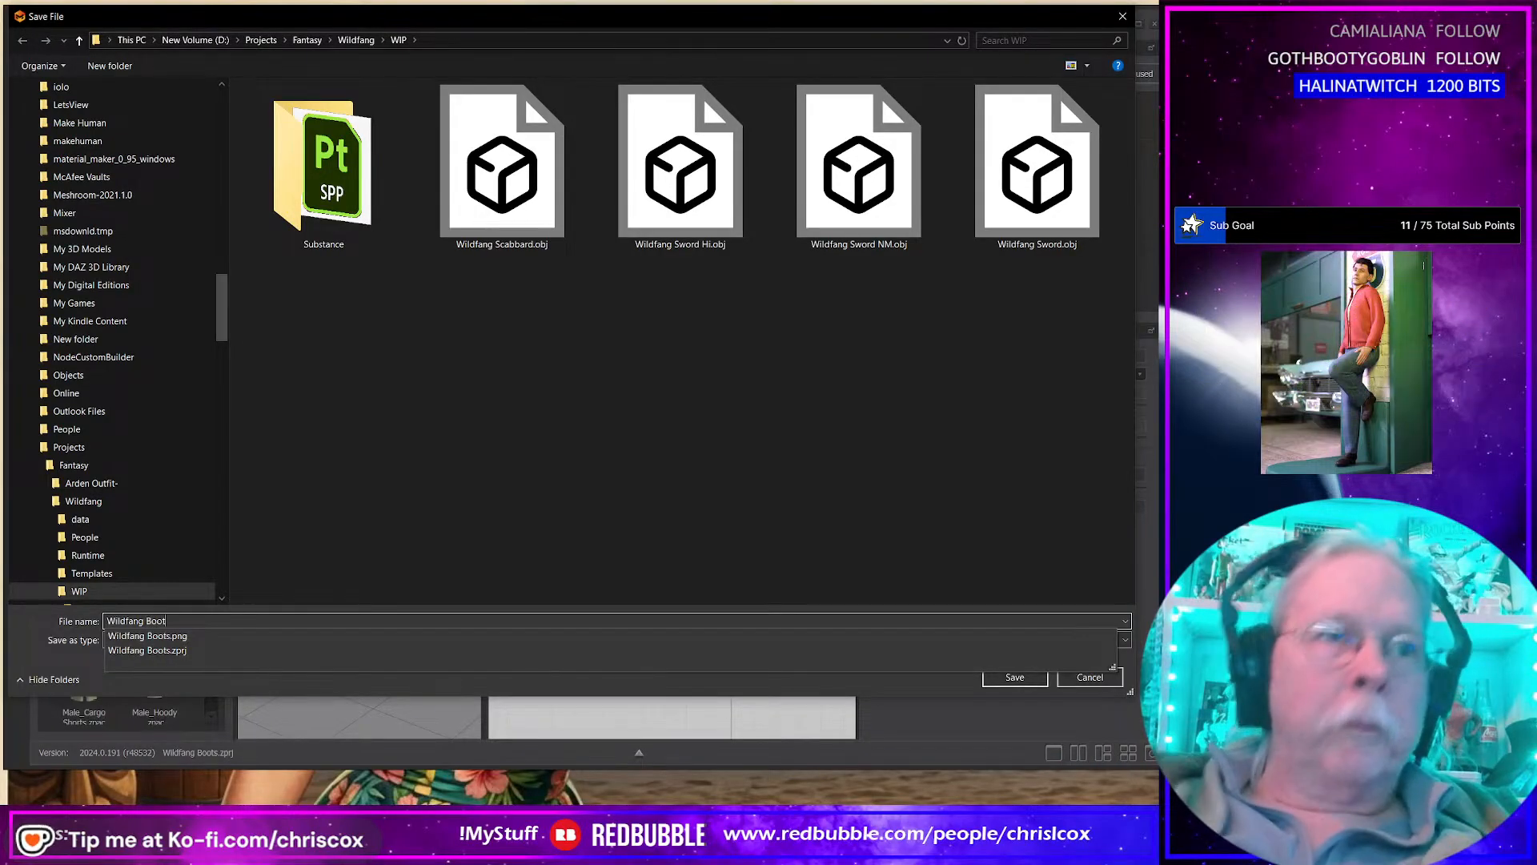
key("Return")
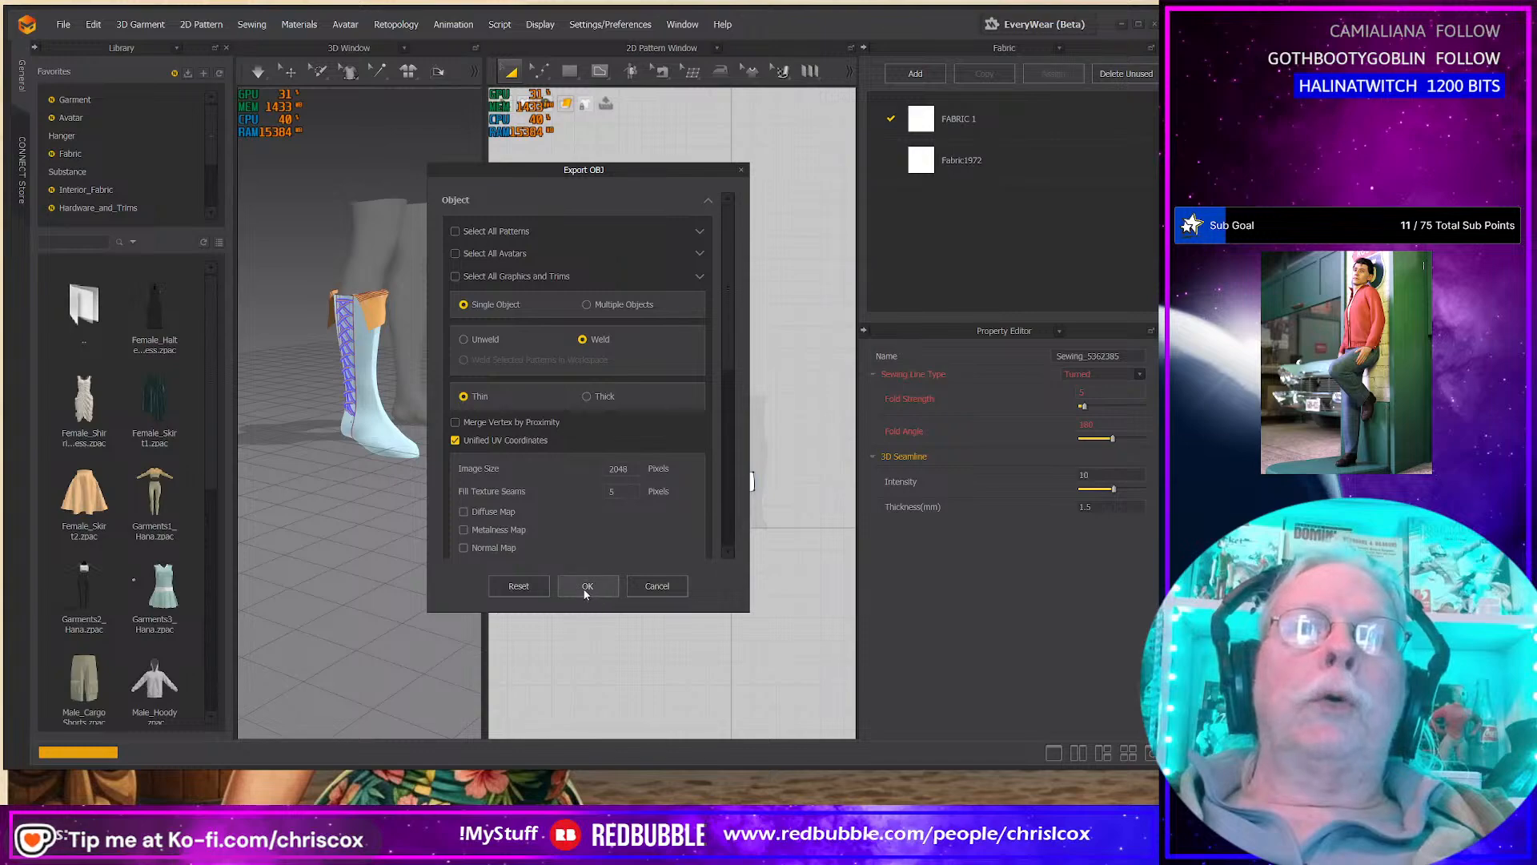
left_click(587, 586)
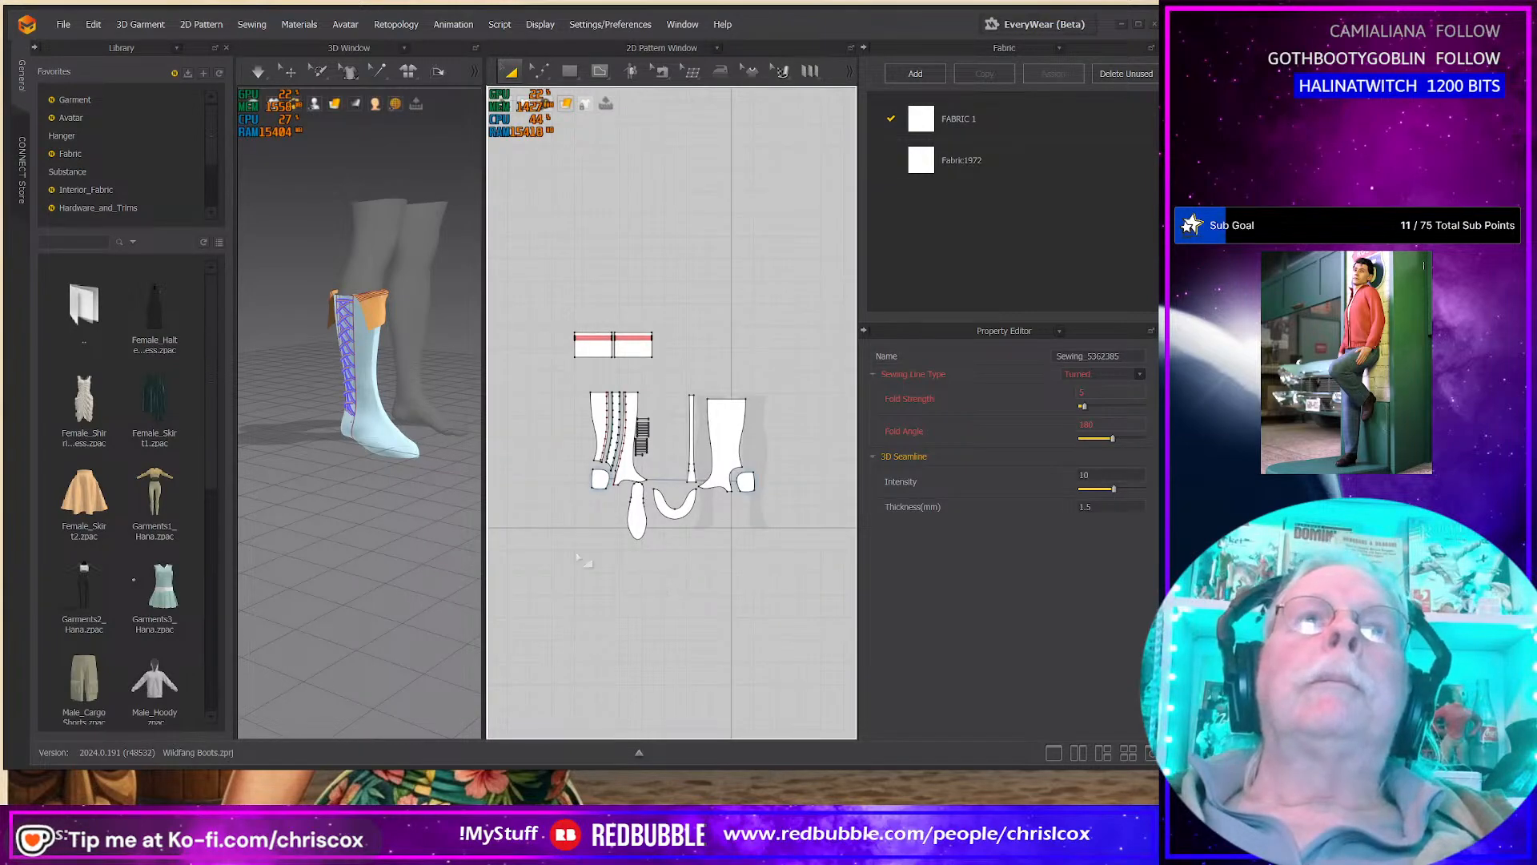
left_click(1155, 24)
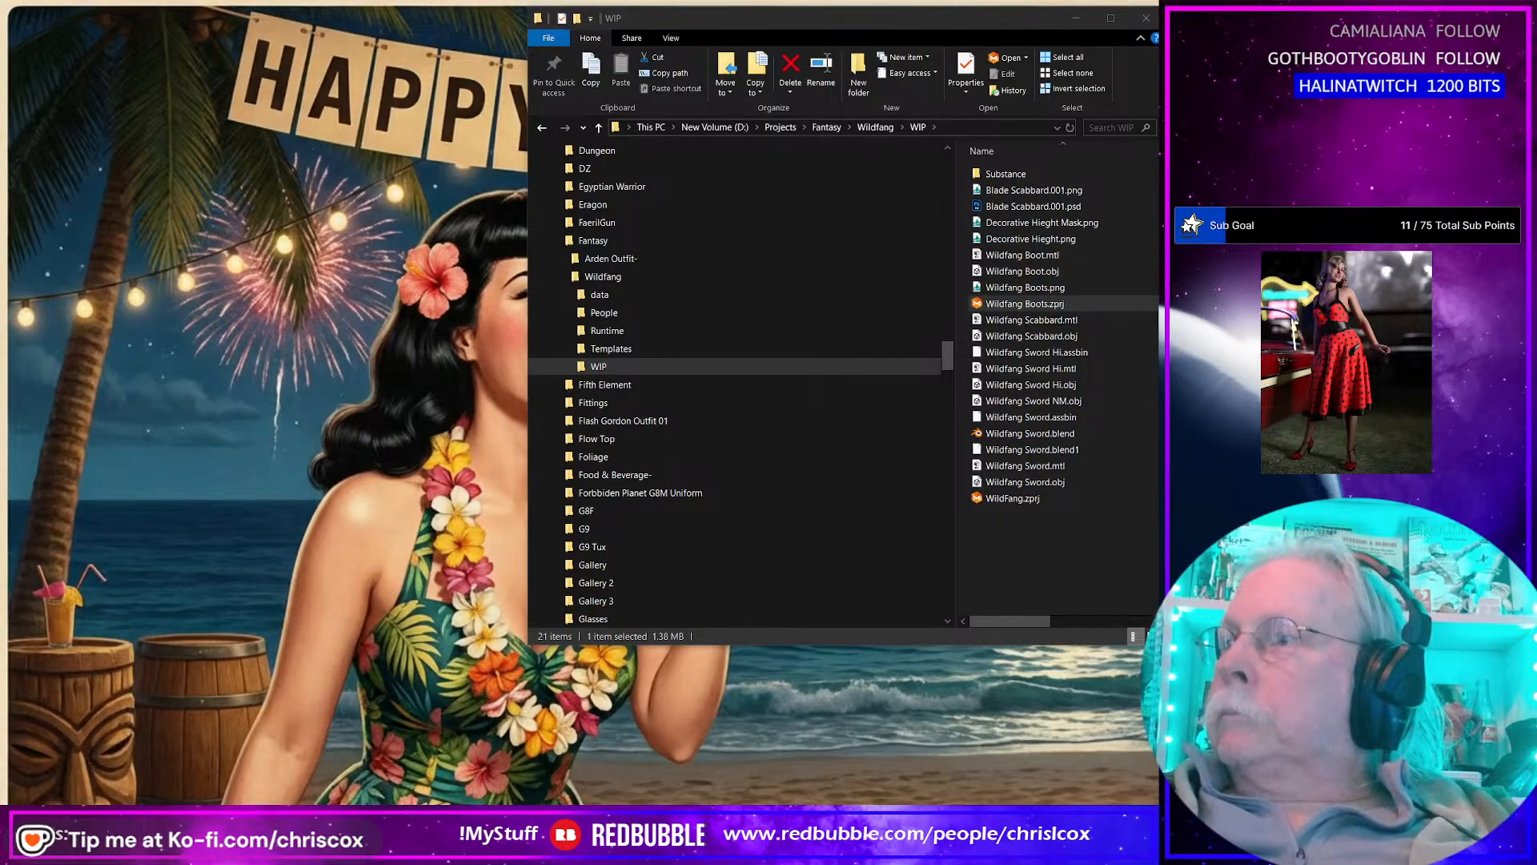
left_click_drag(989, 25, 1536, 26)
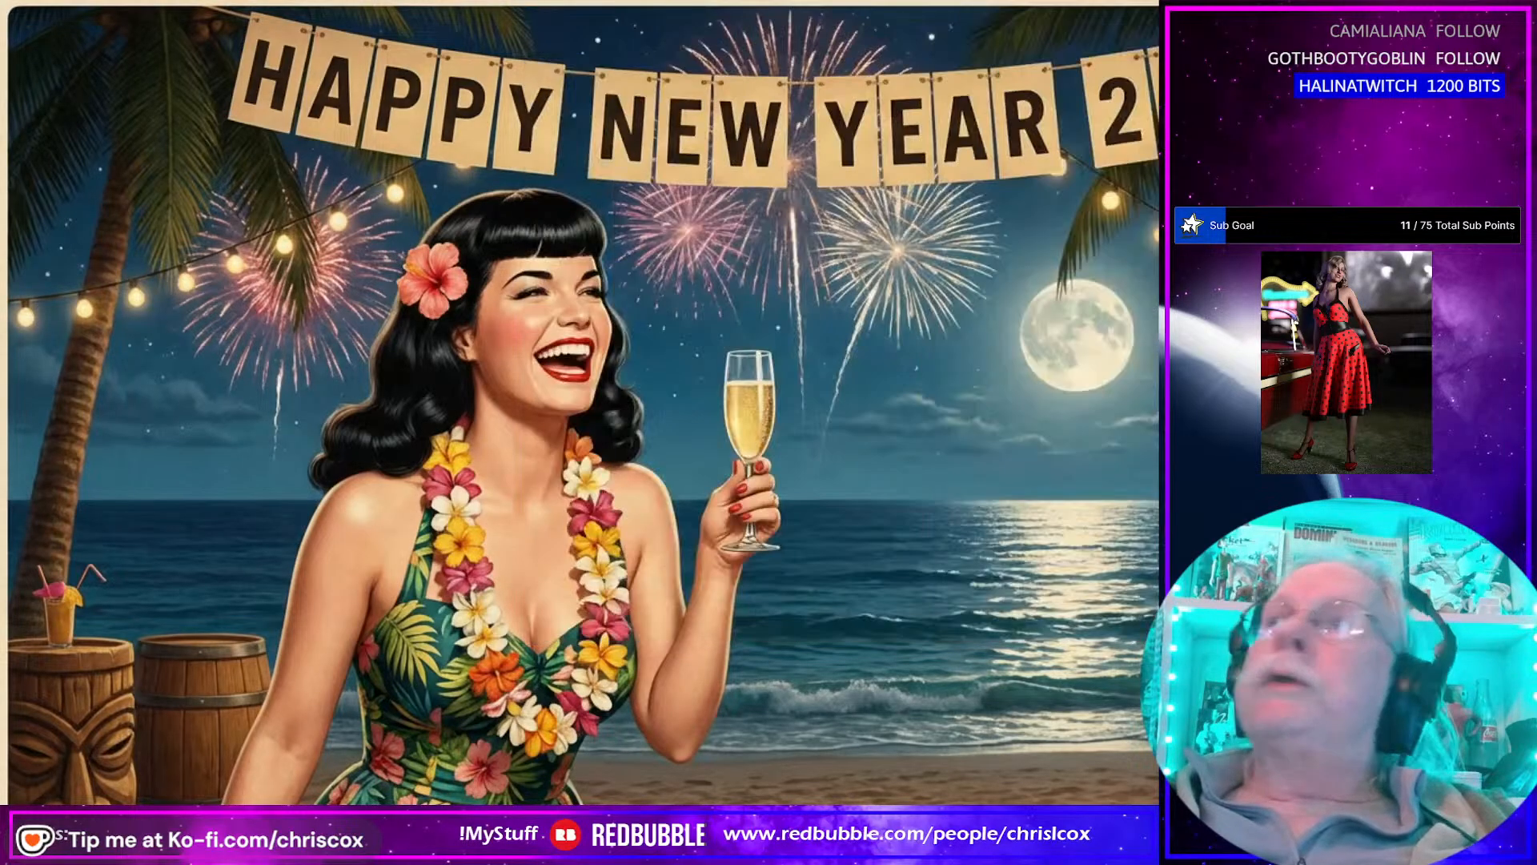
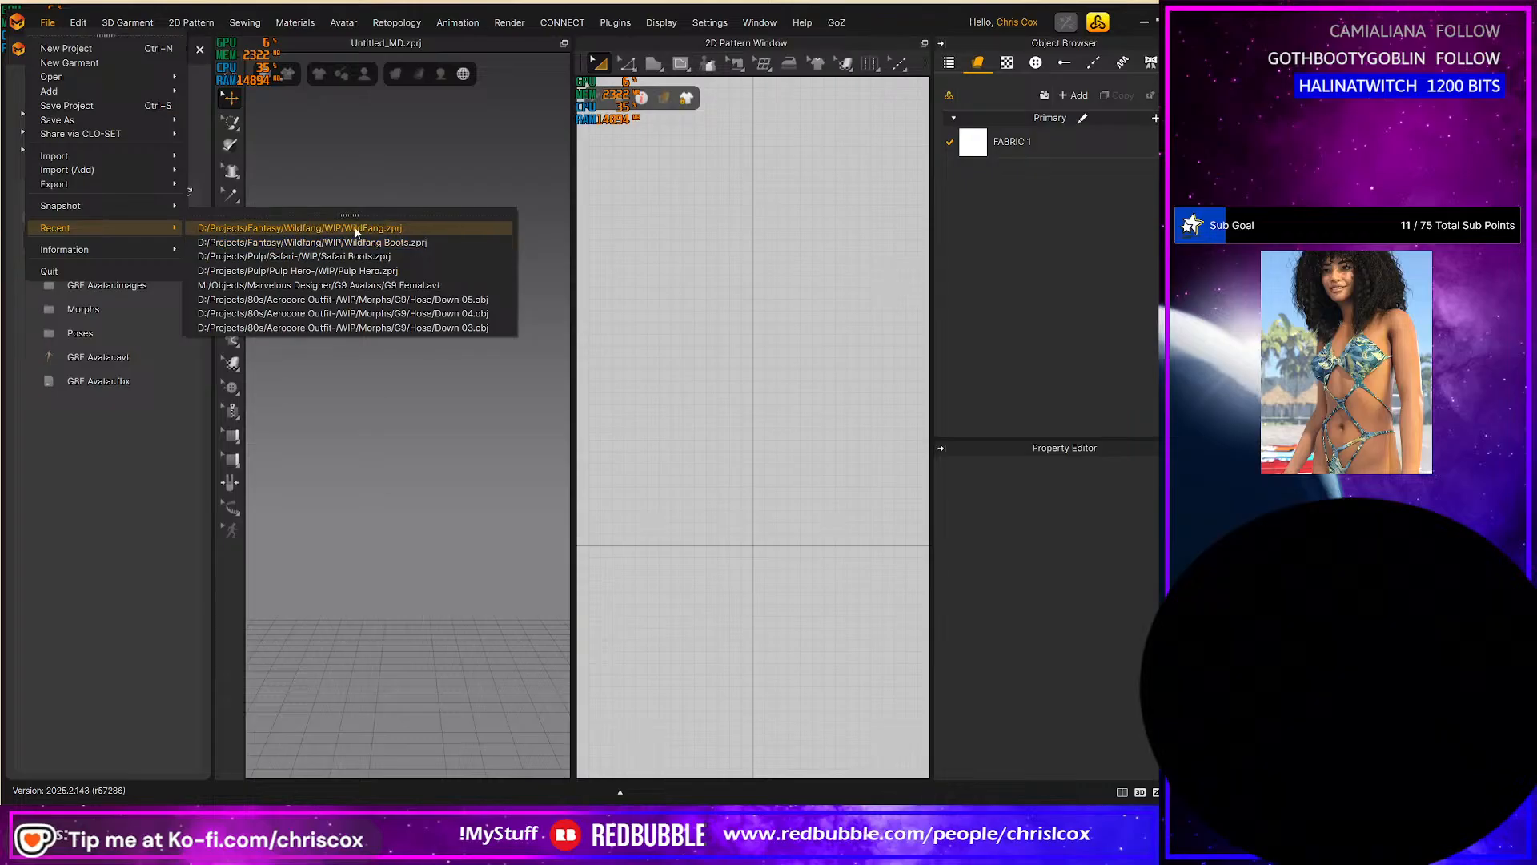
Step: Open WildFang.zprj from the recent files and select its Top fabric
left_click(357, 229)
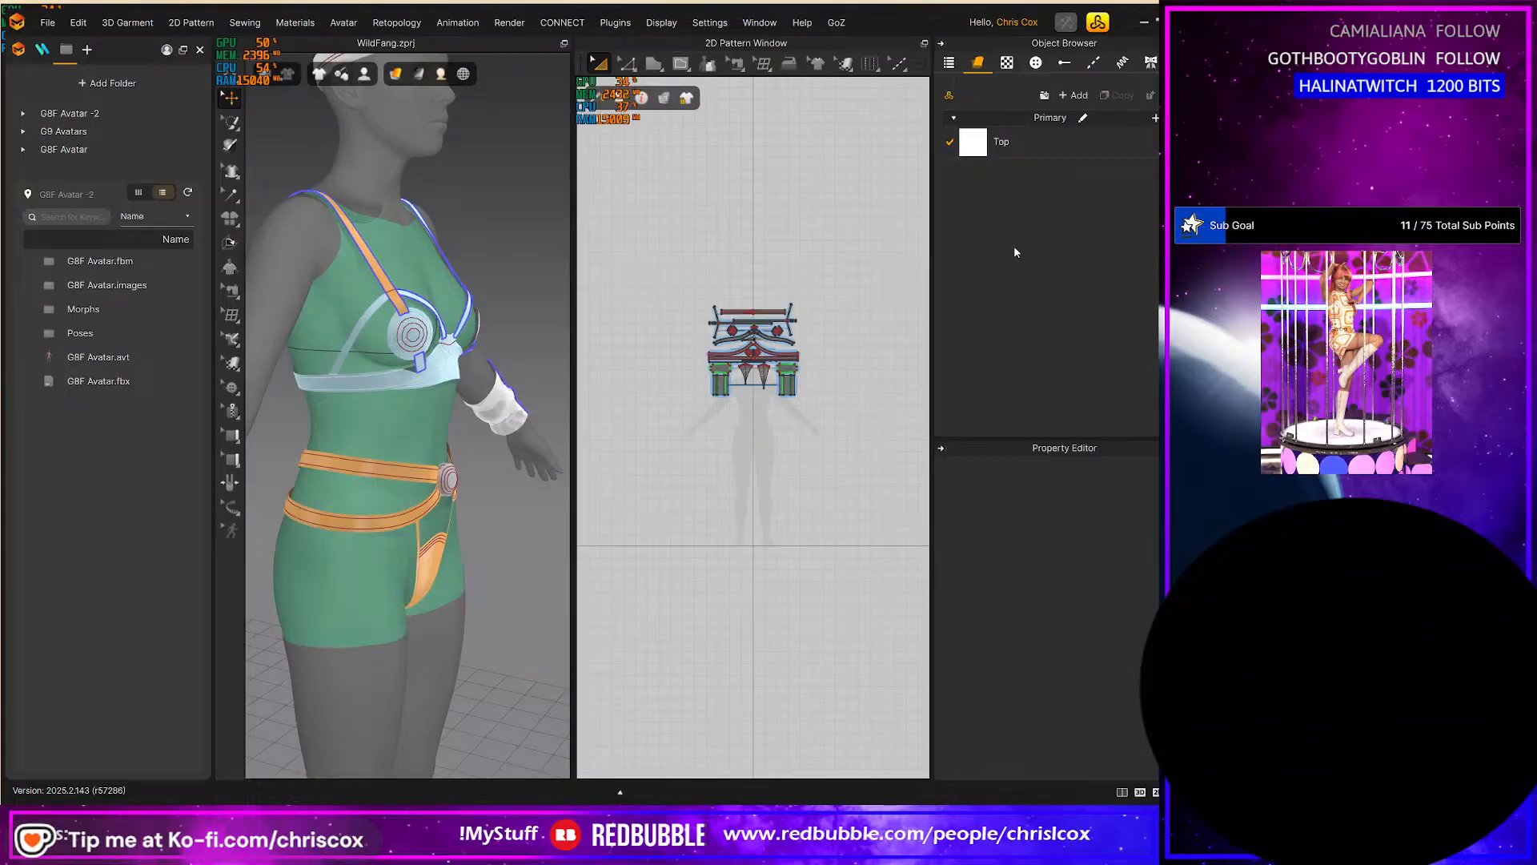
left_click(1050, 134)
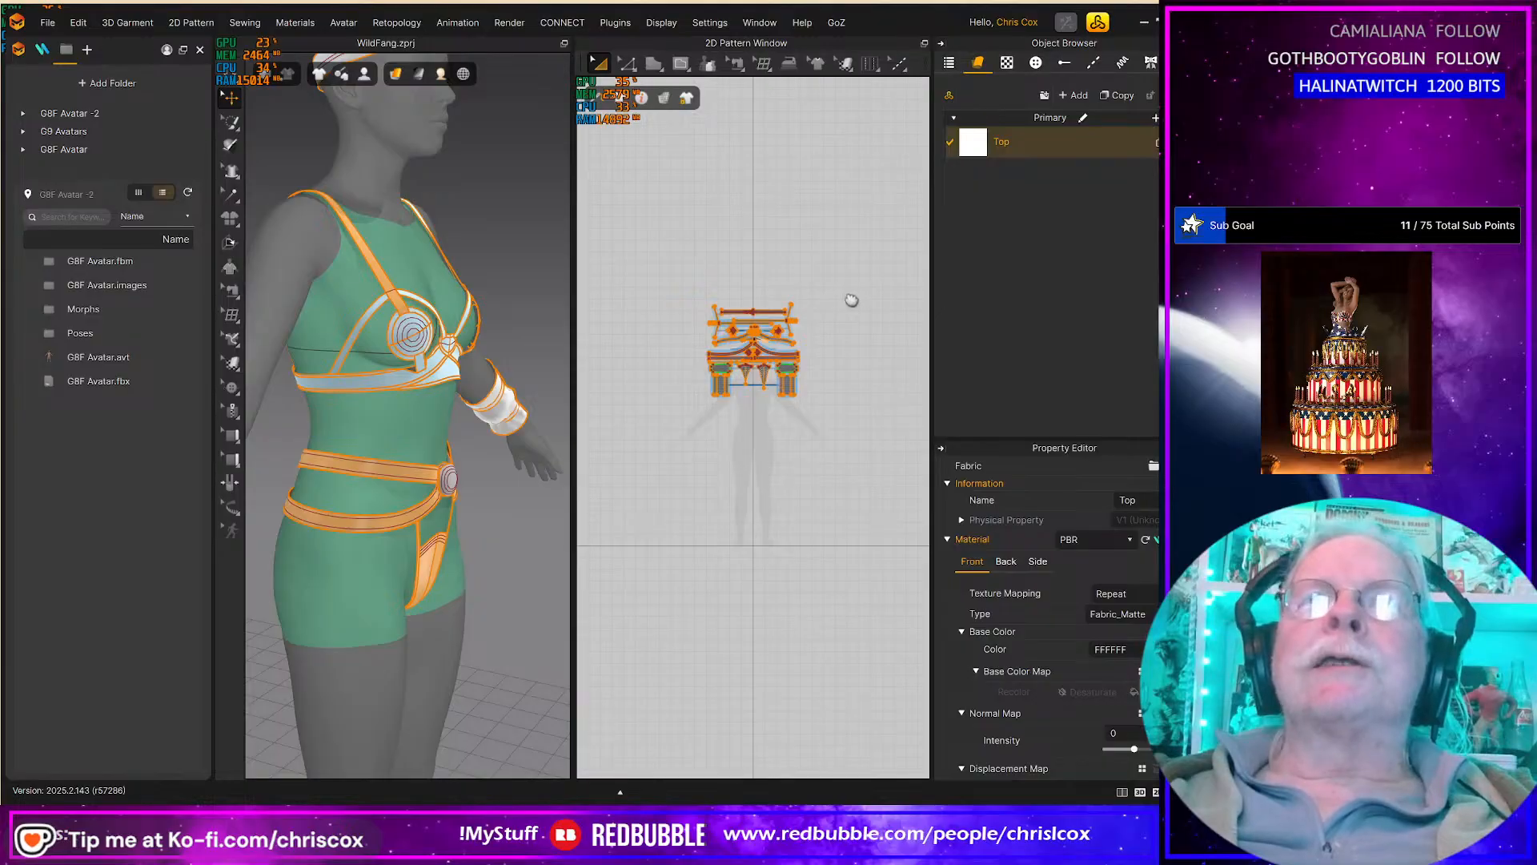
Step: Duplicate the Top fabric and name the copy Top _Cups
right_click_drag(851, 299, 855, 327)
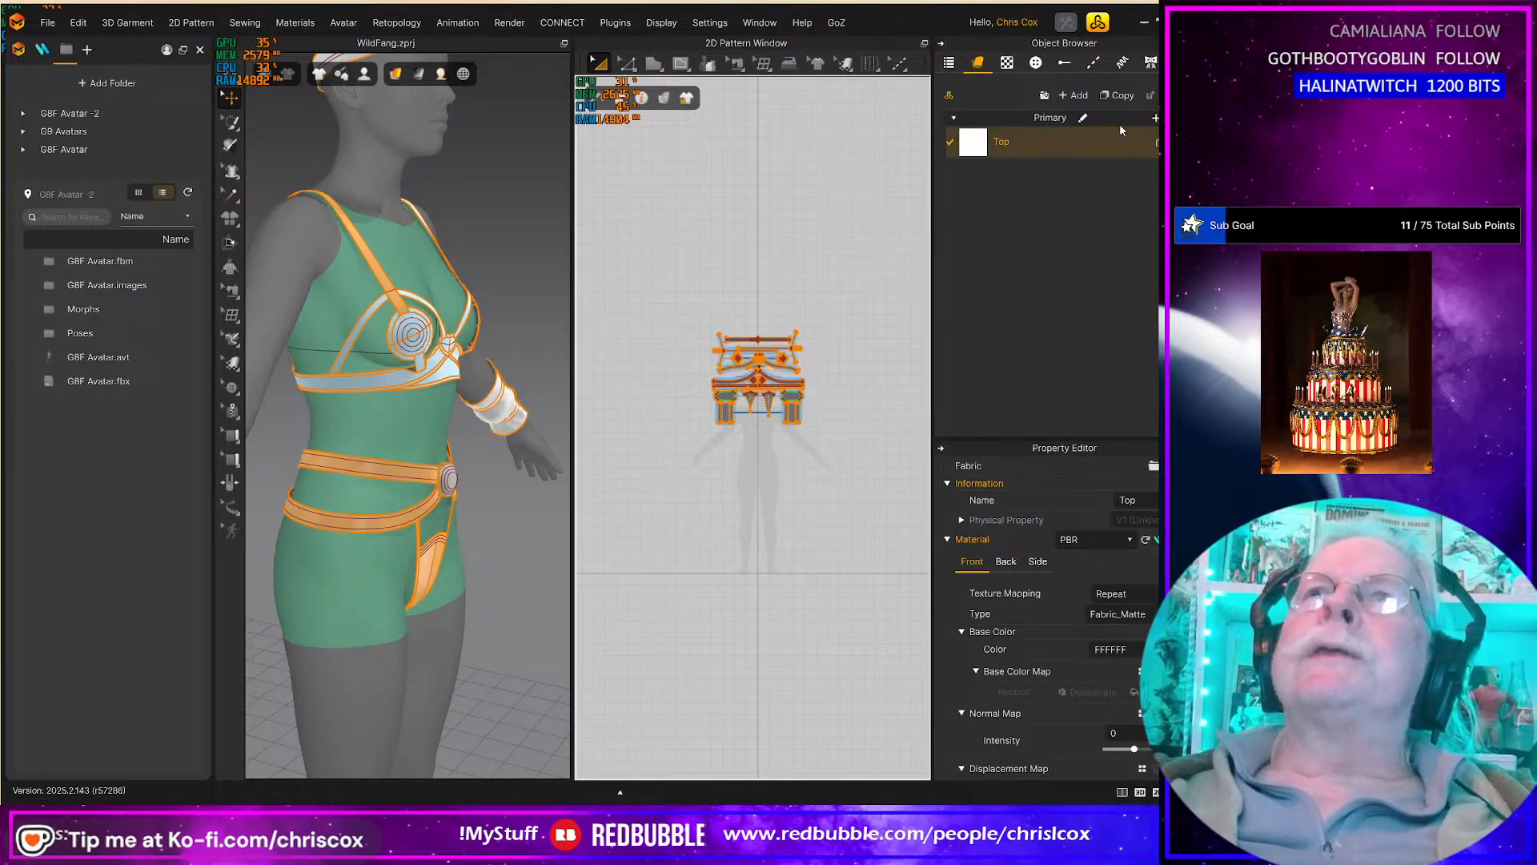
left_click(1125, 96)
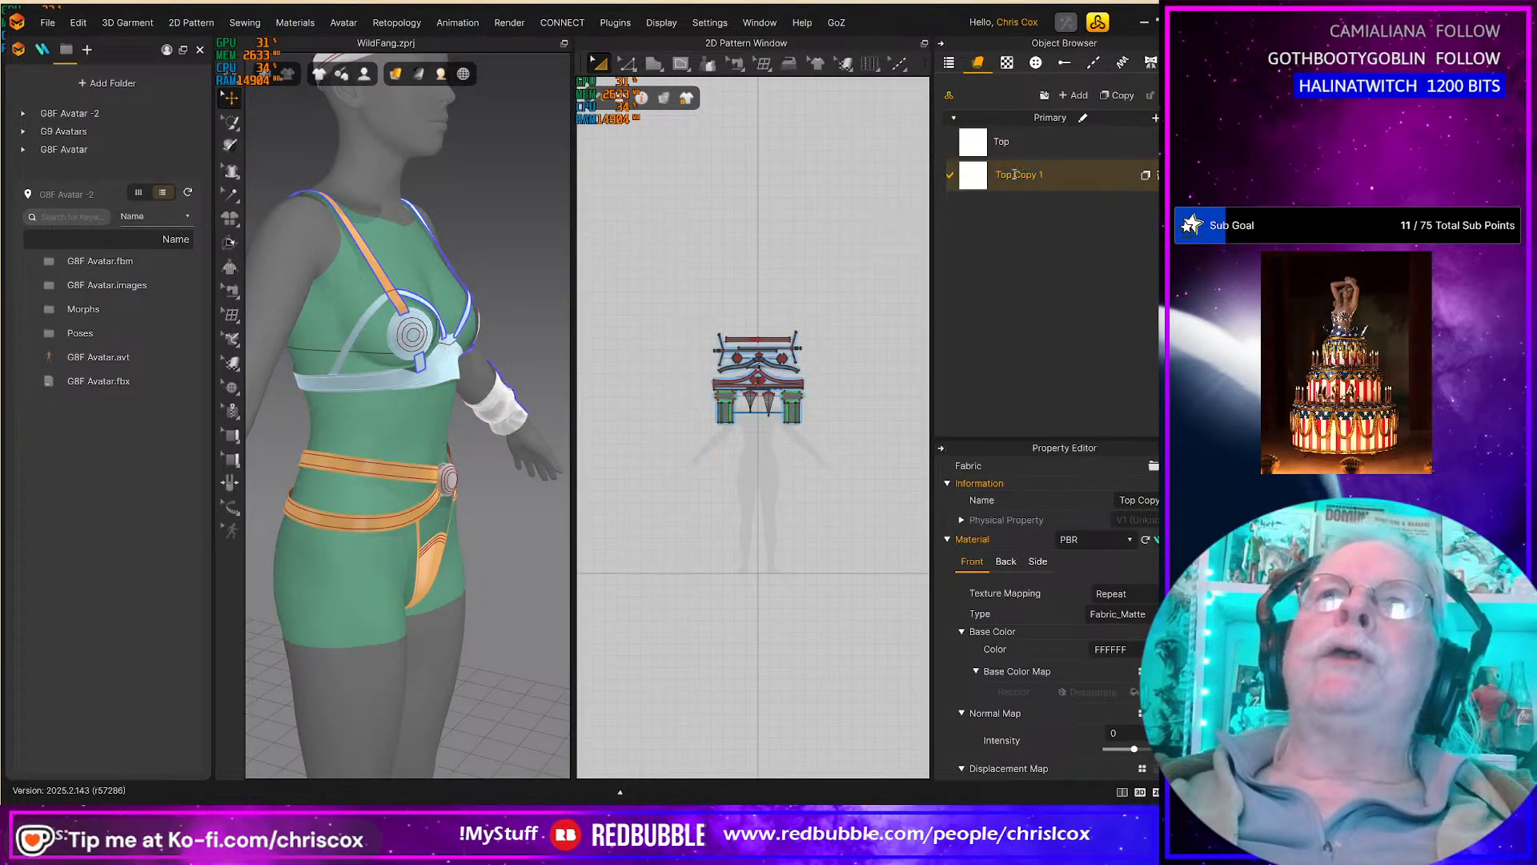
key("shift+Right")
key("shift+Right")
key("shift+Right")
key("shift+Right")
key("shift+Right")
key("shift+Right")
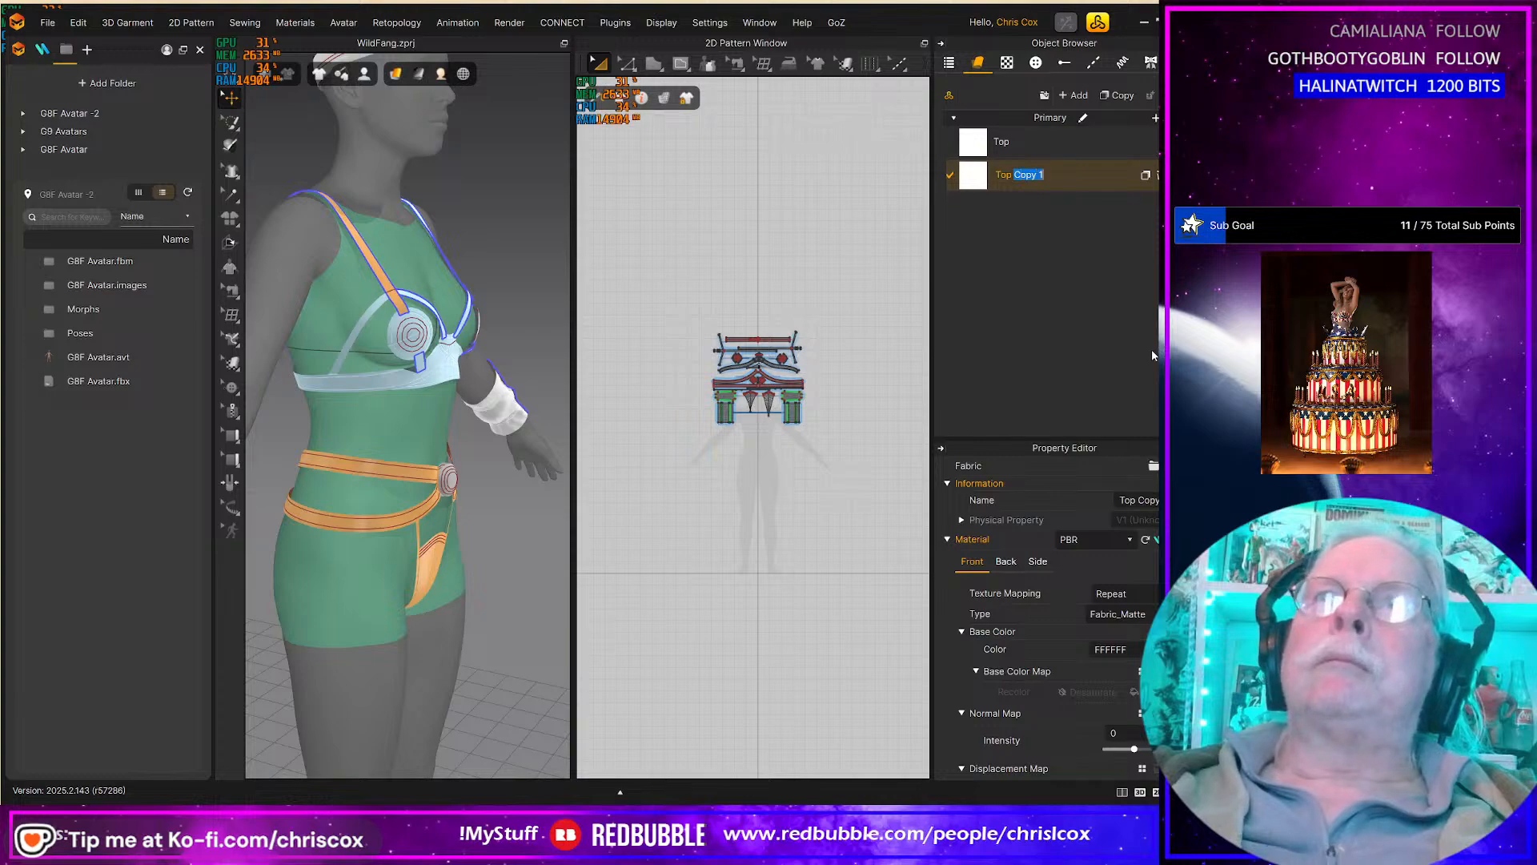
type("_C")
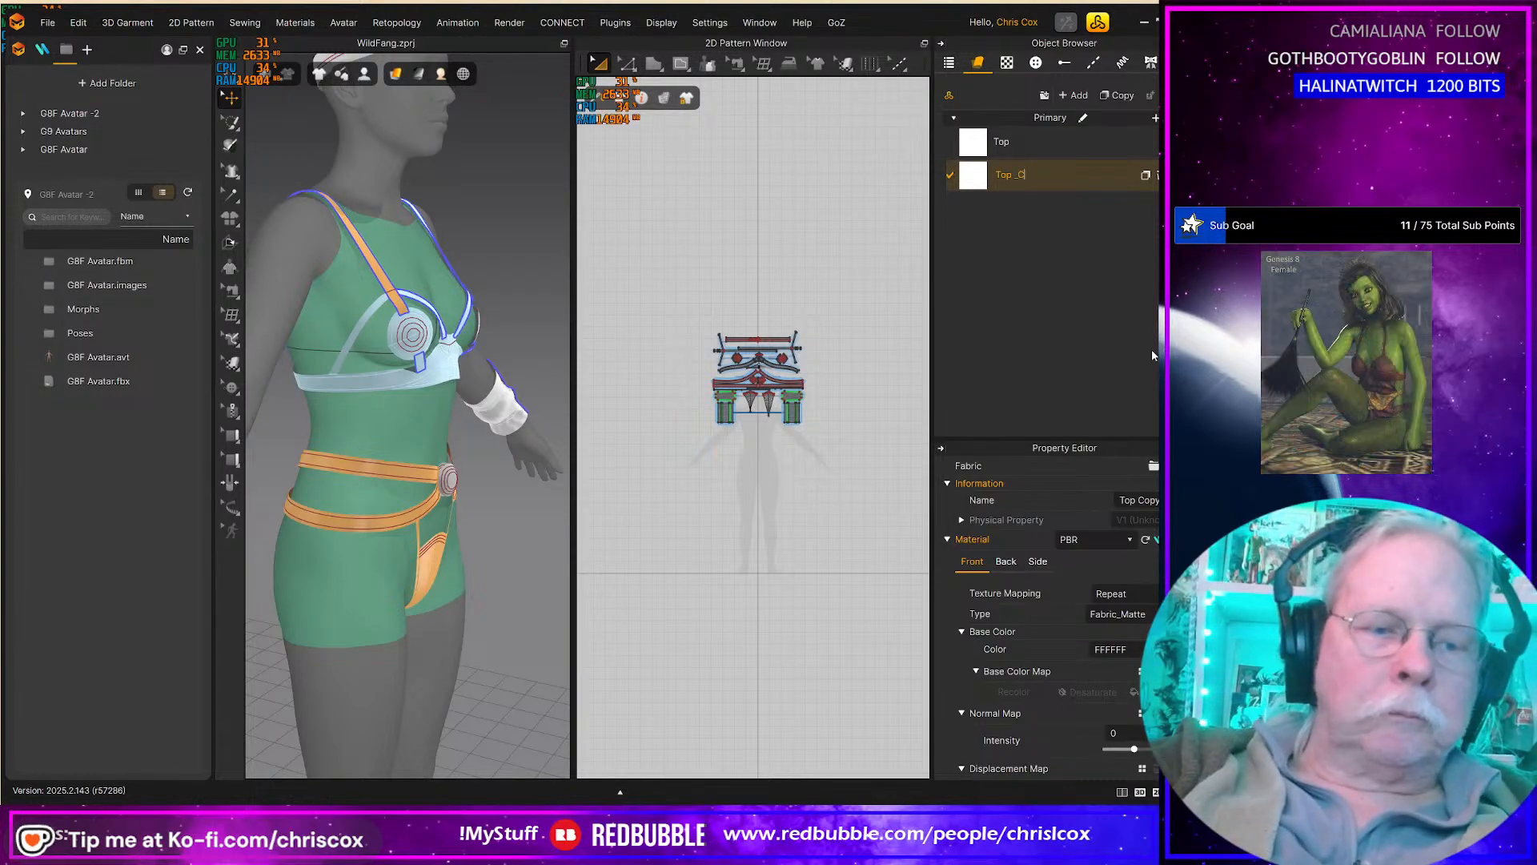
type("ups")
key("Return")
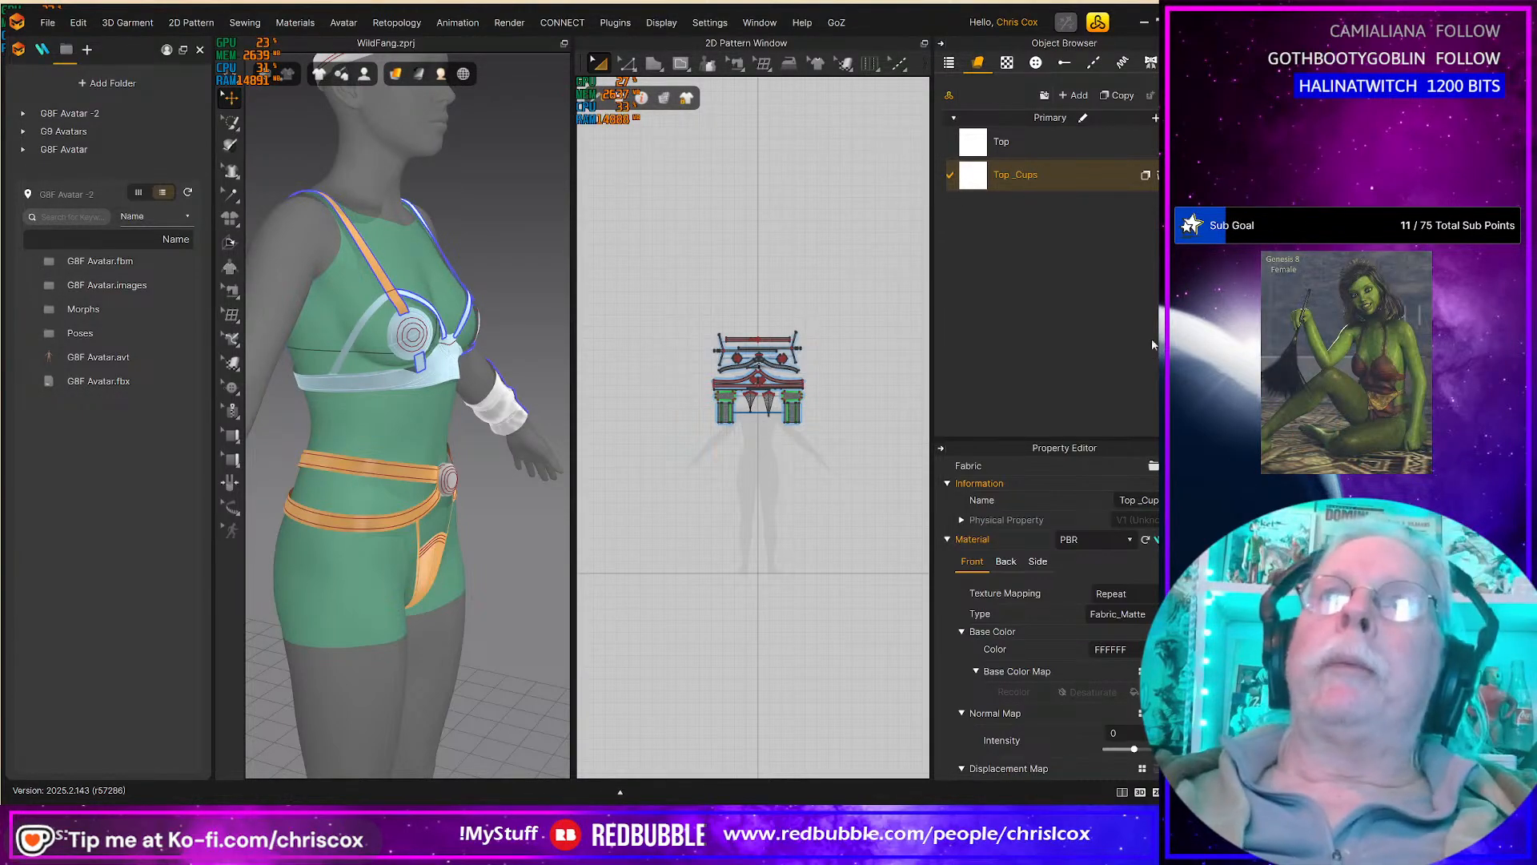
Step: Duplicate Top _Cups and rename the copy Top _Cup_Straps
left_click(1117, 95)
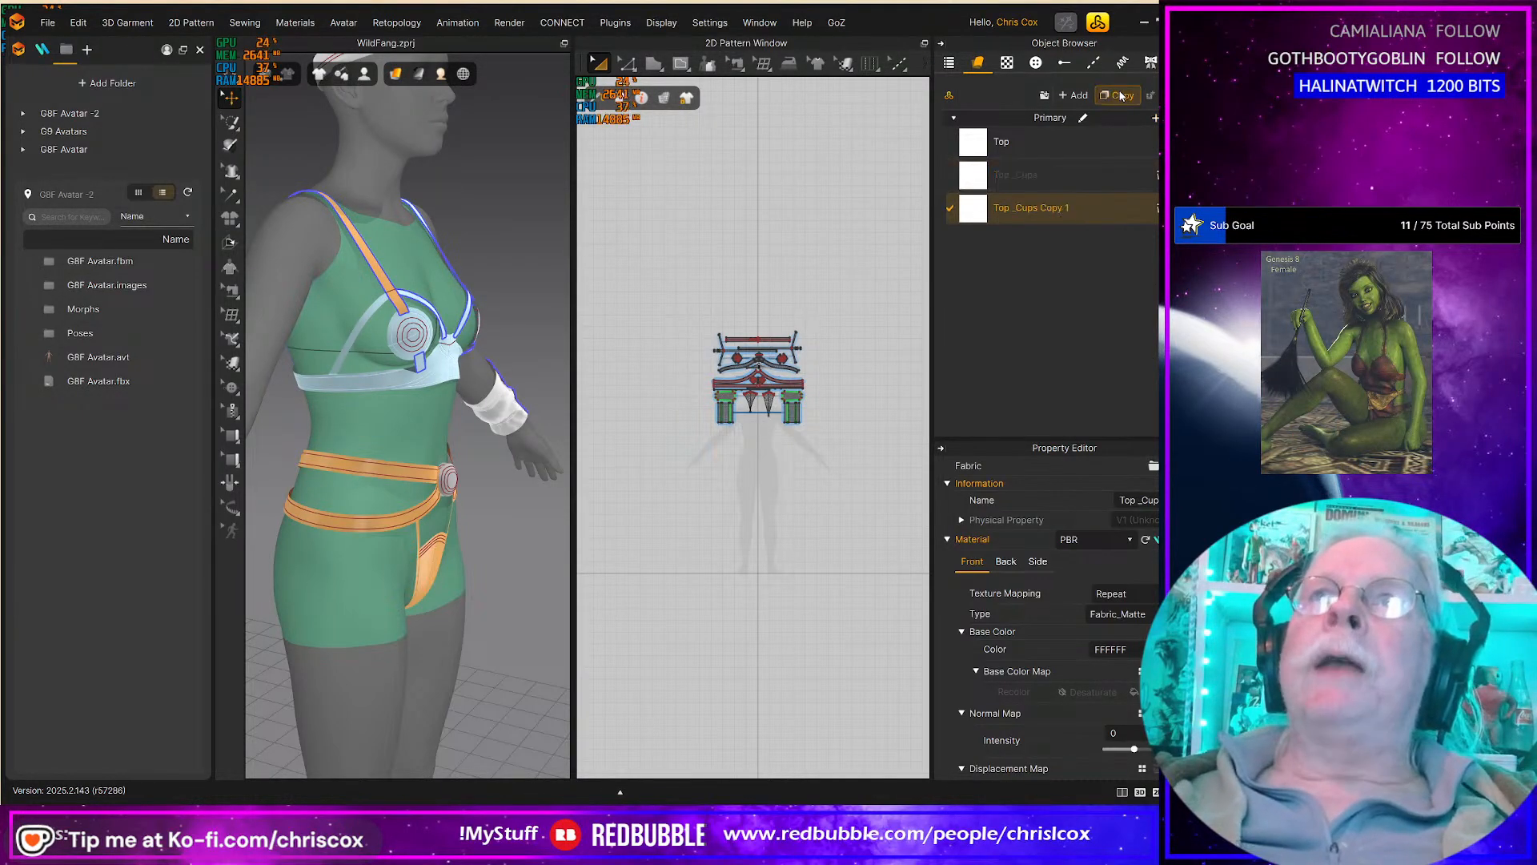
double_click(1039, 207)
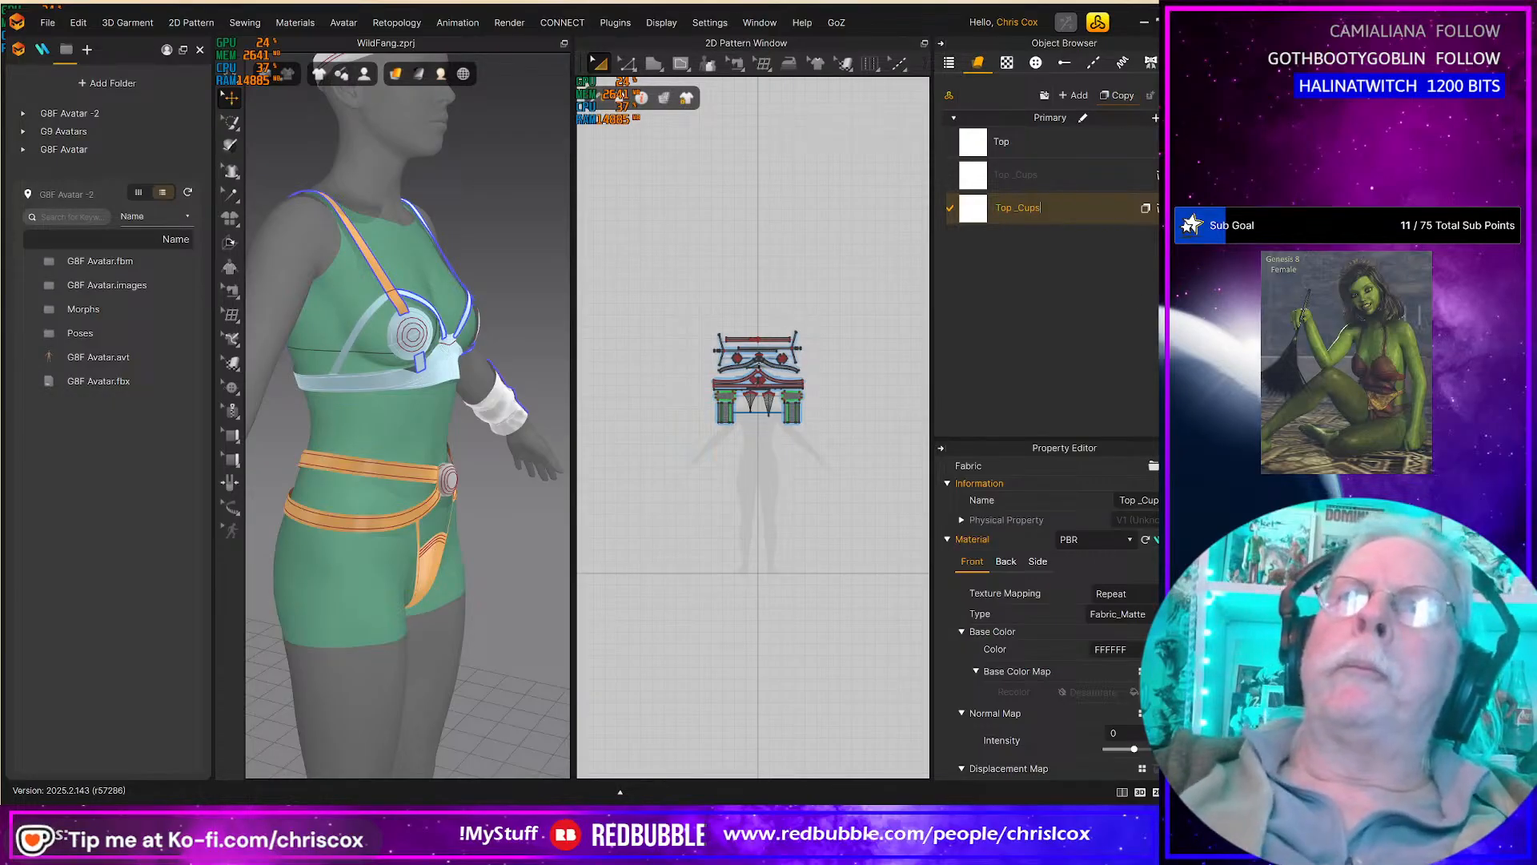
key("BackSpace")
type("_Straps")
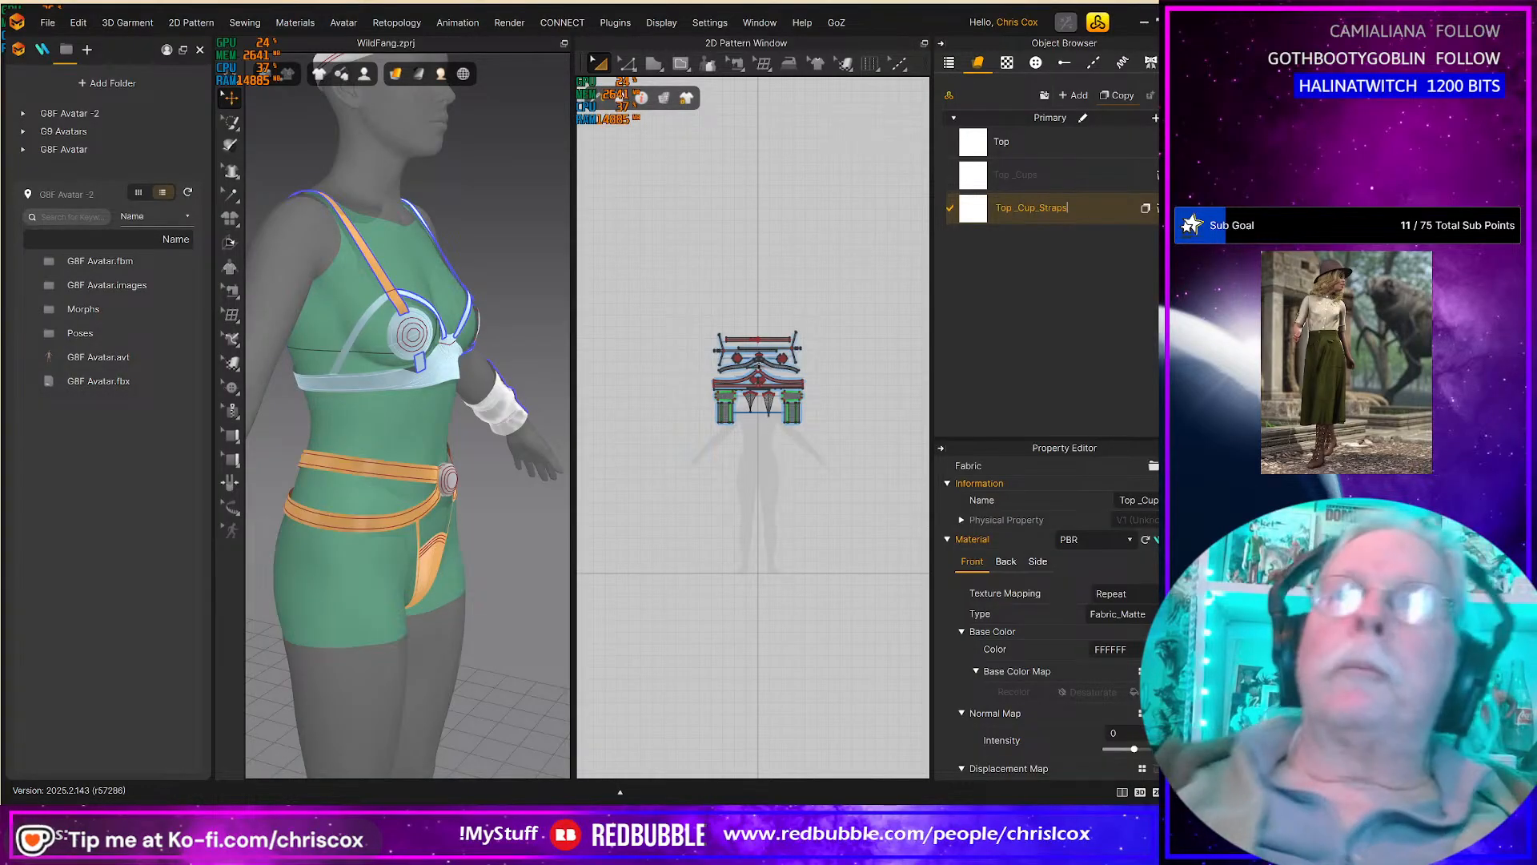
key("Return")
Step: Duplicate Top _Cup_Straps and rename the new copy Top_Straps Copy 1
left_click(1122, 97)
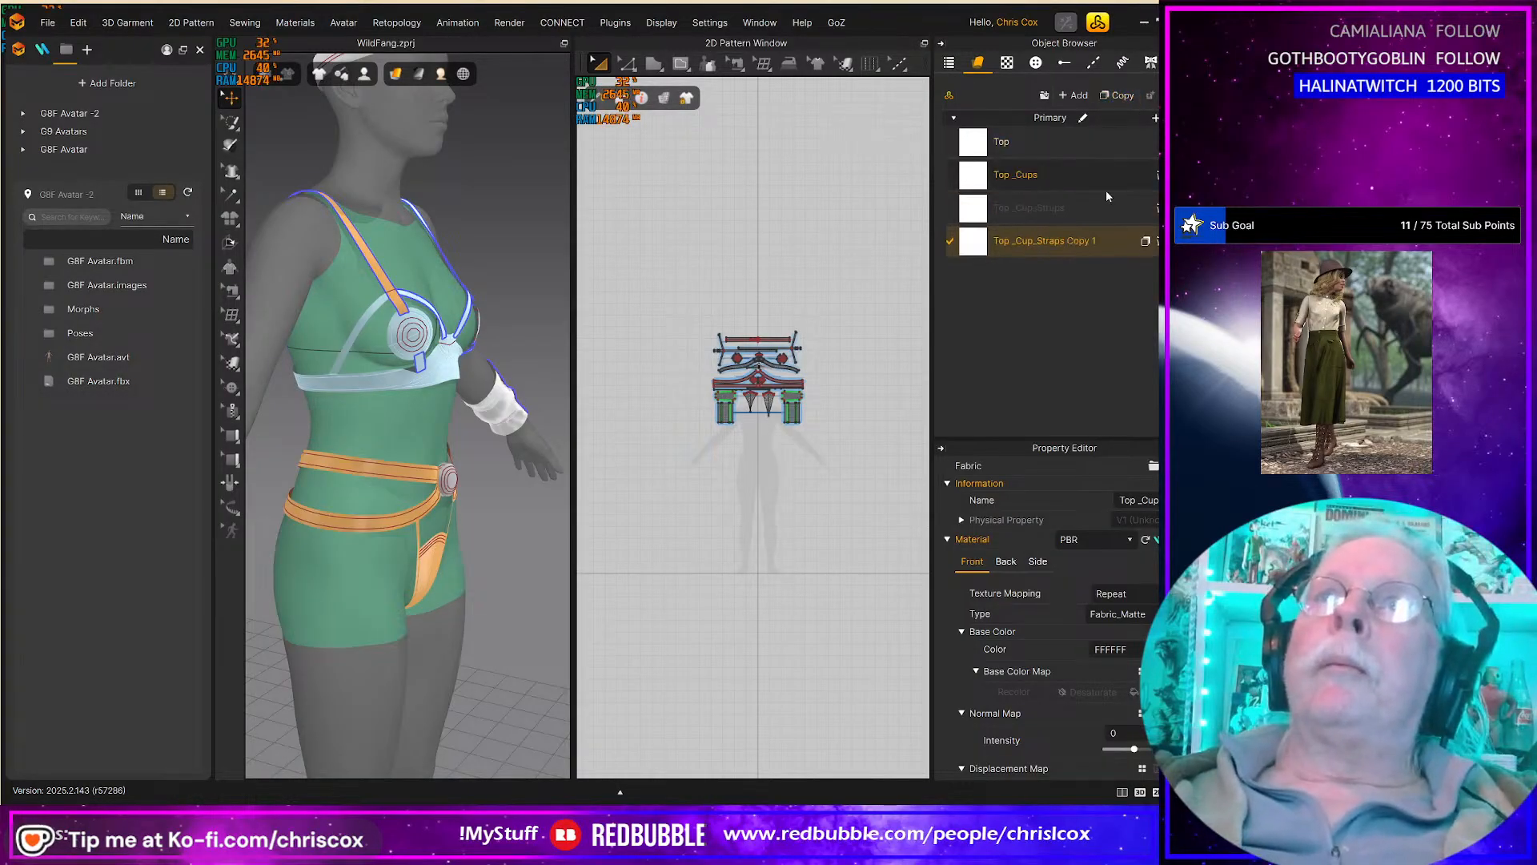
double_click(1039, 240)
left_click(1040, 240)
key("ctrl+shift+Left")
key("ctrl+shift+Left")
type("Top")
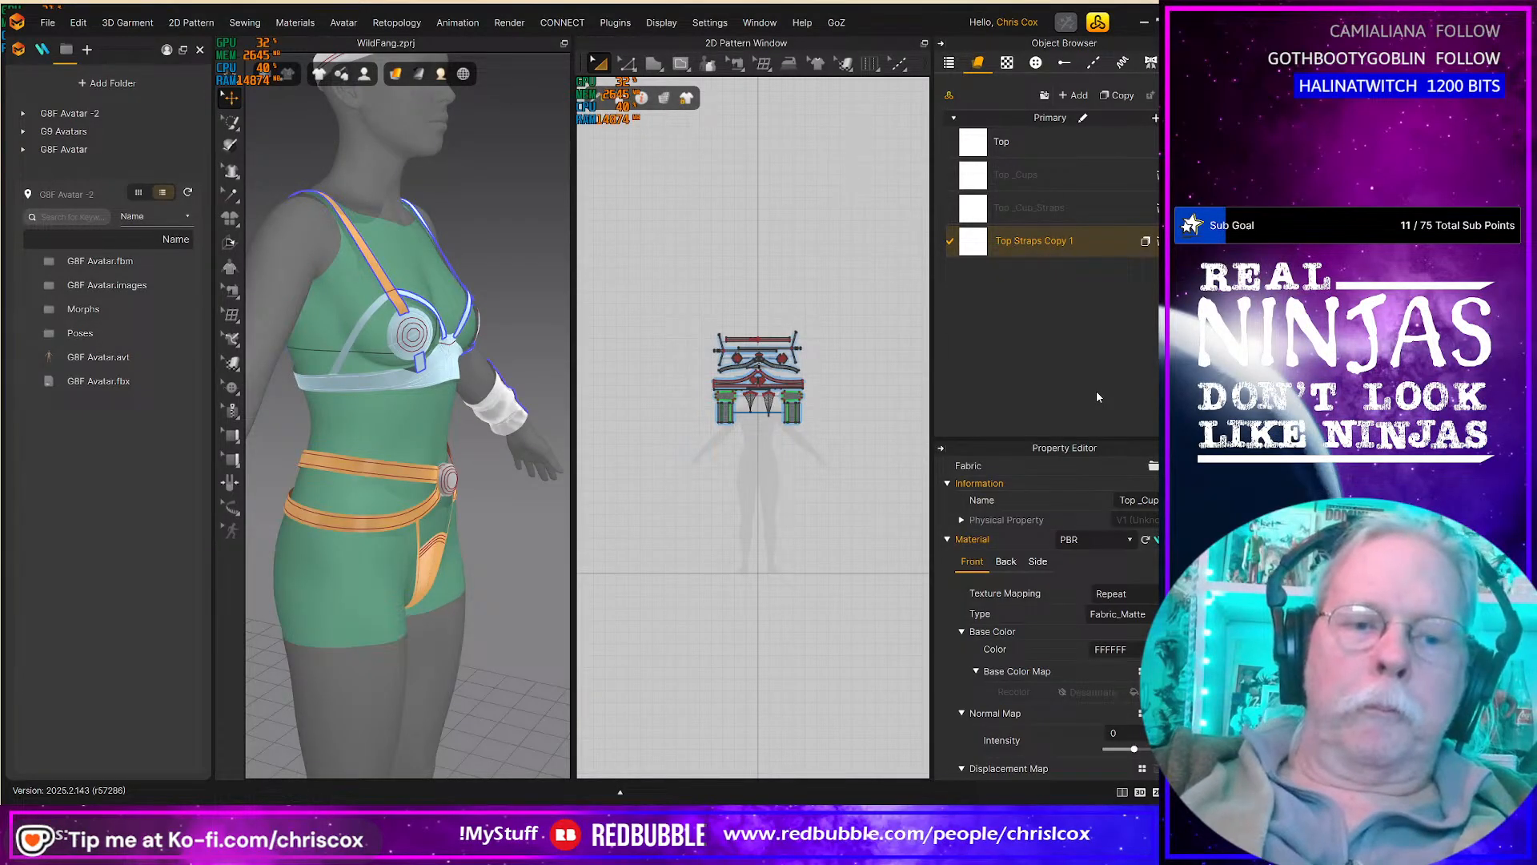
key("BackSpace")
type("_")
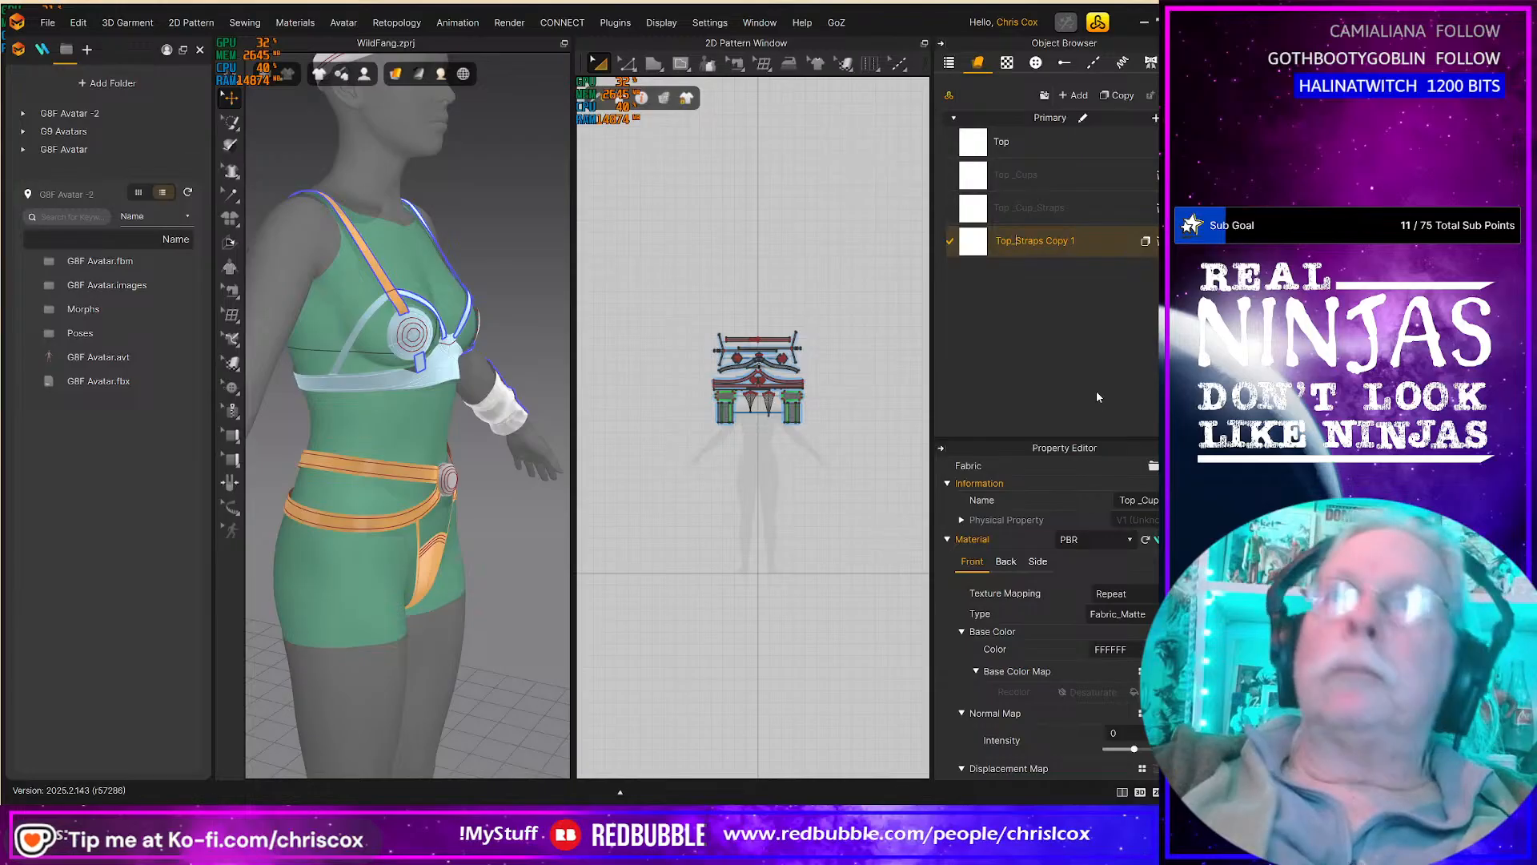
Step: Correct the fabric names to Top_Cup_Straps and Top_Cups
left_click(1012, 208)
left_click(1012, 208)
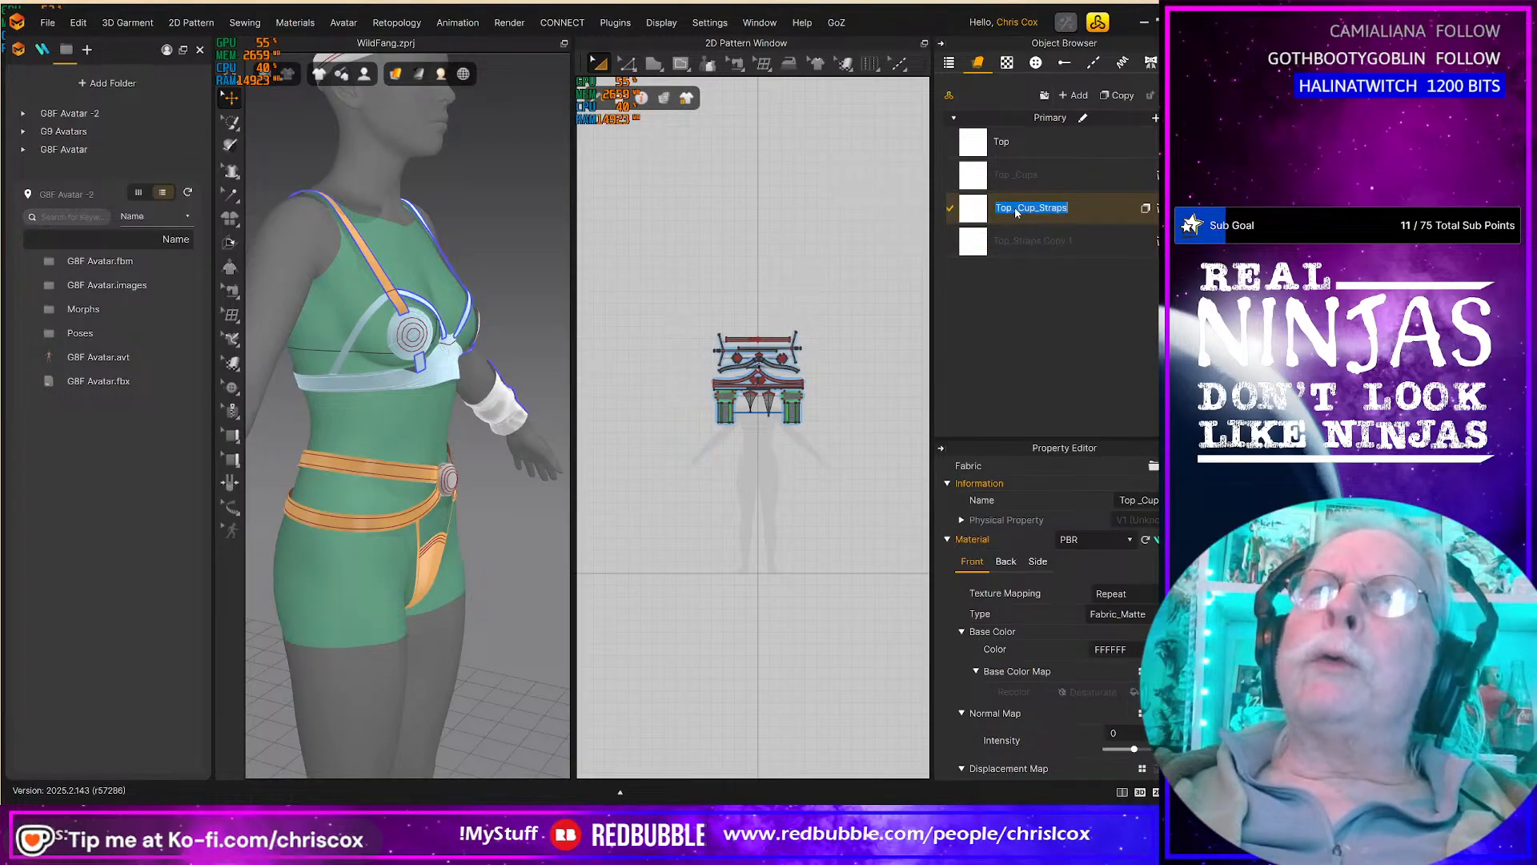
key("Escape")
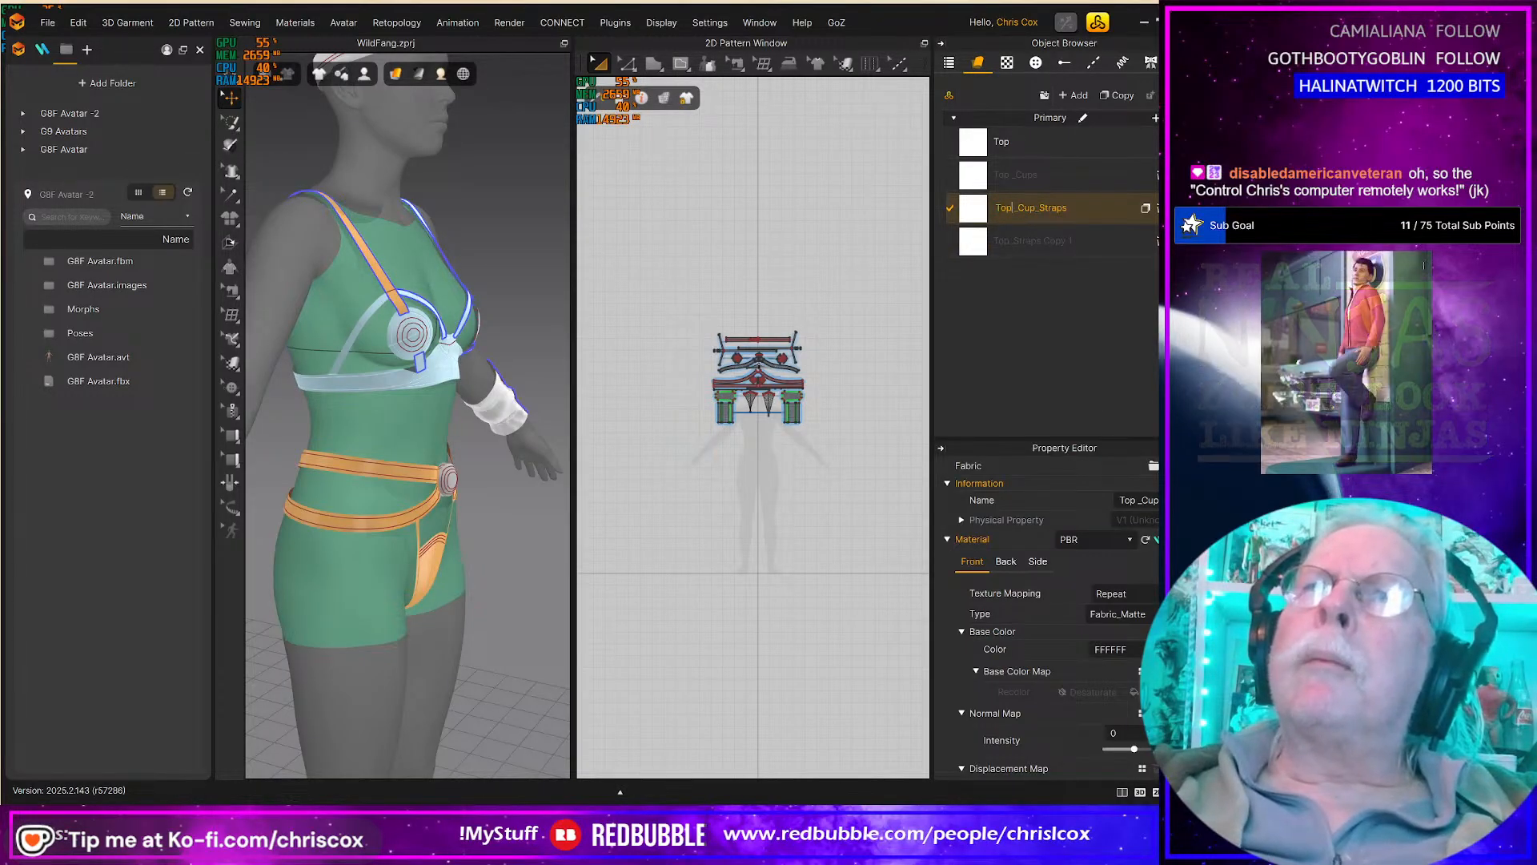
left_click(1010, 176)
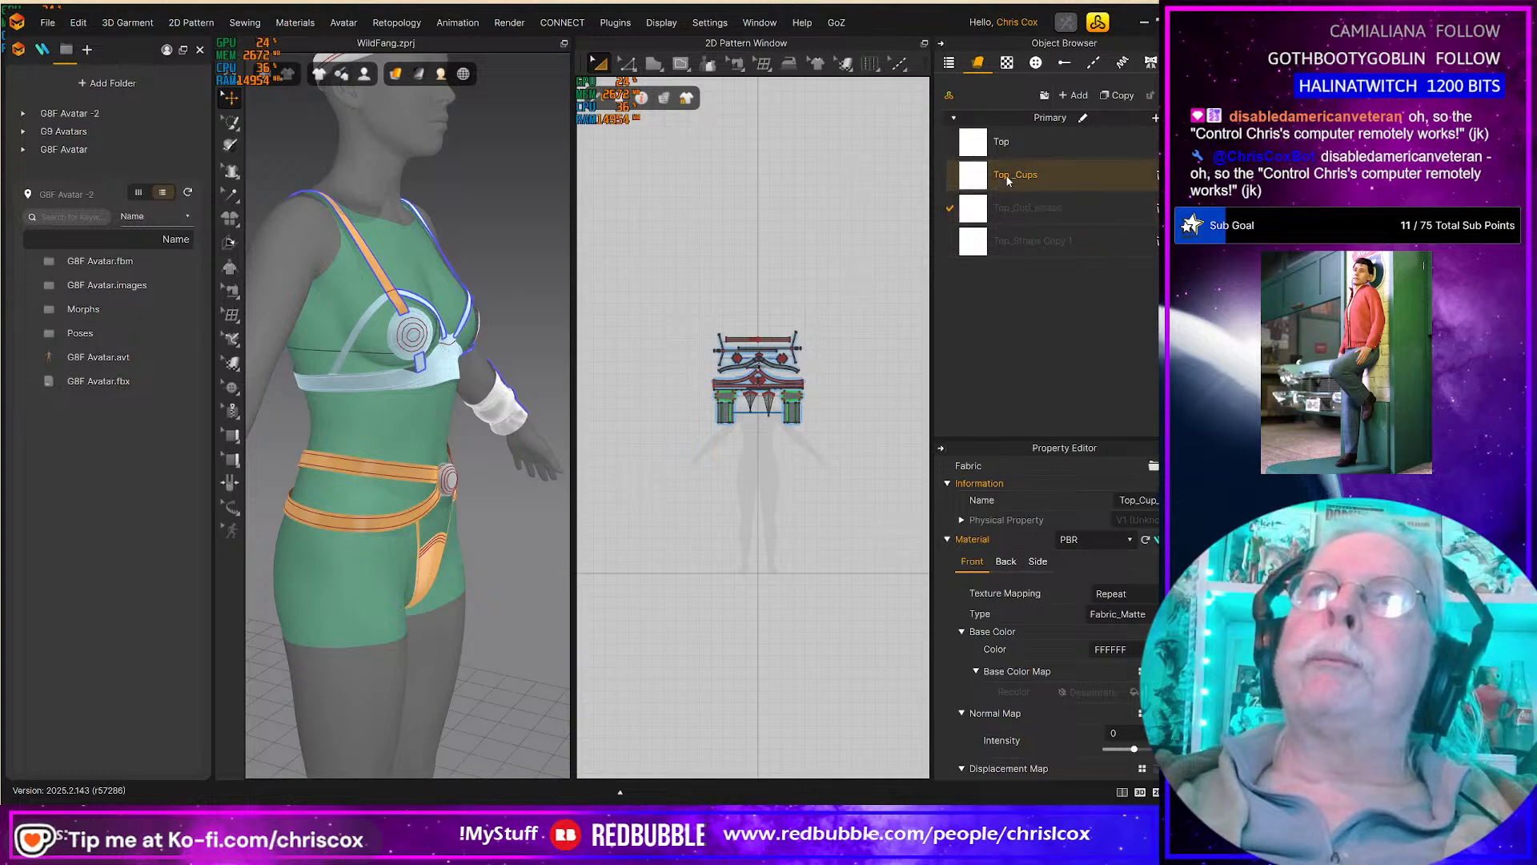
left_click(1010, 176)
left_click(1010, 175)
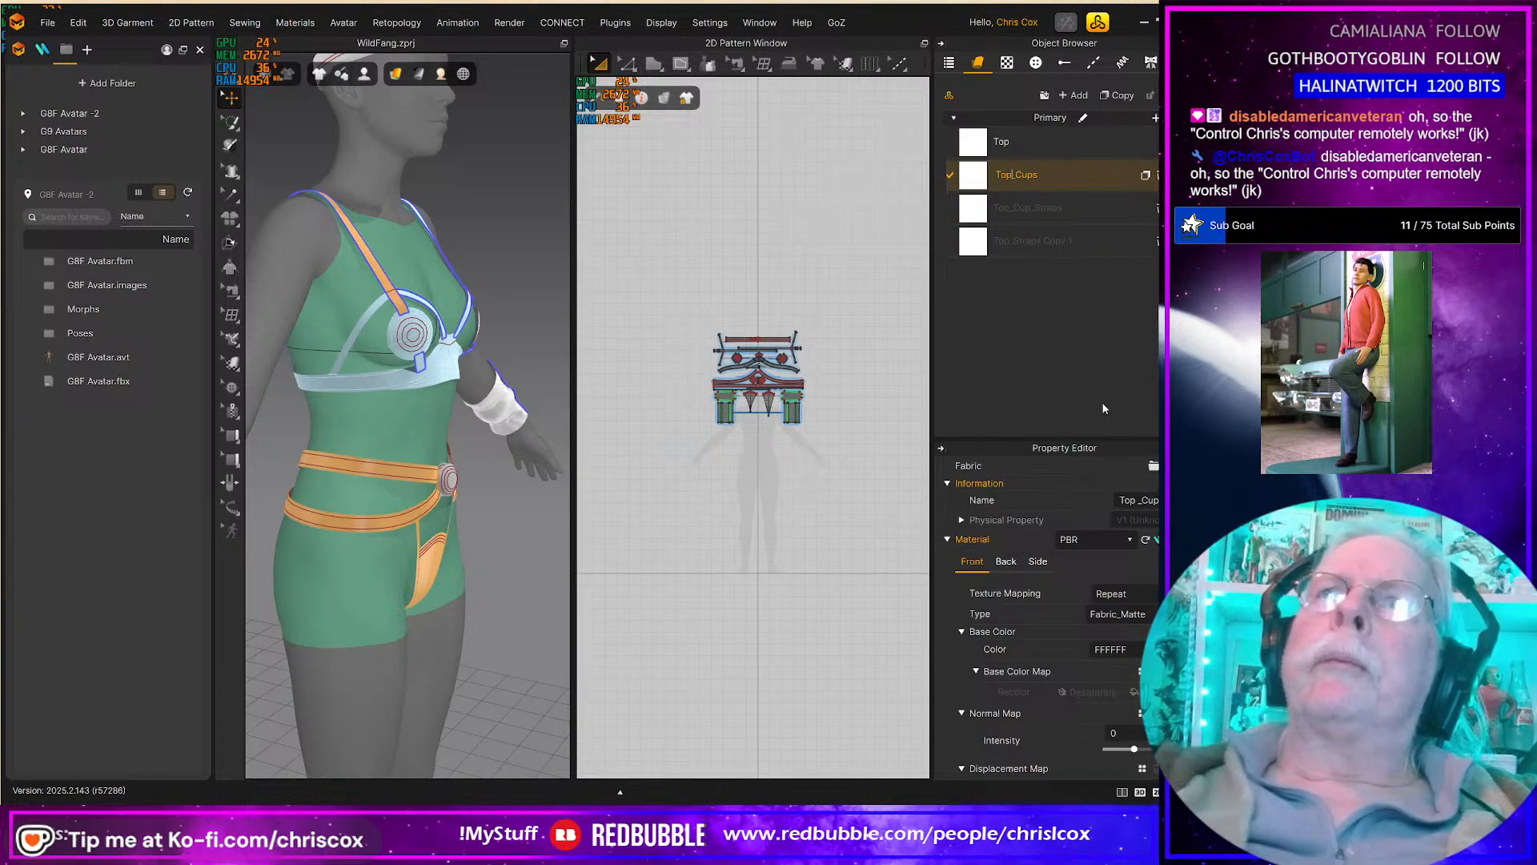
key("Return")
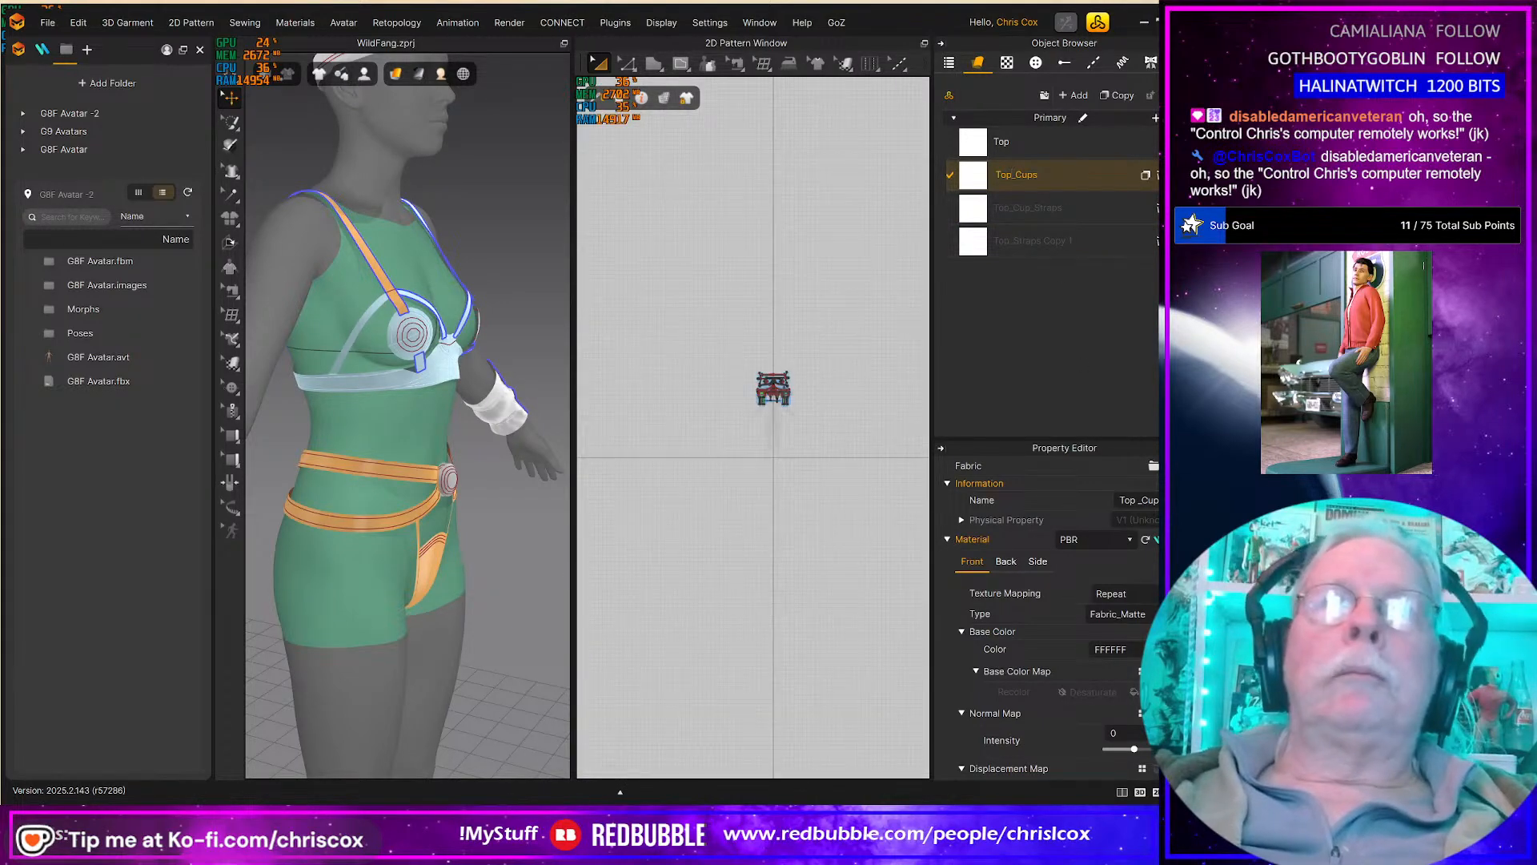
Step: Apply the Top_Cups fabric to both cup circle pattern pieces
scroll(752, 360, "up", 8)
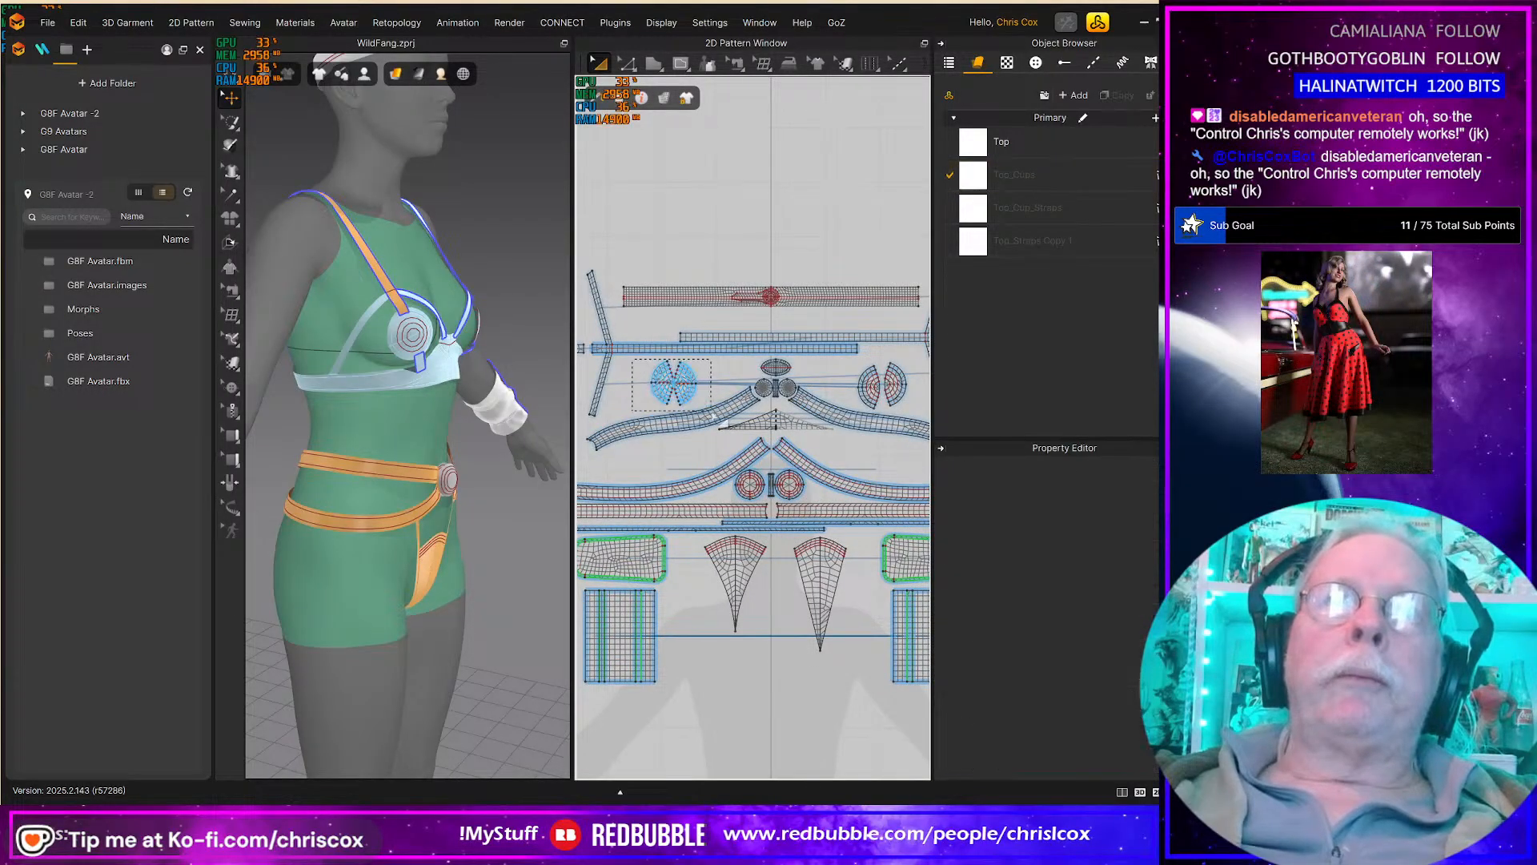
left_click(655, 376)
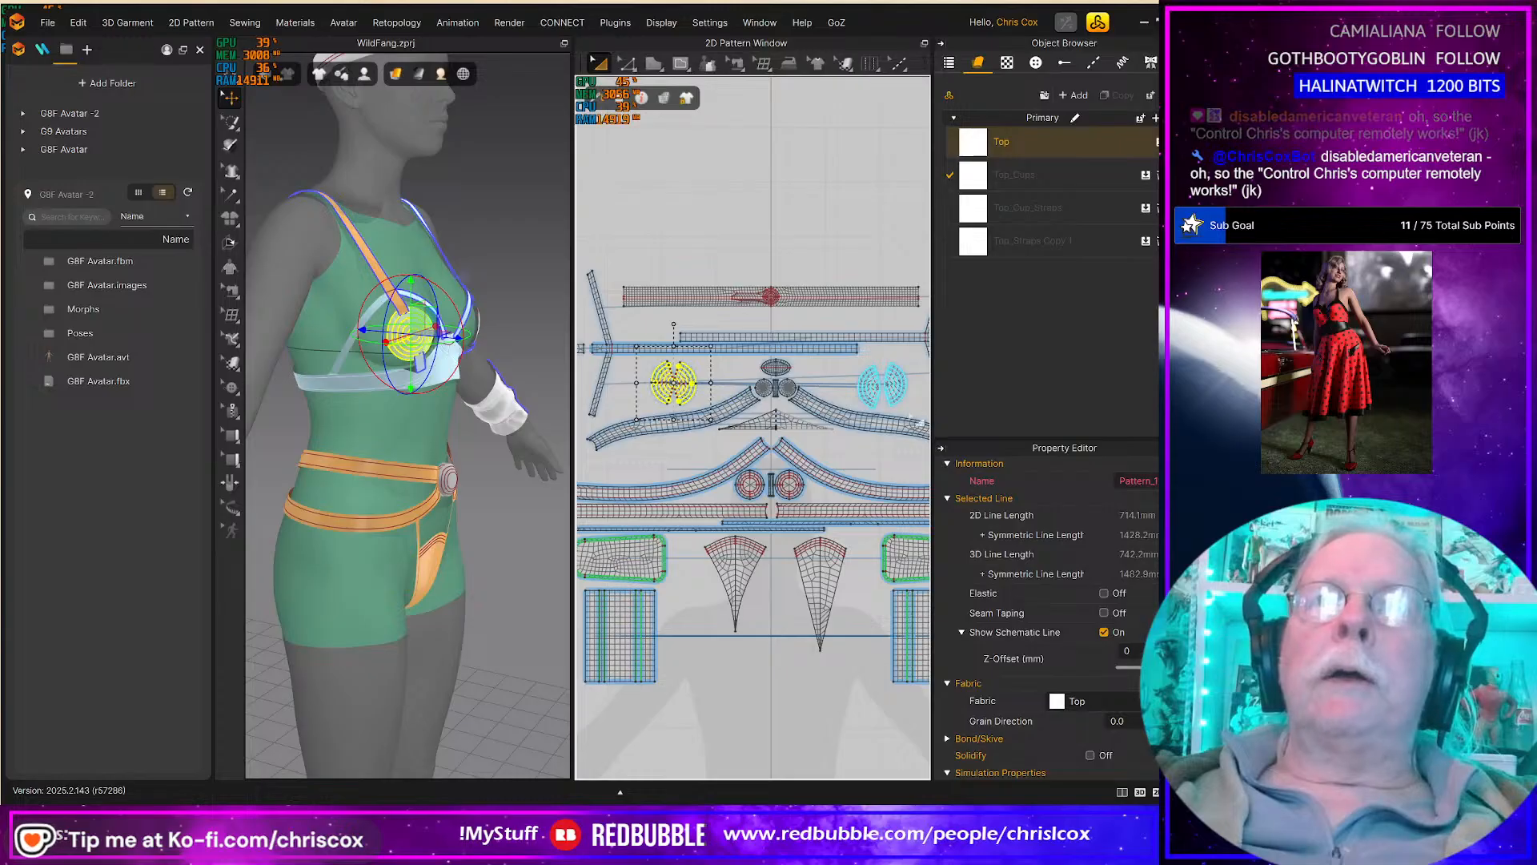
left_click(885, 384, "shift")
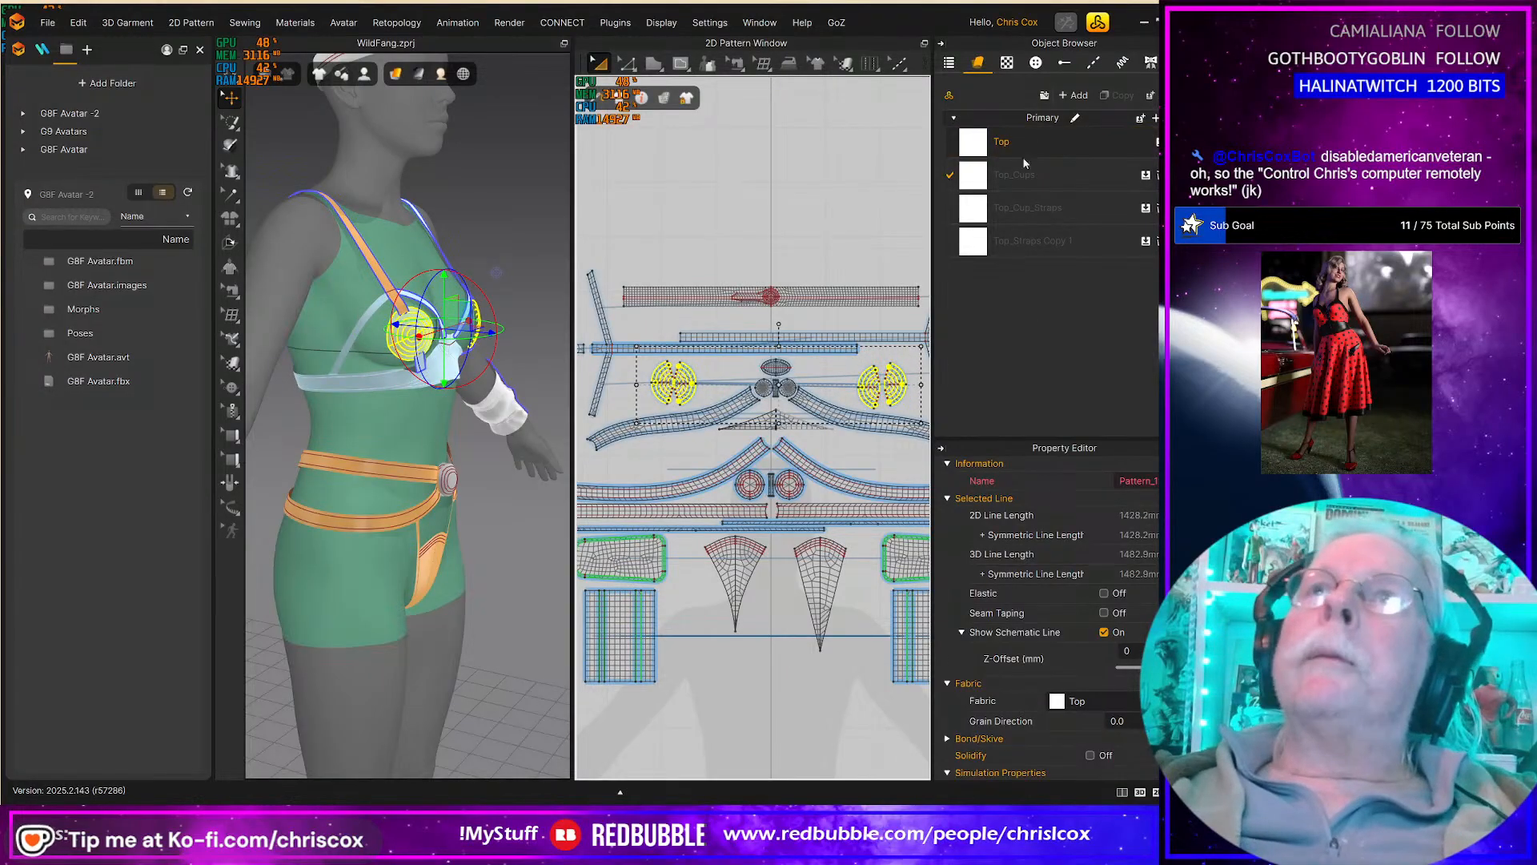
left_click_drag(1013, 174, 905, 385)
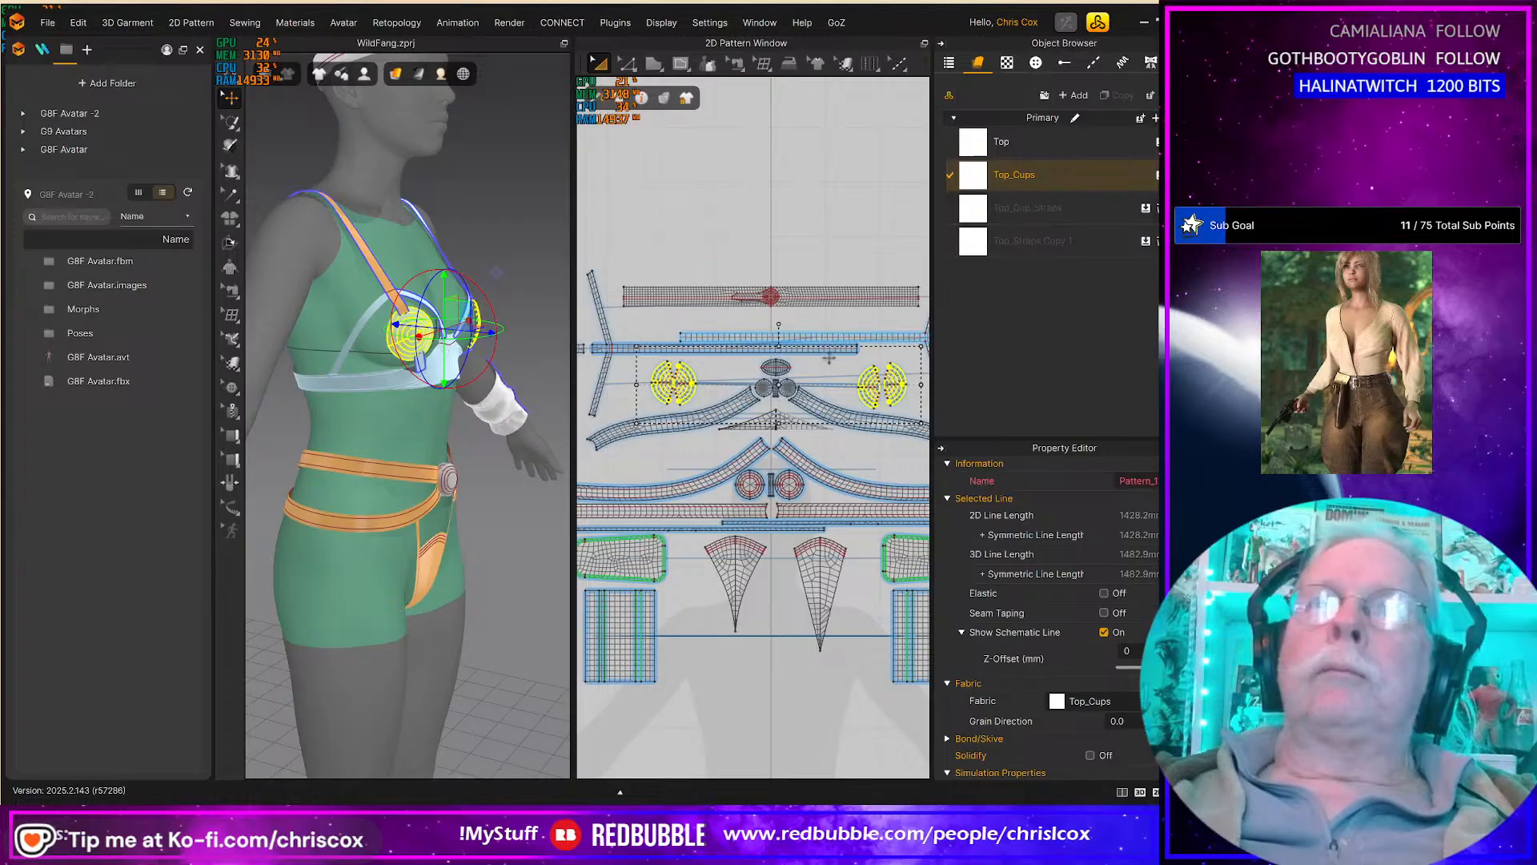
Step: Select all four cup strap pieces and apply the Top_Cup_Straps fabric to them
left_click(600, 312)
left_click(598, 383, "shift")
middle_click_drag(612, 379, 667, 375)
left_click(633, 341, "shift")
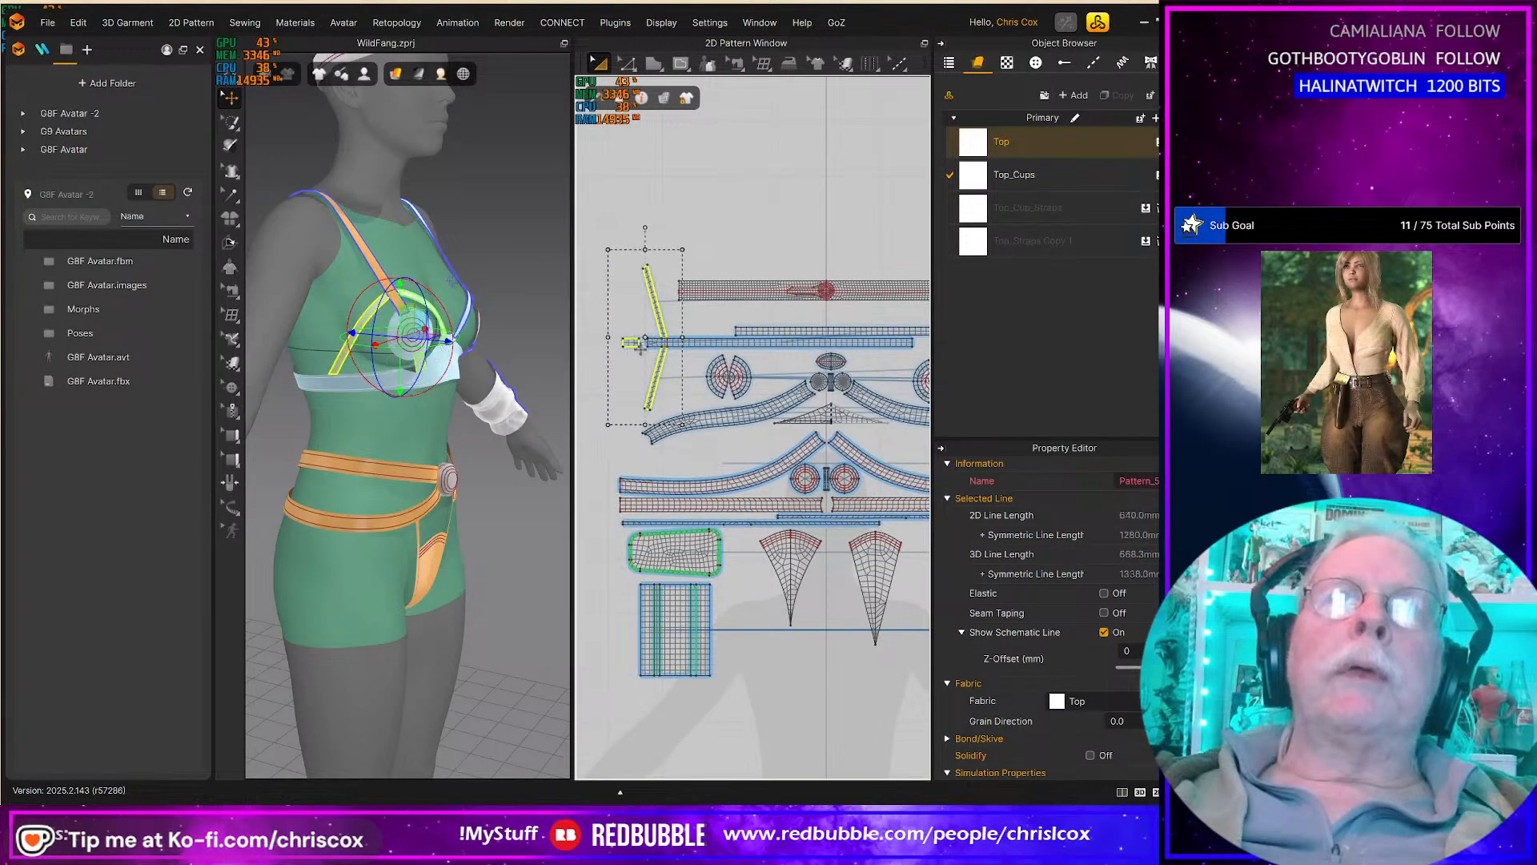
middle_click_drag(815, 374, 566, 372)
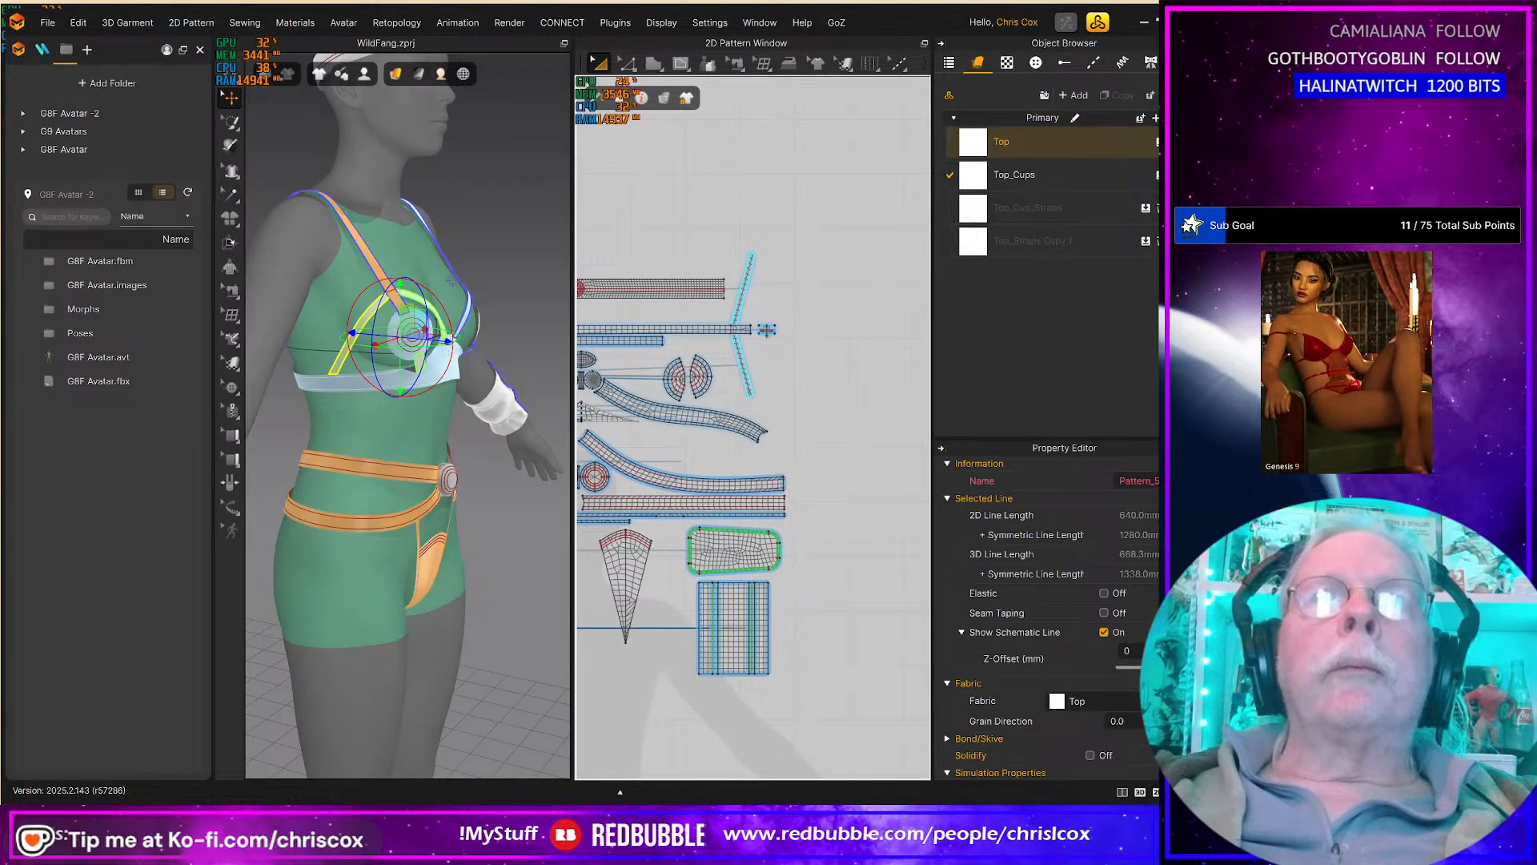
left_click(766, 329)
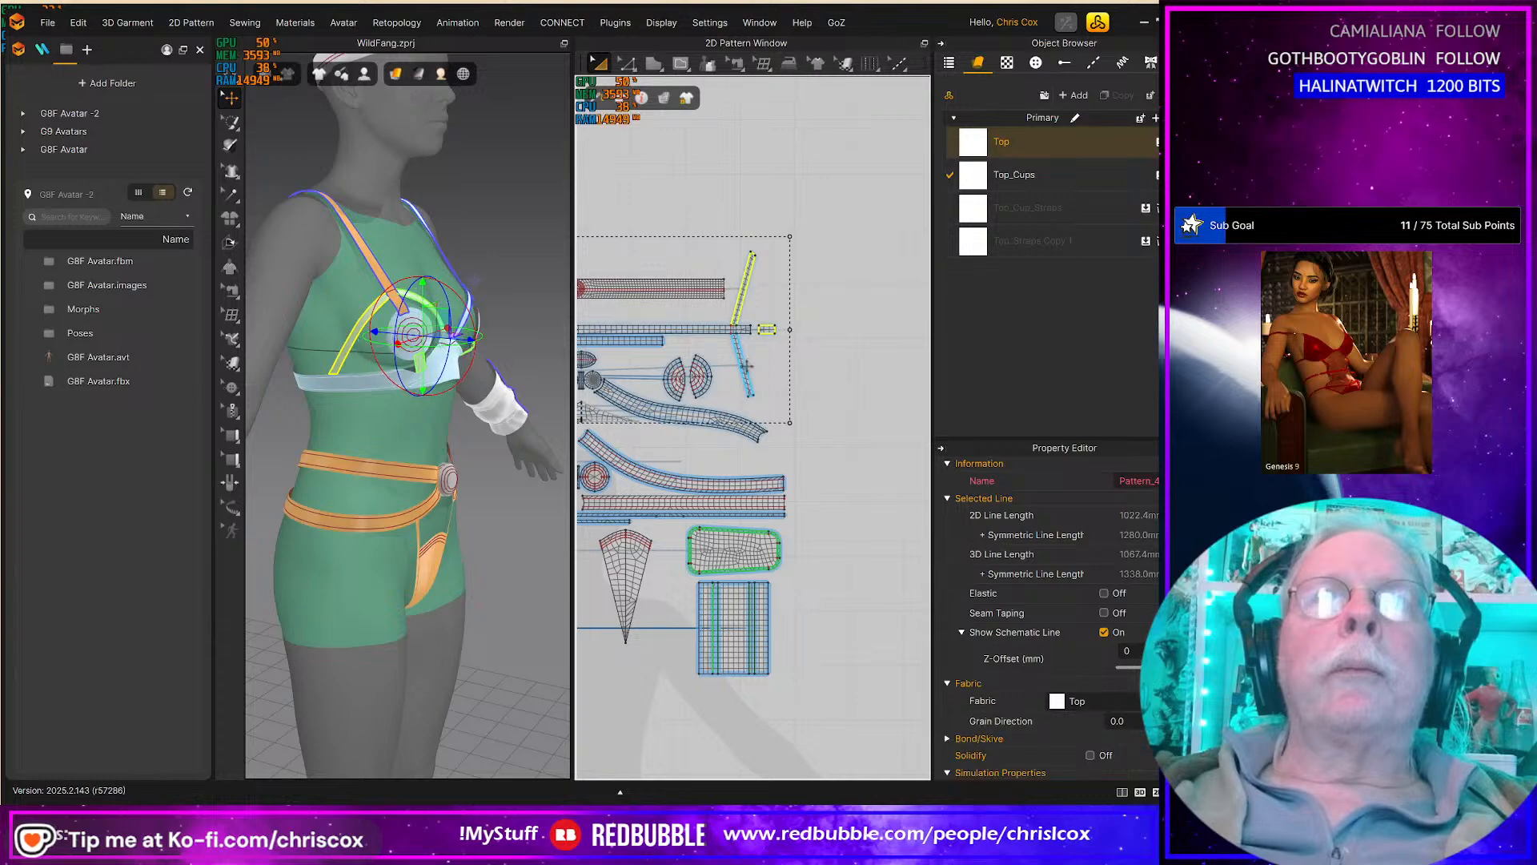
left_click_drag(1013, 207, 770, 281)
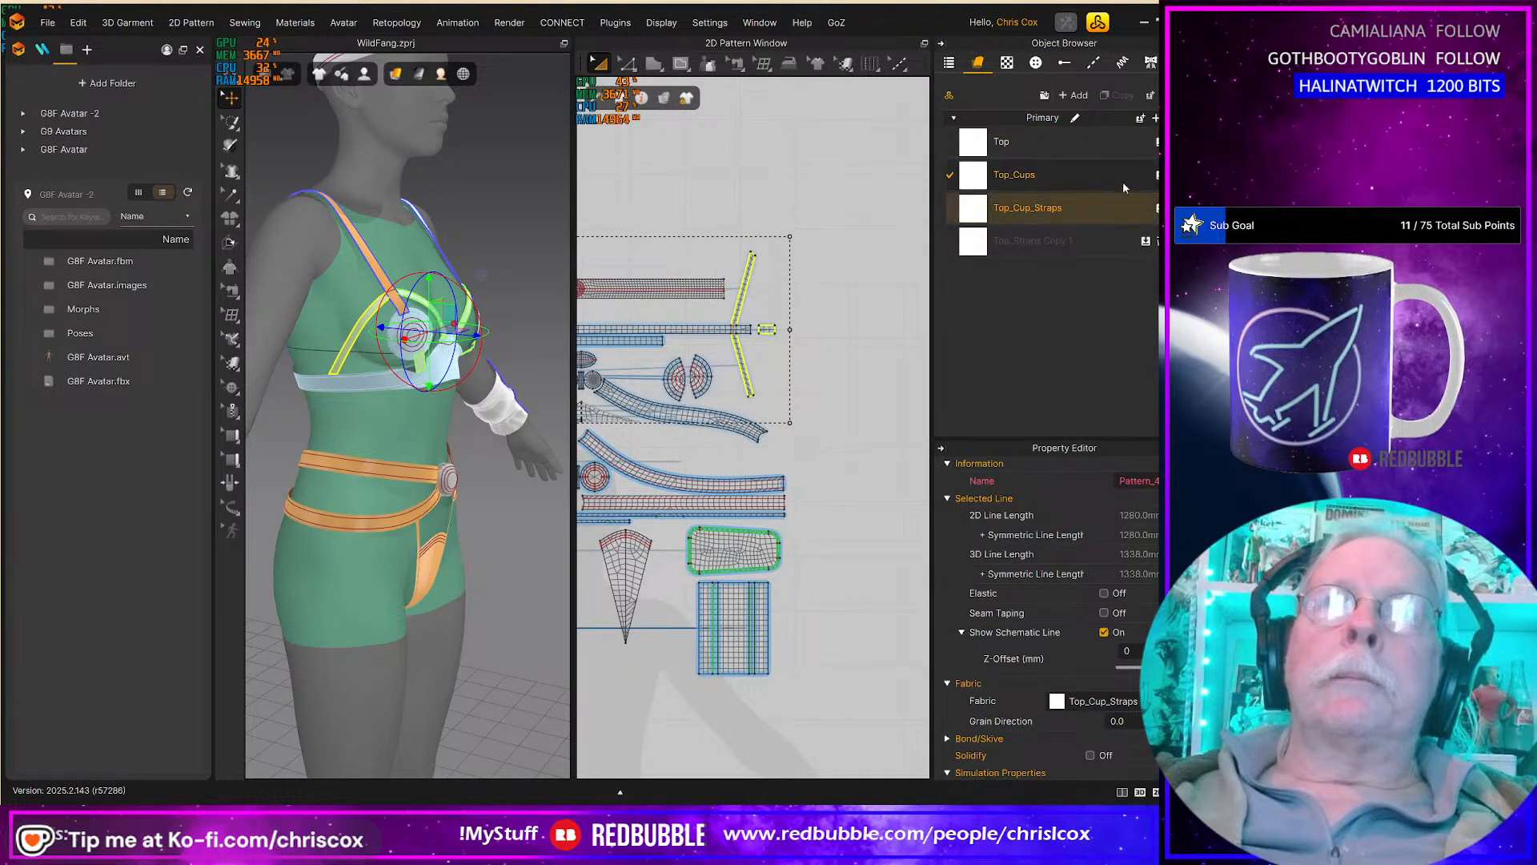
Step: Rename the Top_Straps Copy 1 fabric to Top_Straps and select the long strap piece
left_click(1055, 245)
left_click(1048, 243)
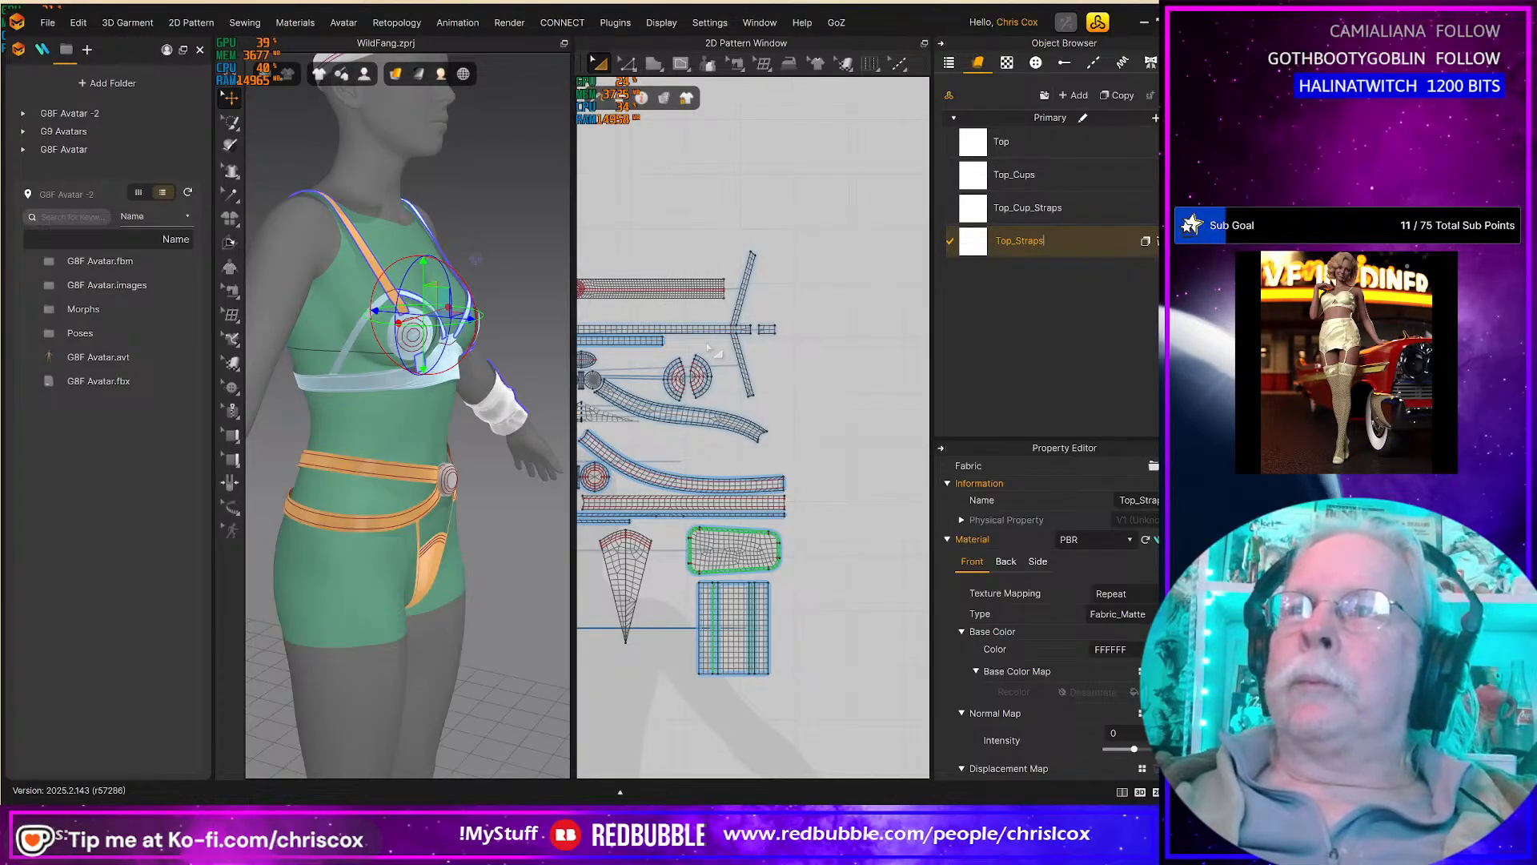
middle_click_drag(705, 344, 871, 342)
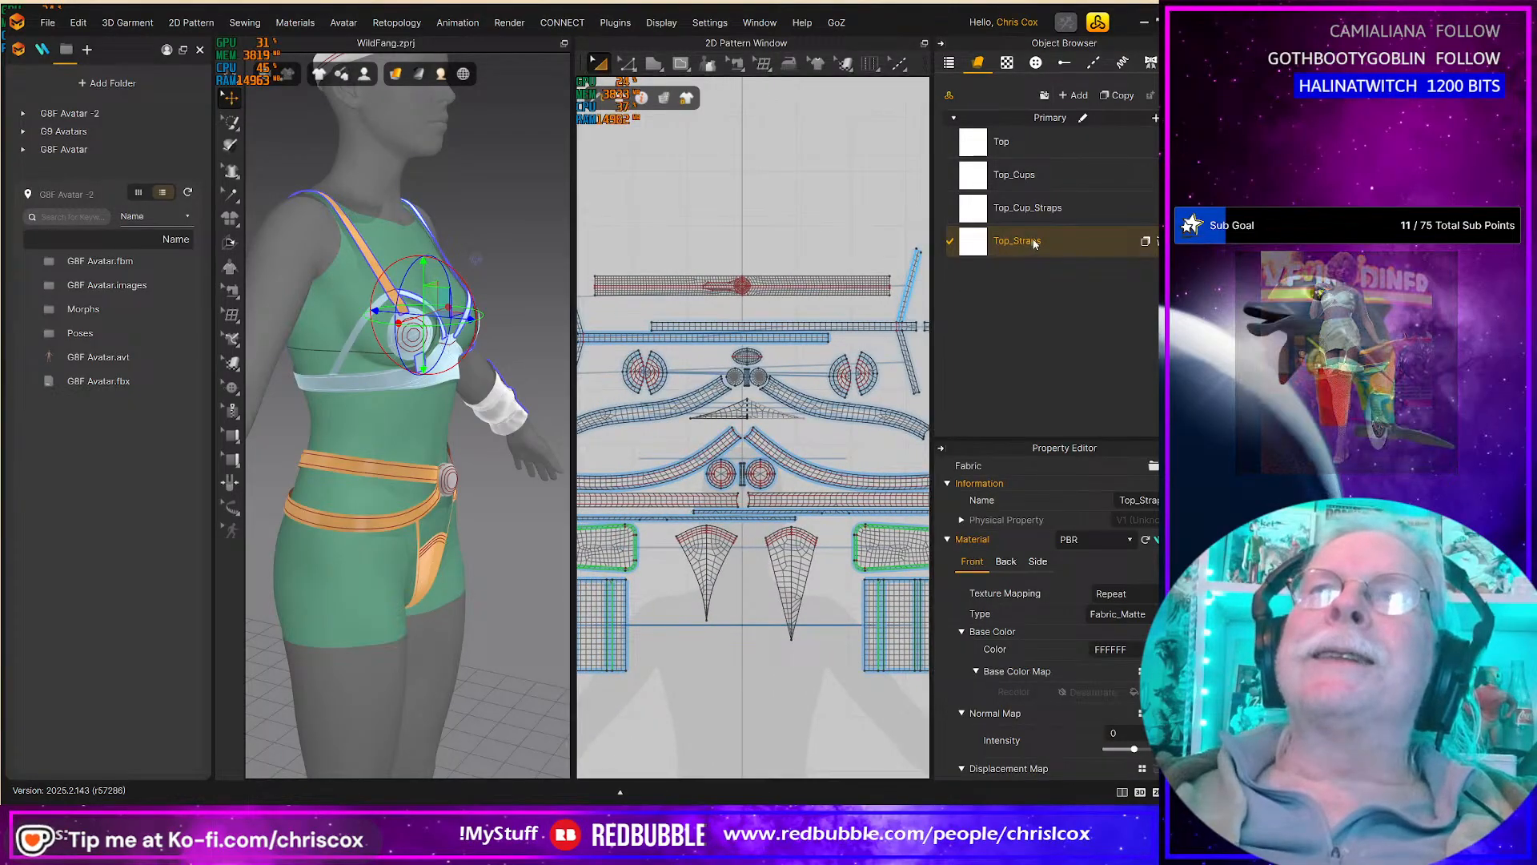
left_click(847, 327)
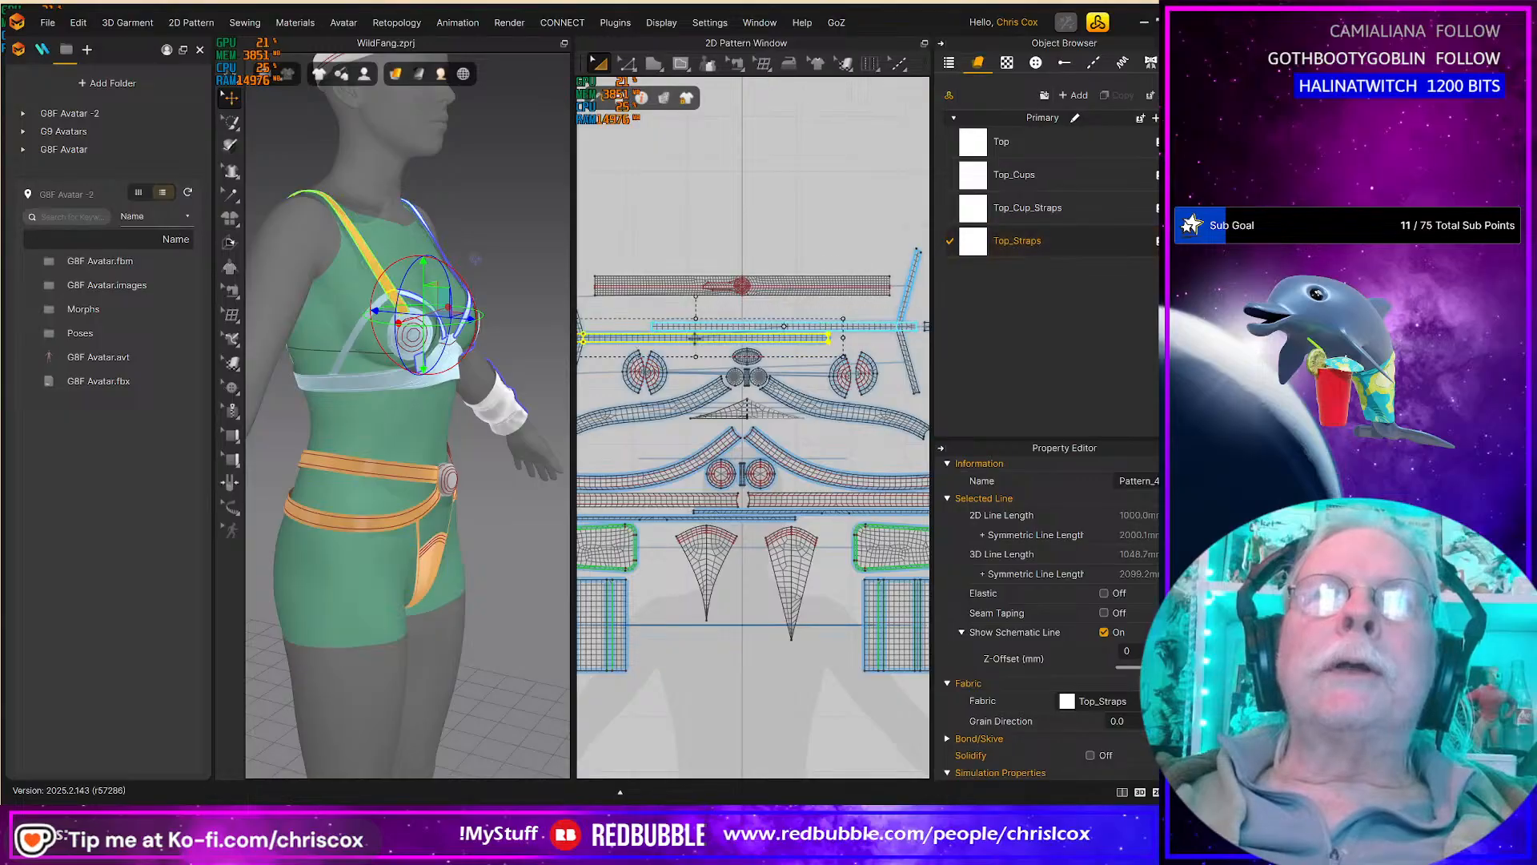
Step: Duplicate Top_Straps and name the copy Top_Trim
left_click(1039, 234)
left_click(1113, 95)
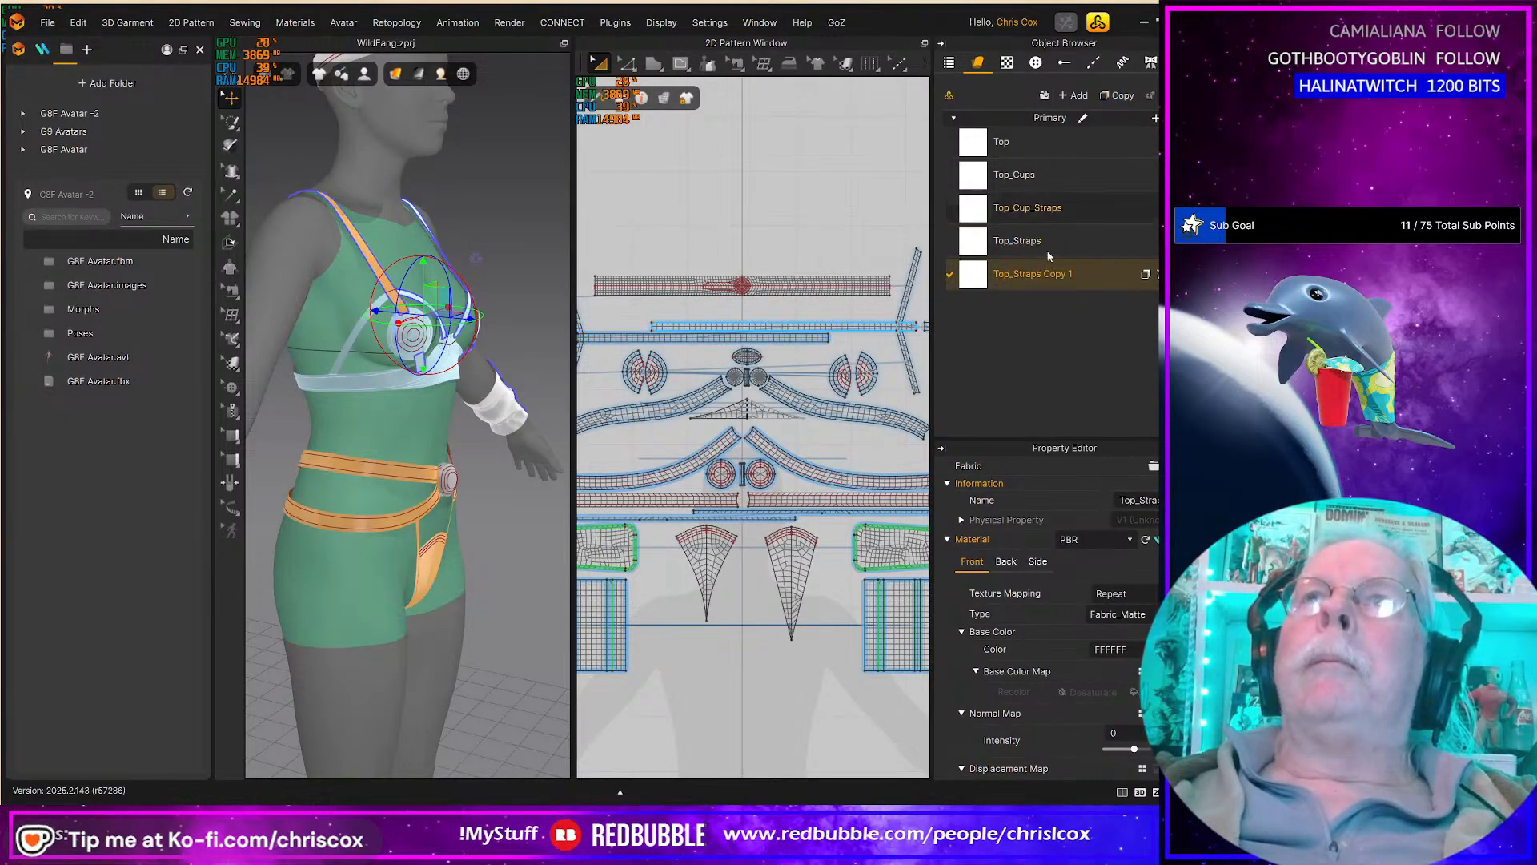
double_click(1019, 274)
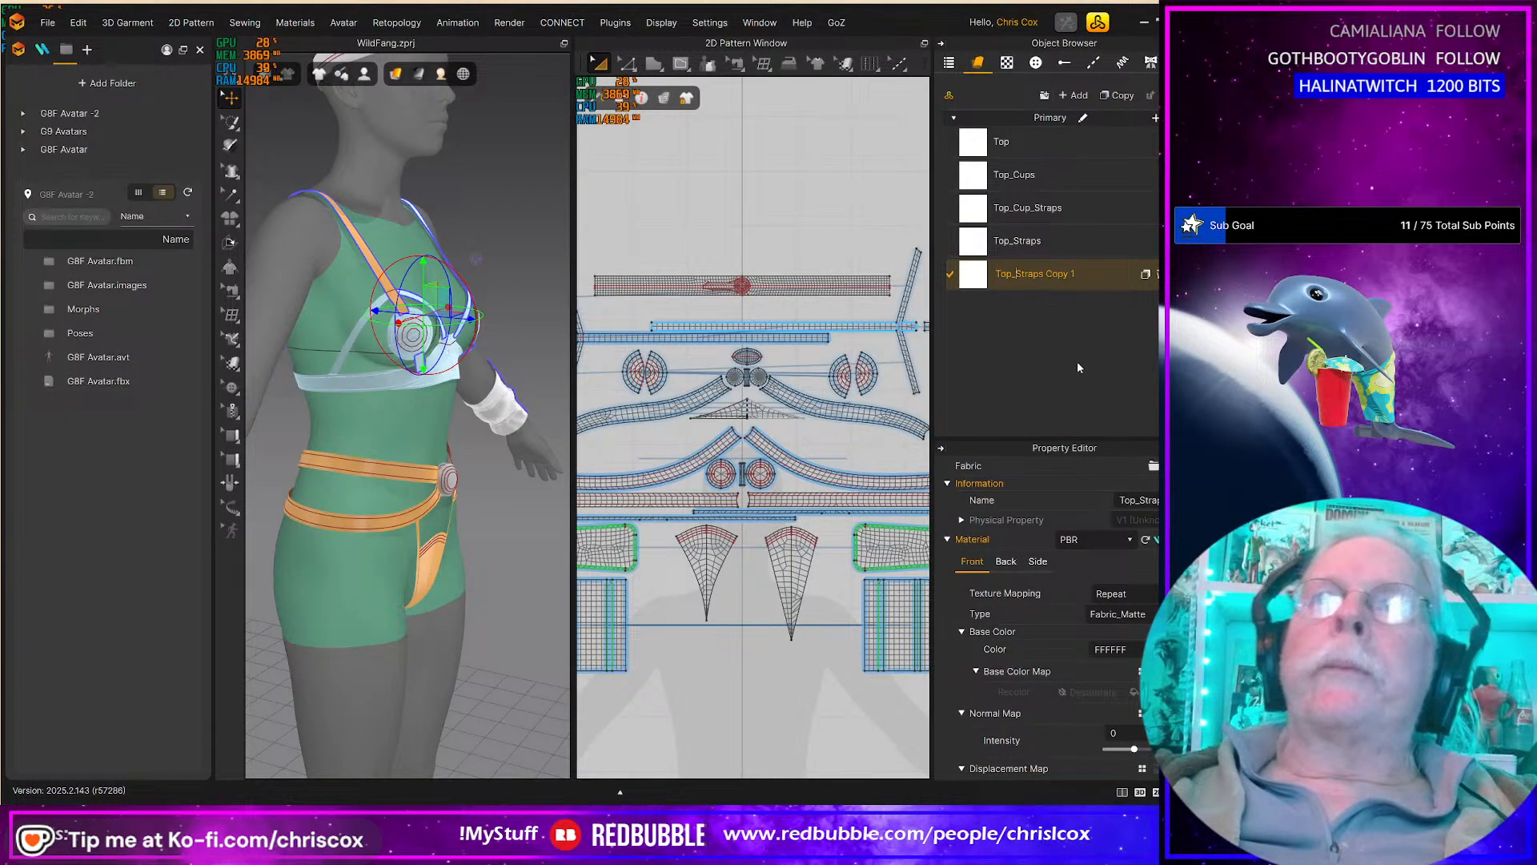
key("shift+End")
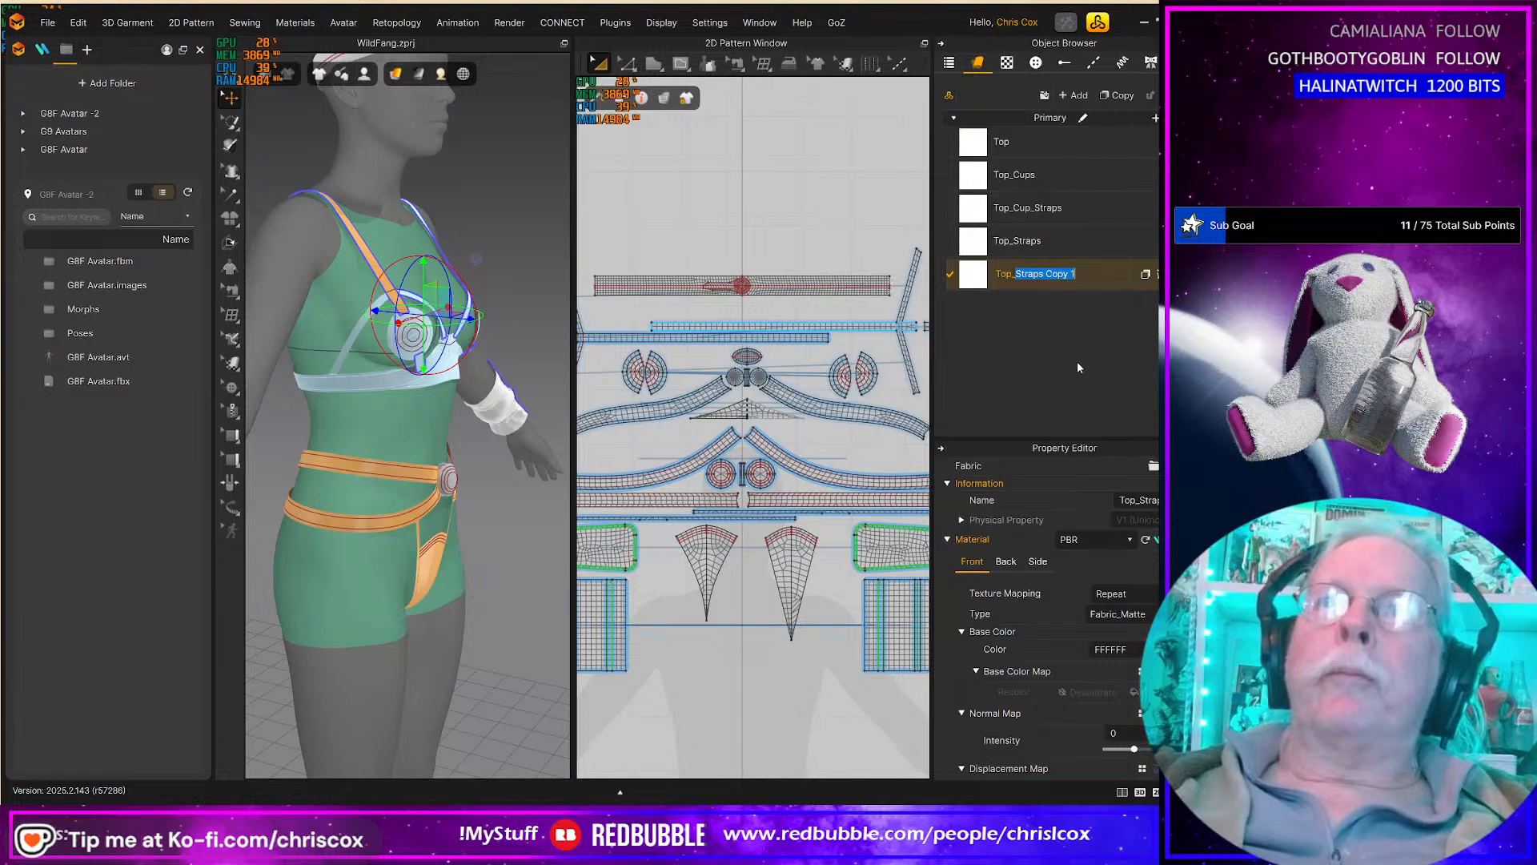
type("Trim")
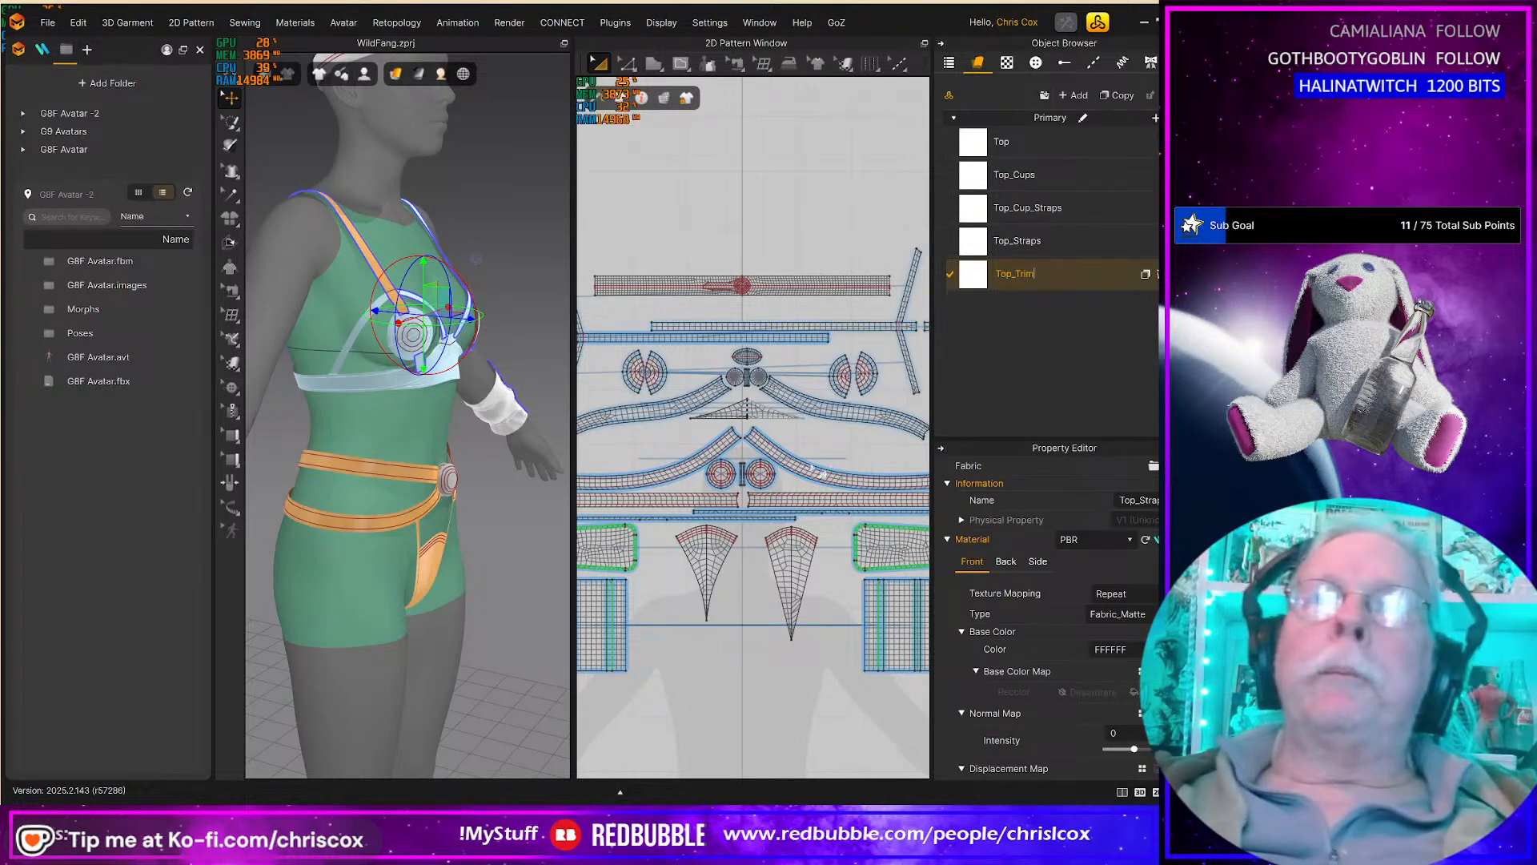
key("Return")
Step: Apply Top_Trim to the strap trim piece and select the curved strap piece
scroll(679, 355, "up", 5)
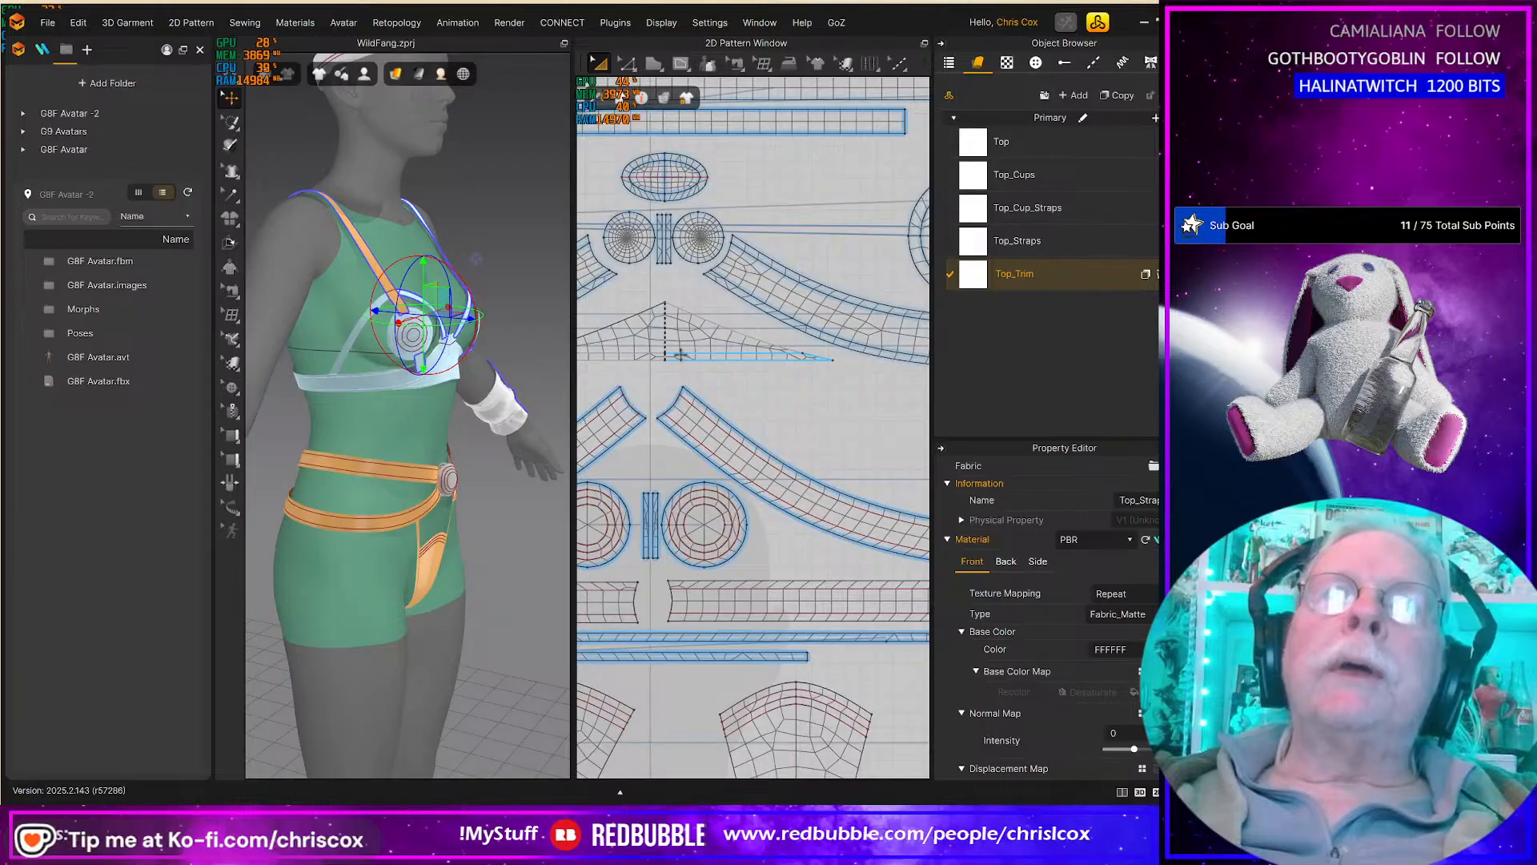
left_click(679, 356)
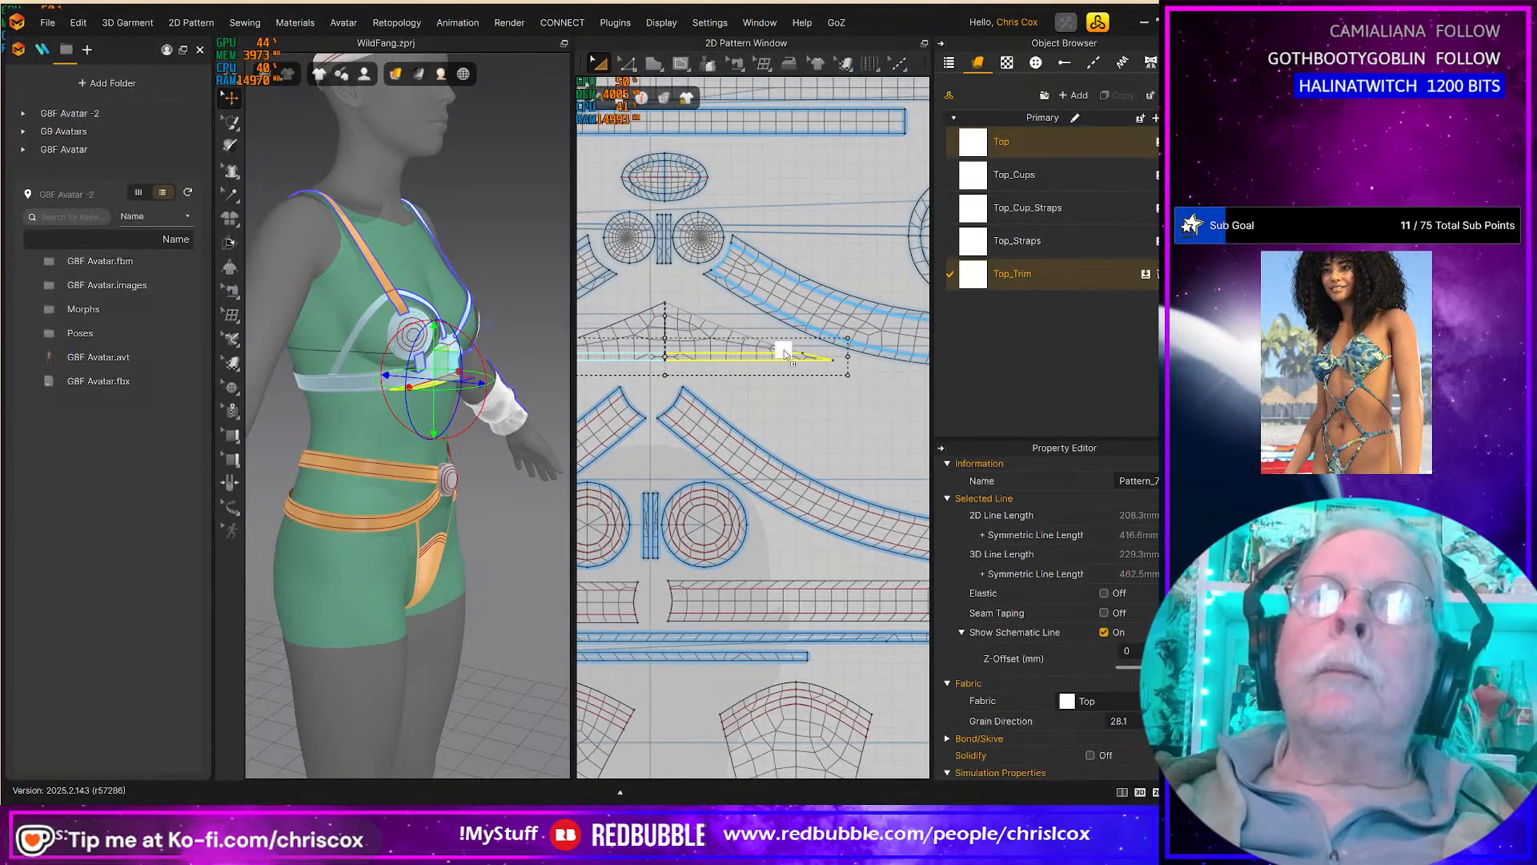
left_click_drag(782, 358, 778, 357)
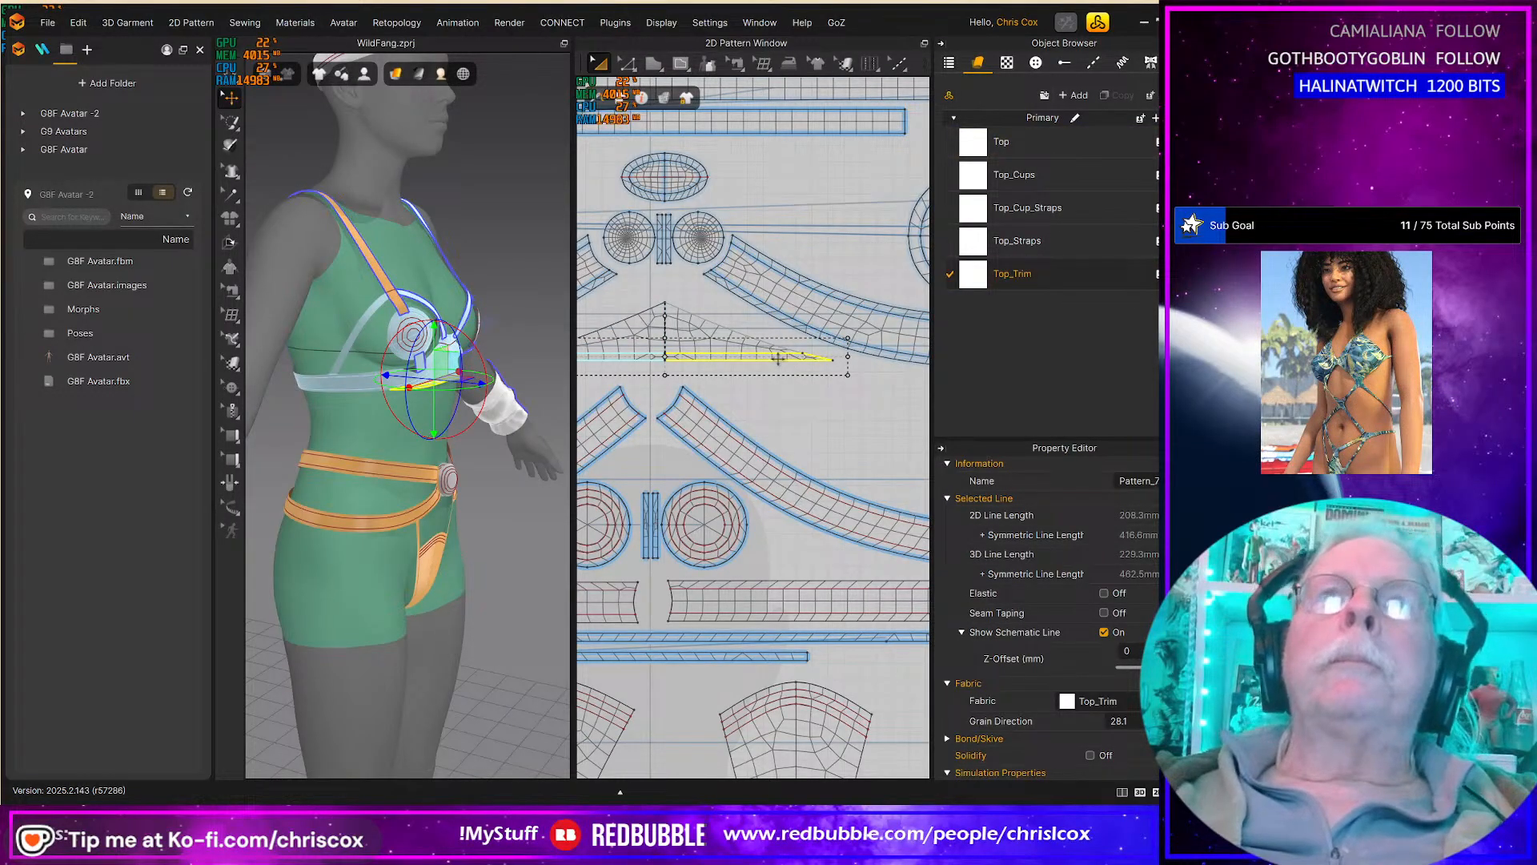
scroll(778, 358, "down", 2)
left_click(807, 330)
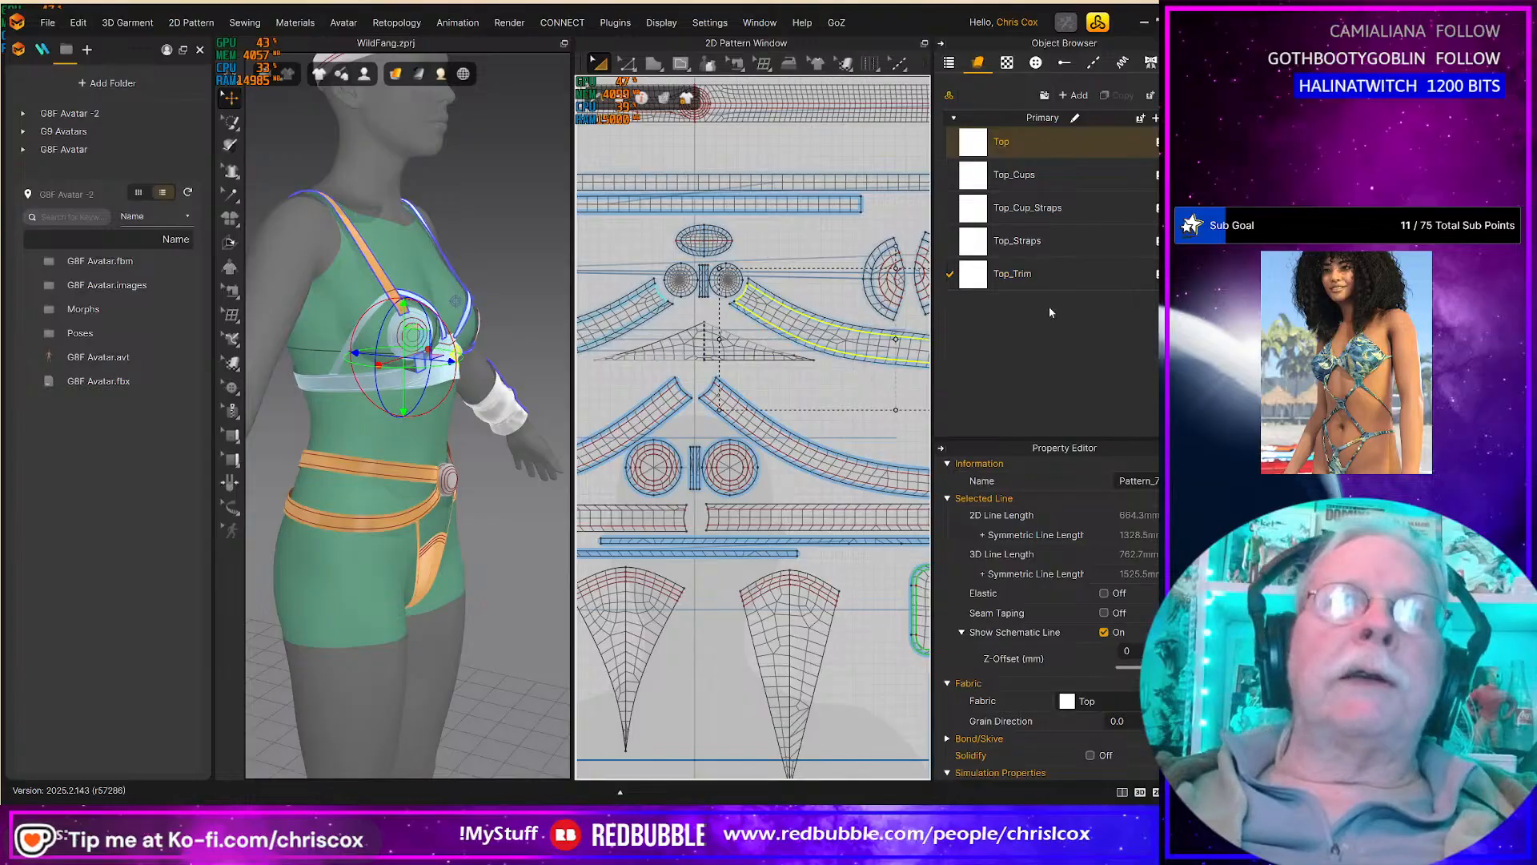
Step: Duplicate Top_Trim and name the copy Top_Chest_Band
left_click(1052, 260)
left_click(1114, 97)
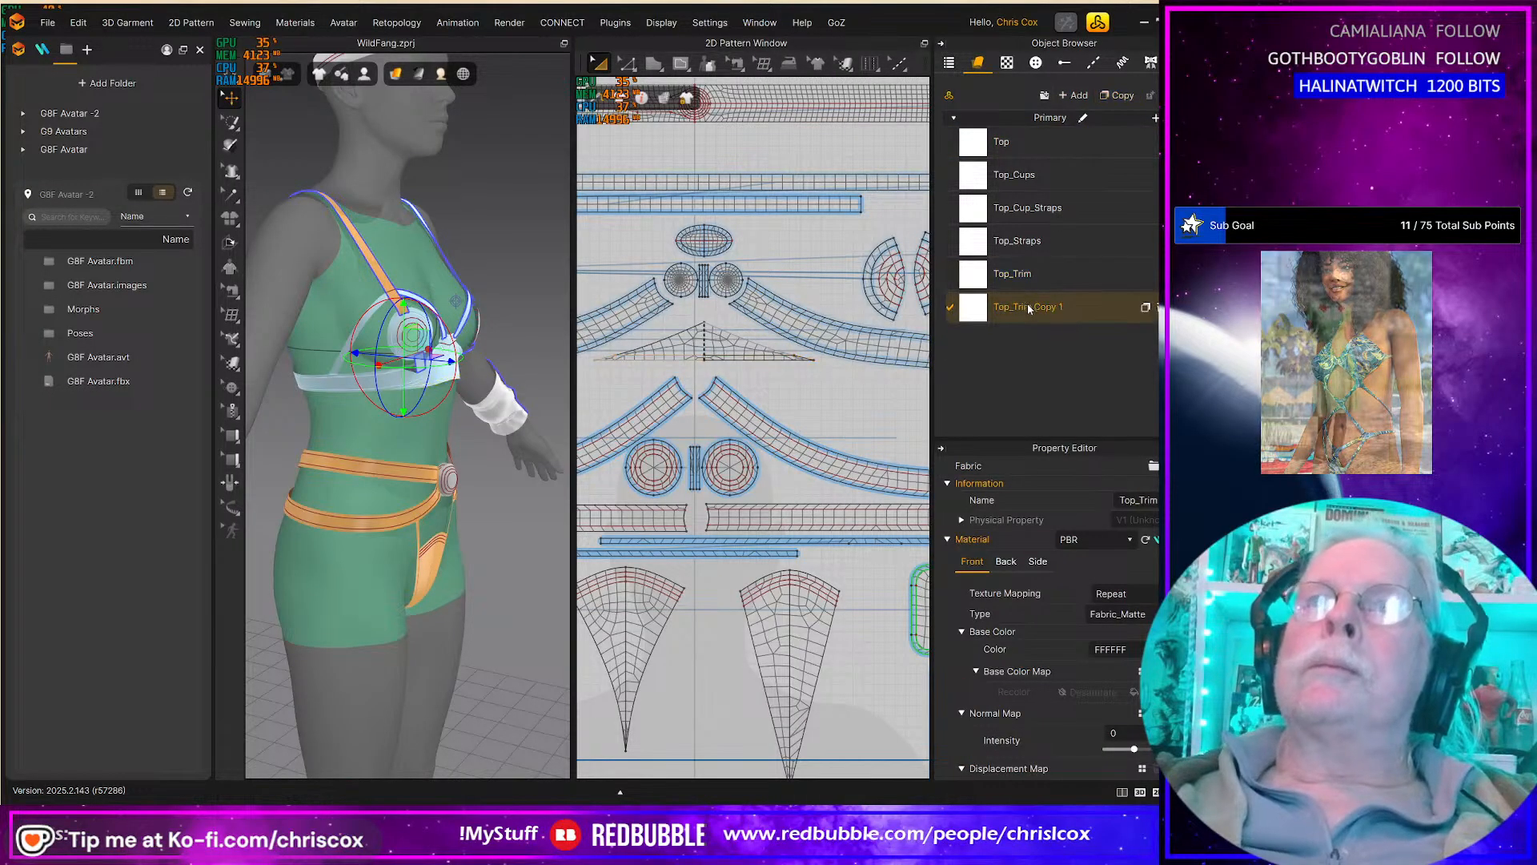
double_click(1015, 309)
left_click(1015, 309)
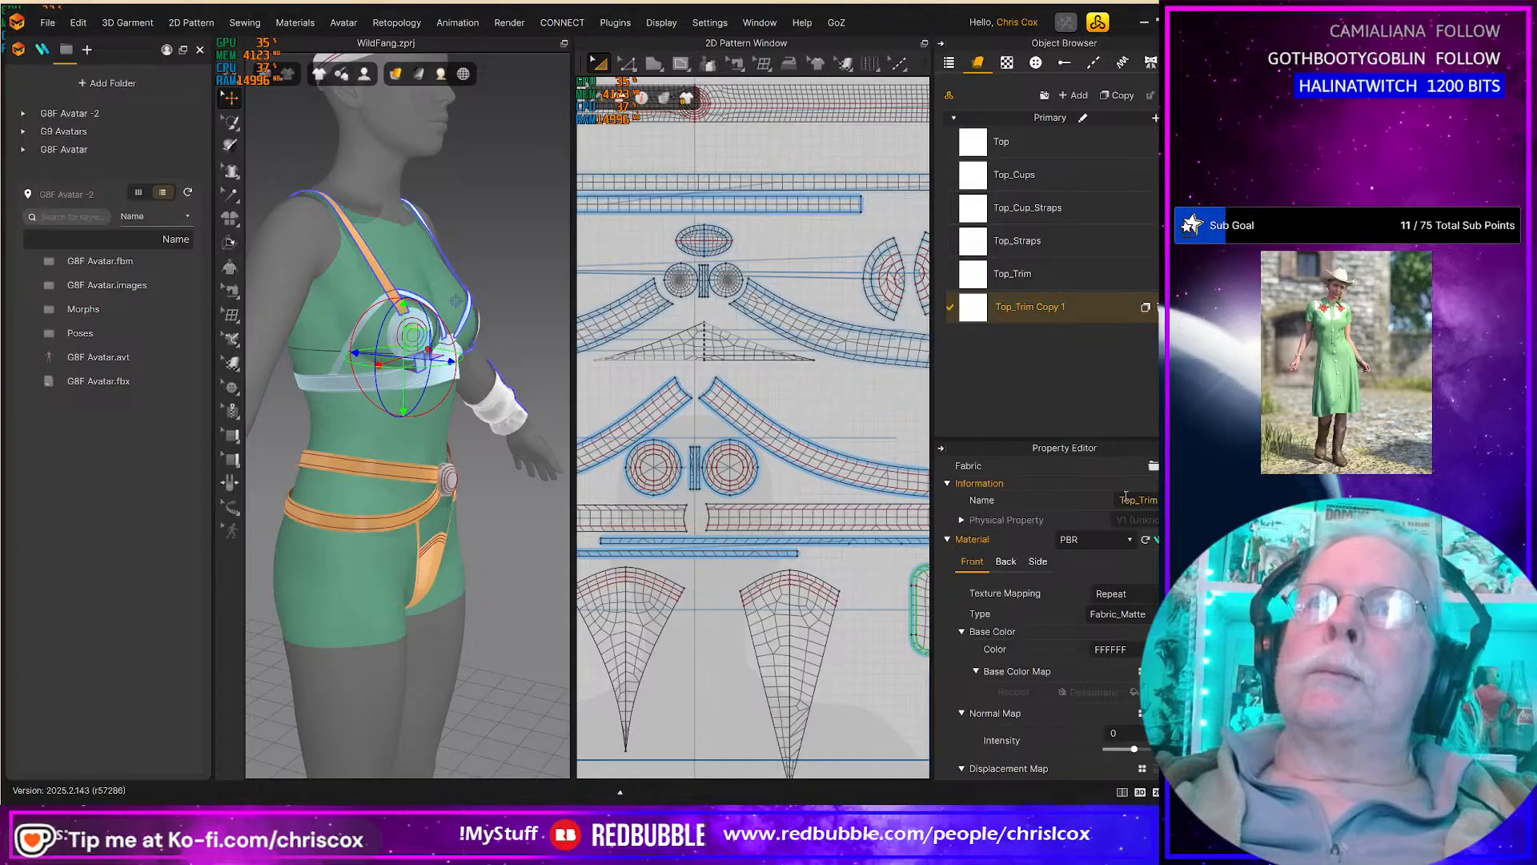
key("Right")
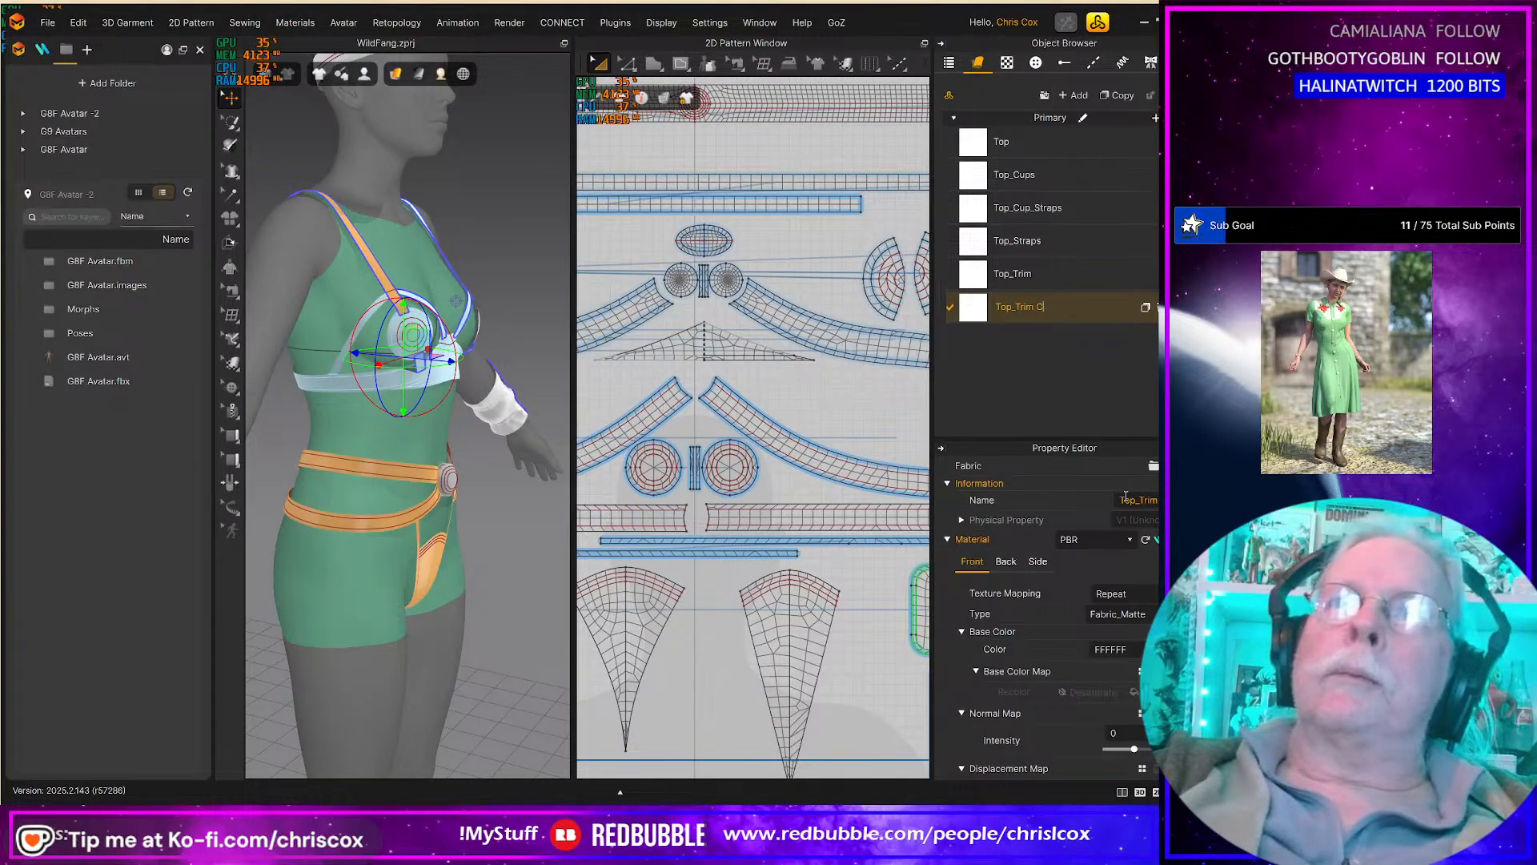
type("Chest_Band")
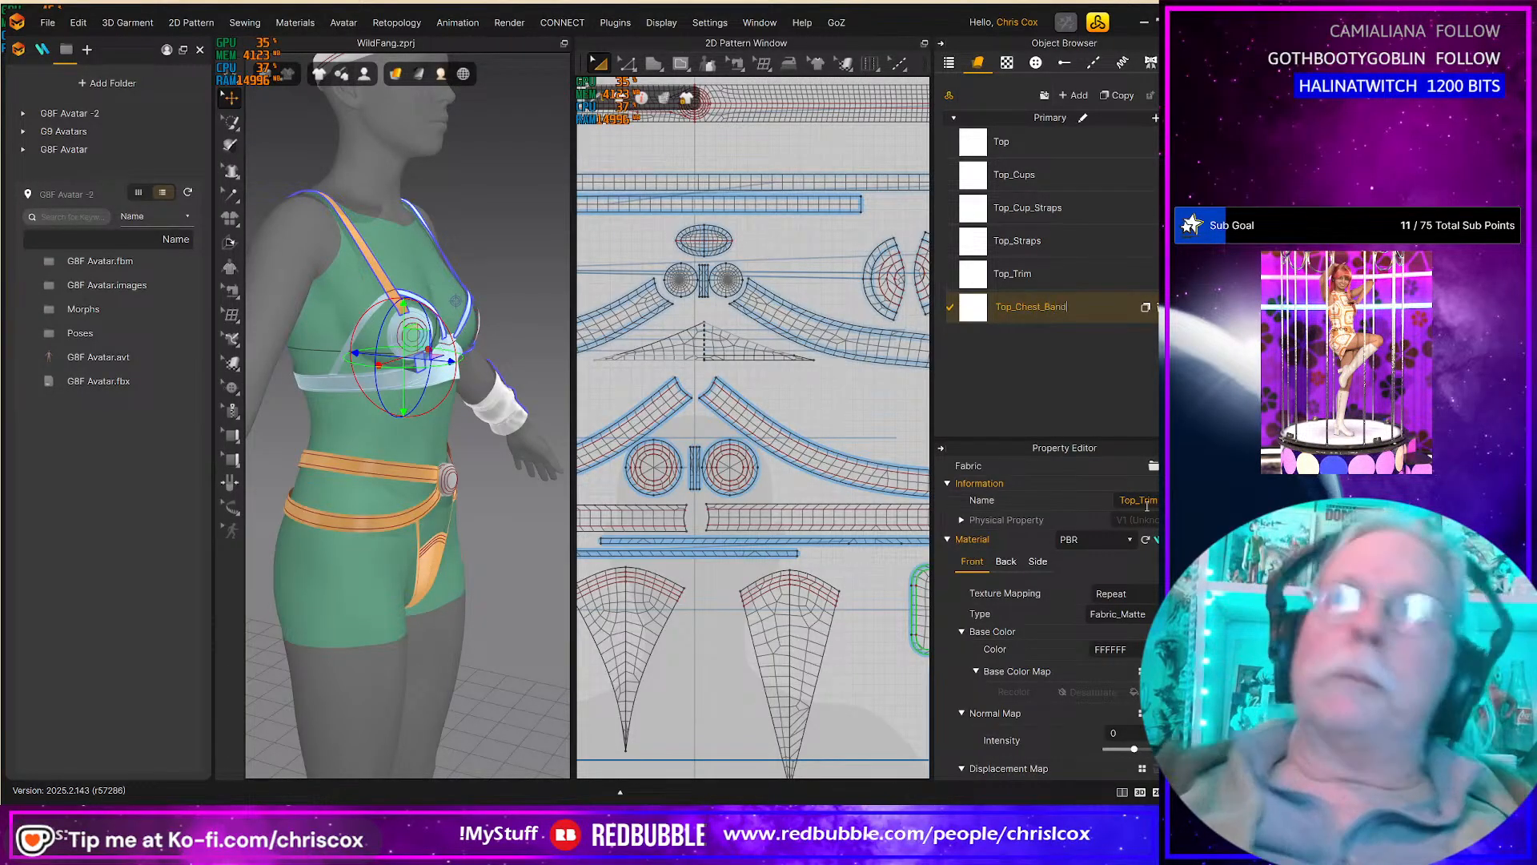
key("Return")
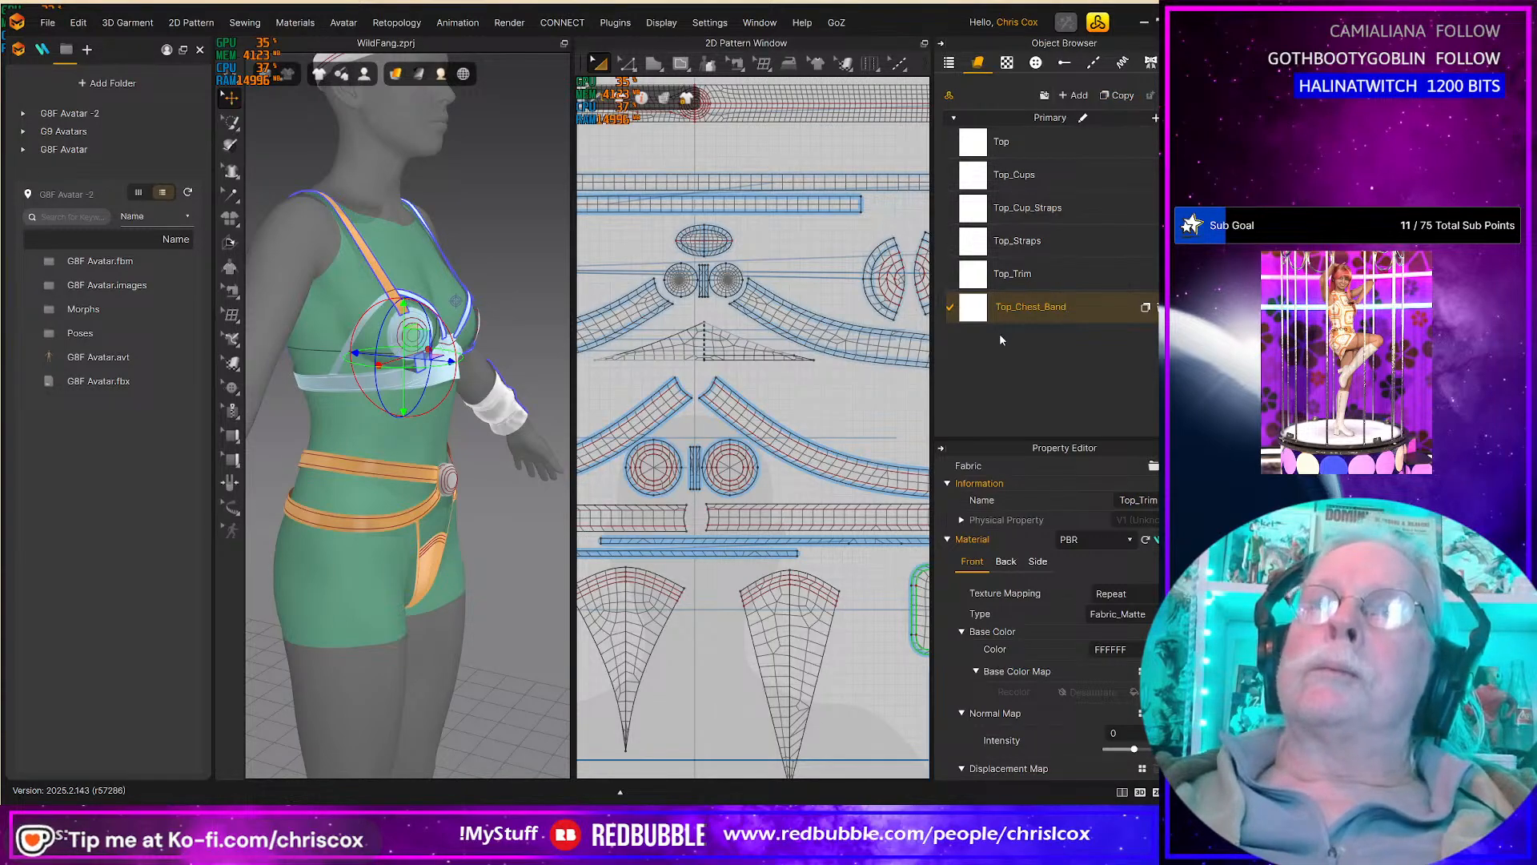
key("Return")
Step: Apply Top_Chest_Band to the chest band pieces and duplicate it for Top_Chest_Band_Trim
left_click(895, 343)
left_click_drag(638, 307, 638, 306)
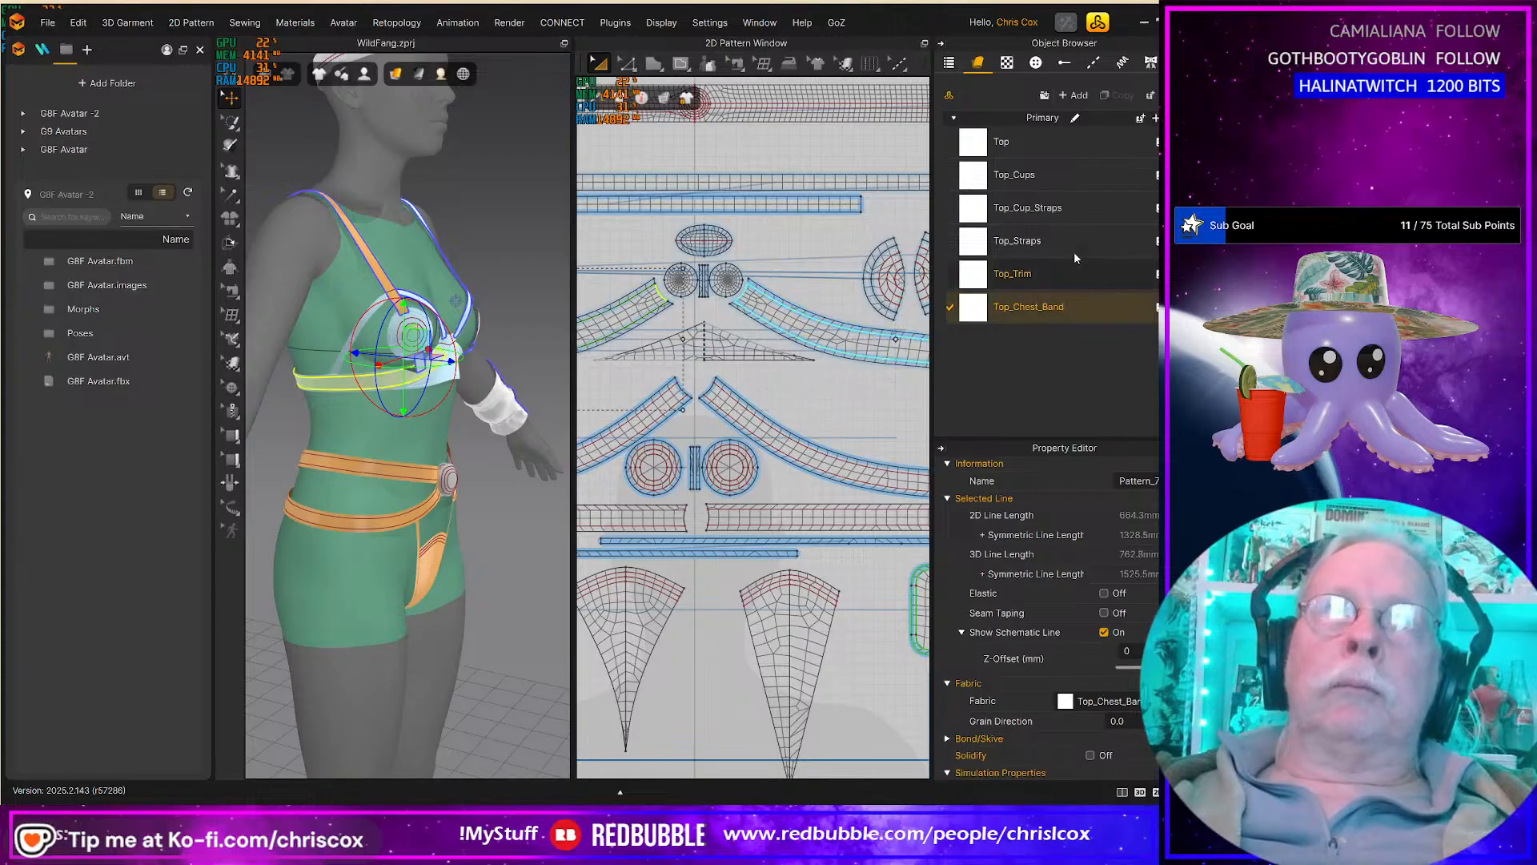
left_click(1073, 308)
left_click(1117, 95)
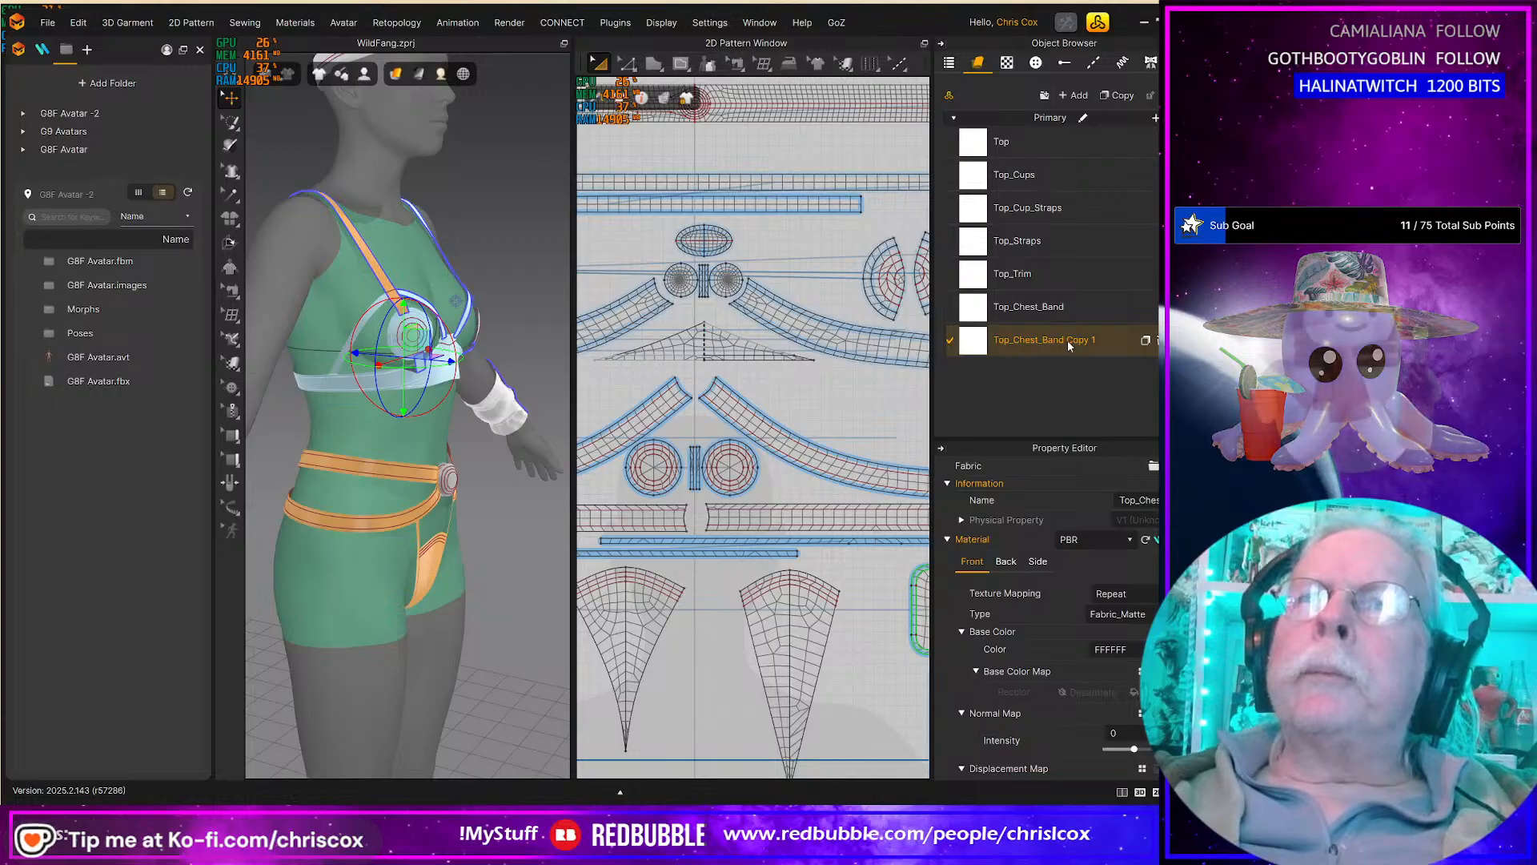
double_click(1068, 340)
left_click(1071, 341)
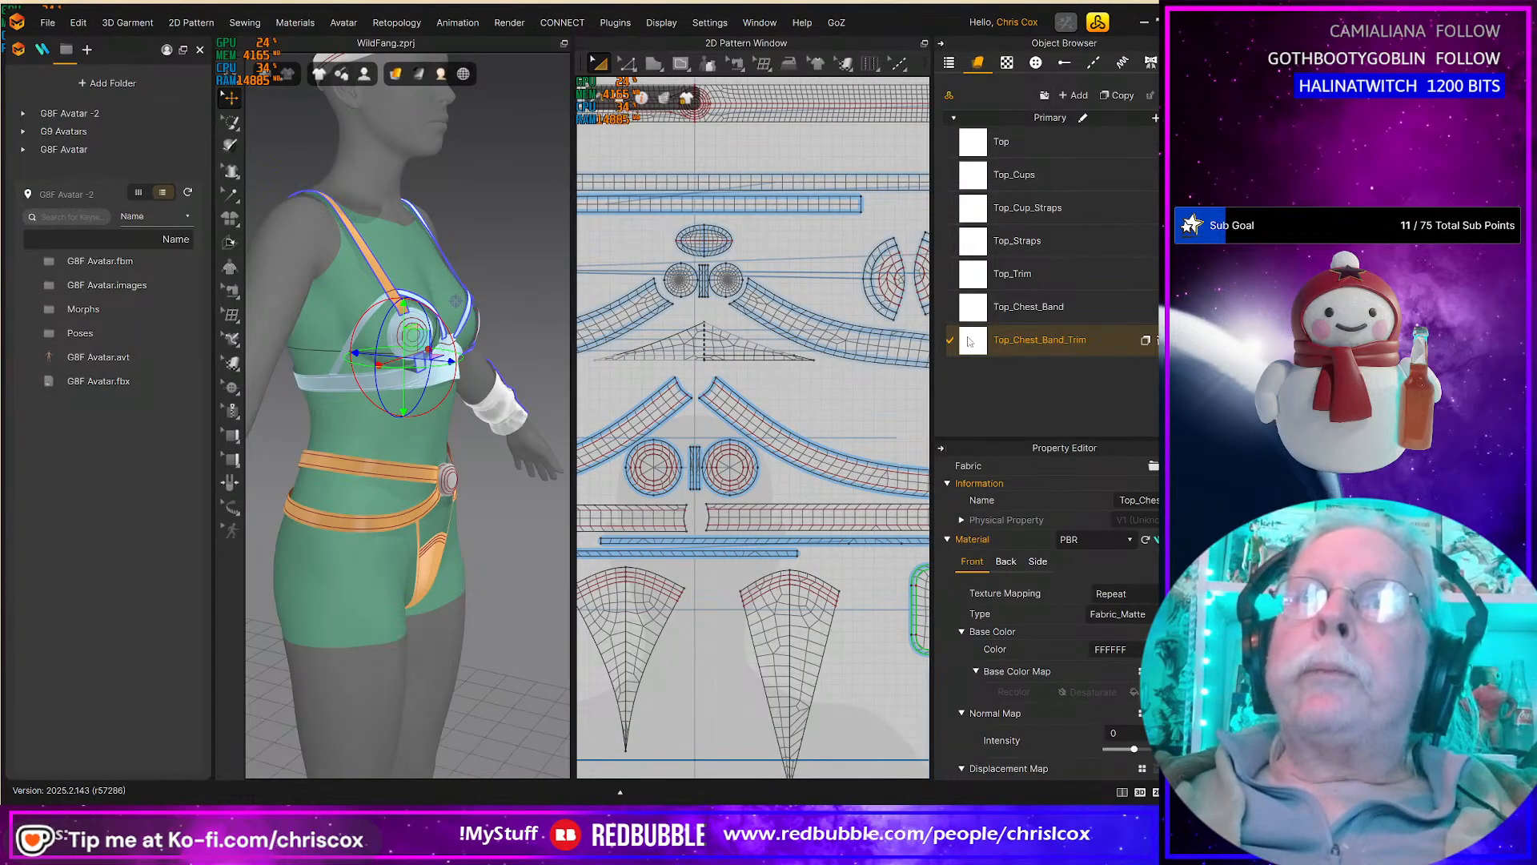
Step: Assign Top_Chest_Band_Trim to the chest band trim pieces, then select the round cup pieces
left_click(873, 337)
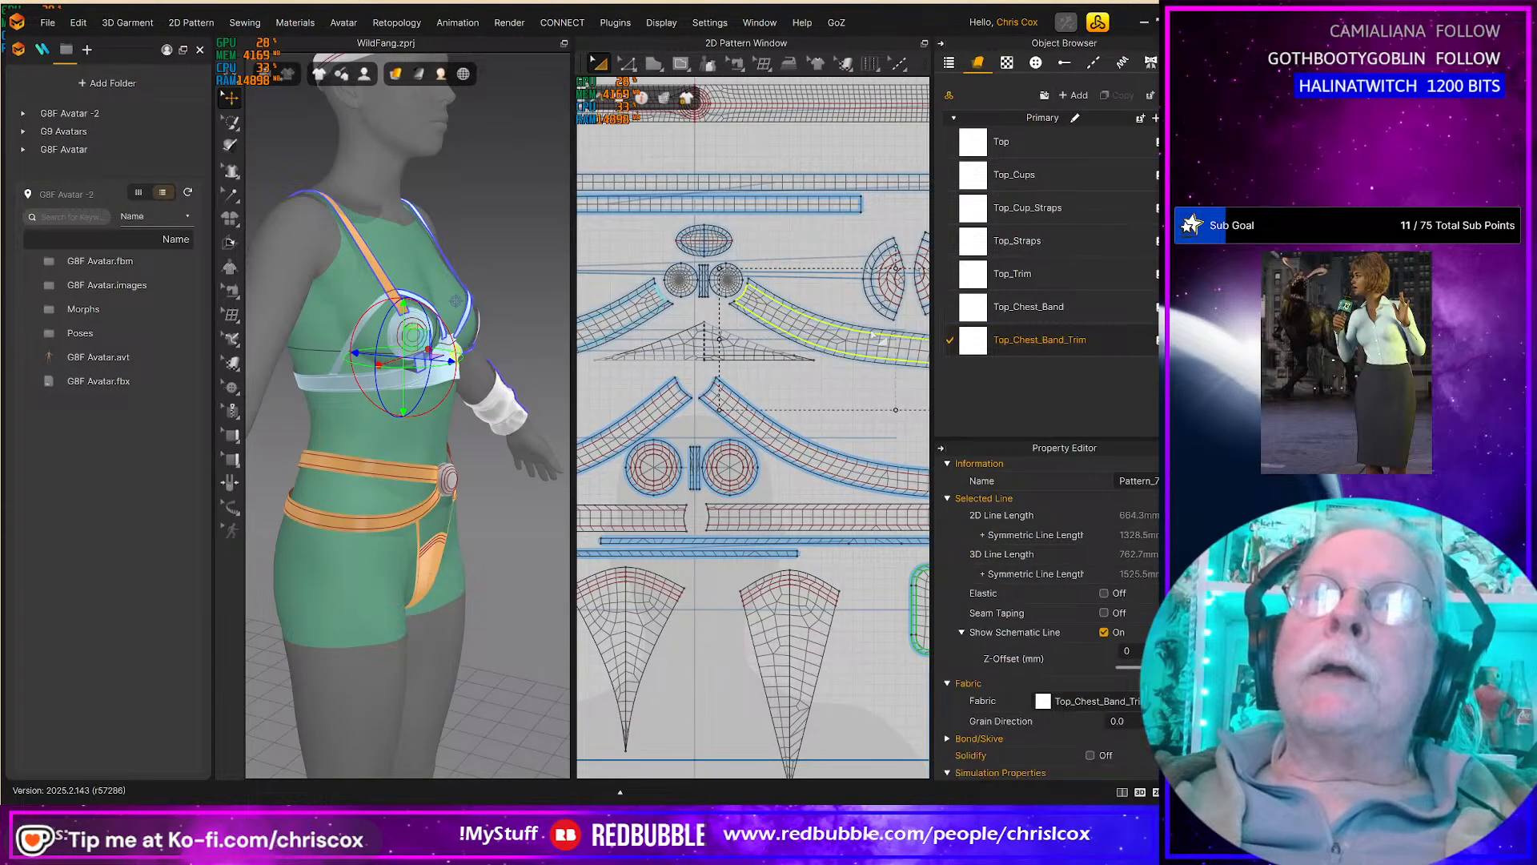
scroll(875, 334, "up", 4)
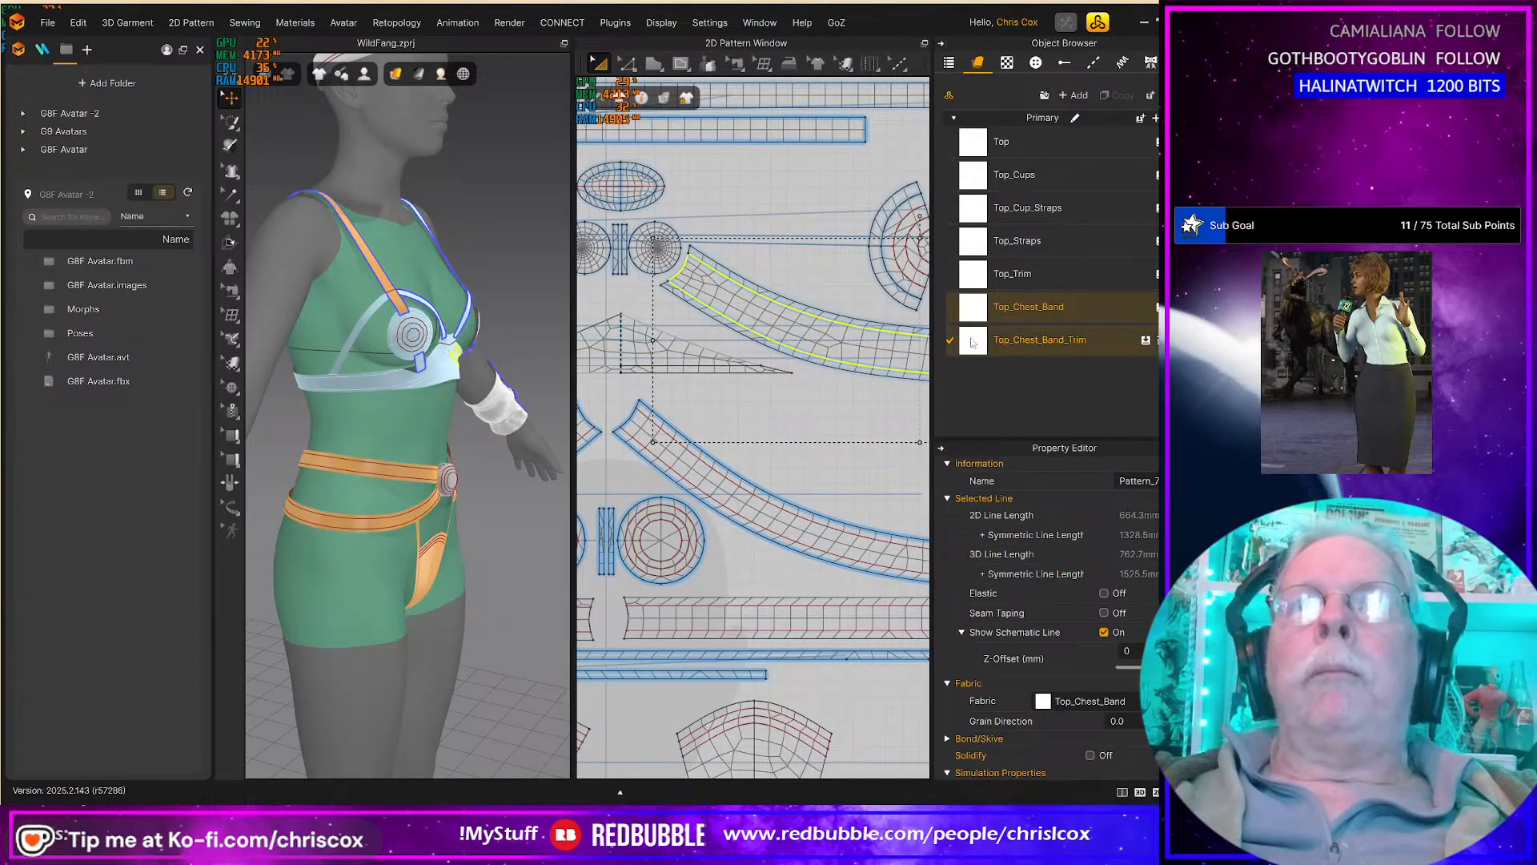
left_click_drag(886, 328, 887, 328)
left_click_drag(982, 340, 896, 384)
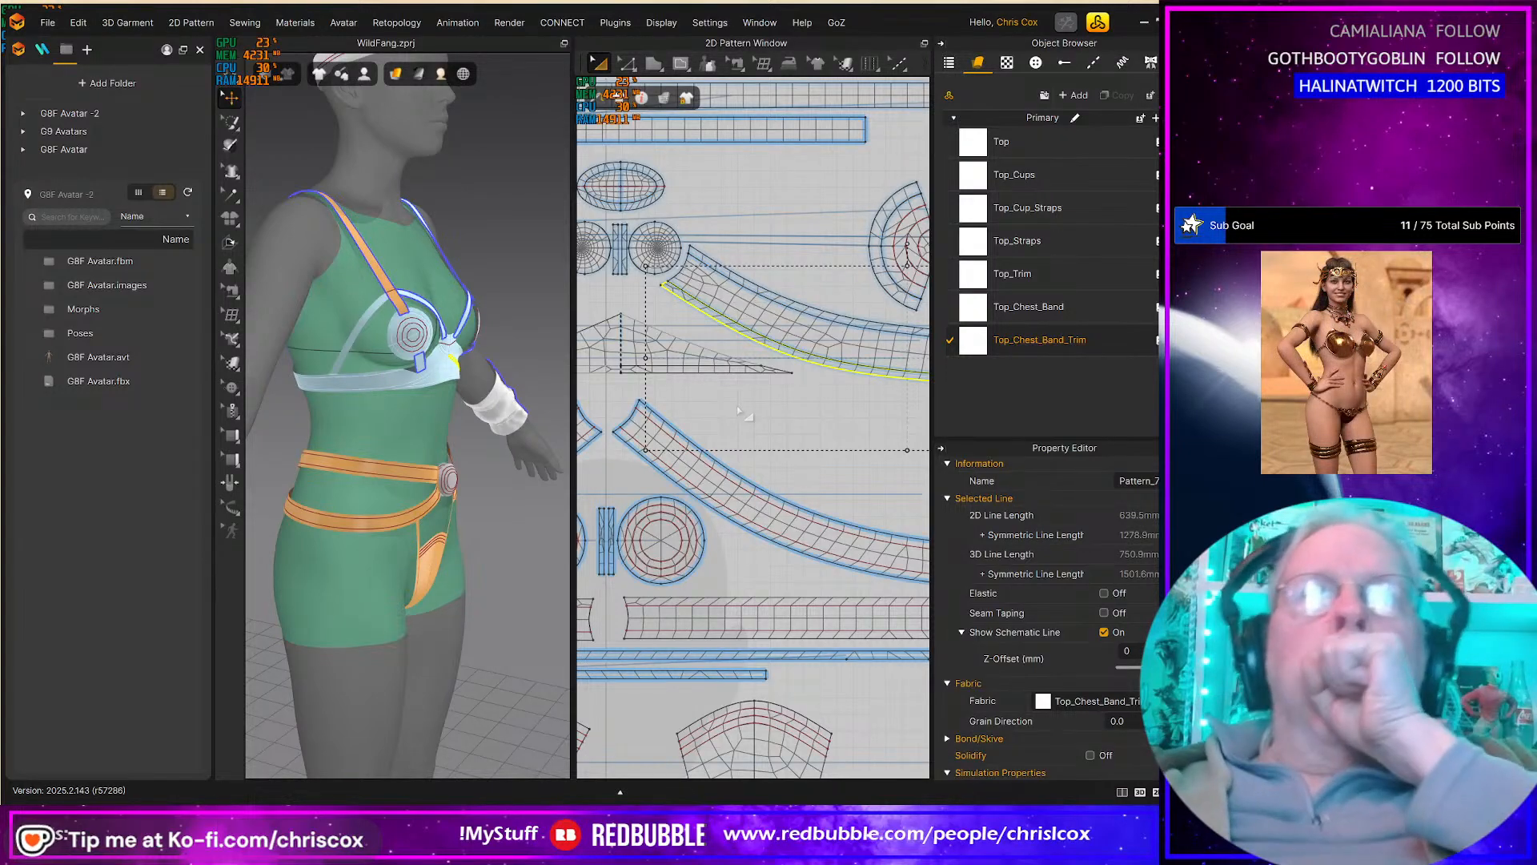
middle_click_drag(744, 412, 913, 446)
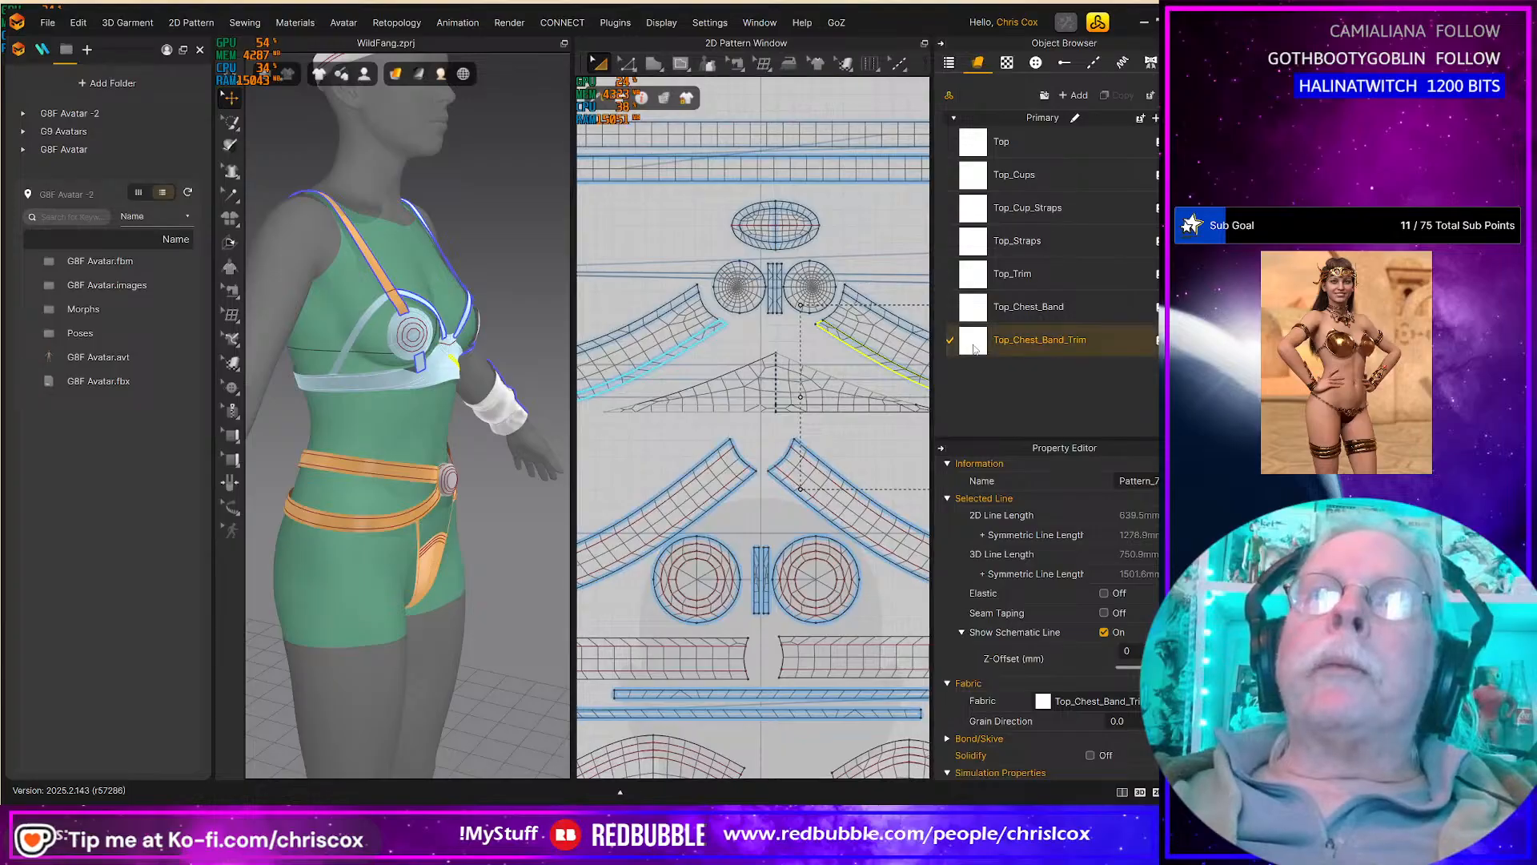
left_click(662, 309)
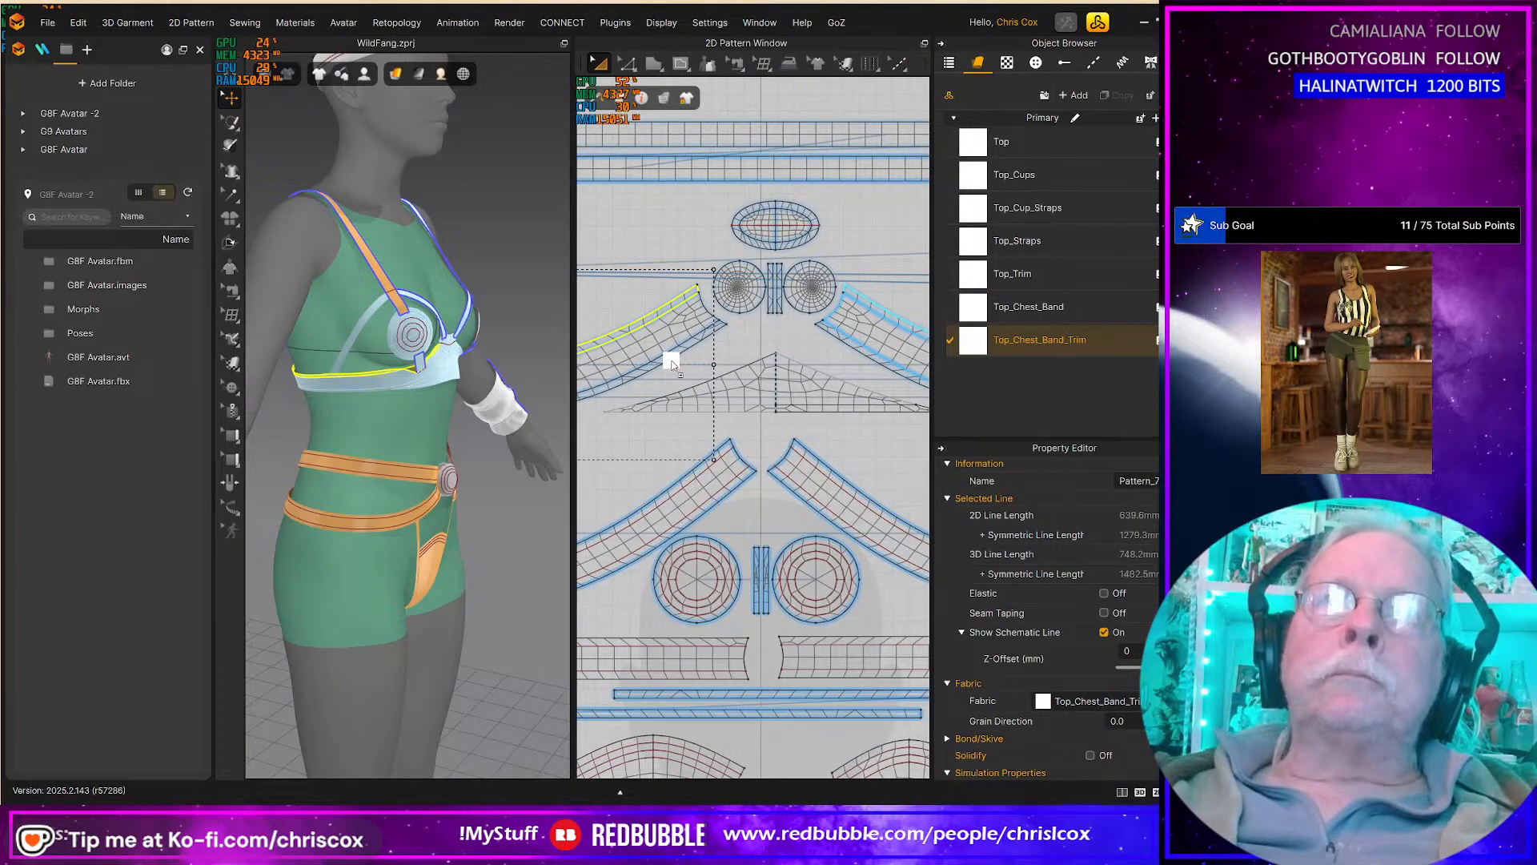
scroll(791, 350, "up", 3)
middle_click_drag(791, 350, 844, 419)
left_click(853, 332)
left_click(775, 329)
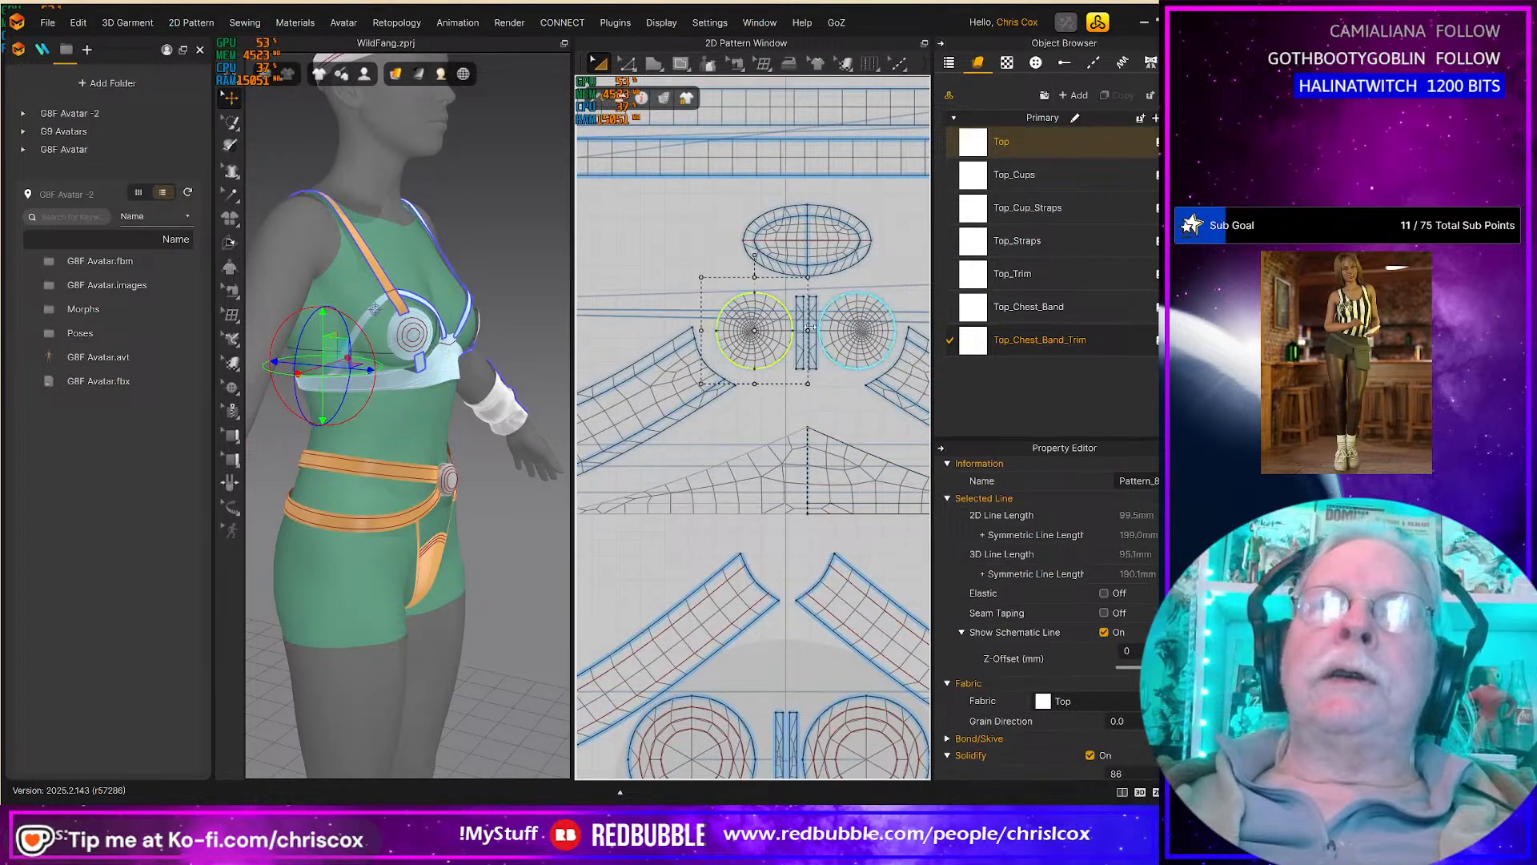
Step: Orbit to the model's back and duplicate the Top_Trim fabric again
right_click_drag(419, 558, 593, 563)
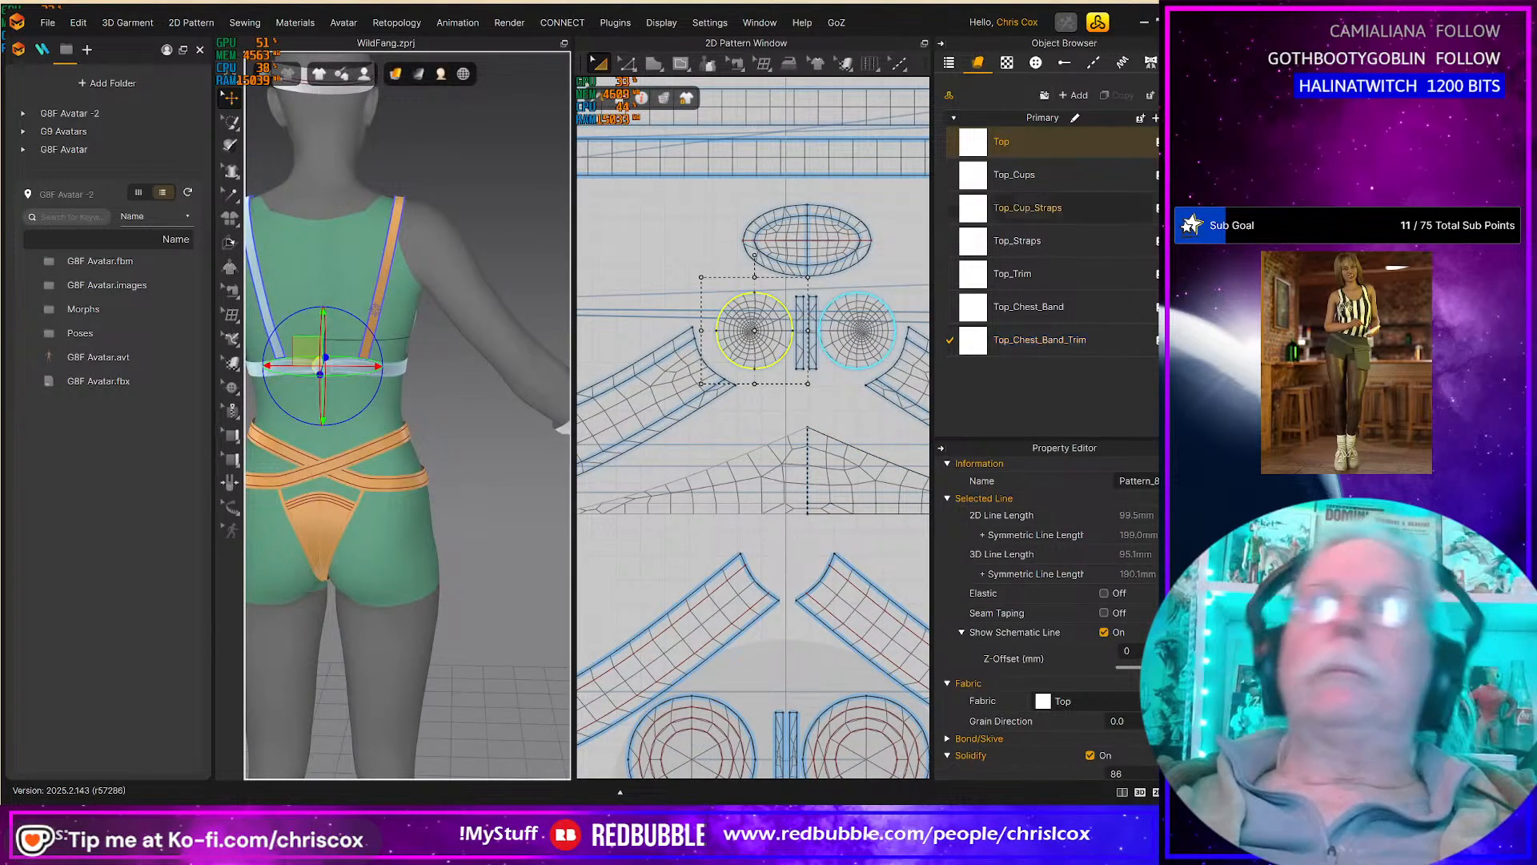
left_click(1039, 278)
left_click(1116, 95)
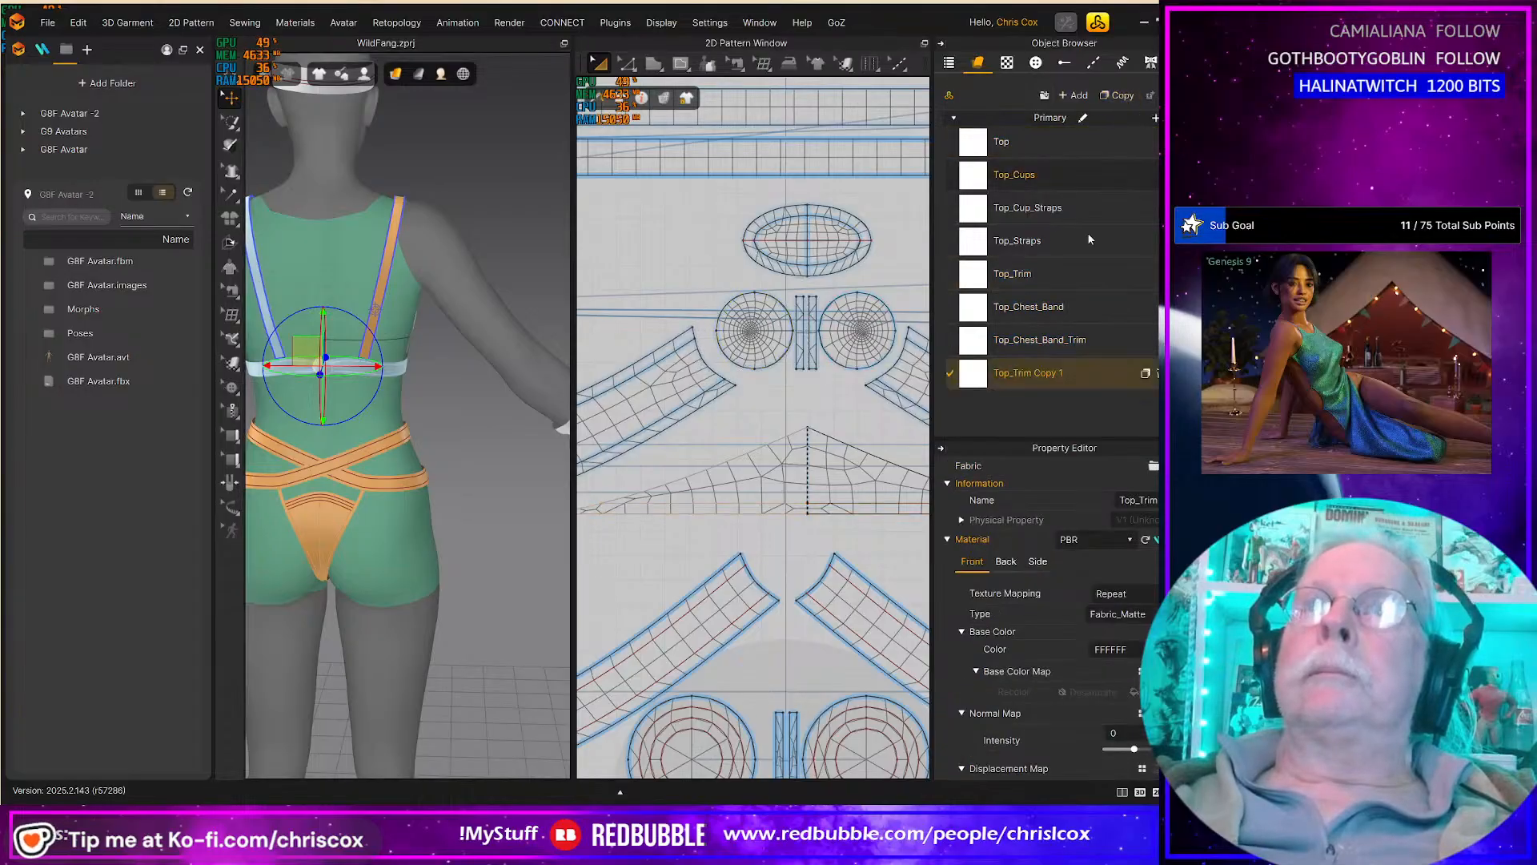
Step: Rename the new Top_Trim copy to Top_Clasps and select the clasp pieces
left_click(1015, 373)
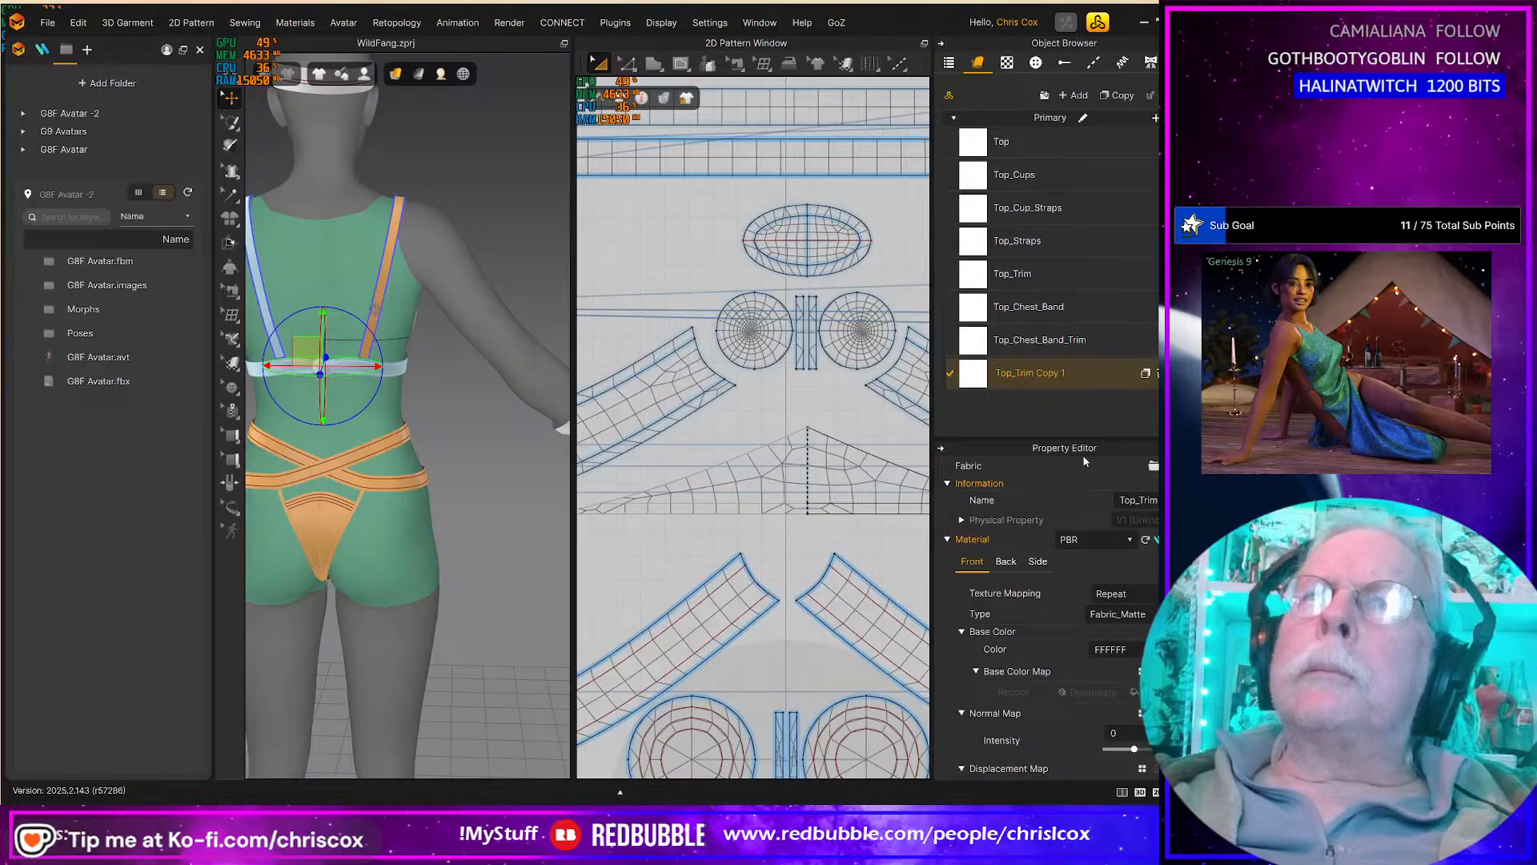
key("shift+Right")
key("shift+Right")
key("shift+Right")
key("shift+Right")
key("shift+Right")
key("shift+Right")
key("shift+Right")
key("shift+Right")
key("shift+Right")
key("shift+Right")
key("shift+Right")
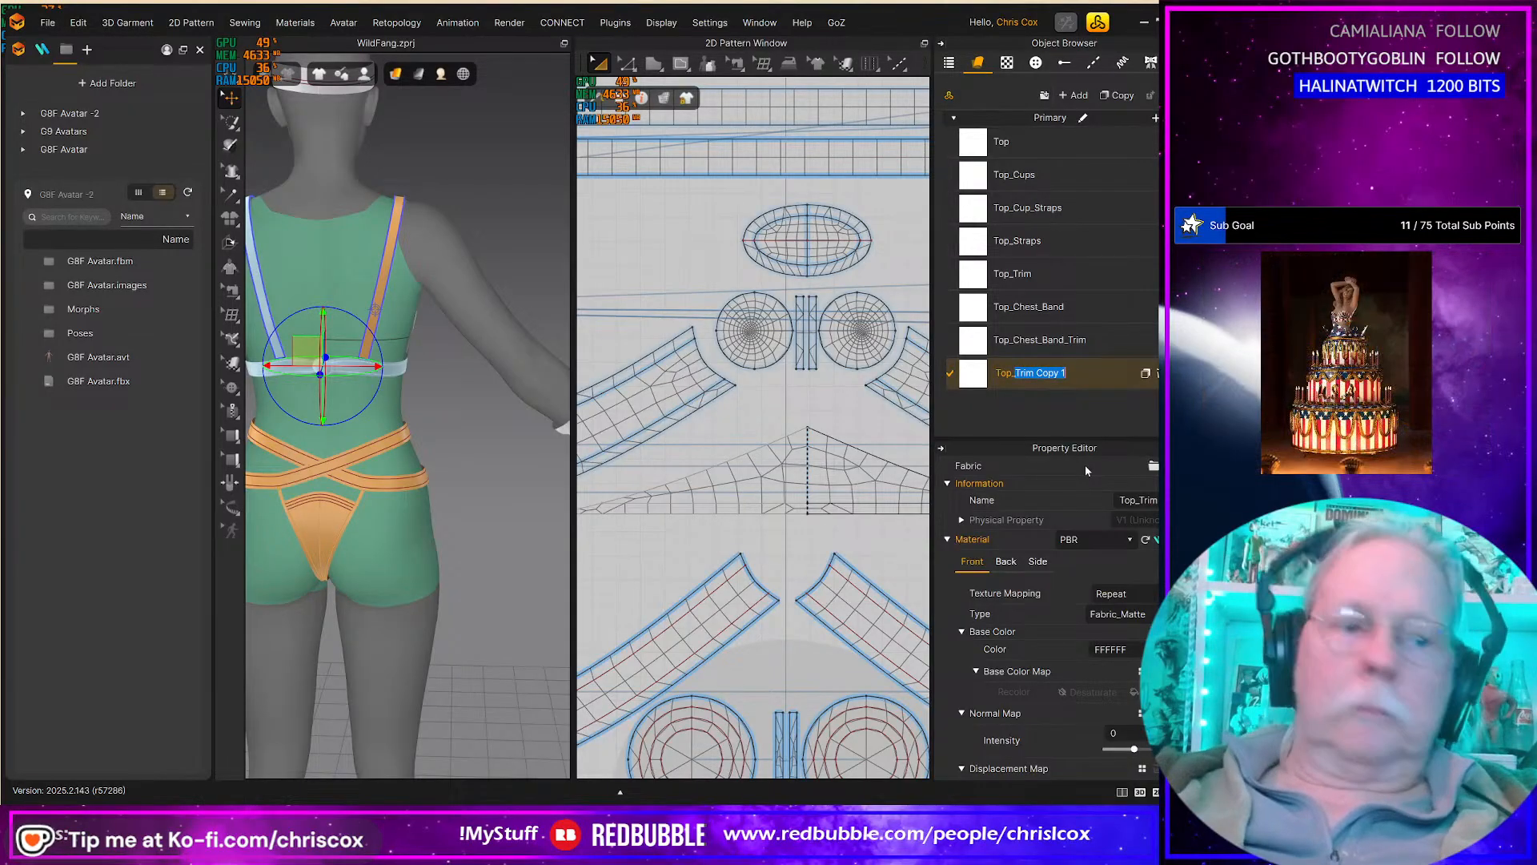
type("Clasps")
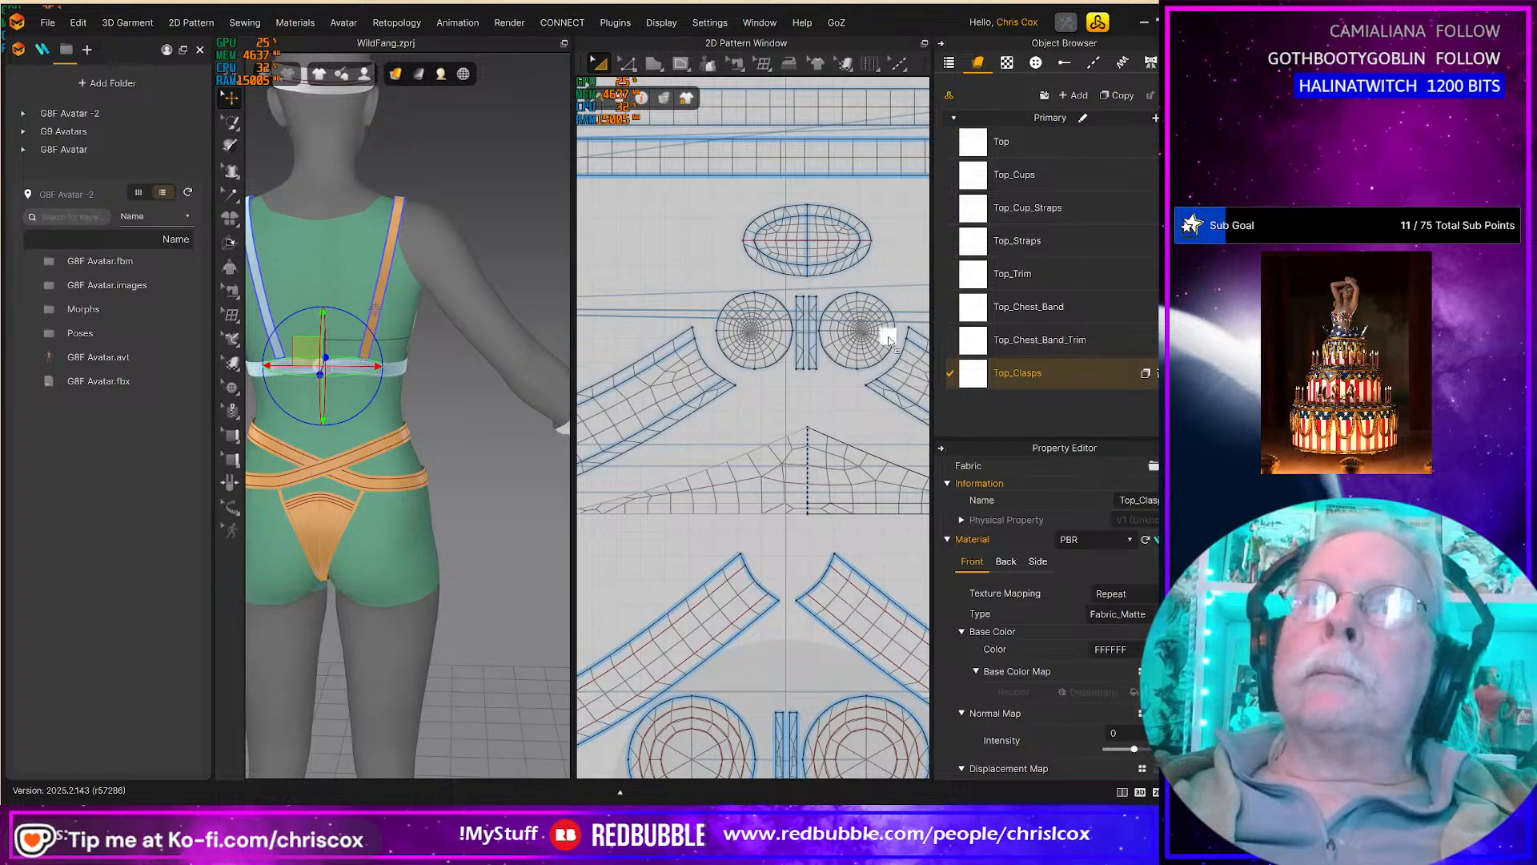
left_click(832, 356)
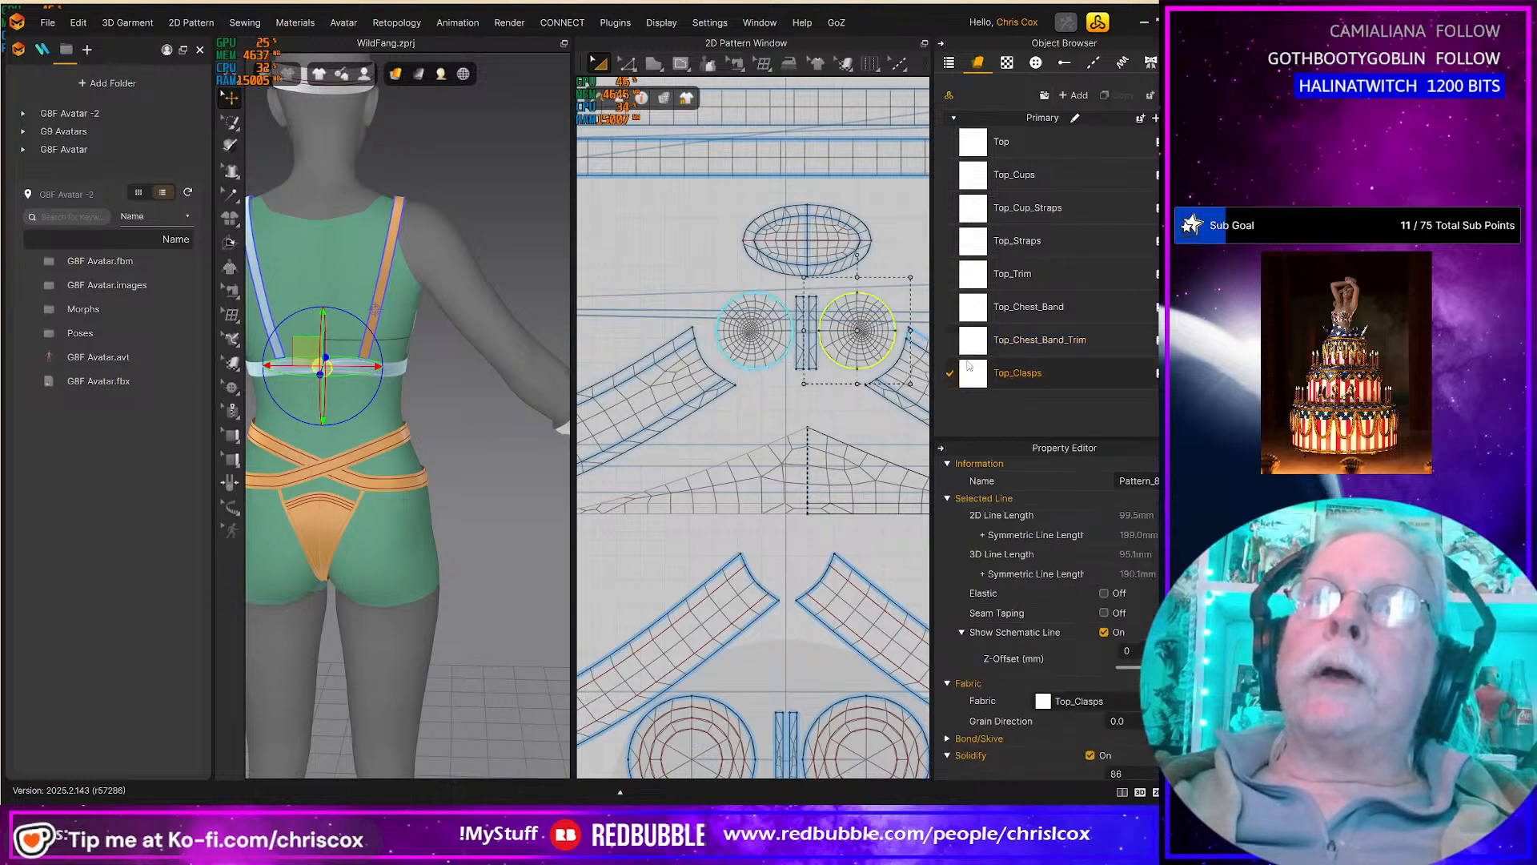
left_click(755, 333)
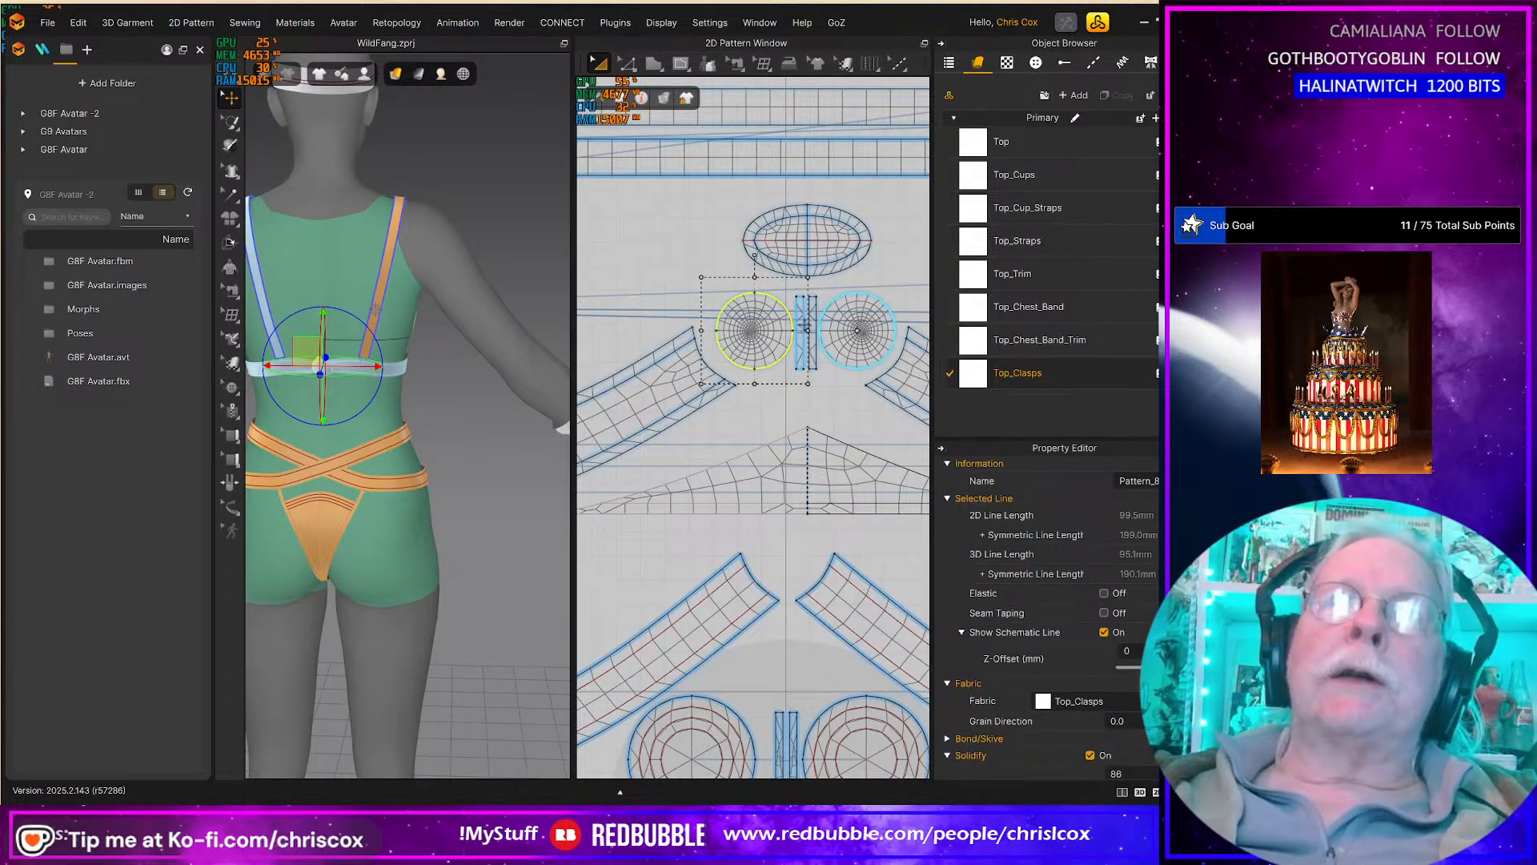
Step: Give both clasp strips solid thickness and set their mesh type to Quad (Grid)
scroll(803, 327, "down", 2)
scroll(803, 328, "up", 8)
scroll(838, 374, "up", 2)
left_click(817, 354)
left_click(768, 367, "shift")
scroll(1082, 579, "down", 3)
left_click(1089, 574)
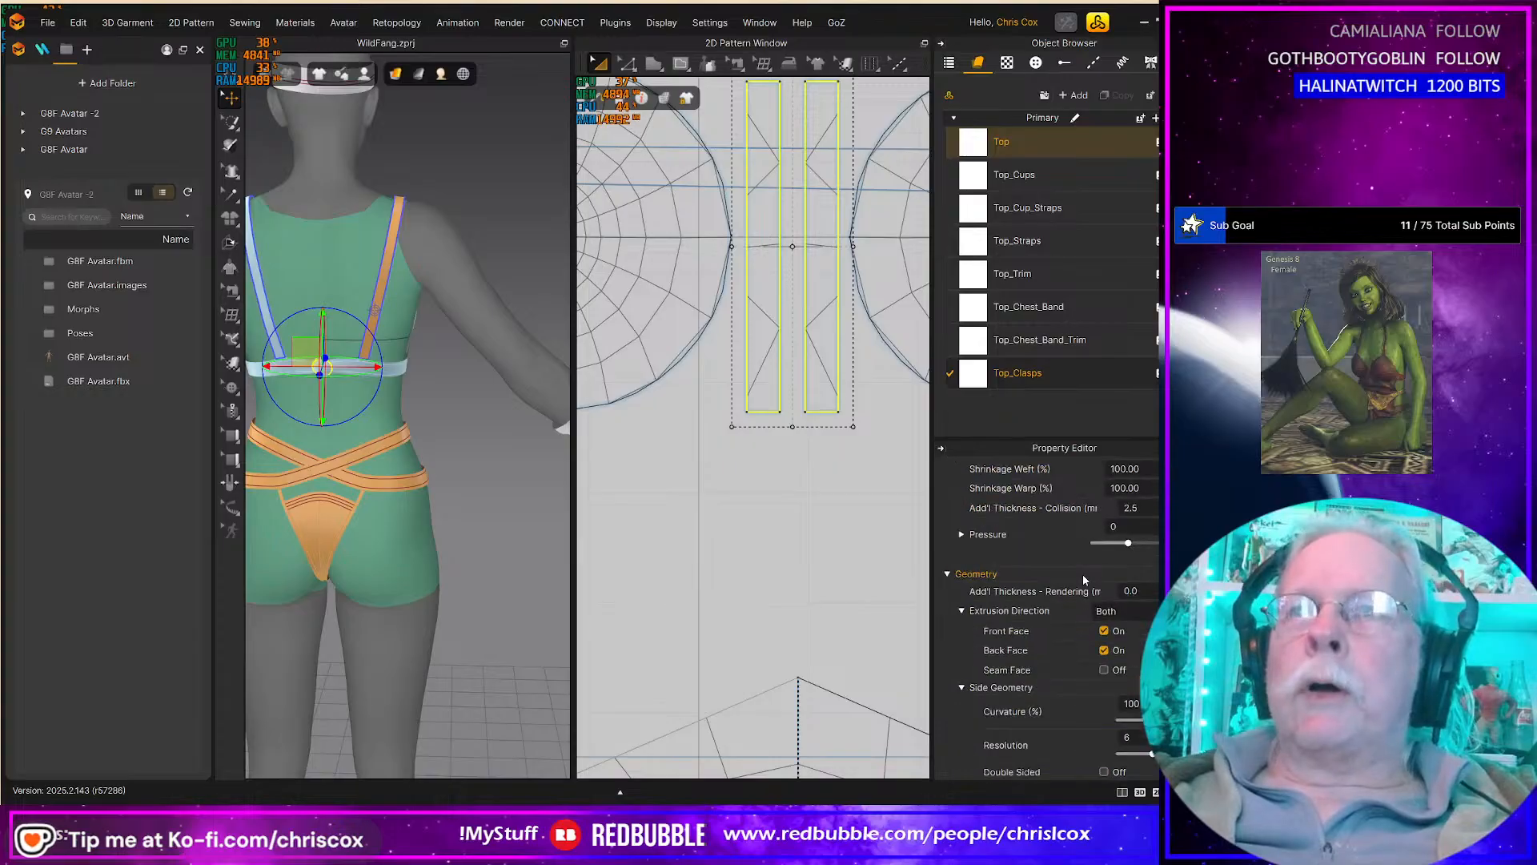
scroll(1083, 575, "down", 3)
left_click(1116, 694)
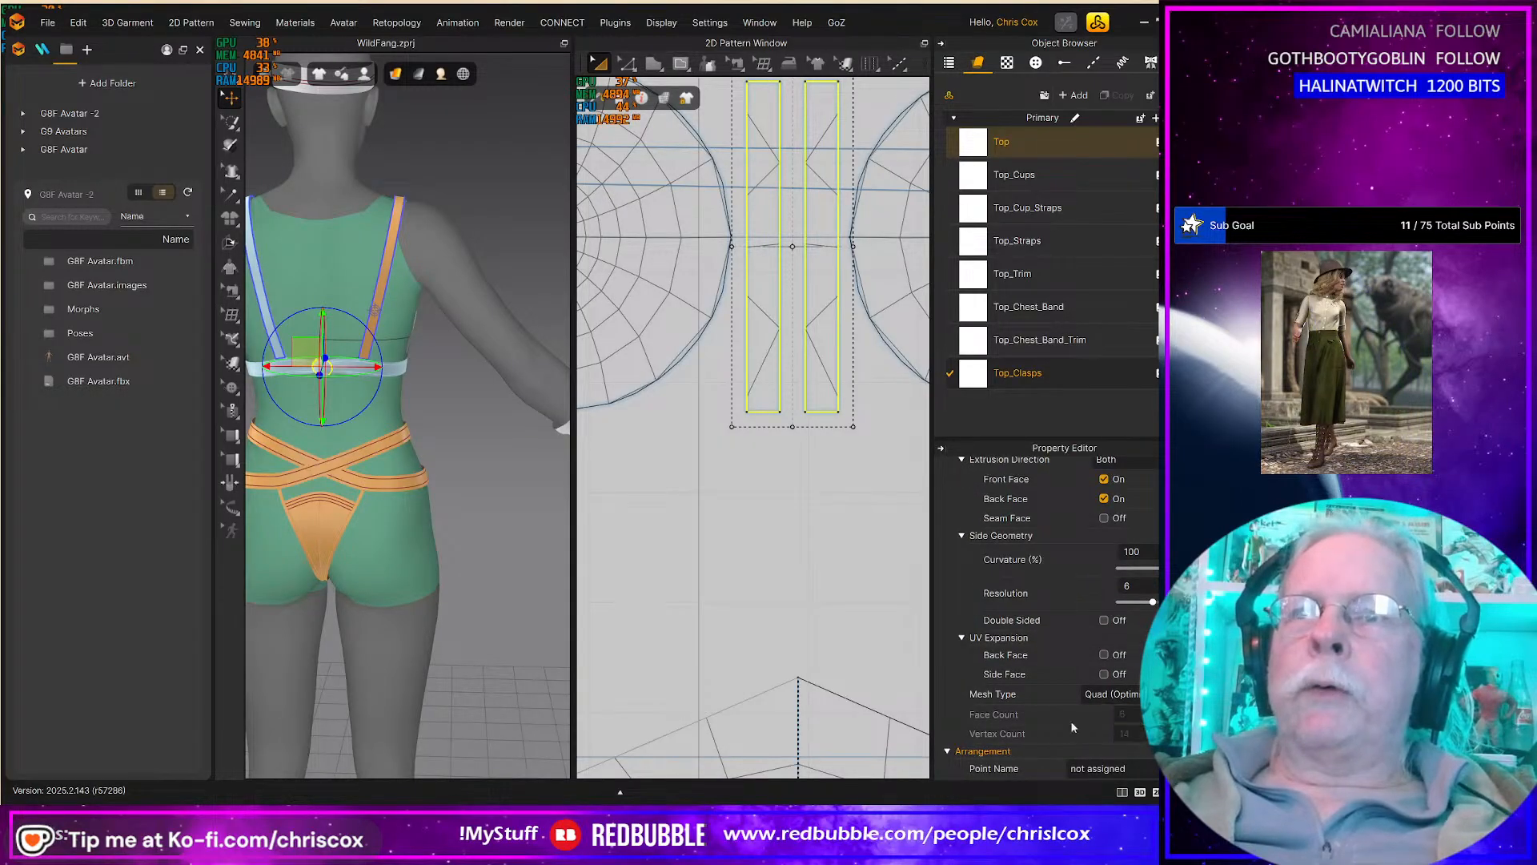
left_click(1118, 732)
scroll(748, 570, "down", 3)
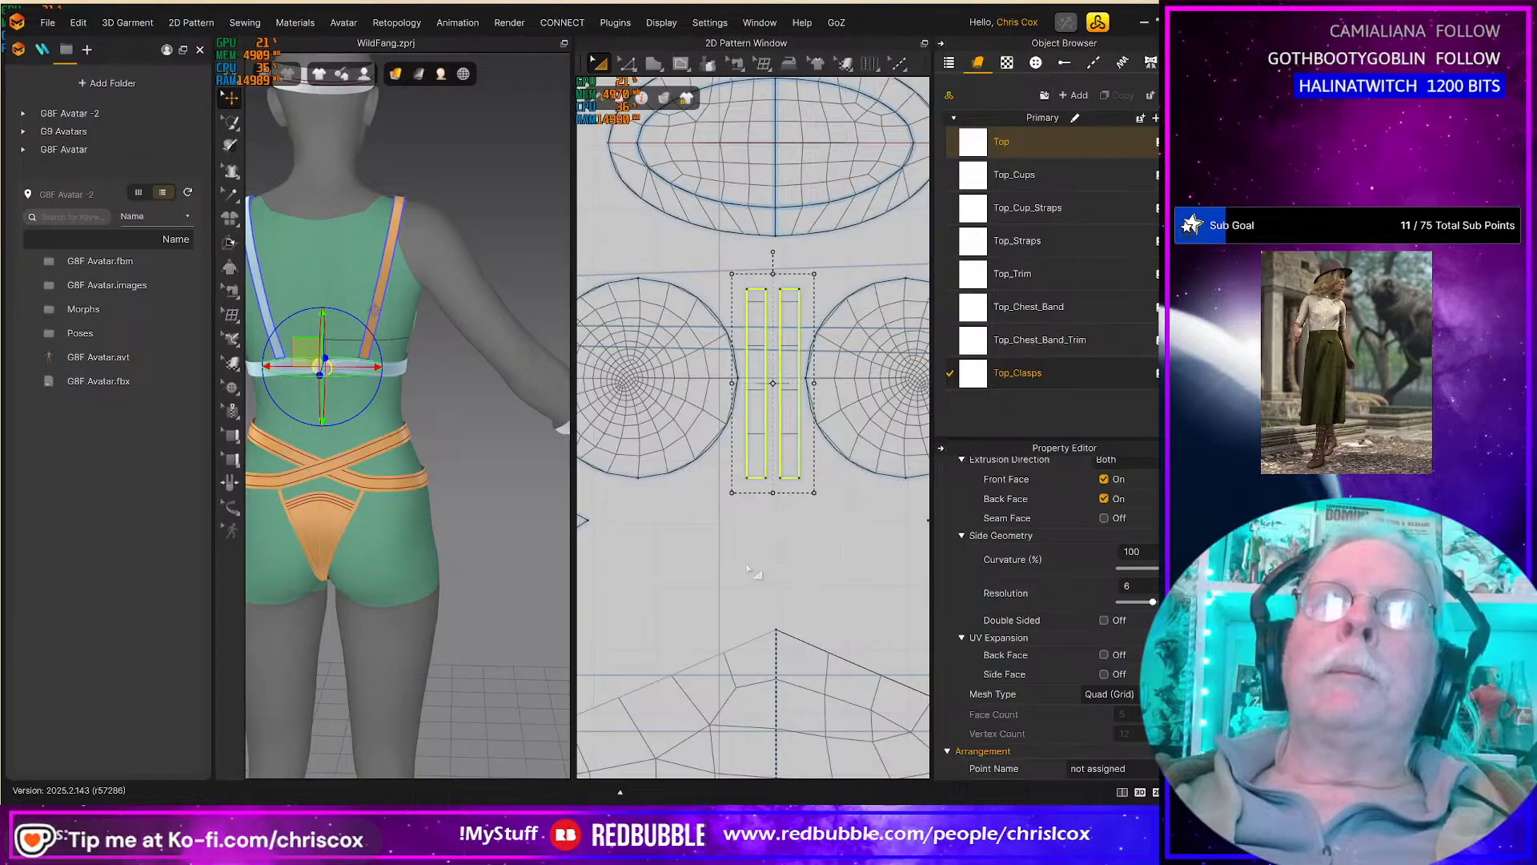
scroll(756, 560, "up", 1)
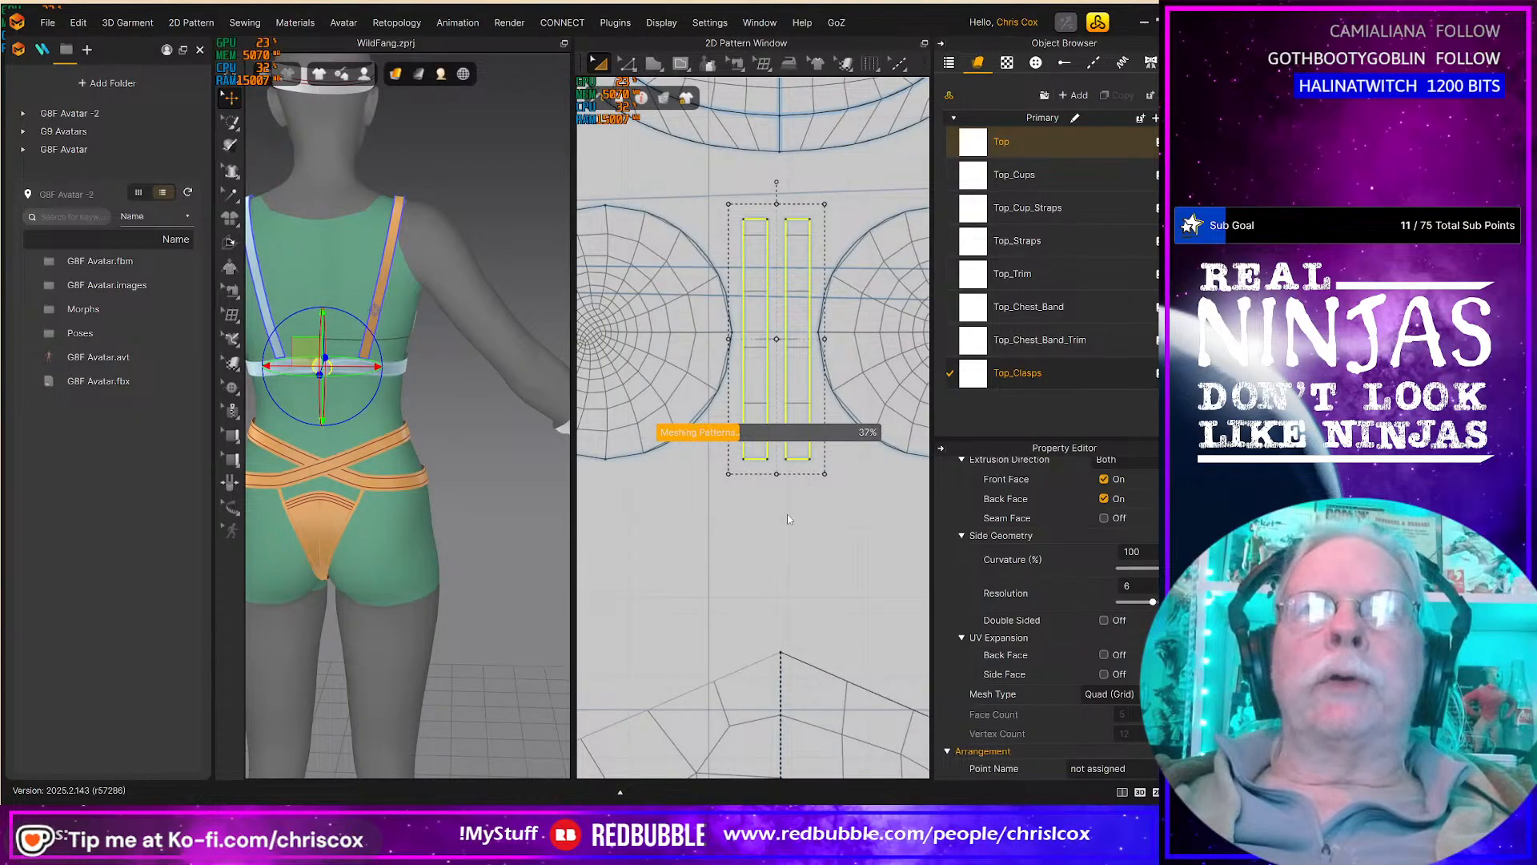
Step: Duplicate Top_Clasps and name the copy Top_Clasps_Attachments
left_click(1060, 370)
left_click(1117, 95)
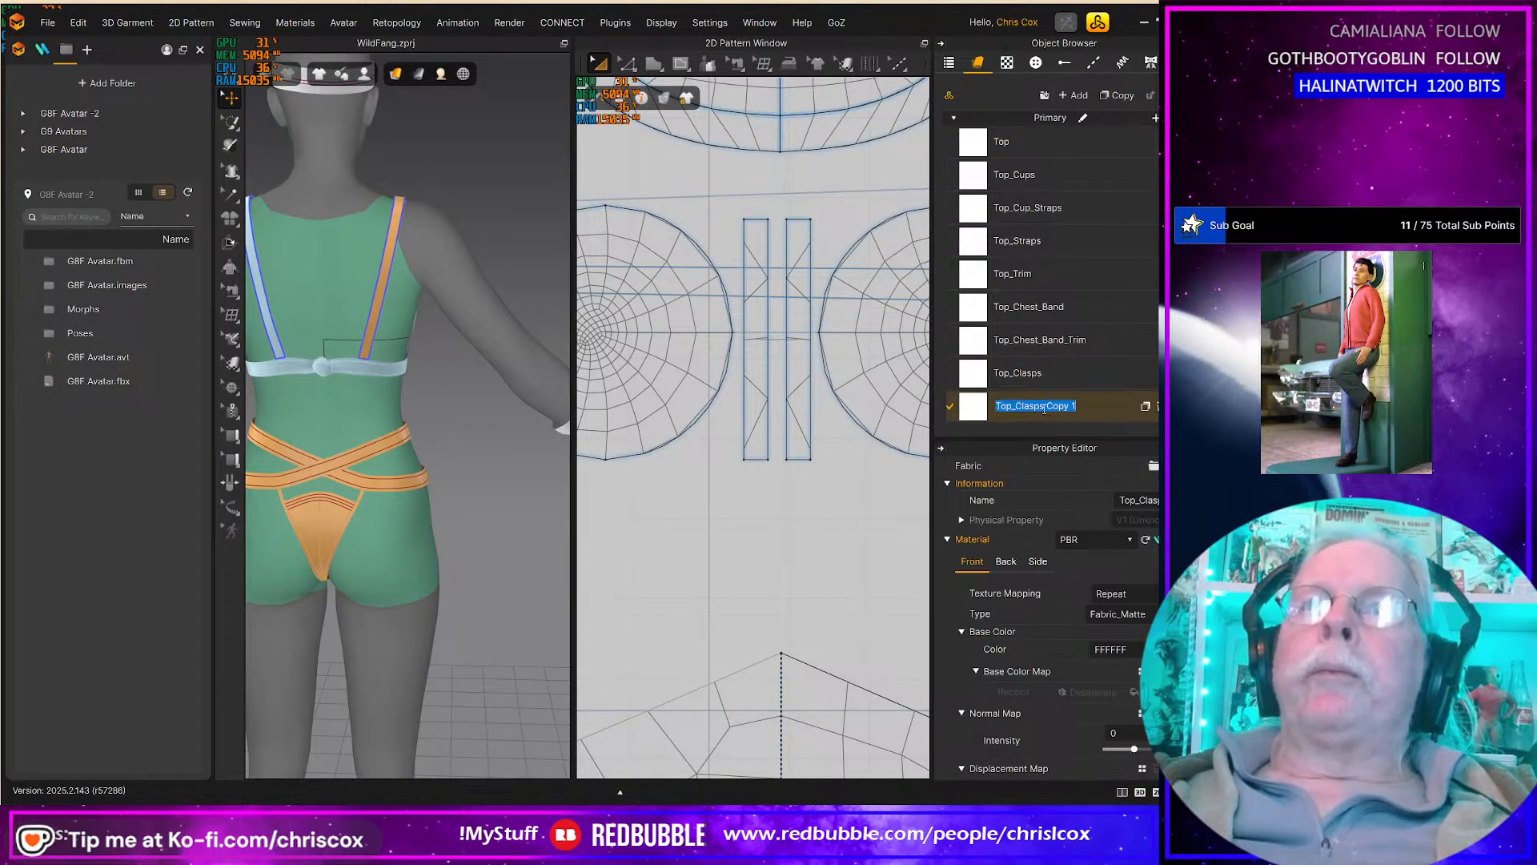
key("shift+End")
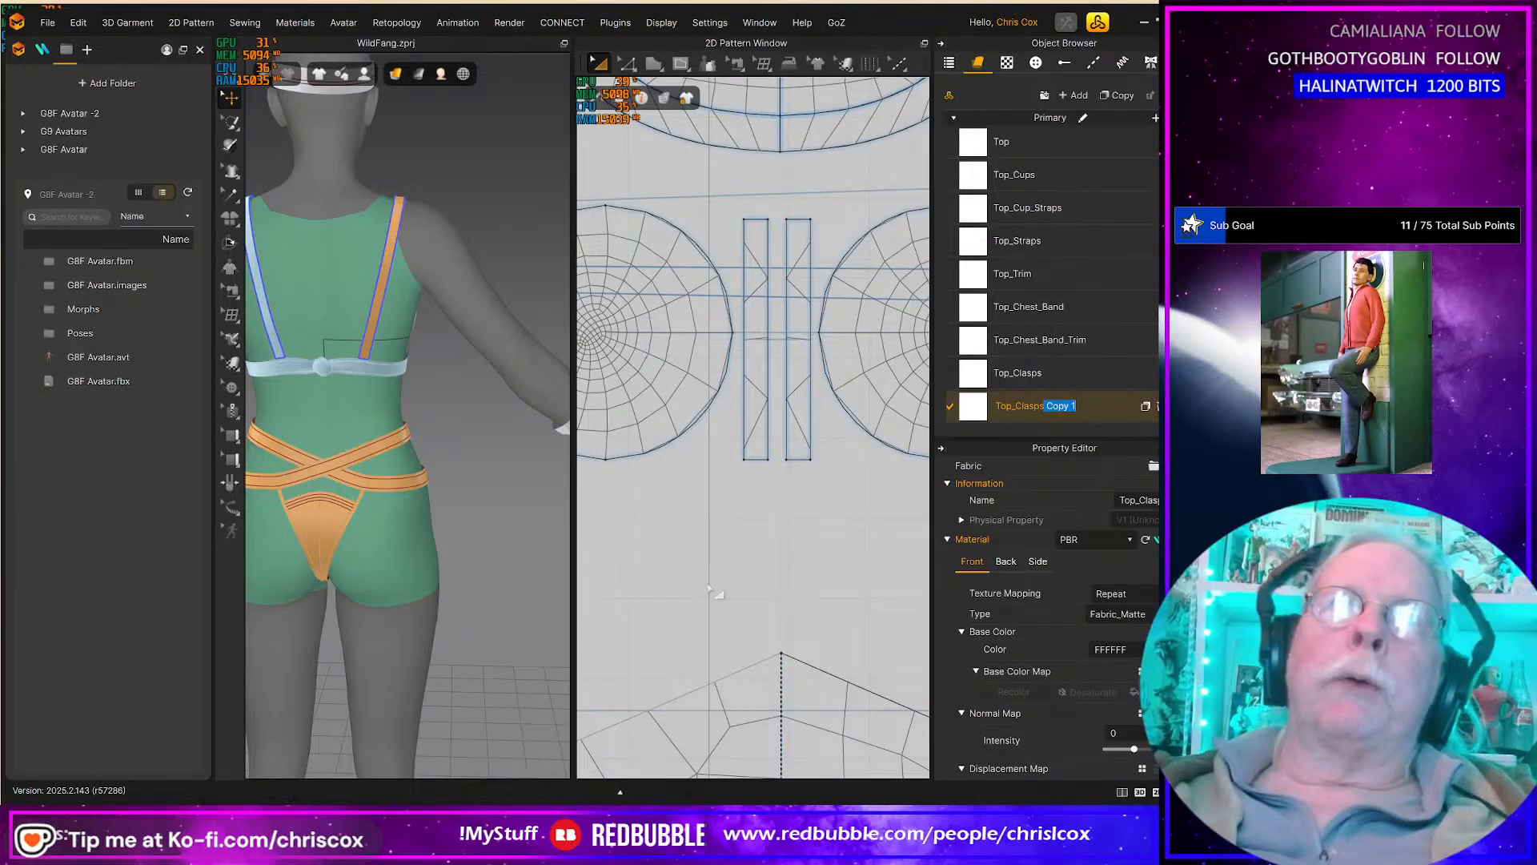
type("_Attachments")
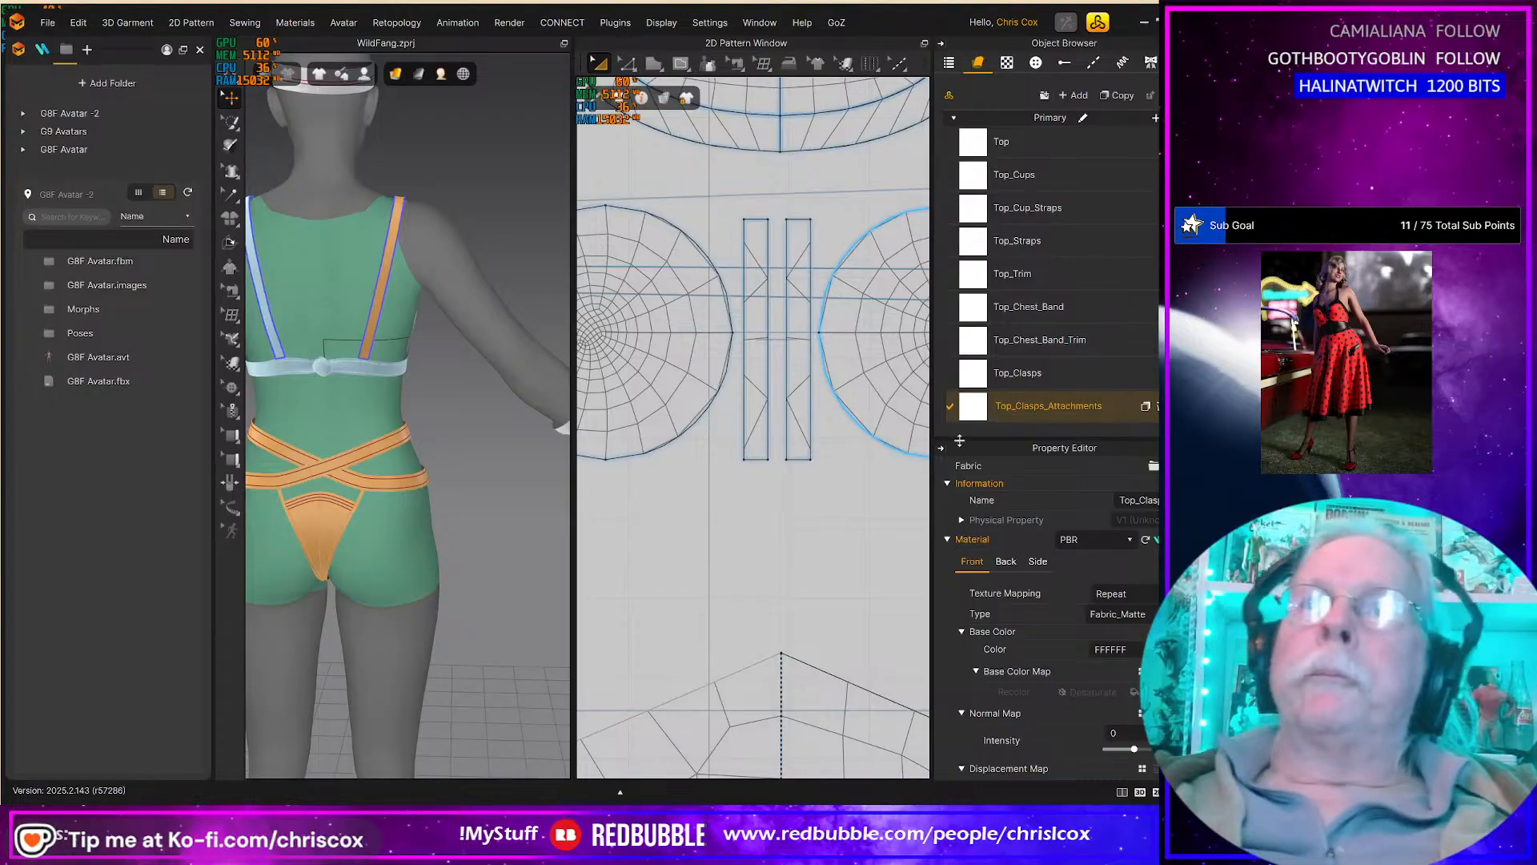
key("Return")
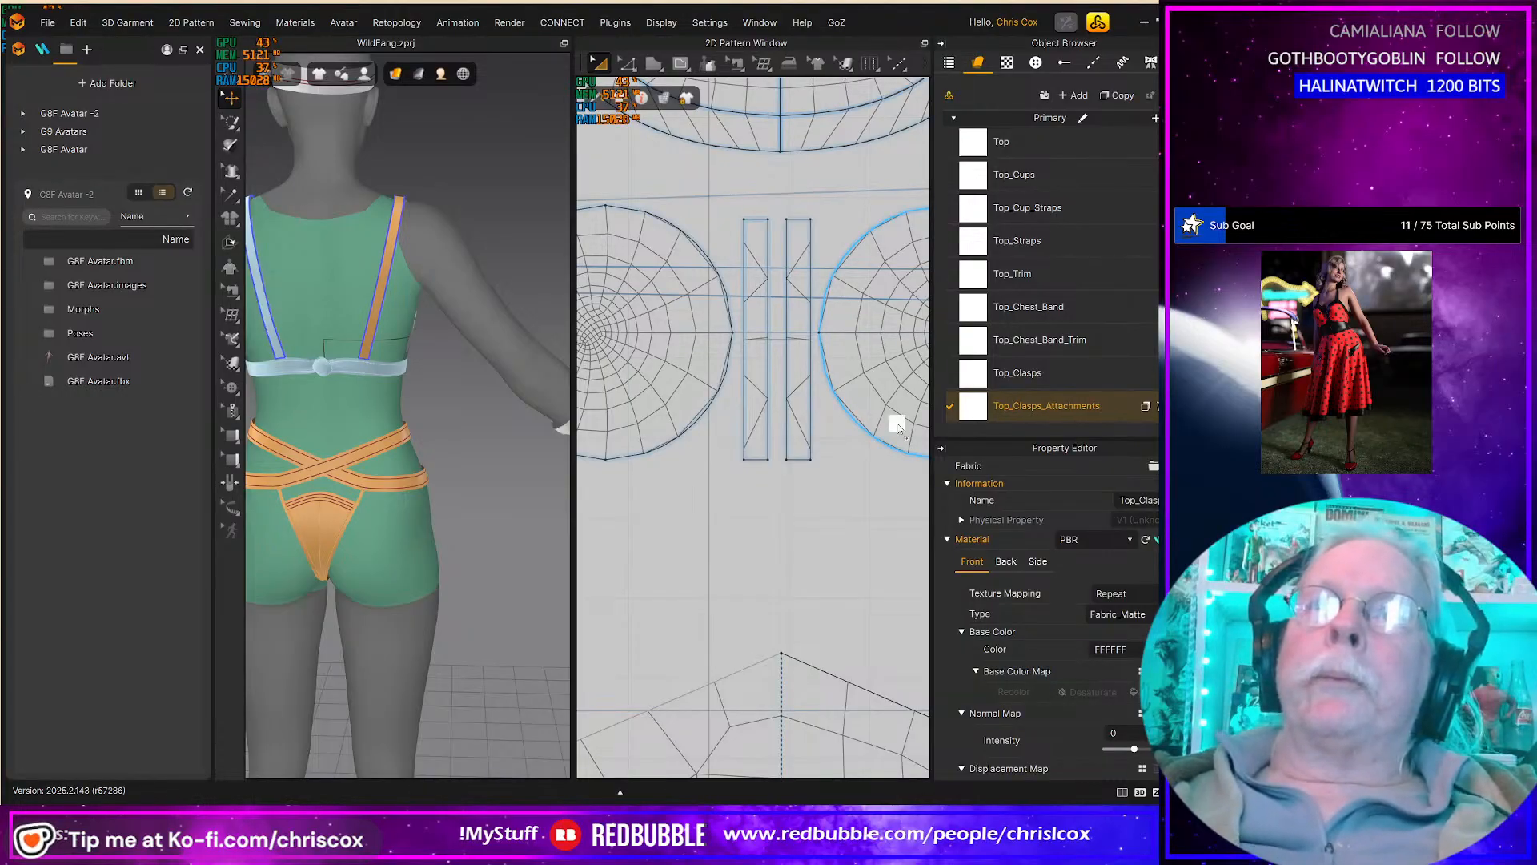
Step: Select the narrow clasp and oval pattern pieces, then duplicate the Top fabric
left_click(798, 396)
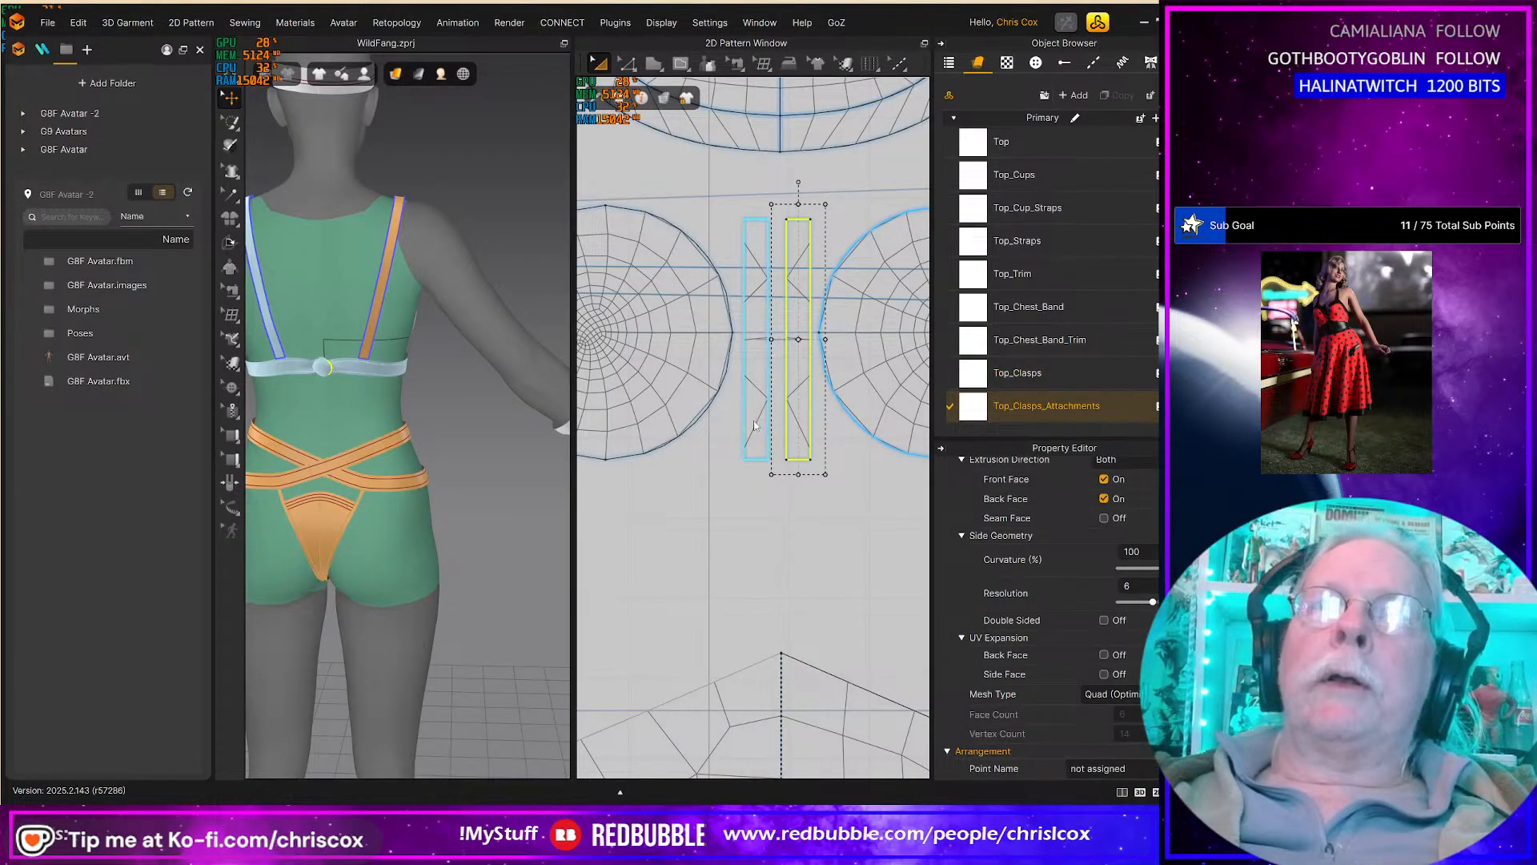
scroll(757, 419, "down", 5)
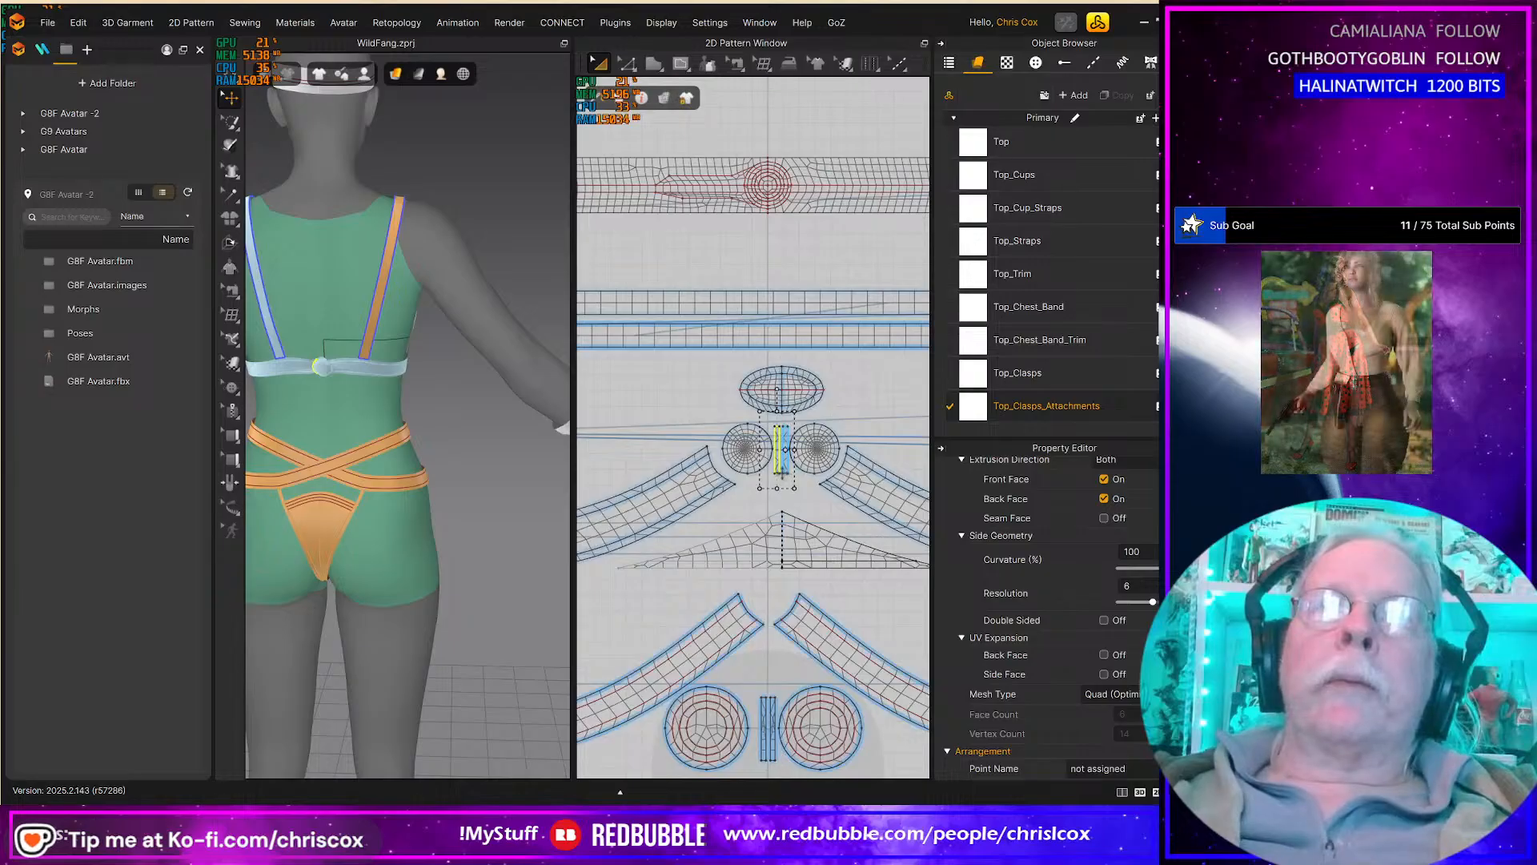
scroll(786, 473, "down", 2)
scroll(786, 481, "up", 2)
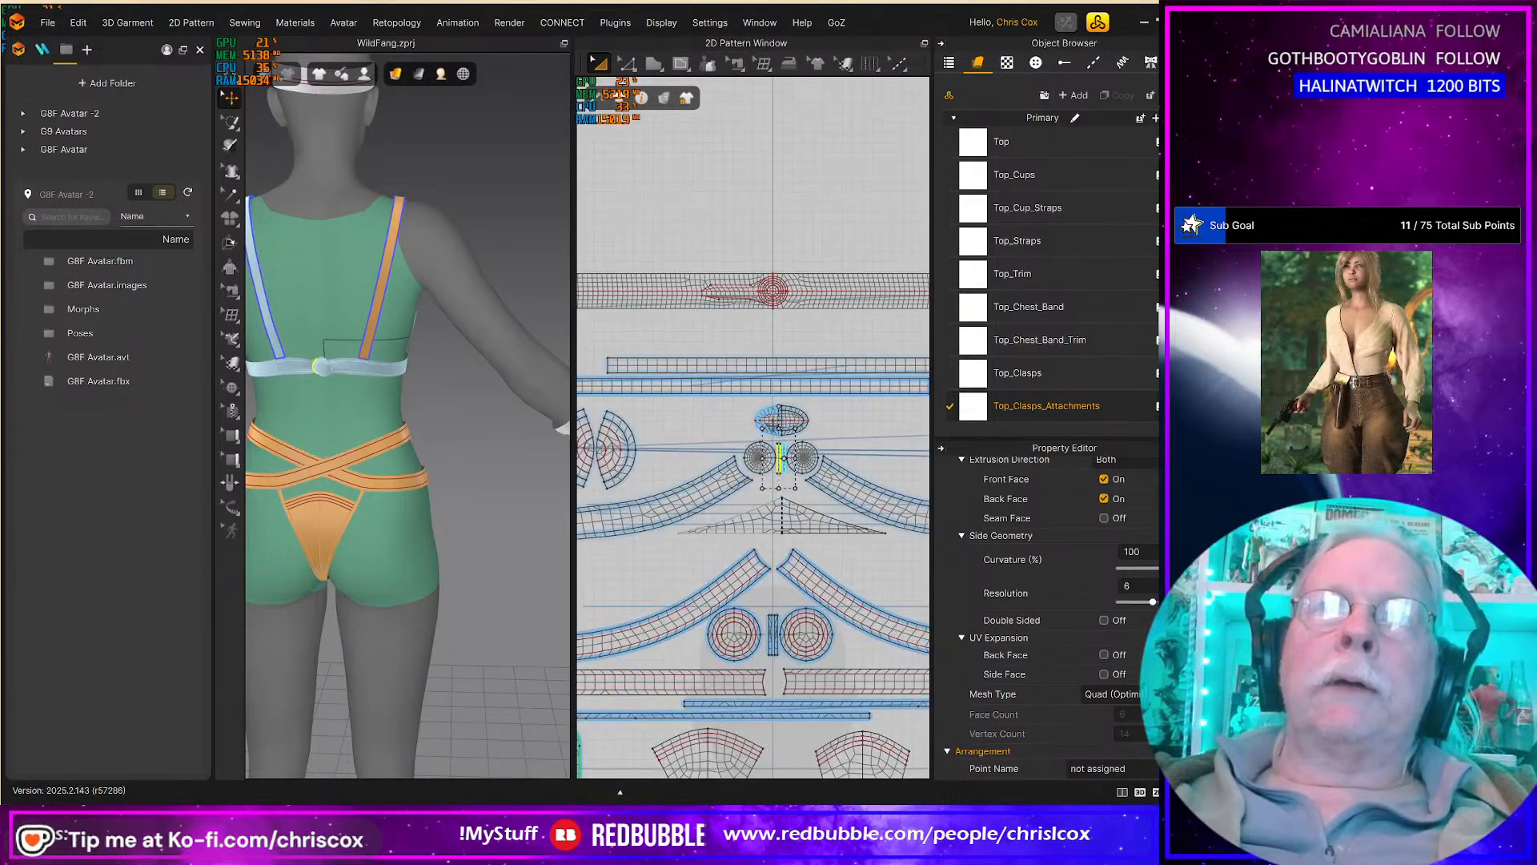
scroll(775, 433, "up", 5)
left_click_drag(681, 342, 890, 417)
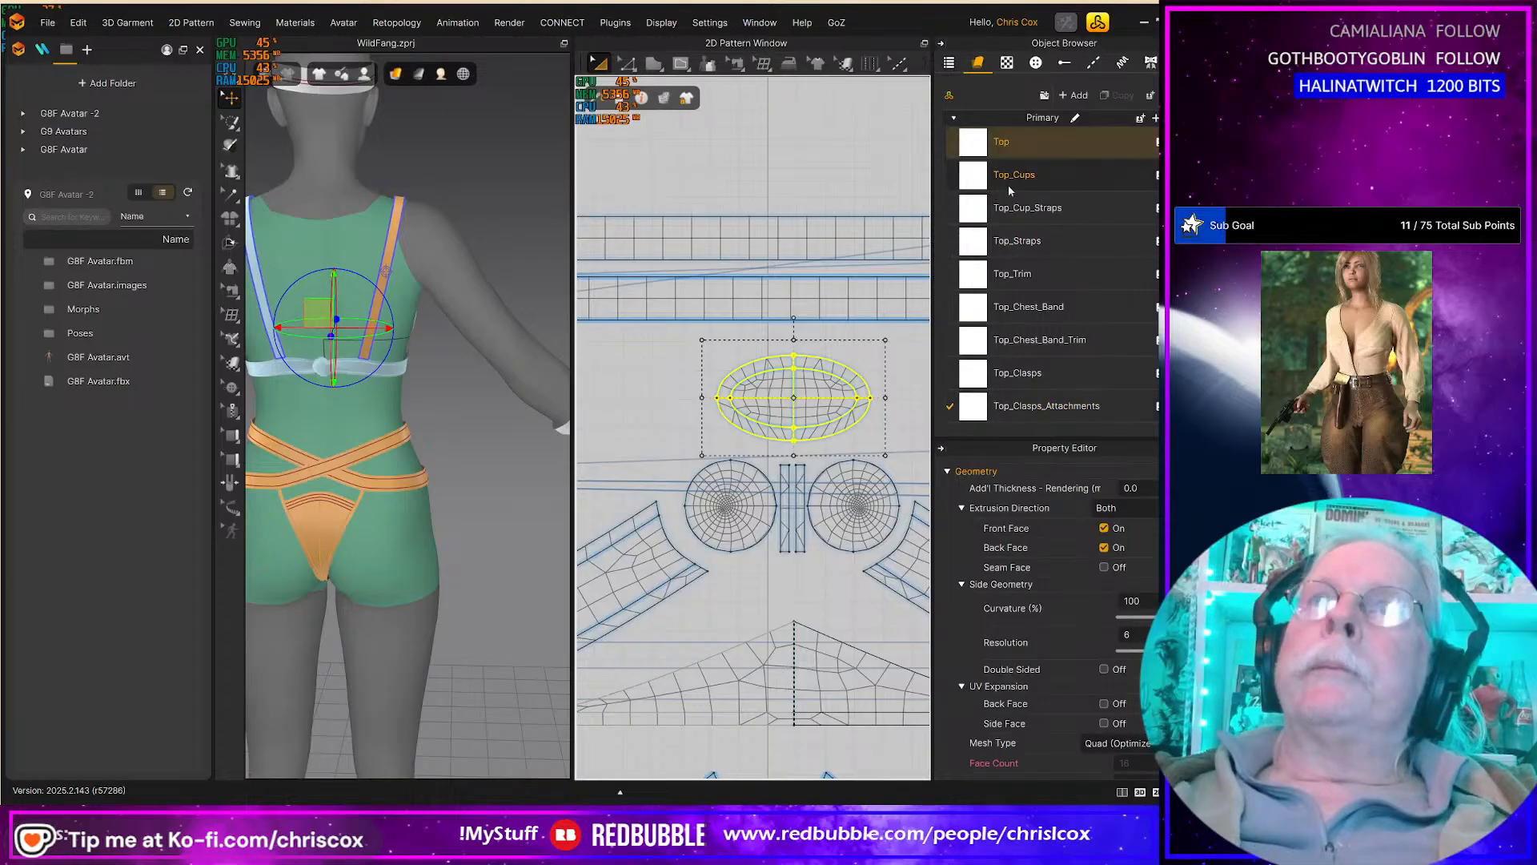
left_click(1028, 152)
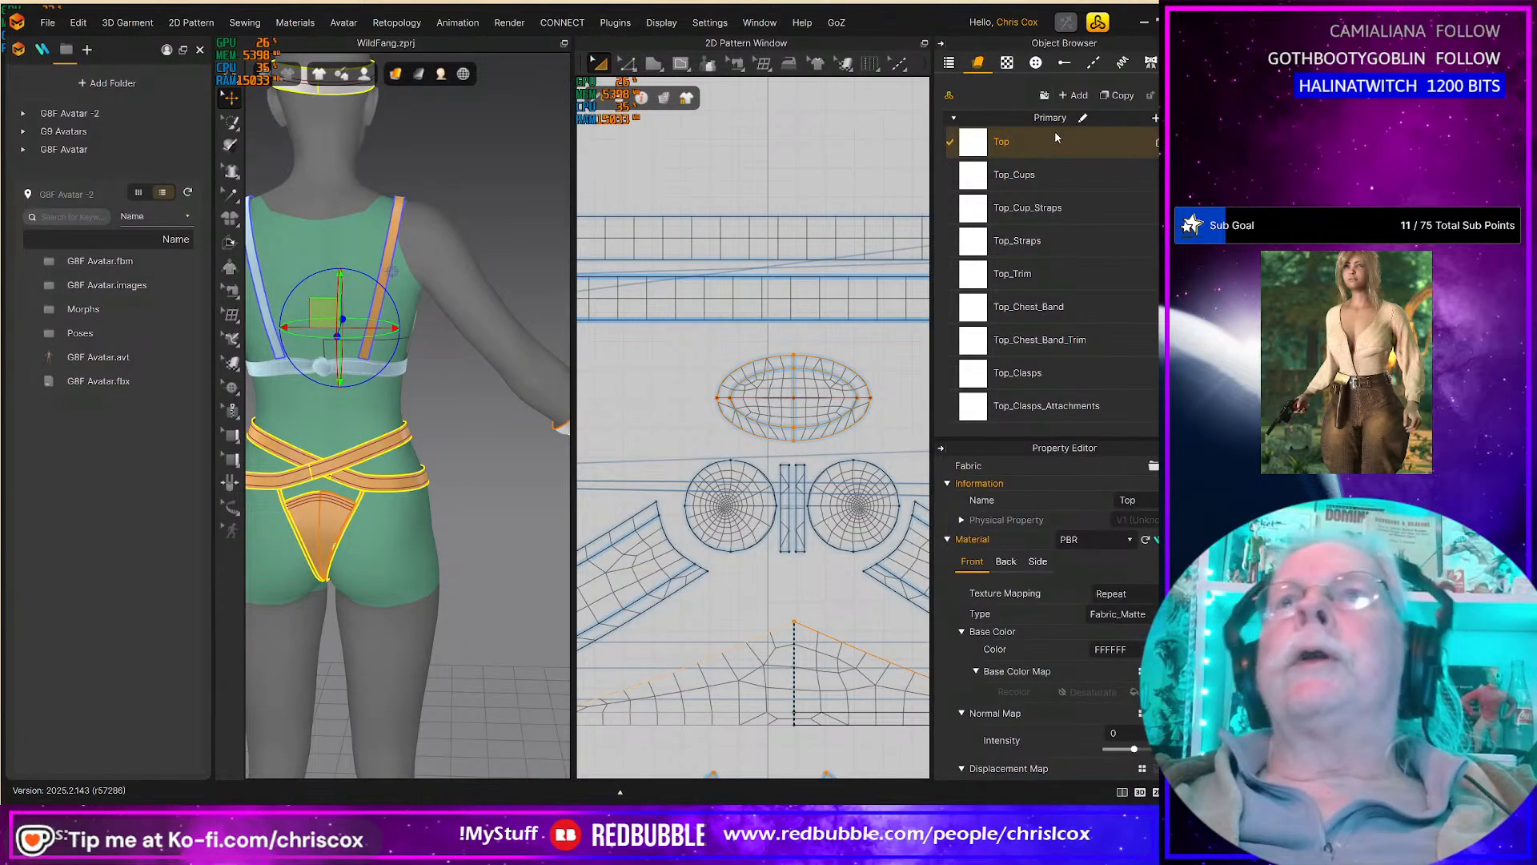
left_click(1118, 94)
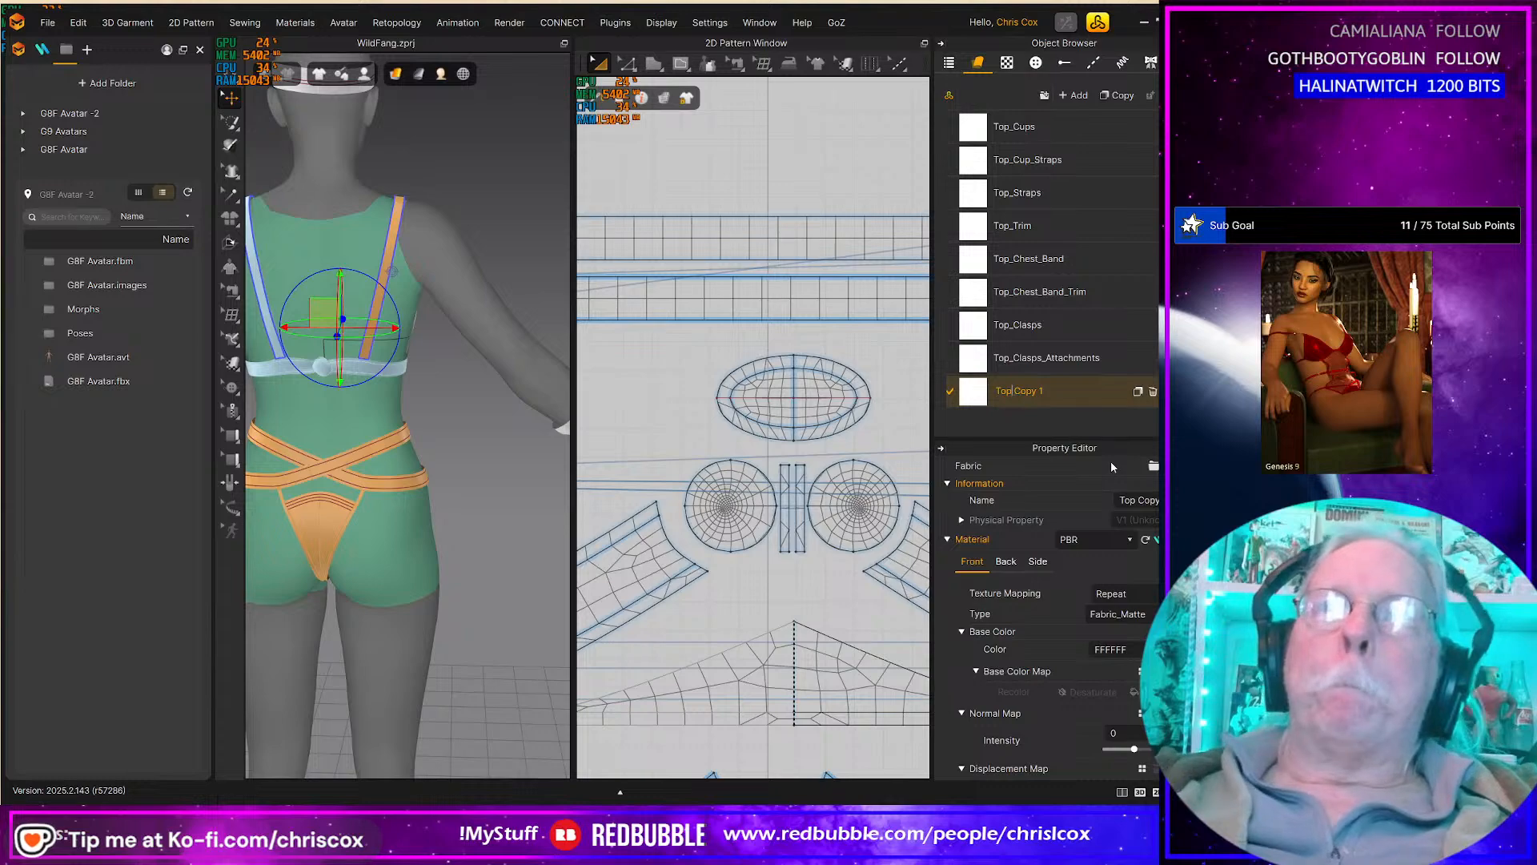
Step: Rename Top Copy 1 to Top_Front_Detail, select the oval piece and enlarge the fabric list
key("shift+Right")
key("shift+Right")
key("shift+Right")
key("shift+Right")
key("shift+Right")
key("shift+Right")
key("shift+Right")
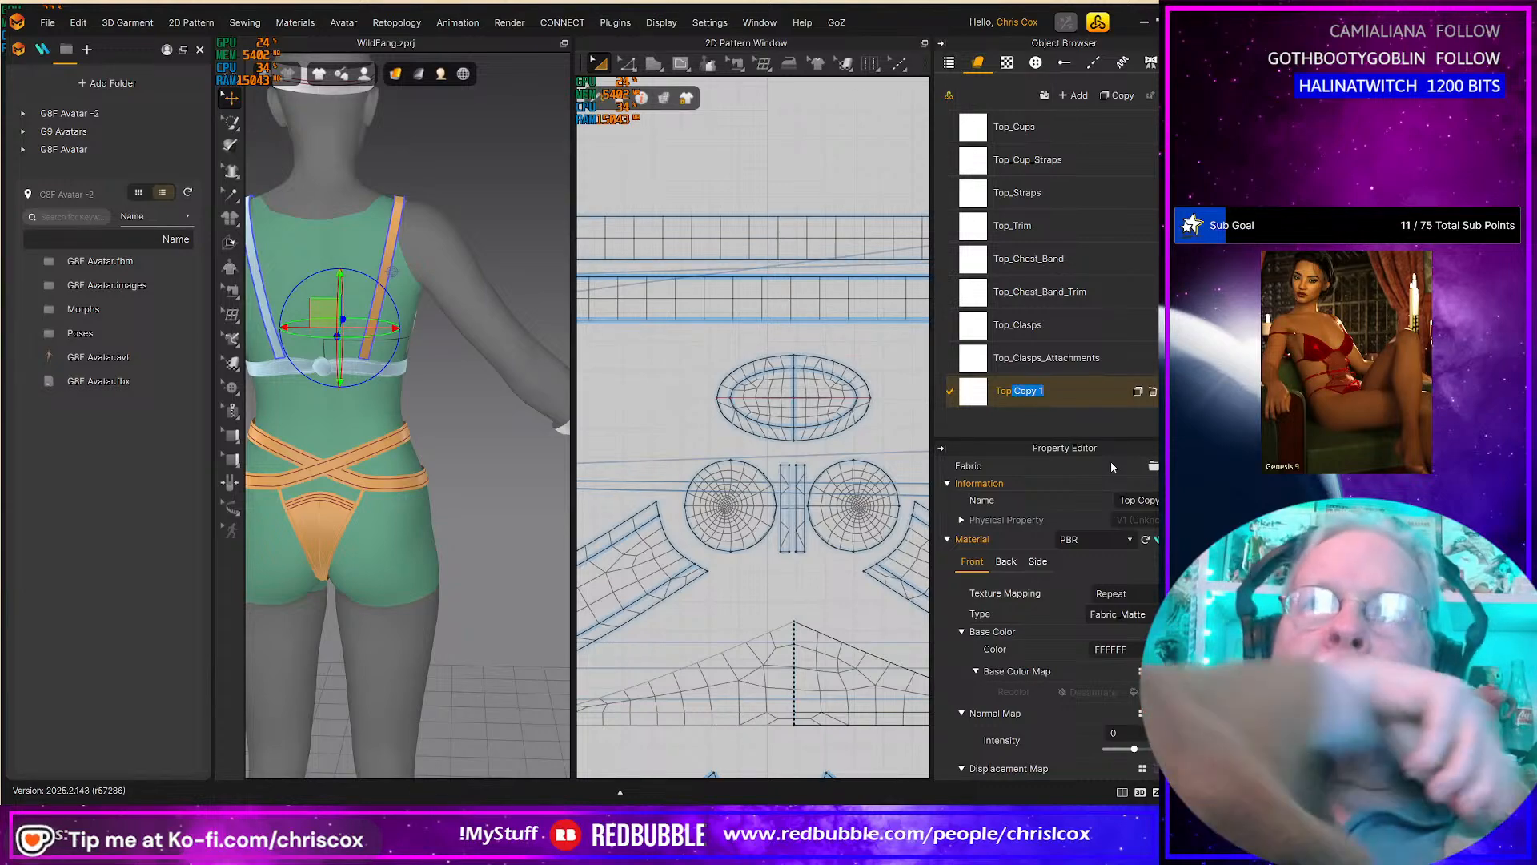
type("_")
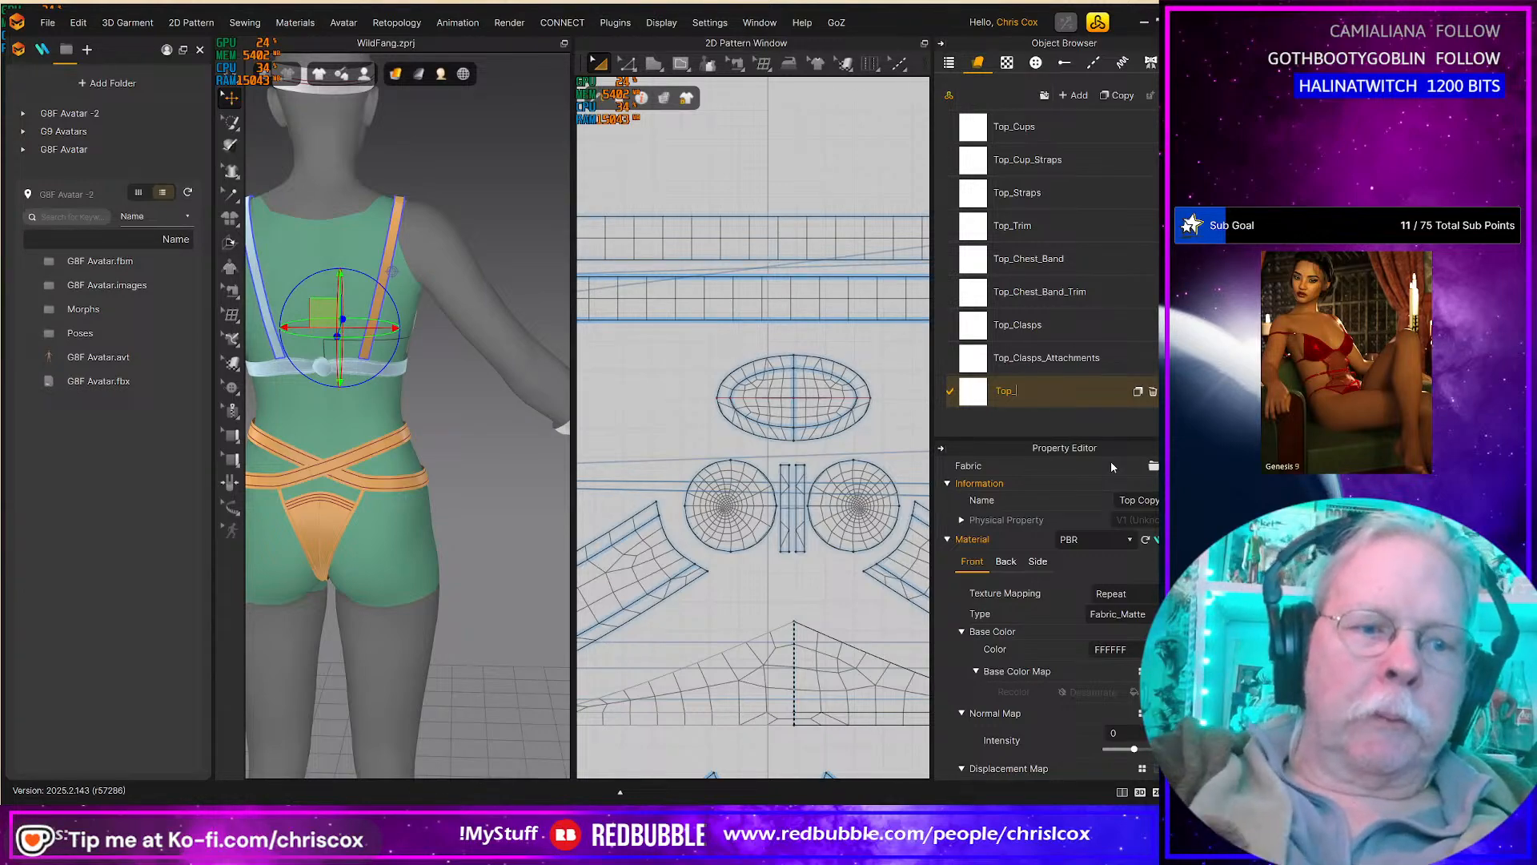
type("Front")
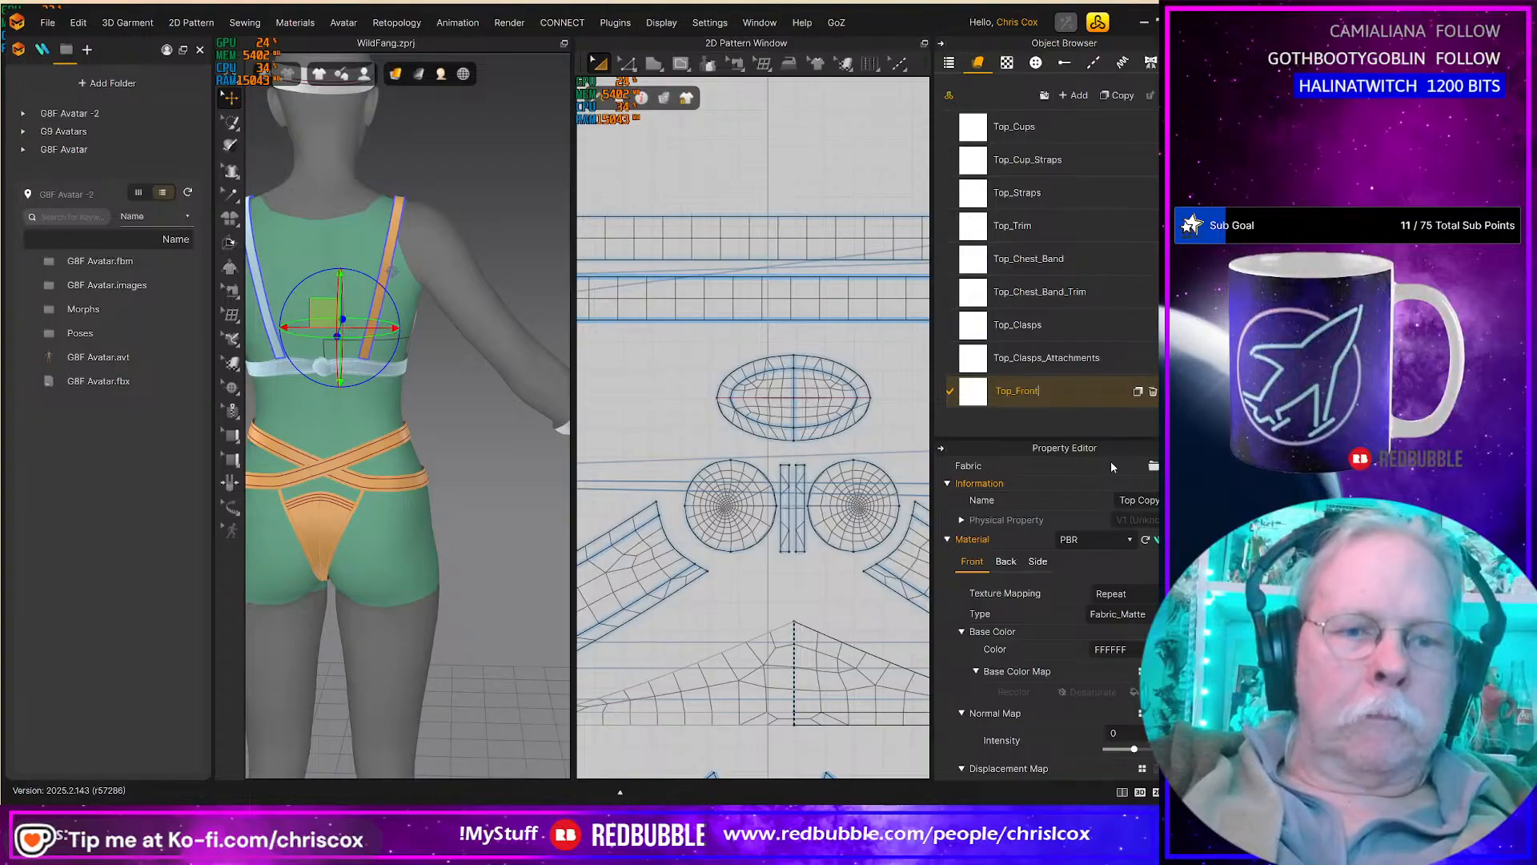
type("_Detail")
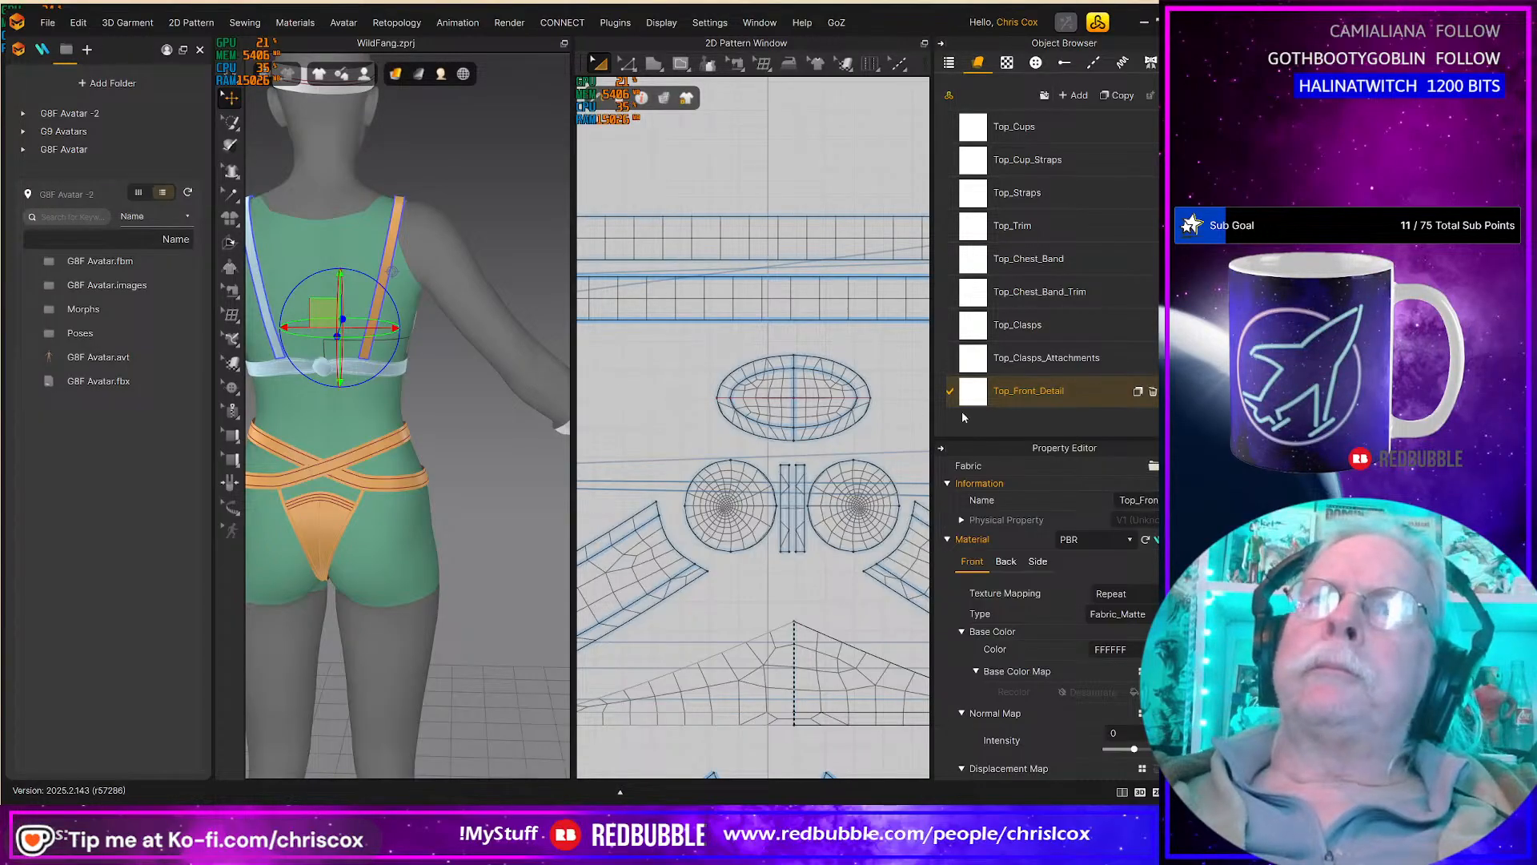
left_click_drag(683, 343, 907, 452)
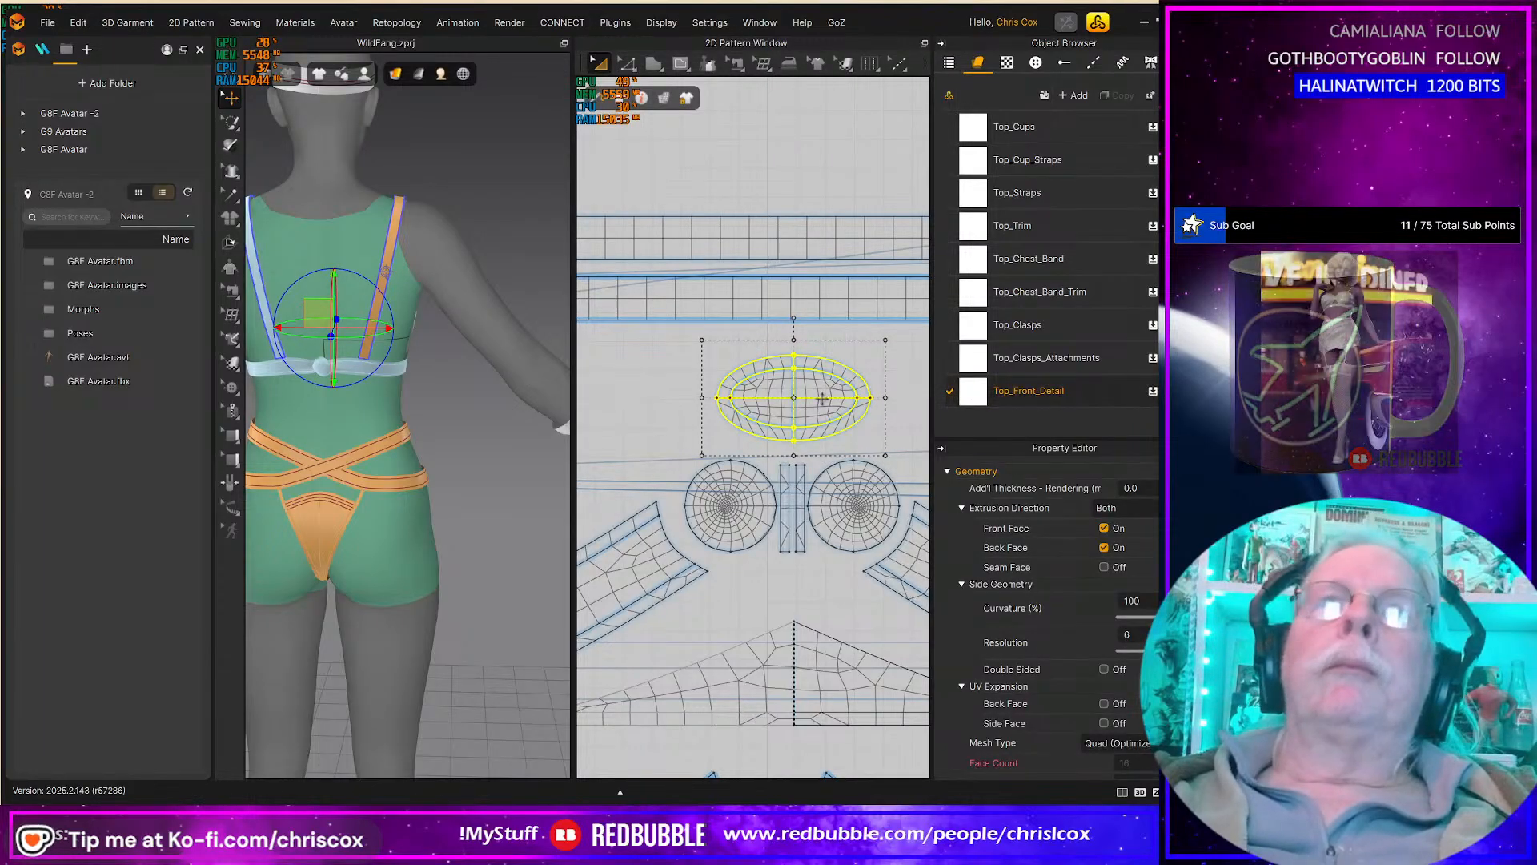
scroll(822, 398, "down", 3)
scroll(1067, 402, "up", 2)
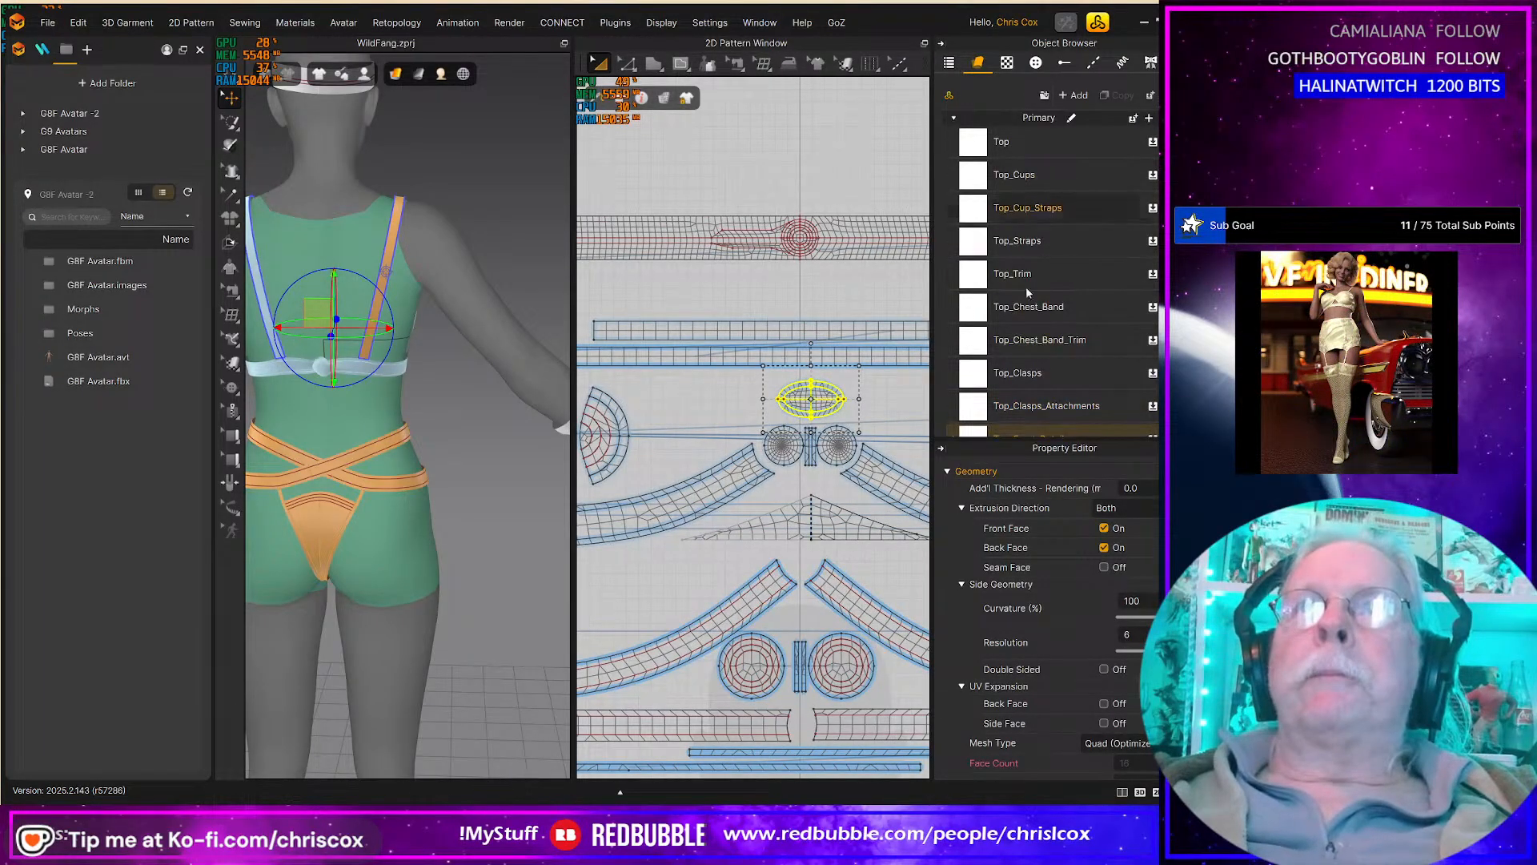
left_click_drag(1081, 447, 1076, 559)
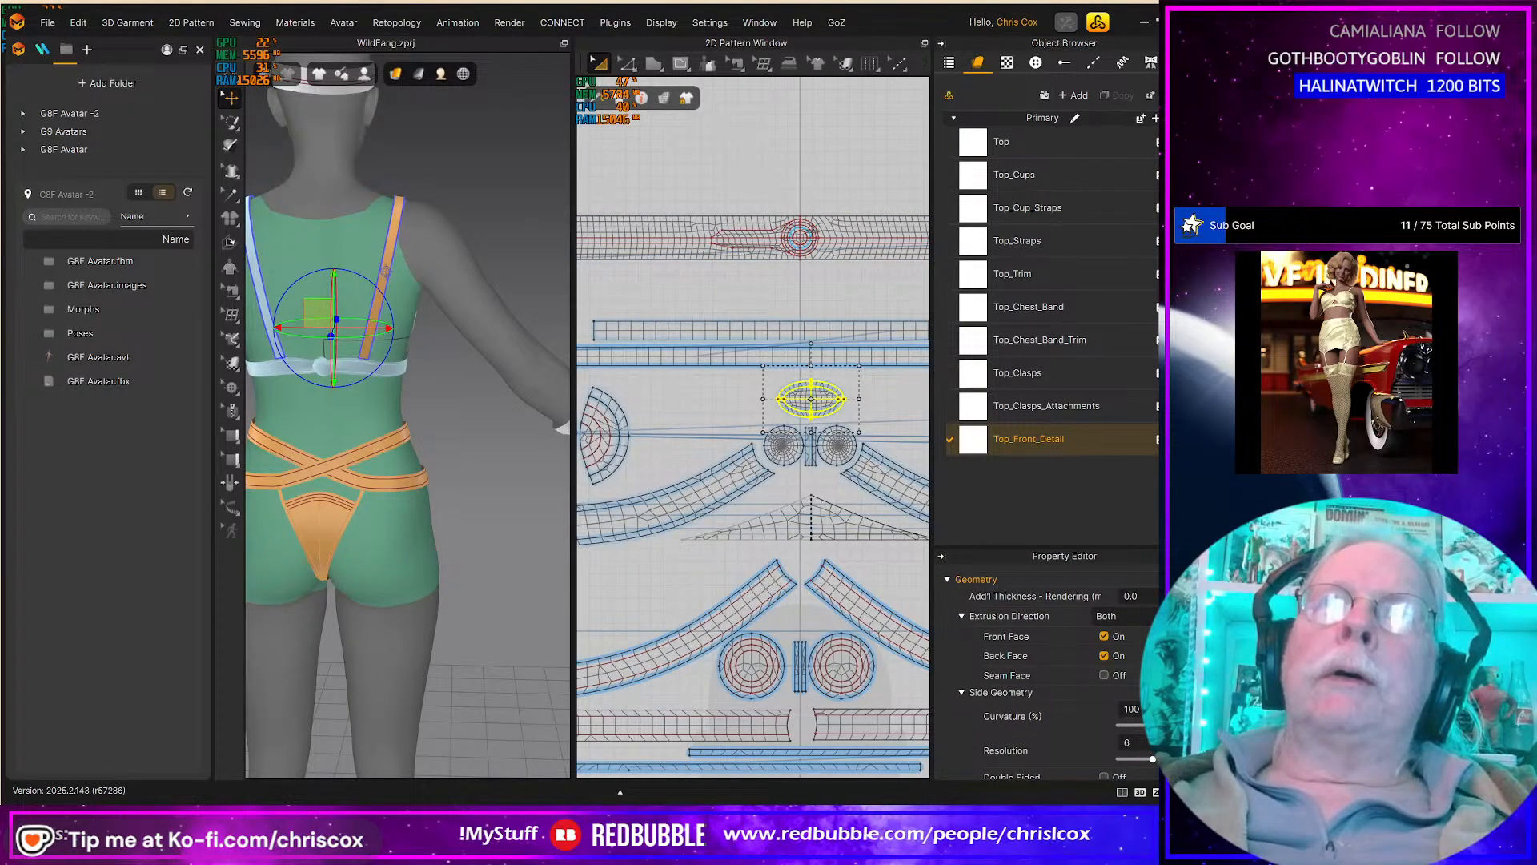
Step: Add a new fabric named Headband
left_click(1073, 95)
double_click(1000, 473)
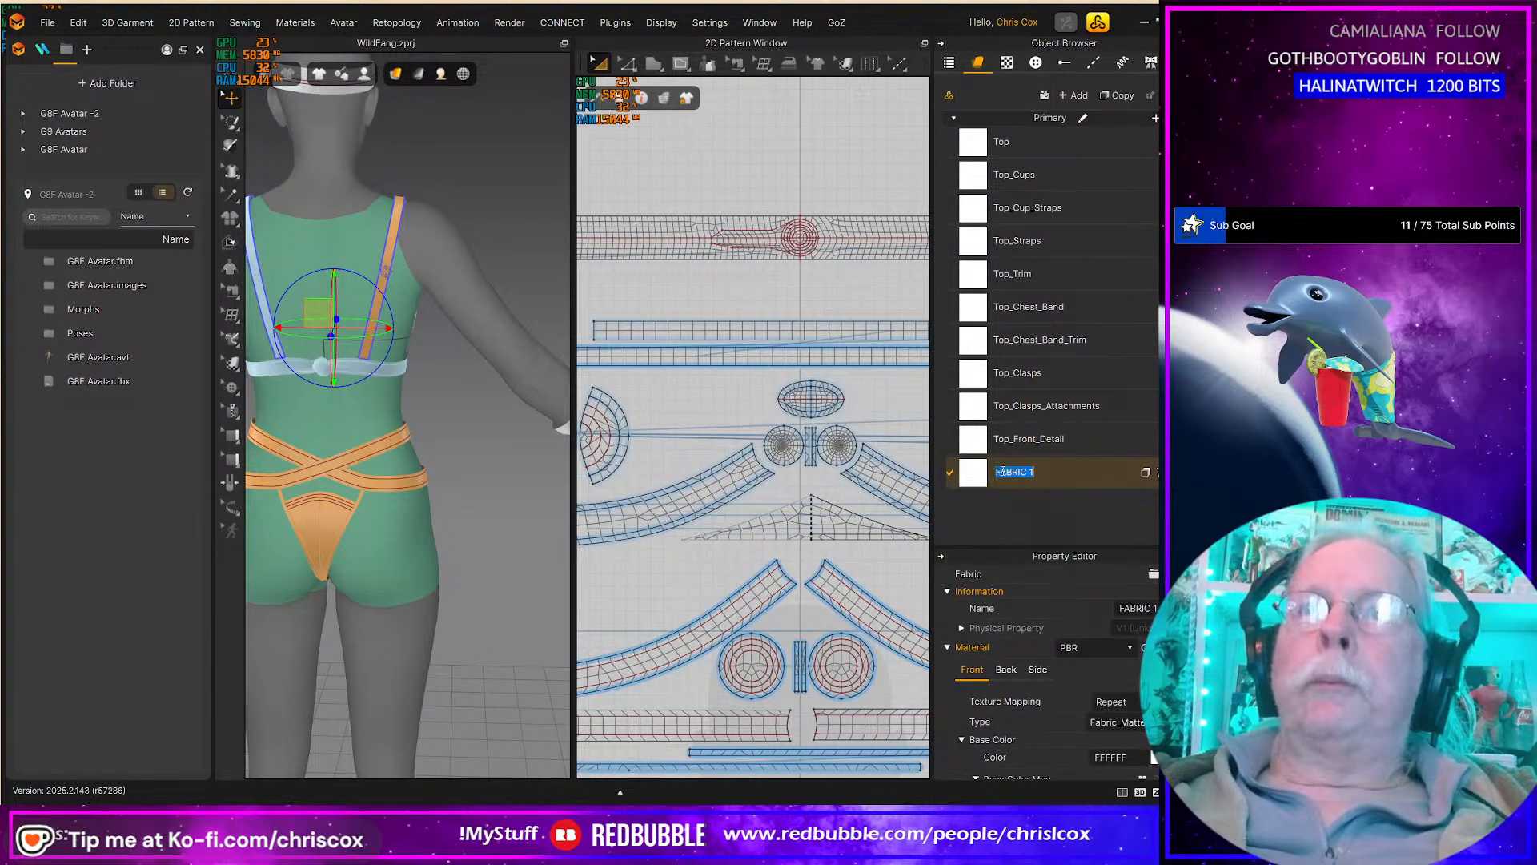
type("Hea")
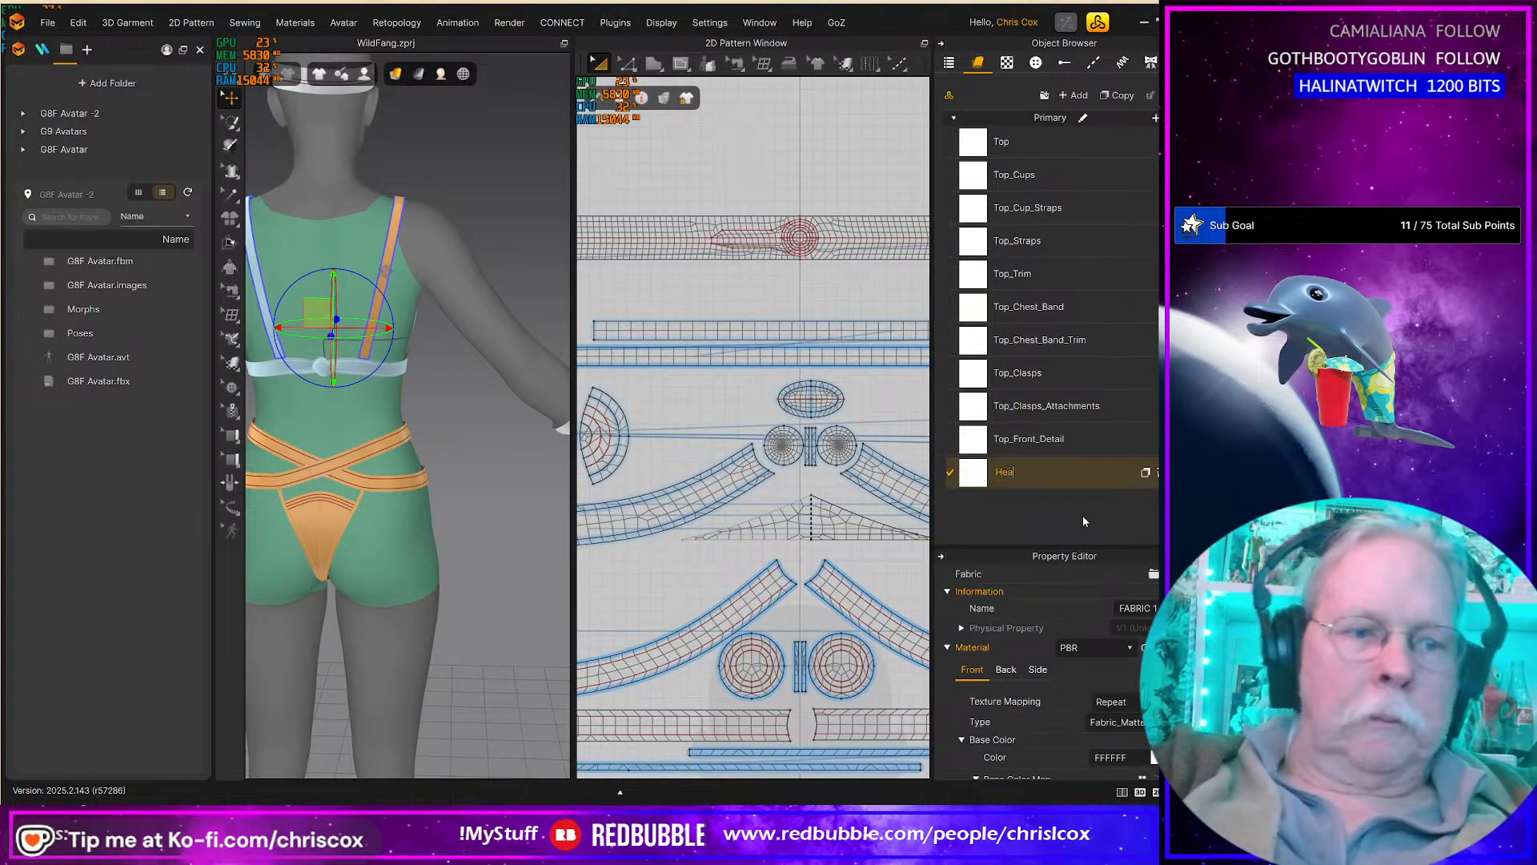
type("dban")
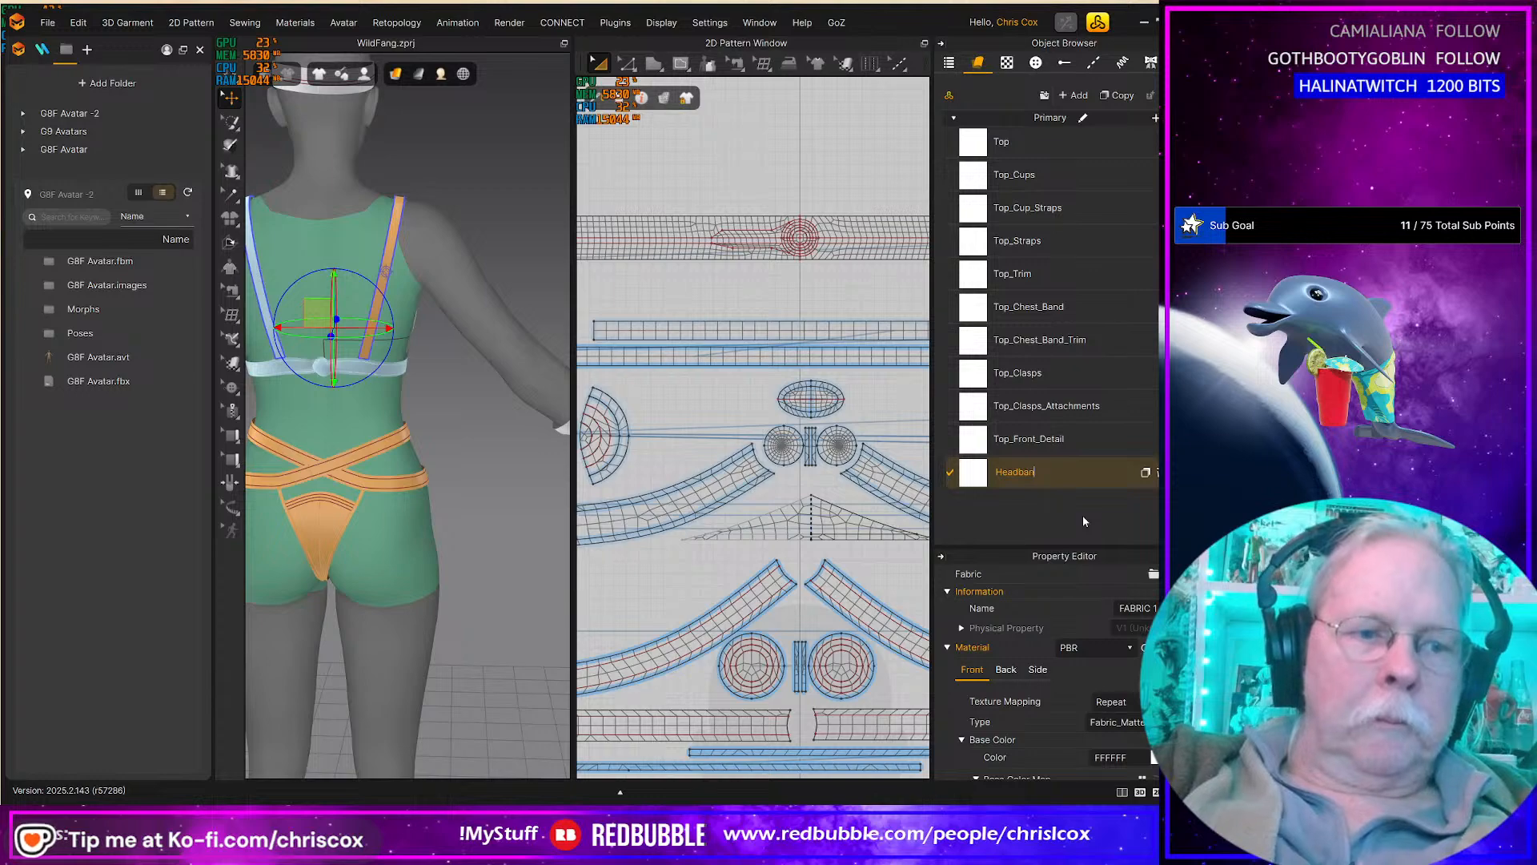
type("d")
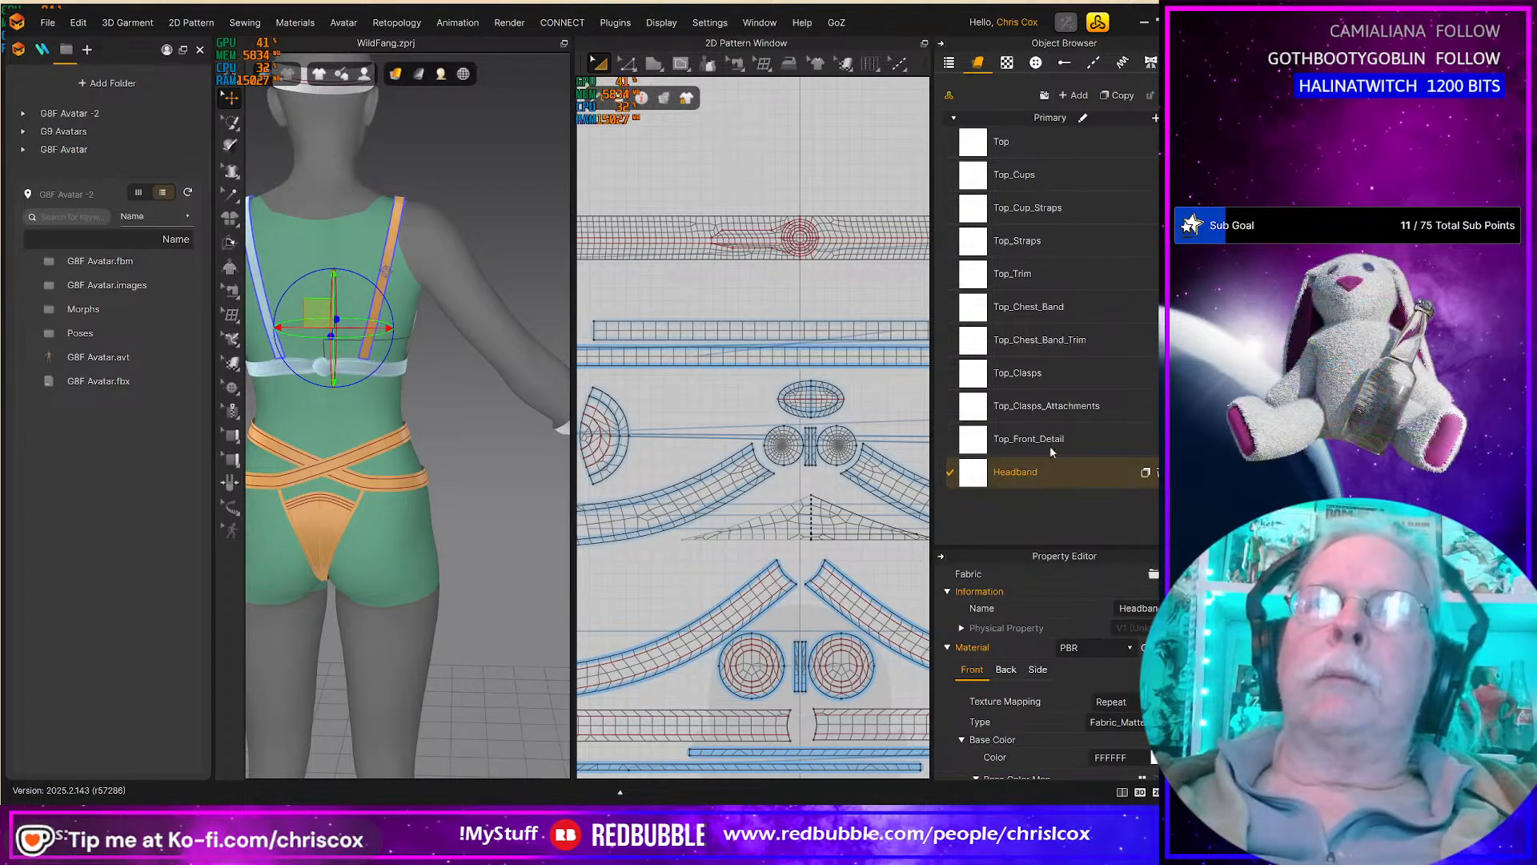
left_click(879, 260)
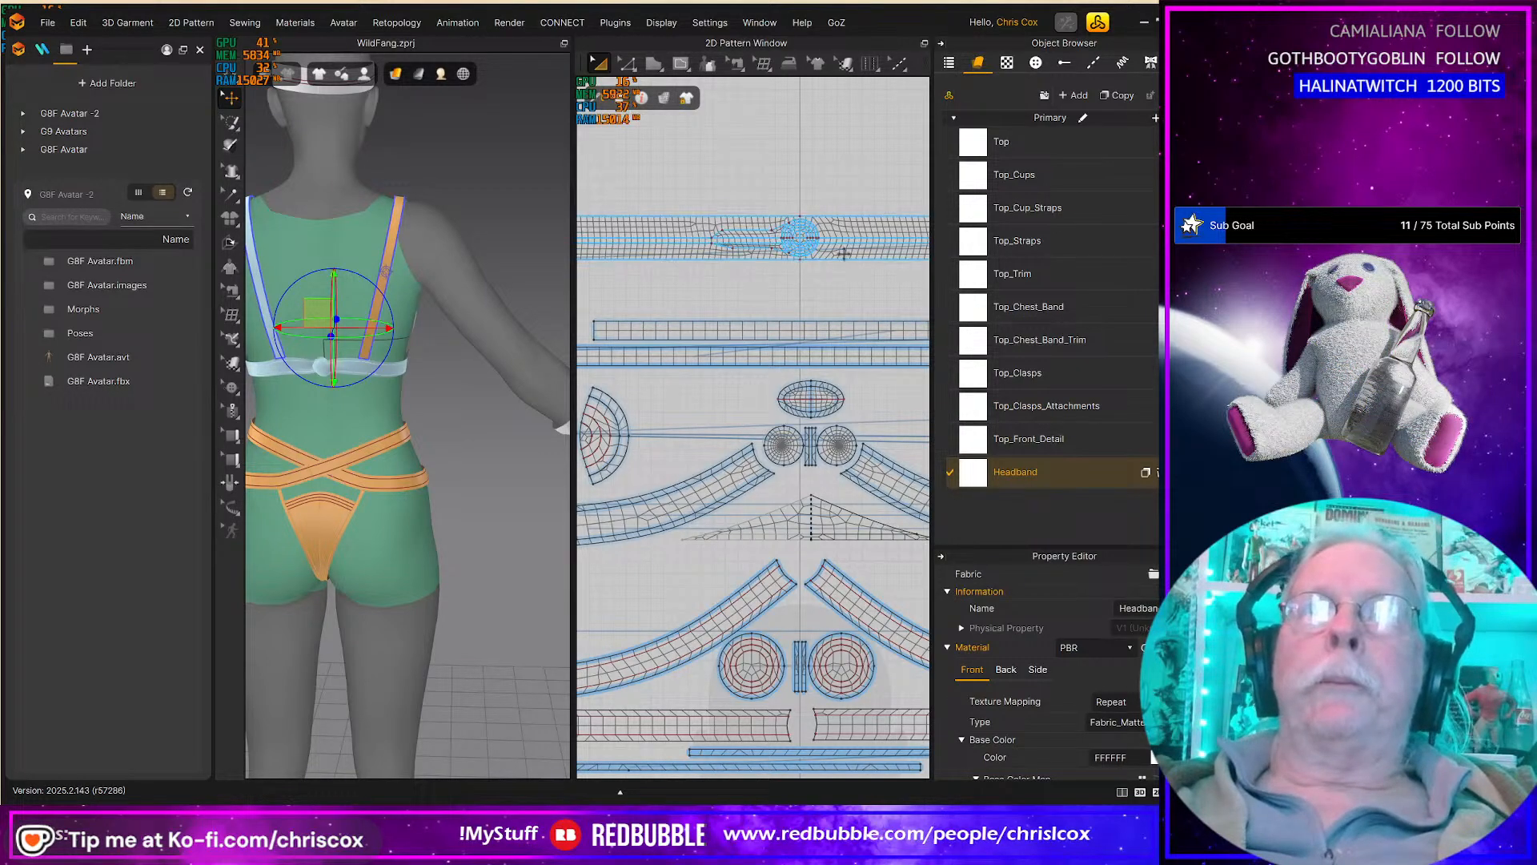
Step: Select the headband piece, then the rectangular bracer pieces in the pattern view
left_click(844, 253)
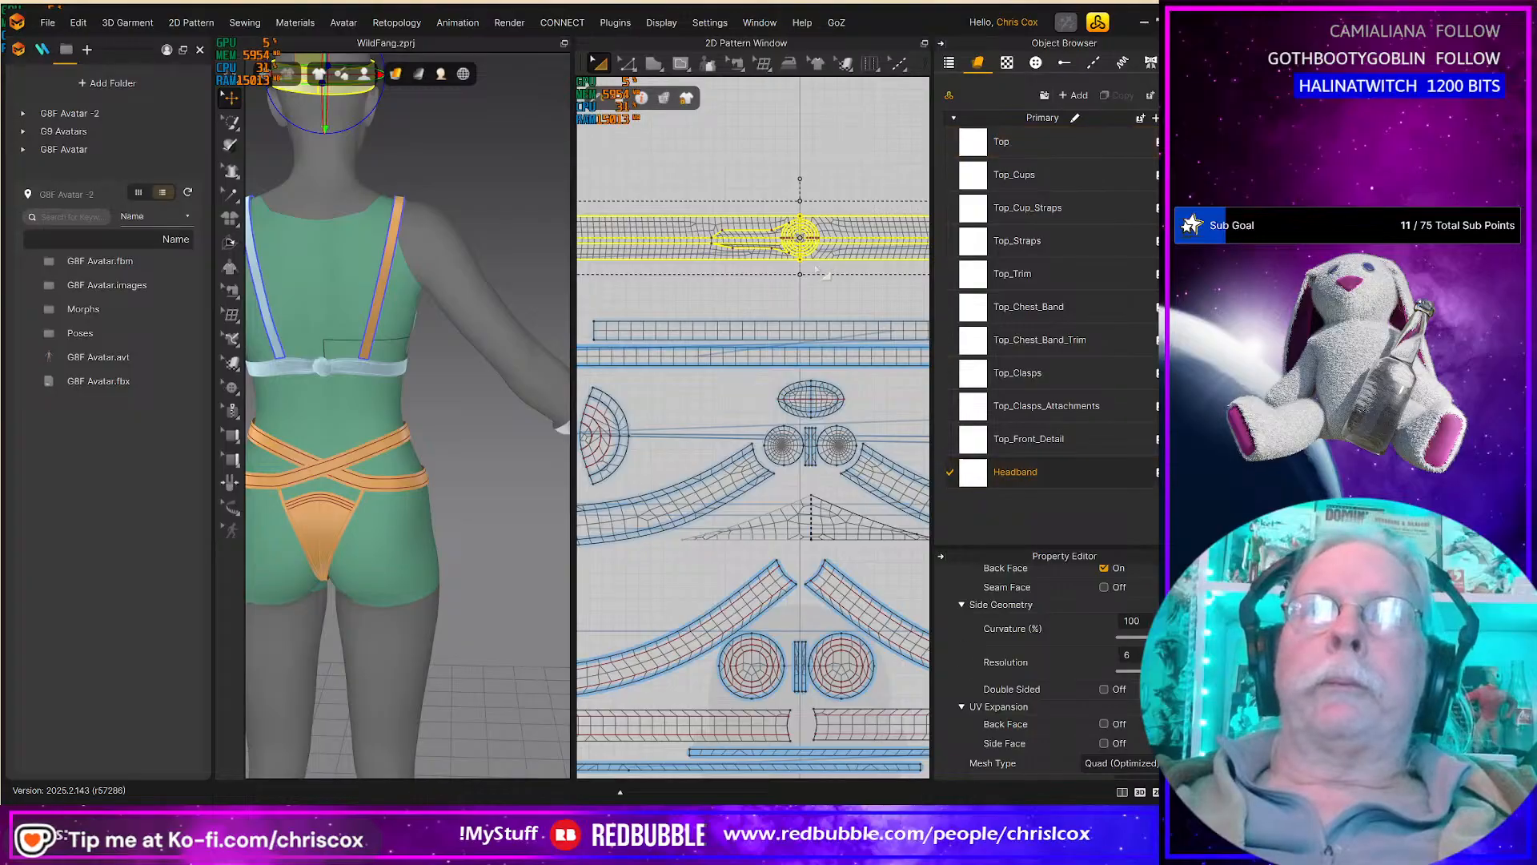
scroll(774, 412, "down", 3)
middle_click_drag(795, 642, 823, 471)
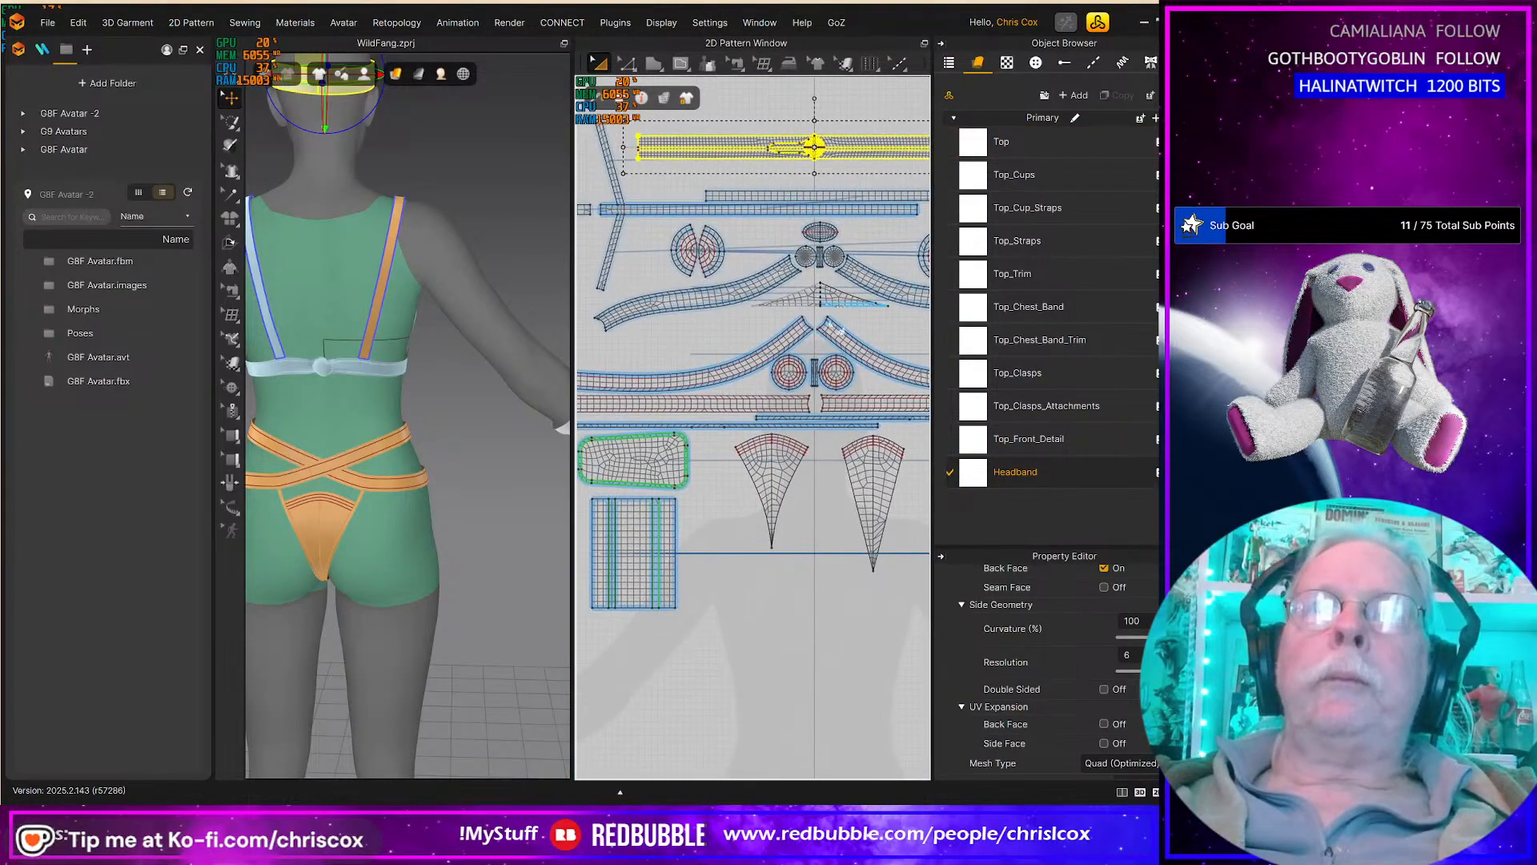
scroll(822, 471, "up", 2)
scroll(690, 560, "down", 4)
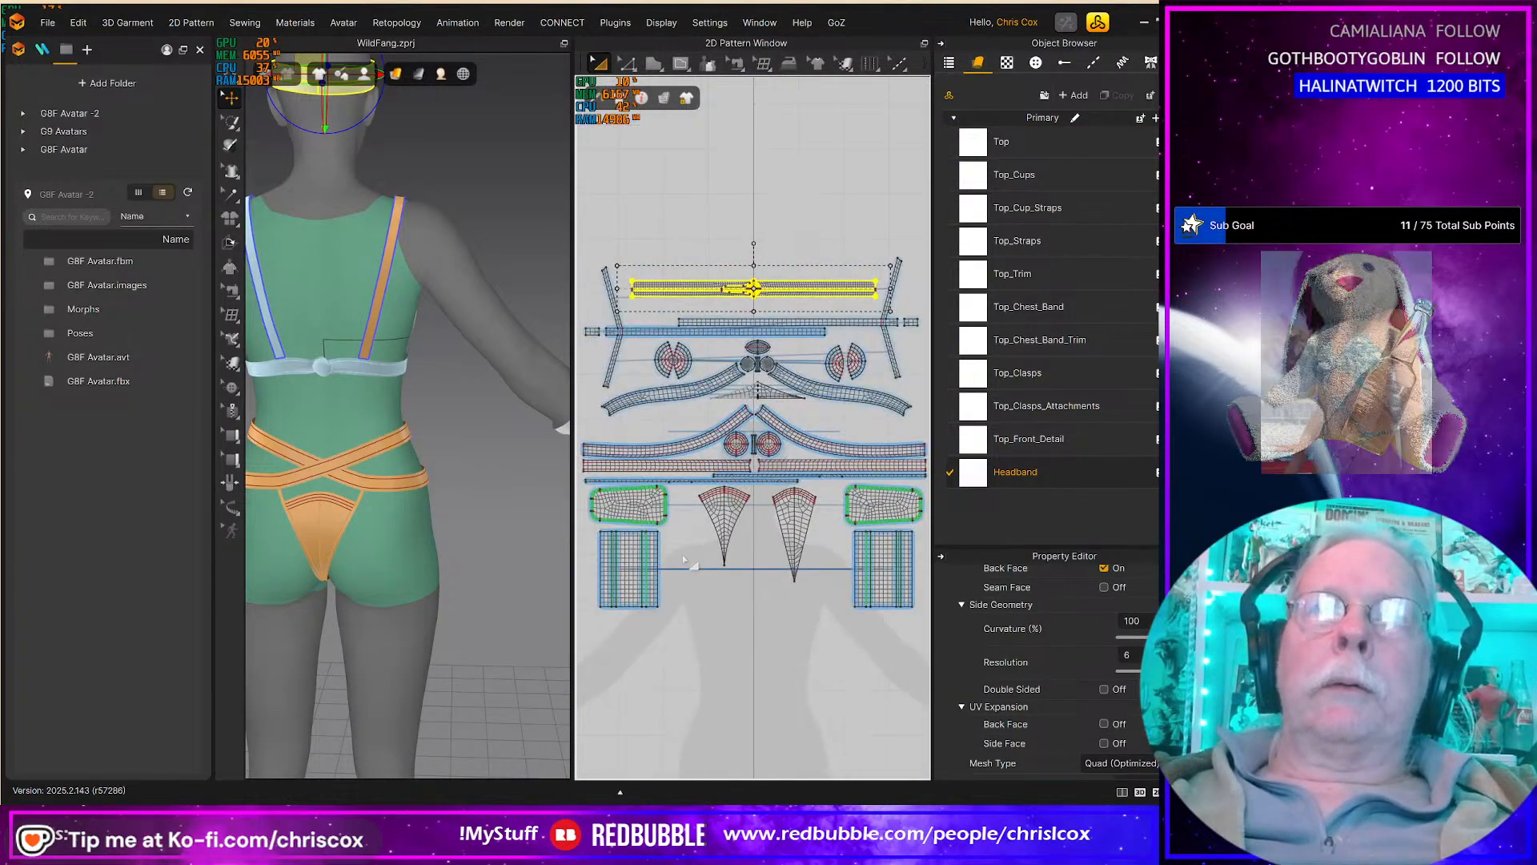
middle_click_drag(690, 565, 766, 548)
left_click(704, 492)
scroll(751, 570, "up", 3)
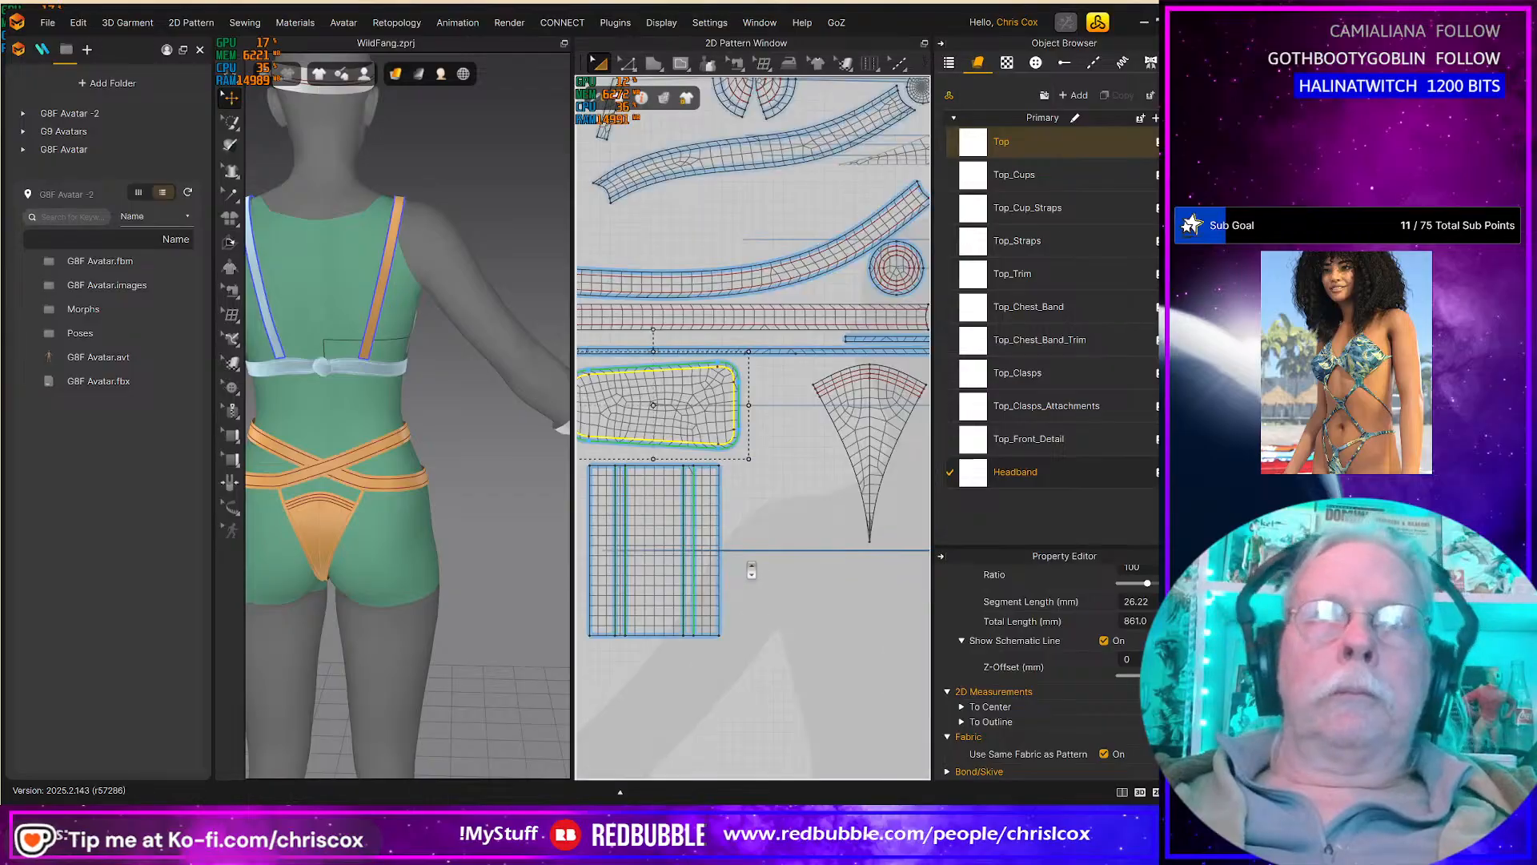
left_click(735, 440)
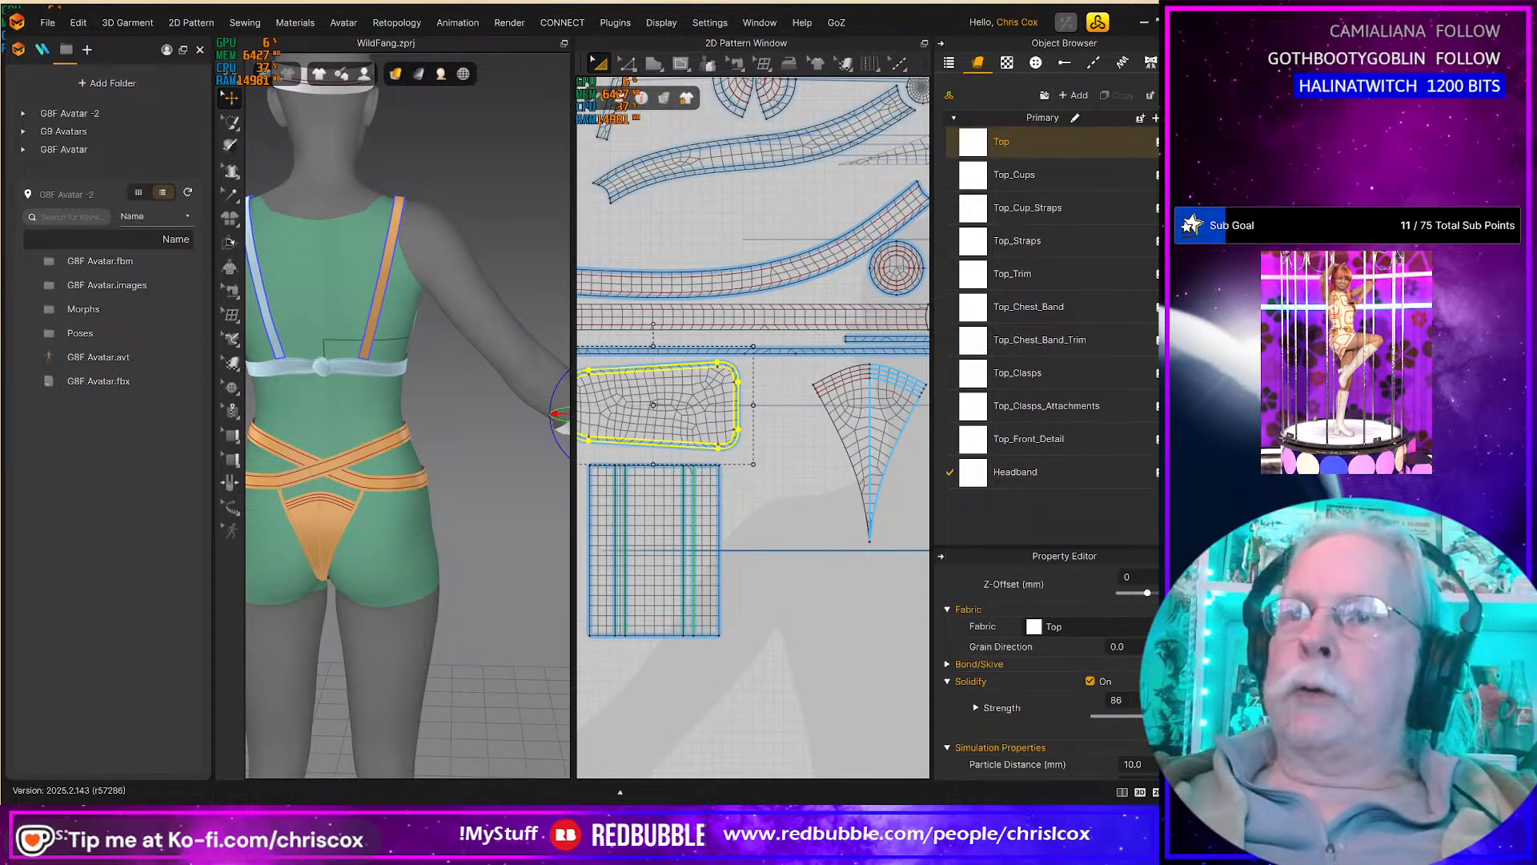
Step: Add another new fabric named Bracers
left_click(1073, 96)
double_click(1023, 505)
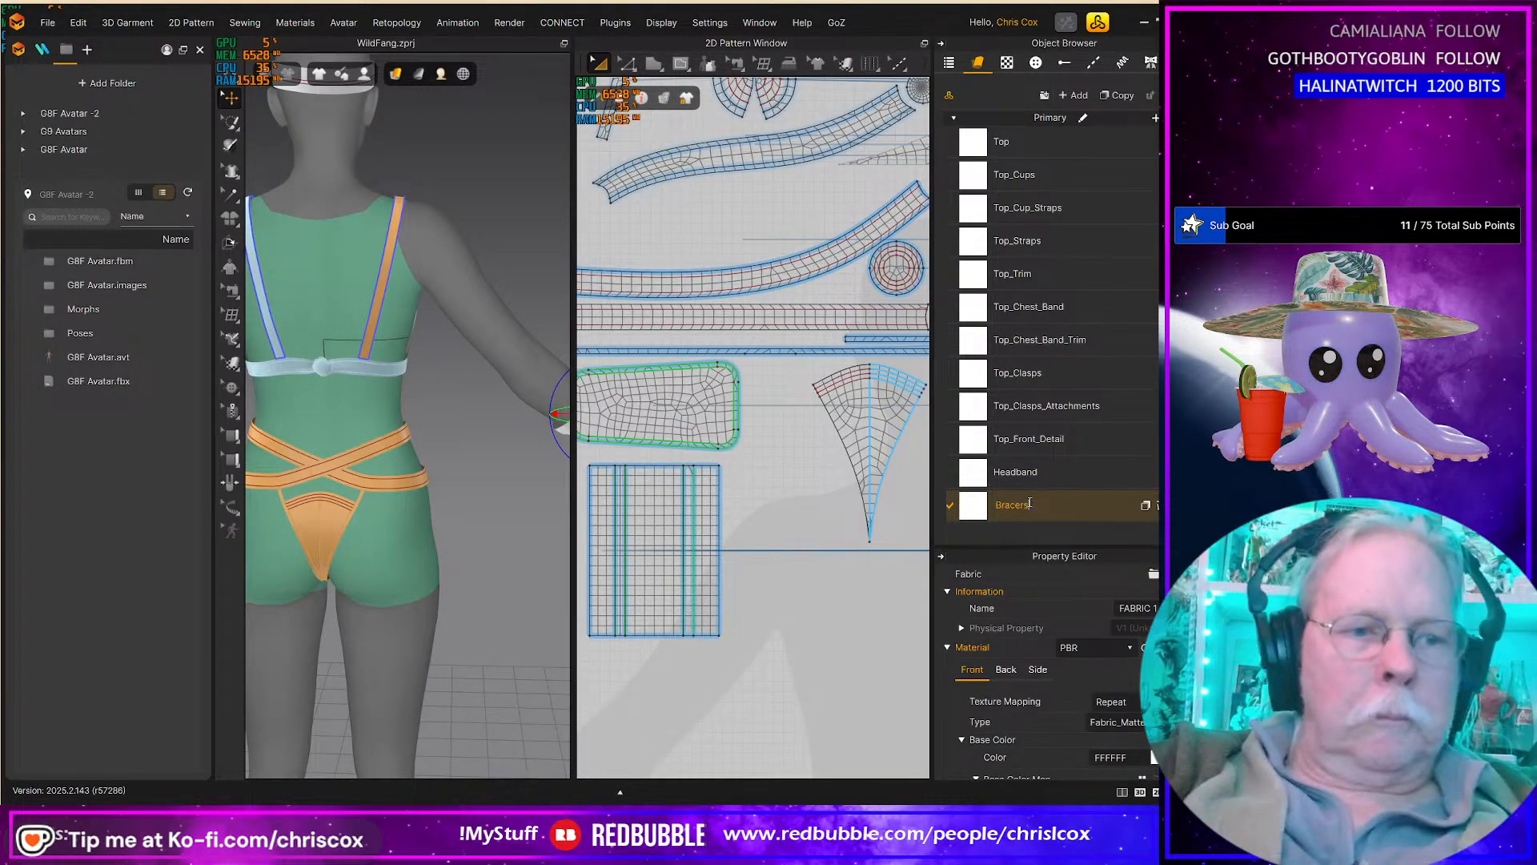
key("Return")
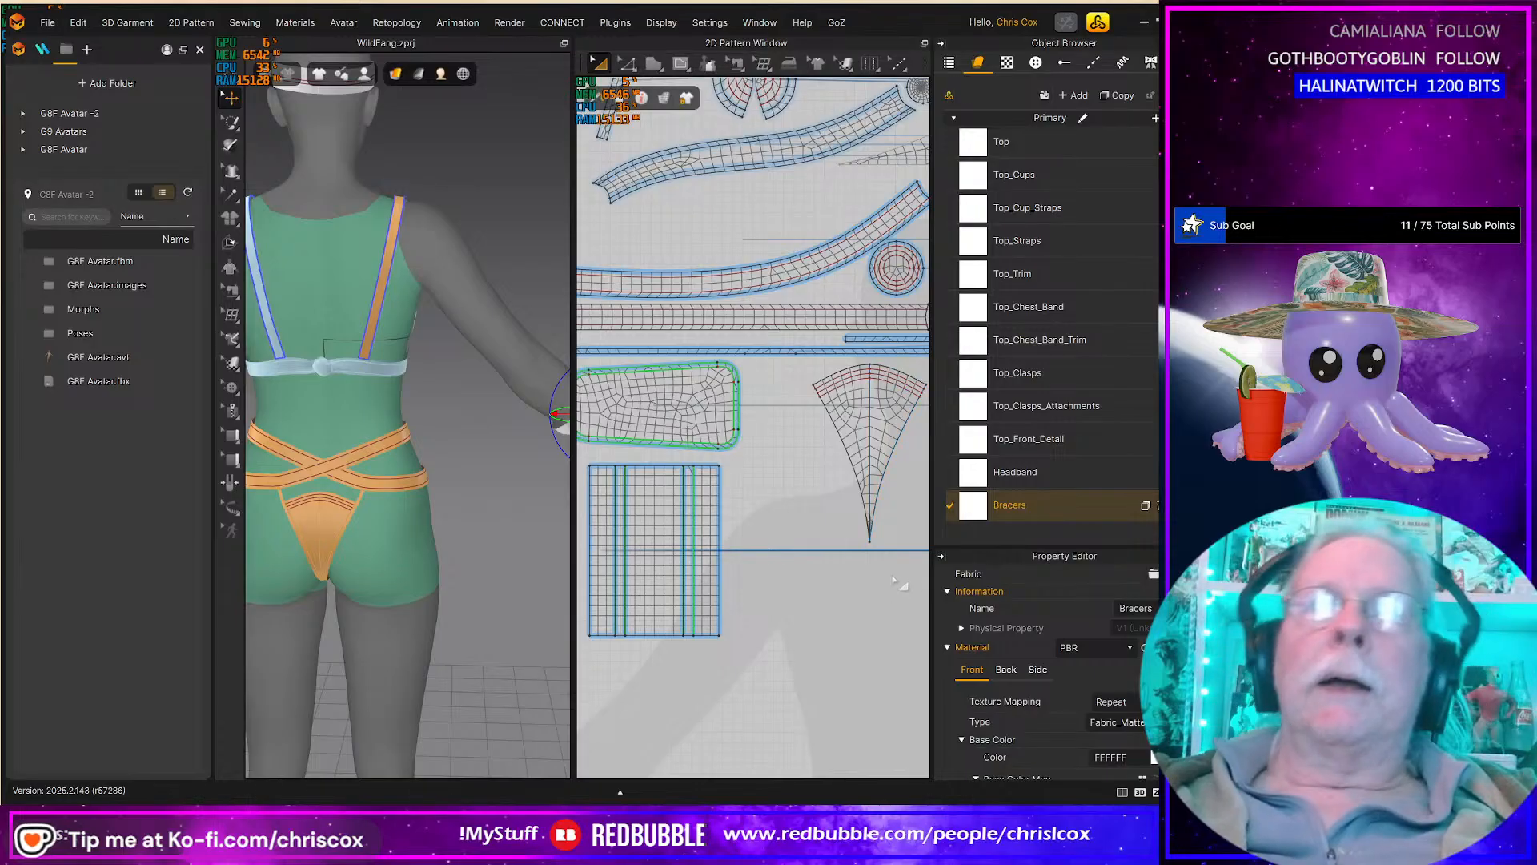
scroll(853, 581, "down", 2)
scroll(800, 576, "down", 4)
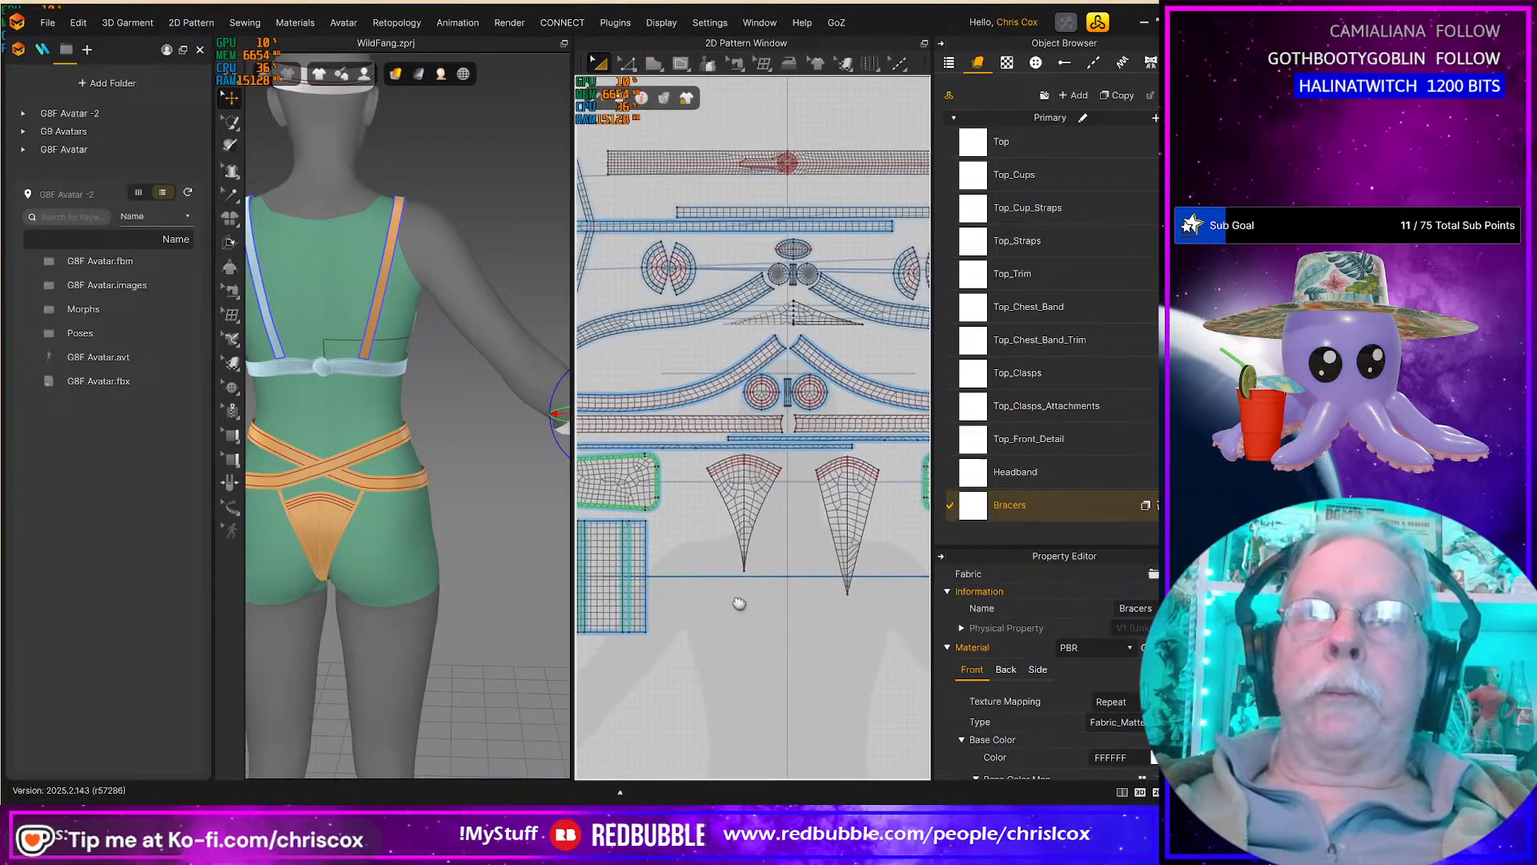
Step: Apply the Bracers fabric to the selected right bracer pattern piece
left_click_drag(910, 565, 820, 518)
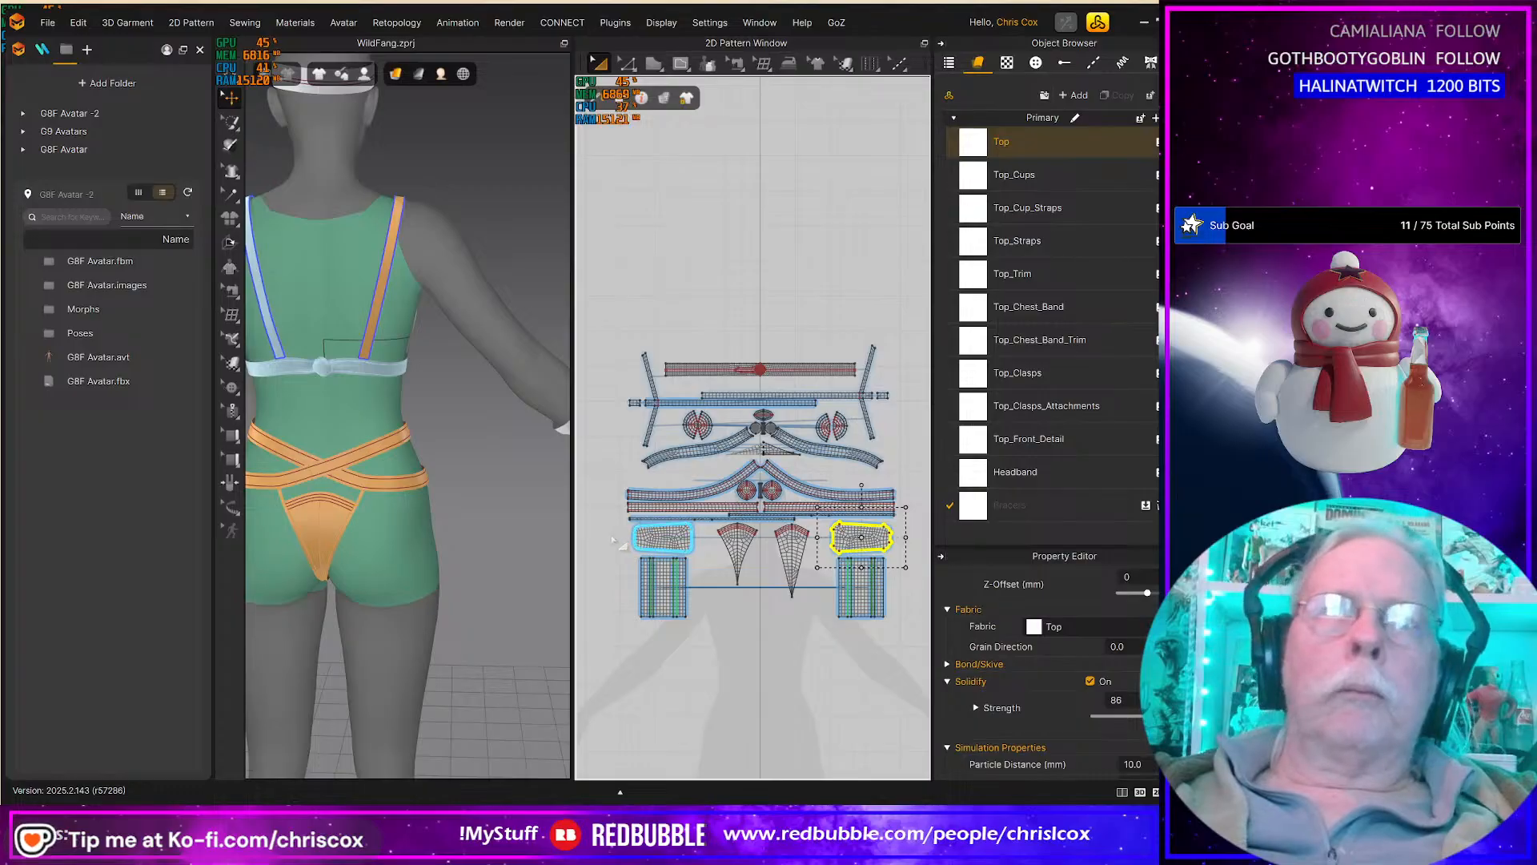
scroll(626, 548, "down", 3)
scroll(660, 560, "up", 5)
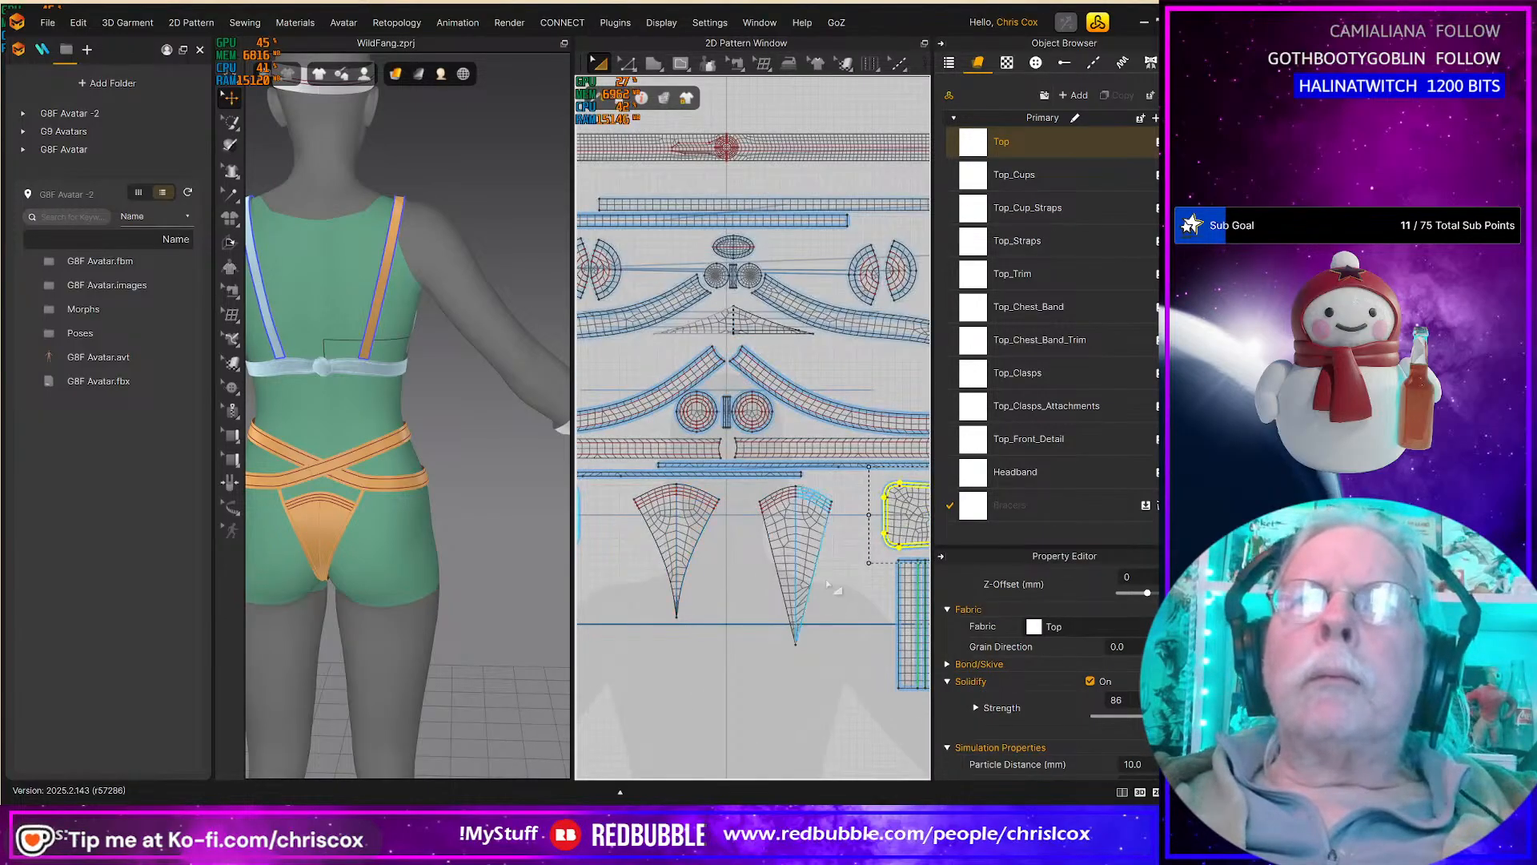
middle_click_drag(694, 592, 1017, 593)
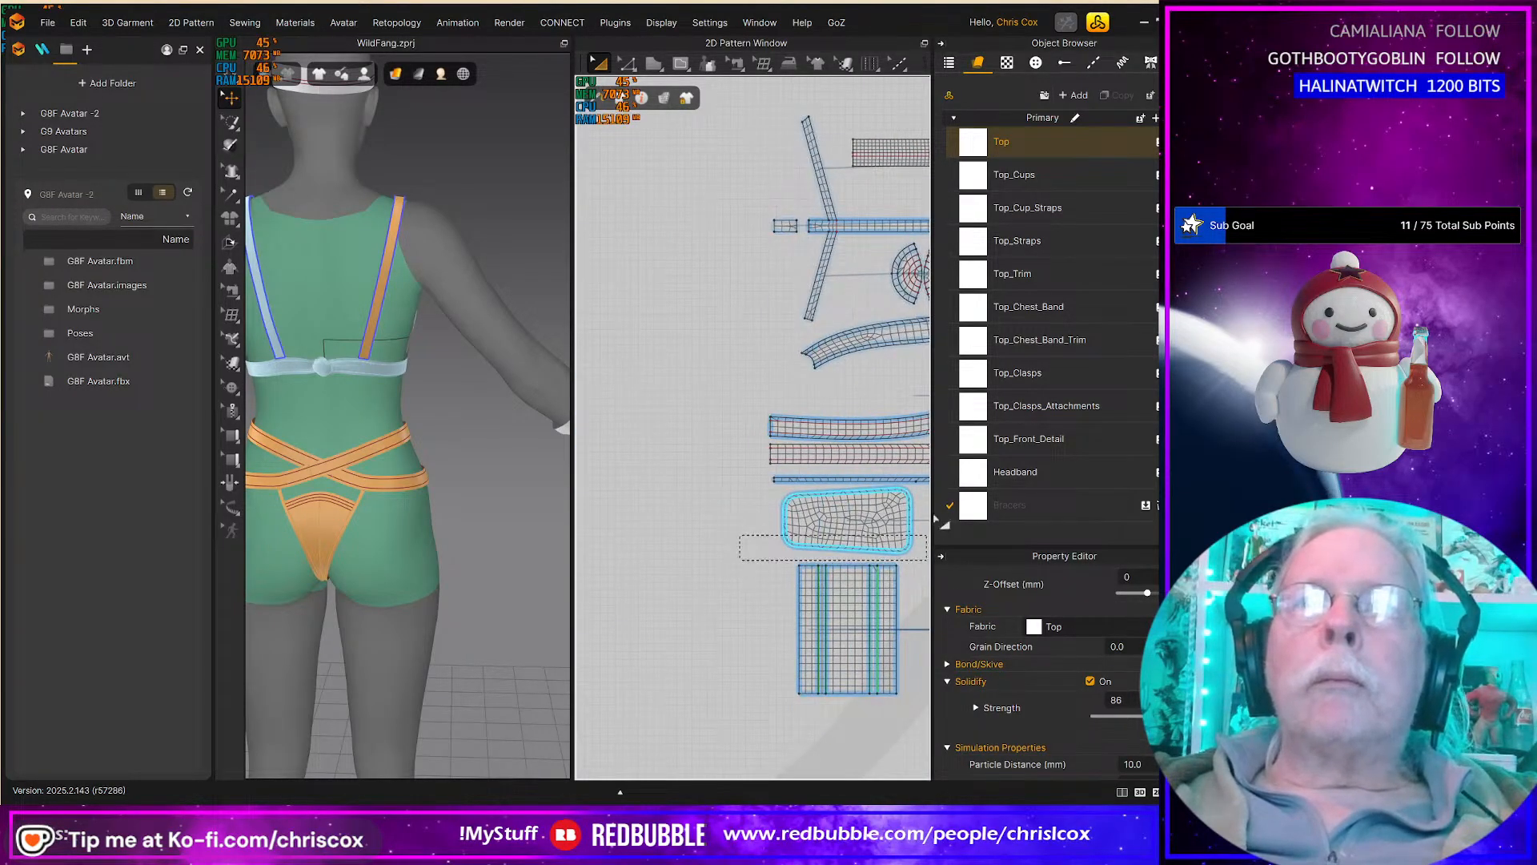
left_click(977, 503)
left_click_drag(975, 503, 861, 507)
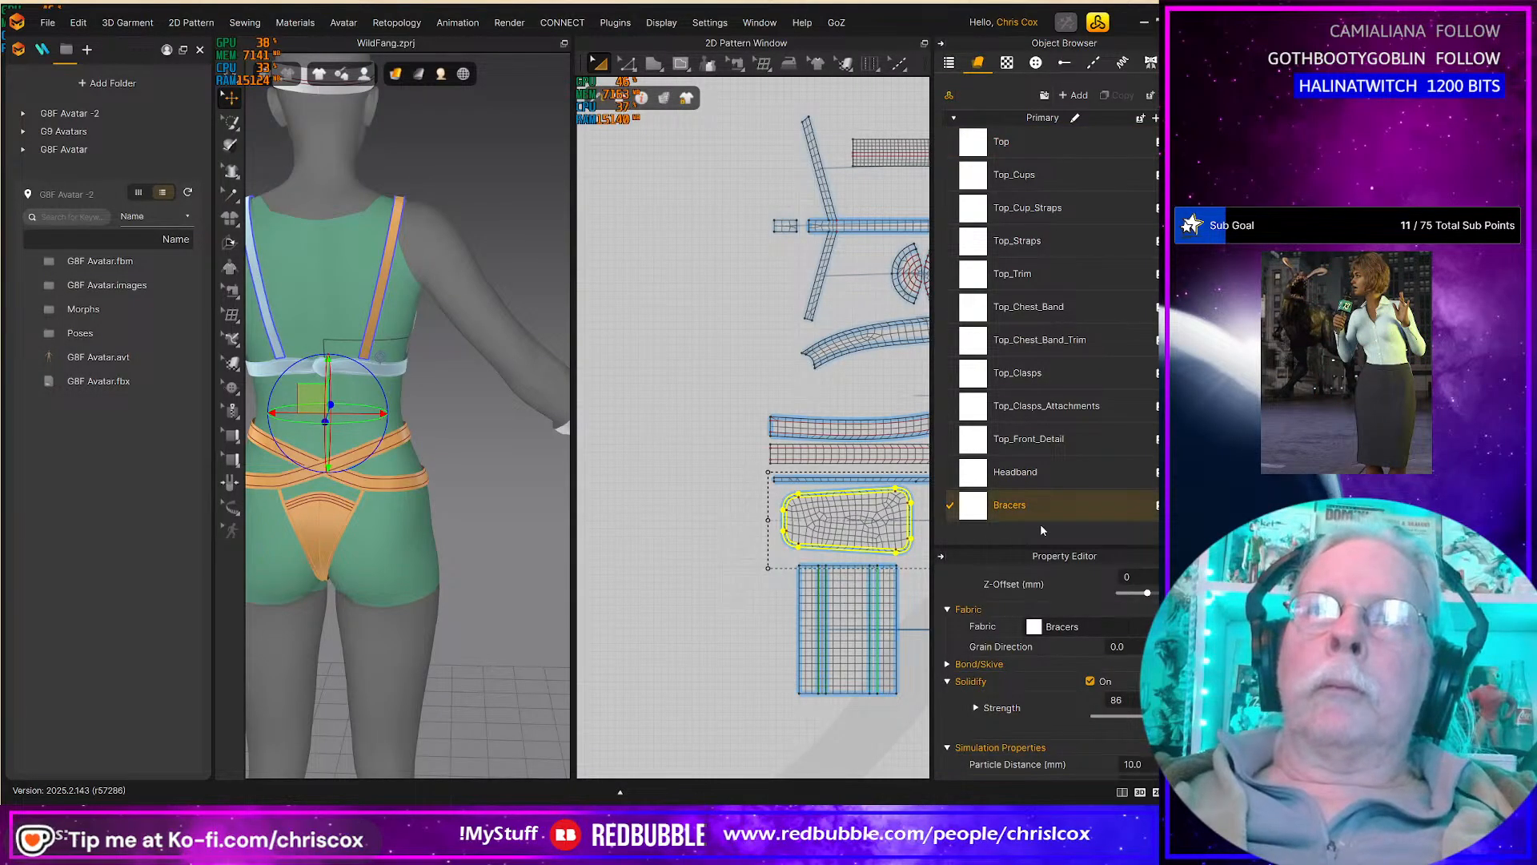
middle_click_drag(913, 585, 749, 541)
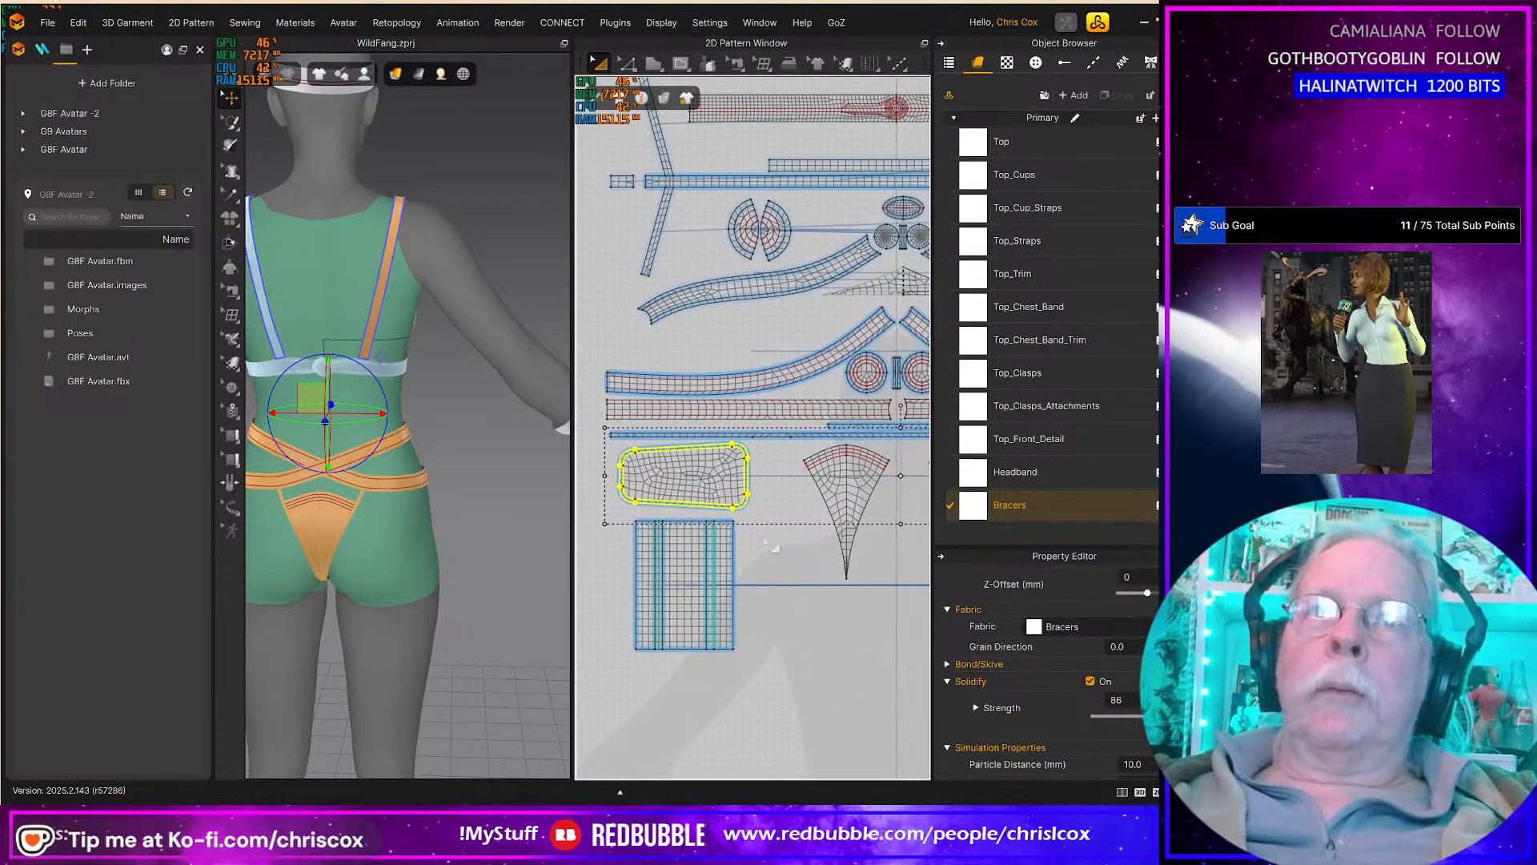
Step: Duplicate the Bracers fabric and rename the copy Bracers_Cloth
left_click(1031, 502)
left_click(1117, 95)
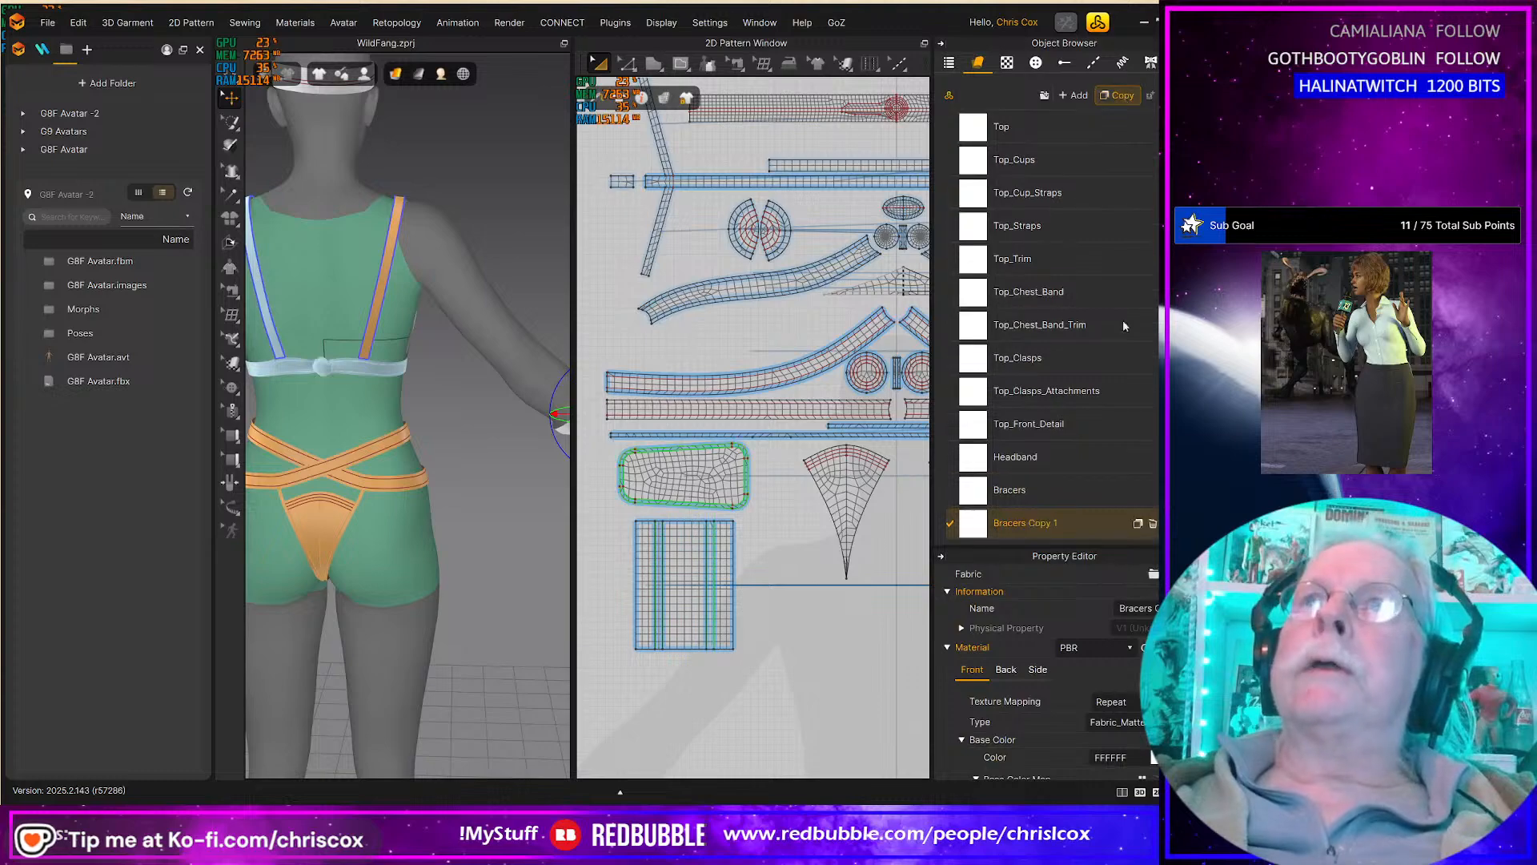
double_click(1024, 523)
left_click(1030, 523)
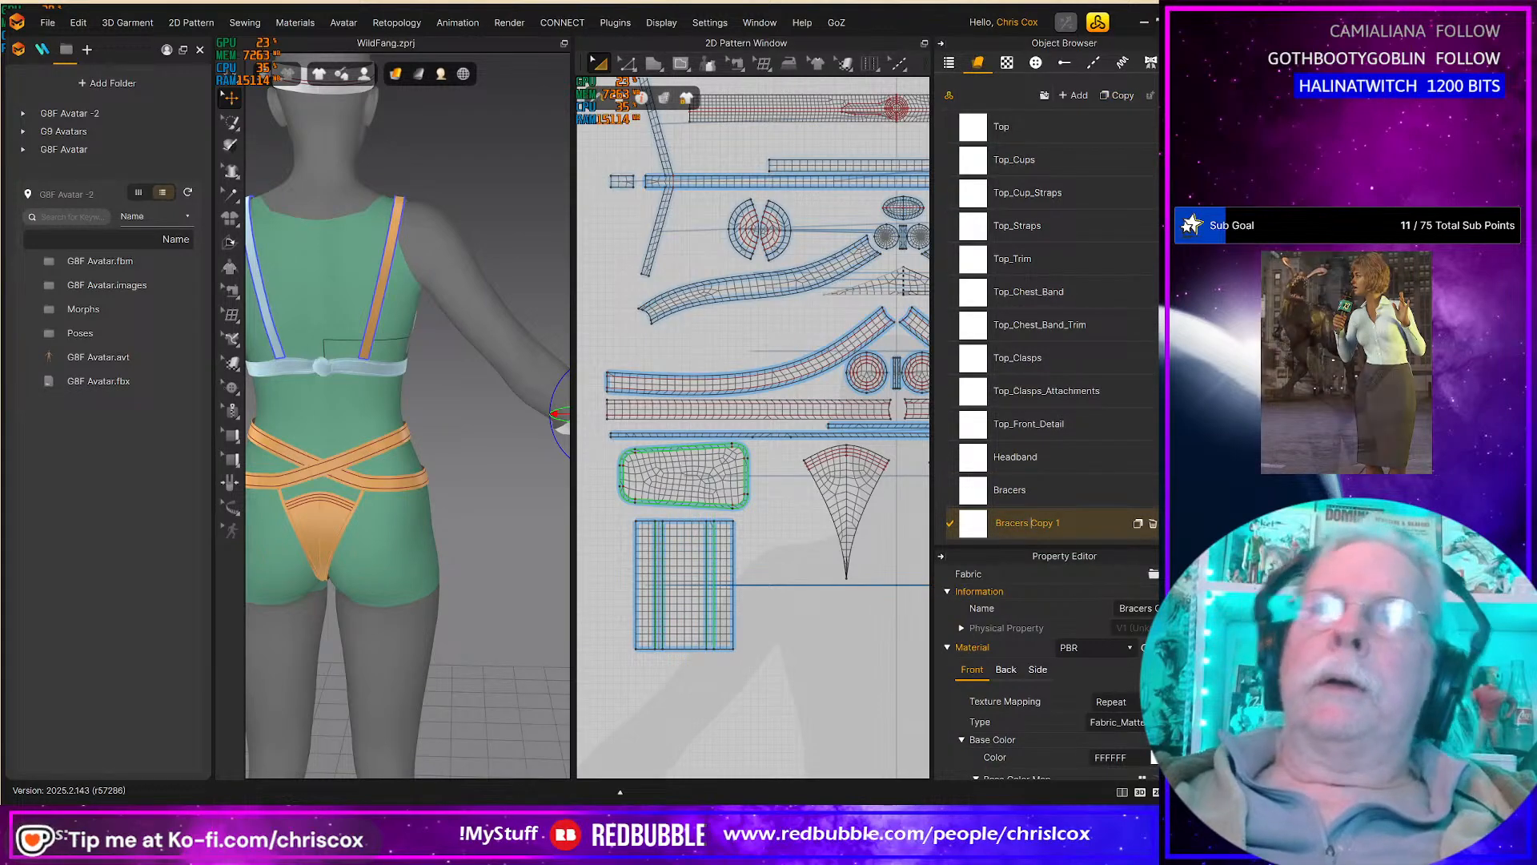
key("shift+Left")
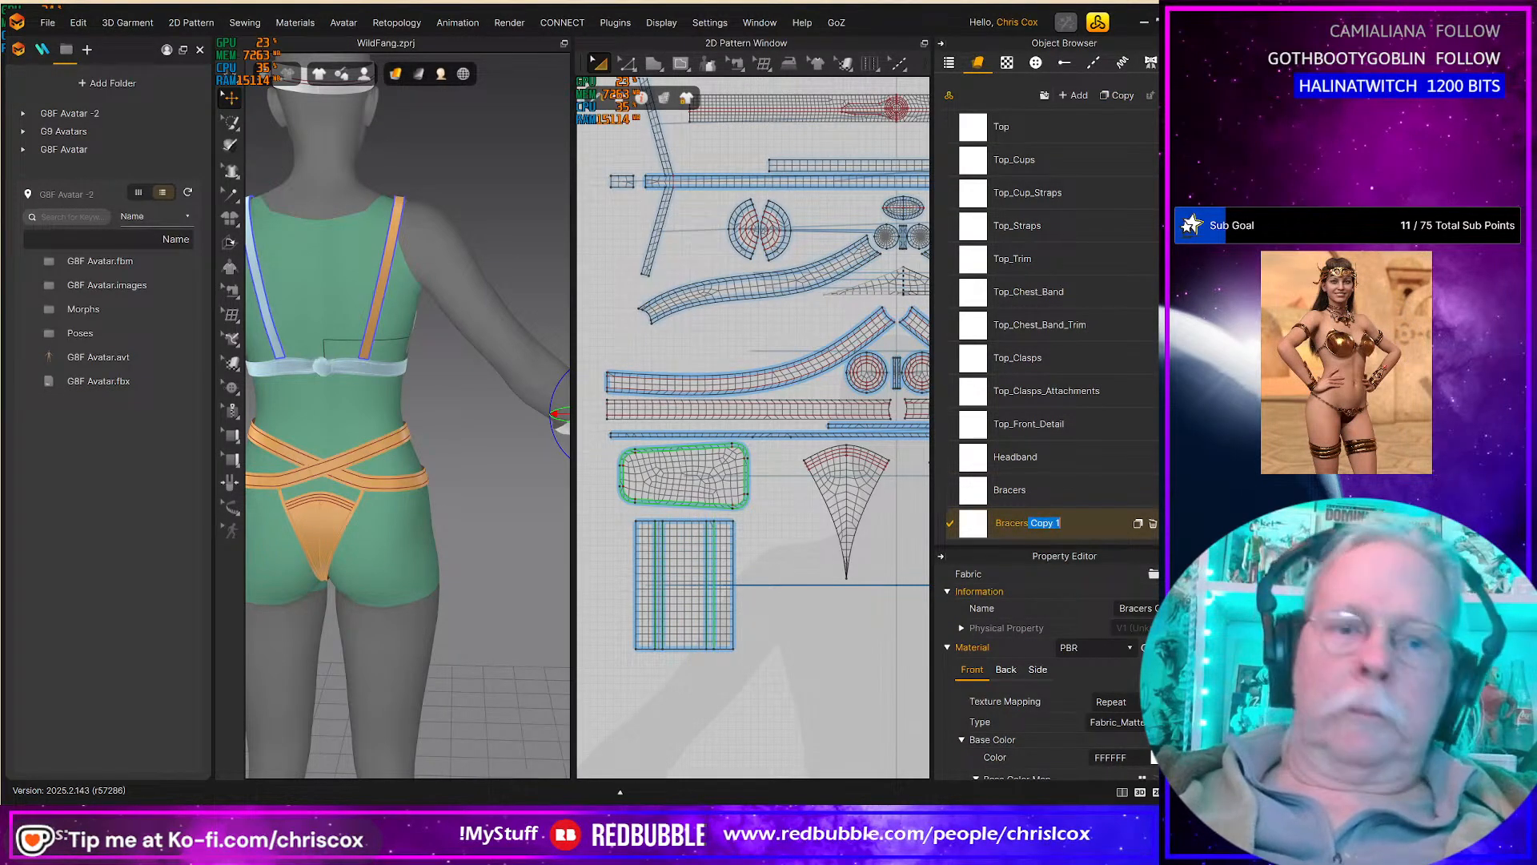
key("BackSpace")
type("Cloth")
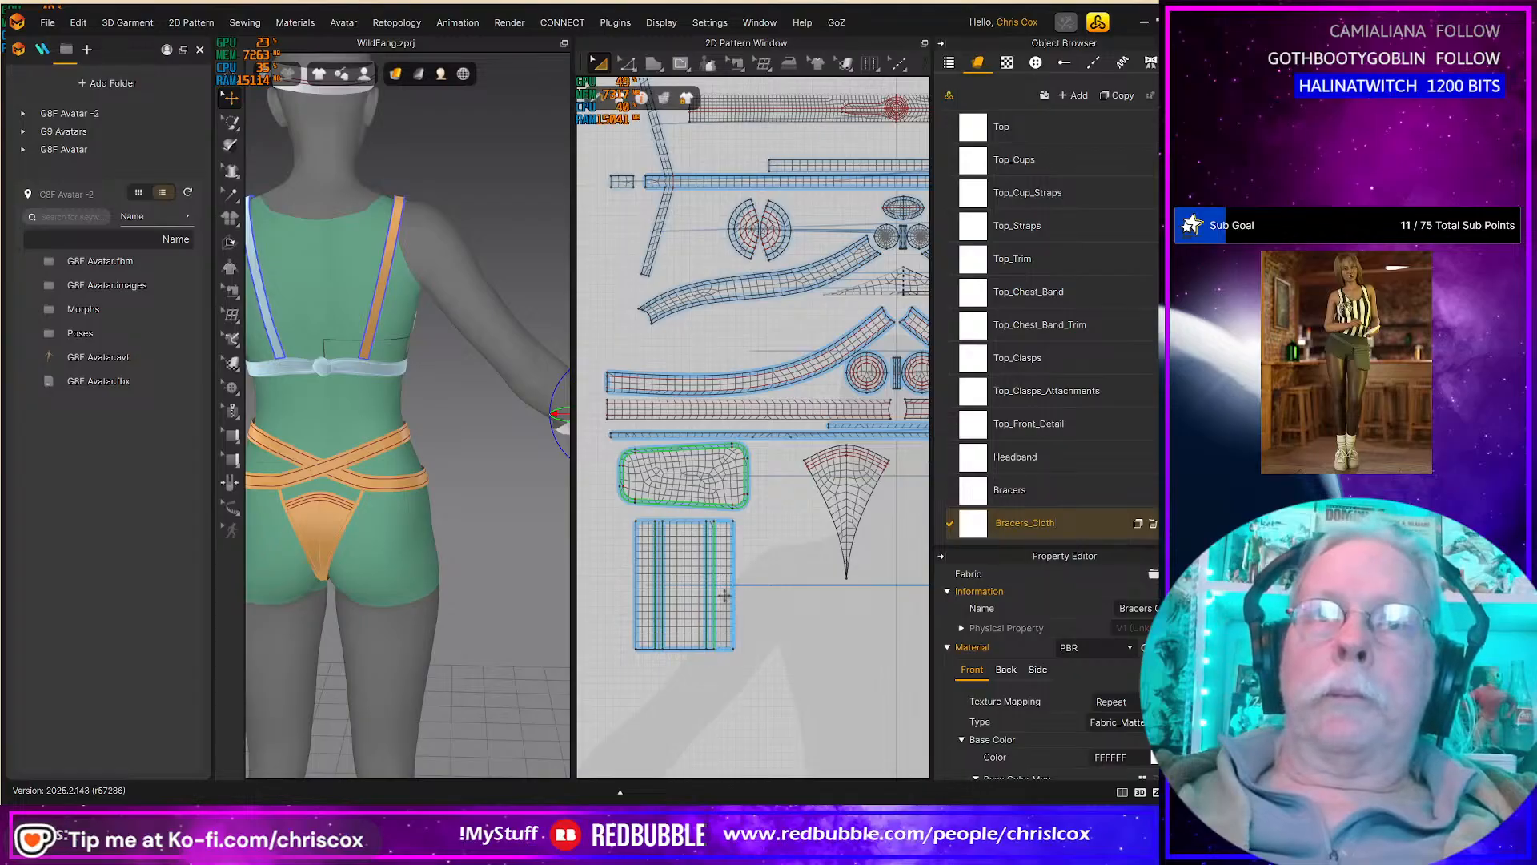
left_click(680, 590)
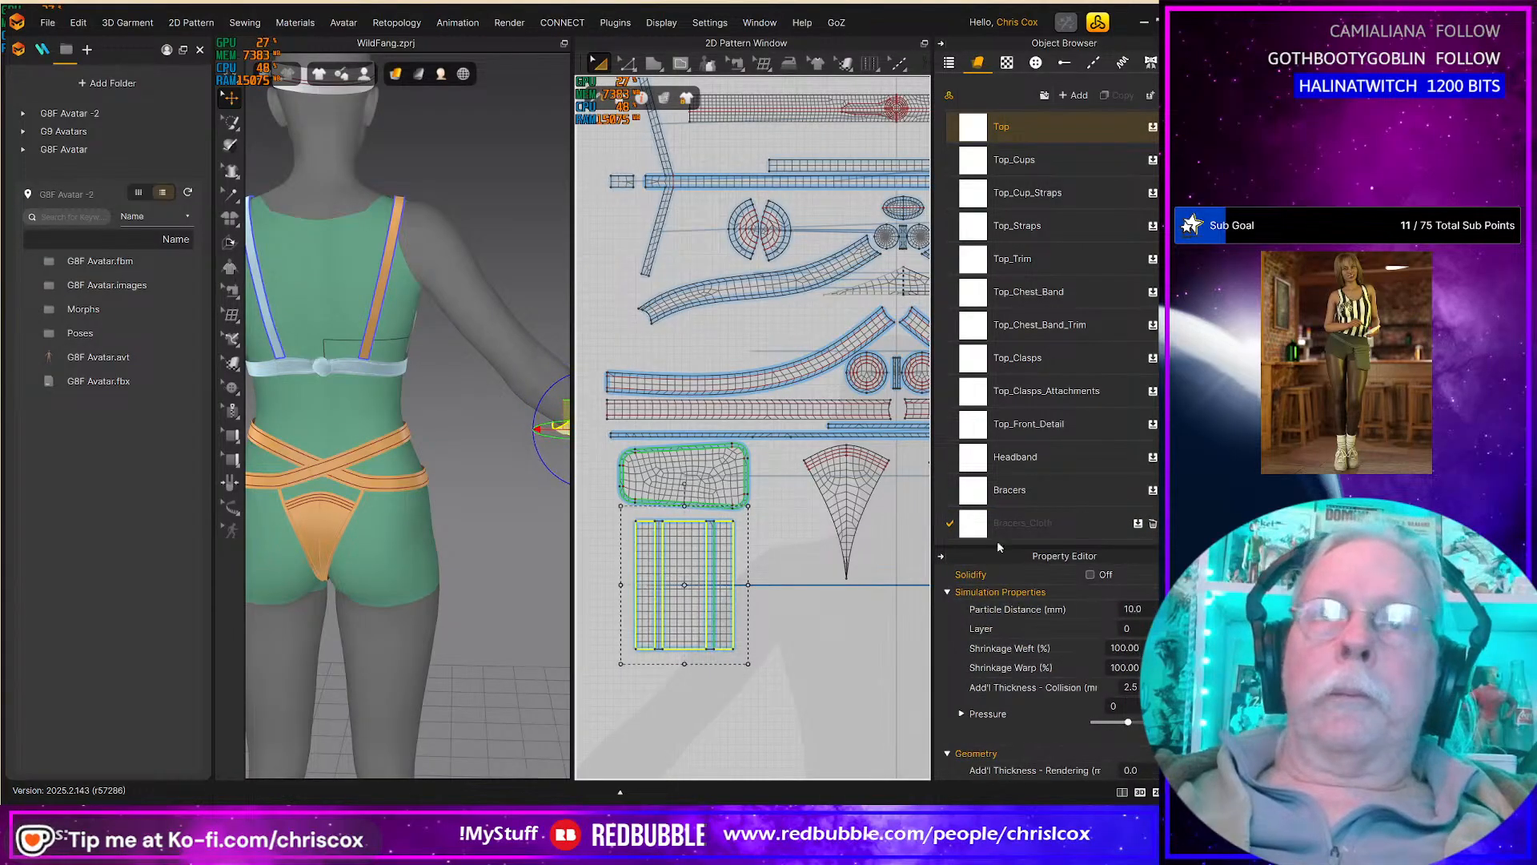
Step: Apply Bracers_Cloth to the rectangular bracer piece and select the left, middle and right bracer strips
left_click_drag(690, 564, 690, 565)
middle_click_drag(827, 654, 763, 659)
scroll(872, 631, "down", 2)
middle_click_drag(872, 631, 566, 643)
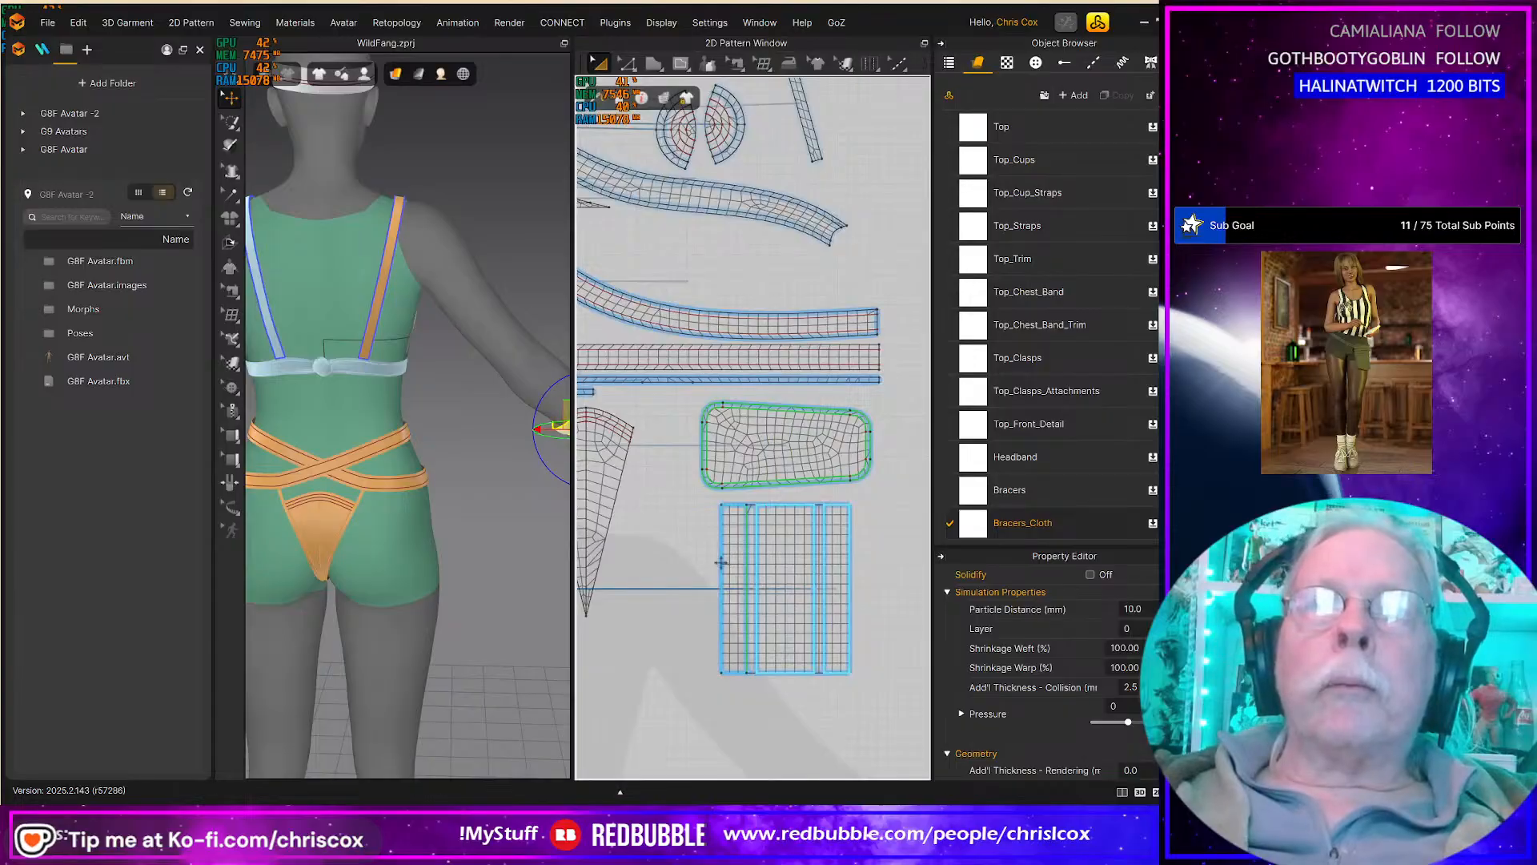
left_click(728, 563)
left_click(778, 569, "shift")
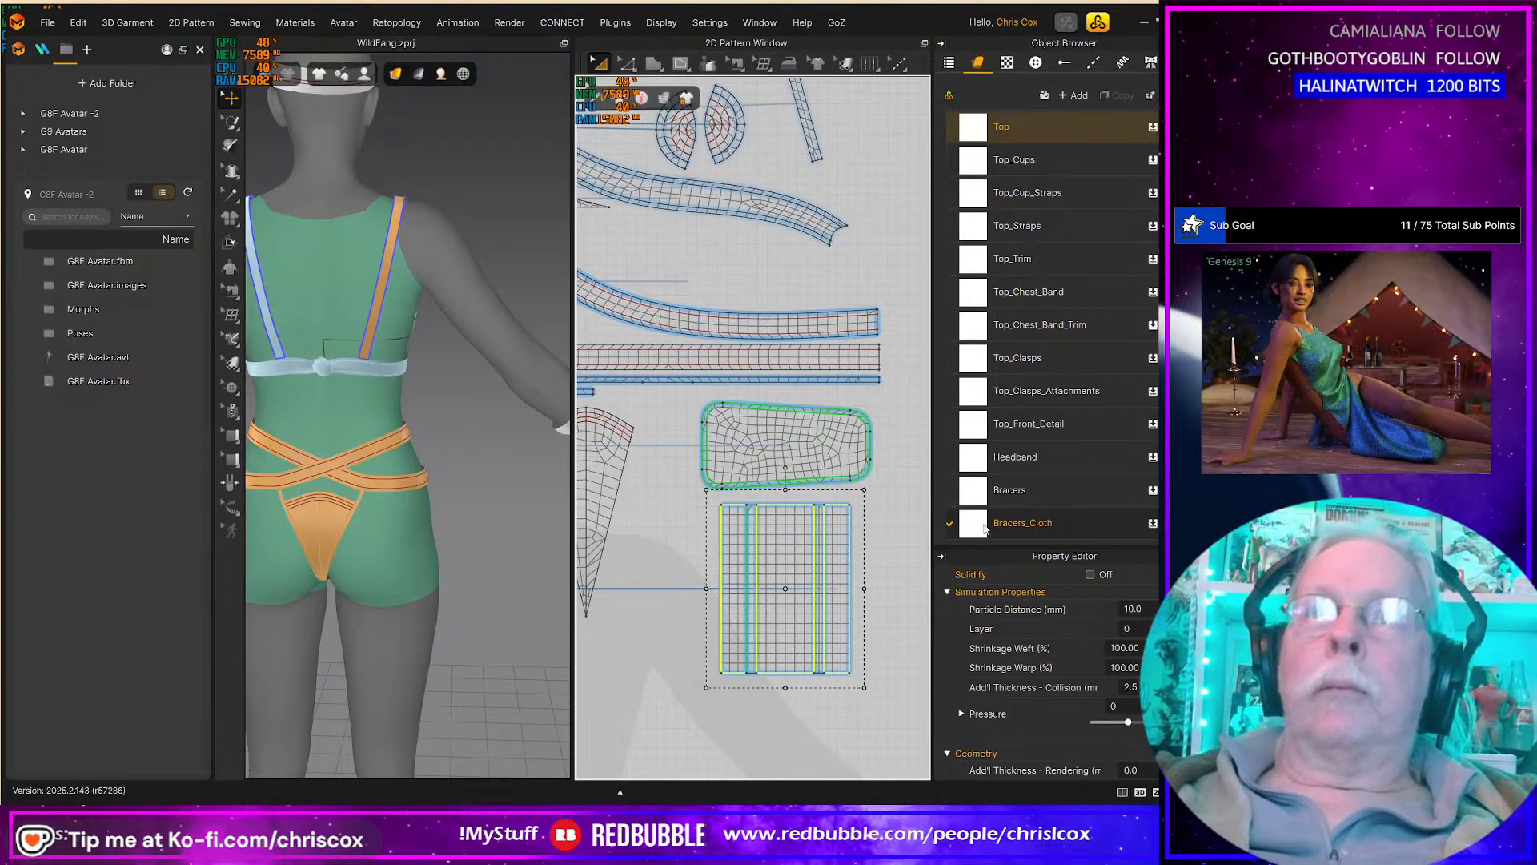
left_click(847, 586, "shift")
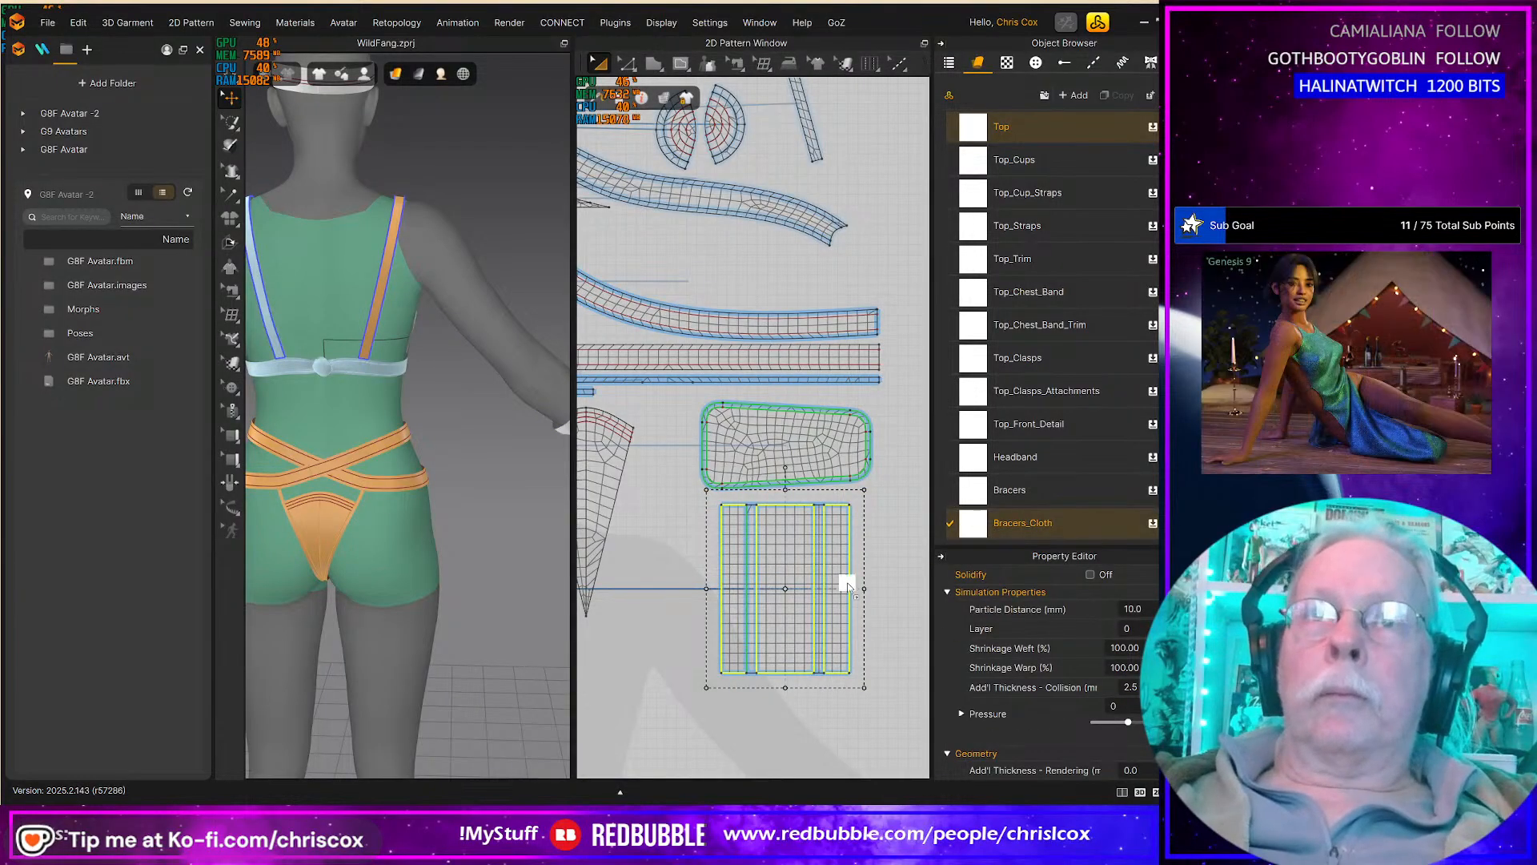
left_click(1033, 525)
Step: Duplicate Bracers_Cloth and rename the copy Bracers_Straps
left_click(1119, 96)
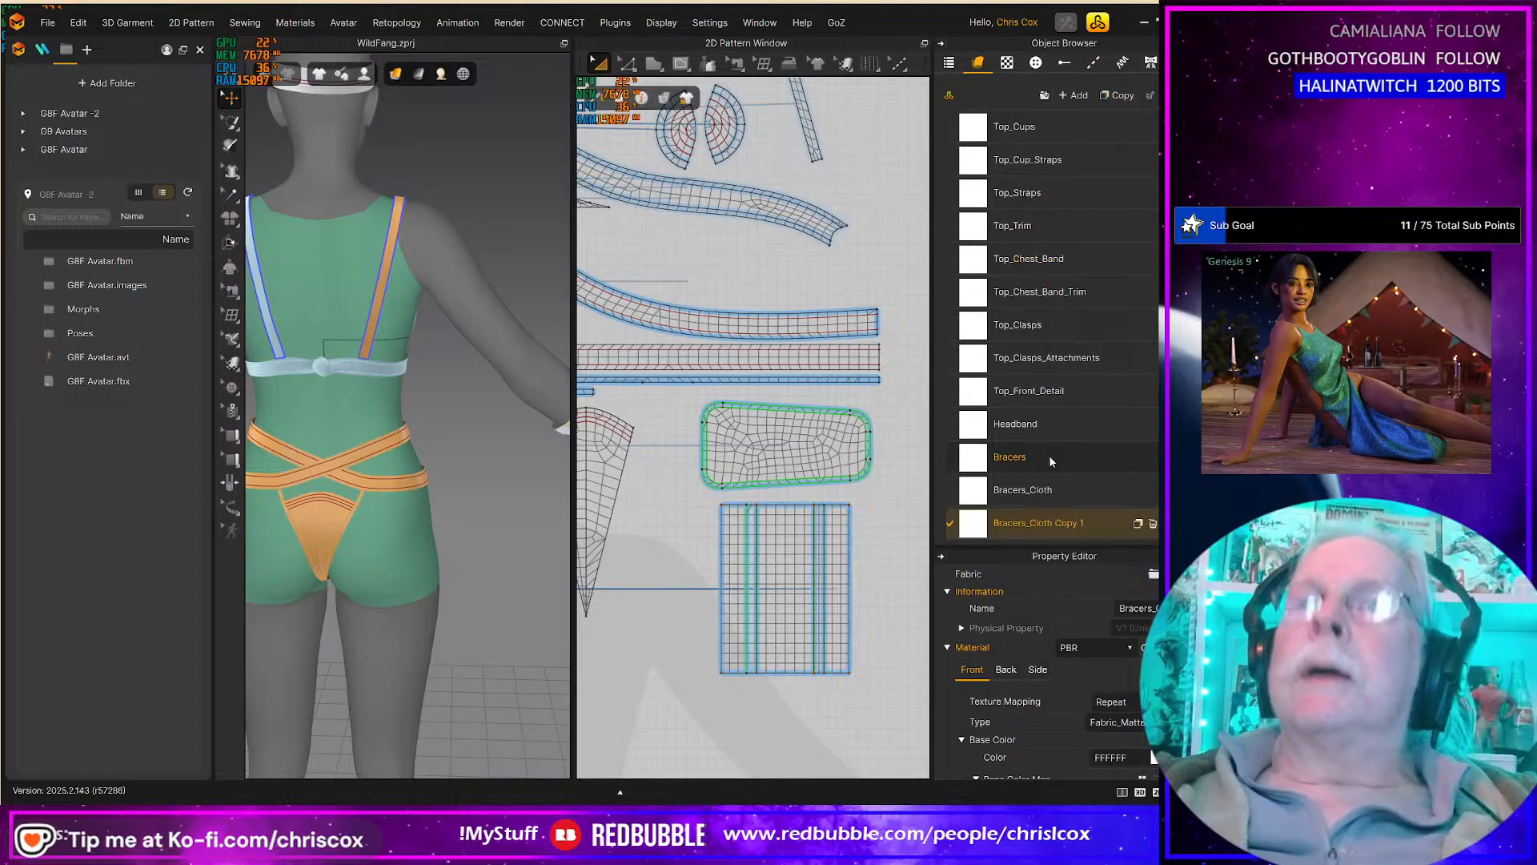
double_click(1025, 521)
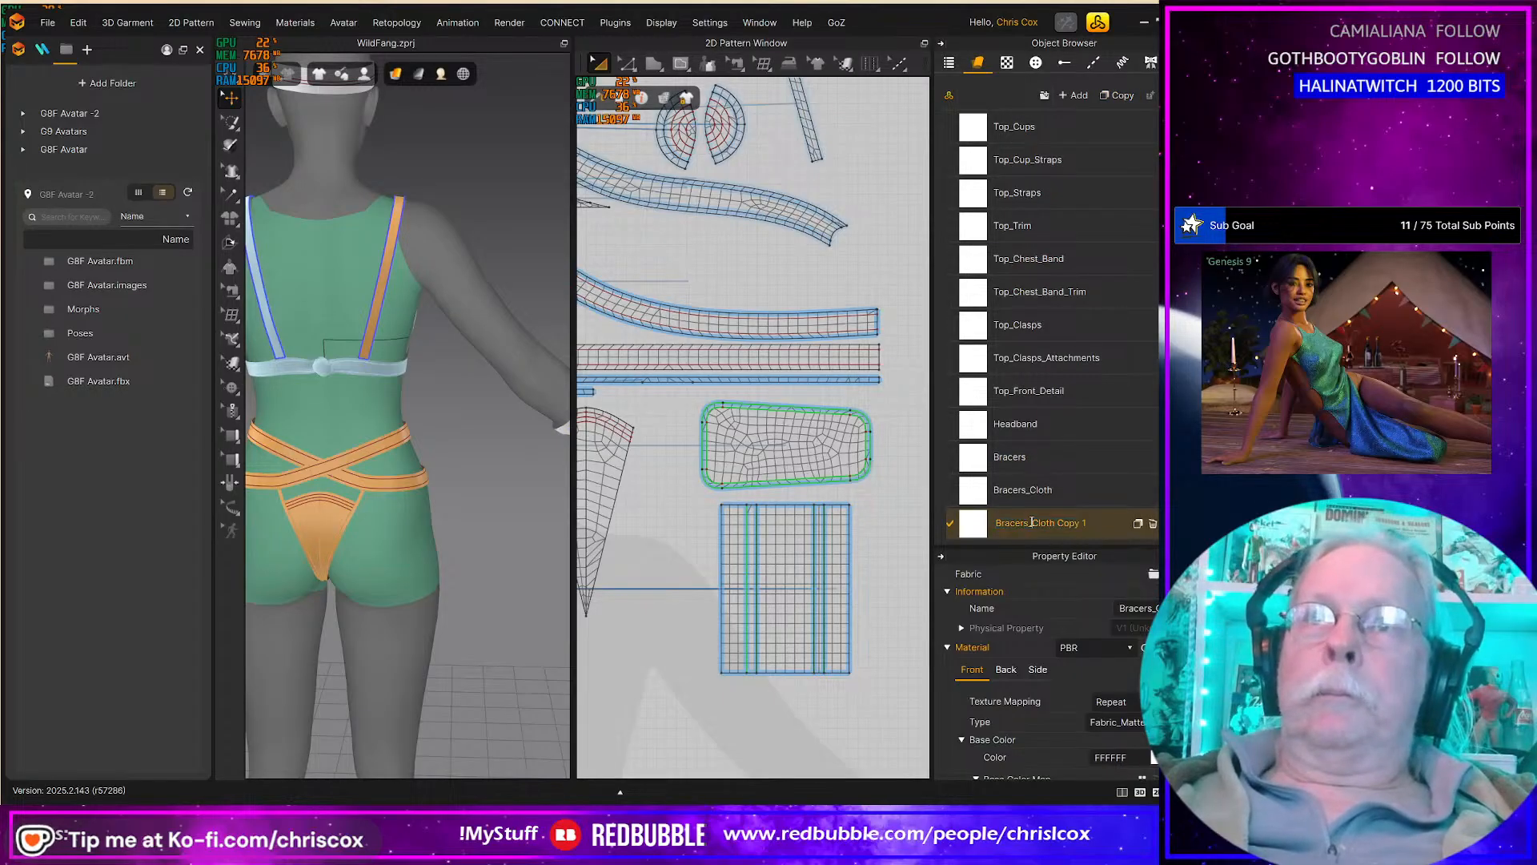
key("shift+Right")
key("shift+Right")
key("shift+Right")
key("shift+Right")
key("shift+Right")
key("shift+Right")
key("shift+Right")
key("shift+Right")
key("shift+Right")
key("shift+Right")
key("shift+Right")
key("shift+Right")
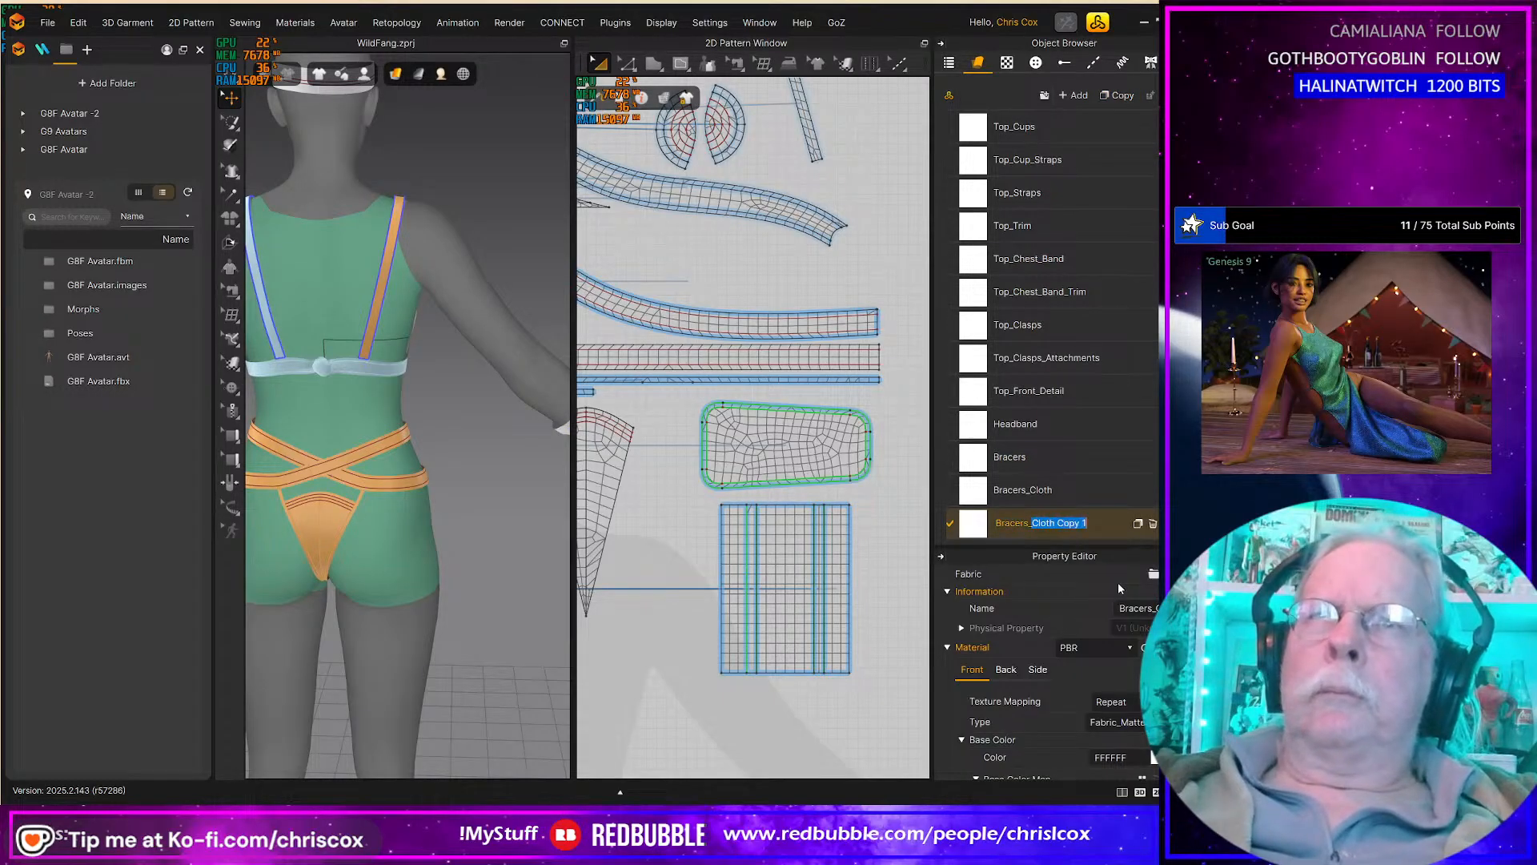
type("Straps")
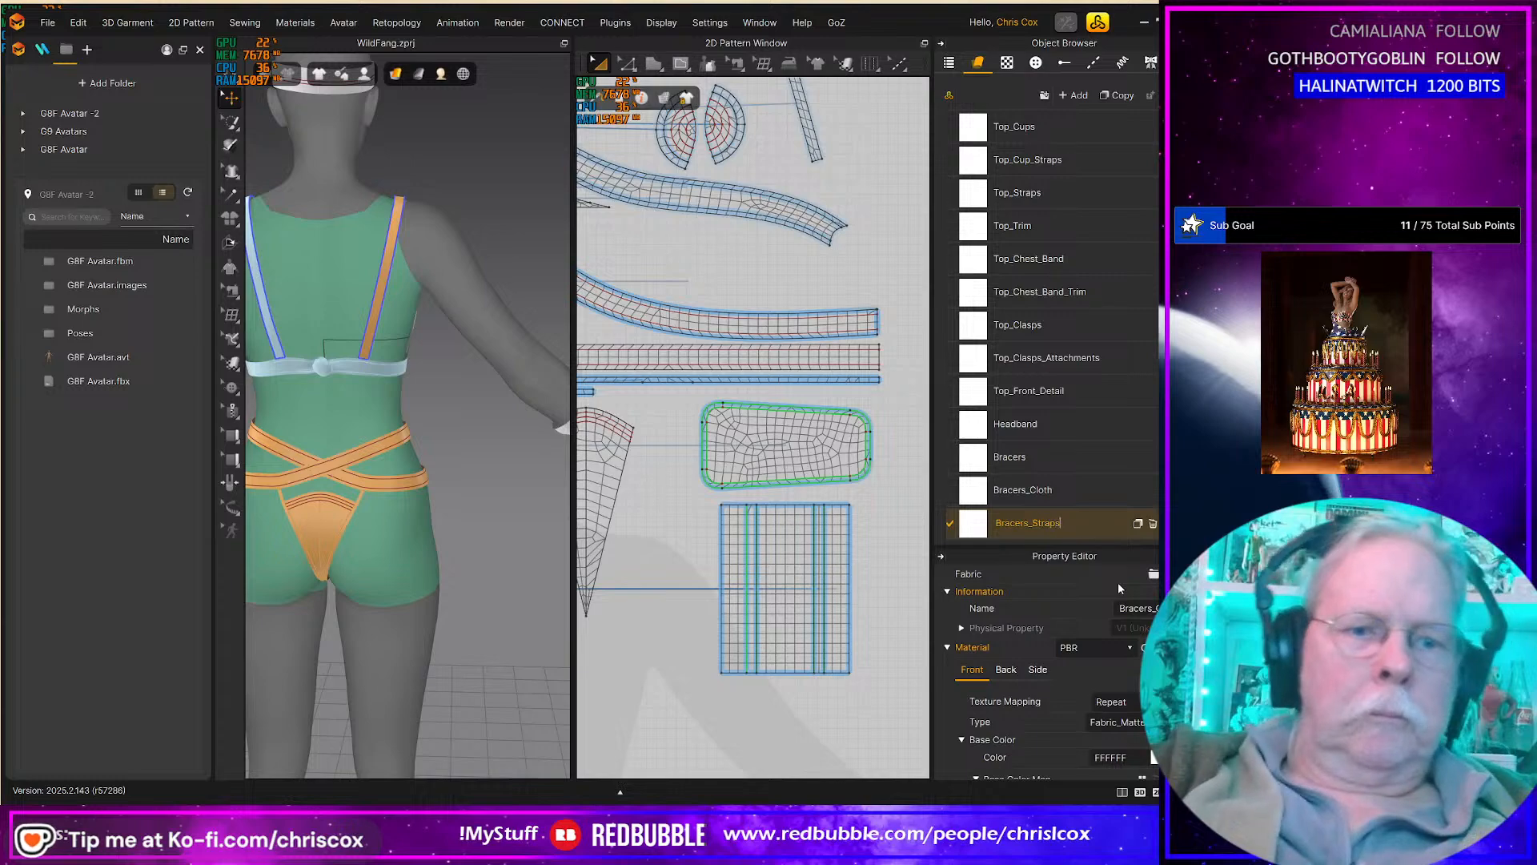
key("Return")
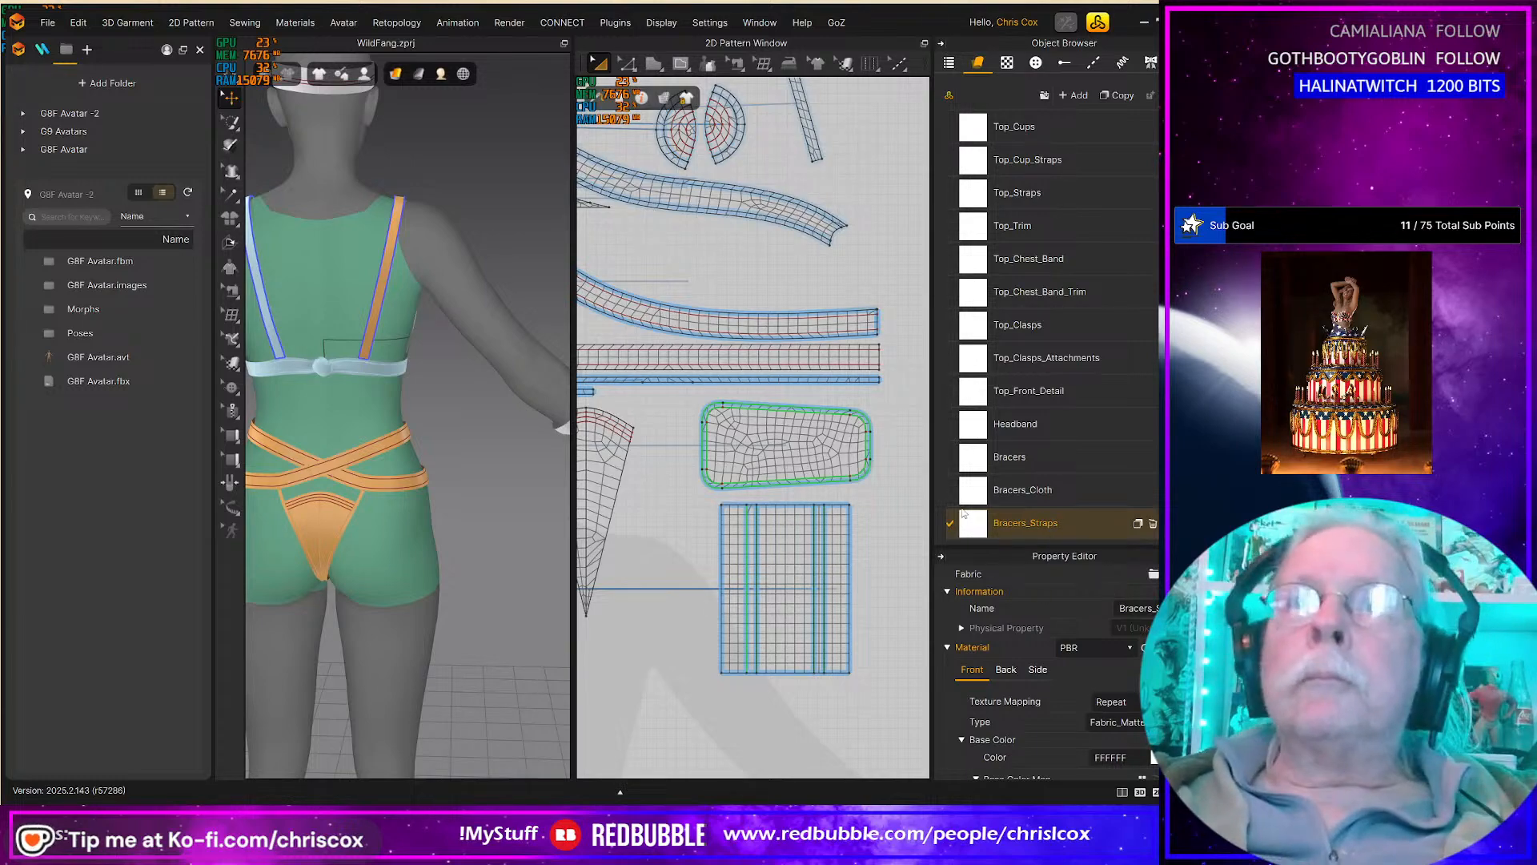
Step: Apply Bracers_Straps to the two selected narrow strips and the middle strap strip
left_click(819, 587)
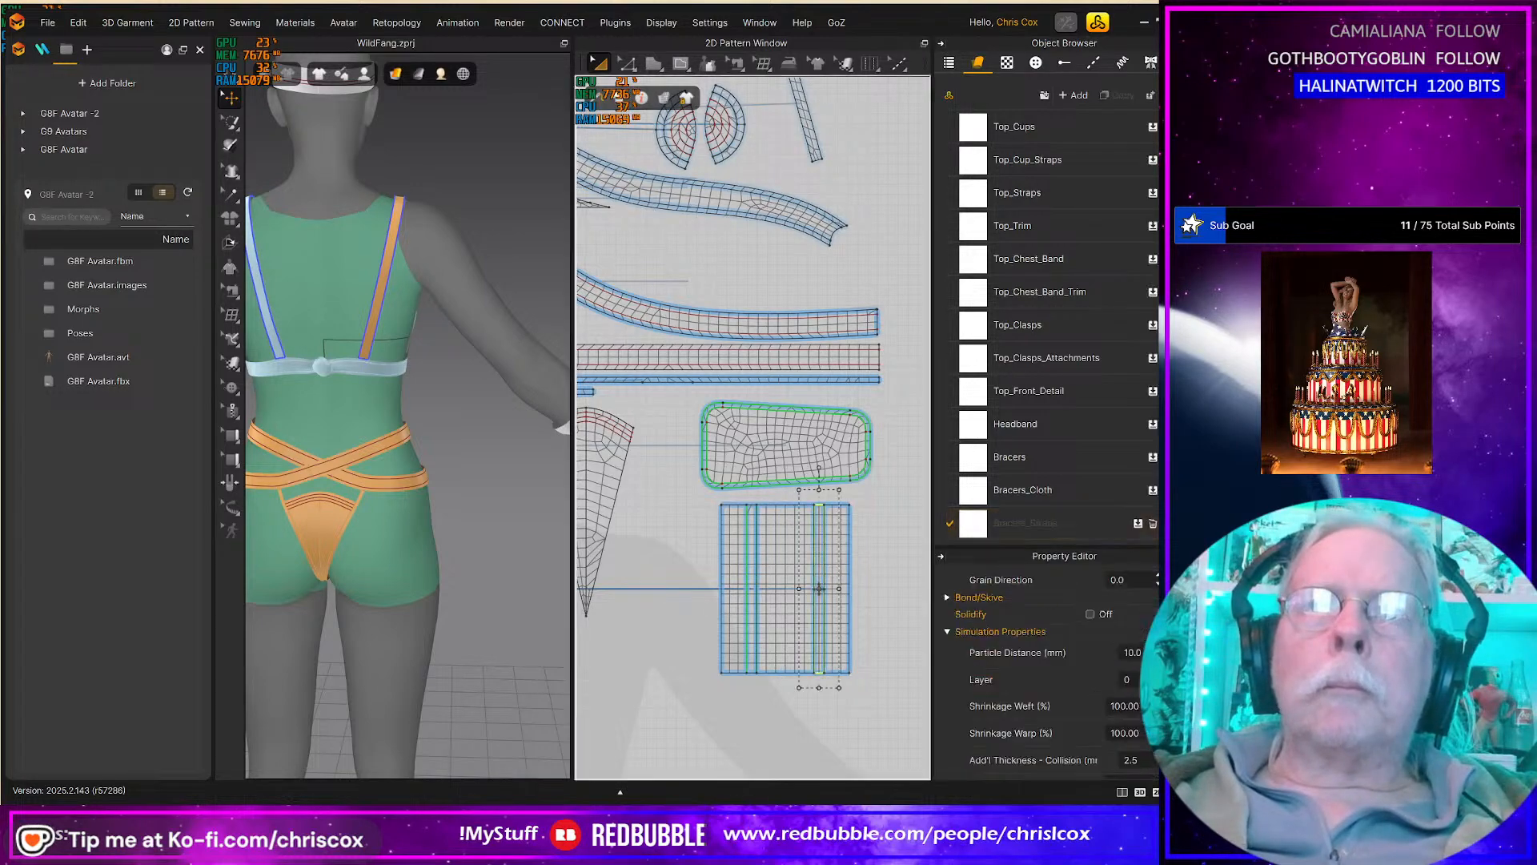
left_click(751, 663, "shift")
left_click_drag(1056, 522, 822, 546)
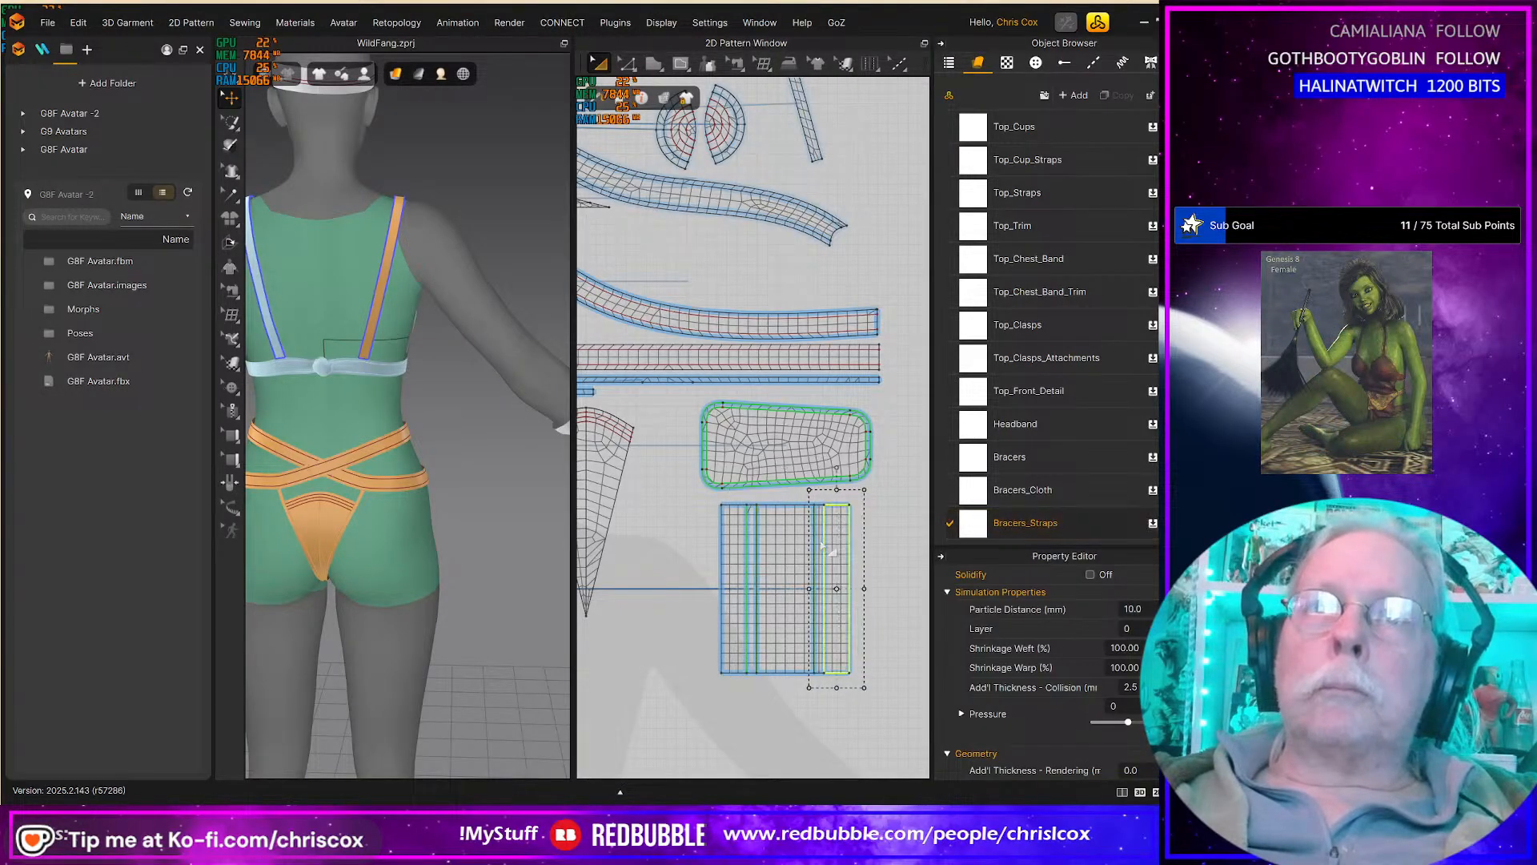
scroll(823, 553, "up", 4)
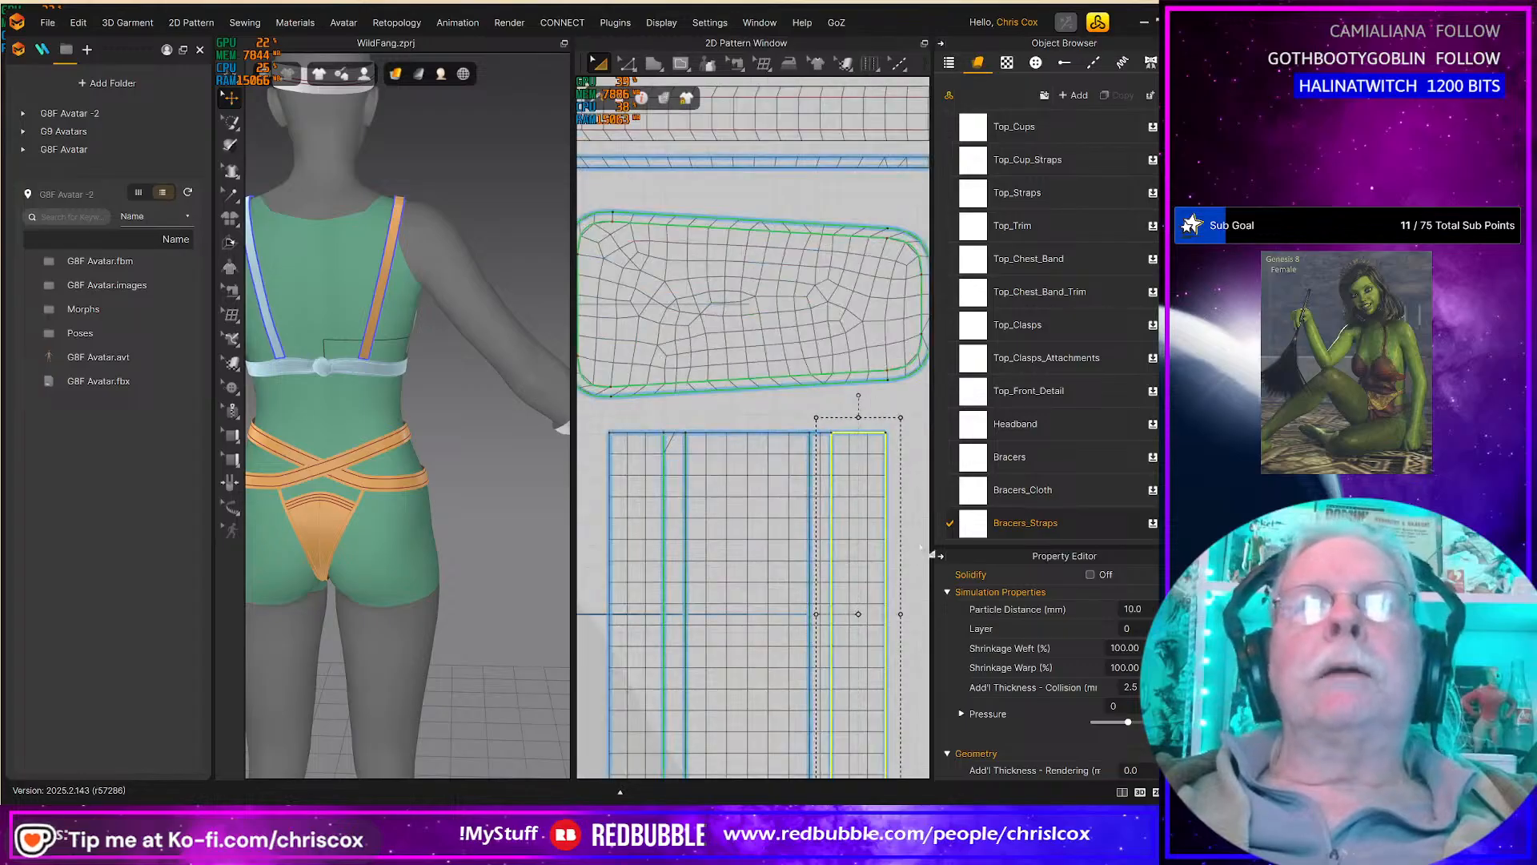
left_click_drag(966, 522, 828, 516)
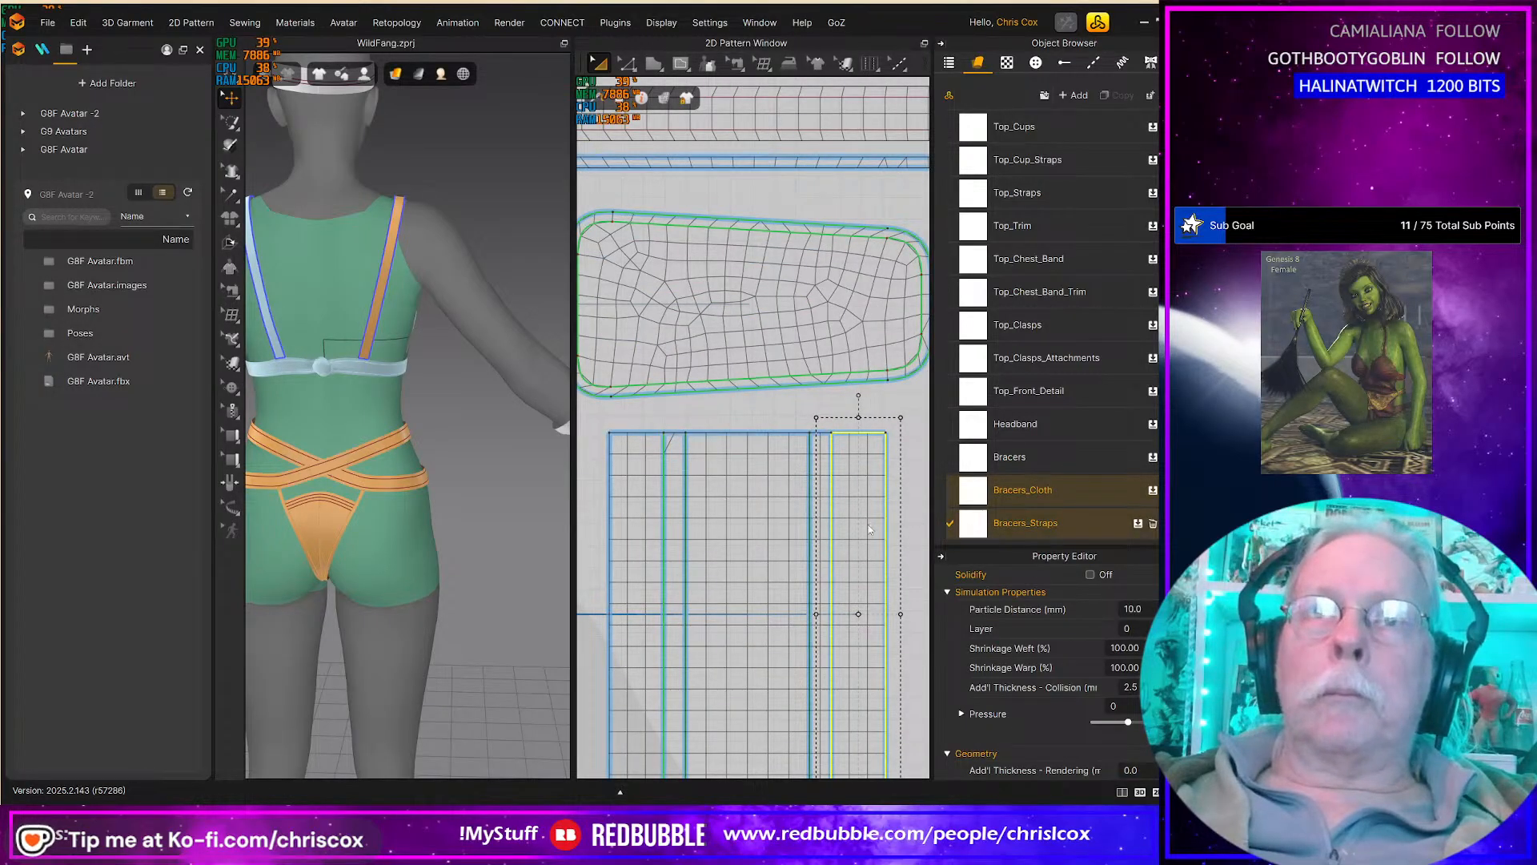
left_click_drag(951, 527, 672, 525)
Step: Apply Bracers_Straps to the right and left bracer strap strips
scroll(672, 525, "down", 5)
scroll(672, 525, "down", 2)
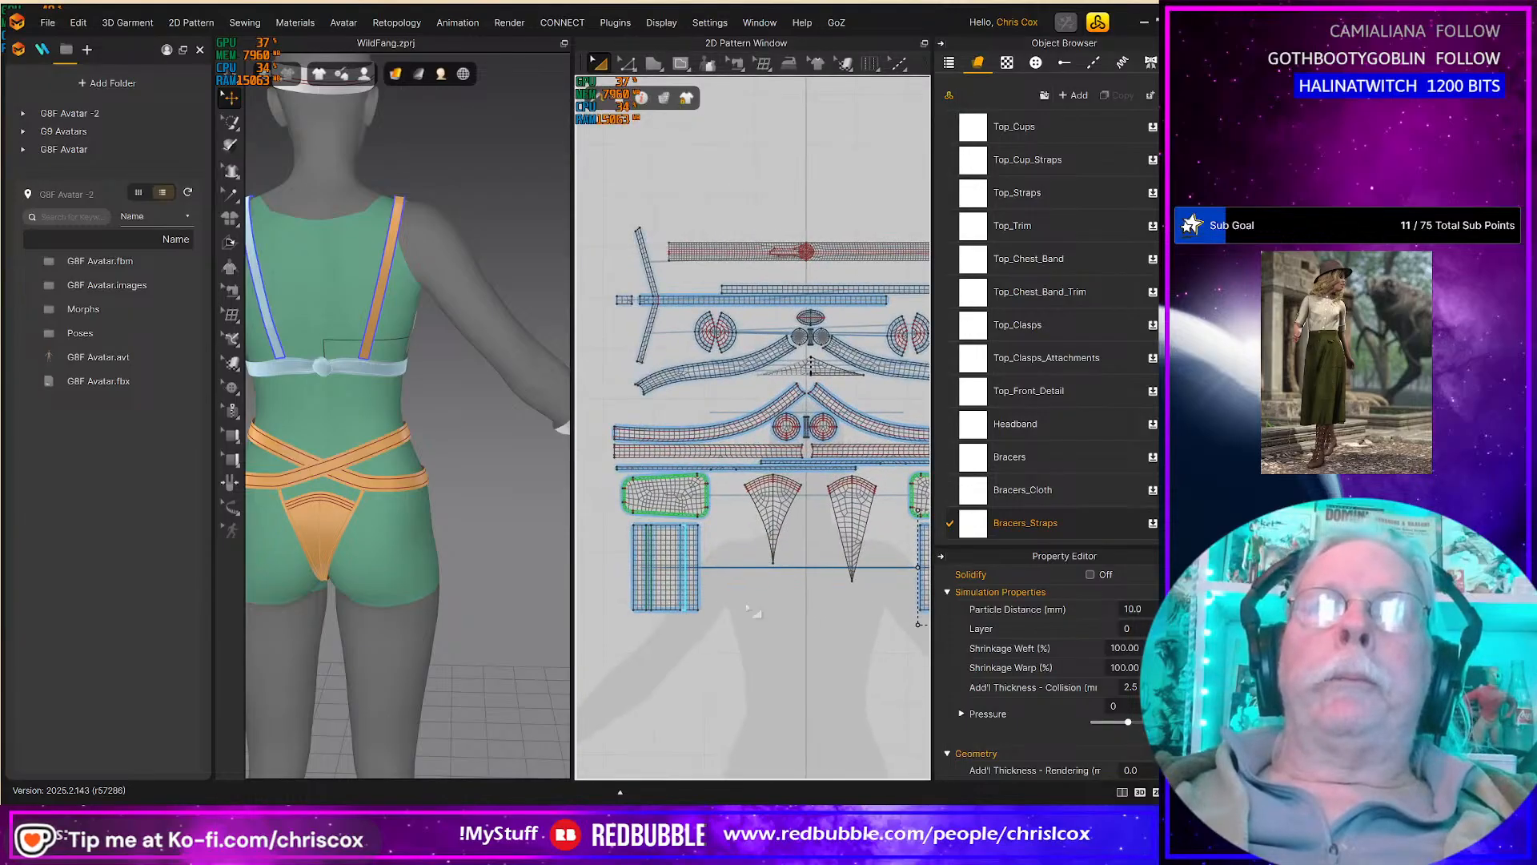
scroll(689, 582, "up", 6)
middle_click_drag(689, 582, 678, 603)
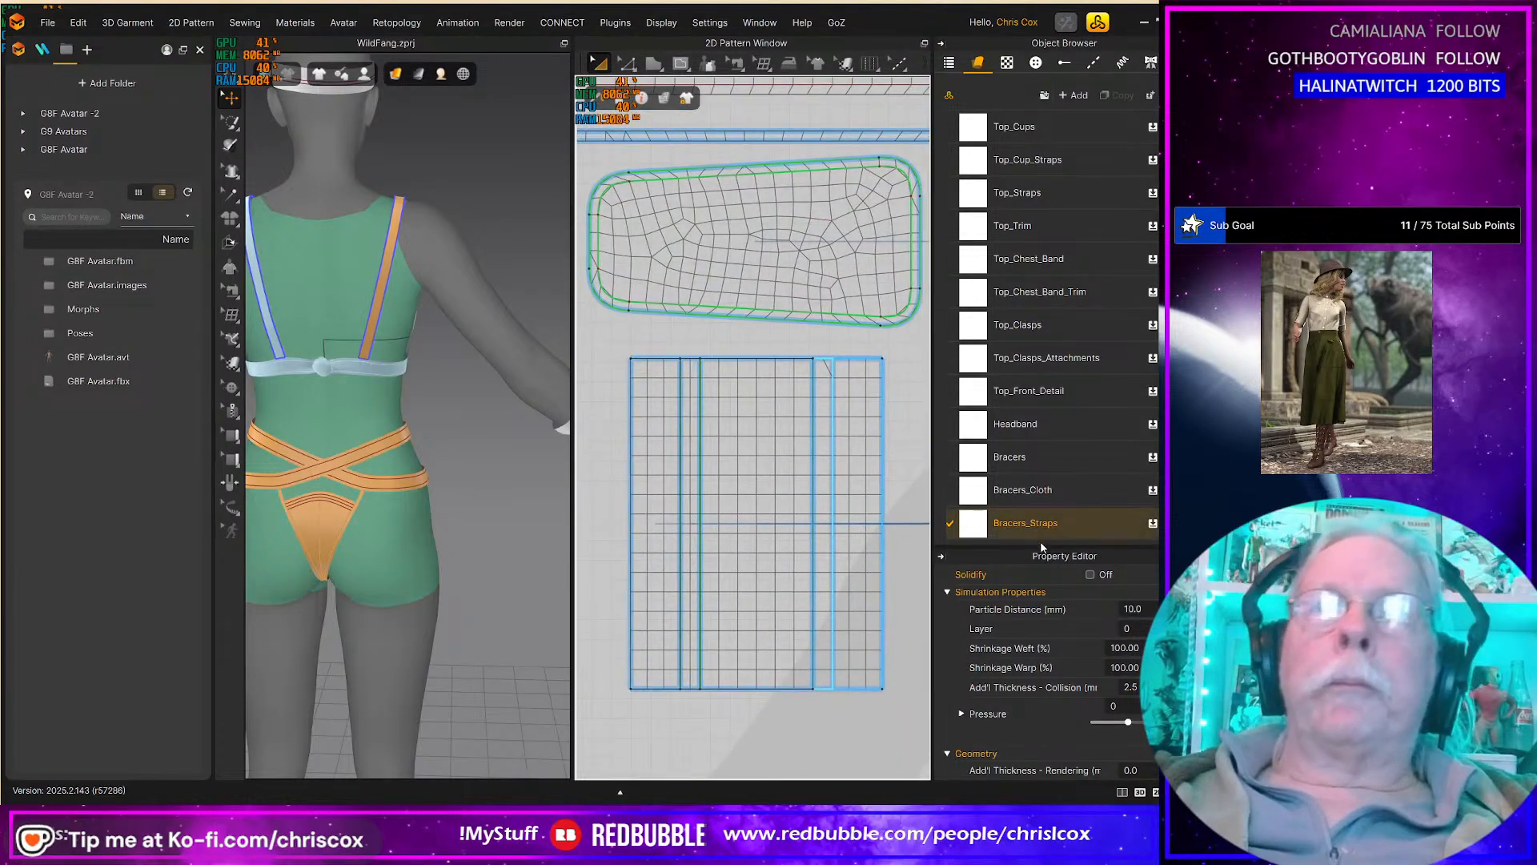
left_click_drag(978, 524, 837, 512)
left_click_drag(974, 524, 693, 519)
scroll(809, 521, "down", 6)
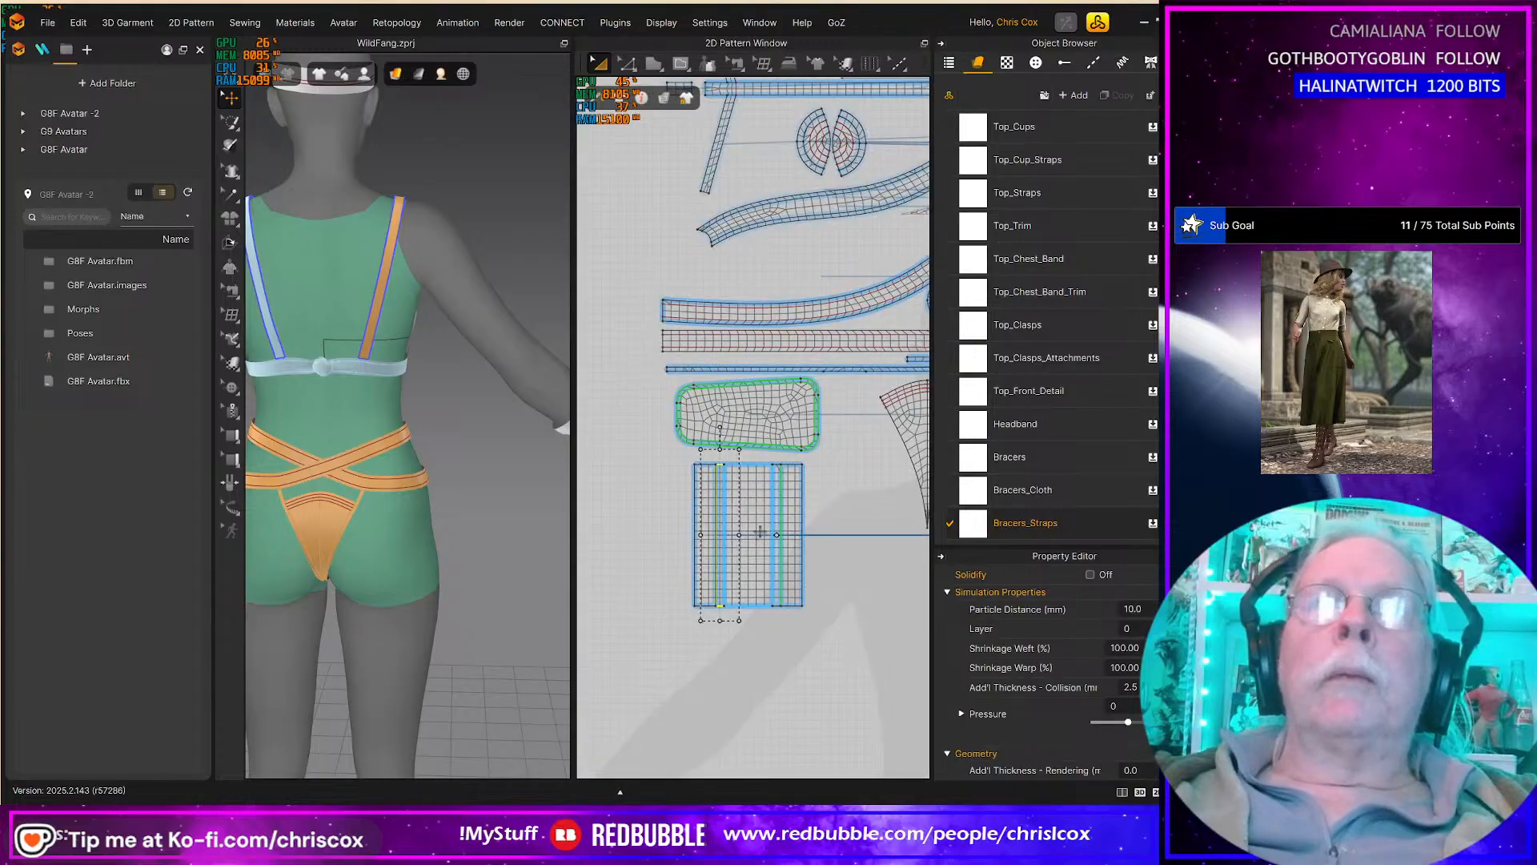
middle_click_drag(812, 521, 664, 543)
left_click(991, 516)
scroll(1029, 360, "up", 2)
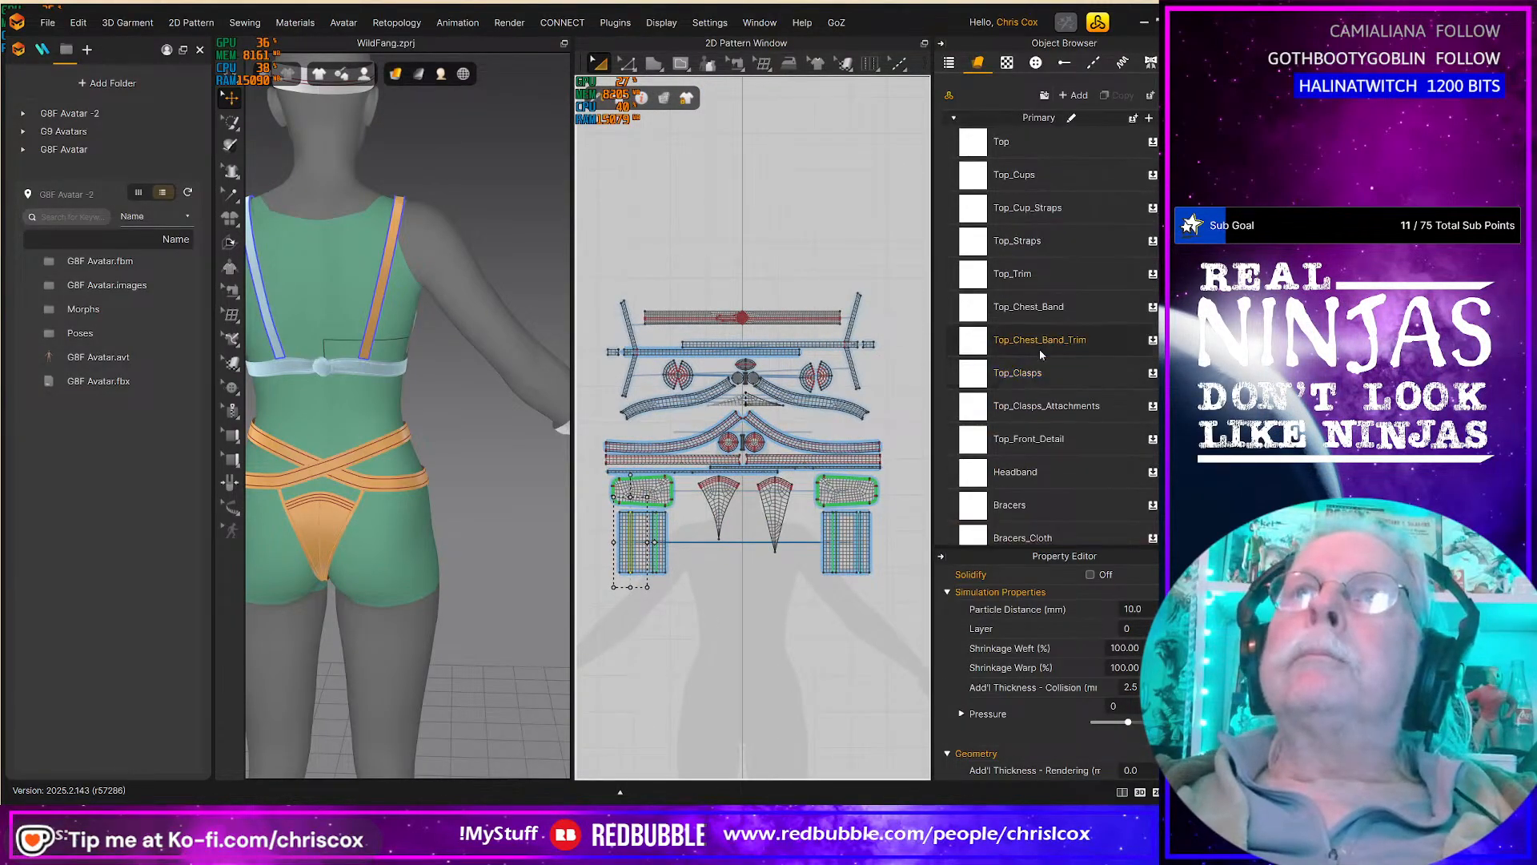
Step: Add a new fabric and give it a Bottom_ name, which becomes Bottom_Trim
left_click(1073, 94)
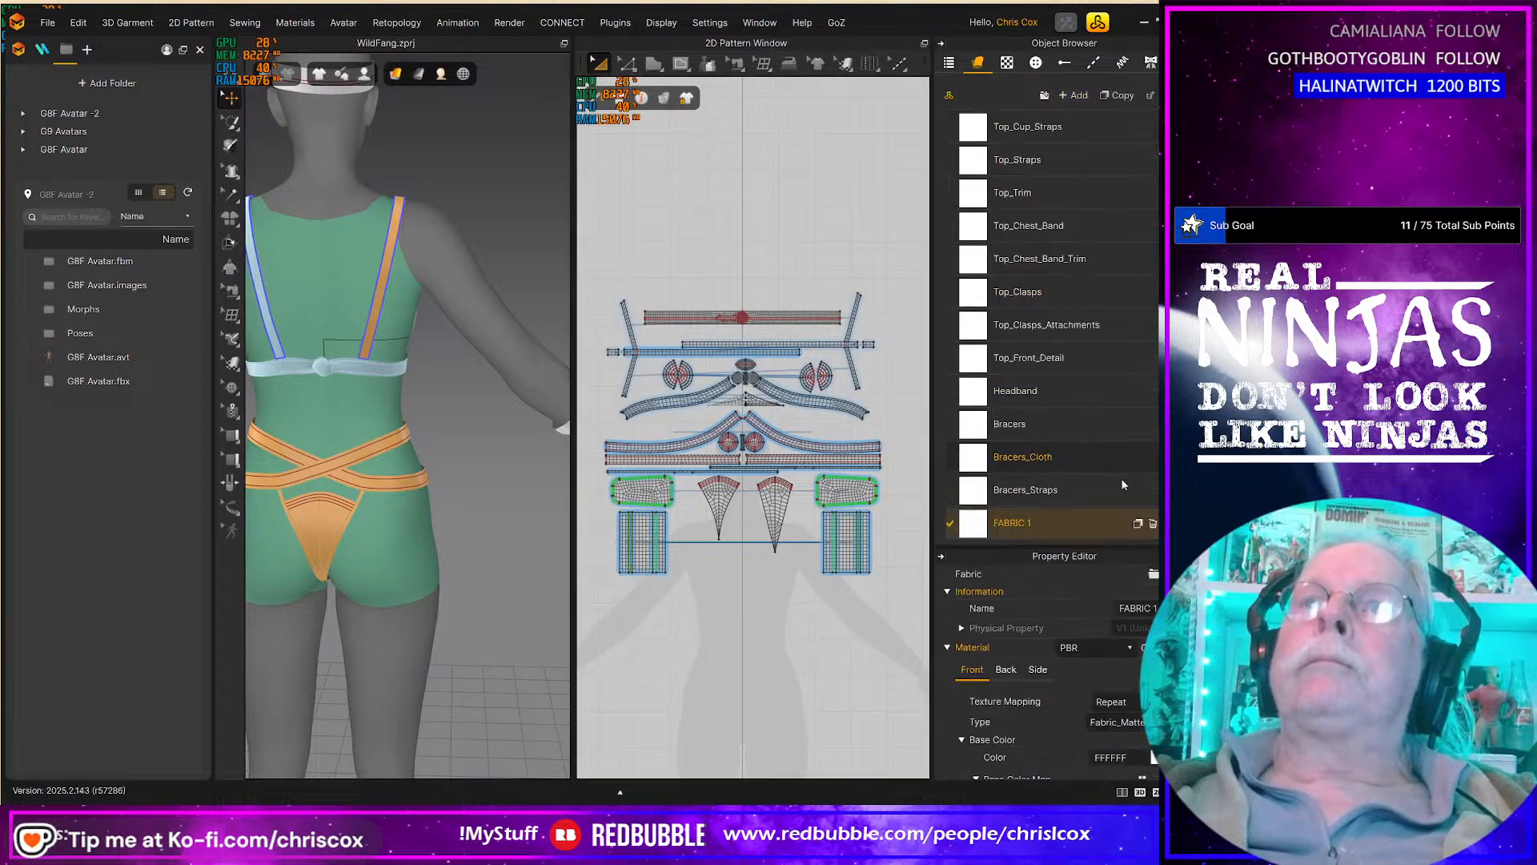
double_click(1009, 524)
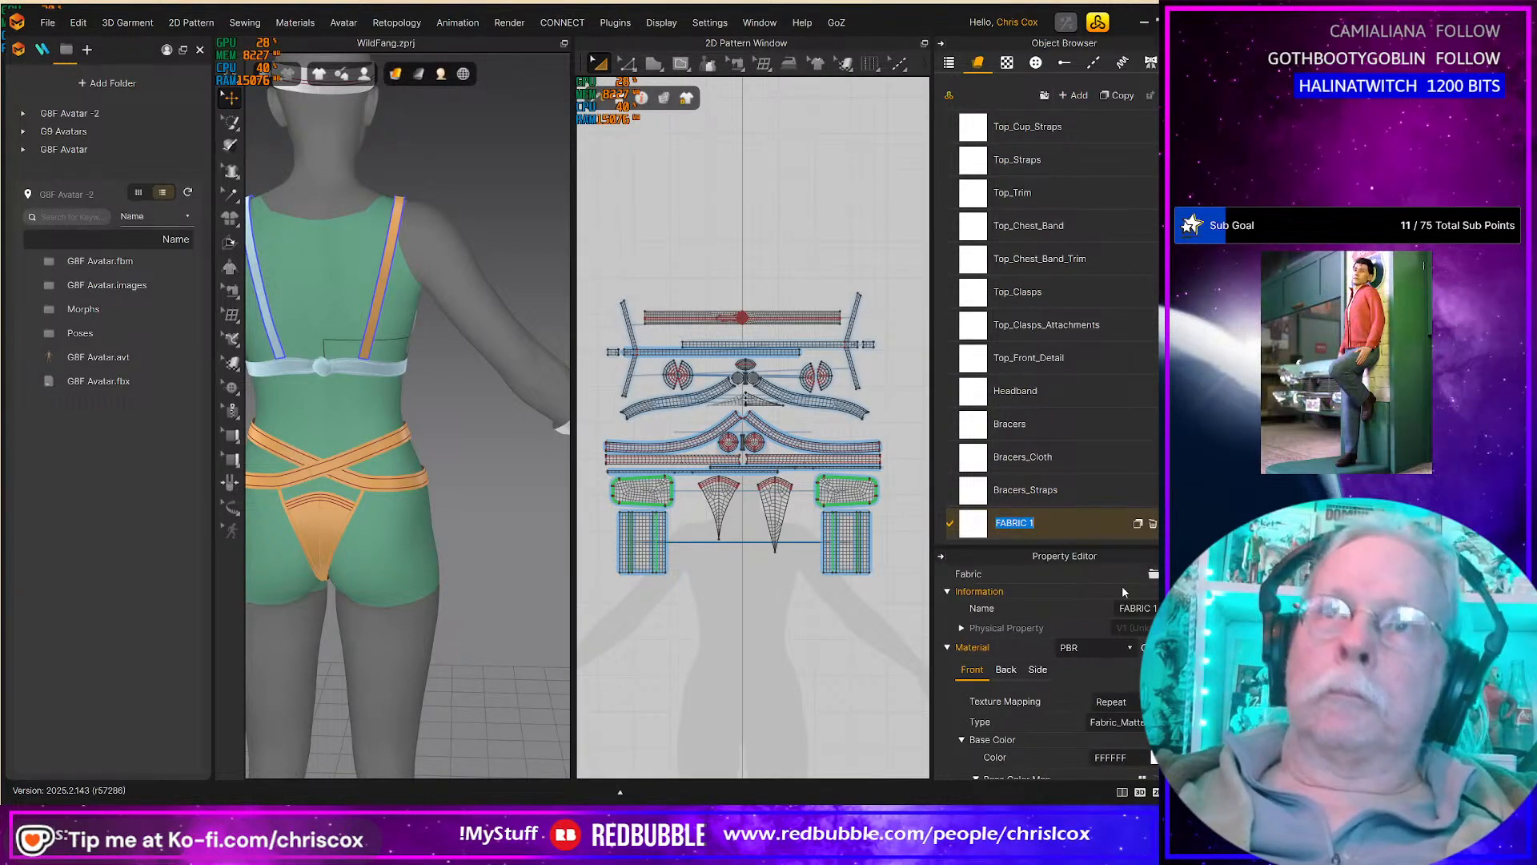
type("Bottom")
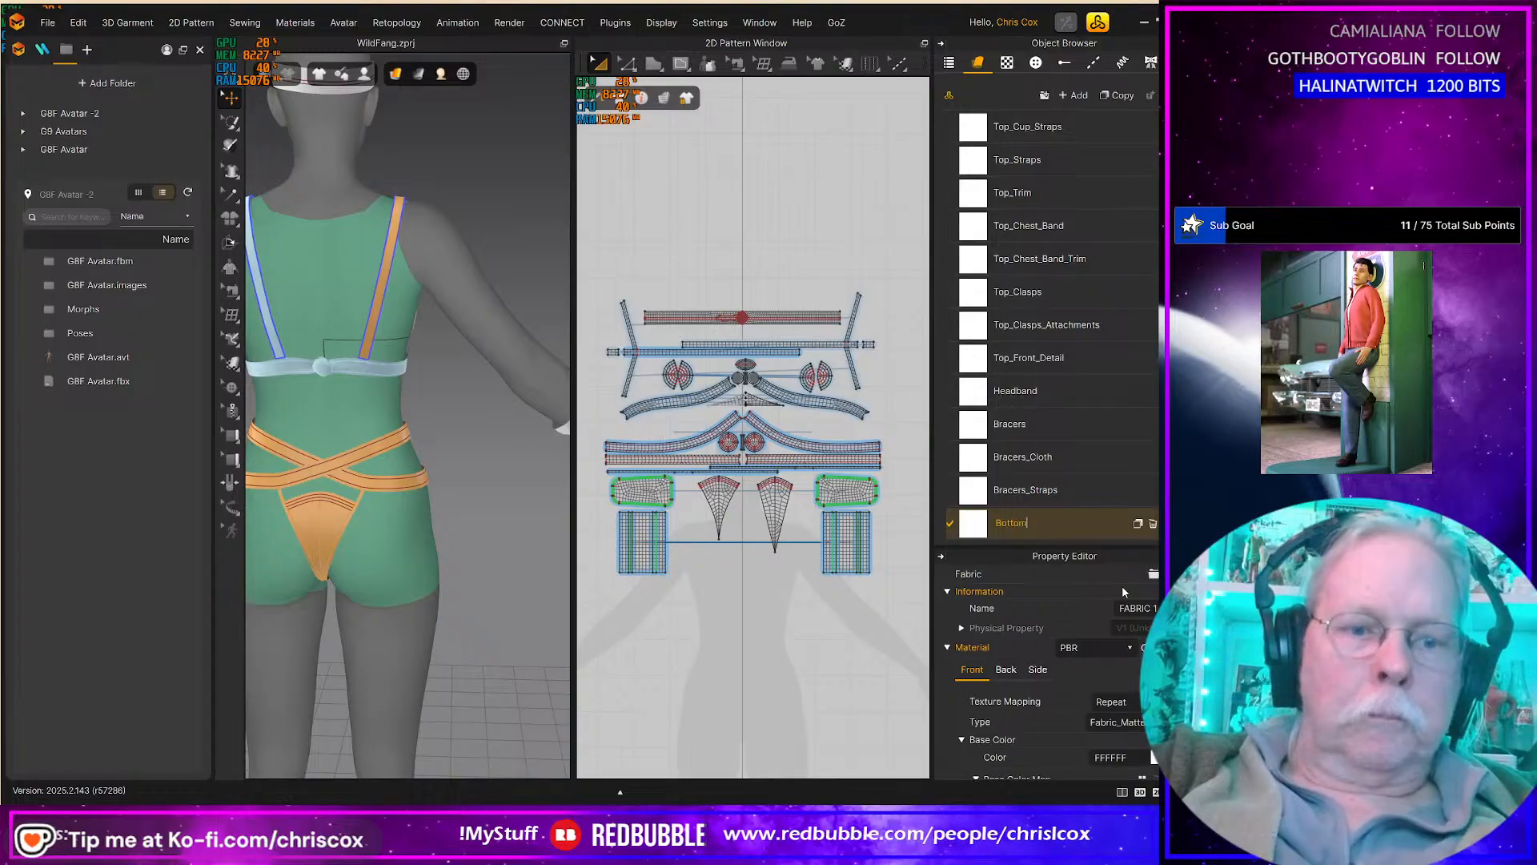
type("_Front")
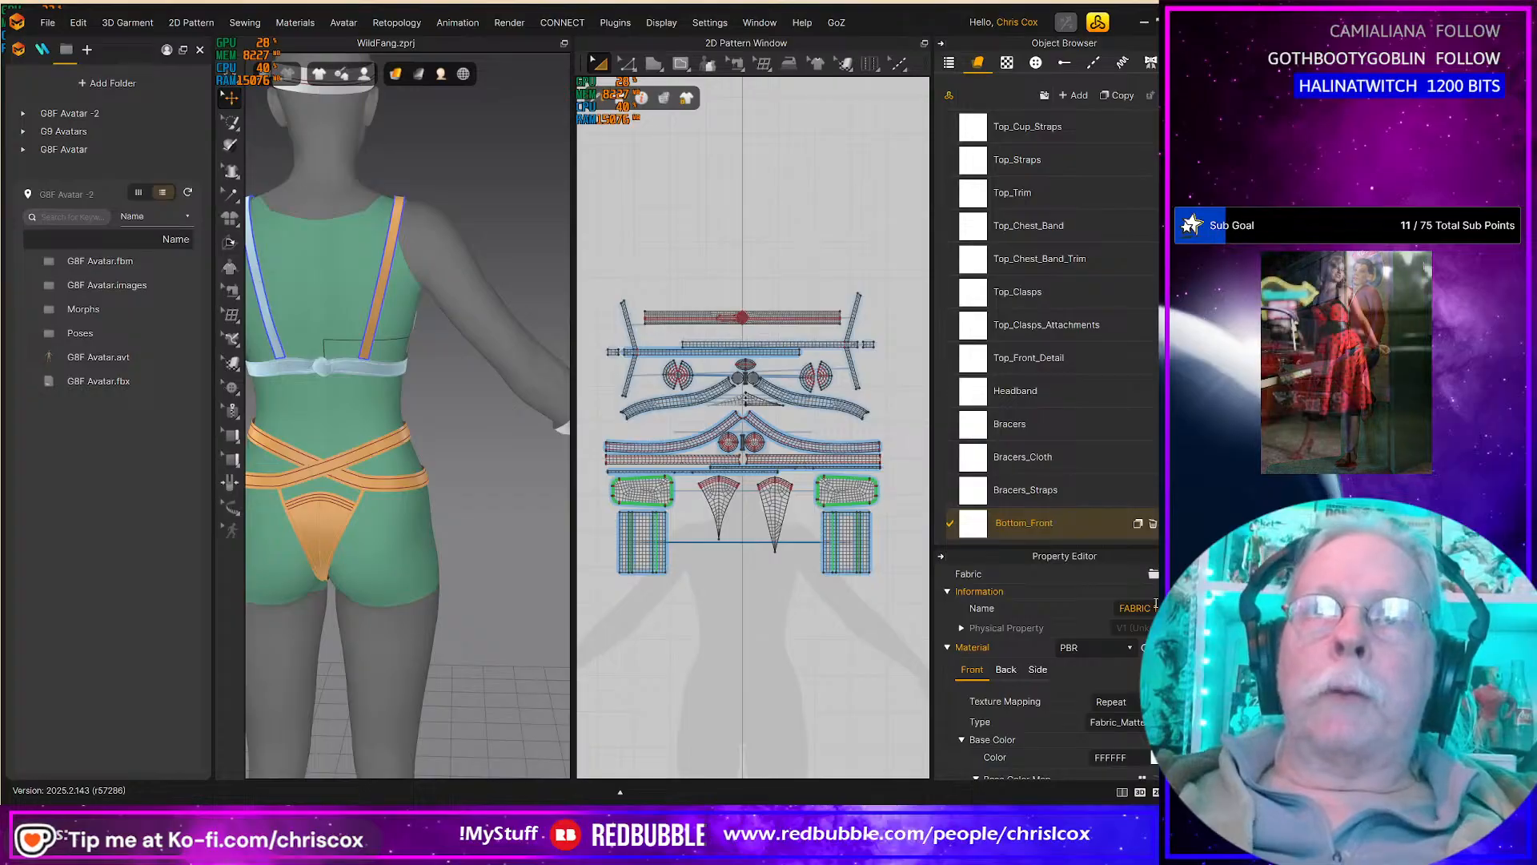
key("shift+Left")
key("shift+Left")
key("shift+Left")
key("shift+Left")
key("shift+Left")
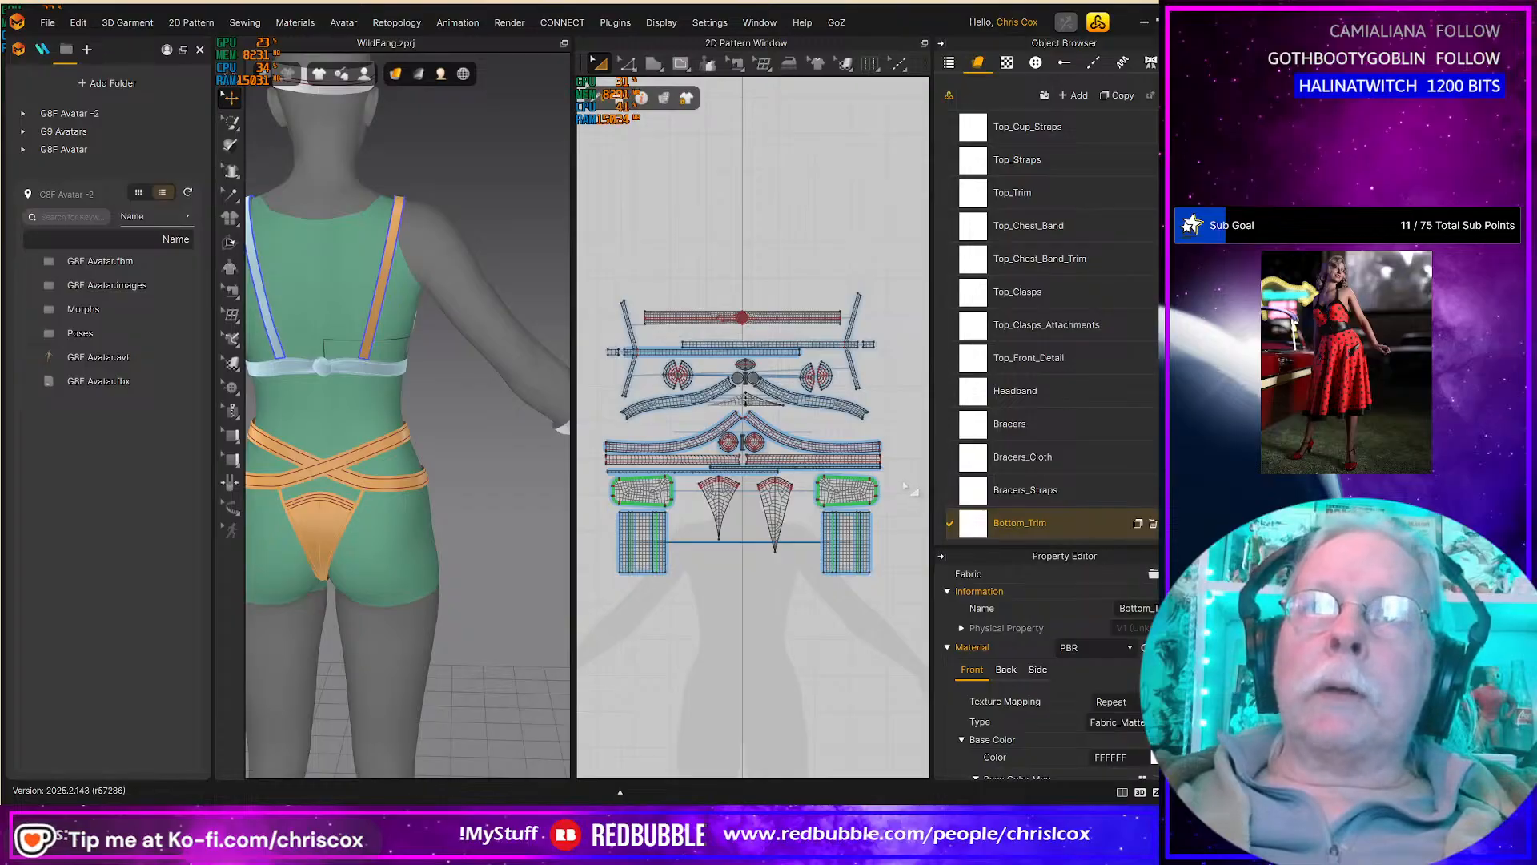
Step: Select the middle trim pattern pieces and the Bottom_Trim fabric
left_click_drag(900, 476, 576, 410)
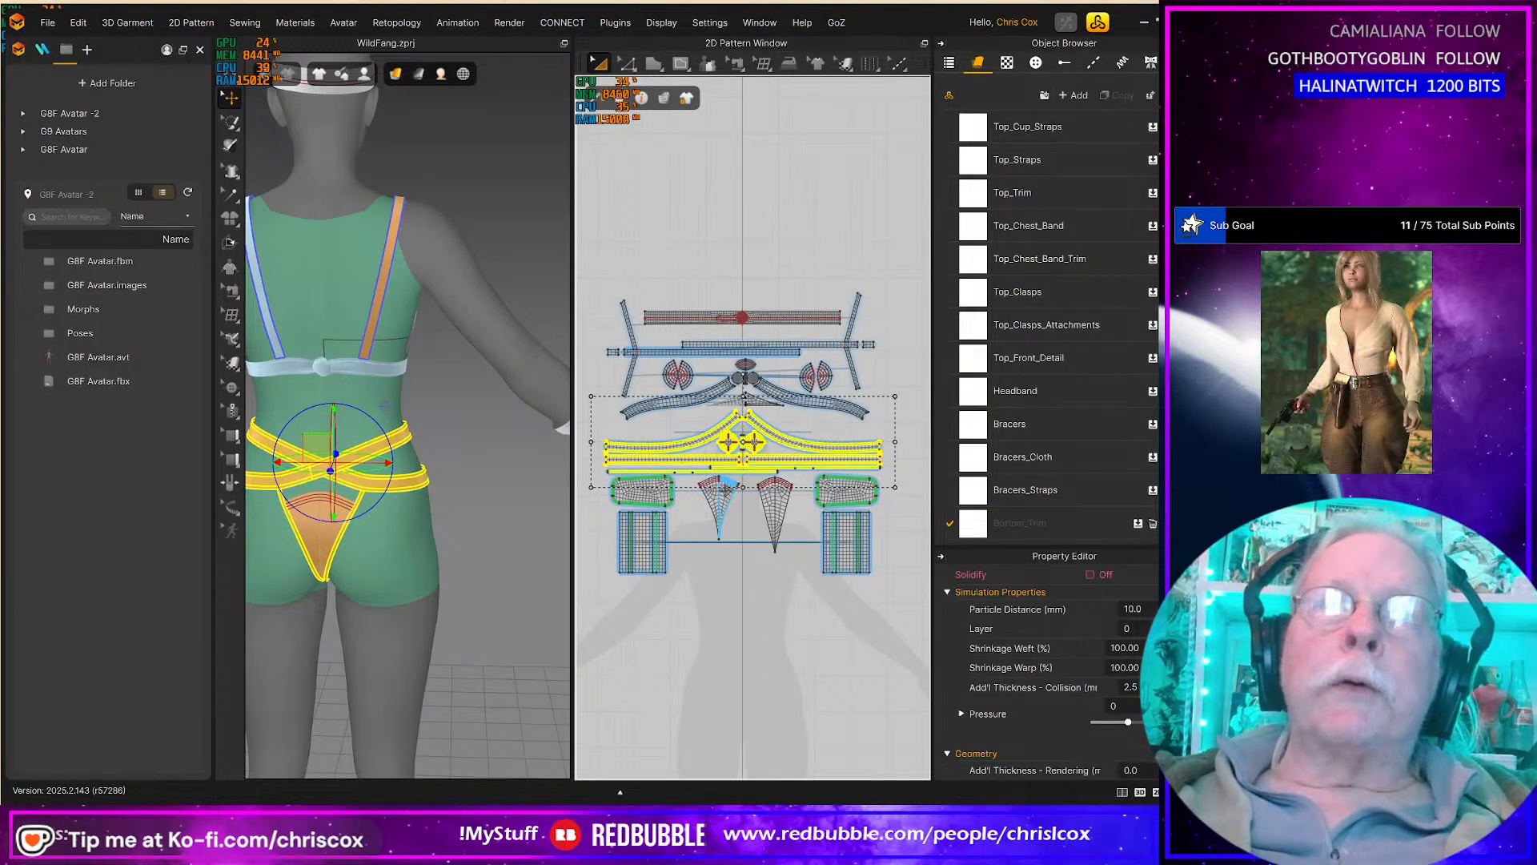
left_click(988, 517)
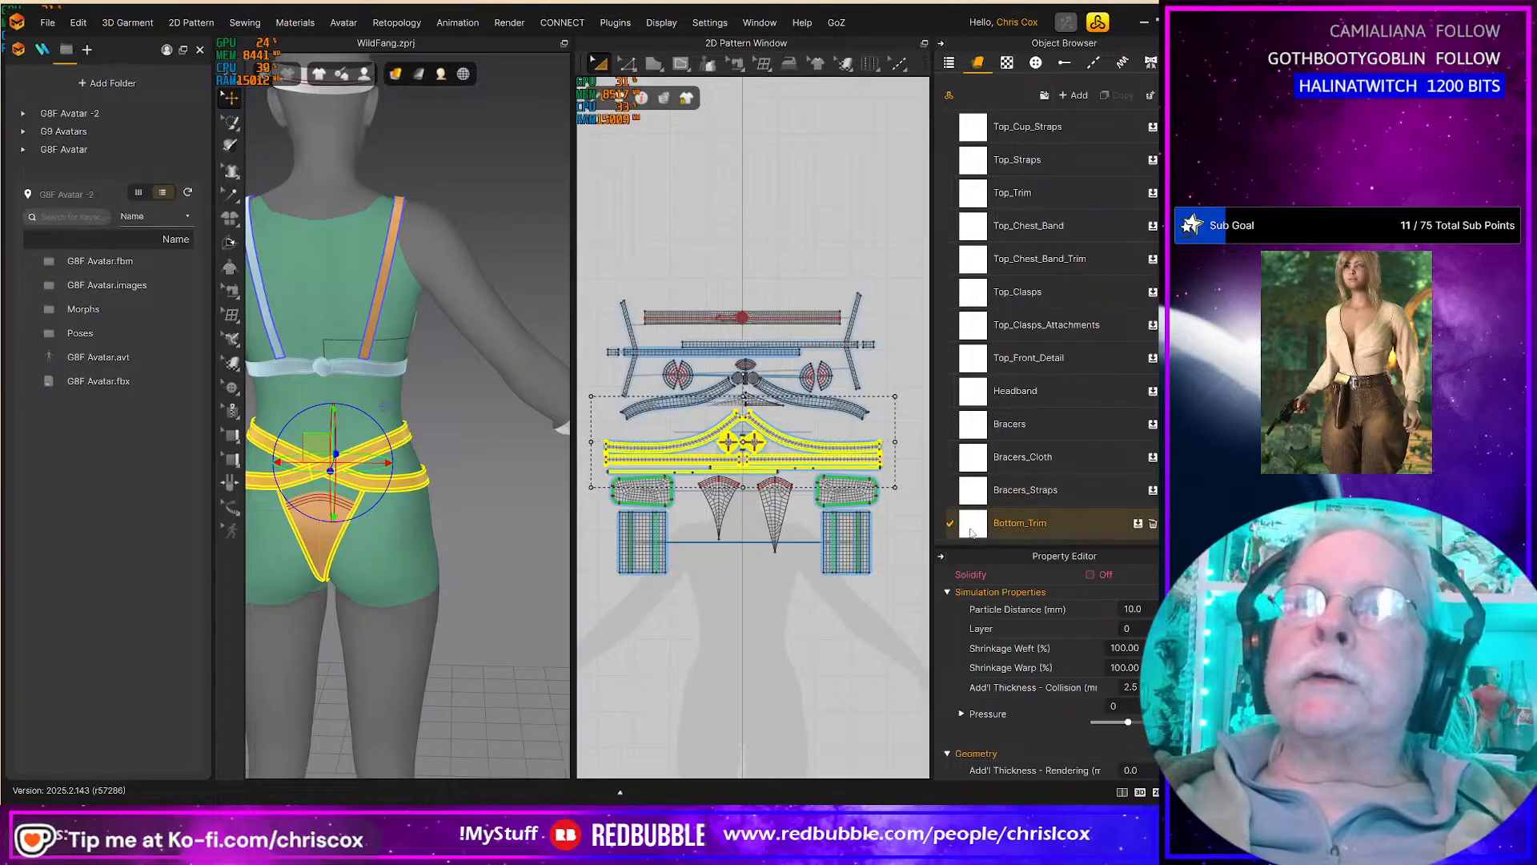
scroll(766, 466, "up", 3)
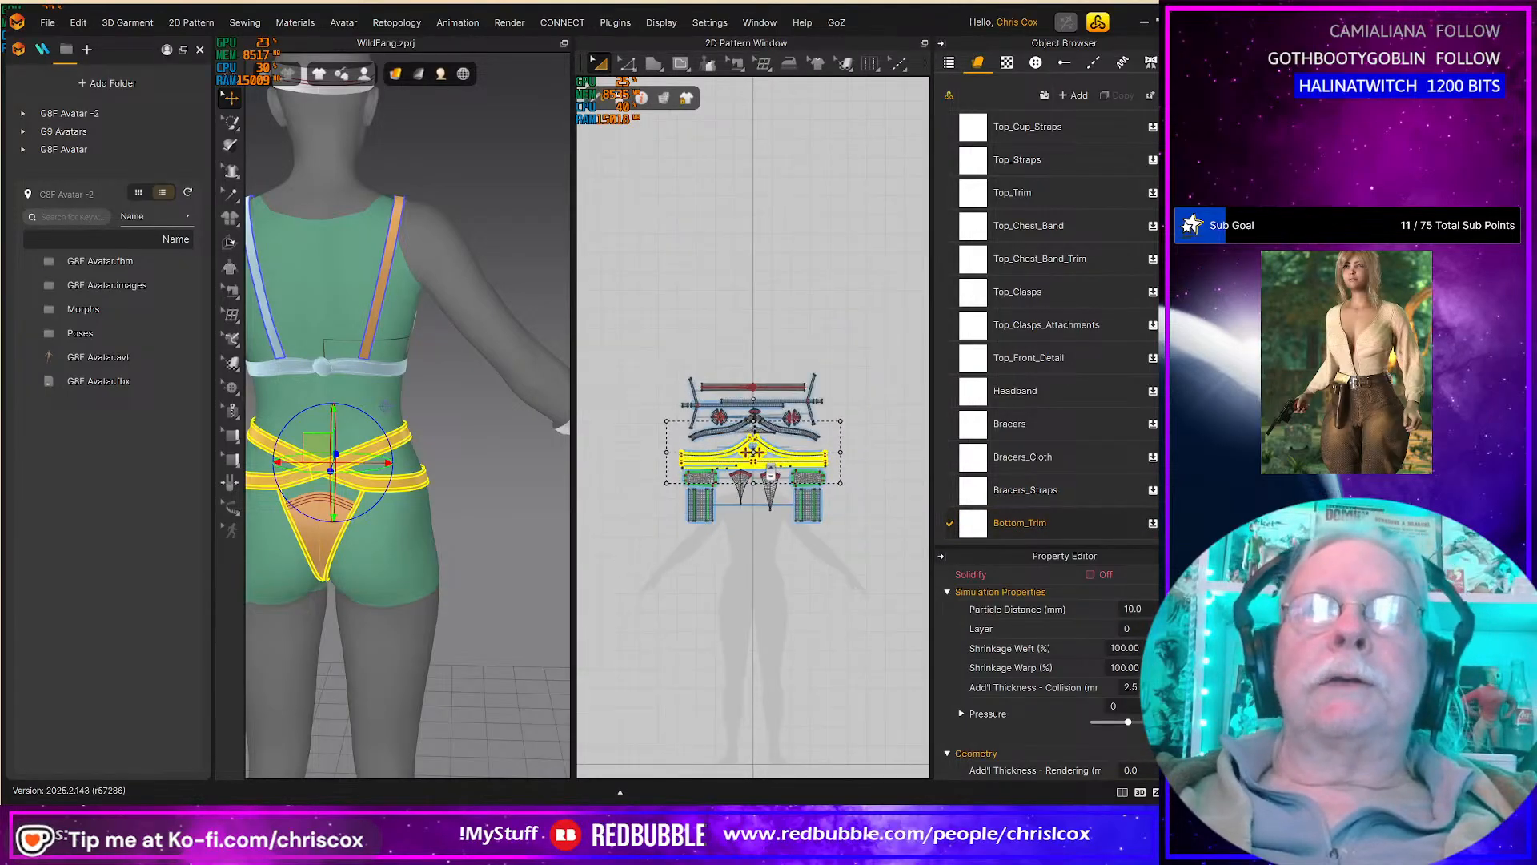
scroll(766, 465, "down", 8)
middle_click_drag(770, 465, 802, 372)
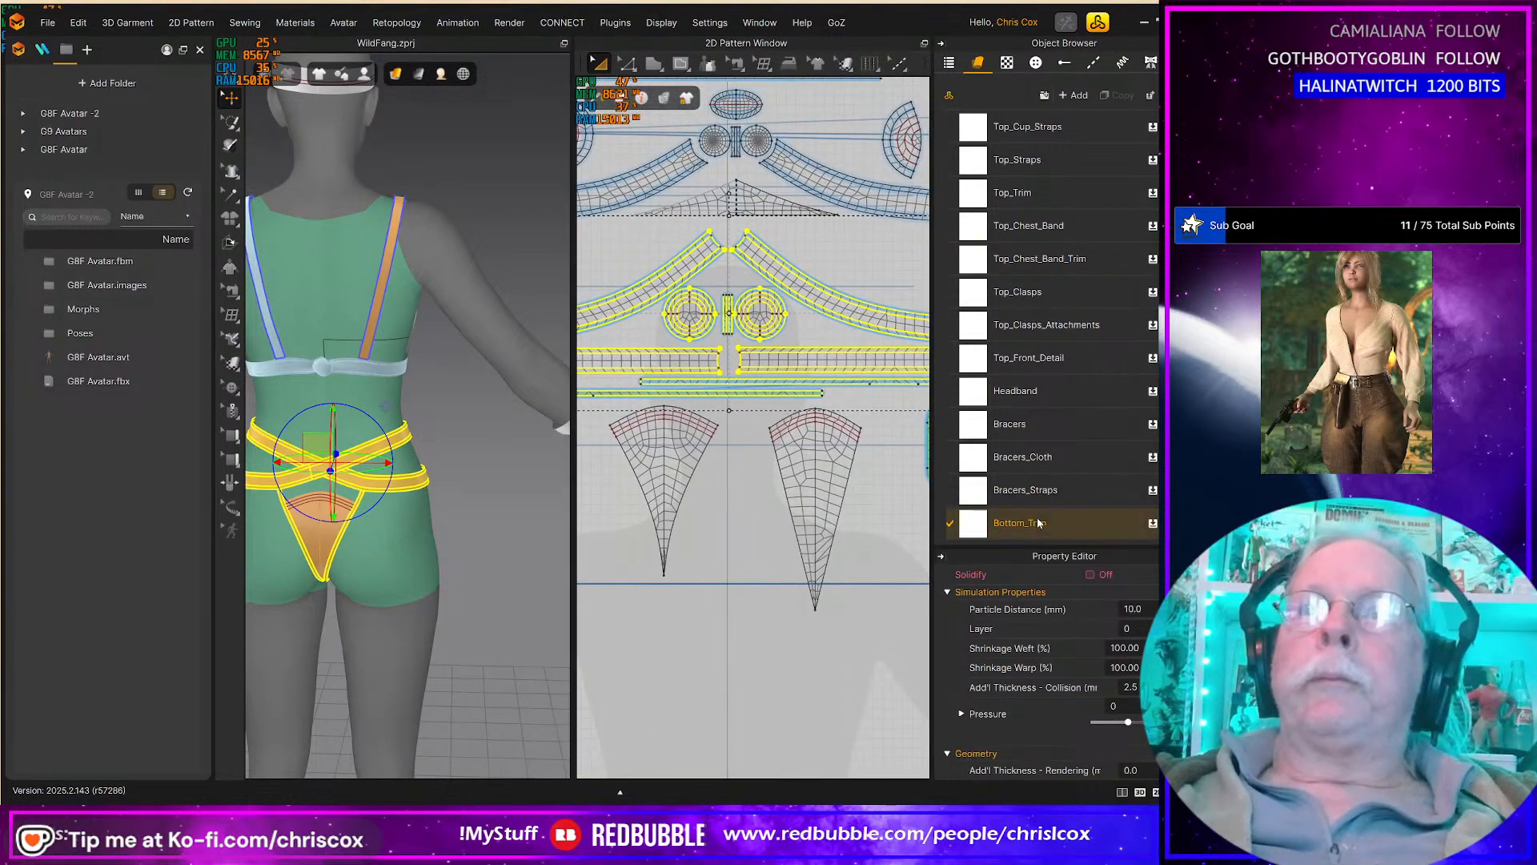
Step: Duplicate Bottom_Trim and begin renaming the copy to Bottom_Front
left_click(1117, 95)
double_click(1051, 522)
left_click(1007, 522)
key("shift+Right")
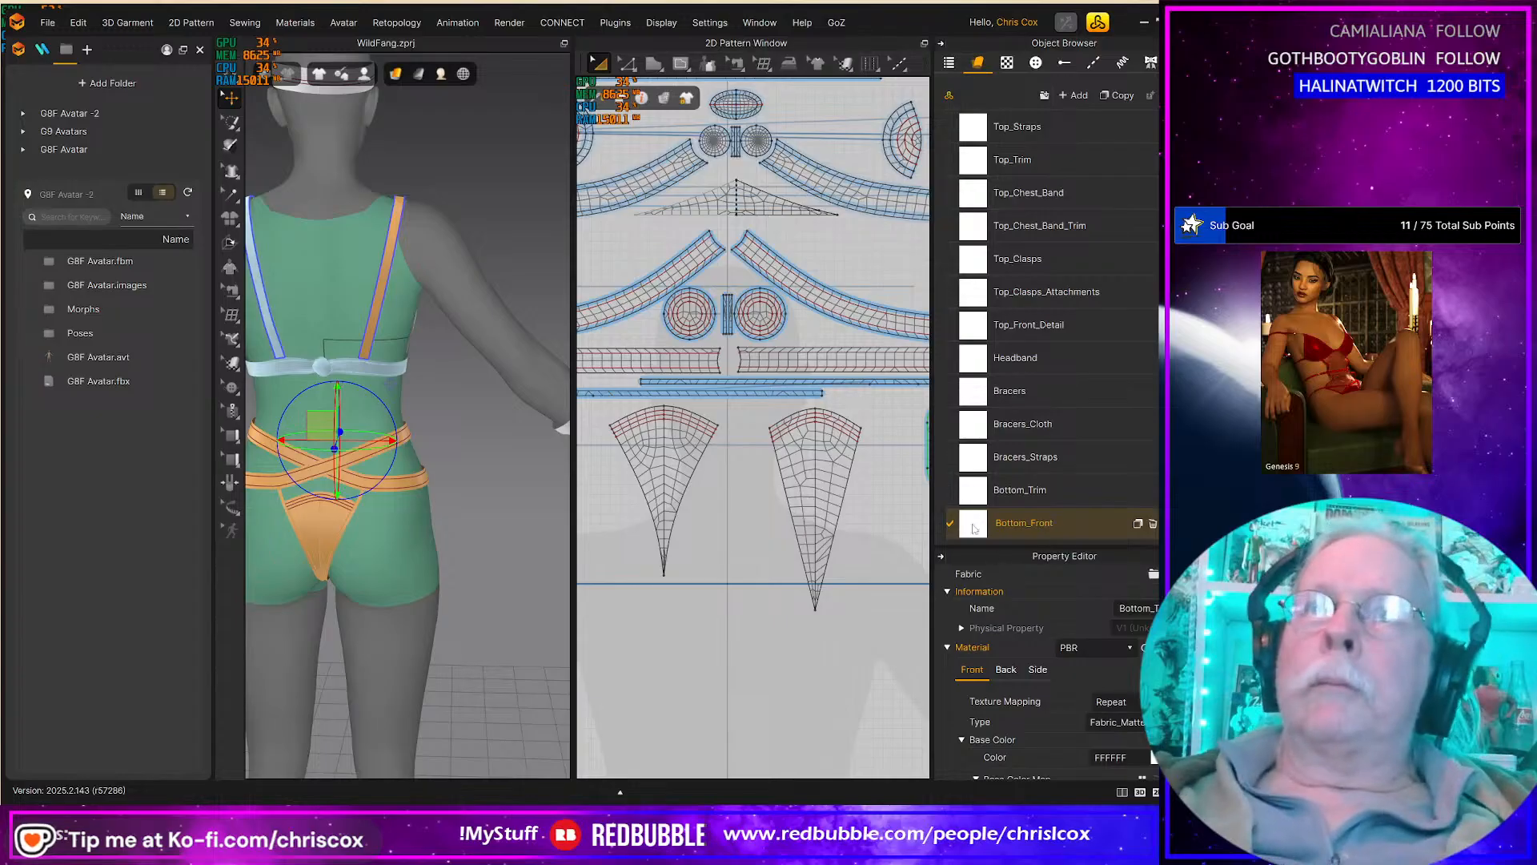
Step: Confirm the Bottom_Front name, then duplicate it as Bottom_Rear
left_click(806, 465)
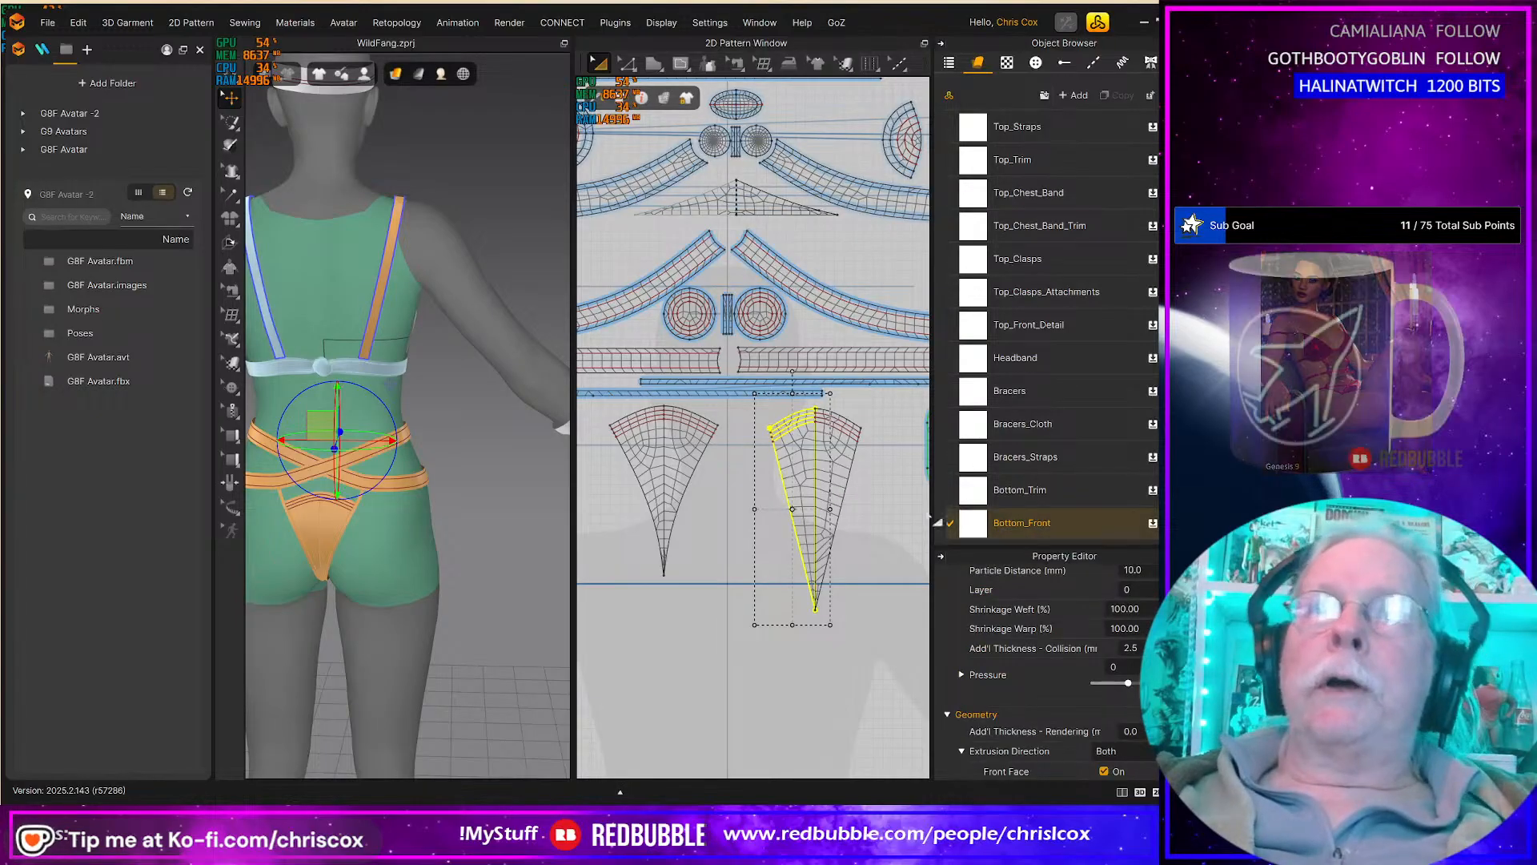
left_click(1077, 530)
left_click(1118, 95)
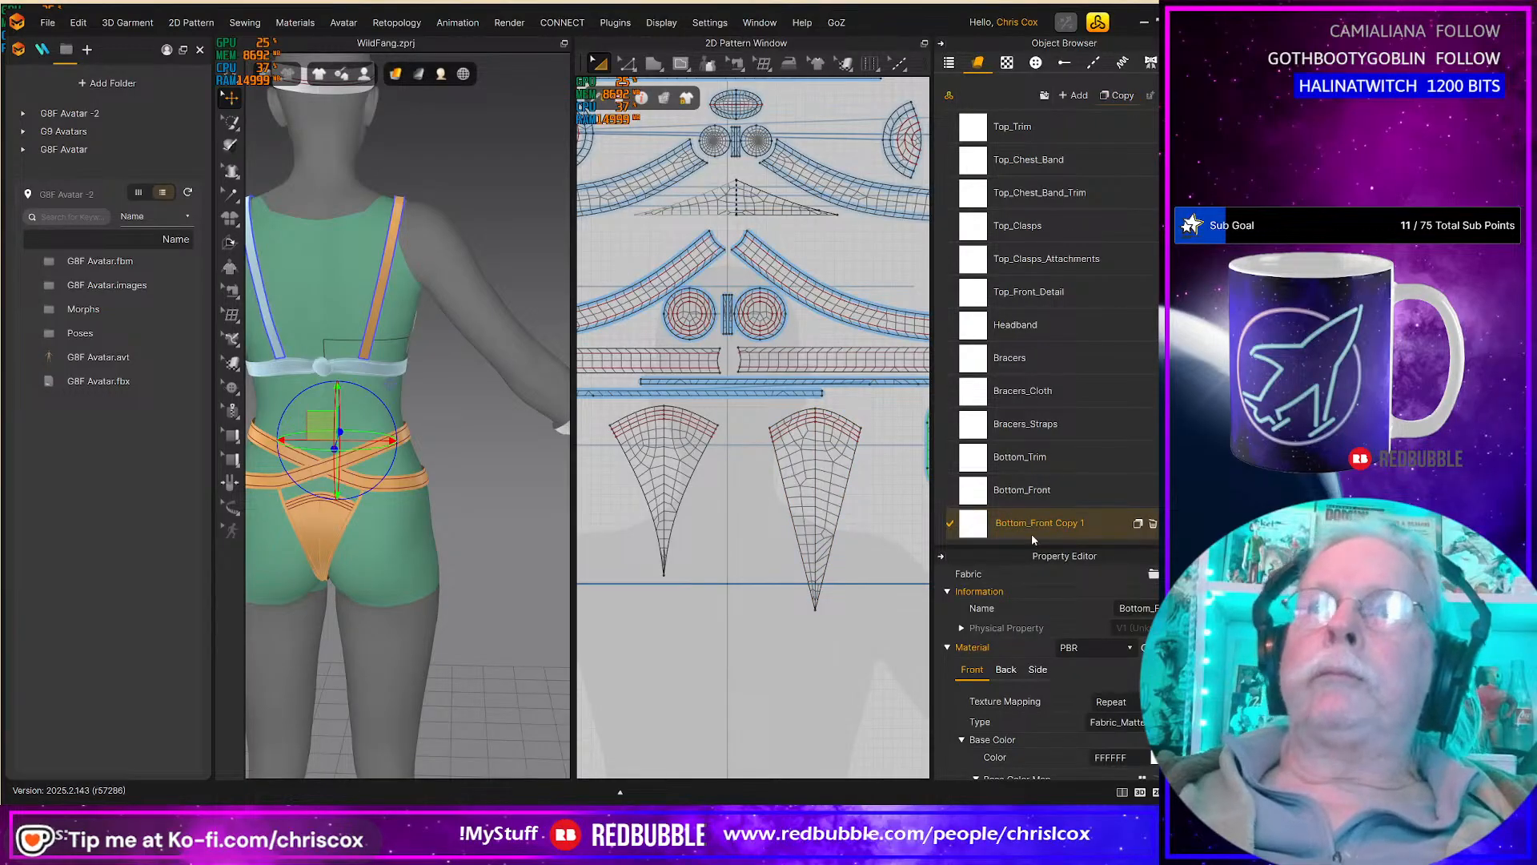
key("shift+Right")
key("shift+Right")
key("shift+Right")
key("shift+Right")
key("shift+Right")
key("shift+Right")
key("shift+Right")
key("shift+Right")
key("shift+Right")
key("shift+Right")
key("shift+Right")
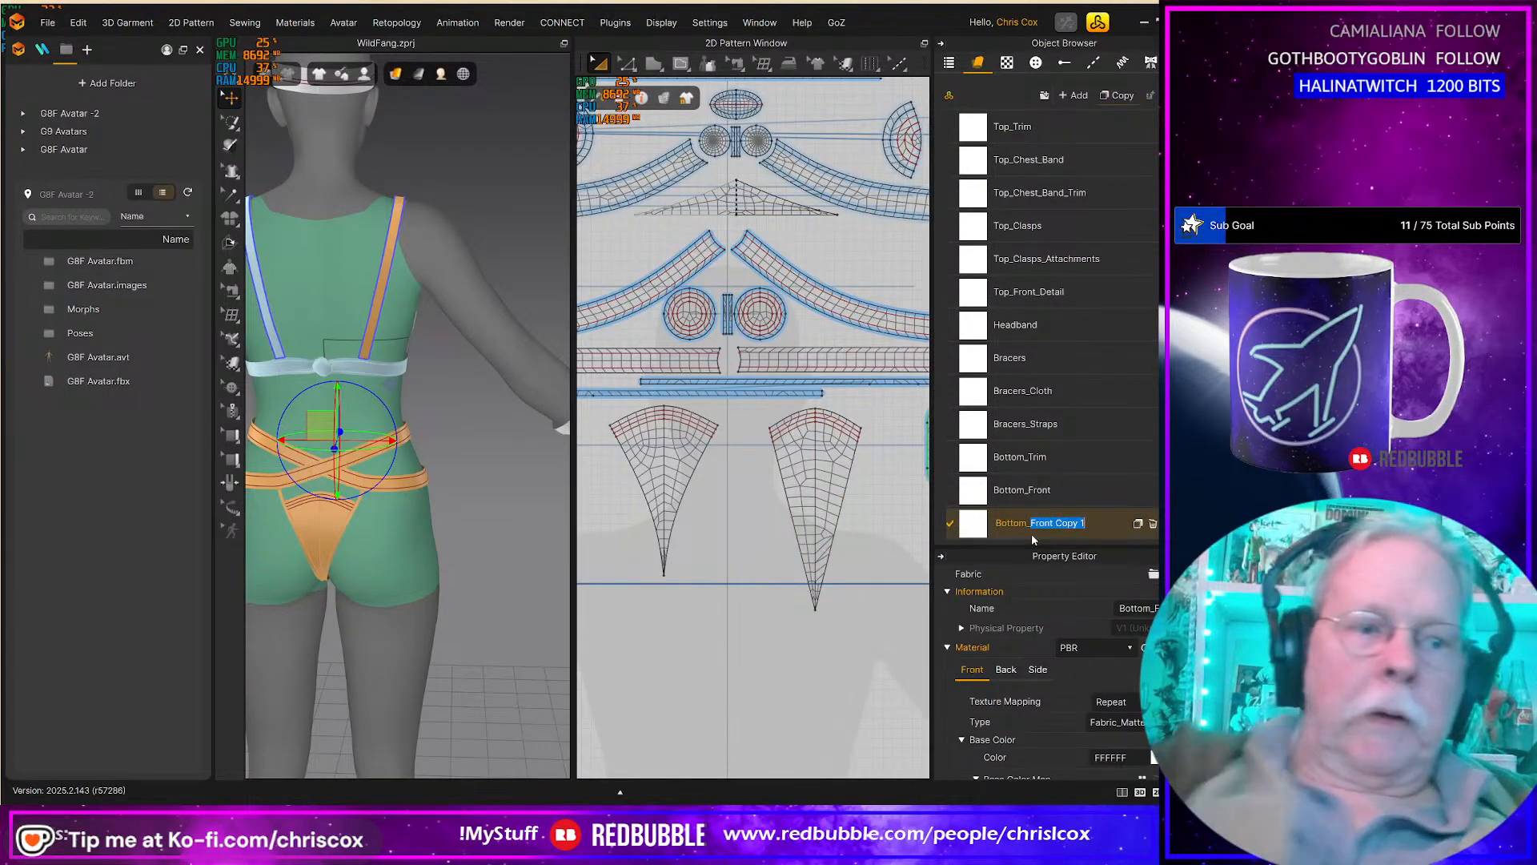
type("Rear")
key("Return")
Step: Select both halves of the left wedge pattern piece
left_click(681, 461)
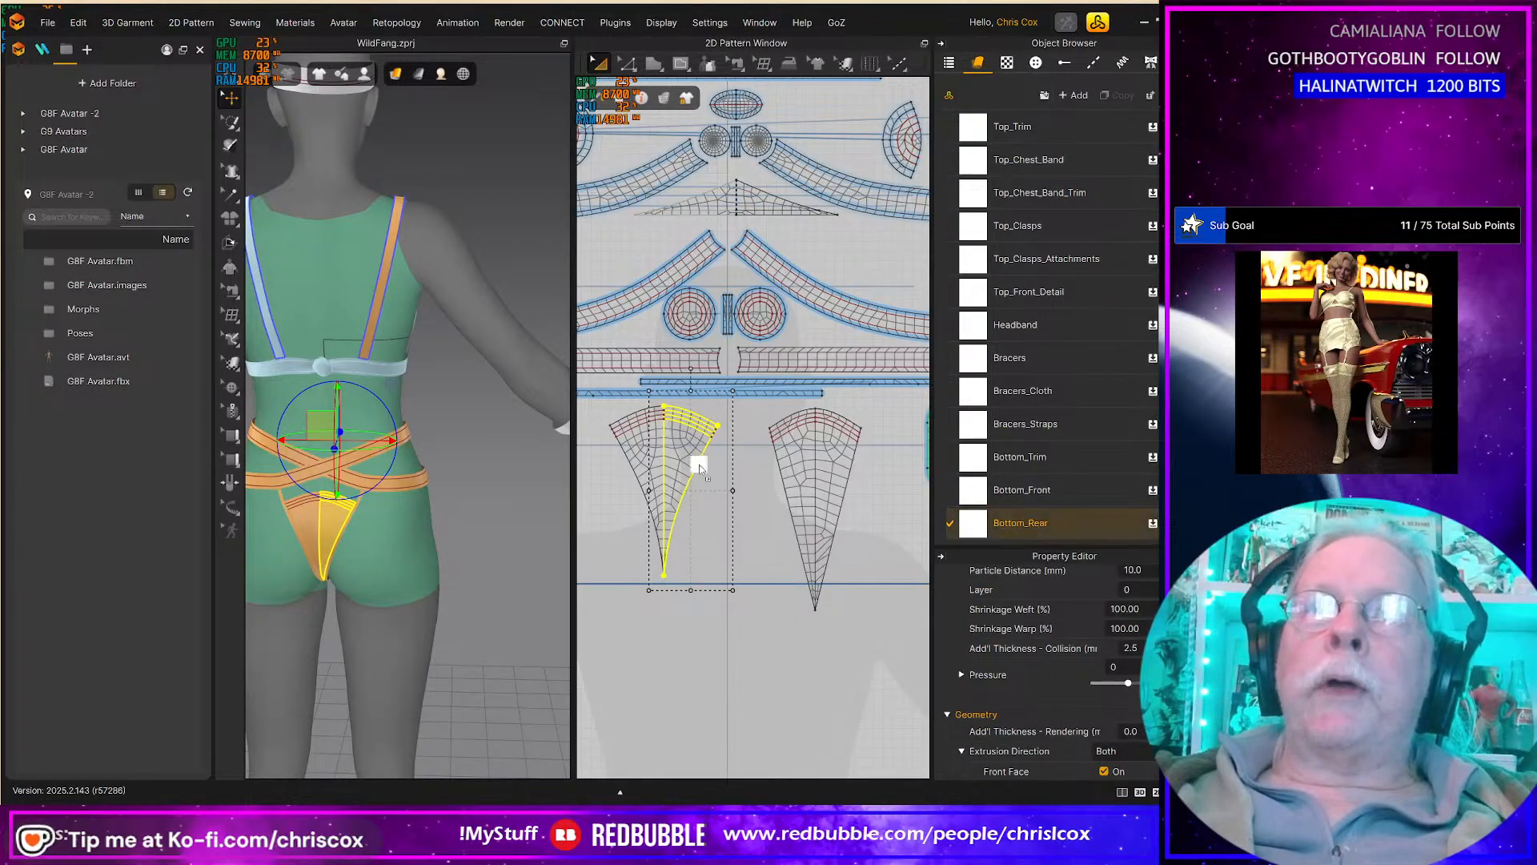
left_click(633, 456)
scroll(653, 471, "down", 2)
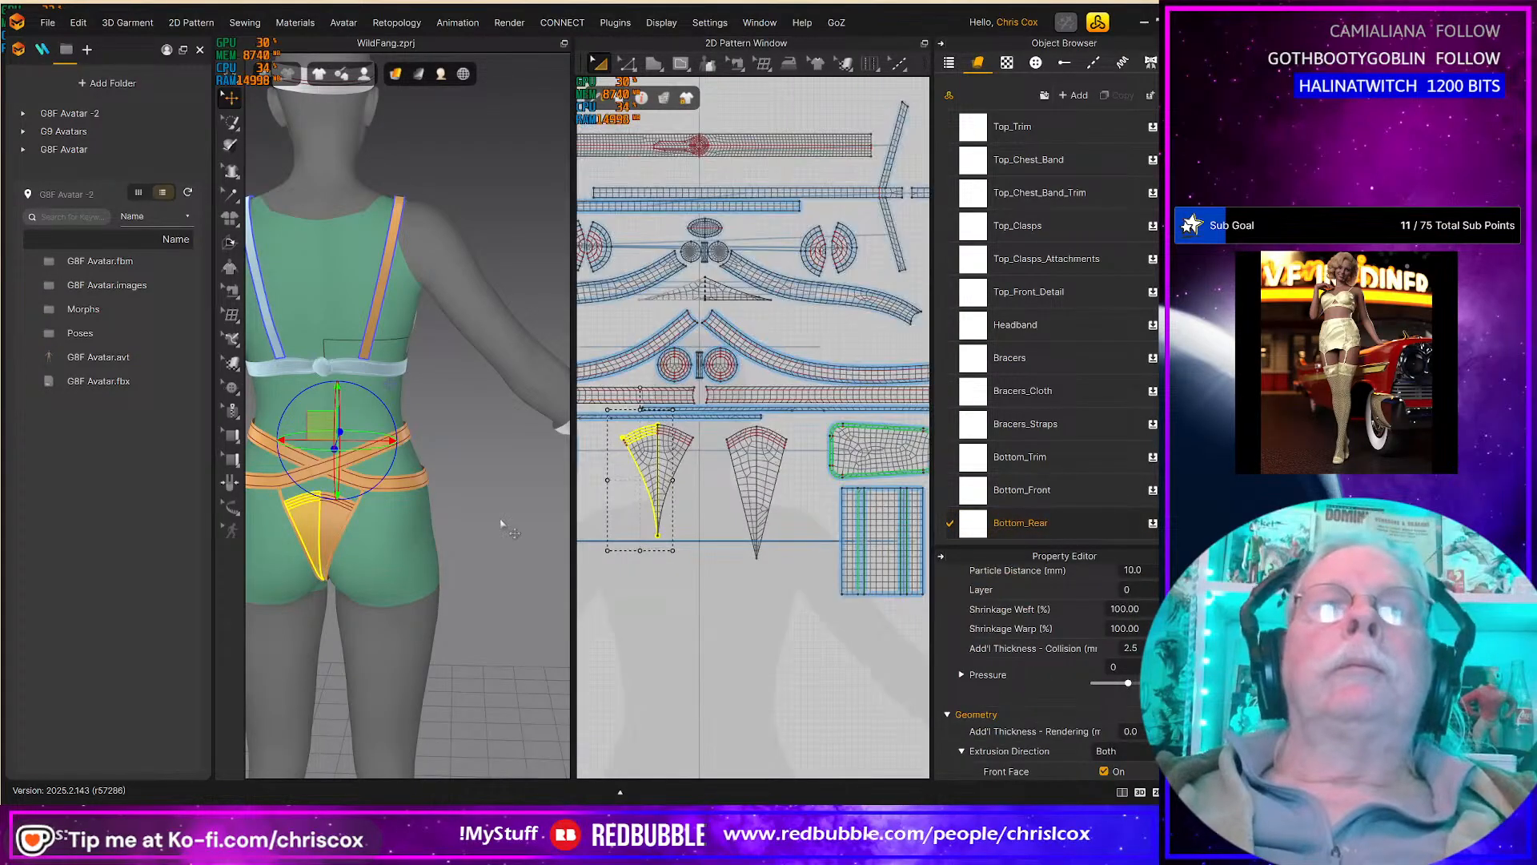
scroll(481, 537, "up", 3)
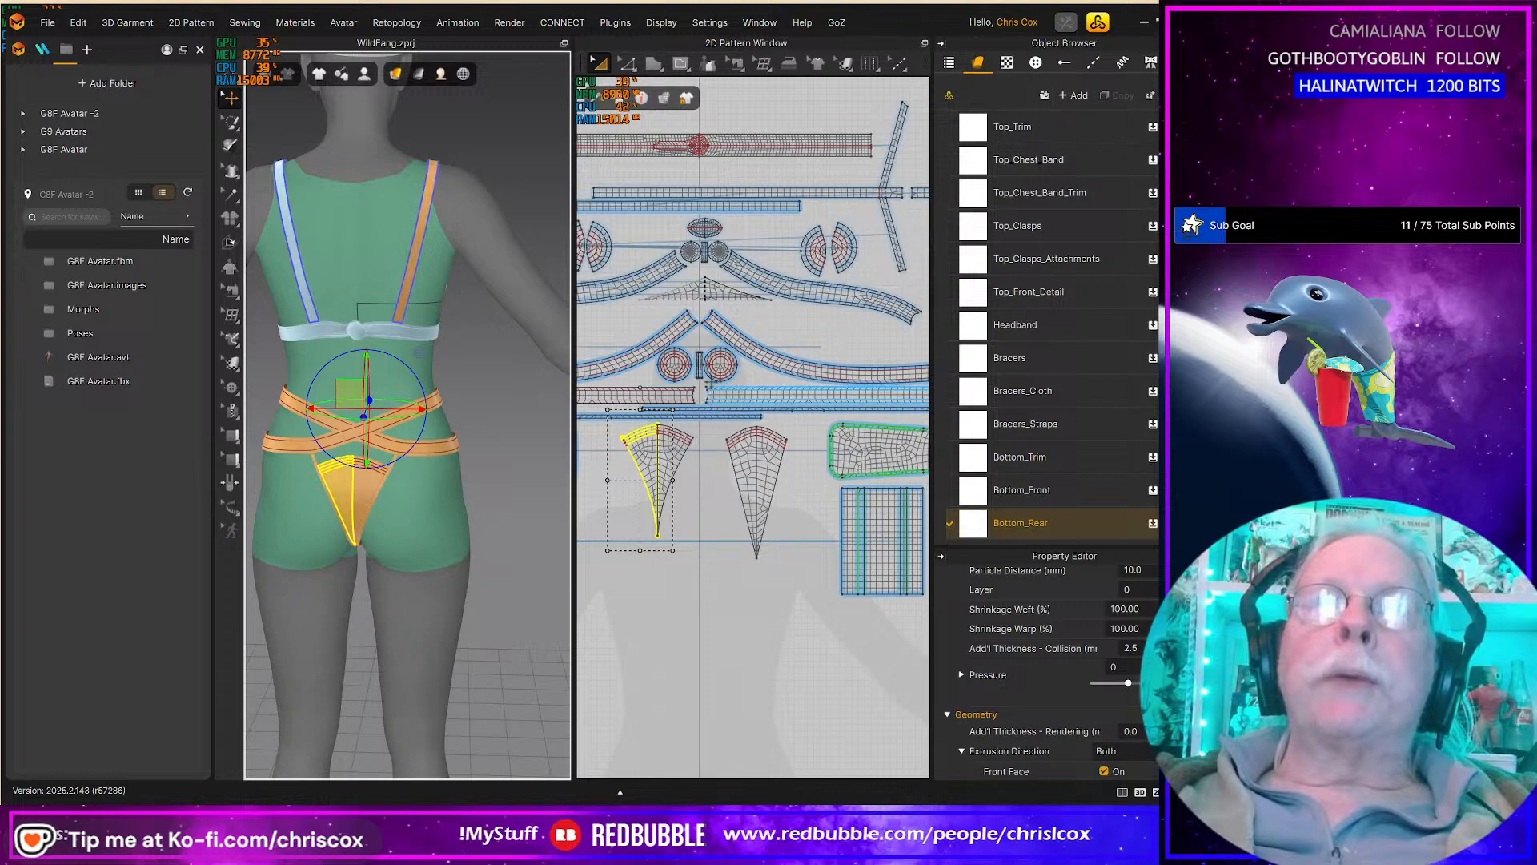
scroll(693, 383, "up", 2)
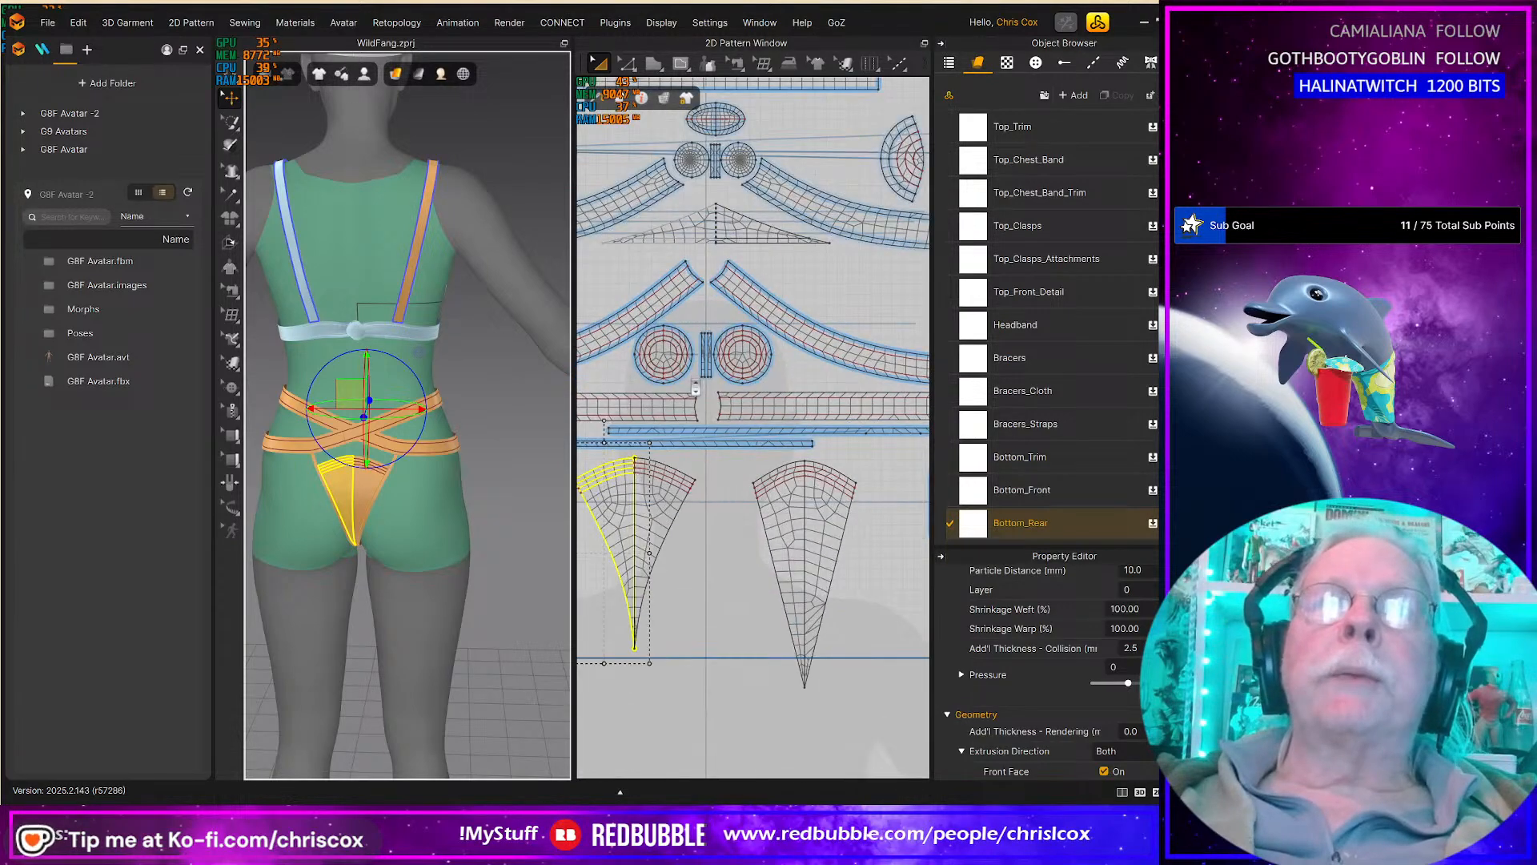
middle_click_drag(692, 383, 763, 388)
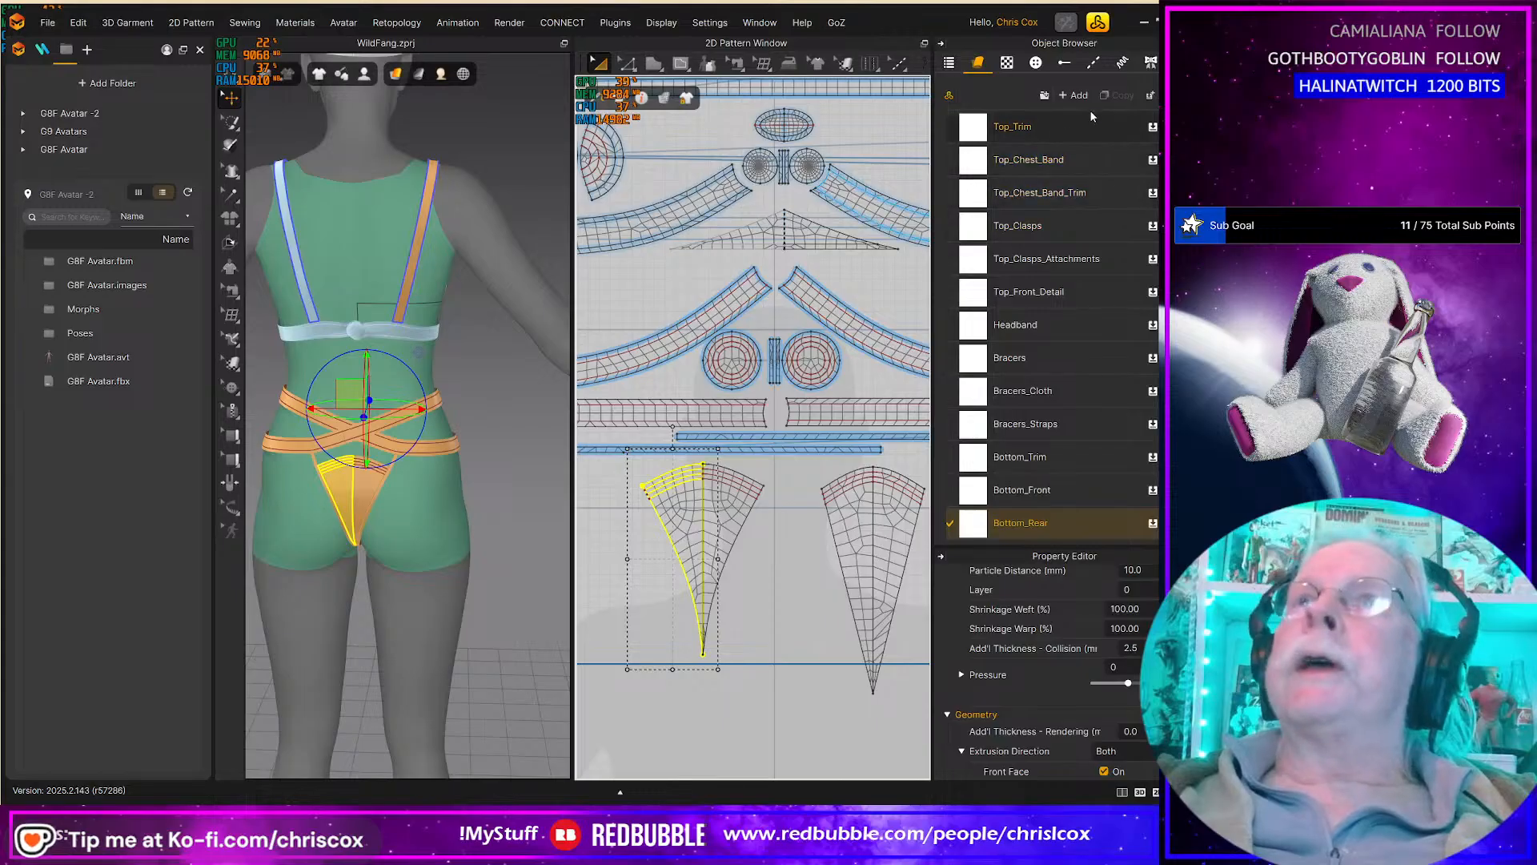
Step: Create Bottom_Belt and Bottom_Belt_Trim as successive copies of Bottom_Rear
left_click(1032, 524)
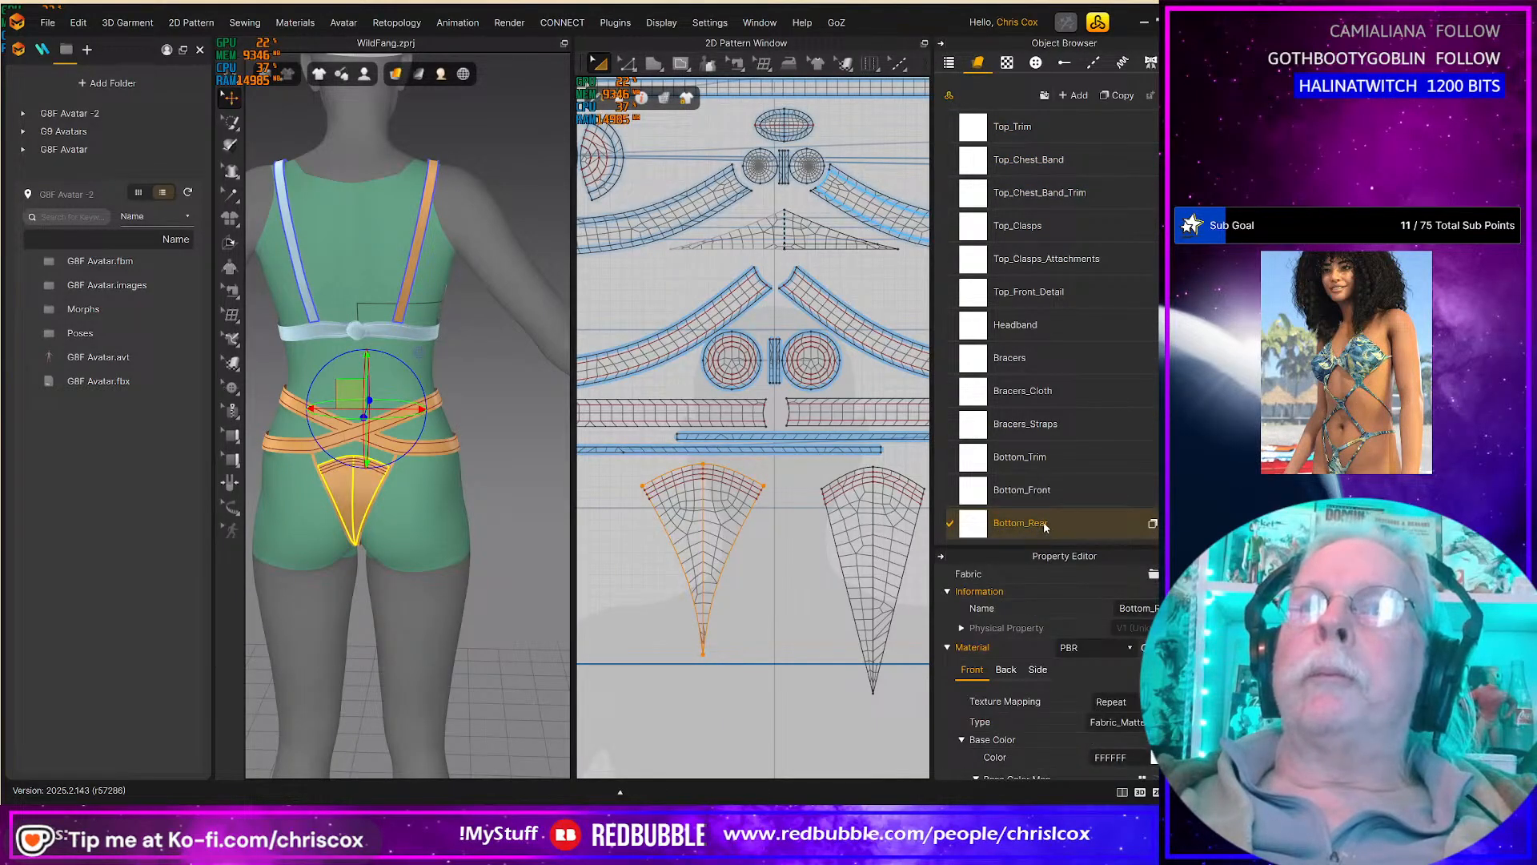
left_click(1117, 96)
double_click(1036, 524)
left_click(1037, 525)
key("shift+Right")
key("shift+Right")
key("shift+Right")
key("shift+Right")
key("shift+Right")
key("shift+Right")
key("shift+Right")
key("shift+Right")
key("shift+Right")
key("shift+Right")
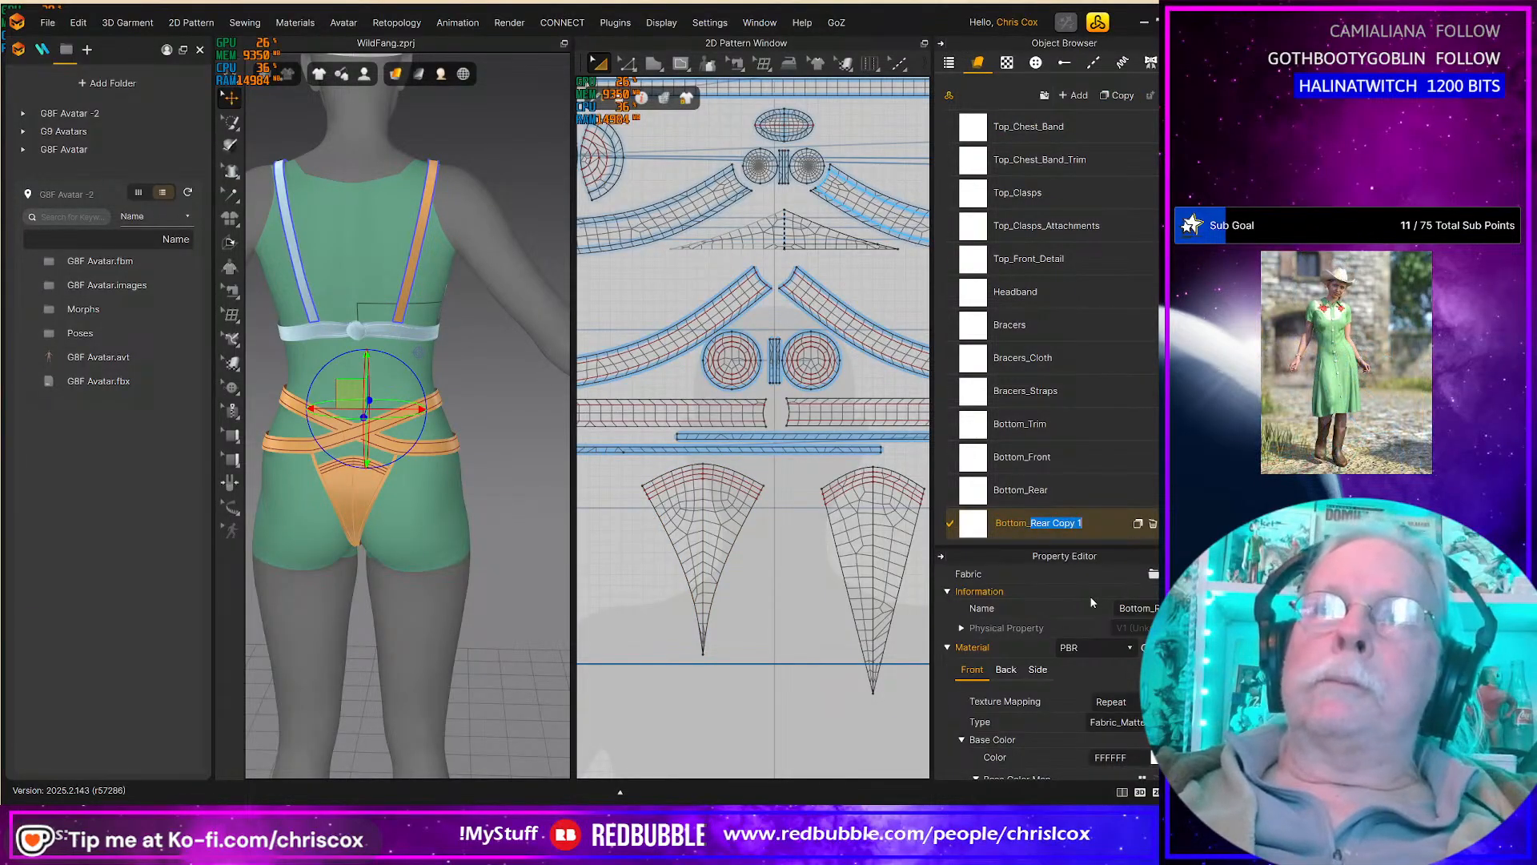
key("Return")
left_click(1118, 97)
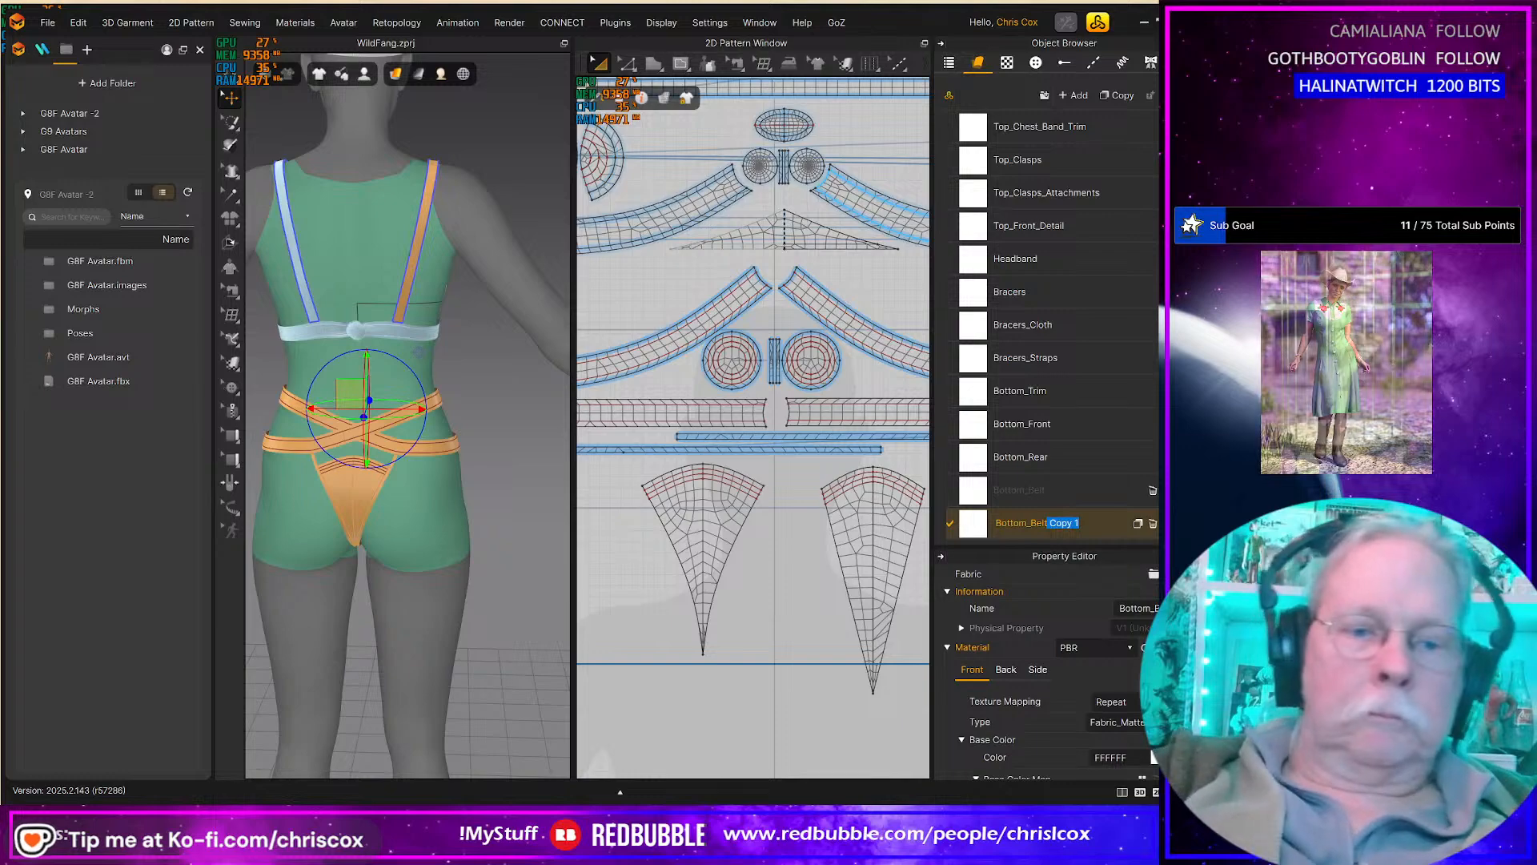
type("_Trim")
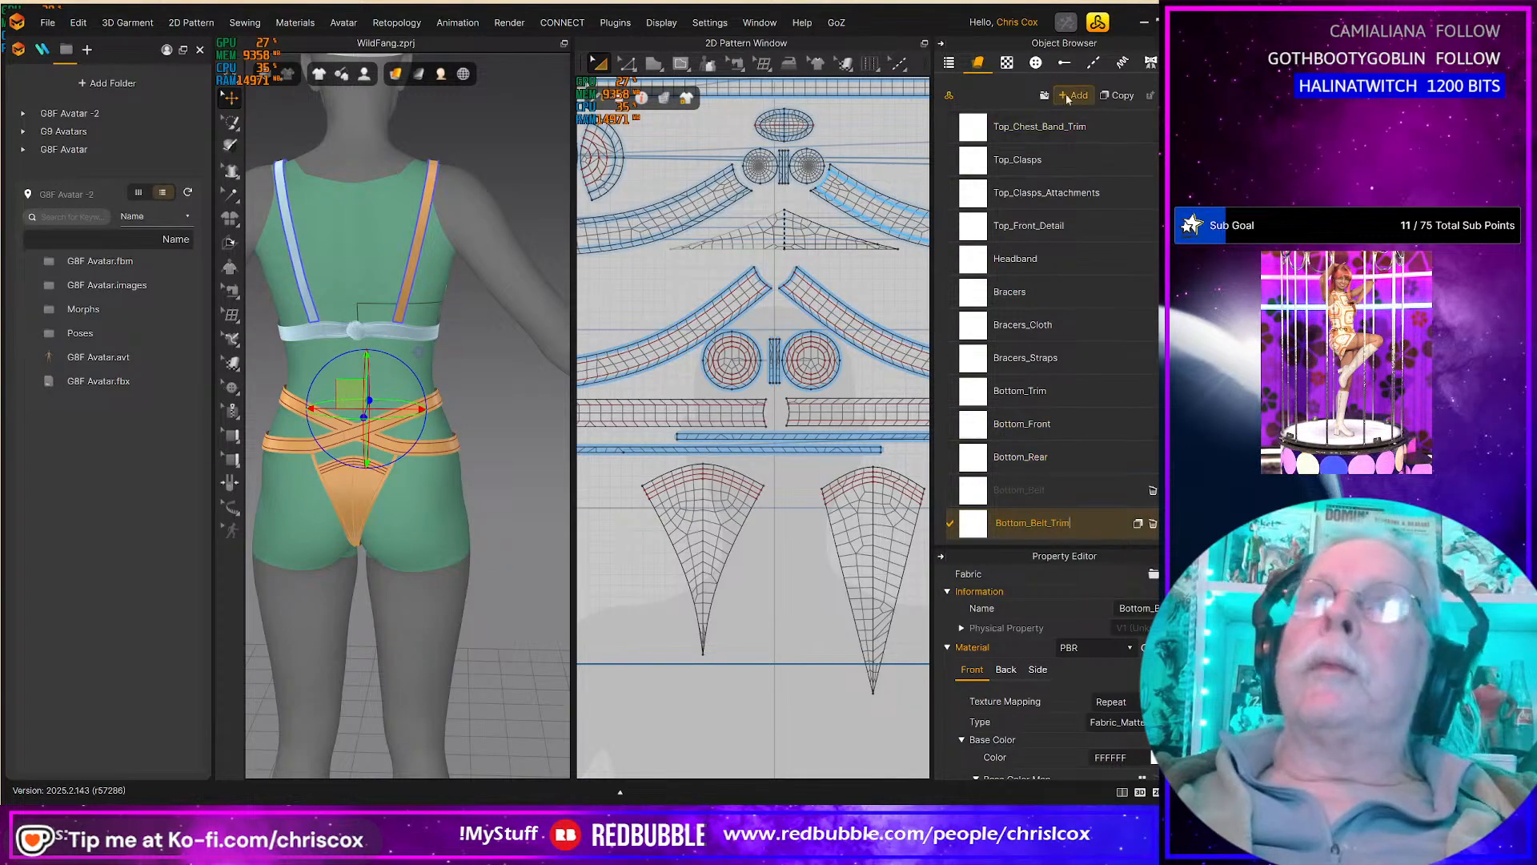
Step: Add a Bottom_Buckle fabric copy, correcting its spelling, and save the project
left_click(1117, 97)
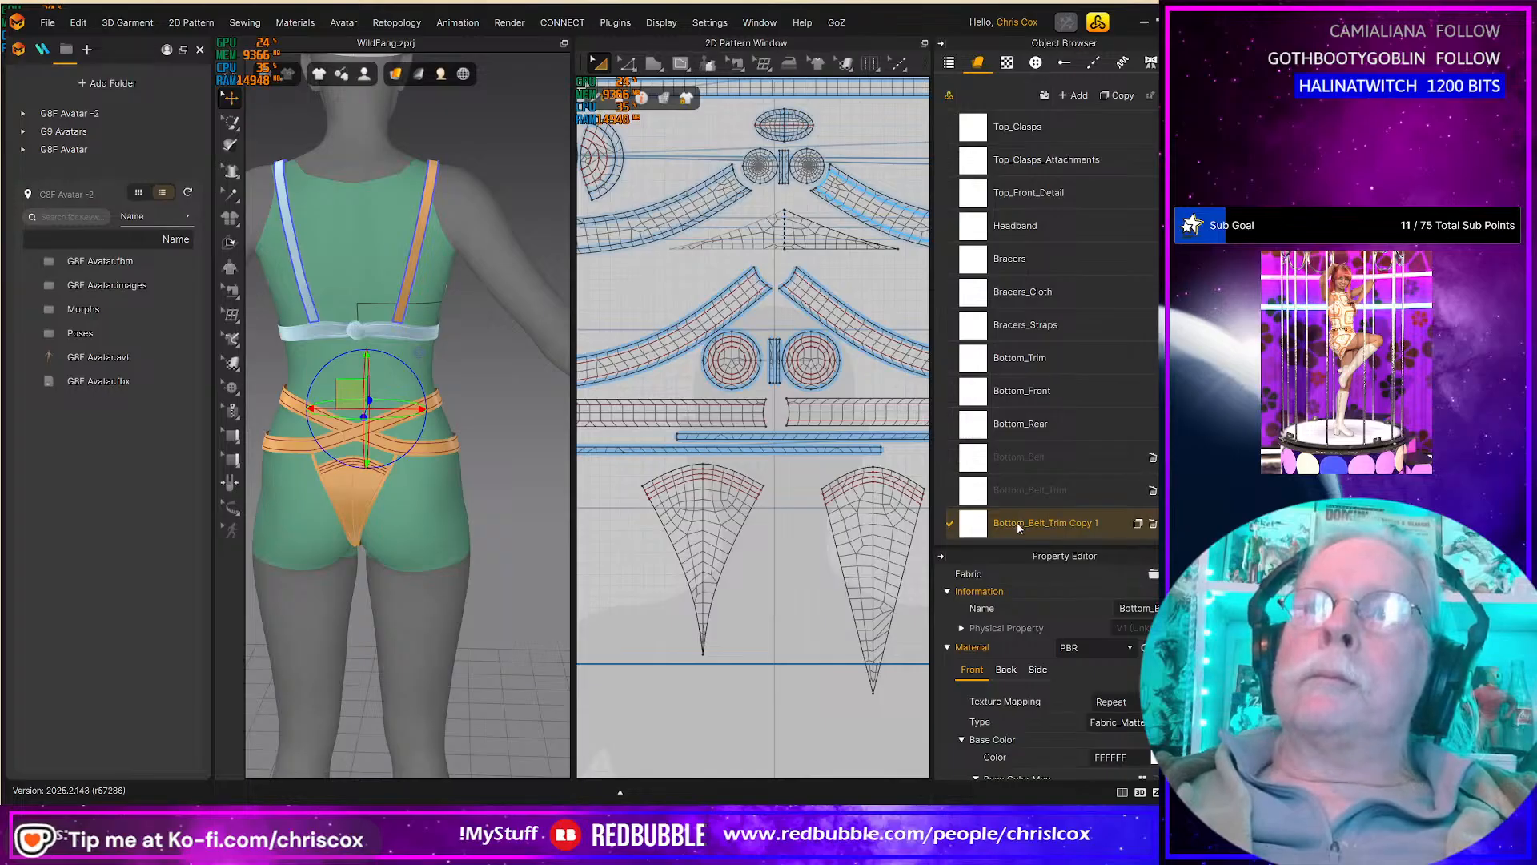
double_click(1029, 522)
left_click(1033, 522)
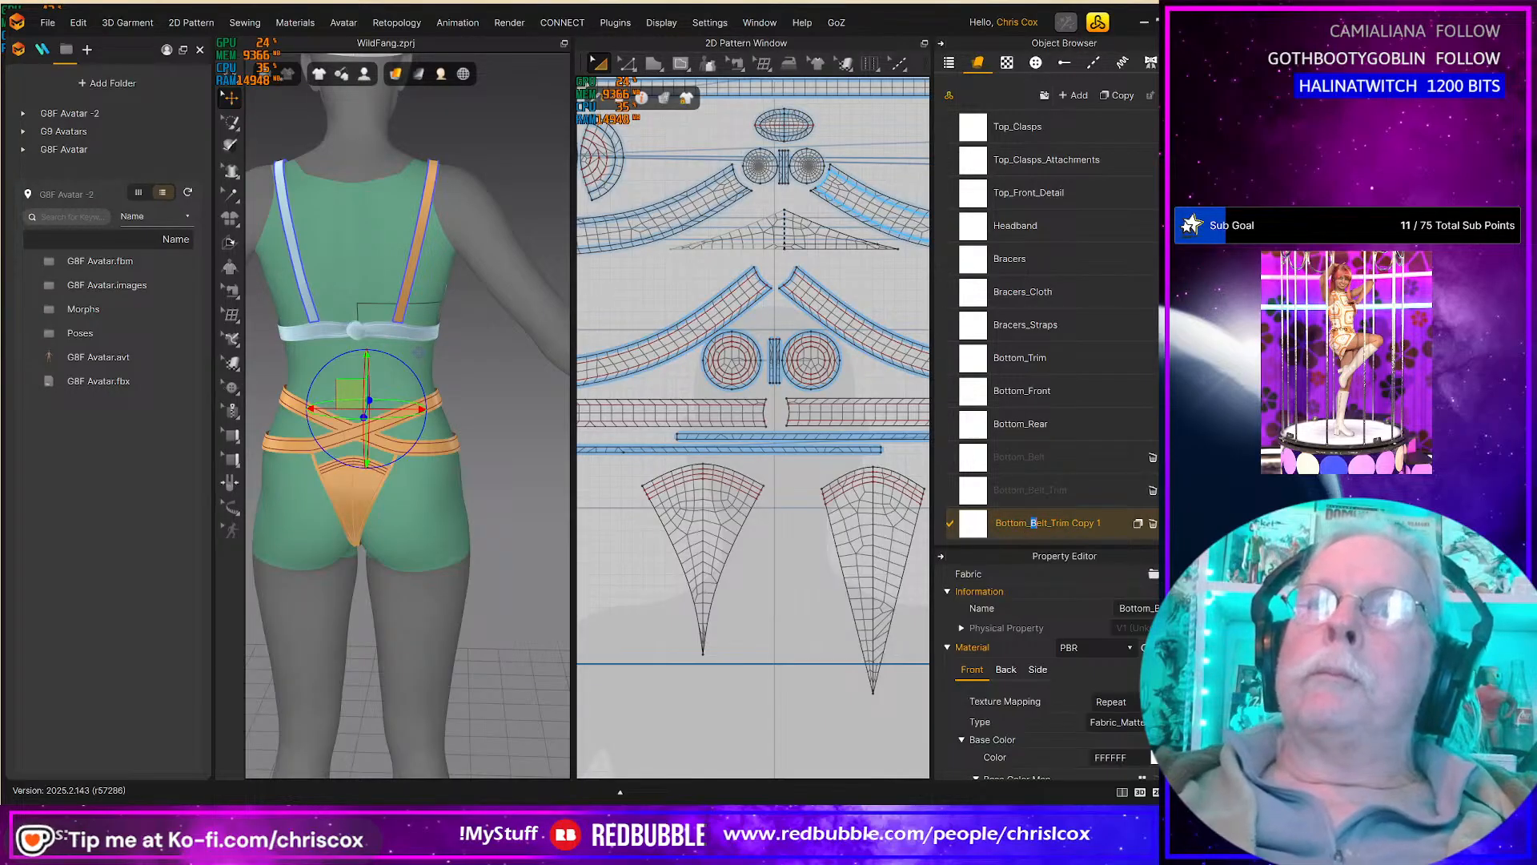
left_click_drag(1033, 522, 1102, 522)
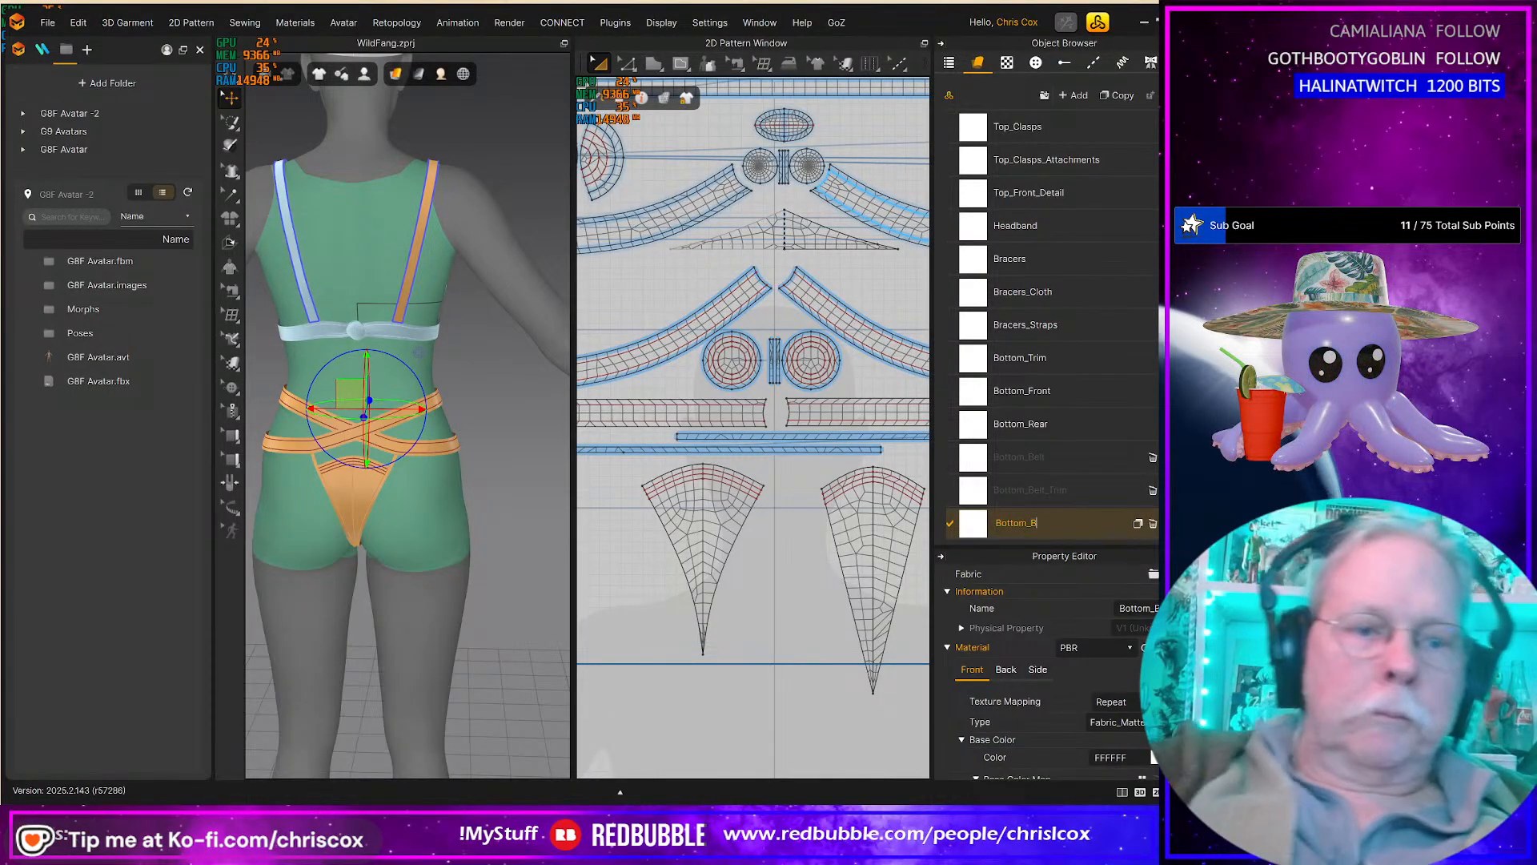
key("Return")
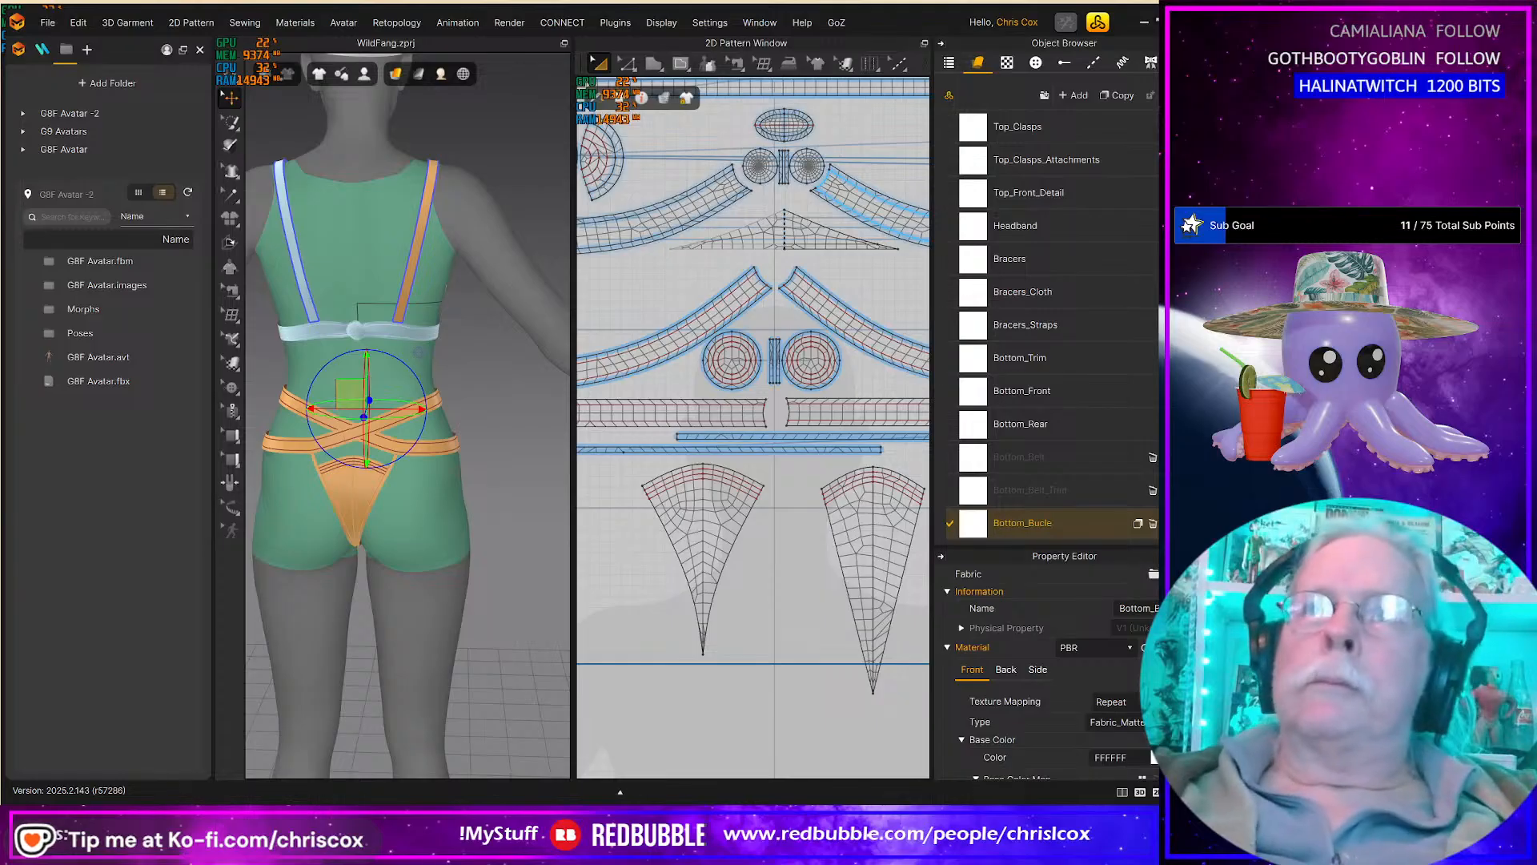
key("ctrl+s")
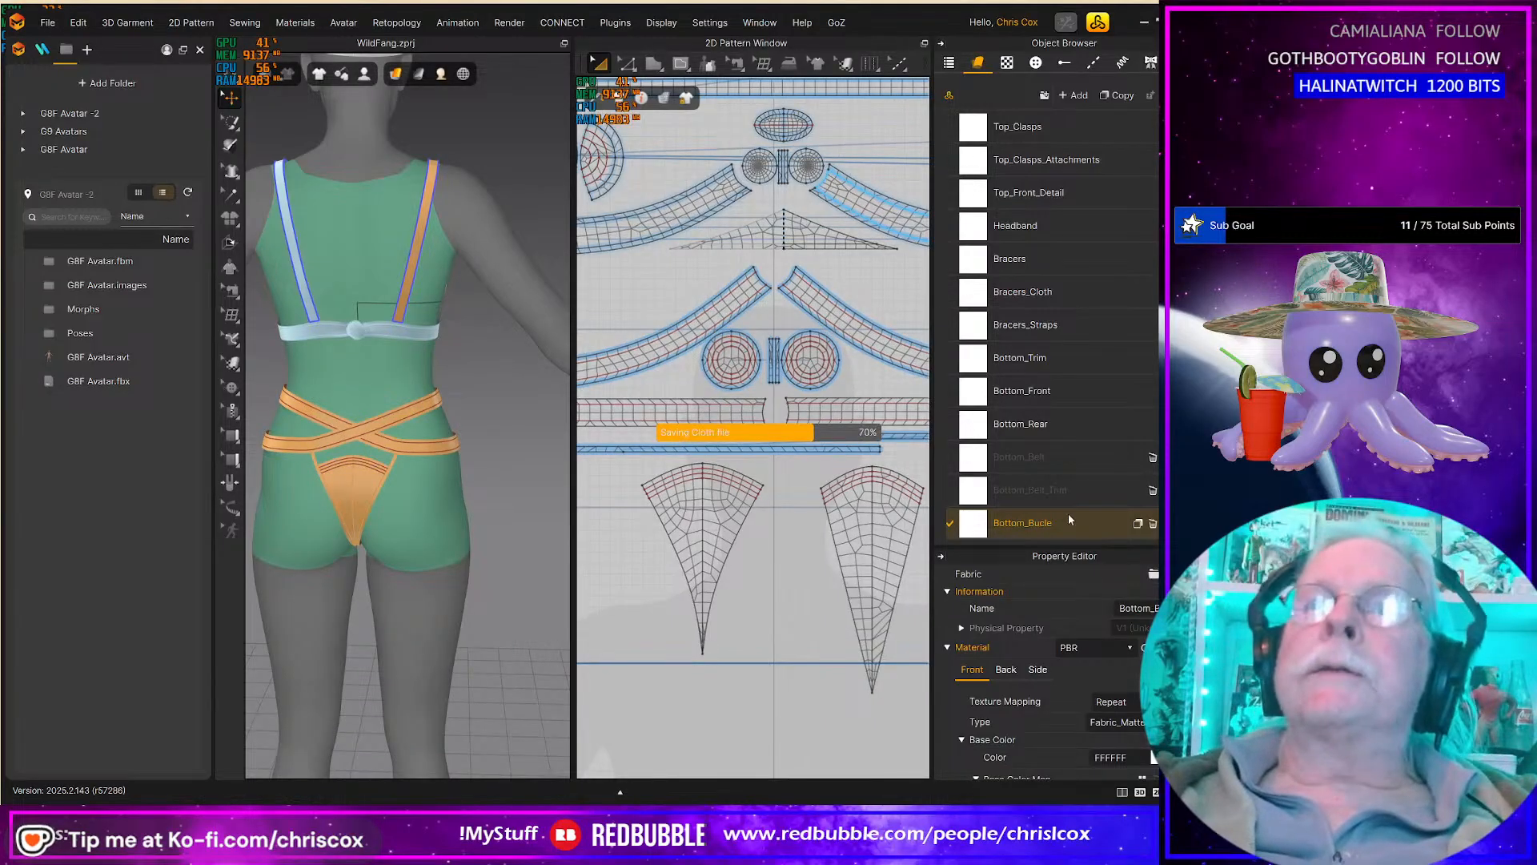
double_click(1039, 522)
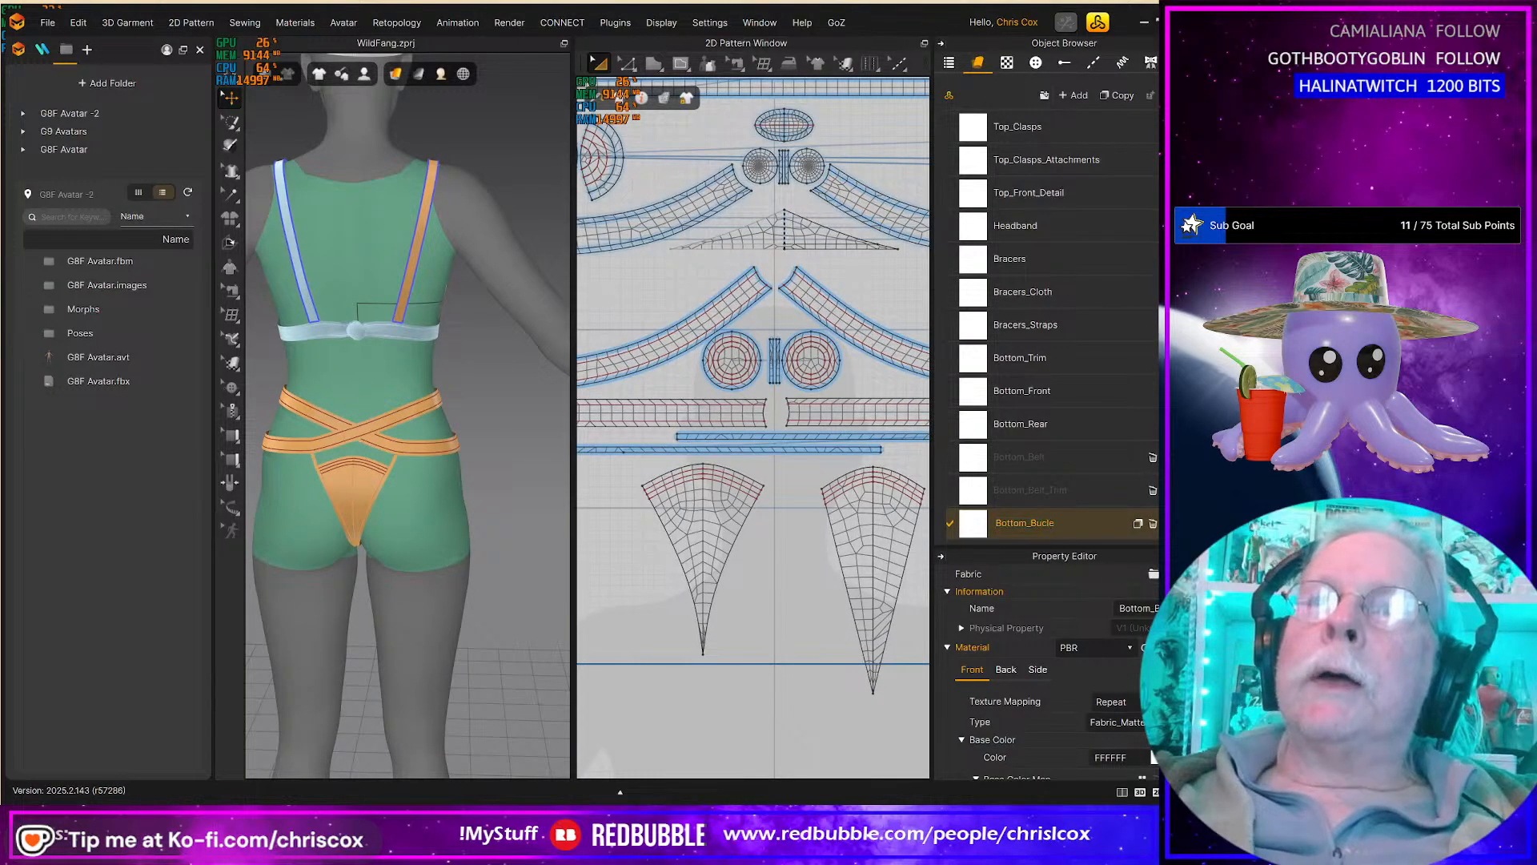
type("k")
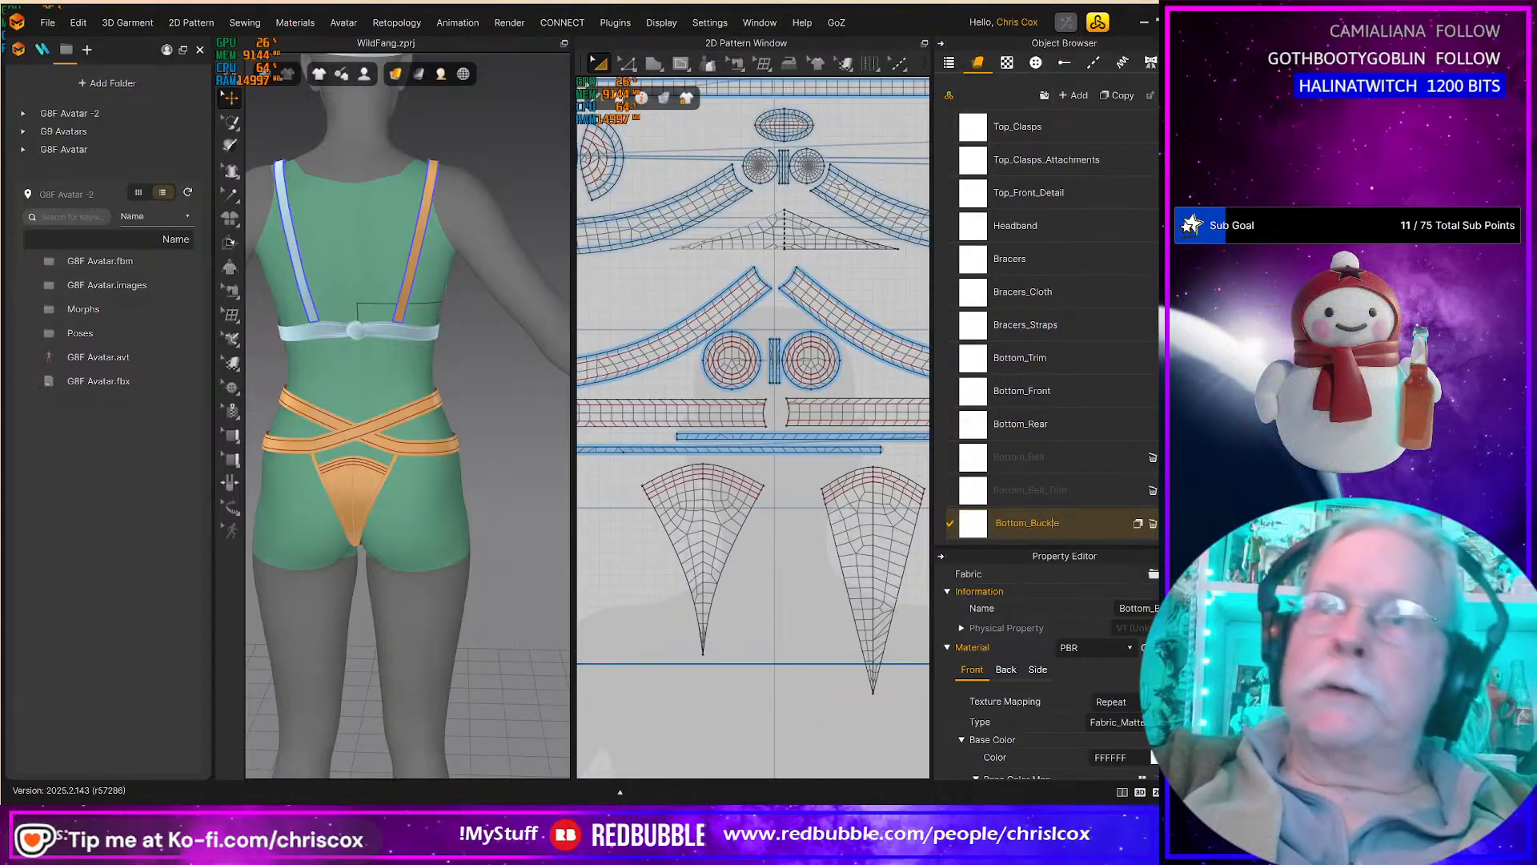
key("Return")
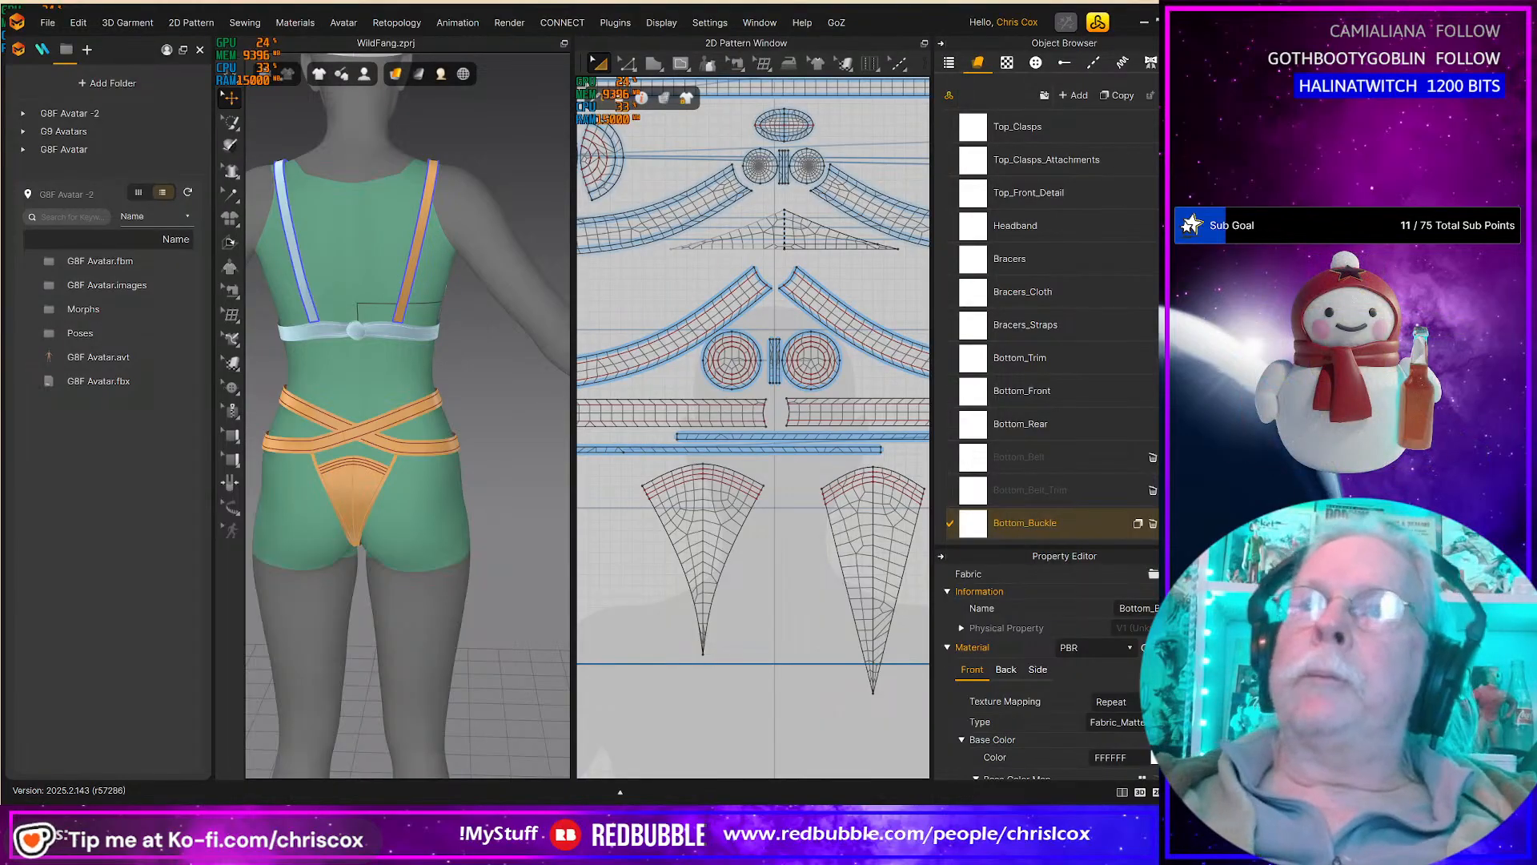
Step: Duplicate Bottom_Buckle as Bottom_Buckle_Attachments and select the right wedge piece
left_click(1114, 96)
double_click(1056, 524)
left_click_drag(1061, 522, 1090, 523)
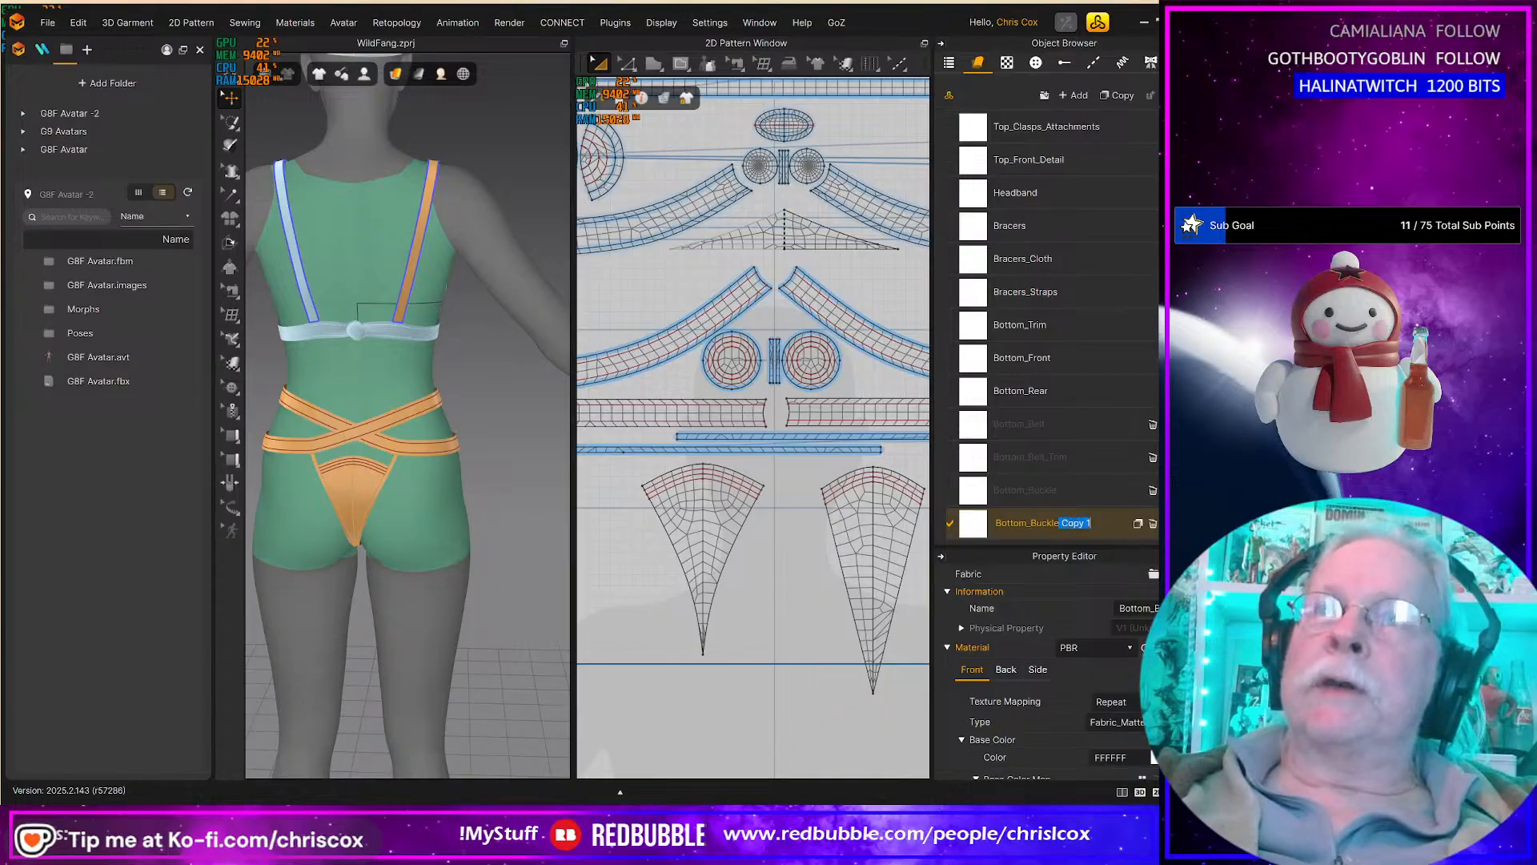
type("_Attac")
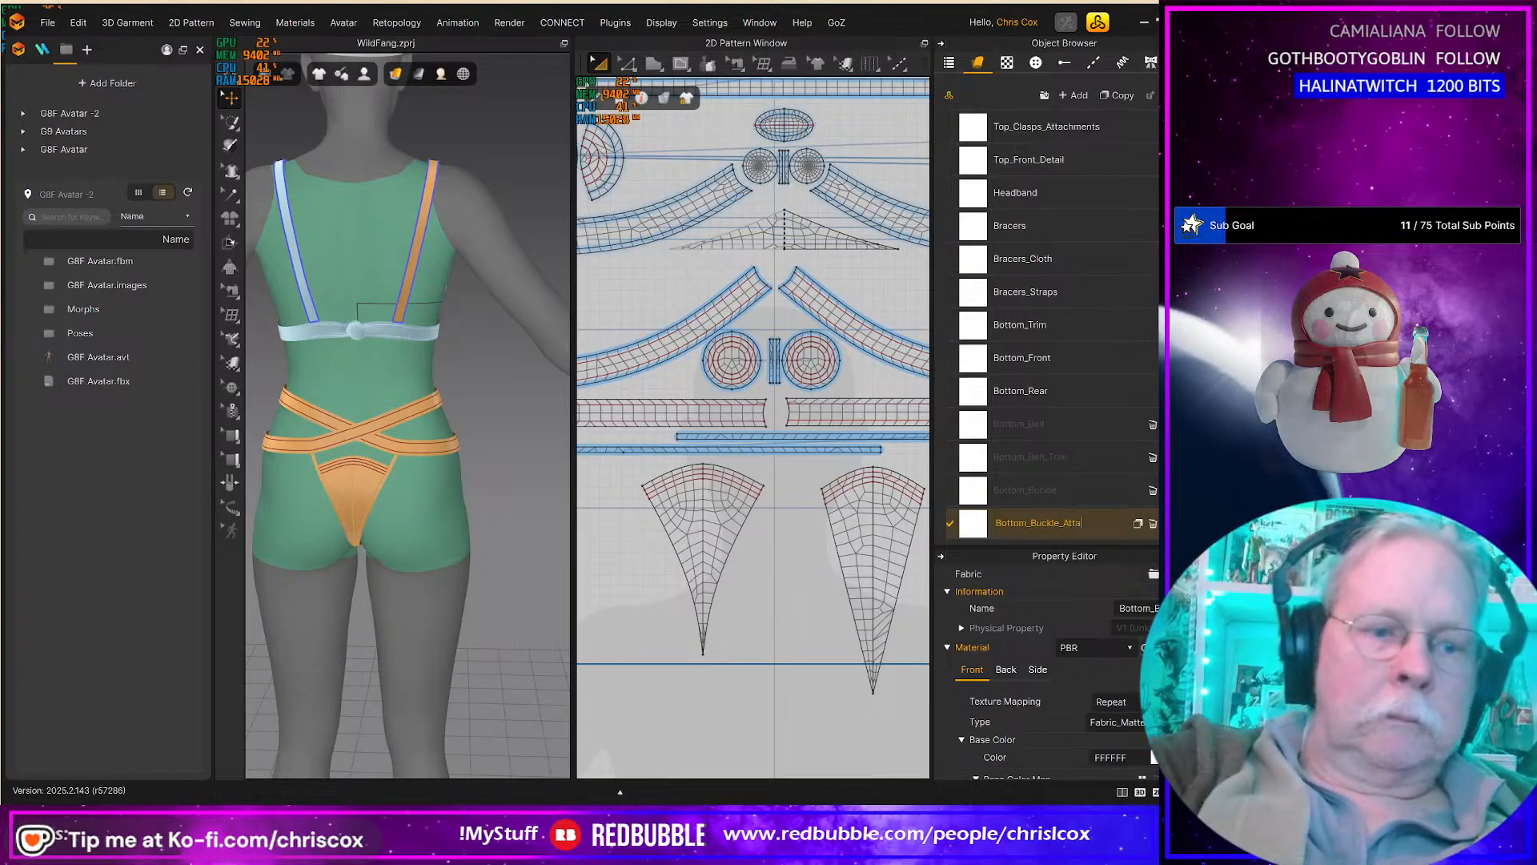
type("hments")
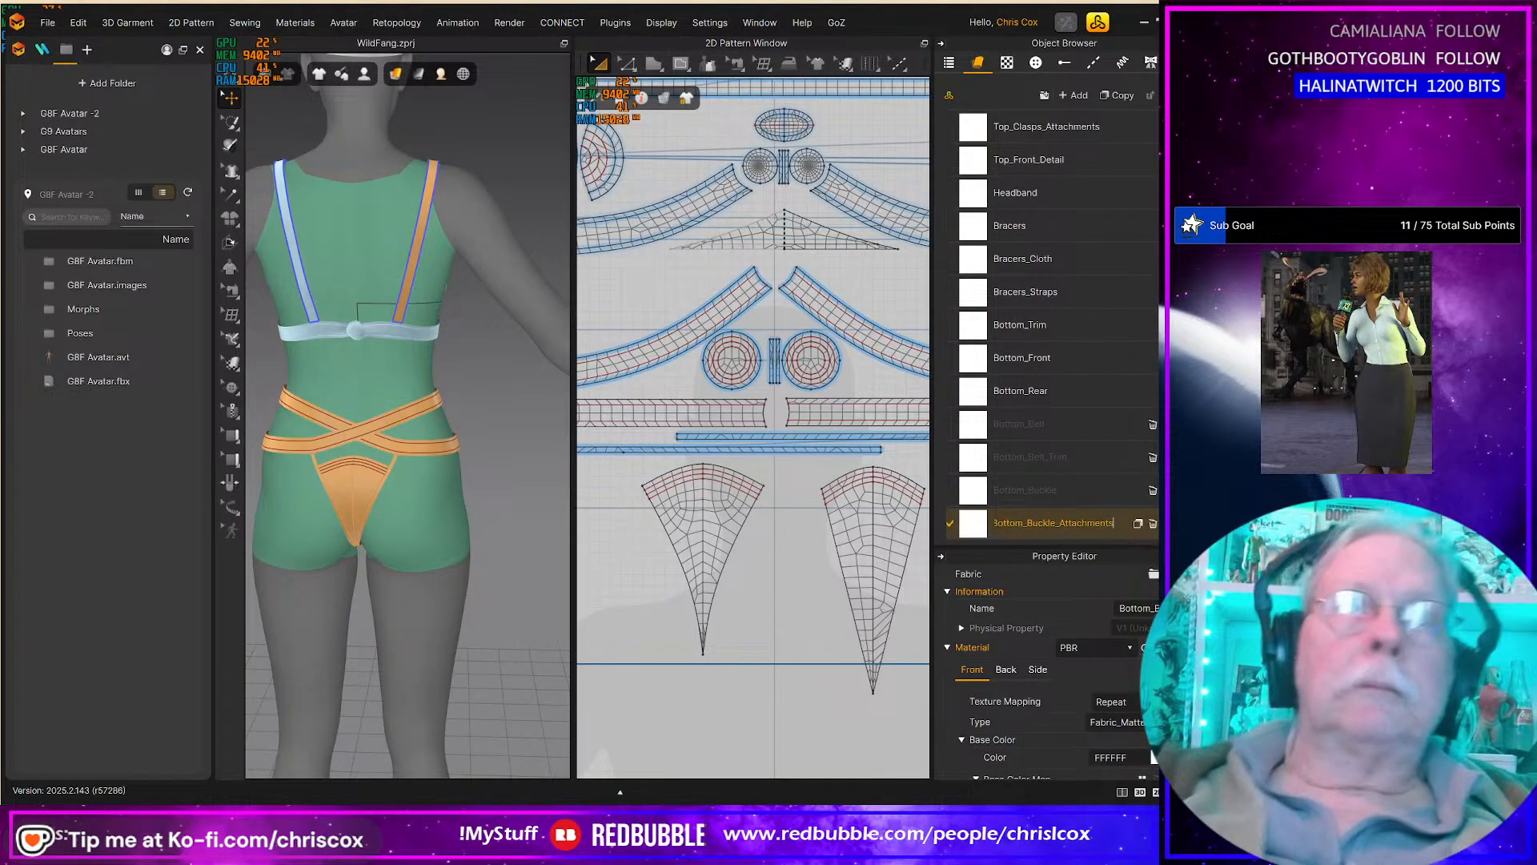
left_click(881, 560)
scroll(881, 576, "up", 2)
middle_click_drag(817, 509, 835, 602)
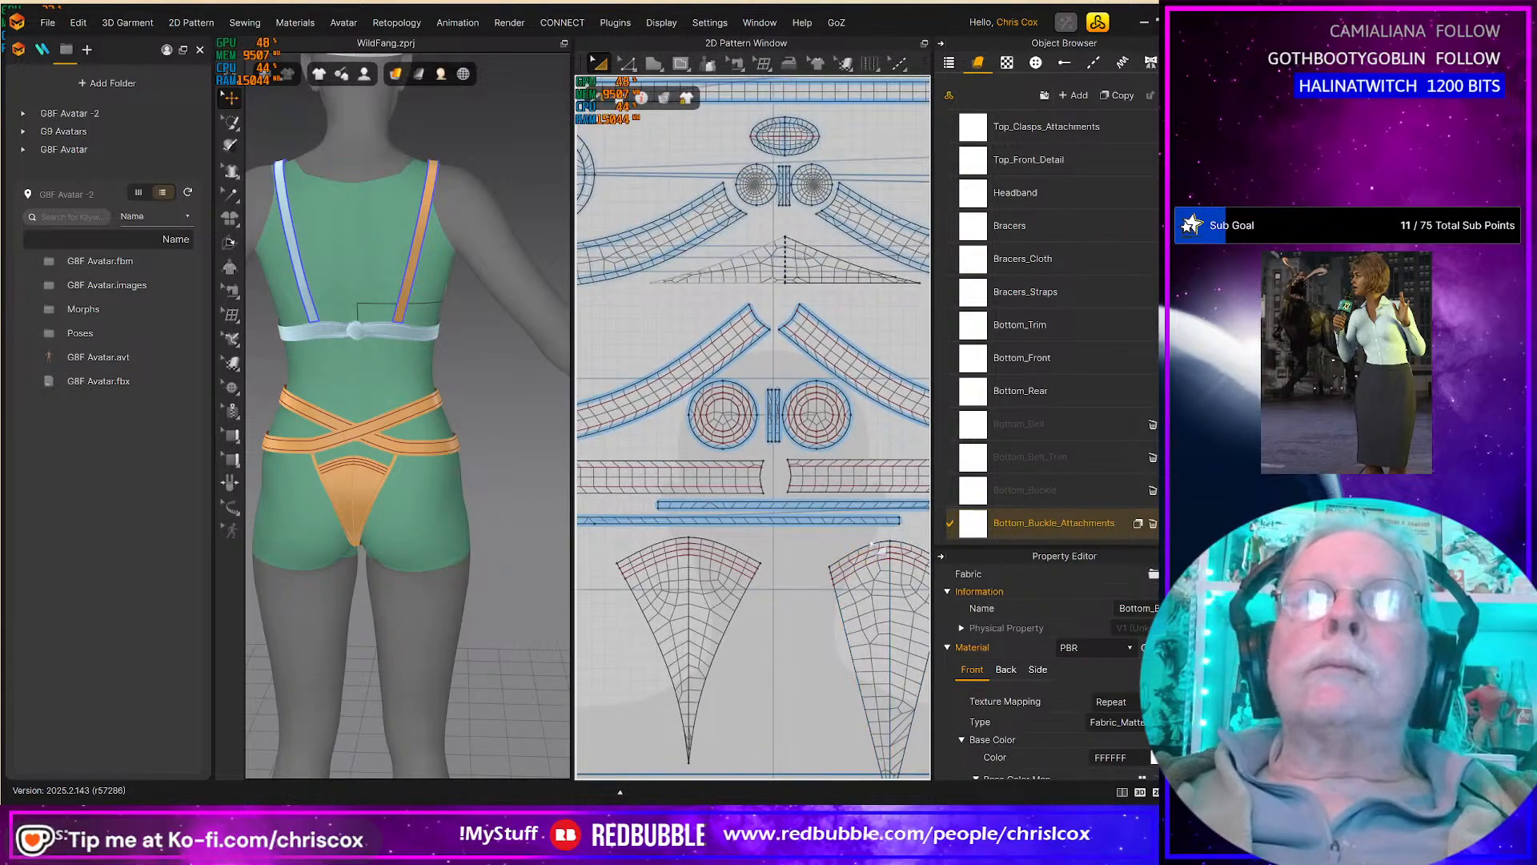
scroll(1016, 462, "up", 1)
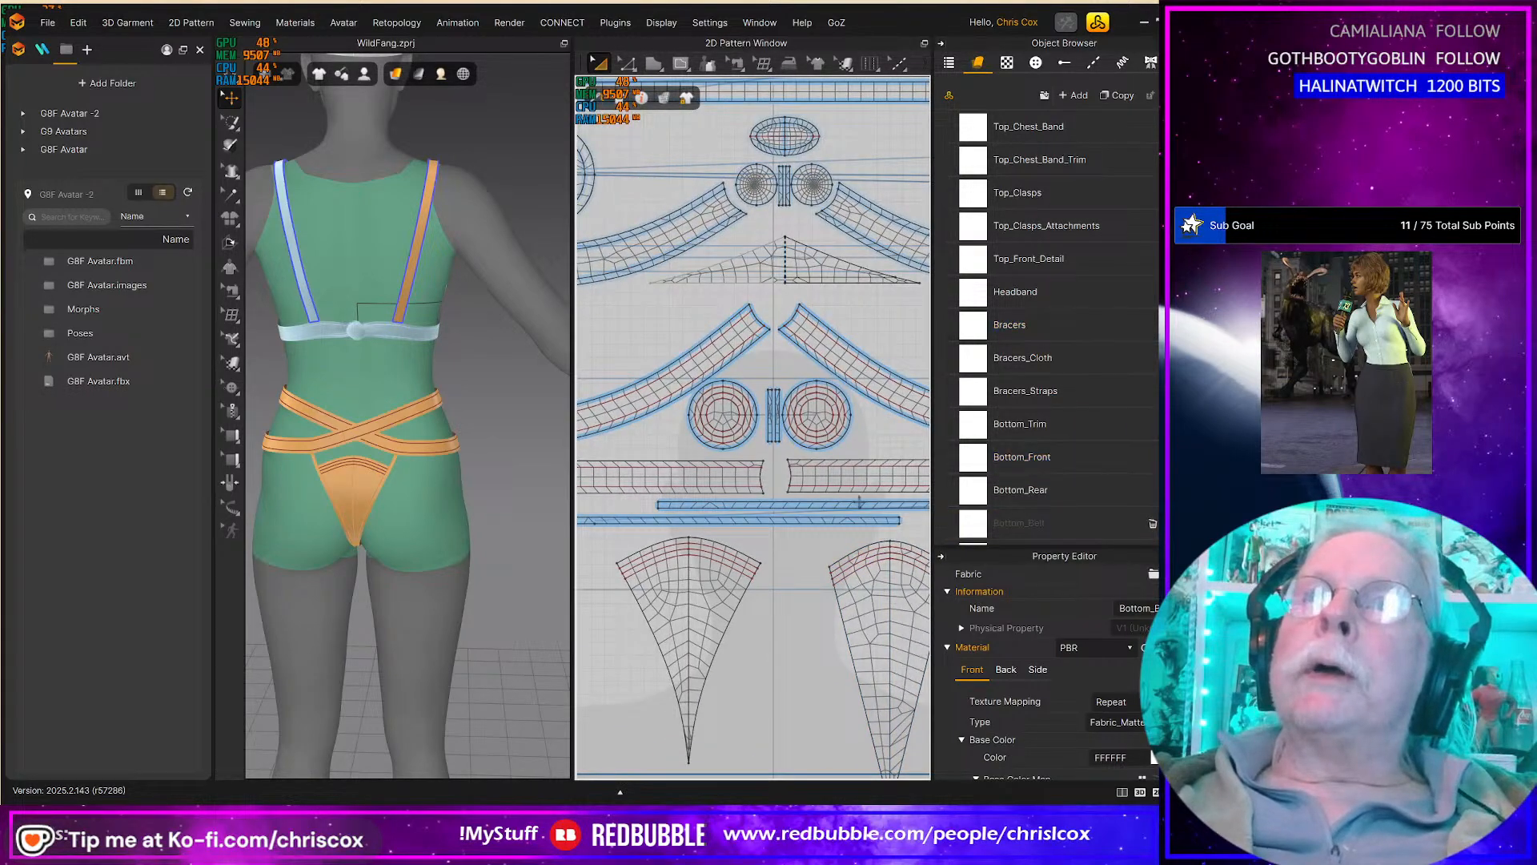
Step: Select edges of the strip and curved belt pieces, check their context options, and save
left_click(813, 463)
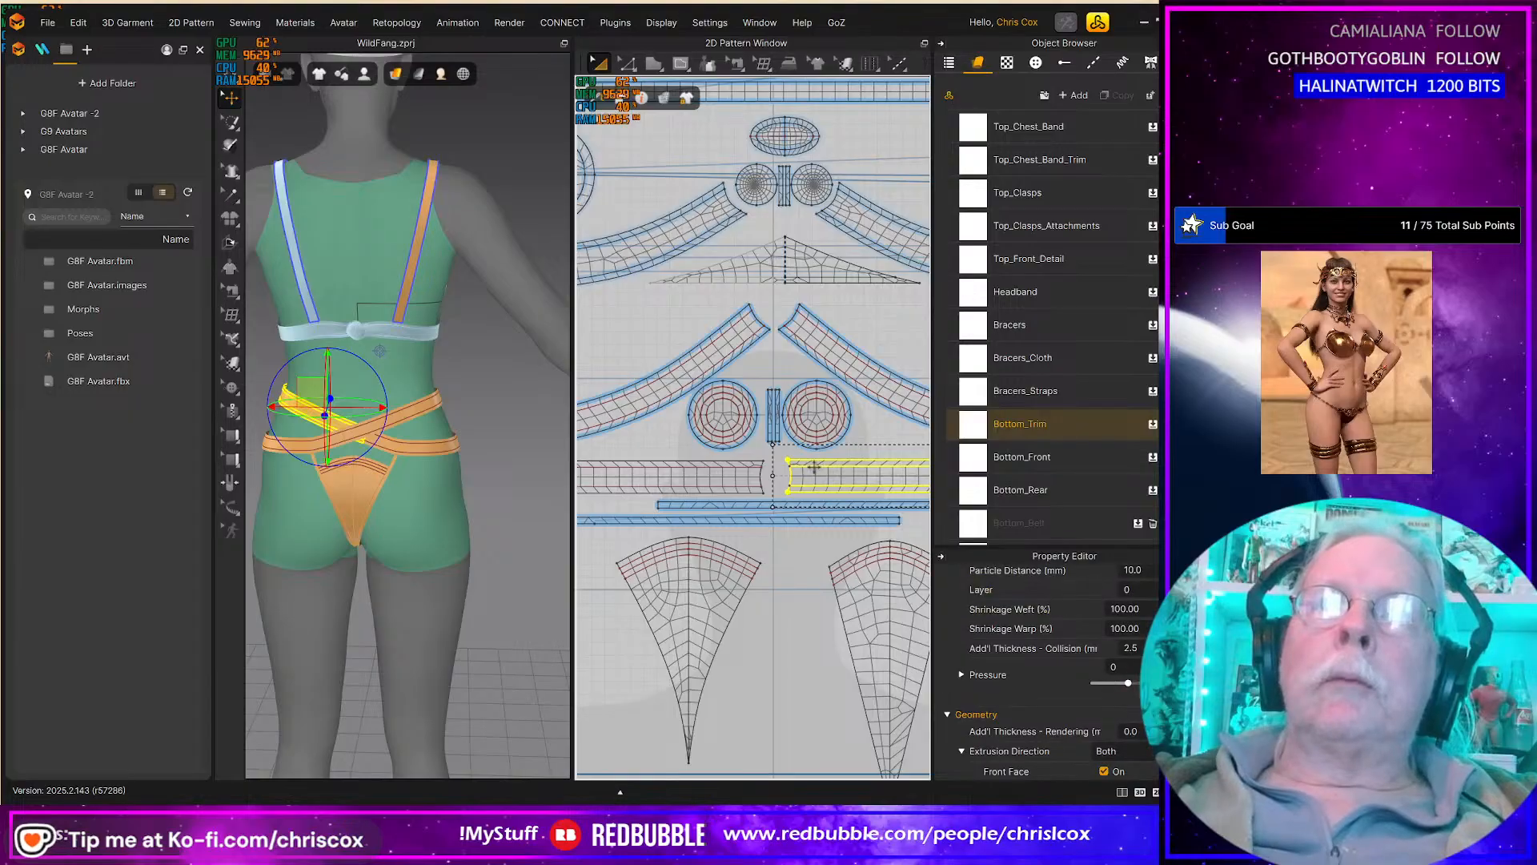
left_click(735, 465, "shift")
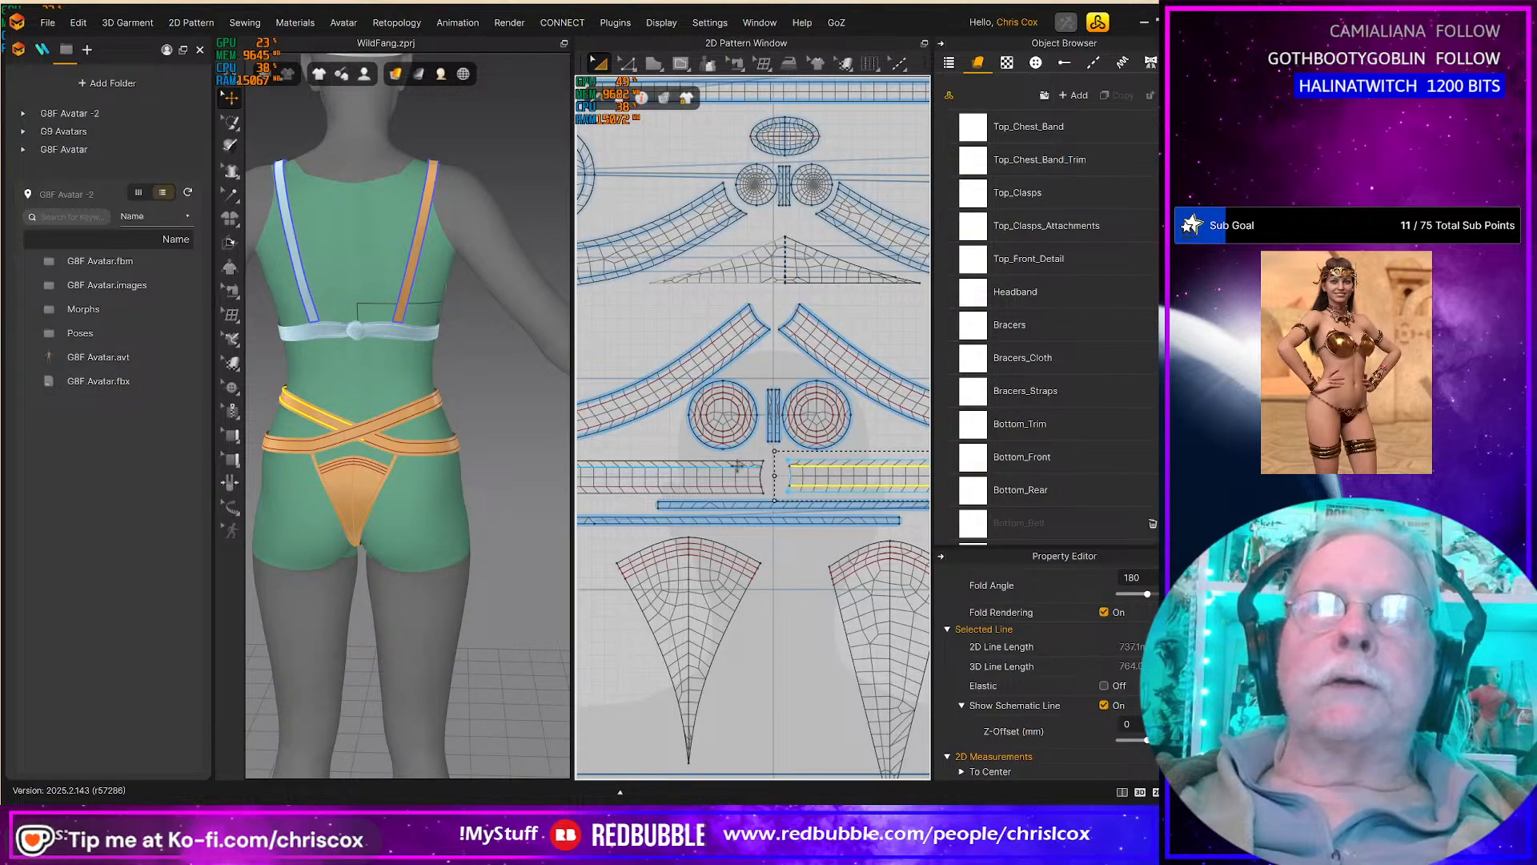
left_click(736, 487, "shift")
right_click(738, 489)
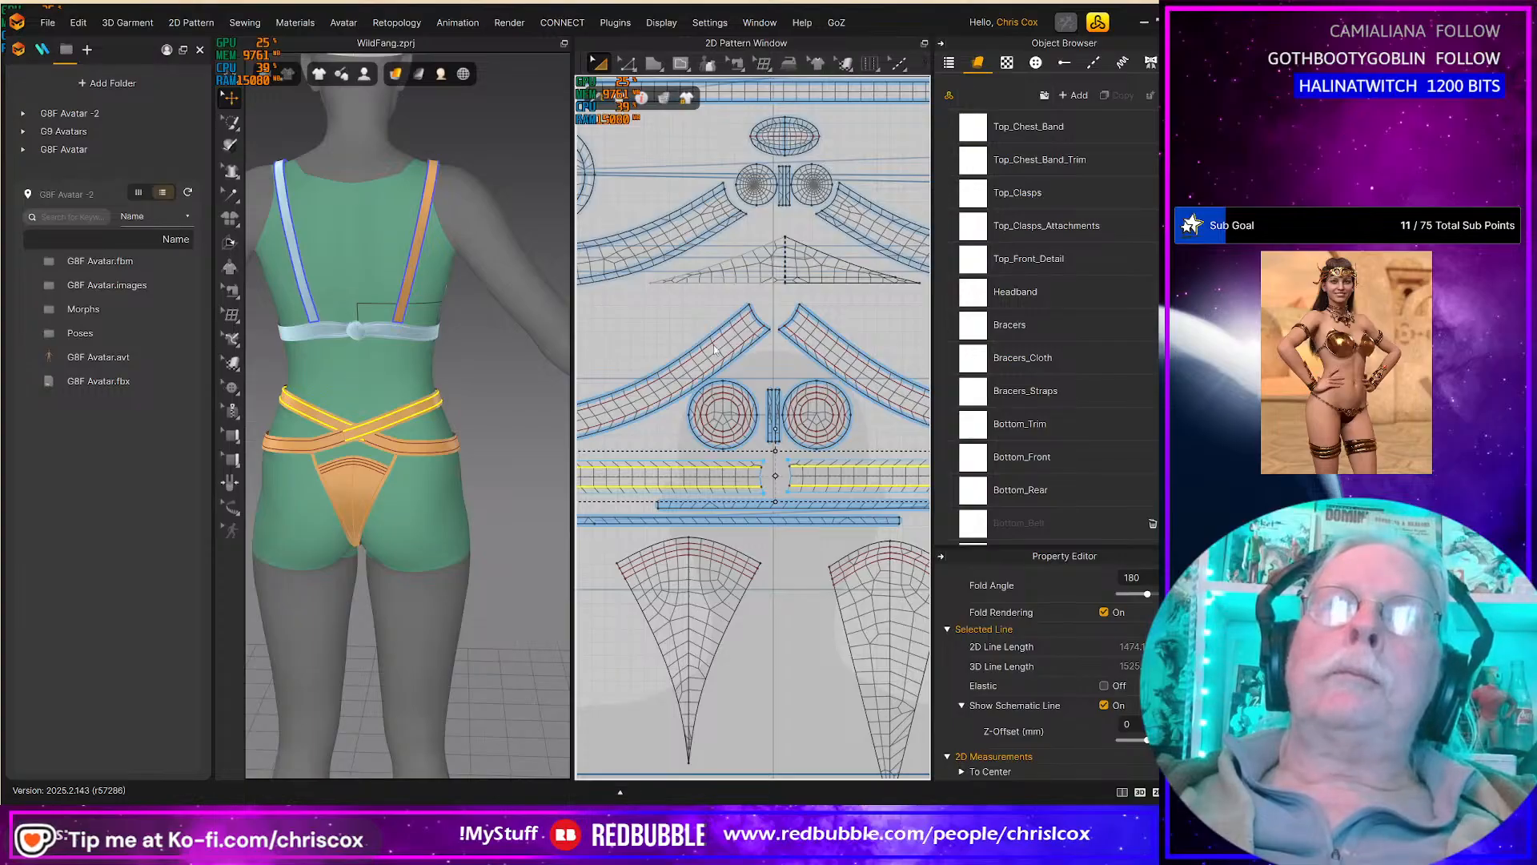
key("ctrl+s")
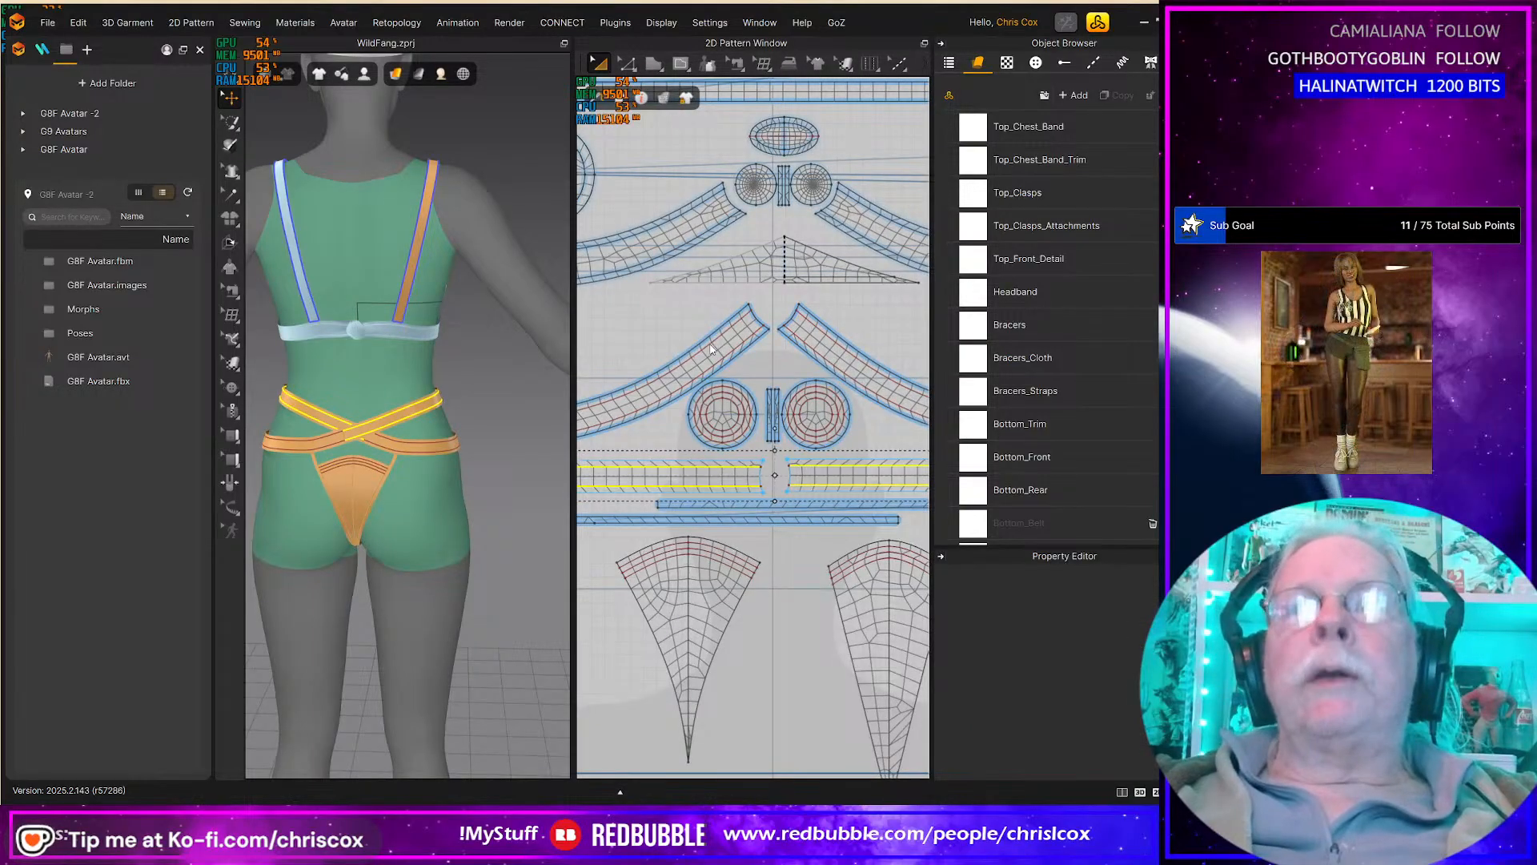
left_click(711, 349)
left_click(717, 361, "shift")
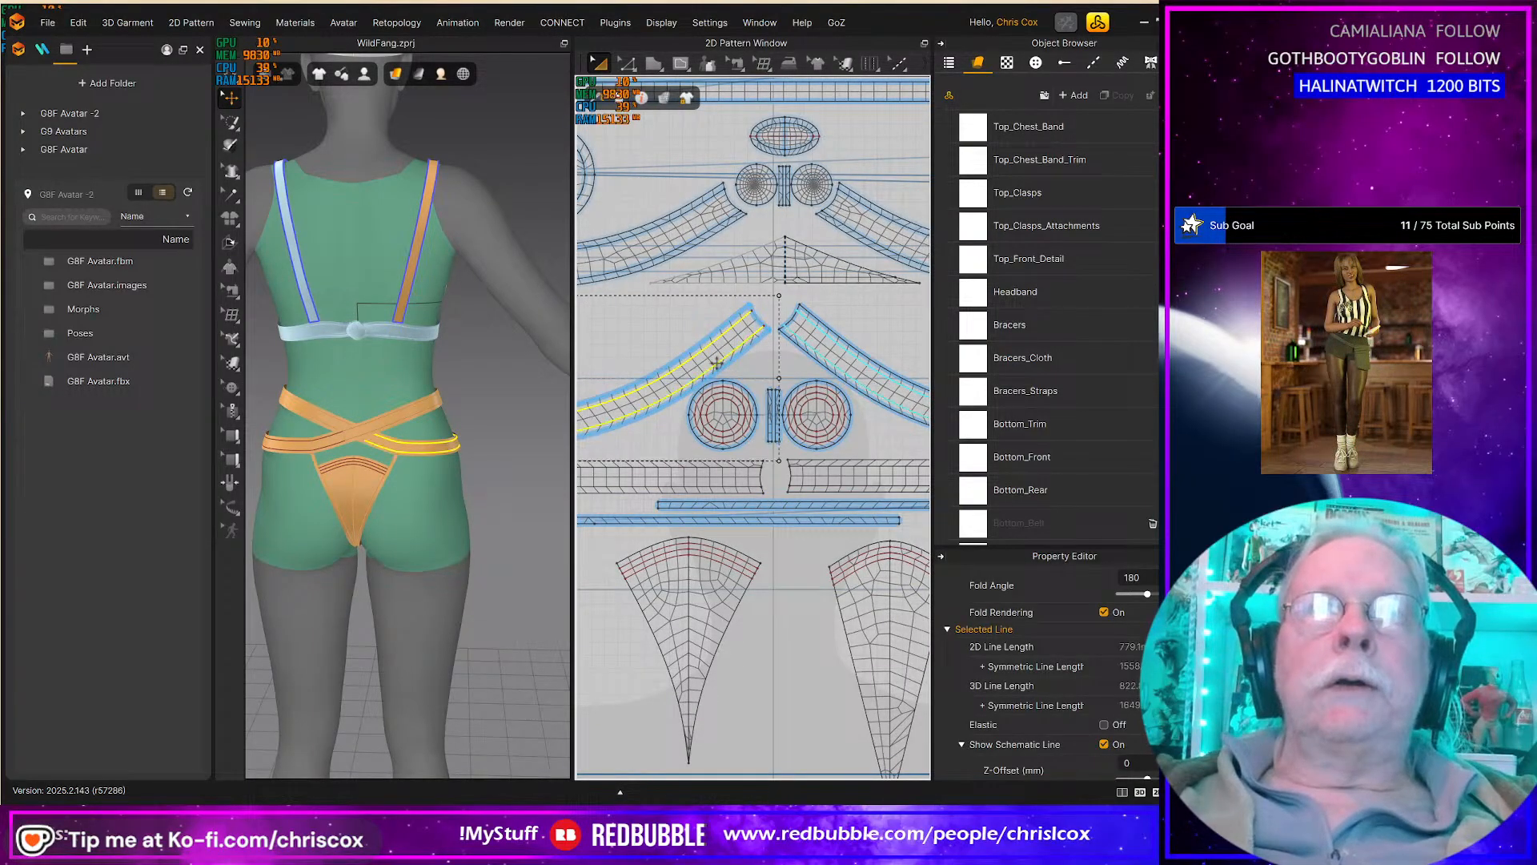
right_click(718, 364)
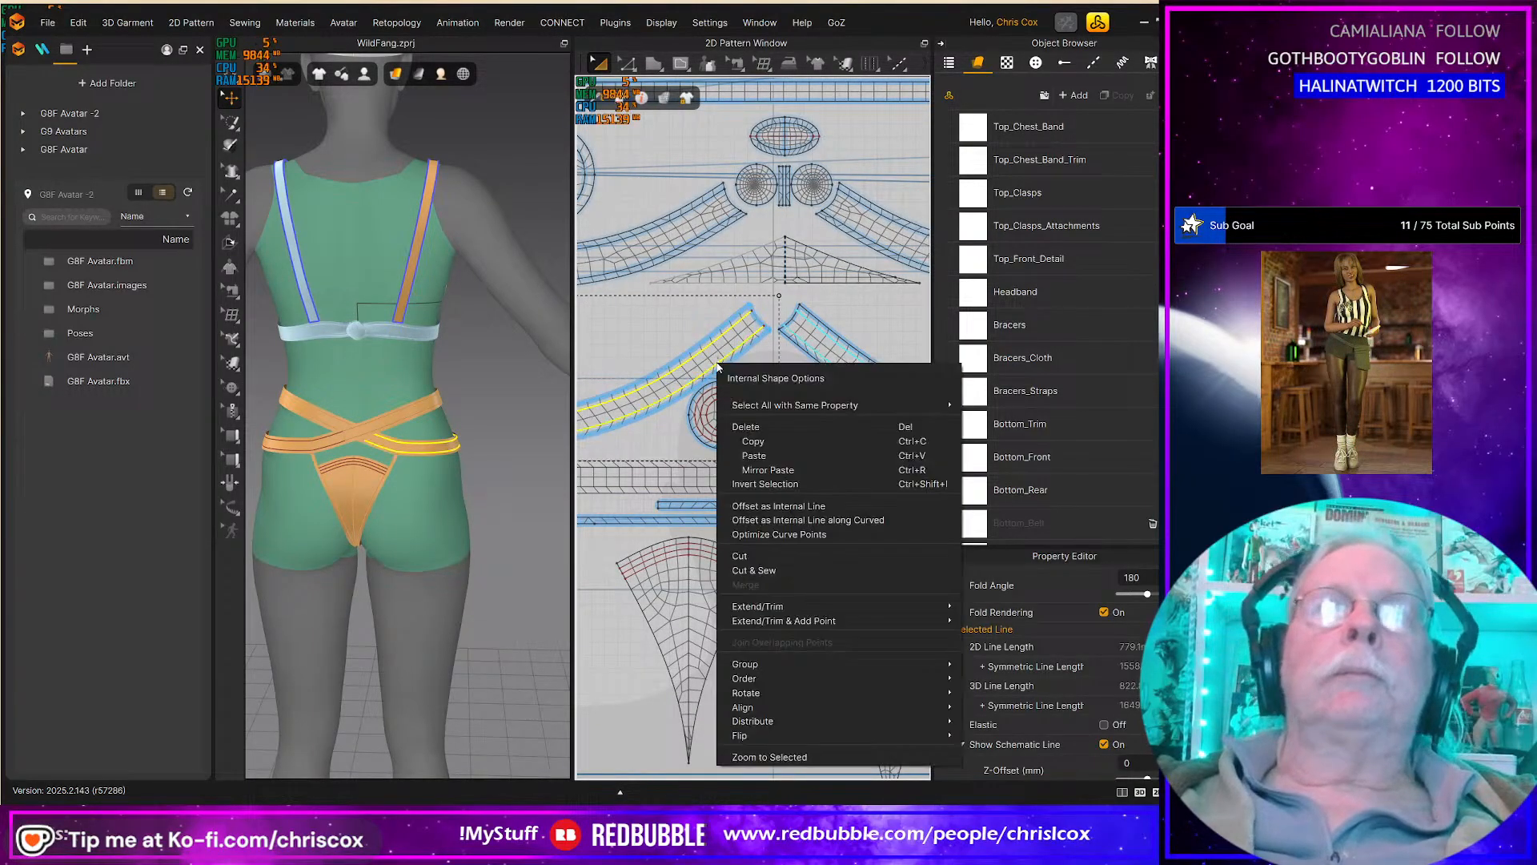
left_click(752, 570)
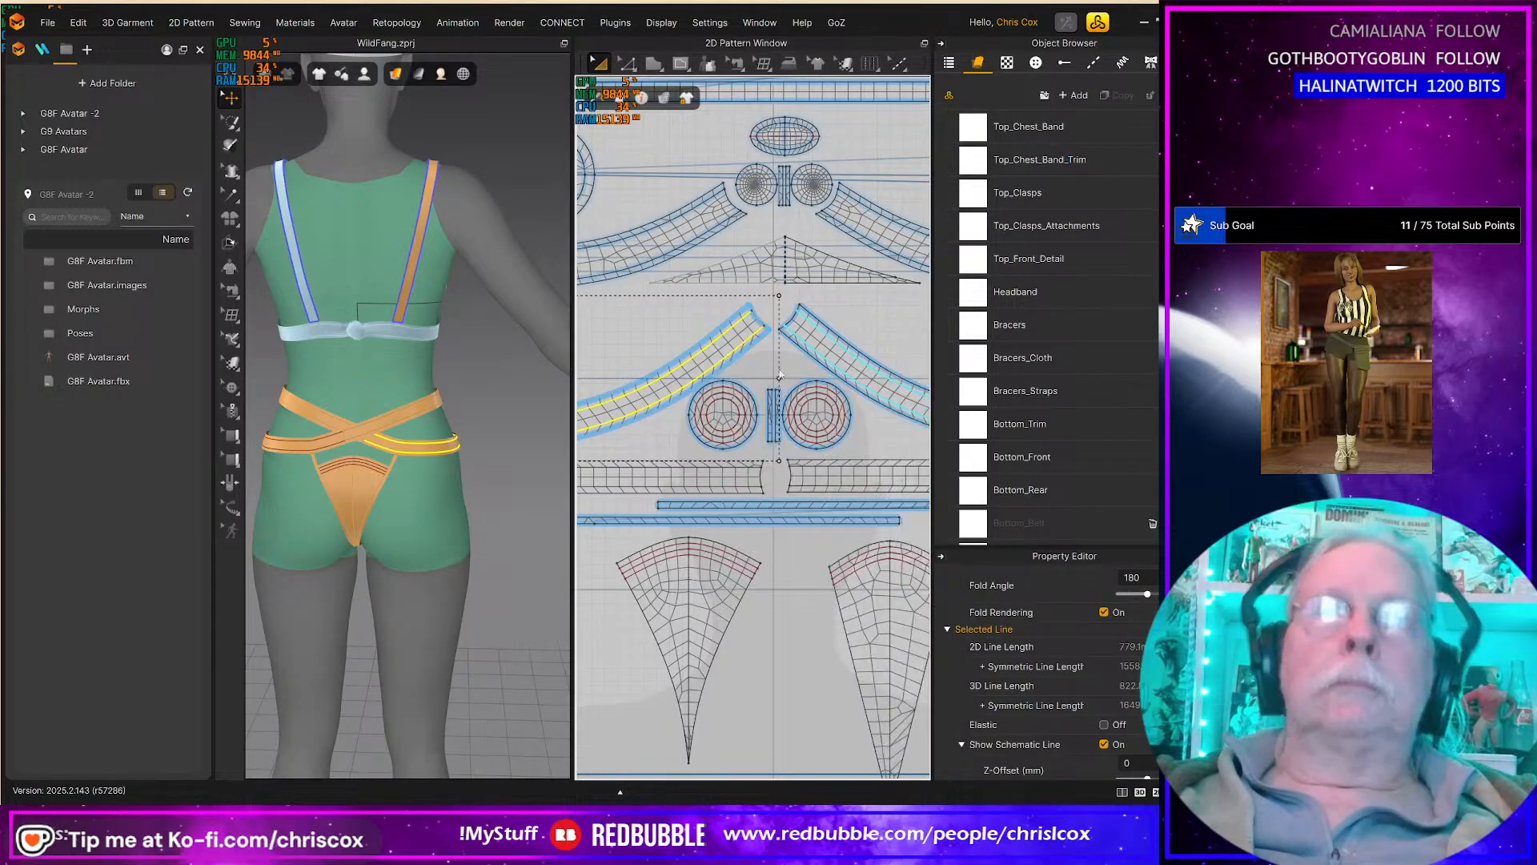
Step: Select the upper trim strips and add the lower-left and lower-right trim edges
left_click(828, 324)
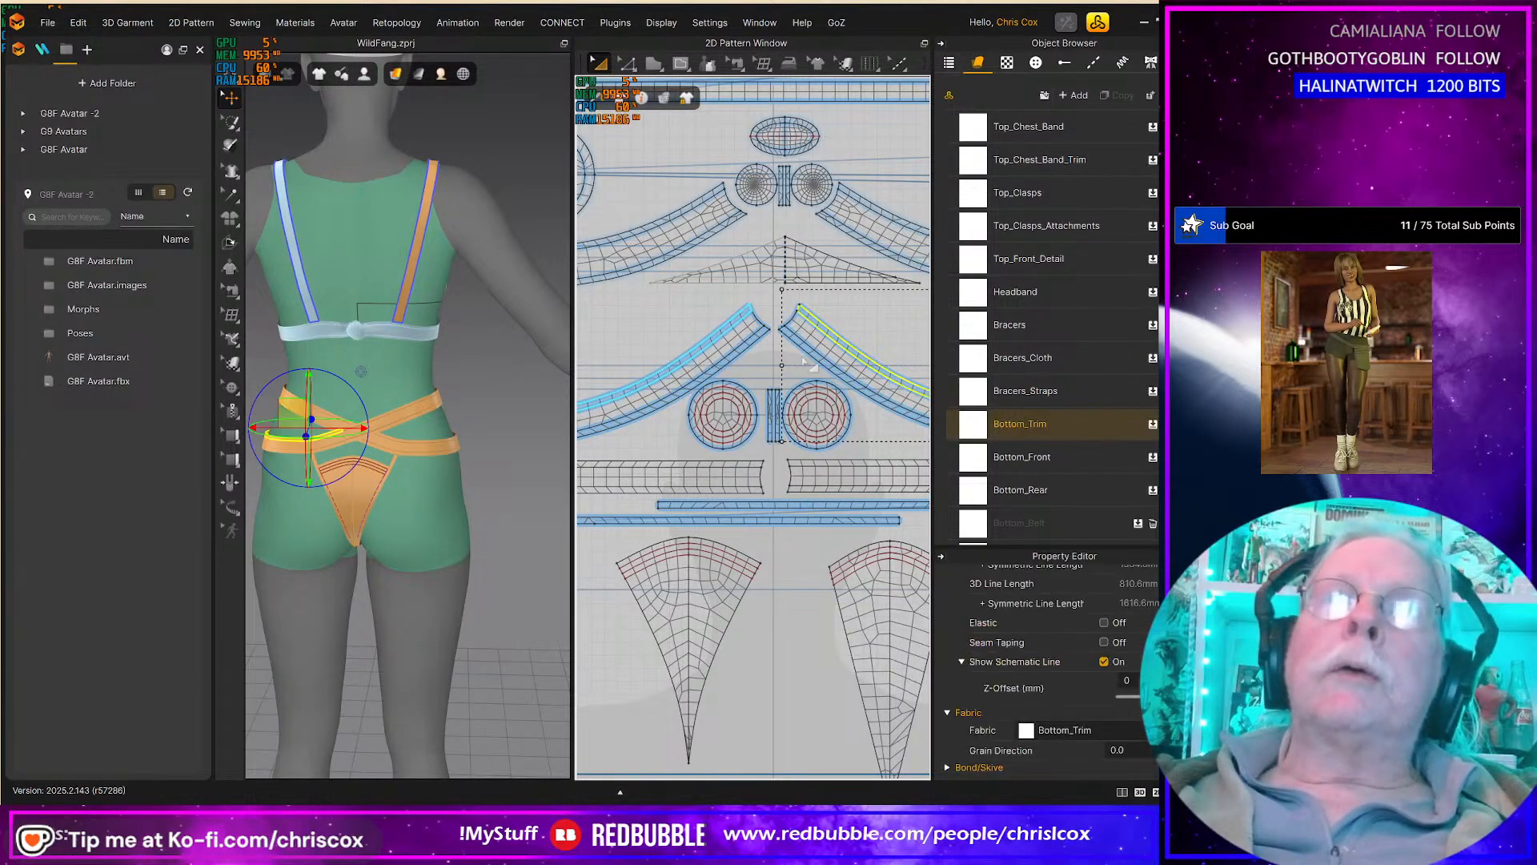
left_click(730, 346, "shift")
left_click(711, 336, "shift")
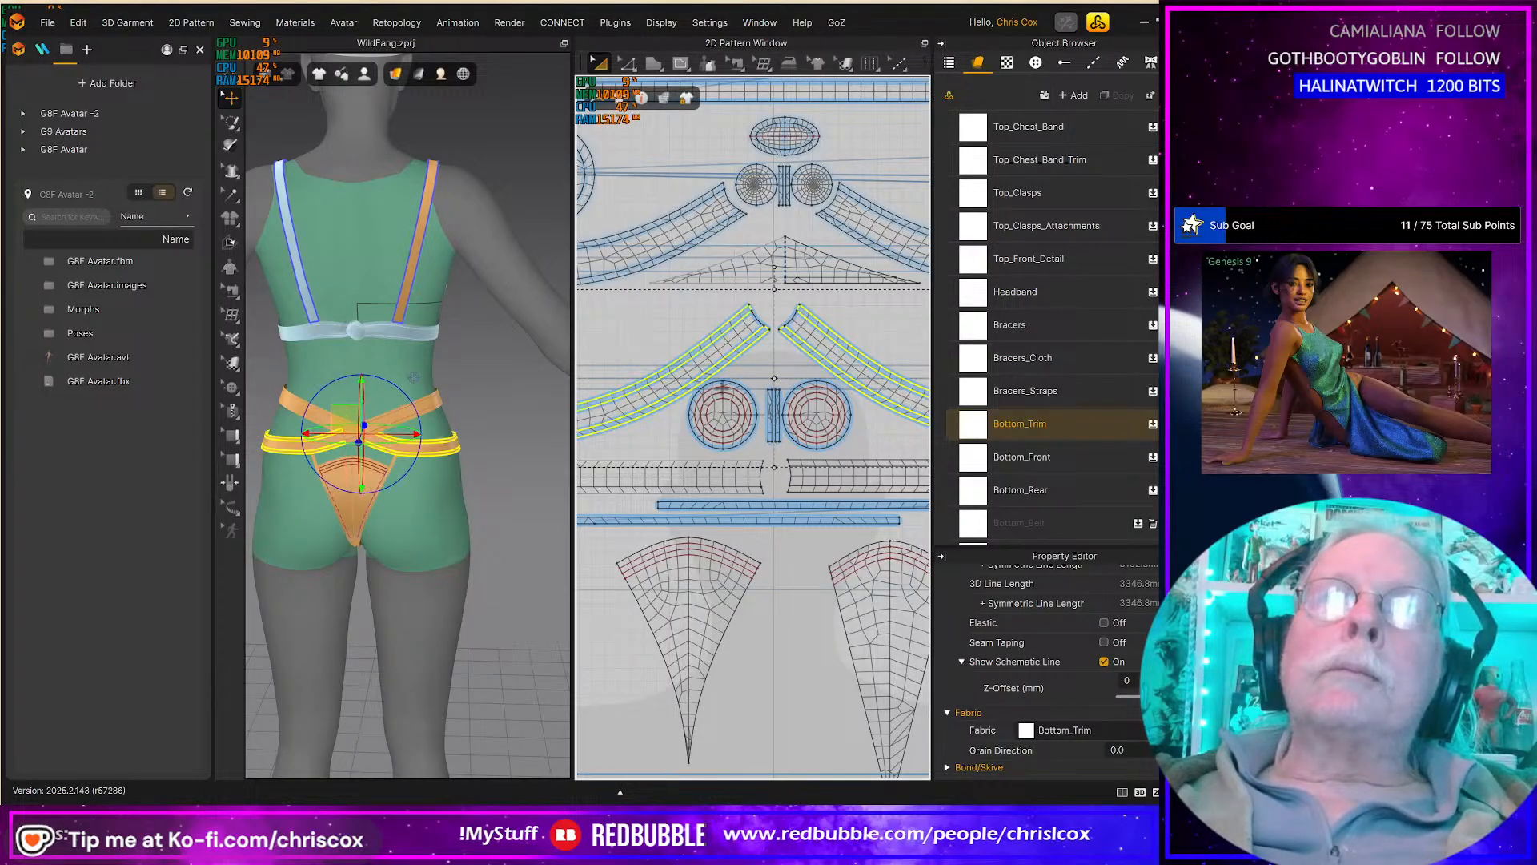
left_click(746, 462, "shift")
left_click(756, 493, "shift")
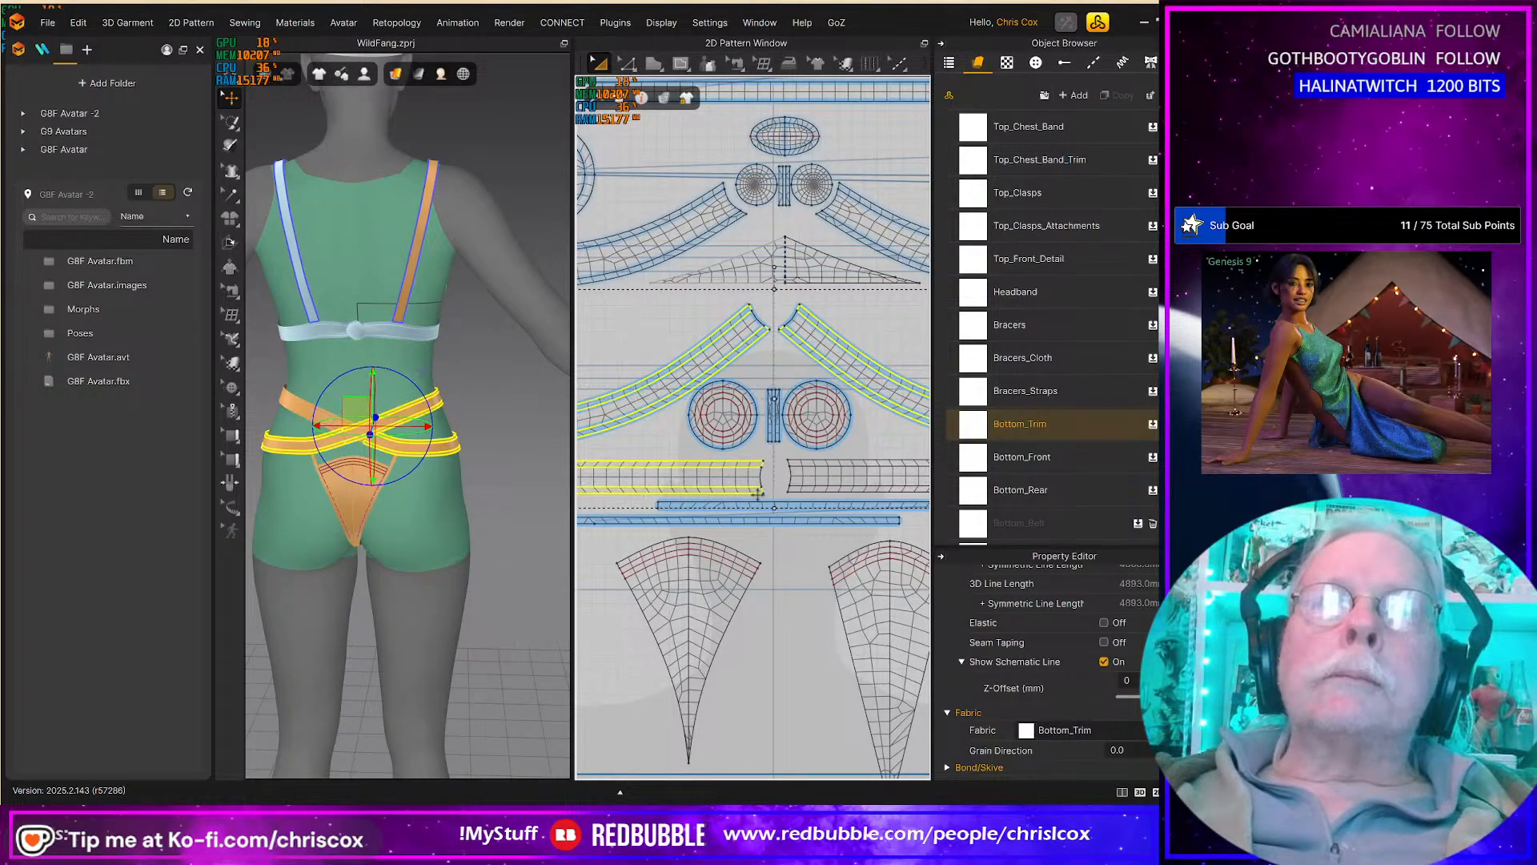
left_click(797, 461, "shift")
left_click(799, 487, "shift")
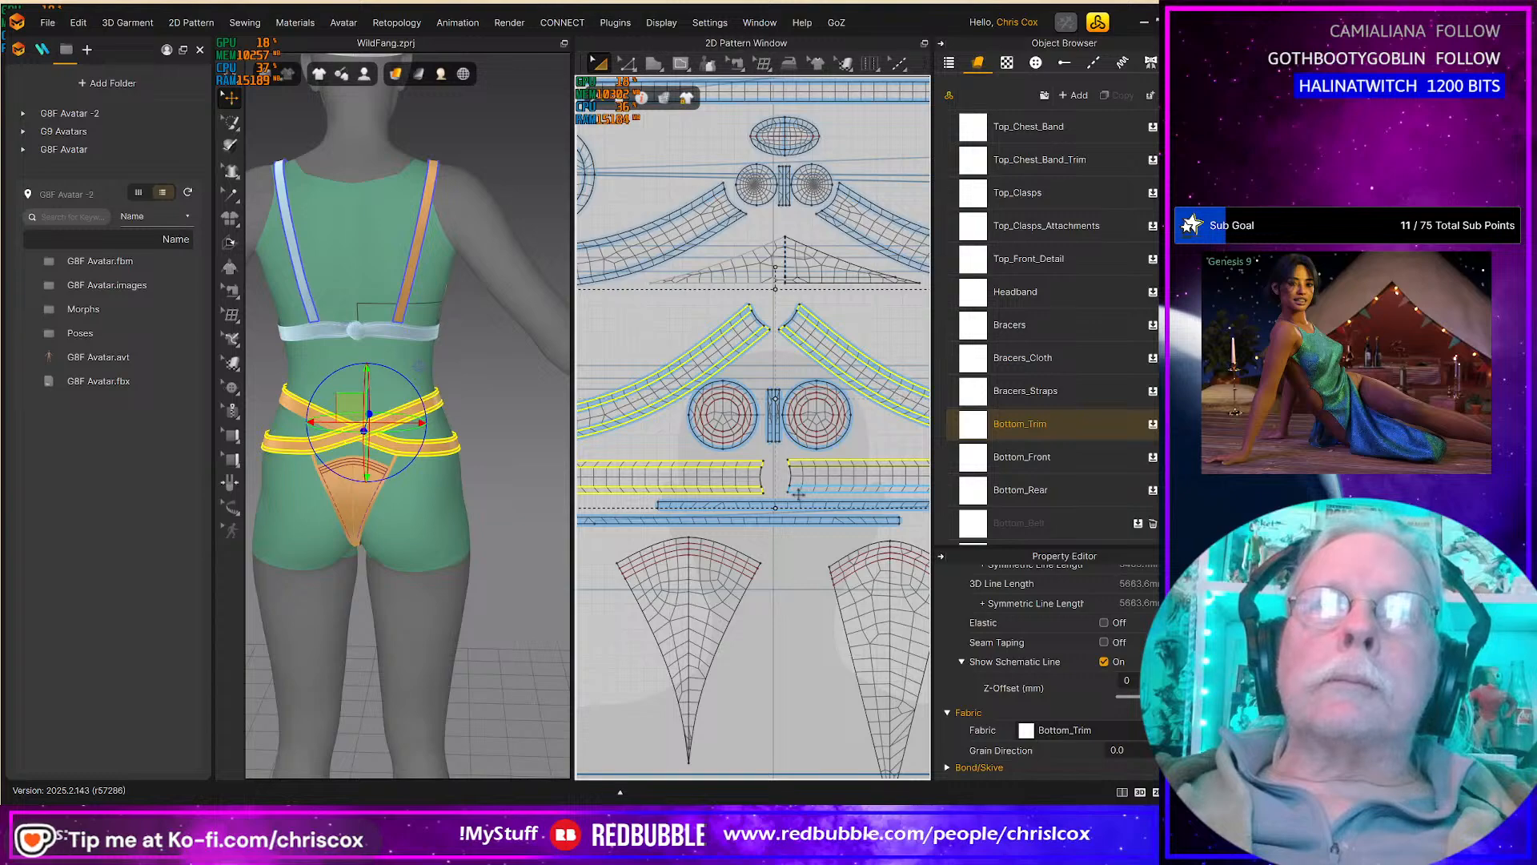
left_click(798, 491, "shift")
scroll(804, 432, "up", 3)
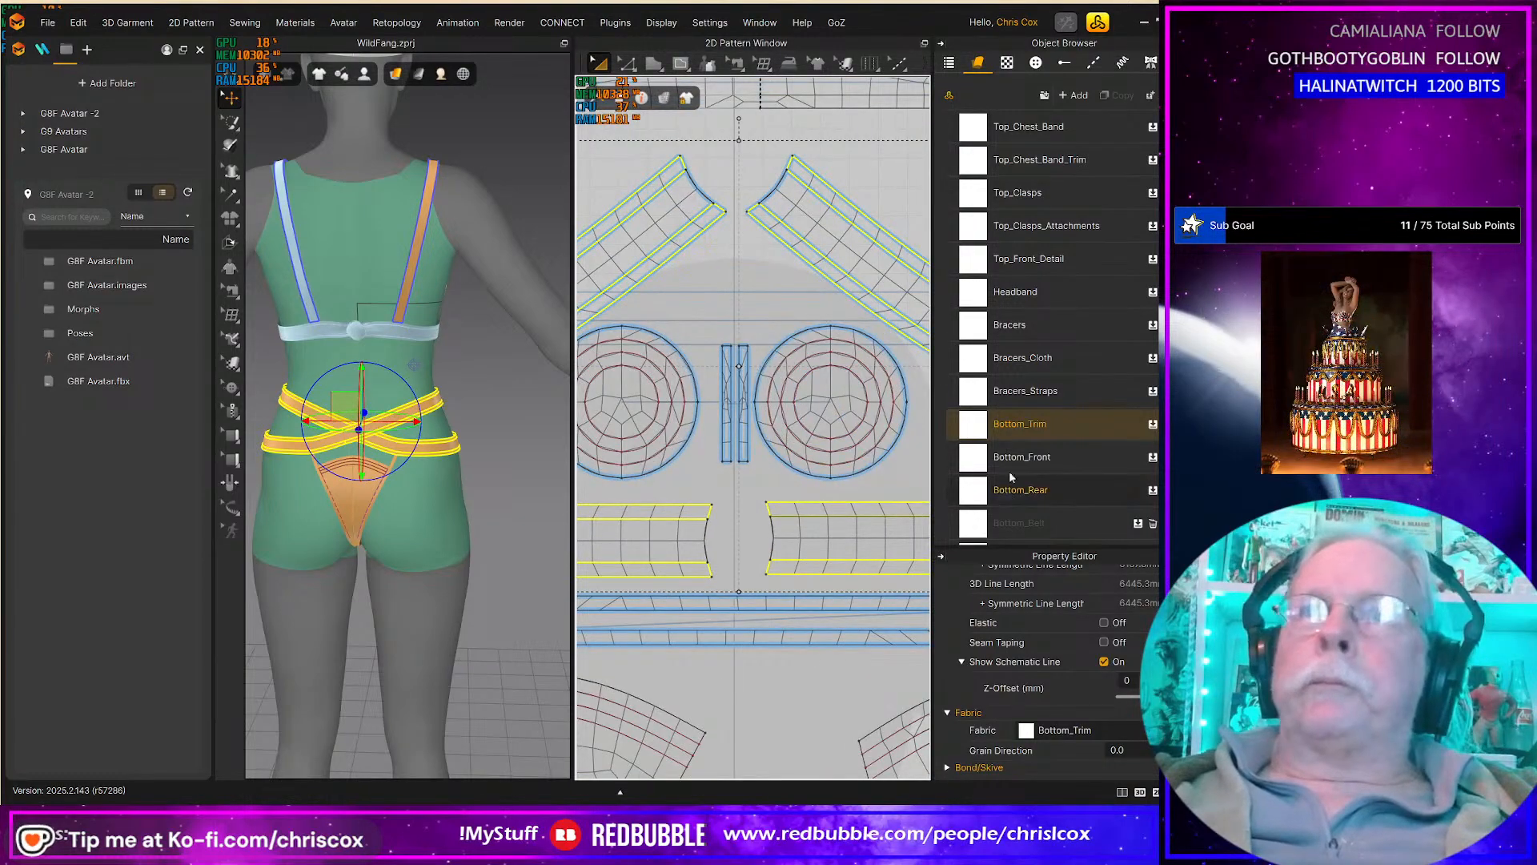
Step: Apply Bottom_Belt_Trim to the strap trims and Bottom_Belt to the belt pieces
scroll(1073, 431, "down", 3)
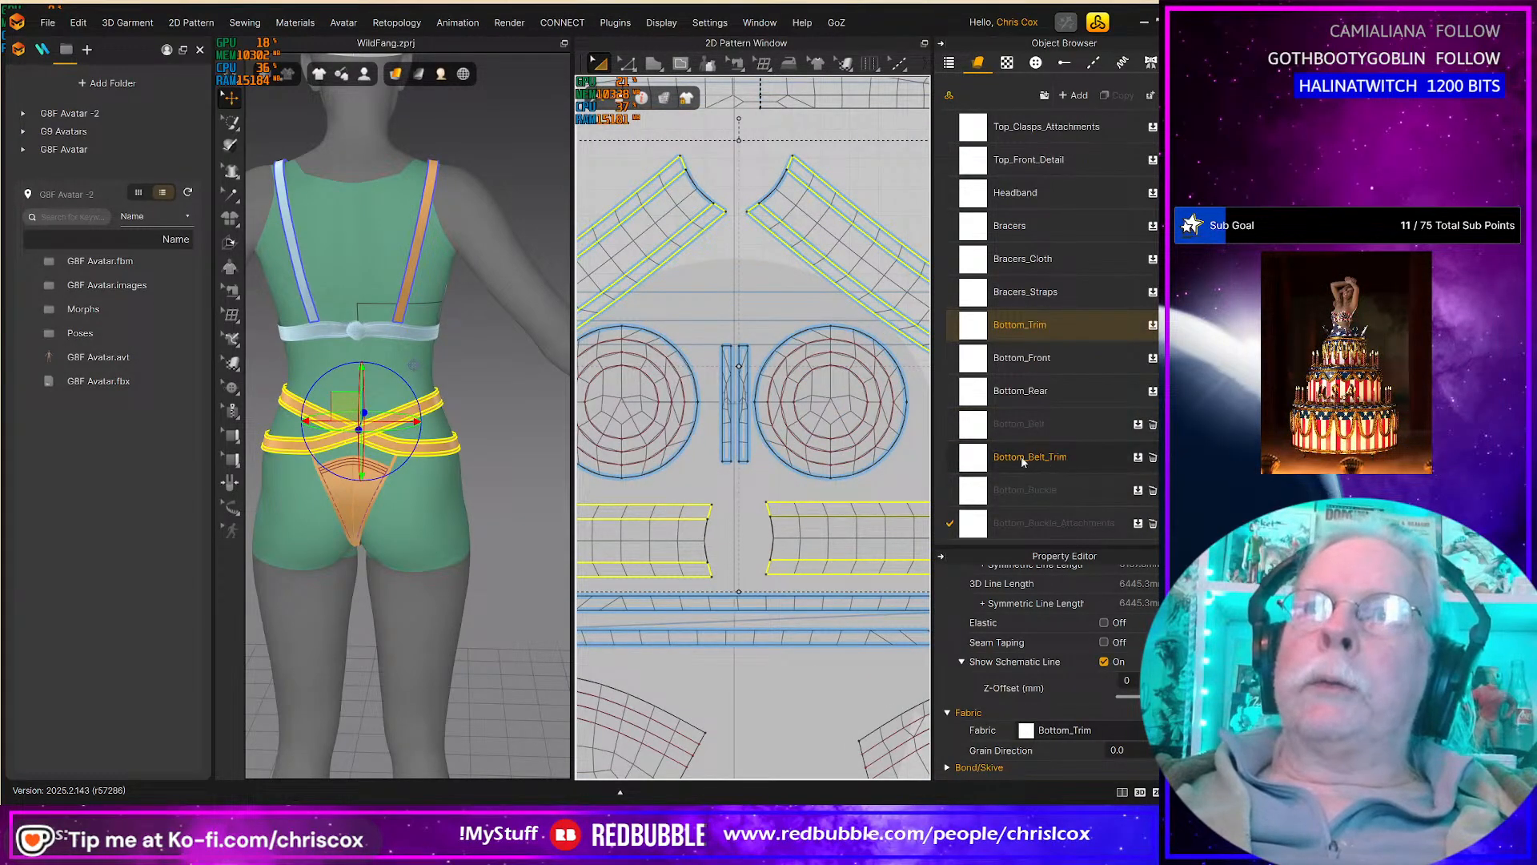
left_click_drag(971, 461, 851, 209)
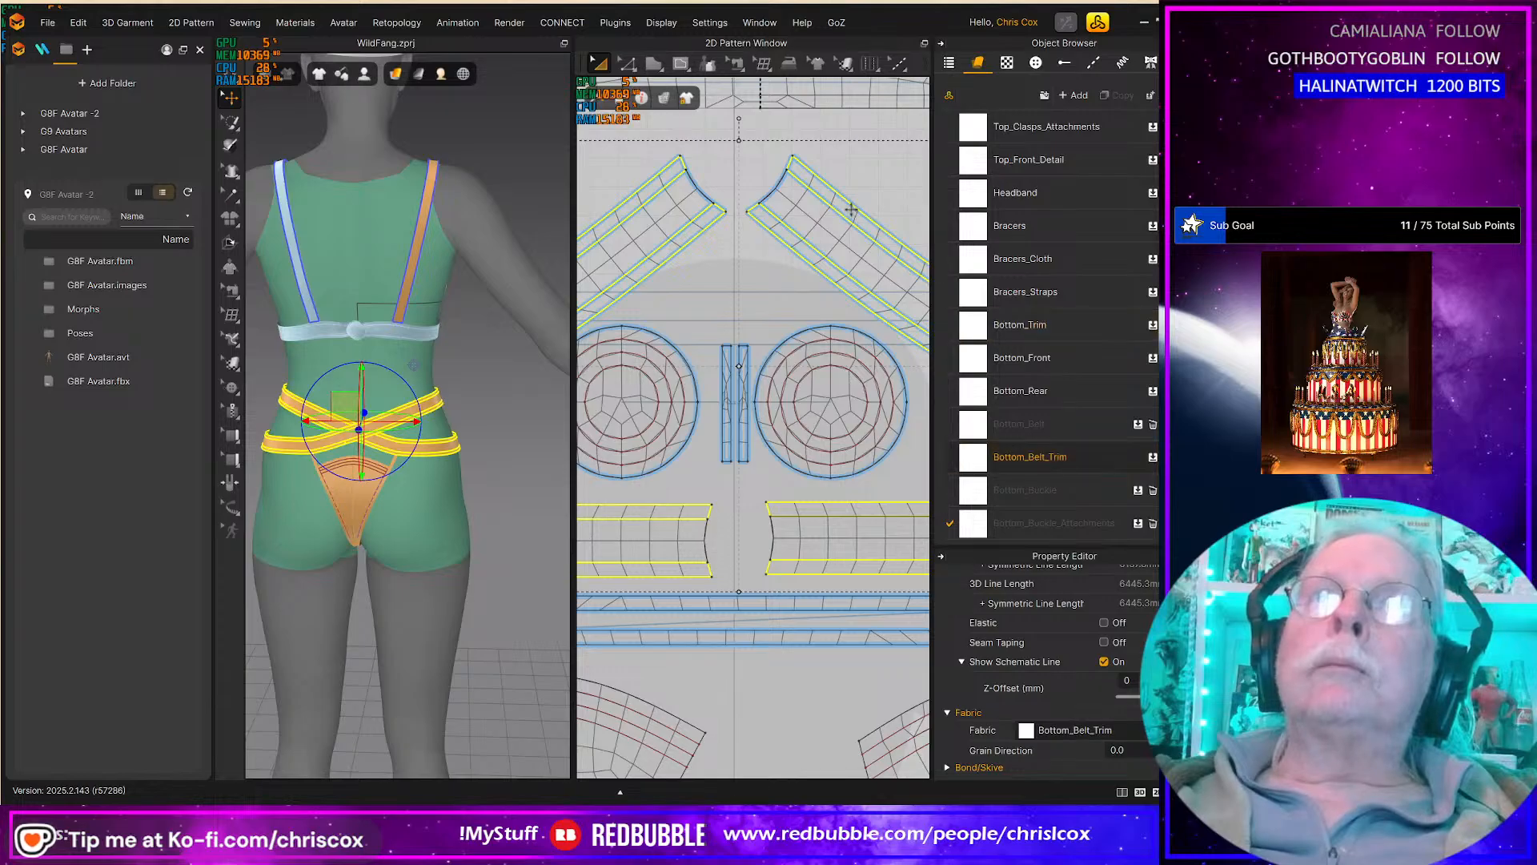
left_click(839, 238)
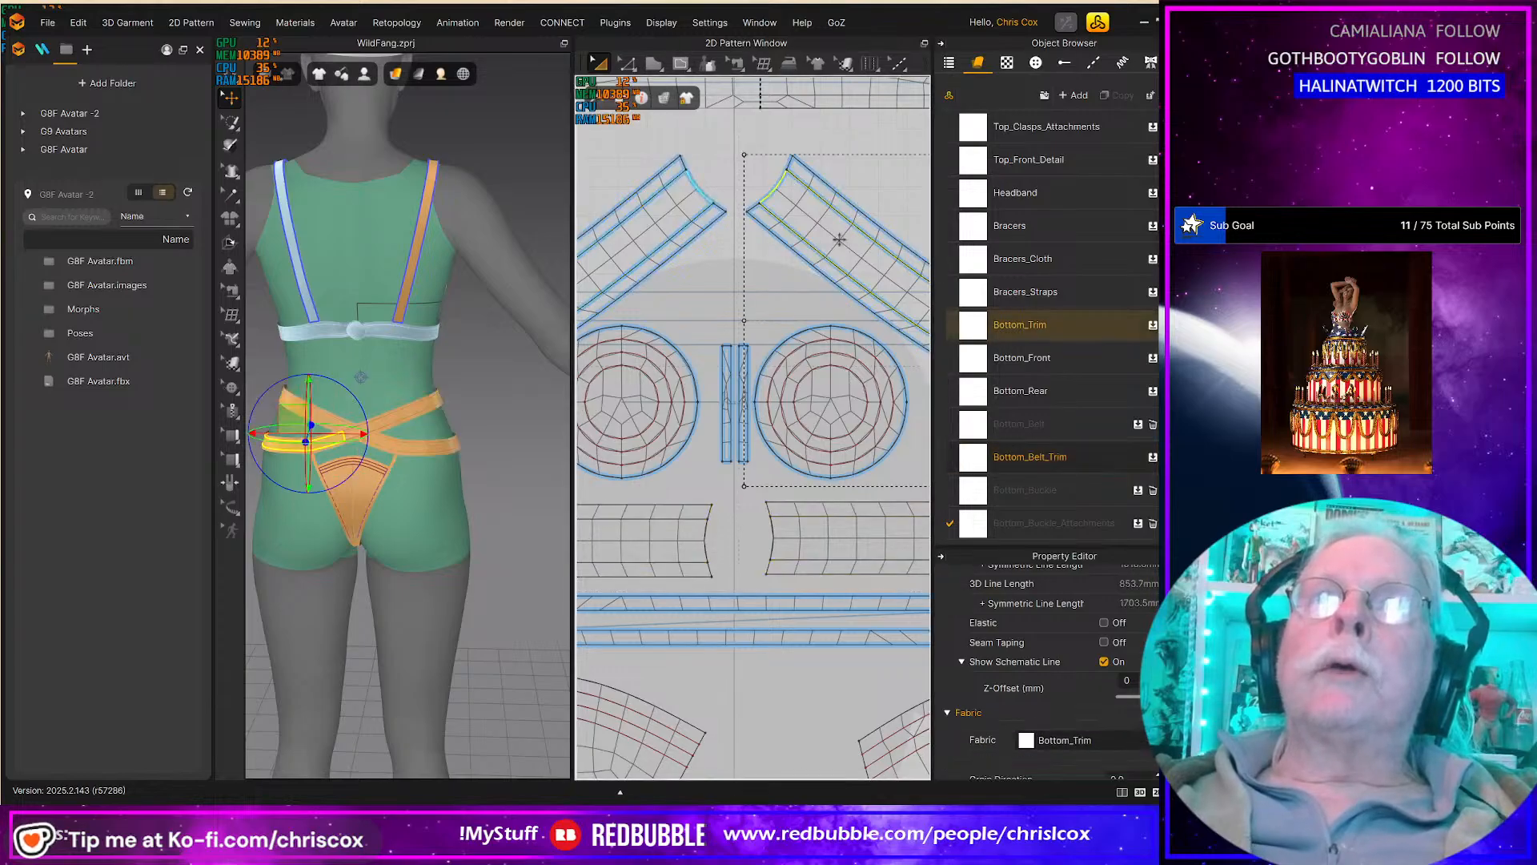
left_click(665, 218, "shift")
left_click(663, 544)
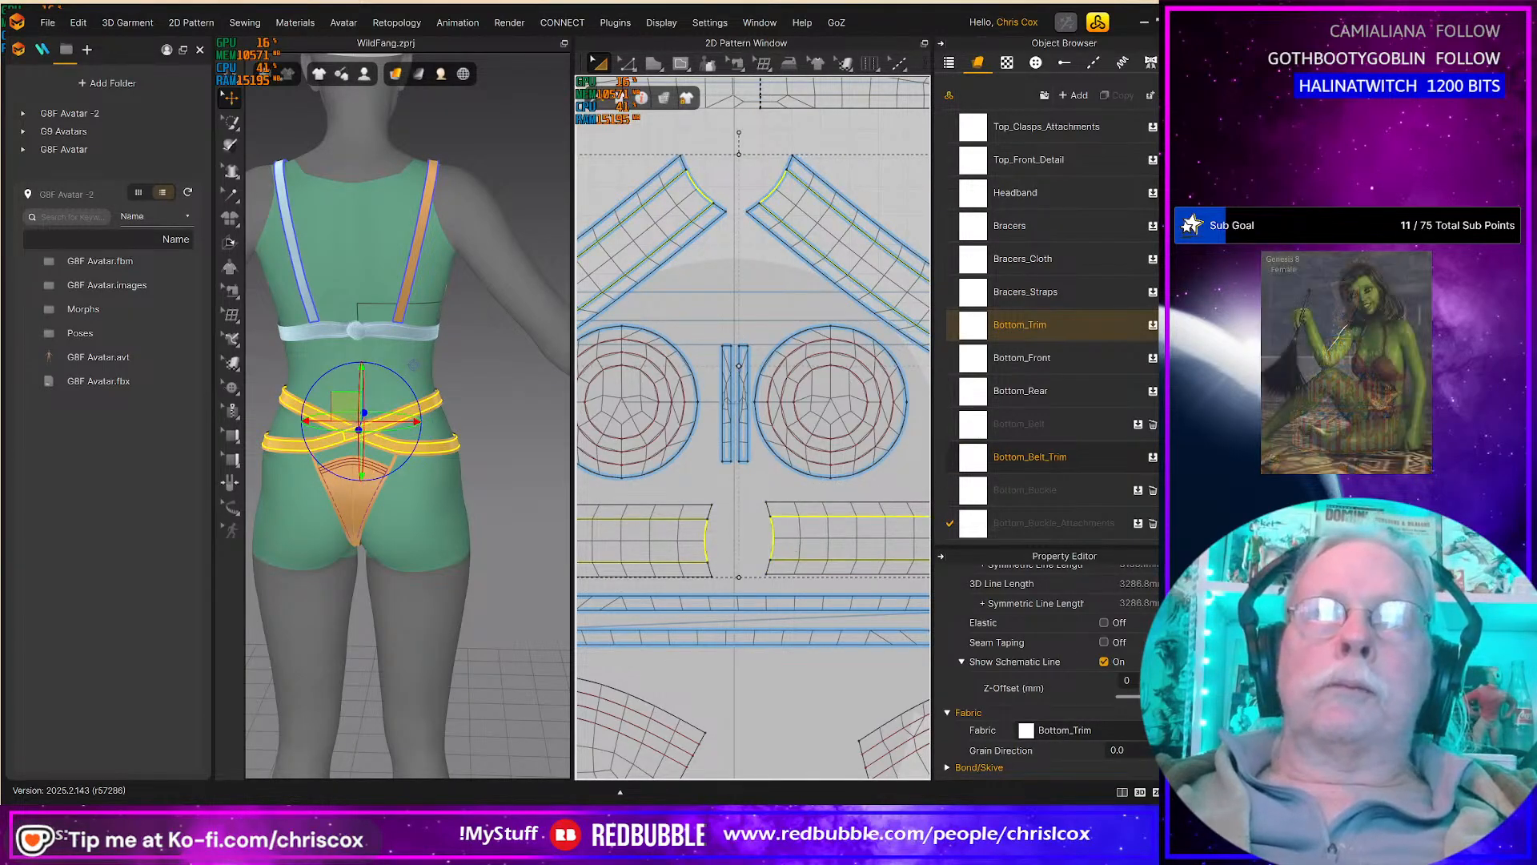
left_click_drag(867, 539, 866, 539)
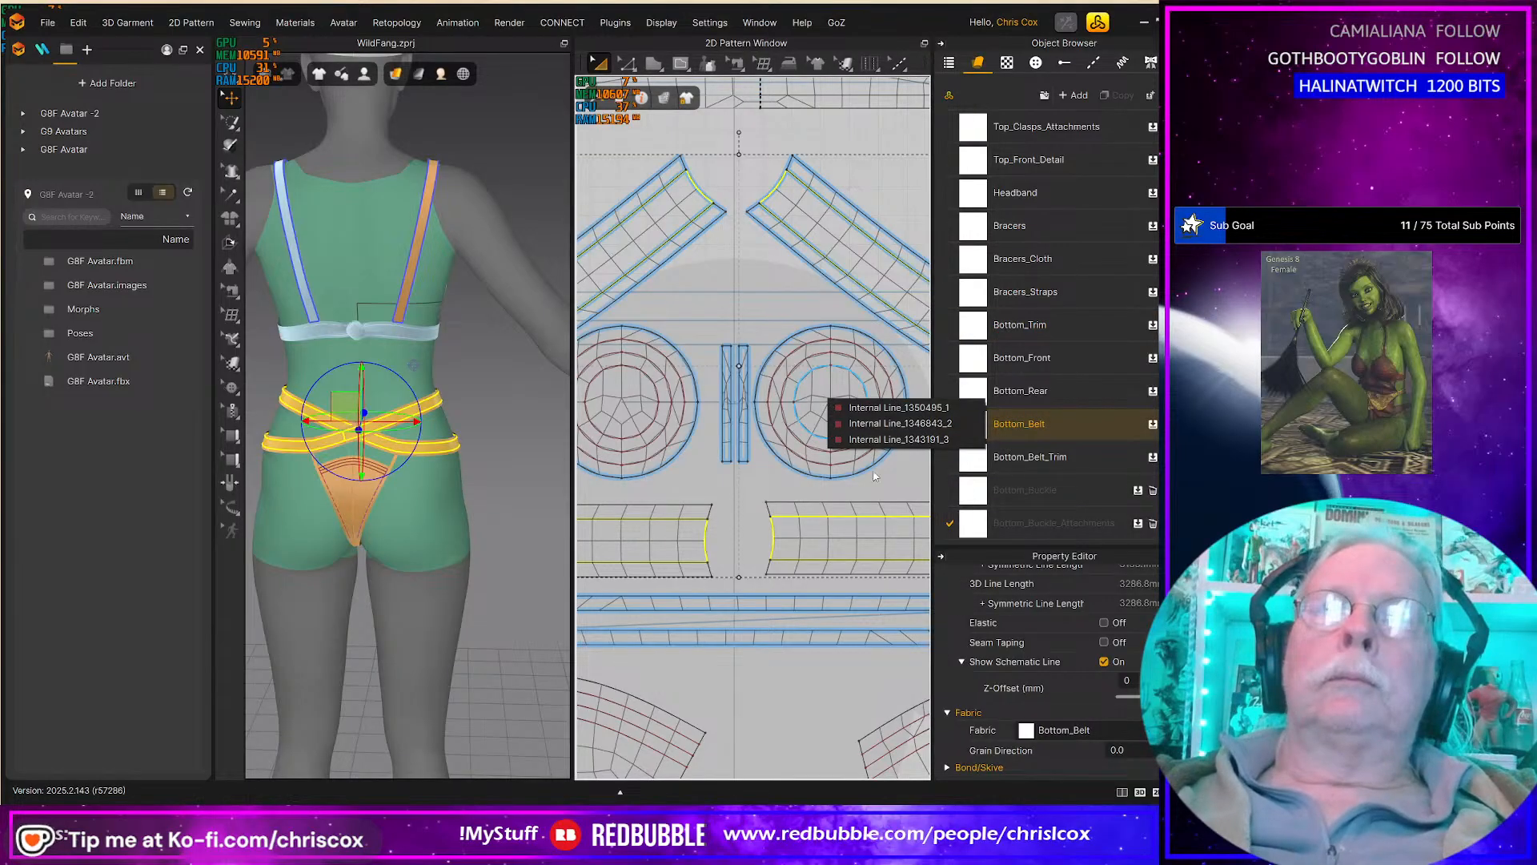
Step: Apply Bottom_Buckle to both buckle circles and Bottom_Buckle_Attachments to the small strap rectangles
left_click(898, 491)
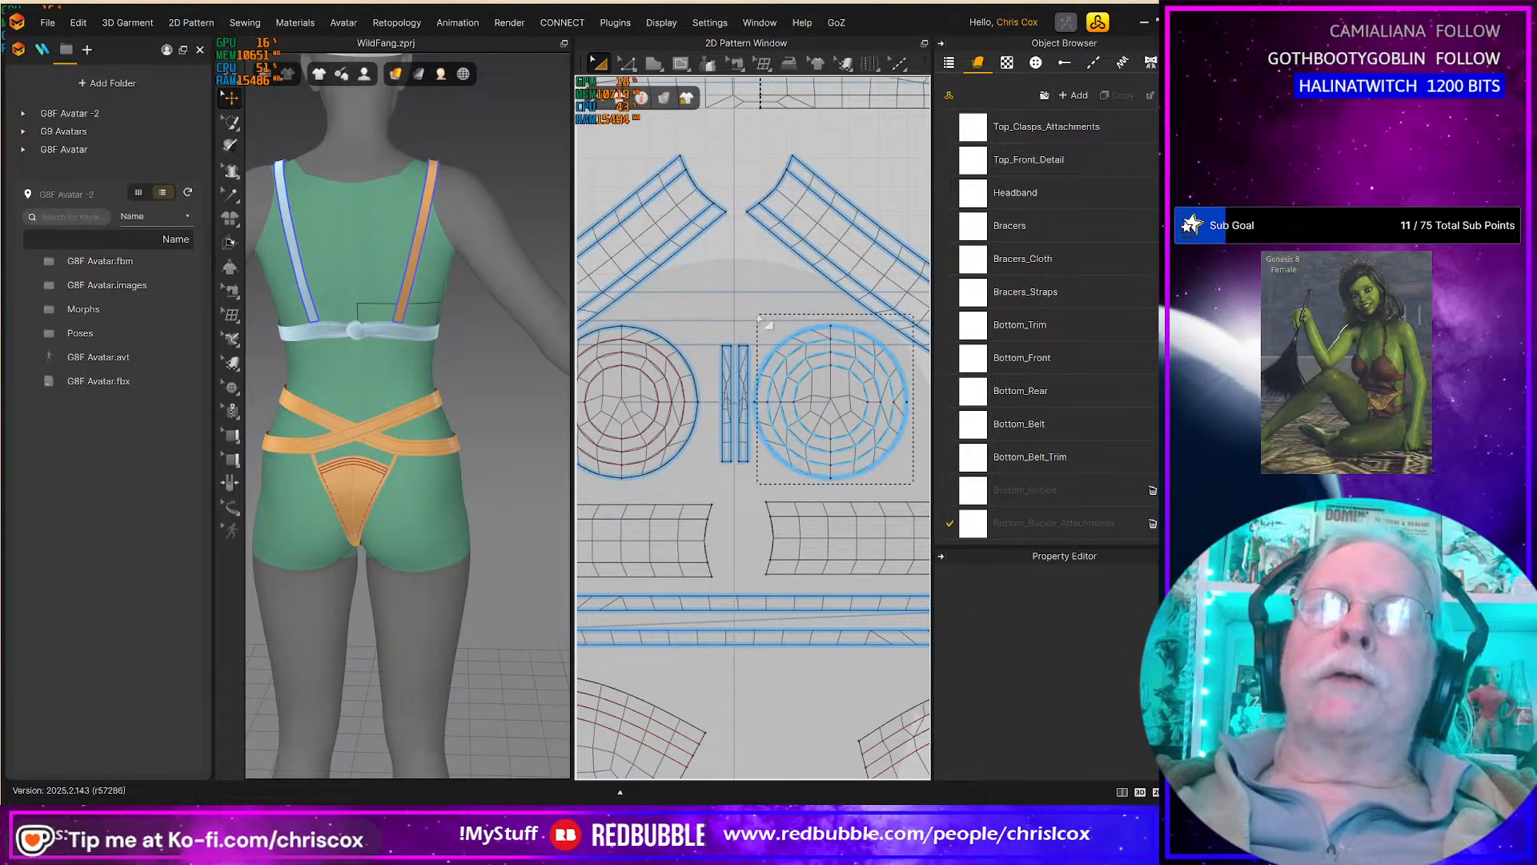
left_click(769, 343)
middle_click_drag(767, 429, 862, 430)
left_click_drag(610, 491, 799, 309, "shift")
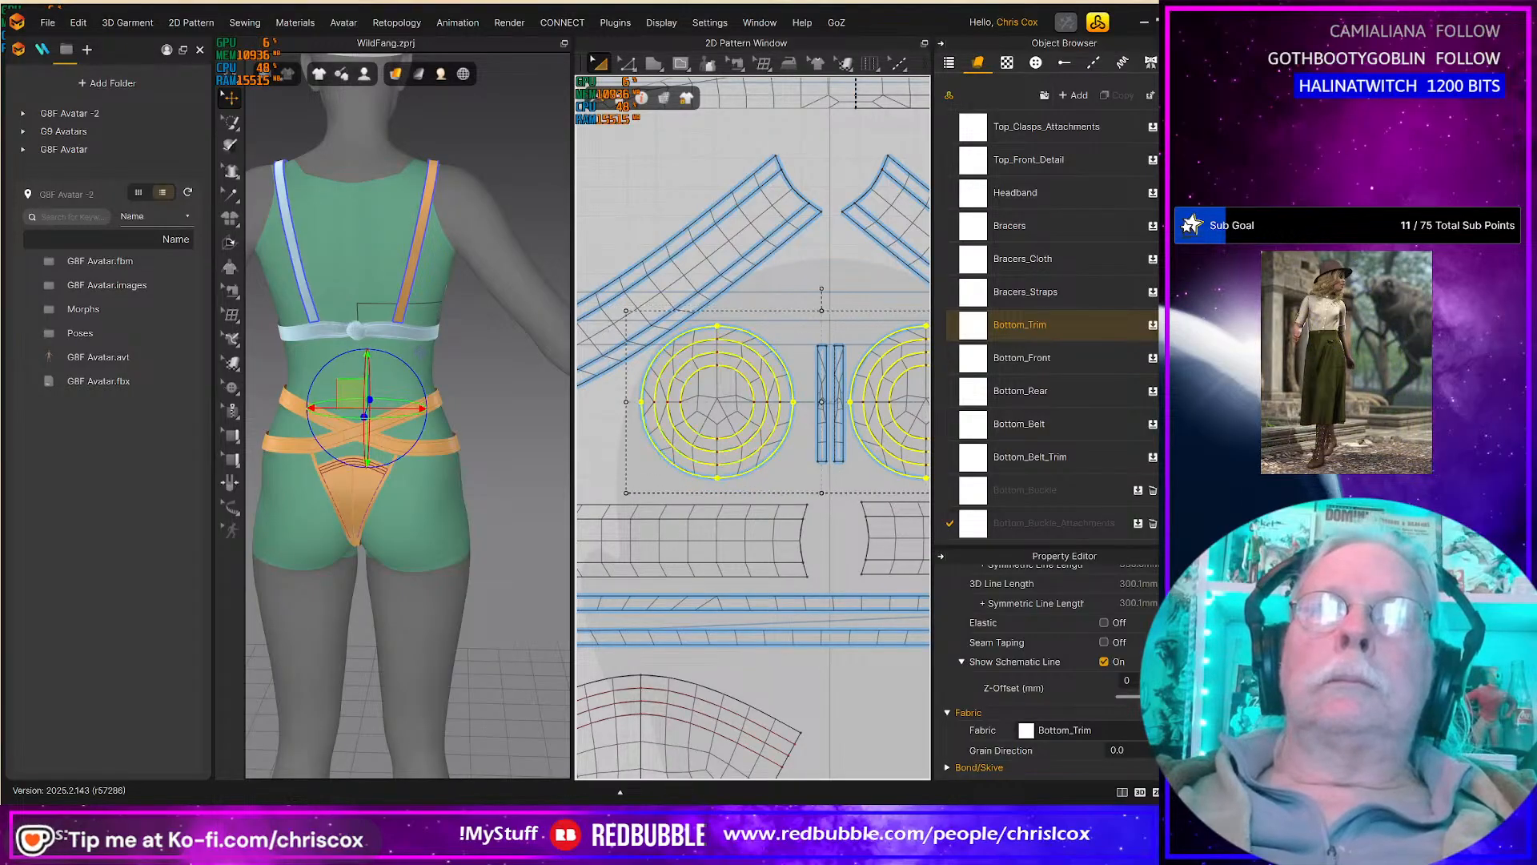
left_click_drag(1053, 494, 899, 395)
left_click(822, 400)
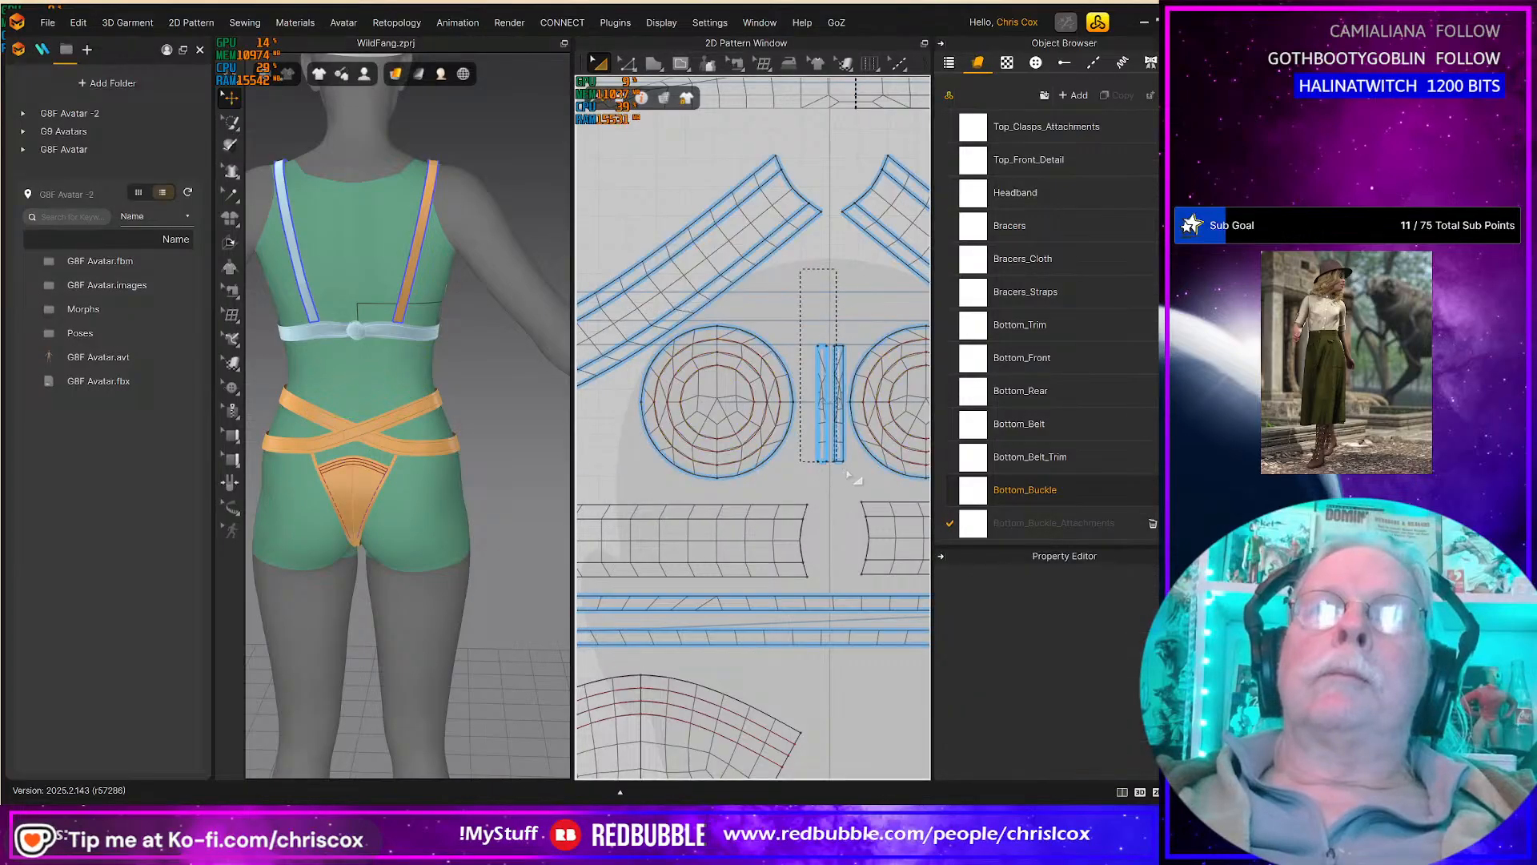
left_click_drag(1065, 527, 835, 442)
scroll(800, 445, "down", 8)
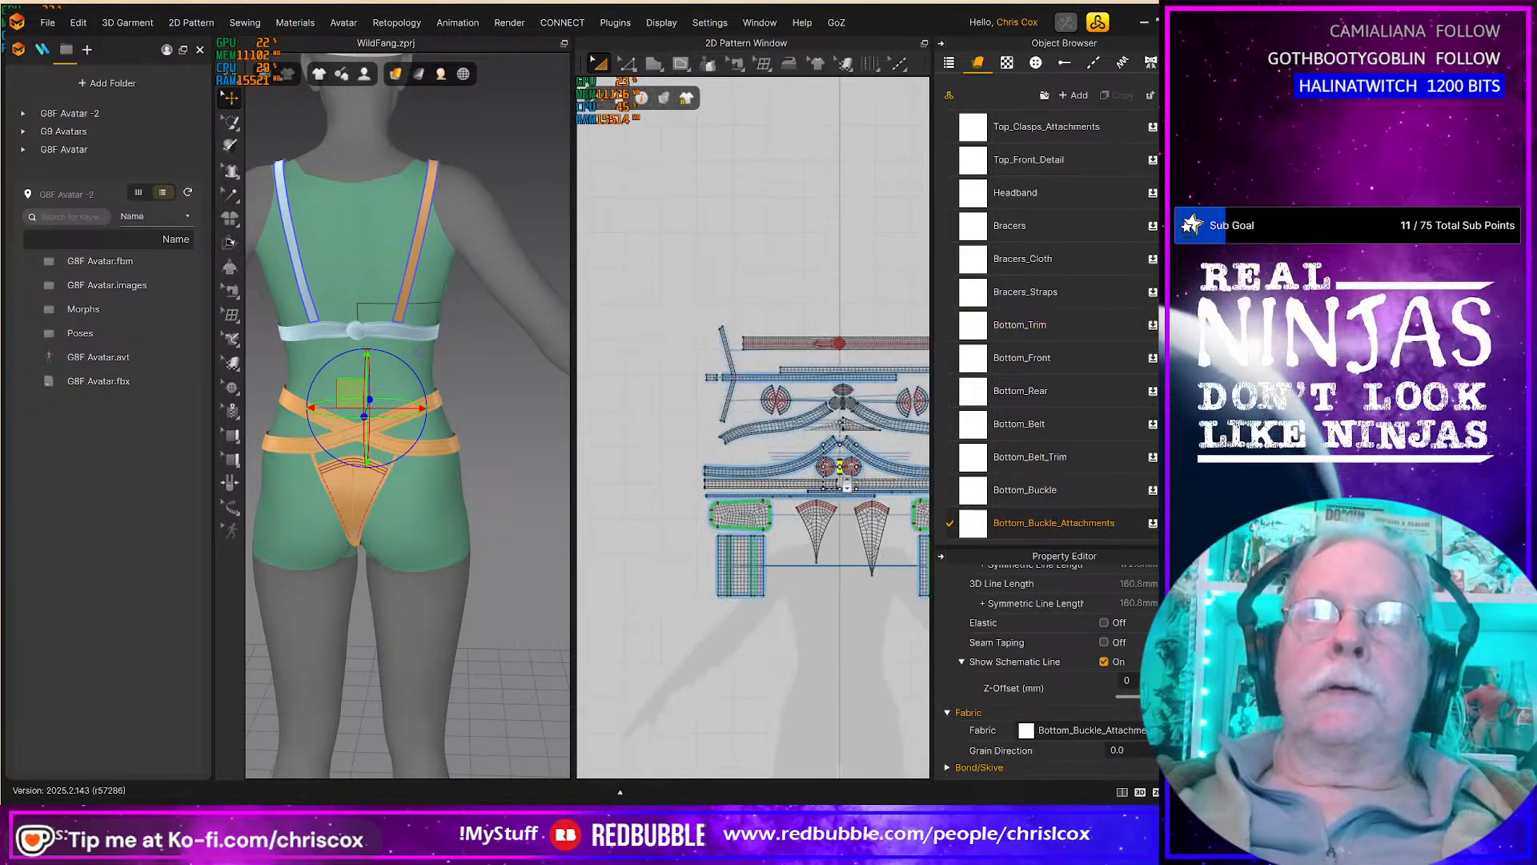
Step: Select every pattern piece and switch the pane to the UV Editor
middle_click_drag(797, 444, 759, 458)
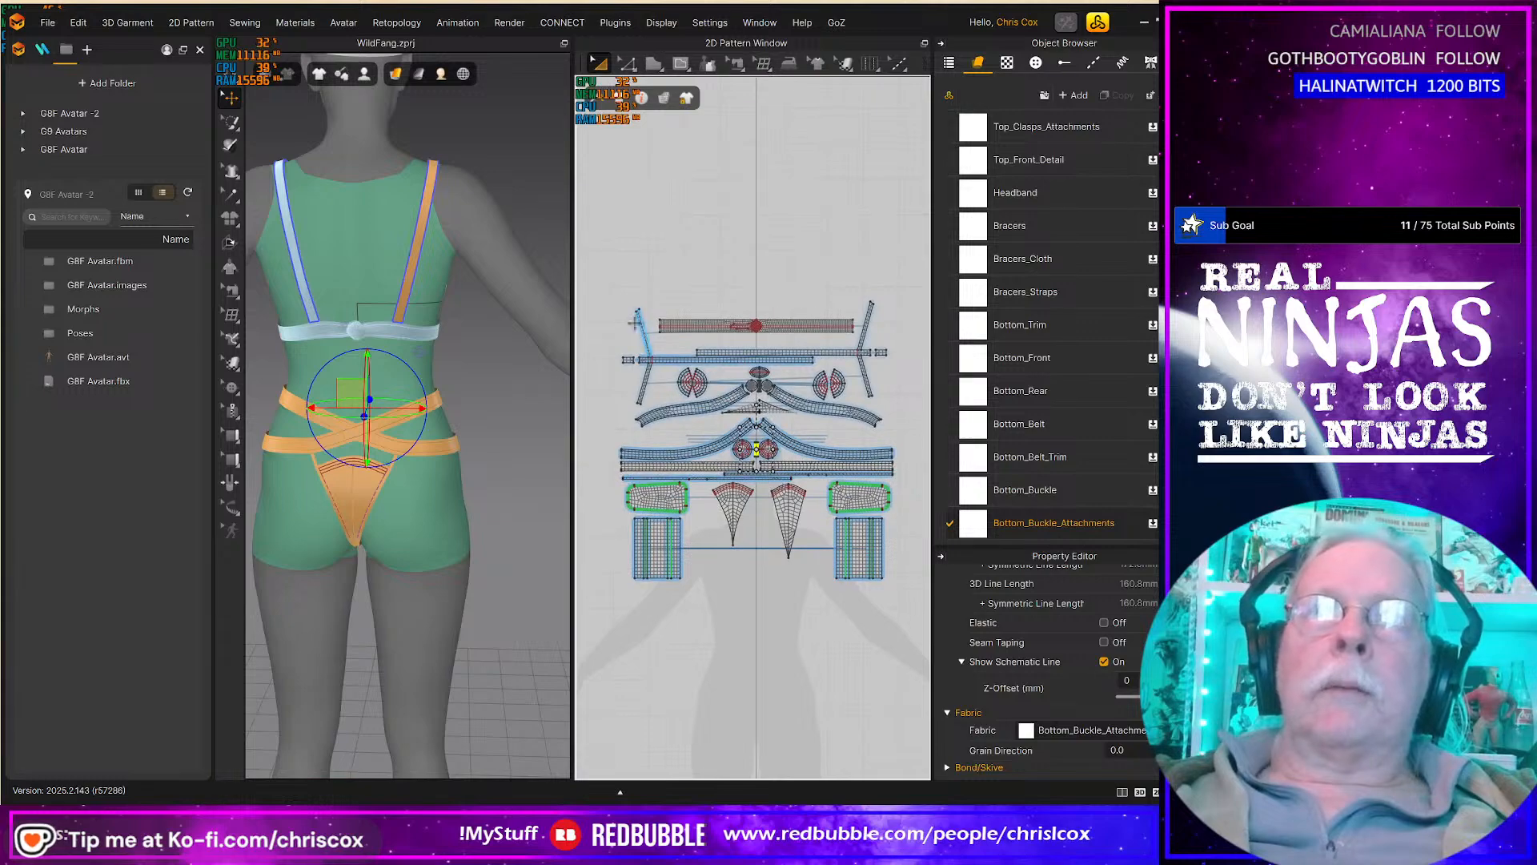
left_click(654, 488)
left_click_drag(602, 286, 892, 612)
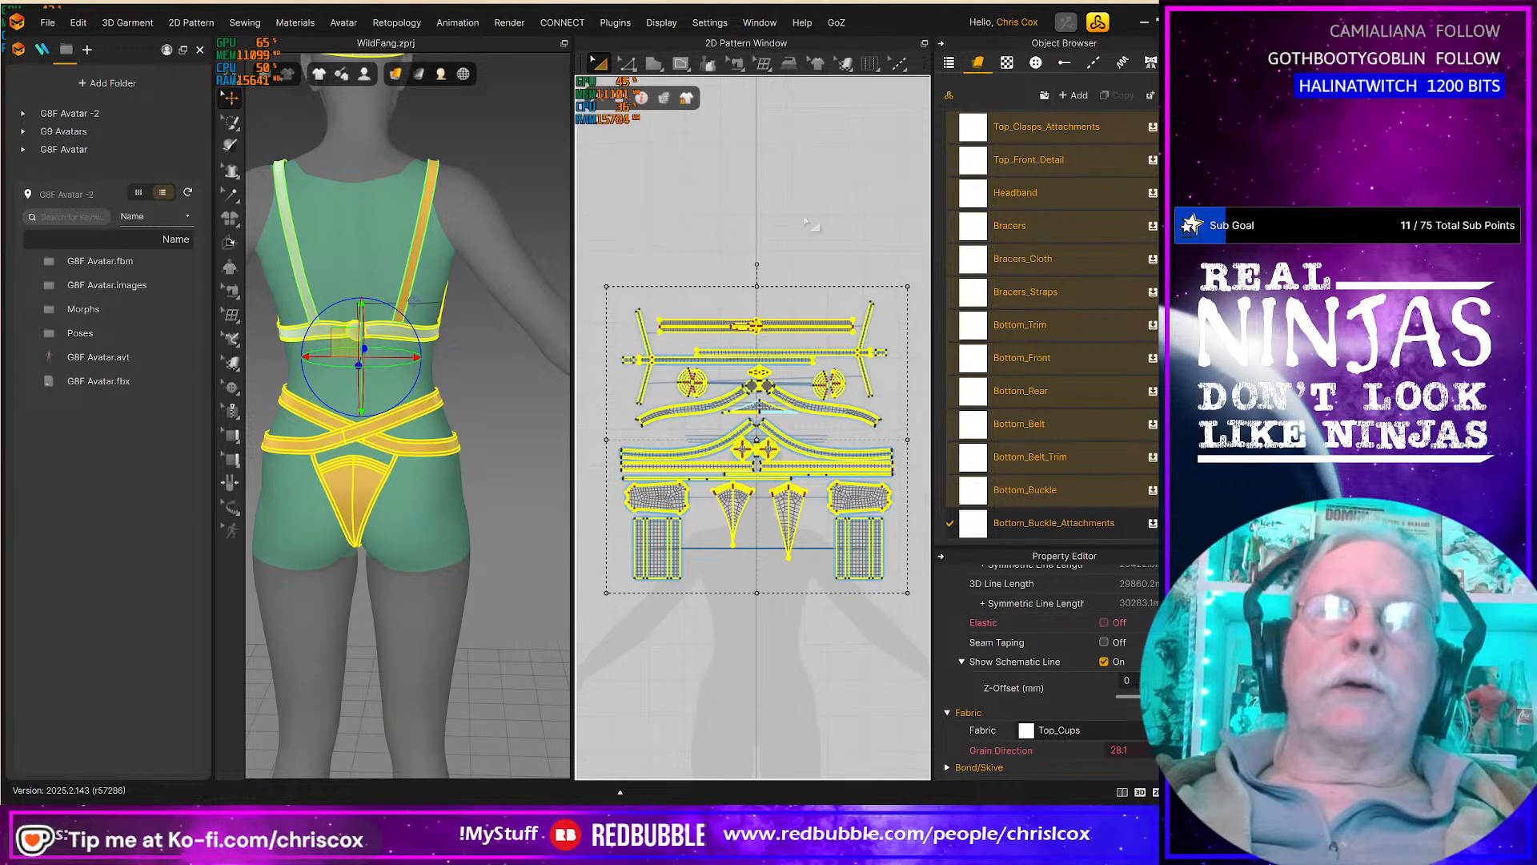
left_click(746, 40)
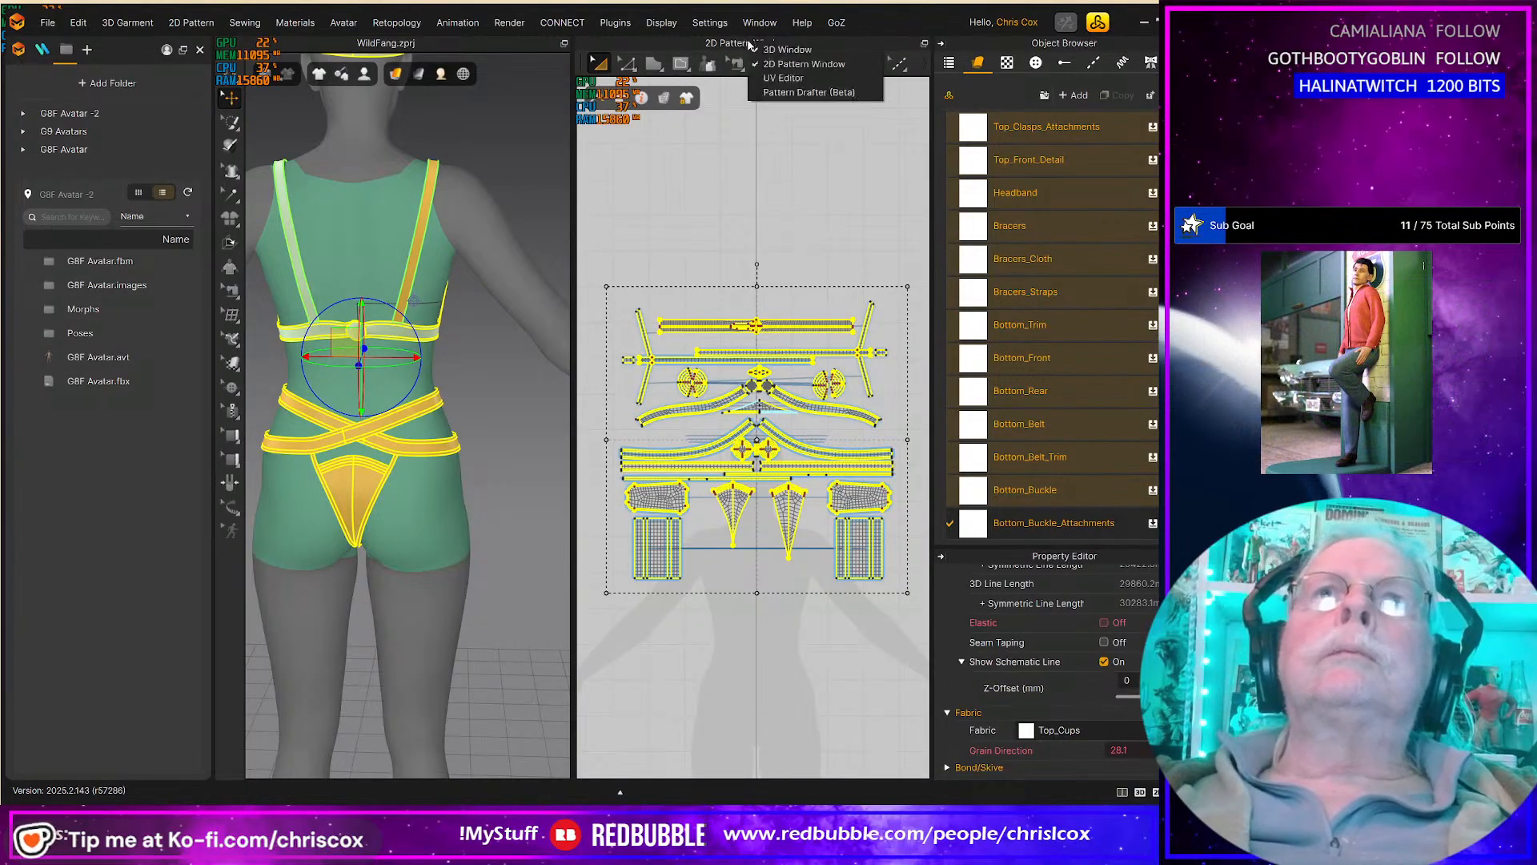
left_click(783, 77)
Step: Fit all UVs into the 0–1 square and save the project with Ctrl+S
left_click(865, 632)
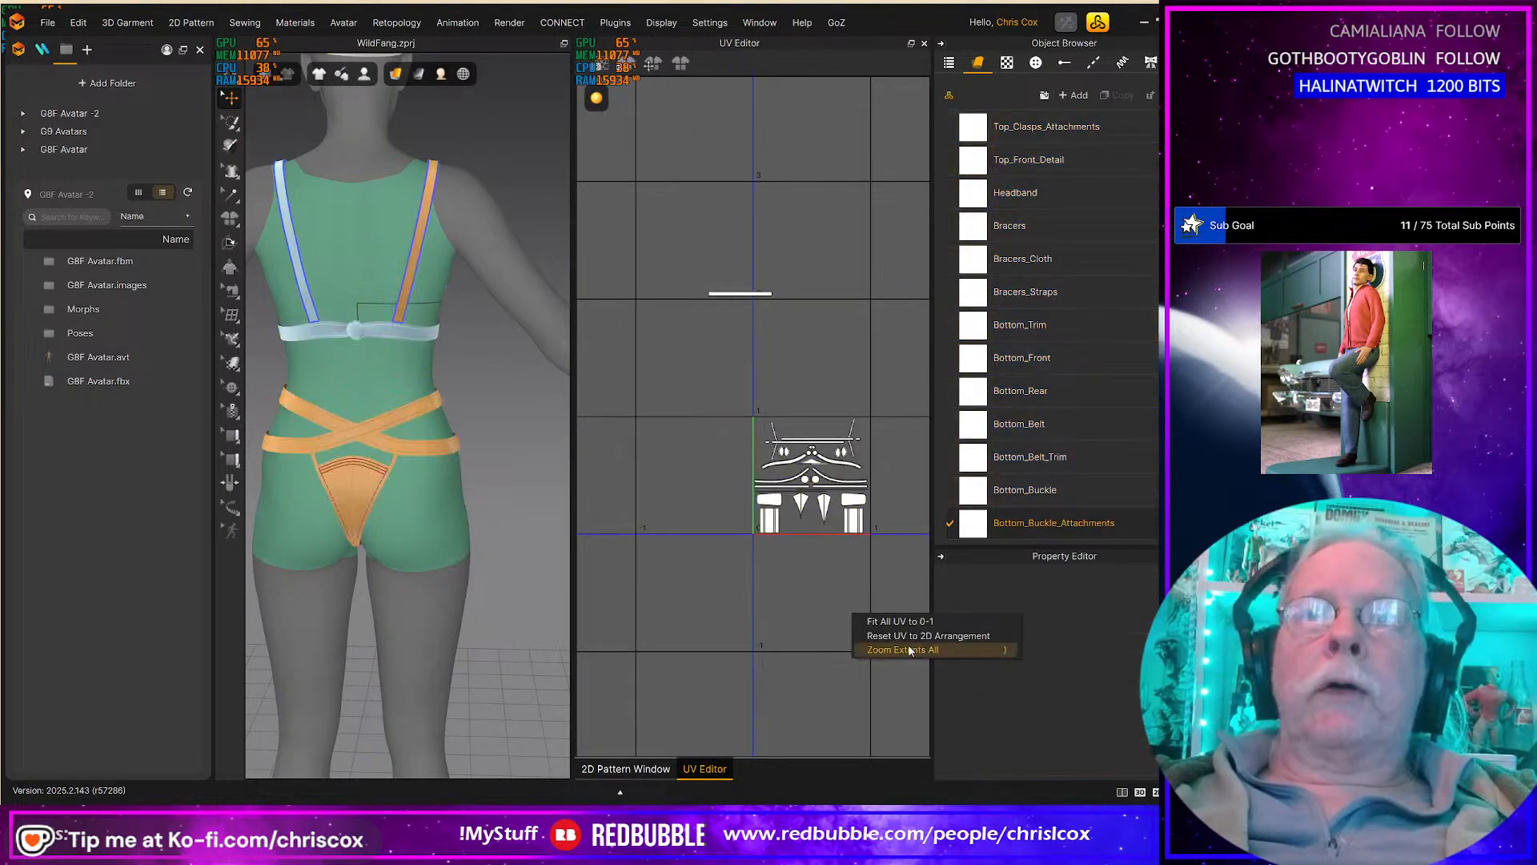
right_click(864, 634)
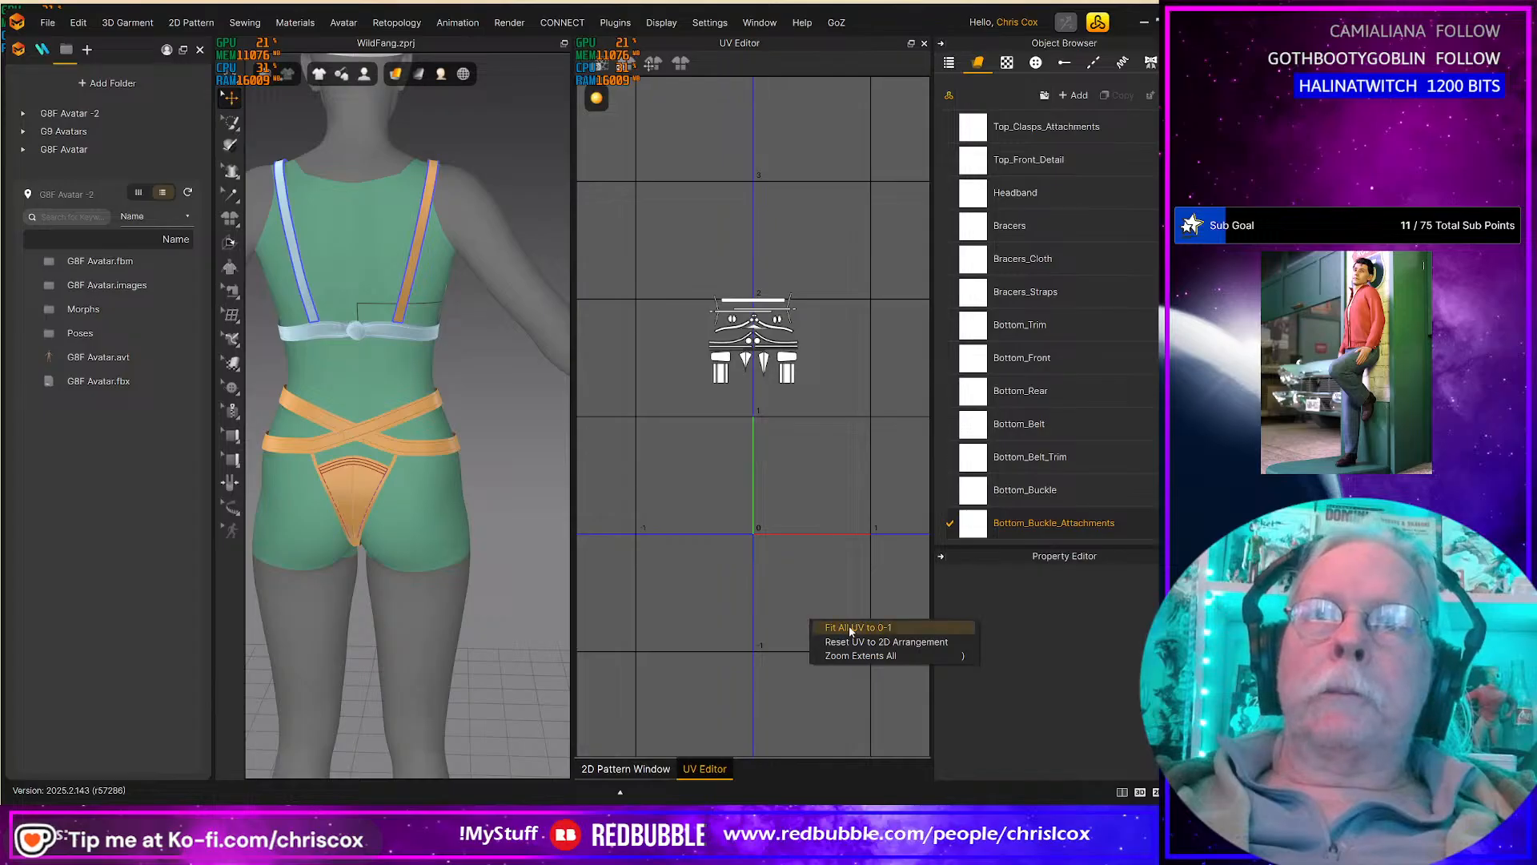
left_click(849, 626)
left_click(564, 433)
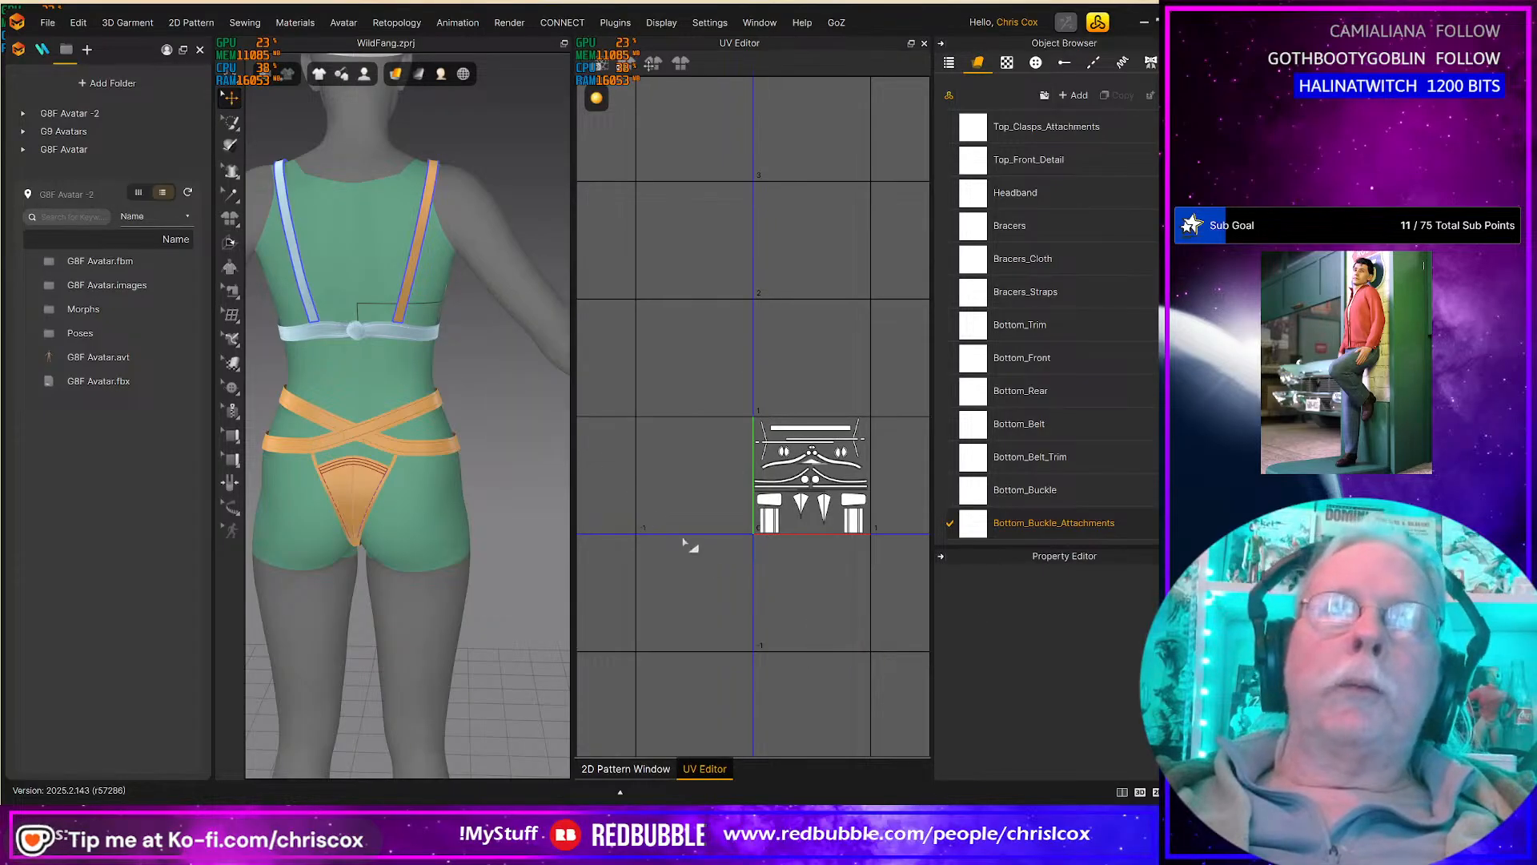
scroll(761, 566, "up", 3)
middle_click_drag(762, 574, 687, 618)
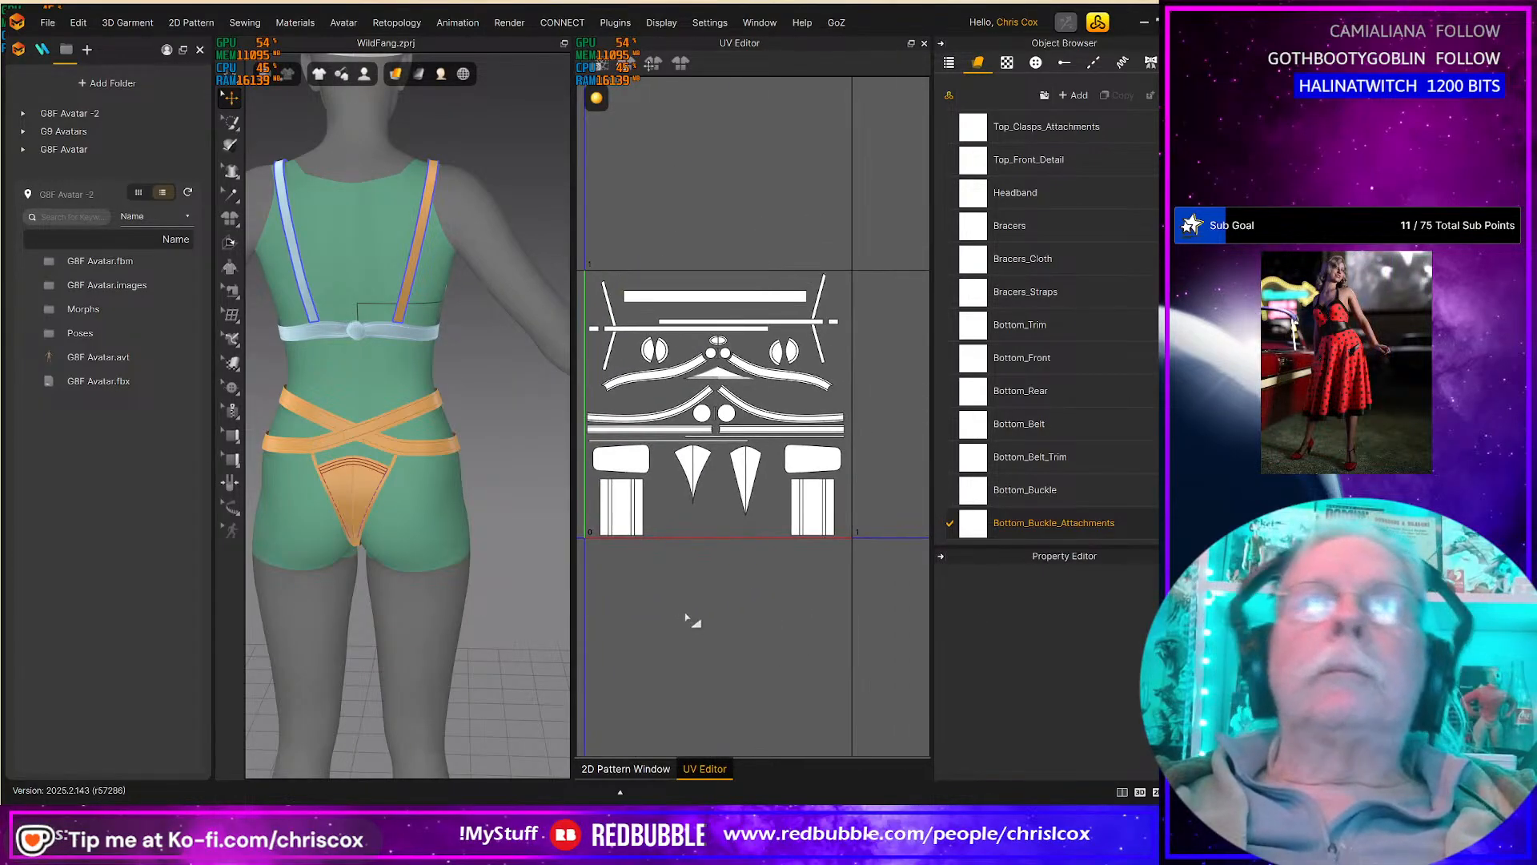
key("ctrl+s")
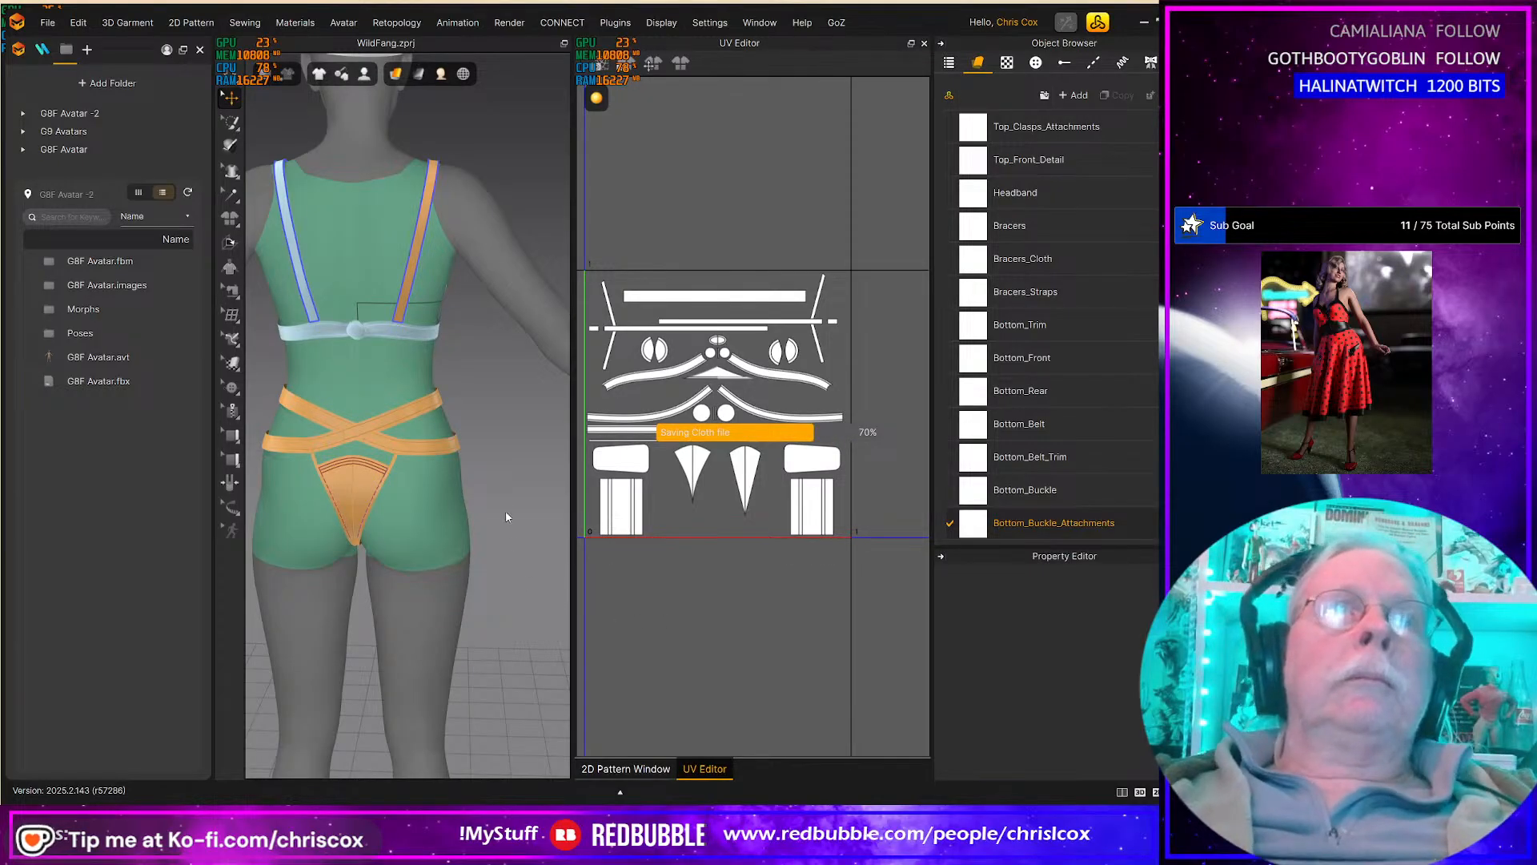
scroll(479, 590, "down", 5)
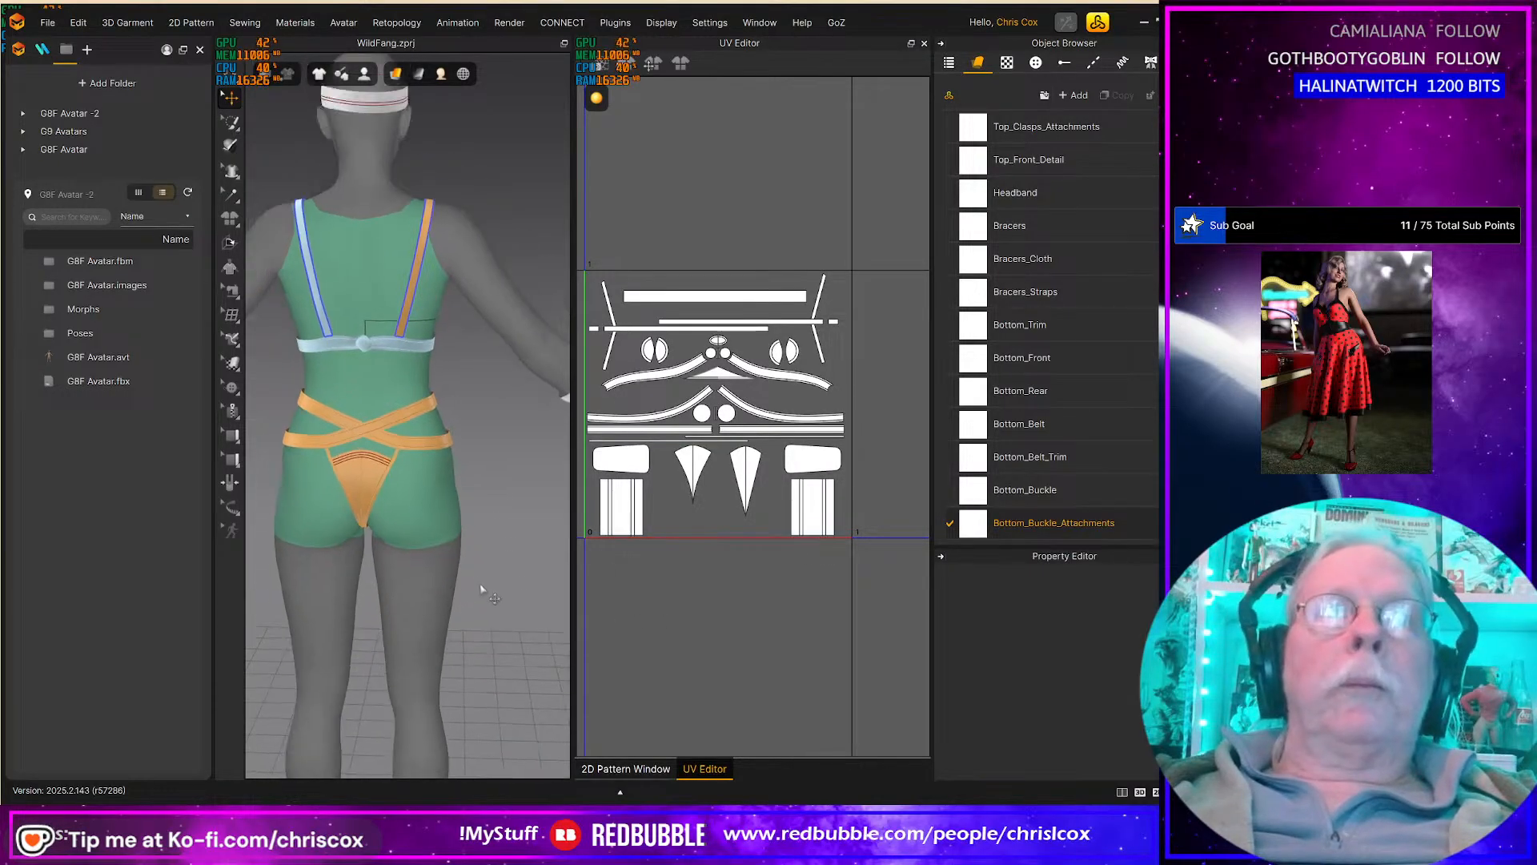
right_click_drag(483, 579, 254, 570)
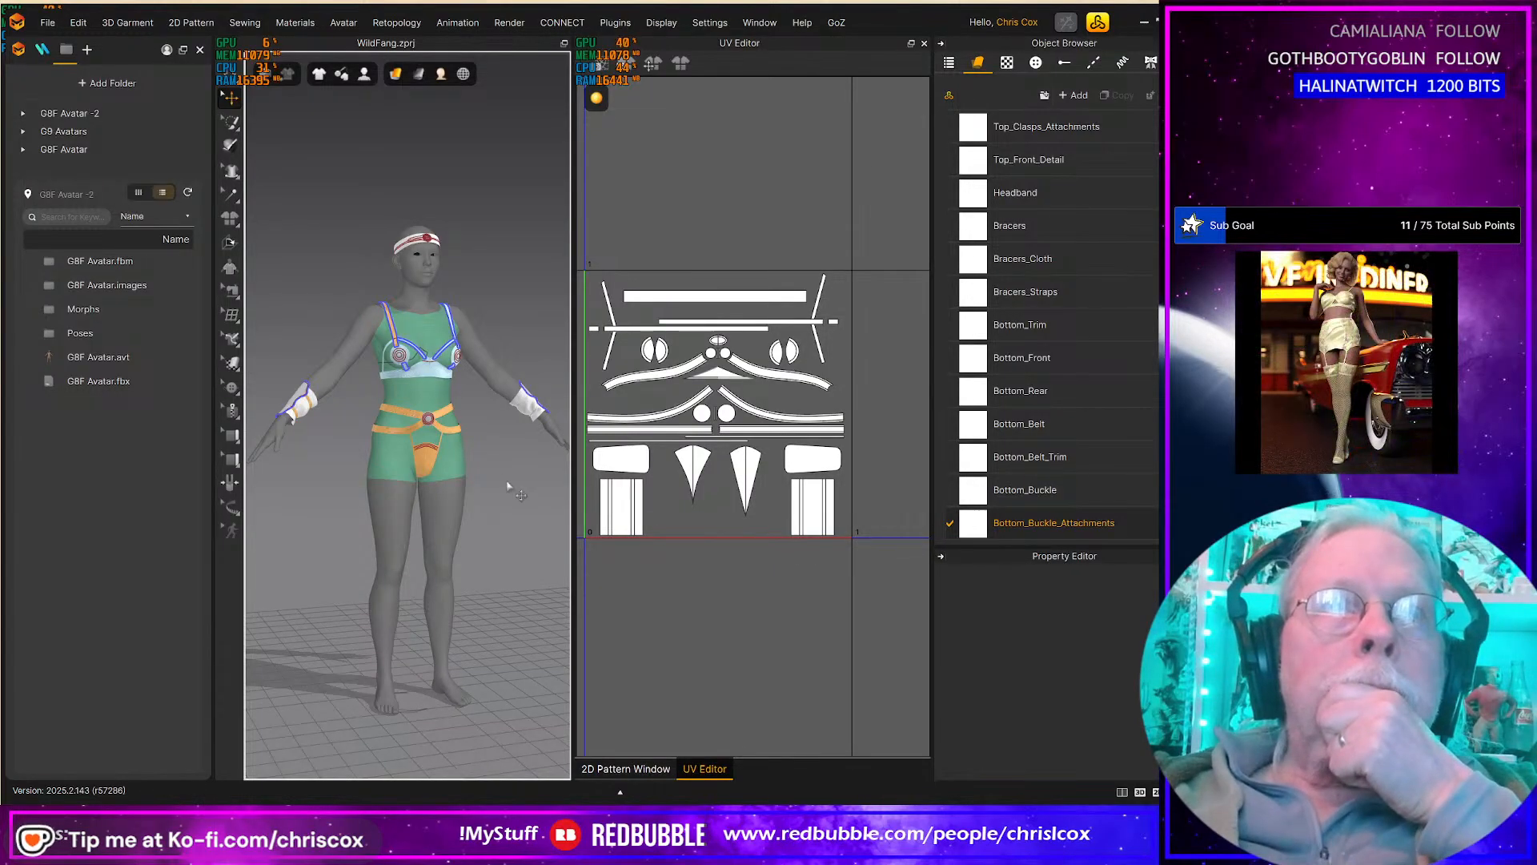
scroll(418, 382, "up", 5)
right_click_drag(407, 338, 439, 270)
scroll(635, 340, "down", 4)
scroll(480, 424, "down", 3)
right_click_drag(455, 437, 480, 488)
scroll(480, 488, "down", 2)
scroll(481, 489, "down", 3)
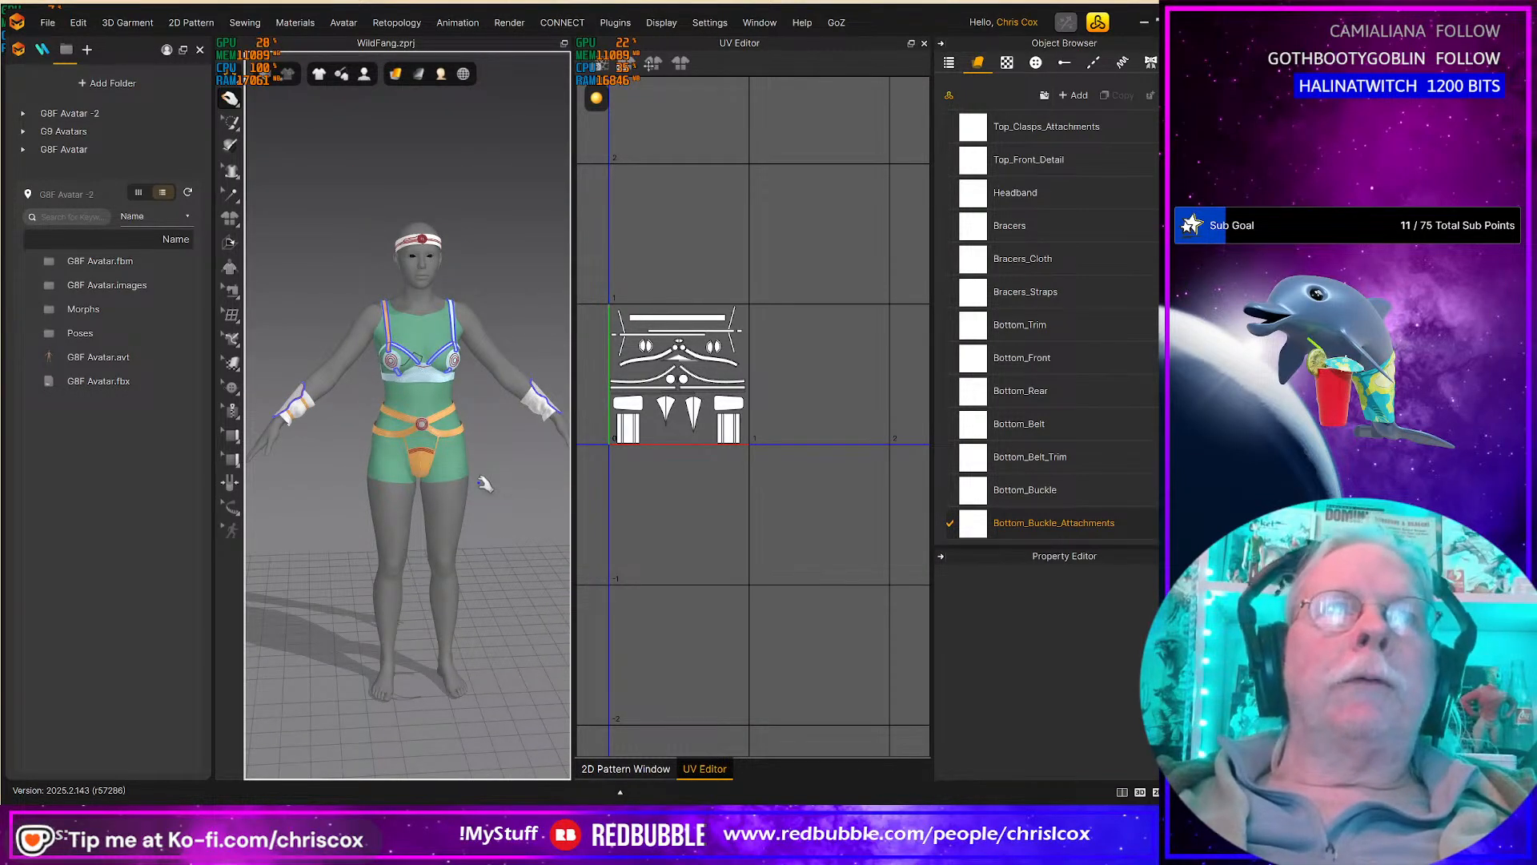
key("space")
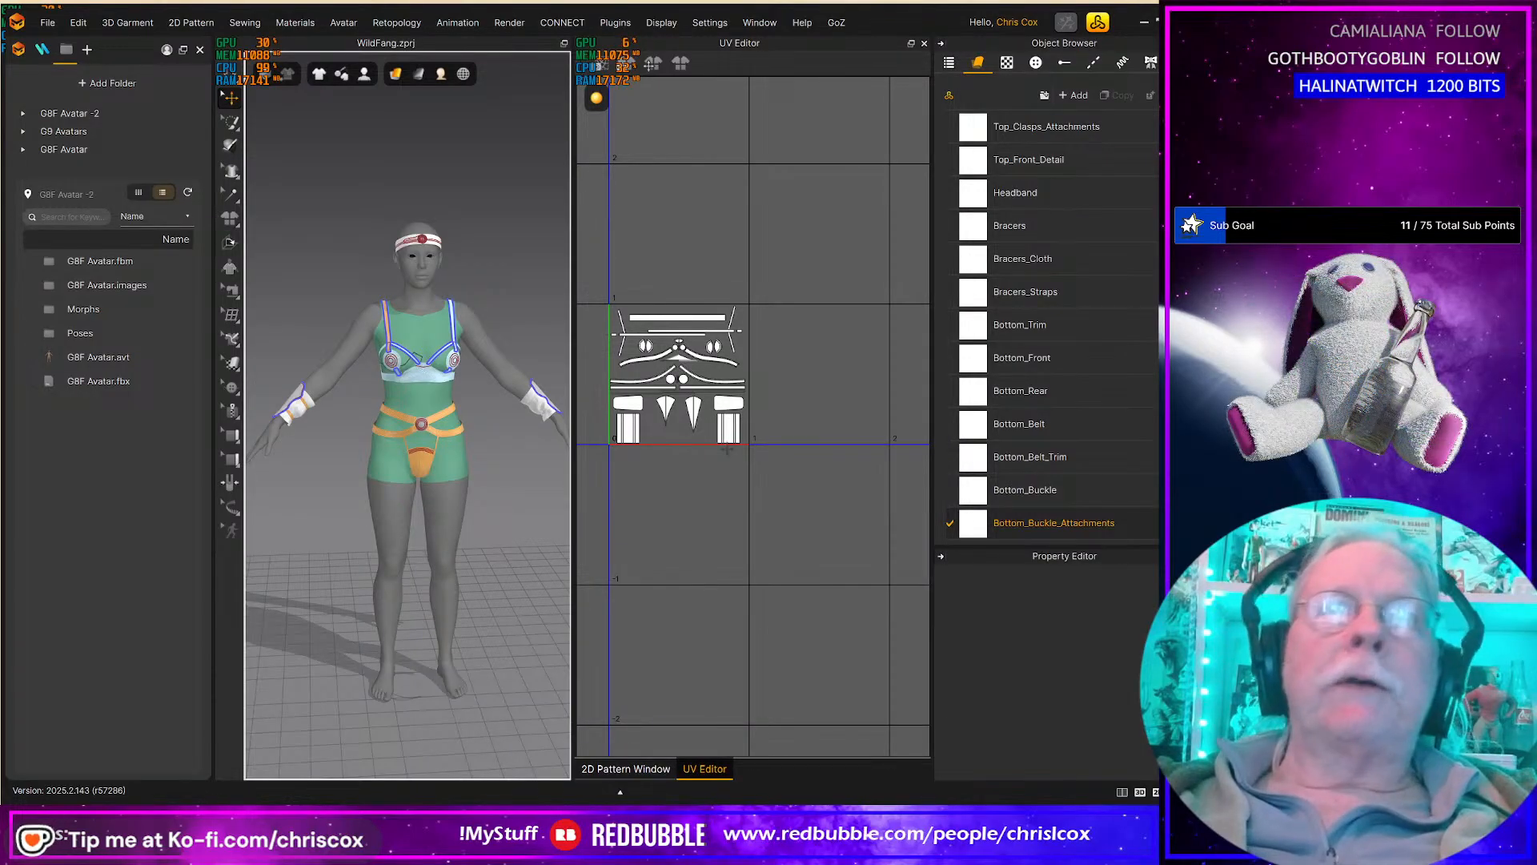
Step: Back in the 2D pattern layout, select the upper pattern pieces, leaving out the headband
left_click(632, 769)
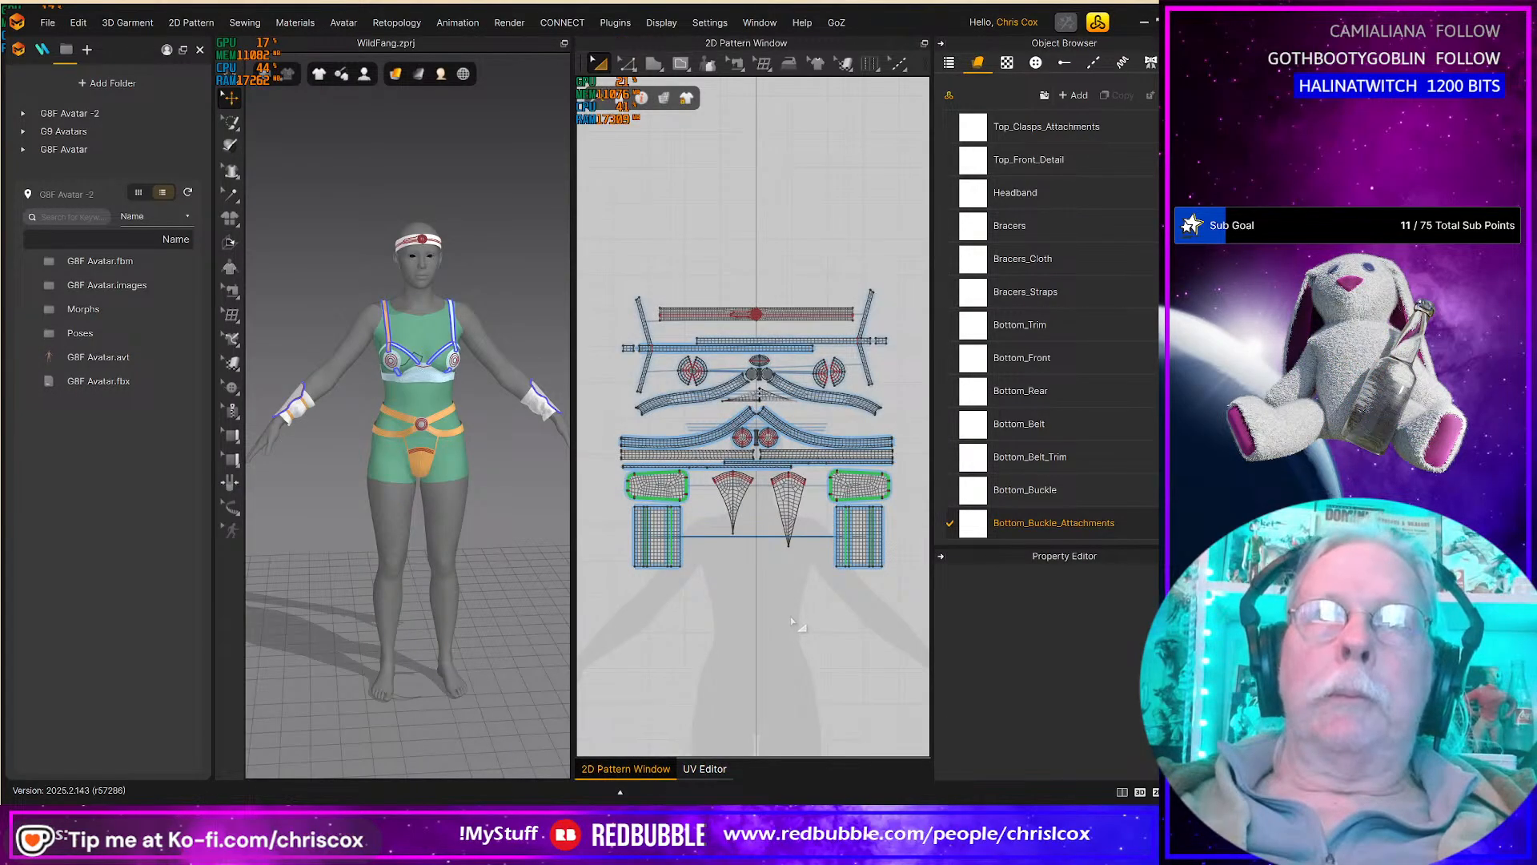
key("ctrl+a")
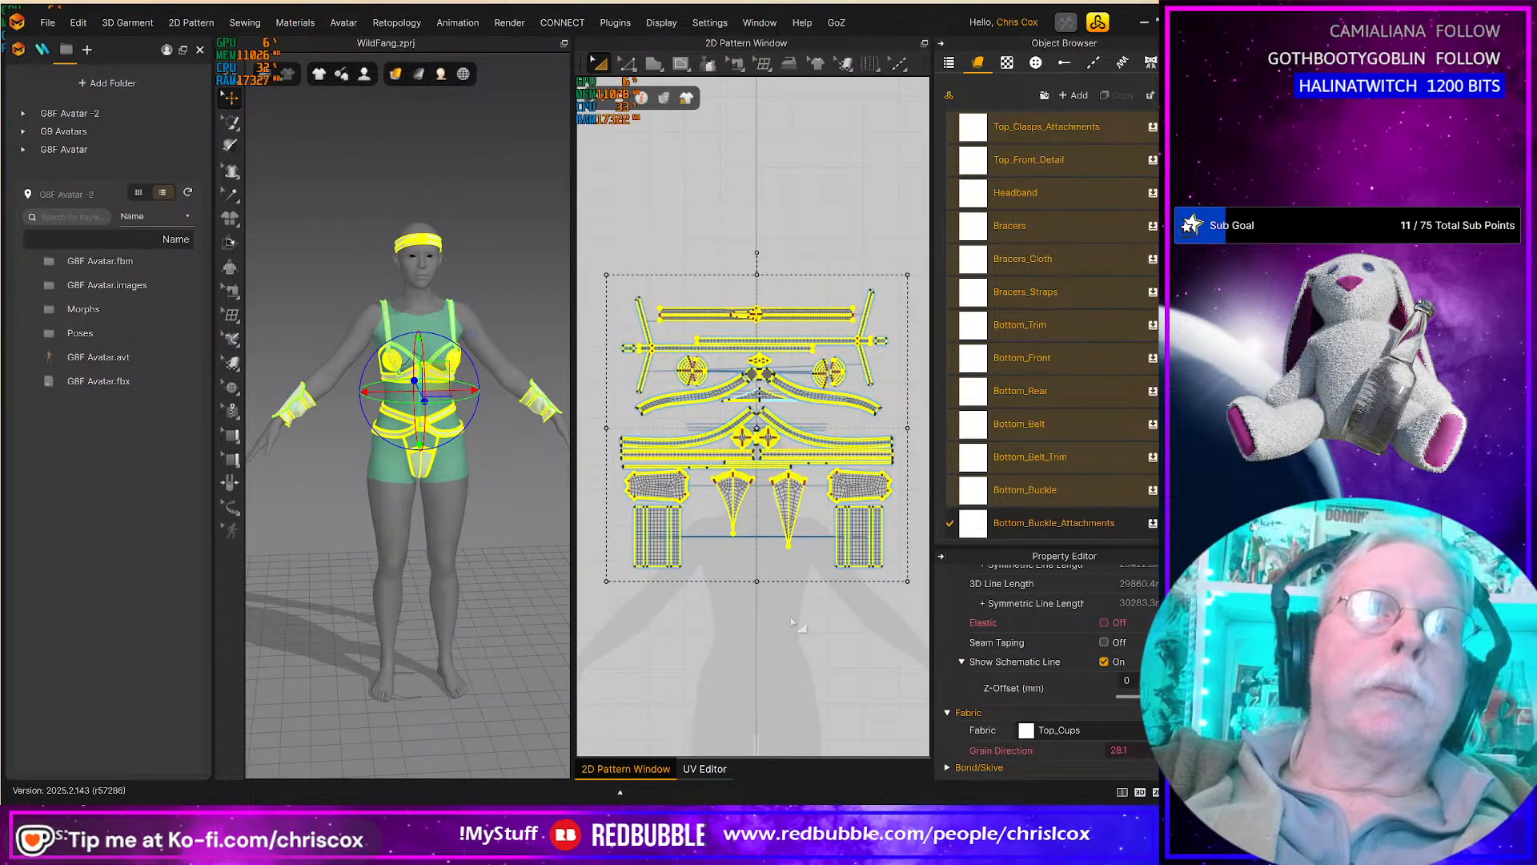
left_click(584, 260)
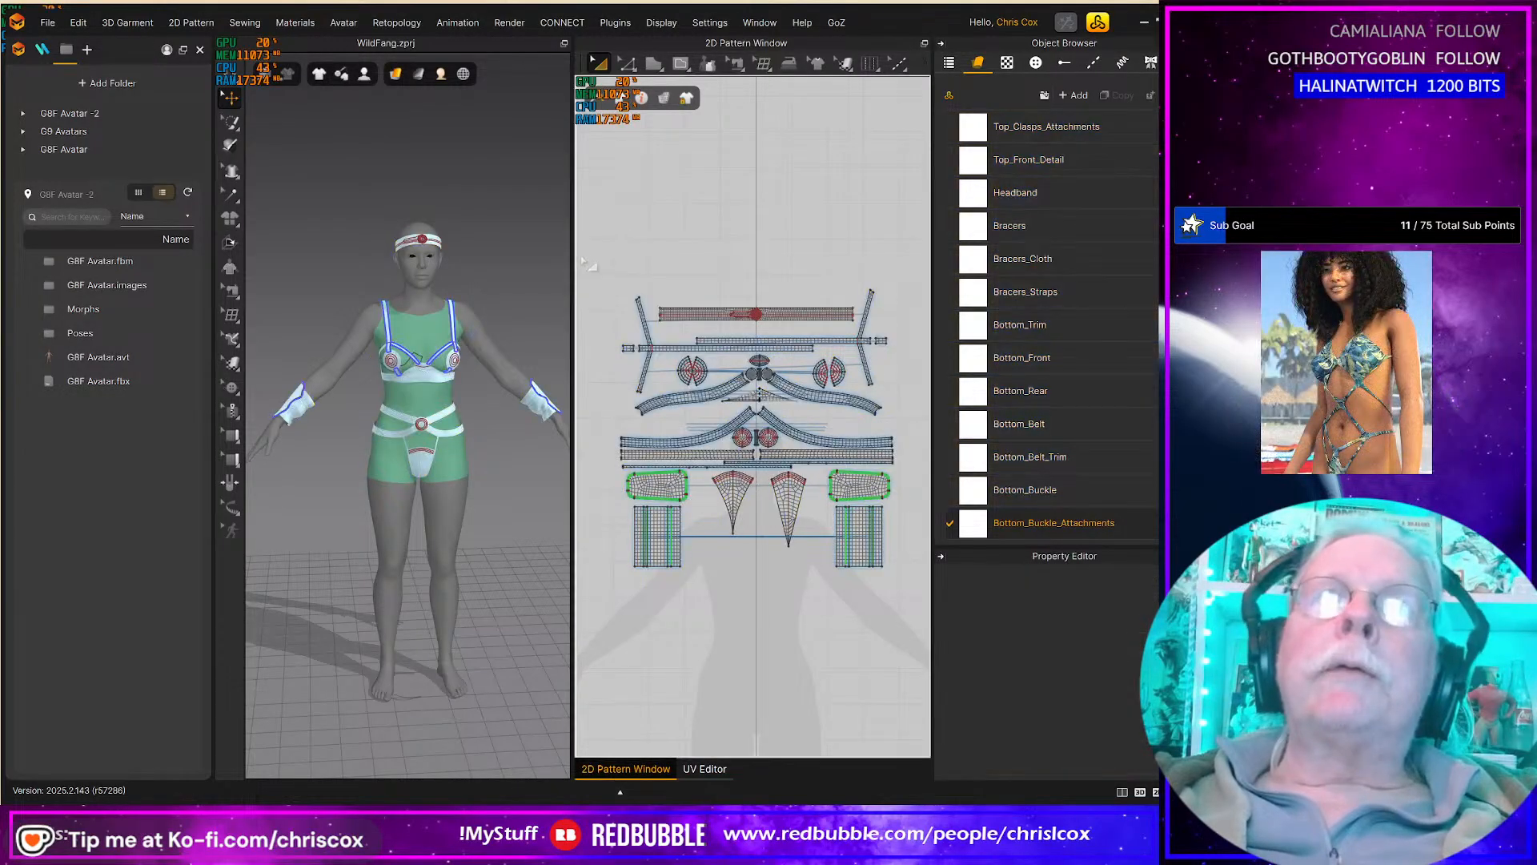
scroll(587, 267, "up", 4)
scroll(633, 302, "down", 3)
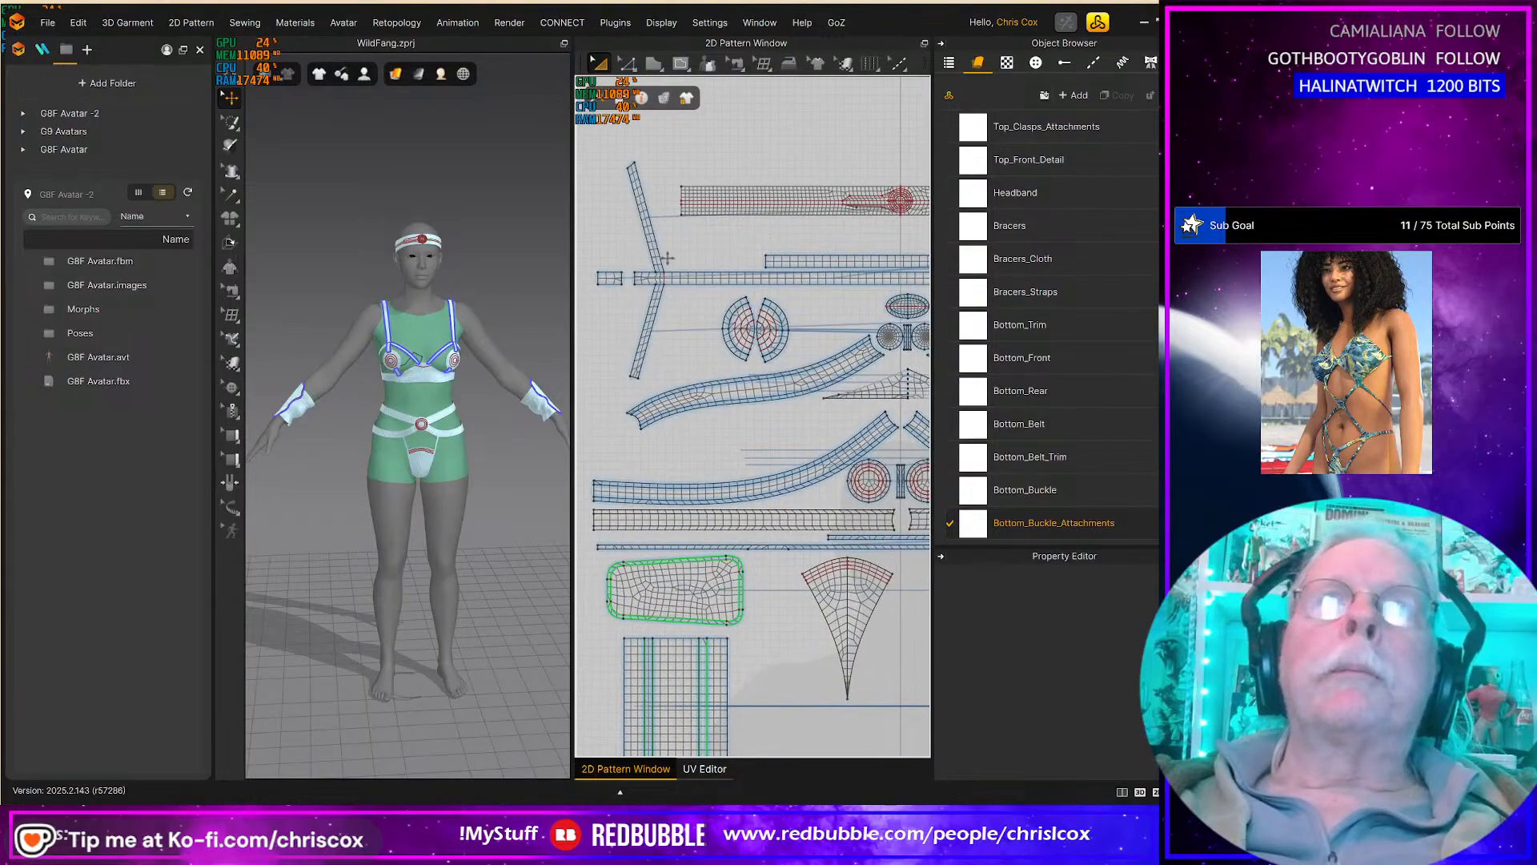
middle_click_drag(664, 204, 631, 189)
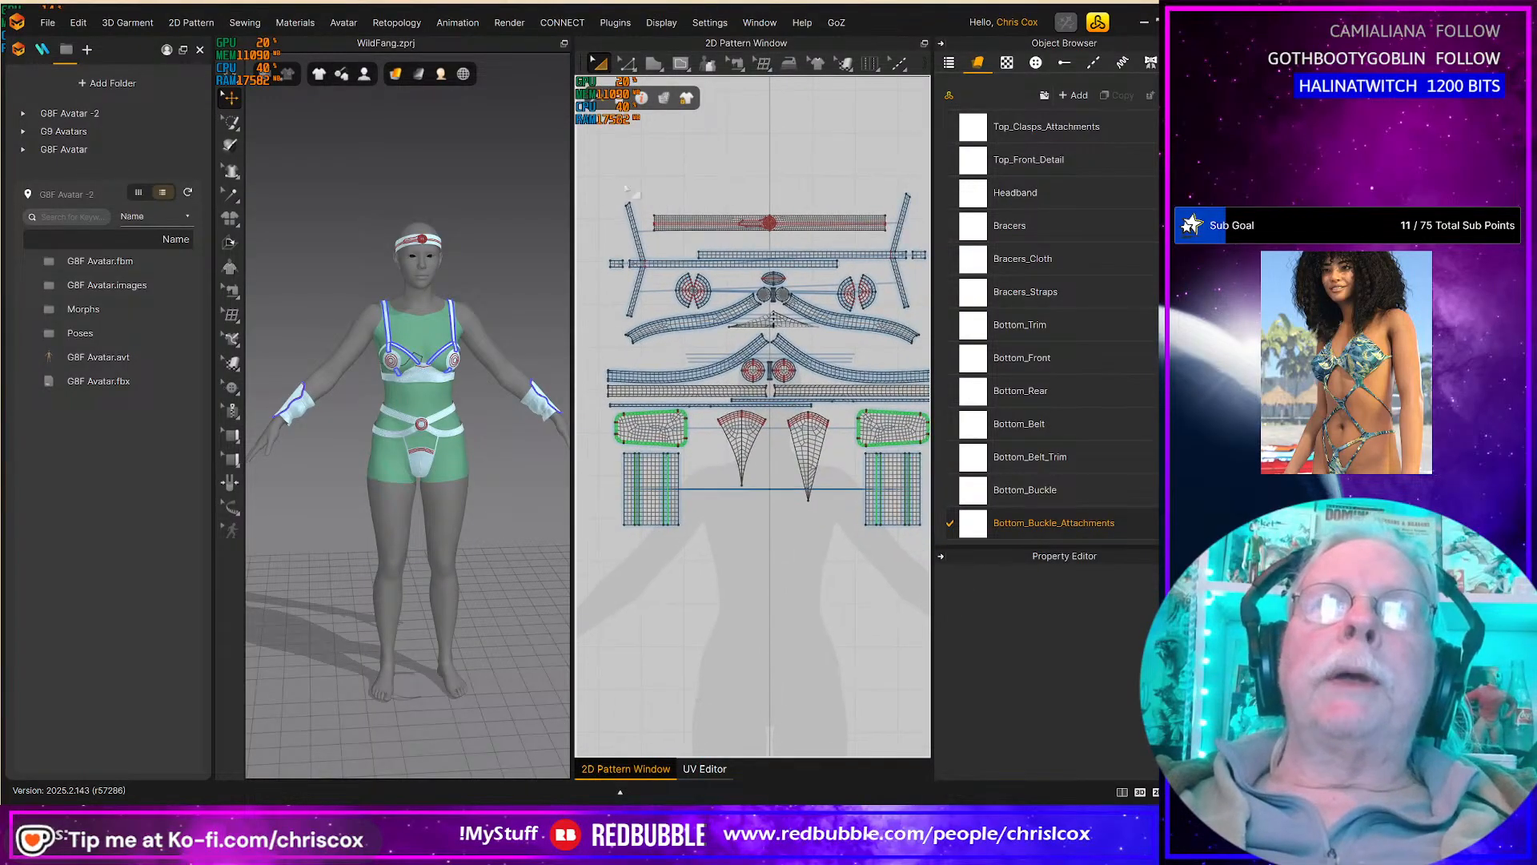
left_click_drag(637, 231, 950, 336)
left_click_drag(706, 245, 894, 240, "shift")
Step: Select the curved band pieces and the triangle piece's bottom edge, then switch to Select/Move (Q)
scroll(749, 303, "up", 4)
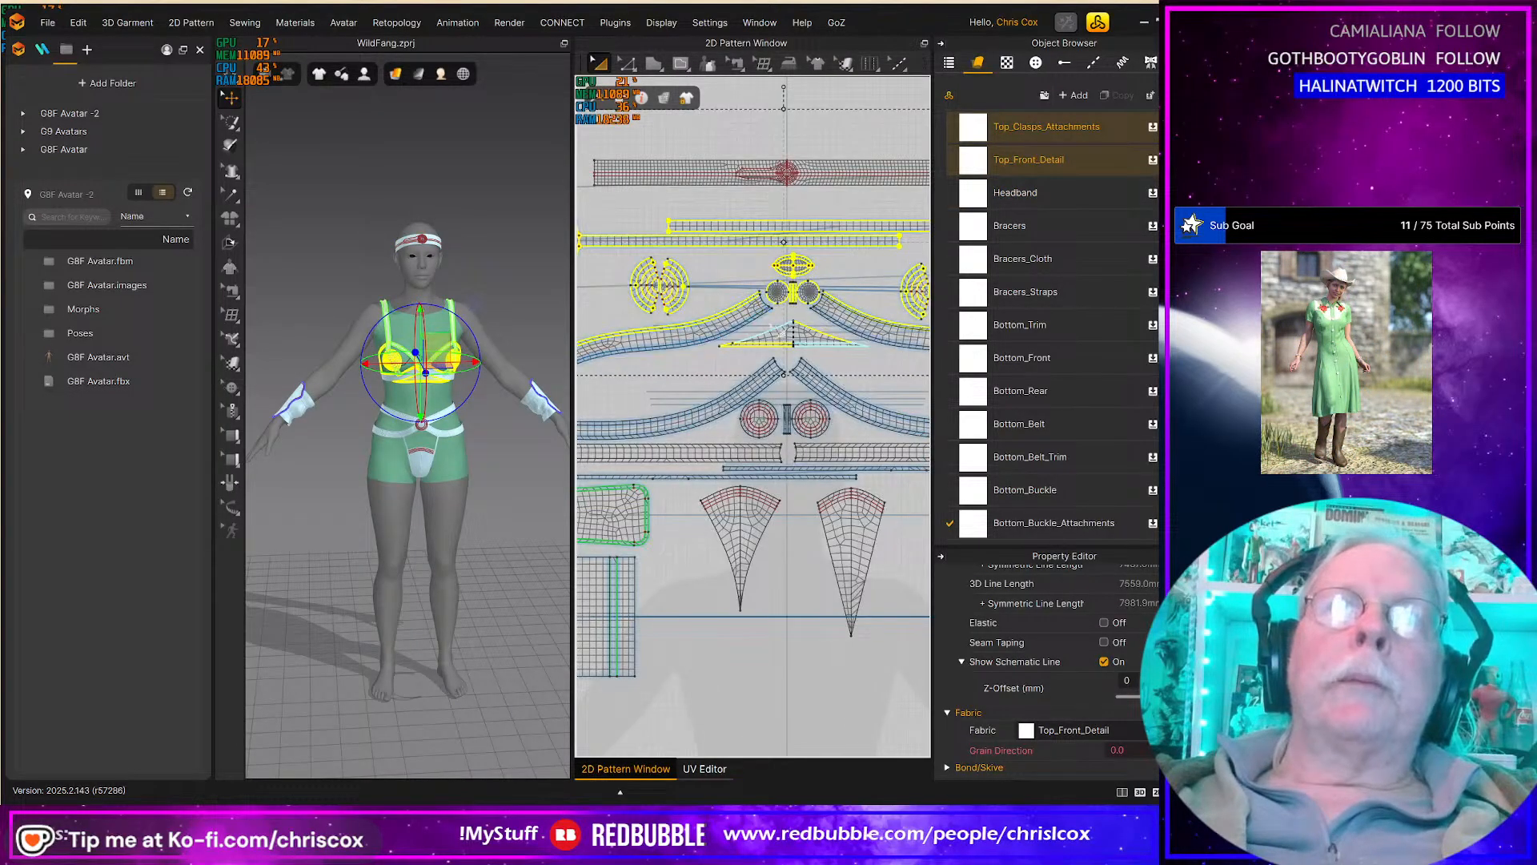
scroll(844, 342, "up", 3)
left_click(680, 306, "shift")
left_click(821, 305, "shift")
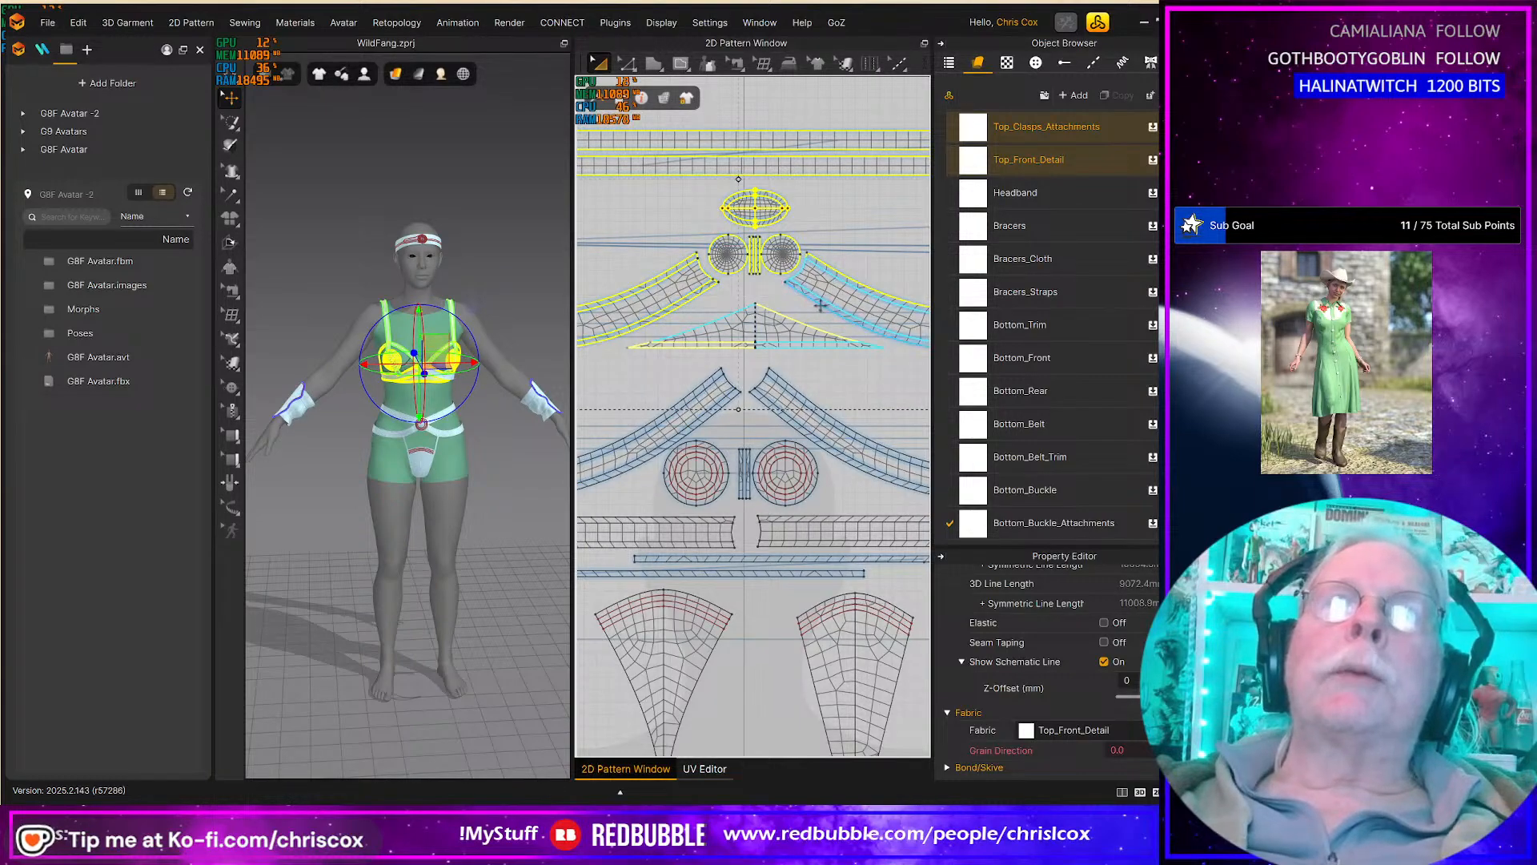
left_click(822, 303, "shift")
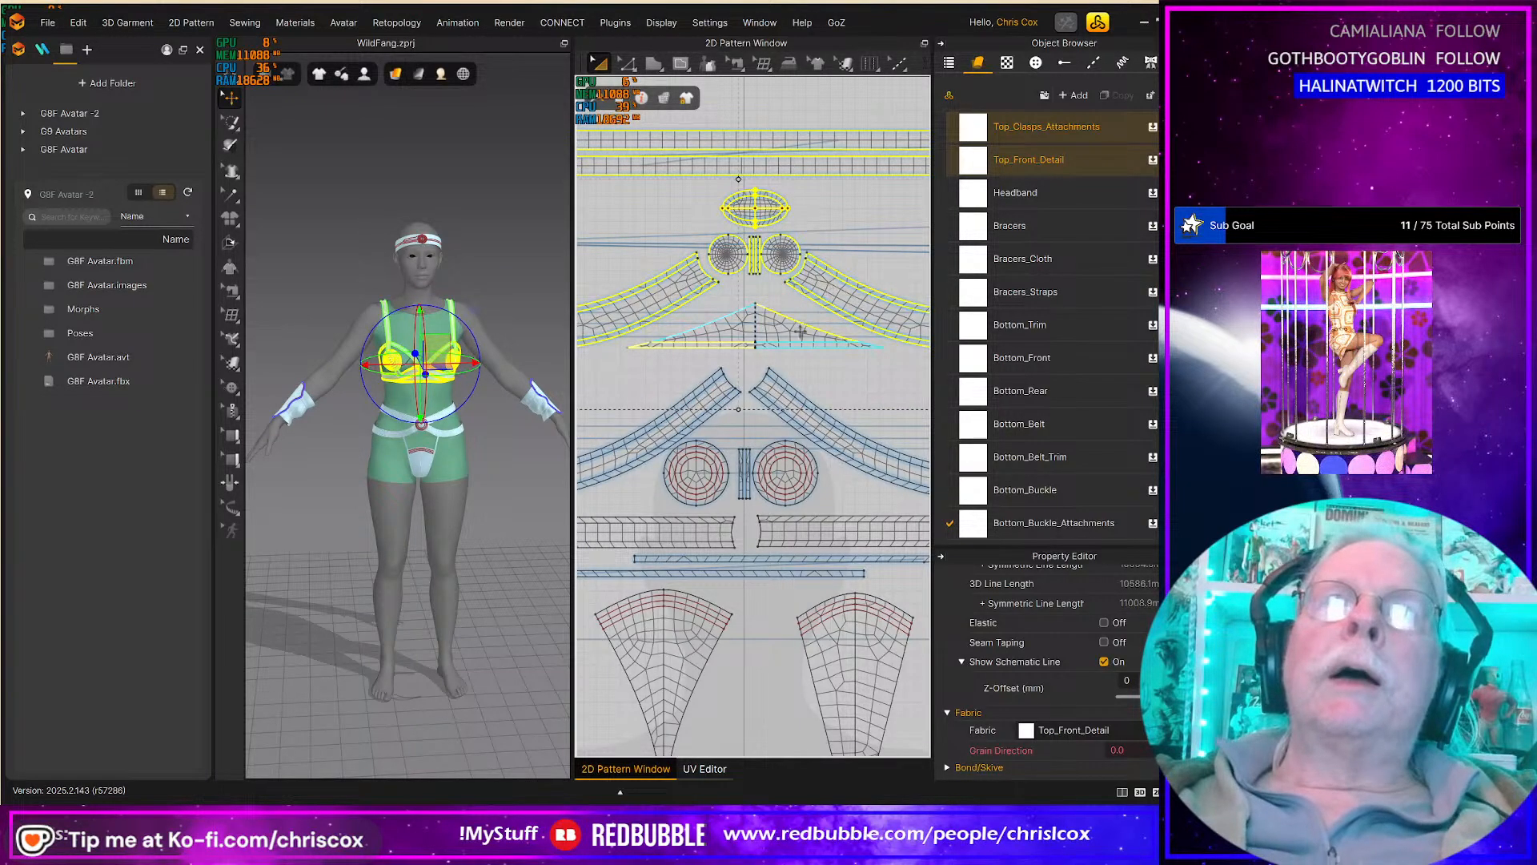
left_click(736, 350, "shift")
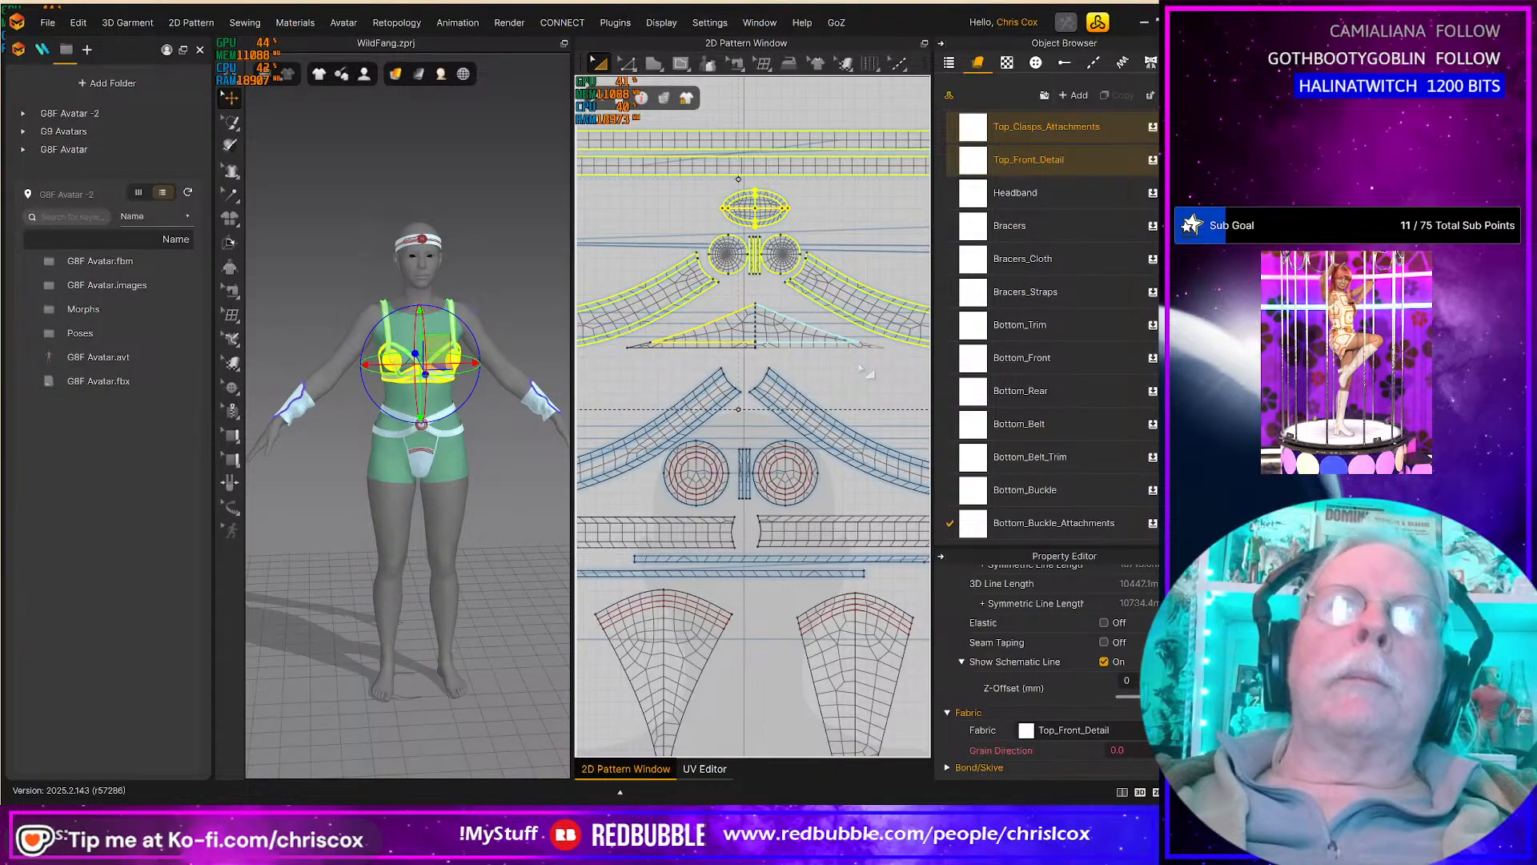
left_click(693, 349, "shift")
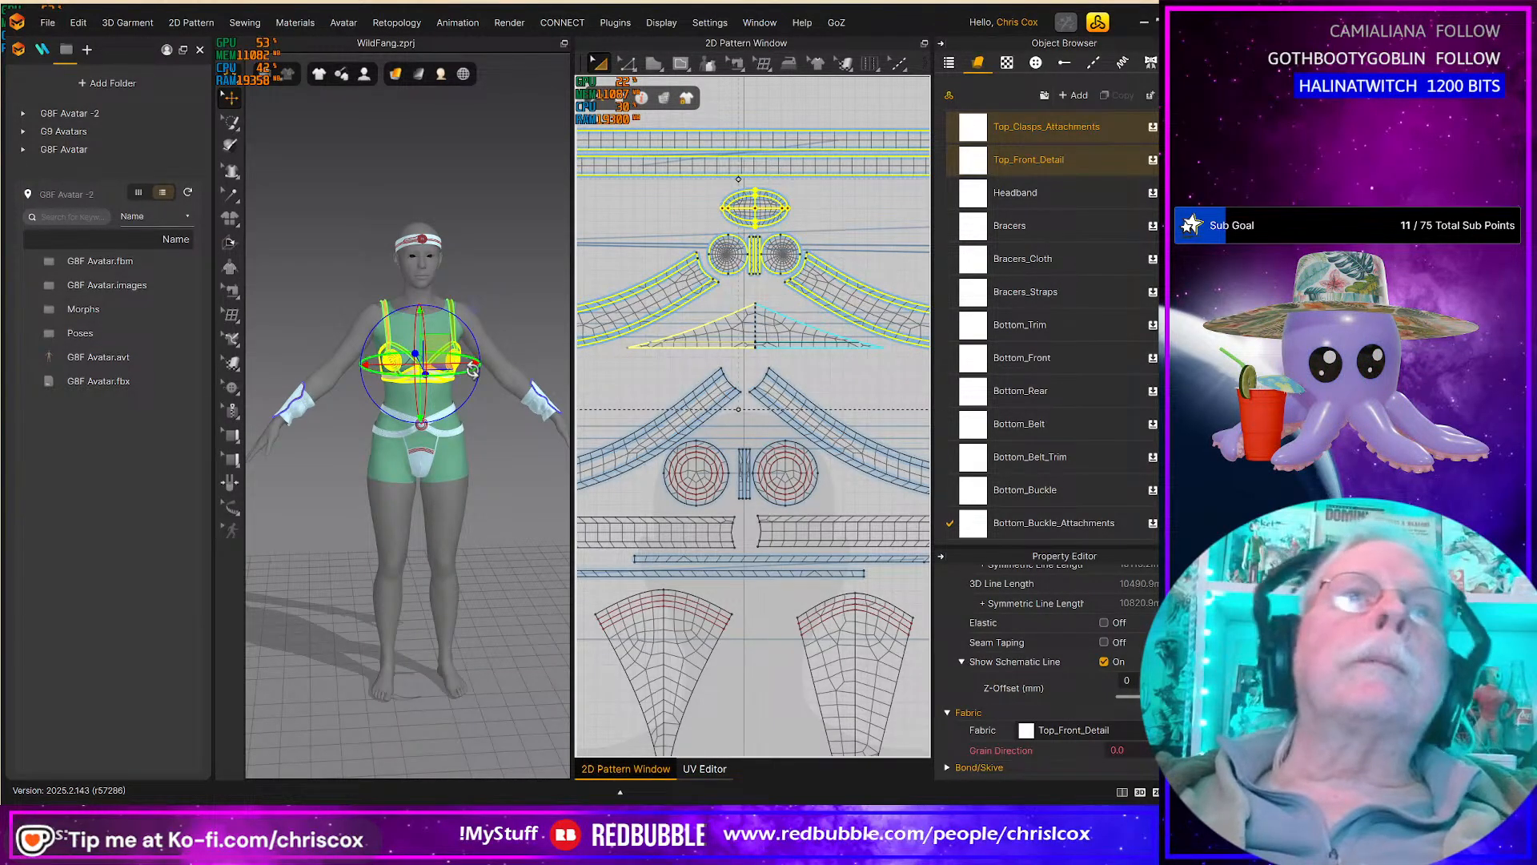
key("q")
scroll(432, 376, "up", 10)
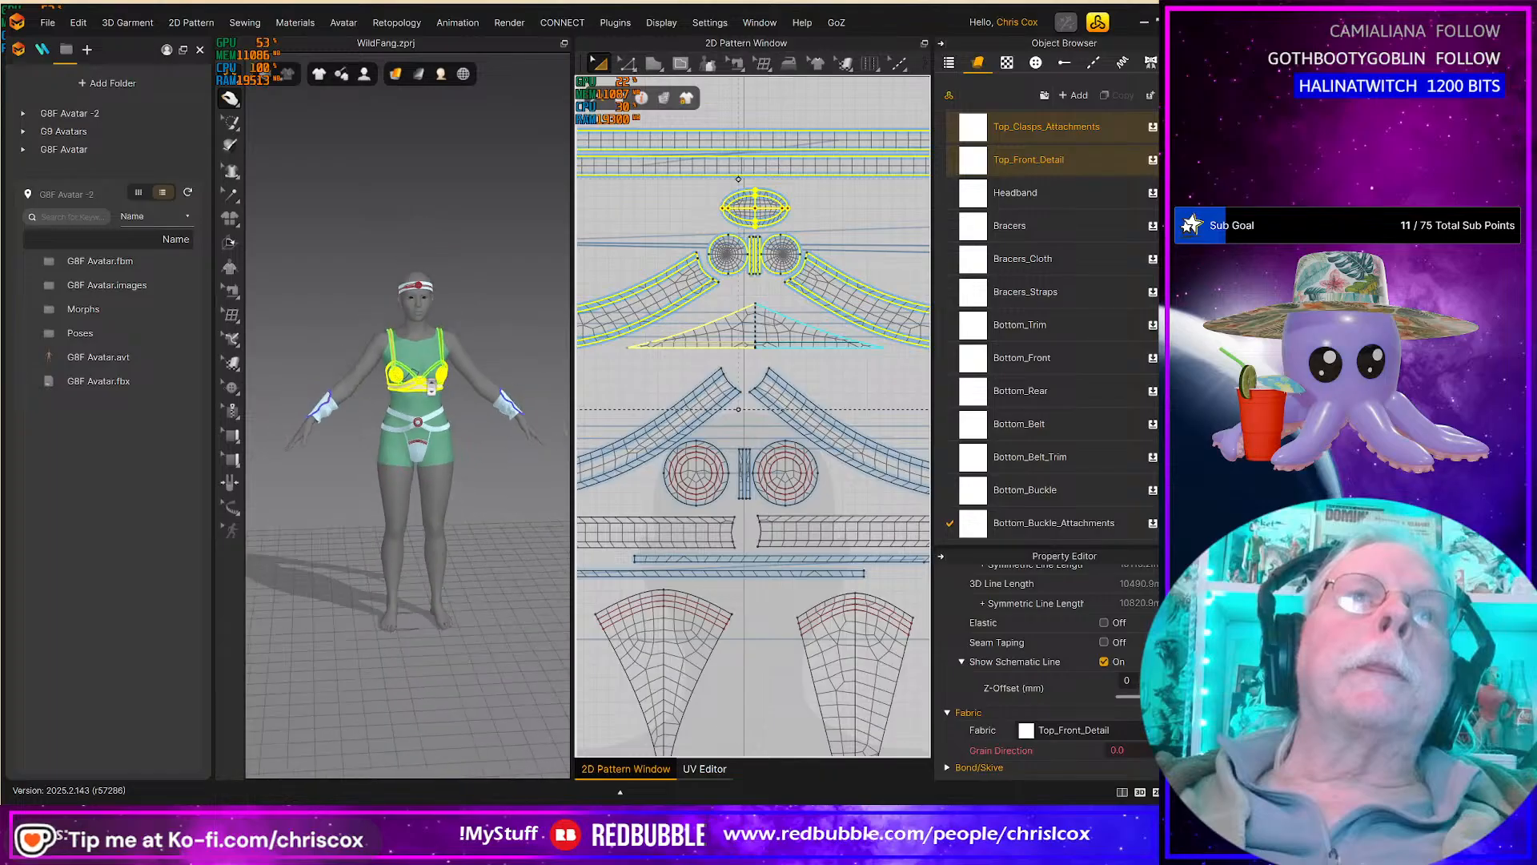
right_click_drag(467, 339, 520, 344)
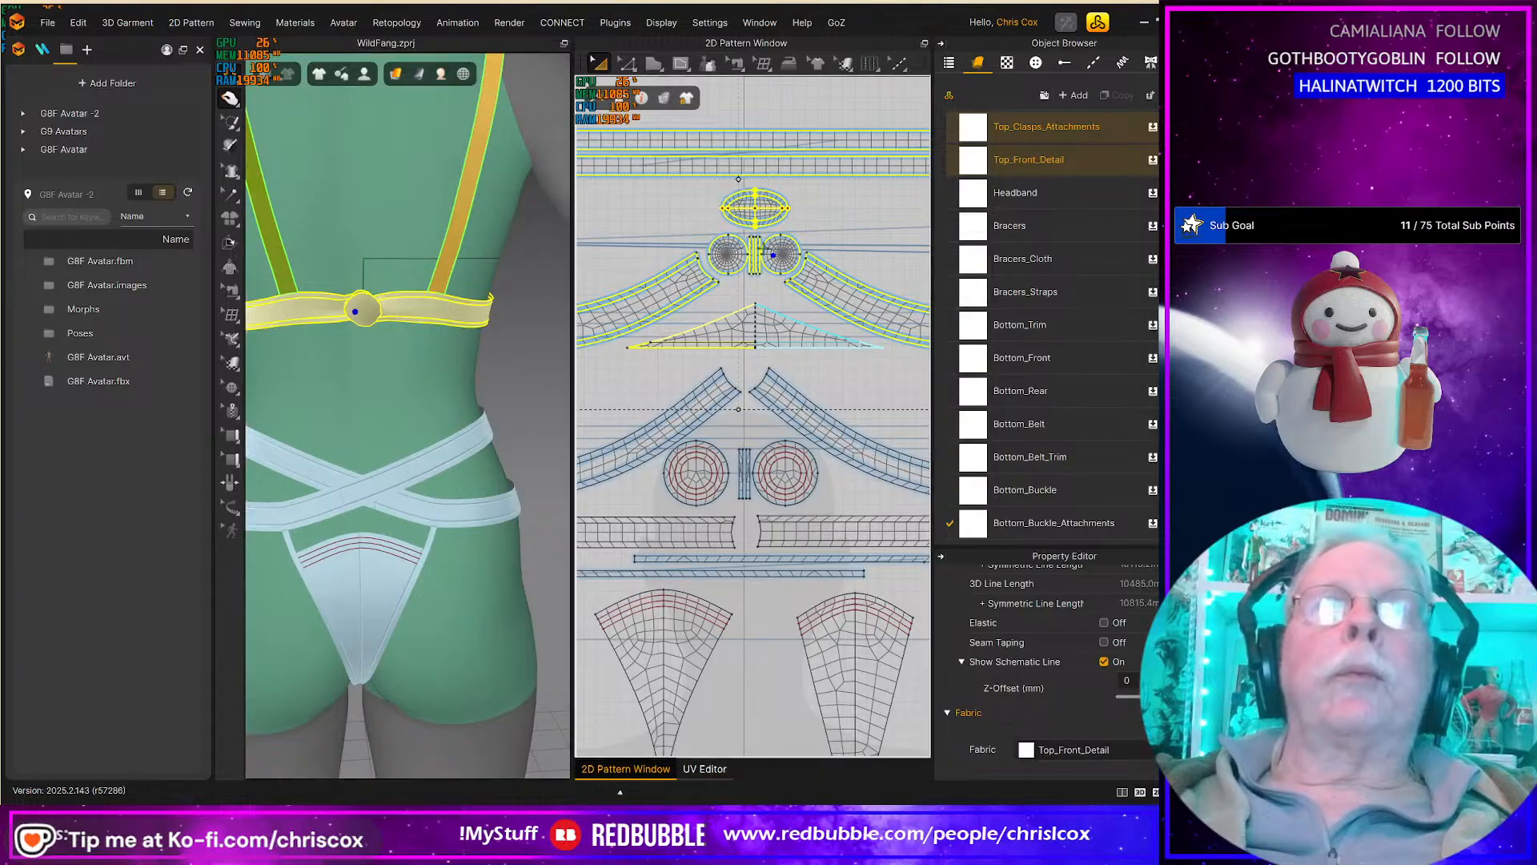
left_click(773, 256)
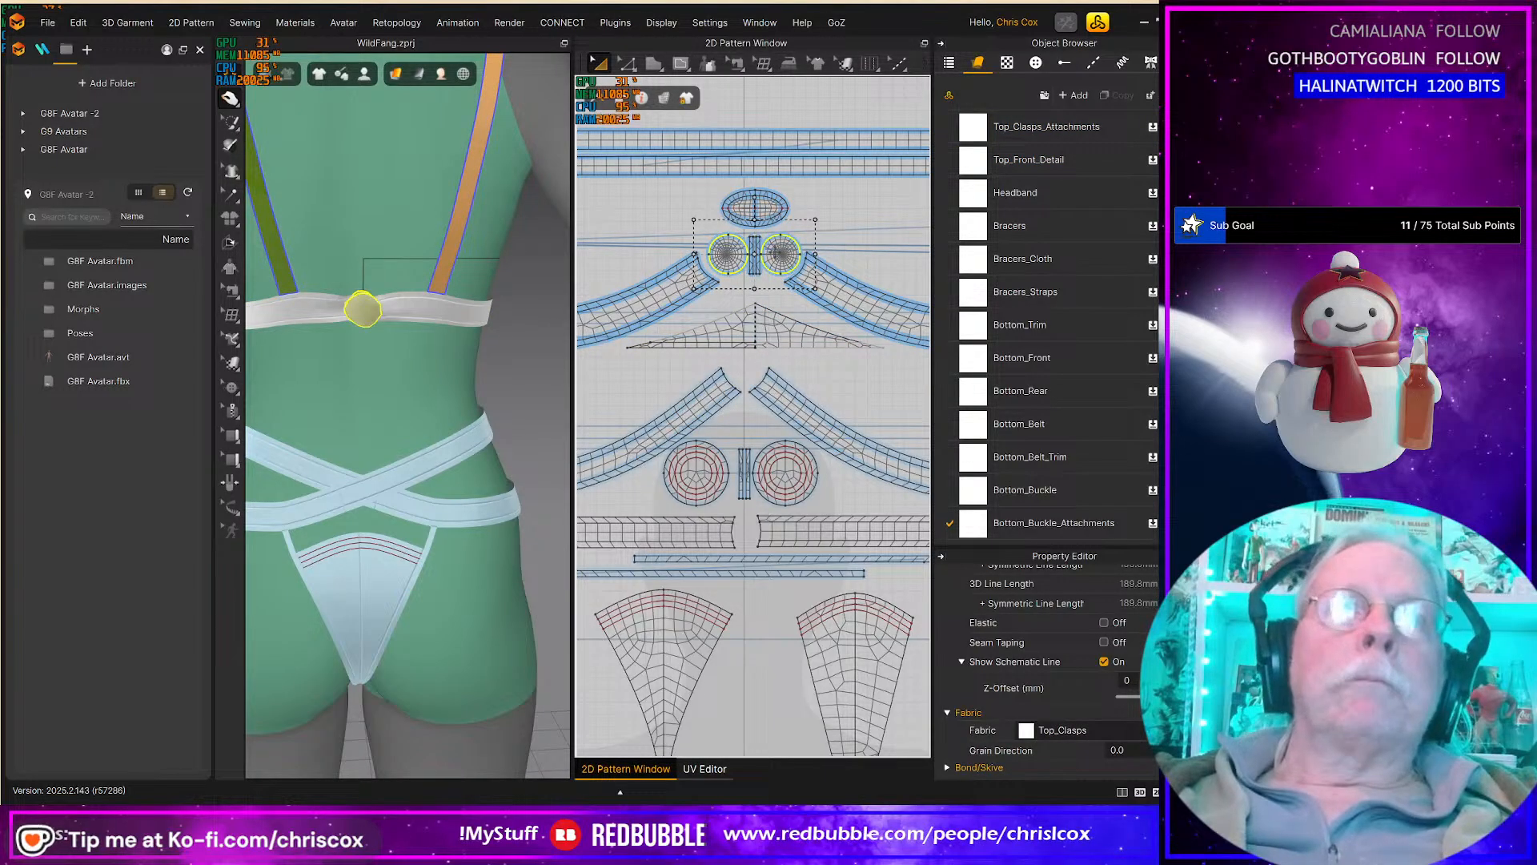
right_click_drag(346, 303, 325, 280)
middle_click_drag(325, 281, 473, 320)
scroll(490, 309, "down", 5)
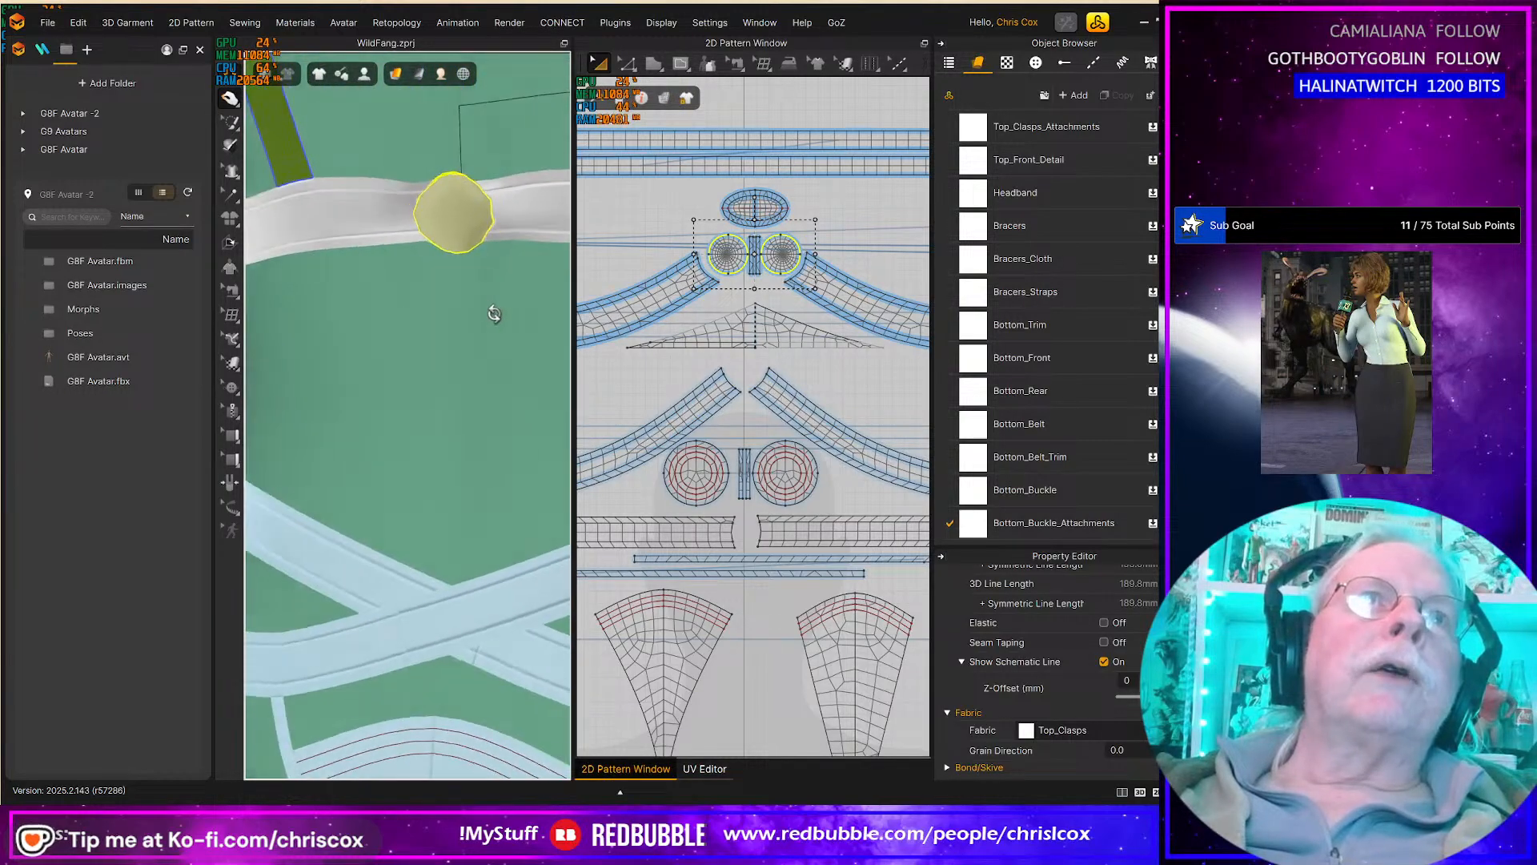
right_click_drag(494, 305, 446, 275)
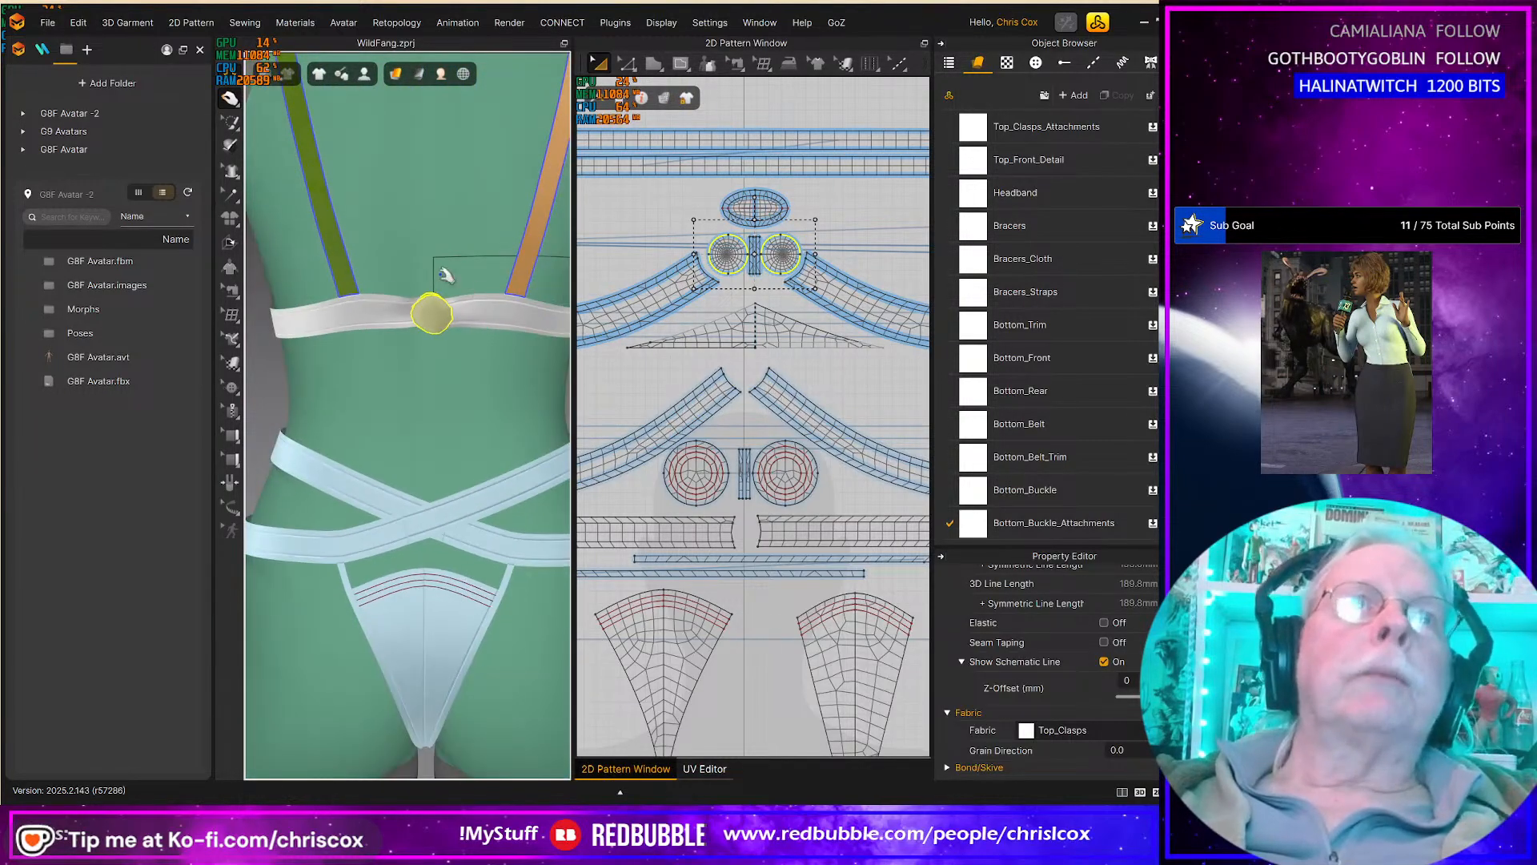
left_click(352, 284)
right_click_drag(471, 351, 408, 367)
left_click(352, 323)
scroll(455, 479, "down", 5)
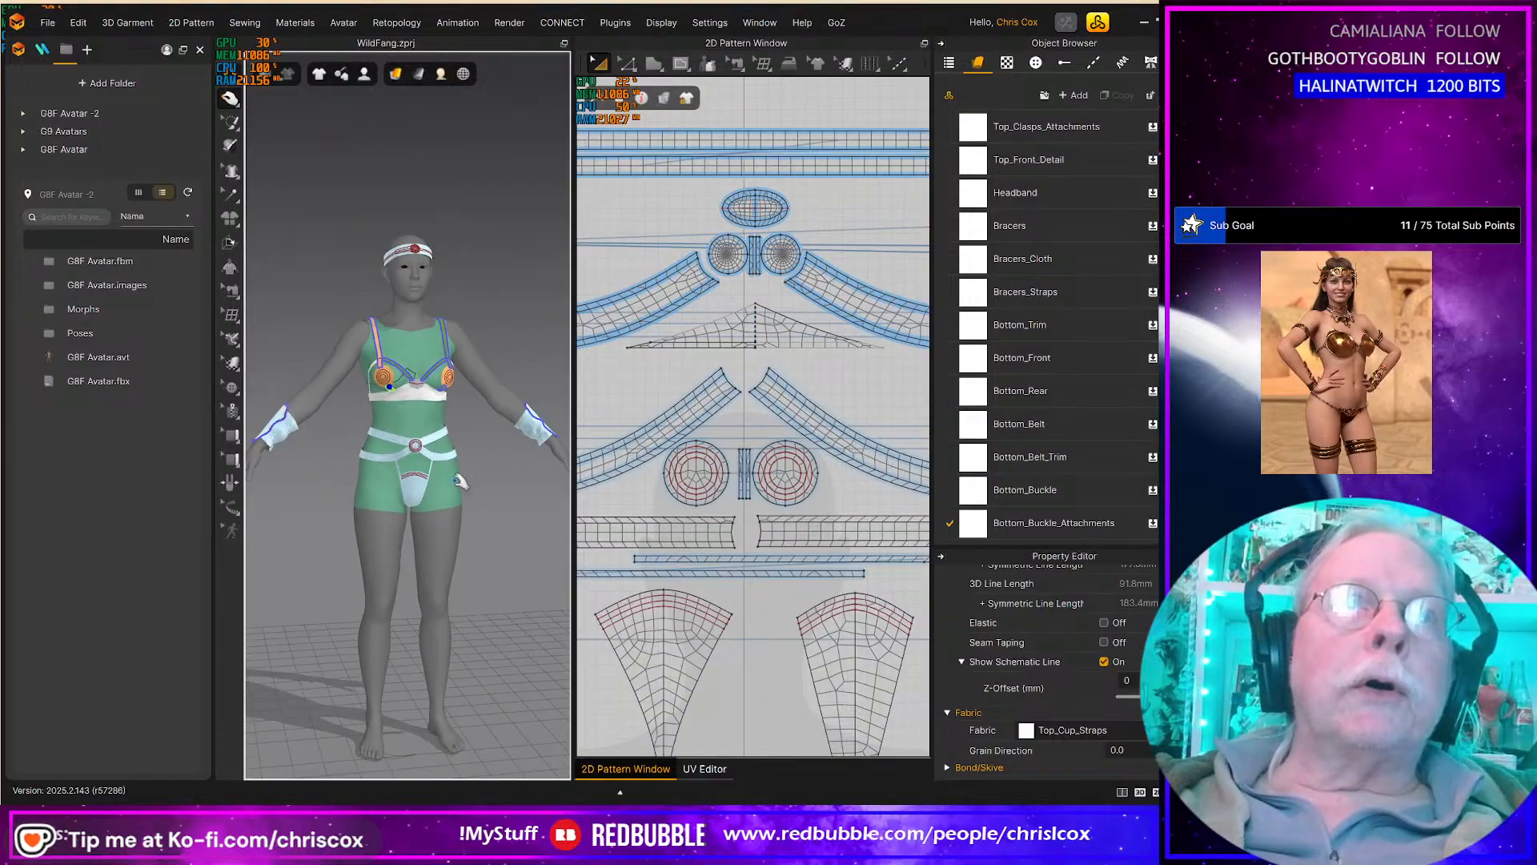
scroll(811, 564, "down", 3)
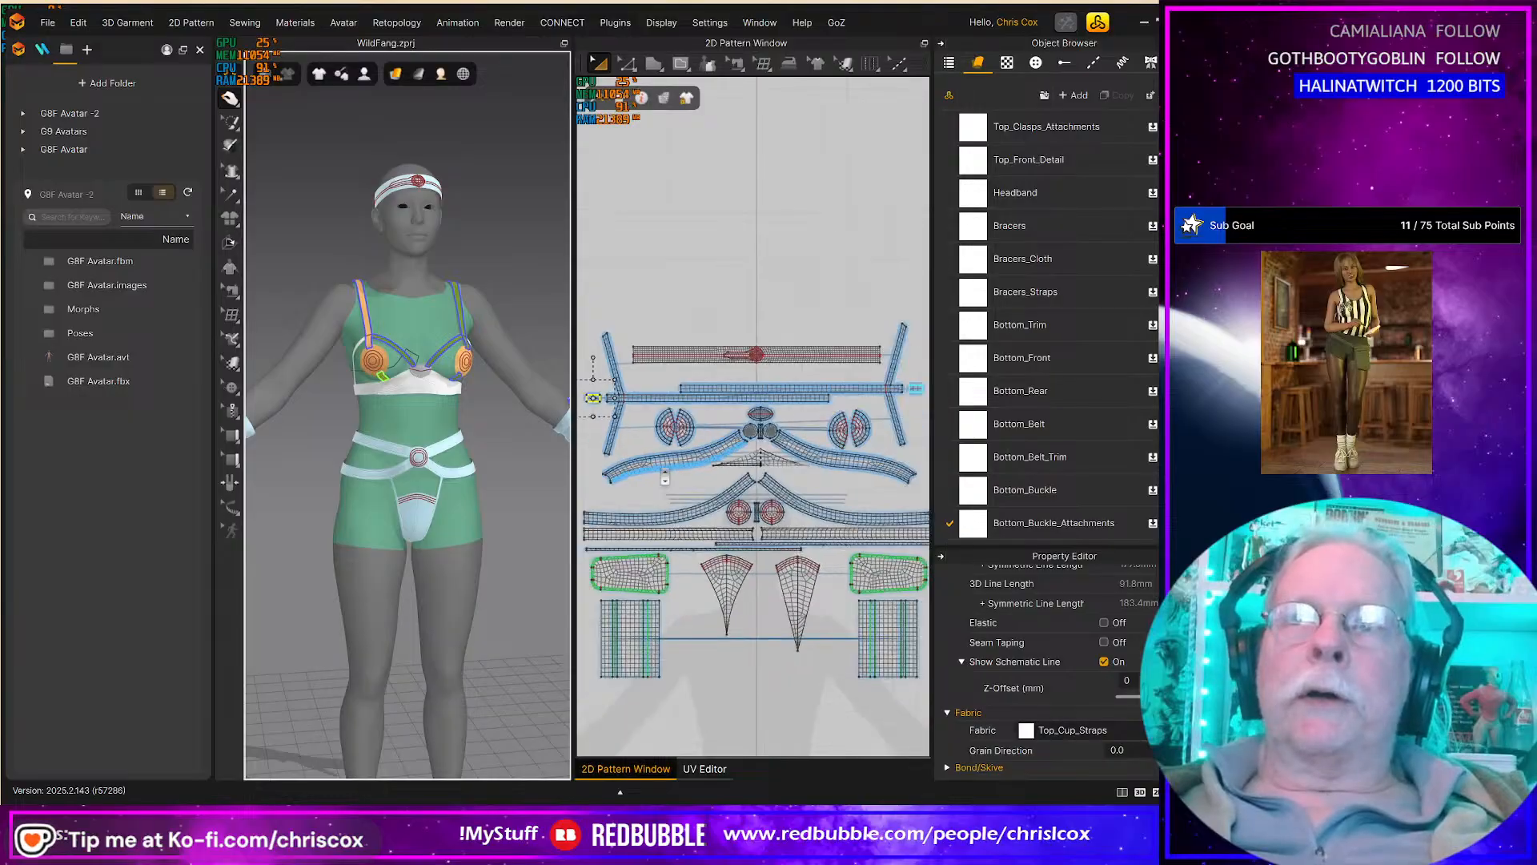
Step: Select all patterns and load G9 Base.avt from the G9 Avatars library as a 30-frame morph target
scroll(667, 465, "down", 5)
left_click_drag(608, 391, 829, 593)
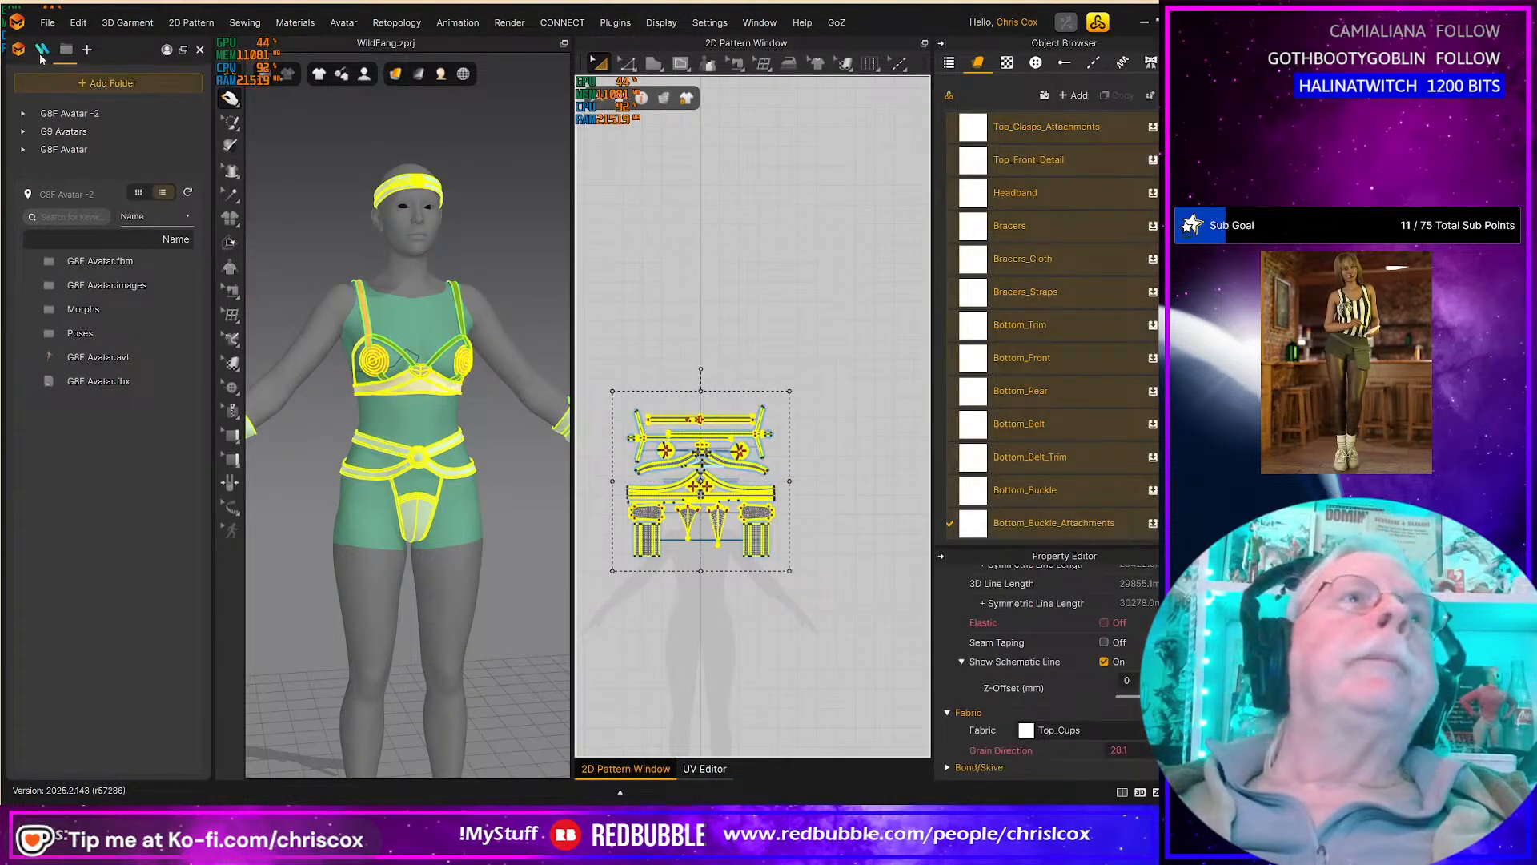
left_click(47, 22)
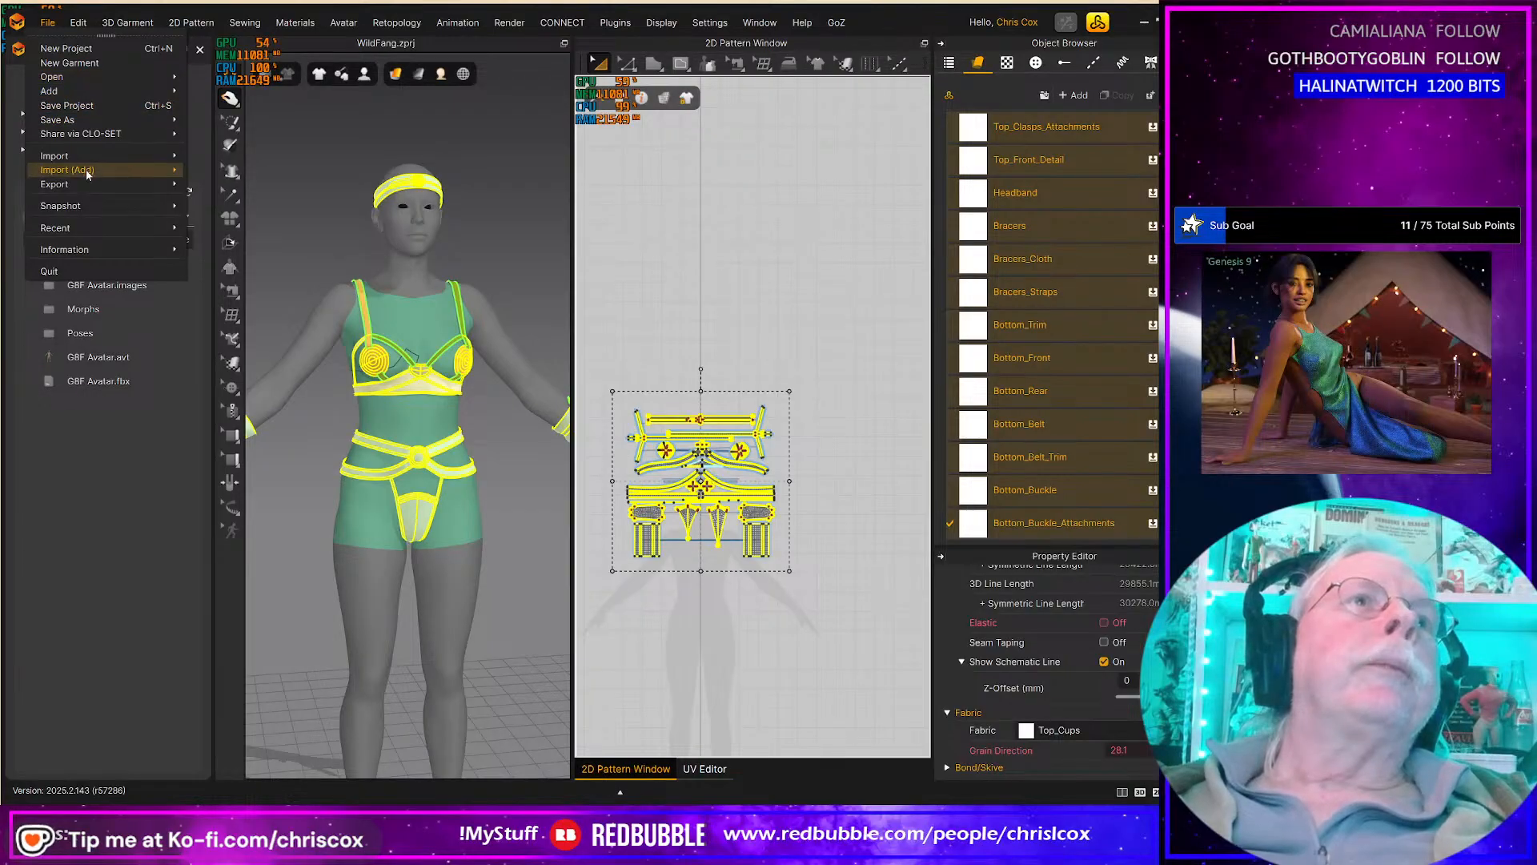
mouse_move(88, 170)
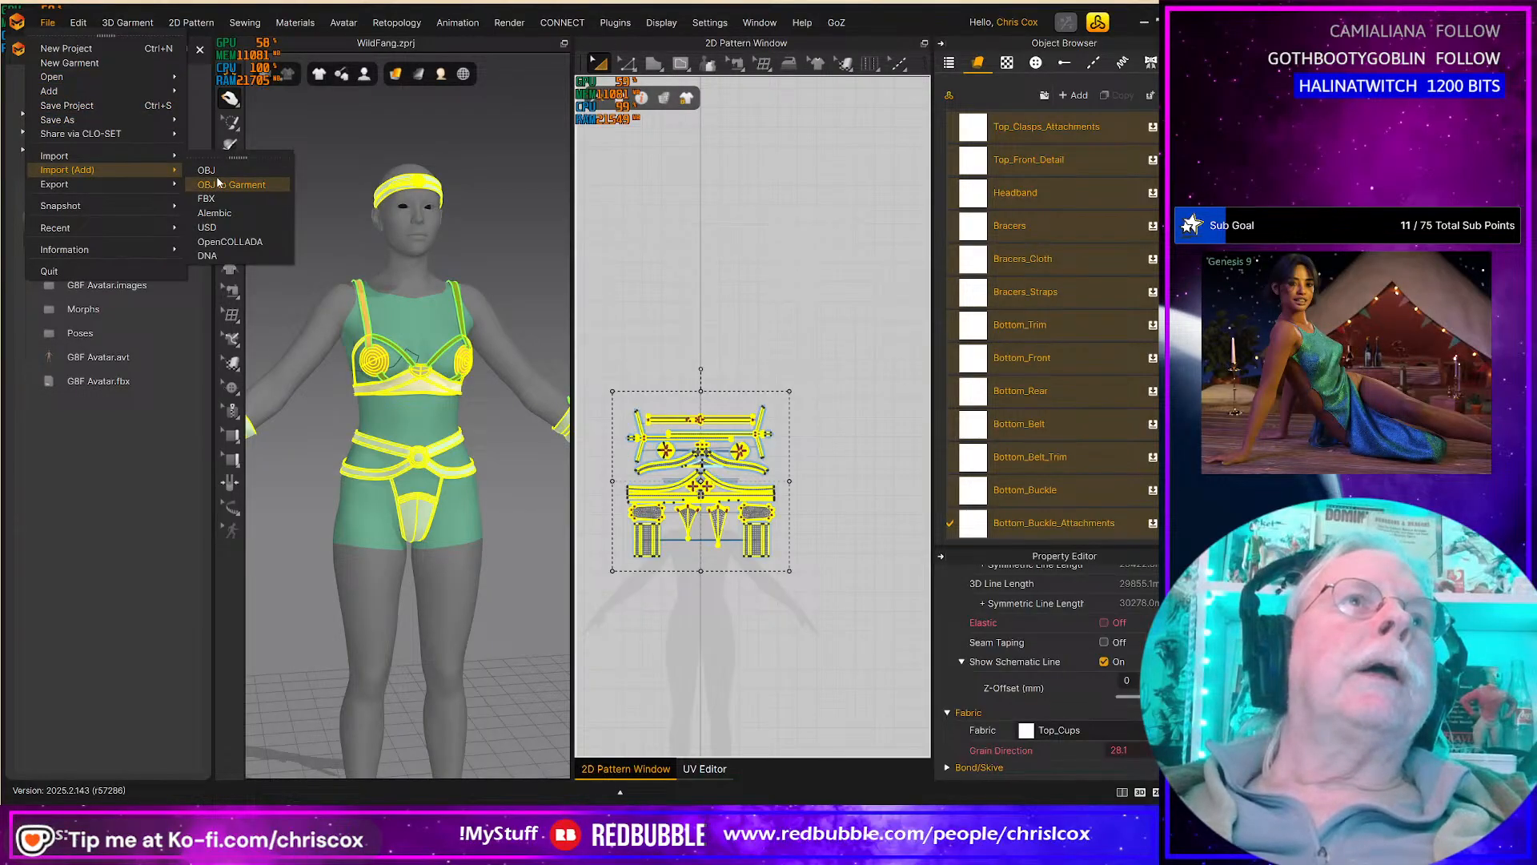
left_click(132, 545)
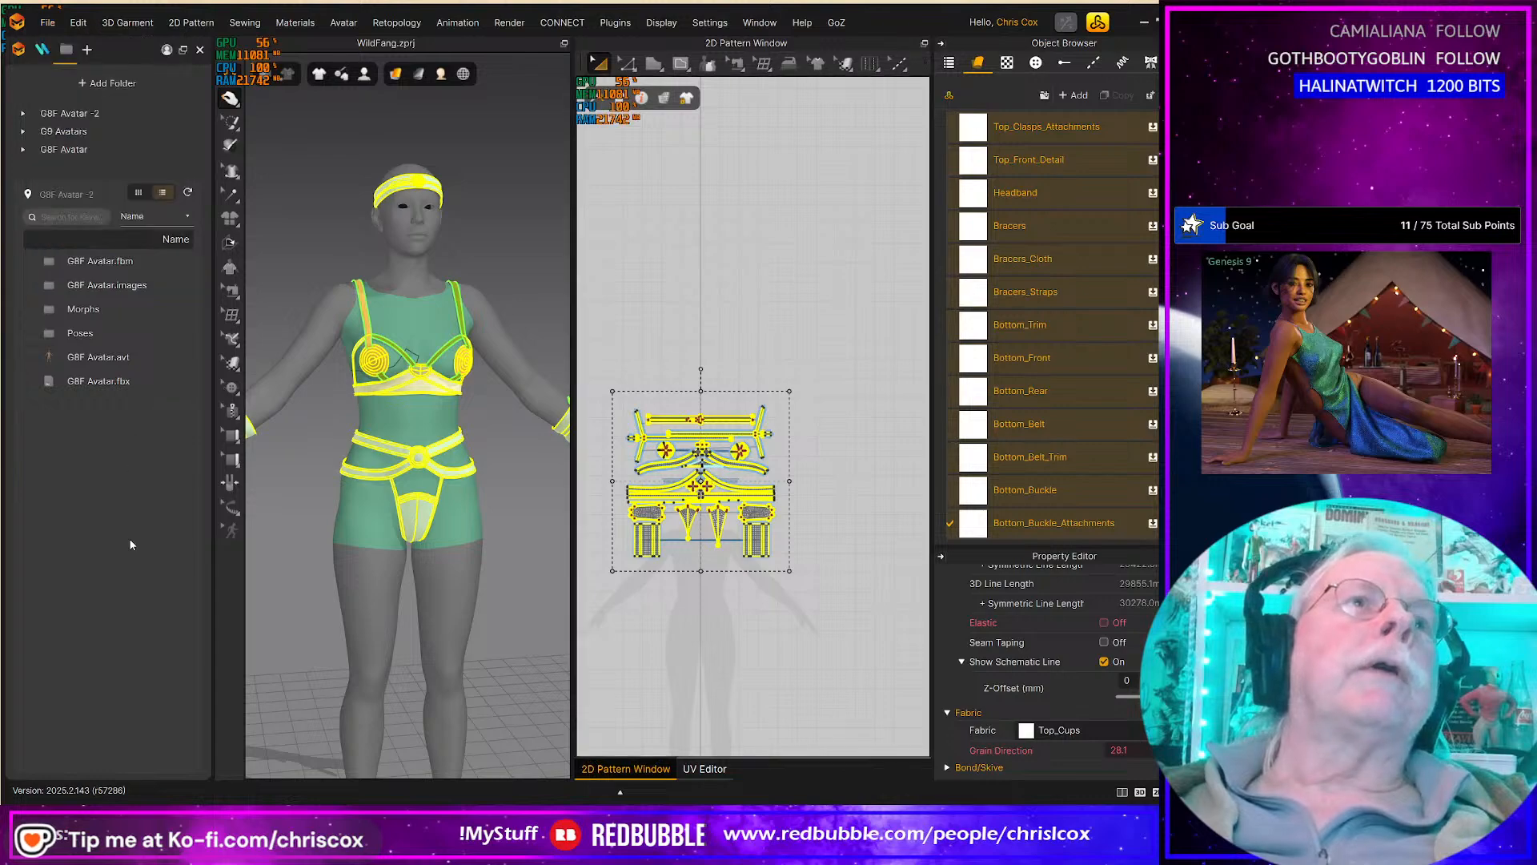
left_click(64, 131)
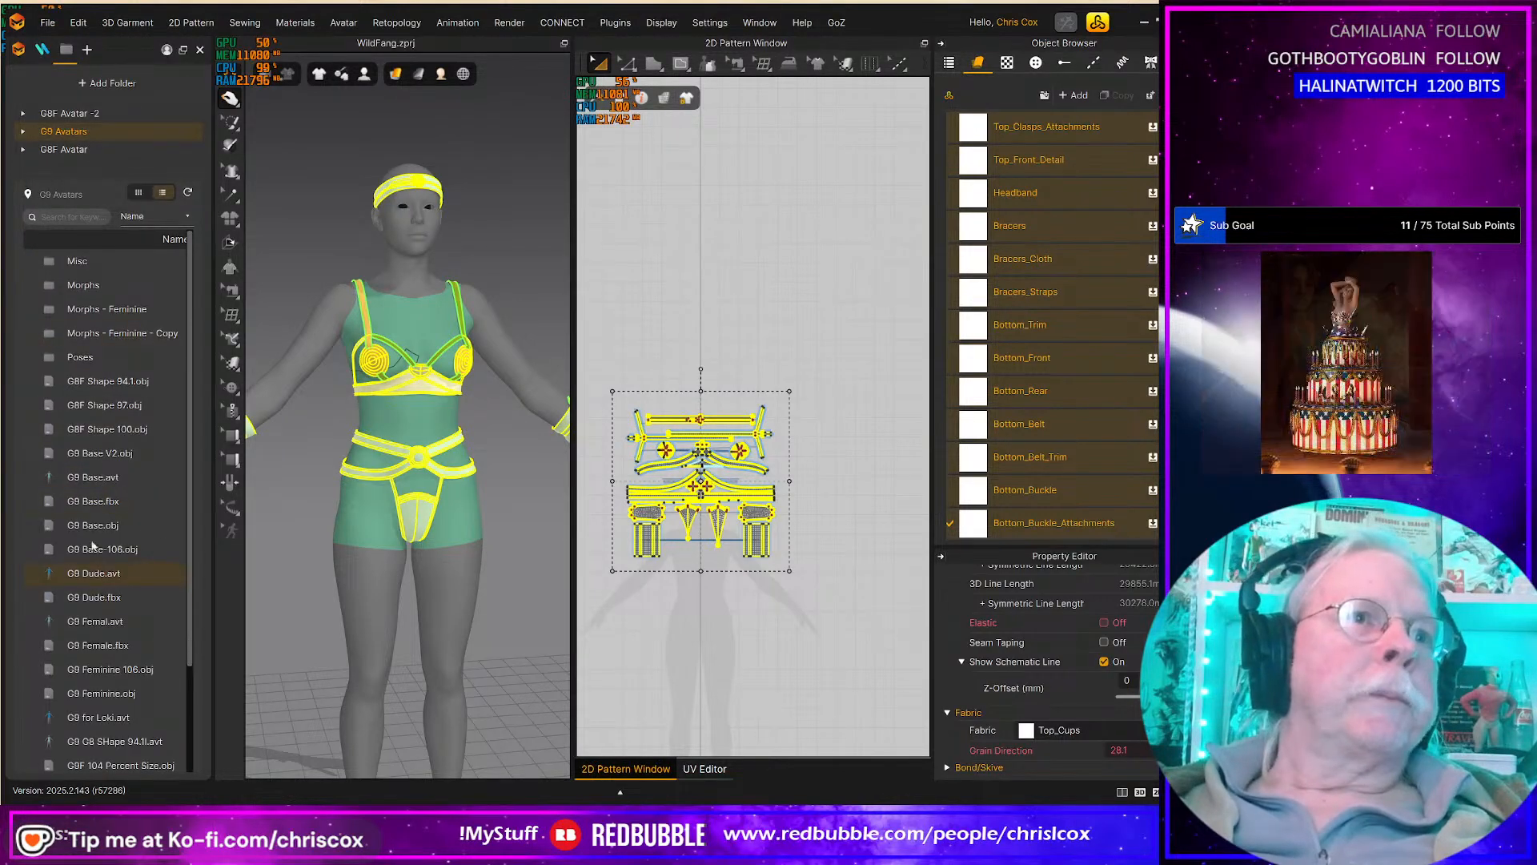
right_click(83, 479)
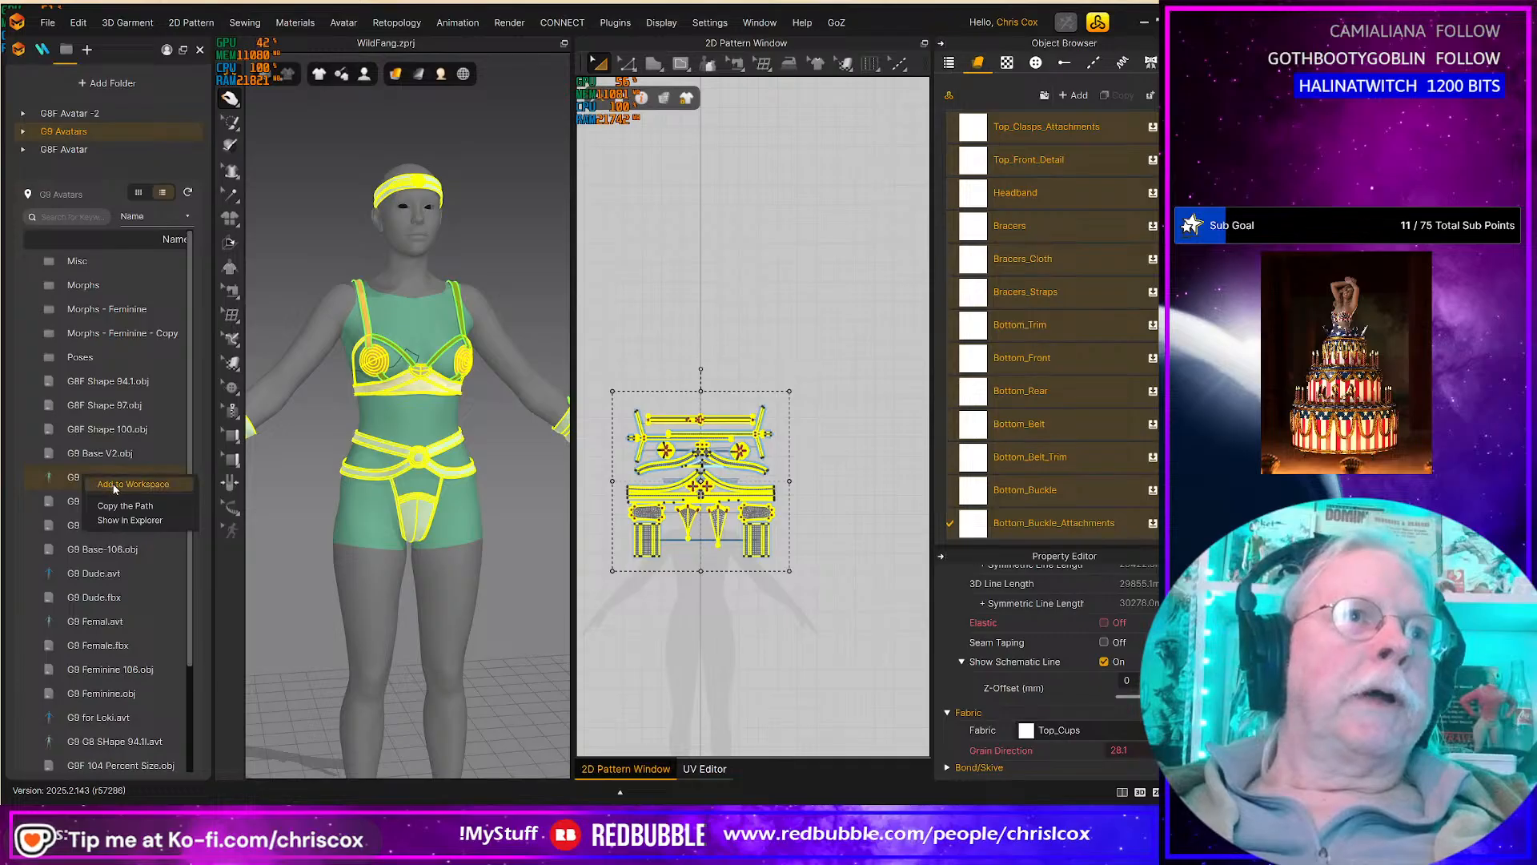
left_click(112, 485)
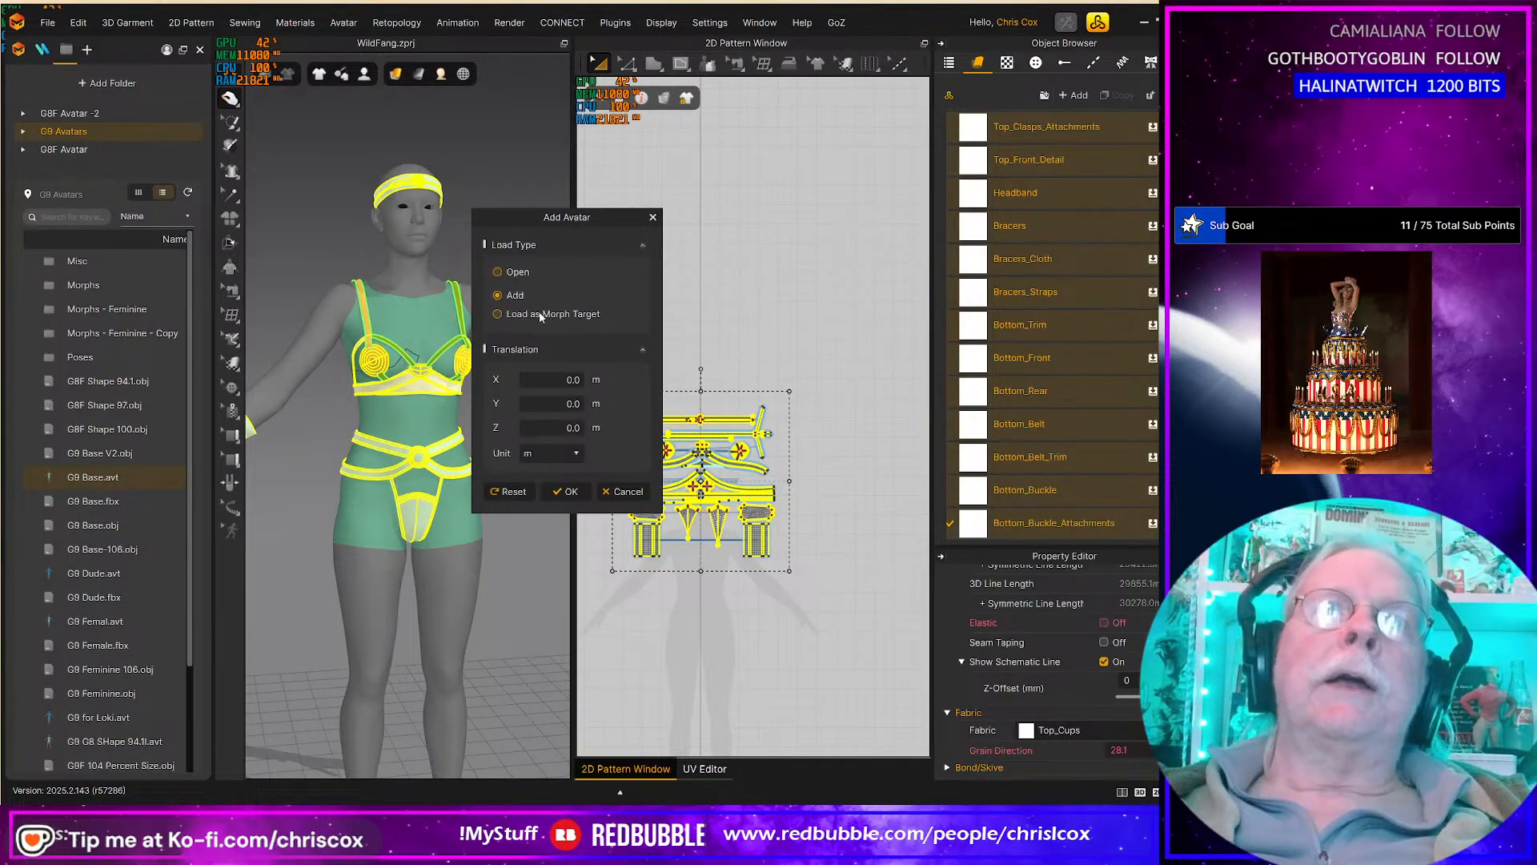
left_click(541, 315)
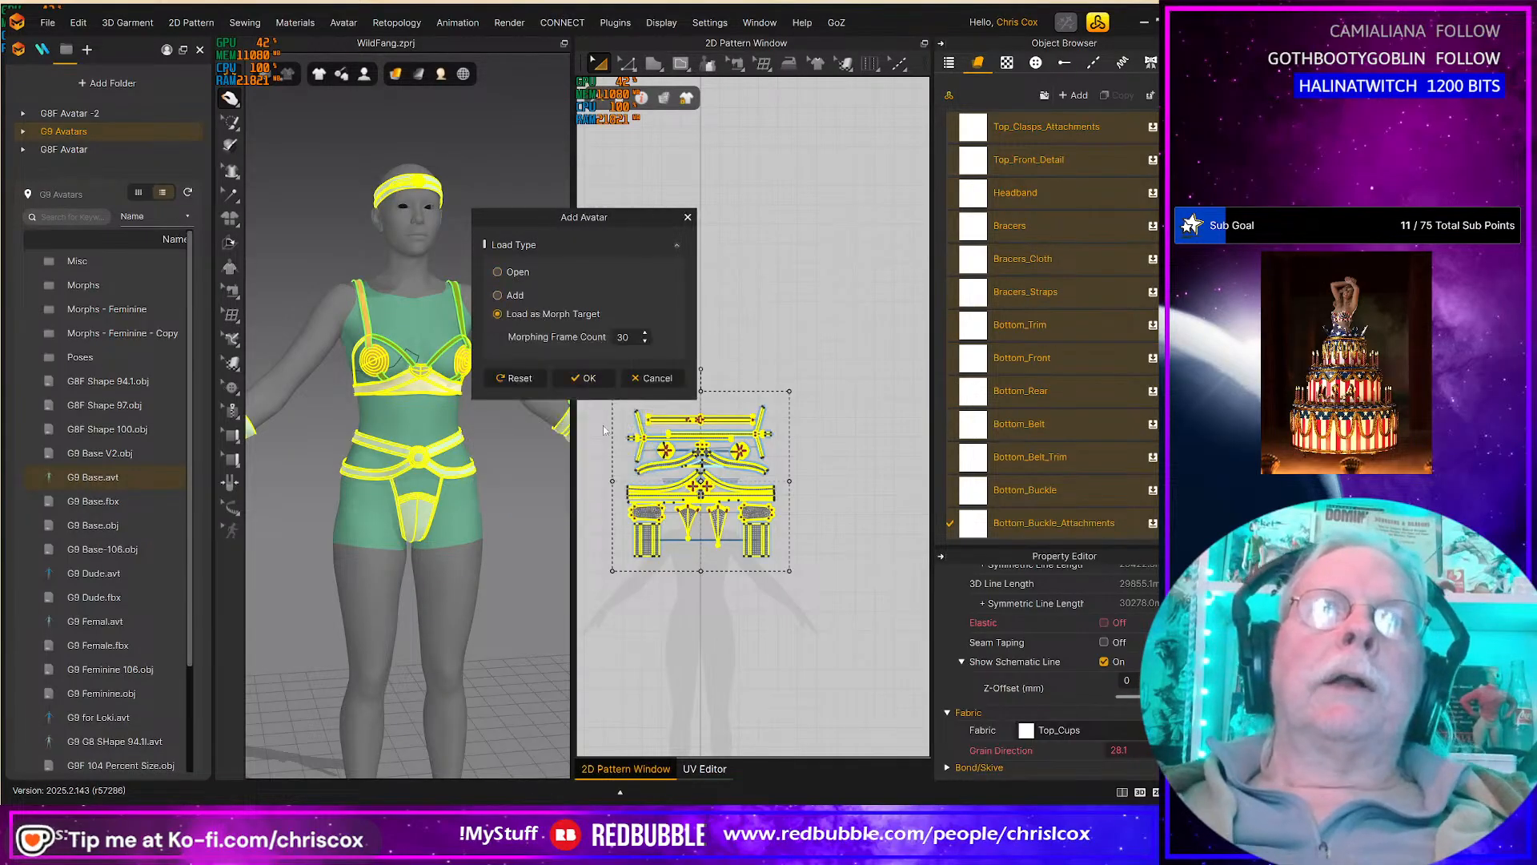
left_click(588, 377)
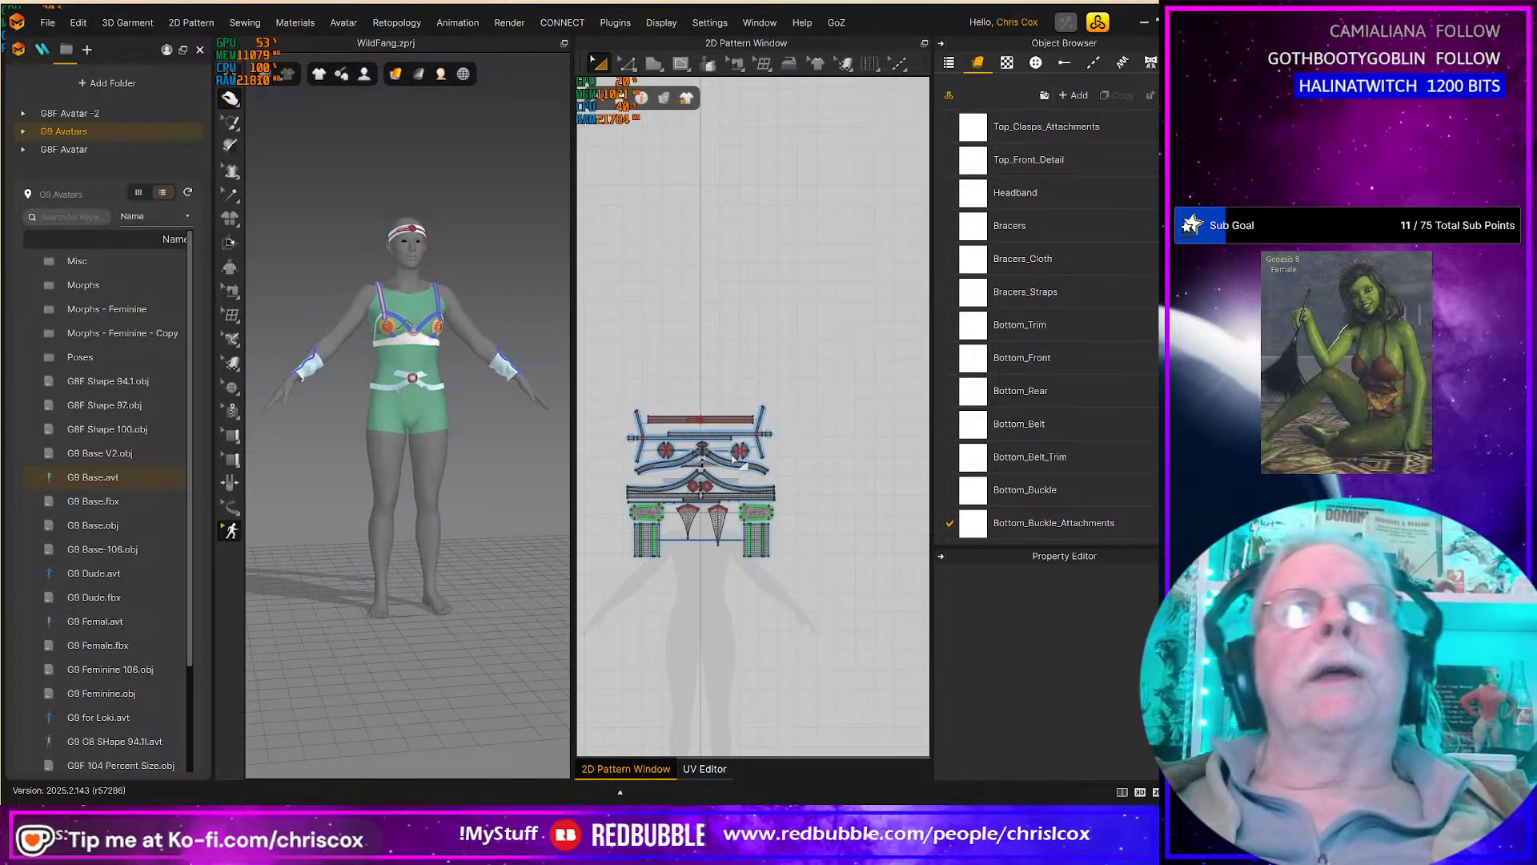
Step: Reopen WildFang.zprj from the recent files and select all its pattern pieces
left_click(48, 23)
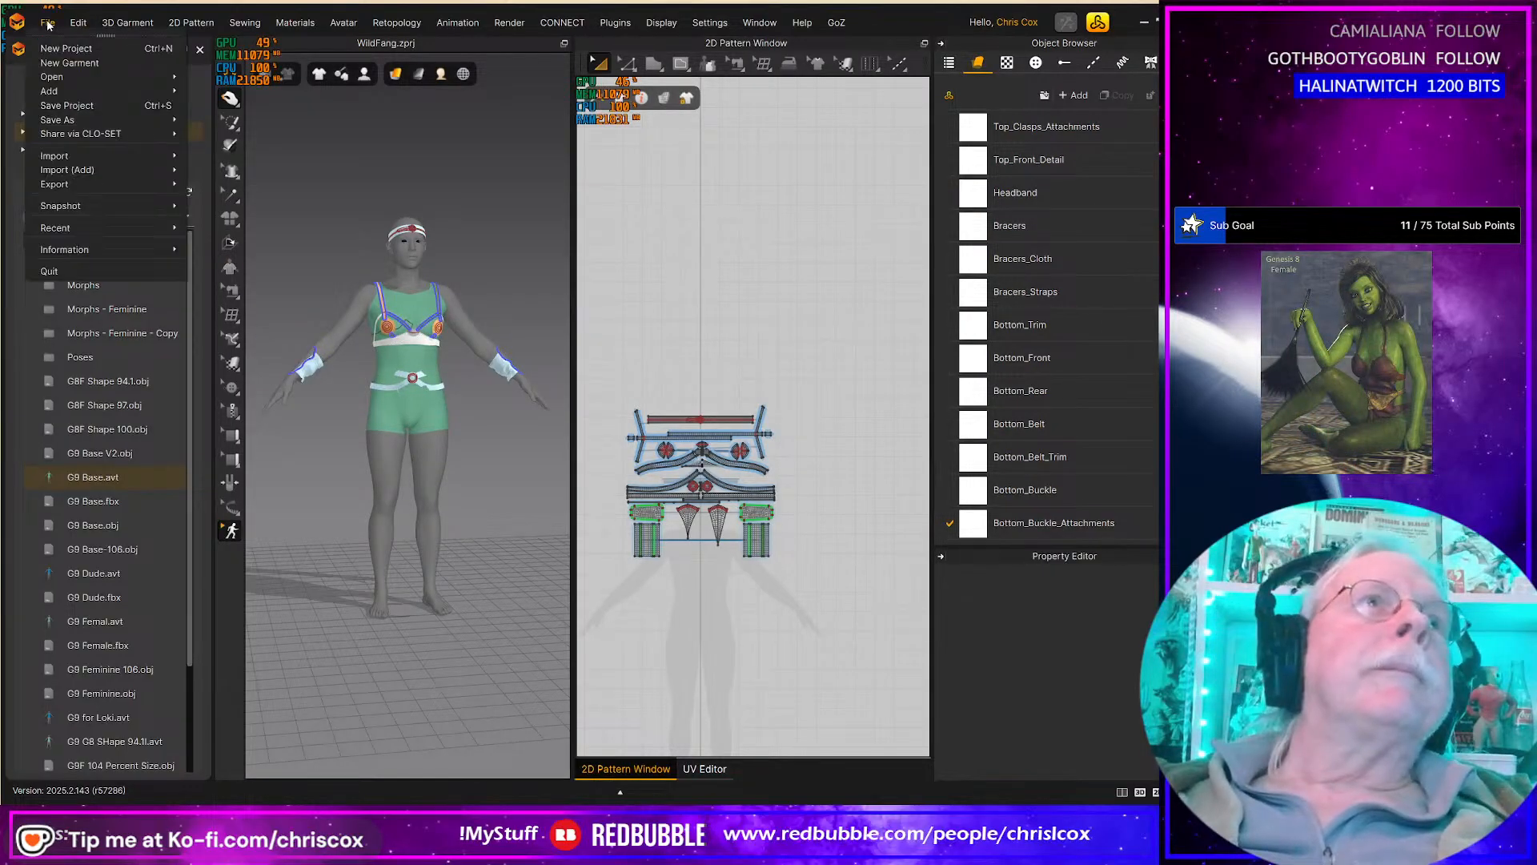
mouse_move(78, 226)
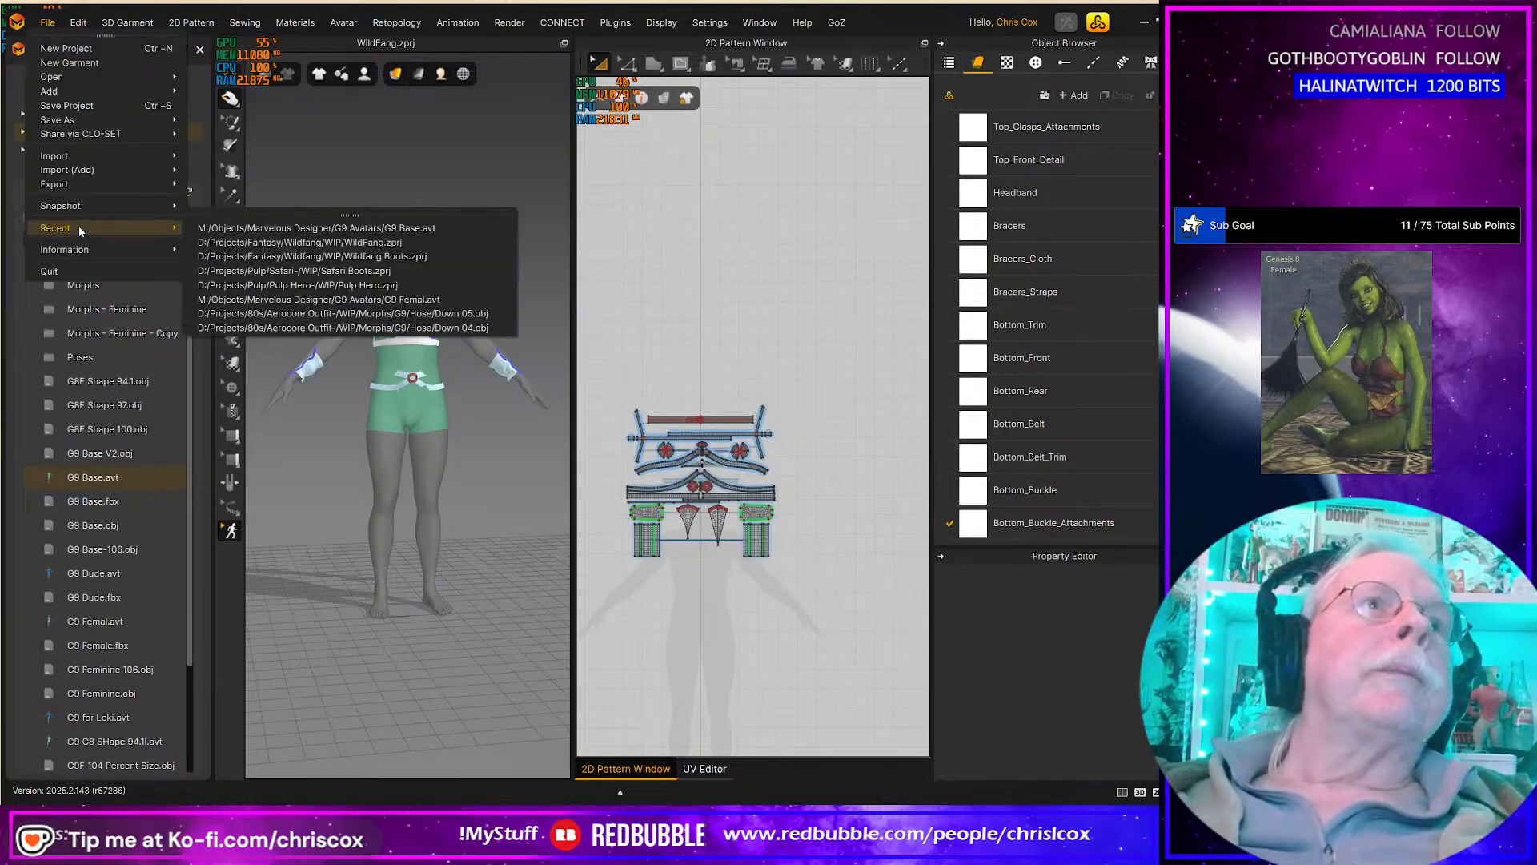
left_click(426, 241)
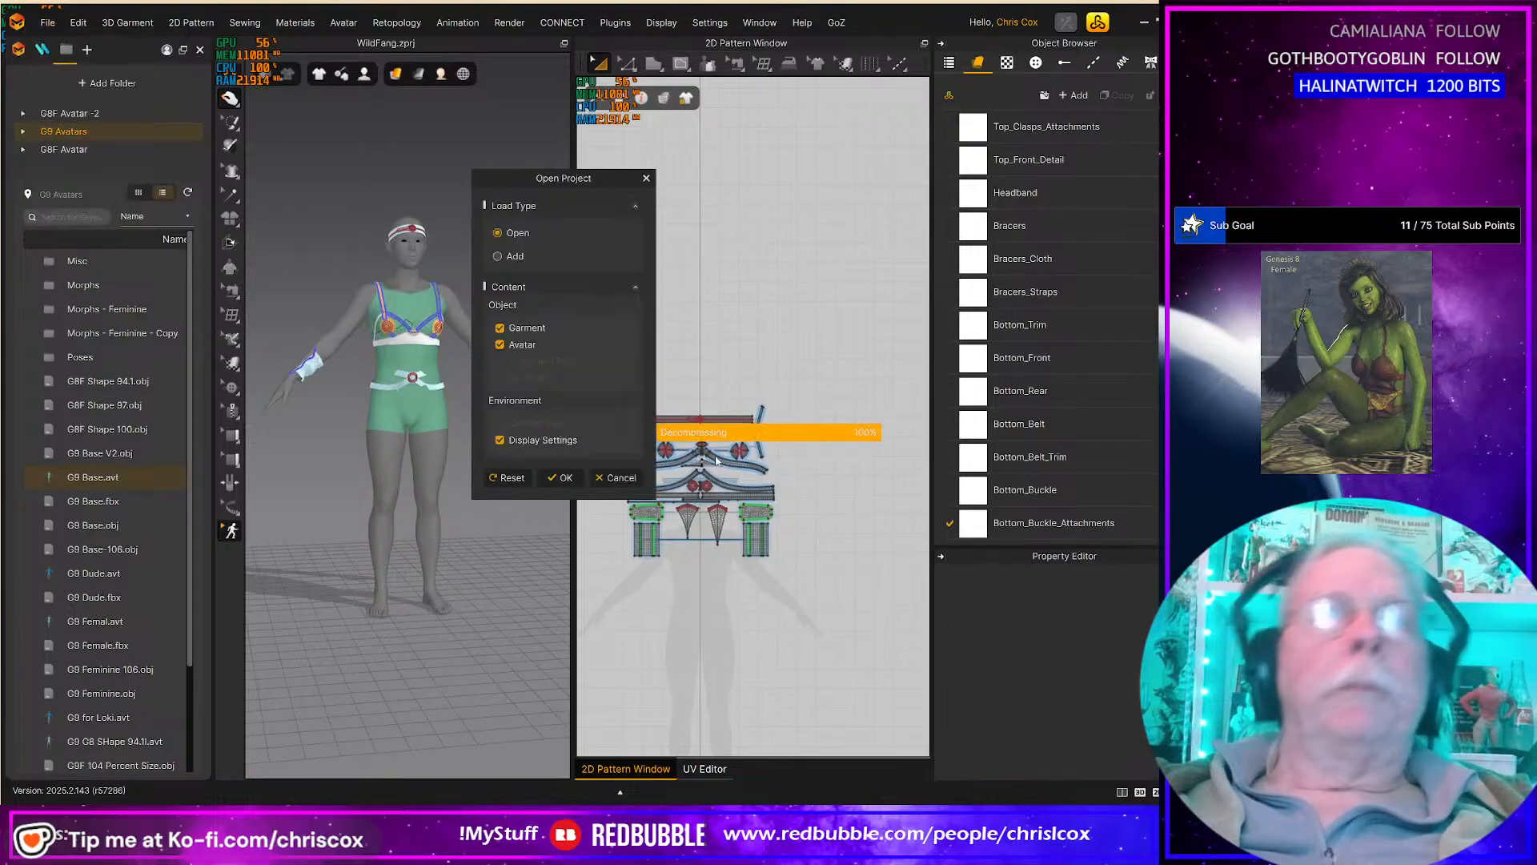
left_click(560, 477)
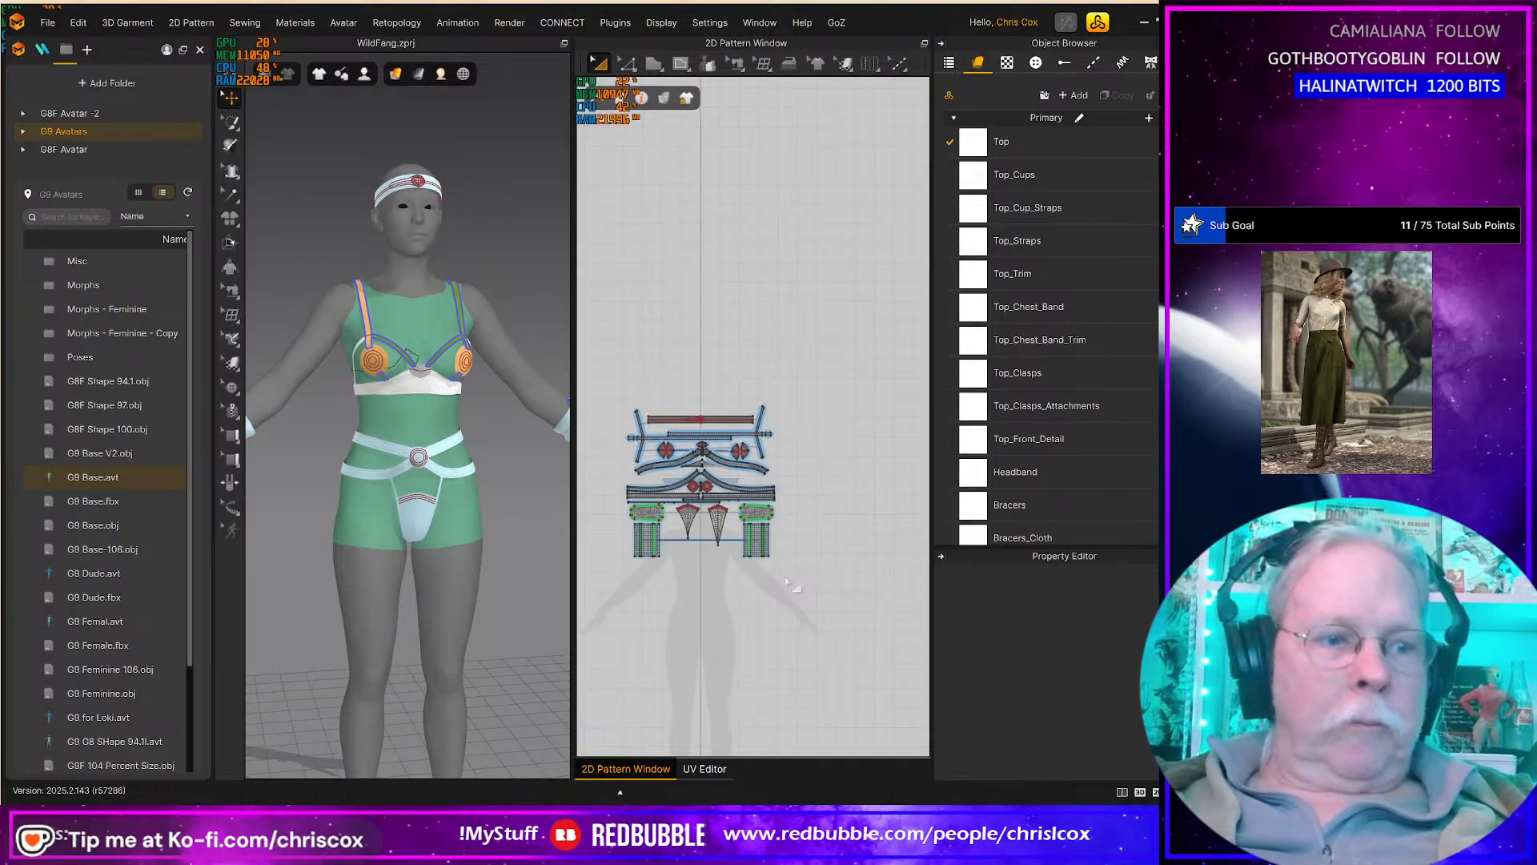
key("ctrl+a")
scroll(1087, 641, "down", 5)
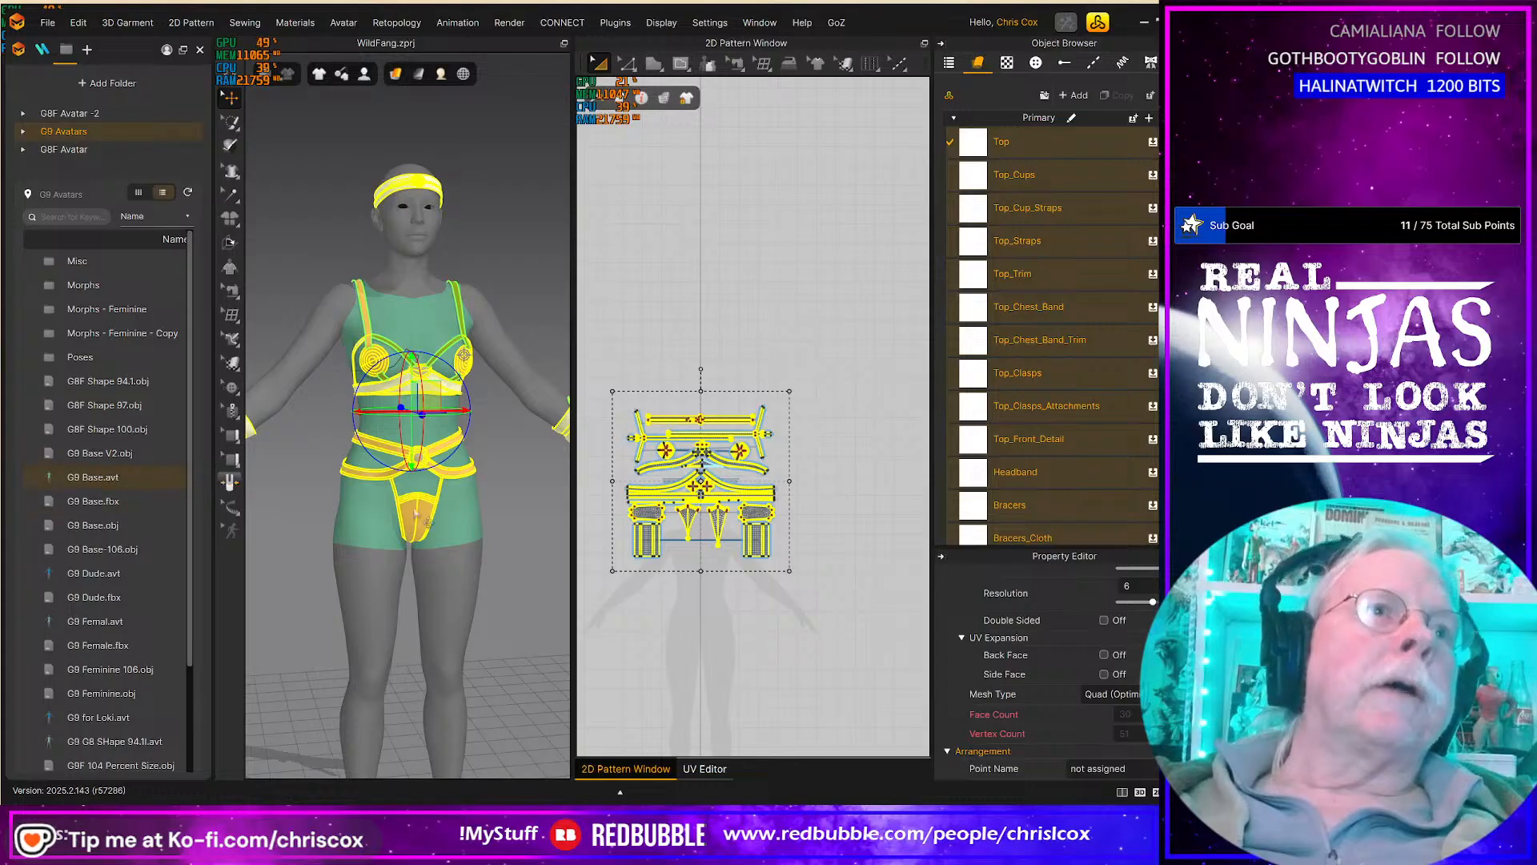
Step: Load G9 Base.avt as a morph target so the reopened outfit morphs onto it
scroll(440, 525, "up", 1)
scroll(439, 528, "down", 4)
mouse_move(440, 530)
right_mouse_down()
mouse_move(429, 405)
mouse_move(432, 514)
right_mouse_up()
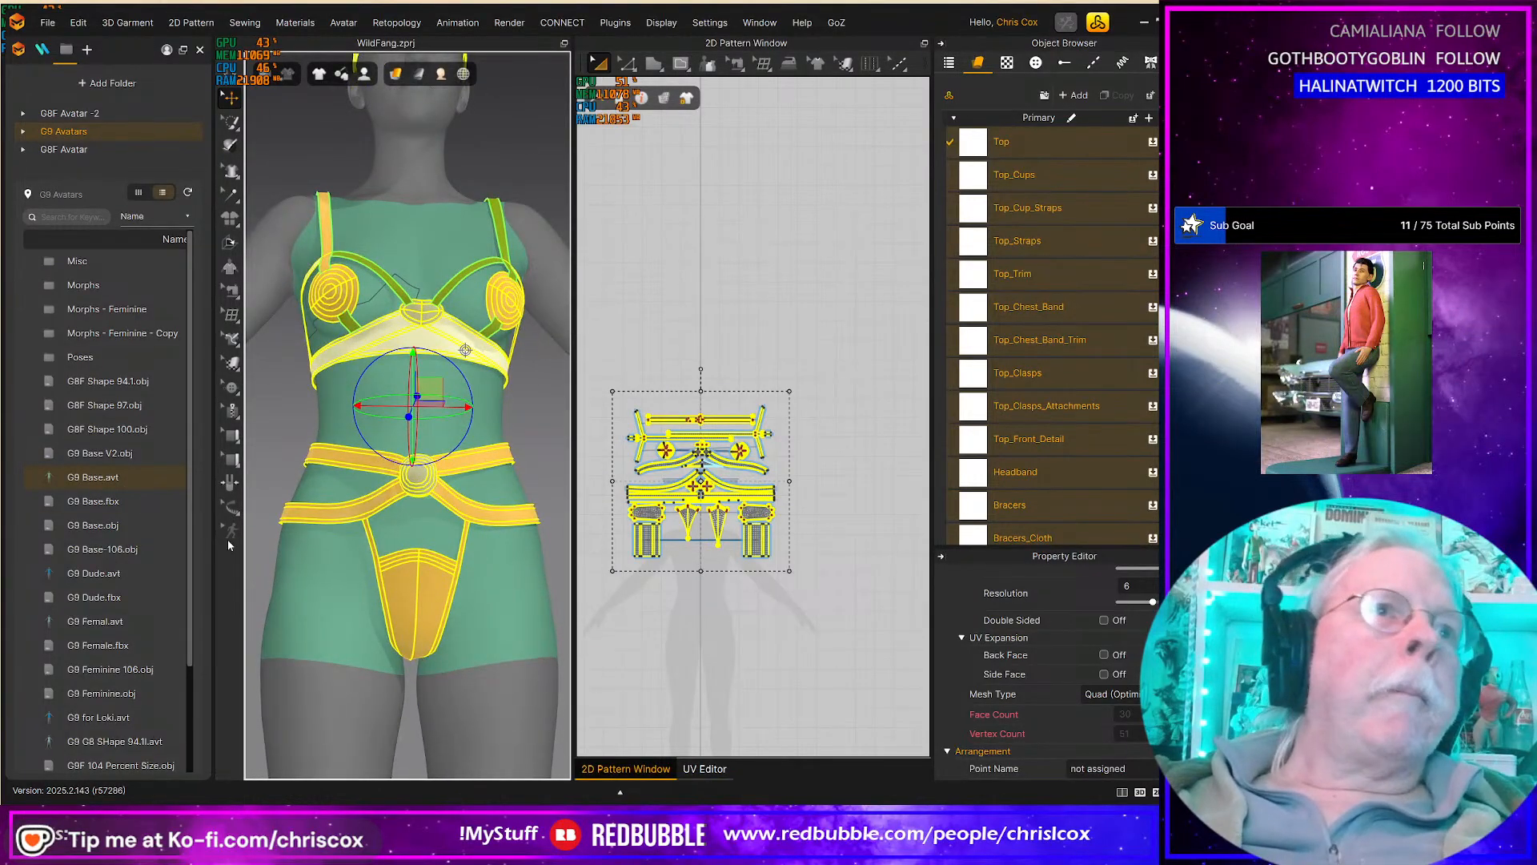
right_click(84, 478)
left_click(149, 487)
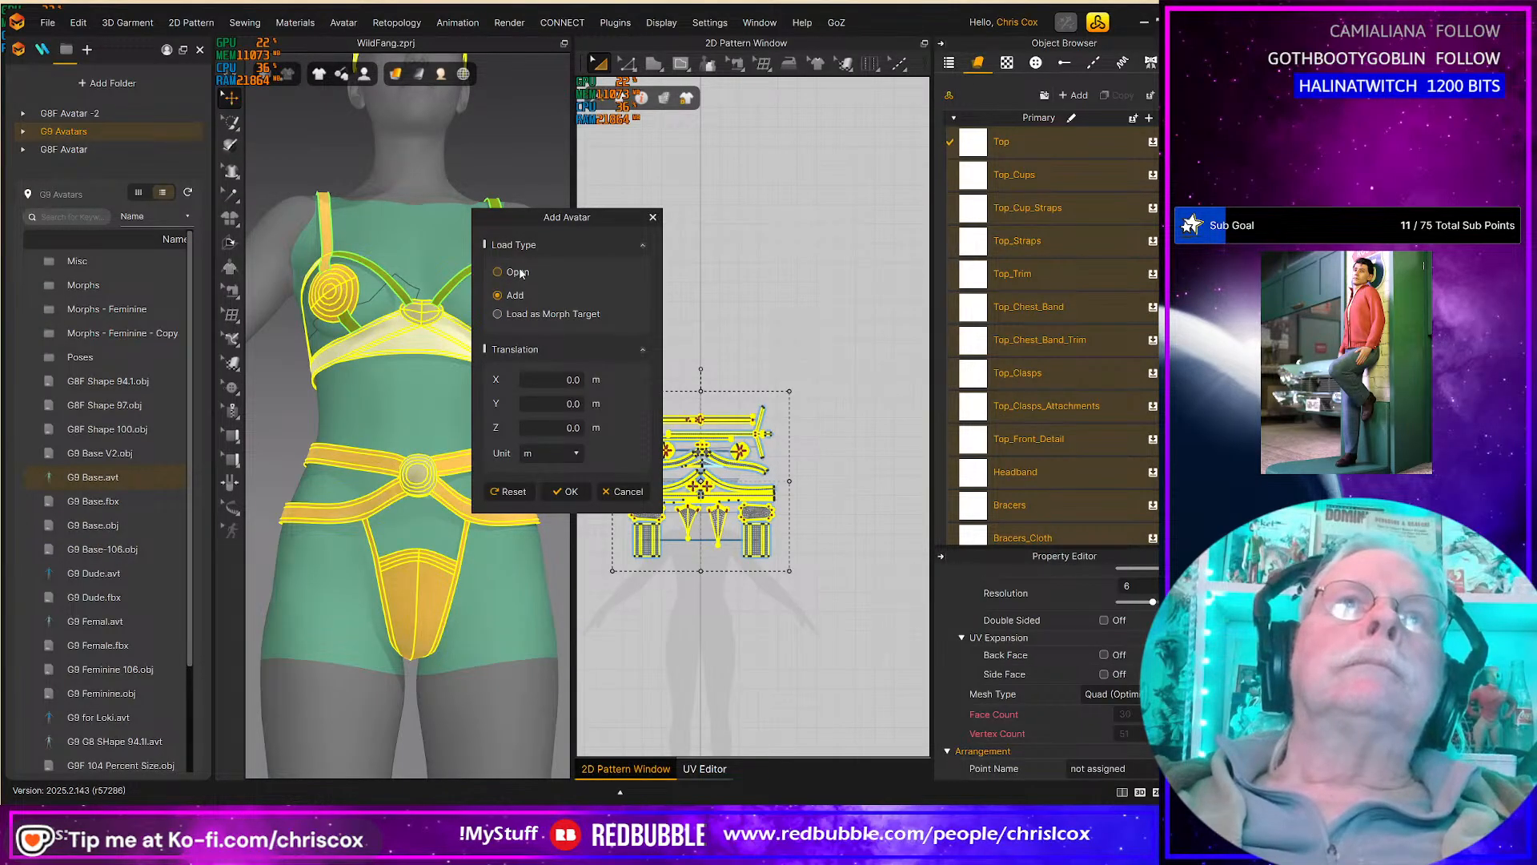
left_click(544, 314)
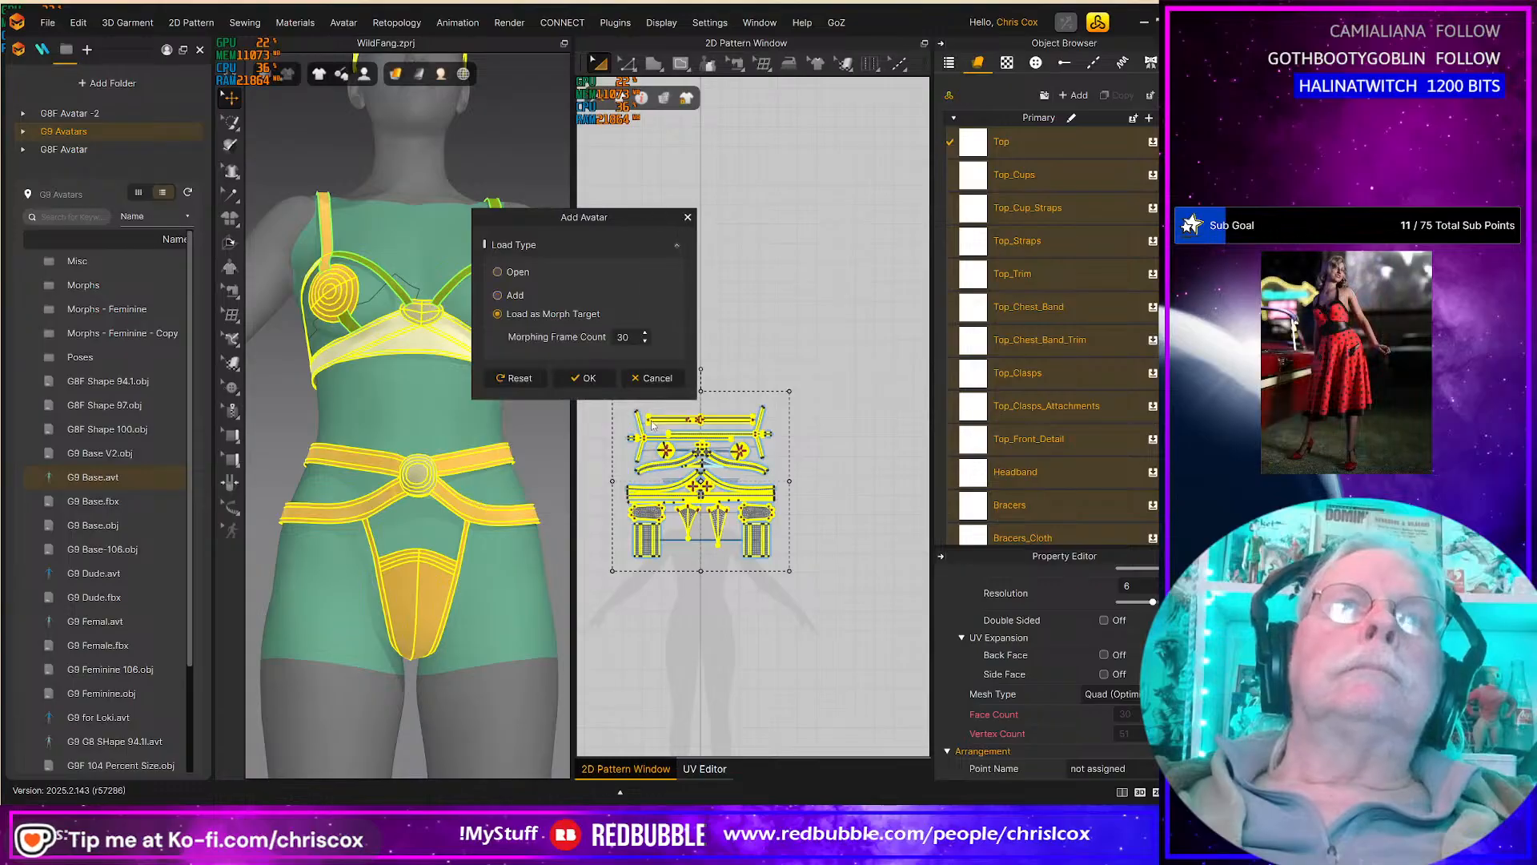
left_click(591, 377)
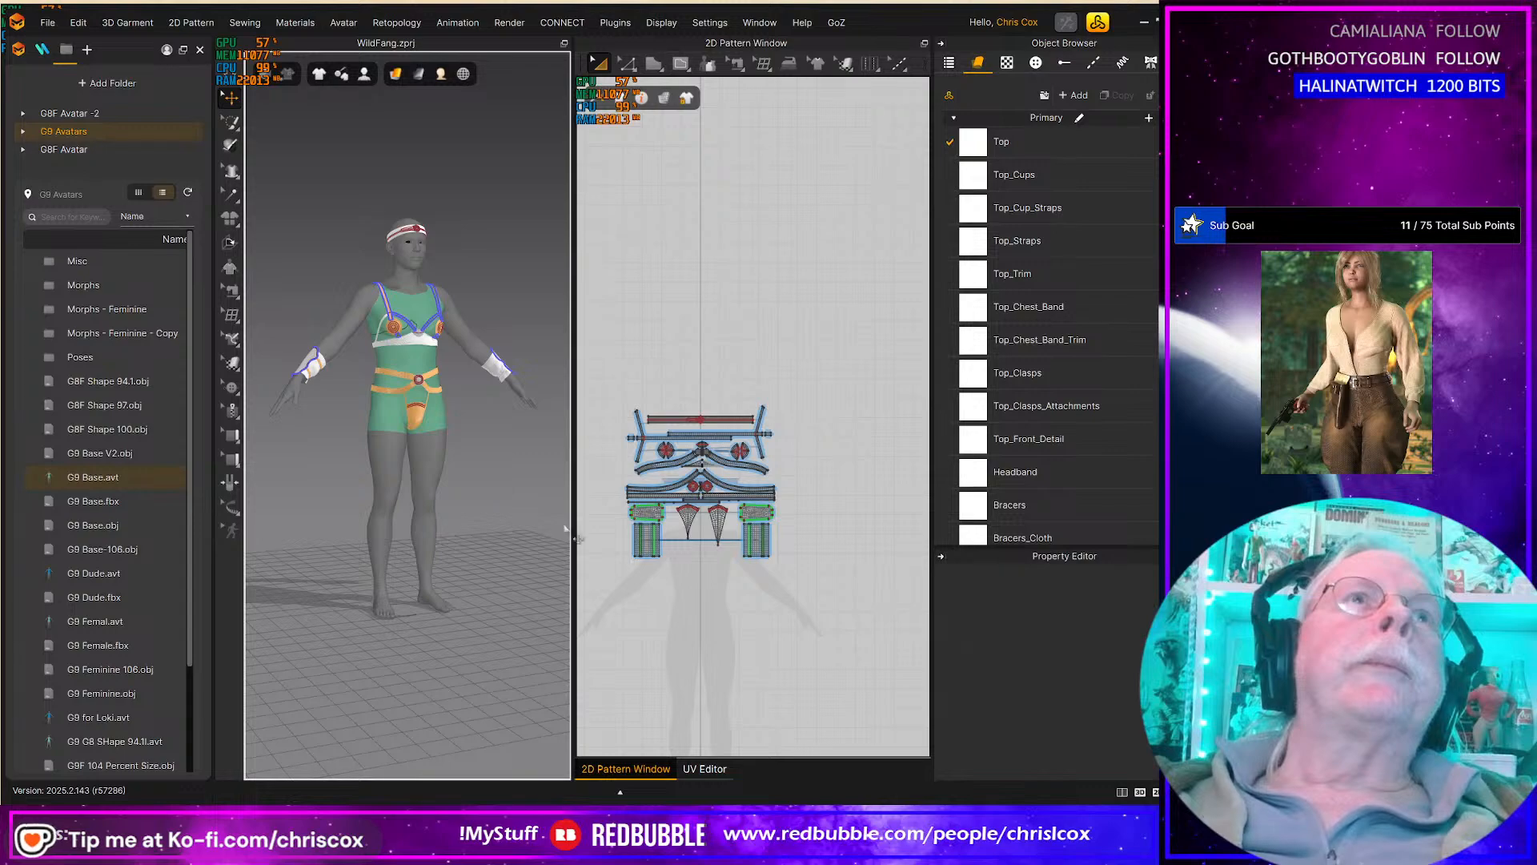
Step: Select all the outfit's pattern pieces and start the export from the File menu
scroll(791, 602, "down", 2)
scroll(791, 602, "up", 4)
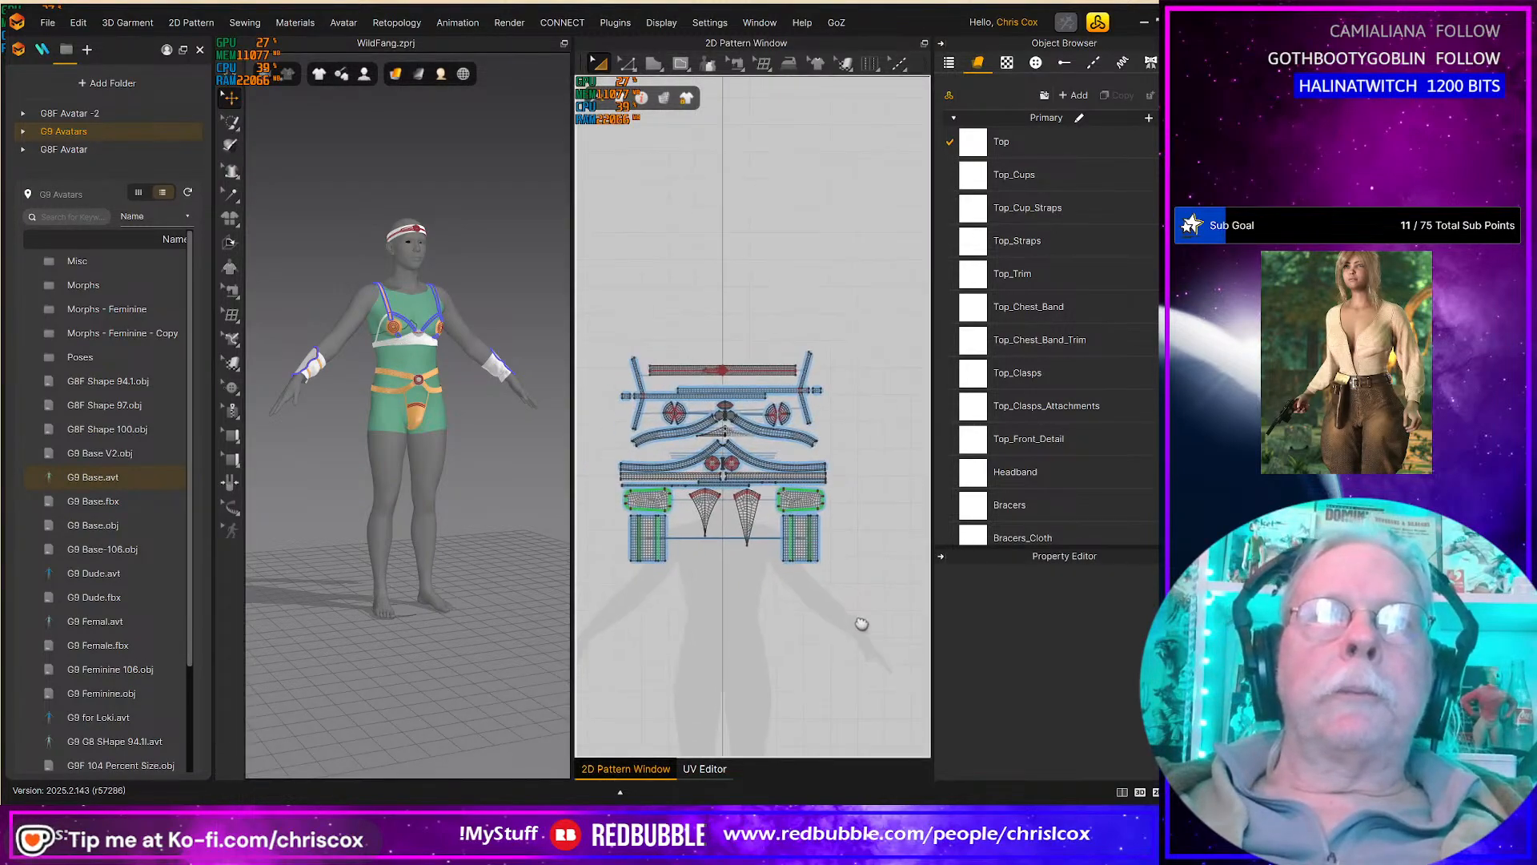
left_click_drag(751, 529, 586, 334)
scroll(654, 395, "up", 4)
middle_click_drag(738, 327, 662, 323)
scroll(622, 320, "down", 2)
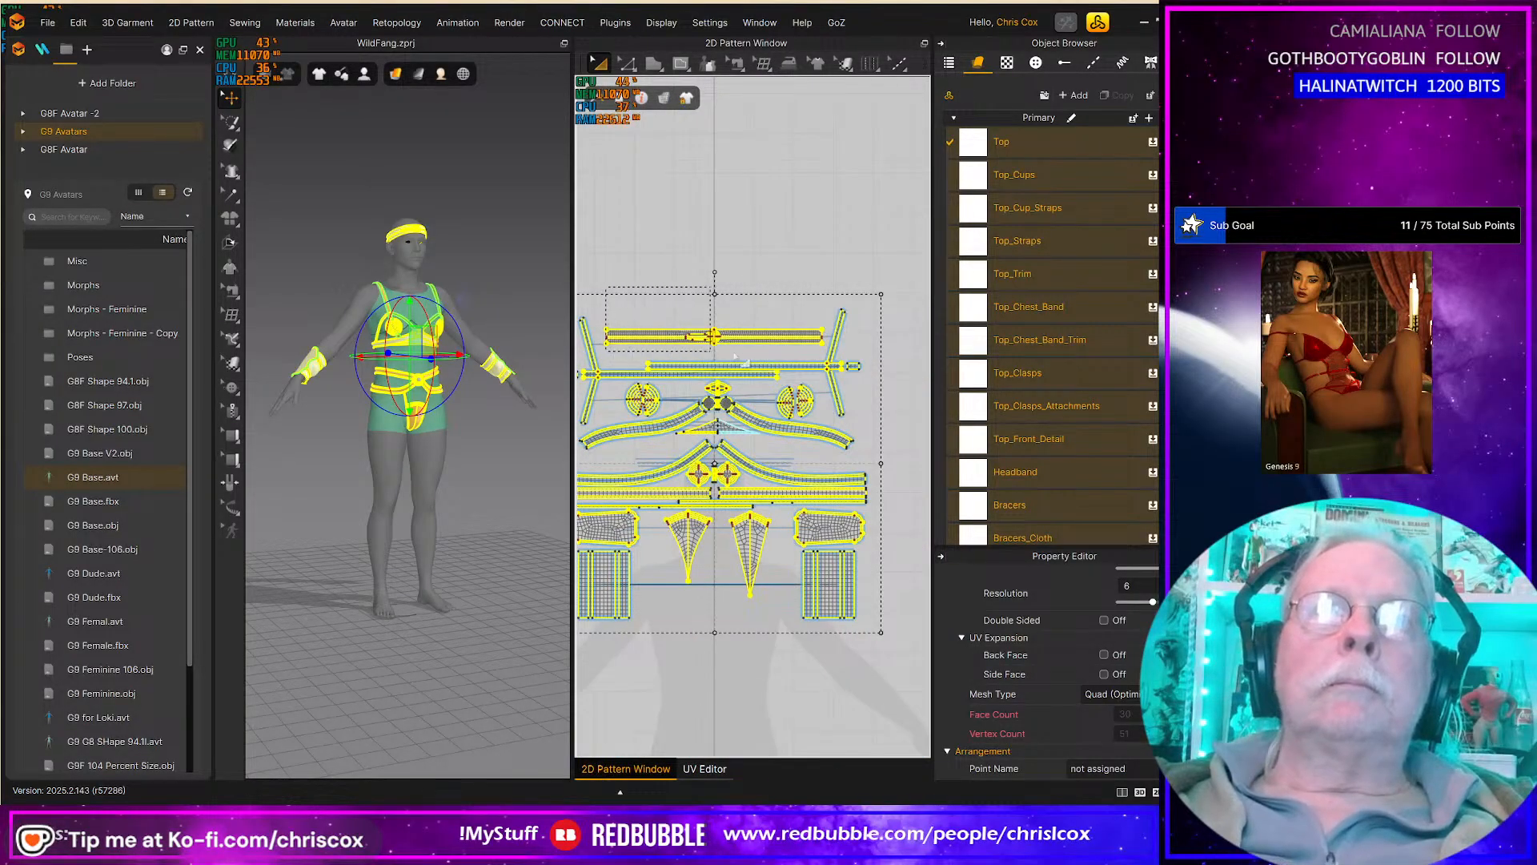
left_click_drag(797, 354, 829, 349)
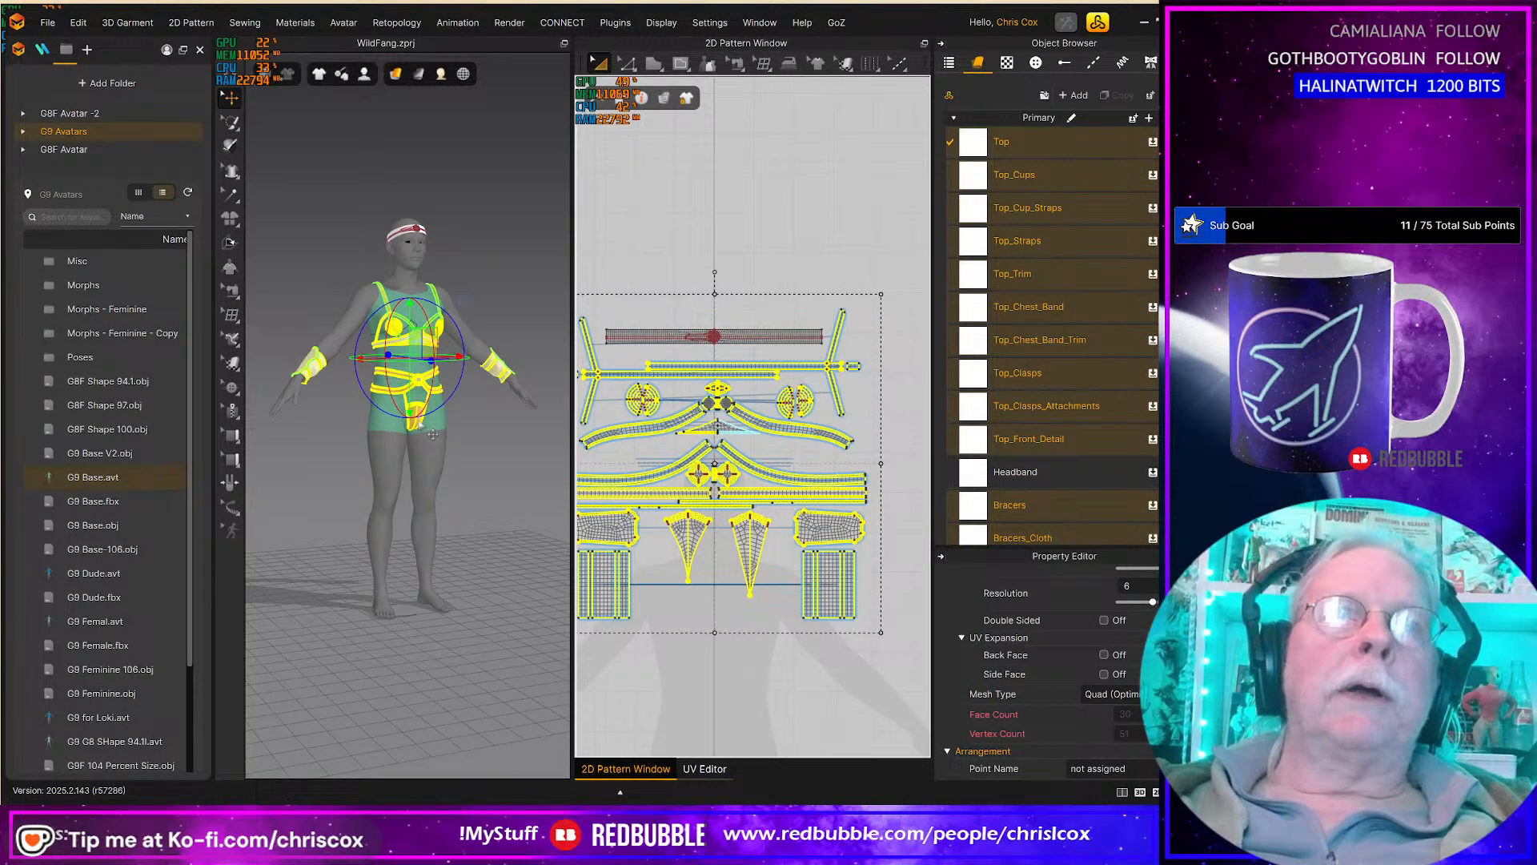
left_click(45, 22)
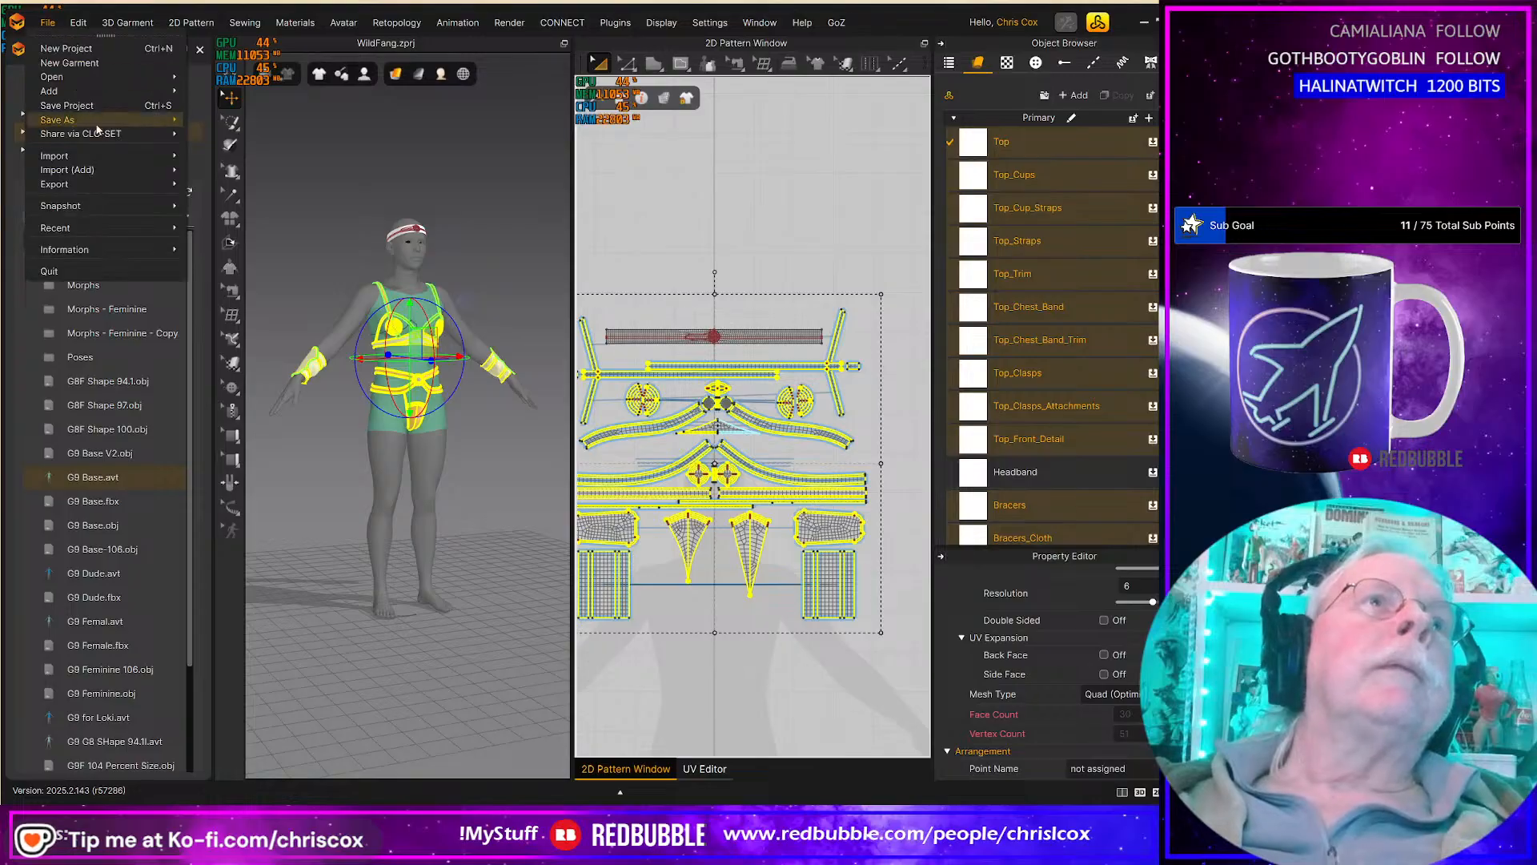
Step: Export the whole outfit as a welded OBJ named 'Wildfang Outfit G9'
mouse_move(90, 182)
left_click(237, 187)
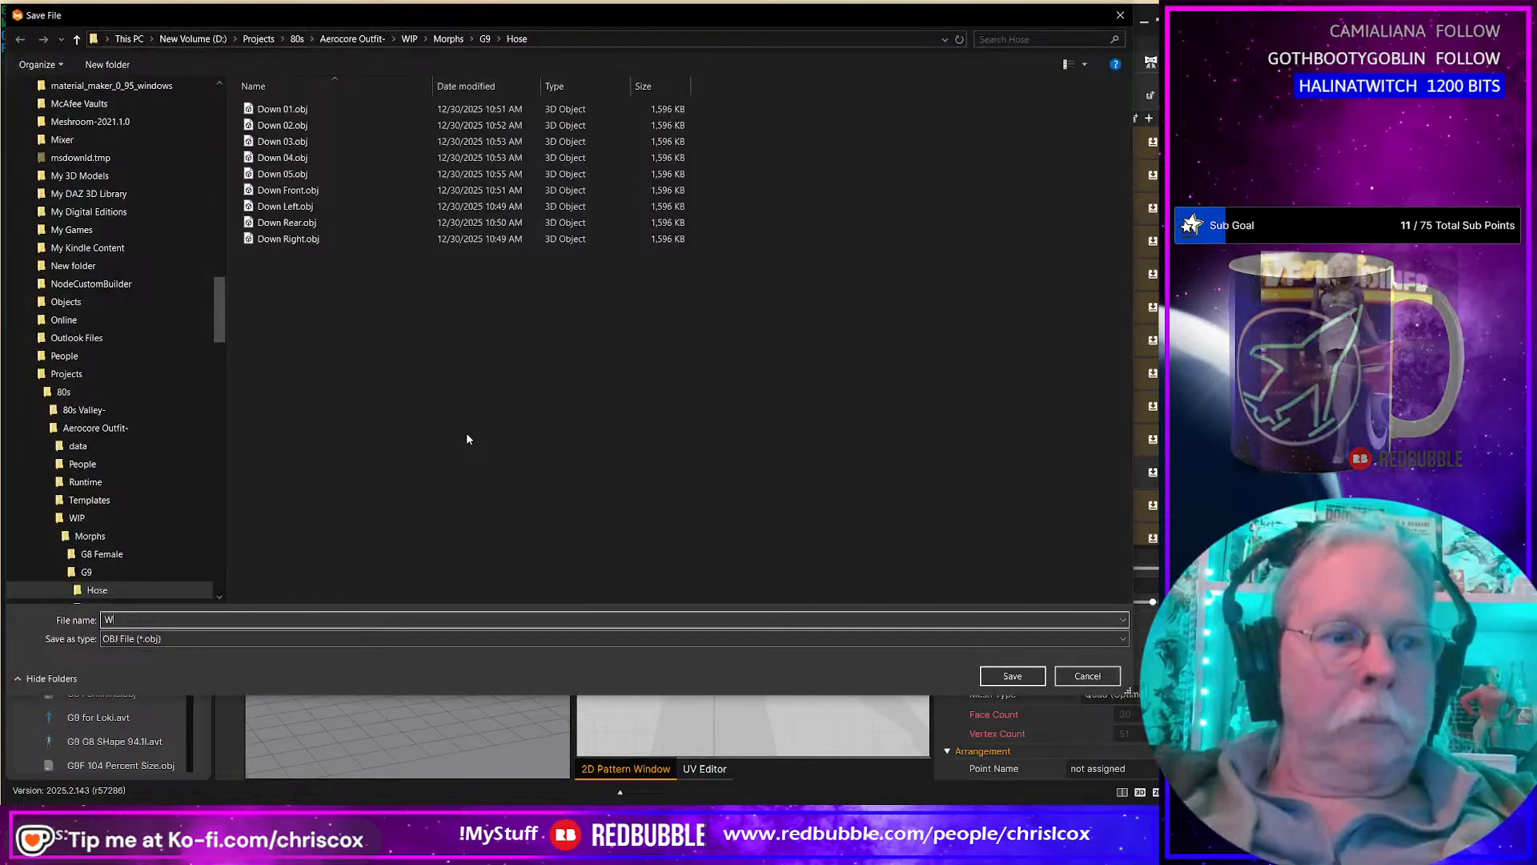
type("Wildfang Outfit G9")
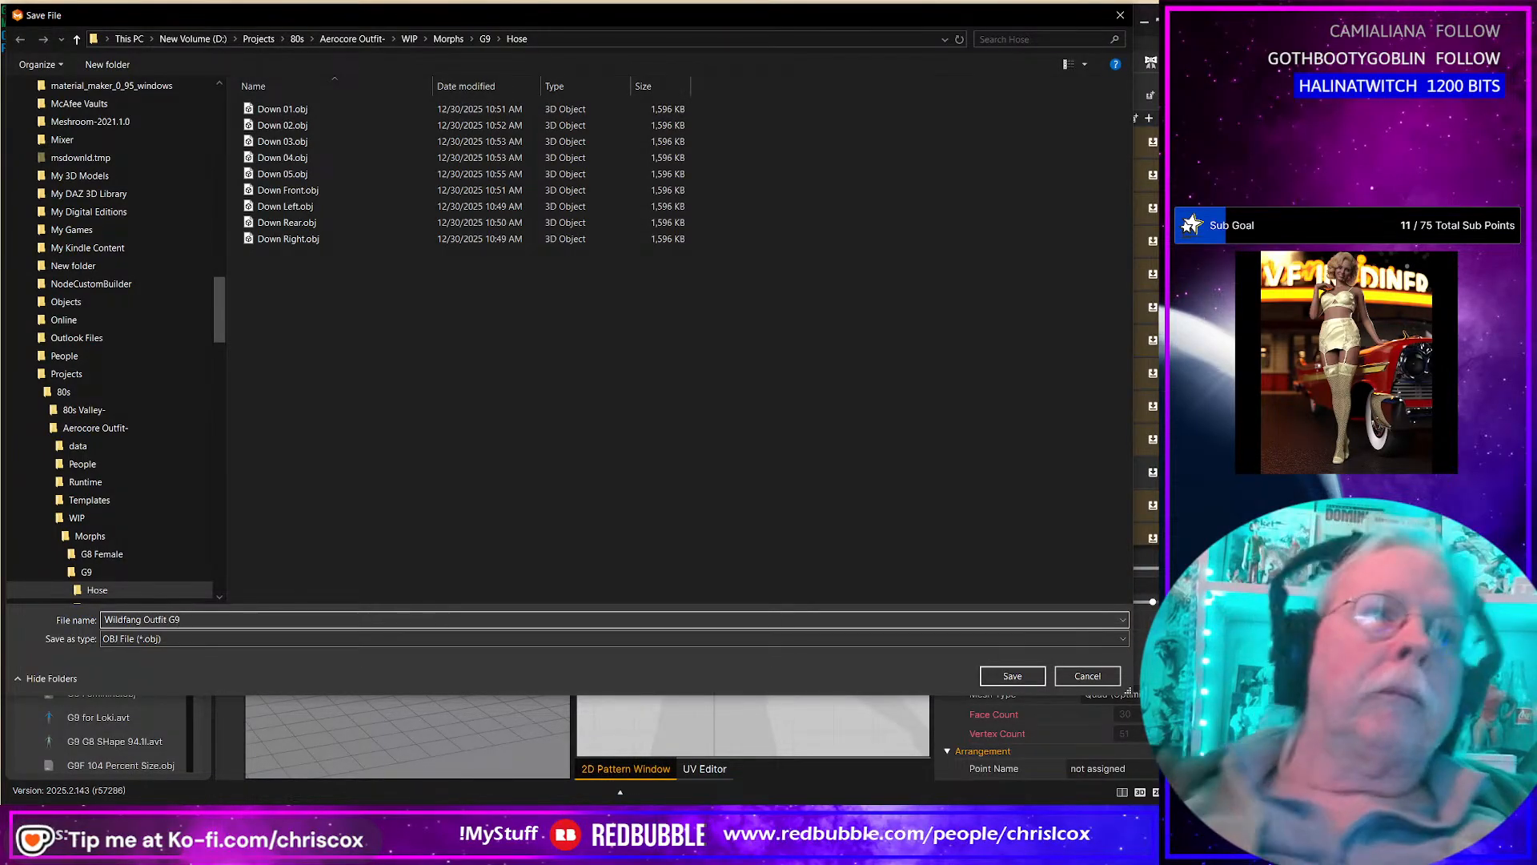
left_click(1010, 674)
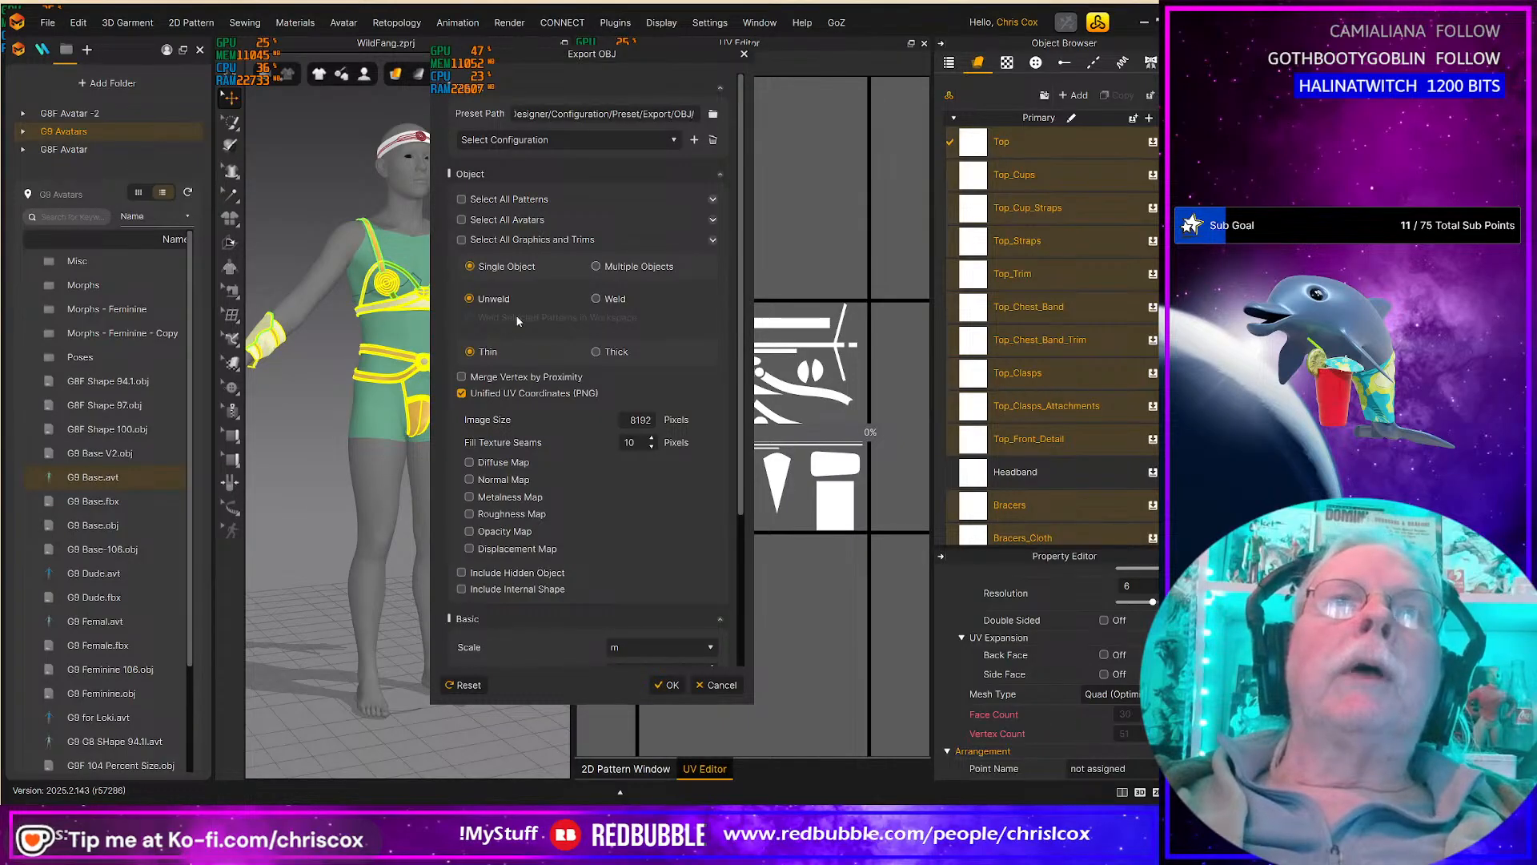
left_click(597, 299)
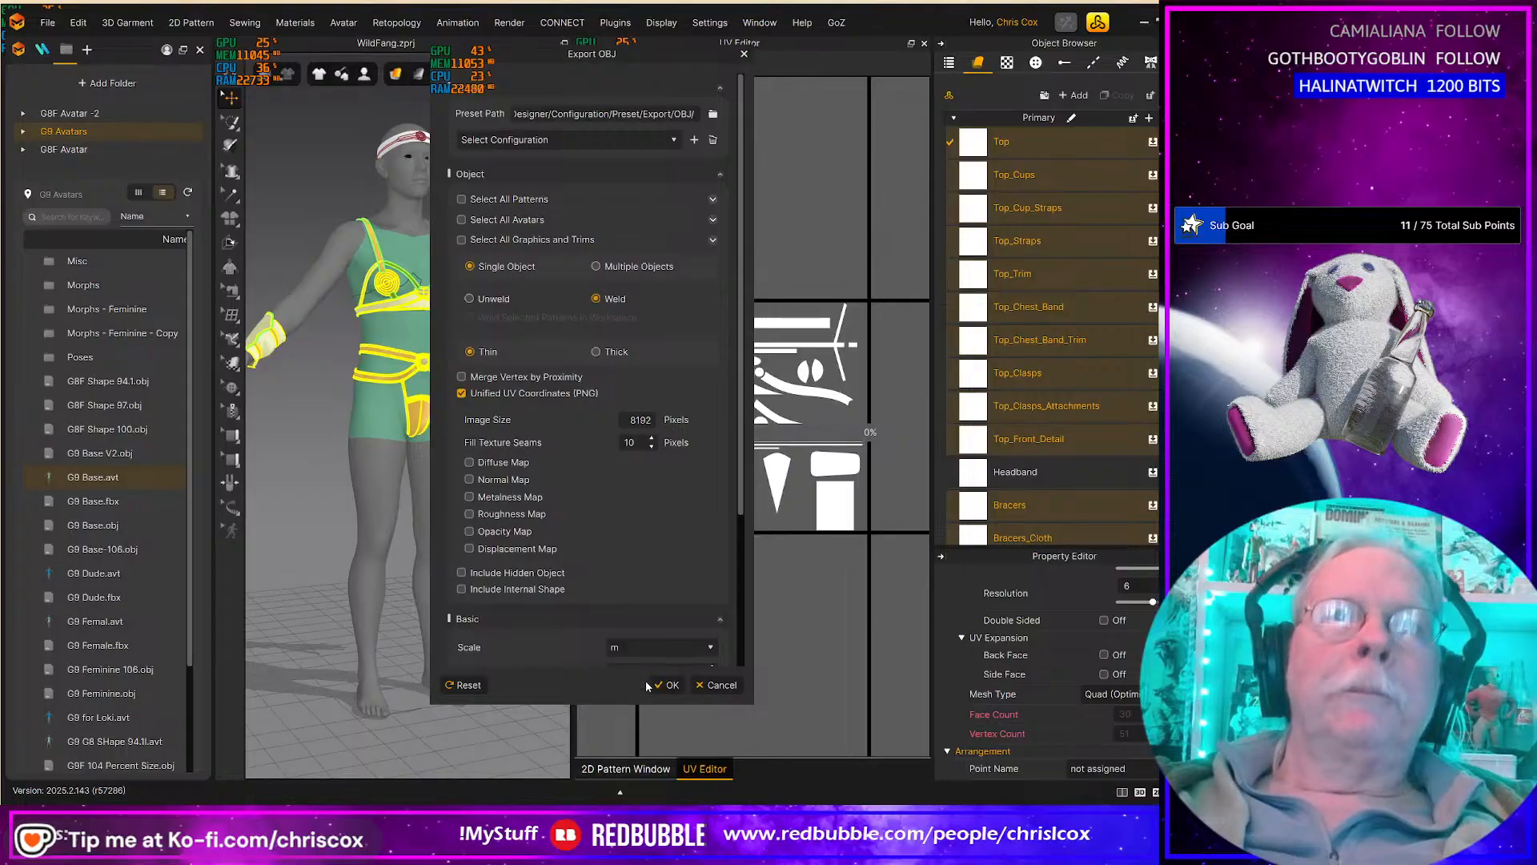
left_click(668, 685)
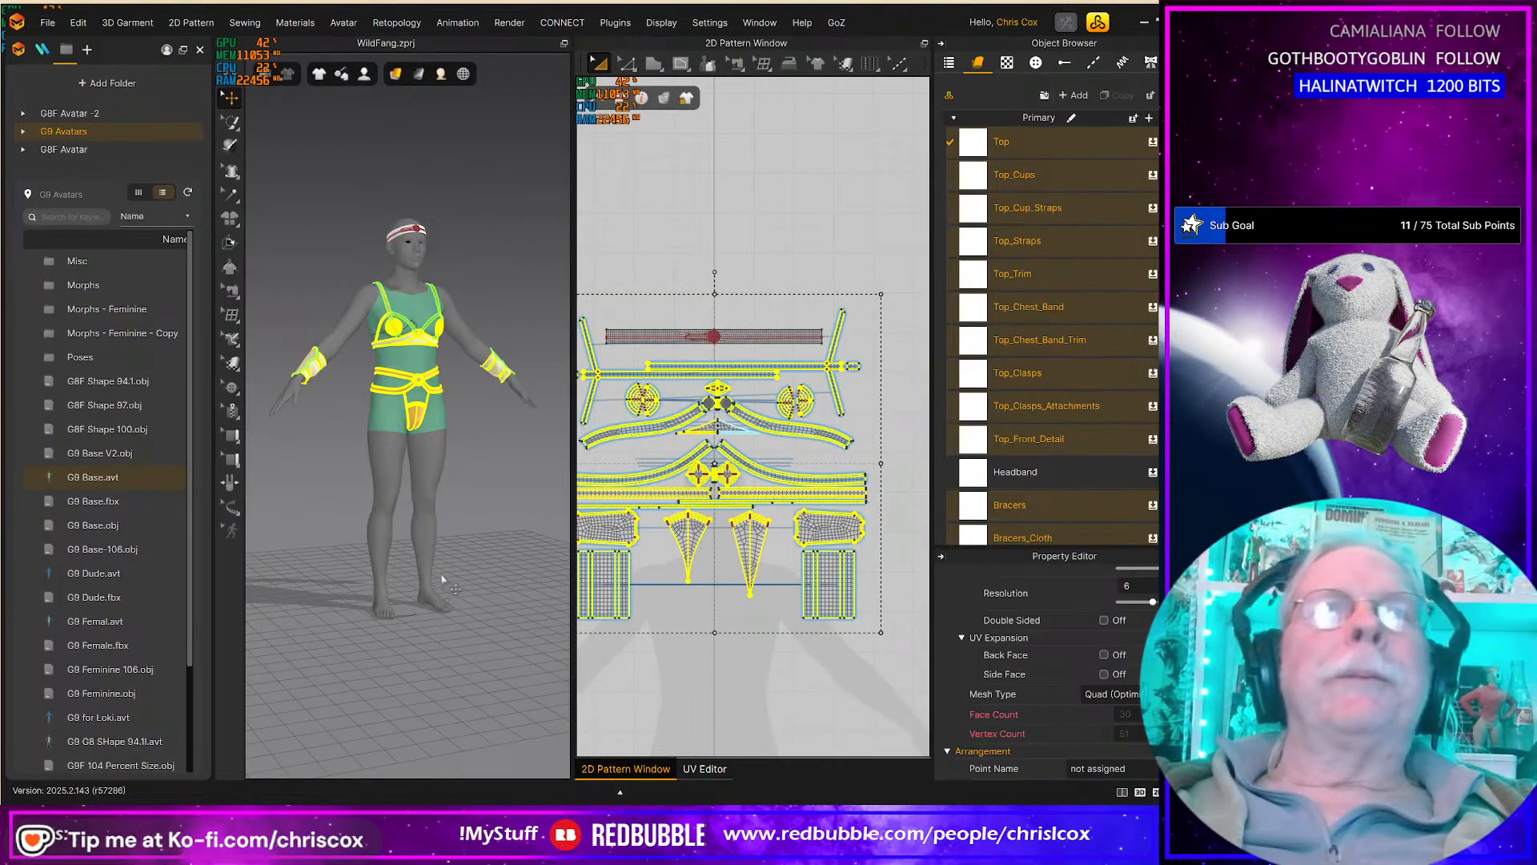
Step: Save the project as a new file, WildFang G9 Base.zprj
scroll(443, 580, "up", 2)
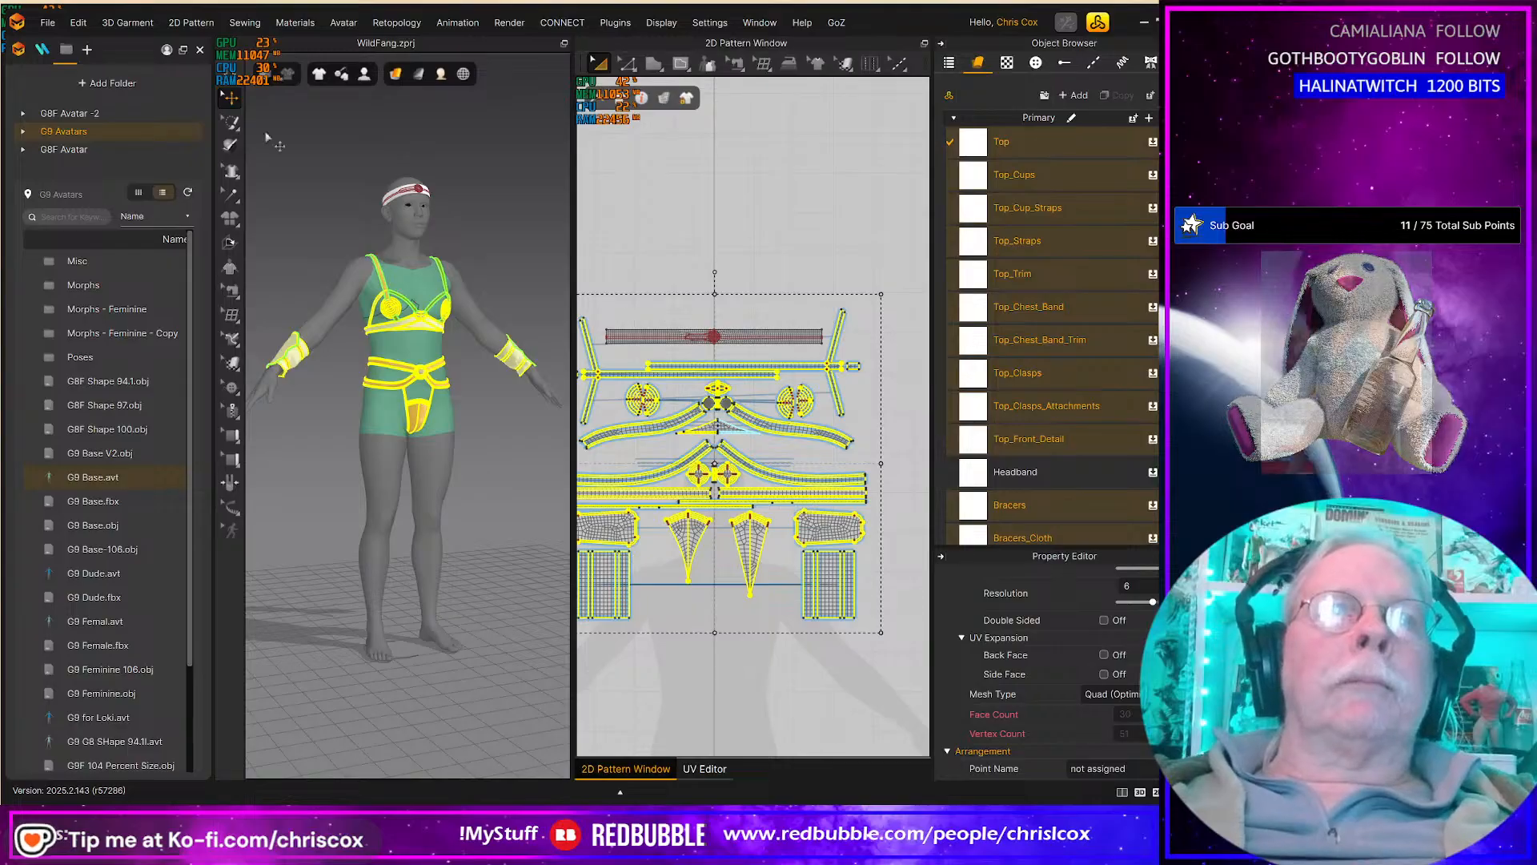
left_click(47, 22)
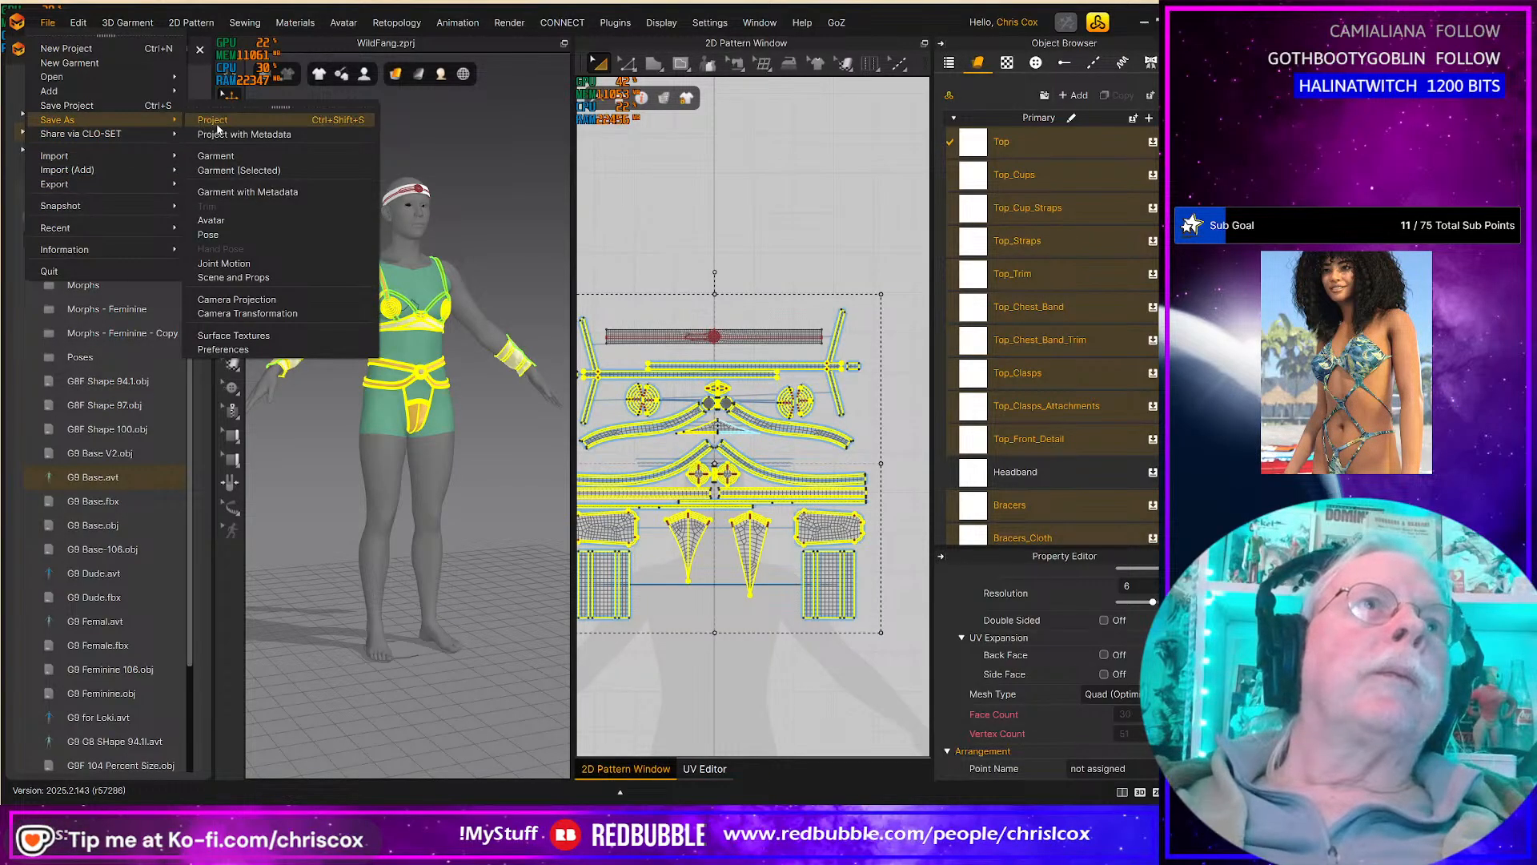
left_click(217, 122)
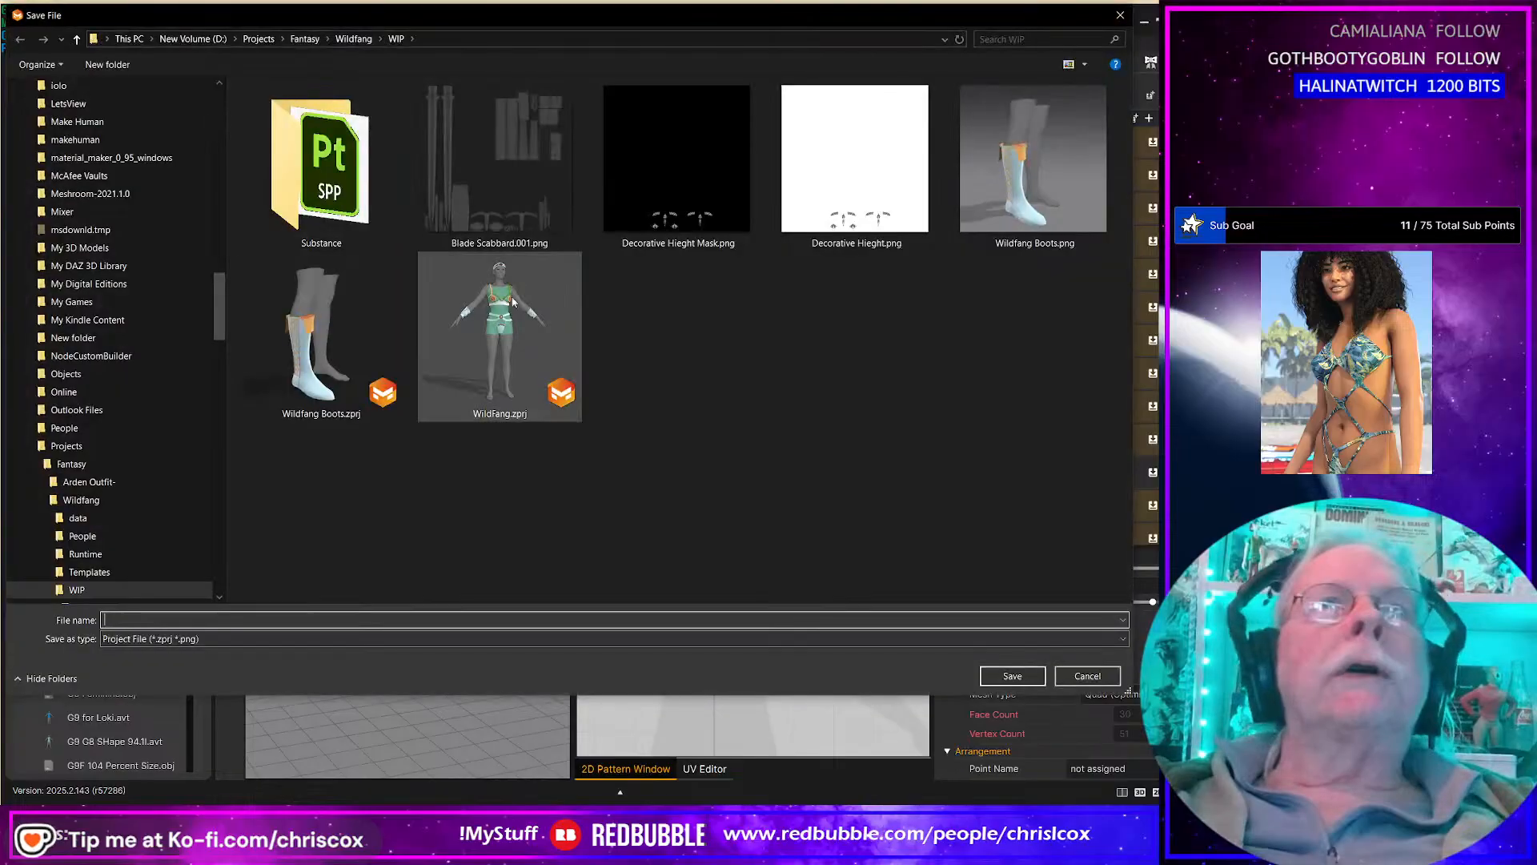
left_click(517, 420)
double_click(186, 619)
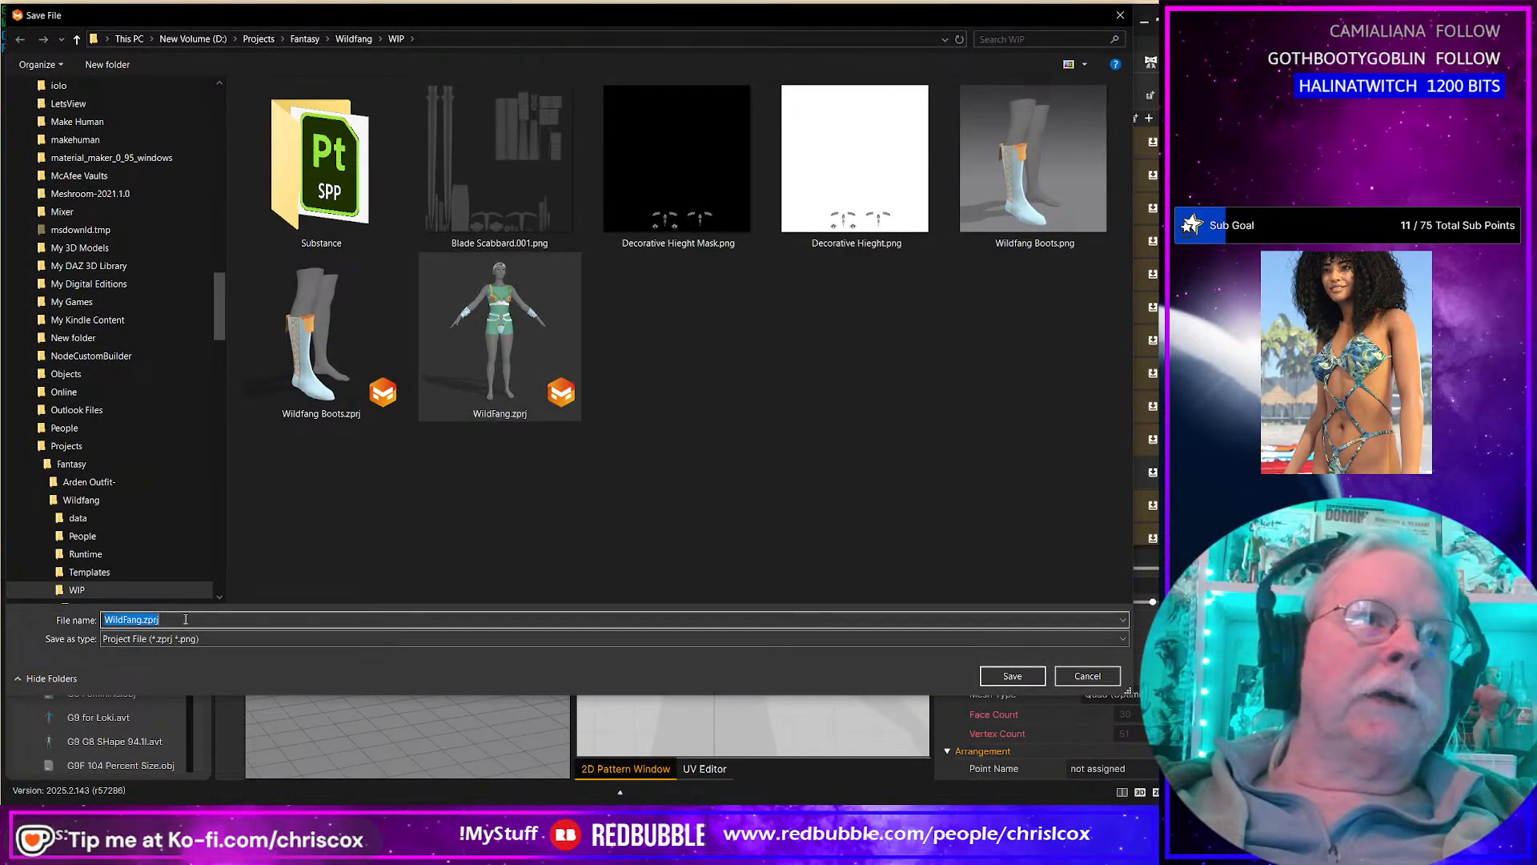
left_click(185, 619)
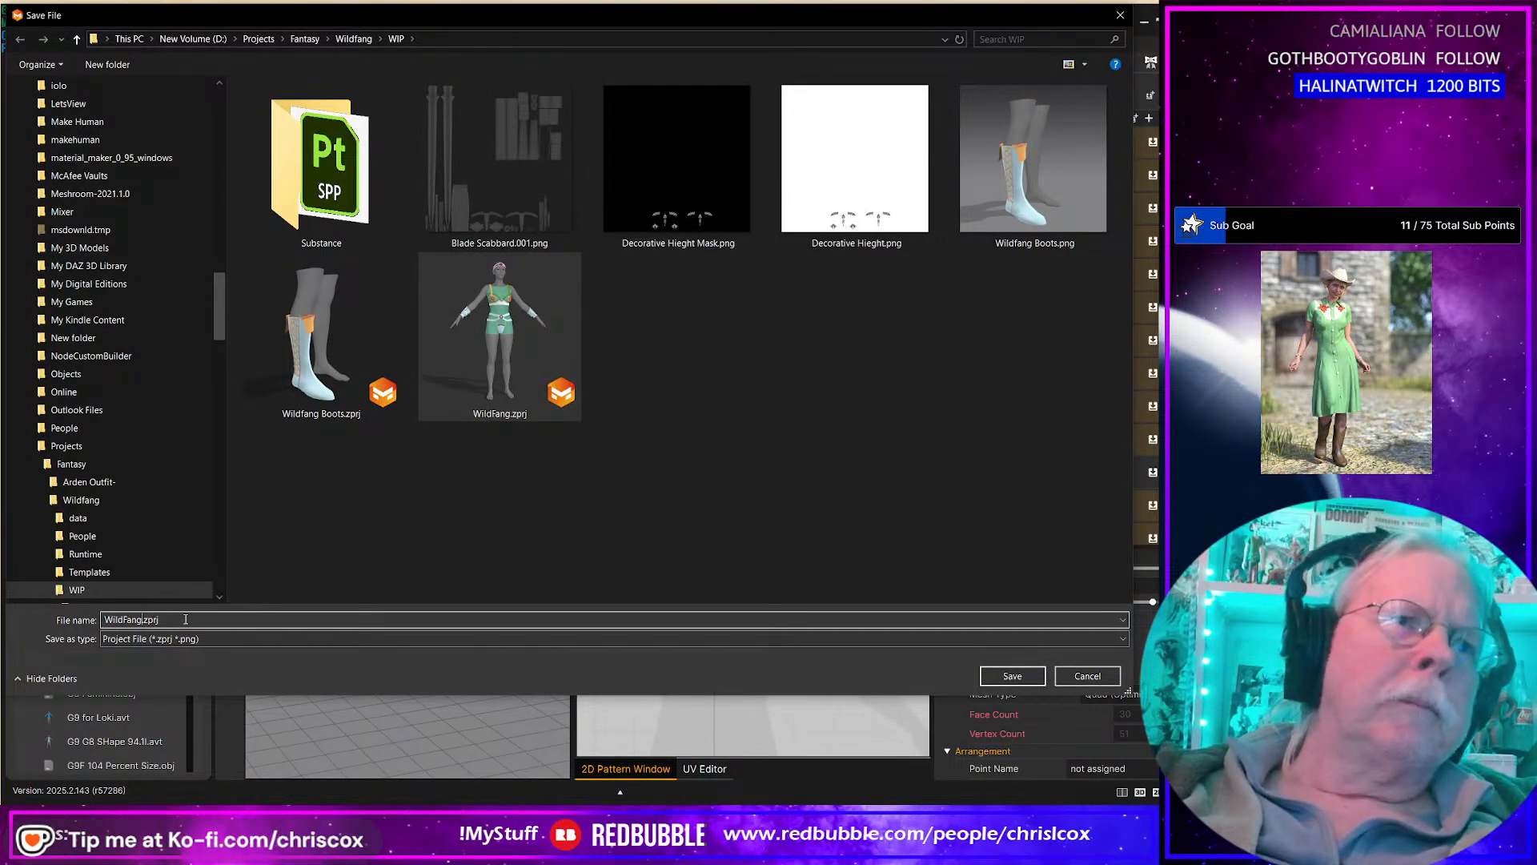
type("G9 Base")
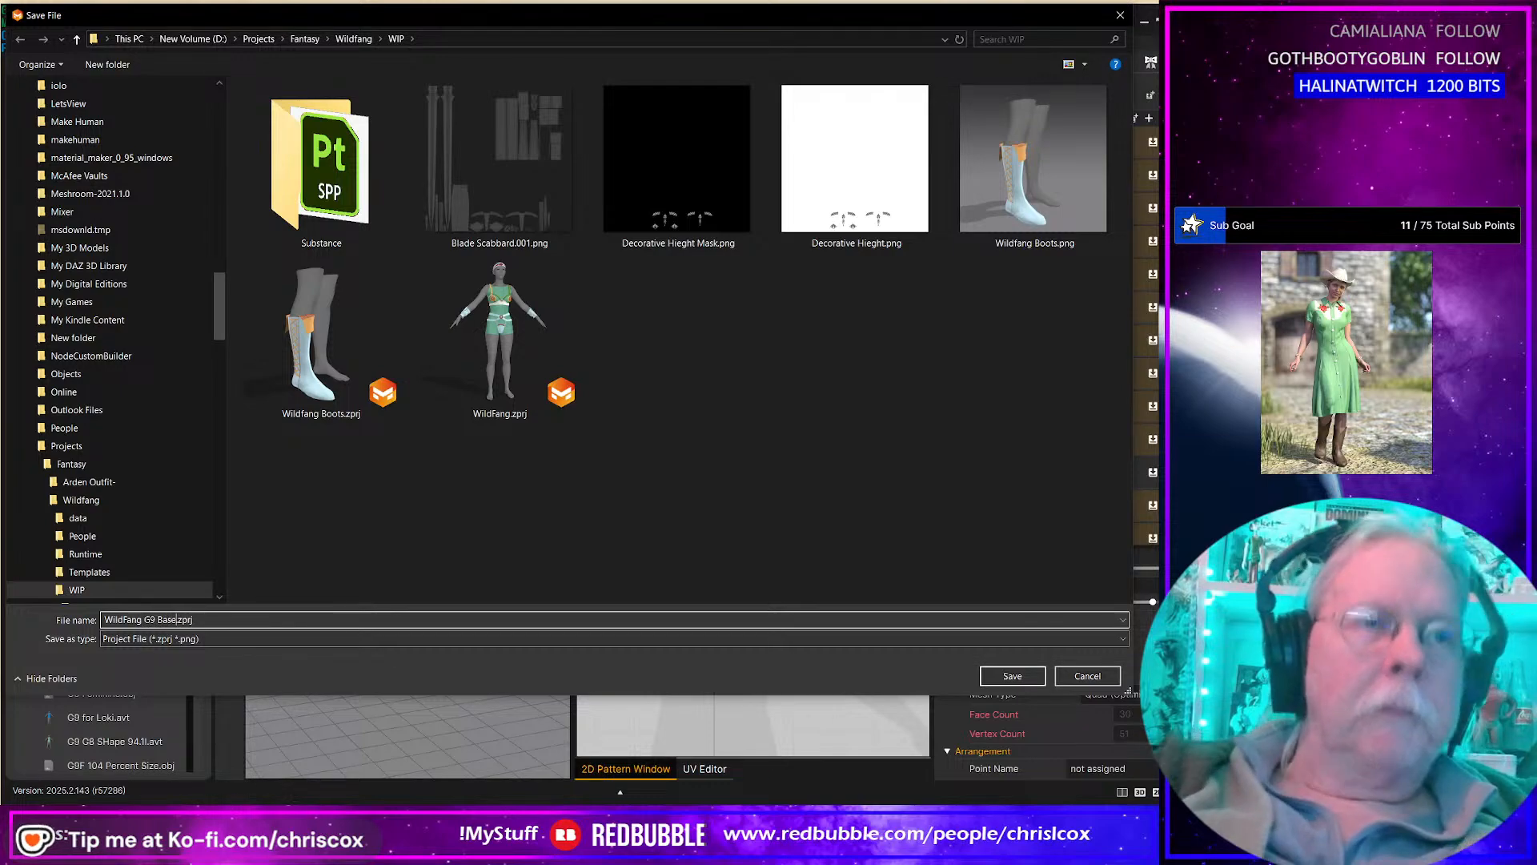
key("Return")
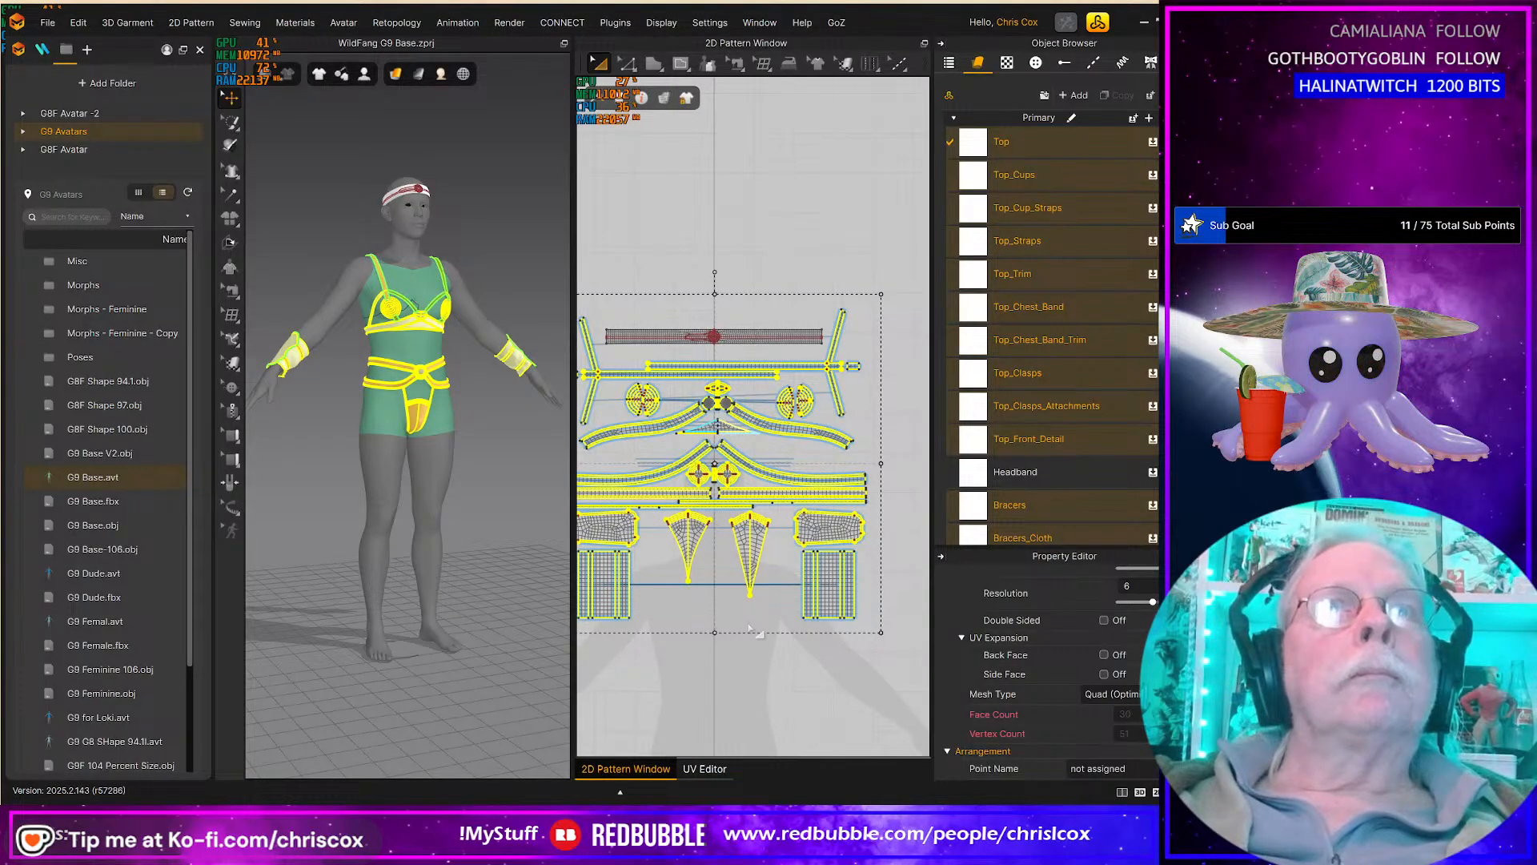
Step: Select the headband pattern and start an OBJ export of the selection only
left_click_drag(597, 258, 833, 366)
left_click(47, 23)
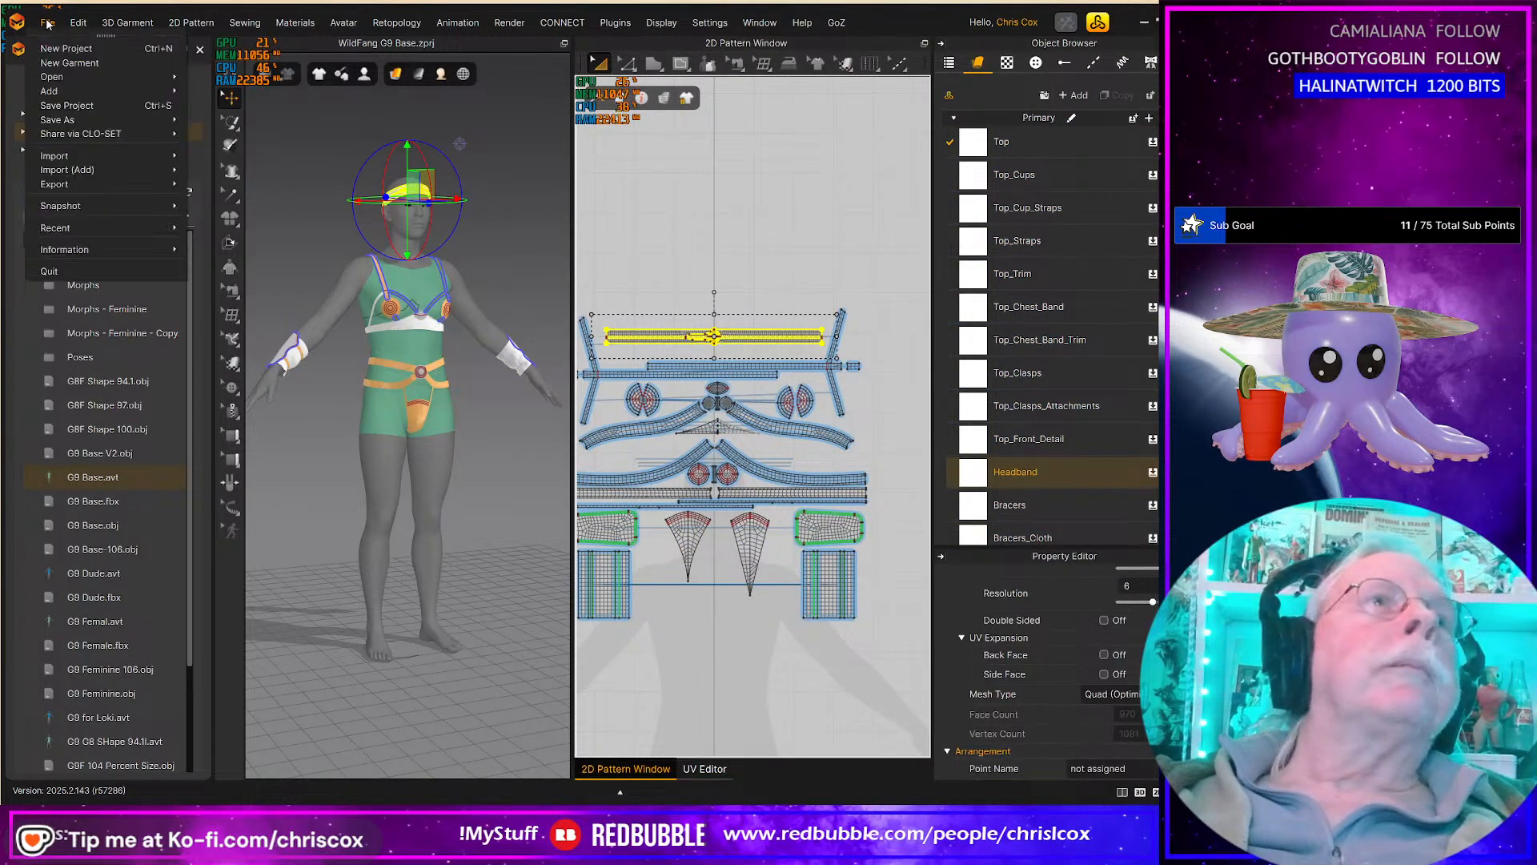
mouse_move(75, 183)
left_click(238, 201)
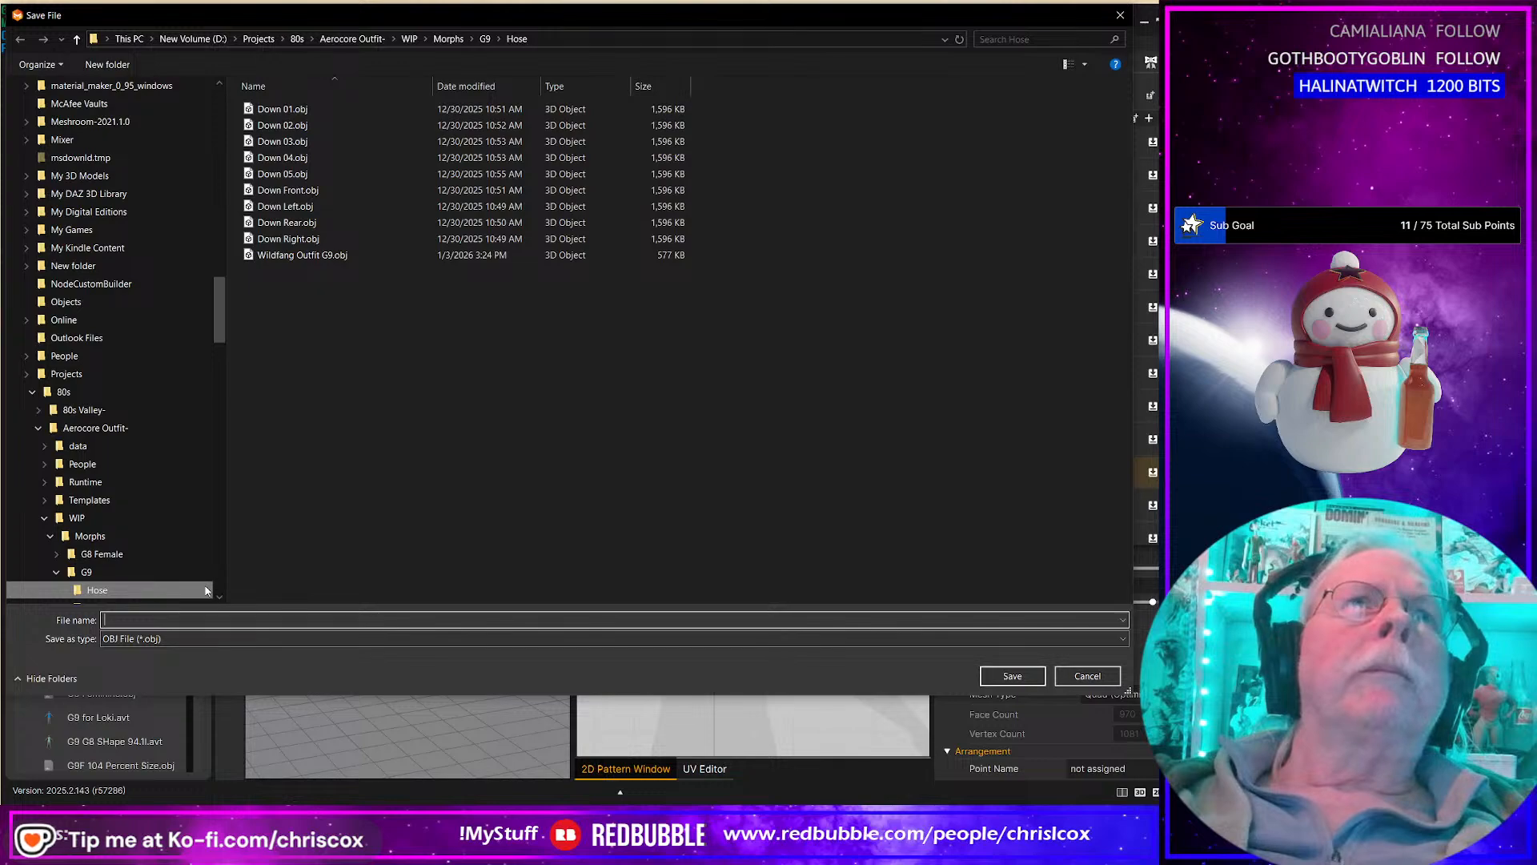
Step: Move Wildfang Outfit G9.obj into the Wildfang WIP folder by cut and paste
left_click(304, 257)
right_click(305, 257)
left_click(353, 518)
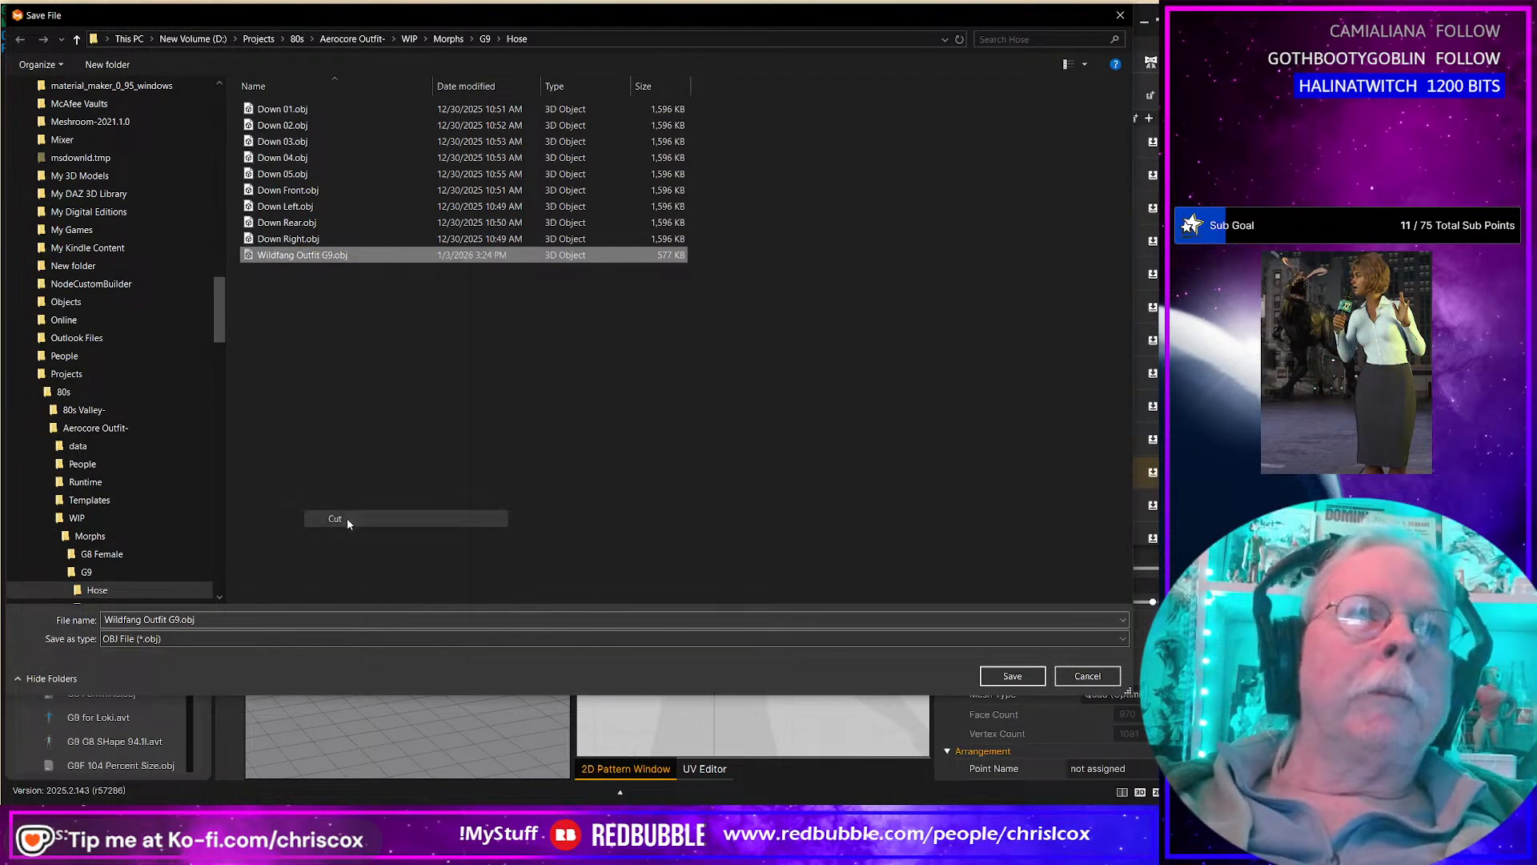
left_click_drag(217, 331, 200, 97)
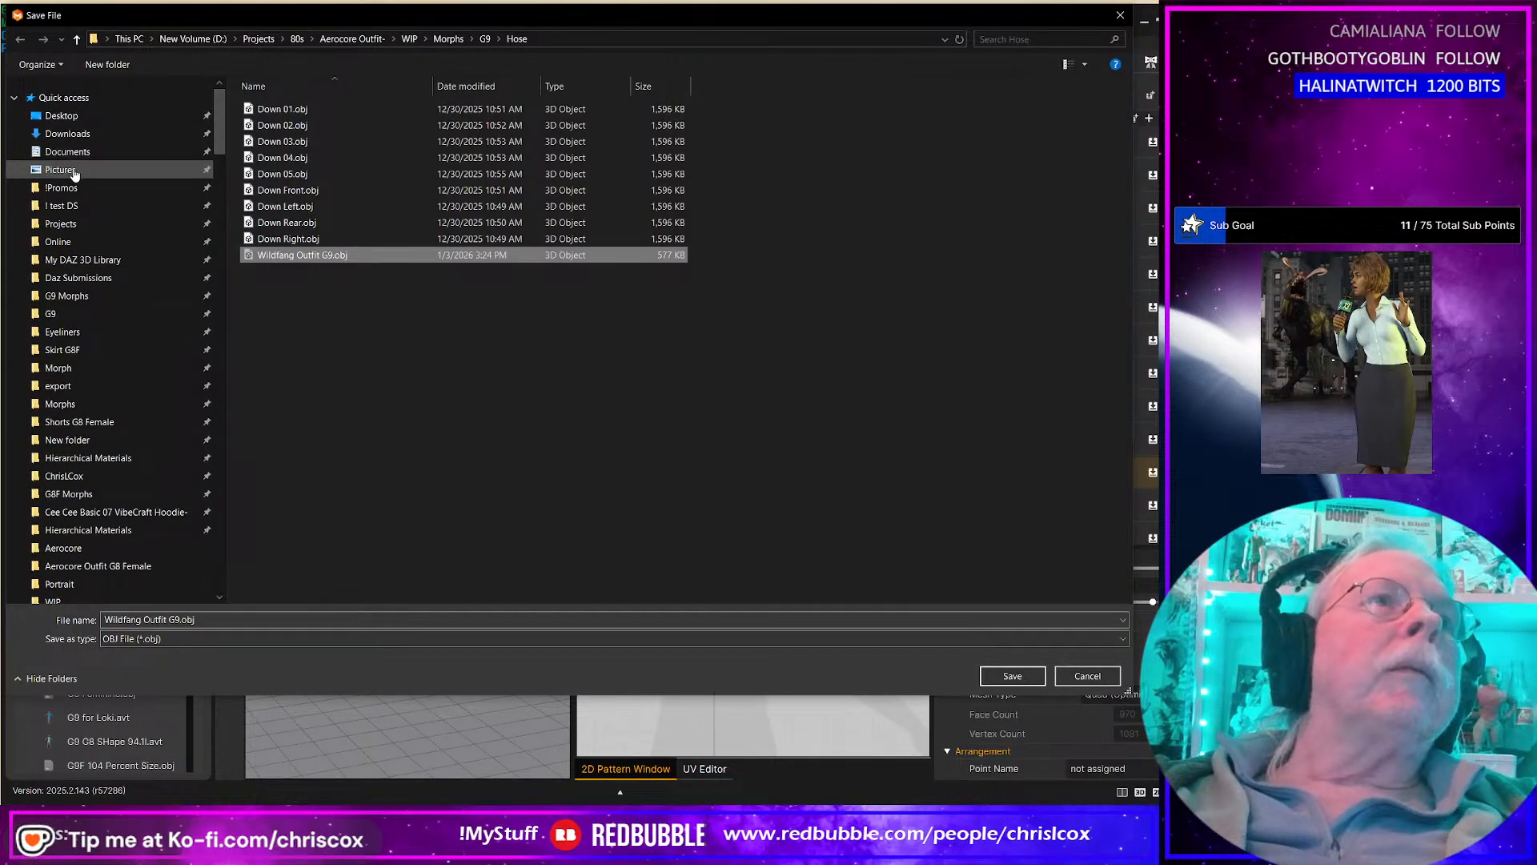
scroll(155, 538, "down", 15)
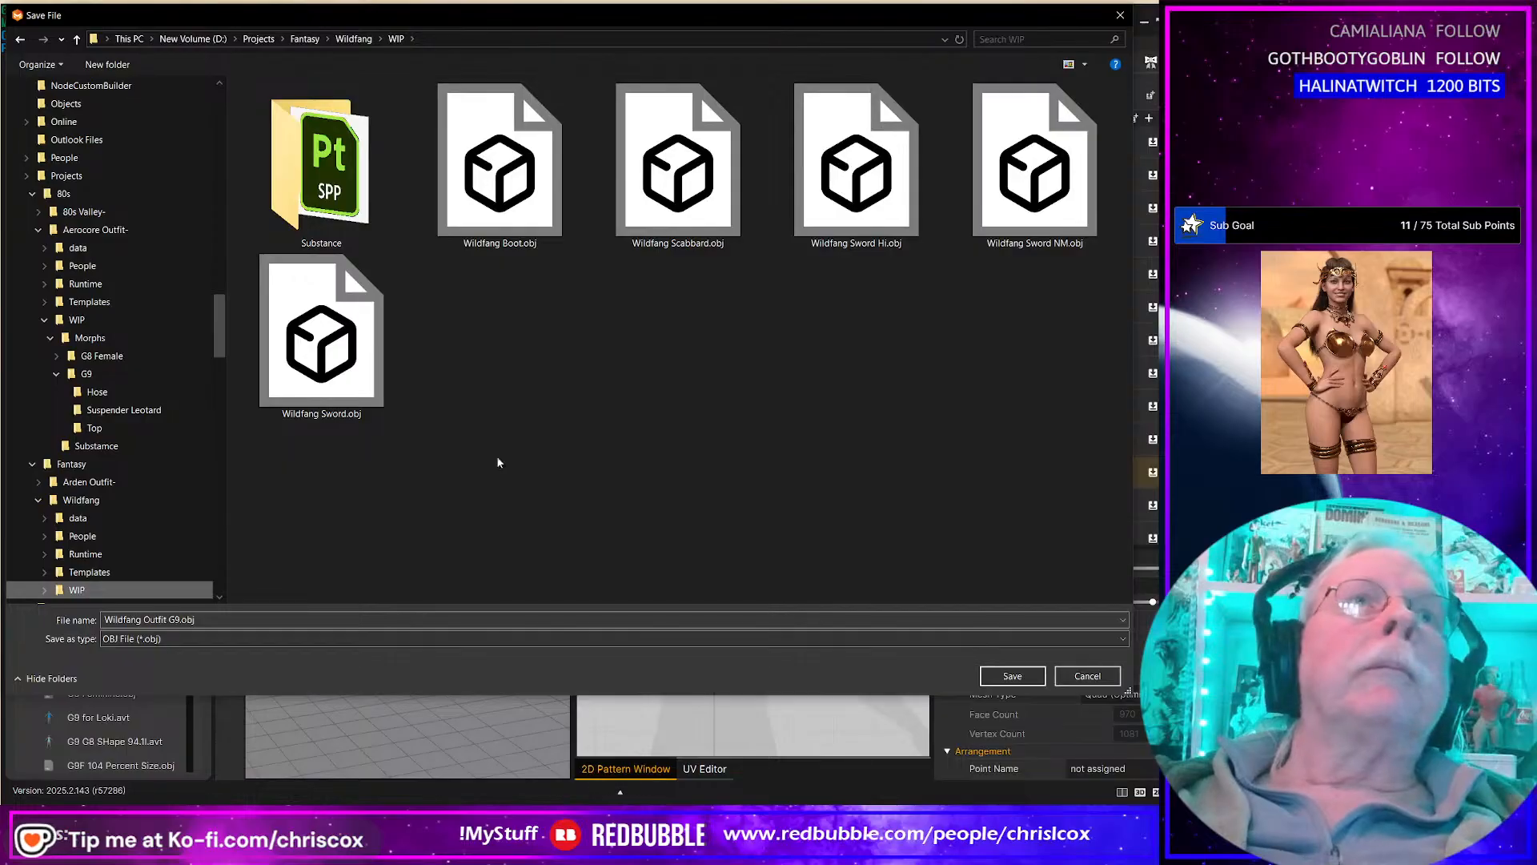
right_click(506, 418)
left_click(541, 502)
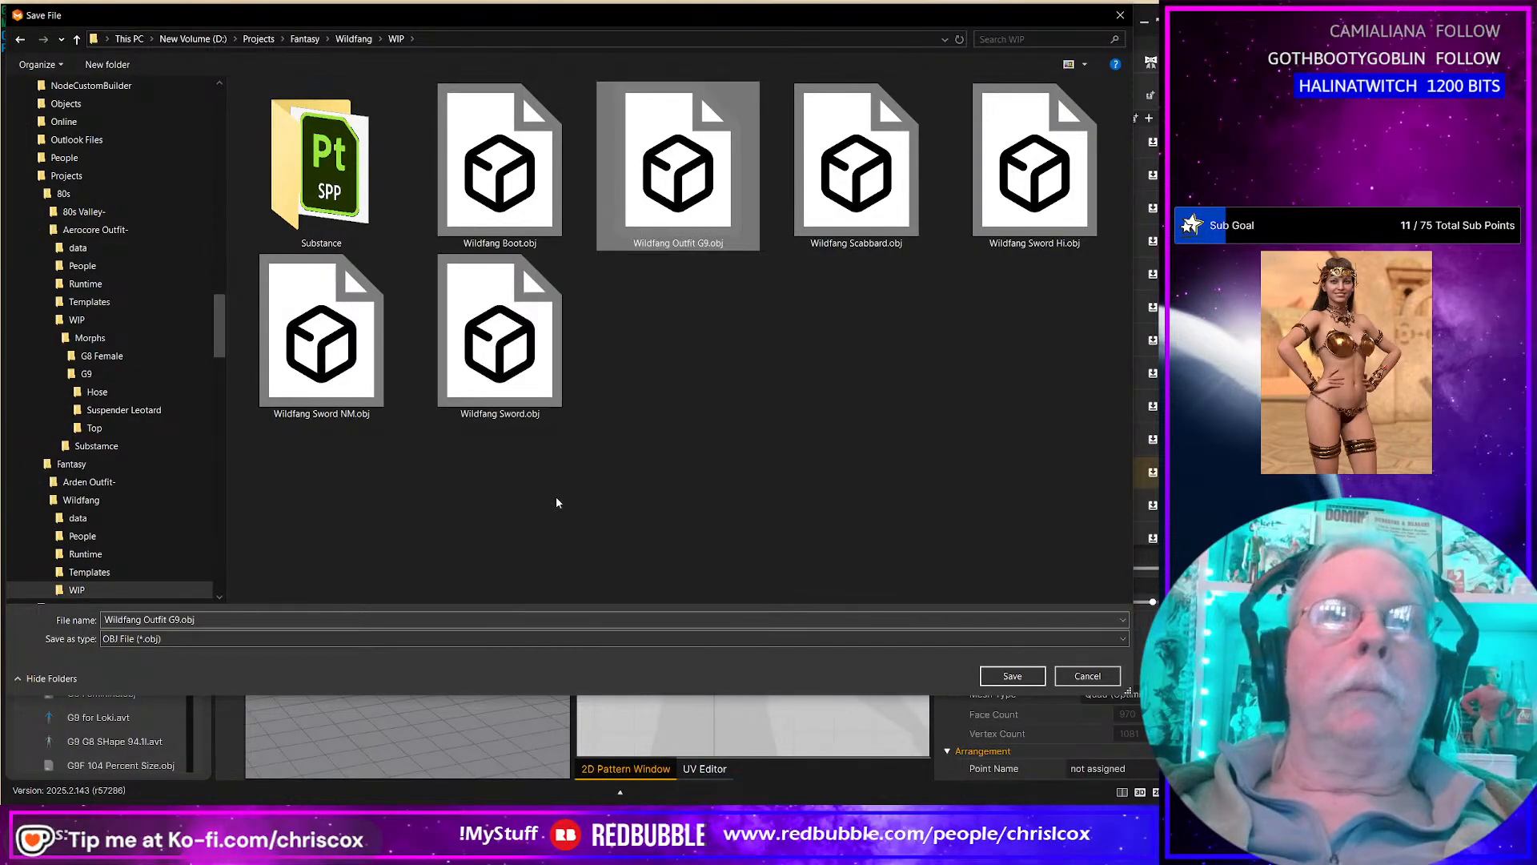
Step: Save the headband as Wildfang Headband G9.obj with welded export settings
left_click(154, 619)
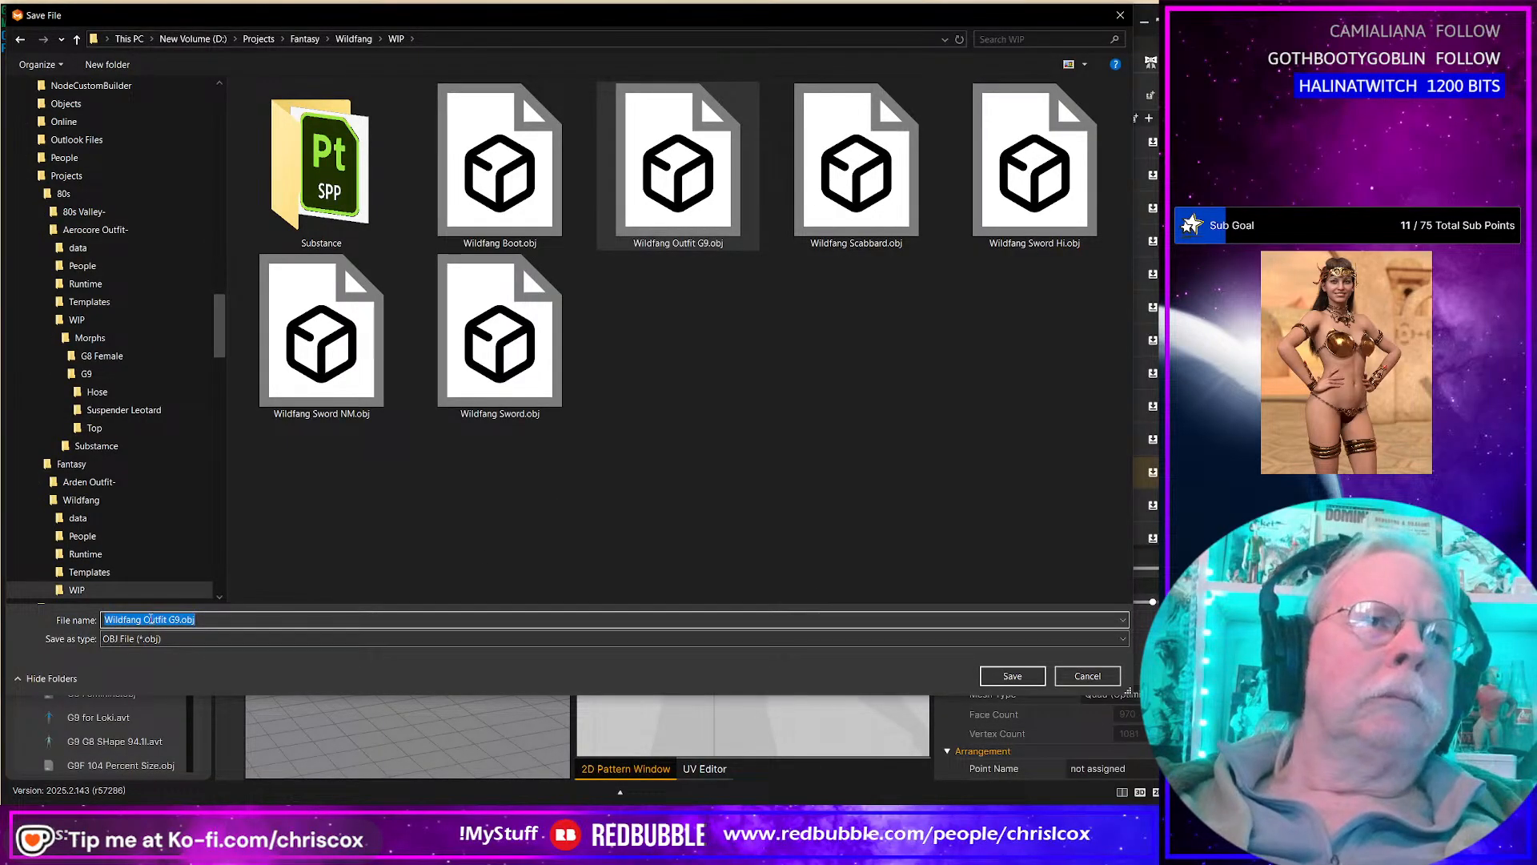
left_click(148, 619)
left_click_drag(144, 619, 162, 619)
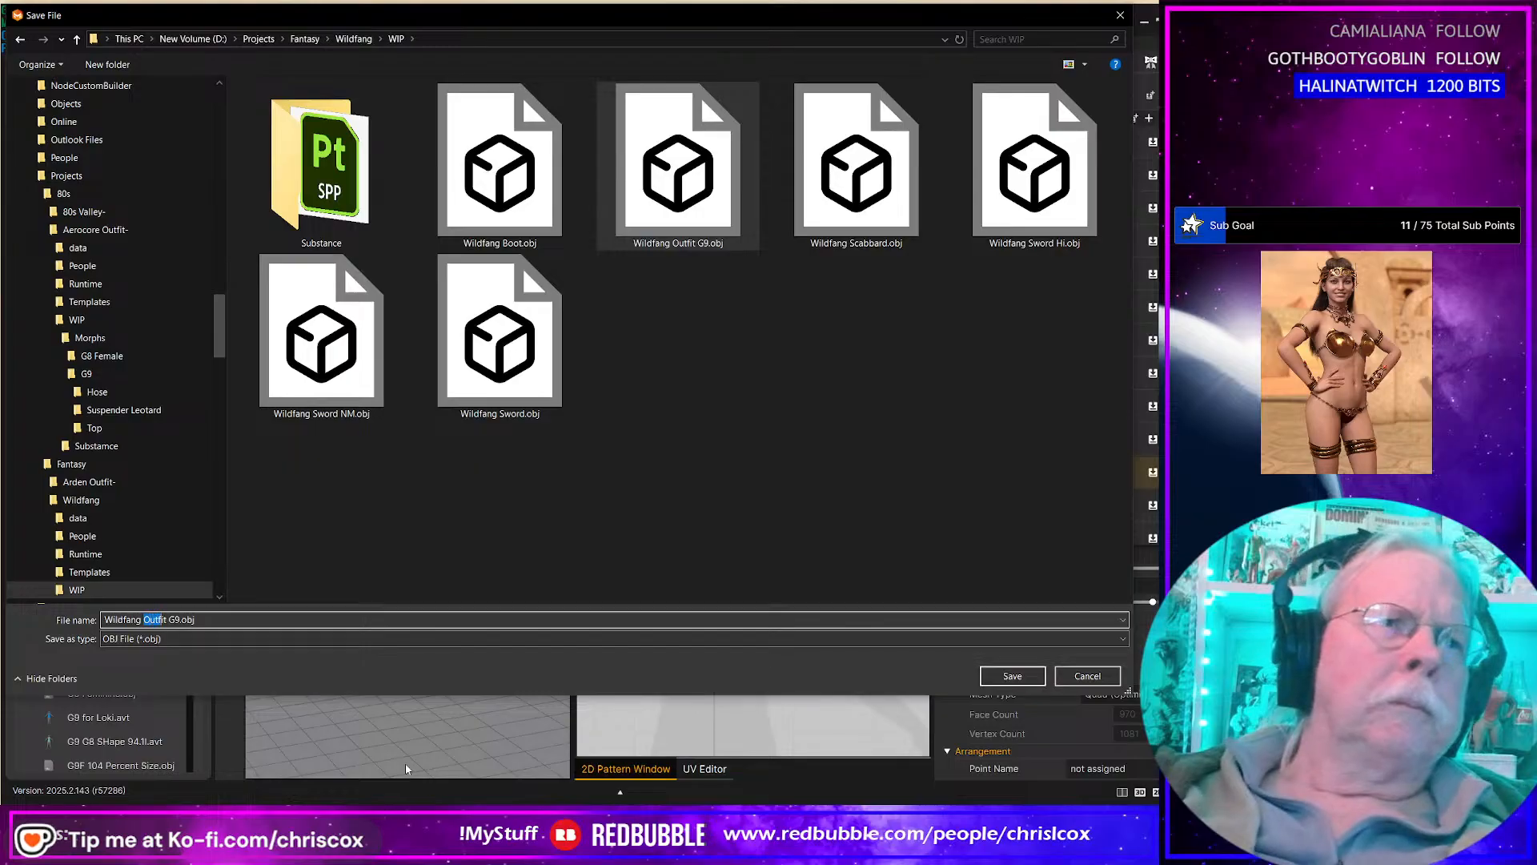
type("Headban")
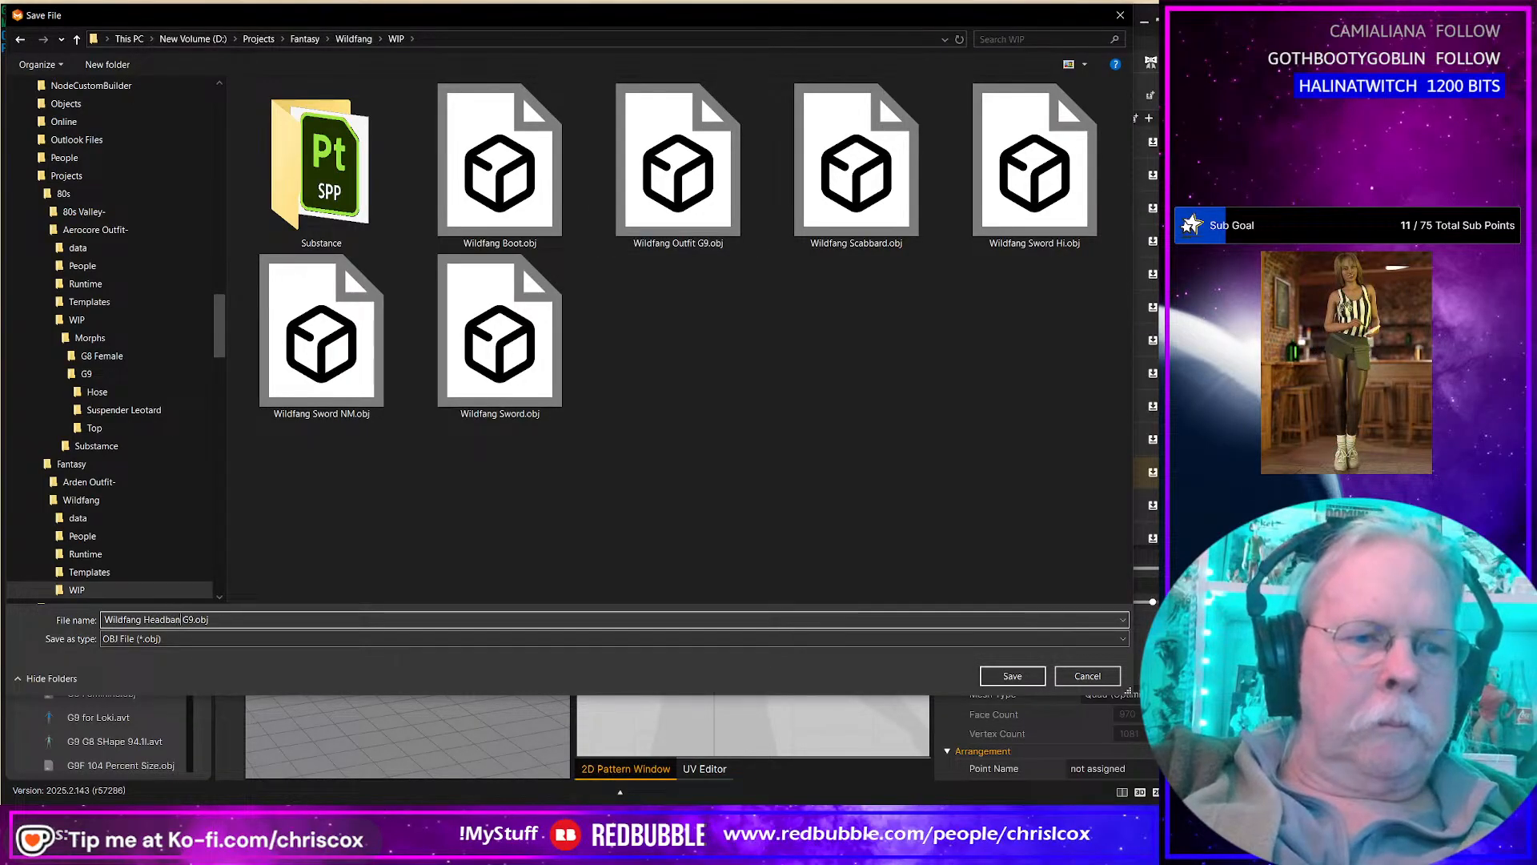
key("Return")
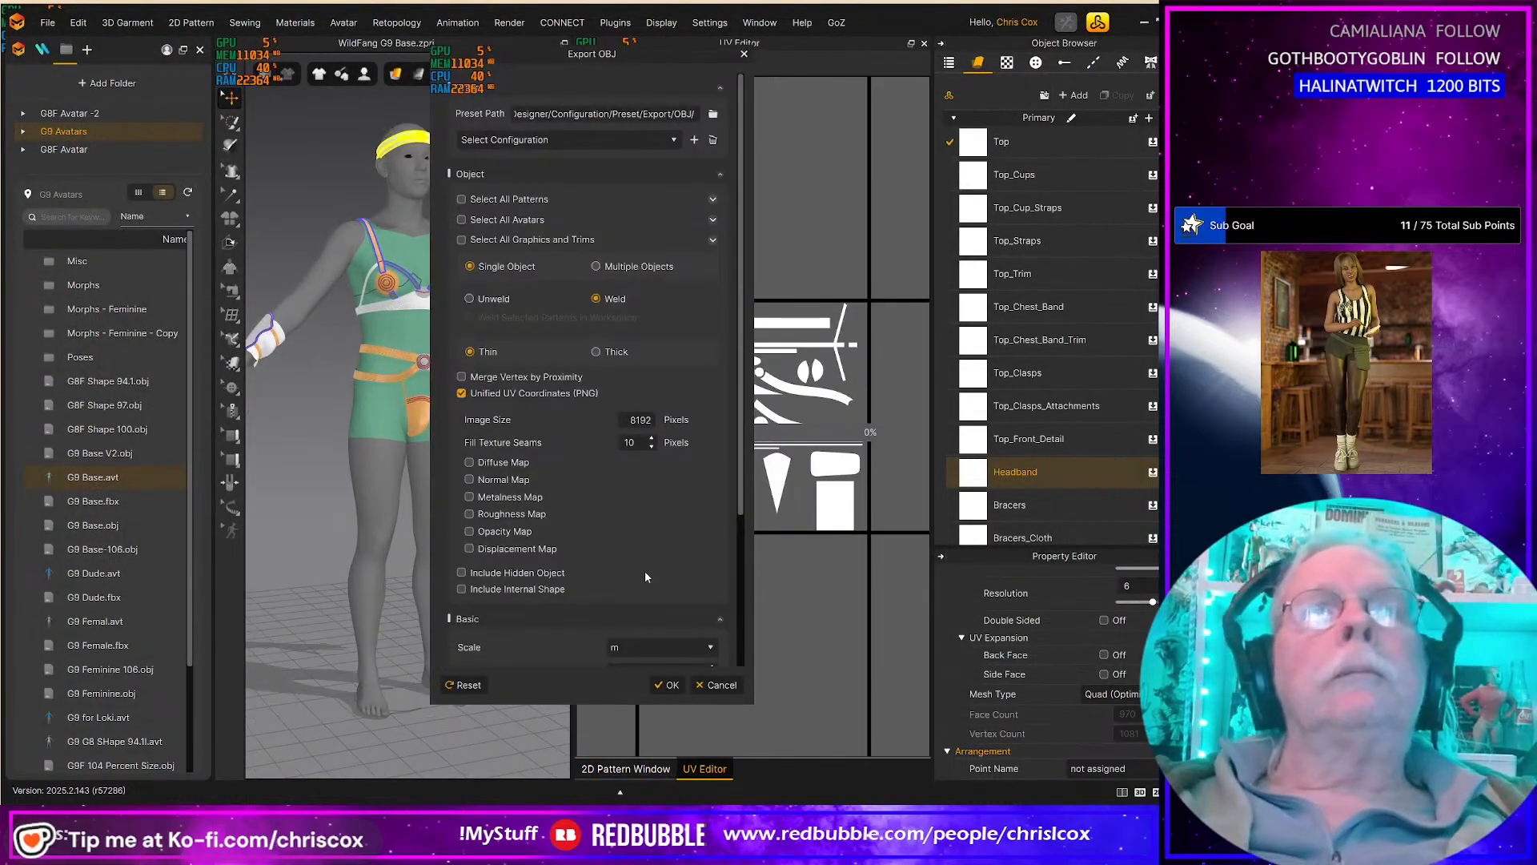
left_click(671, 684)
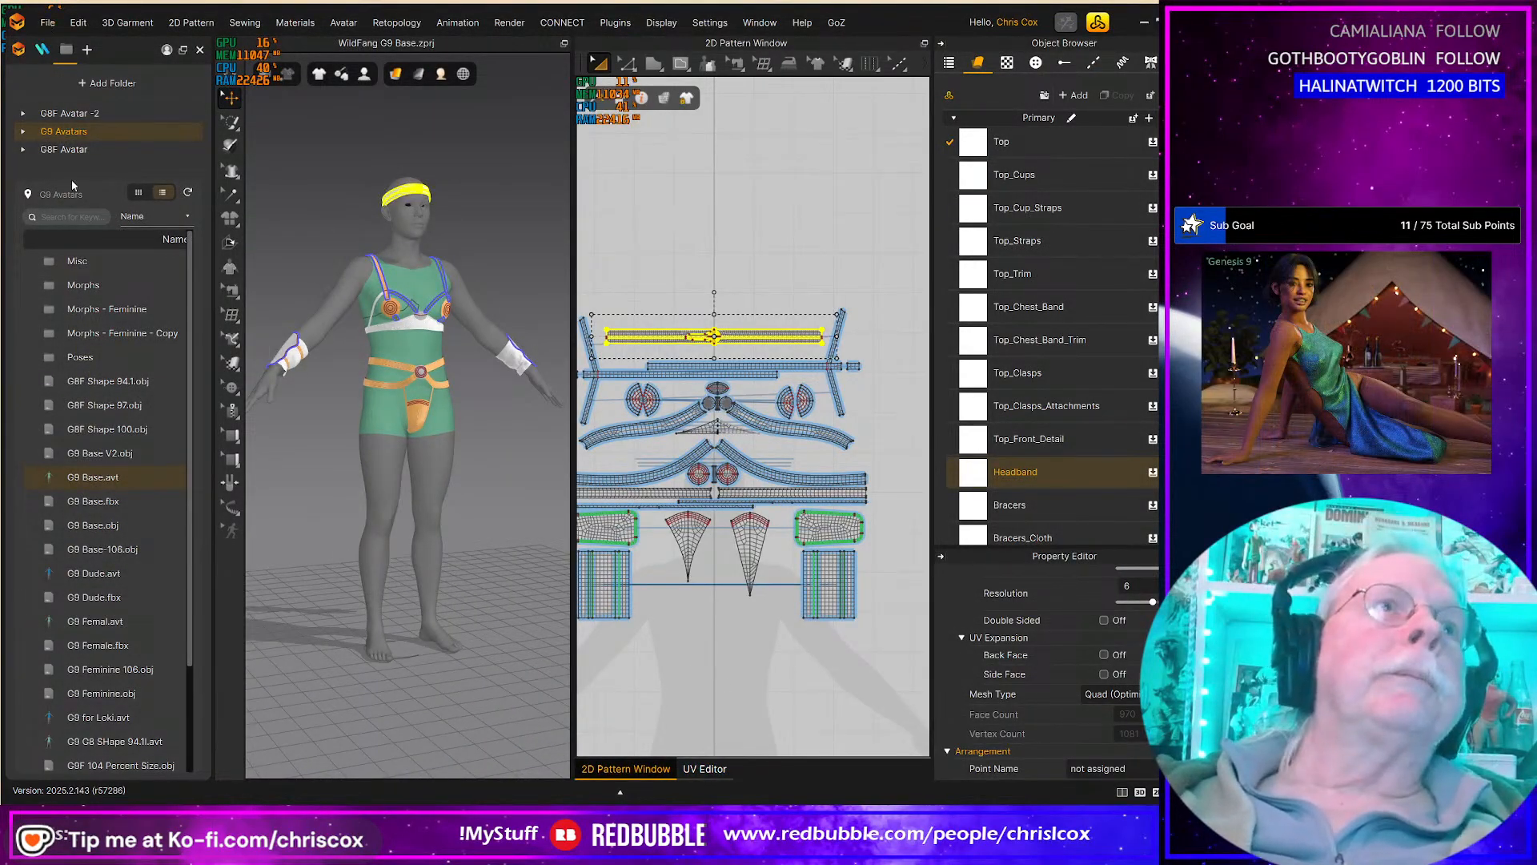
Step: Re-export the selected headband, overwriting Wildfang Headband G9.obj
left_click(47, 22)
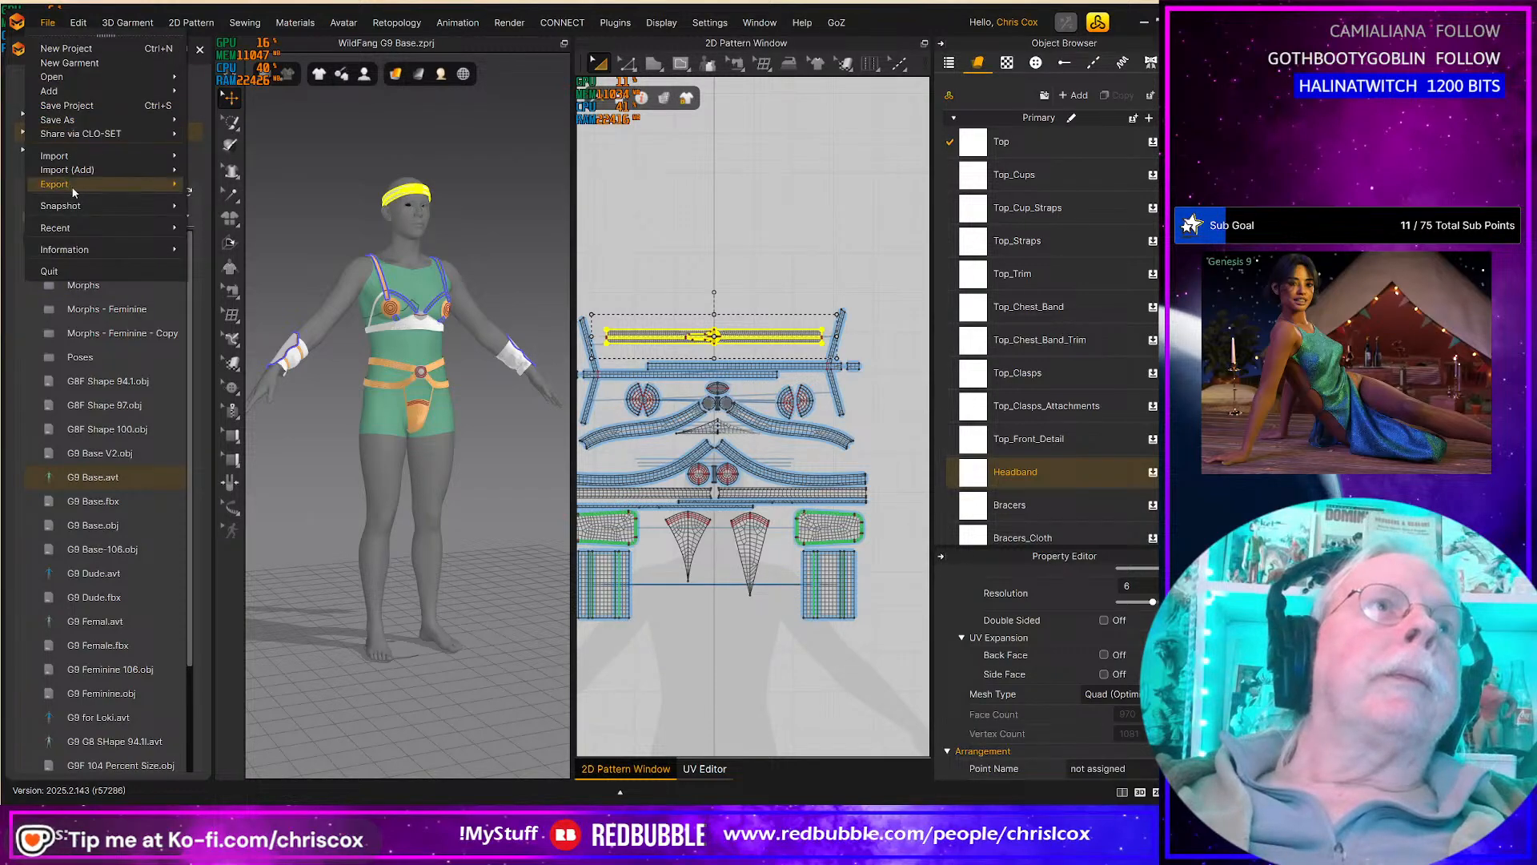
mouse_move(72, 186)
left_click(261, 198)
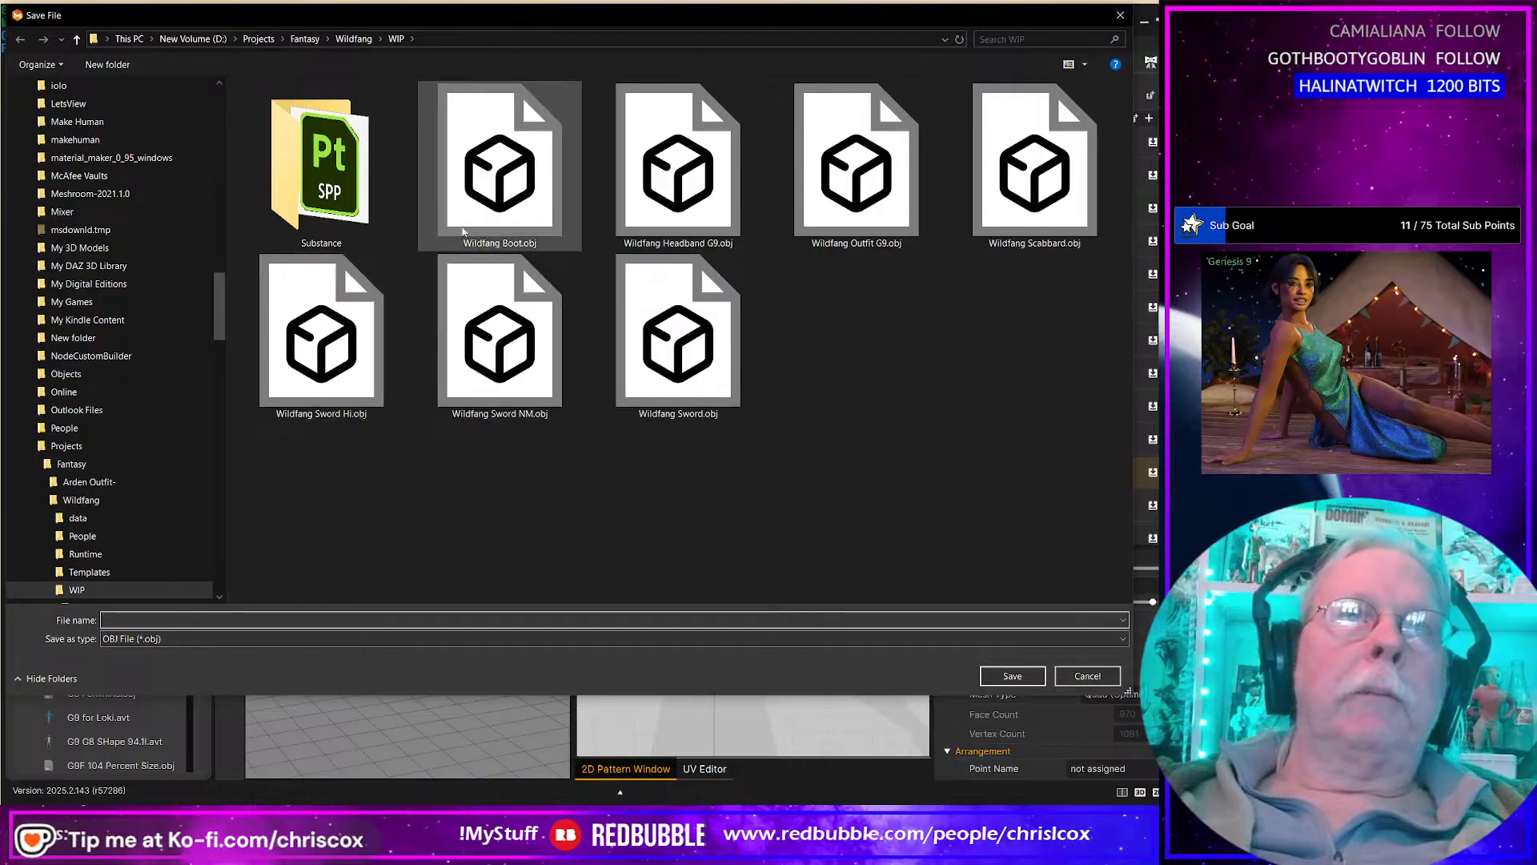
left_click(669, 207)
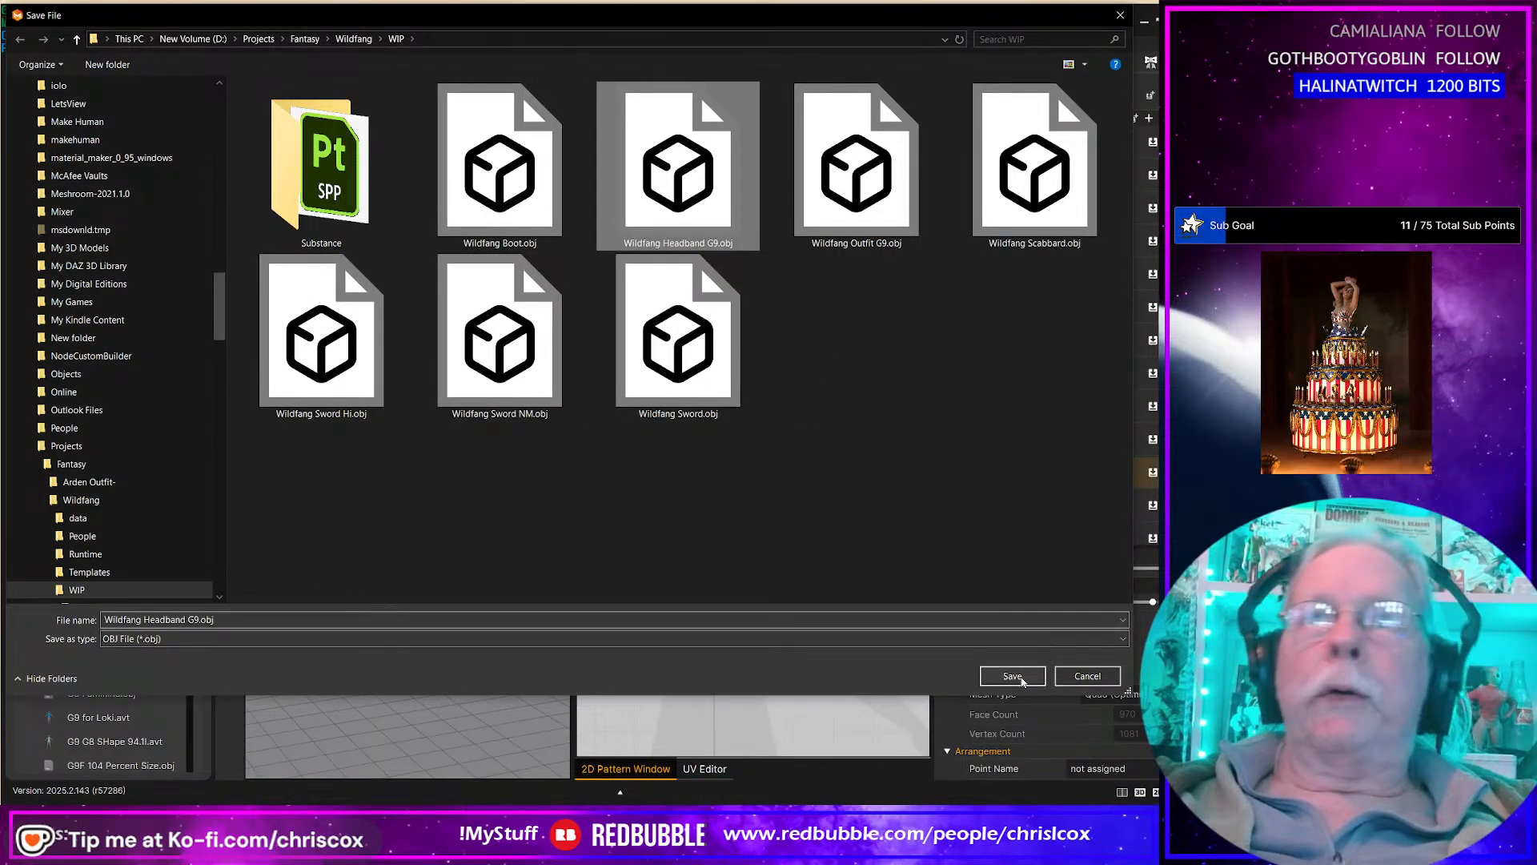
left_click(1012, 676)
left_click(804, 431)
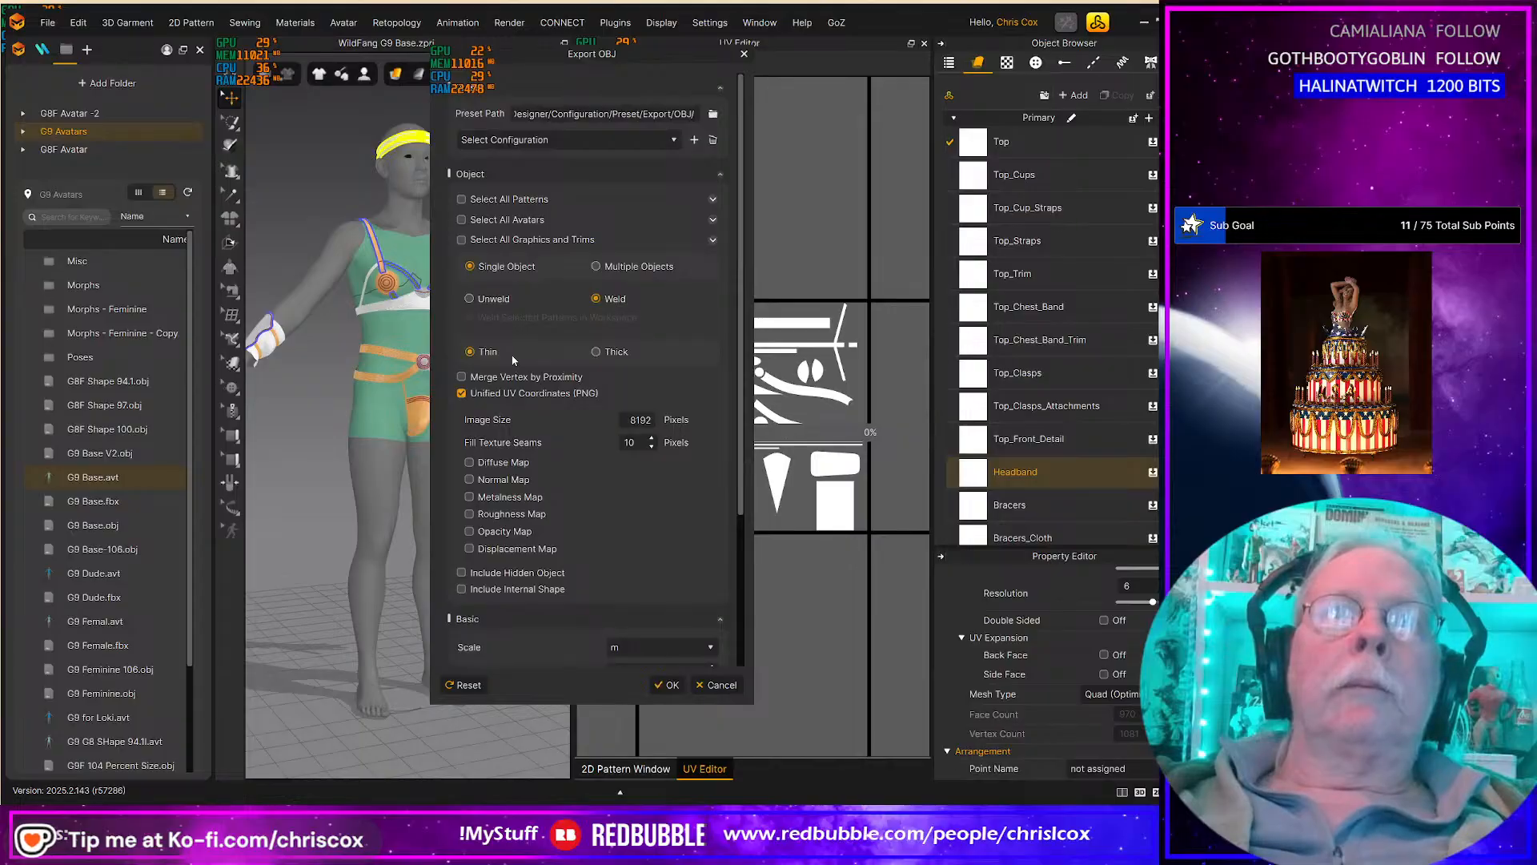
left_click(670, 684)
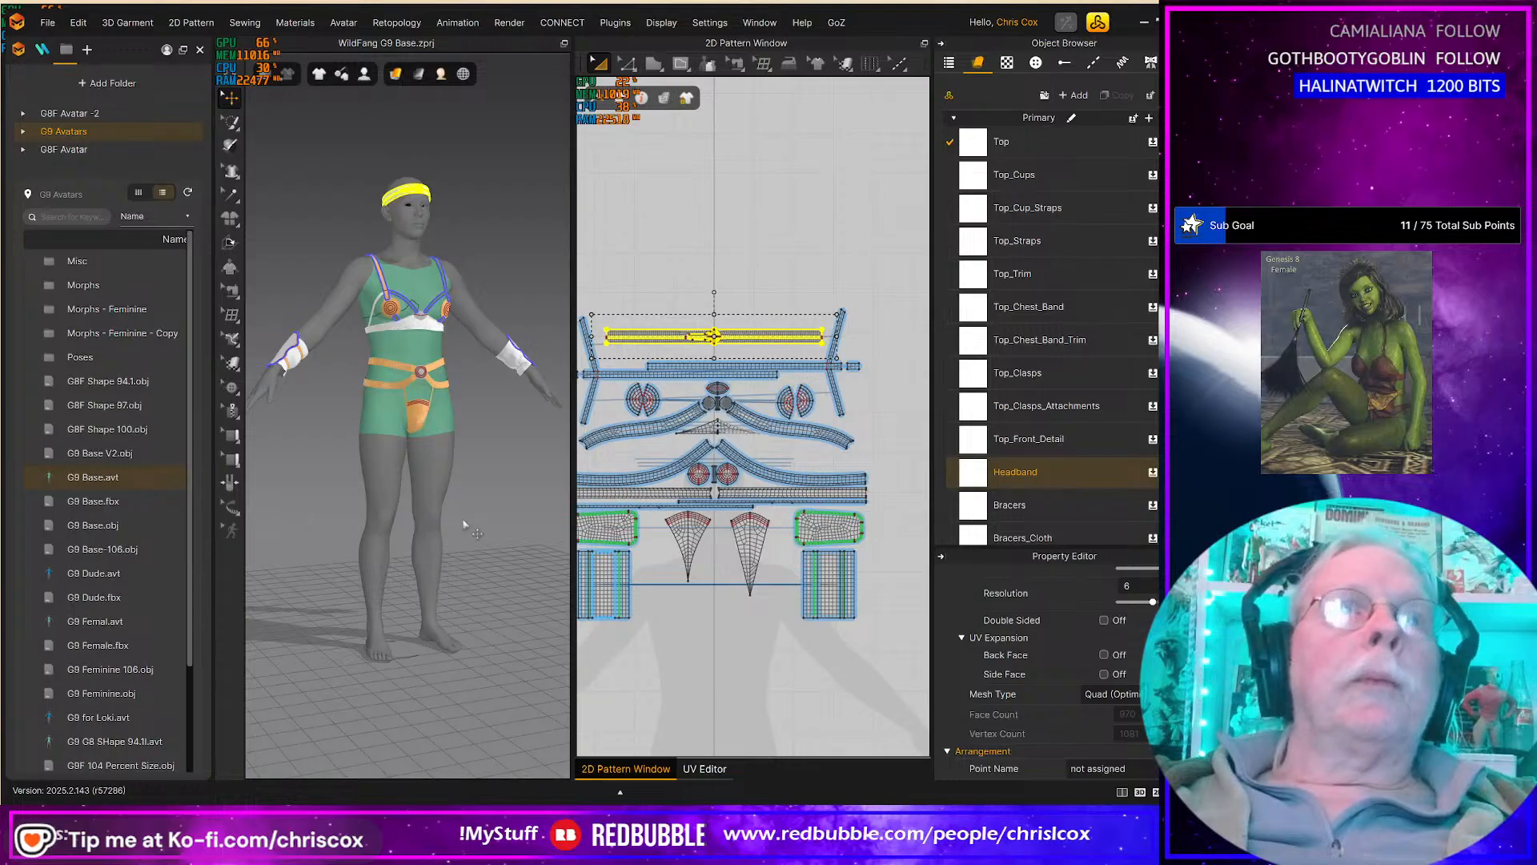
Step: Save the current project and reopen the recent WildFang.zprj
left_click(47, 22)
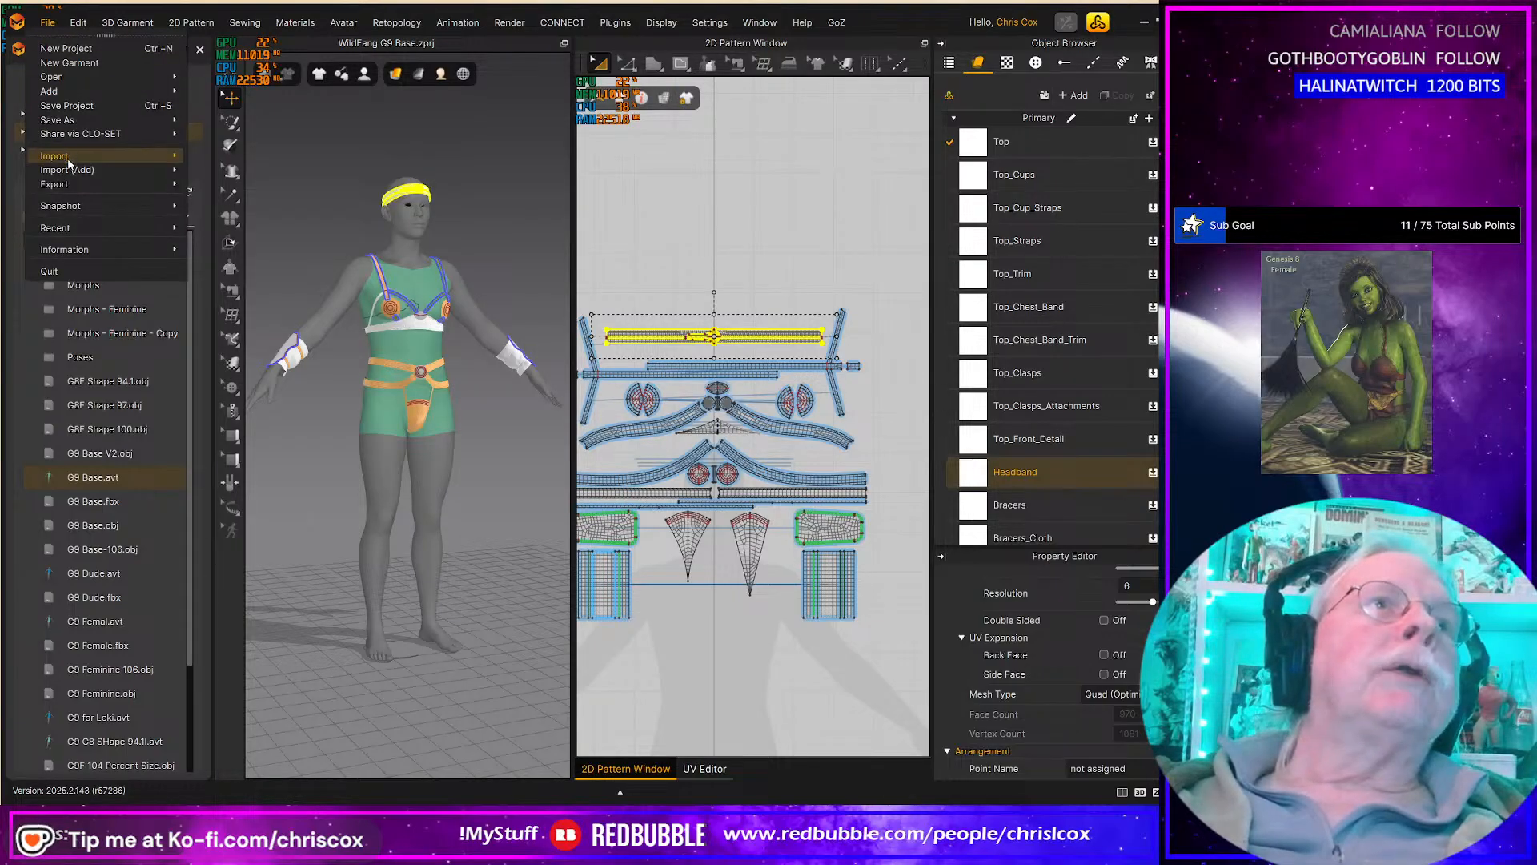
left_click(66, 107)
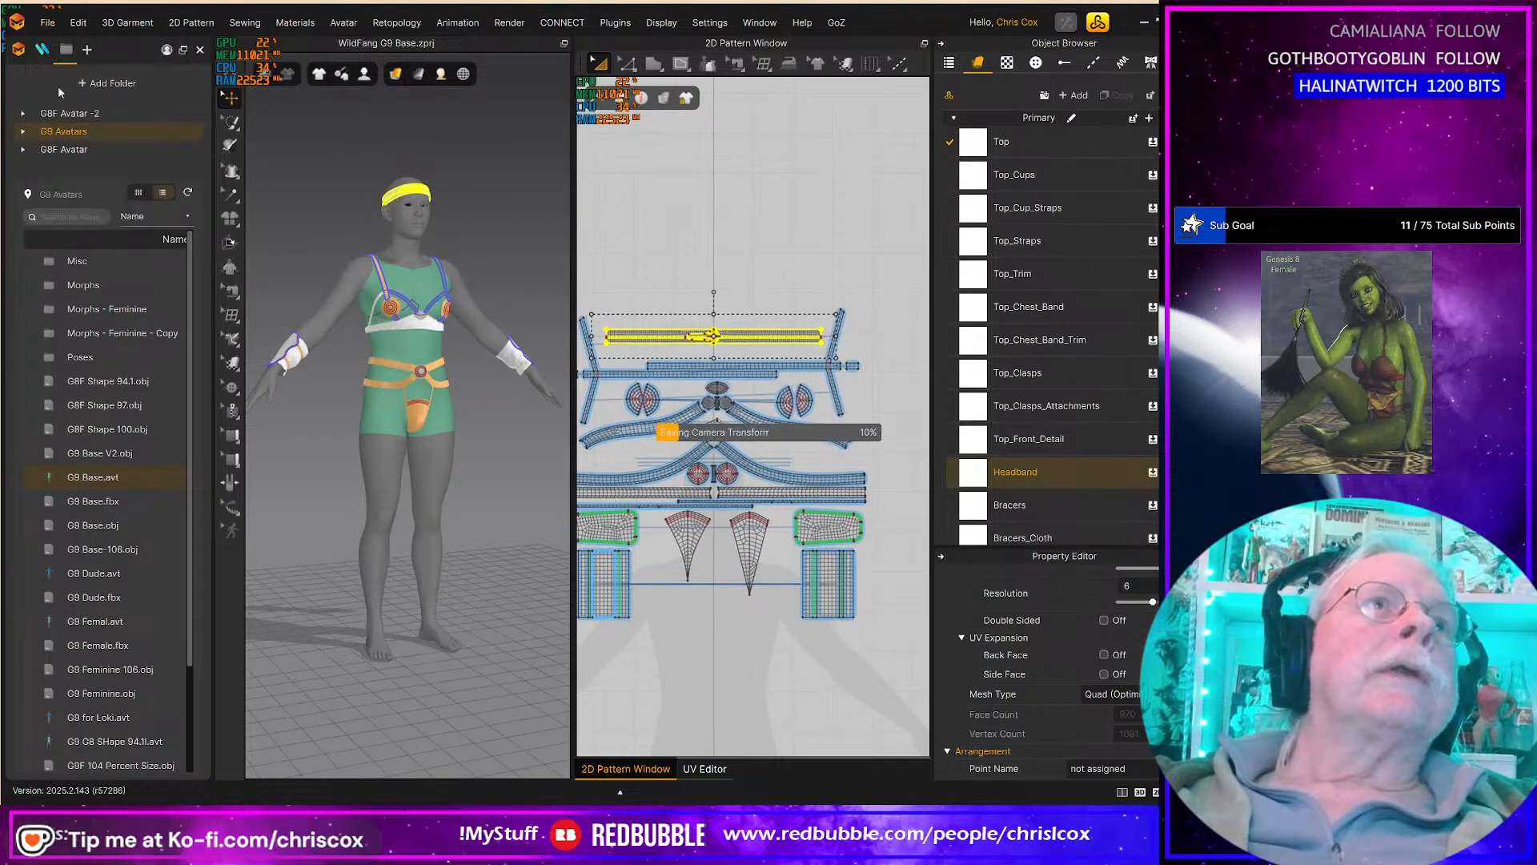
left_click(46, 24)
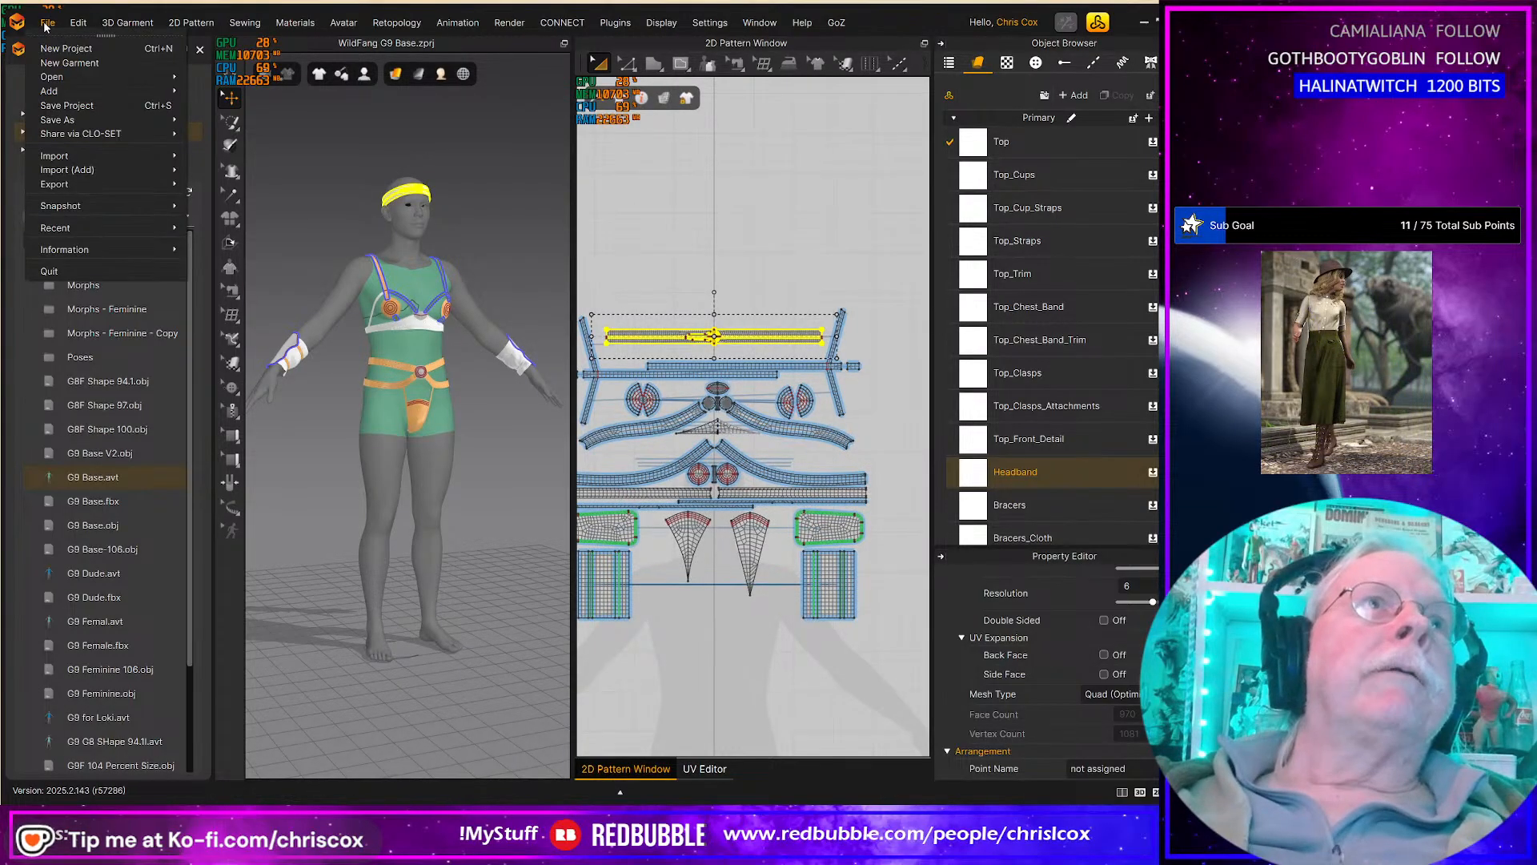
mouse_move(79, 227)
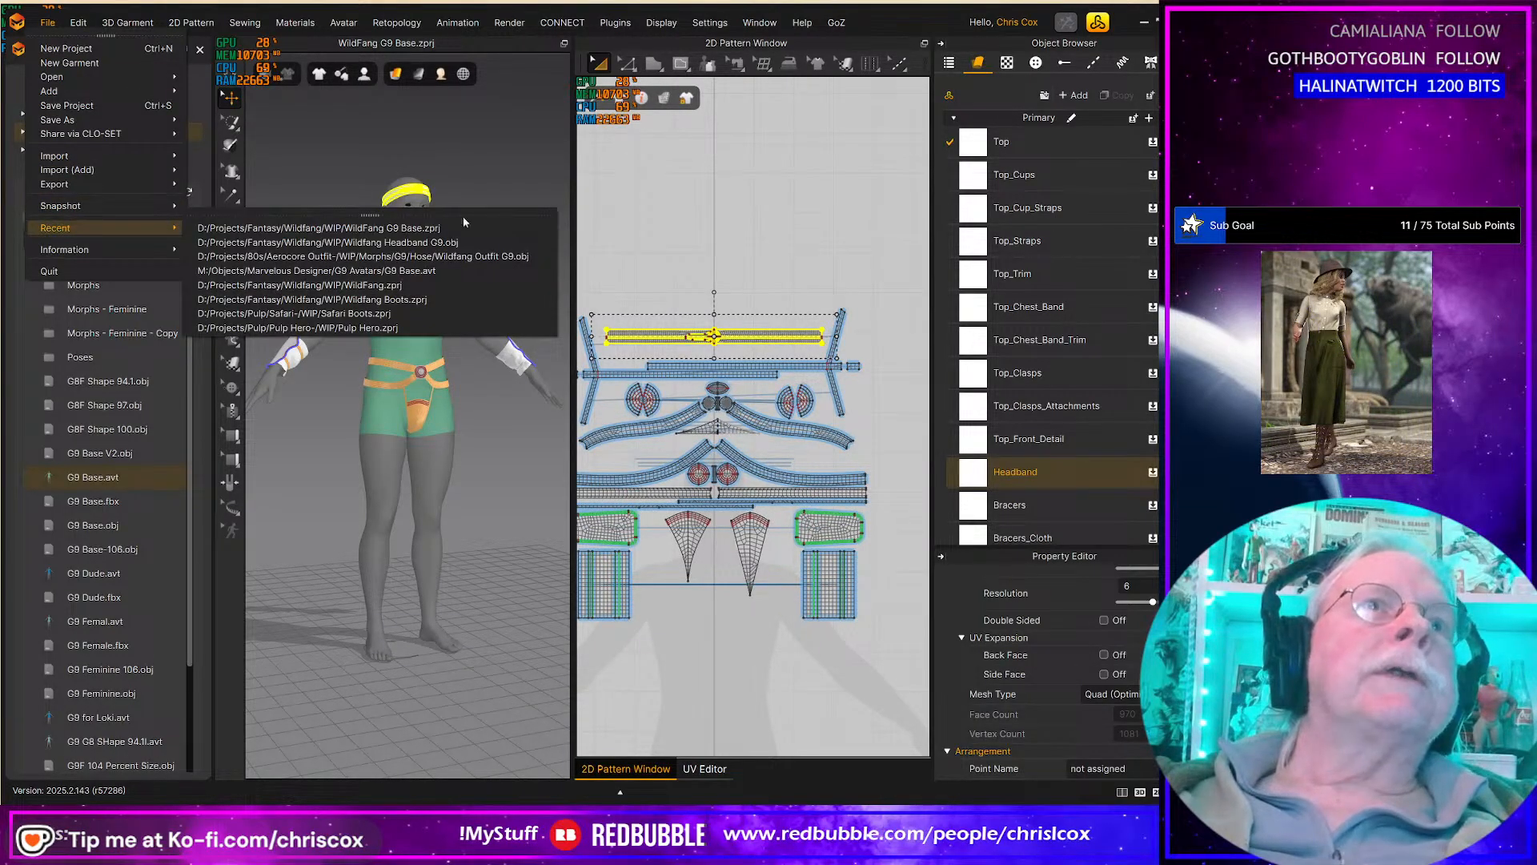
left_click(404, 286)
left_click(563, 477)
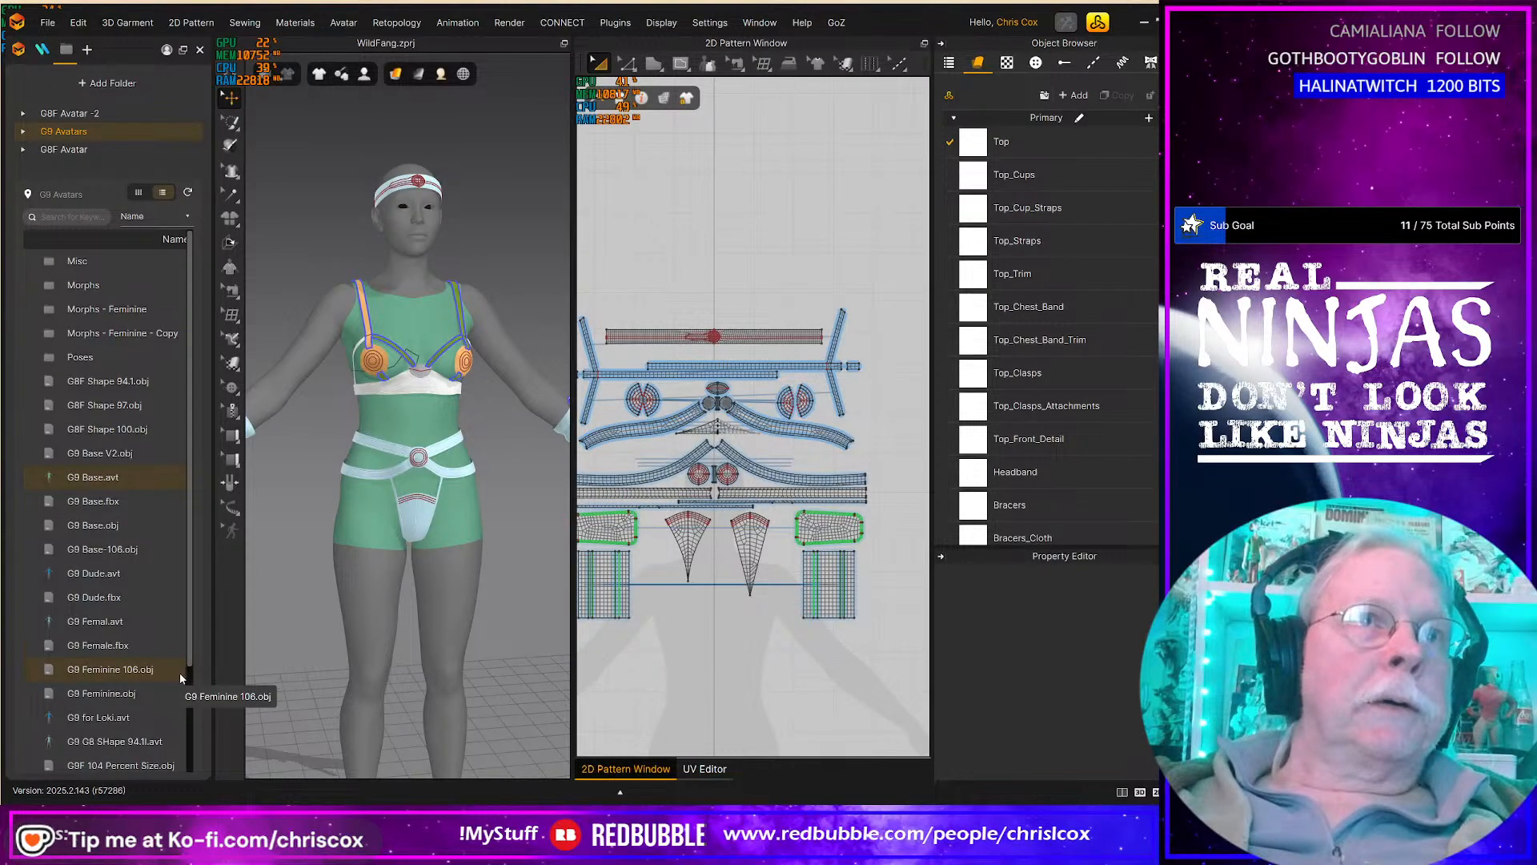
Step: Zoom out the 2D Pattern Window and marquee-select all garment pattern pieces
scroll(119, 380, "down", 3)
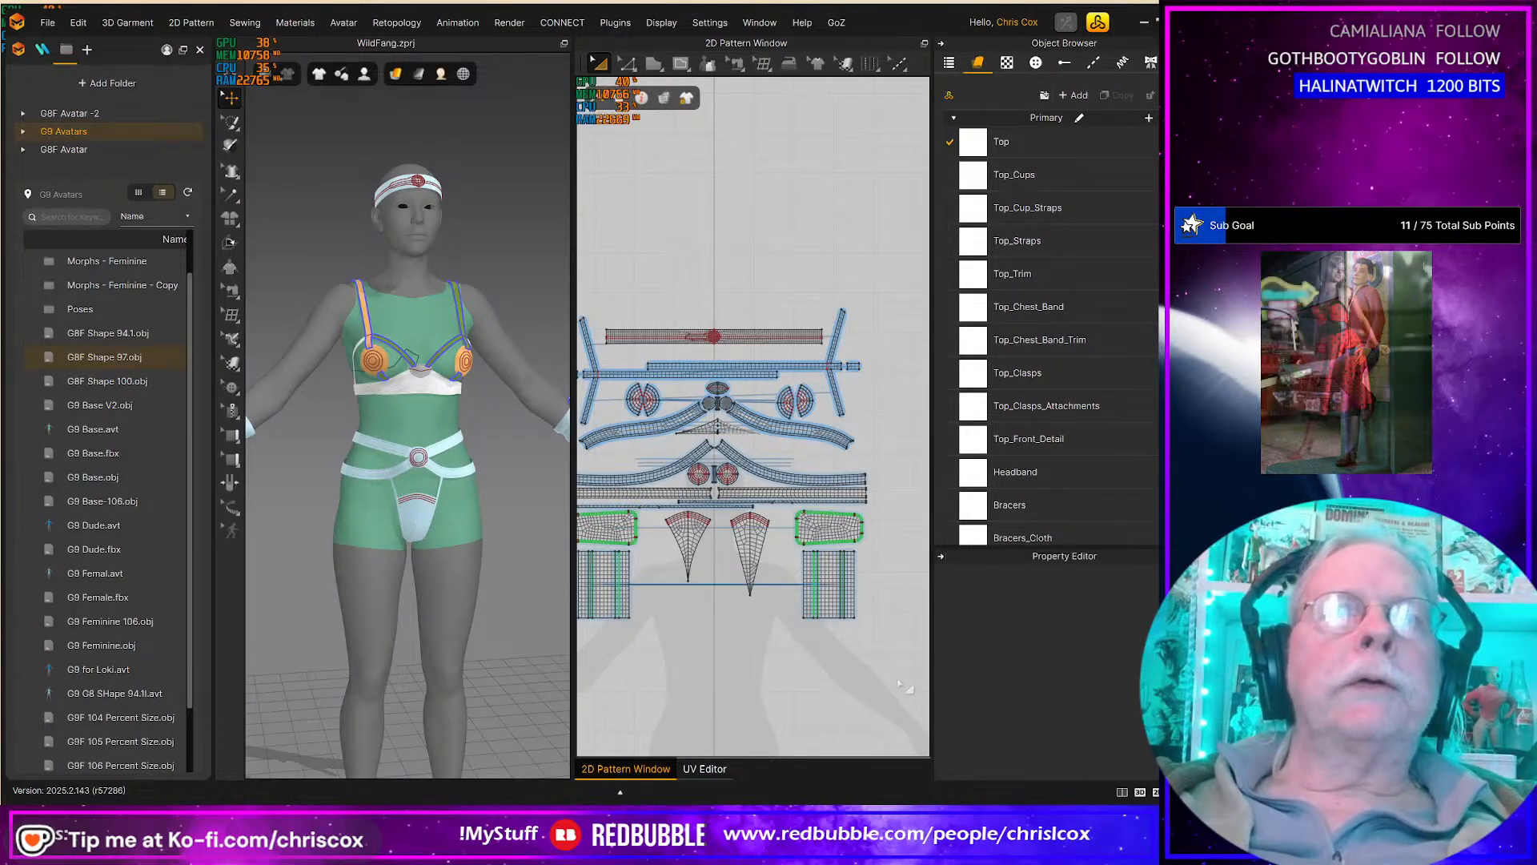
scroll(897, 686, "down", 3)
left_click_drag(935, 697, 593, 374)
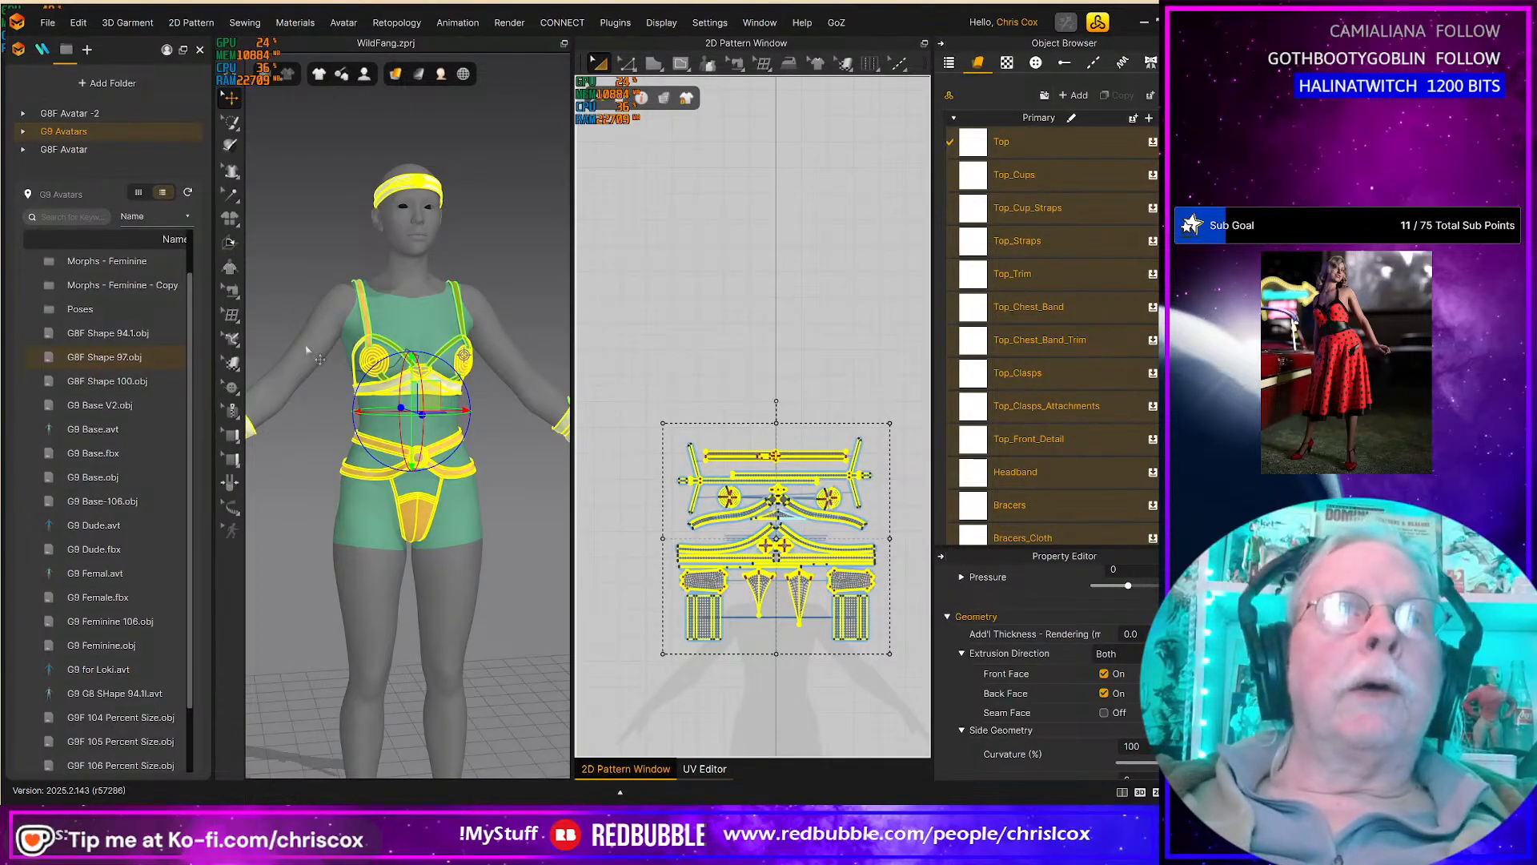
Step: Add G8F Shape 97.obj from the Library to the workspace as a Morph Target
right_click(115, 362)
left_click(144, 366)
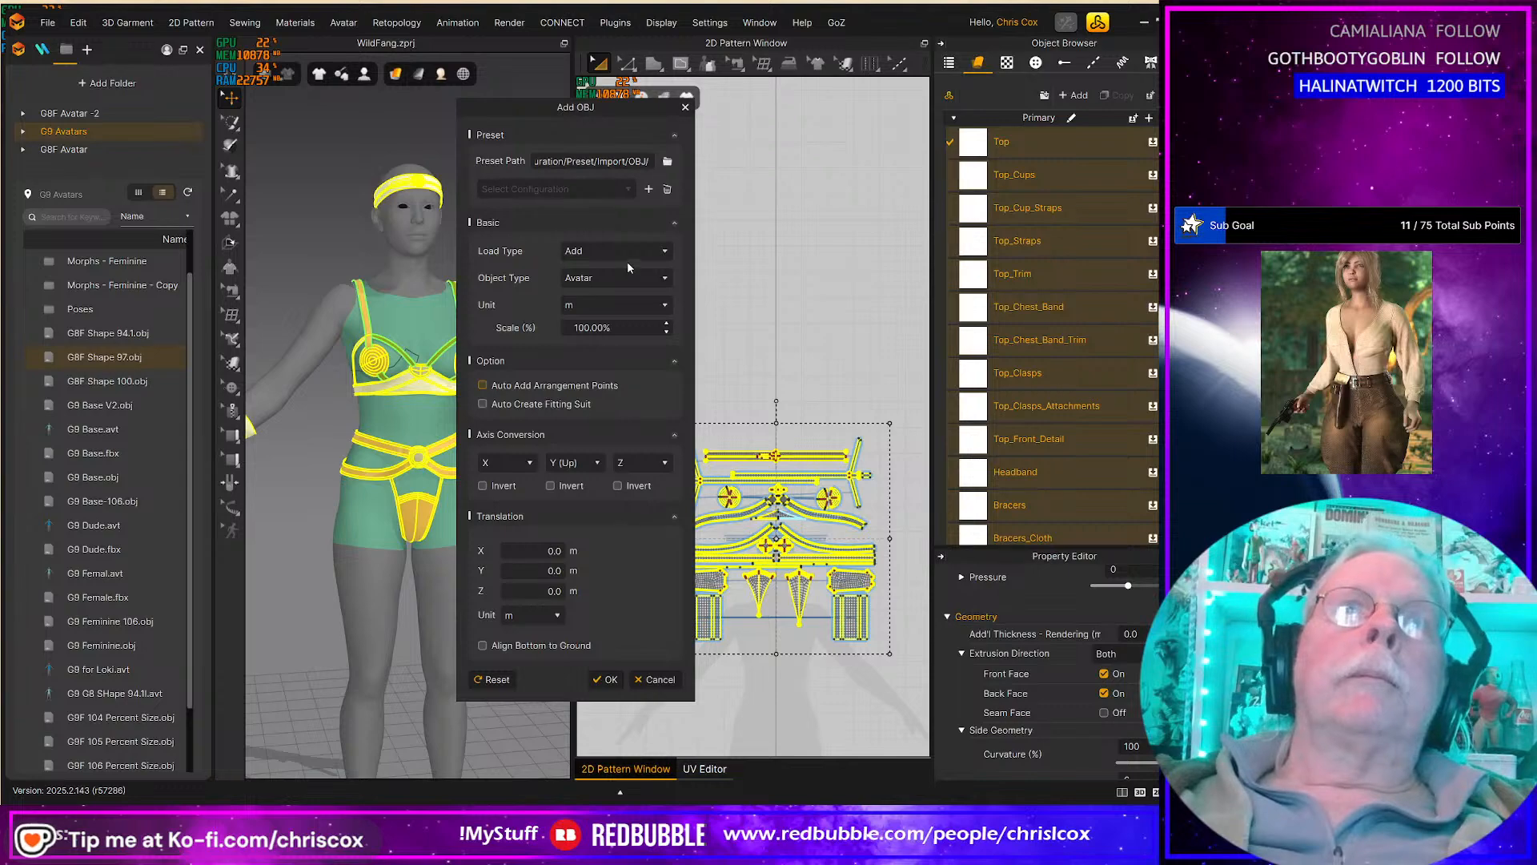
left_click(632, 278)
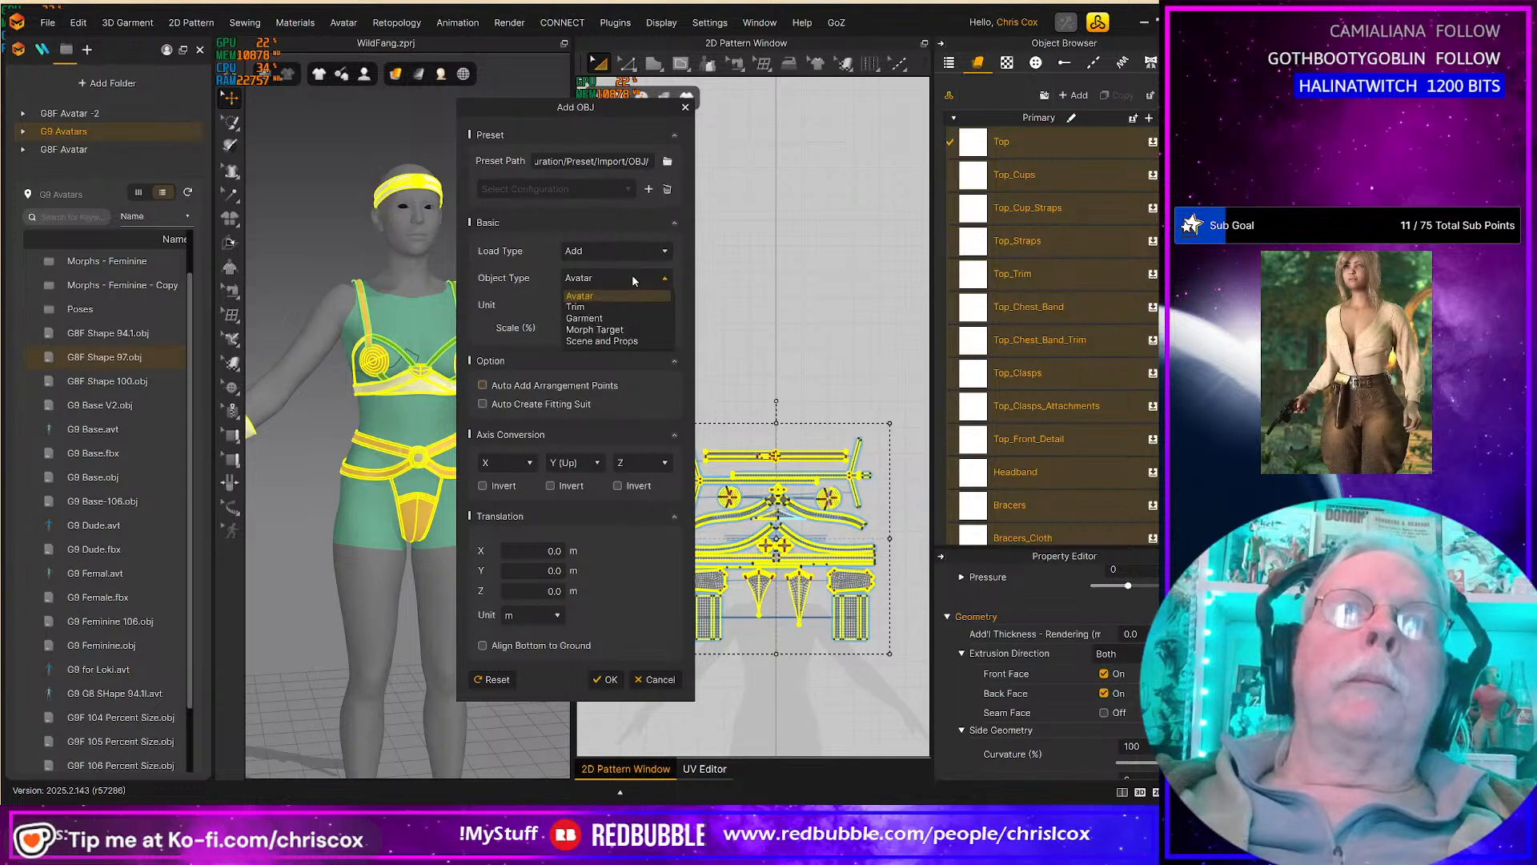
left_click(621, 329)
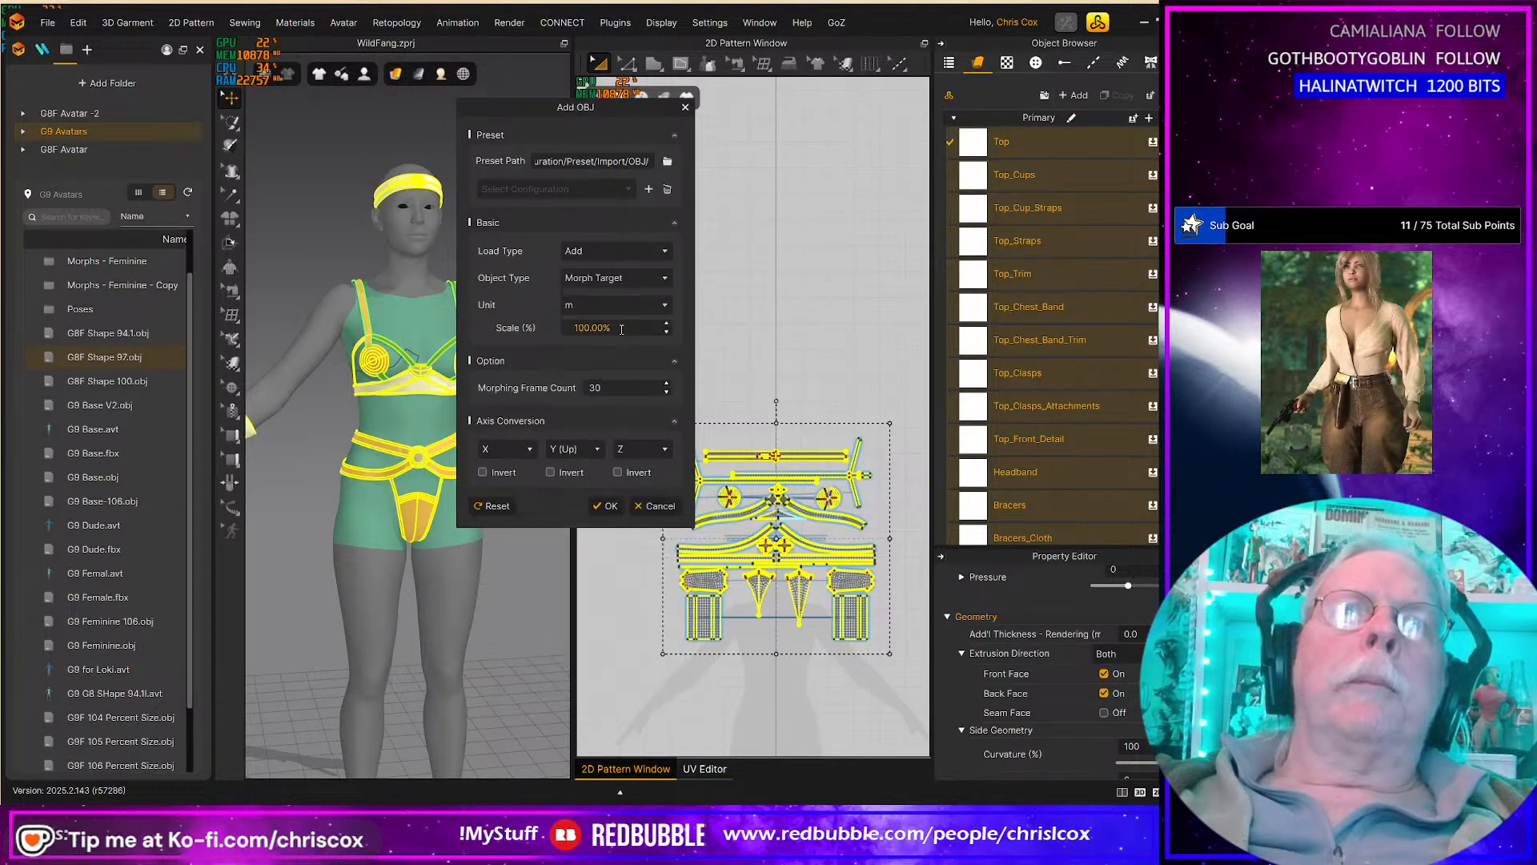
left_click(606, 507)
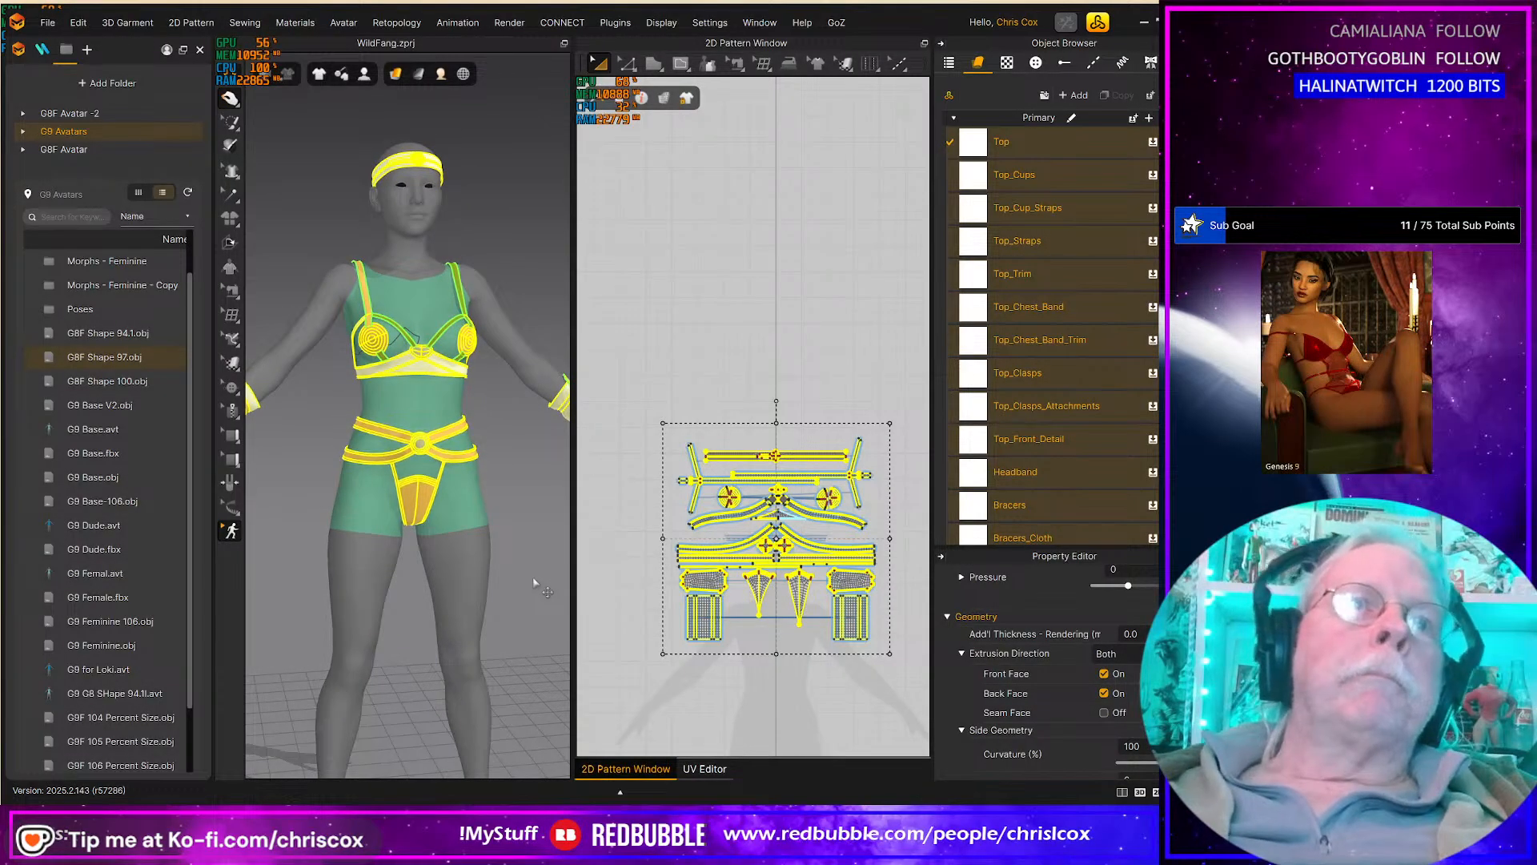
Step: Orbit and zoom around the morphed avatar to check the outfit fit from below, front and three-quarter views
right_click_drag(492, 598, 452, 505)
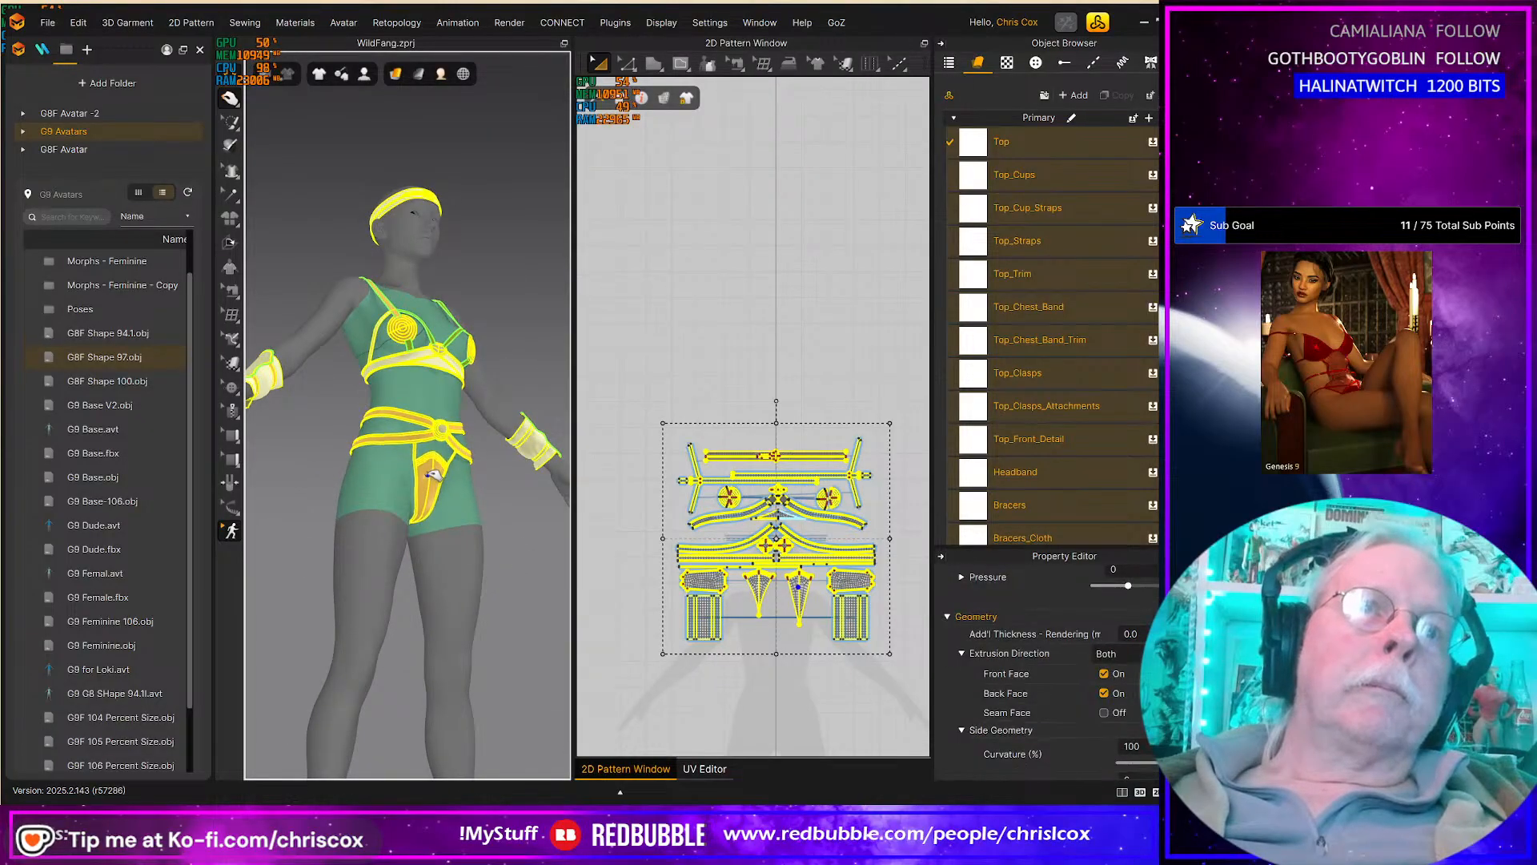
right_click_drag(490, 531, 452, 570)
scroll(376, 328, "up", 5)
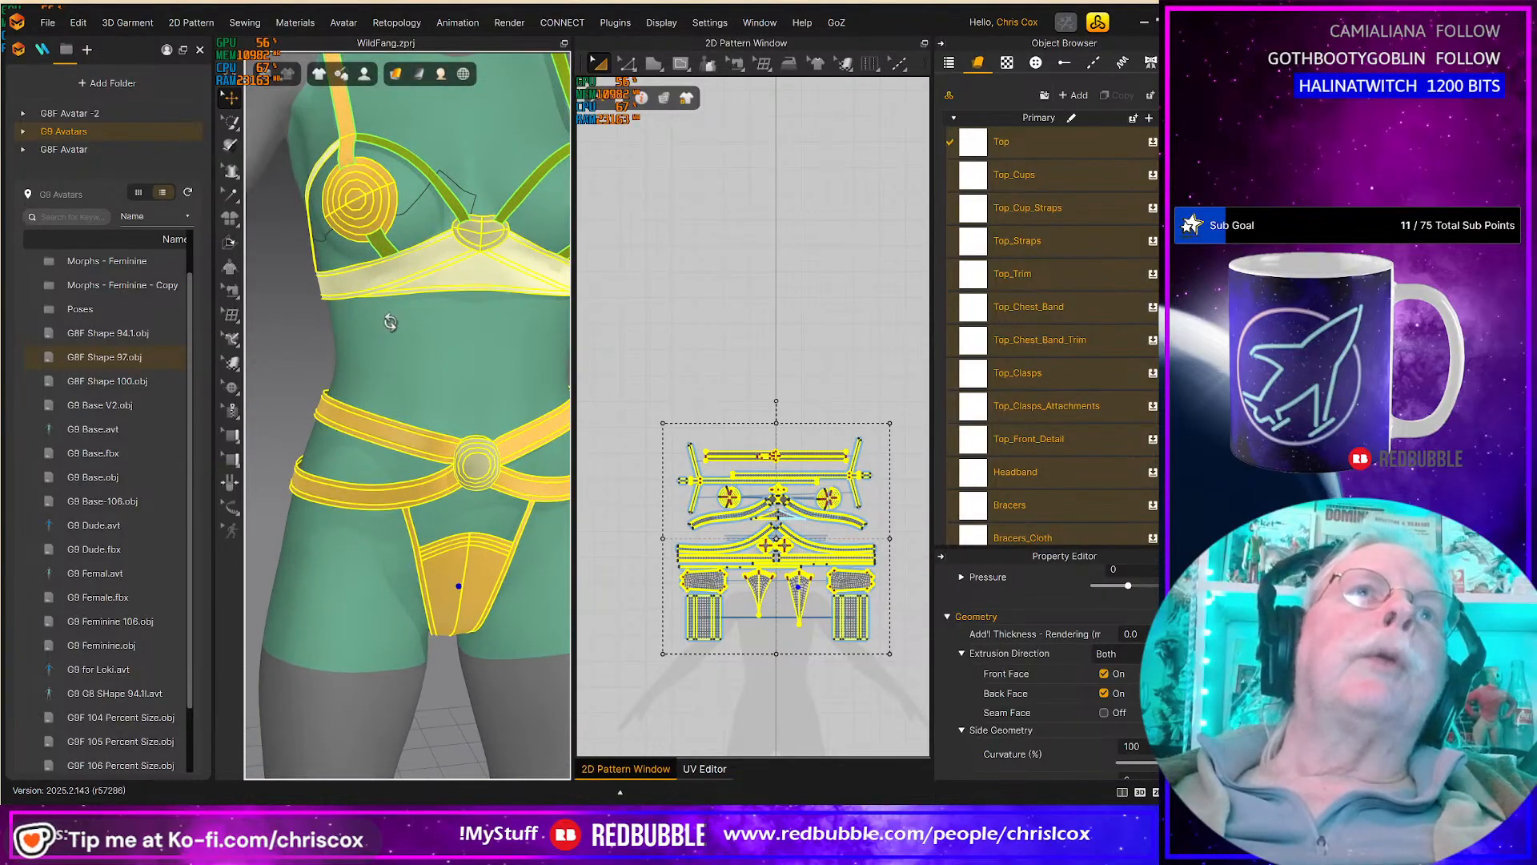
right_click_drag(389, 322, 402, 186)
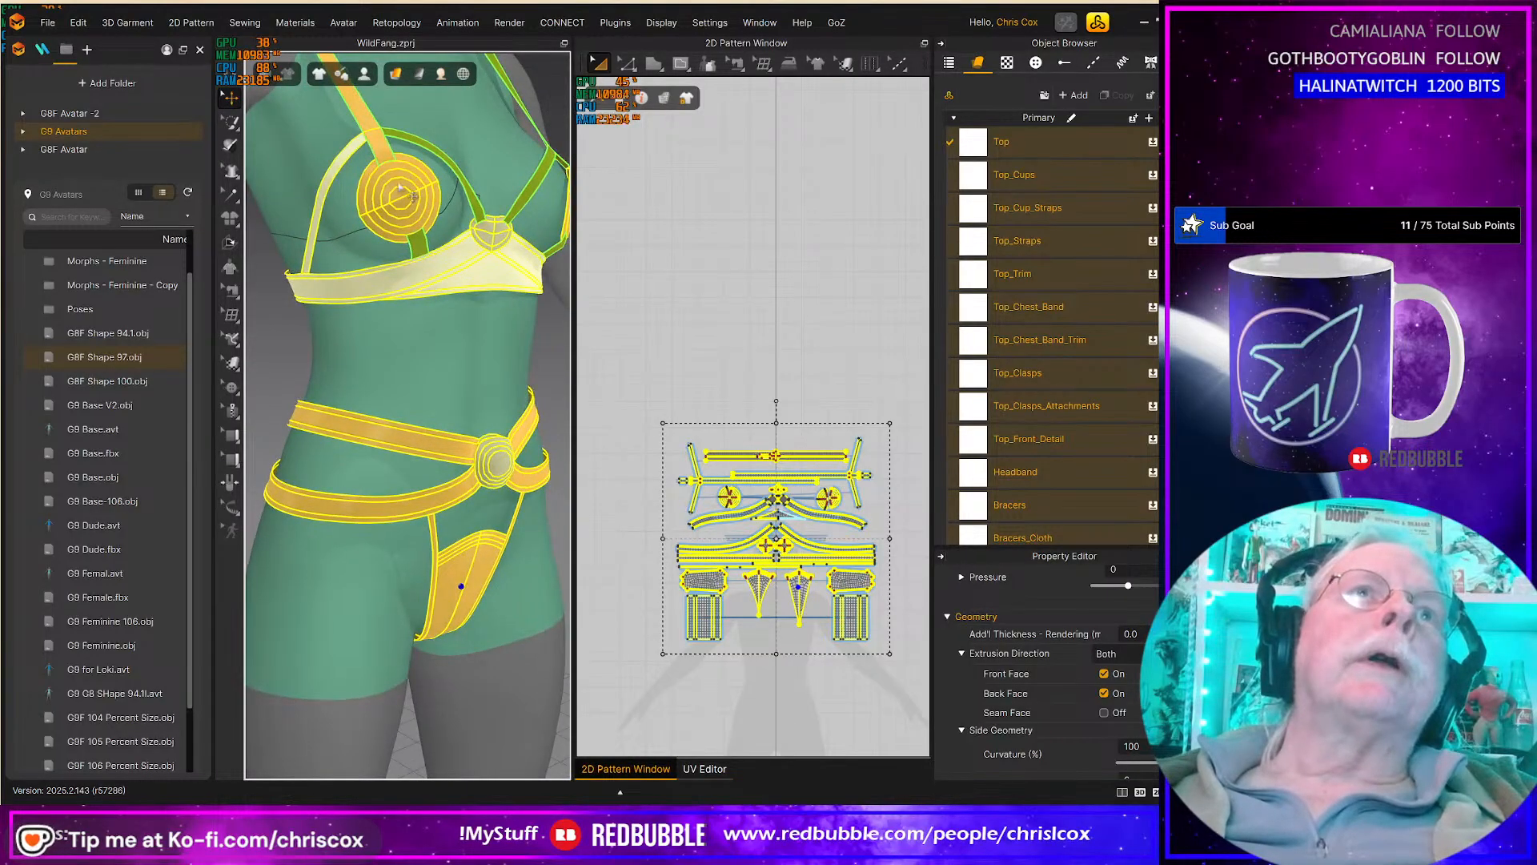
scroll(454, 299, "down", 10)
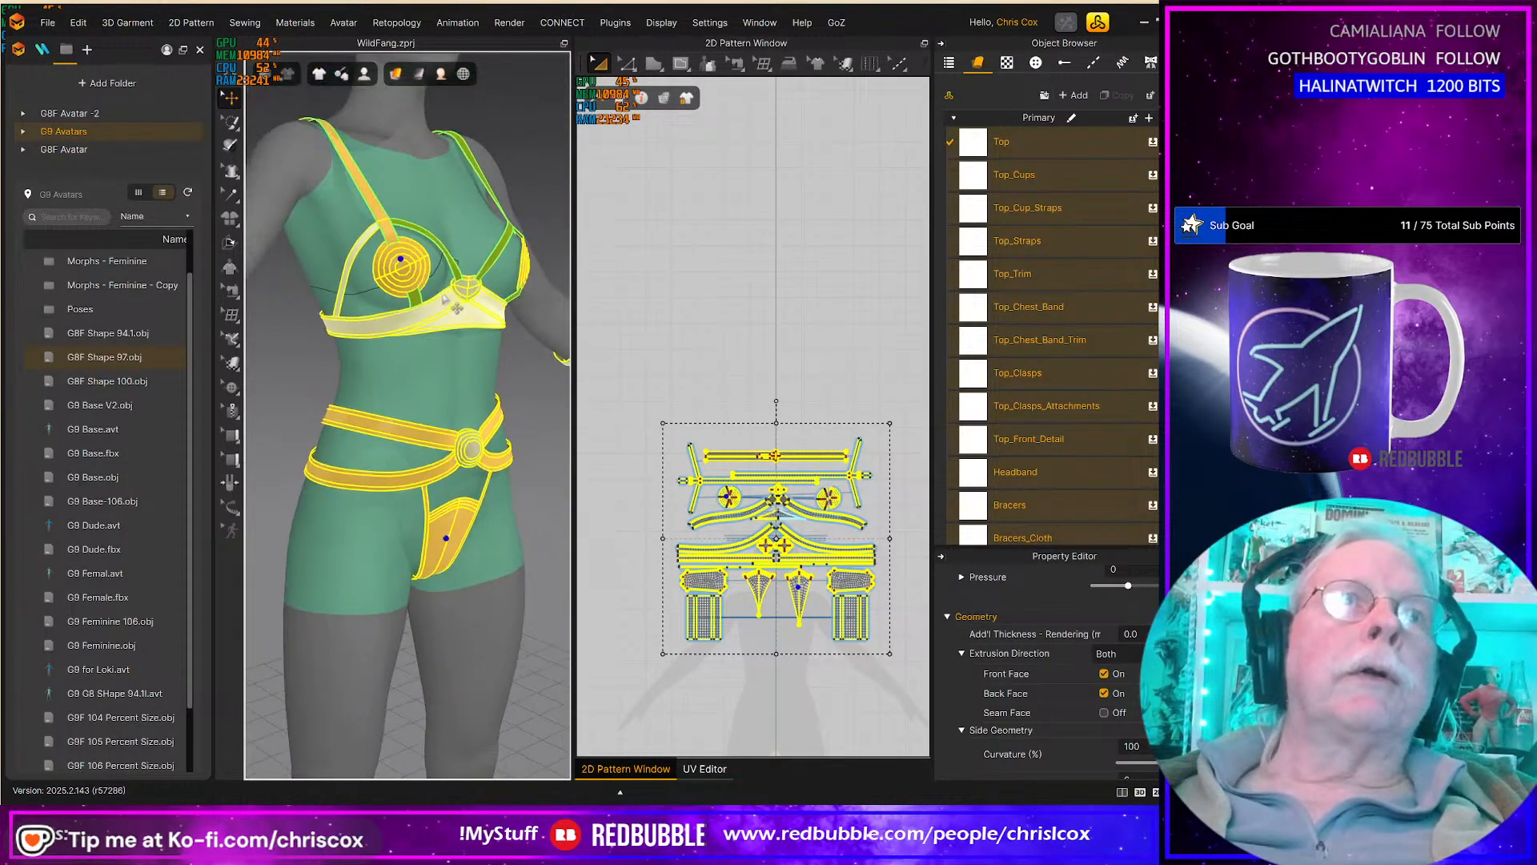
mouse_move(426, 430)
right_mouse_down()
mouse_move(538, 418)
mouse_move(361, 424)
mouse_move(408, 426)
right_mouse_up()
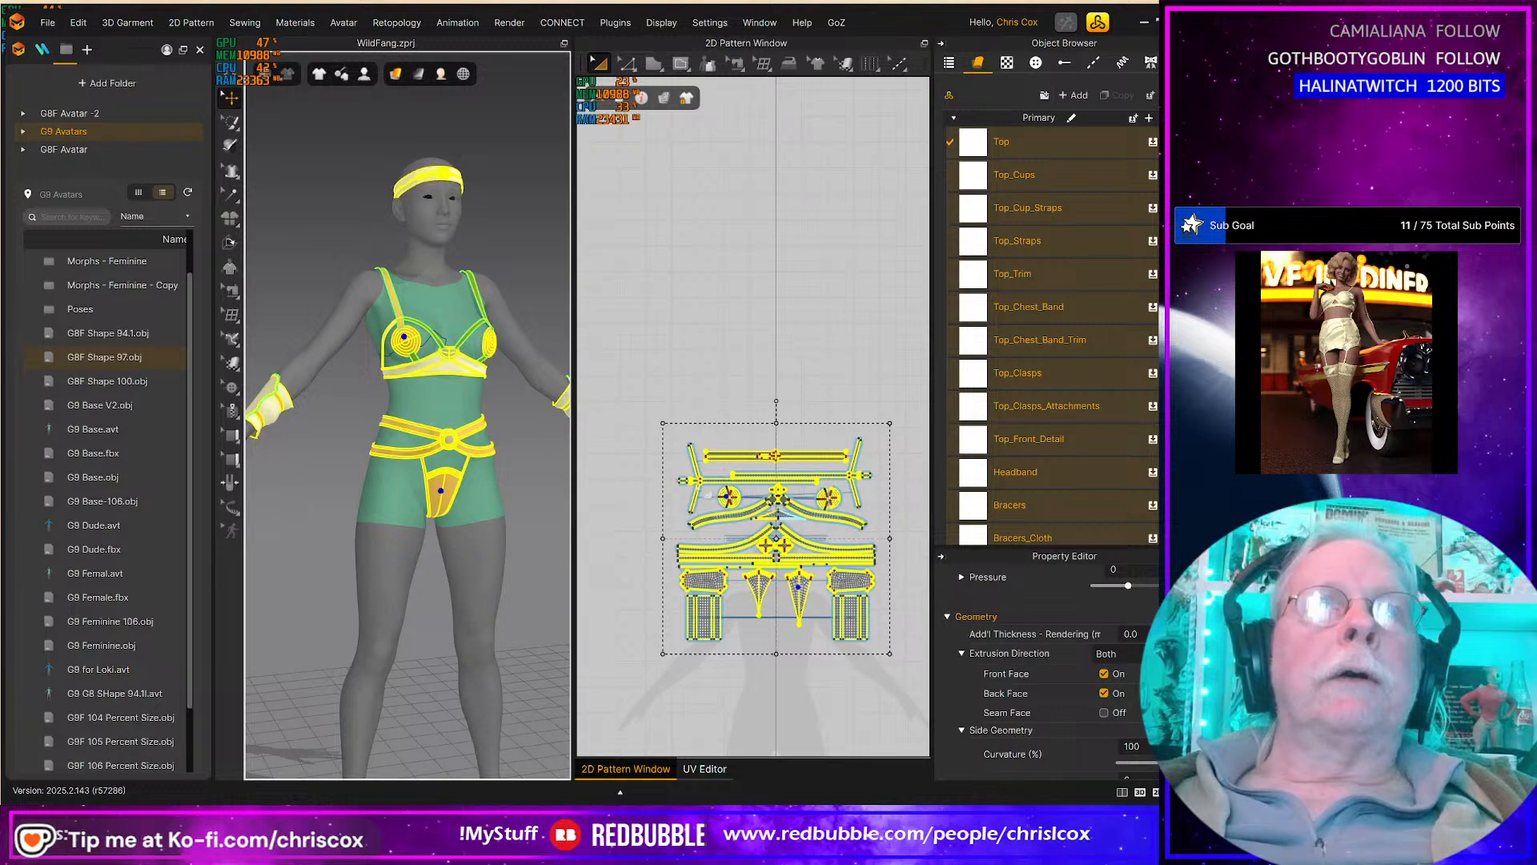
Step: Select all the pattern pieces except the headband
left_click_drag(622, 399, 917, 688)
scroll(738, 421, "up", 3)
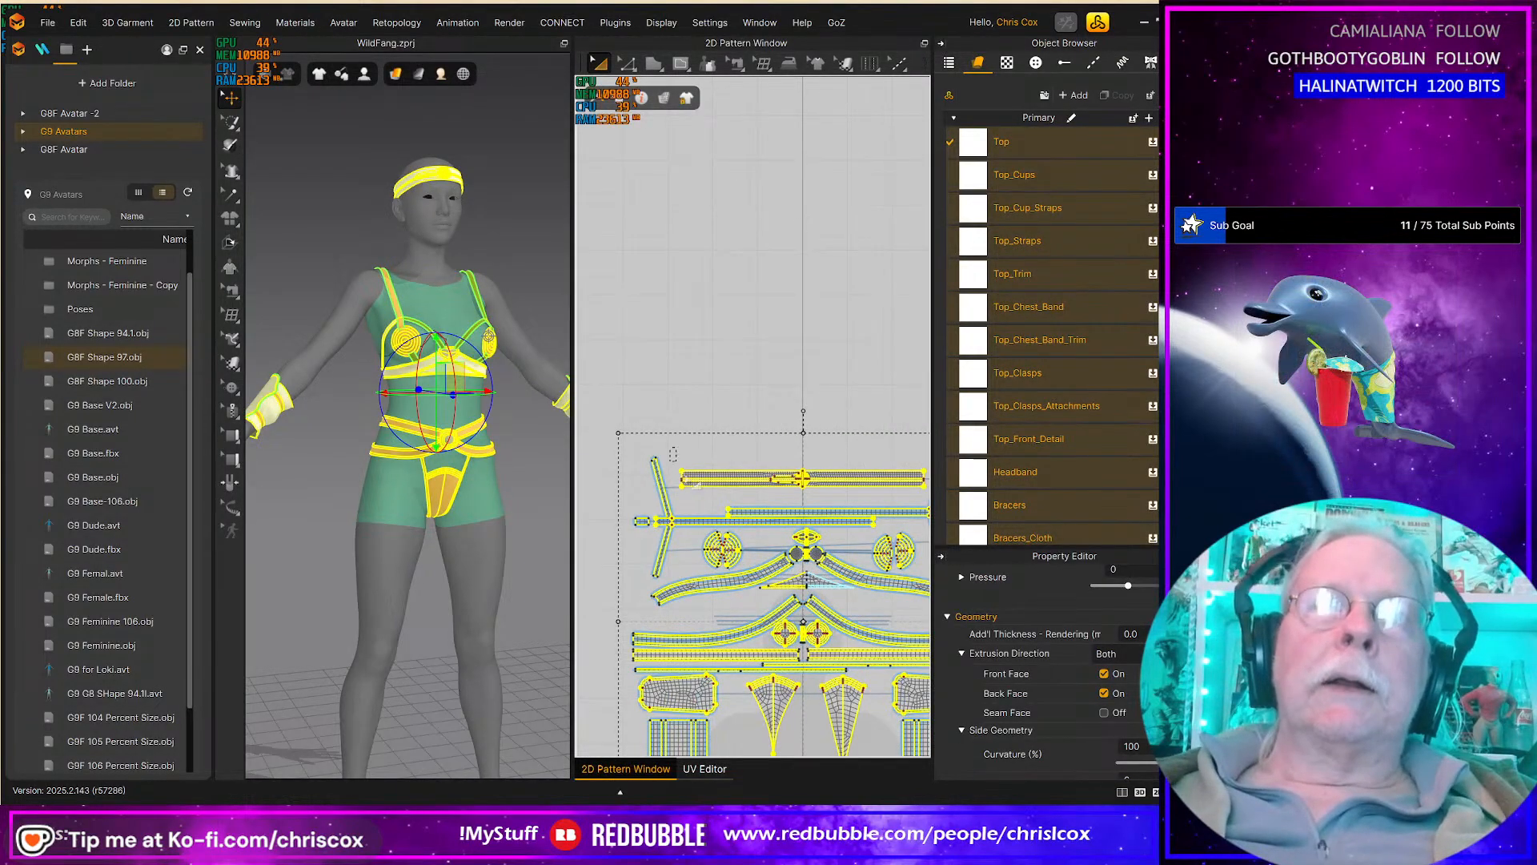
left_click_drag(928, 506, 938, 510, "shift")
left_click(48, 22)
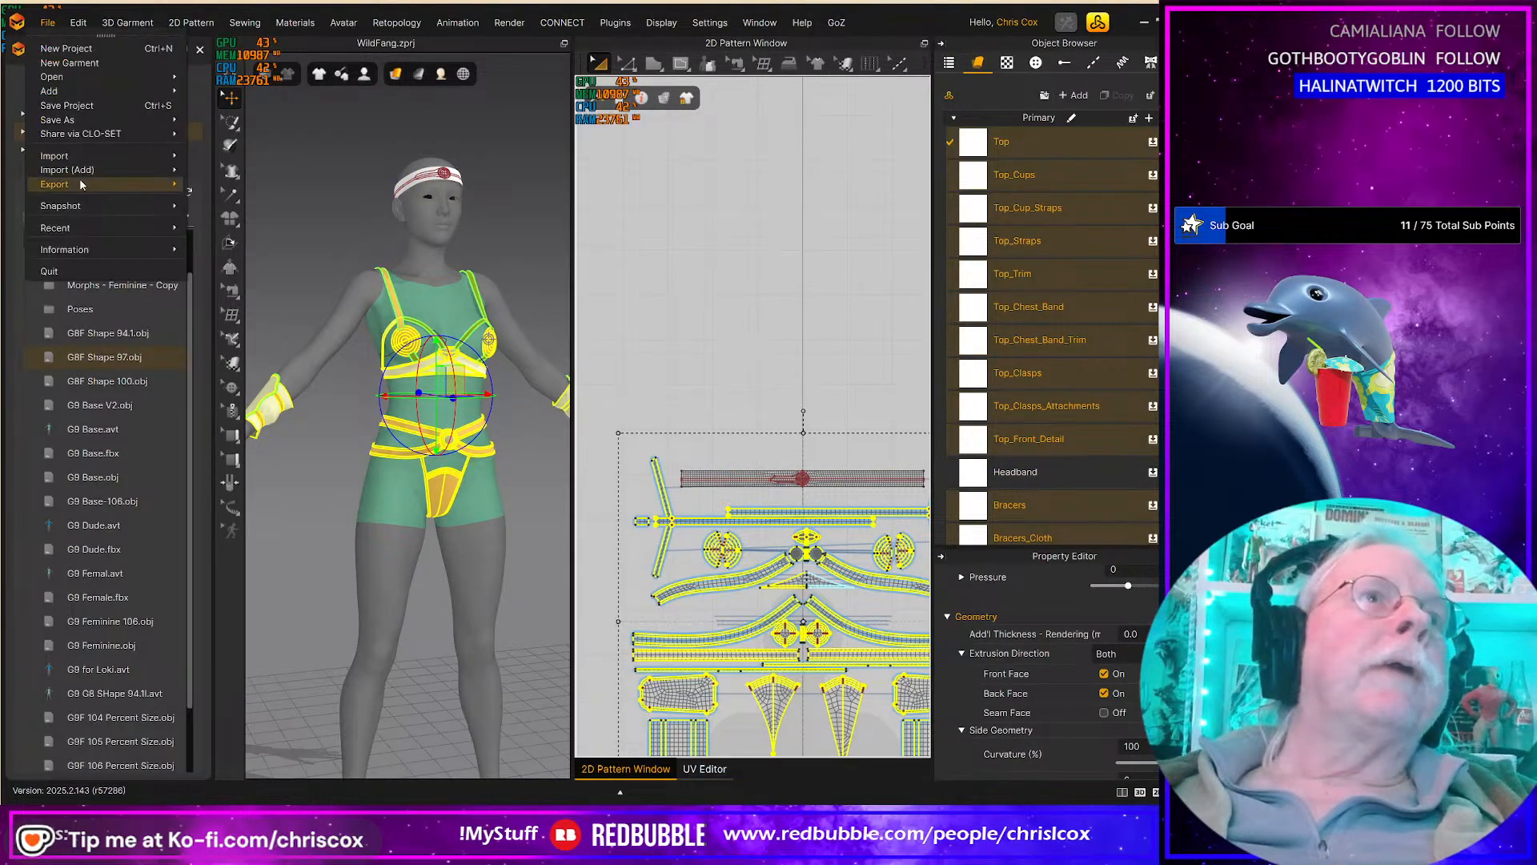
Step: Export an OBJ named Wildfang Outfit G8 Female.obj to the Wildfang WIP folder and confirm the export settings
mouse_move(96, 183)
left_click(240, 199)
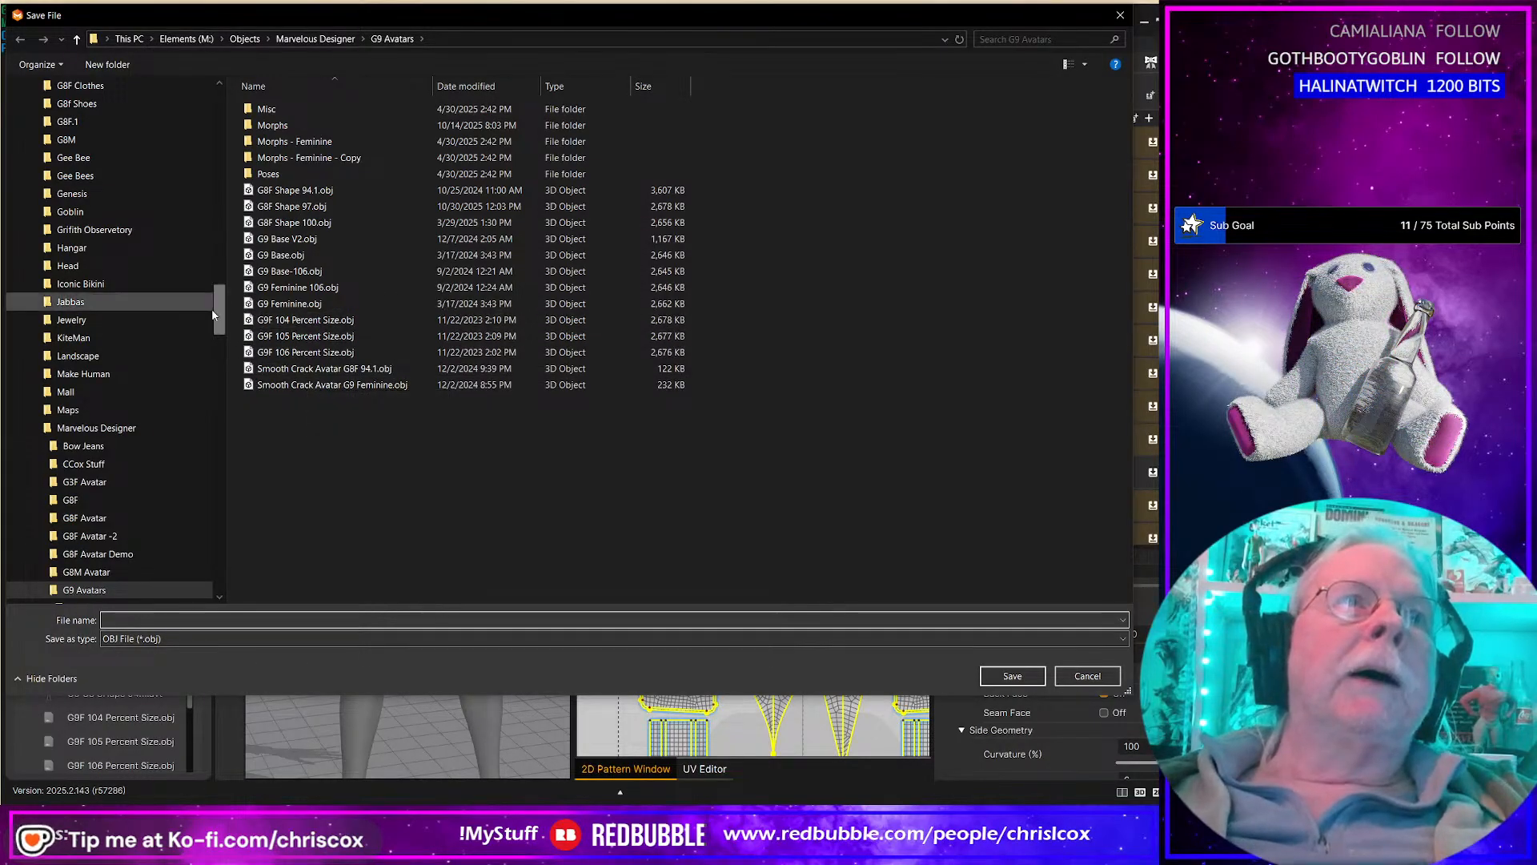
scroll(108, 560, "up", 20)
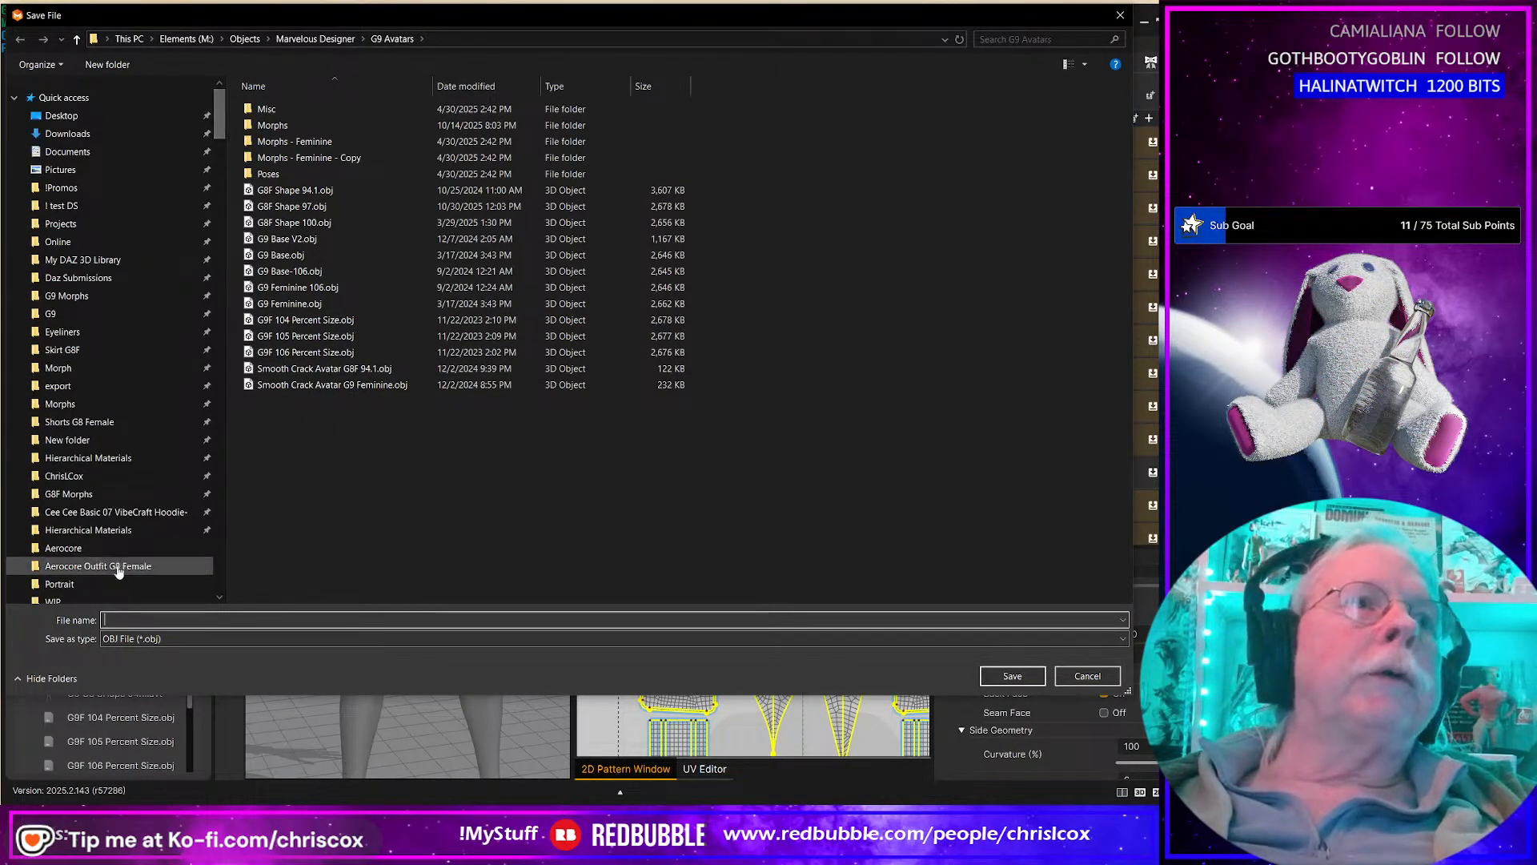
left_click(66, 517)
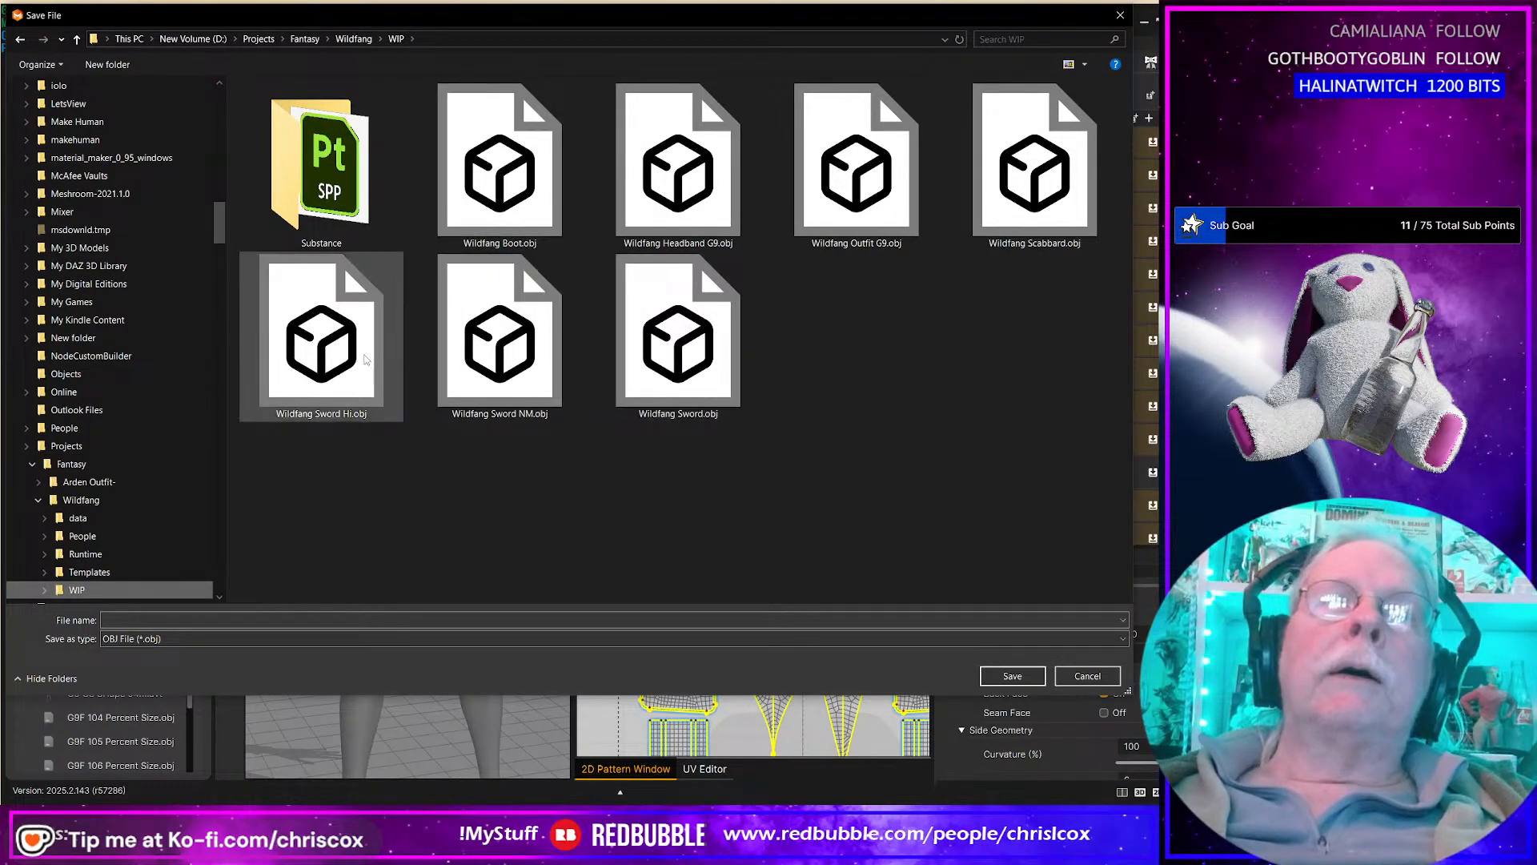
left_click(889, 189)
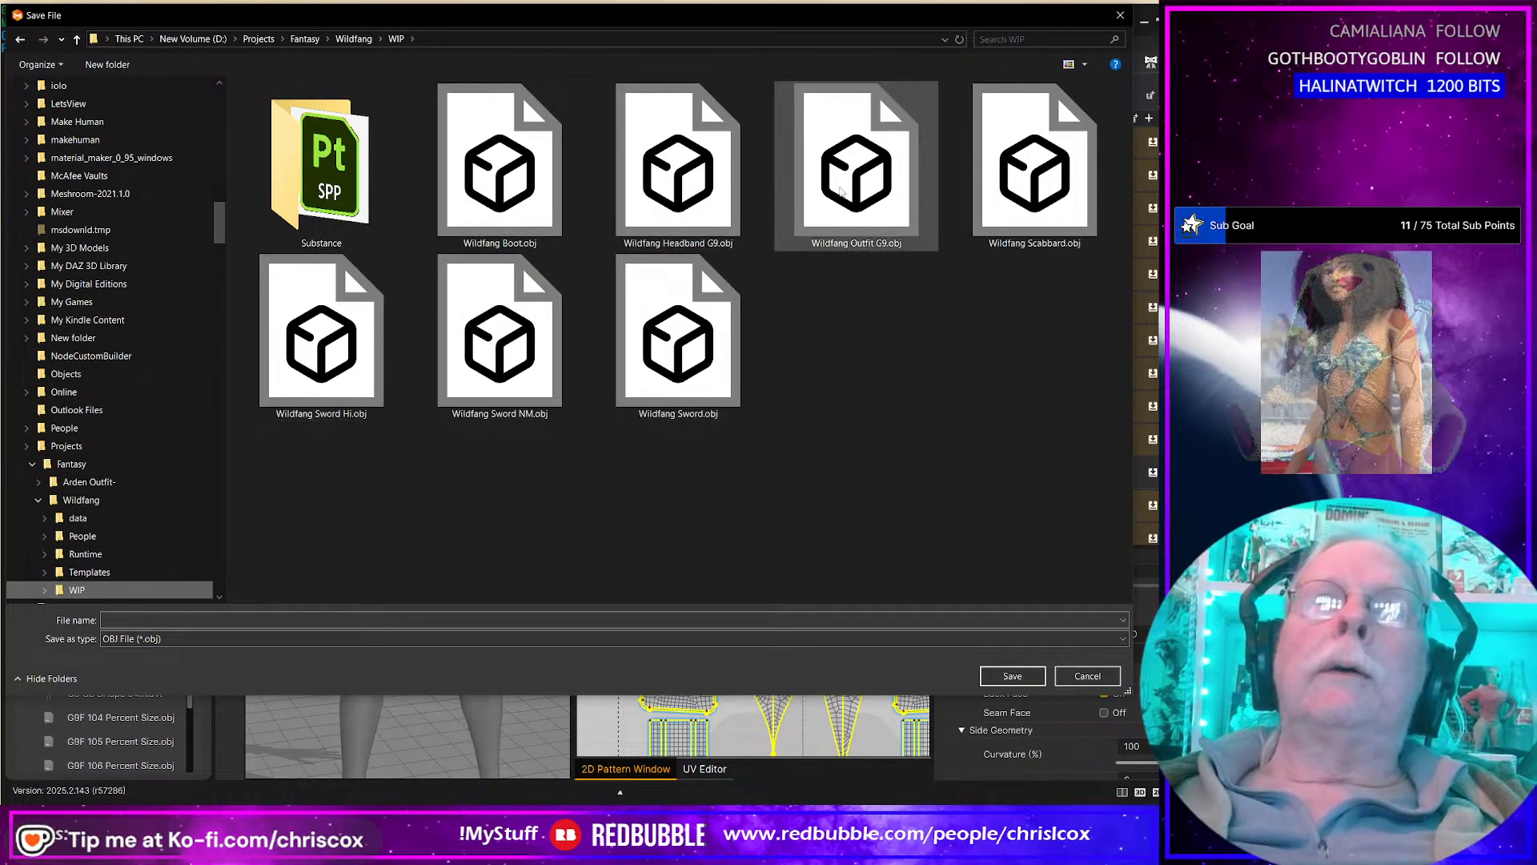
left_click(178, 618)
left_click(175, 618)
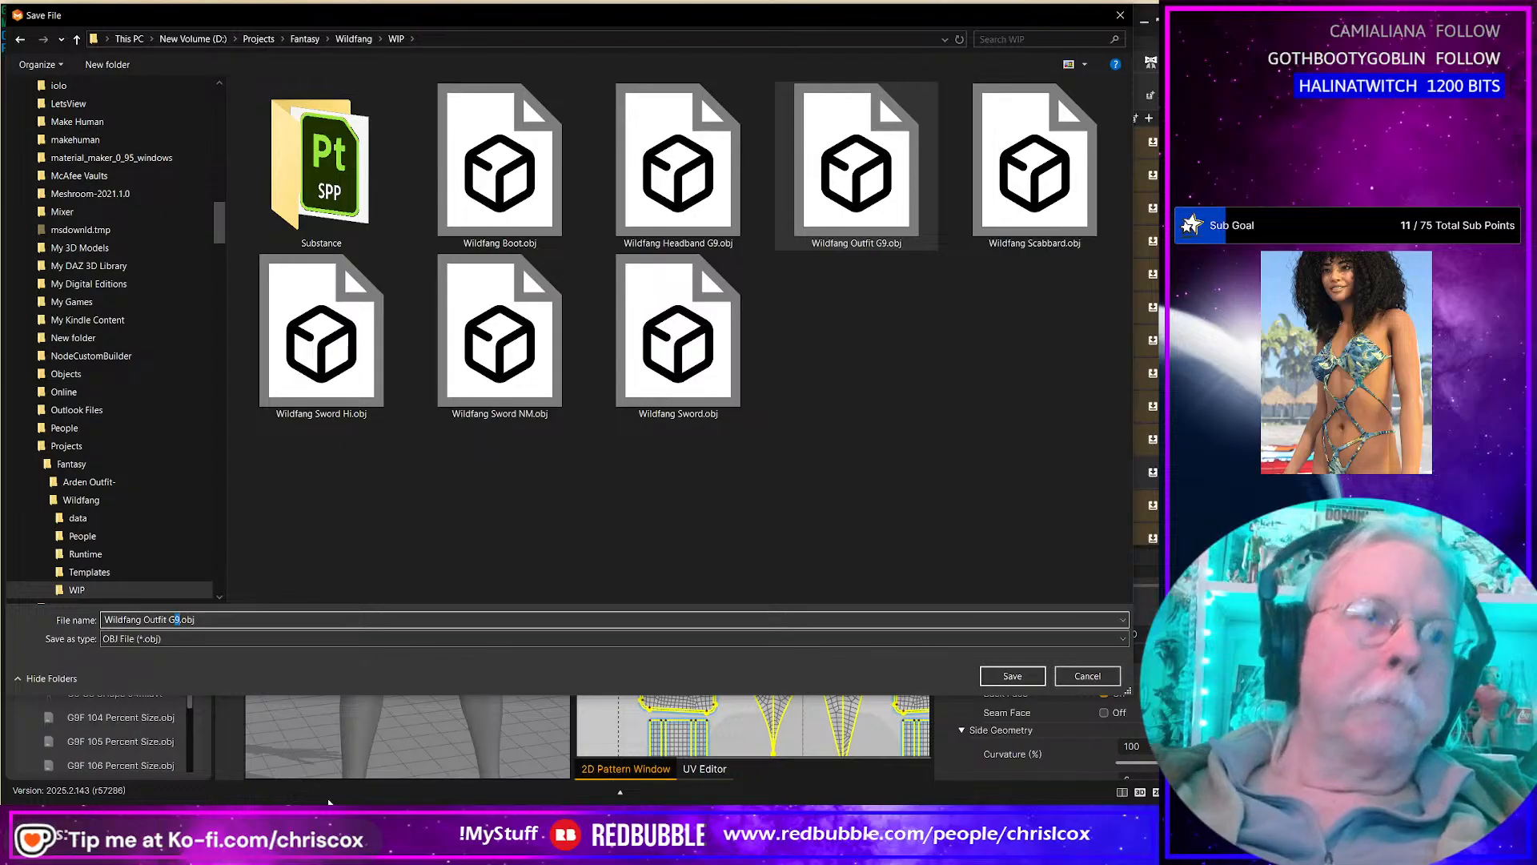
type("8 Female")
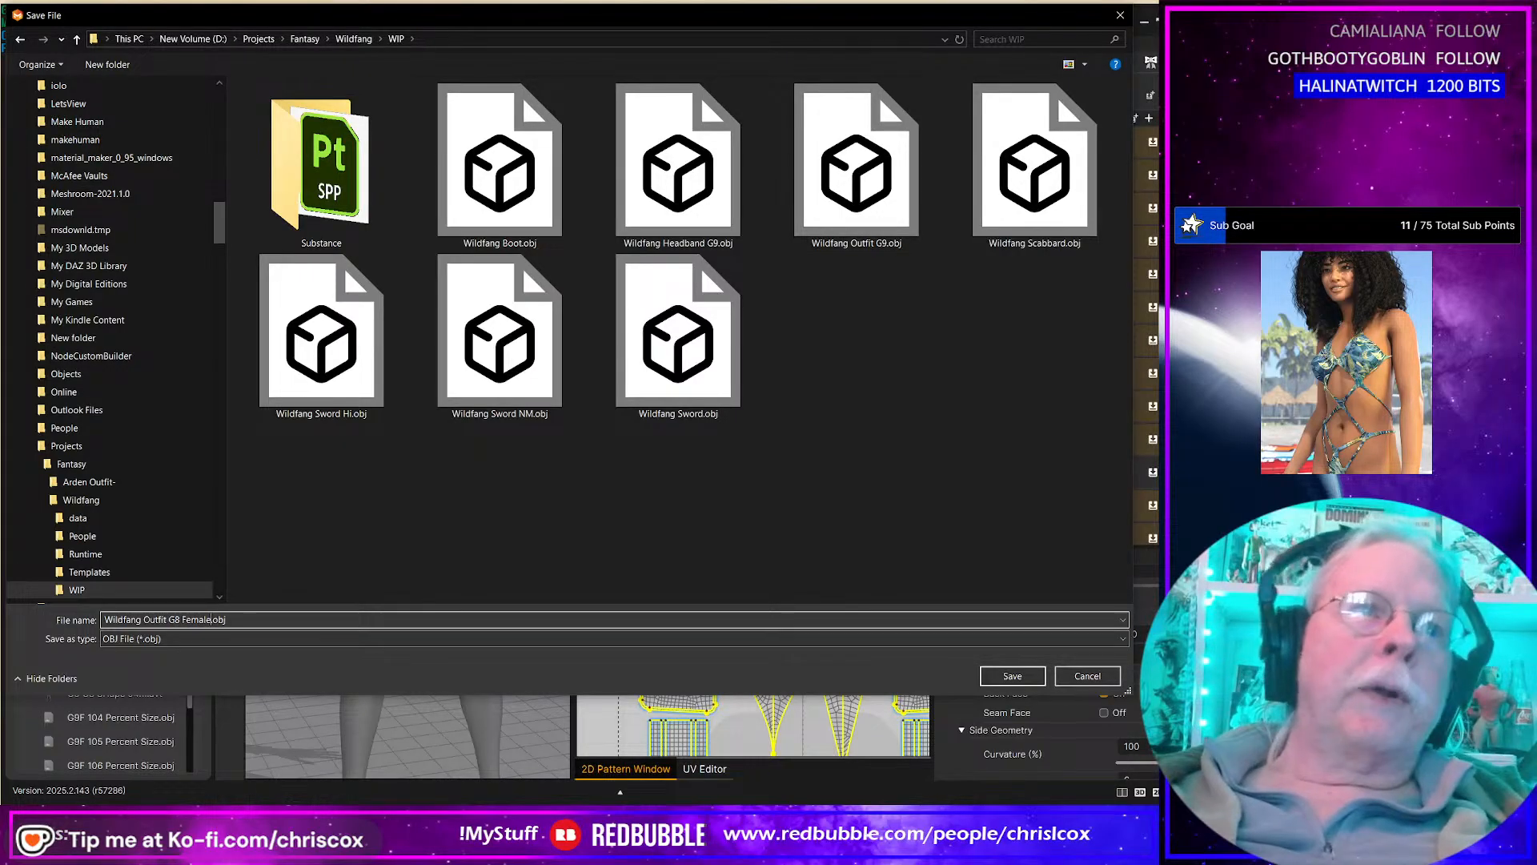
key("Return")
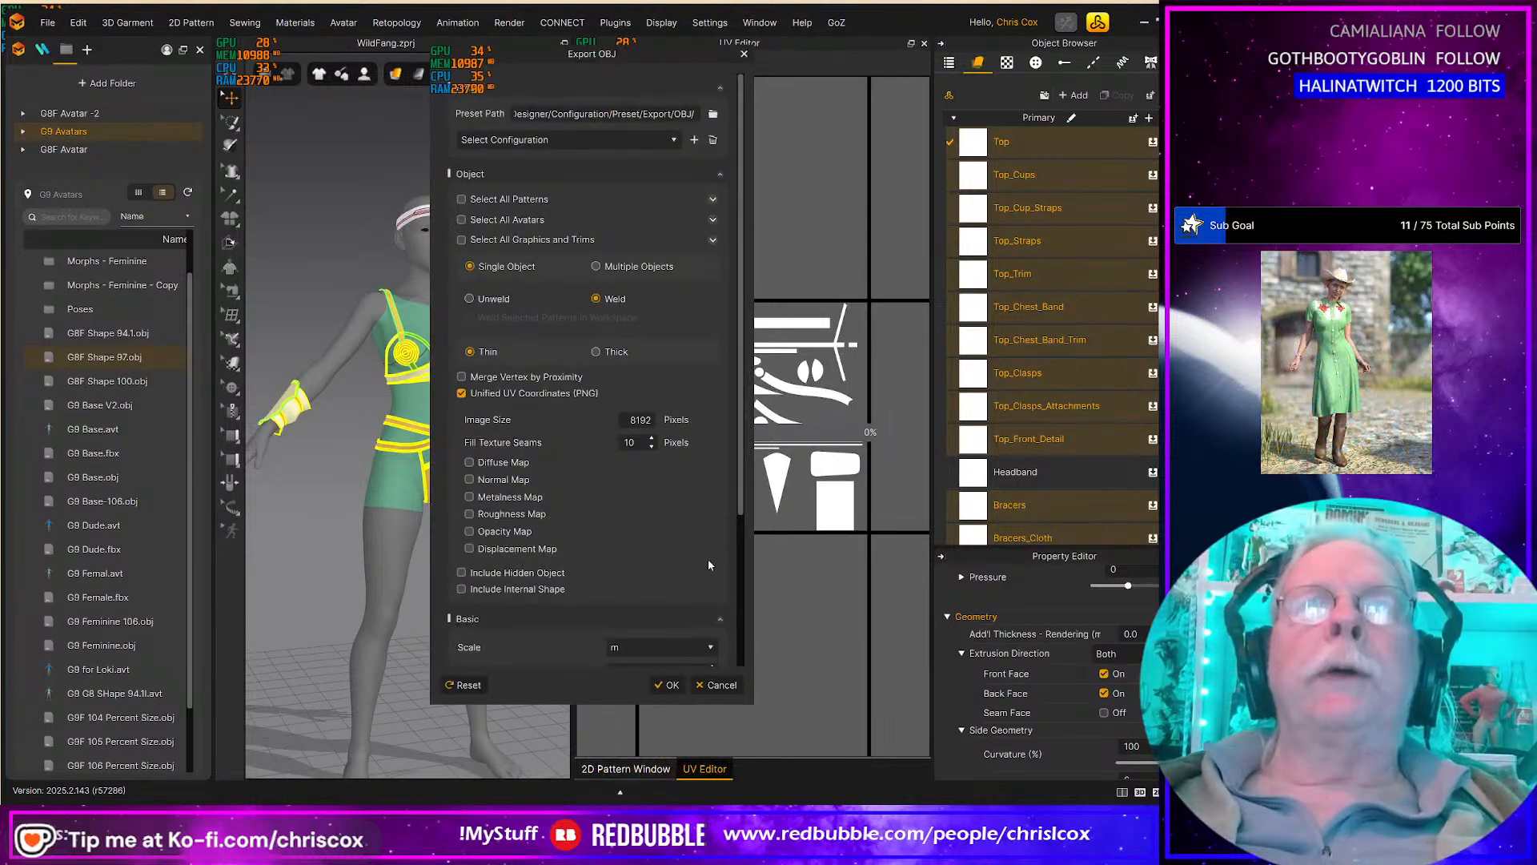
left_click(667, 686)
scroll(507, 593, "down", 2)
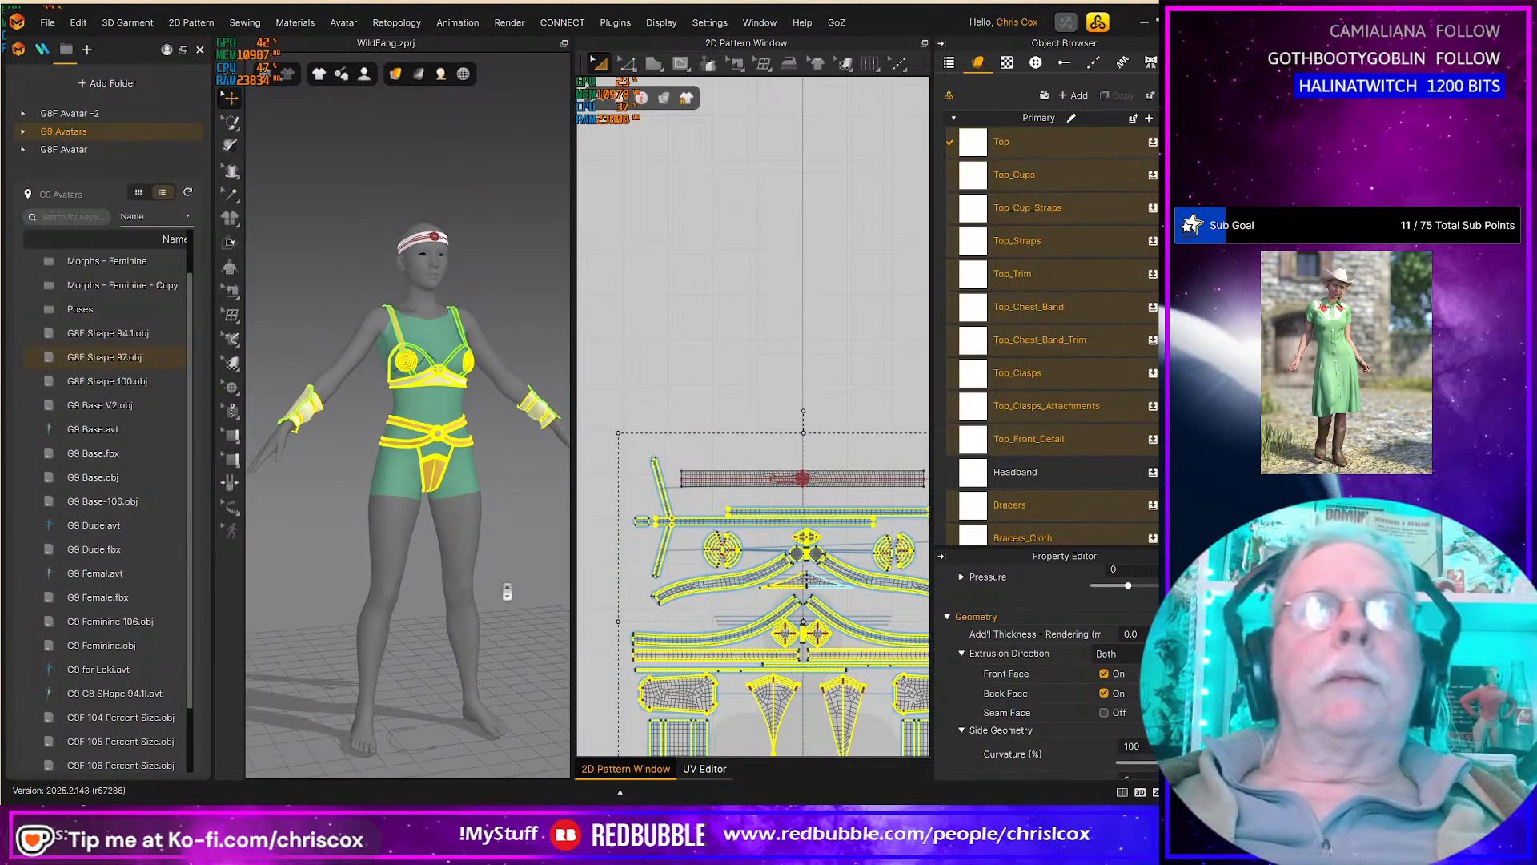
Step: Save the project as WildFang G8 Female.zprj, adapted from WildFang.zprj, in the Wildfang WIP folder
left_click(47, 23)
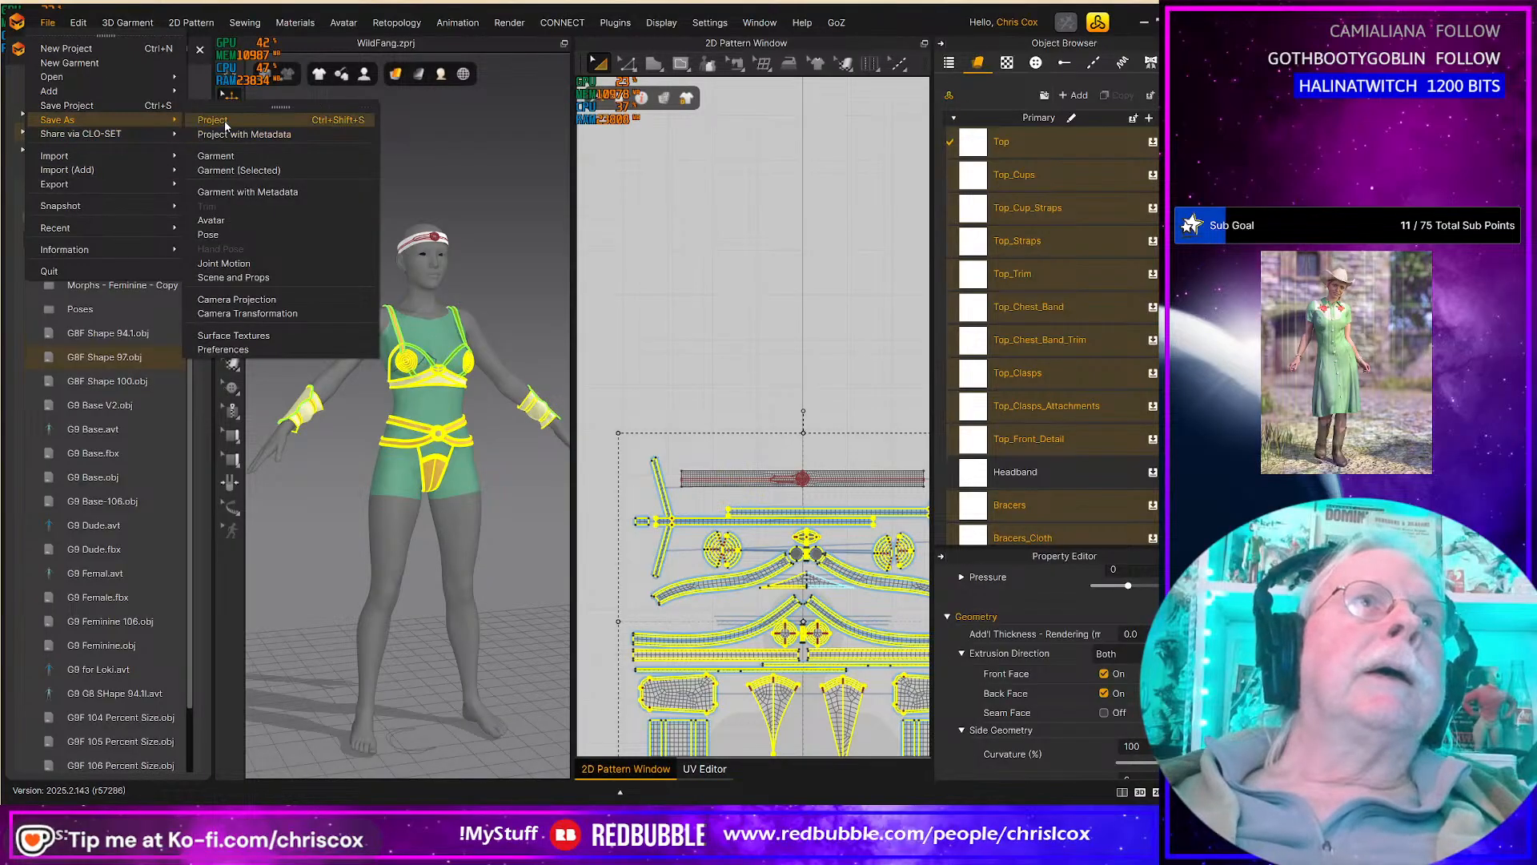
left_click(538, 202)
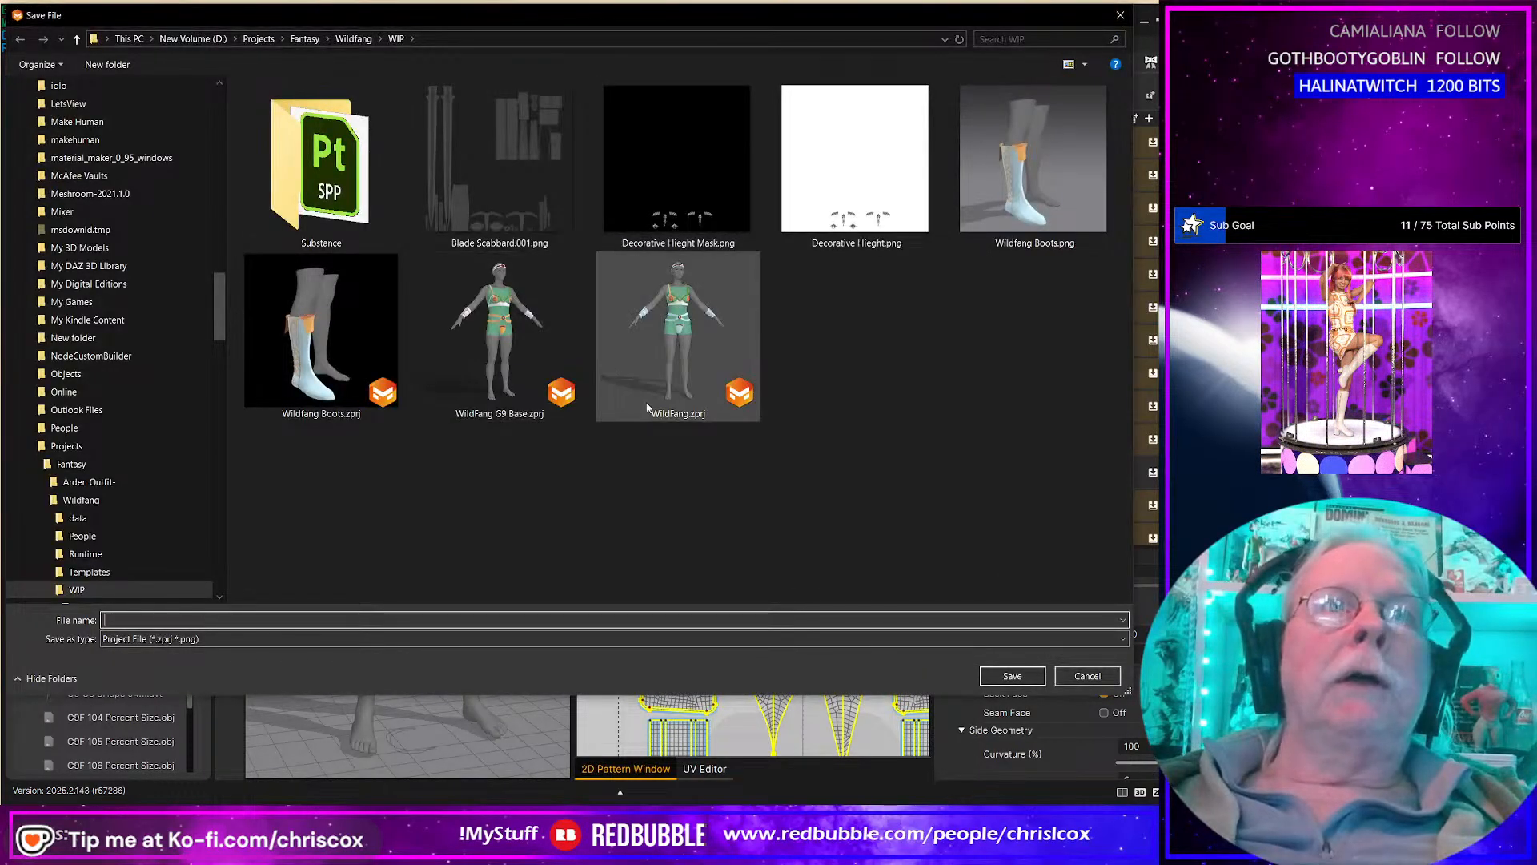
left_click(668, 411)
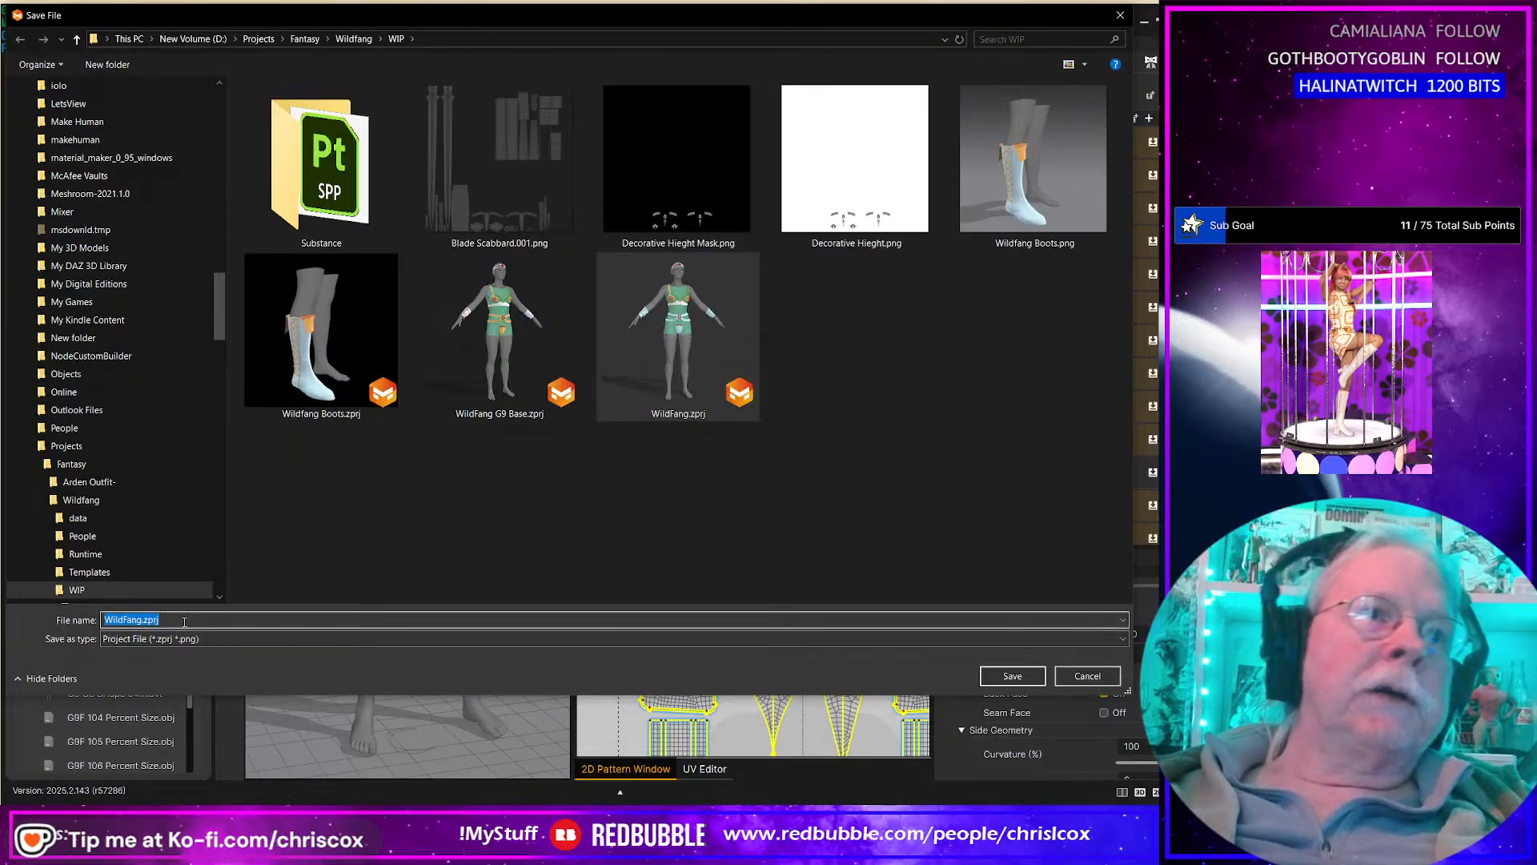
left_click(184, 622)
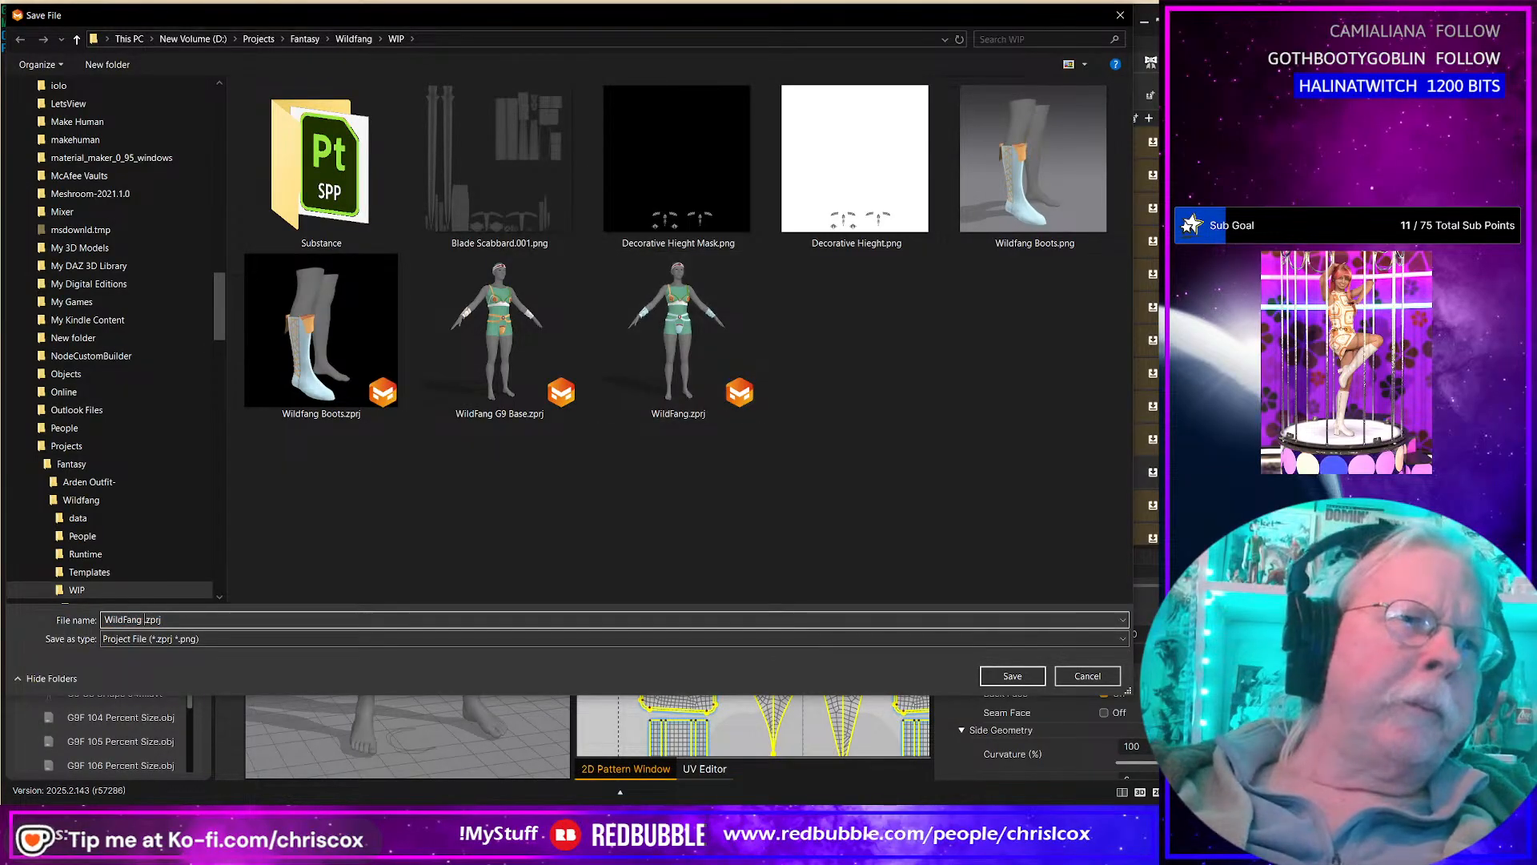
type("G9 Femaler")
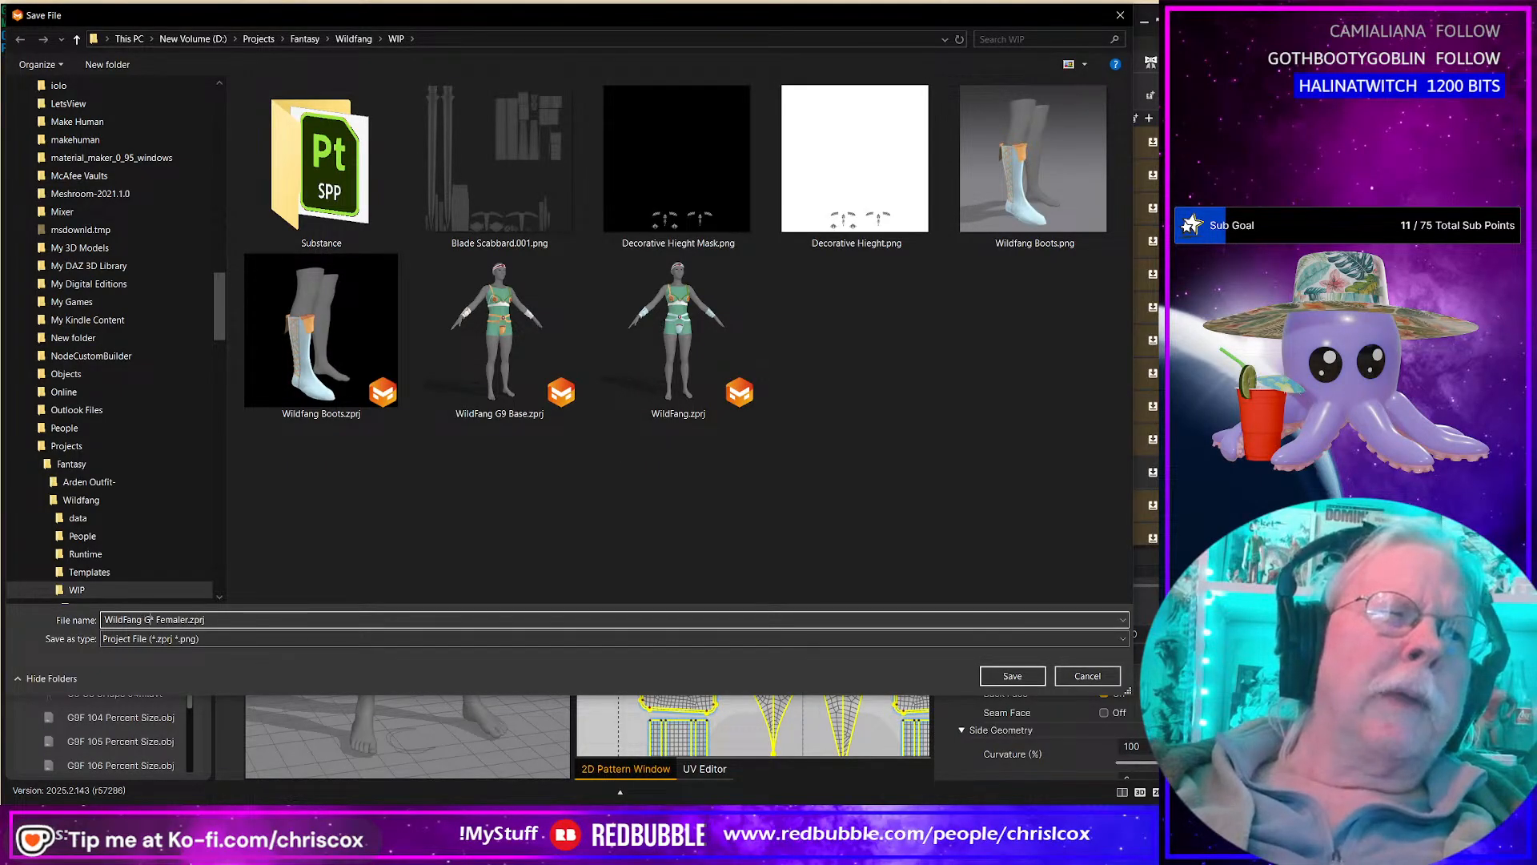
type("8")
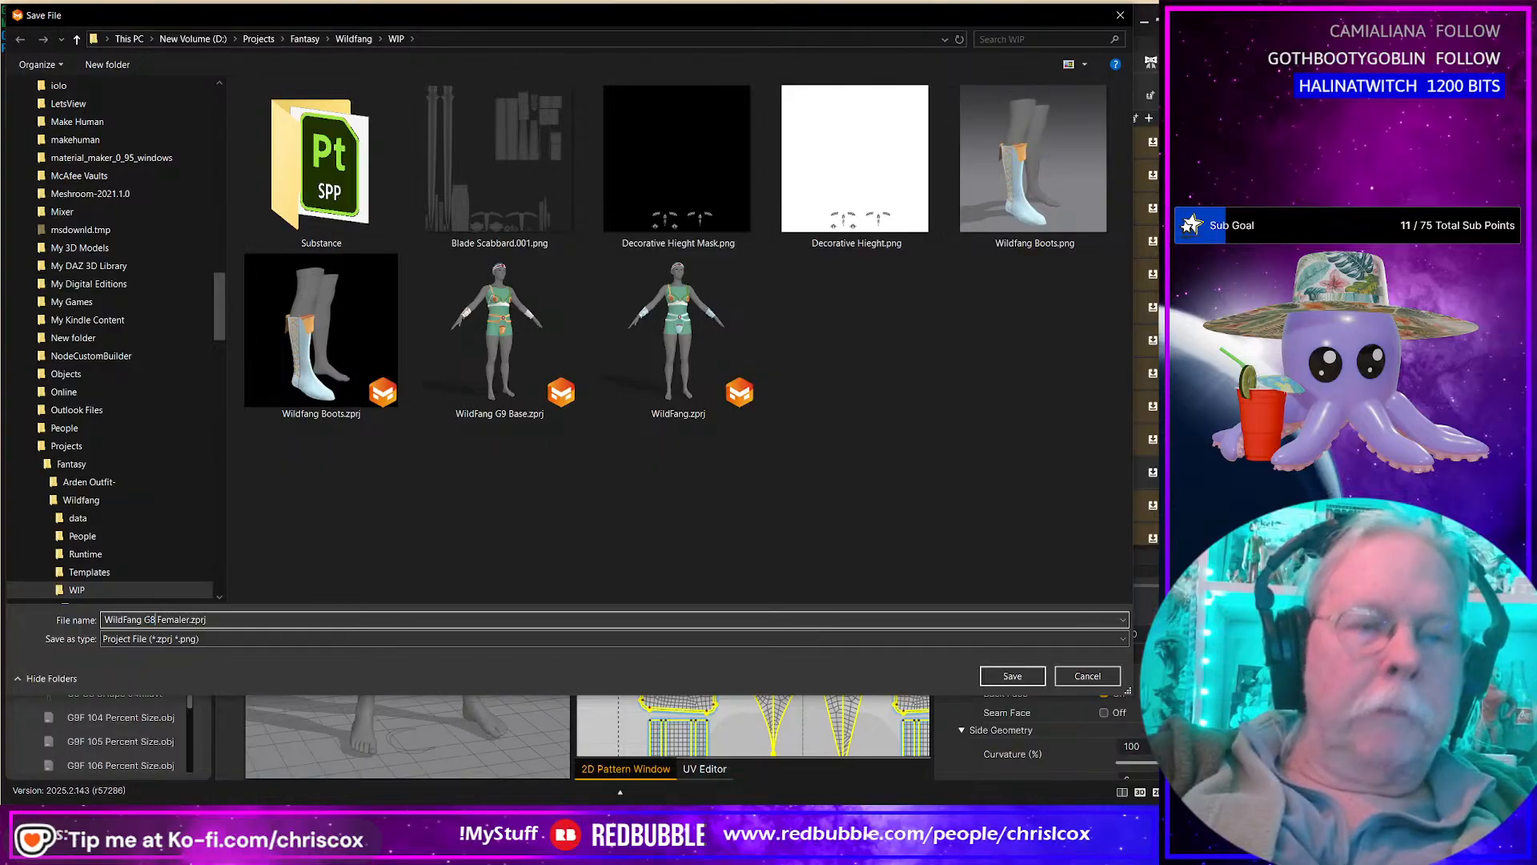
key("Return")
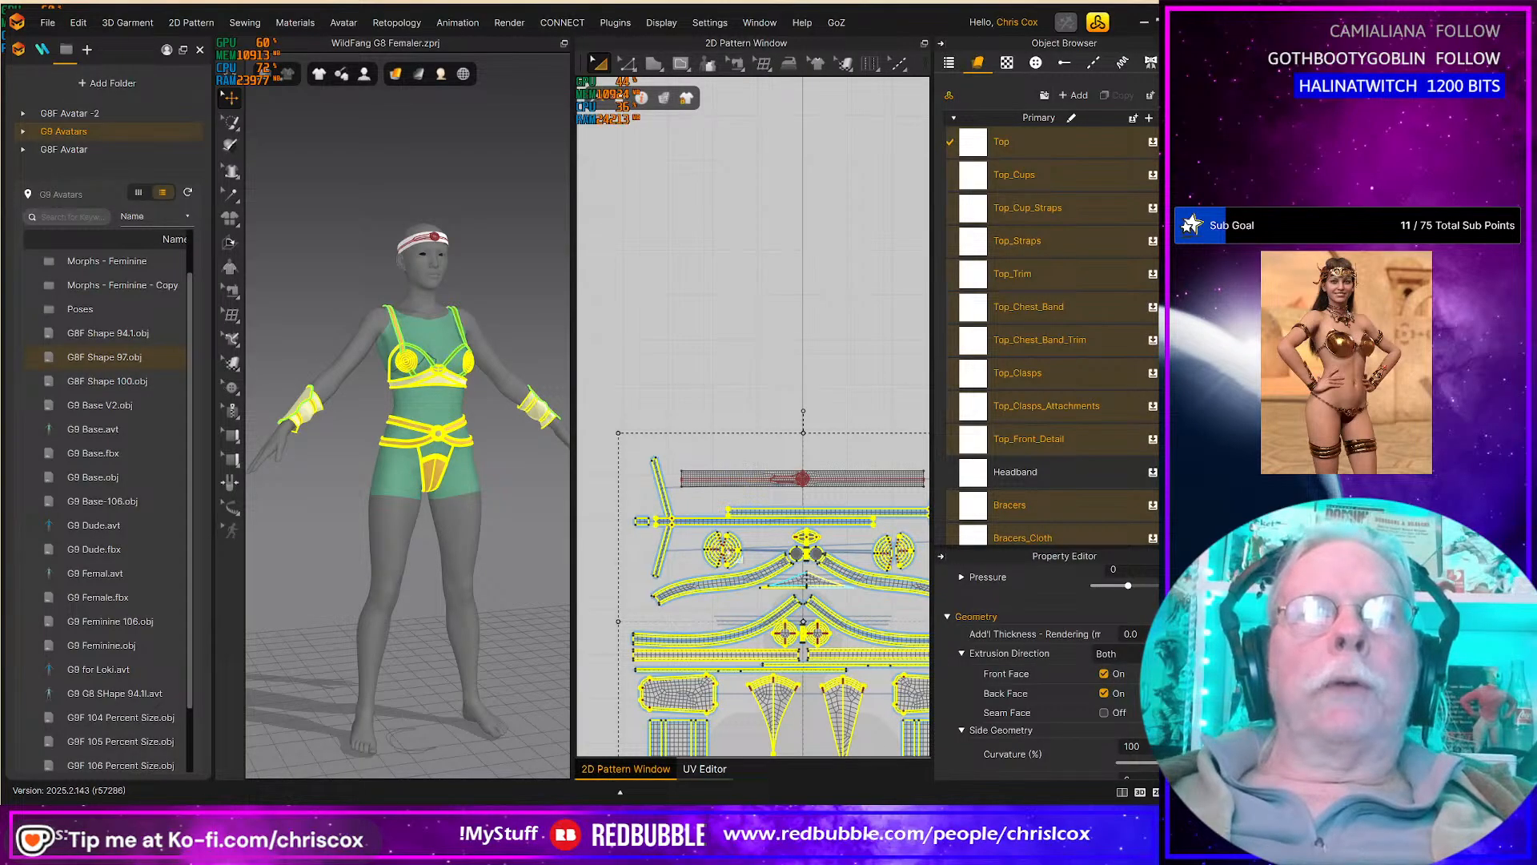
scroll(719, 563, "down", 3)
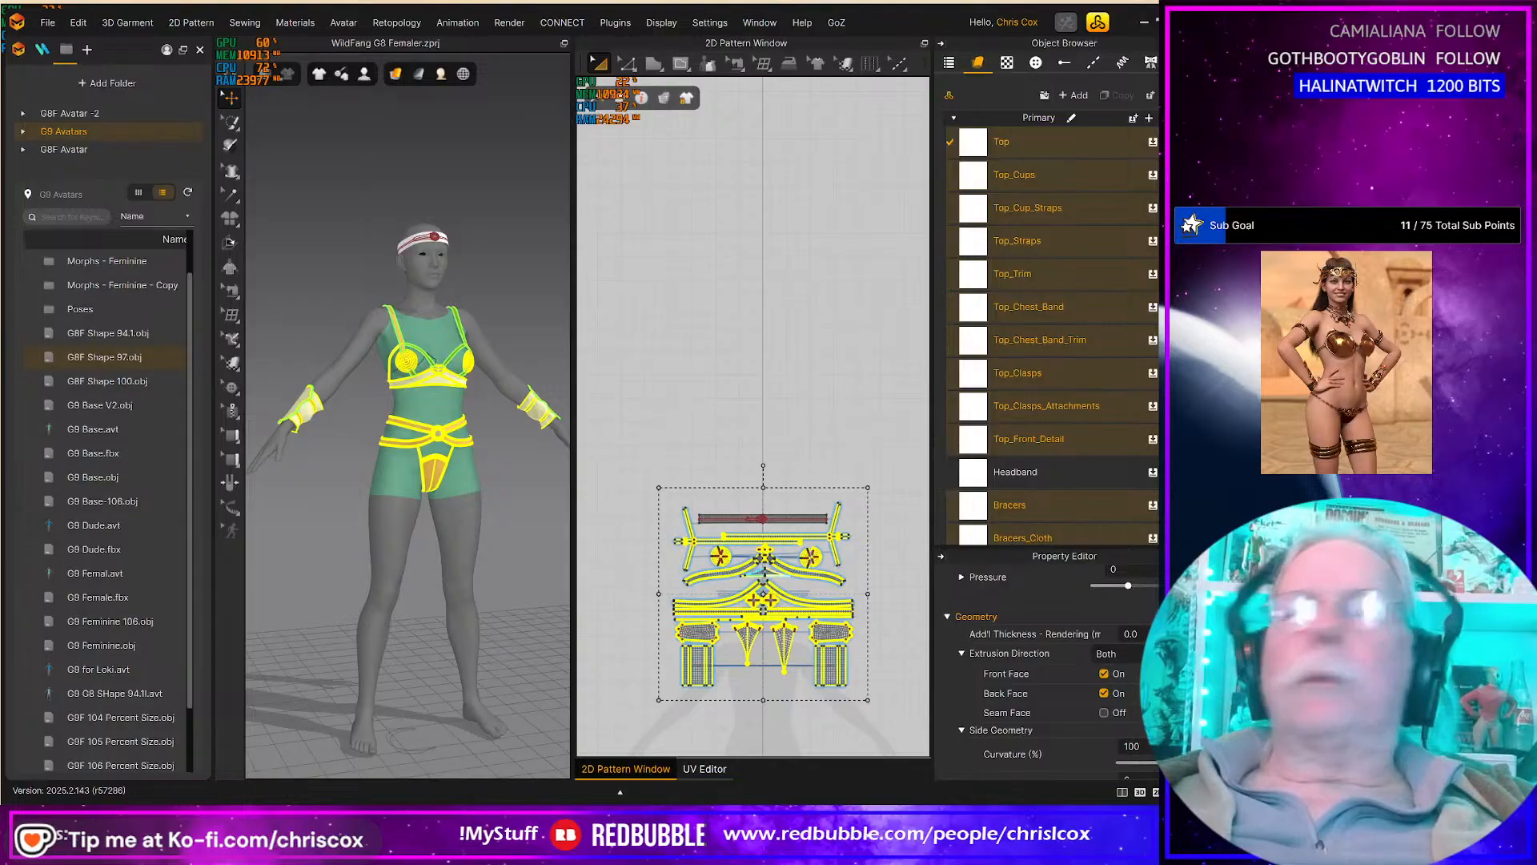
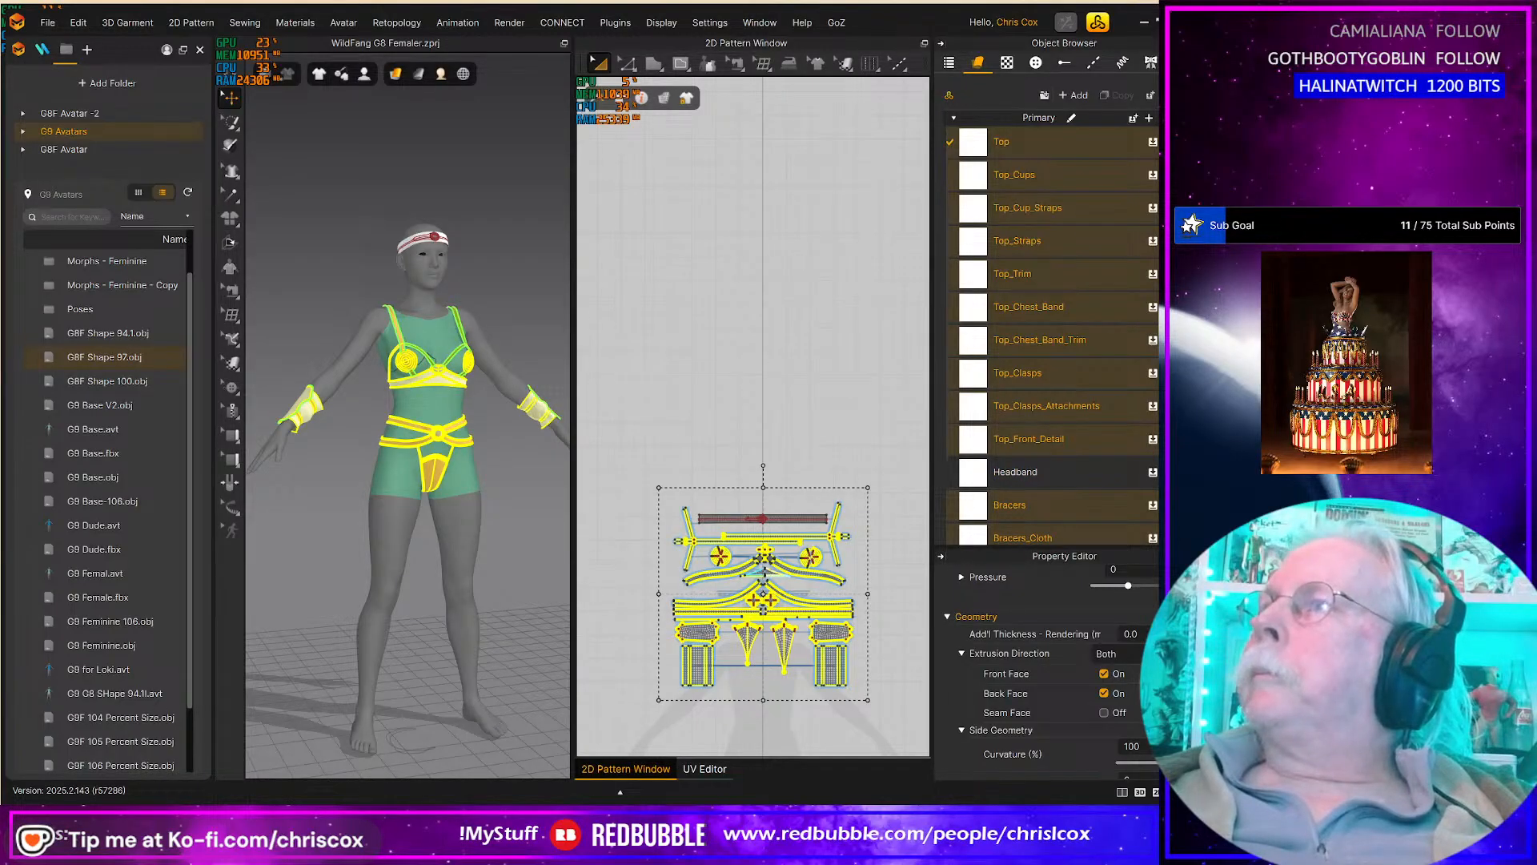
Step: Drag the Blender window over Marvelous Designer and resize it to fill most of the screen
left_click_drag(1153, 336, 597, 19)
left_click_drag(1156, 697, 1201, 819)
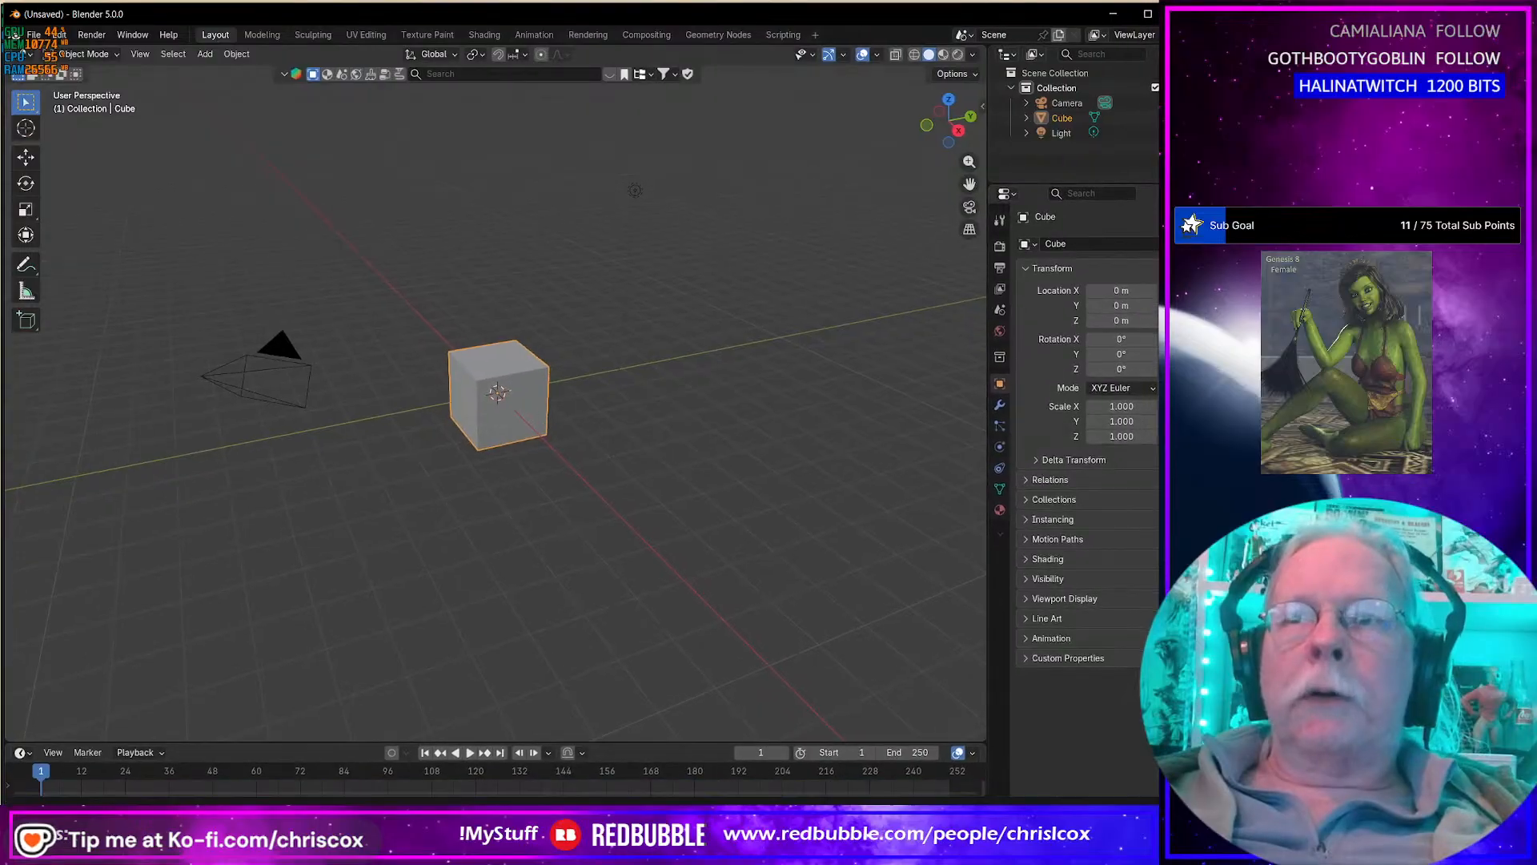
Step: Delete the default cube, then import Wildfang Outfit G9.obj from the Wildfang WIP folder and frame it
key("Delete")
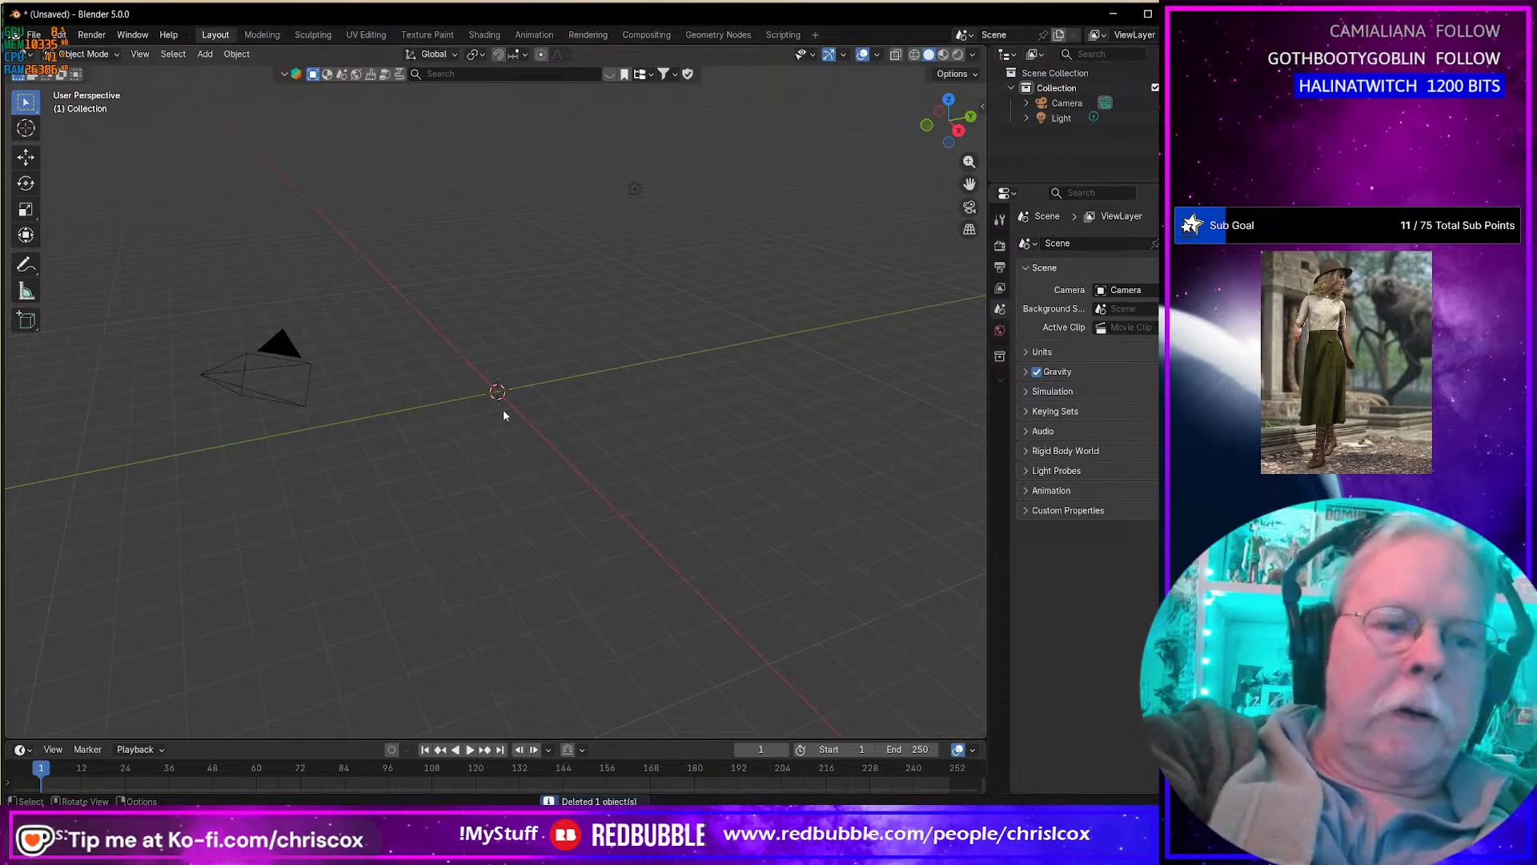
key("ctrl+i")
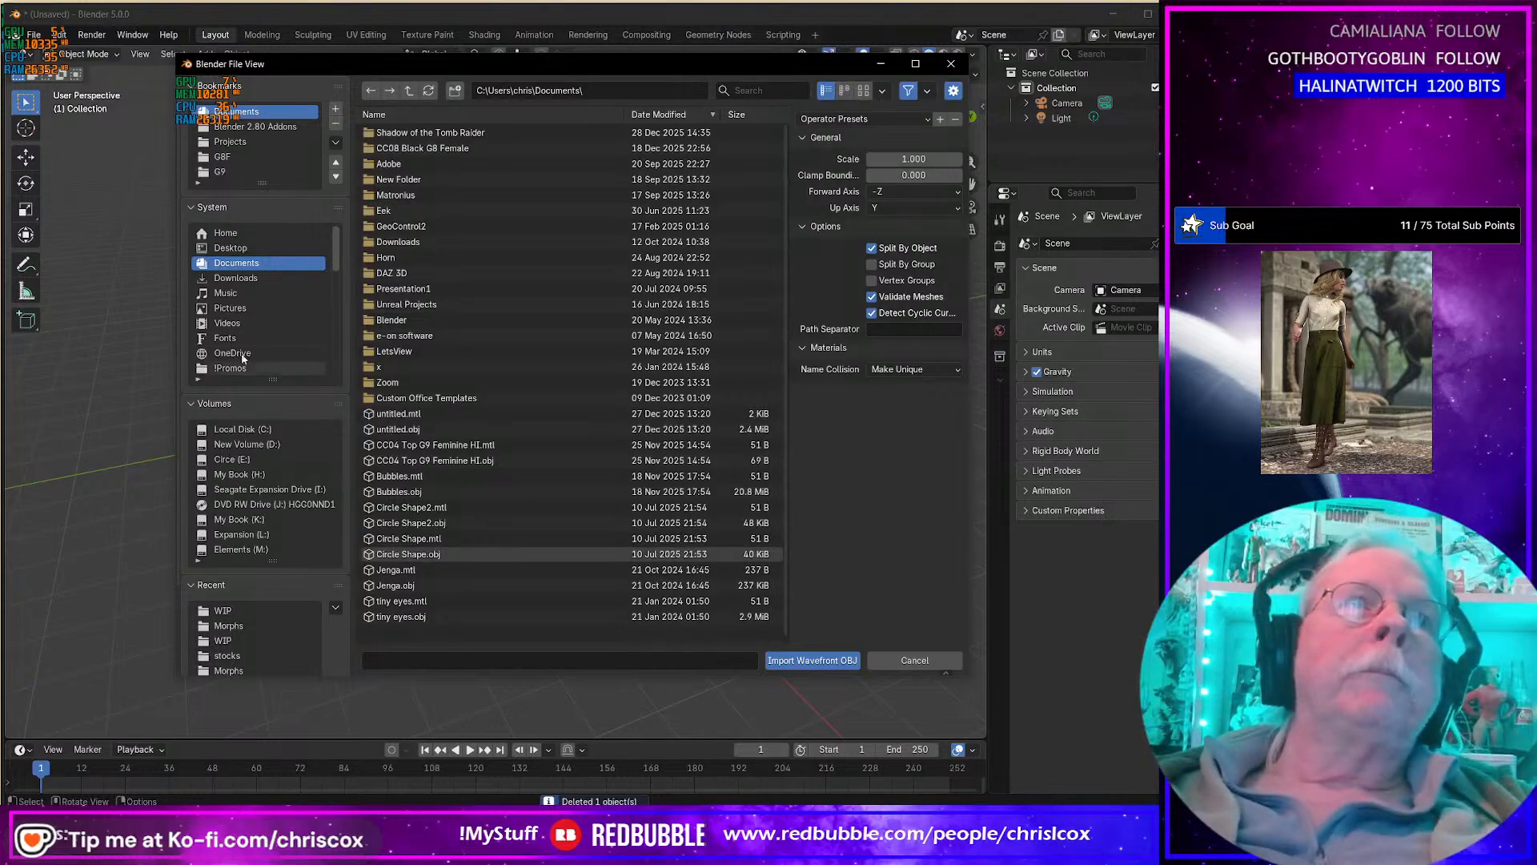
left_click(228, 610)
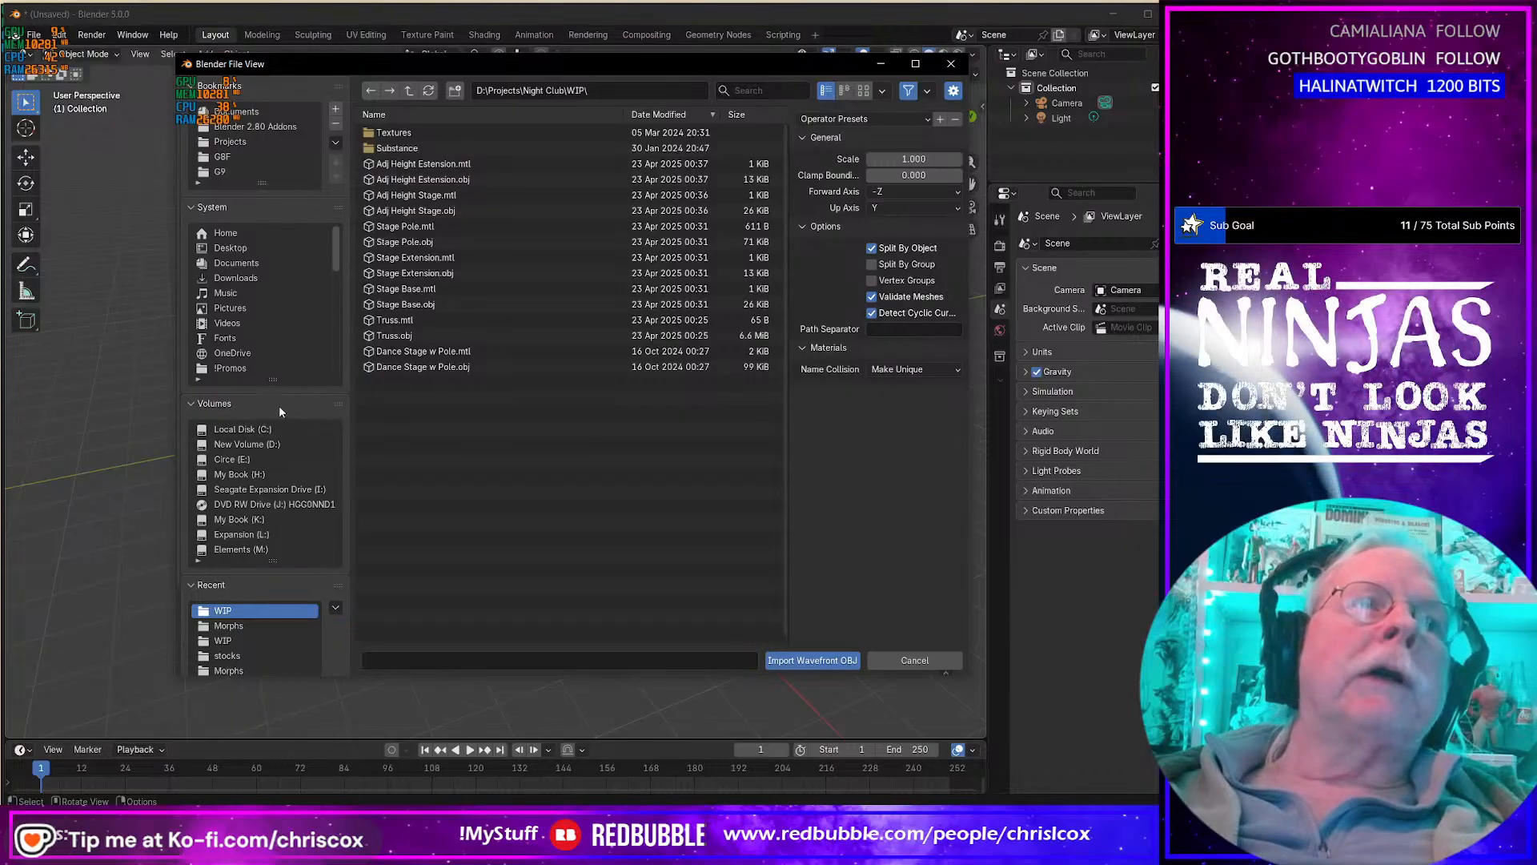
left_click(271, 639)
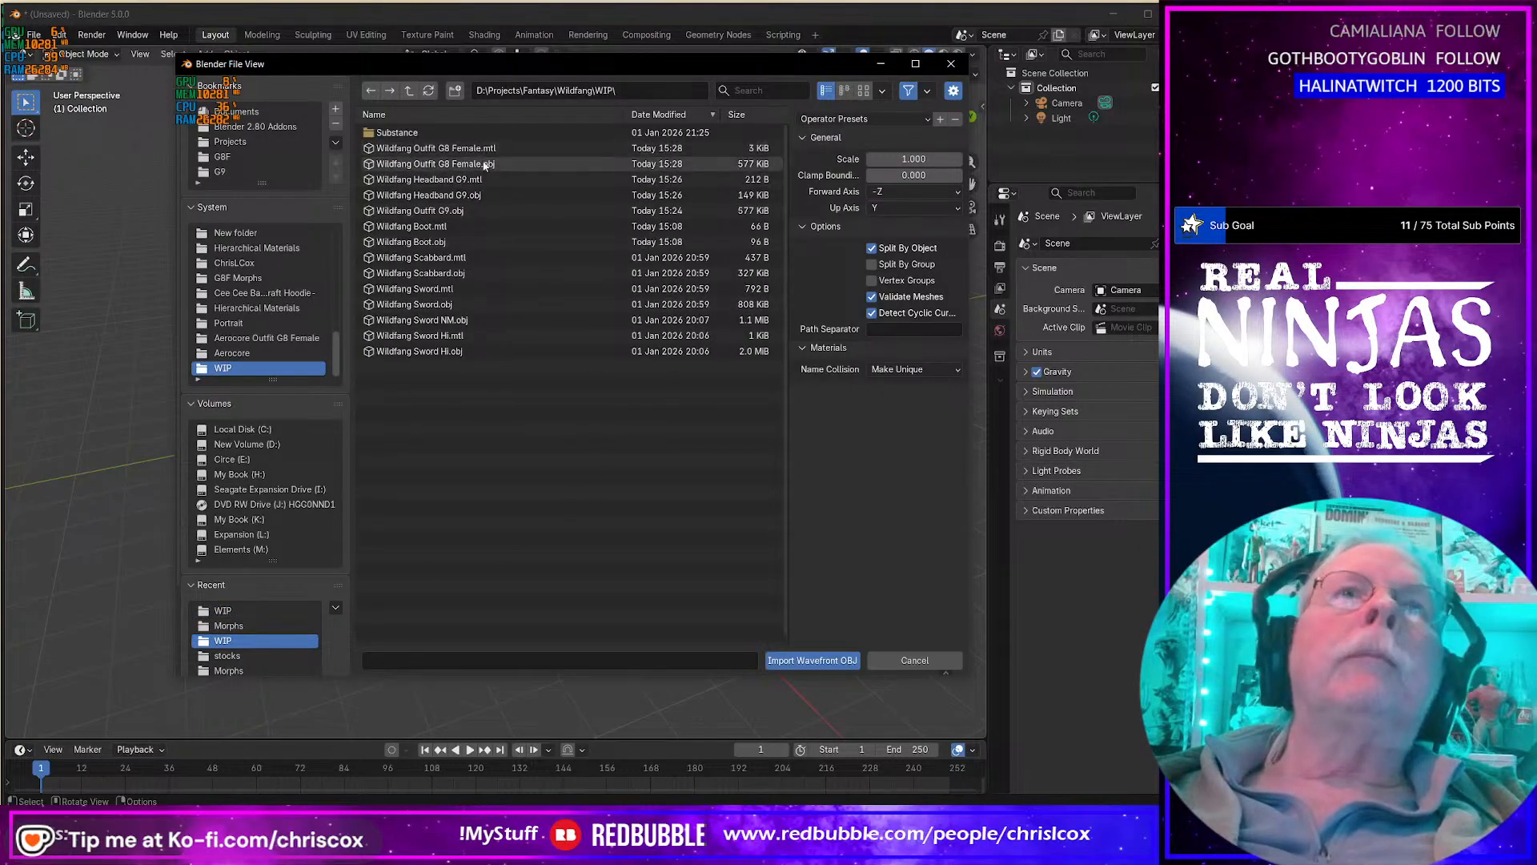
double_click(450, 213)
key("KP_Decimal")
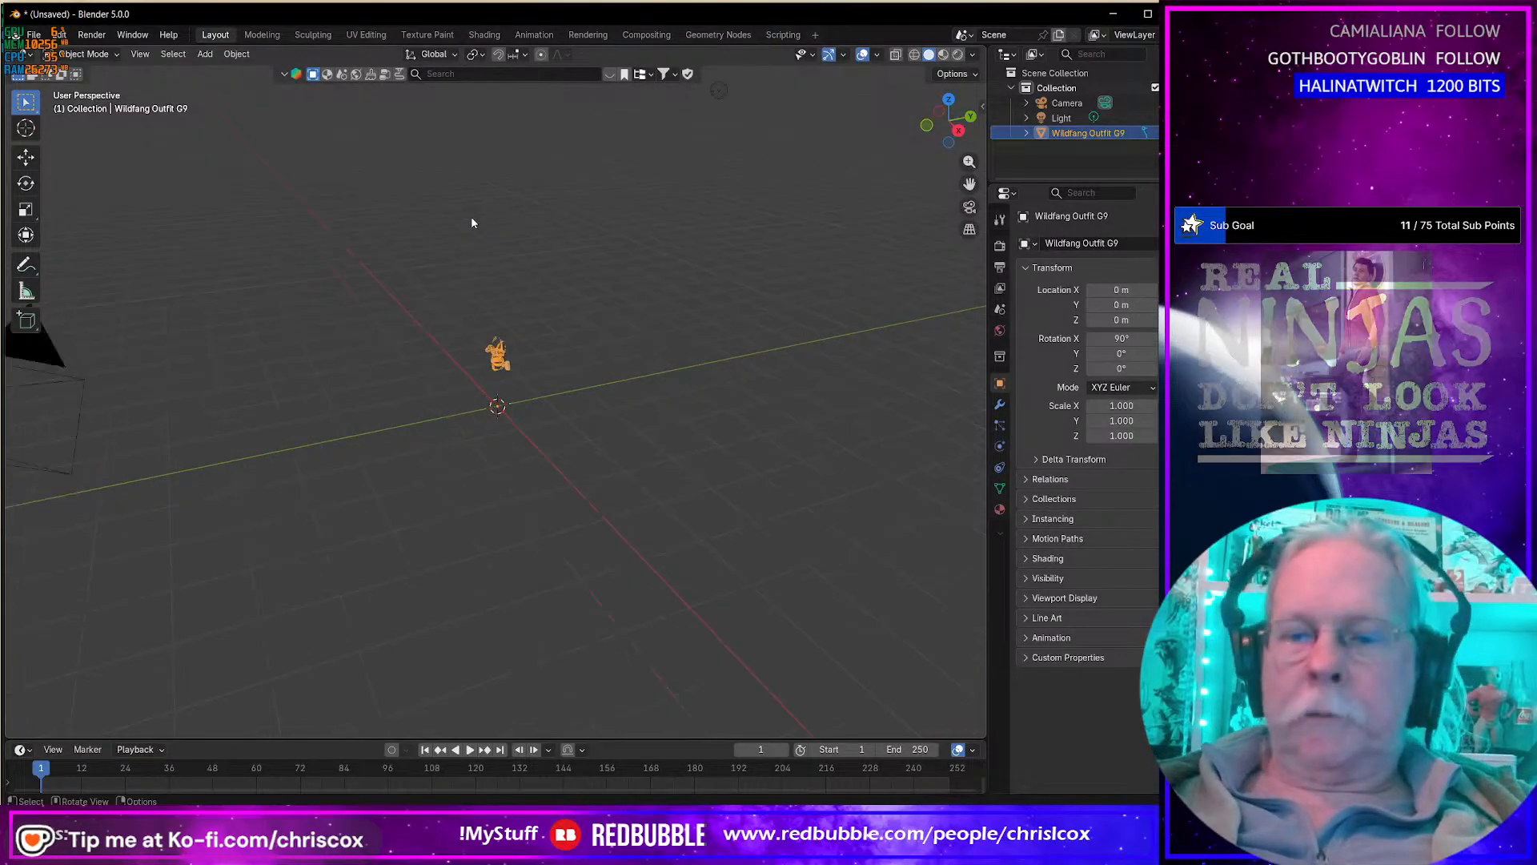
Step: Zoom in on the briefs buckle, enter Edit Mode with face select, and show the Material properties
middle_click_drag(472, 217, 441, 240)
scroll(578, 352, "up", 6)
middle_click_drag(579, 352, 521, 284)
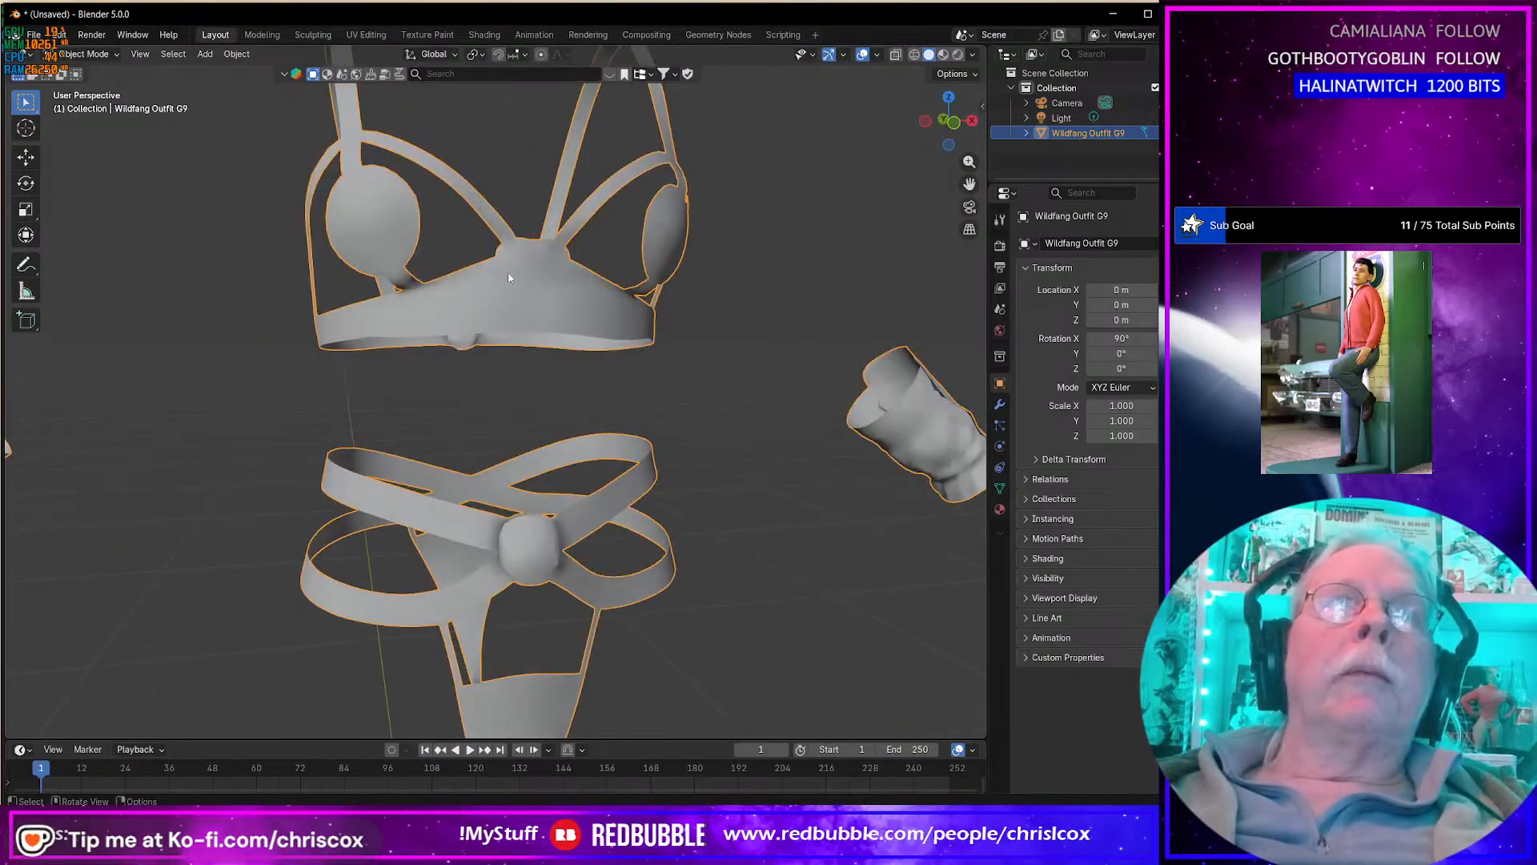
middle_click_drag(543, 371, 620, 468)
key("Tab")
scroll(631, 560, "up", 4)
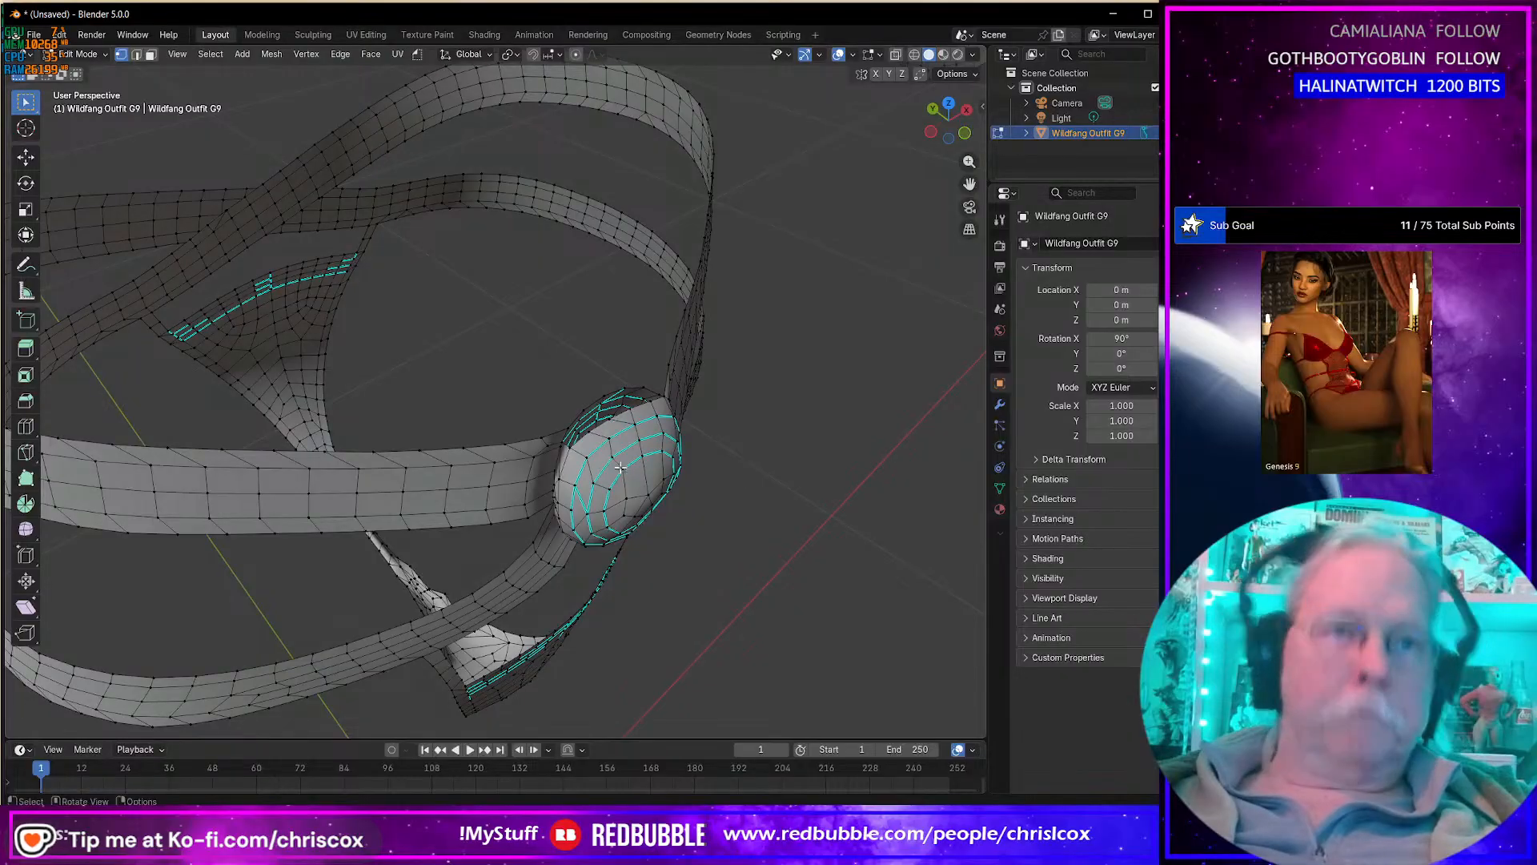
key("3")
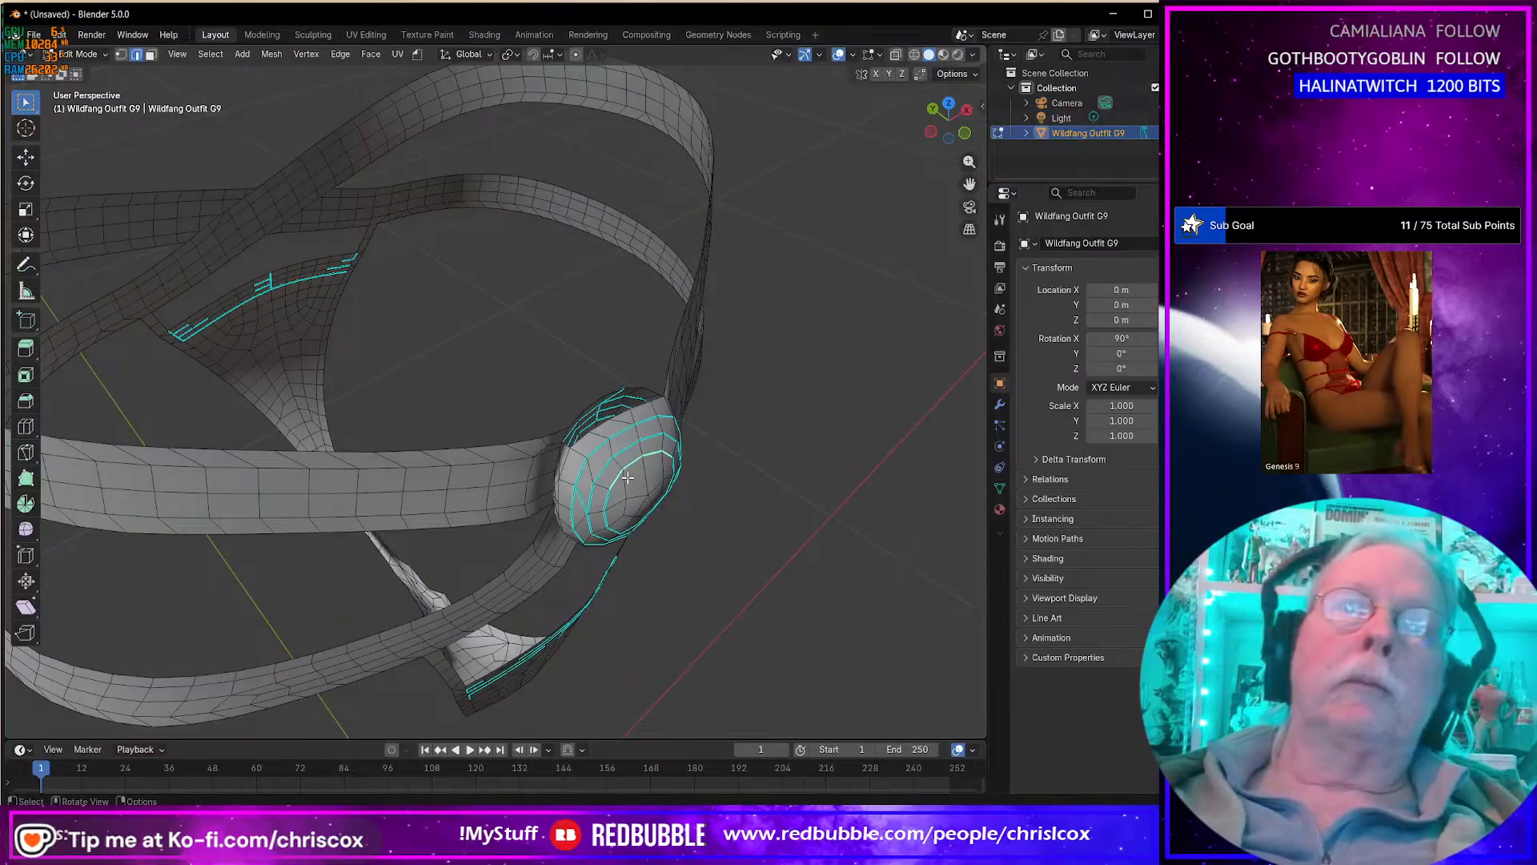
middle_click_drag(626, 477, 771, 484)
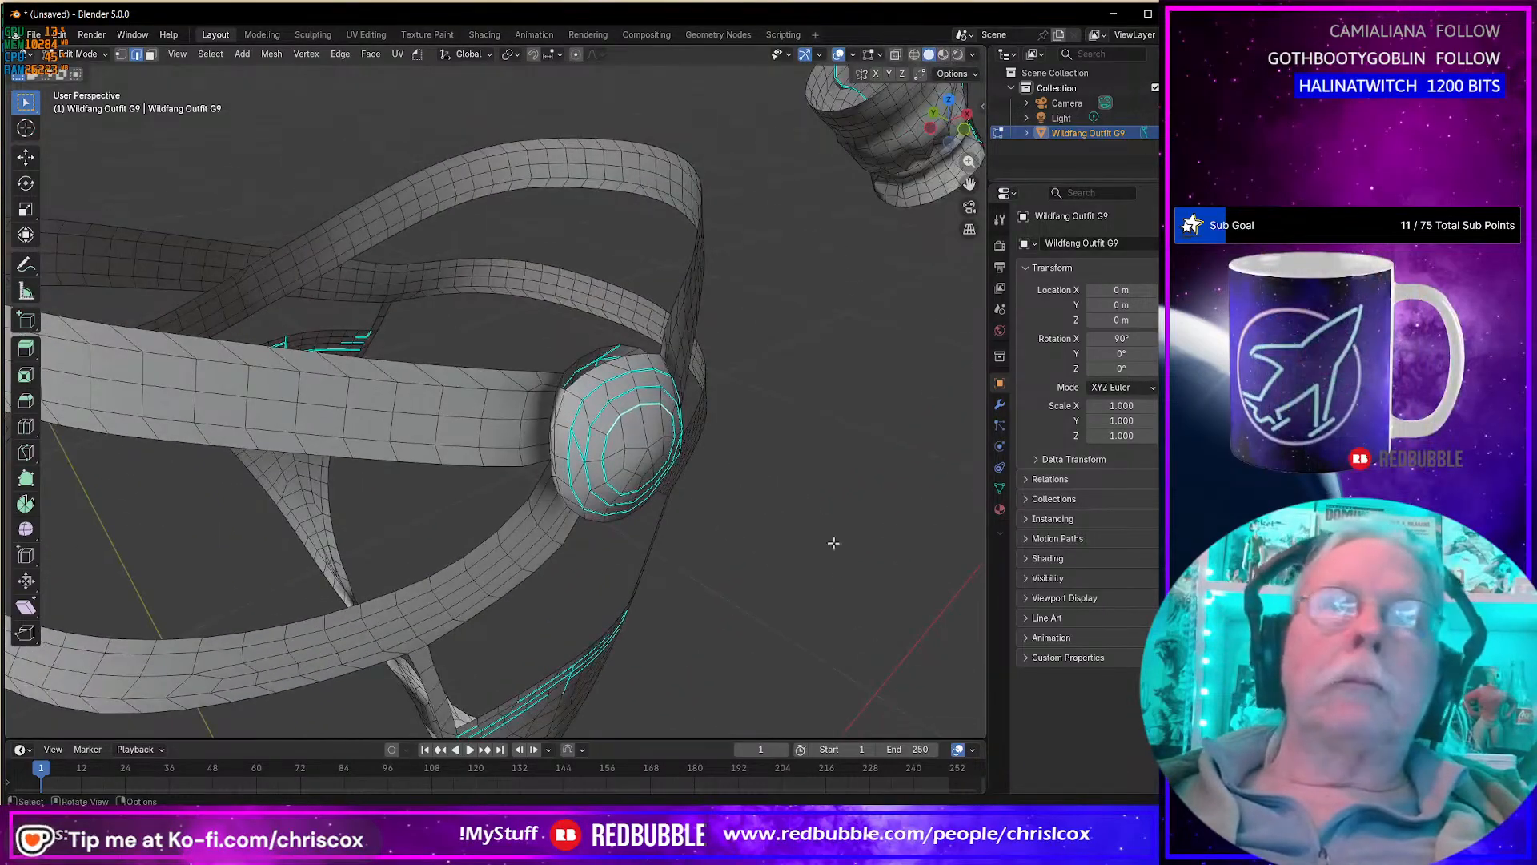
left_click(999, 508)
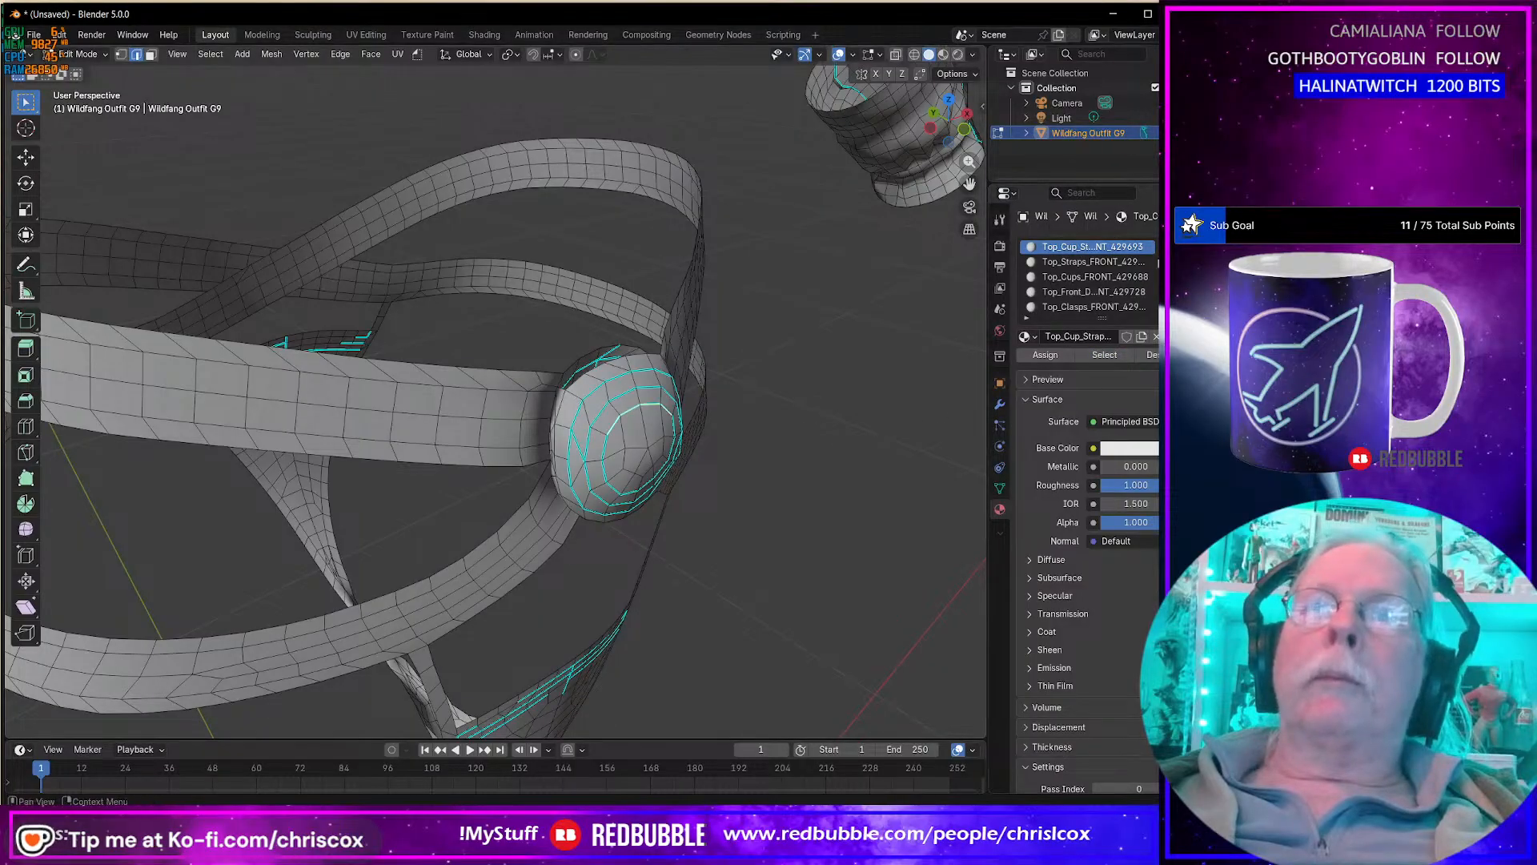
Step: Select the Bottom_Buckle_FRONT material's faces and hide everything else with Shift+H
scroll(706, 477, "up", 5)
scroll(706, 477, "down", 5)
left_click(755, 487)
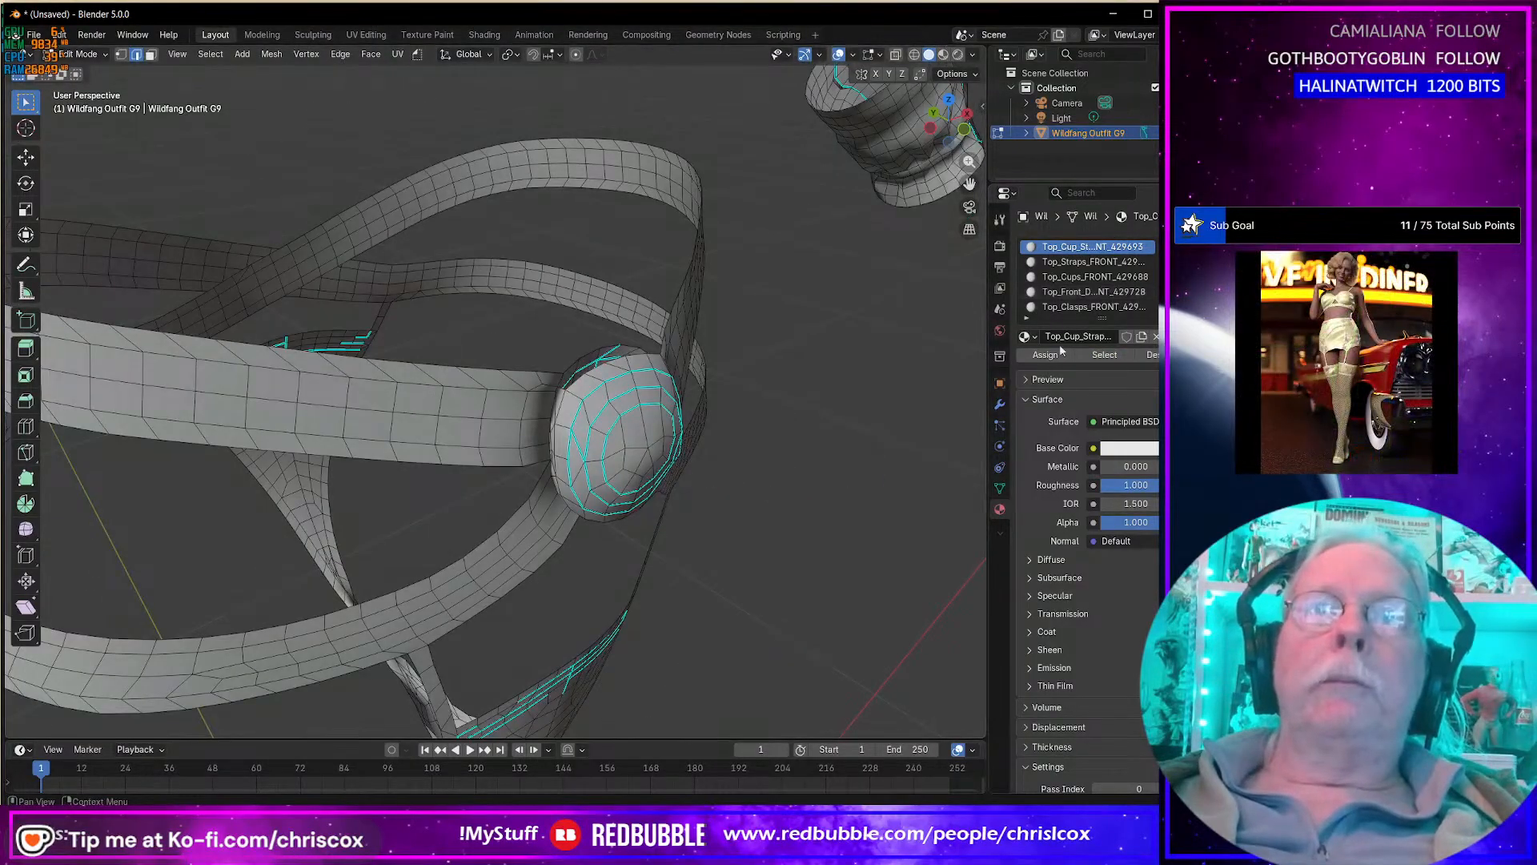
left_click_drag(1086, 320, 1086, 647)
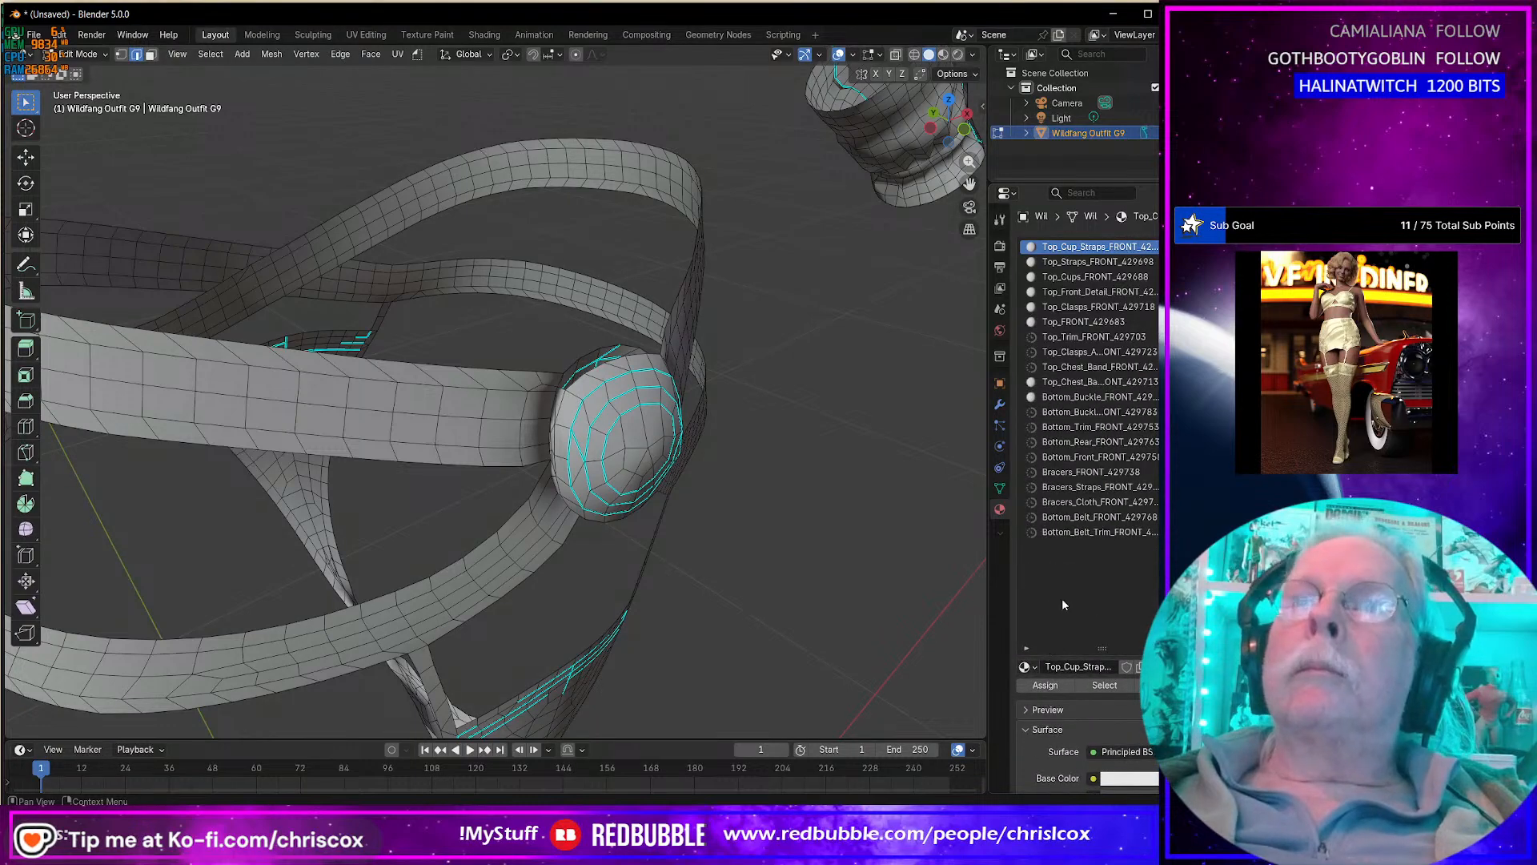
left_click(1097, 396)
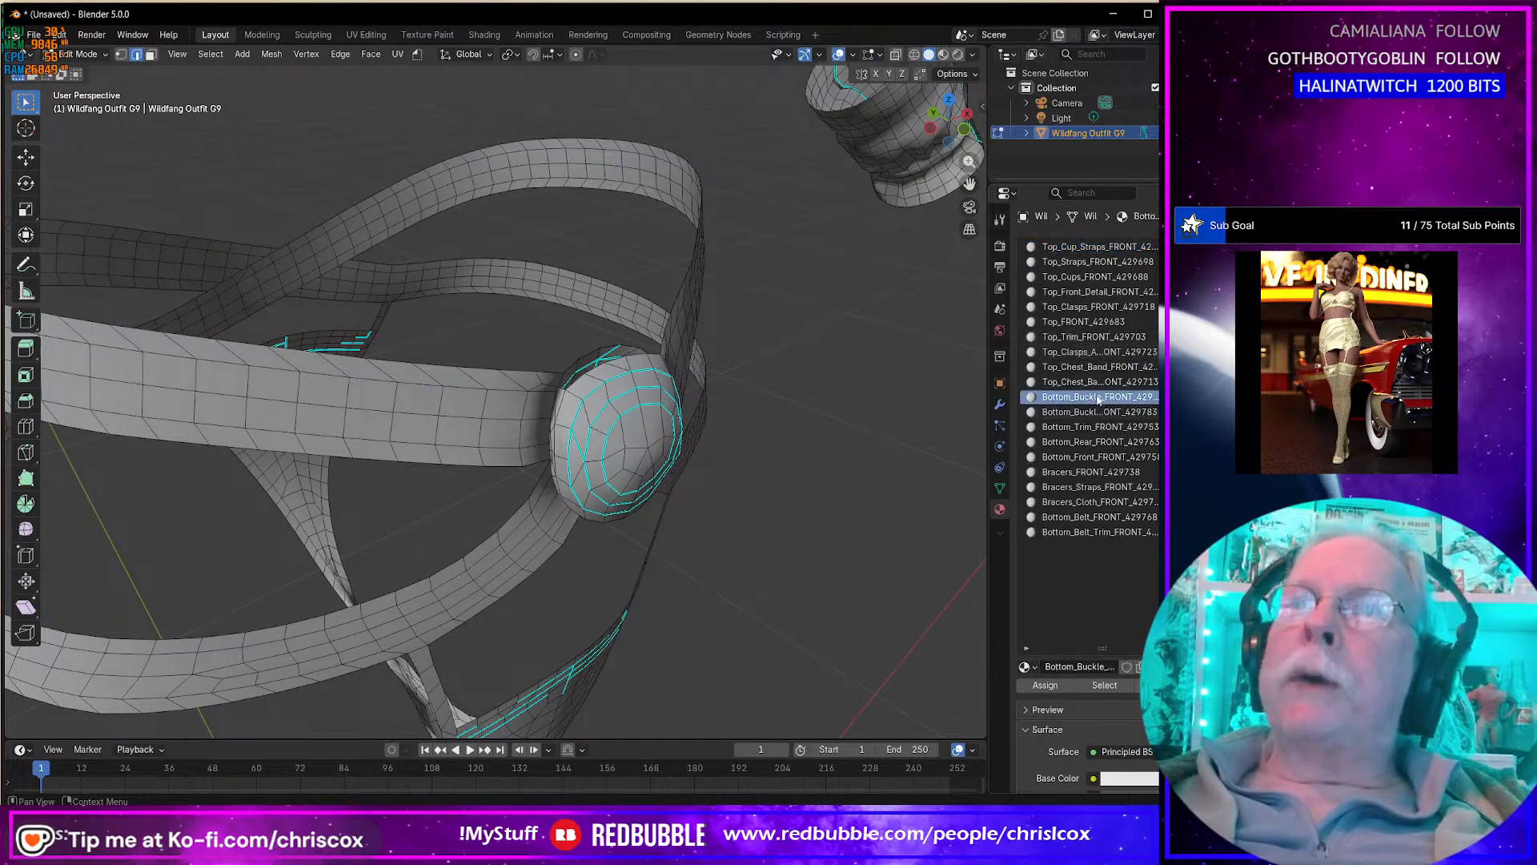
left_click(1104, 686)
key("shift+h")
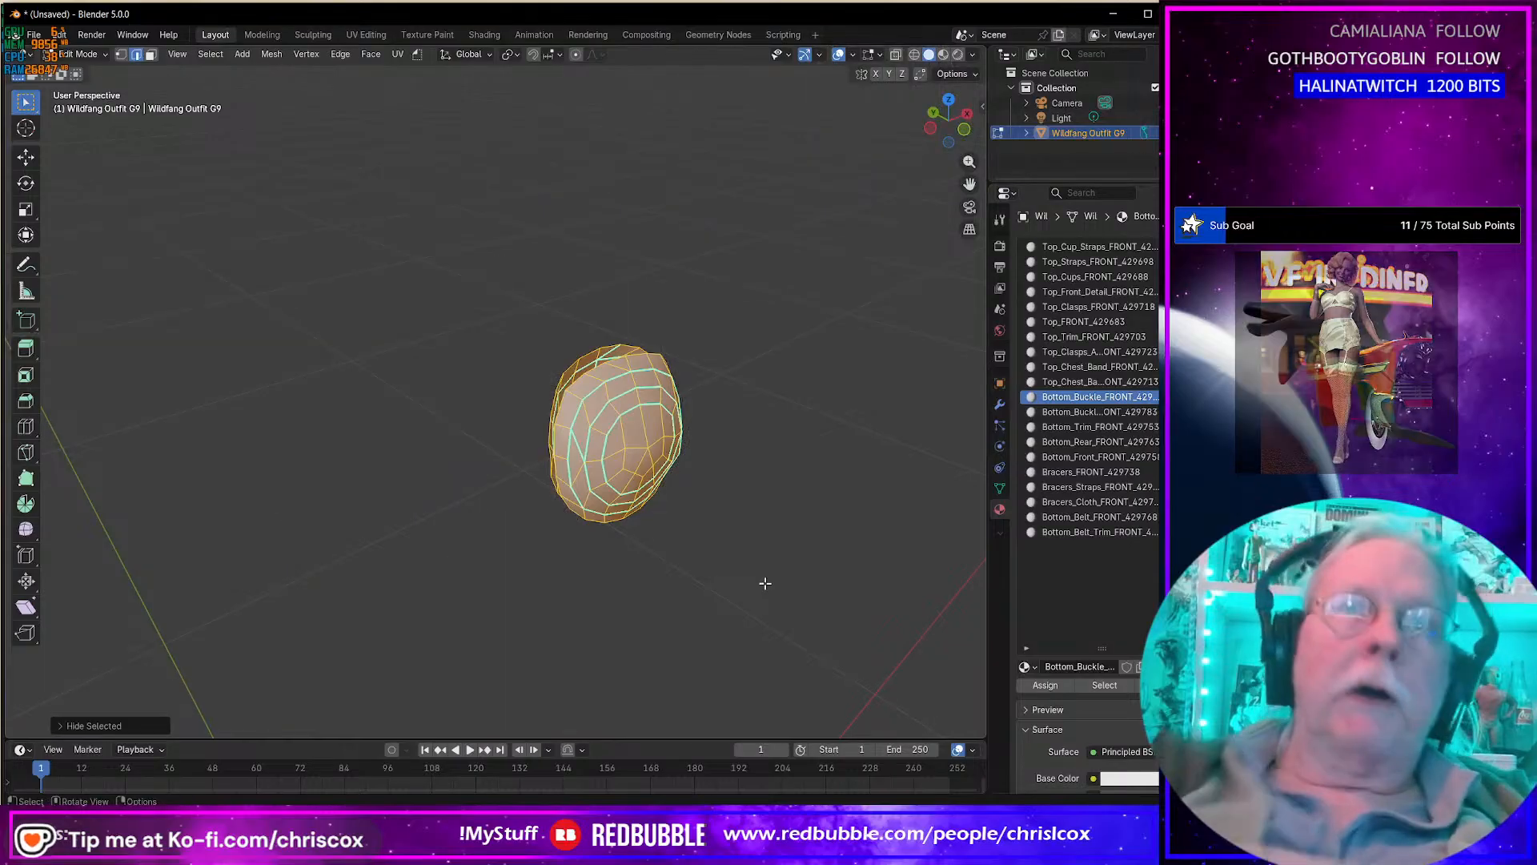
Step: Reselect the entire connected buckle mesh from a single face with Ctrl+L
middle_click_drag(737, 573, 670, 390)
key("alt+a")
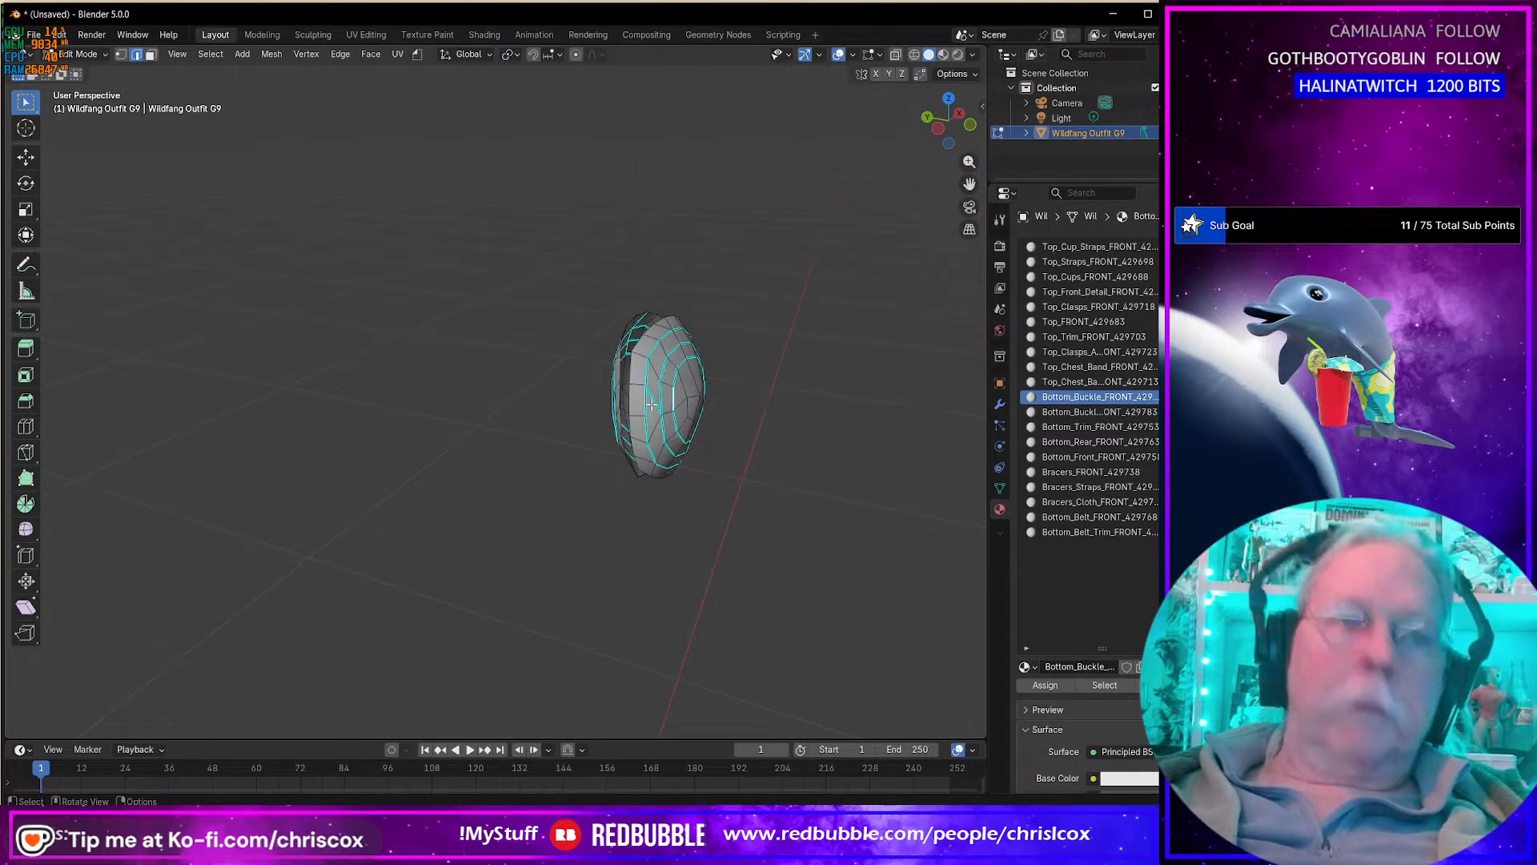
left_click(638, 376)
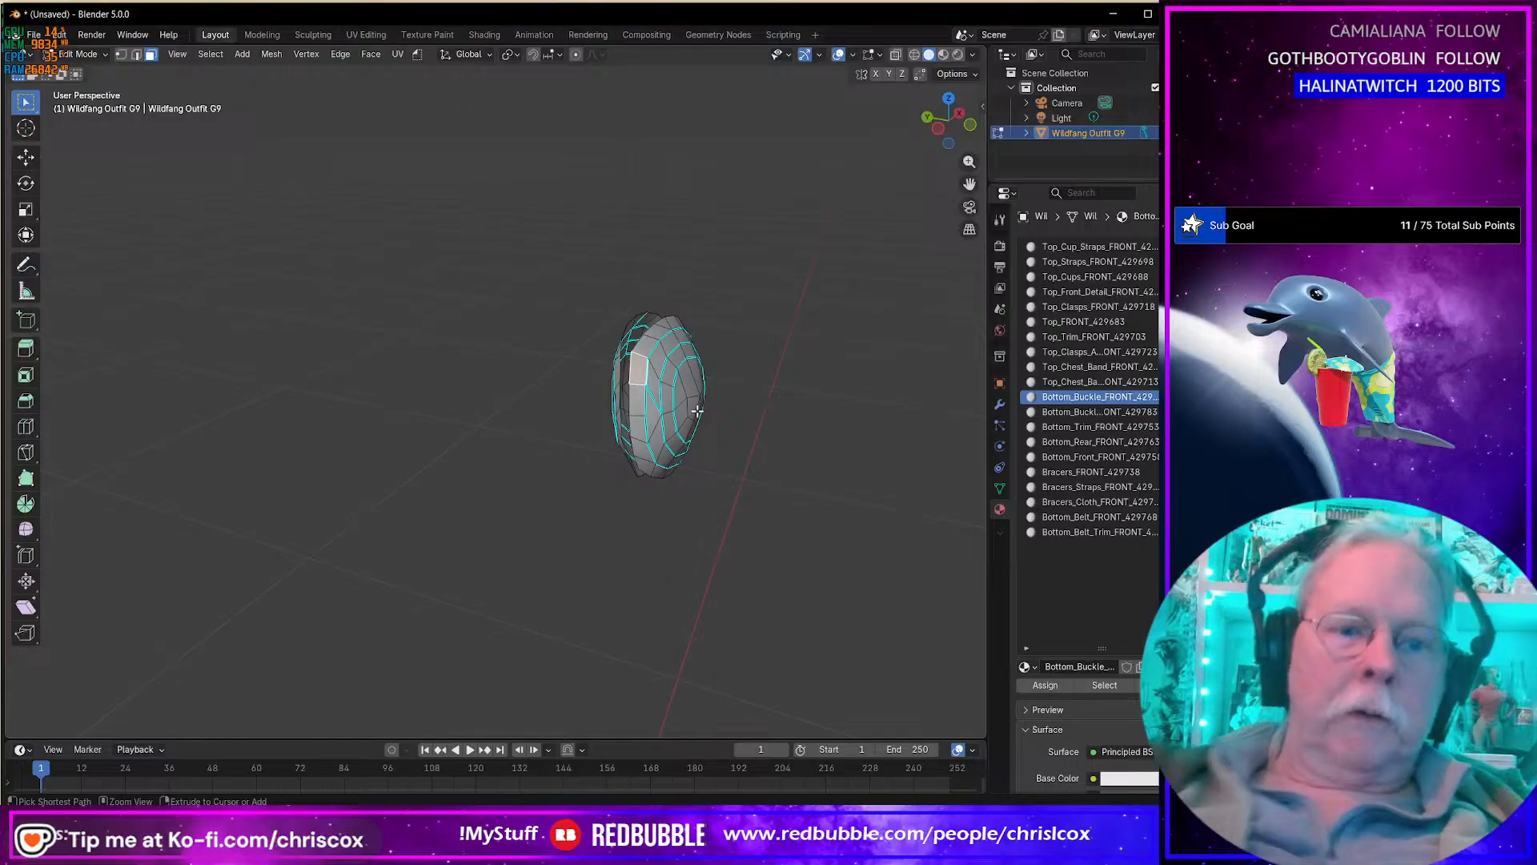
key("ctrl+l")
middle_click_drag(697, 410, 529, 426)
Step: Flatten the selected buckle faces with LoopTools
right_click(530, 426)
mouse_move(542, 418)
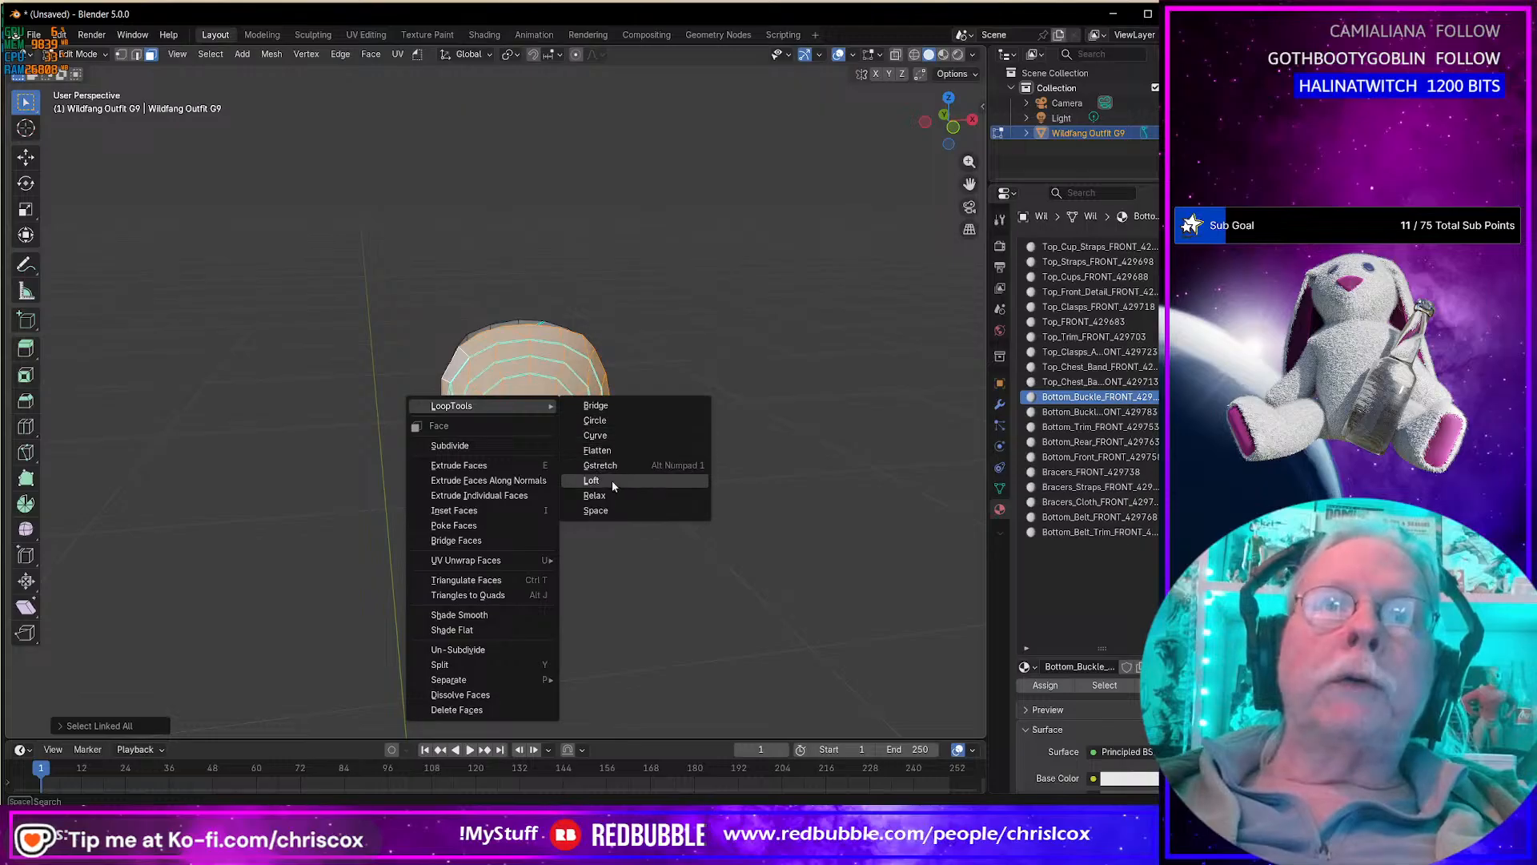
left_click(610, 451)
mouse_move(481, 342)
middle_mouse_down()
mouse_move(461, 339)
mouse_move(481, 352)
middle_mouse_up()
scroll(456, 331, "down", 3)
scroll(456, 331, "up", 4)
Step: Switch to edge select and round the buckle's top edge loop into a circle
key("2")
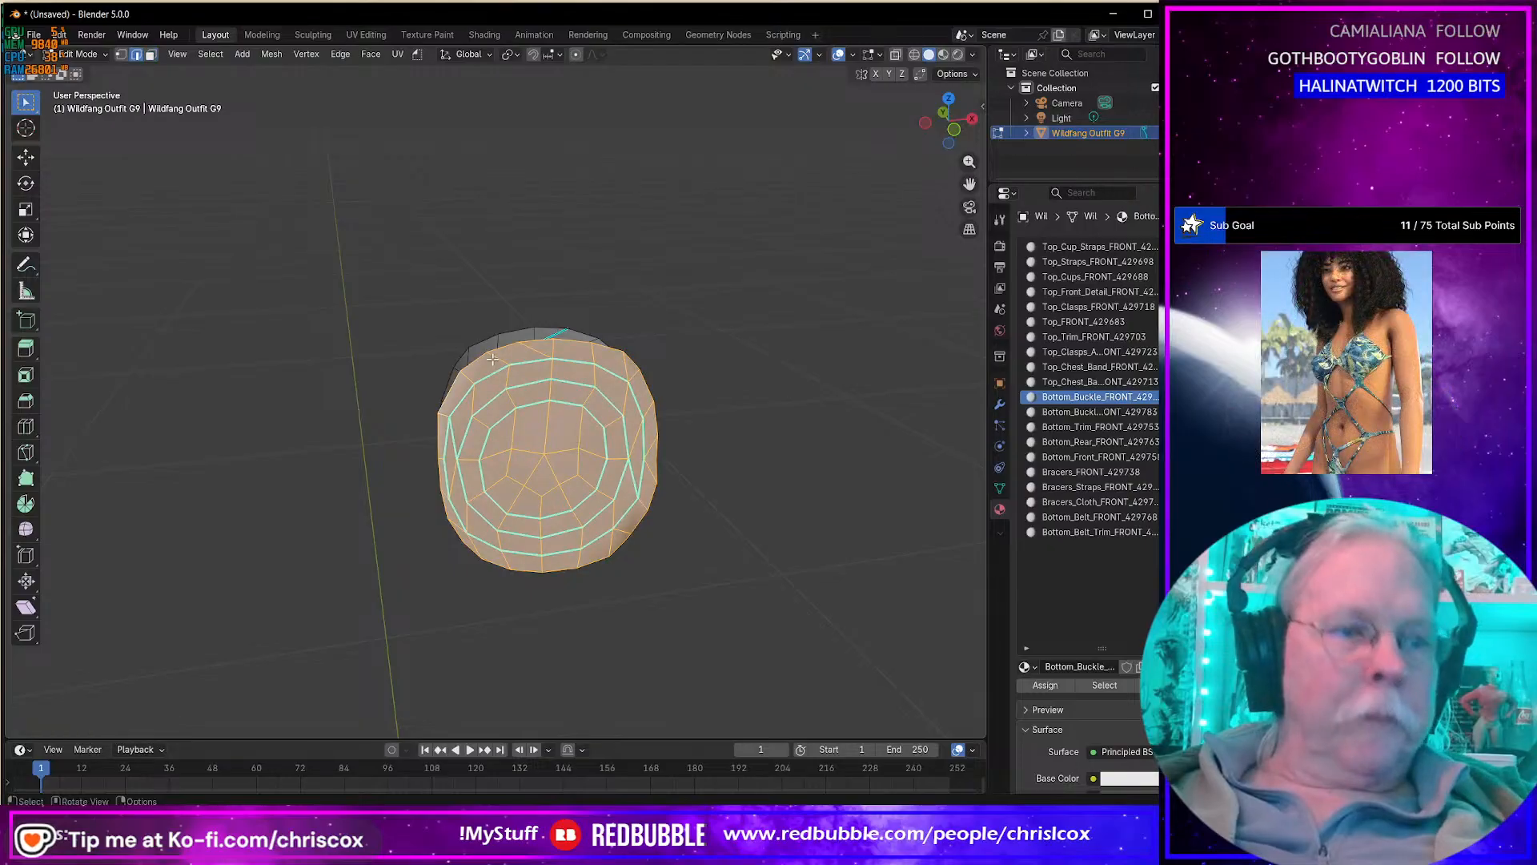
left_click(479, 356, "alt")
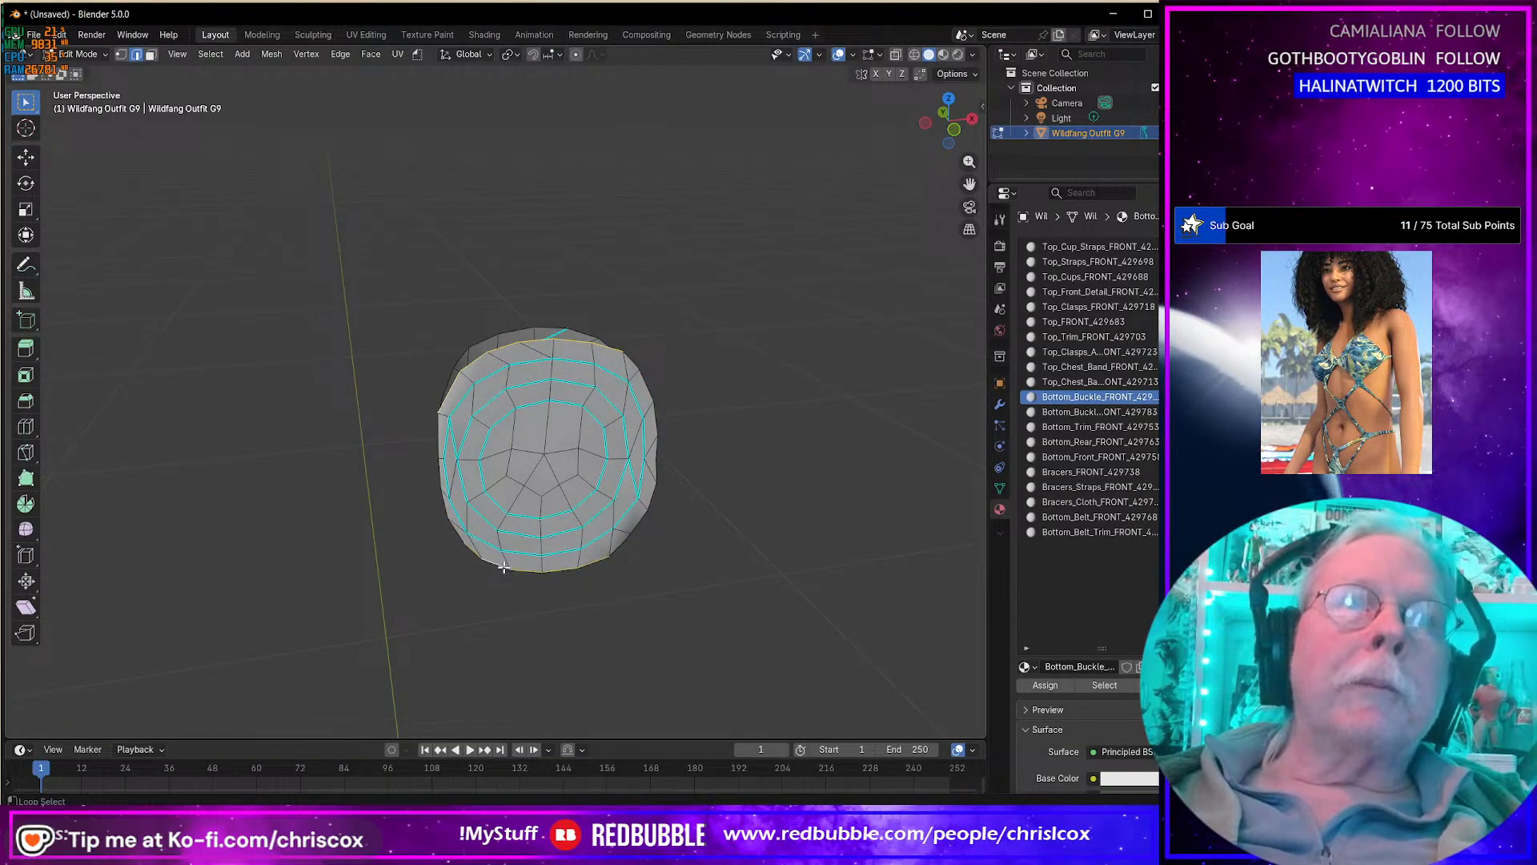
middle_click_drag(432, 444, 474, 400)
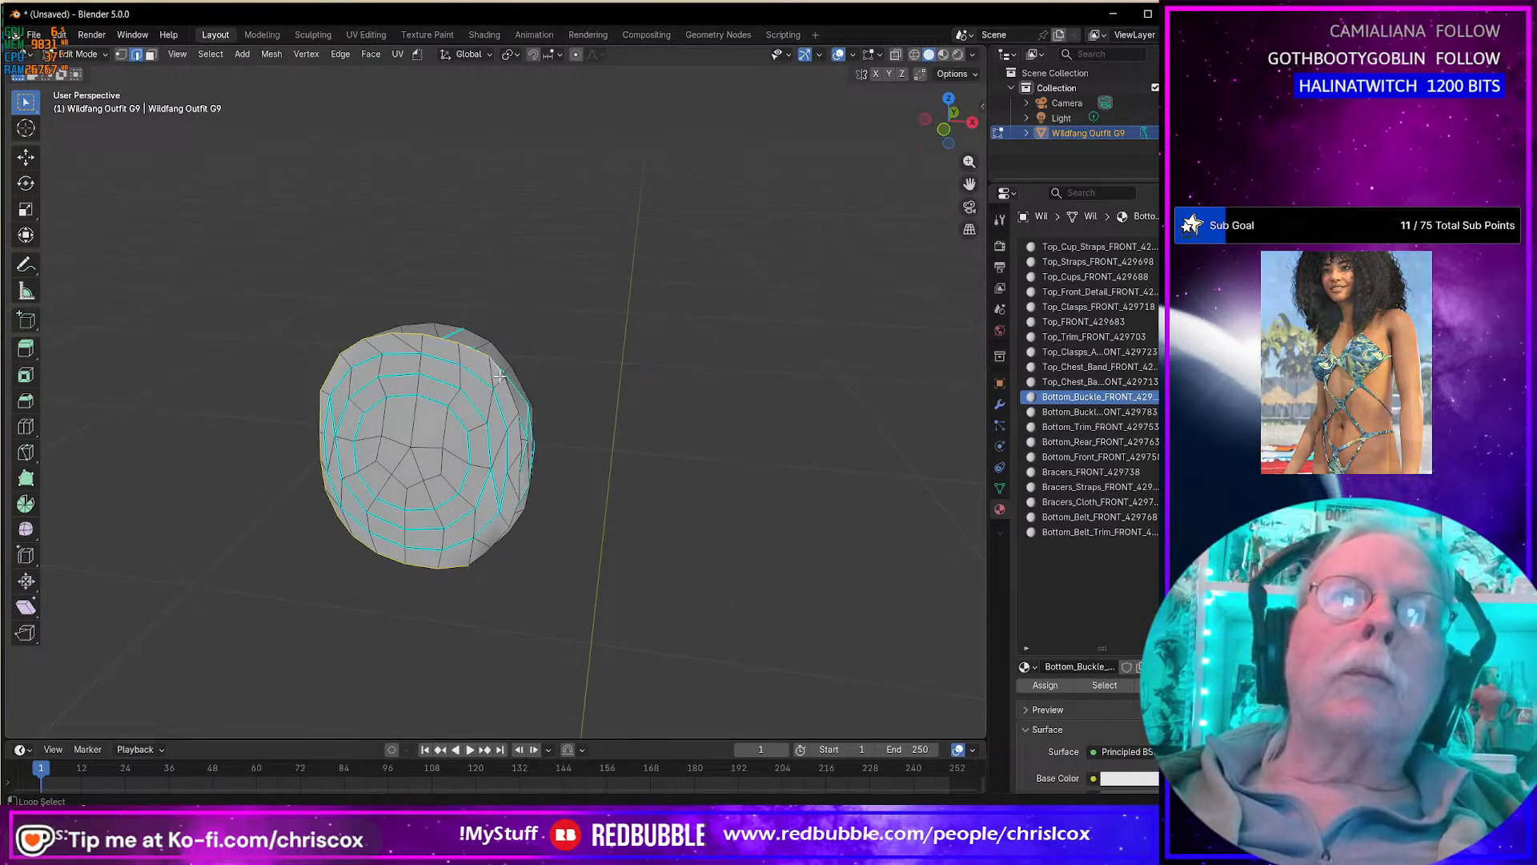
right_click(477, 557)
mouse_move(435, 320)
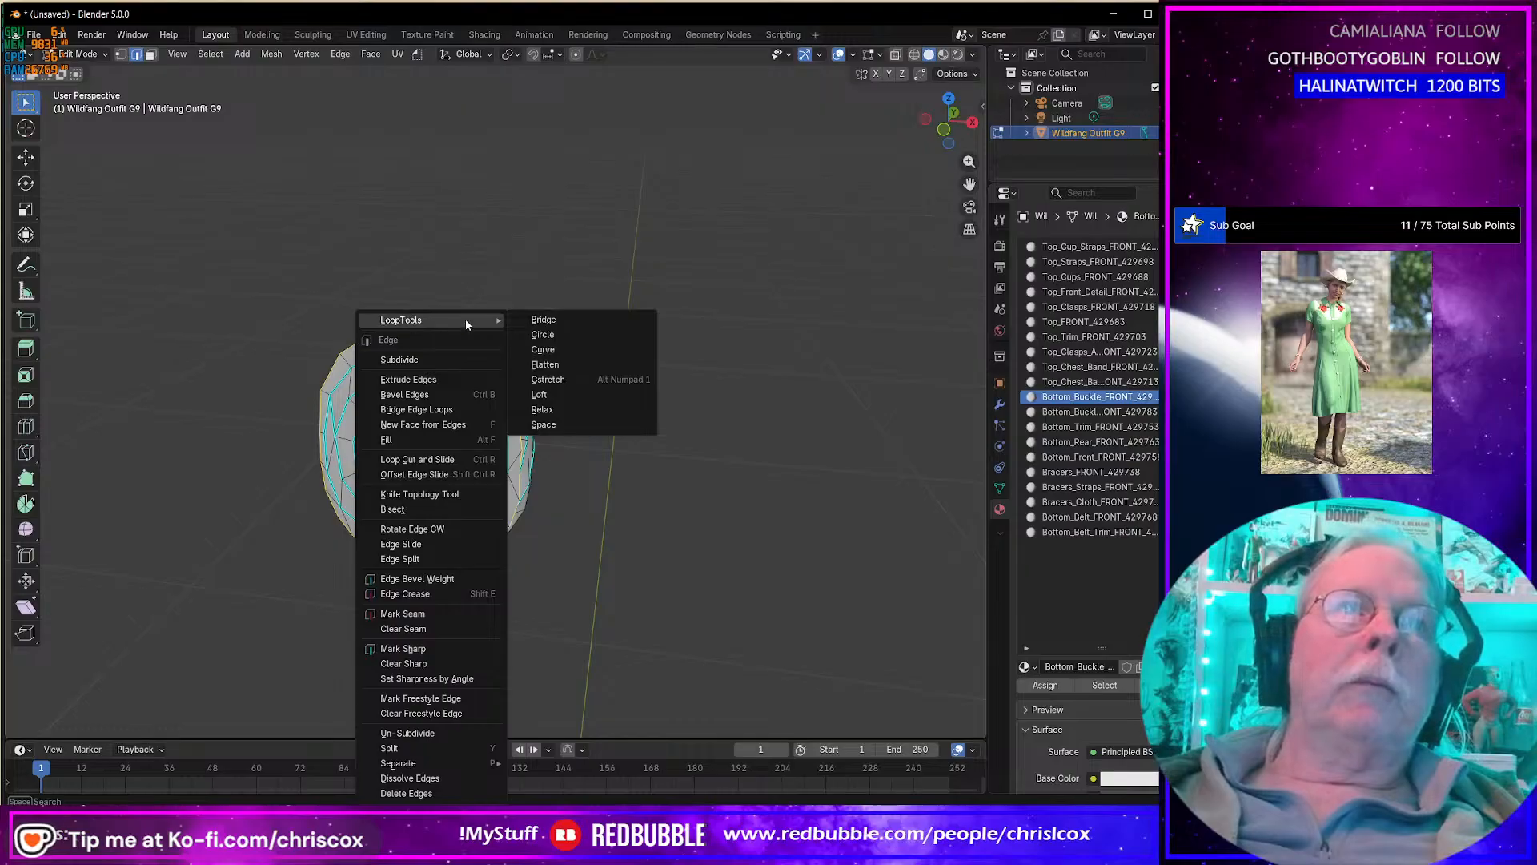
left_click(563, 334)
middle_click_drag(553, 377, 556, 354)
Step: Reshape the outer edge loop into a circle with LoopTools Circle
middle_click_drag(569, 453, 448, 413)
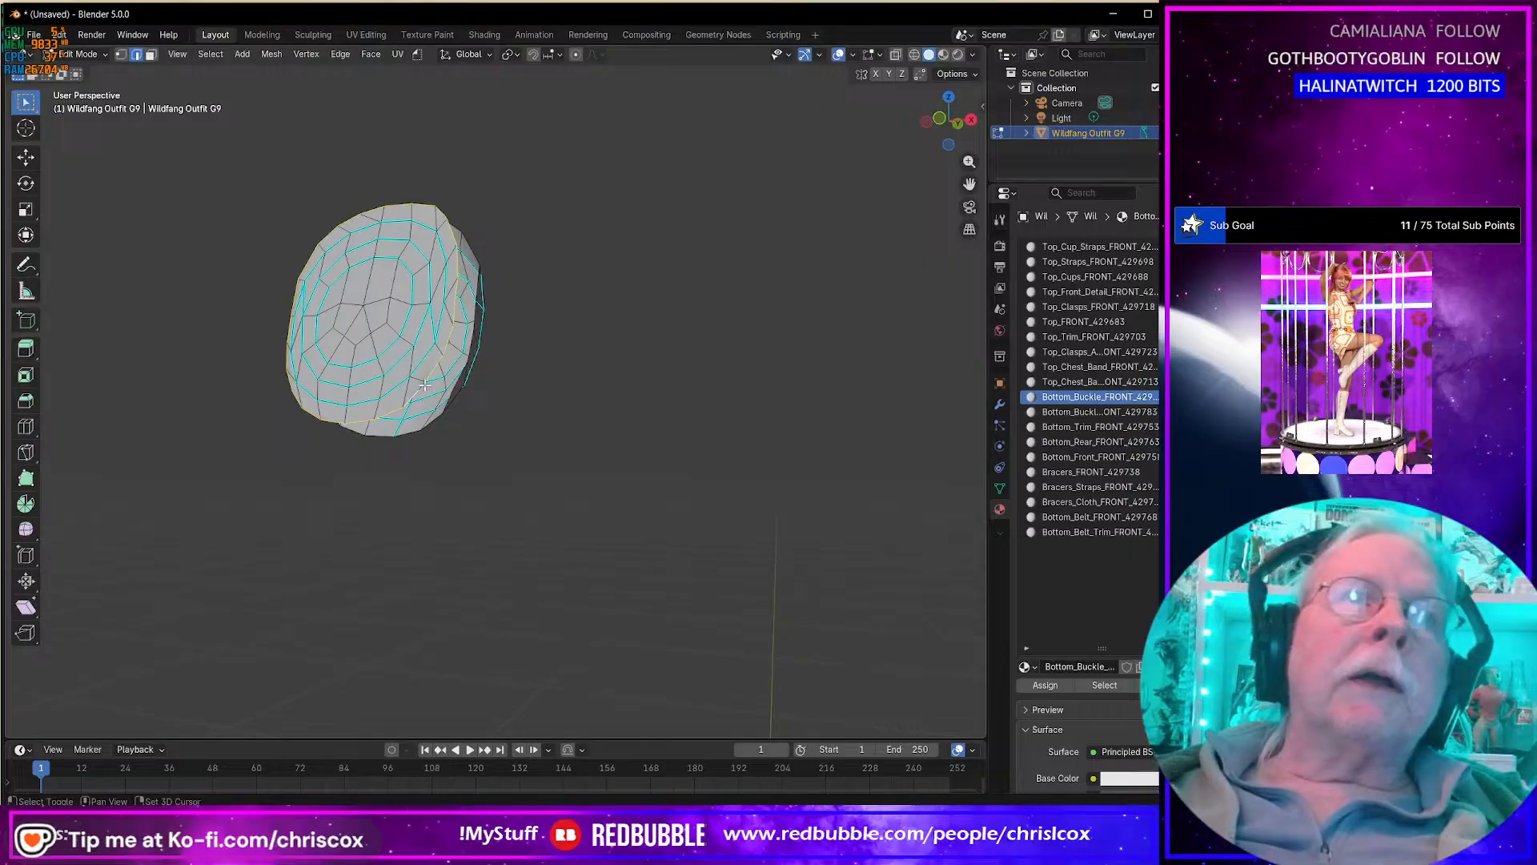
scroll(448, 405, "up", 3)
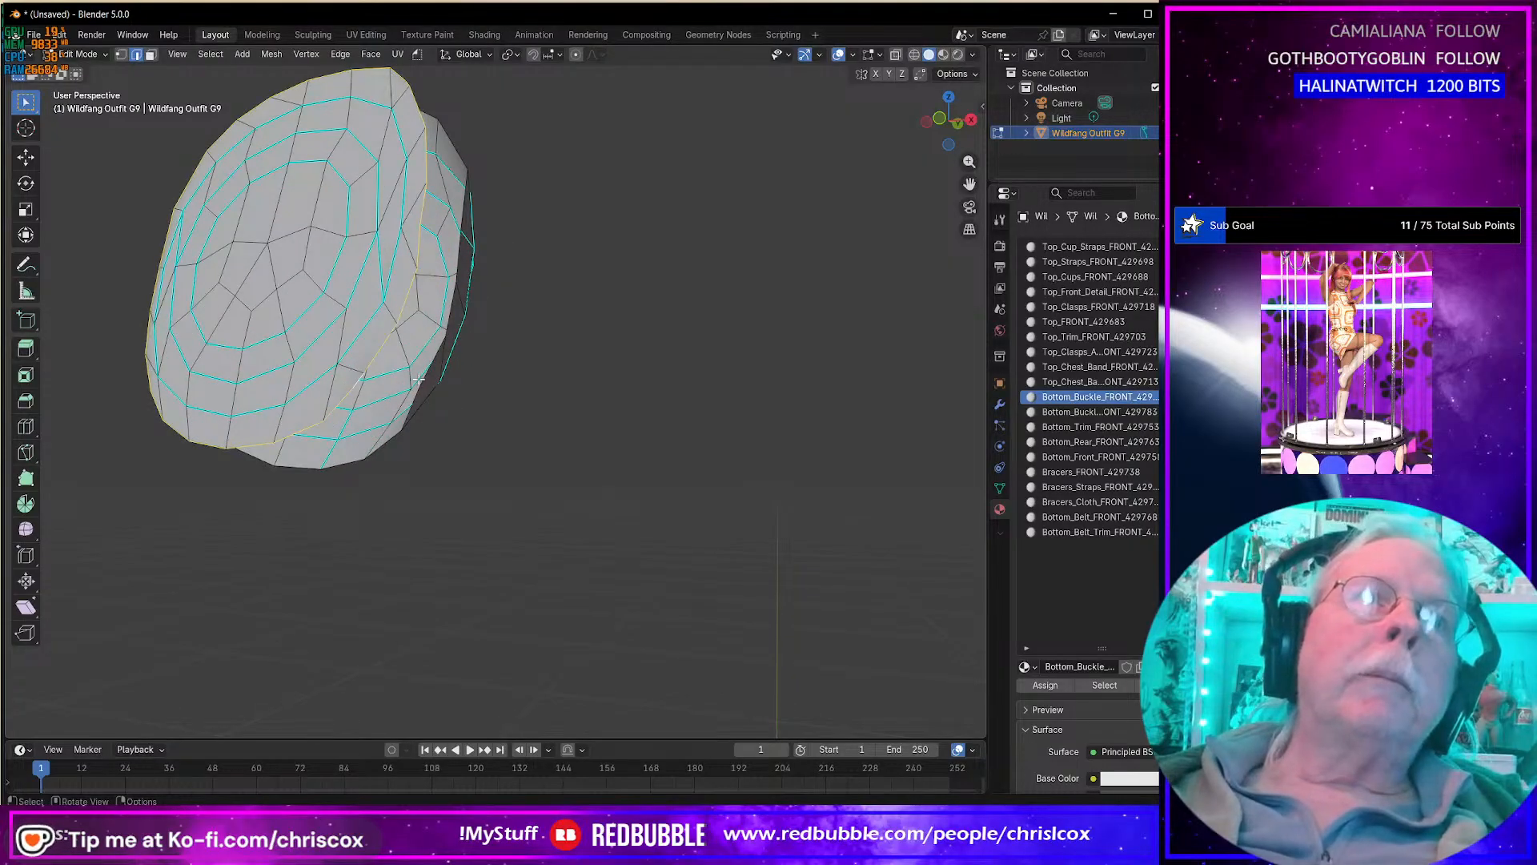
right_click(373, 349)
mouse_move(396, 319)
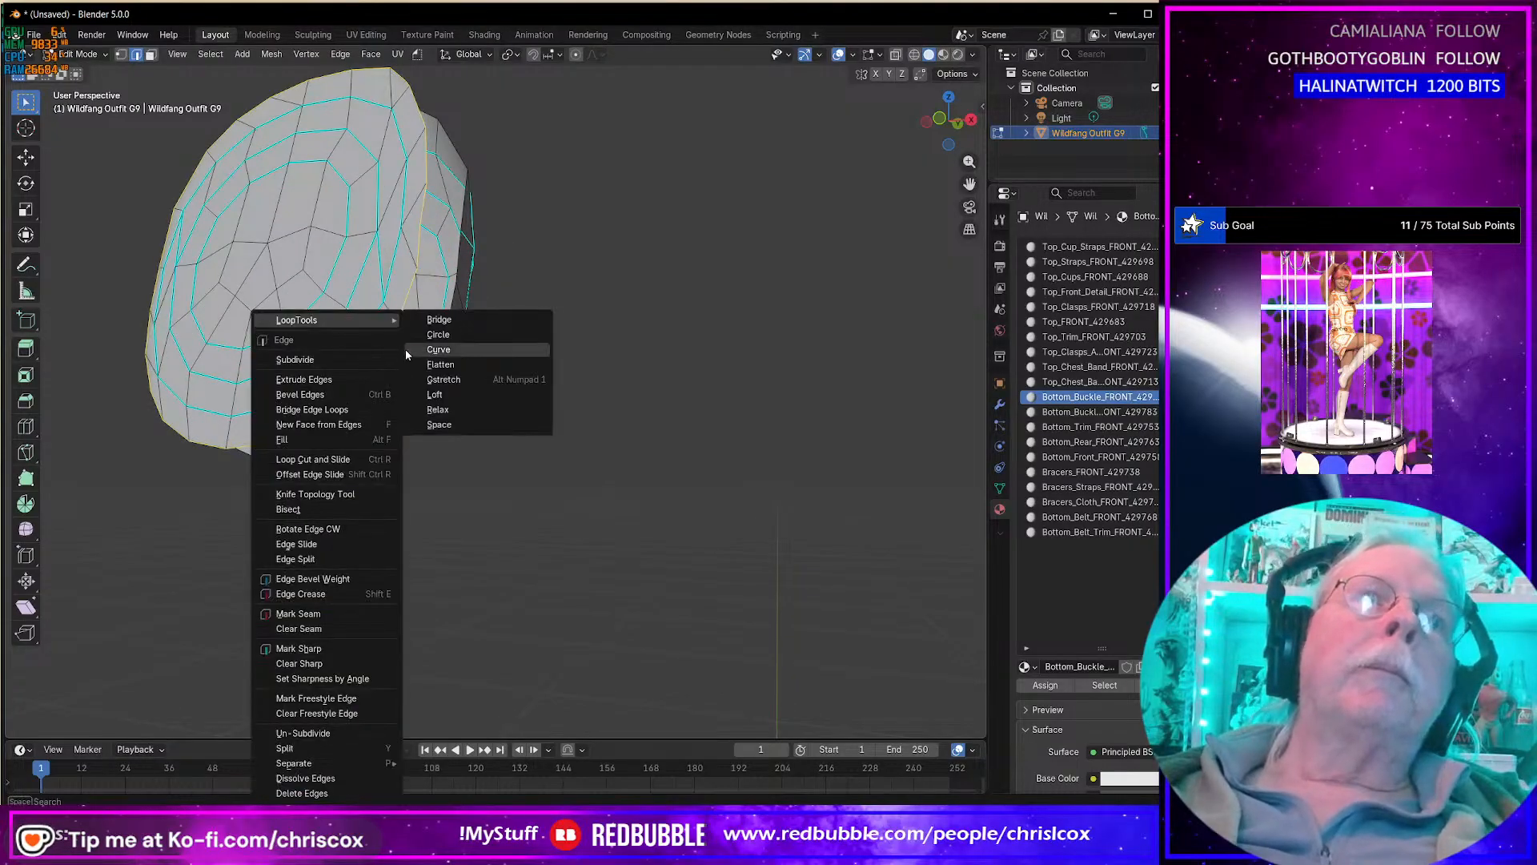
left_click(456, 335)
middle_click_drag(455, 340, 521, 389)
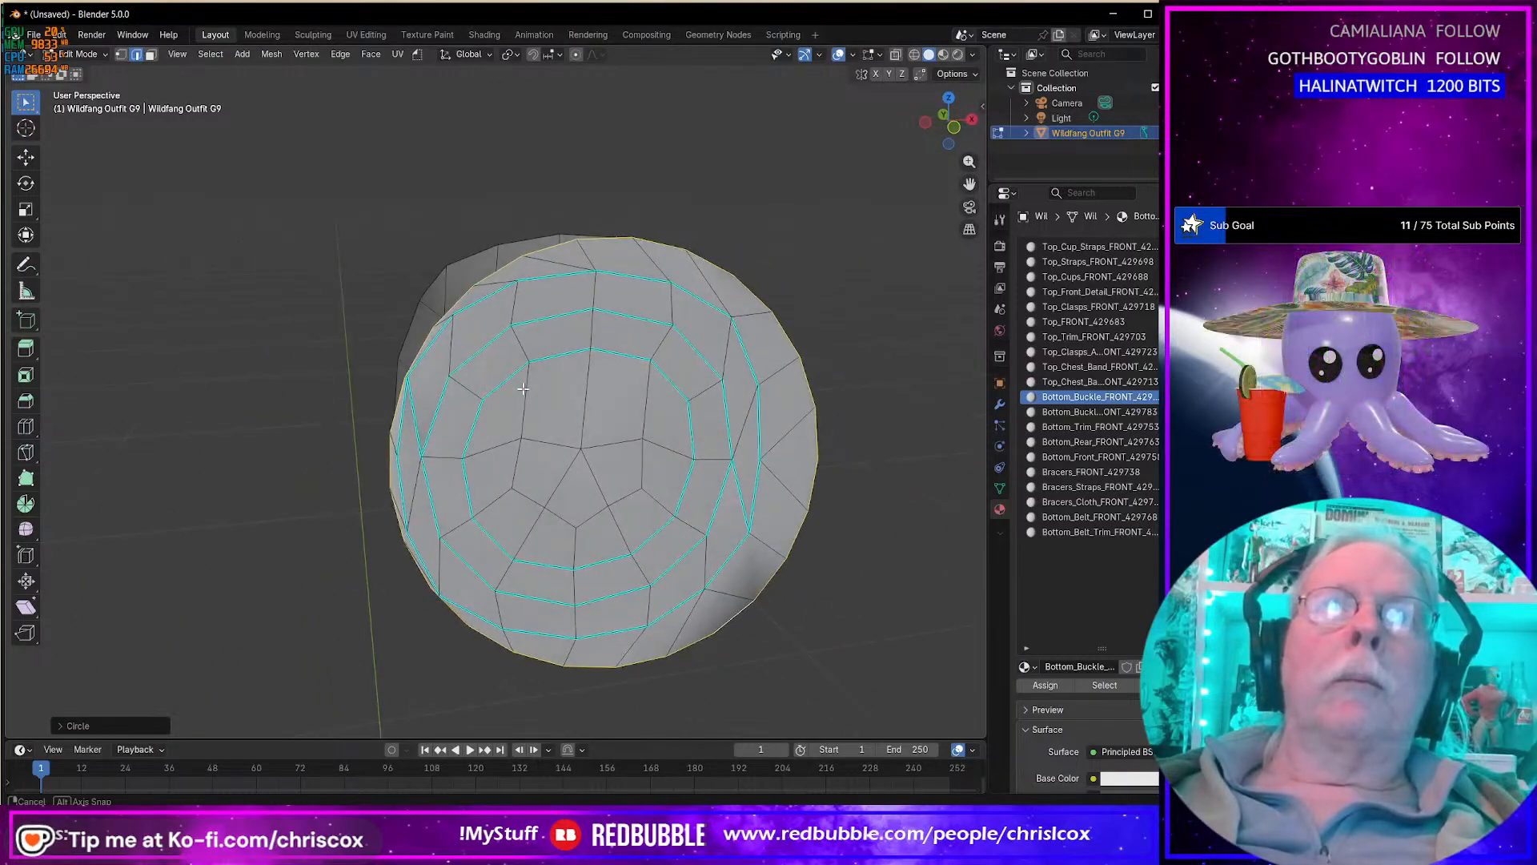
Step: Select several outer ring edge loops together and make them perfectly circular
left_click(540, 282, "alt")
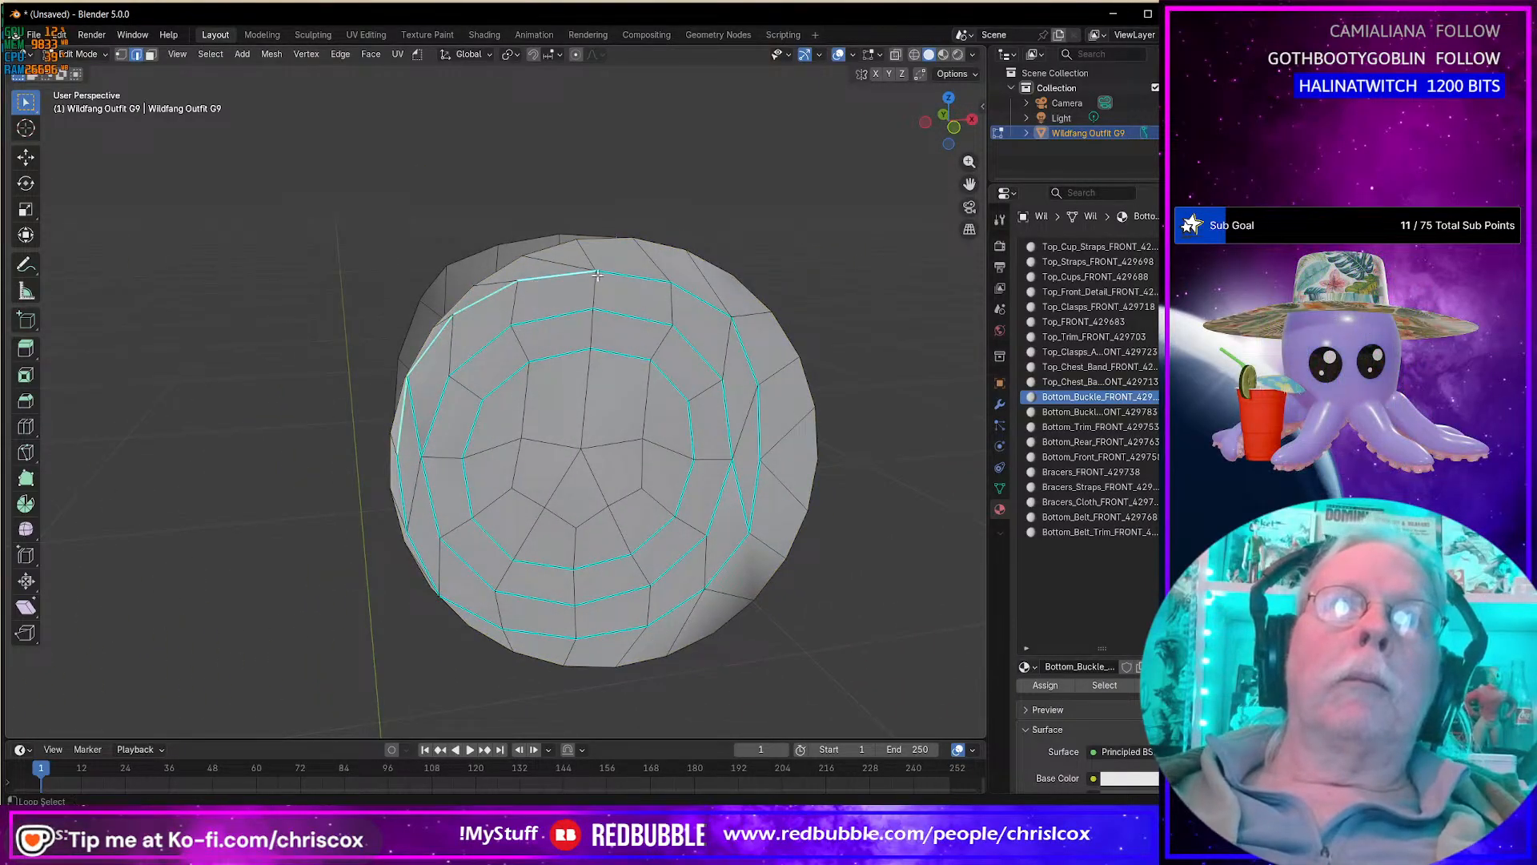
left_click(764, 436, "alt+shift")
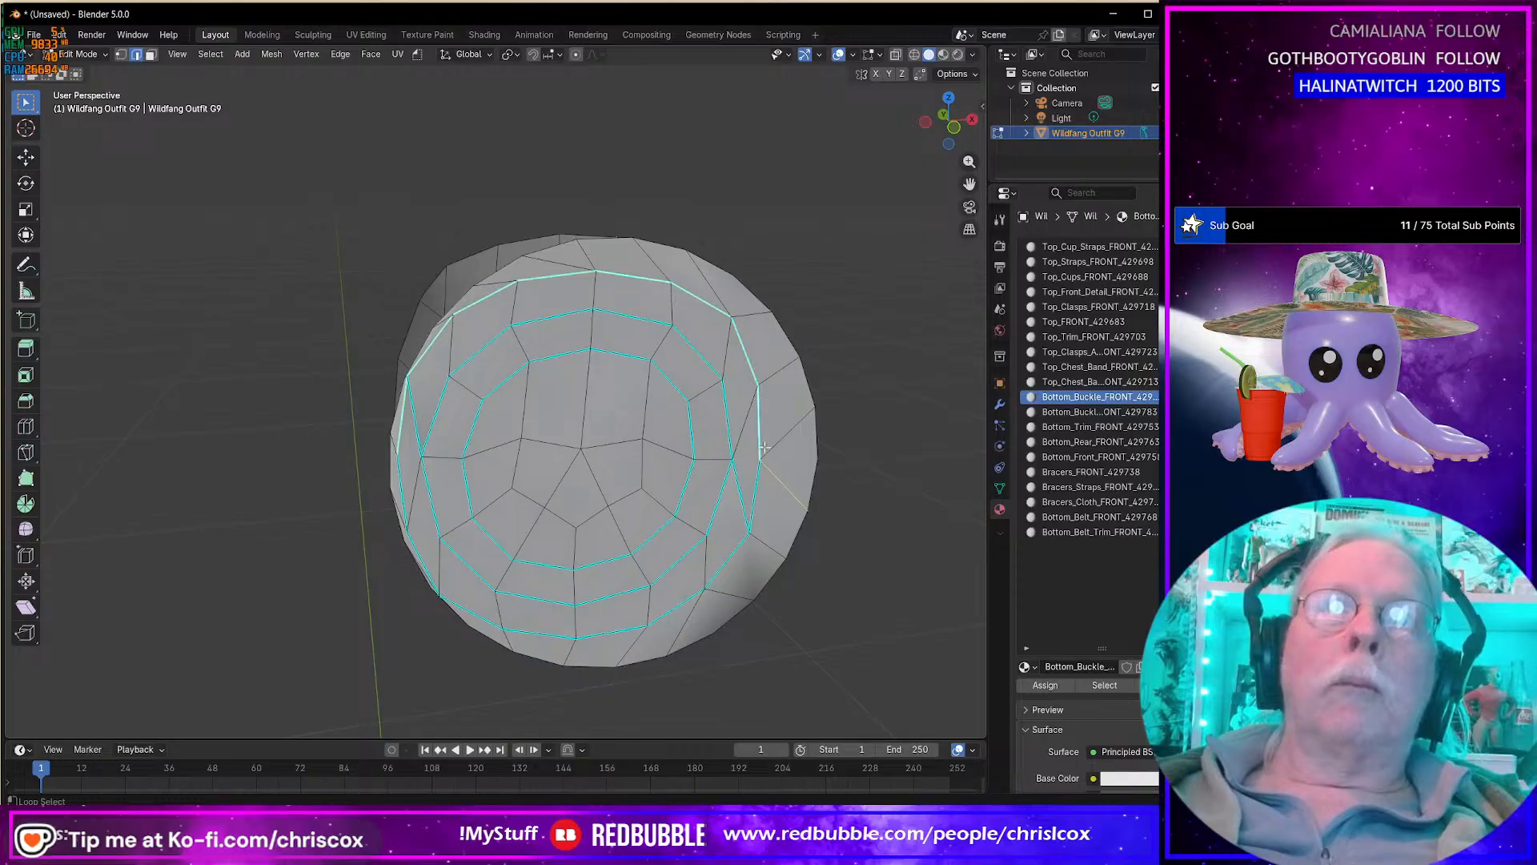
left_click(752, 503, "ctrl")
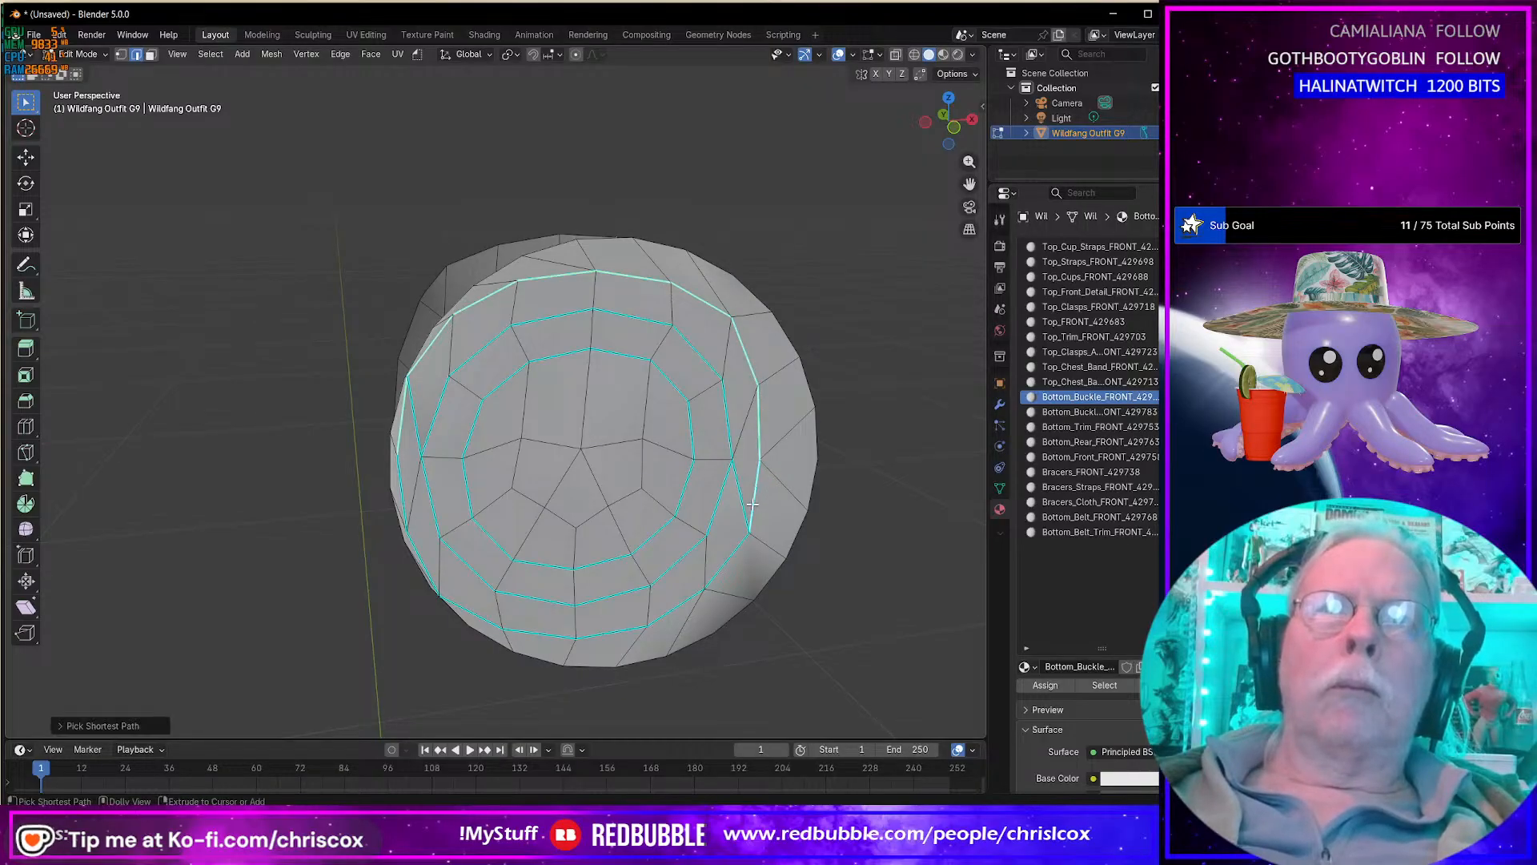
left_click(725, 562, "ctrl")
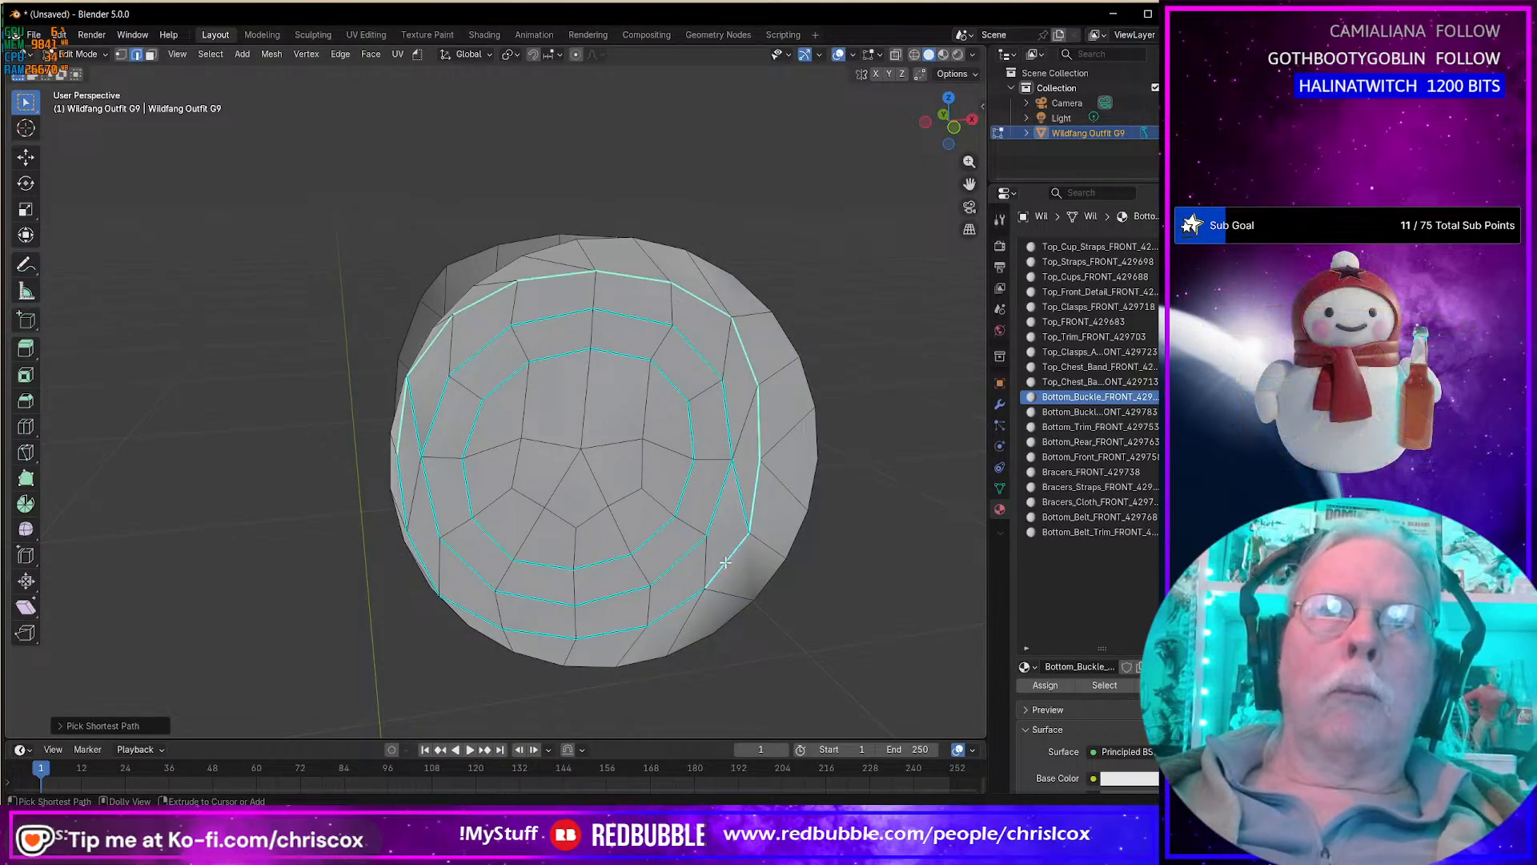
left_click(686, 598, "alt+shift")
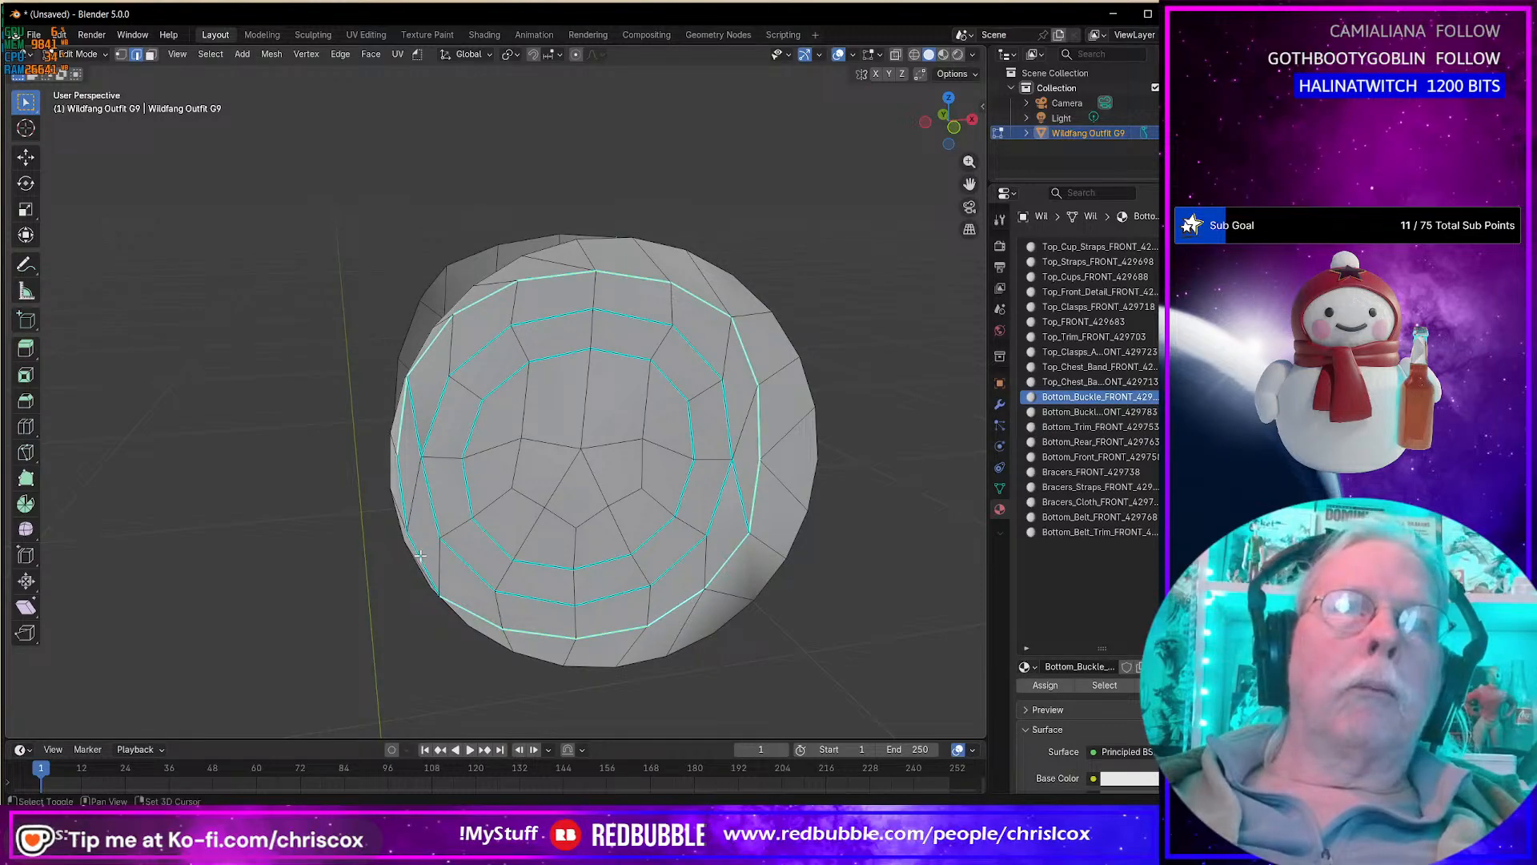
key("ctrl+e")
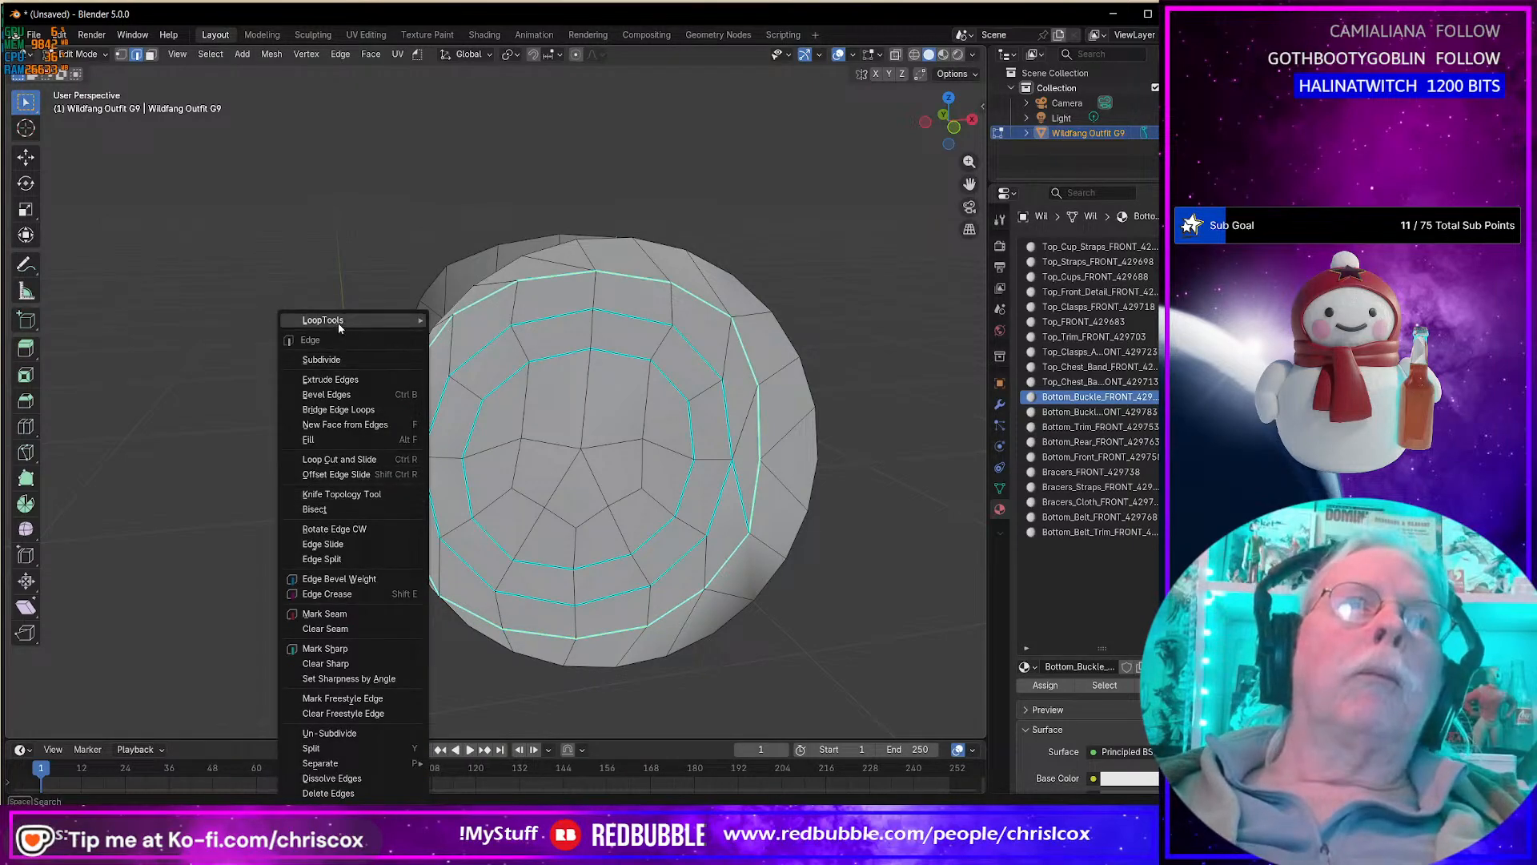
mouse_move(344, 321)
left_click(465, 335)
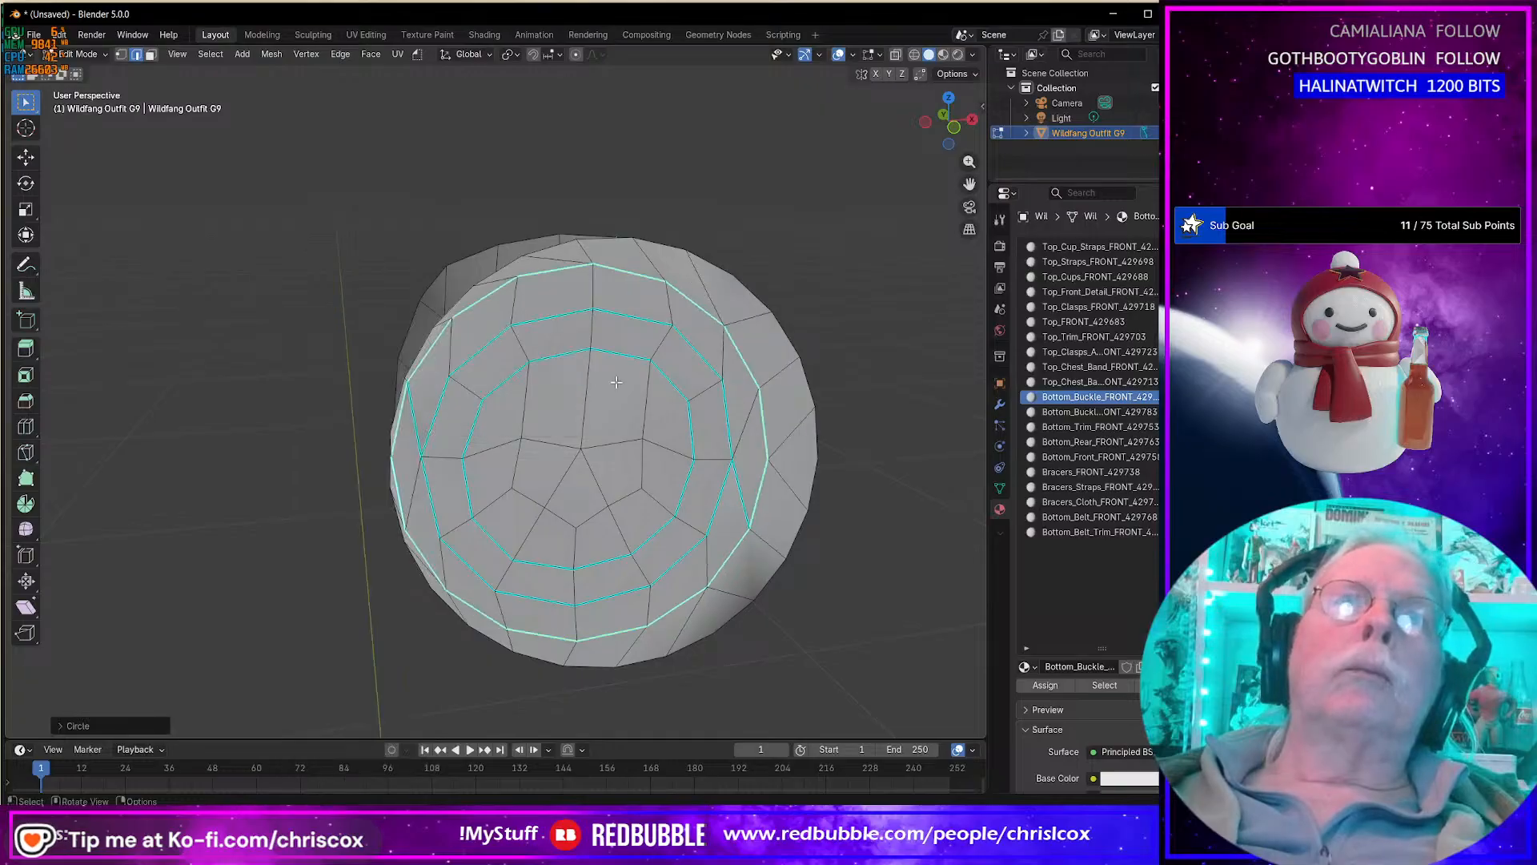
middle_click_drag(688, 456, 712, 464)
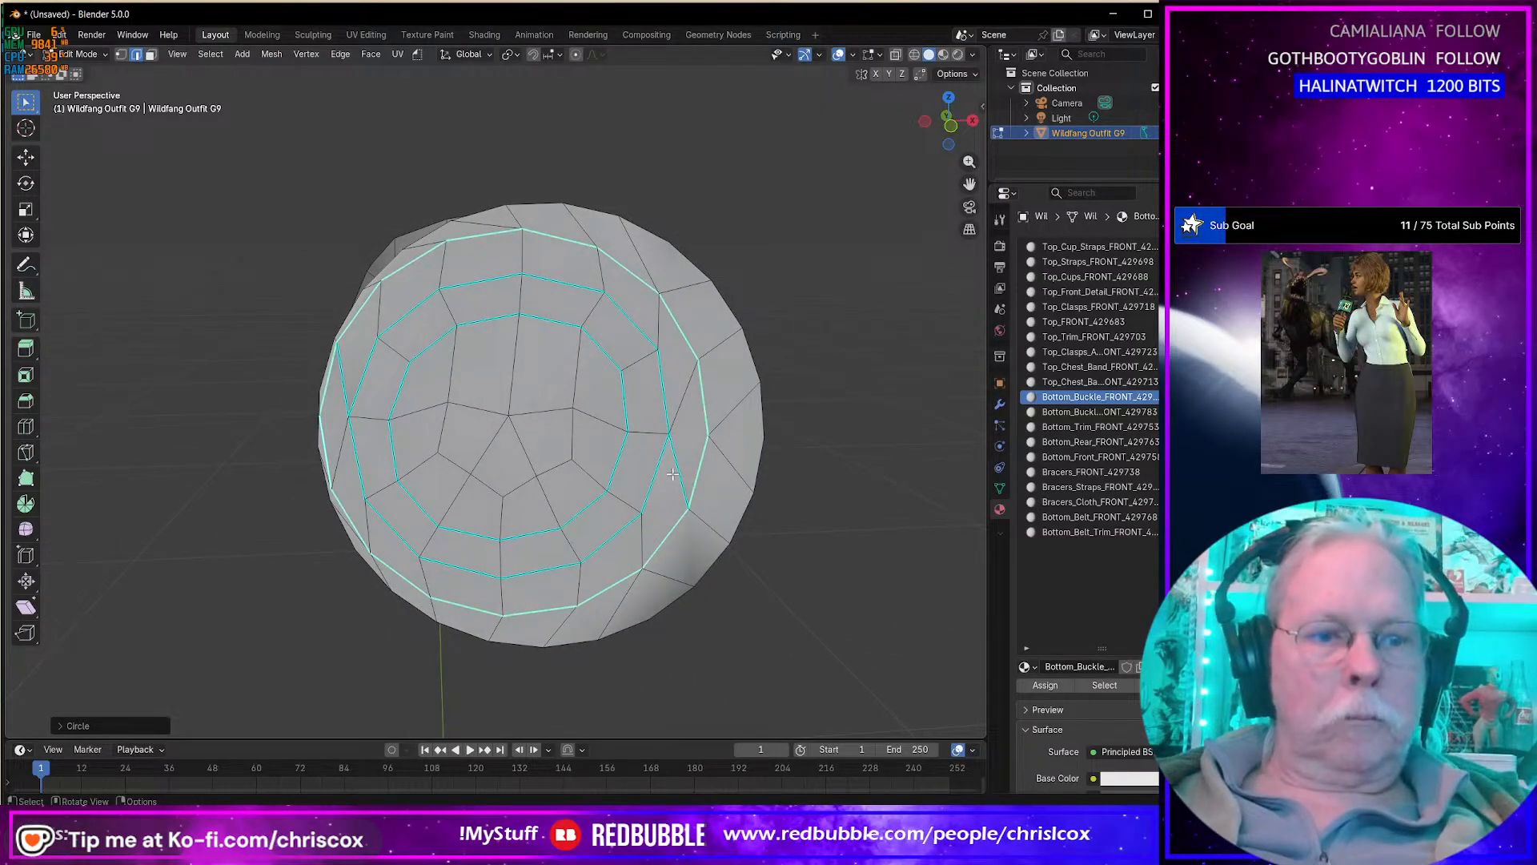
Step: Select the whole inner edge loop and round it into a circle
left_click(494, 320, "alt")
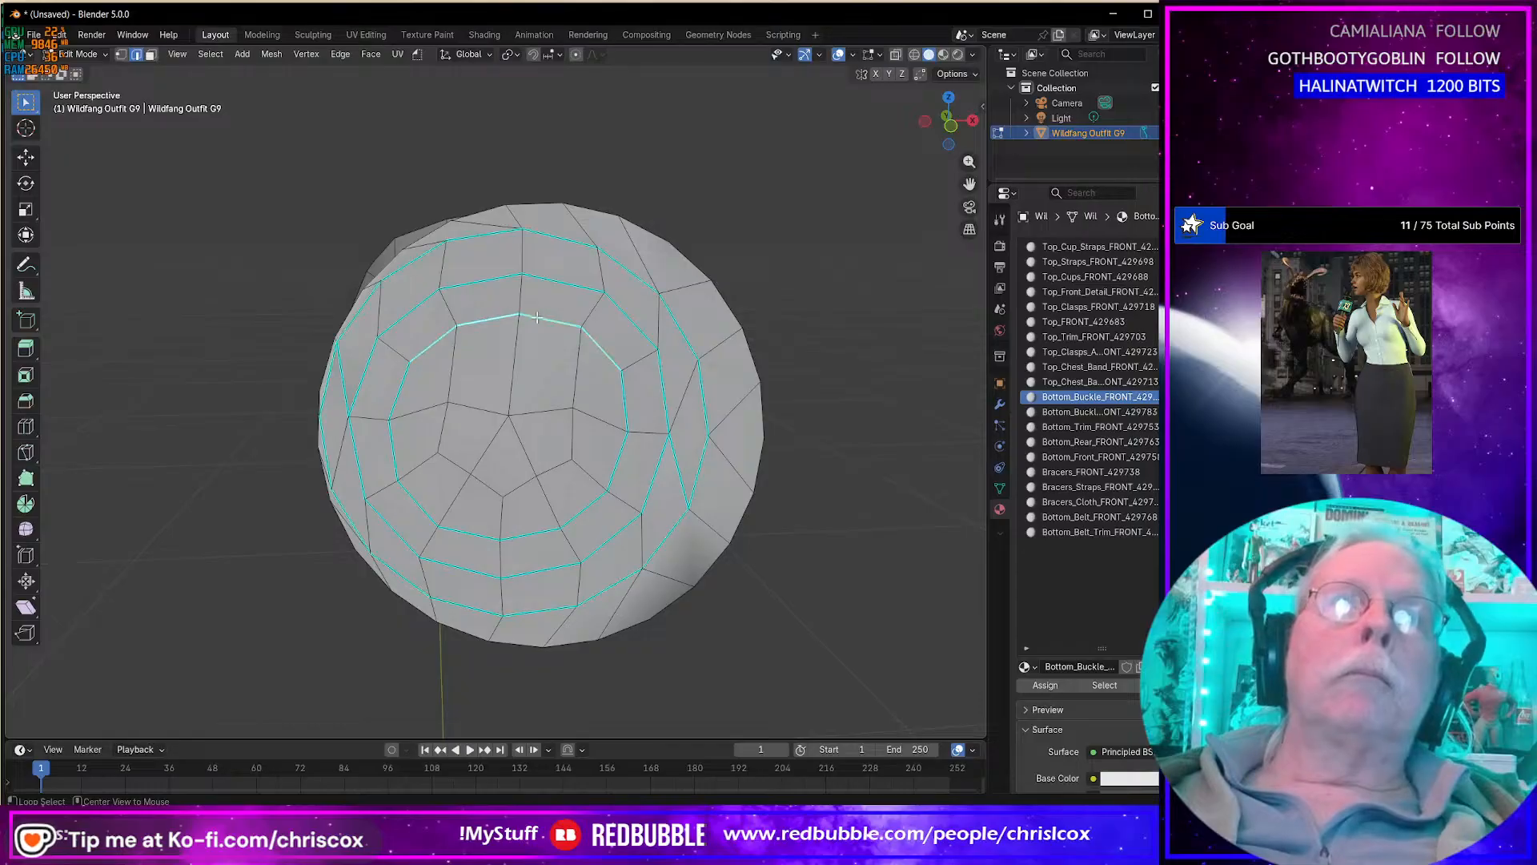
left_click(623, 416, "alt+shift")
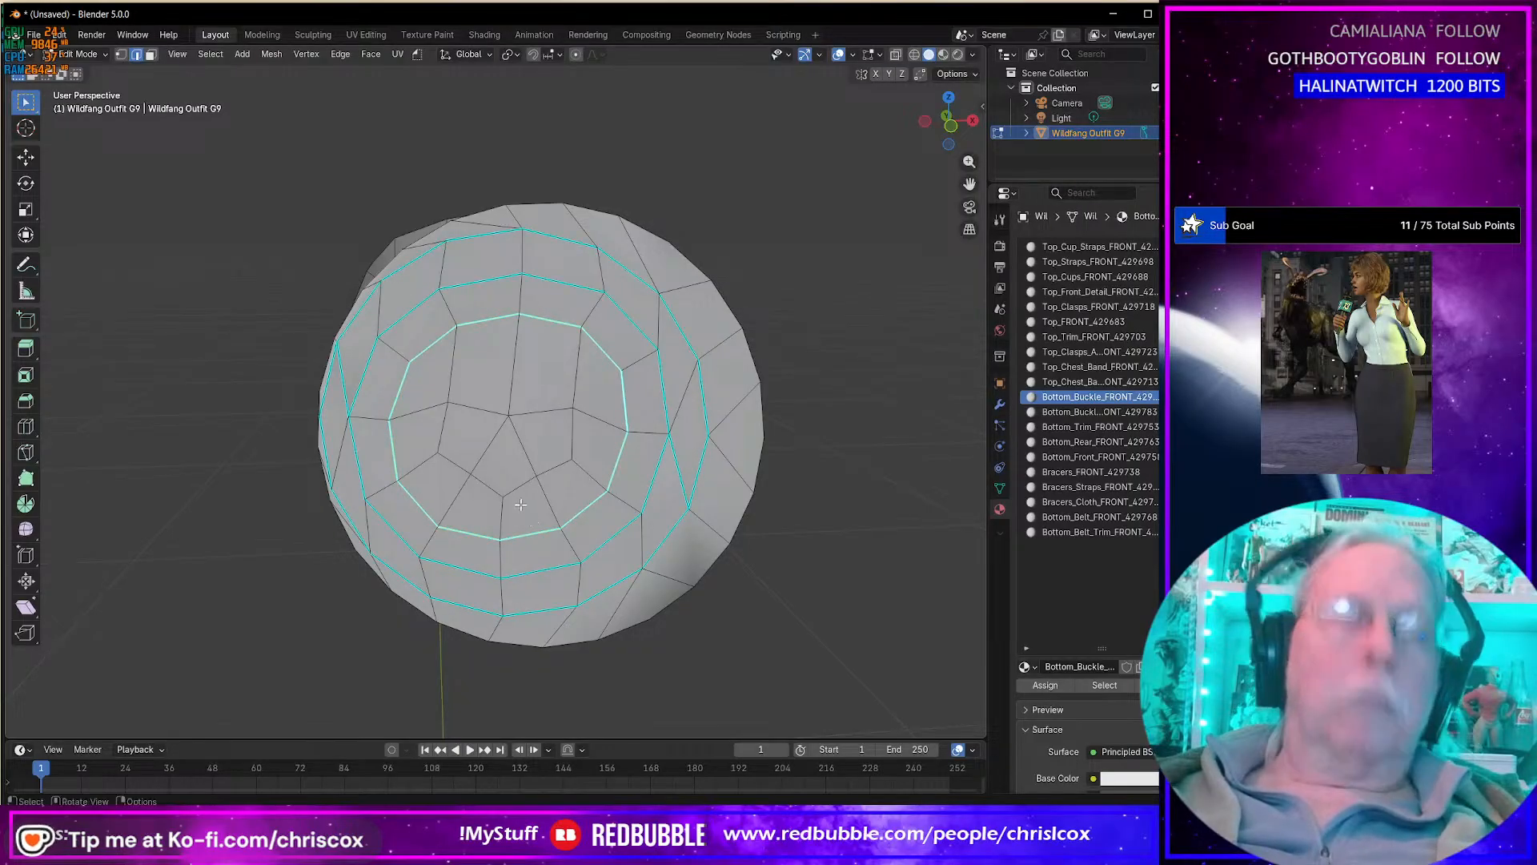
right_click(525, 531)
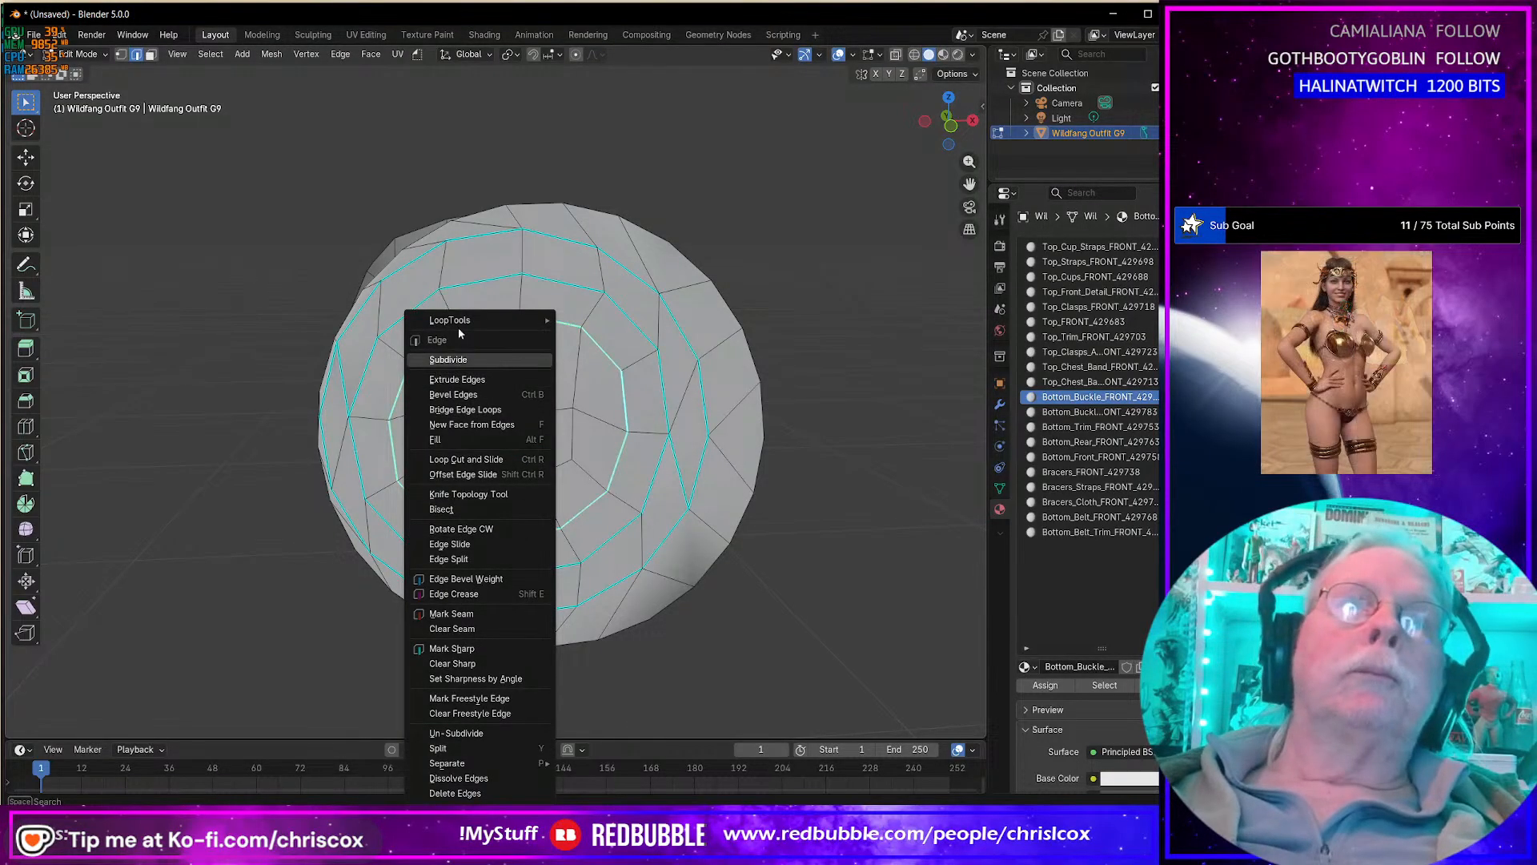
mouse_move(496, 320)
left_click(592, 334)
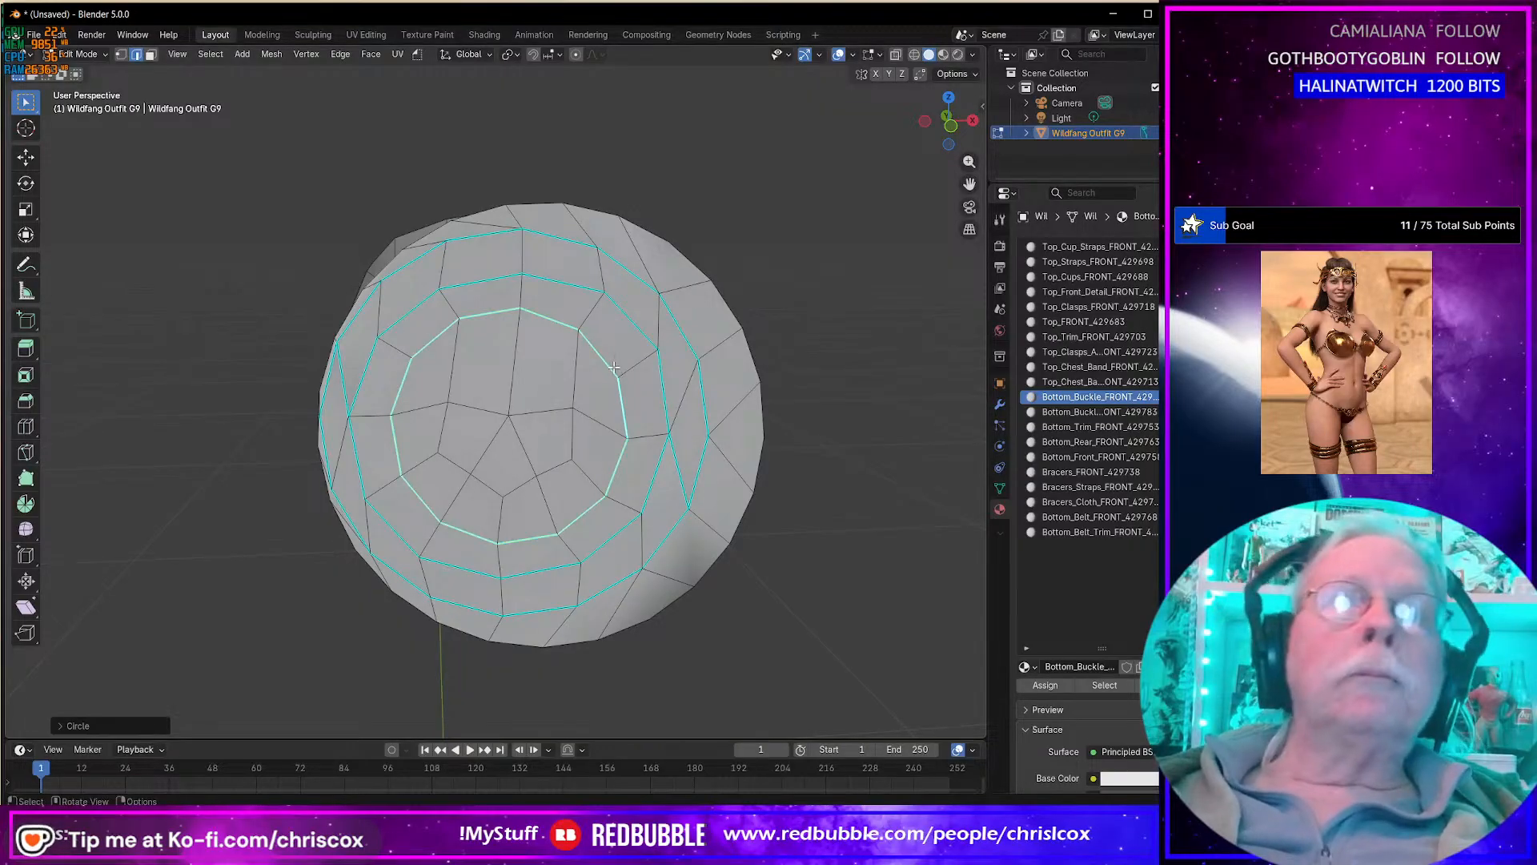
Step: Set the transform orientation to Normal and switch to moving geometry
key("shift+space")
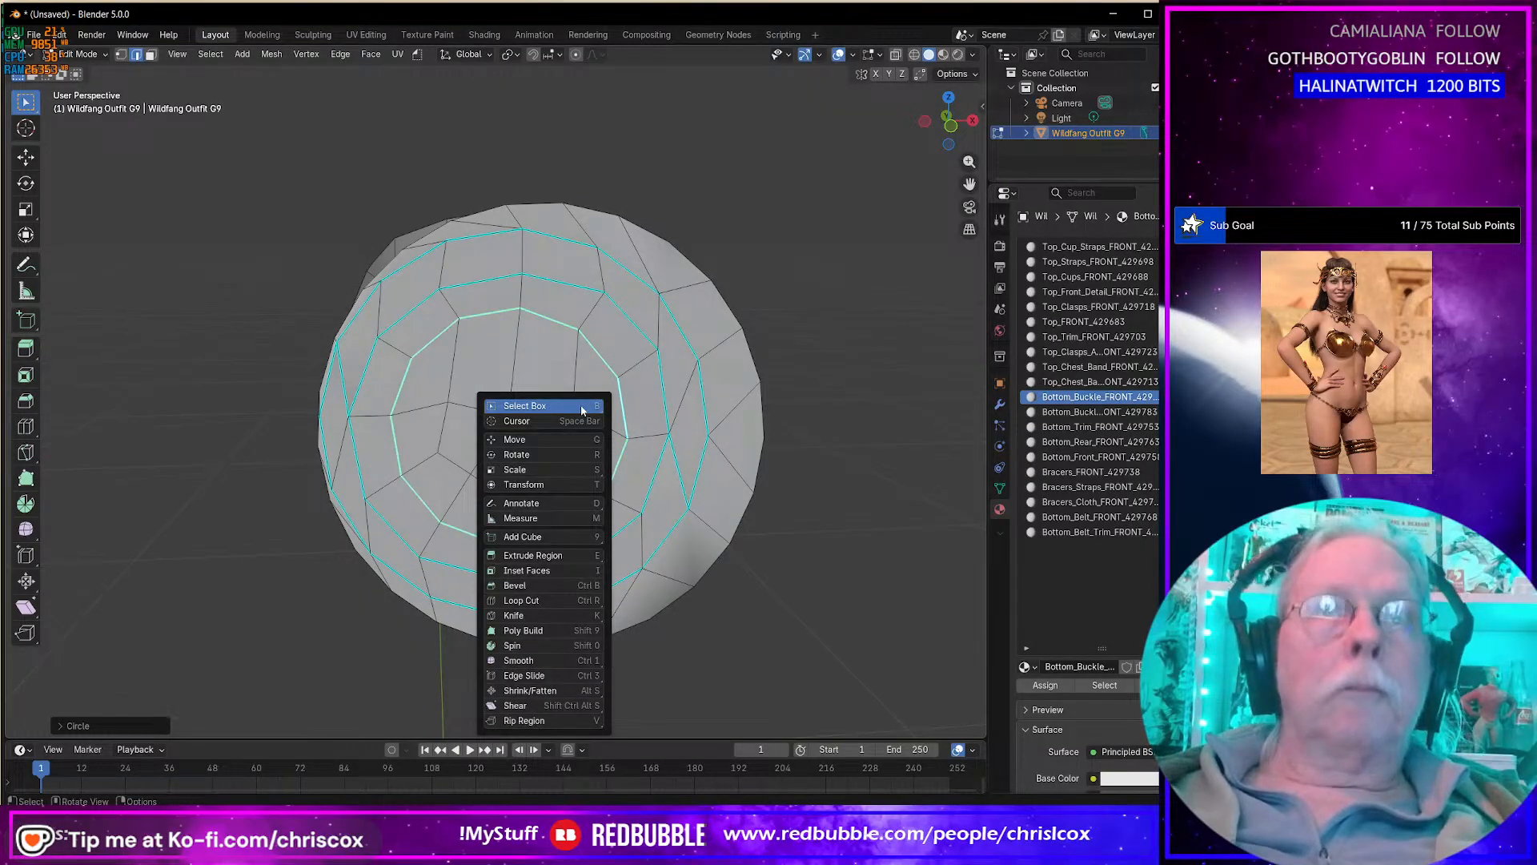
left_click(464, 56)
left_click(464, 55)
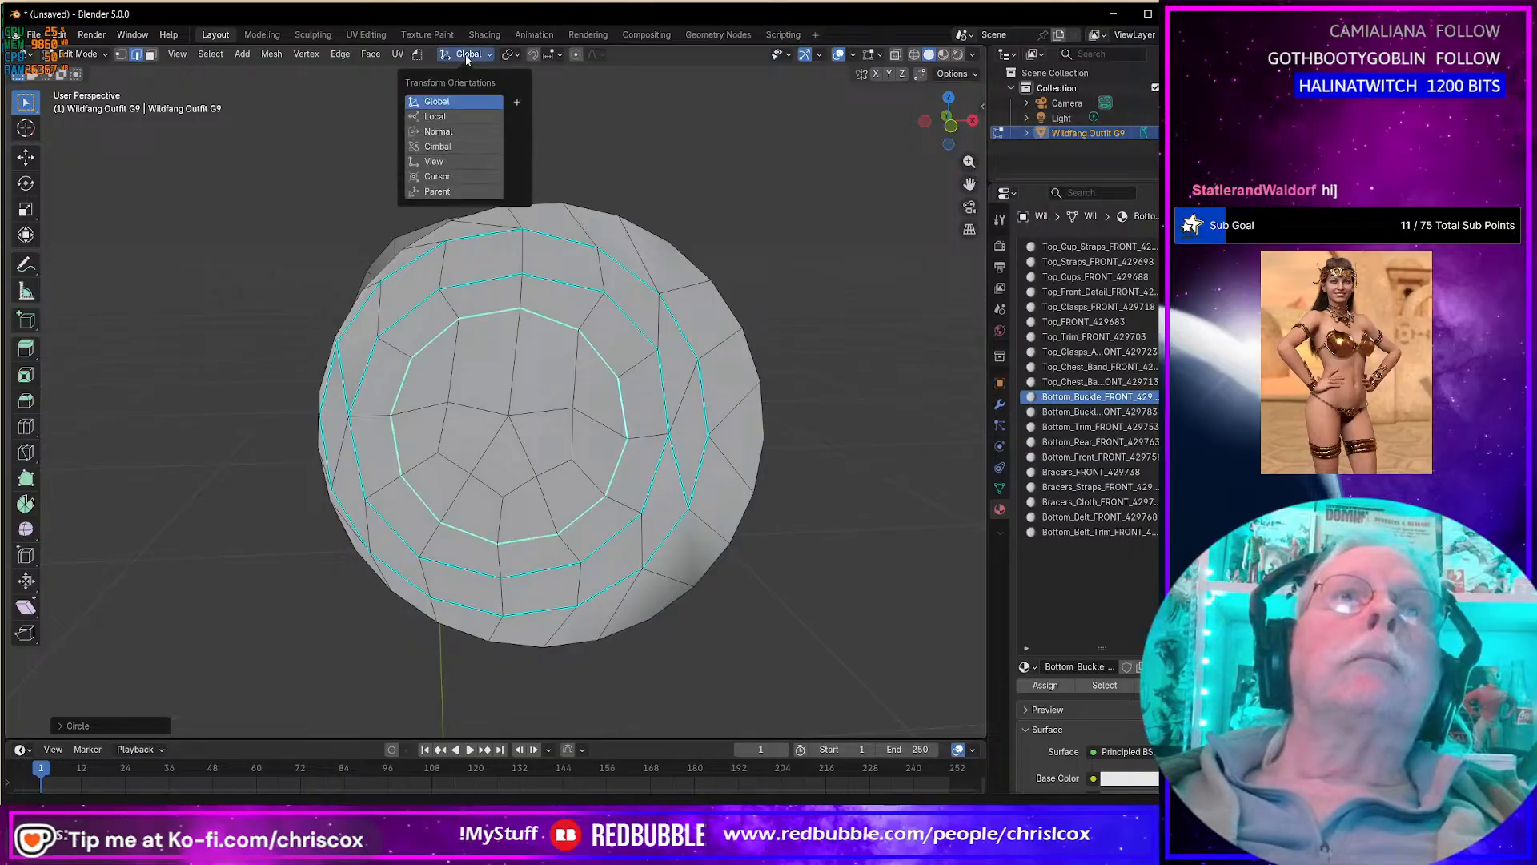
left_click(445, 131)
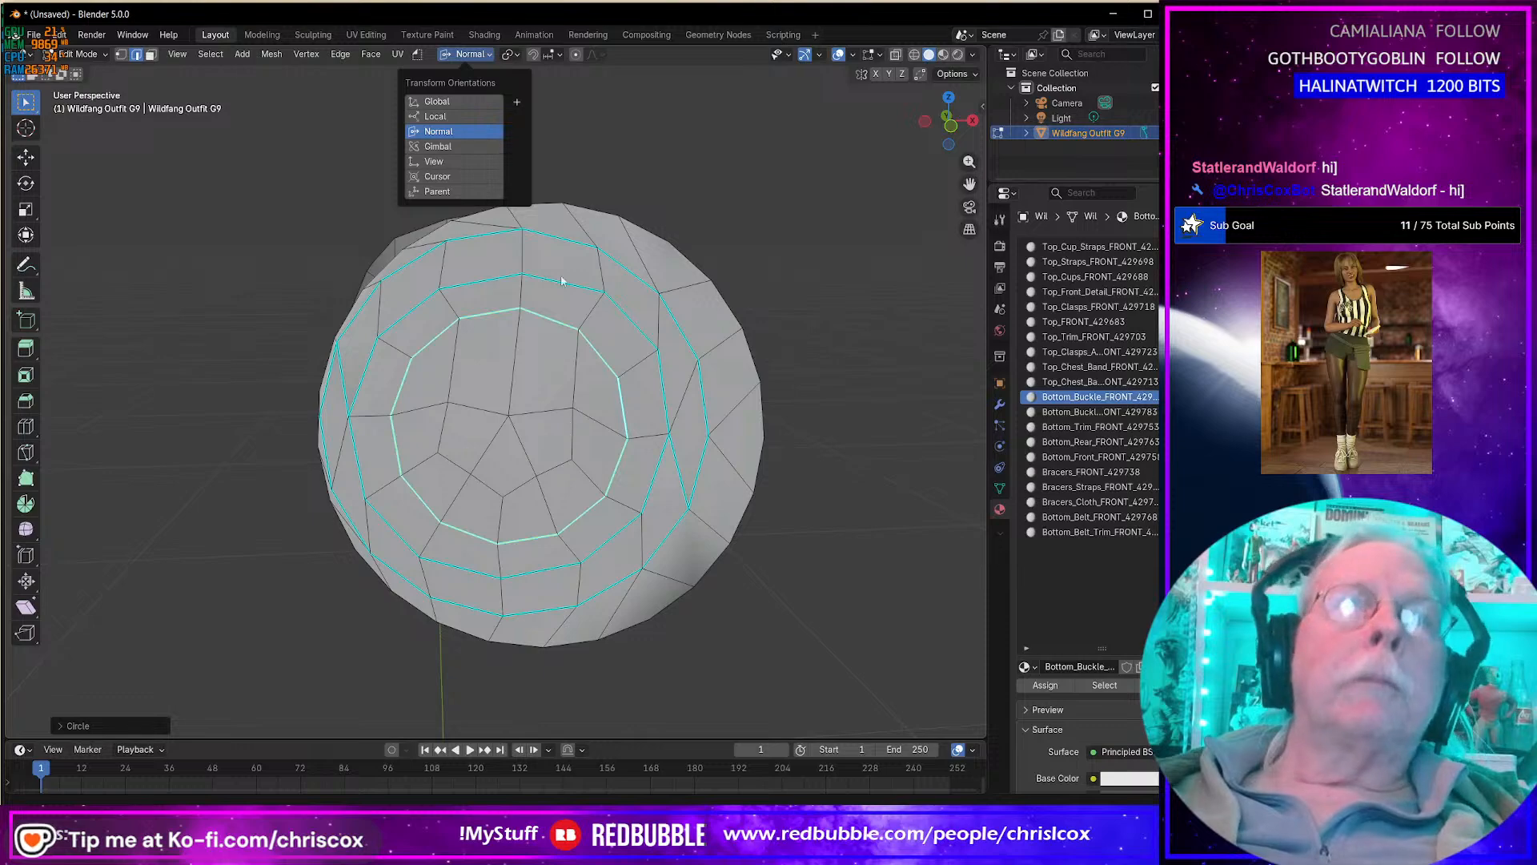
left_click(579, 398)
key("shift+space")
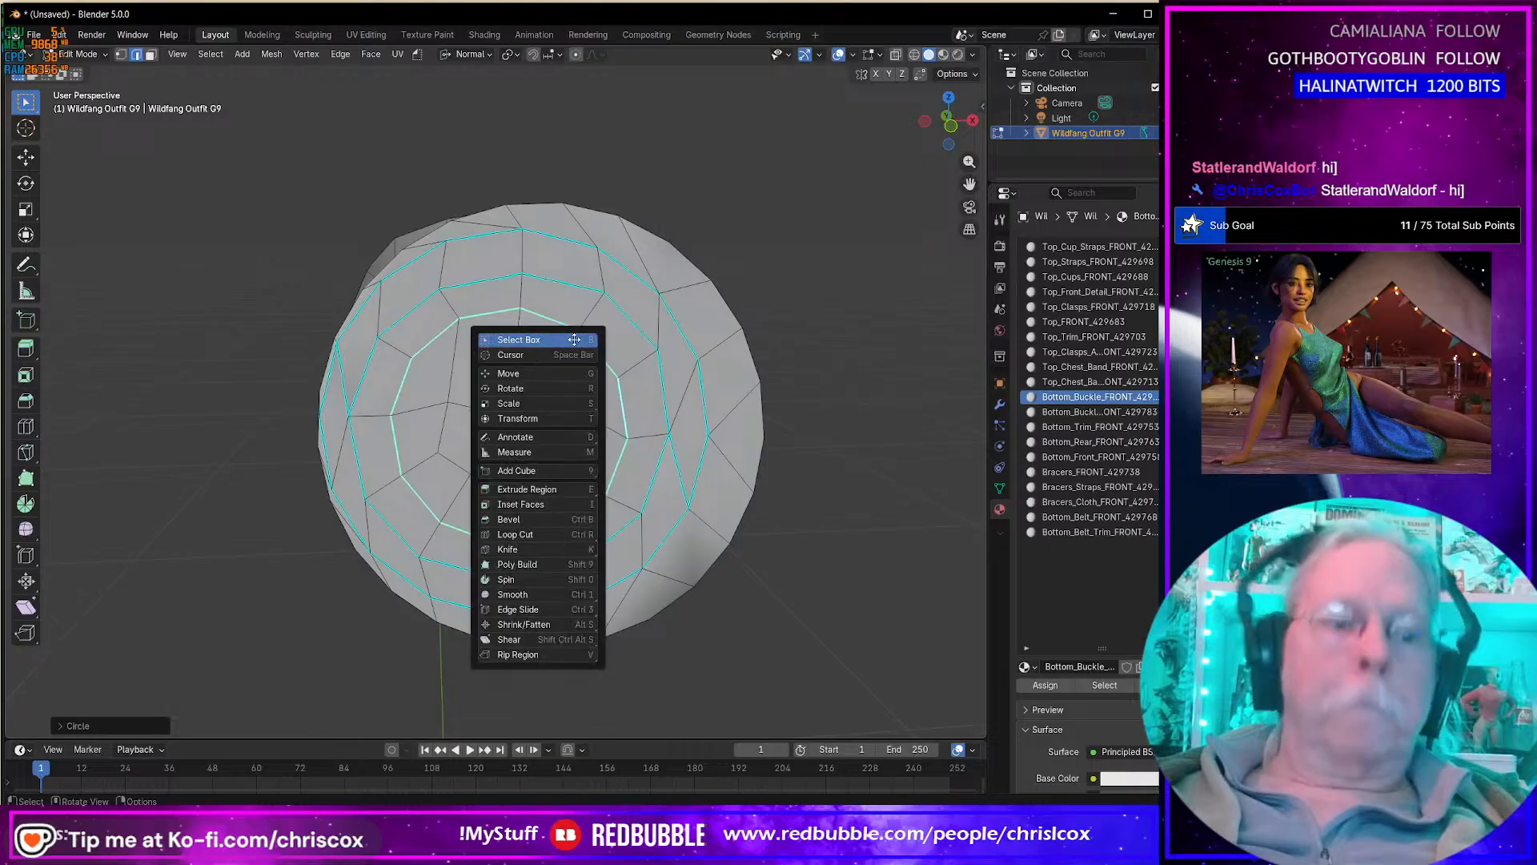
key("g")
Step: Select the buckle's outer rim loops and nudge them slightly along their normal
mouse_move(578, 344)
middle_mouse_down()
mouse_move(688, 346)
mouse_move(606, 326)
mouse_move(583, 346)
middle_mouse_up()
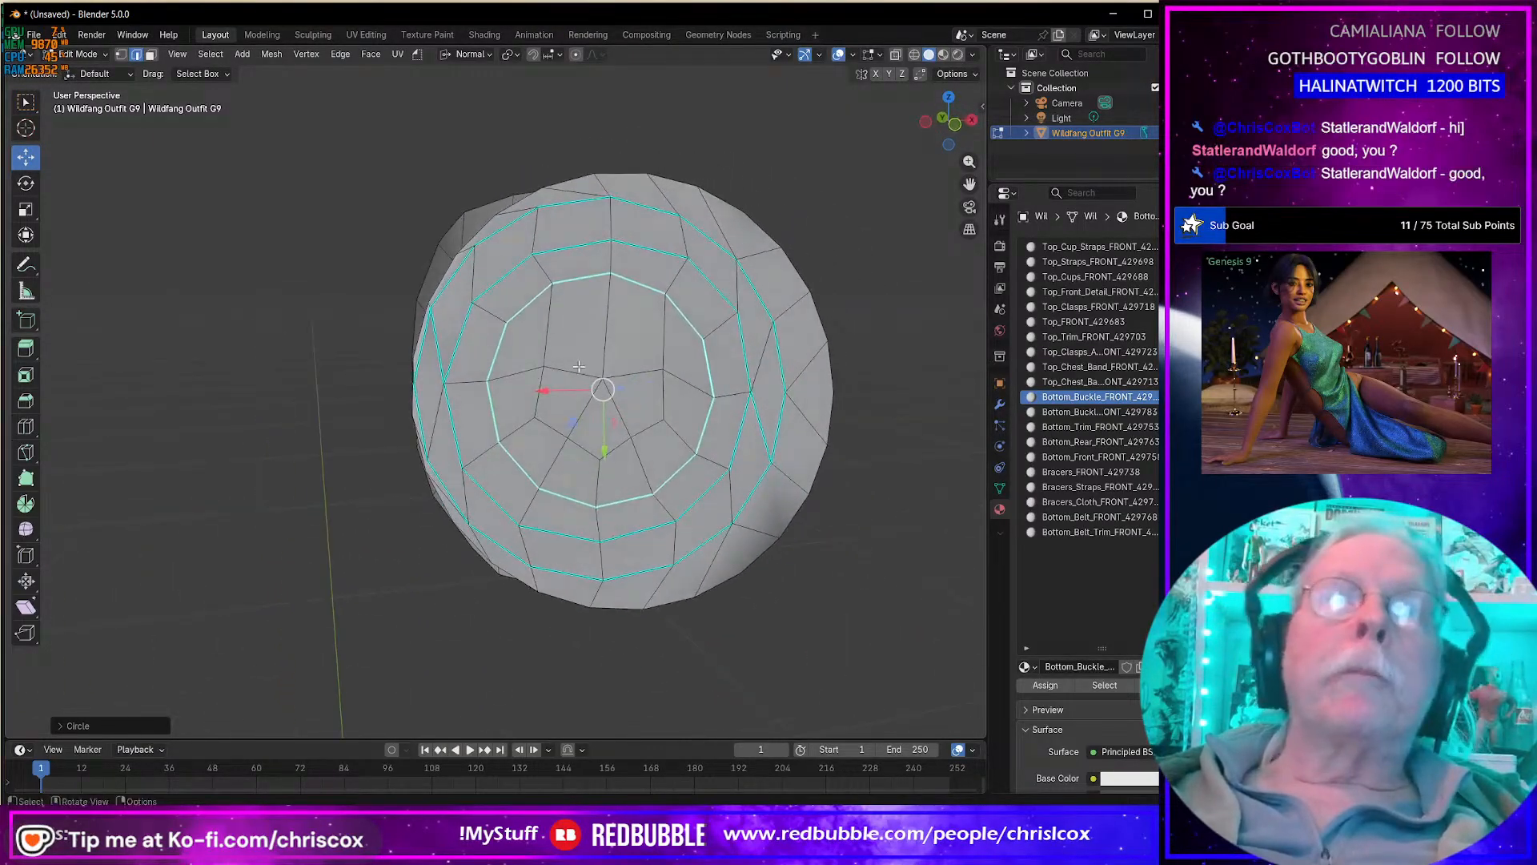
left_click_drag(543, 392, 557, 369)
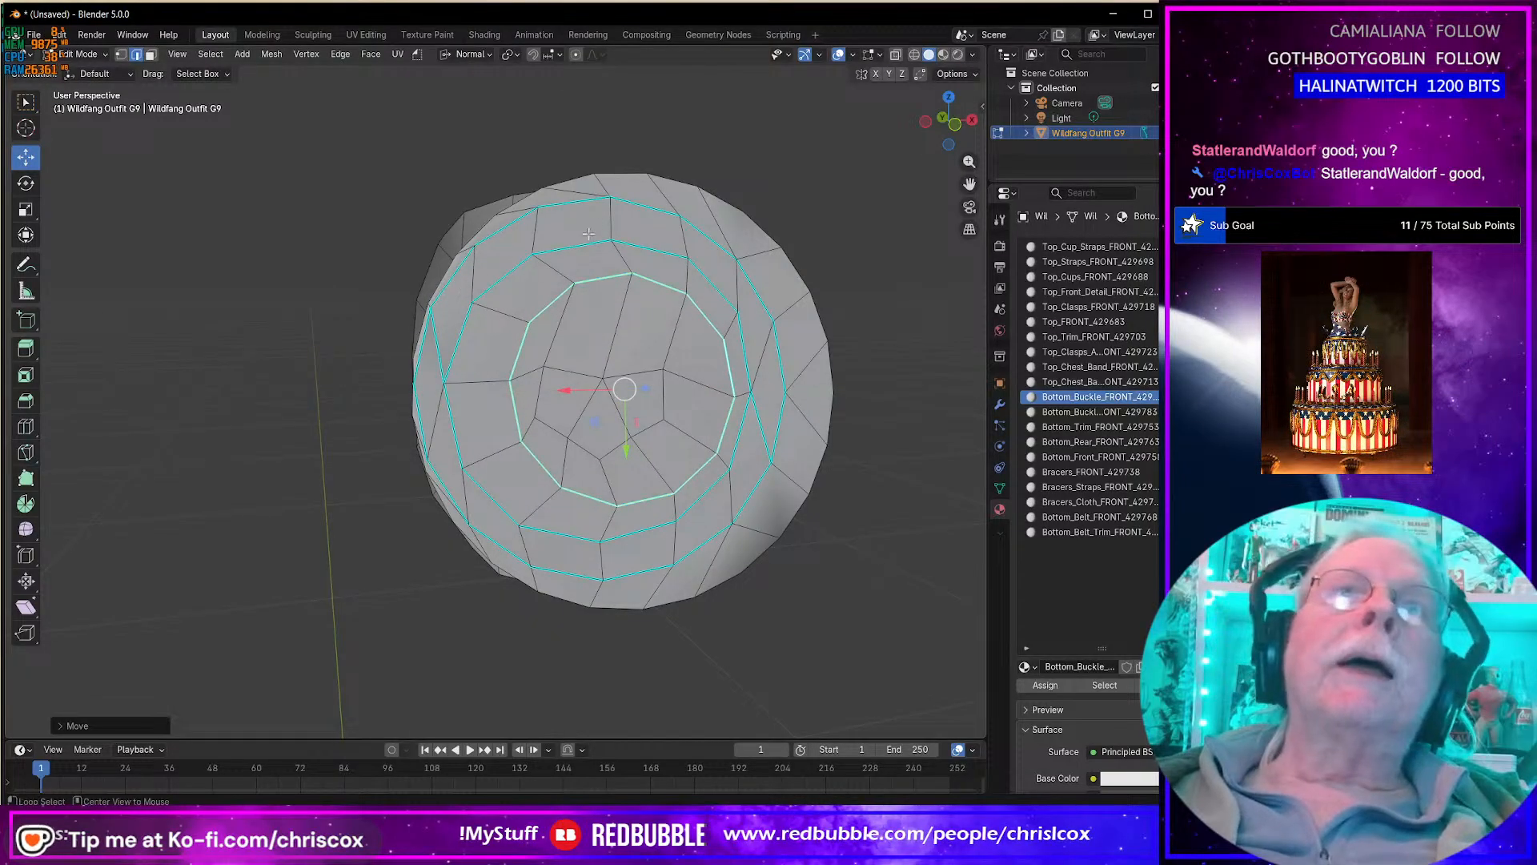
left_click(633, 204, "alt")
left_click(756, 298, "alt")
left_click(782, 418, "alt+shift")
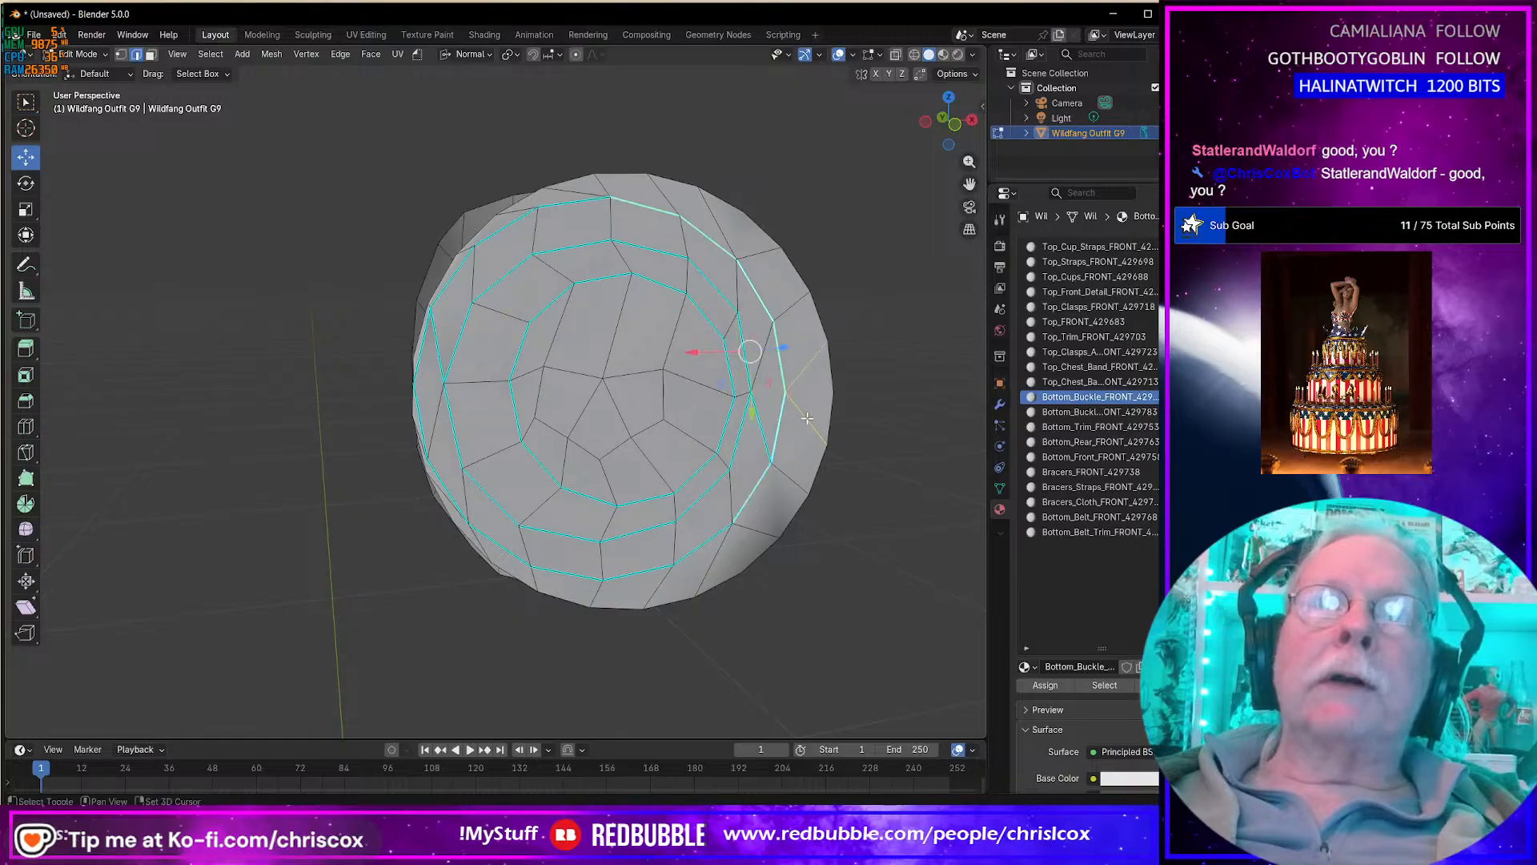
left_click(804, 389, "shift")
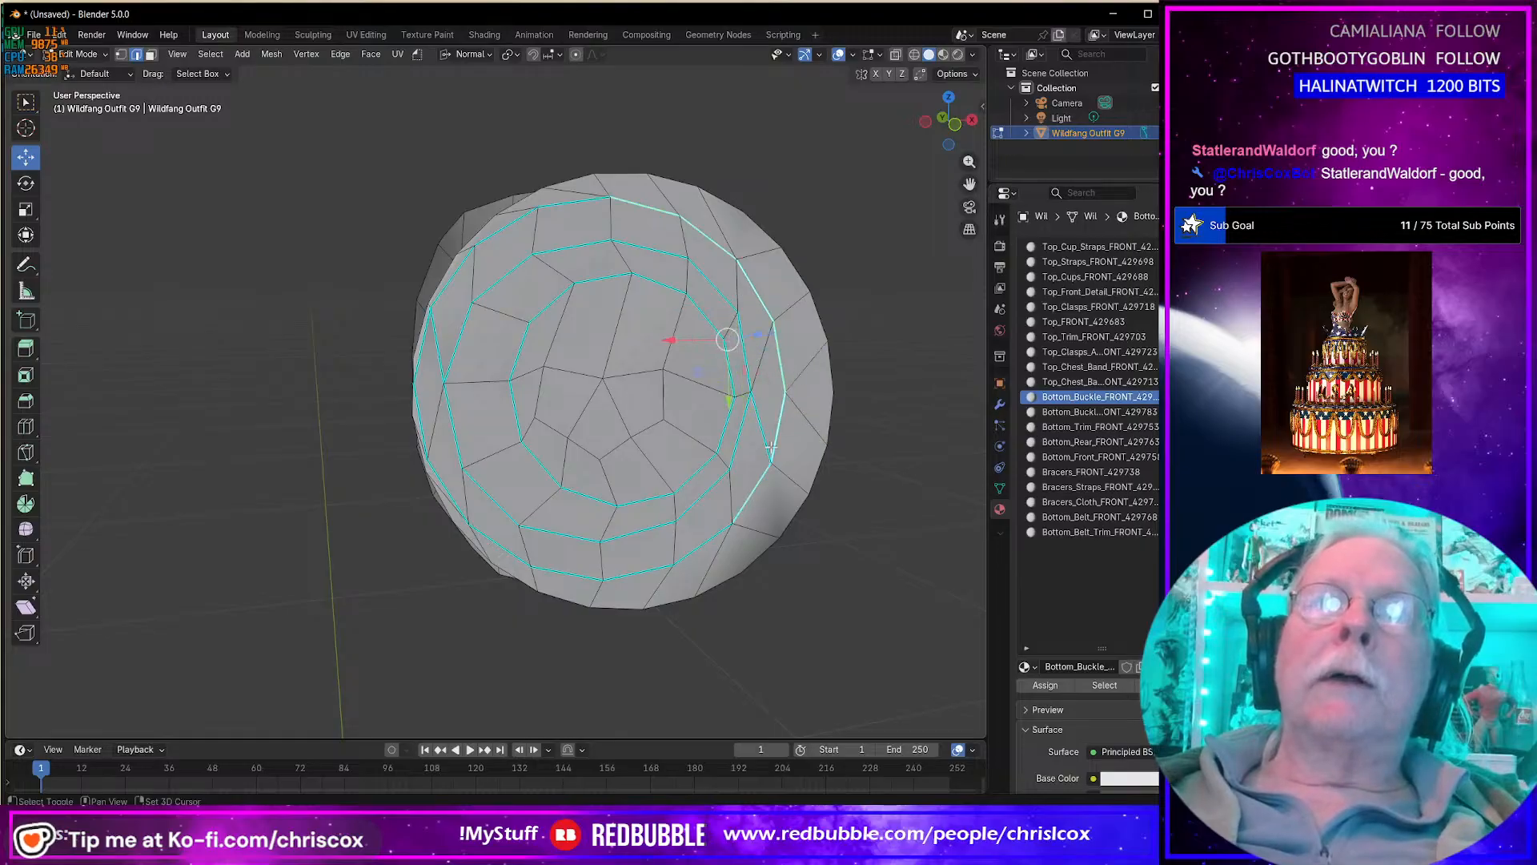
left_click(627, 576, "alt+shift")
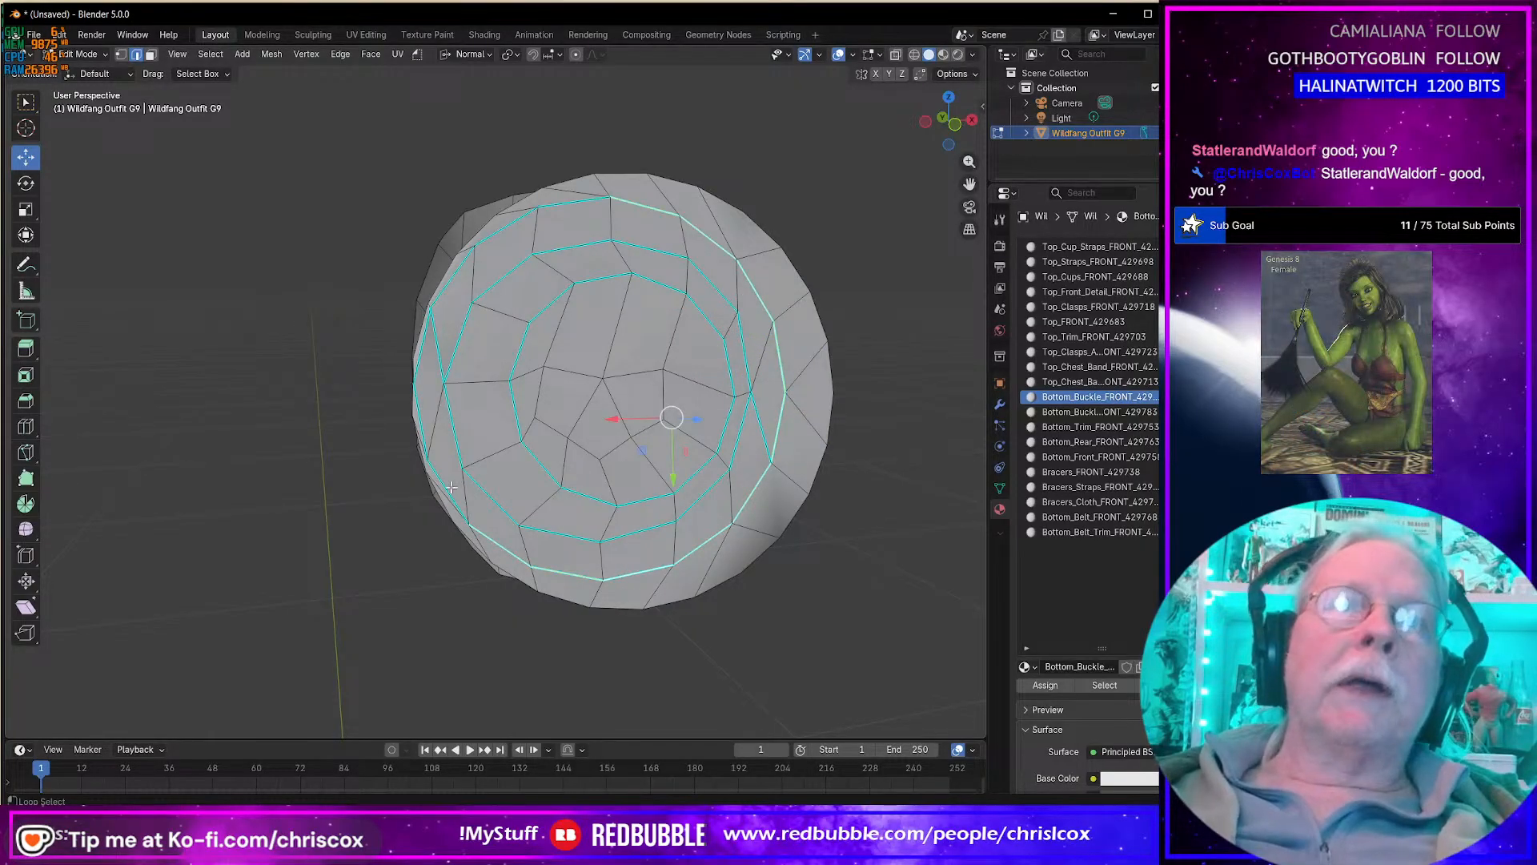
left_click(425, 342, "alt+shift")
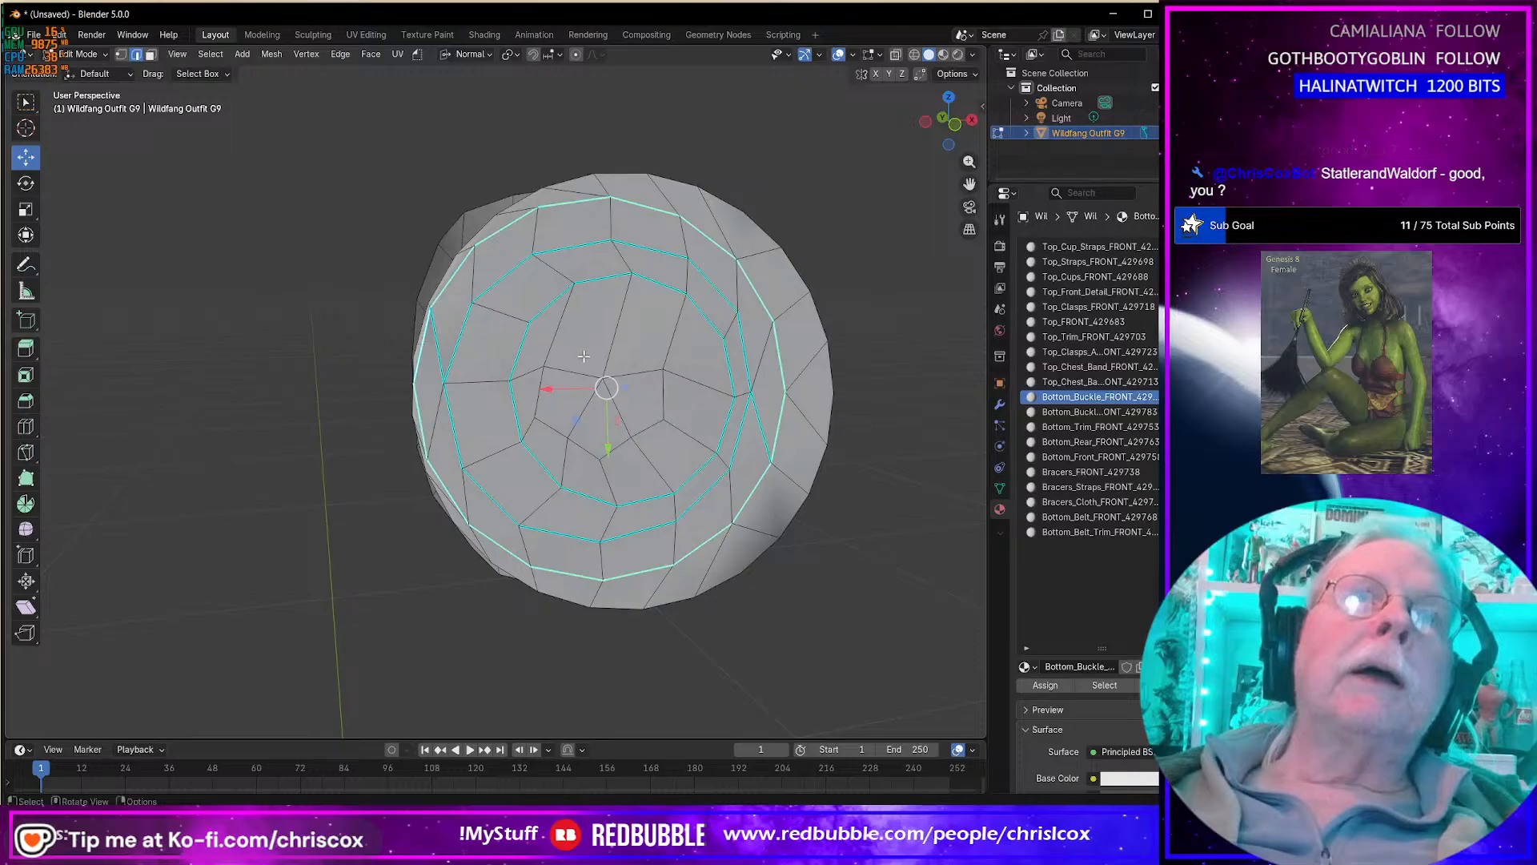
left_click_drag(549, 389, 578, 406)
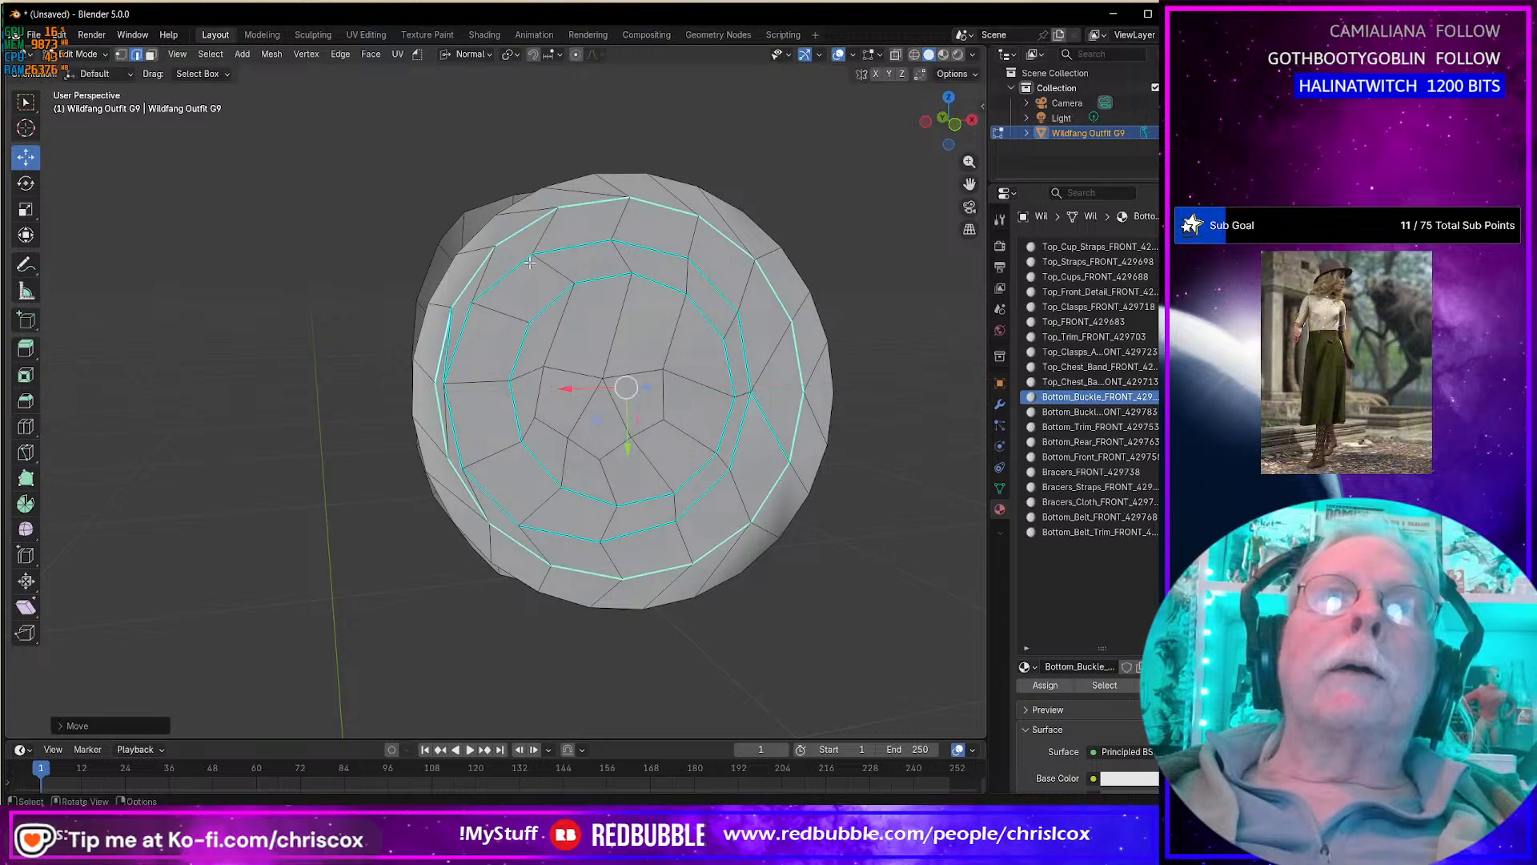
Step: Round the middle ring into a circle, shift it along its normal, then select the whole buckle
left_click(528, 259, "alt")
left_click(742, 433, "alt+shift")
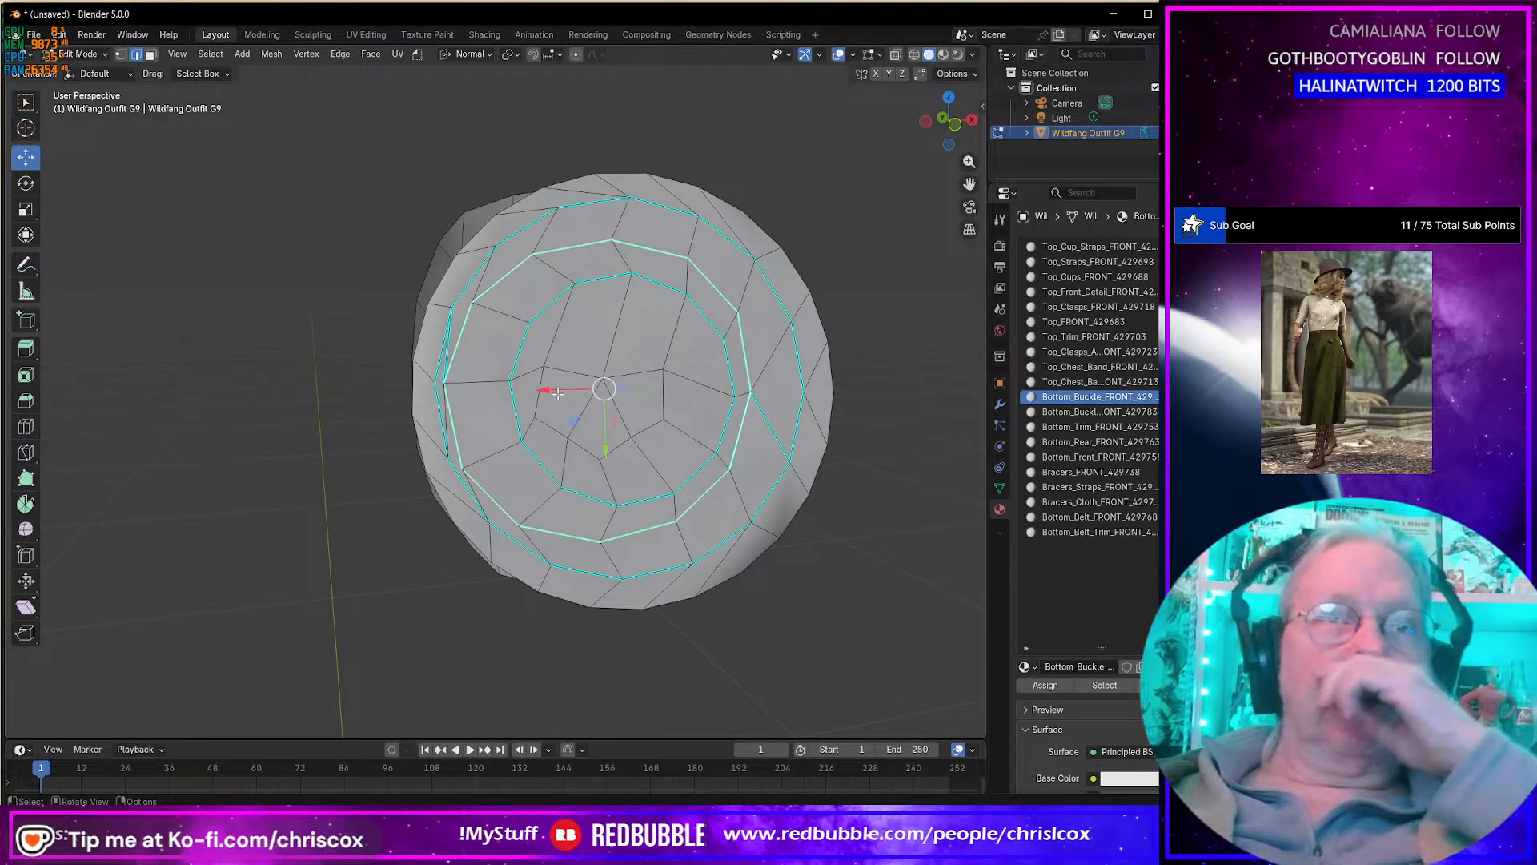
right_click(520, 275)
mouse_move(540, 267)
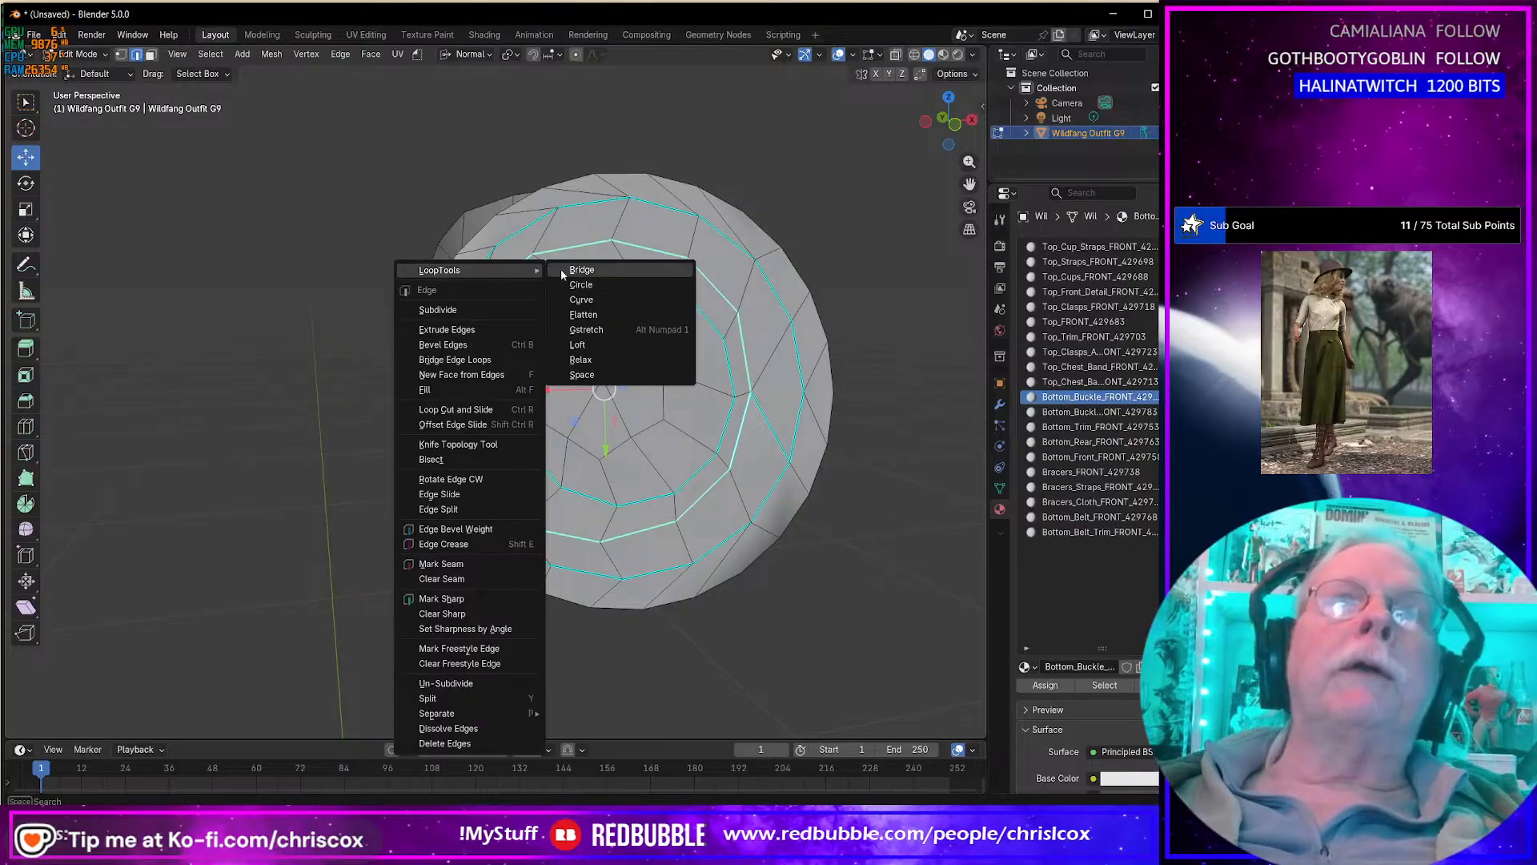
left_click(610, 286)
left_click_drag(560, 390, 573, 390)
mouse_move(573, 390)
middle_mouse_down()
mouse_move(589, 389)
mouse_move(591, 342)
mouse_move(782, 340)
mouse_move(734, 360)
mouse_move(570, 353)
mouse_move(574, 387)
middle_mouse_up()
key("ctrl+l")
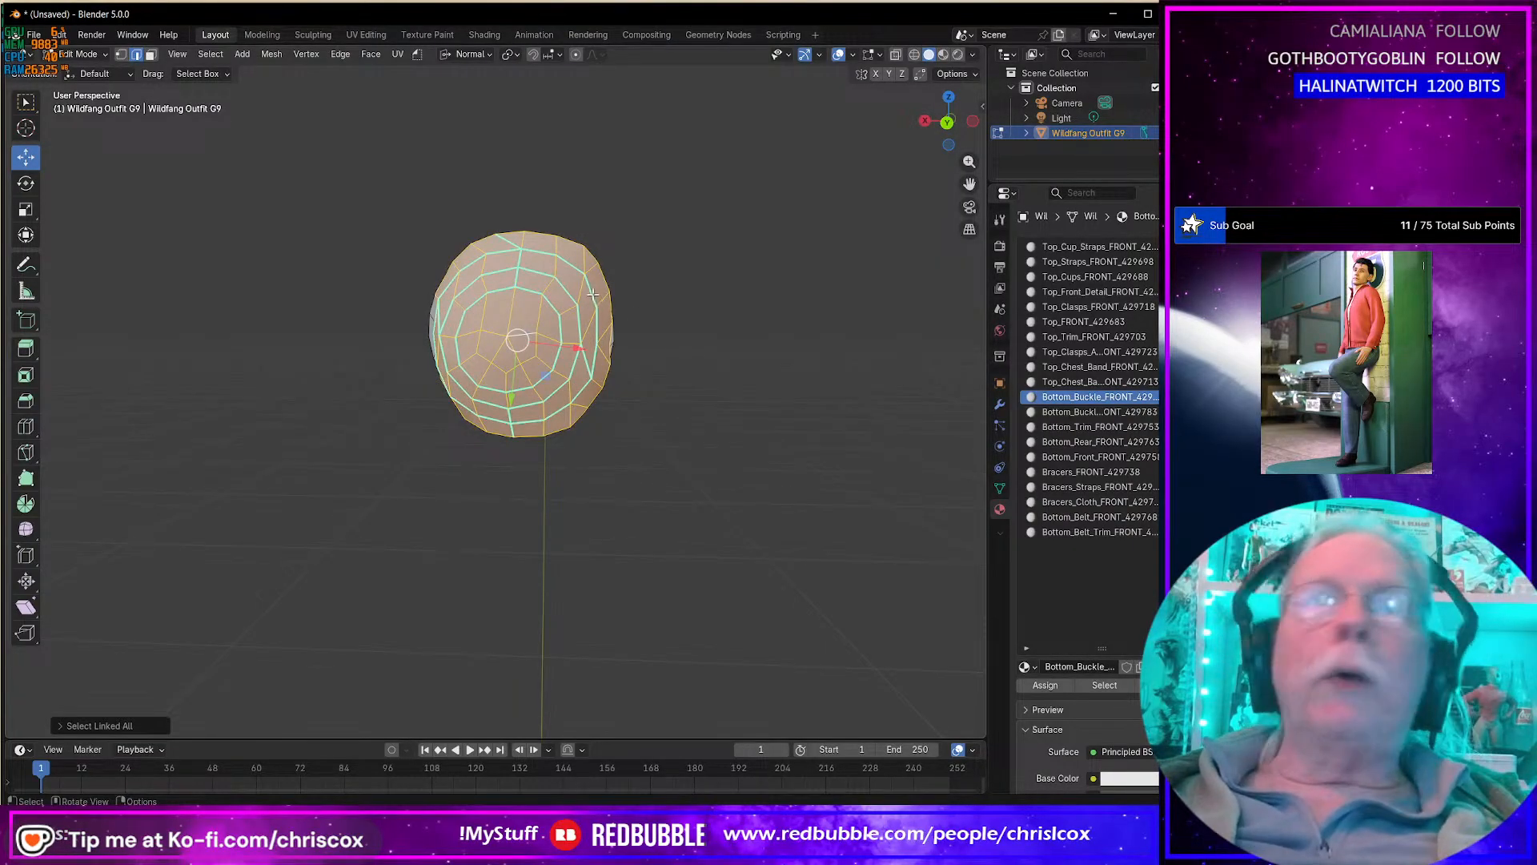
Step: Flatten the whole buckle with LoopTools
key("ctrl+e")
mouse_move(548, 296)
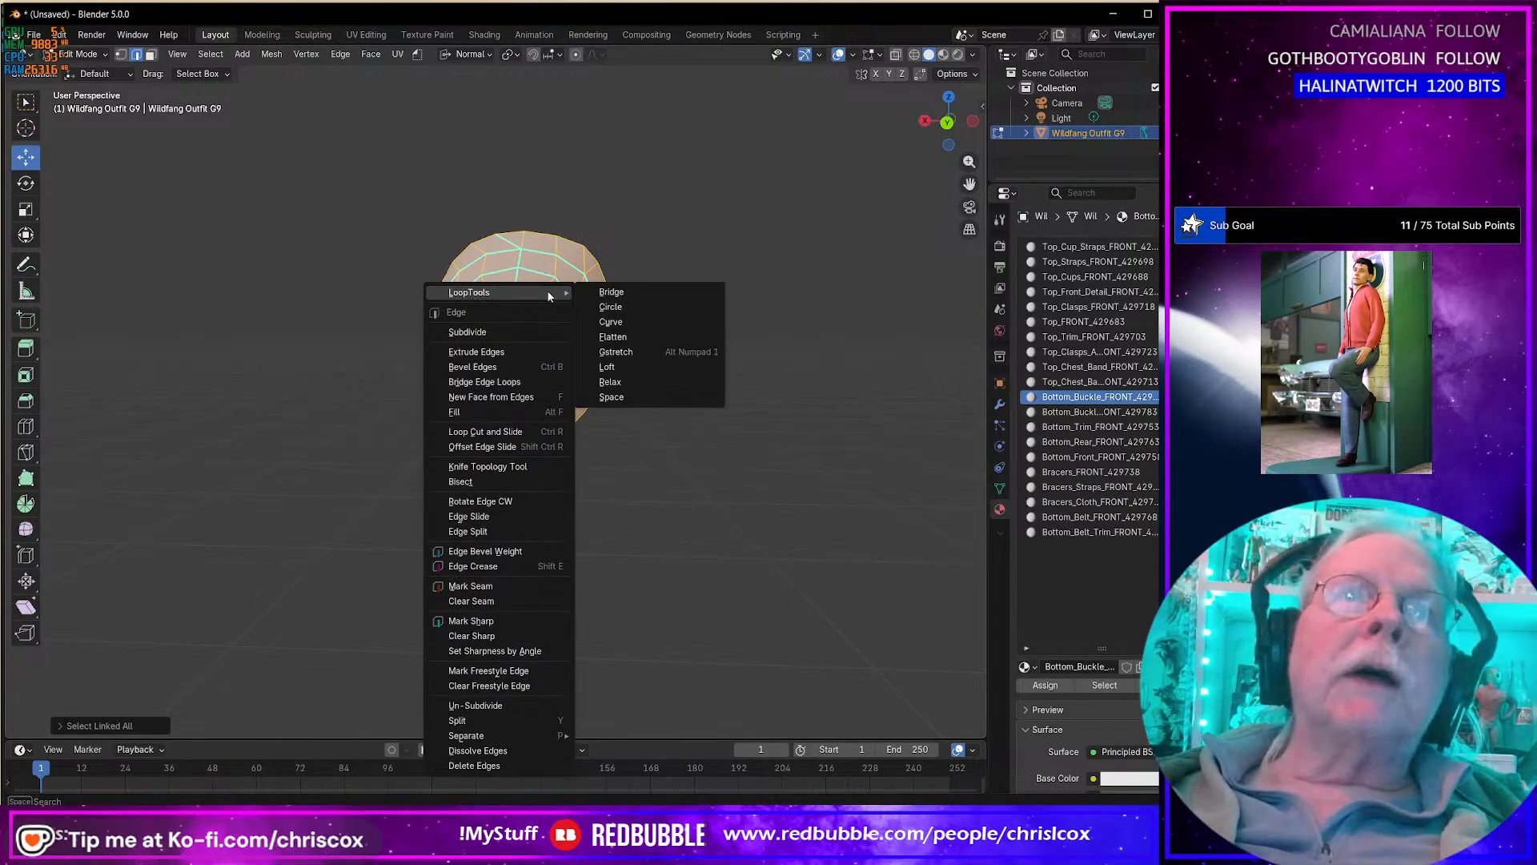
left_click(613, 337)
middle_click_drag(613, 337, 528, 324)
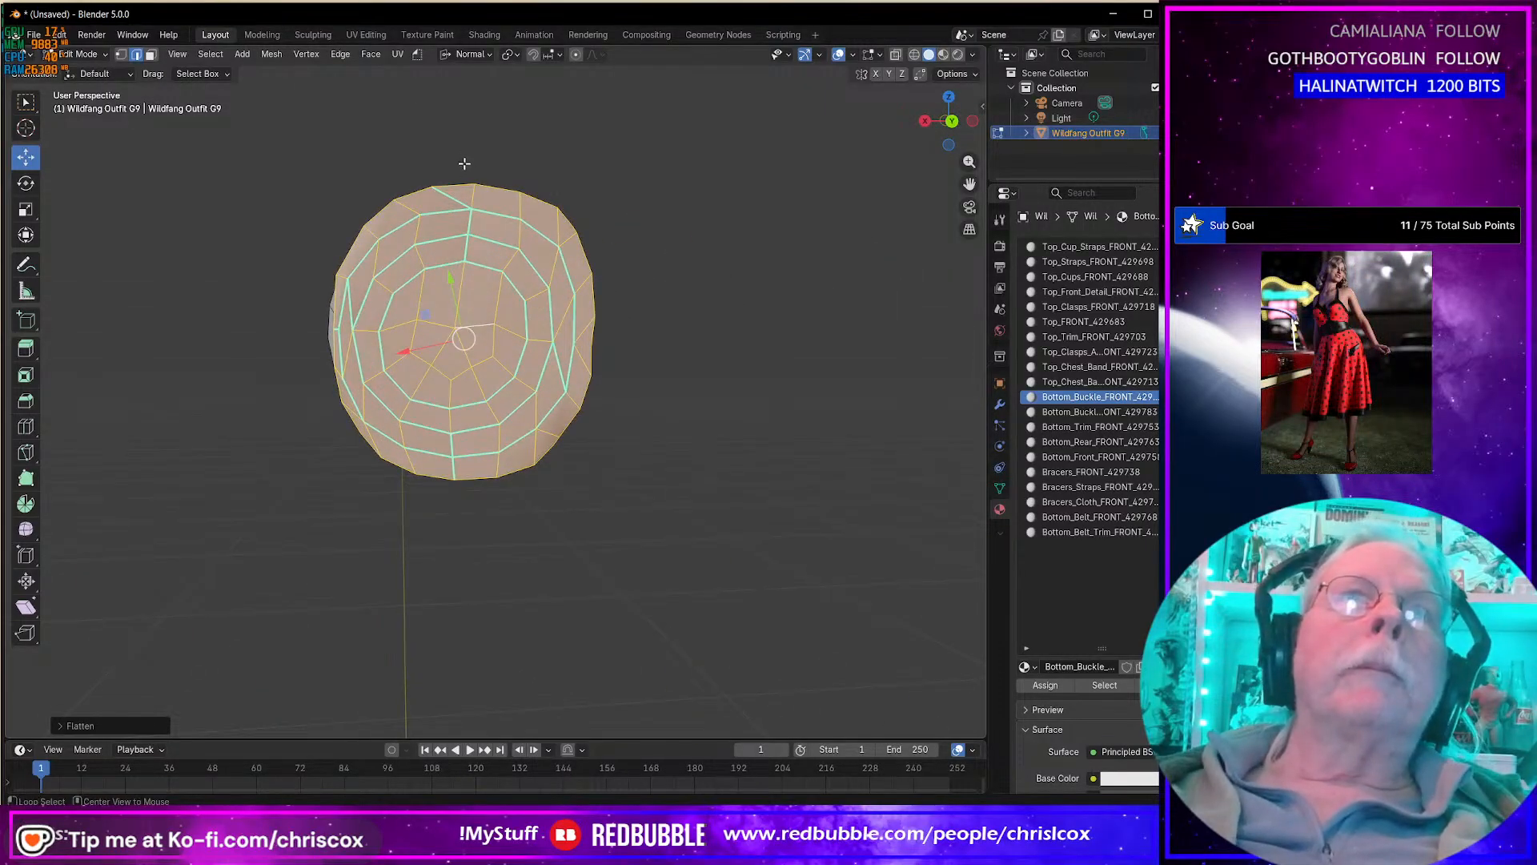
Step: Select the buckle's rim edges around the top, right and left sides
left_click(486, 182)
left_click(590, 241, "alt")
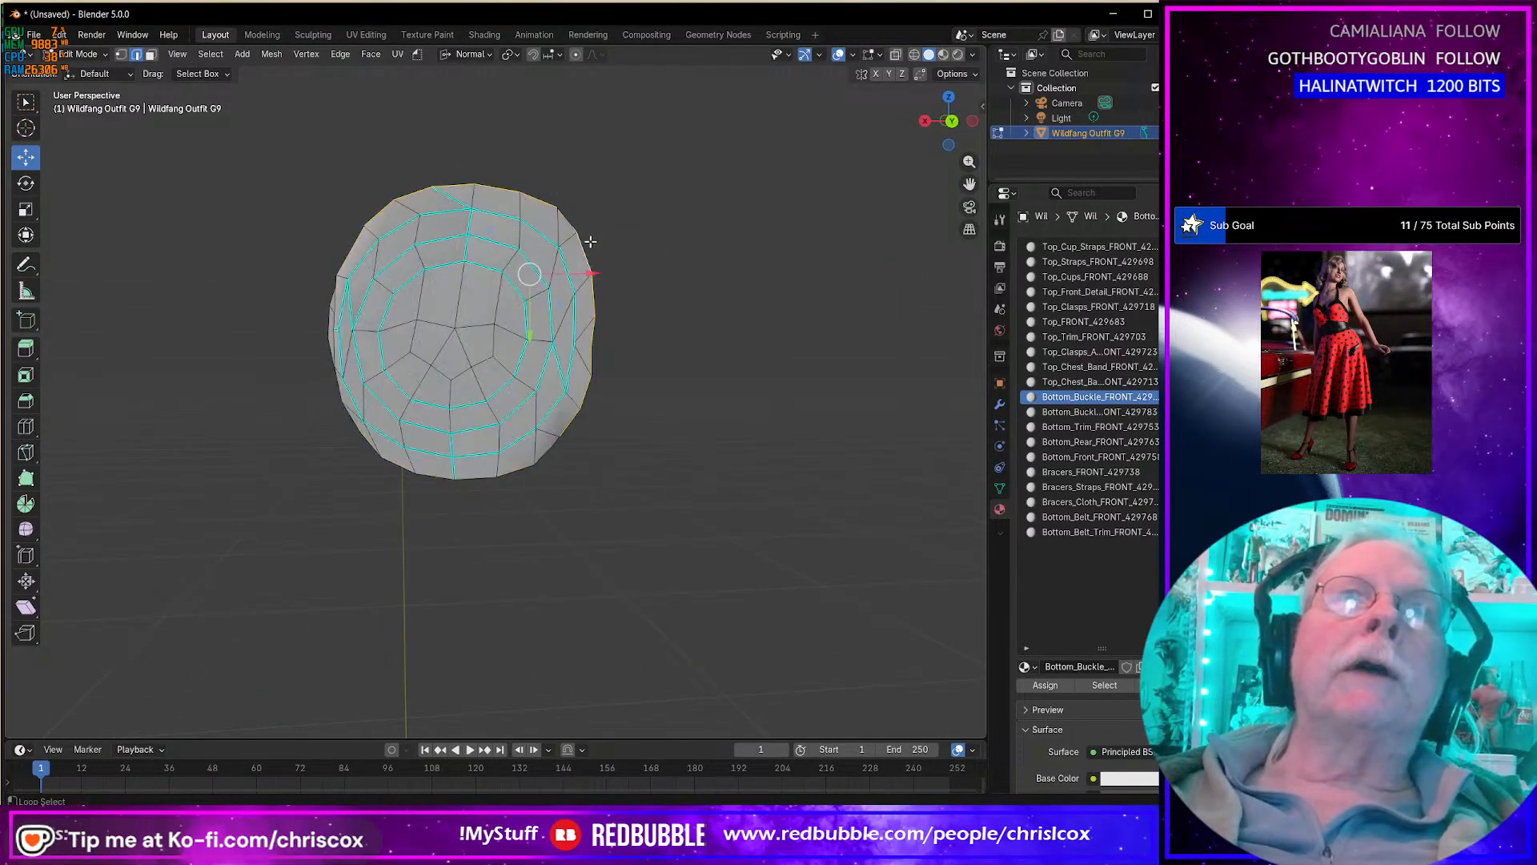
left_click(569, 457, "alt")
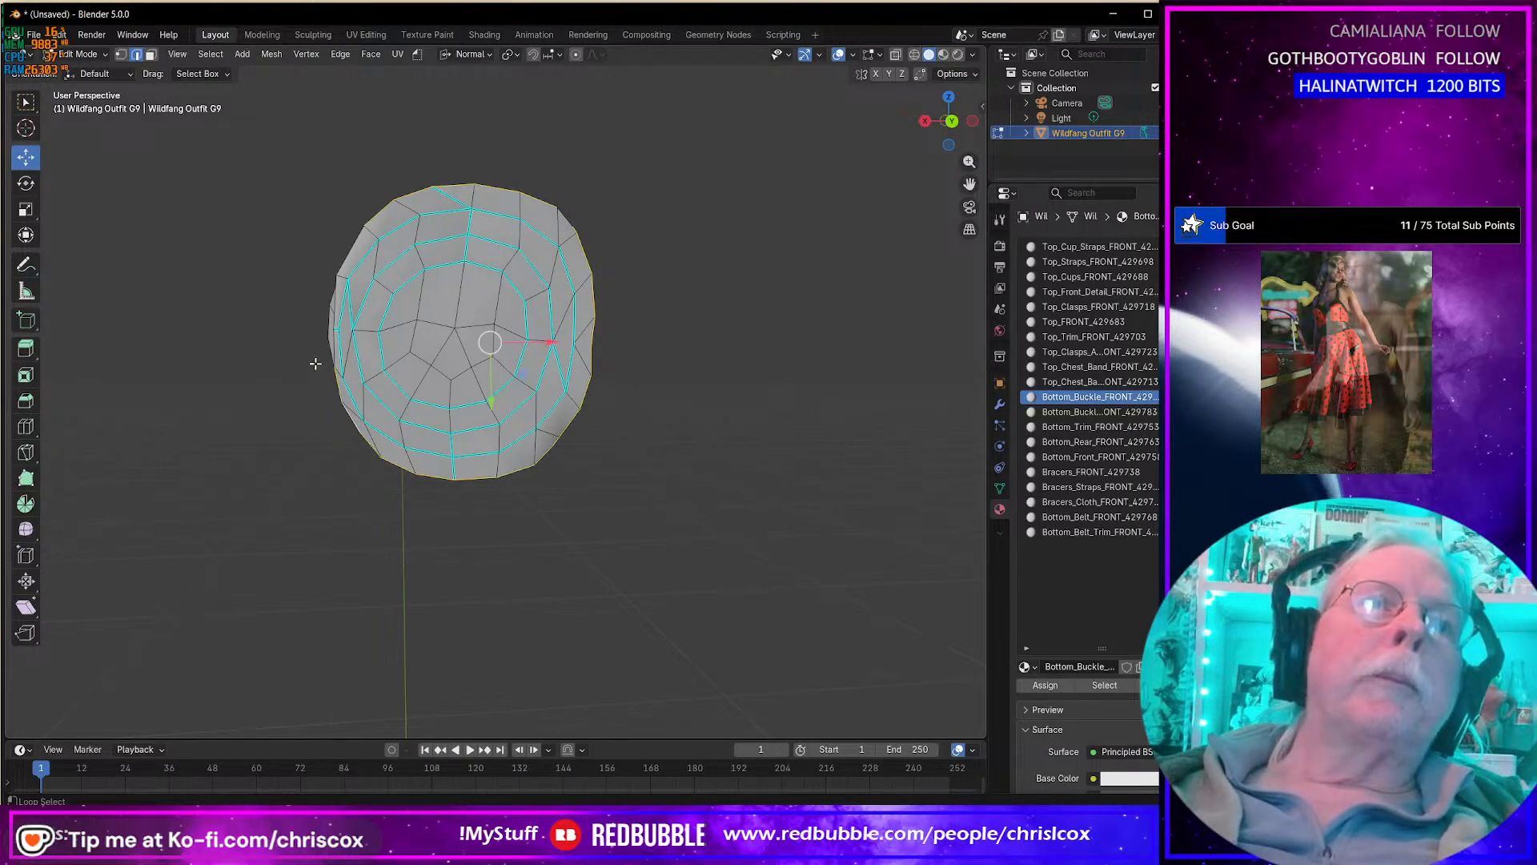
middle_click_drag(318, 346, 281, 305)
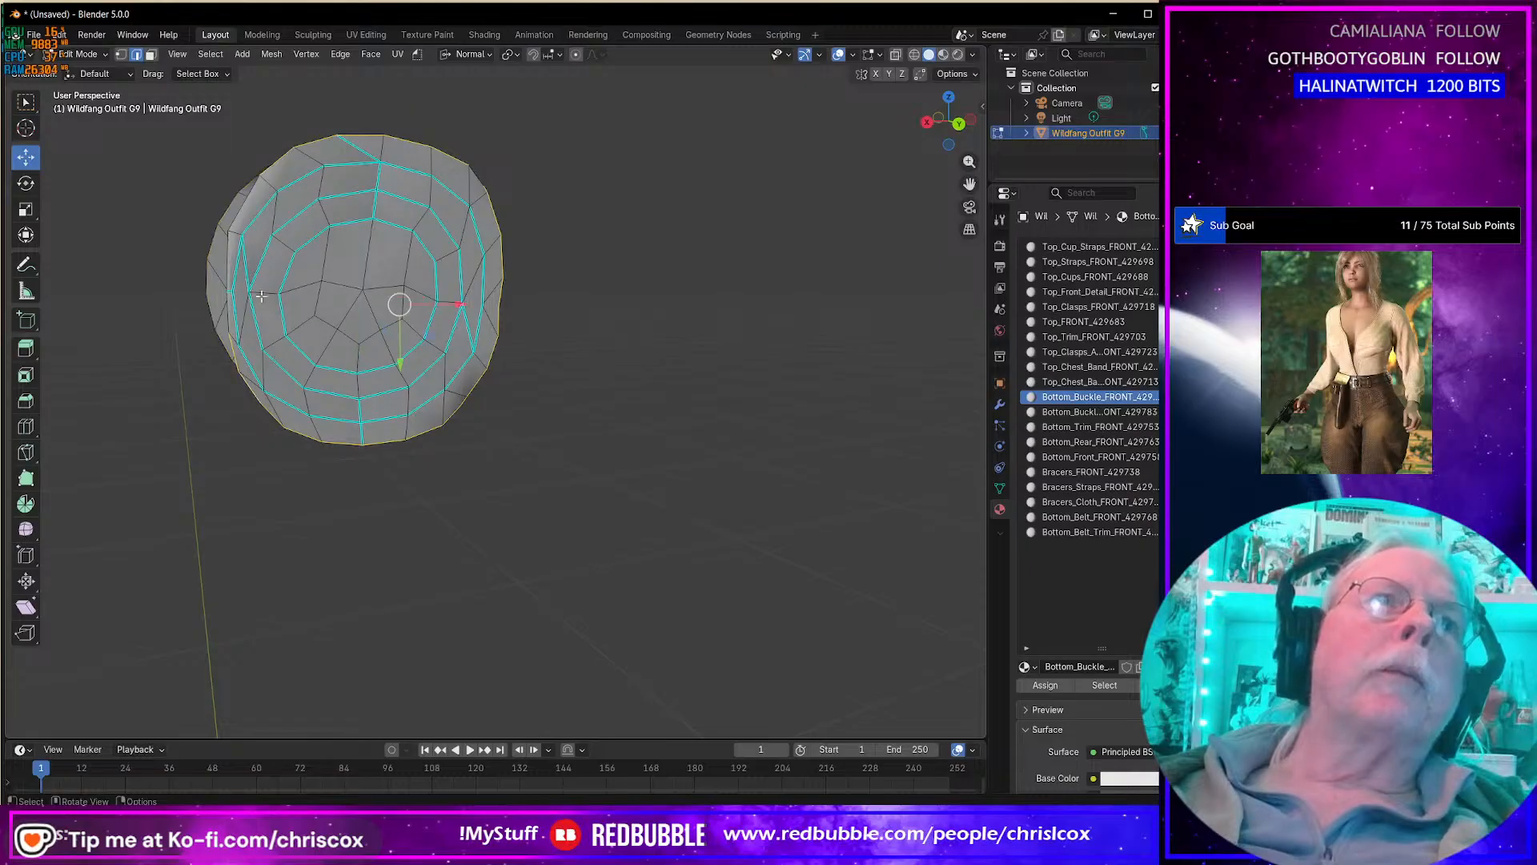
left_click(247, 201, "alt+shift")
left_click(226, 257, "alt+shift")
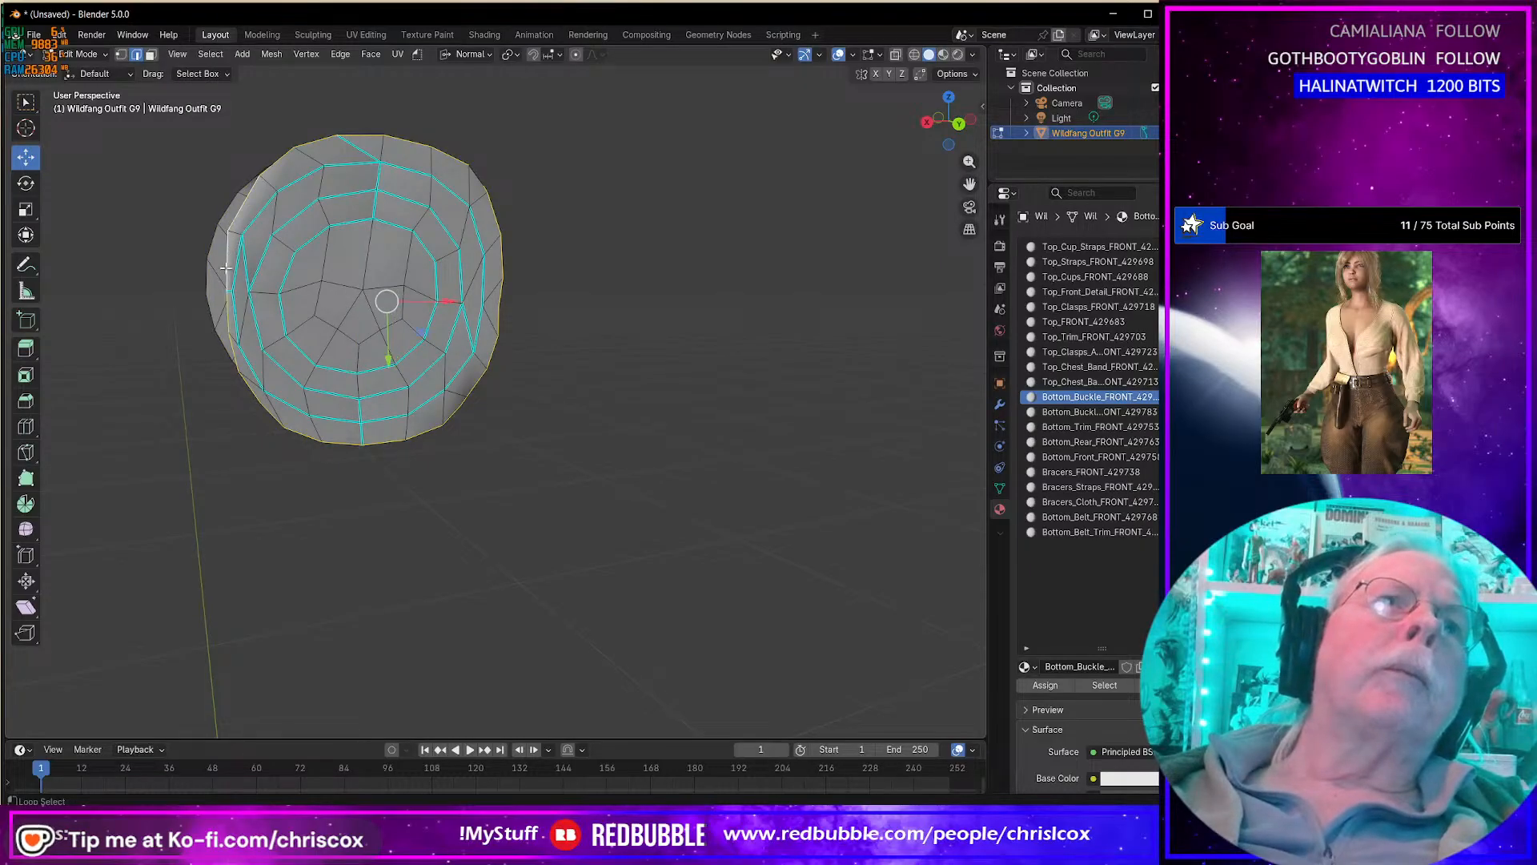
Step: Round the rim edges into a circle and nudge them slightly along the normal
right_click(429, 150)
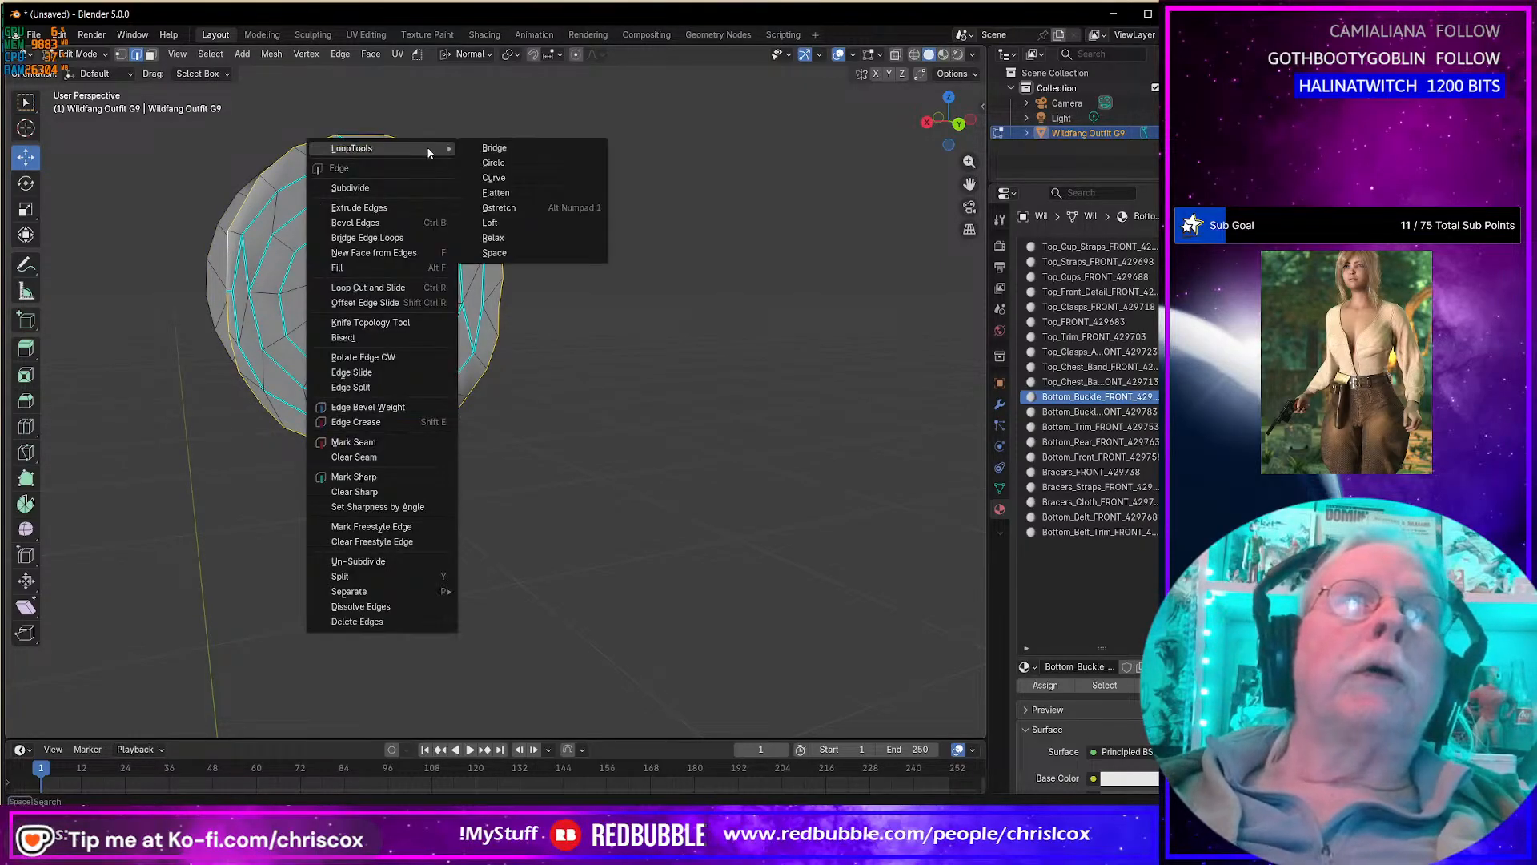
mouse_move(429, 149)
left_click(480, 164)
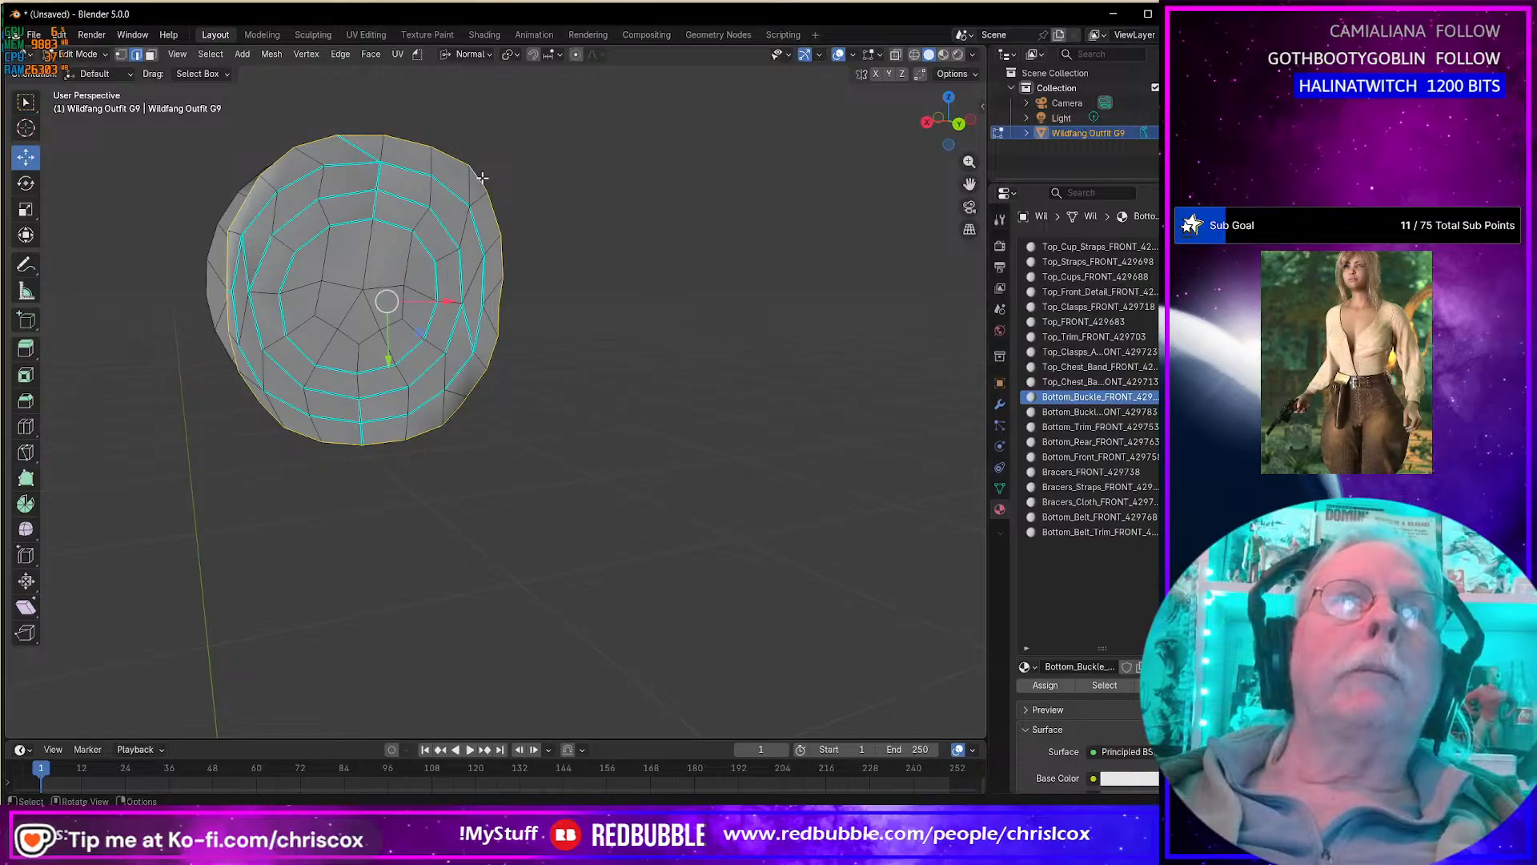
right_click(482, 176)
mouse_move(482, 176)
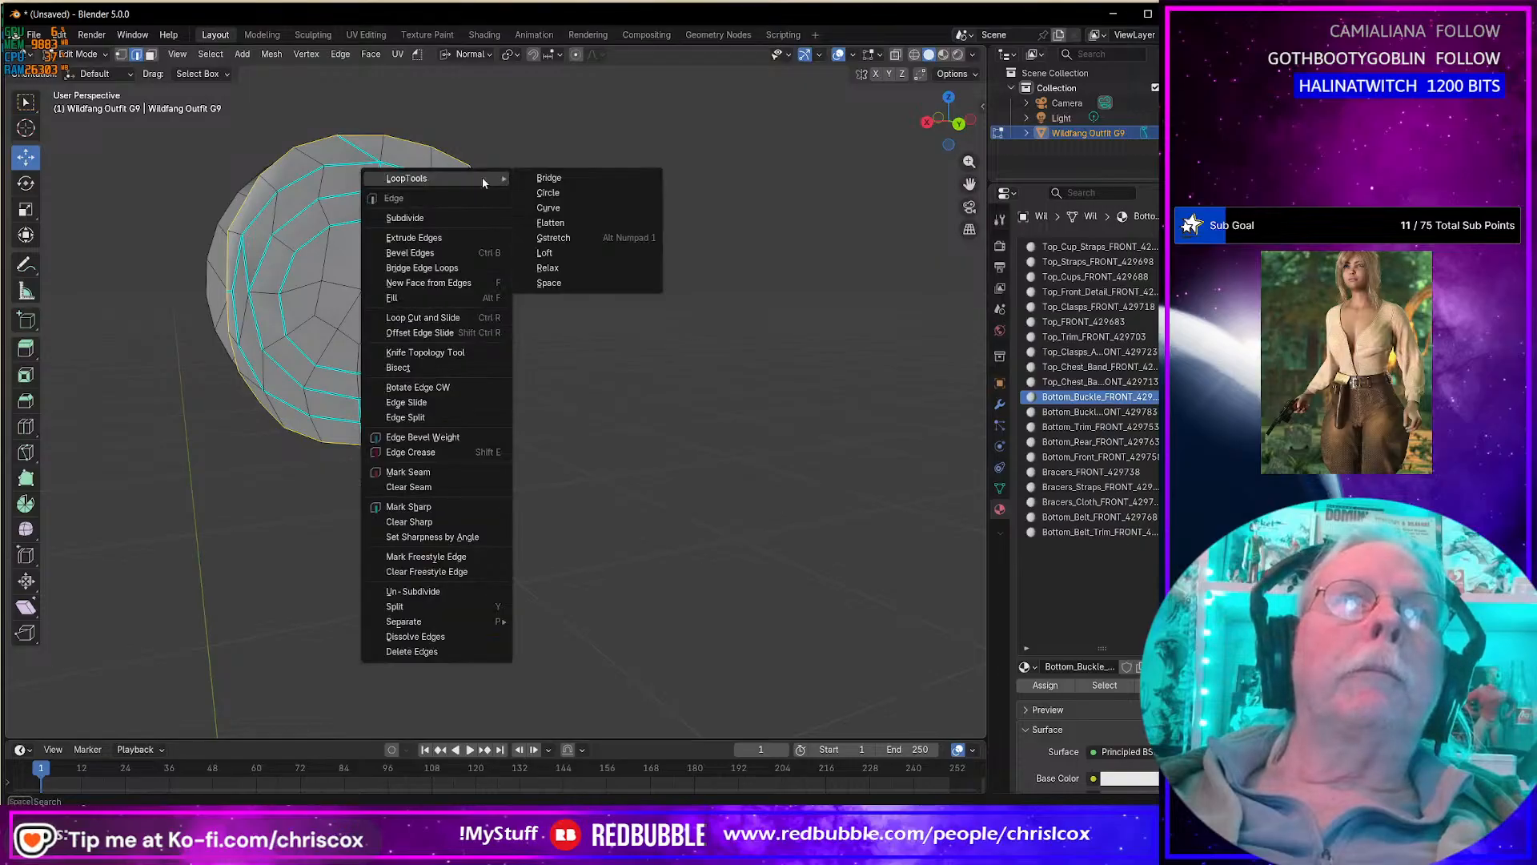
left_click(556, 194)
middle_click_drag(497, 308, 535, 314)
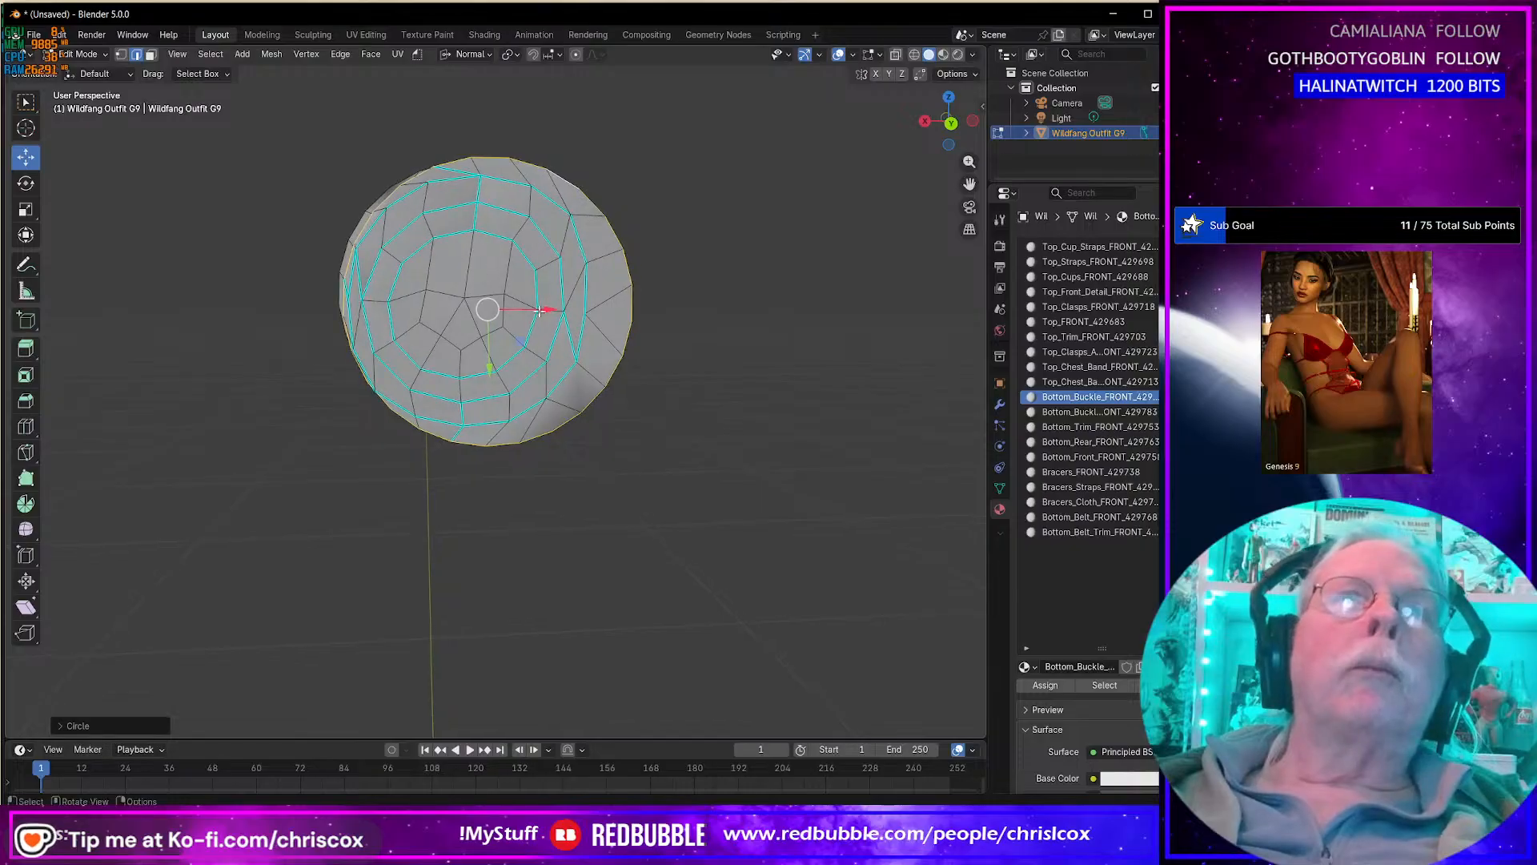
left_click_drag(535, 314, 534, 311)
Step: Select the next edge loops on the buckle disc to reshape
left_click(528, 194, "alt")
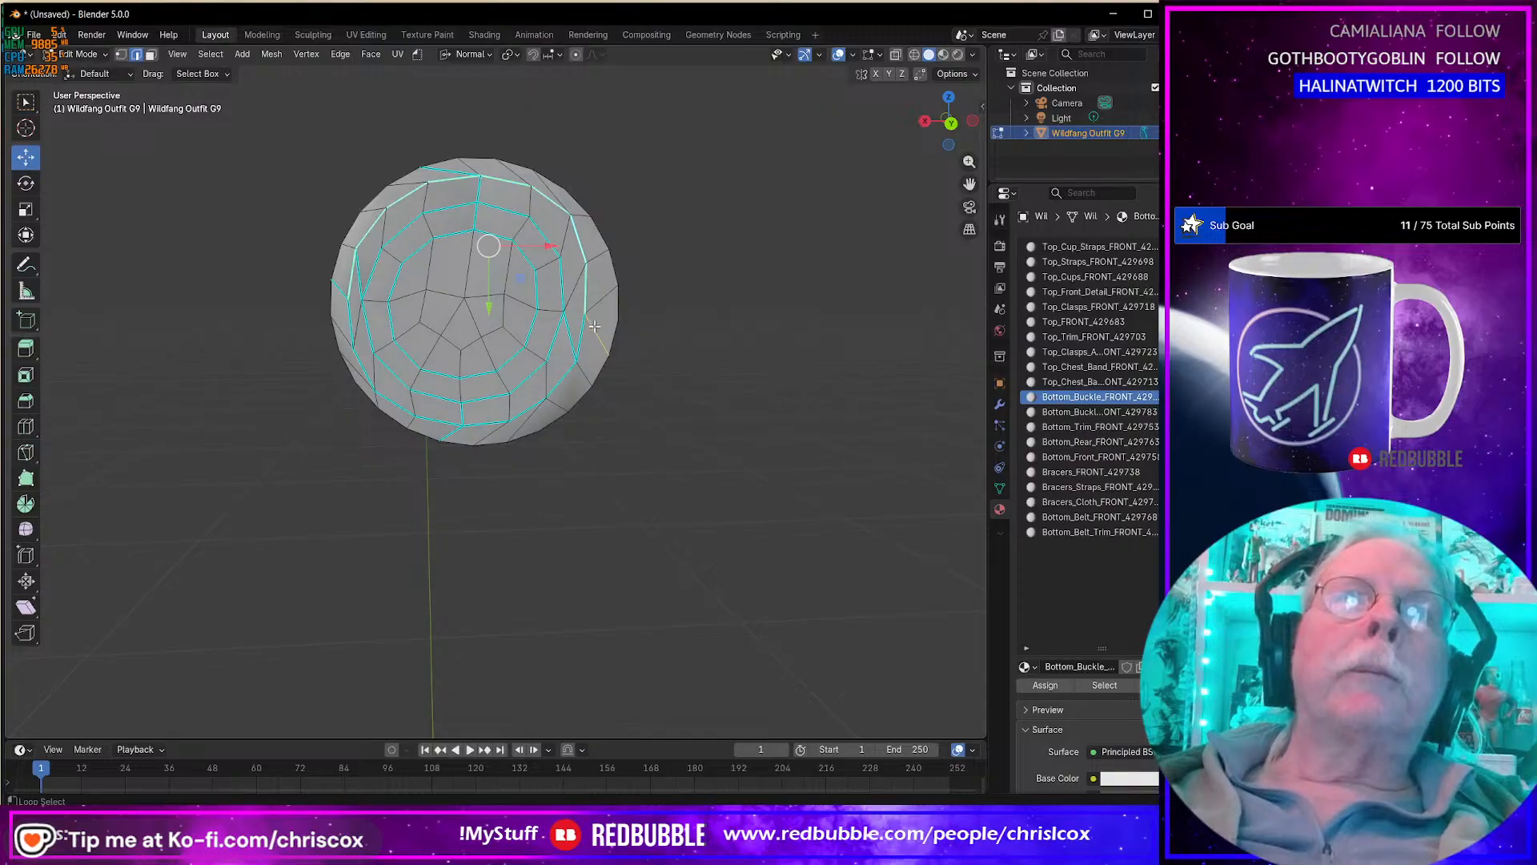
left_click(578, 350, "alt+shift")
left_click(590, 320, "alt+shift")
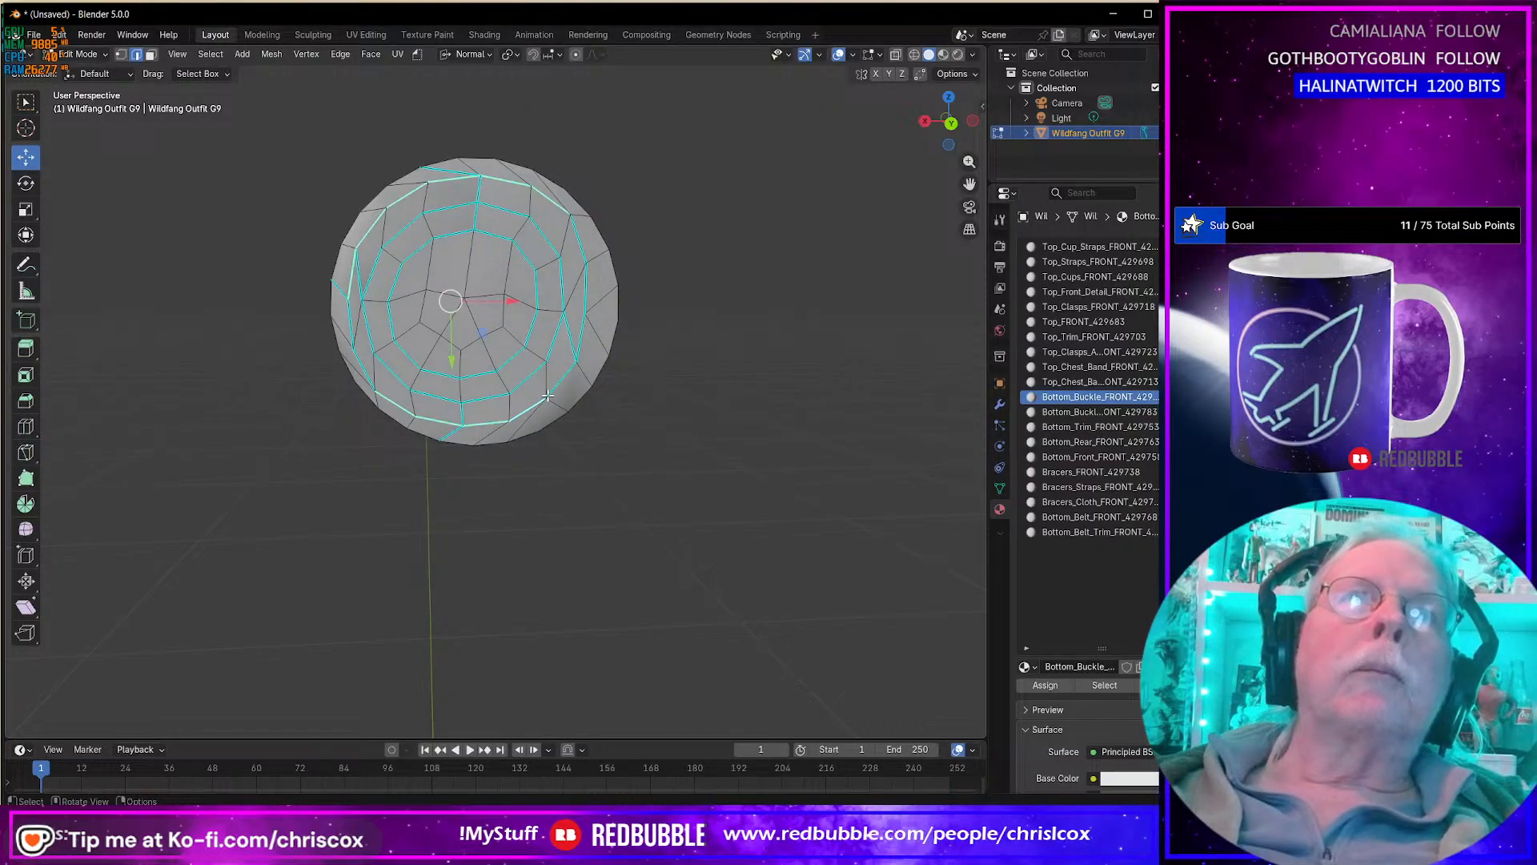
left_click(582, 331, "alt+shift")
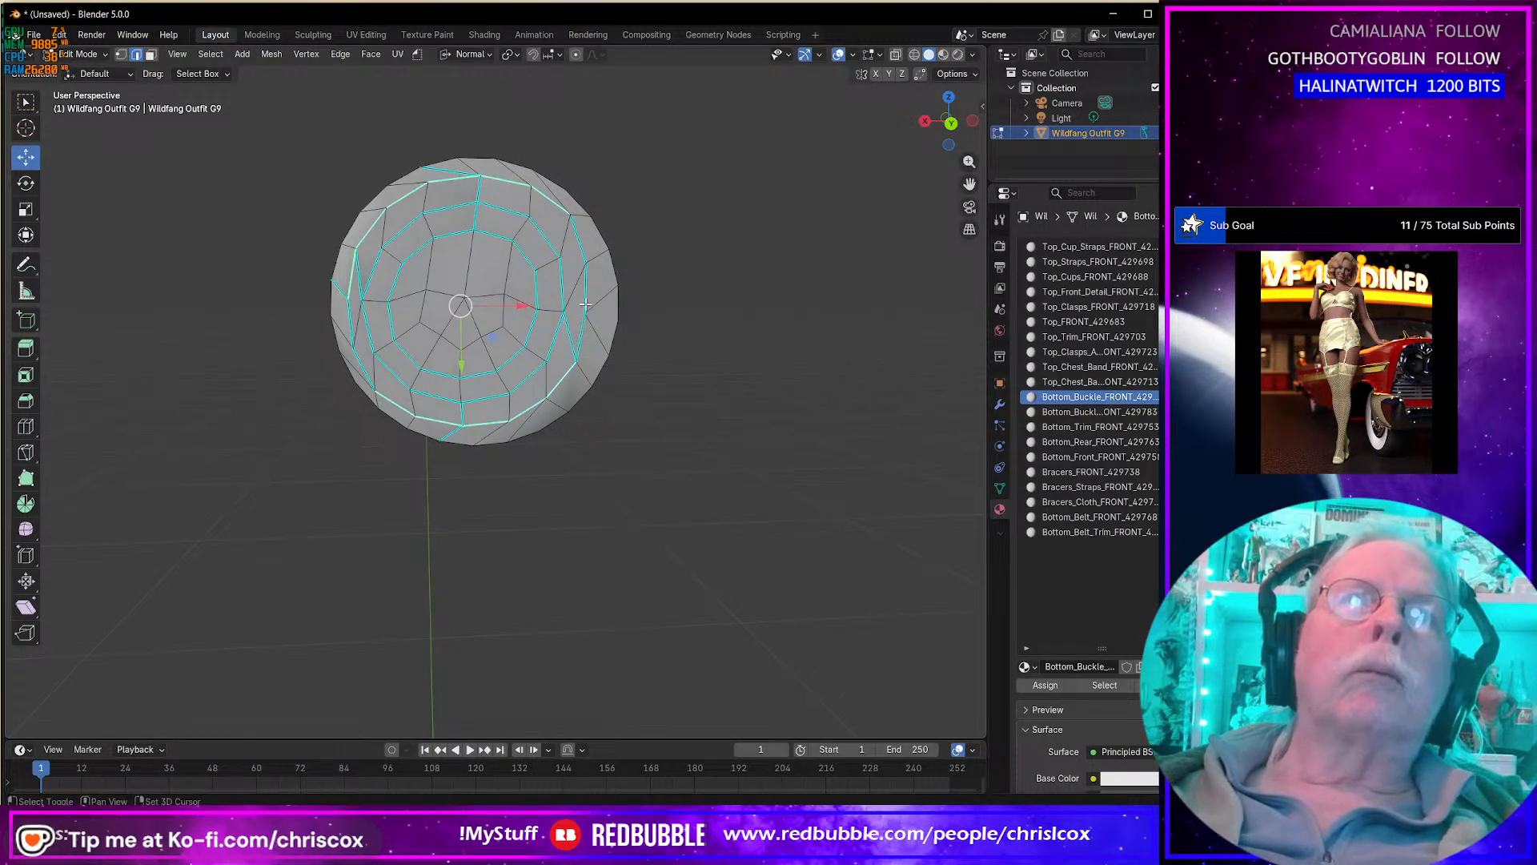
right_click(369, 389)
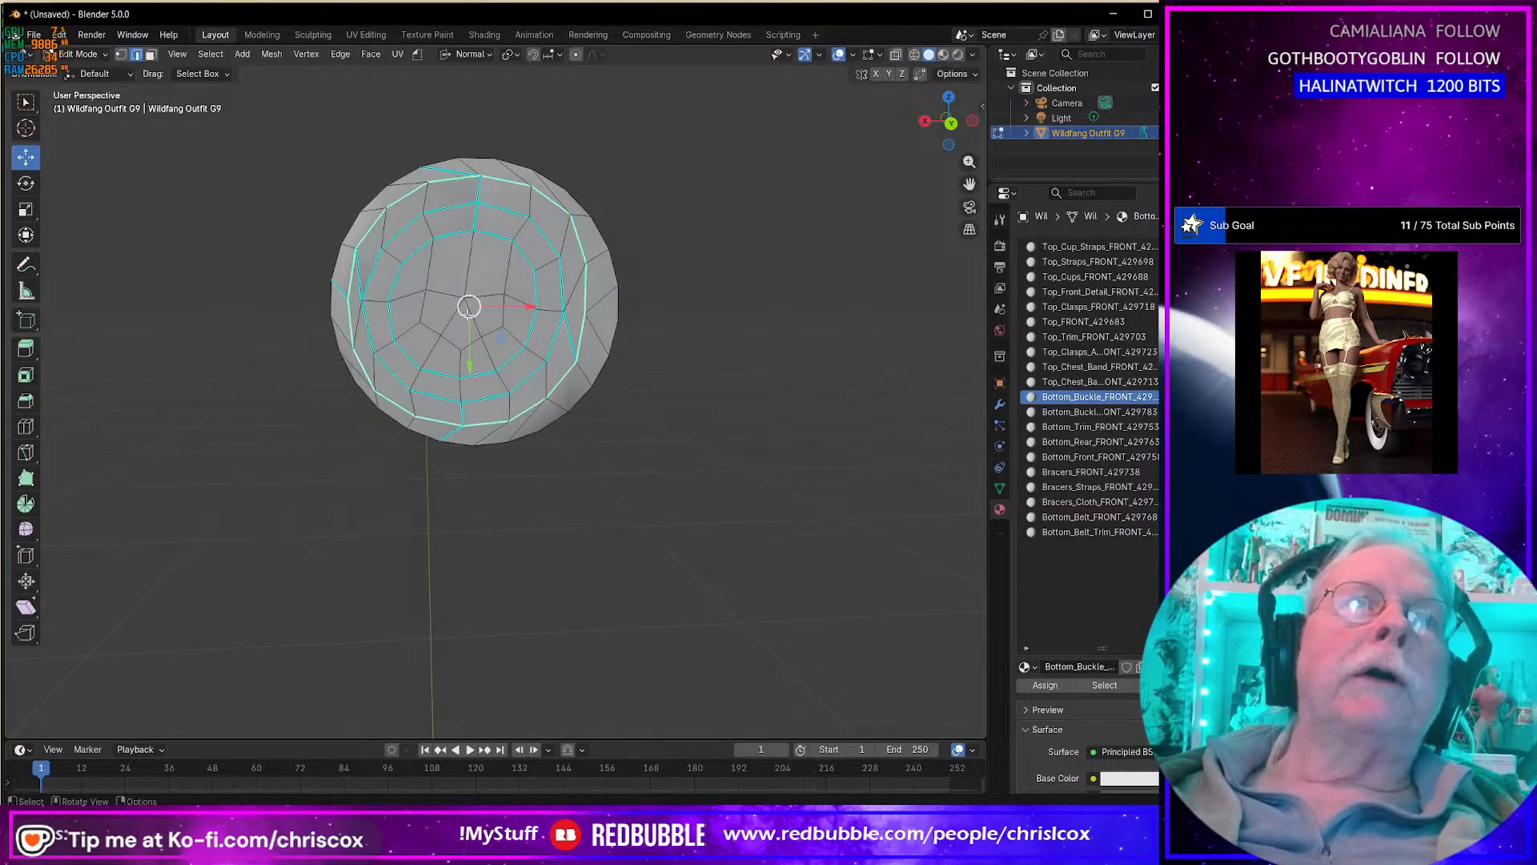
Step: Make two disc edge loops circular, shifting each slightly along the normal
right_click(352, 339)
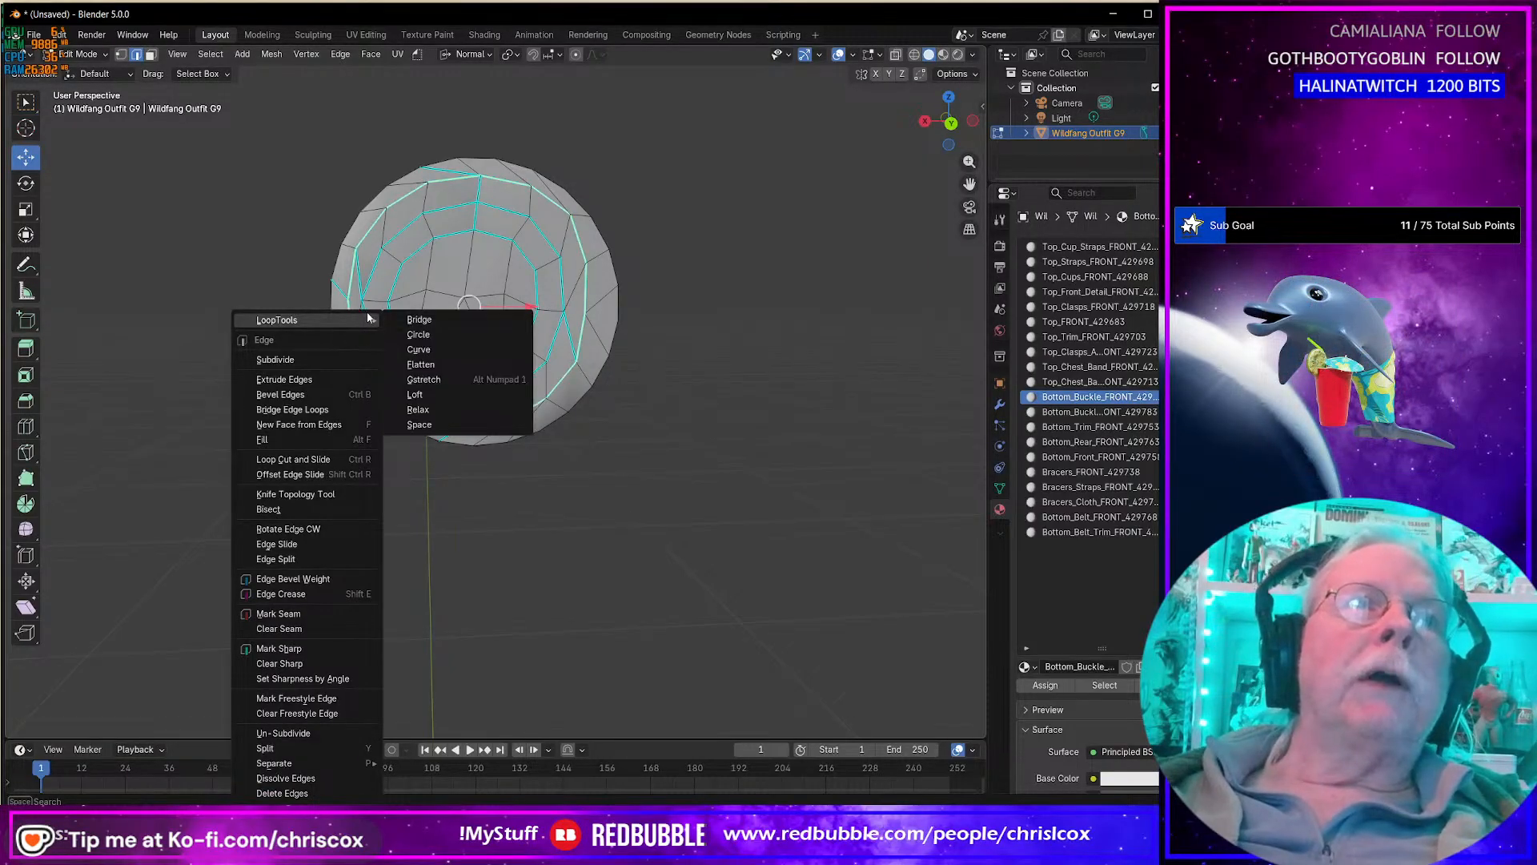
left_click(433, 335)
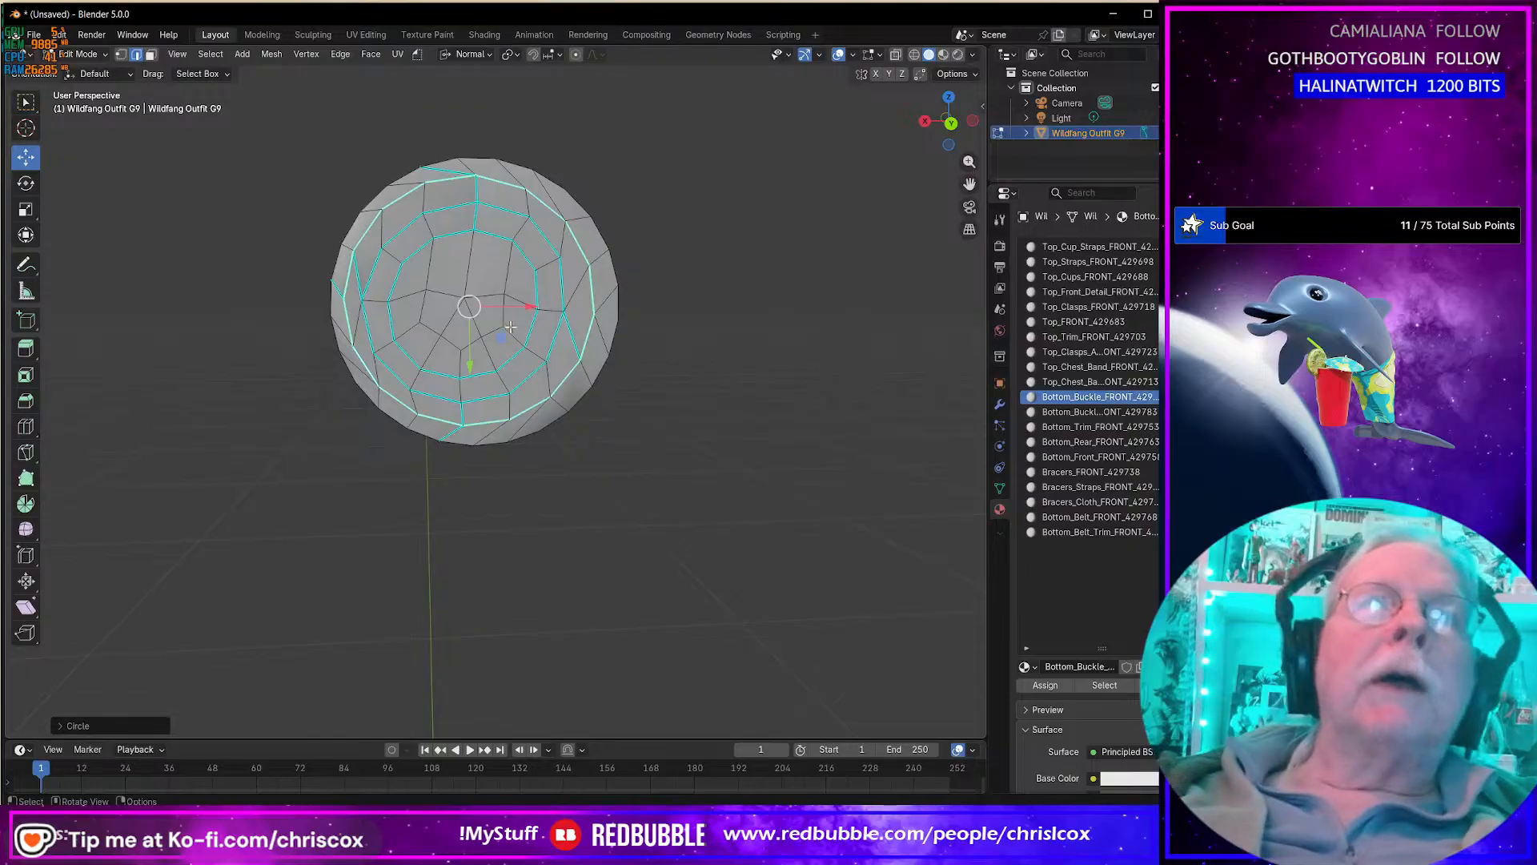
left_click_drag(531, 308, 539, 313)
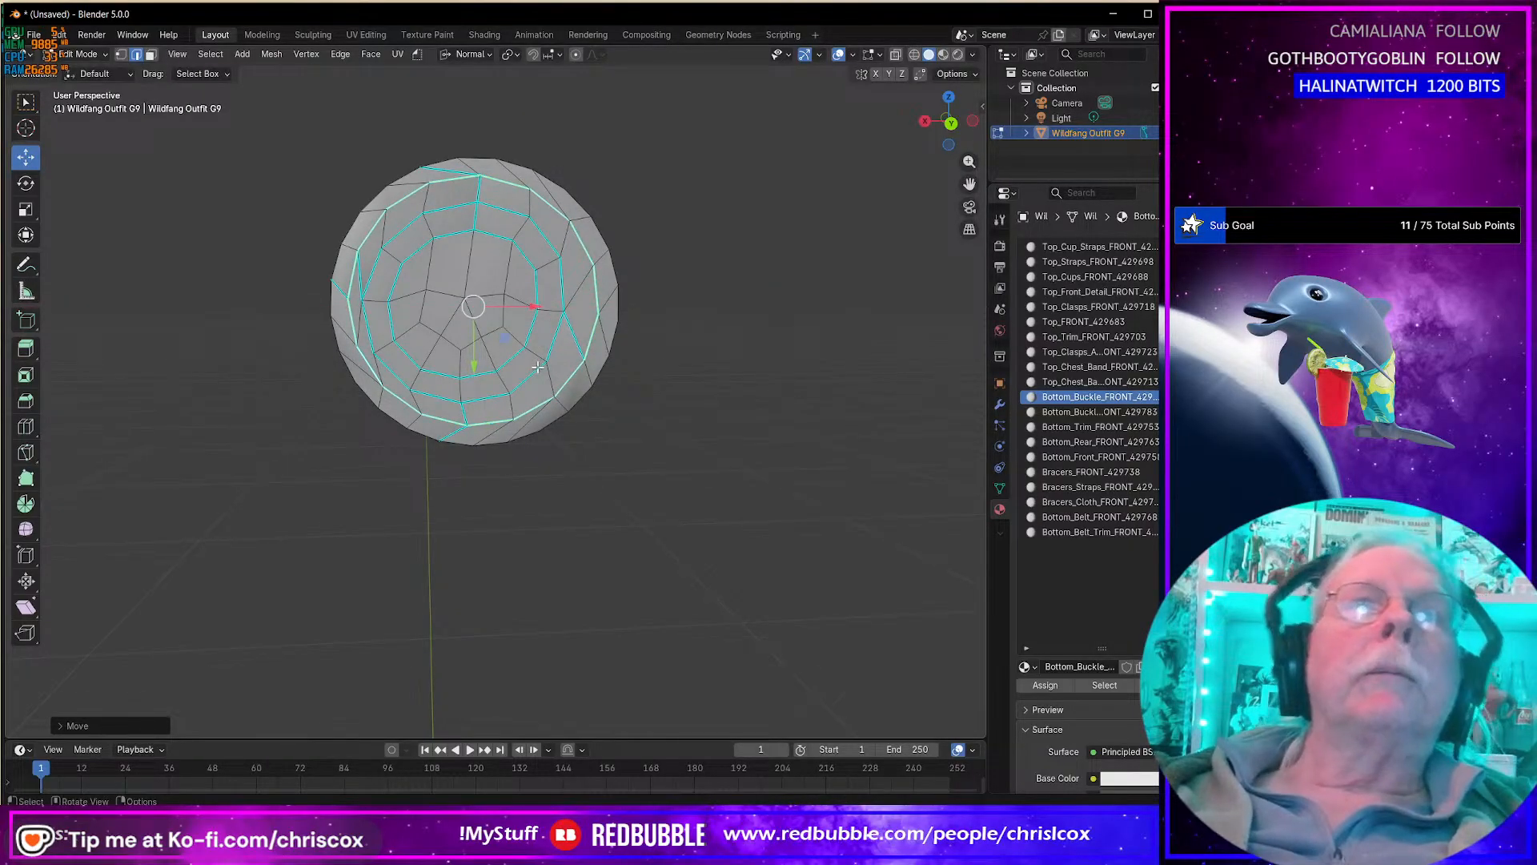
left_click(537, 368, "alt")
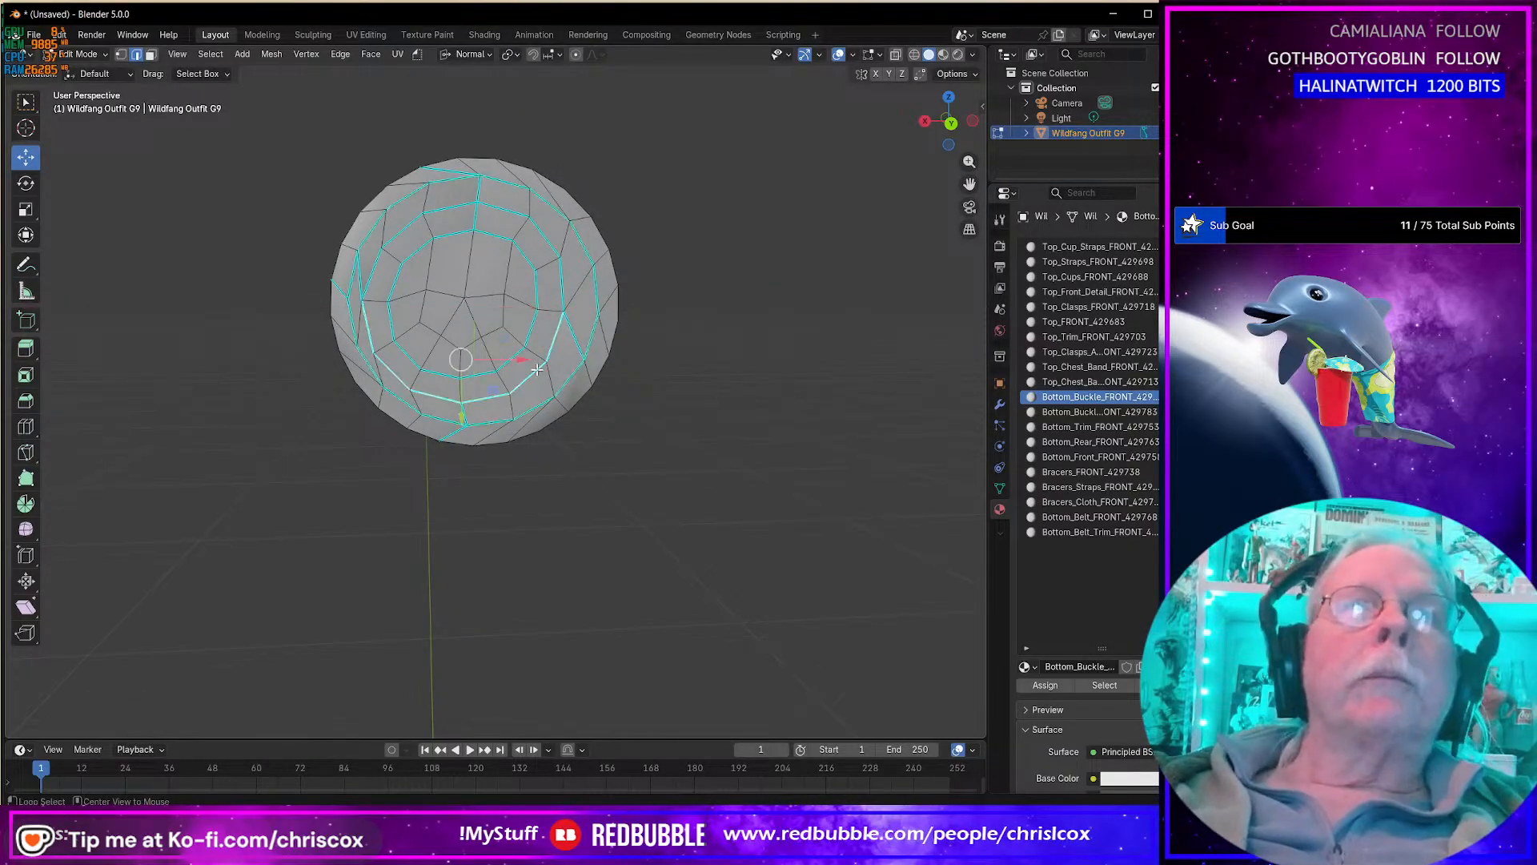
right_click(563, 276)
mouse_move(565, 276)
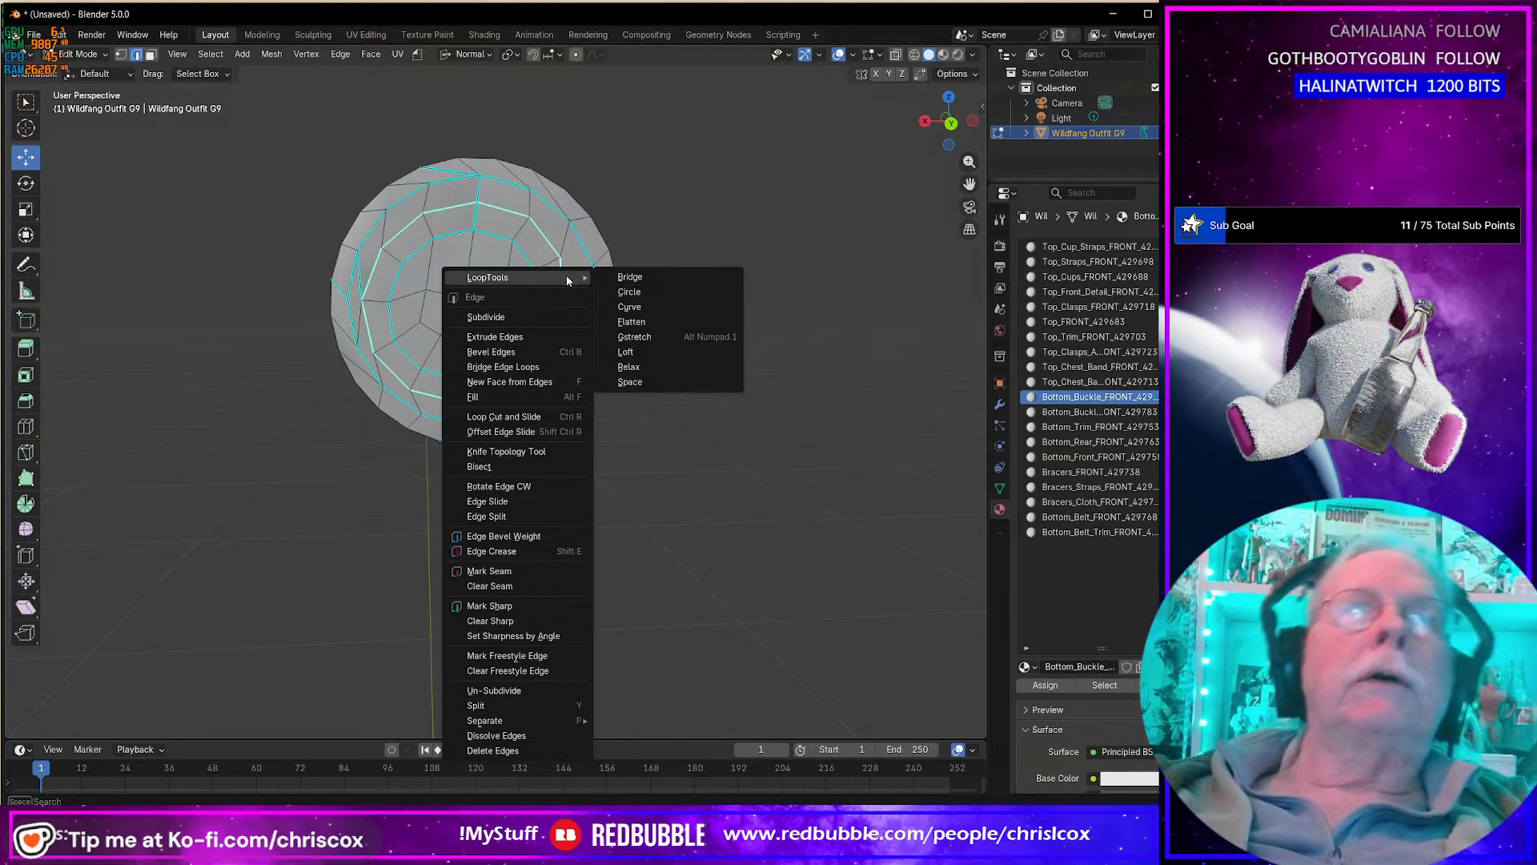
left_click(645, 293)
left_click_drag(516, 302, 532, 305)
Step: Round a third disc loop into a circle and move it about 0.0014 m along its normal
left_click(508, 360, "alt")
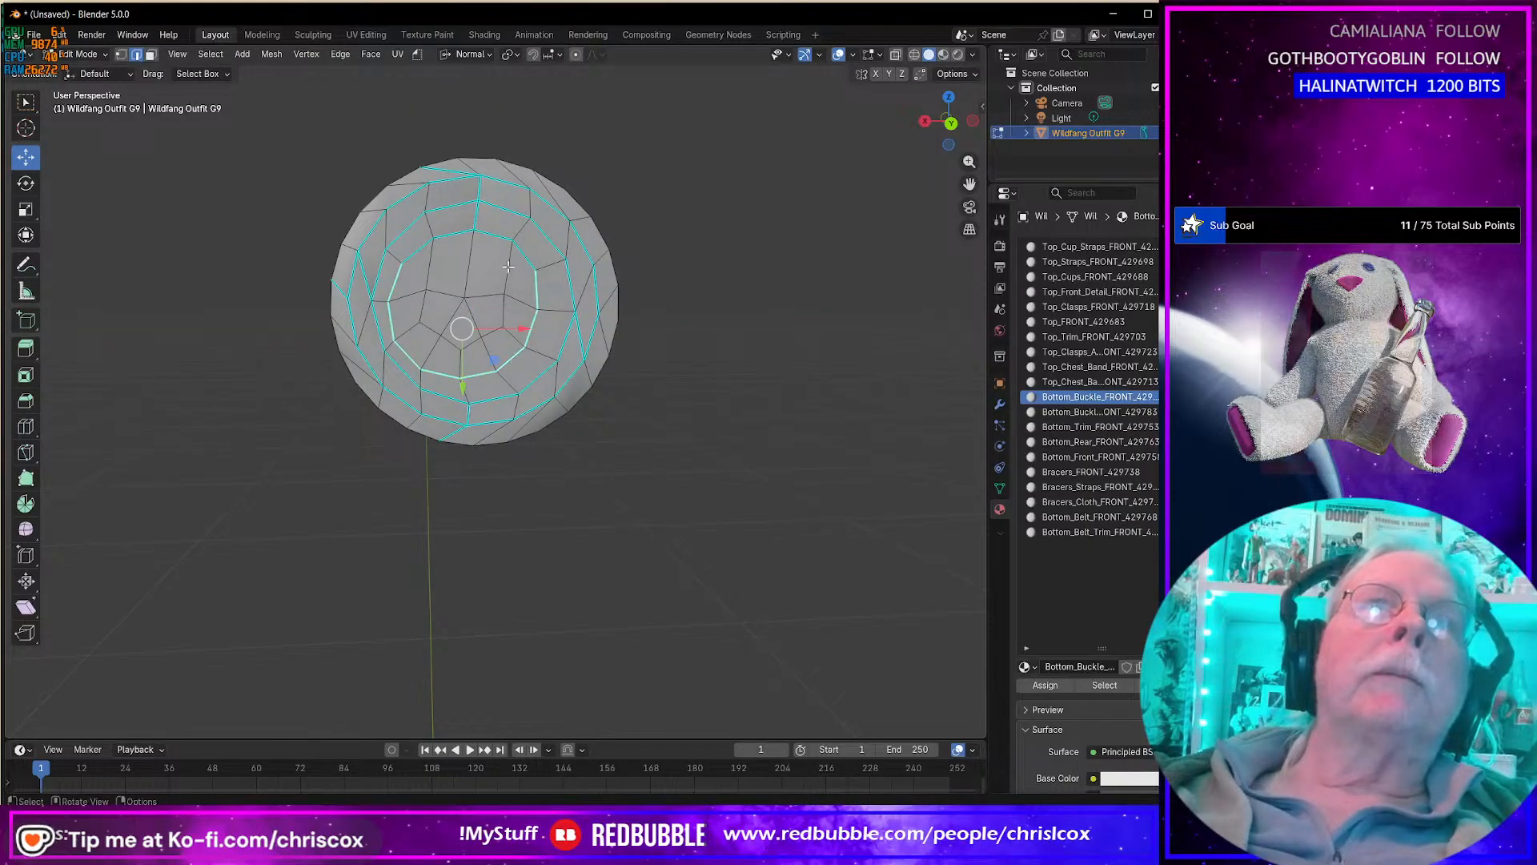
right_click(495, 237)
mouse_move(496, 237)
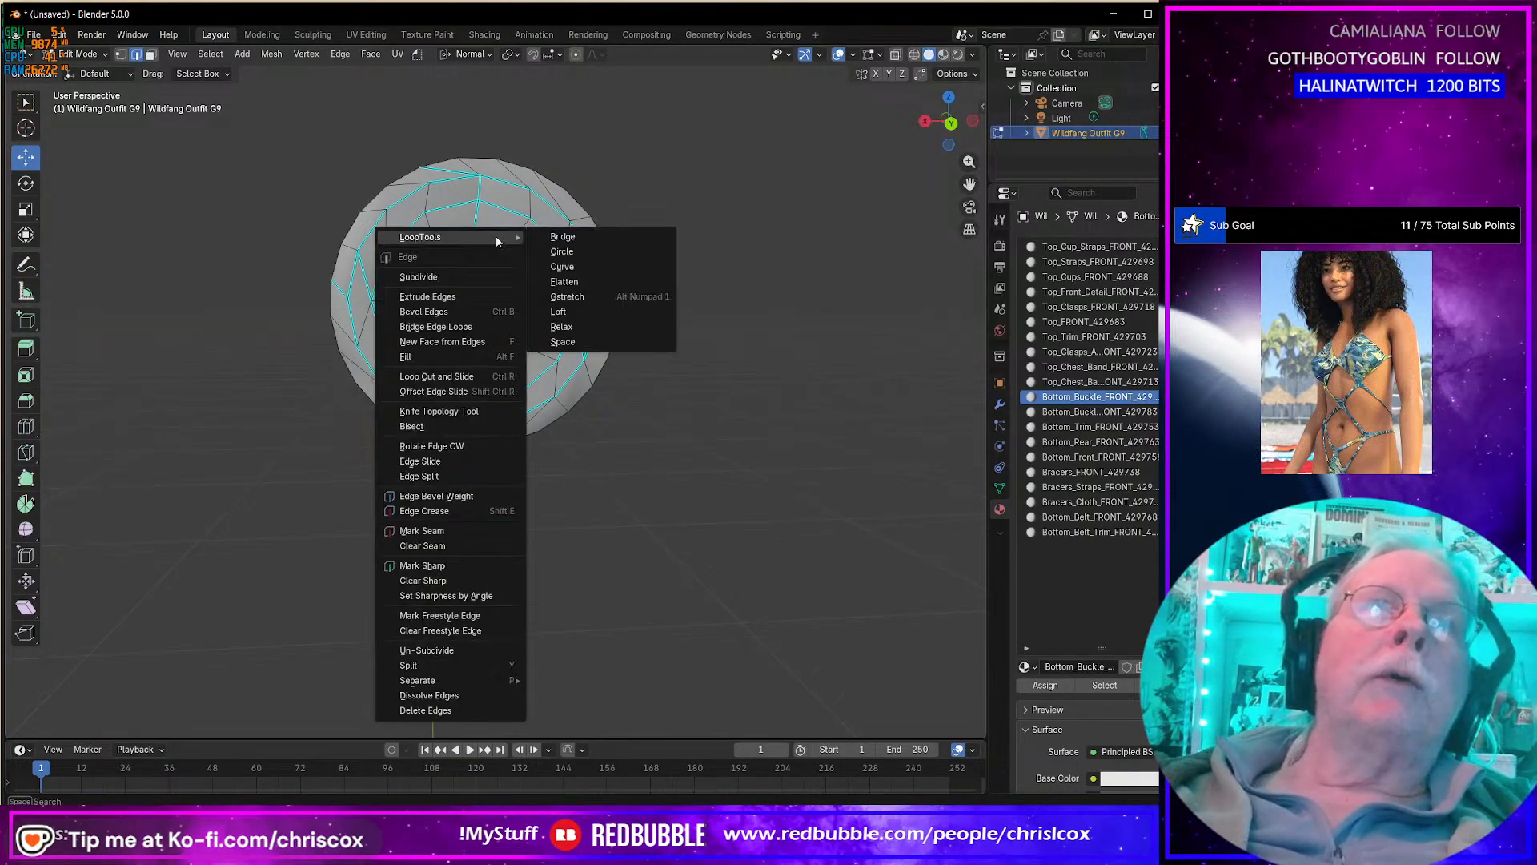
left_click(575, 253)
left_click_drag(521, 305, 529, 306)
middle_click_drag(529, 306, 408, 304)
scroll(611, 329, "down", 5)
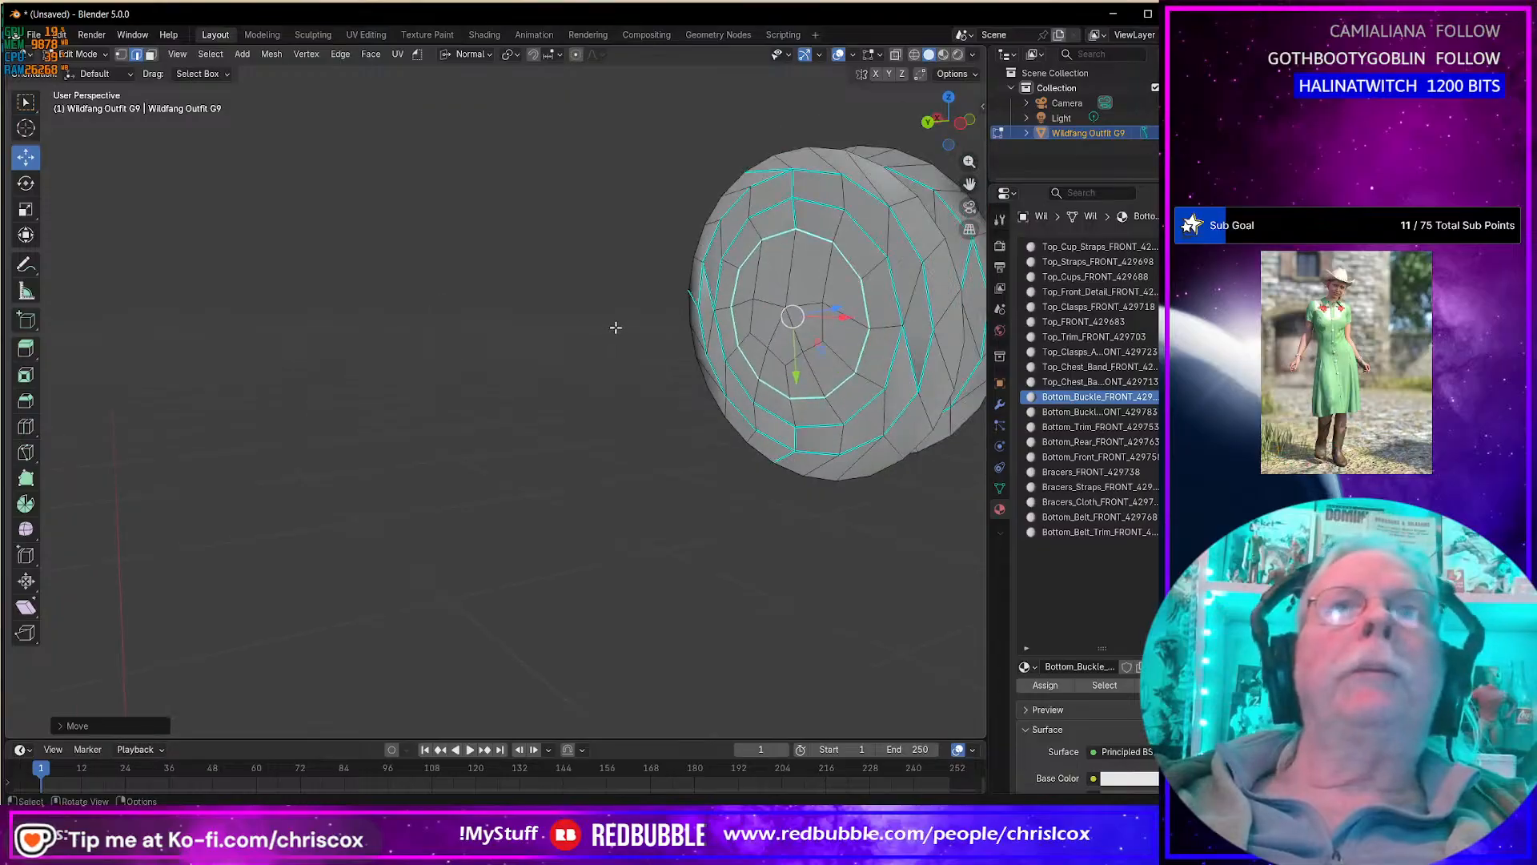
middle_click_drag(701, 342, 560, 353)
Step: Select the left half of the buckle and flatten it with LoopTools
left_click(638, 360)
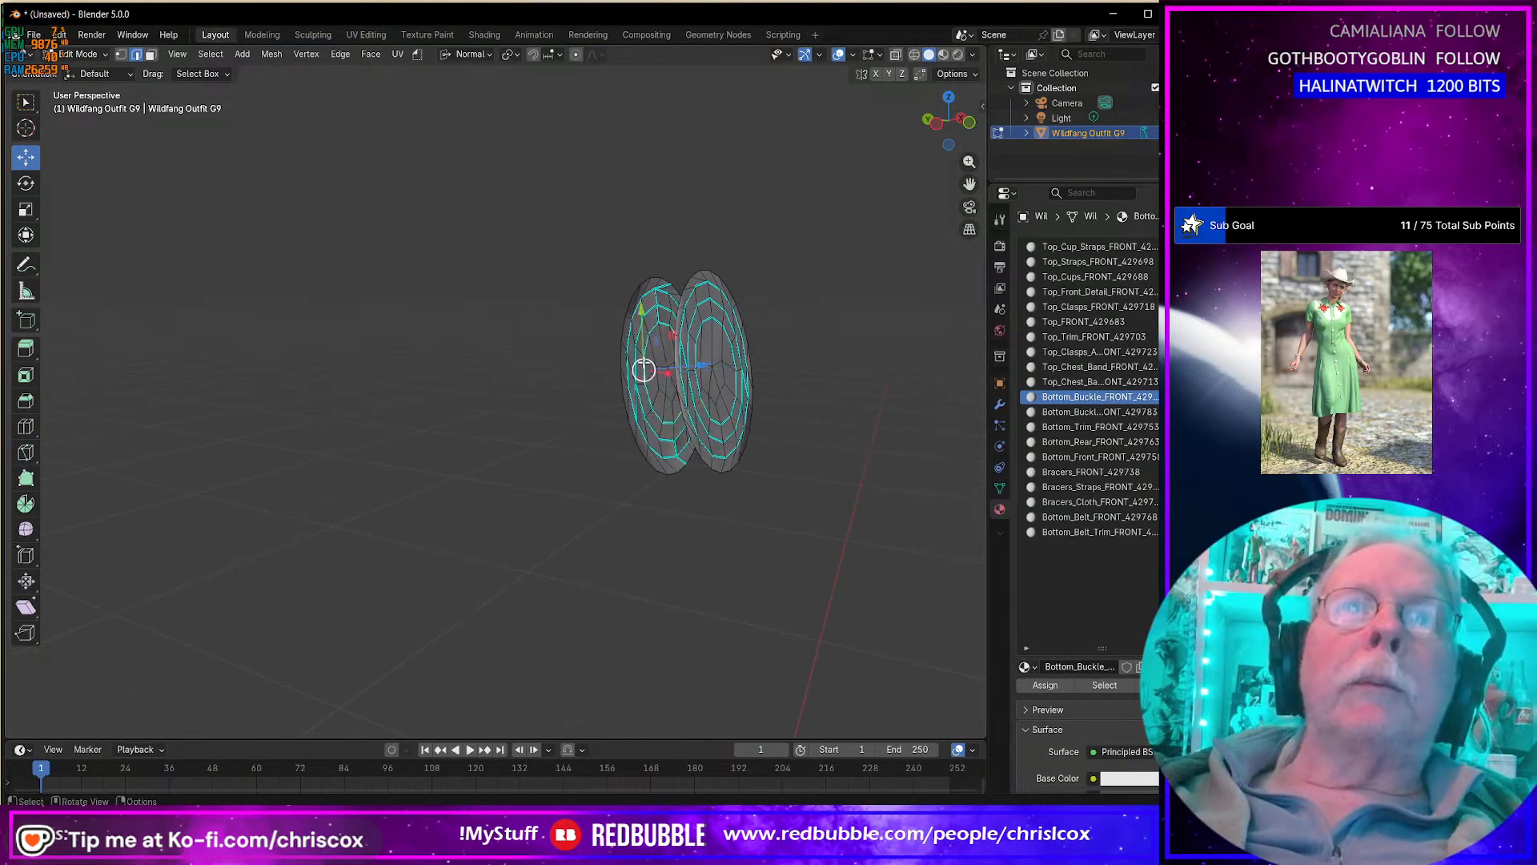
key("ctrl+l")
right_click(646, 362)
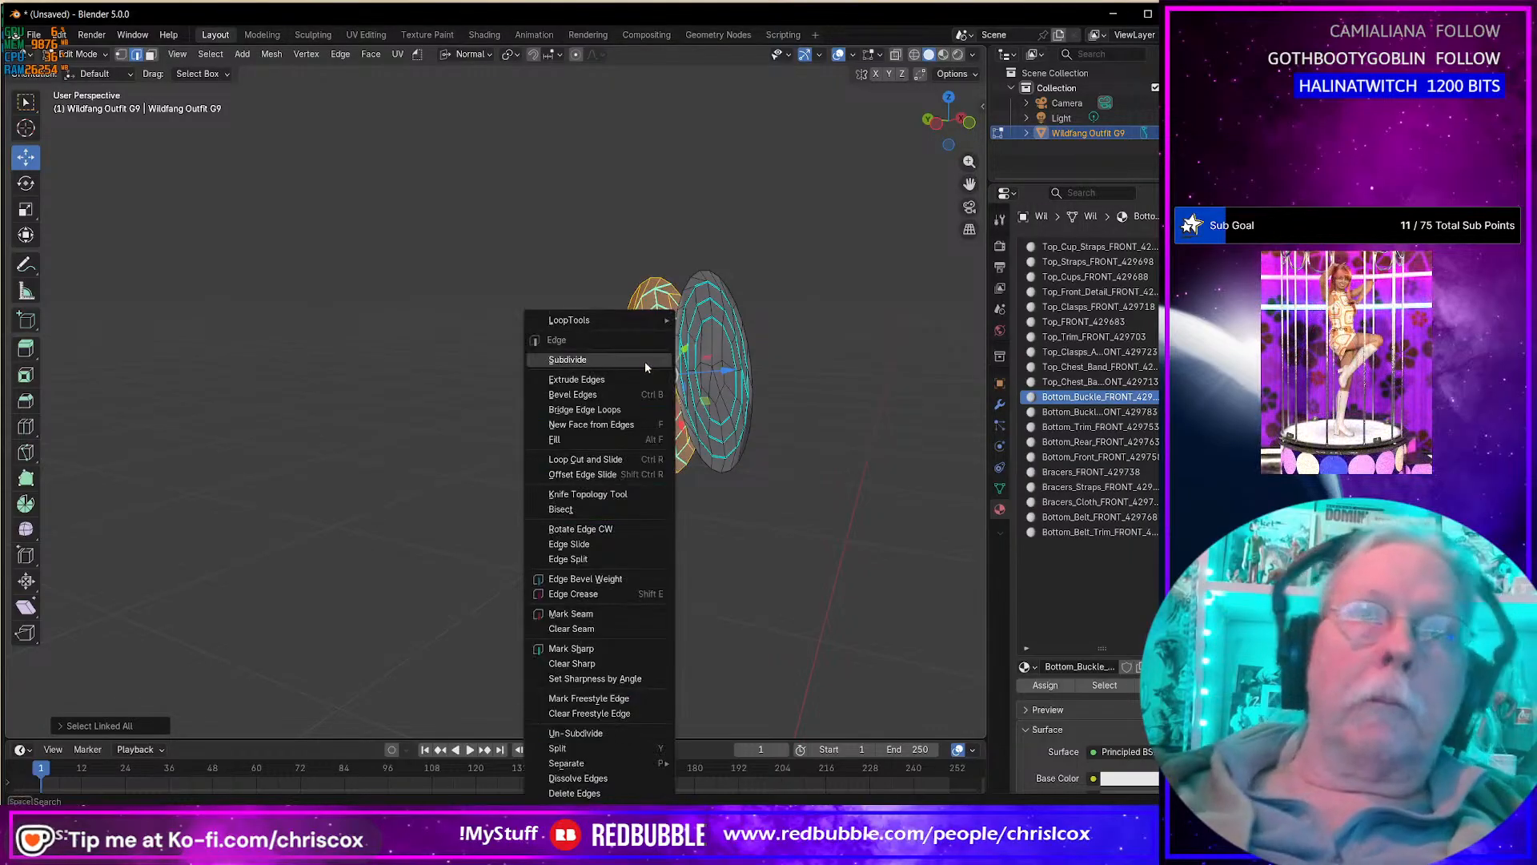
mouse_move(652, 323)
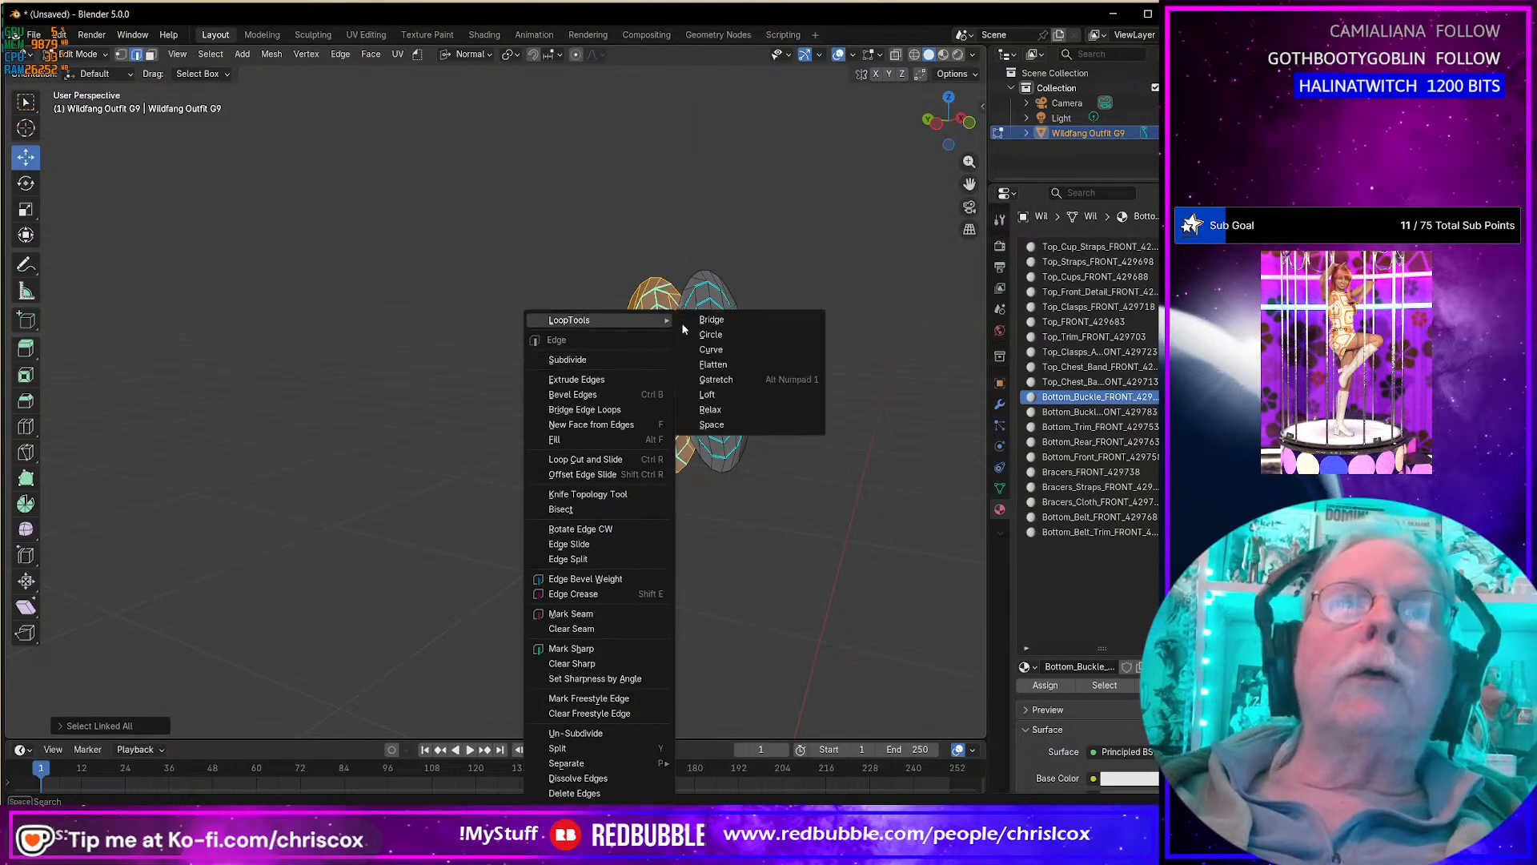
left_click(713, 365)
Step: Flatten the buckle's right half, then reveal the hidden outfit with Alt+H
left_click(727, 361)
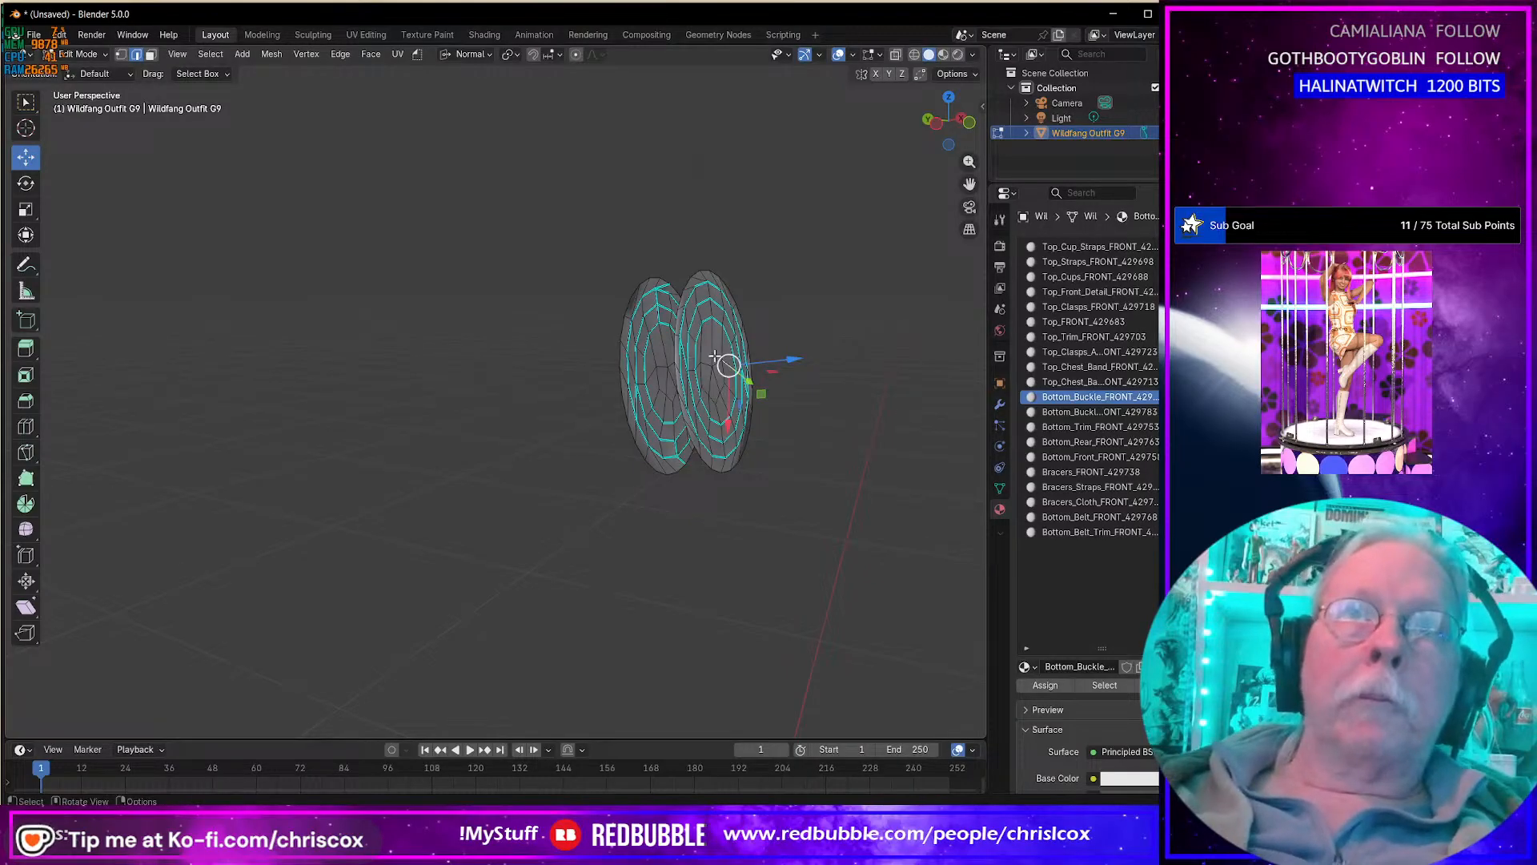
key("ctrl+l")
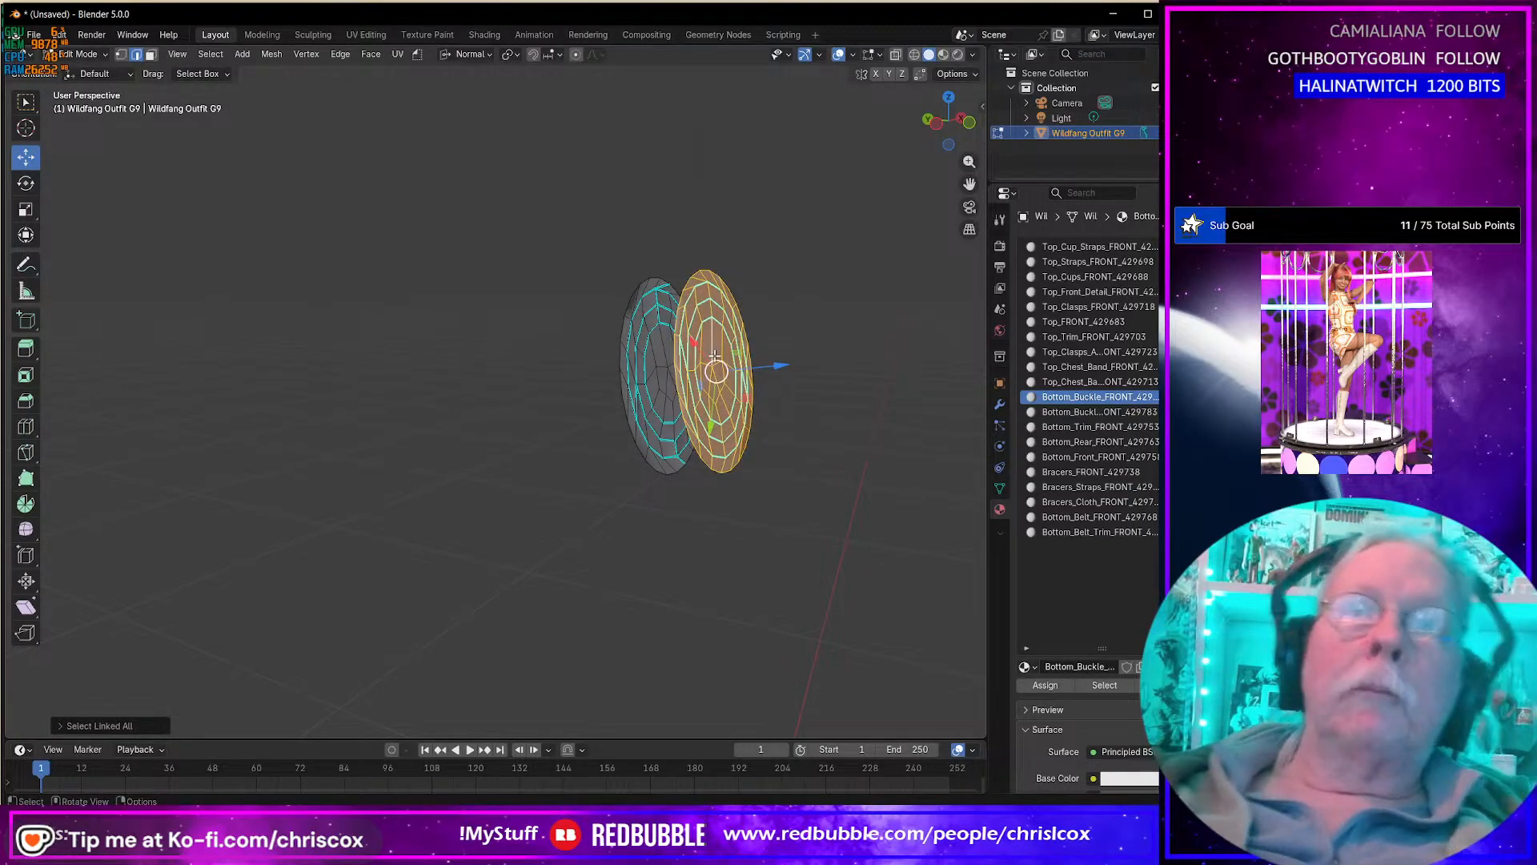
key("ctrl+e")
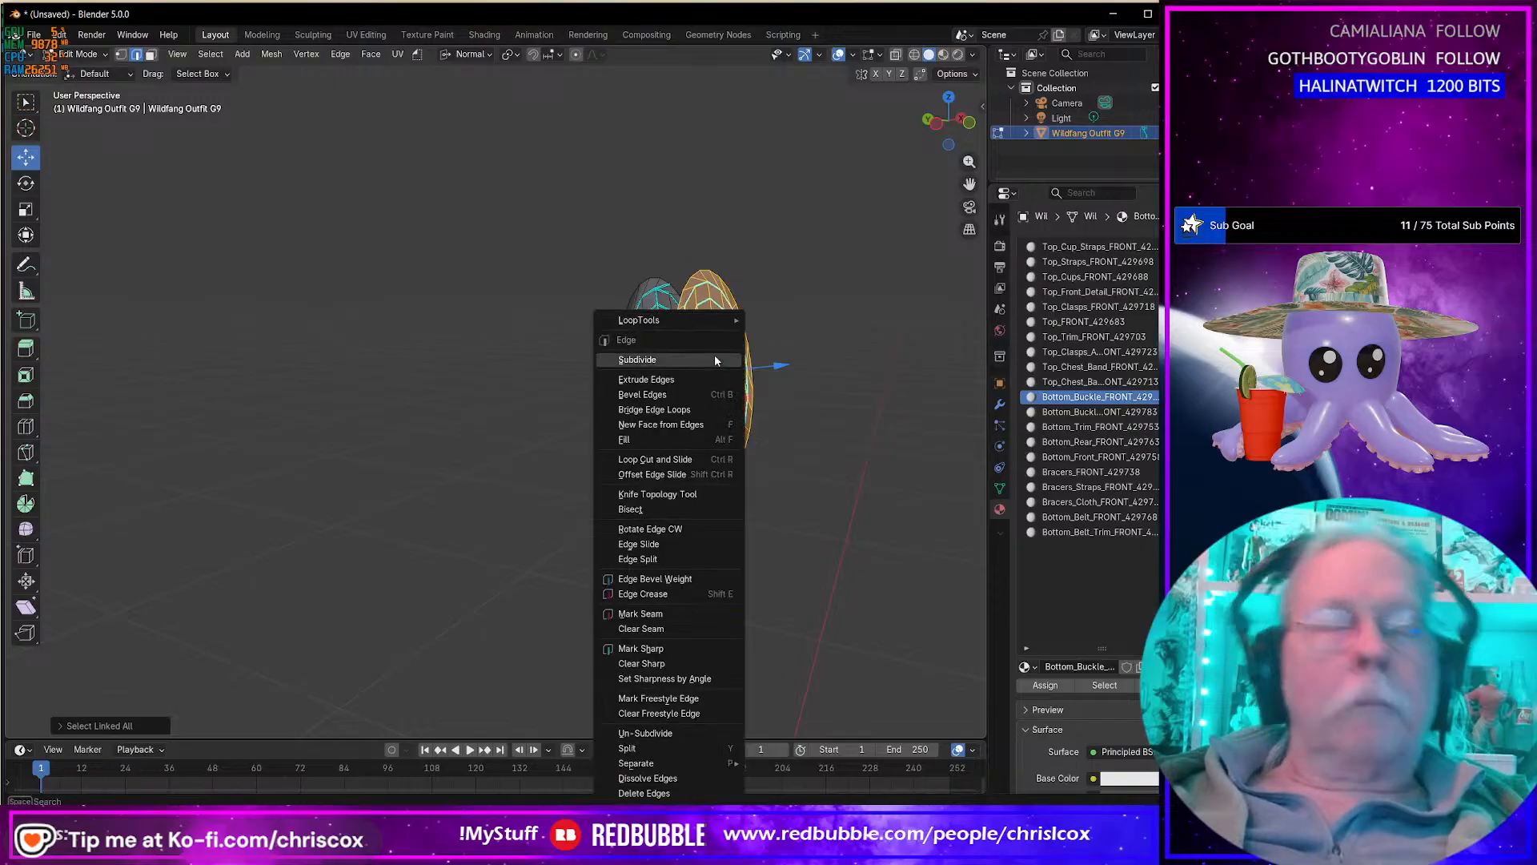
mouse_move(723, 319)
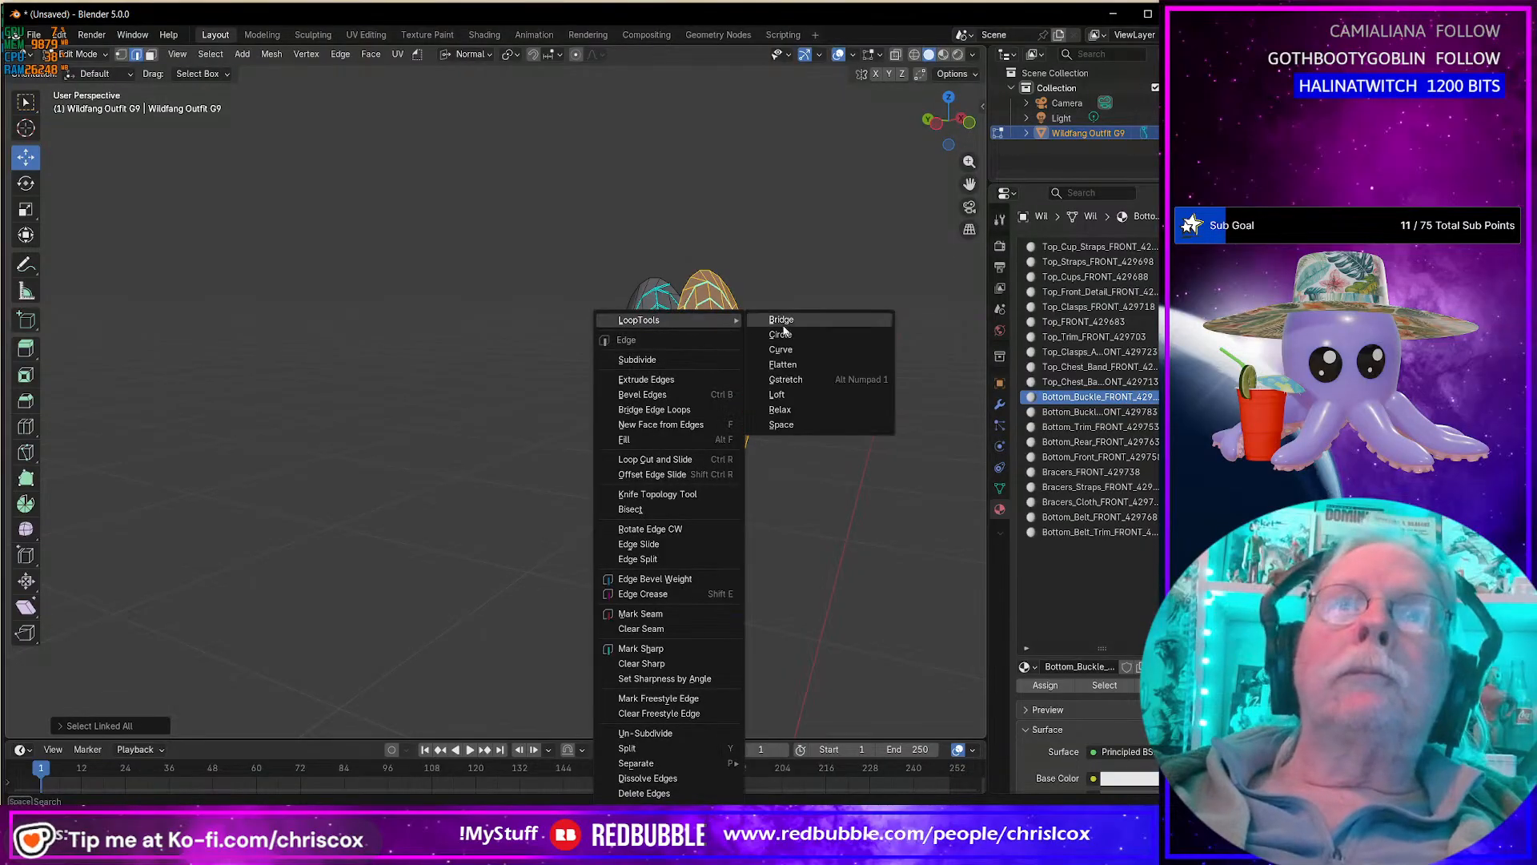
left_click(793, 364)
middle_click_drag(781, 368, 650, 394)
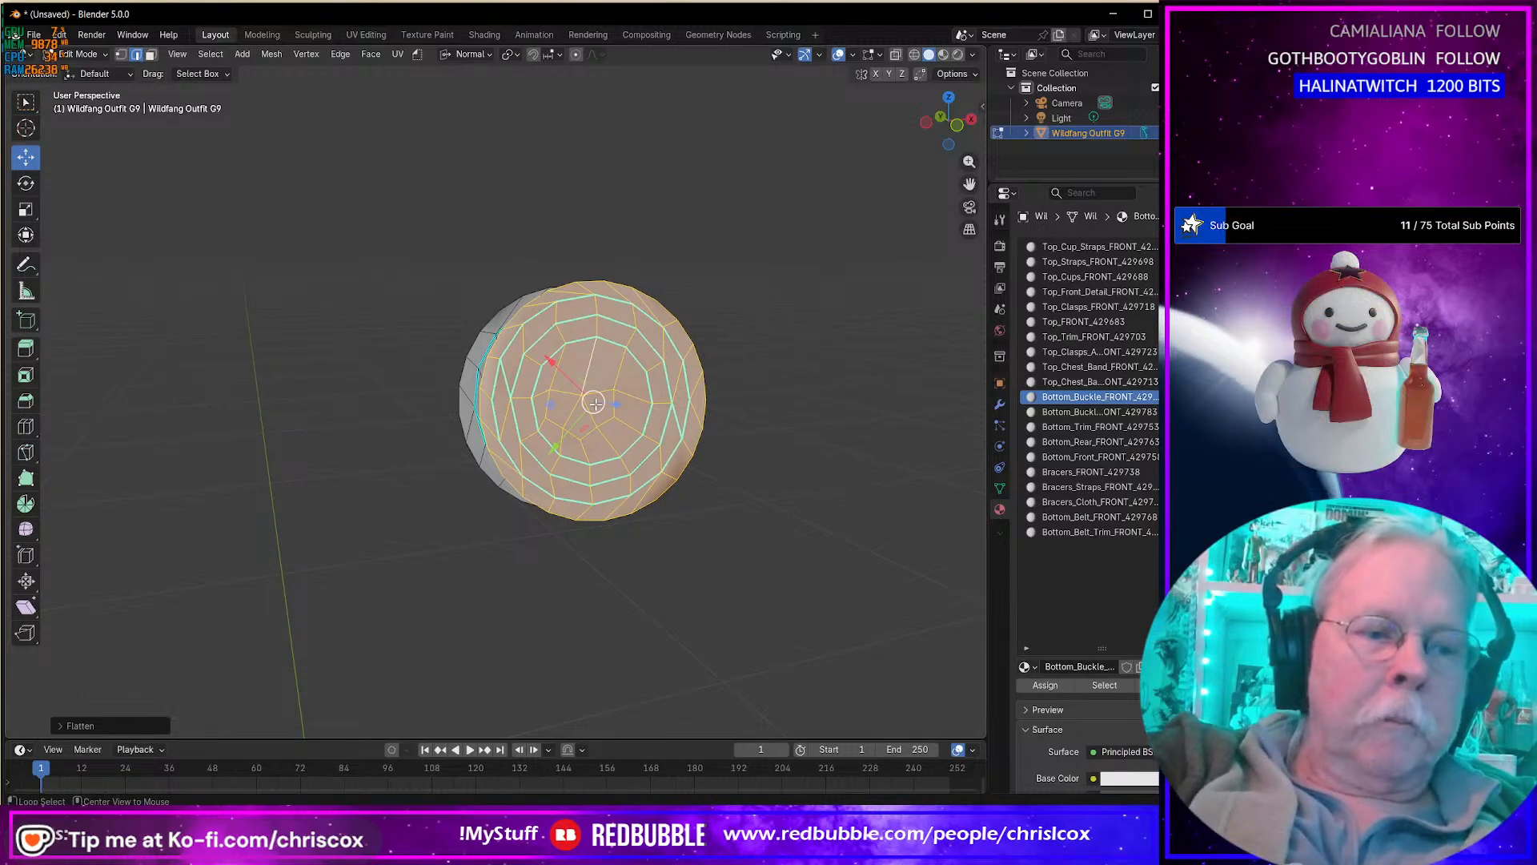
key("alt+h")
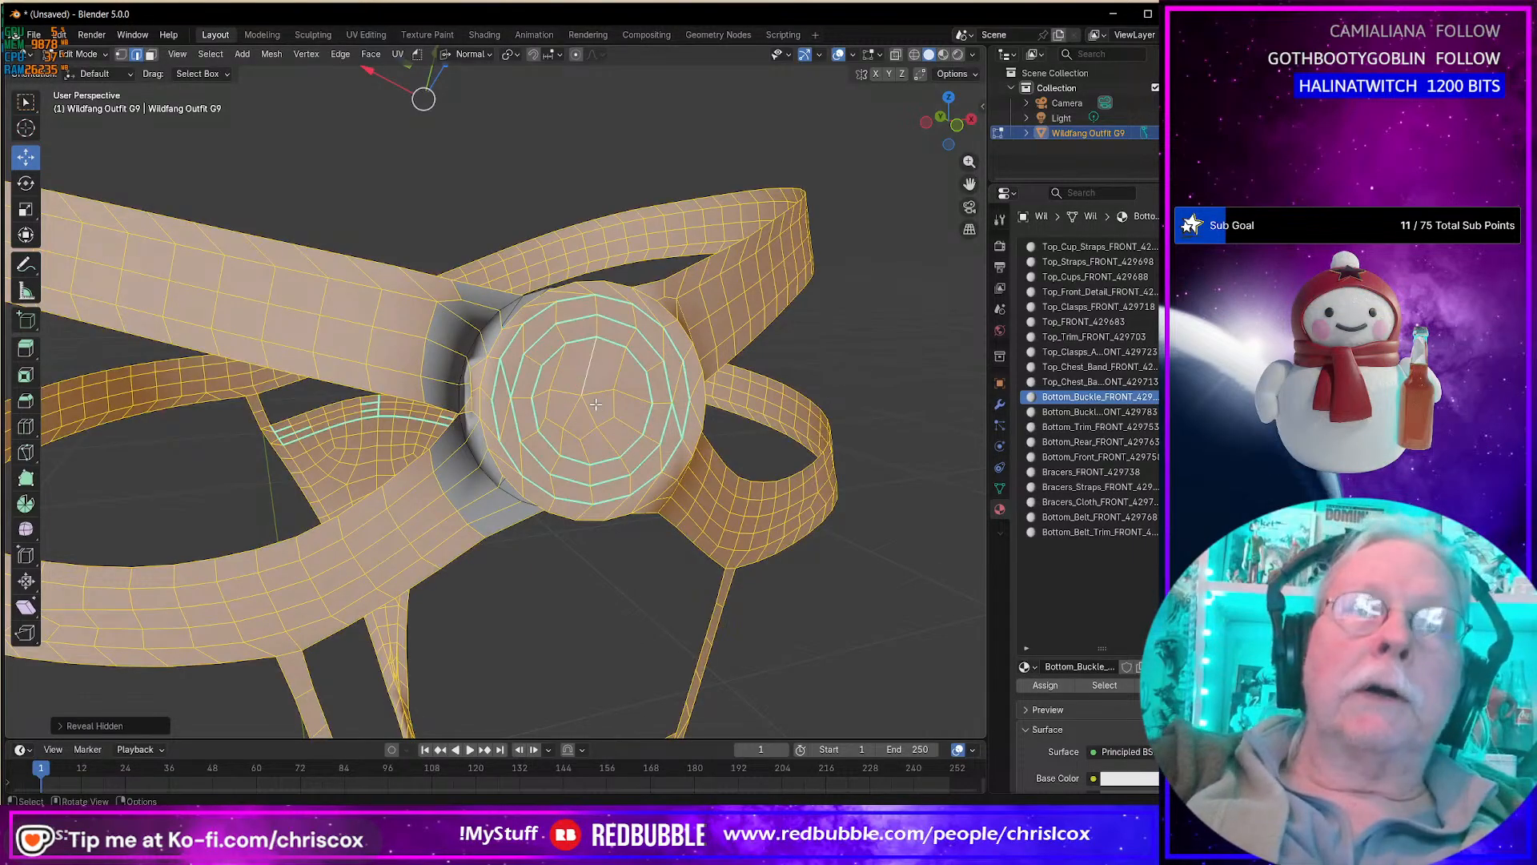
key("Tab")
middle_click_drag(612, 405, 645, 401)
middle_click_drag(630, 346, 567, 209)
key("Tab")
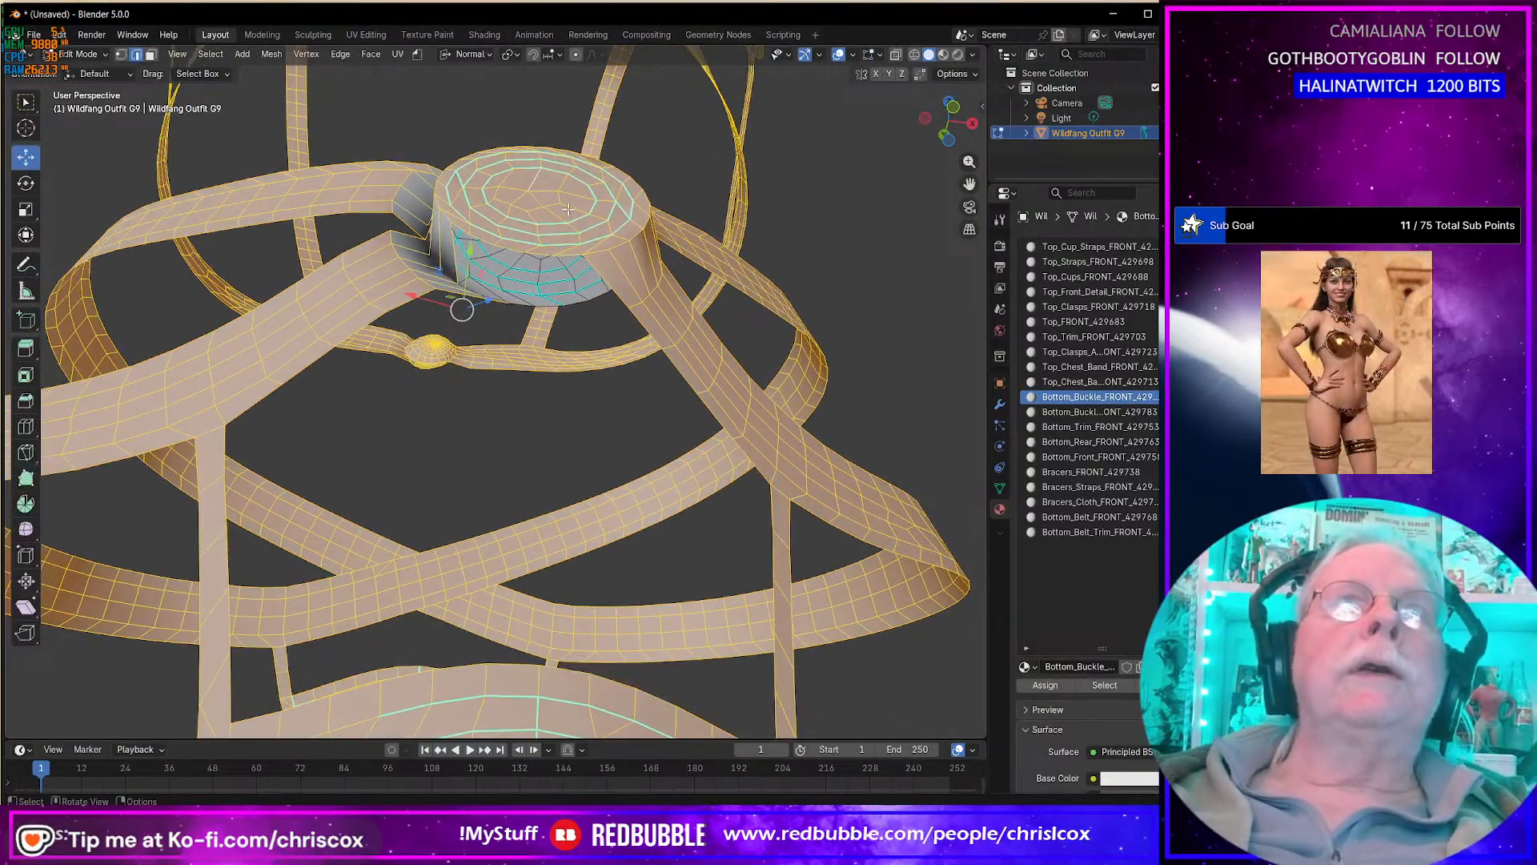
left_click(880, 254)
middle_click_drag(881, 254, 883, 237)
middle_click_drag(760, 265, 750, 266)
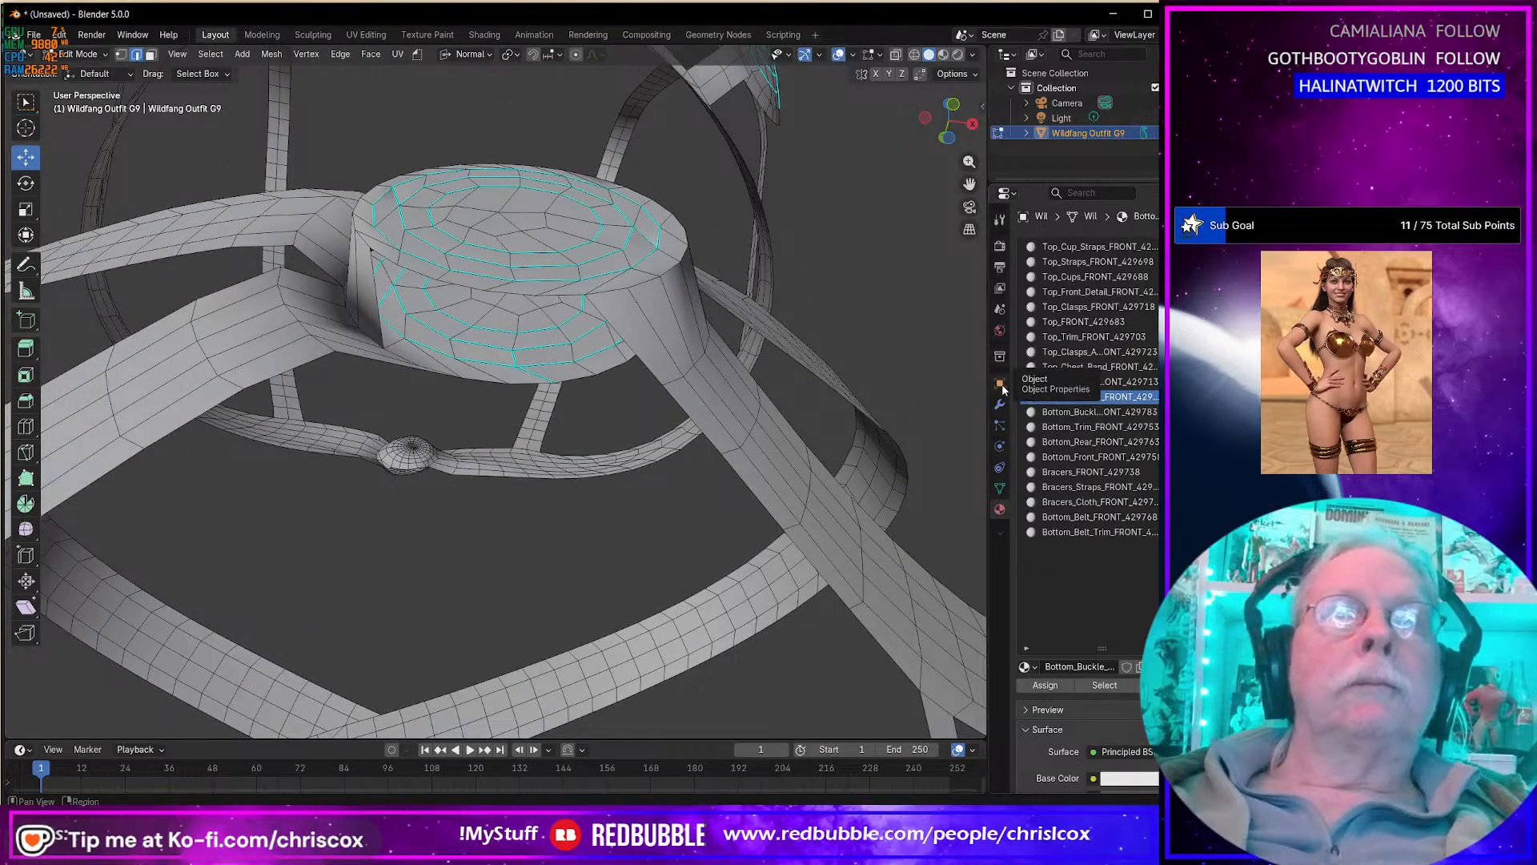
middle_click_drag(725, 453, 593, 564)
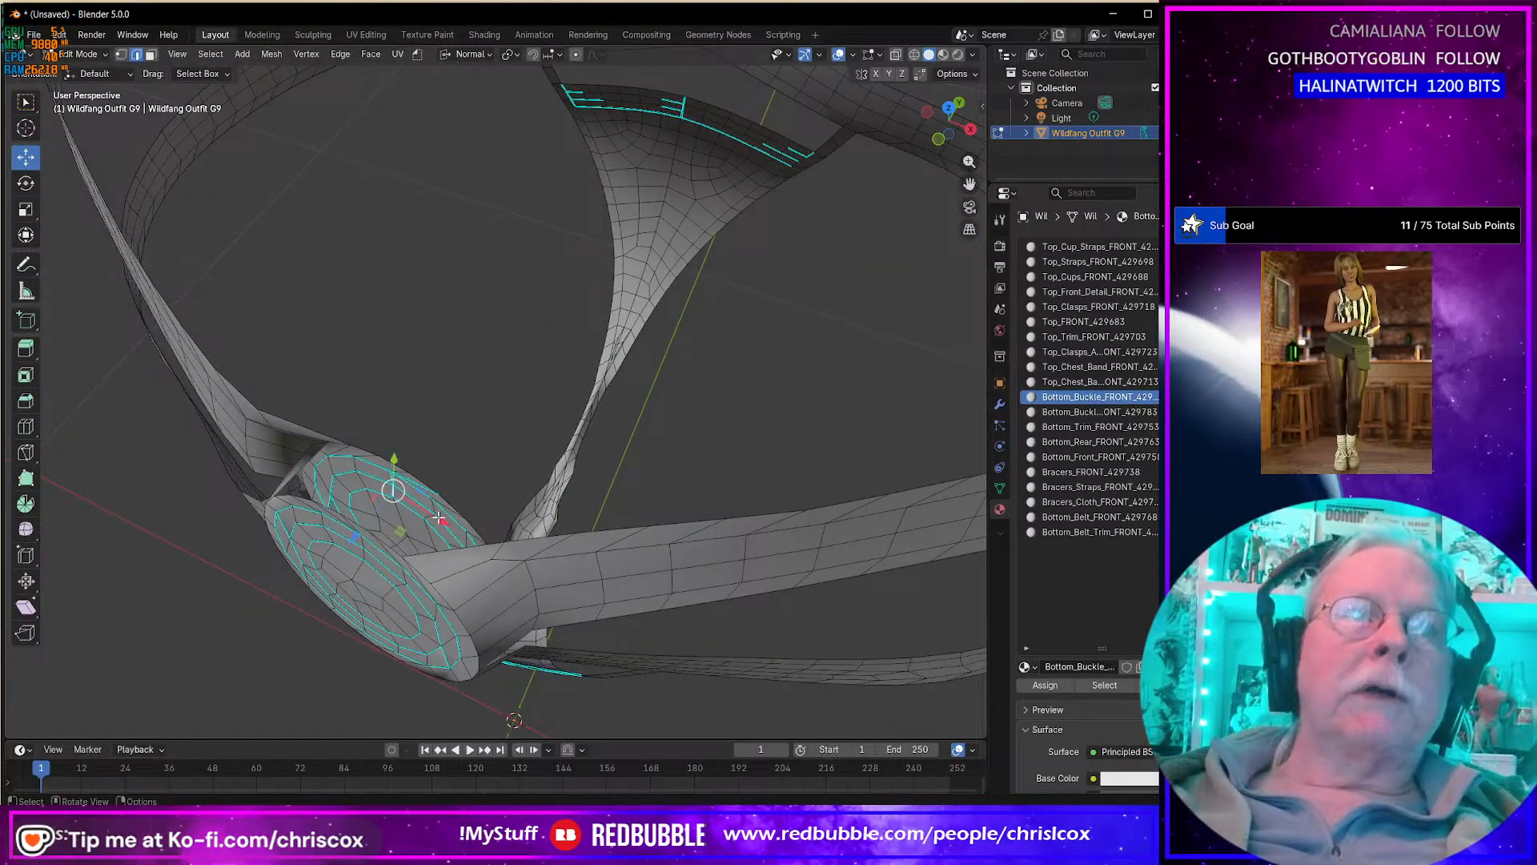
middle_click_drag(416, 516, 507, 474)
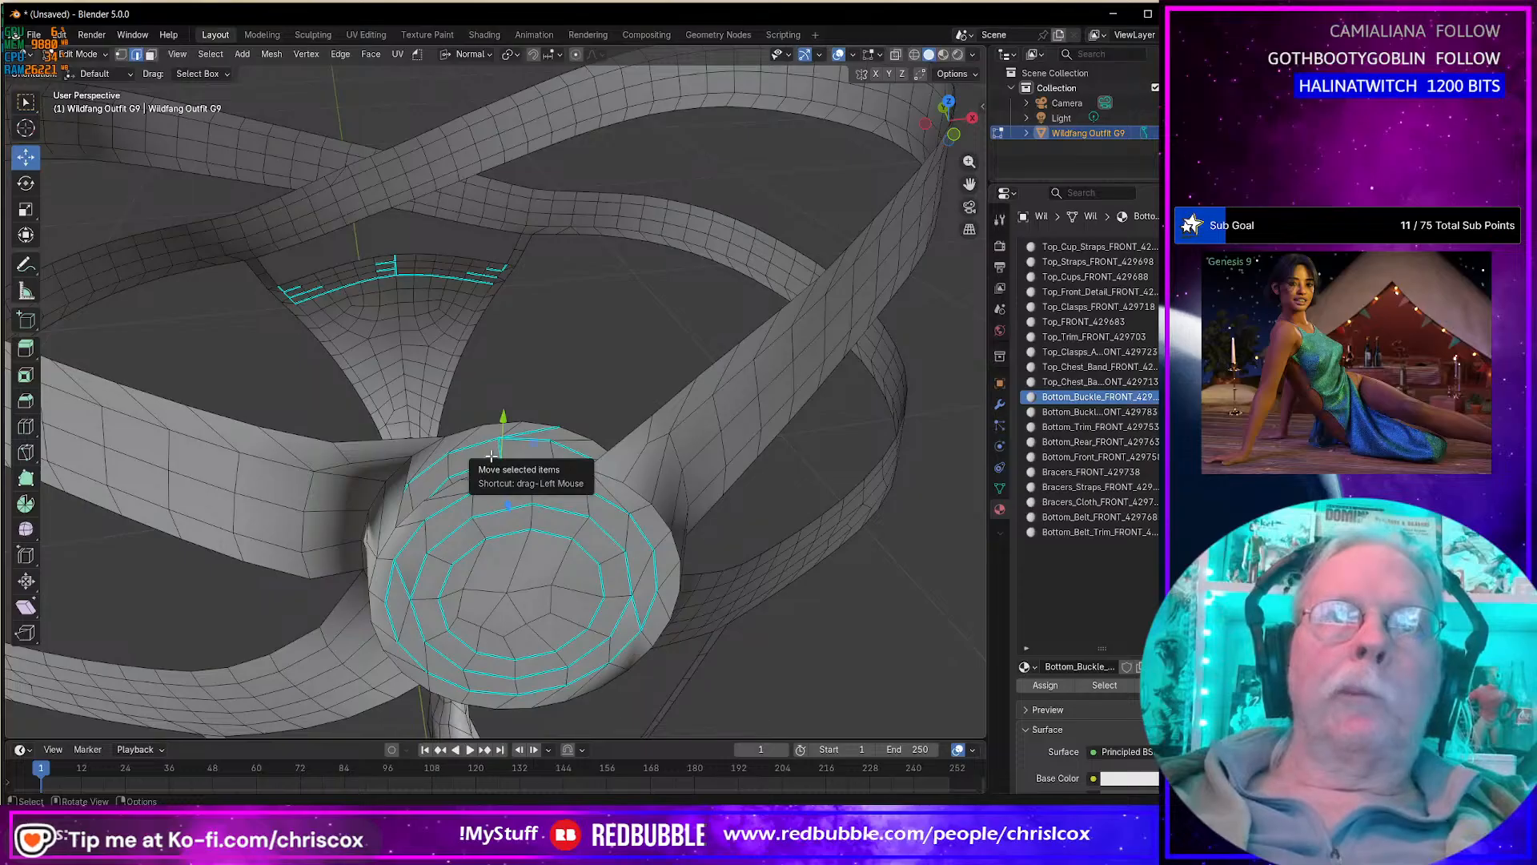
middle_click_drag(490, 455, 562, 366)
middle_click_drag(611, 549, 520, 474)
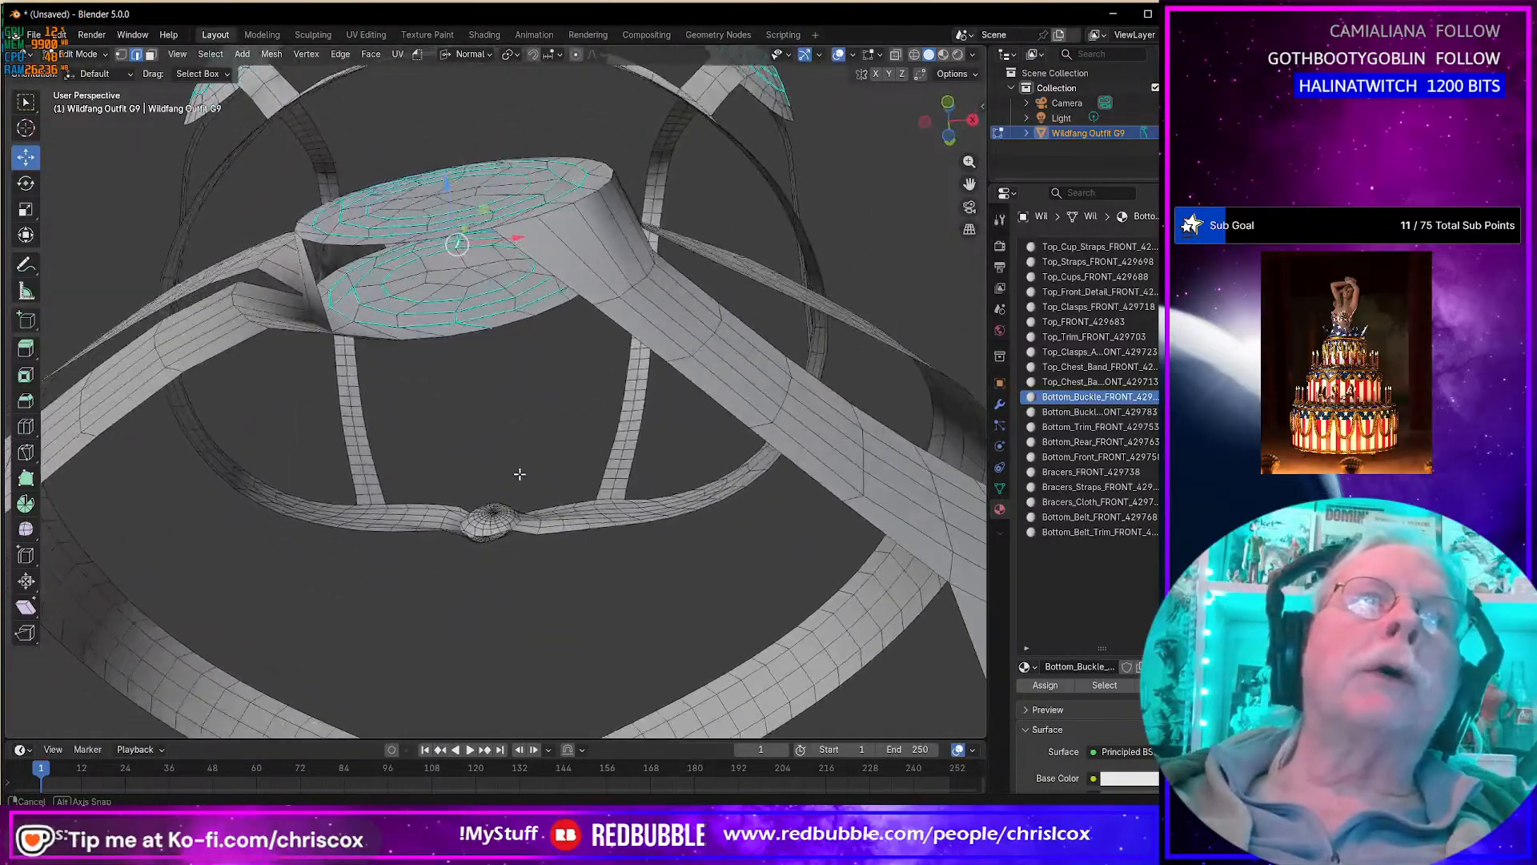
Step: Select and grow the buckle's inner ring, then raise it slightly along its normal
left_click(474, 328, "alt")
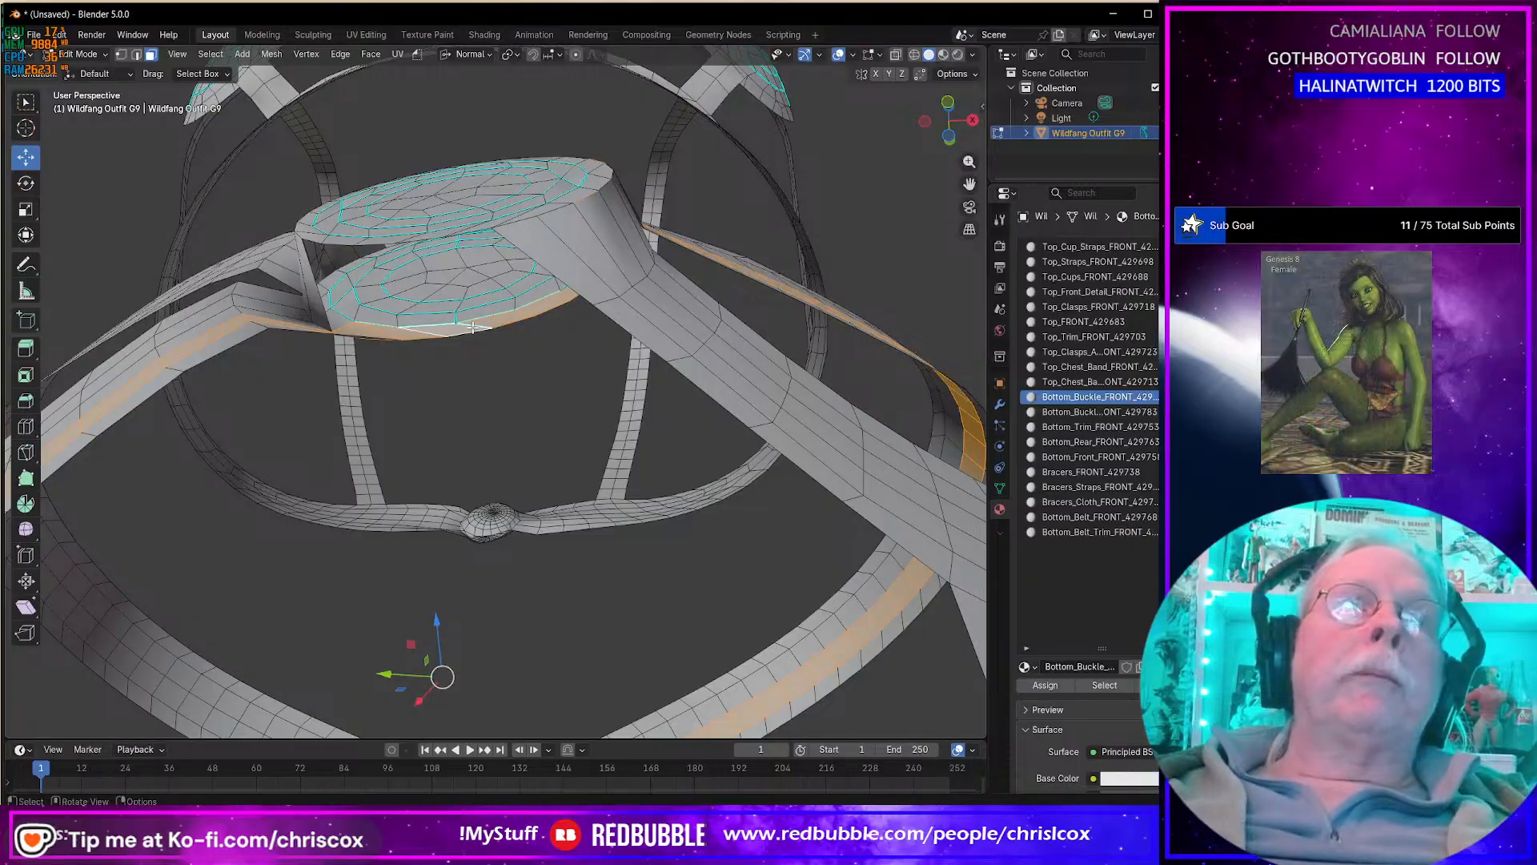
middle_click(472, 333, "alt")
left_click(457, 366, "alt")
middle_click_drag(457, 366, 470, 328)
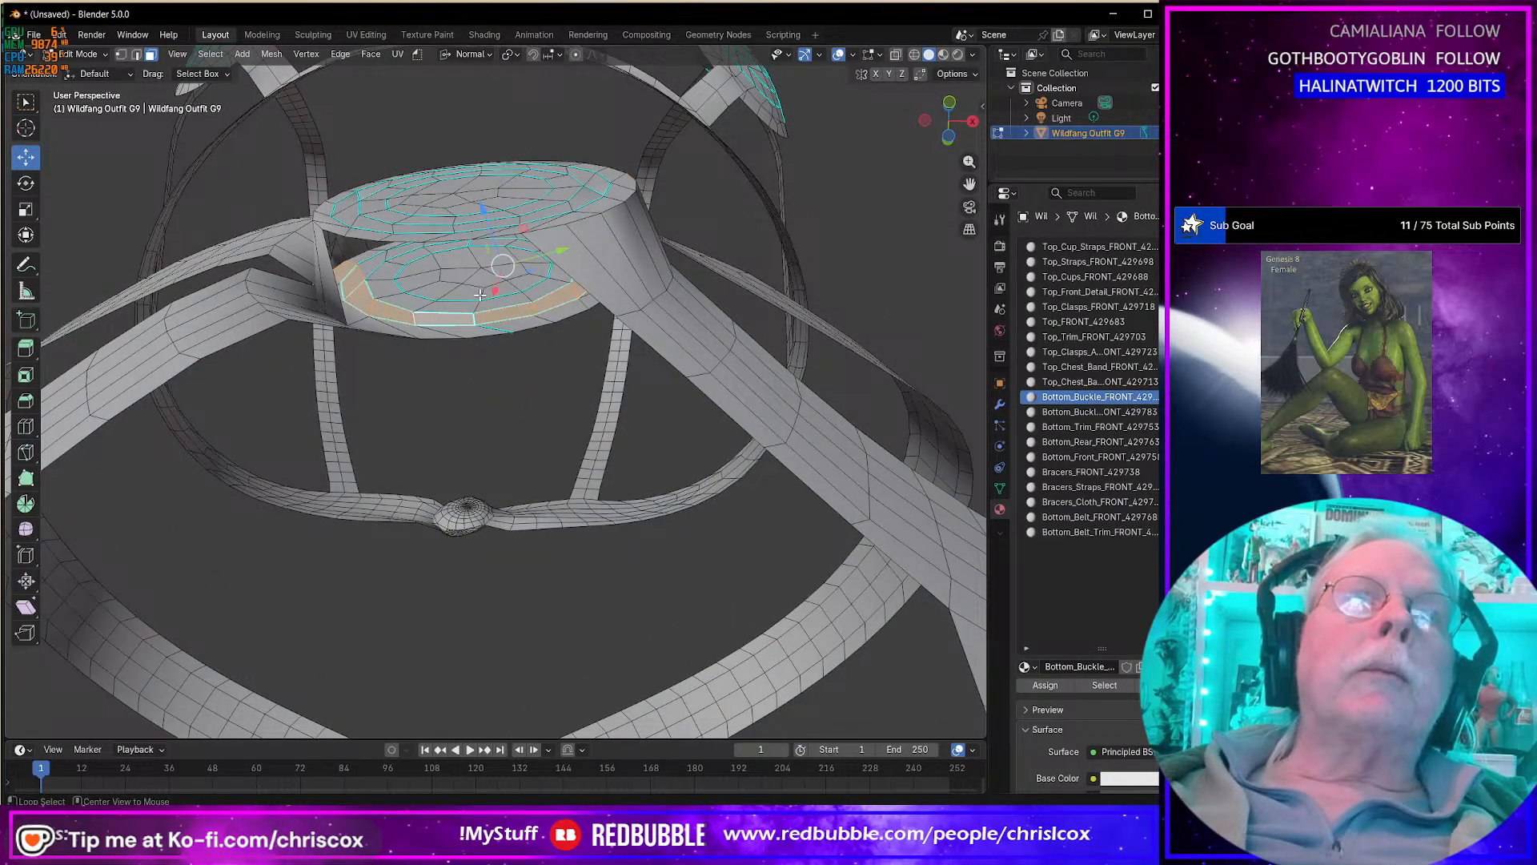
left_click(478, 303, "alt")
key("ctrl+KP_Add")
mouse_move(484, 302)
middle_mouse_down()
mouse_move(484, 258)
mouse_move(489, 272)
middle_mouse_up()
left_click_drag(485, 179, 486, 148)
Step: Grow a face selection across the buckle disc and push it along its normal
middle_click_drag(486, 148, 563, 419)
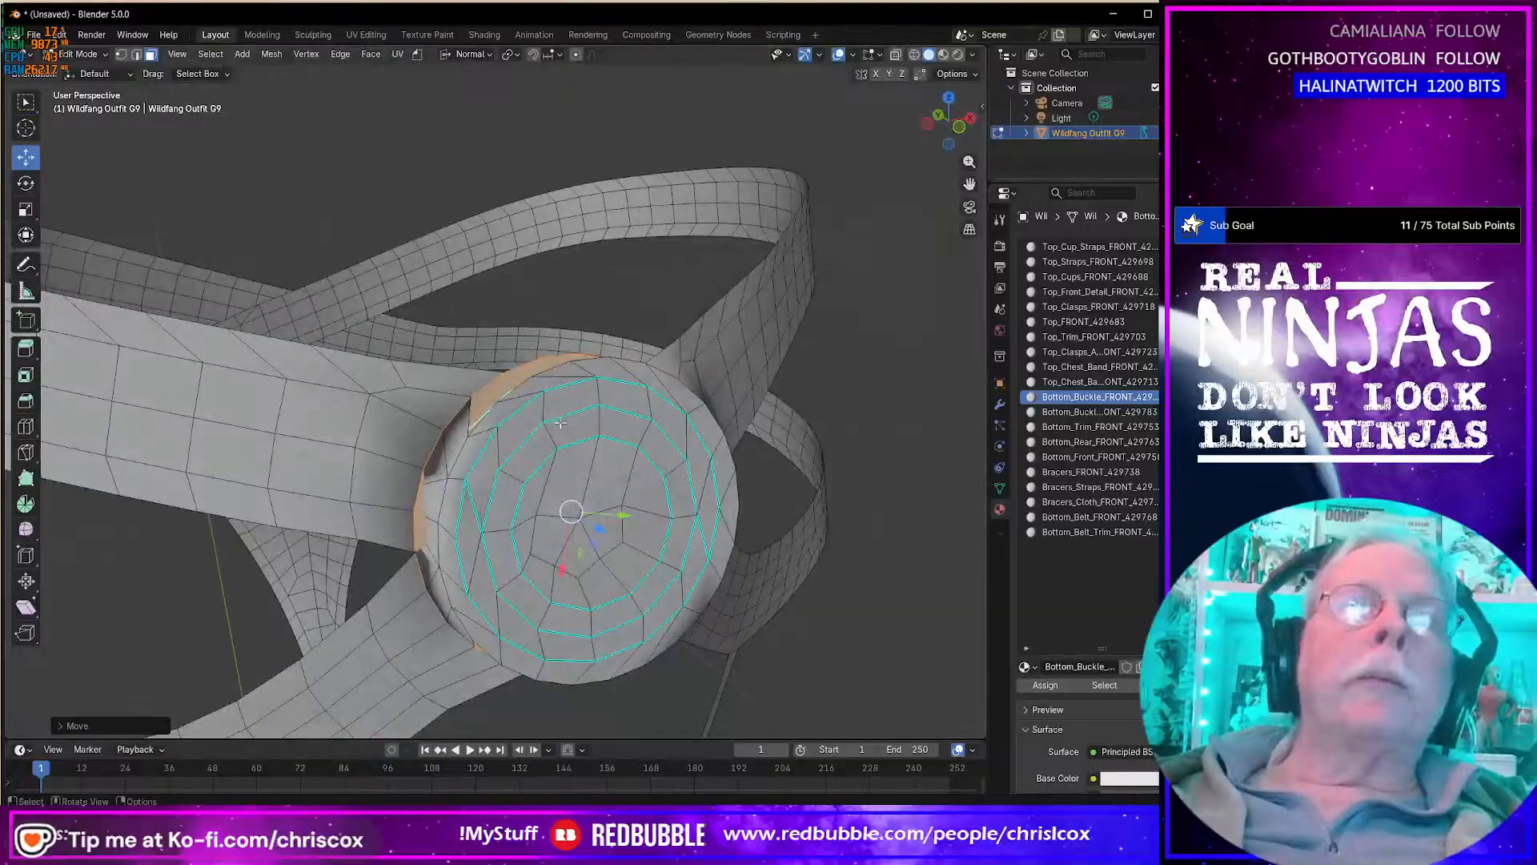
left_click(549, 437, "alt")
key("ctrl+KP_Add")
key("ctrl+KP_Add")
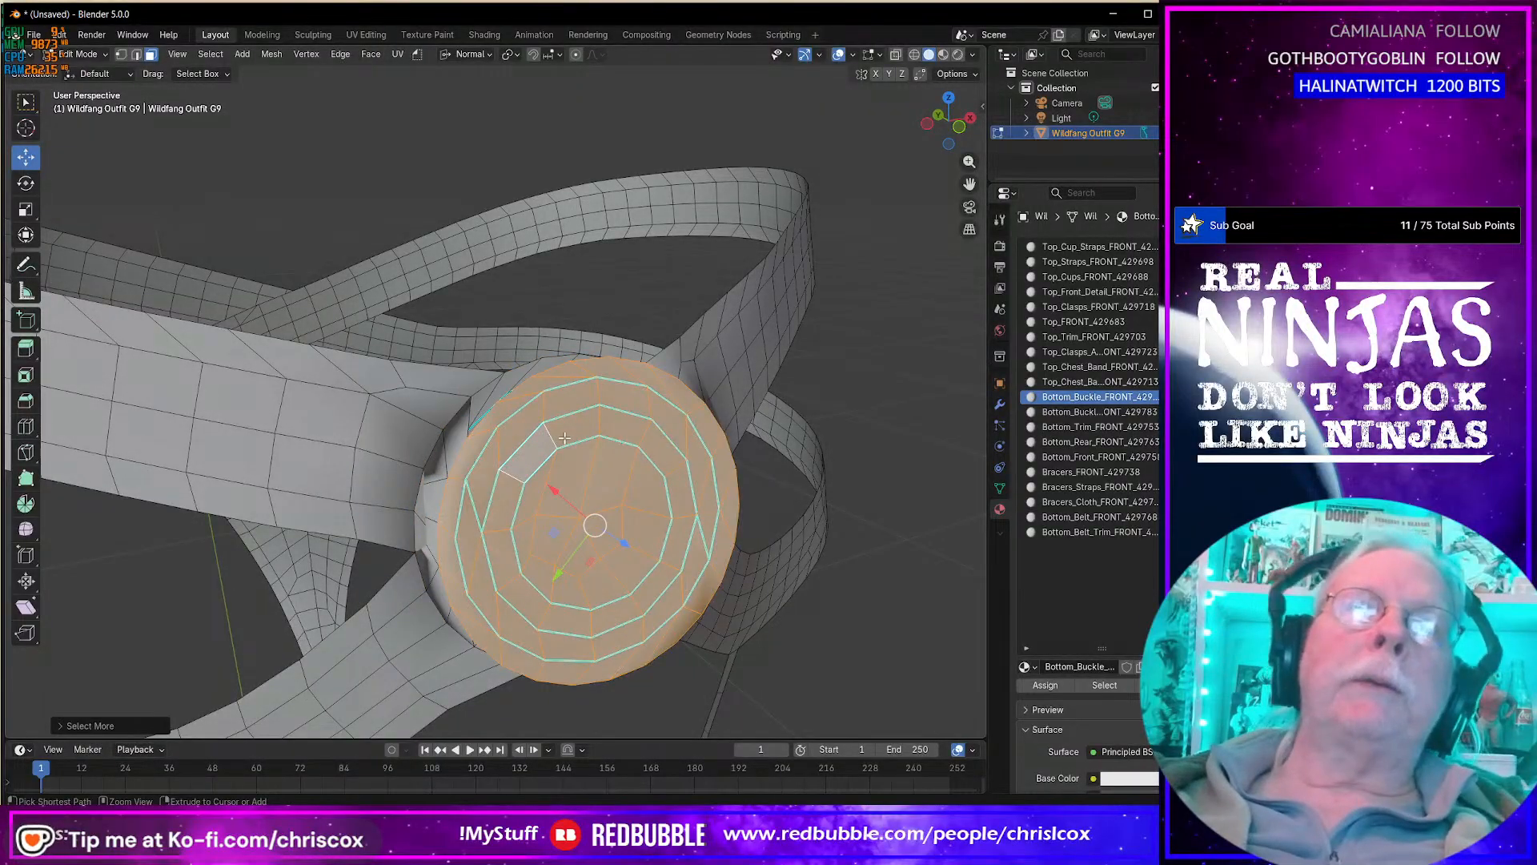
middle_click_drag(569, 436, 607, 253)
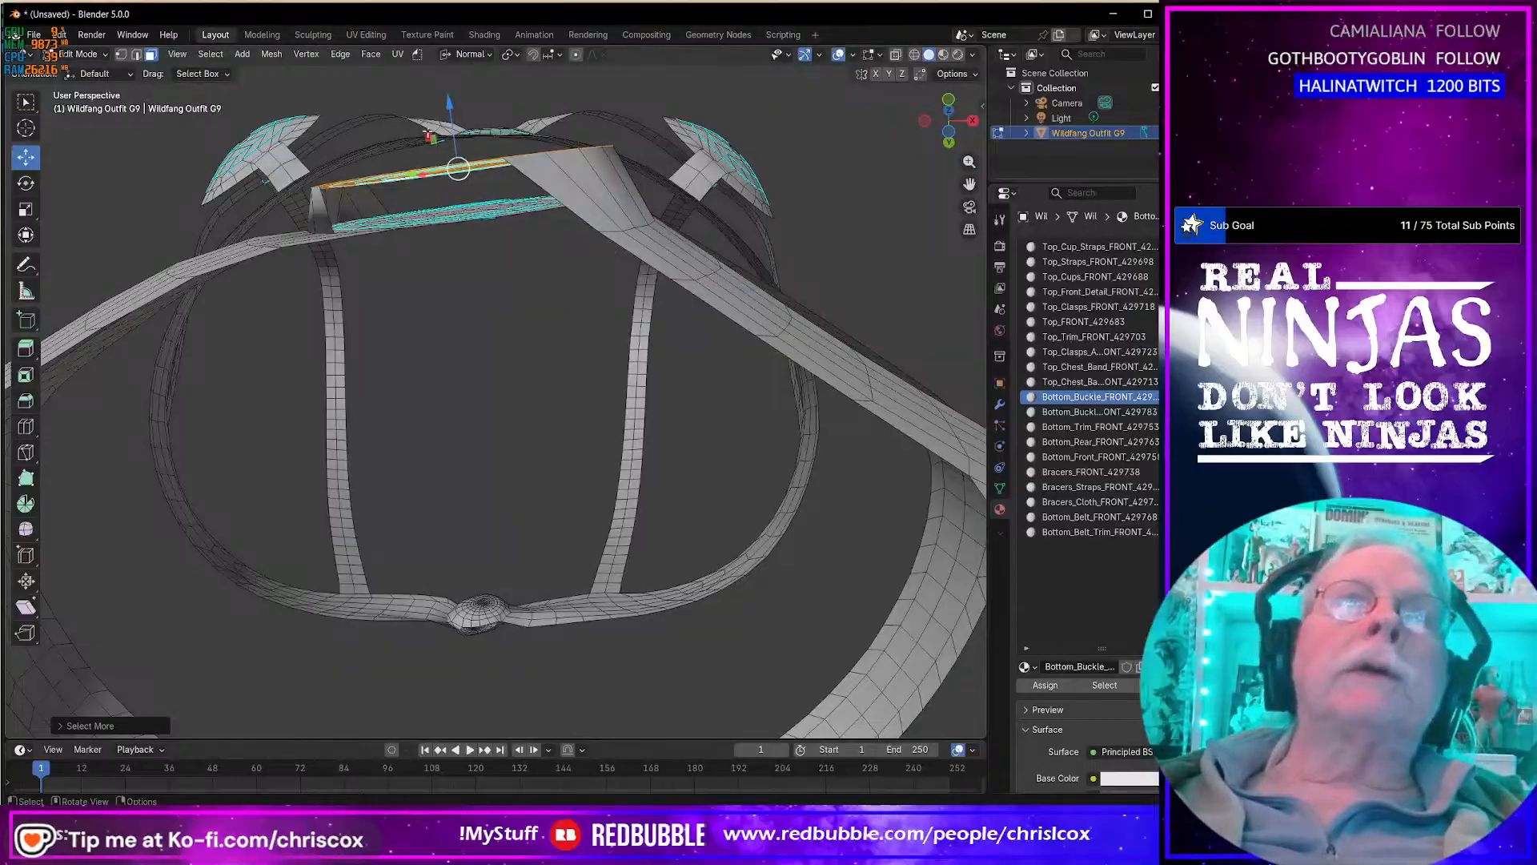
left_click_drag(449, 104, 453, 136)
middle_click_drag(452, 136, 556, 502)
Step: Select a top cup and zoom out to look over the whole Wildfang outfit
middle_click_drag(509, 446, 422, 353)
left_click(402, 318)
scroll(469, 341, "up", 3)
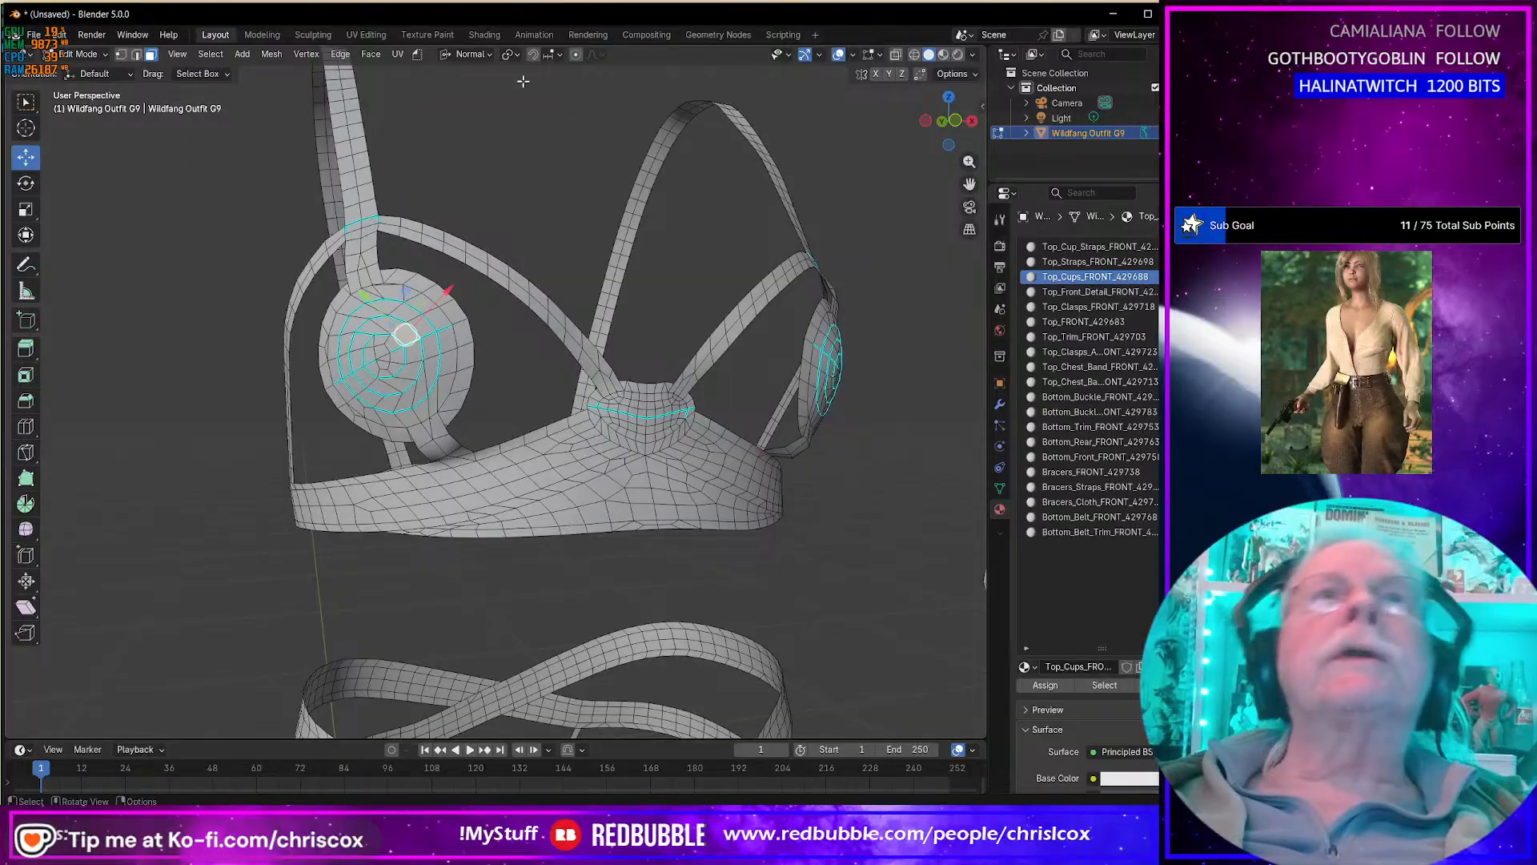
scroll(636, 657, "down", 5)
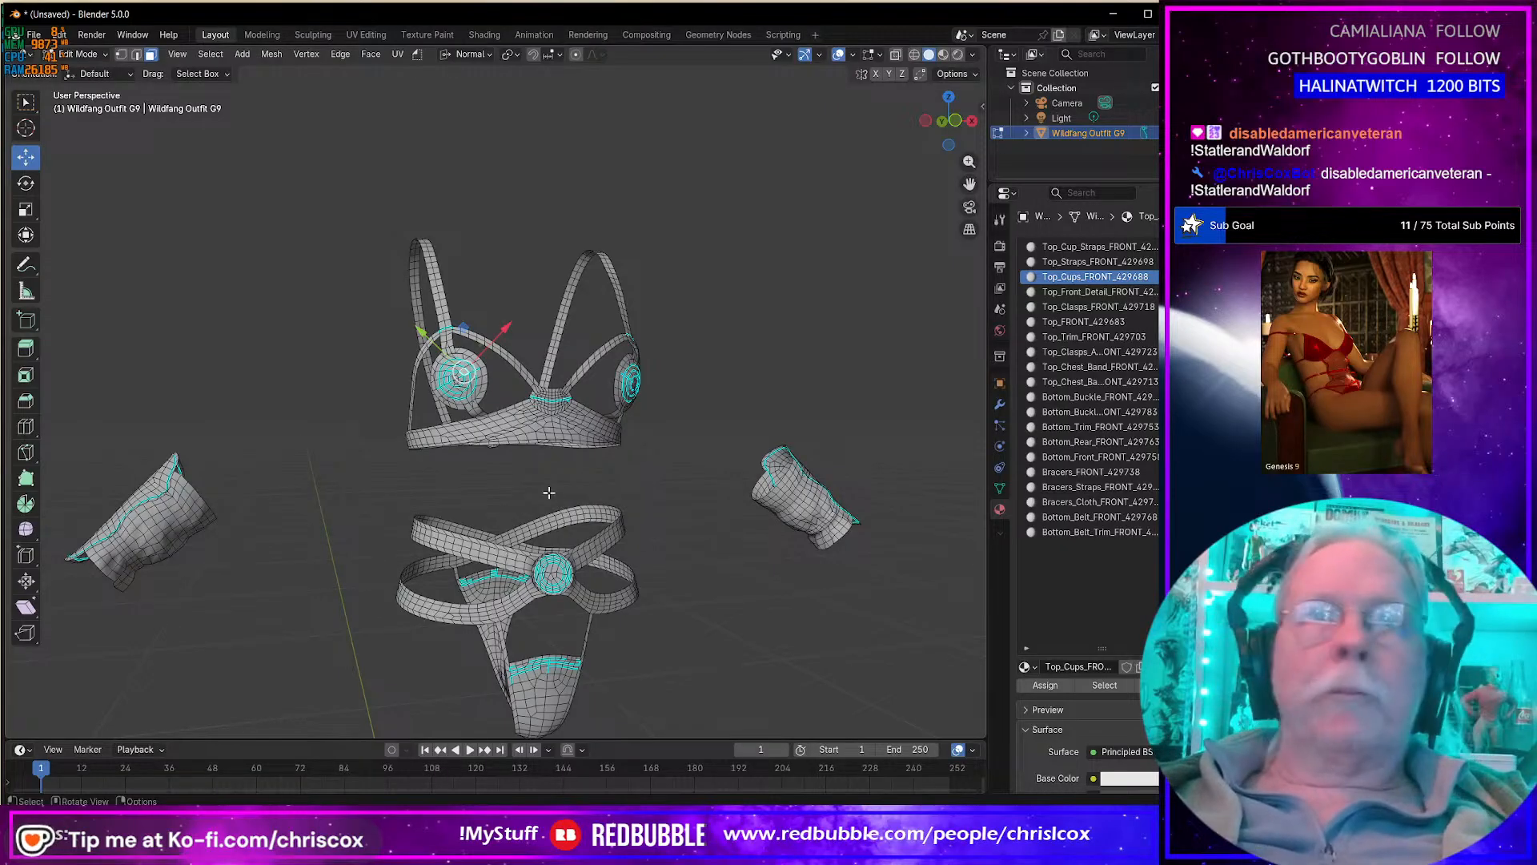
middle_click_drag(473, 443, 481, 454)
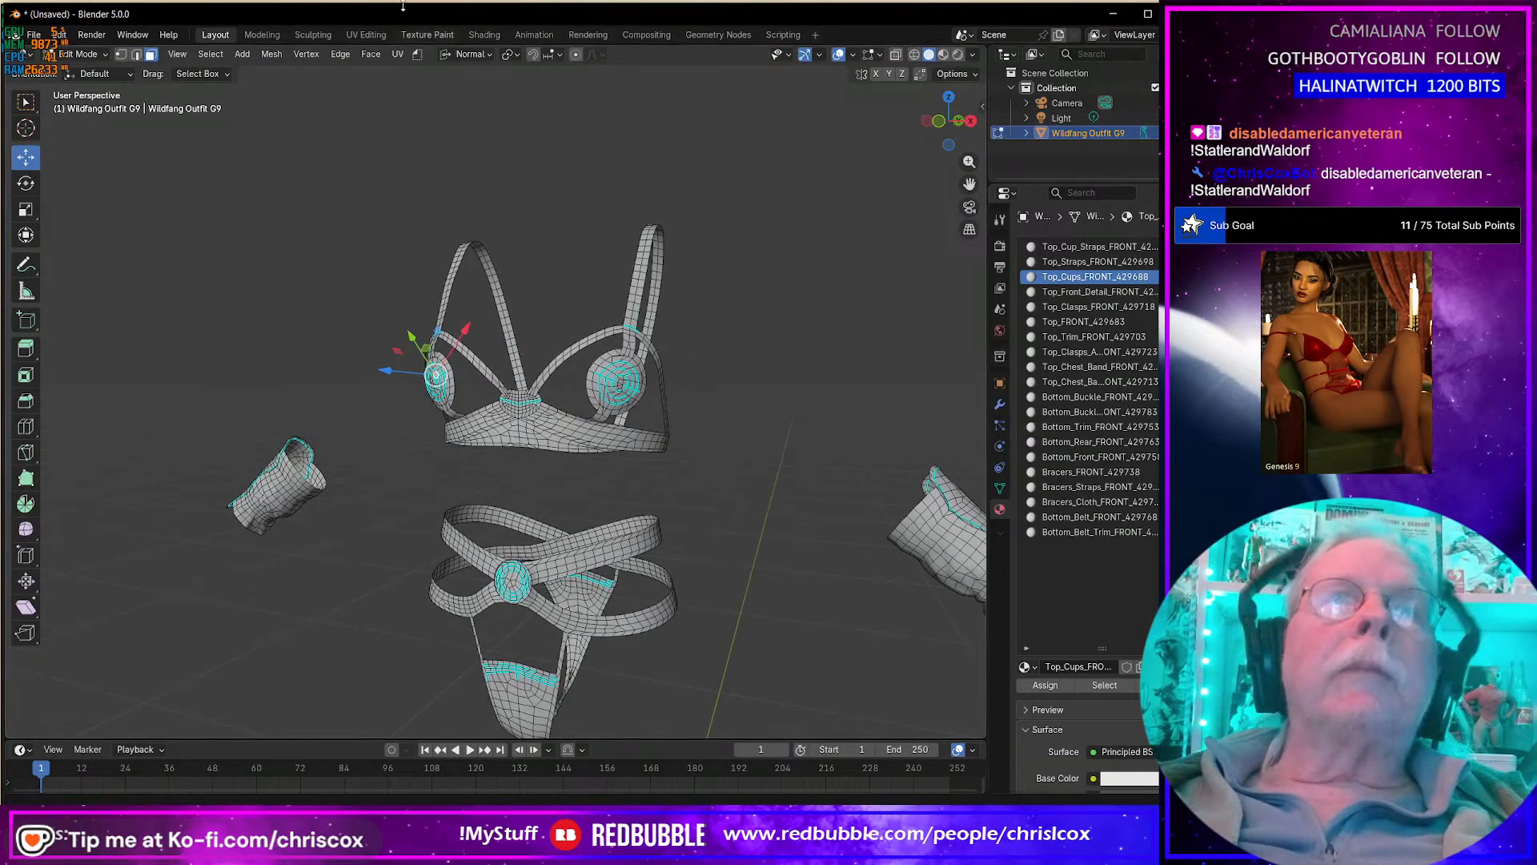
Step: In the UV Editing workspace, select everything and create seams from the UV islands
left_click(366, 35)
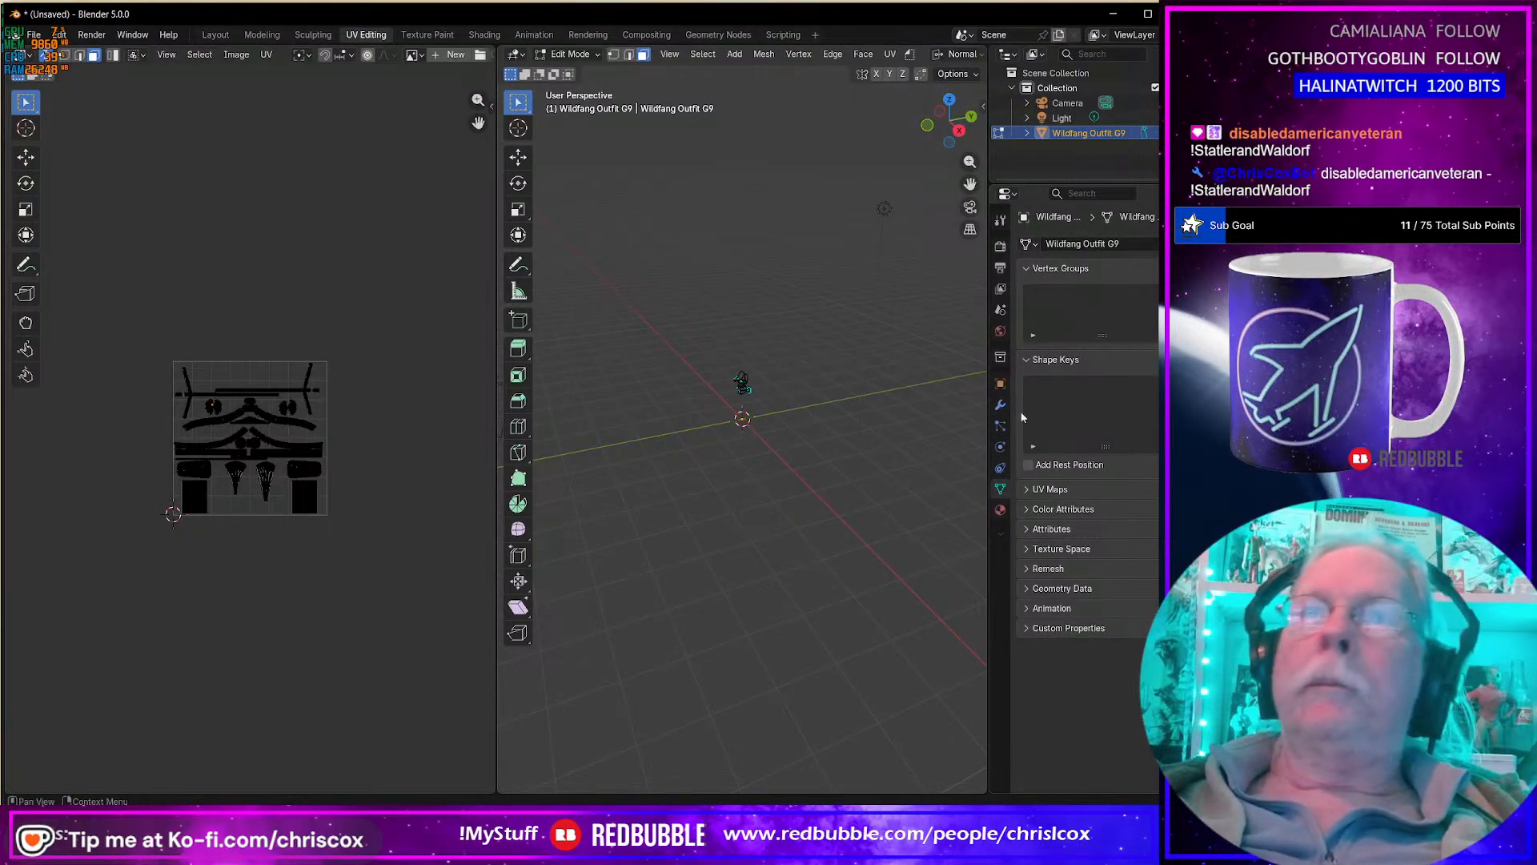
key("Home")
scroll(198, 418, "up", 1)
middle_click_drag(204, 400, 330, 433)
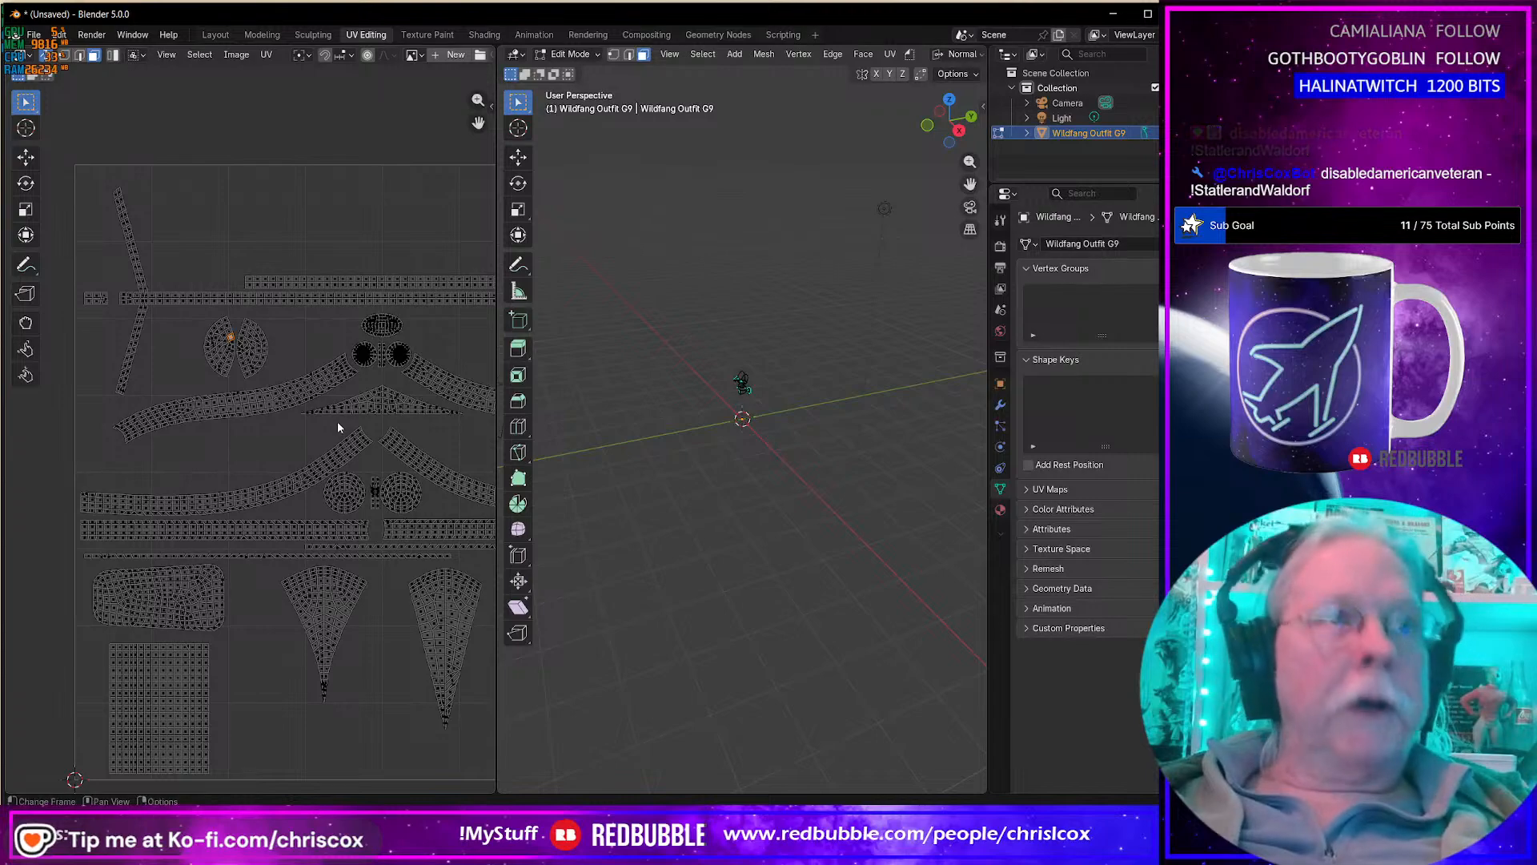
key("a")
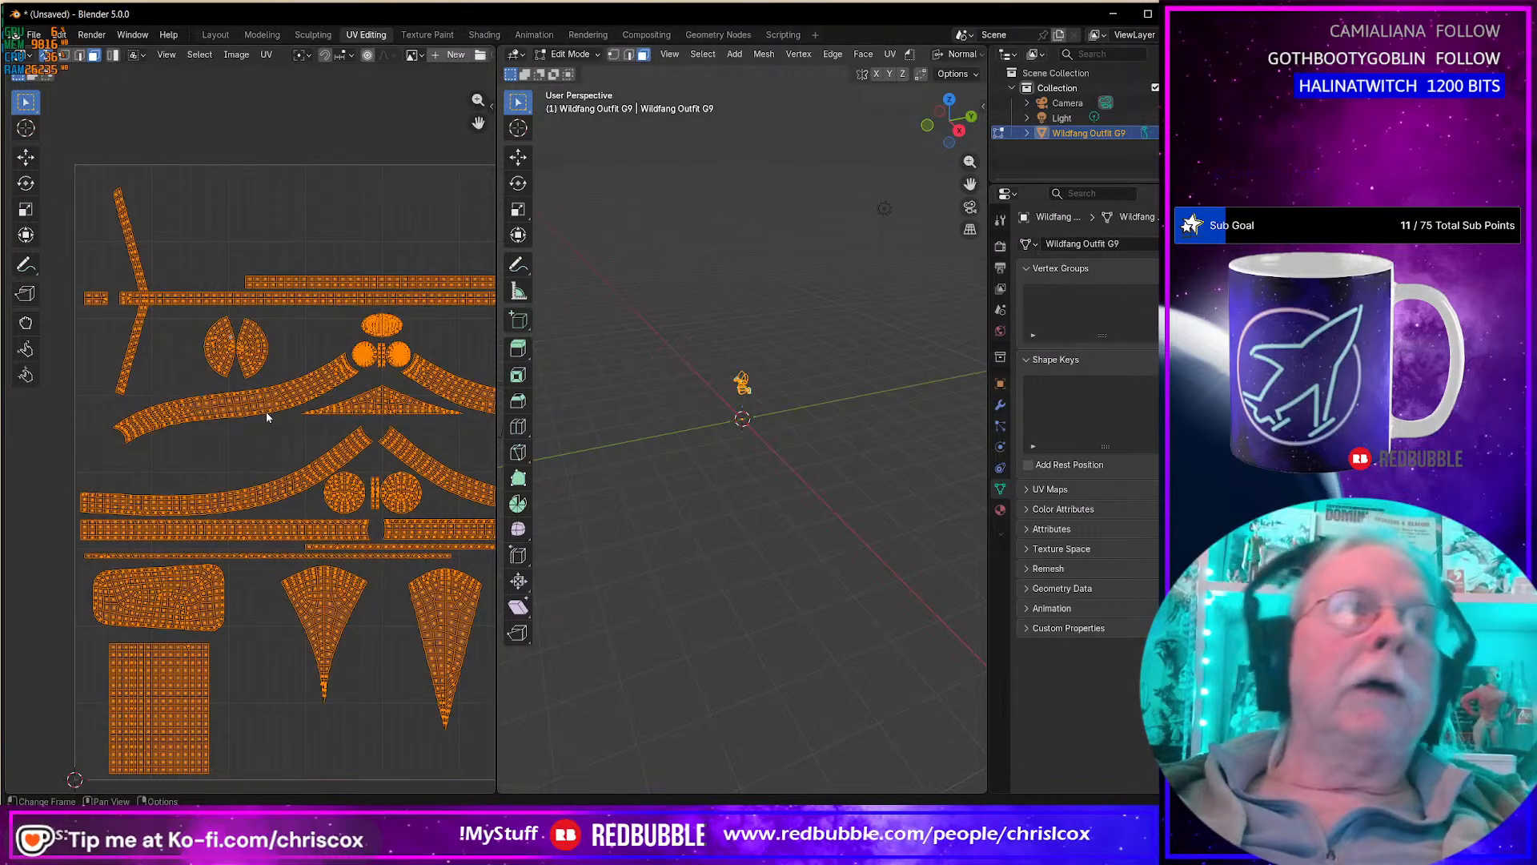
left_click(266, 55)
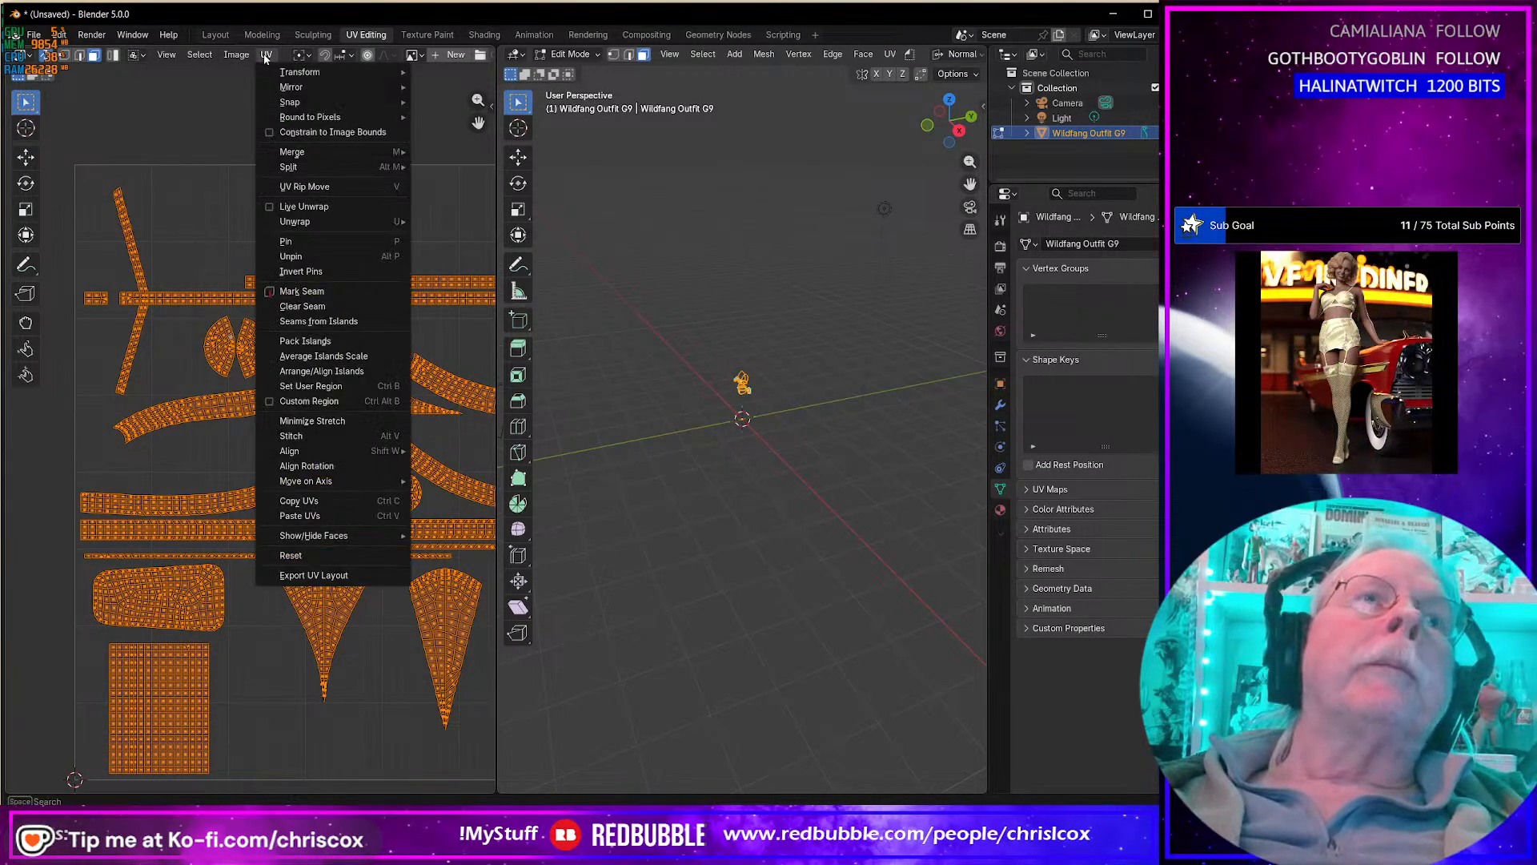
left_click(336, 322)
Step: Mark the edge loop on the right half-disc island's left edge as a seam
scroll(258, 362, "up", 3)
scroll(244, 336, "up", 2)
middle_click_drag(229, 309, 320, 541)
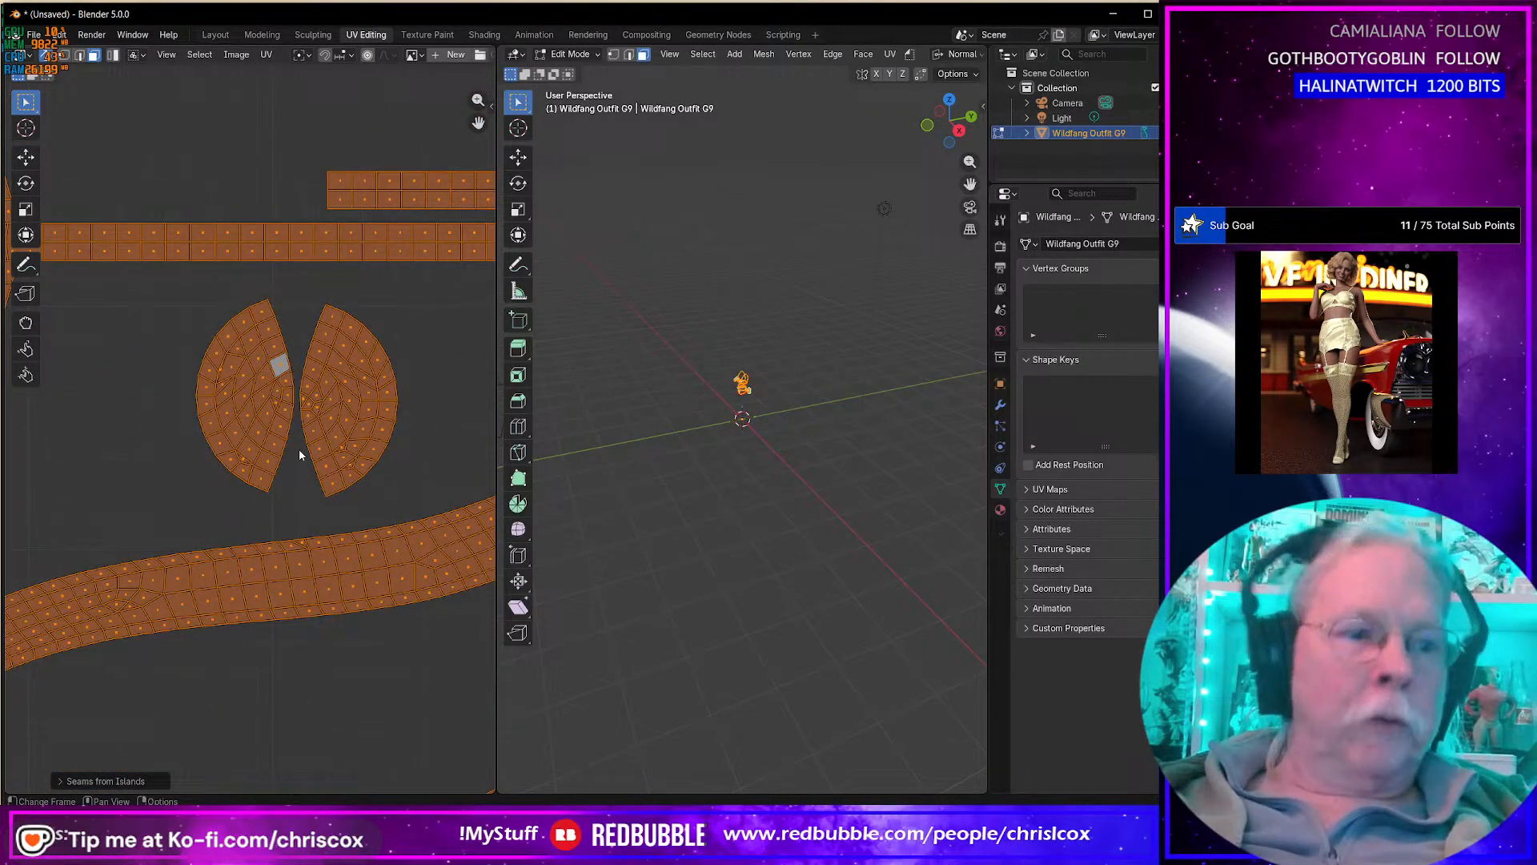
key("2")
left_click(310, 333, "alt")
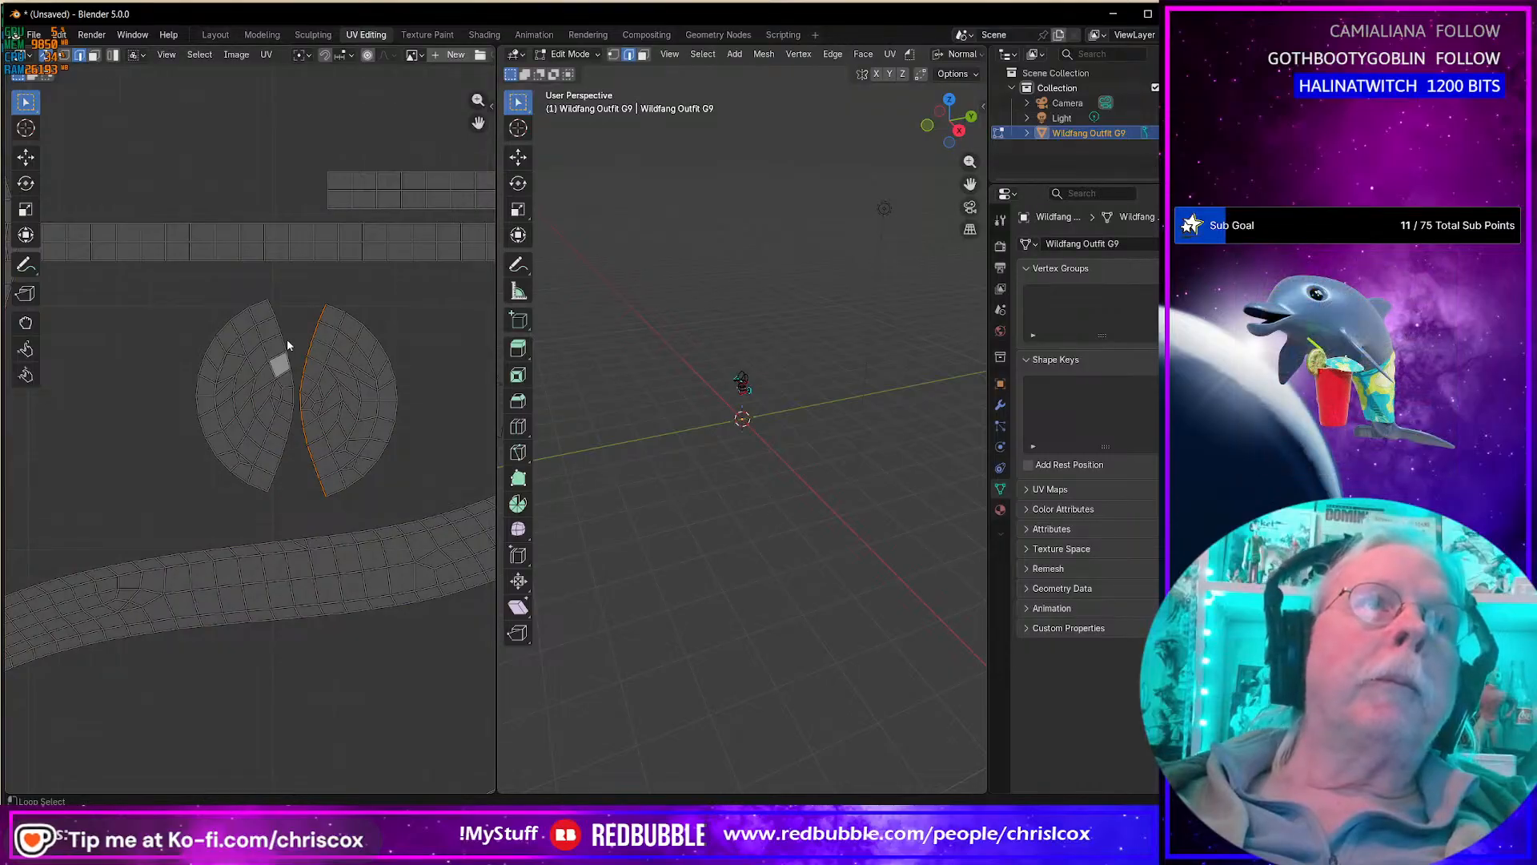
right_click(285, 339)
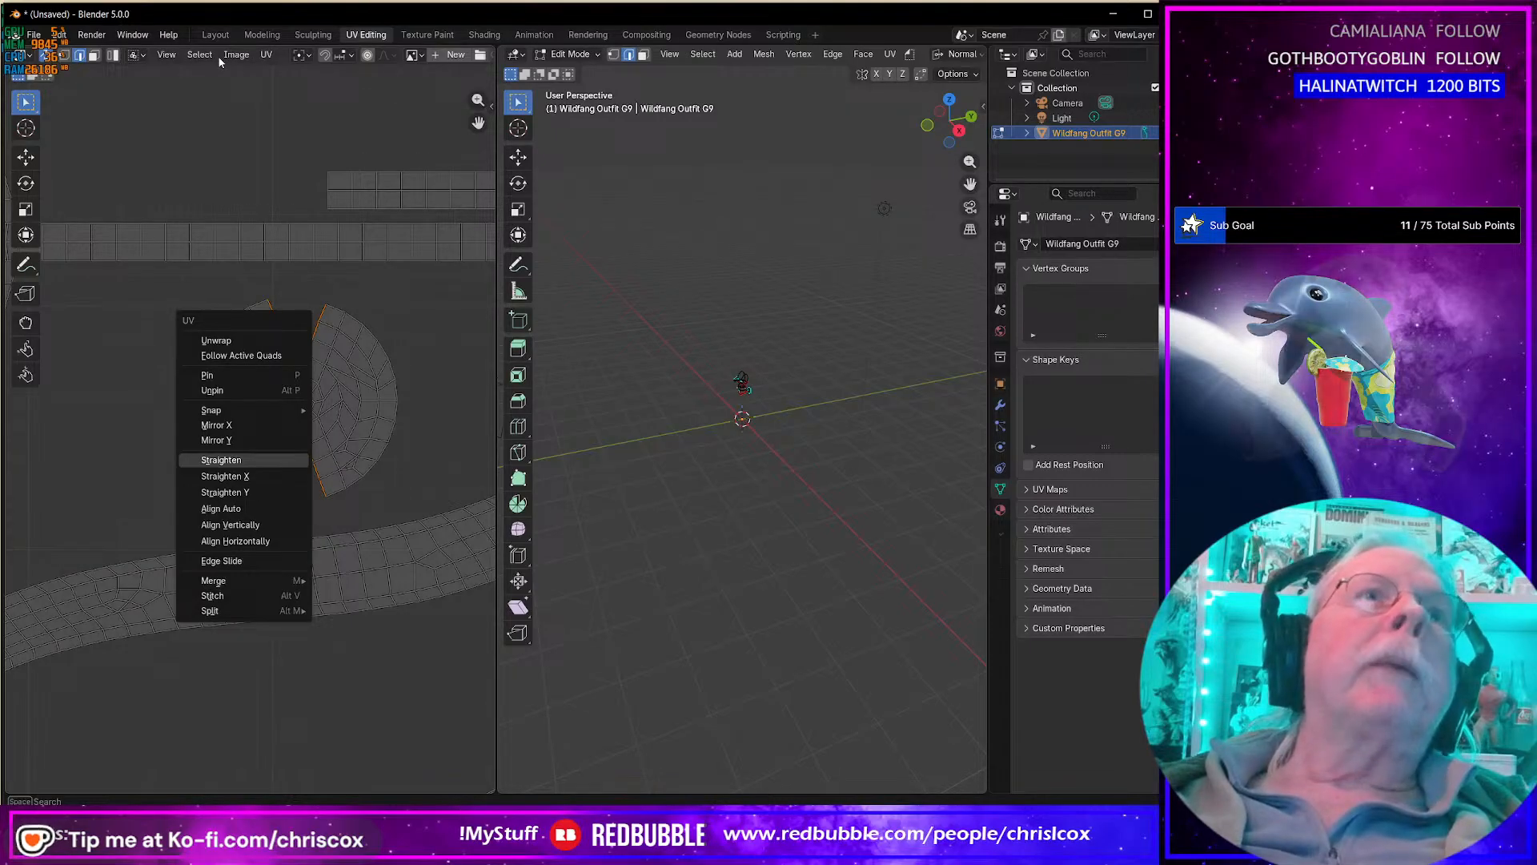
left_click(266, 56)
left_click(266, 56)
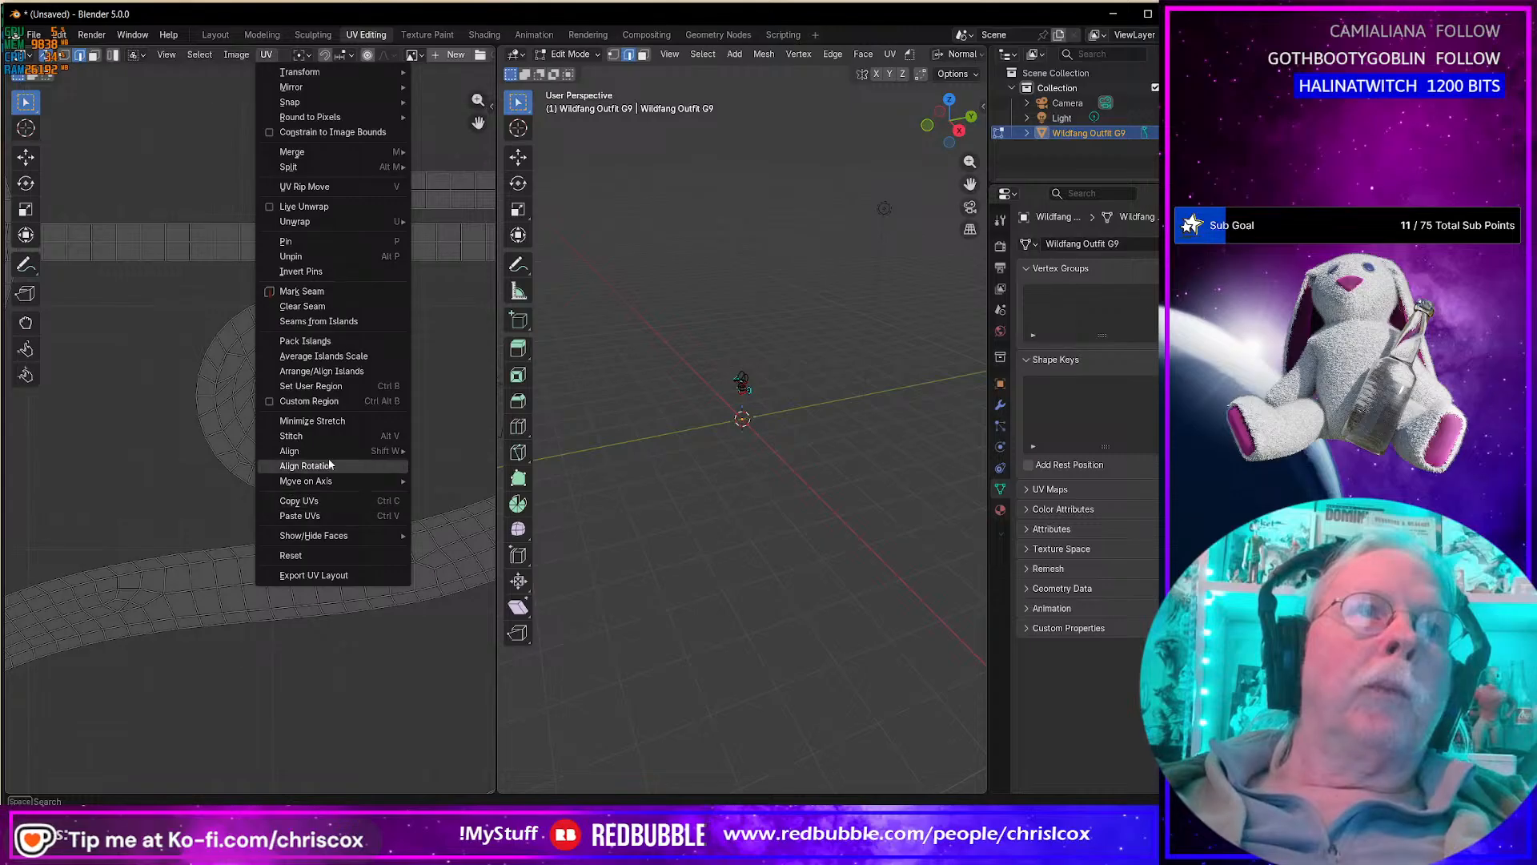
left_click(316, 291)
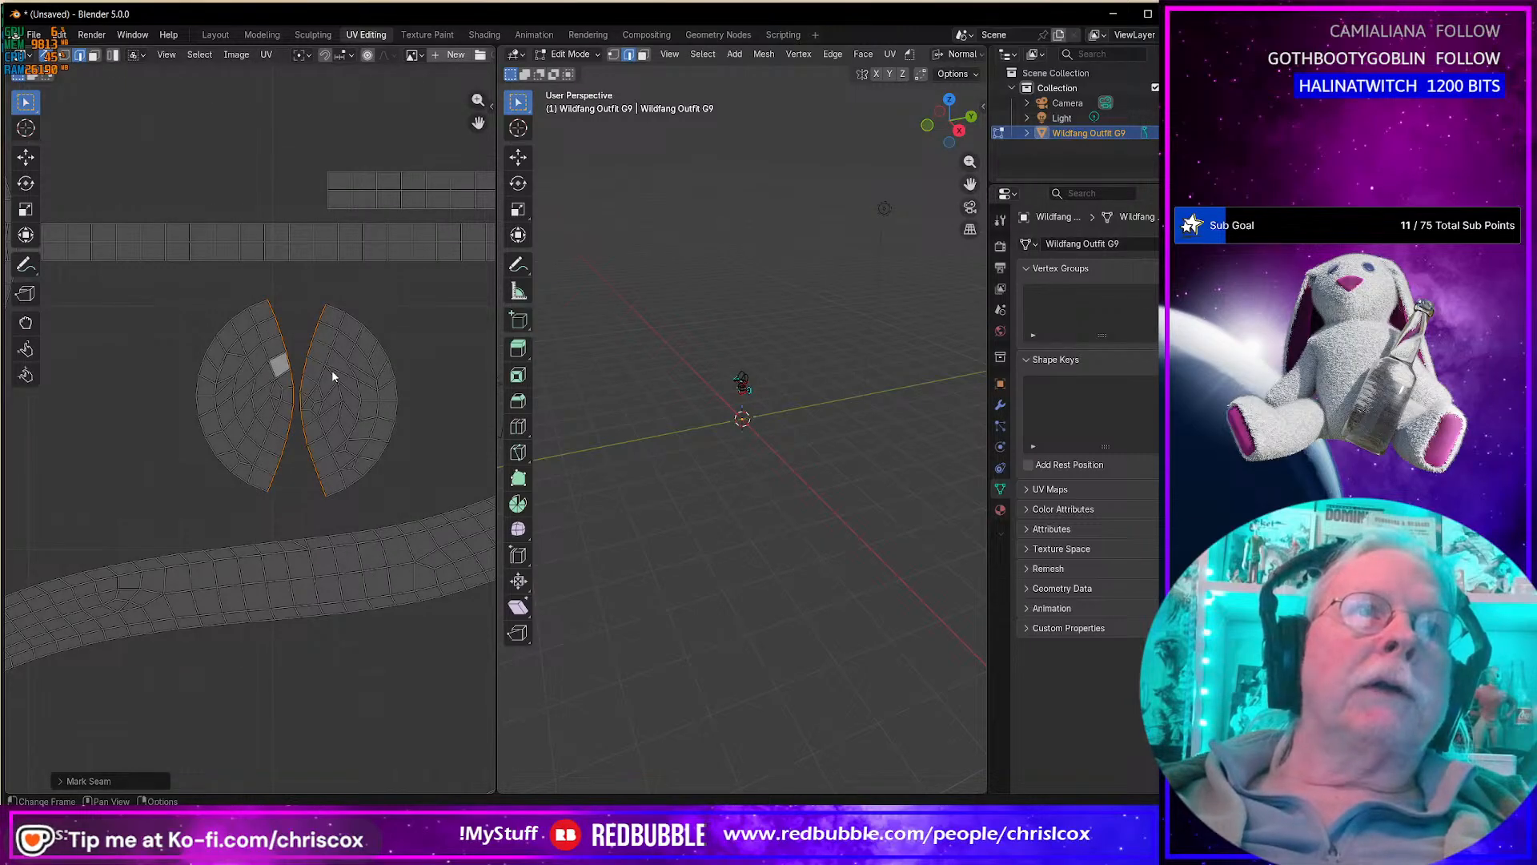
Step: Select both half-disc islands and unwrap them angle-based into one island
scroll(320, 360, "up", 2)
scroll(348, 386, "down", 5)
middle_click_drag(349, 389, 324, 402)
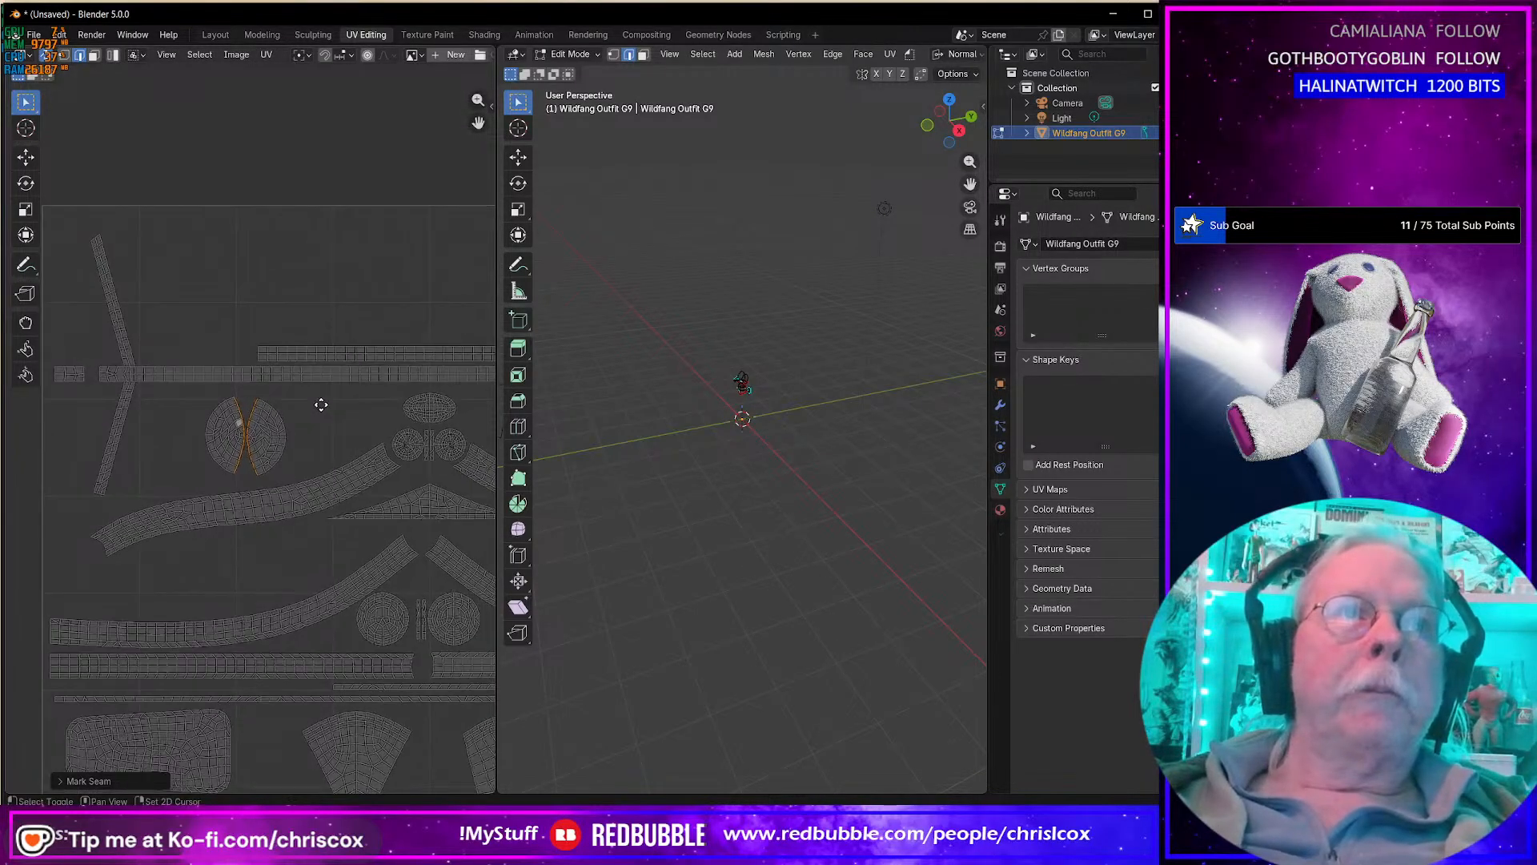
left_click(267, 434)
key("ctrl+l")
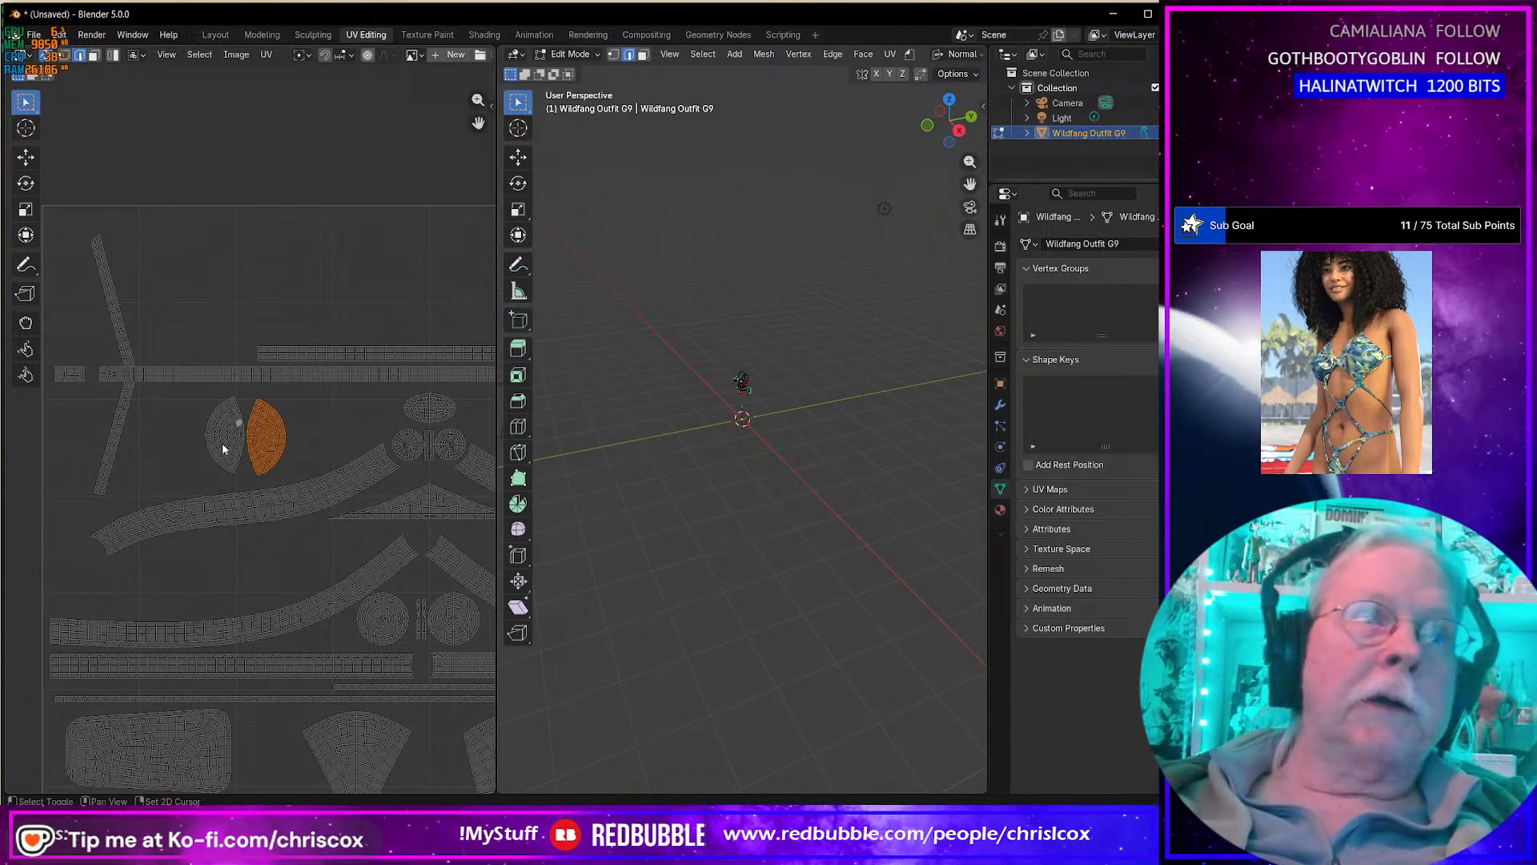
key("l")
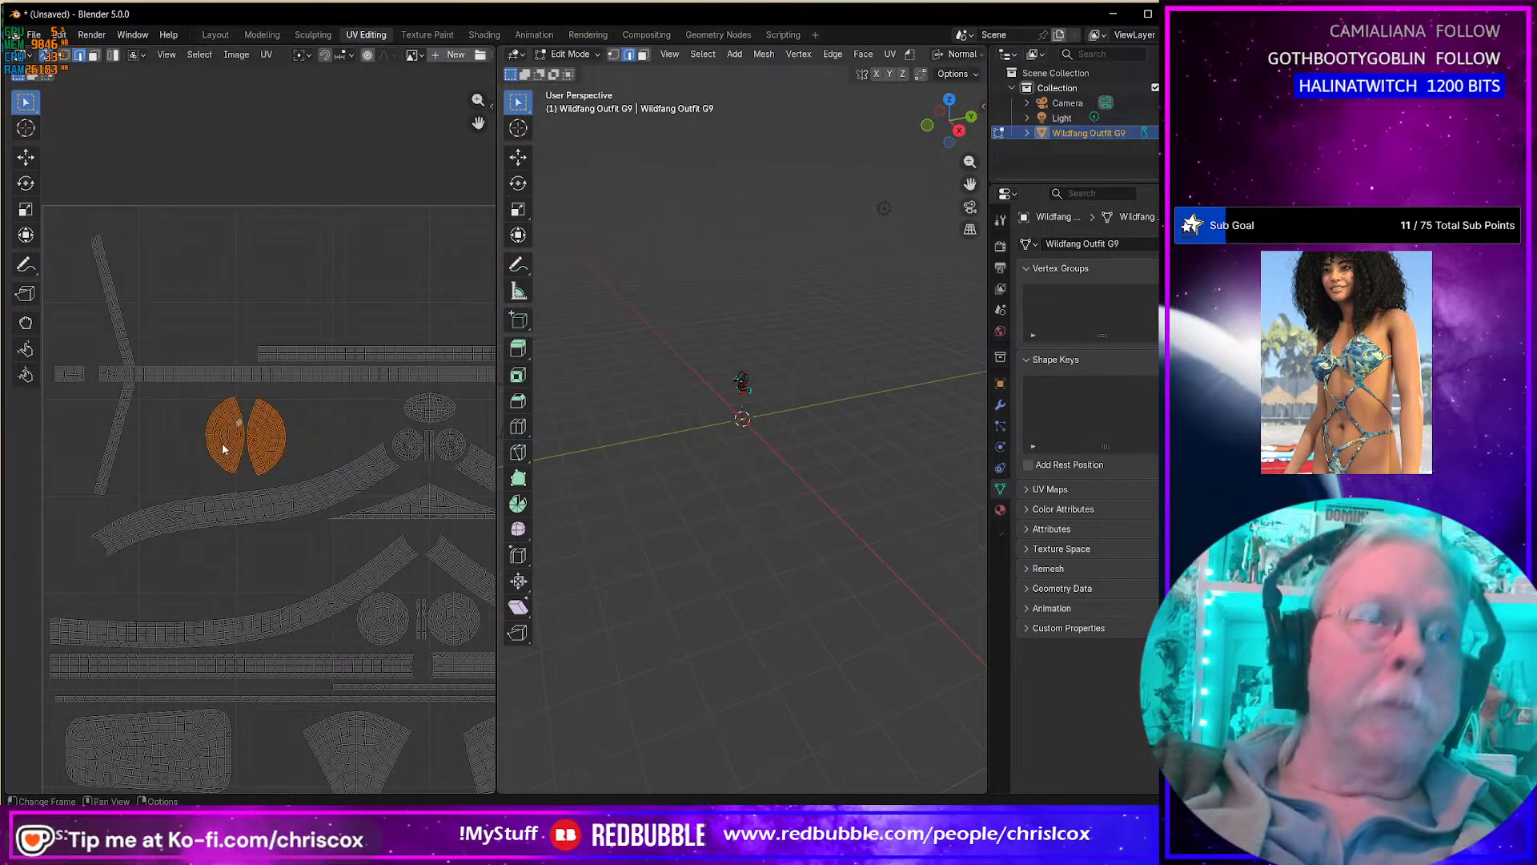
key("u")
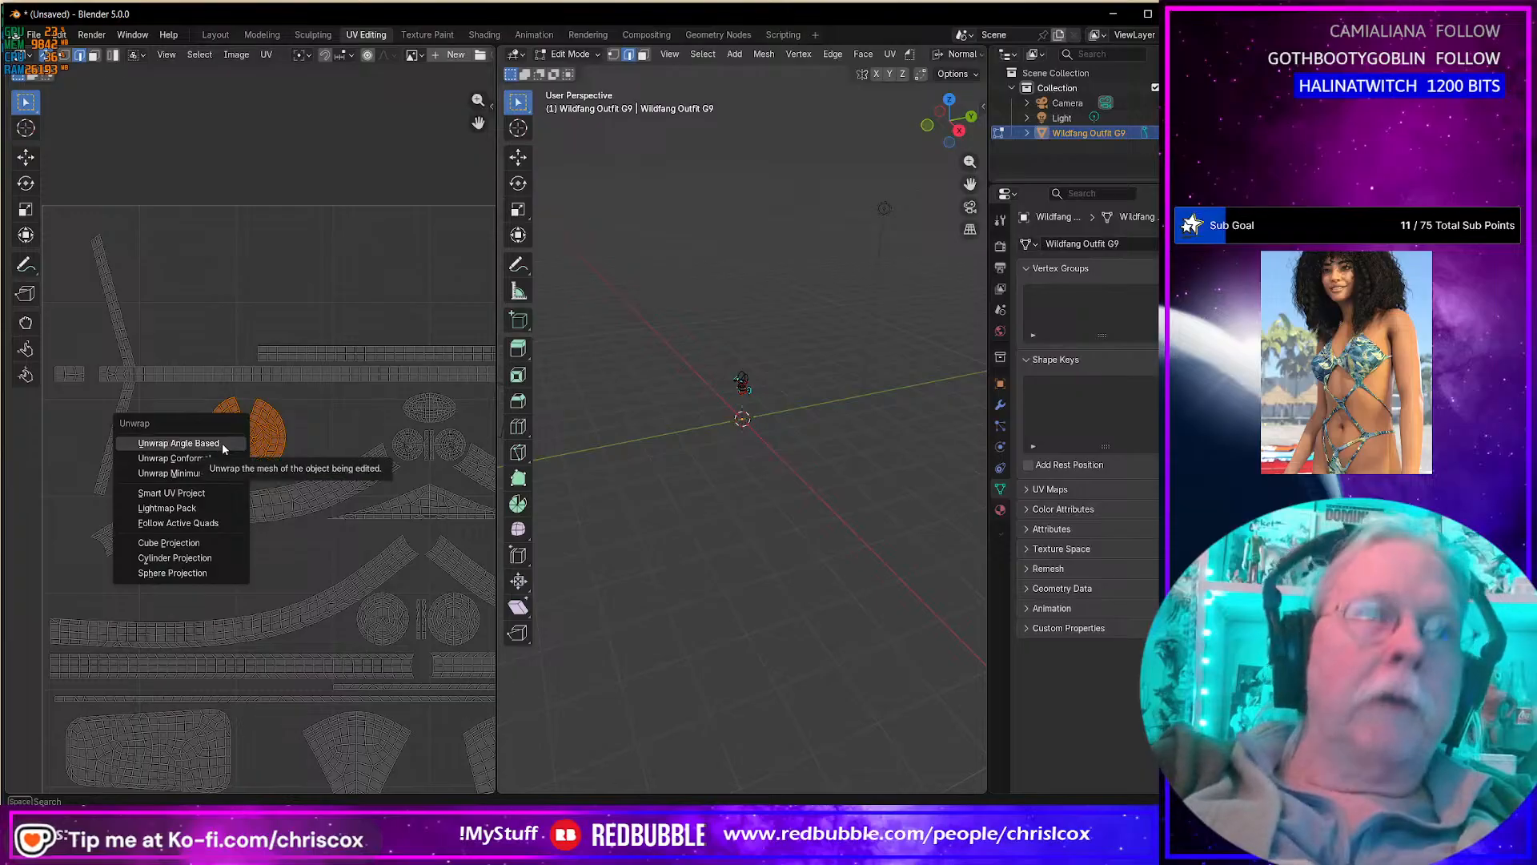
left_click(222, 444)
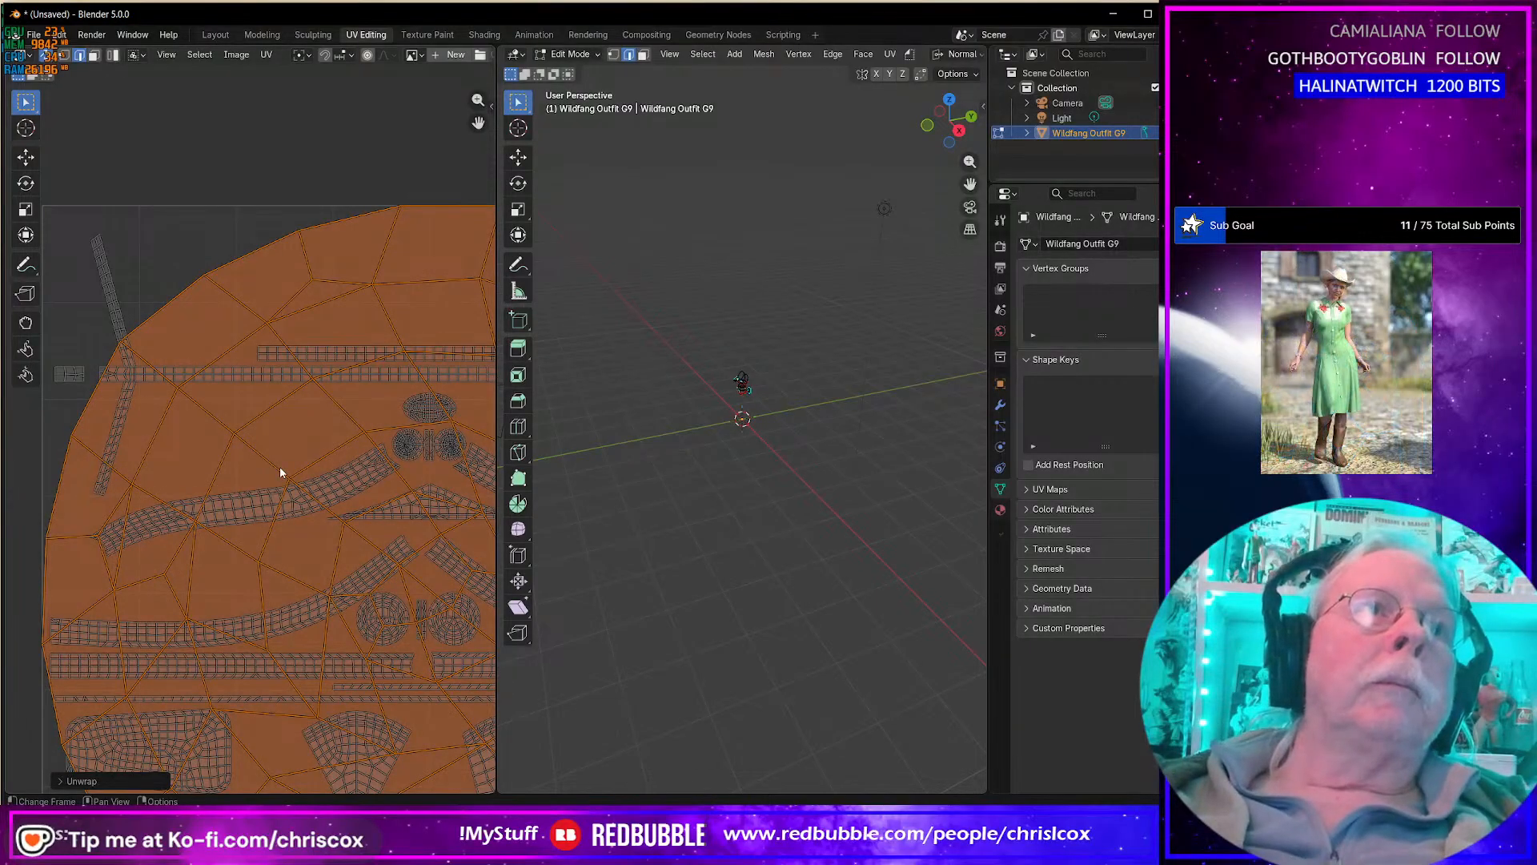
left_click_drag(493, 101, 468, 125)
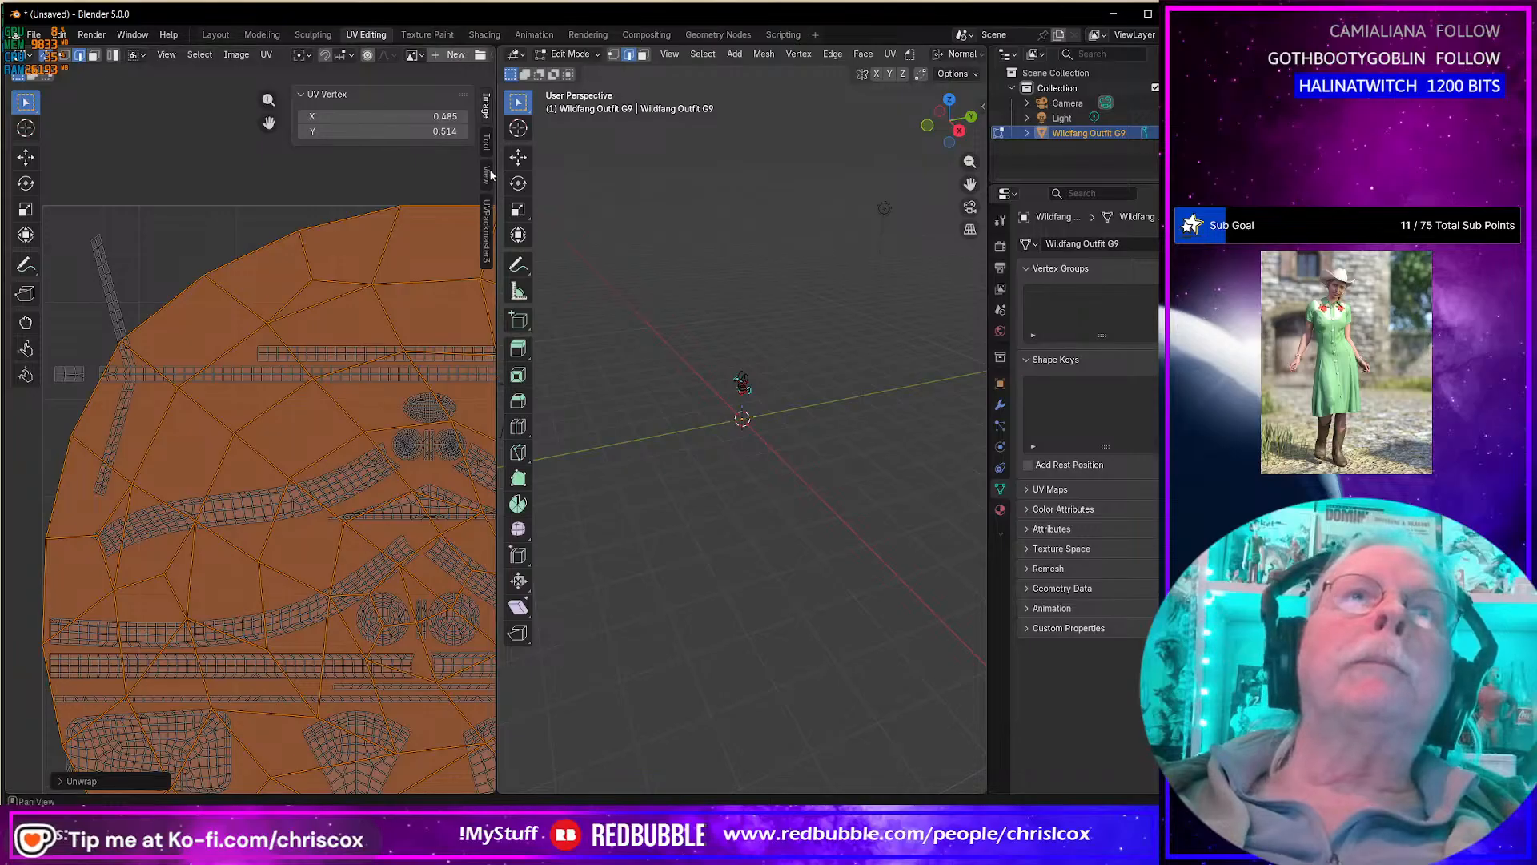
Step: Match the disc island's texel density to the unselected islands using UVPackmaster3
left_click(486, 233)
left_click(304, 181)
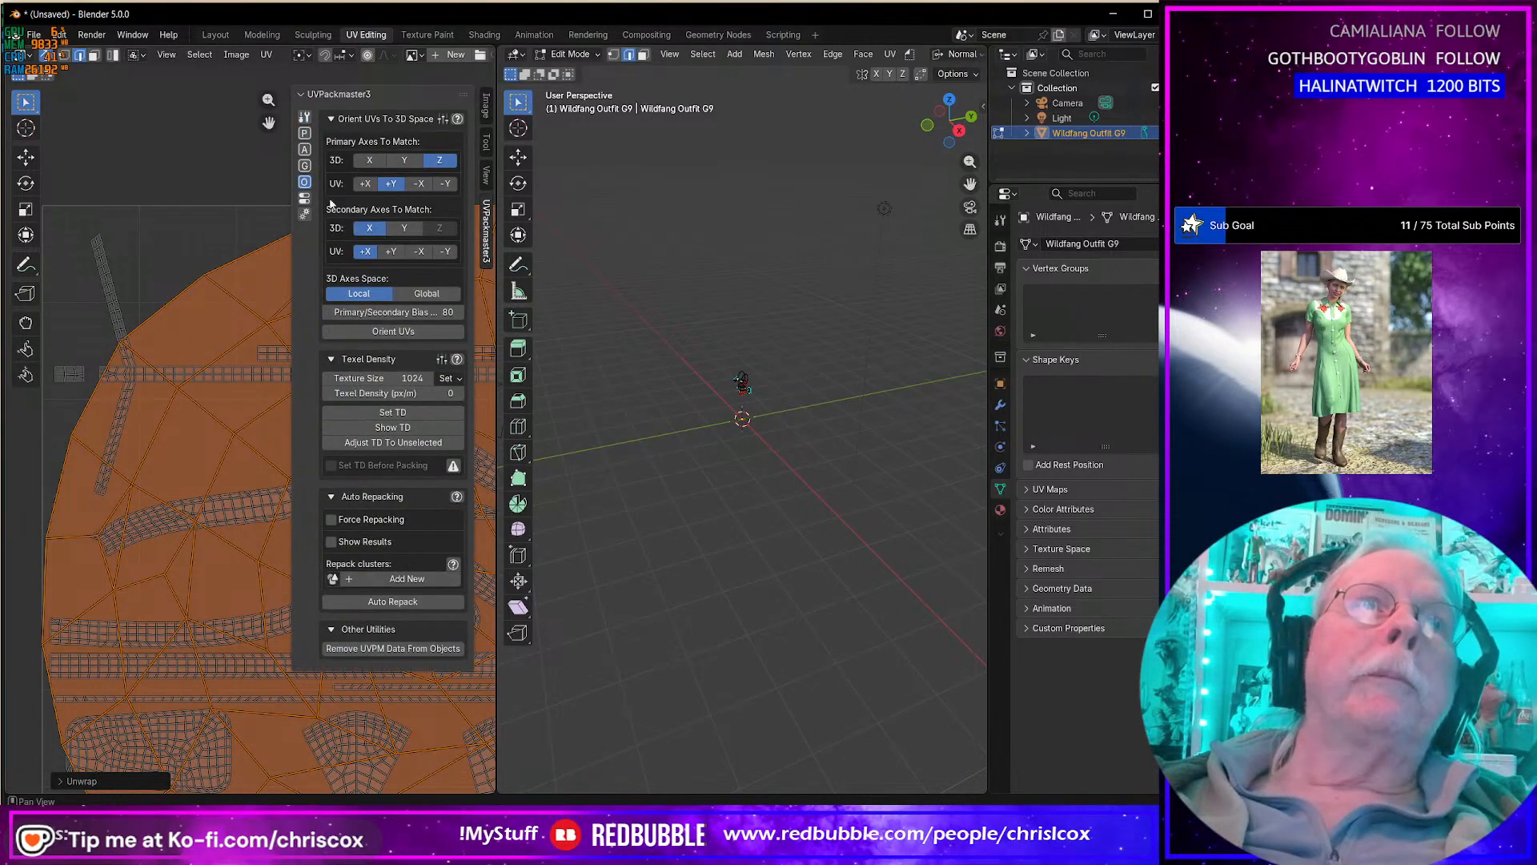
left_click(392, 443)
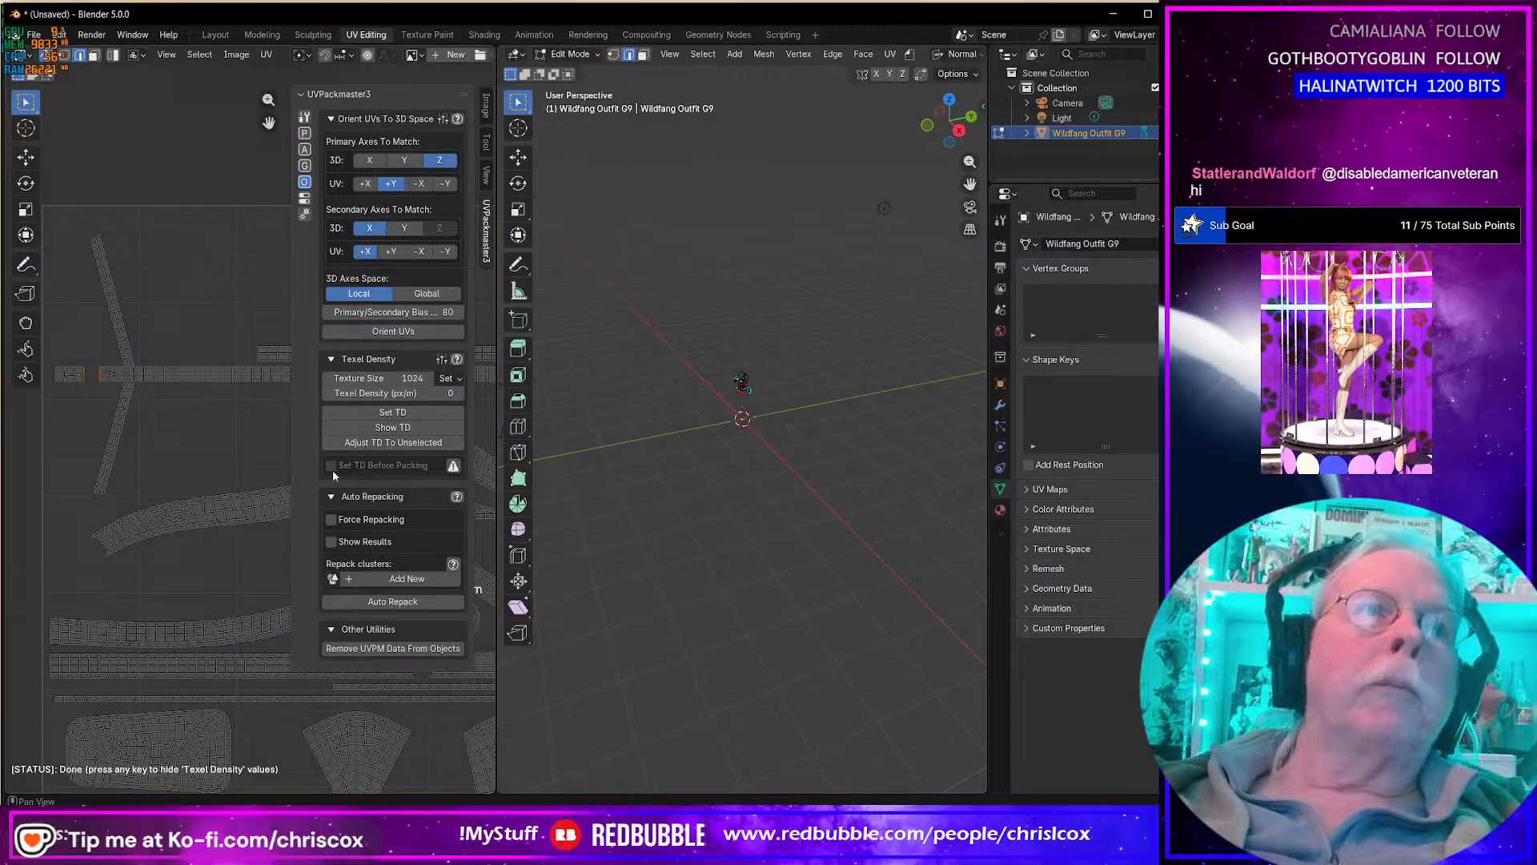
scroll(206, 487, "down", 5)
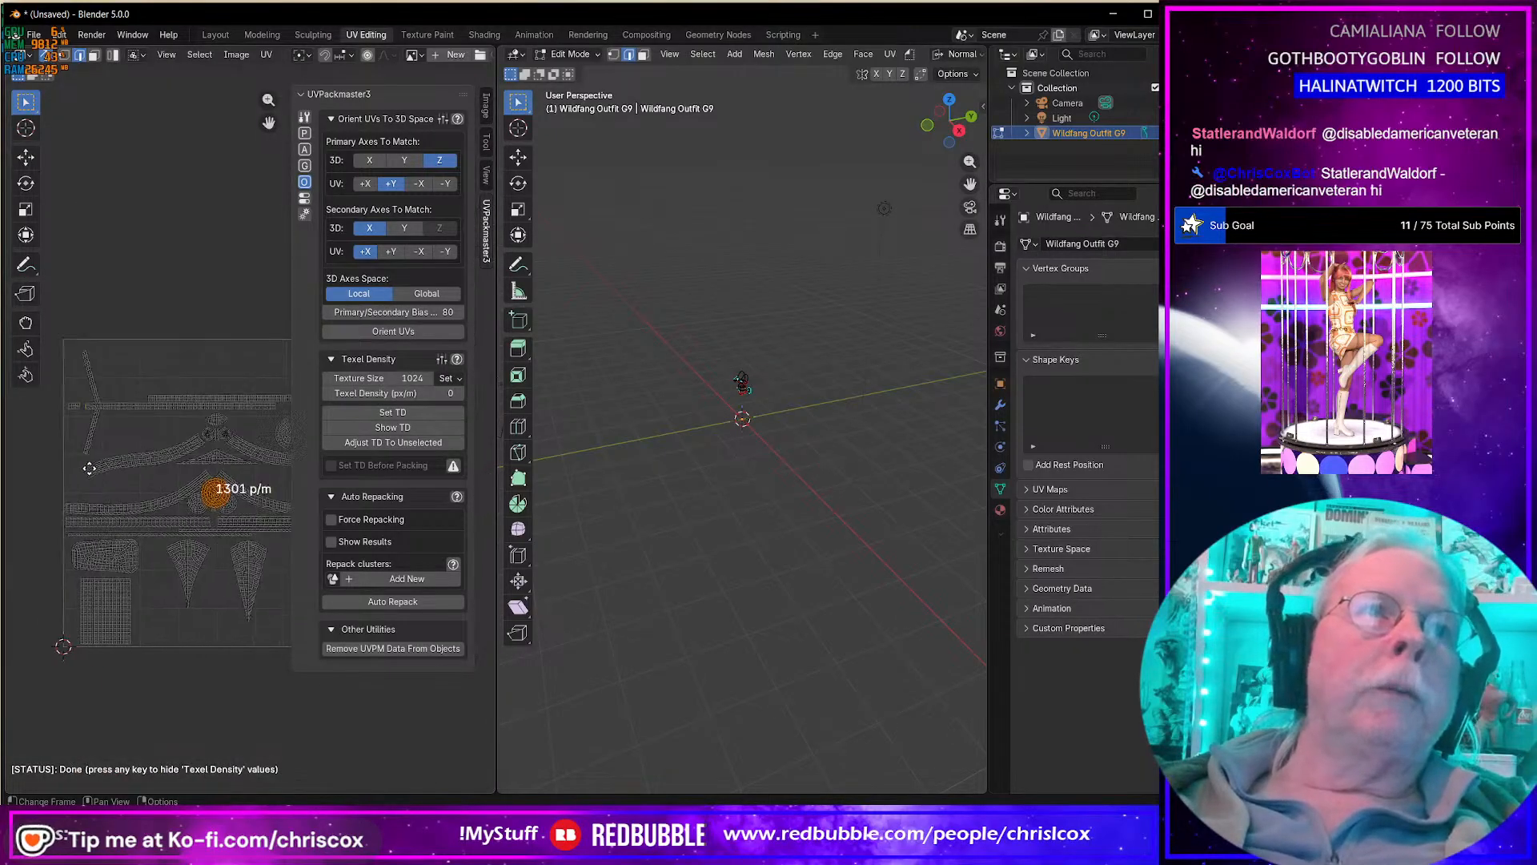
Step: Move the circle island up-left into a free gap in the UV layout
key("g")
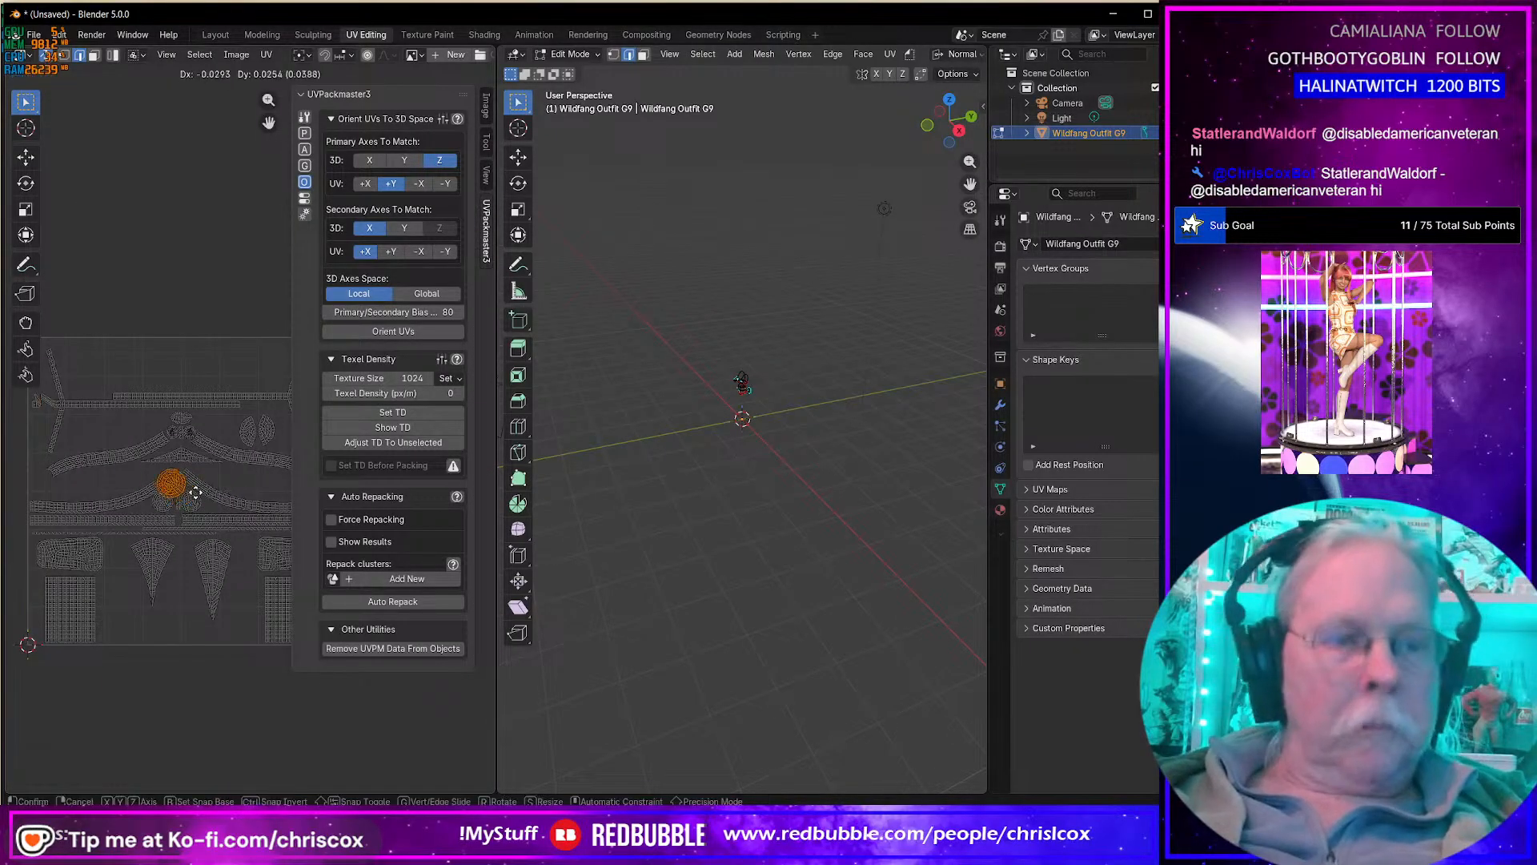
left_click(139, 439)
key("ctrl+z")
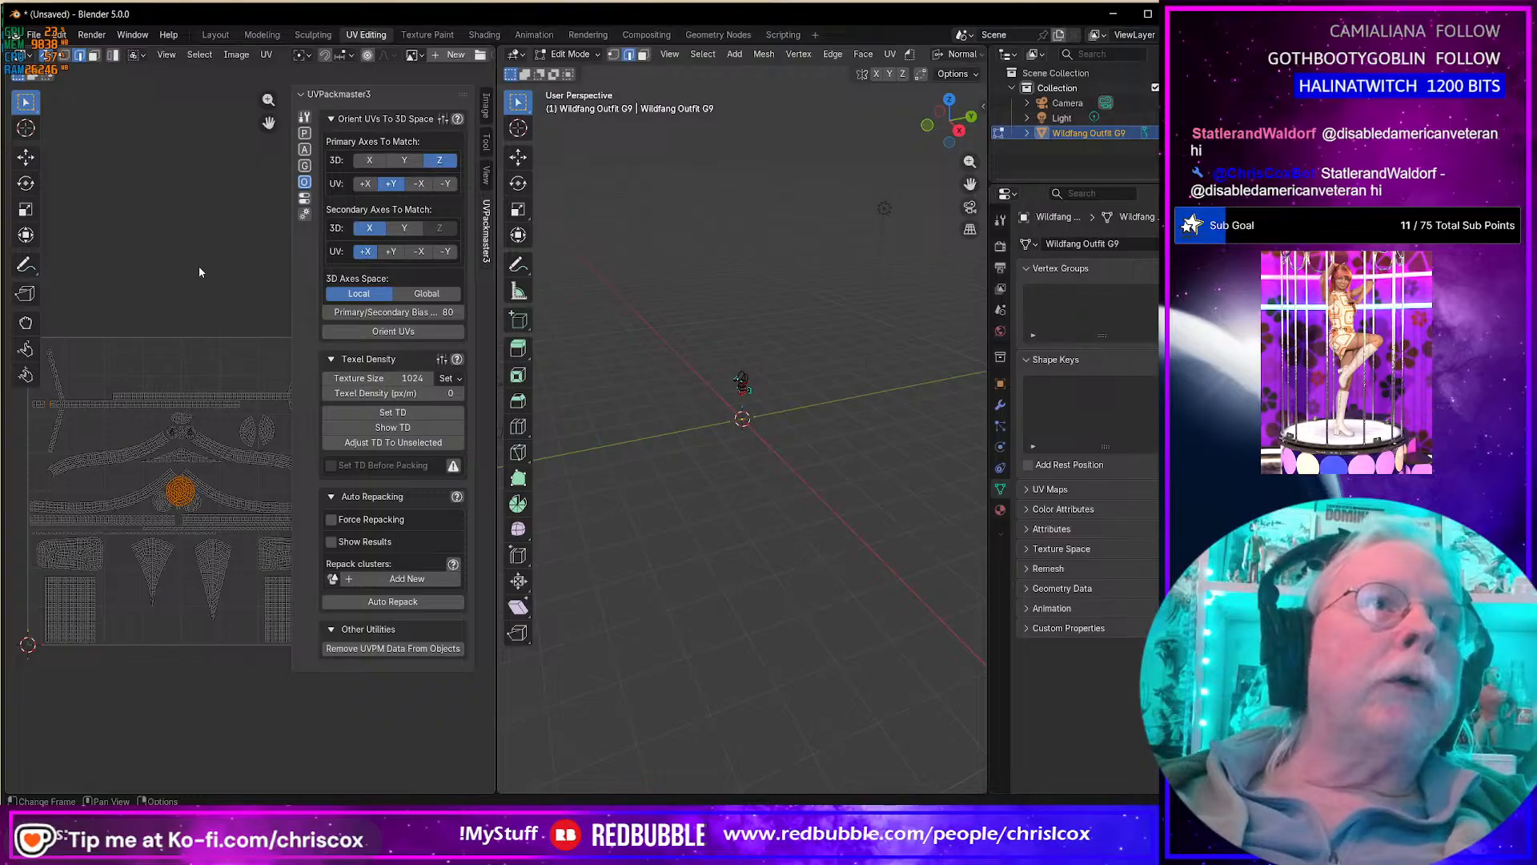
key("3")
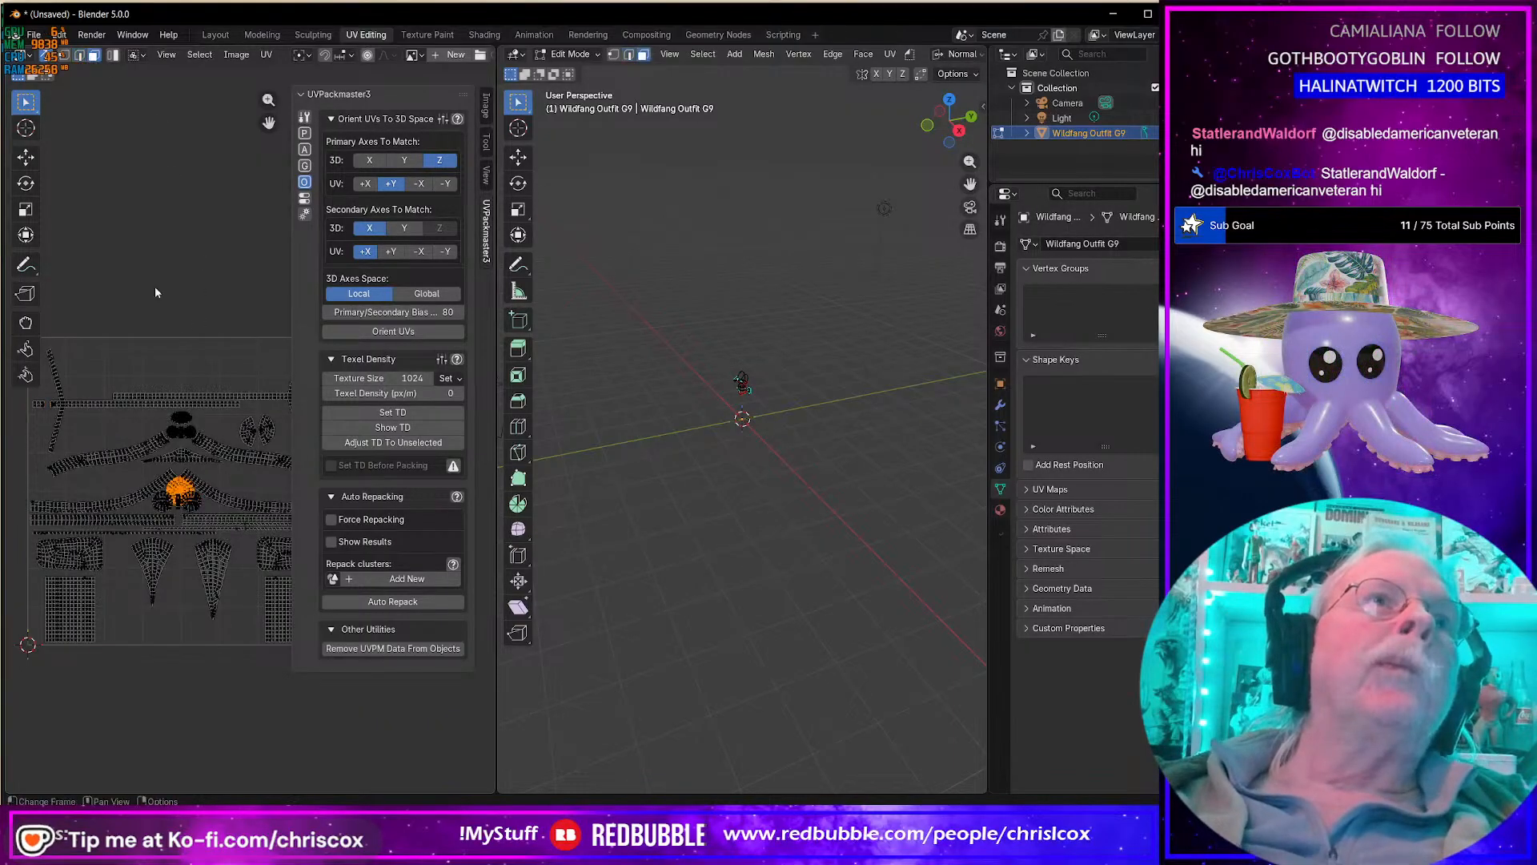
key("g")
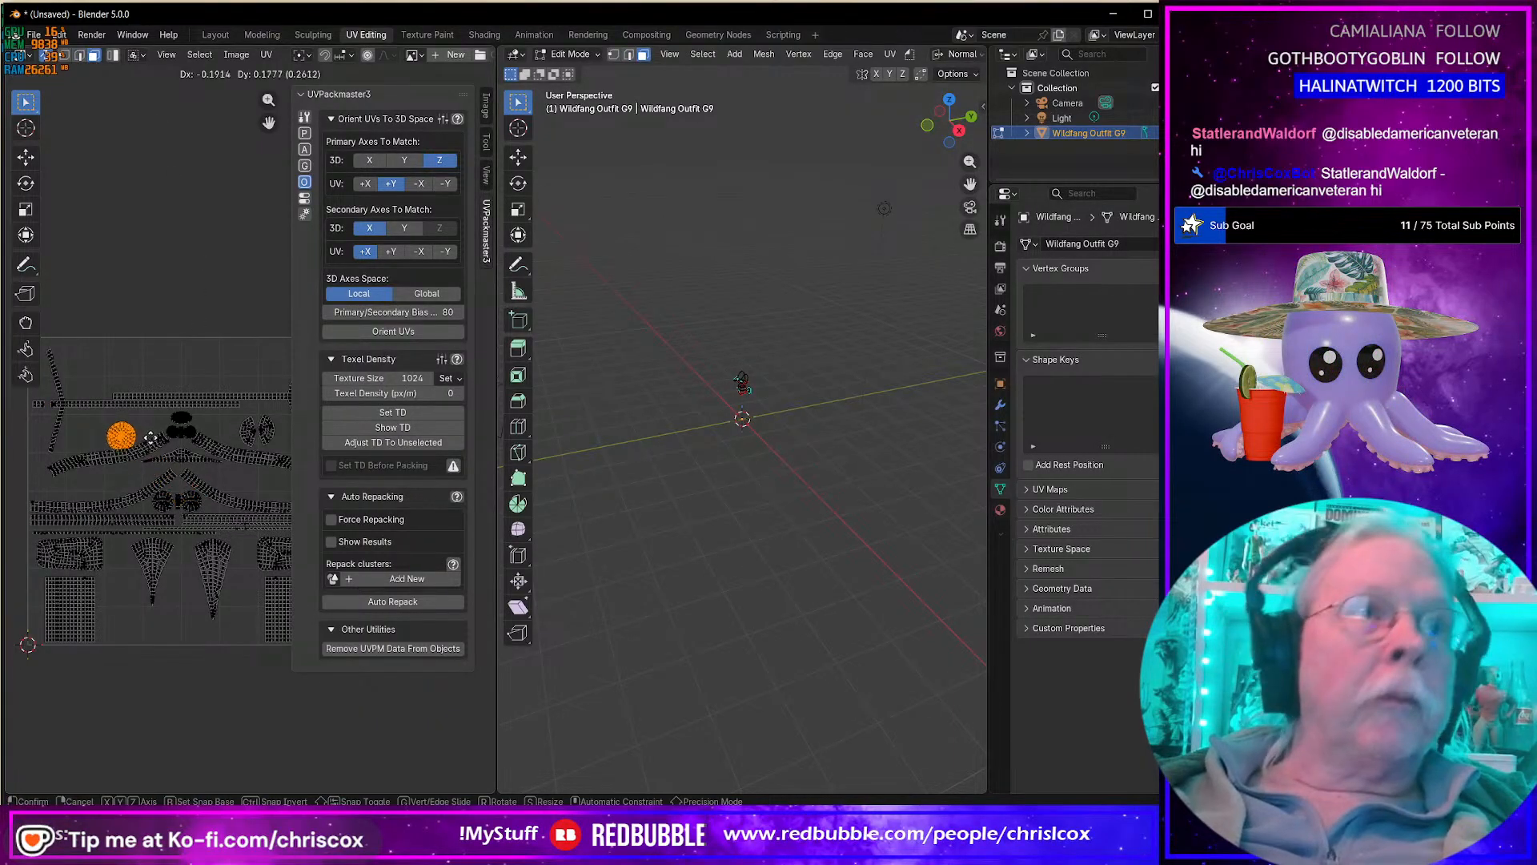
left_click(147, 430)
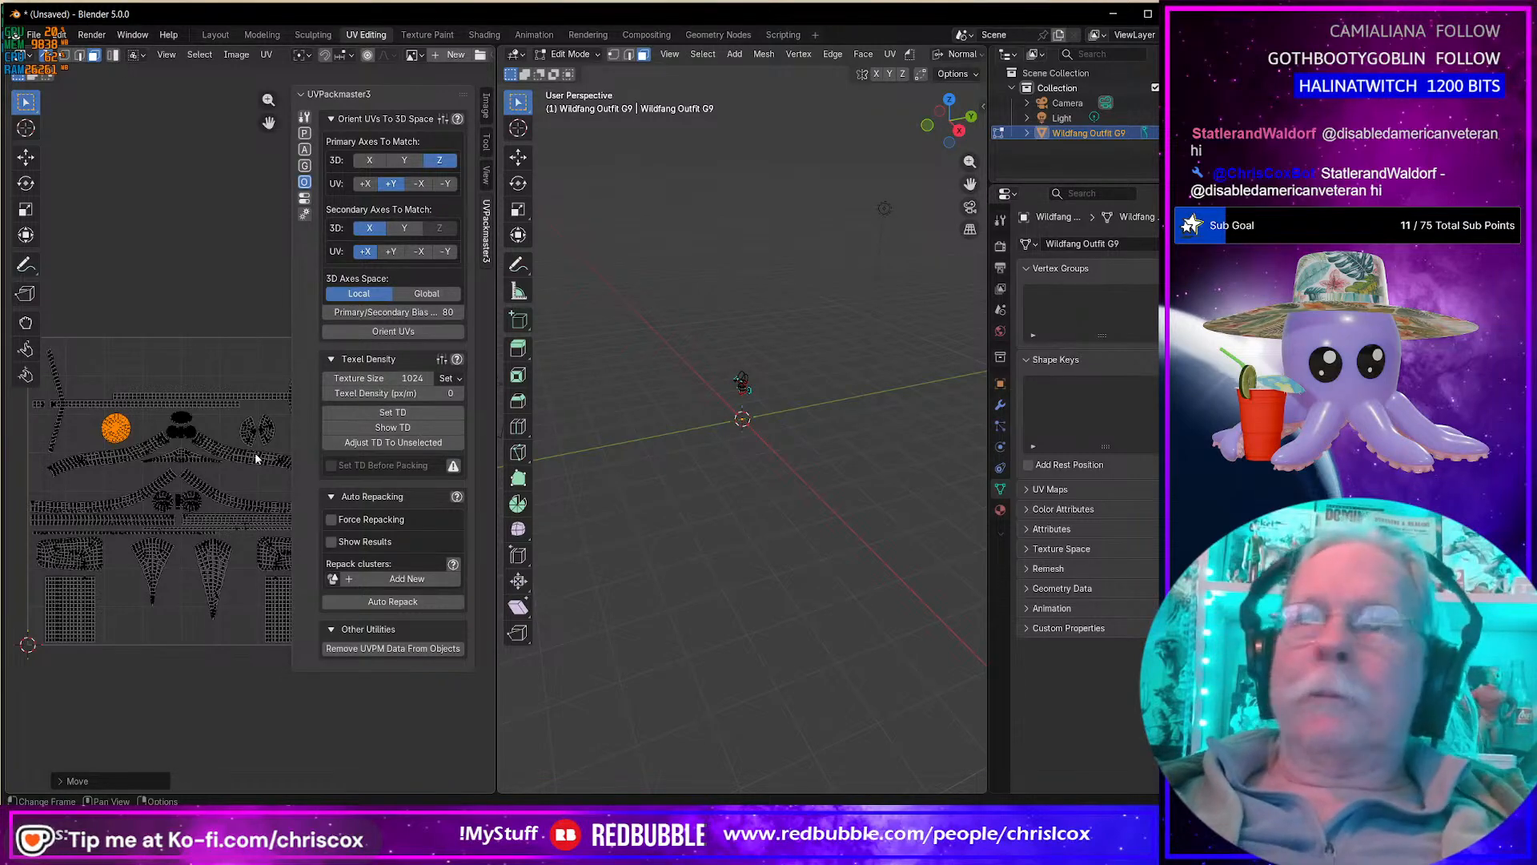
left_click(264, 430)
scroll(261, 465, "up", 3)
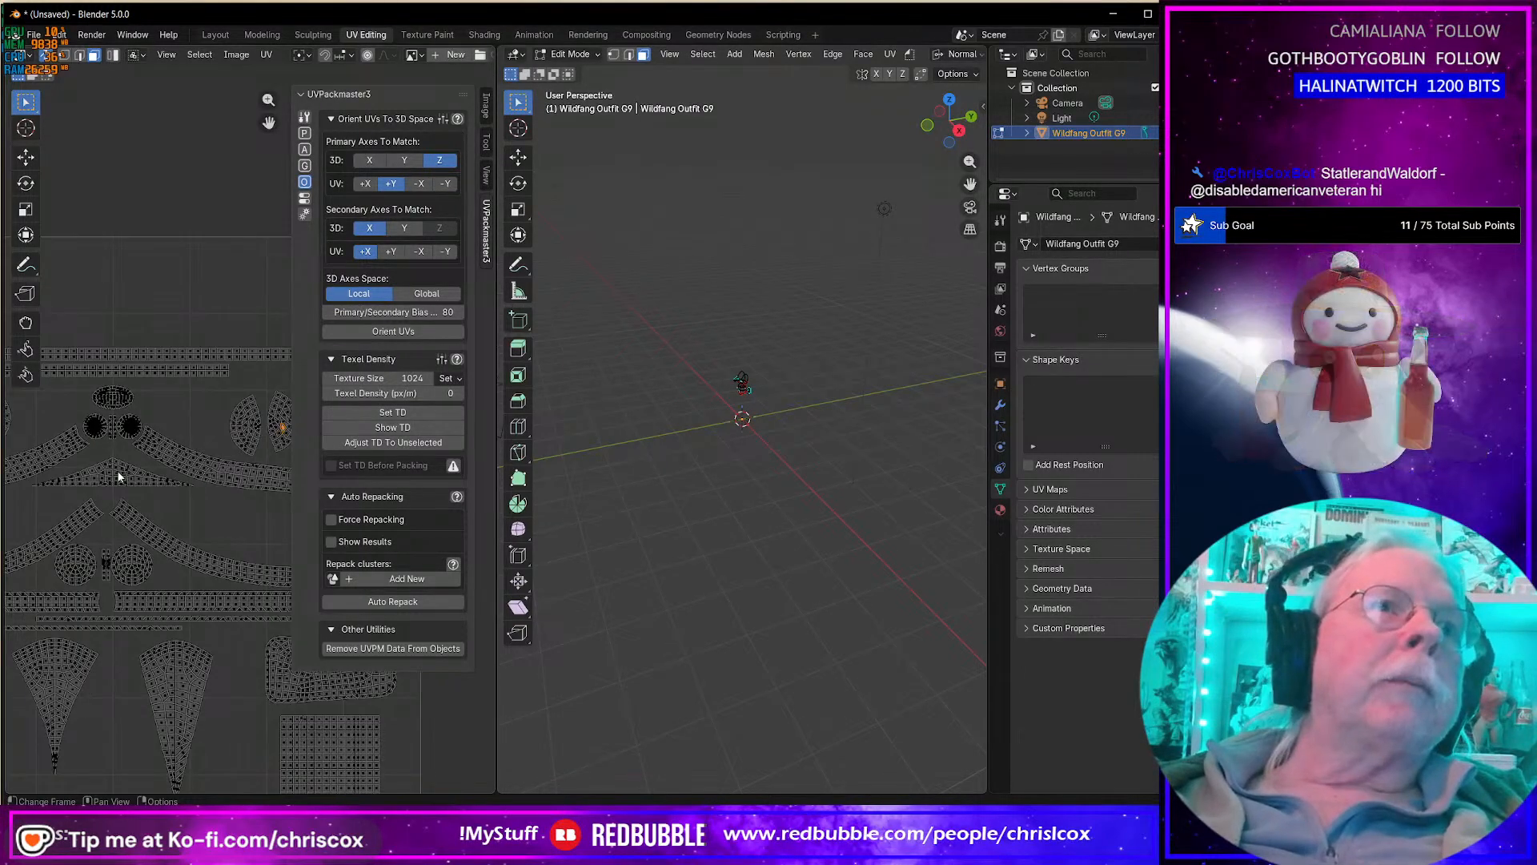
scroll(204, 471, "down", 3)
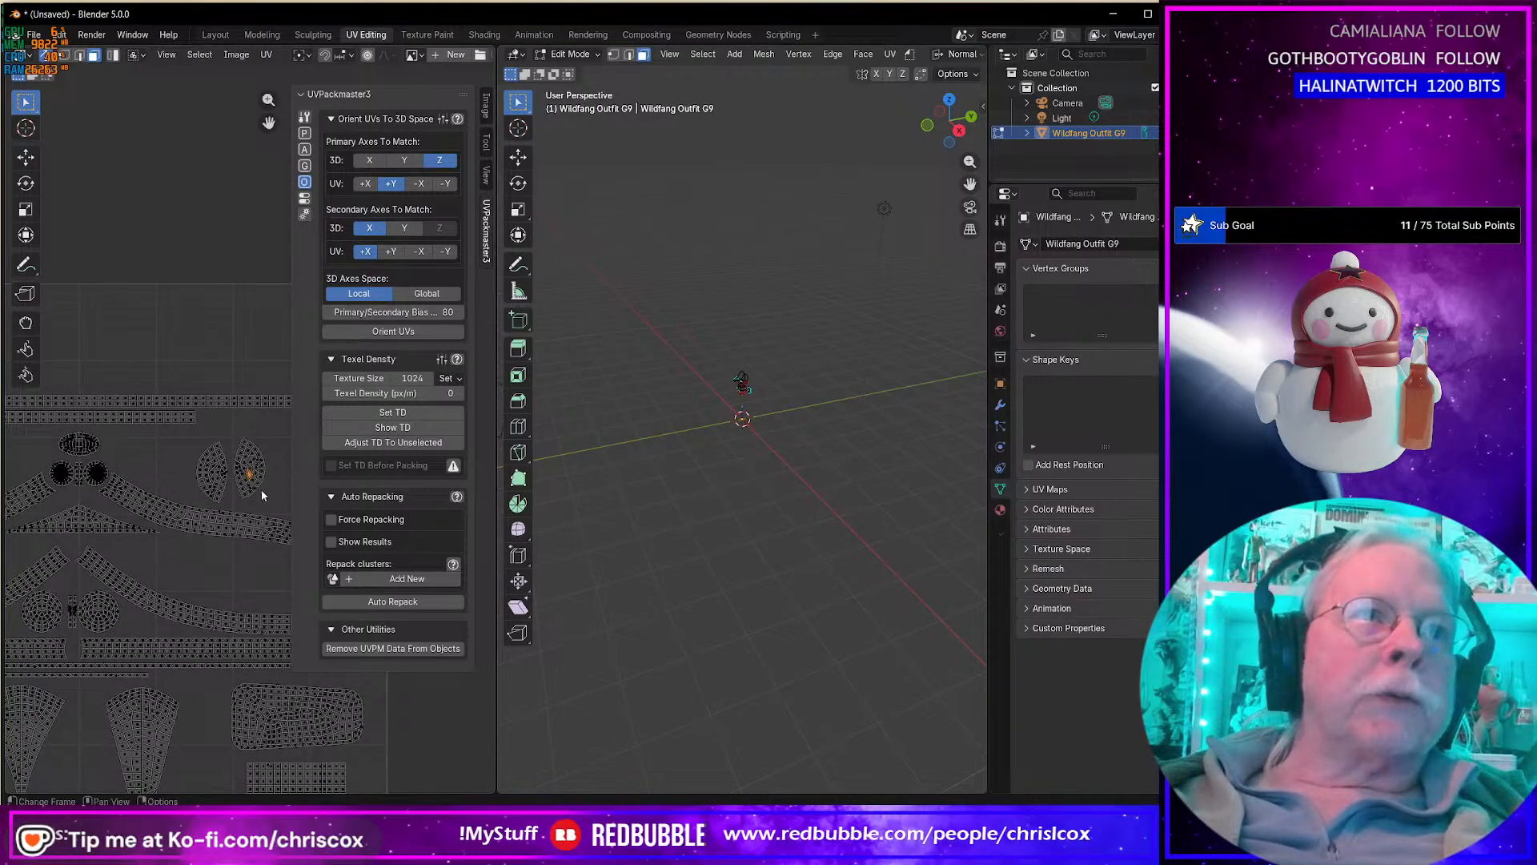
scroll(233, 441, "up", 4)
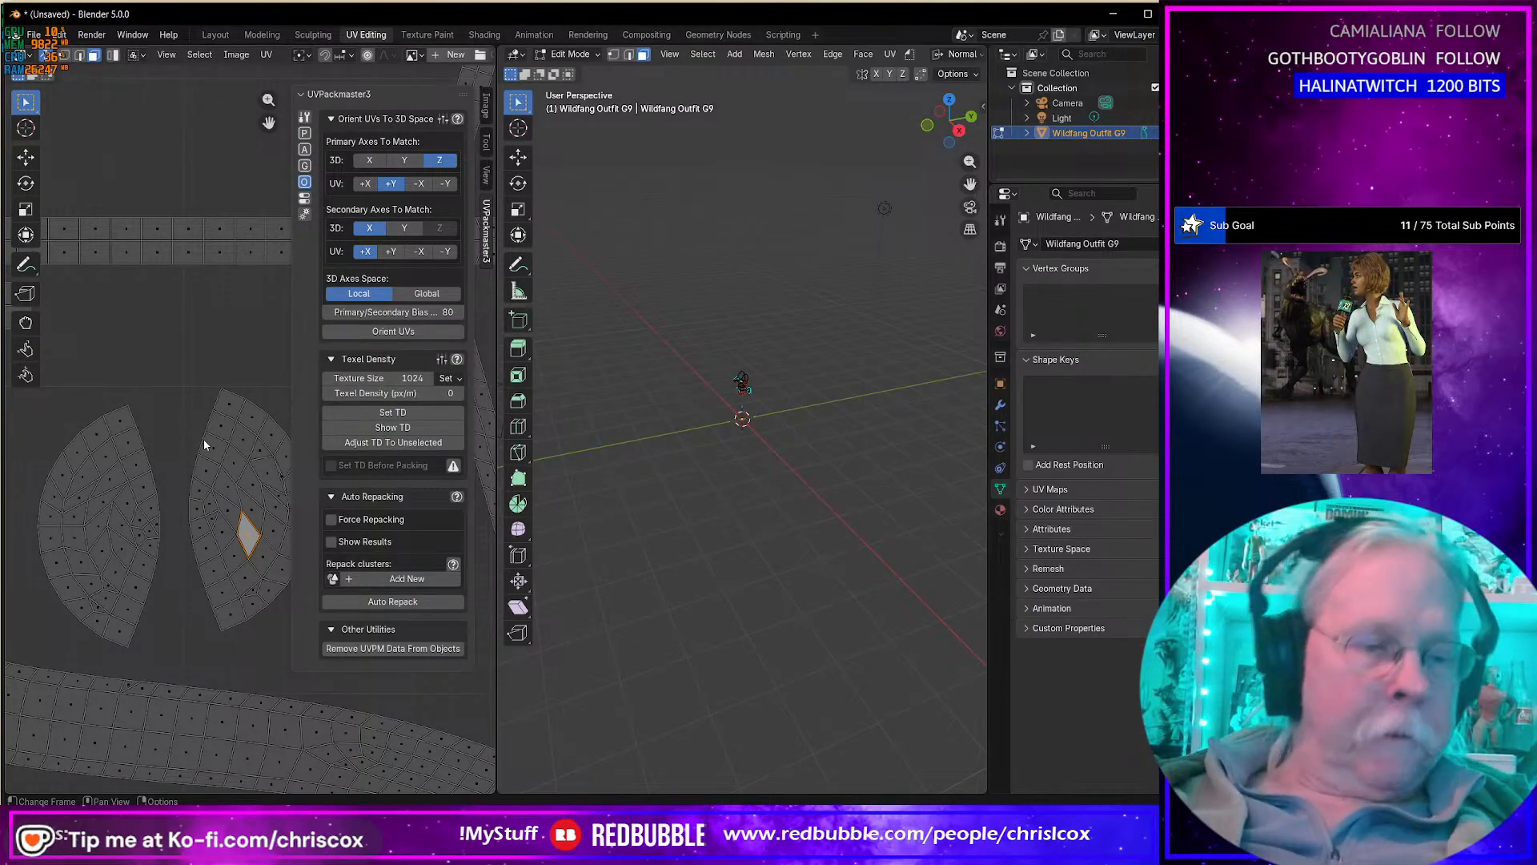
Step: Clear the seam on the edge loop separating the two fan-shaped islands
key("a")
key("2")
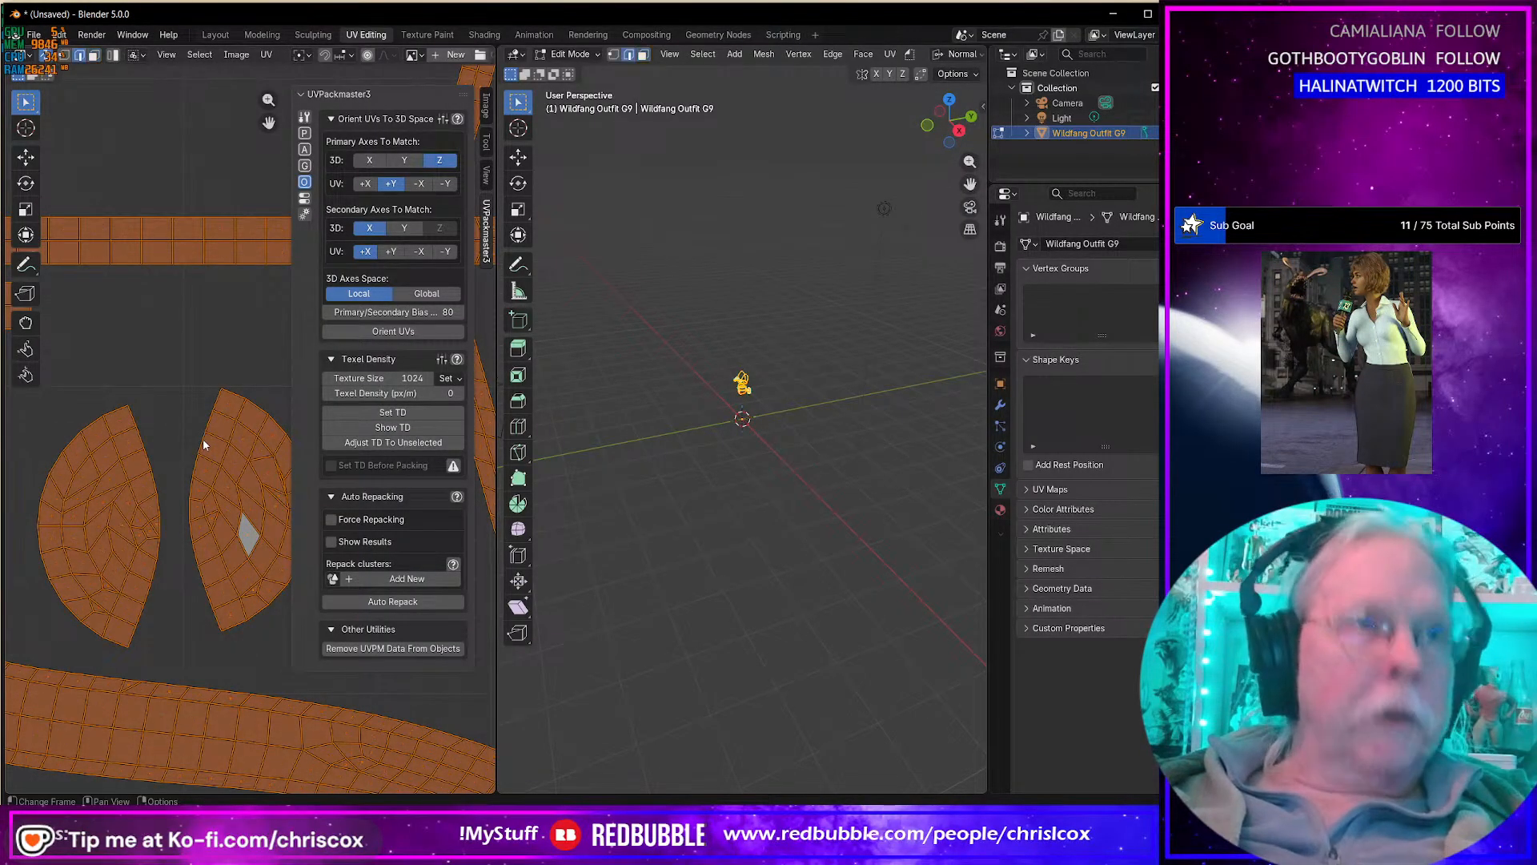
key("alt+a")
left_click(203, 439, "alt")
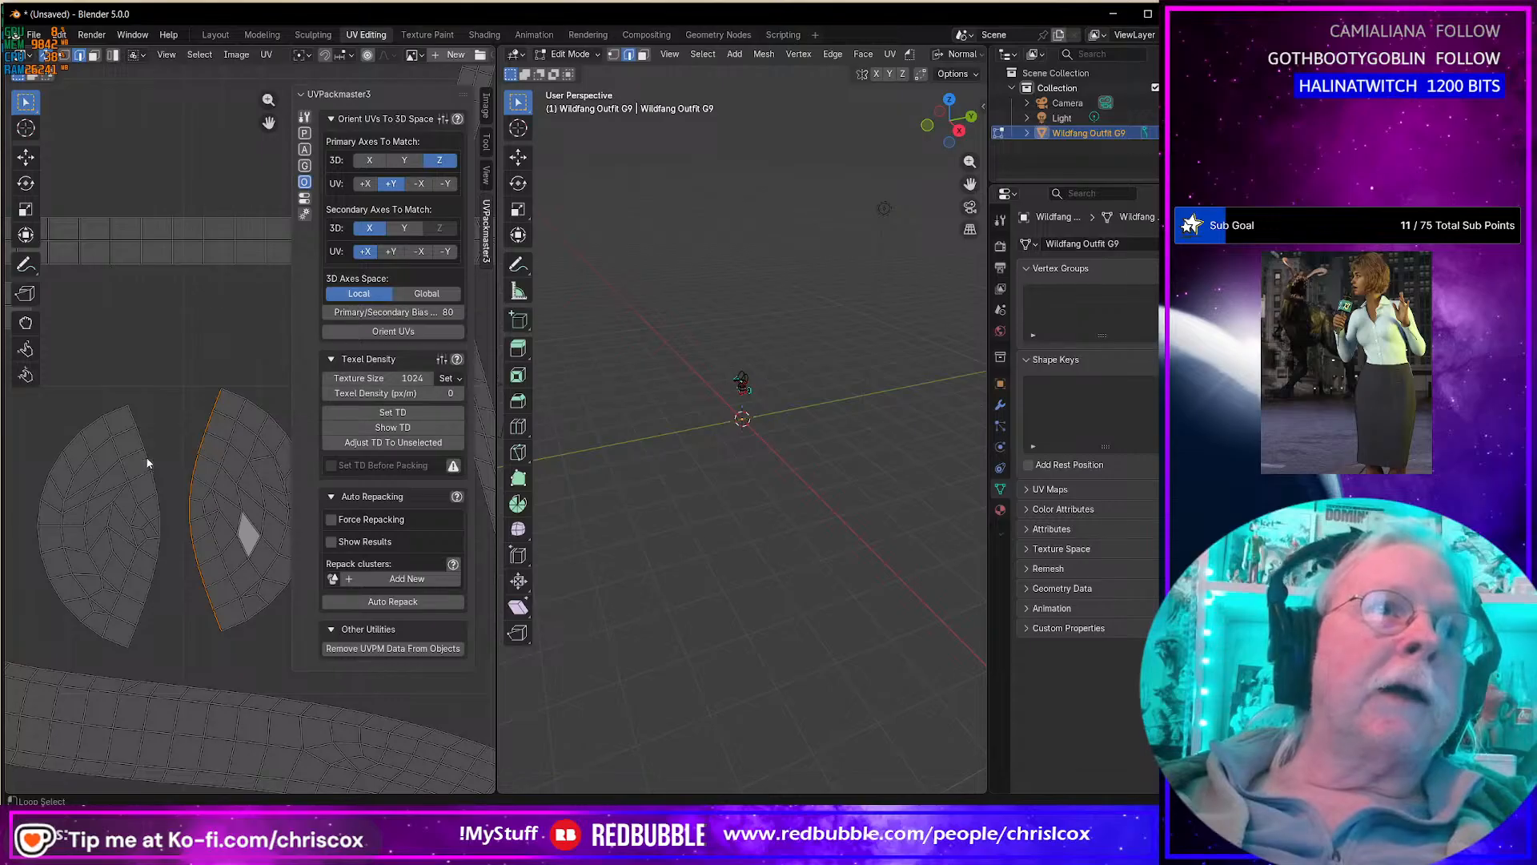
key("u")
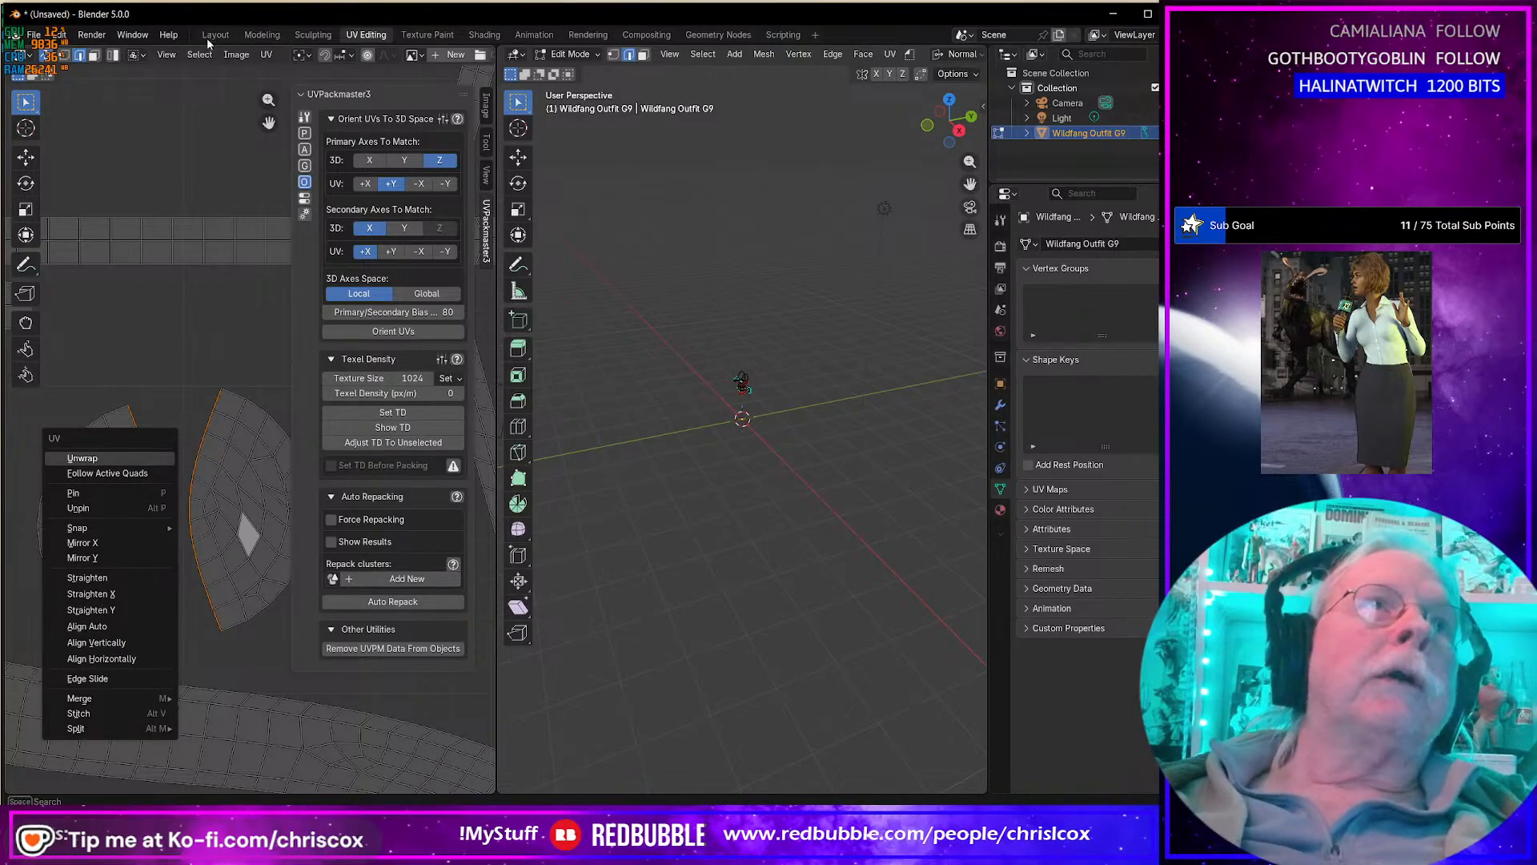
left_click(267, 54)
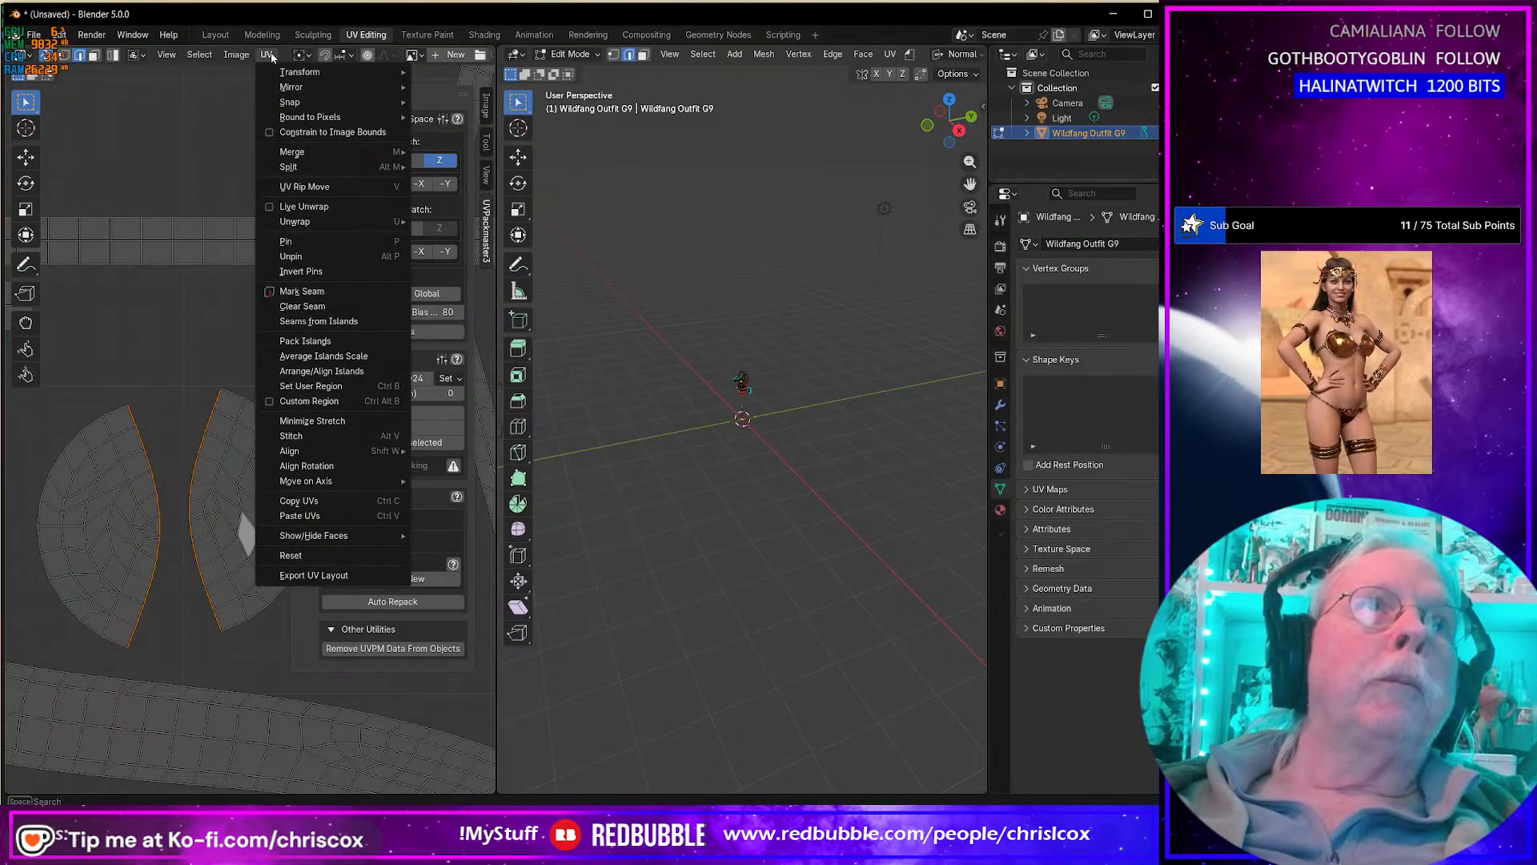
left_click(304, 307)
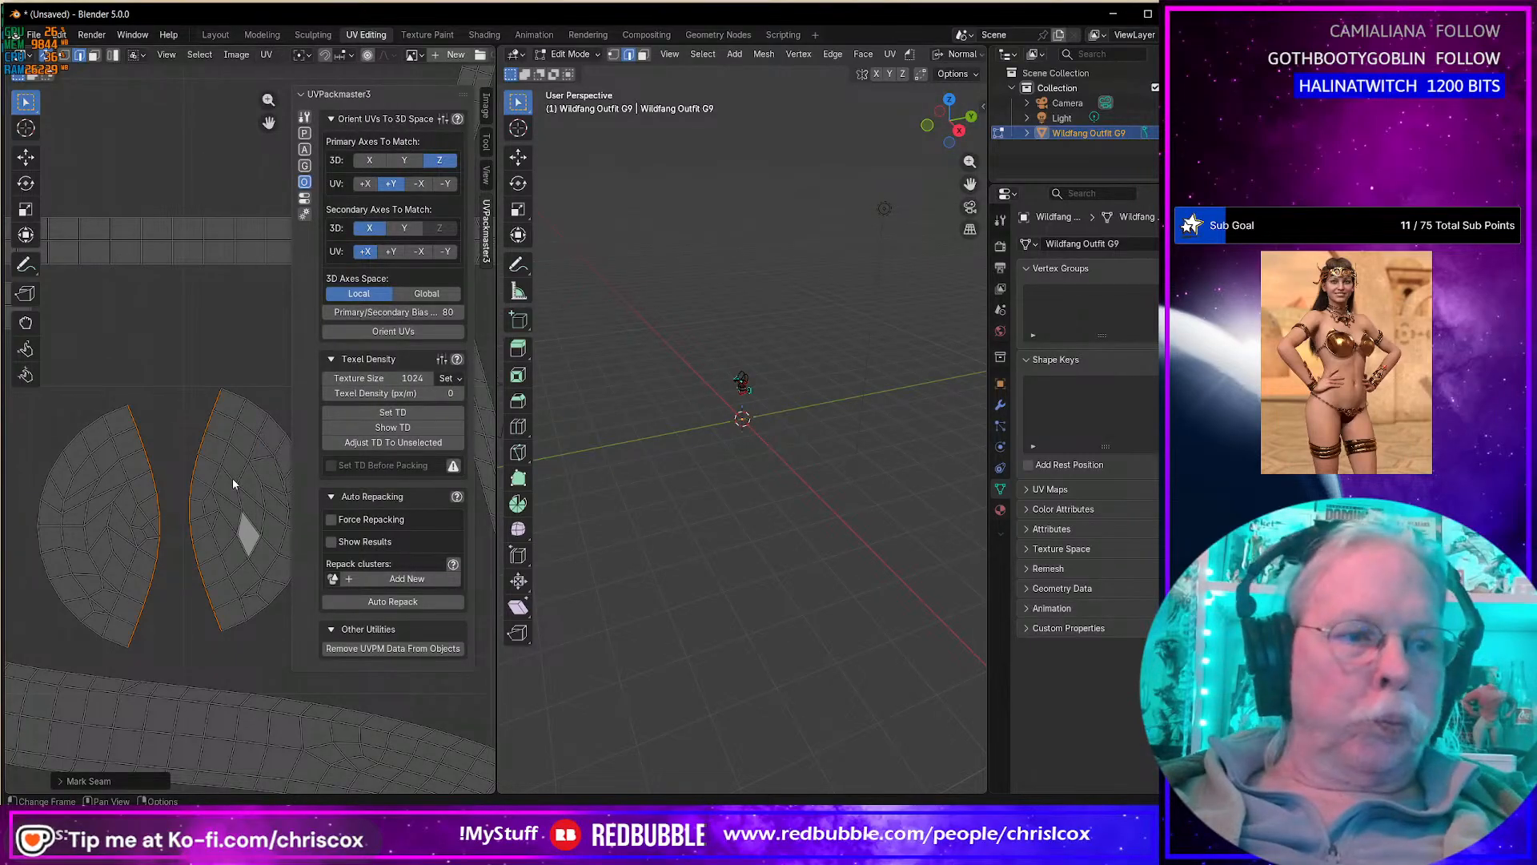
Step: Re-unwrap both fan-shaped islands angle-based as one, with texel density displayed
key("3")
left_click(232, 479)
left_click(96, 500, "shift")
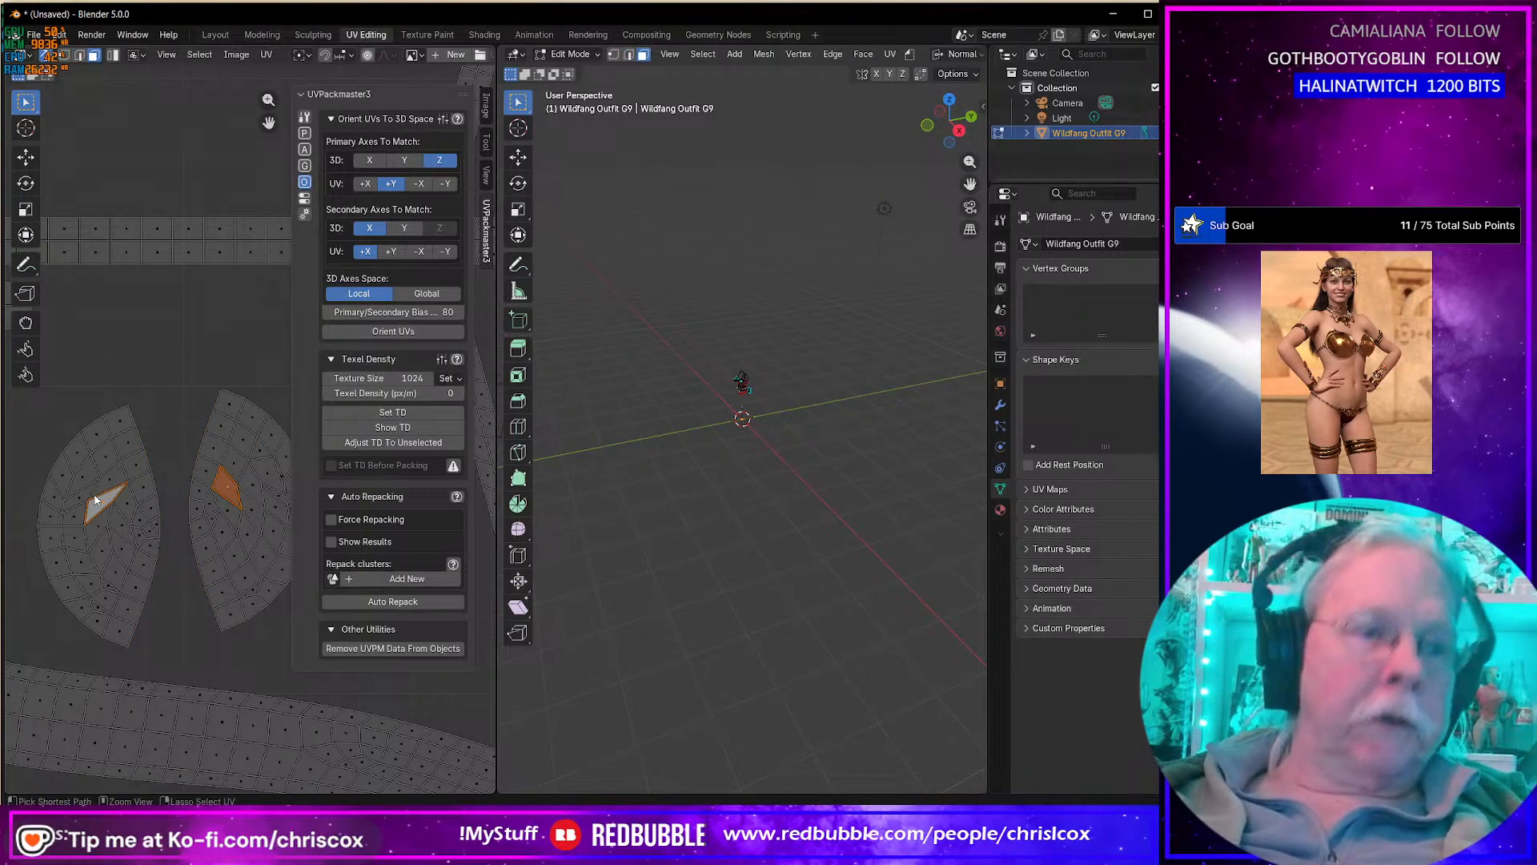
key("ctrl+l")
key("u")
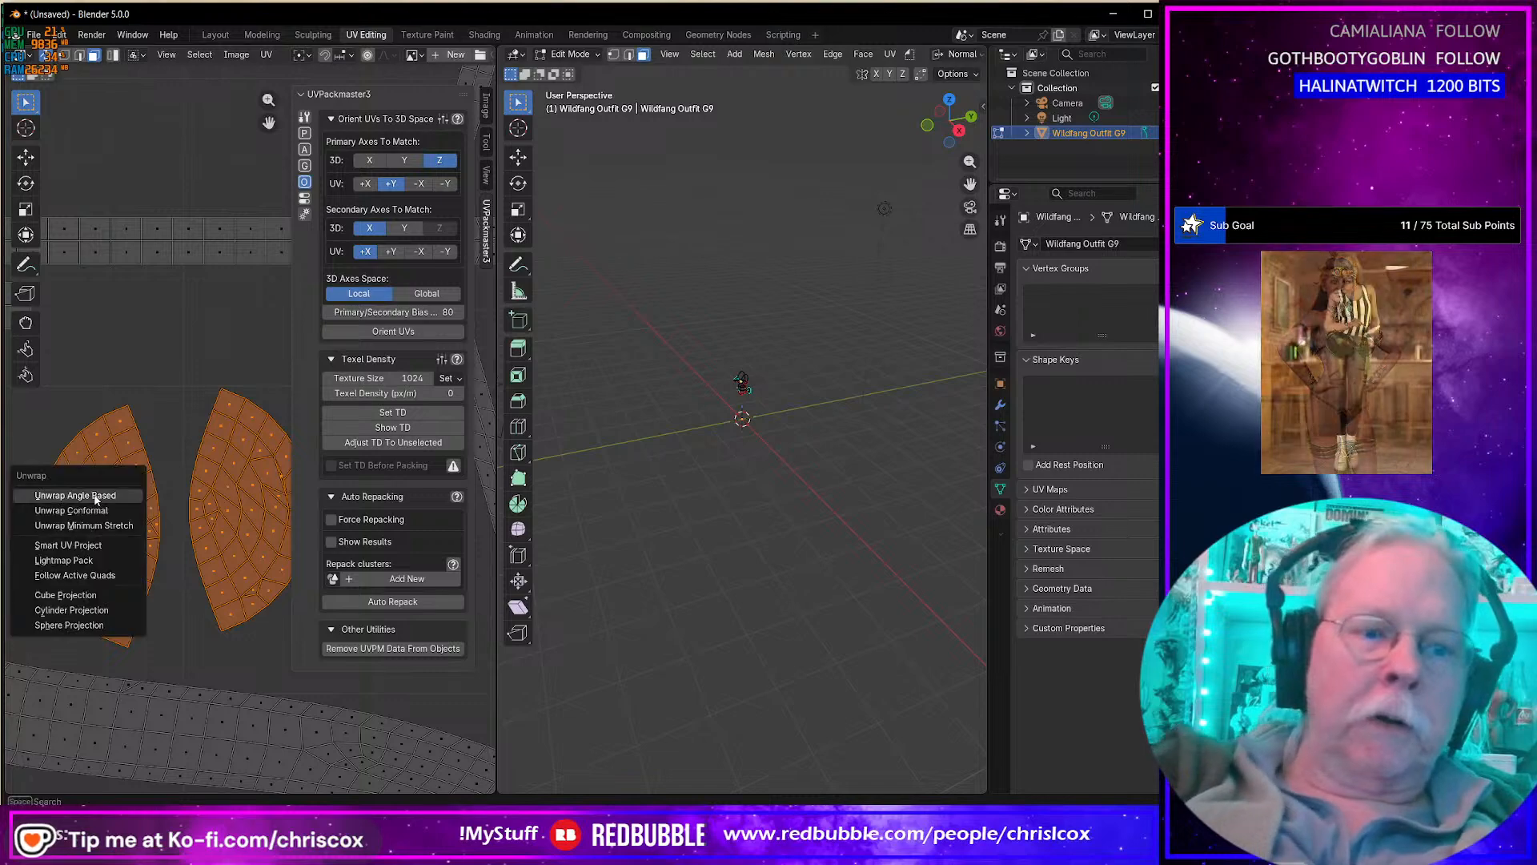
left_click(95, 497)
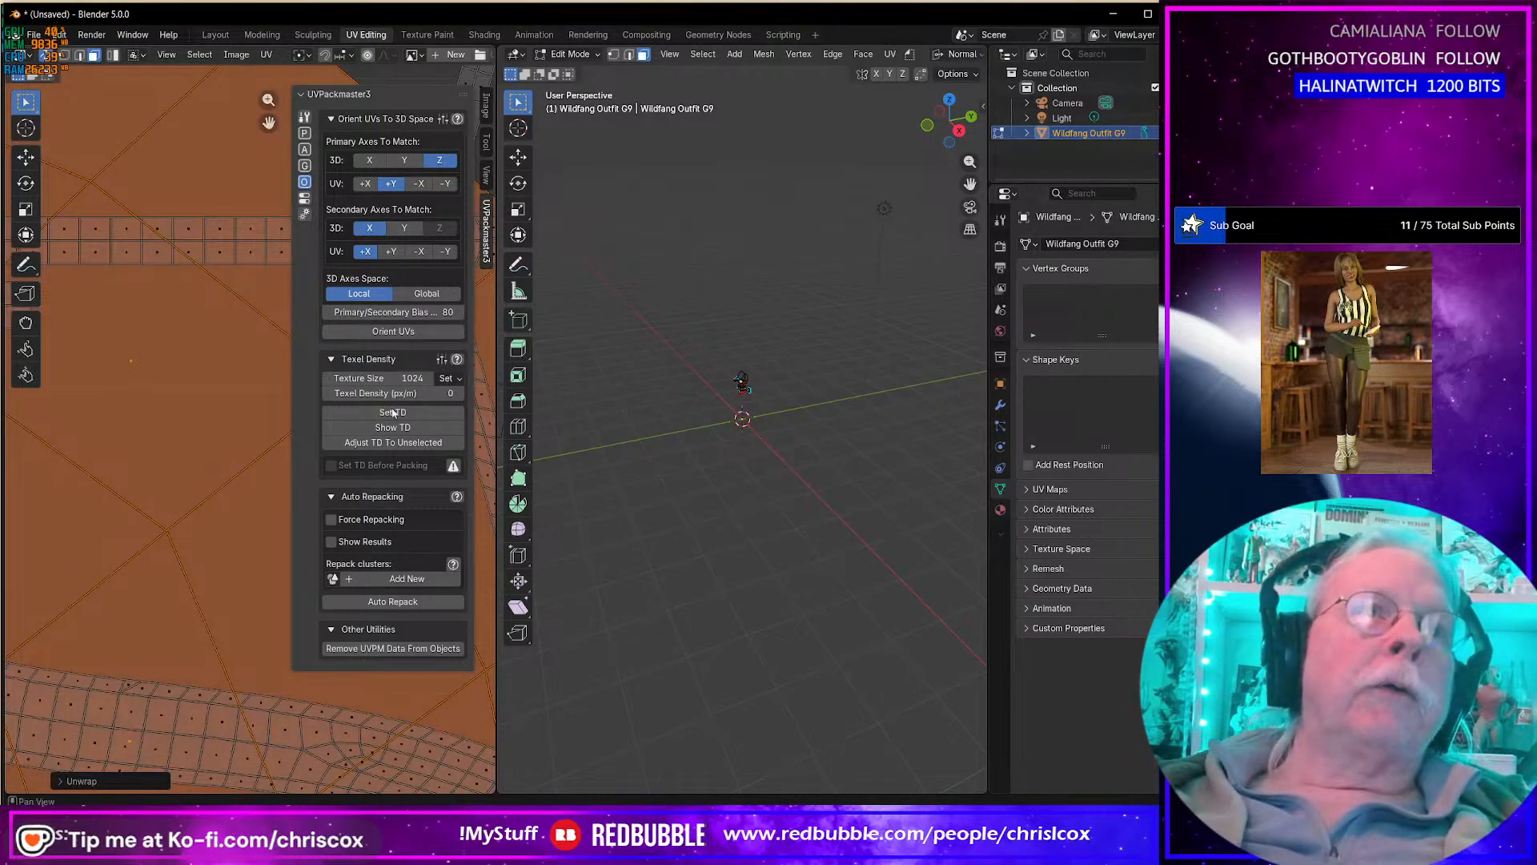
left_click(406, 433)
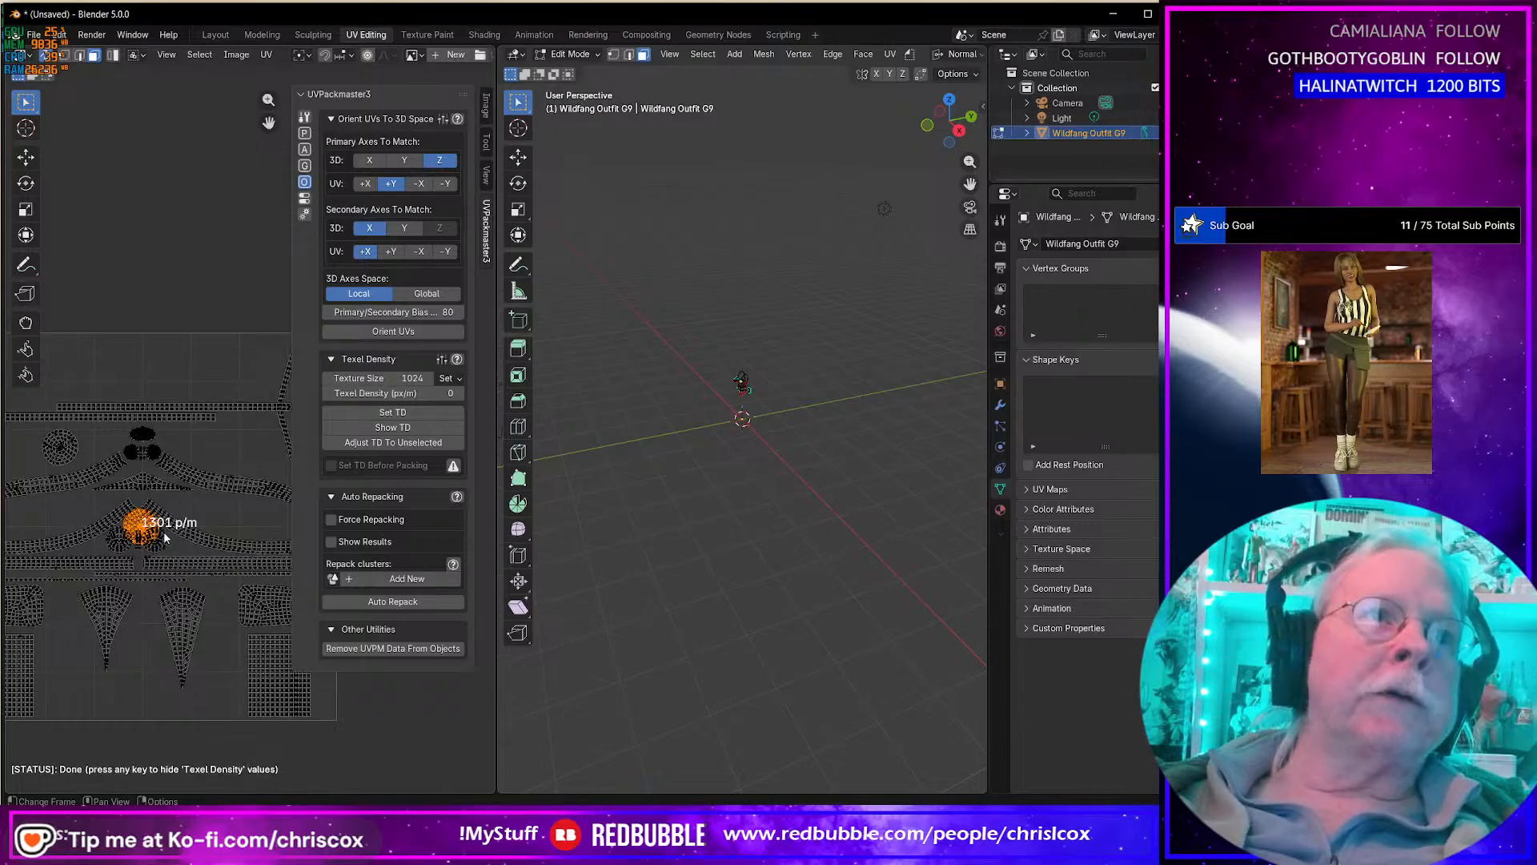
Step: Move the round island into free space at the upper right of the UV layout
key("g")
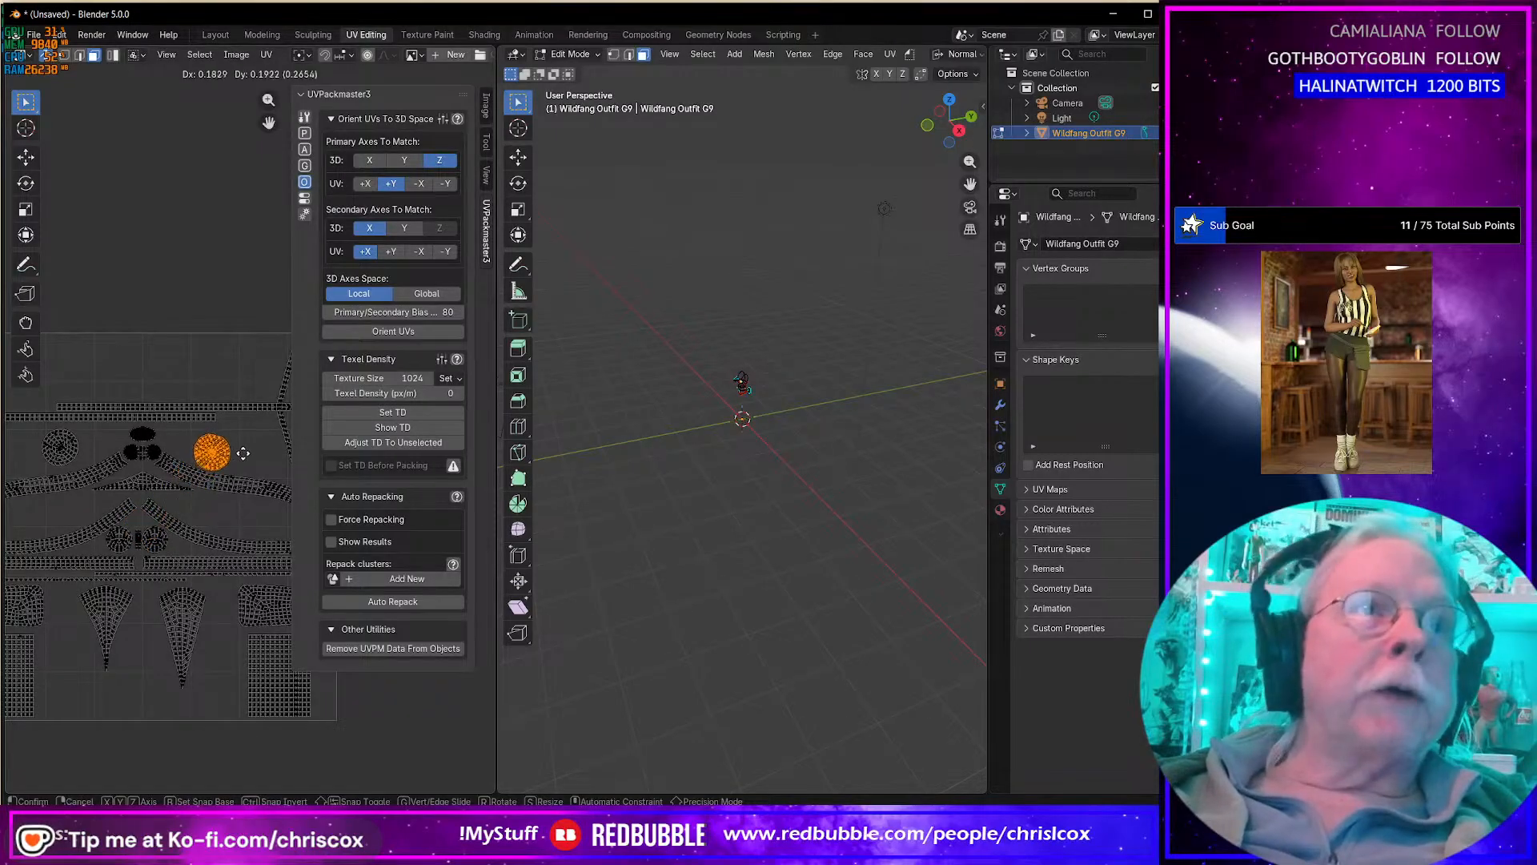
left_click(249, 448)
scroll(232, 474, "up", 8)
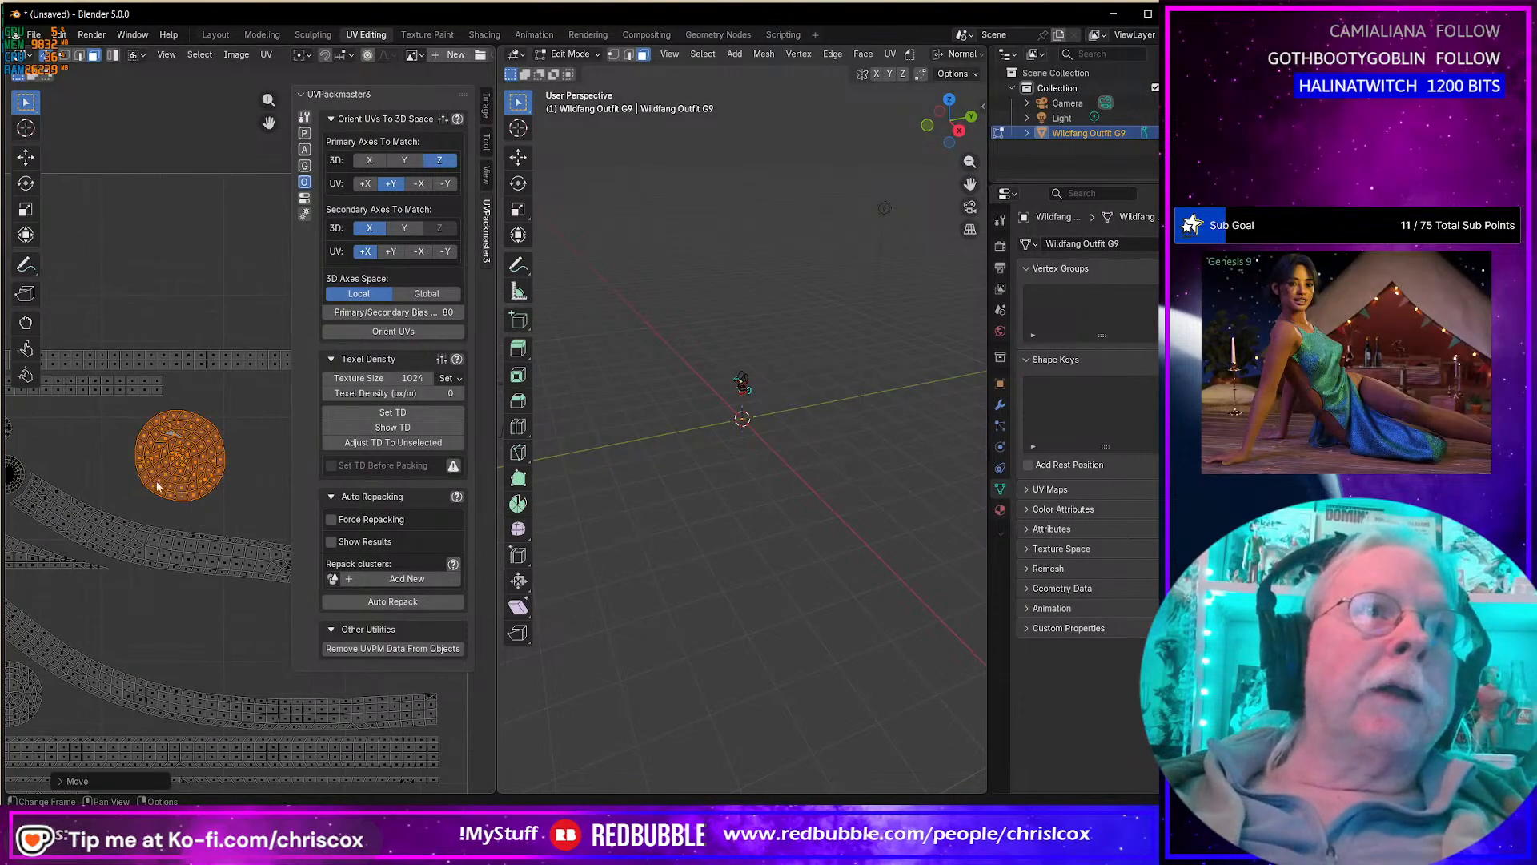
middle_click_drag(116, 486, 368, 502)
middle_click_drag(152, 519, 427, 509)
middle_click_drag(566, 502, 975, 516, "shift")
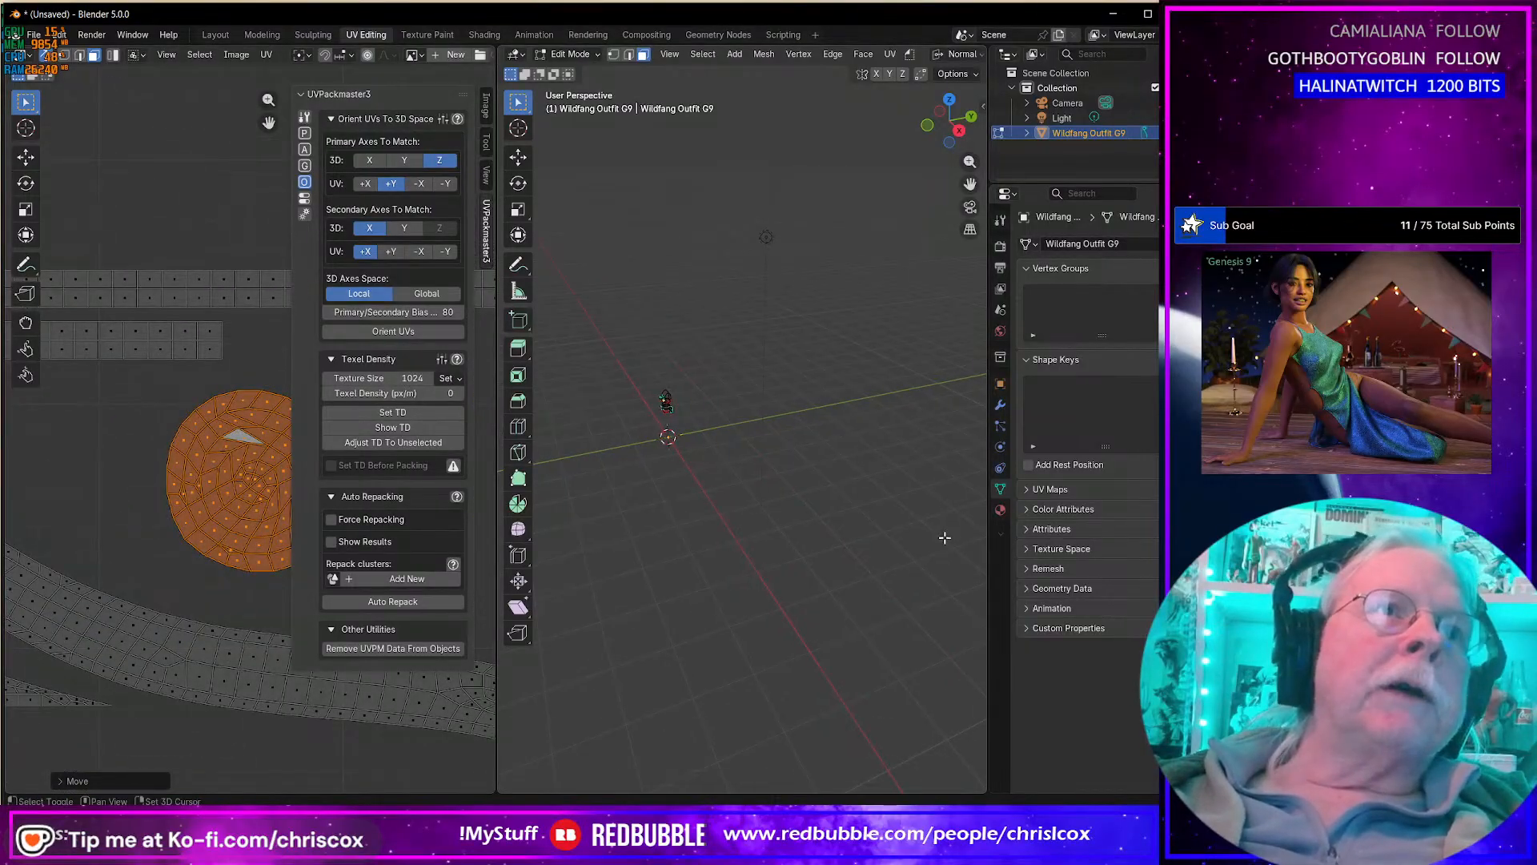
middle_click_drag(151, 511, 245, 488)
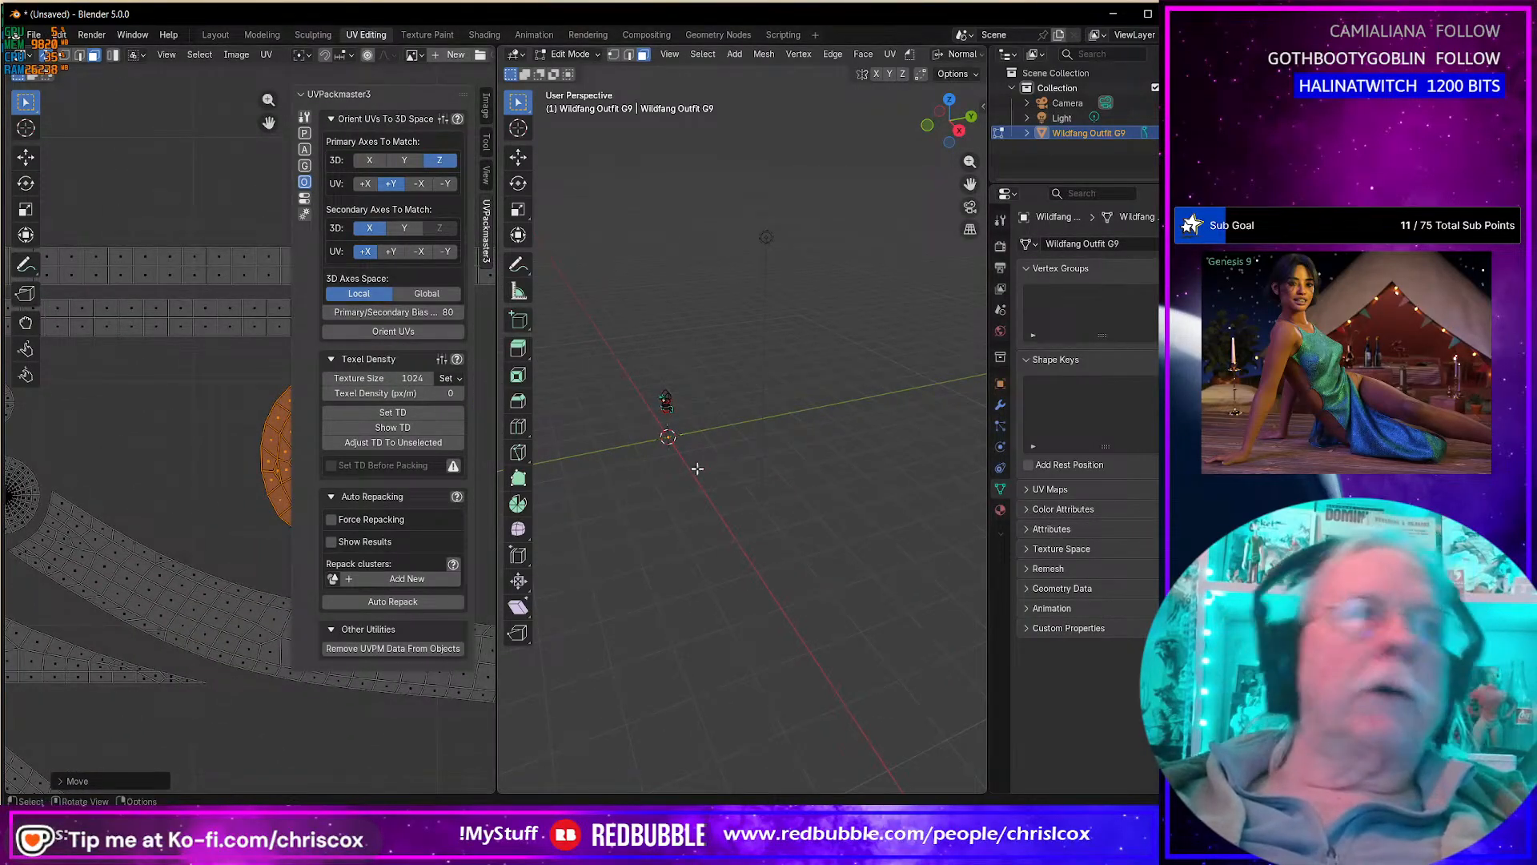
middle_click_drag(712, 459, 810, 438)
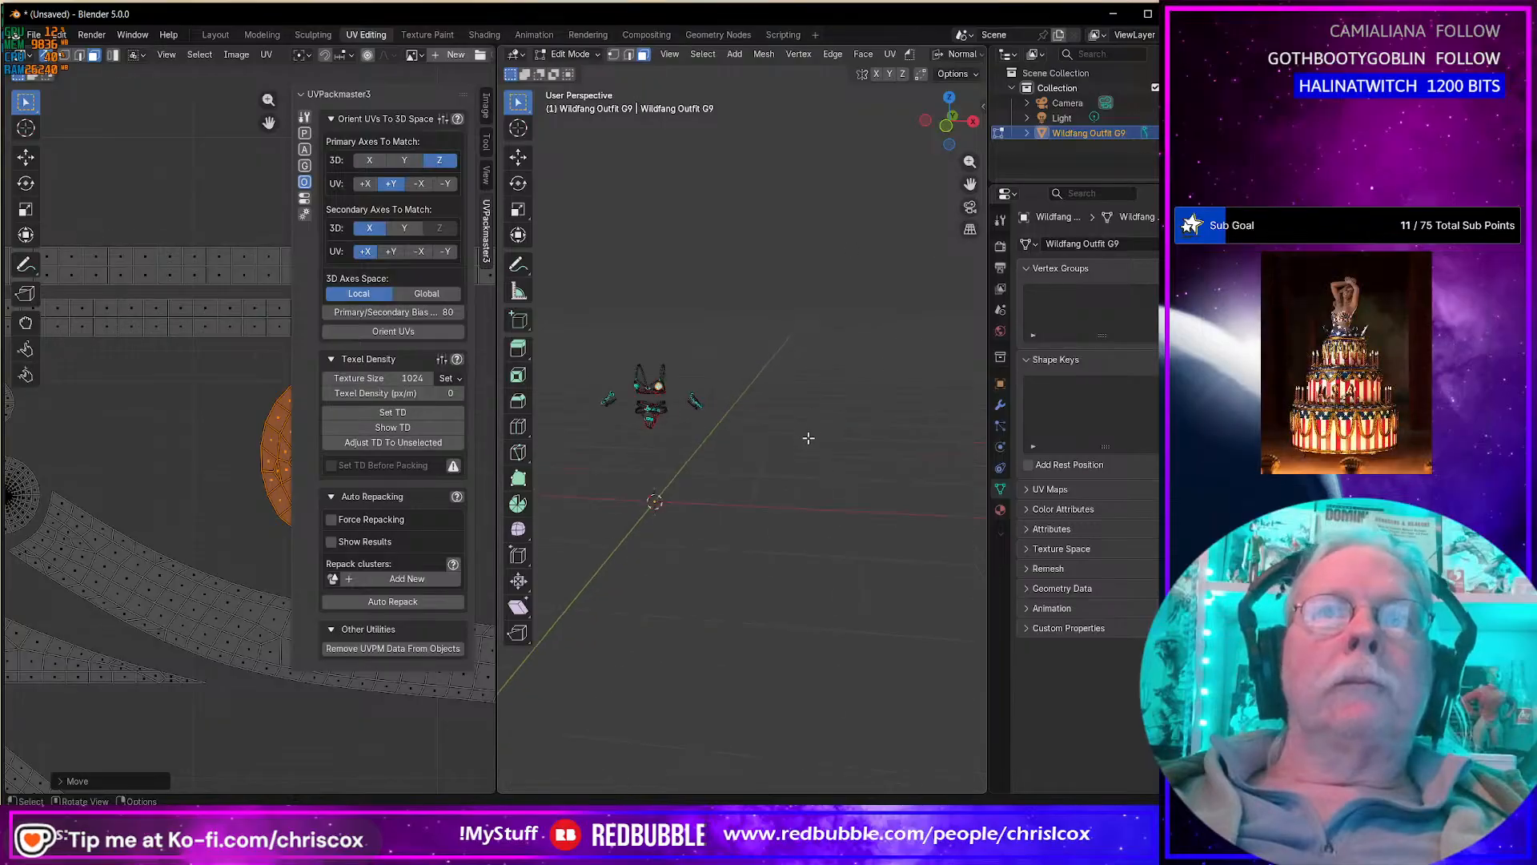
left_click(210, 35)
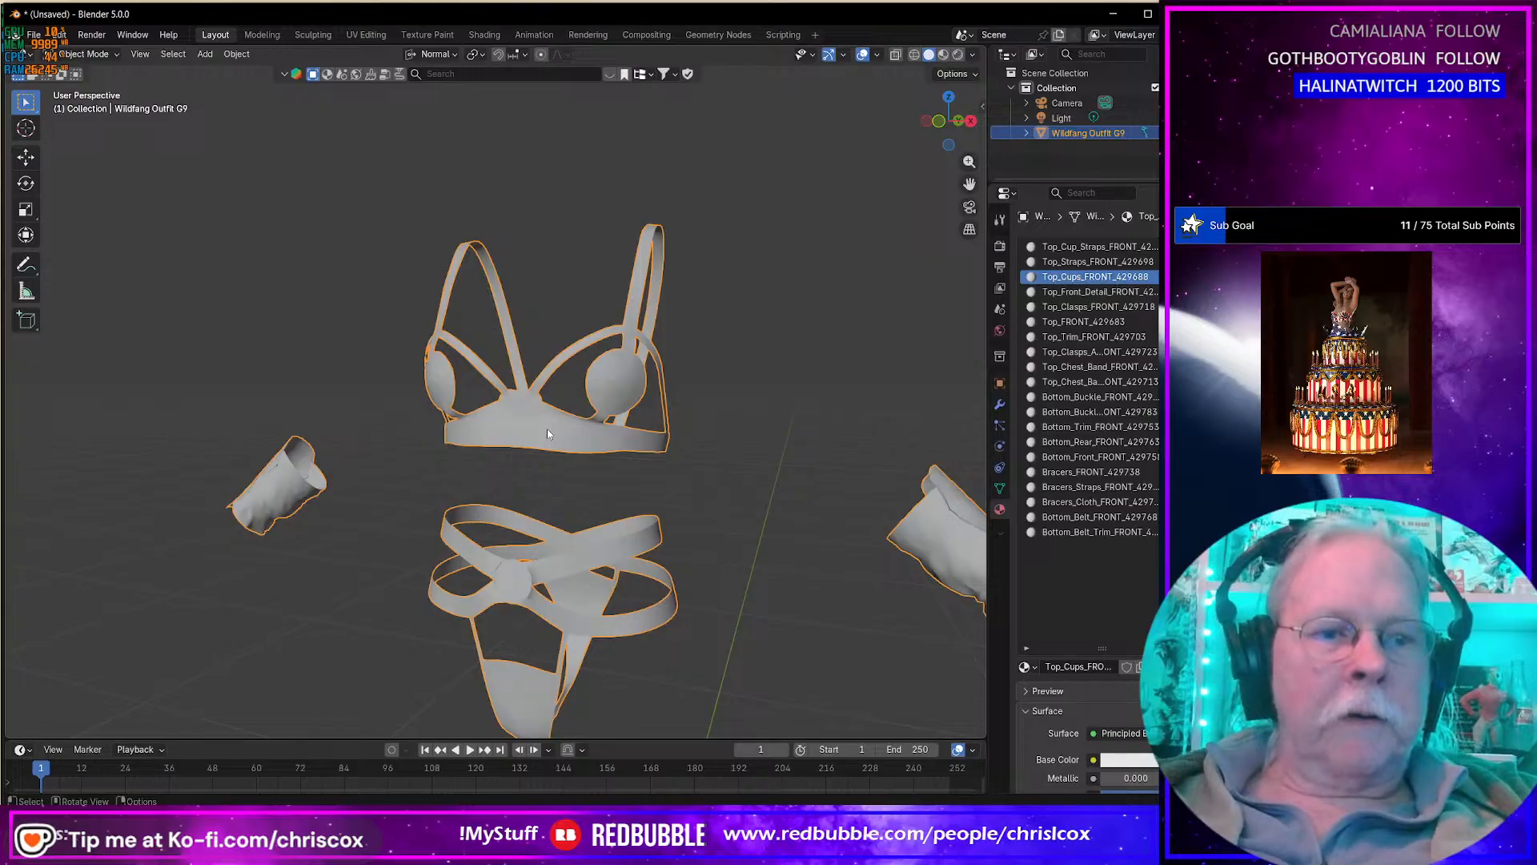
Step: Export the outfit with default settings as Wildfang Outfit G9 02.obj in the Wildfang WIP folder
key("ctrl+e")
left_click(860, 118)
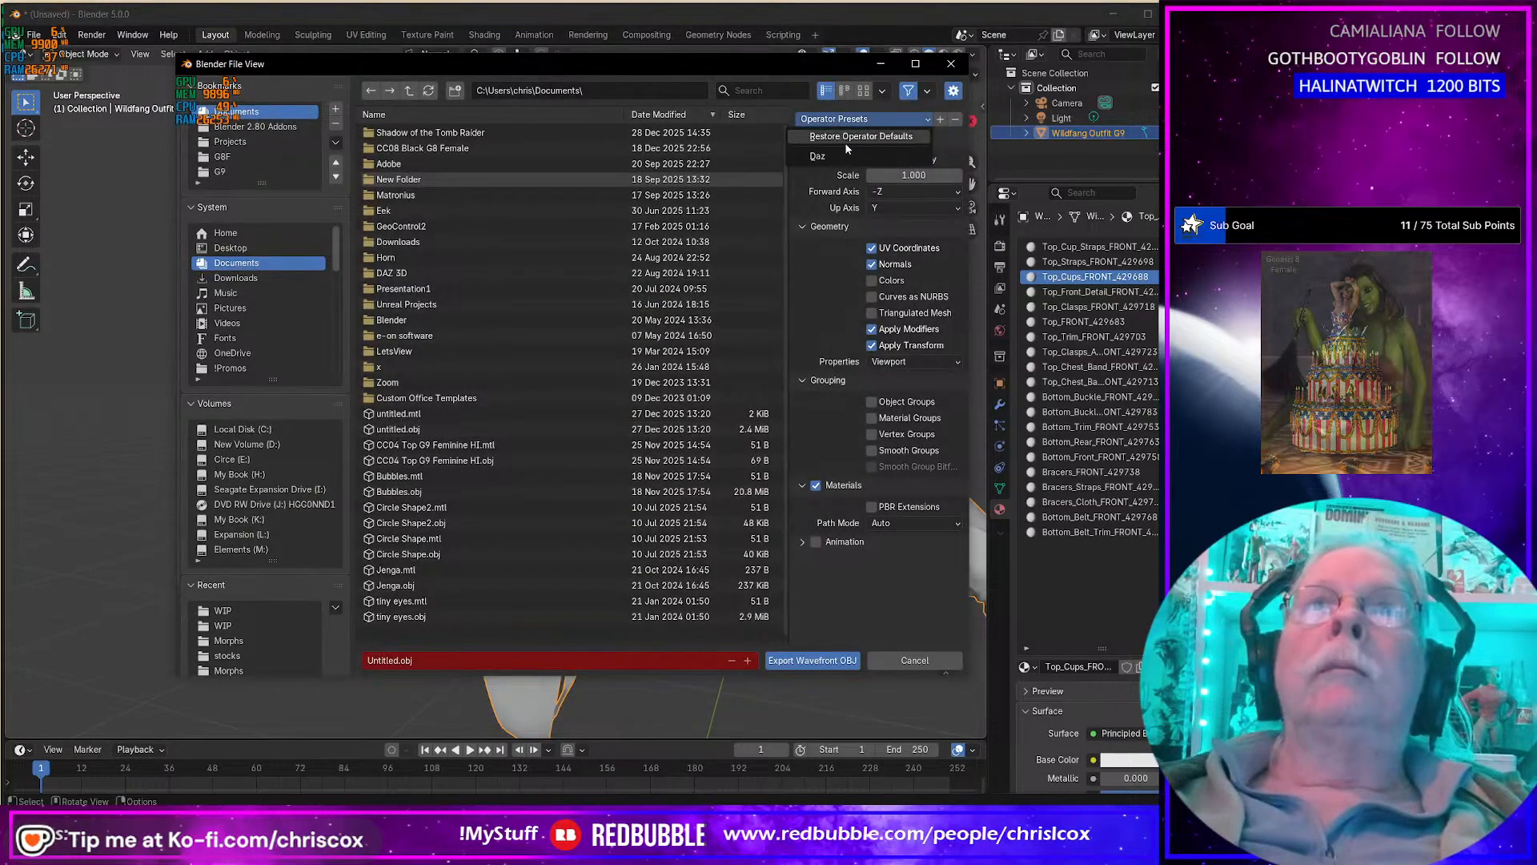
left_click(847, 137)
left_click(224, 611)
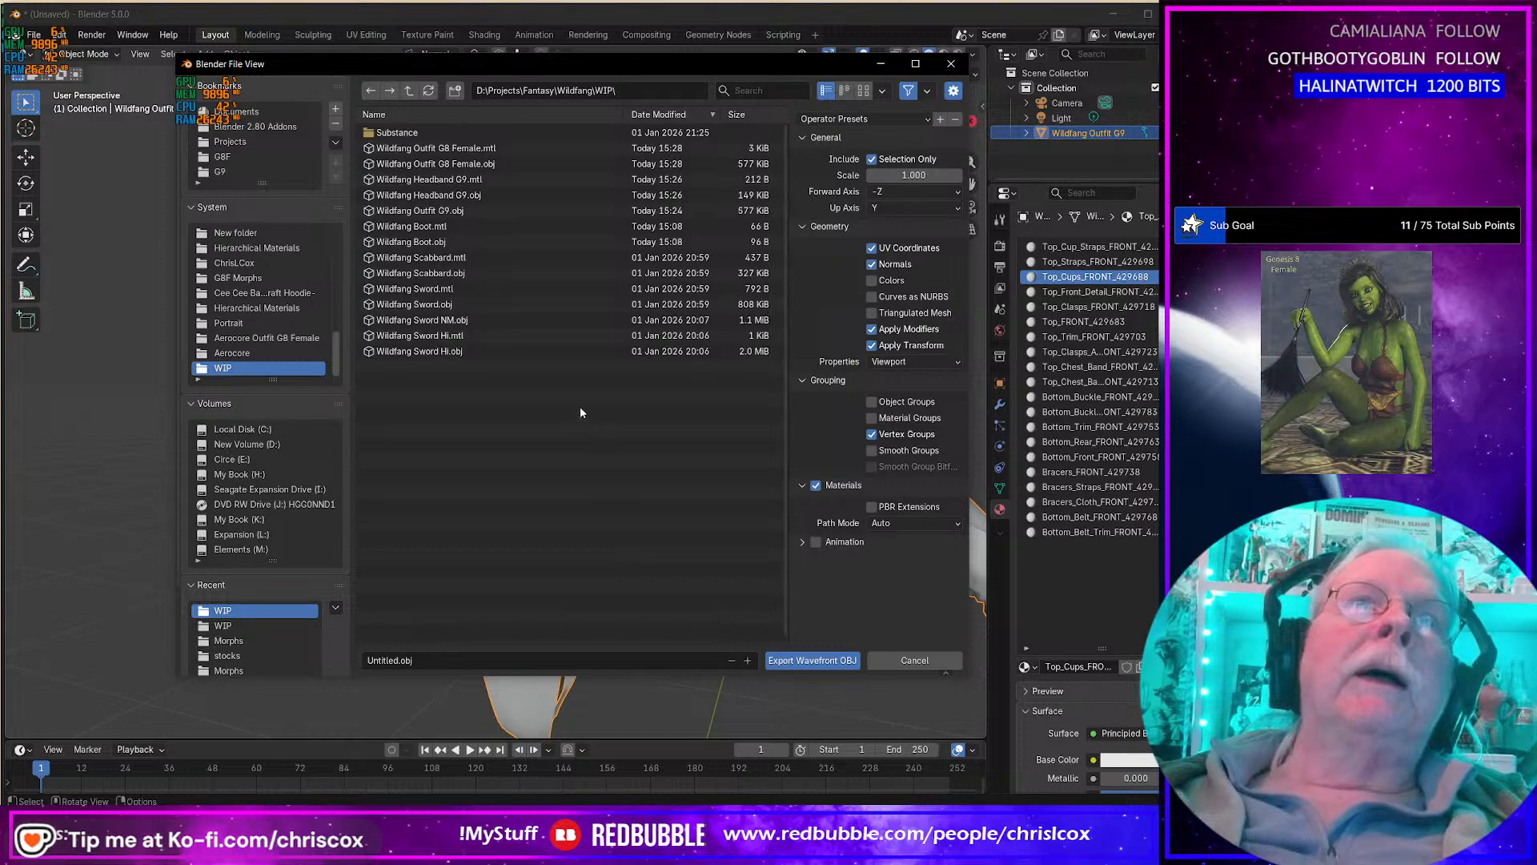
left_click(448, 211)
left_click(462, 660)
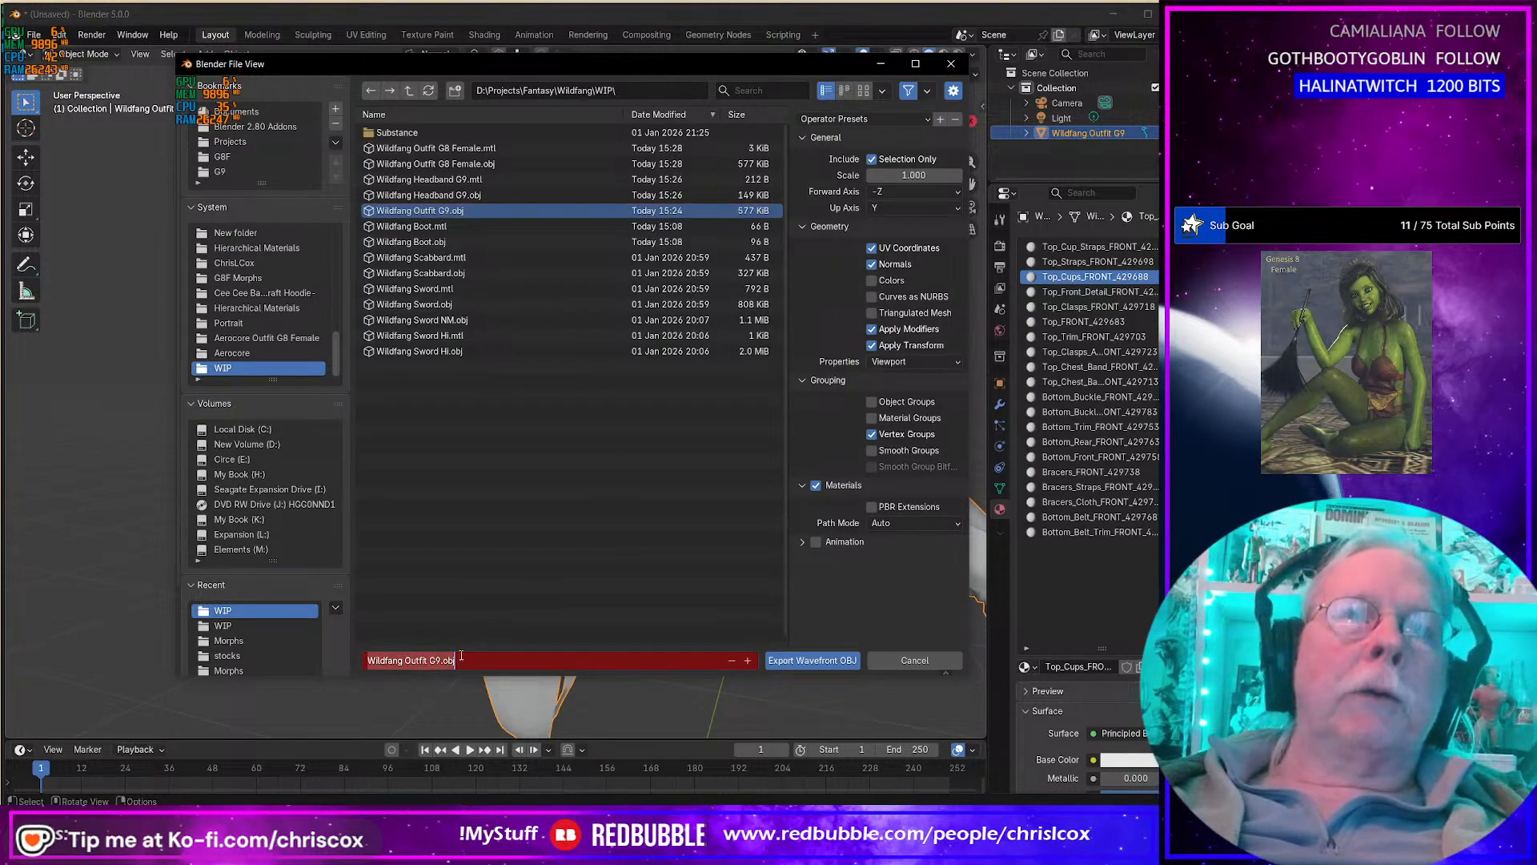
type("02")
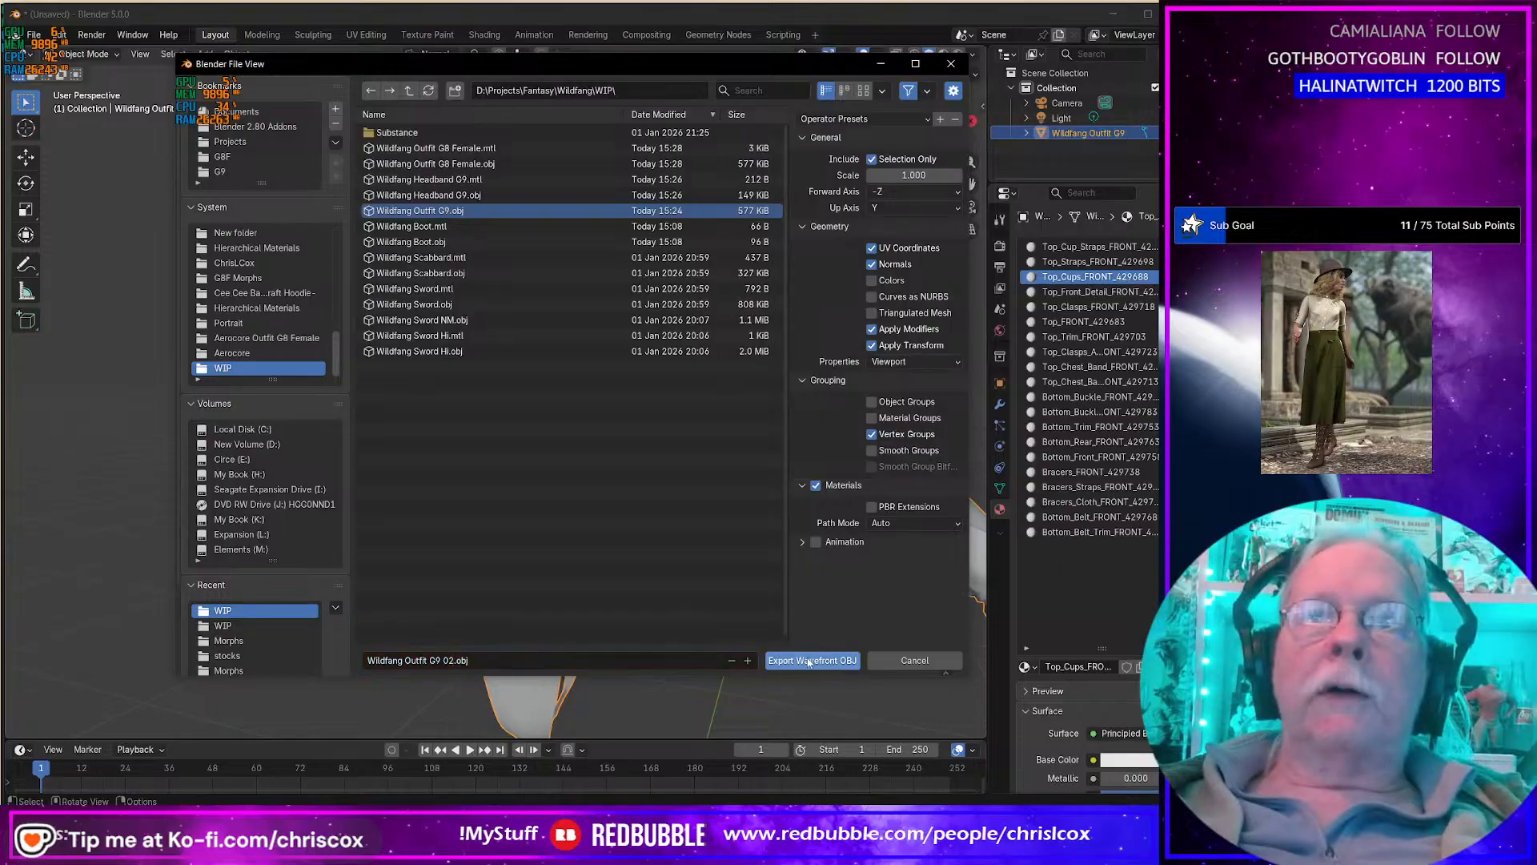
left_click(797, 663)
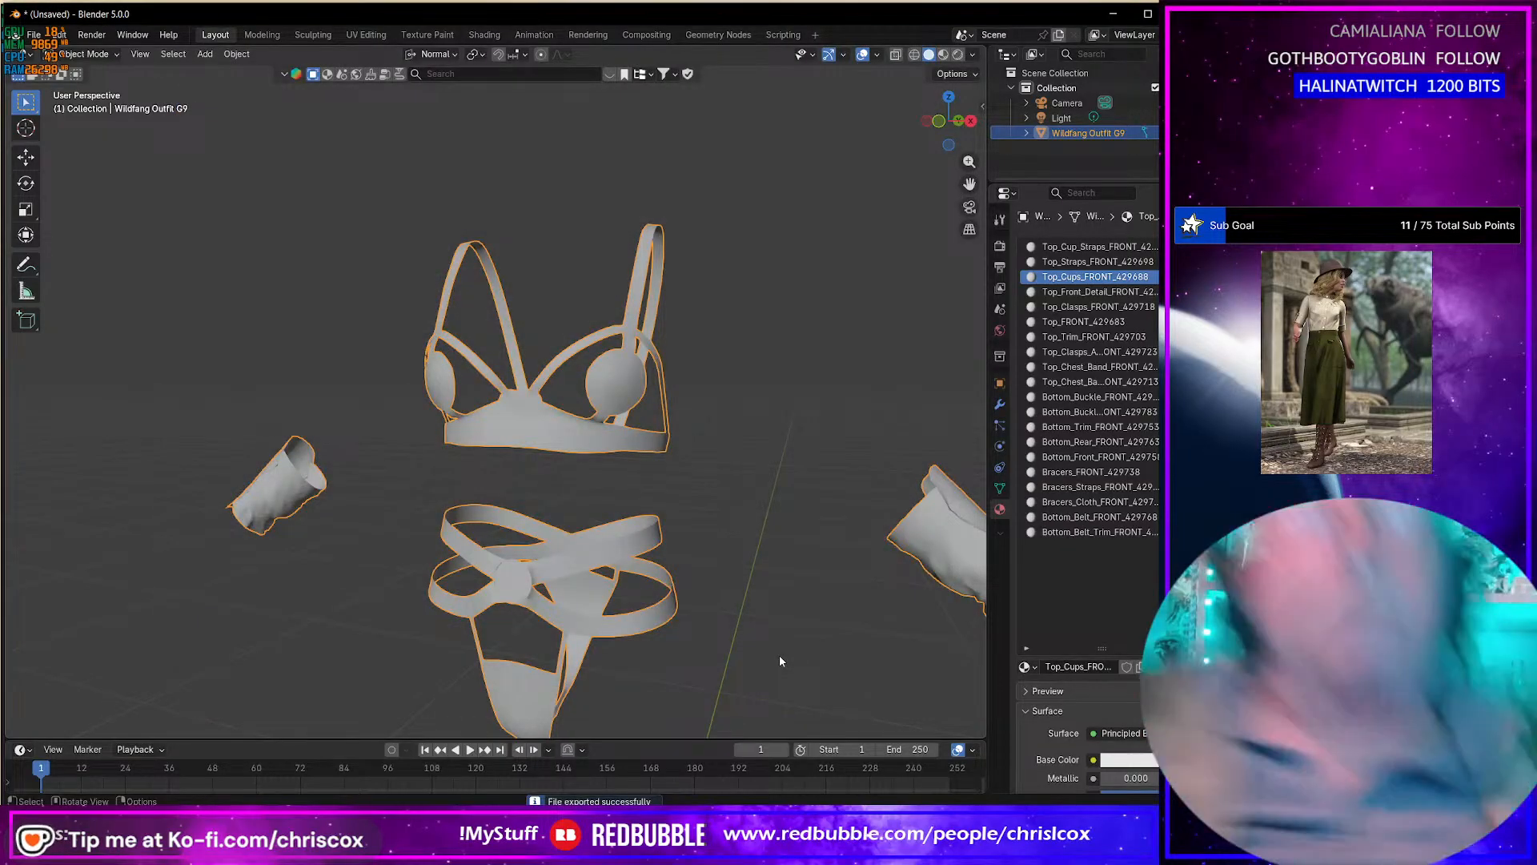
Step: Orbit around the outfit to view the bra top and pieces from the front
middle_click_drag(772, 686, 699, 600)
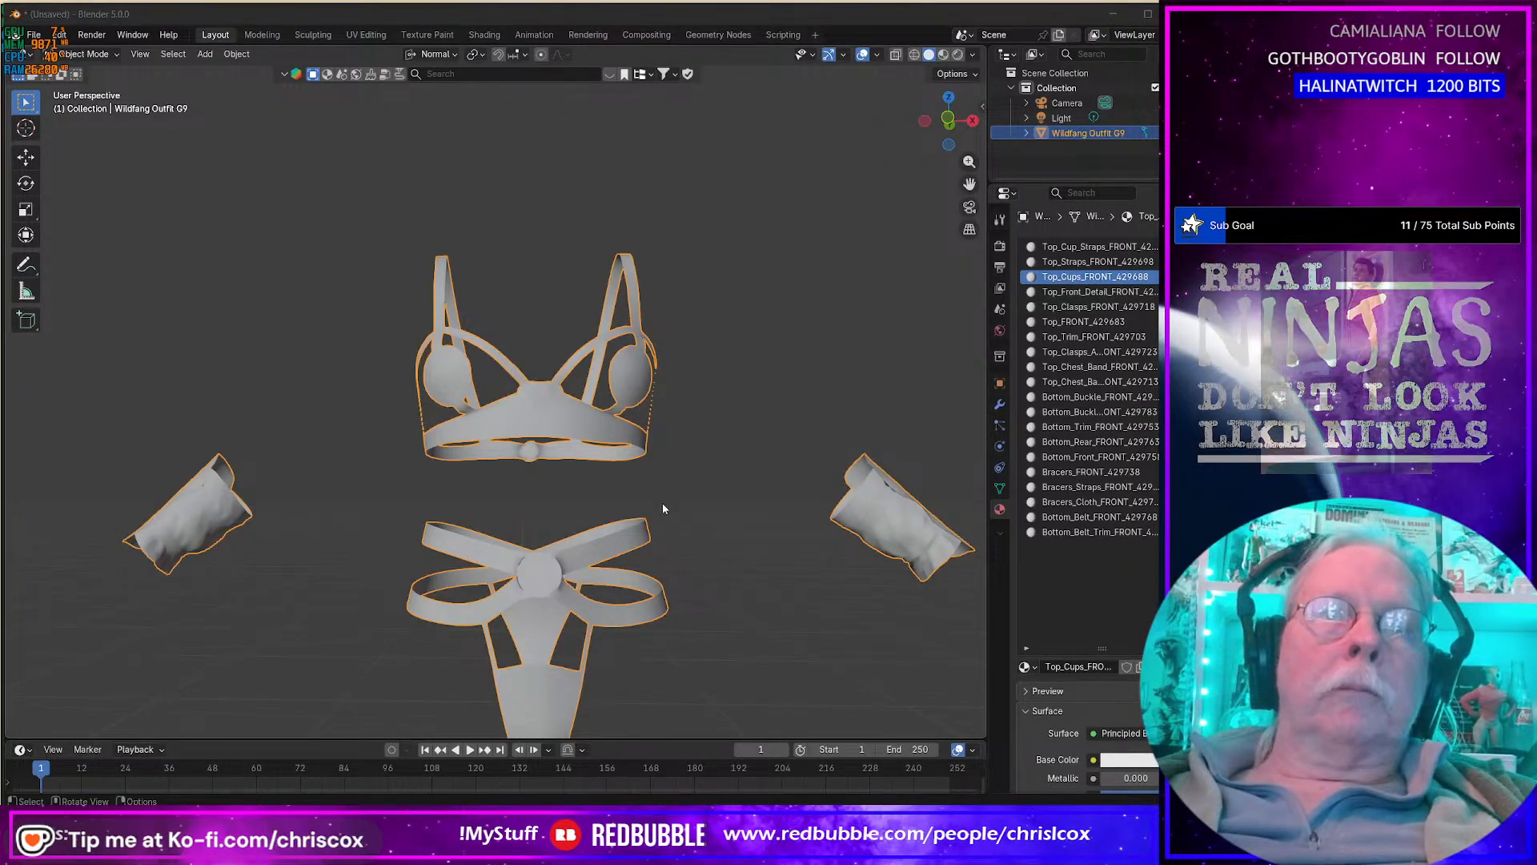
middle_click_drag(675, 514, 415, 547)
scroll(501, 565, "down", 4)
scroll(501, 564, "up", 7)
middle_click_drag(621, 593, 623, 469)
middle_click_drag(485, 550, 455, 570)
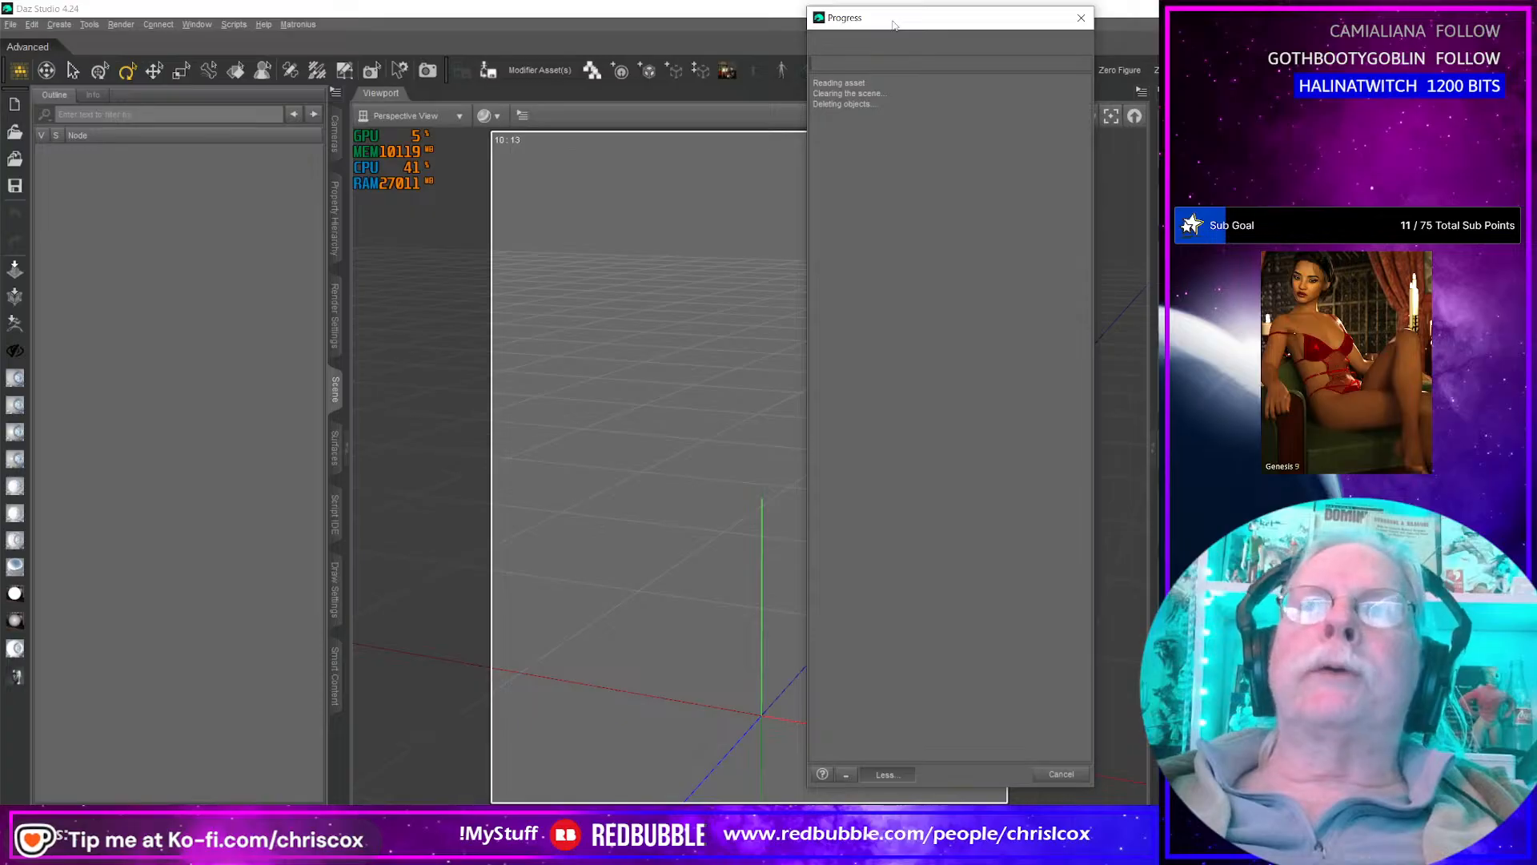
Step: Resize the Daz Studio window beside Blender and widen its viewport
left_click_drag(892, 19, 346, 25)
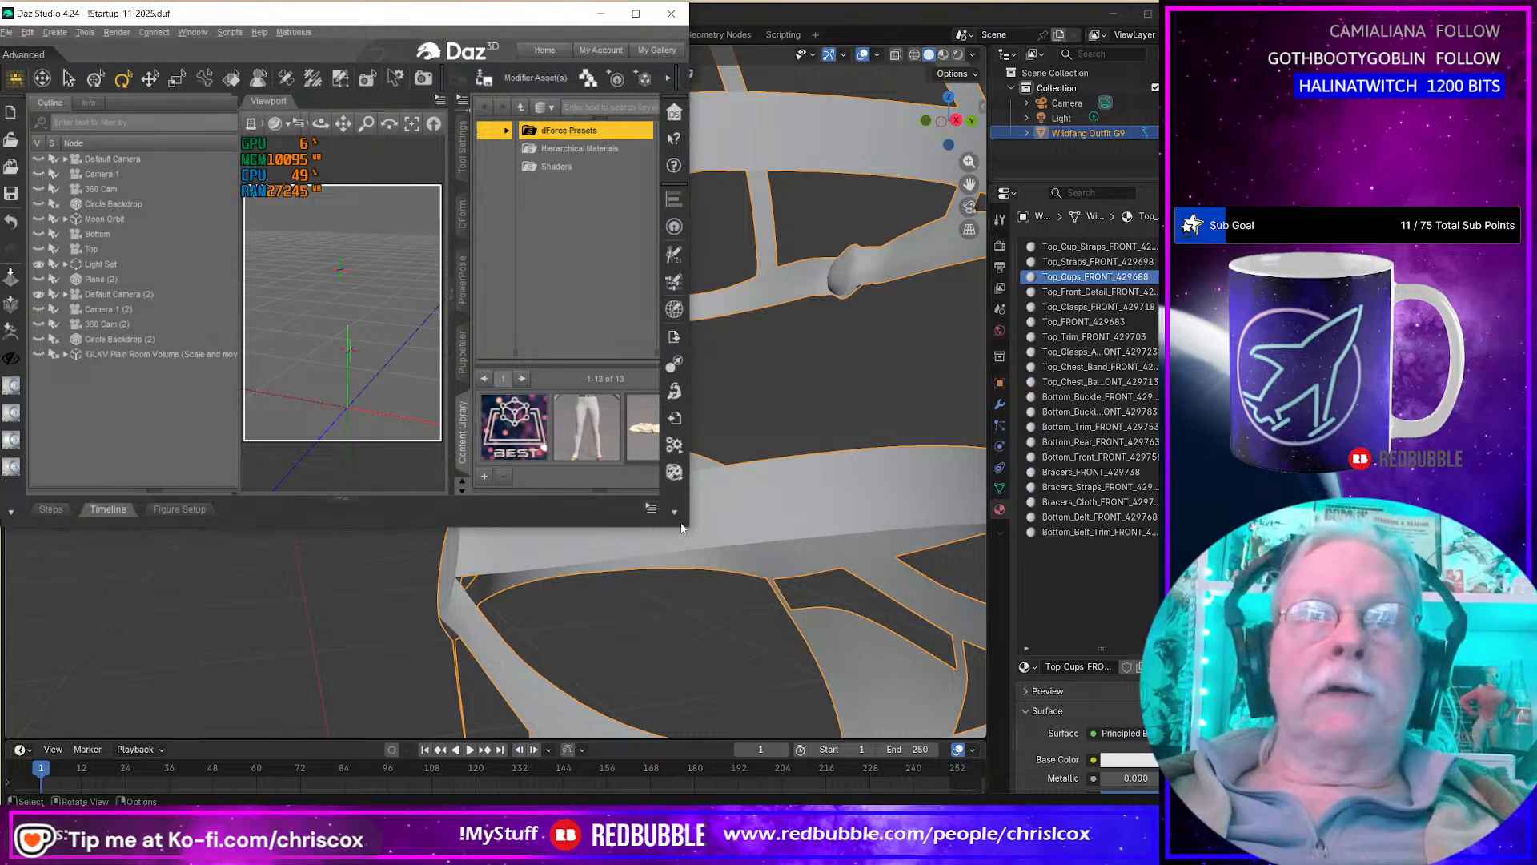
left_click_drag(685, 527, 1157, 800)
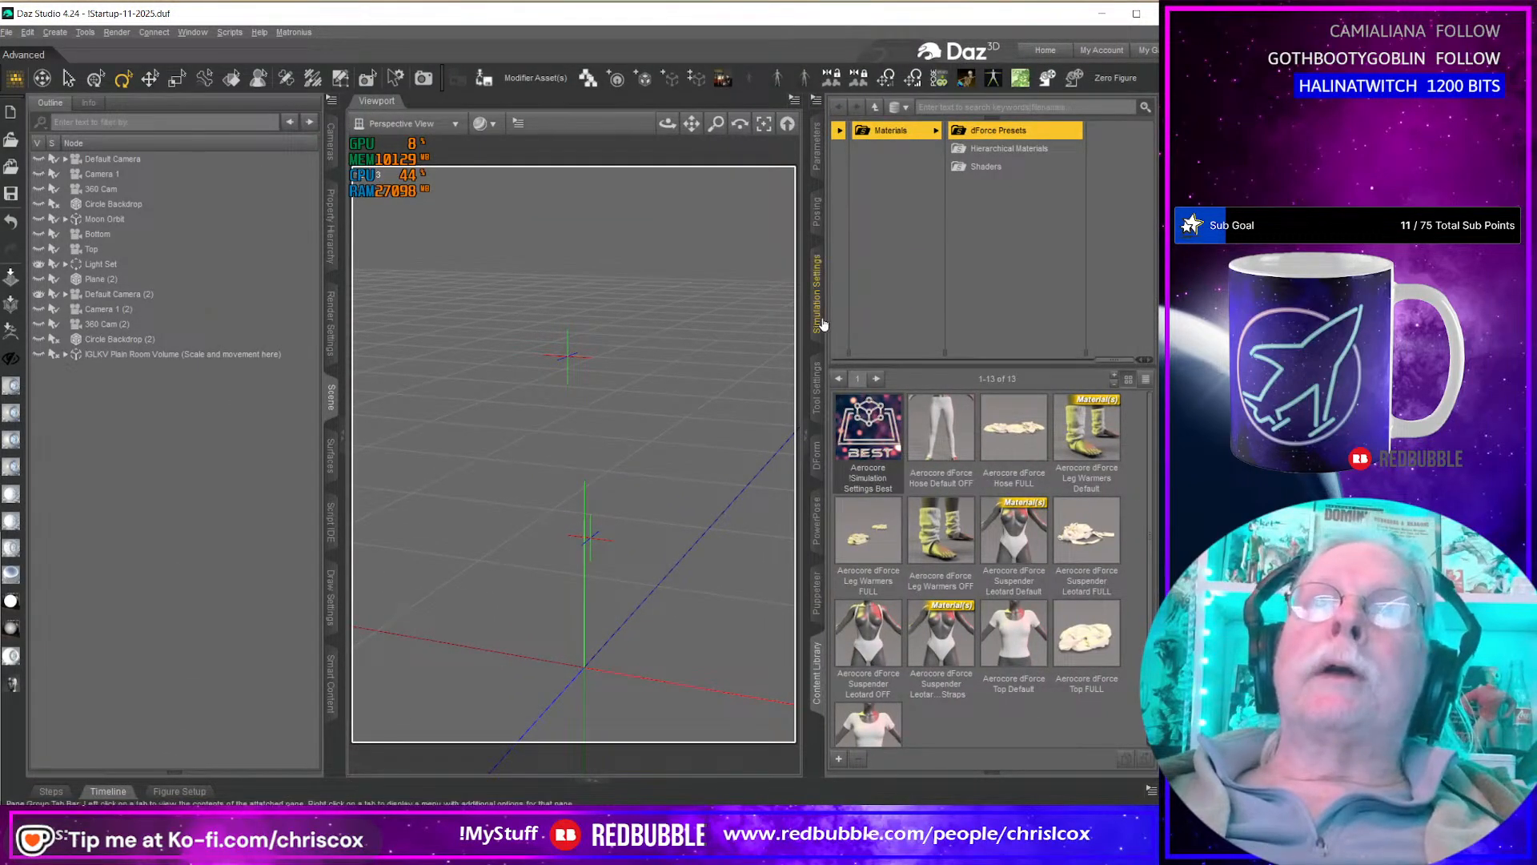
left_click_drag(806, 340, 1017, 343)
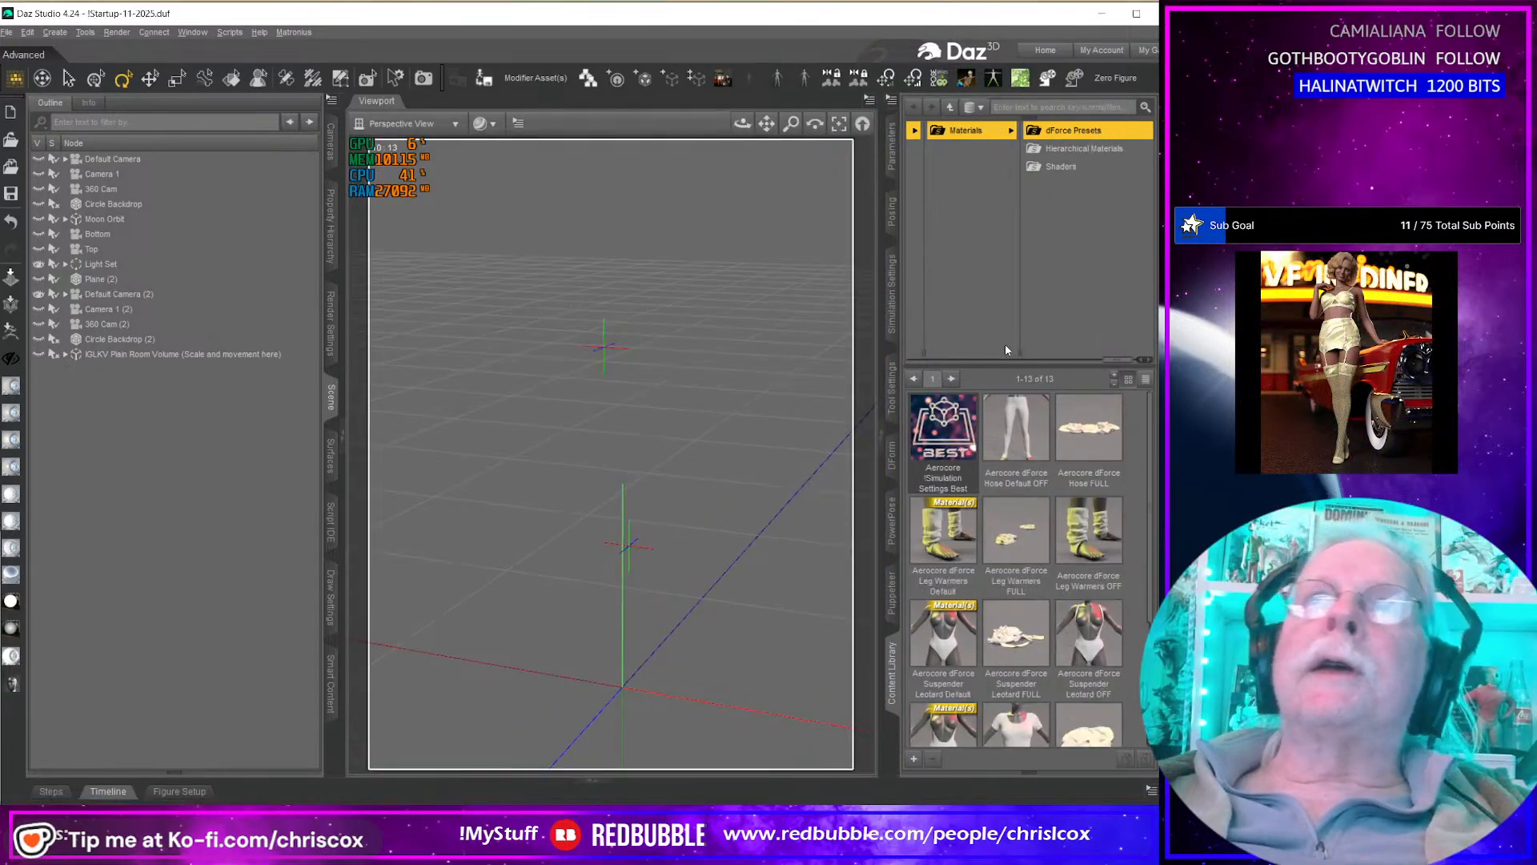
Step: Load the Genesis 9 Favorites figure and bring up the file import dialog
left_click(725, 78)
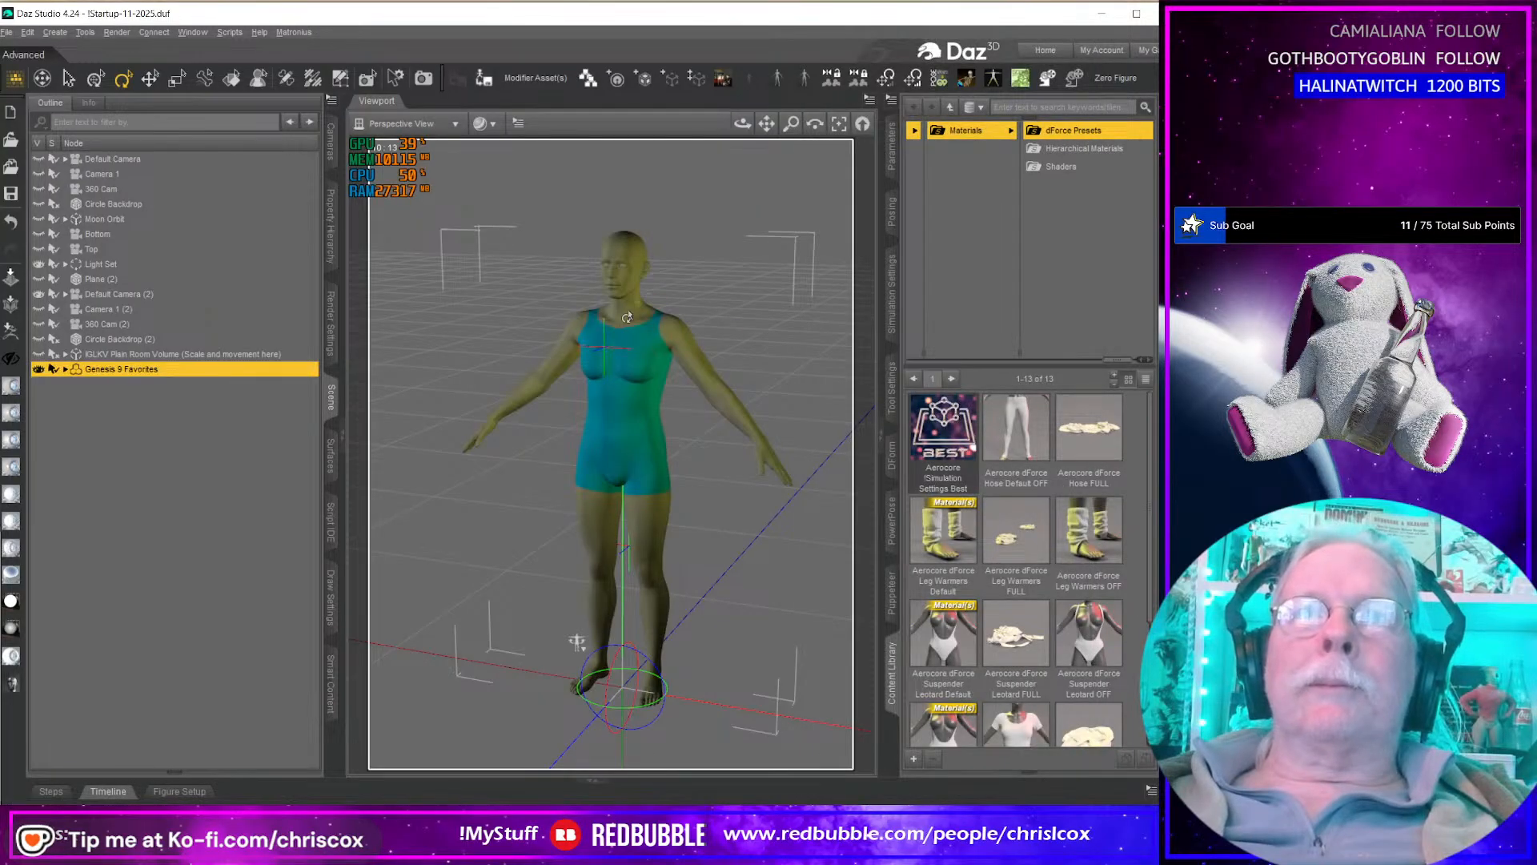
middle_click_drag(649, 389, 673, 340)
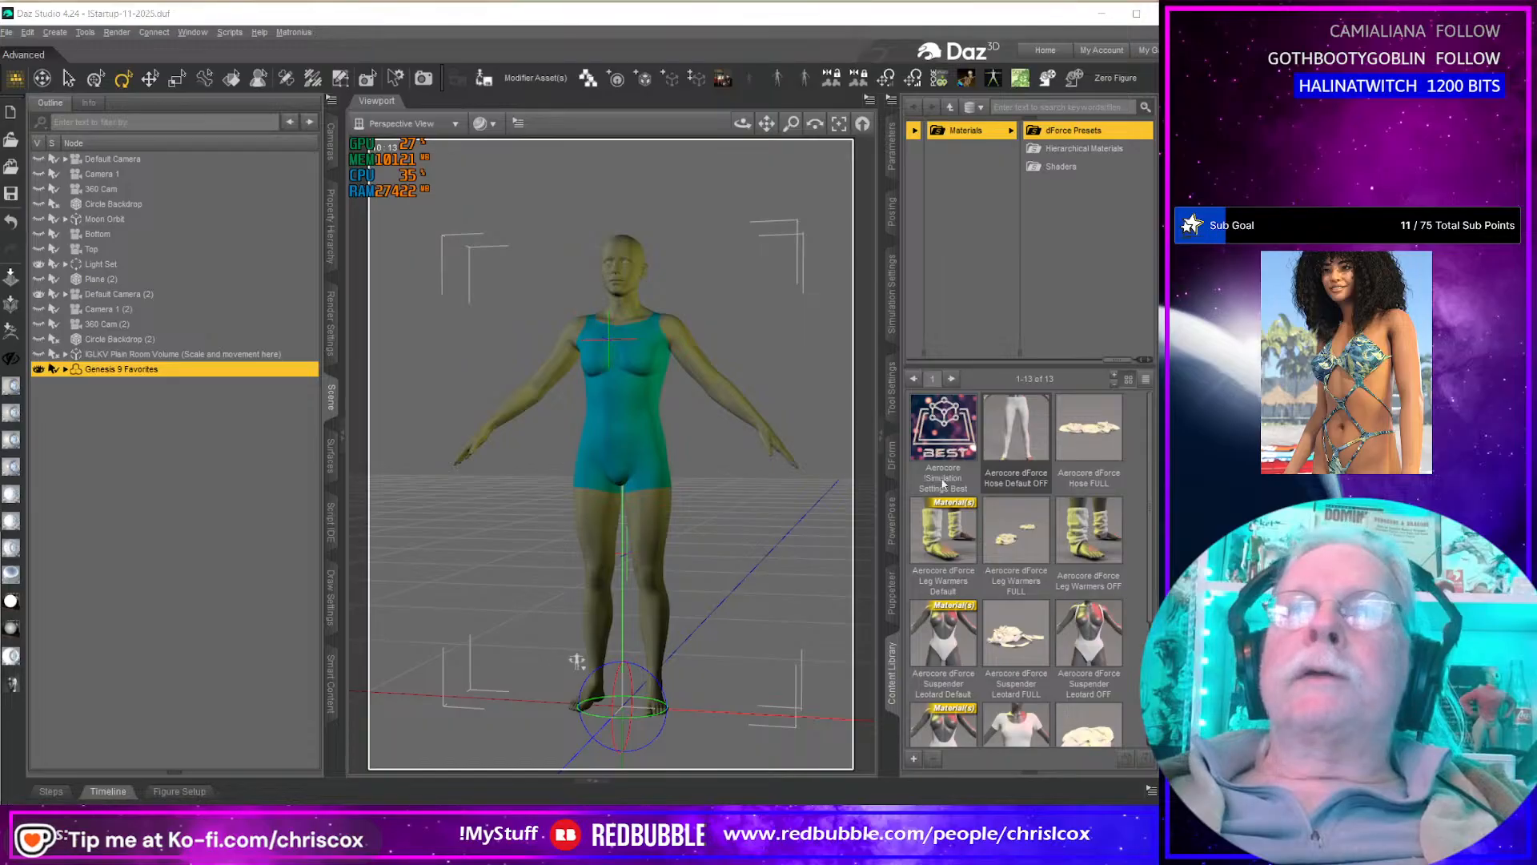
key("F5")
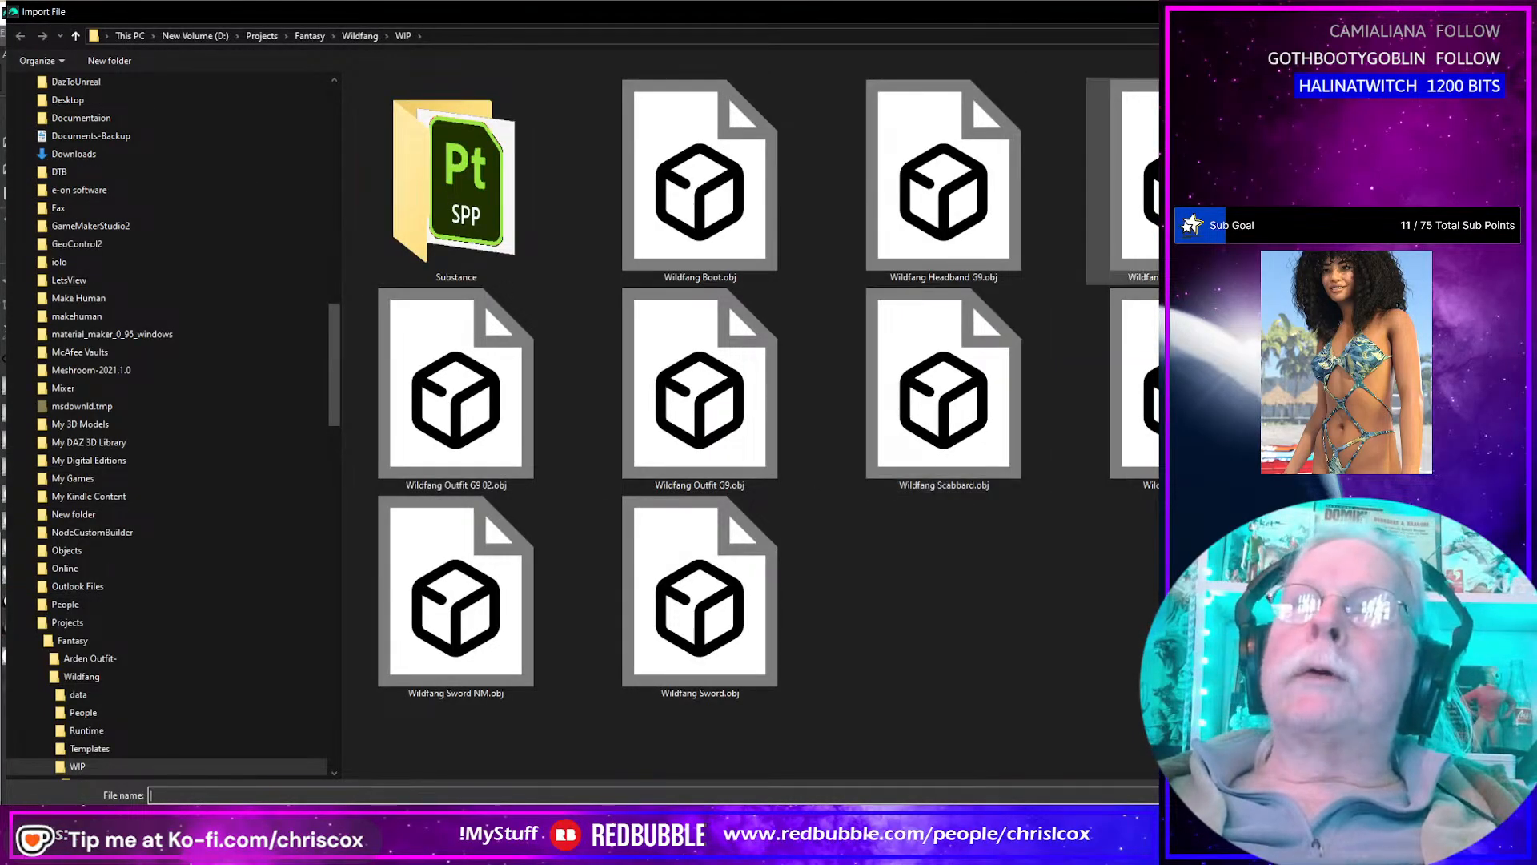
left_click(447, 450)
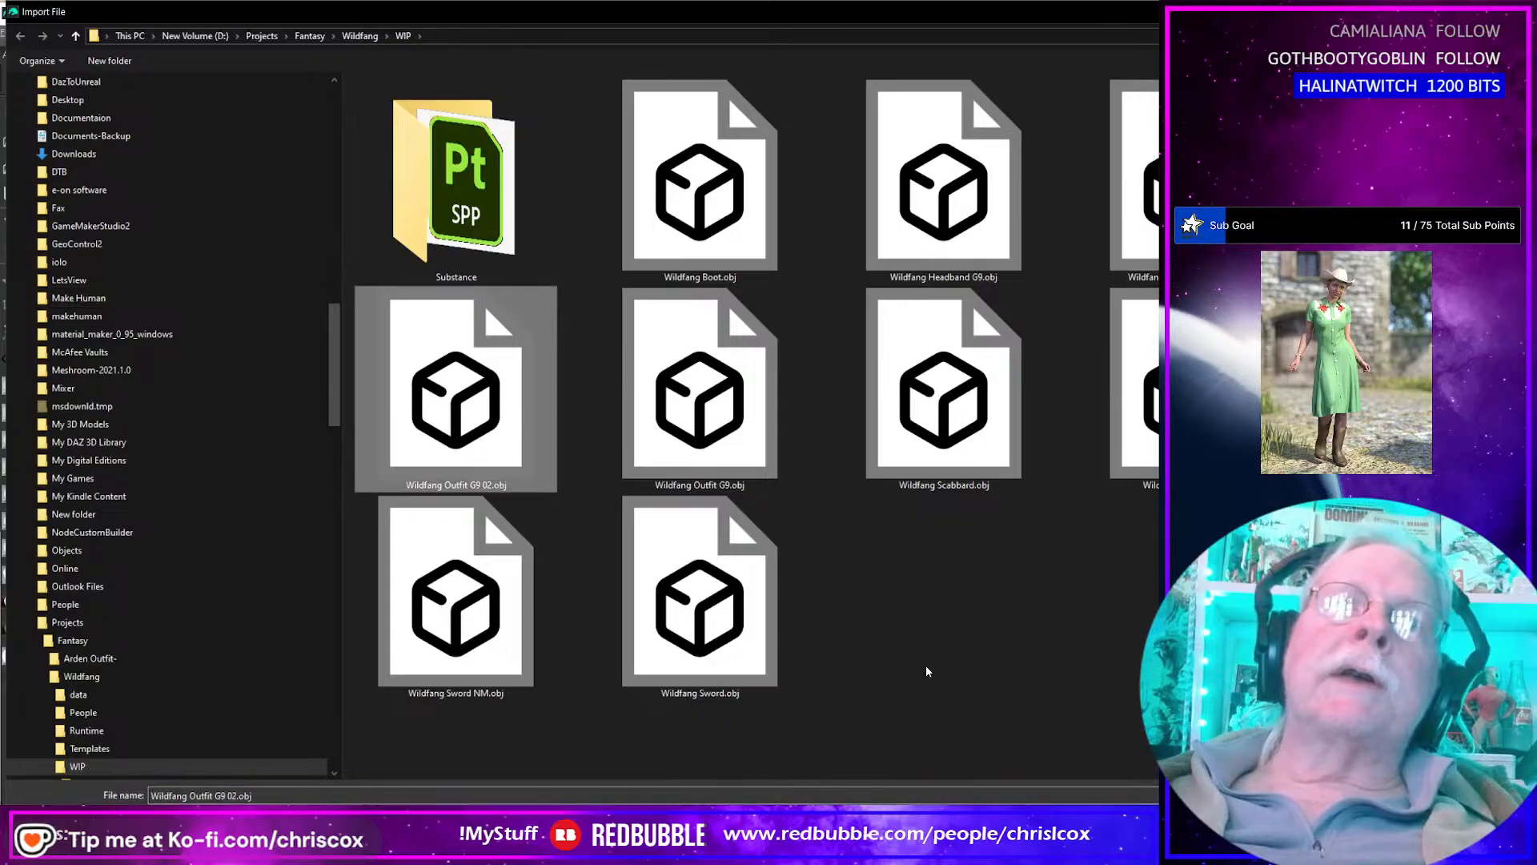
key("Return")
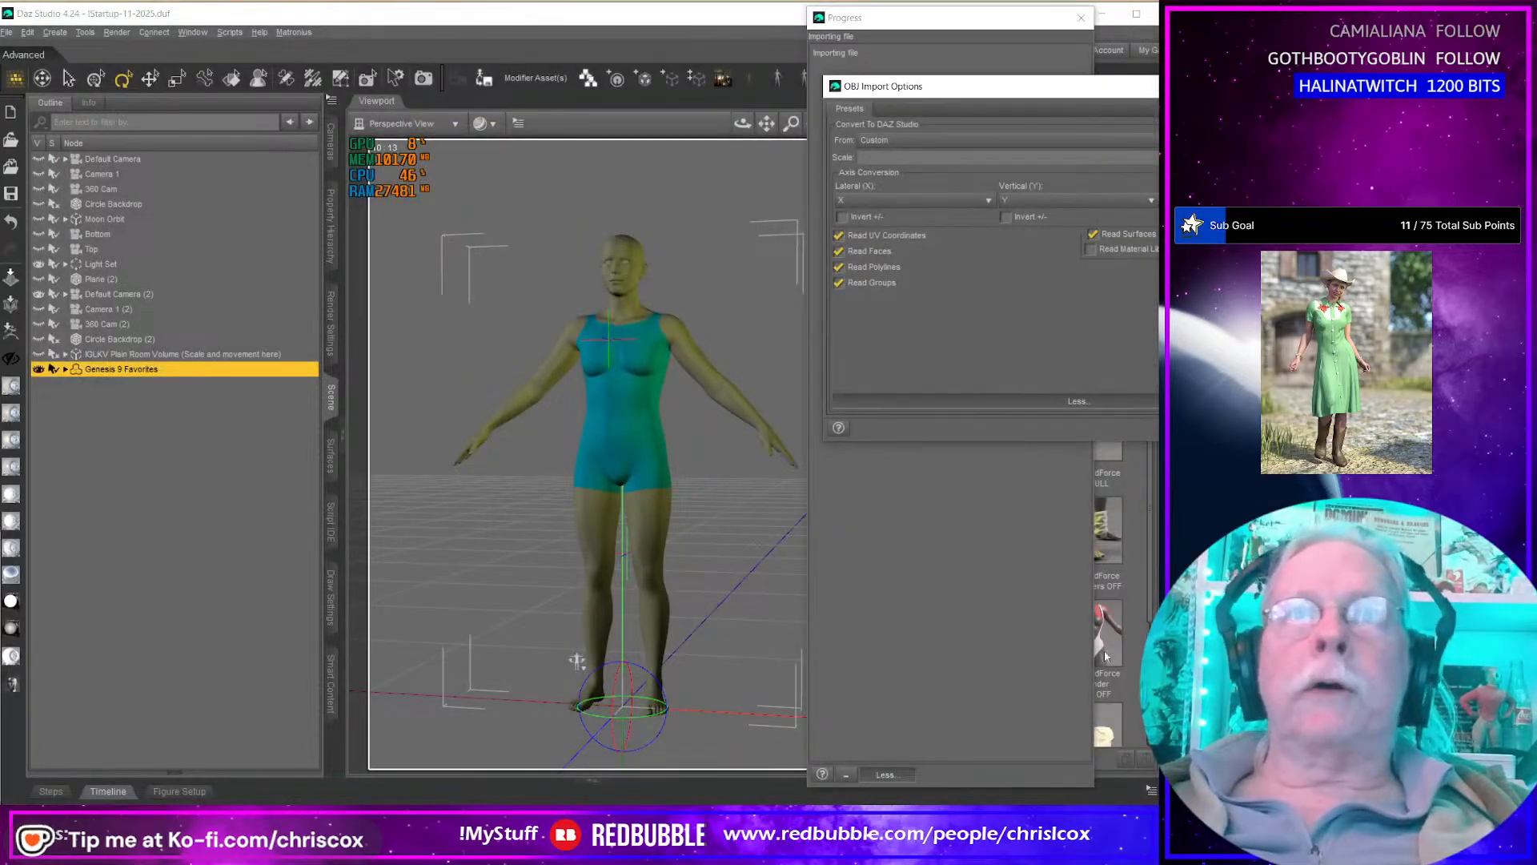
key("Return")
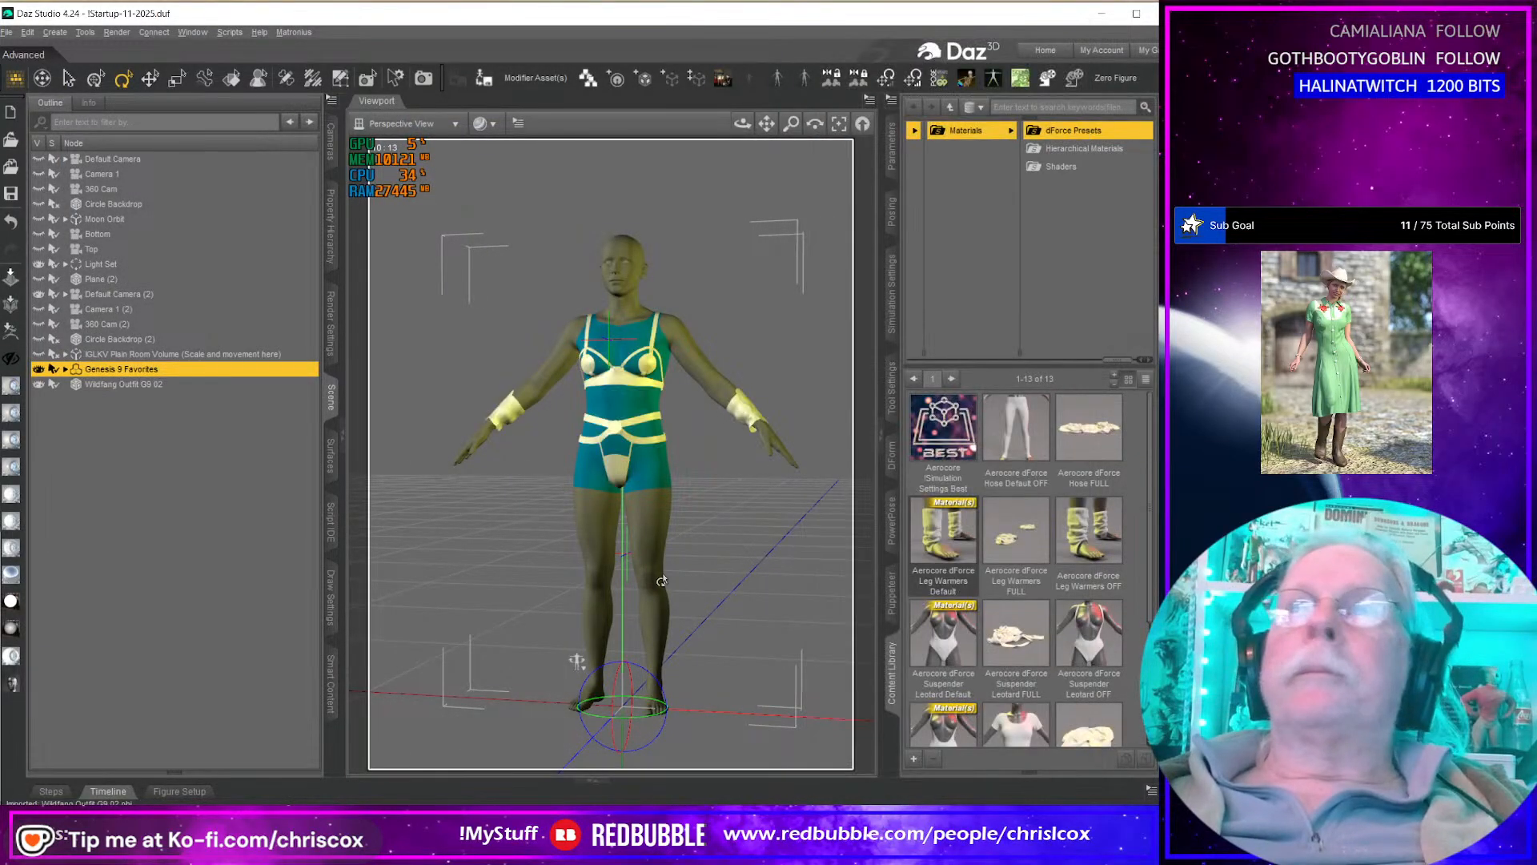
scroll(662, 579, "up", 6)
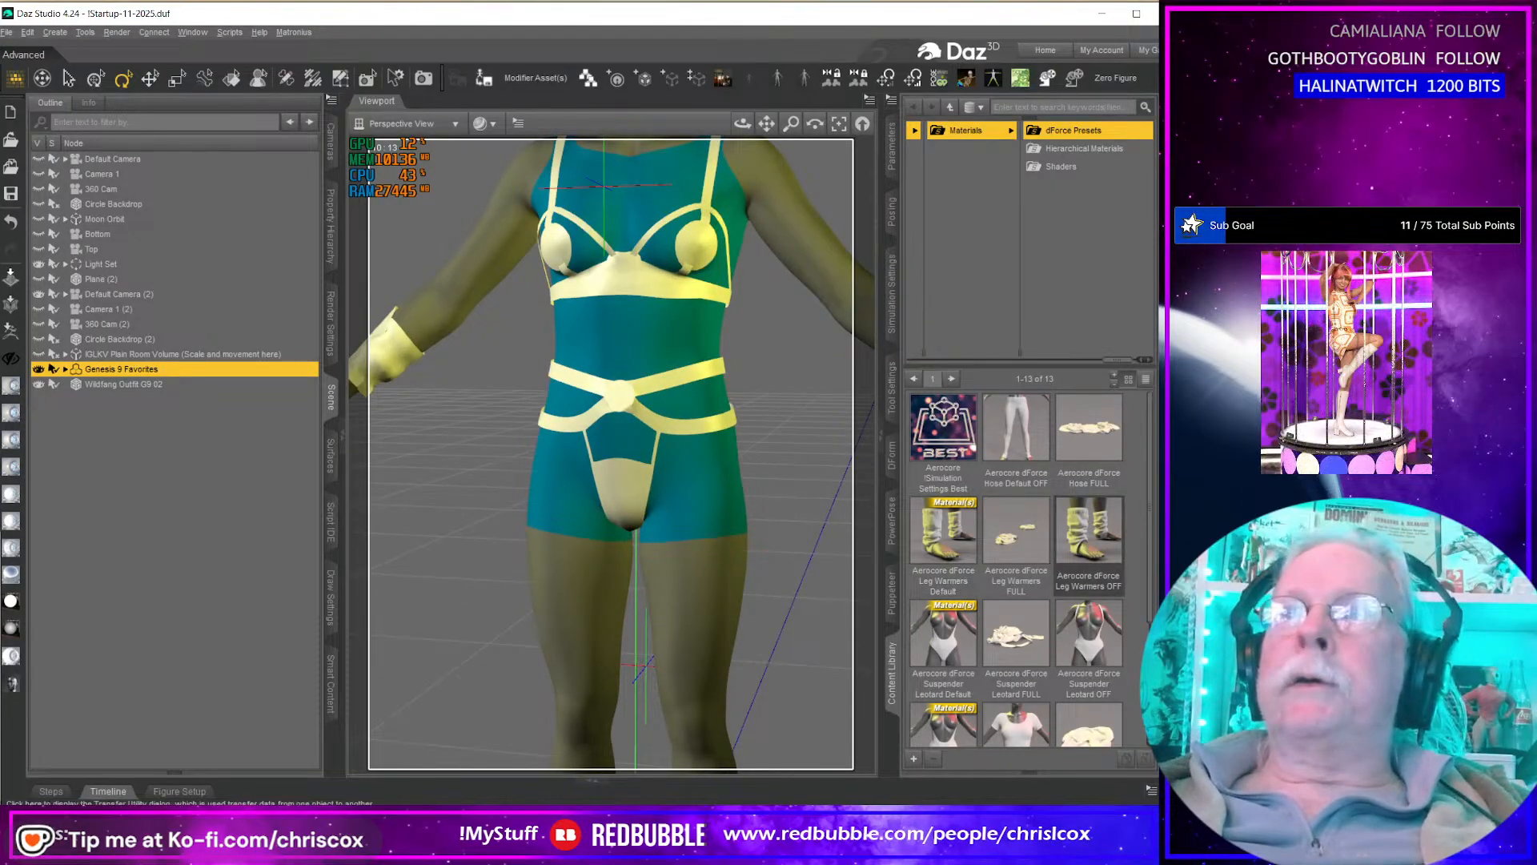
middle_click_drag(570, 587, 799, 561)
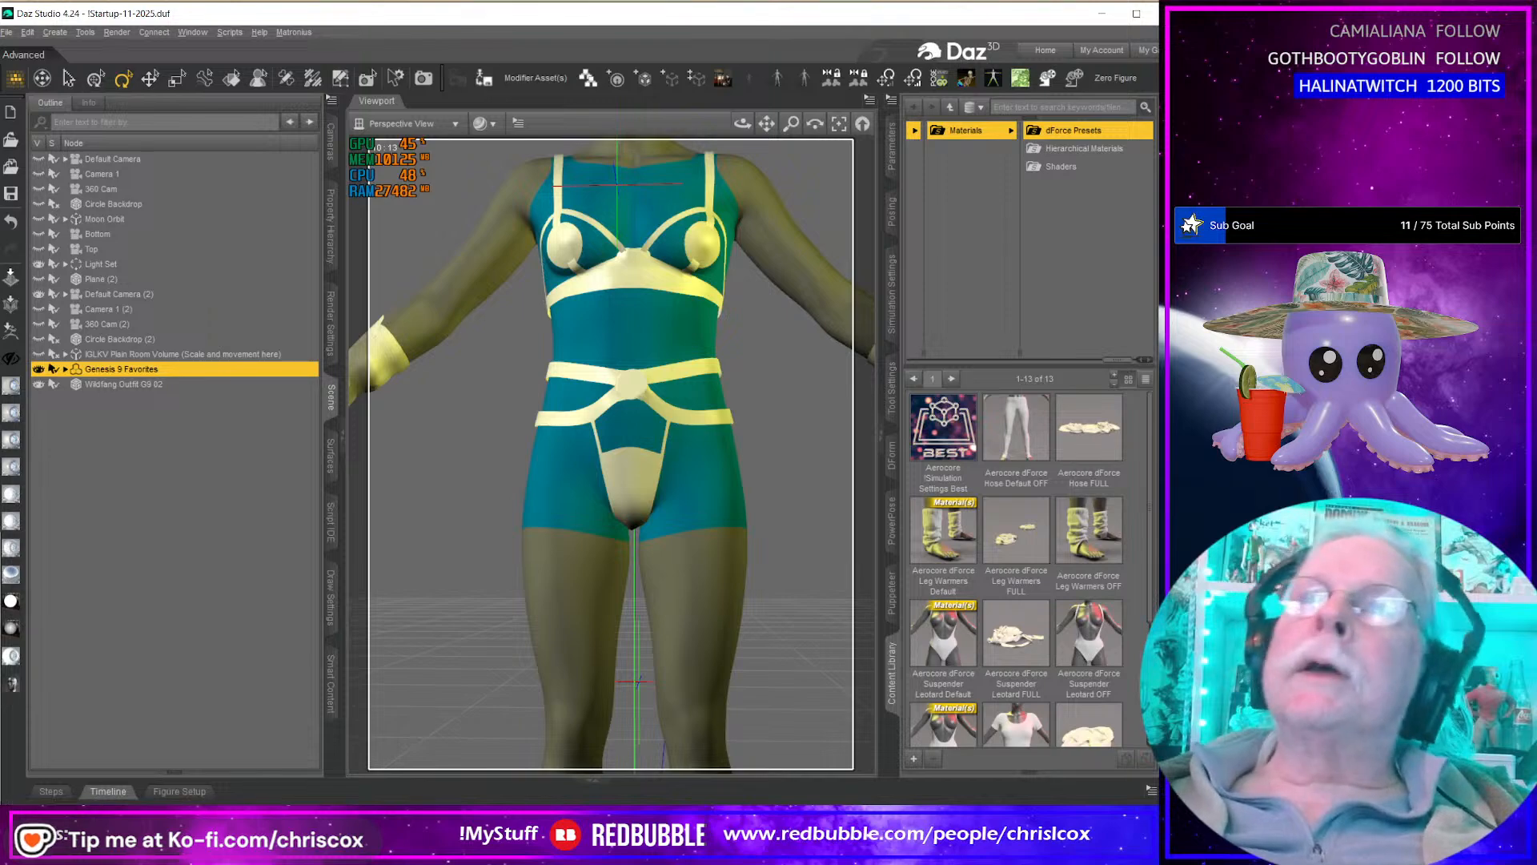
Step: Transfer rigging from Genesis 9 Favorites to Wildfang Outfit G9 02 with default settings
left_click(484, 78)
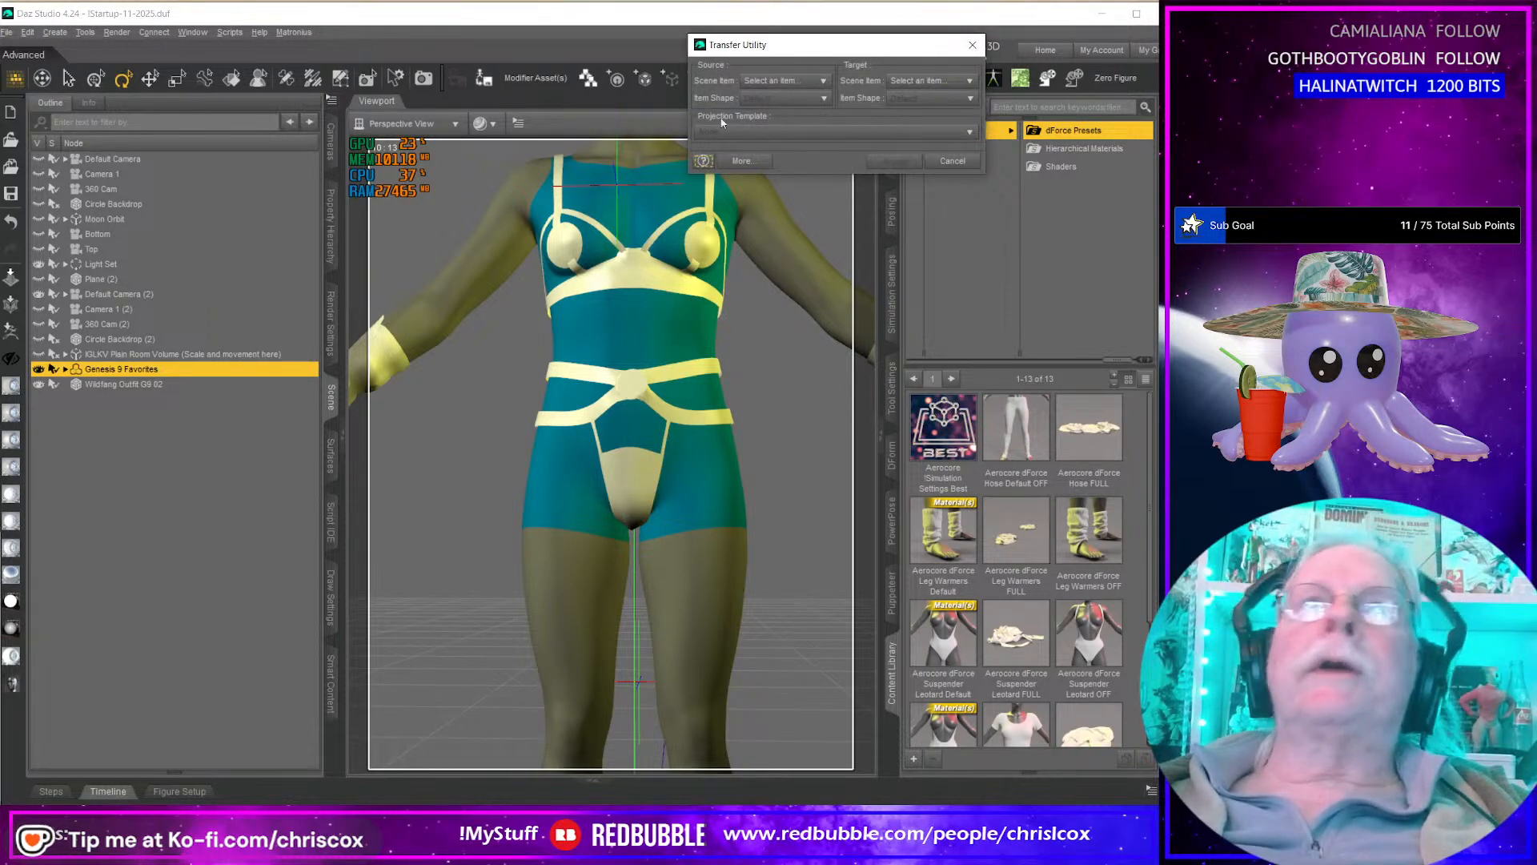
left_click(772, 80)
left_click(801, 255)
left_click(971, 80)
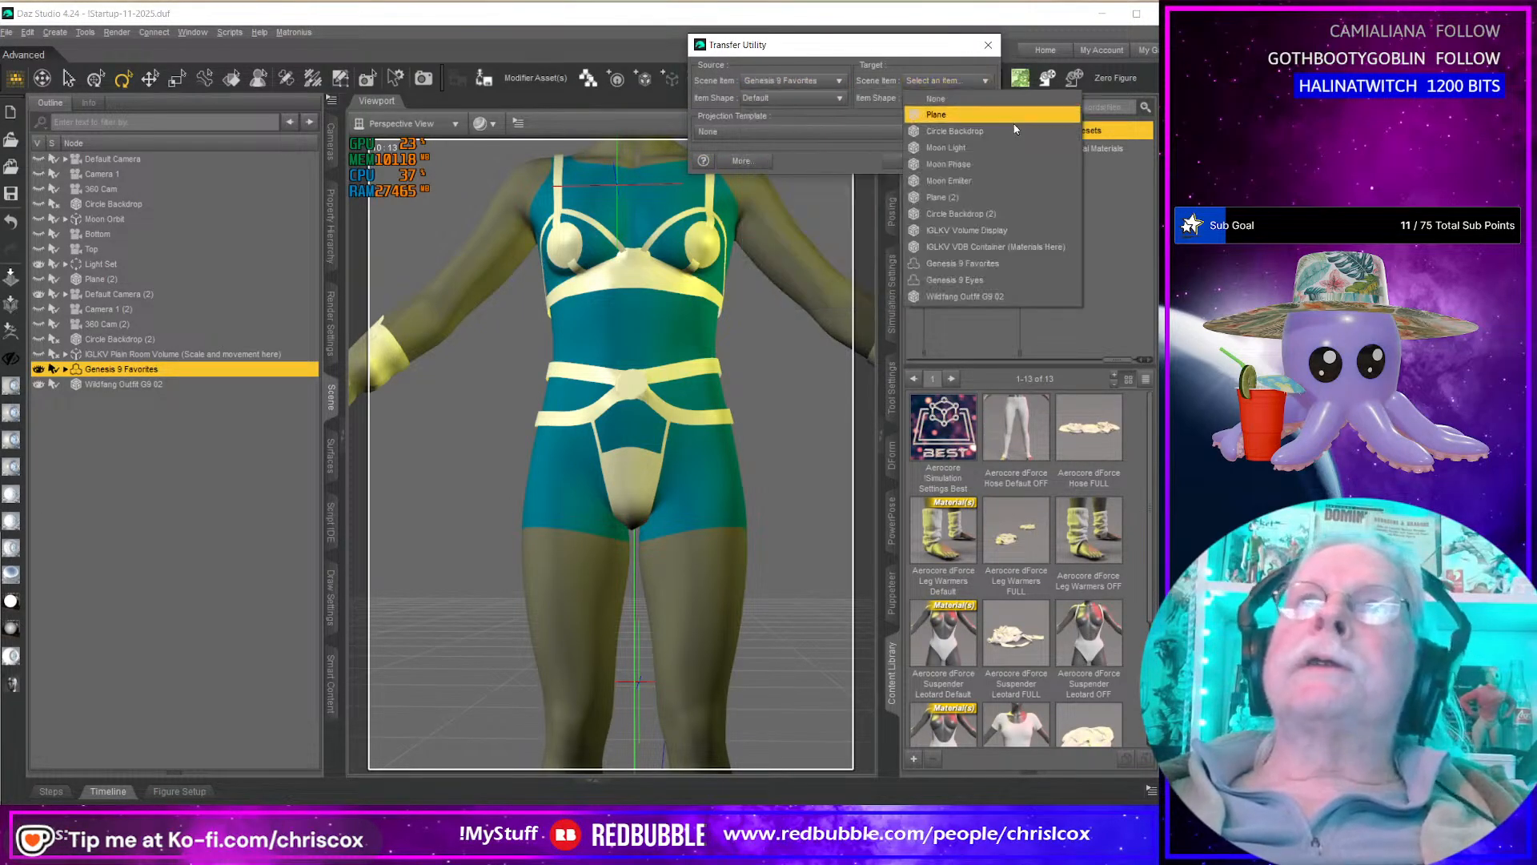
left_click(964, 297)
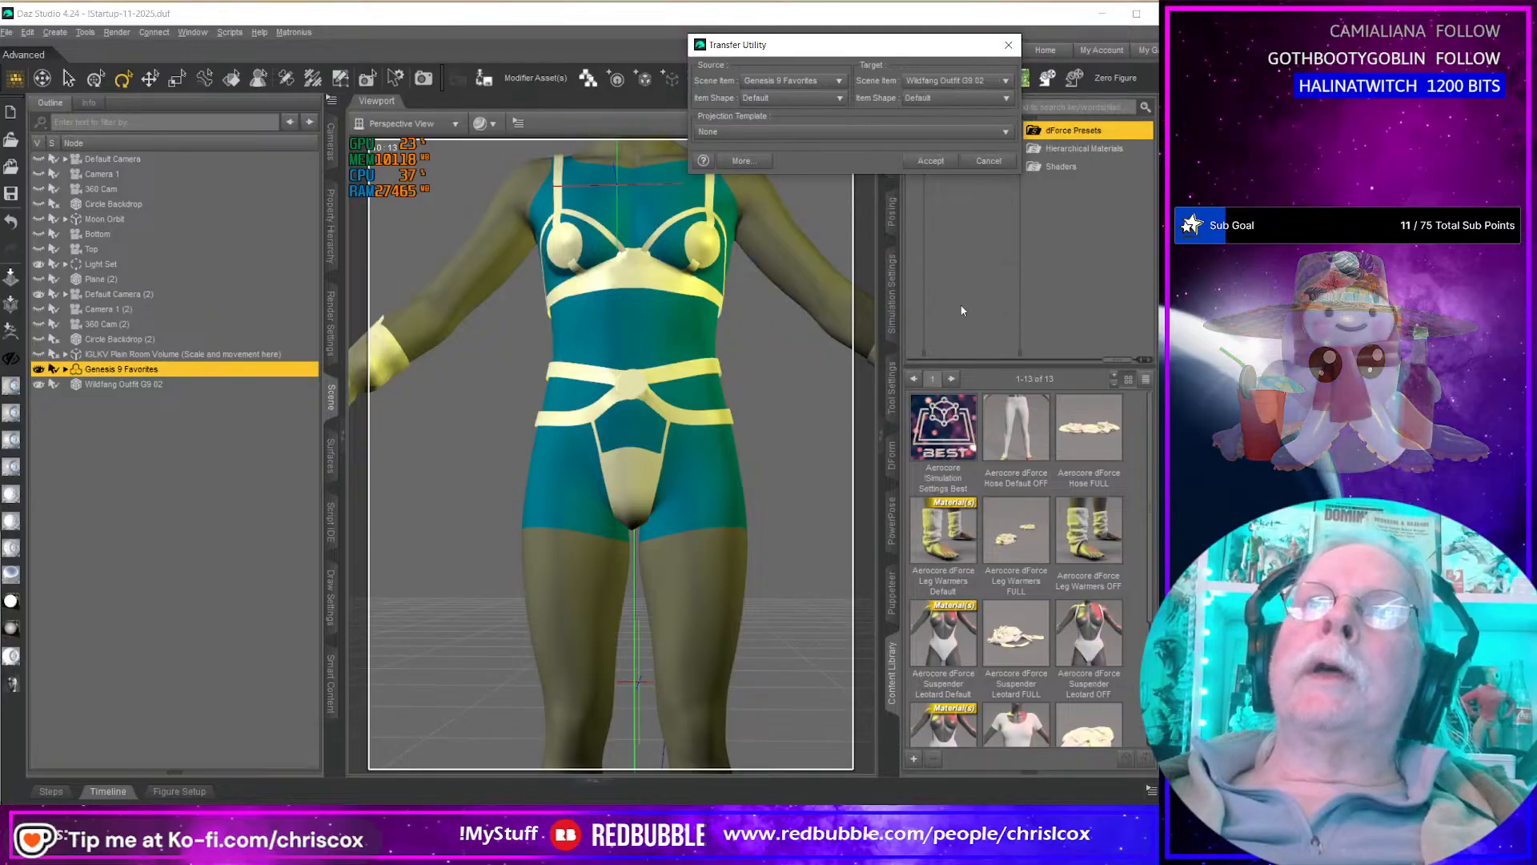
left_click(929, 161)
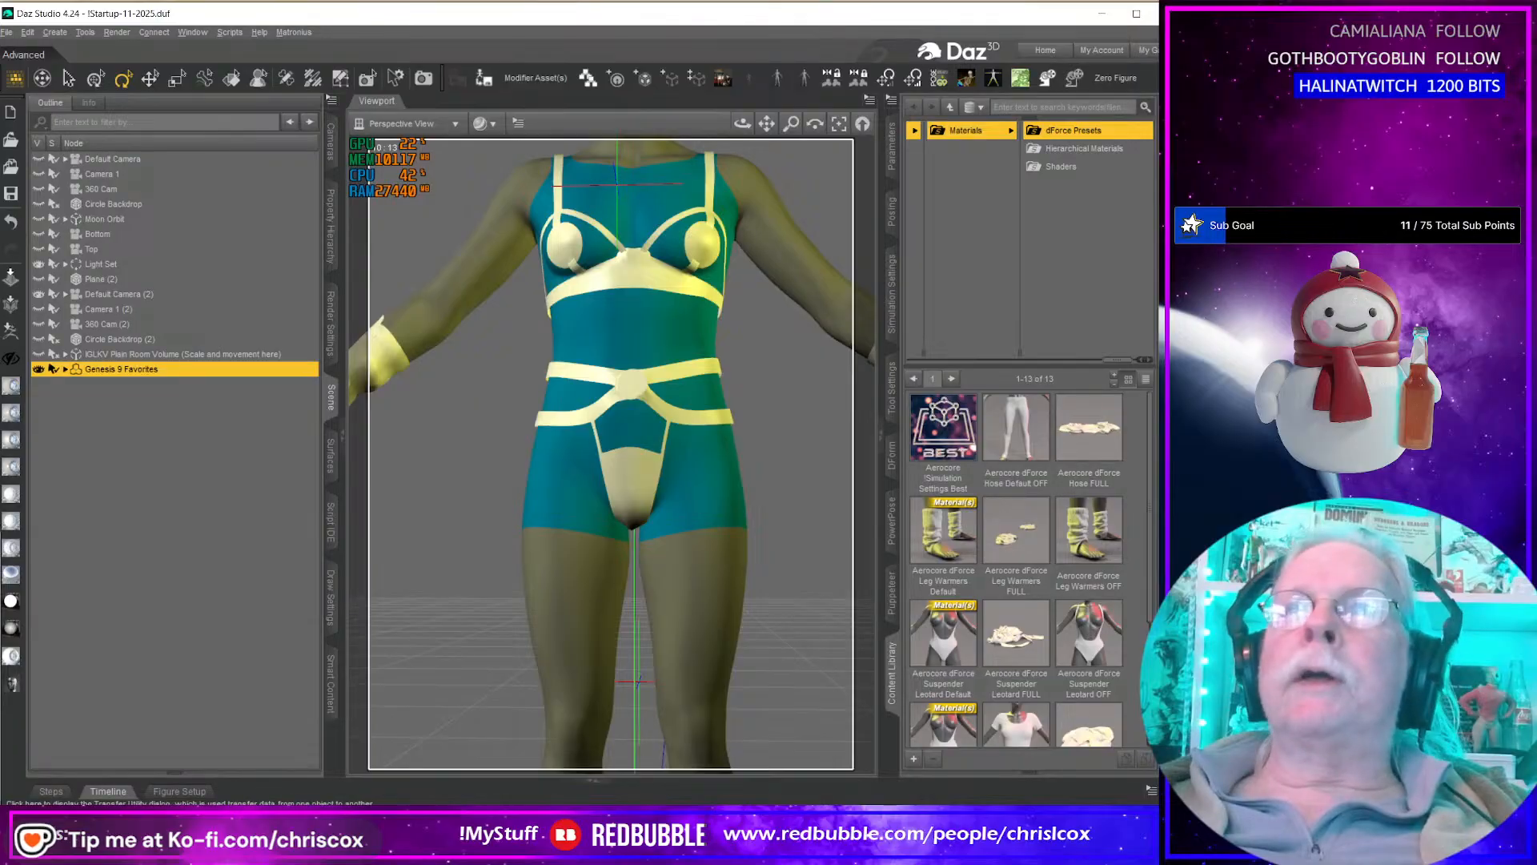
Step: Redo the Genesis 9 Favorites to Wildfang Outfit G9 02 transfer using the Bodysuit Tight template
left_click(1171, 376)
left_click(779, 82)
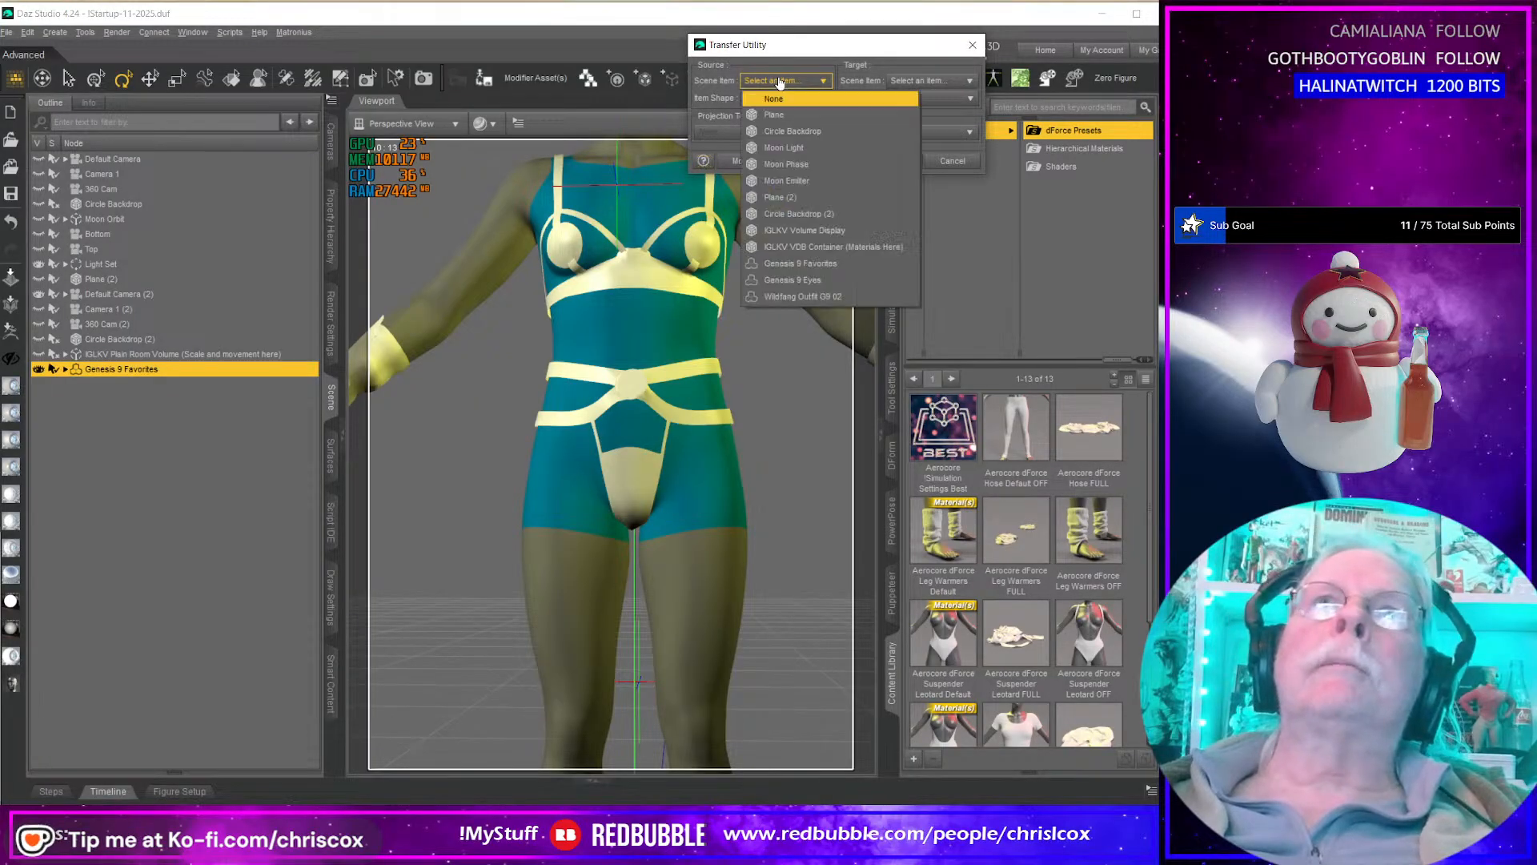
left_click(806, 270)
left_click(945, 81)
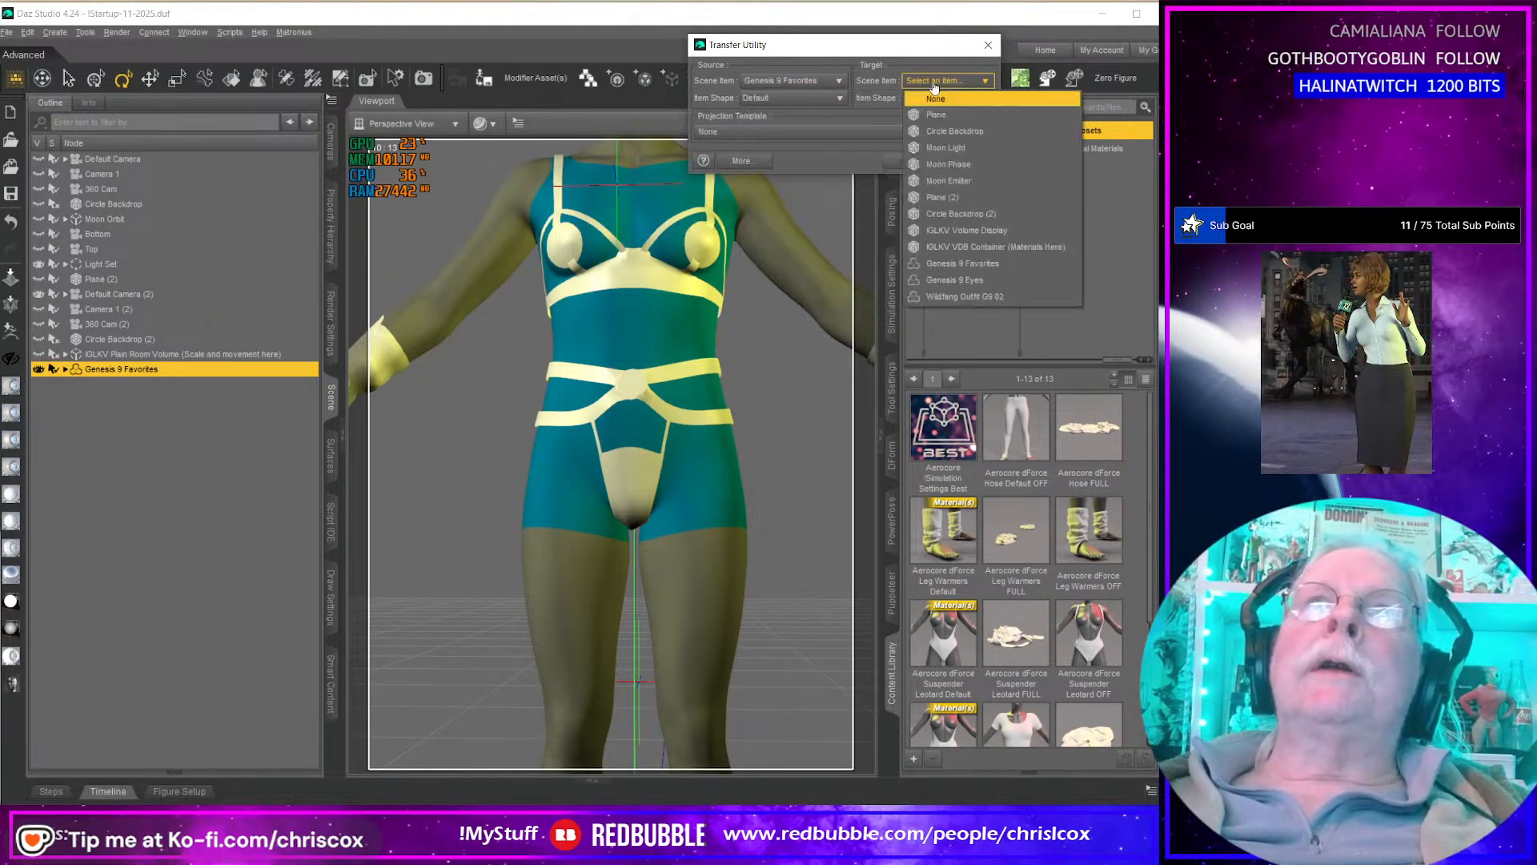
left_click(991, 298)
mouse_move(735, 170)
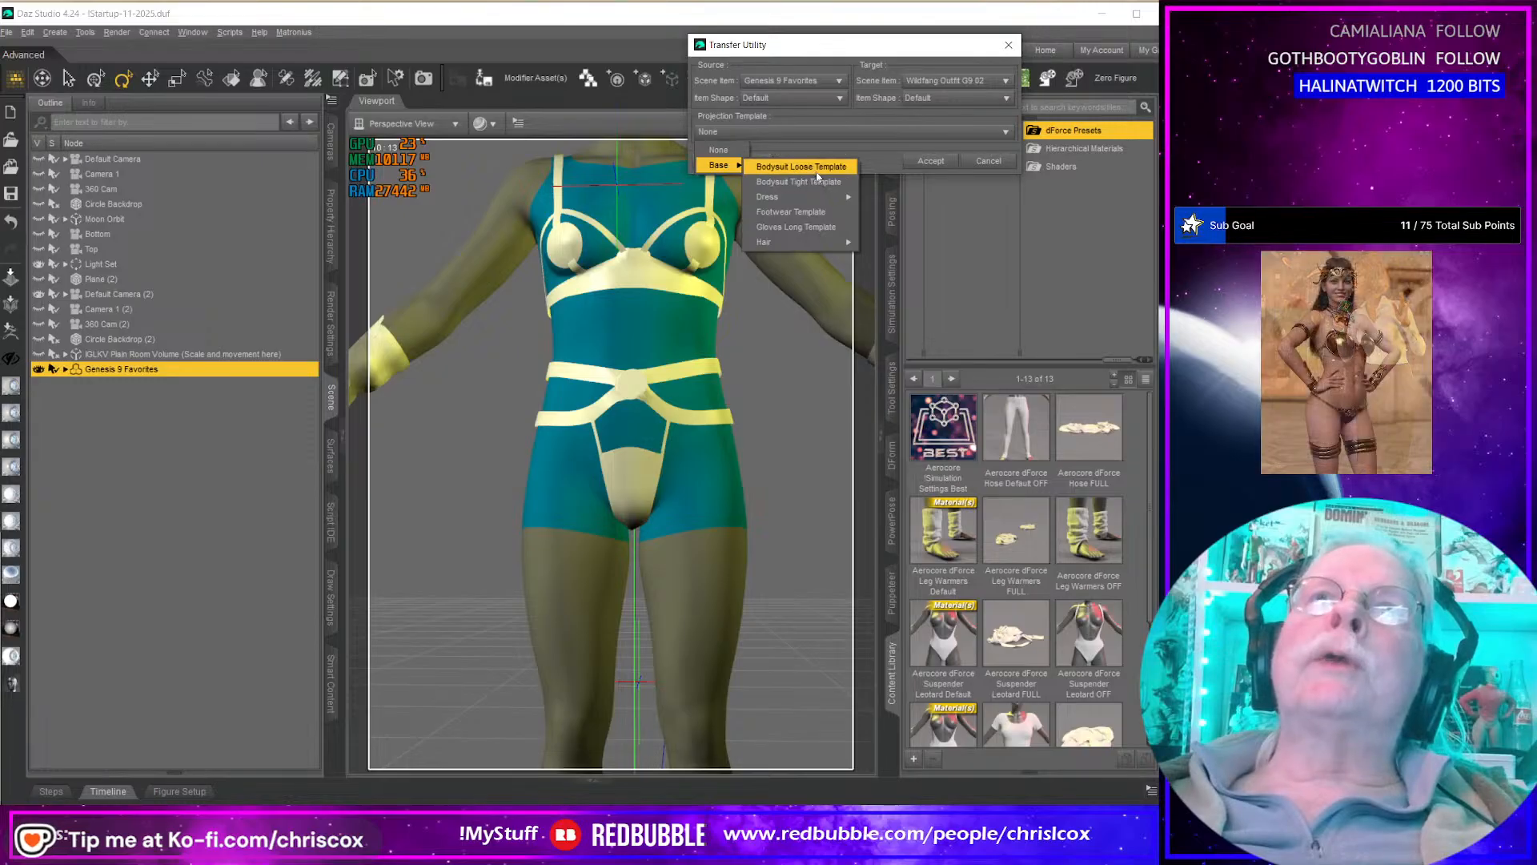
left_click(817, 183)
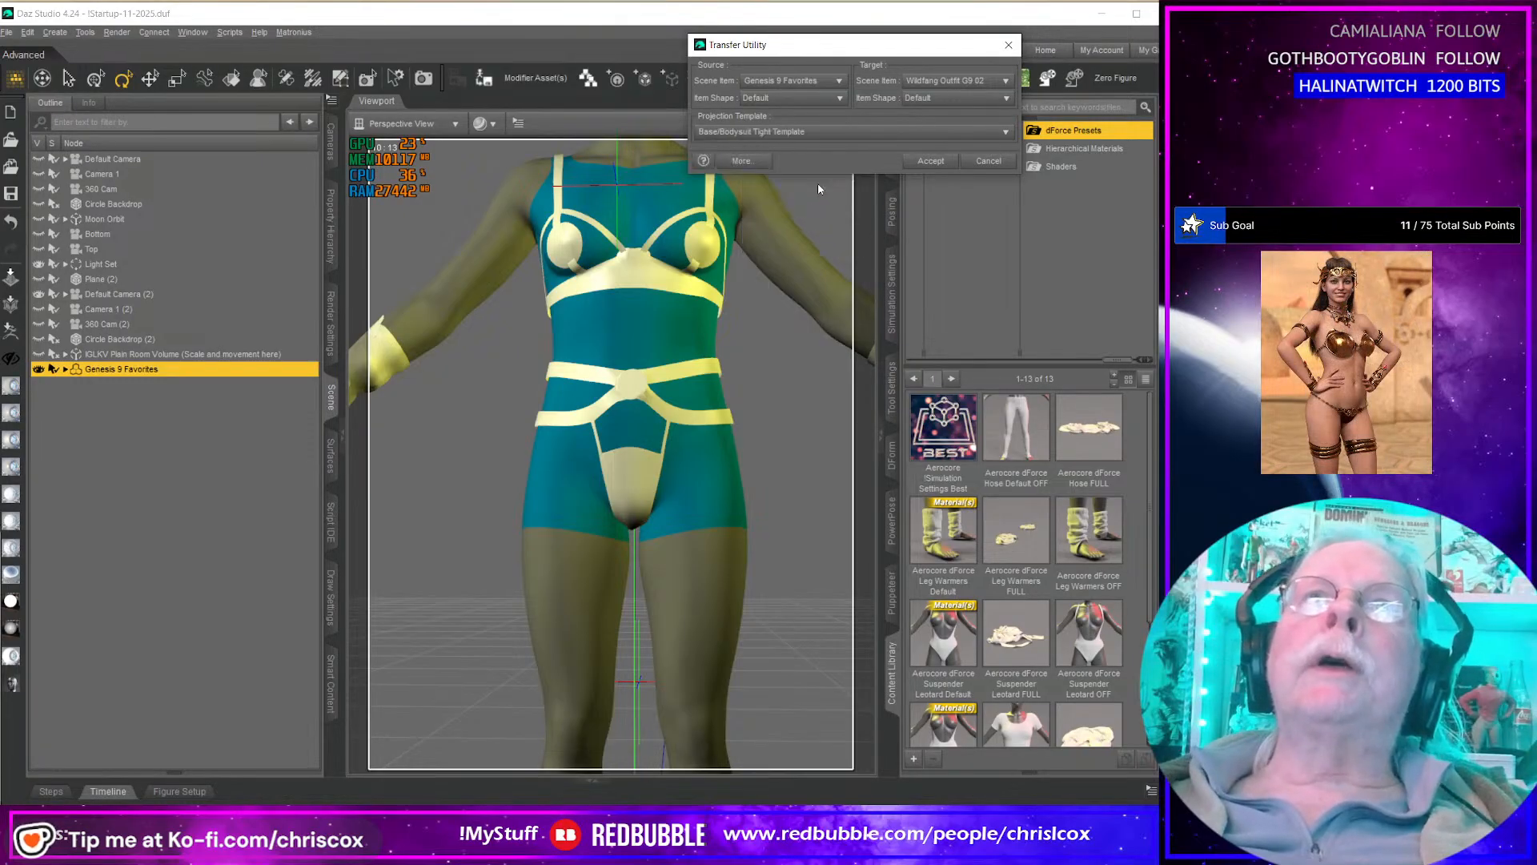
left_click(931, 161)
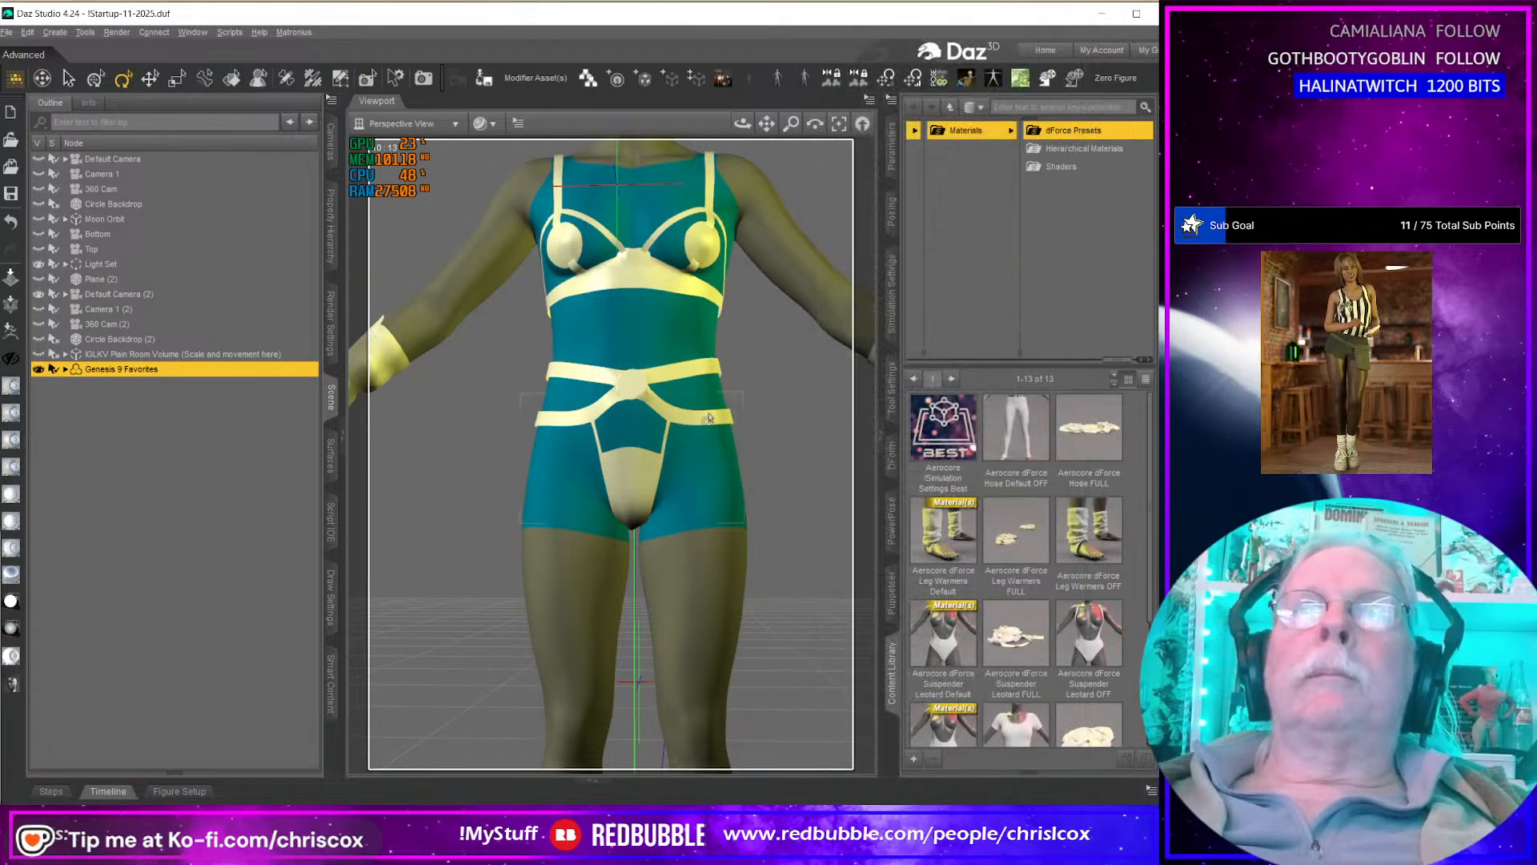
middle_click_drag(699, 420, 653, 551)
scroll(695, 423, "down", 3)
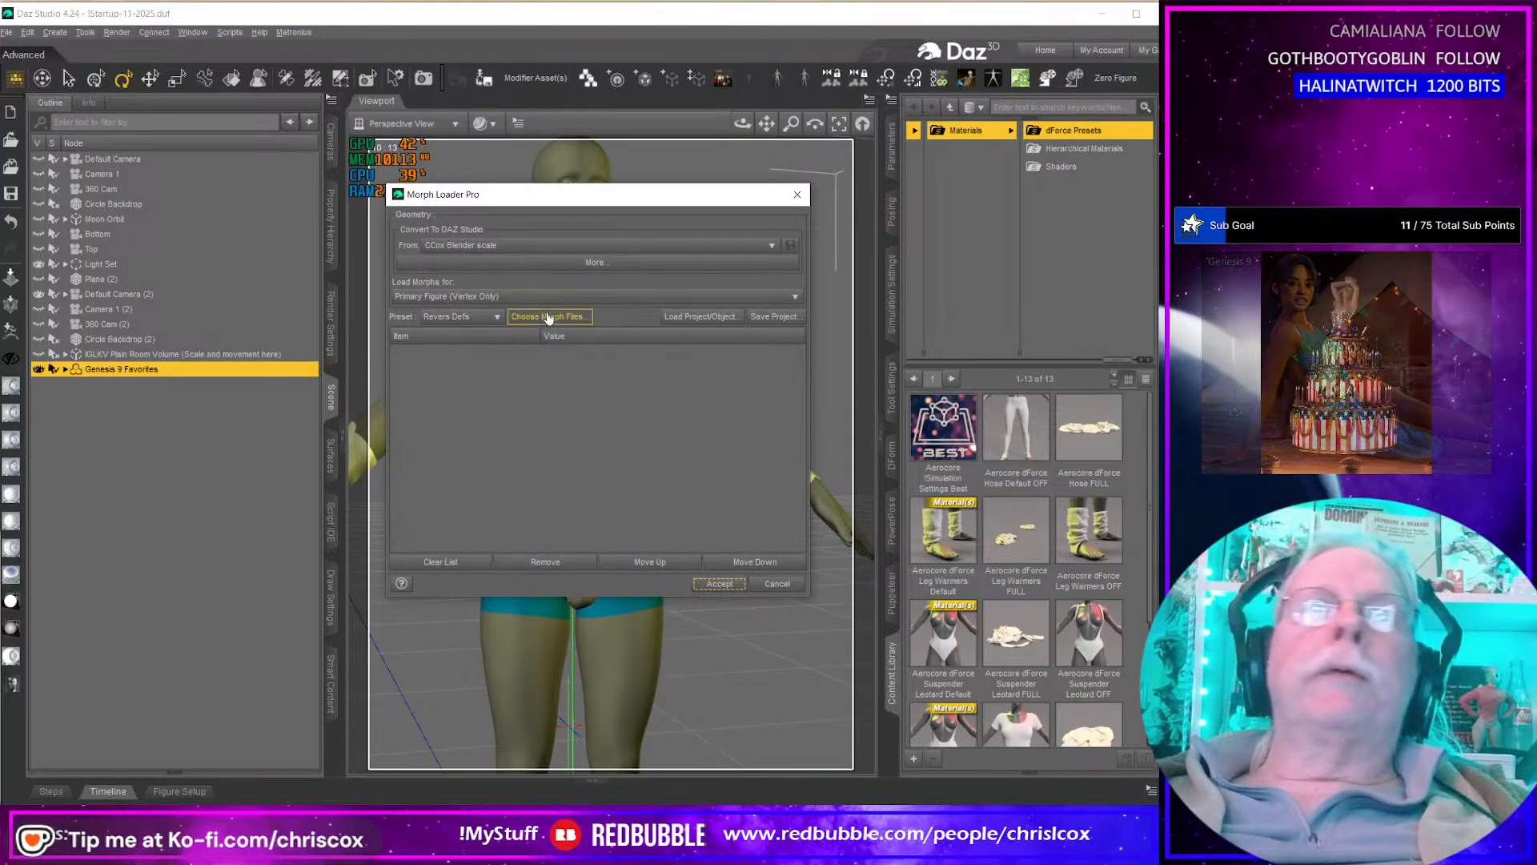
Step: Load Wildfang Outfit G8 Female.obj from the Wildfang WIP folder as a morph, dismissing the mismatch warning
left_click(549, 317)
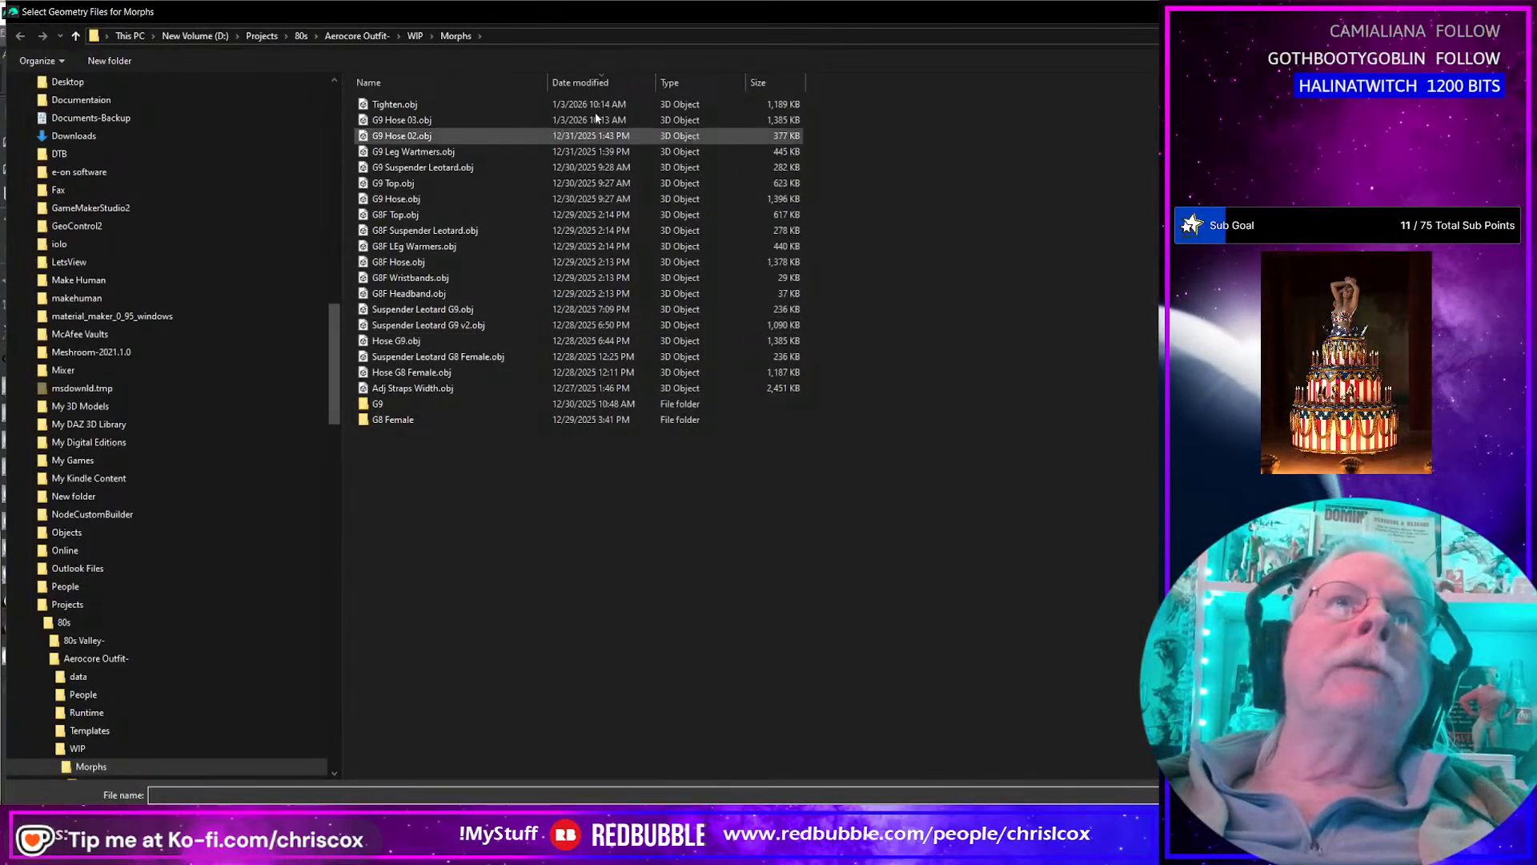
left_click(262, 36)
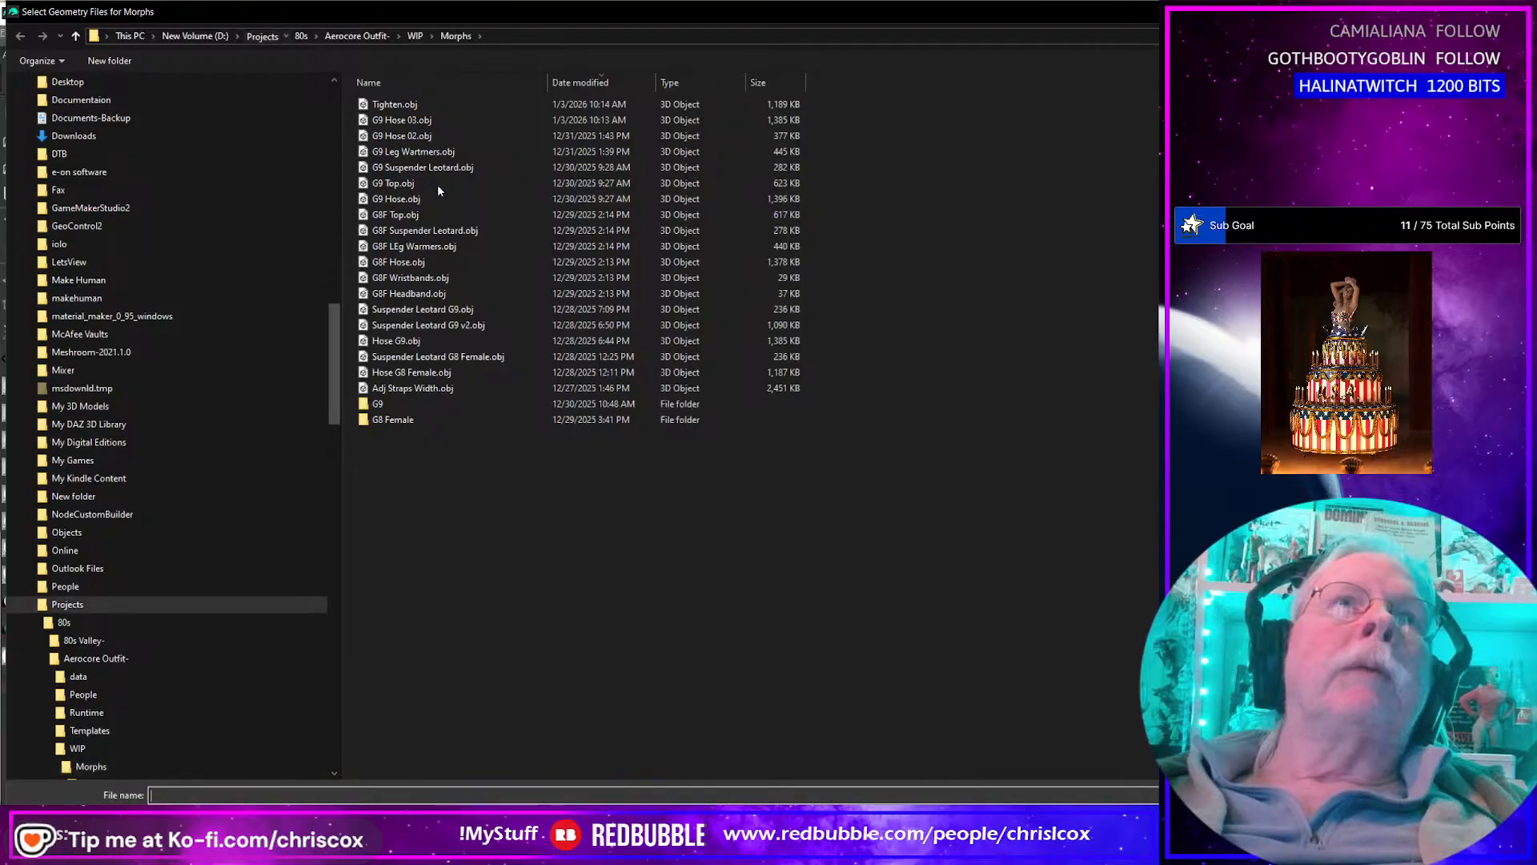
scroll(559, 344, "down", 10)
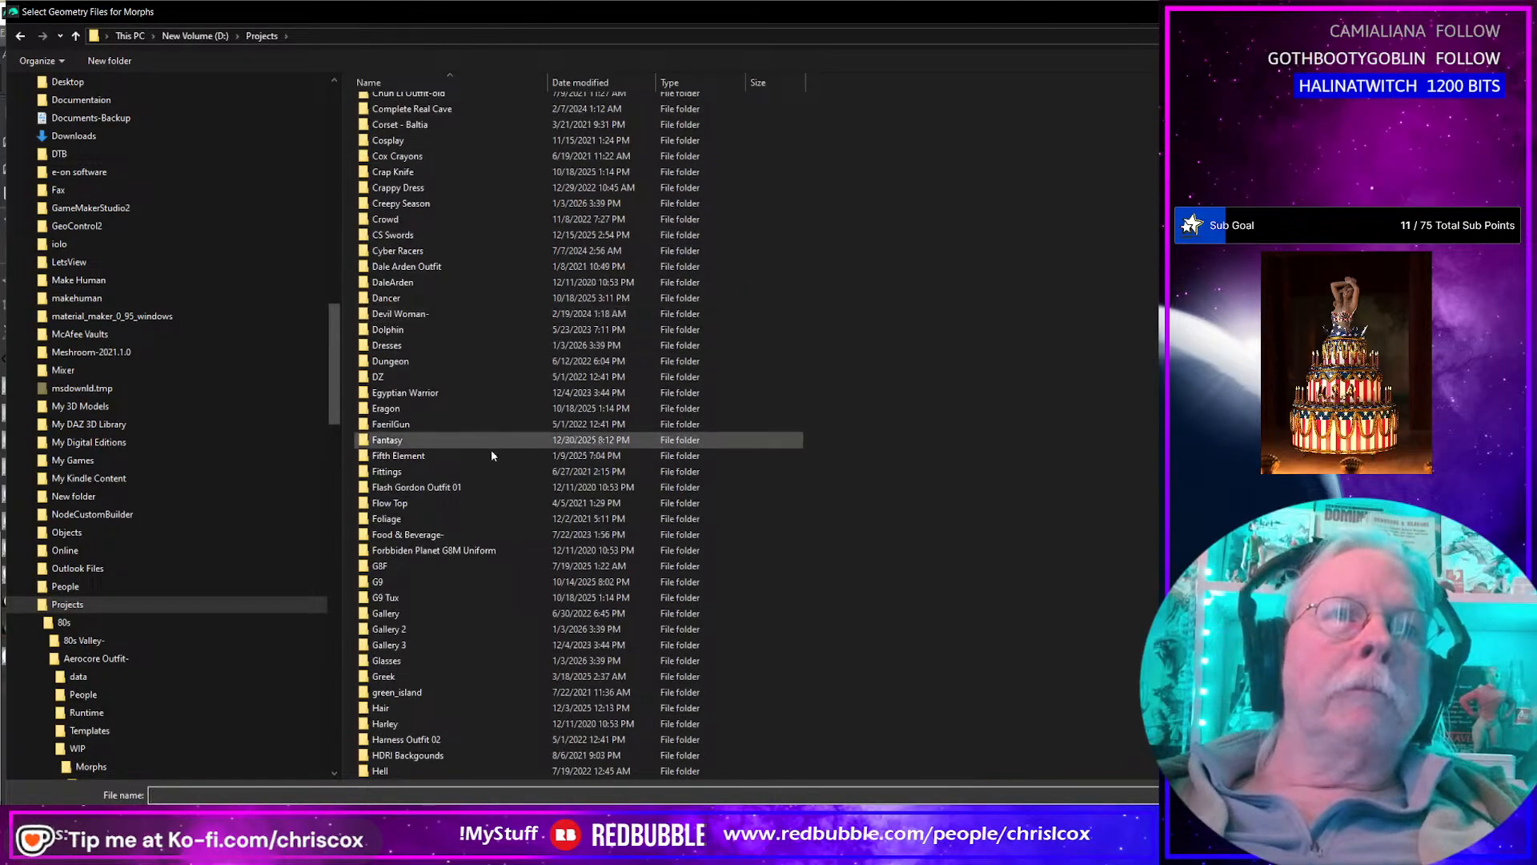
double_click(400, 439)
double_click(402, 121)
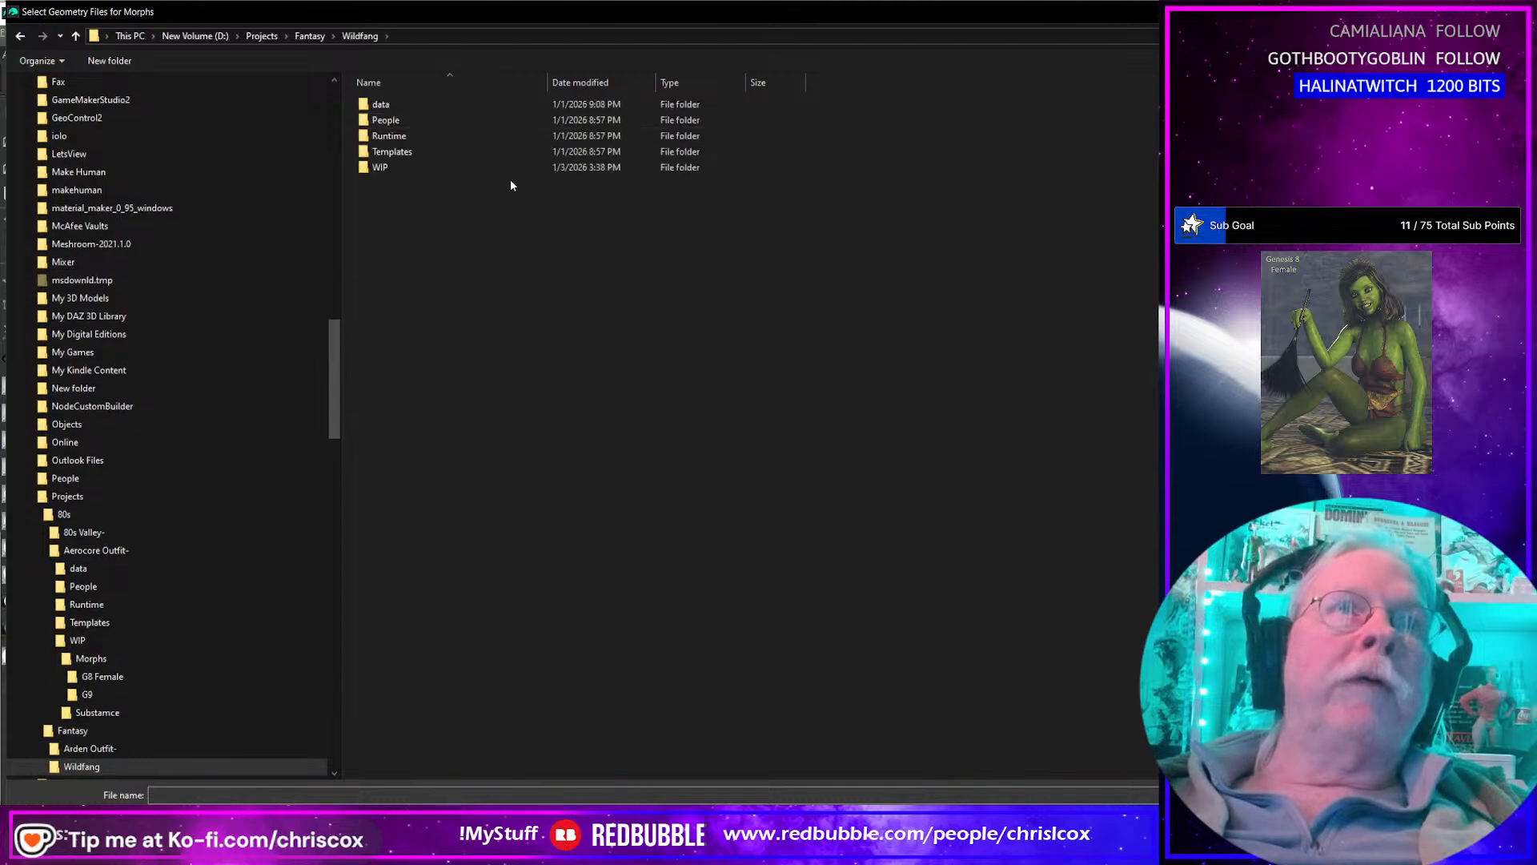
double_click(391, 161)
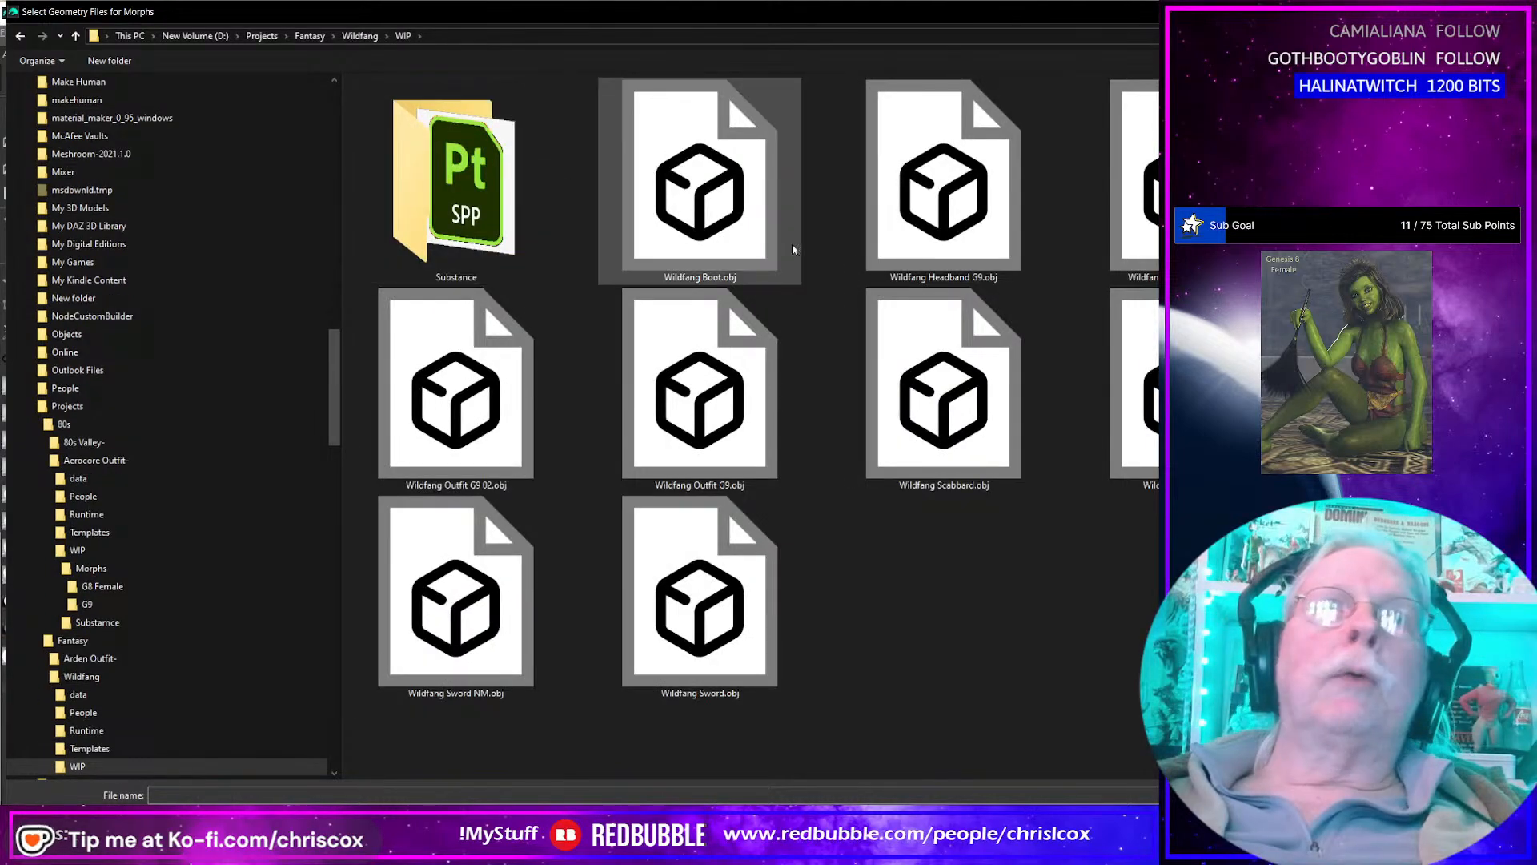
left_click(1157, 241)
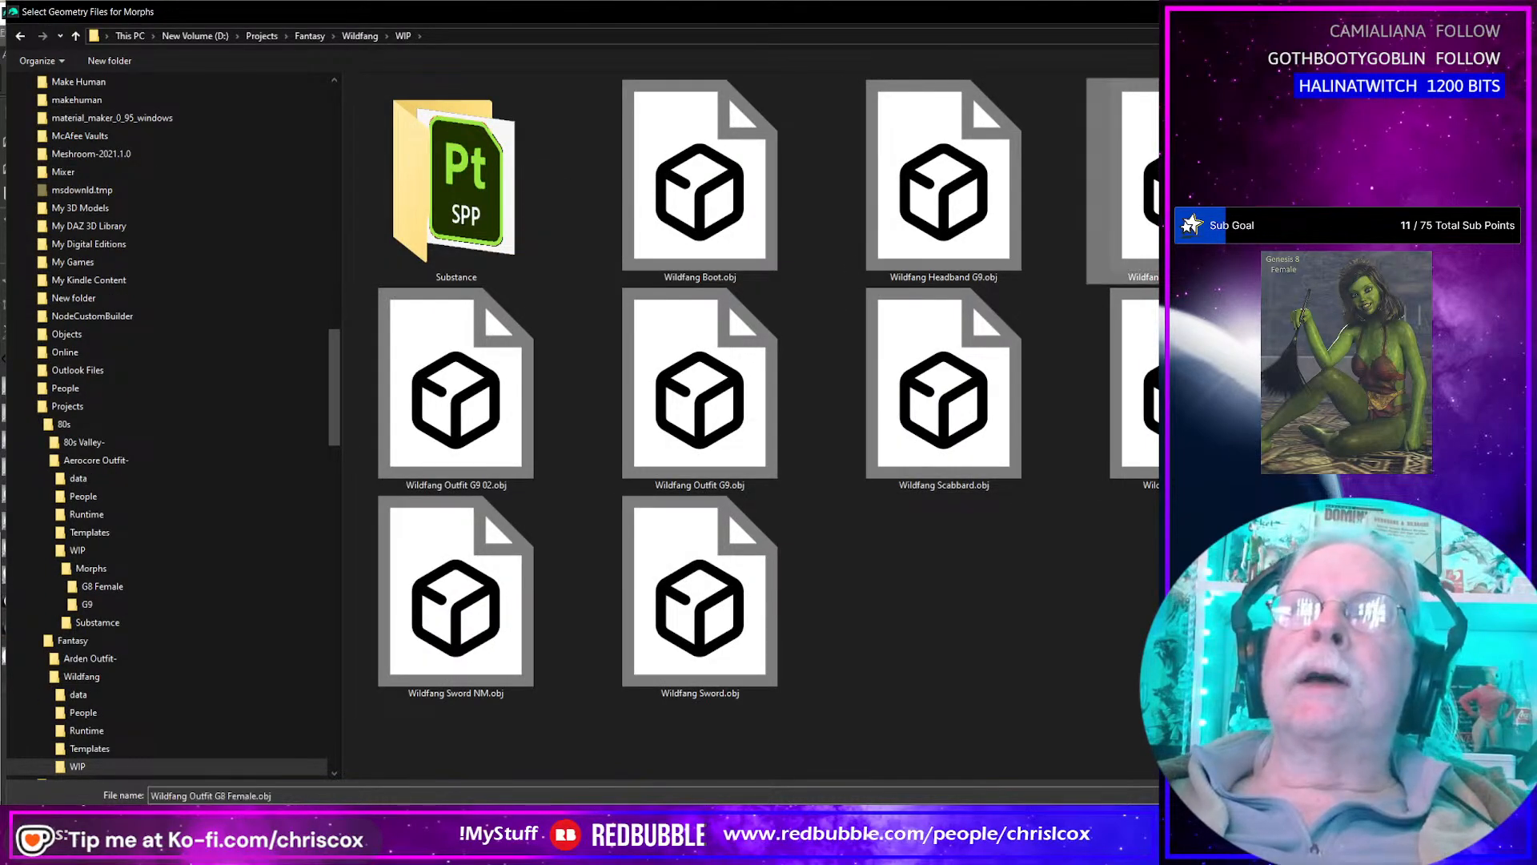
key("Return")
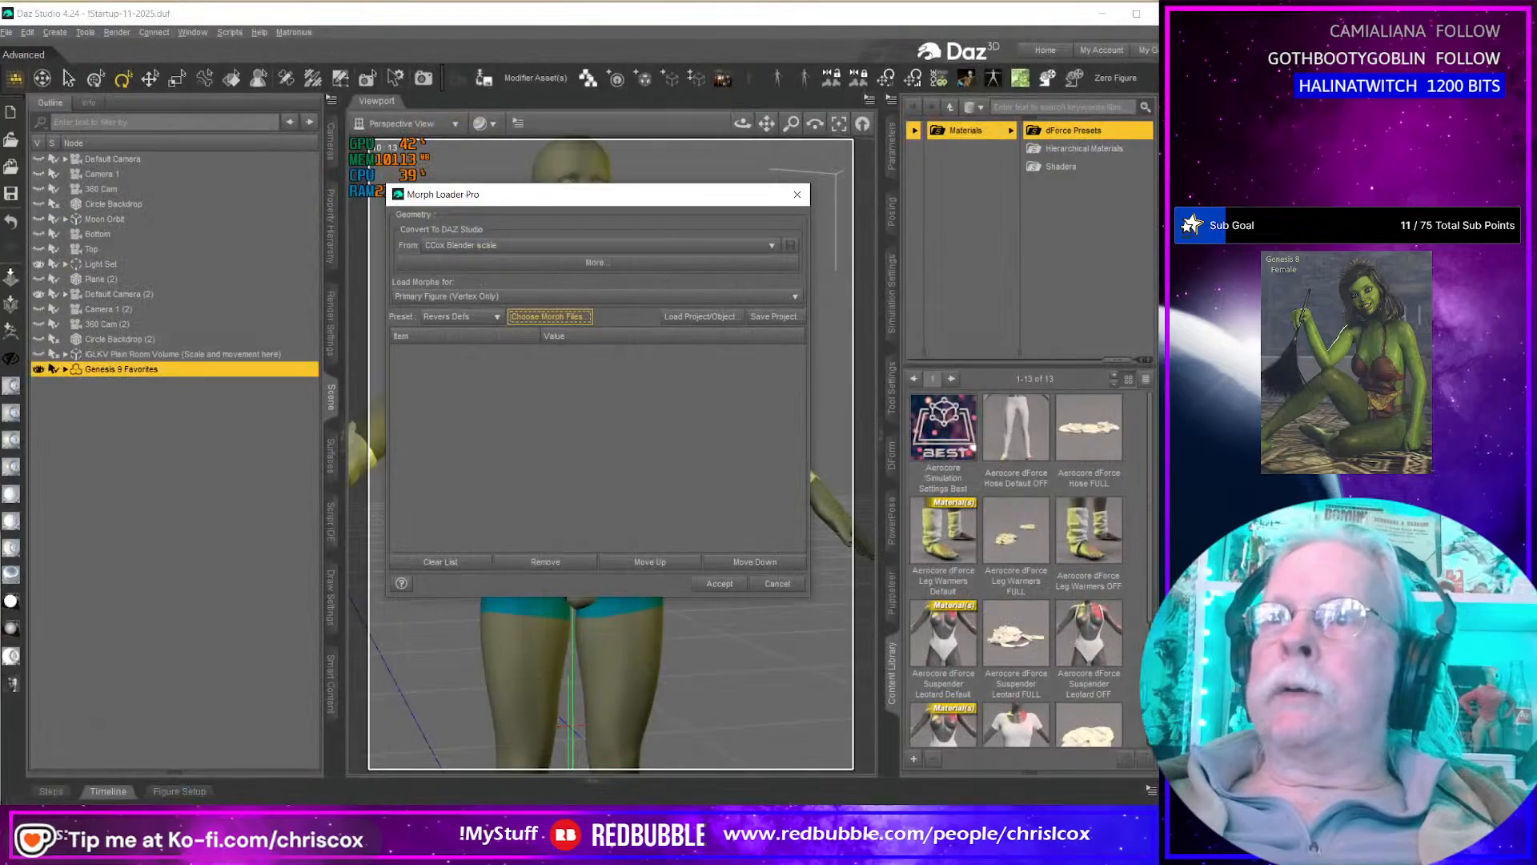
left_click(716, 585)
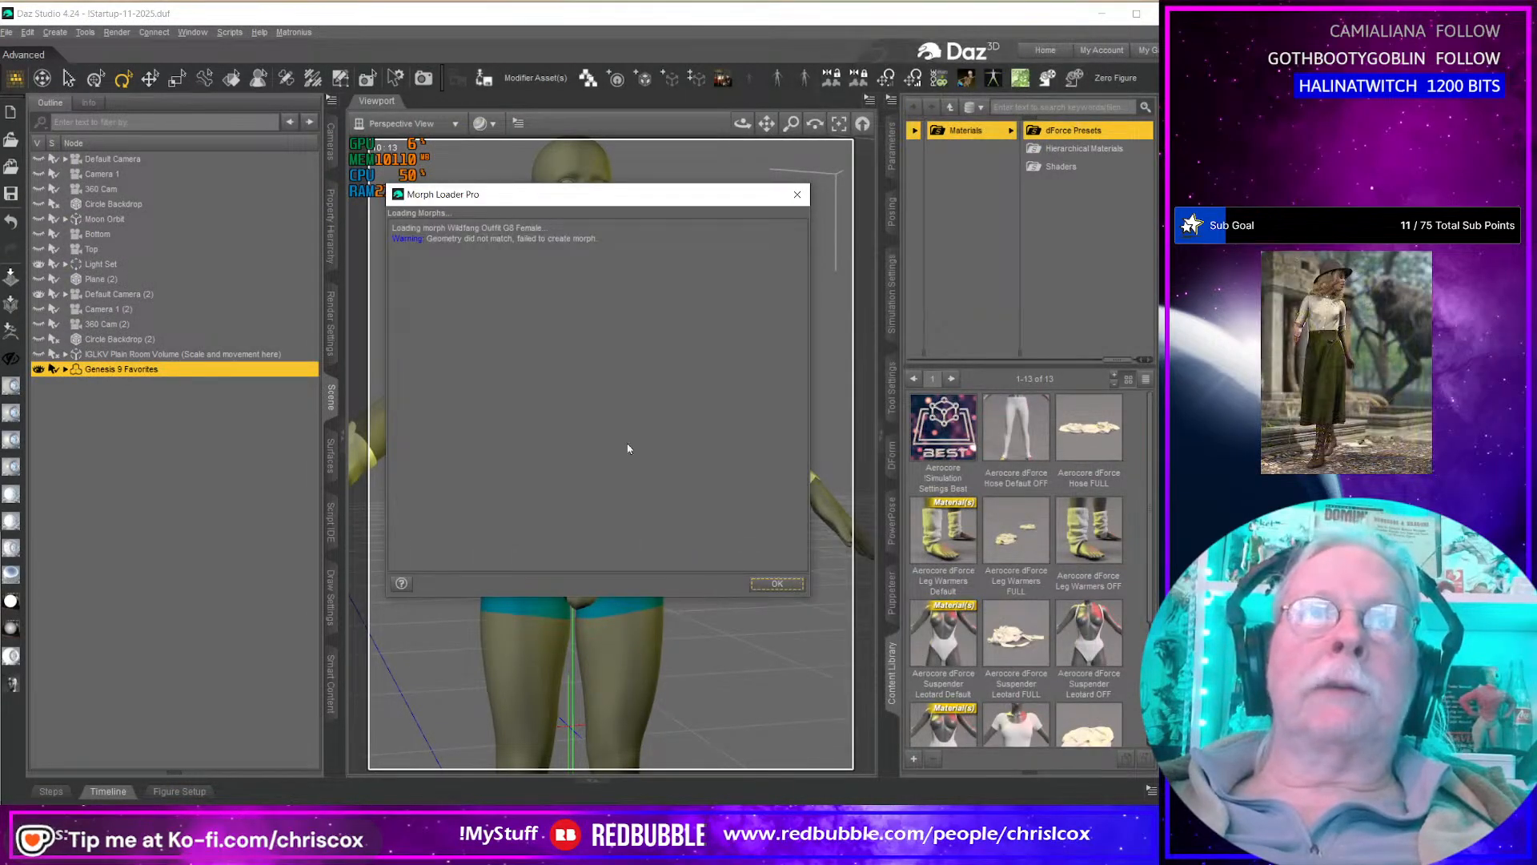
left_click(789, 584)
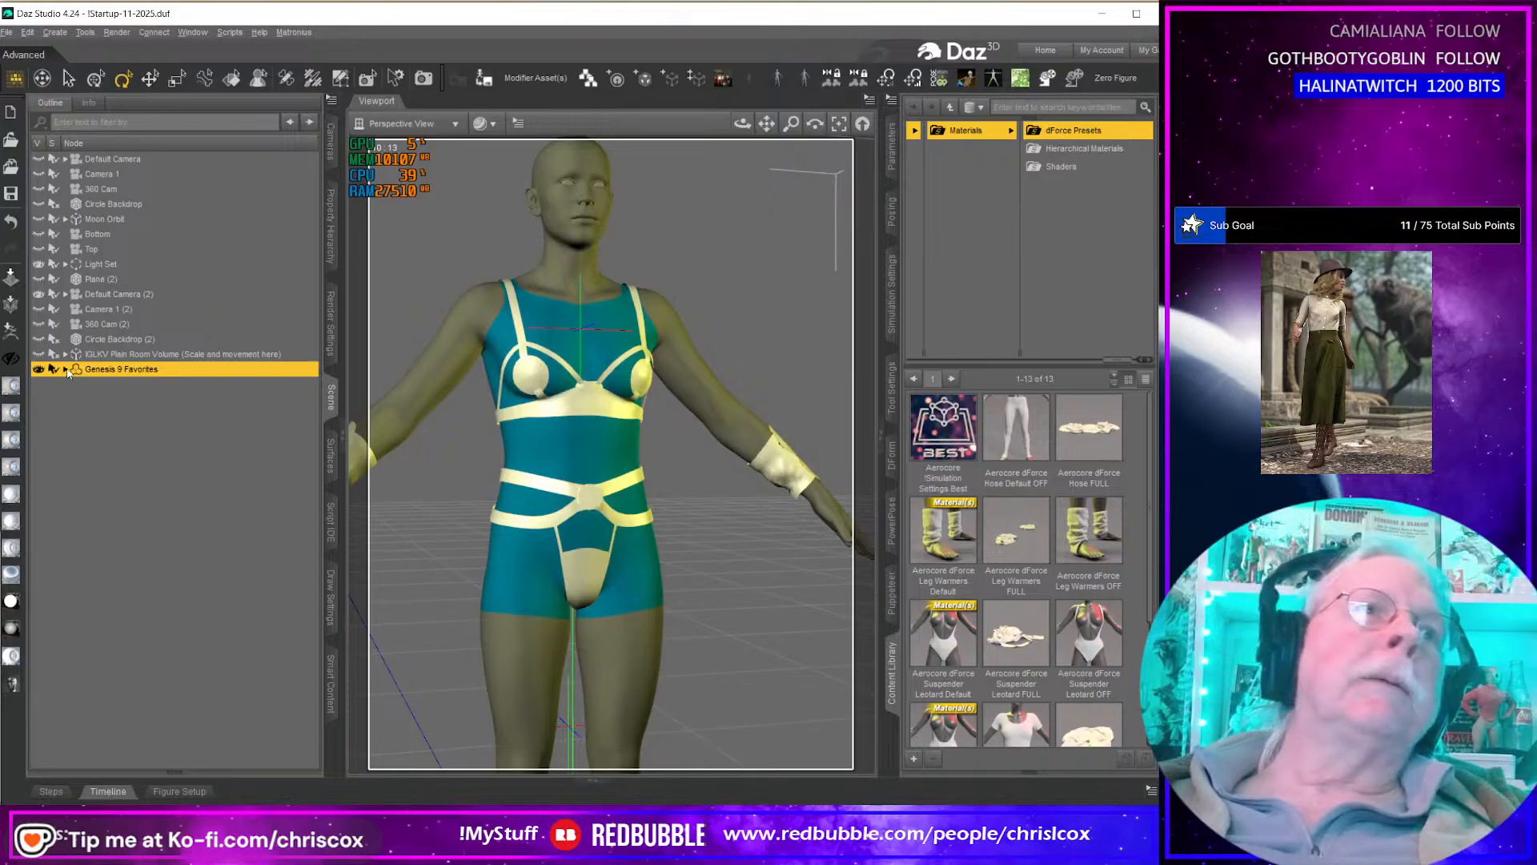
Step: With Wildfang Outfit G9 02 selected, reload the G8 Female.obj morph and show its Parameters
left_click(136, 414)
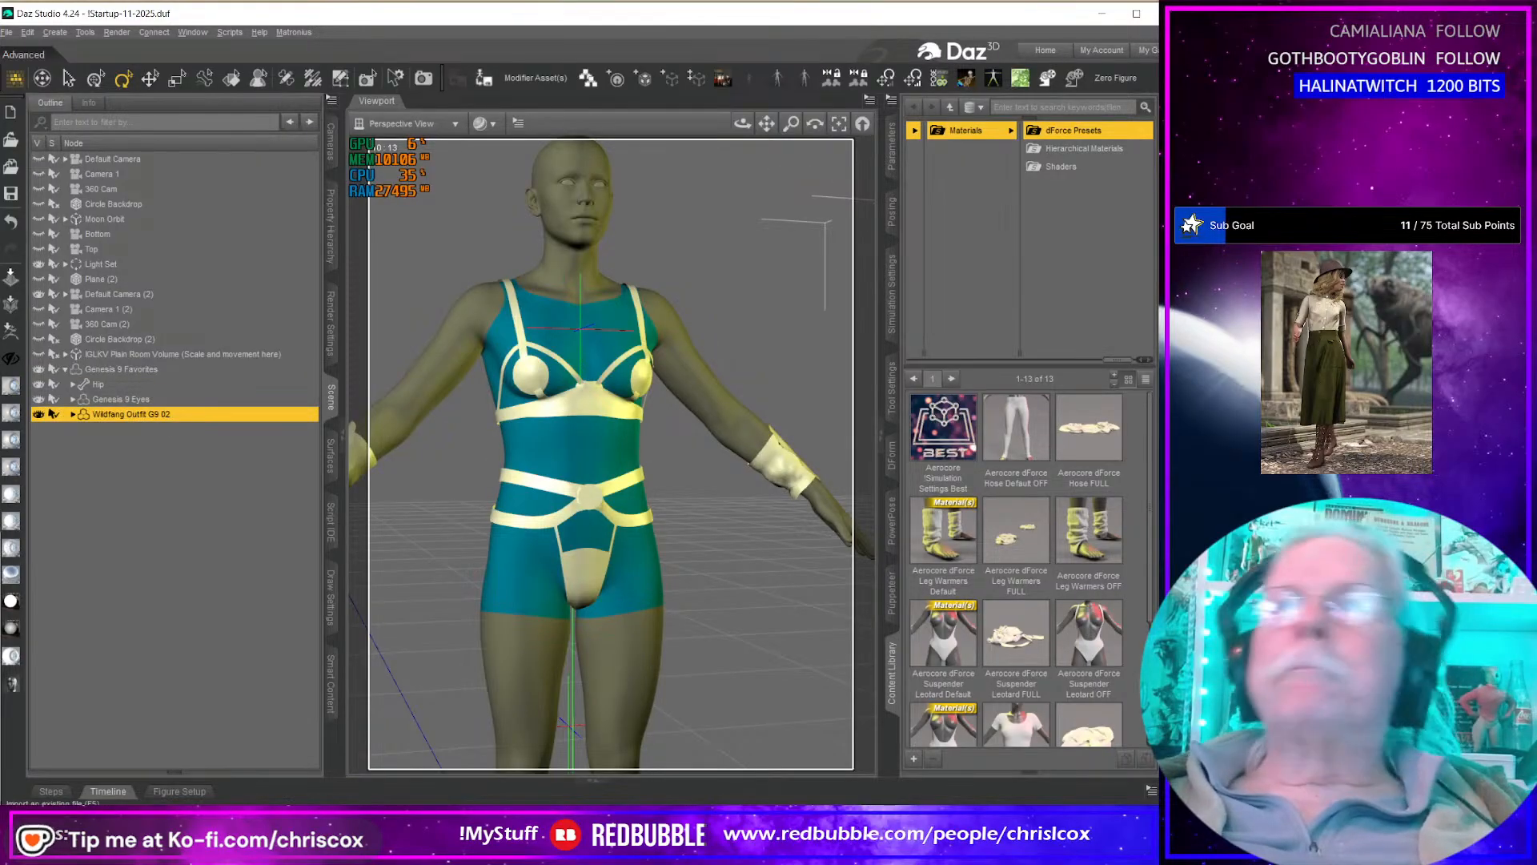
key("F7")
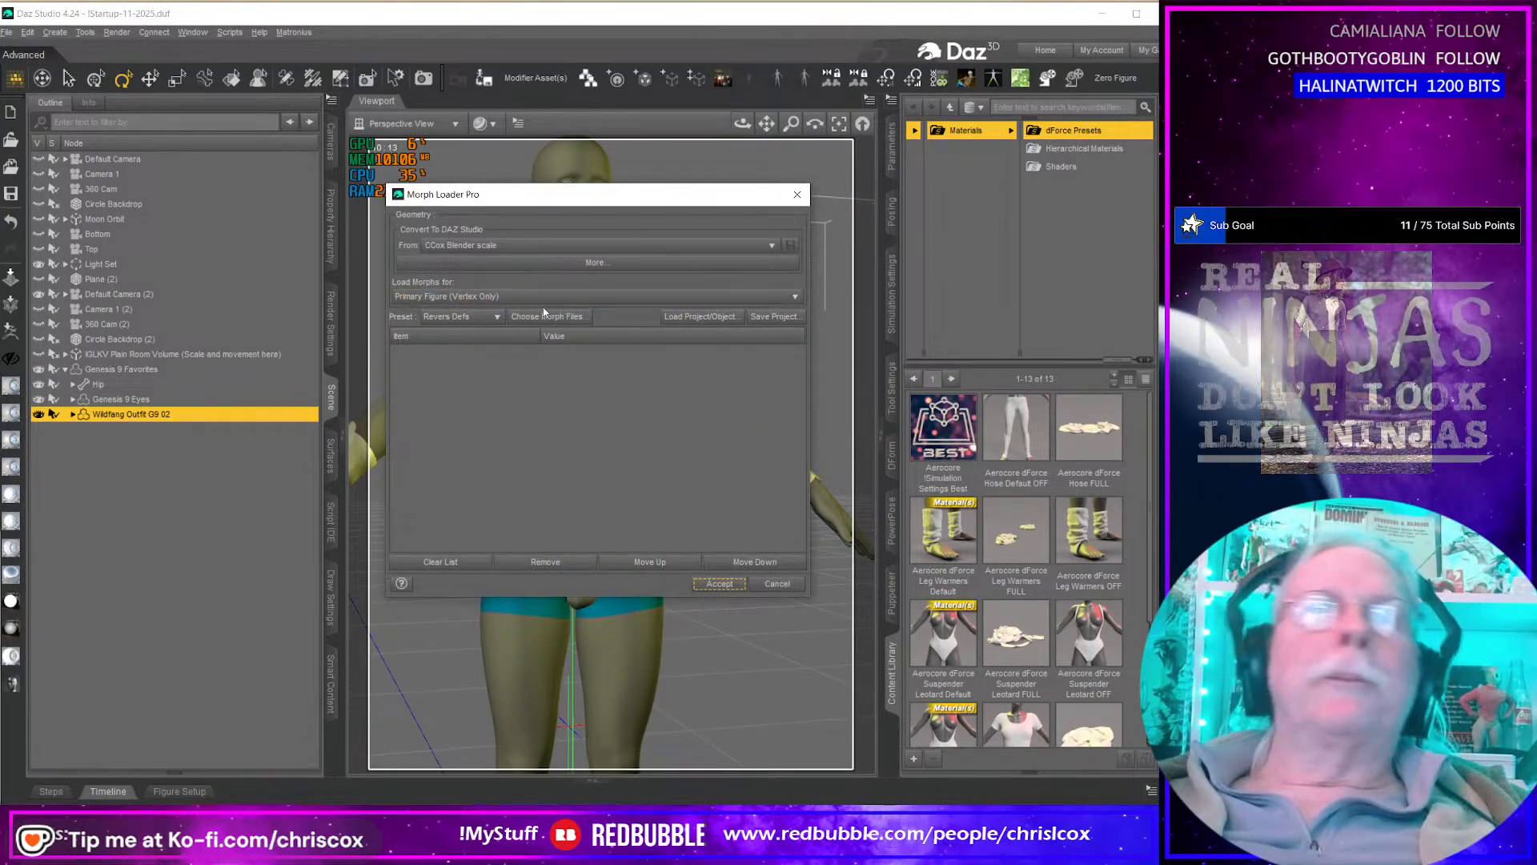
left_click(543, 315)
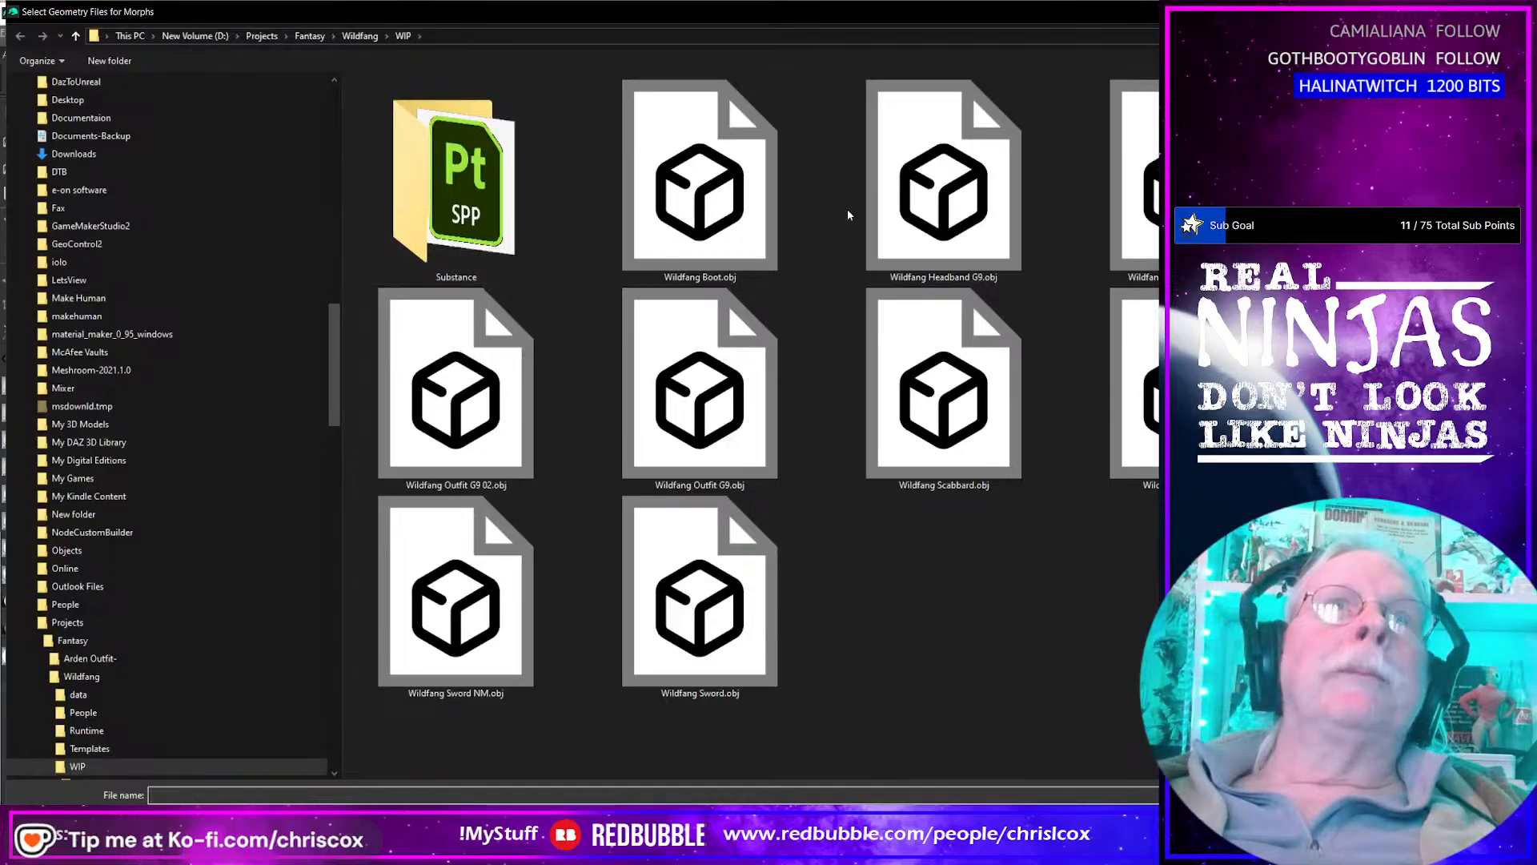
double_click(1137, 188)
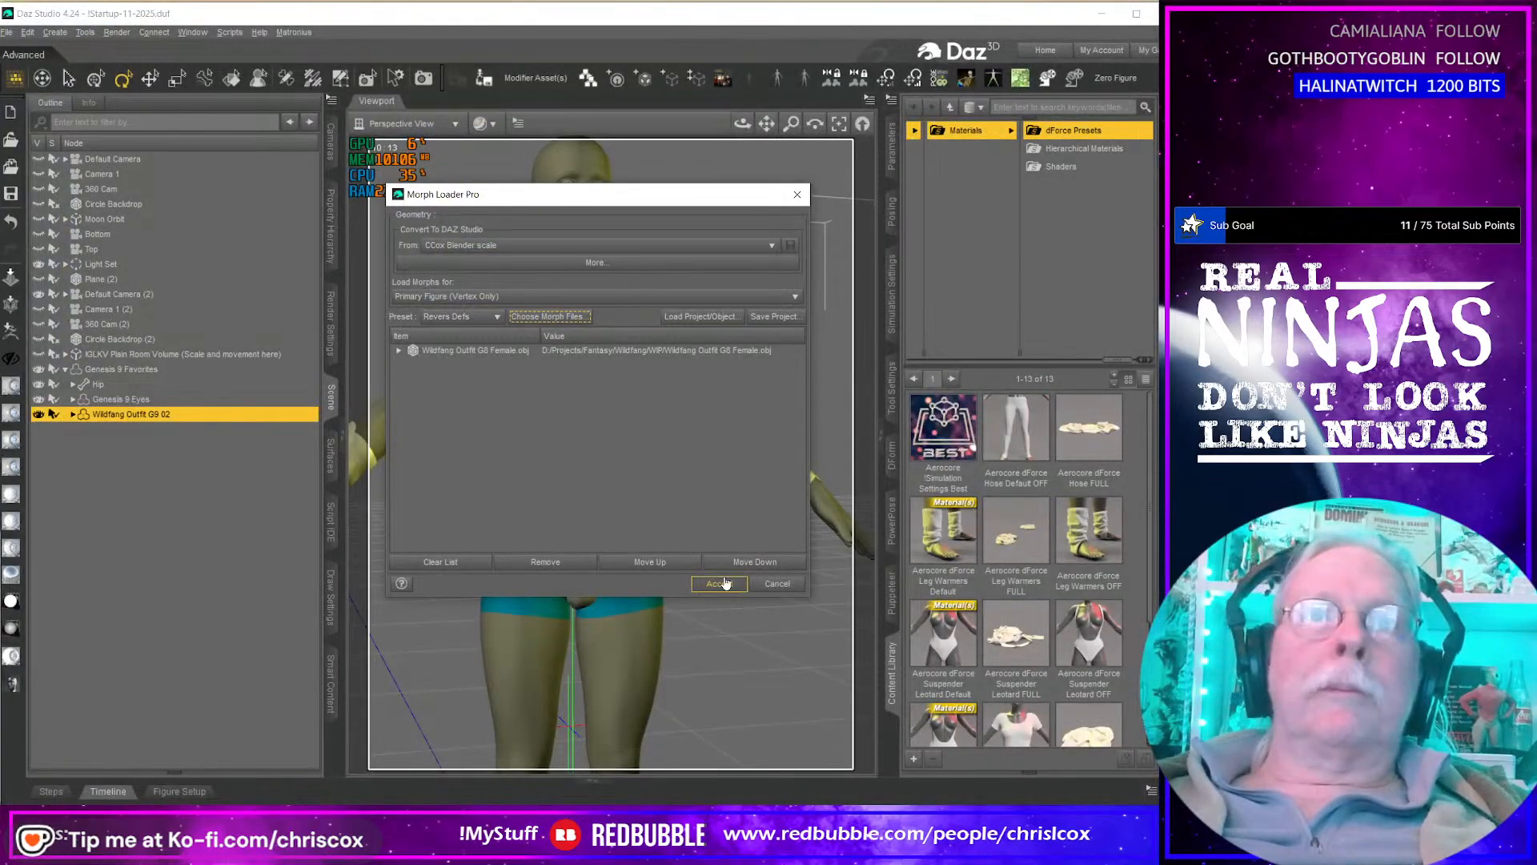
left_click(719, 583)
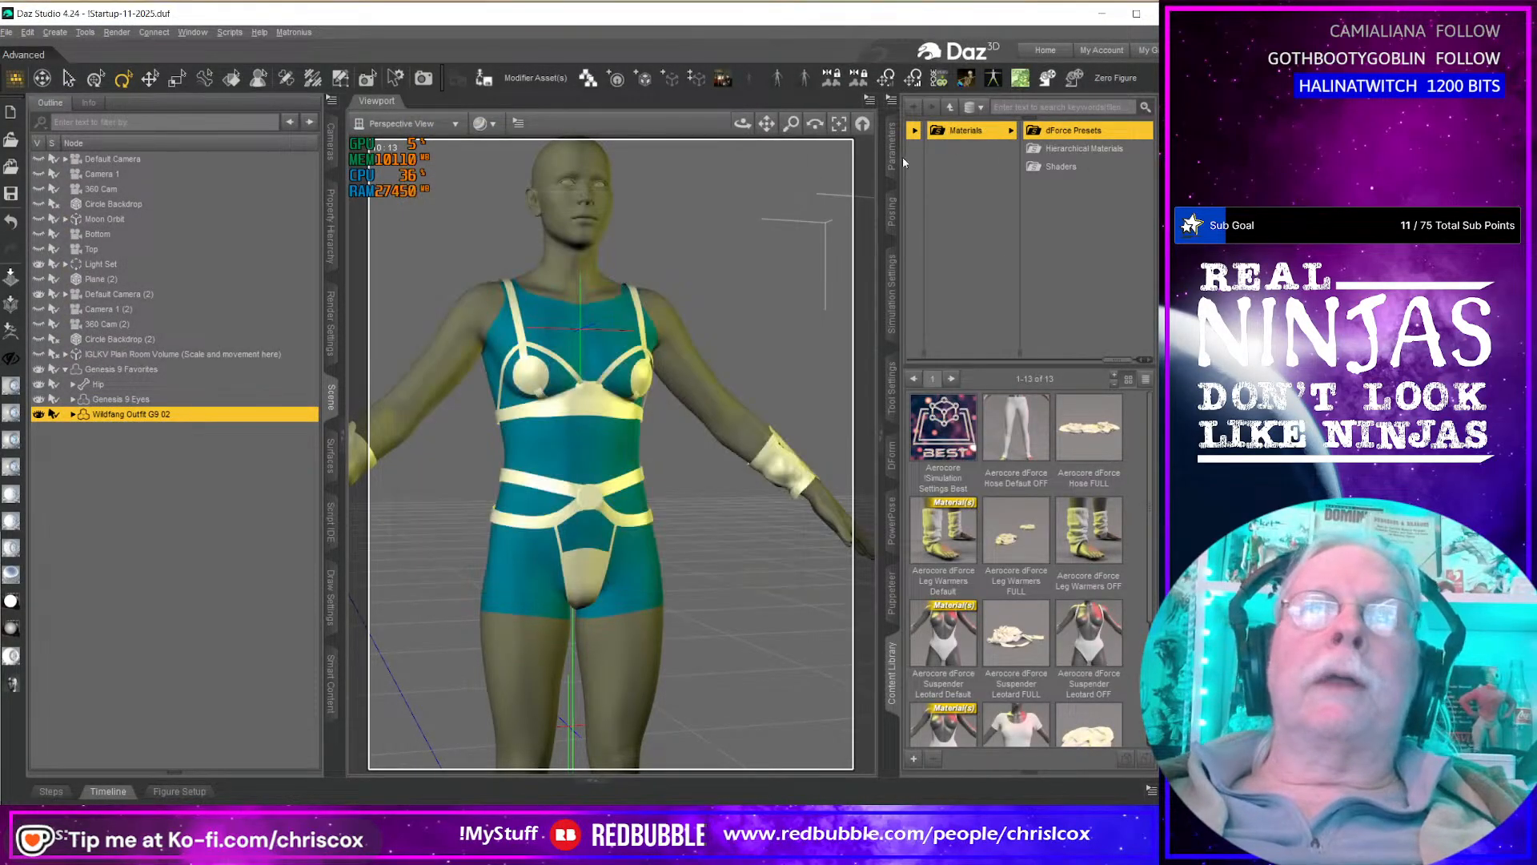
left_click(893, 160)
Step: Try dialling the Wildfang Outfit G8 Female morph to 100%, then undo it
left_click(965, 351)
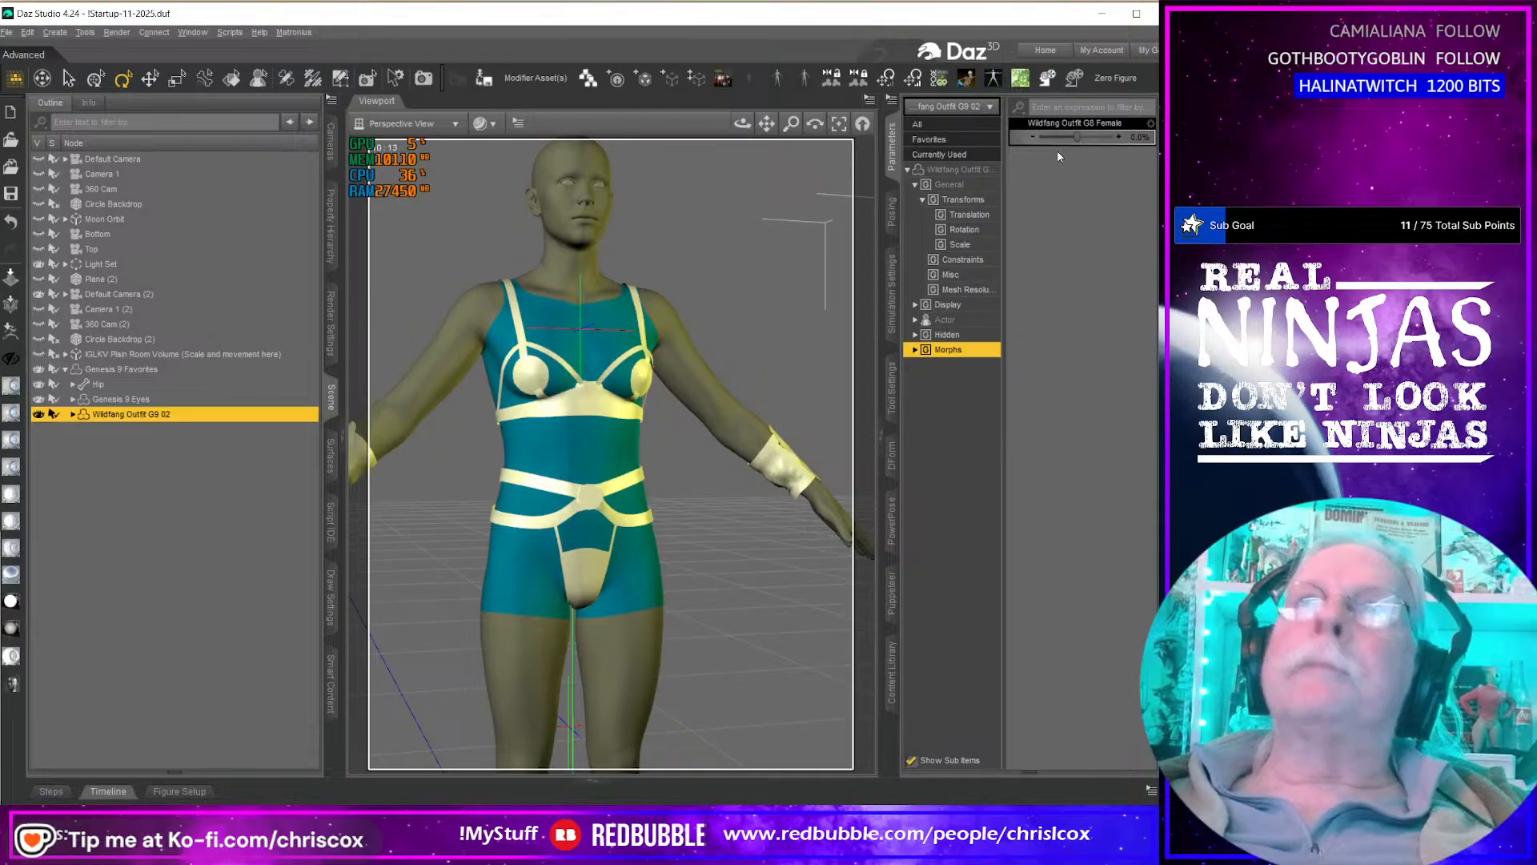
left_click_drag(1076, 137, 1120, 136)
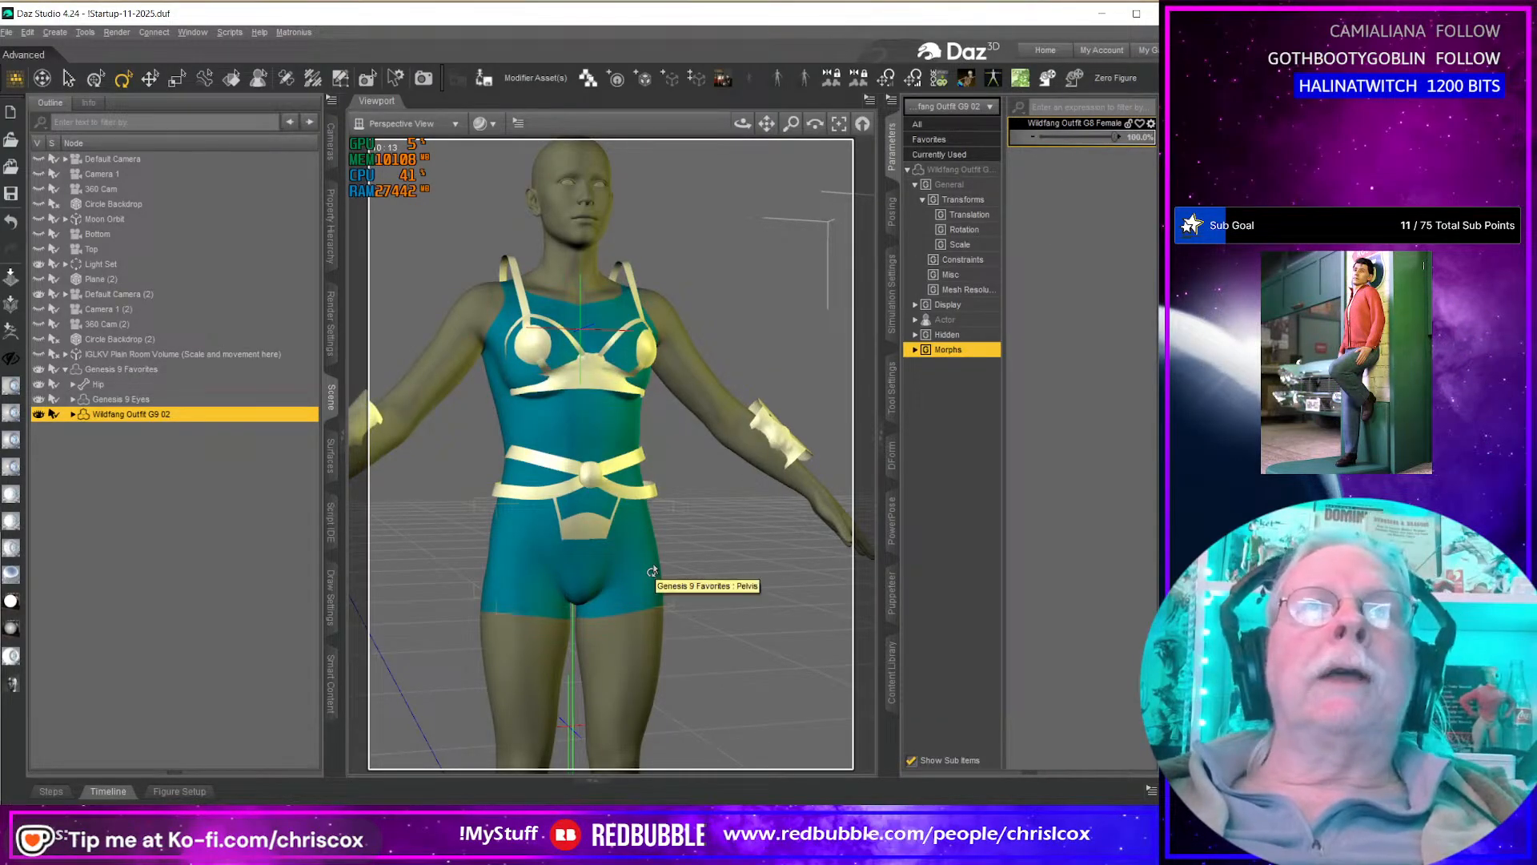
key("ctrl+z")
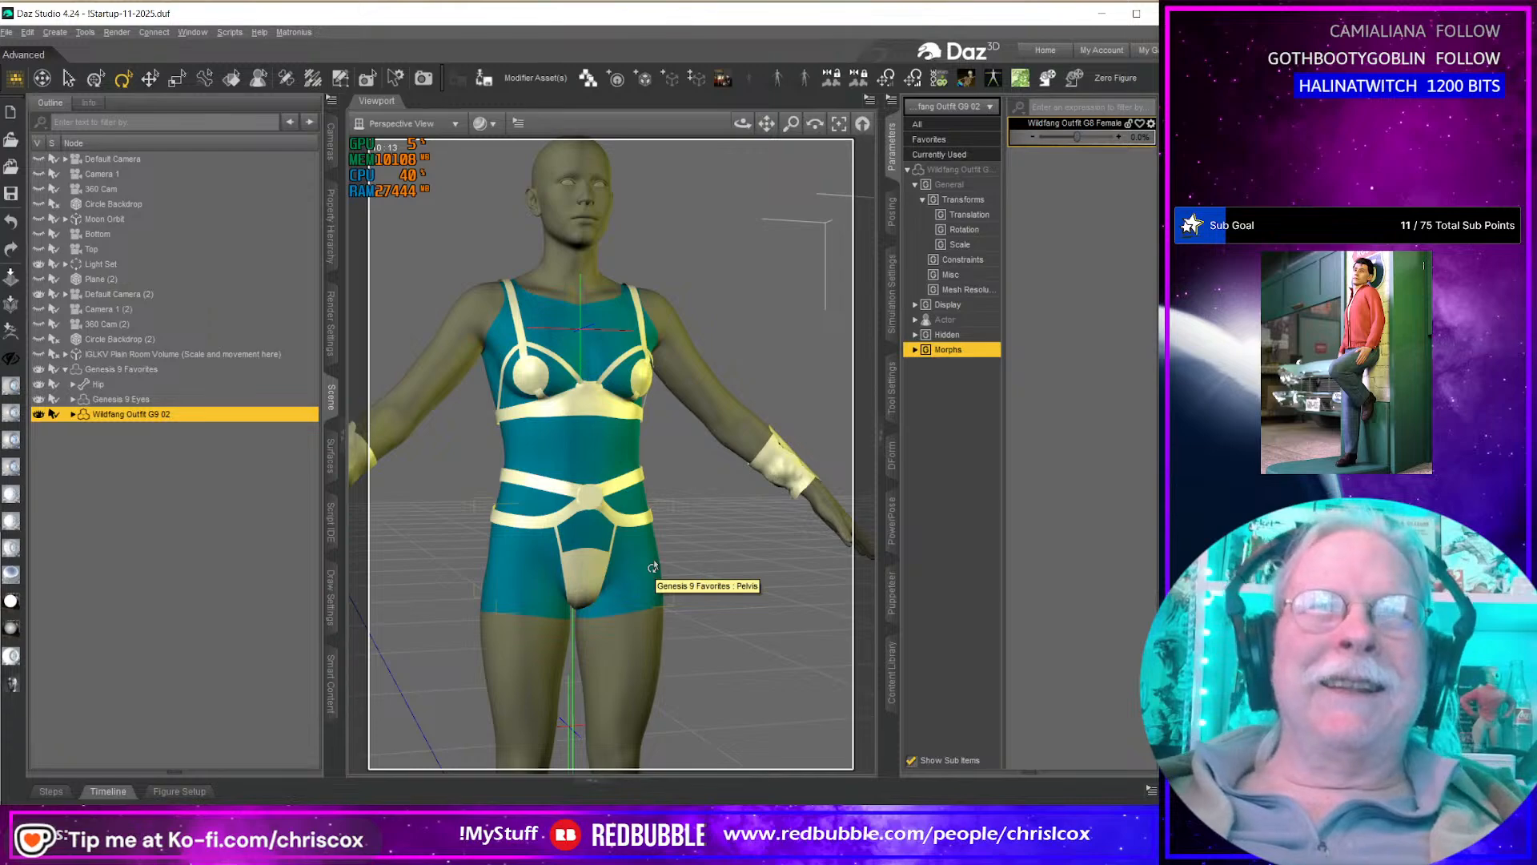
Step: Orbit around the torso from front to side to inspect the outfit
scroll(653, 559, "up", 6)
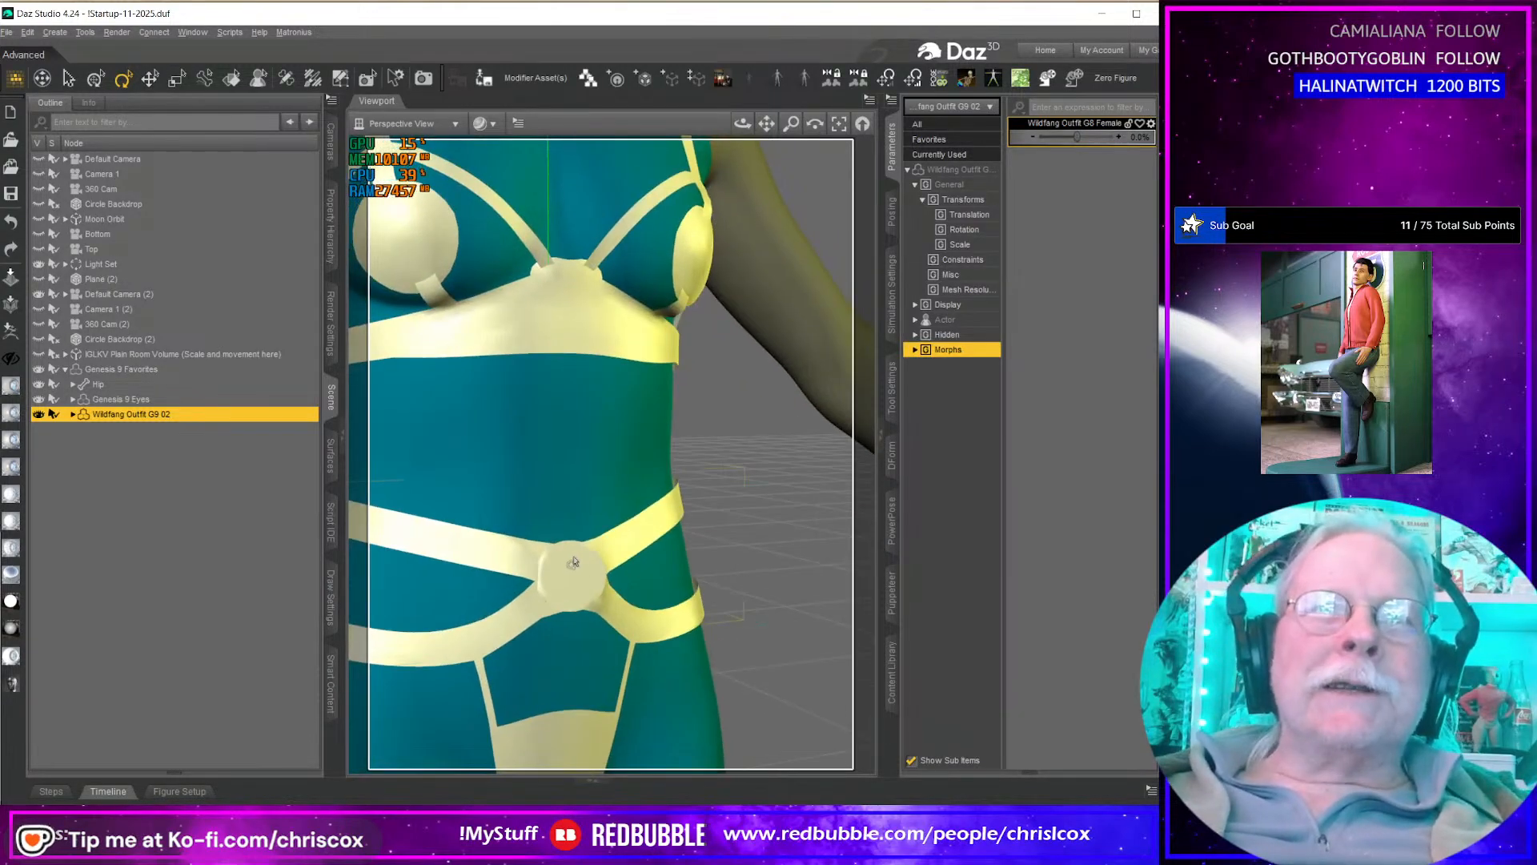
middle_click_drag(573, 567, 517, 574)
middle_click_drag(699, 578, 701, 581)
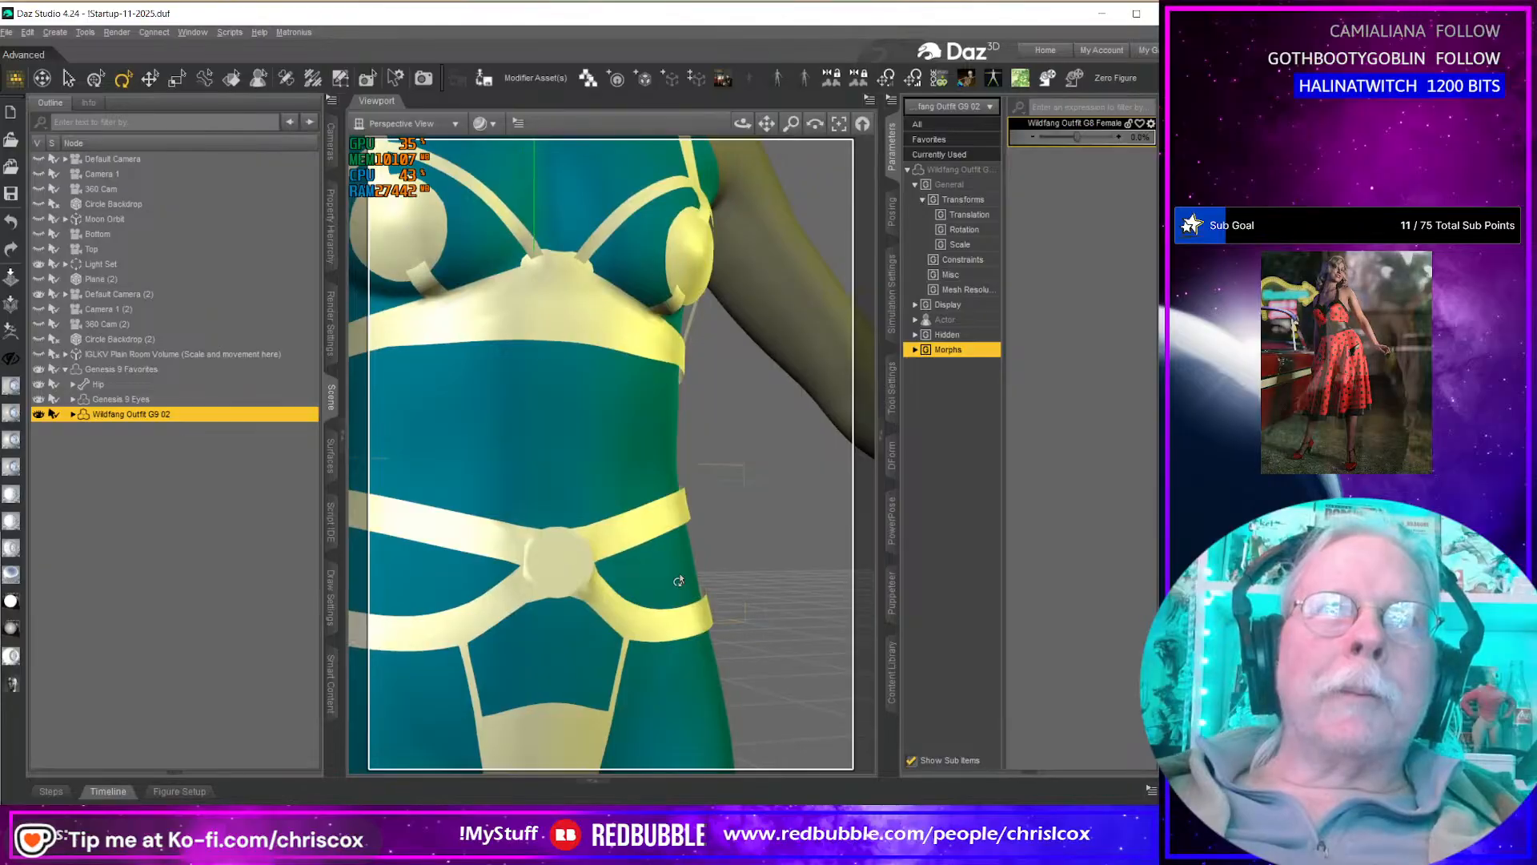
scroll(551, 564, "up", 4)
scroll(549, 567, "down", 5)
middle_click_drag(551, 565, 728, 564)
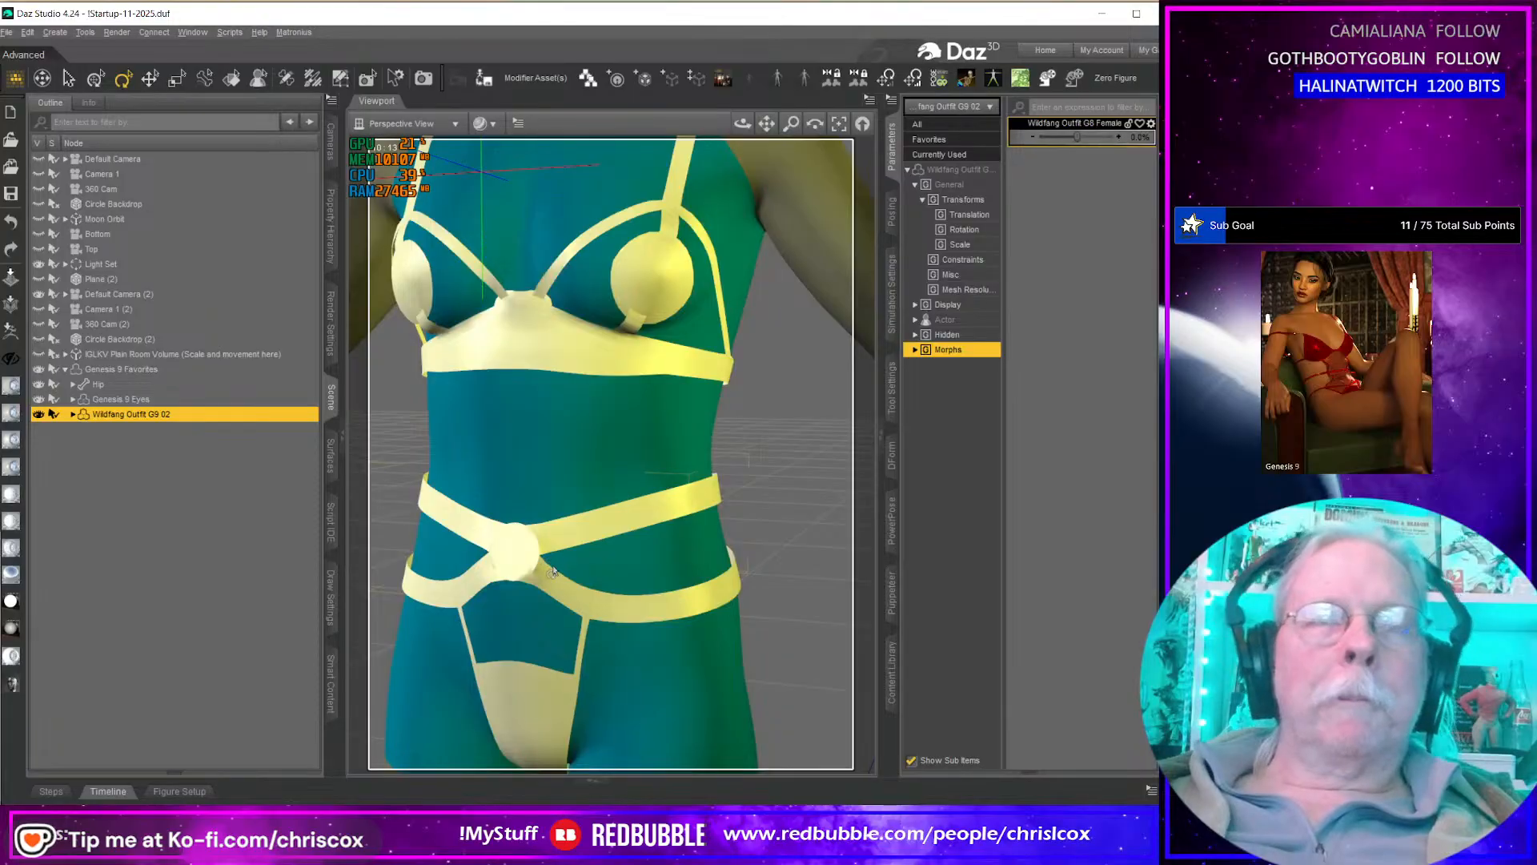
scroll(552, 570, "down", 8)
mouse_move(552, 564)
middle_mouse_down()
mouse_move(705, 564)
mouse_move(488, 564)
mouse_move(580, 565)
middle_mouse_up()
Step: Bring the waist belt's round buckle into view, then switch to Blender
scroll(614, 565, "up", 10)
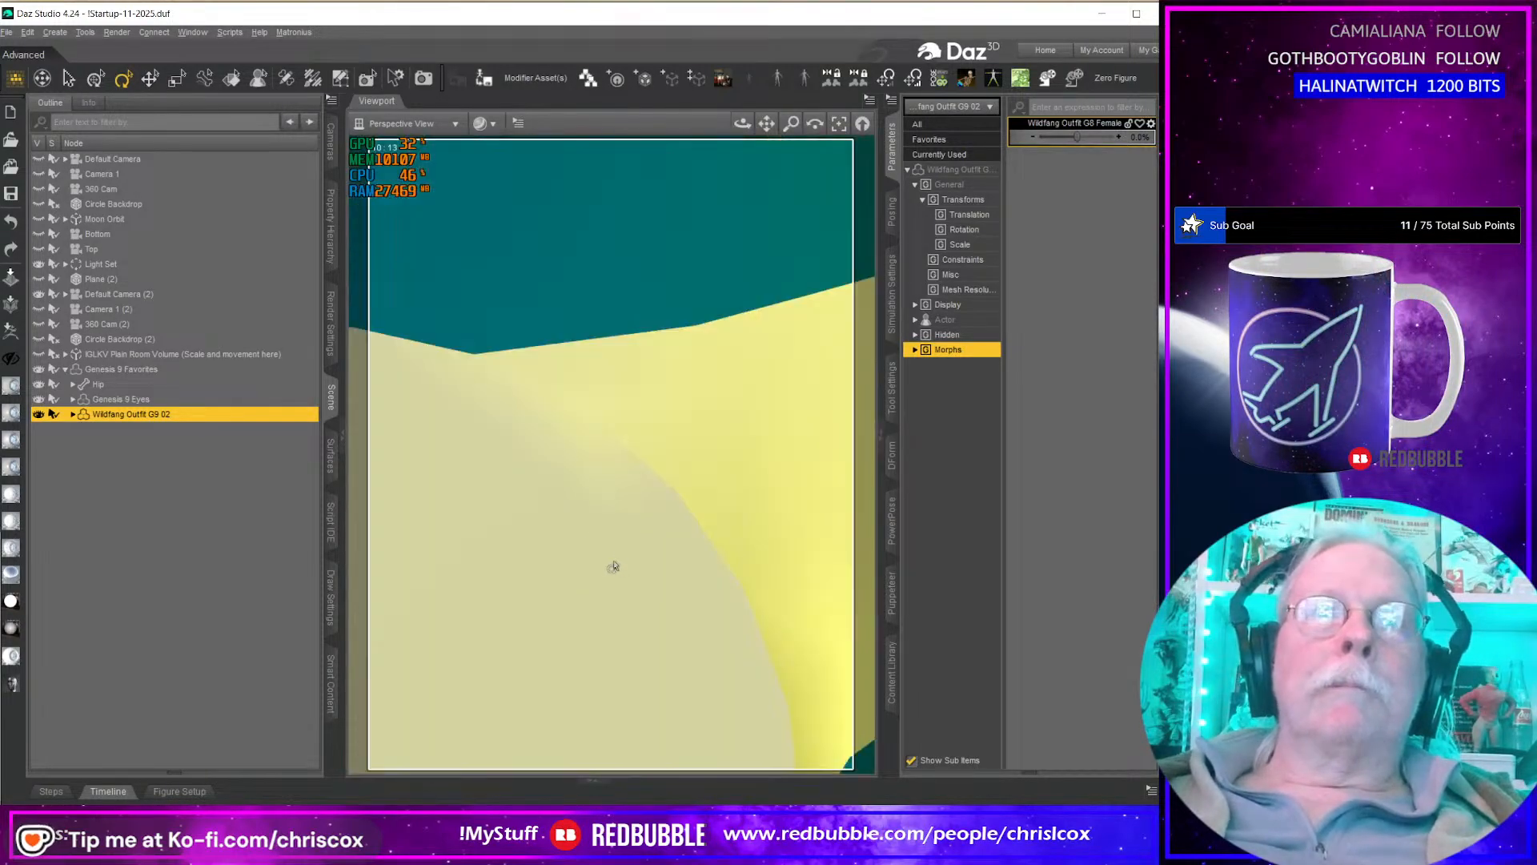
scroll(613, 565, "down", 5)
middle_click_drag(611, 566, 632, 535)
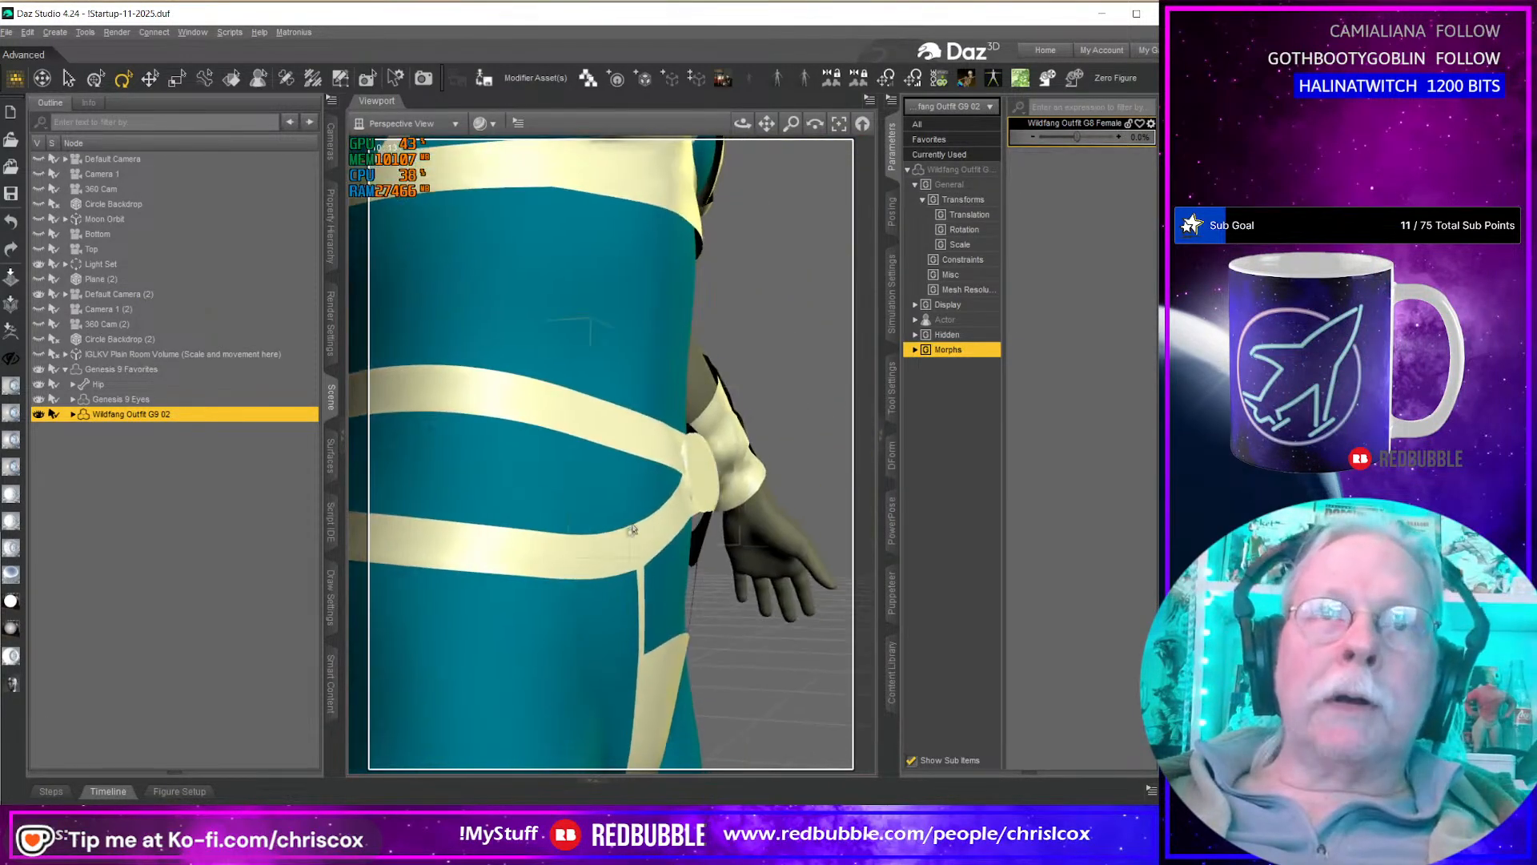
middle_click_drag(716, 476, 725, 486)
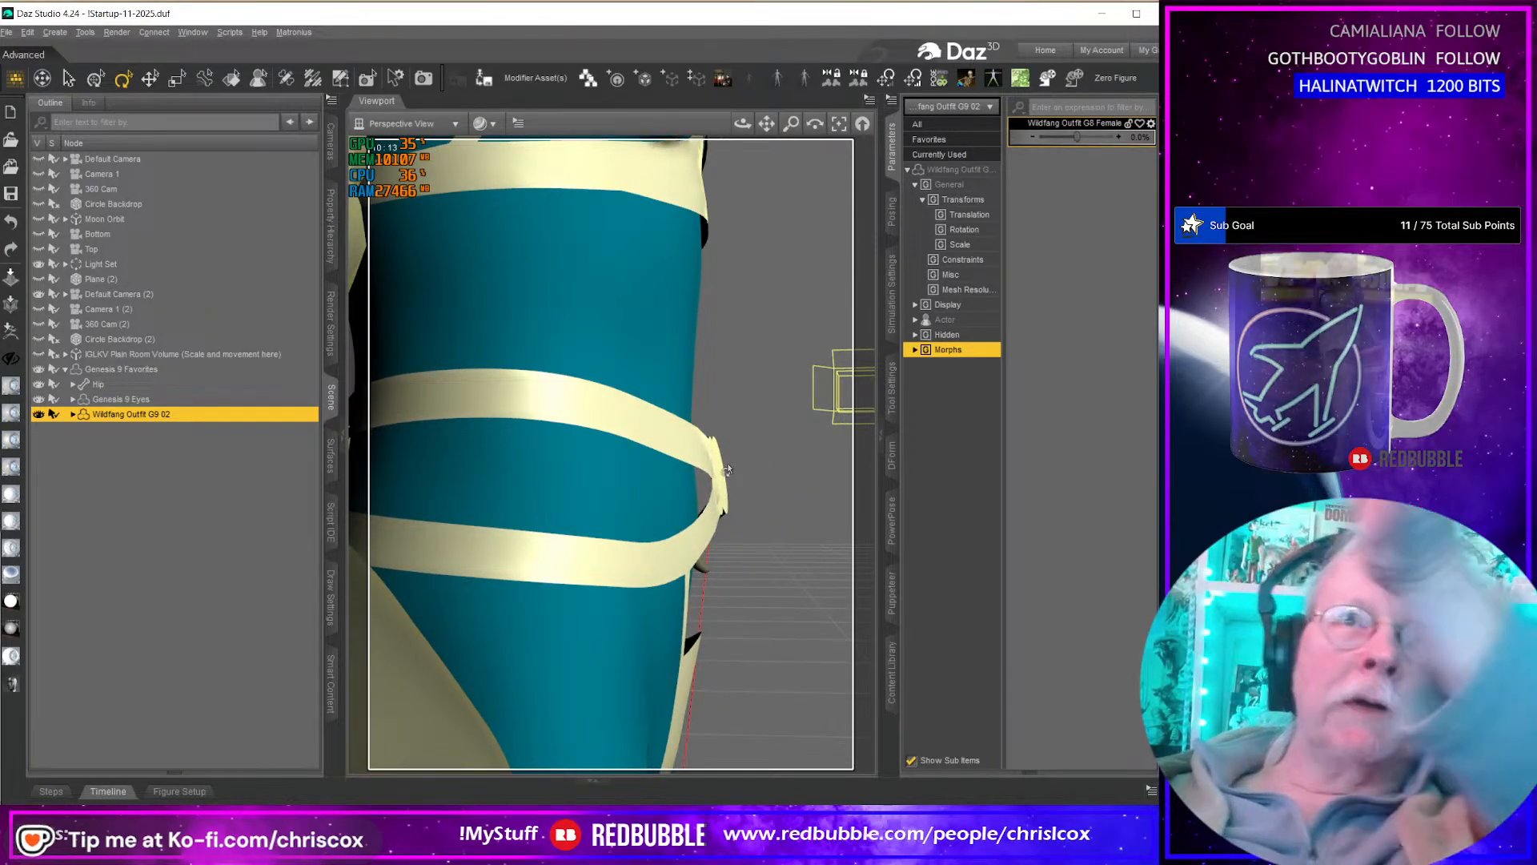
middle_click_drag(727, 464, 657, 481)
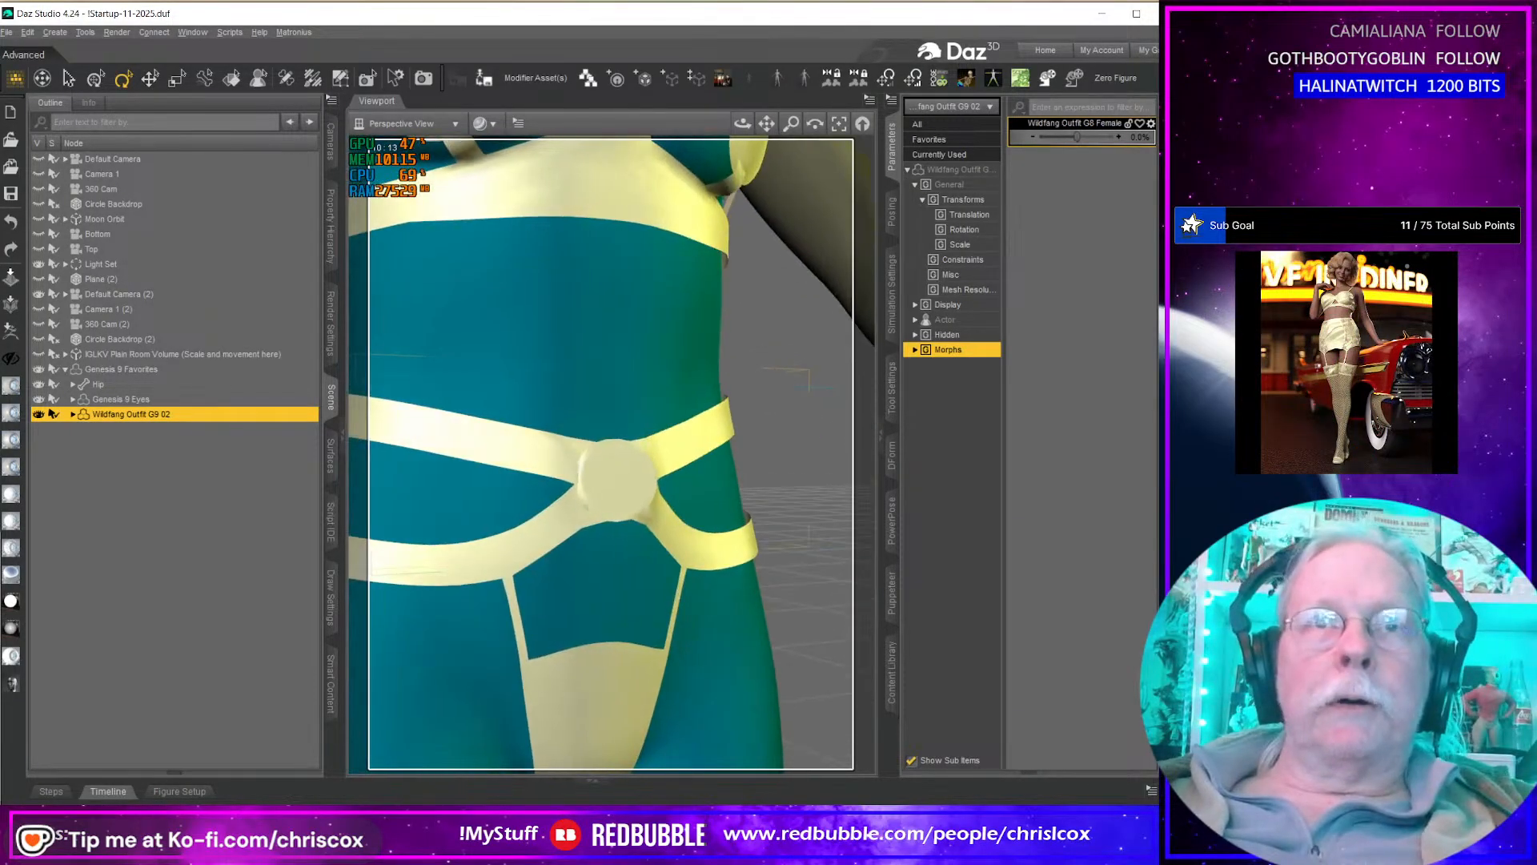
key("alt+Tab")
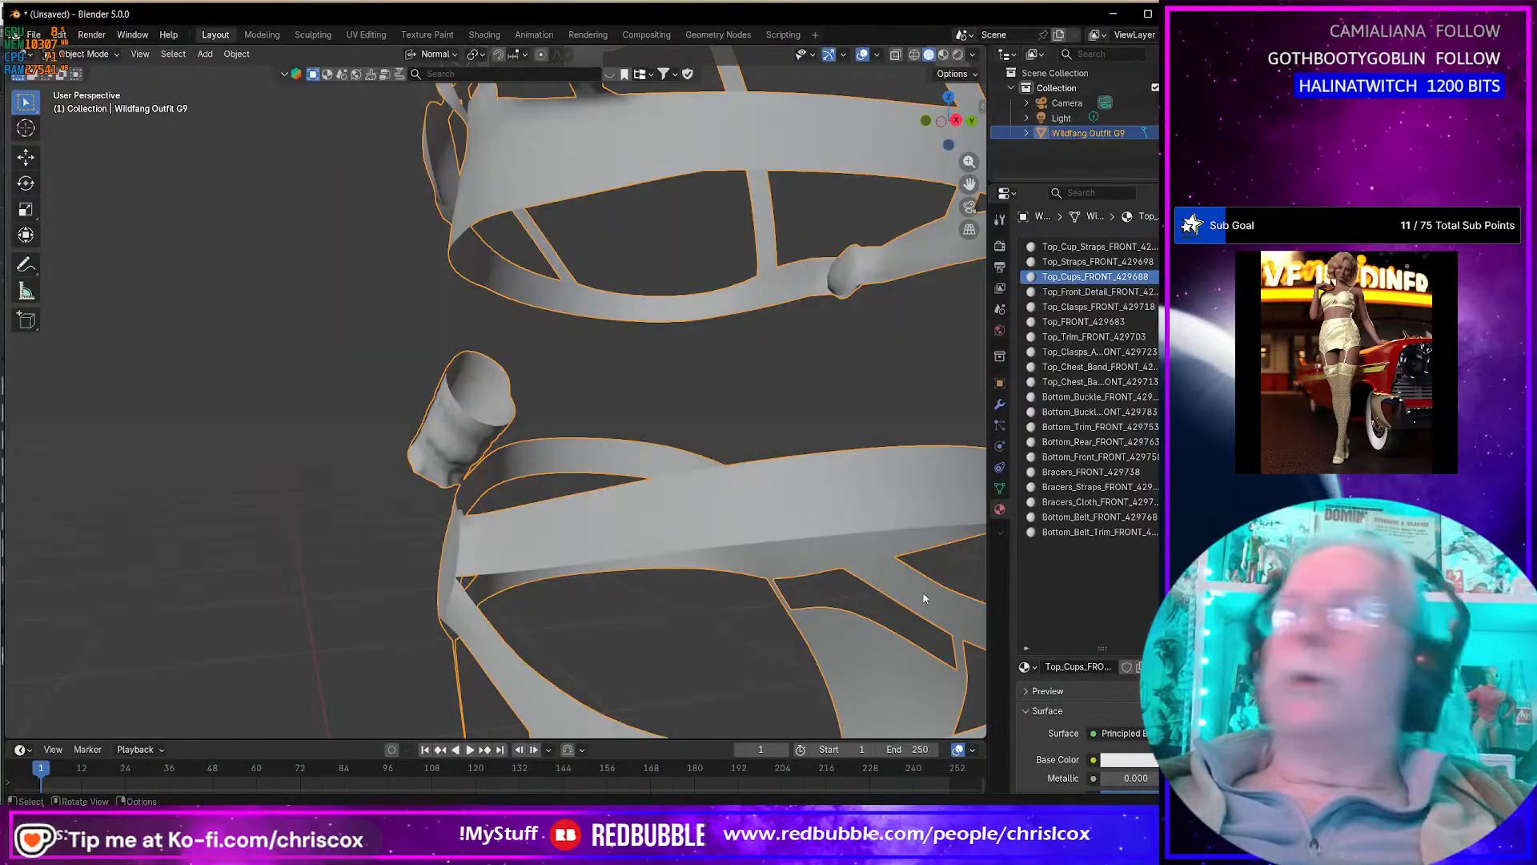
Step: Compare the outfit mesh in Blender with a side view of the figure in Daz Studio
scroll(771, 603, "up", 2)
scroll(771, 602, "down", 7)
middle_click_drag(620, 536, 416, 544)
key("alt+Tab")
scroll(705, 491, "down", 4)
middle_click_drag(682, 479, 594, 471)
key("alt+Tab")
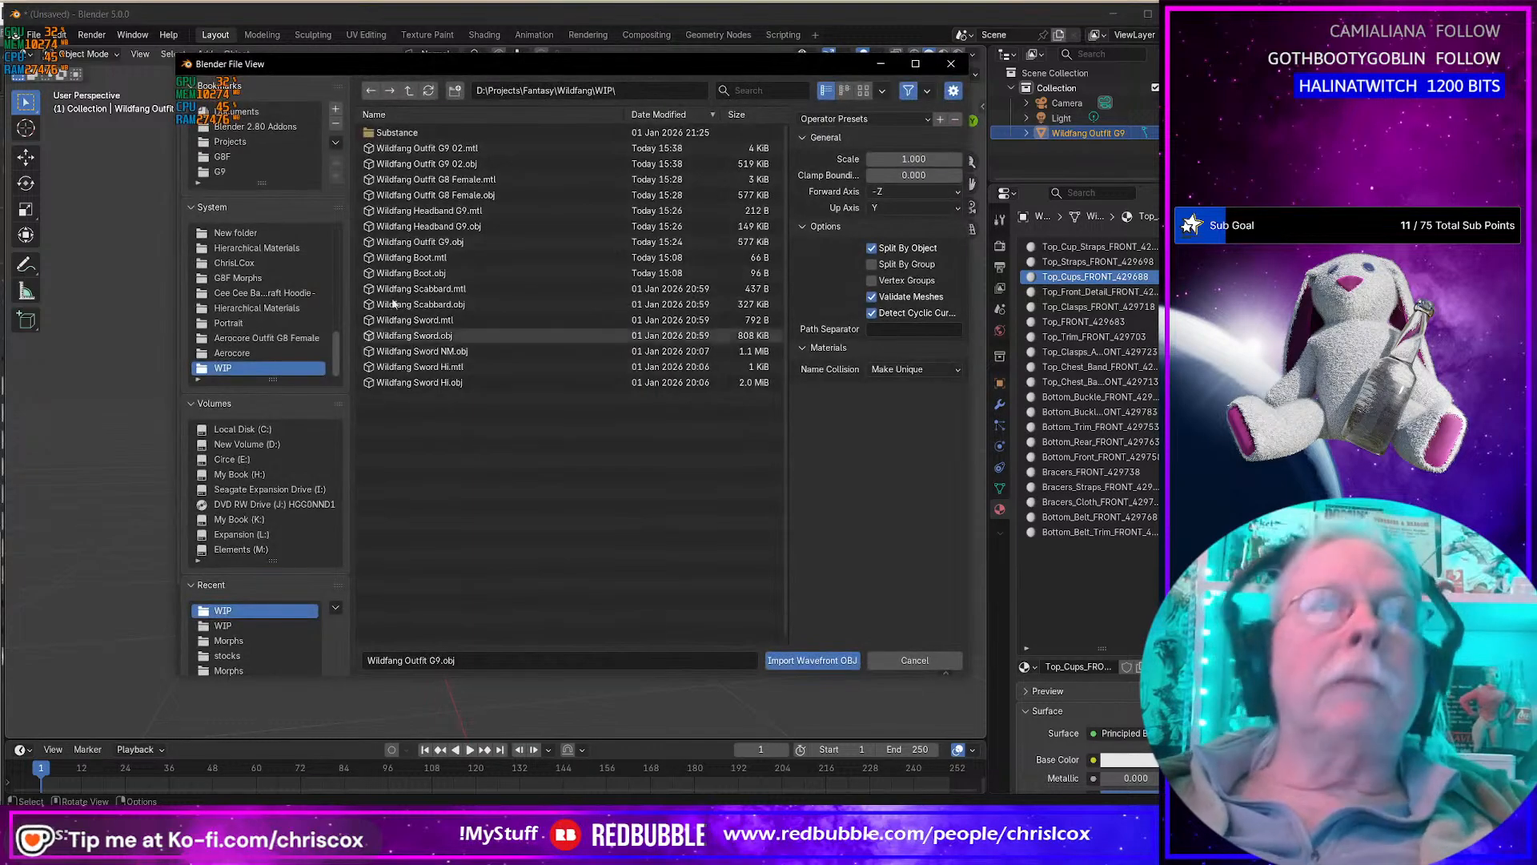
Step: Import G9.obj from the G9 projects folder and orbit to a three-quarter torso view
left_click(232, 171)
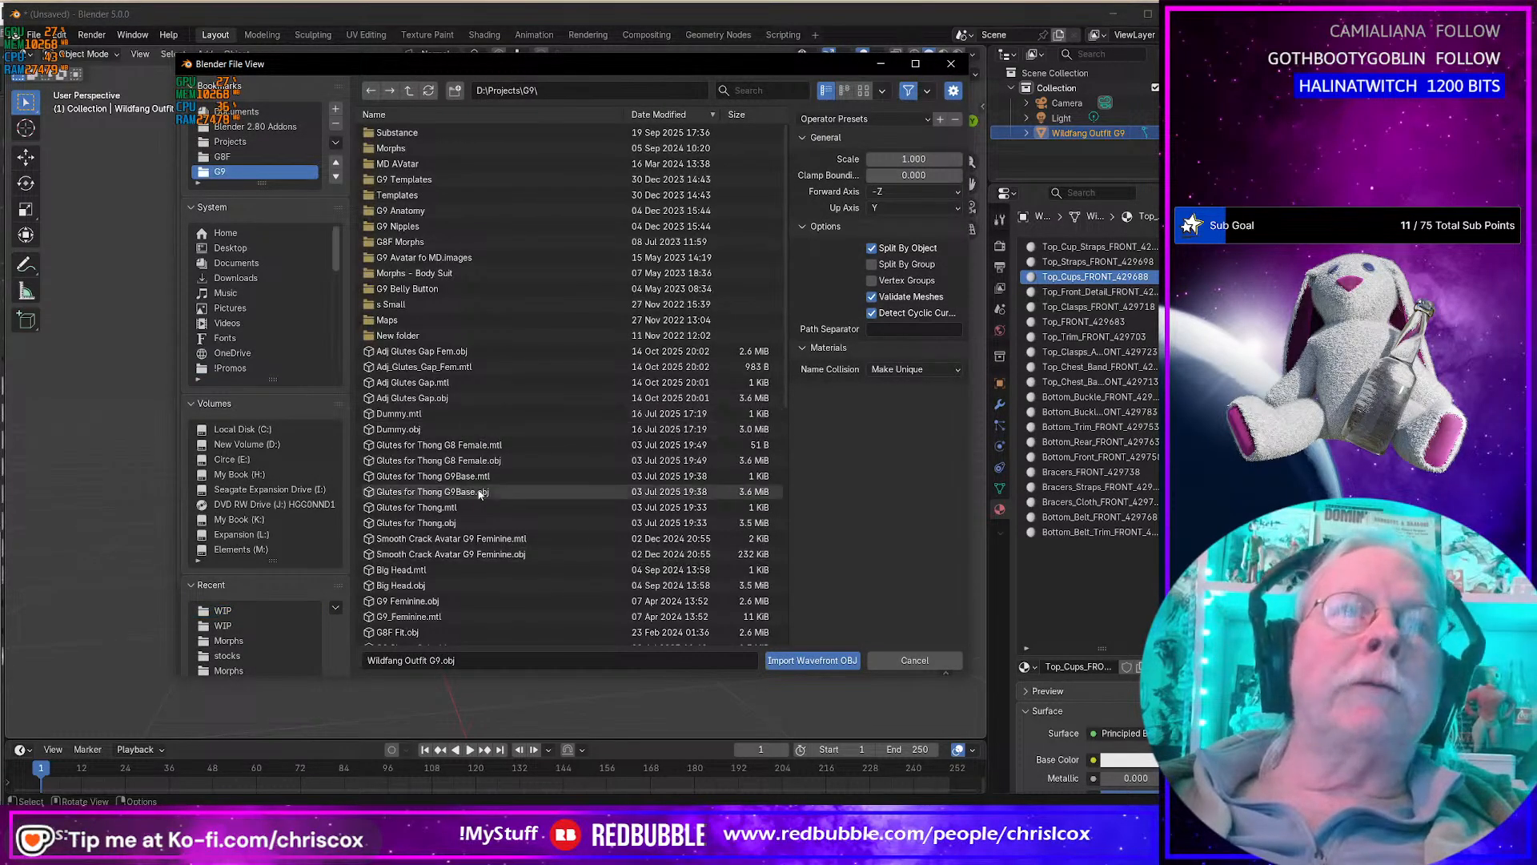
scroll(480, 464, "down", 3)
left_click(405, 590)
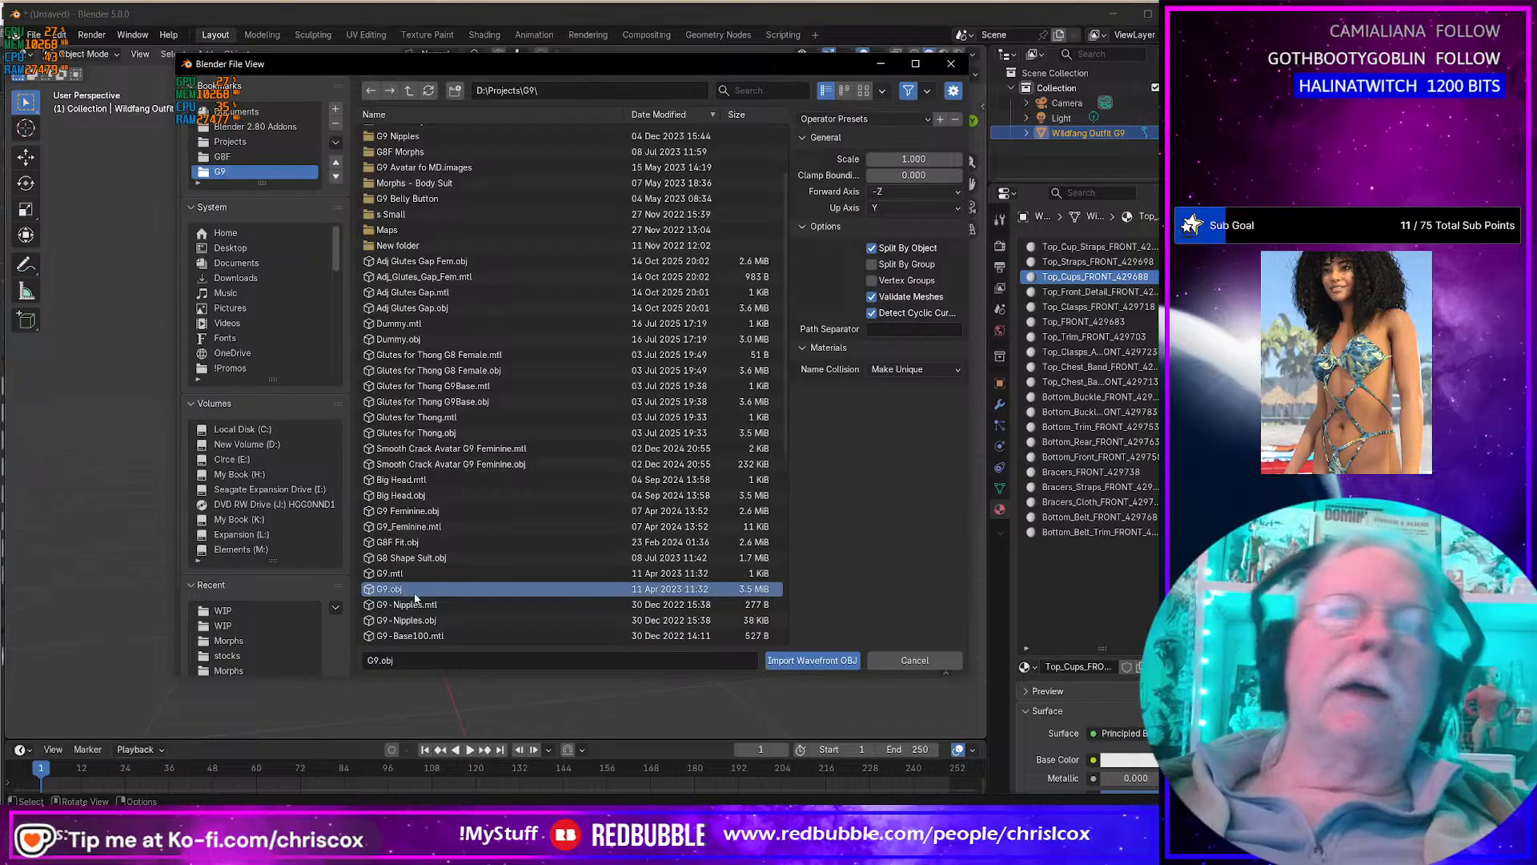
double_click(414, 596)
scroll(410, 583, "up", 5)
middle_click_drag(435, 573, 729, 530)
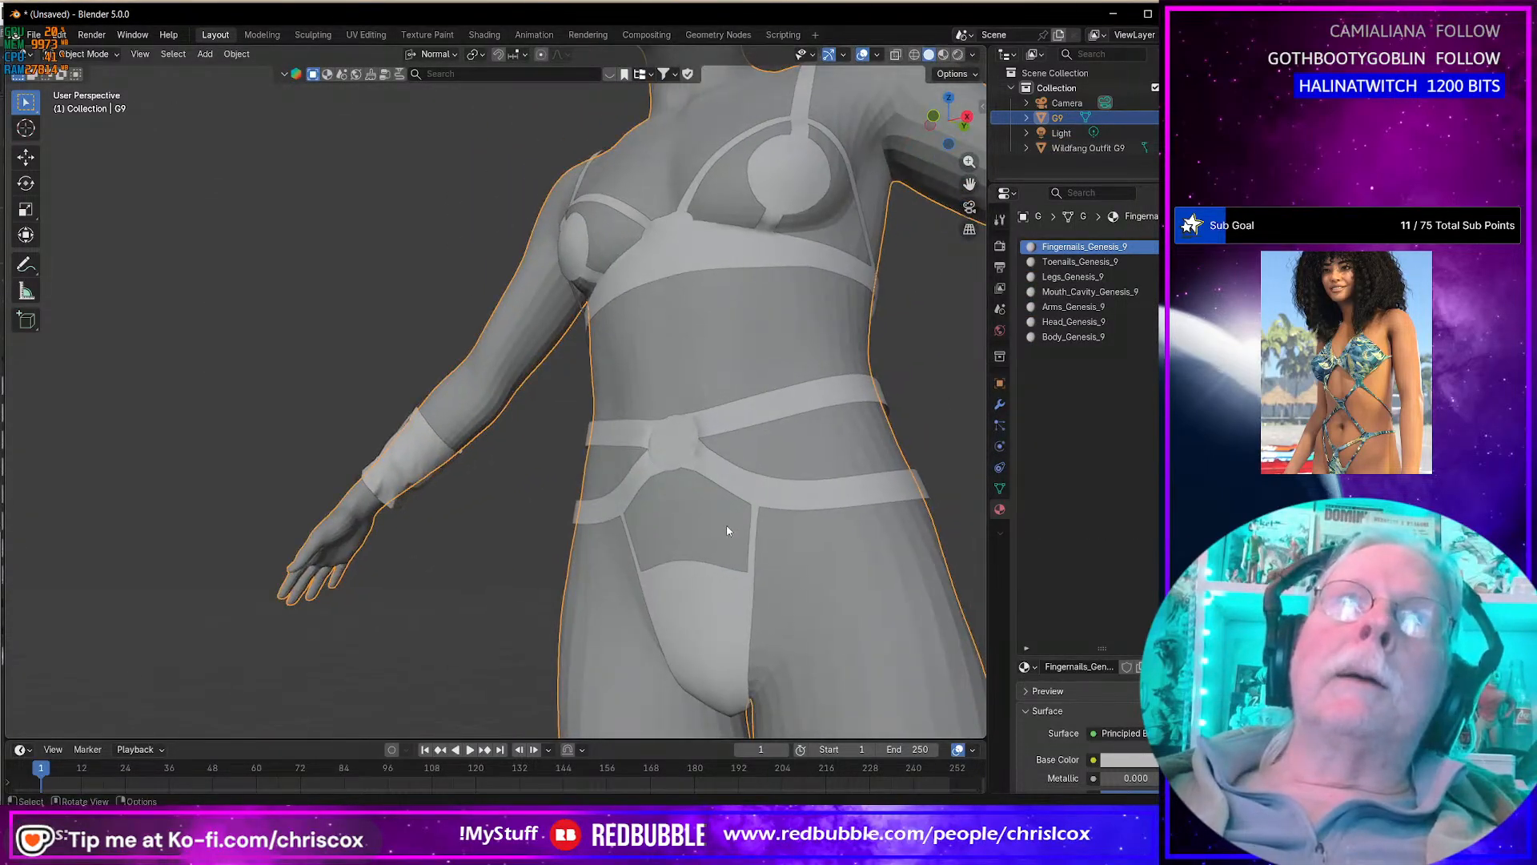
Step: In Edit Mode on the outfit, select the faces of the Bottom_Buckle_FRONT_429778 material slot
left_click(675, 439)
key("Tab")
middle_click_drag(675, 438, 811, 512)
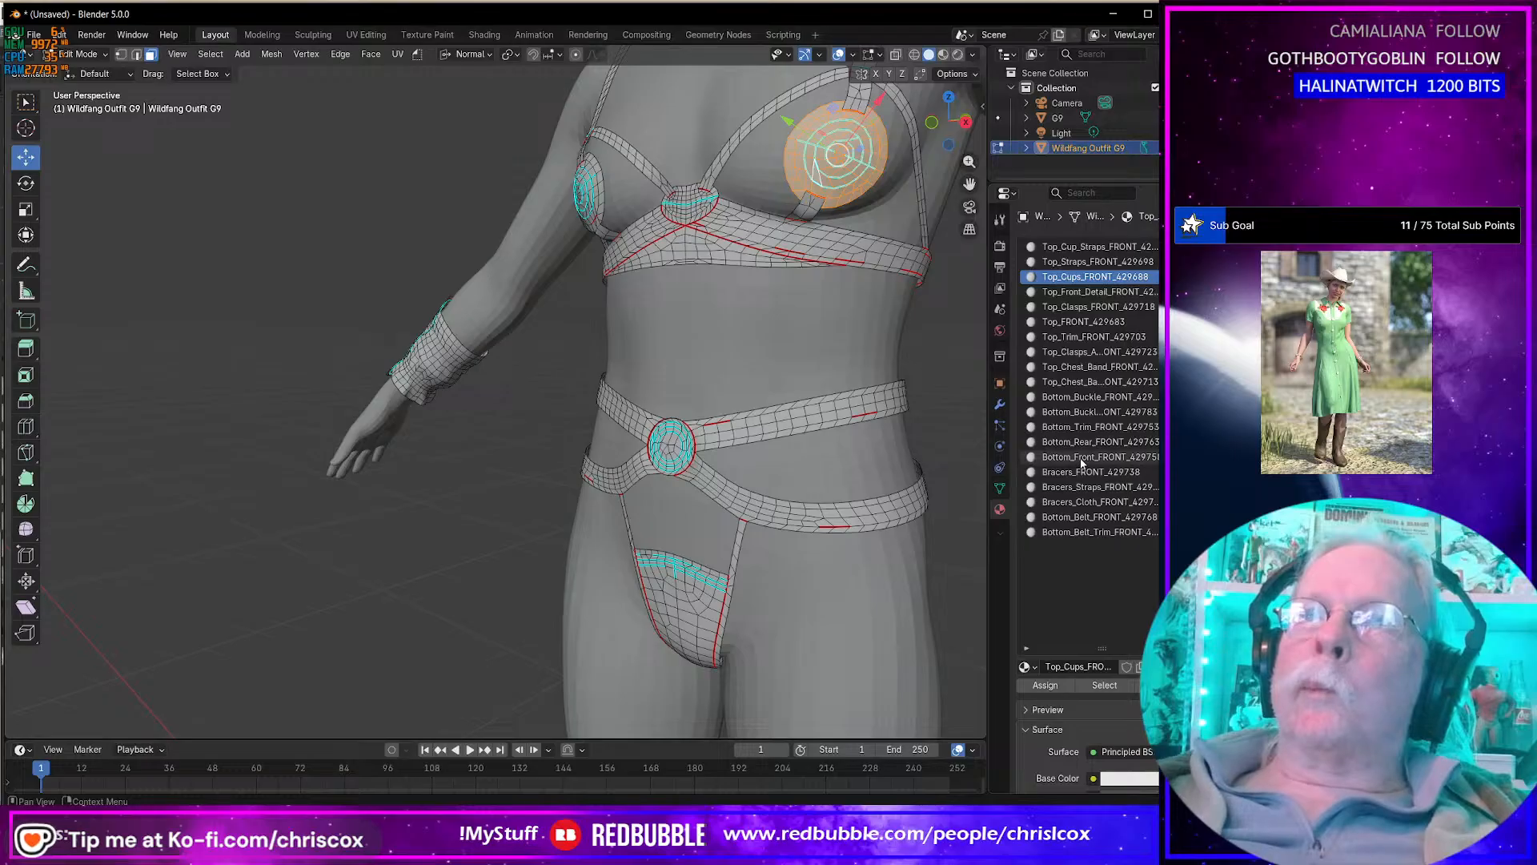
left_click(1087, 411)
left_click(1089, 397)
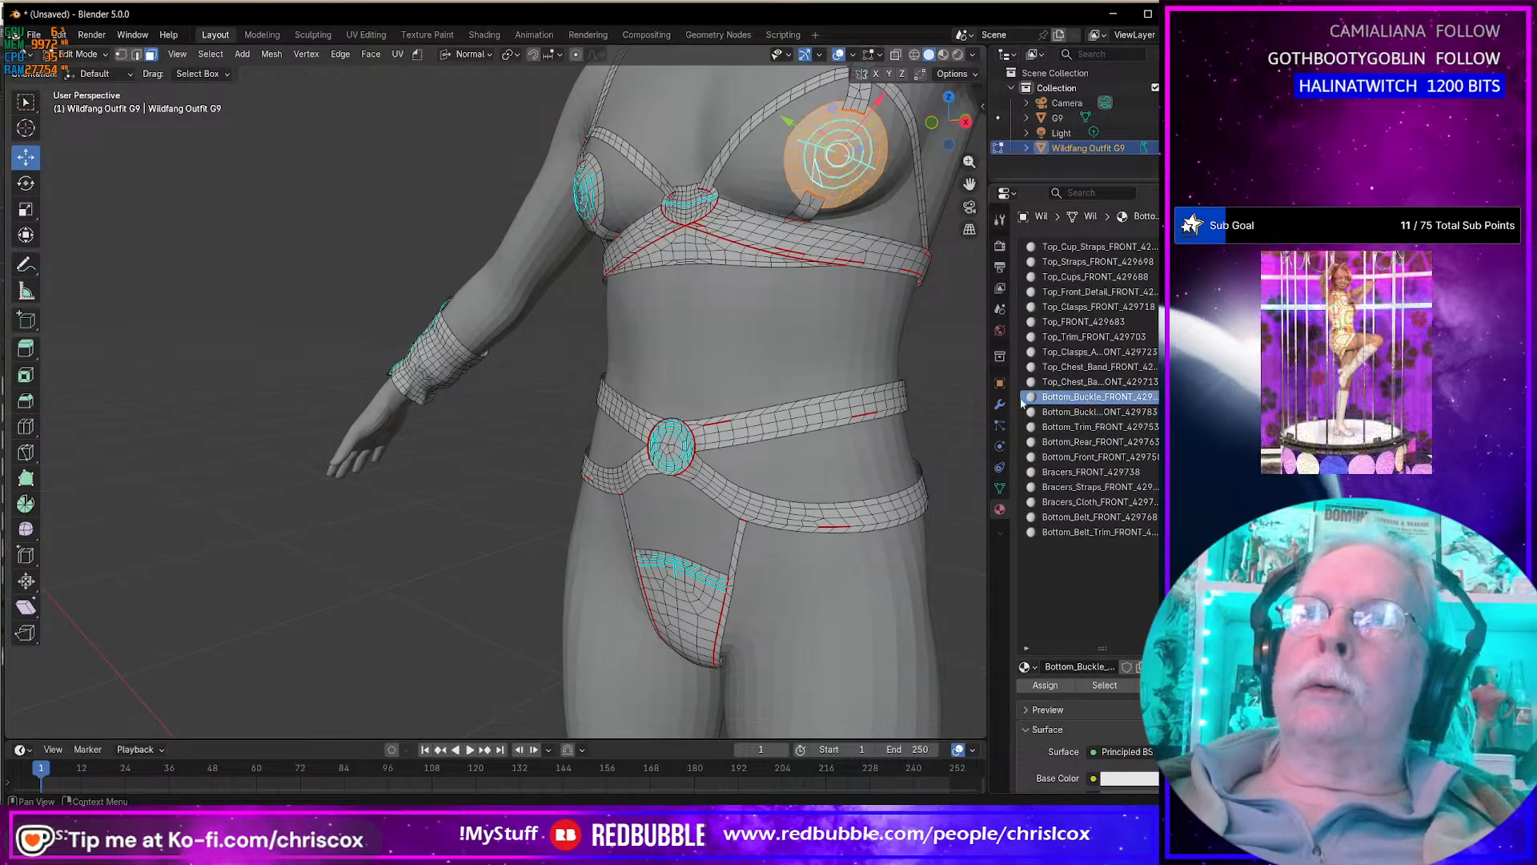
left_click_drag(990, 396, 829, 393)
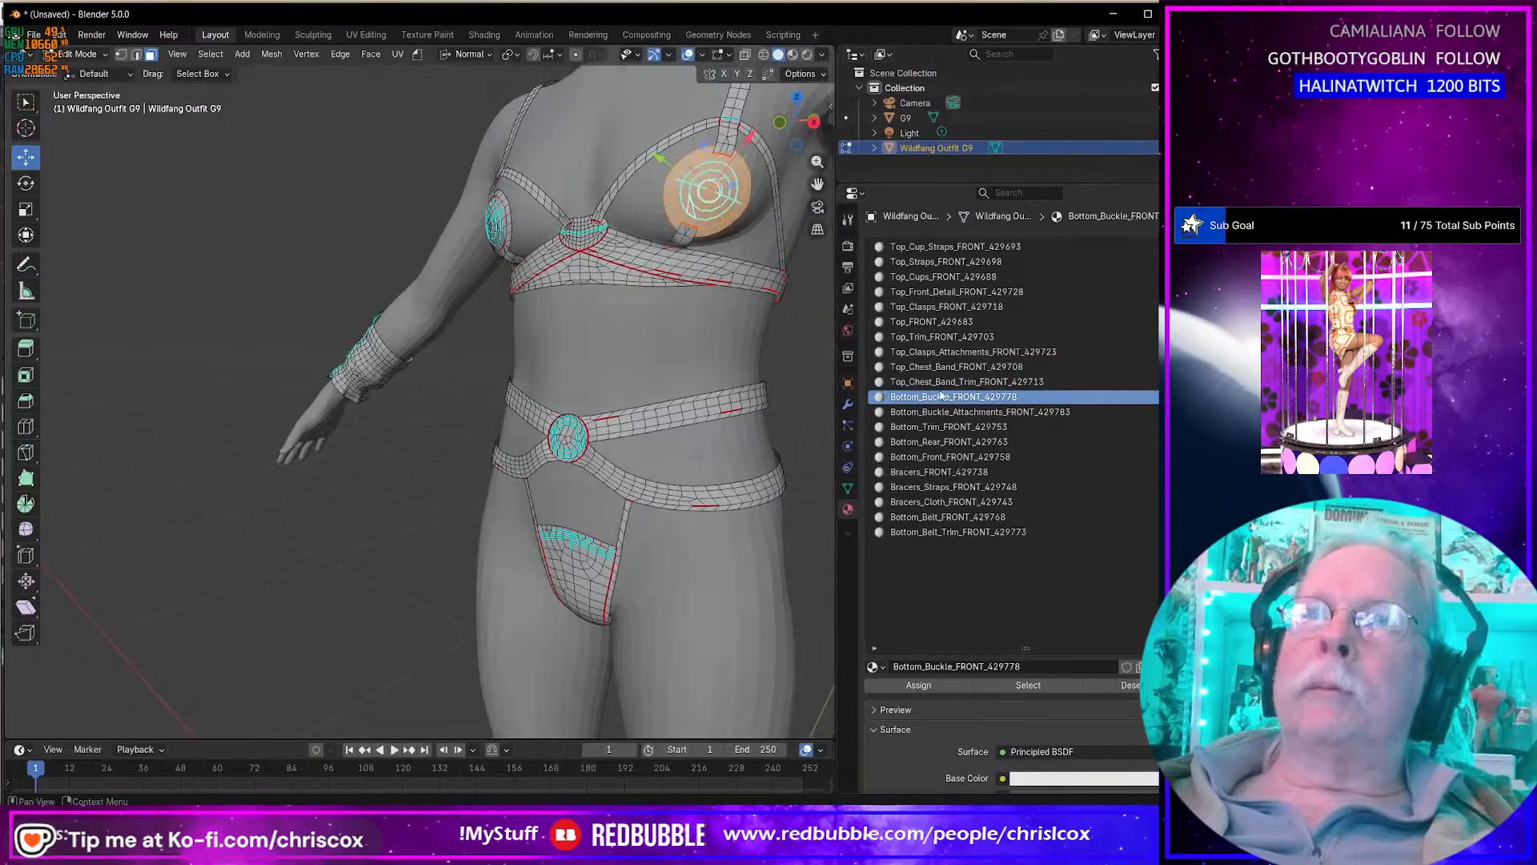
left_click(1039, 690)
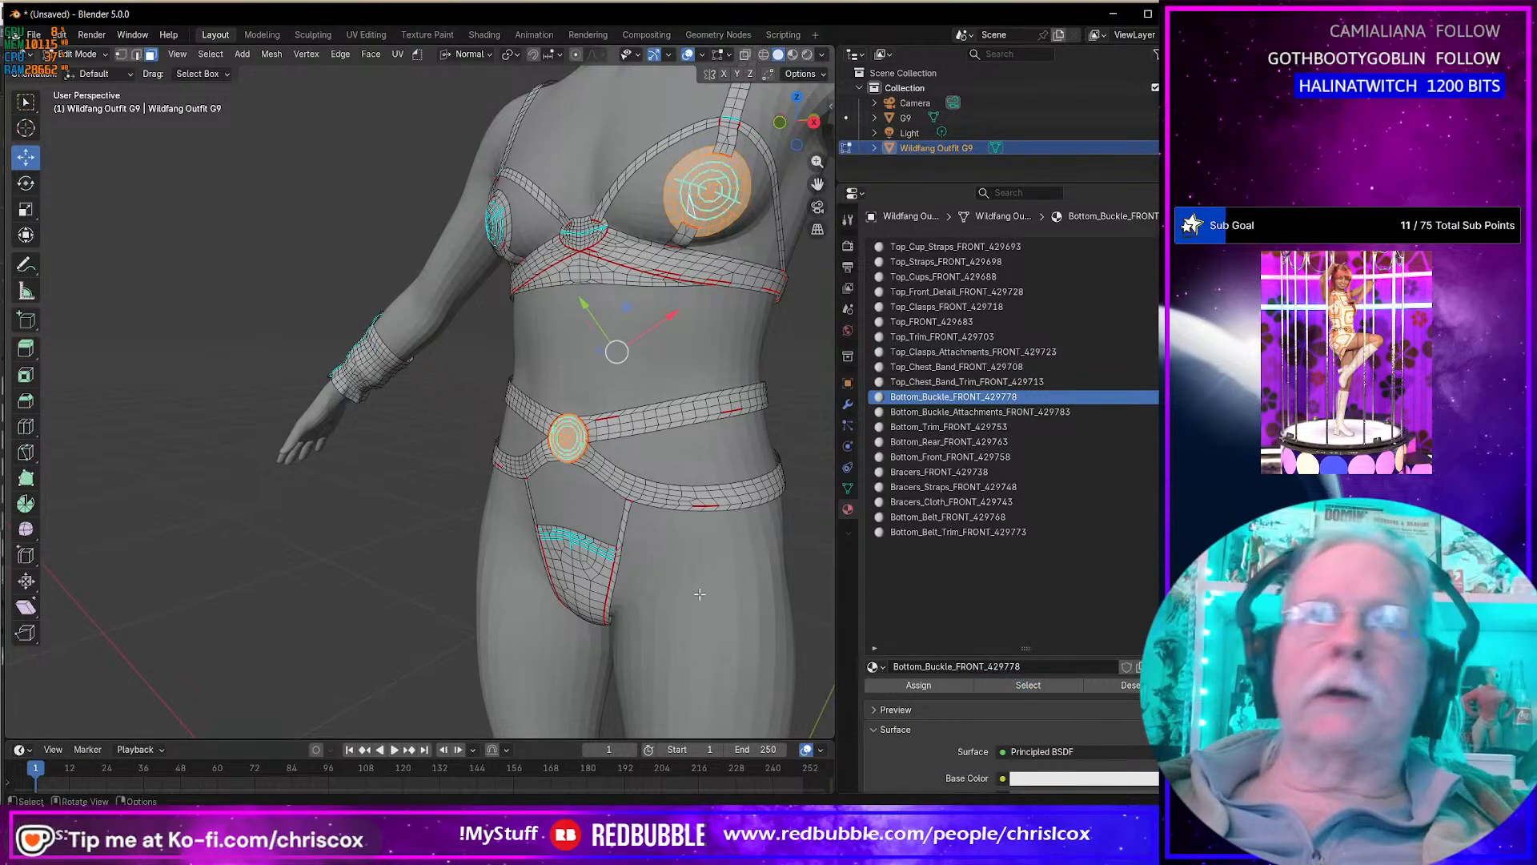
Step: Enable proportional editing limited to Connected Only geometry
middle_click_drag(703, 597, 678, 618)
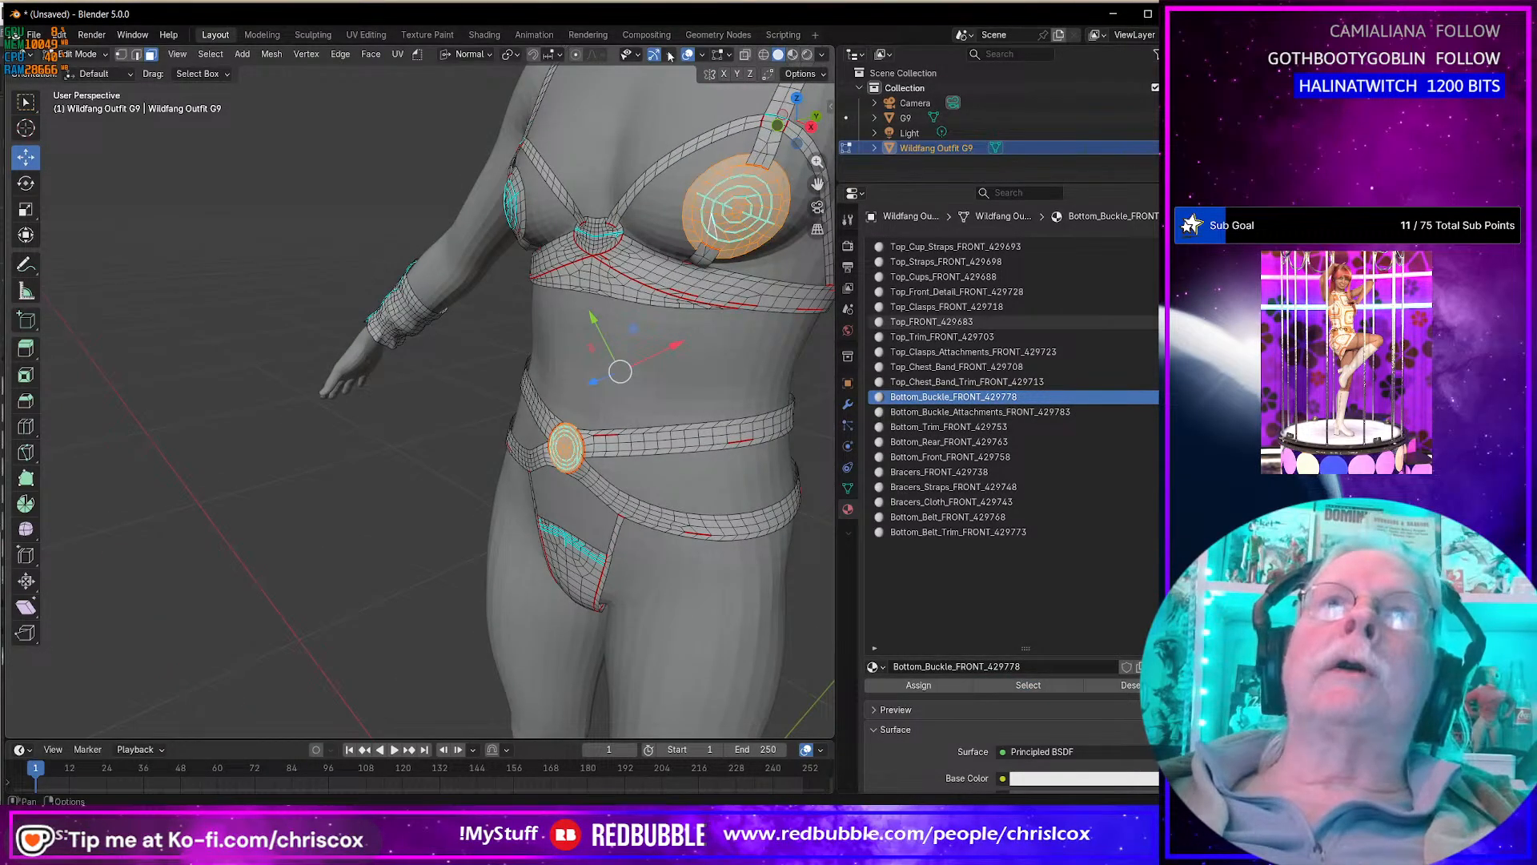
left_click(576, 53)
left_click(599, 54)
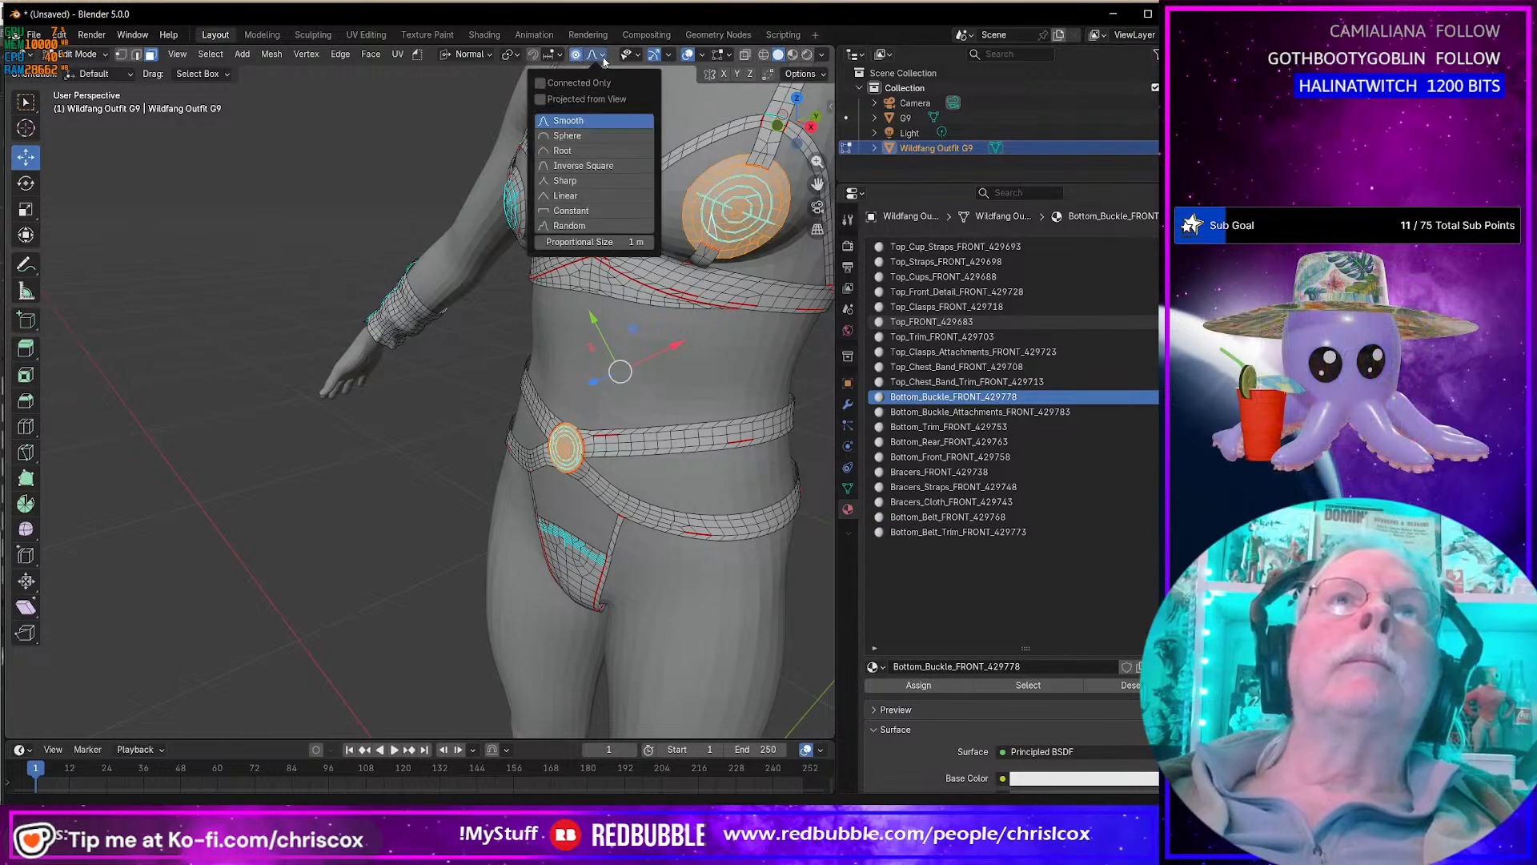
left_click(537, 84)
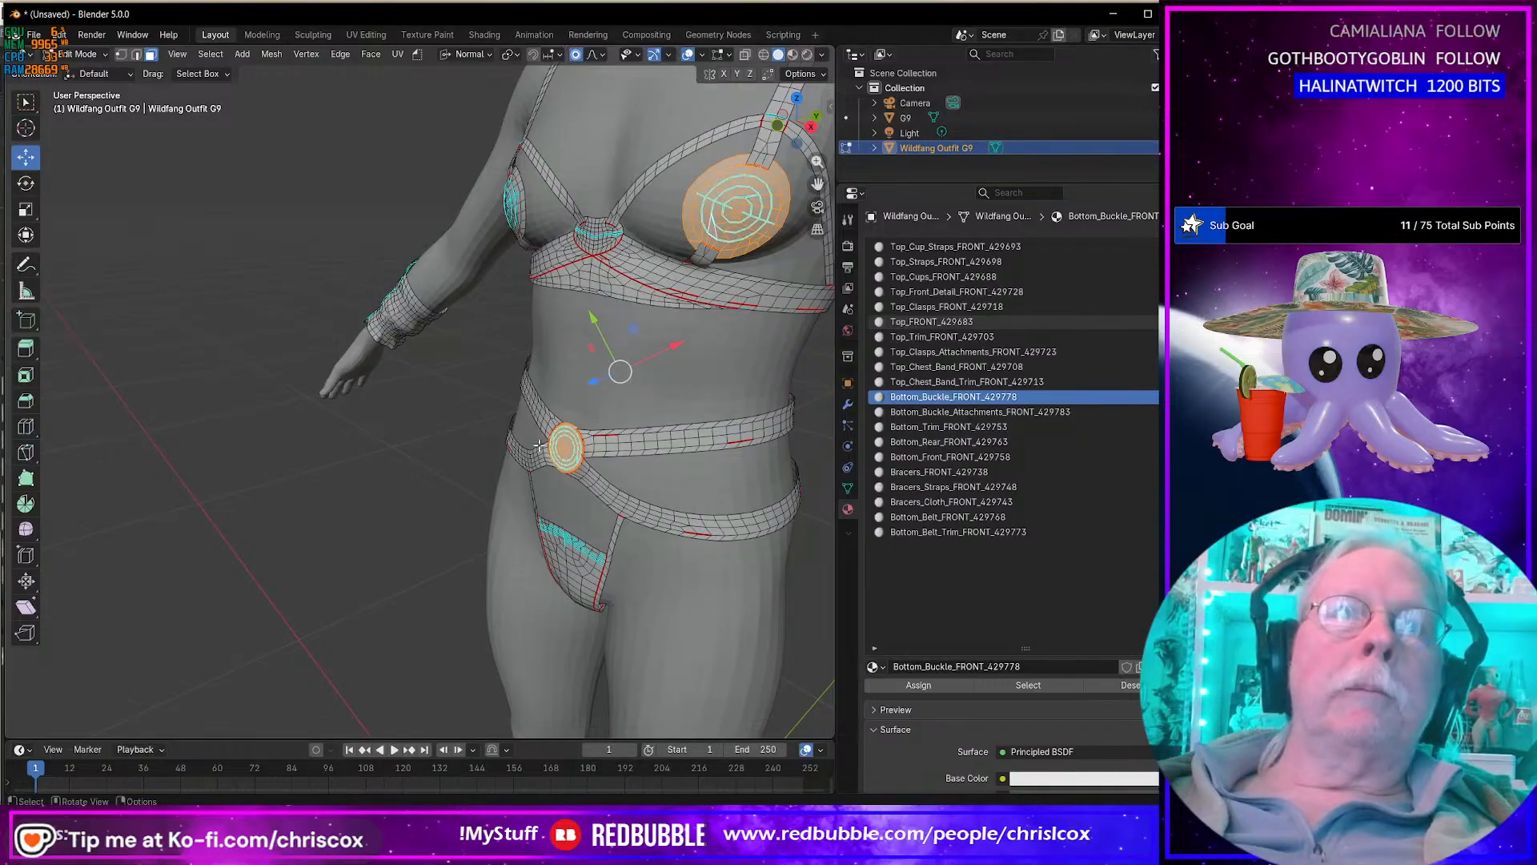
Step: Clear the selection and reselect only the bottom buckle's faces
scroll(564, 457, "down", 4)
scroll(565, 456, "up", 8)
middle_click_drag(629, 466, 740, 458)
scroll(526, 446, "up", 3)
scroll(683, 507, "up", 3)
scroll(683, 507, "down", 10)
left_click(730, 481)
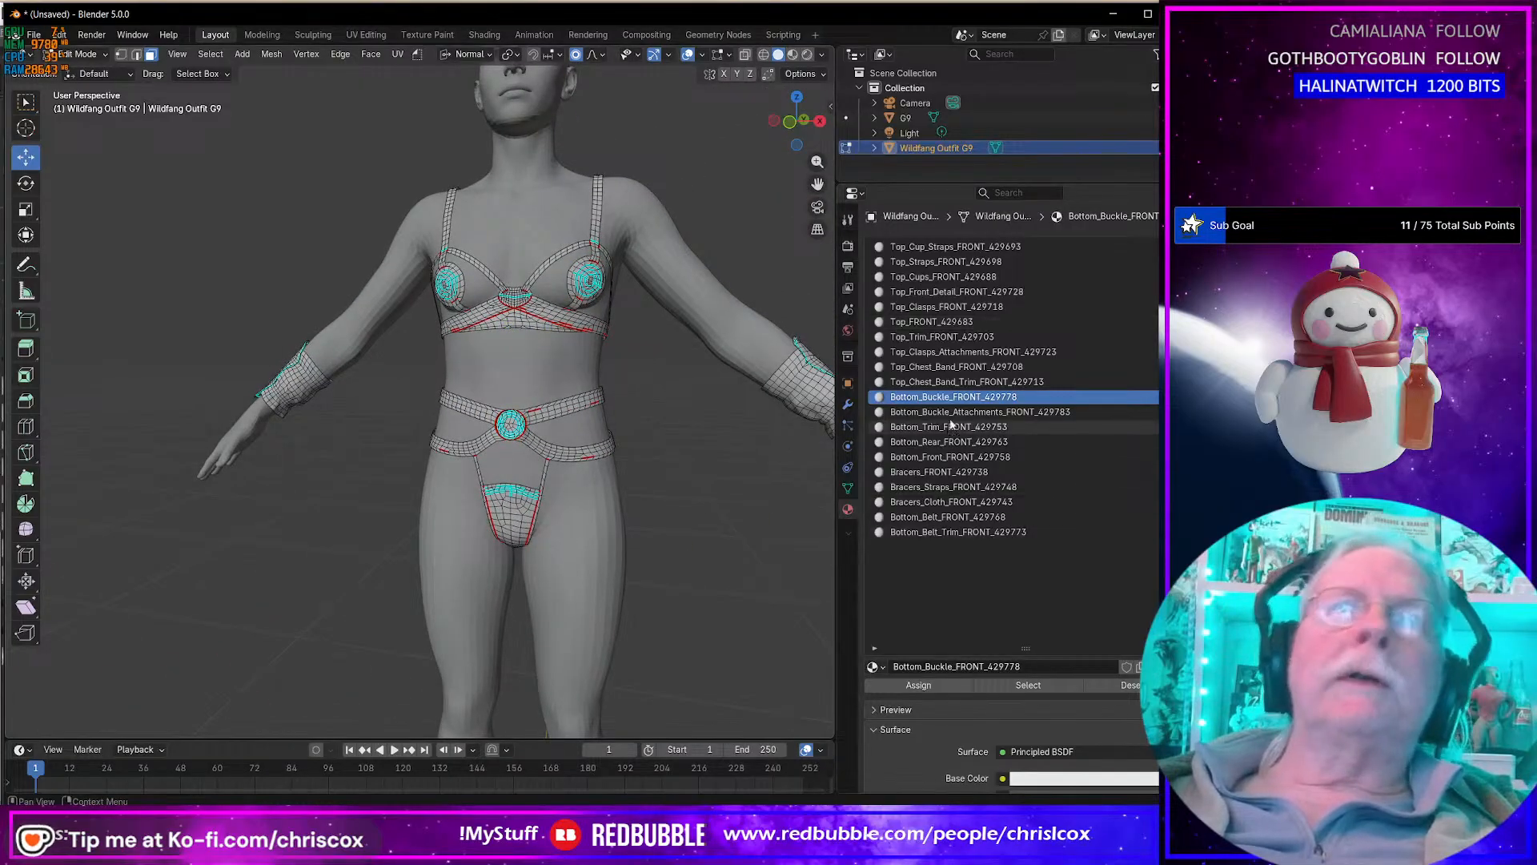
left_click(1046, 686)
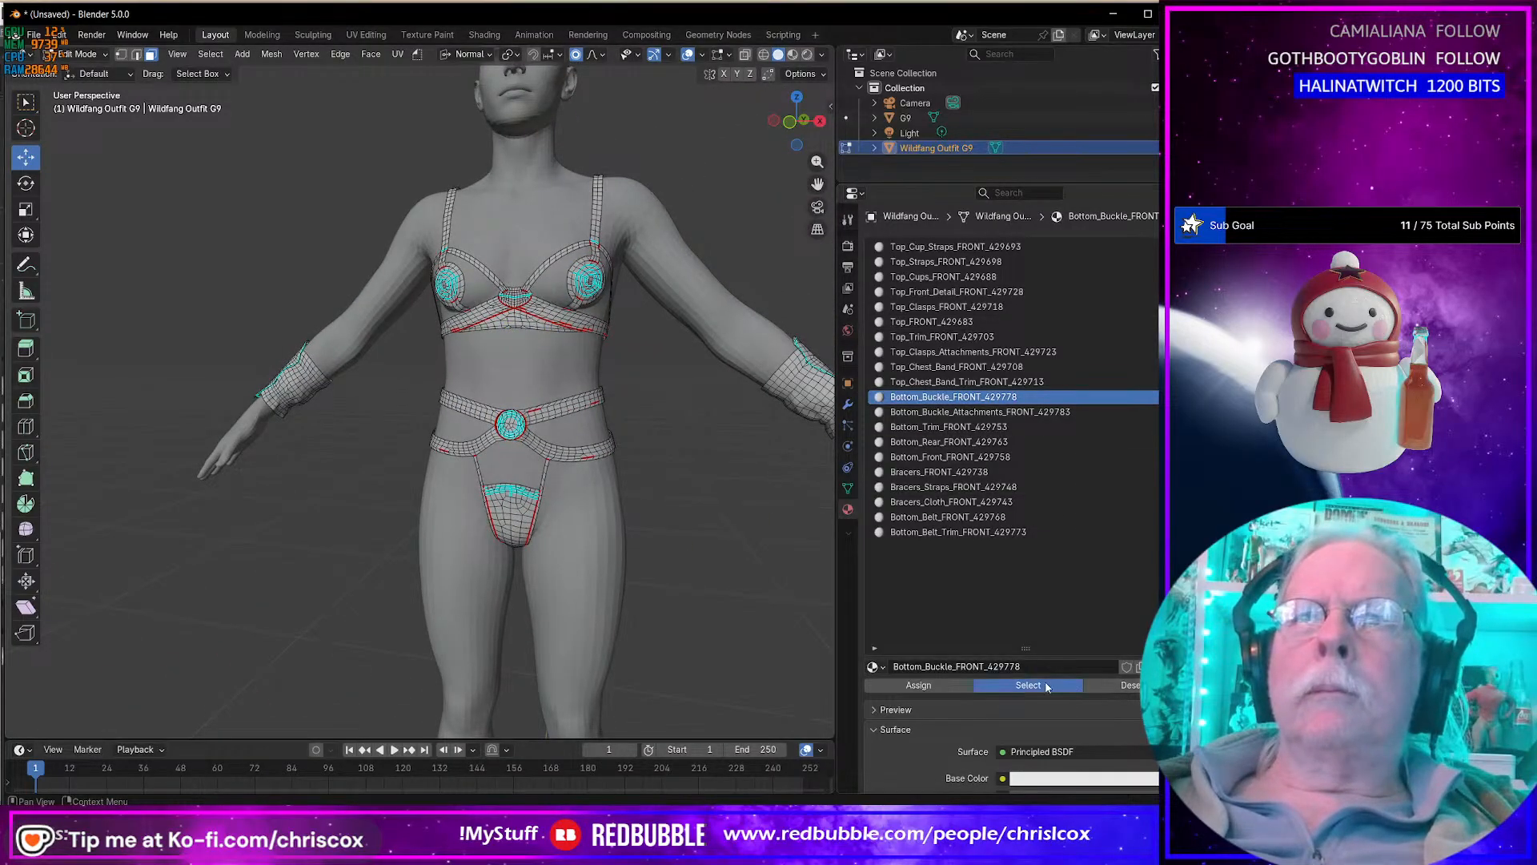
Step: In the right orthographic view, rotate the buckle a few degrees with a small proportional falloff
scroll(620, 562, "up", 2)
middle_click_drag(713, 563, 557, 560)
scroll(583, 560, "down", 2)
scroll(550, 555, "up", 3)
scroll(551, 556, "up", 3)
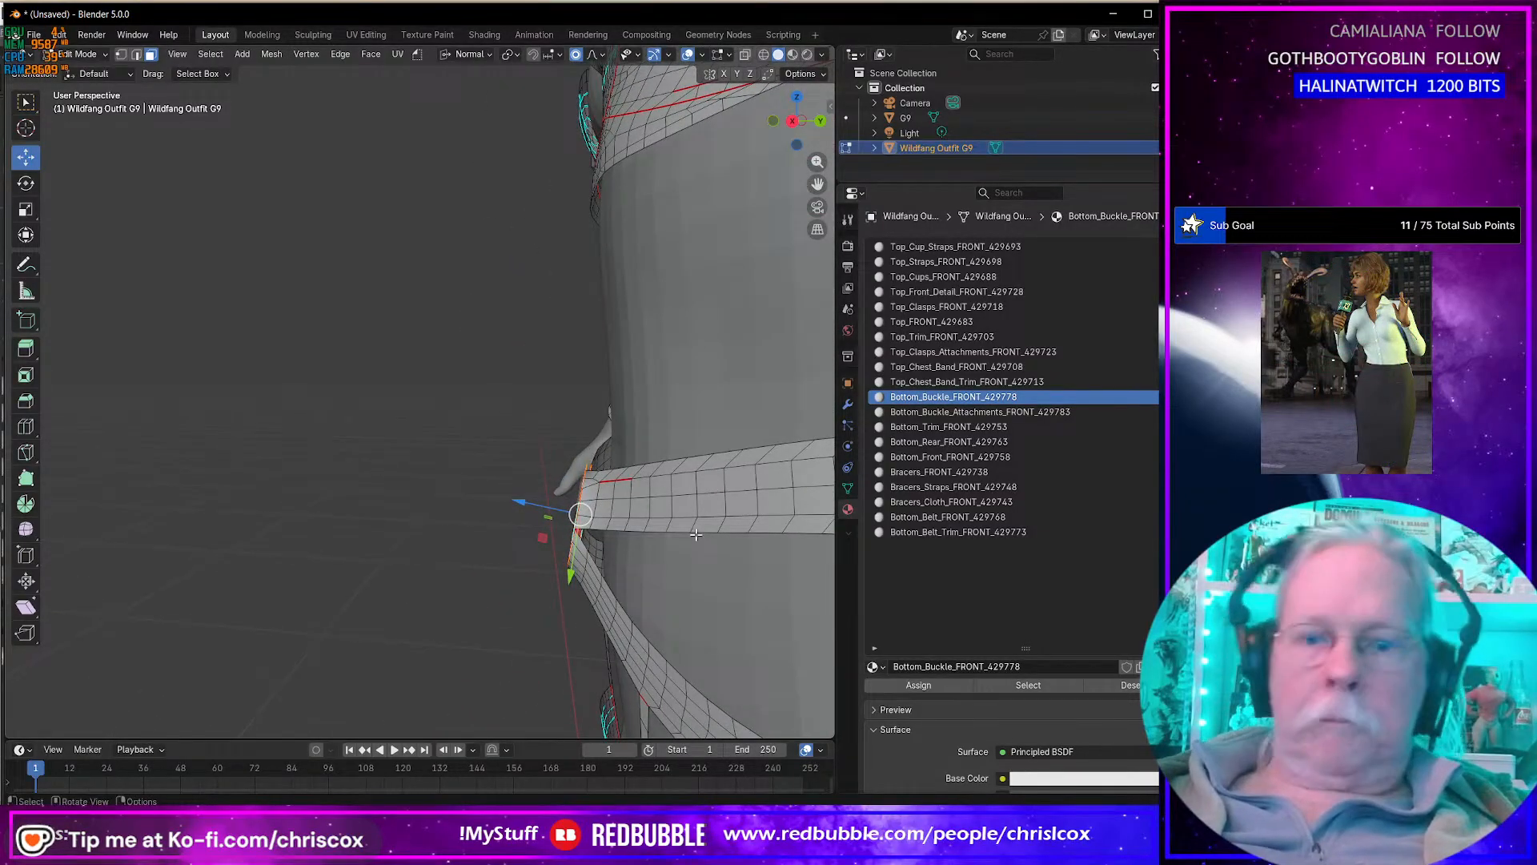
key("KP_3")
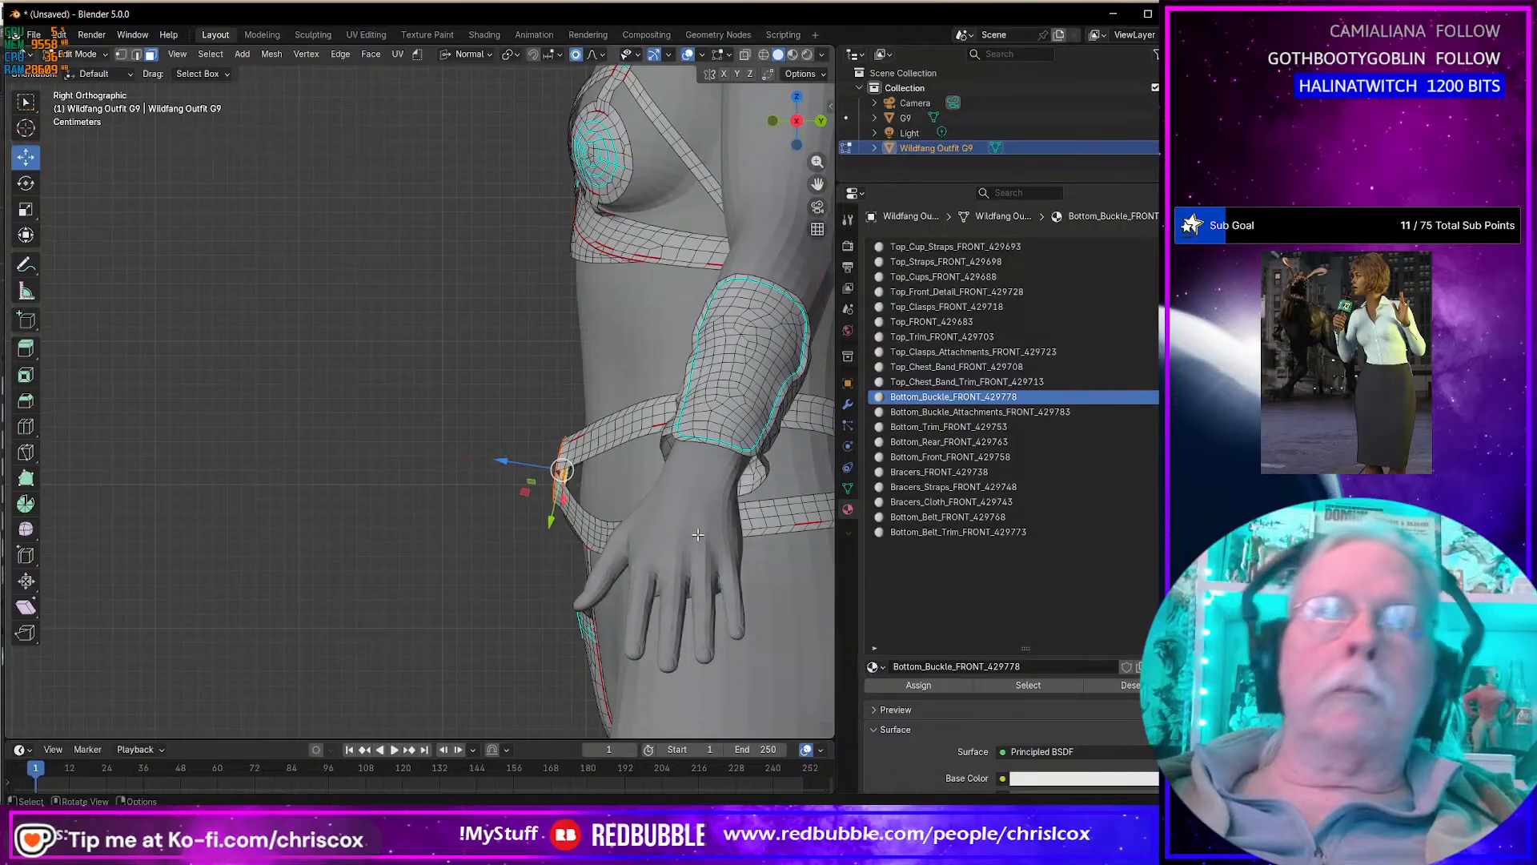
scroll(698, 535, "up", 3)
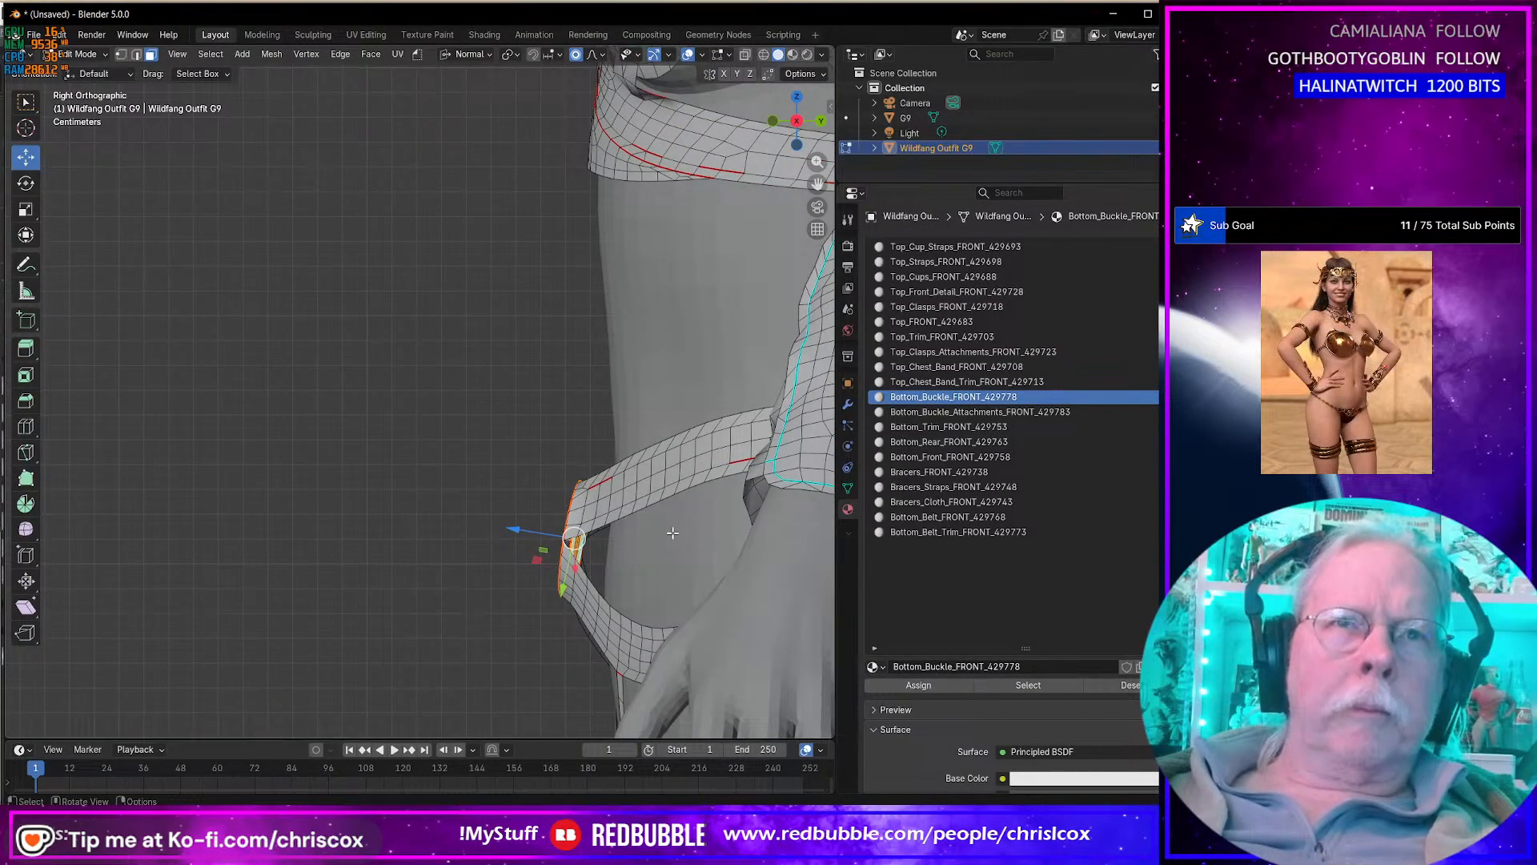
key("r")
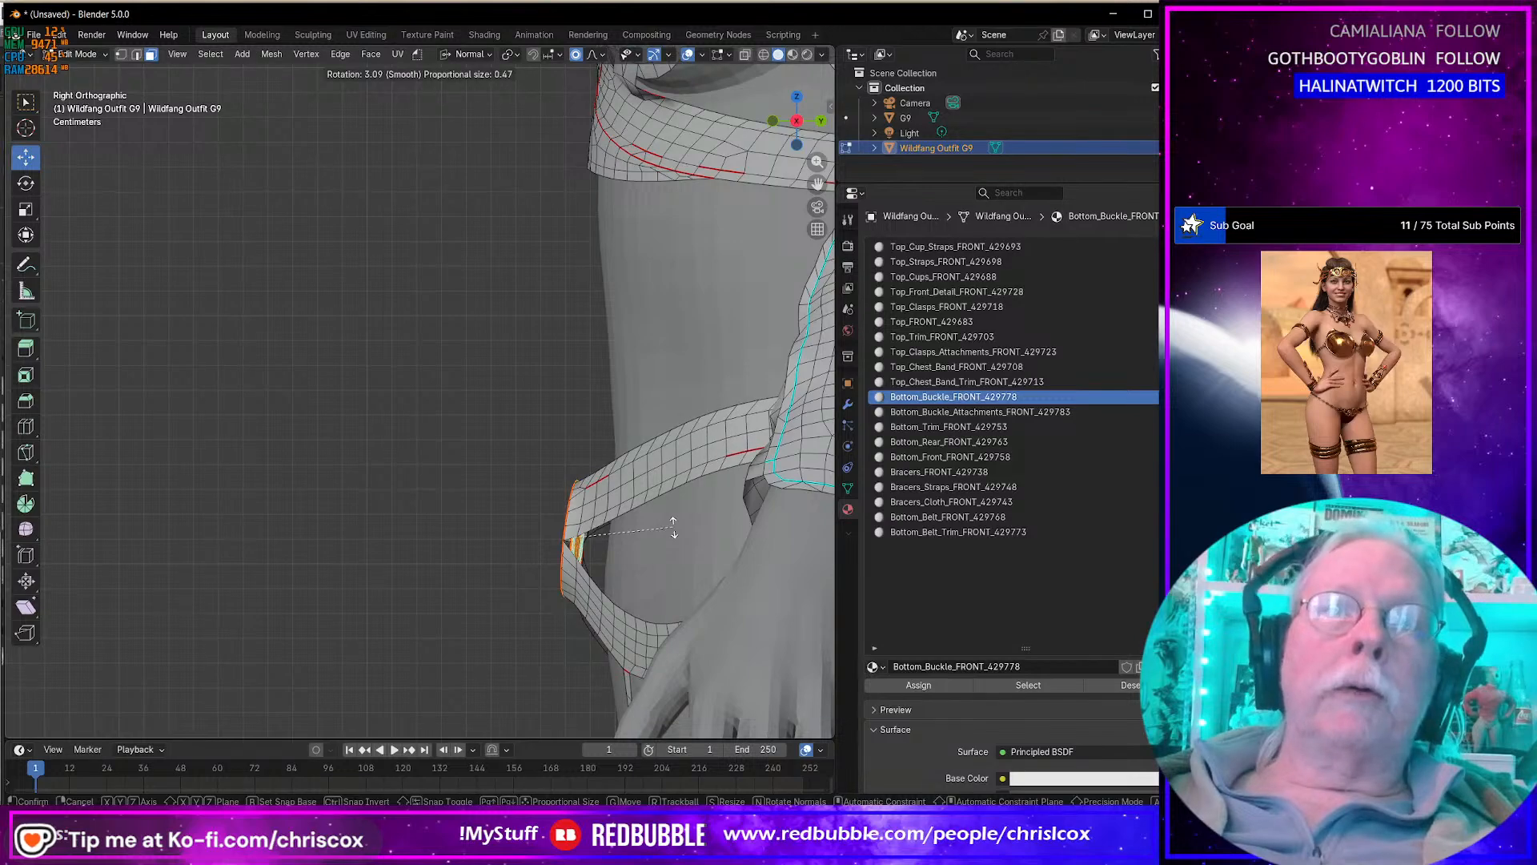
scroll(671, 527, "up", 15)
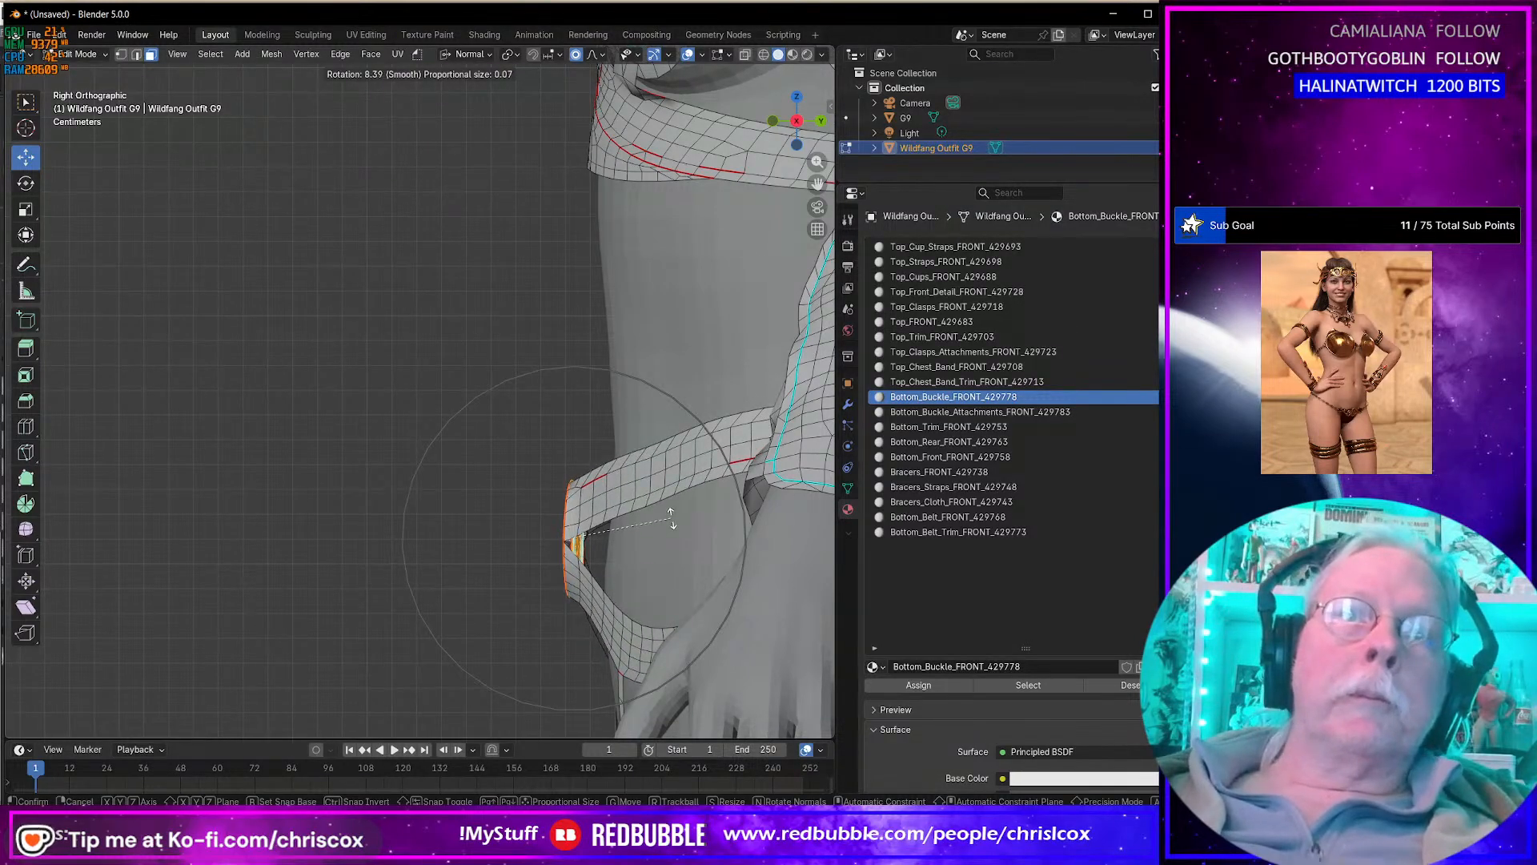
scroll(671, 521, "up", 1)
scroll(673, 522, "up", 2)
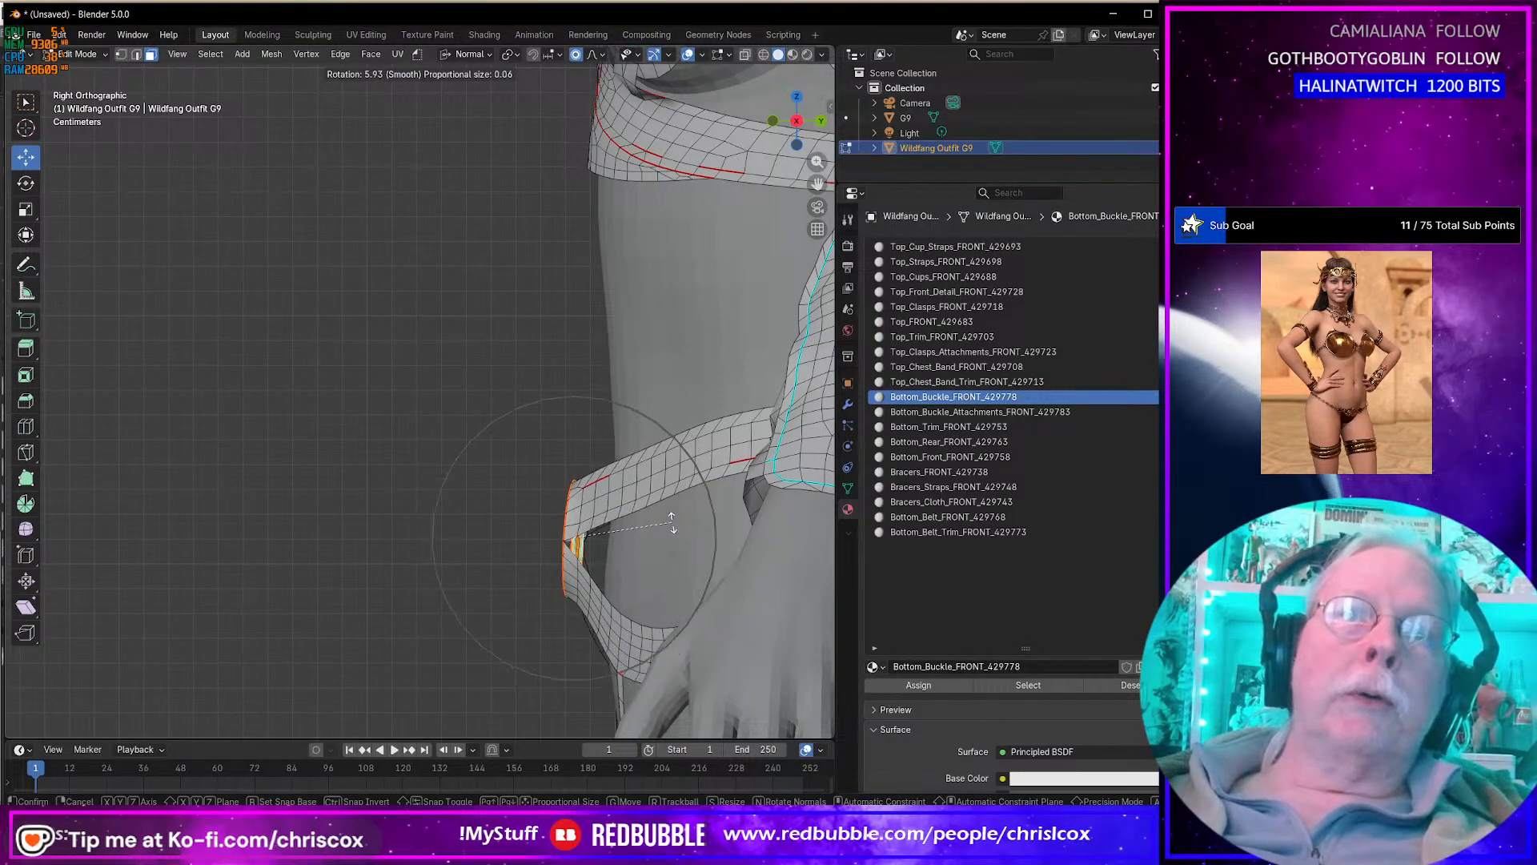
left_click(670, 521)
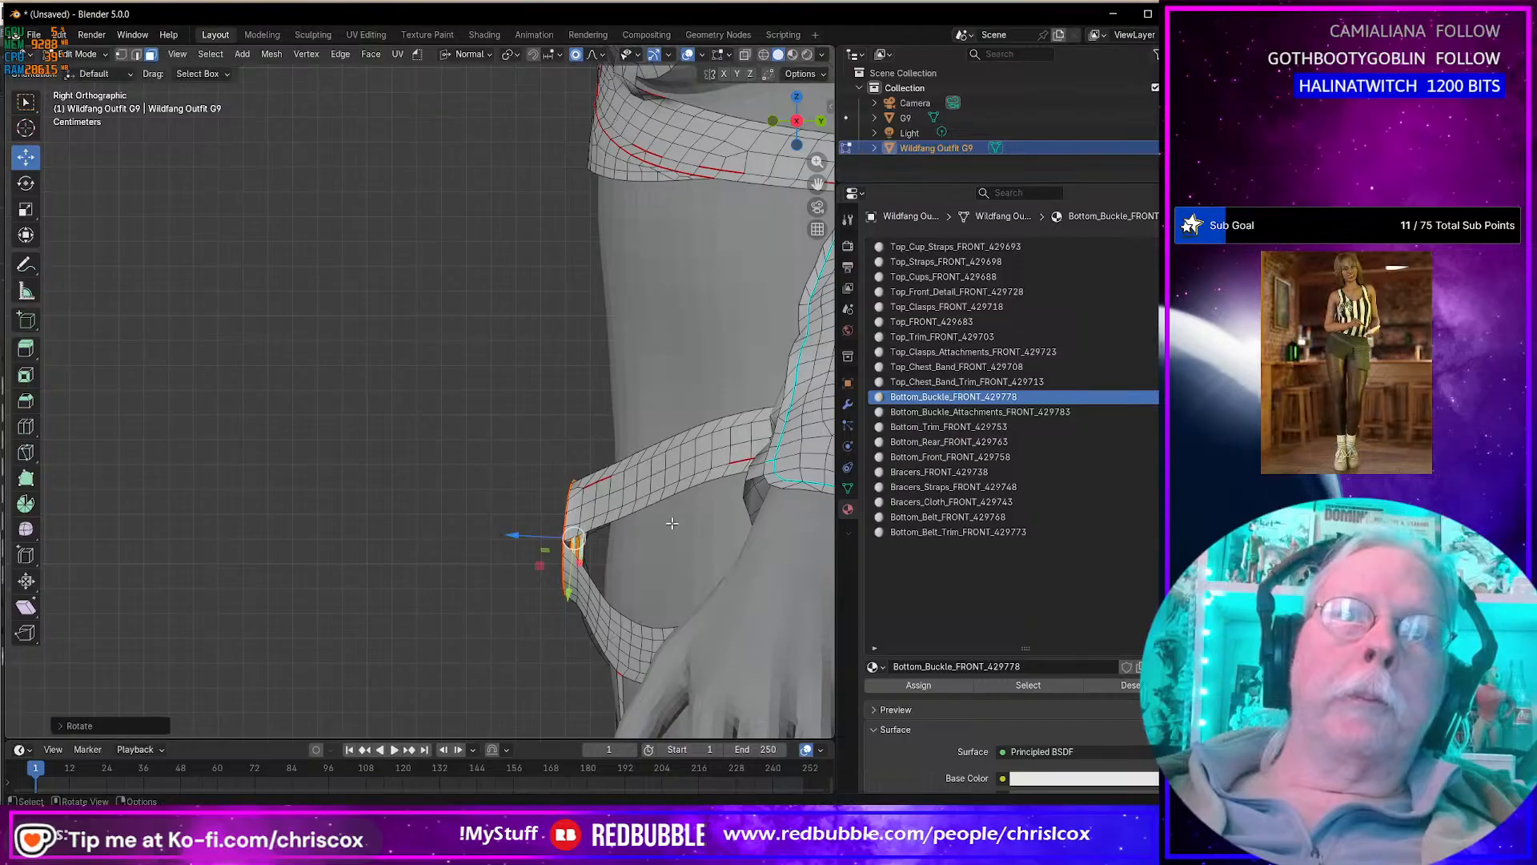
Step: Push the buckle outward along its normal with proportional falloff
left_click_drag(515, 535, 537, 536)
middle_click_drag(537, 536, 627, 431)
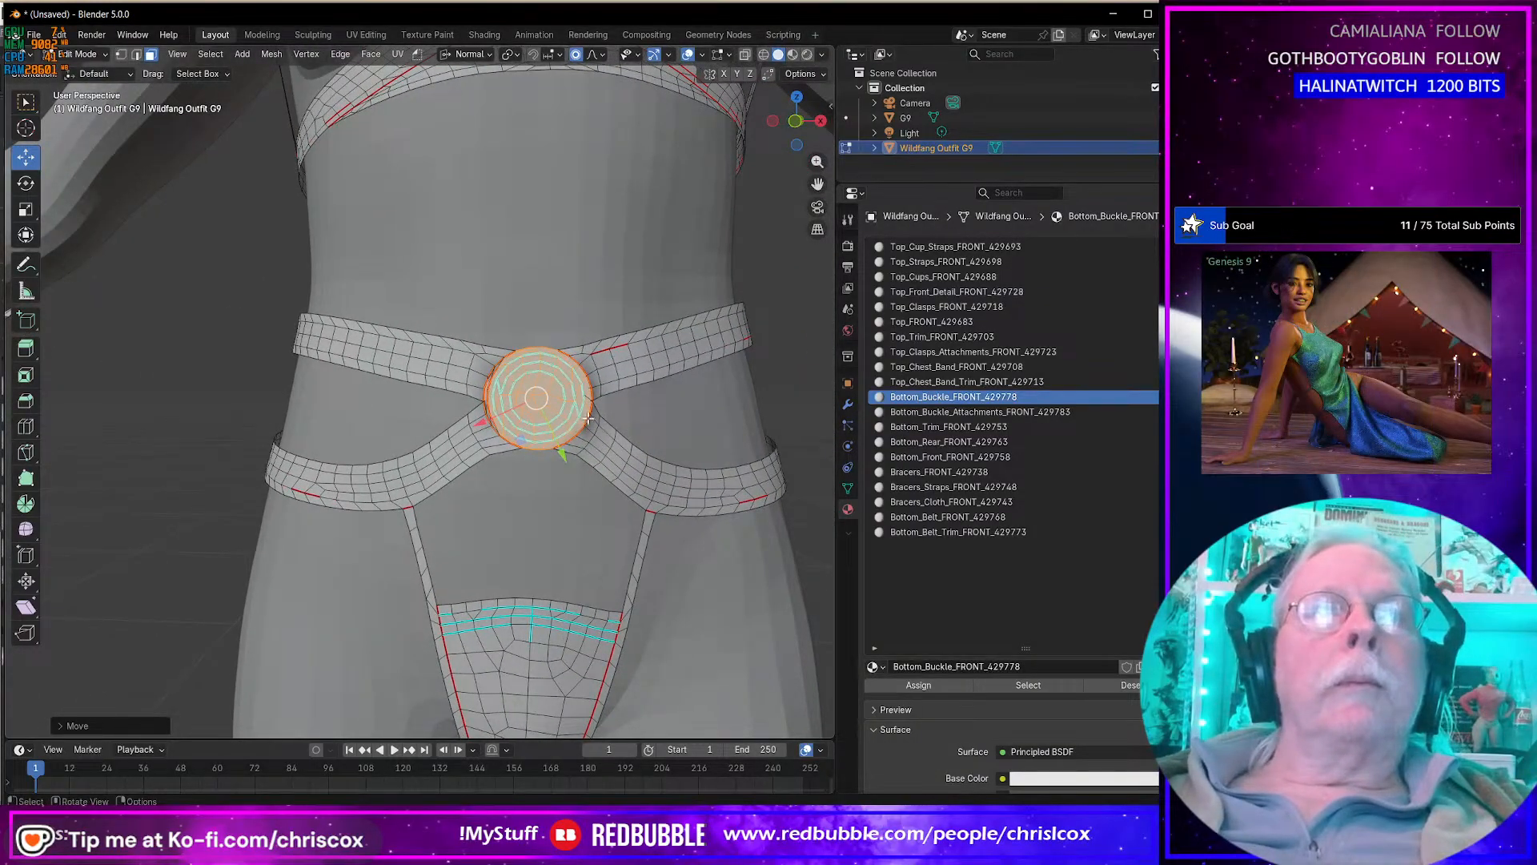
left_click_drag(530, 433, 530, 434)
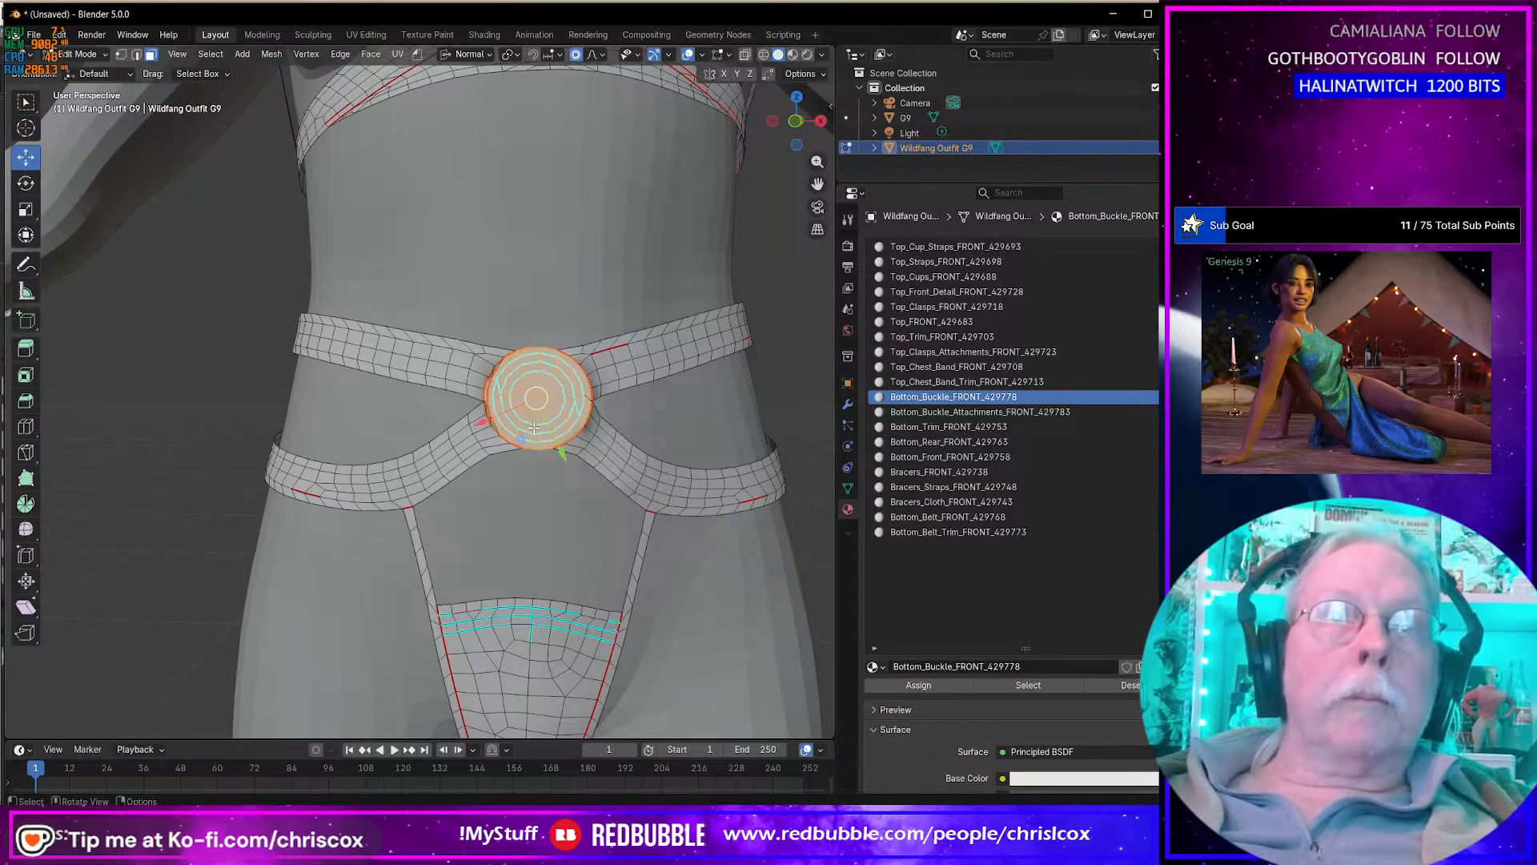
Step: Nudge the buckle about 0.0019 m along global Z, then enter Sculpt Mode
left_click(484, 54)
left_click(437, 101)
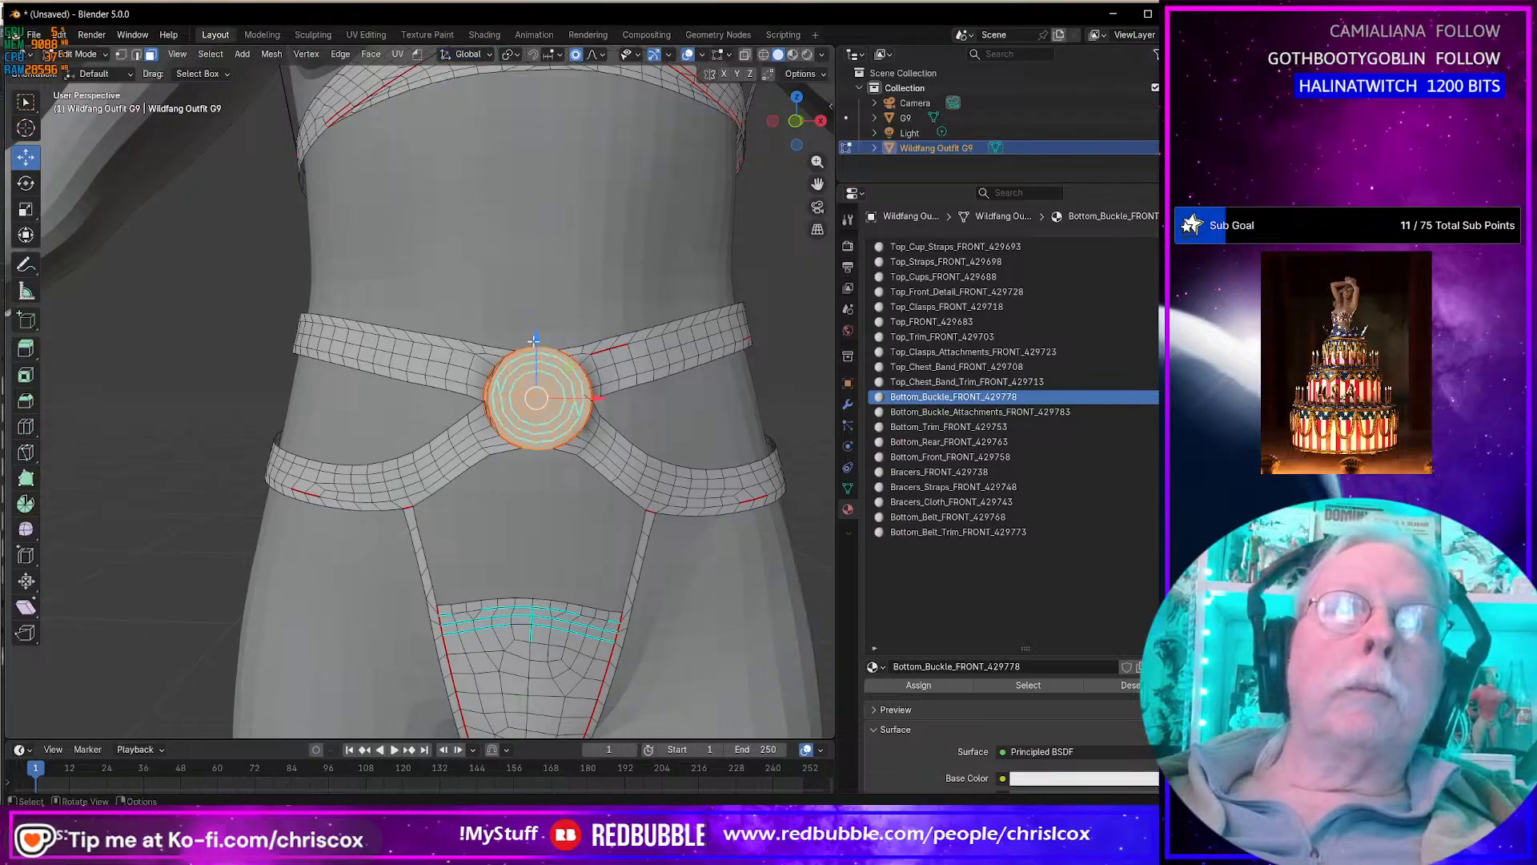
left_click_drag(537, 349, 537, 350)
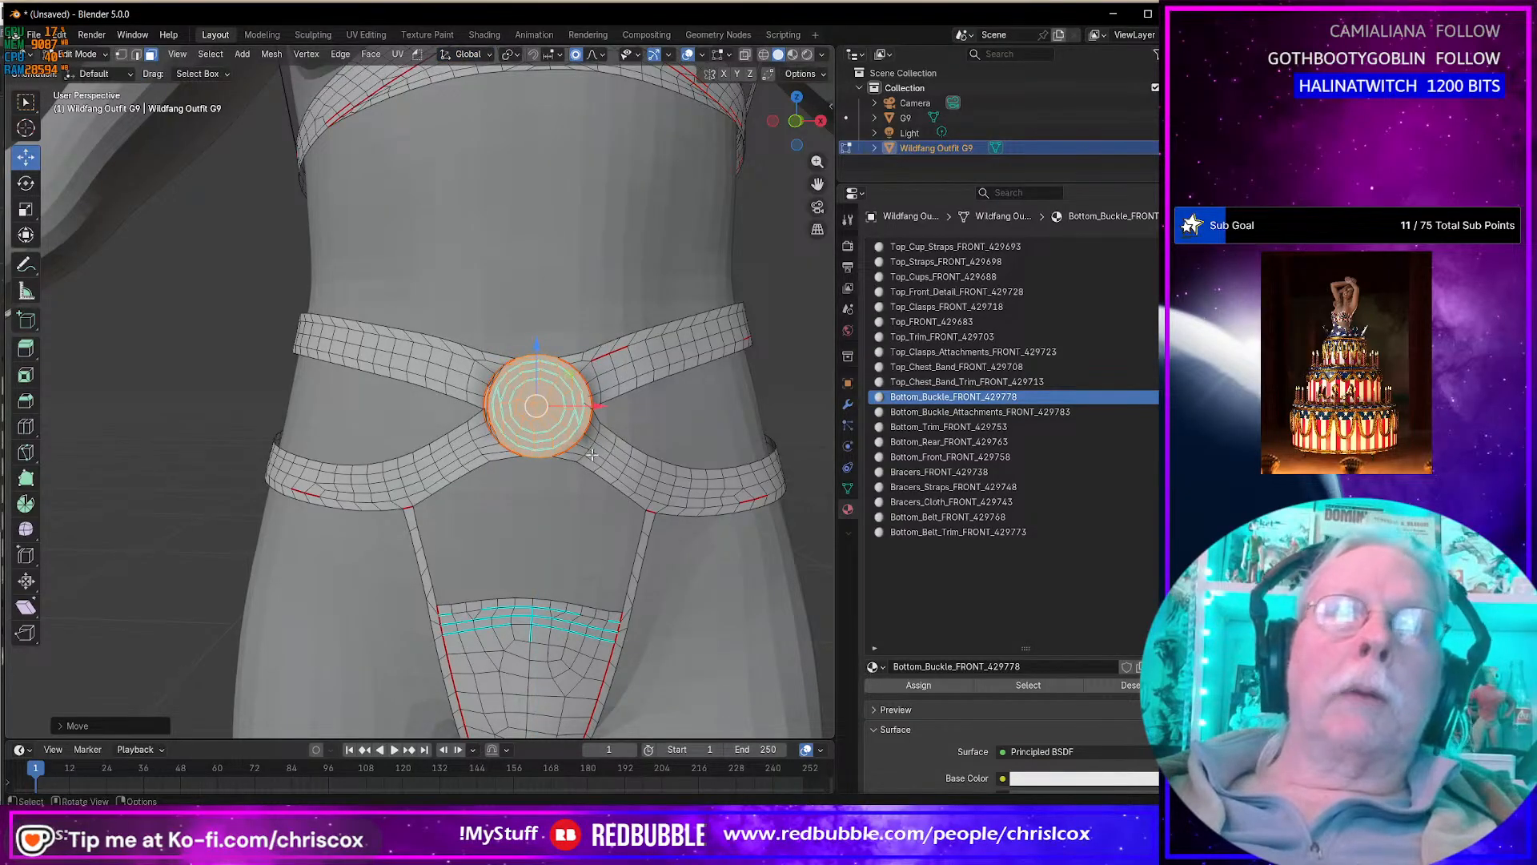
left_click(83, 54)
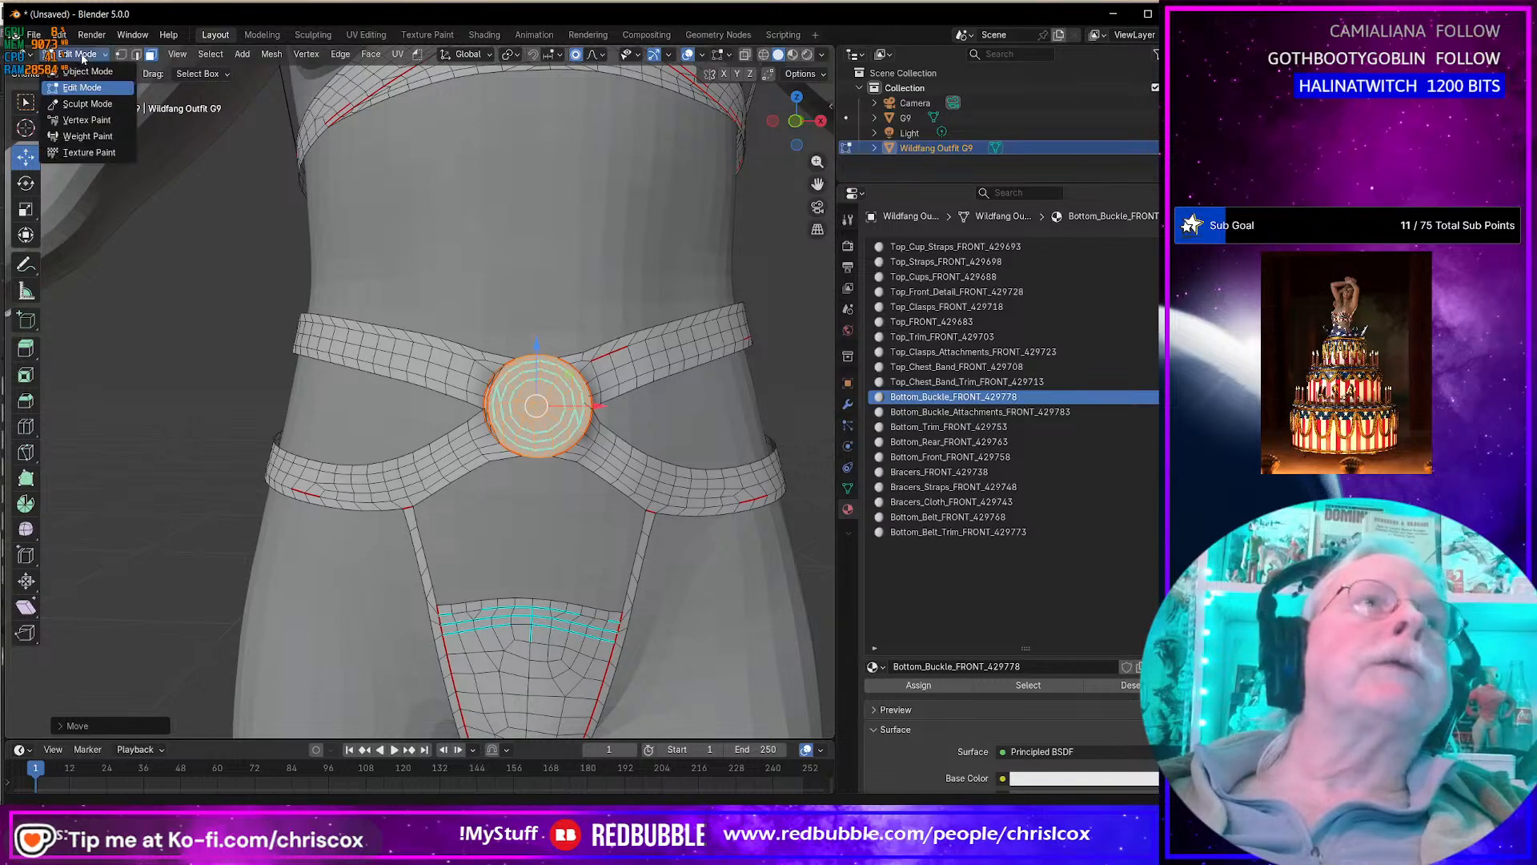
left_click(80, 104)
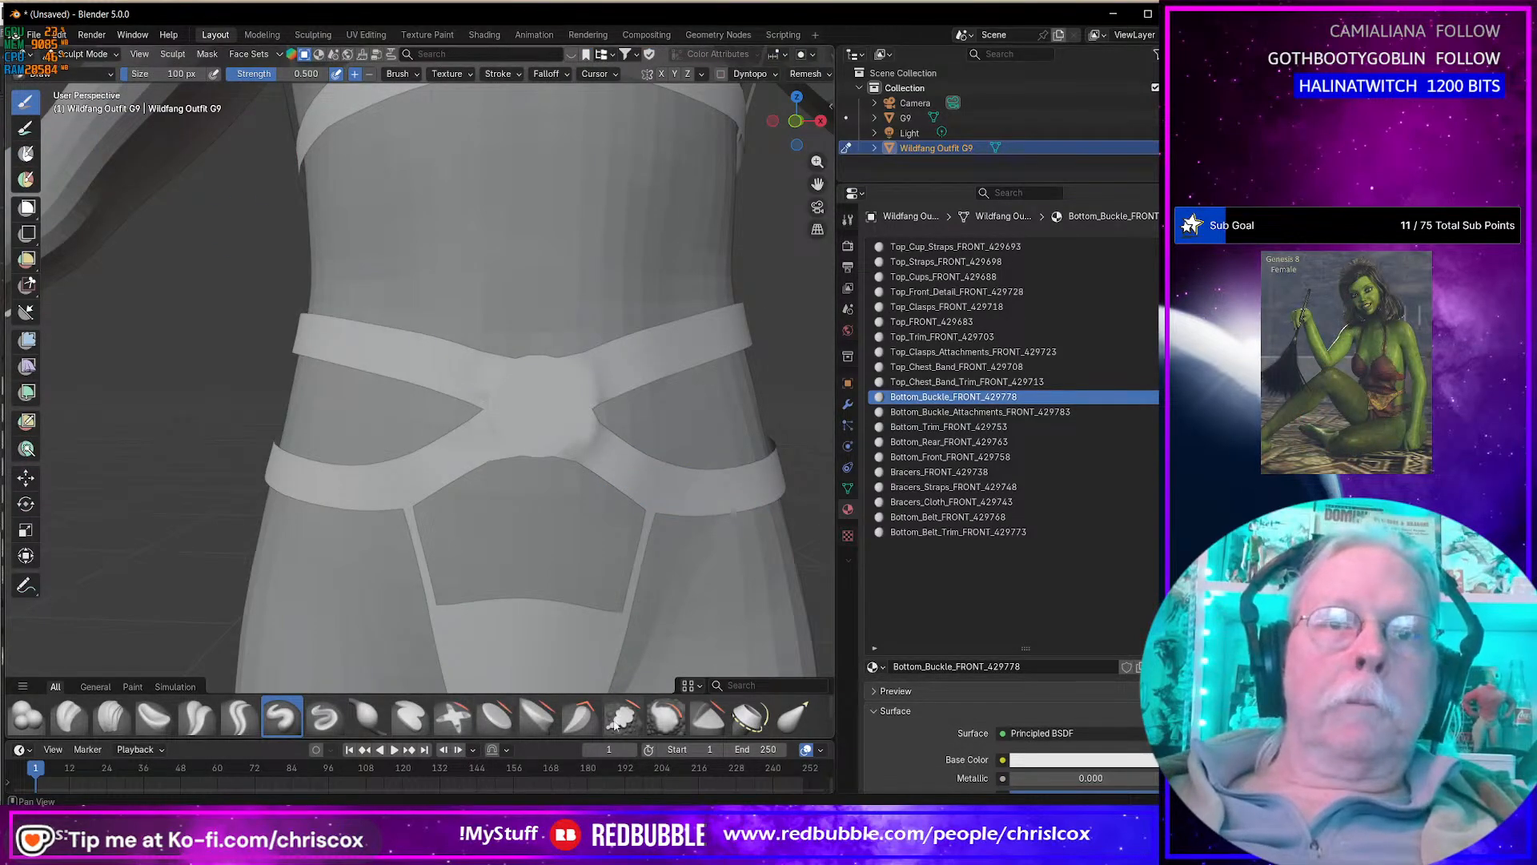
Step: Smooth the right strap beside the buckle and make the buckle's base colour blue
left_click(677, 723)
left_click_drag(628, 472, 612, 460)
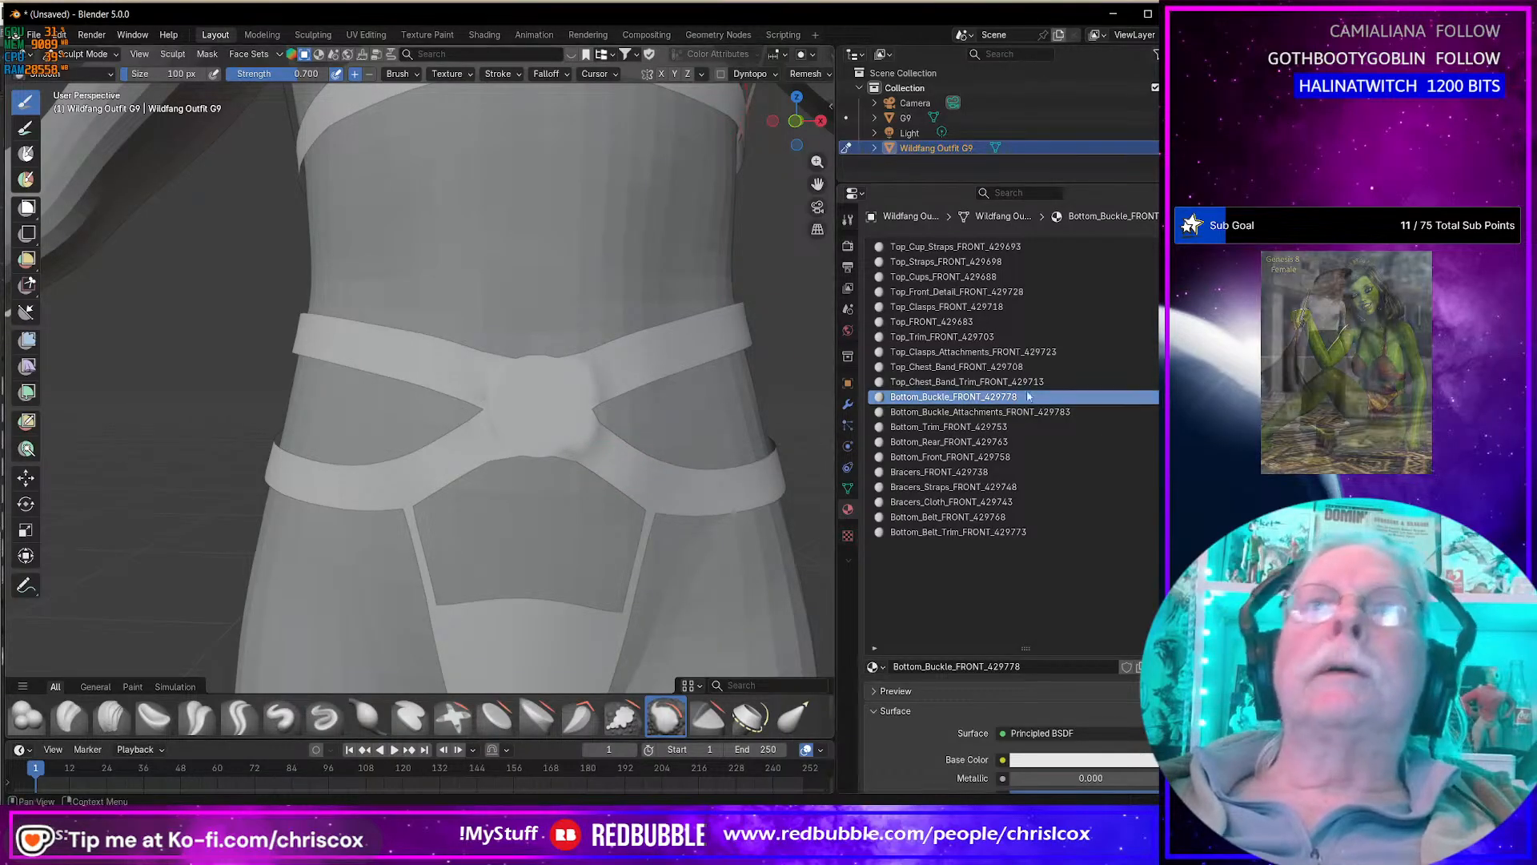
left_click(1075, 760)
left_click_drag(1073, 546, 1041, 529)
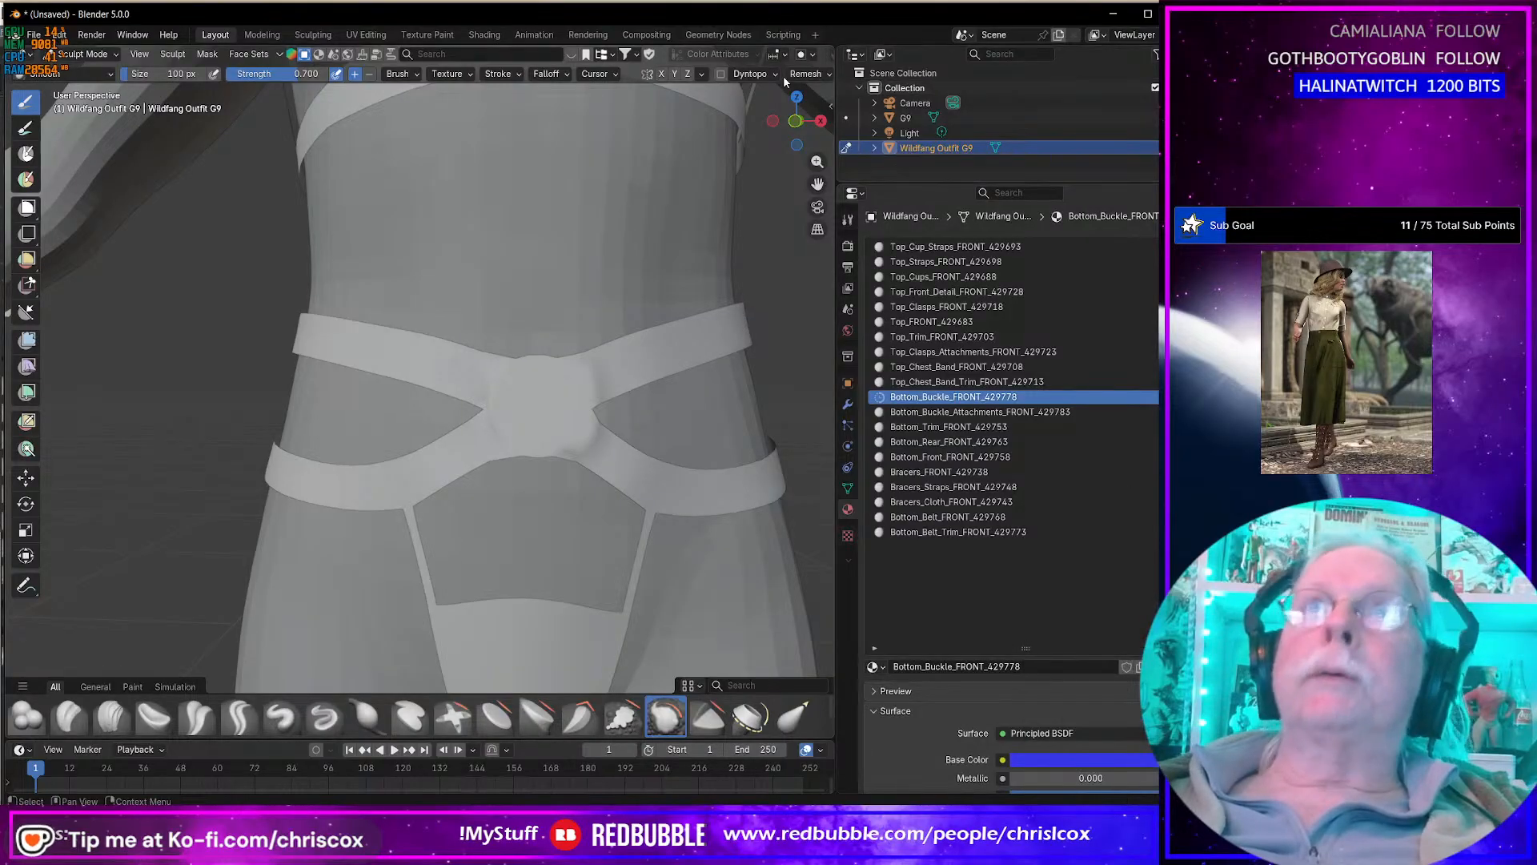
scroll(721, 56, "down", 5)
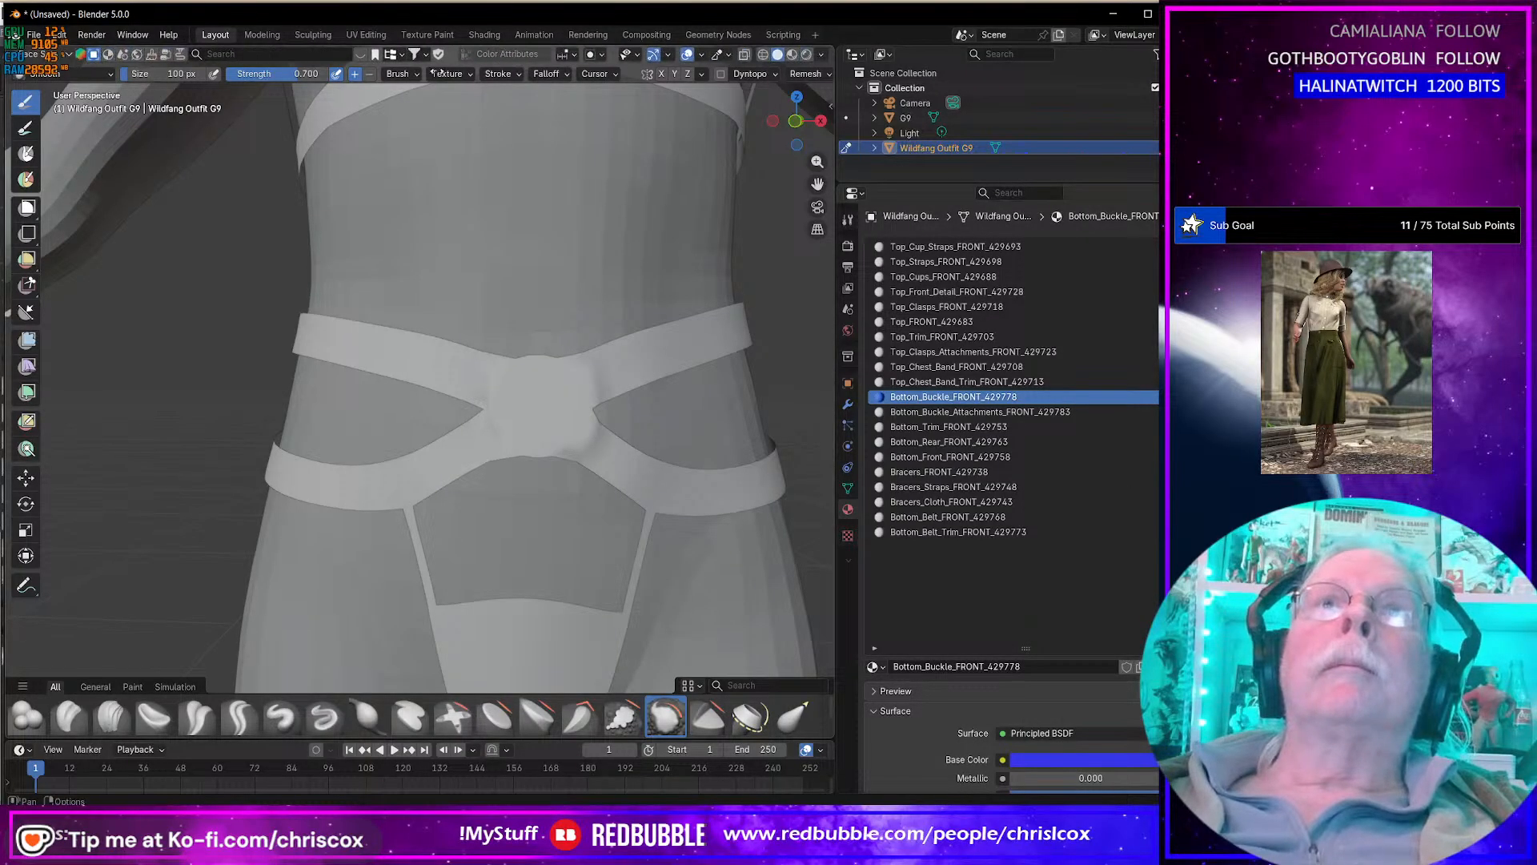
left_click(792, 53)
Step: Sculpt the belt straps on both sides of the buckle in Material Preview
mouse_move(611, 425)
middle_mouse_down()
mouse_move(616, 468)
mouse_move(775, 473)
mouse_move(630, 469)
middle_mouse_up()
mouse_move(683, 484)
left_mouse_down()
mouse_move(670, 490)
mouse_move(686, 460)
left_mouse_up()
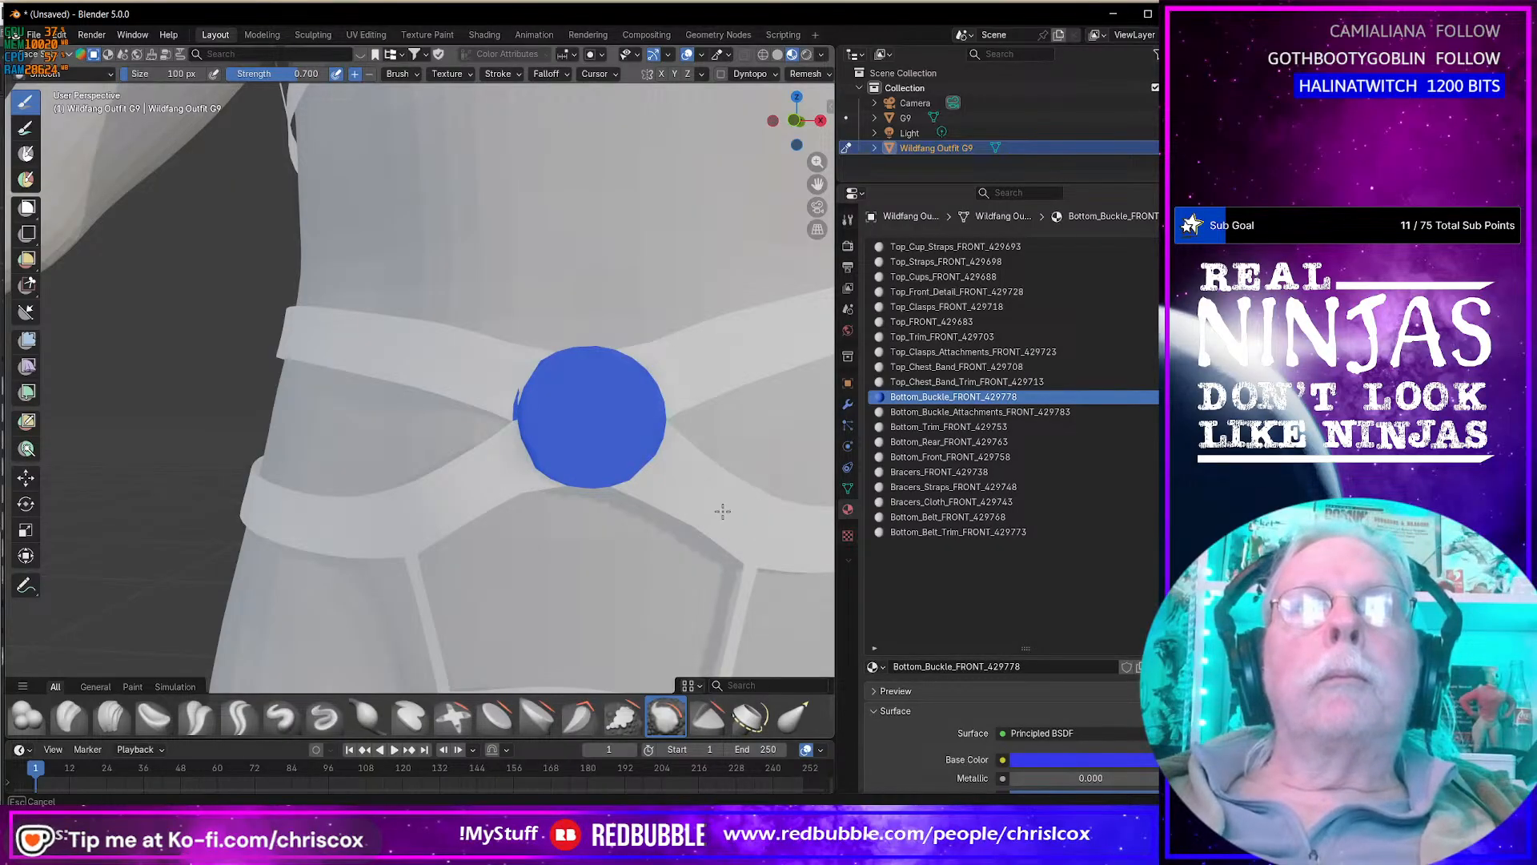
left_click_drag(678, 528, 673, 526)
left_click_drag(487, 501, 498, 500)
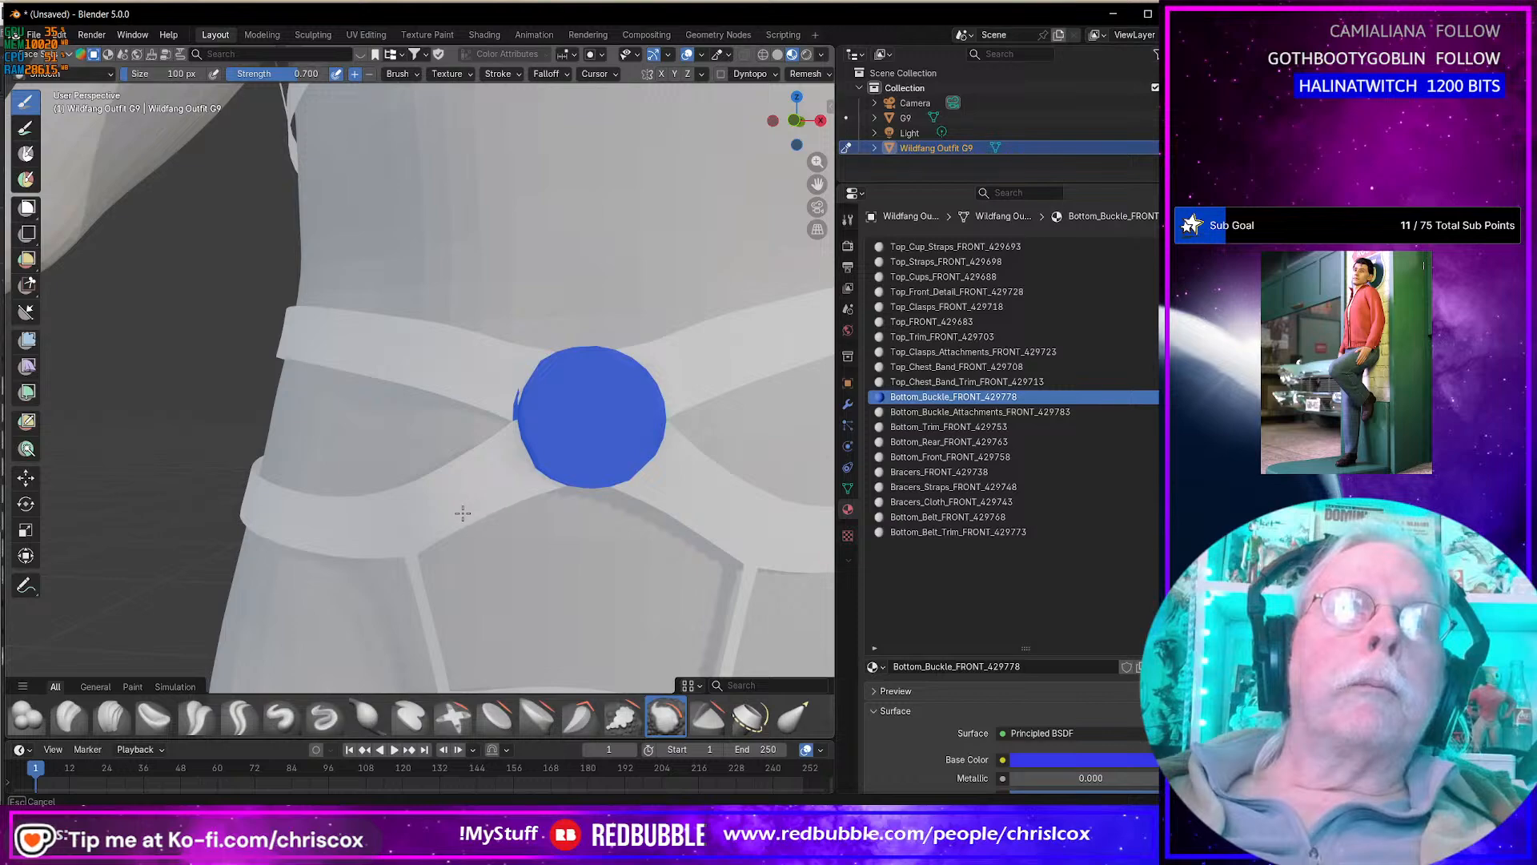
left_click_drag(459, 506, 456, 509)
scroll(480, 504, "down", 3)
middle_click_drag(640, 482, 585, 477)
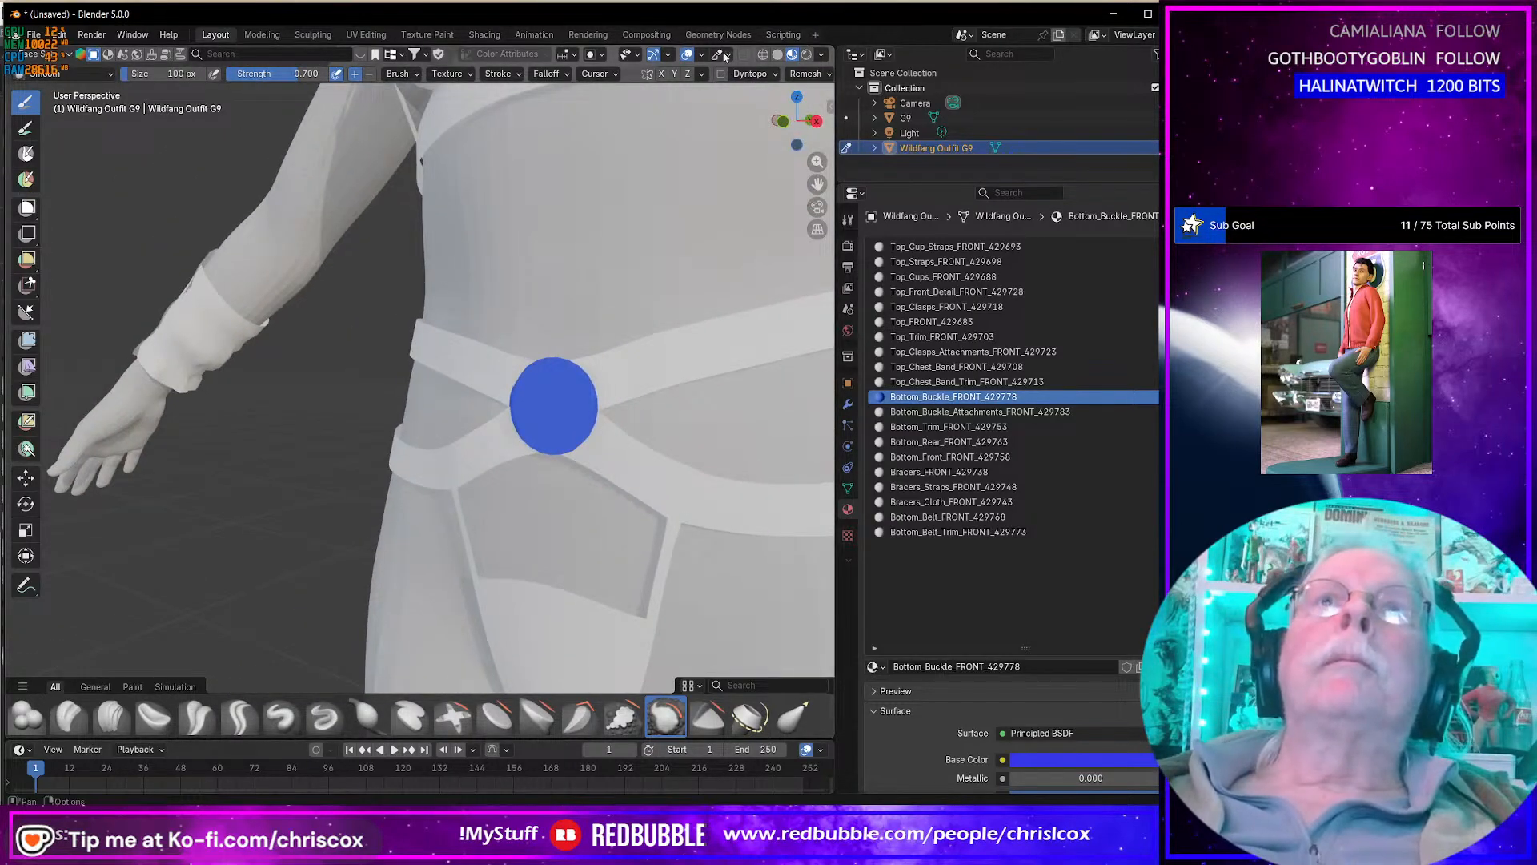
Step: In wireframe view, enter Edit Mode and frame the buckle front-on
left_click(763, 54)
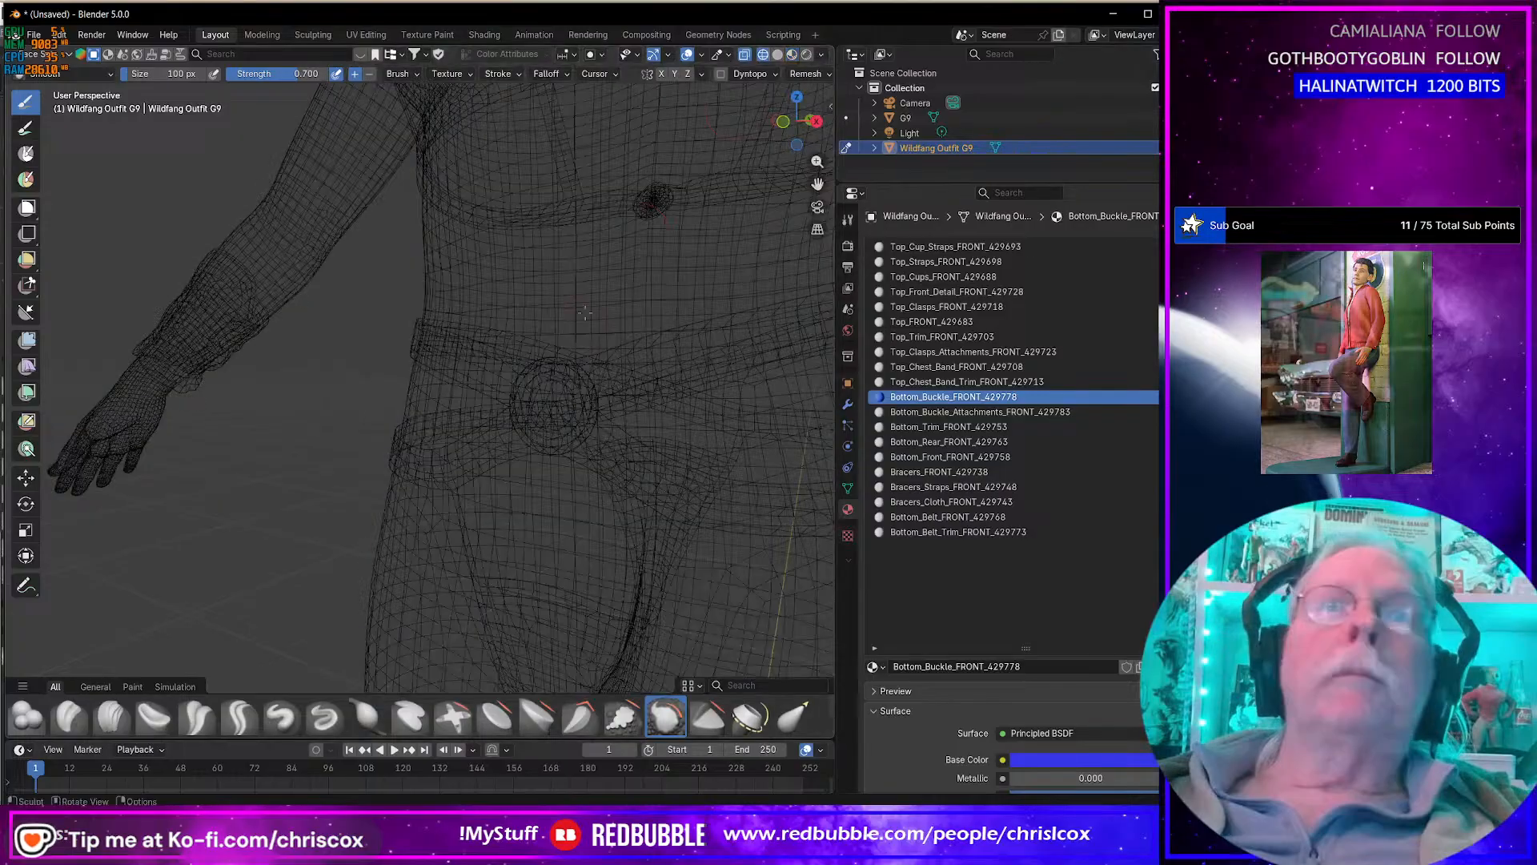
mouse_move(608, 432)
middle_mouse_down()
mouse_move(642, 430)
mouse_move(821, 520)
mouse_move(758, 517)
mouse_move(704, 480)
mouse_move(621, 360)
mouse_move(620, 457)
mouse_move(618, 430)
mouse_move(581, 413)
mouse_move(481, 401)
mouse_move(555, 414)
middle_mouse_up()
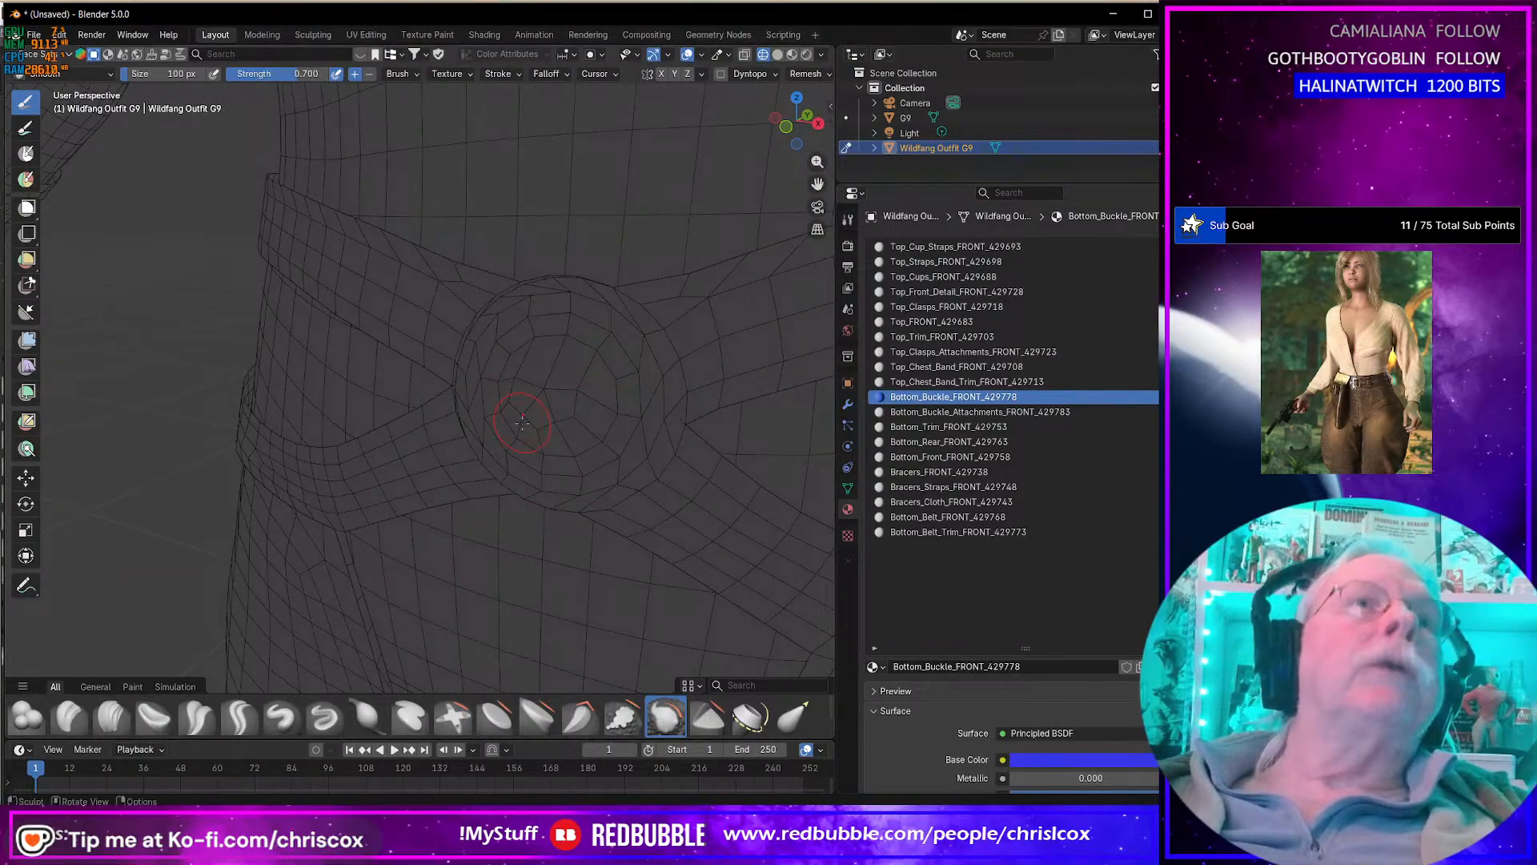
key("Tab")
key("KP_Decimal")
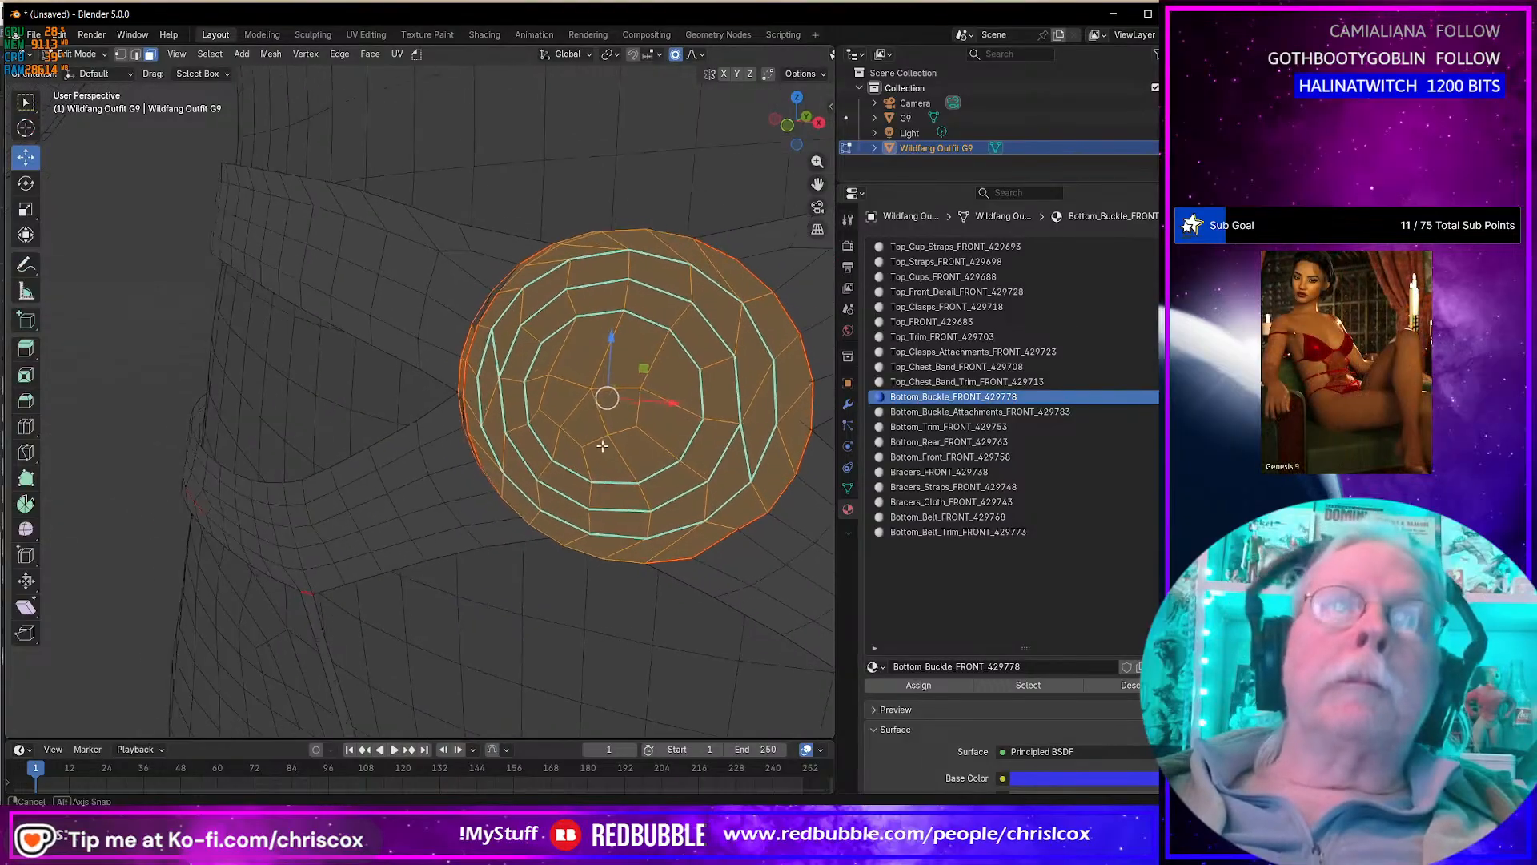
Step: Move the buckle's inner disc faces about 0.0038 m along Y with a small proportional falloff
left_click(537, 357)
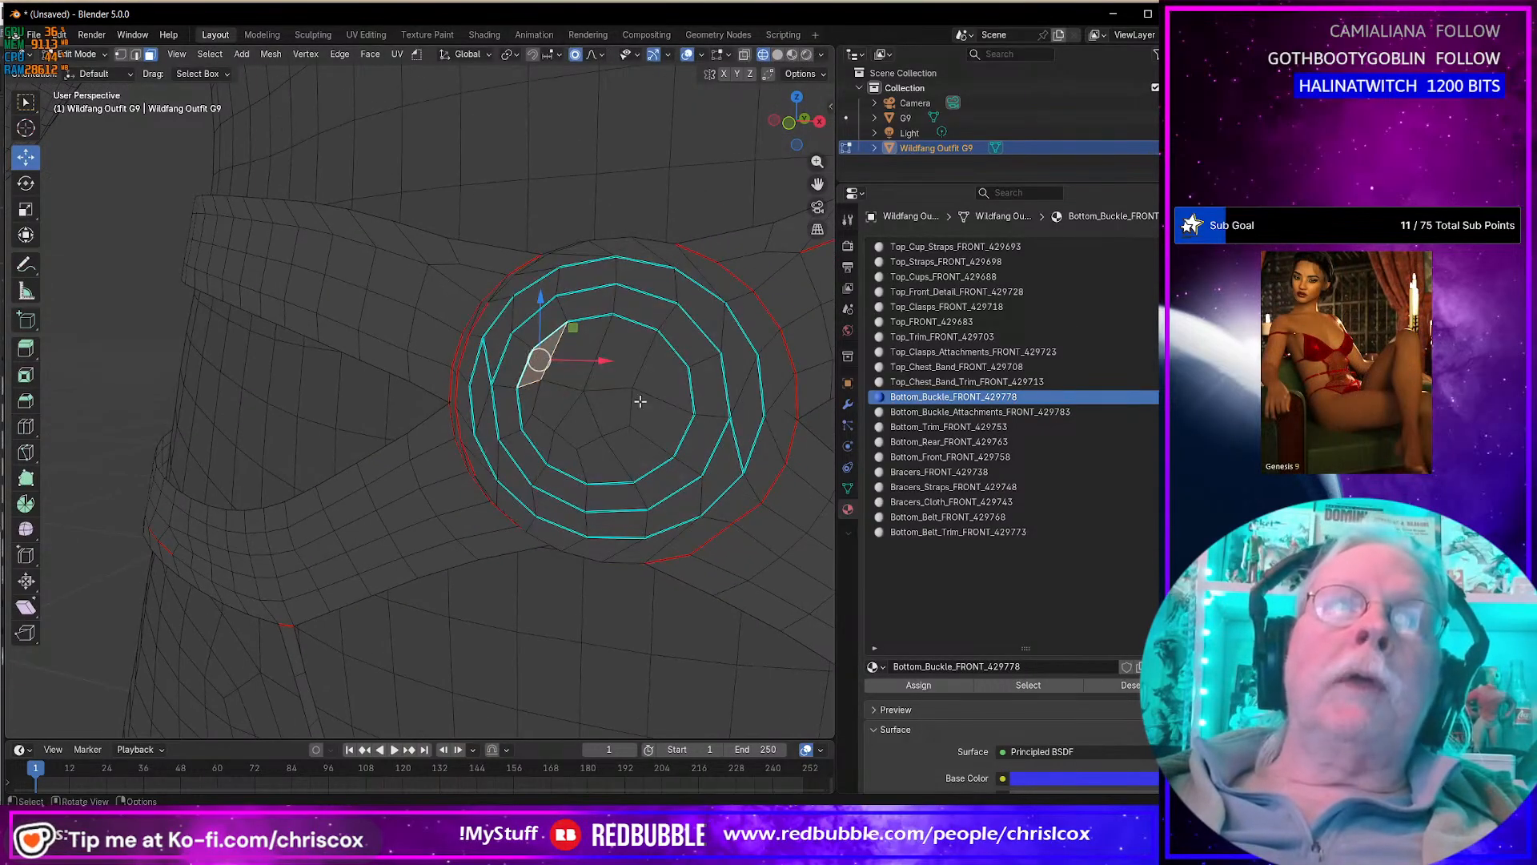
left_click(653, 457, "ctrl+shift")
middle_click_drag(650, 443, 596, 453)
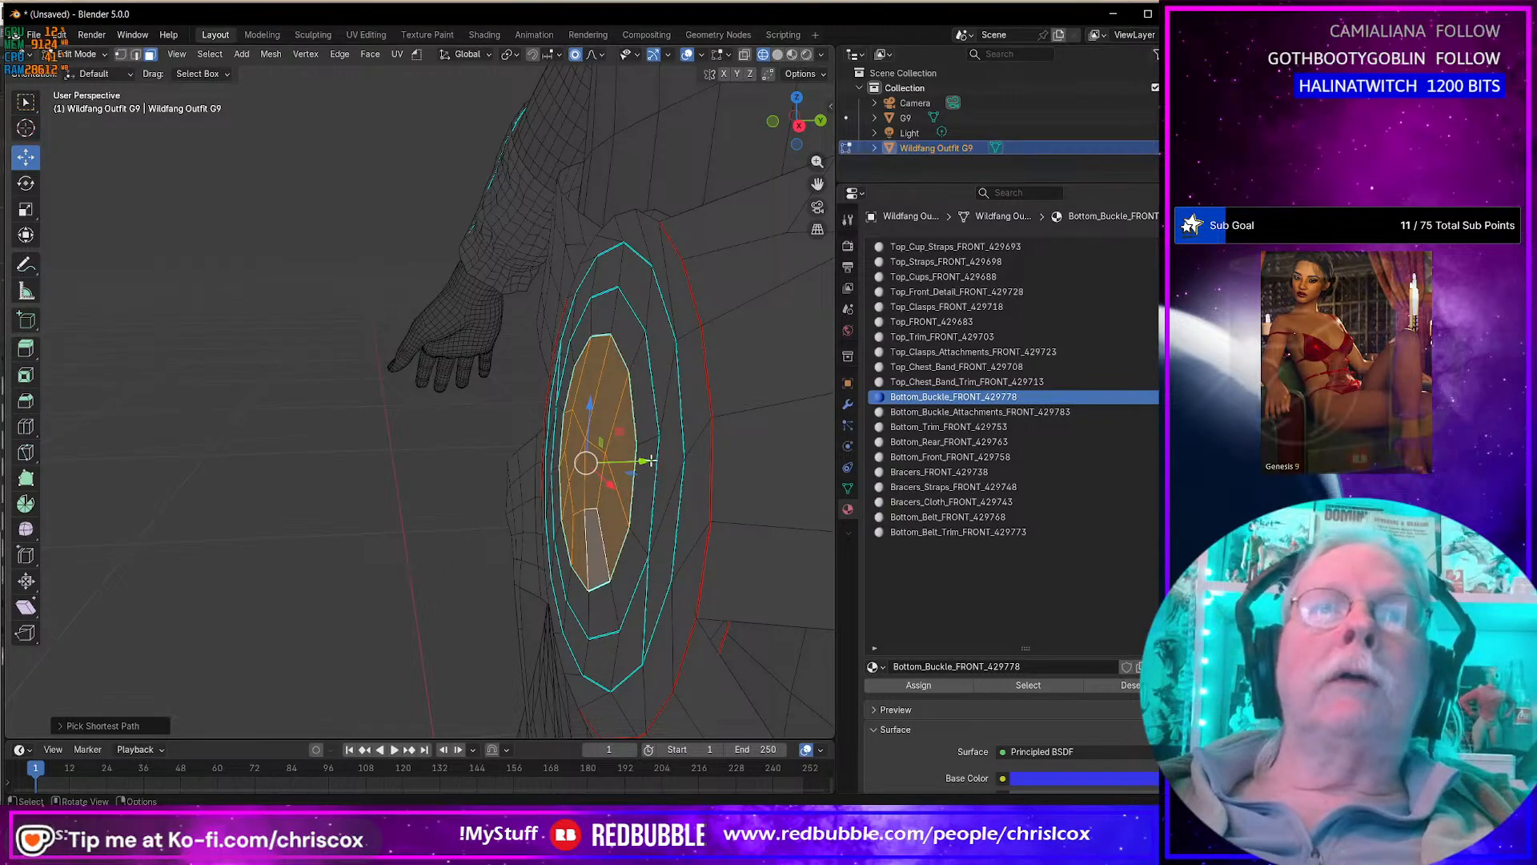
key("g")
key("y")
scroll(629, 467, "up", 9)
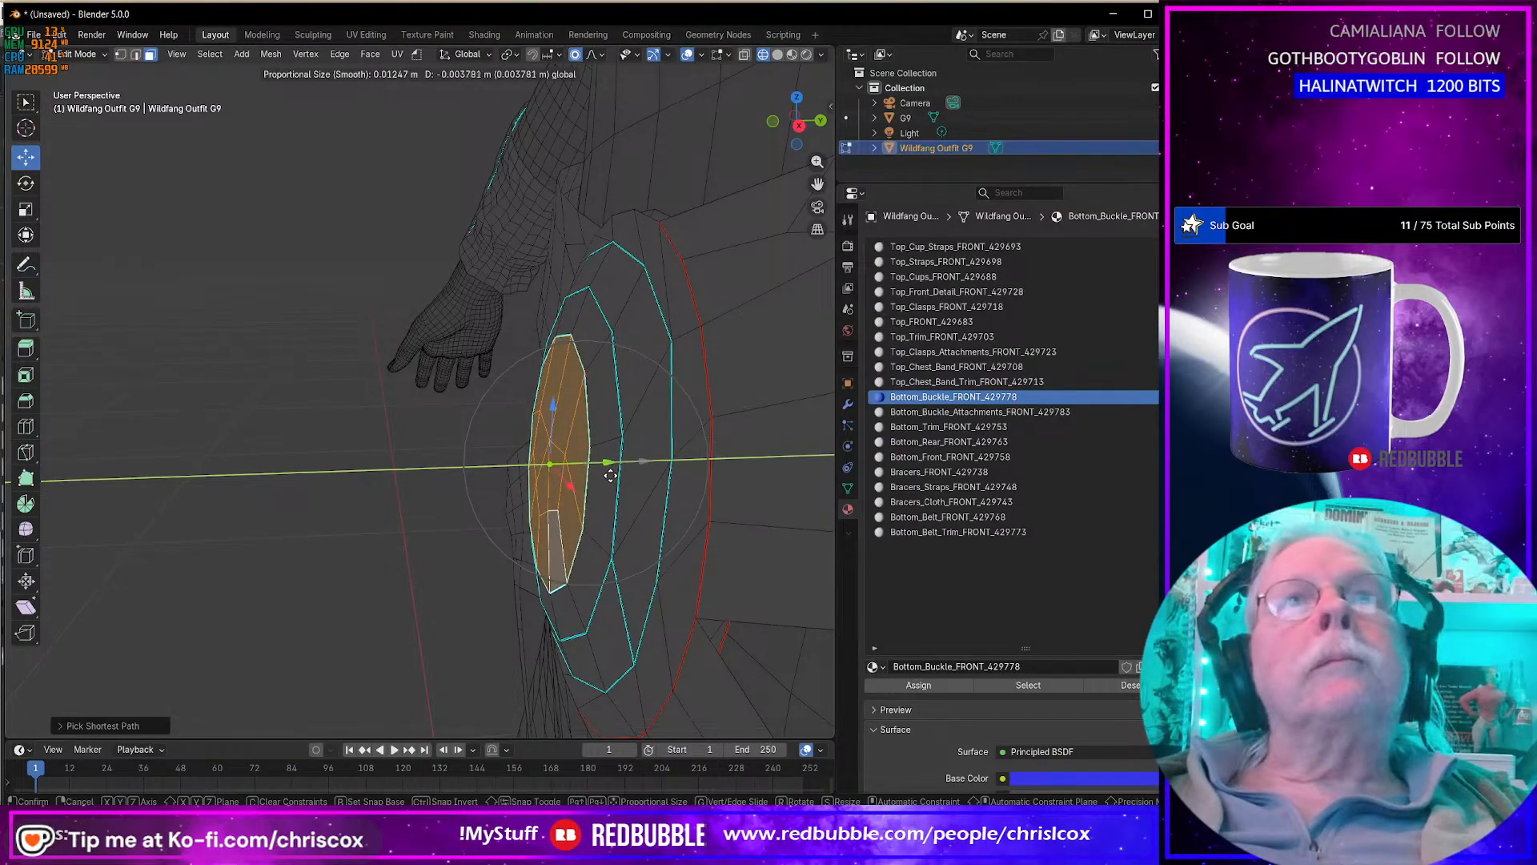
left_click(610, 476)
Step: Return the outfit to Sculpt Mode
mouse_move(610, 475)
middle_mouse_down()
mouse_move(747, 465)
mouse_move(688, 481)
mouse_move(825, 481)
mouse_move(602, 488)
middle_mouse_up()
key("ctrl+Tab")
scroll(610, 473, "down", 8)
key("Tab")
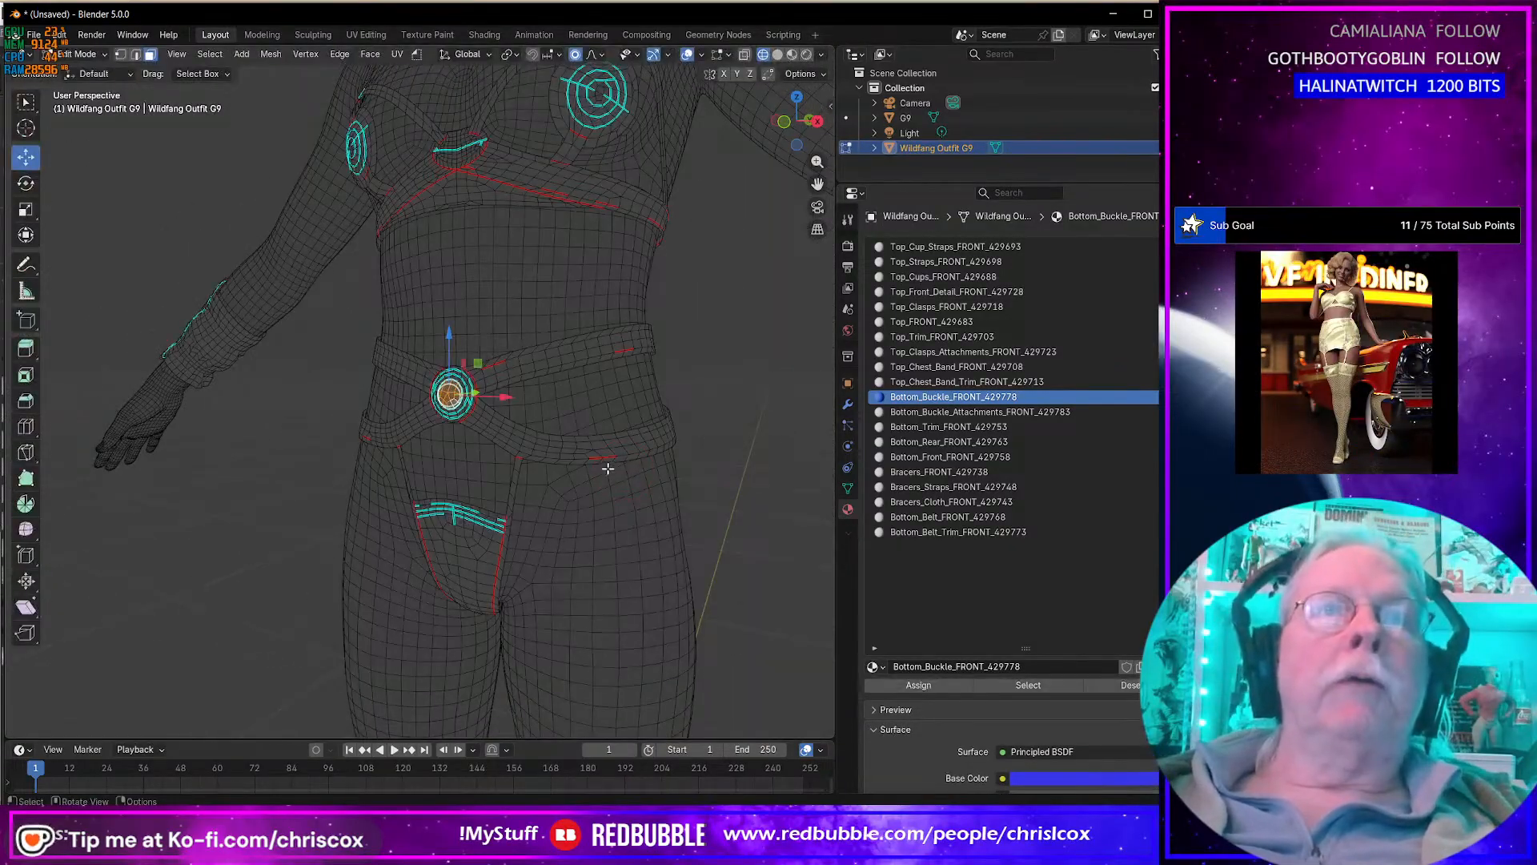
key("Tab")
left_click(83, 55)
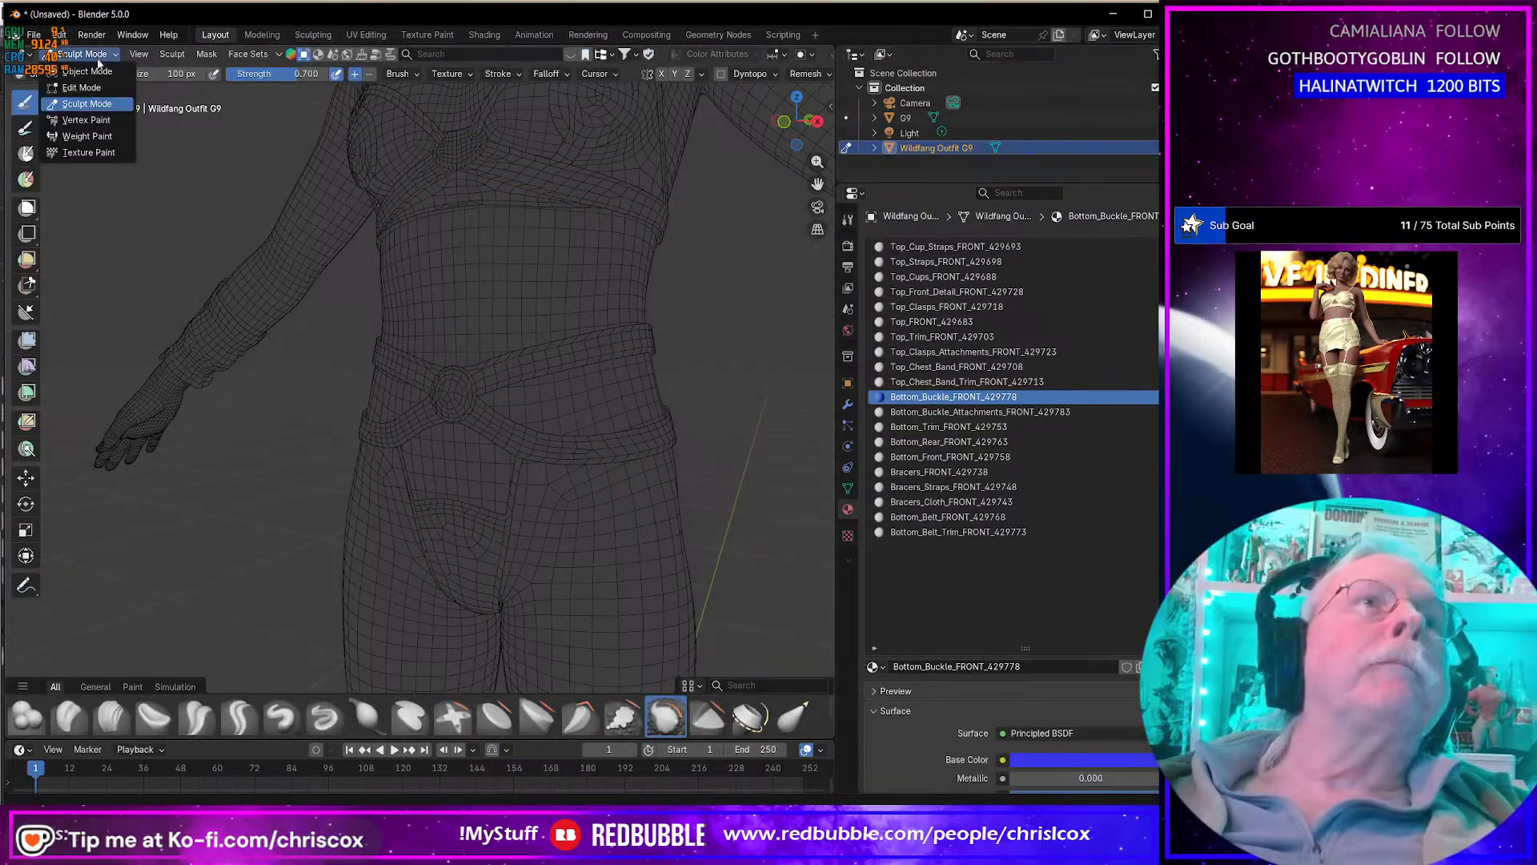
Step: Switch to Object Mode, export the outfit as OBJ, and go to Daz Studio
left_click(88, 72)
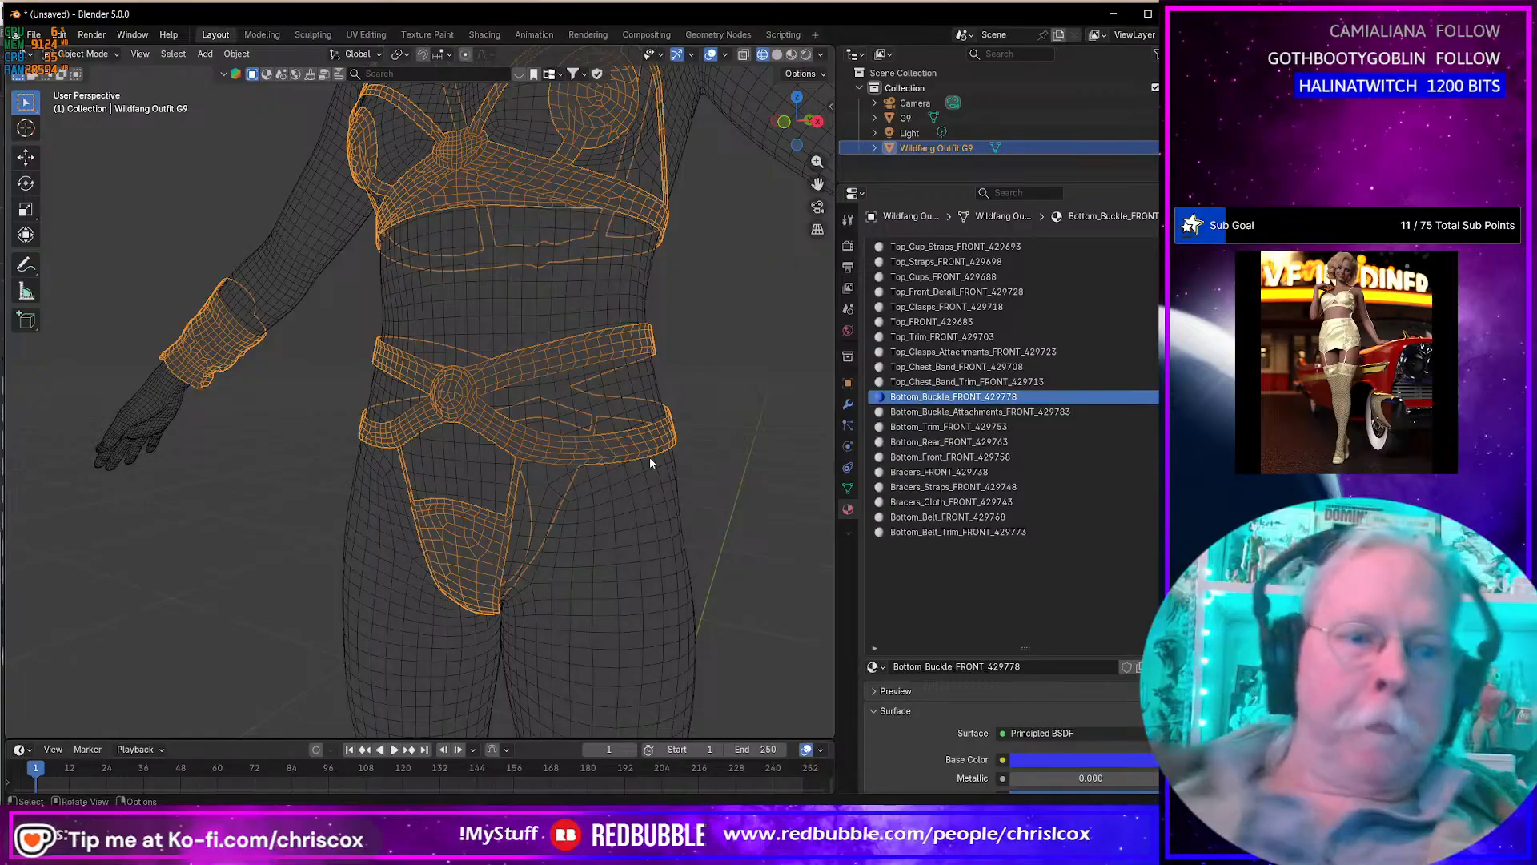
key("ctrl+shift+e")
key("Return")
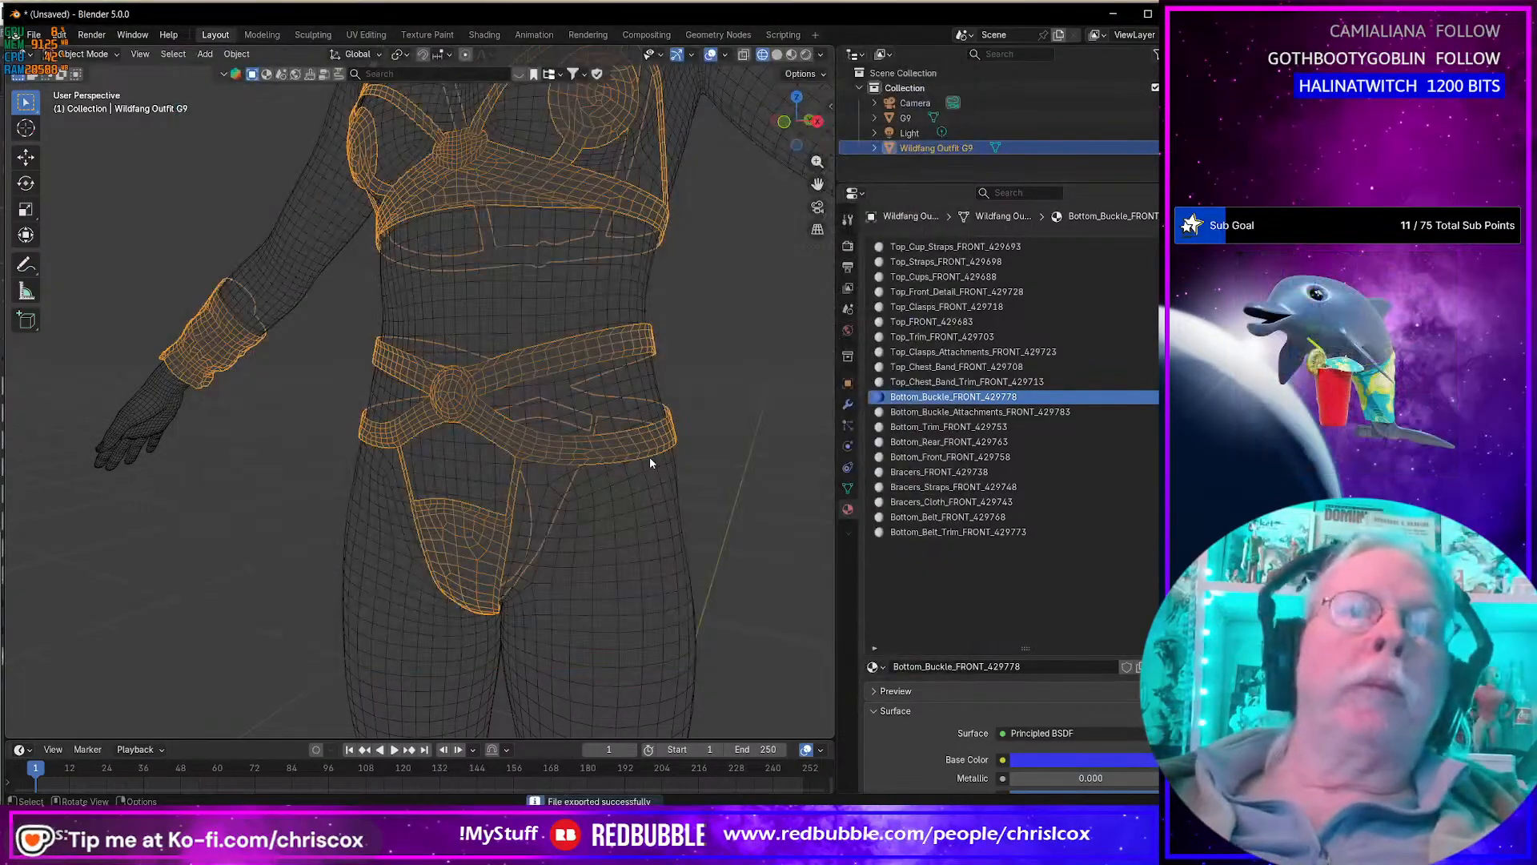
key("alt+Tab")
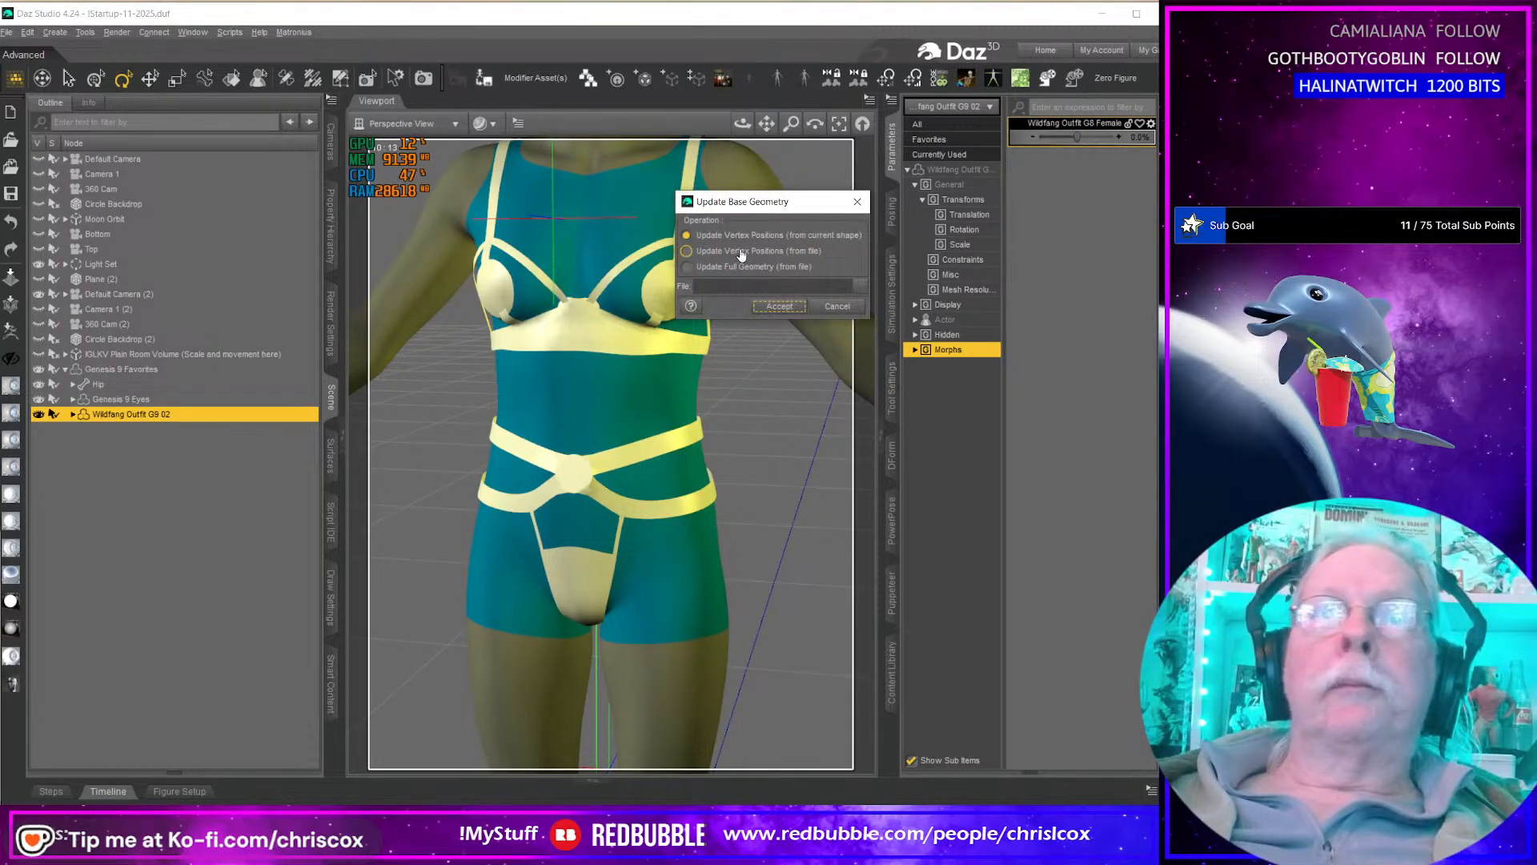
Step: Update the outfit's vertex positions from Wildfang Outfit G9 02.obj, accepting the import options
left_click(741, 253)
left_click(860, 288)
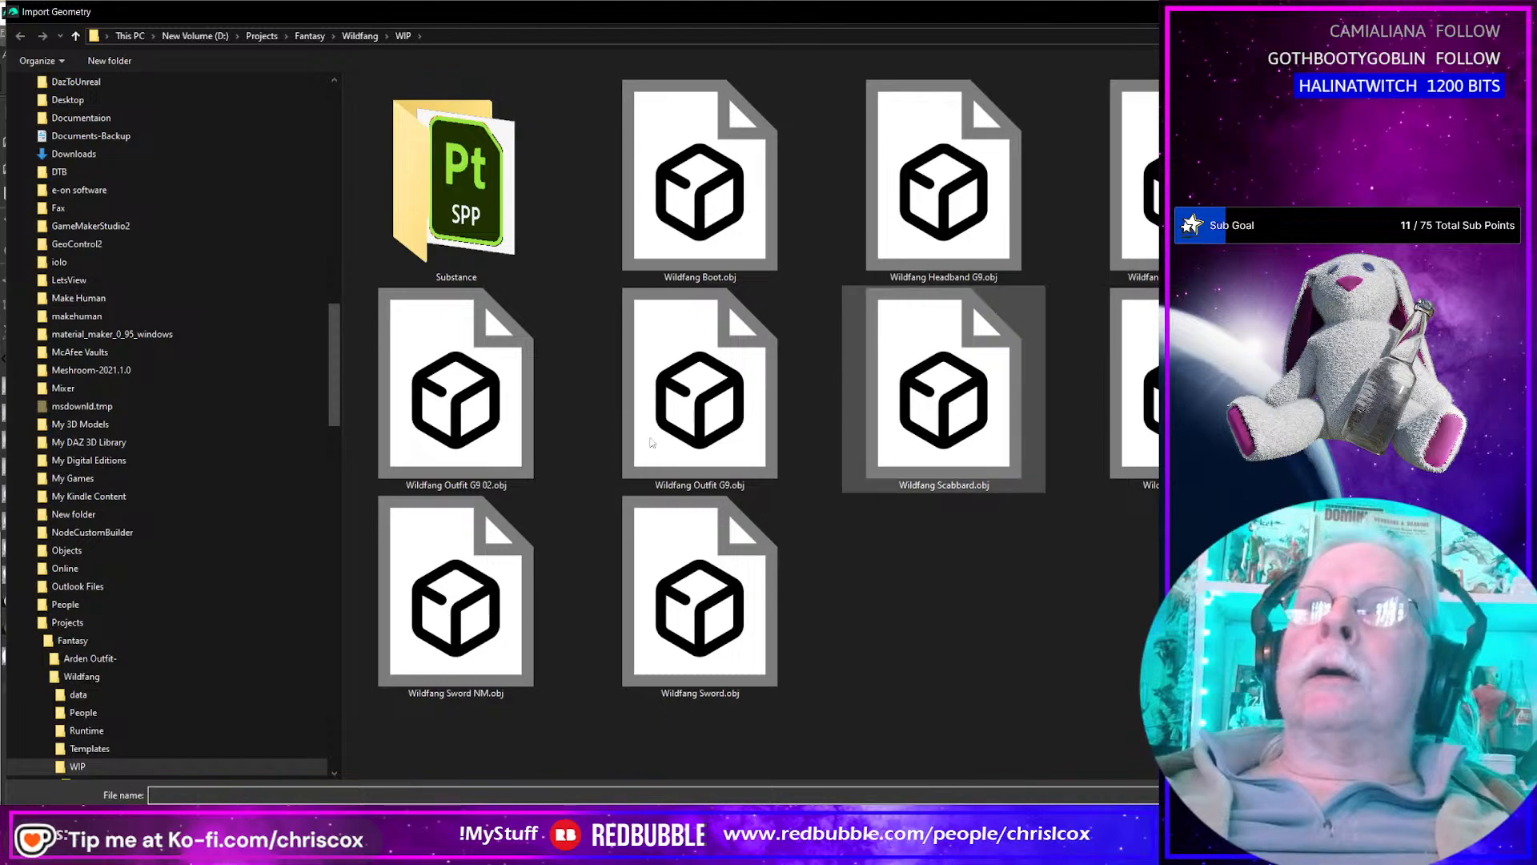
left_click(472, 435)
double_click(471, 435)
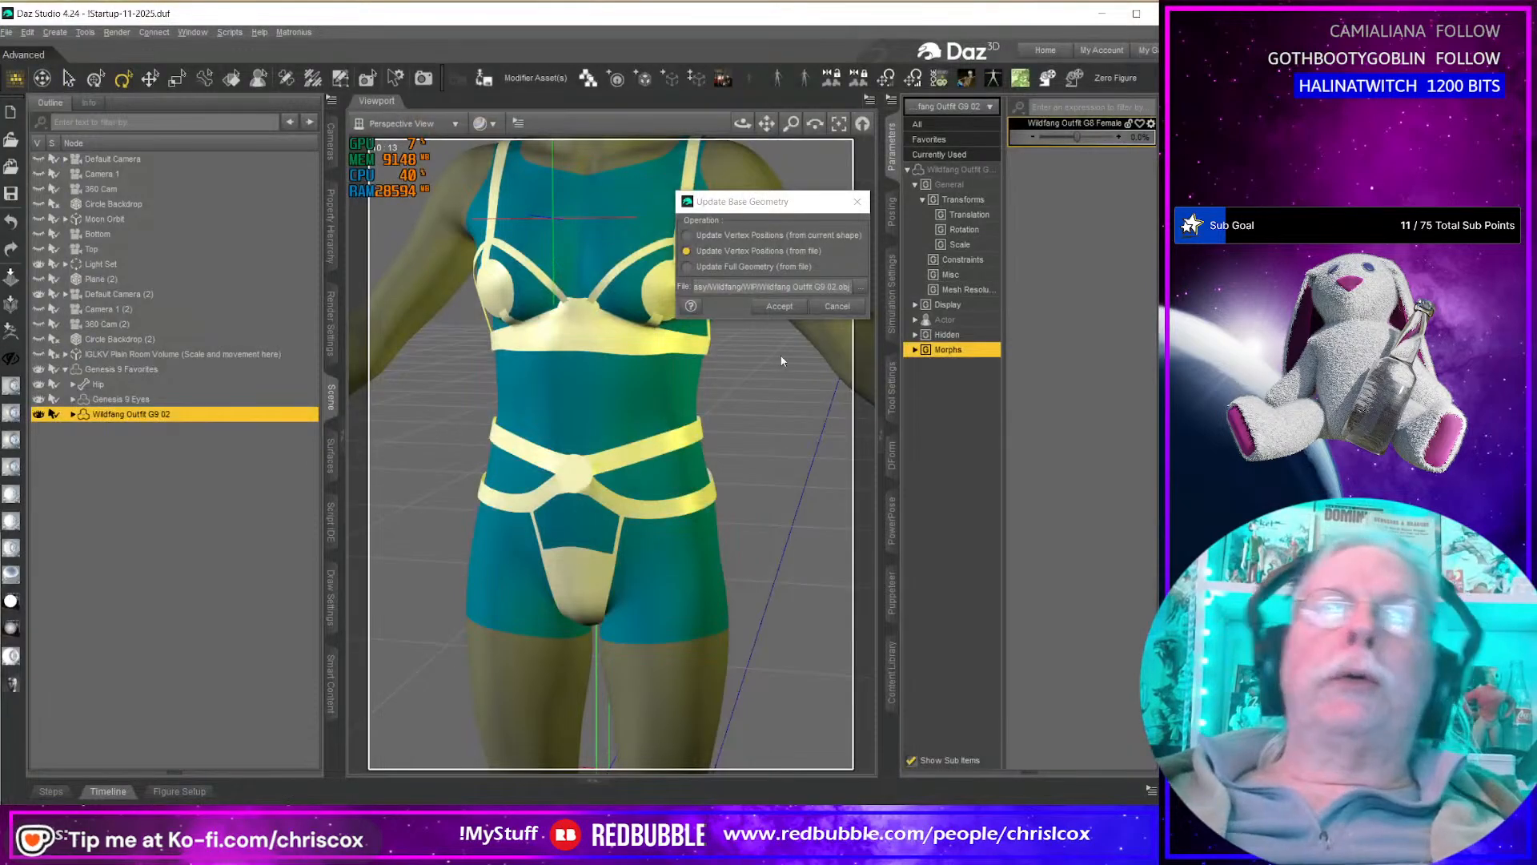
left_click(781, 307)
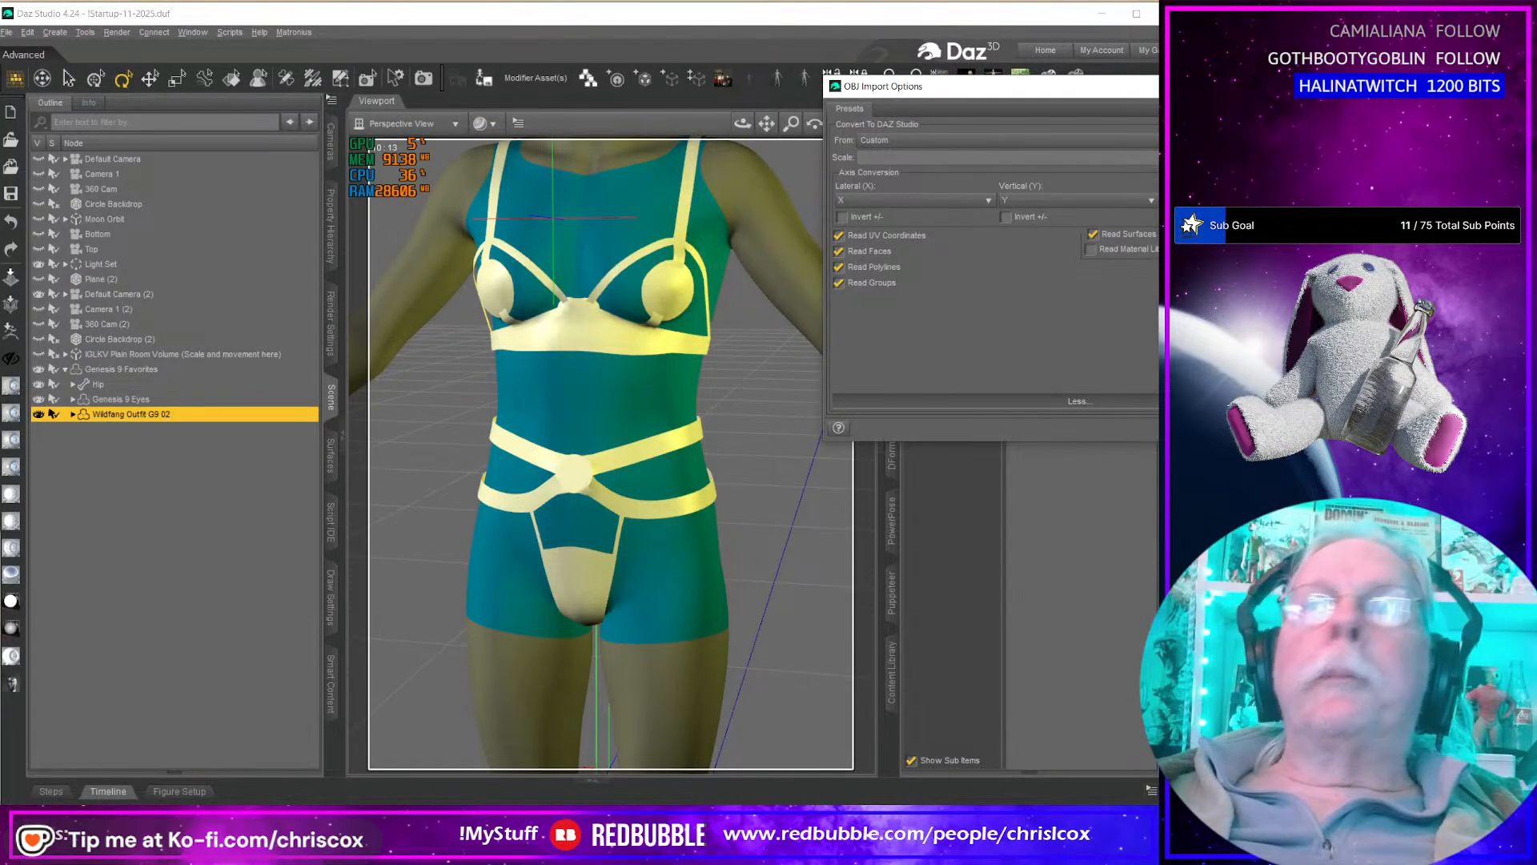
left_click(1198, 428)
middle_click_drag(686, 558, 588, 558)
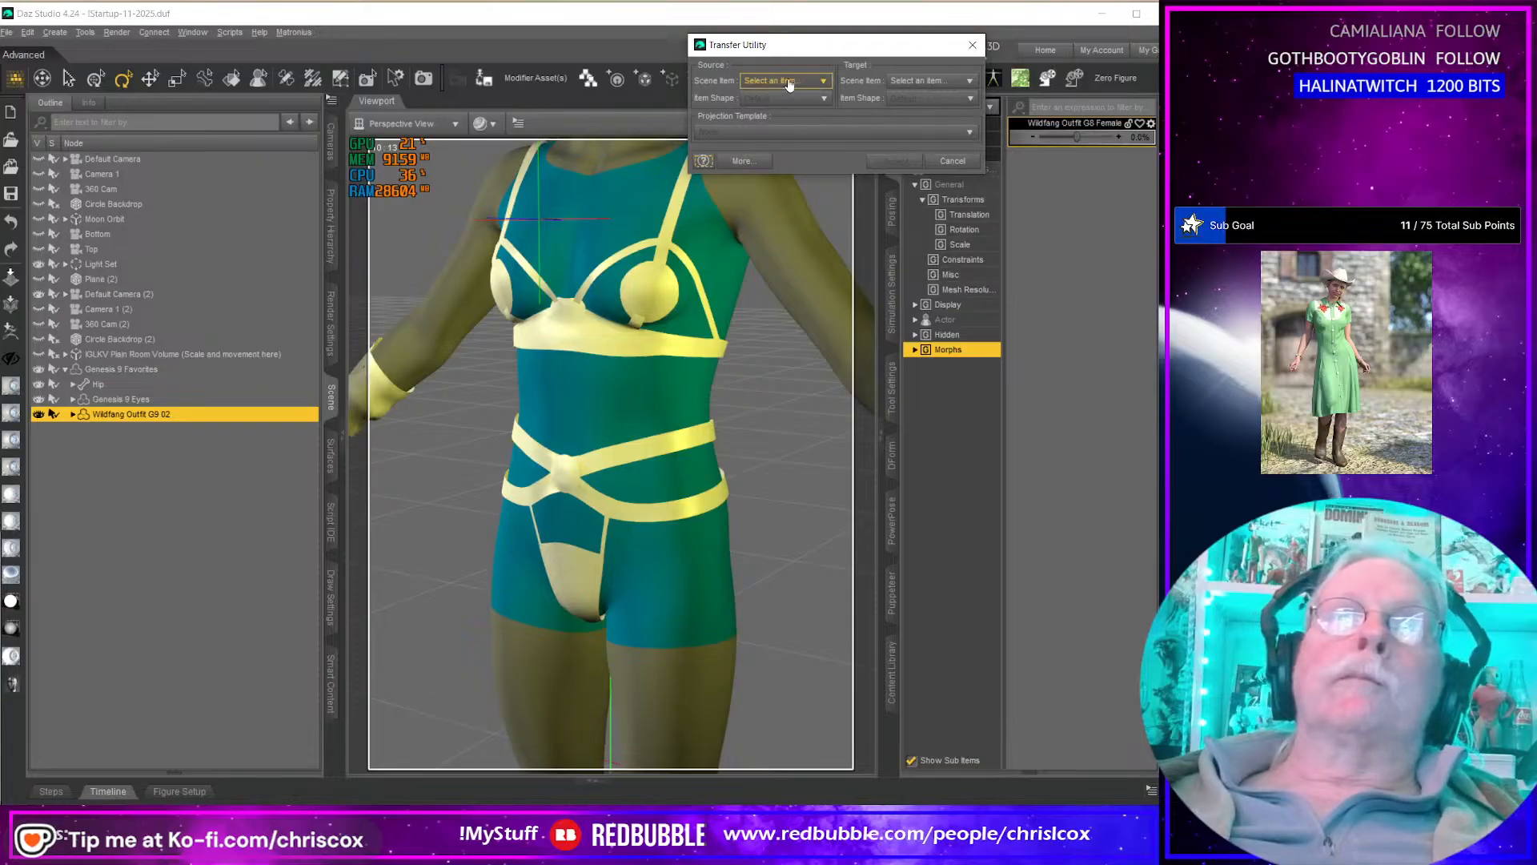
Step: Set source Genesis 9 Favorites, target Wildfang Outfit G9 02, Bodysuit Tight template, and accept
left_click(784, 80)
left_click(787, 264)
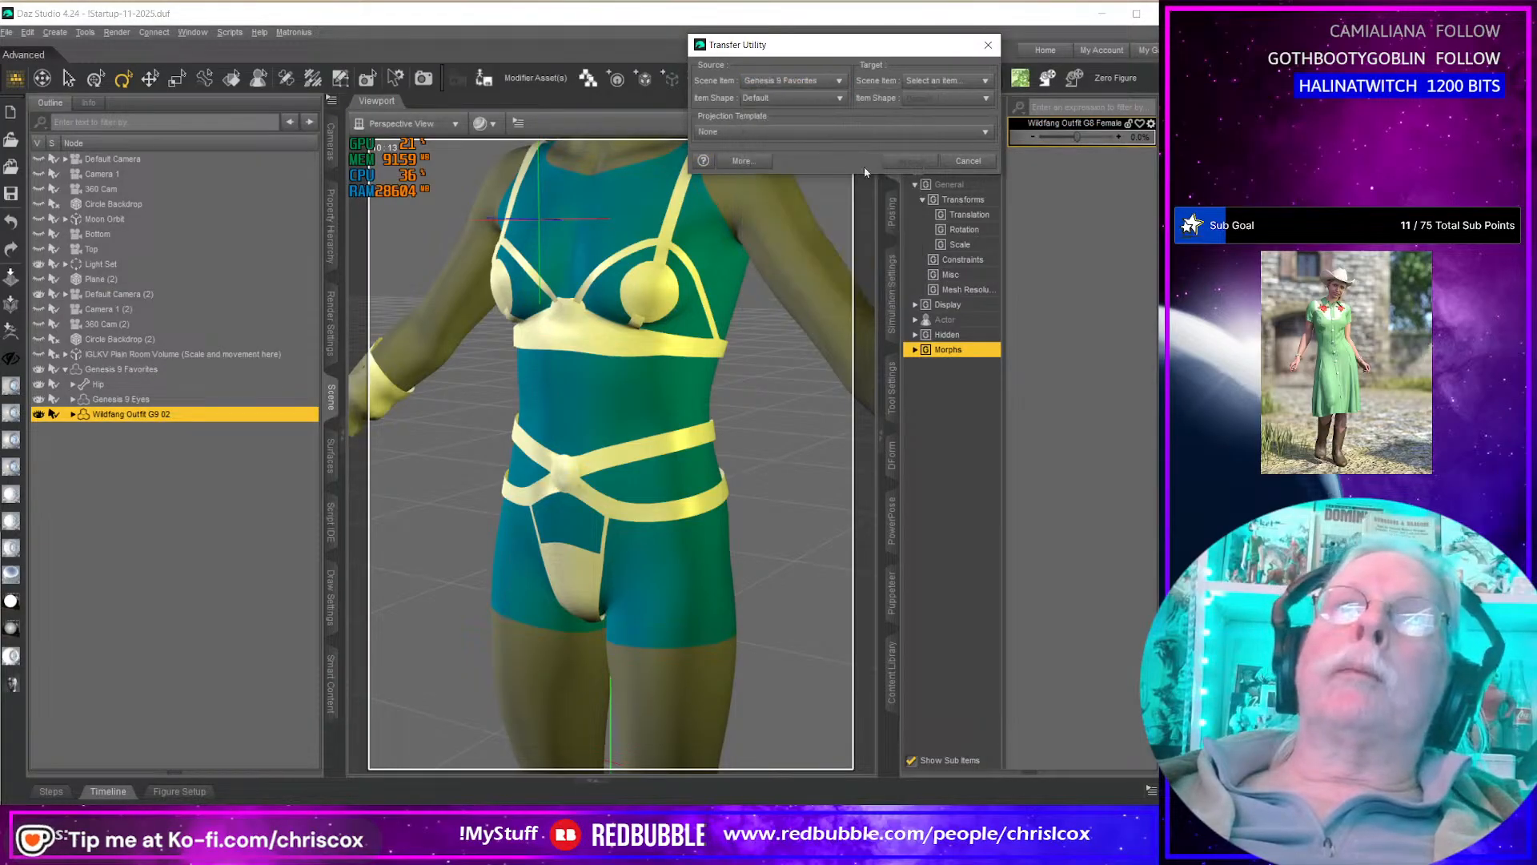
left_click(930, 83)
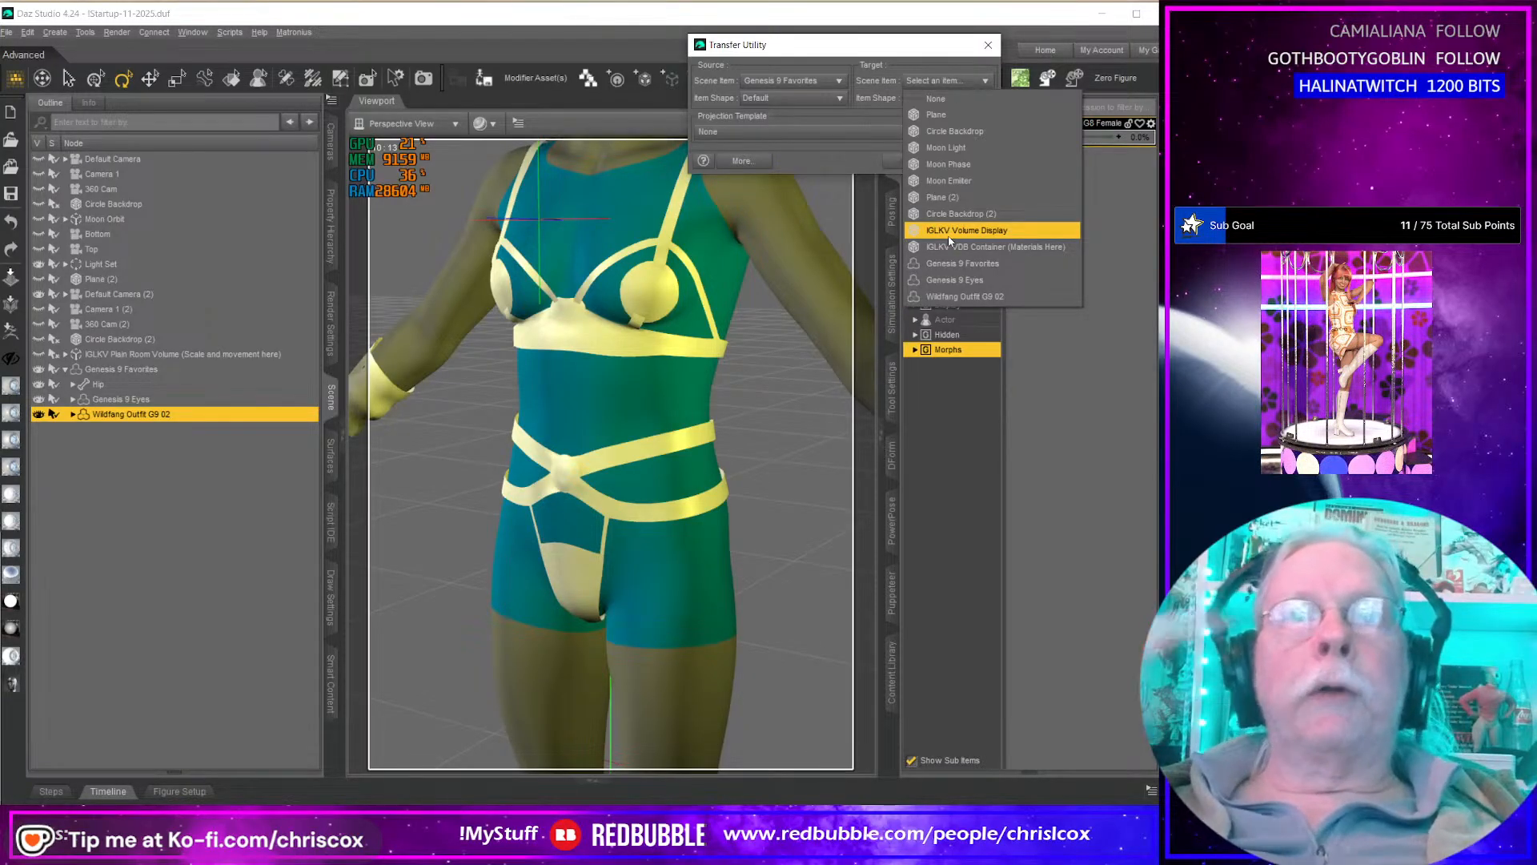
left_click(552, 781)
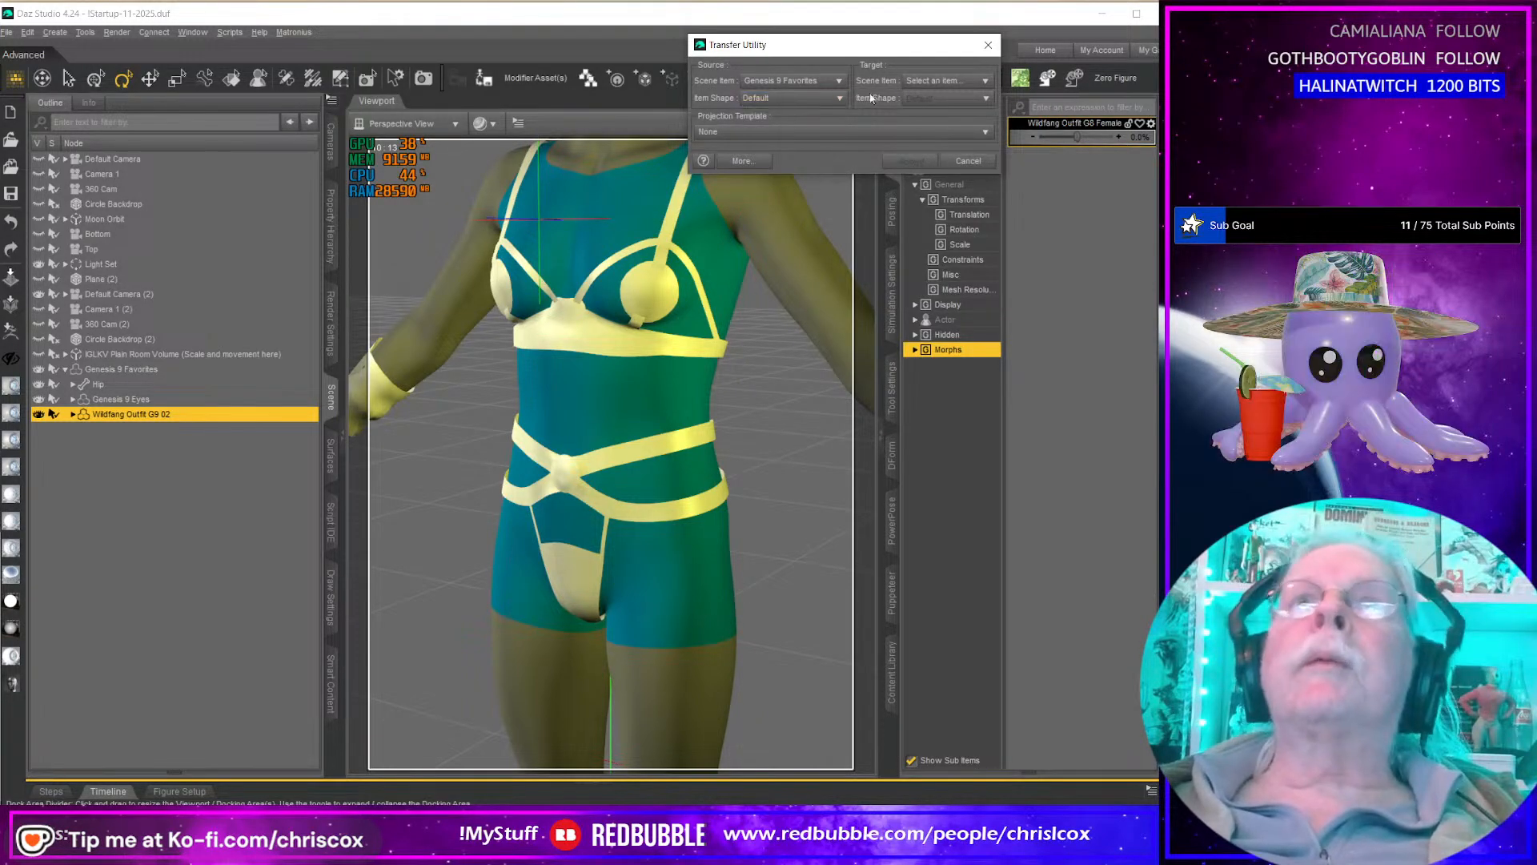
left_click(945, 83)
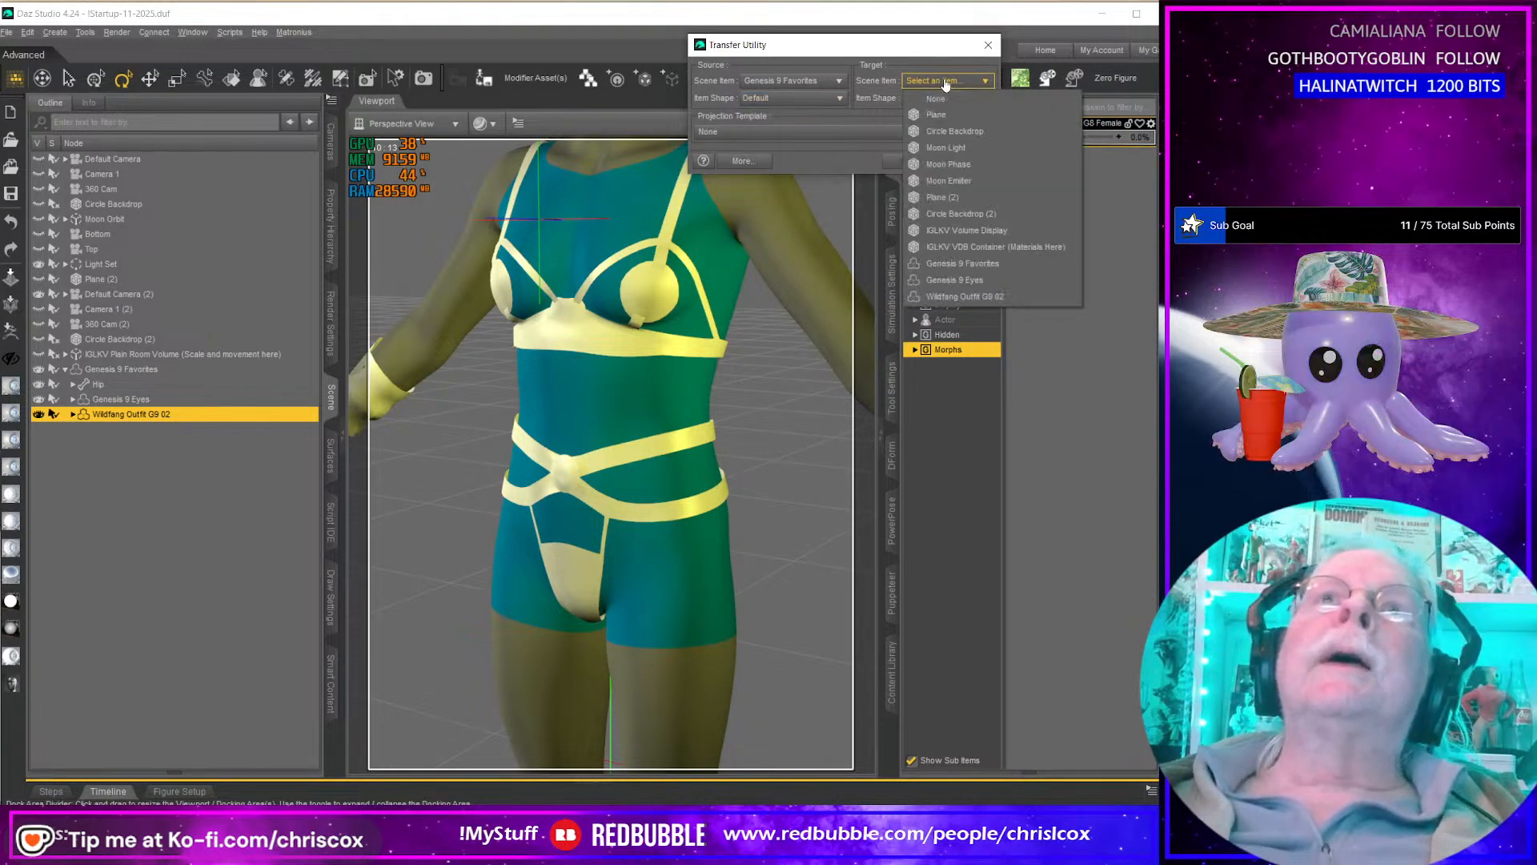
left_click(932, 298)
left_click(765, 132)
mouse_move(713, 166)
left_click(807, 181)
left_click(932, 161)
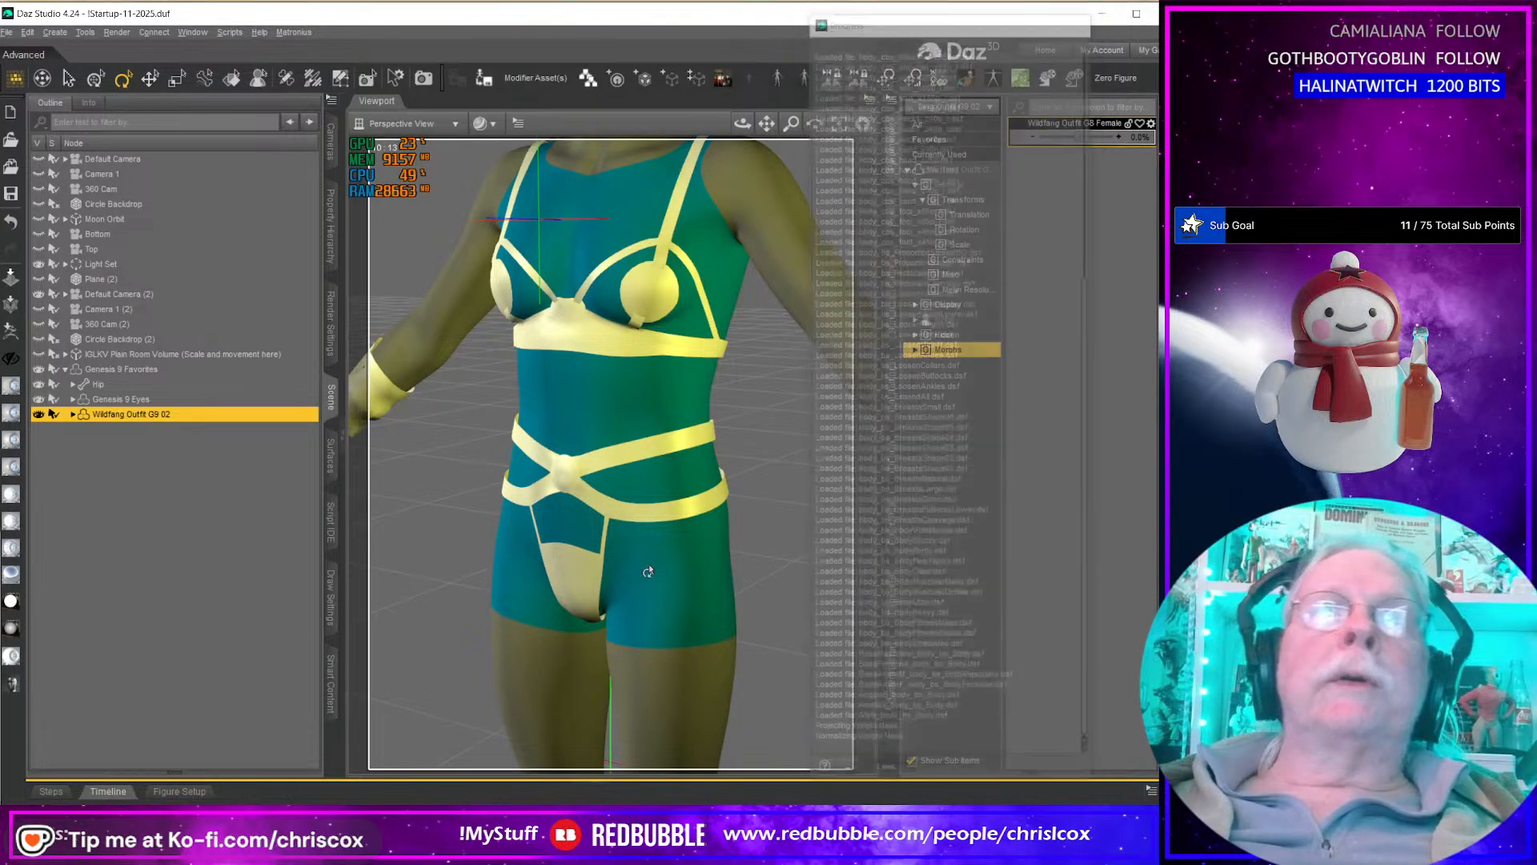
Step: Switch to the Geometry Editor and show its surface group list
left_click(340, 78)
left_click(894, 370)
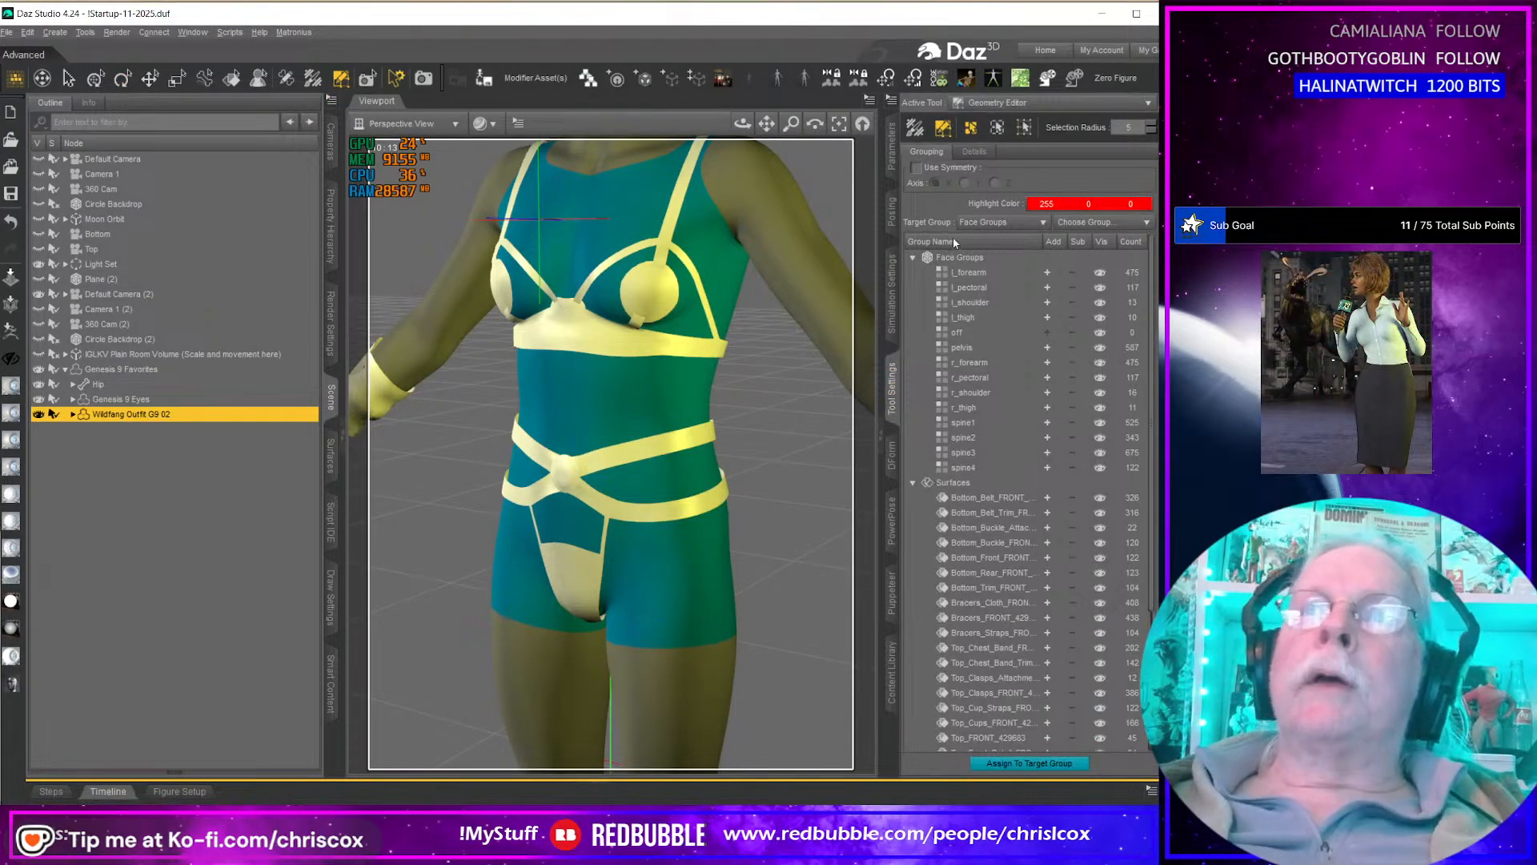
left_click(911, 258)
Step: Strip the FRONT number suffixes from Bottom_Belt, Bottom_Belt_Trim and Bottom_Buckle_Attachments
left_click(996, 288)
left_click(996, 288)
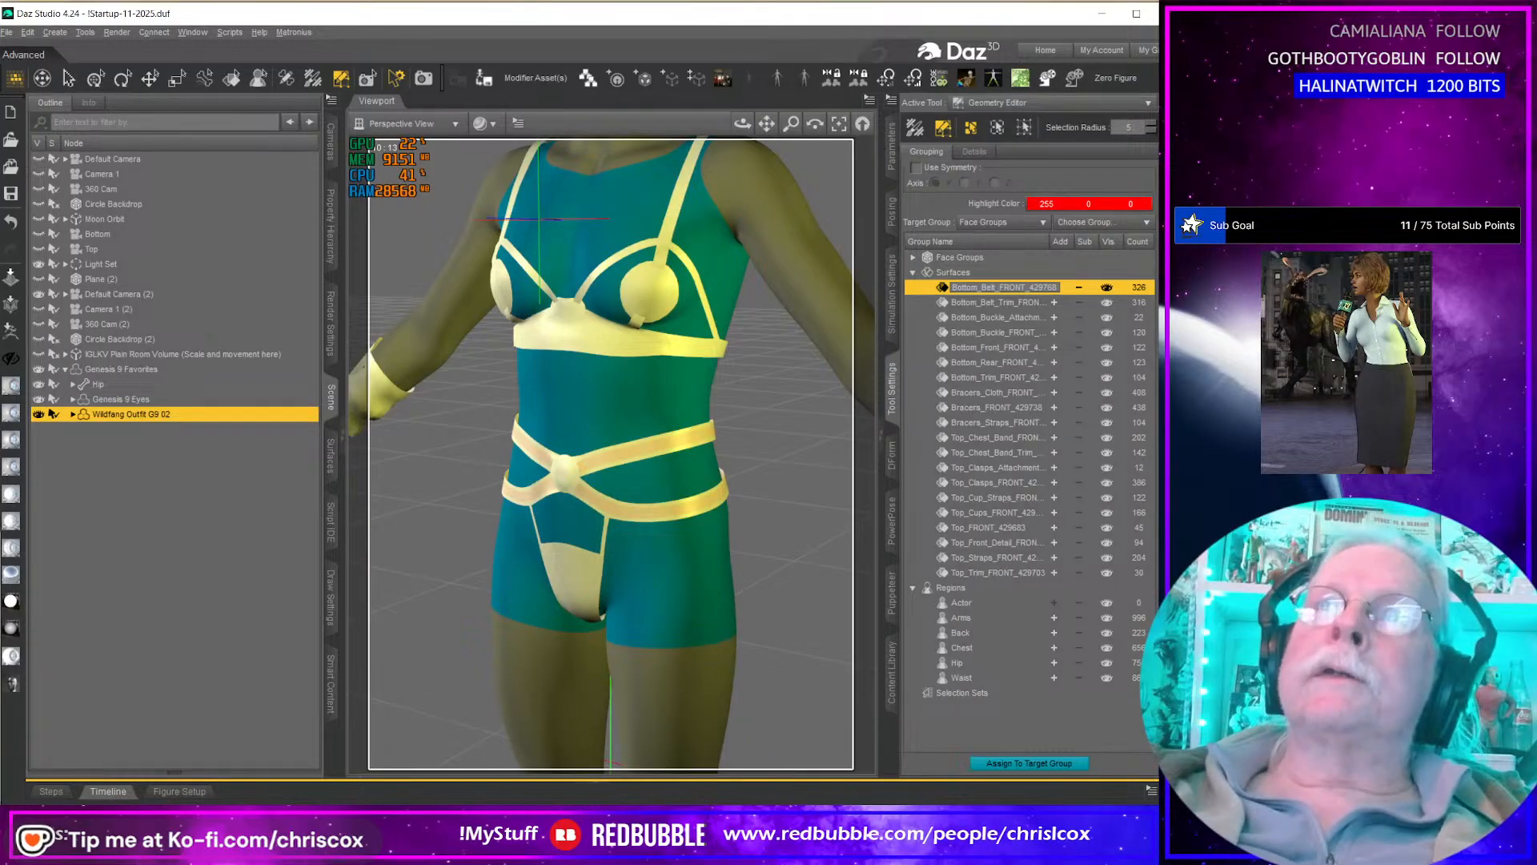
left_click(1024, 305)
left_click(1027, 303)
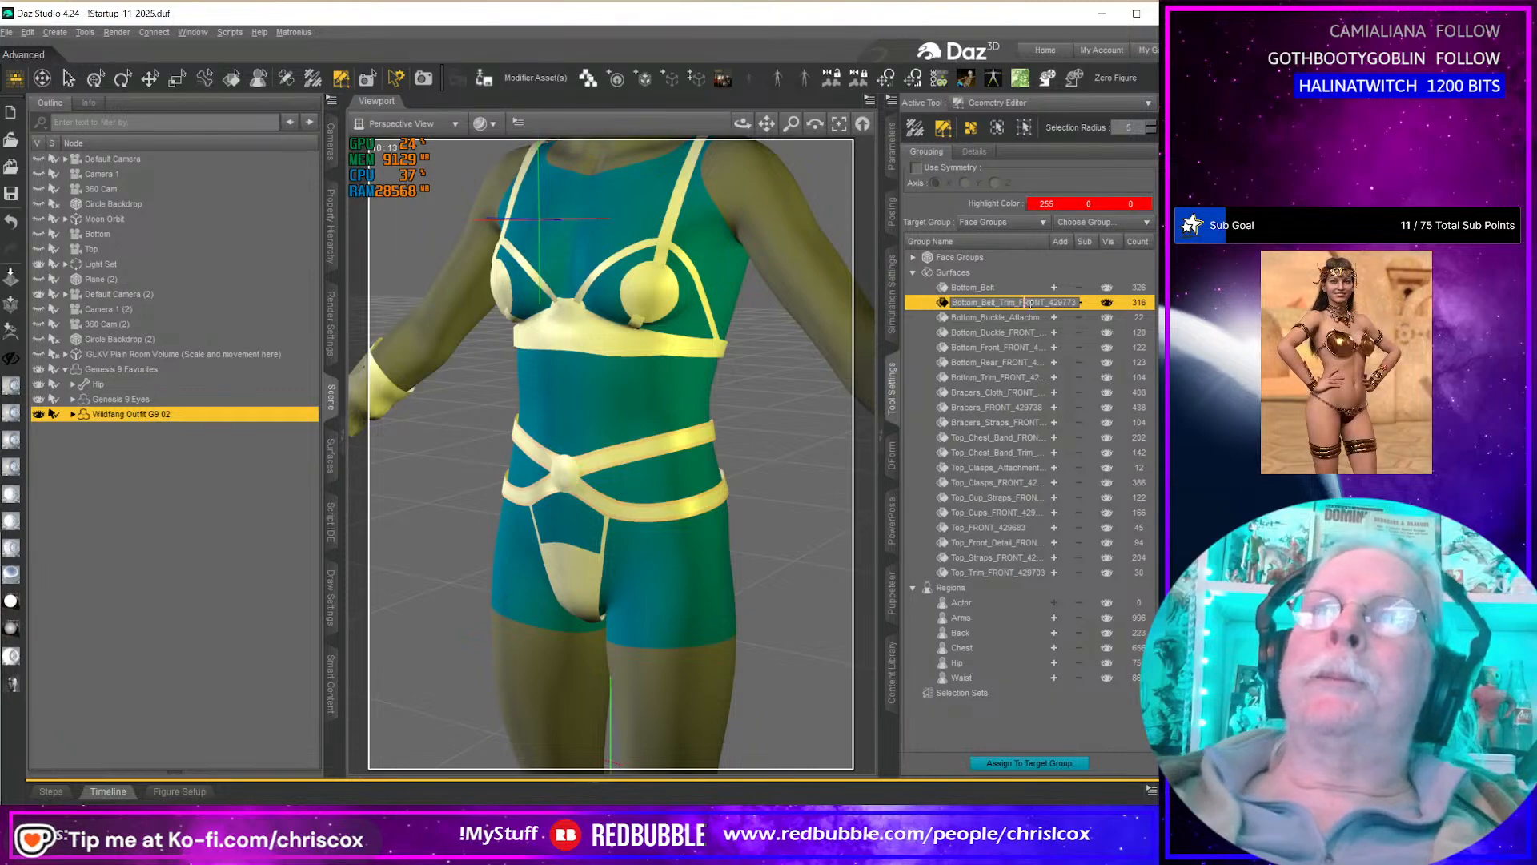
key("shift+End")
key("Delete")
key("Return")
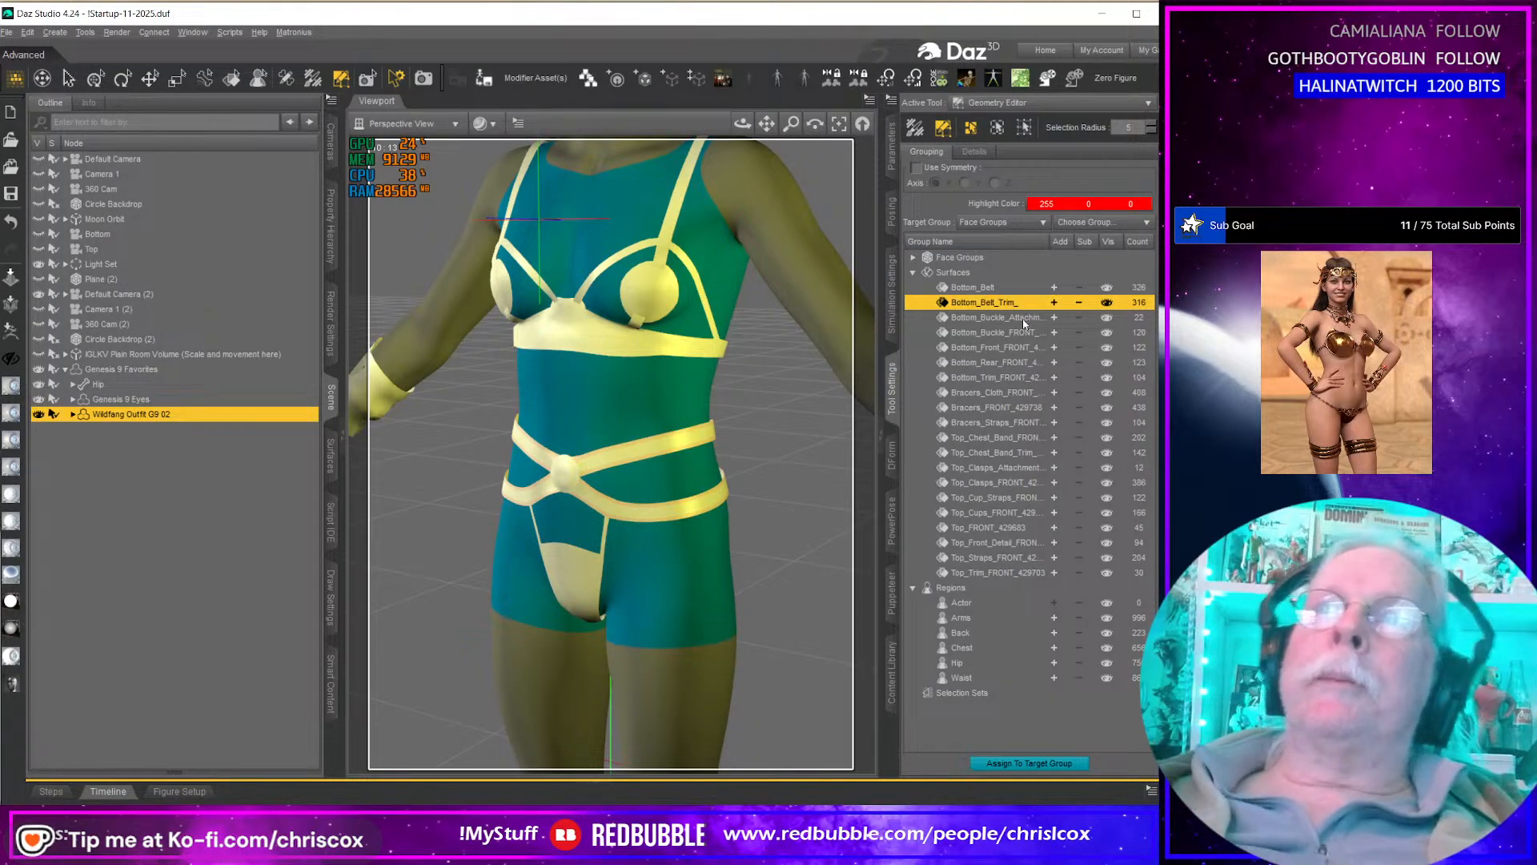
left_click(1023, 319)
left_click(1025, 317)
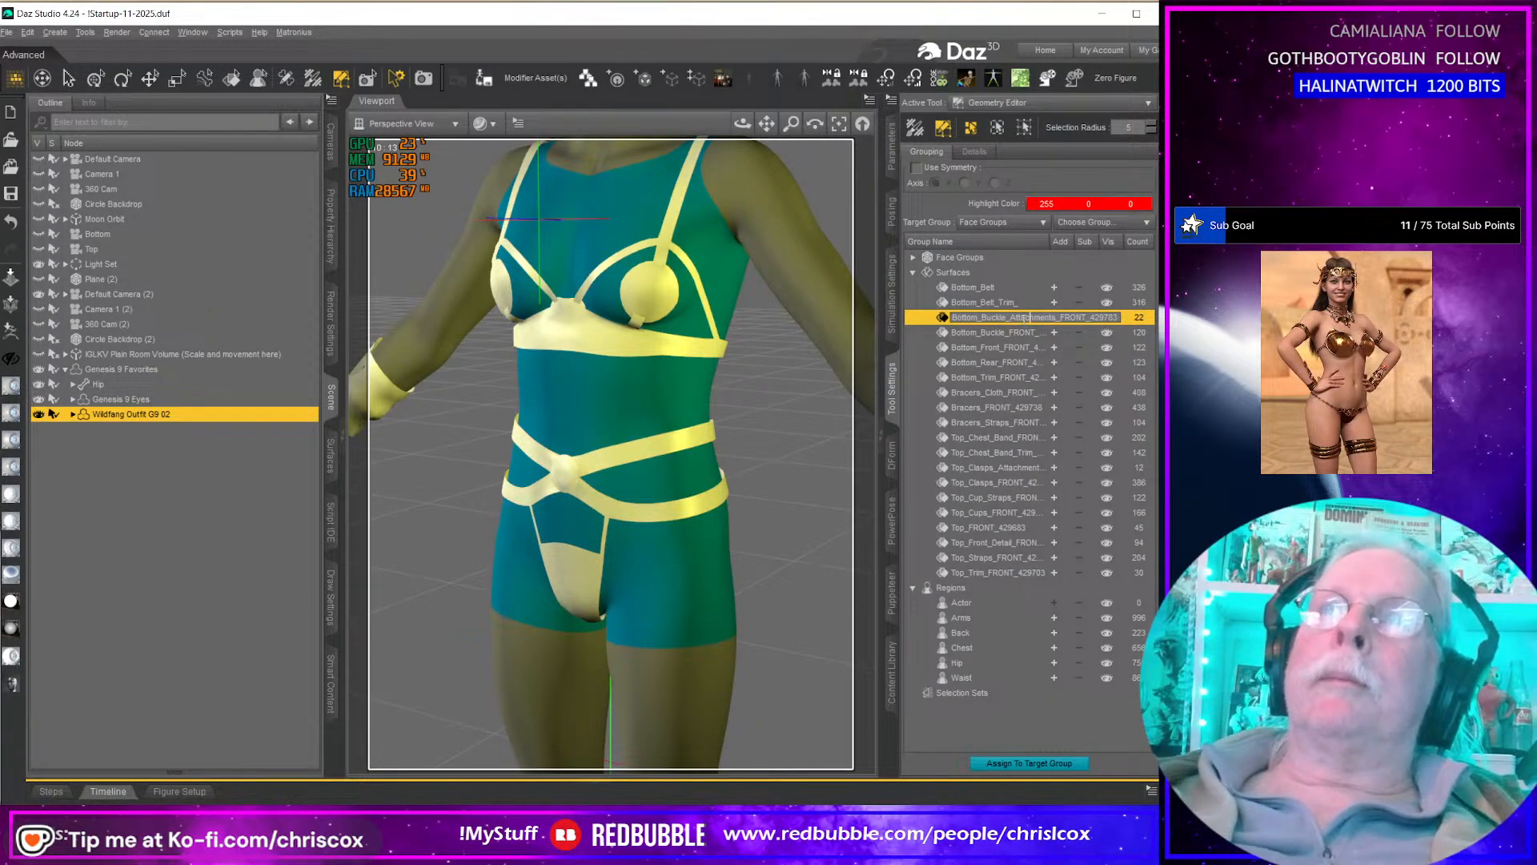
double_click(1024, 318)
key("Home")
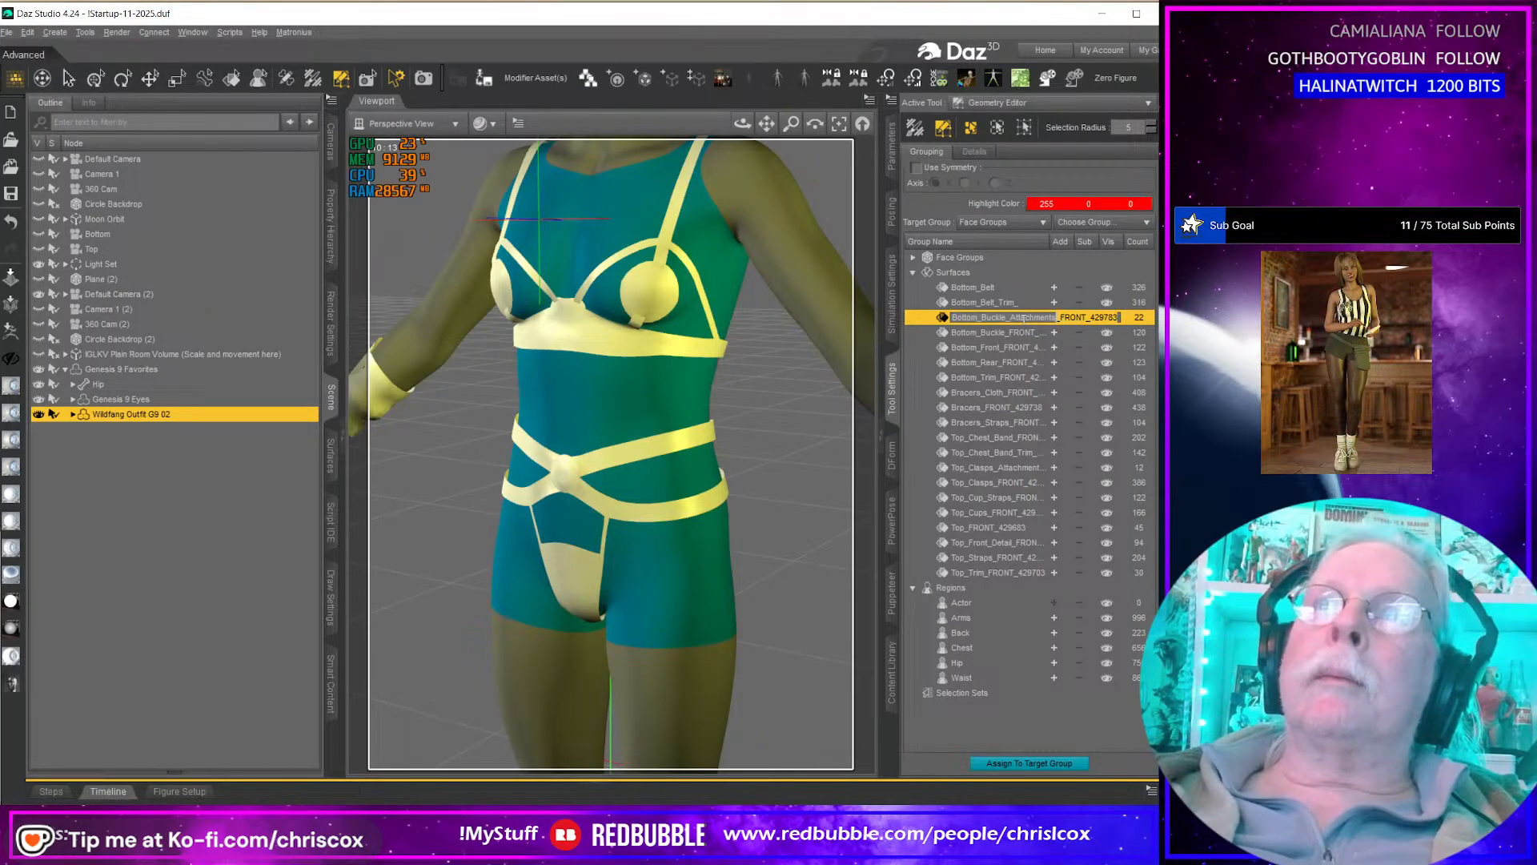
Step: Rename Bottom_Buckle_FRONT_429778 to Bottom_Buckle
double_click(1001, 333)
left_click(1010, 332)
key("Left")
key("shift+End")
key("Delete")
key("Return")
Step: Rename the front and rear groups to Bottom_Front and Bottom_Rear
double_click(1025, 349)
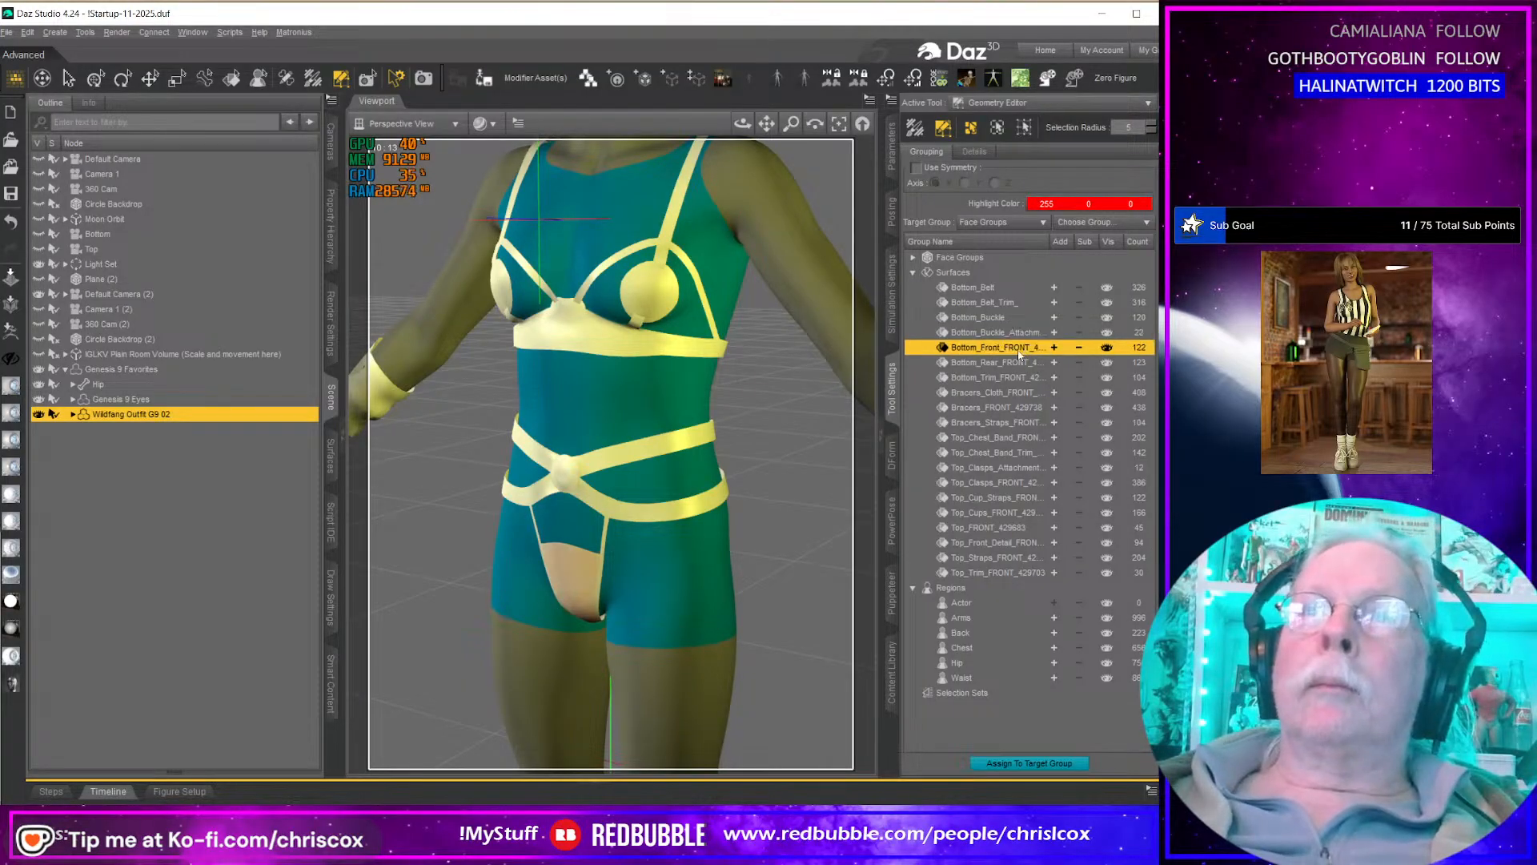
left_click(1006, 349)
key("shift+End")
key("Delete")
key("Return")
double_click(1000, 364)
left_click(1002, 363)
key("Delete")
key("Return")
Step: Clean the suffixes off Bottom_Trim and Bracers_Cloth
left_click(1000, 377)
left_click(1001, 377)
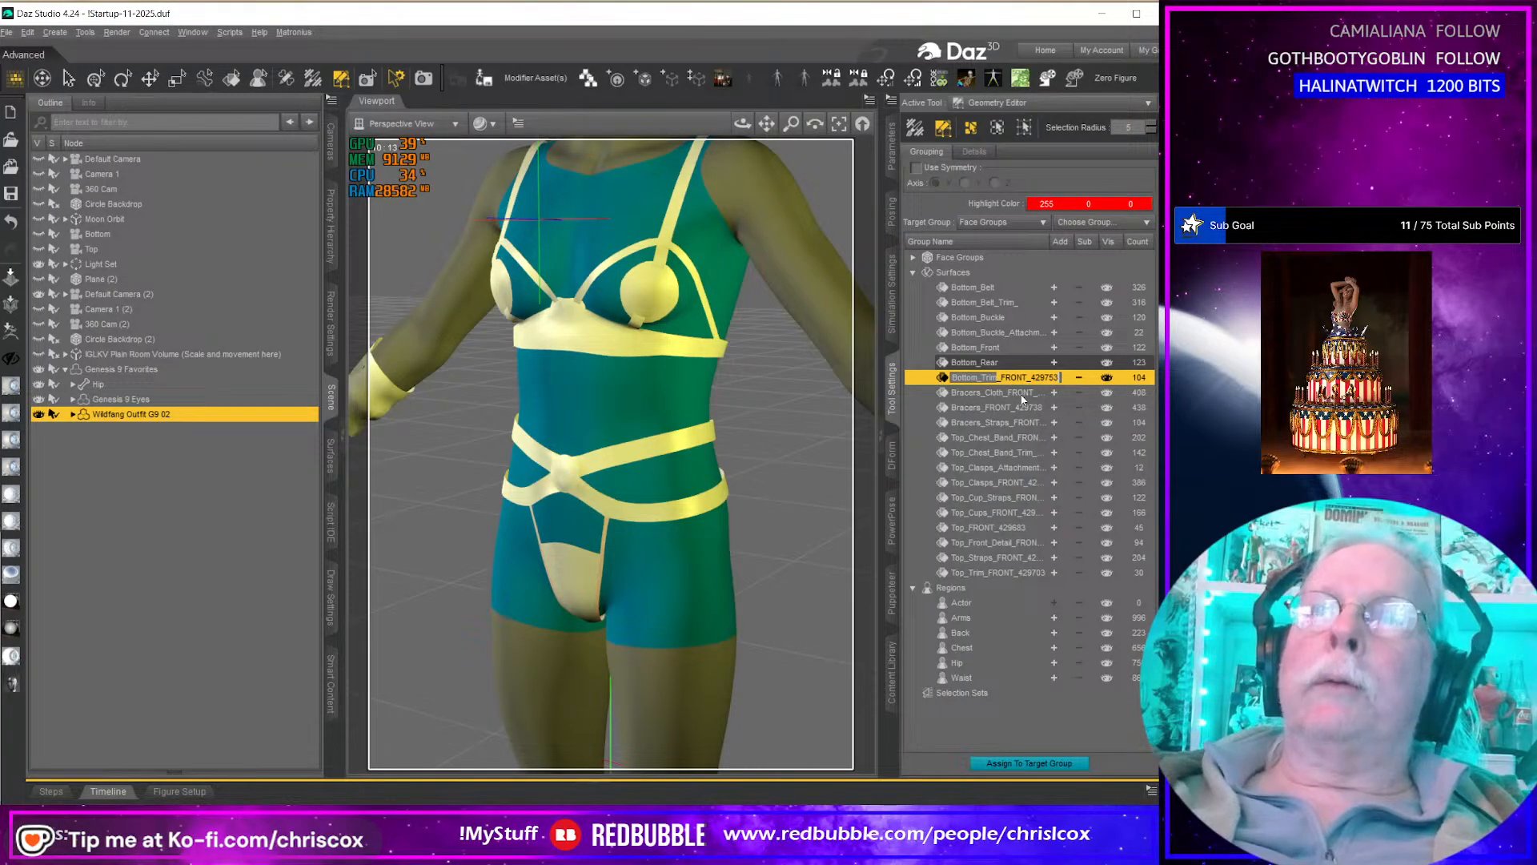
left_click(1010, 392)
left_click(1010, 392)
key("shift+End")
key("BackSpace")
key("Return")
Step: Rename the bracer groups to Bracers and Bracers_Straps, then select Top_Chest_Band
left_click(1005, 408)
left_click(1006, 409)
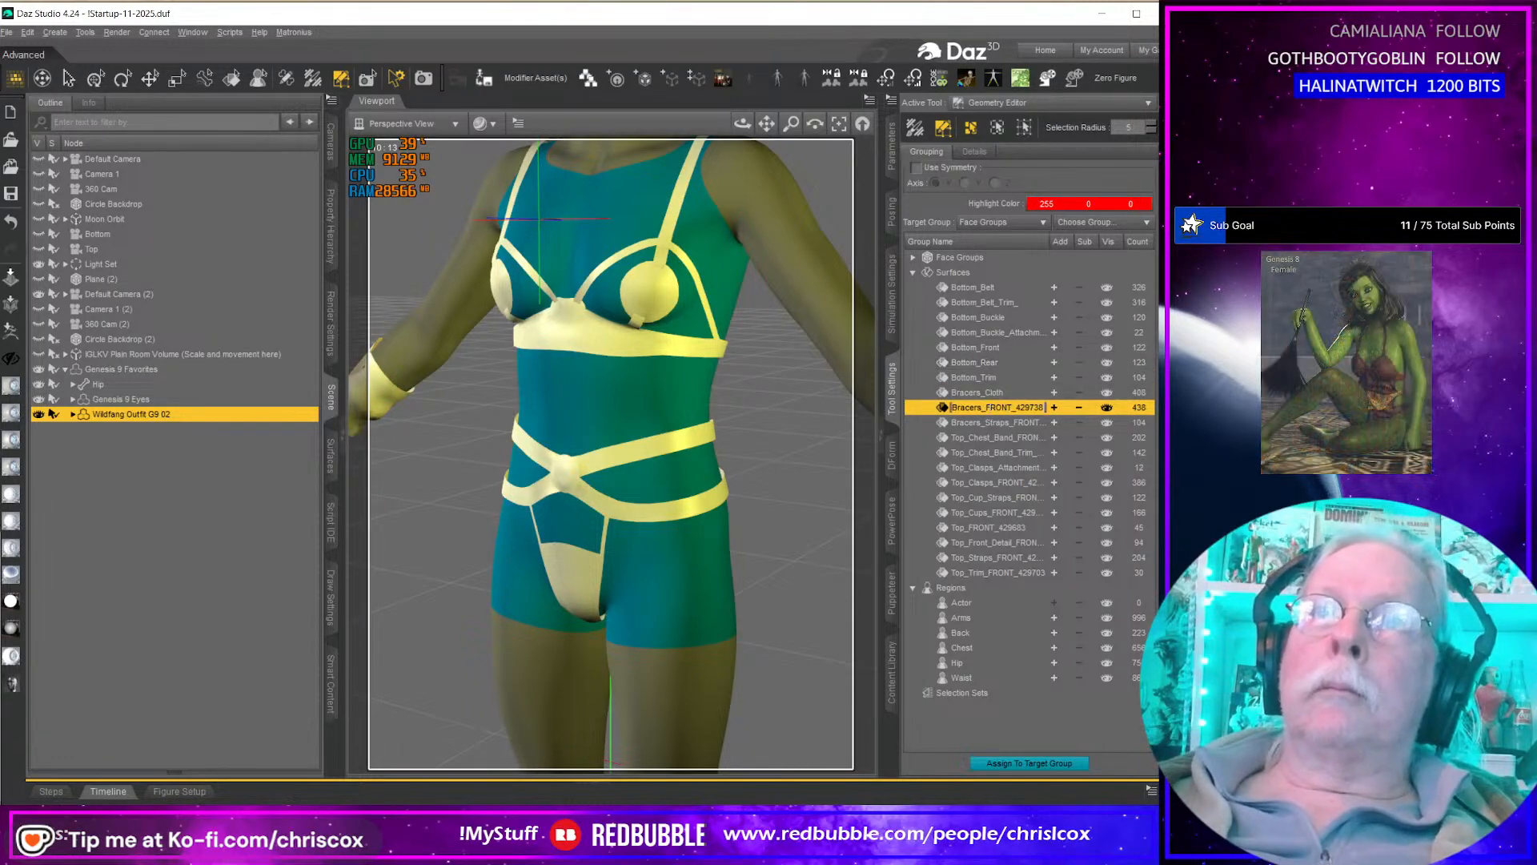
key("shift+End")
key("BackSpace")
key("Return")
left_click(1008, 425)
left_click(1008, 423)
key("Return")
left_click(1013, 439)
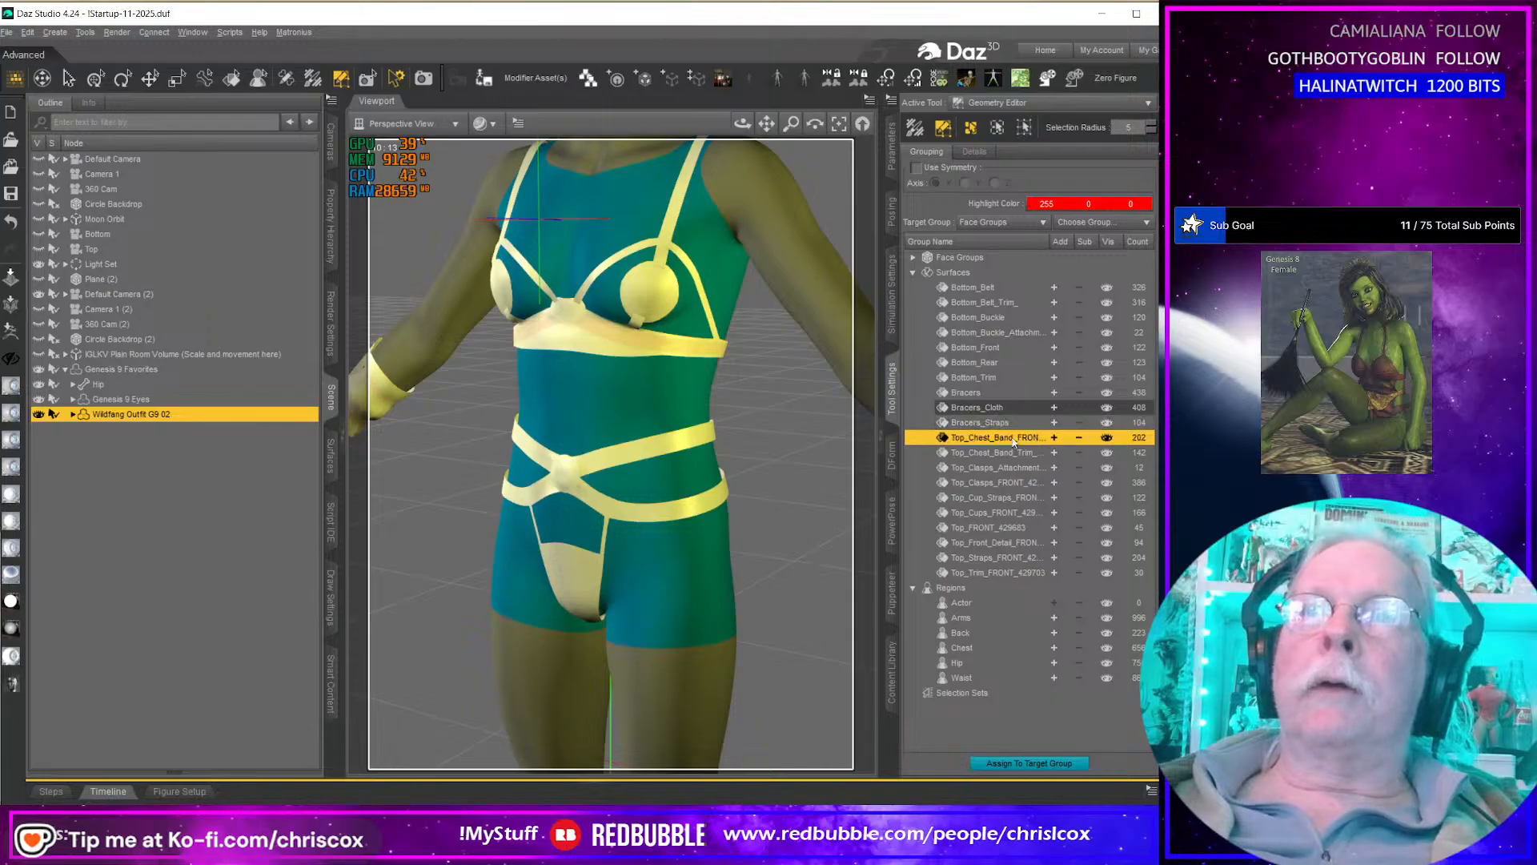
Step: Rename the chest groups to Top_Chest_Band and Top_Chest_Band_Trim
left_click(1013, 438)
left_click(1019, 437)
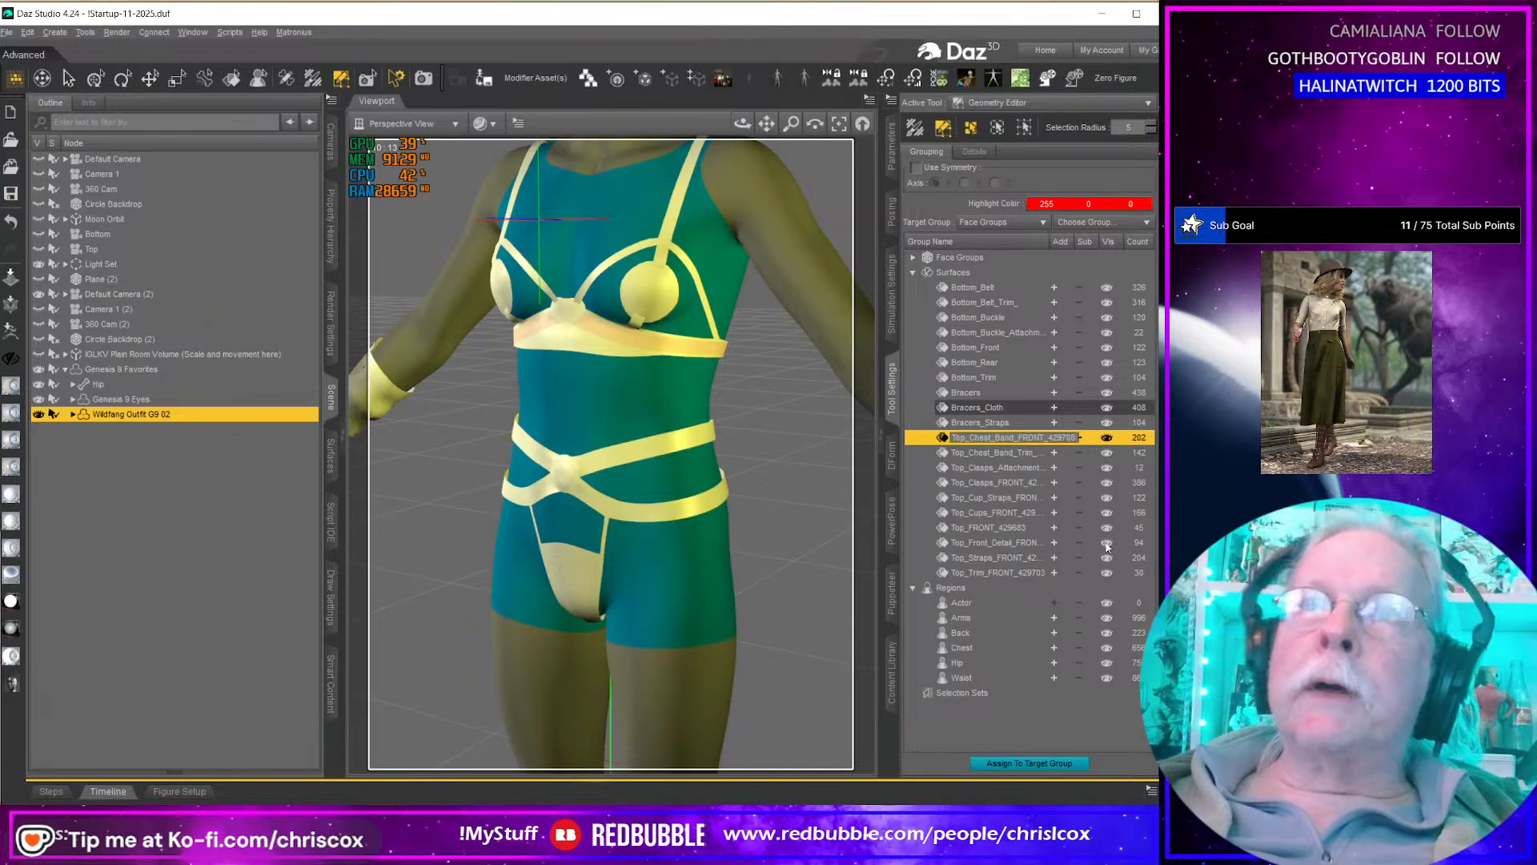
key("Return")
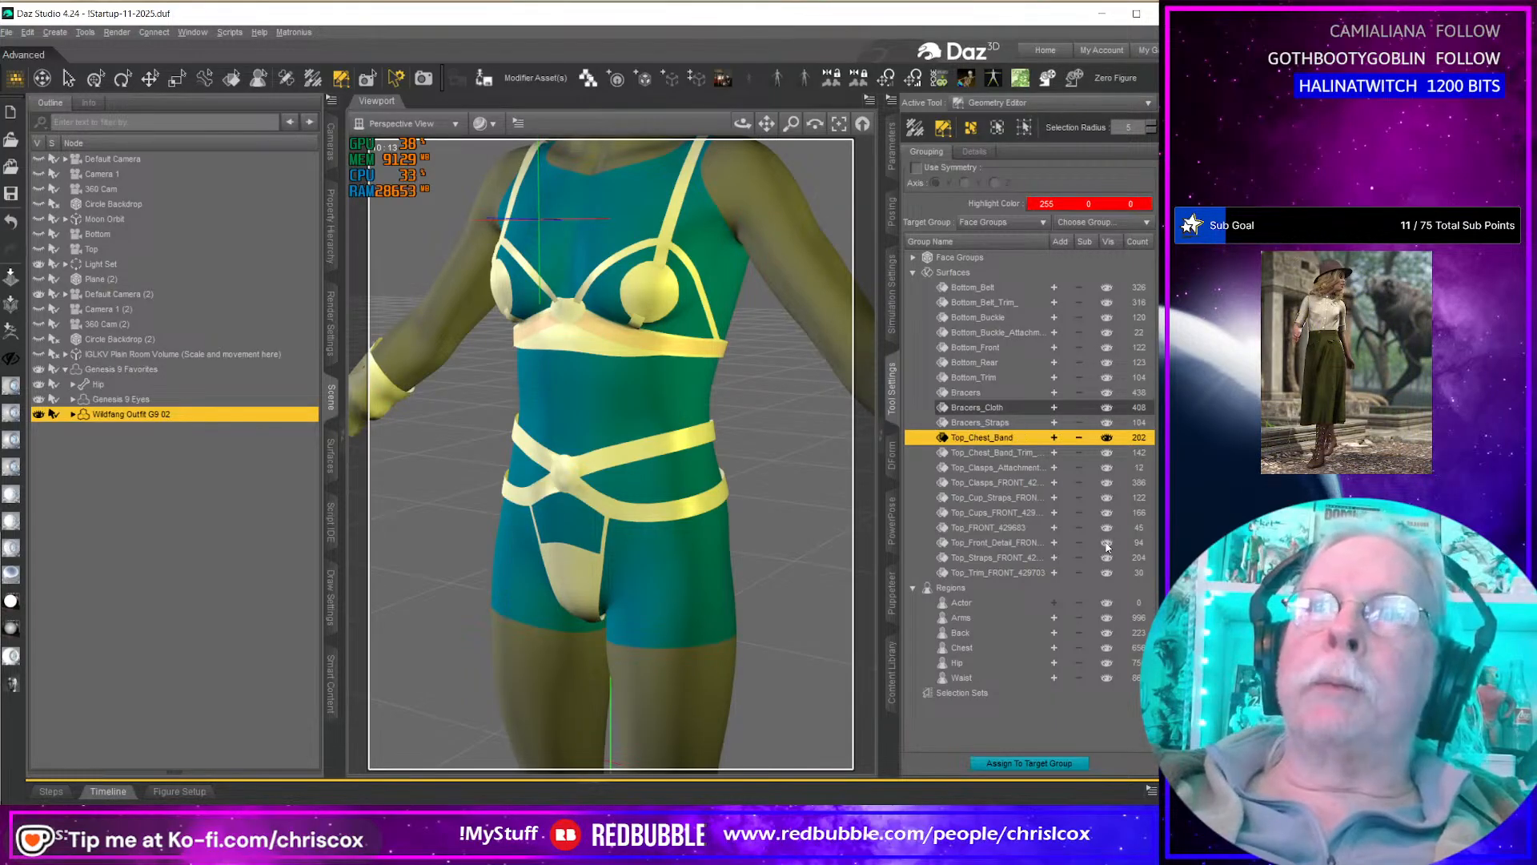
left_click(999, 453)
left_click(1032, 452)
left_click(1033, 453)
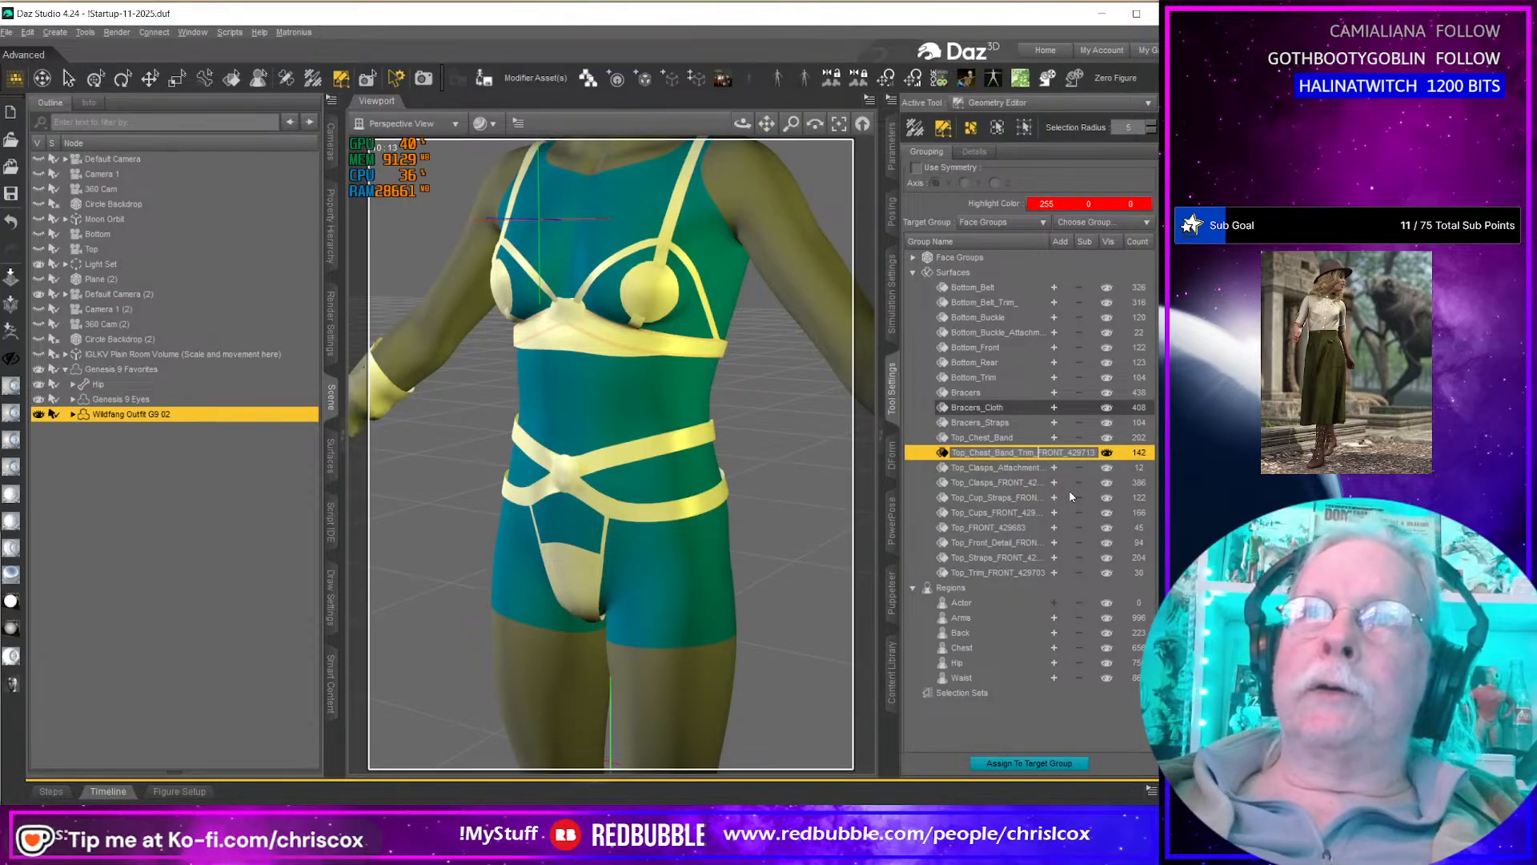
key("Return")
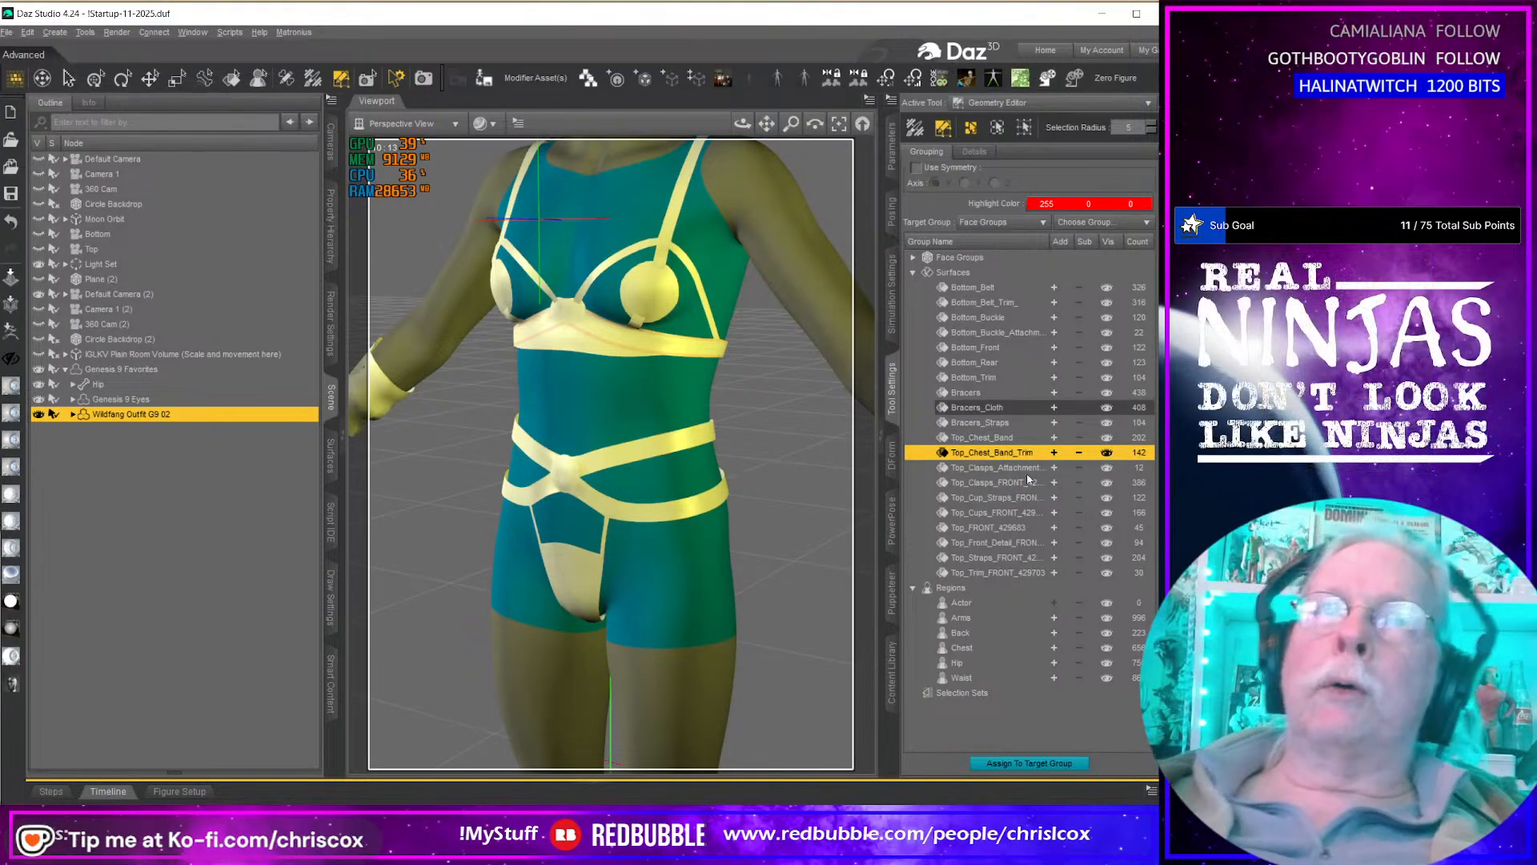
Step: Strip the suffixes from Top_Clasps_Attachments, Top_Clasps and Top_Cup_Straps
left_click(1001, 469)
left_click(1045, 467)
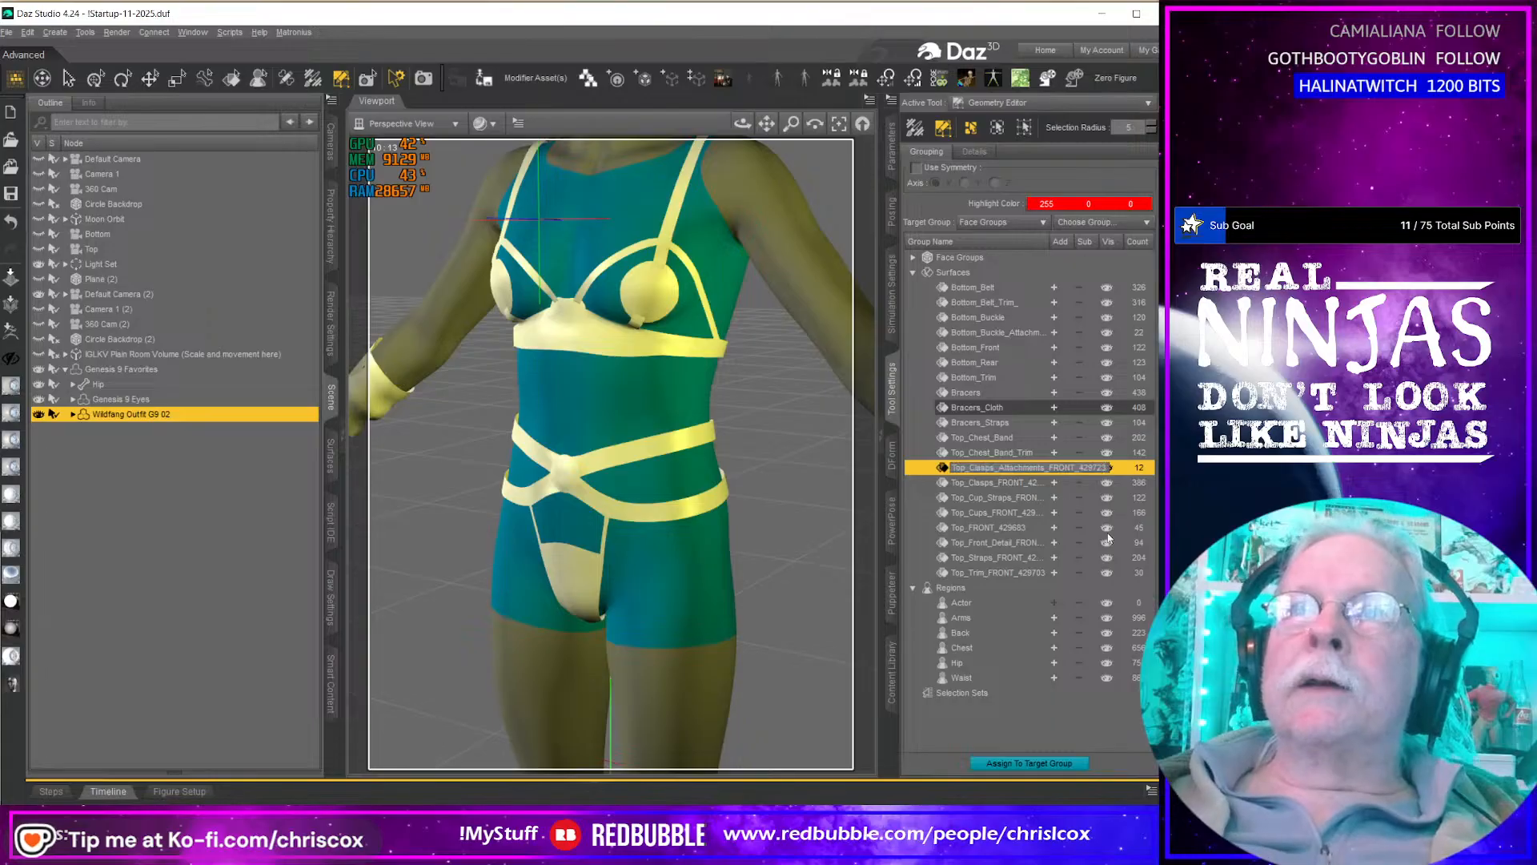
key("Delete")
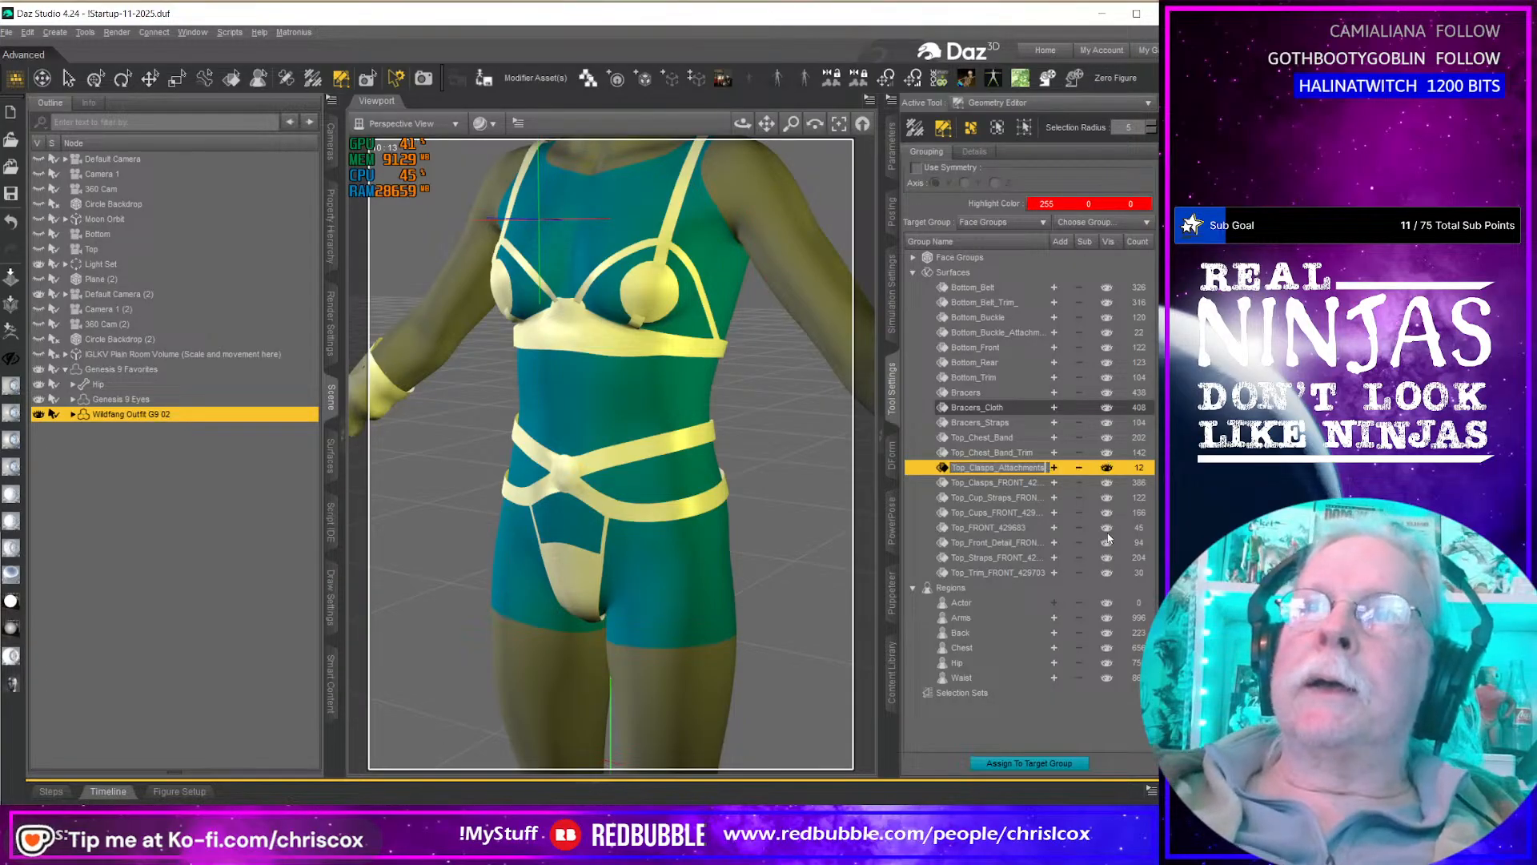
key("Return")
left_click(990, 485)
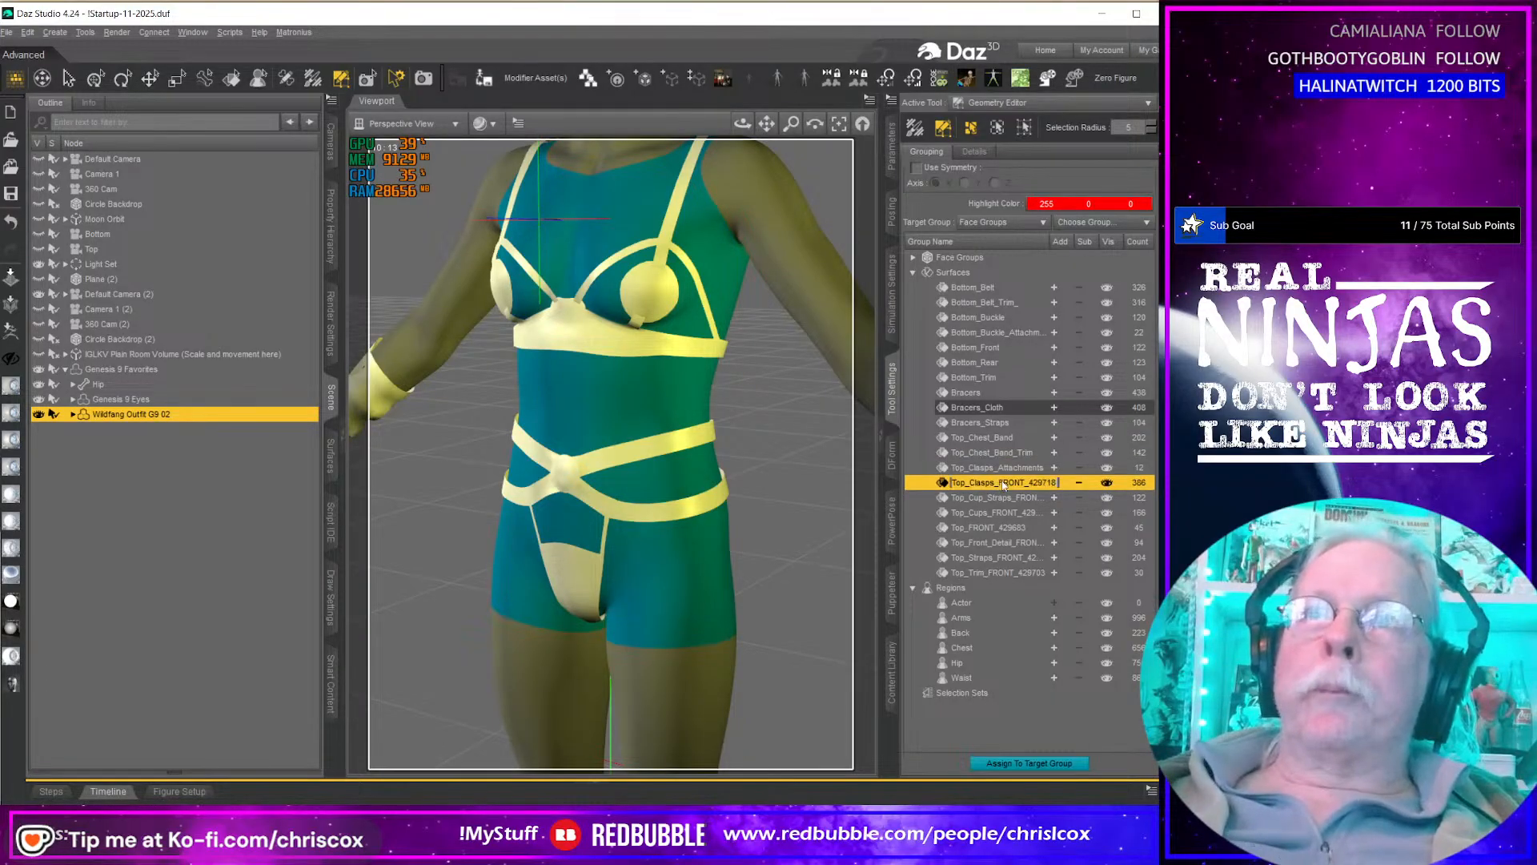
left_click(1007, 496)
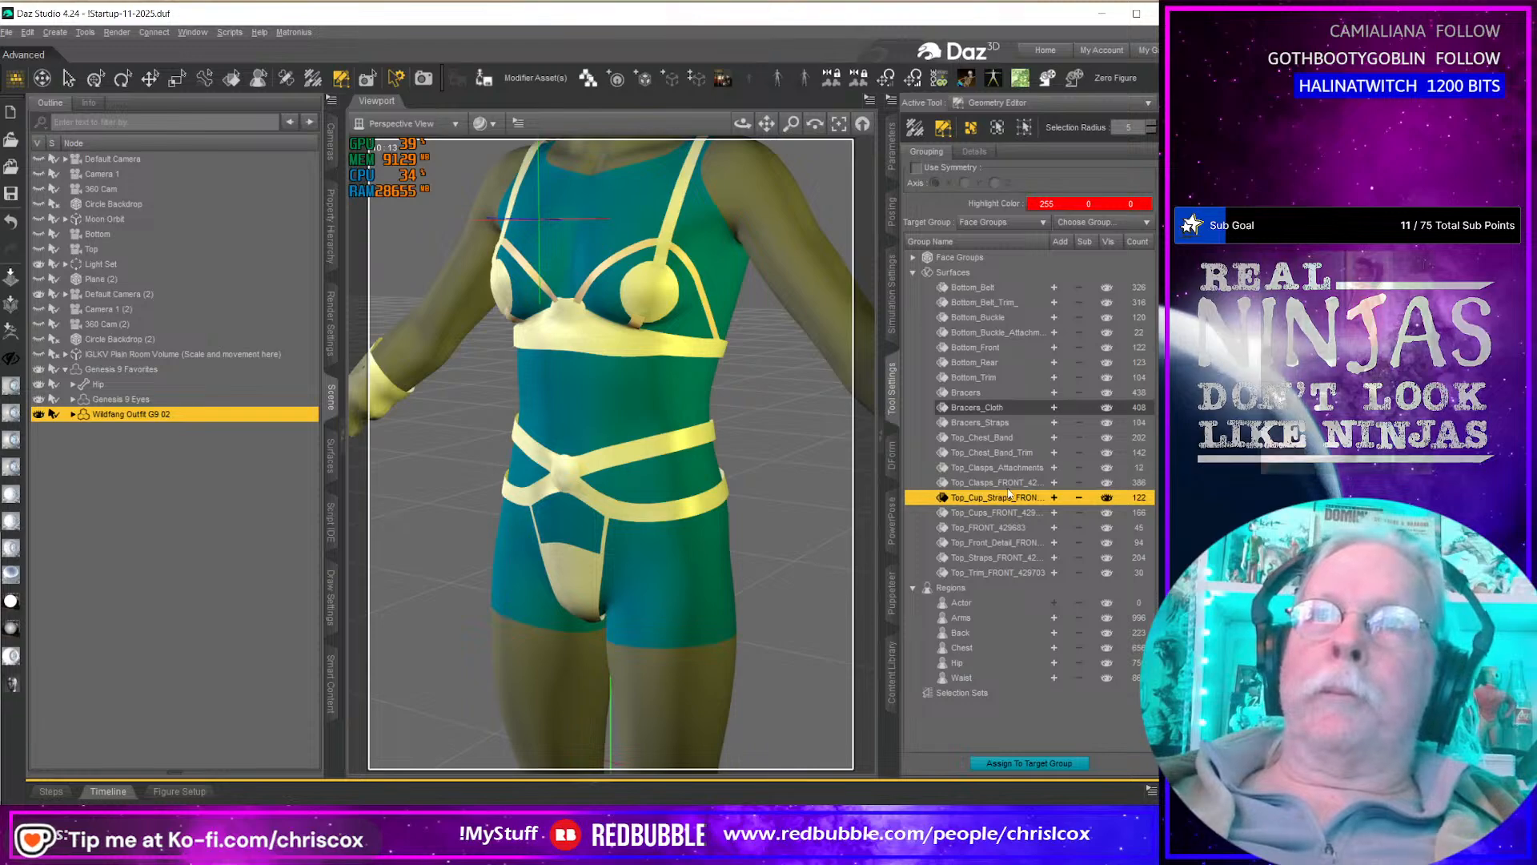
left_click(995, 483)
left_click(995, 482)
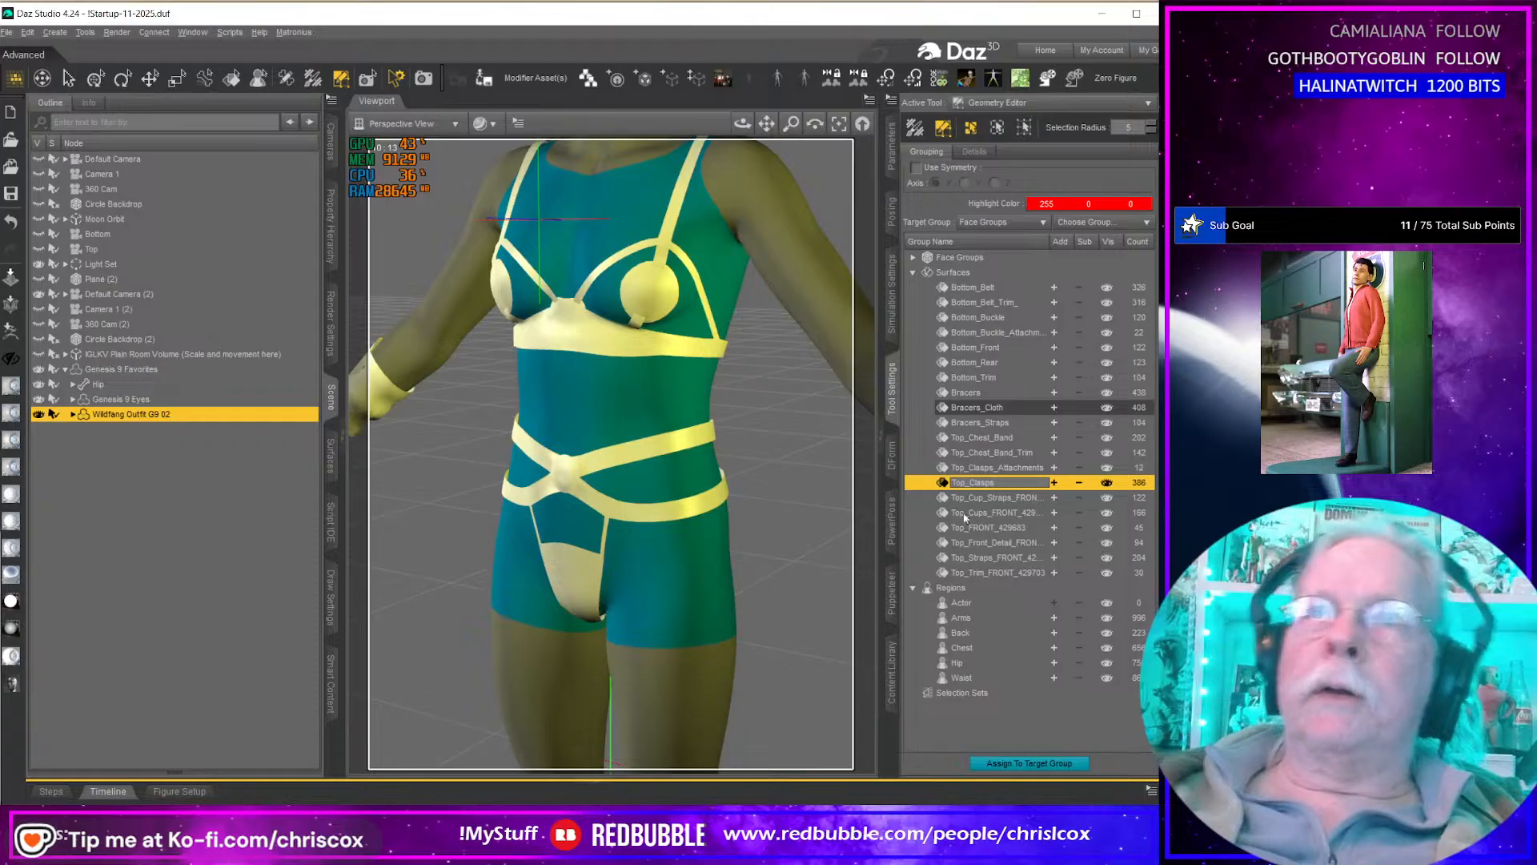
double_click(1020, 497)
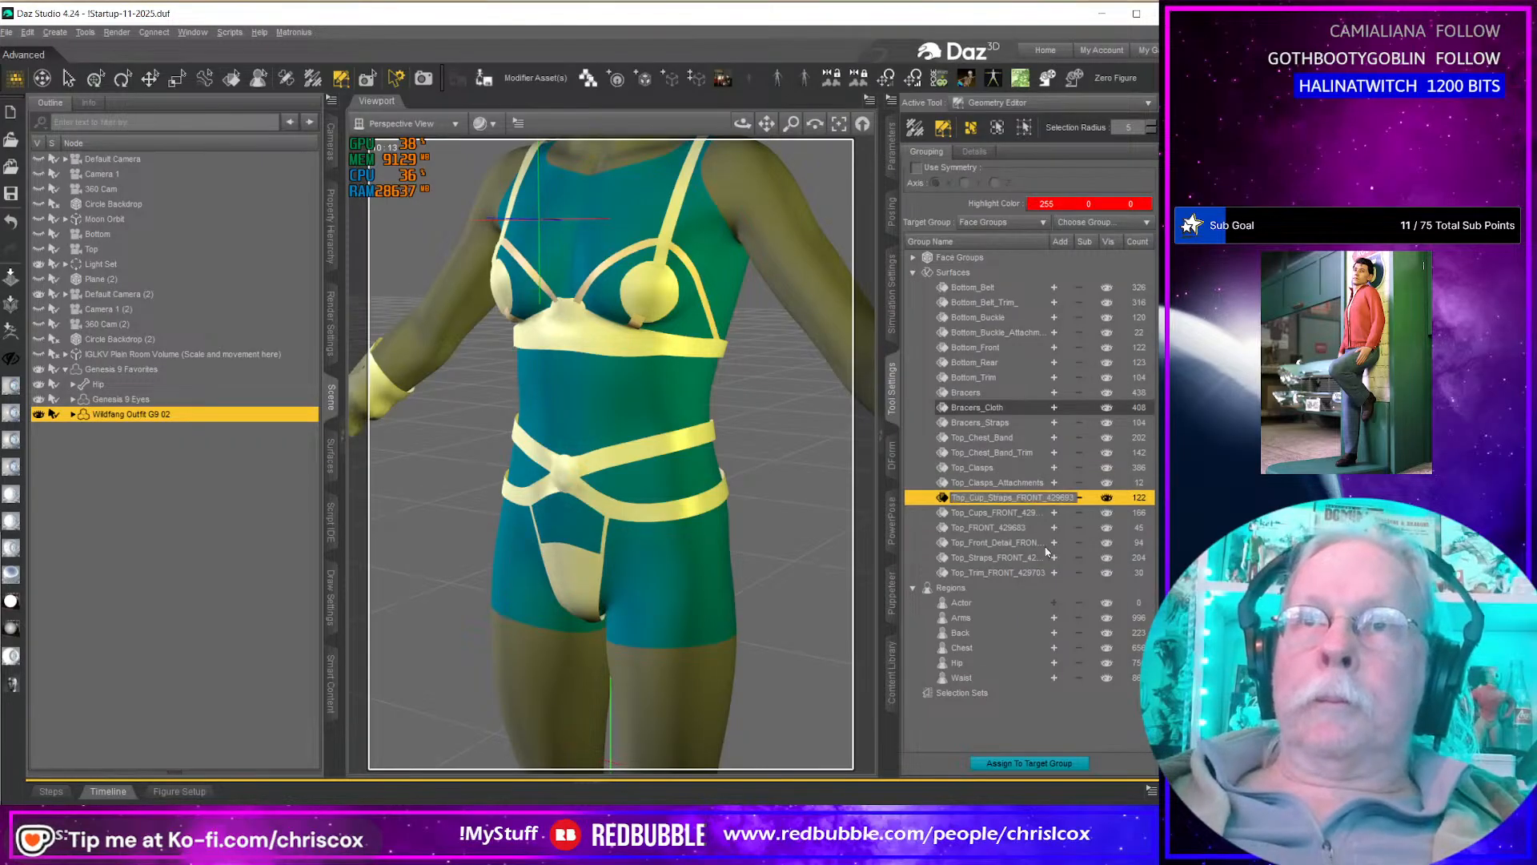
key("Delete")
key("Return")
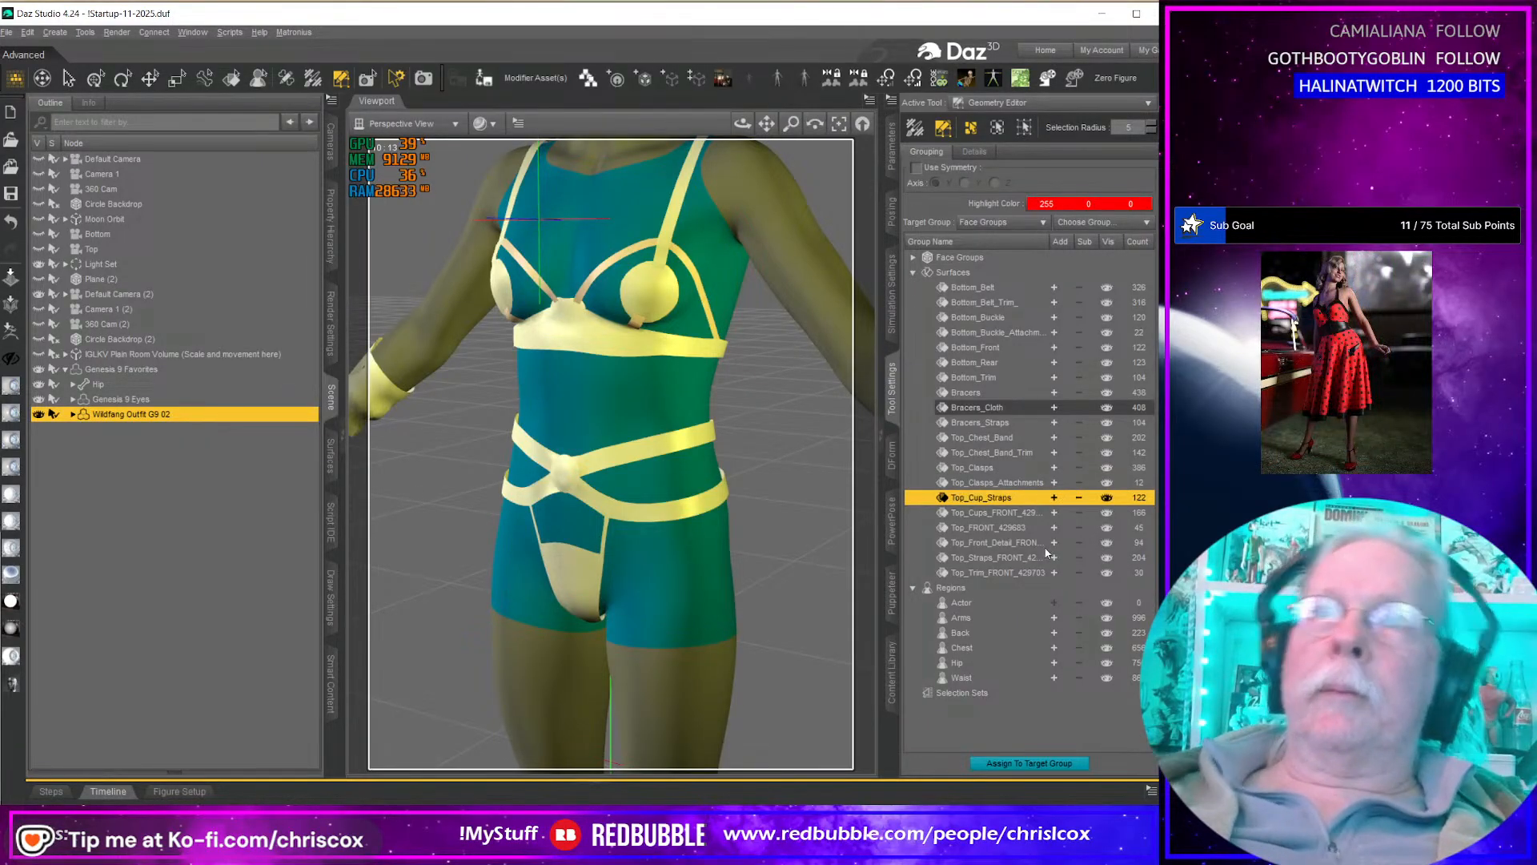
Step: Rename Top_Cups_FRONT_429688 and Top_FRONT_429683 to Top_Cups and Top
left_click(1001, 513)
left_click(990, 512)
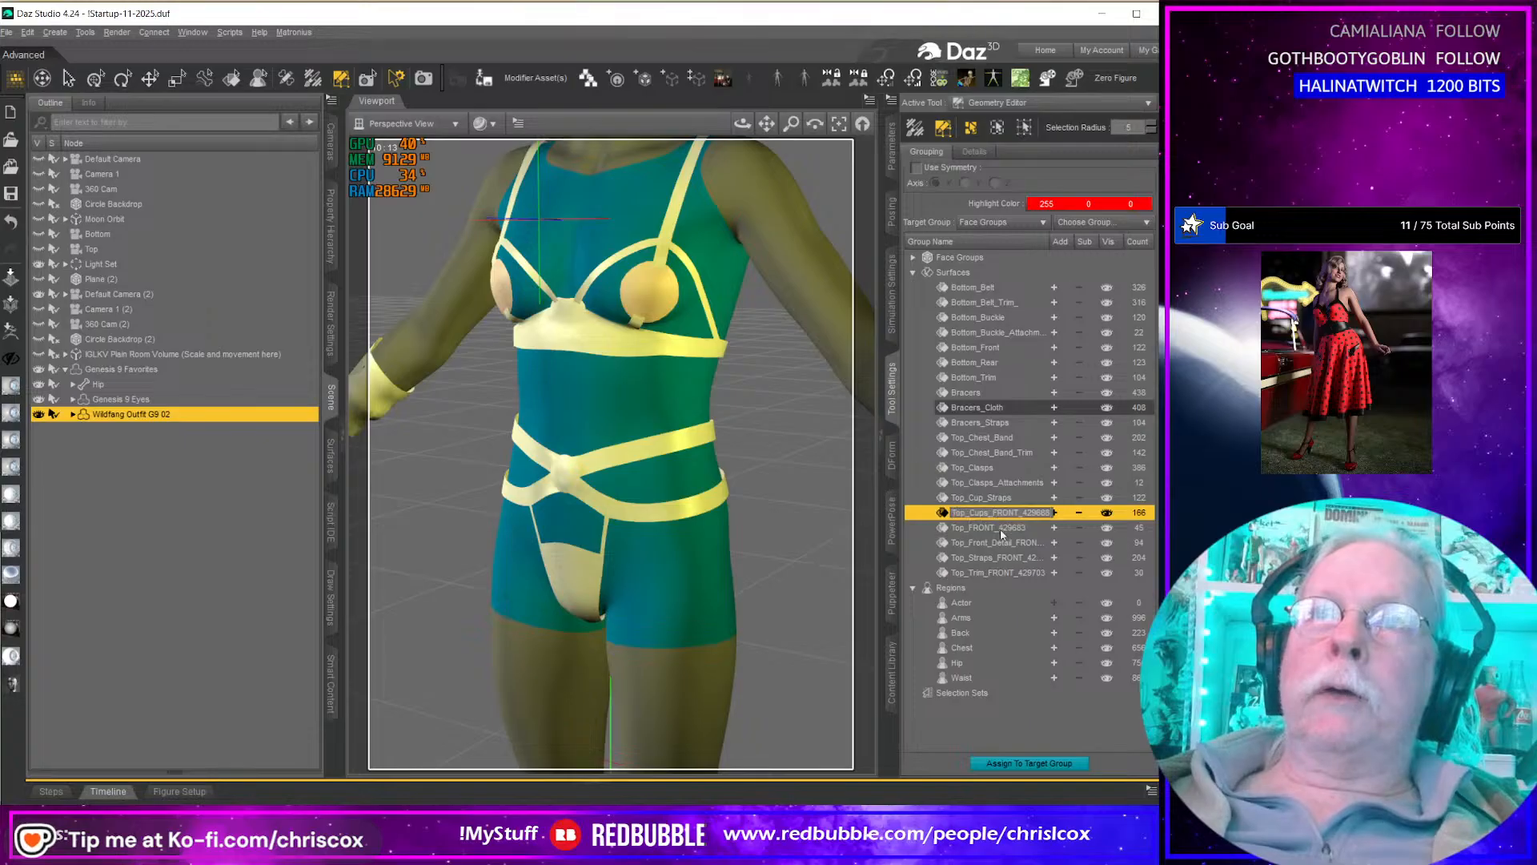
key("shift+End")
key("Delete")
key("Return")
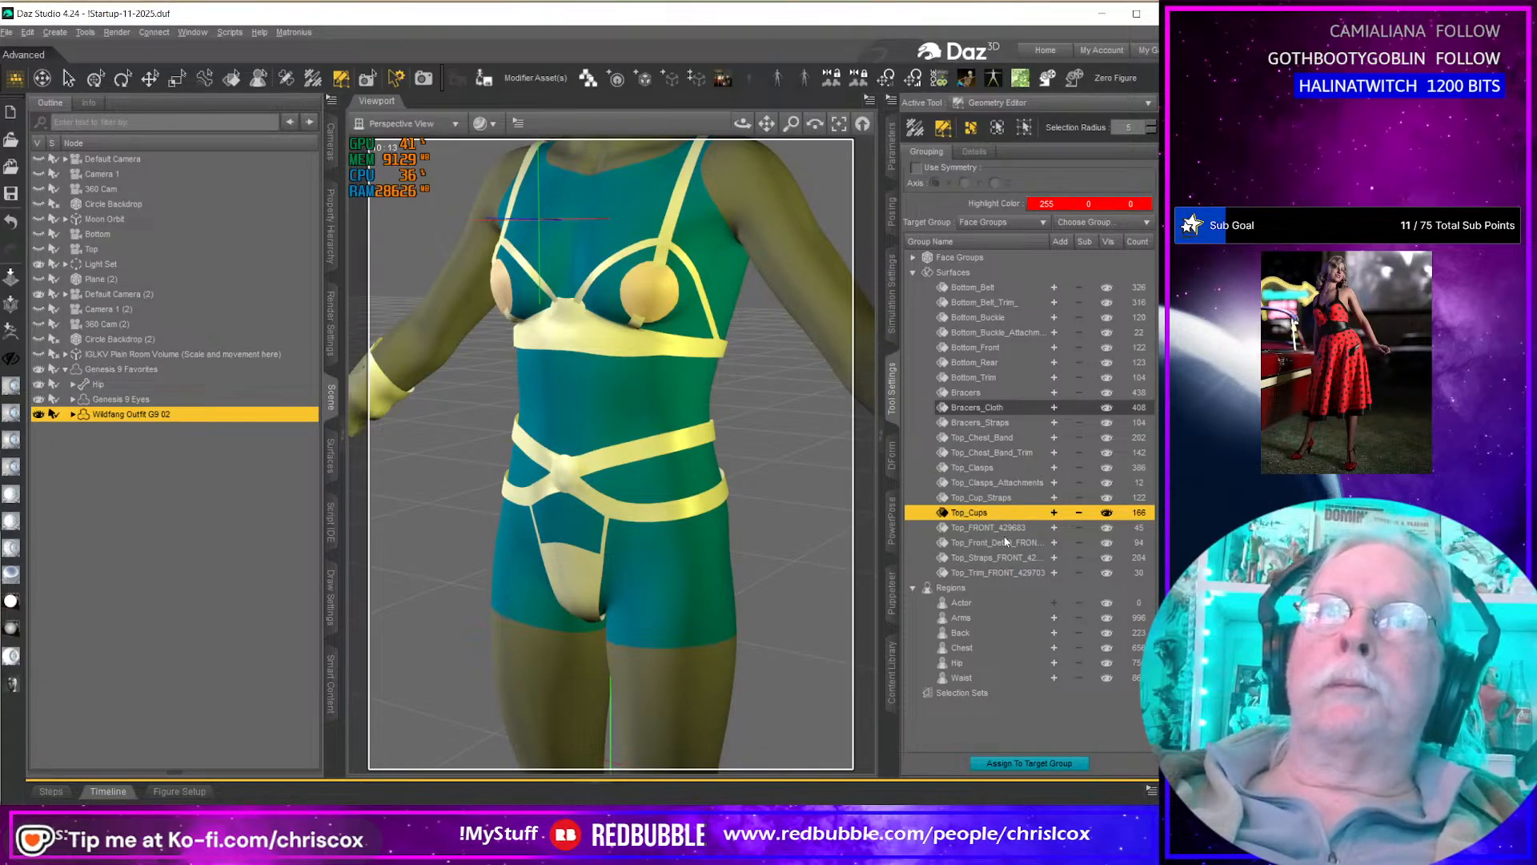
left_click(981, 528)
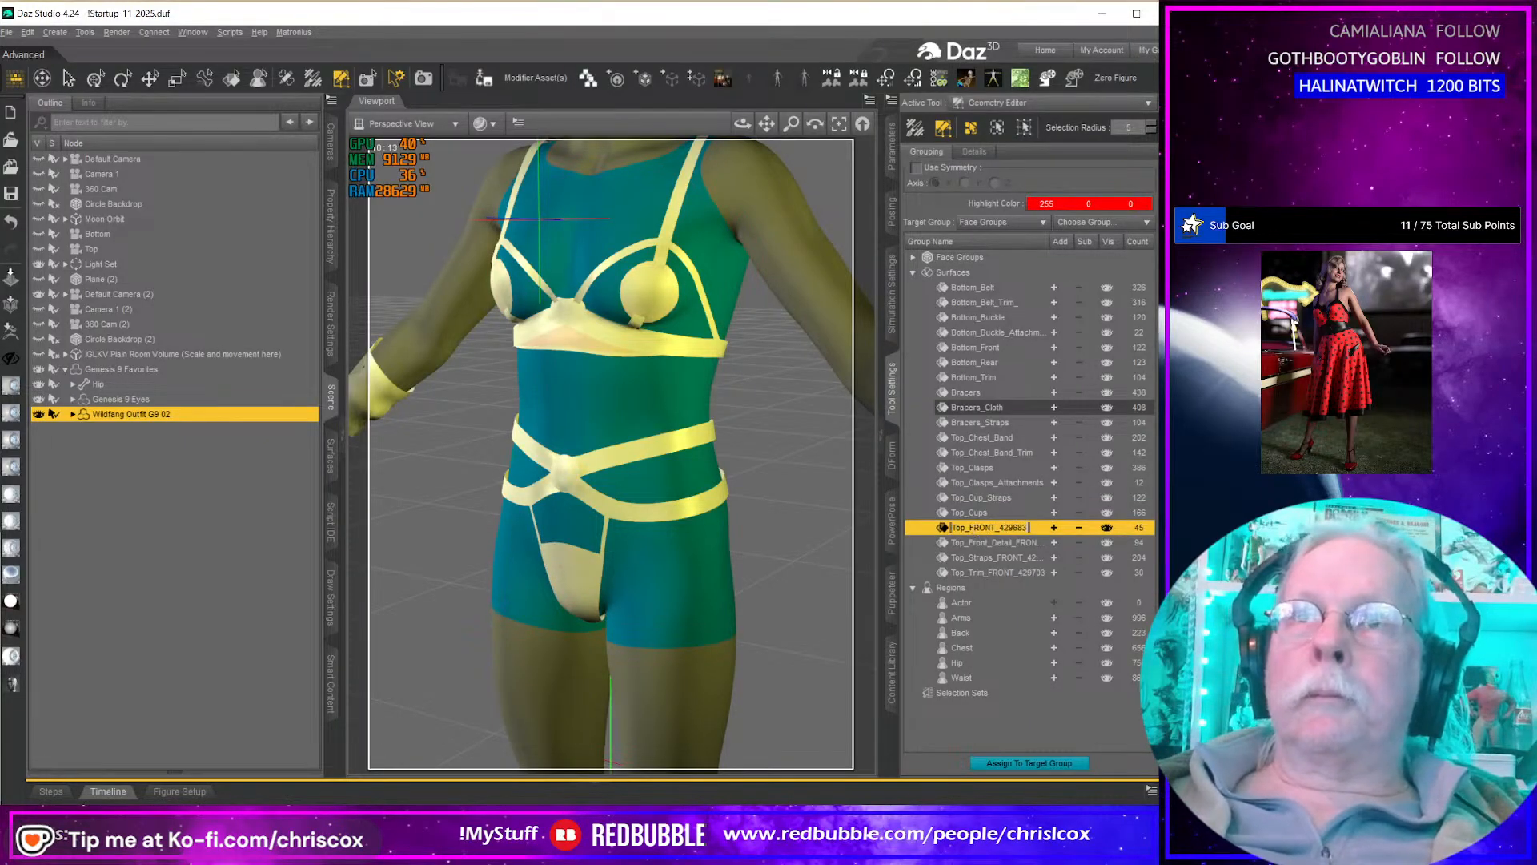
key("shift+End")
key("Delete")
key("Return")
Step: Remove the FRONT suffixes from Top_Front_Detail and Top_Straps
left_click(998, 545)
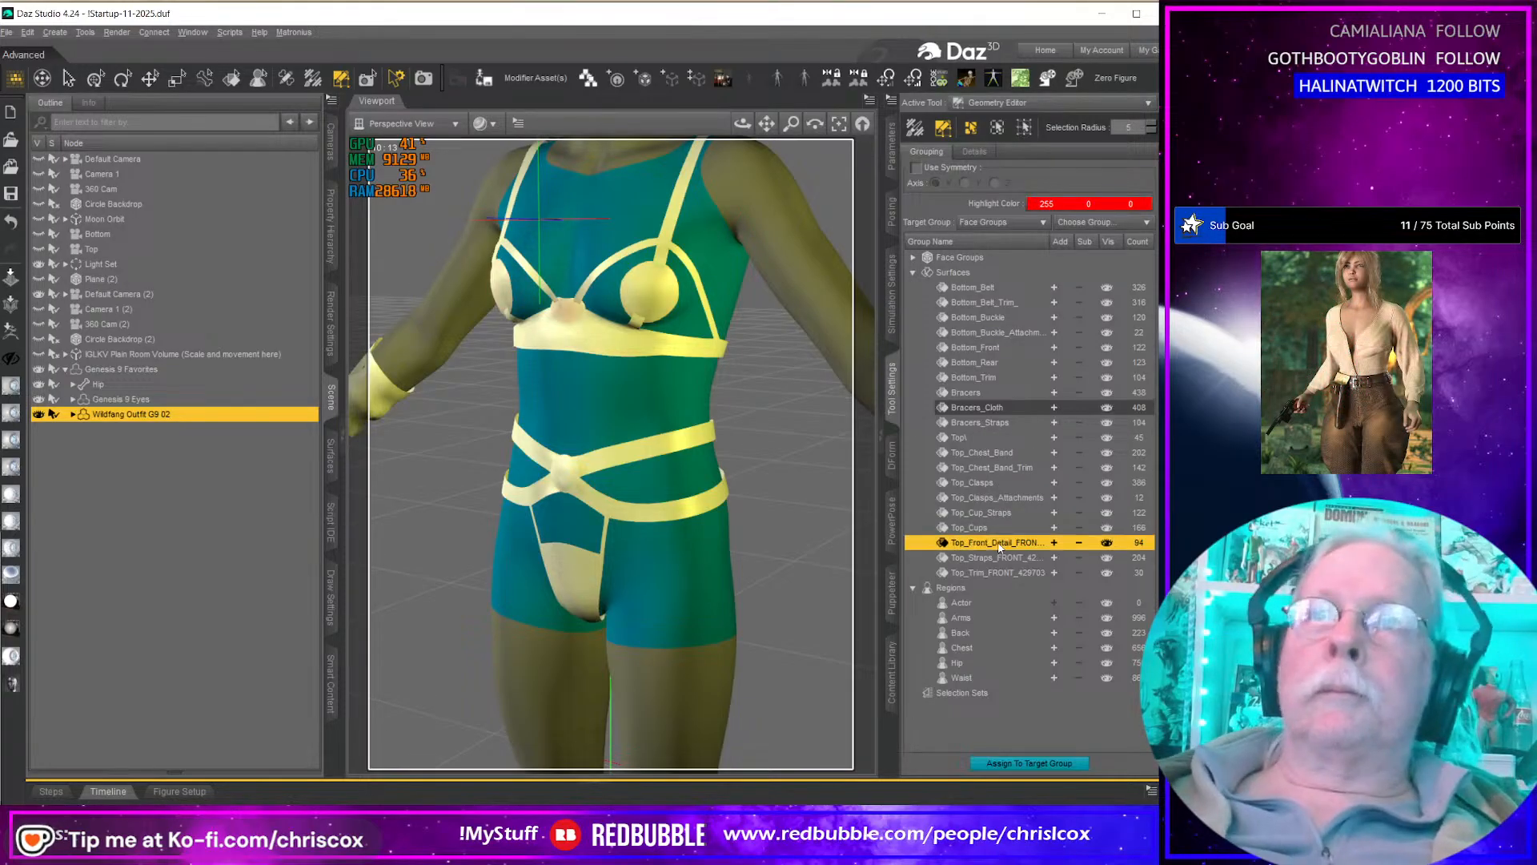
left_click(1013, 545)
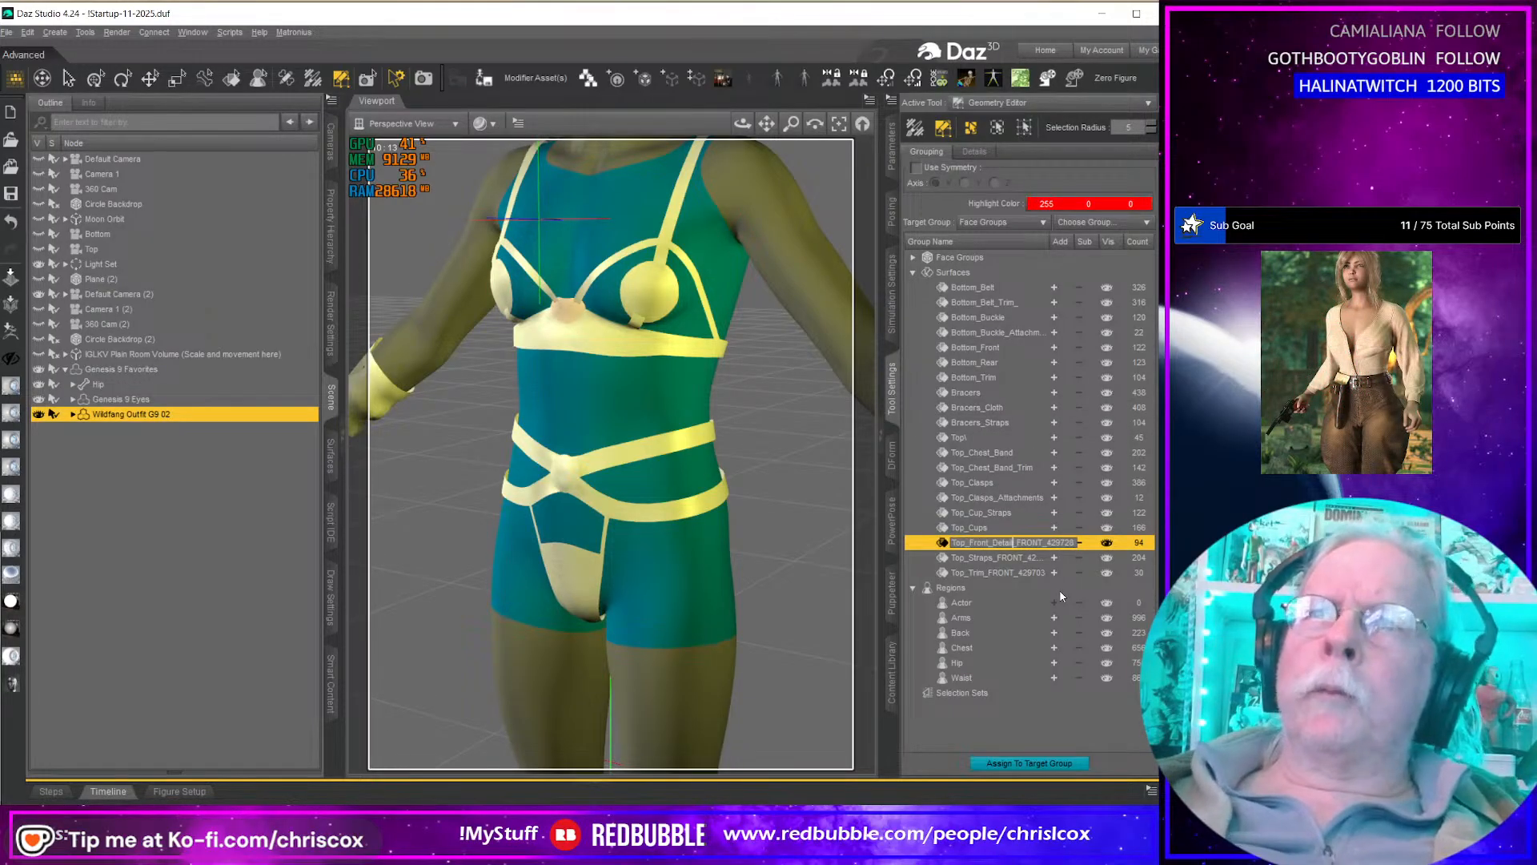
key("Delete")
key("Return")
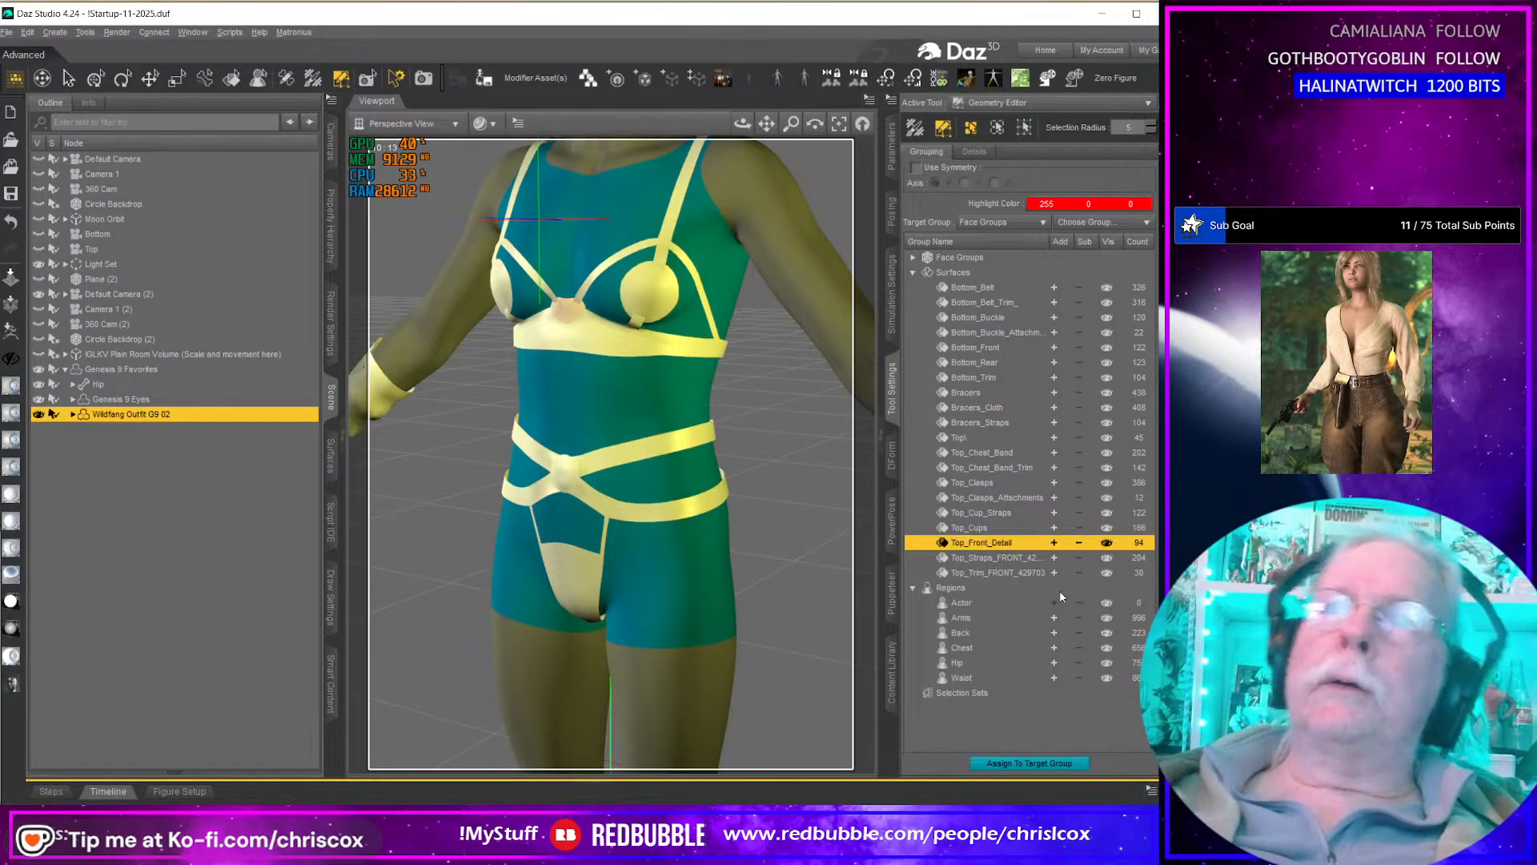
left_click(1001, 558)
double_click(1010, 558)
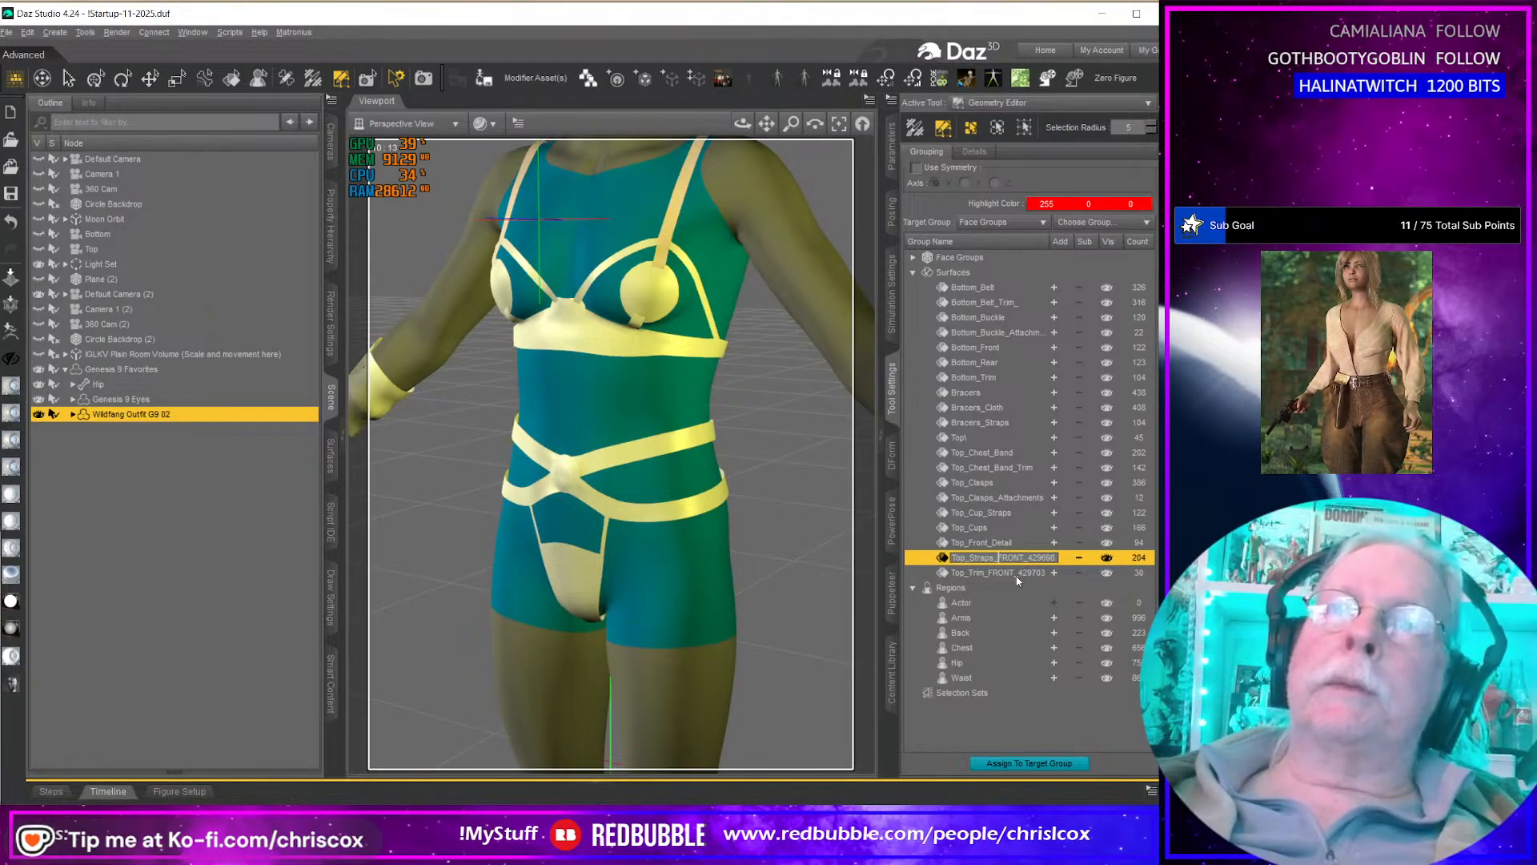
key("End")
key("BackSpace")
key("BackSpace")
key("BackSpace")
key("BackSpace")
key("BackSpace")
key("BackSpace")
key("BackSpace")
key("BackSpace")
key("BackSpace")
key("BackSpace")
key("BackSpace")
key("BackSpace")
key("BackSpace")
key("Return")
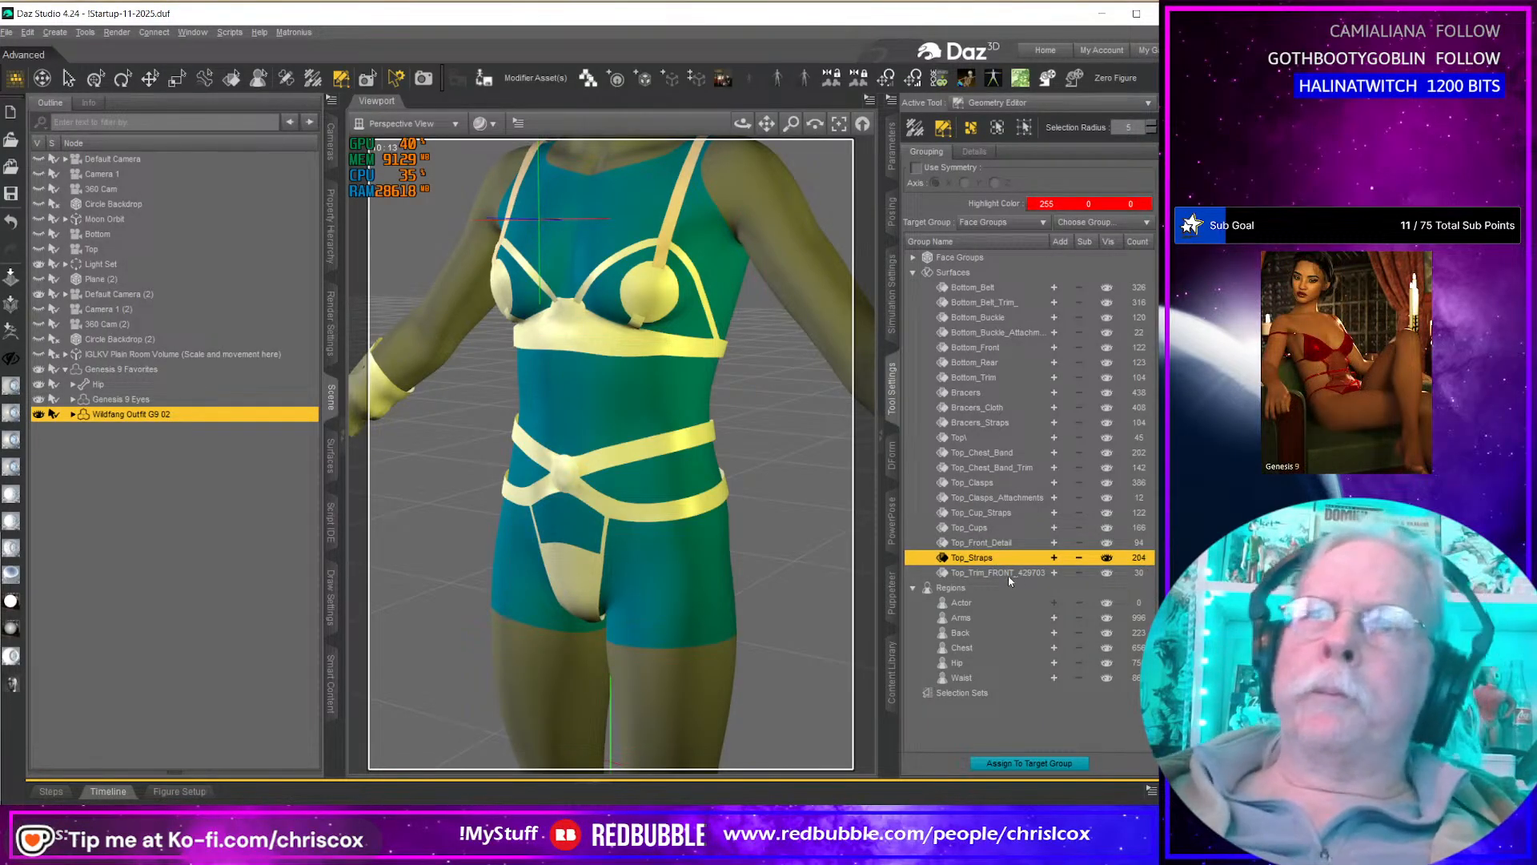
Step: Rename the last group to Top_Trim
left_click(1009, 573)
double_click(995, 573)
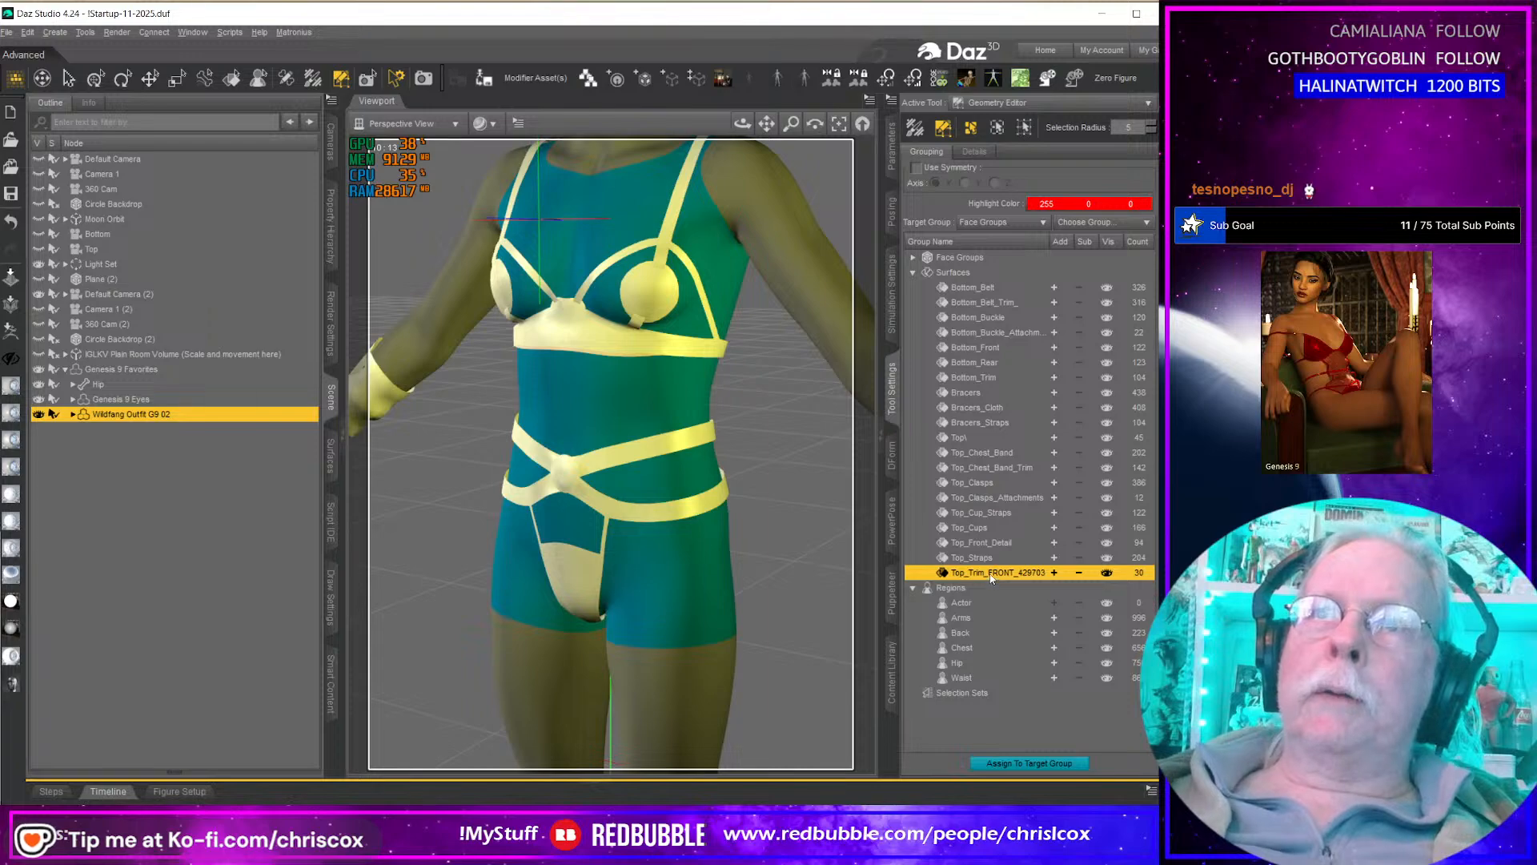
left_click(985, 573)
key("End")
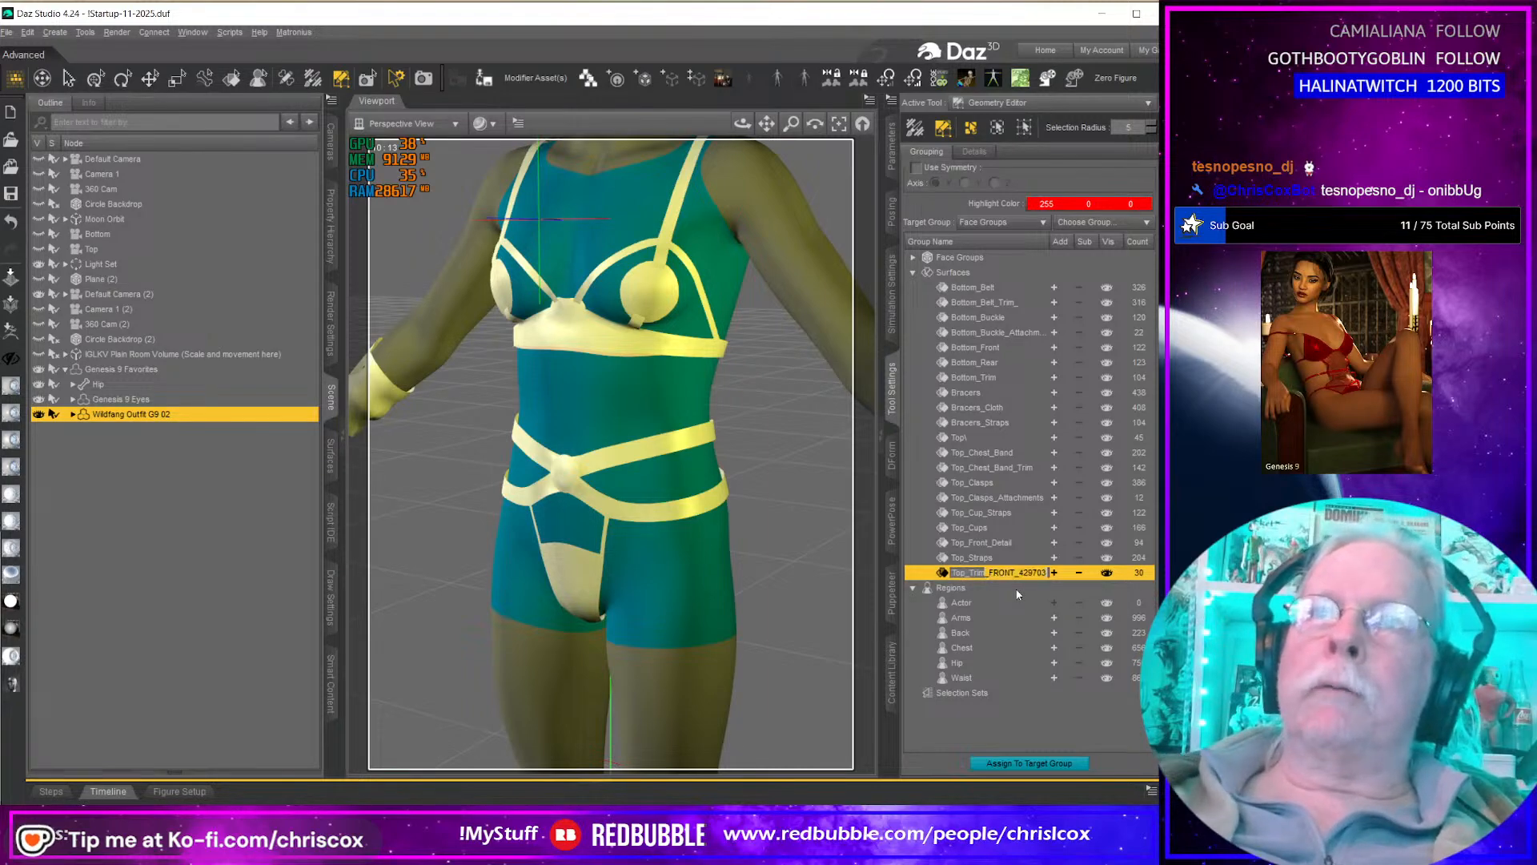
key("Return")
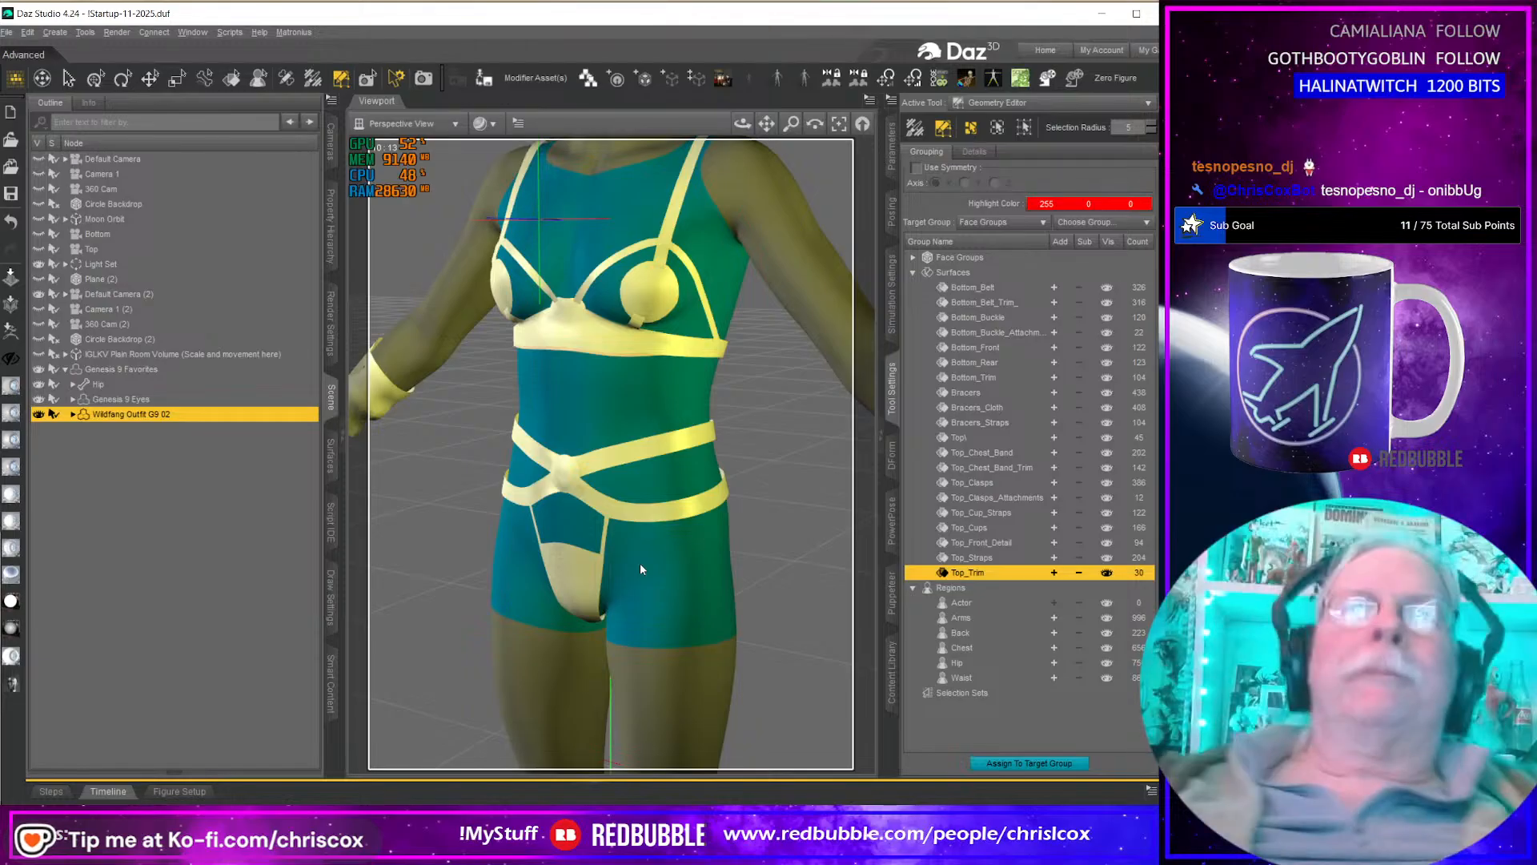
Step: Orbit around the figure to inspect the renamed outfit from several sides, then open the Surfaces pane
middle_click_drag(637, 562, 518, 480)
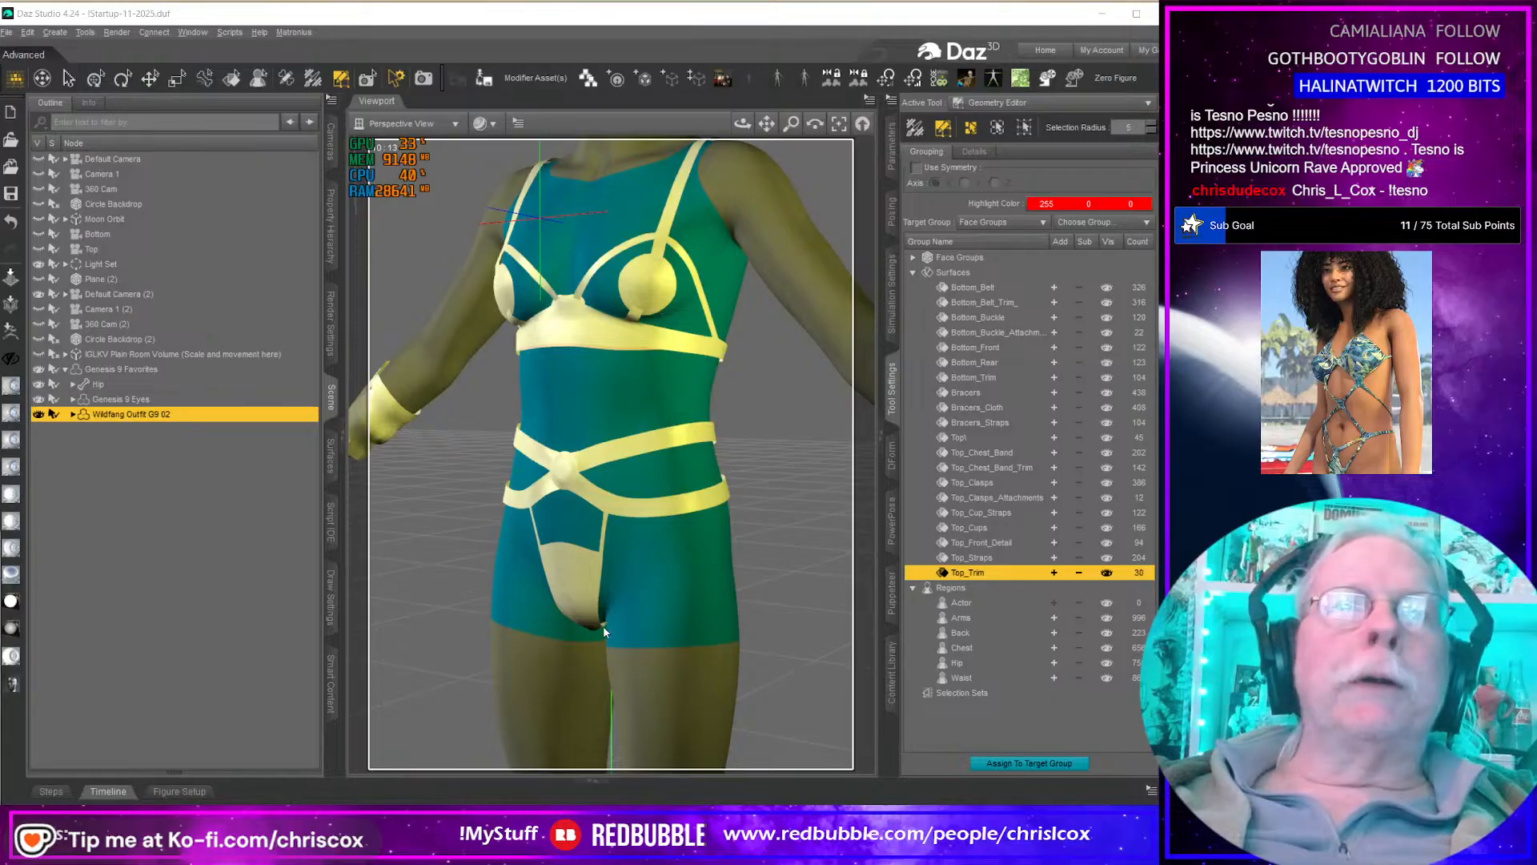
mouse_move(583, 418)
middle_mouse_down()
mouse_move(696, 418)
mouse_move(563, 414)
middle_mouse_up()
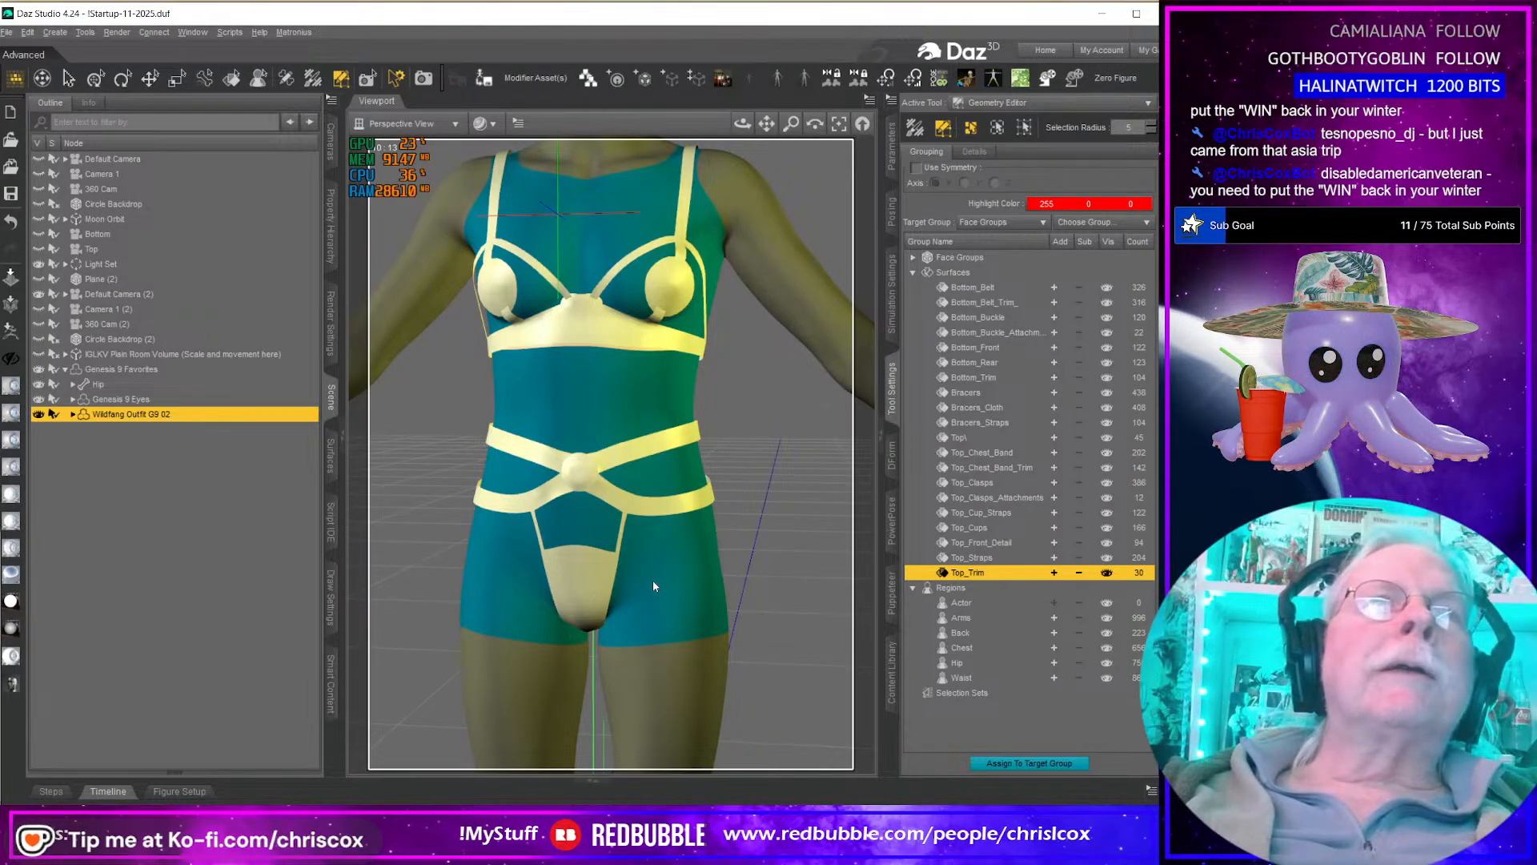
left_click_drag(653, 586, 561, 589, "alt")
left_click_drag(742, 123, 788, 108)
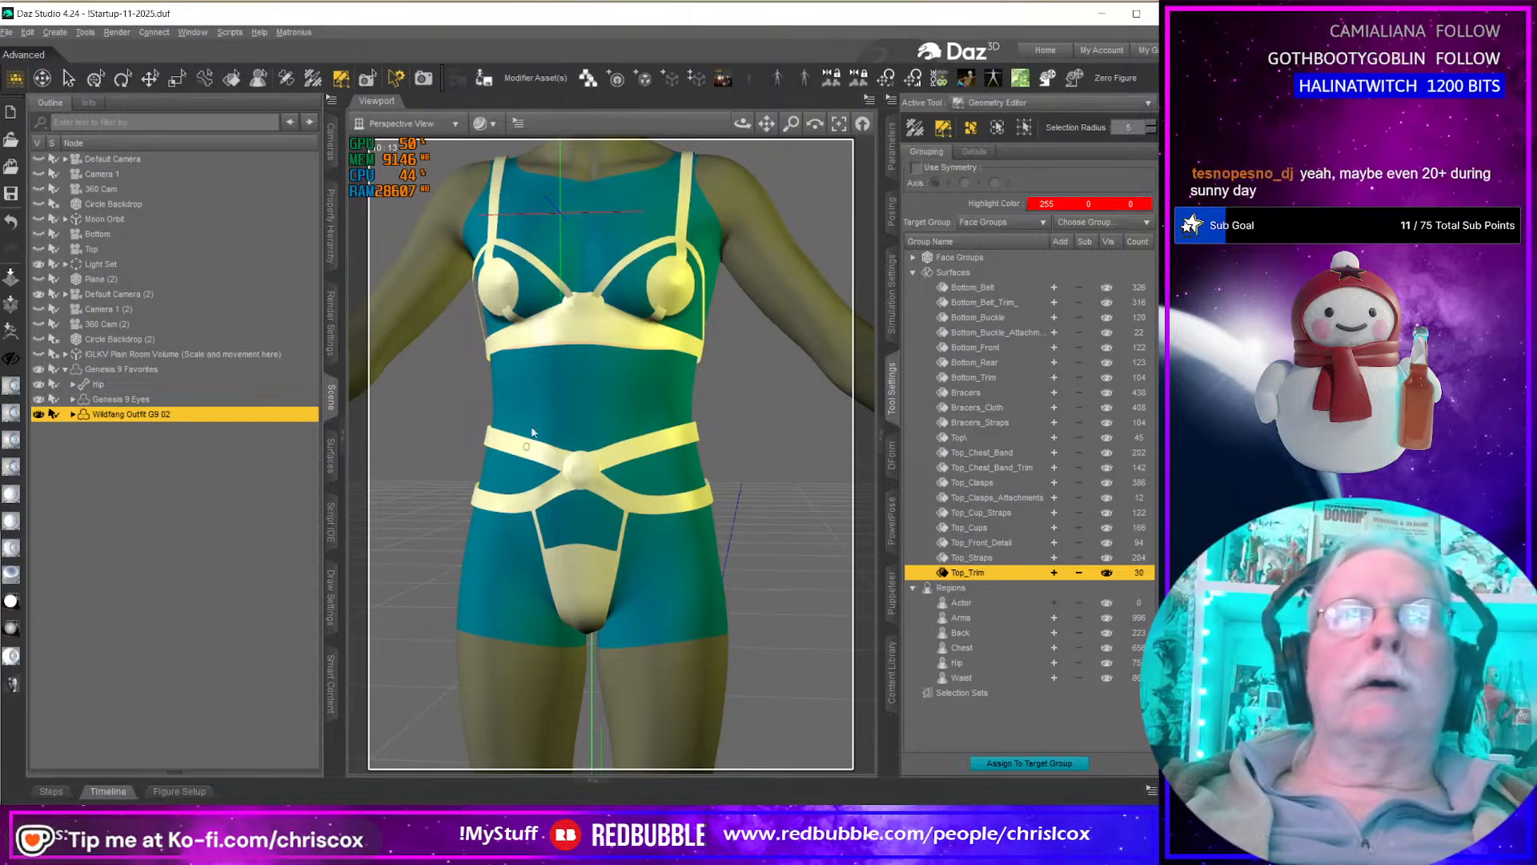
left_click(330, 455)
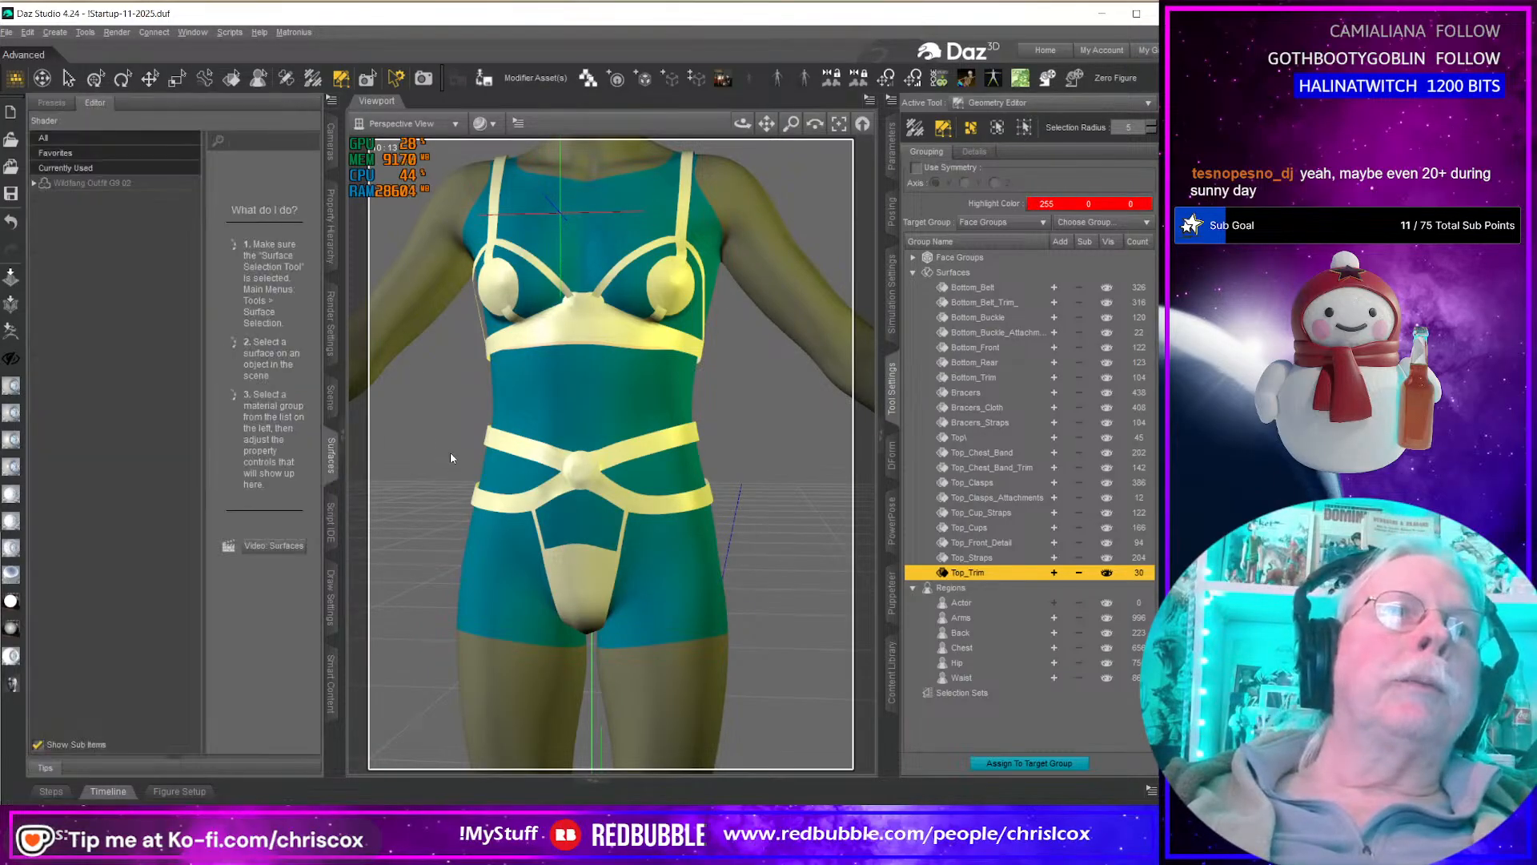
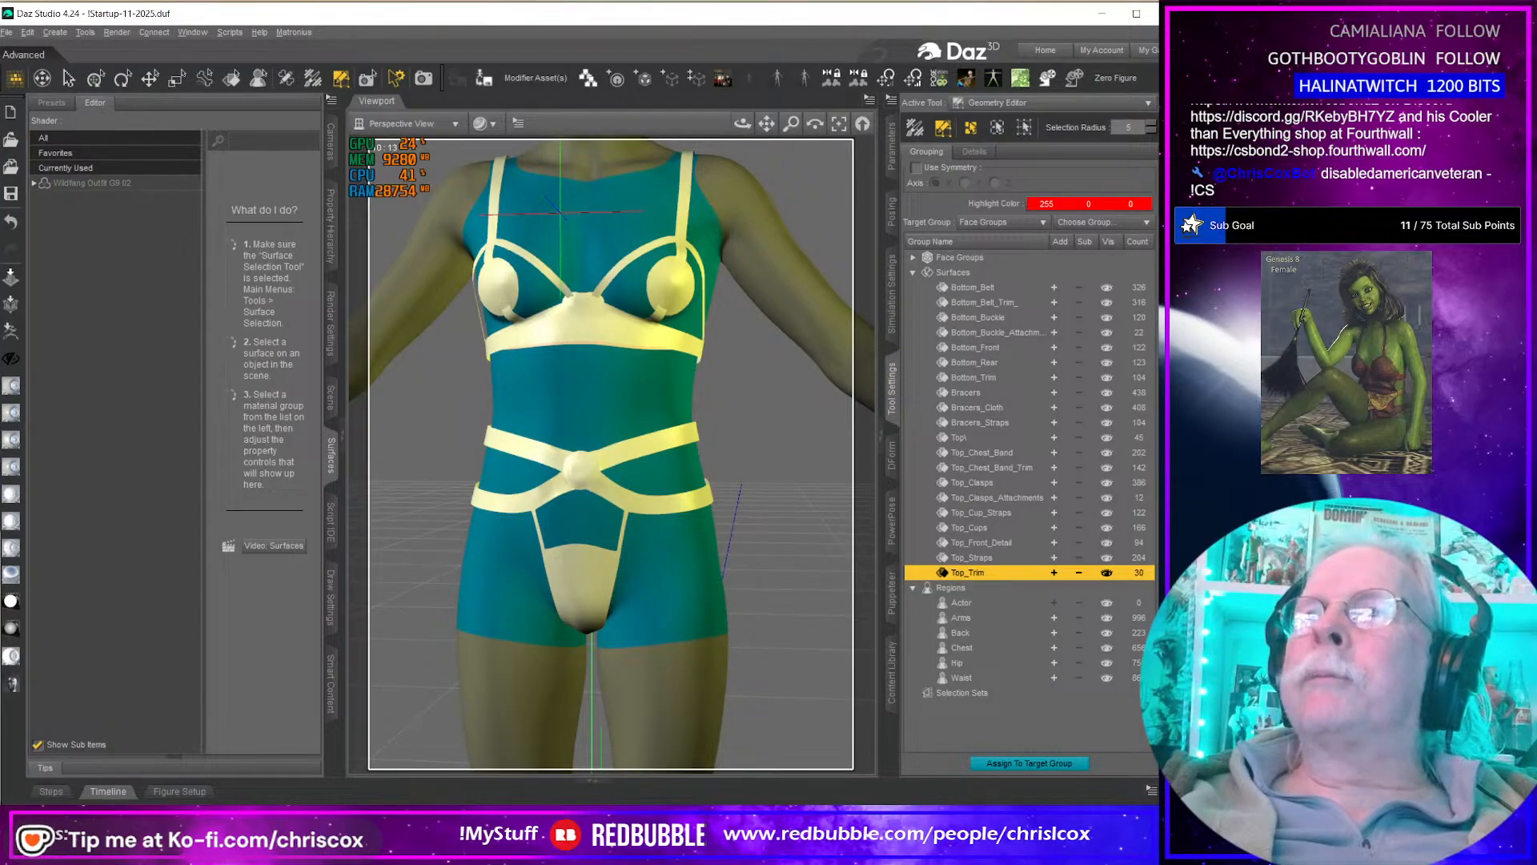
Step: Orbit around the outfit to inspect its sides, bracers and back, ending in a front view
middle_click_drag(705, 592, 369, 592)
scroll(659, 594, "down", 4)
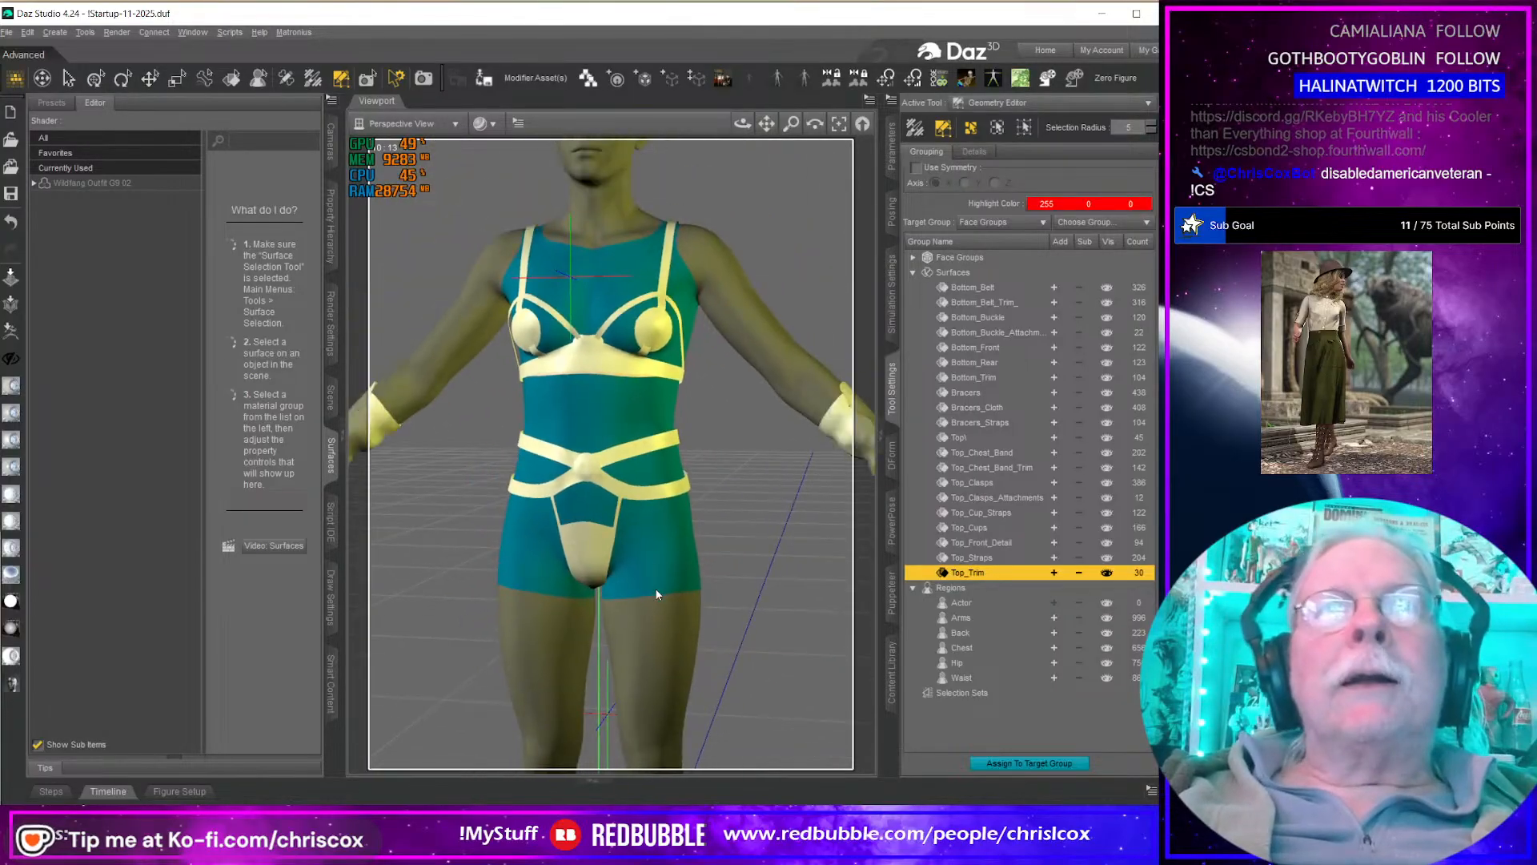
scroll(658, 594, "down", 1)
mouse_move(658, 594)
middle_mouse_down()
mouse_move(432, 594)
mouse_move(728, 590)
mouse_move(656, 584)
middle_mouse_up()
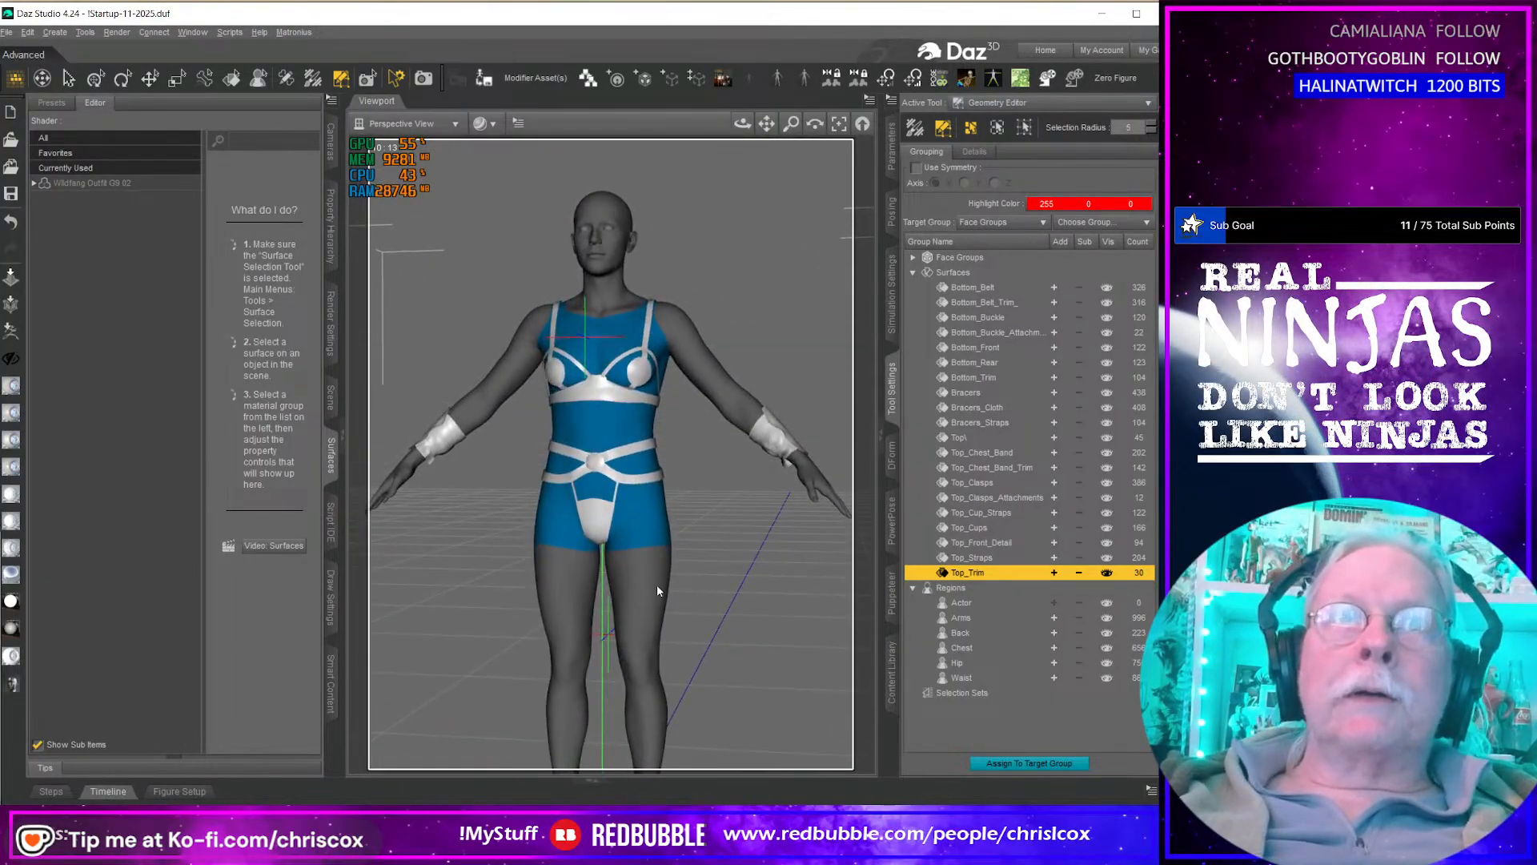
scroll(657, 584, "up", 5)
scroll(665, 574, "up", 2)
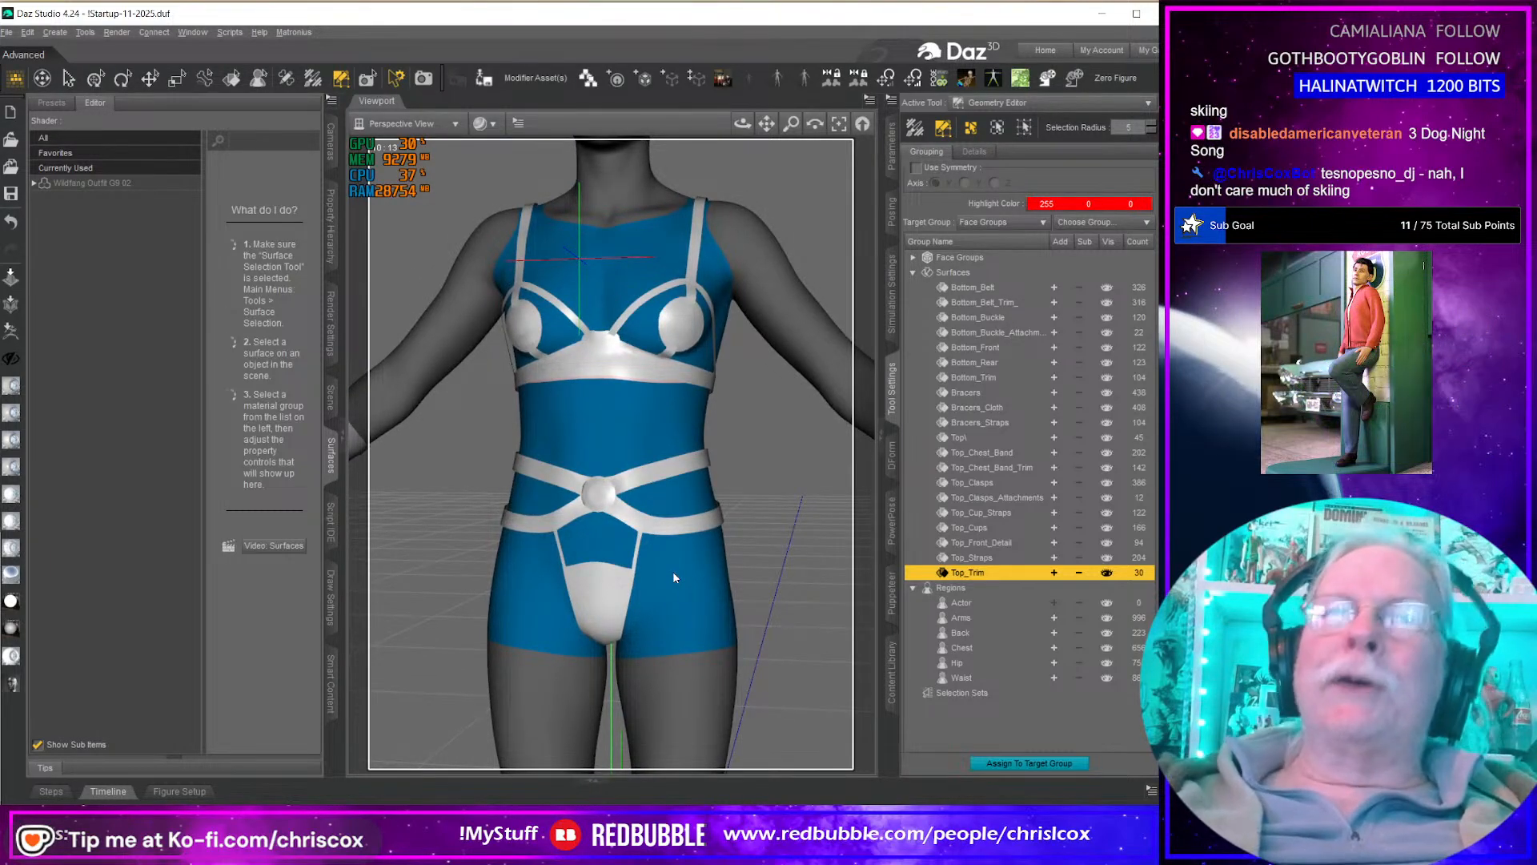
middle_click_drag(673, 573, 708, 558)
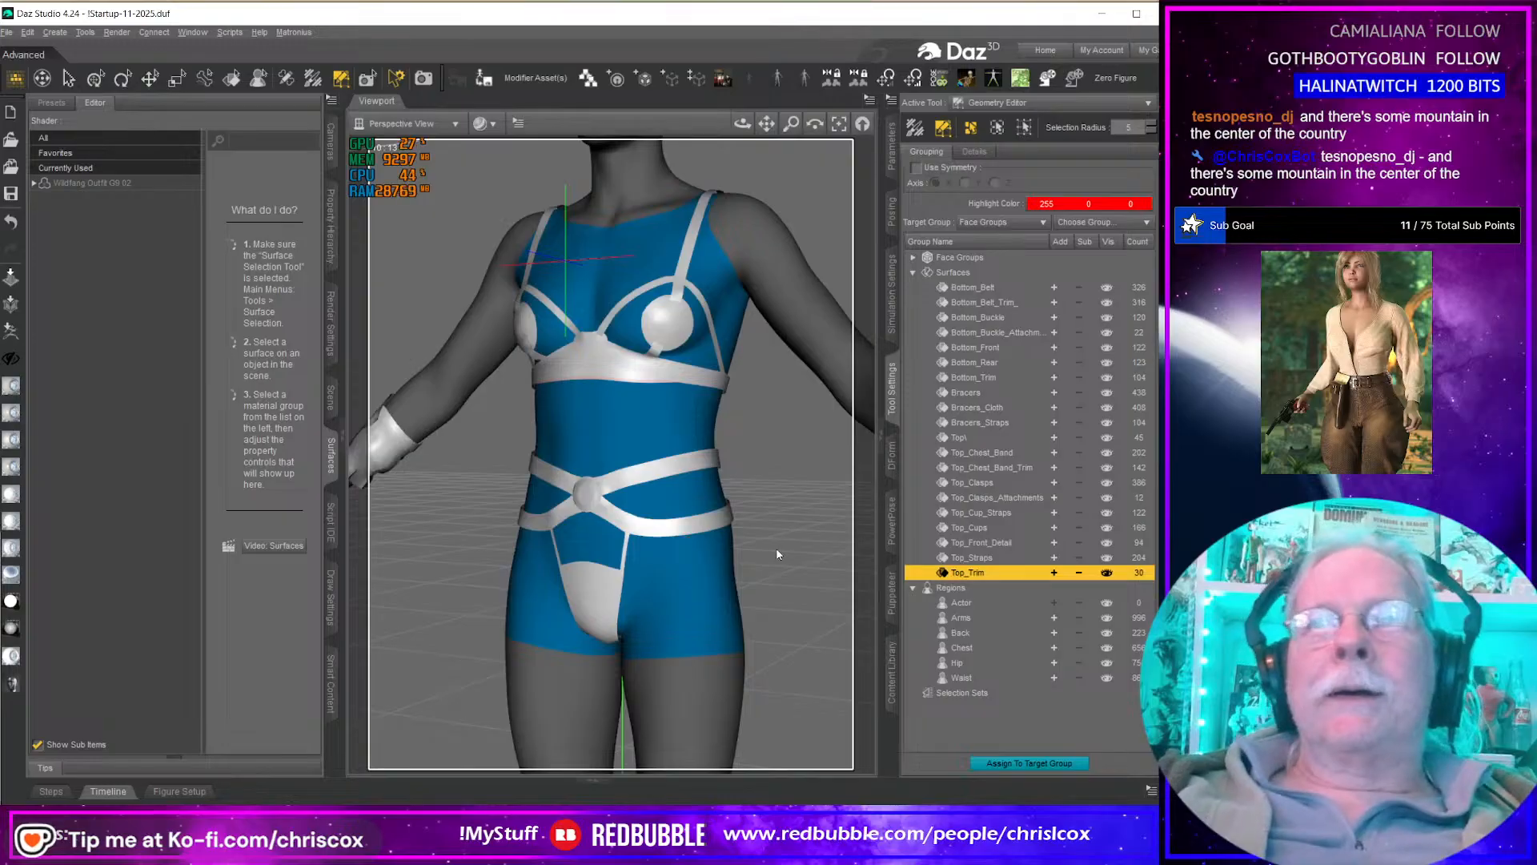
middle_click_drag(671, 525, 764, 525)
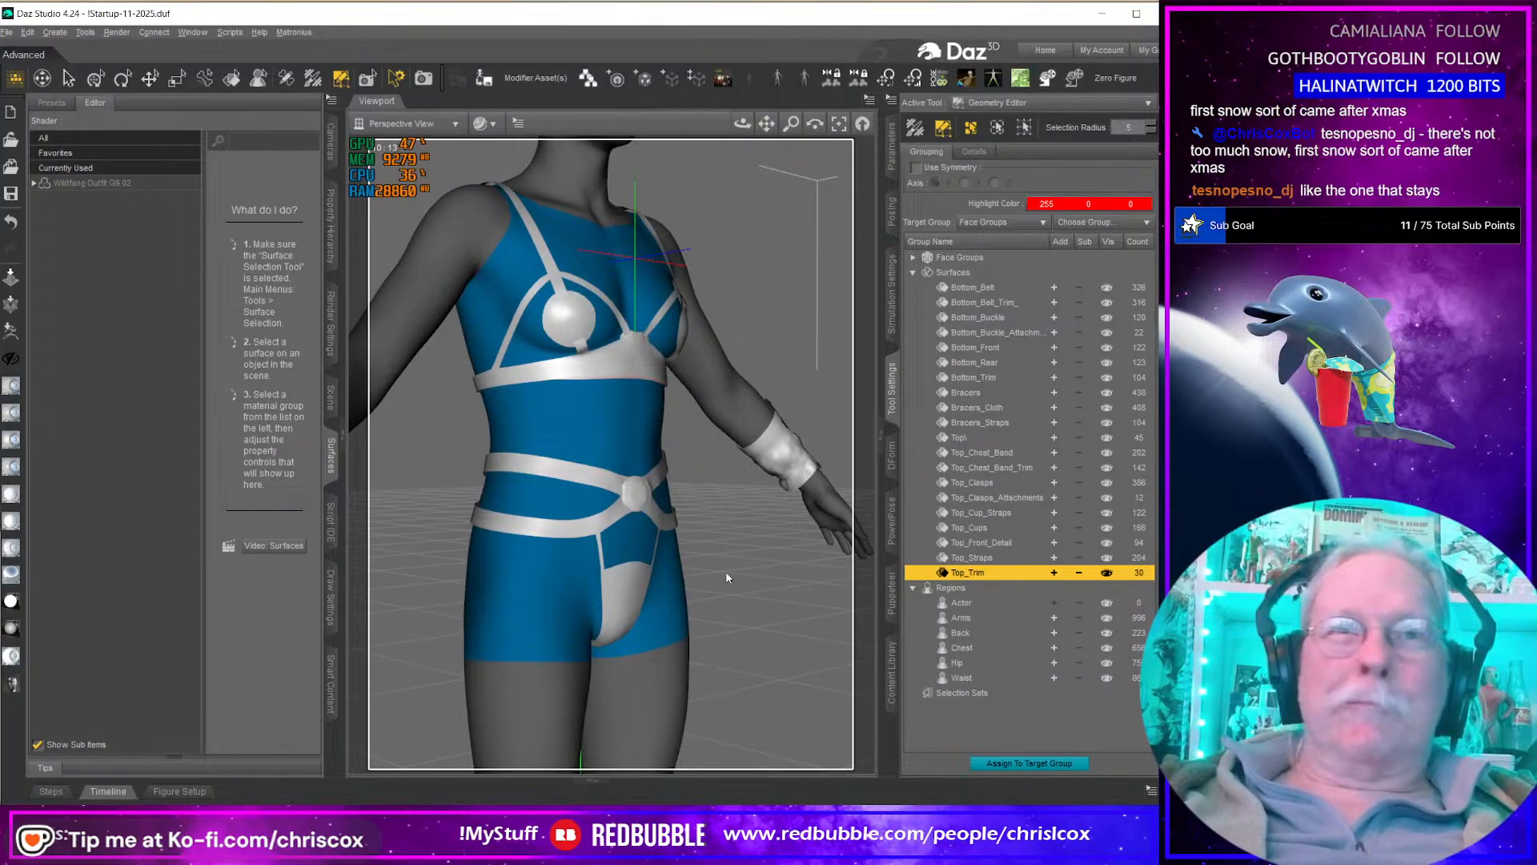
mouse_move(742, 123)
left_mouse_down()
mouse_move(609, 124)
mouse_move(740, 123)
left_mouse_up()
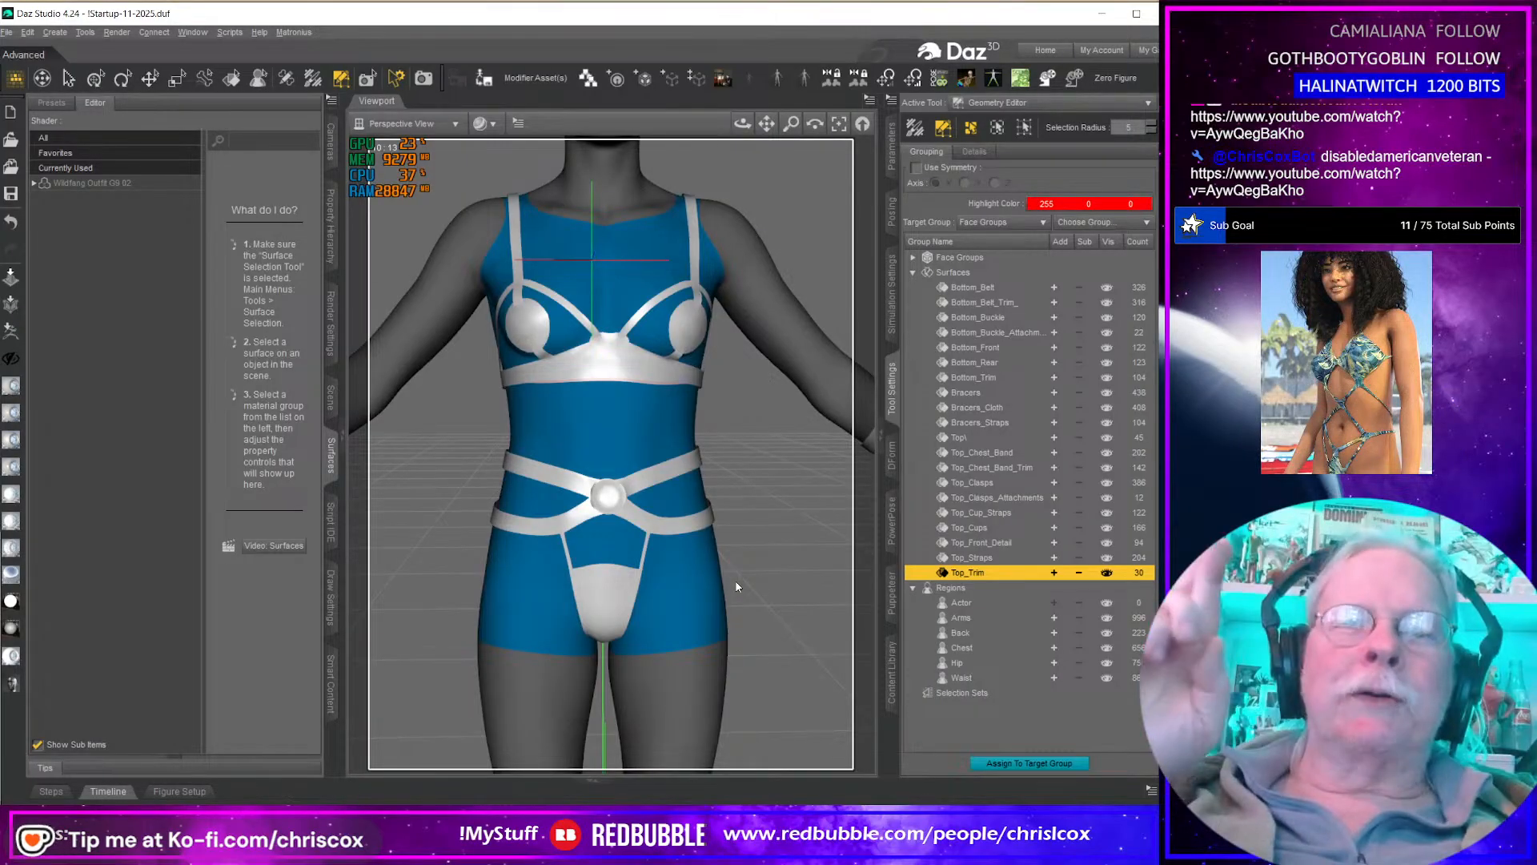
mouse_move(639, 606)
middle_mouse_down()
mouse_move(809, 588)
mouse_move(613, 606)
middle_mouse_up()
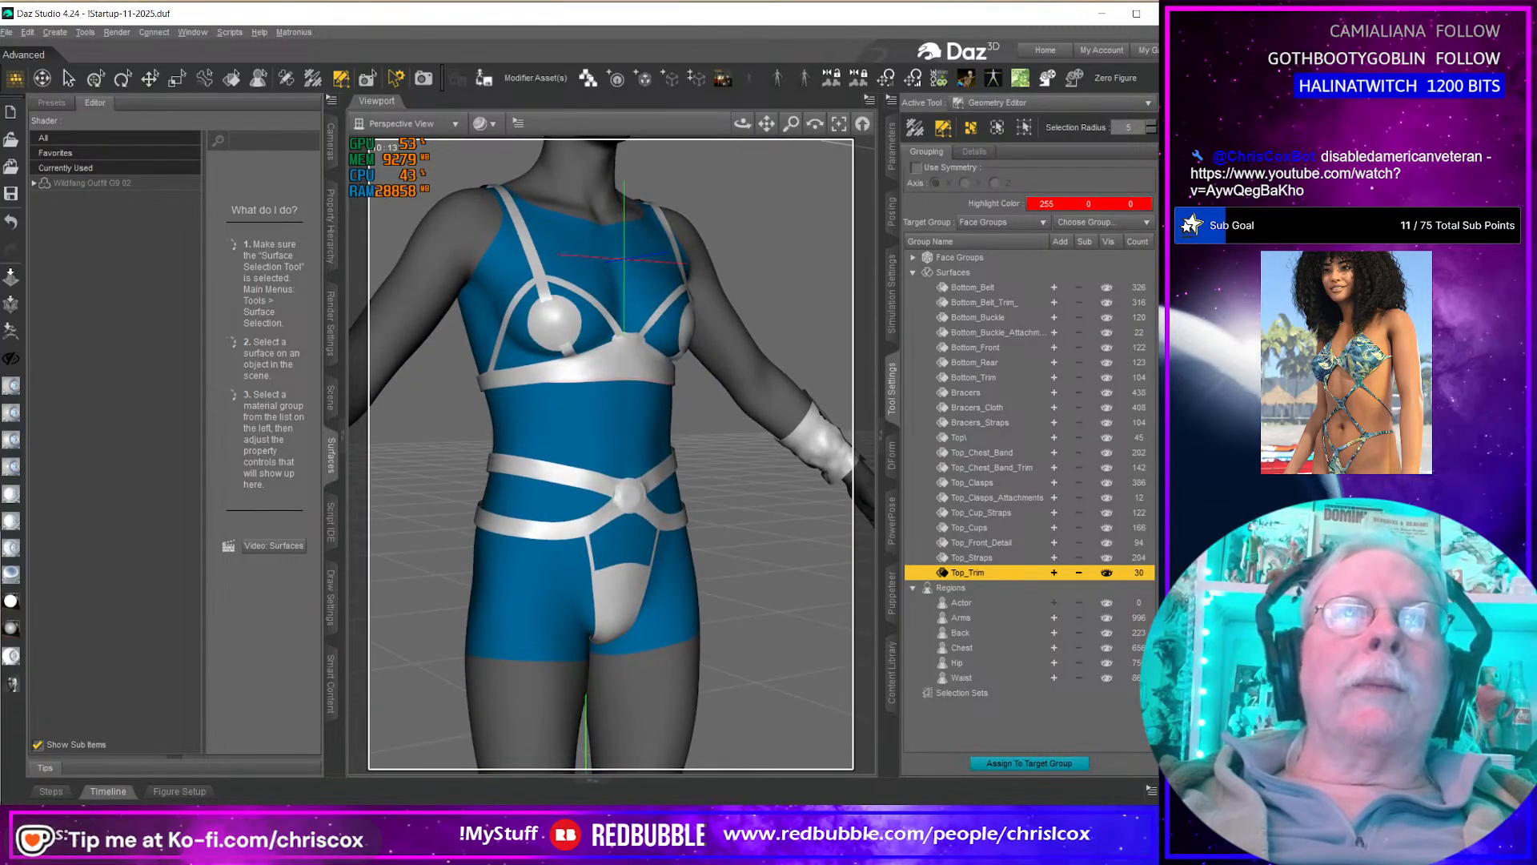
middle_click_drag(715, 591, 810, 586)
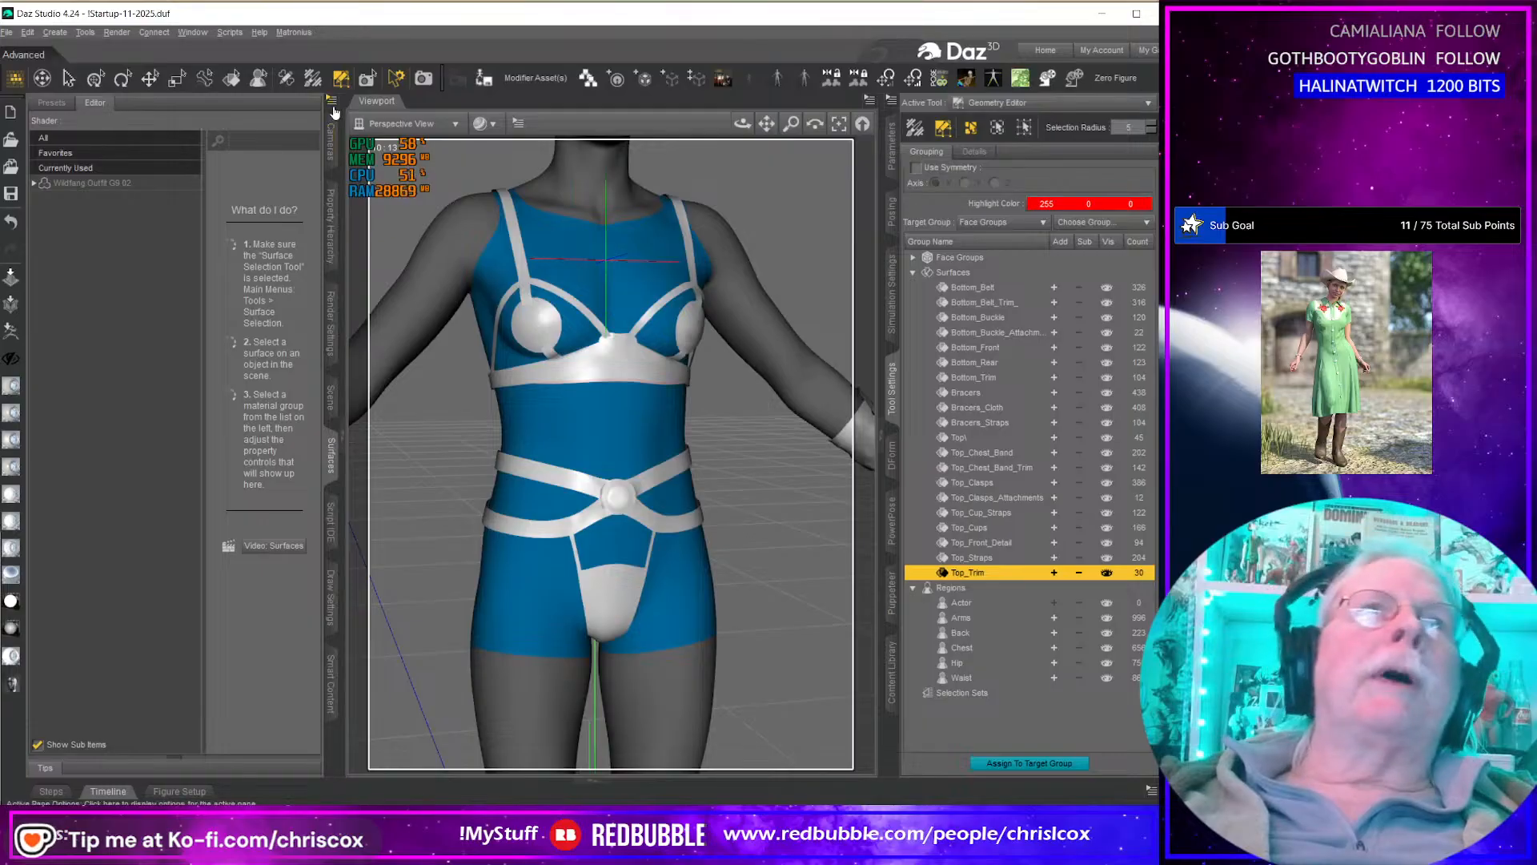
Step: Select all Wildfang Outfit G9 02 surfaces and apply the CCox Base Shader II script
left_click(88, 182)
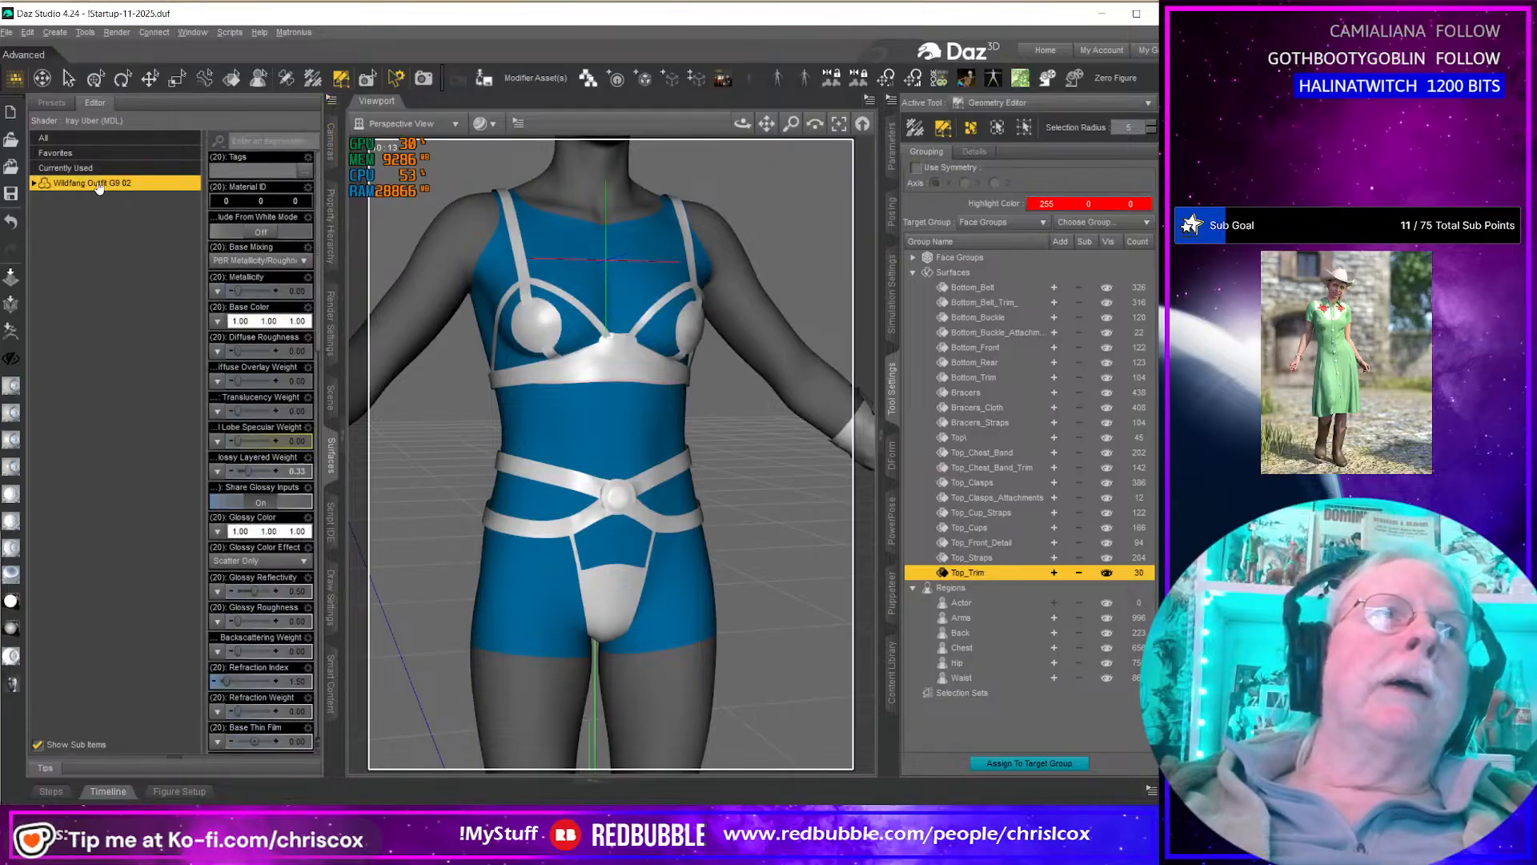
left_click(34, 183)
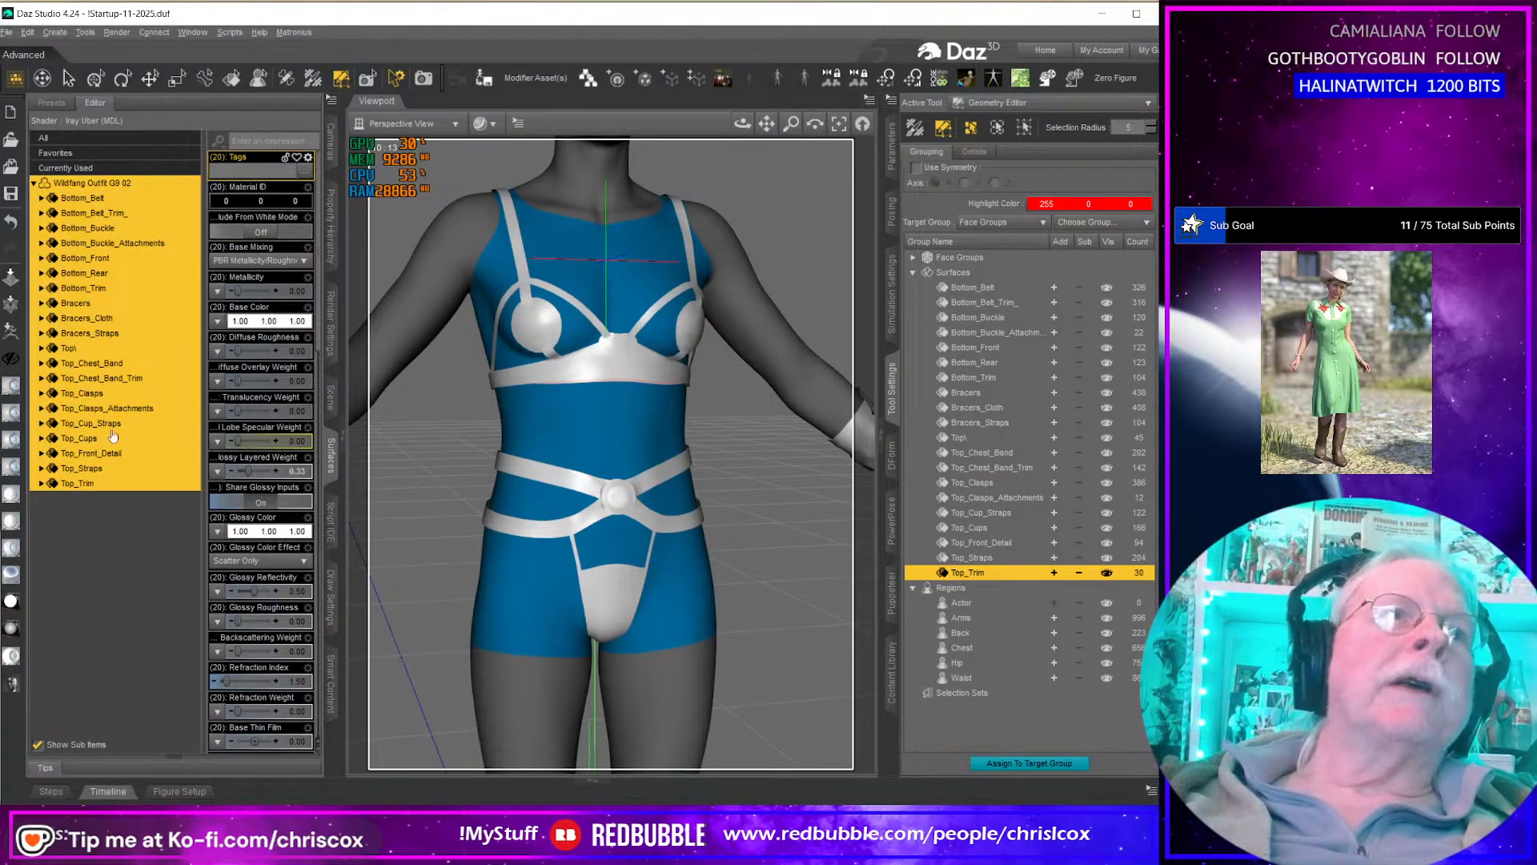
left_click(230, 32)
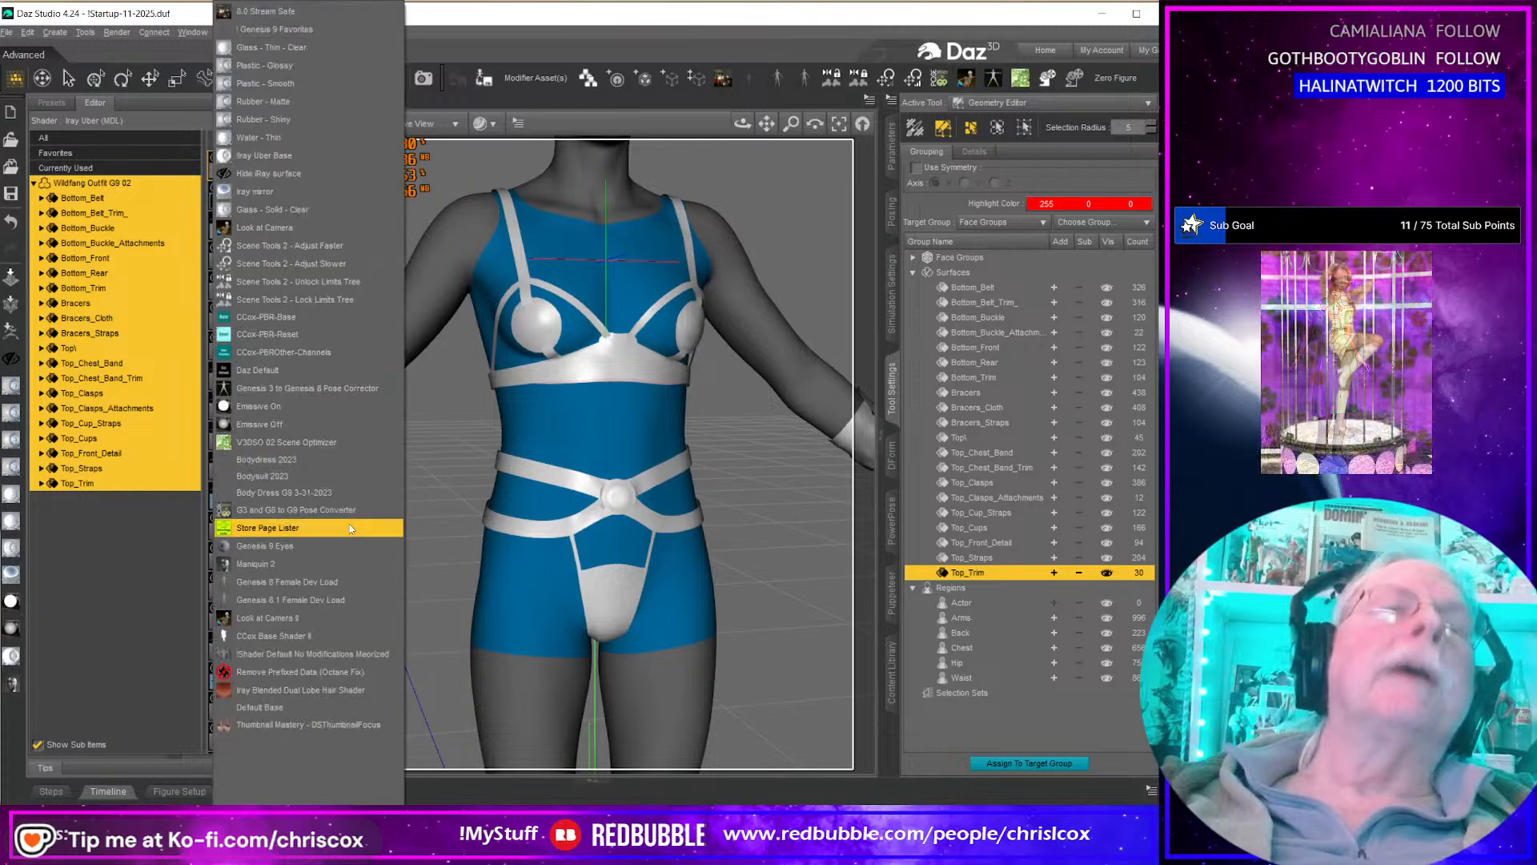
left_click(317, 636)
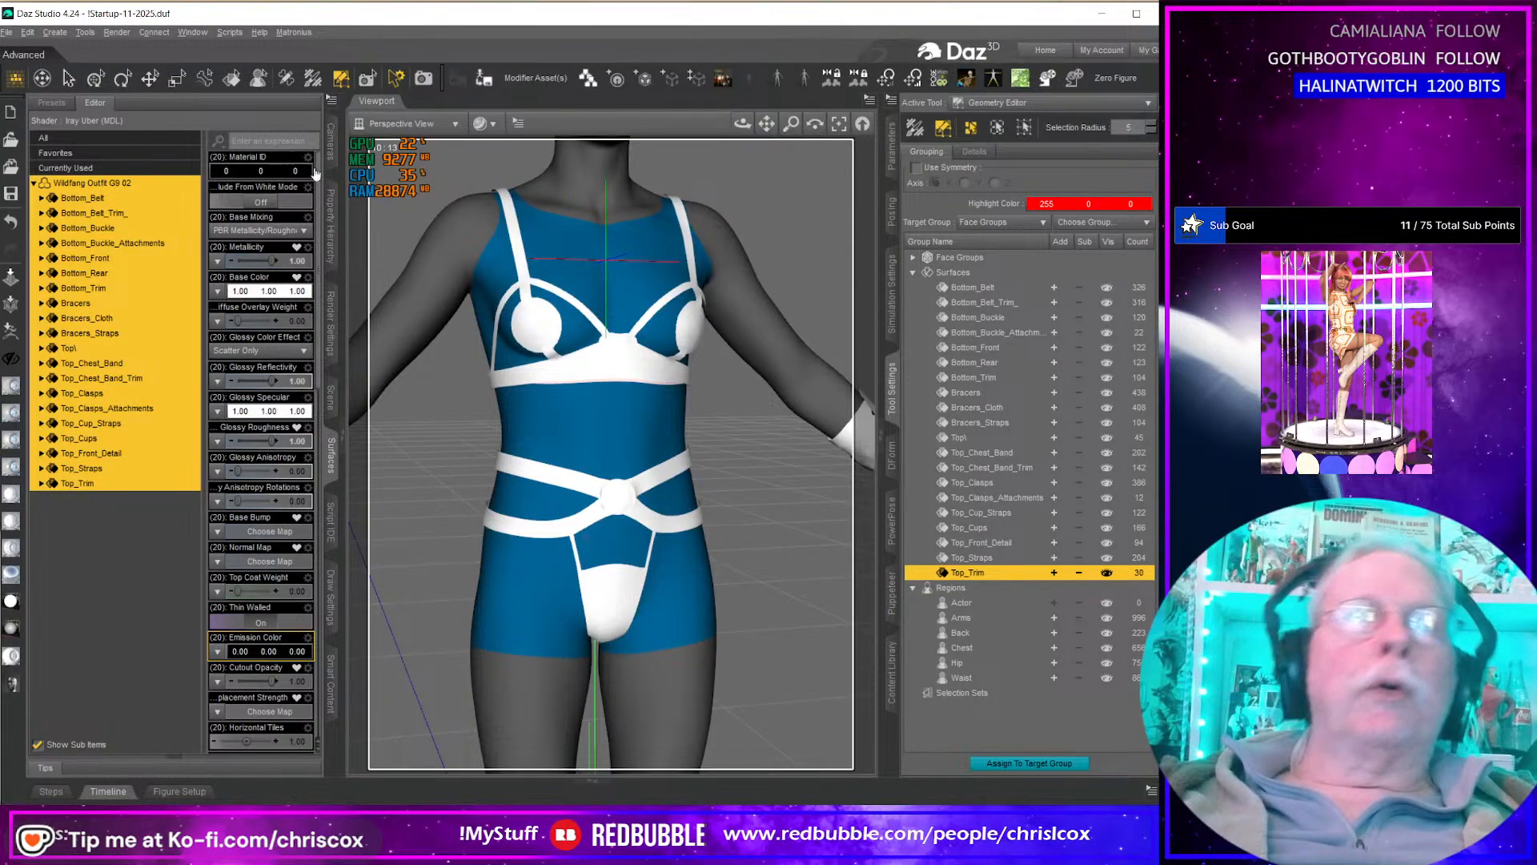
Step: Set the outfit surfaces' Bend Stiffness to 0.10 and Dynamics Strength to 0.90
left_click(330, 396)
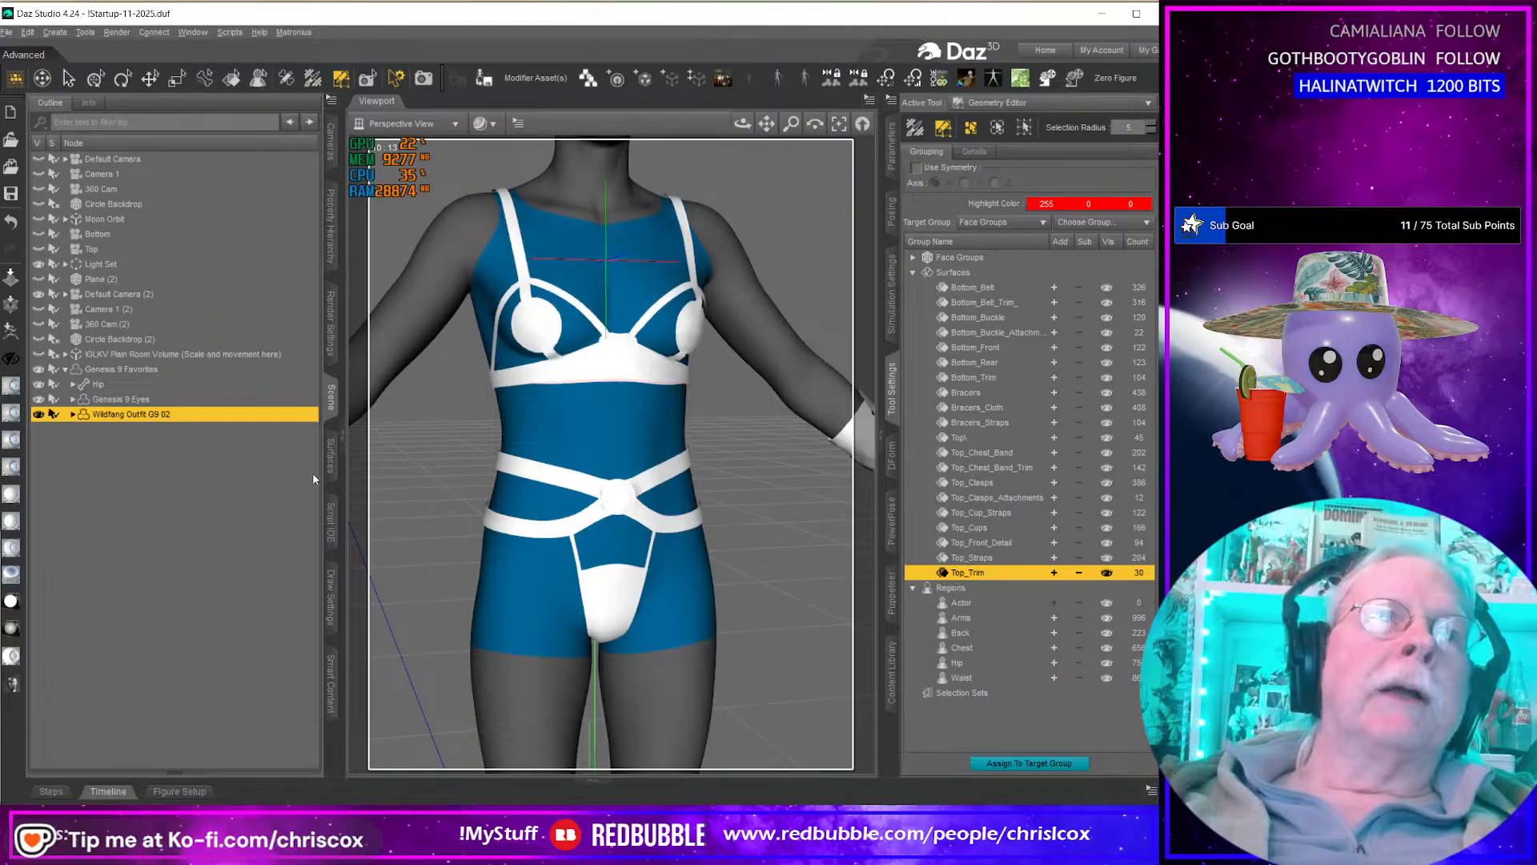
left_click(331, 461)
scroll(254, 590, "down", 3)
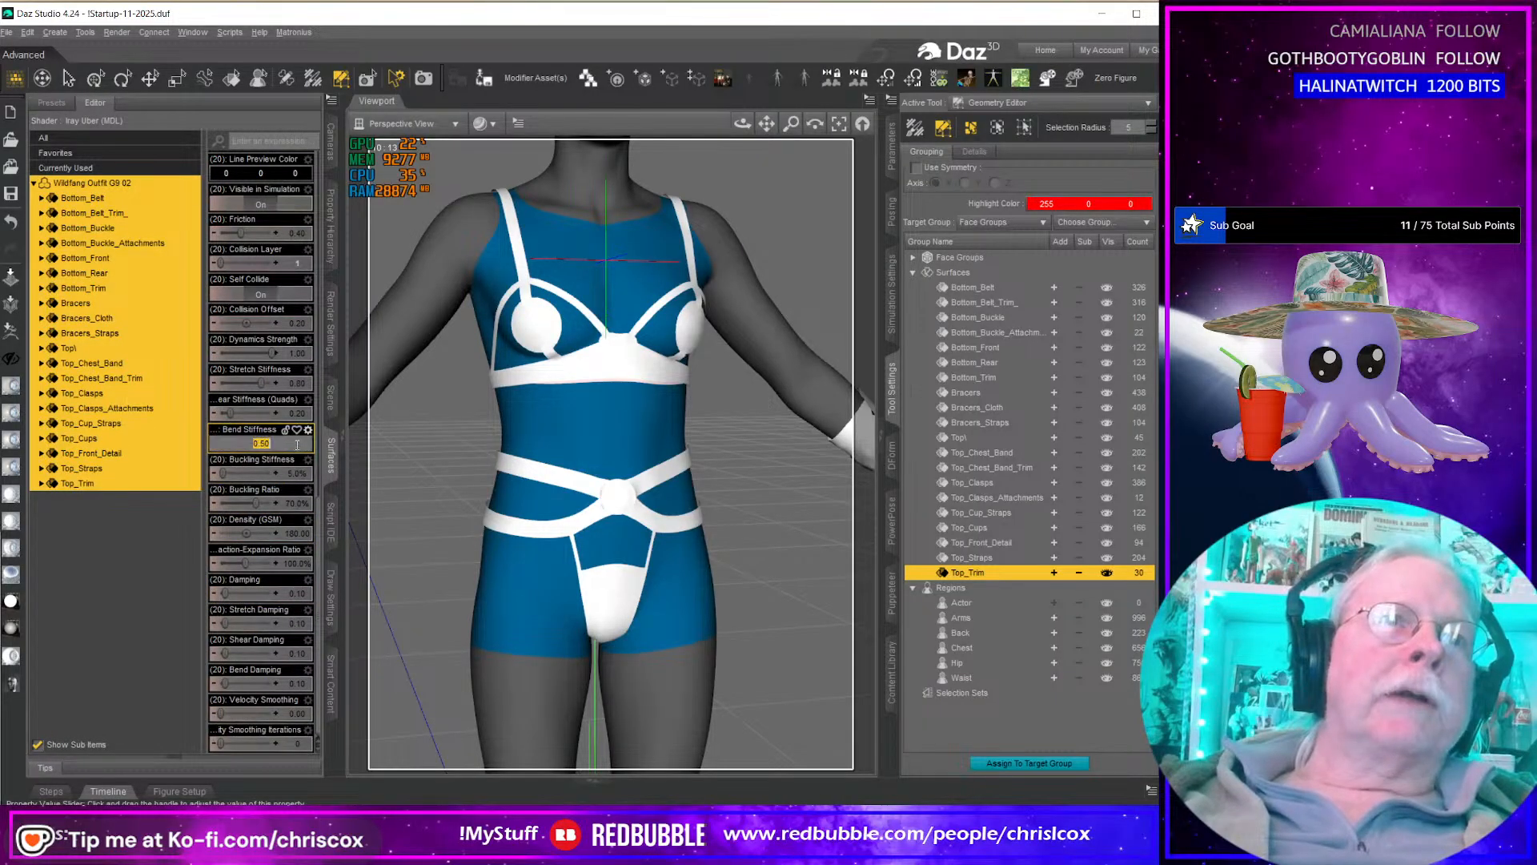
type("0.1")
key("Return")
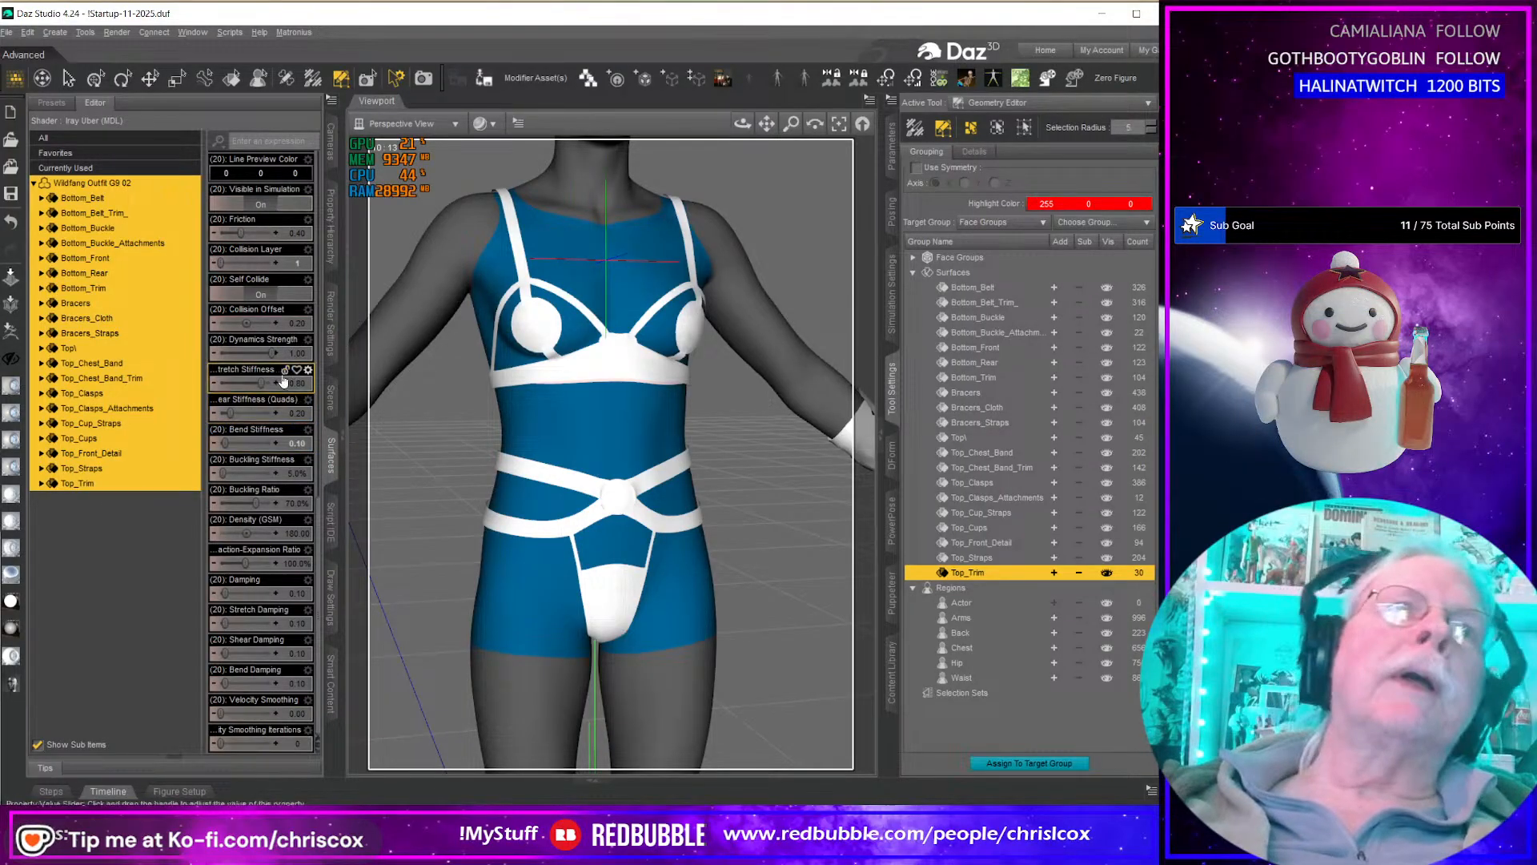
double_click(296, 353)
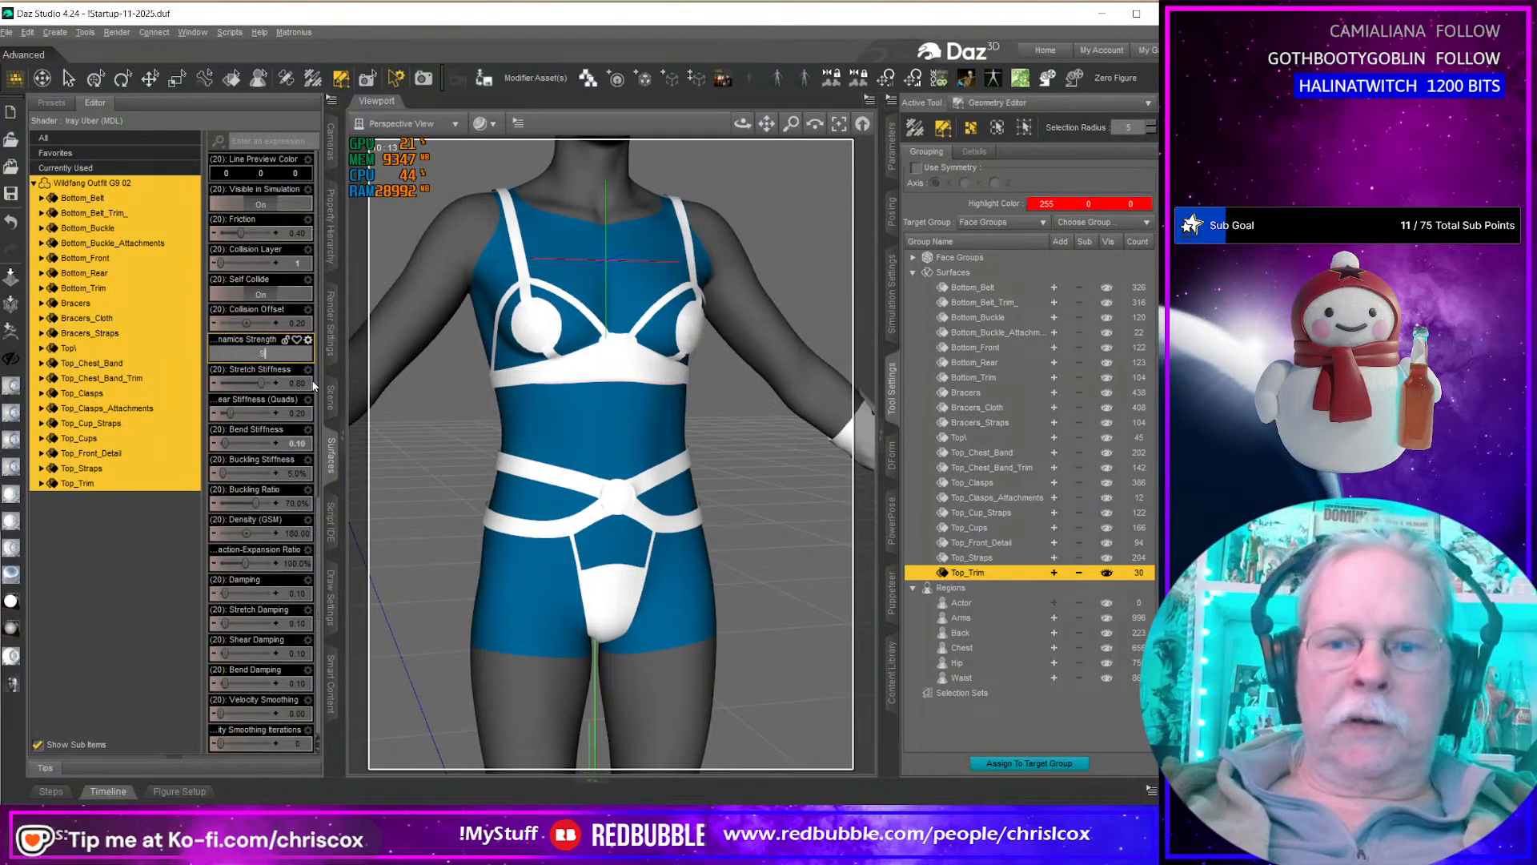
key("Return")
scroll(311, 387, "up", 10)
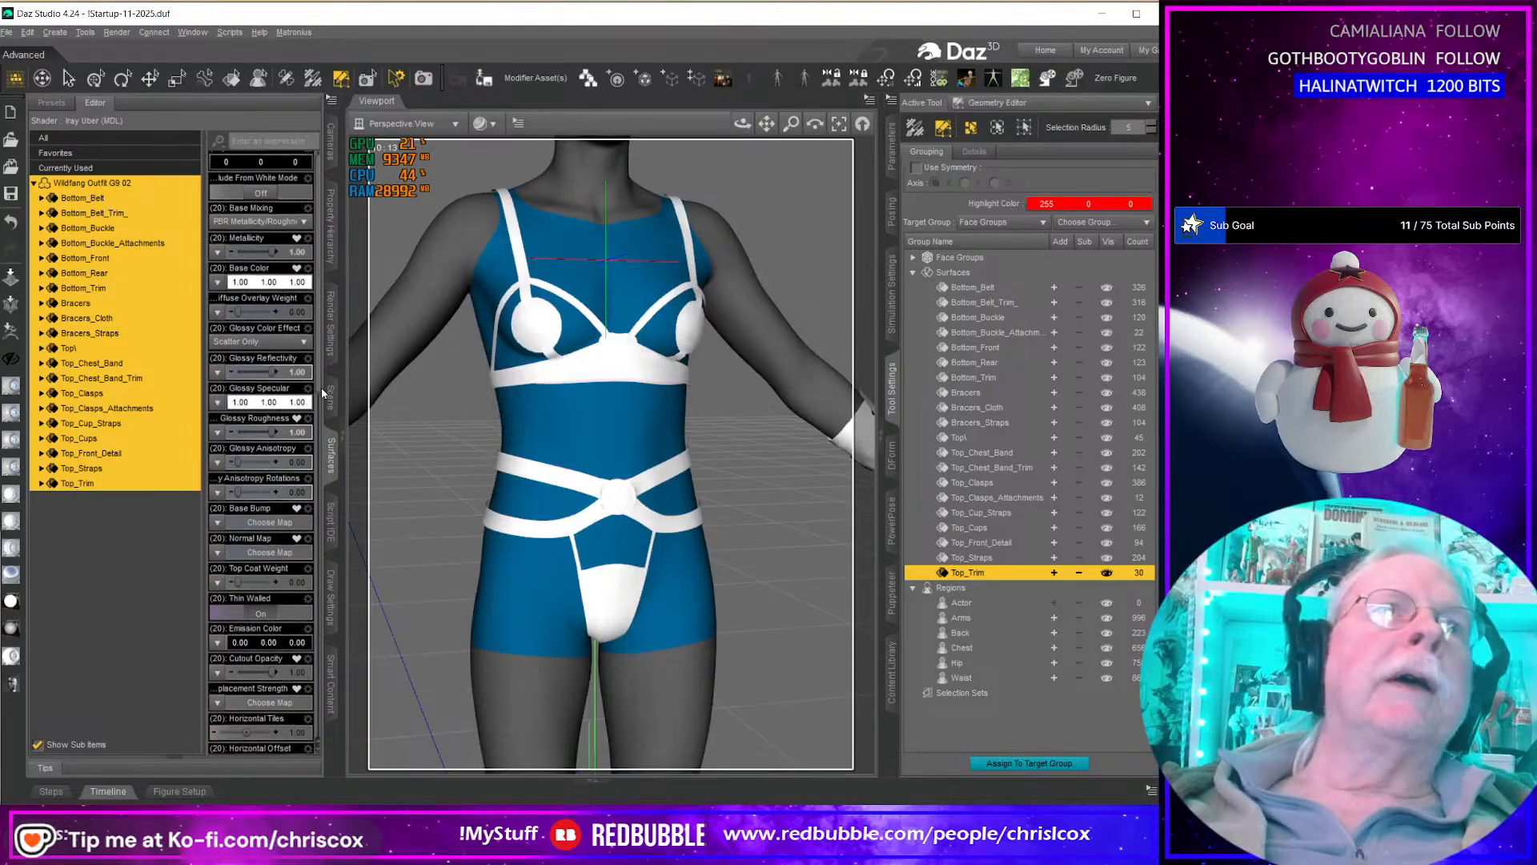
left_click(330, 395)
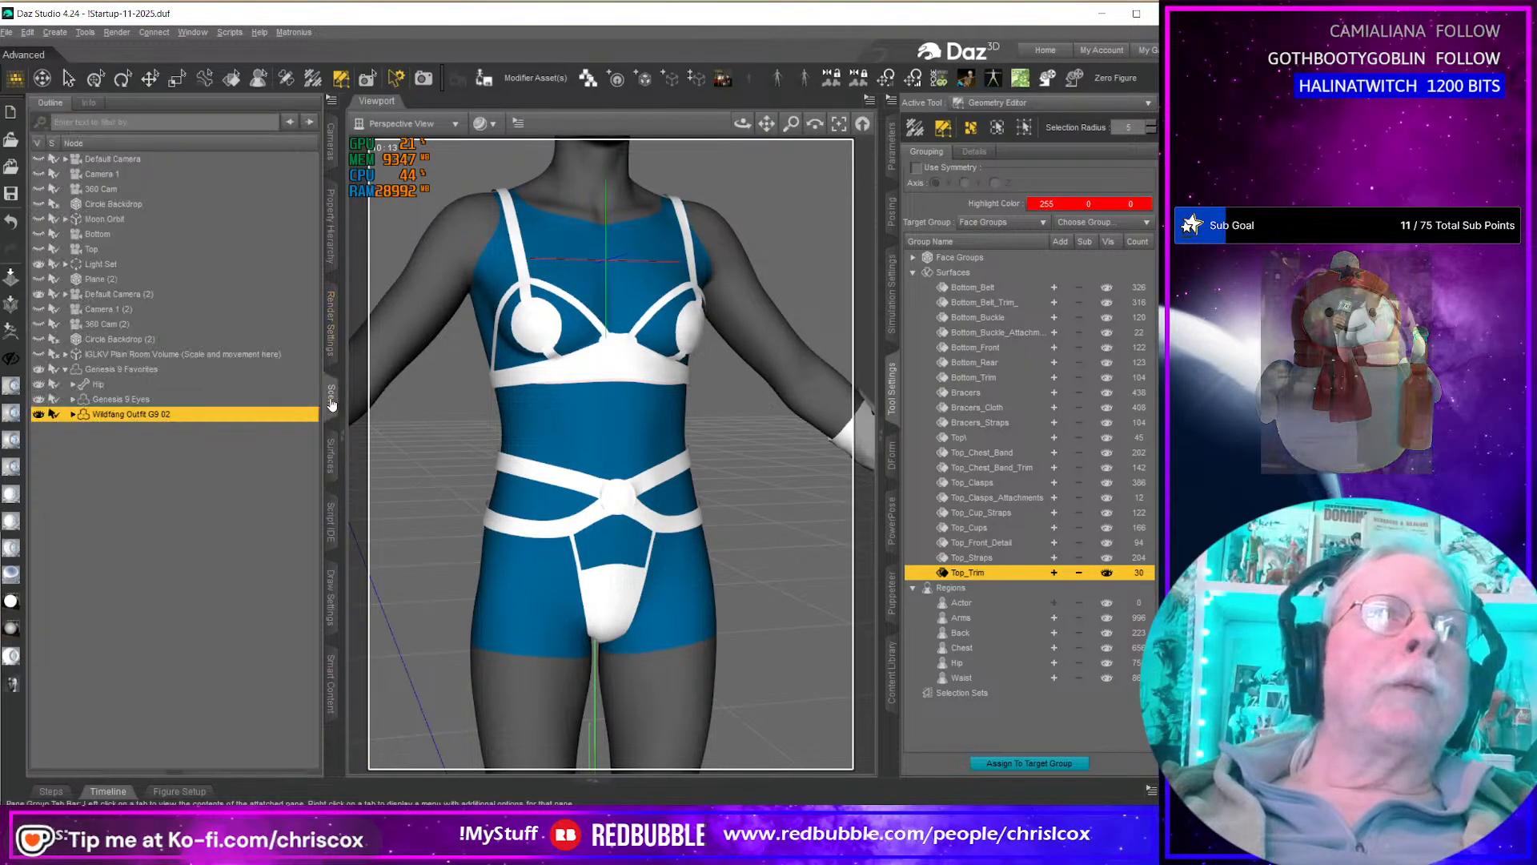
Step: Convert the outfit to SubD from the scene outline options
left_click(332, 100)
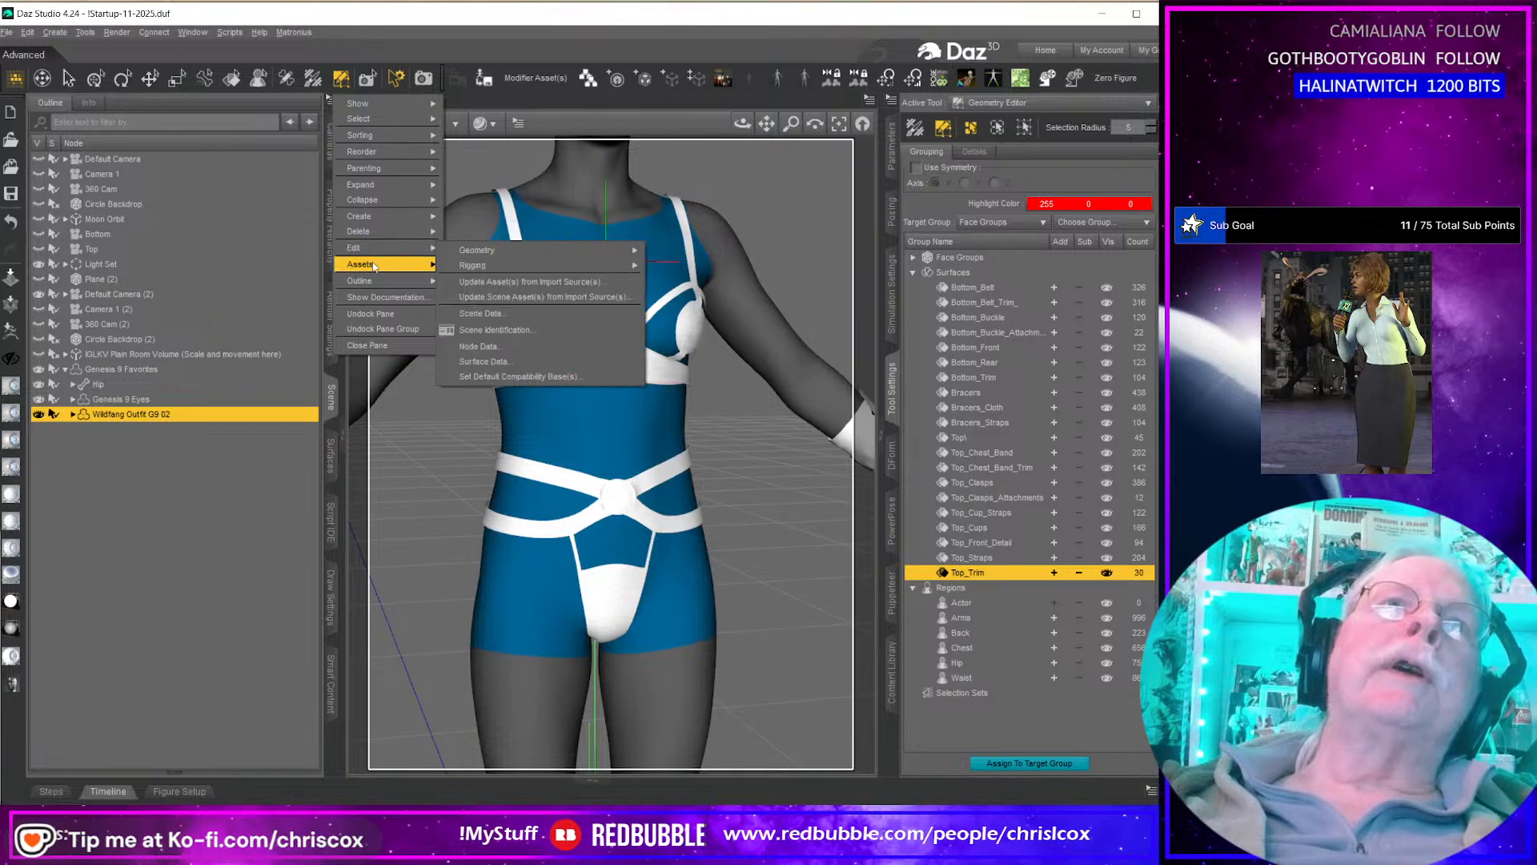
mouse_move(375, 231)
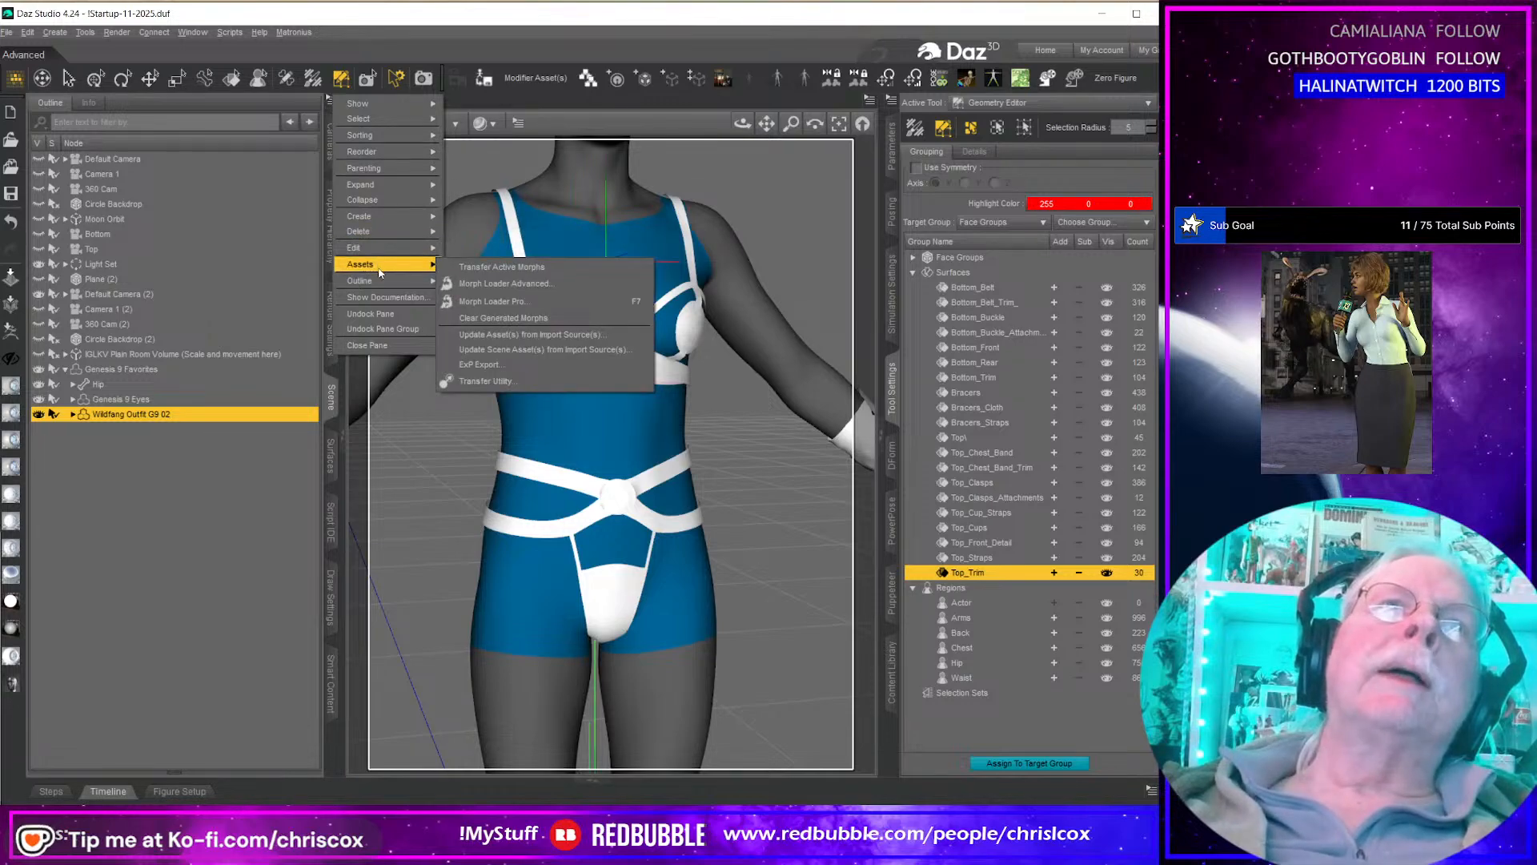
mouse_move(361, 247)
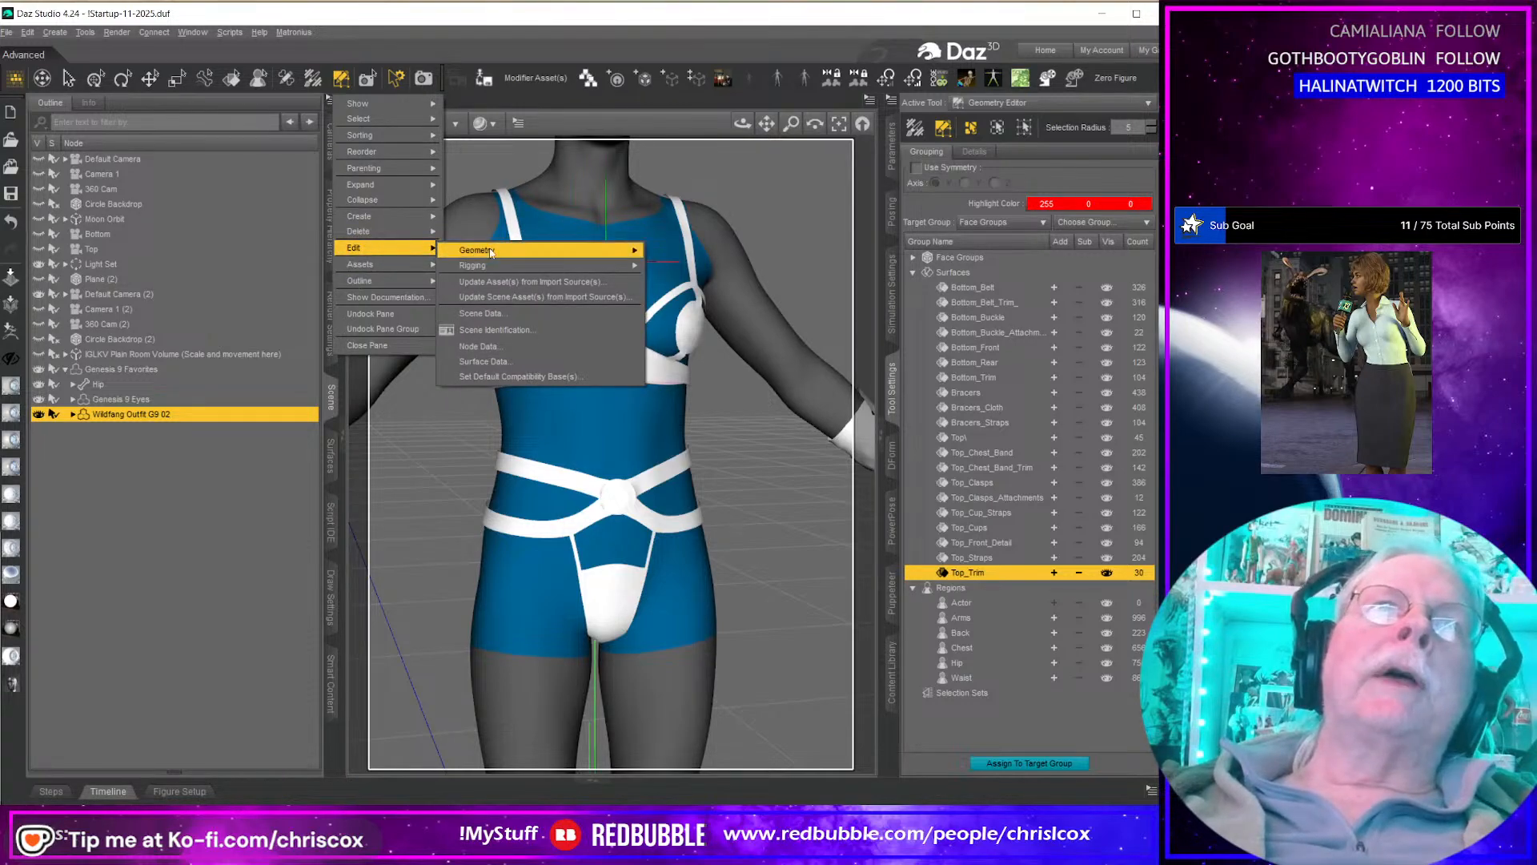
mouse_move(485, 250)
left_click(725, 311)
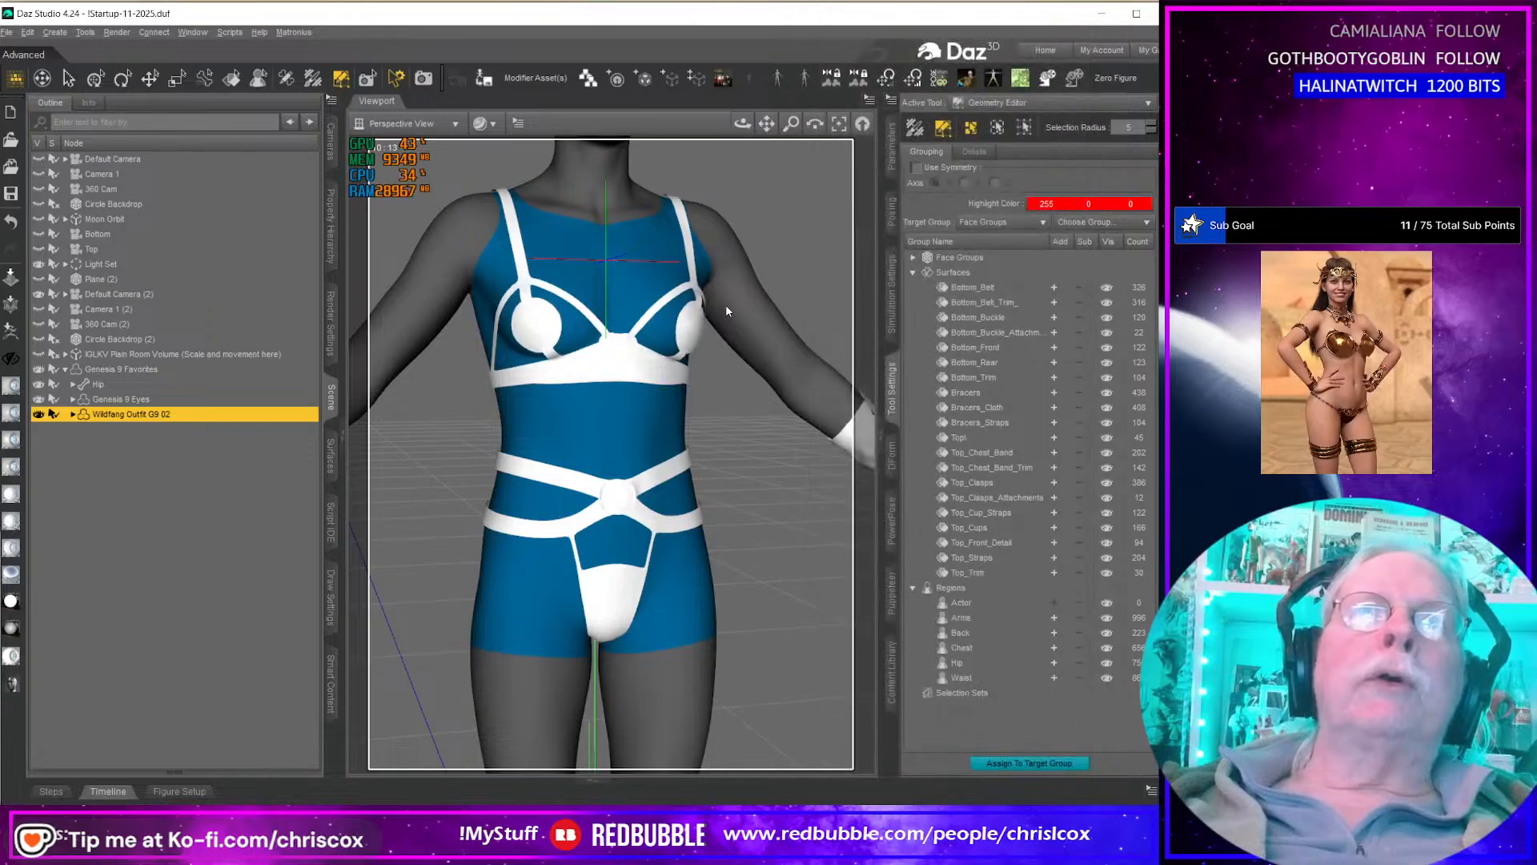
Step: Add a smoothing modifier to the outfit and check it from the side and back
left_click(330, 99)
mouse_move(360, 212)
mouse_move(360, 255)
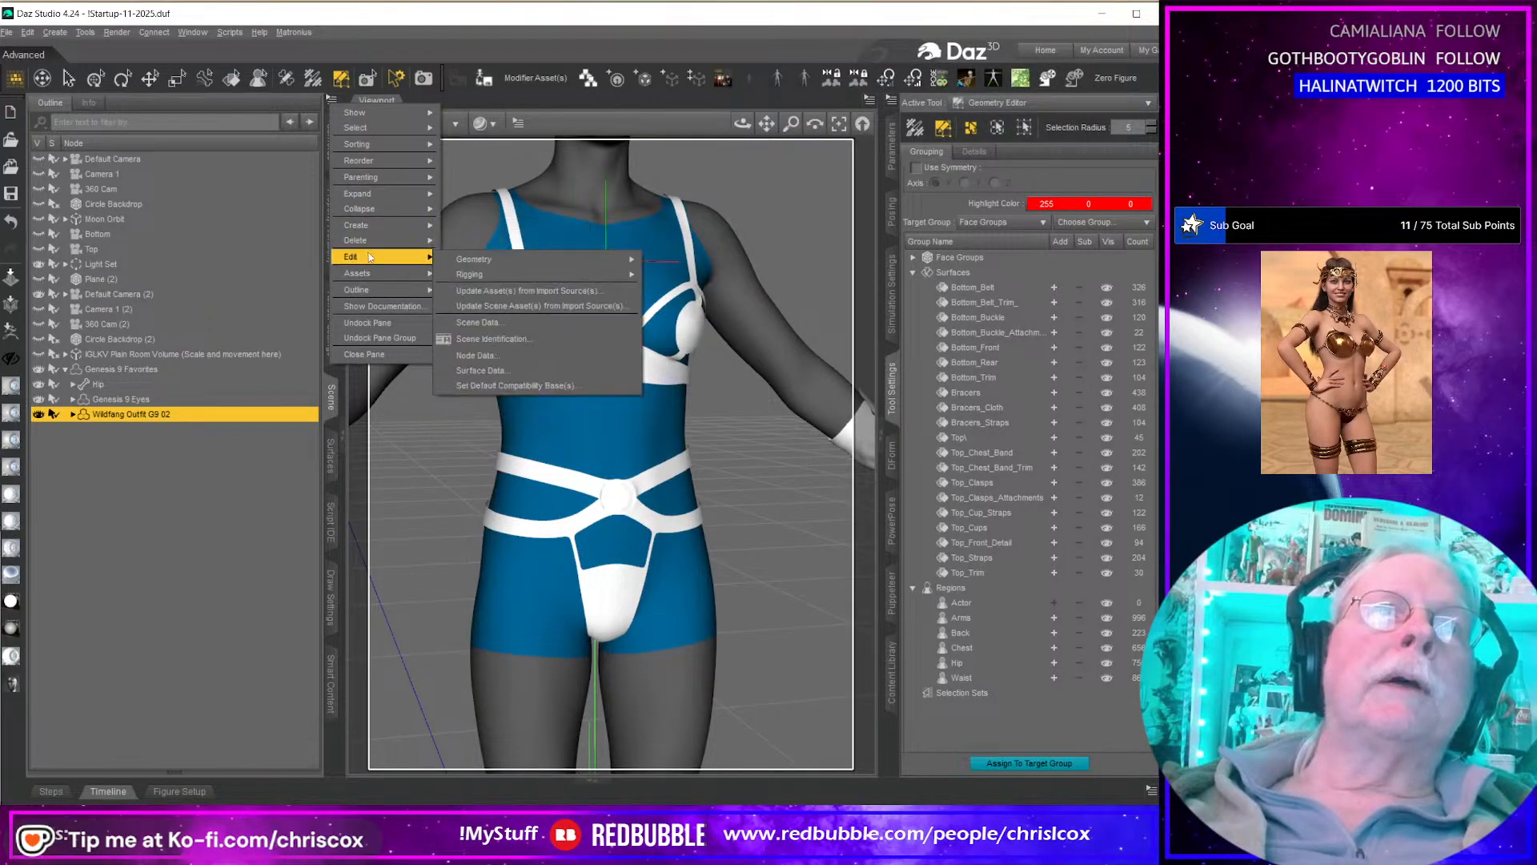
mouse_move(525, 264)
left_click(708, 263)
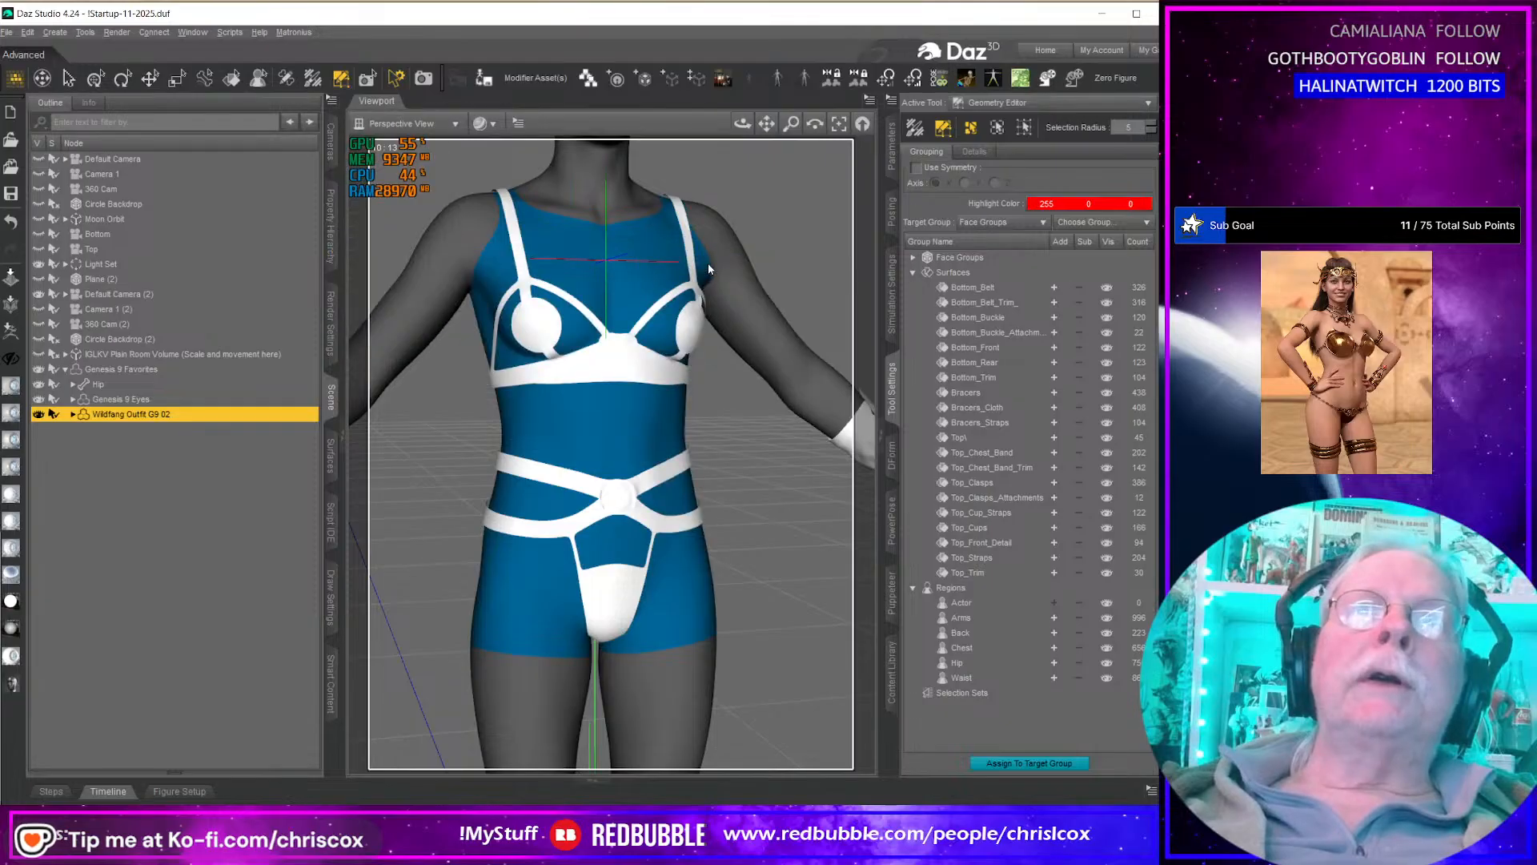
left_click_drag(742, 124, 781, 123)
left_click_drag(685, 521, 729, 547, "ctrl+alt")
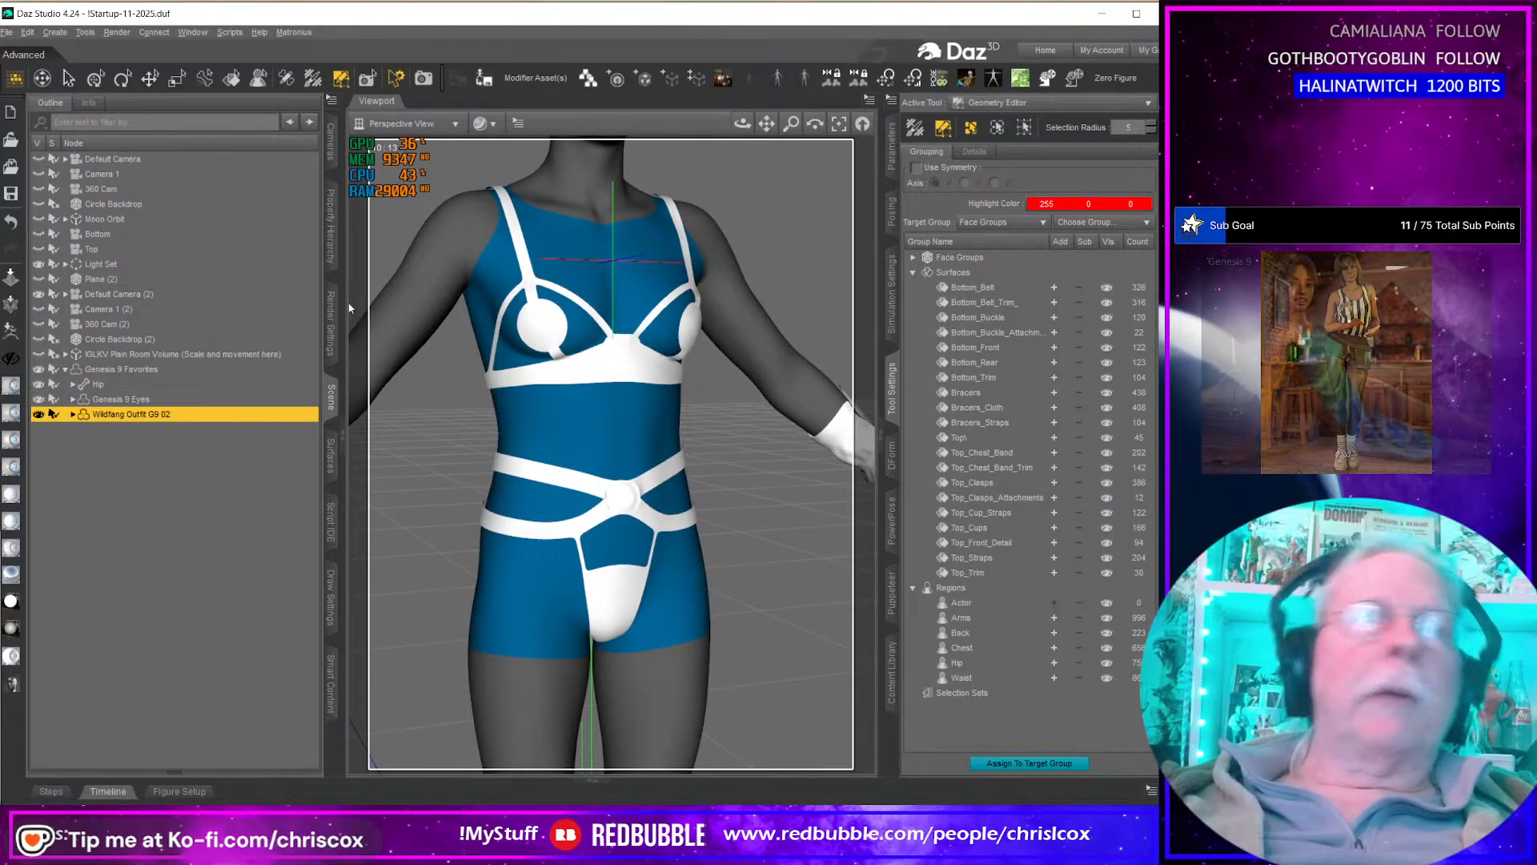
Step: Rename the outfit node in the scene outline to 'Wildfang Outfit G9'
left_click(140, 415)
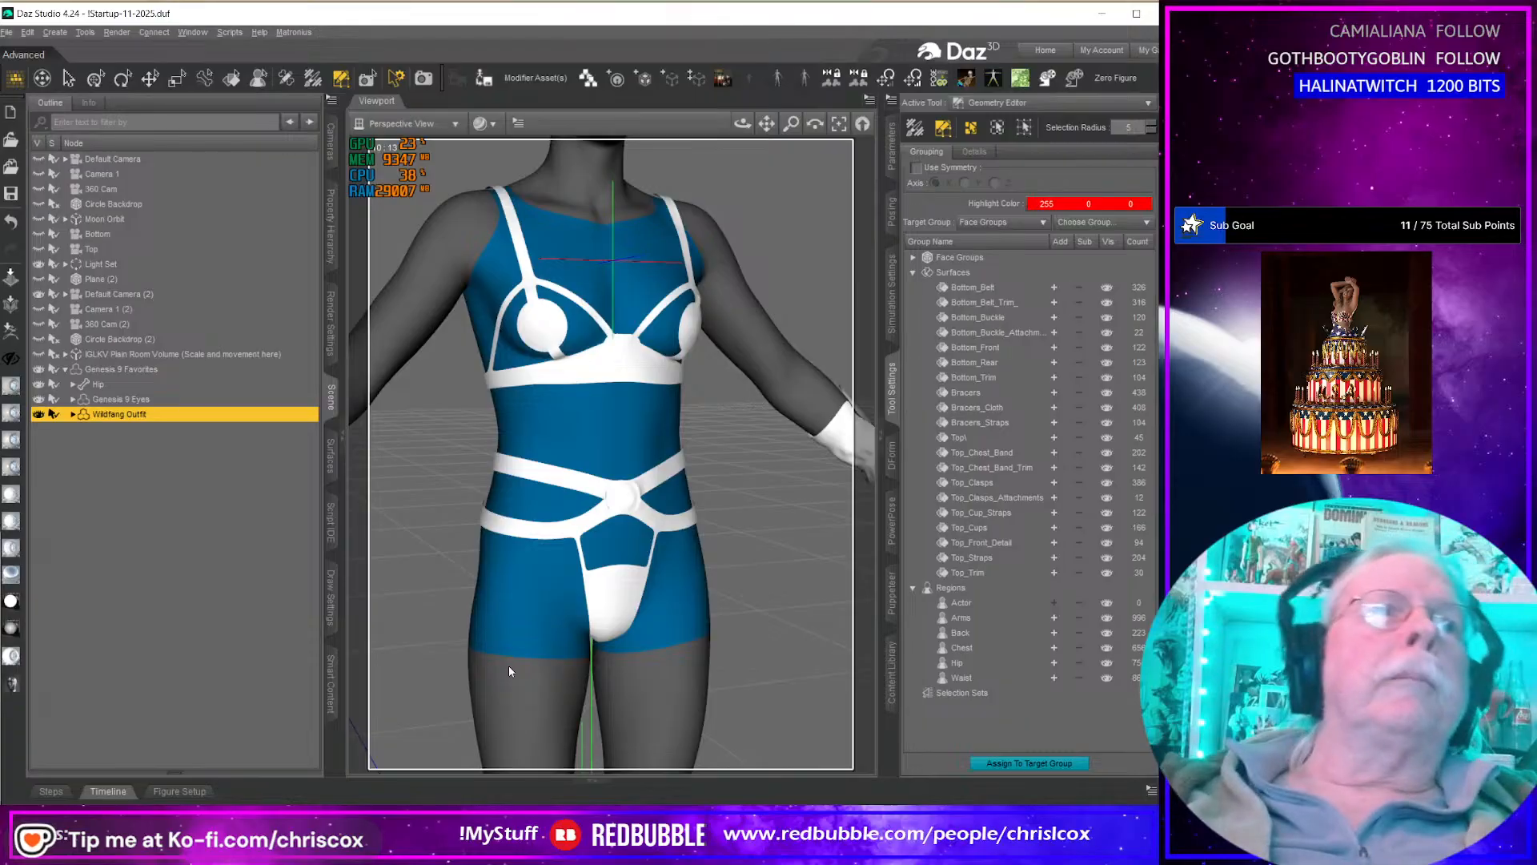
double_click(120, 413)
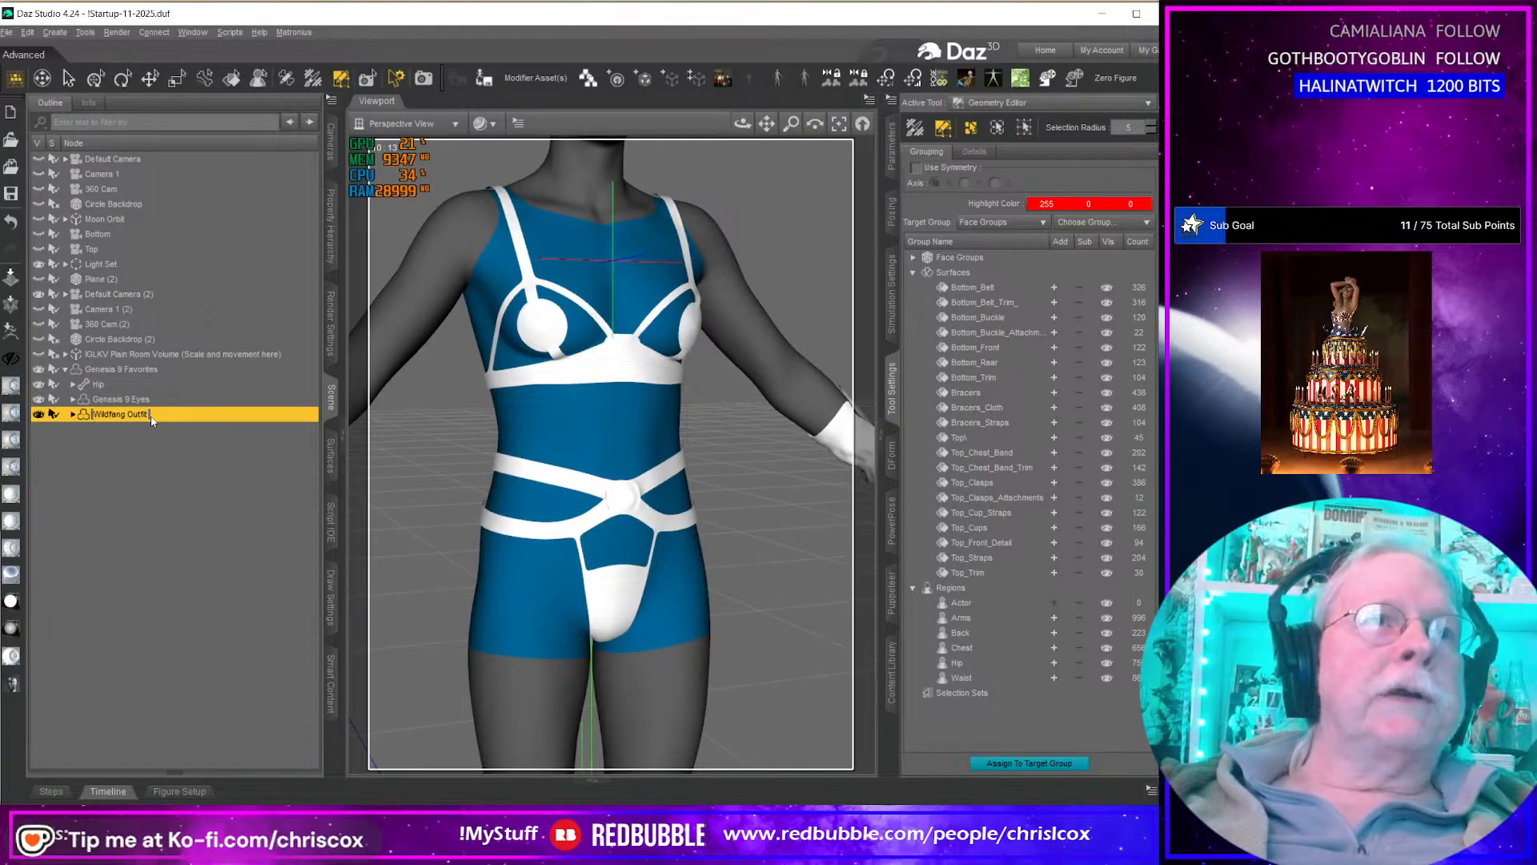
key("End")
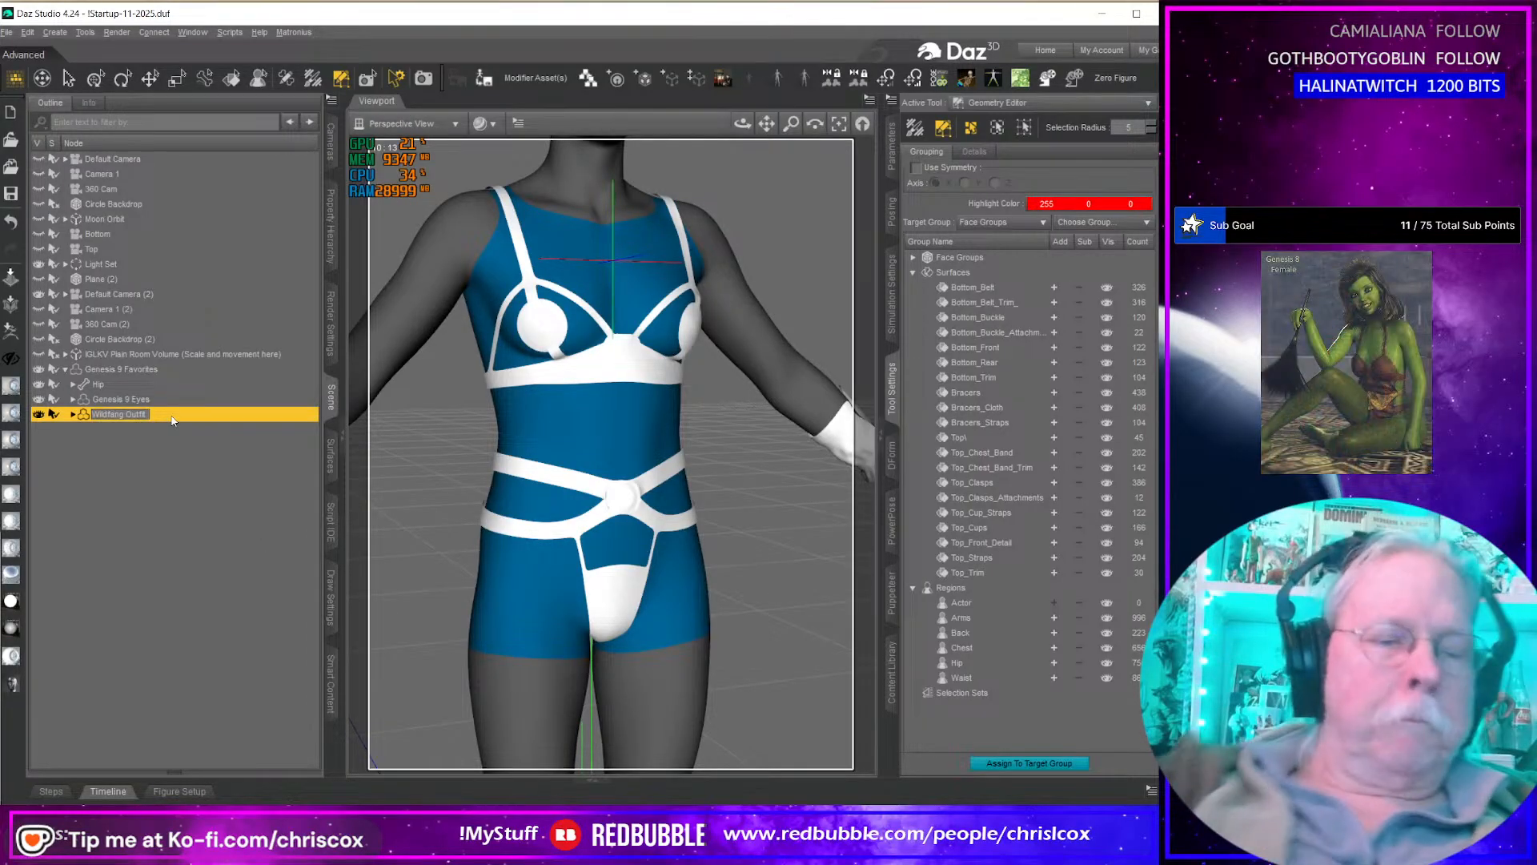
type("G9")
key("Return")
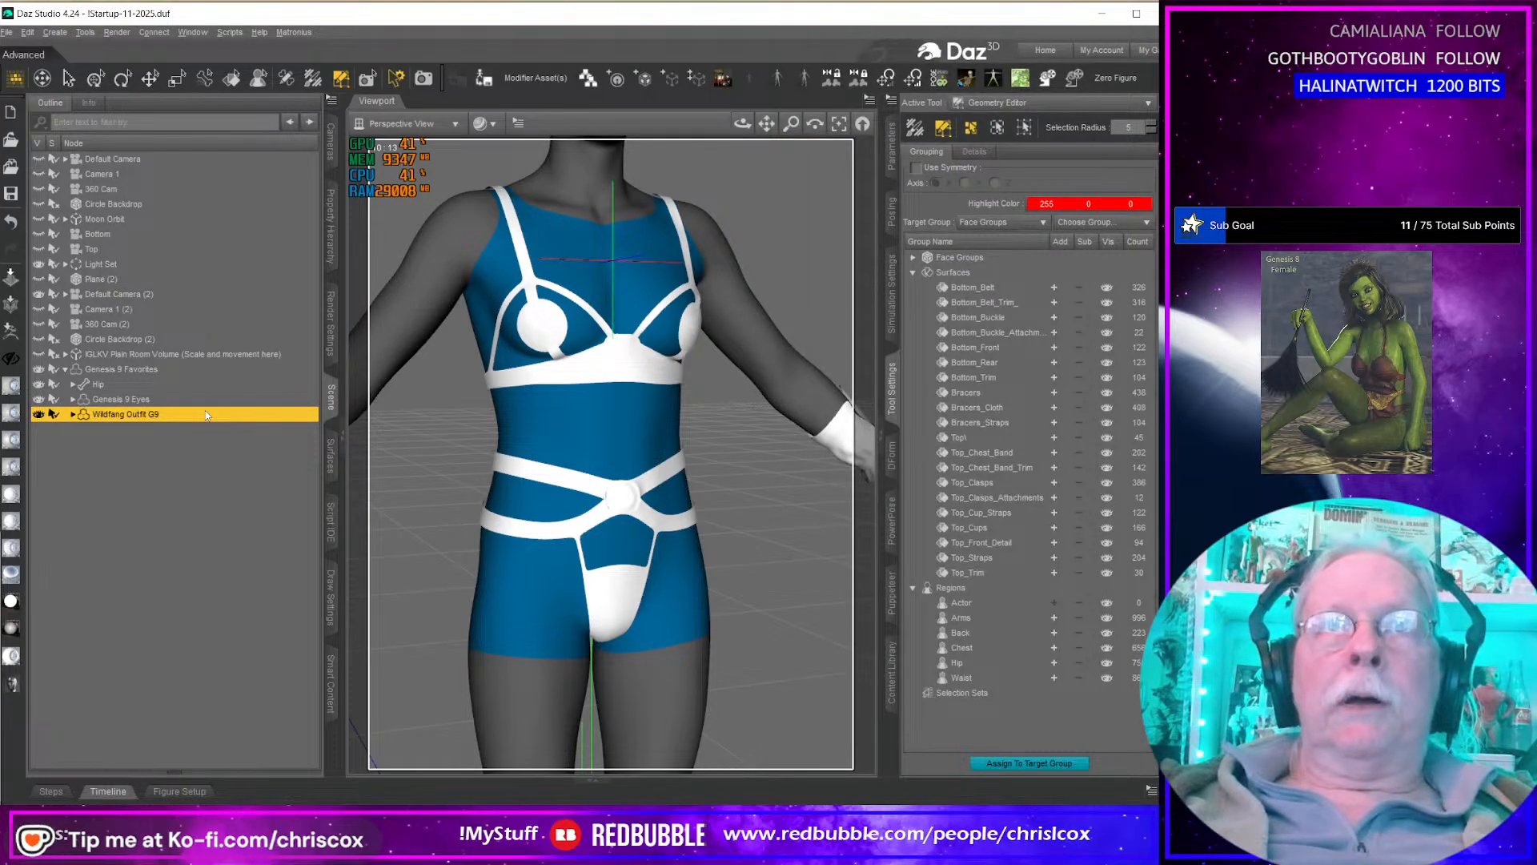
Step: Set Smoothing Type to Generic under General > Mesh Smoothing, then orbit to inspect the outfit
left_click(892, 152)
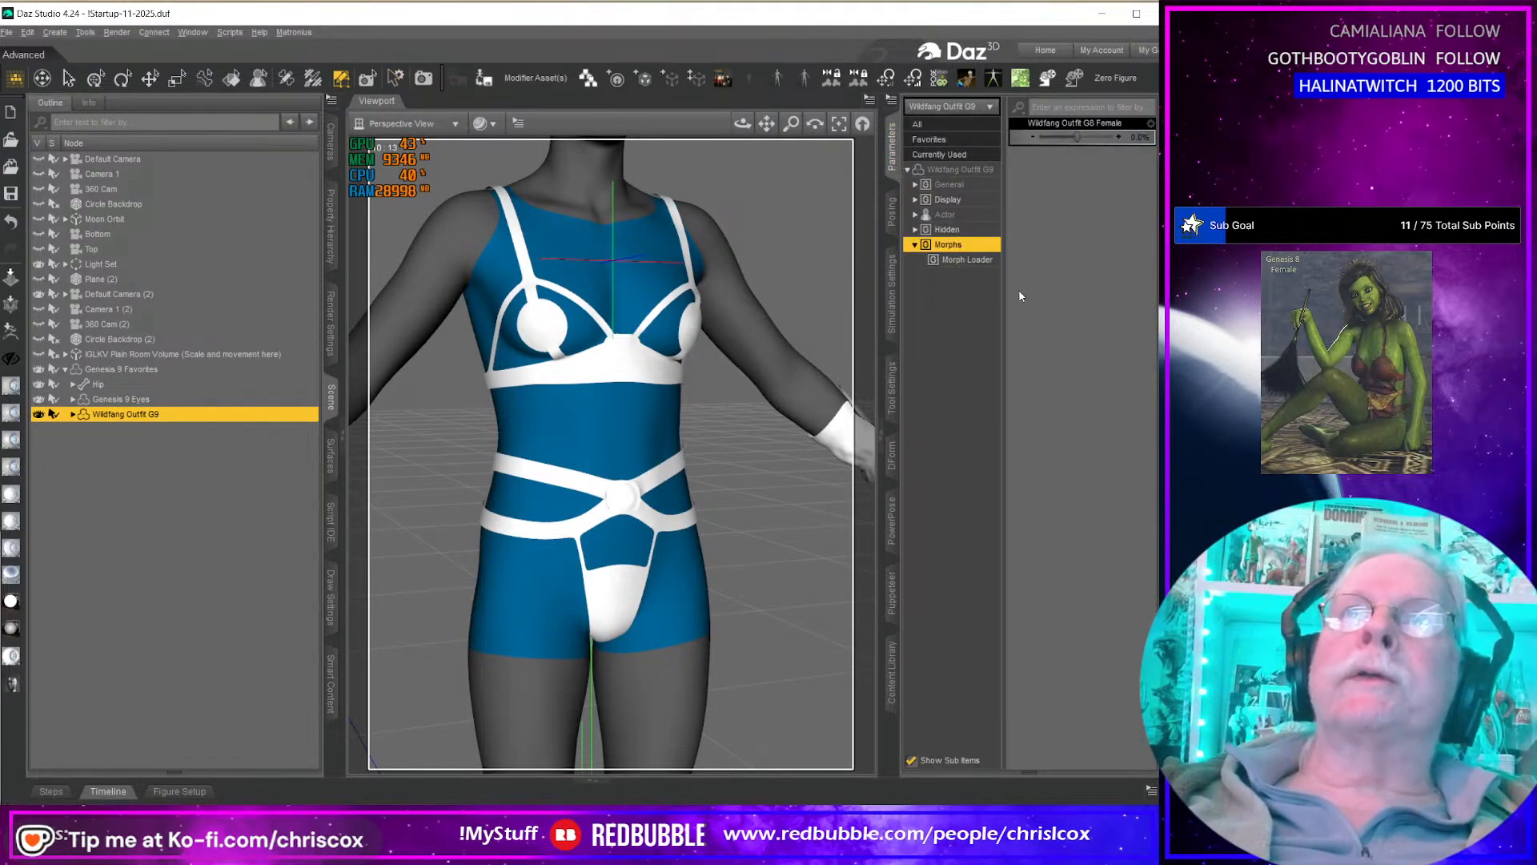
left_click(915, 185)
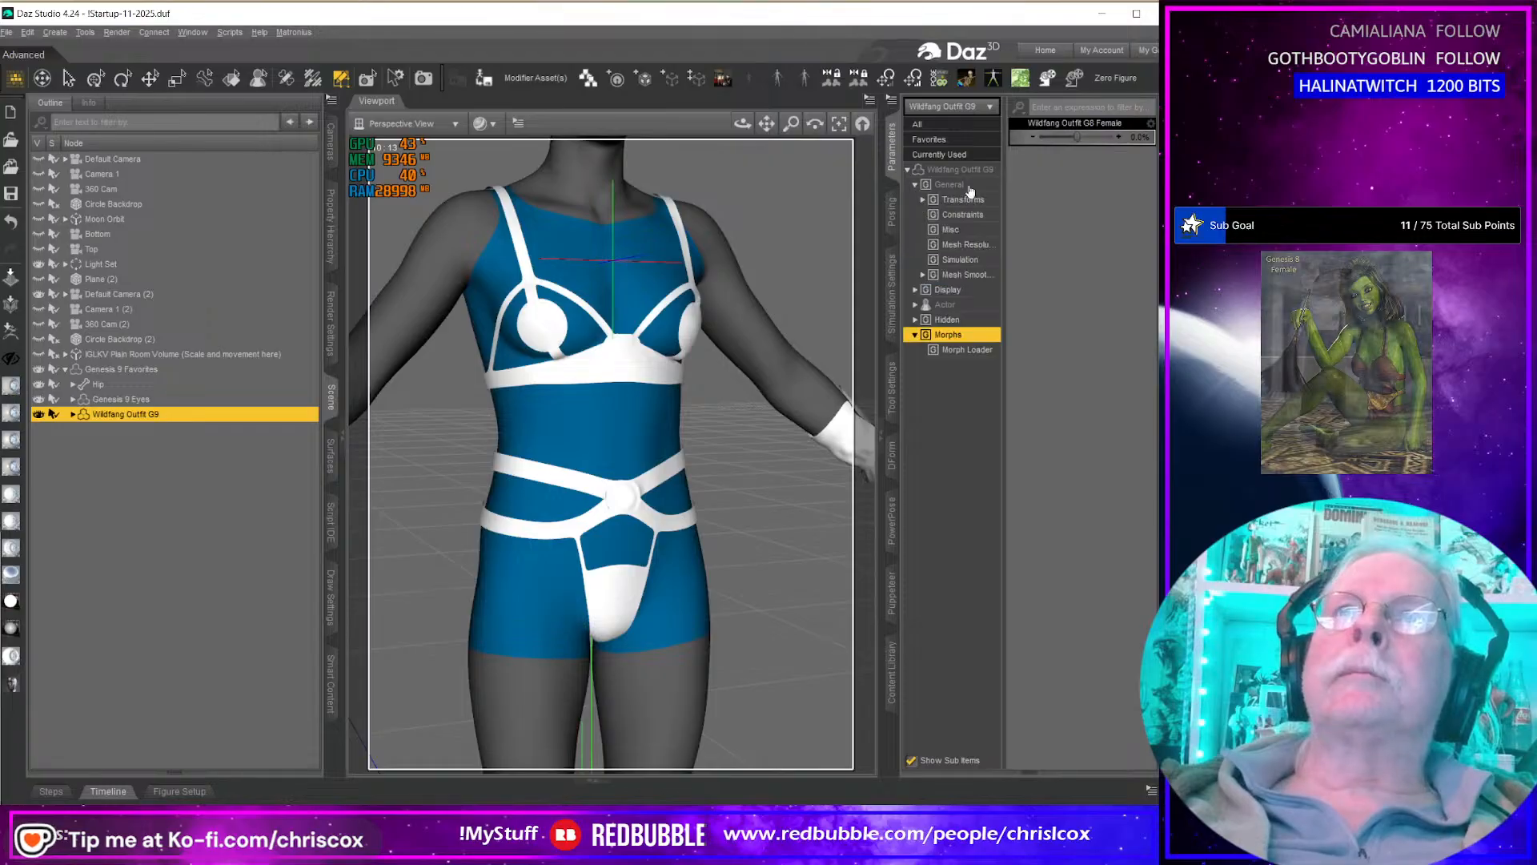
left_click(964, 275)
left_click(1091, 166)
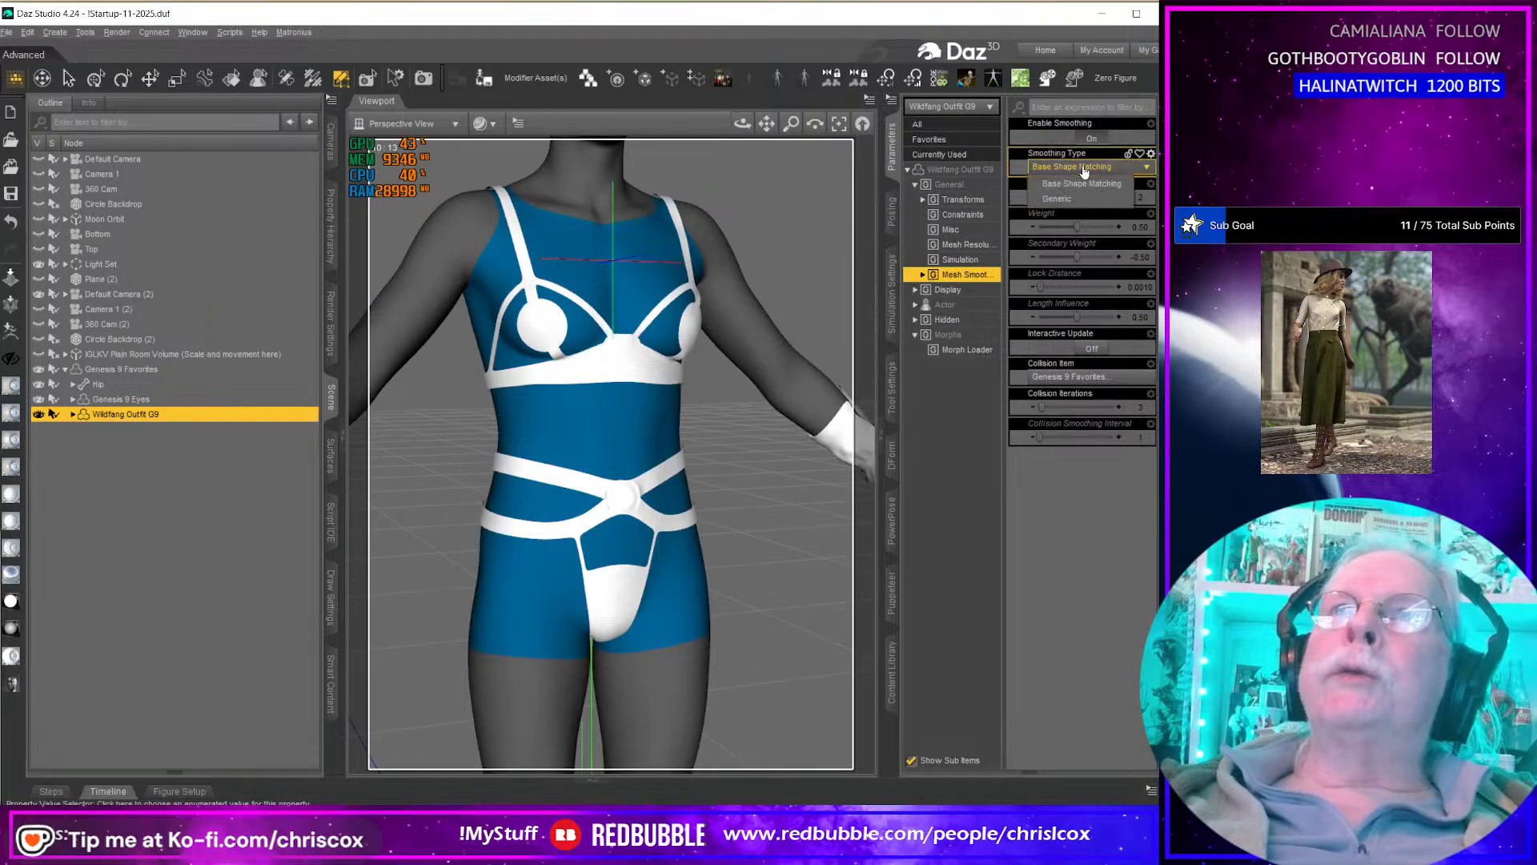
left_click(1056, 183)
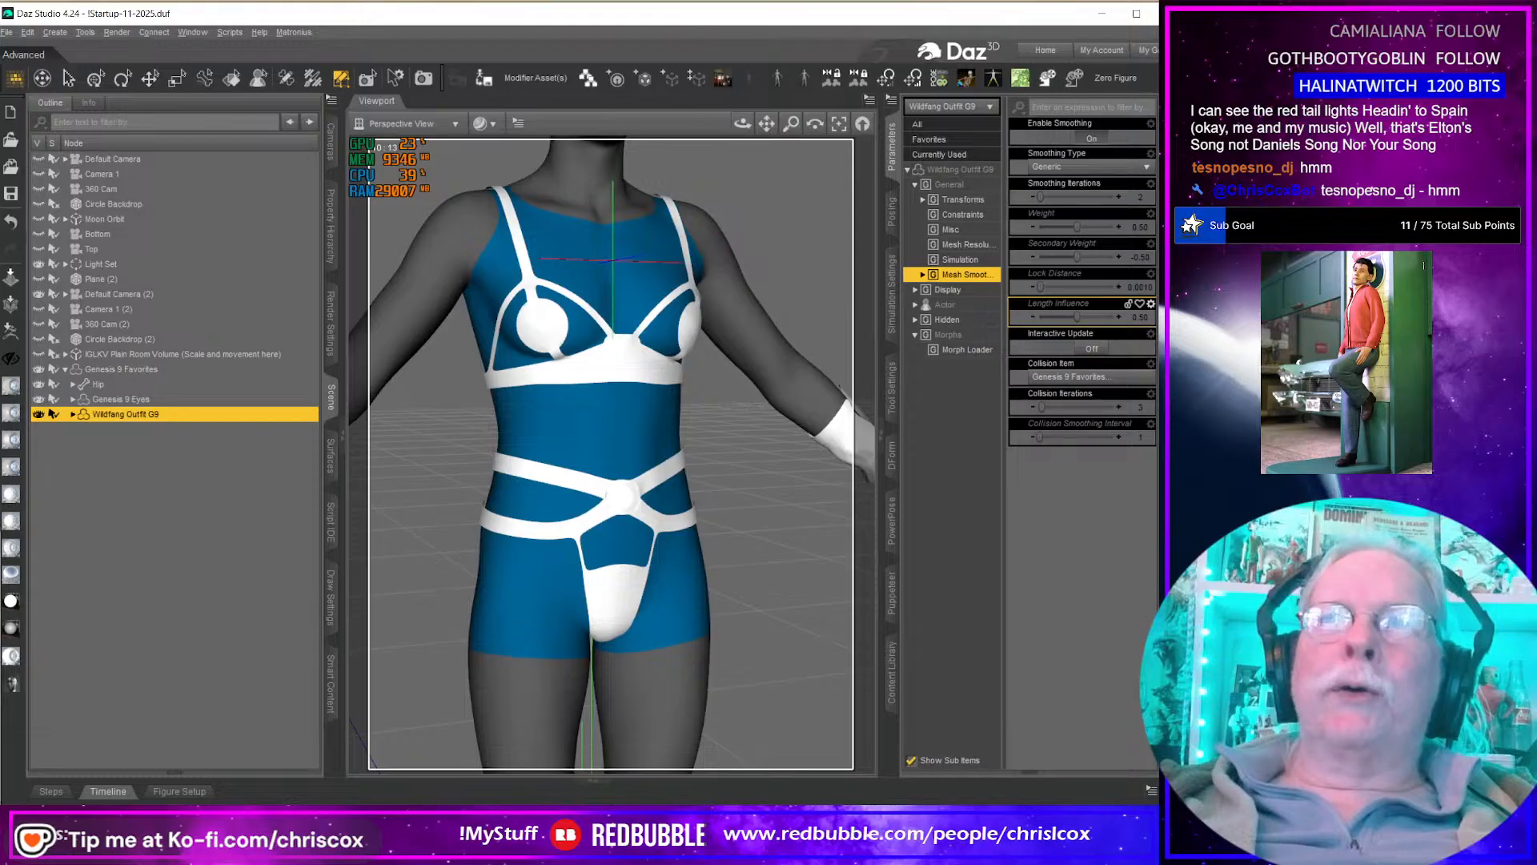
mouse_move(648, 550)
middle_mouse_down()
mouse_move(817, 549)
mouse_move(640, 549)
middle_mouse_up()
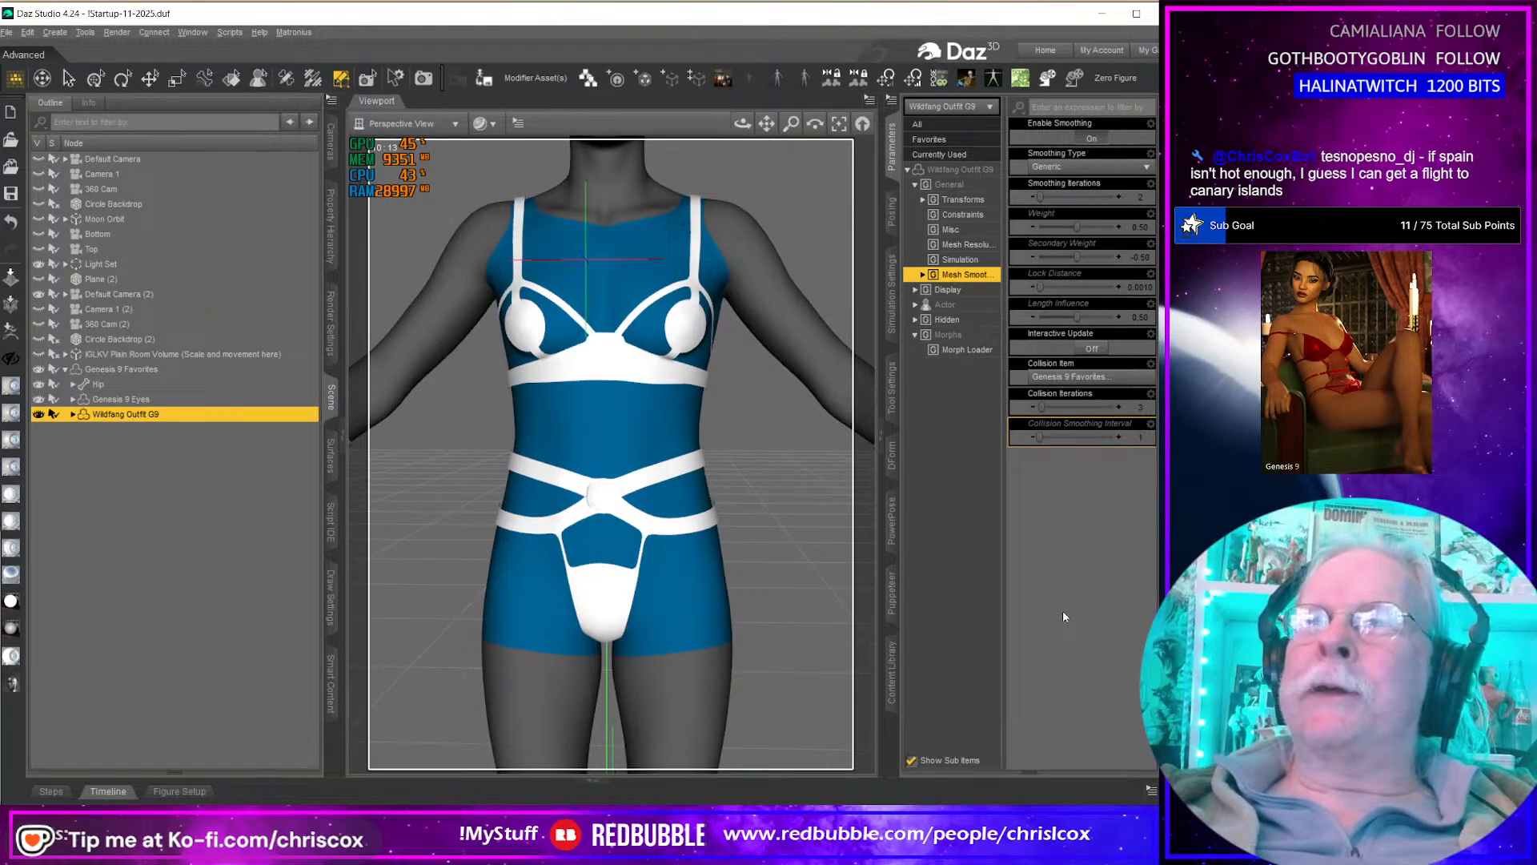
mouse_move(785, 552)
middle_mouse_down()
mouse_move(809, 552)
mouse_move(576, 552)
mouse_move(783, 558)
middle_mouse_up()
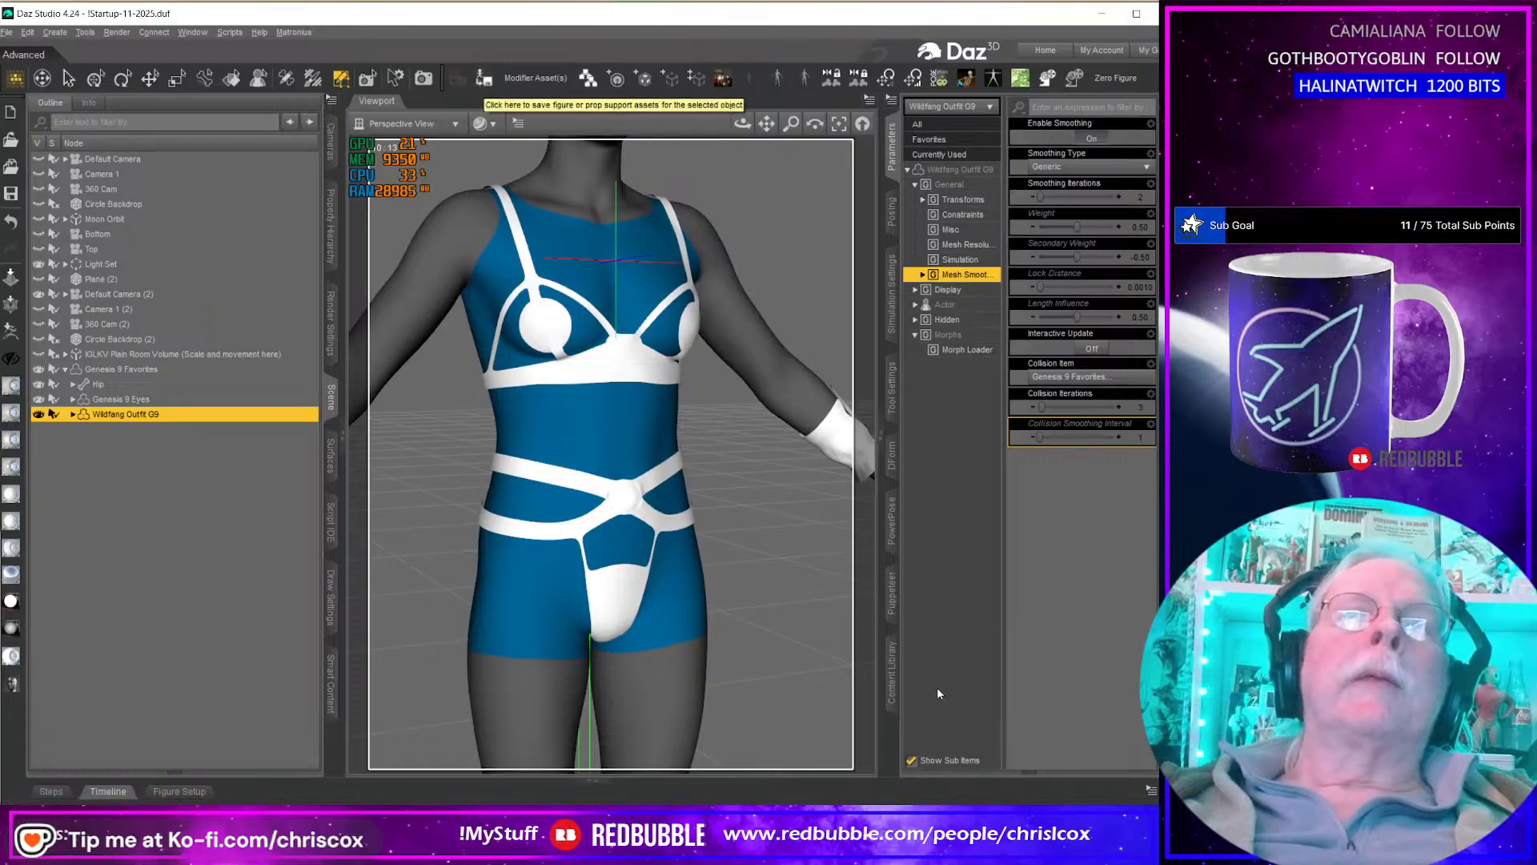
Step: Start a figure asset save and browse to Projects/Fantasy/Wildfang/People/Genesis 9/Clothing/CCox/Wildfang Outfit G9
left_click(483, 77)
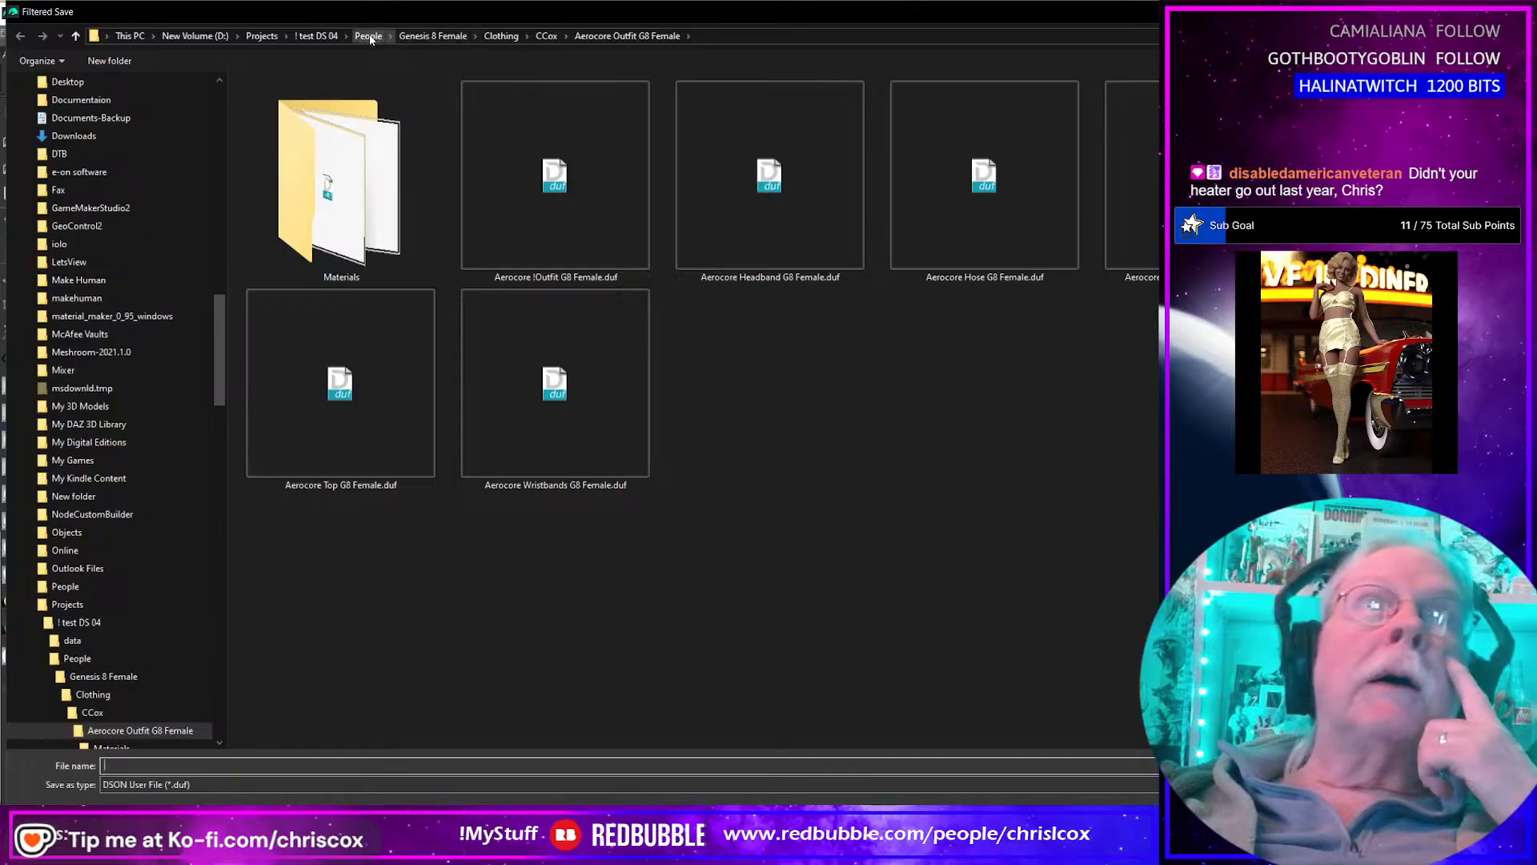
left_click(262, 37)
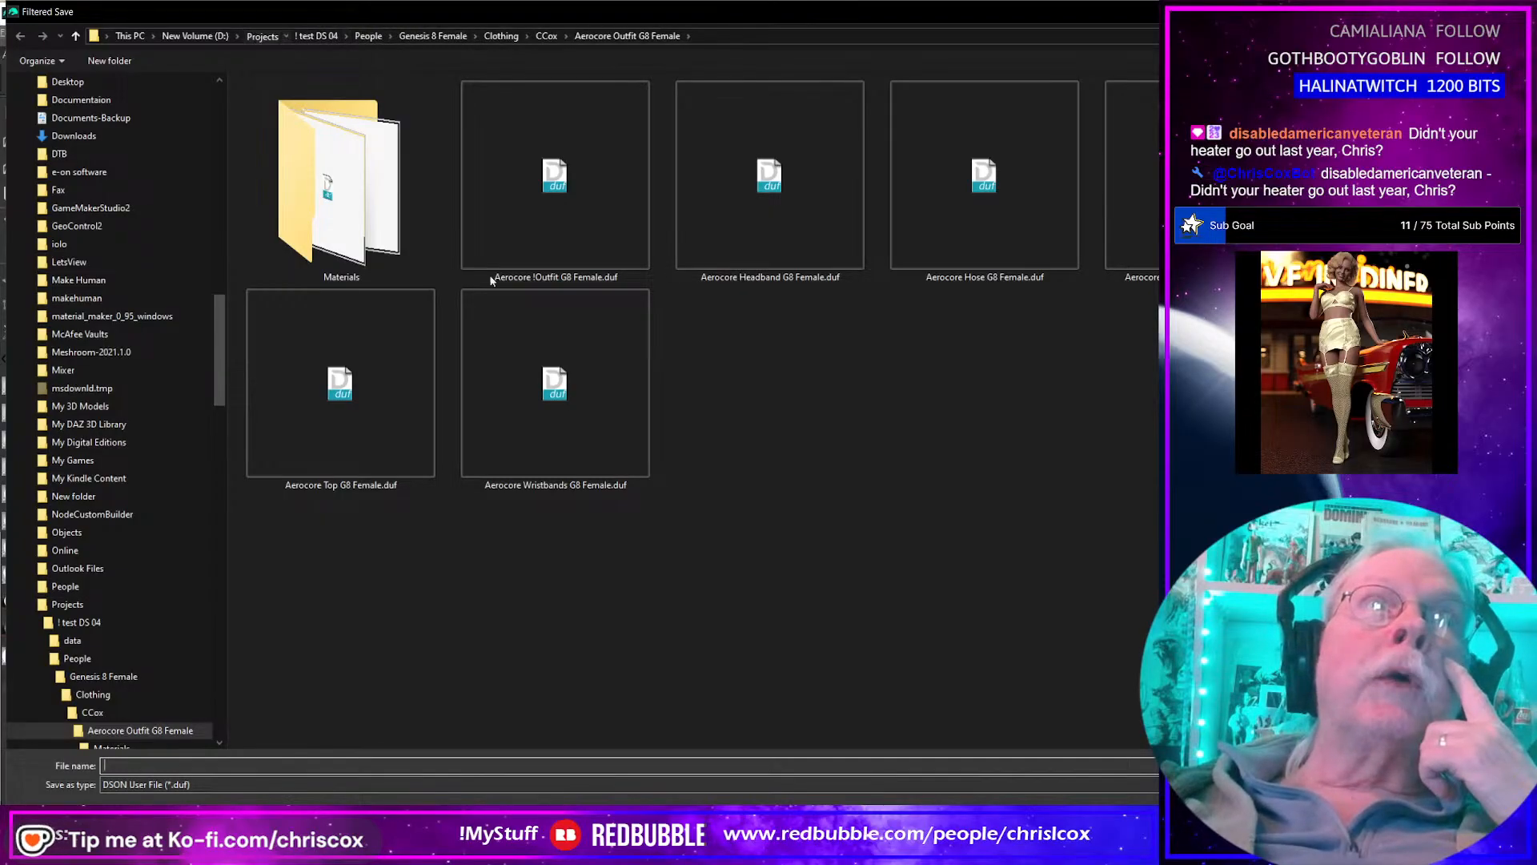
scroll(431, 401, "down", 13)
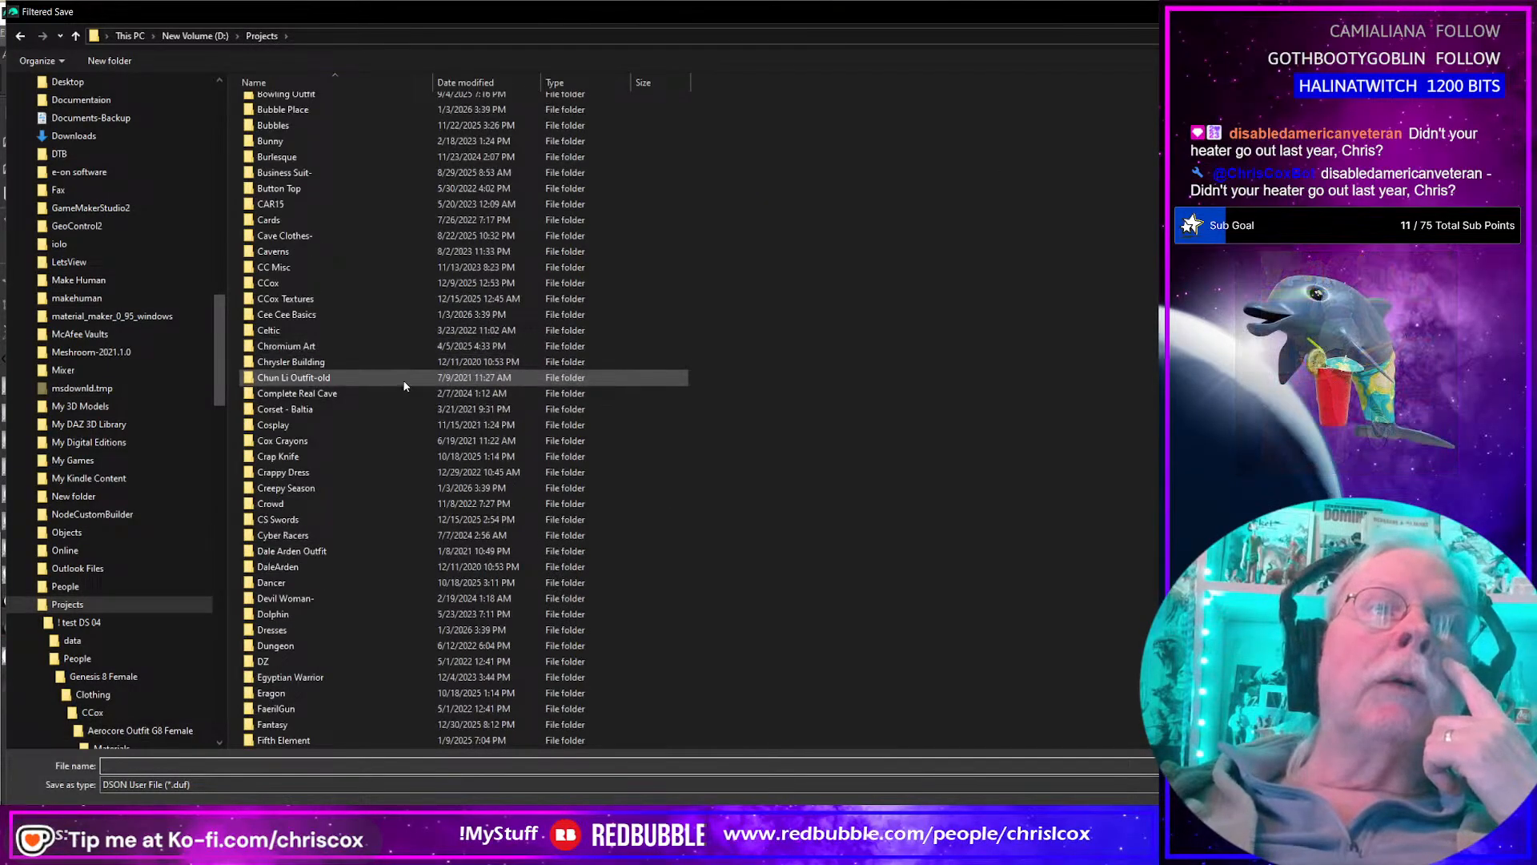
scroll(334, 320, "down", 3)
scroll(334, 320, "down", 1)
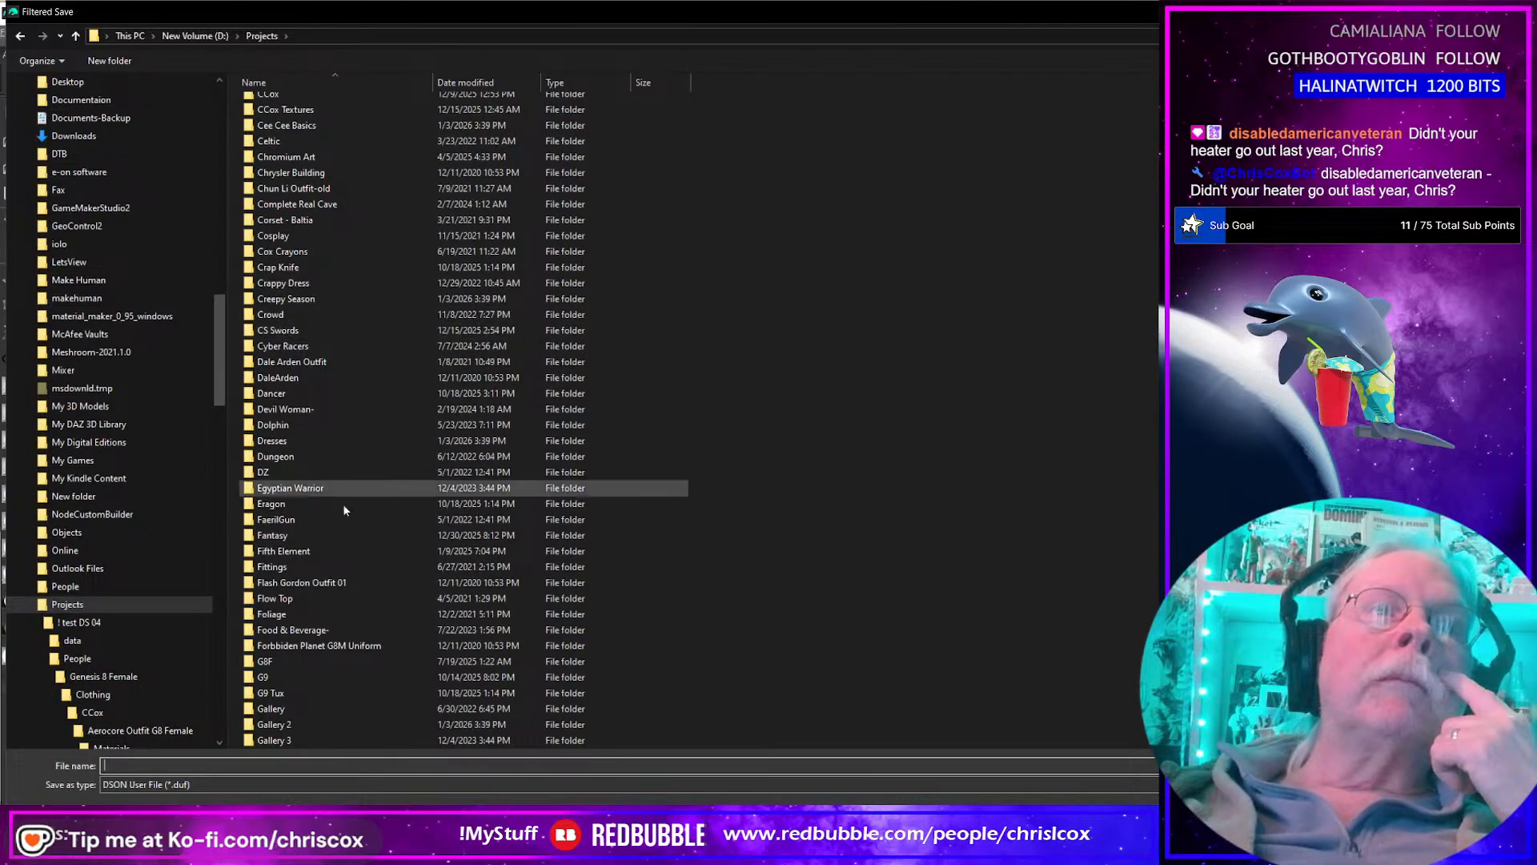
double_click(340, 541)
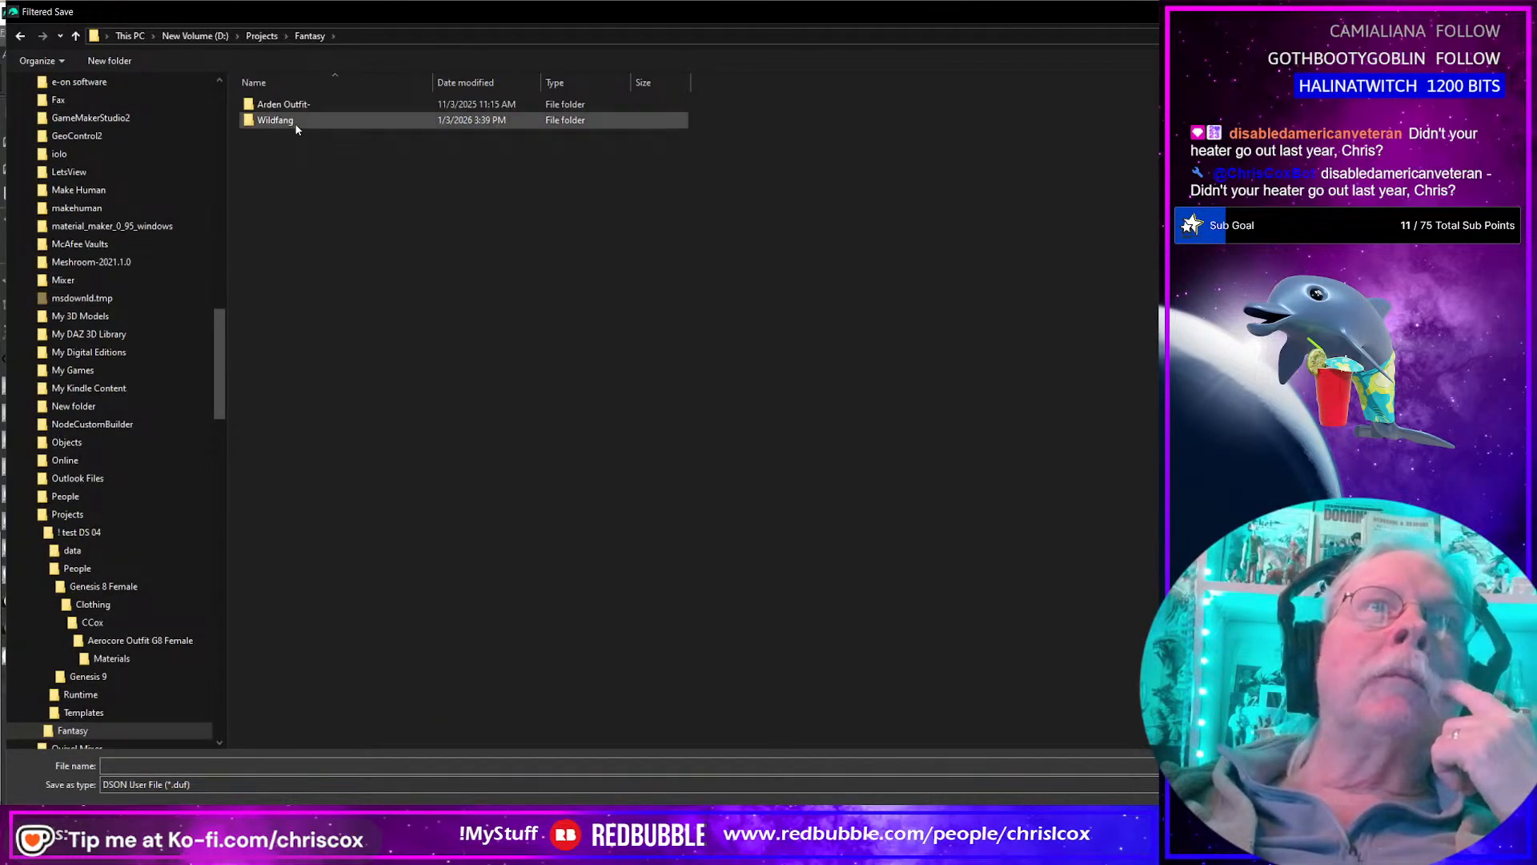
double_click(296, 120)
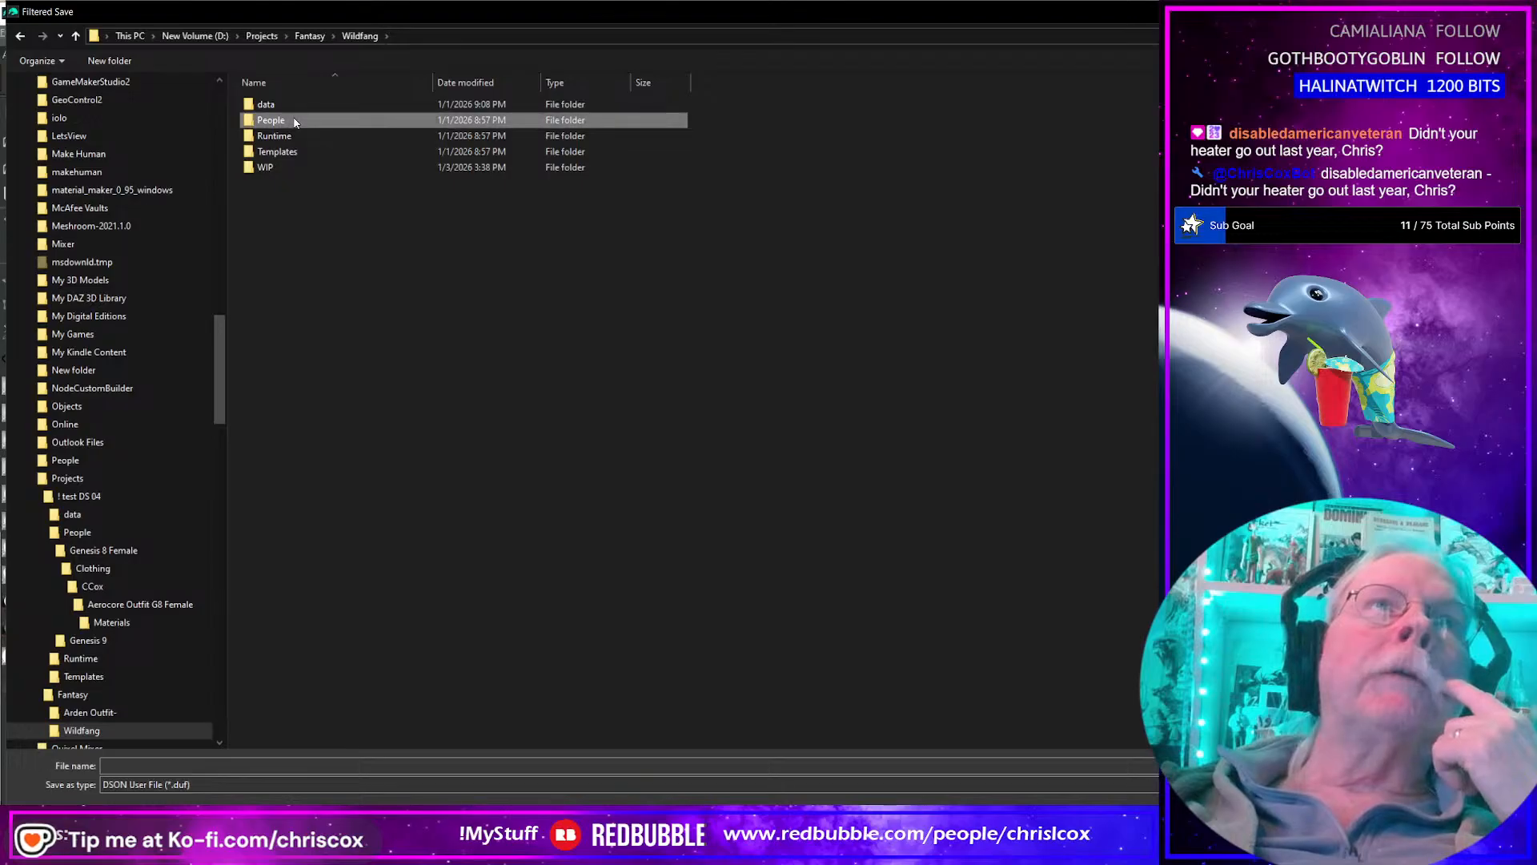
double_click(296, 120)
double_click(300, 121)
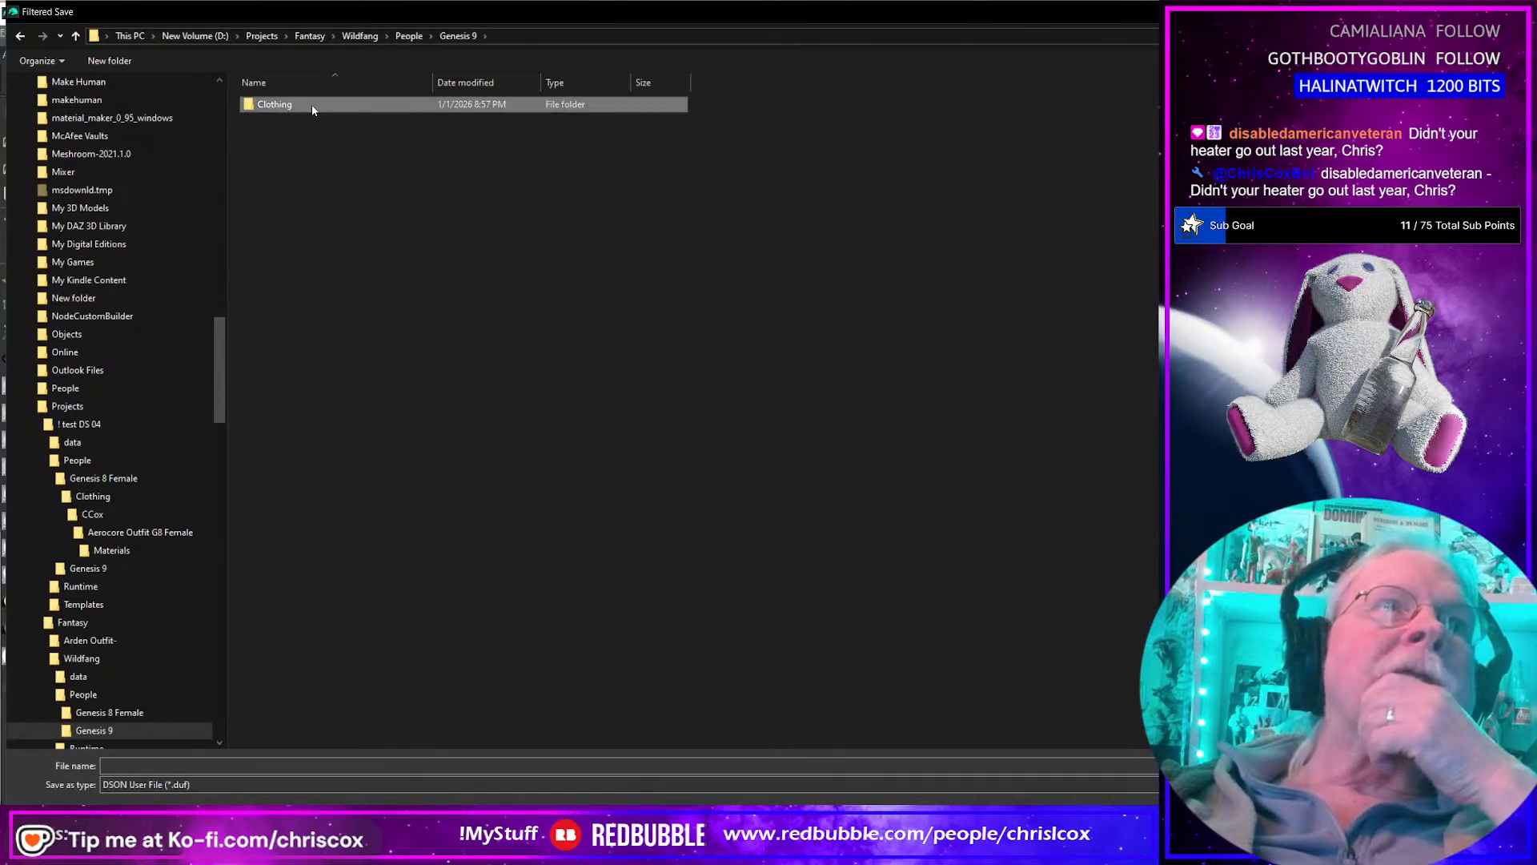
double_click(312, 105)
double_click(313, 106)
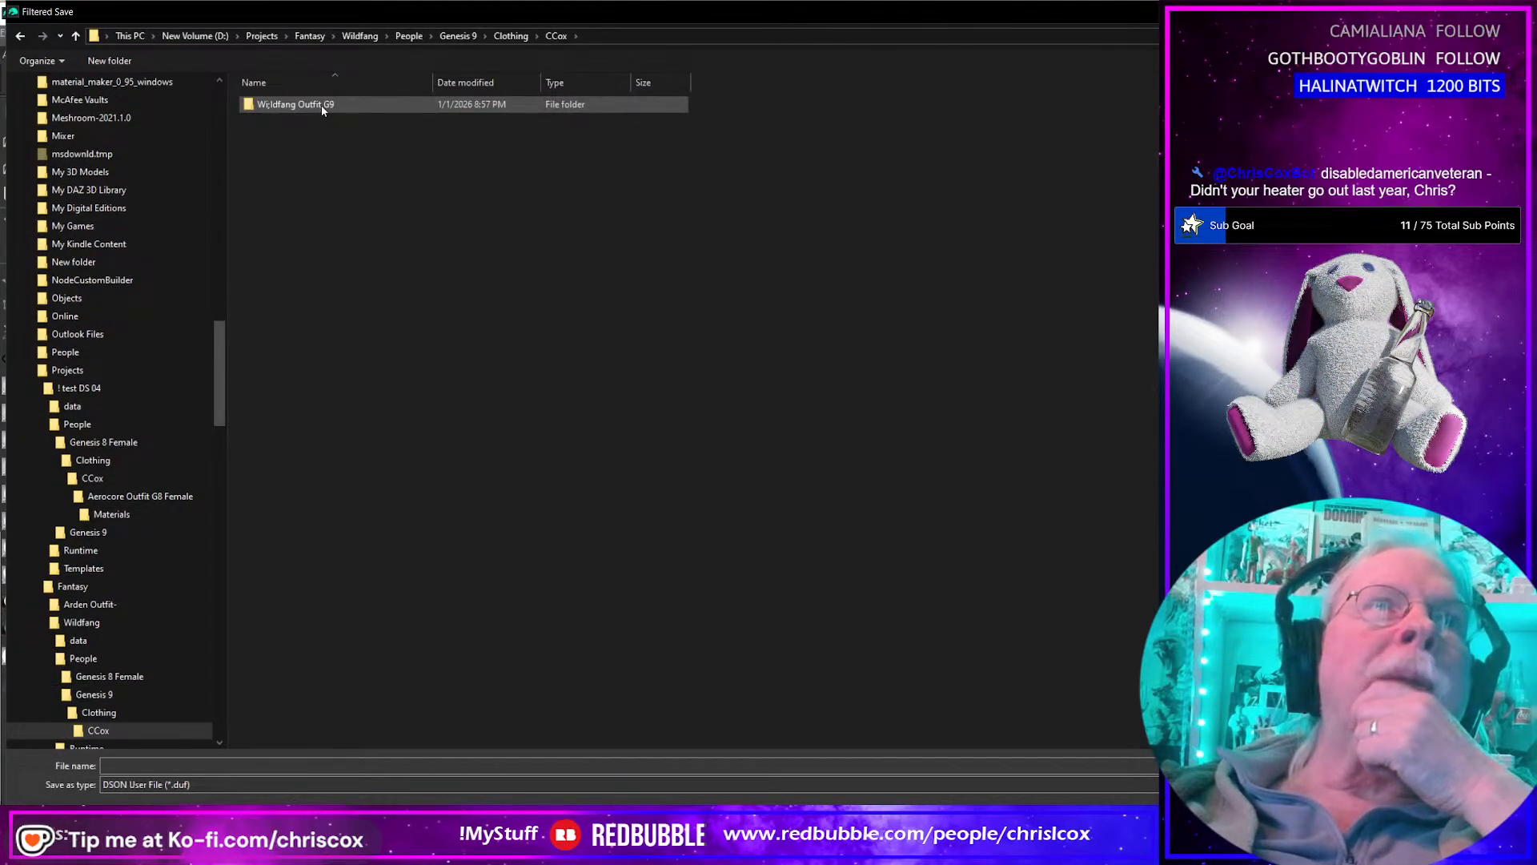
double_click(322, 106)
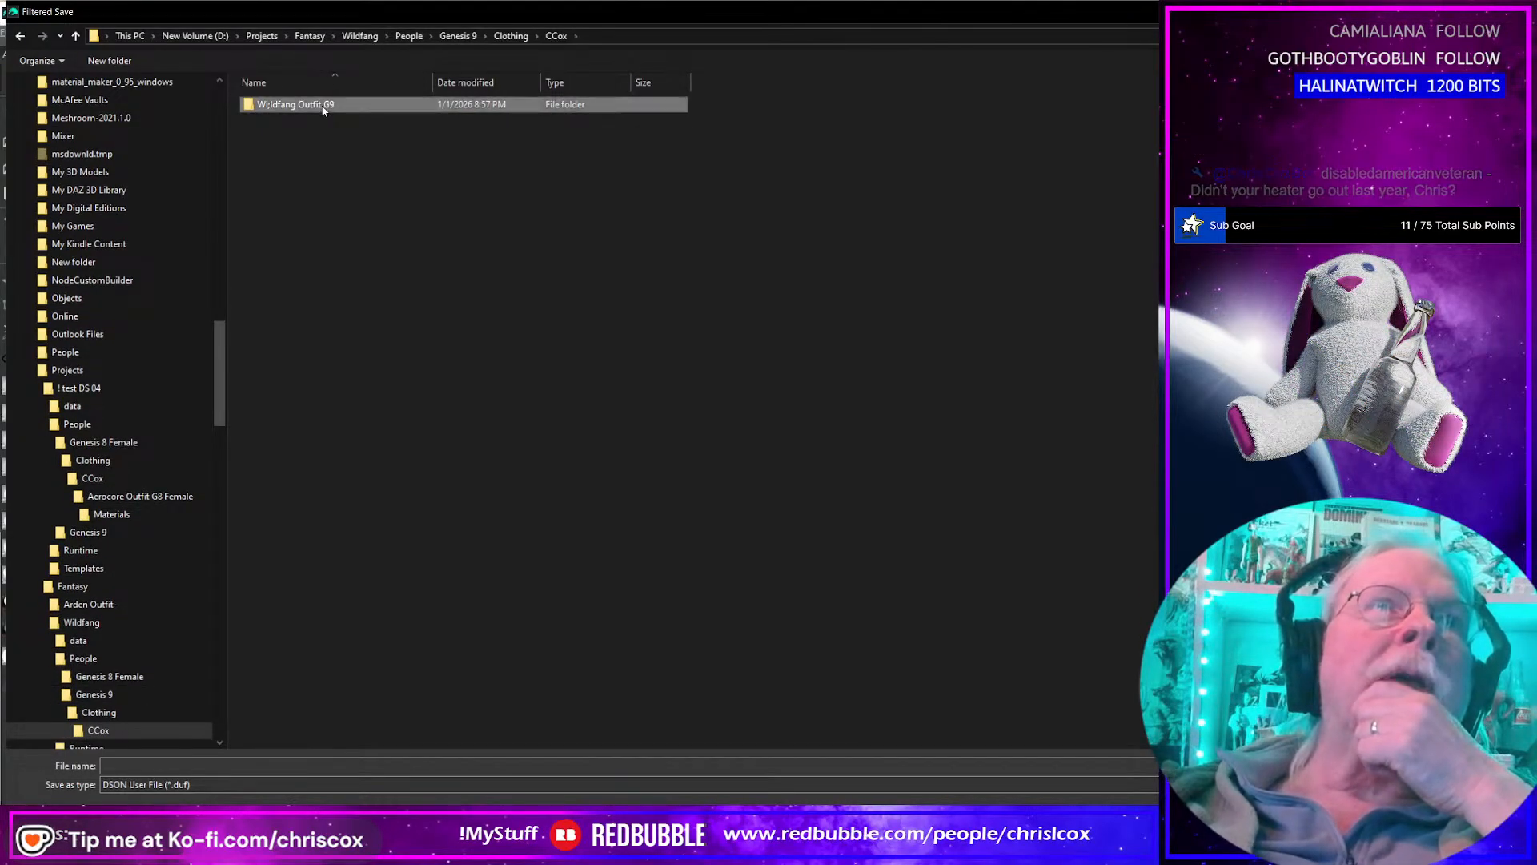
Step: Enter 'Wildfang Outfit G9' as the file name and confirm
left_click(249, 766)
type("W")
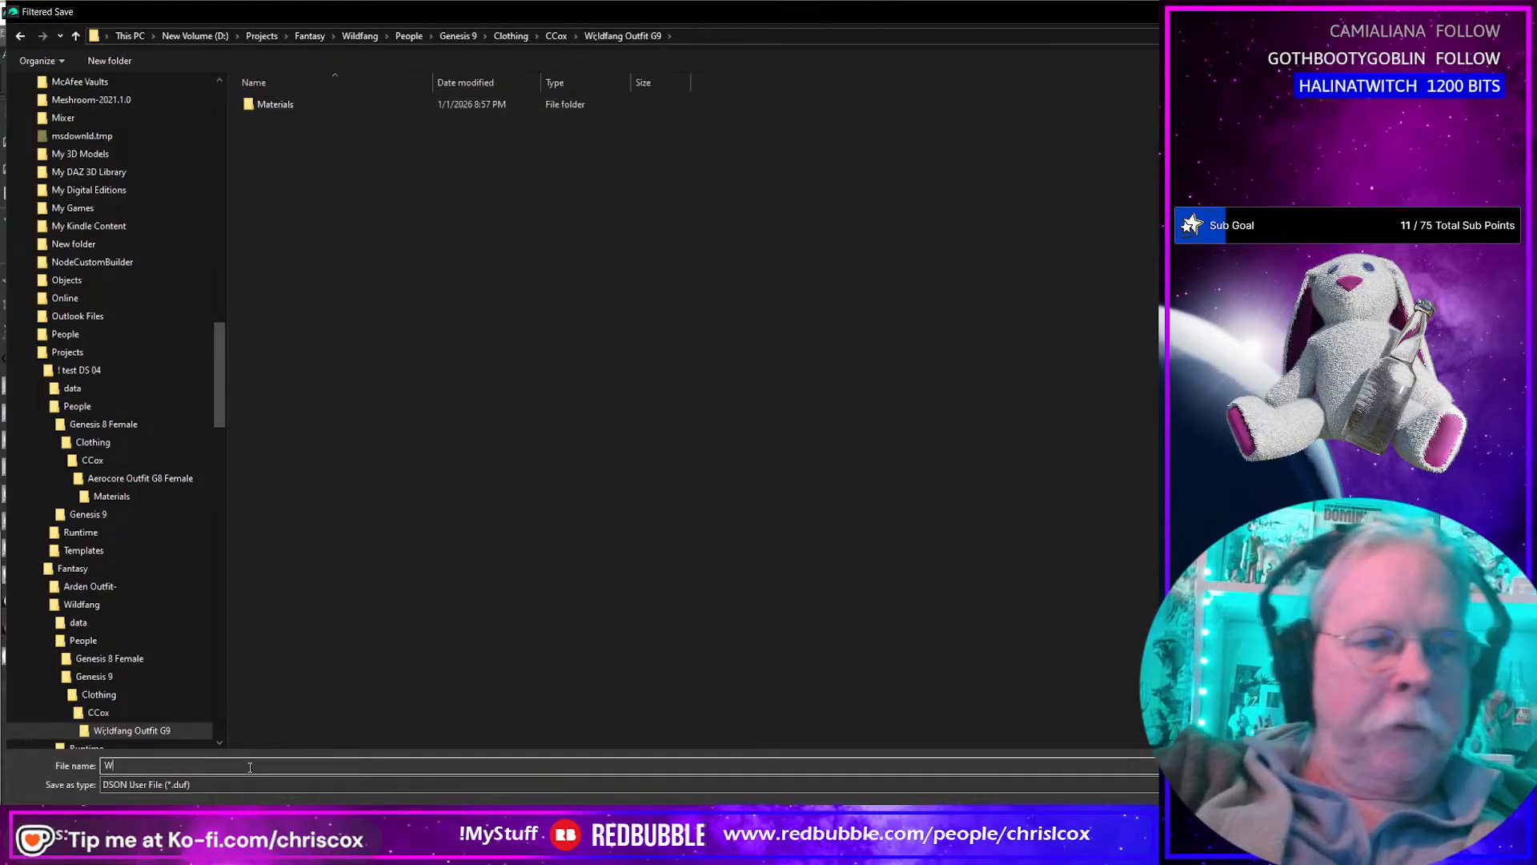
key("BackSpace")
key("BackSpace")
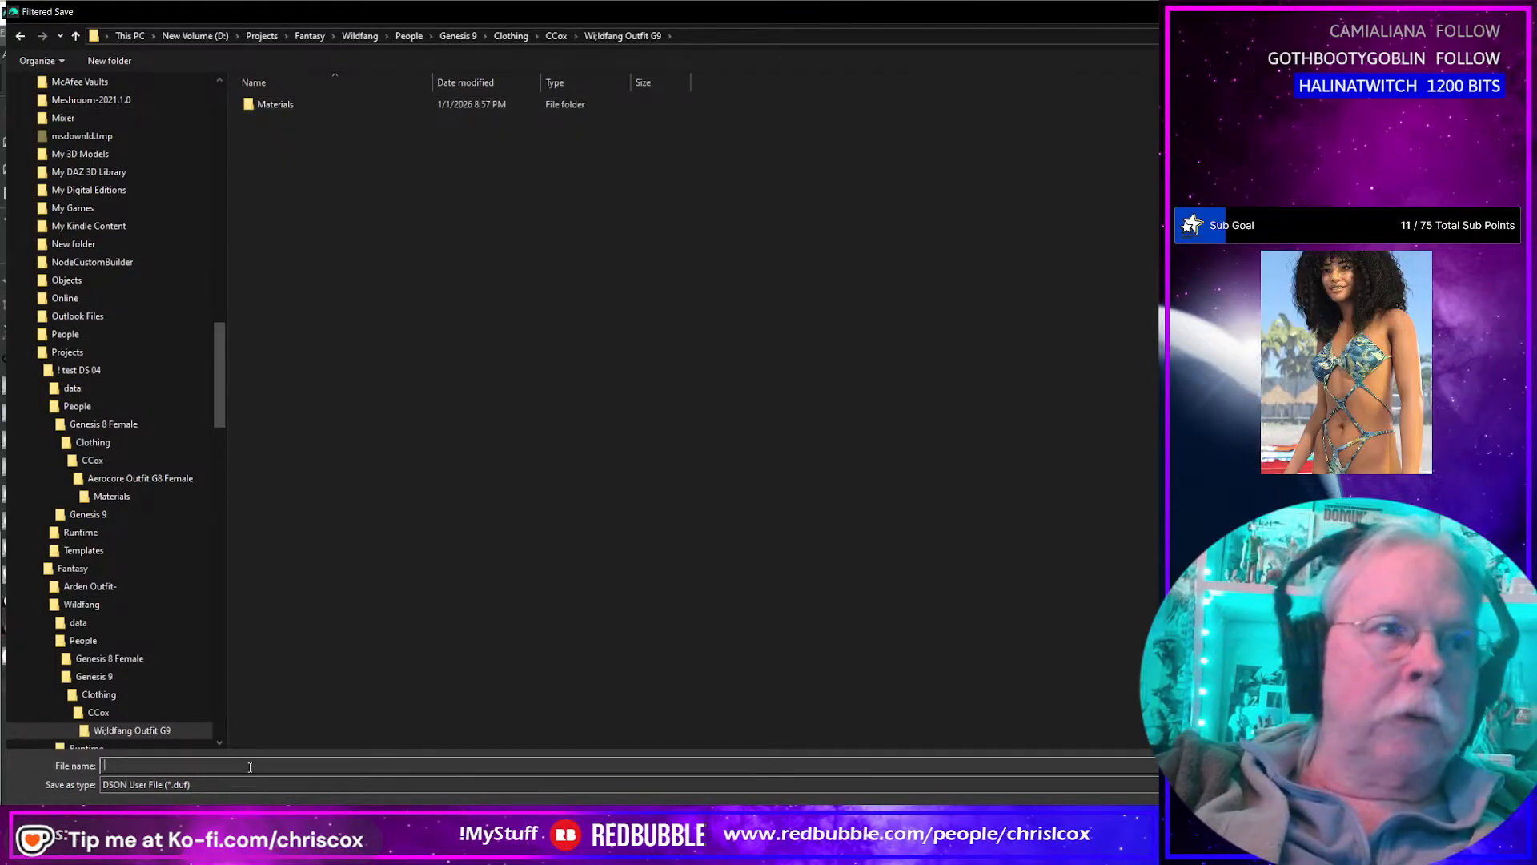
type("WQildfang G")
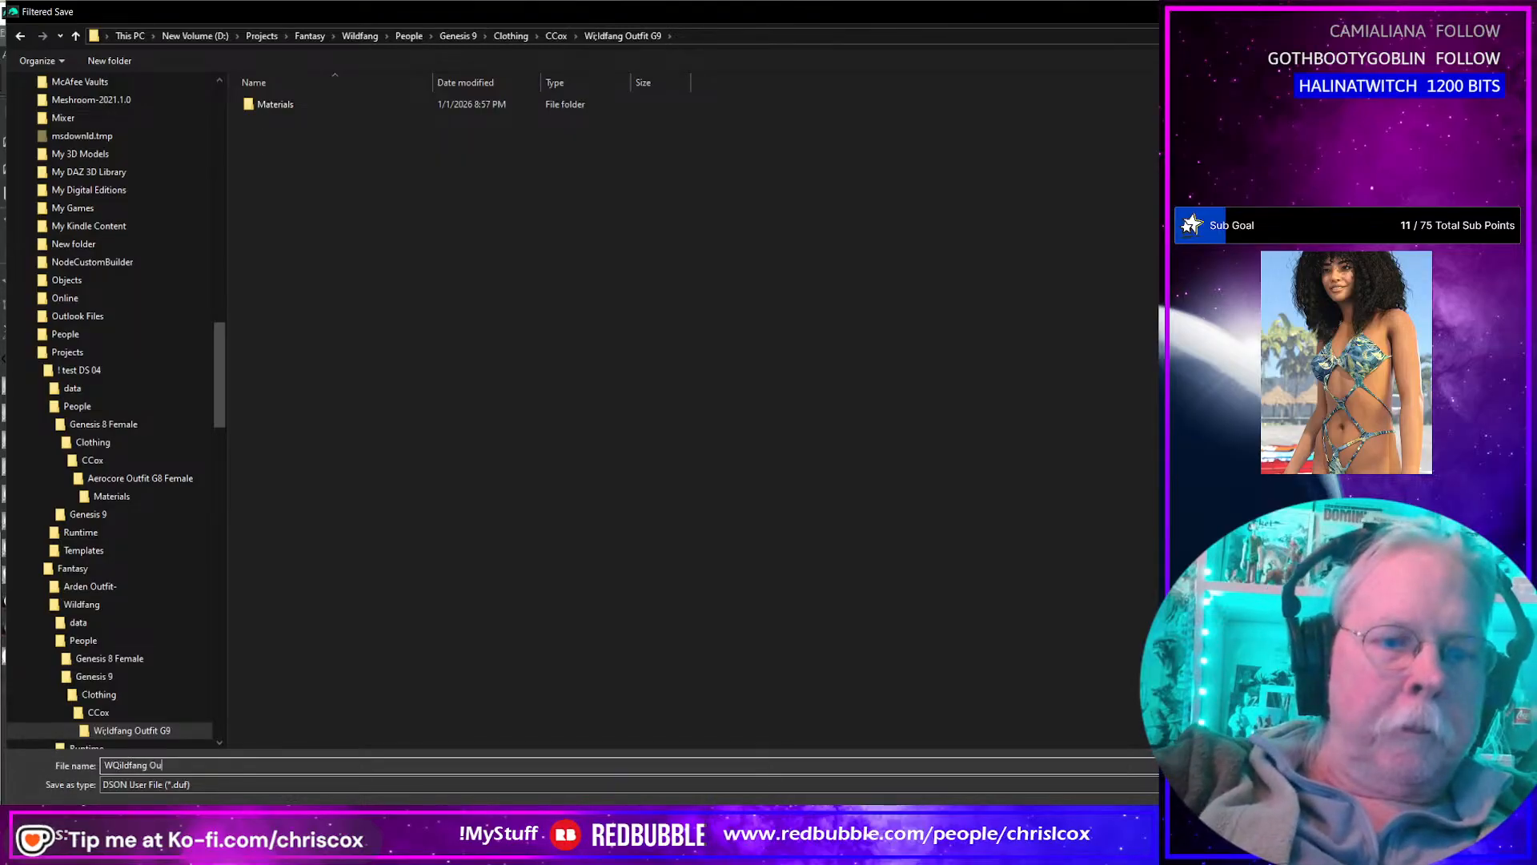
type("Outfi")
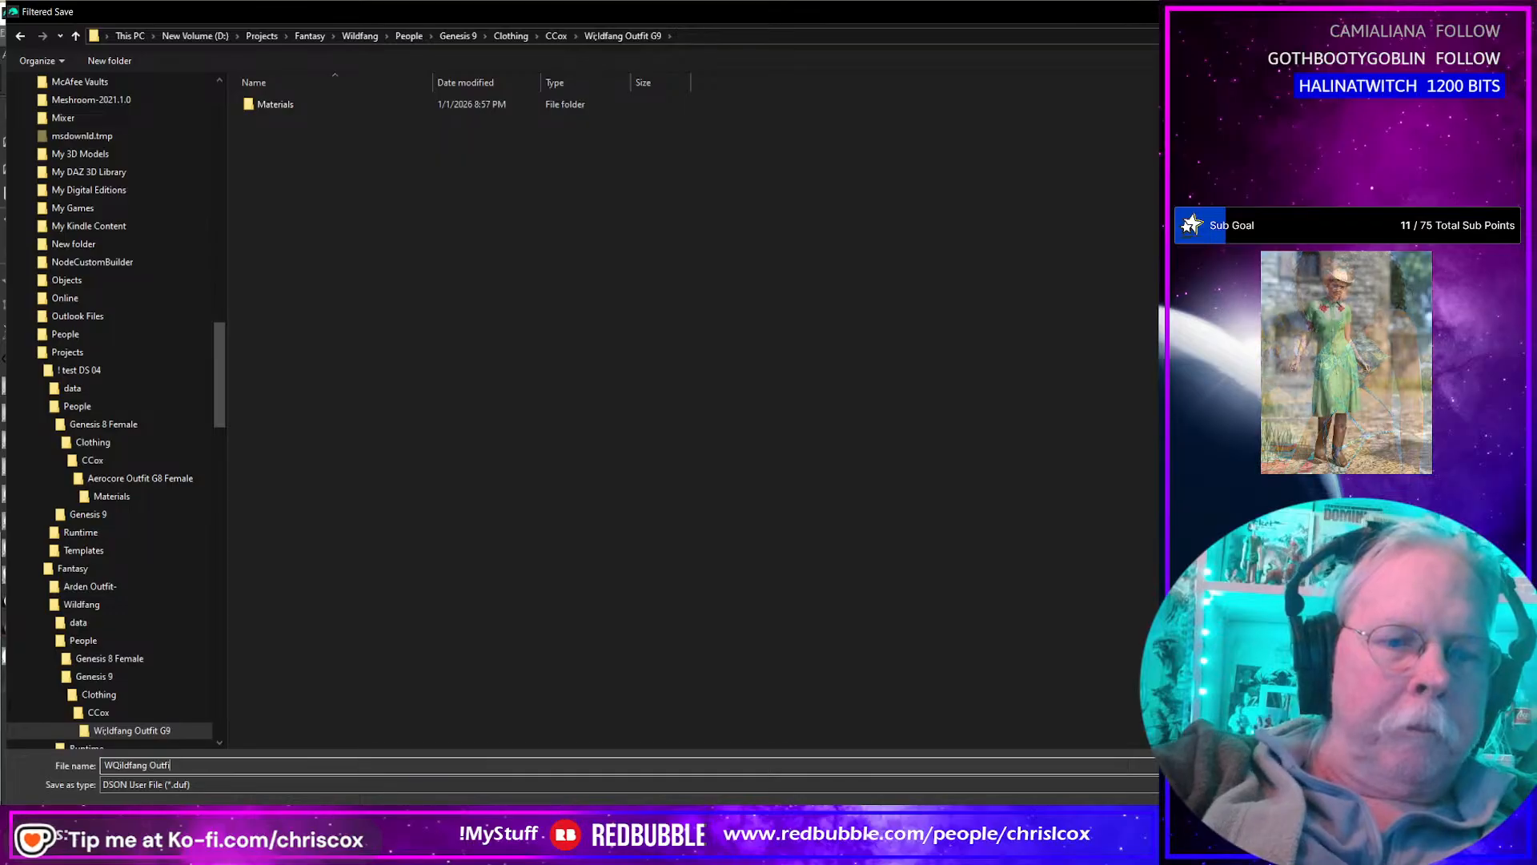
type("t G9")
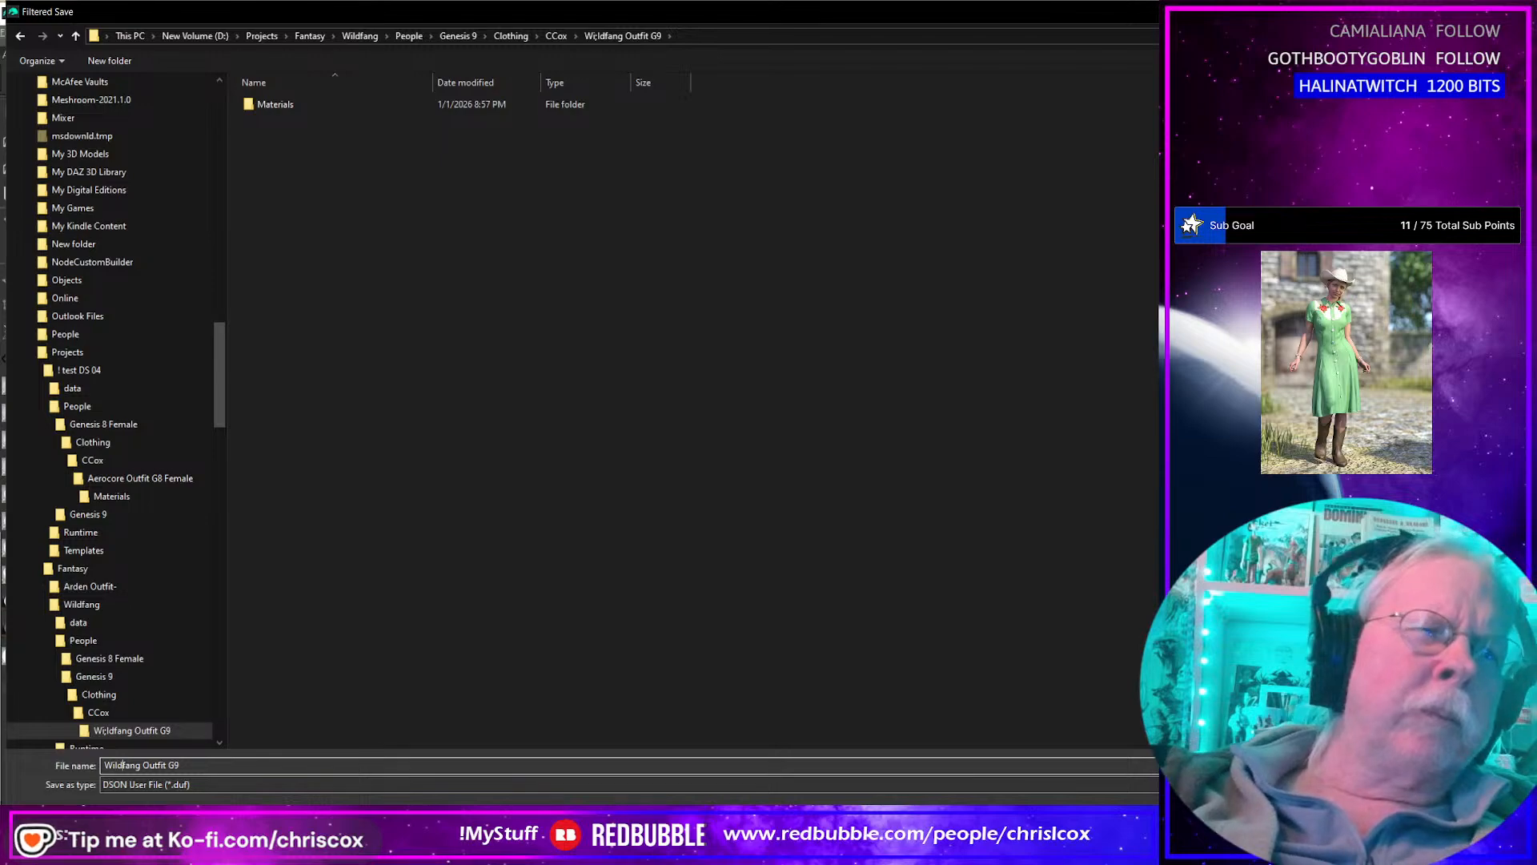
key("Return")
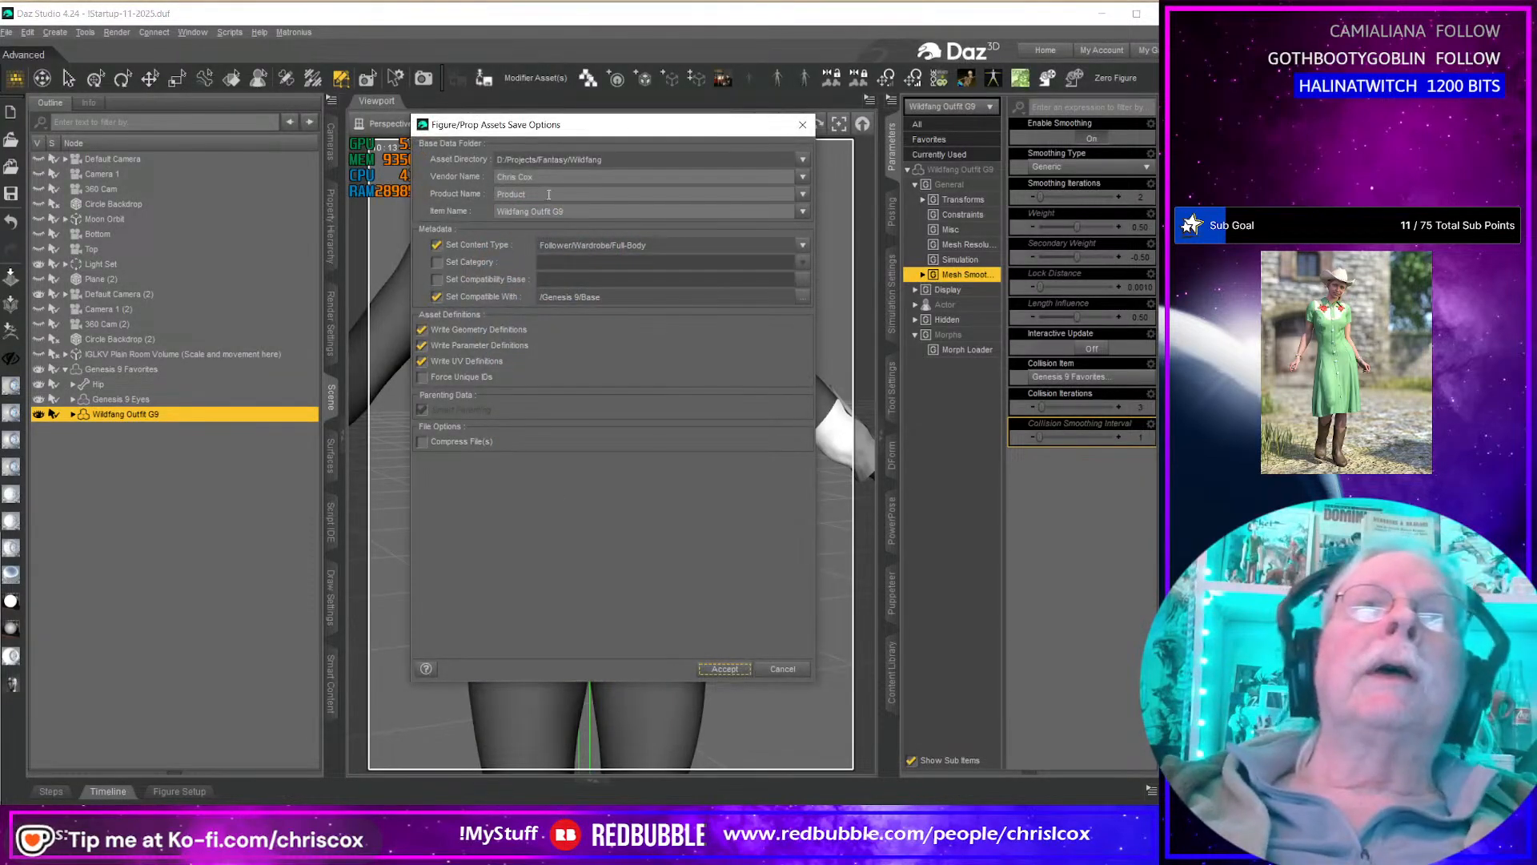
Step: Choose Wildfang as the product name and accept the save options
left_click(803, 195)
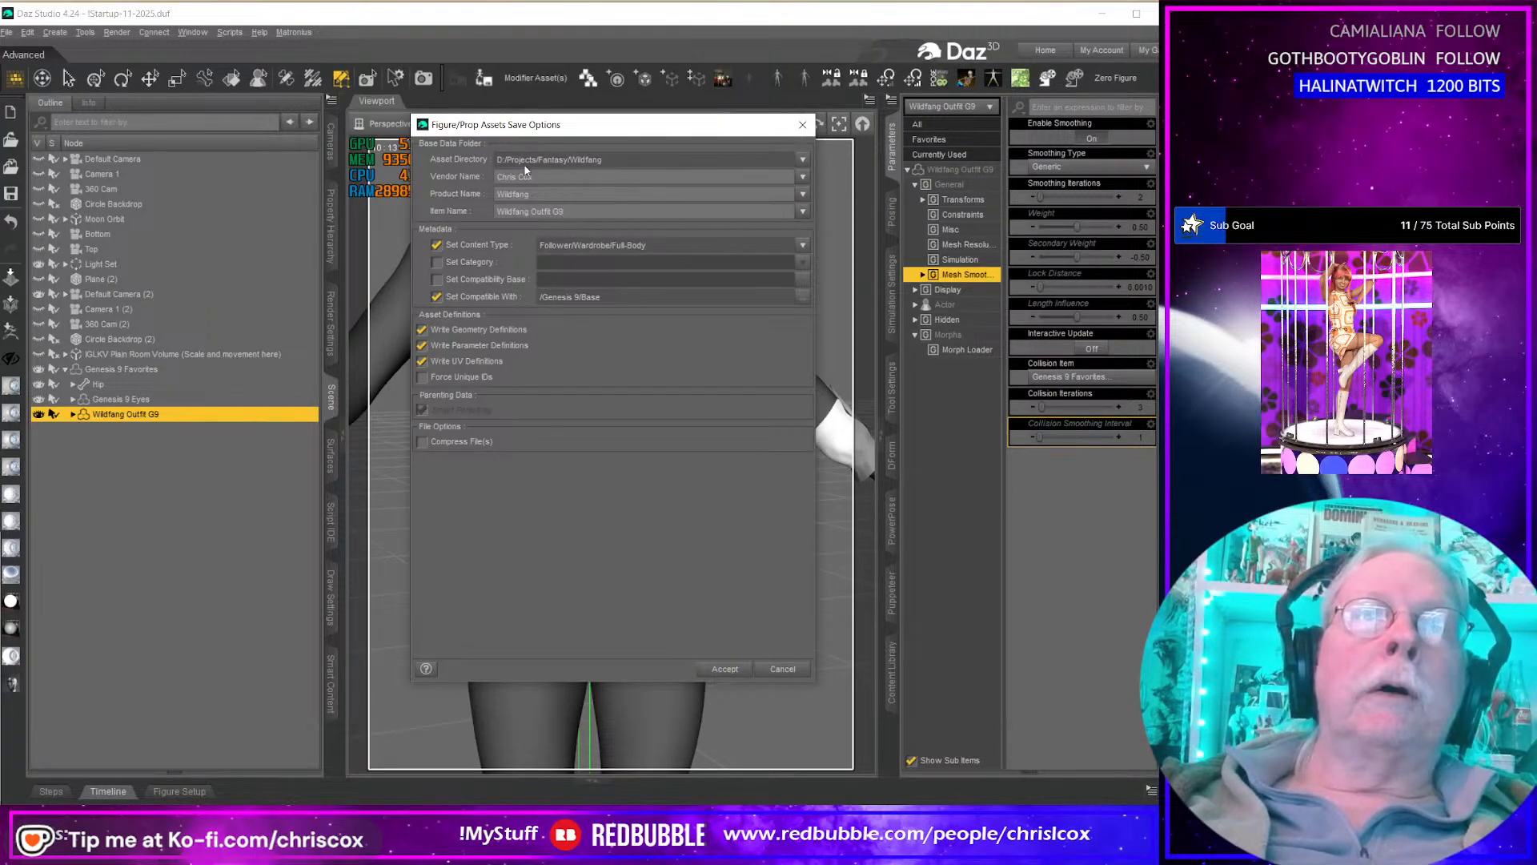
left_click(734, 670)
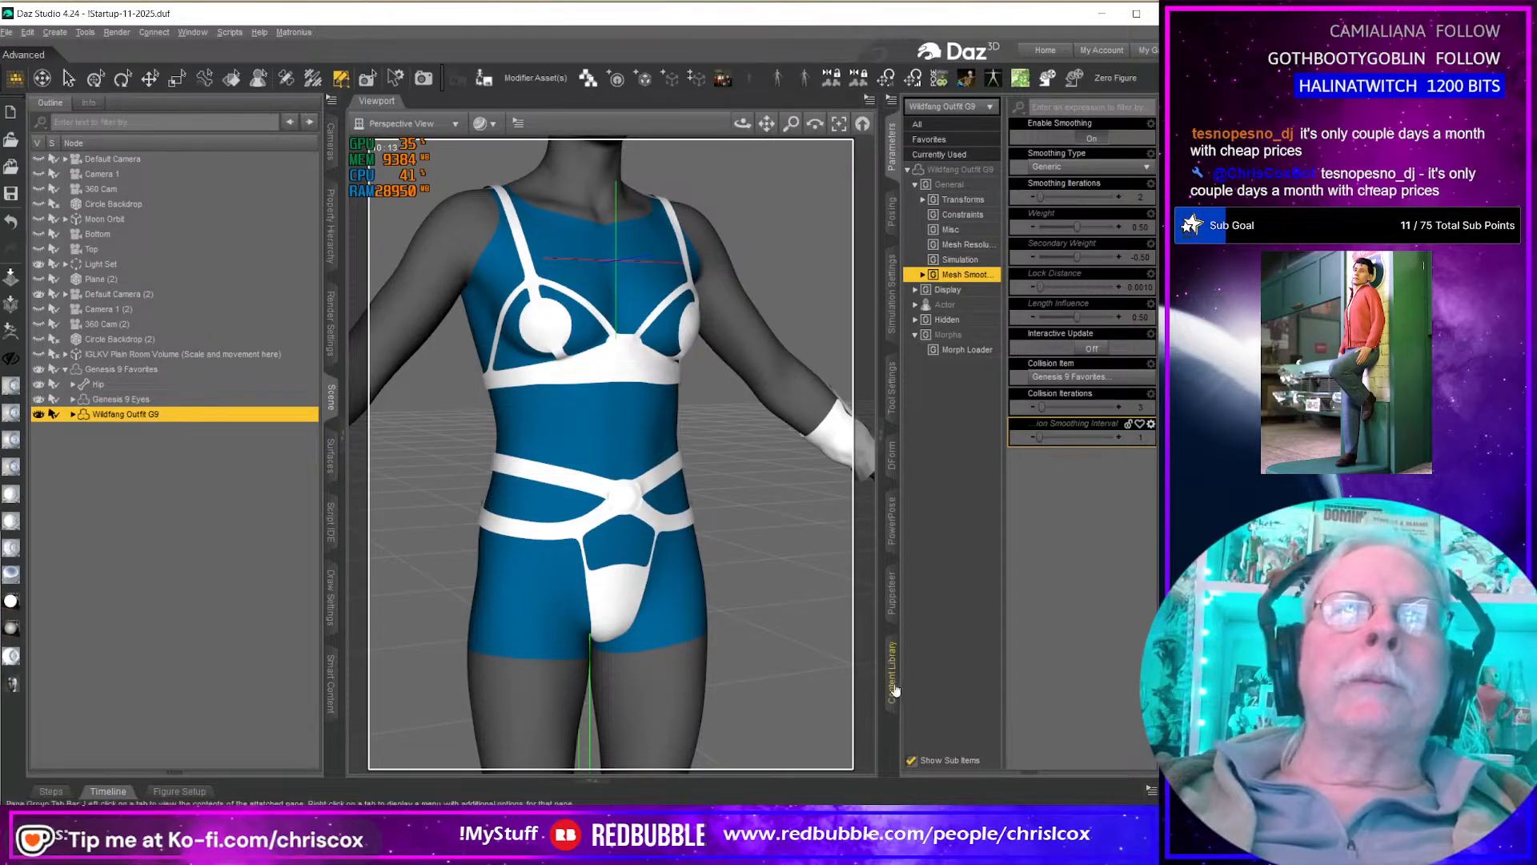
Step: Orbit around the figure to check the outfit, then minimize Daz Studio to bring Blender forward
mouse_move(834, 682)
middle_mouse_down()
mouse_move(648, 682)
mouse_move(835, 682)
middle_mouse_up()
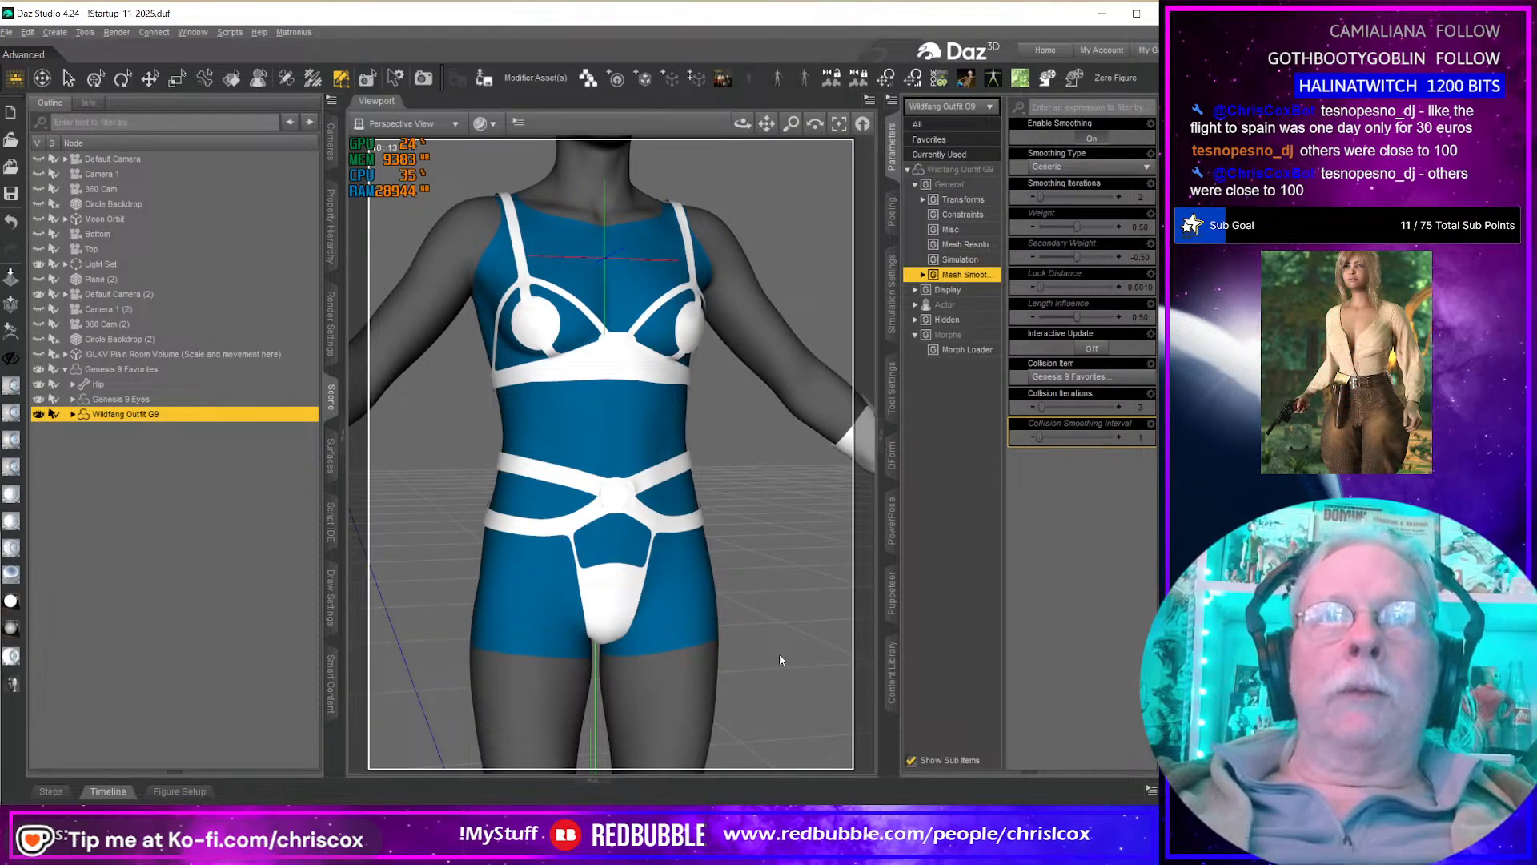
middle_click_drag(776, 656, 746, 626)
scroll(765, 645, "down", 4)
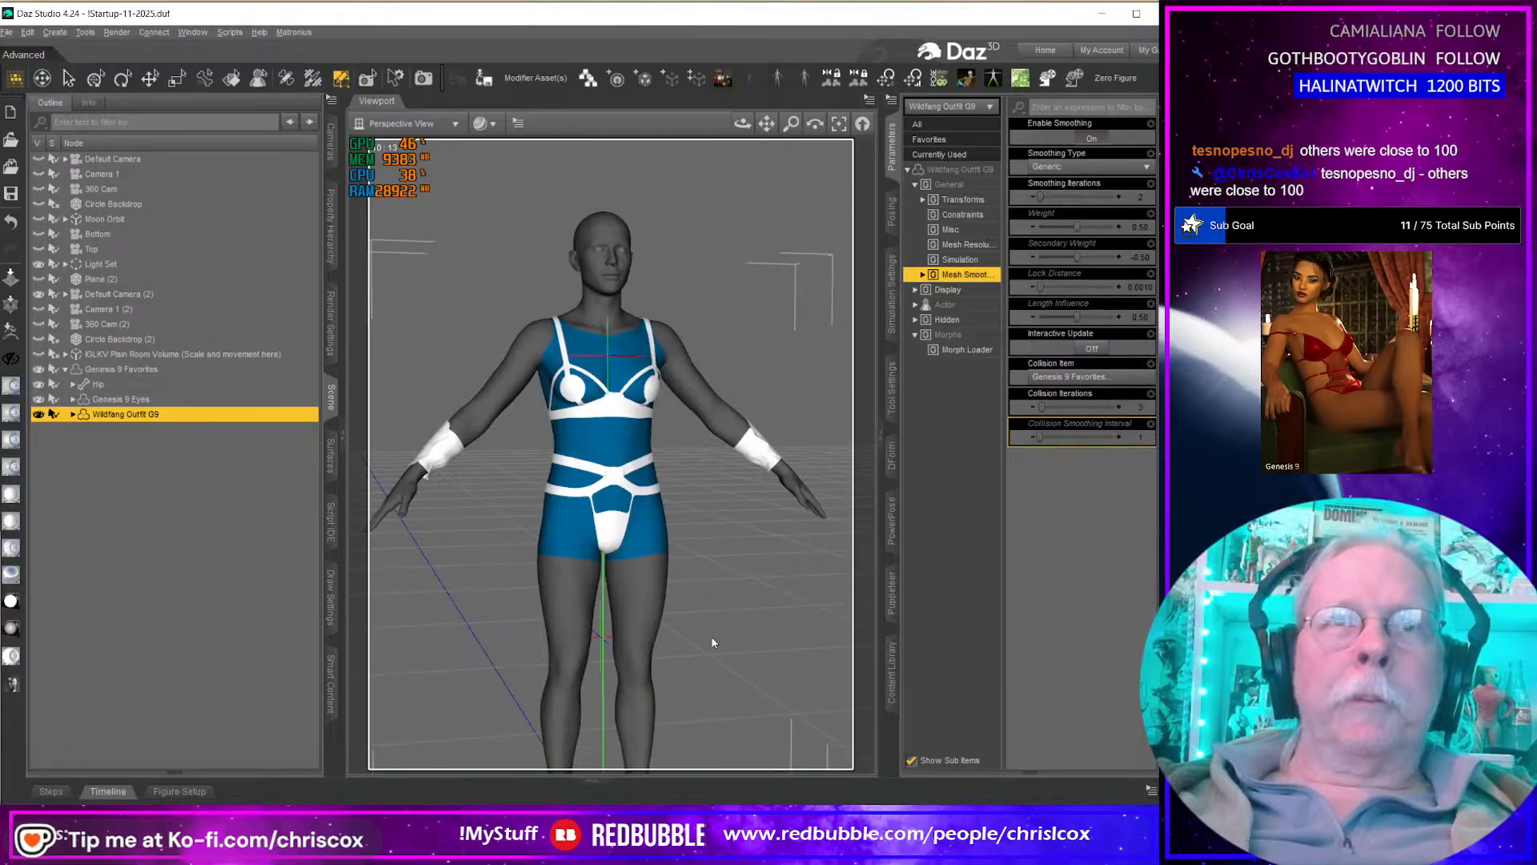
left_click(1102, 14)
scroll(652, 542, "up", 2)
scroll(651, 542, "down", 6)
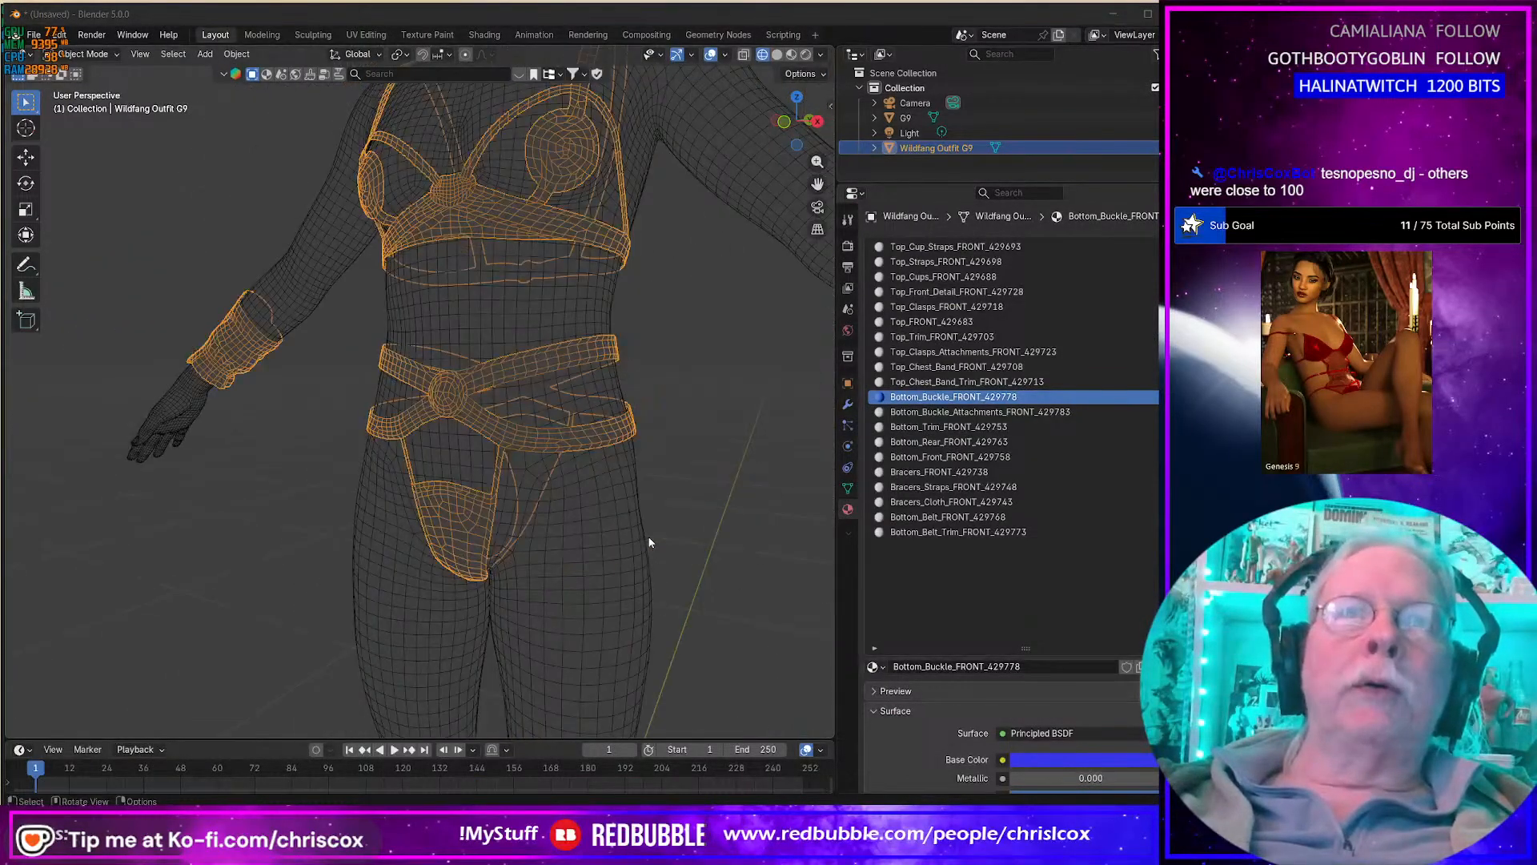
Step: Locate Wildfang Boot.obj in the WIP folder via Blender's OBJ import, then switch to Marvelous Designer
middle_click_drag(607, 528, 656, 489)
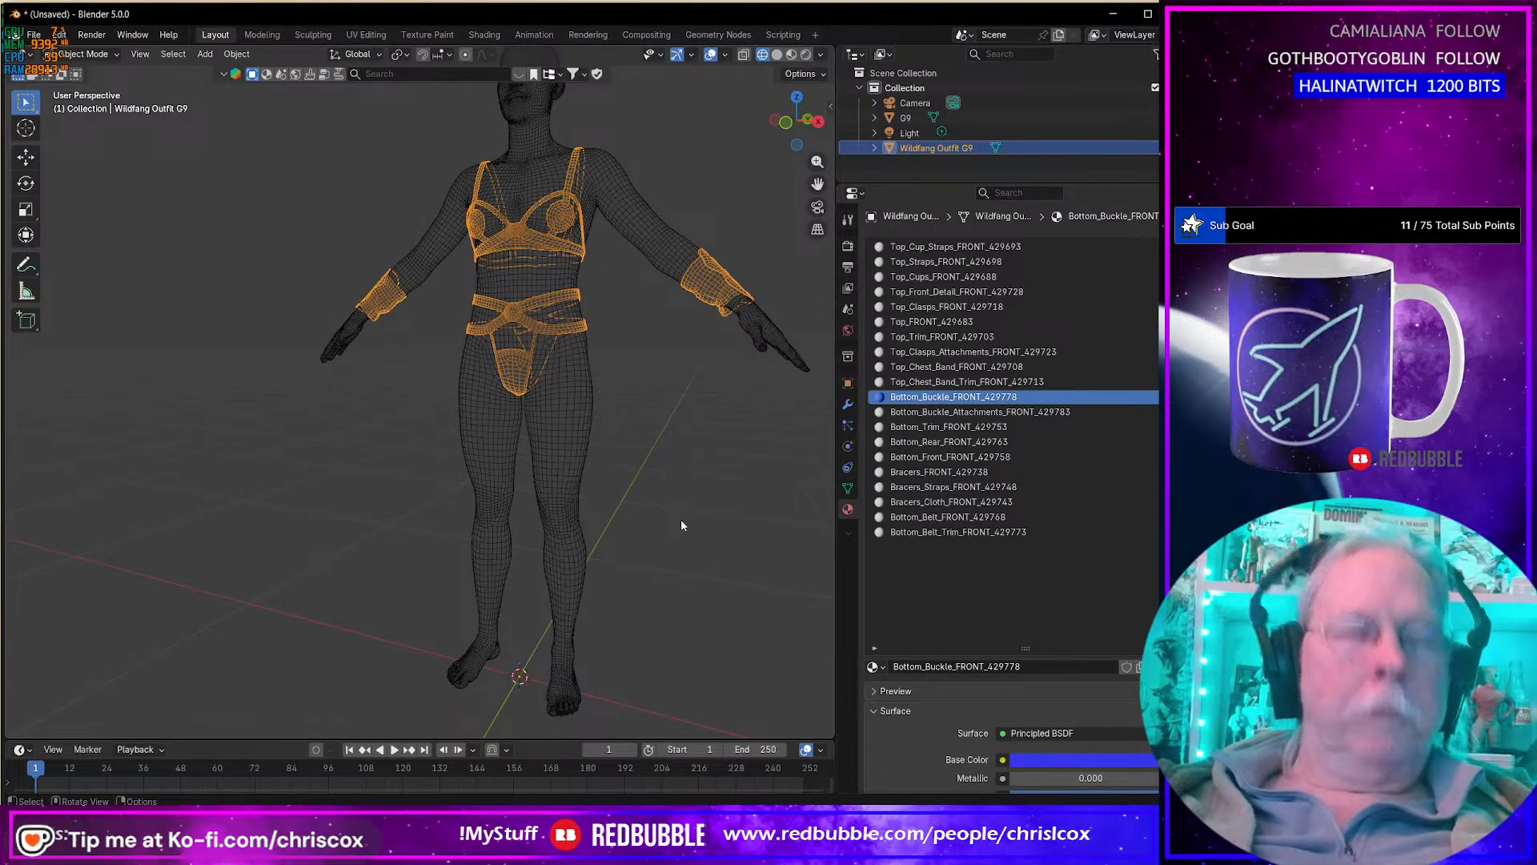
key("ctrl+i")
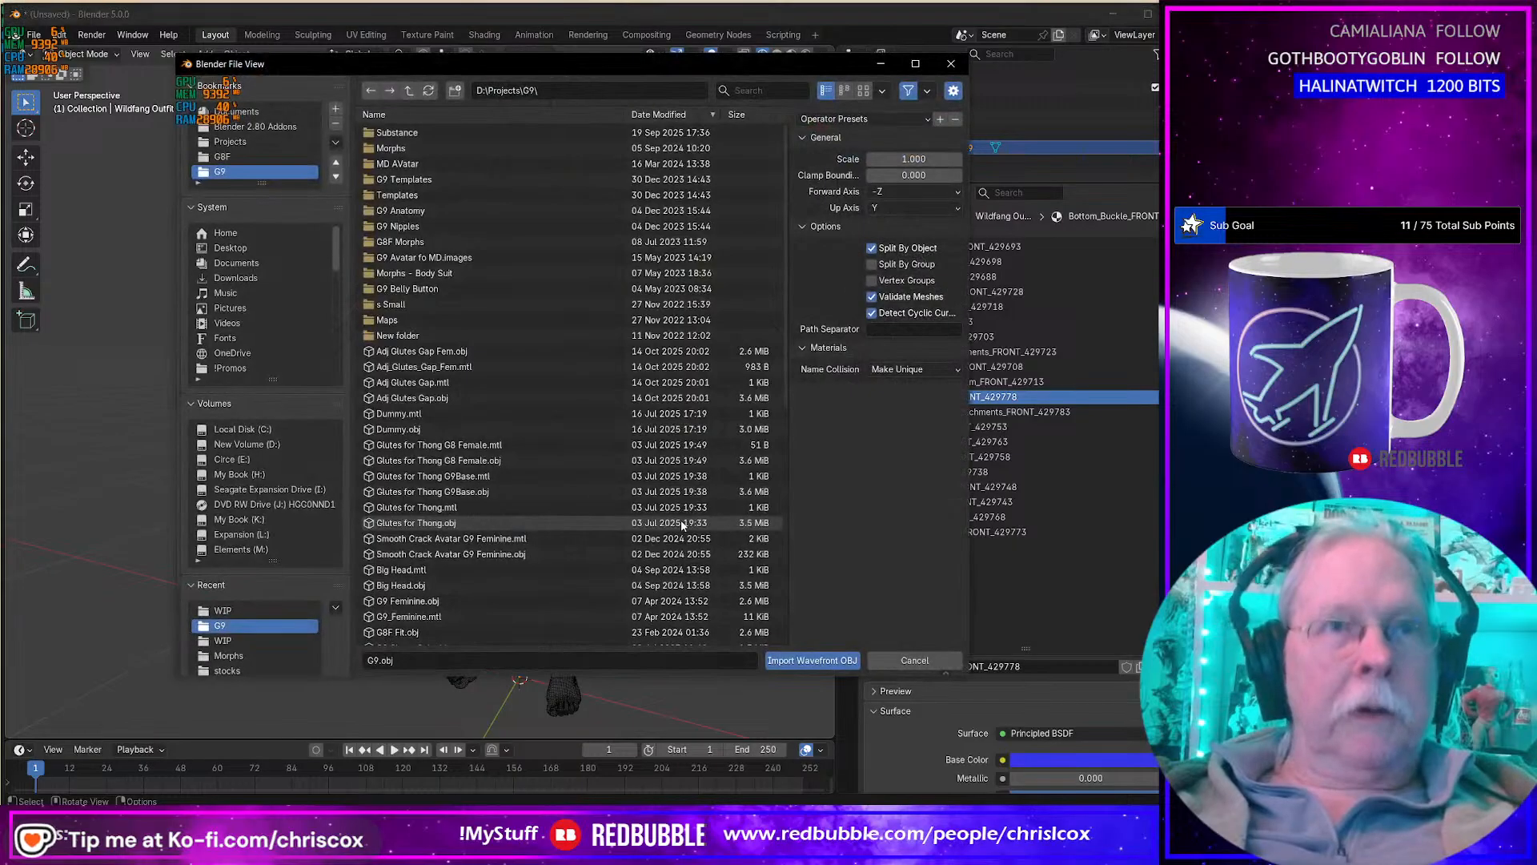
left_click(243, 639)
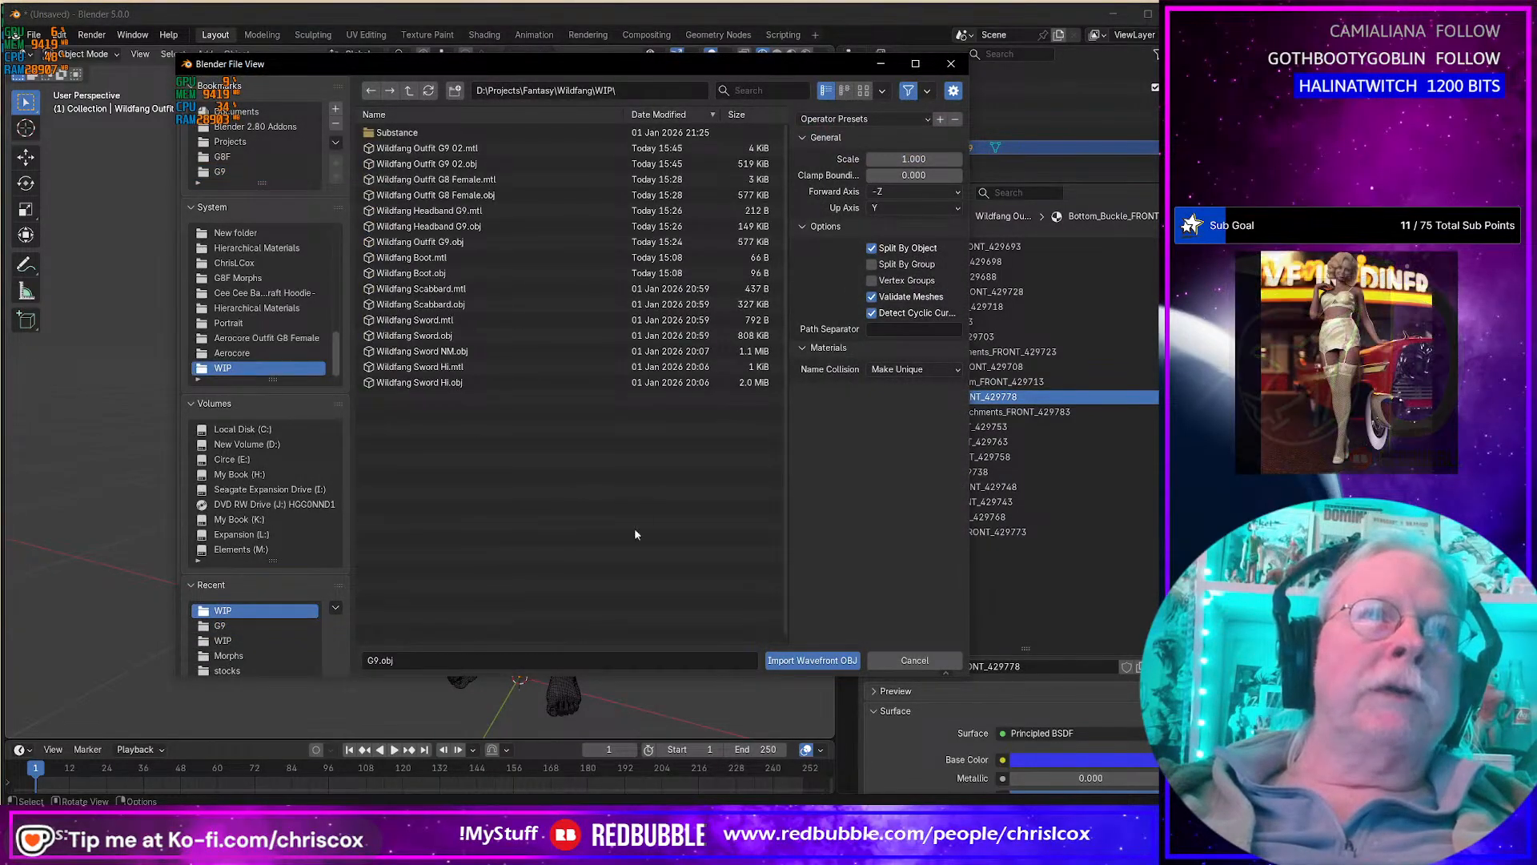
double_click(448, 273)
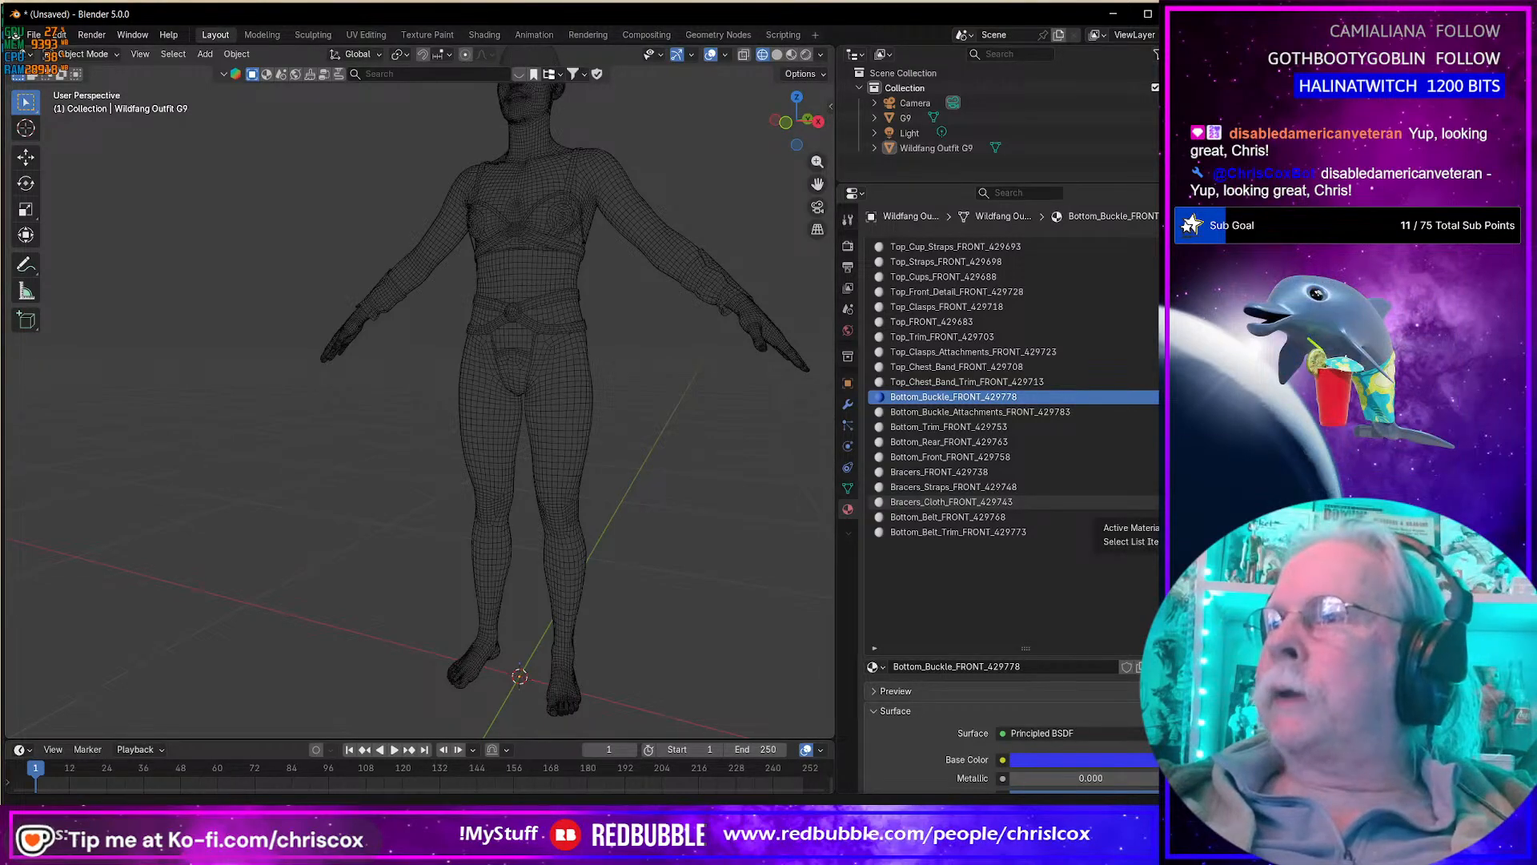
key("alt+Tab")
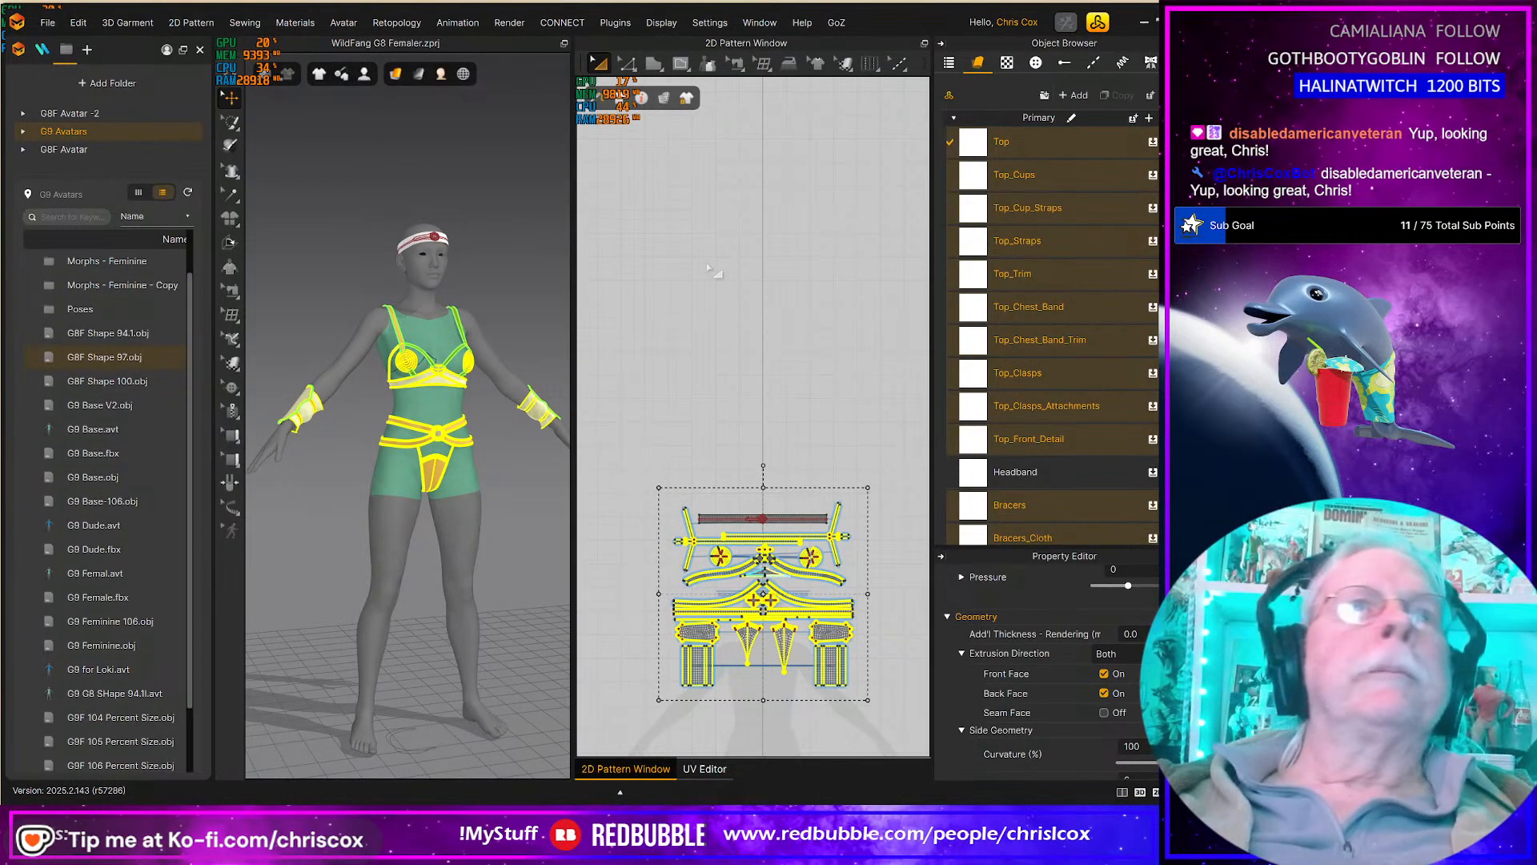
Step: Save the WildFang project and open the Wildfang Boots project with its garment and avatar
left_click(632, 243)
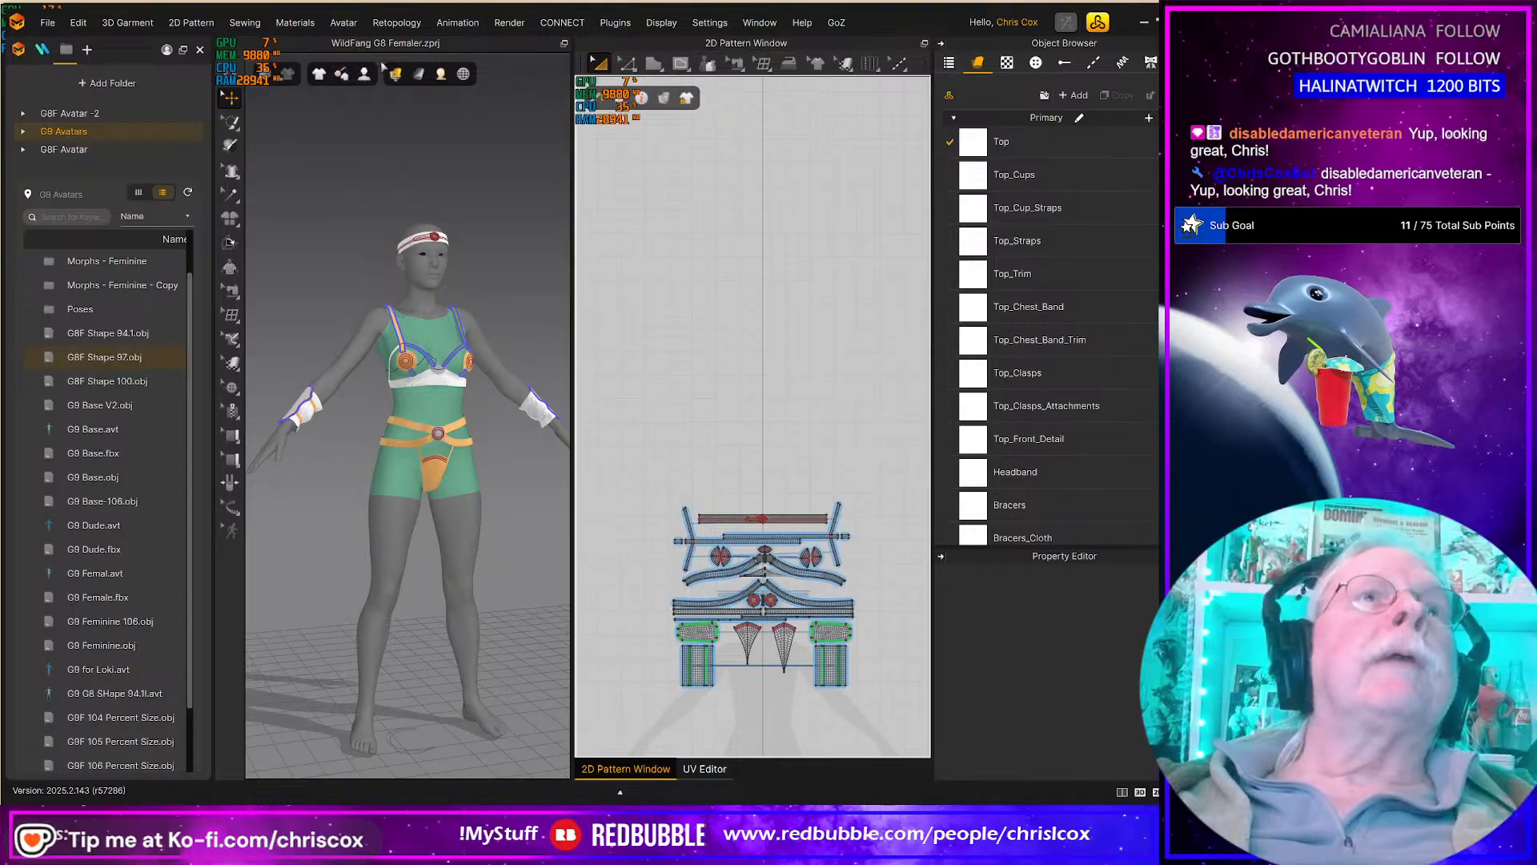
key("ctrl+s")
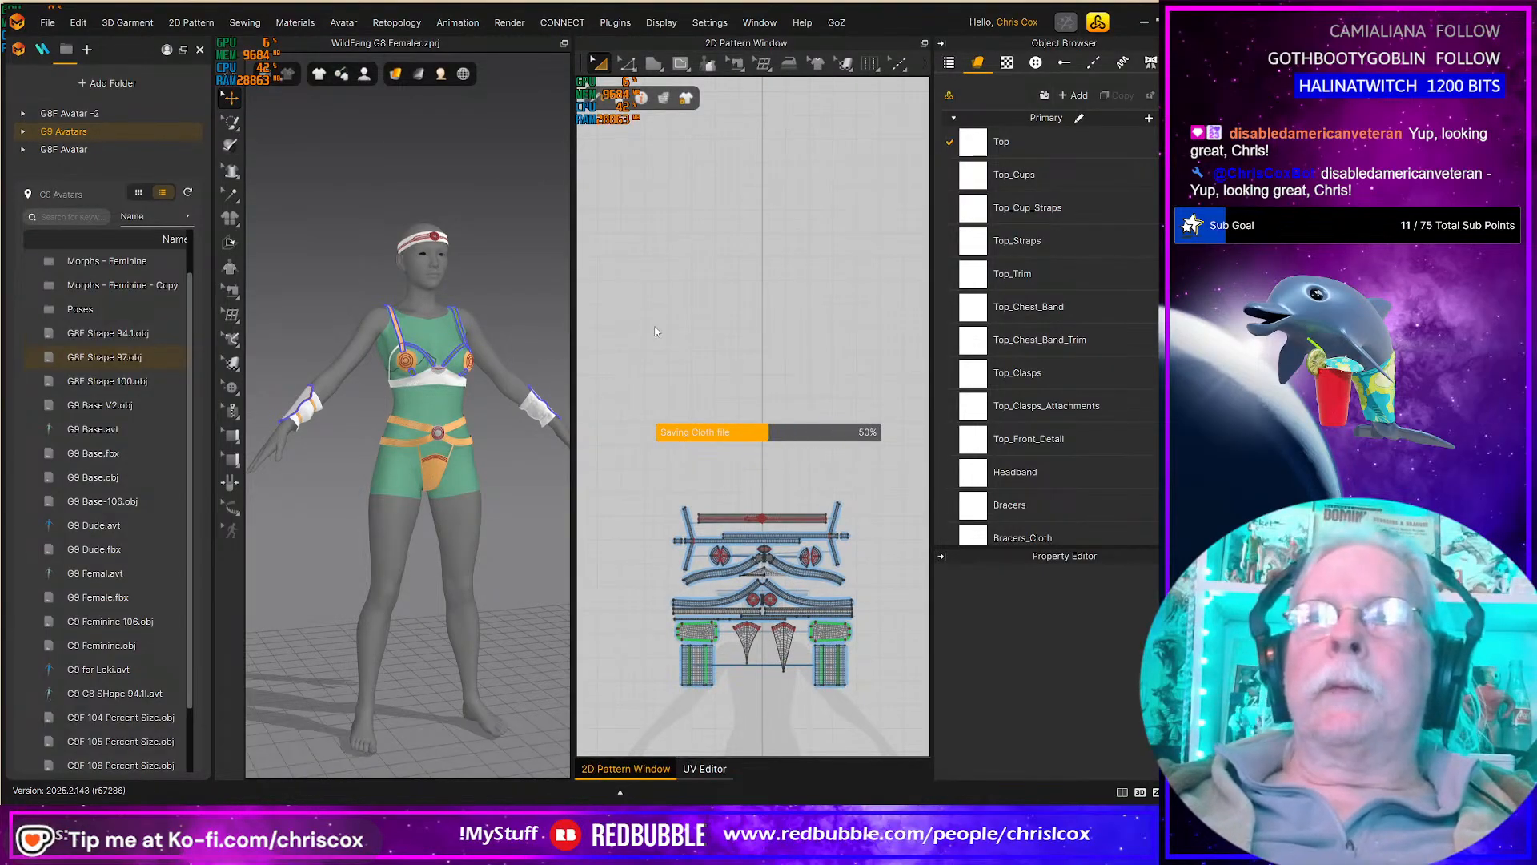
left_click(45, 24)
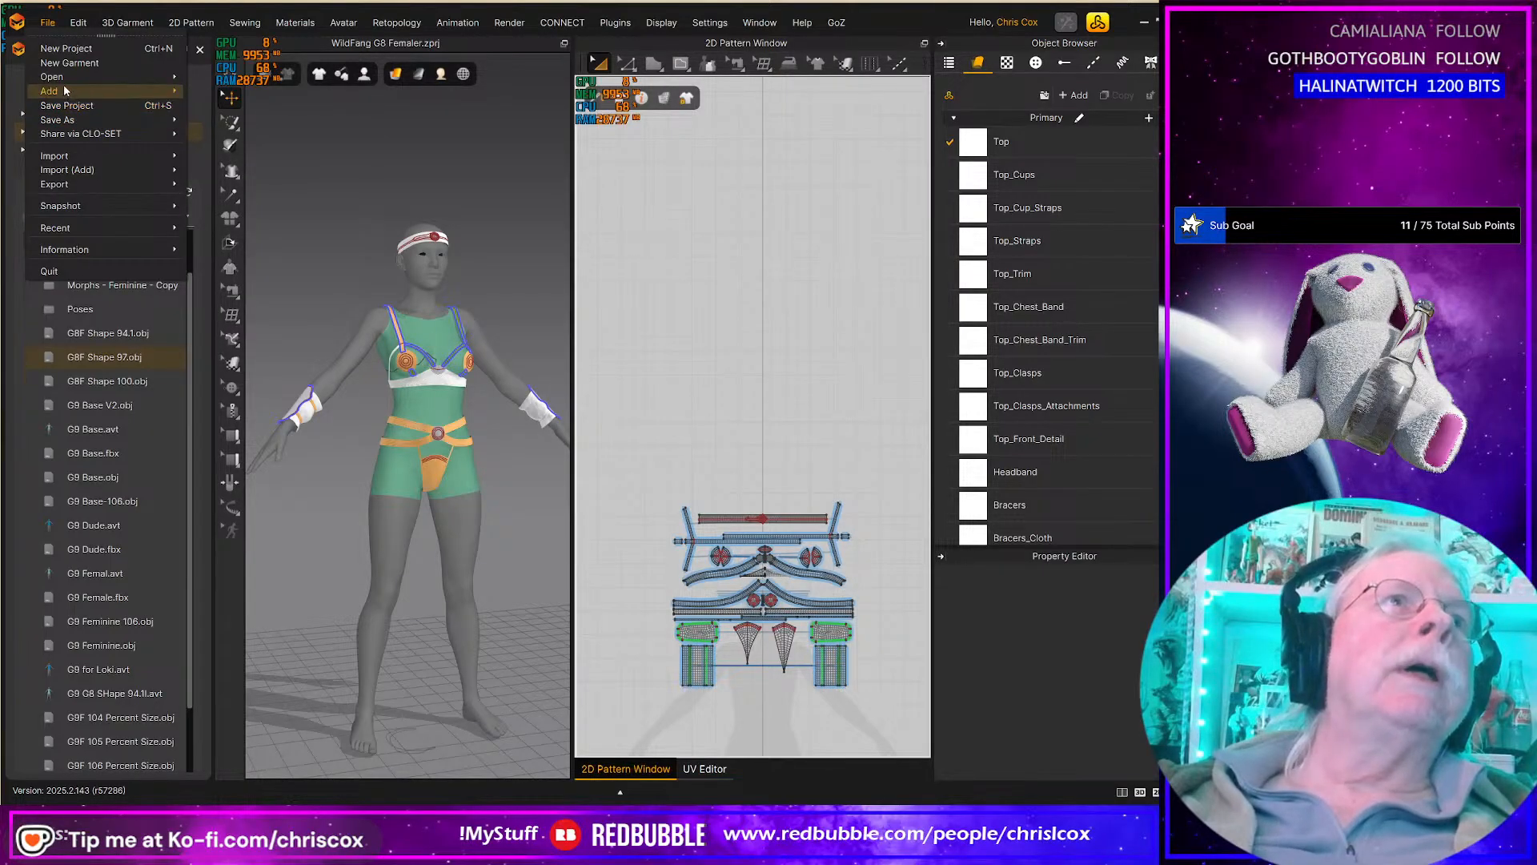
mouse_move(73, 77)
left_click(245, 78)
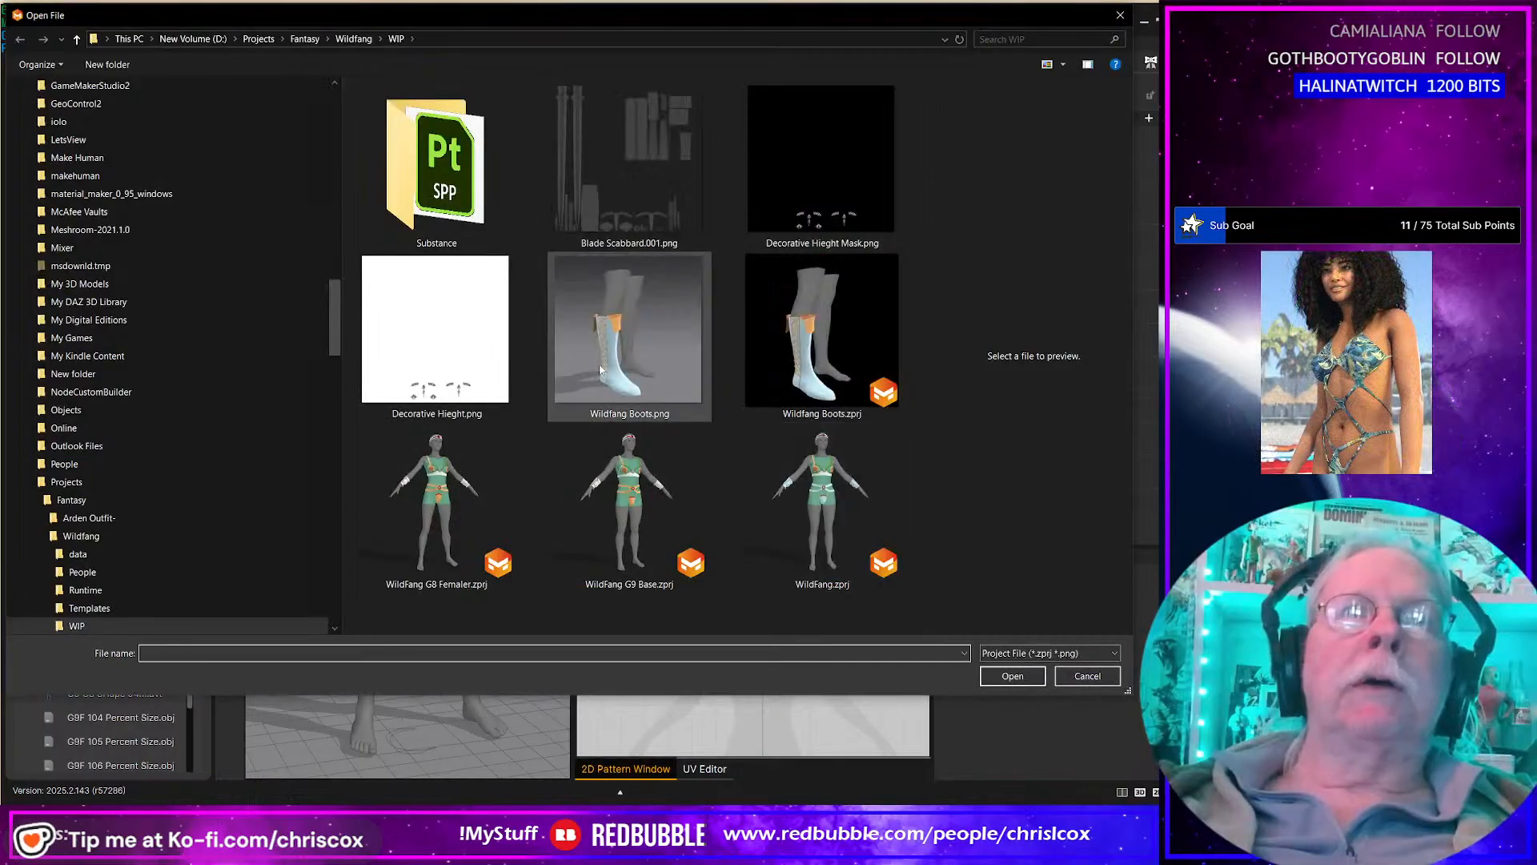
left_click(811, 359)
double_click(826, 359)
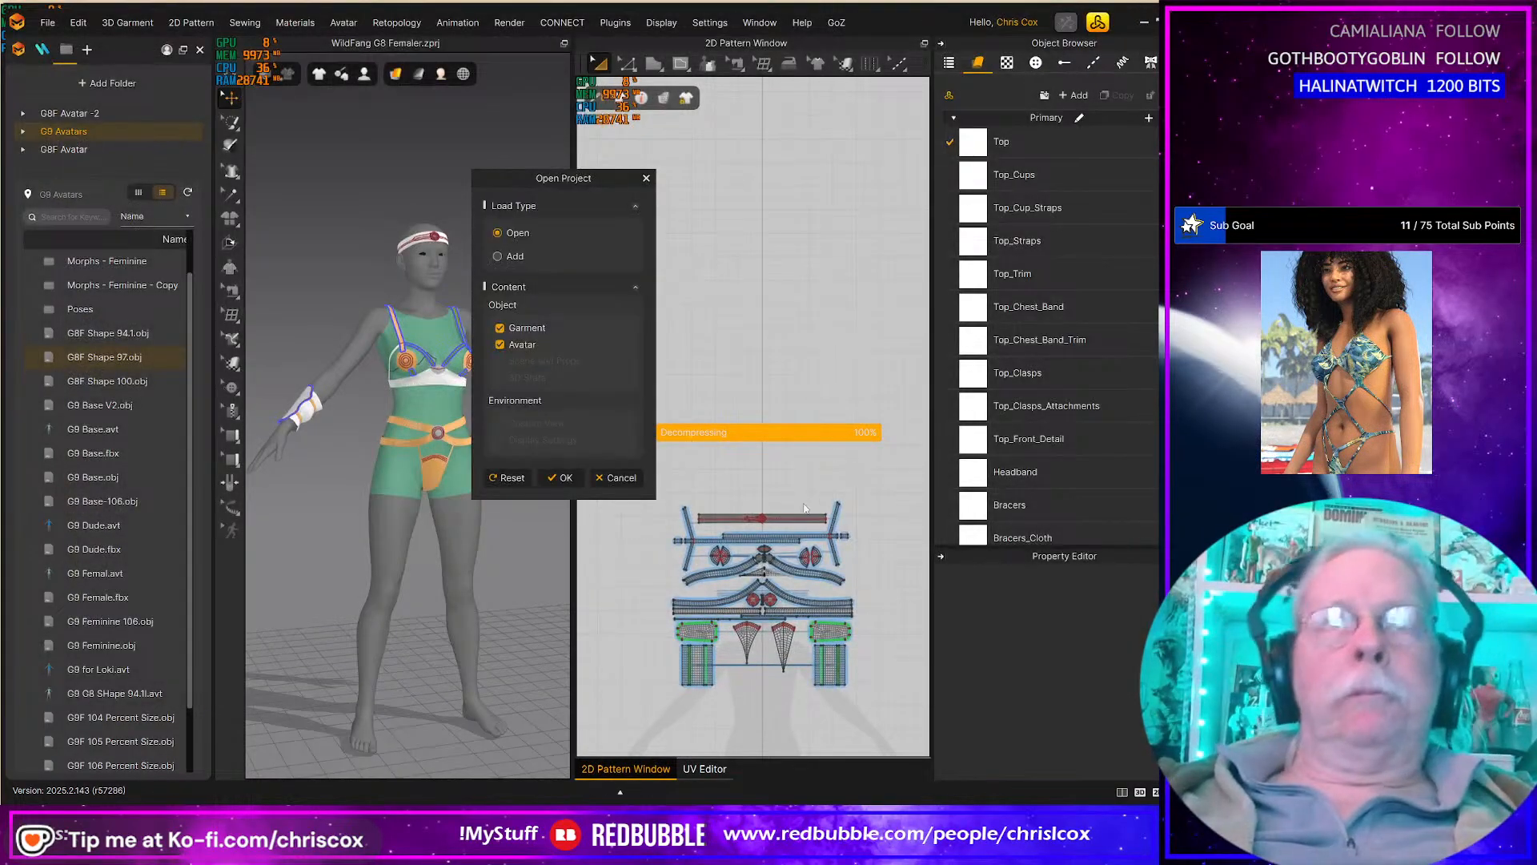
left_click(564, 477)
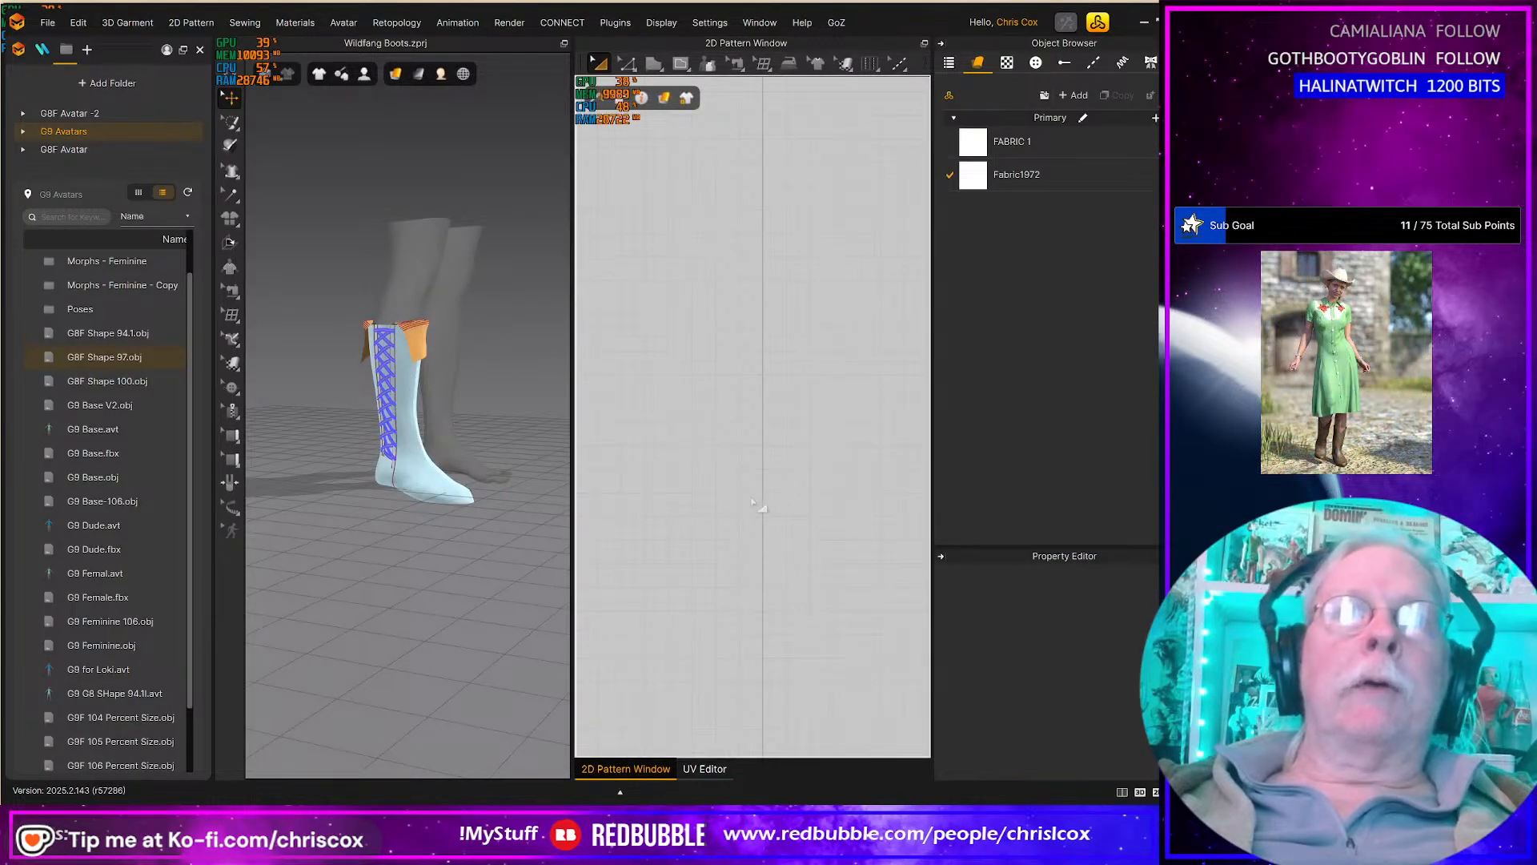
Step: Select all boot patterns and export them as OBJ, overwriting Wildfang Boot.obj
scroll(754, 505, "down", 3)
left_click_drag(754, 526, 663, 714)
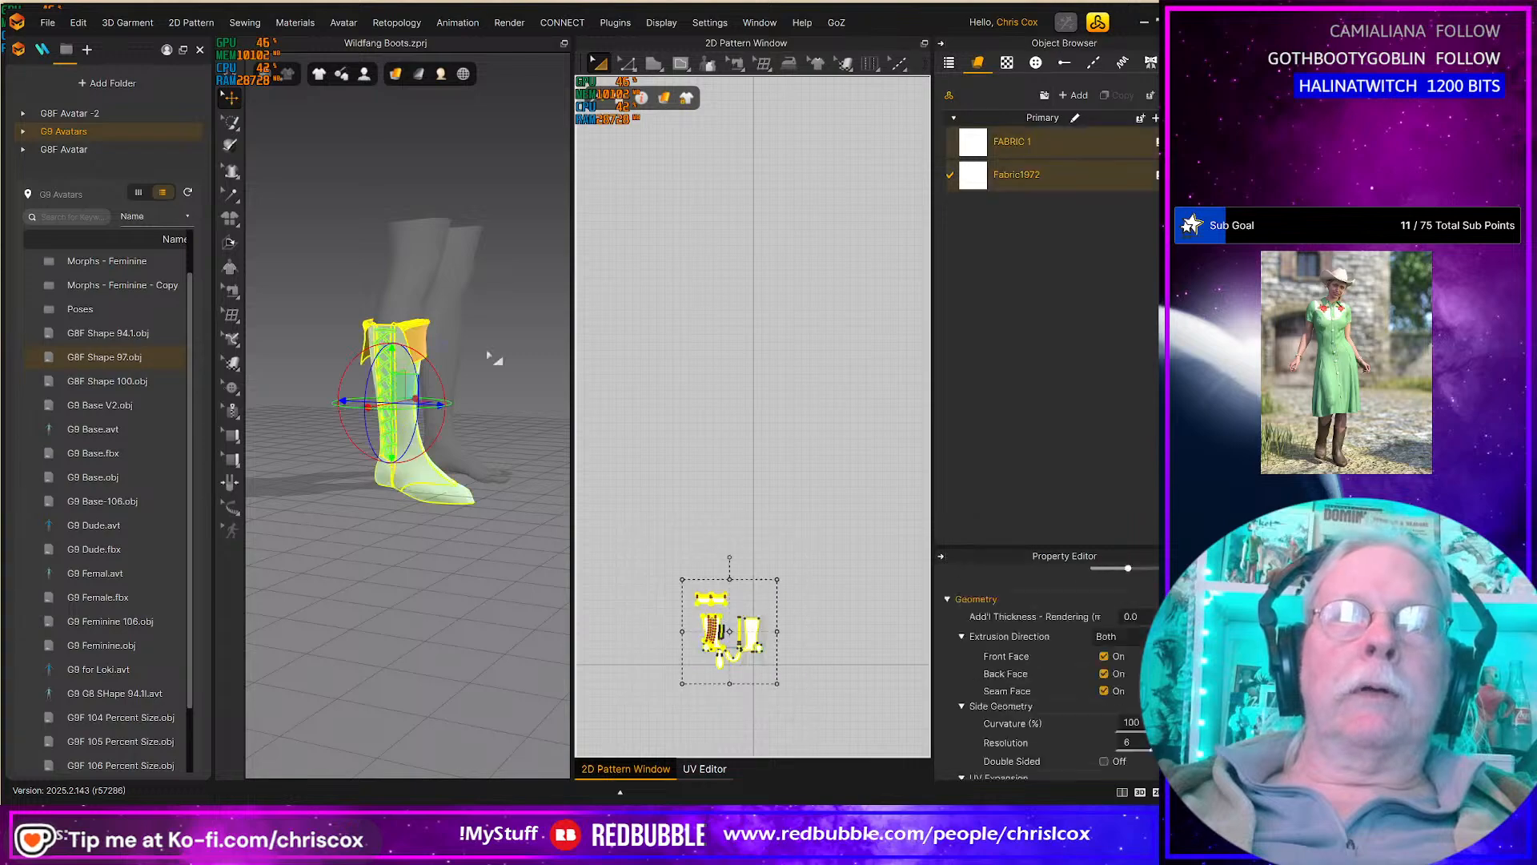
left_click(48, 24)
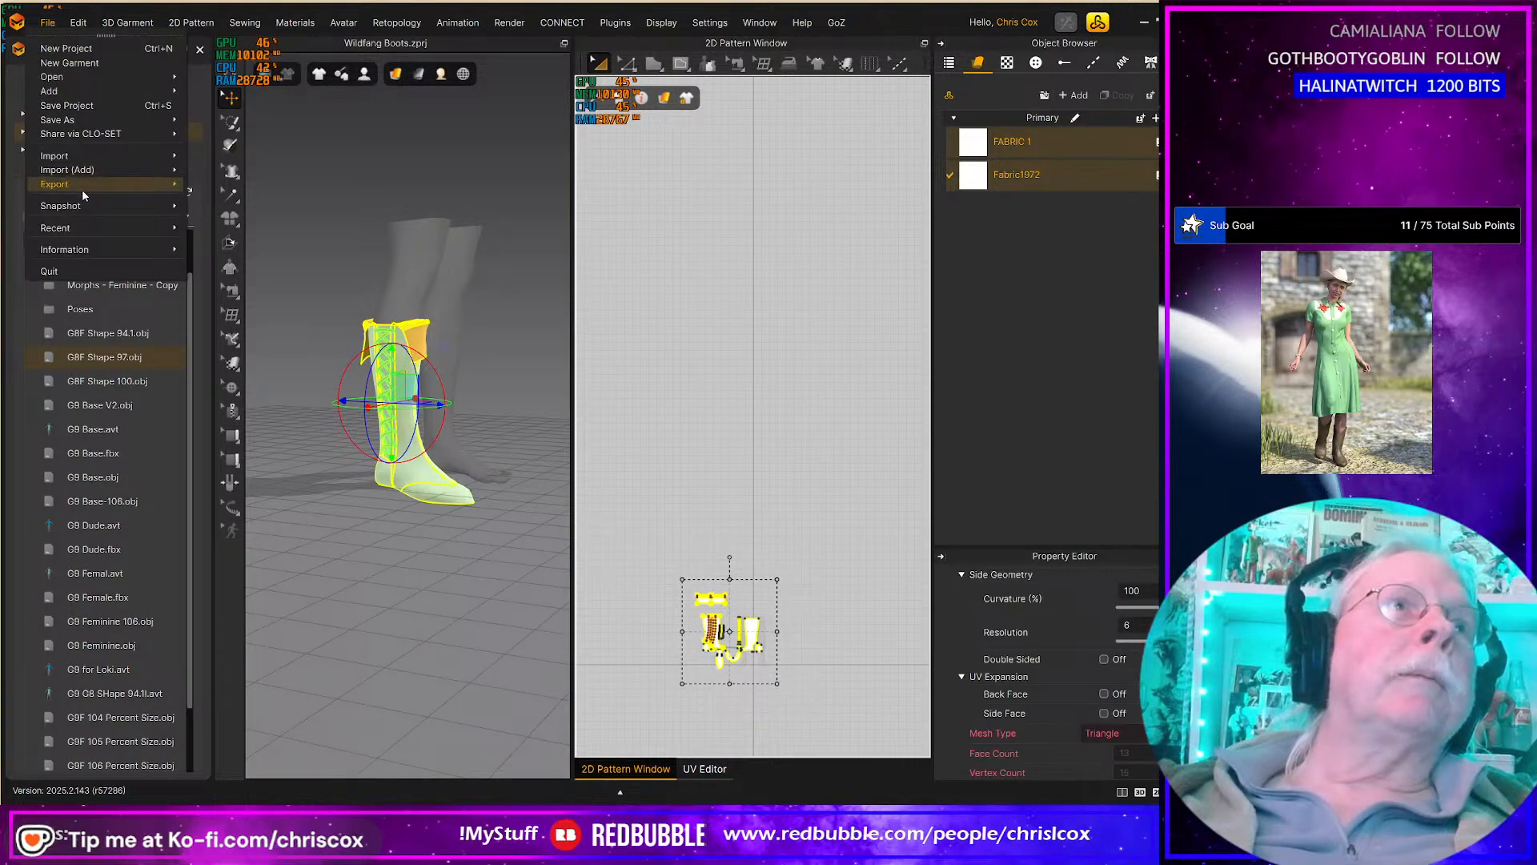
mouse_move(82, 188)
left_click(243, 200)
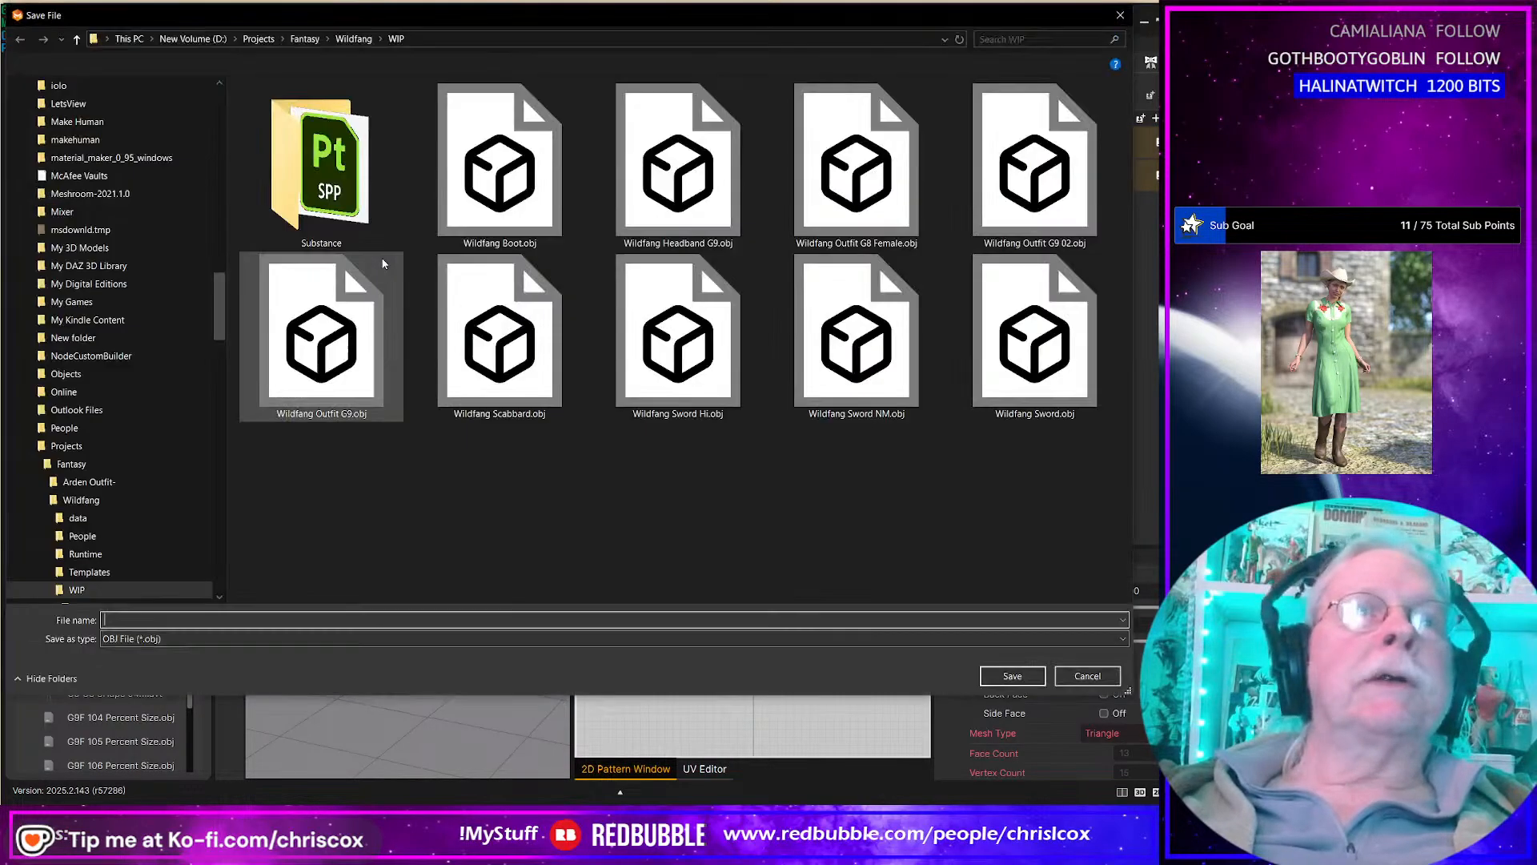
left_click(495, 217)
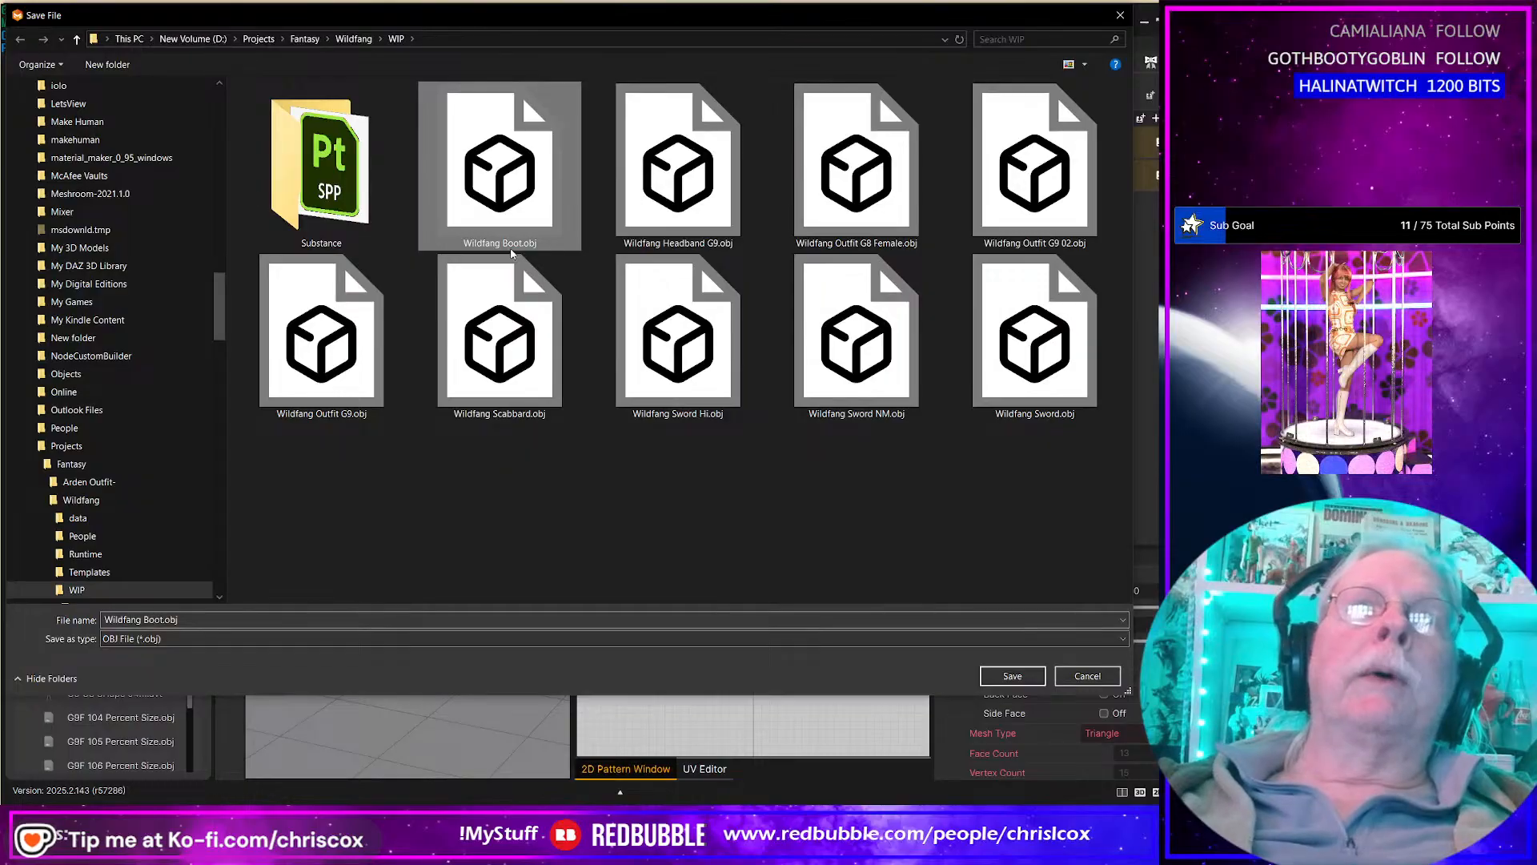
key("Return")
left_click(804, 430)
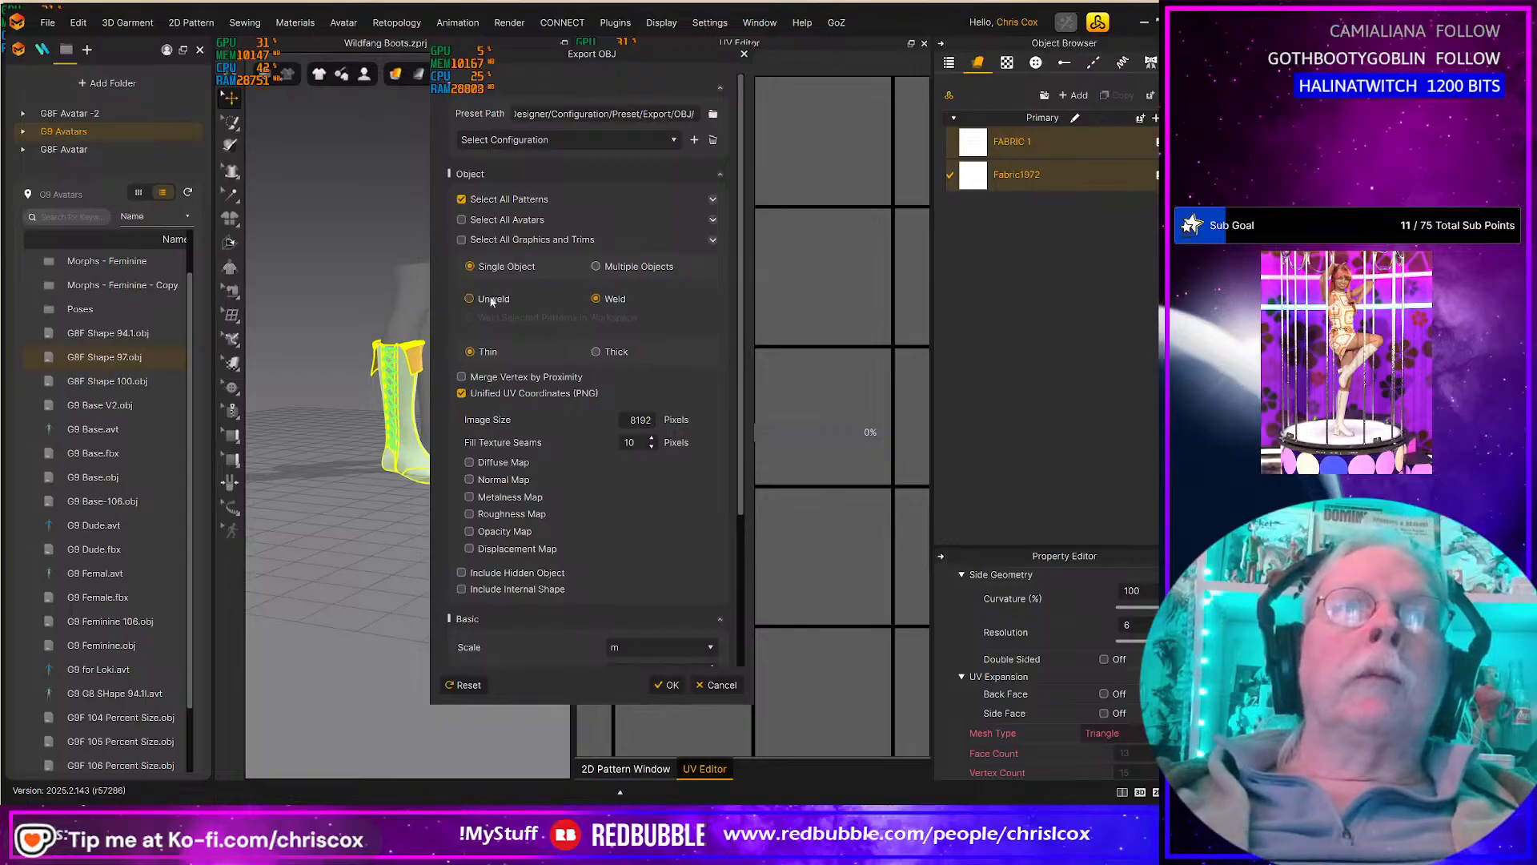
left_click(671, 684)
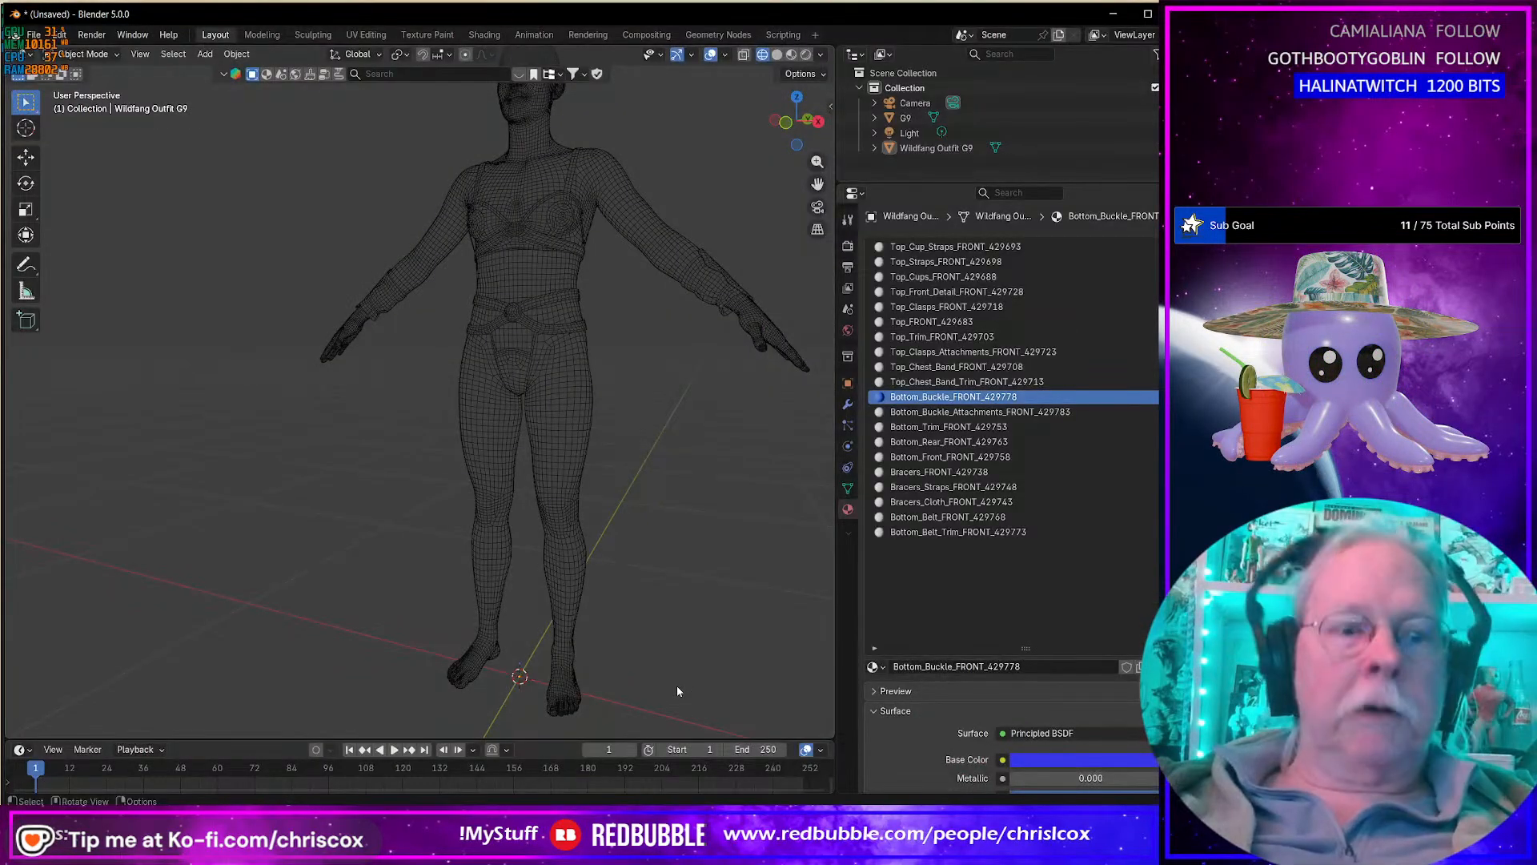
Step: Import Wildfang Boot.obj in Blender and inspect the boot mesh on the figure's leg
key("alt+Tab")
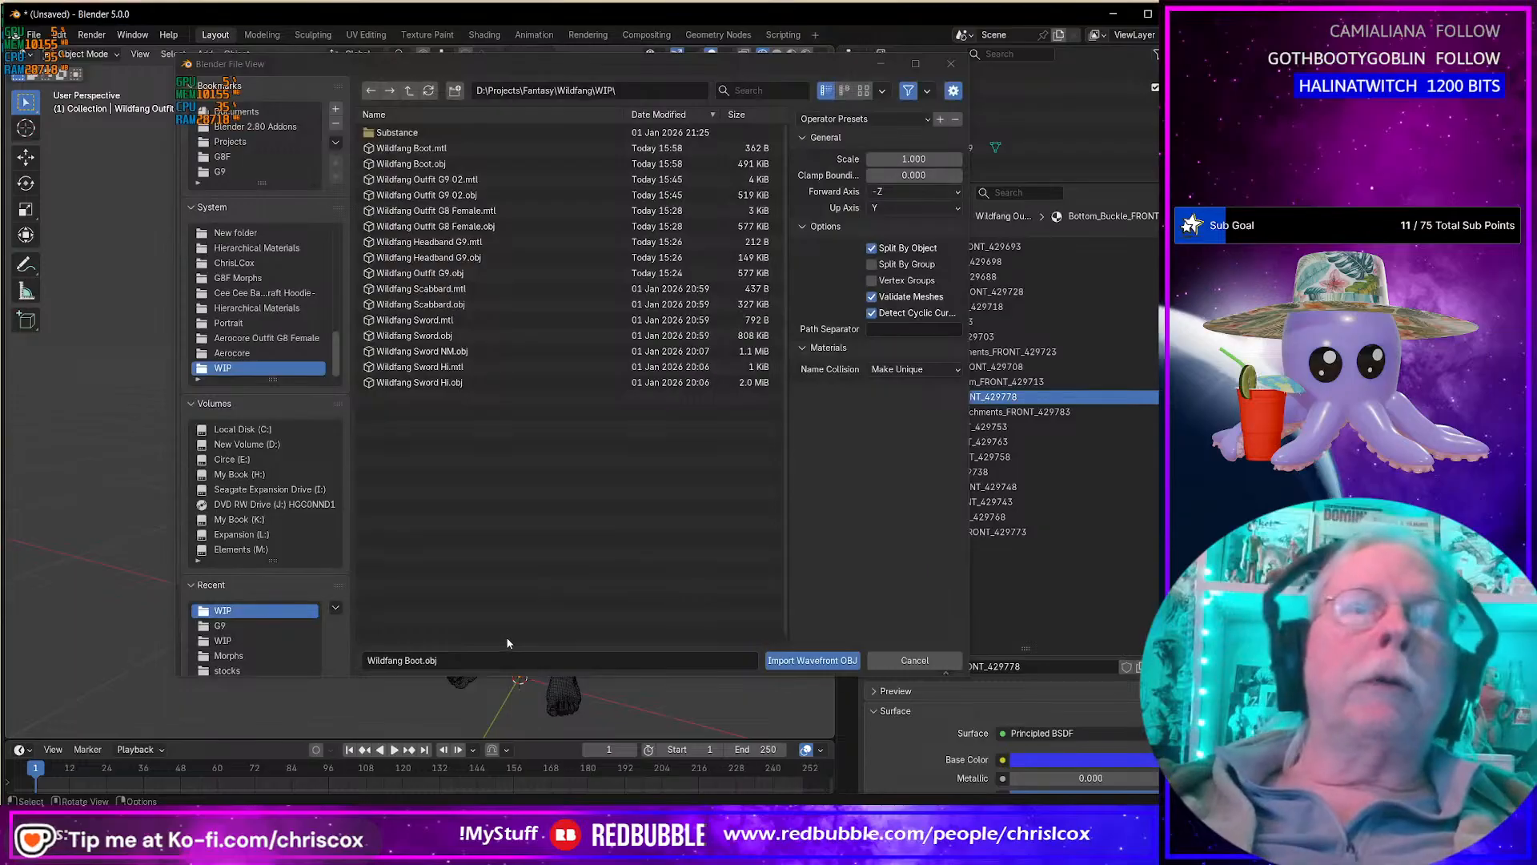
left_click(469, 652)
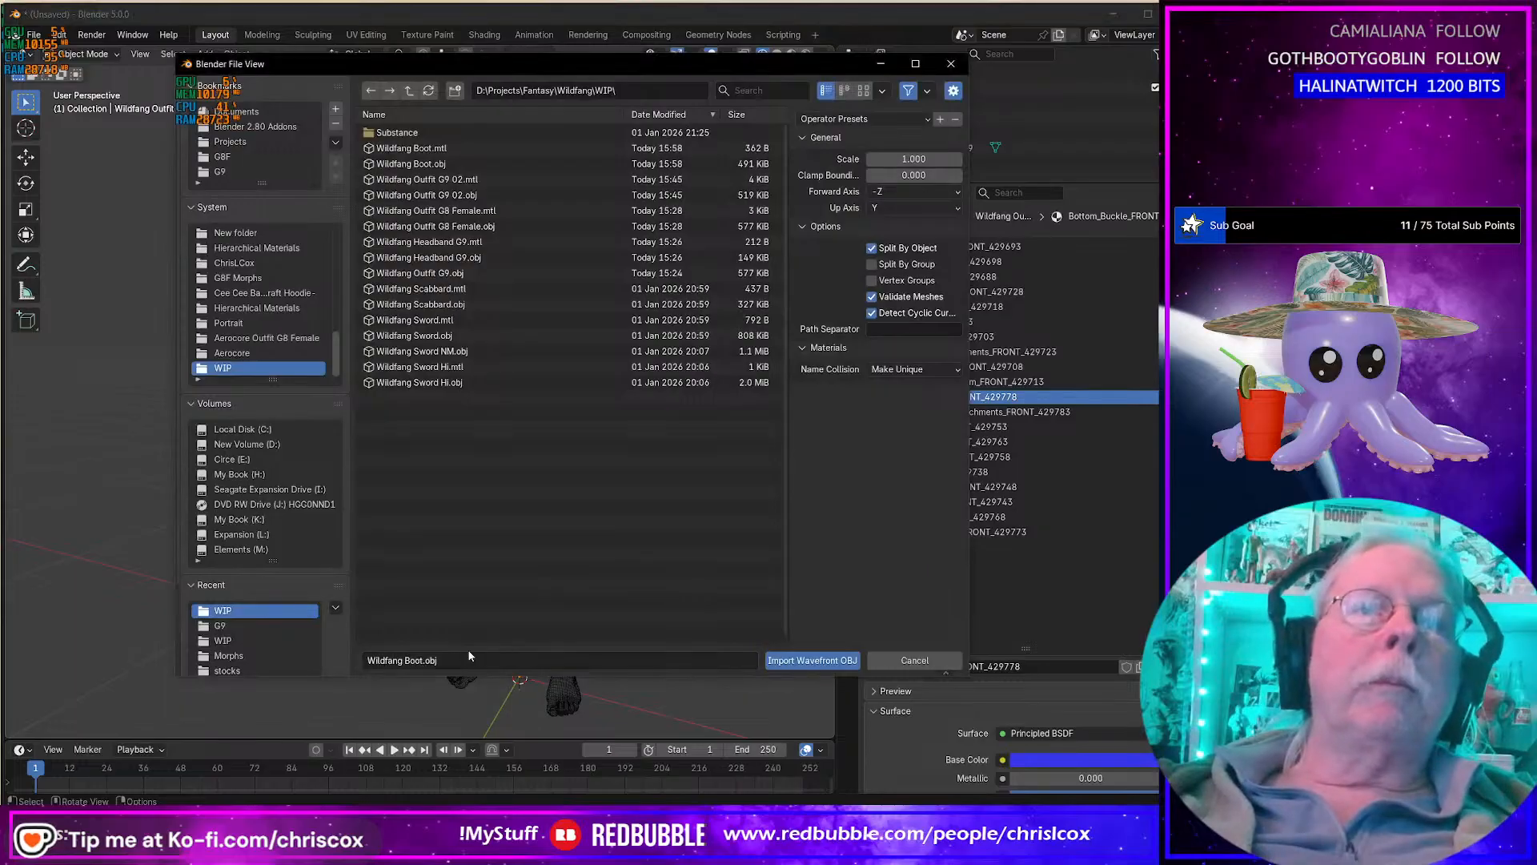
left_click(823, 659)
middle_click_drag(742, 646, 624, 634)
scroll(584, 628, "down", 4)
scroll(584, 628, "up", 7)
middle_click_drag(658, 464, 547, 306, "shift")
mouse_move(587, 360)
middle_mouse_down("shift")
mouse_move(561, 200)
mouse_move(582, 348)
middle_mouse_up("shift")
scroll(518, 316, "up", 4)
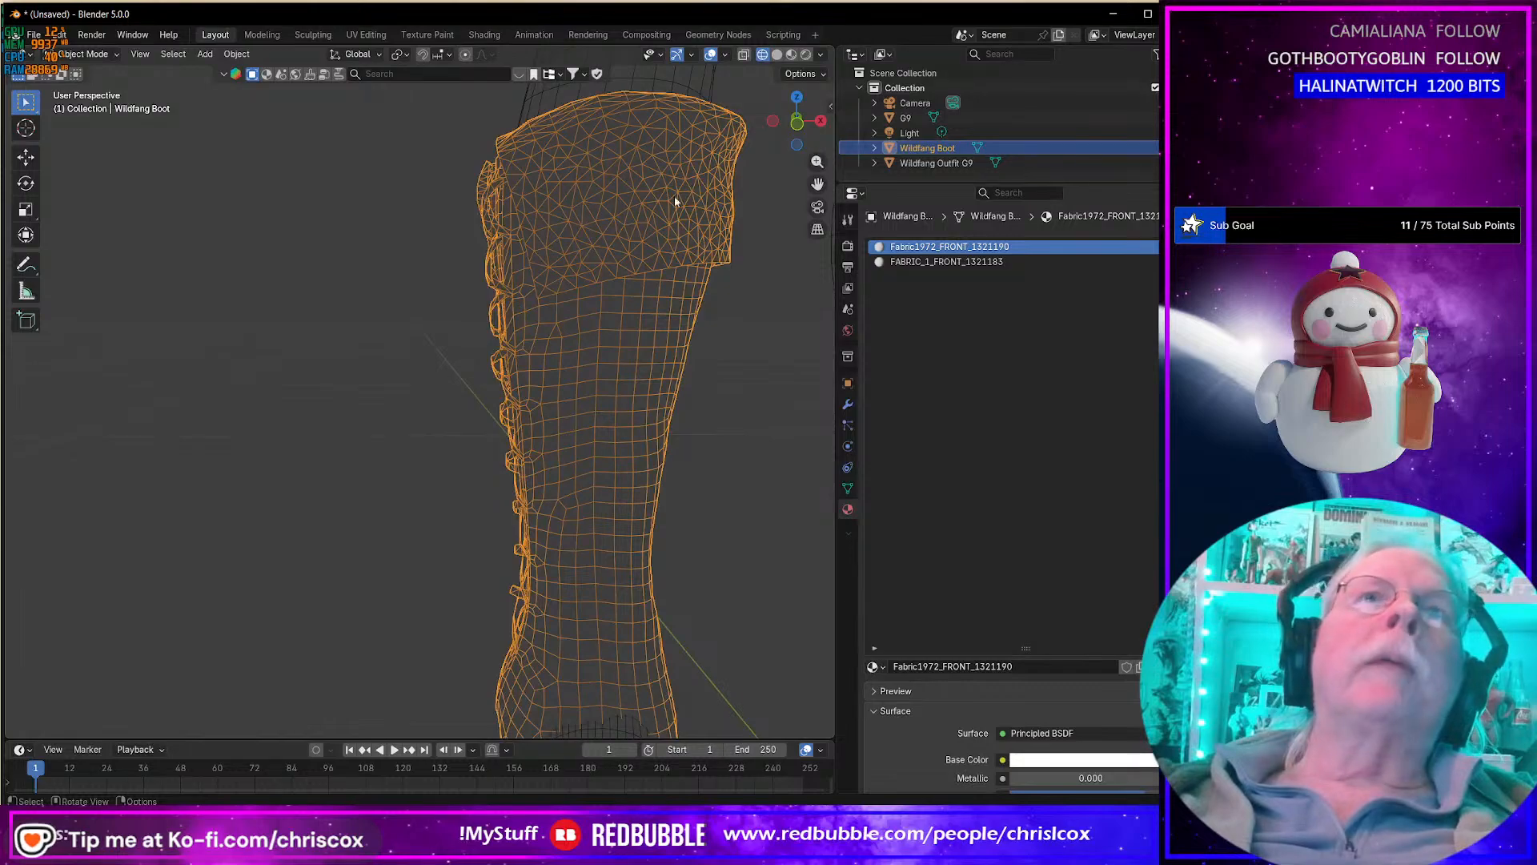
middle_click_drag(595, 377, 594, 420)
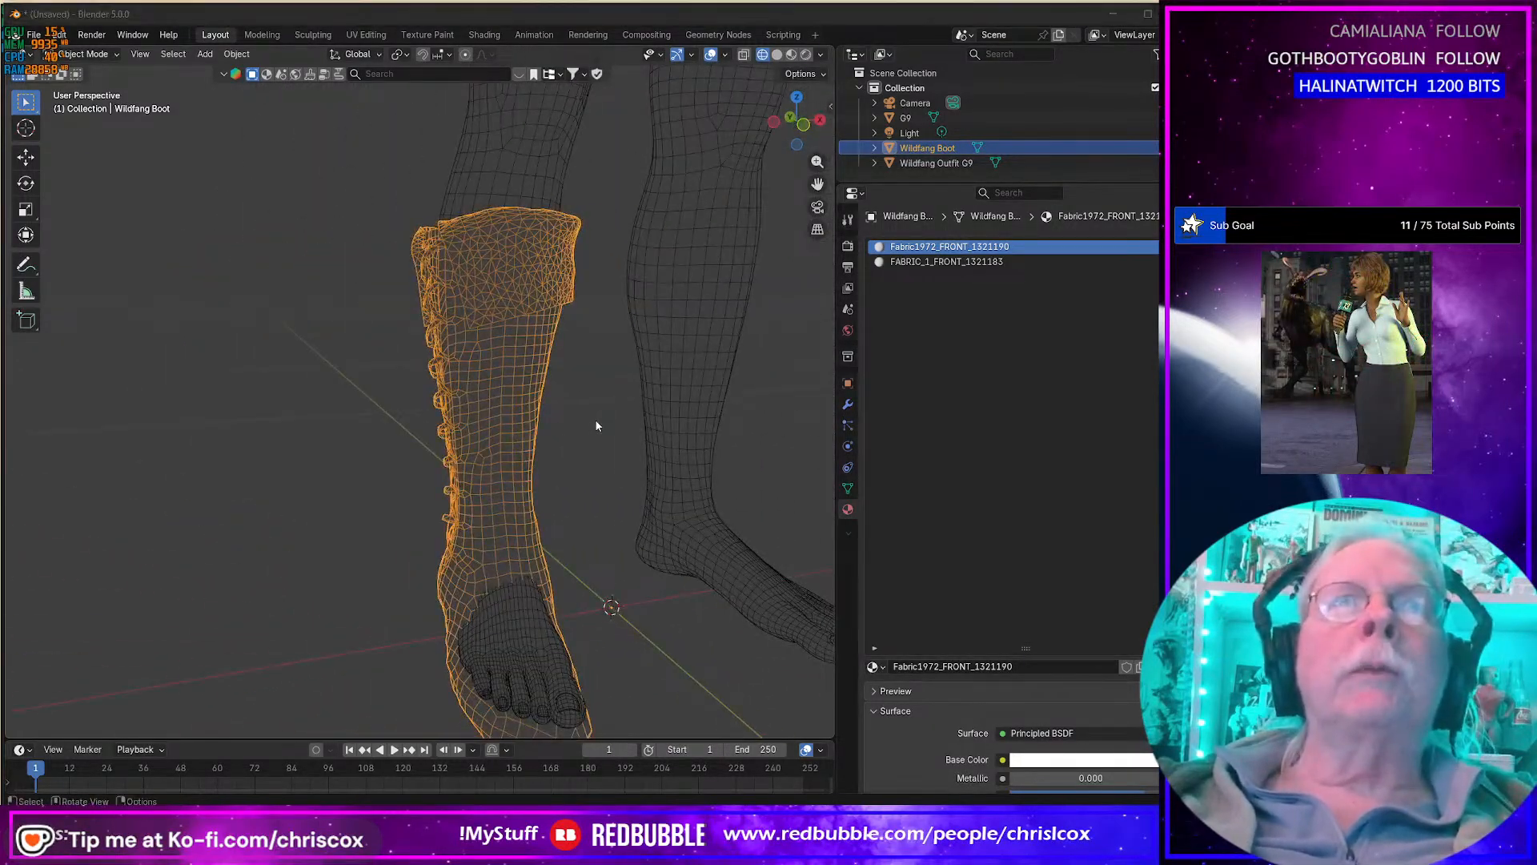
key("alt+Tab")
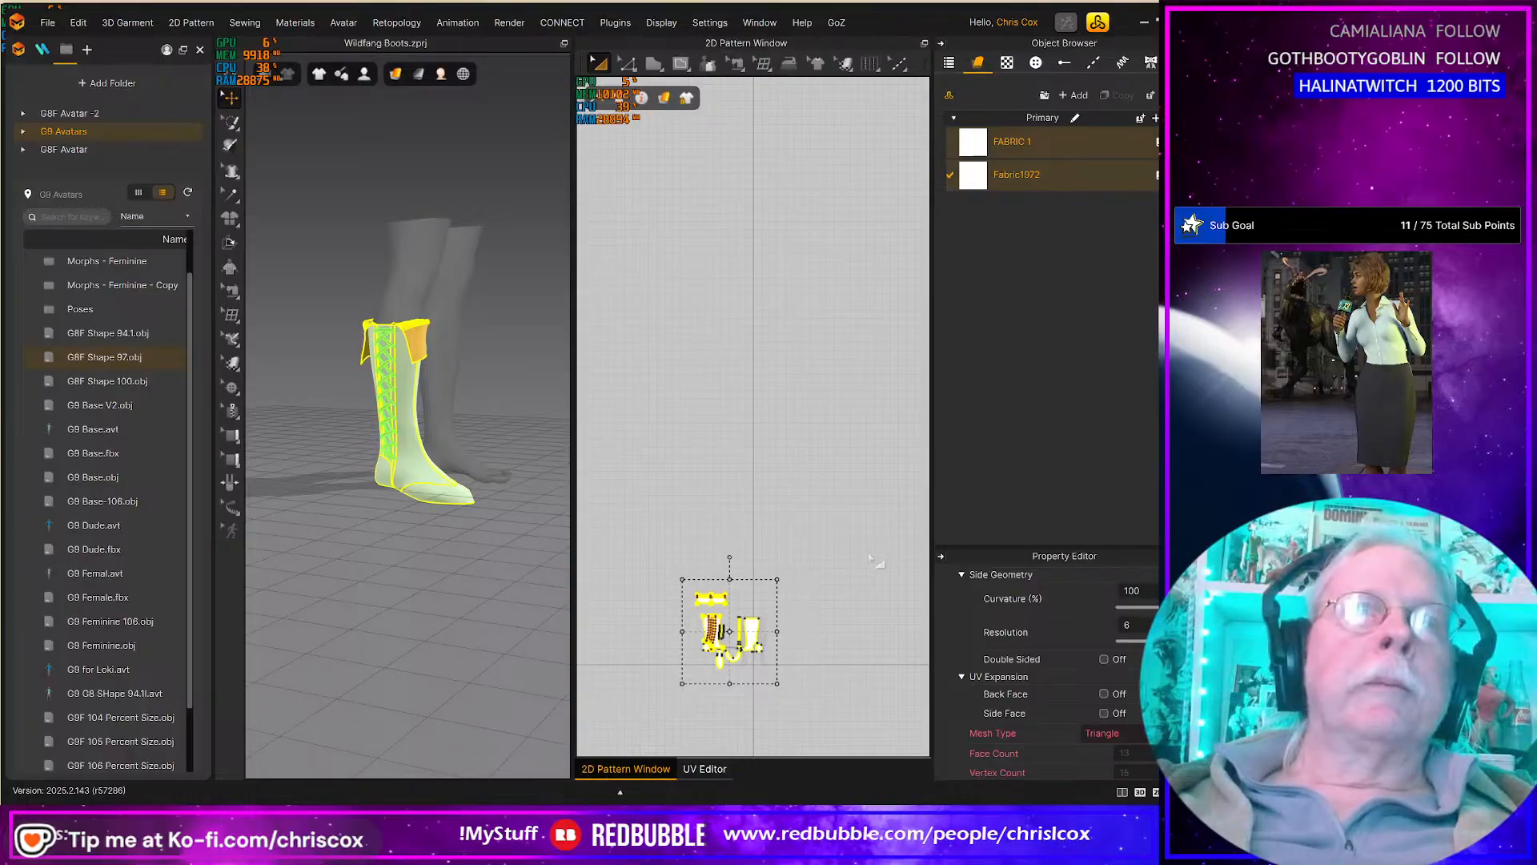
Step: Set the boot's mesh type to Quad (Optimized)
scroll(1113, 653, "down", 2)
left_click(1135, 693)
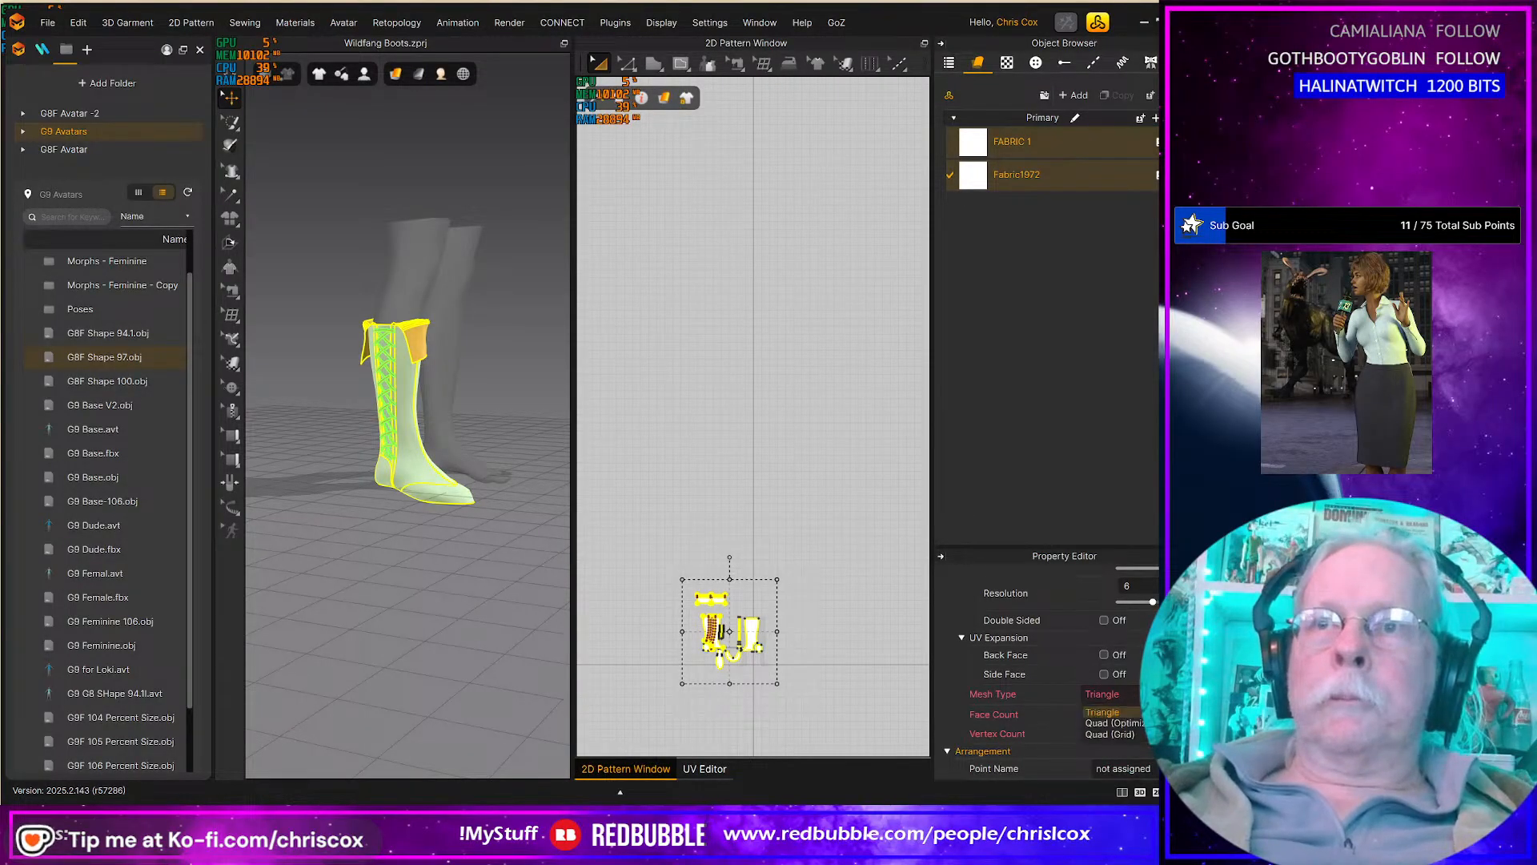
left_click(993, 707)
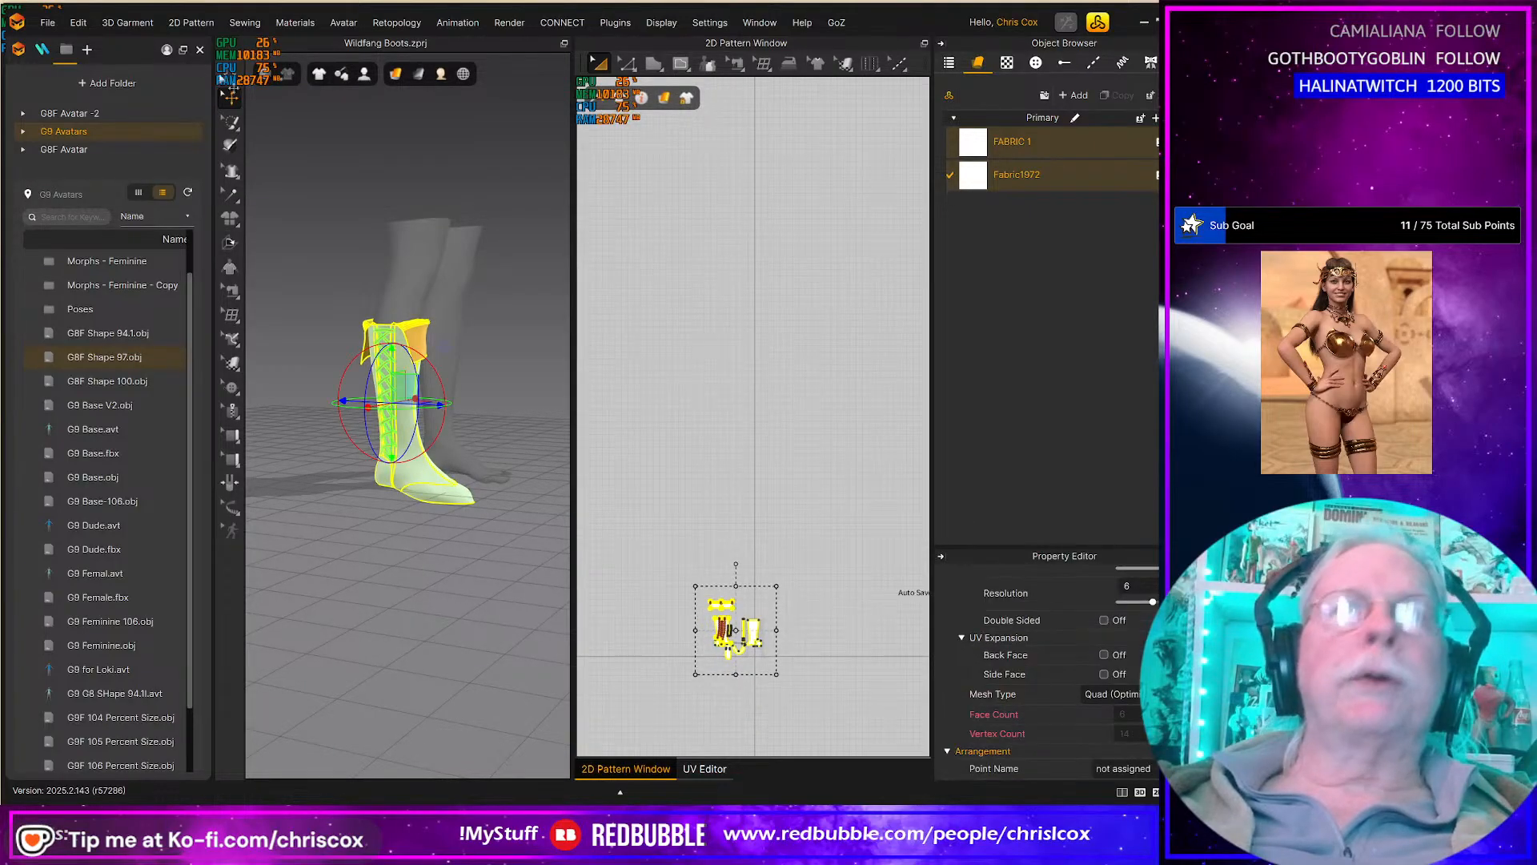
Step: Re-export the selected boots over Wildfang Boot.obj and delete the old boot in Blender
left_click(46, 24)
mouse_move(144, 185)
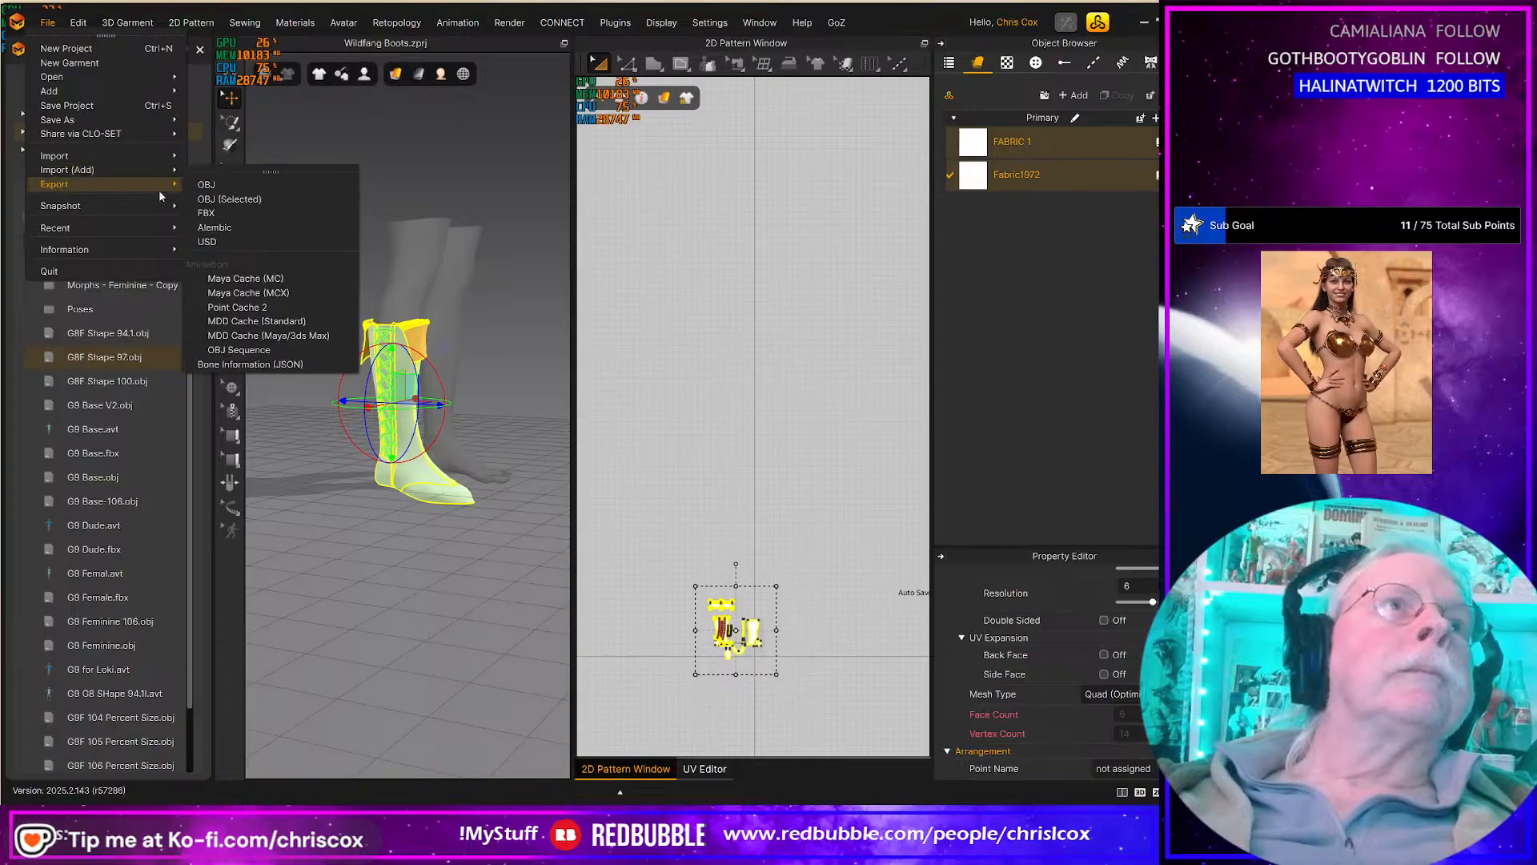
left_click(250, 204)
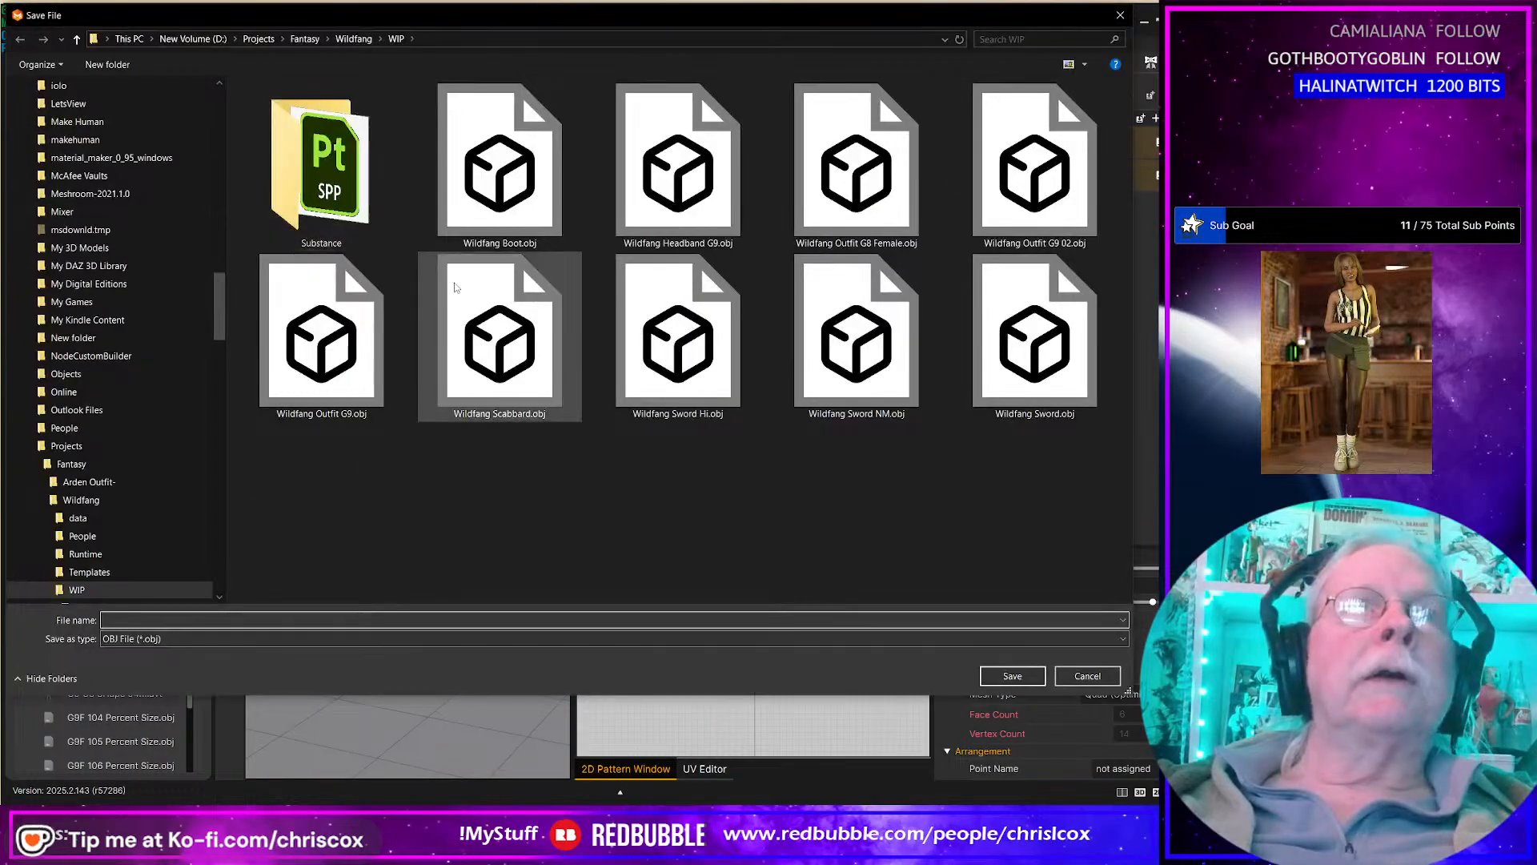
double_click(513, 185)
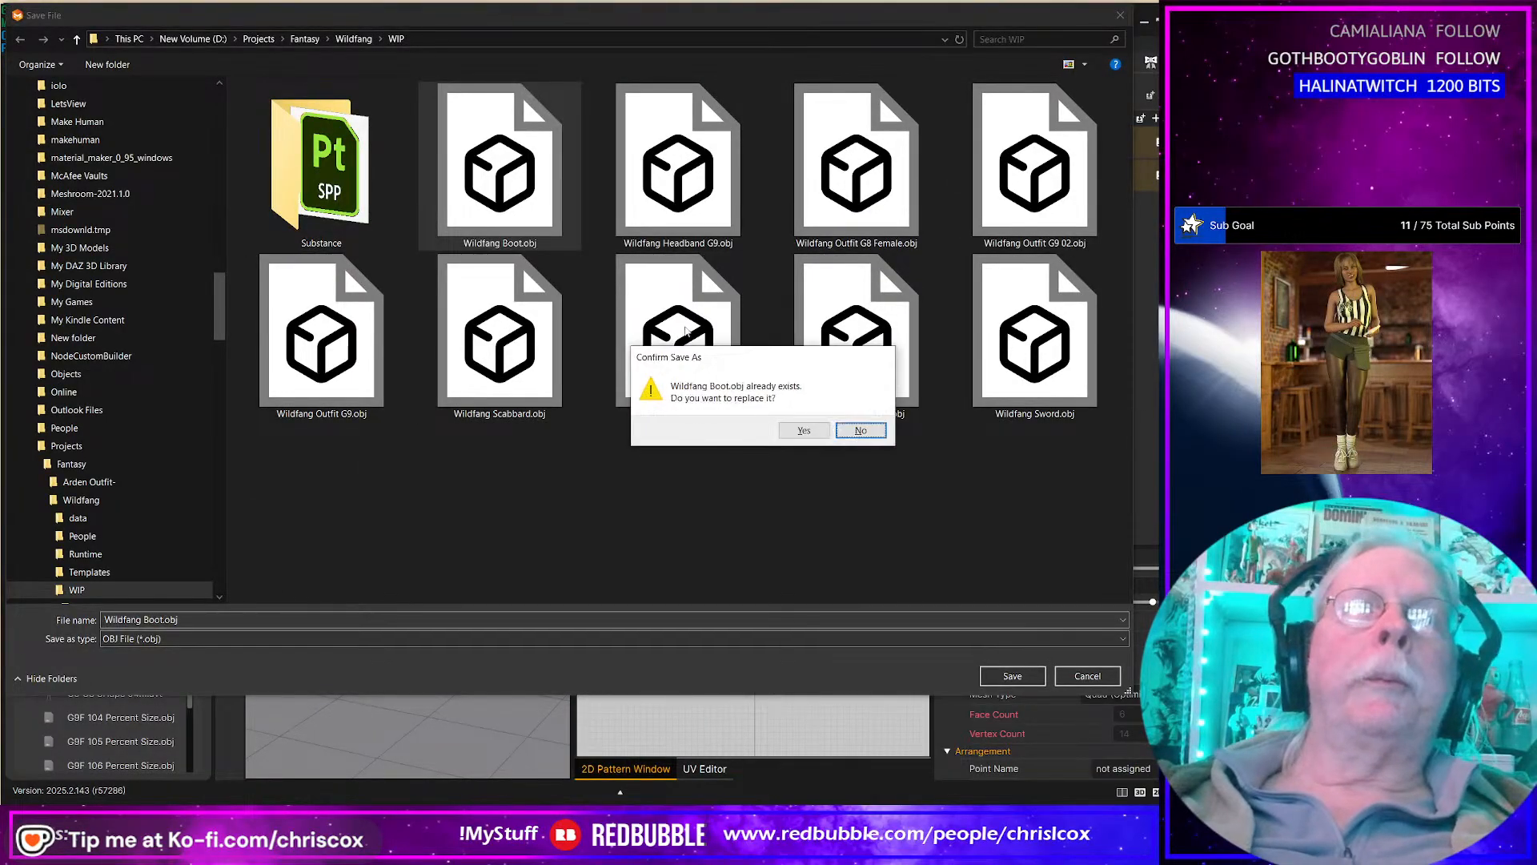
left_click(803, 431)
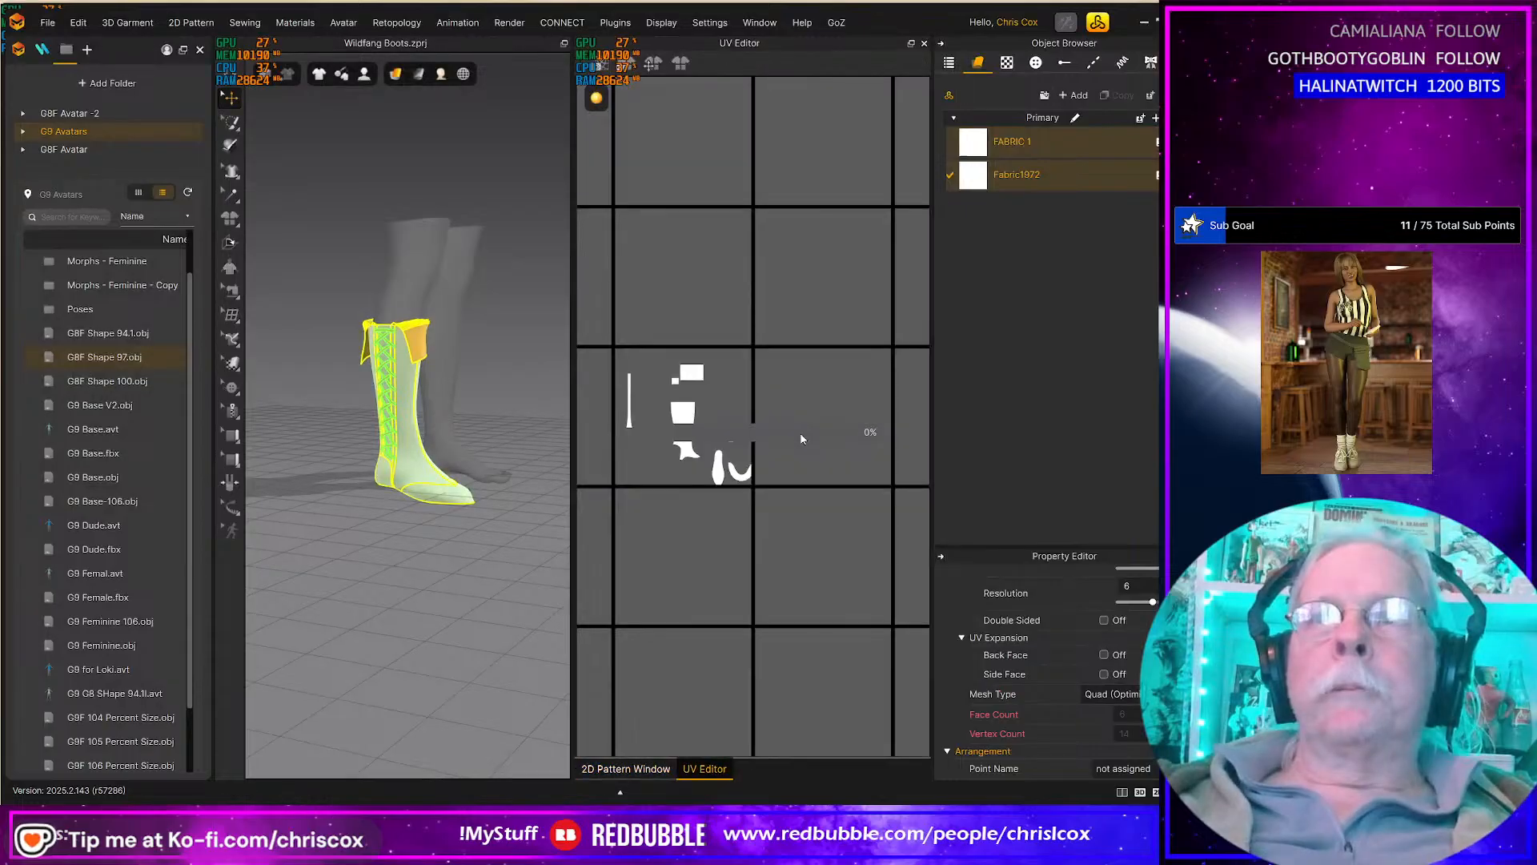
key("alt+Tab")
key("Delete")
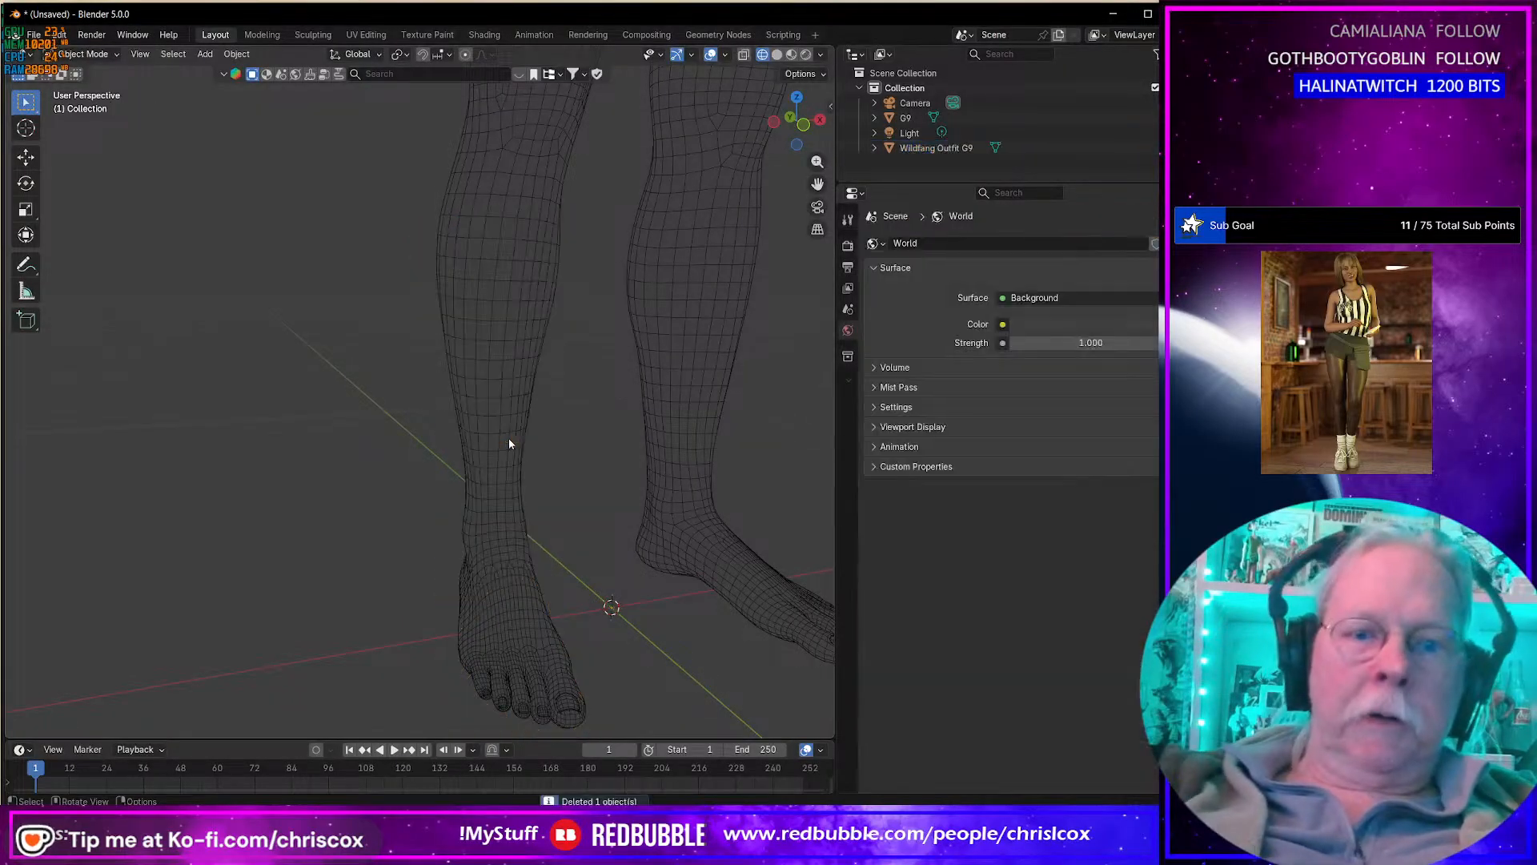
Step: Import the Wildfang Boot OBJ into Blender and confirm the OBJ export settings in Marvelous Designer
key("ctrl+i")
key("Return")
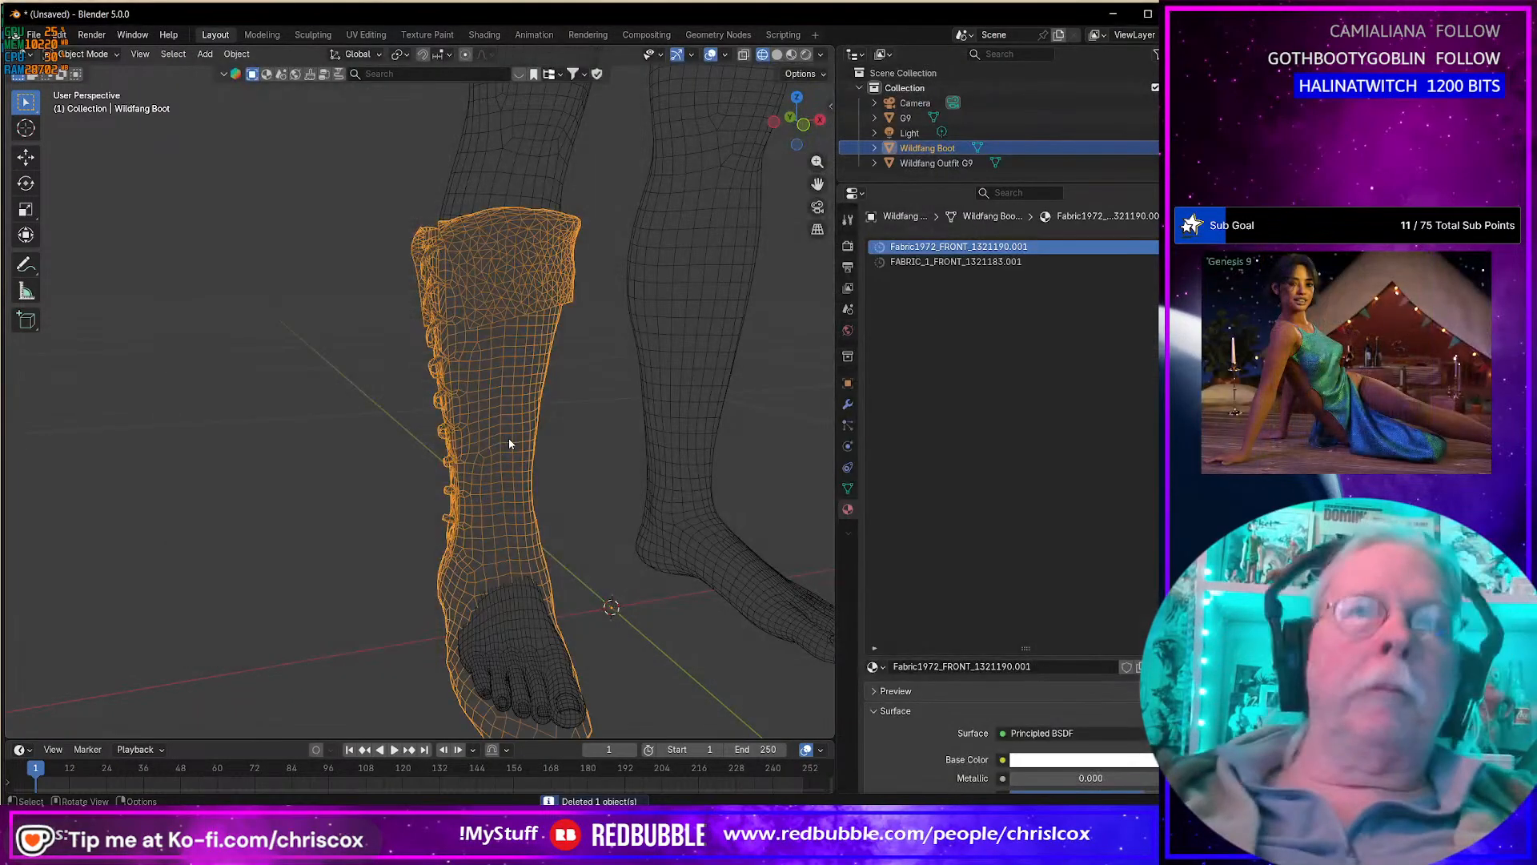
middle_click_drag(530, 287, 564, 294)
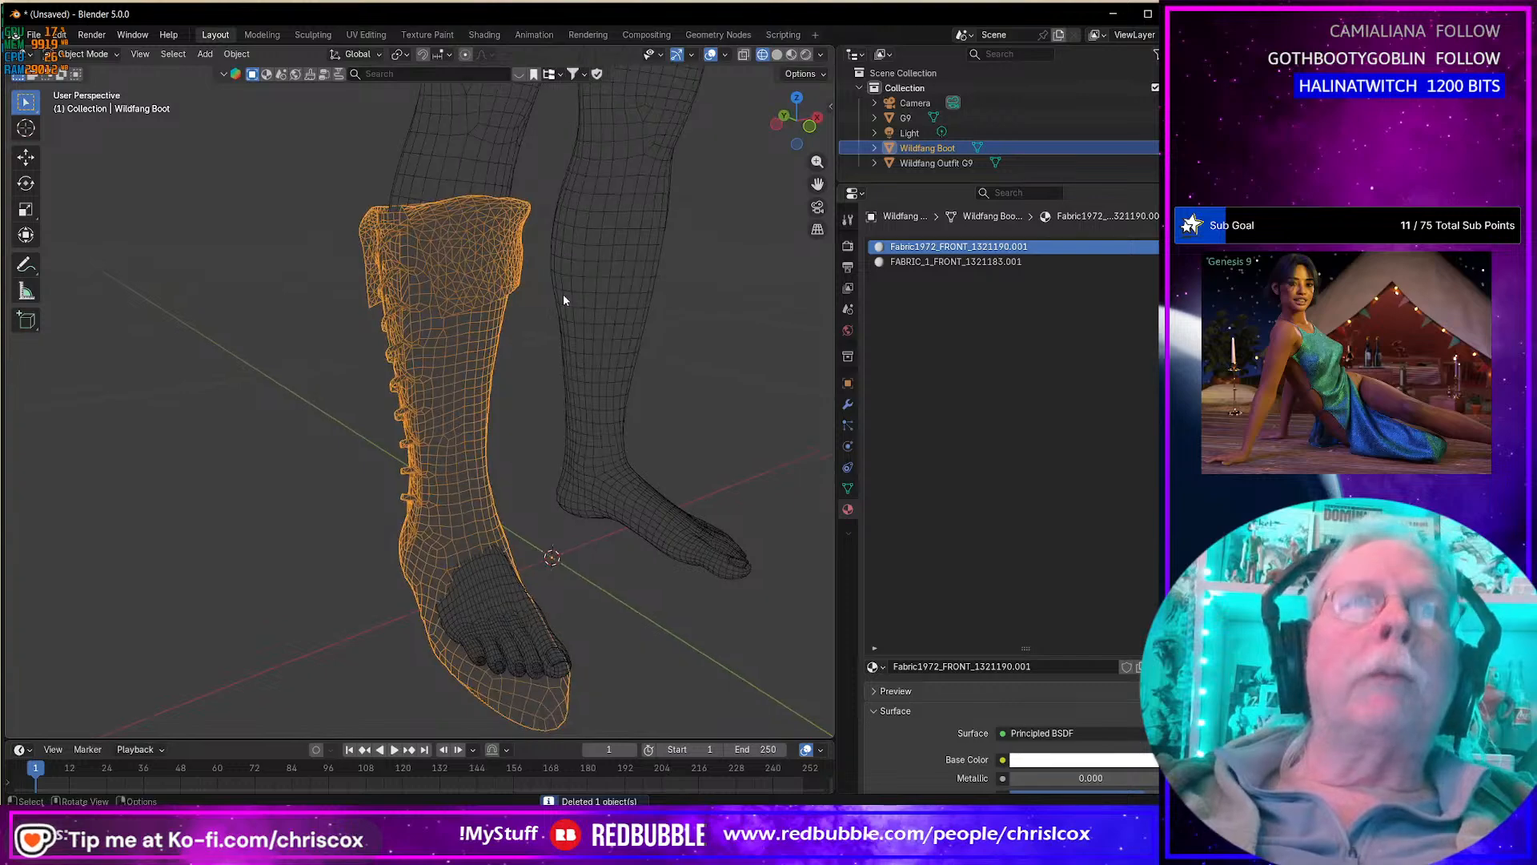
key("alt+Tab")
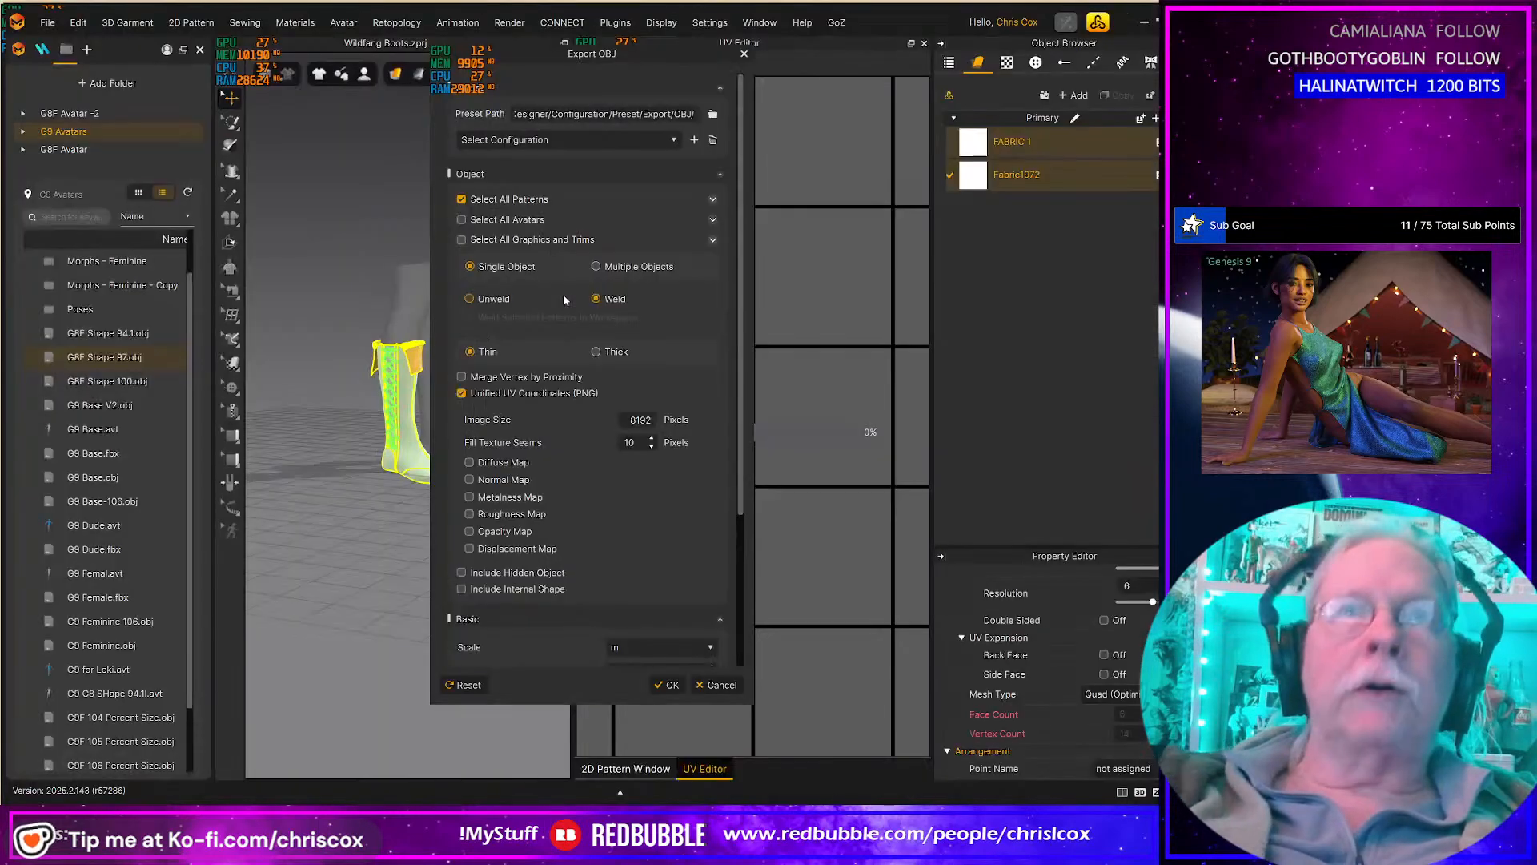
left_click(669, 685)
key("alt+Tab")
Step: Delete the old boot and import the re-exported Wildfang Boot OBJ in its place
key("Delete")
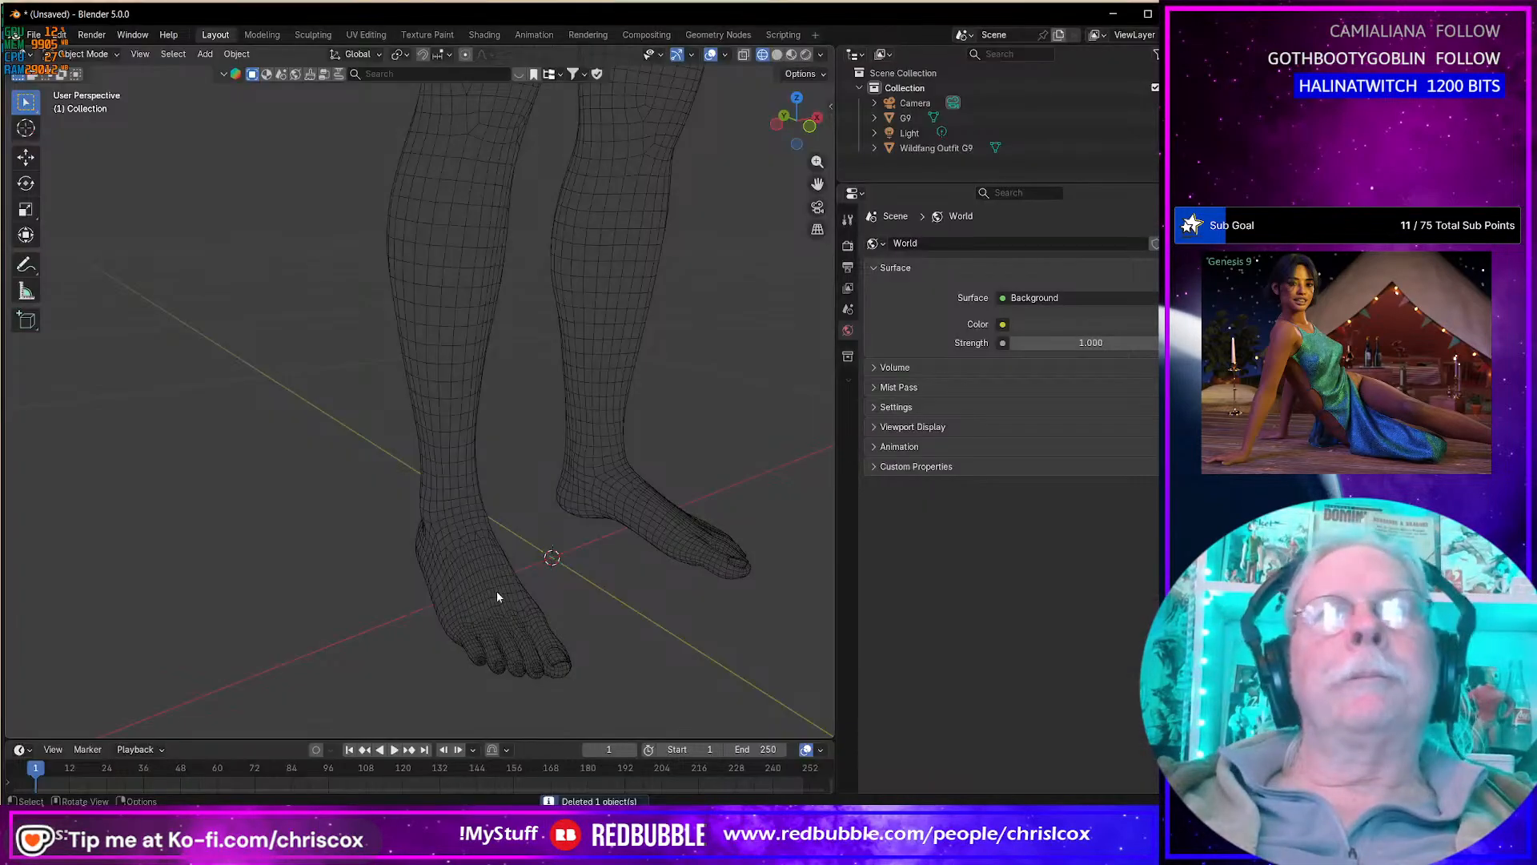
key("Return")
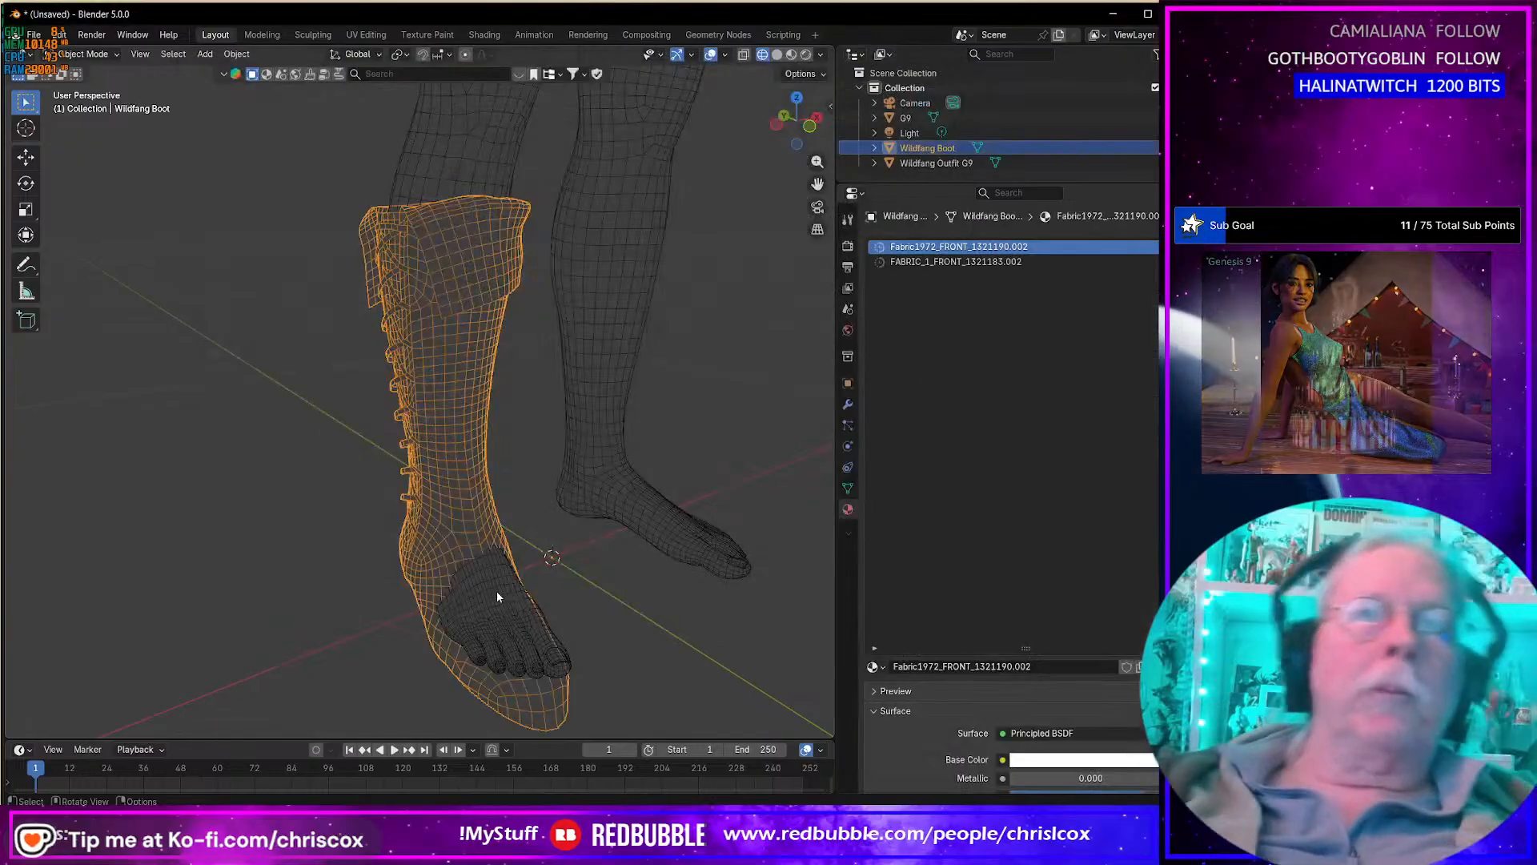
middle_click_drag(535, 480, 333, 369)
Step: Inspect the new boot's quad mesh on the figure from several angles, then save and switch to Daz Studio
scroll(538, 496, "up", 3)
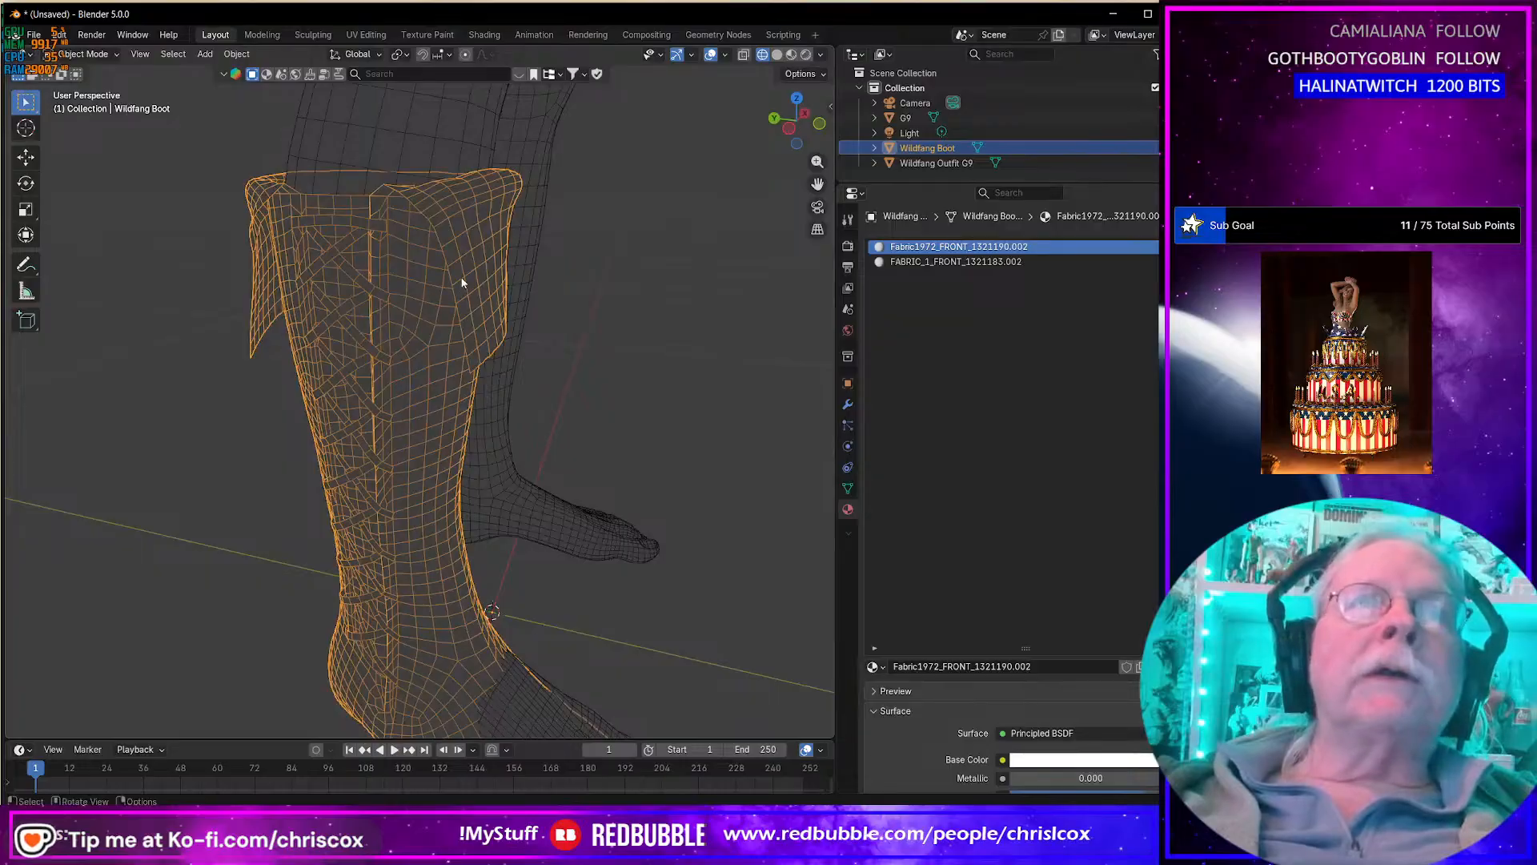
middle_click_drag(470, 293, 535, 251)
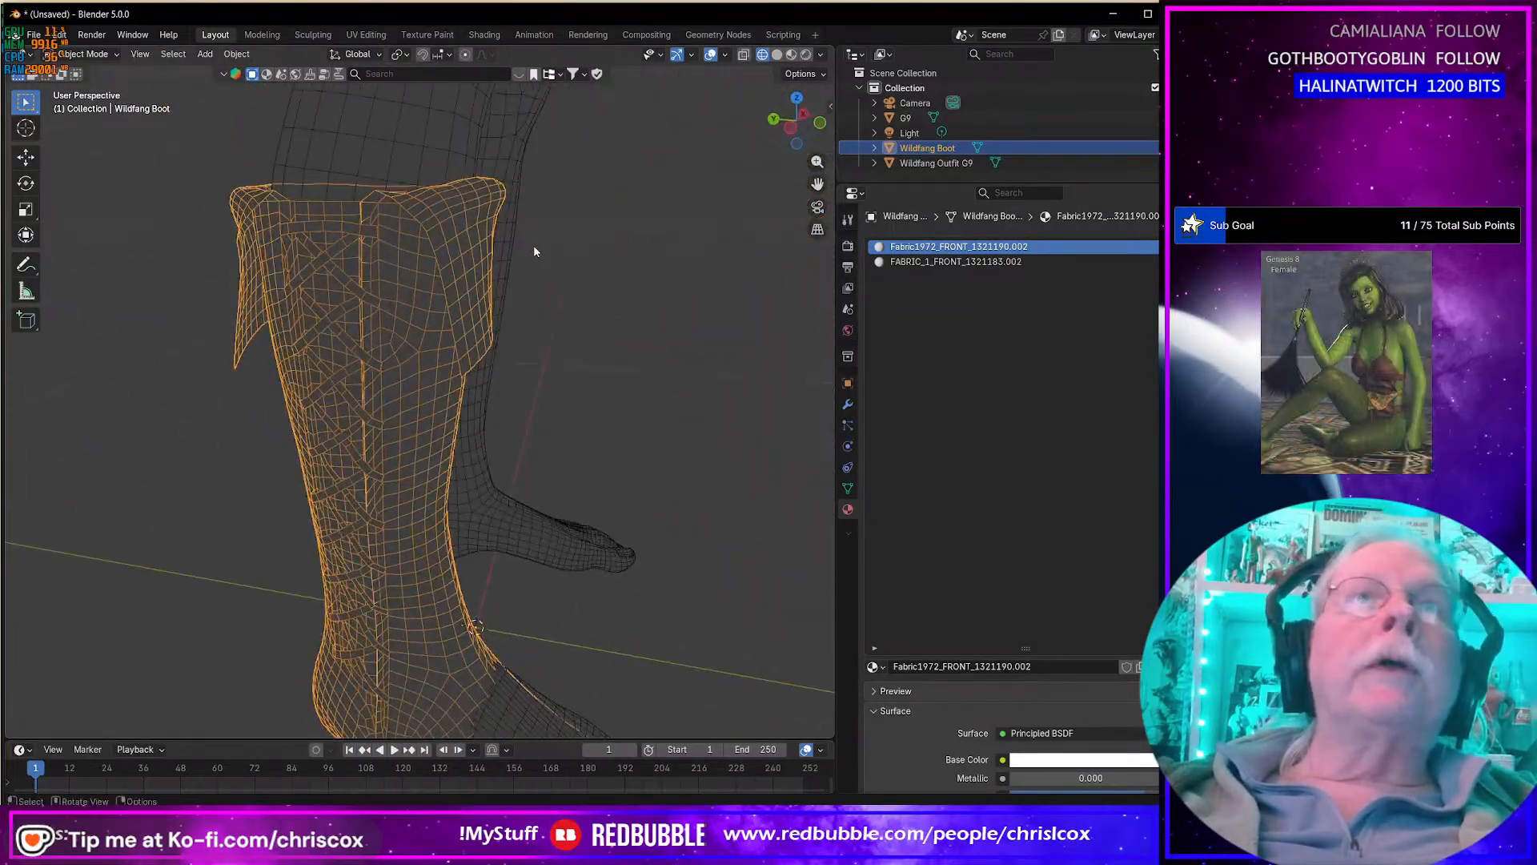
middle_click_drag(479, 297, 482, 93, "shift")
right_click(567, 845)
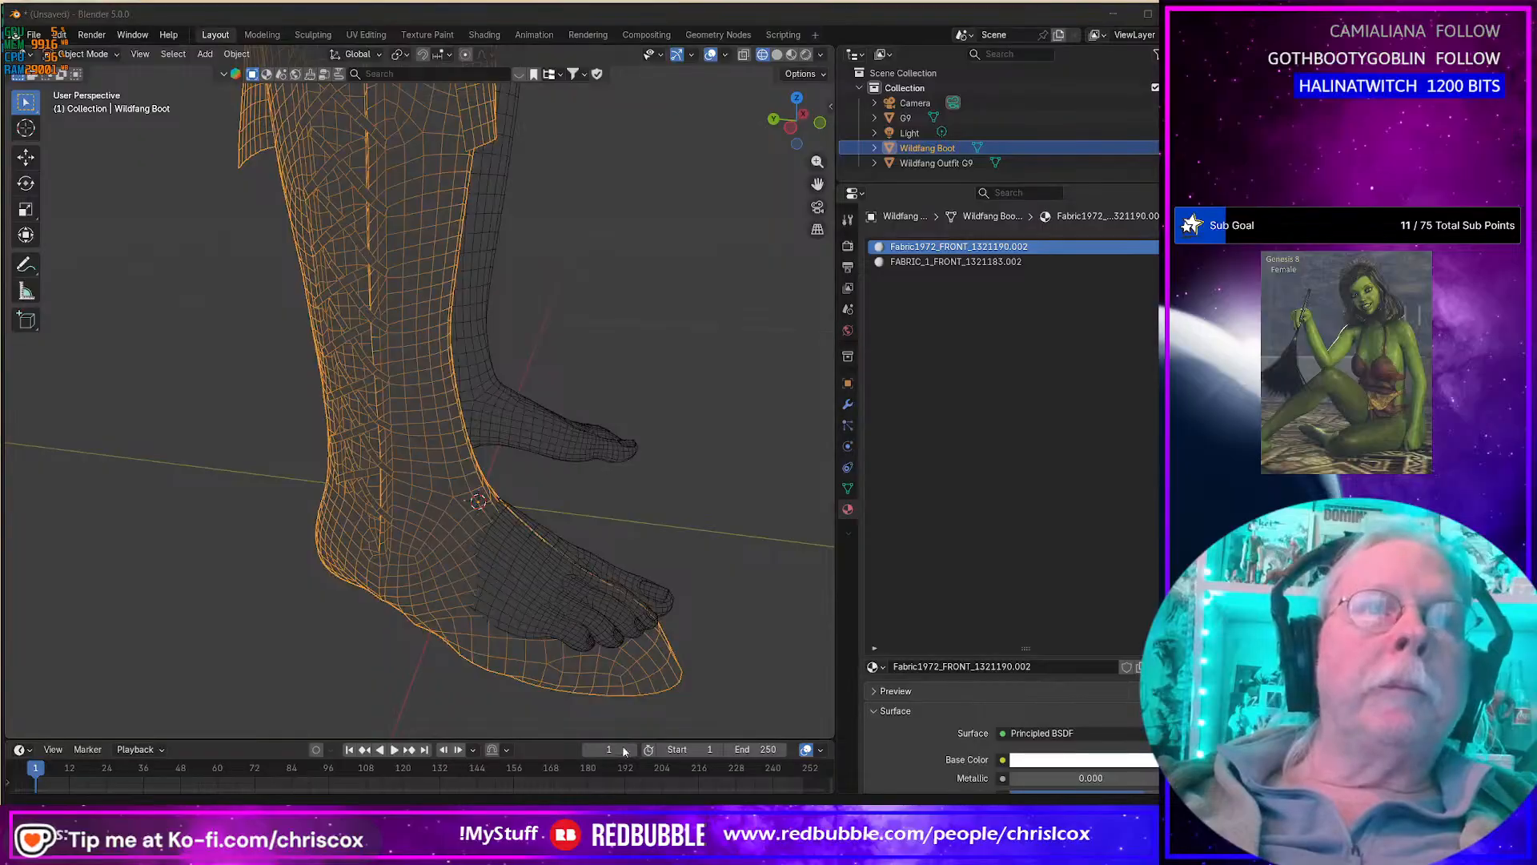
middle_click_drag(632, 631, 784, 432)
middle_click_drag(796, 506, 440, 206)
scroll(468, 300, "up", 7)
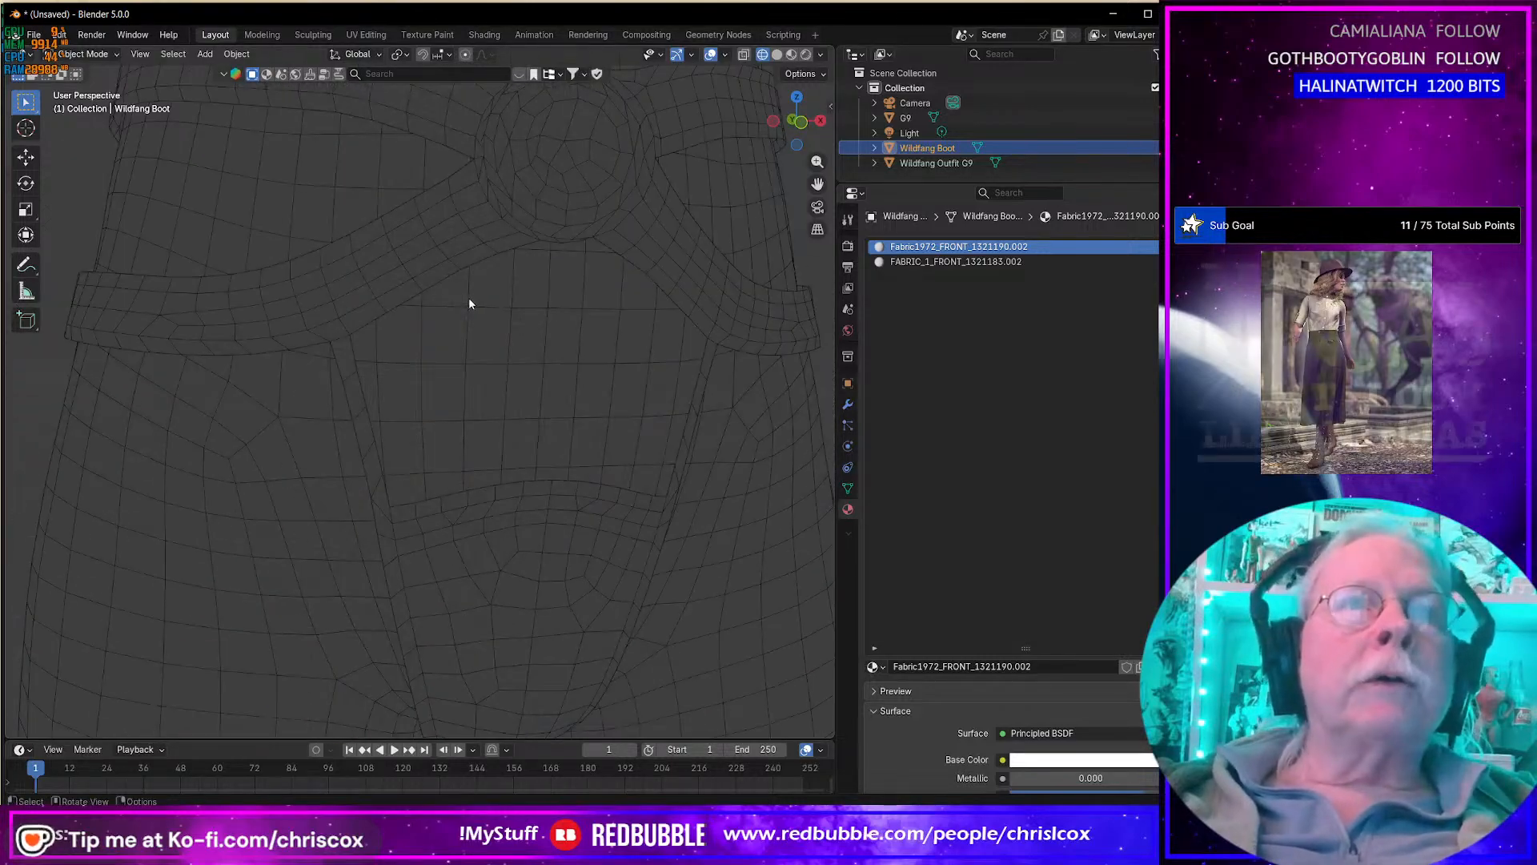
scroll(469, 297, "down", 10)
scroll(447, 295, "up", 4)
middle_click_drag(467, 306, 530, 494)
scroll(650, 420, "up", 5)
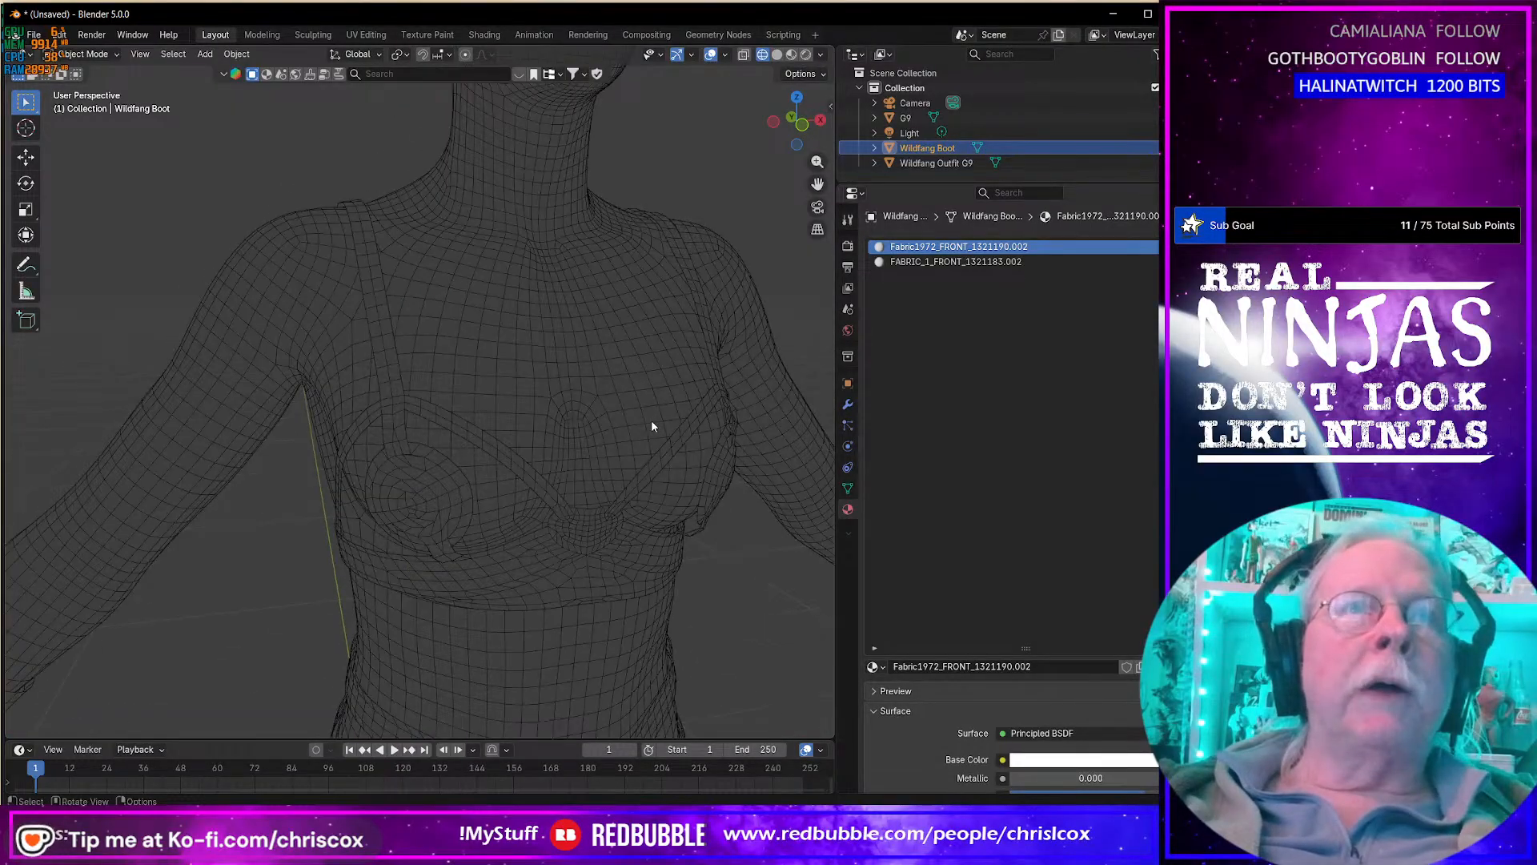
scroll(651, 420, "down", 5)
key("ctrl+s")
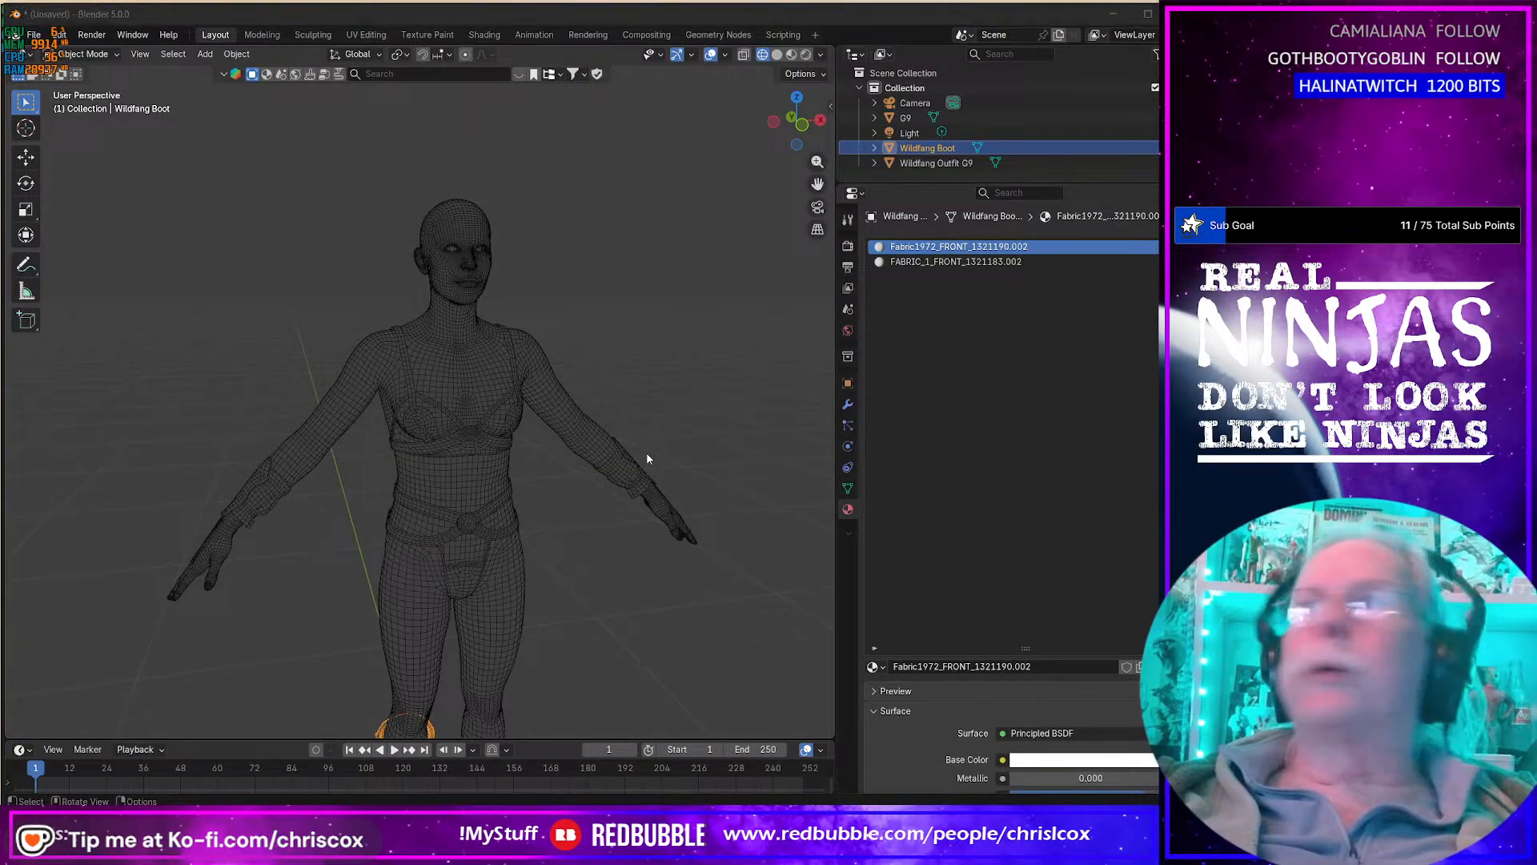
key("alt+Tab")
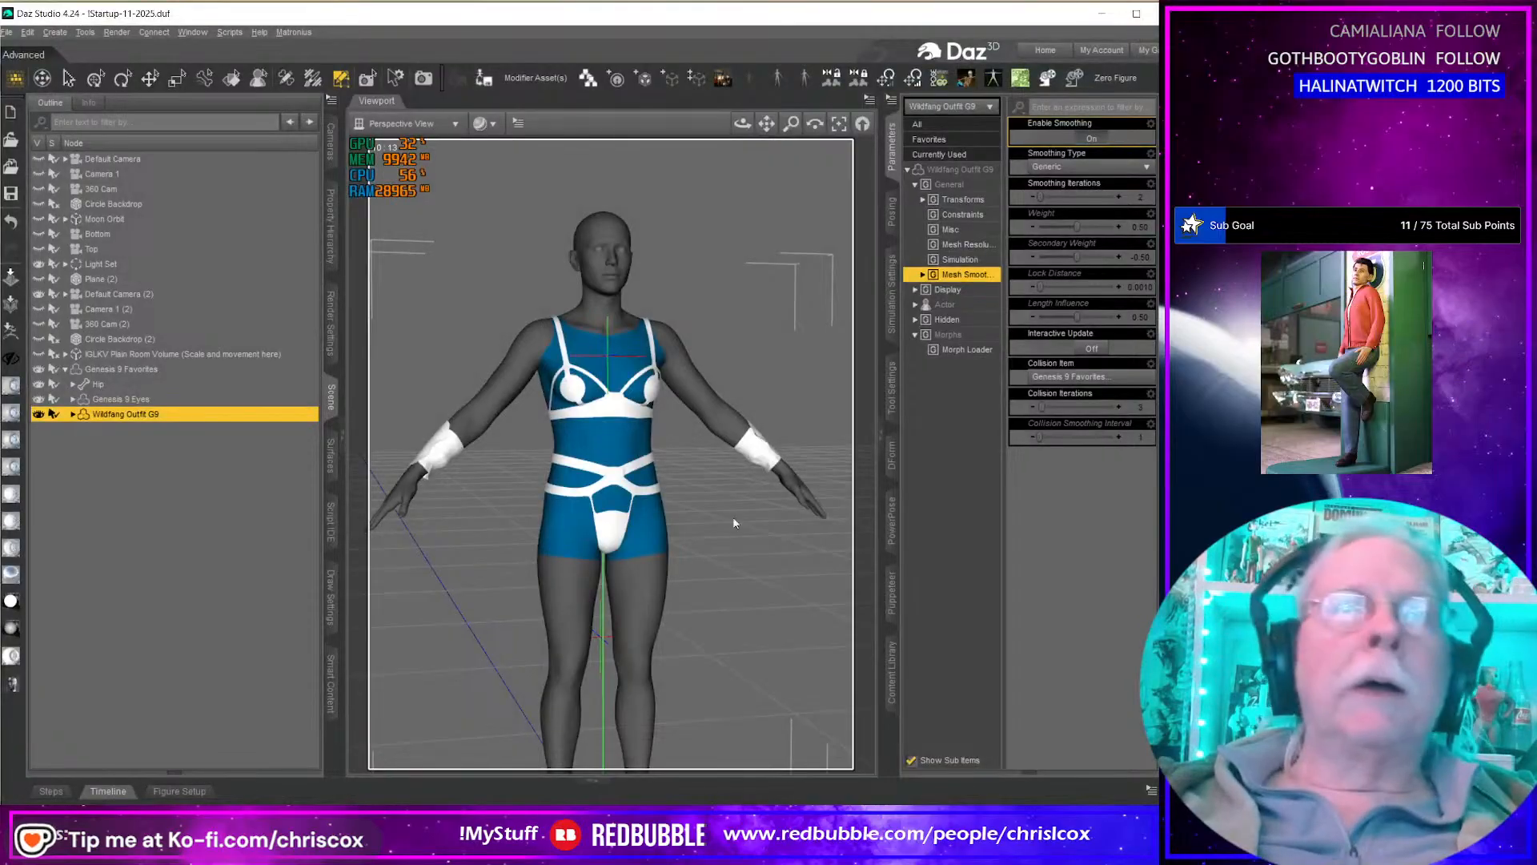
Step: Browse the Content Library to Wildfang > People > Genesis 8 Female > Wildfang Outfit G8 Female
middle_click_drag(651, 420, 621, 335)
left_click(891, 695)
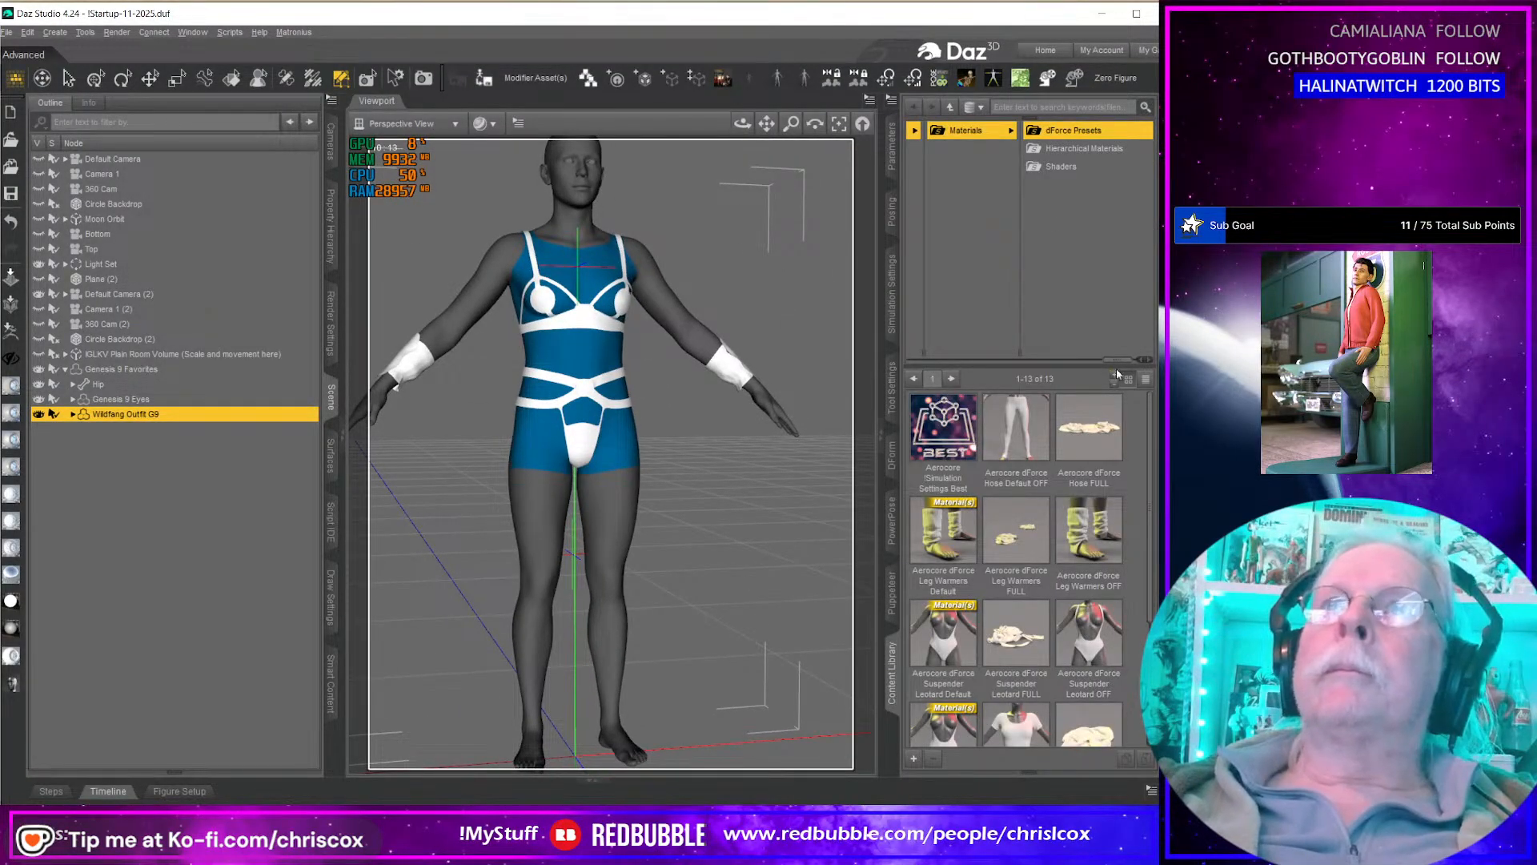
left_click_drag(1118, 361, 899, 371)
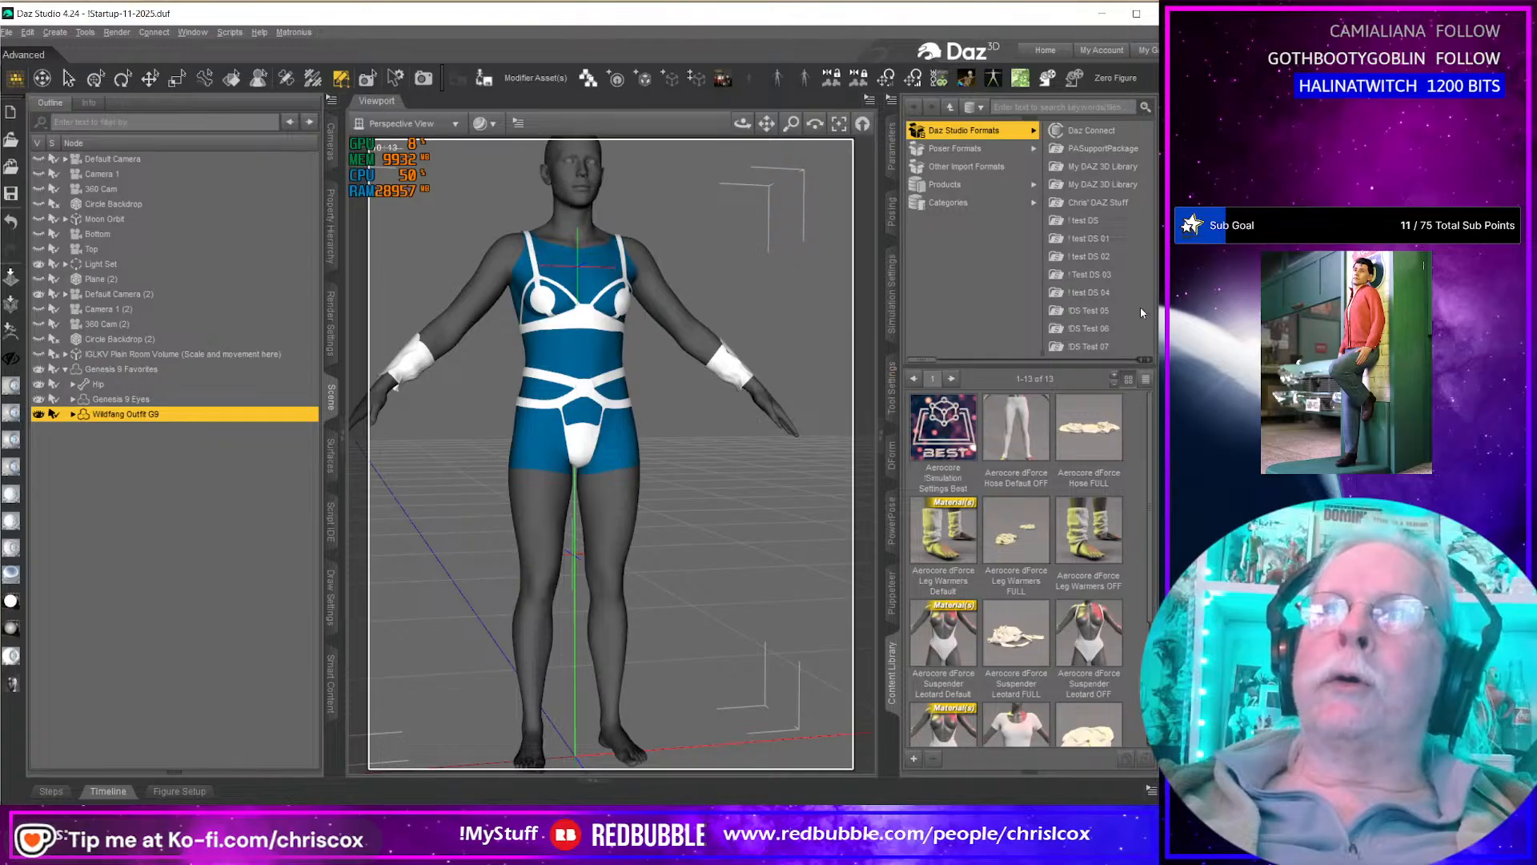
middle_click_drag(755, 494, 656, 485)
scroll(1114, 313, "down", 1)
scroll(1112, 311, "down", 8)
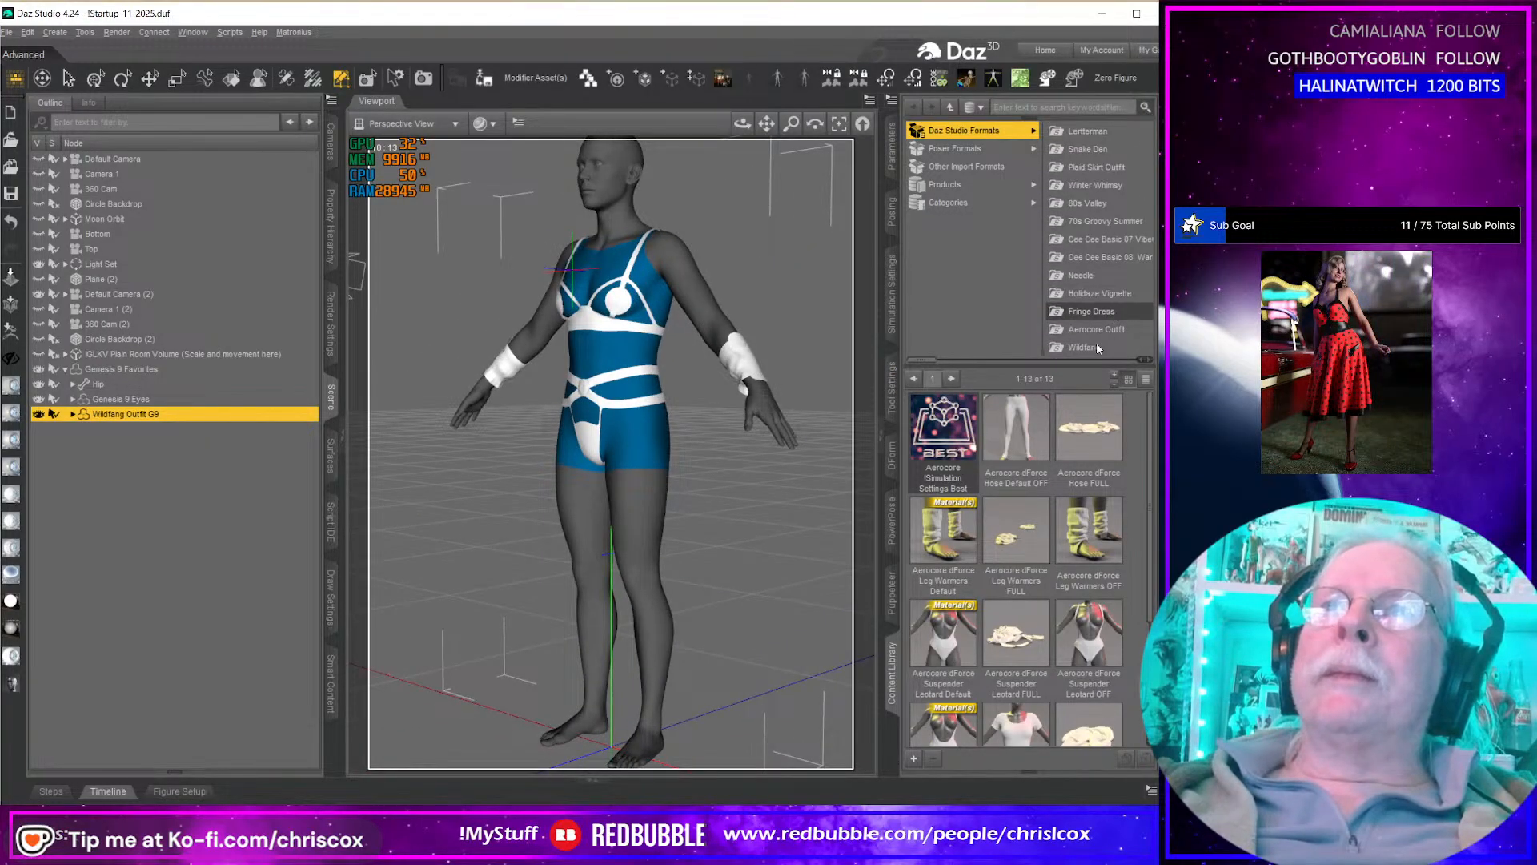
left_click(1097, 344)
left_click(1091, 132)
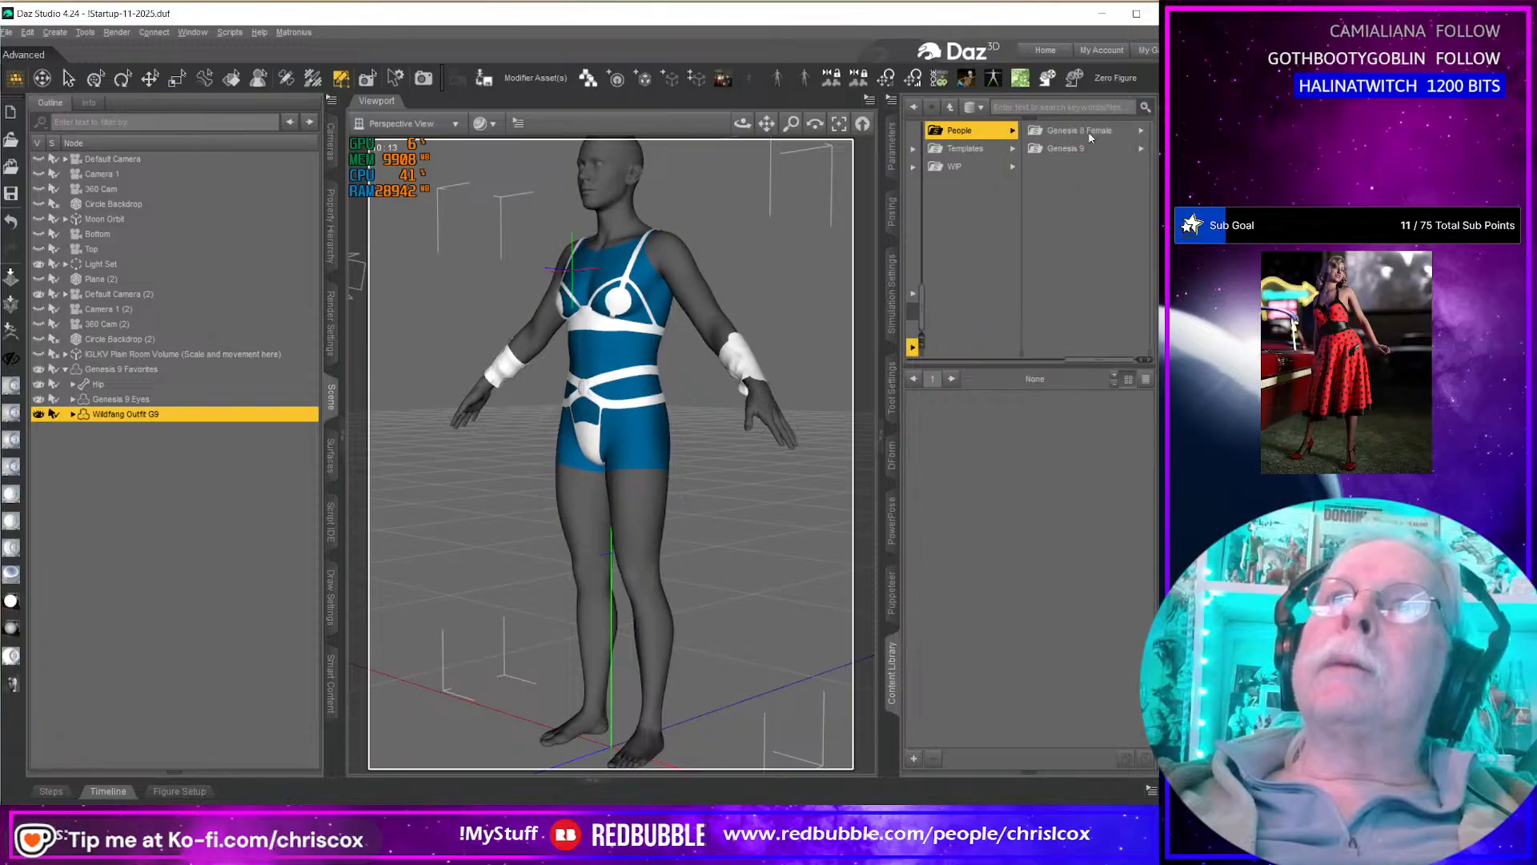
left_click(1091, 132)
left_click(1108, 130)
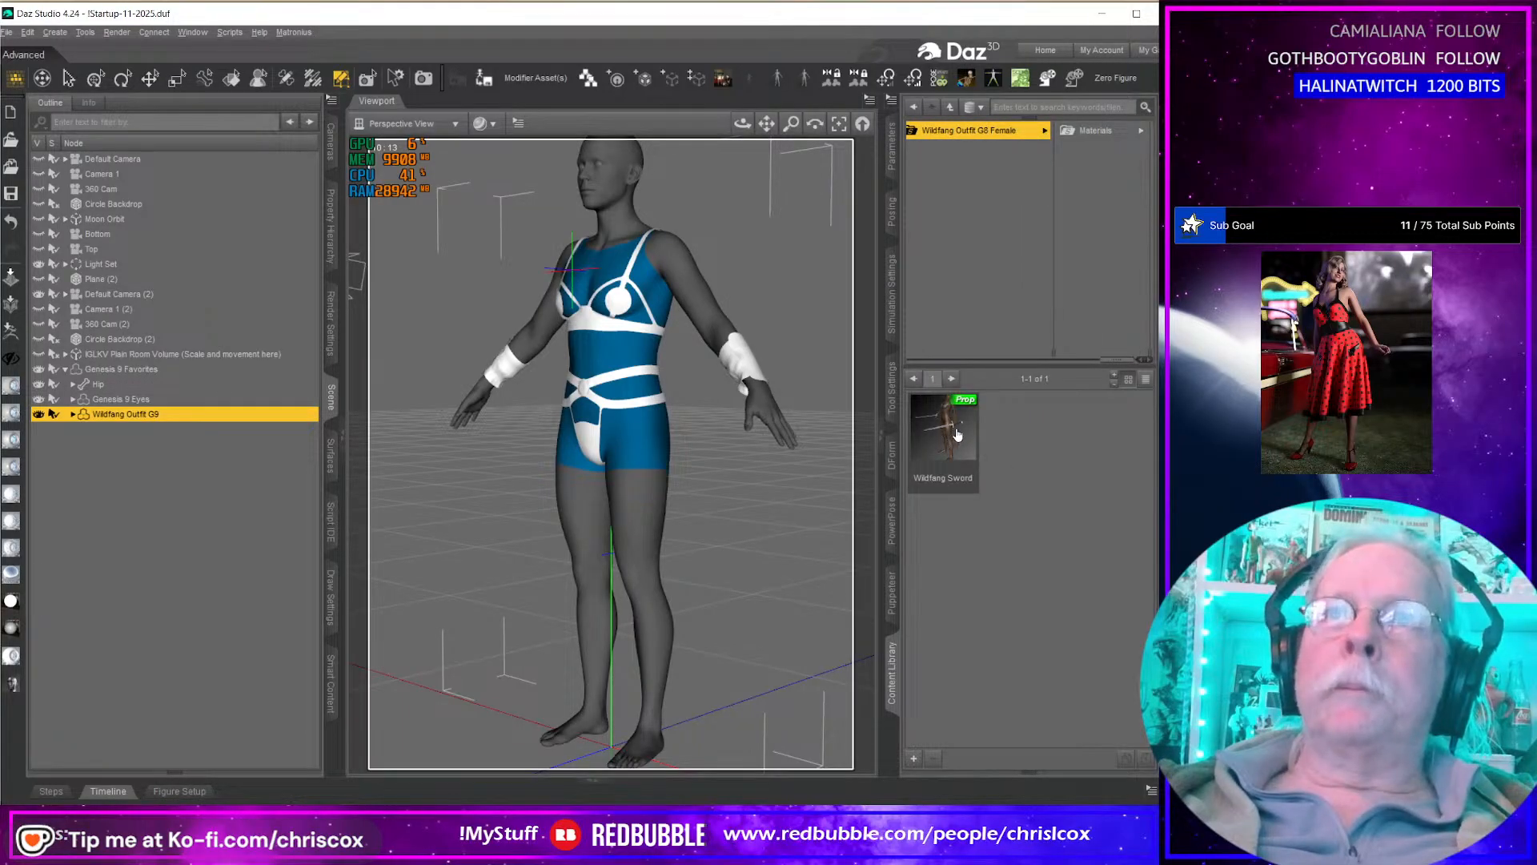
Step: Load the Wildfang Sword prop and view it beside the figure from the side and front
double_click(948, 424)
middle_click_drag(748, 680, 748, 602)
scroll(761, 618, "down", 1)
scroll(755, 612, "up", 2)
middle_click_drag(779, 385, 731, 521)
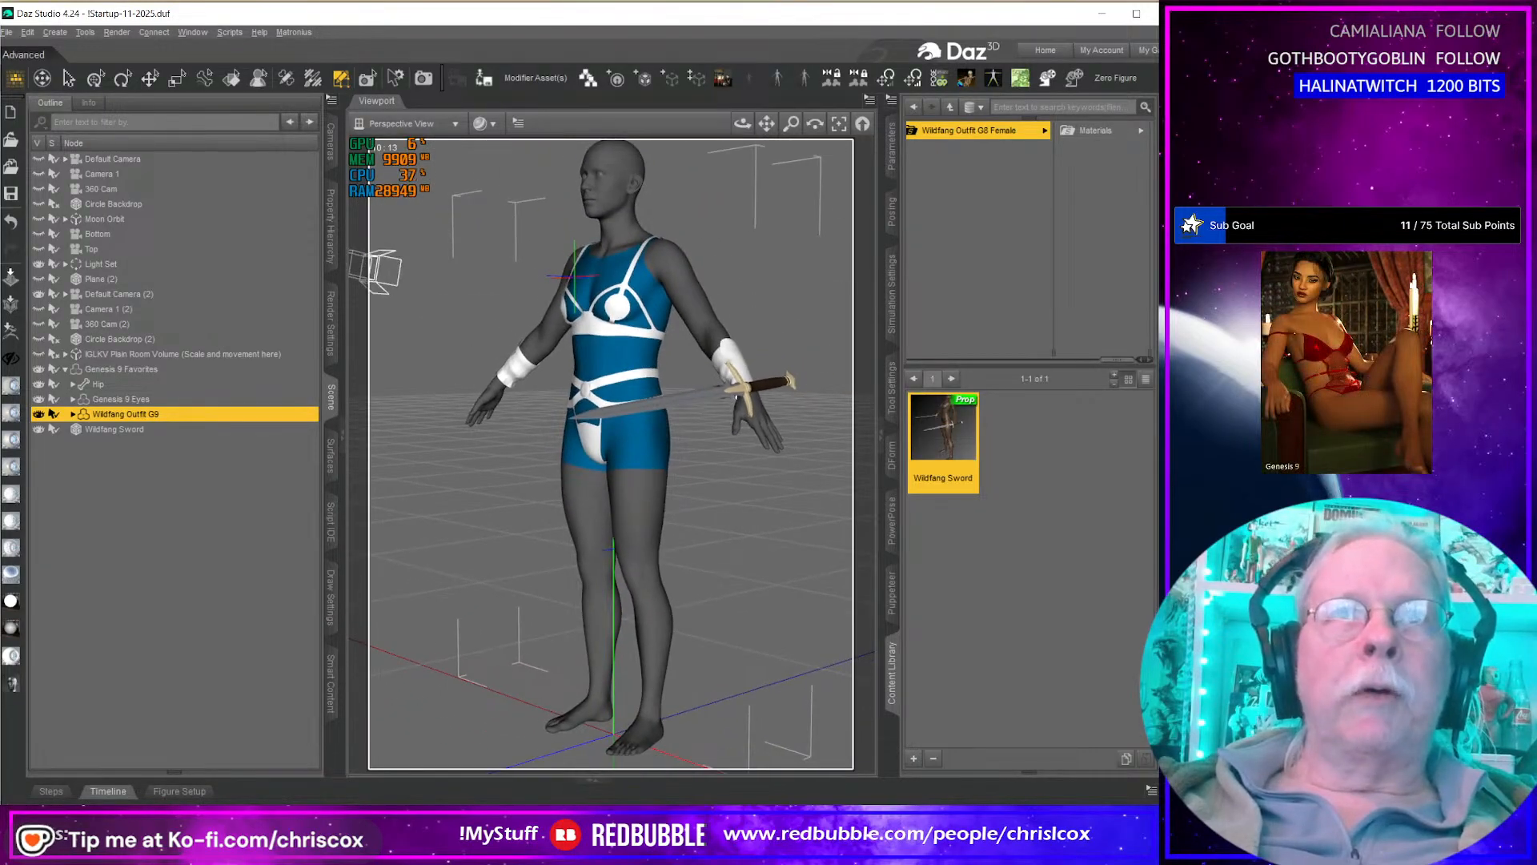